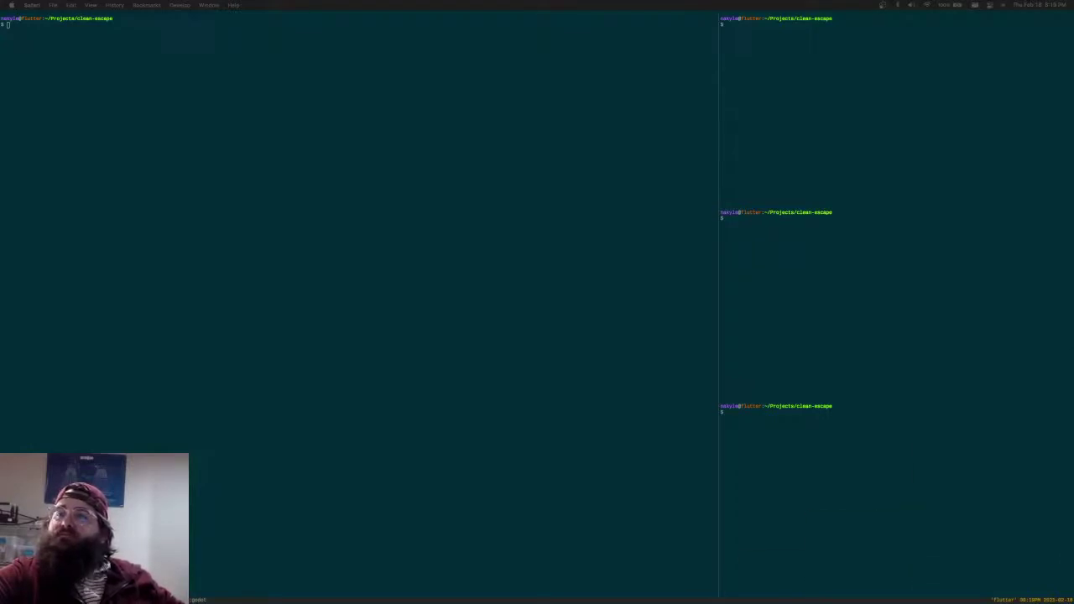
Check the Git status and commit log of the clean-escape repository with g st and g lg, clearing the terminal after each
{"action": "left_click", "coordinate": [521, 243]}
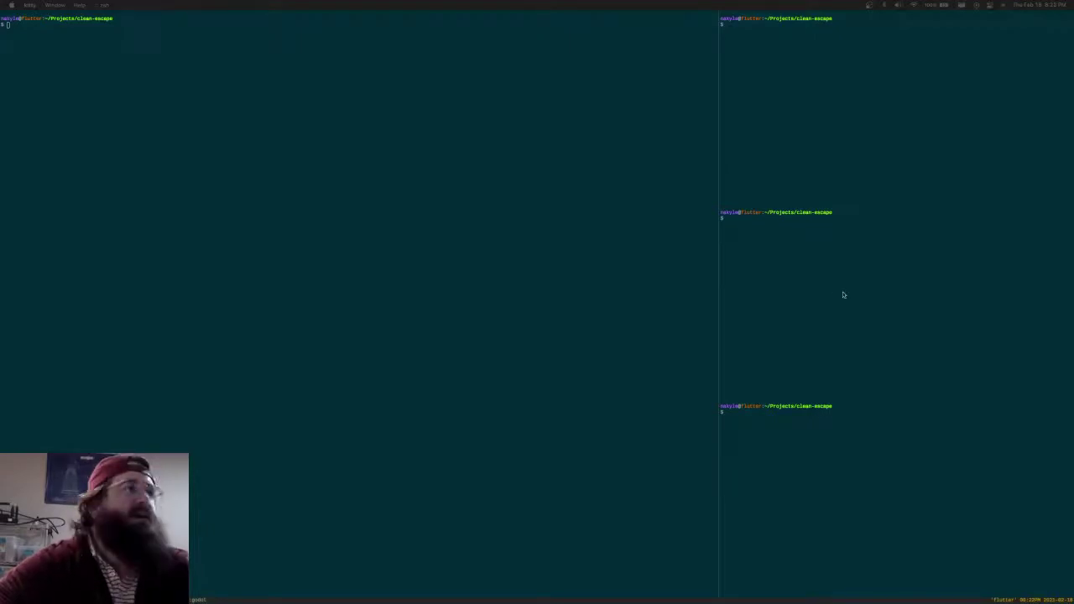
{"action": "left_click", "coordinate": [309, 301]}
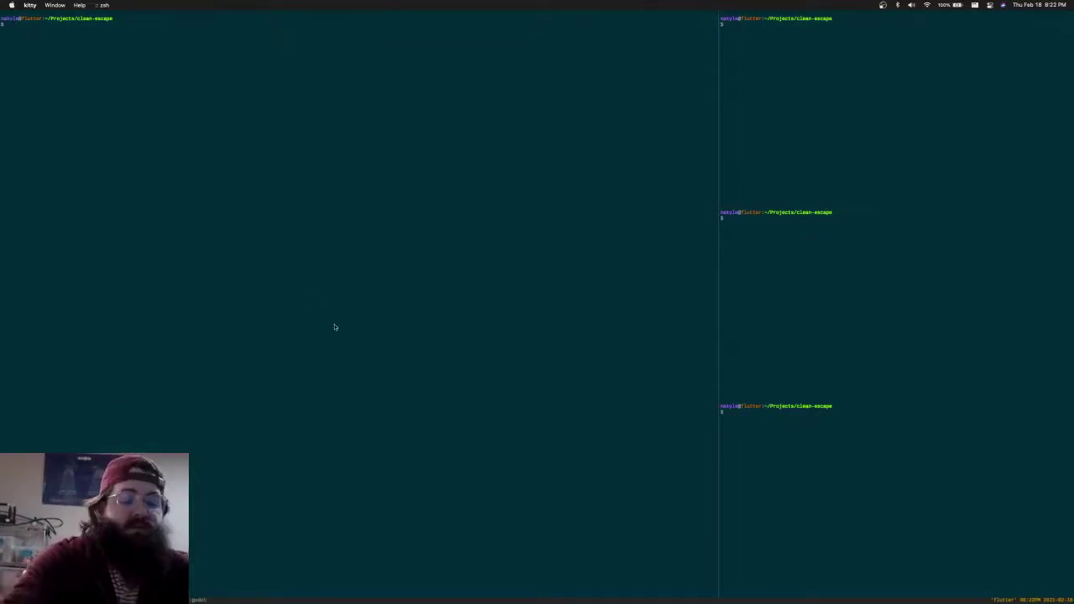
{"action": "type", "text": "g st"}
{"action": "key", "text": "Return"}
{"action": "key", "text": "ctrl+l"}
{"action": "type", "text": "g lg"}
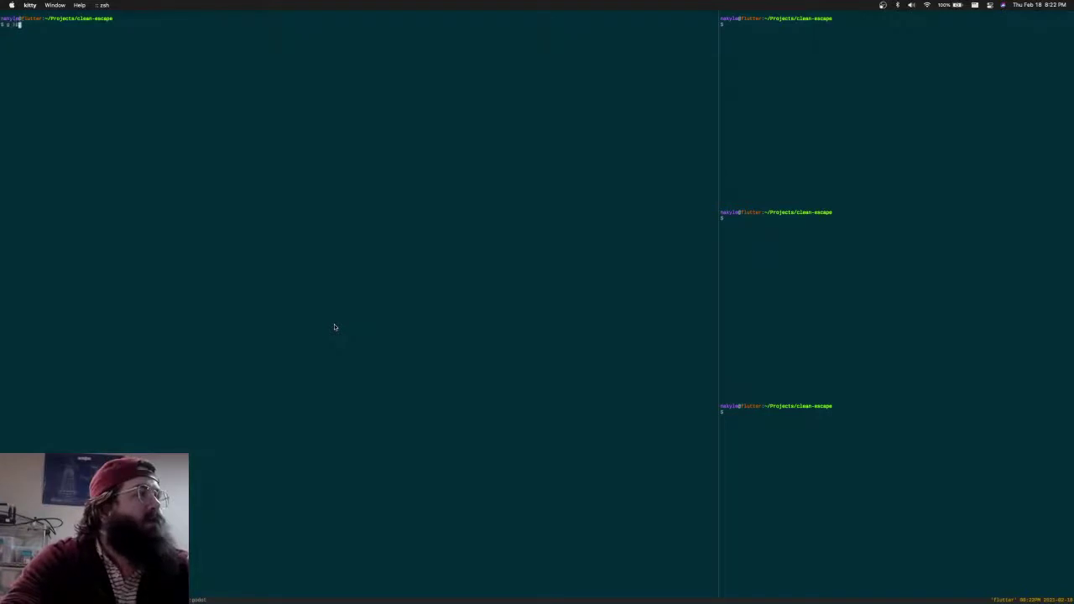
{"action": "key", "text": "Return"}
{"action": "key", "text": "ctrl+l"}
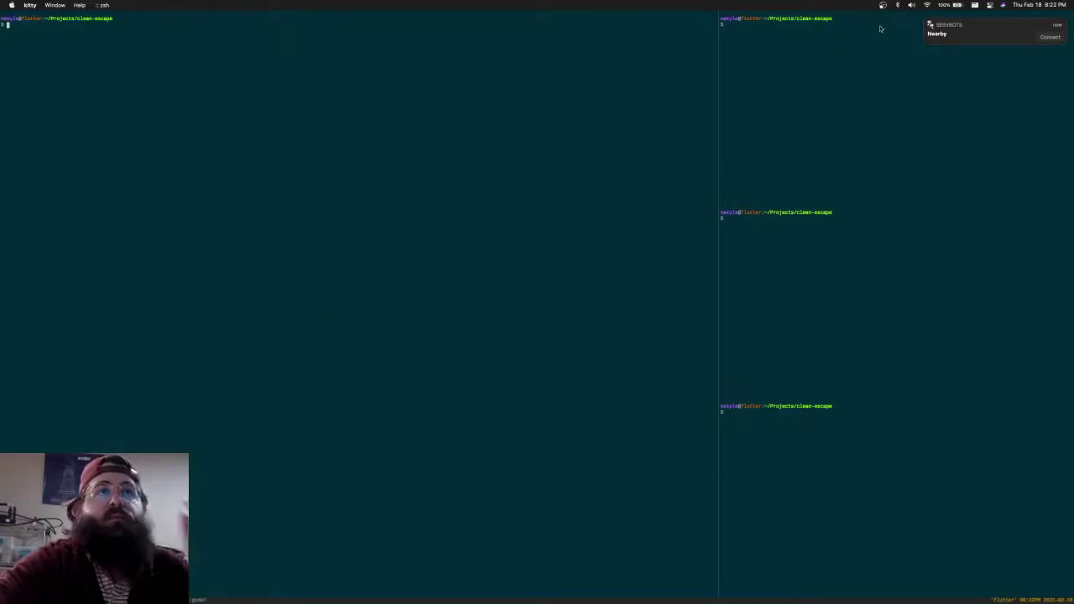
Switch the sound output to the servbots earphones in Transparency mode and check their status among the Bluetooth devices
{"action": "left_click", "coordinate": [912, 5]}
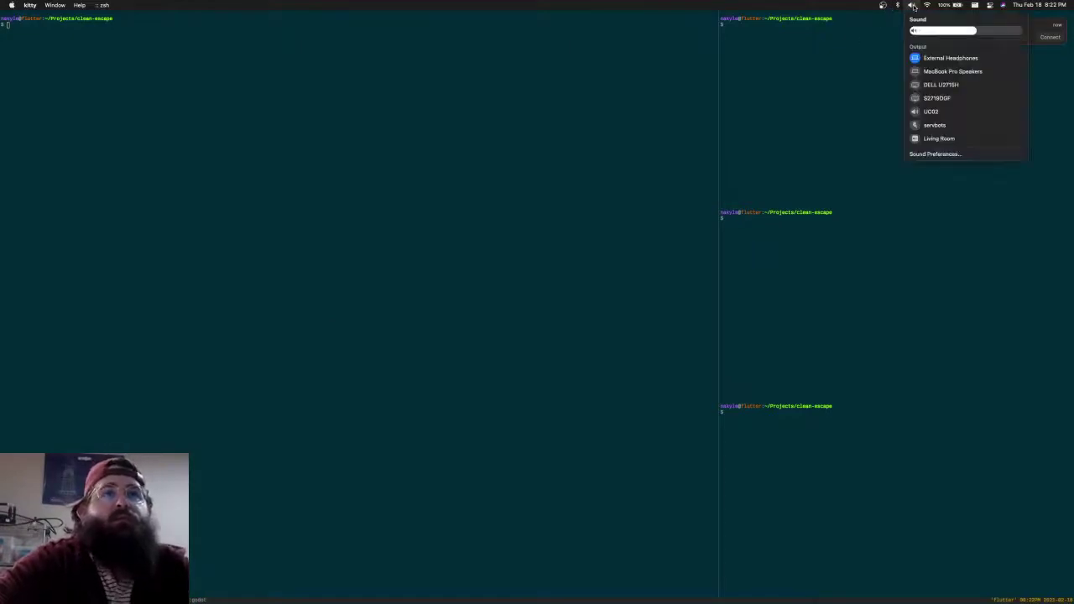
{"action": "left_click", "coordinate": [930, 124]}
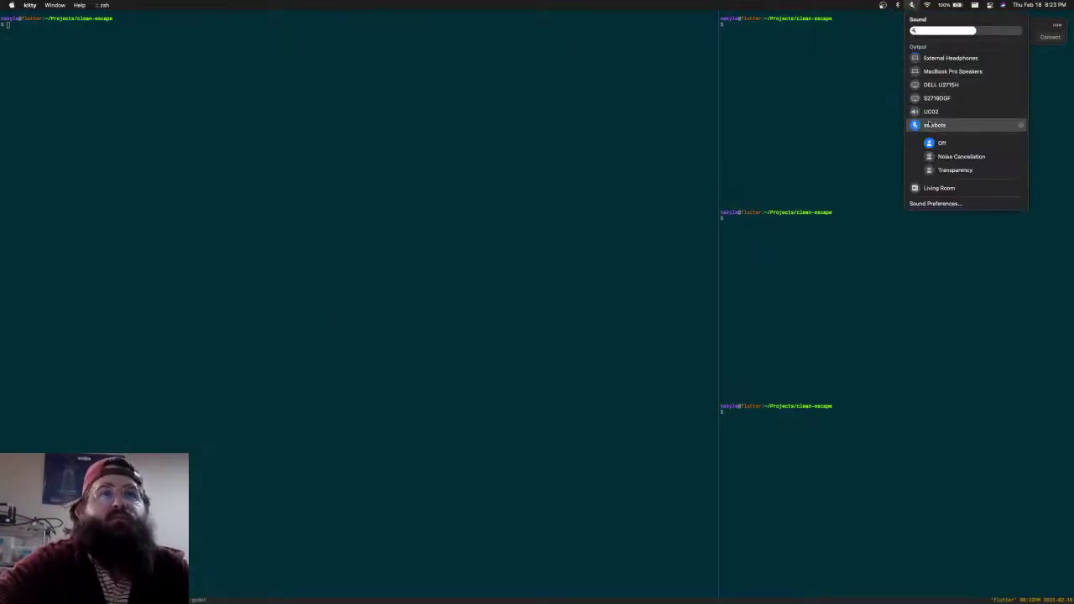
{"action": "left_click", "coordinate": [942, 170]}
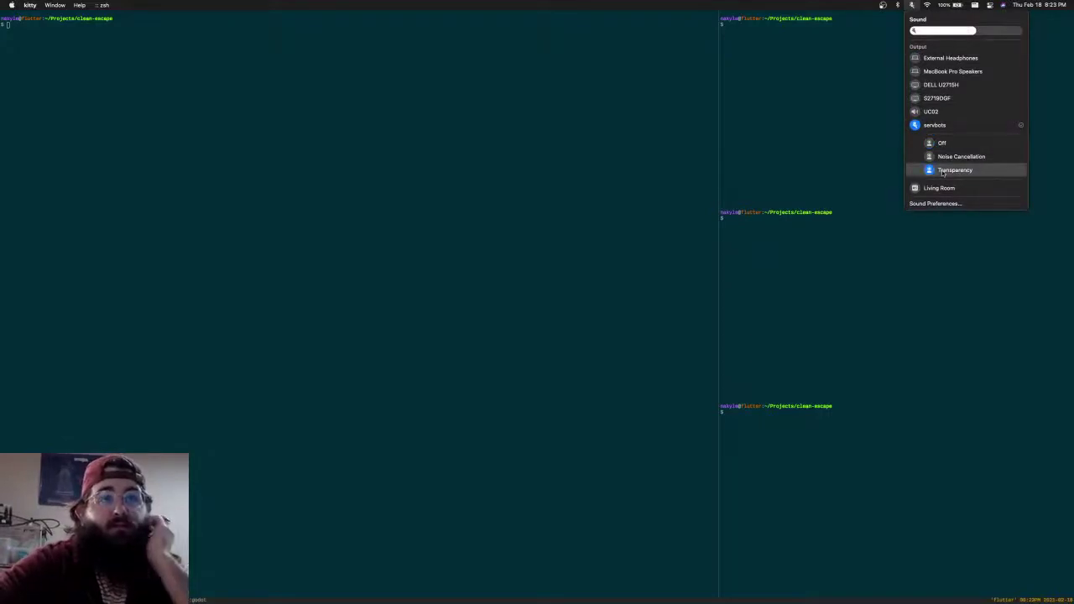
{"action": "left_click", "coordinate": [912, 6]}
{"action": "left_click", "coordinate": [897, 6]}
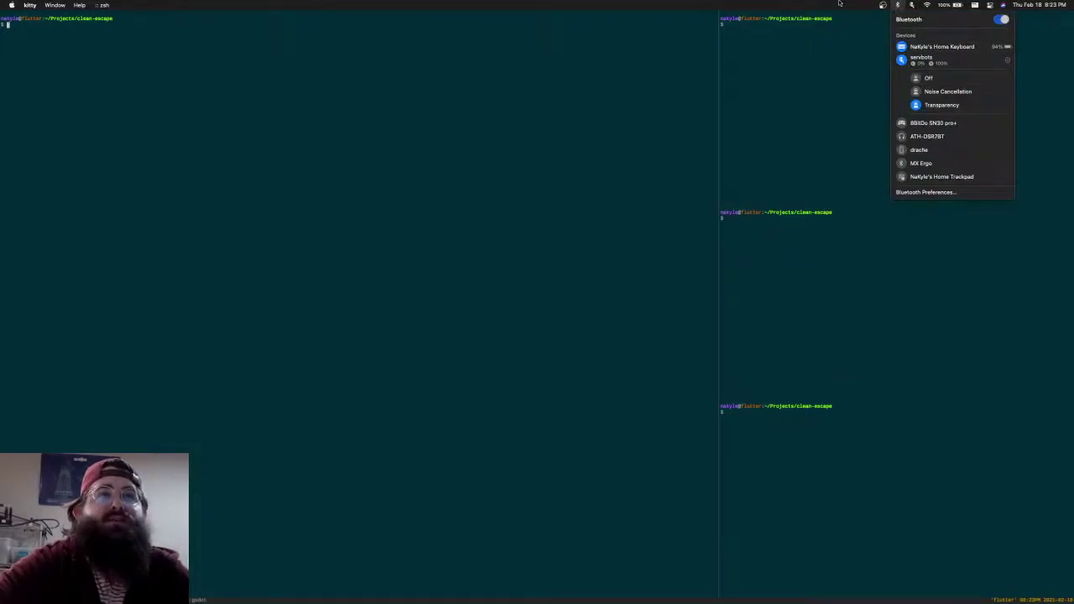
{"action": "left_click", "coordinate": [839, 99]}
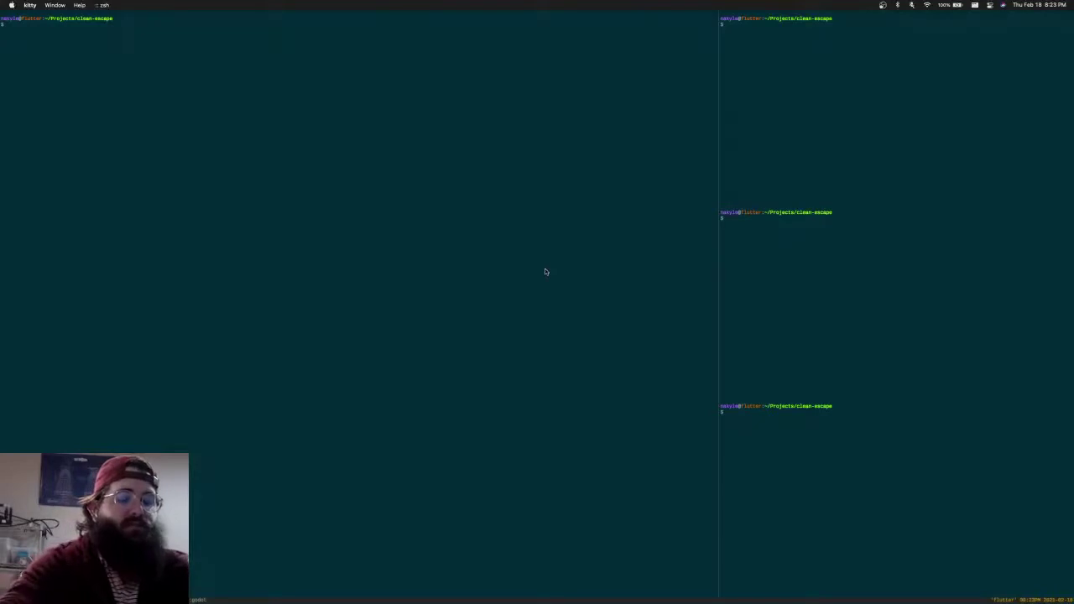
Check the Git status with gs, clear the terminal, and open project.godot in the Godot editor
{"action": "type", "text": "gs"}
{"action": "key", "text": "Return"}
{"action": "key", "text": "ctrl+l"}
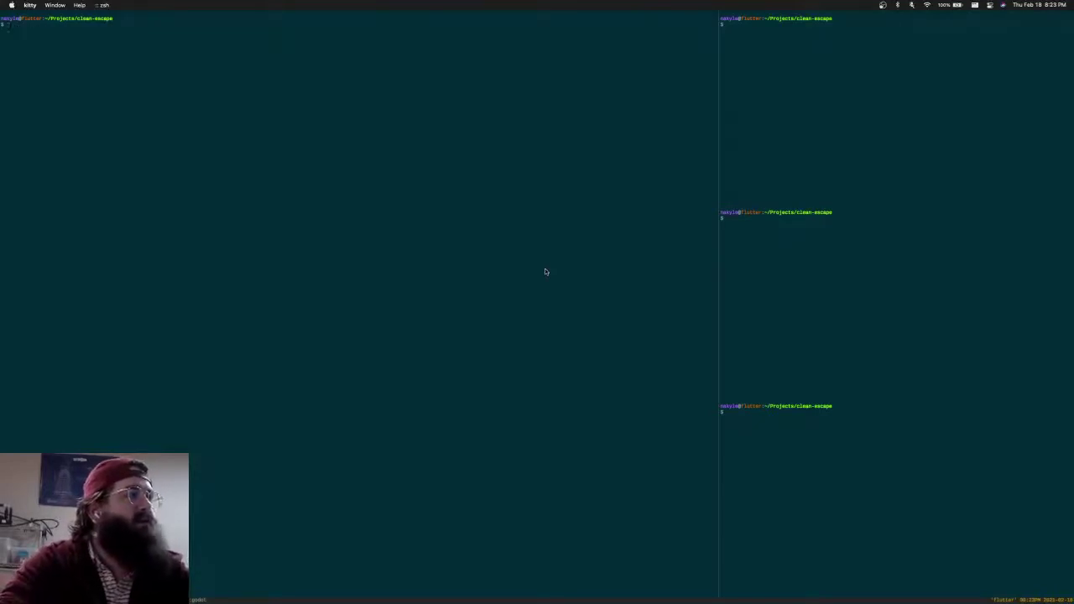
{"action": "type", "text": "open project.godot"}
{"action": "key", "text": "Return"}
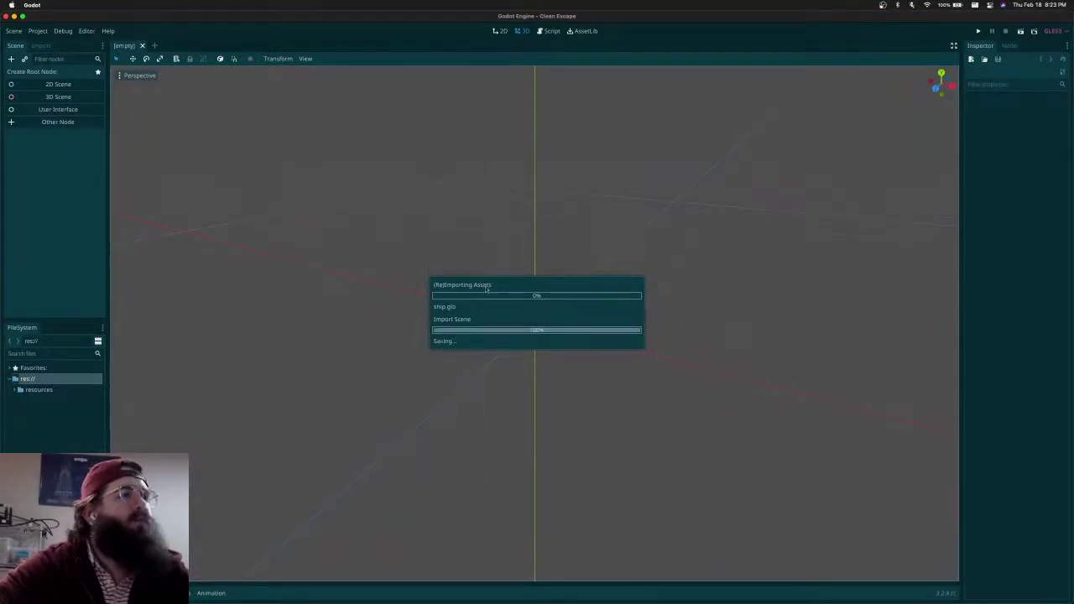
Switch to the terminal, recheck the Git status with gs, clear the output, and return to Godot
{"action": "key", "text": "super+Tab"}
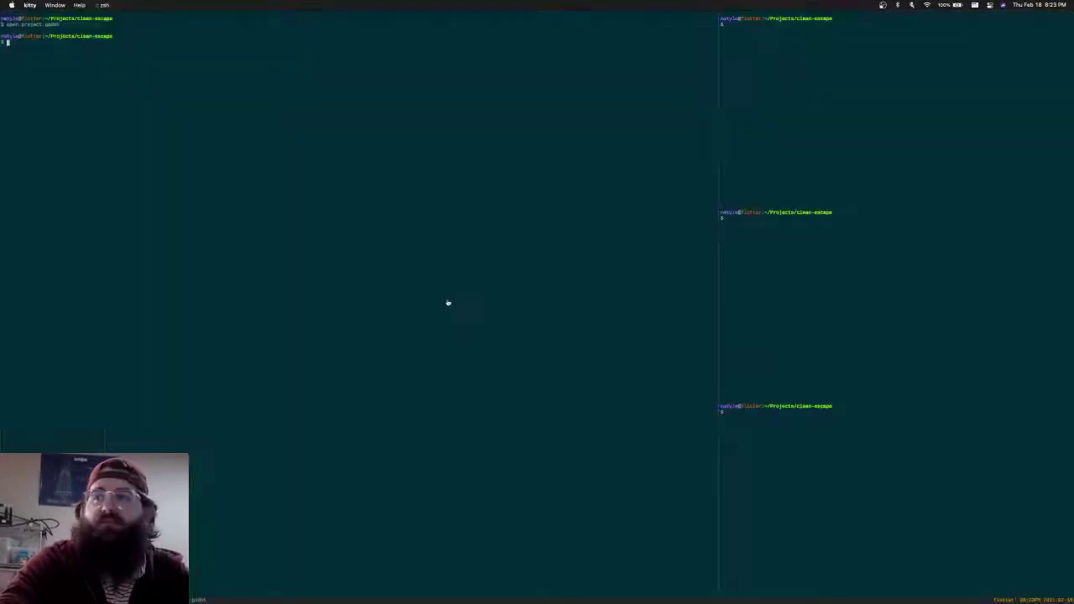
{"action": "key", "text": "ctrl+l"}
{"action": "type", "text": "gs"}
{"action": "key", "text": "Return"}
{"action": "key", "text": "ctrl+l"}
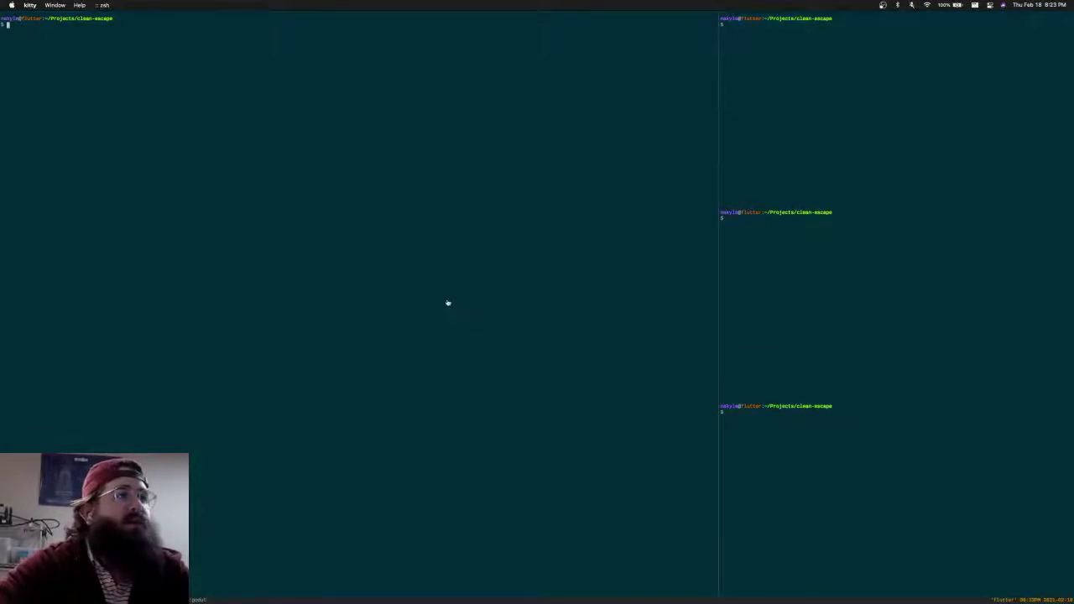
{"action": "key", "text": "super+Tab"}
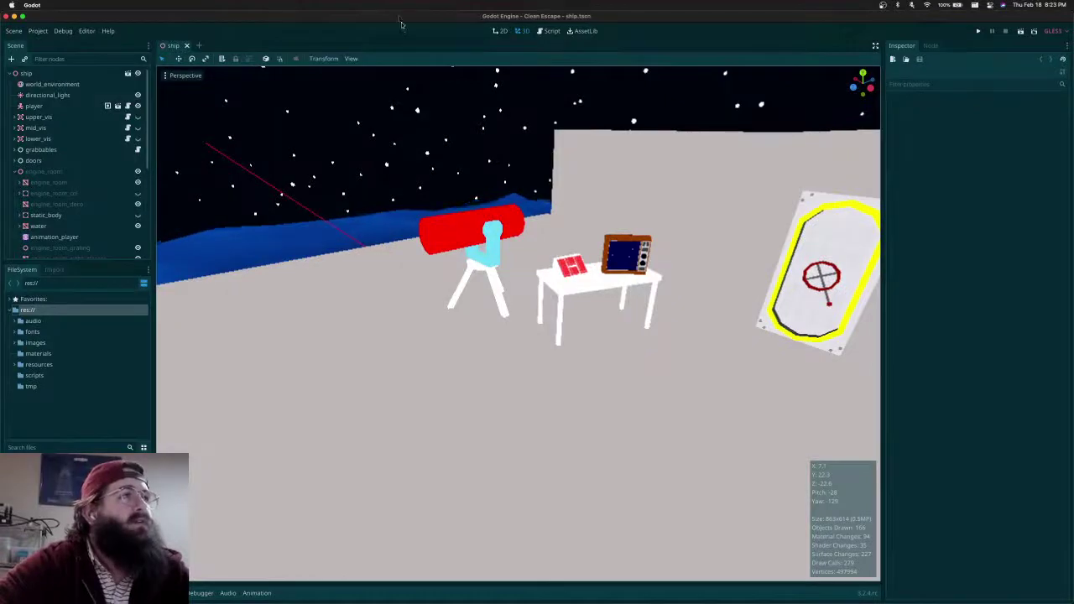
Save the ship scene and run the project
{"action": "mouse_move", "coordinate": [463, 270]}
{"action": "middle_mouse_down"}
{"action": "mouse_move", "coordinate": [486, 291]}
{"action": "mouse_move", "coordinate": [460, 287]}
{"action": "middle_mouse_up"}
{"action": "scroll", "coordinate": [462, 289], "scroll_direction": "down", "scroll_amount": 3}
{"action": "middle_click_drag", "start_coordinate": [508, 331], "coordinate": [479, 294], "text": "shift"}
{"action": "scroll", "coordinate": [462, 271], "scroll_direction": "down", "scroll_amount": 14}
{"action": "key", "text": "super+s"}
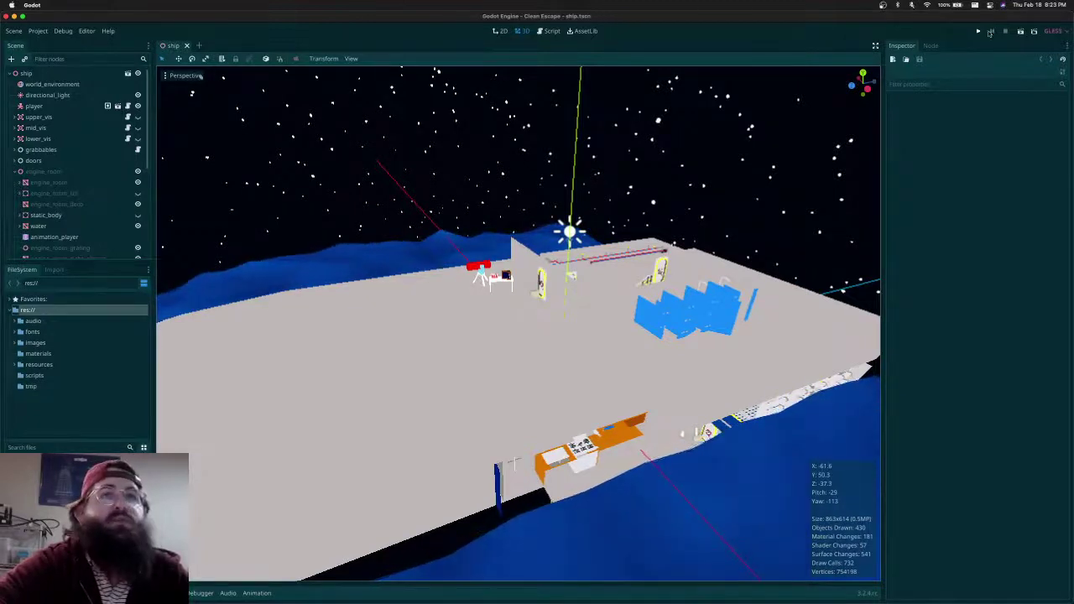
{"action": "left_click", "coordinate": [979, 31]}
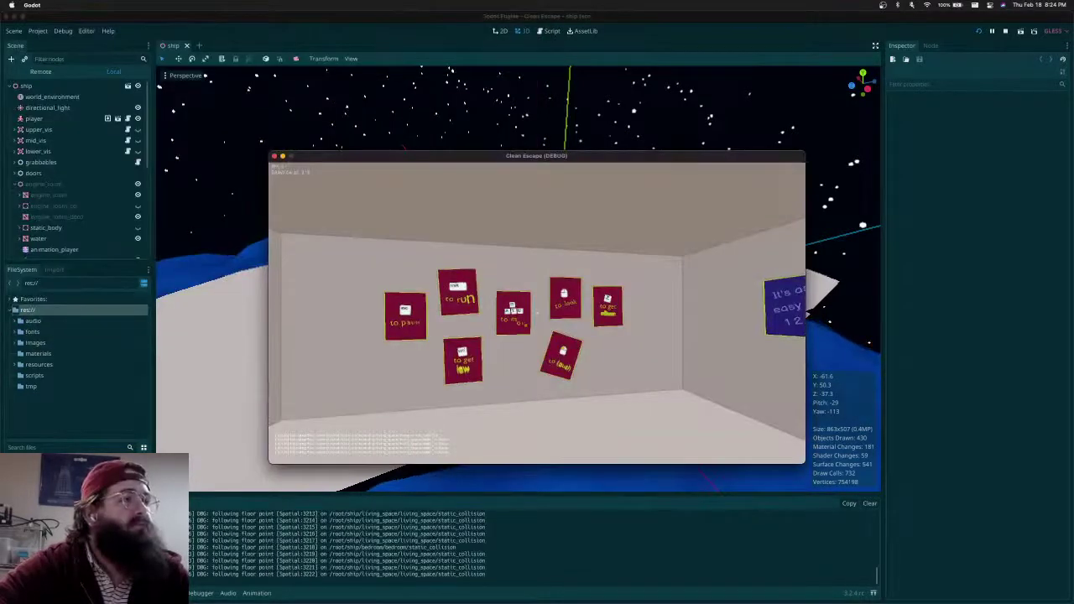
Playtest the starting room by crouching to grab the radio, standing up and releasing it, and quit the game
{"action": "mouse_move", "coordinate": [537, 312]}
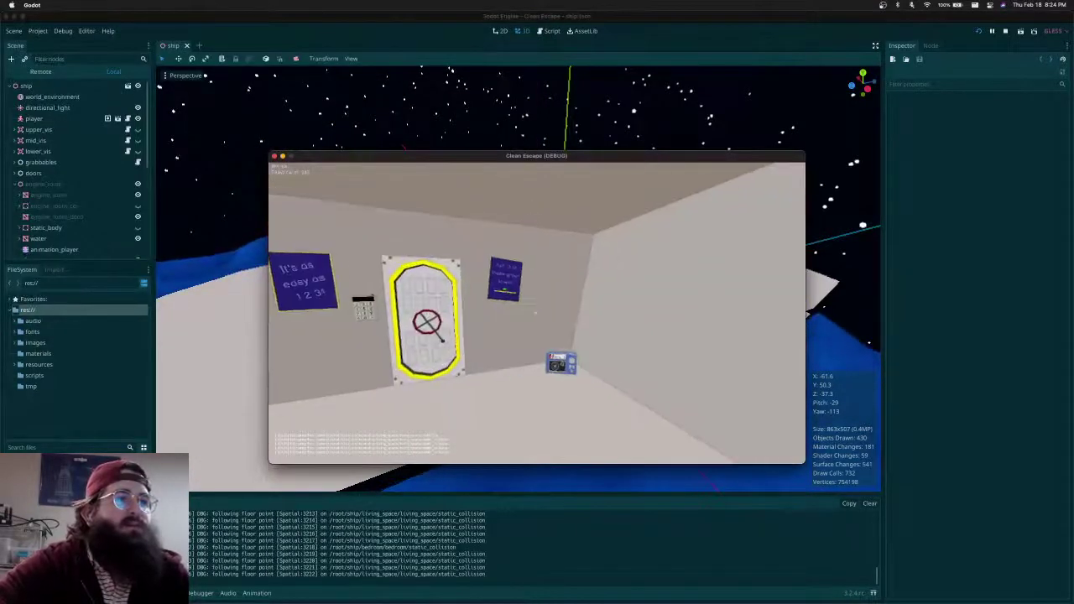
{"action": "key", "text": "w"}
{"action": "key", "text": "z"}
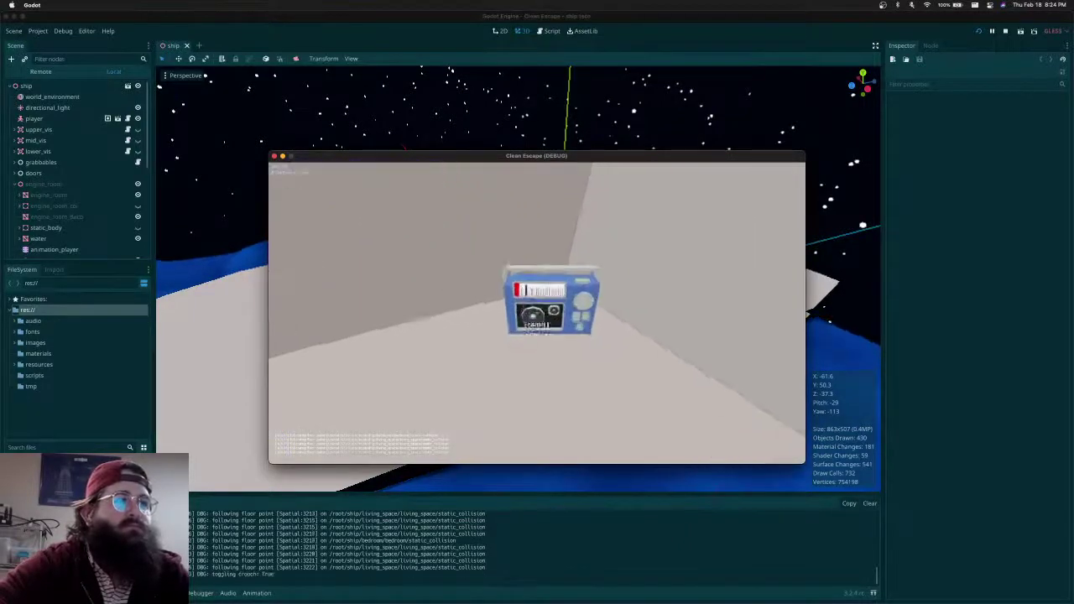
{"action": "left_click_drag", "start_coordinate": [537, 313], "coordinate": [537, 313]}
{"action": "key", "text": "z"}
{"action": "key", "text": "w"}
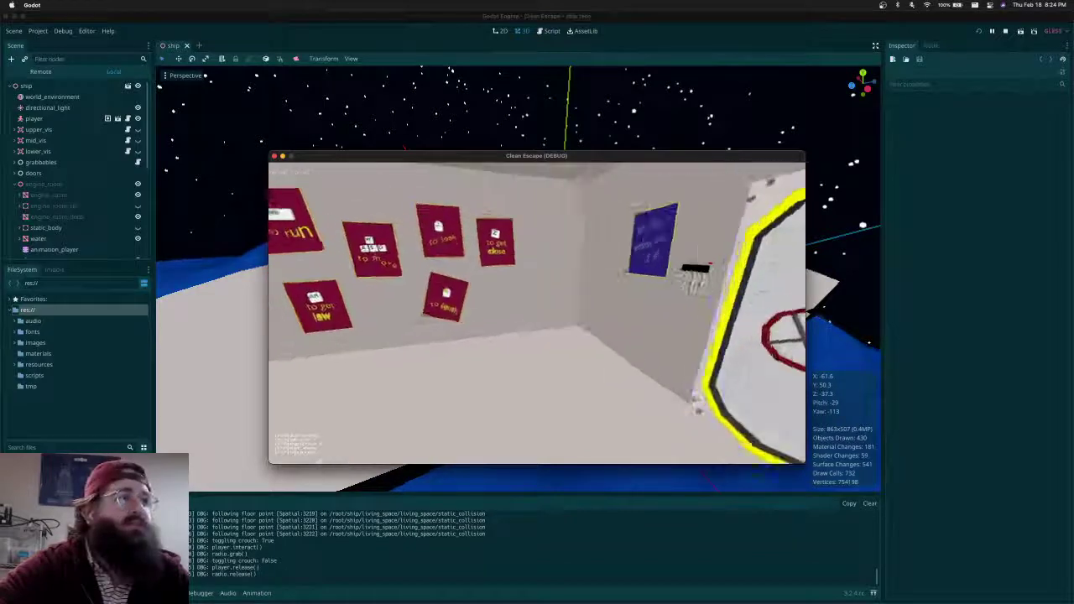
{"action": "key", "text": "s"}
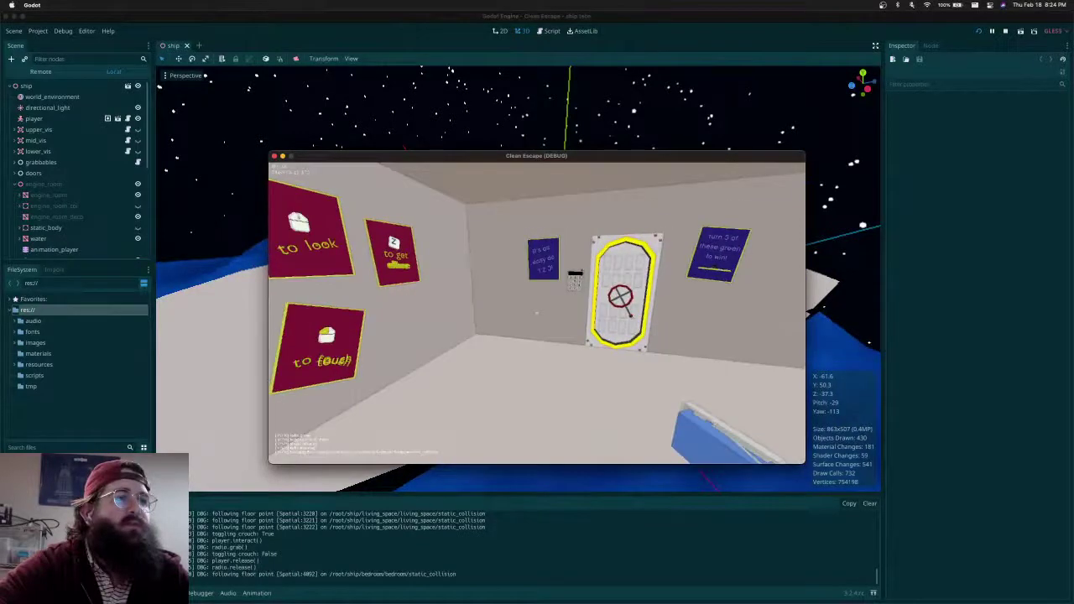
{"action": "key", "text": "Escape"}
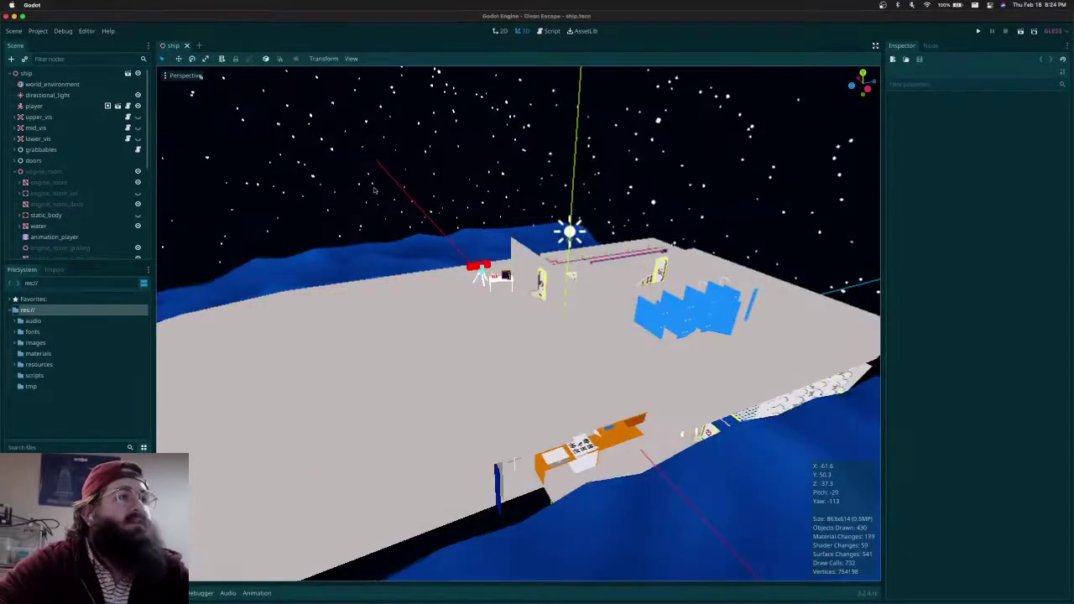
Select the telescope on the ship's deck, focus on it, and examine it with its table, control panel and monitor
{"action": "middle_click_drag", "start_coordinate": [375, 191], "coordinate": [570, 353]}
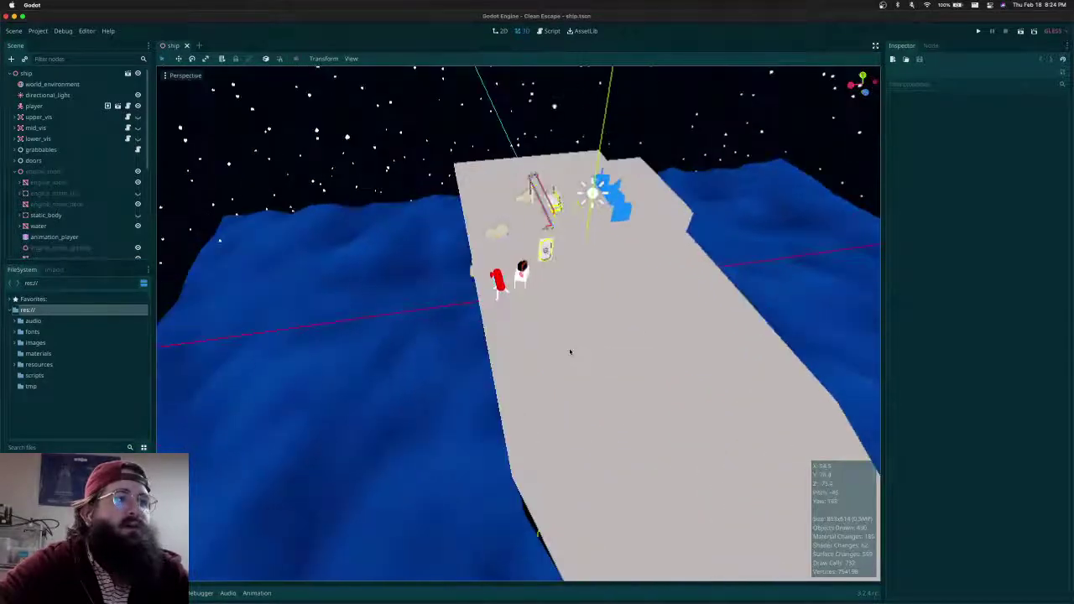
{"action": "left_click", "coordinate": [501, 281]}
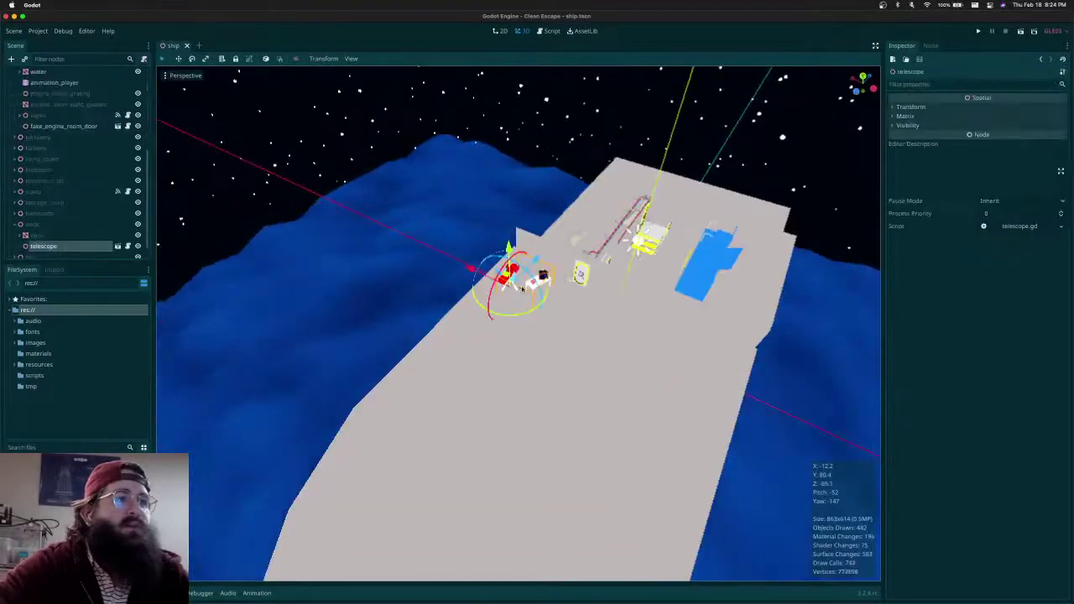
{"action": "key", "text": "f"}
{"action": "scroll", "coordinate": [532, 334], "scroll_direction": "up", "scroll_amount": 20}
{"action": "scroll", "coordinate": [532, 350], "scroll_direction": "down", "scroll_amount": 8}
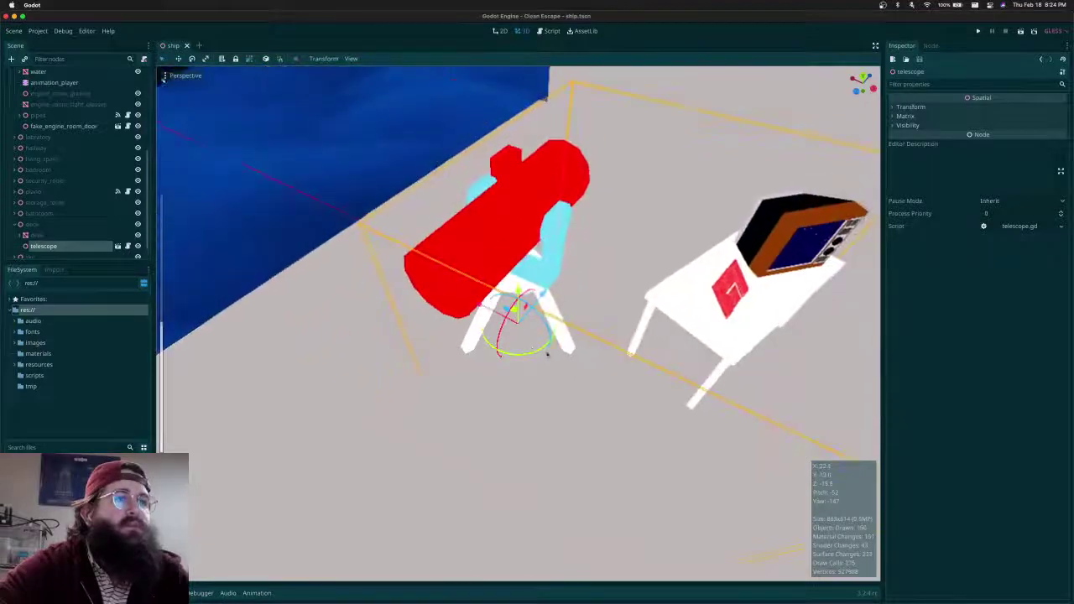
{"action": "middle_click_drag", "start_coordinate": [546, 355], "coordinate": [520, 322]}
{"action": "scroll", "coordinate": [582, 344], "scroll_direction": "down", "scroll_amount": 5}
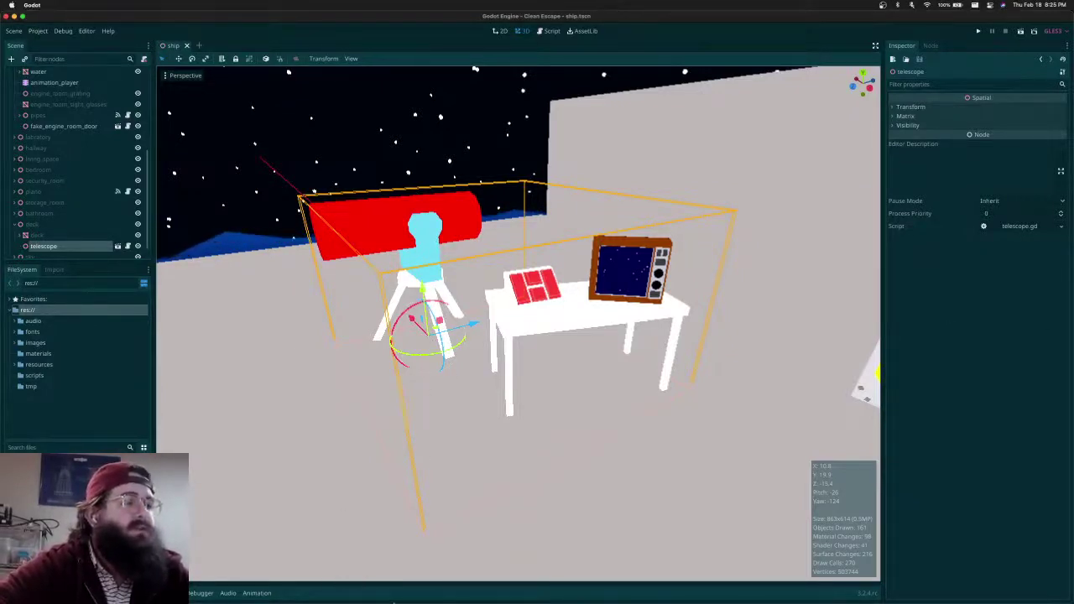
{"action": "mouse_move", "coordinate": [390, 597]}
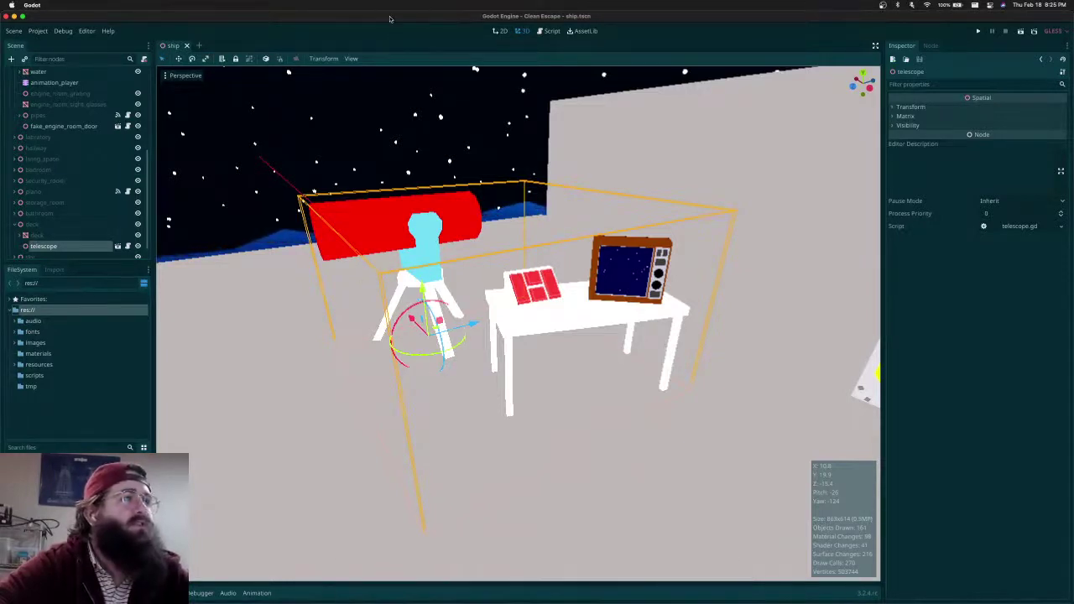
{"action": "middle_click_drag", "start_coordinate": [352, 255], "coordinate": [434, 281]}
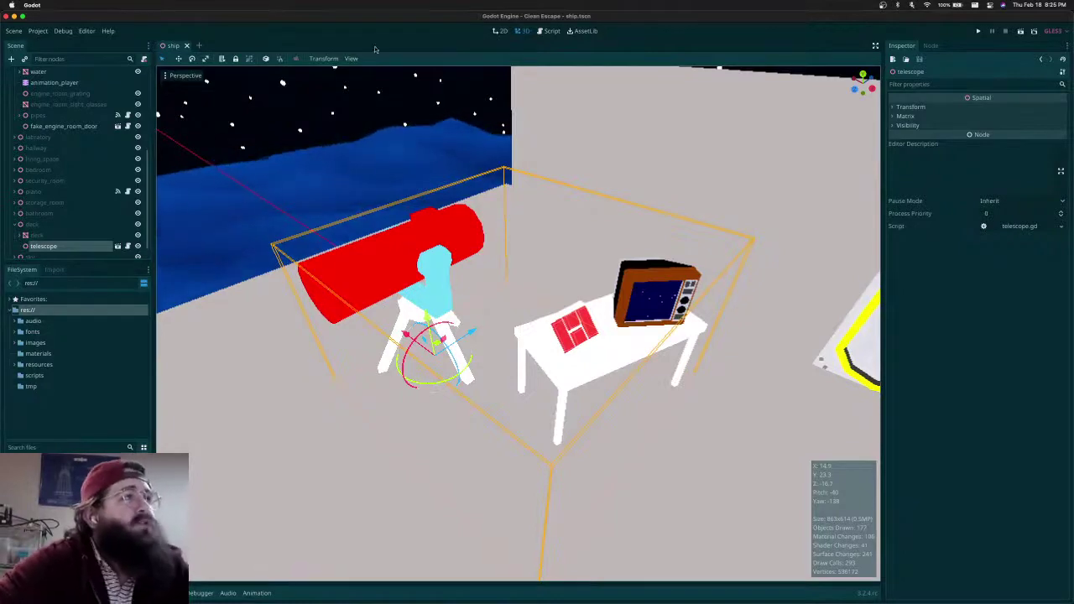
{"action": "middle_click_drag", "start_coordinate": [547, 403], "coordinate": [538, 356]}
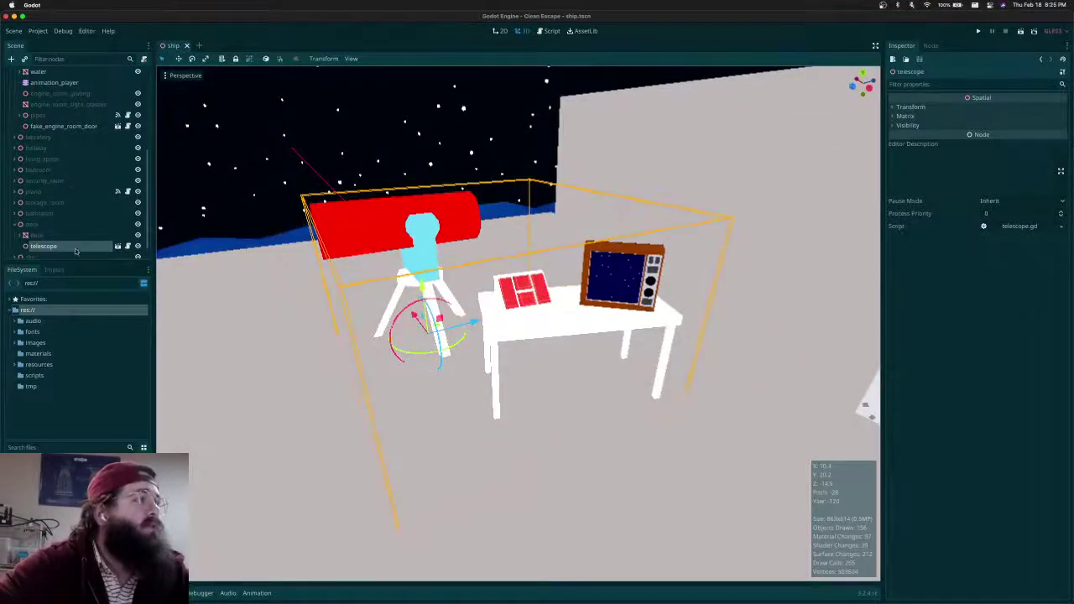
Open the telescope's own scene in the editor and examine the telescope, table and monitor models
{"action": "left_click", "coordinate": [119, 247]}
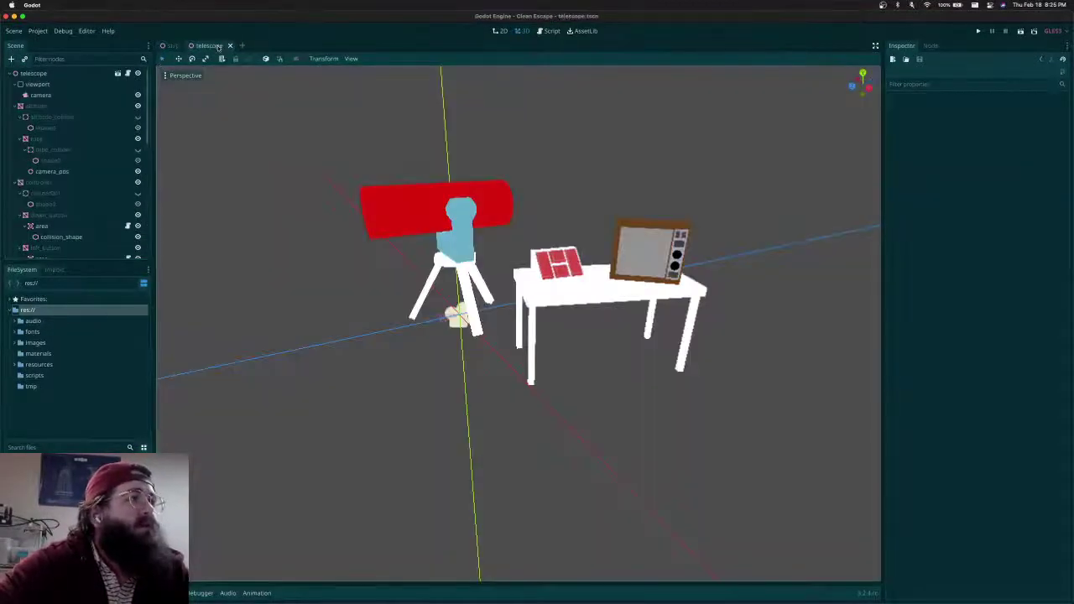
{"action": "scroll", "coordinate": [516, 340], "scroll_direction": "up", "scroll_amount": 2}
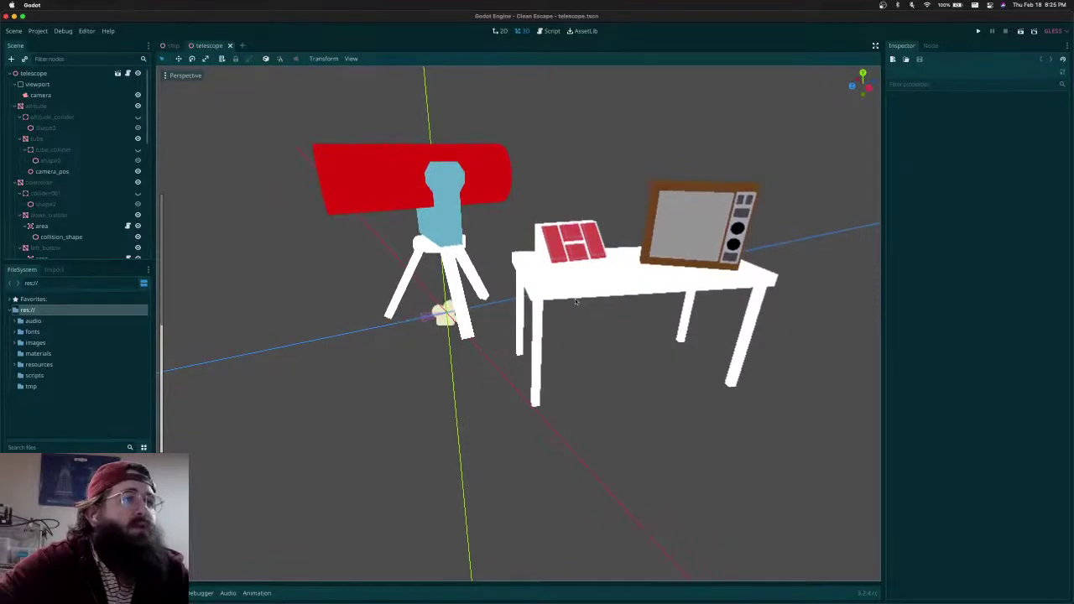
{"action": "scroll", "coordinate": [530, 350], "scroll_direction": "up", "scroll_amount": 2}
{"action": "middle_click_drag", "start_coordinate": [530, 351], "coordinate": [566, 328], "text": "shift"}
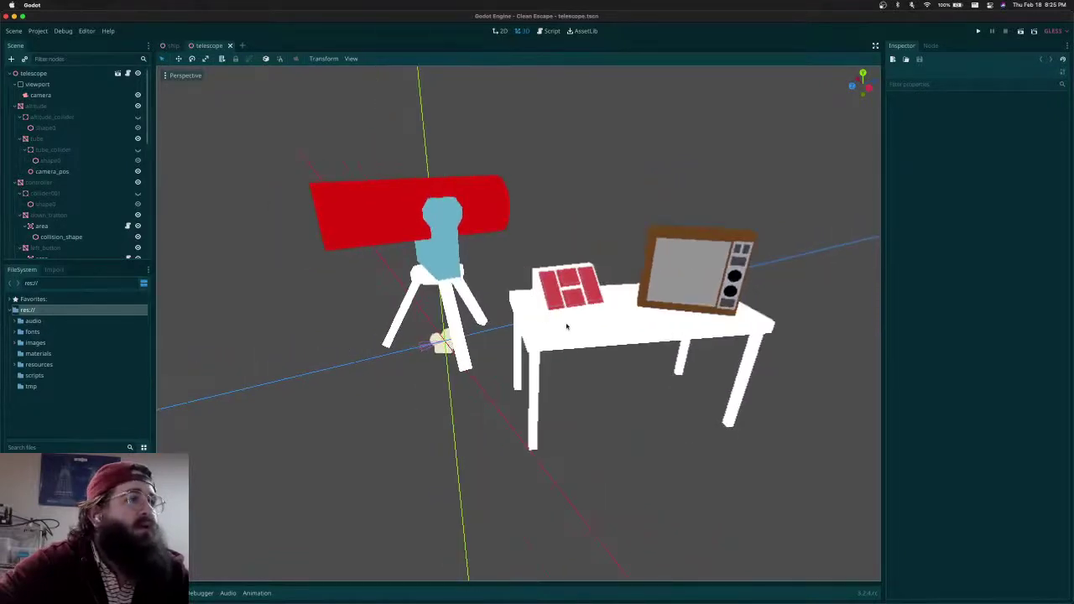
Return to the ship scene and examine the layout of the deck and the rooms below it from several angles
{"action": "left_click", "coordinate": [172, 45]}
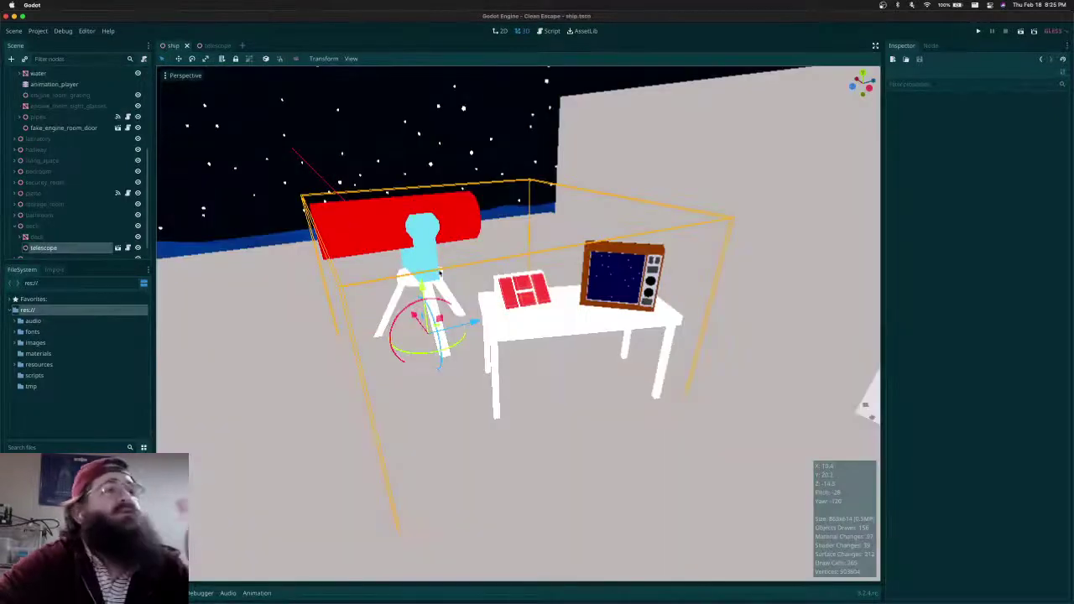
{"action": "scroll", "coordinate": [510, 298], "scroll_direction": "down", "scroll_amount": 5}
{"action": "scroll", "coordinate": [511, 298], "scroll_direction": "down", "scroll_amount": 3}
{"action": "middle_click_drag", "start_coordinate": [599, 415], "coordinate": [835, 263], "text": "shift"}
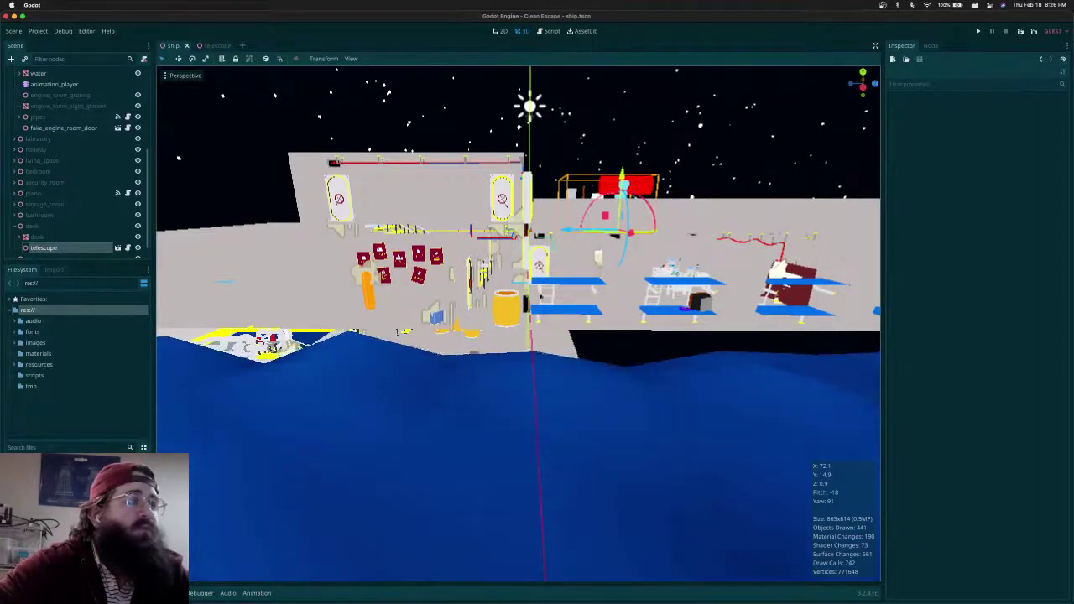
{"action": "middle_click_drag", "start_coordinate": [542, 296], "coordinate": [588, 334]}
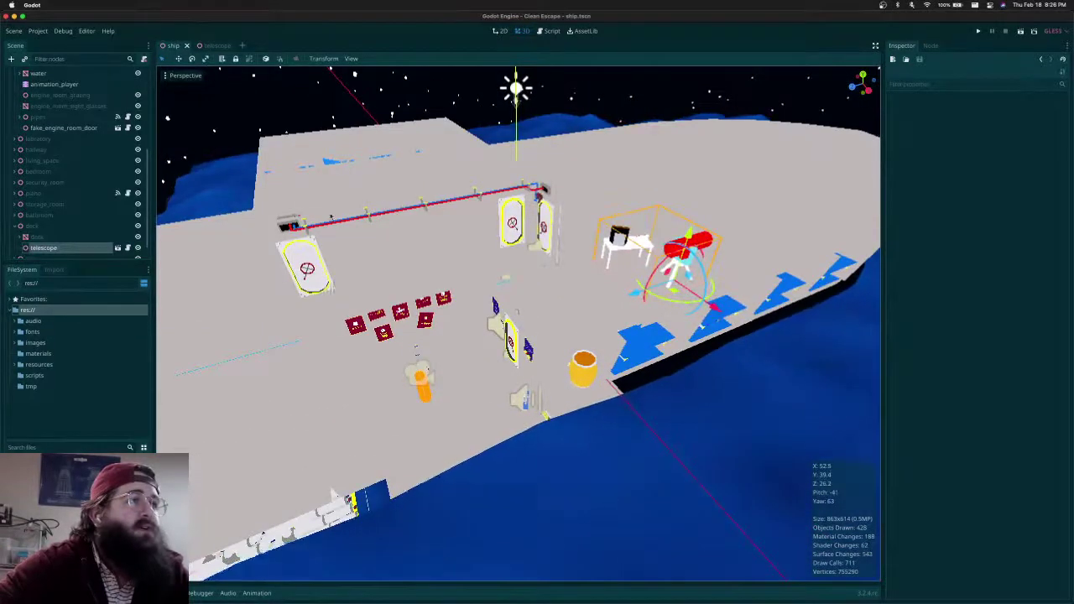
{"action": "middle_click_drag", "start_coordinate": [570, 268], "coordinate": [518, 263]}
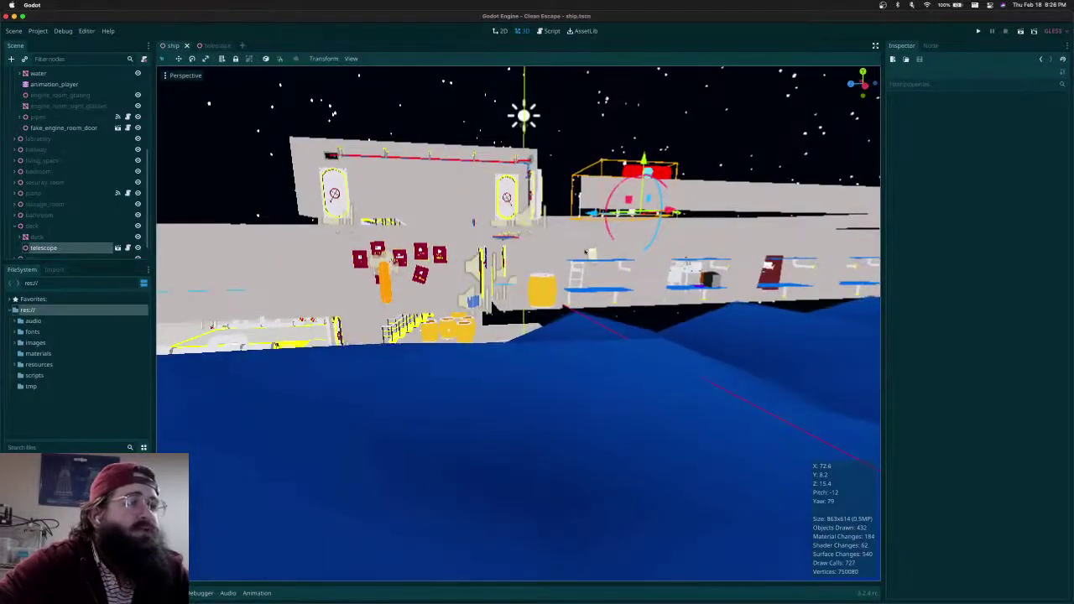
Select the lab mesh and the deck mesh in the ship scene, and examine the deck around the telescope from above
{"action": "middle_click_drag", "start_coordinate": [641, 240], "coordinate": [202, 75]}
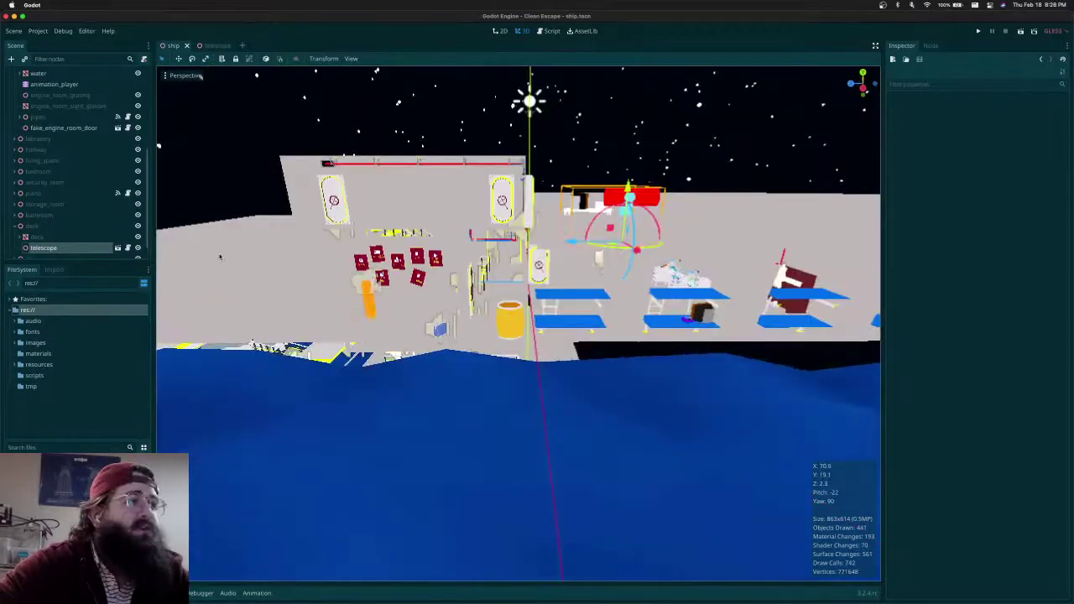
{"action": "left_click", "coordinate": [257, 281]}
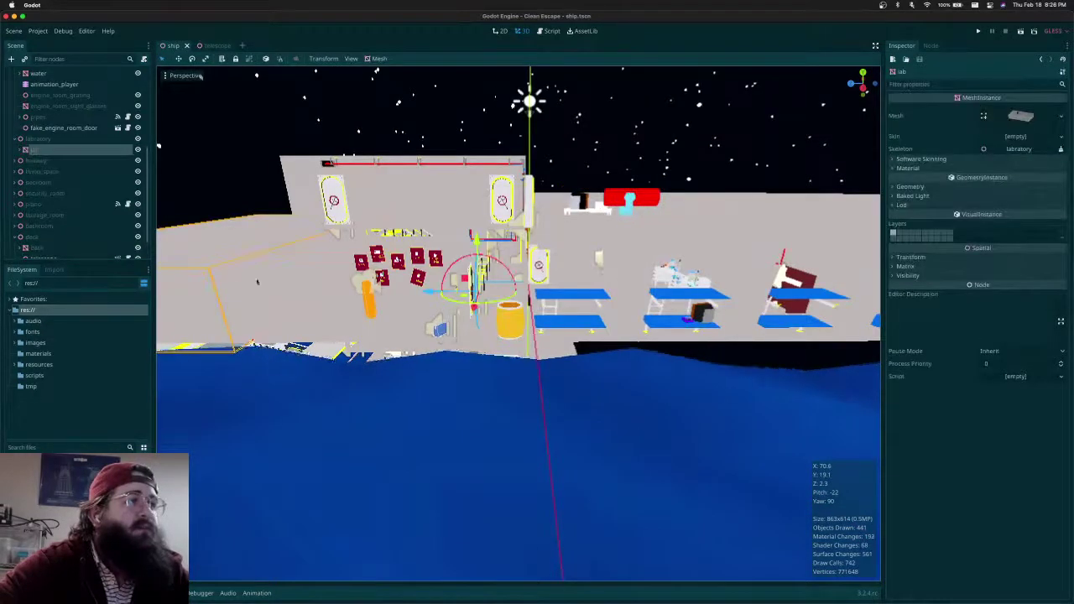
{"action": "left_click", "coordinate": [643, 235]}
{"action": "middle_click_drag", "start_coordinate": [643, 234], "coordinate": [484, 295]}
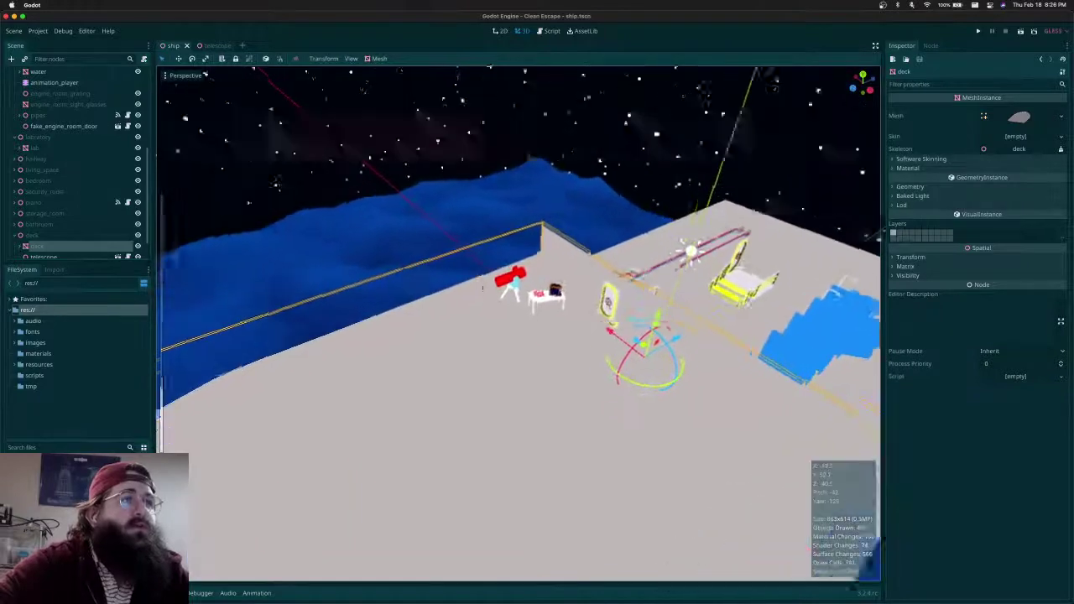
{"action": "scroll", "coordinate": [484, 294], "scroll_direction": "up", "scroll_amount": 8}
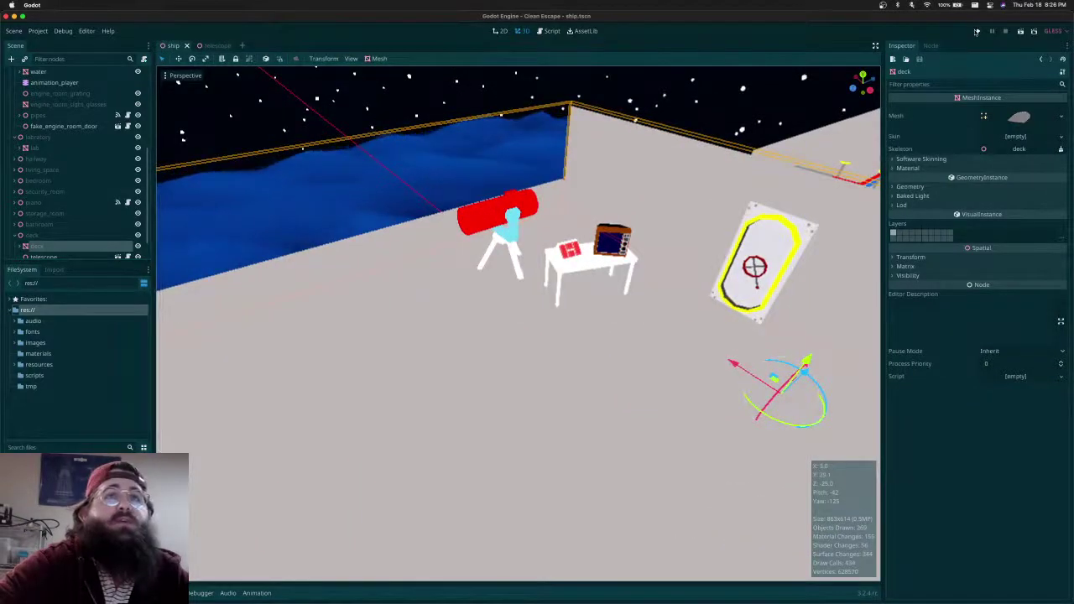
Run the game, walk up to the table on the deck, and rotate and tilt the telescope with the control panel's buttons
{"action": "left_click", "coordinate": [976, 31]}
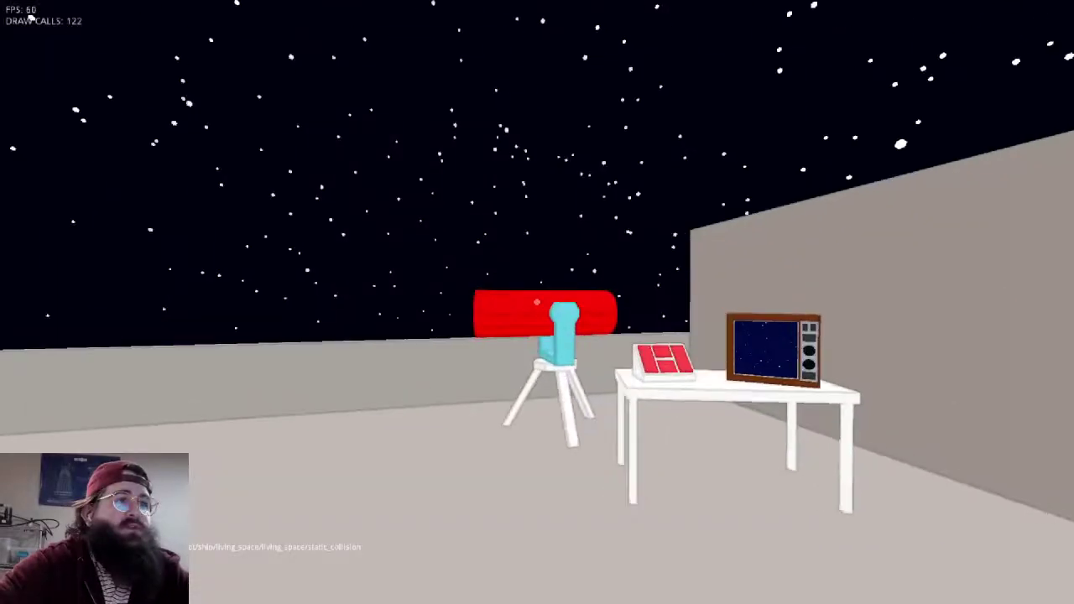
{"action": "key", "text": "w"}
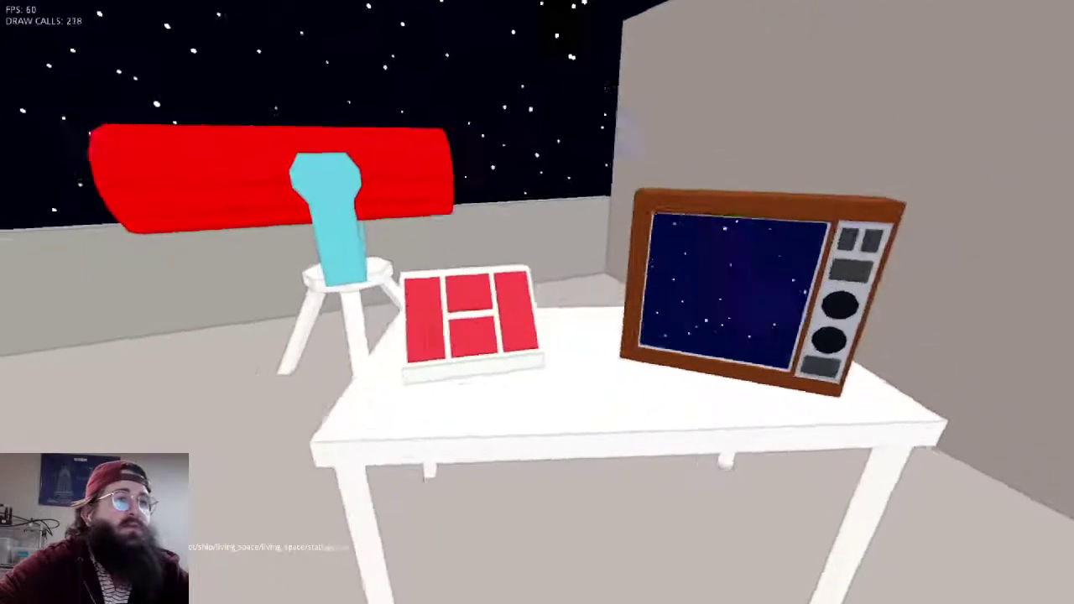
{"action": "left_click", "coordinate": [537, 302]}
{"action": "left_click", "coordinate": [537, 302]}
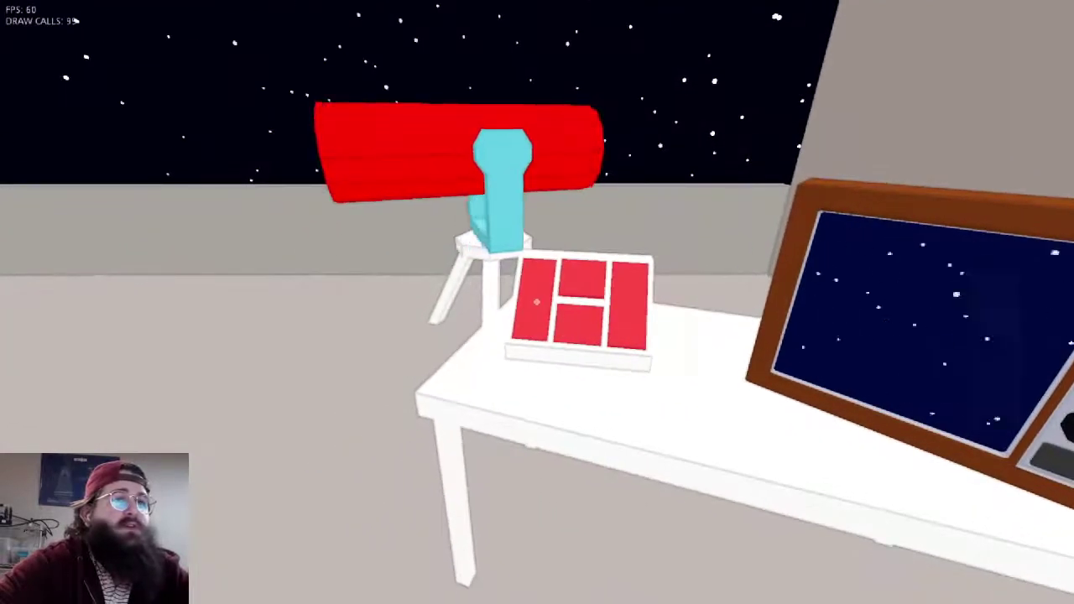
{"action": "left_click", "coordinate": [537, 302]}
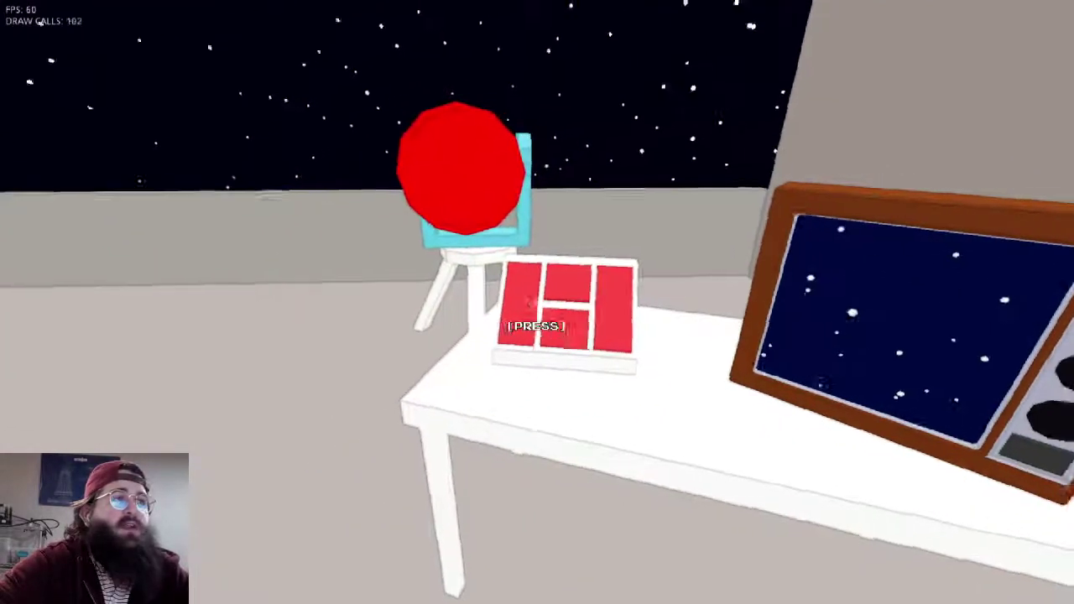
{"action": "left_click", "coordinate": [537, 302]}
{"action": "left_click", "coordinate": [537, 302]}
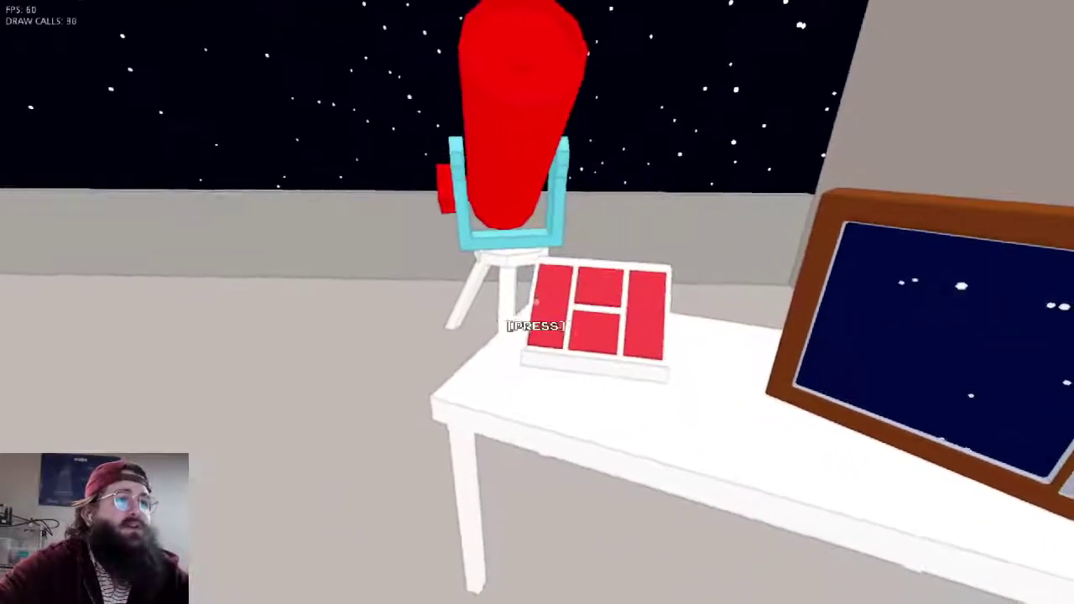
{"action": "left_click", "coordinate": [537, 302]}
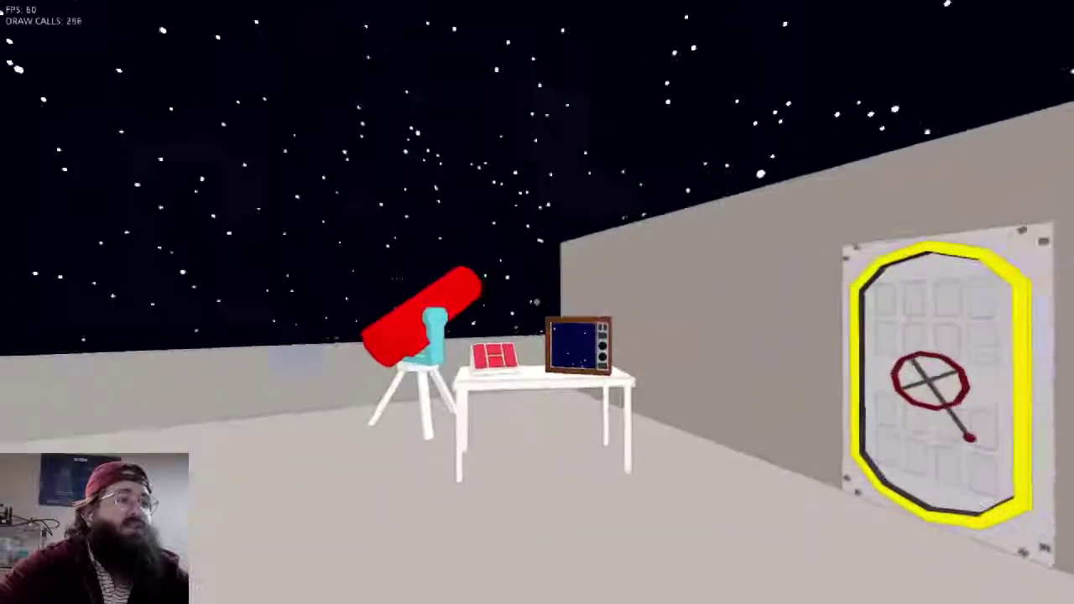
Walk around the deck to view the door and the tilted telescope up close
{"action": "key", "text": "w"}
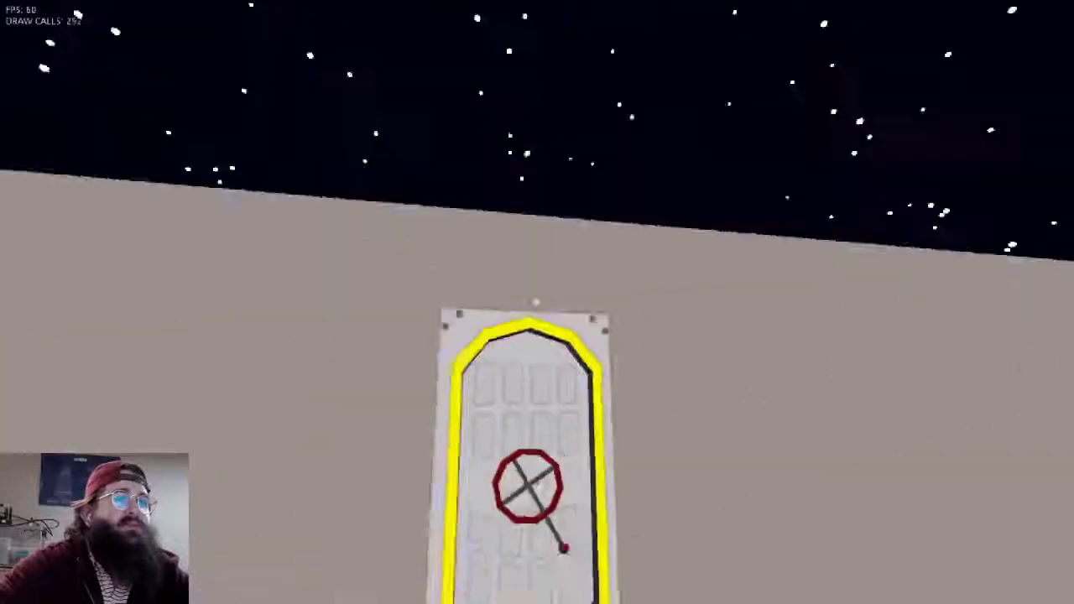
{"action": "key", "text": "w"}
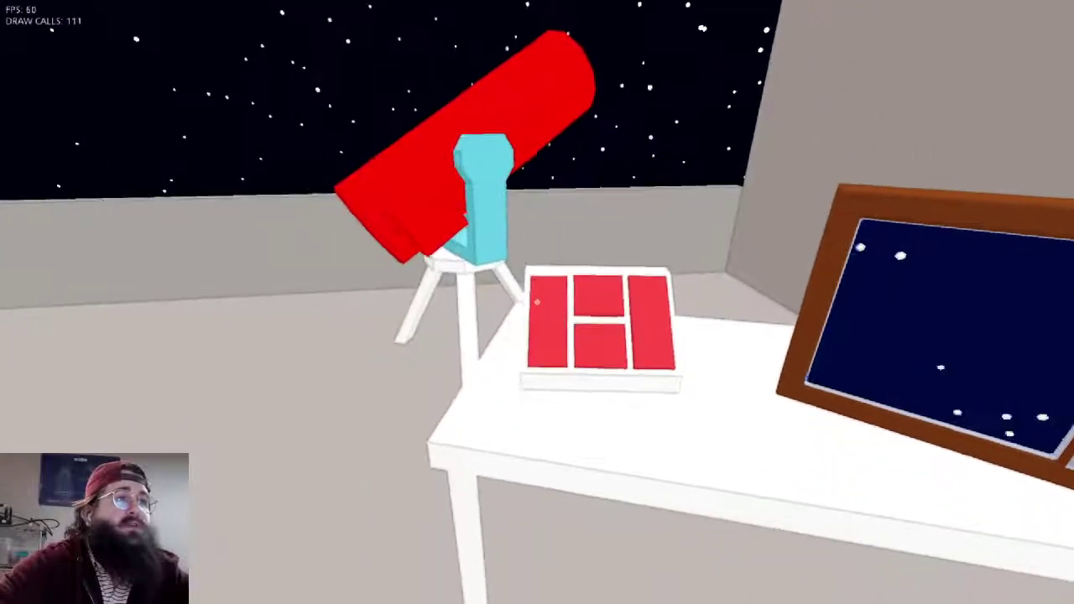
{"action": "key", "text": "s"}
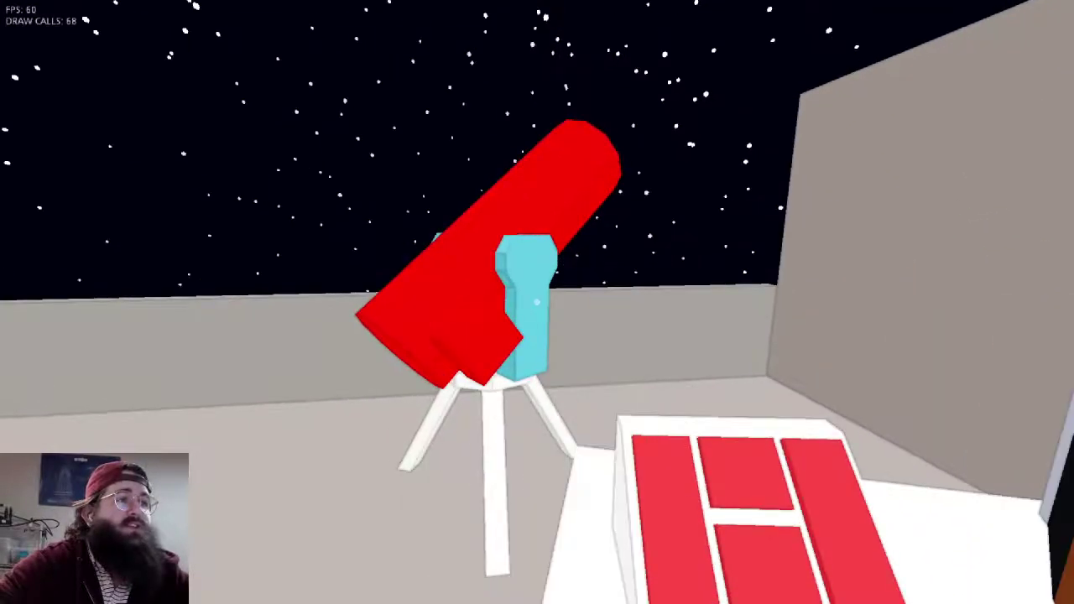
{"action": "key", "text": "s"}
Test the control panel's tilt and rotation buttons again and step back to check the telescope against the monitor
{"action": "left_click", "coordinate": [537, 302]}
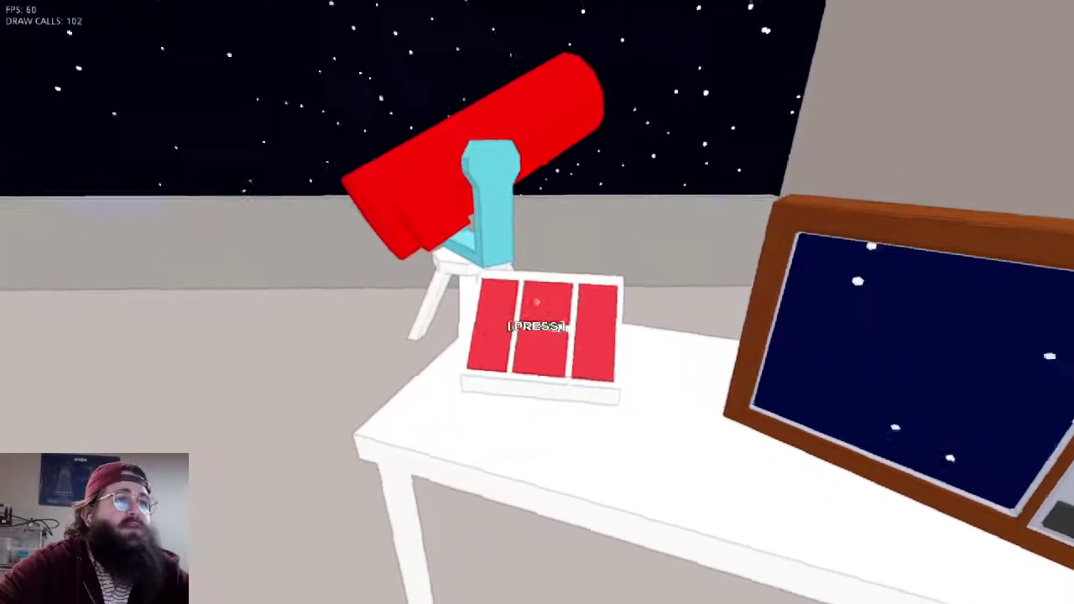
{"action": "left_click", "coordinate": [537, 302]}
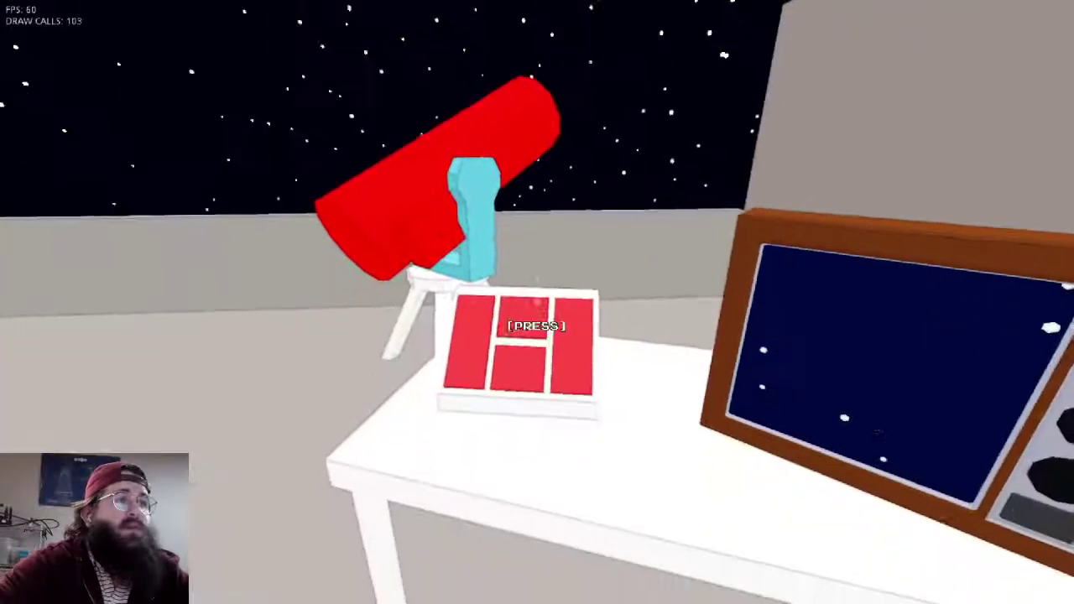
{"action": "left_click", "coordinate": [537, 302]}
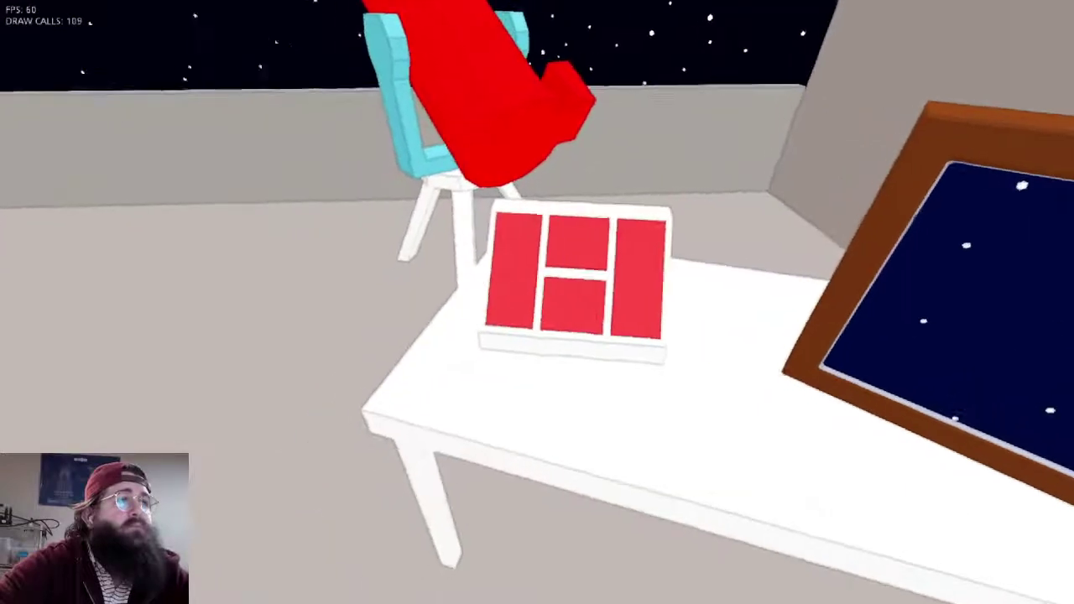
{"action": "left_click", "coordinate": [536, 302]}
{"action": "key", "text": "s"}
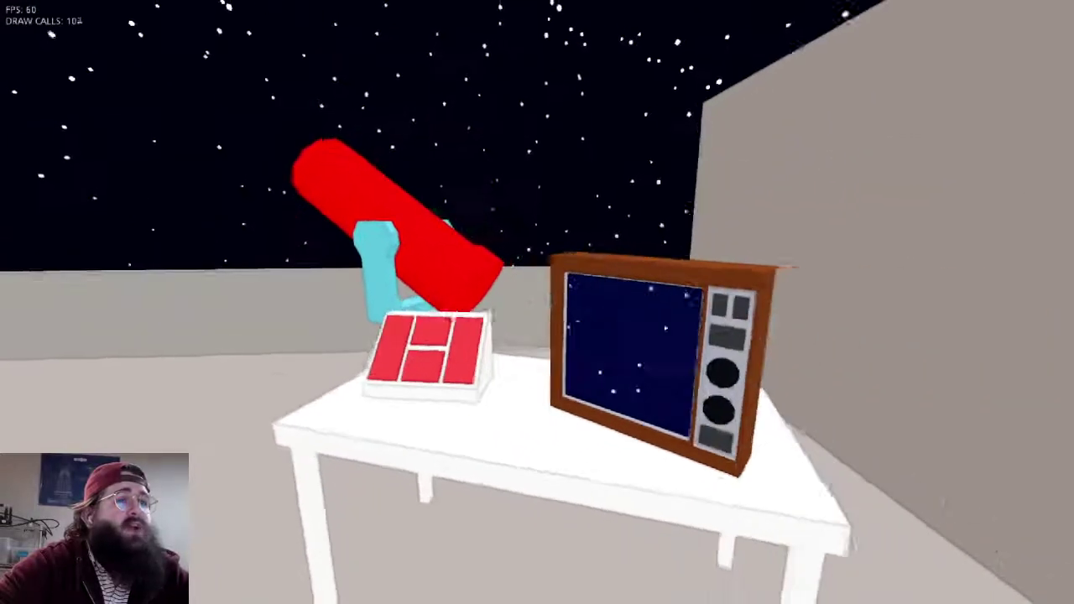
Look up at the night sky from the deck, zoom in on the stars and return to the normal view
{"action": "key", "text": "w"}
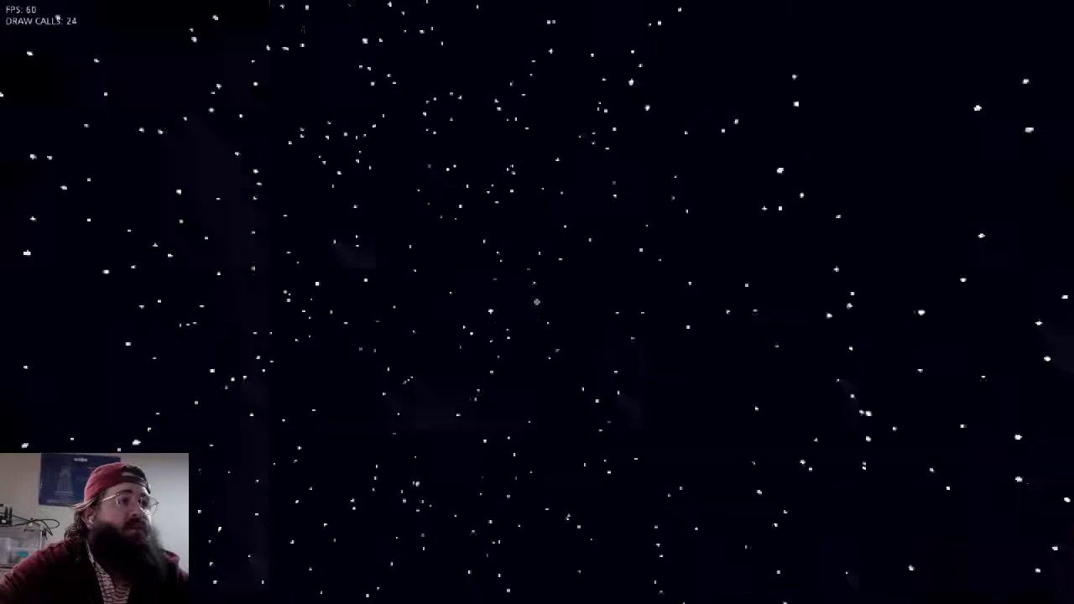
{"action": "right_click", "coordinate": [537, 302]}
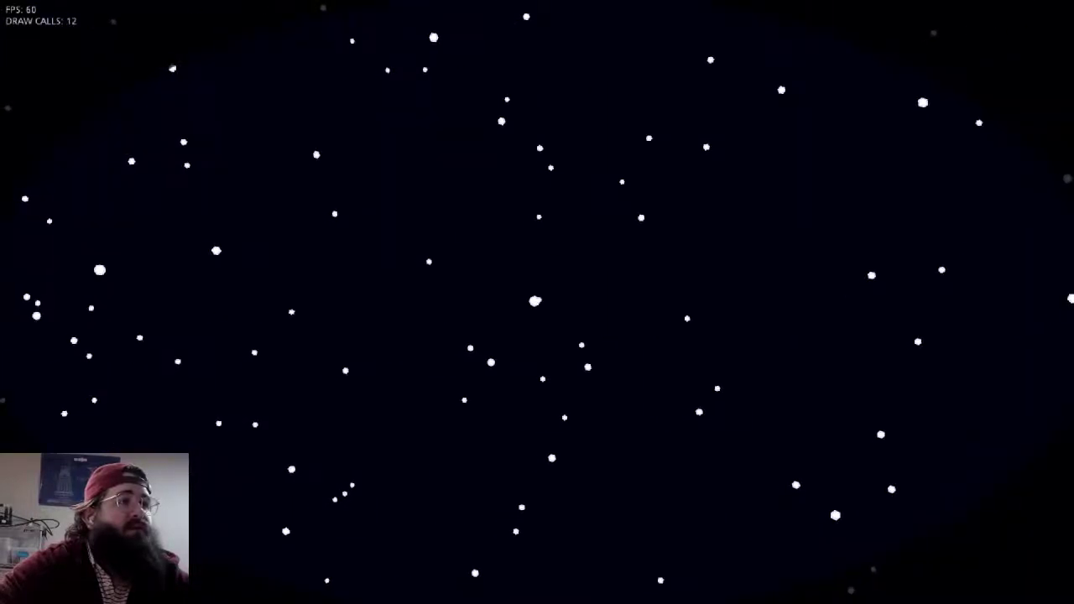
{"action": "right_click", "coordinate": [537, 302]}
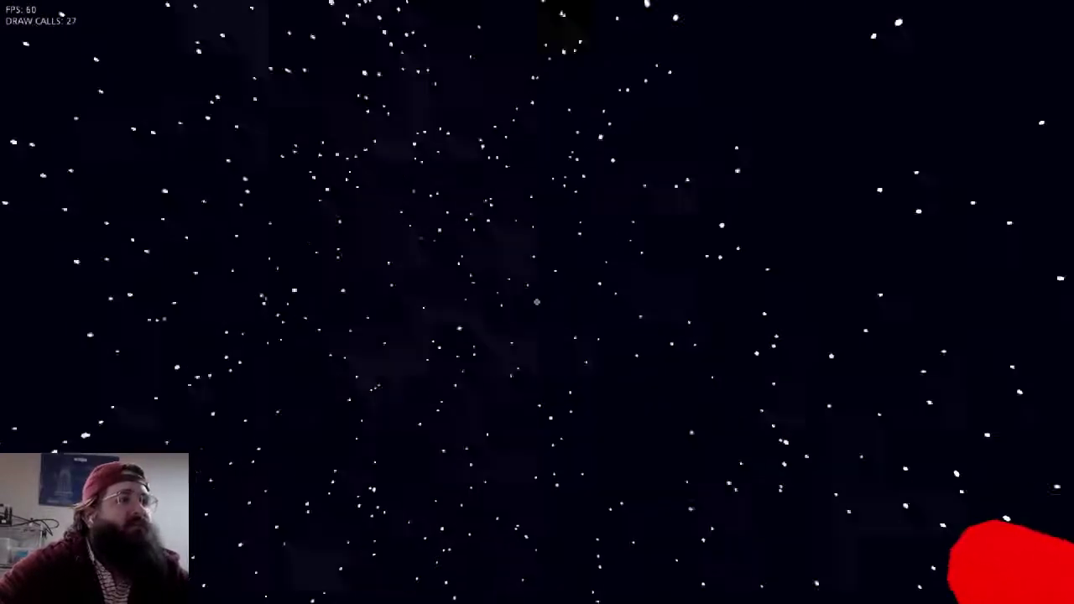
{"action": "key", "text": "a"}
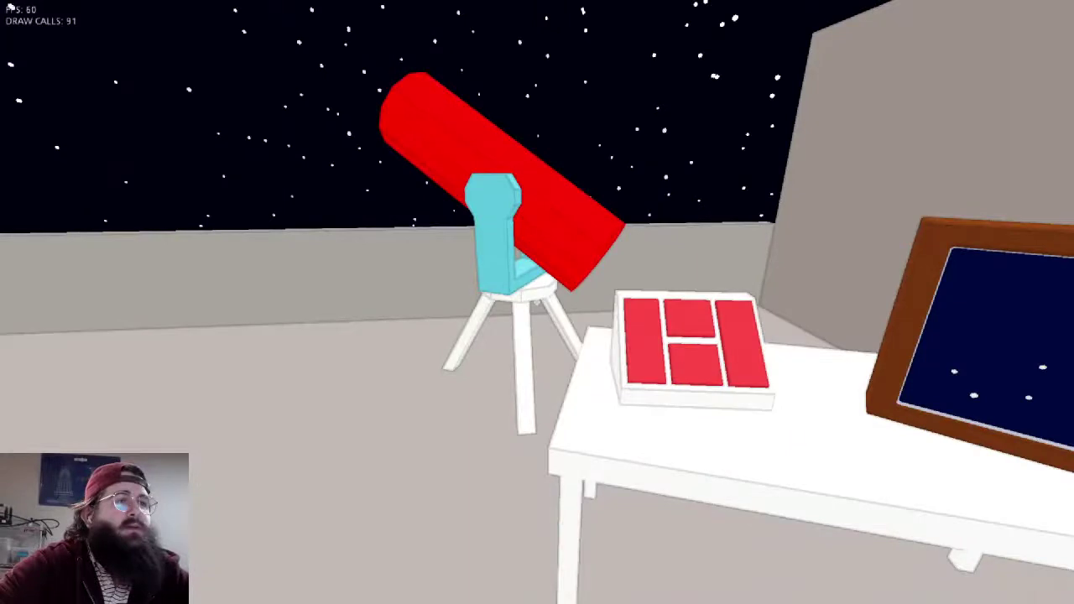
Walk around the table and examine the telescope, control panel and monitor from several sides
{"action": "key", "text": "d"}
{"action": "key", "text": "s"}
{"action": "key", "text": "a"}
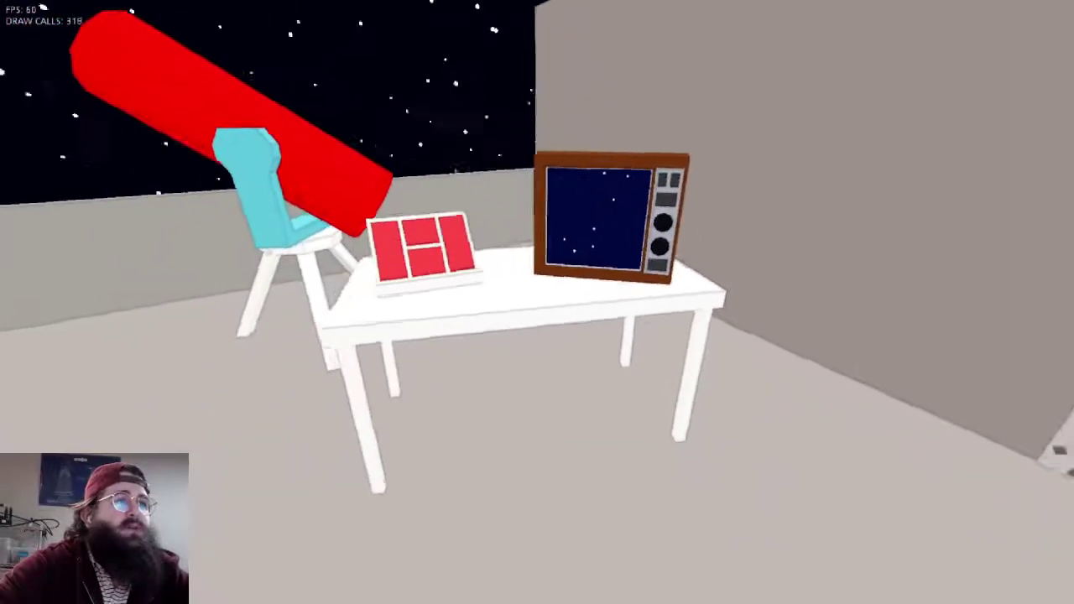
{"action": "key", "text": "w"}
{"action": "key", "text": "w"}
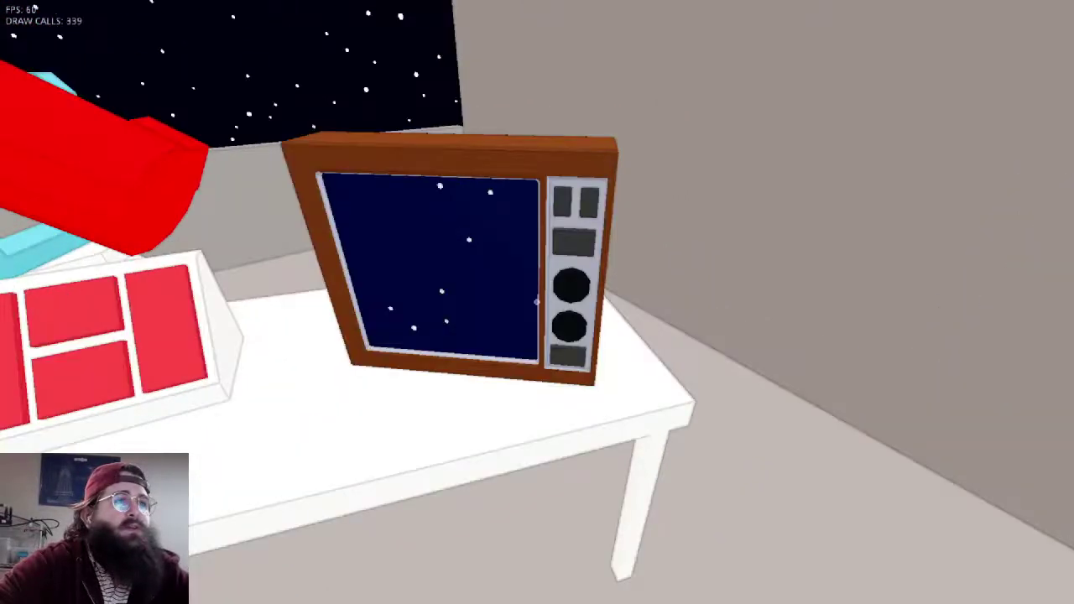
{"action": "key", "text": "a"}
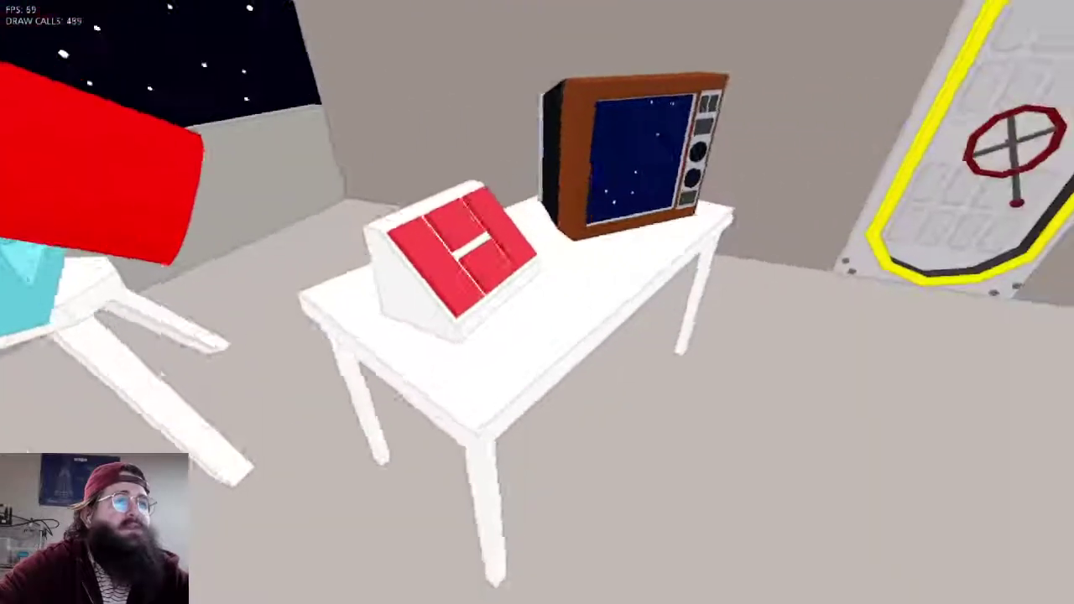
{"action": "key", "text": "d"}
{"action": "key", "text": "d"}
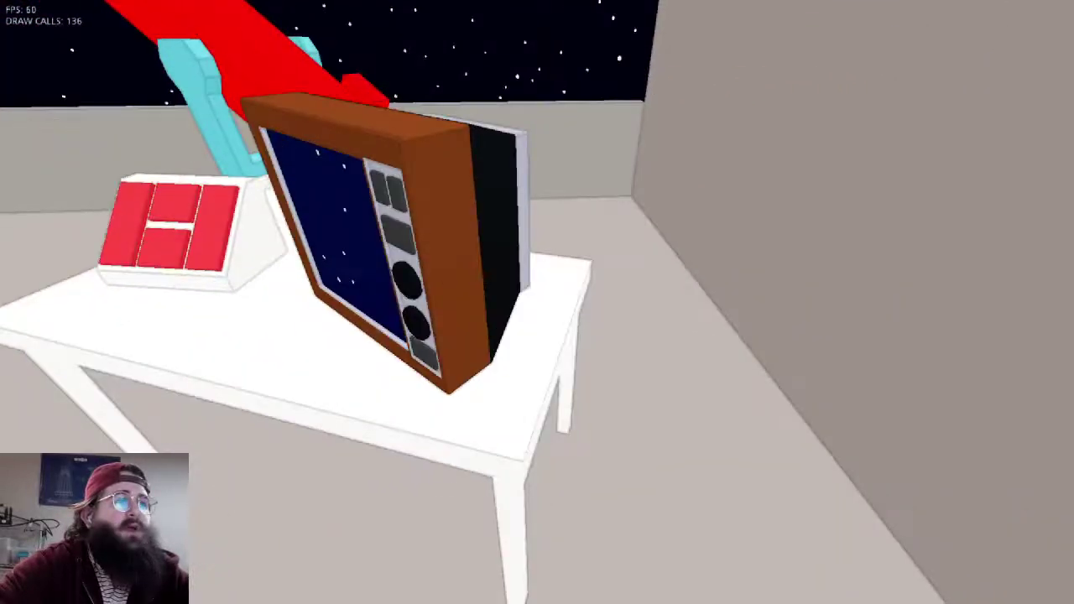
{"action": "key", "text": "w"}
{"action": "key", "text": "d"}
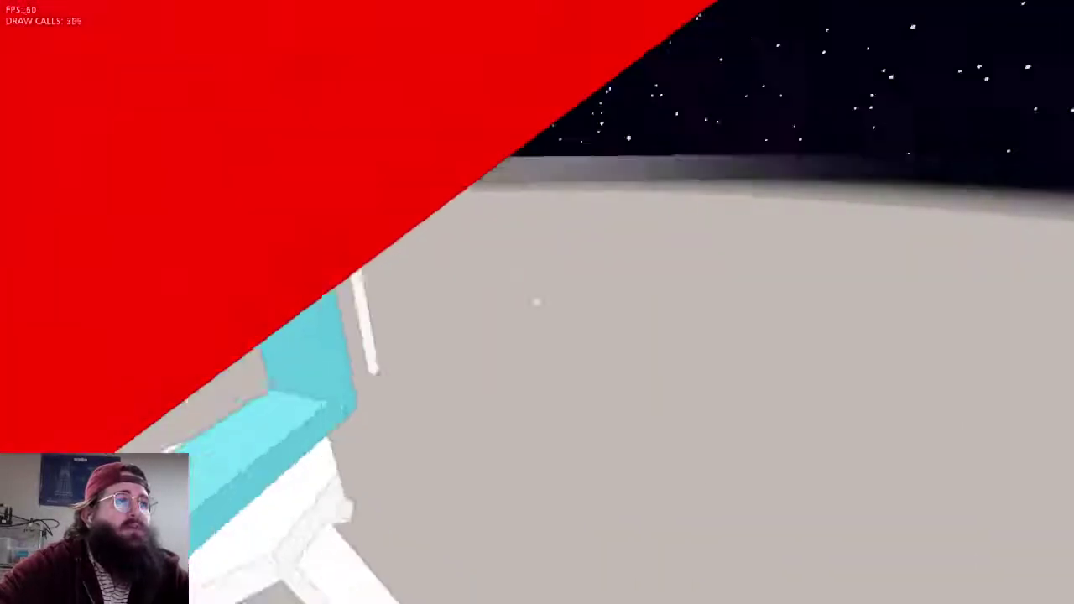
Walk between the telescope and the door, examining the deck wall and the sky above it
{"action": "key", "text": "d"}
{"action": "key", "text": "w"}
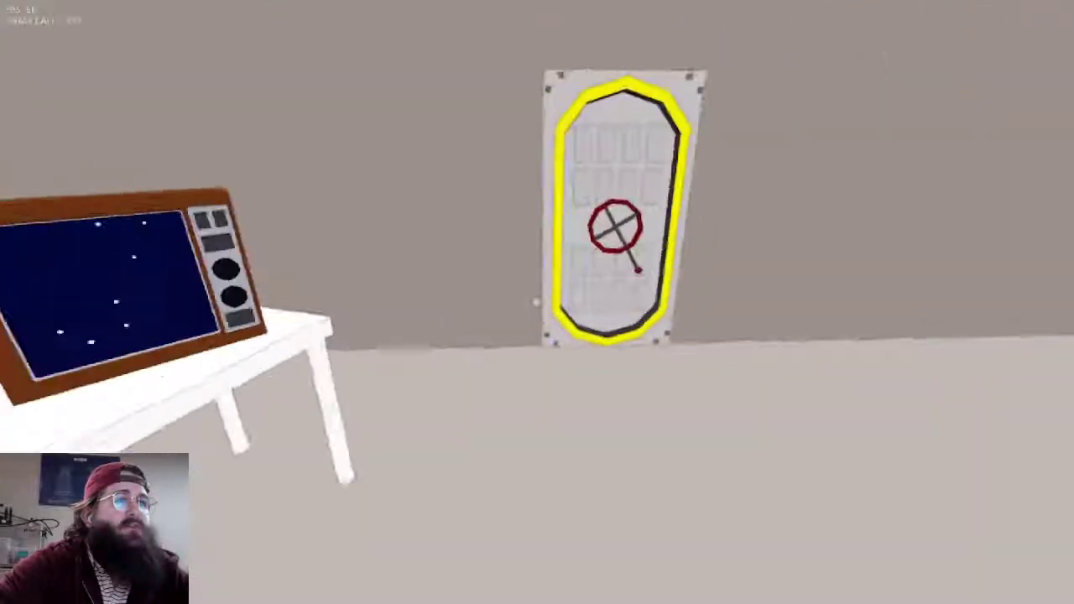
{"action": "key", "text": "d"}
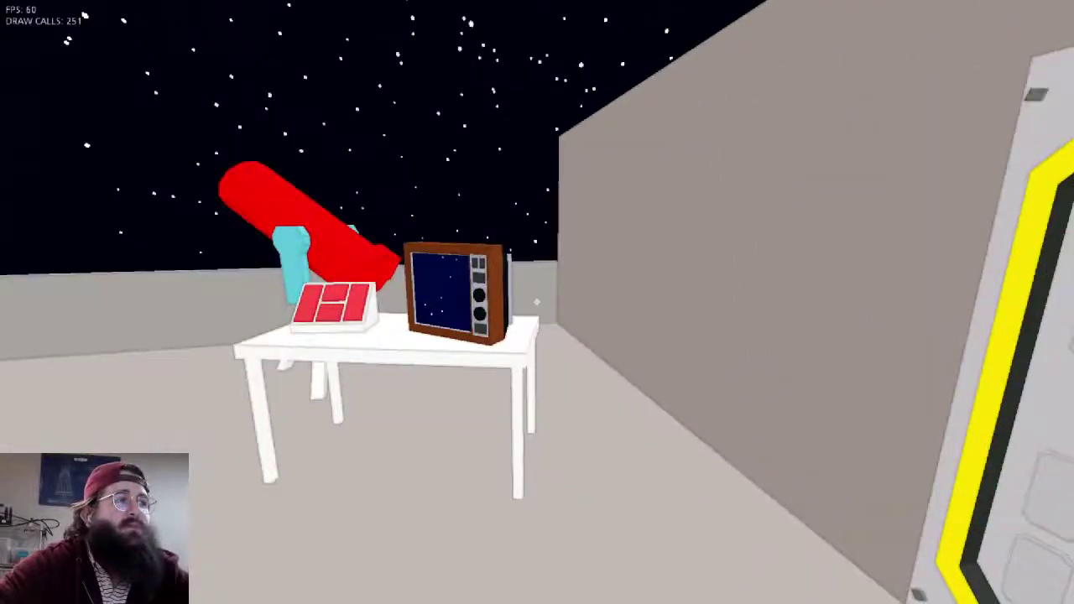
{"action": "key", "text": "w"}
{"action": "key", "text": "a"}
{"action": "key", "text": "d"}
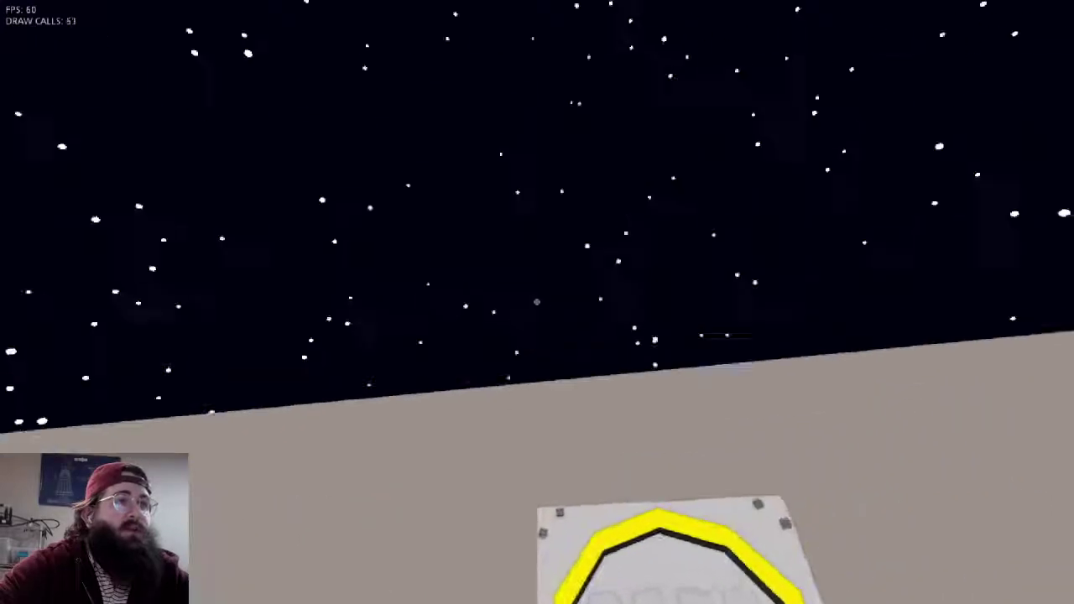
{"action": "key", "text": "s"}
{"action": "key", "text": "d"}
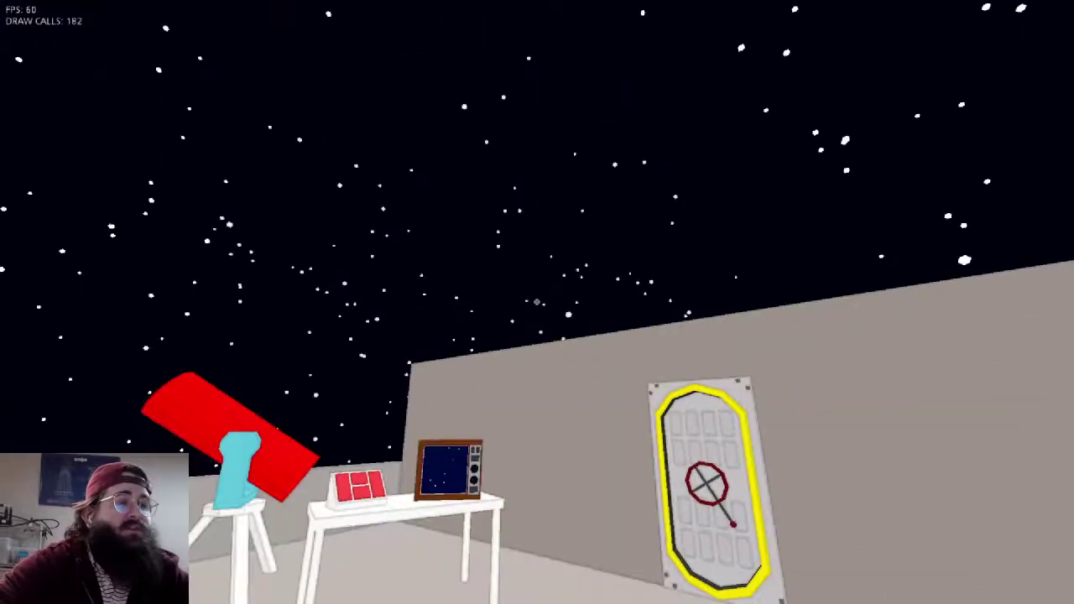
Approach the telescope, look at the stars over the wall behind the monitor, and return to view the table
{"action": "key", "text": "w"}
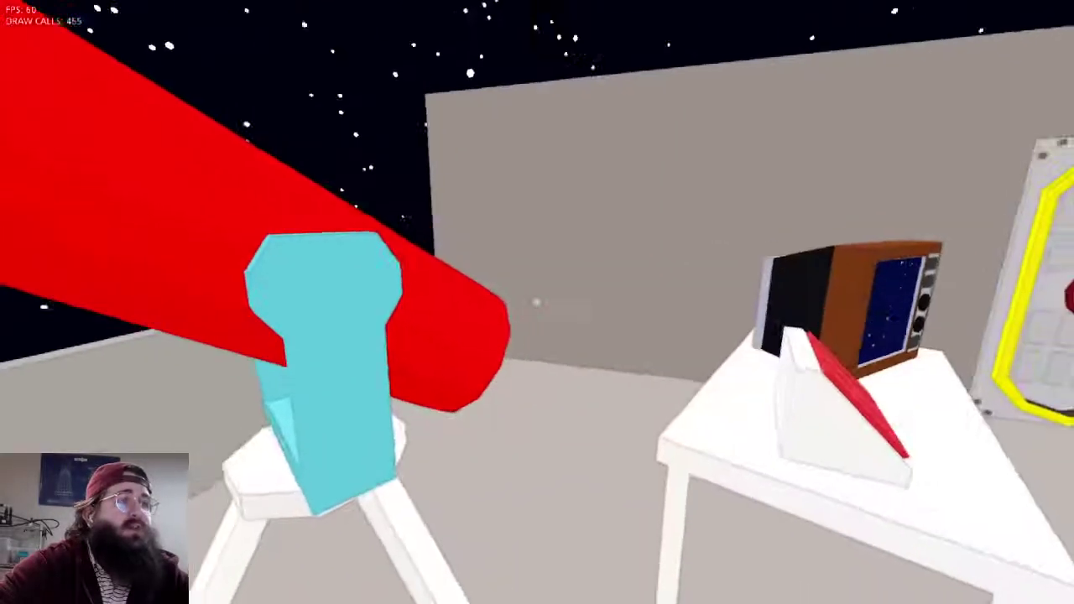
{"action": "key", "text": "d"}
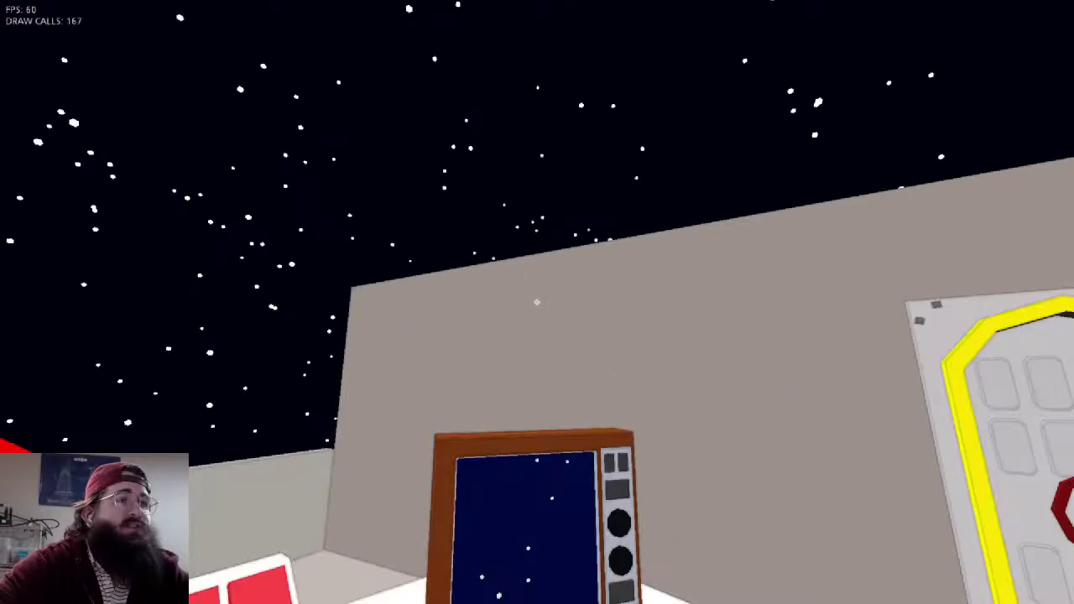
{"action": "key", "text": "s"}
{"action": "key", "text": "a"}
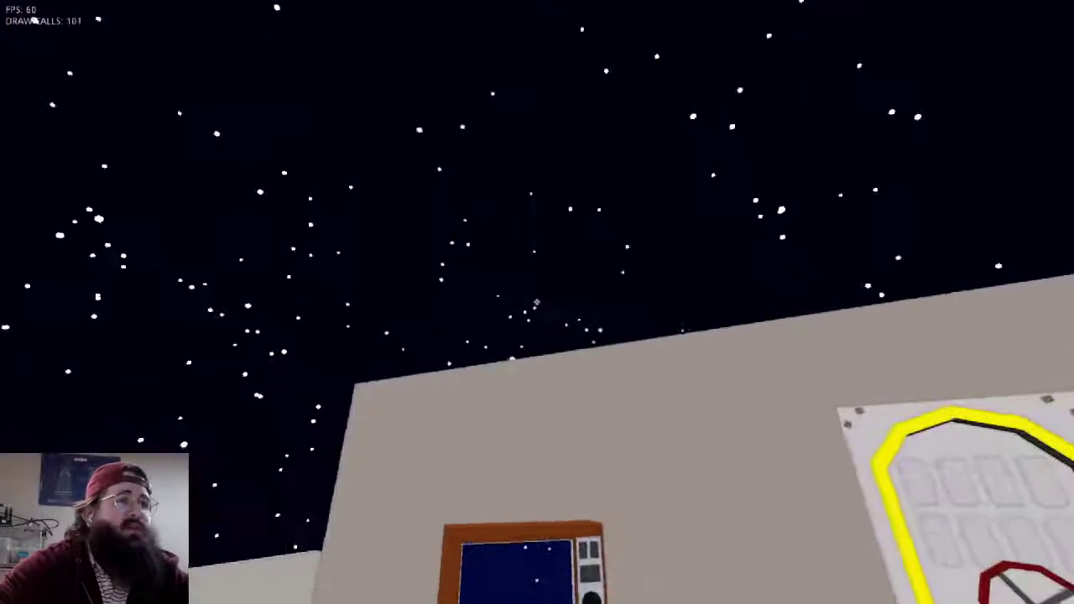
{"action": "key", "text": "d"}
{"action": "key", "text": "s"}
{"action": "key", "text": "d"}
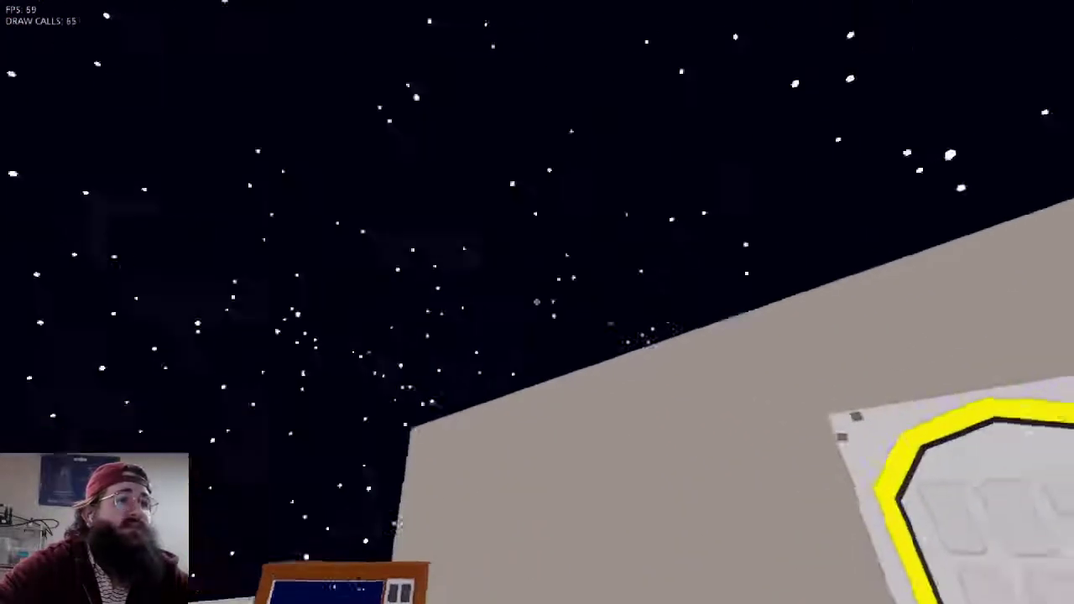
{"action": "key", "text": "w"}
{"action": "key", "text": "a"}
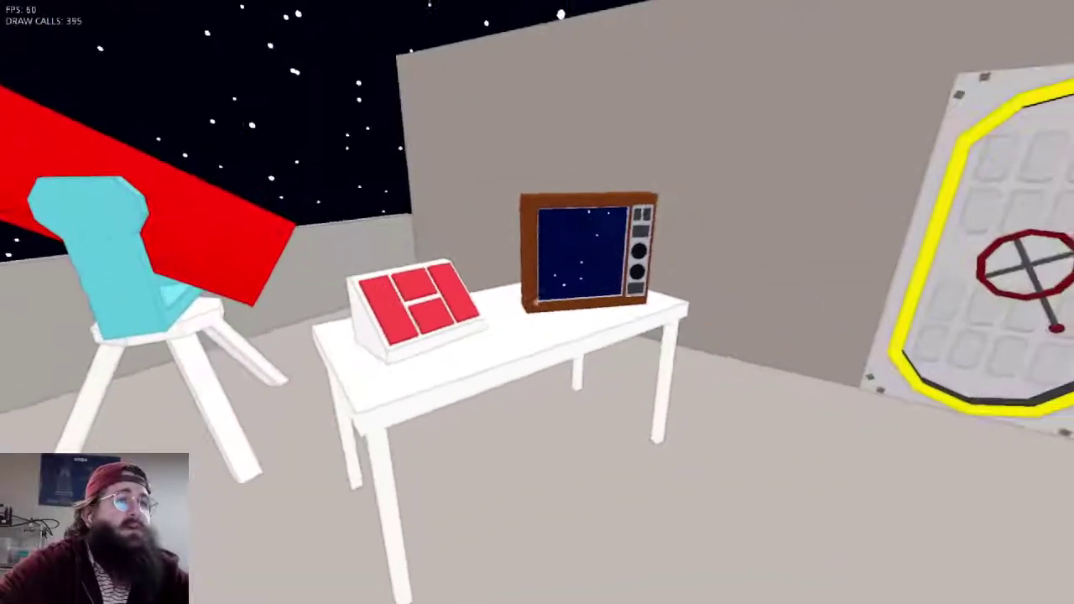
Walk up to the deck table and step back to view the telescope, control panel and monitor against the stars
{"action": "key", "text": "w"}
{"action": "key", "text": "d"}
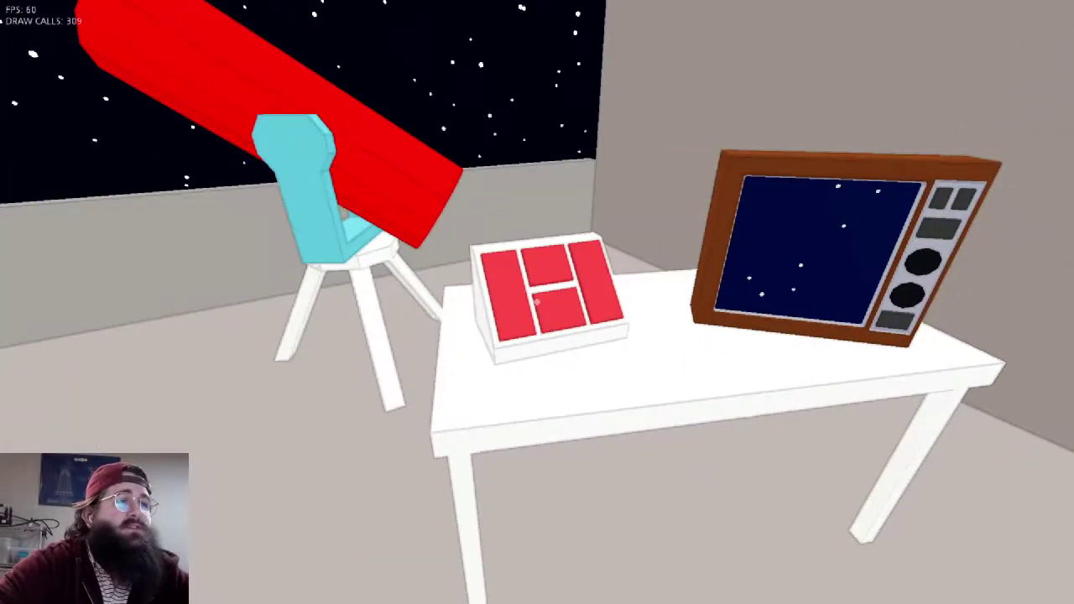
{"action": "key", "text": "s"}
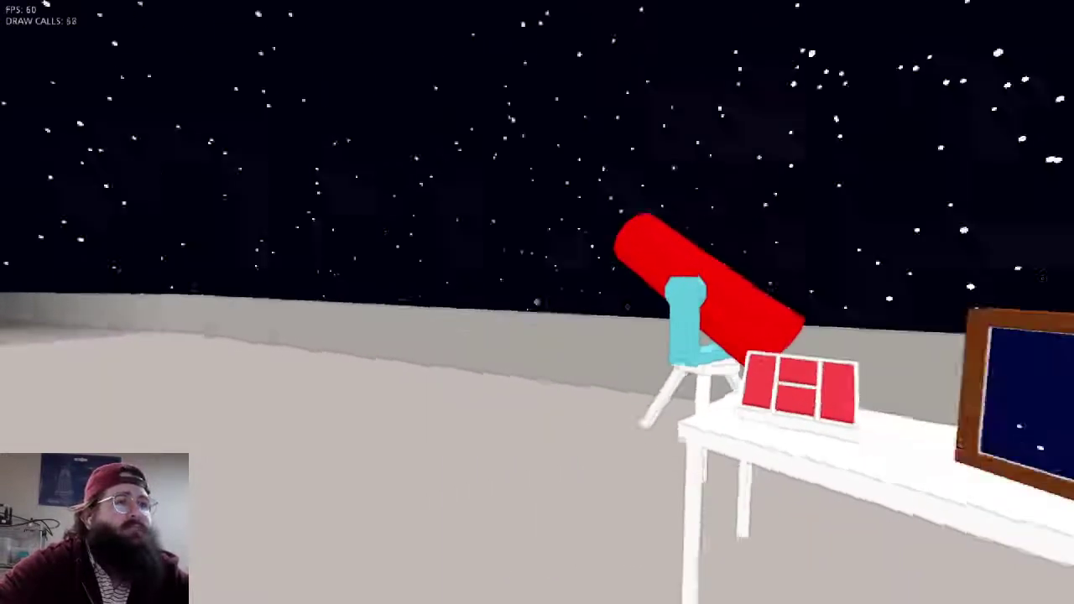
{"action": "key", "text": "w"}
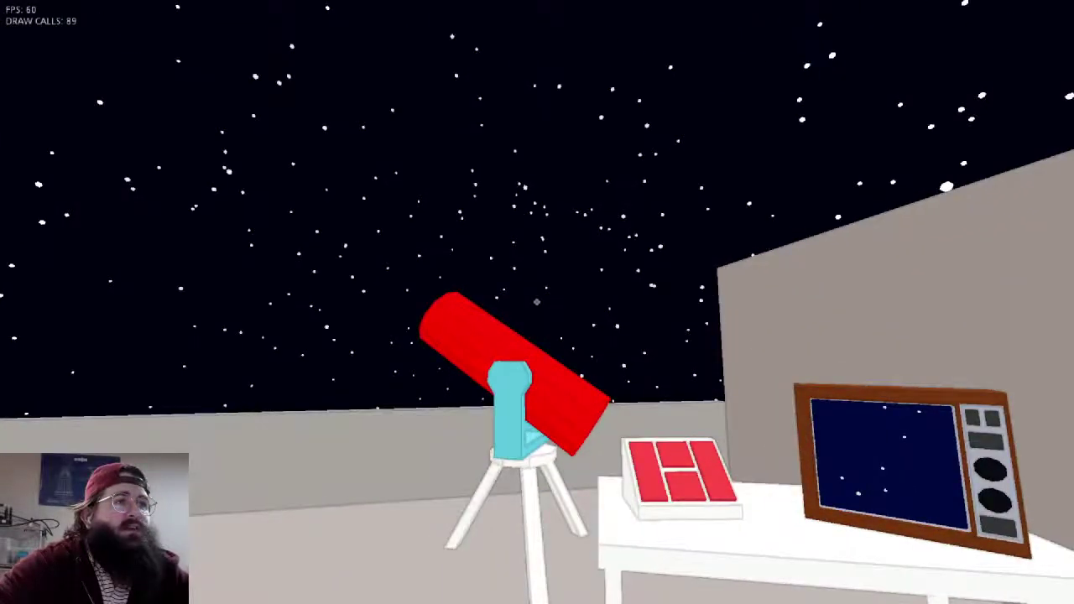
{"action": "key", "text": "s"}
{"action": "key", "text": "w"}
{"action": "key", "text": "s"}
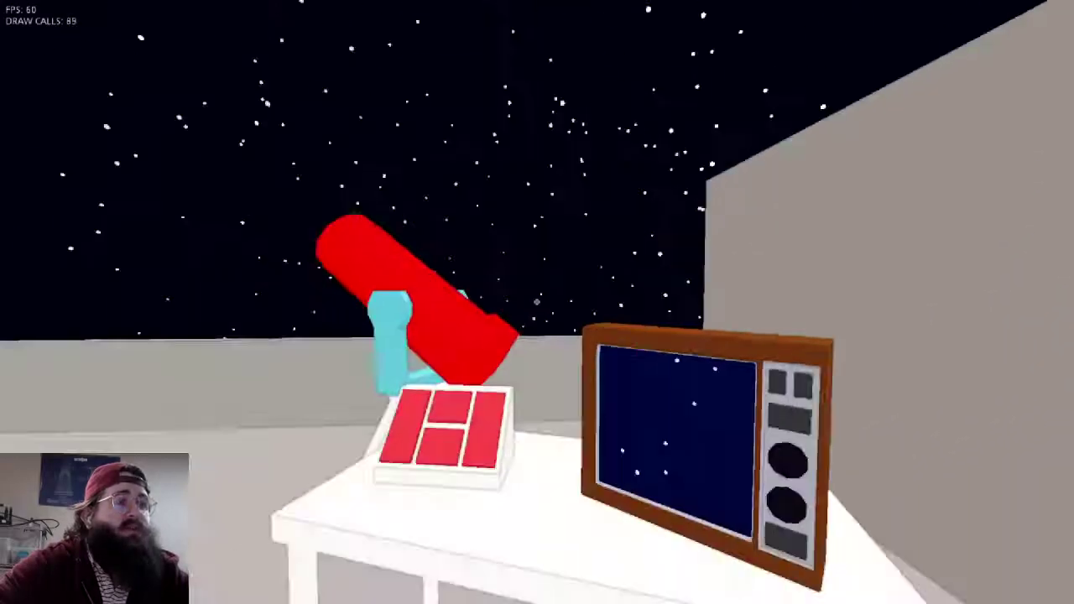
Back away from the table, return to the telescope and look up at the stars over the deck wall
{"action": "key", "text": "a"}
{"action": "key", "text": "s"}
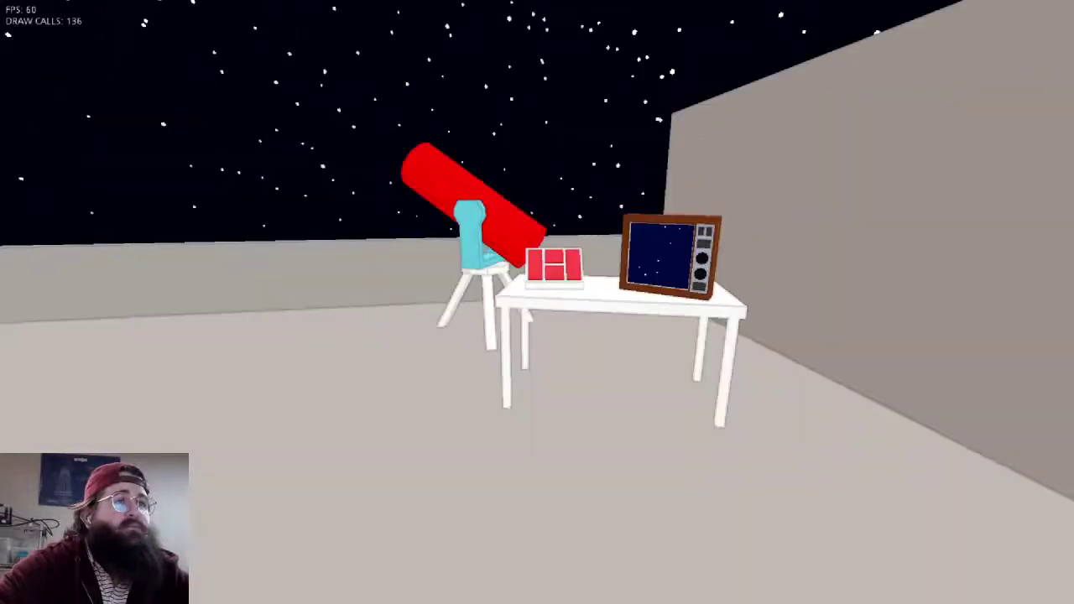
{"action": "key", "text": "w"}
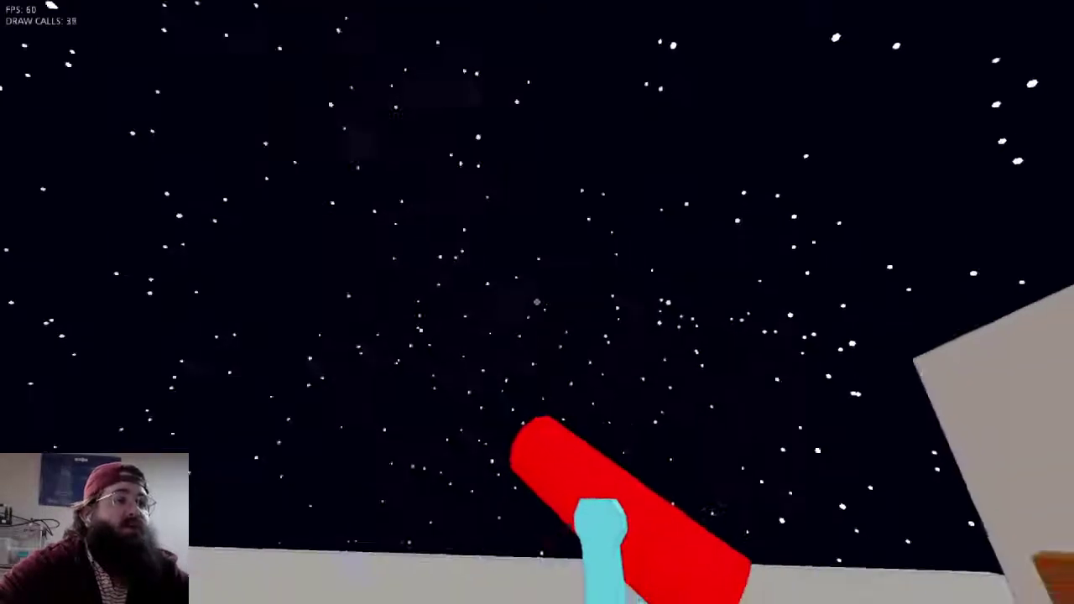
{"action": "key", "text": "w"}
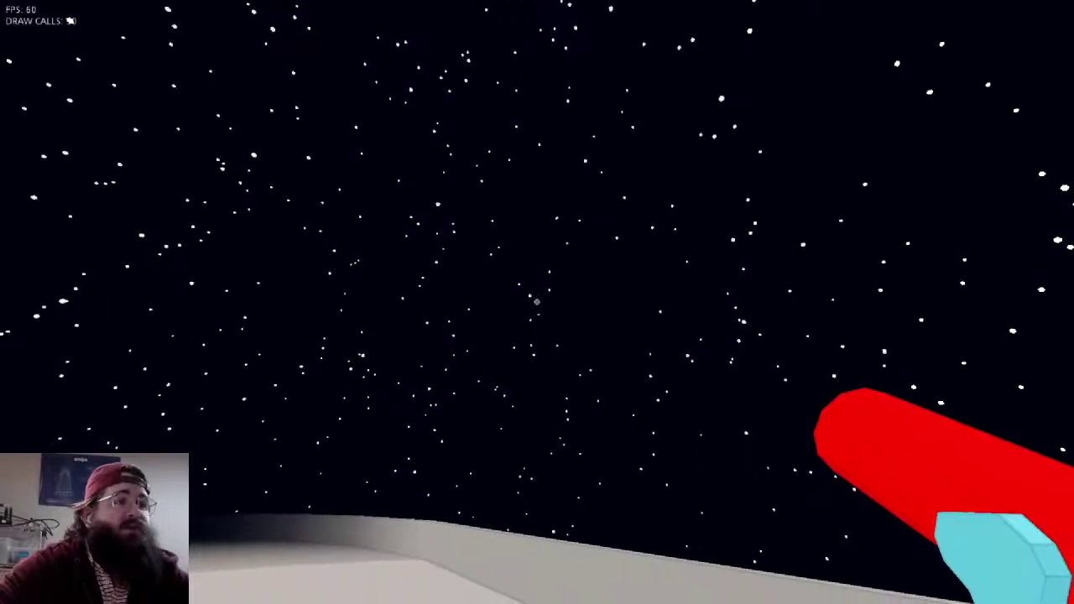
Quit the playtest, dismiss the file list opened with the of command in the terminal, and switch to ship.blend in Blender
{"action": "key", "text": "Escape"}
{"action": "key", "text": "super+Tab"}
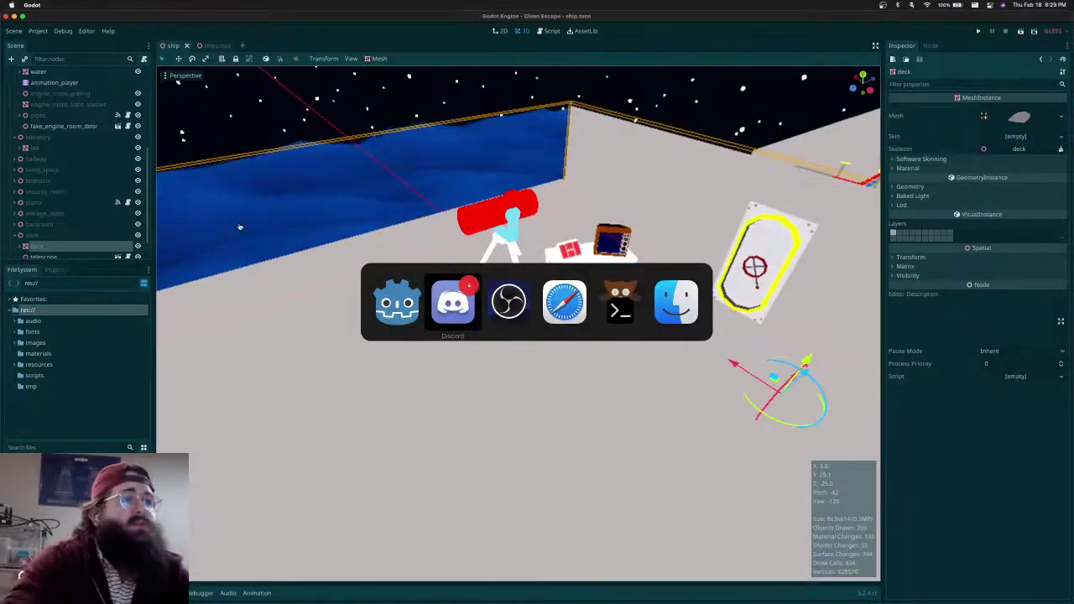
{"action": "key", "text": "super+Tab"}
{"action": "key", "text": "super+Tab"}
{"action": "key", "text": "super+Tab"}
{"action": "type", "text": "of"}
{"action": "key", "text": "Return"}
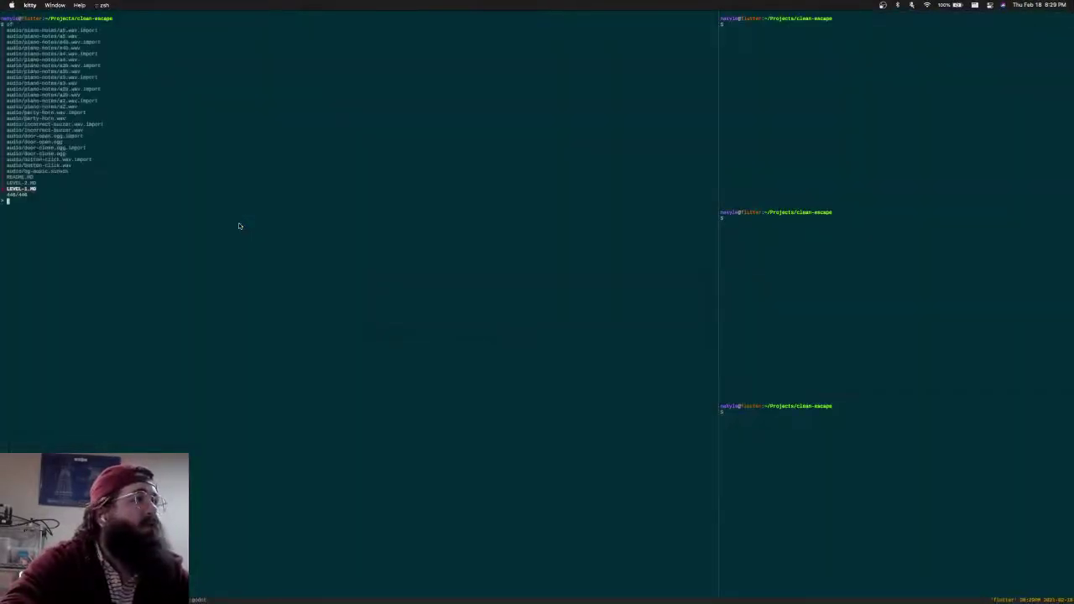
{"action": "key", "text": "Escape"}
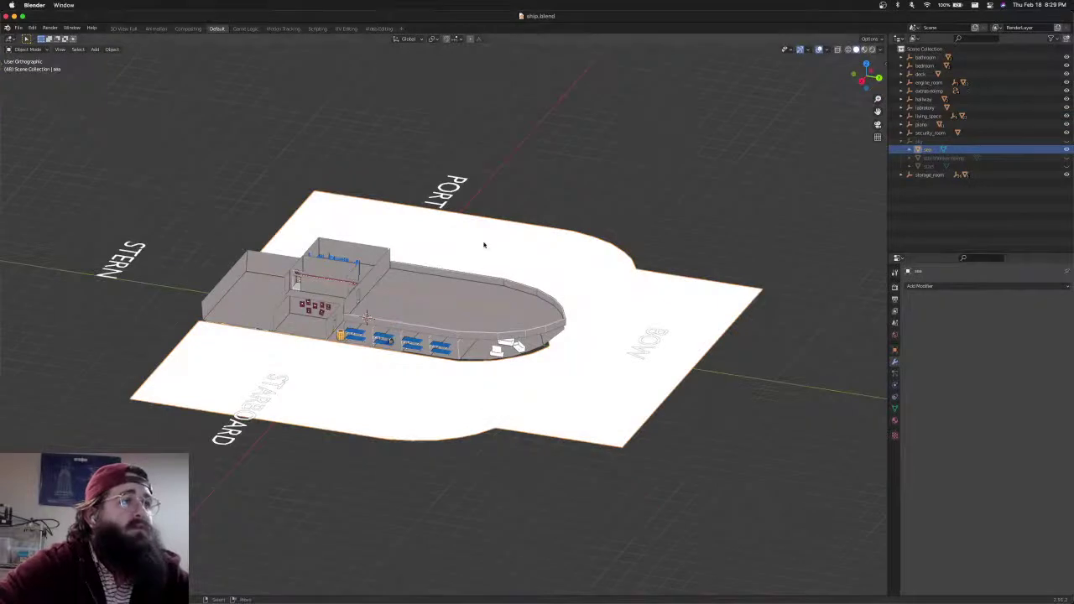
Show the hidden stars object and view the star dome around the ship from the stern
{"action": "scroll", "coordinate": [485, 298], "scroll_direction": "down", "scroll_amount": 5}
{"action": "scroll", "coordinate": [485, 298], "scroll_direction": "up", "scroll_amount": 3}
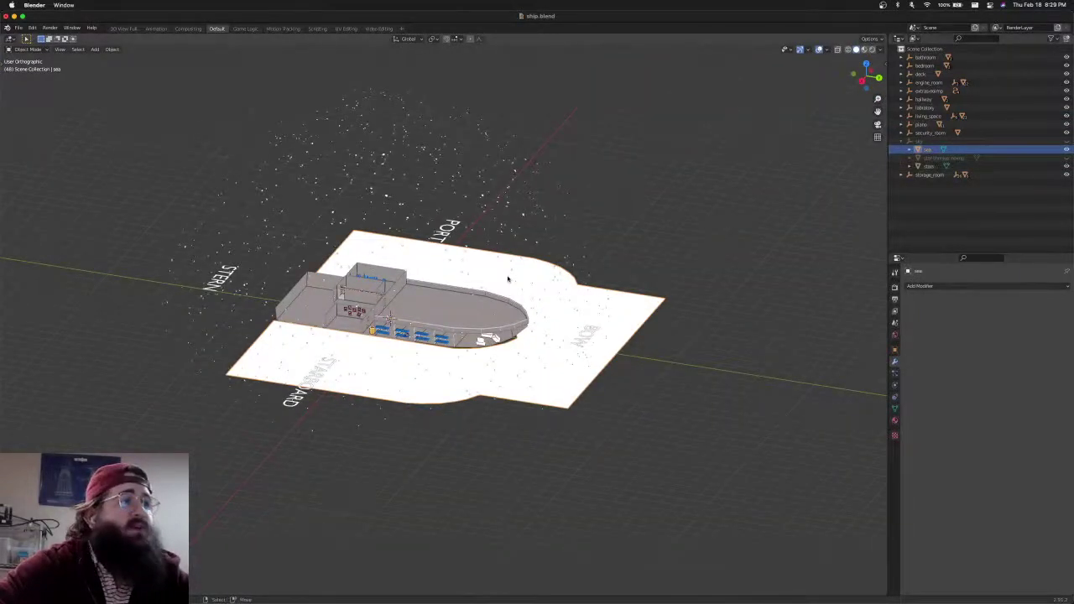
{"action": "middle_click_drag", "start_coordinate": [508, 279], "coordinate": [597, 283]}
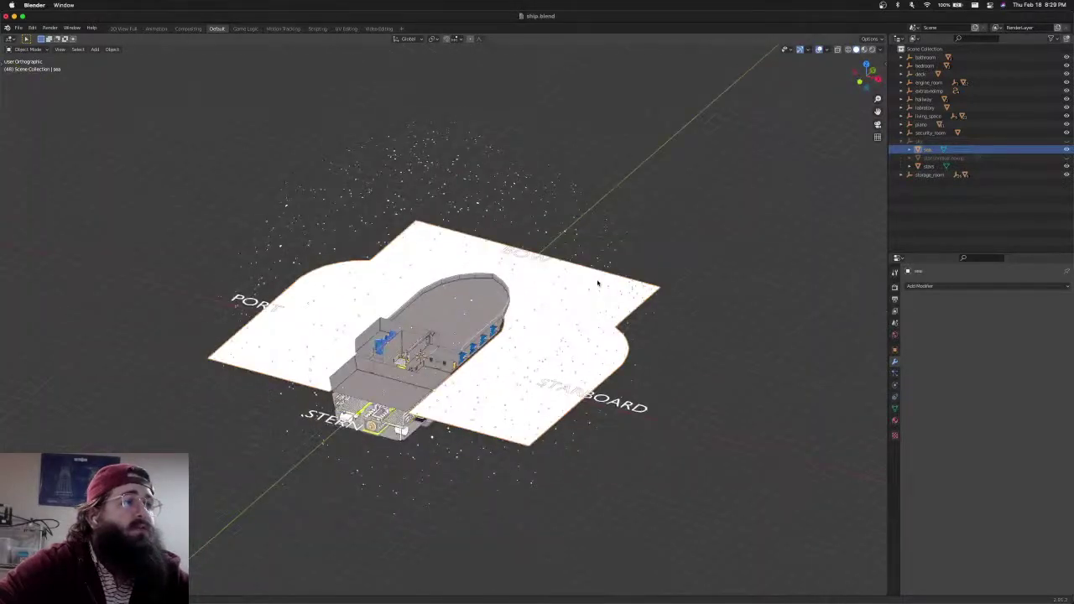
{"action": "middle_click_drag", "start_coordinate": [530, 277], "coordinate": [563, 288]}
{"action": "key", "text": "Tab"}
{"action": "scroll", "coordinate": [581, 248], "scroll_direction": "up", "scroll_amount": 5}
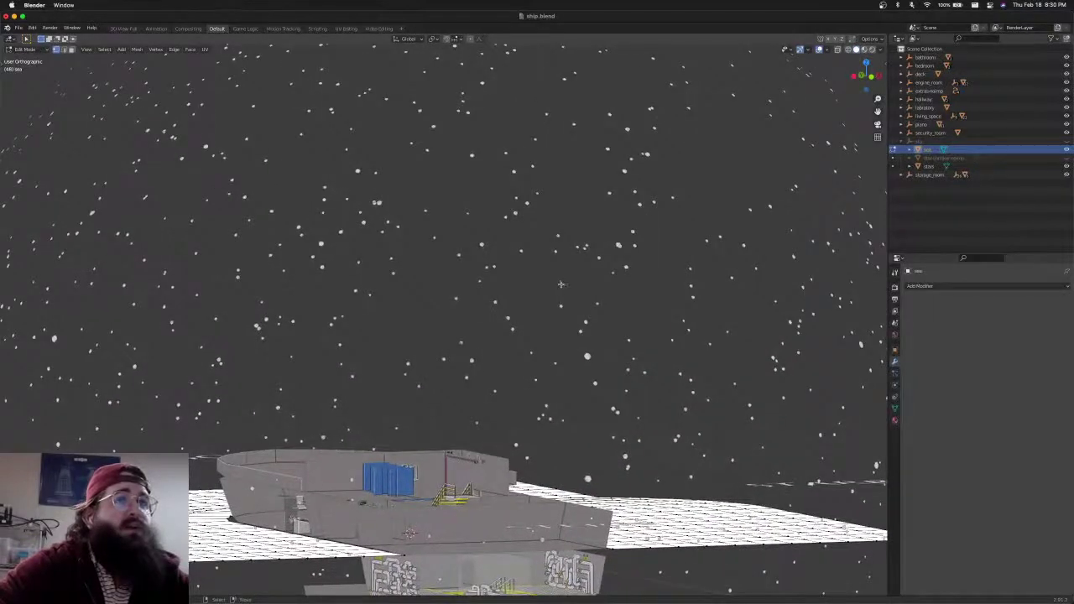
{"action": "key", "text": "Tab"}
{"action": "scroll", "coordinate": [563, 288], "scroll_direction": "down", "scroll_amount": 3}
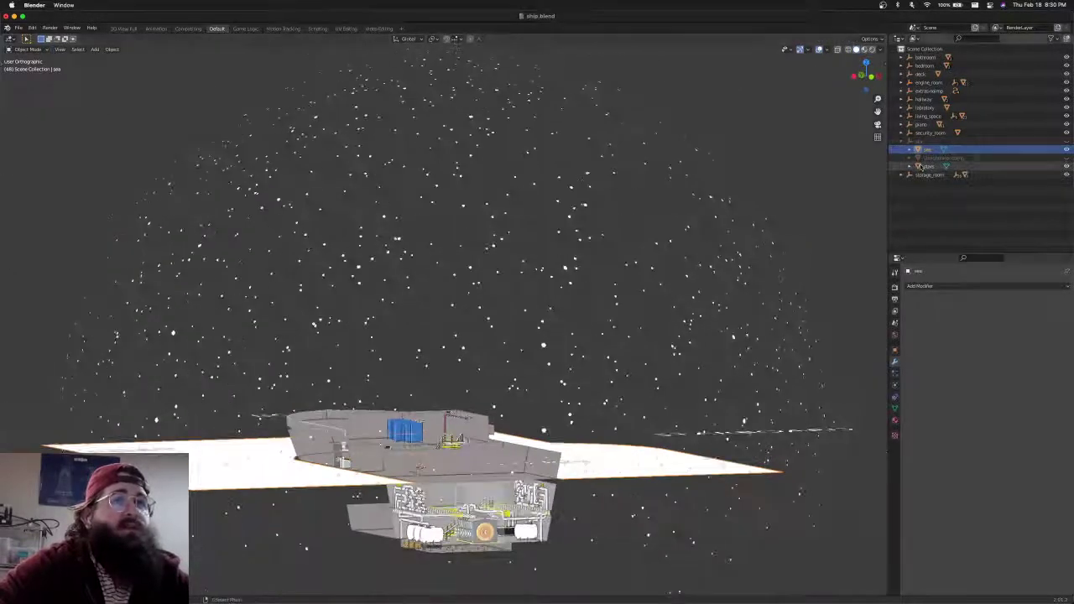
Open the stars mesh in Edit Mode and clear its vertex selection
{"action": "left_click", "coordinate": [591, 292]}
{"action": "key", "text": "Tab"}
{"action": "middle_click_drag", "start_coordinate": [591, 292], "coordinate": [520, 329]}
{"action": "key", "text": "alt+a"}
{"action": "right_click", "coordinate": [520, 330]}
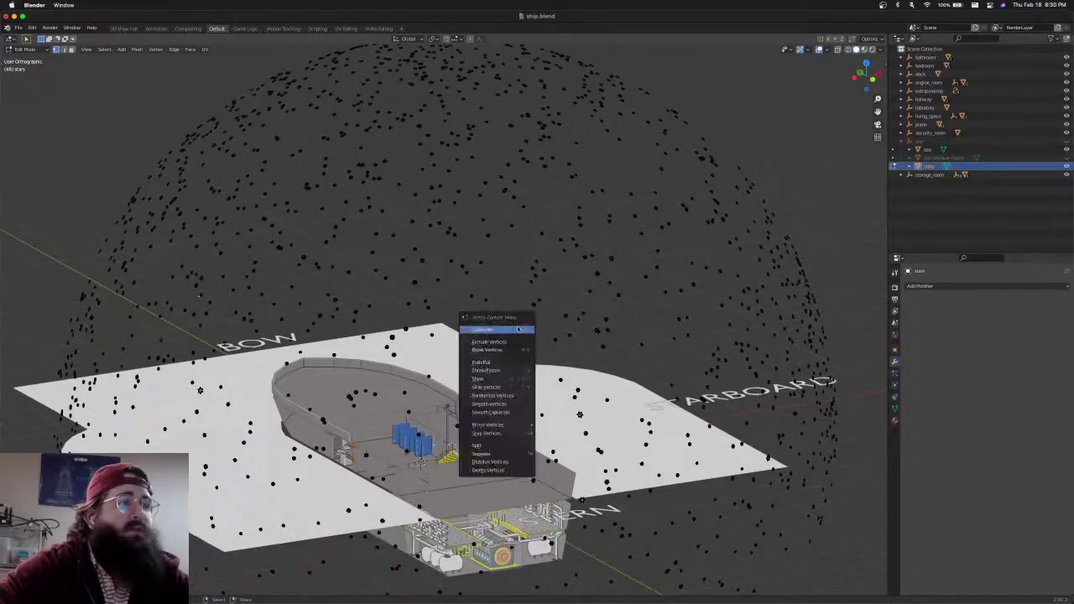
{"action": "key", "text": "Escape"}
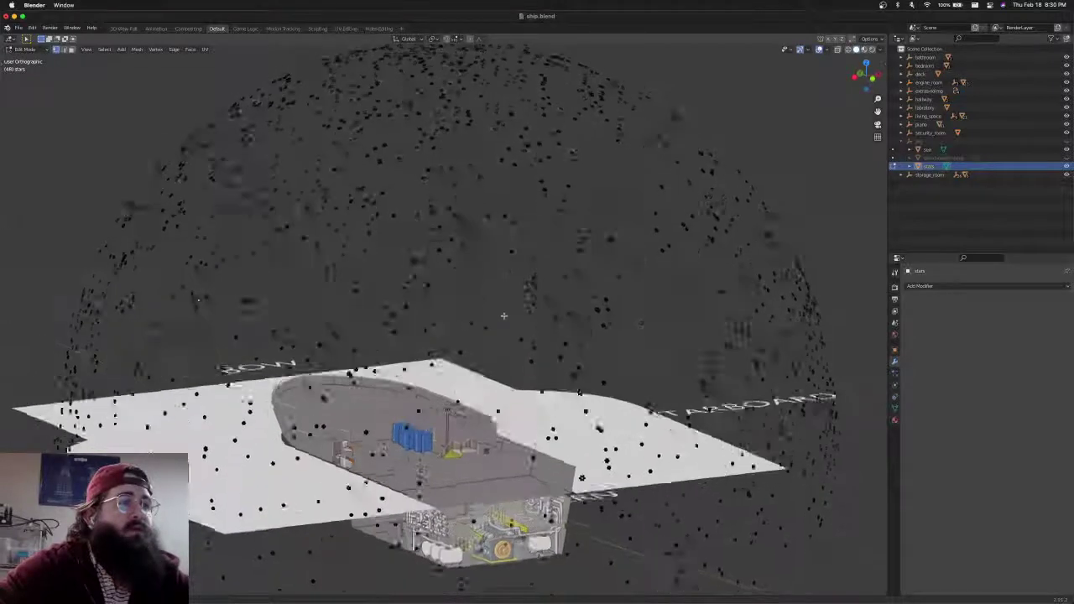
Try moving a single star vertex above the ship, and save ship.blend
{"action": "key", "text": "g"}
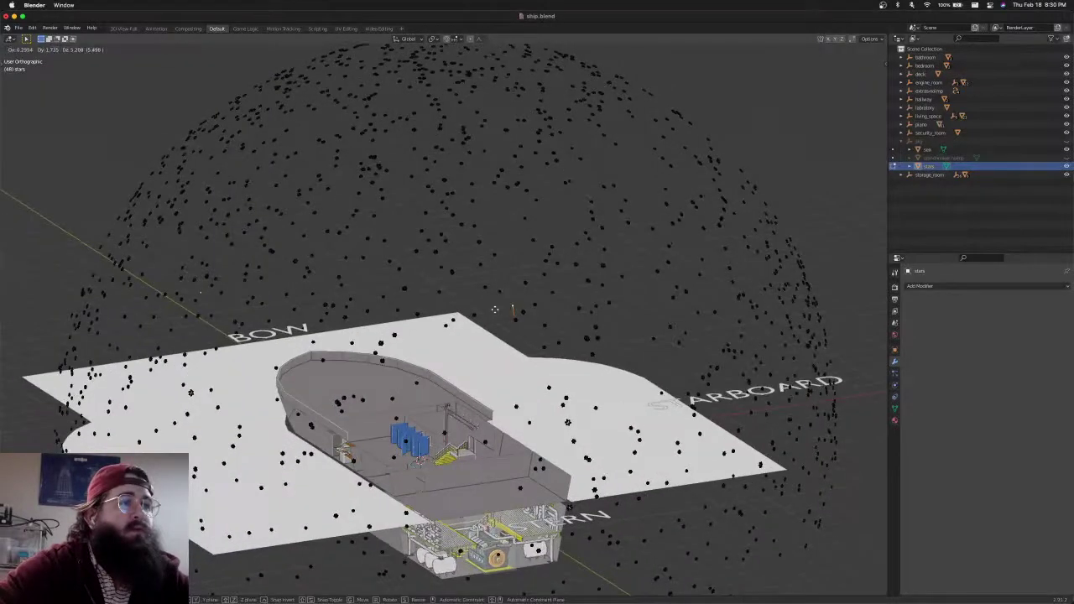
{"action": "left_click", "coordinate": [495, 310]}
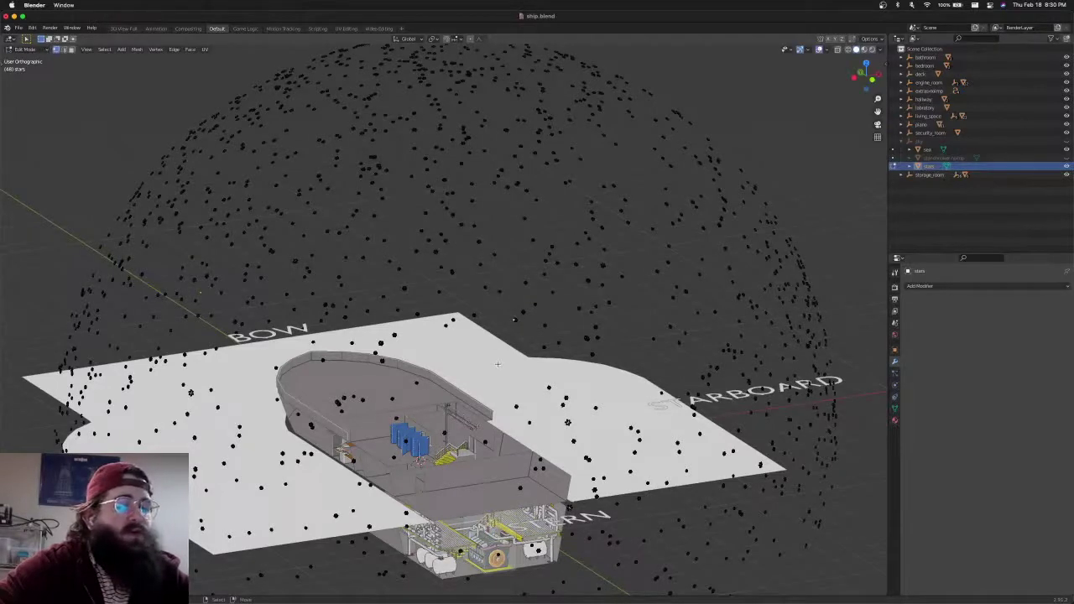
{"action": "key", "text": "super+s"}
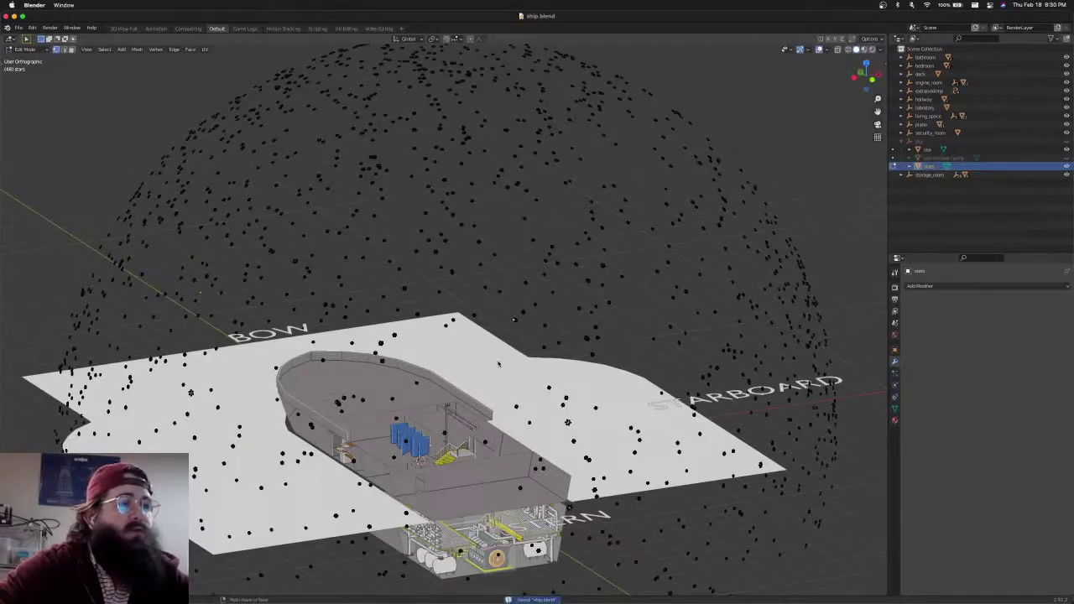
{"action": "right_click", "coordinate": [499, 363]}
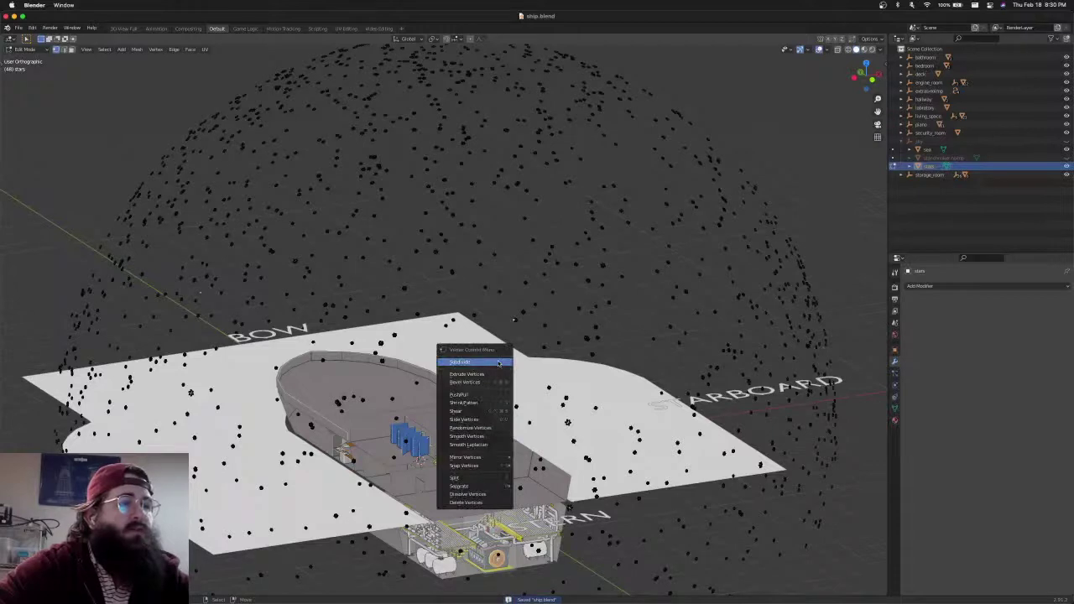
{"action": "left_click", "coordinate": [498, 364]}
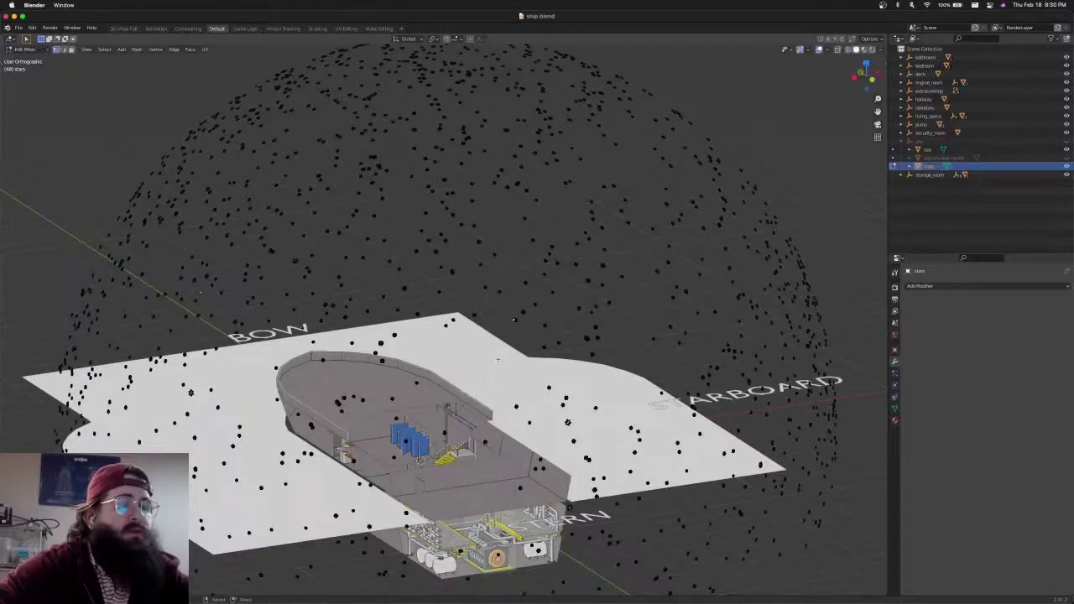
{"action": "right_click", "coordinate": [498, 360]}
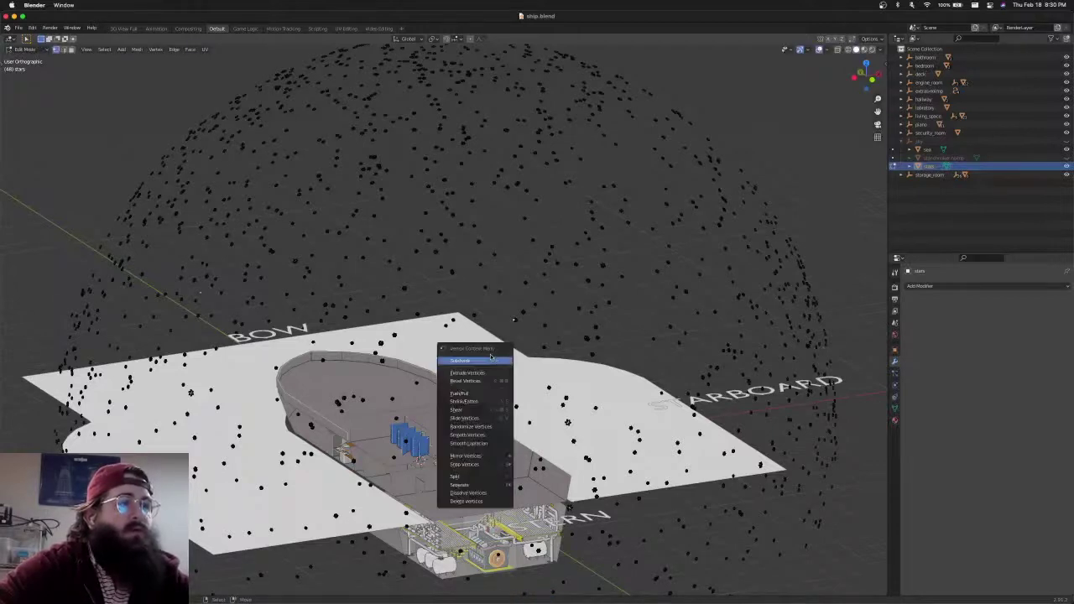
{"action": "left_click", "coordinate": [498, 361]}
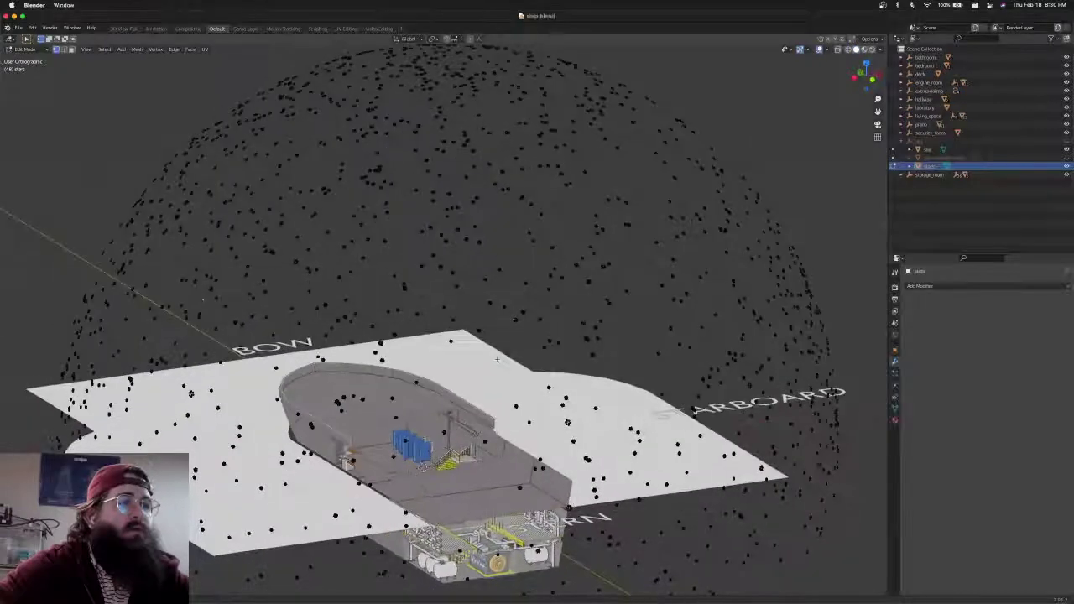
{"action": "middle_click_drag", "start_coordinate": [497, 360], "coordinate": [501, 358]}
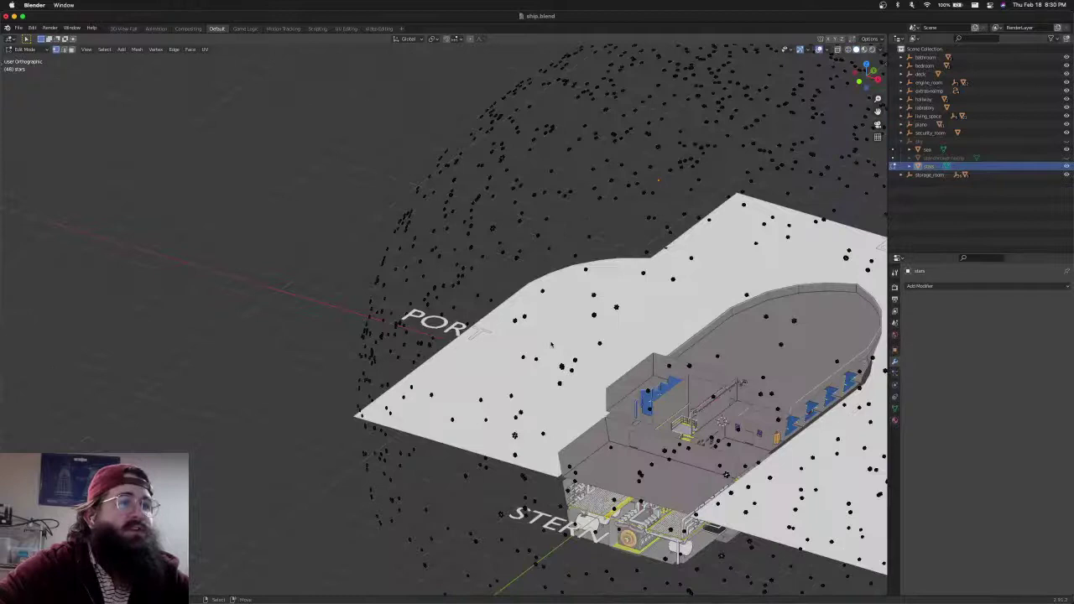
{"action": "key", "text": "g"}
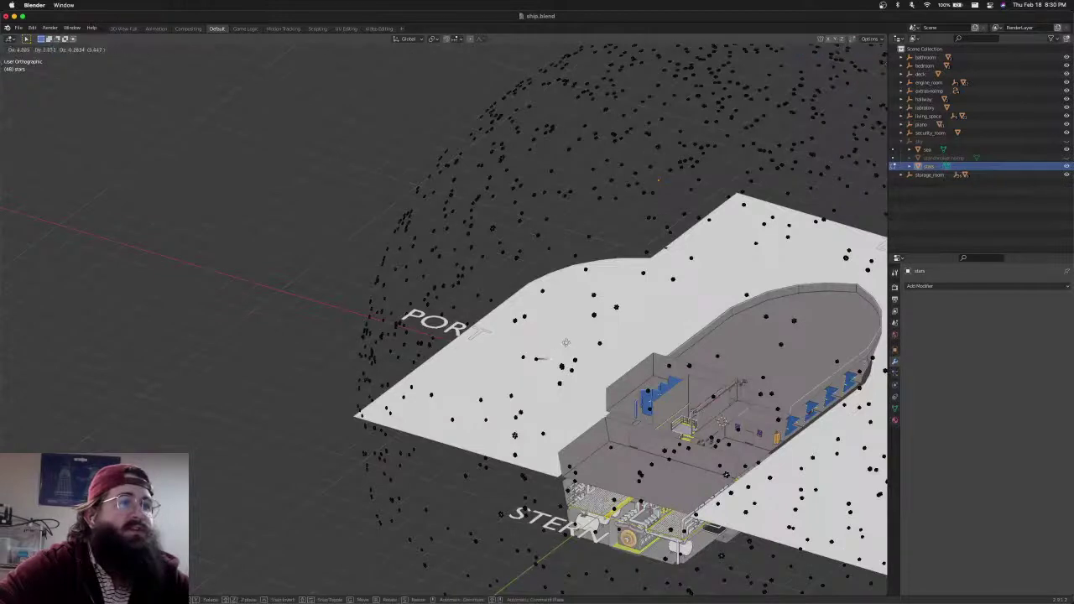
{"action": "left_click", "coordinate": [531, 343]}
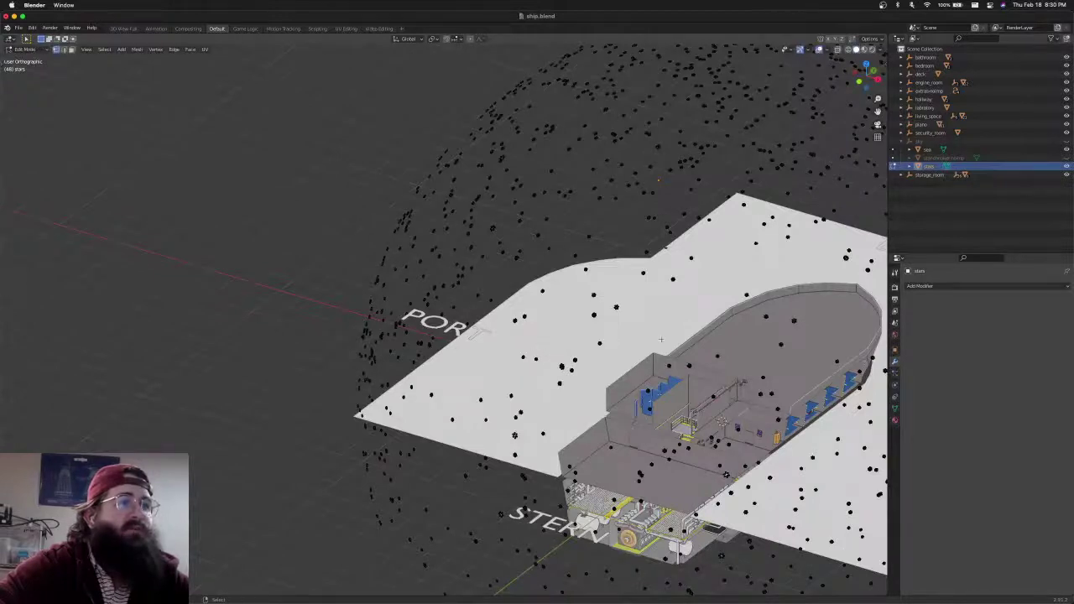
Circle-select the dipper-shaped group of six stars above the ship's forward deck
{"action": "middle_click_drag", "start_coordinate": [566, 344], "coordinate": [495, 208]}
{"action": "middle_click_drag", "start_coordinate": [422, 355], "coordinate": [482, 294], "text": "shift"}
{"action": "key", "text": "c"}
{"action": "mouse_move", "coordinate": [438, 289]}
{"action": "left_mouse_down"}
{"action": "mouse_move", "coordinate": [439, 306]}
{"action": "mouse_move", "coordinate": [425, 308]}
{"action": "mouse_move", "coordinate": [360, 263]}
{"action": "left_mouse_up"}
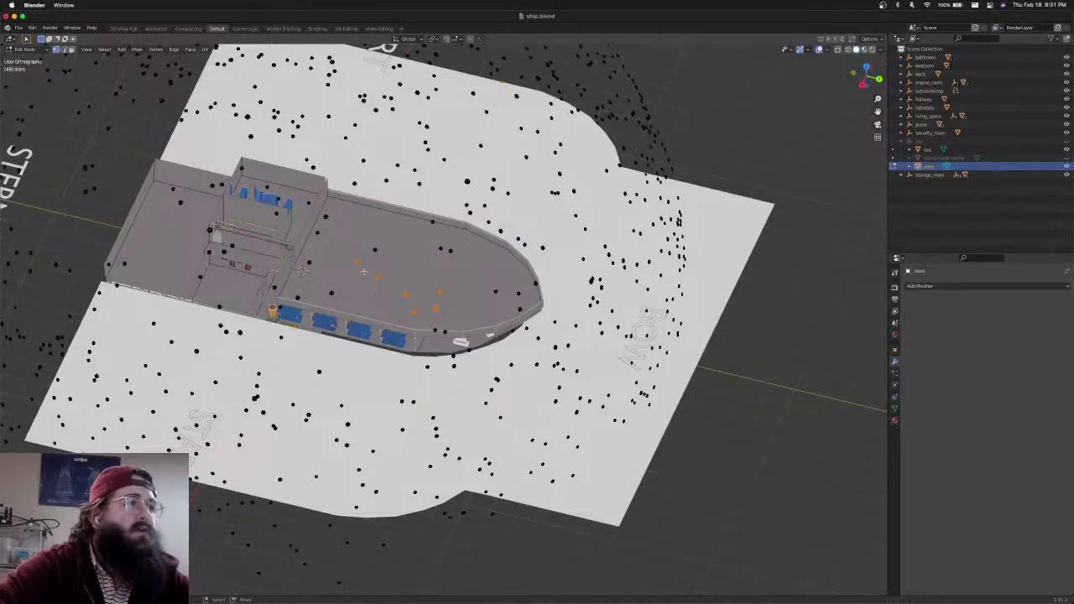
Check the selected star group in wireframe display, return to solid display and view it from the side of the dome
{"action": "key", "text": "alt+z"}
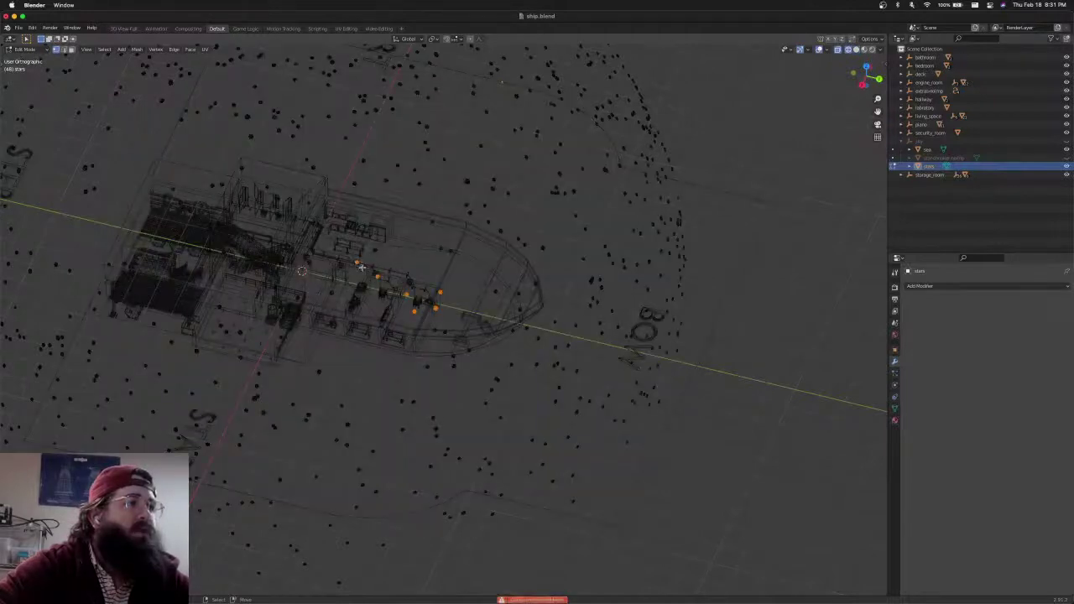
{"action": "key", "text": "alt+z"}
{"action": "key", "text": "alt+z"}
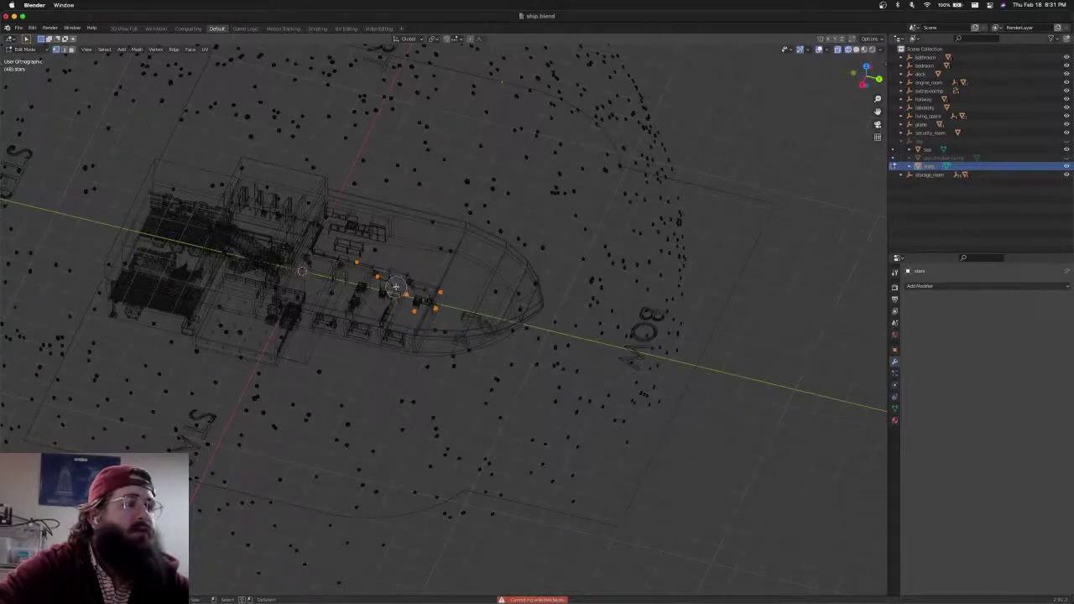
{"action": "key", "text": "Escape"}
{"action": "key", "text": "alt+z"}
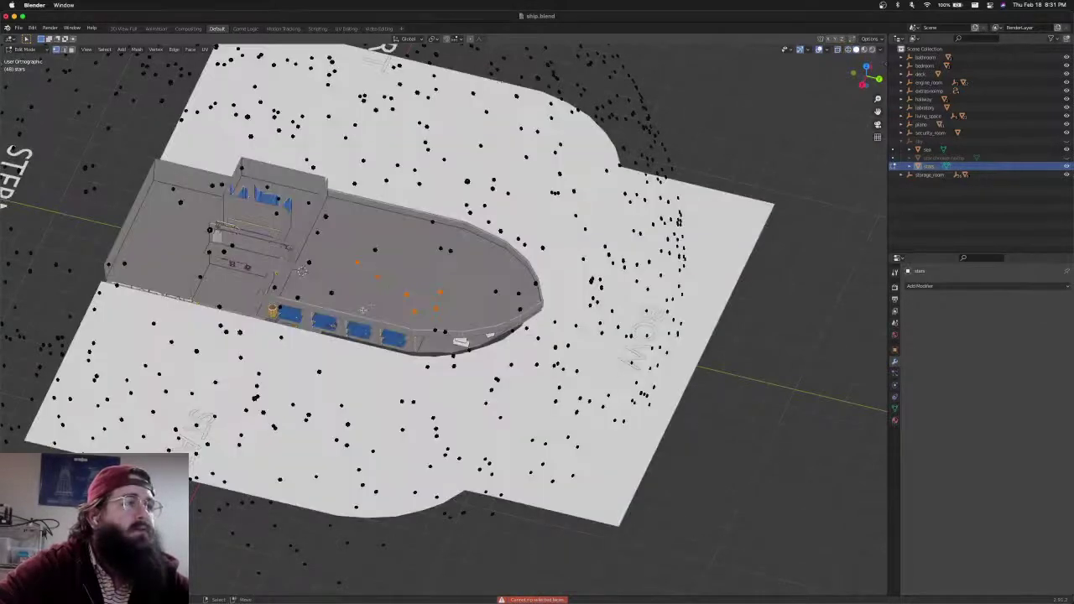
{"action": "middle_click_drag", "start_coordinate": [394, 283], "coordinate": [419, 288]}
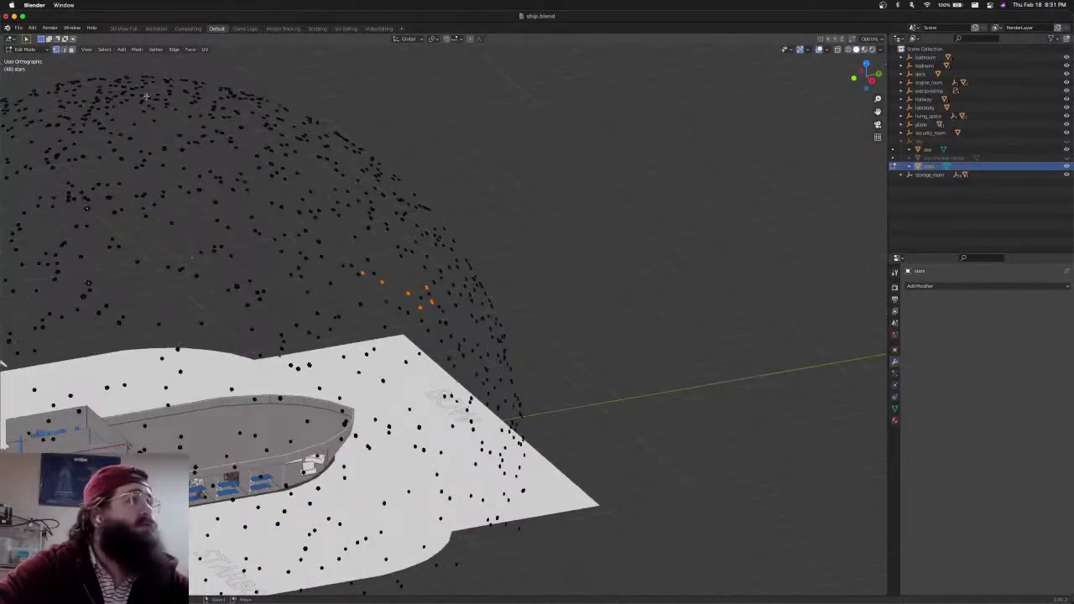
Switch the stars mesh to Vertex Paint with vertex selection masking, and set the brush colour to a bright blue-violet
{"action": "left_click", "coordinate": [25, 49]}
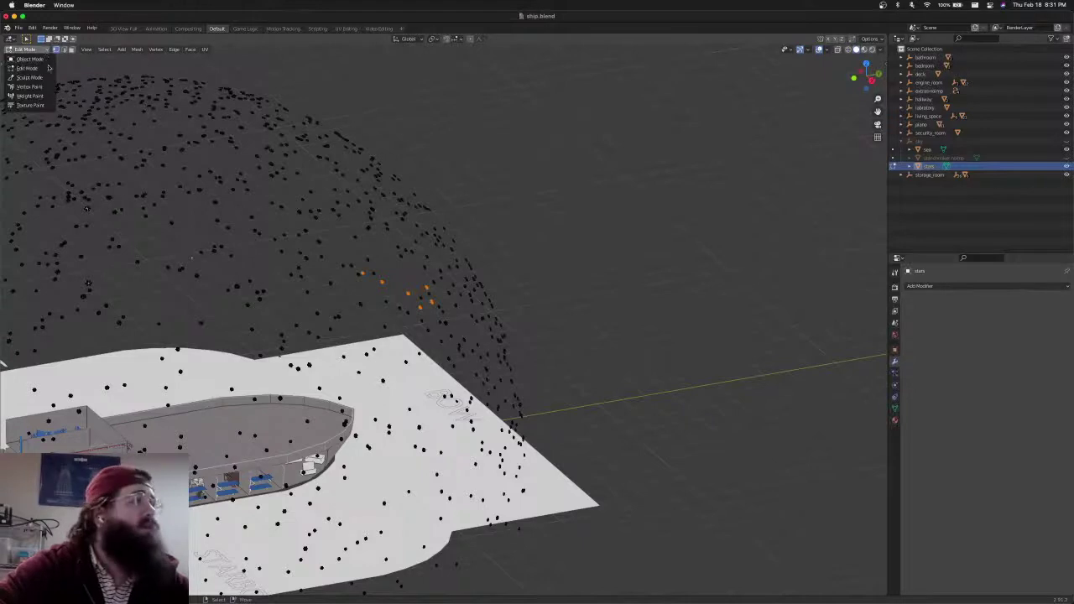
{"action": "left_click", "coordinate": [32, 86]}
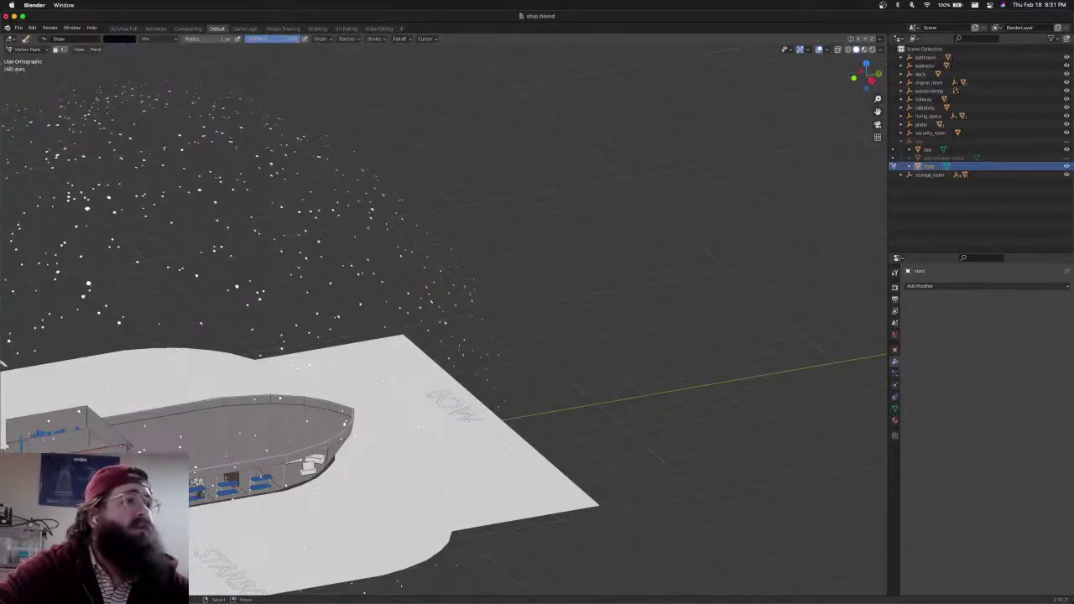
{"action": "left_click", "coordinate": [63, 48]}
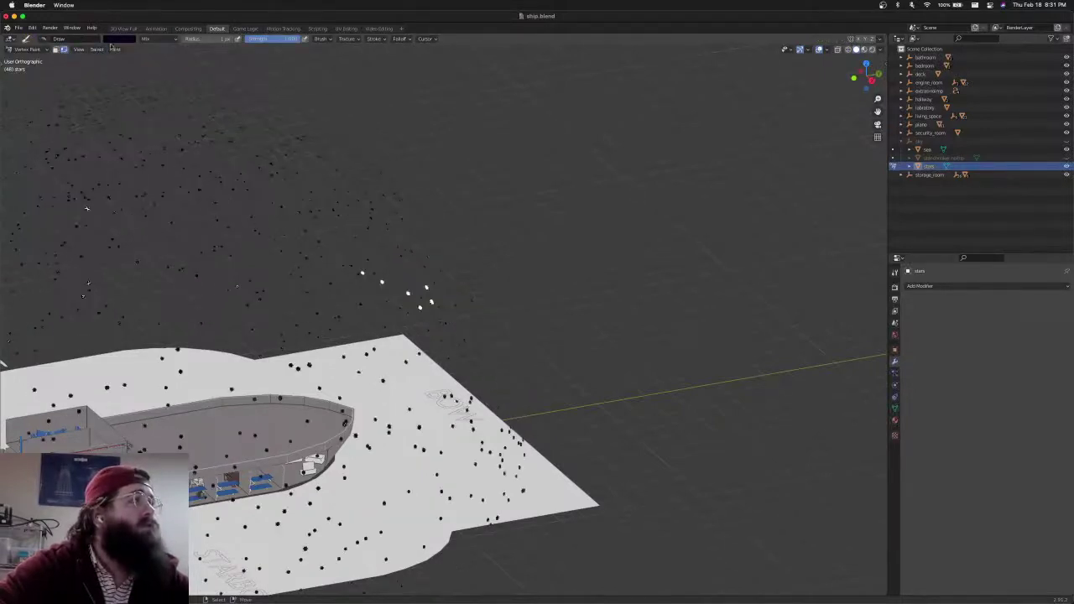
{"action": "left_click", "coordinate": [116, 39]}
{"action": "left_click_drag", "start_coordinate": [176, 105], "coordinate": [176, 54]}
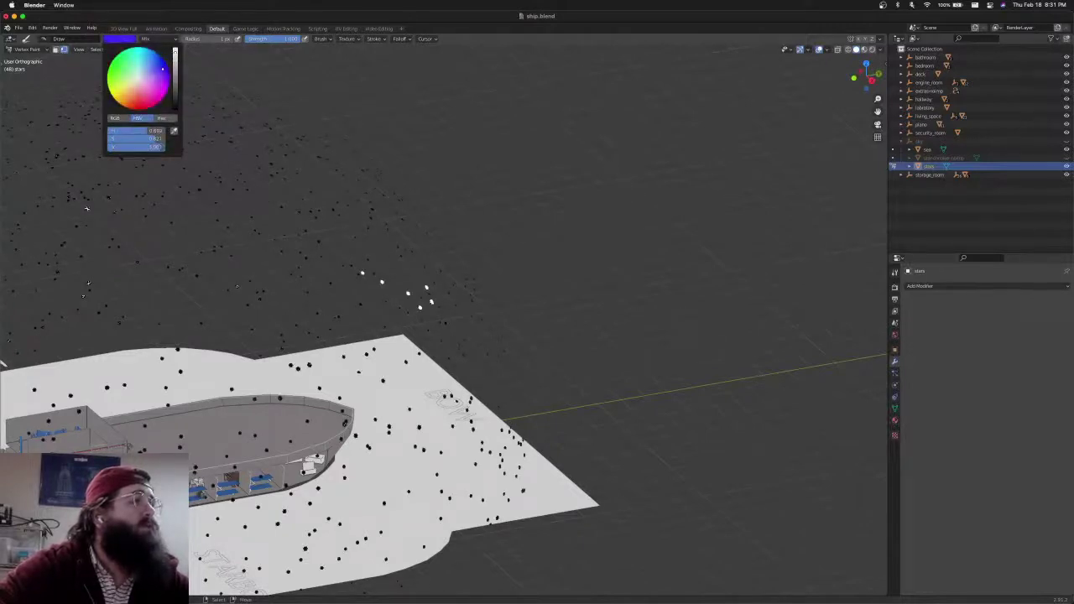
Change the vertex paint brush colour to a pale yellow
{"action": "left_click", "coordinate": [120, 88]}
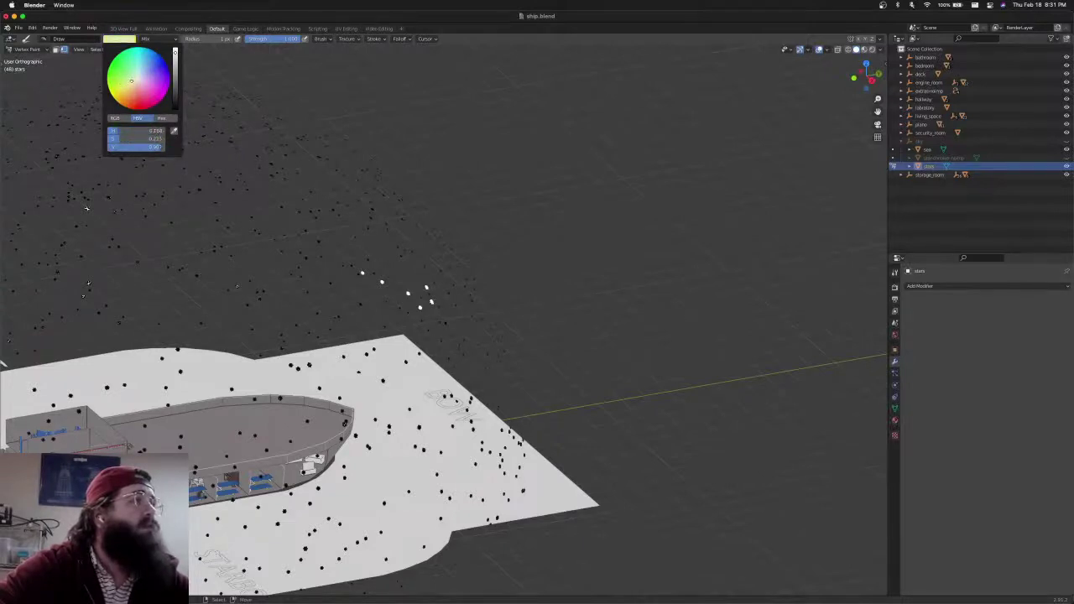
{"action": "left_click", "coordinate": [214, 112]}
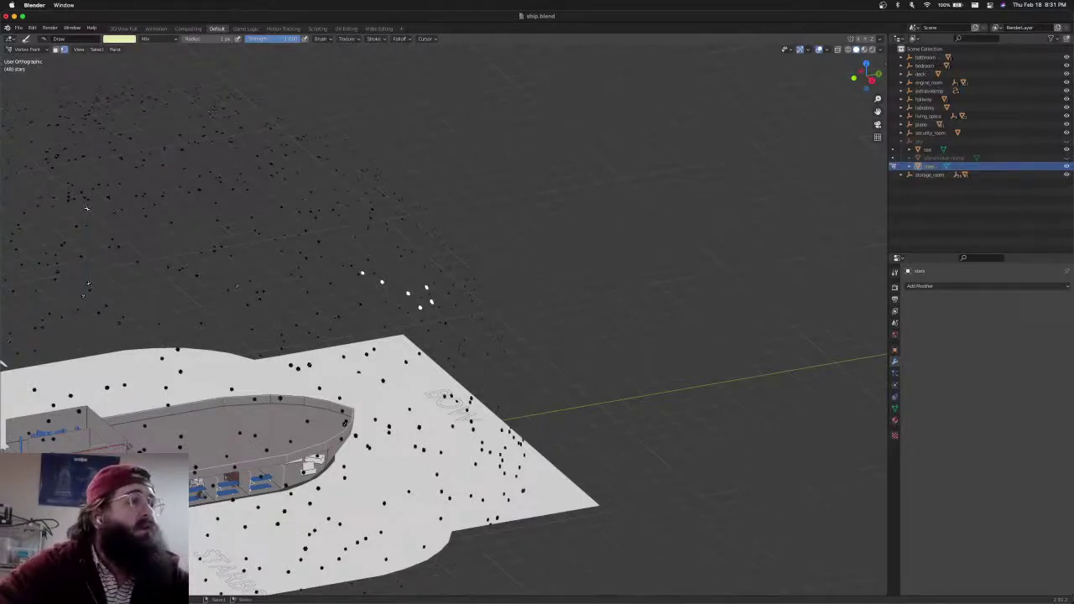
Return the stars mesh to Edit Mode and select all of its vertices
{"action": "mouse_move", "coordinate": [87, 208]}
{"action": "middle_mouse_down"}
{"action": "mouse_move", "coordinate": [147, 229]}
{"action": "mouse_move", "coordinate": [130, 270]}
{"action": "mouse_move", "coordinate": [193, 252]}
{"action": "middle_mouse_up"}
{"action": "key", "text": "Tab"}
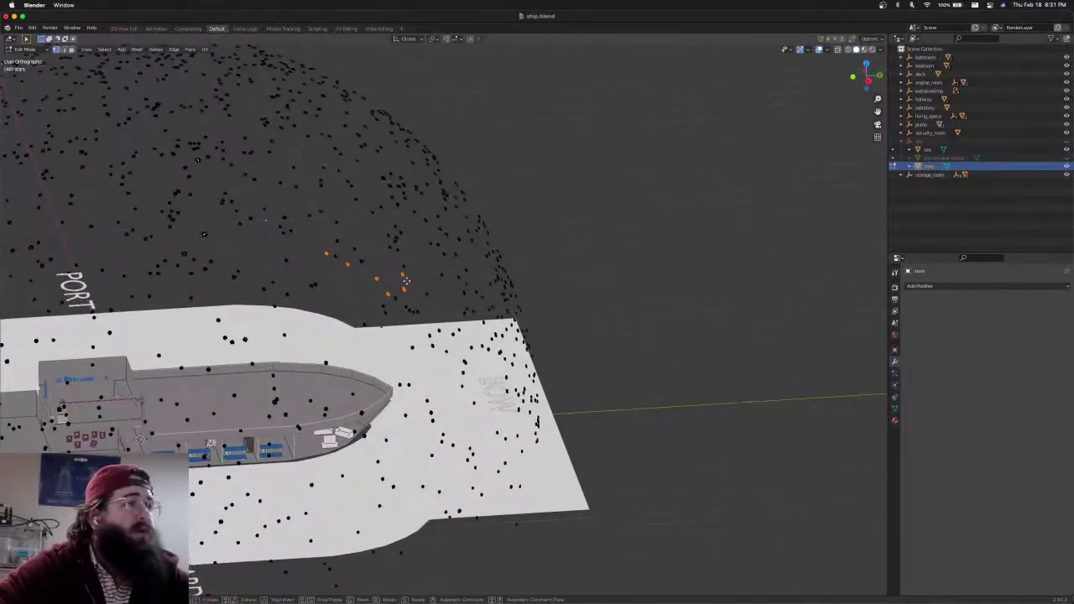
{"action": "key", "text": "g"}
{"action": "key", "text": "Escape"}
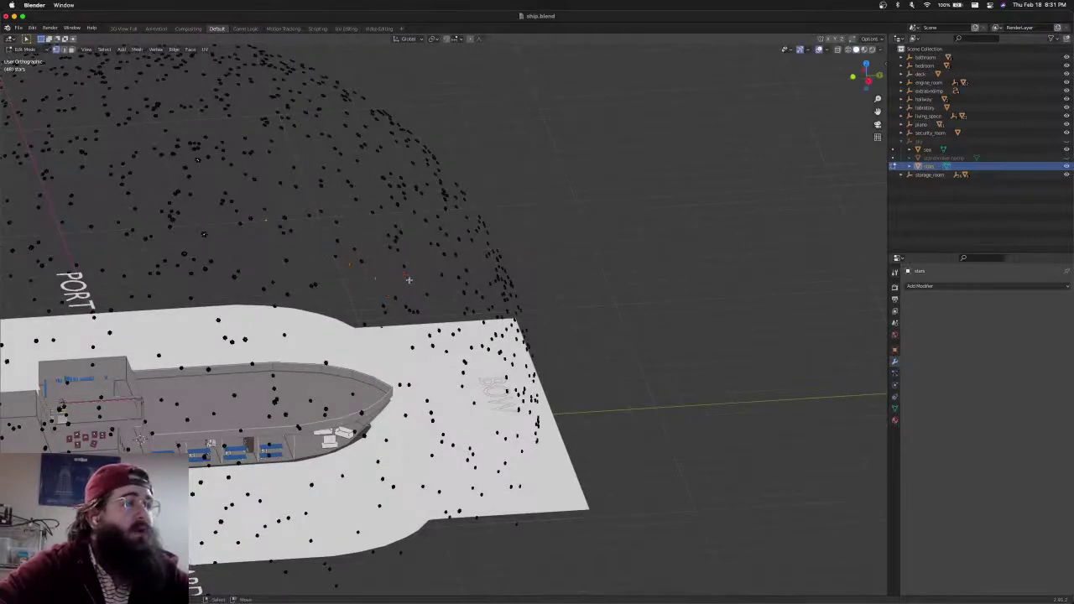
{"action": "key", "text": "a"}
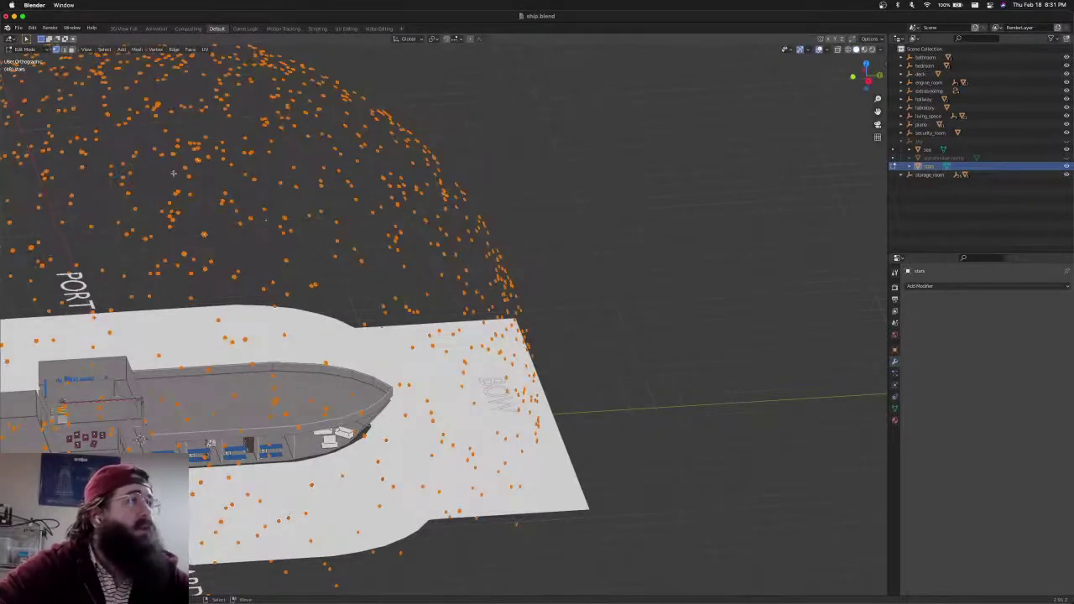
Switch the stars mesh back to Vertex Paint and set the brush colour to white
{"action": "left_click", "coordinate": [27, 49]}
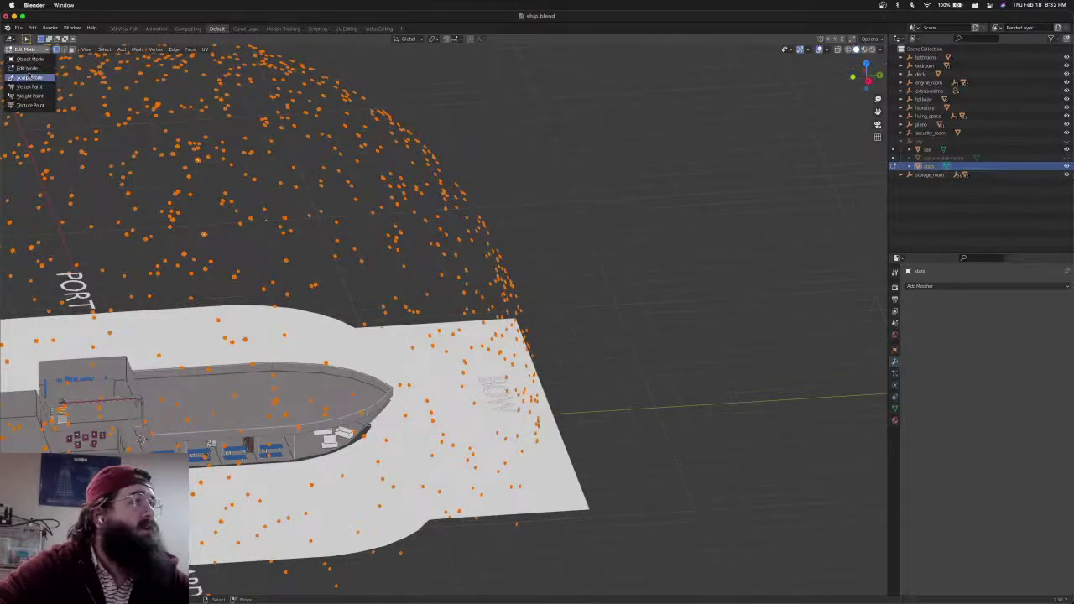
{"action": "left_click", "coordinate": [32, 86]}
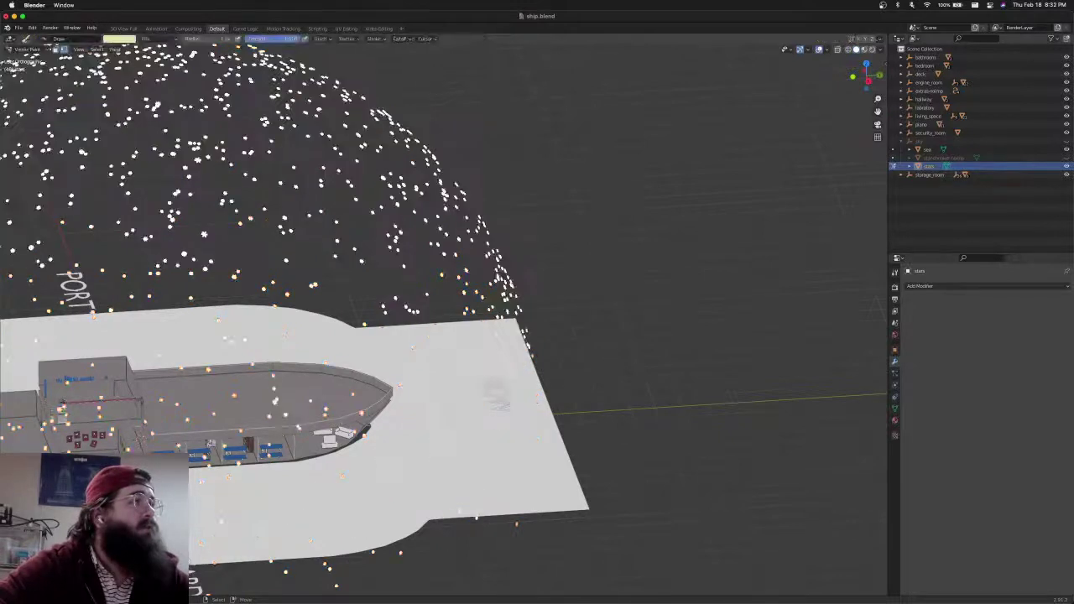
{"action": "left_click", "coordinate": [119, 39]}
{"action": "left_click_drag", "start_coordinate": [176, 62], "coordinate": [175, 44]}
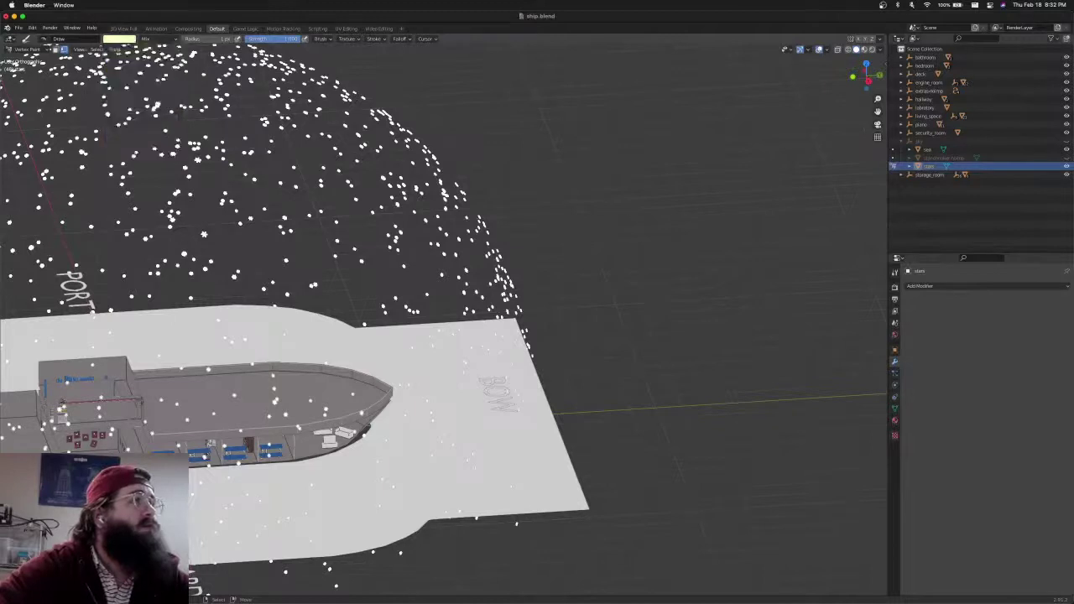
{"action": "left_click", "coordinate": [130, 41]}
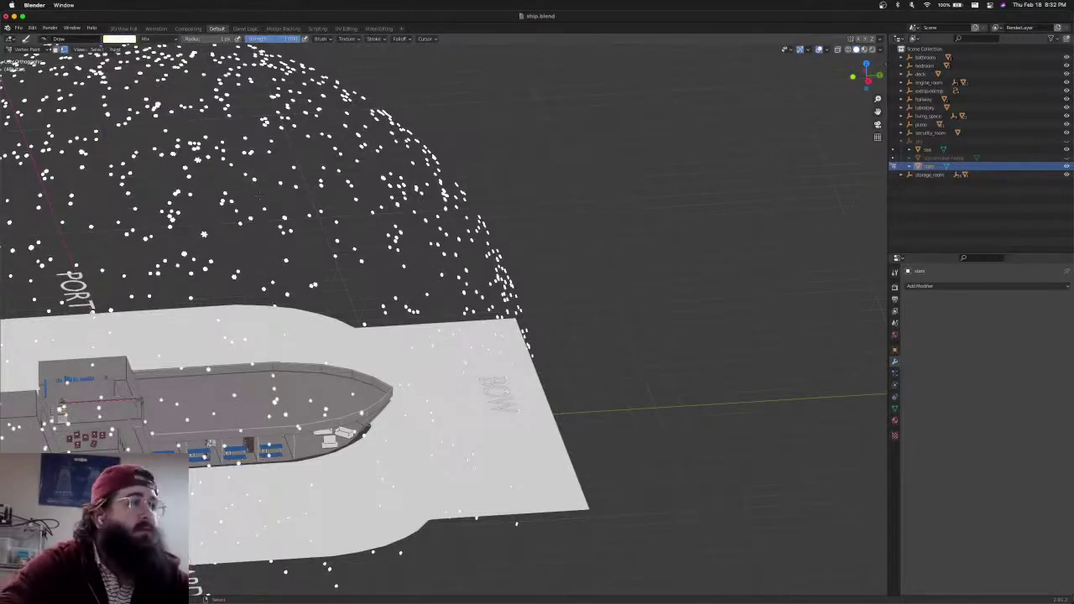
Return to Object Mode, deselect the stars mesh and save ship.blend
{"action": "left_click", "coordinate": [25, 50]}
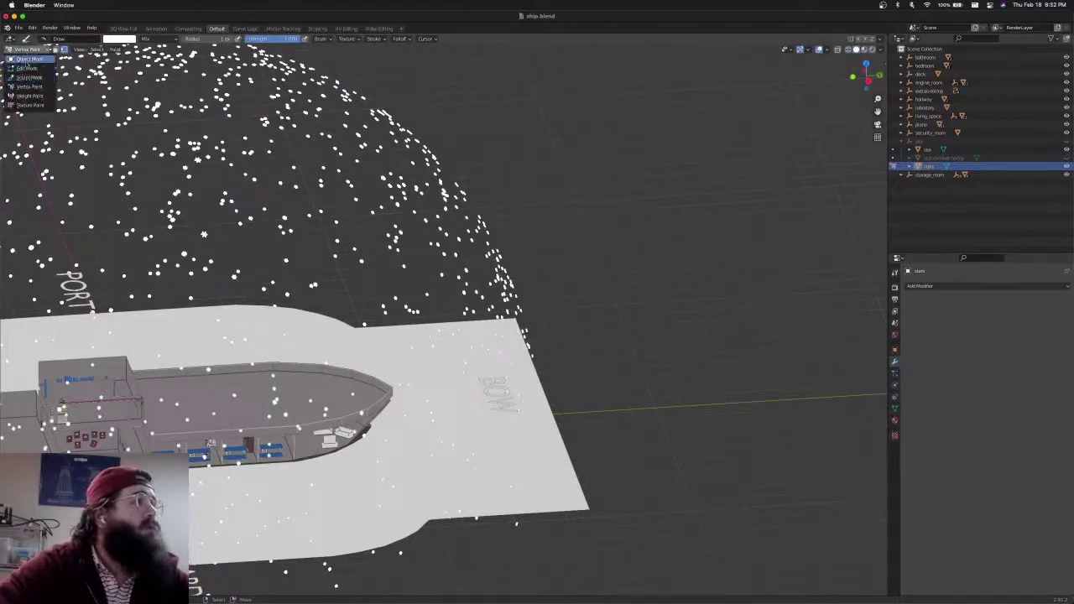
{"action": "left_click", "coordinate": [29, 59]}
{"action": "left_click", "coordinate": [325, 288]}
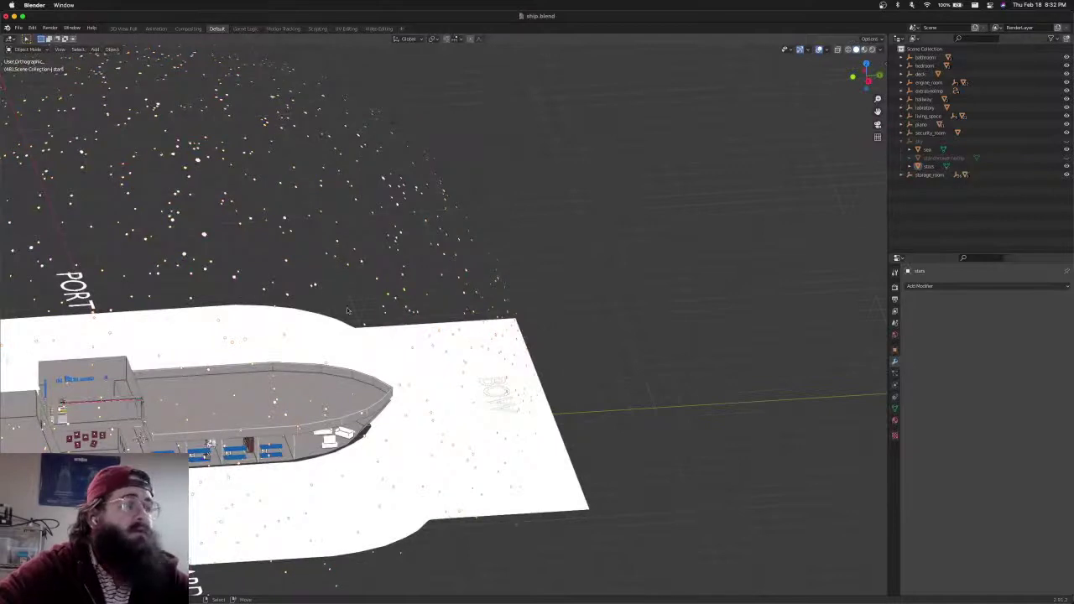
{"action": "scroll", "coordinate": [348, 312], "scroll_direction": "down", "scroll_amount": 3}
{"action": "middle_click_drag", "start_coordinate": [373, 312], "coordinate": [361, 290]}
{"action": "key", "text": "super+s"}
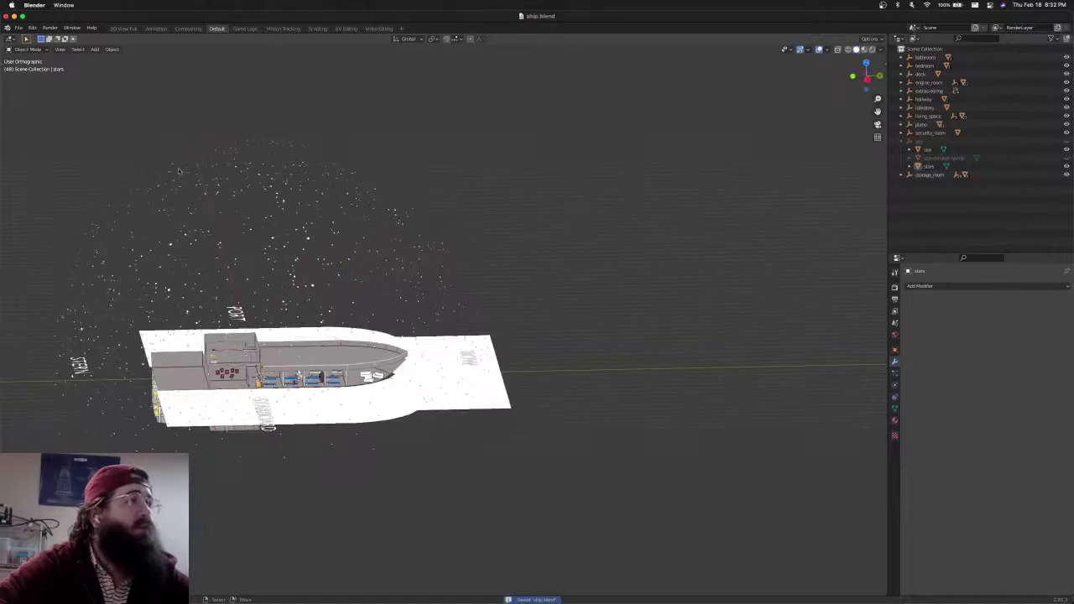
Export the scene as binary glTF 2.0 over ship.glb and switch to the Godot editor
{"action": "left_click", "coordinate": [17, 28]}
{"action": "mouse_move", "coordinate": [38, 148]}
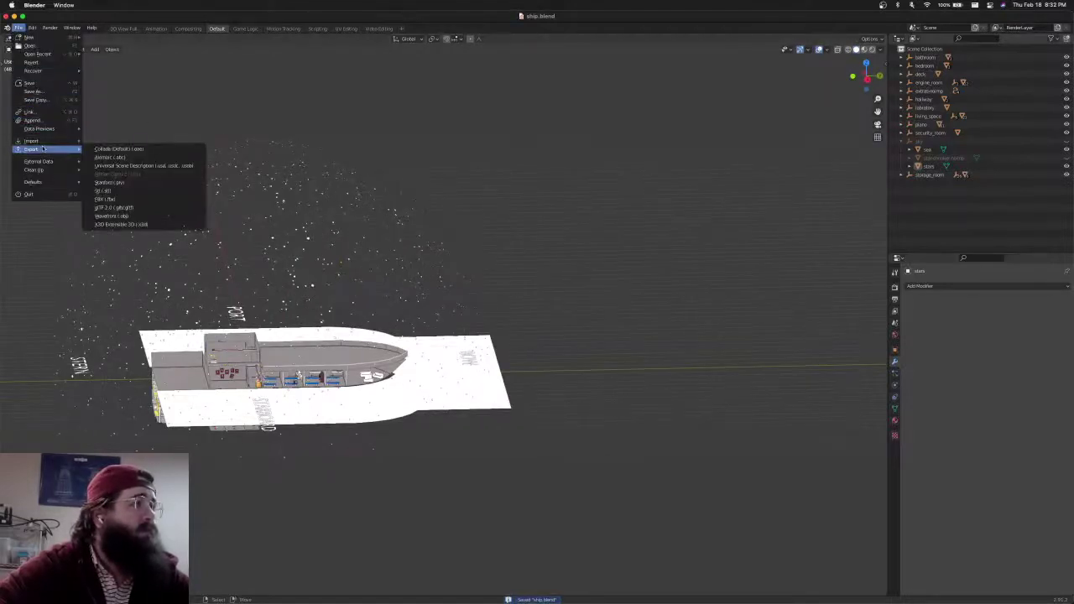
{"action": "left_click", "coordinate": [135, 208]}
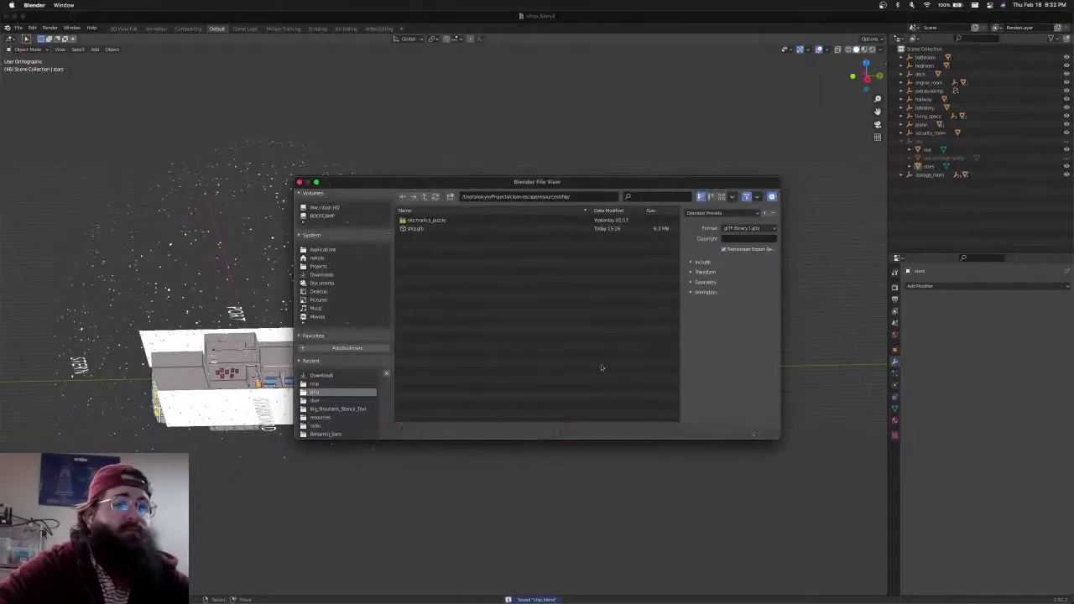
{"action": "key", "text": "Return"}
{"action": "key", "text": "super+Tab"}
{"action": "key", "text": "super+Tab"}
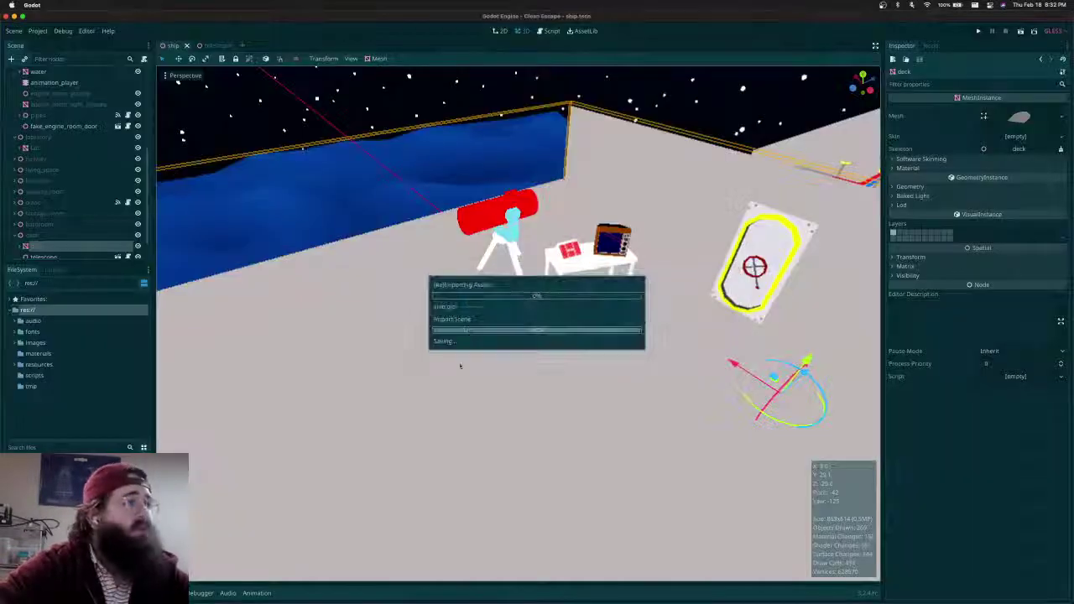
Close the ship and telescope scenes, and reopen ship.tscn in the 3D view
{"action": "left_click", "coordinate": [186, 45]}
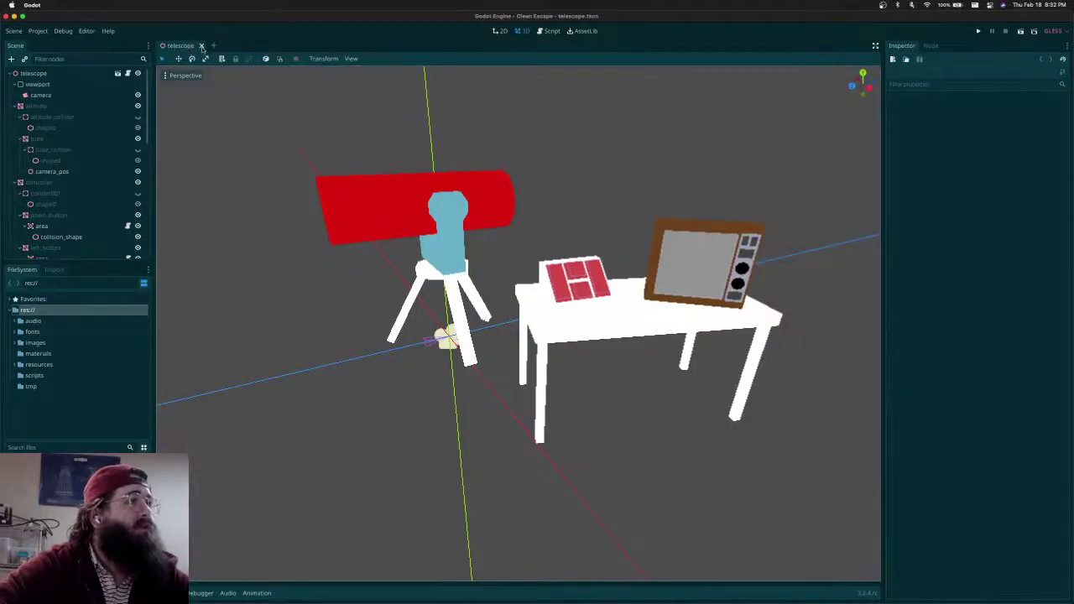
{"action": "left_click", "coordinate": [202, 45]}
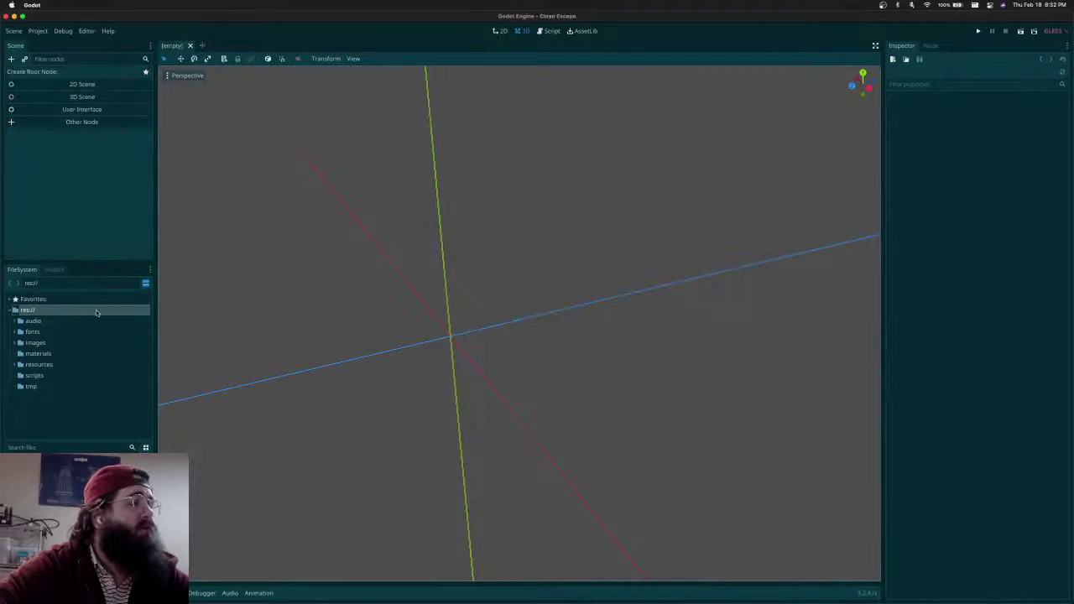
{"action": "left_click", "coordinate": [25, 298]}
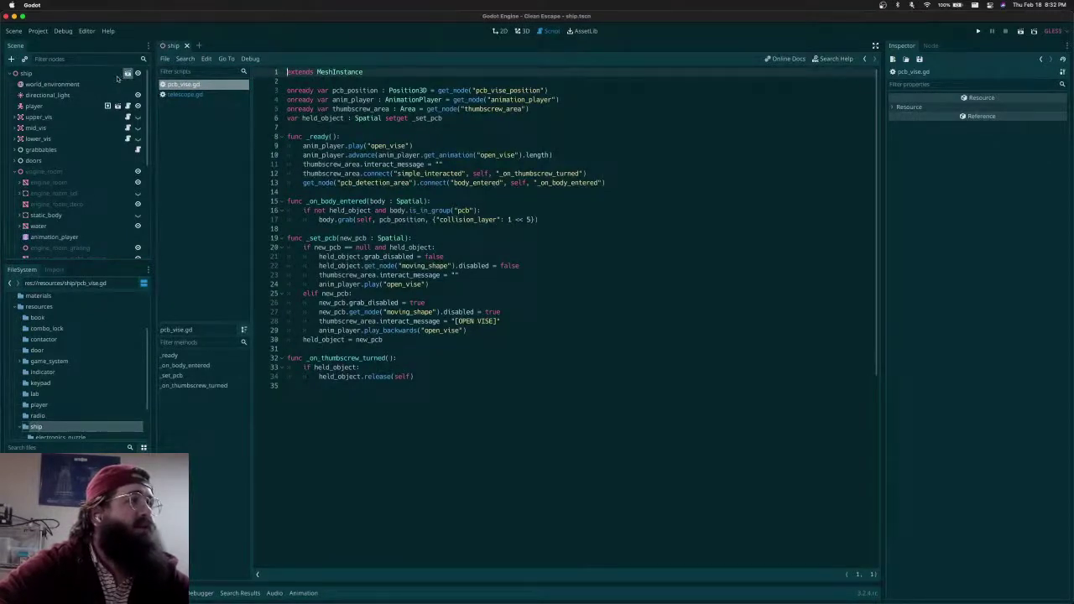
{"action": "right_click", "coordinate": [60, 76]}
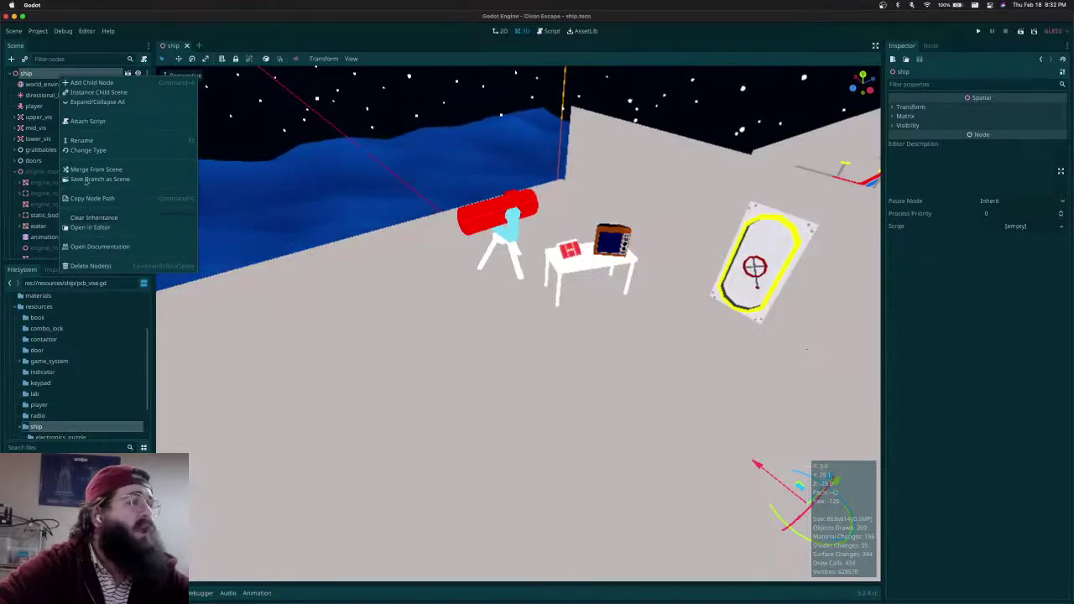
{"action": "left_click", "coordinate": [80, 274]}
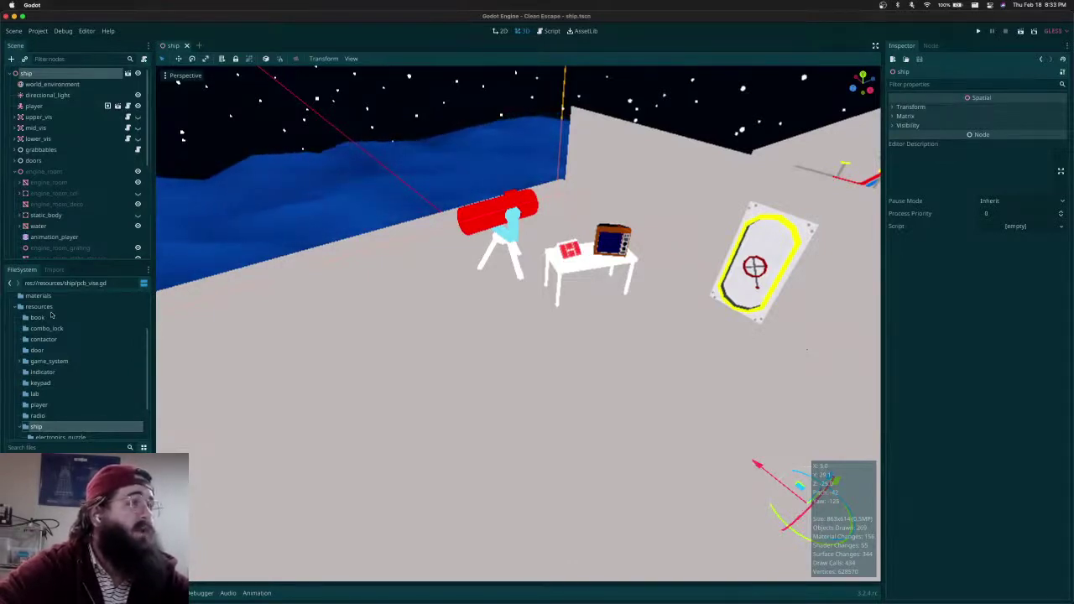
Collapse the engine_room branch and look over the deck and the starry sky above it
{"action": "middle_click_drag", "start_coordinate": [581, 317], "coordinate": [517, 313]}
{"action": "middle_click_drag", "start_coordinate": [670, 237], "coordinate": [519, 273]}
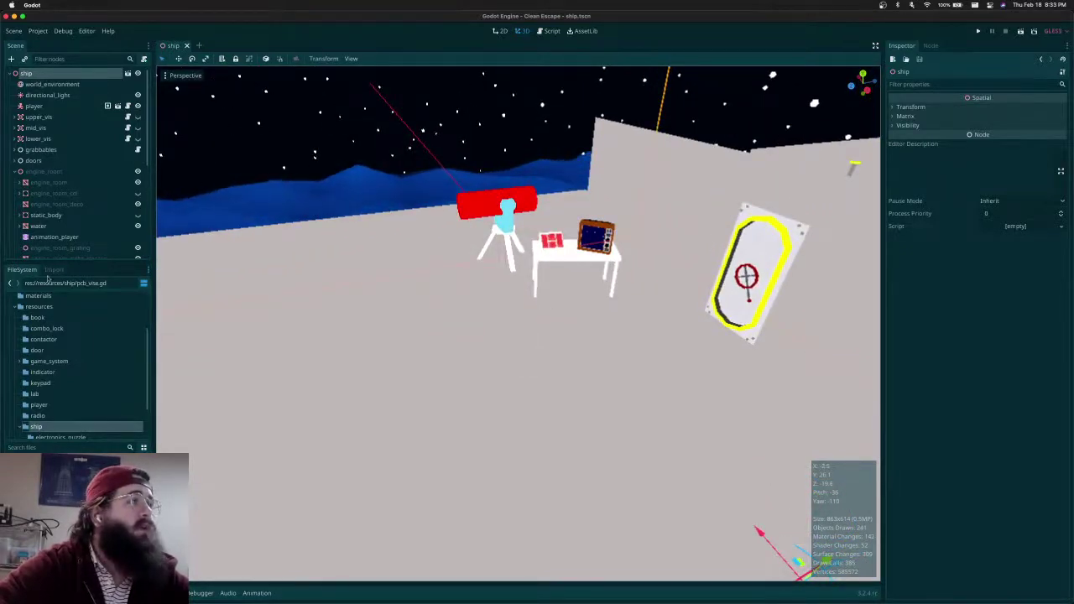
{"action": "left_click", "coordinate": [15, 171]}
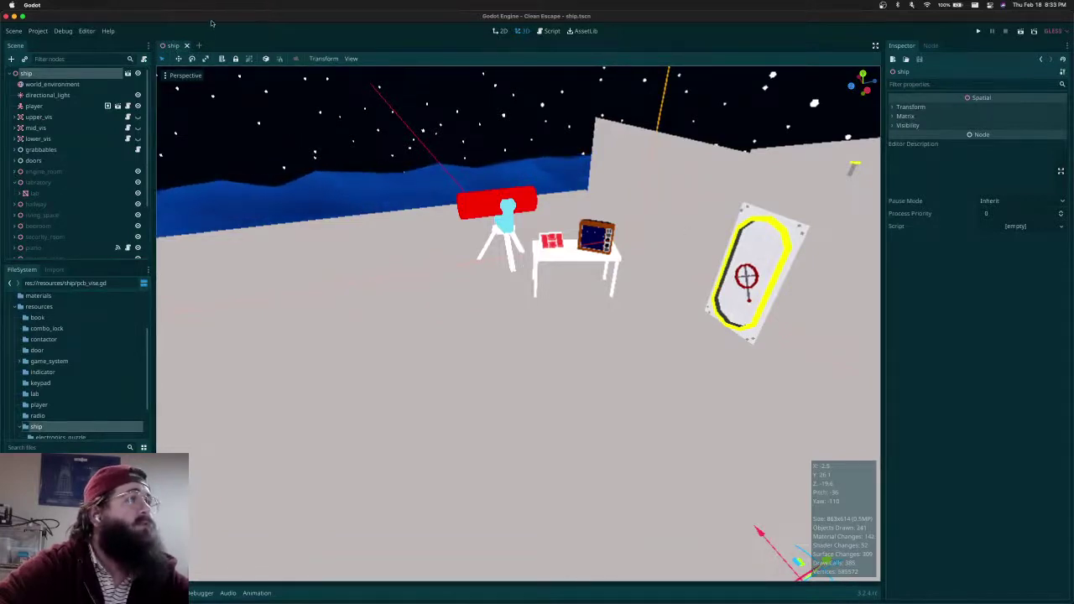
{"action": "scroll", "coordinate": [38, 123], "scroll_direction": "down", "scroll_amount": 3}
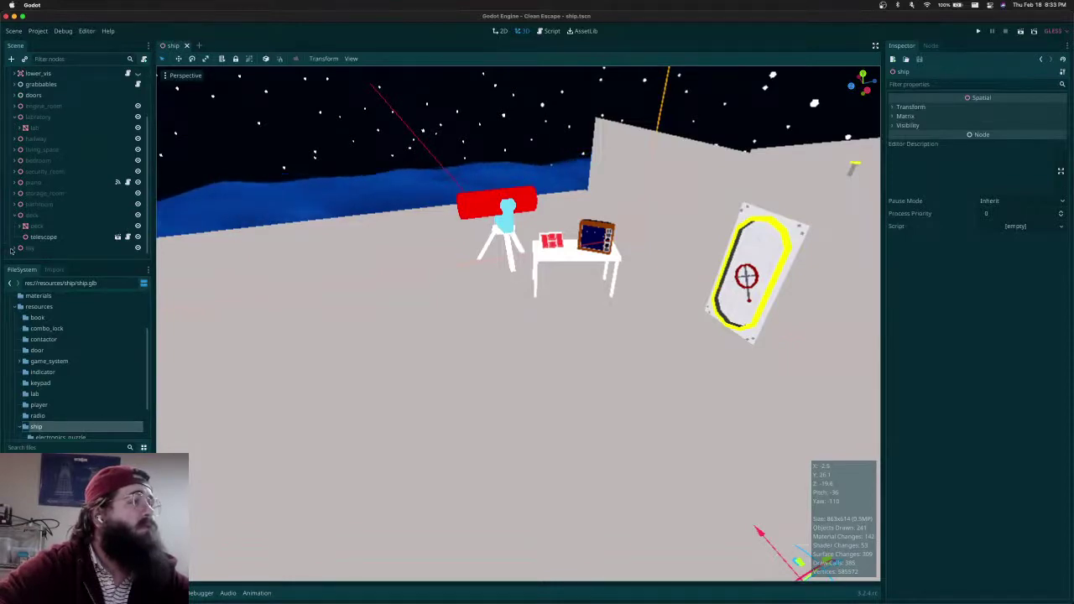
{"action": "middle_click_drag", "start_coordinate": [493, 290], "coordinate": [410, 295]}
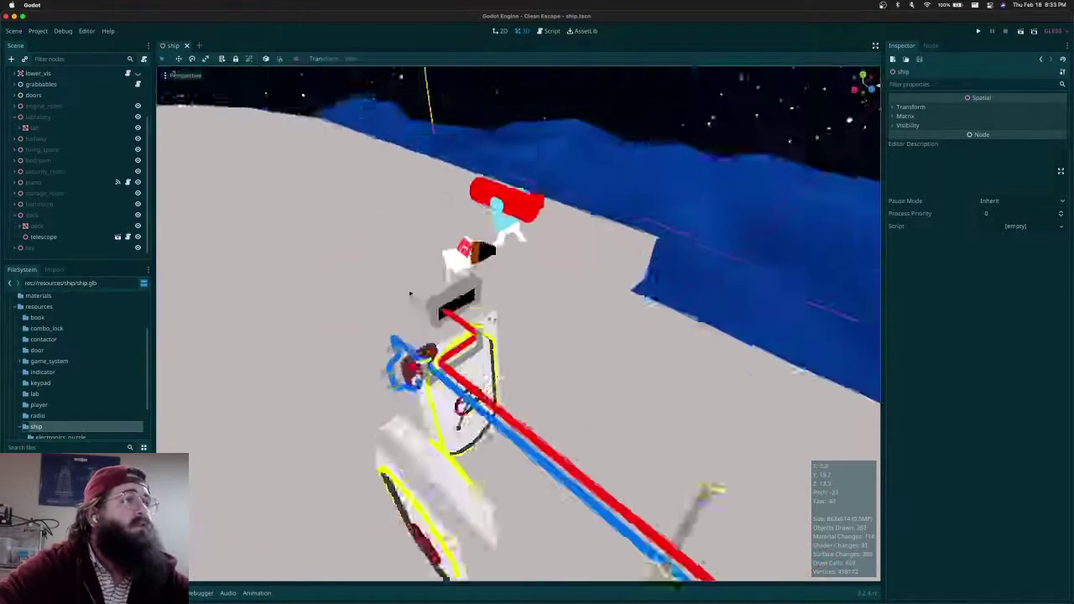
{"action": "middle_click_drag", "start_coordinate": [393, 194], "coordinate": [513, 390], "text": "shift"}
{"action": "middle_click_drag", "start_coordinate": [409, 306], "coordinate": [435, 303]}
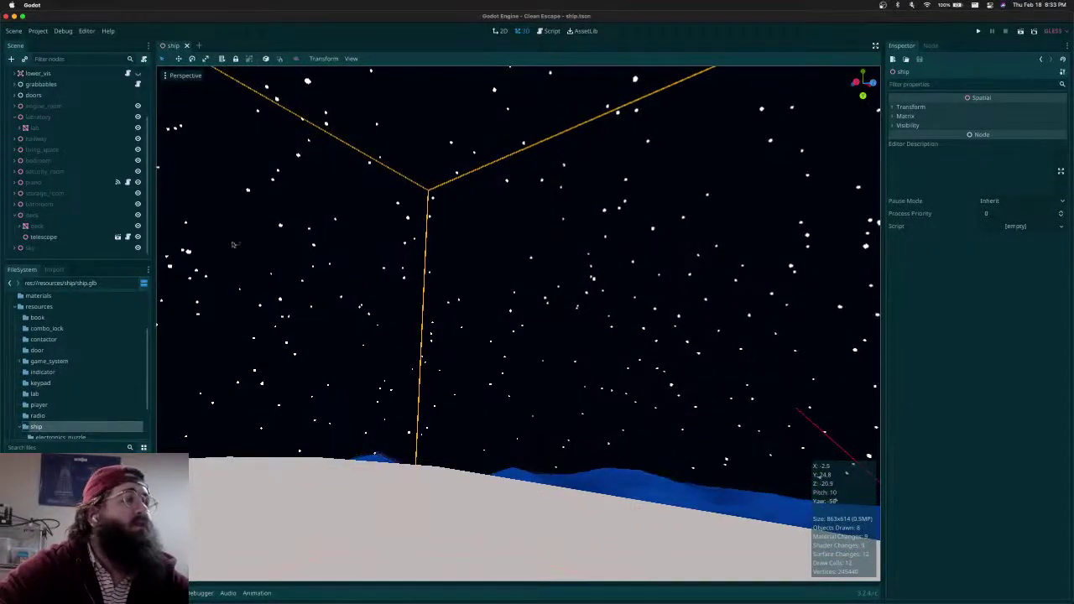
Select the stars mesh under the sky node and examine its SpatialMaterial settings
{"action": "scroll", "coordinate": [47, 249], "scroll_direction": "down", "scroll_amount": 1}
{"action": "left_click", "coordinate": [35, 248]}
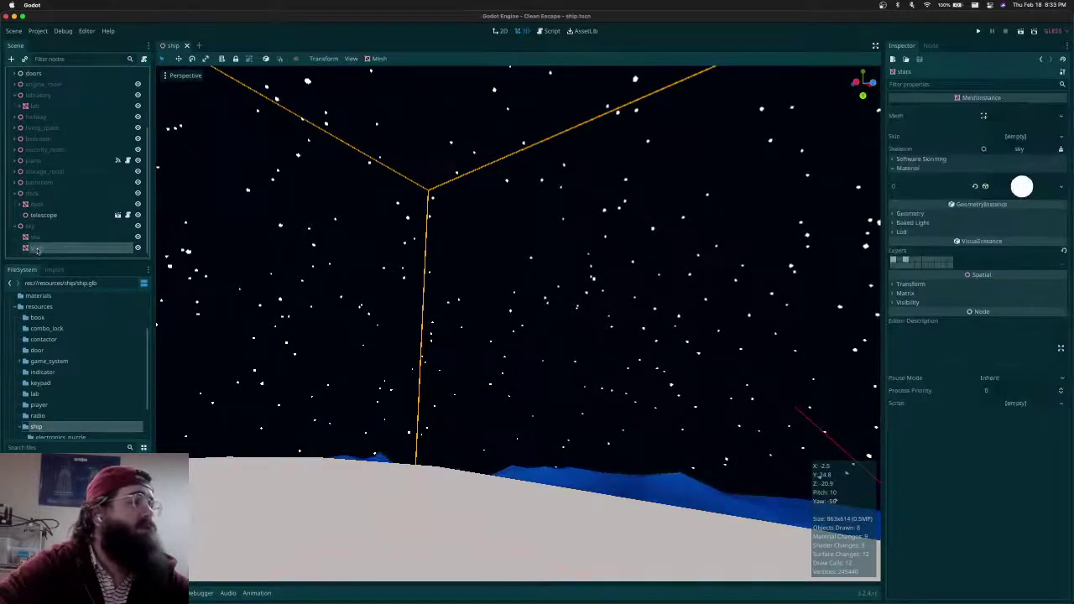
{"action": "left_click", "coordinate": [1060, 189]}
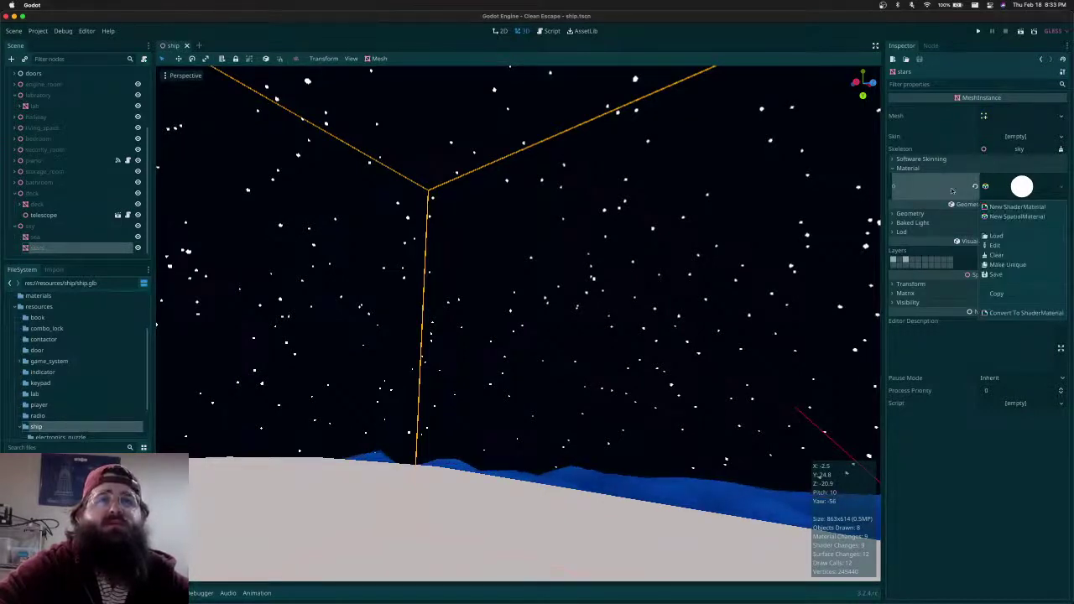
{"action": "left_click", "coordinate": [994, 245]}
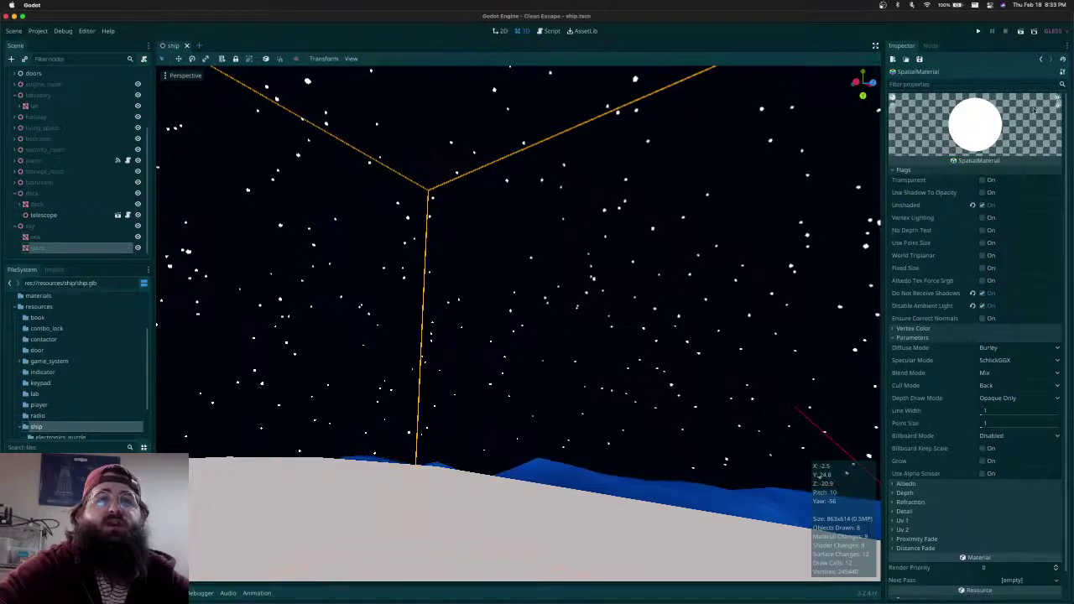
{"action": "left_click", "coordinate": [1042, 59]}
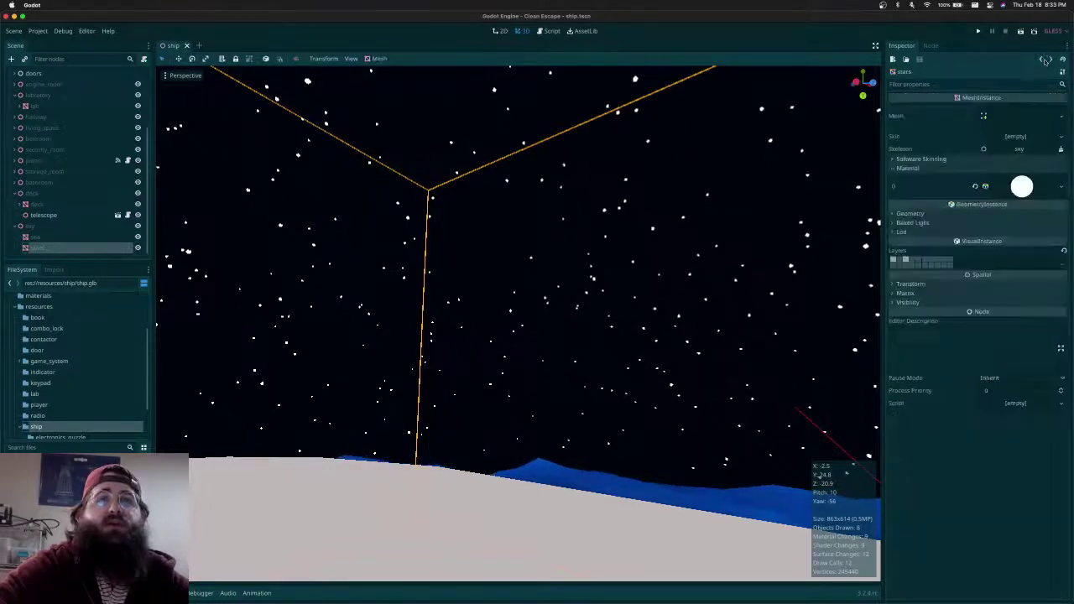
Load vertex_passthrough.material from the materials folder onto the stars mesh and check the sky
{"action": "left_click", "coordinate": [1061, 191]}
{"action": "left_click", "coordinate": [996, 239]}
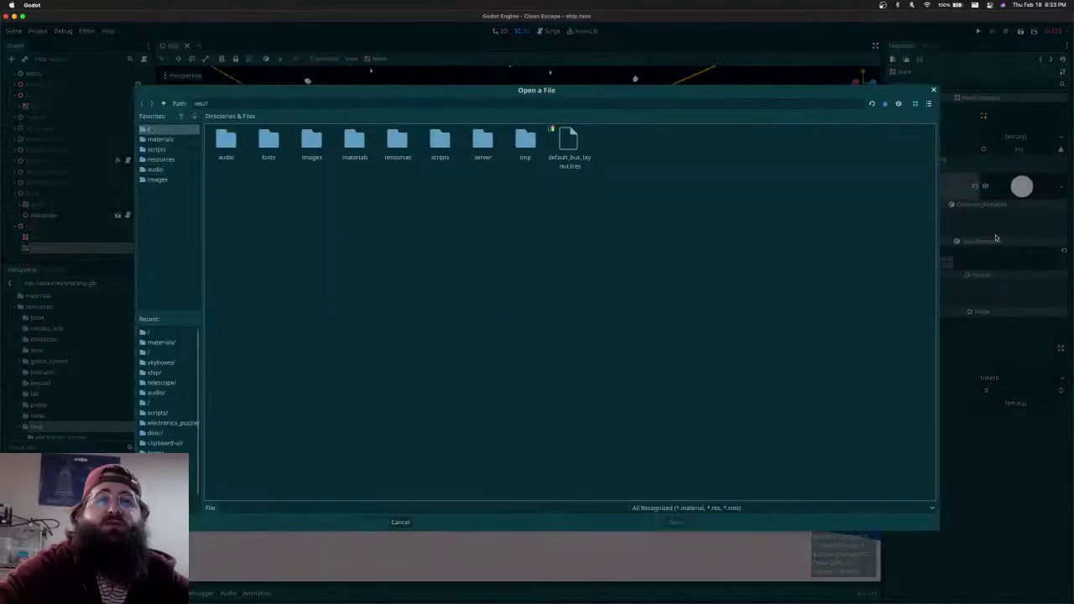
{"action": "double_click", "coordinate": [359, 148]}
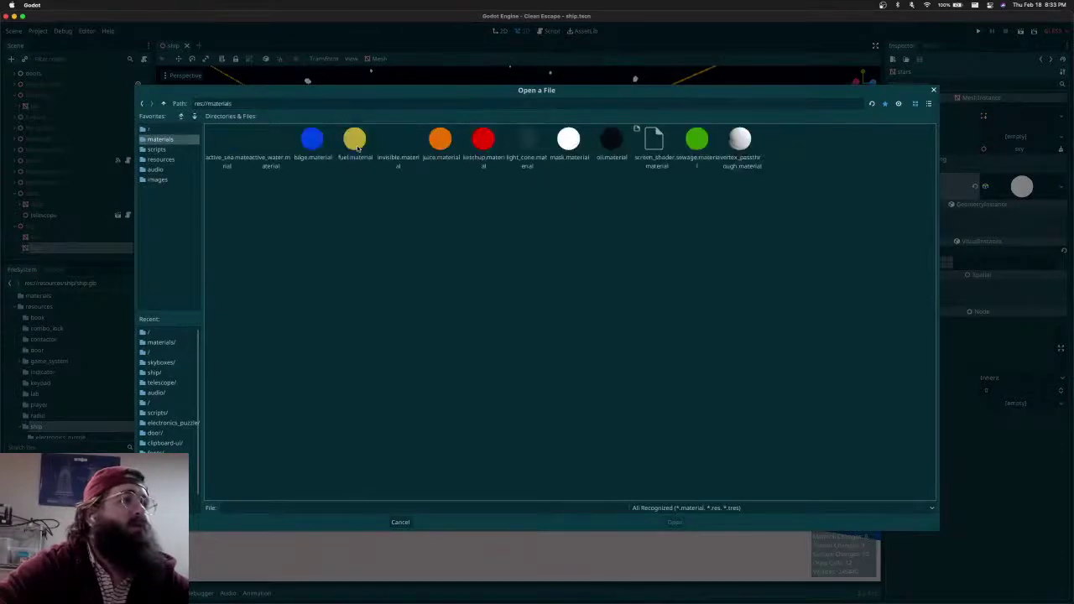
{"action": "double_click", "coordinate": [737, 143]}
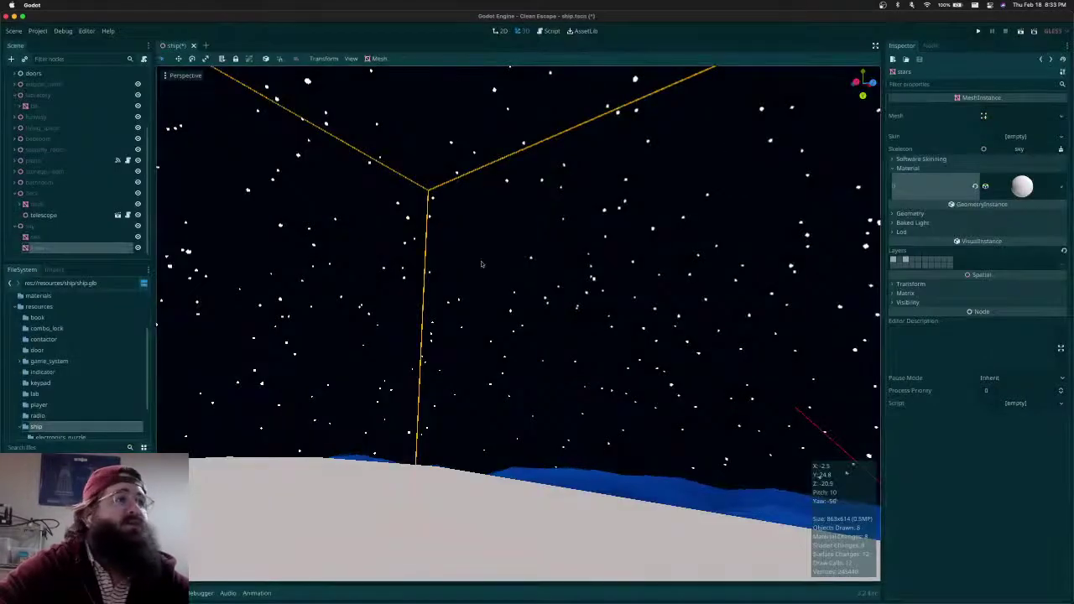
{"action": "middle_click_drag", "start_coordinate": [506, 263], "coordinate": [482, 271]}
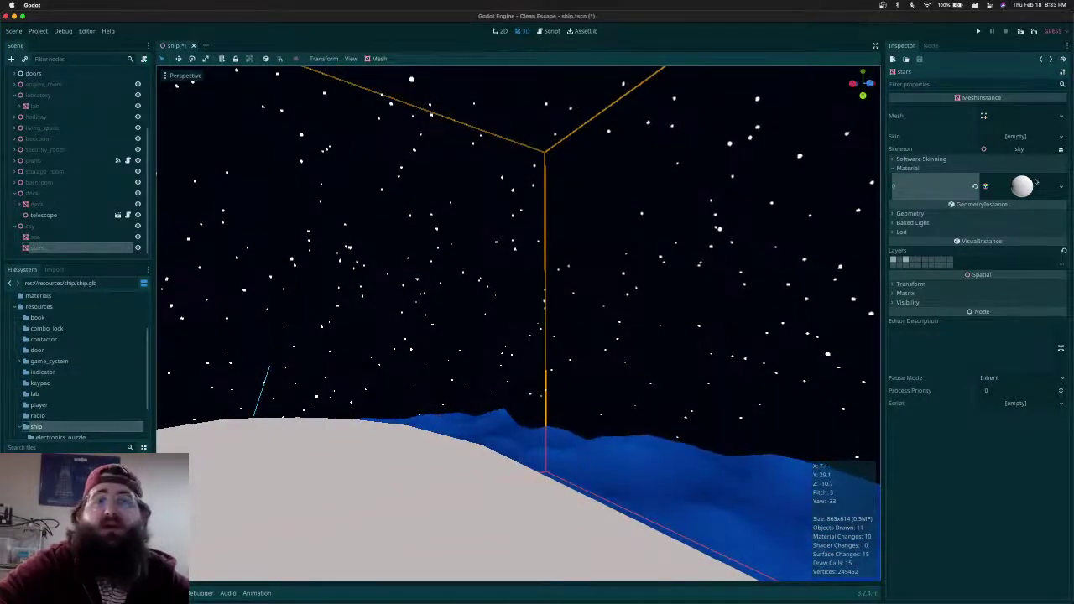
Make the stars mesh's material unique, save it as stars.material in the materials folder, and save the scene
{"action": "left_click", "coordinate": [1060, 190]}
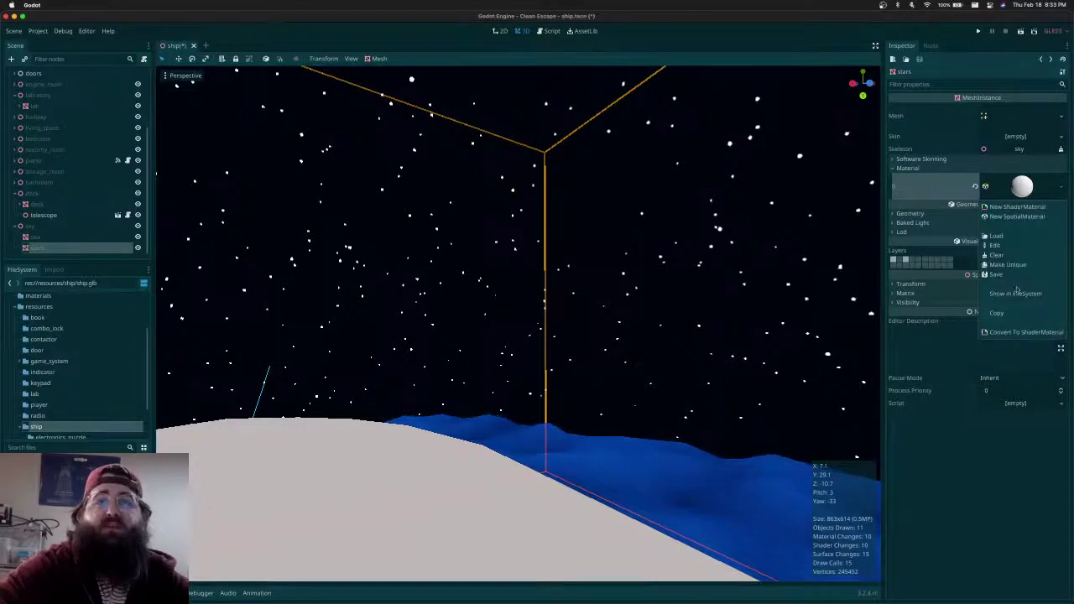
{"action": "left_click", "coordinate": [1009, 268]}
{"action": "left_click", "coordinate": [1061, 187]}
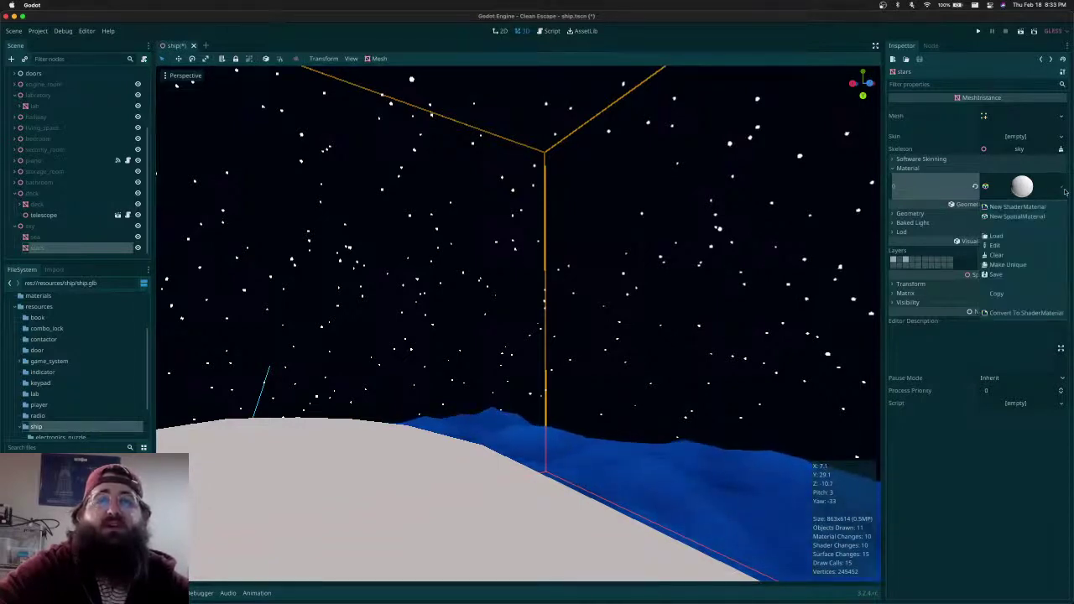
{"action": "left_click", "coordinate": [996, 274]}
{"action": "double_click", "coordinate": [361, 149]}
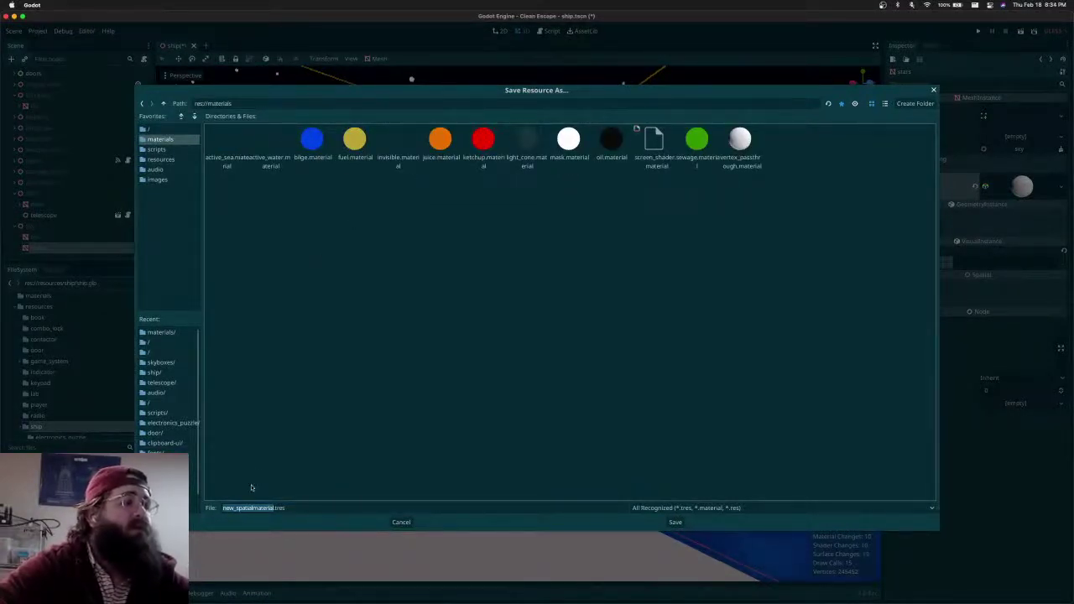
{"action": "triple_click", "coordinate": [260, 507]}
{"action": "type", "text": "stars.material"}
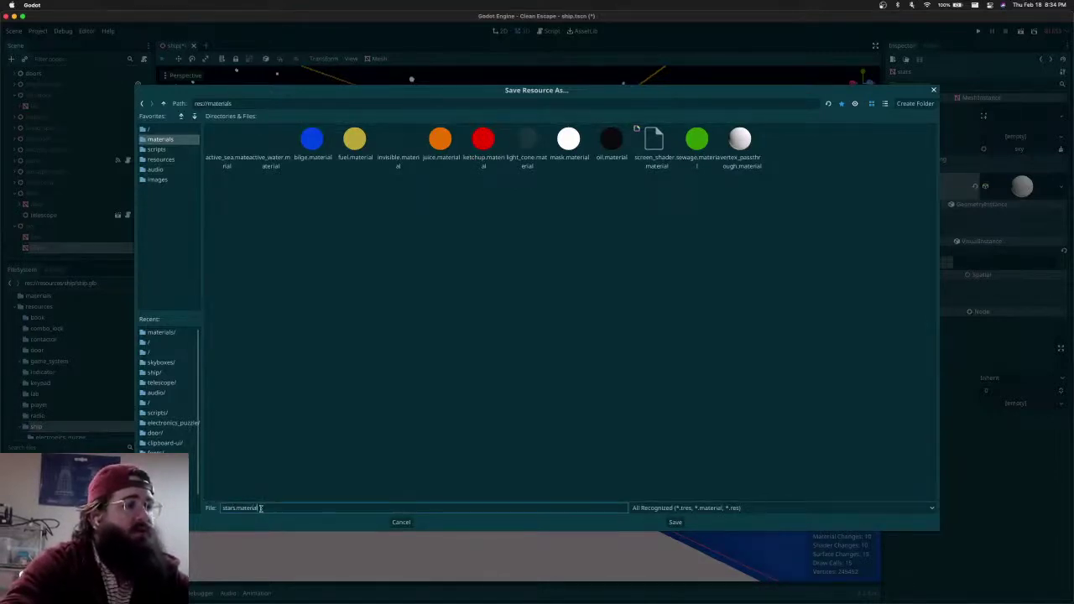
{"action": "key", "text": "Return"}
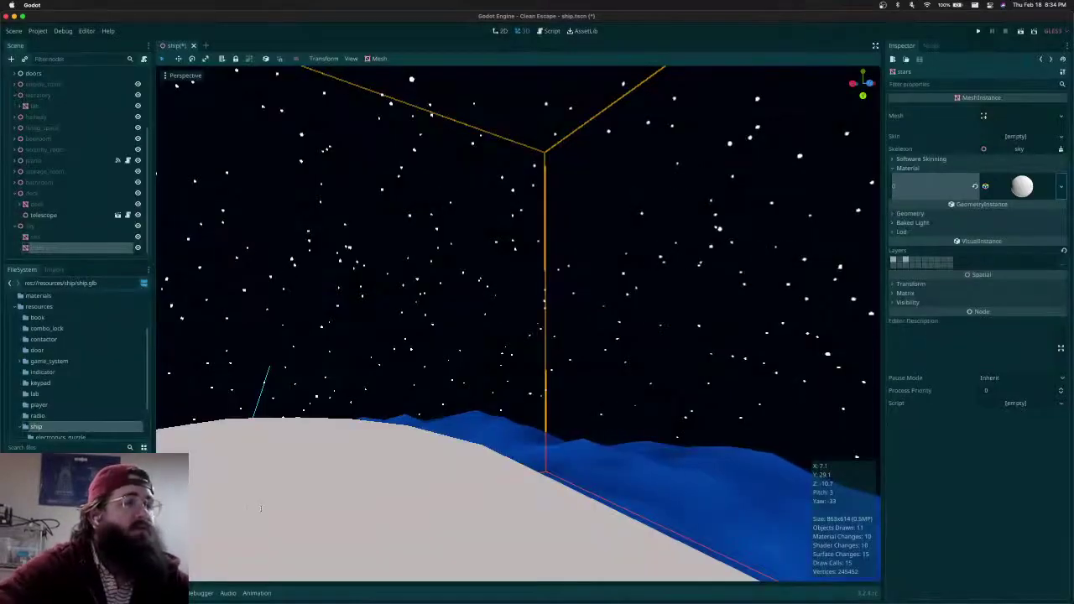
{"action": "key", "text": "ctrl+s"}
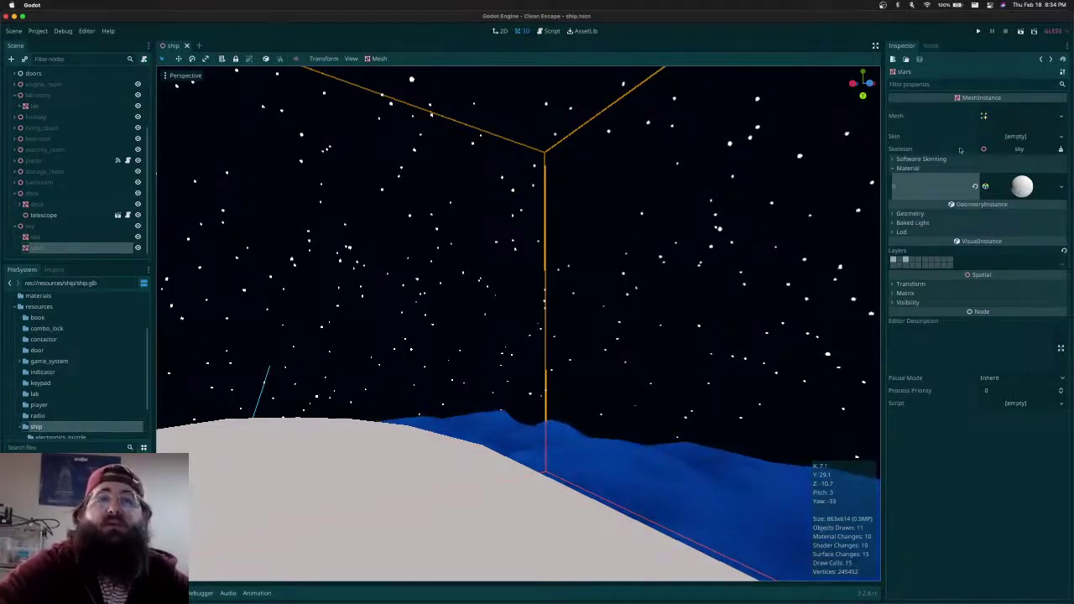
Clear the material from Surface 1 of the stars mesh resource, keeping the node's own material override
{"action": "left_click", "coordinate": [1011, 125]}
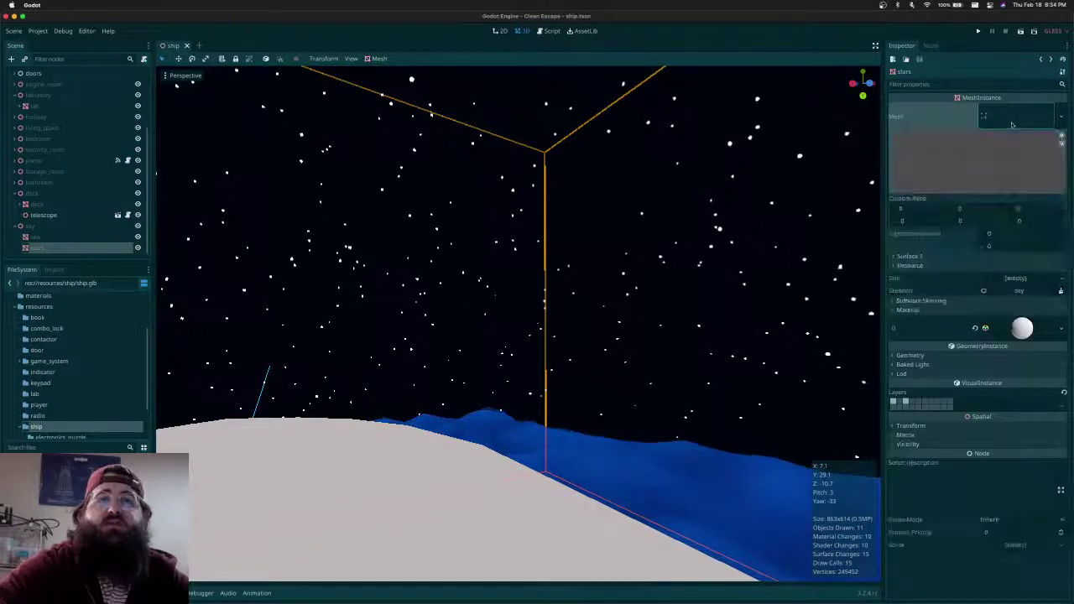
{"action": "left_click", "coordinate": [936, 257]}
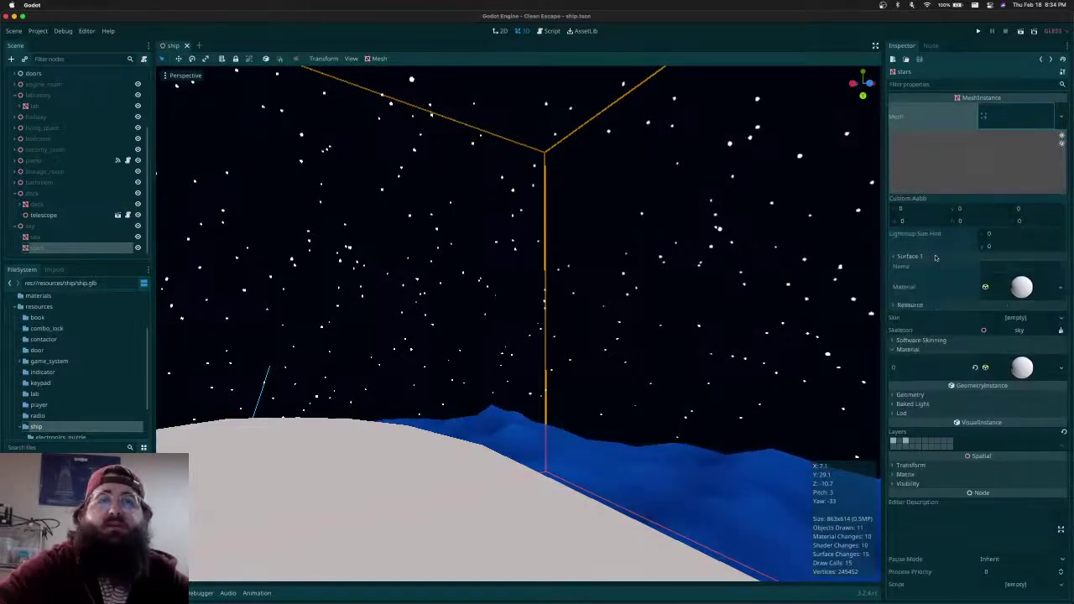
{"action": "left_click", "coordinate": [1059, 287]}
{"action": "left_click", "coordinate": [1007, 346]}
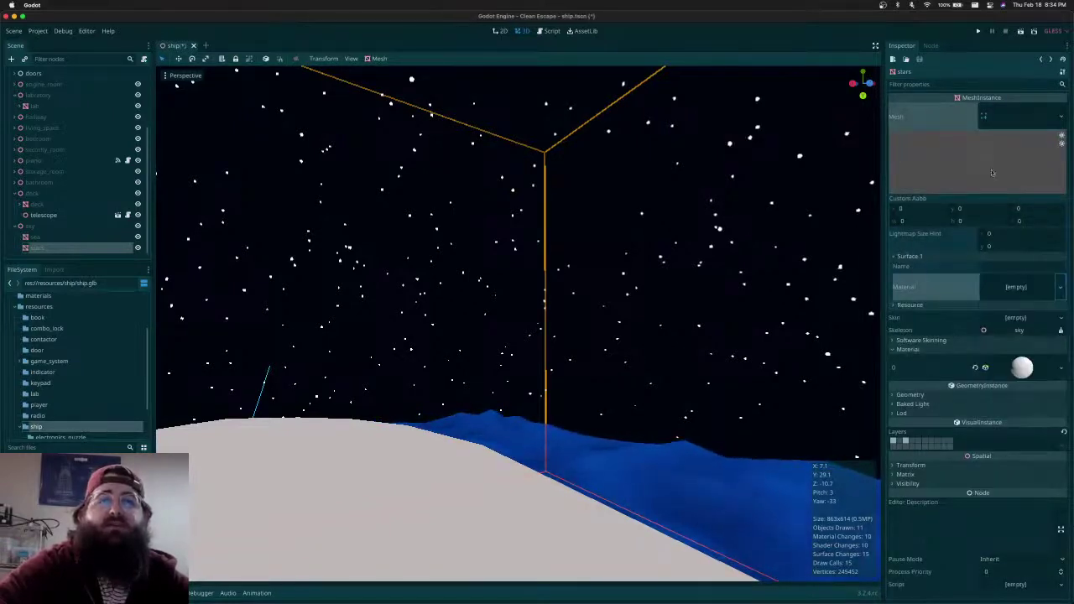
{"action": "left_click", "coordinate": [1011, 119]}
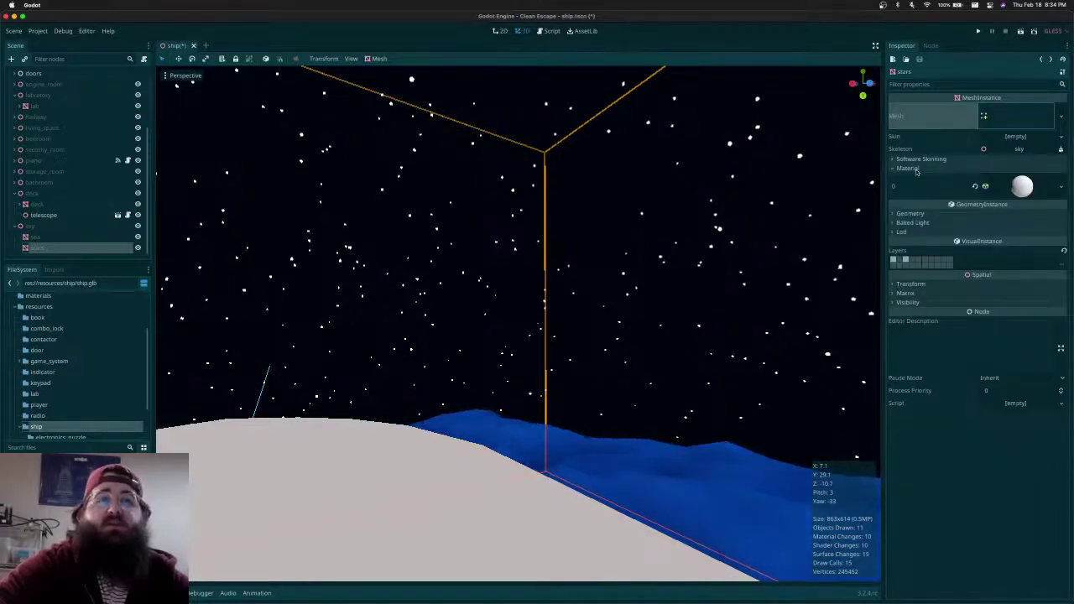
Enable Unshaded, Albedo Tex Force Srgb, Do Not Receive Shadows and Disable Ambient Light on stars.material, and save the scene
{"action": "left_click", "coordinate": [1043, 189]}
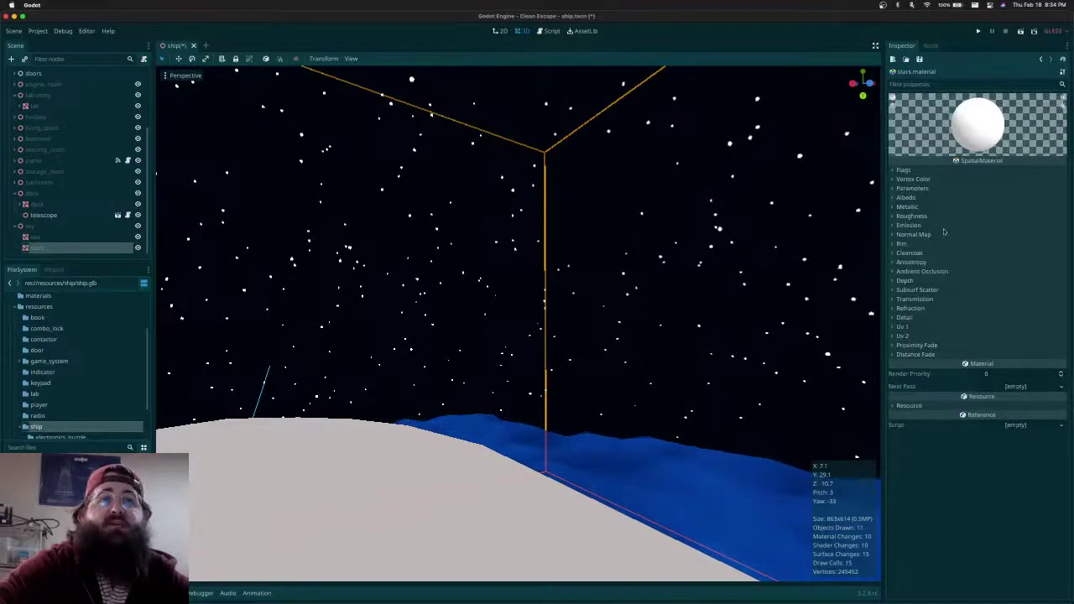
{"action": "left_click", "coordinate": [902, 170]}
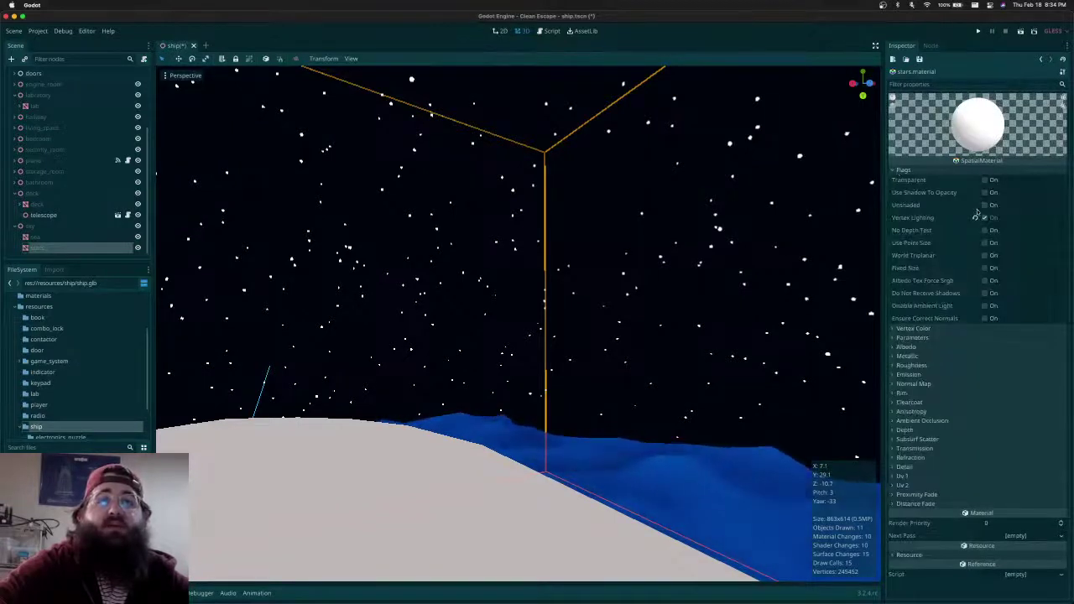
{"action": "left_click", "coordinate": [985, 205]}
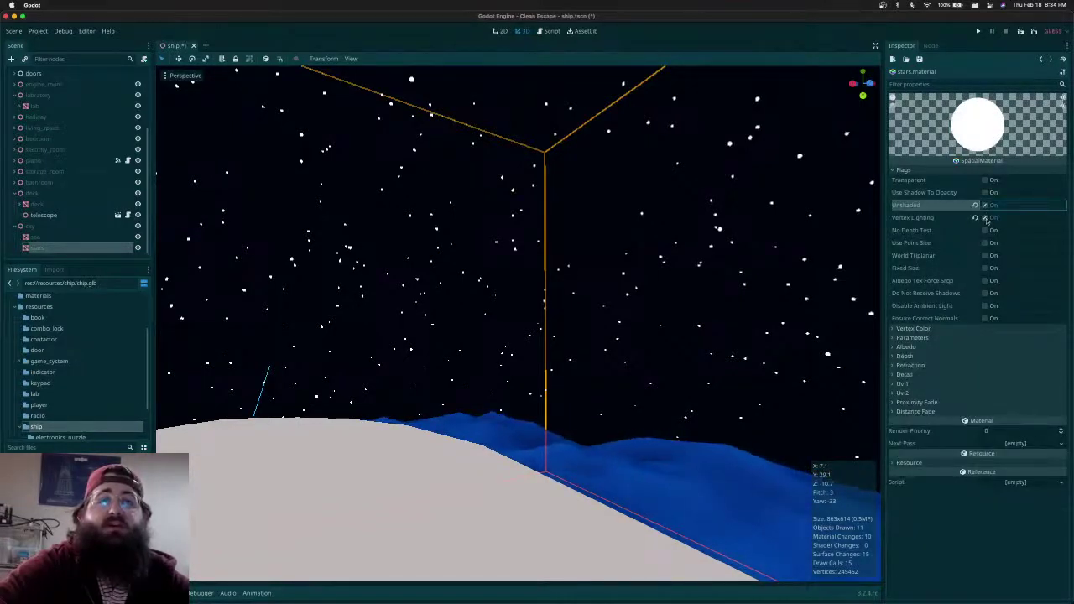
{"action": "left_click", "coordinate": [985, 218]}
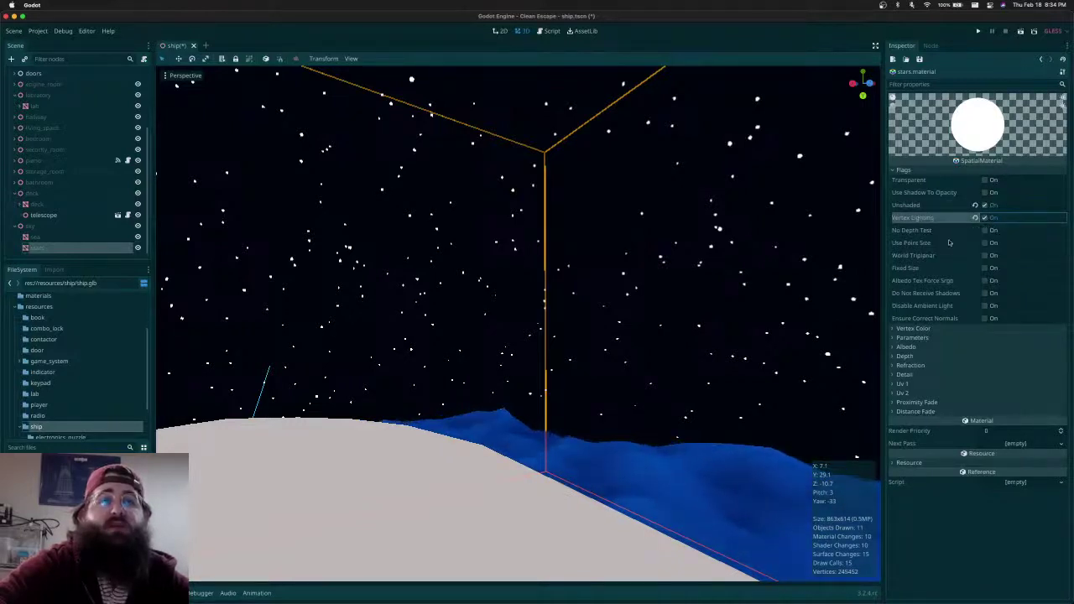
{"action": "left_click", "coordinate": [985, 230]}
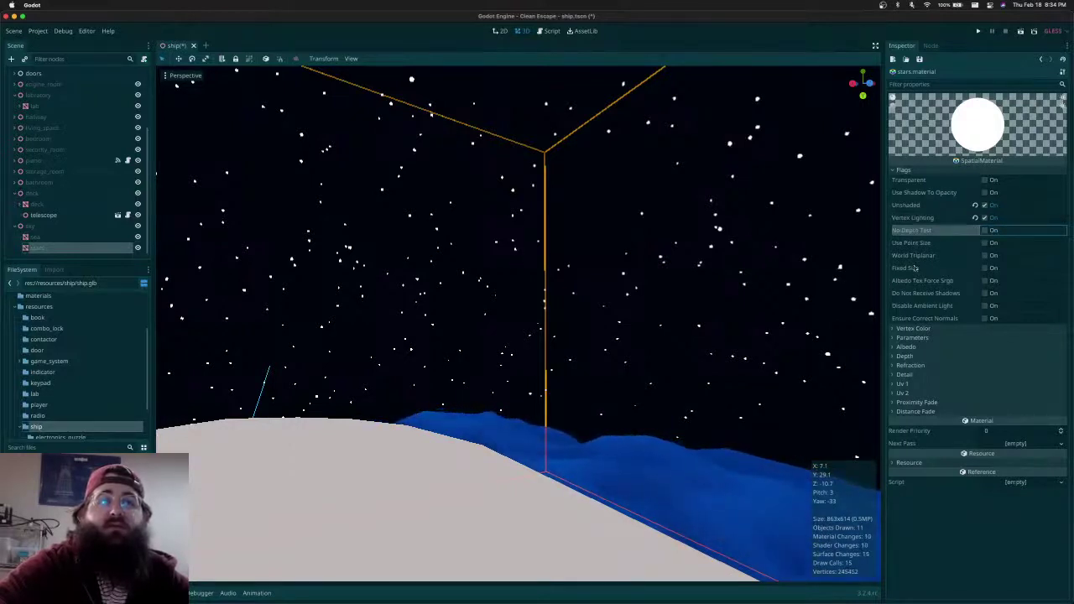
{"action": "left_click", "coordinate": [985, 281]}
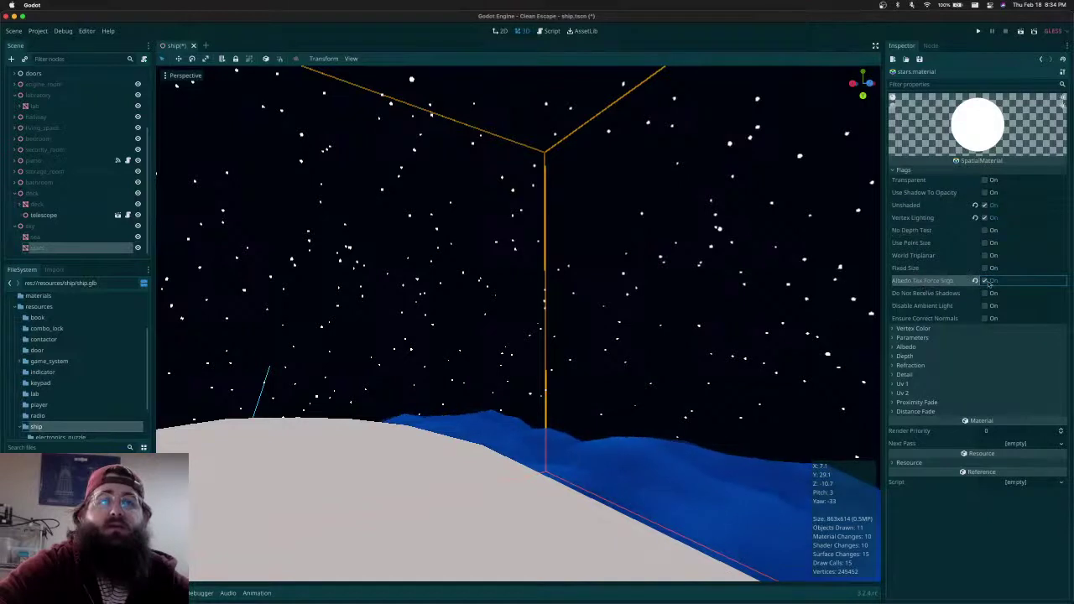
{"action": "left_click", "coordinate": [988, 294]}
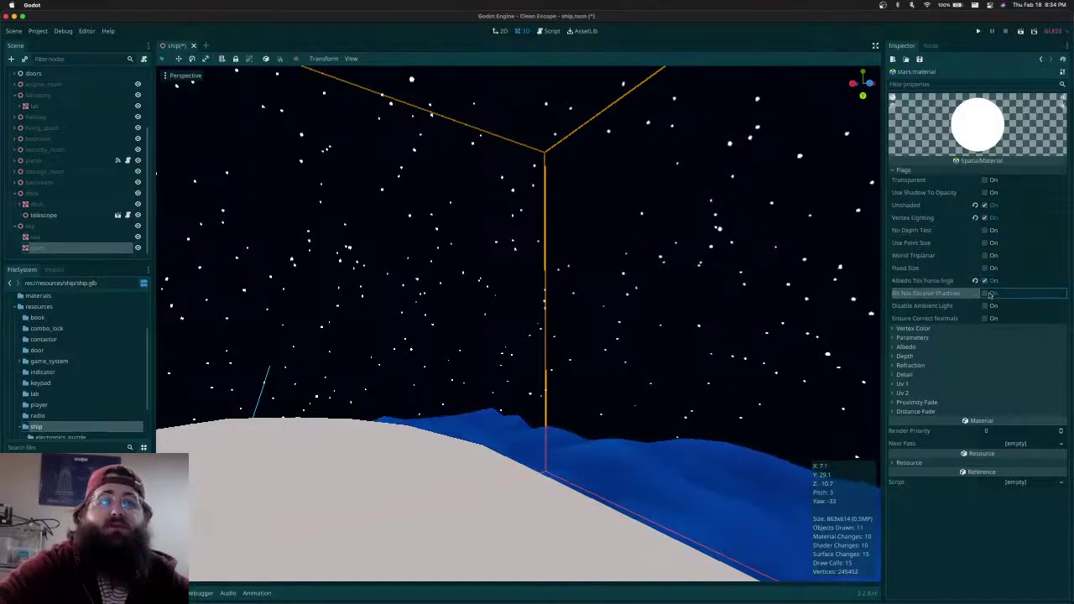
{"action": "left_click", "coordinate": [985, 307]}
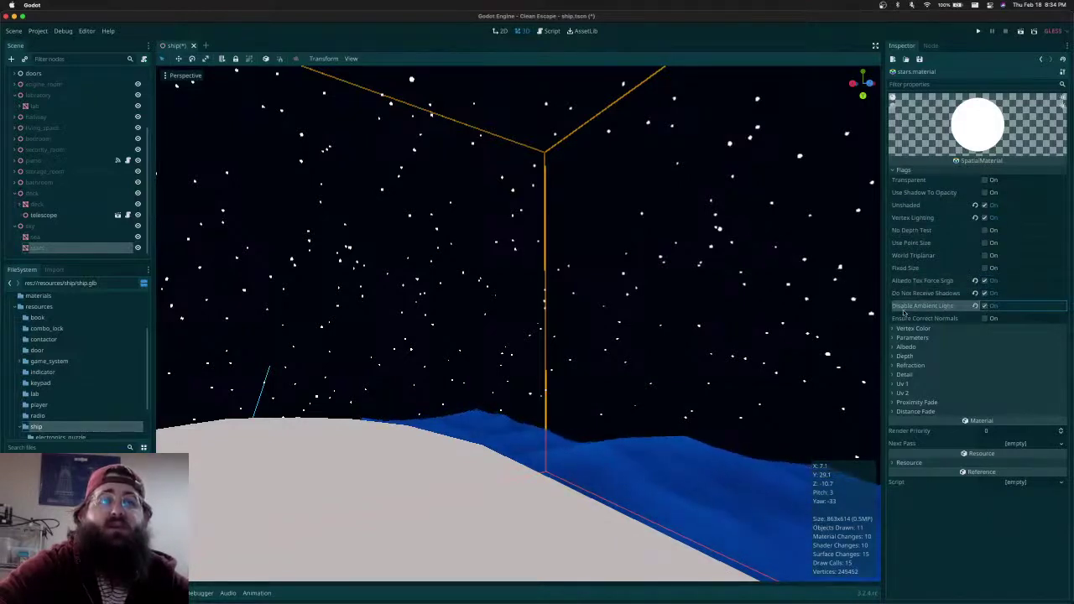
{"action": "key", "text": "super+s"}
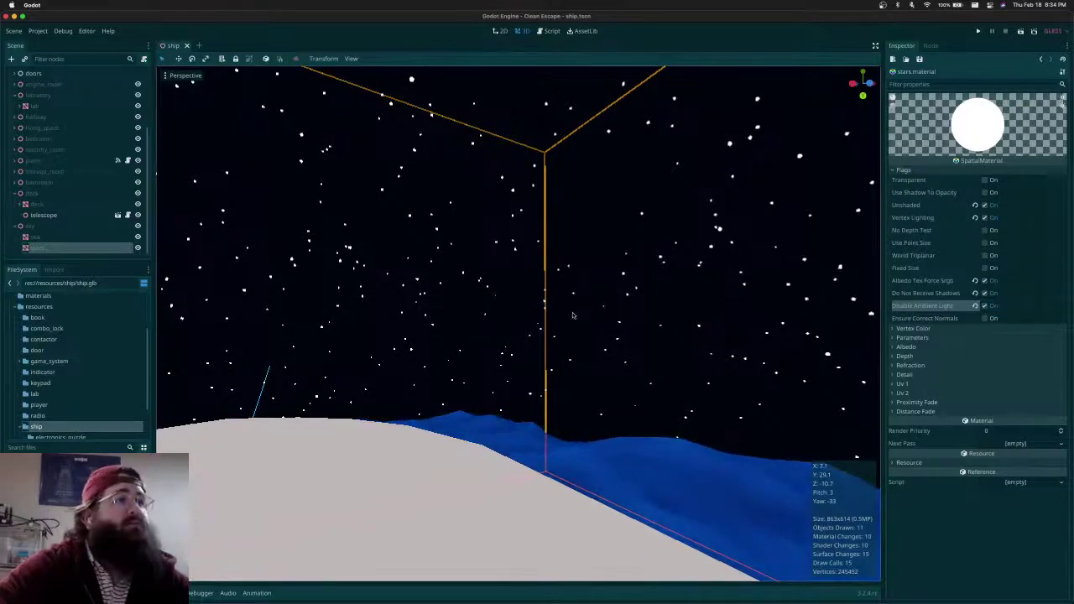
Look over the star colours in the sky and review the Parameters settings of stars.material
{"action": "scroll", "coordinate": [573, 316], "scroll_direction": "down", "scroll_amount": 2}
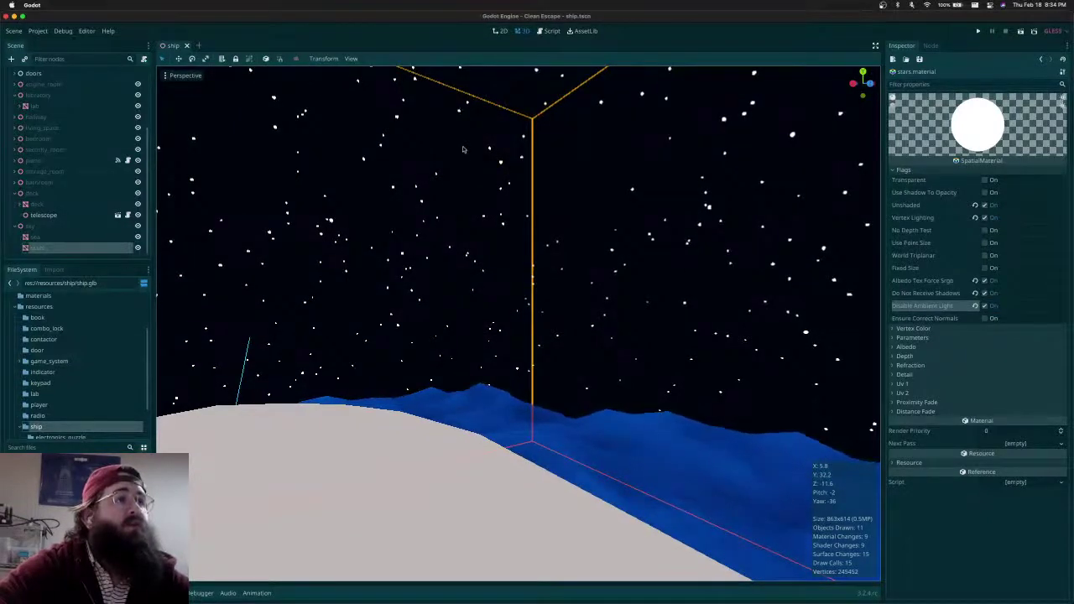
{"action": "scroll", "coordinate": [573, 316], "scroll_direction": "down", "scroll_amount": 3}
{"action": "middle_click_drag", "start_coordinate": [484, 251], "coordinate": [506, 266]}
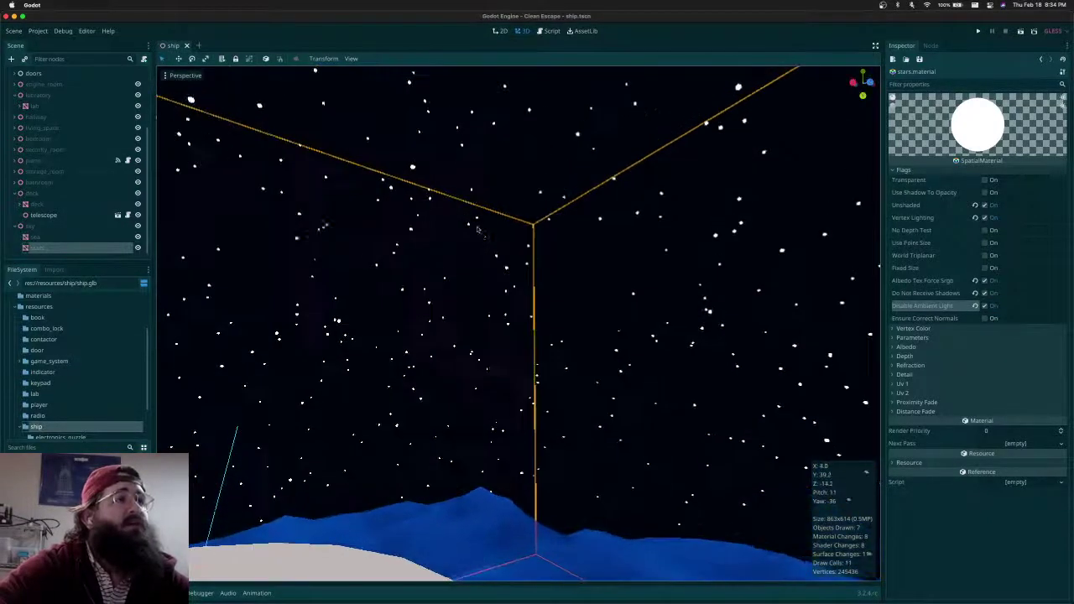
{"action": "scroll", "coordinate": [441, 358], "scroll_direction": "down", "scroll_amount": 3, "text": "shift"}
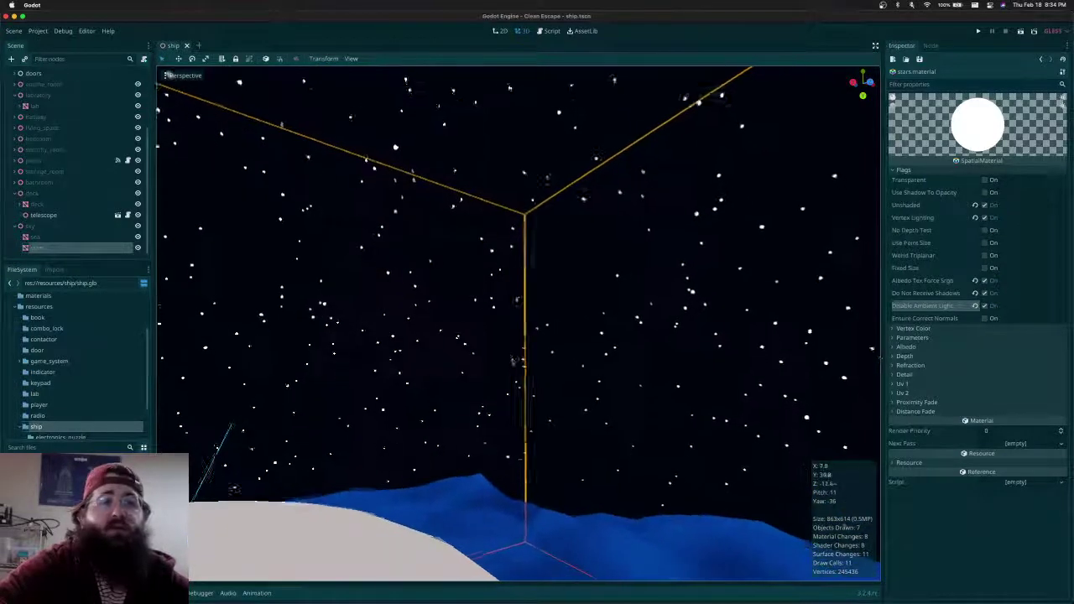
{"action": "scroll", "coordinate": [528, 386], "scroll_direction": "down", "scroll_amount": 5}
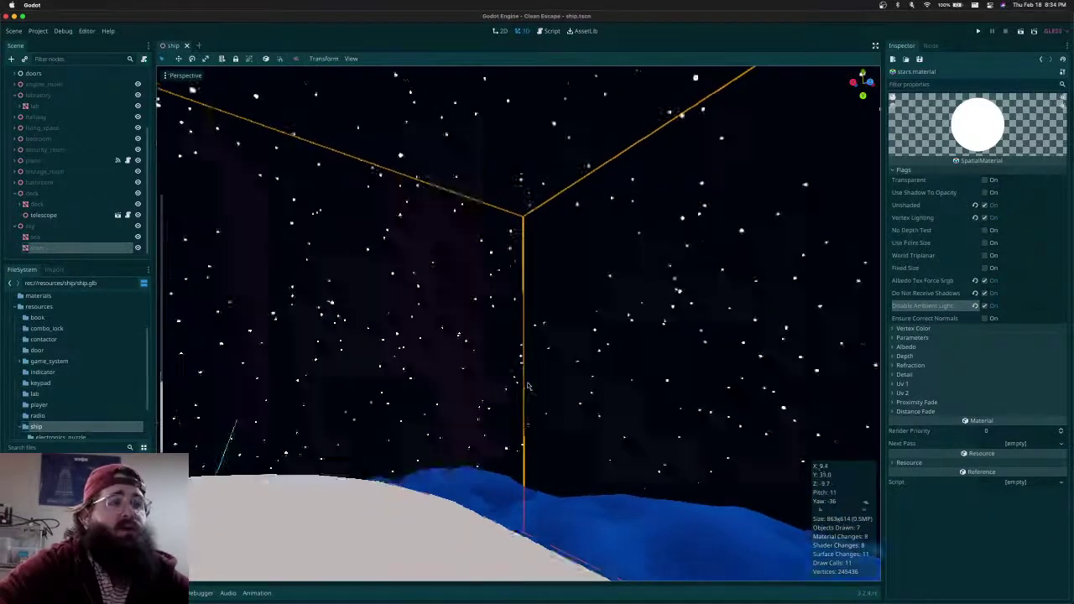
{"action": "middle_click_drag", "start_coordinate": [527, 385], "coordinate": [514, 204]}
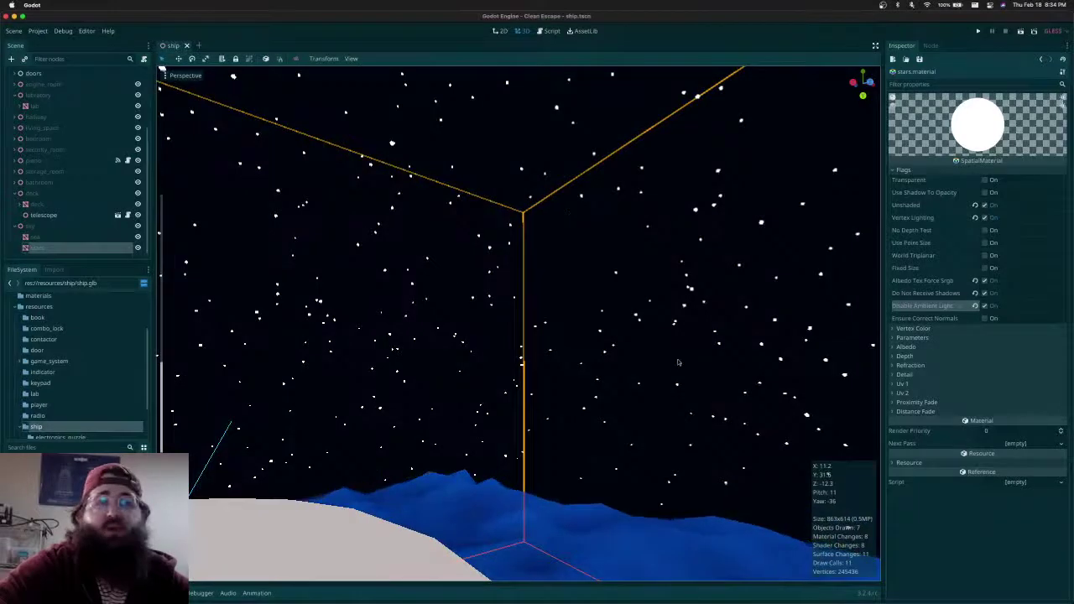
{"action": "left_click", "coordinate": [909, 338]}
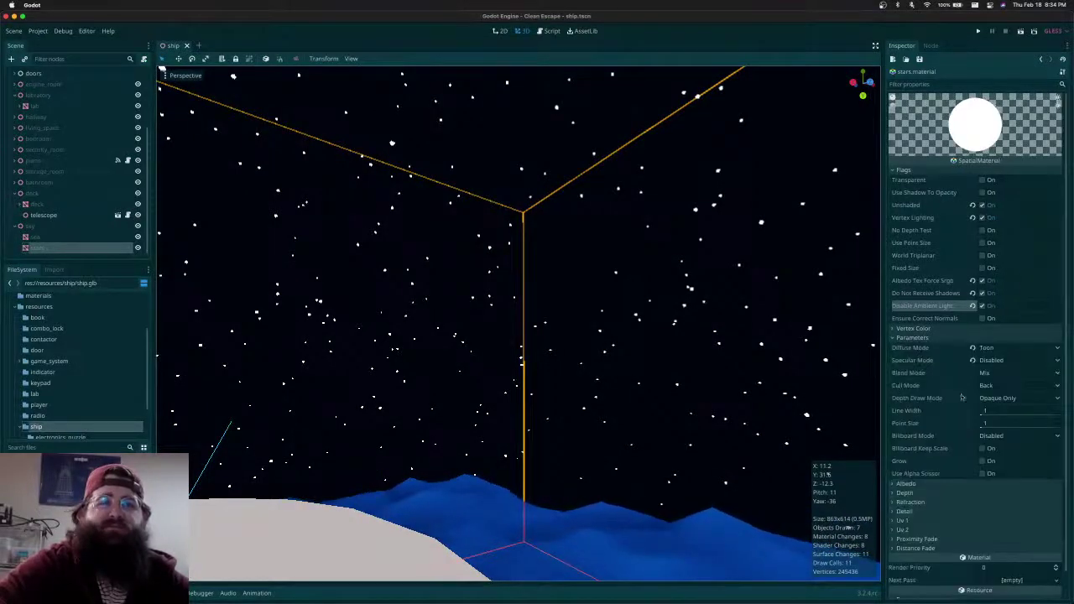
{"action": "left_click", "coordinate": [914, 337]}
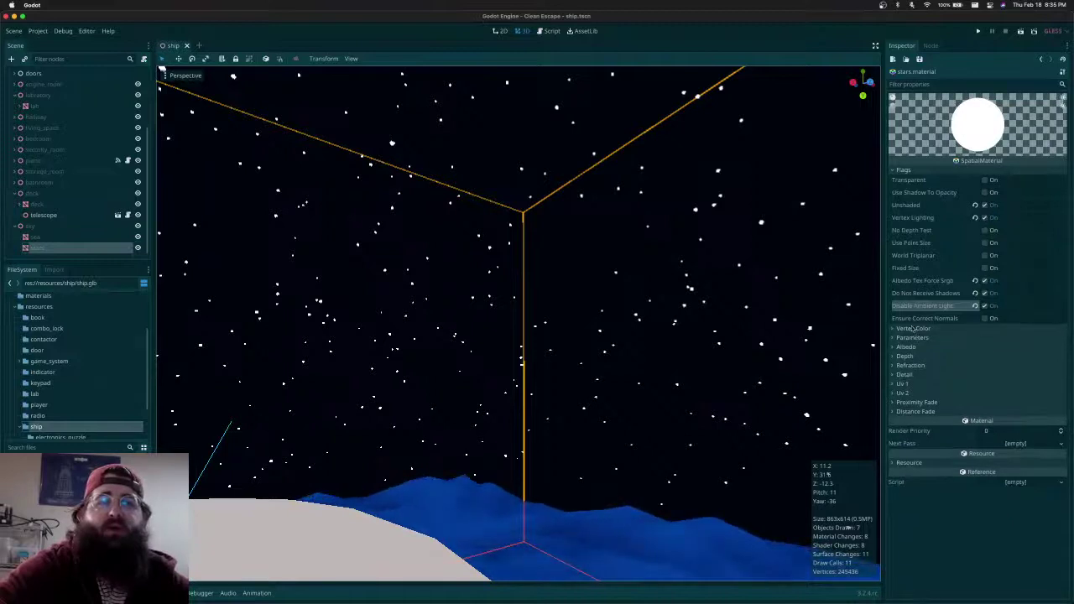
Enable the vertex colour option Is Srgb on stars.material, save the scene, and check the stars around the whole ship
{"action": "left_click", "coordinate": [914, 328]}
{"action": "left_click", "coordinate": [984, 351]}
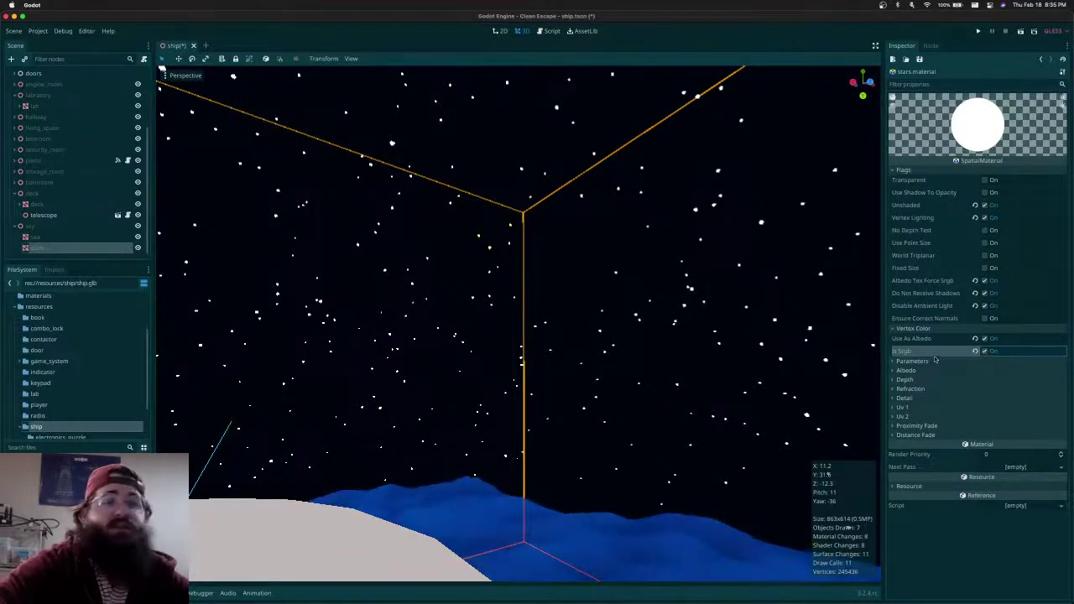
{"action": "left_click", "coordinate": [913, 328]}
{"action": "key", "text": "super+s"}
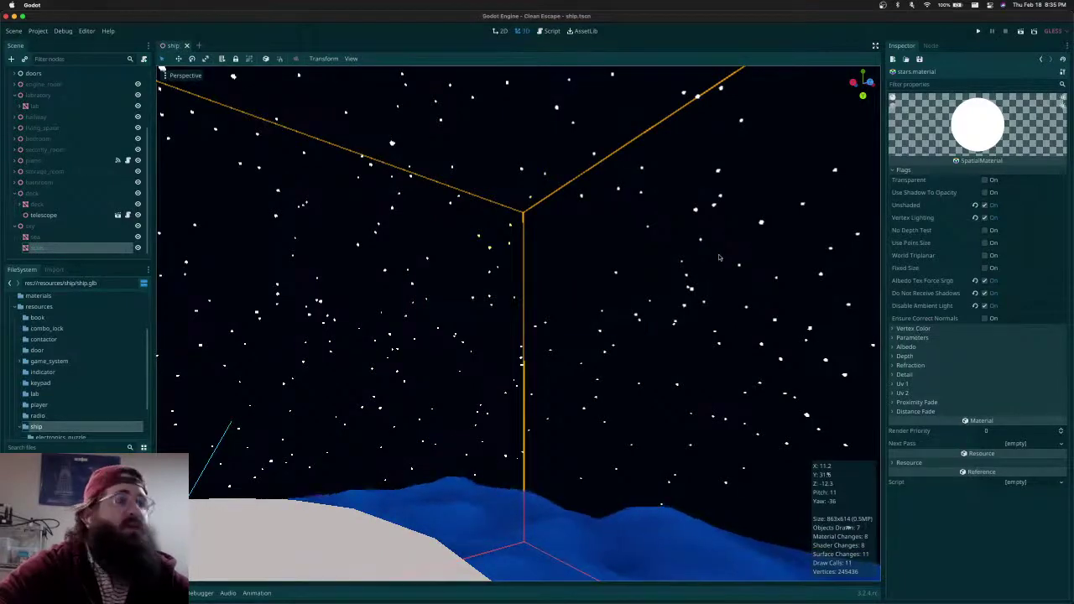
{"action": "middle_click_drag", "start_coordinate": [568, 296], "coordinate": [561, 297]}
{"action": "scroll", "coordinate": [560, 297], "scroll_direction": "down", "scroll_amount": 10}
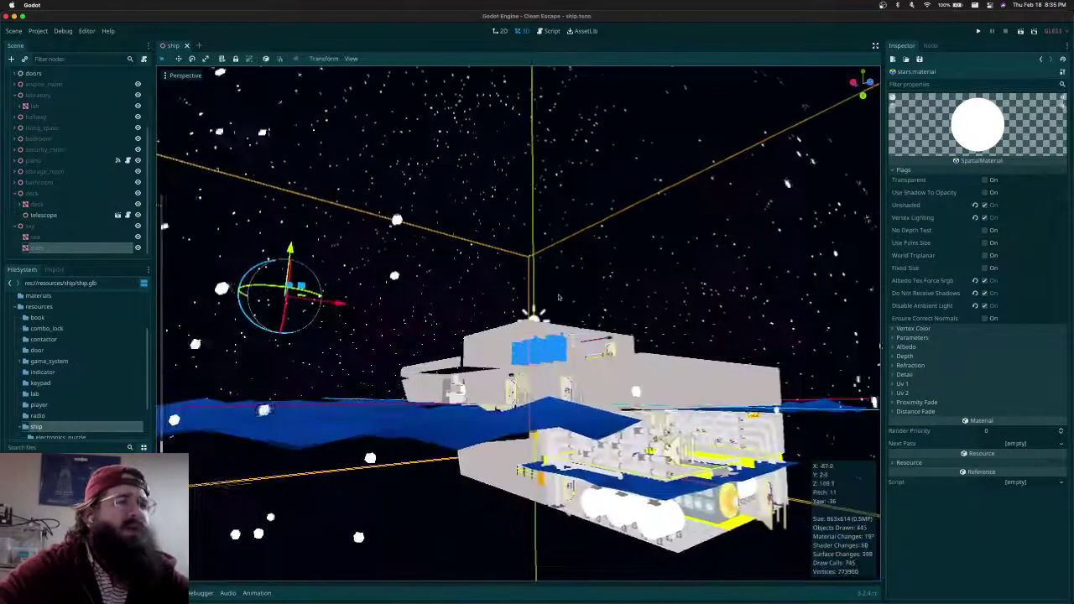
{"action": "scroll", "coordinate": [558, 297], "scroll_direction": "up", "scroll_amount": 4}
{"action": "scroll", "coordinate": [560, 296], "scroll_direction": "up", "scroll_amount": 3}
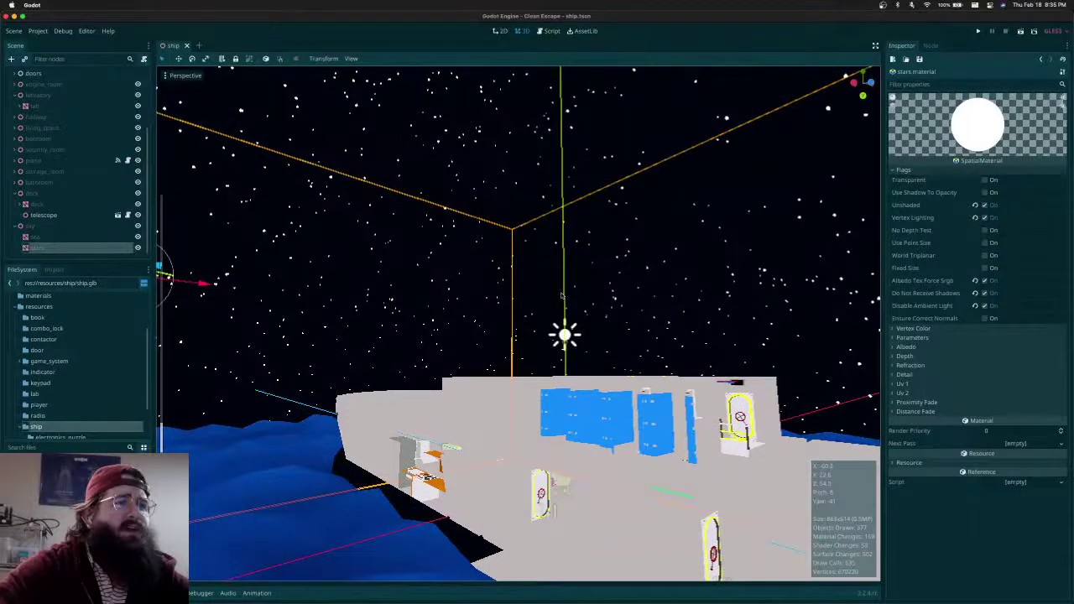
{"action": "middle_click_drag", "start_coordinate": [561, 295], "coordinate": [532, 302]}
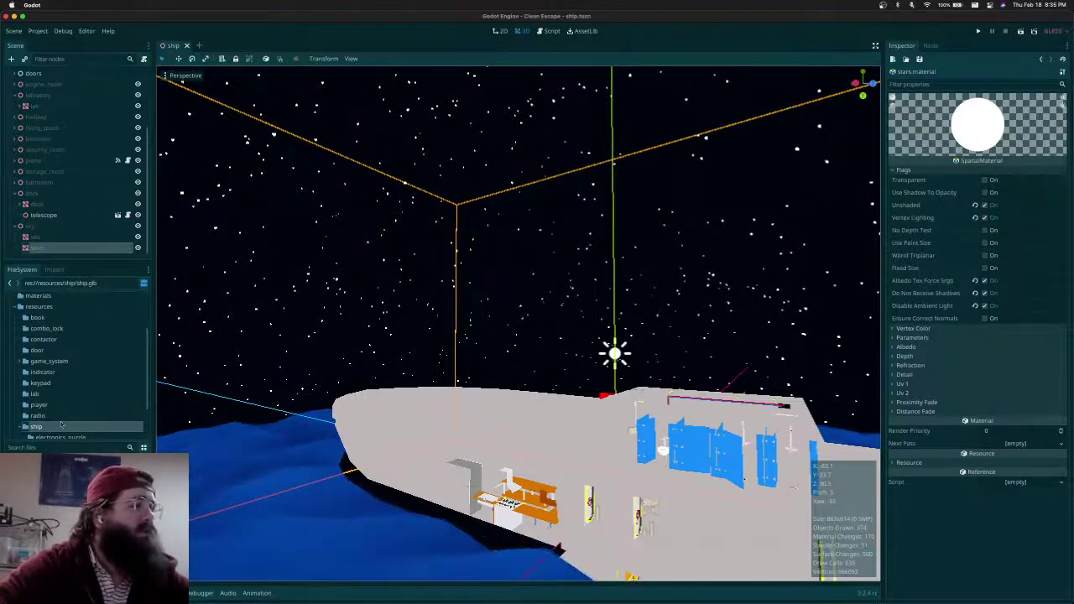
Open vertex_passthrough.material from the materials folder, try its Is Srgb vertex colour option on the ship, and turn it off again
{"action": "scroll", "coordinate": [61, 394], "scroll_direction": "up", "scroll_amount": 3}
{"action": "left_click", "coordinate": [37, 353]}
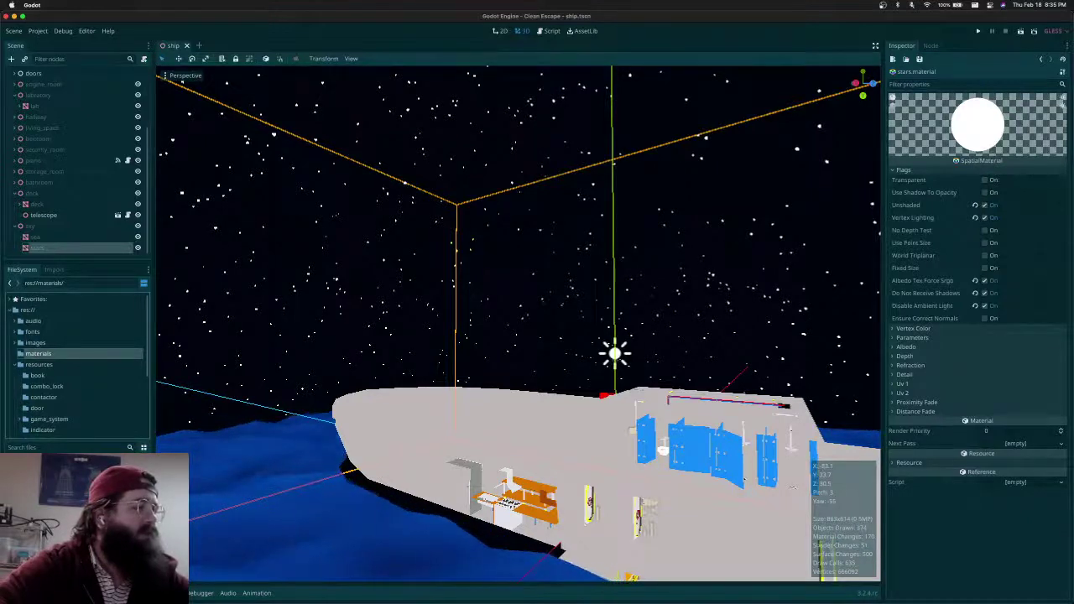
{"action": "double_click", "coordinate": [71, 529]}
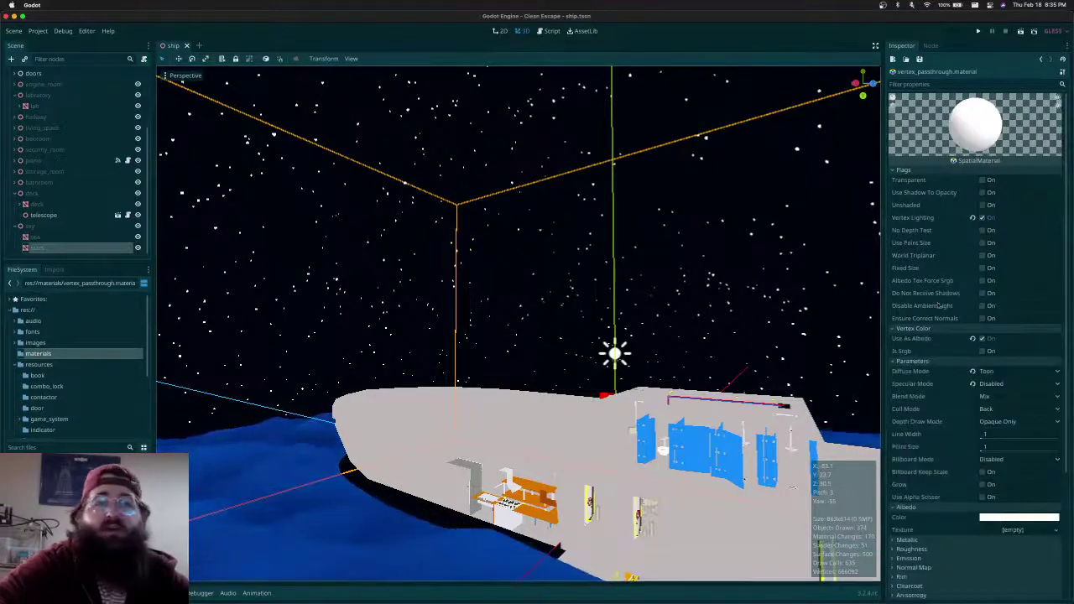
{"action": "left_click", "coordinate": [982, 350]}
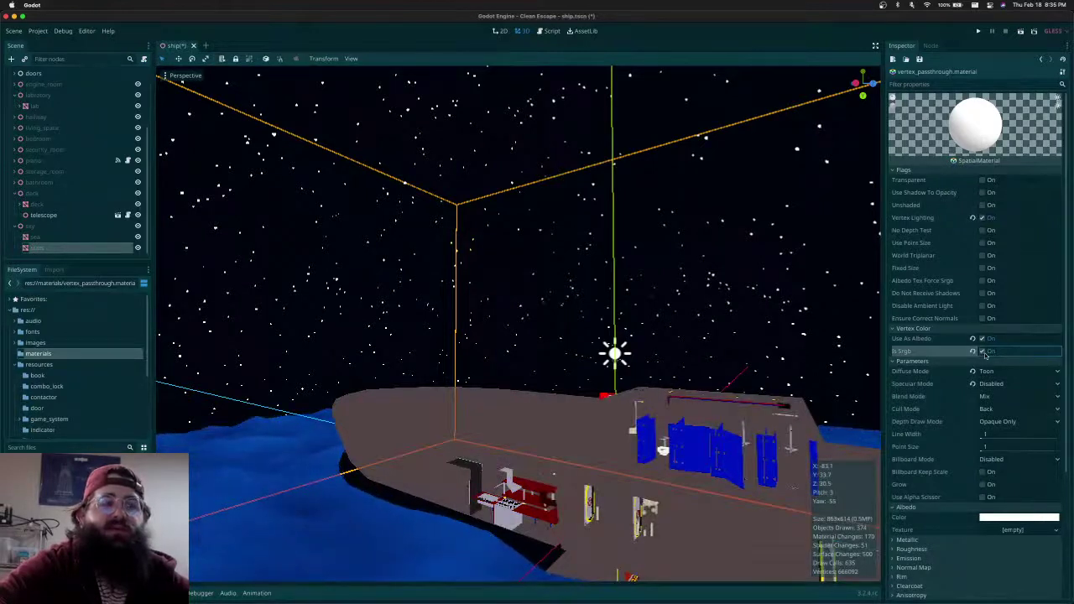
{"action": "left_click", "coordinate": [982, 351]}
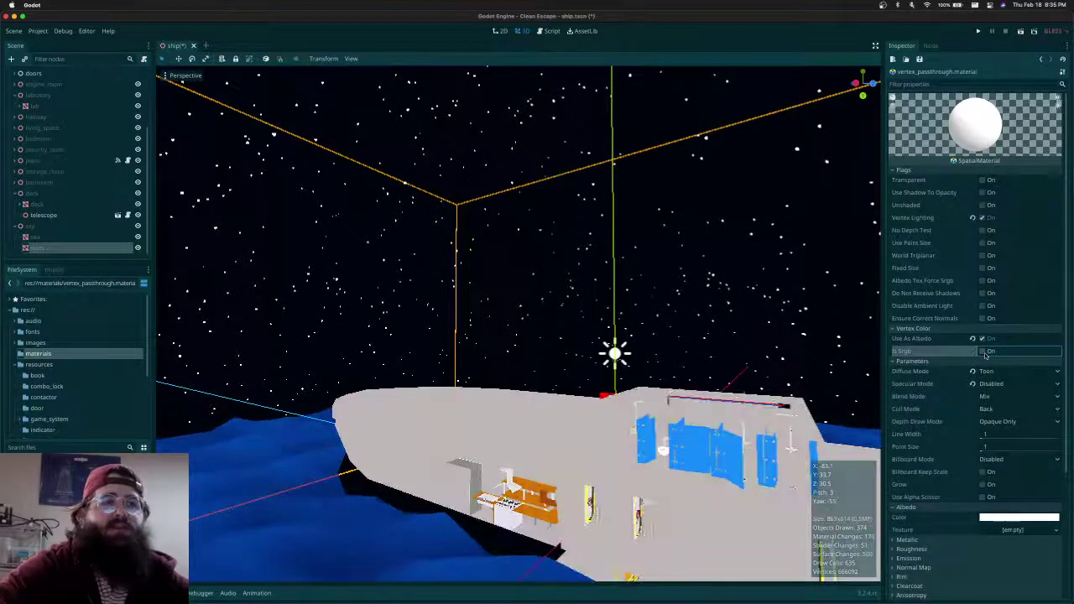
Compare the ship's colours with the vertex colour option Is Srgb of vertex_passthrough.material on and off, leaving it off
{"action": "left_click", "coordinate": [983, 351]}
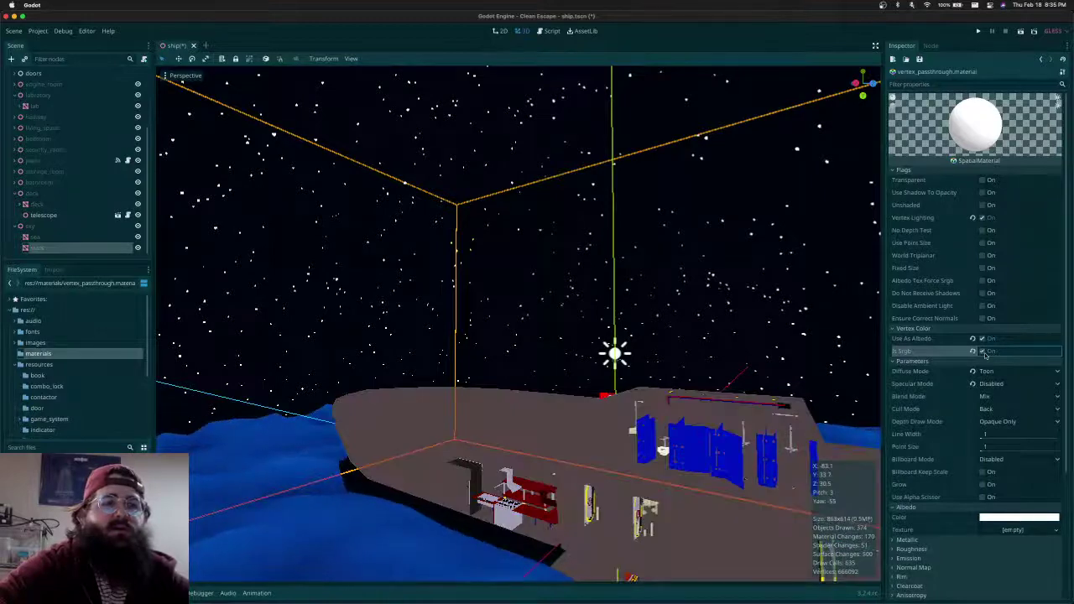
{"action": "left_click", "coordinate": [983, 351]}
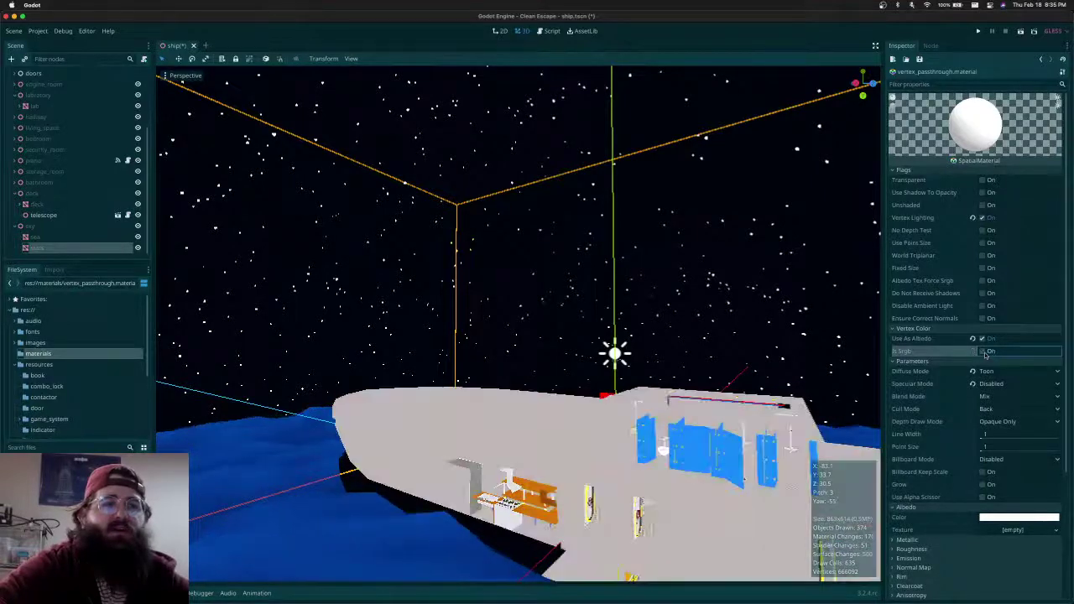
{"action": "left_click", "coordinate": [983, 352]}
{"action": "left_click", "coordinate": [983, 352]}
{"action": "left_click", "coordinate": [984, 351]}
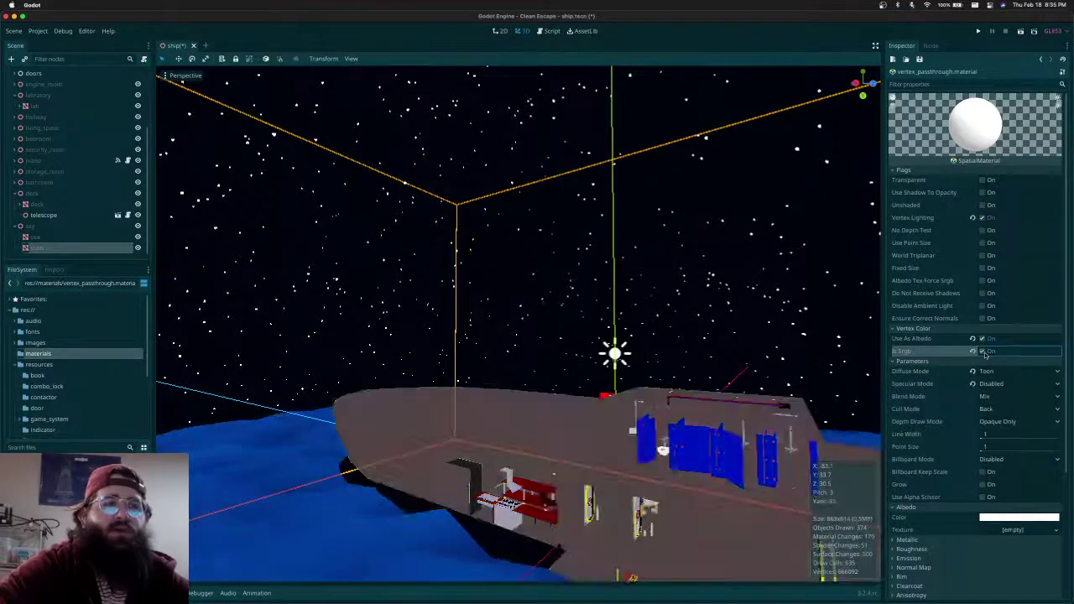
{"action": "left_click", "coordinate": [983, 352]}
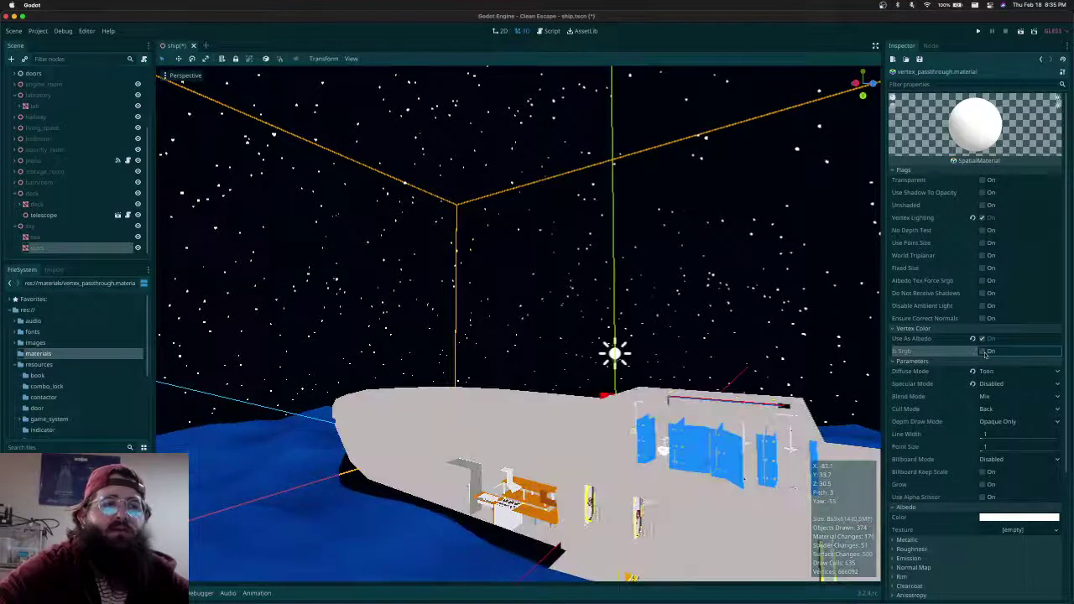
Save the ship scene and run the game full screen, going out to the deck with the telescope
{"action": "key", "text": "ctrl+s"}
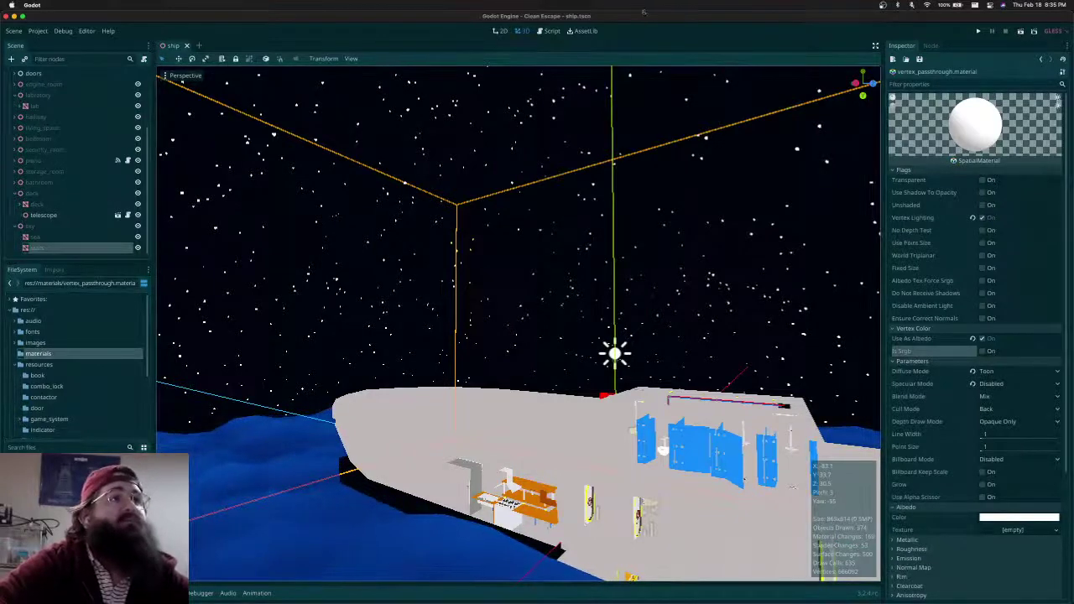
{"action": "middle_click_drag", "start_coordinate": [571, 184], "coordinate": [414, 219]}
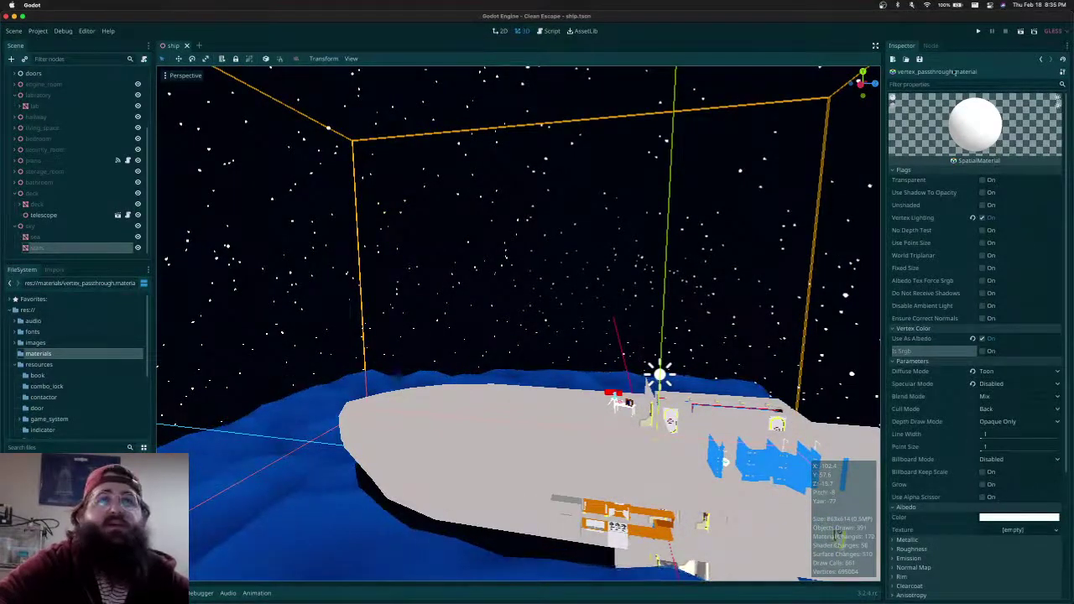
{"action": "left_click", "coordinate": [978, 31]}
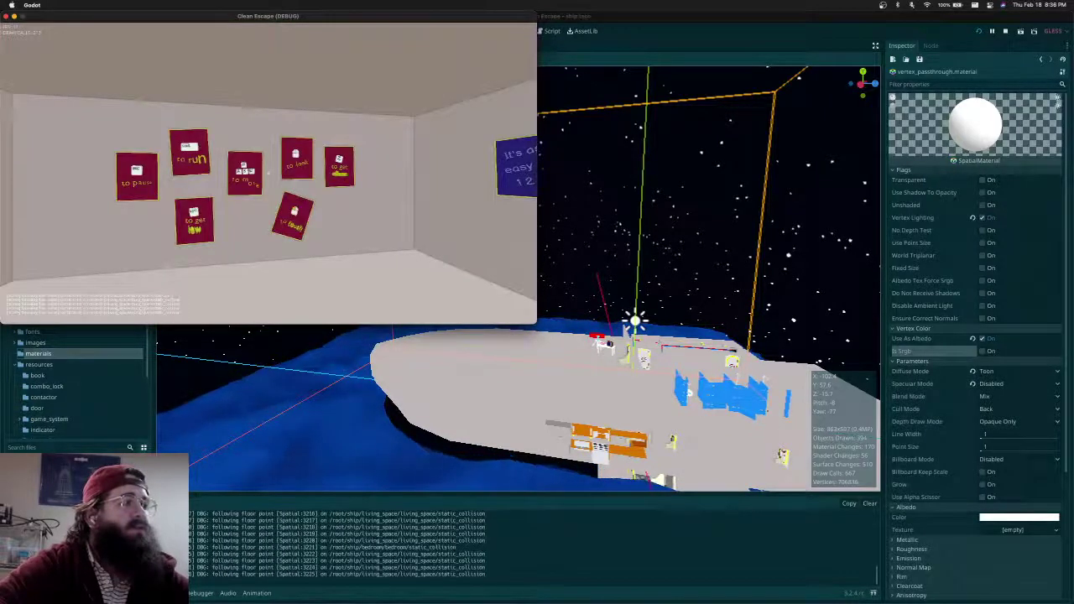
{"action": "key", "text": "F11"}
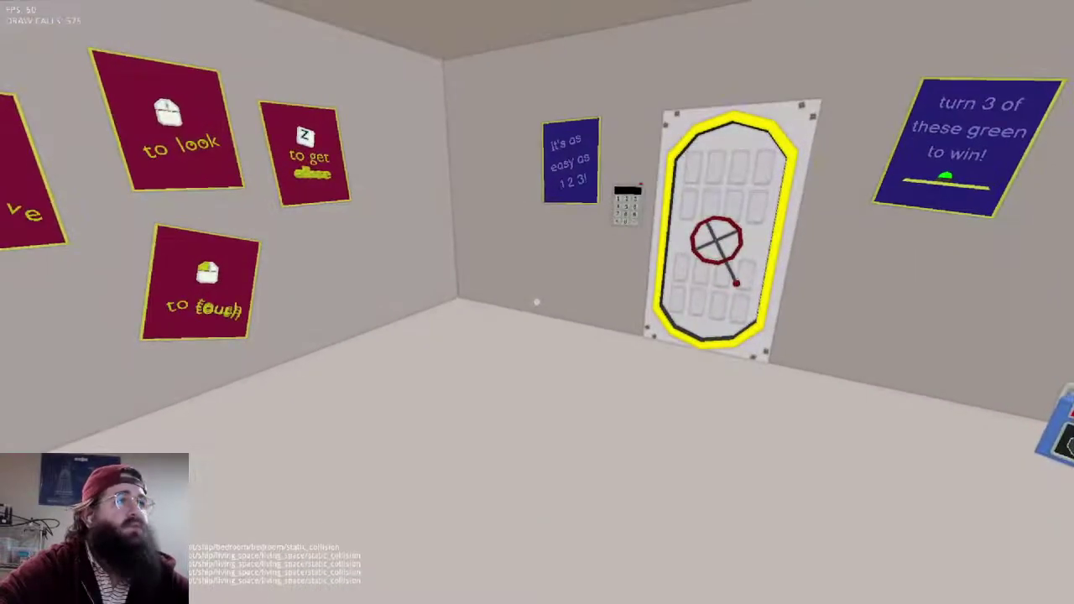
{"action": "key", "text": "s"}
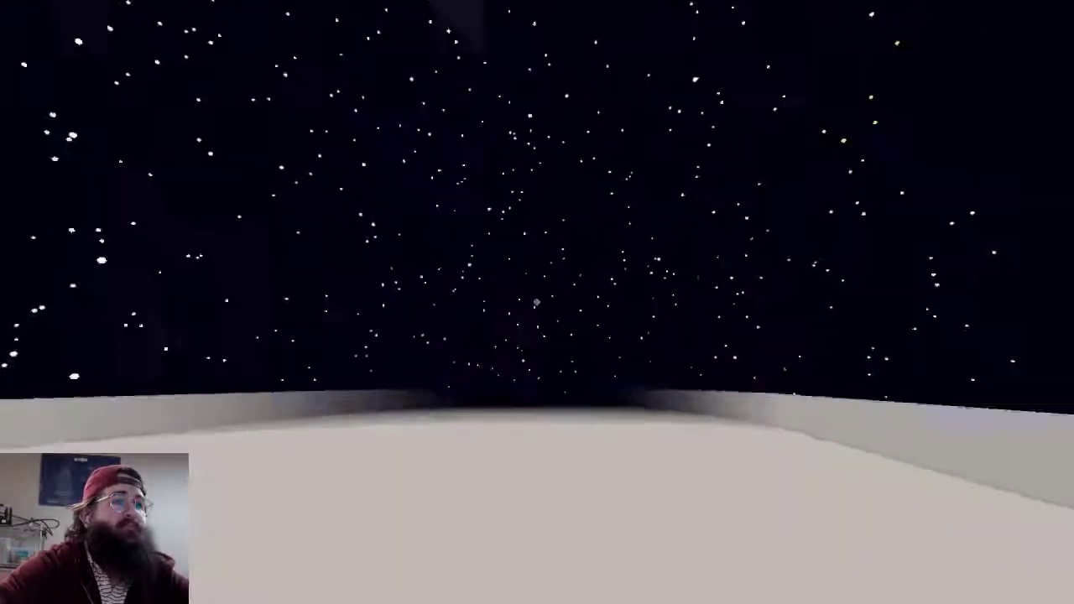
{"action": "key", "text": "F3"}
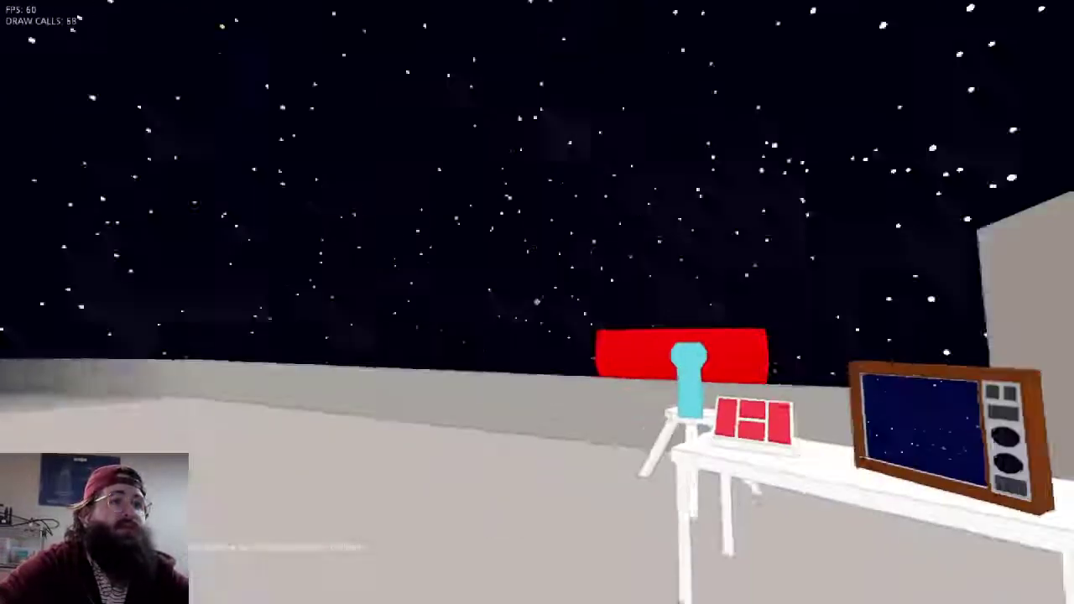
Test steering the telescope with the red control pad on the deck table while watching the star monitor
{"action": "key", "text": "w"}
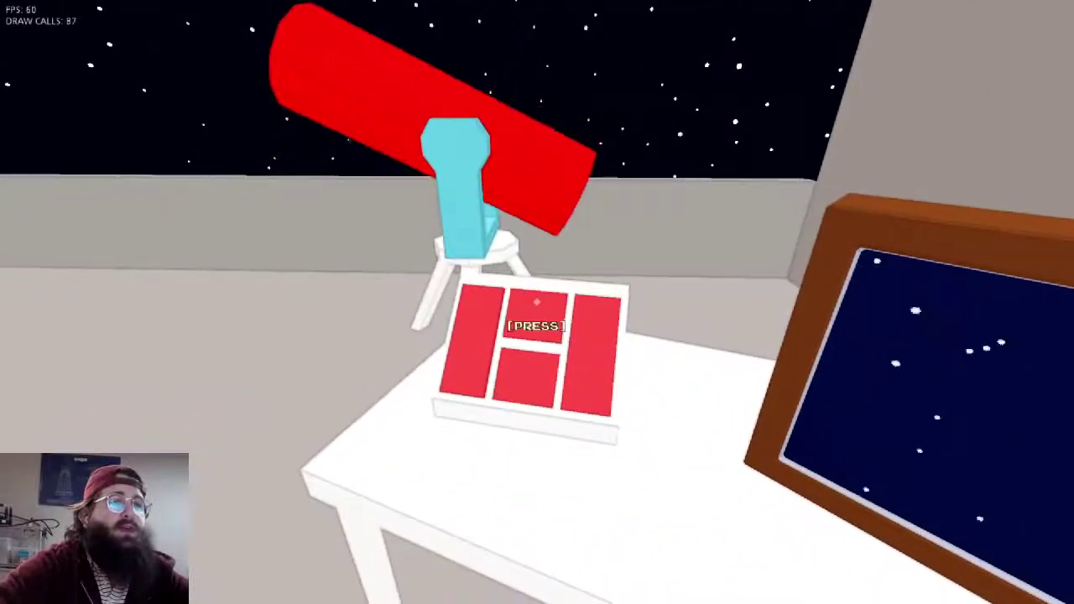
{"action": "key", "text": "s"}
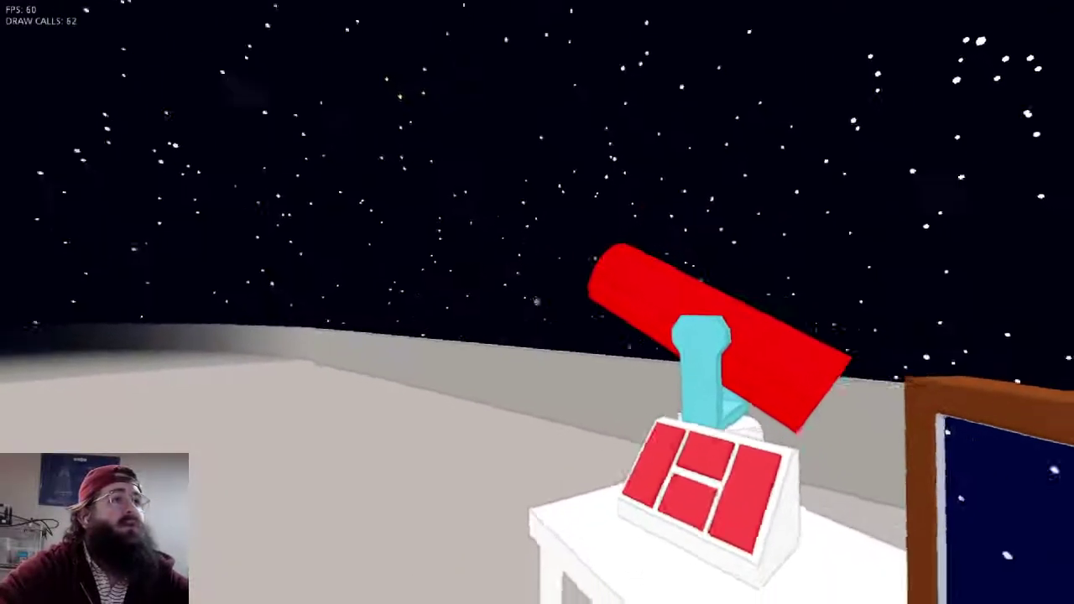
{"action": "key", "text": "s"}
{"action": "left_click", "coordinate": [537, 302]}
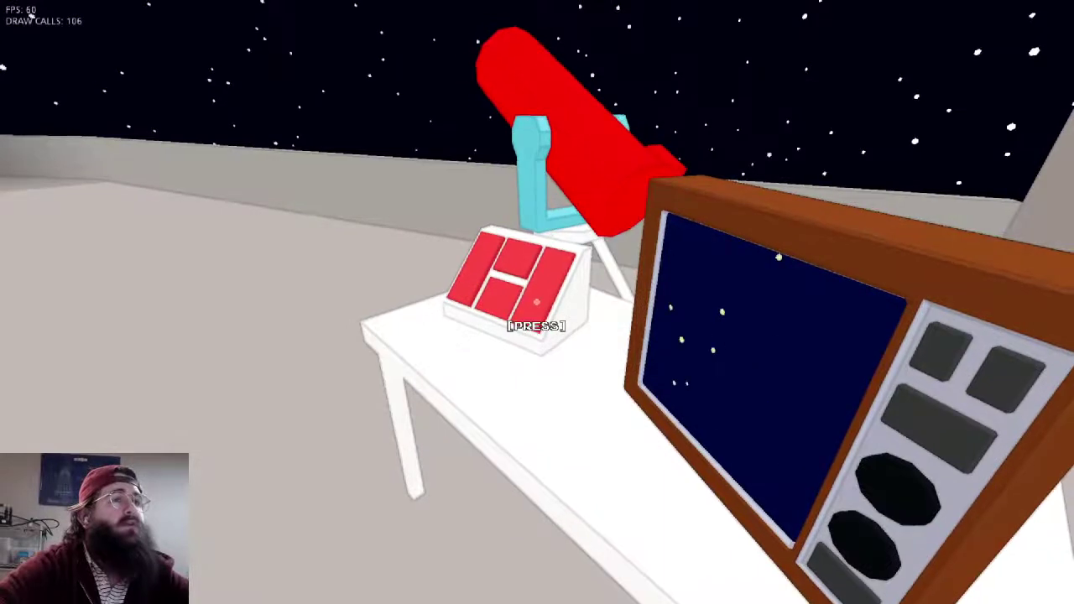
{"action": "key", "text": "a"}
{"action": "left_click", "coordinate": [537, 302]}
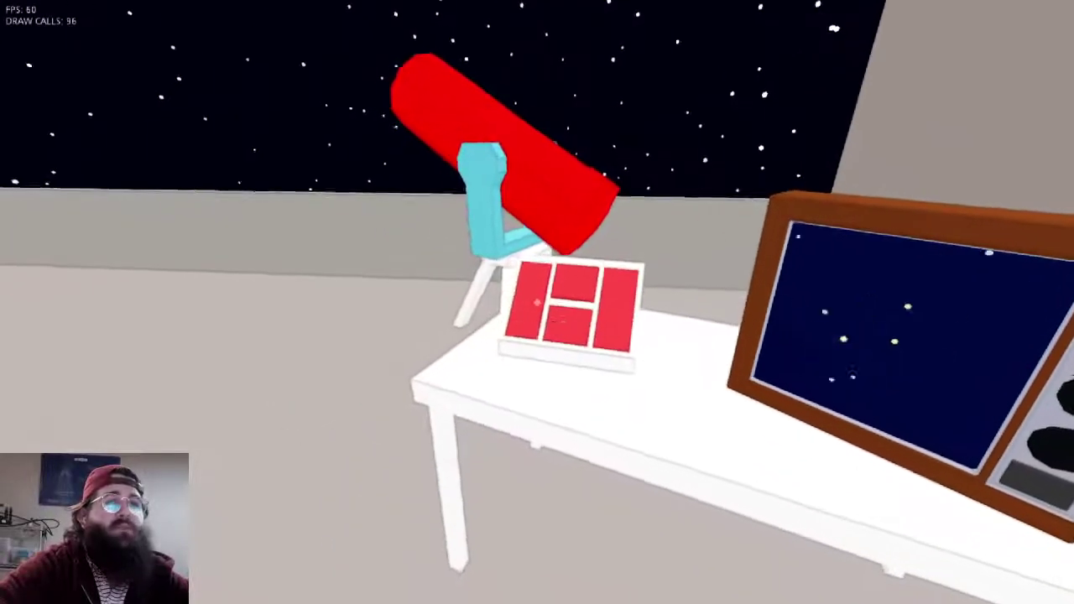
{"action": "left_click", "coordinate": [537, 302]}
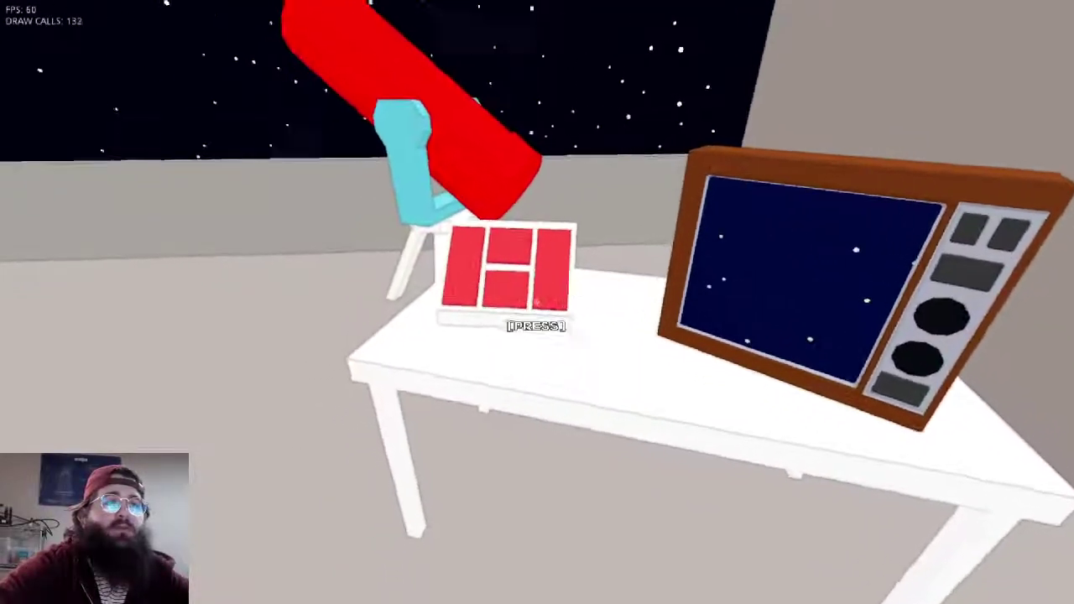
{"action": "left_click", "coordinate": [537, 302]}
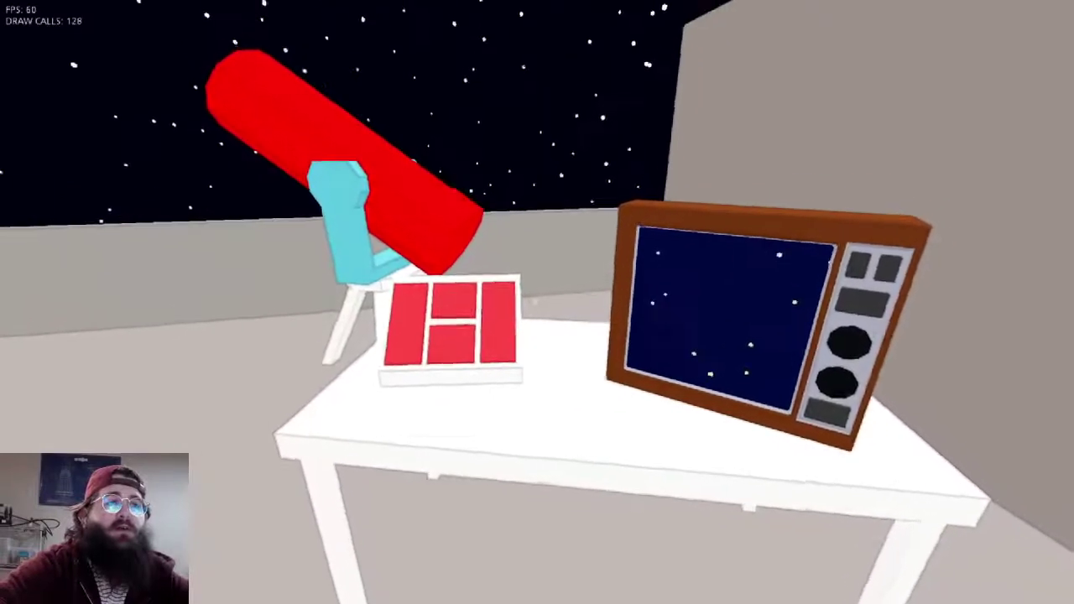
{"action": "key", "text": "w"}
{"action": "left_click", "coordinate": [537, 302]}
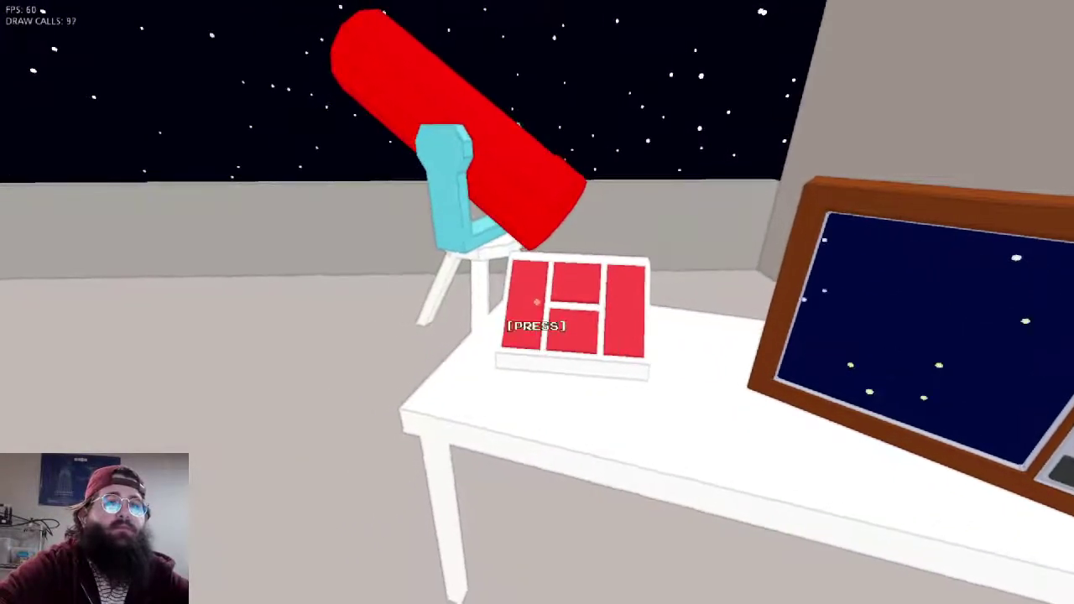
Walk around the deck to inspect the night sky, and zoom in on the yellow constellation and back out
{"action": "key", "text": "s"}
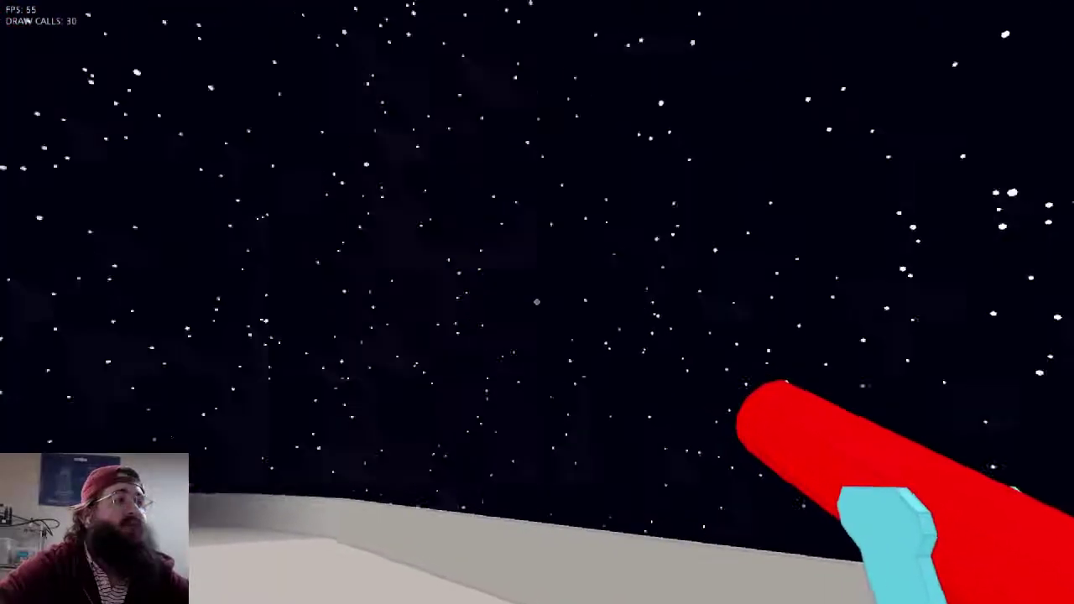
{"action": "key", "text": "w"}
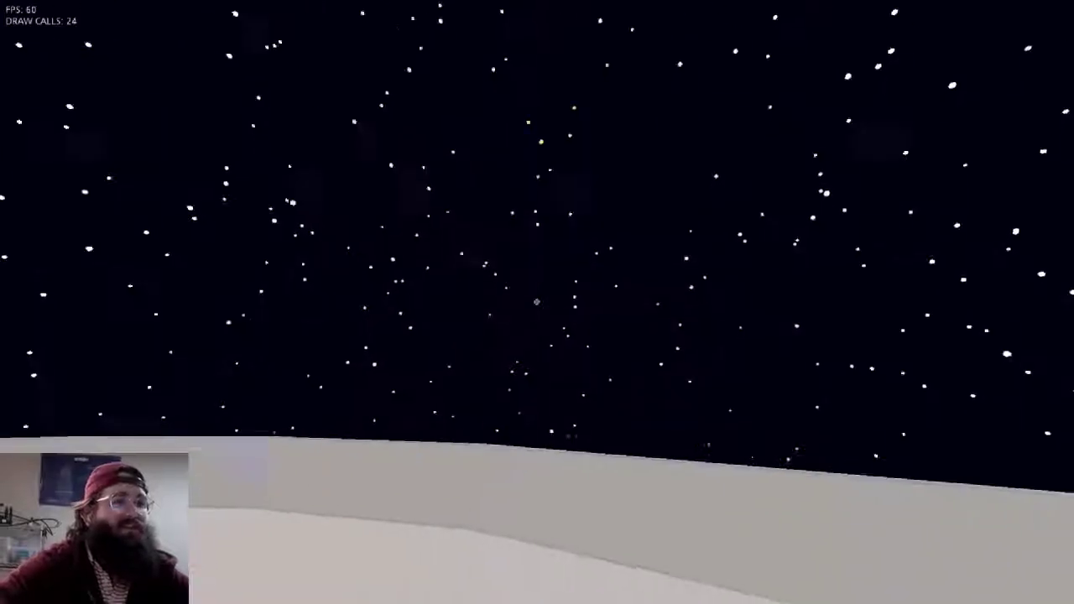
{"action": "key", "text": "w"}
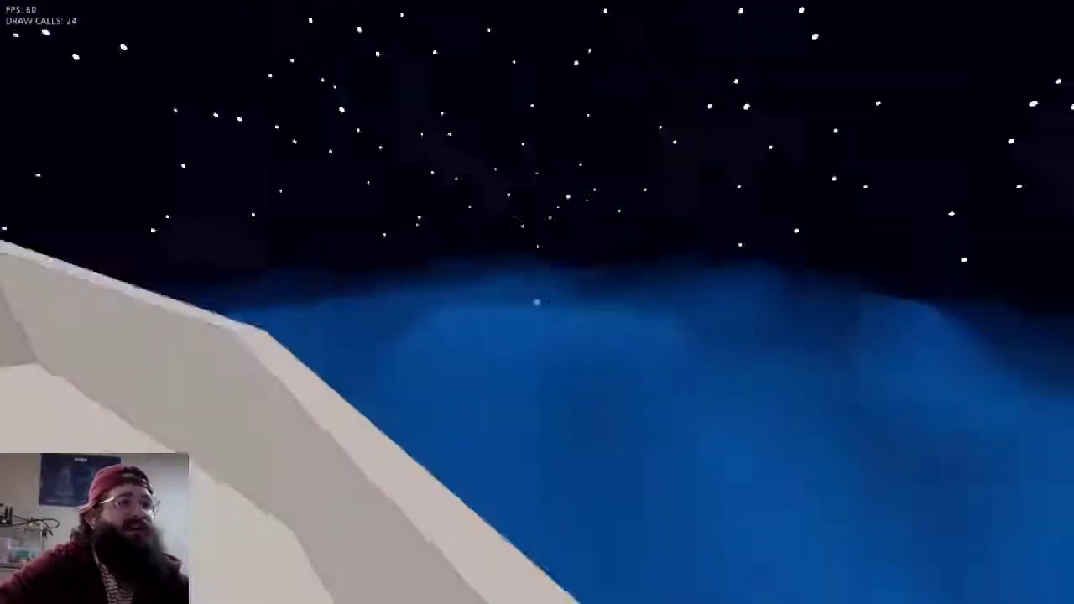
{"action": "key", "text": "w"}
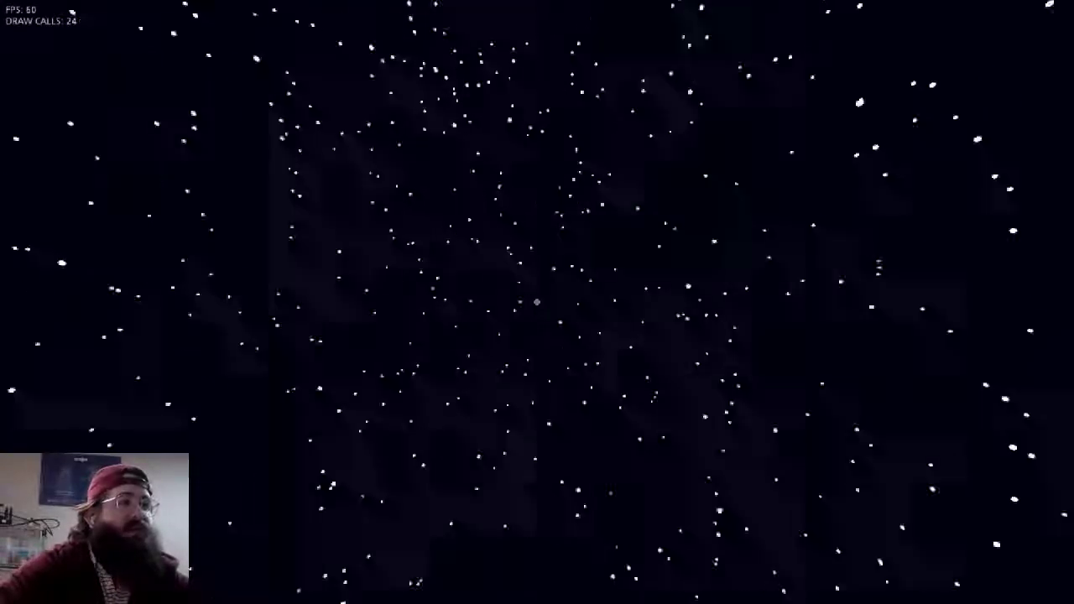
{"action": "key", "text": "w"}
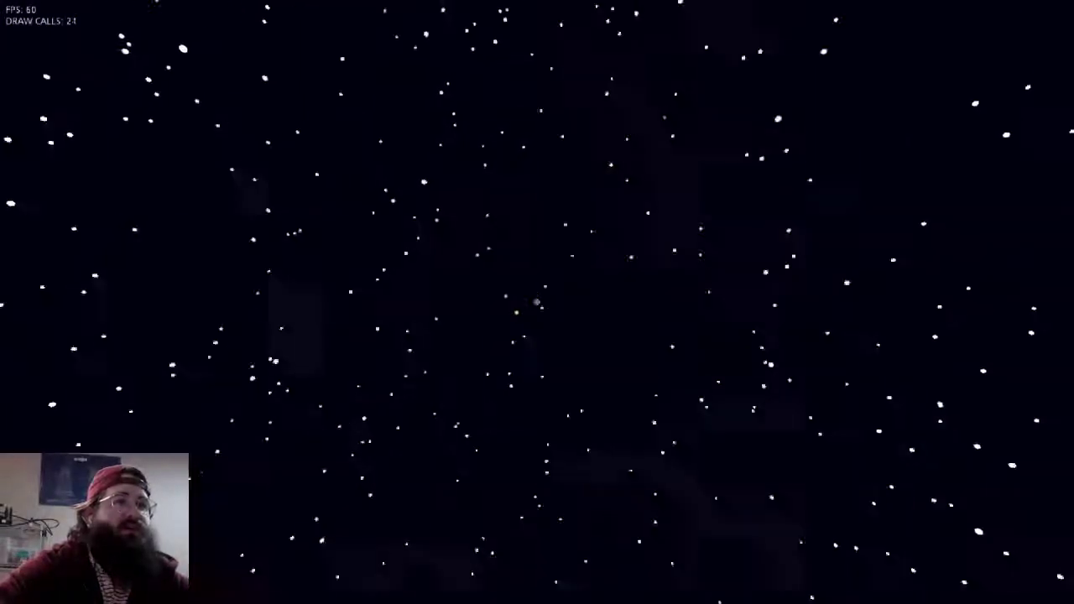
{"action": "right_click", "coordinate": [537, 302]}
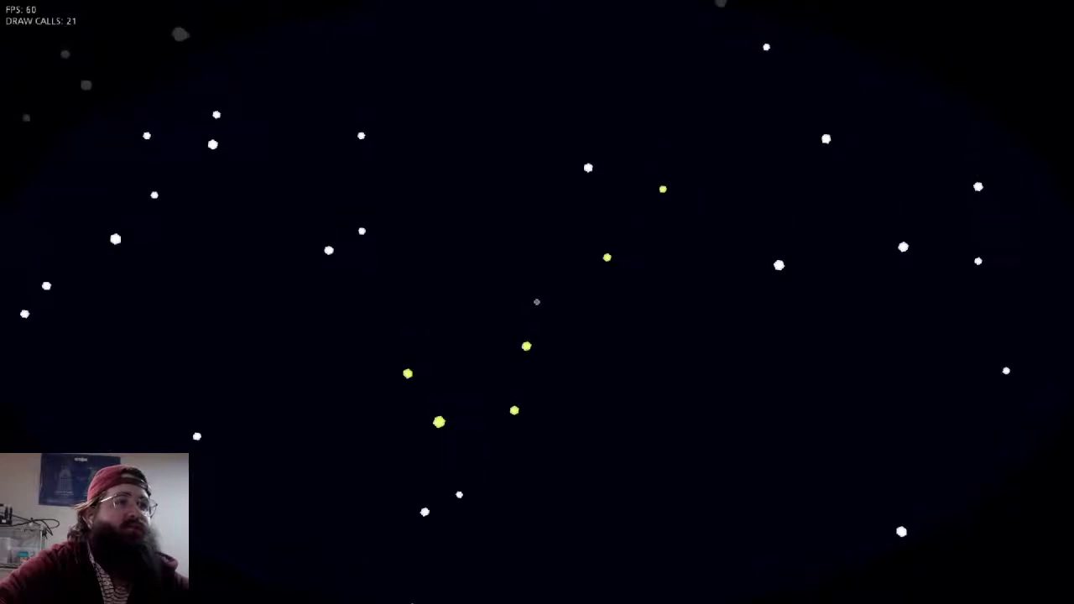
{"action": "right_click", "coordinate": [537, 302]}
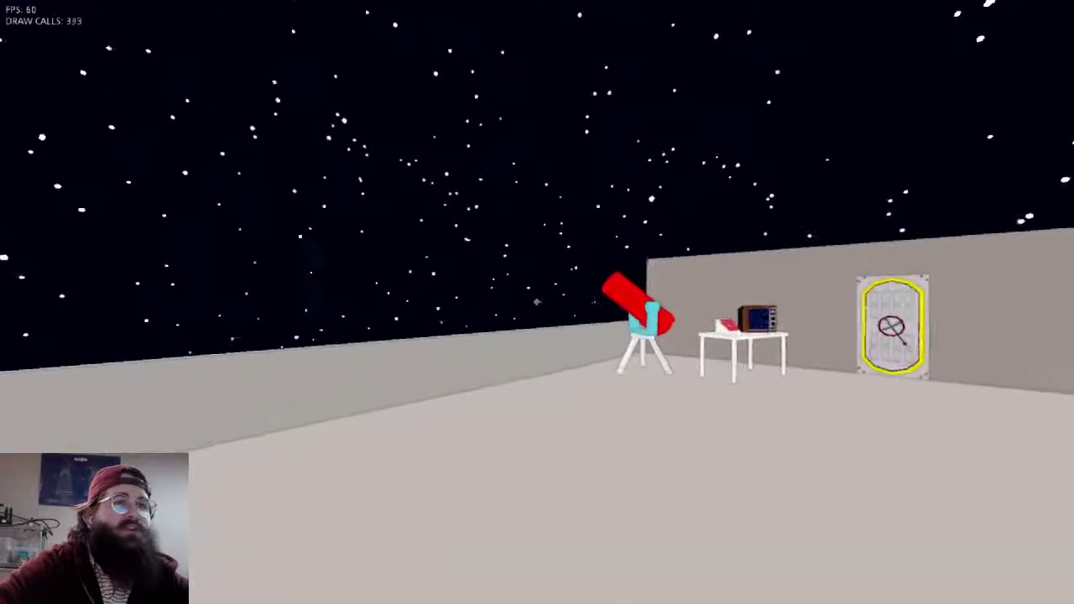
Return to the telescope and sight along its tube to compare its aim with the yellow constellation in the sky
{"action": "key", "text": "w"}
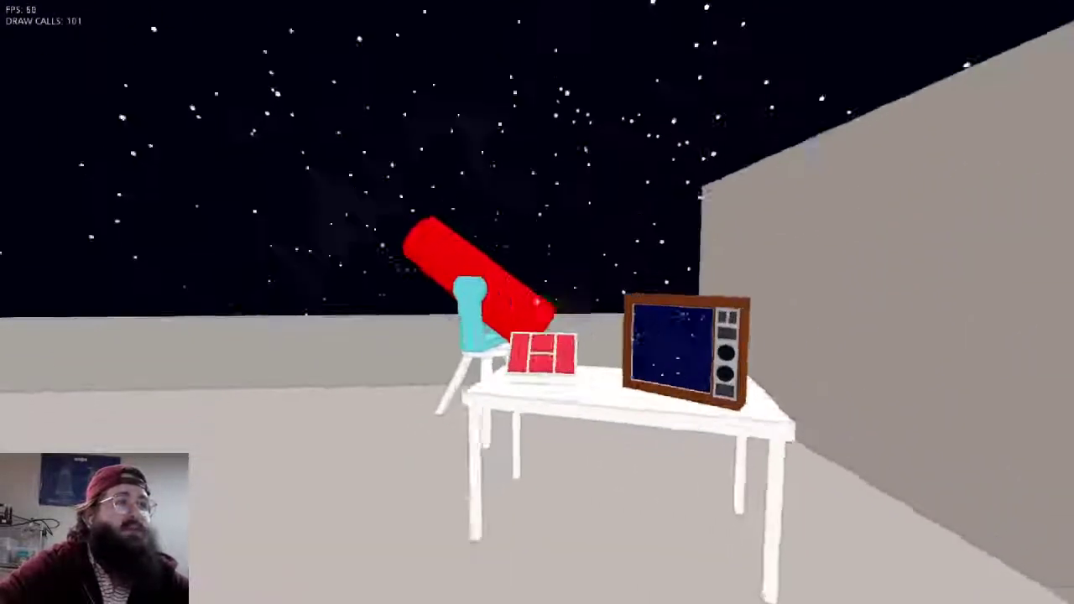
{"action": "key", "text": "w"}
{"action": "key", "text": "d"}
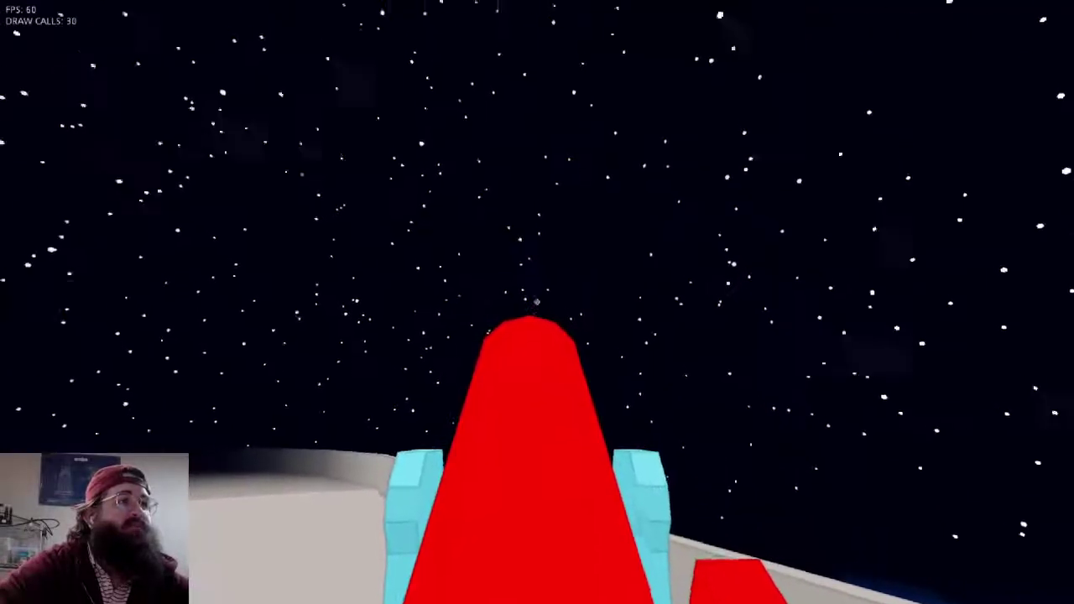
{"action": "key", "text": "s"}
{"action": "key", "text": "a"}
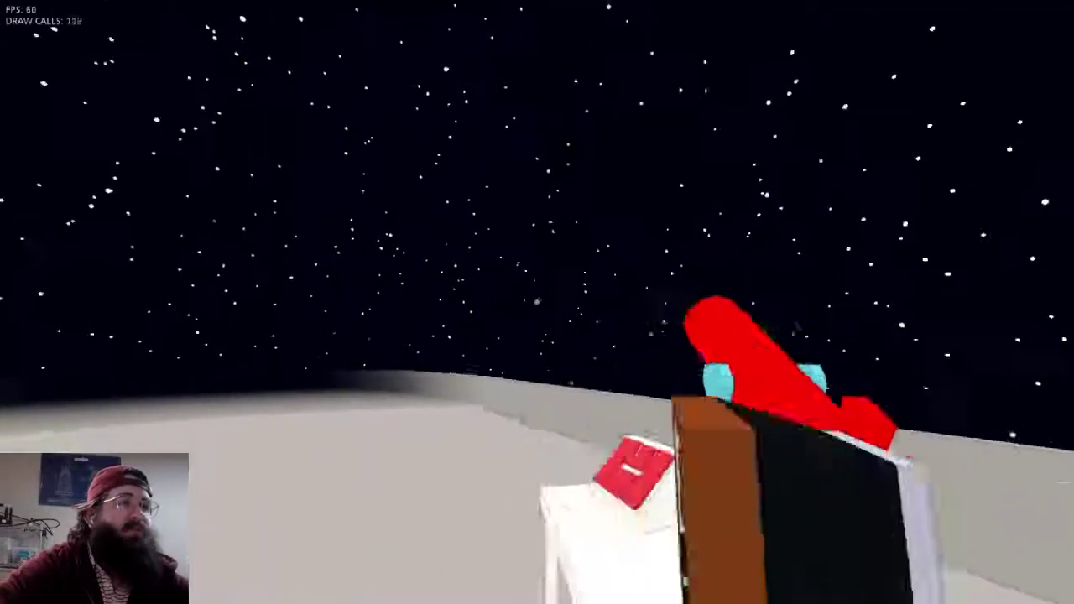
{"action": "key", "text": "w"}
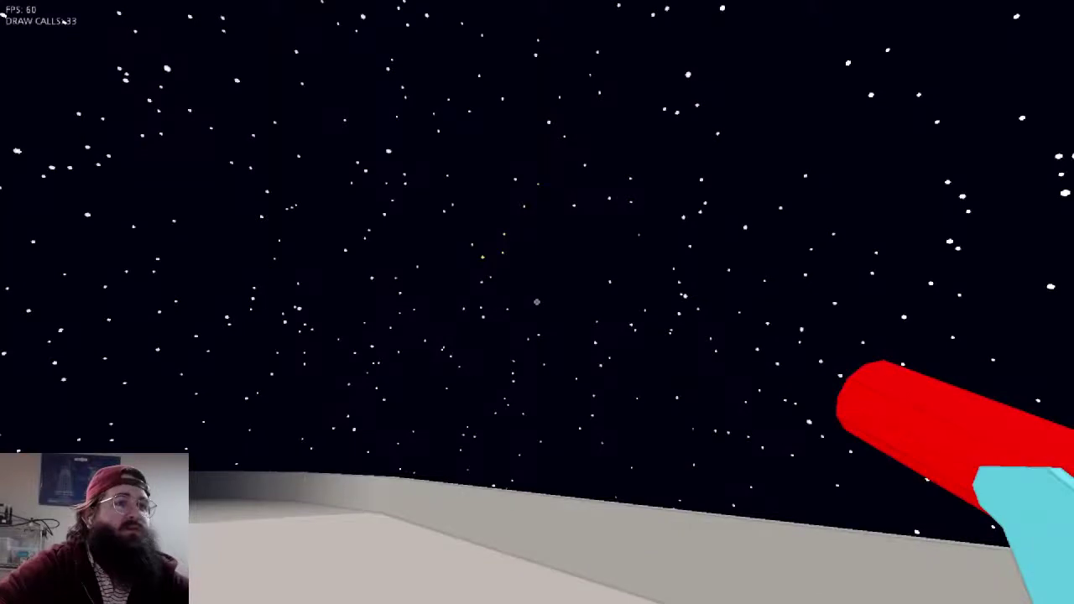
{"action": "key", "text": "s"}
{"action": "key", "text": "d"}
{"action": "key", "text": "w"}
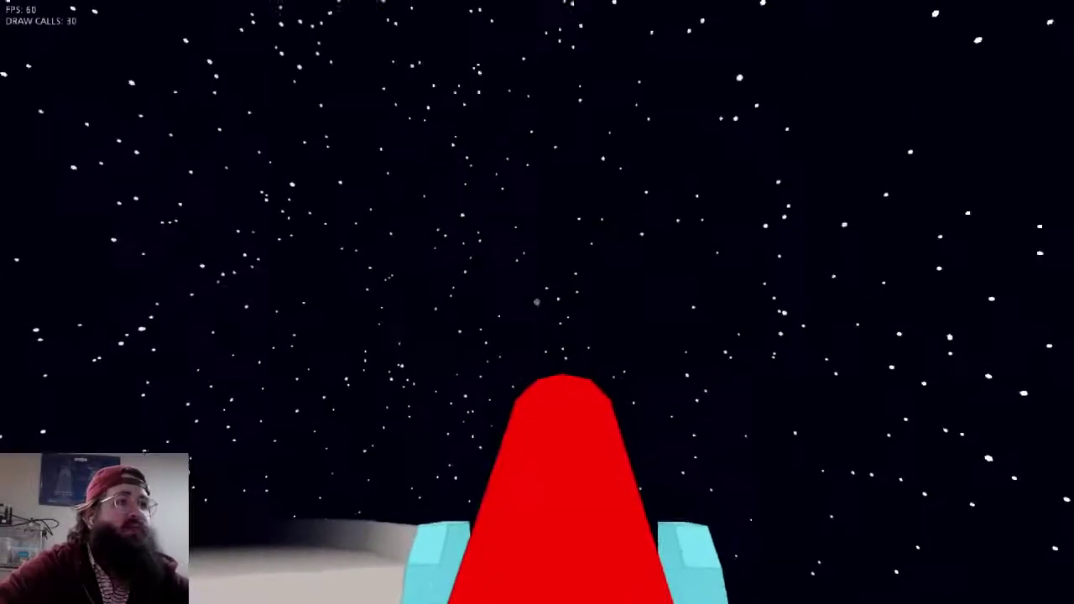
{"action": "key", "text": "s"}
{"action": "key", "text": "a"}
{"action": "key", "text": "a"}
Walk around the deck table to view the telescope, the red control pad and the star monitor together
{"action": "key", "text": "w"}
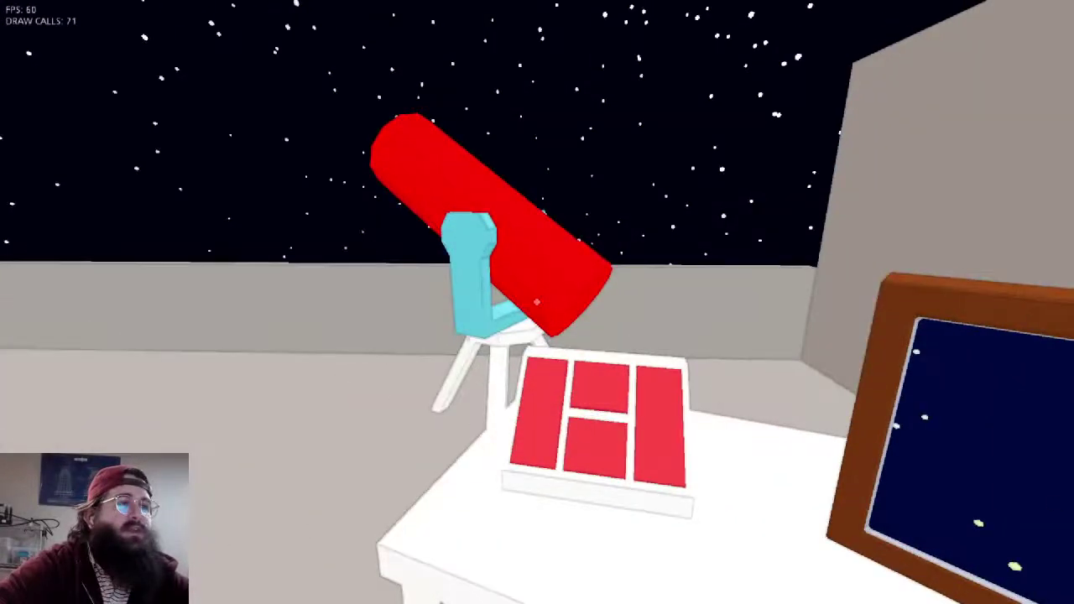
{"action": "key", "text": "w"}
{"action": "key", "text": "s"}
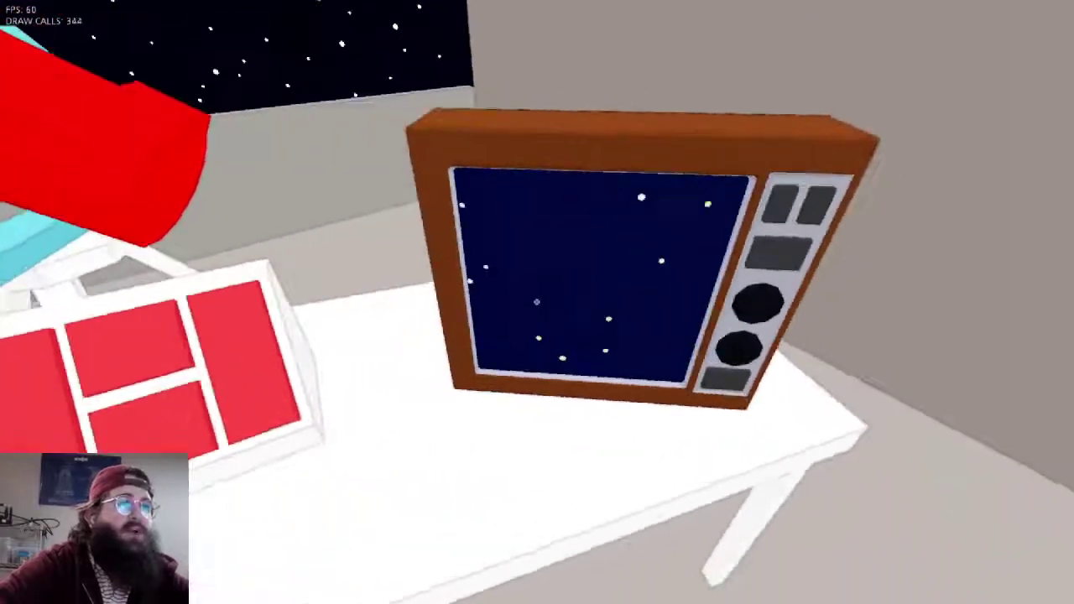
{"action": "key", "text": "d"}
{"action": "key", "text": "a"}
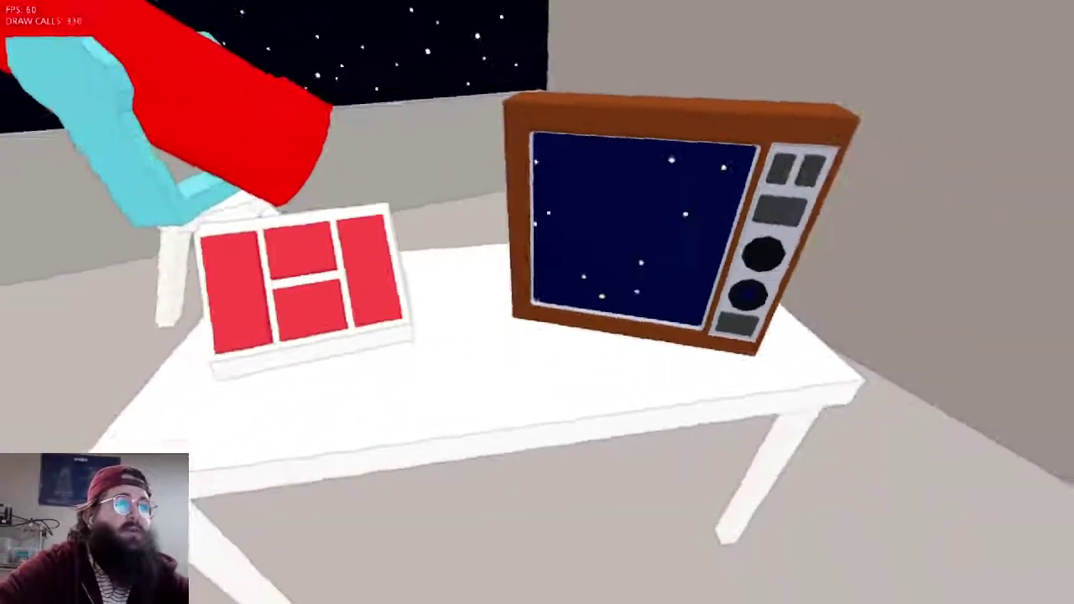
{"action": "key", "text": "s"}
{"action": "key", "text": "w"}
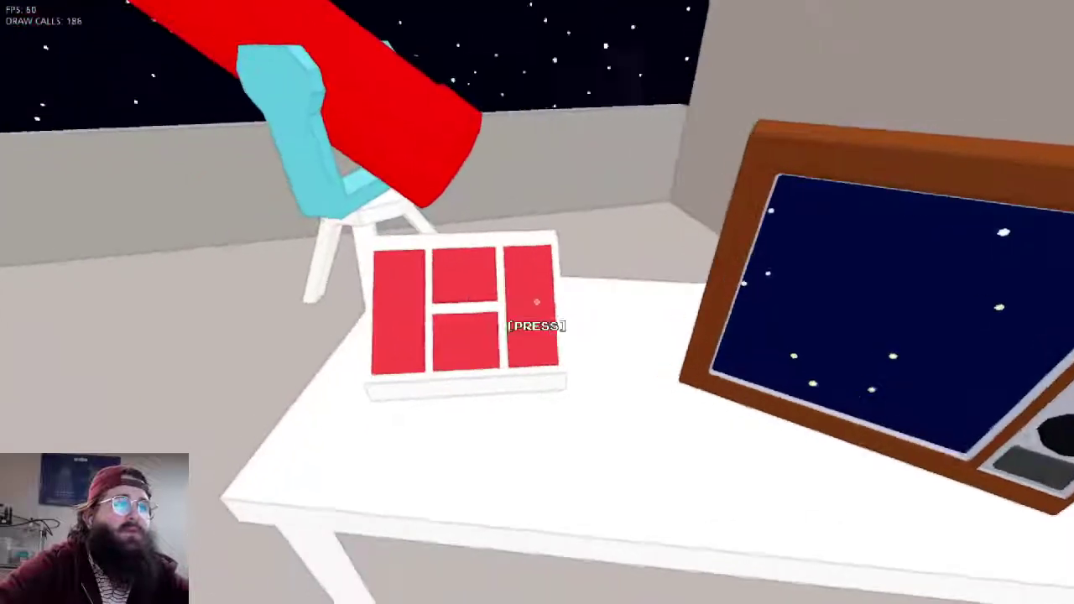
Steer the telescope with the right, left and lower red pads while watching how the star monitor shifts
{"action": "left_click", "coordinate": [537, 302]}
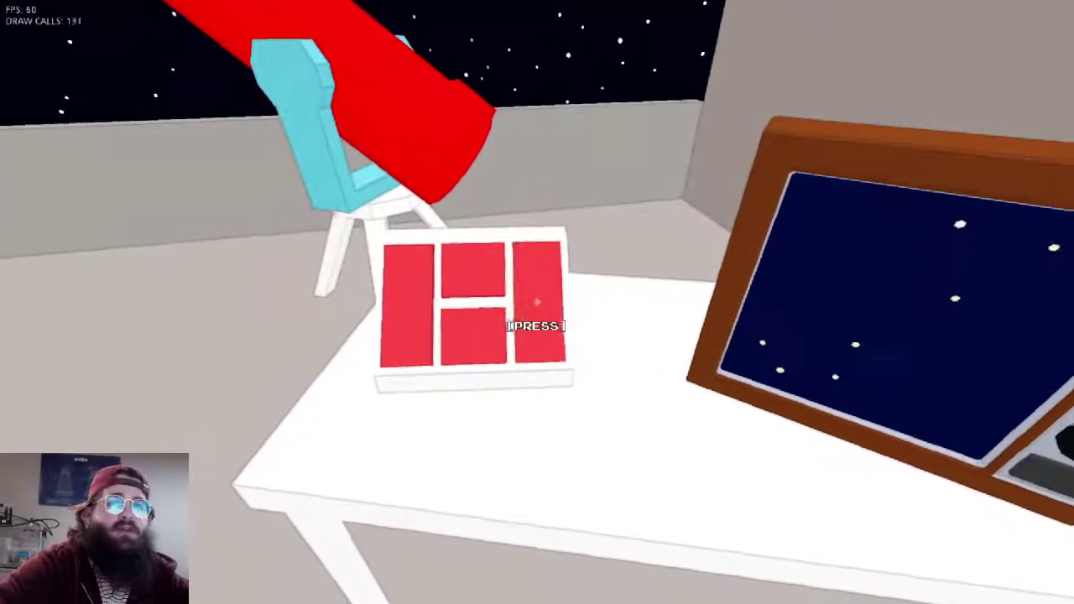
{"action": "key", "text": "a"}
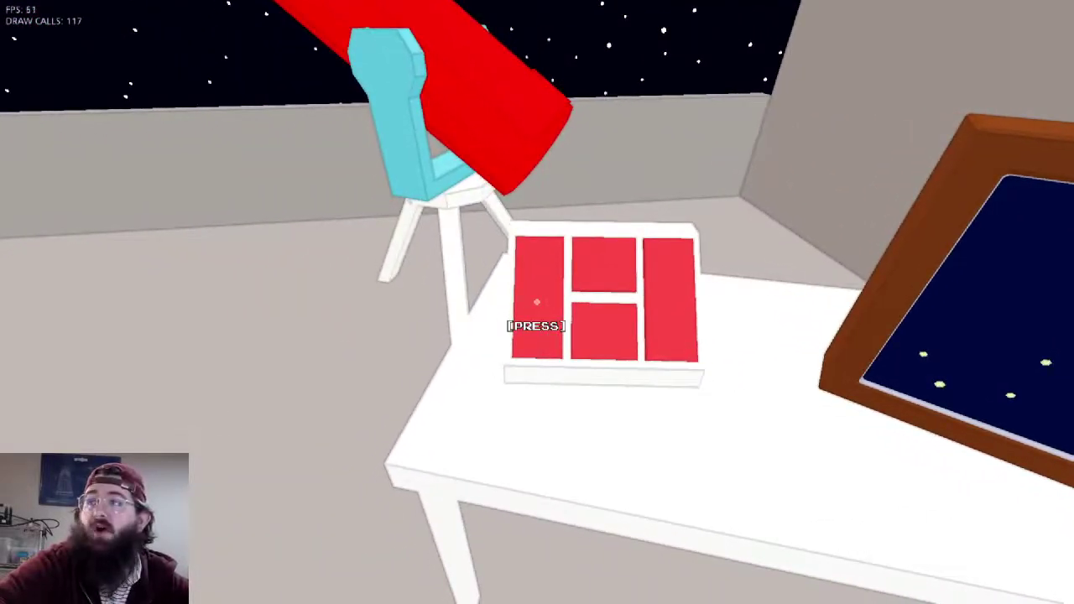
{"action": "left_click", "coordinate": [537, 302]}
{"action": "key", "text": "d"}
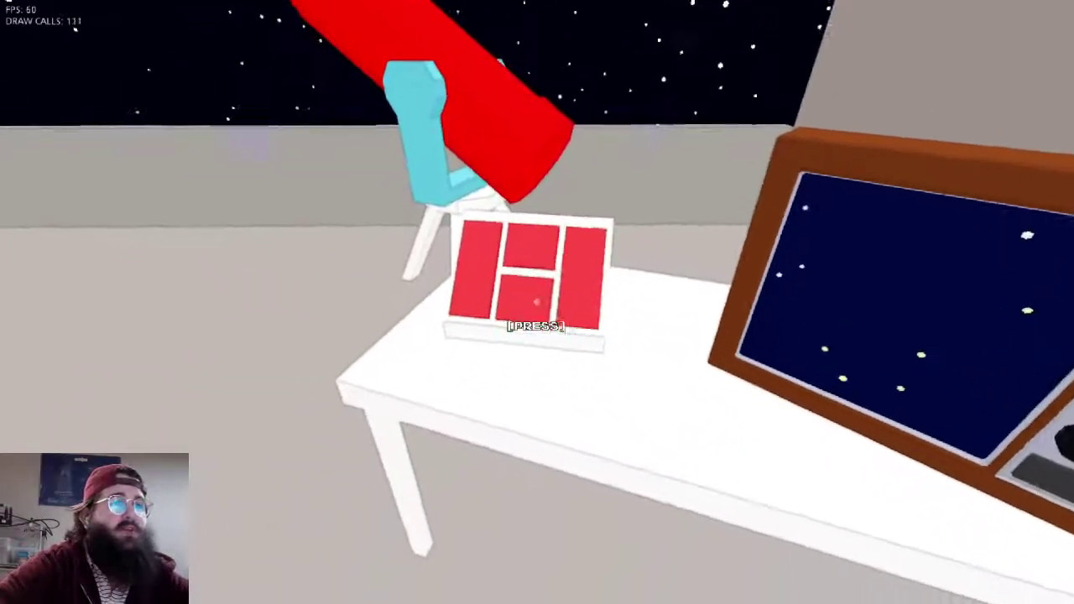
{"action": "left_click", "coordinate": [537, 302]}
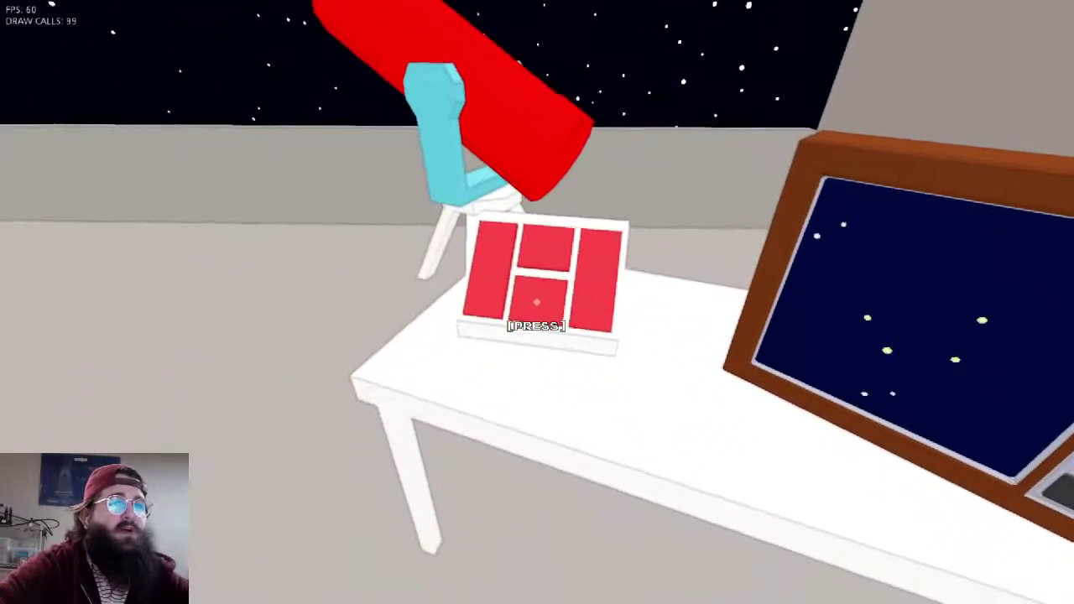
{"action": "left_click", "coordinate": [537, 302]}
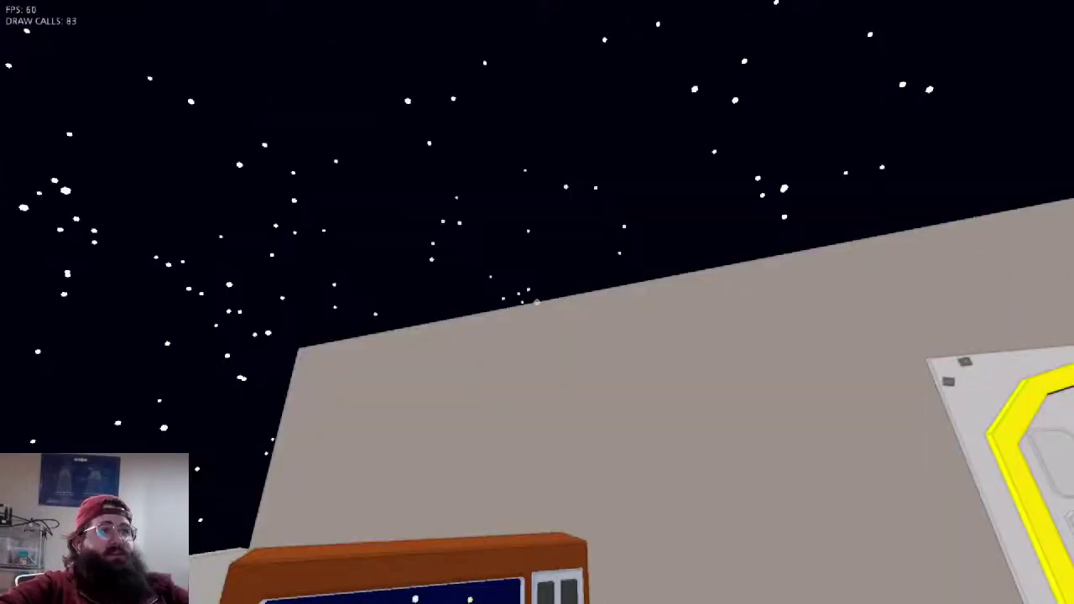
Look over the night sky above the deck once more, zooming in on the stars, and quit the running game
{"action": "key", "text": "w"}
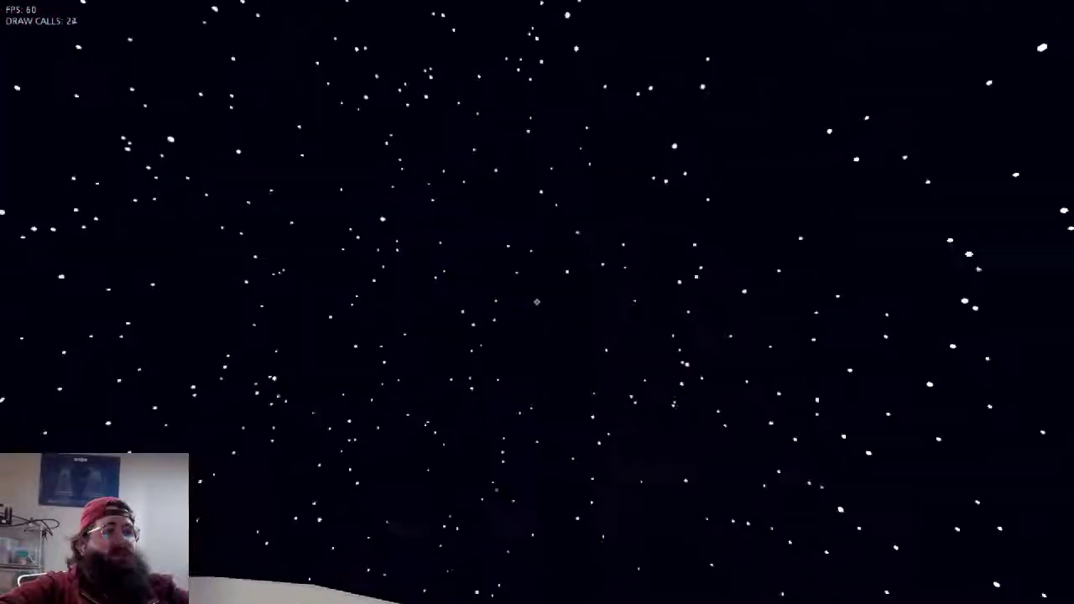
{"action": "right_click", "coordinate": [537, 302]}
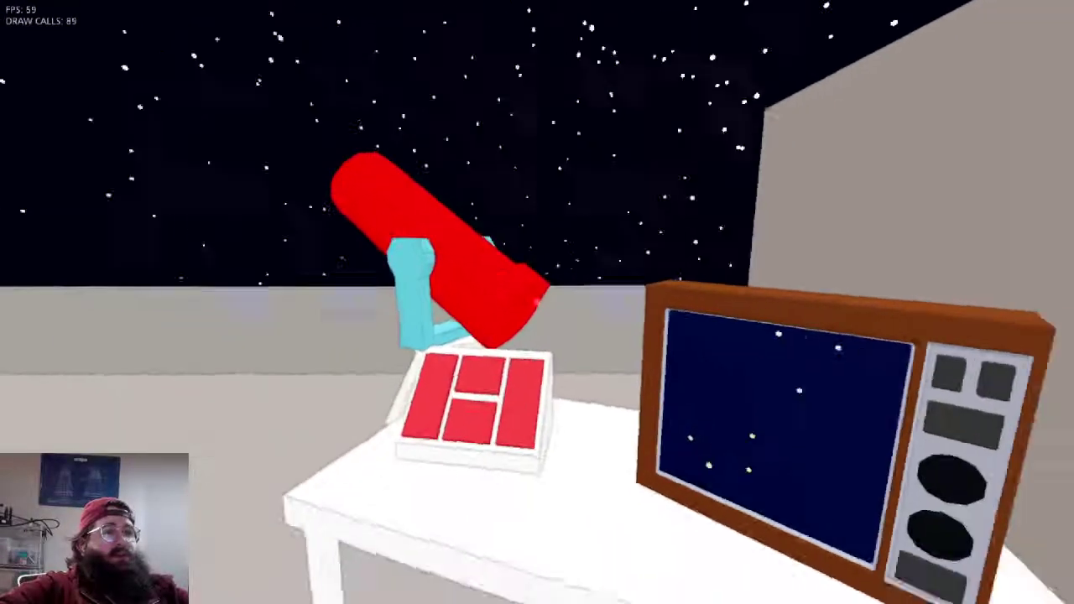
{"action": "key", "text": "Escape"}
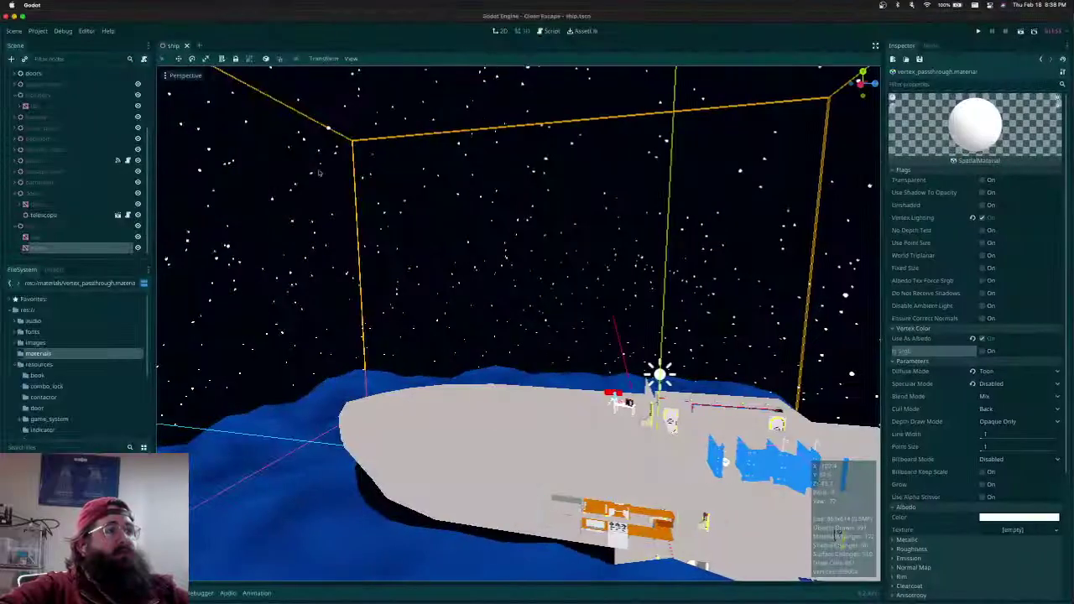
Switch to ship.blend in Blender and select only the six constellation stars of the stars mesh in Edit Mode
{"action": "key", "text": "super+Tab"}
{"action": "key", "text": "super+Tab"}
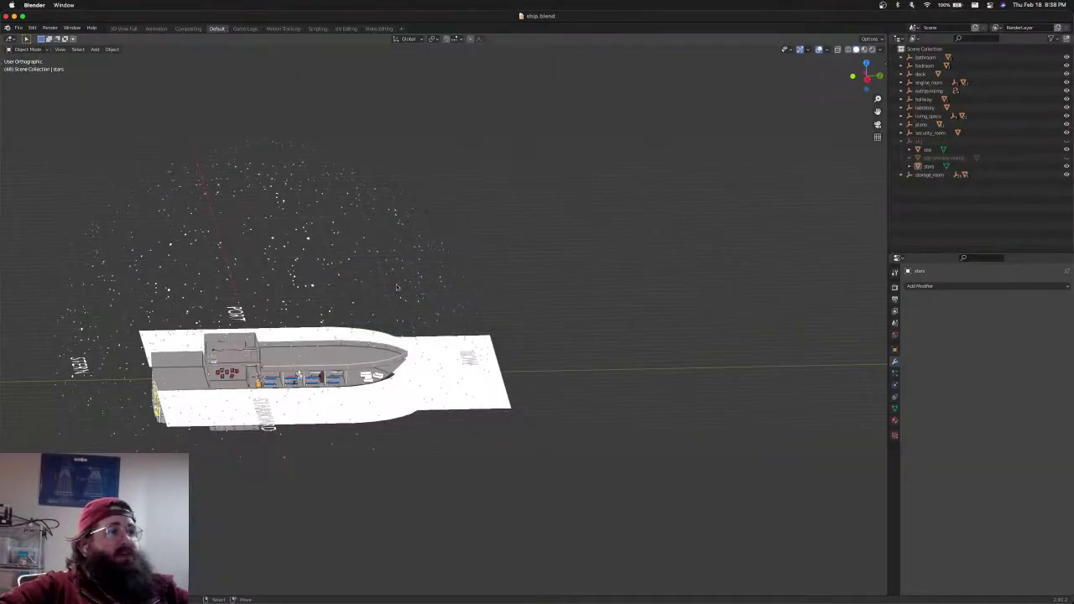
{"action": "middle_click_drag", "start_coordinate": [398, 286], "coordinate": [617, 318]}
{"action": "scroll", "coordinate": [364, 292], "scroll_direction": "up", "scroll_amount": 4}
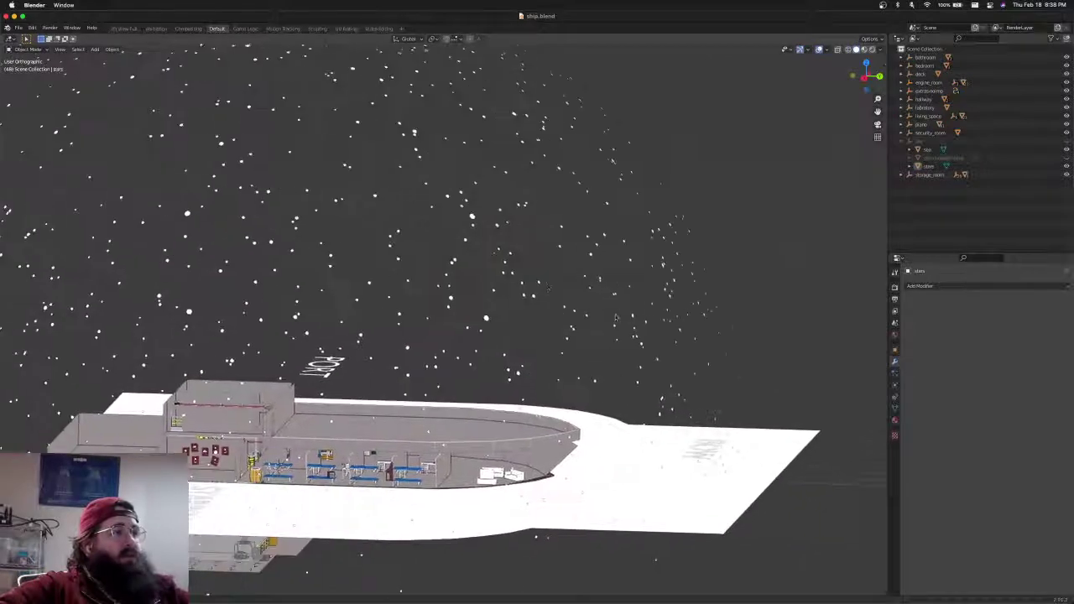
{"action": "key", "text": "Tab"}
{"action": "middle_click_drag", "start_coordinate": [501, 270], "coordinate": [501, 283]}
{"action": "key", "text": "alt+a"}
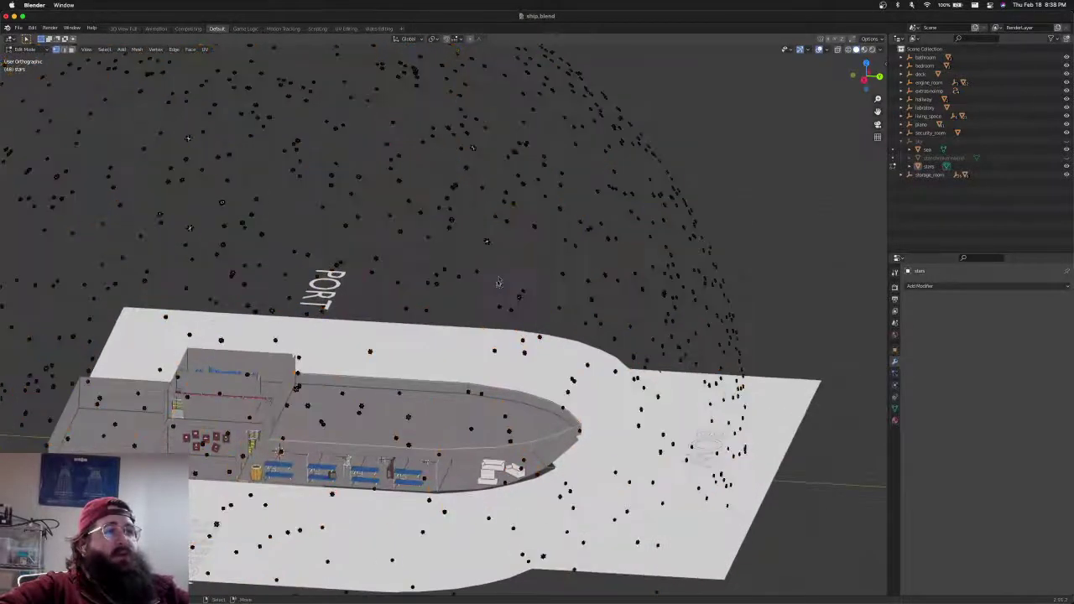
{"action": "middle_click_drag", "start_coordinate": [600, 276], "coordinate": [586, 292]}
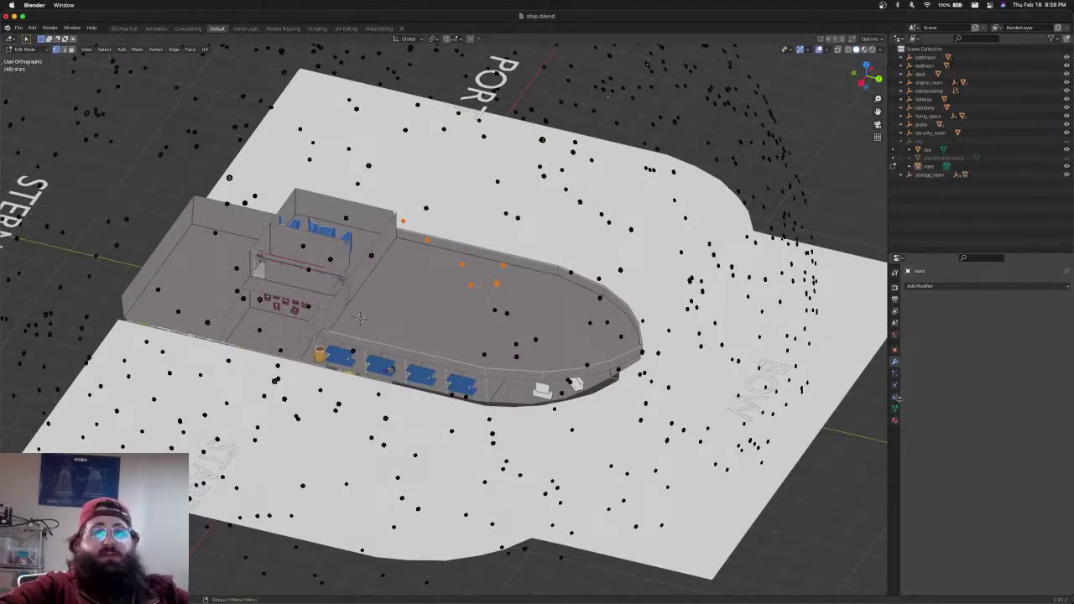
Create a vertex group for the selected constellation stars, assign them to it with full weight, and save ship.blend
{"action": "left_click", "coordinate": [894, 407]}
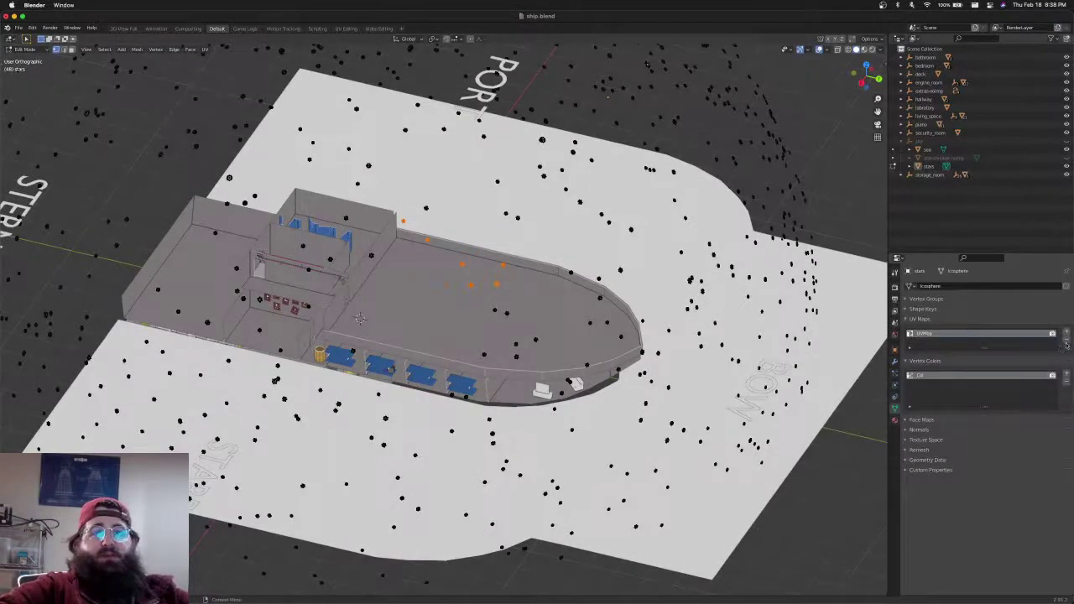
{"action": "left_click", "coordinate": [925, 320]}
{"action": "left_click", "coordinate": [927, 299]}
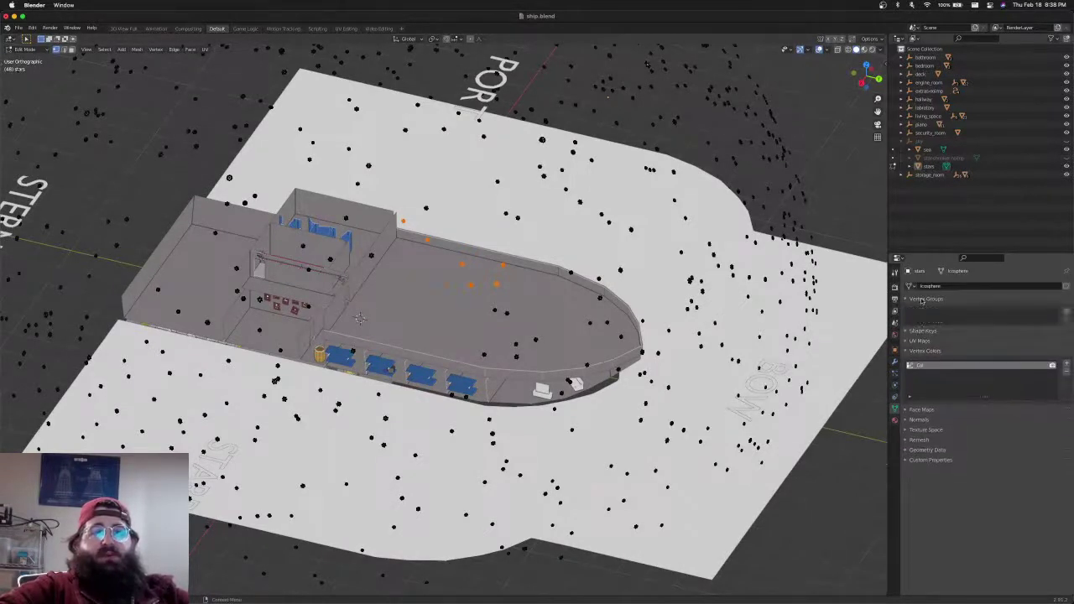
{"action": "left_click", "coordinate": [1066, 313]}
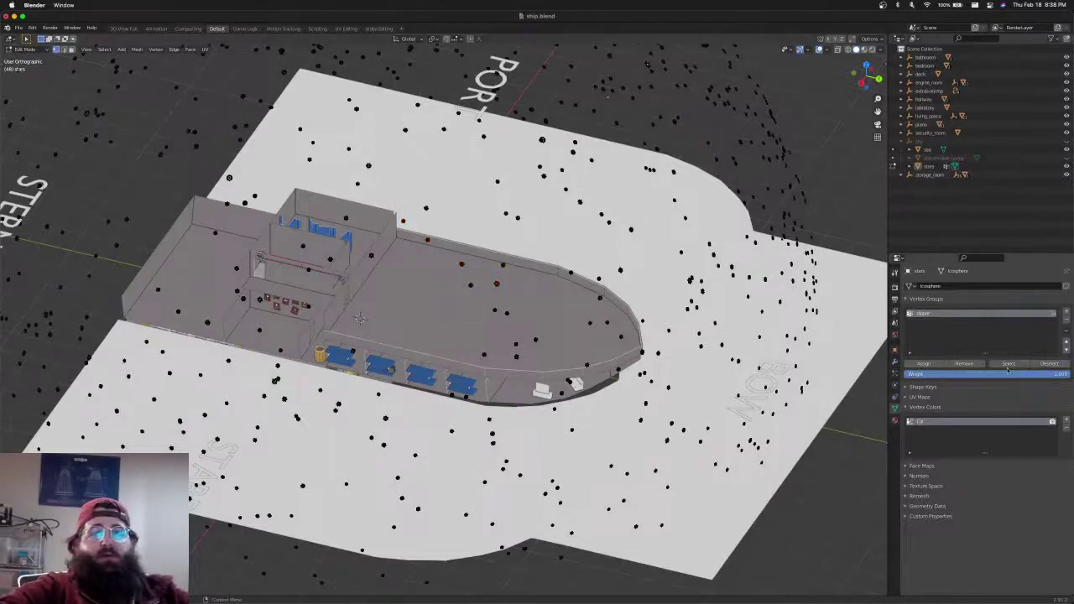
{"action": "left_click", "coordinate": [1051, 363]}
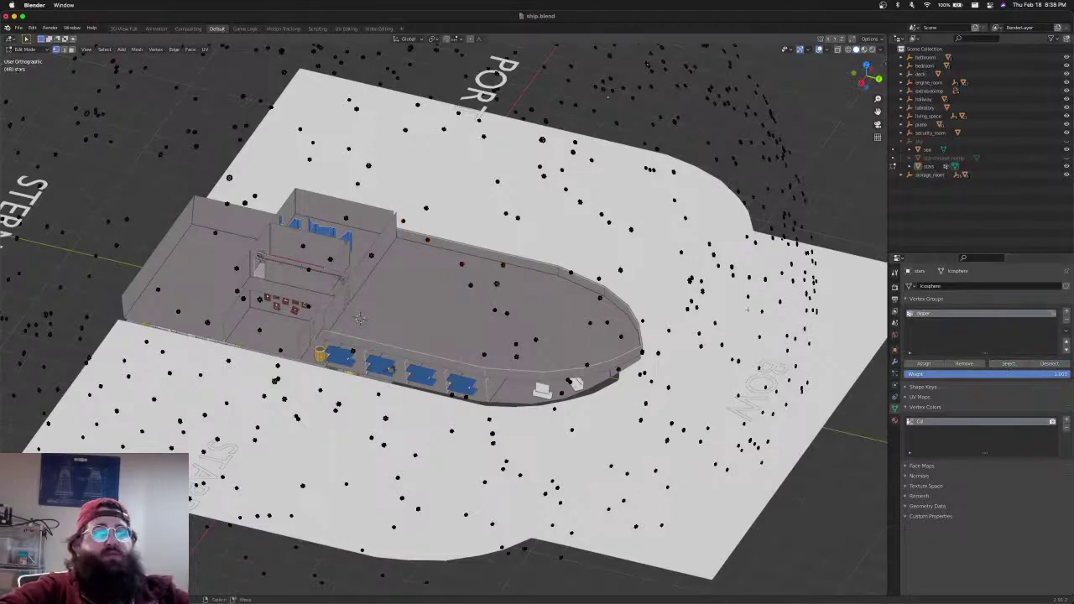
{"action": "mouse_move", "coordinate": [411, 271]}
{"action": "middle_mouse_down"}
{"action": "mouse_move", "coordinate": [457, 255]}
{"action": "mouse_move", "coordinate": [418, 260]}
{"action": "middle_mouse_up"}
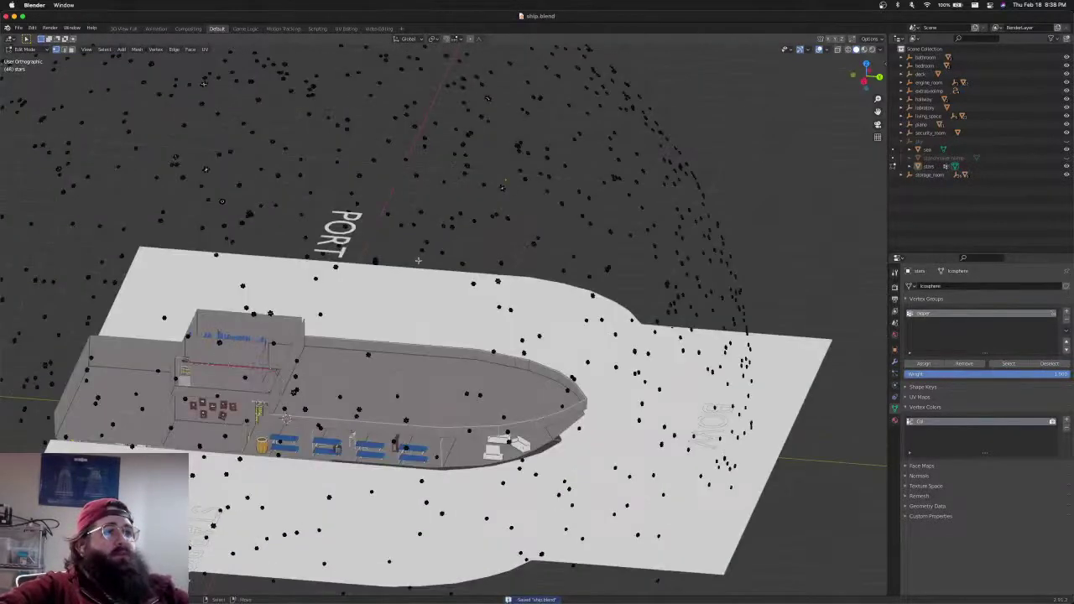
Undo the deselection of the constellation stars and set a pale yellow brush colour in Vertex Paint mode
{"action": "key", "text": "super+z"}
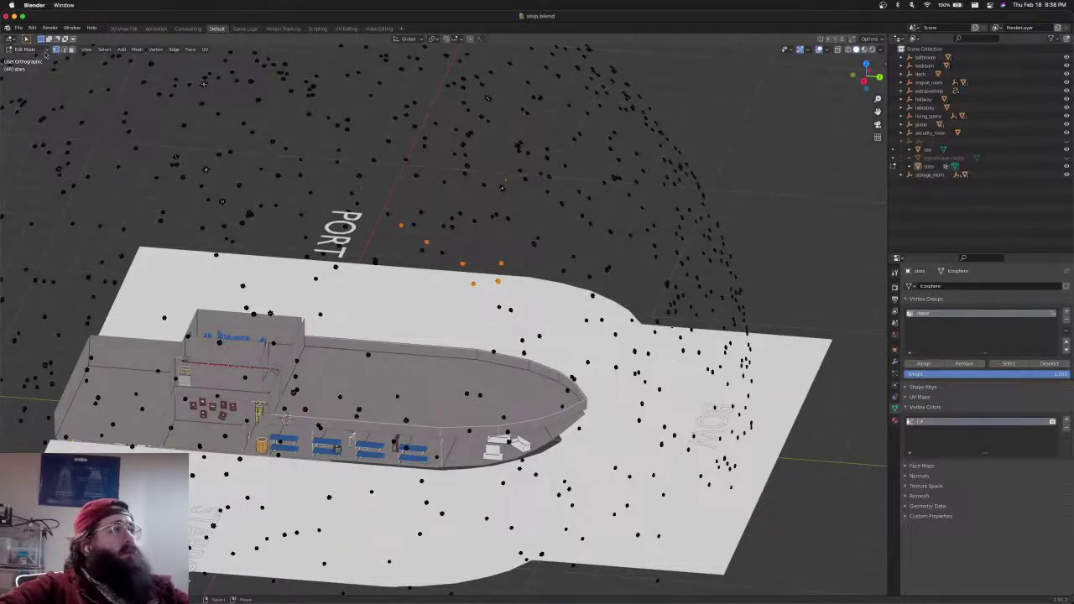
{"action": "left_click", "coordinate": [27, 50]}
{"action": "left_click", "coordinate": [30, 87]}
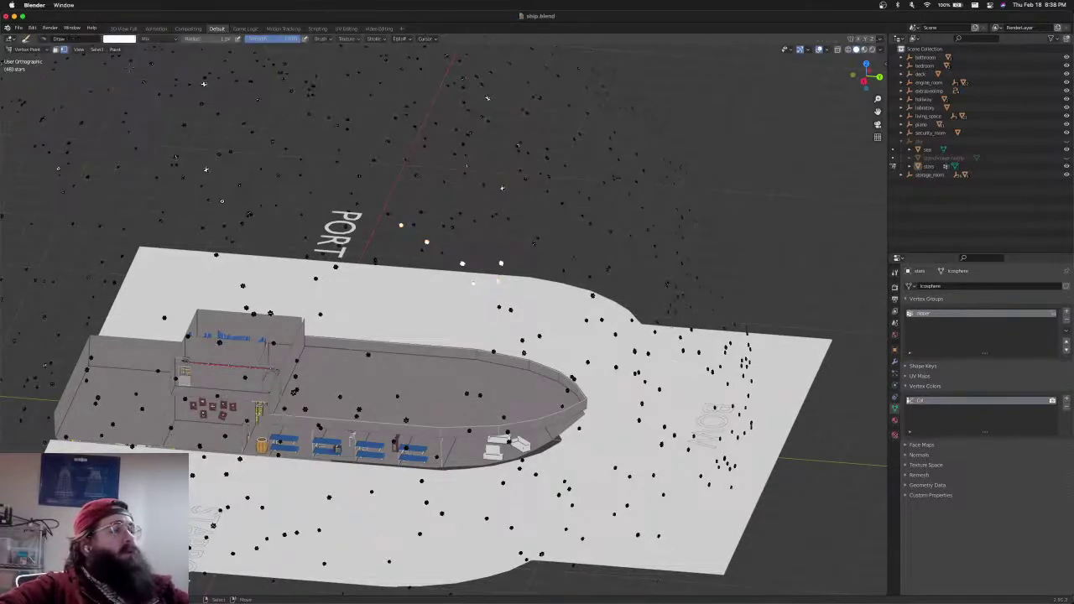
{"action": "left_click", "coordinate": [121, 39]}
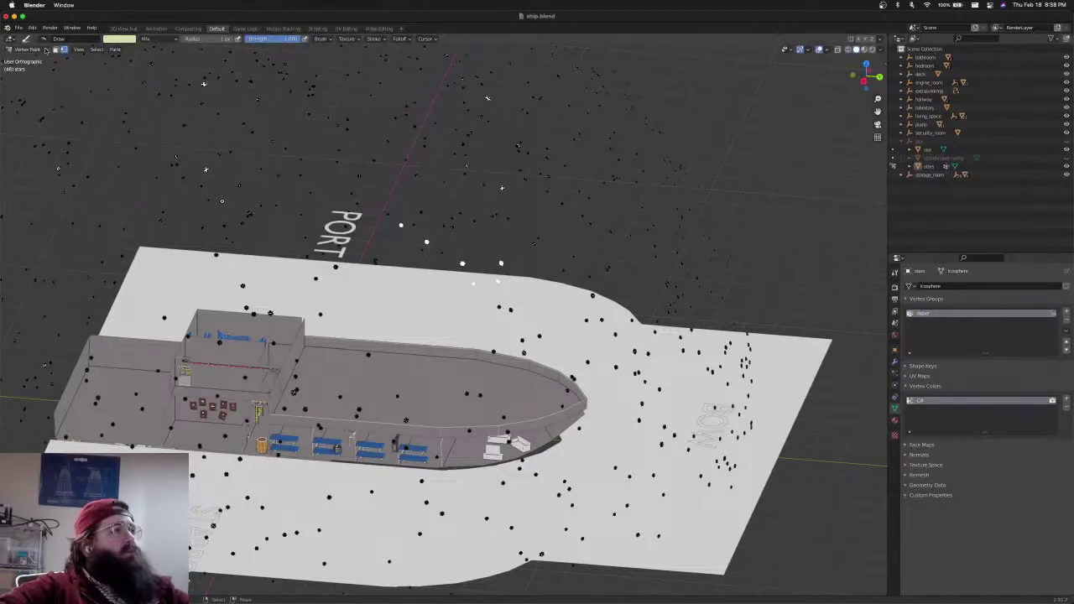
{"action": "left_click", "coordinate": [79, 50]}
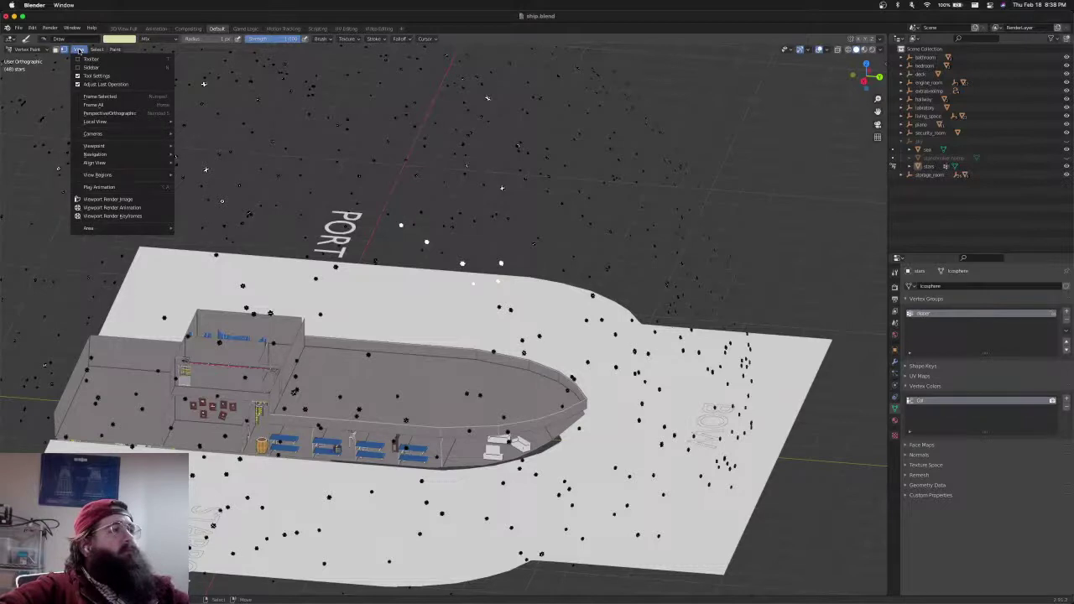
{"action": "mouse_move", "coordinate": [115, 52]}
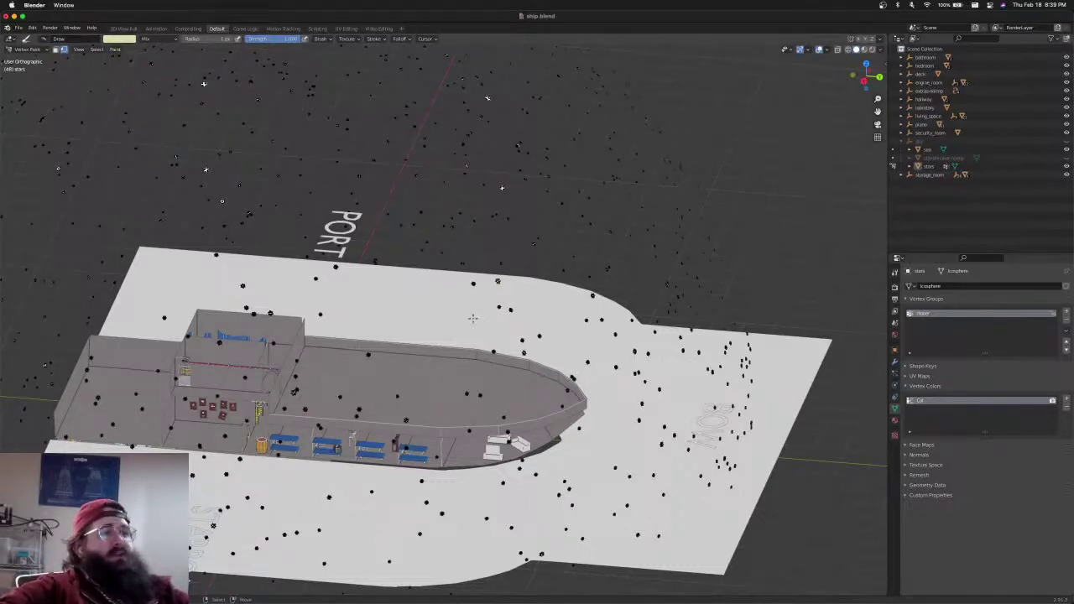
Select all the stars of the dome and set the vertex paint colour to a very light grey-white
{"action": "scroll", "coordinate": [478, 320], "scroll_direction": "down", "scroll_amount": 2}
{"action": "middle_click_drag", "start_coordinate": [501, 316], "coordinate": [382, 302]}
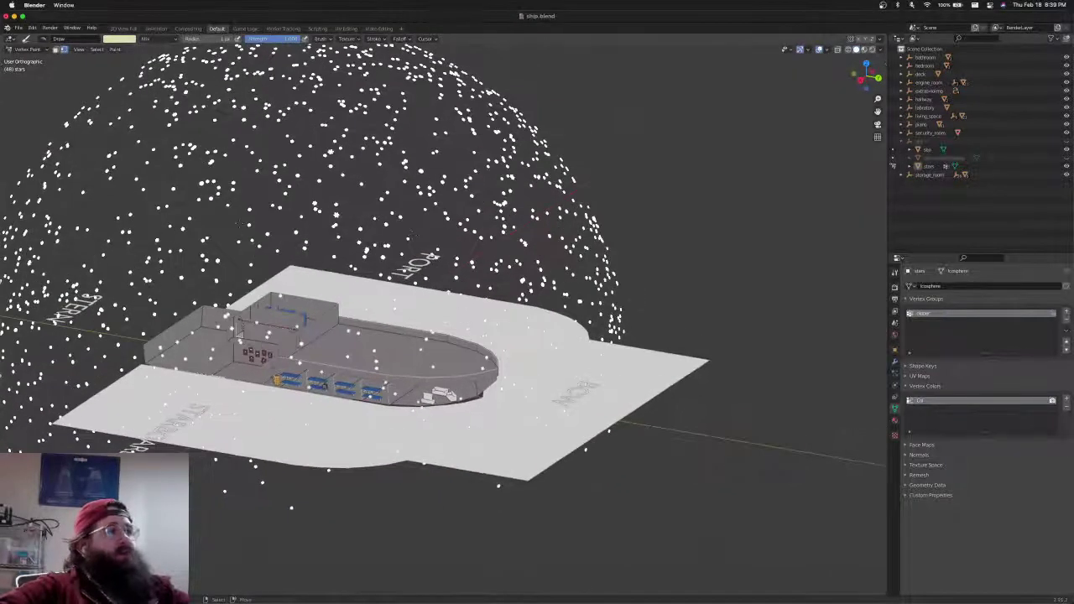
{"action": "left_click", "coordinate": [120, 40]}
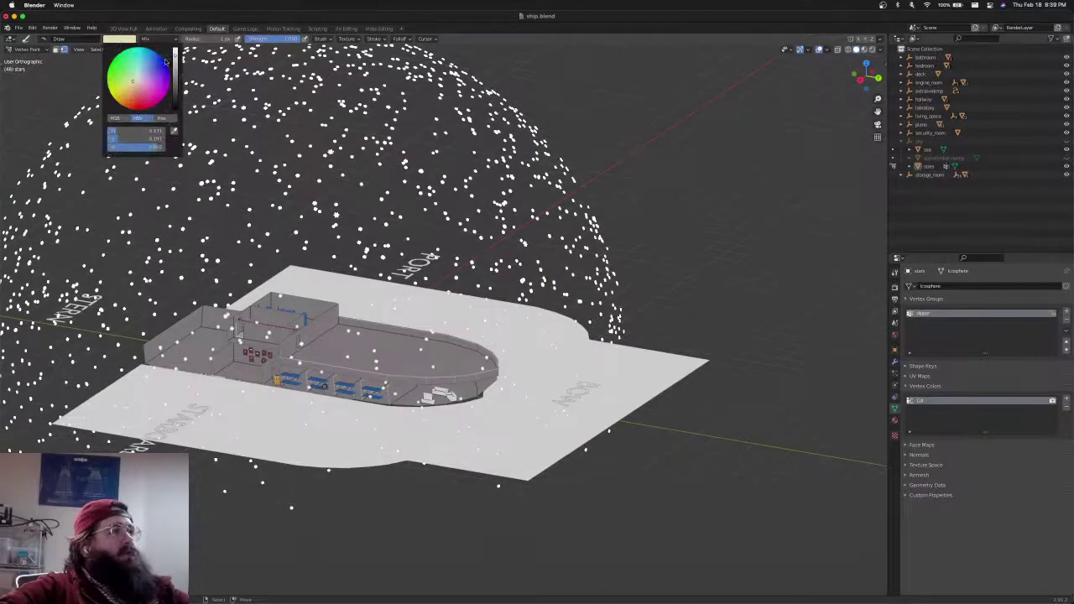
{"action": "left_click_drag", "start_coordinate": [176, 58], "coordinate": [176, 65]}
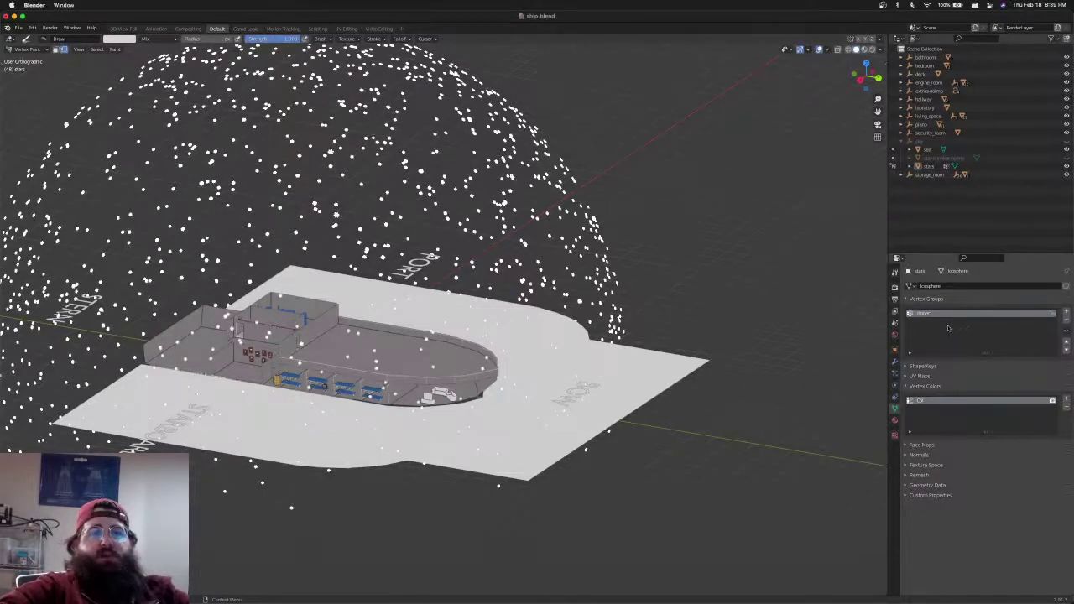
Deselect all the stars and reselect only the constellation stars from their vertex group in Edit Mode
{"action": "key", "text": "alt+a"}
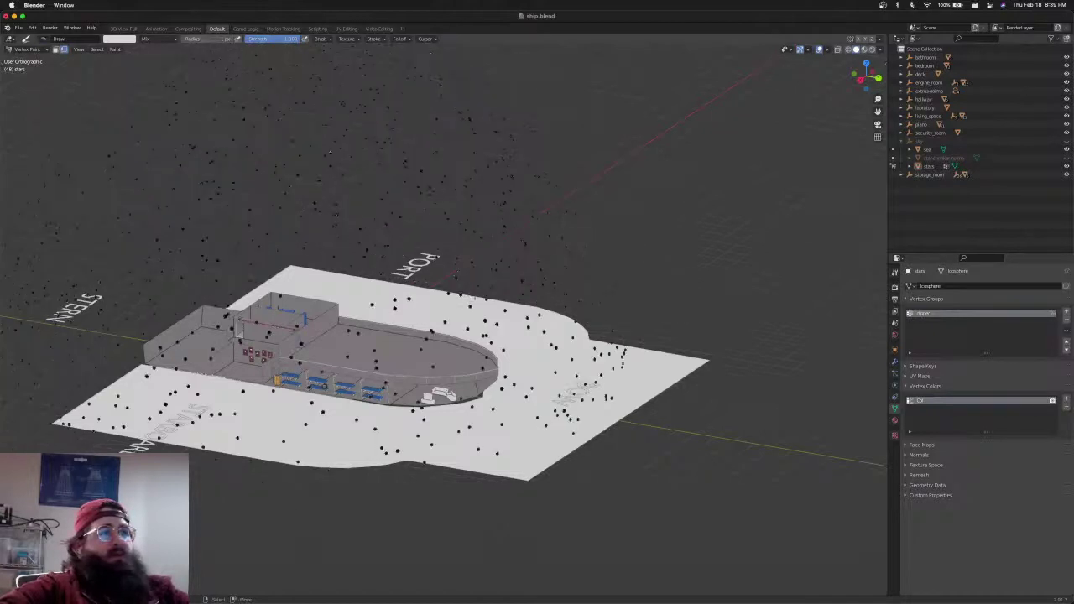
{"action": "left_click", "coordinate": [28, 50]}
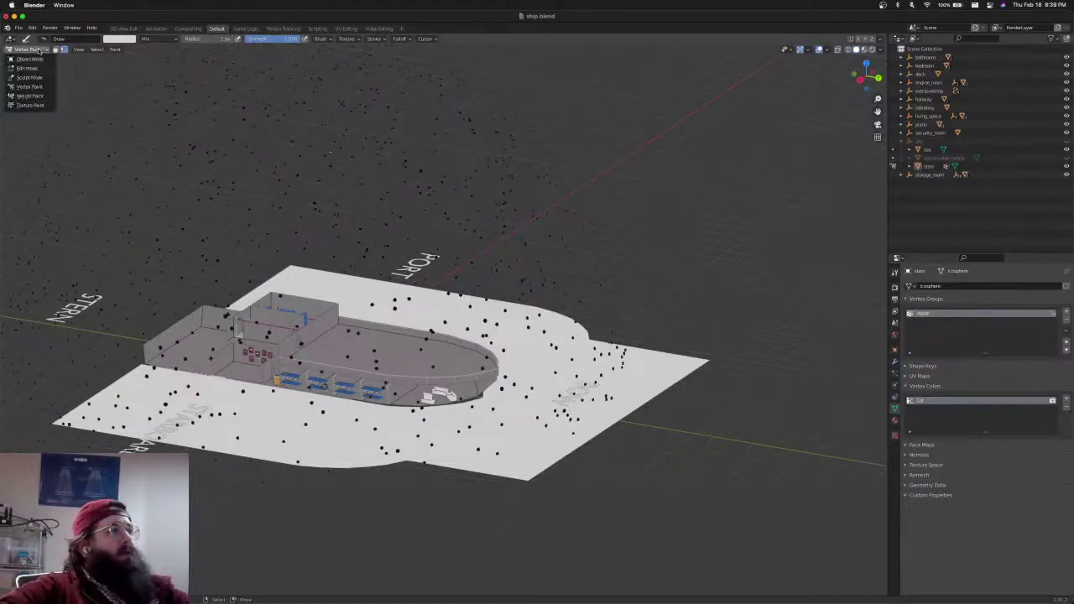
{"action": "left_click", "coordinate": [33, 69]}
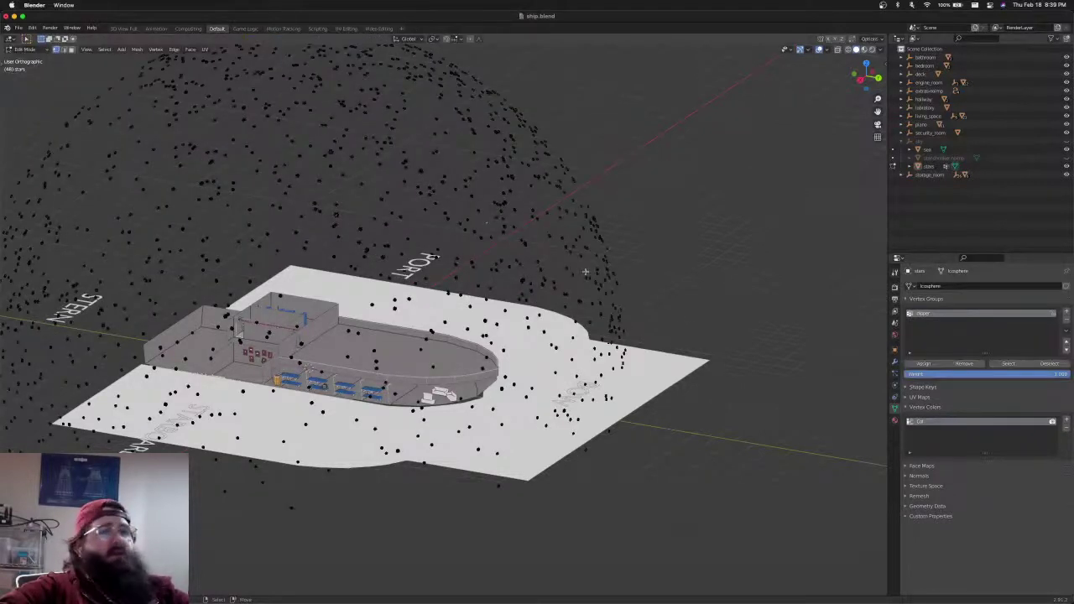
{"action": "left_click", "coordinate": [1006, 363]}
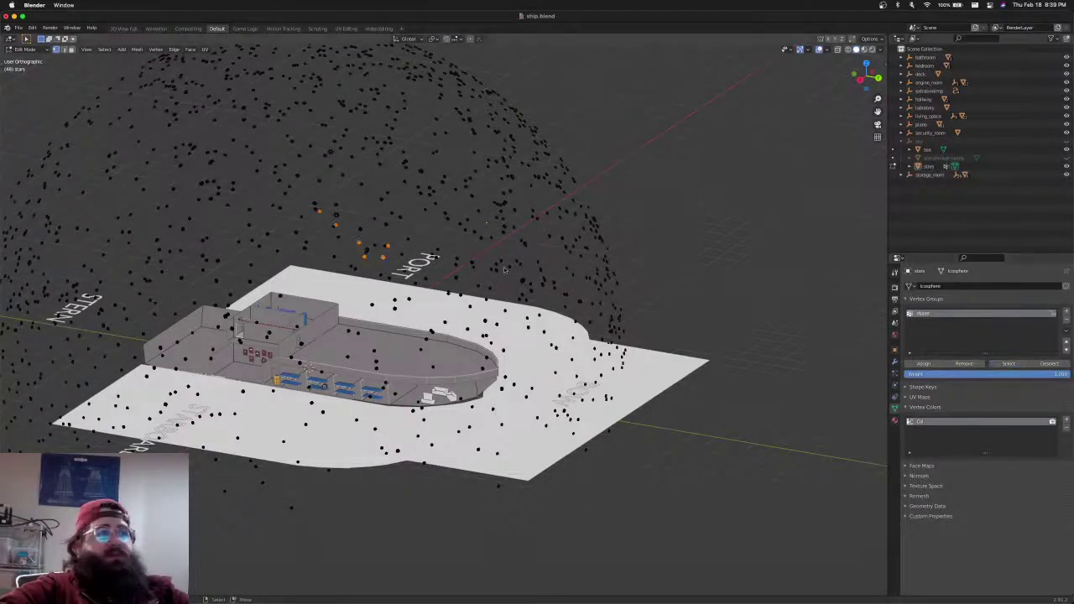
Colour the selected constellation stars pale yellow in Vertex Paint mode, return to Object Mode and save ship.blend
{"action": "left_click", "coordinate": [28, 51]}
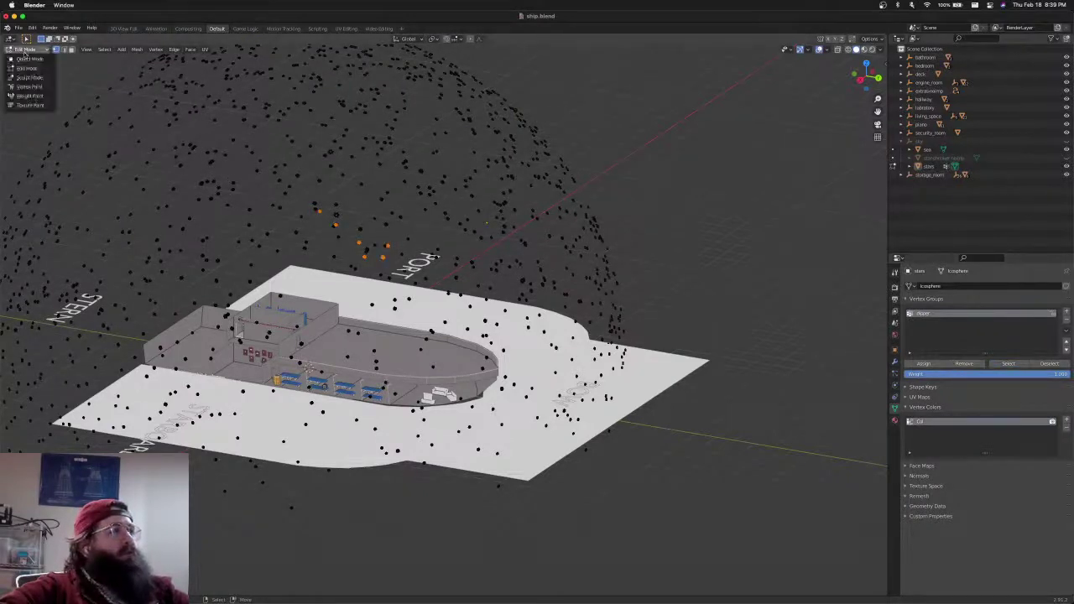
{"action": "left_click", "coordinate": [29, 88]}
{"action": "left_click", "coordinate": [119, 38]}
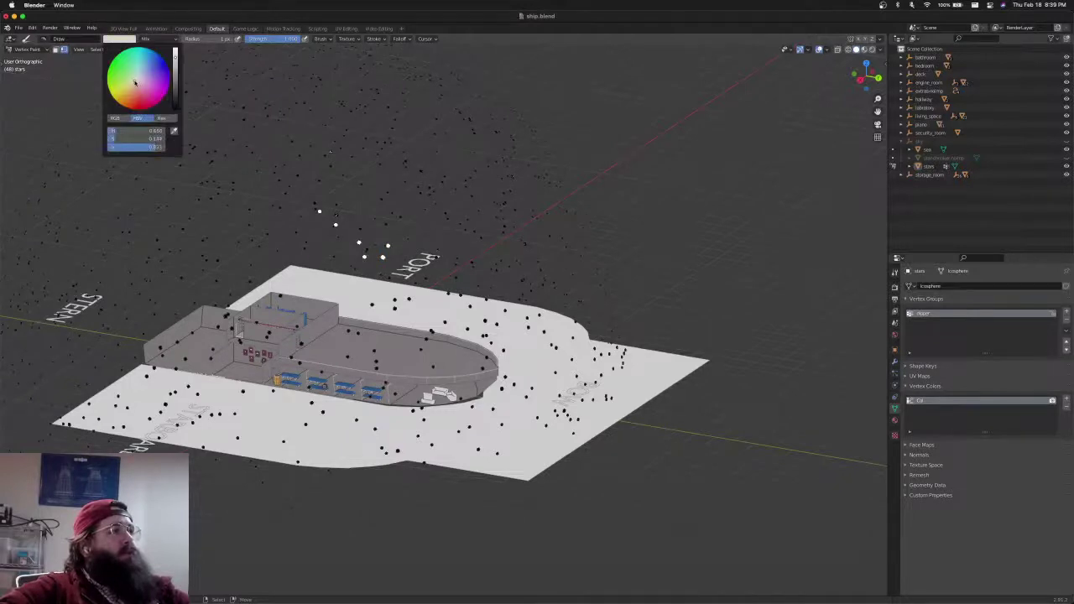
{"action": "left_click", "coordinate": [114, 40]}
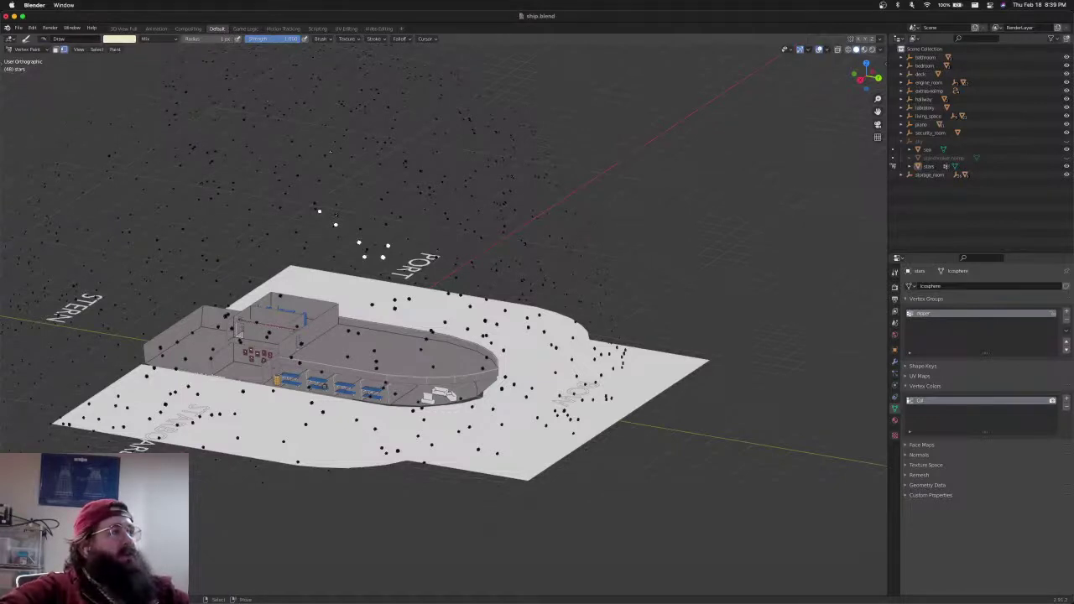
{"action": "left_click", "coordinate": [27, 49]}
{"action": "left_click", "coordinate": [27, 68]}
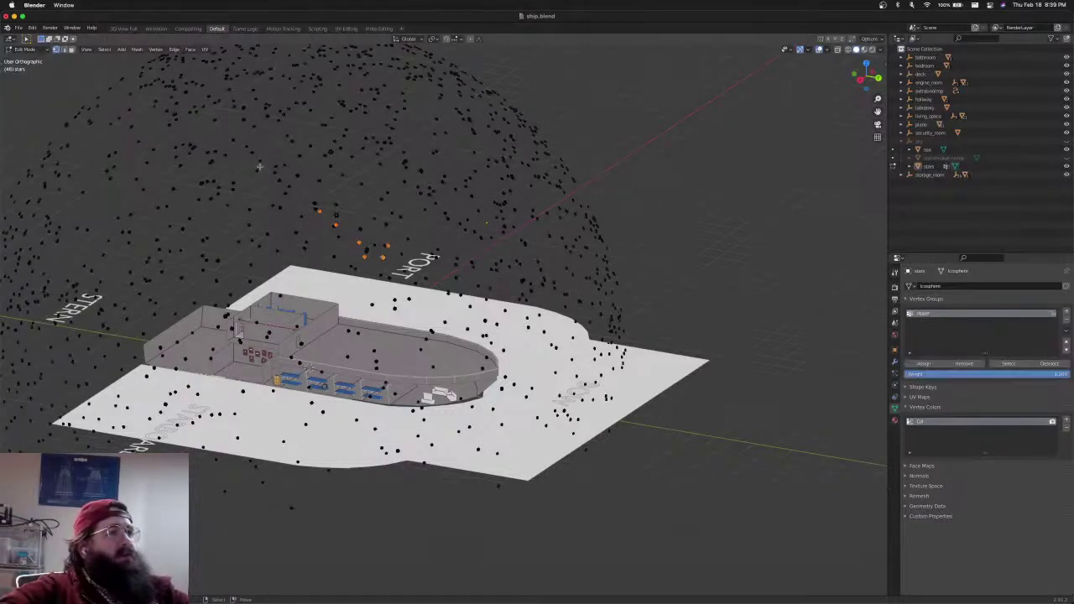
{"action": "key", "text": "Tab"}
{"action": "key", "text": "super+s"}
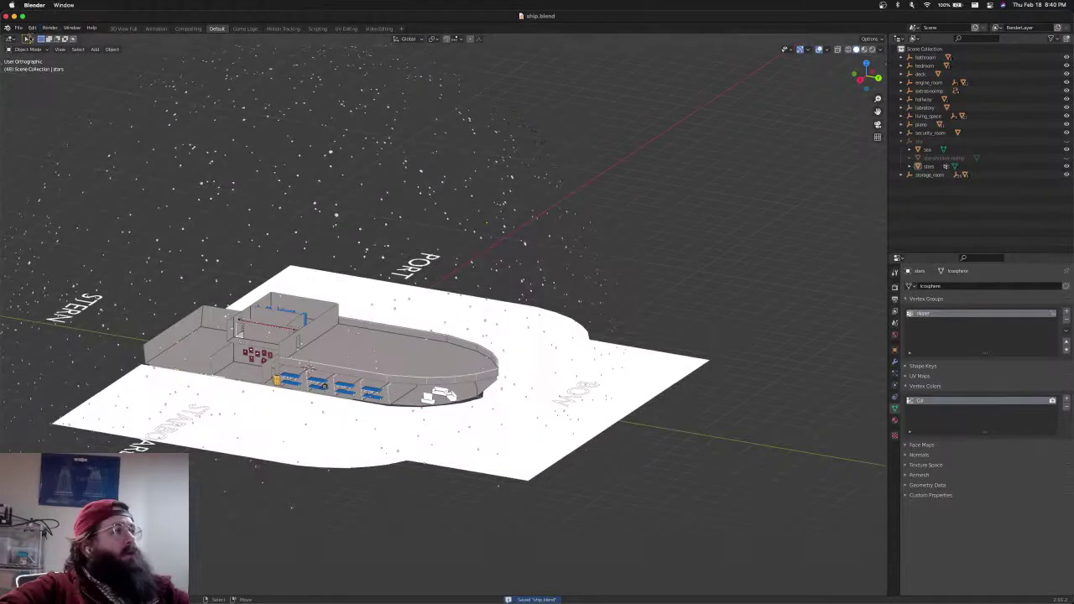
Export the model as glTF Binary over ship.glb in the project's ship resources folder and save ship.blend again
{"action": "left_click", "coordinate": [18, 28]}
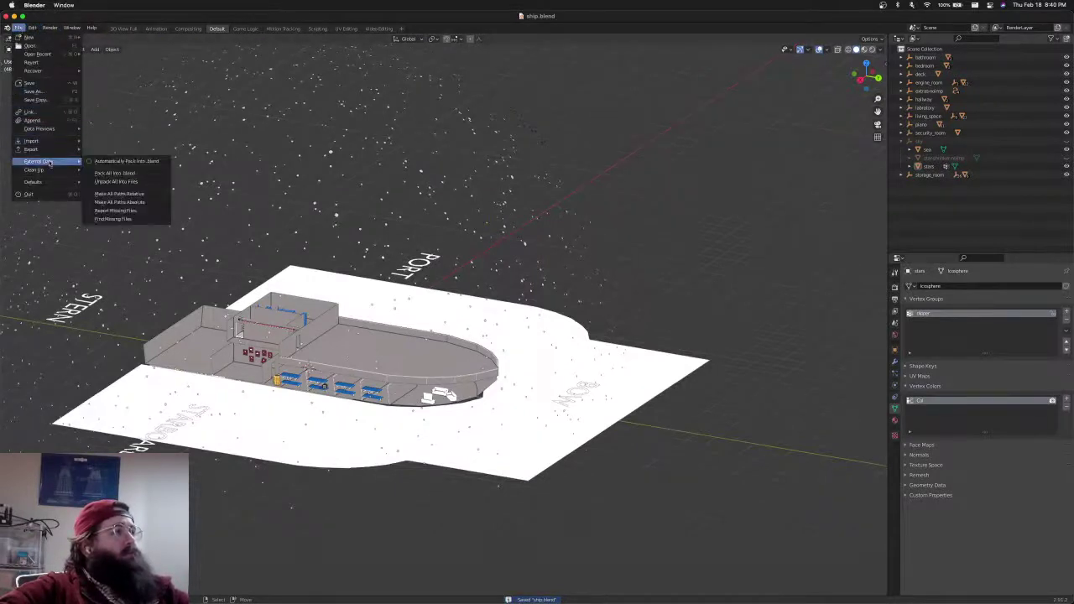
{"action": "mouse_move", "coordinate": [50, 149]}
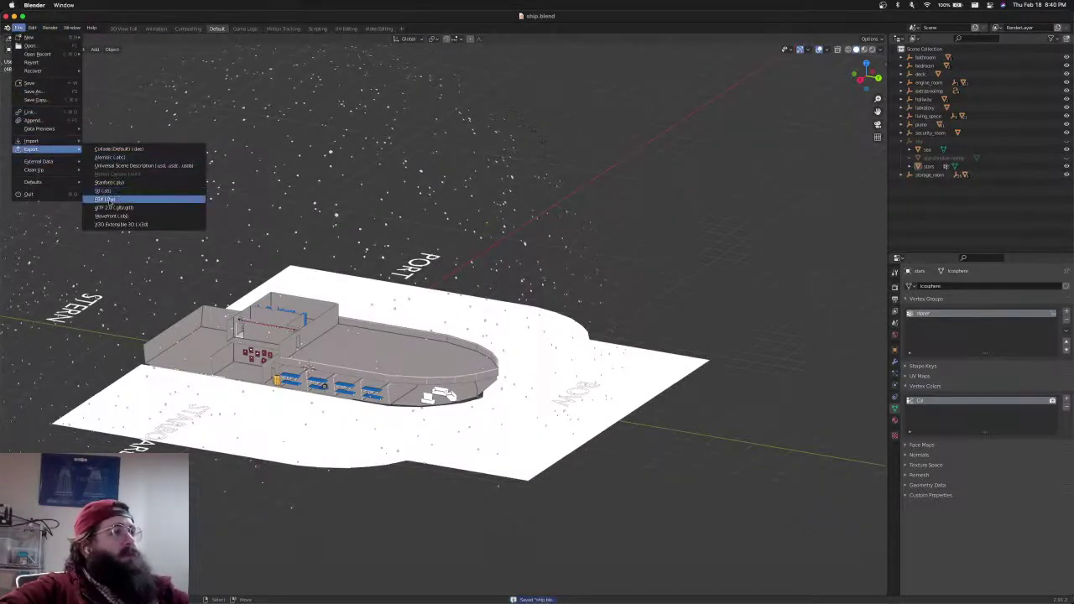
{"action": "left_click", "coordinate": [114, 208]}
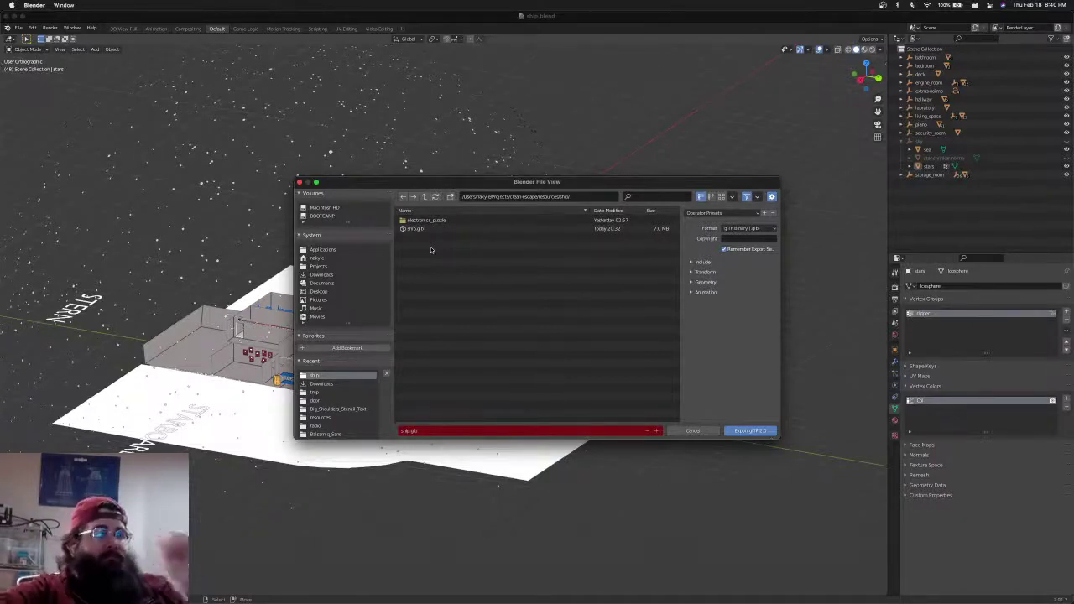
{"action": "left_click", "coordinate": [765, 430]}
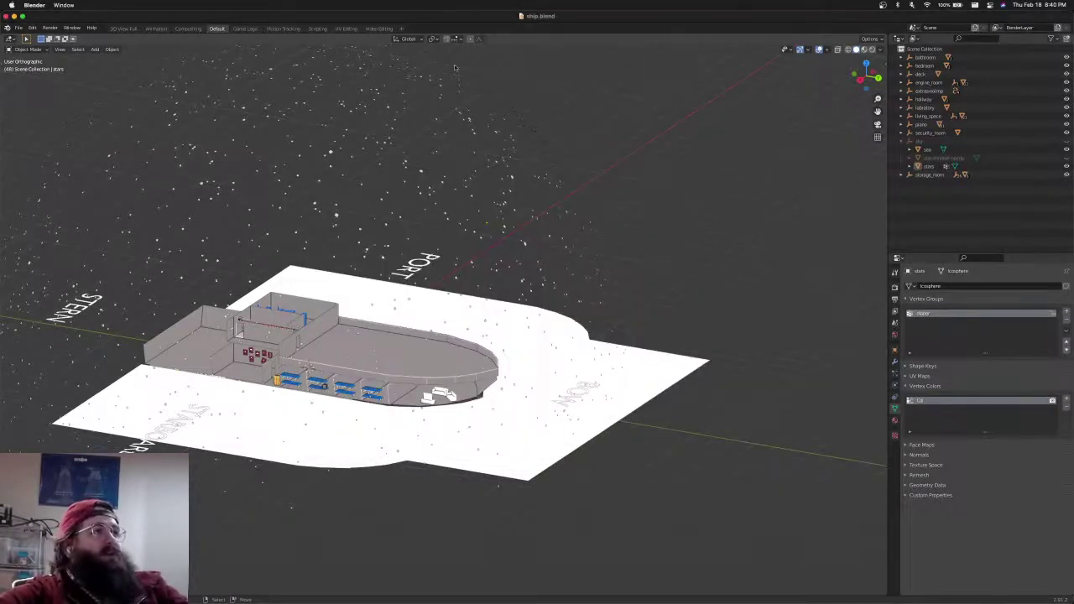
{"action": "key", "text": "super+s"}
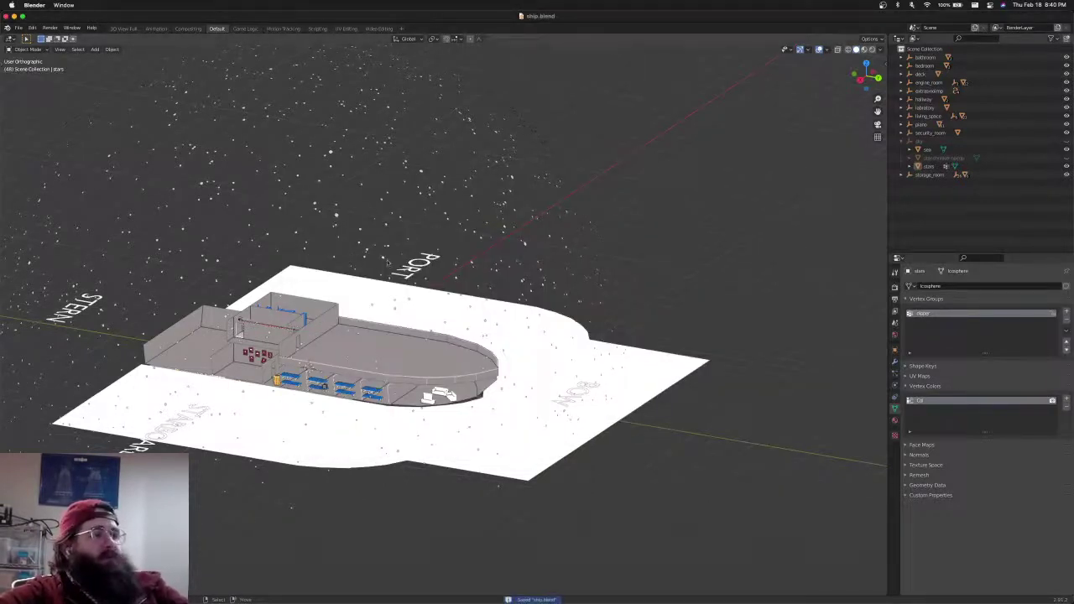
Switch to the Godot project, save the ship scene and run the game
{"action": "key", "text": "super+Tab"}
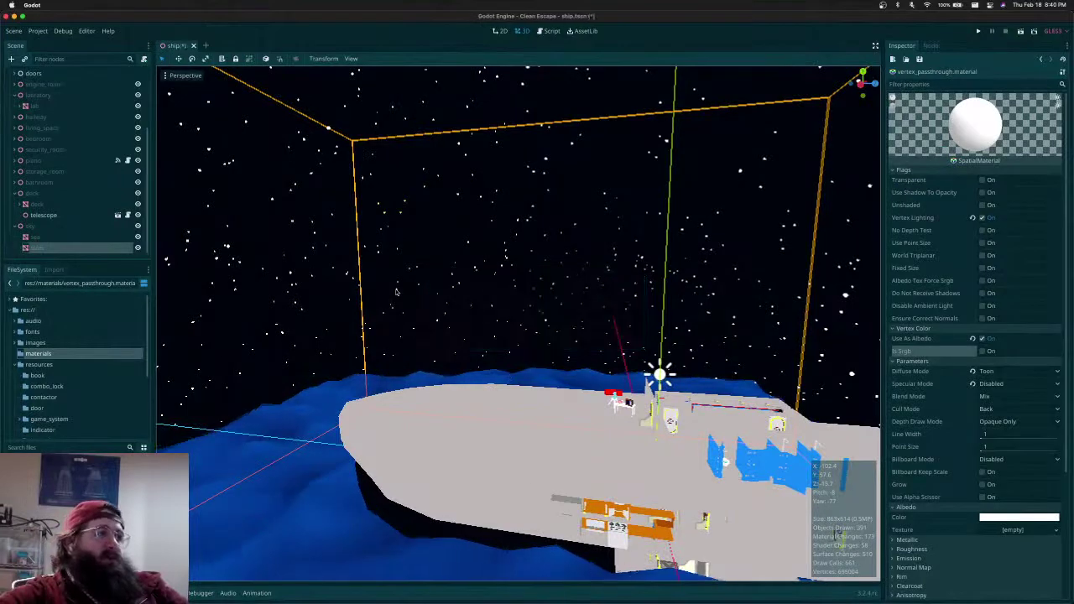
{"action": "key", "text": "super+s"}
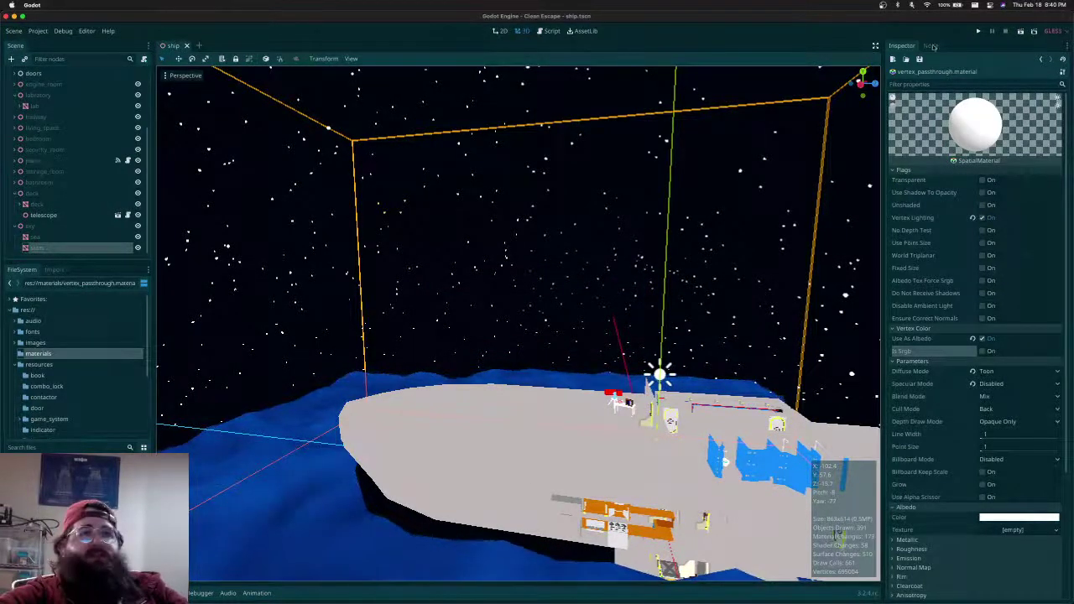
{"action": "key", "text": "super+b"}
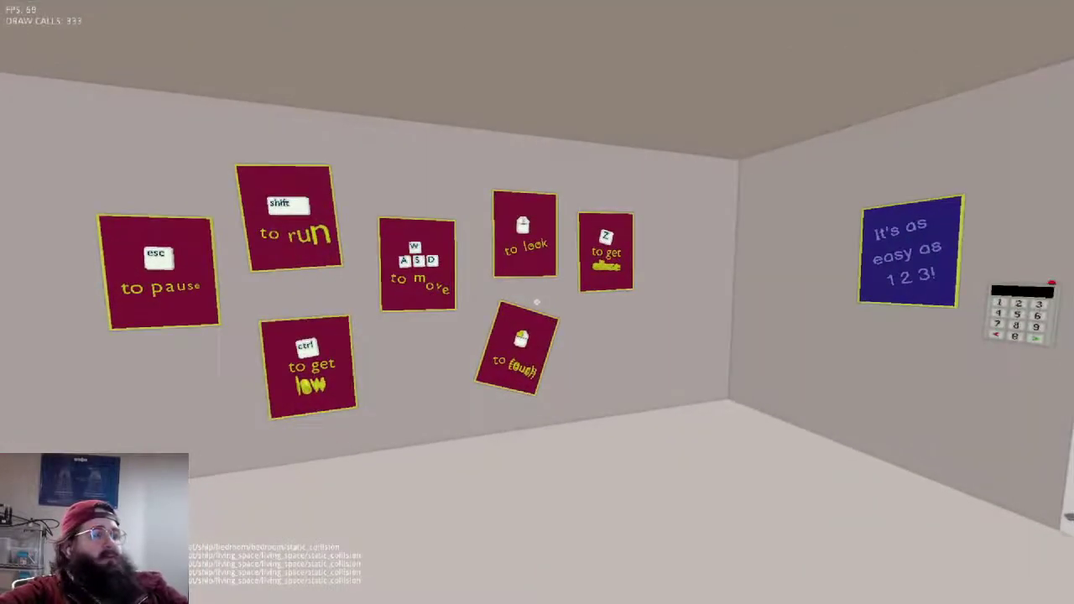
Zoom in and out on the night sky from the deck to check the constellation's star colours
{"action": "key", "text": "z"}
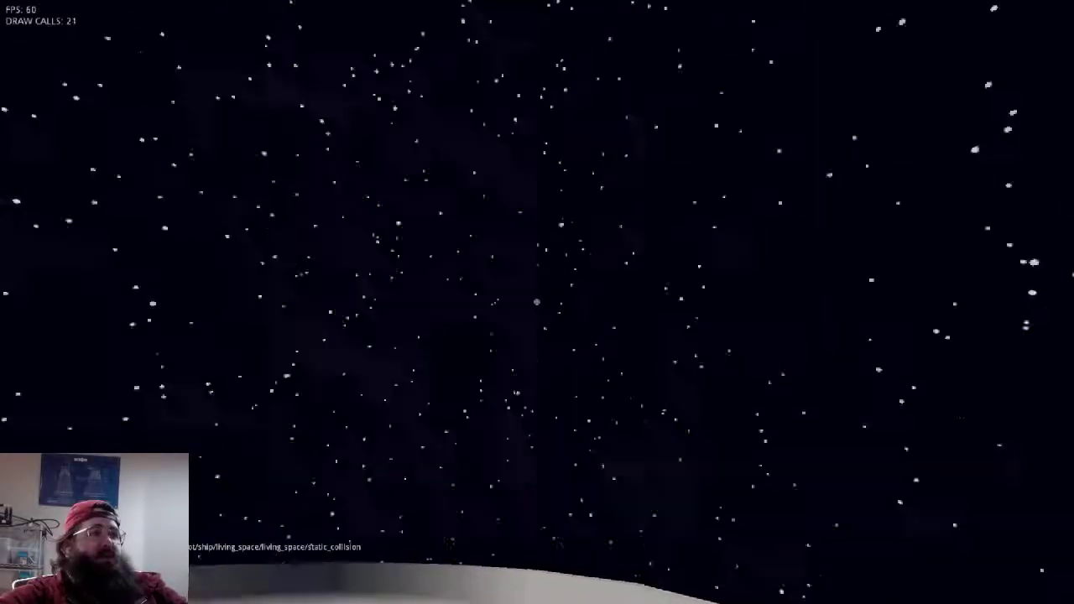
{"action": "key", "text": "z"}
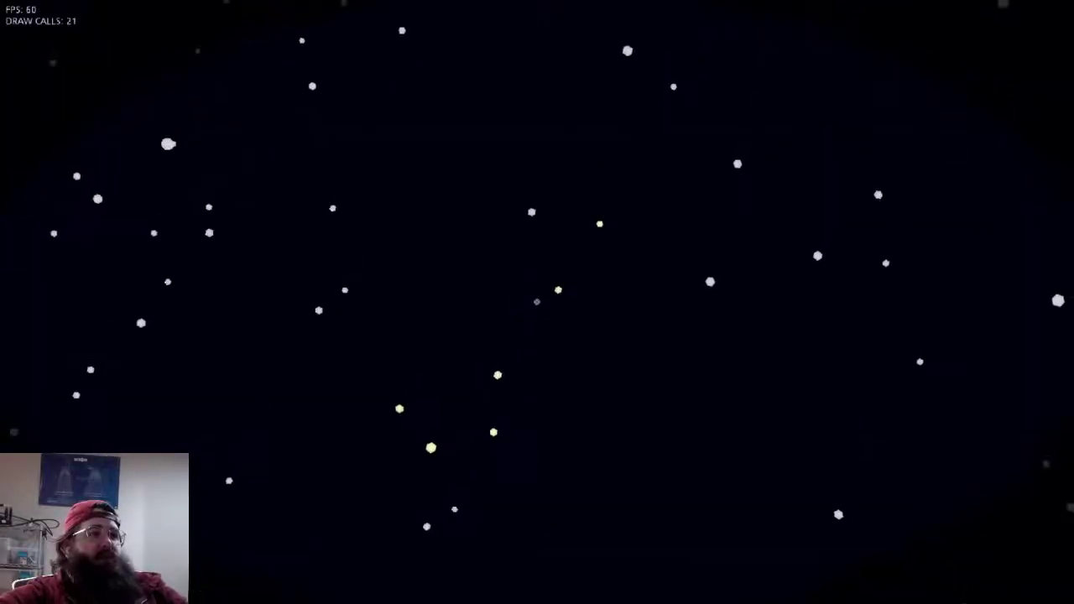
{"action": "key", "text": "z"}
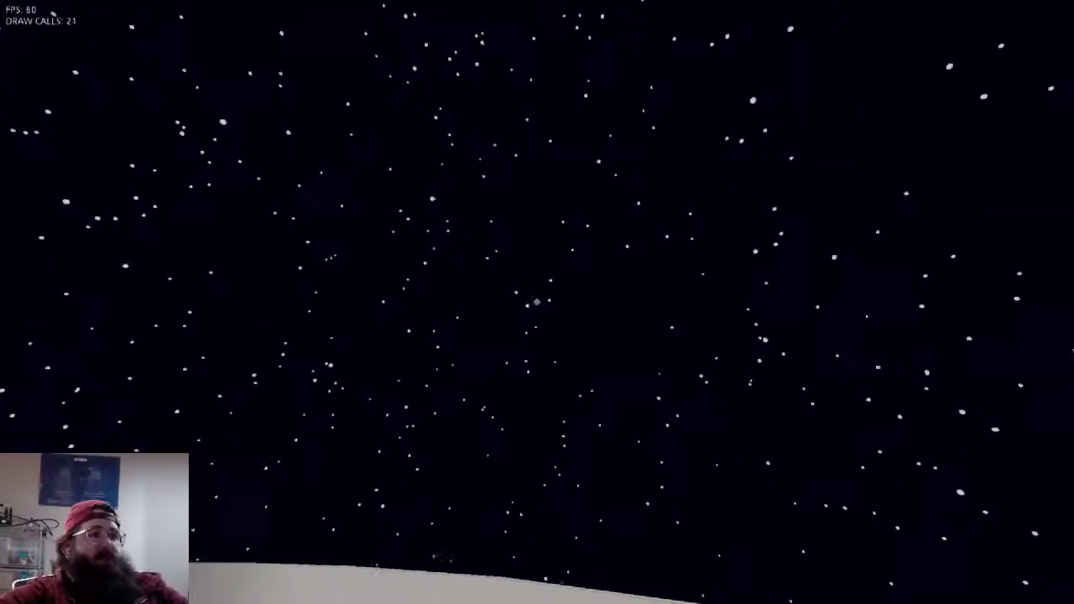
{"action": "right_click", "coordinate": [537, 302]}
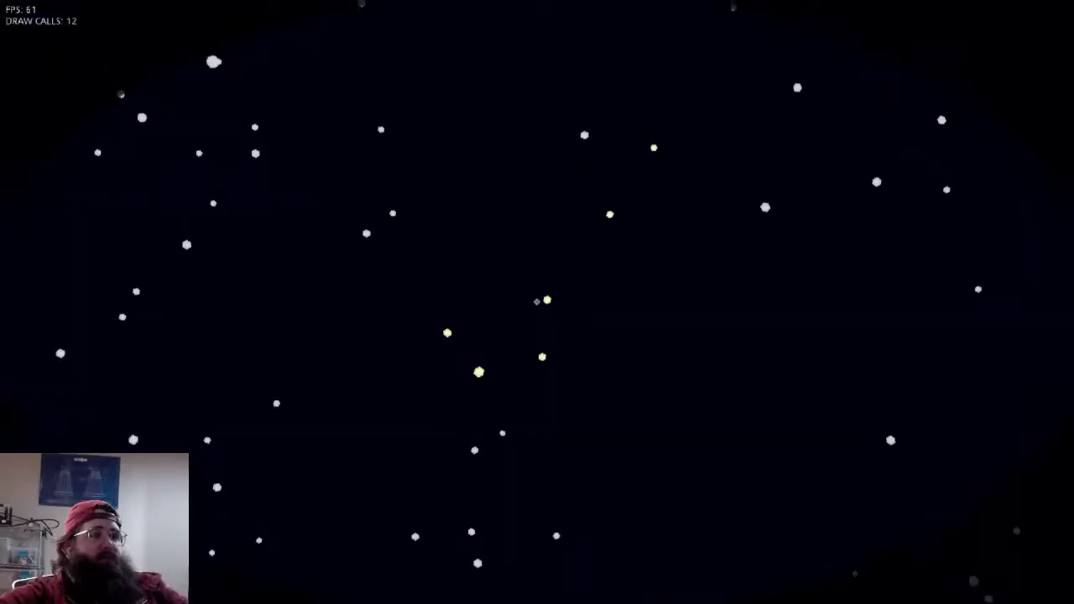
{"action": "right_click", "coordinate": [536, 302]}
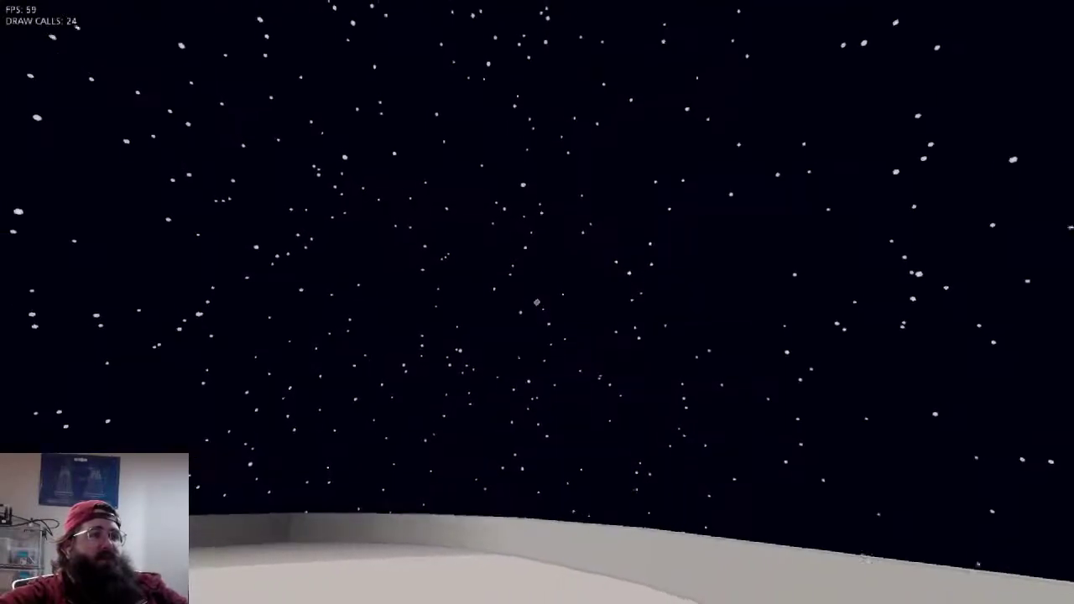
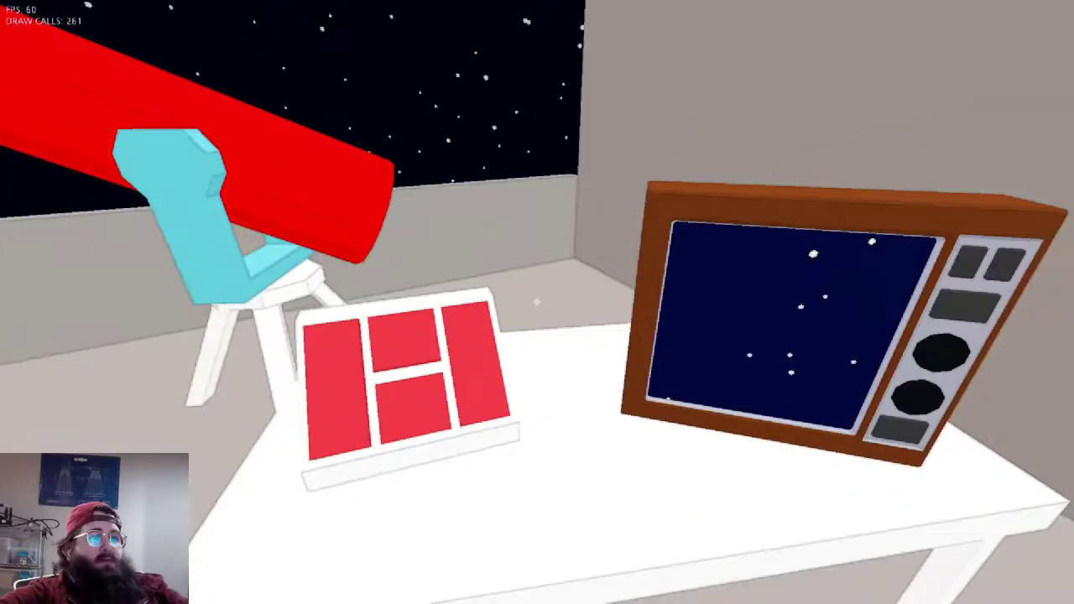
Walk around the telescope desk and approach the red control console beside the monitor
{"action": "key", "text": "d"}
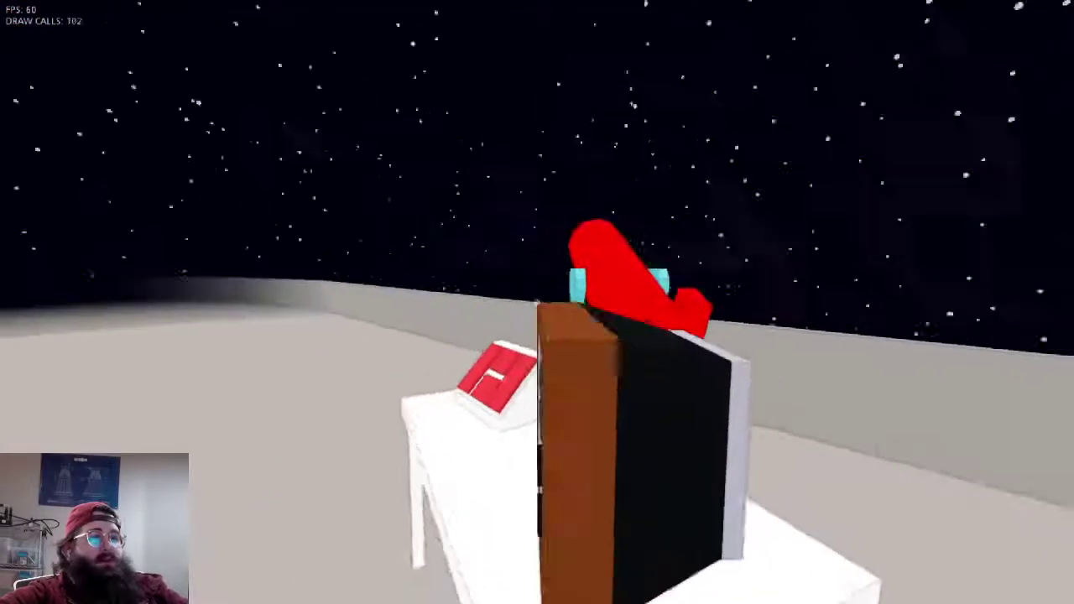
{"action": "key", "text": "w"}
{"action": "key", "text": "w"}
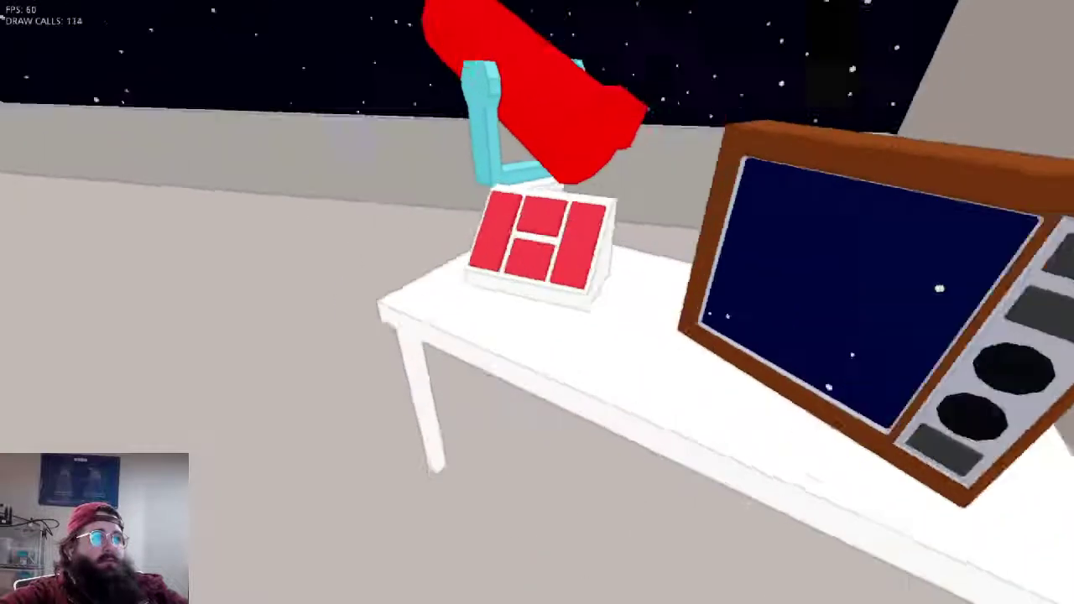
{"action": "key", "text": "w"}
{"action": "key", "text": "s"}
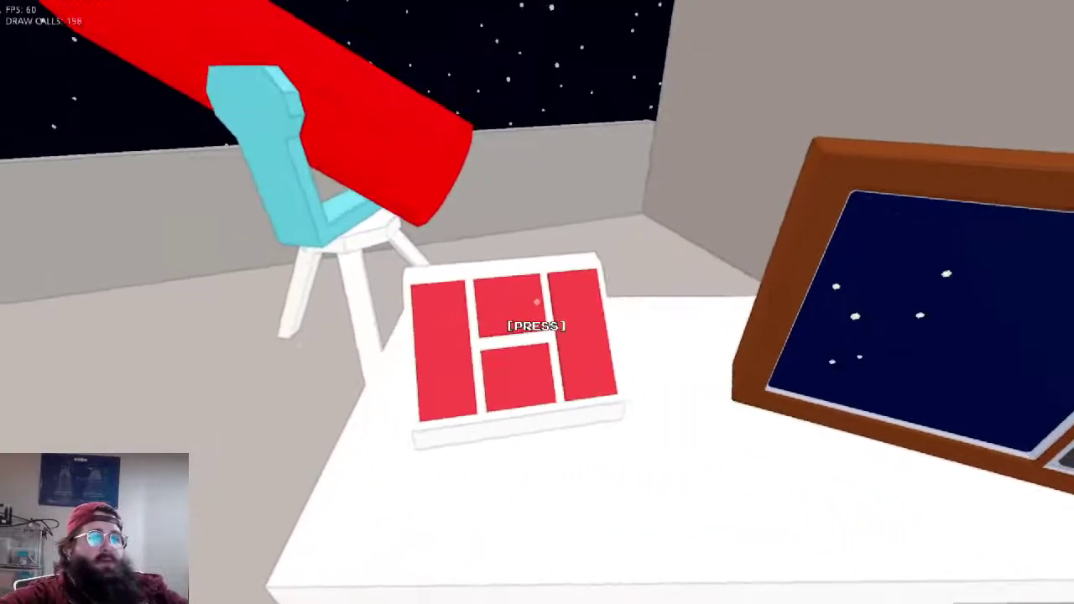
{"action": "key", "text": "d"}
{"action": "key", "text": "a"}
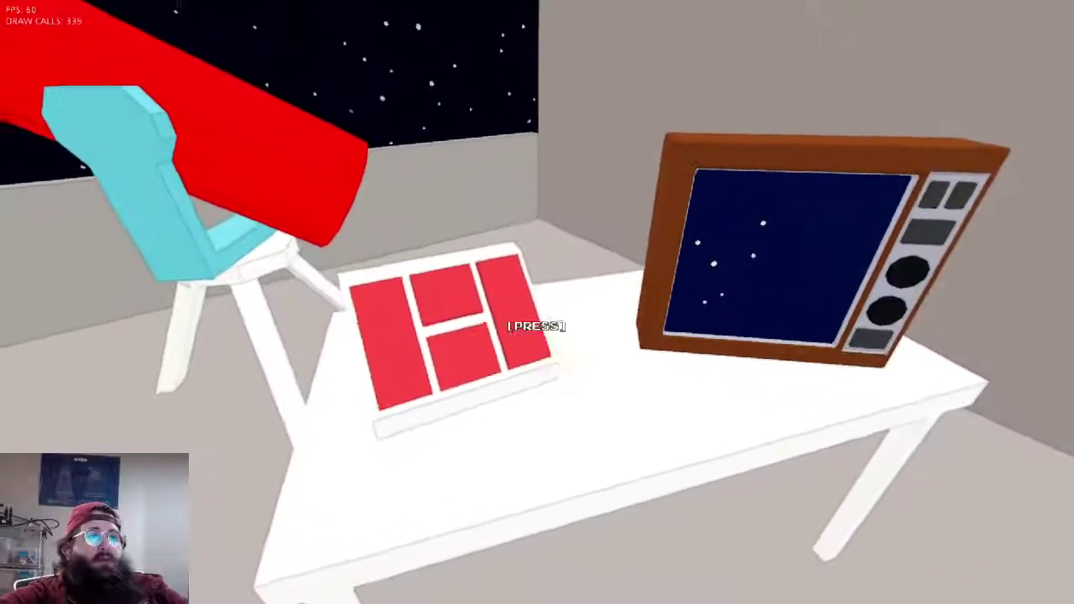
Steer the telescope with the console's red buttons to frame the constellation on the monitor
{"action": "key", "text": "a"}
{"action": "left_click", "coordinate": [537, 302]}
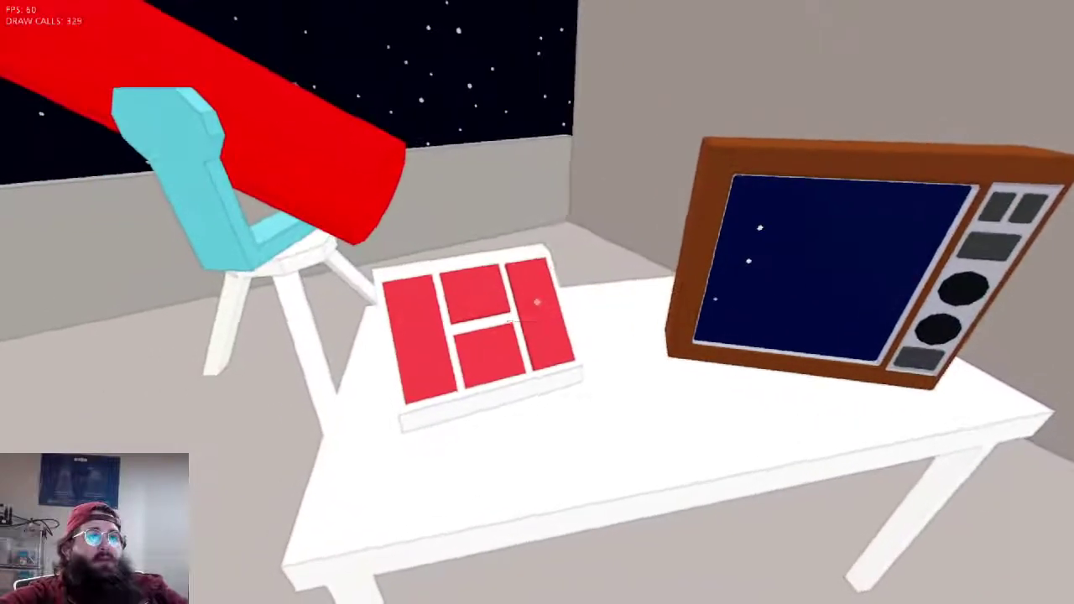
{"action": "left_click", "coordinate": [536, 302]}
{"action": "key", "text": "a"}
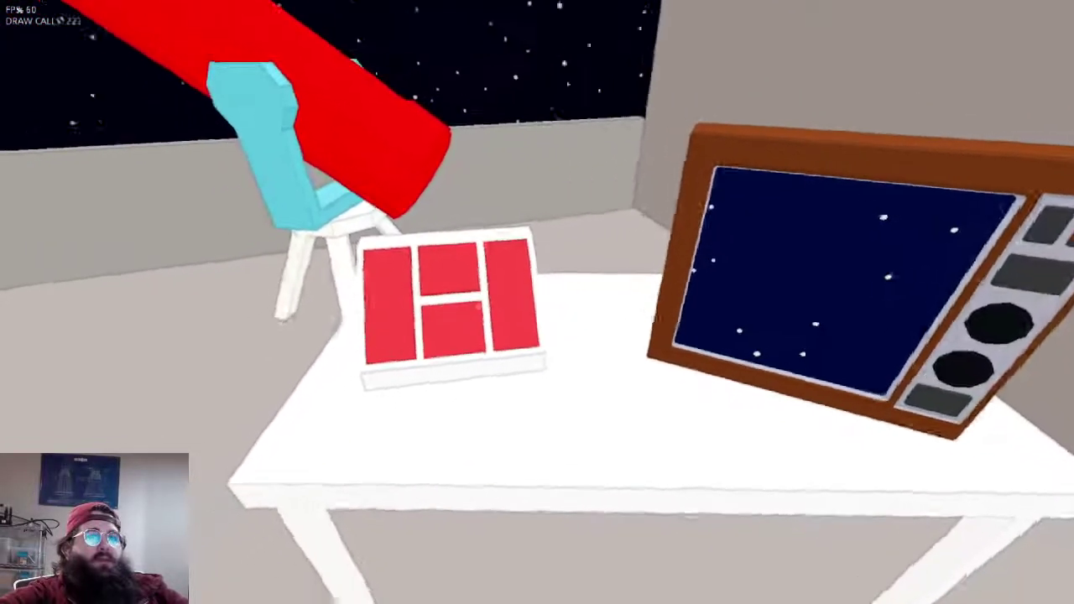
{"action": "key", "text": "a"}
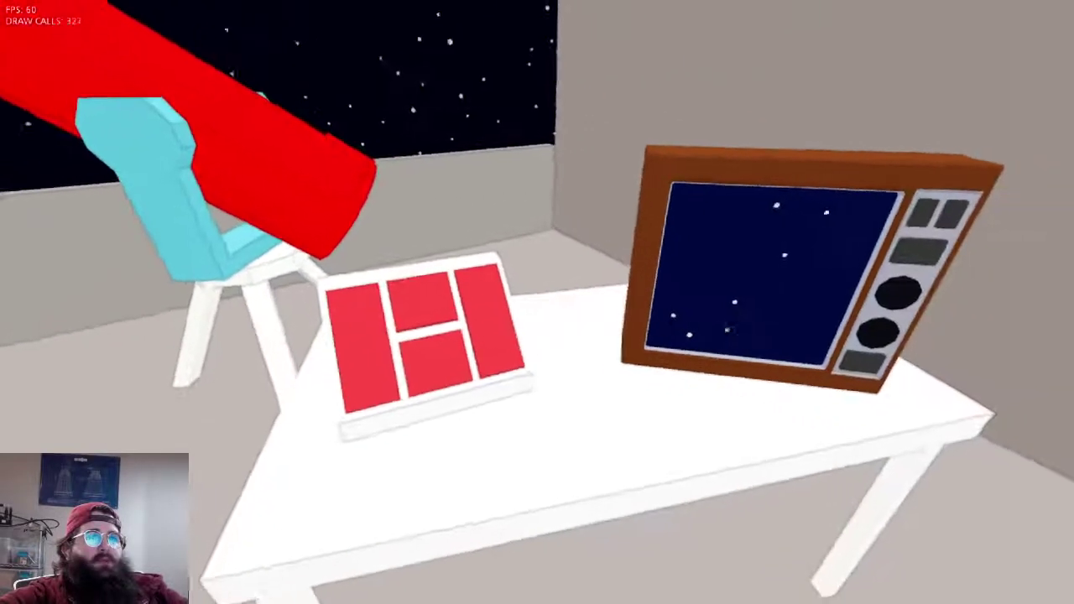
Move up to the monitor and zoom in on its picture to inspect the constellation stars
{"action": "key", "text": "d"}
{"action": "key", "text": "w"}
{"action": "key", "text": "a"}
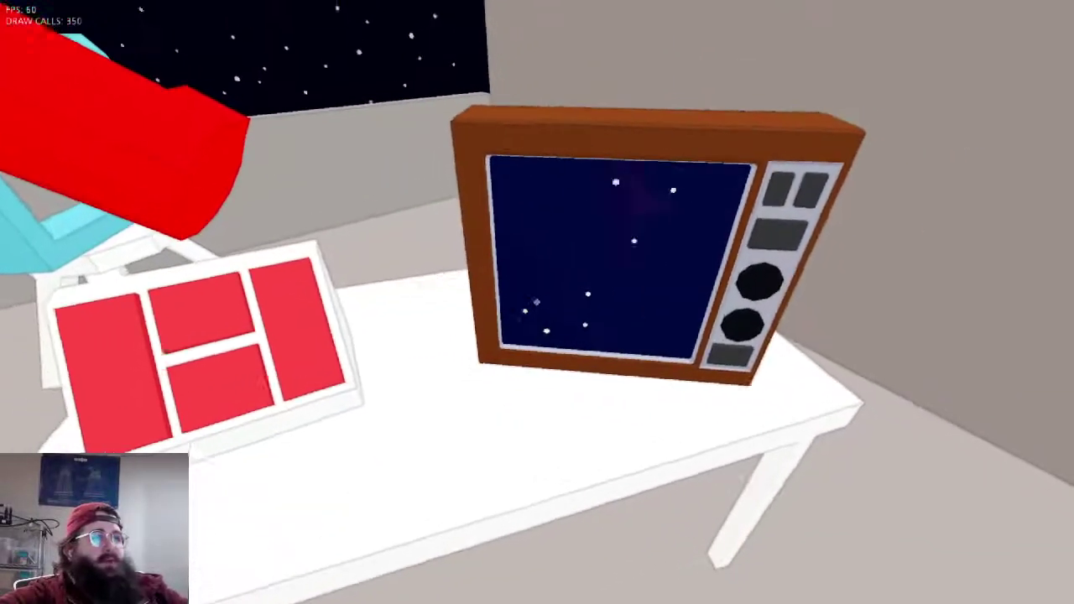
{"action": "right_click", "coordinate": [537, 302]}
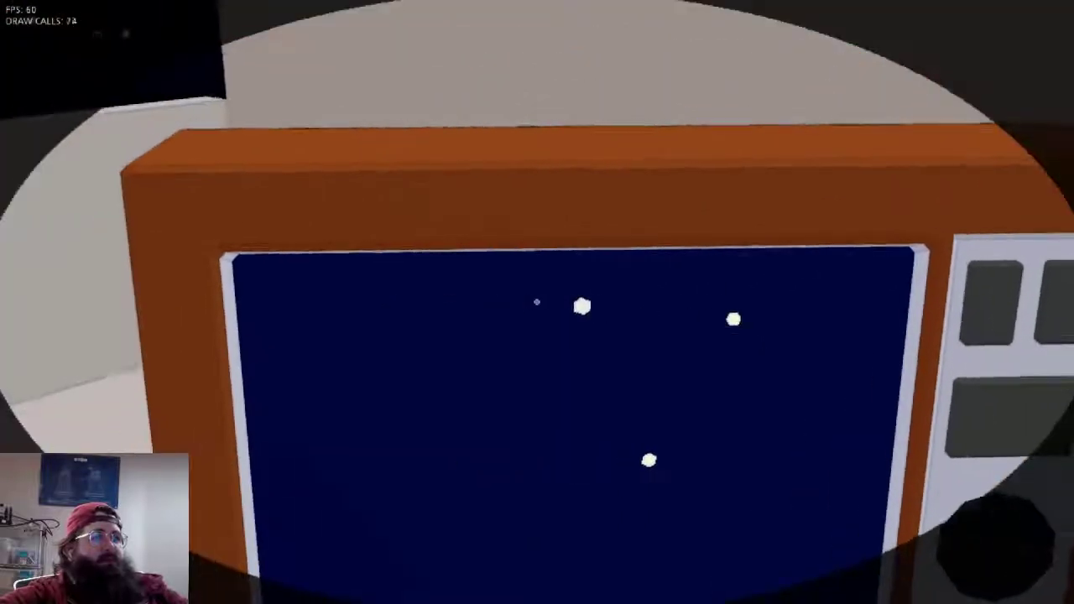
{"action": "right_click", "coordinate": [537, 302]}
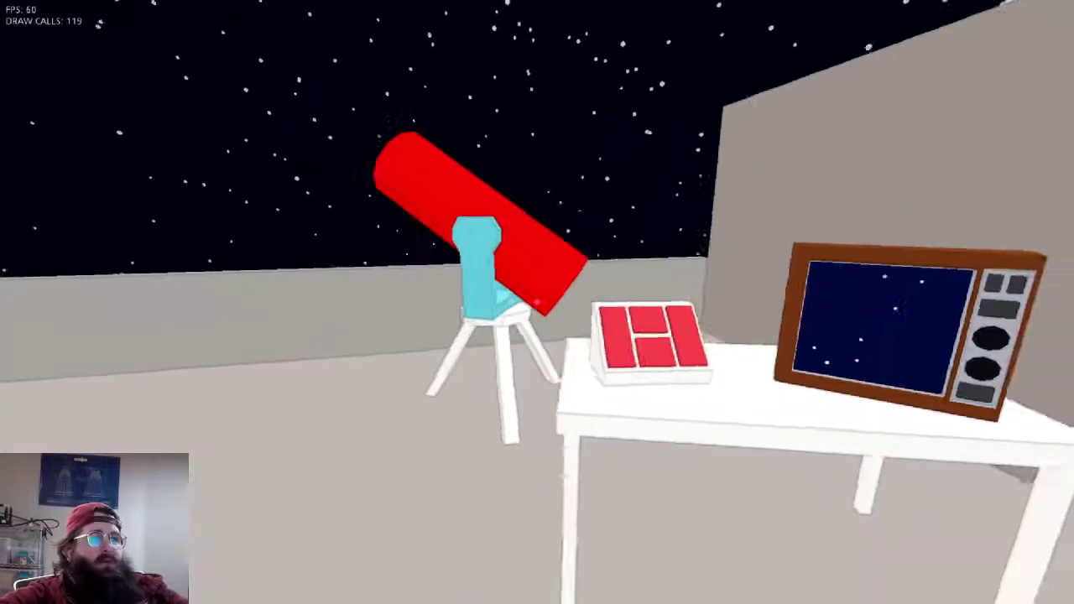
Walk around the desk to compare the telescope's direction and monitor picture with the surrounding sky
{"action": "key", "text": "d"}
{"action": "key", "text": "w"}
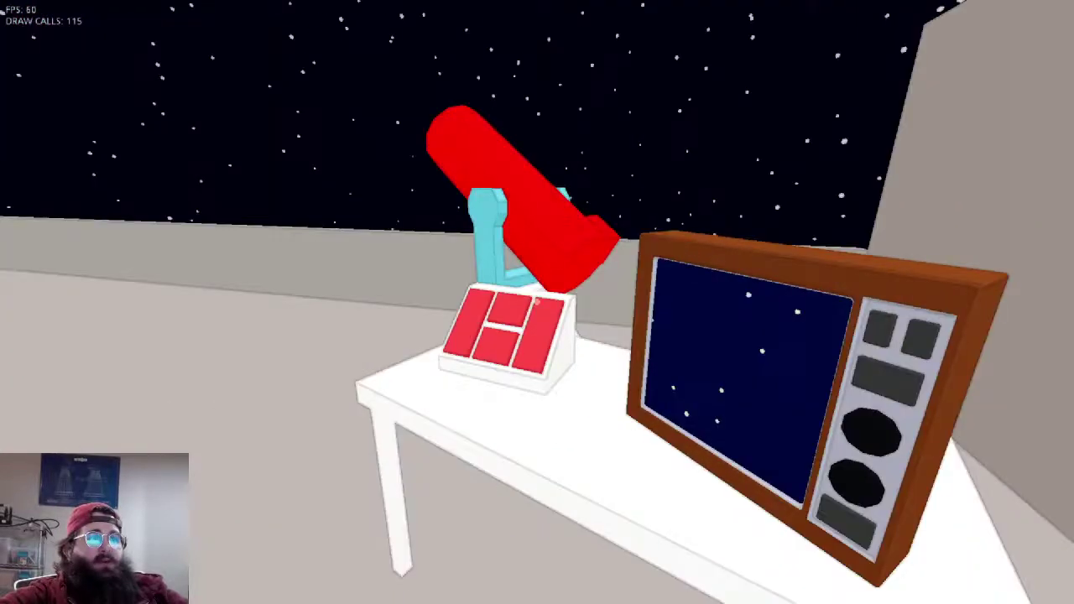
{"action": "key", "text": "s"}
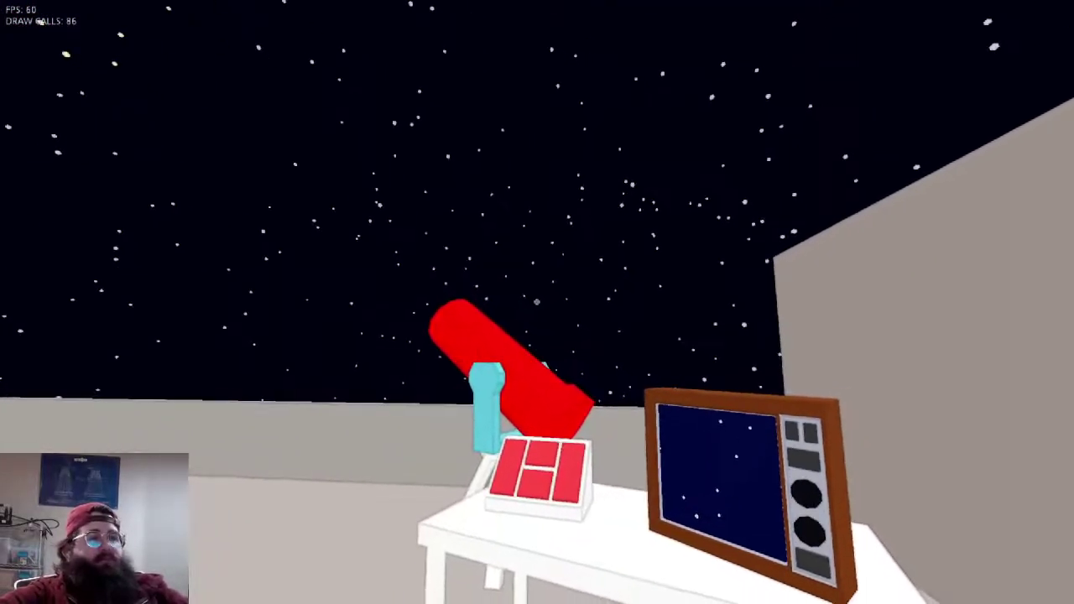
Walk around the telescope desk once more, checking the telescope, console and monitor against the sky, and end the playtest
{"action": "key", "text": "w"}
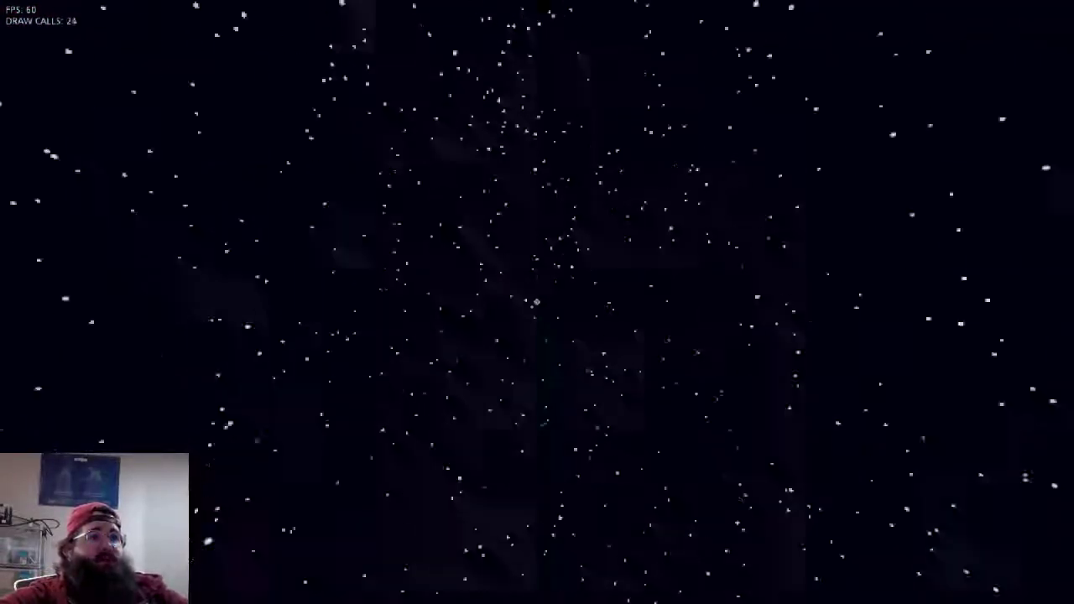
{"action": "key", "text": "w"}
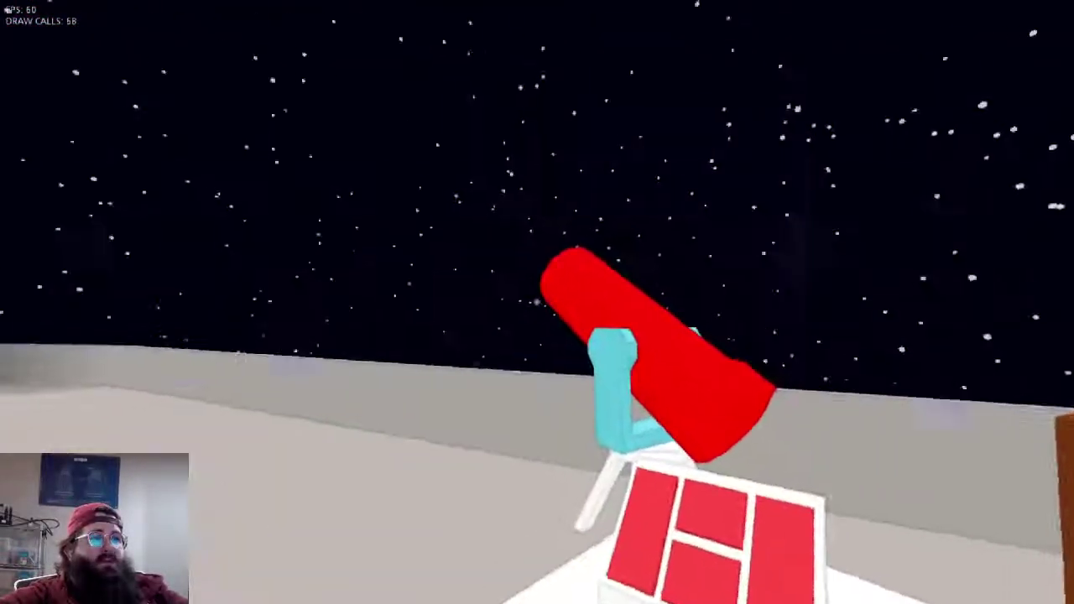
{"action": "key", "text": "d"}
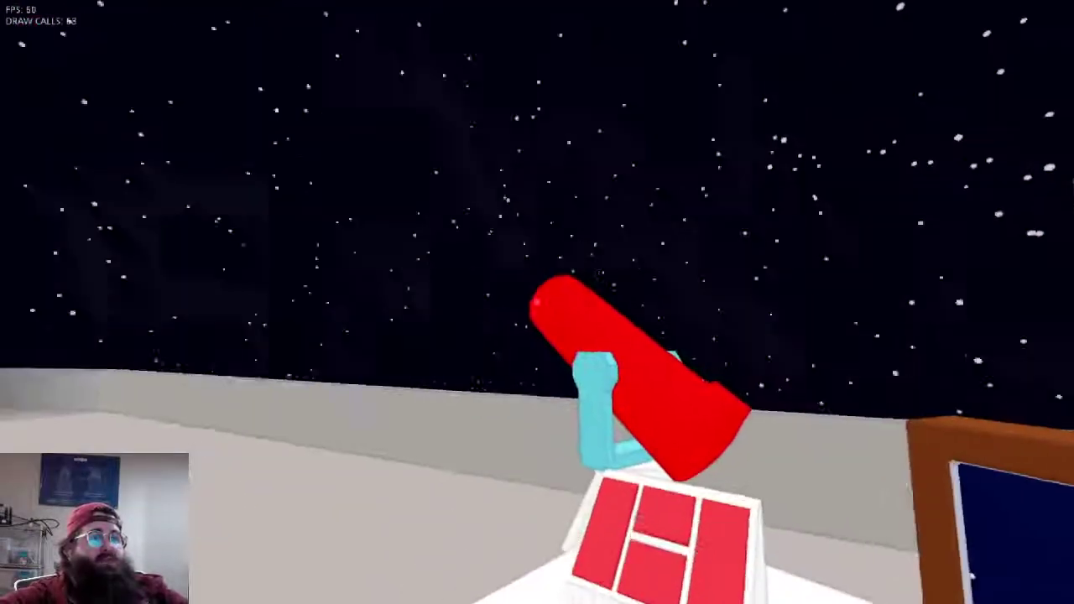
{"action": "key", "text": "w"}
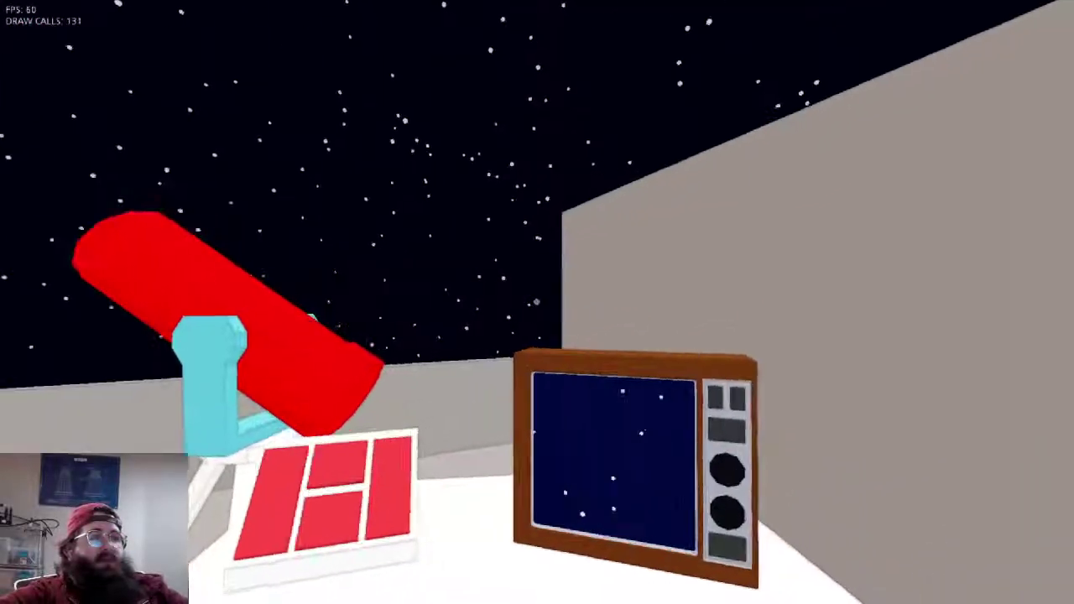
{"action": "key", "text": "Escape"}
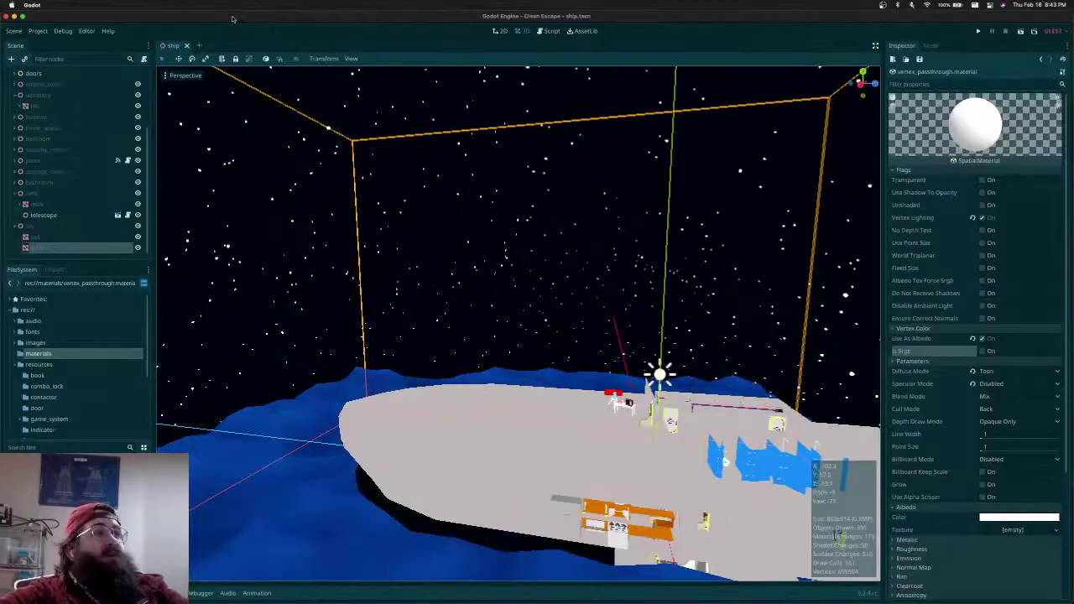
Quit the Godot editor and switch to ship.blend in Blender
{"action": "left_click", "coordinate": [6, 16]}
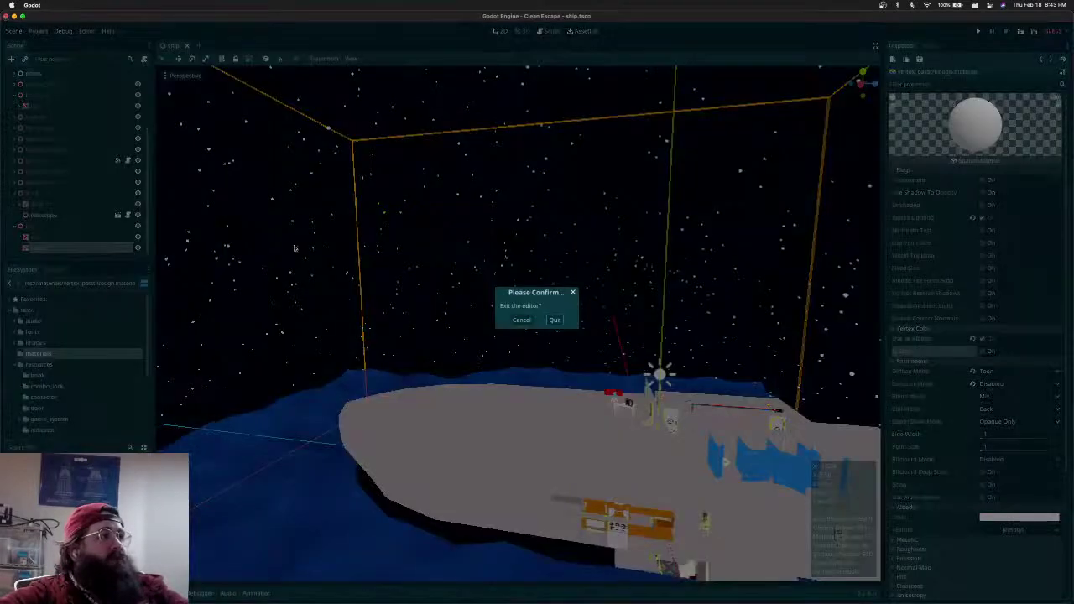
{"action": "left_click", "coordinate": [555, 325]}
{"action": "left_click", "coordinate": [389, 19]}
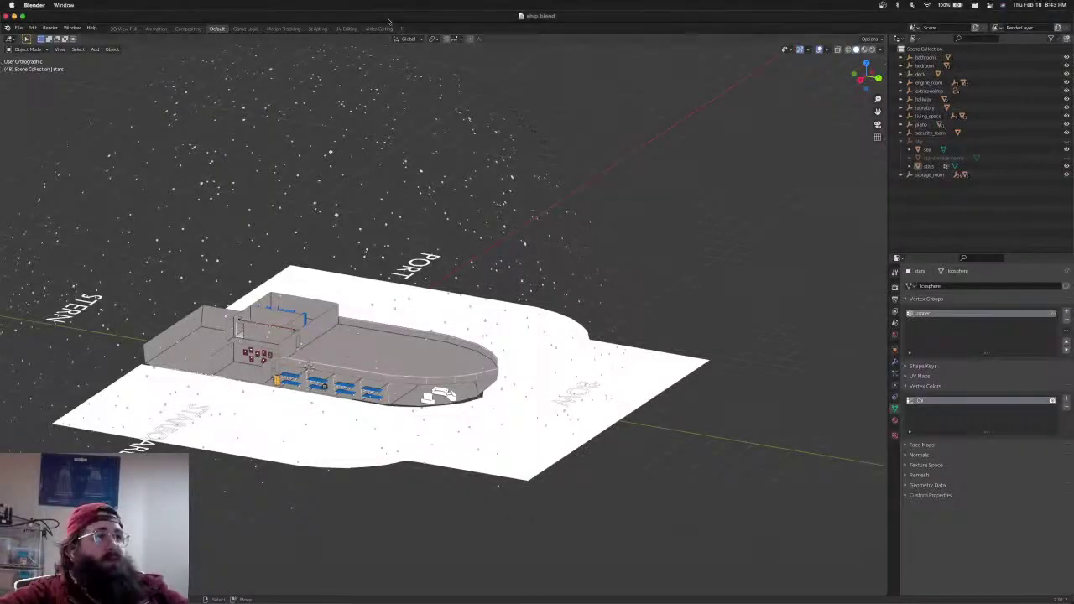
Hide the sky group with its sea and stars so only the ship remains on view
{"action": "middle_click_drag", "start_coordinate": [470, 220], "coordinate": [690, 213], "text": "shift"}
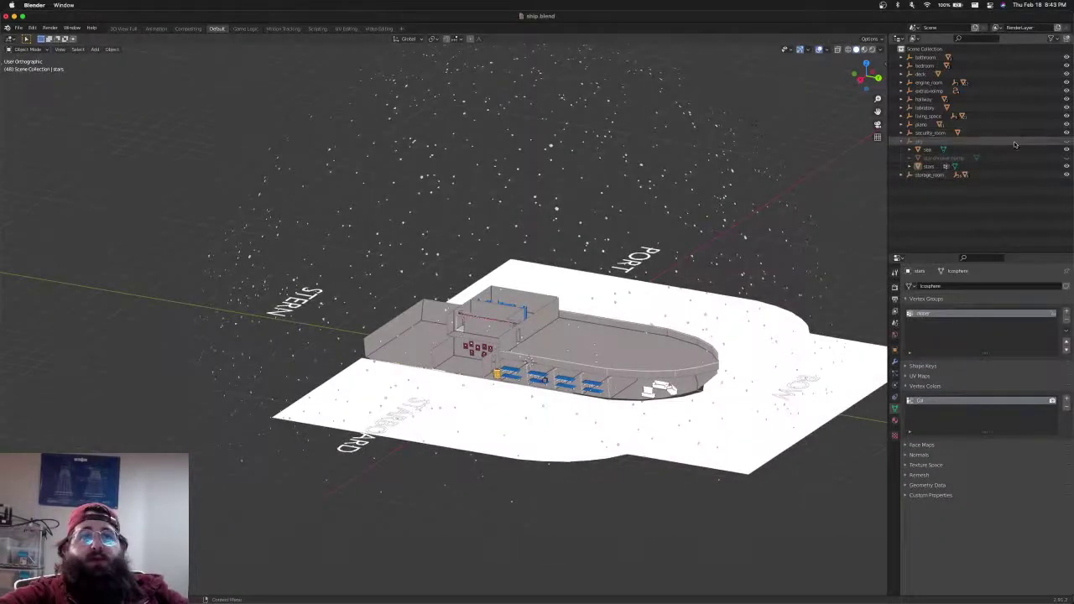
{"action": "left_click", "coordinate": [1066, 142]}
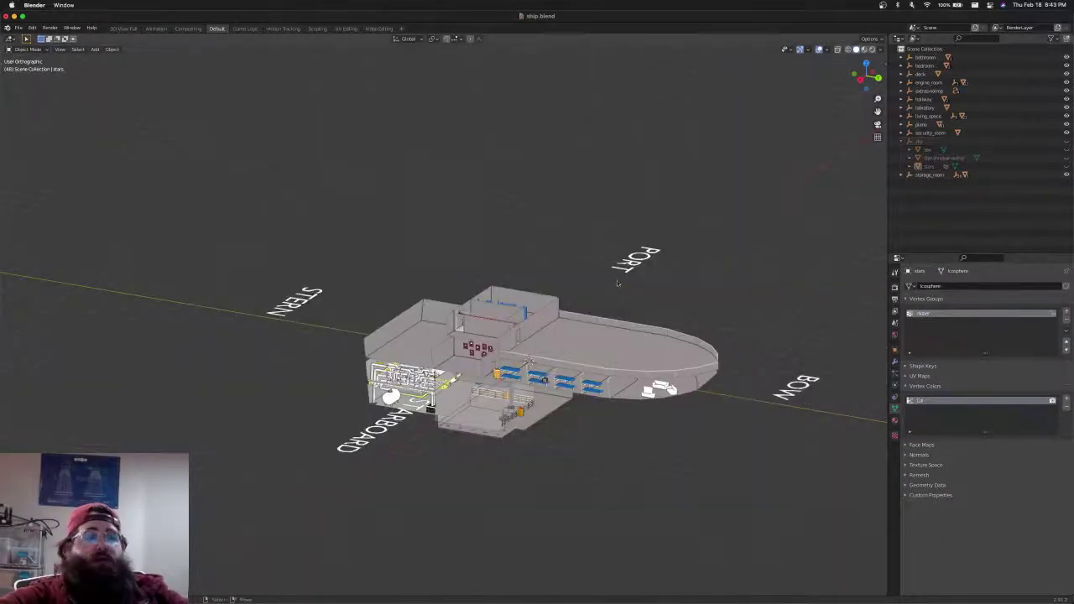
{"action": "middle_click_drag", "start_coordinate": [612, 286], "coordinate": [498, 282], "text": "shift"}
{"action": "scroll", "coordinate": [414, 299], "scroll_direction": "up", "scroll_amount": 4}
{"action": "middle_click_drag", "start_coordinate": [414, 299], "coordinate": [446, 313]}
Open the deck mesh for editing, examine the ship from the top, right and front, and return to Object Mode
{"action": "left_click", "coordinate": [435, 304]}
{"action": "key", "text": "Tab"}
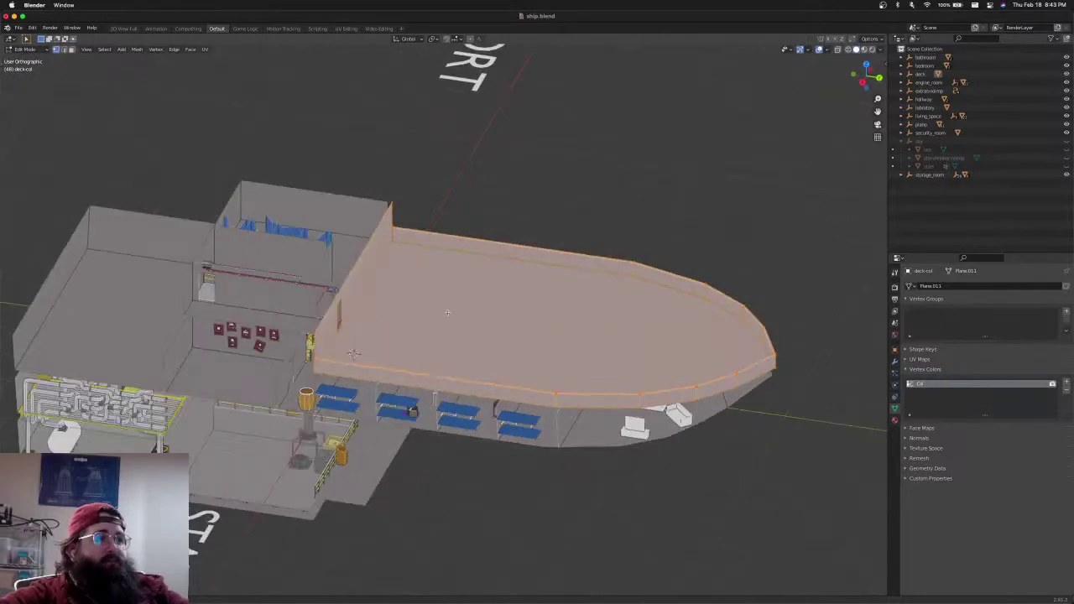
{"action": "key", "text": "KP_7"}
{"action": "scroll", "coordinate": [480, 327], "scroll_direction": "down", "scroll_amount": 6}
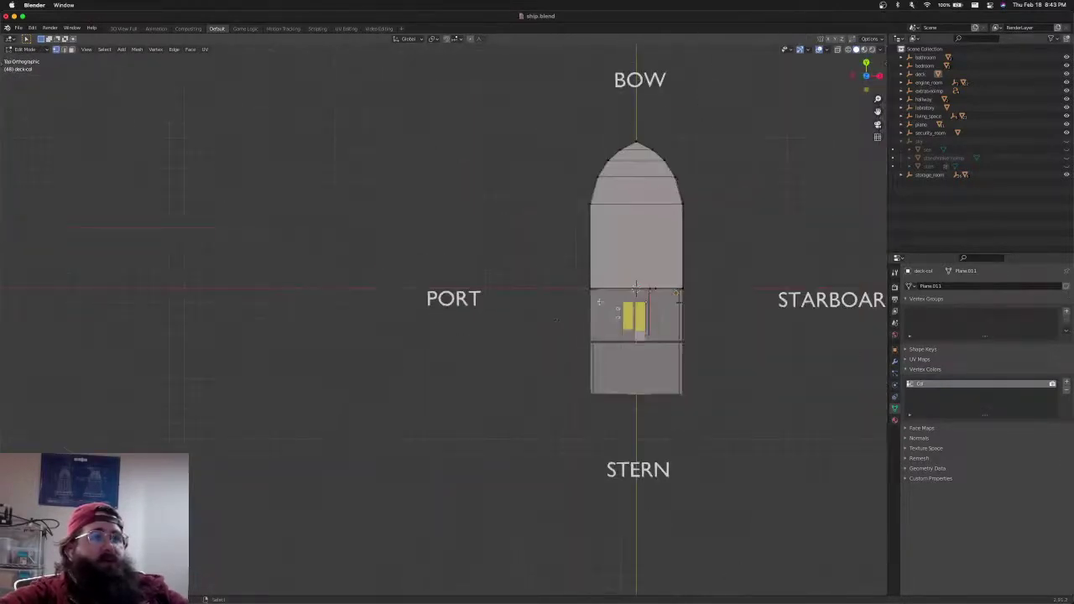
{"action": "middle_click_drag", "start_coordinate": [667, 291], "coordinate": [502, 334], "text": "shift"}
{"action": "key", "text": "KP_3"}
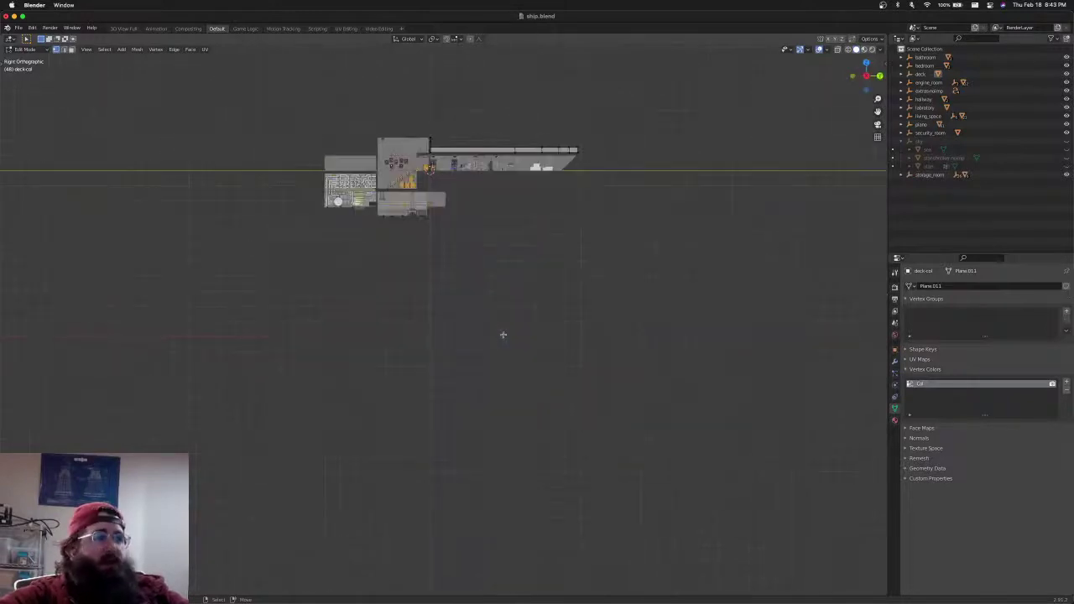
{"action": "key", "text": "KP_1"}
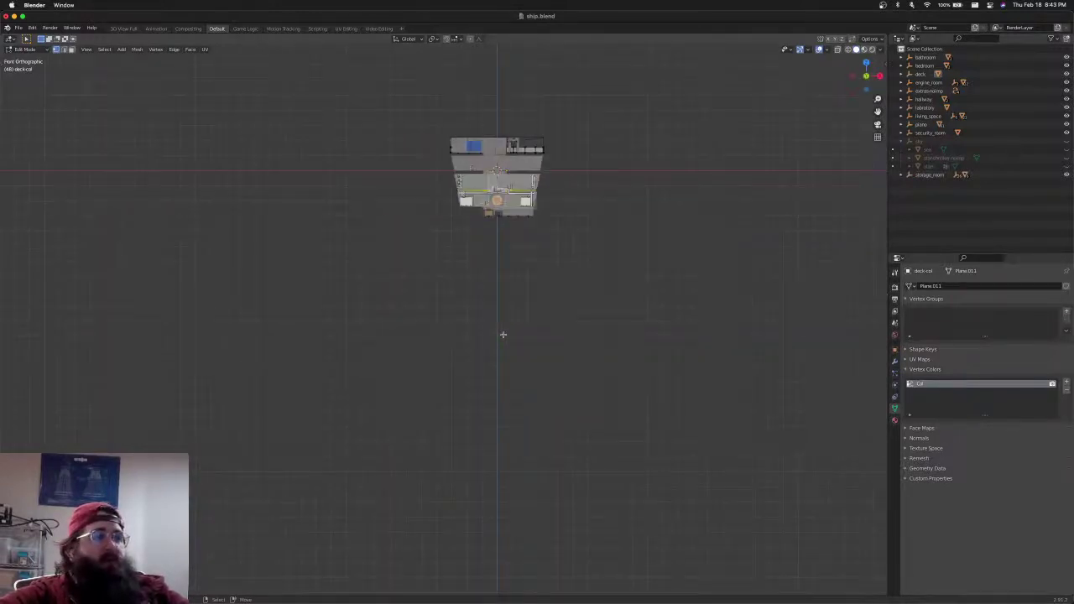
{"action": "key", "text": "Tab"}
{"action": "middle_click_drag", "start_coordinate": [503, 334], "coordinate": [466, 321]}
{"action": "scroll", "coordinate": [466, 320], "scroll_direction": "up", "scroll_amount": 6}
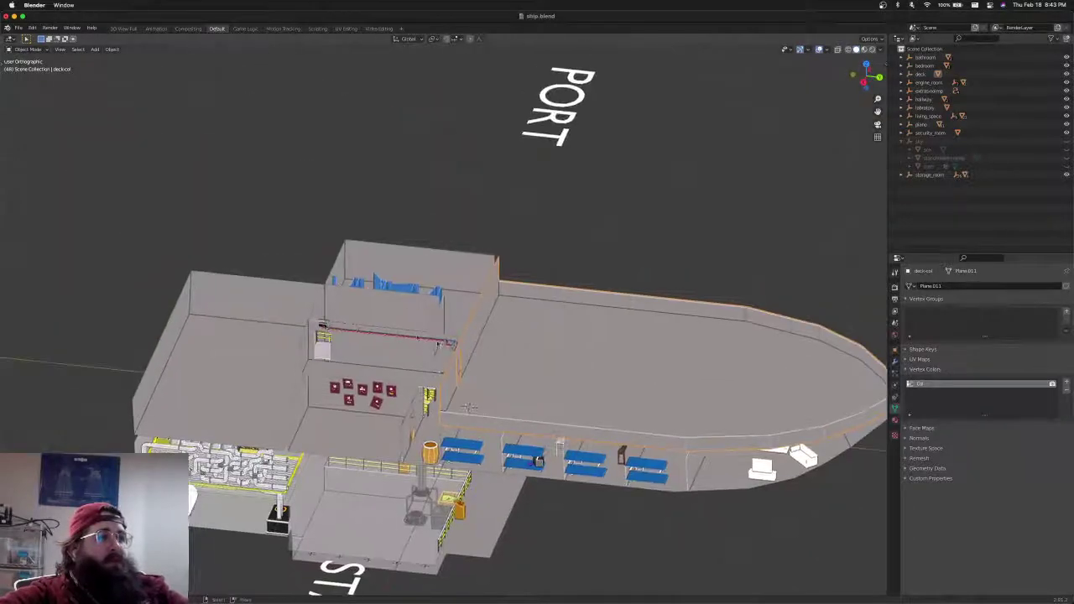
Add the hallway and bathroom to the selected deck, isolate the three rooms, and clear the selection
{"action": "left_click", "coordinate": [407, 376]}
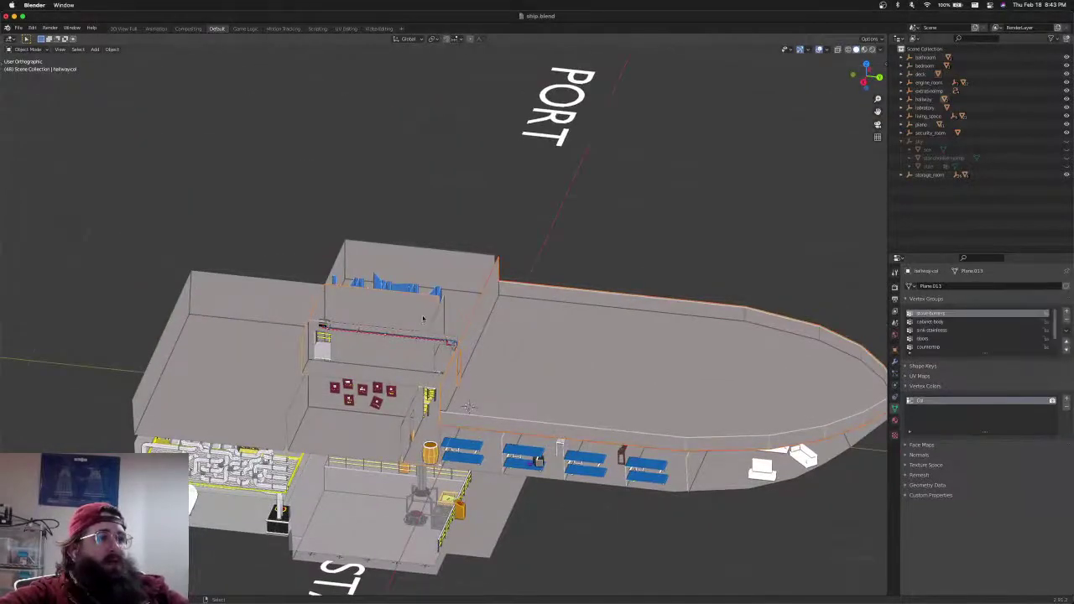
{"action": "left_click", "coordinate": [433, 278], "text": "shift"}
{"action": "mouse_move", "coordinate": [471, 306]}
{"action": "middle_mouse_down"}
{"action": "mouse_move", "coordinate": [448, 309]}
{"action": "mouse_move", "coordinate": [474, 313]}
{"action": "middle_mouse_up"}
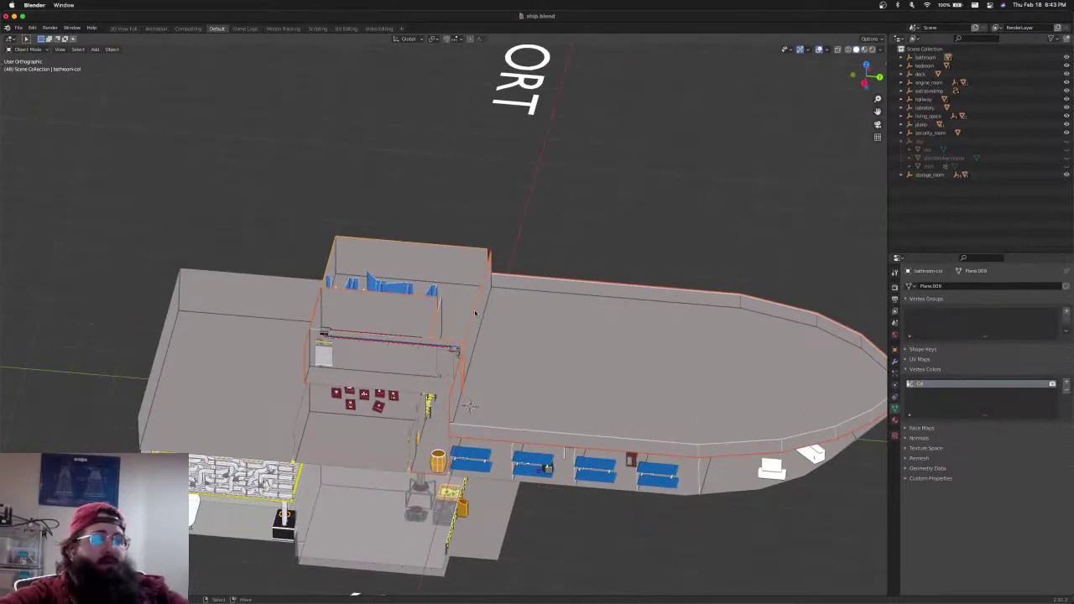
{"action": "key", "text": "shift+h"}
{"action": "key", "text": "alt+a"}
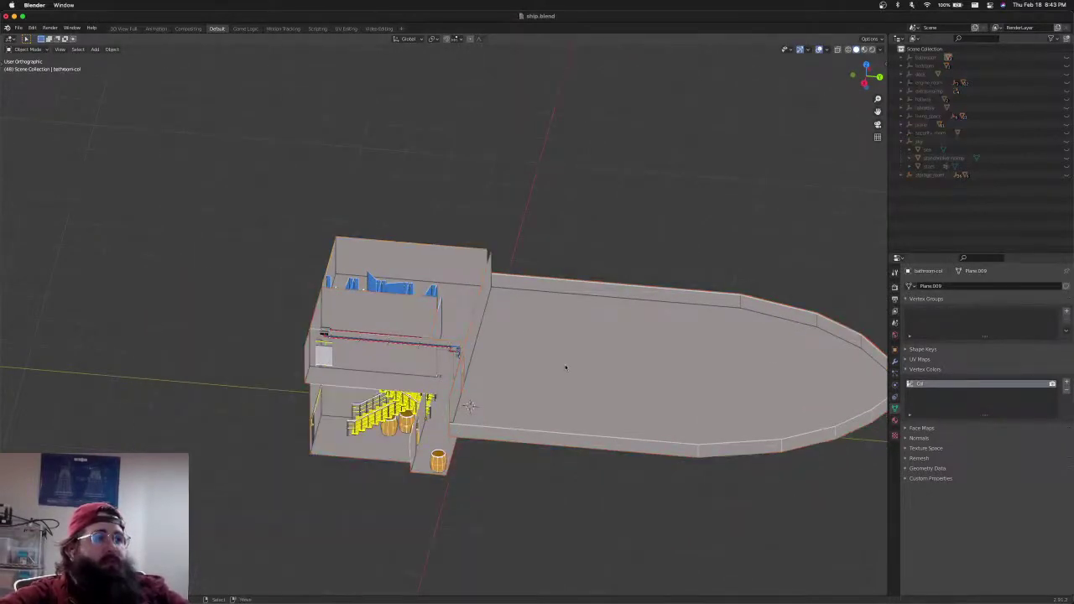
Select the deck and examine its raised wall from the bow in the back orthographic view
{"action": "left_click", "coordinate": [630, 380]}
{"action": "middle_click_drag", "start_coordinate": [631, 380], "coordinate": [558, 358]}
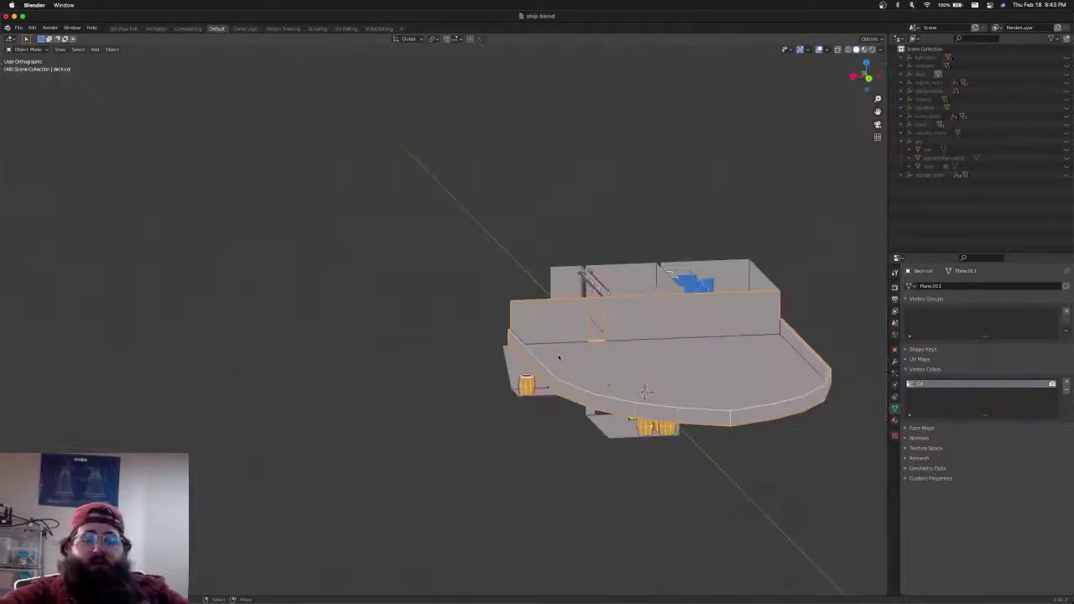
{"action": "key", "text": "ctrl+KP_1"}
{"action": "middle_click_drag", "start_coordinate": [714, 347], "coordinate": [496, 360], "text": "shift"}
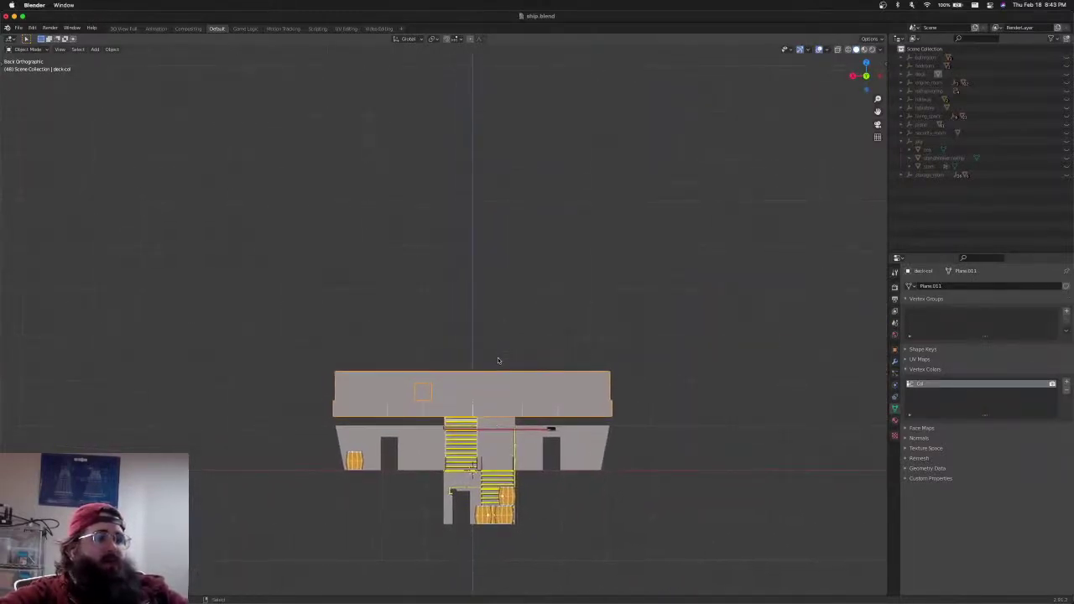
Switch to Safari and run a Google image search for "ships bridge"
{"action": "key", "text": "super+Tab"}
{"action": "key", "text": "super+Tab"}
{"action": "key", "text": "super+Tab"}
{"action": "key", "text": "super+Tab"}
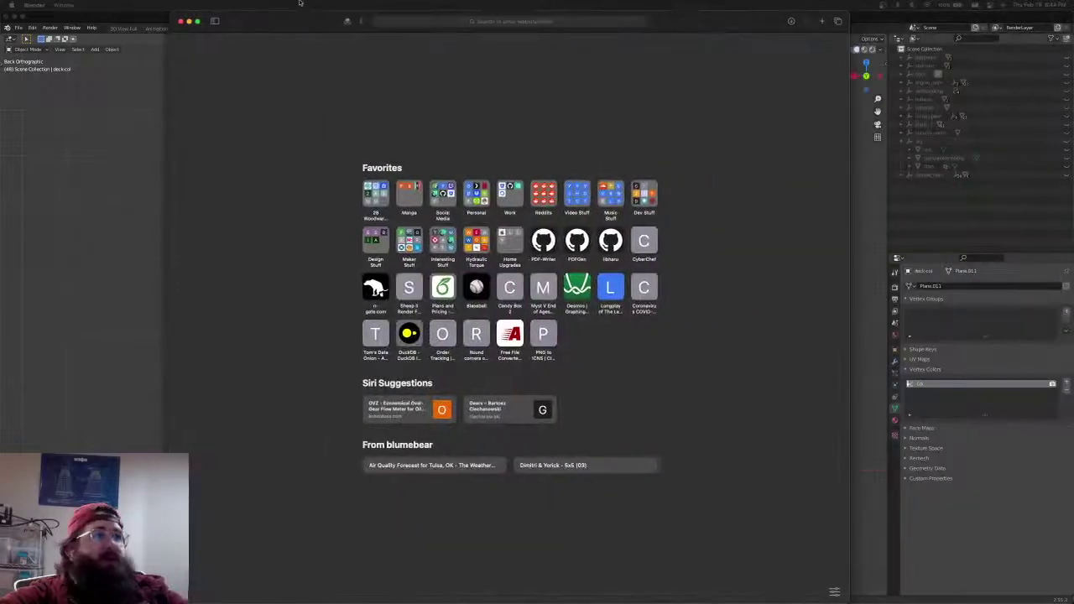
{"action": "left_click", "coordinate": [408, 20]}
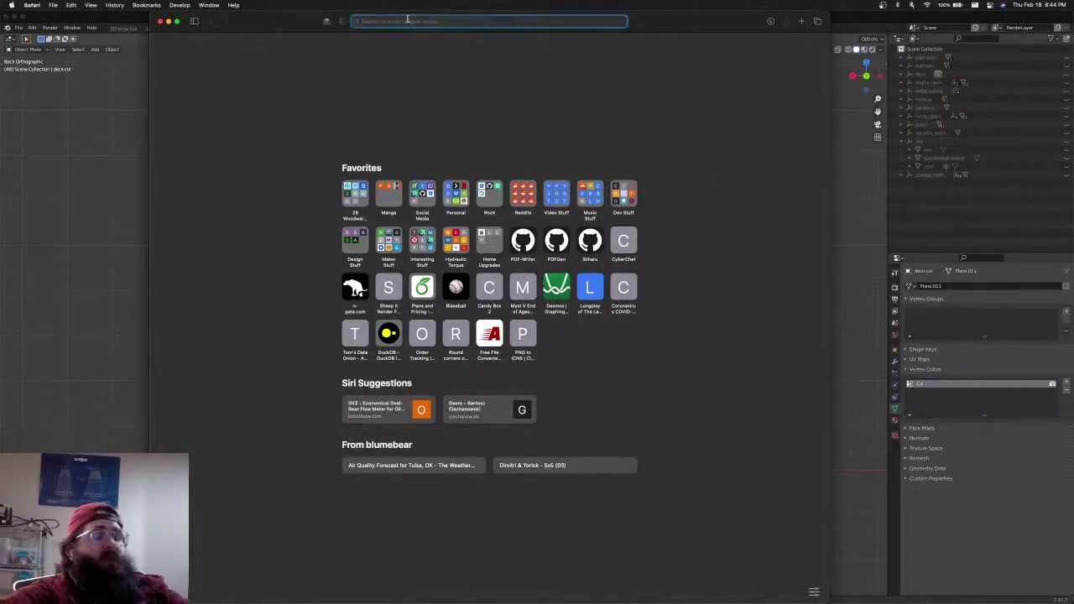
{"action": "type", "text": "ships bridge"}
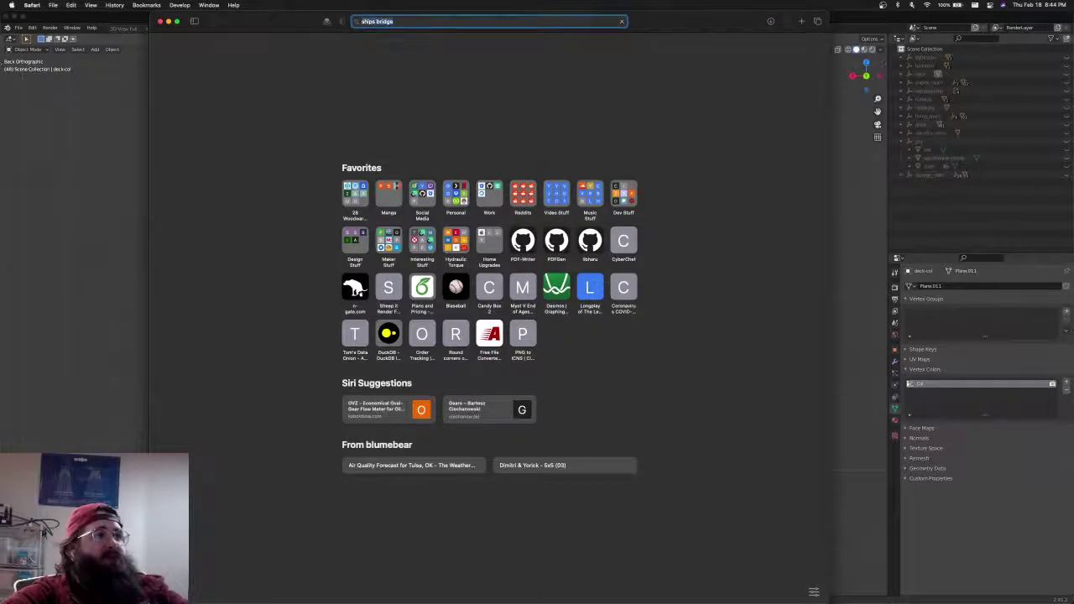
{"action": "key", "text": "Return"}
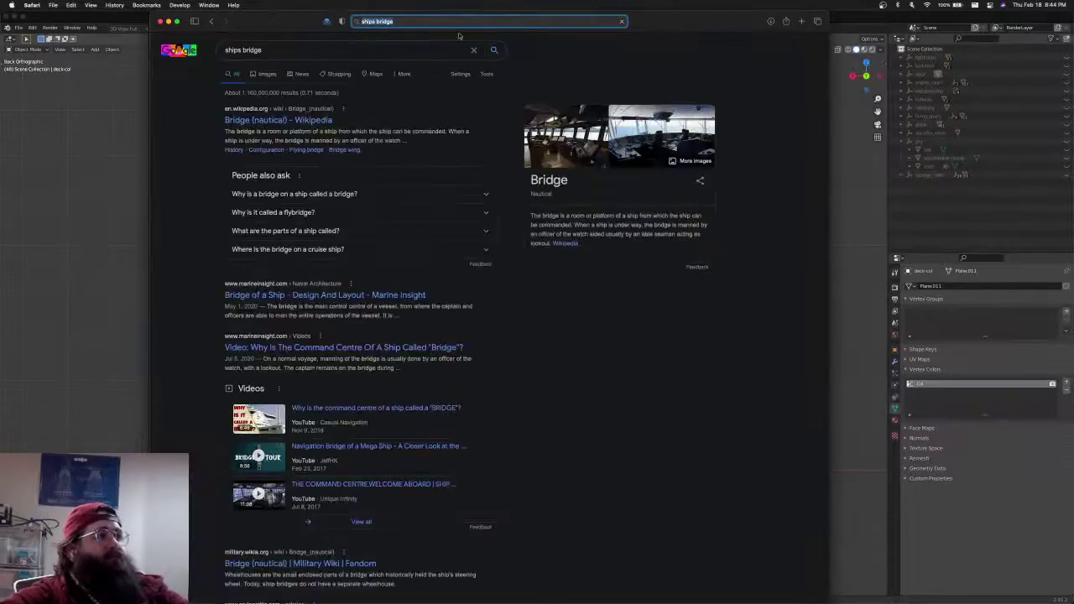
{"action": "left_click", "coordinate": [267, 76]}
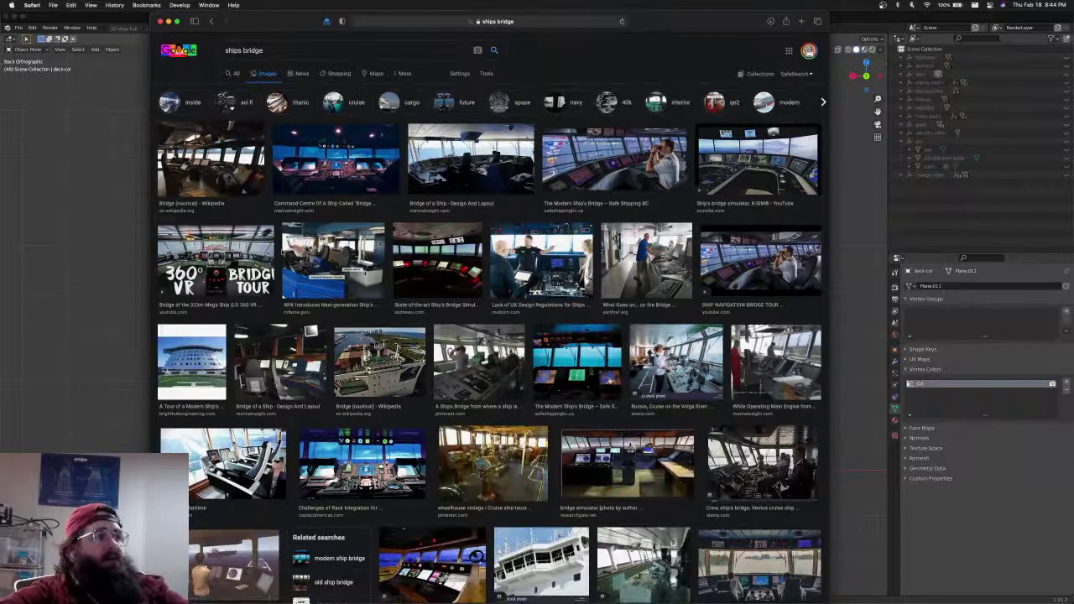
Open the Alamy bridge exterior photo and the Military Wiki cruise ship photo from the results in new tabs
{"action": "scroll", "coordinate": [434, 192], "scroll_direction": "down", "scroll_amount": 5}
{"action": "scroll", "coordinate": [406, 369], "scroll_direction": "down", "scroll_amount": 2}
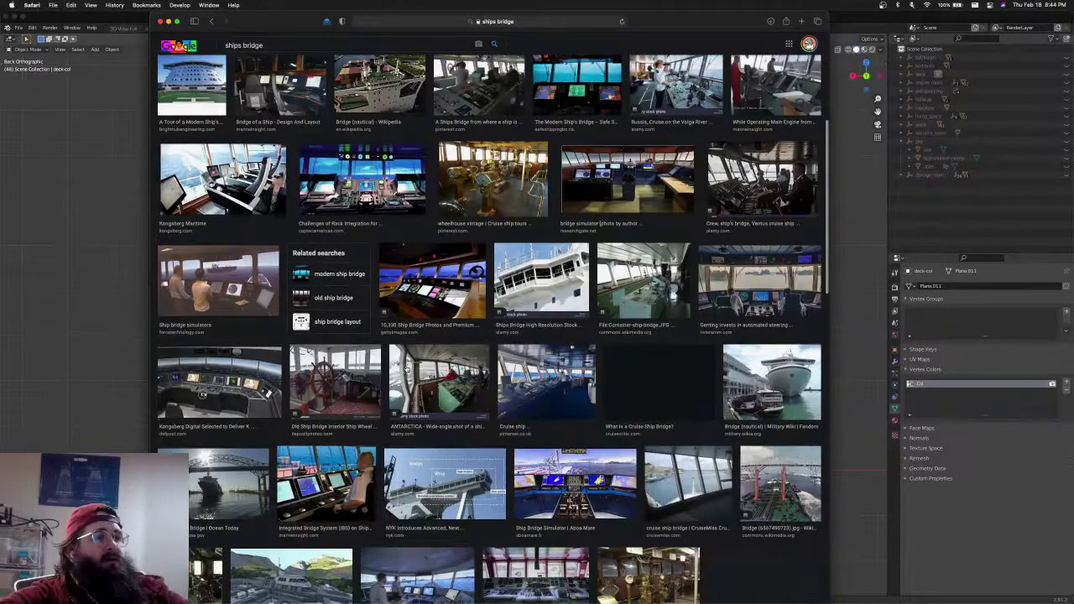
{"action": "left_click", "coordinate": [506, 319], "text": "super"}
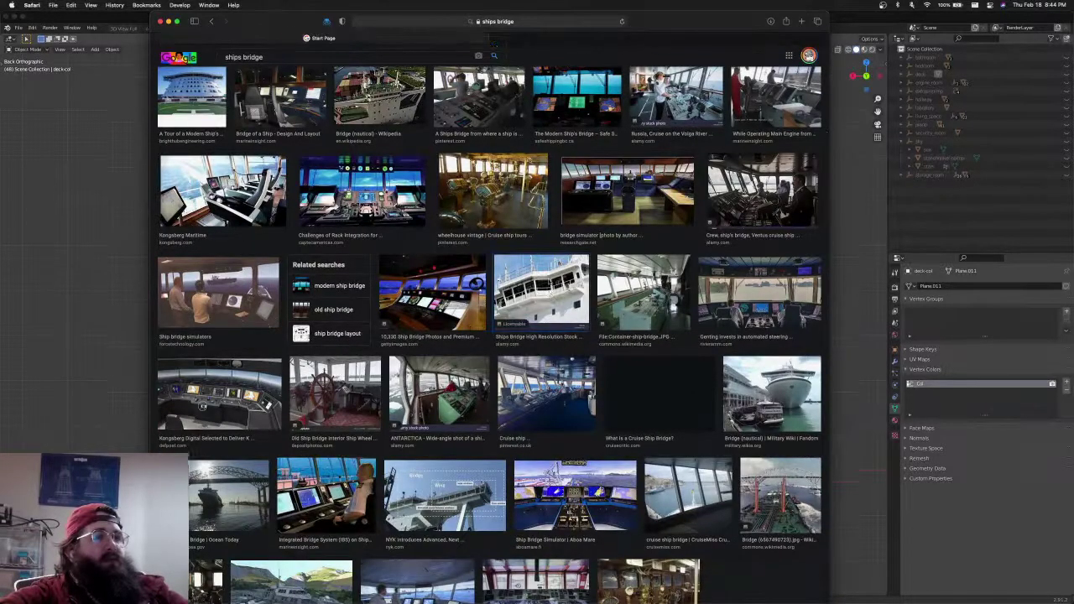
{"action": "scroll", "coordinate": [377, 361], "scroll_direction": "down", "scroll_amount": 1}
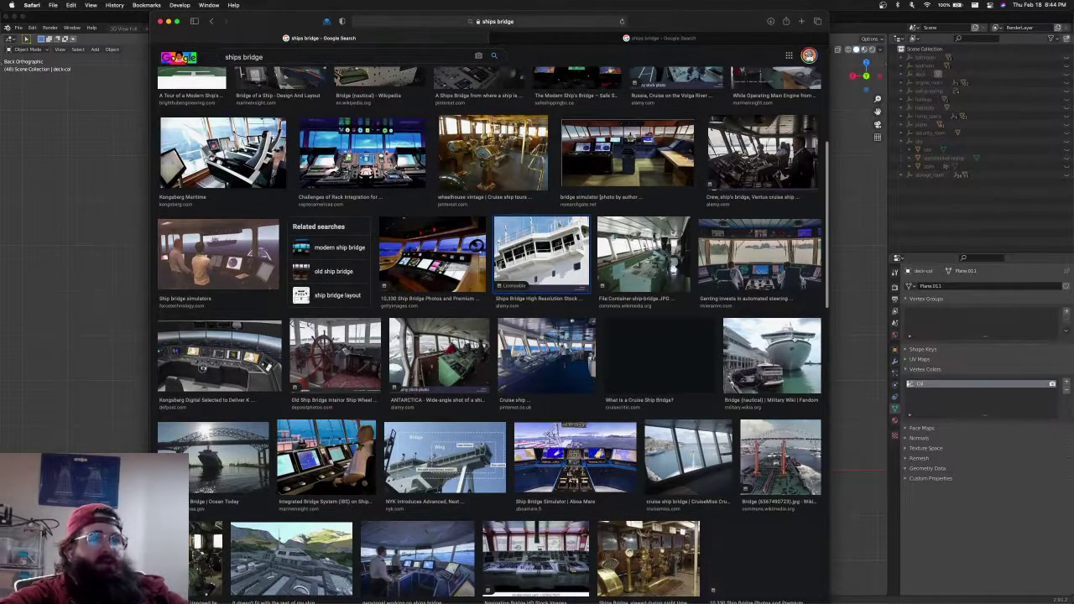
{"action": "left_click", "coordinate": [780, 348], "text": "super"}
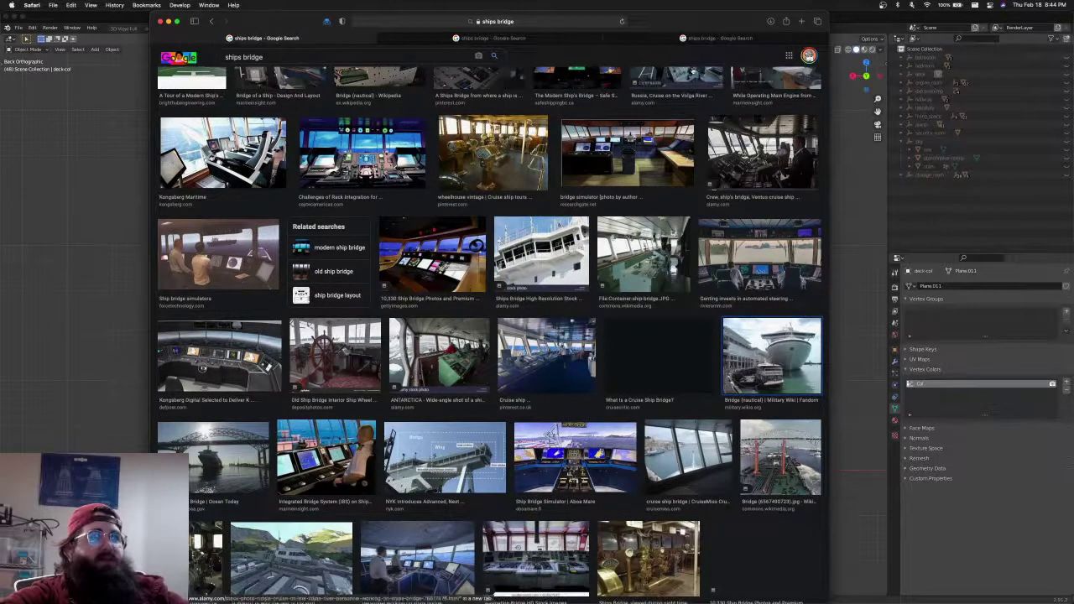
View the two opened reference photos and open the related Dreamstime photo of the red-roofed ship's bridge
{"action": "left_click", "coordinate": [685, 39]}
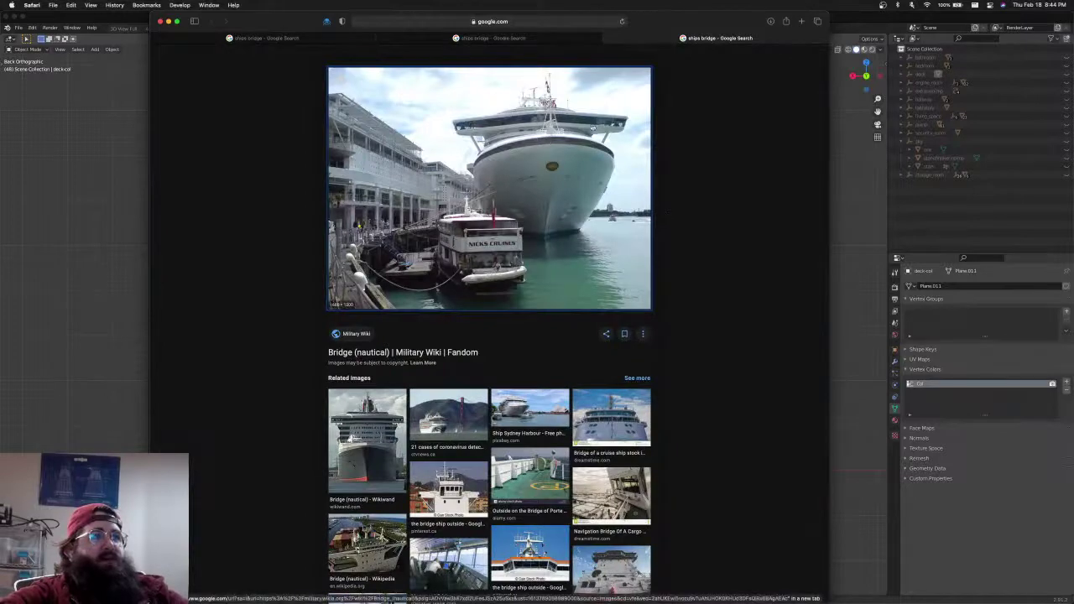
{"action": "key", "text": "ctrl+shift+Tab"}
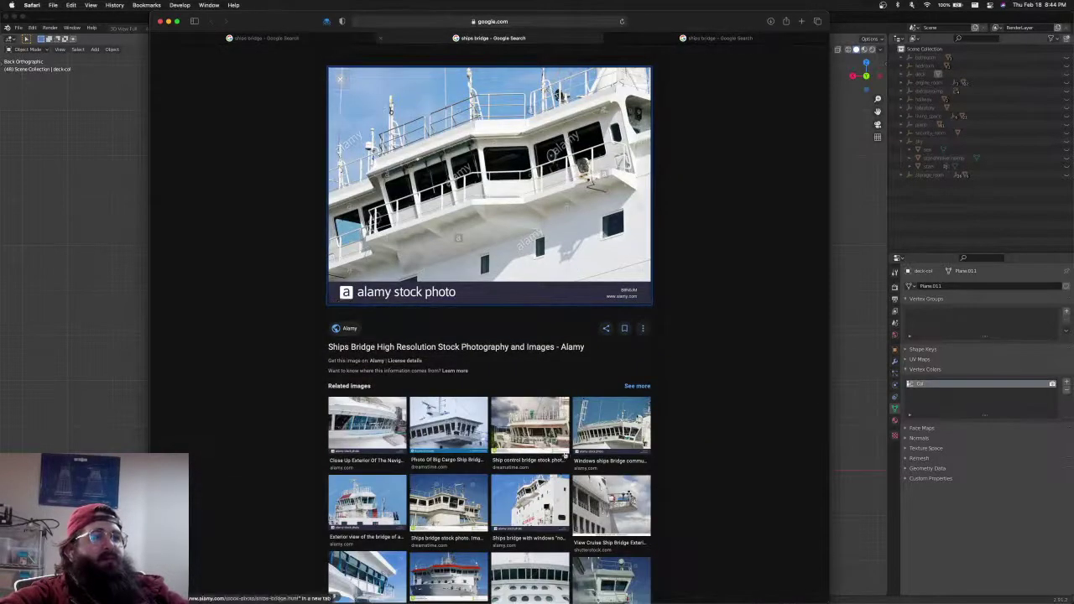
{"action": "scroll", "coordinate": [474, 424], "scroll_direction": "down", "scroll_amount": 3}
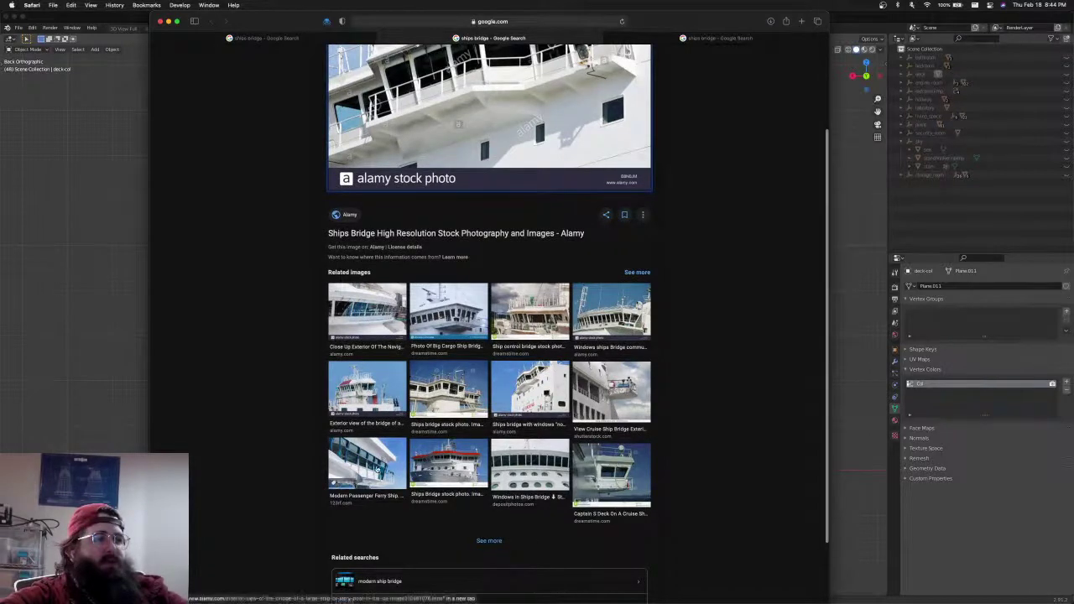
{"action": "left_click", "coordinate": [476, 471]}
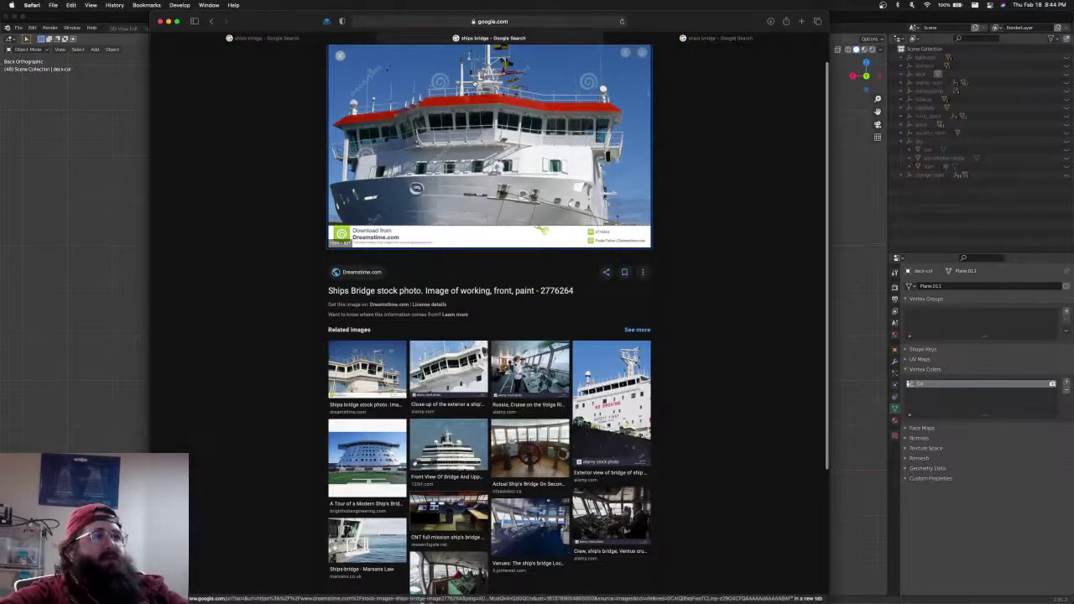
Compare the cruise ship photo with the red-roofed bridge and open the related "A Tour of a Modern Ship's Bridge" photo
{"action": "key", "text": "ctrl+Tab"}
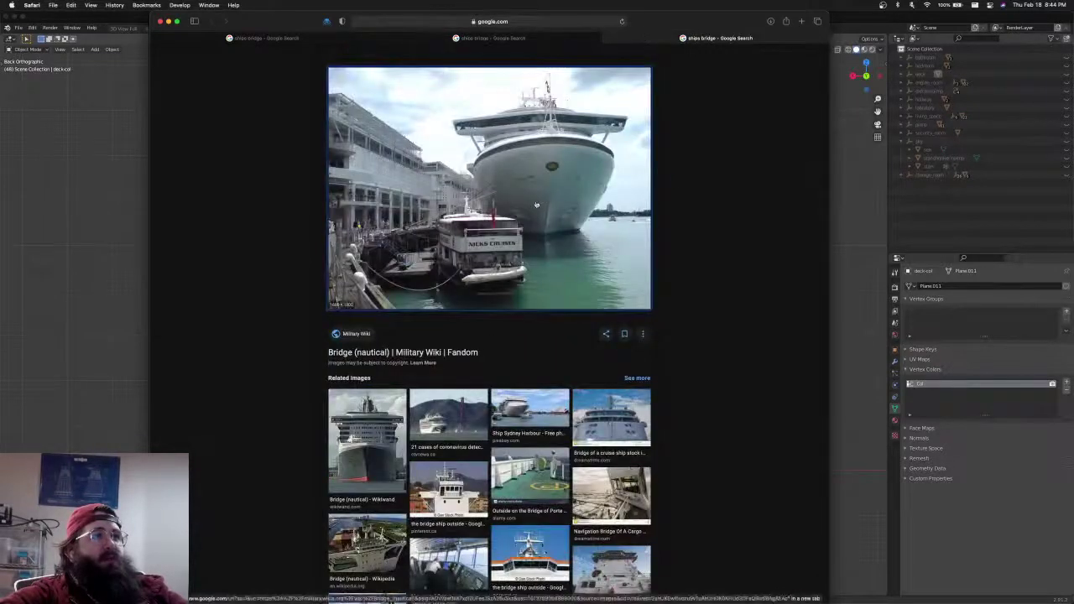
{"action": "left_click", "coordinate": [551, 44]}
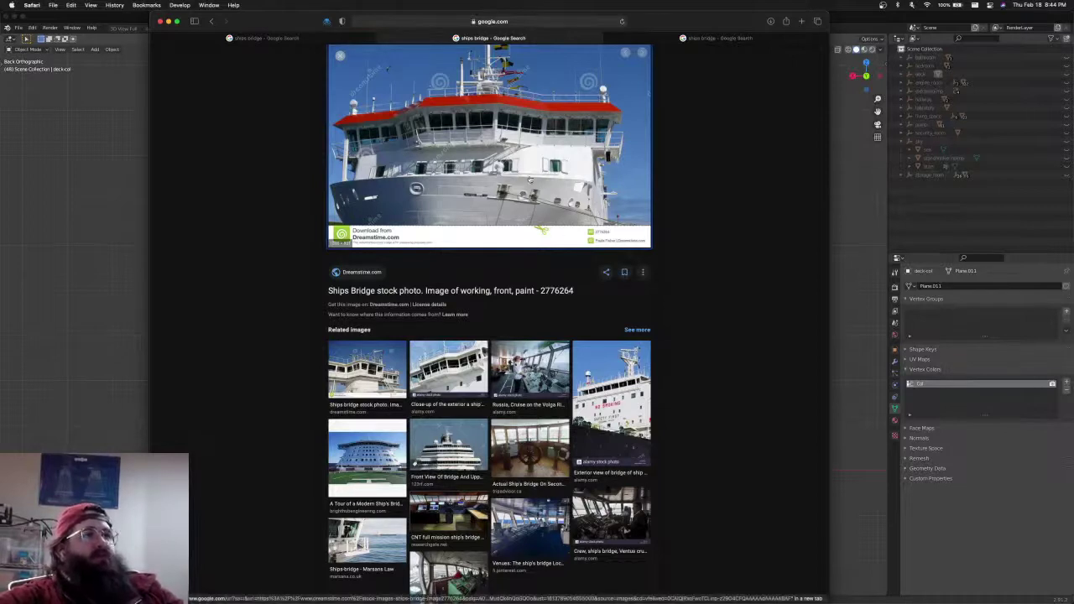
{"action": "left_click", "coordinate": [367, 461]}
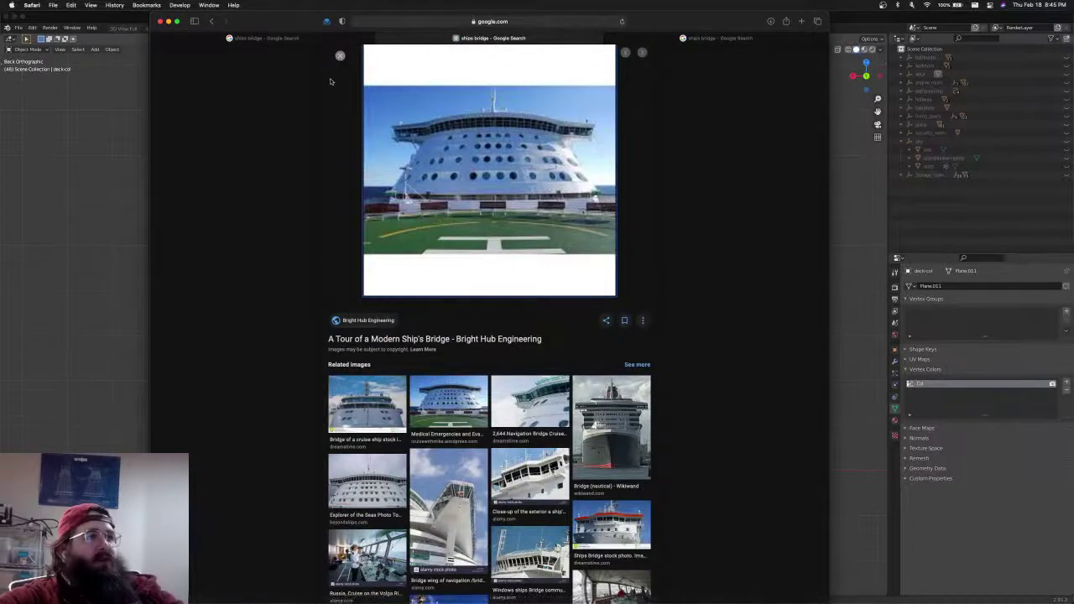
Return to the red-roofed bridge photo and results, and run a Google image search for "battleship turret" in a new tab
{"action": "left_click", "coordinate": [212, 22]}
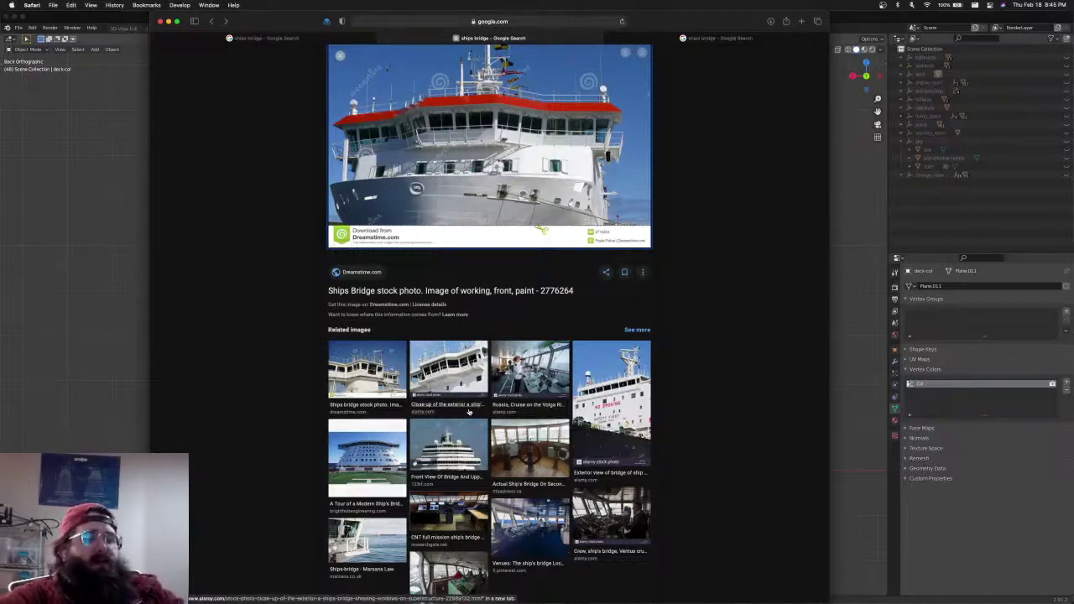
{"action": "left_click", "coordinate": [305, 36]}
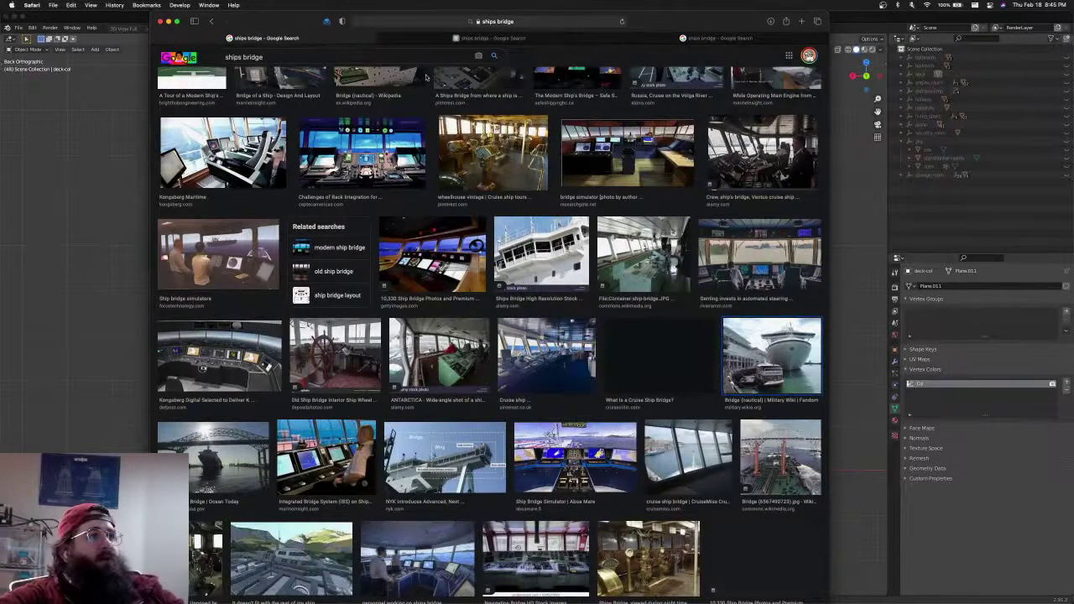
{"action": "key", "text": "super+t"}
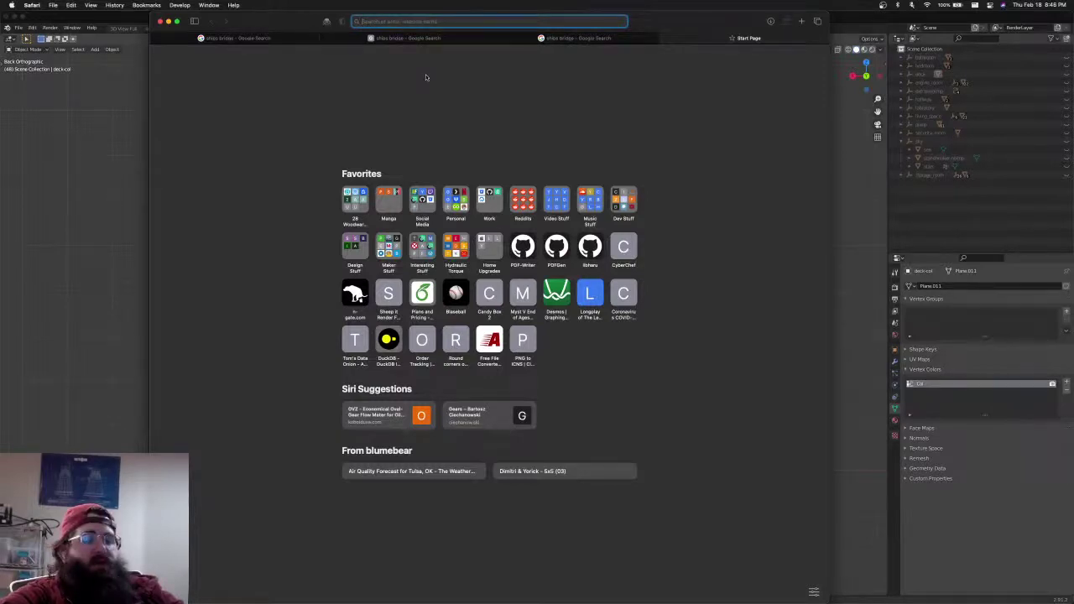
{"action": "type", "text": "battleship t"}
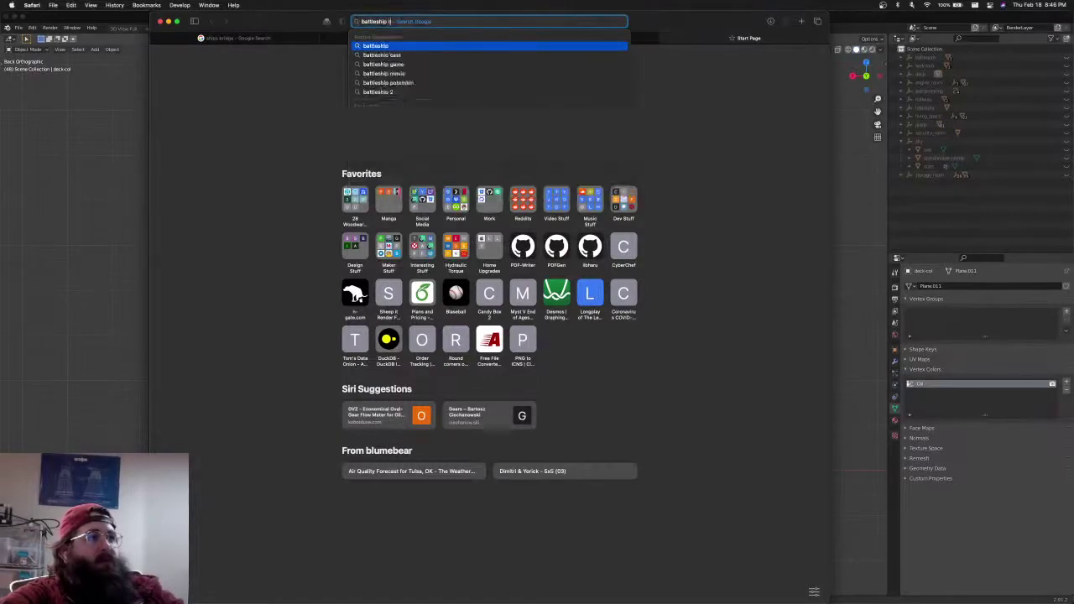
{"action": "type", "text": "urret"}
{"action": "key", "text": "Return"}
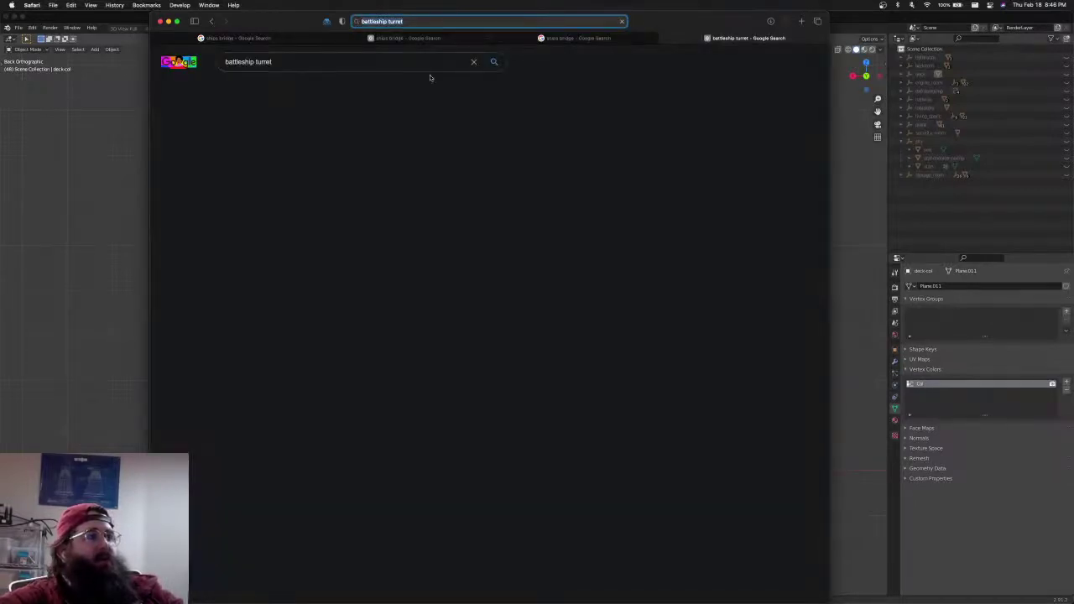
{"action": "left_click", "coordinate": [266, 85]}
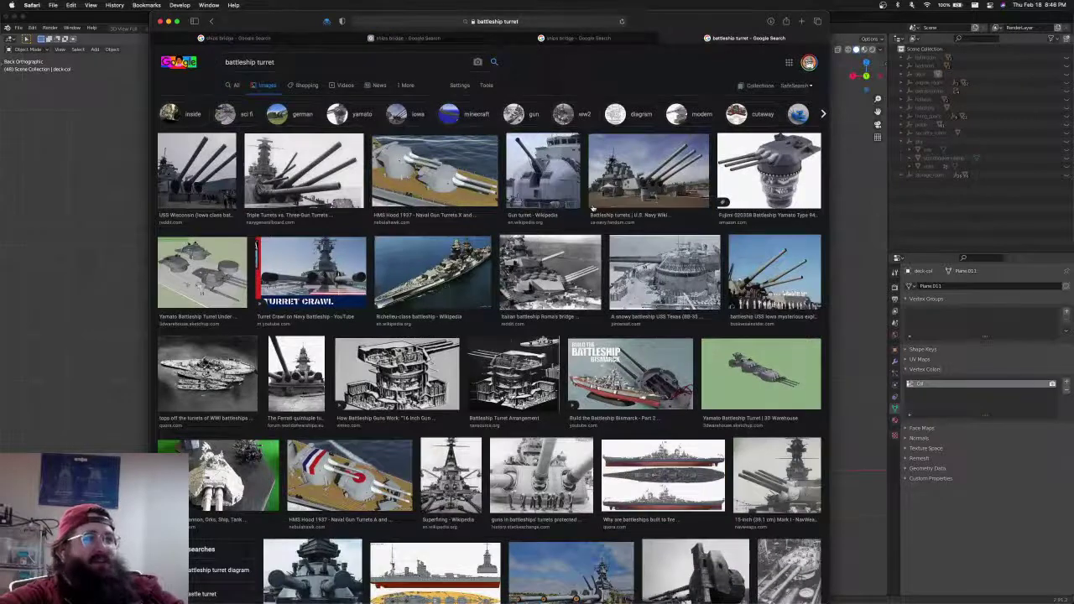
Preview the Fujimi Battleship Yamato triple turret and the Wikipedia gun turret photo from the results
{"action": "left_click", "coordinate": [771, 187]}
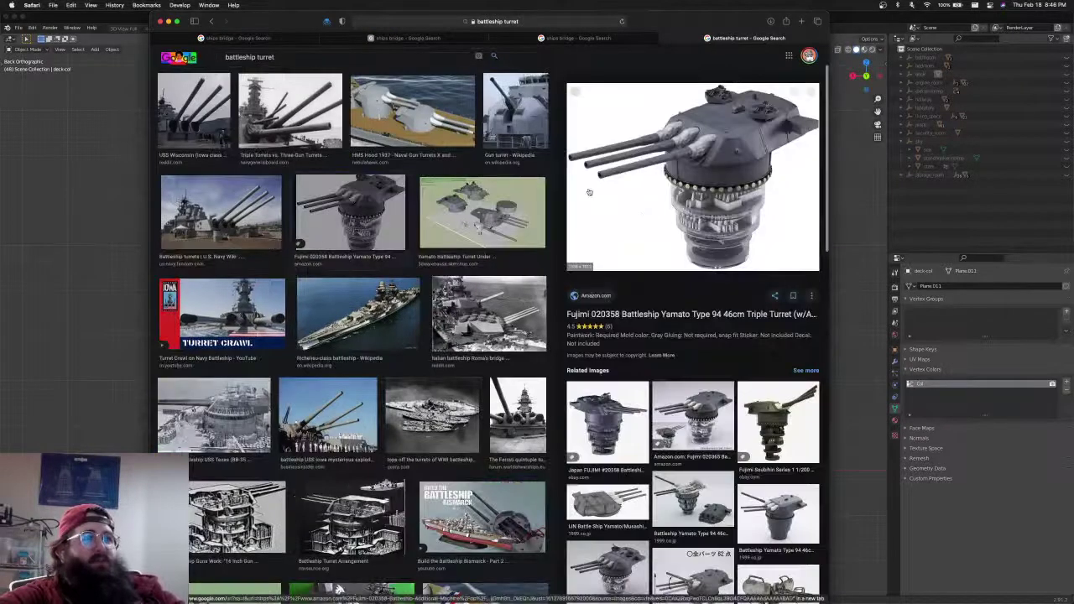
{"action": "left_click", "coordinate": [511, 113]}
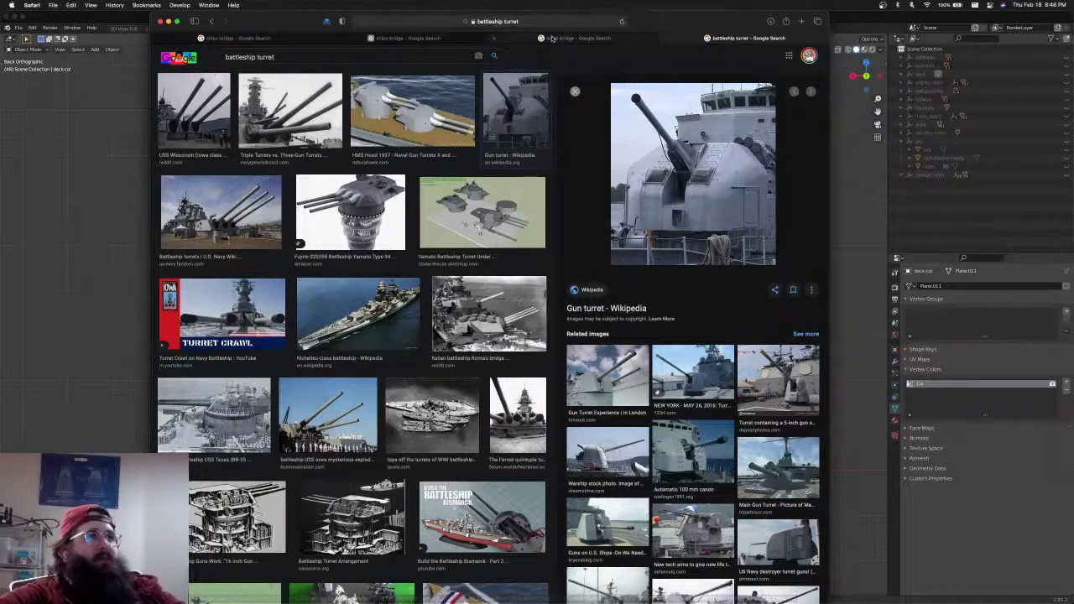
Return to the red-roofed bridge photo and open the related Dreamstime photo of the white ship's bridge with a flag
{"action": "left_click", "coordinate": [251, 38]}
{"action": "left_click", "coordinate": [345, 38]}
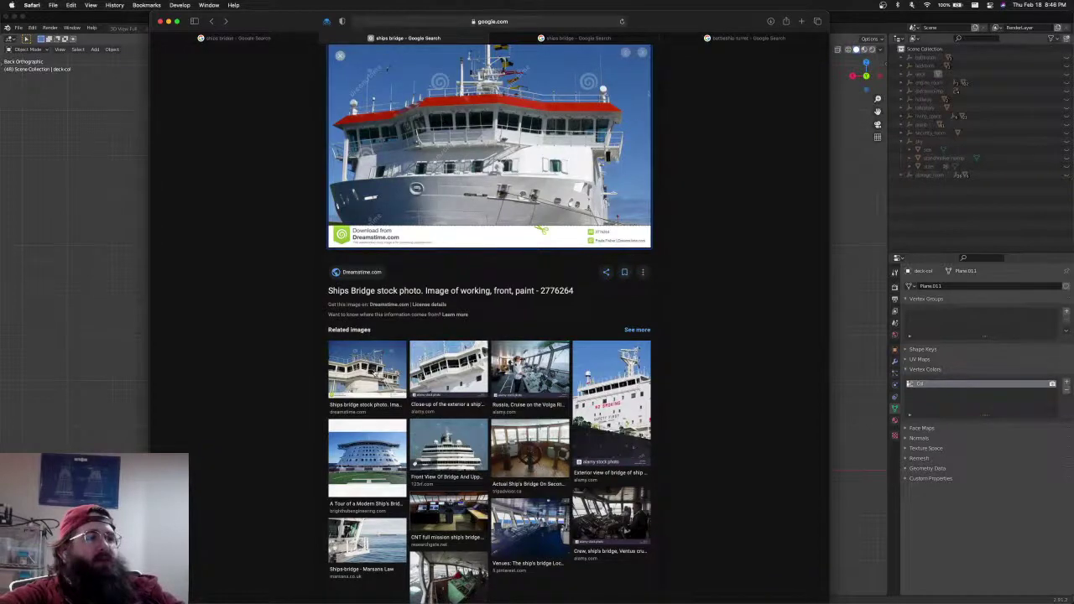
{"action": "left_click", "coordinate": [374, 372]}
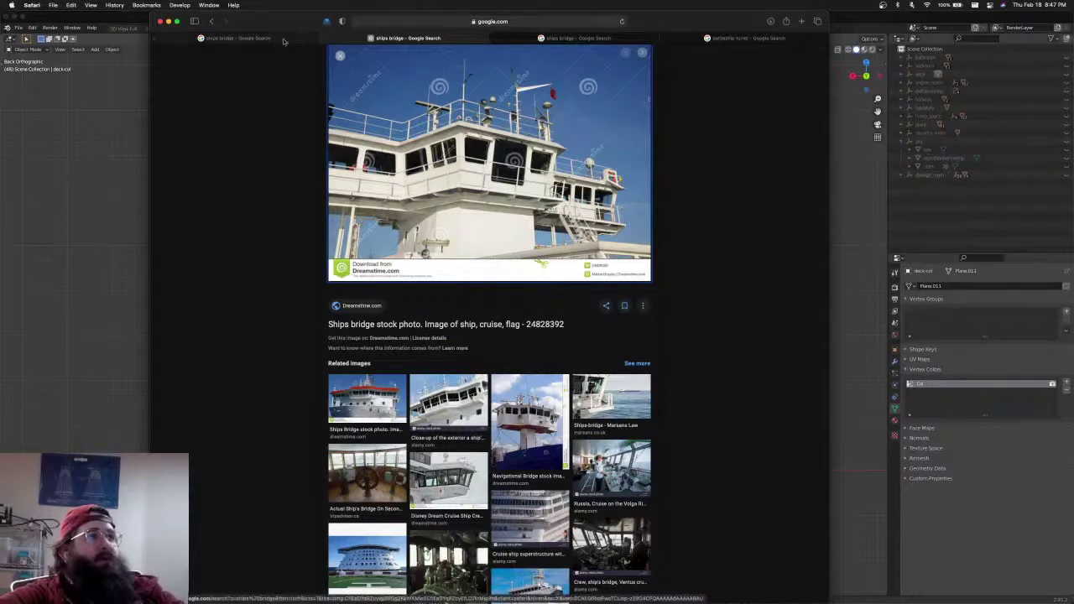
Move the browser window aside and switch to Blender to view the ship model from the back
{"action": "left_click_drag", "start_coordinate": [261, 15], "coordinate": [509, 15]}
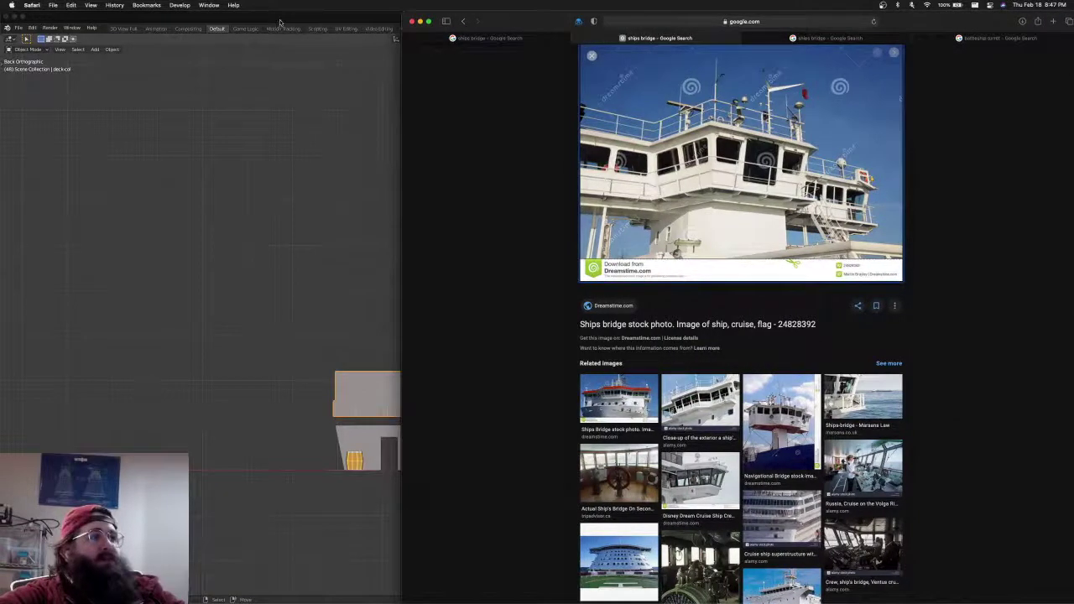
{"action": "left_click", "coordinate": [280, 22]}
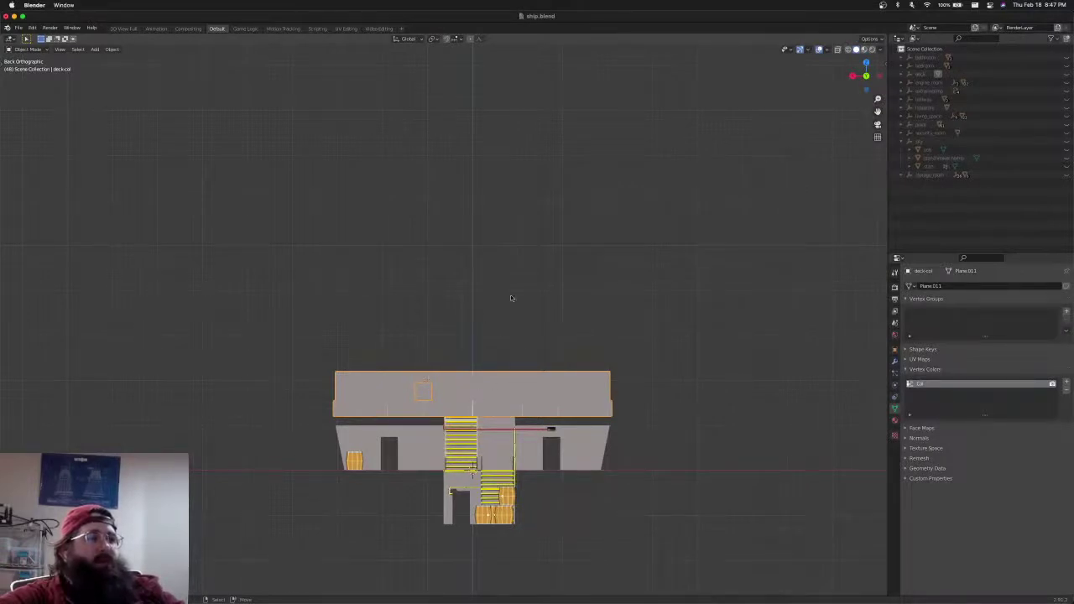
{"action": "key", "text": "super+Tab"}
{"action": "key", "text": "super+Tab"}
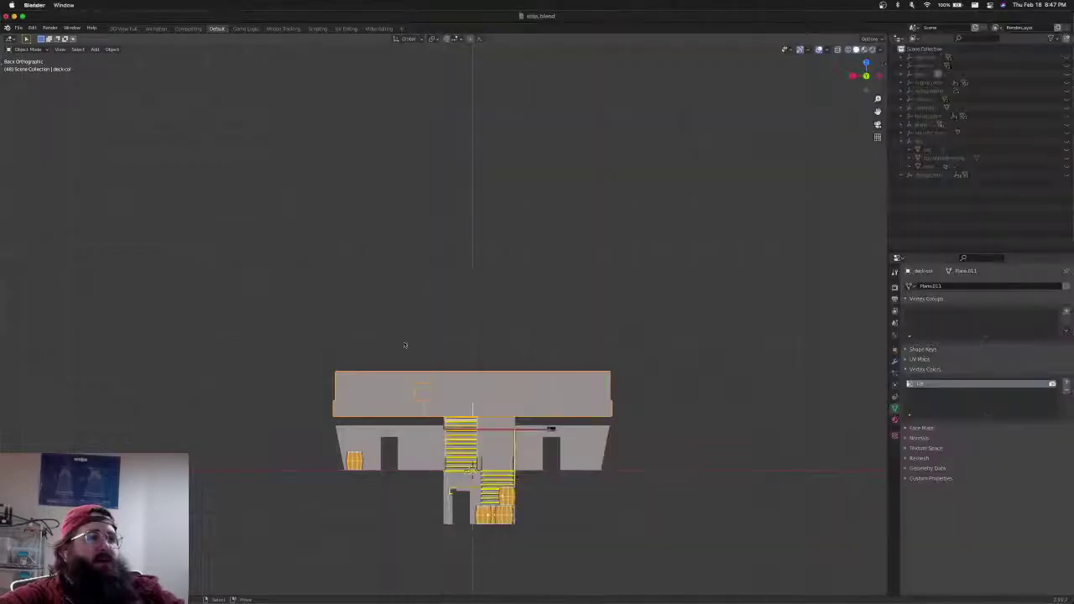
Switch back to Safari and save the Dreamstime photo of the white ship's bridge to Downloads
{"action": "key", "text": "super+Tab"}
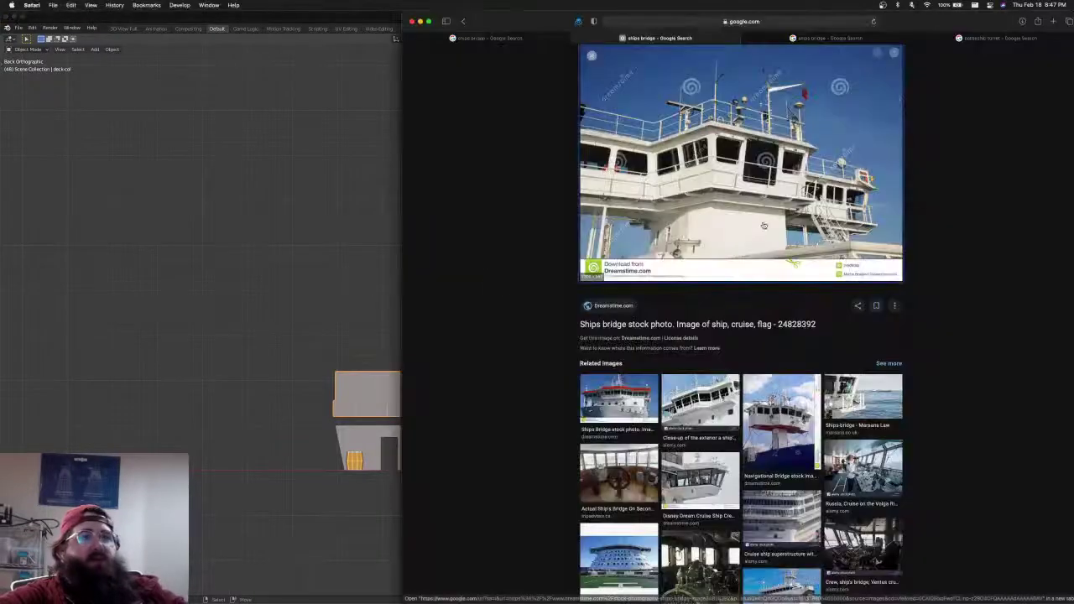
{"action": "right_click", "coordinate": [685, 160]}
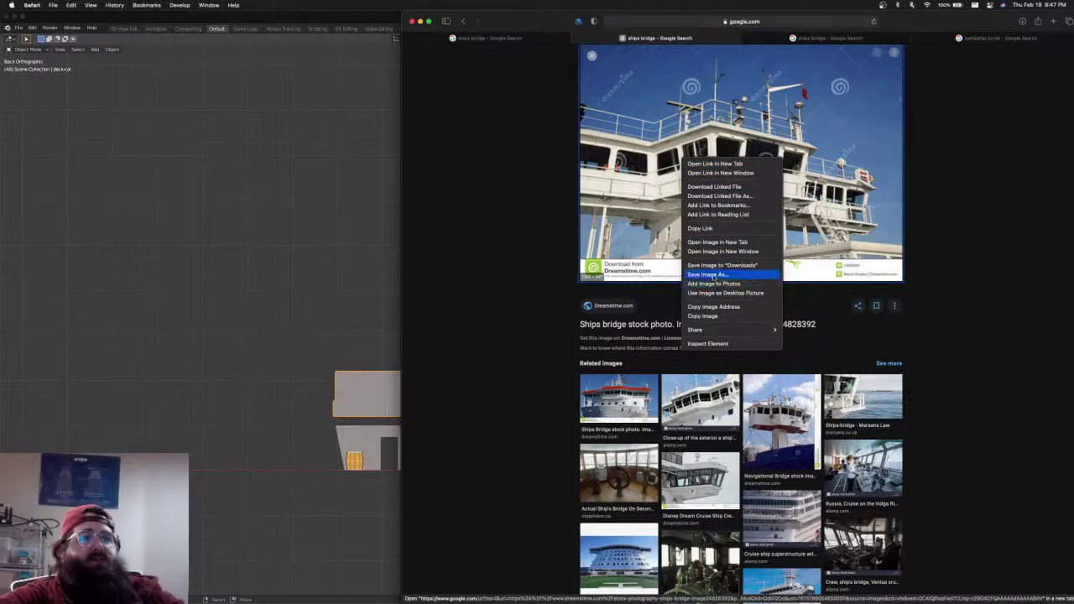
{"action": "left_click", "coordinate": [717, 265]}
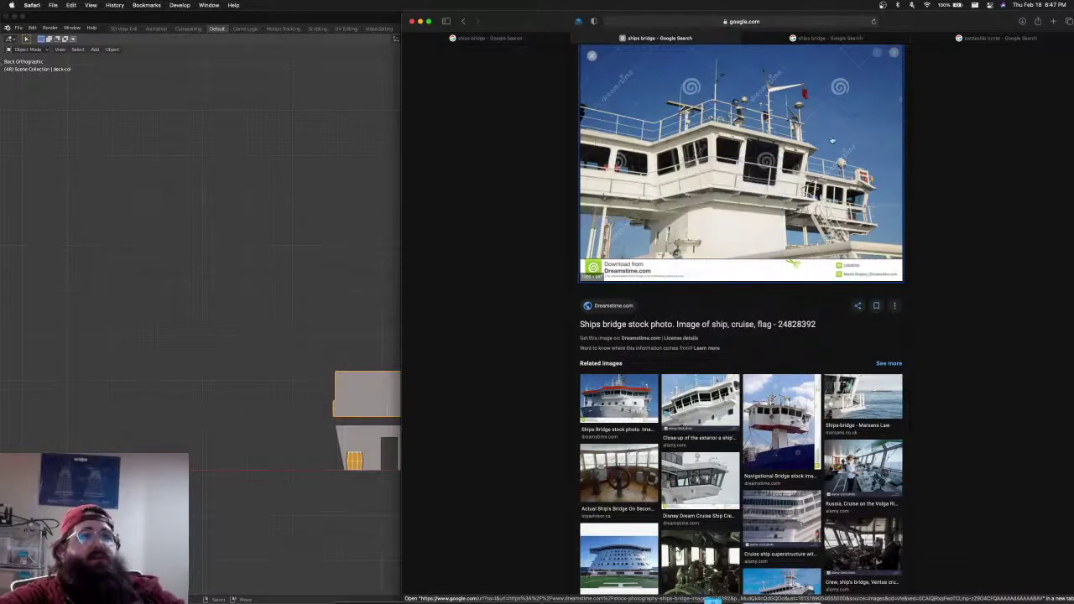
Compare the white bridge with the Military Wiki cruise ship photo and view the related "Navigational Bridge" photo
{"action": "left_click", "coordinate": [788, 37]}
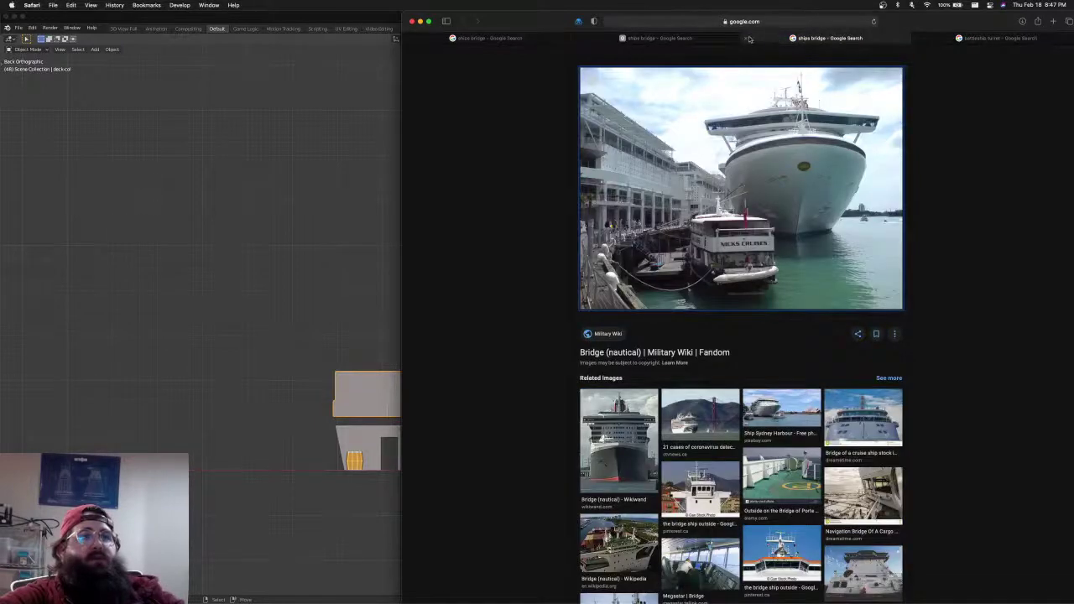
{"action": "left_click", "coordinate": [737, 40]}
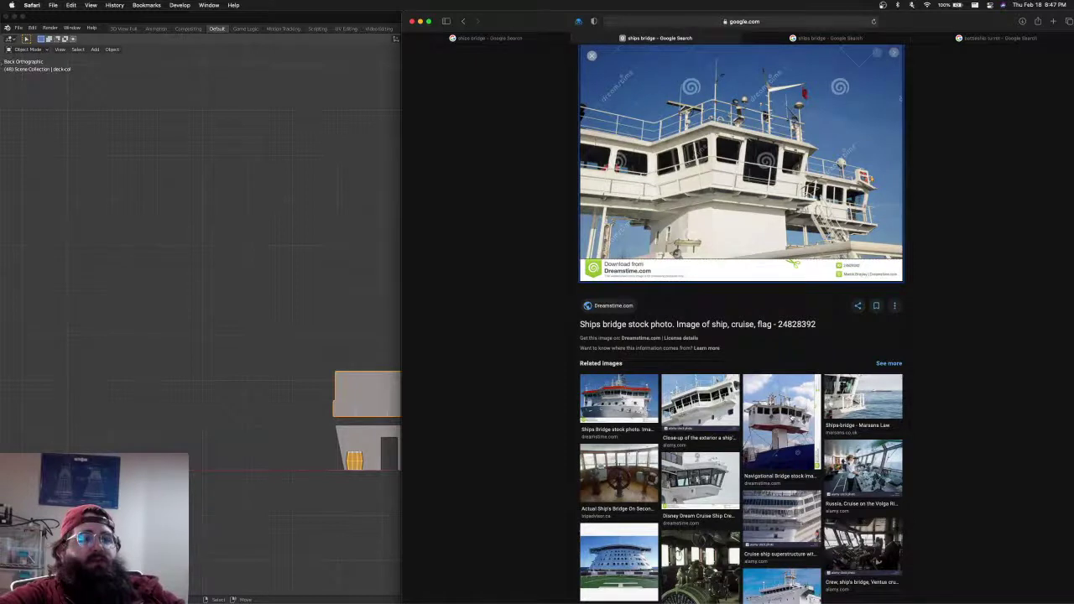
{"action": "left_click", "coordinate": [787, 418]}
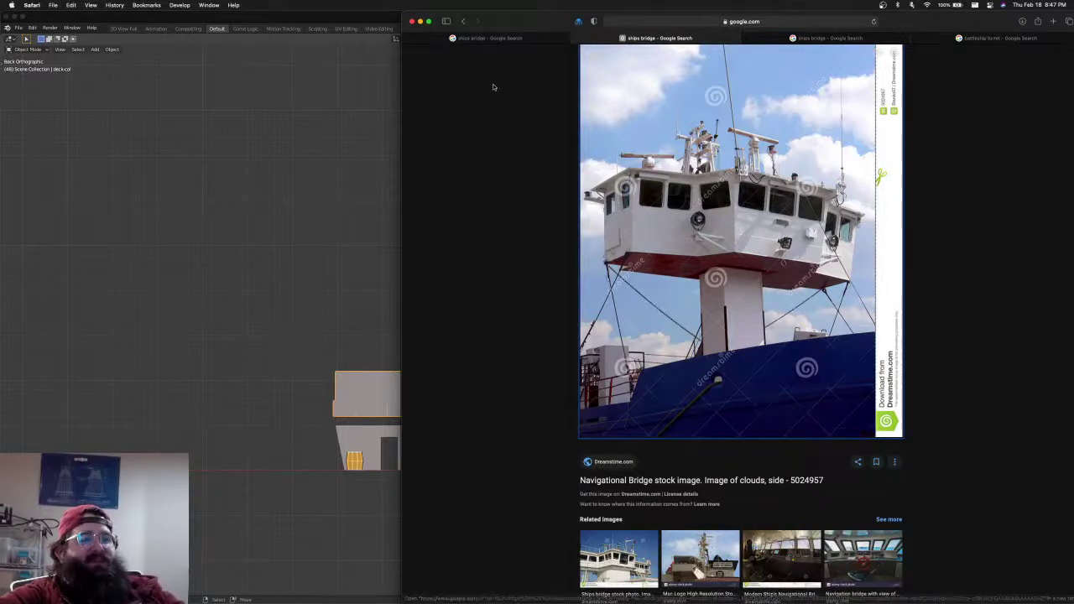
{"action": "scroll", "coordinate": [549, 190], "scroll_direction": "down", "scroll_amount": 5}
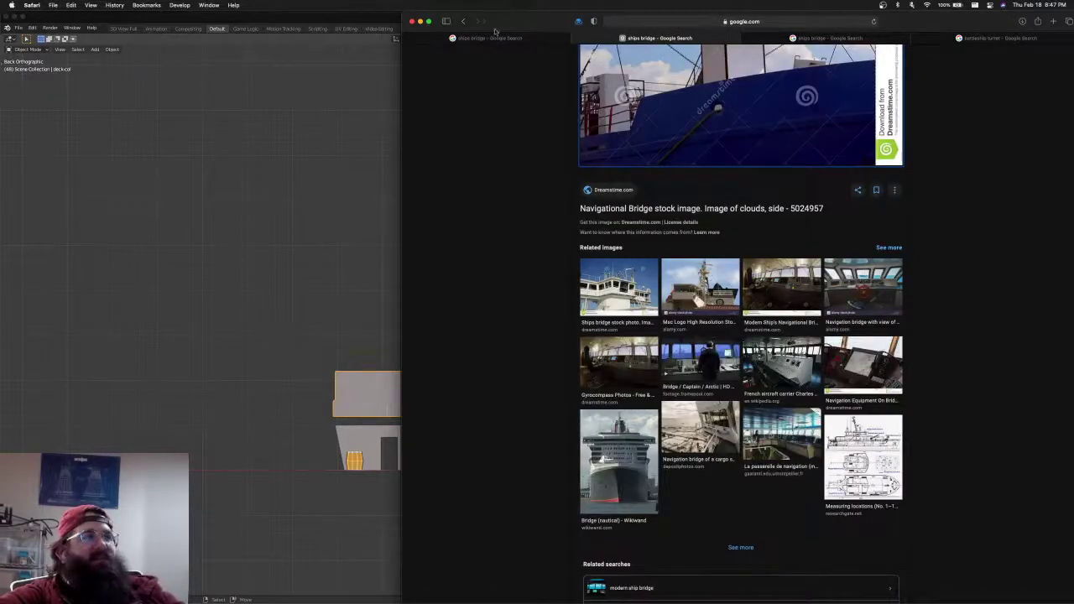
Go back to the white ship's bridge photo and examine it and its related images for bridge shapes
{"action": "left_click", "coordinate": [467, 22]}
{"action": "scroll", "coordinate": [710, 391], "scroll_direction": "down", "scroll_amount": 2}
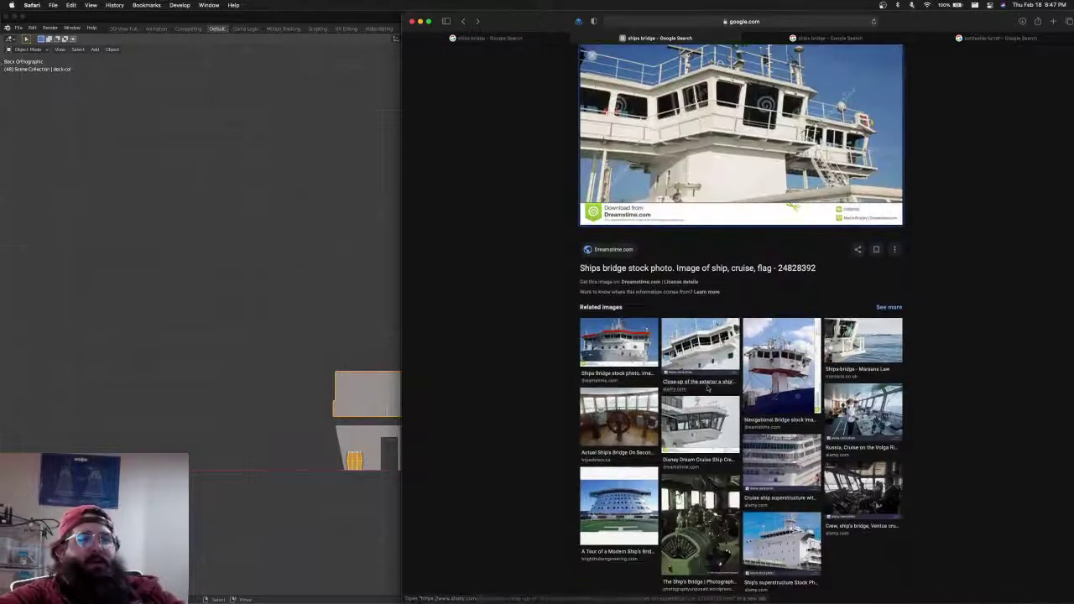
{"action": "scroll", "coordinate": [710, 391], "scroll_direction": "down", "scroll_amount": 1}
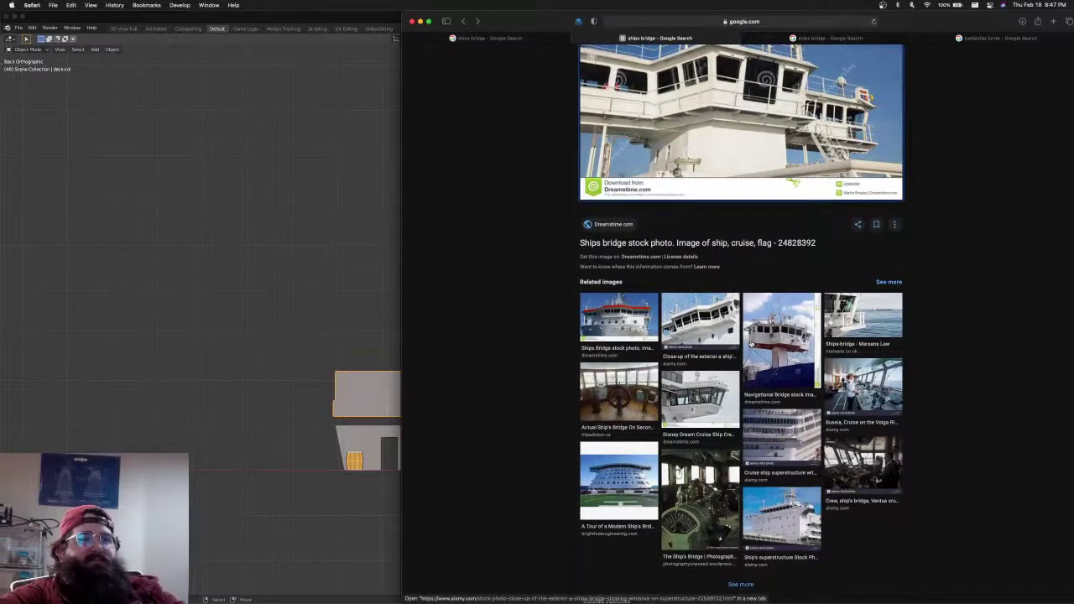
{"action": "scroll", "coordinate": [750, 343], "scroll_direction": "down", "scroll_amount": 2}
{"action": "scroll", "coordinate": [750, 343], "scroll_direction": "up", "scroll_amount": 4}
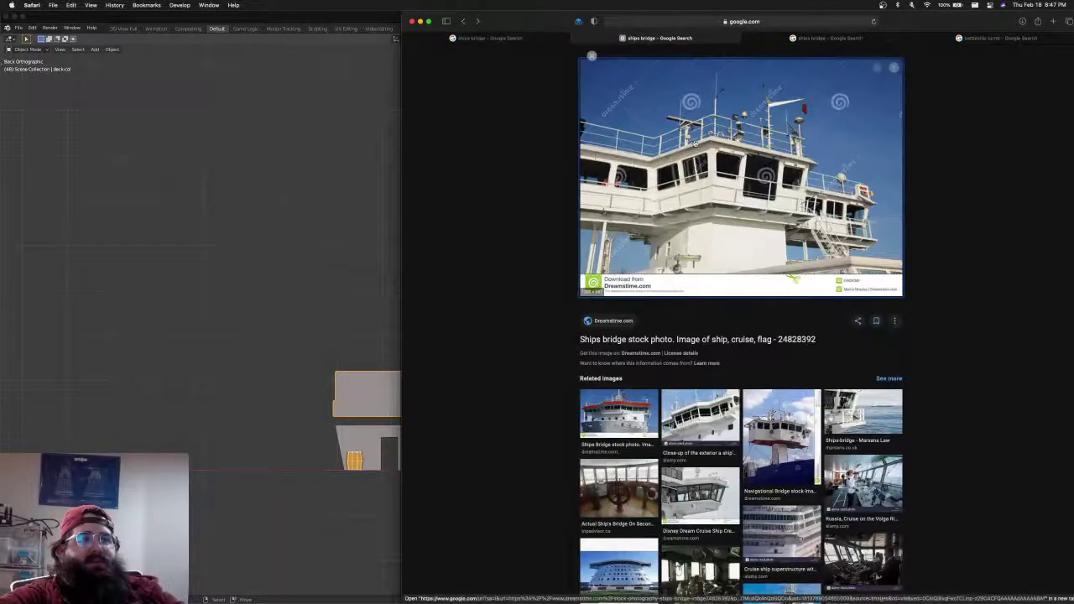
{"action": "scroll", "coordinate": [751, 343], "scroll_direction": "down", "scroll_amount": 2}
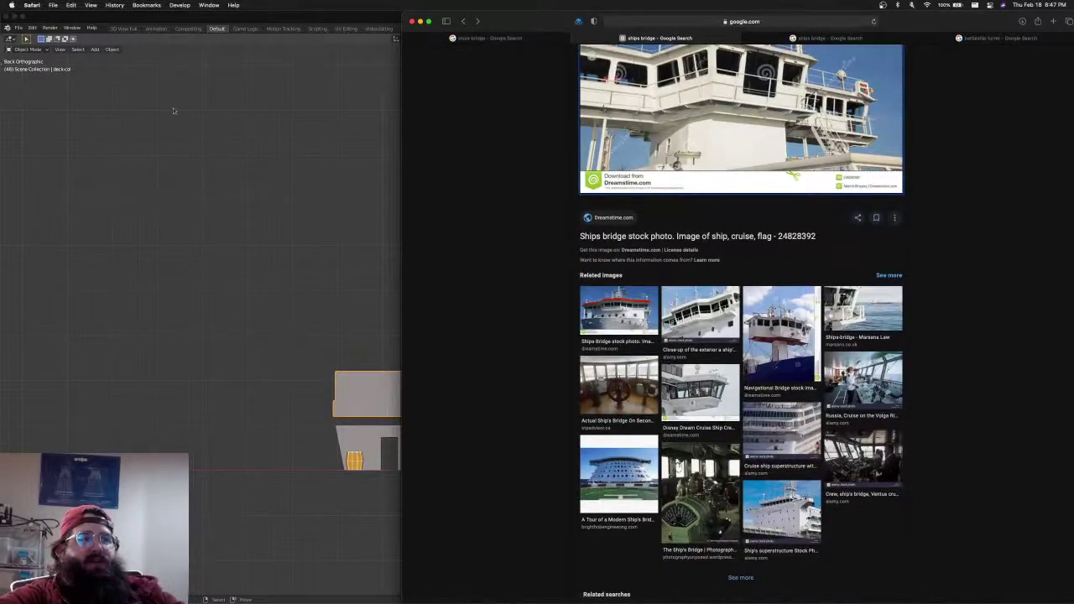
{"action": "scroll", "coordinate": [857, 386], "scroll_direction": "up", "scroll_amount": 1}
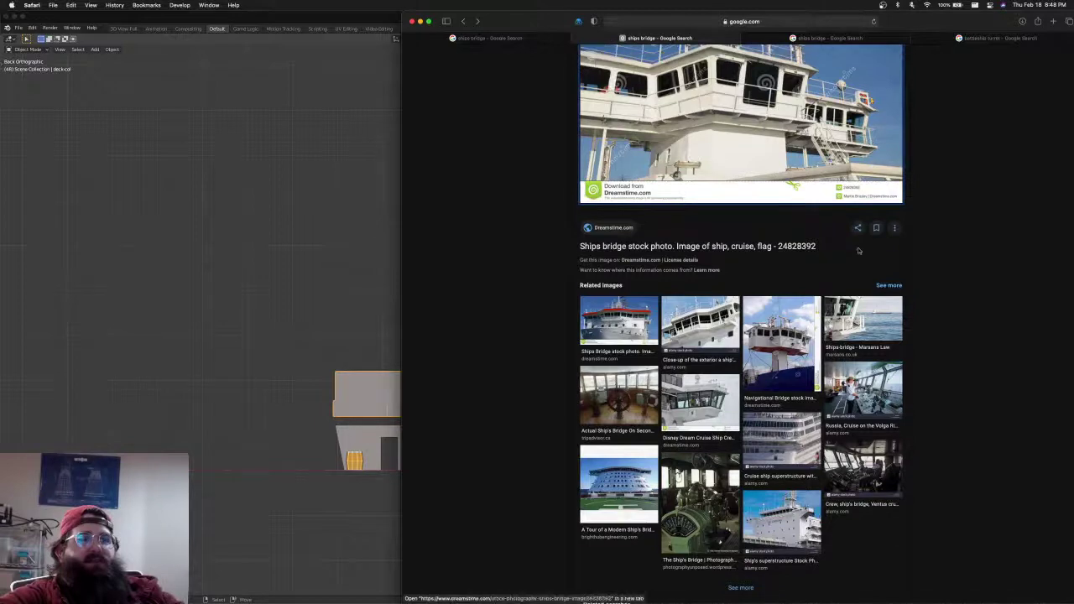
{"action": "scroll", "coordinate": [695, 239], "scroll_direction": "up", "scroll_amount": 3}
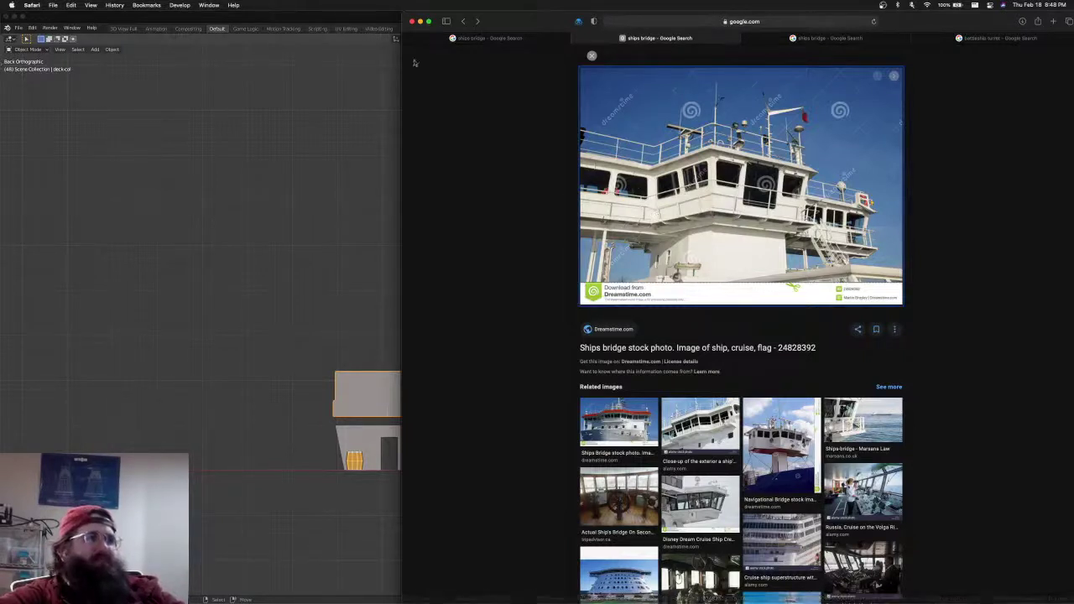
{"action": "scroll", "coordinate": [709, 411], "scroll_direction": "down", "scroll_amount": 3}
{"action": "scroll", "coordinate": [709, 414], "scroll_direction": "down", "scroll_amount": 1}
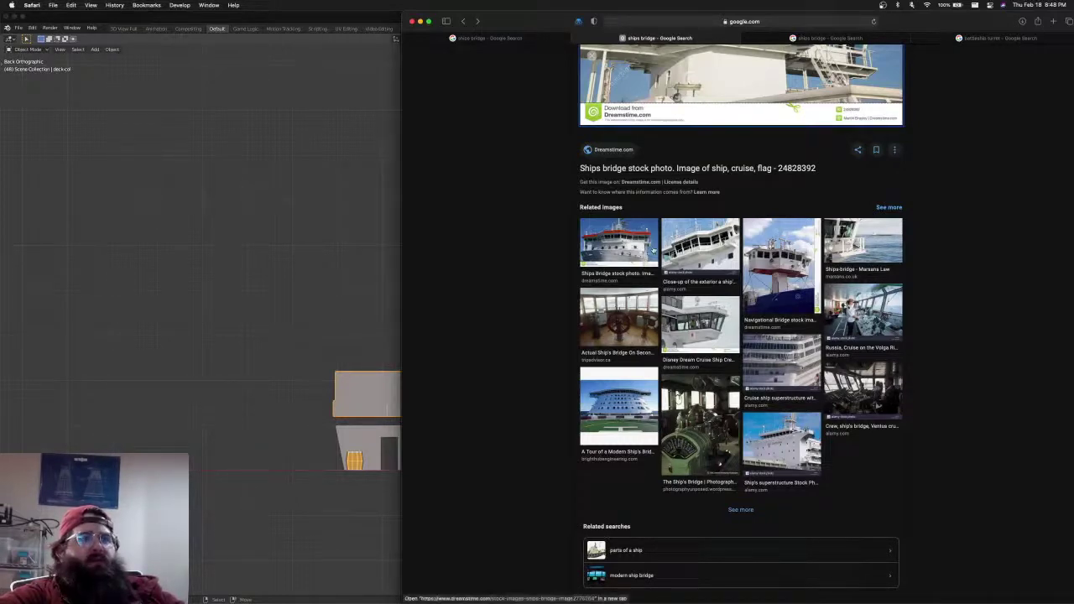
{"action": "scroll", "coordinate": [697, 378], "scroll_direction": "up", "scroll_amount": 3}
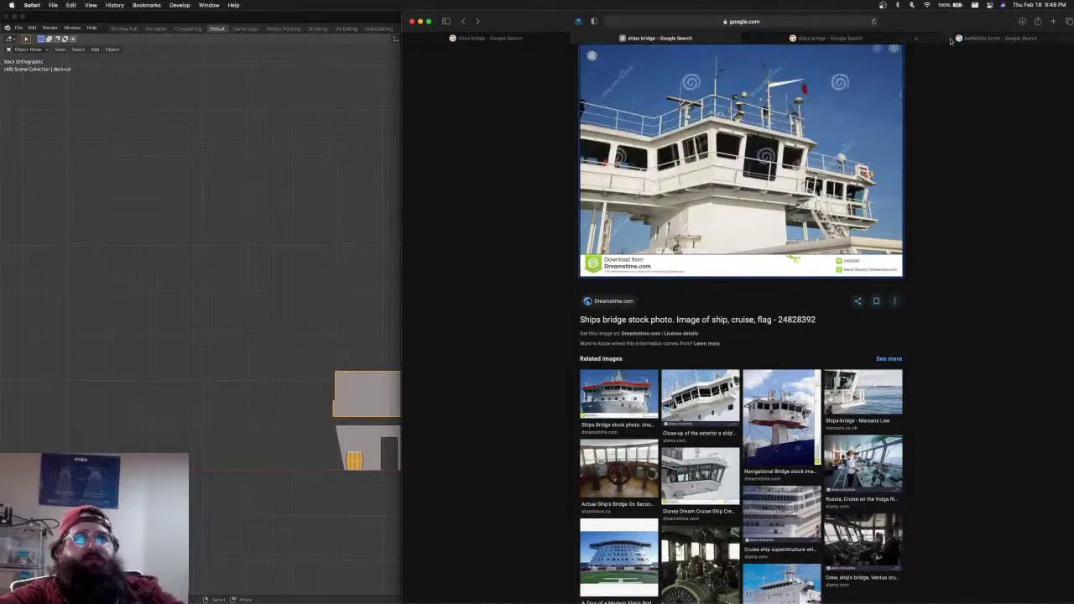
Return to the battleship turret results and save the Wikipedia gun turret photo to Downloads
{"action": "left_click", "coordinate": [951, 39]}
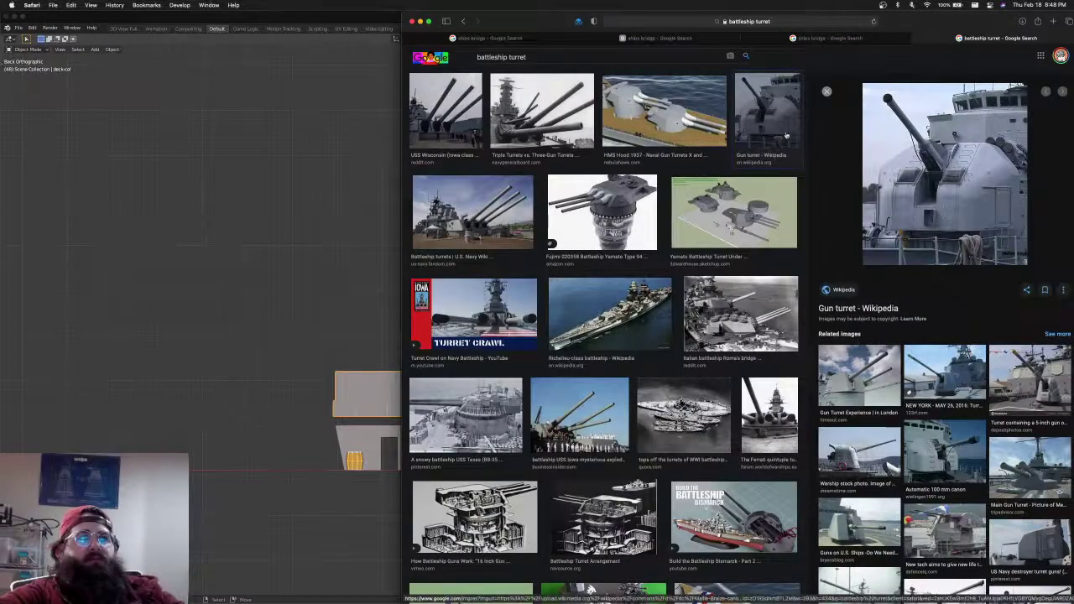
{"action": "right_click", "coordinate": [926, 188]}
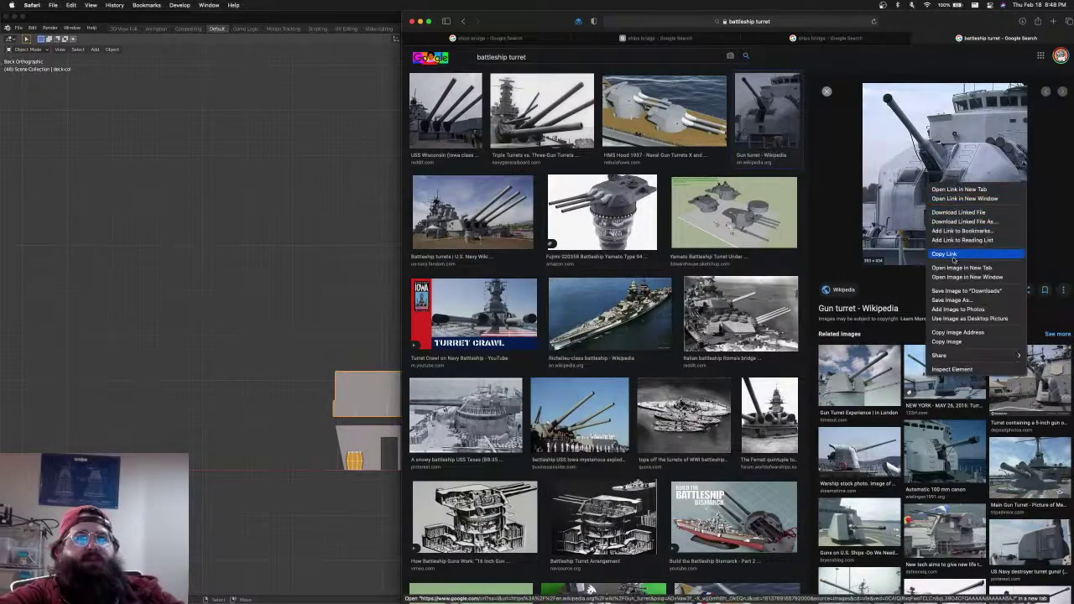
{"action": "left_click", "coordinate": [955, 290]}
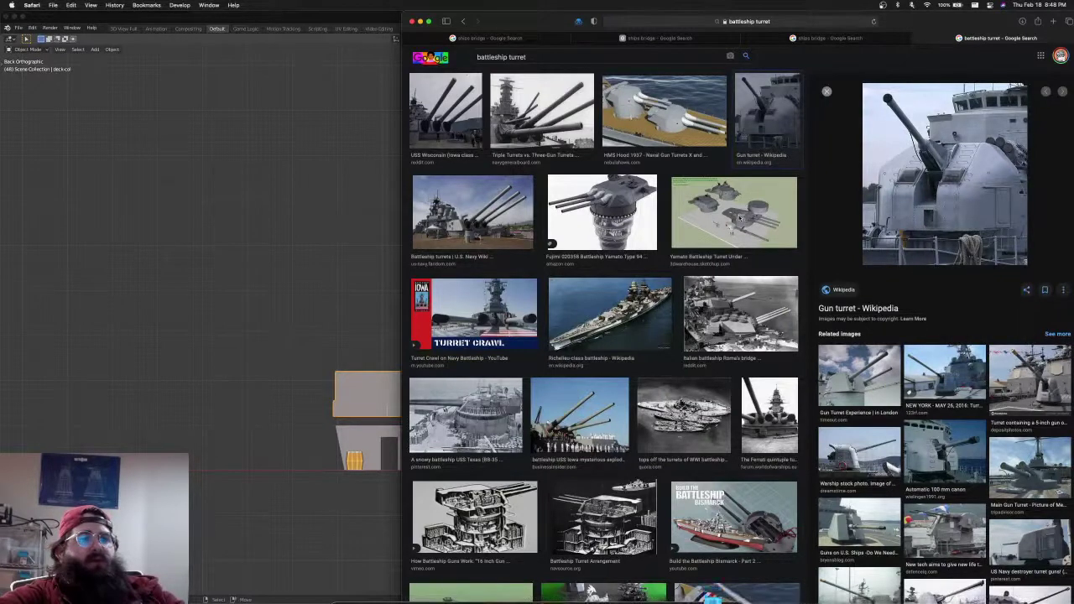
View the related "Automatic 100 mm canon", Alamy rapid fire cannon and Defense News French warship gun photos
{"action": "left_click", "coordinate": [929, 466]}
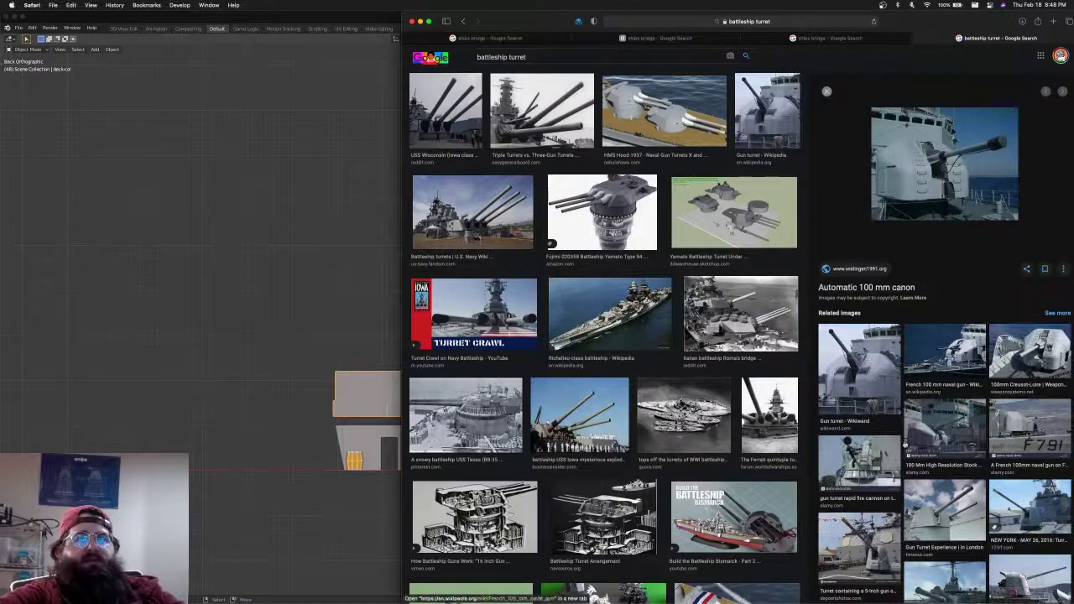
{"action": "left_click", "coordinate": [891, 466]}
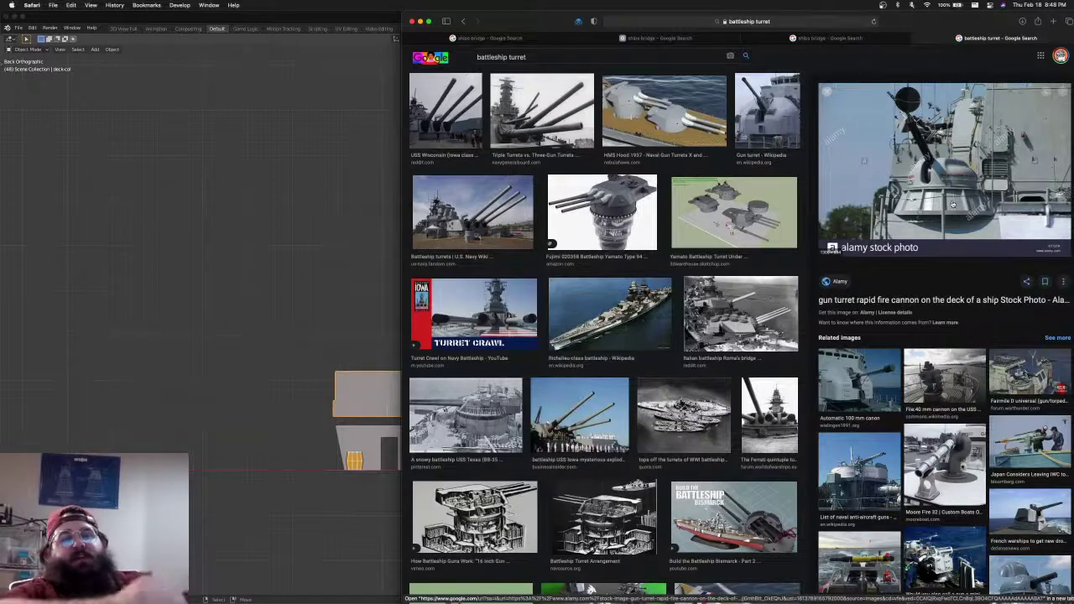
{"action": "scroll", "coordinate": [948, 395], "scroll_direction": "down", "scroll_amount": 1}
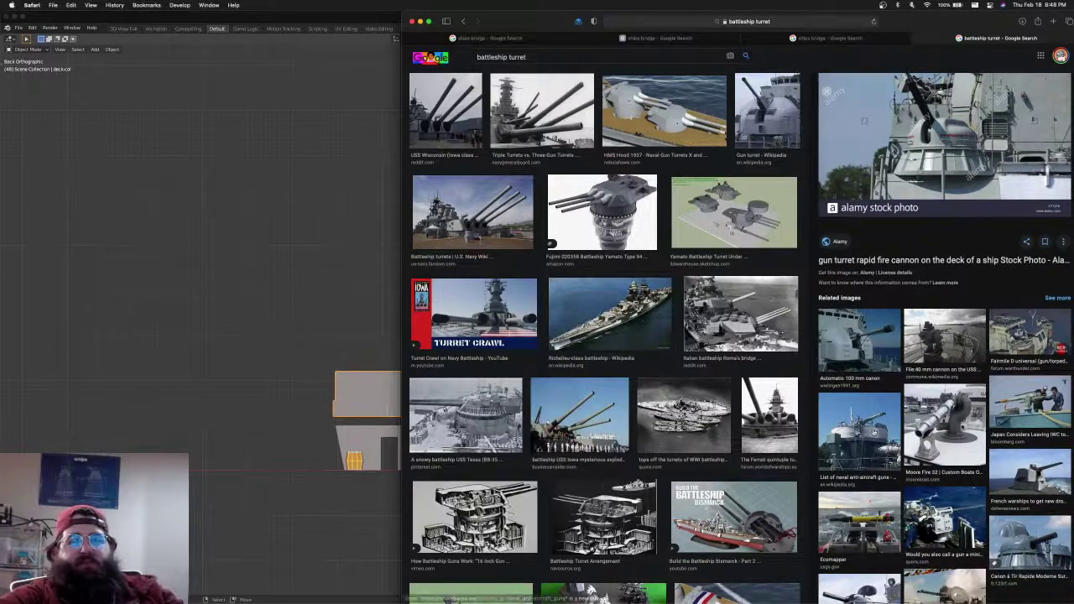
{"action": "scroll", "coordinate": [948, 493], "scroll_direction": "down", "scroll_amount": 1}
{"action": "left_click", "coordinate": [1029, 430]}
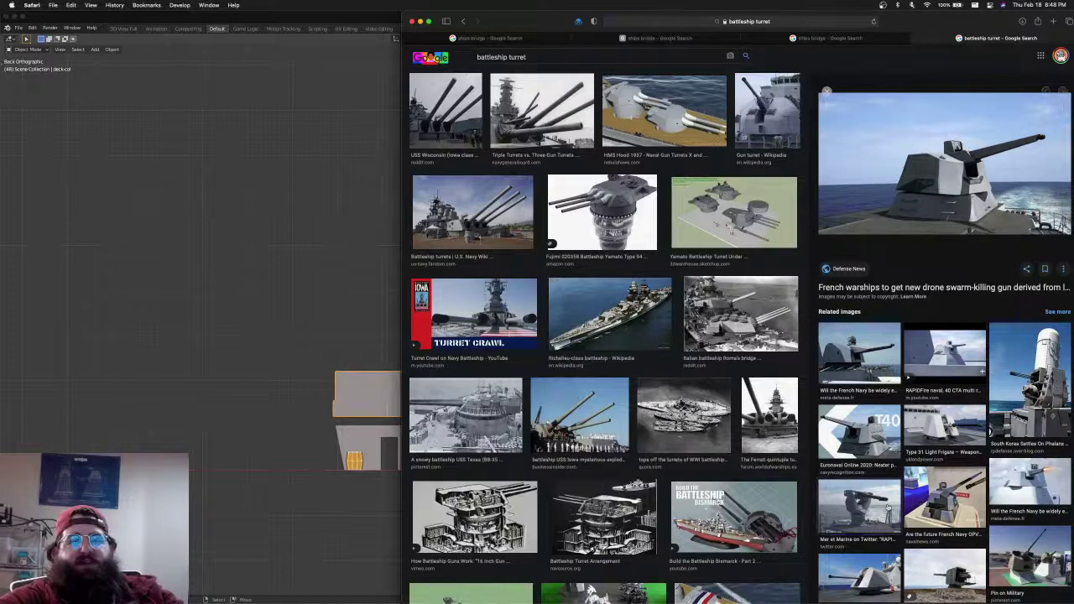
View the related Mer et Marine RAPIDFire / Simbad RC photo and its related naval gun images
{"action": "left_click", "coordinate": [887, 506]}
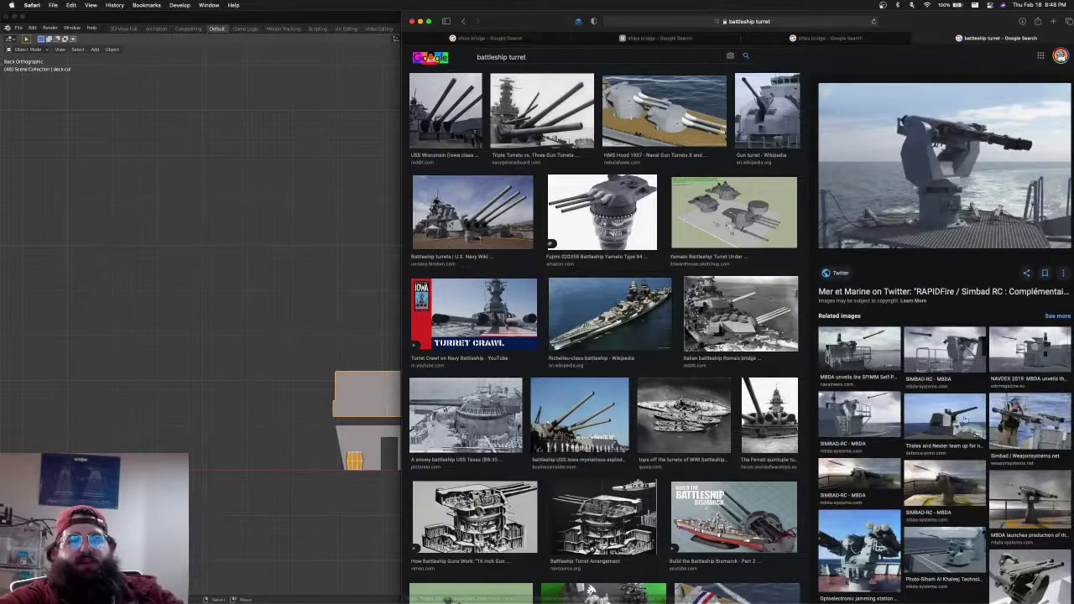
{"action": "scroll", "coordinate": [960, 451], "scroll_direction": "down", "scroll_amount": 1}
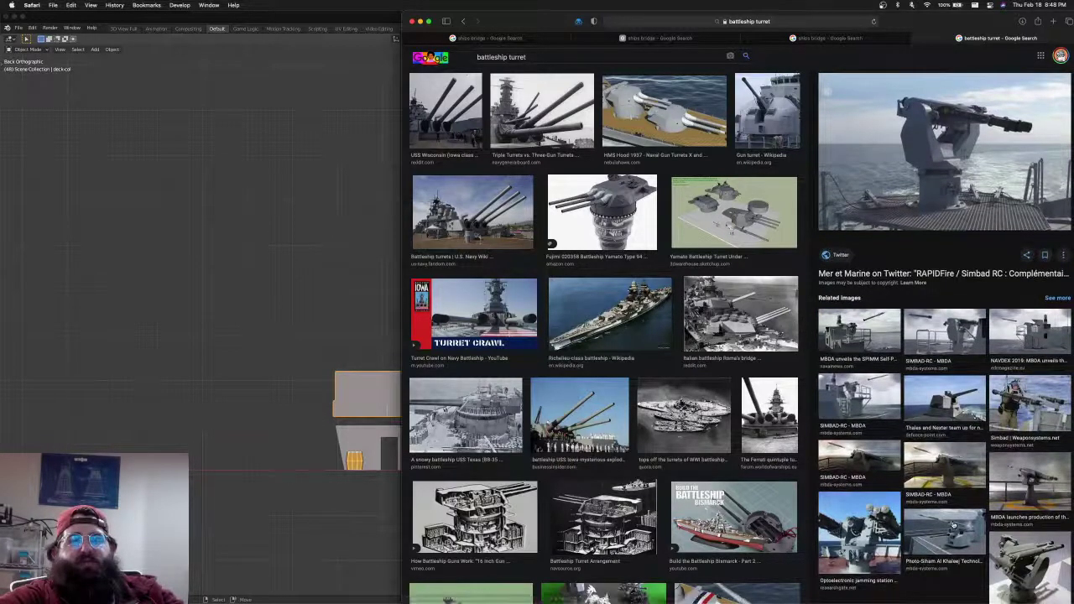
{"action": "scroll", "coordinate": [585, 413], "scroll_direction": "down", "scroll_amount": 1}
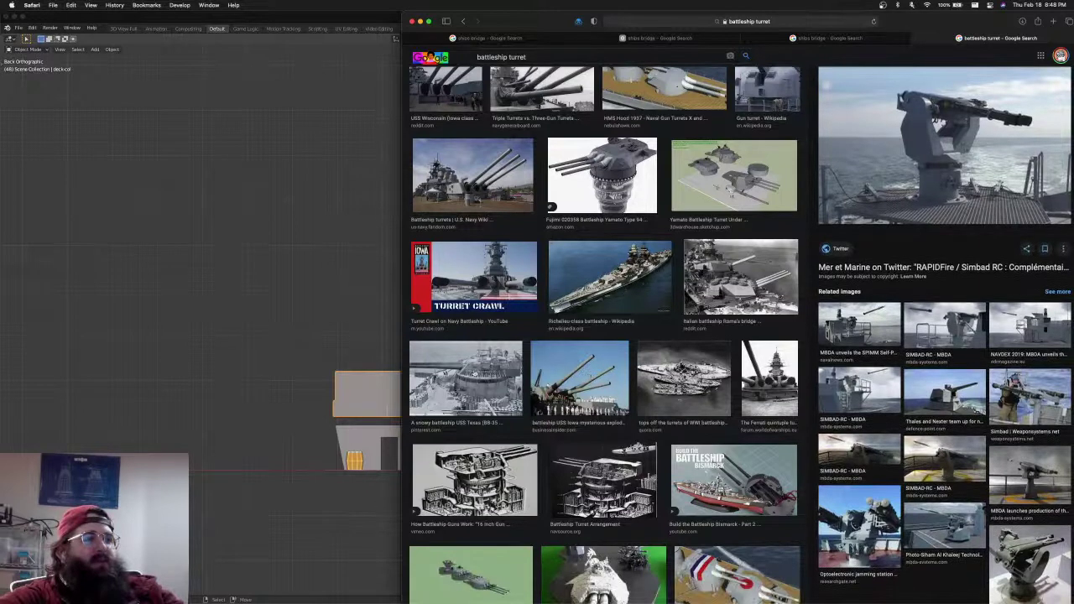
Save the snowy battleship USS Texas (BB-35) turret photo from the search results to Downloads
{"action": "left_click", "coordinate": [466, 378]}
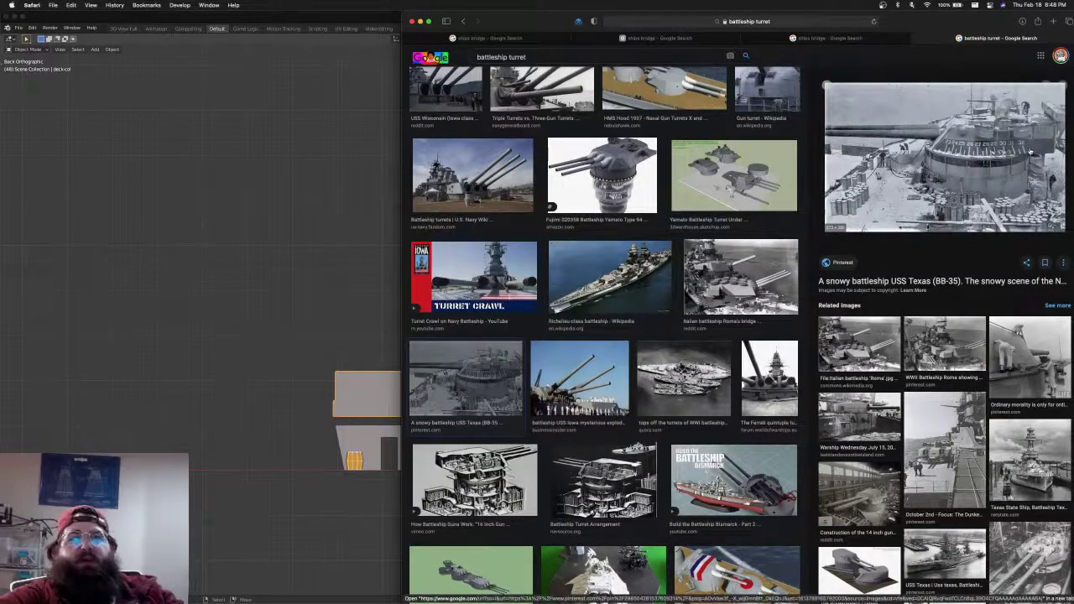
{"action": "right_click", "coordinate": [927, 158]}
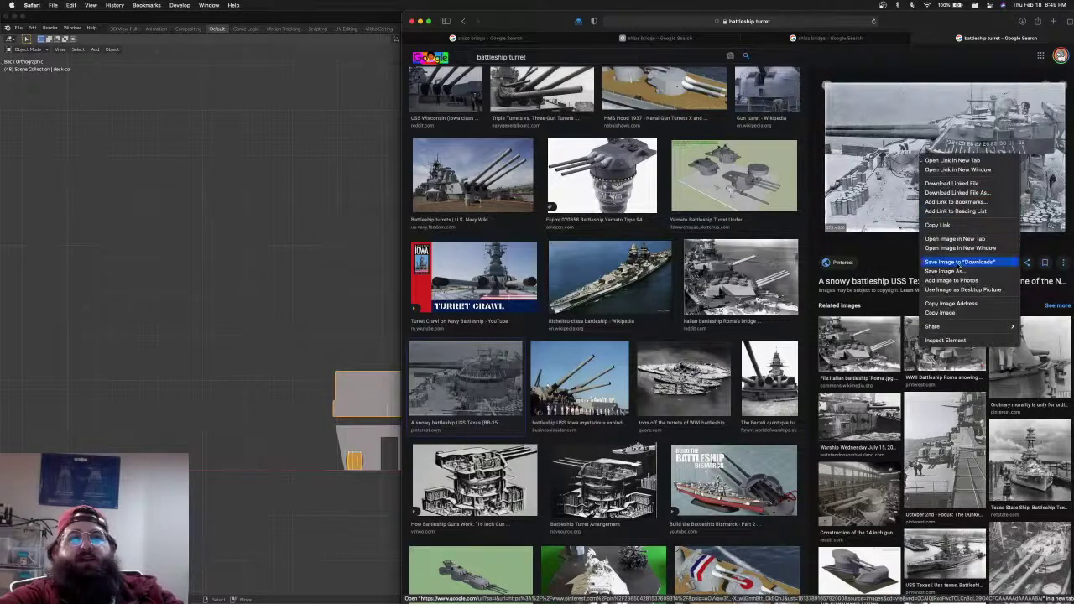
{"action": "left_click", "coordinate": [949, 262]}
Find the 123RF photo of the USS Joseph P. Kennedy Jr. main turret in the results and save it to Downloads
{"action": "scroll", "coordinate": [635, 484], "scroll_direction": "down", "scroll_amount": 3}
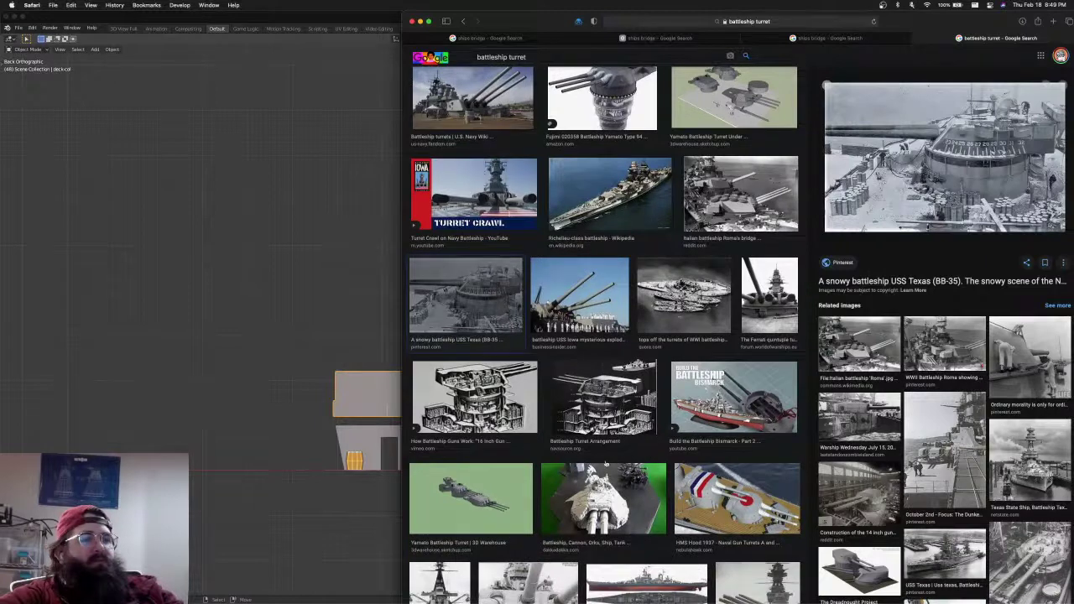
{"action": "scroll", "coordinate": [587, 394], "scroll_direction": "up", "scroll_amount": 2}
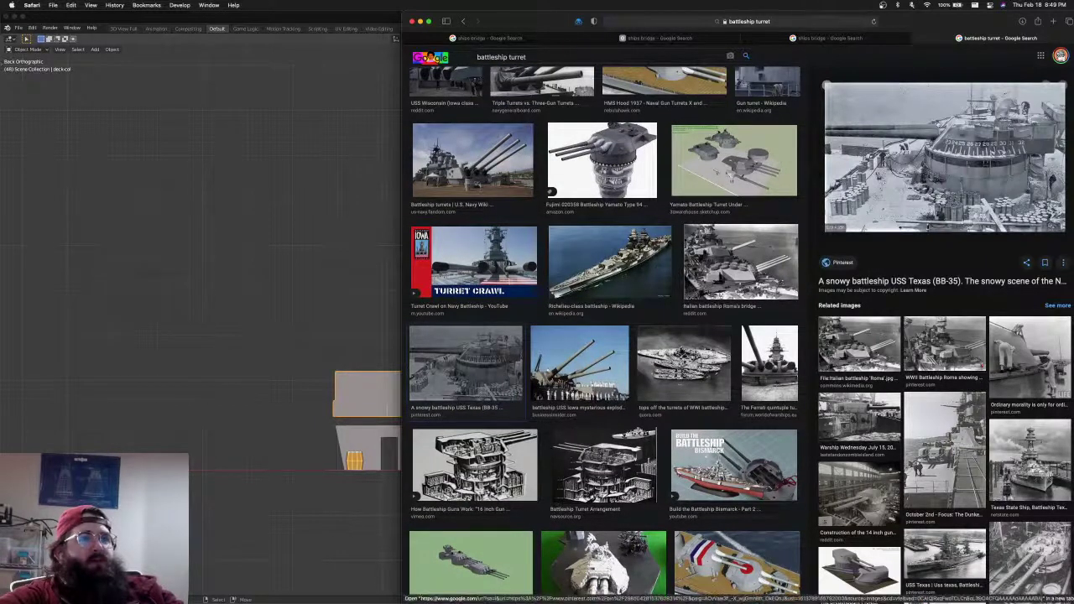
{"action": "scroll", "coordinate": [711, 221], "scroll_direction": "up", "scroll_amount": 3}
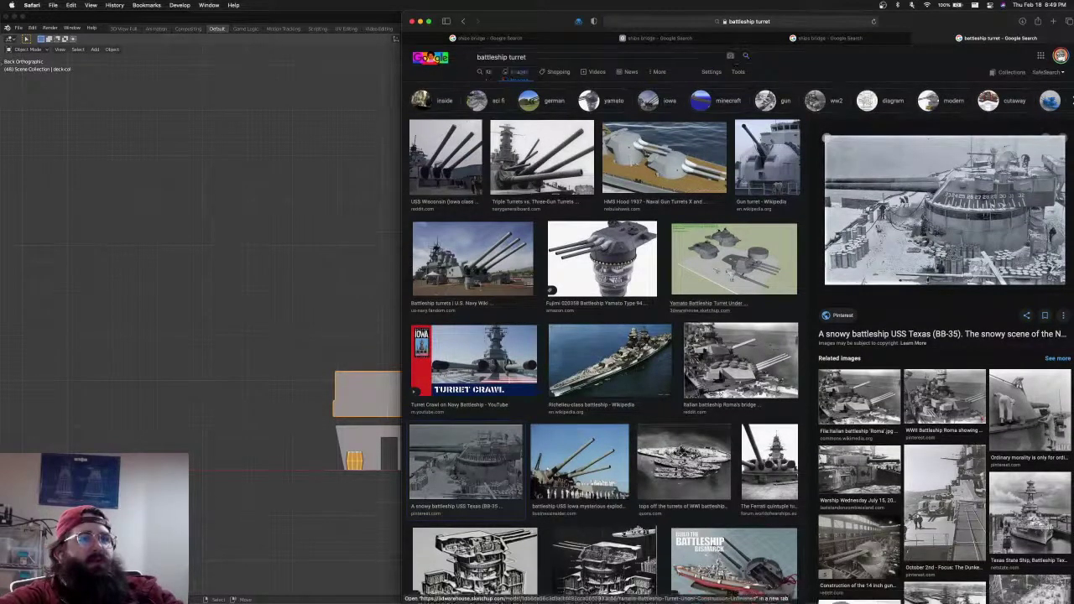
{"action": "scroll", "coordinate": [702, 430], "scroll_direction": "down", "scroll_amount": 5}
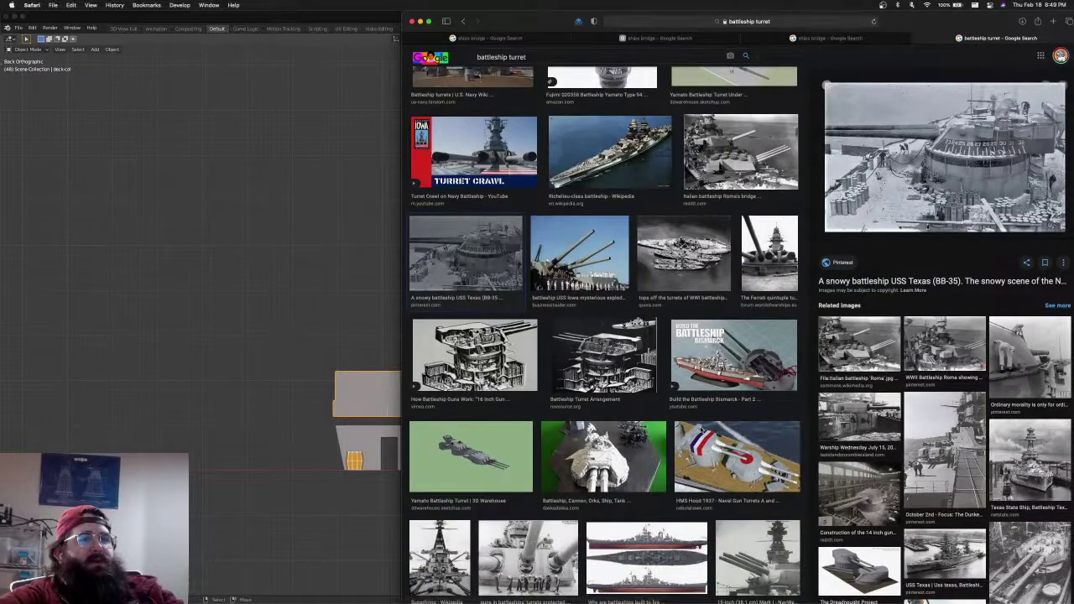
{"action": "scroll", "coordinate": [701, 430], "scroll_direction": "down", "scroll_amount": 10}
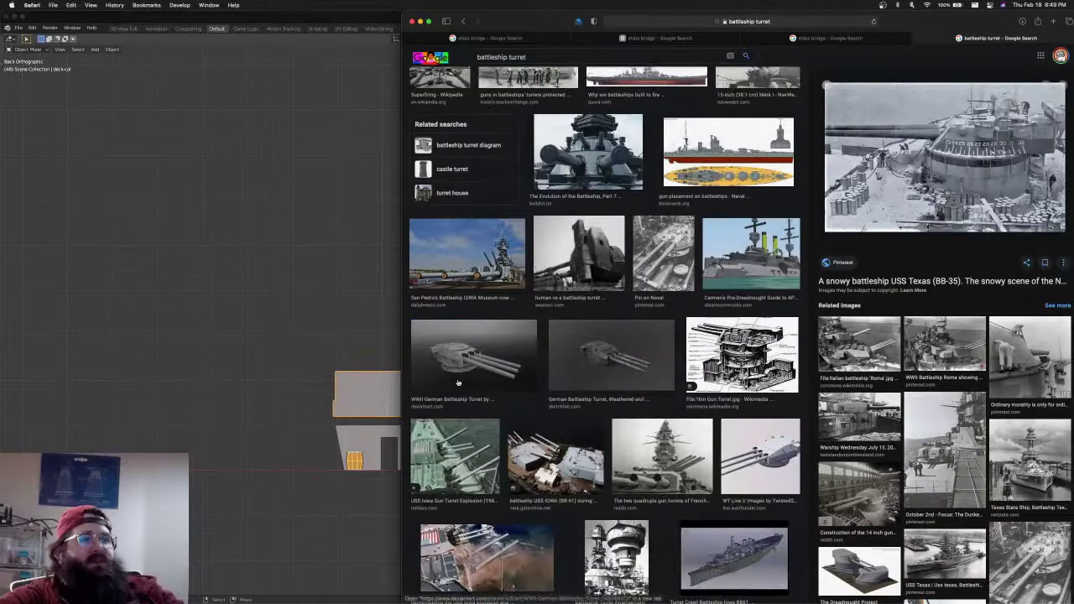
{"action": "scroll", "coordinate": [457, 383], "scroll_direction": "down", "scroll_amount": 3}
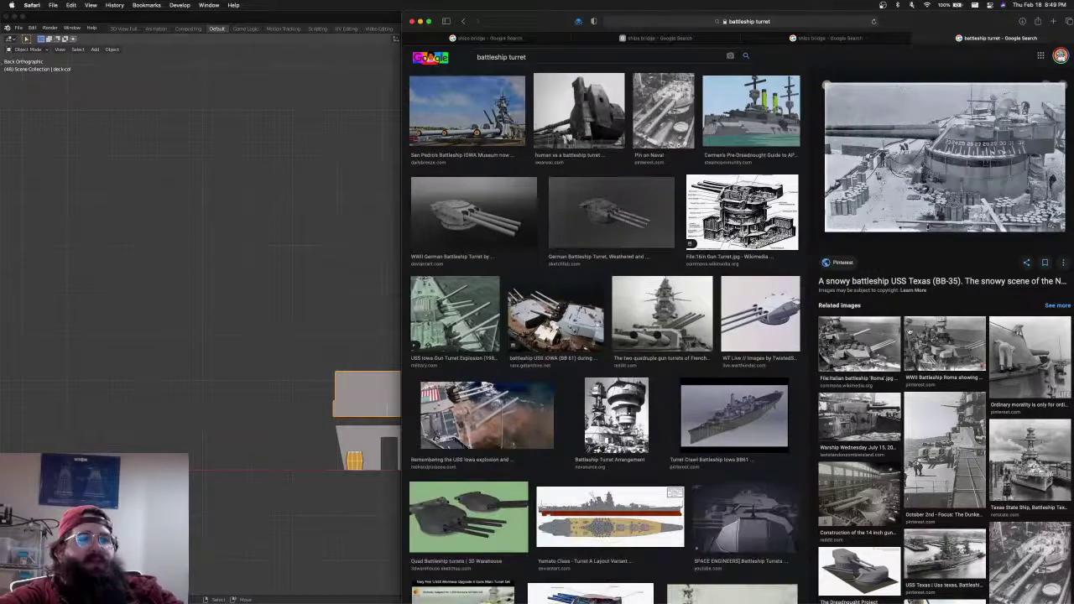
{"action": "scroll", "coordinate": [687, 359], "scroll_direction": "down", "scroll_amount": 3}
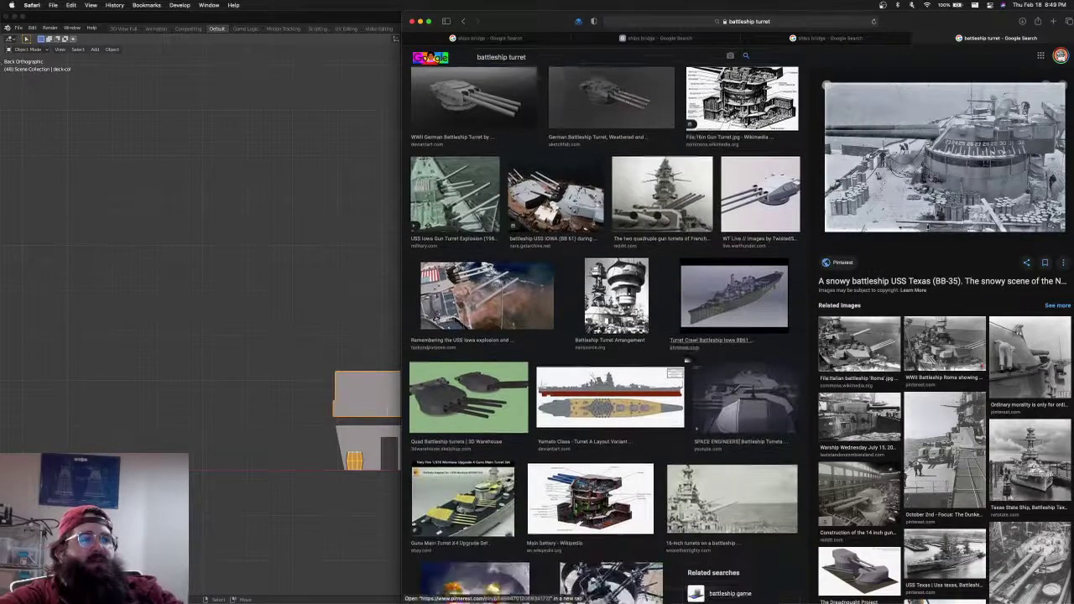
{"action": "scroll", "coordinate": [685, 361], "scroll_direction": "down", "scroll_amount": 5}
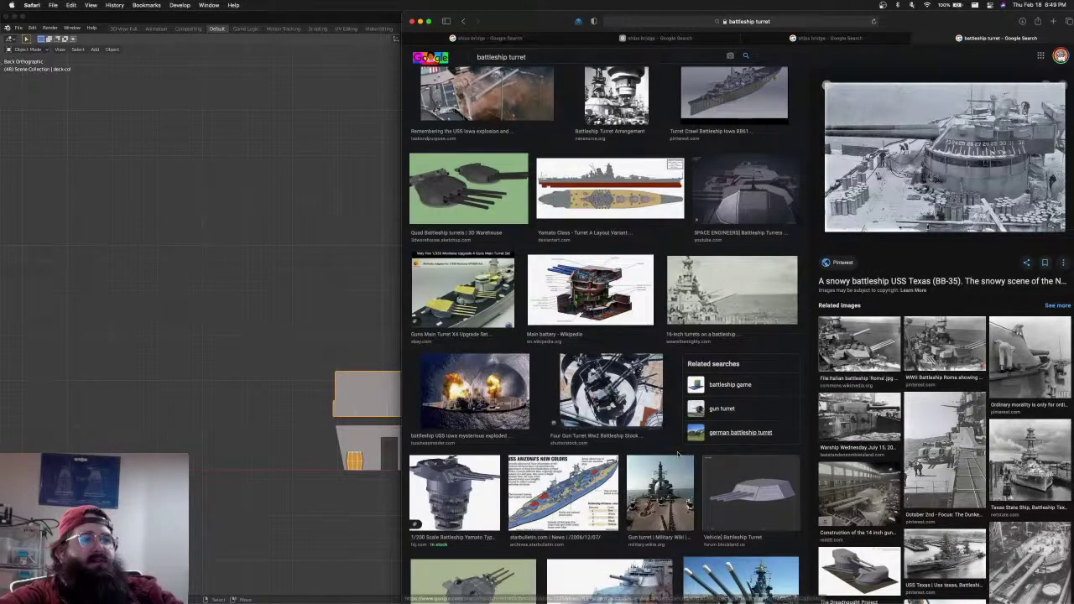
{"action": "scroll", "coordinate": [678, 454], "scroll_direction": "down", "scroll_amount": 7}
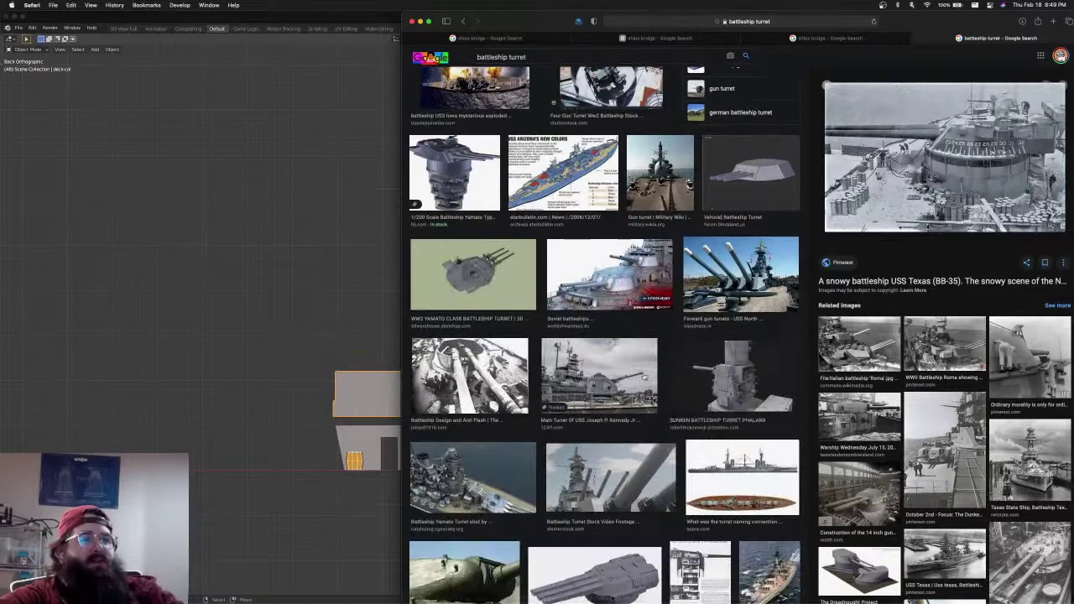
{"action": "left_click", "coordinate": [592, 380]}
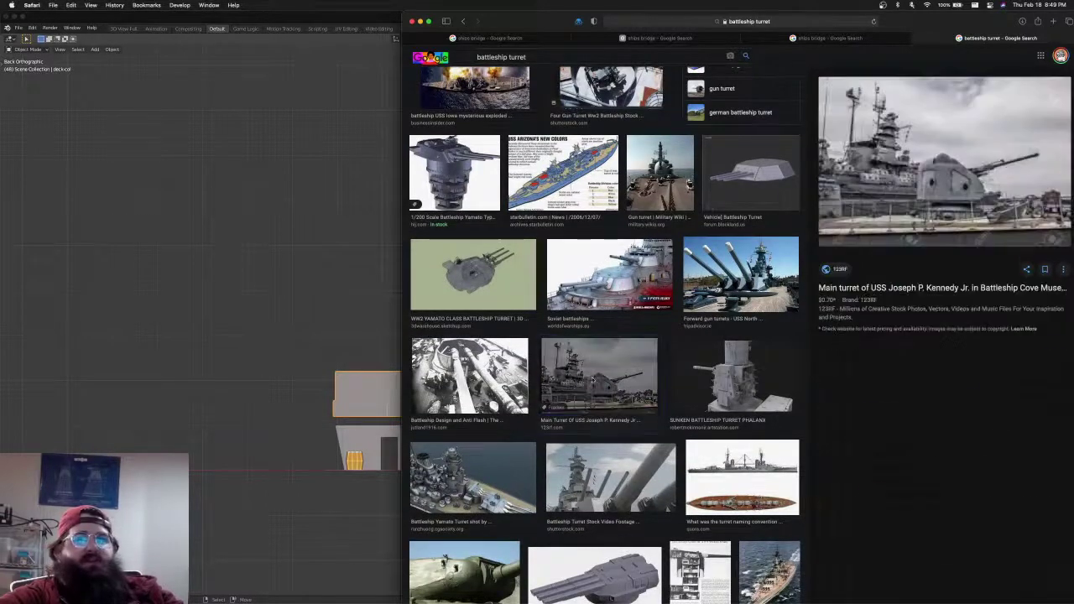
{"action": "right_click", "coordinate": [926, 186]}
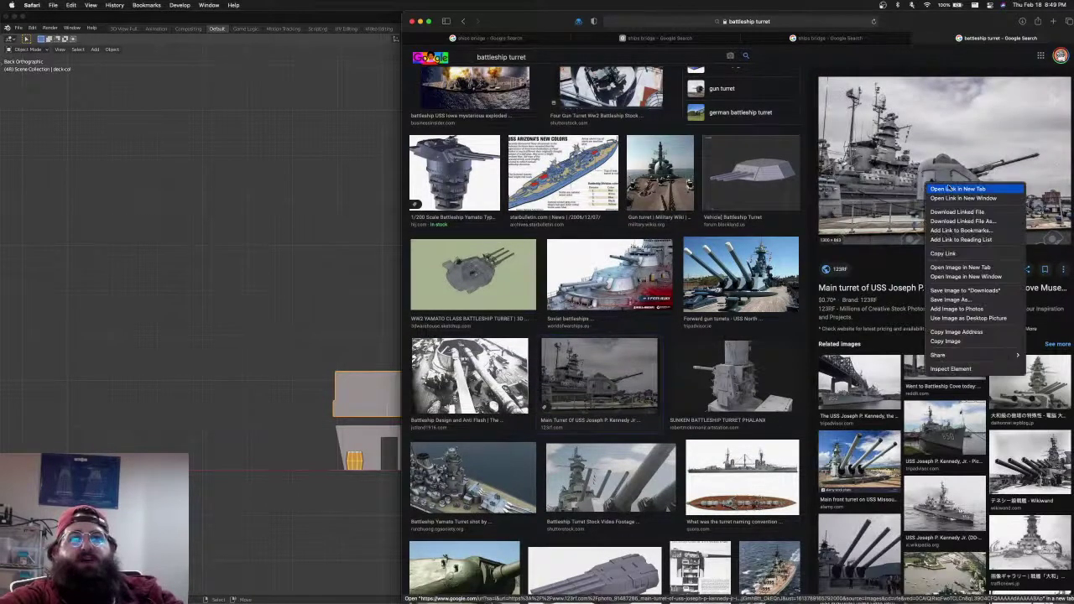
{"action": "left_click", "coordinate": [964, 291]}
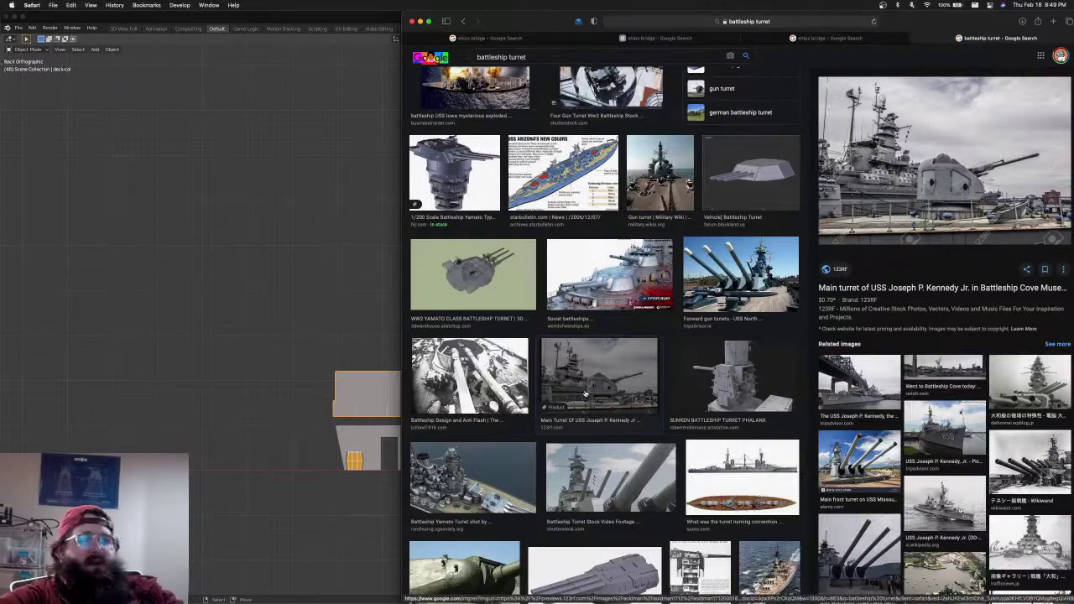
Return to the Wikipedia gun turret result, reopen its related "Automatic 100 mm canon" photo and examine the related turret images
{"action": "scroll", "coordinate": [586, 386], "scroll_direction": "down", "scroll_amount": 10}
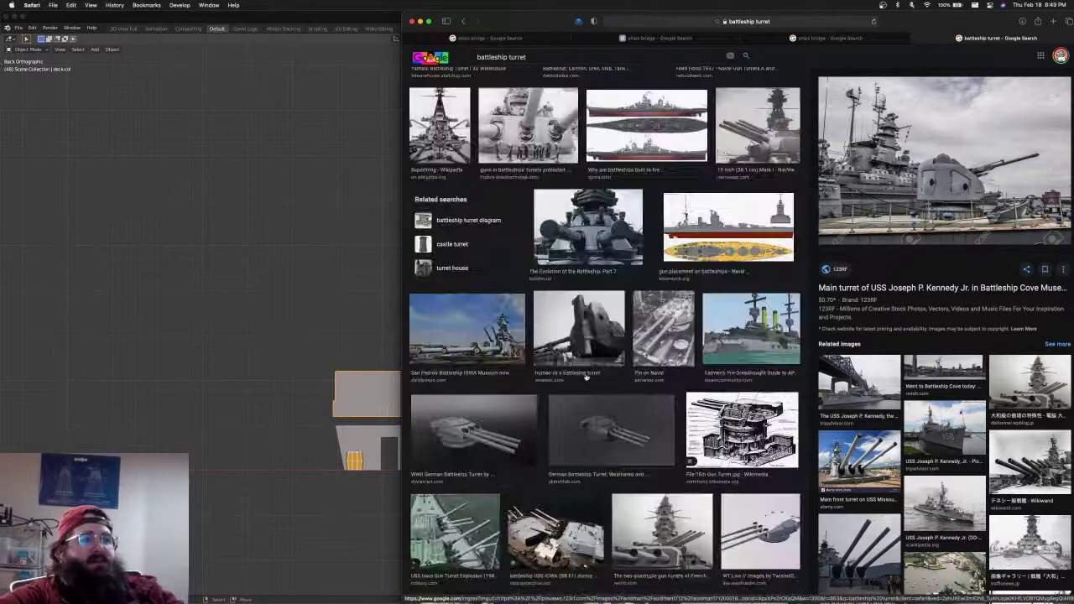
{"action": "scroll", "coordinate": [587, 379], "scroll_direction": "up", "scroll_amount": 3}
{"action": "scroll", "coordinate": [586, 378], "scroll_direction": "up", "scroll_amount": 5}
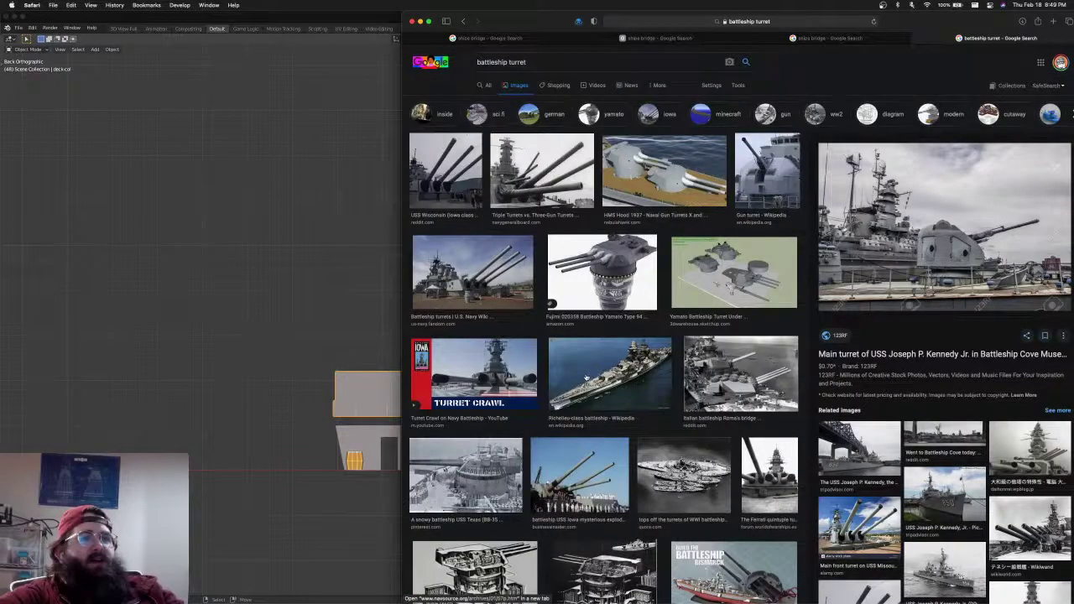
{"action": "left_click", "coordinate": [766, 172]}
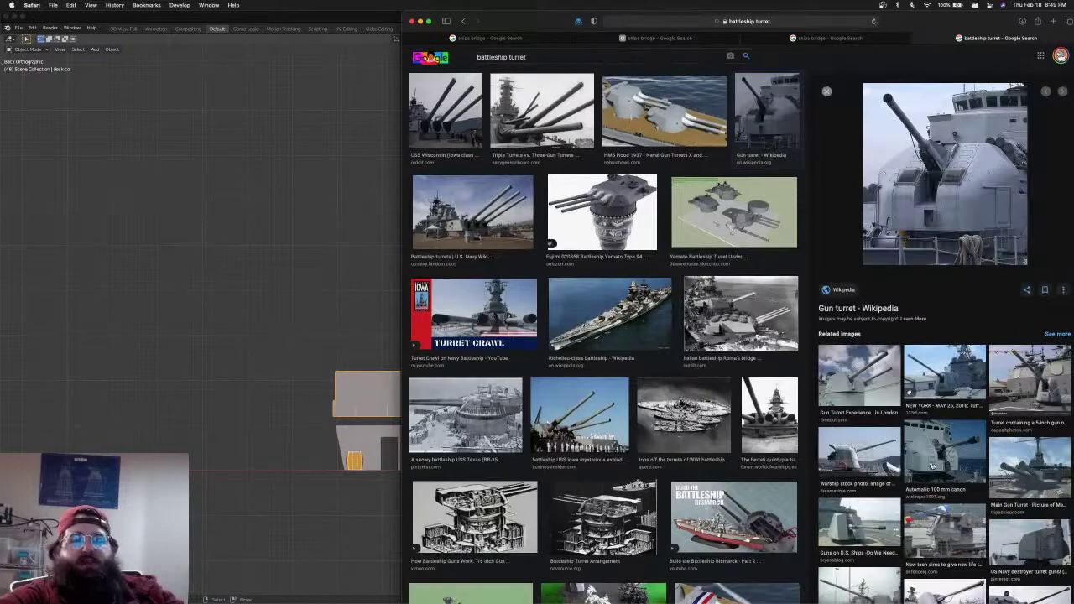
{"action": "scroll", "coordinate": [929, 481], "scroll_direction": "down", "scroll_amount": 4}
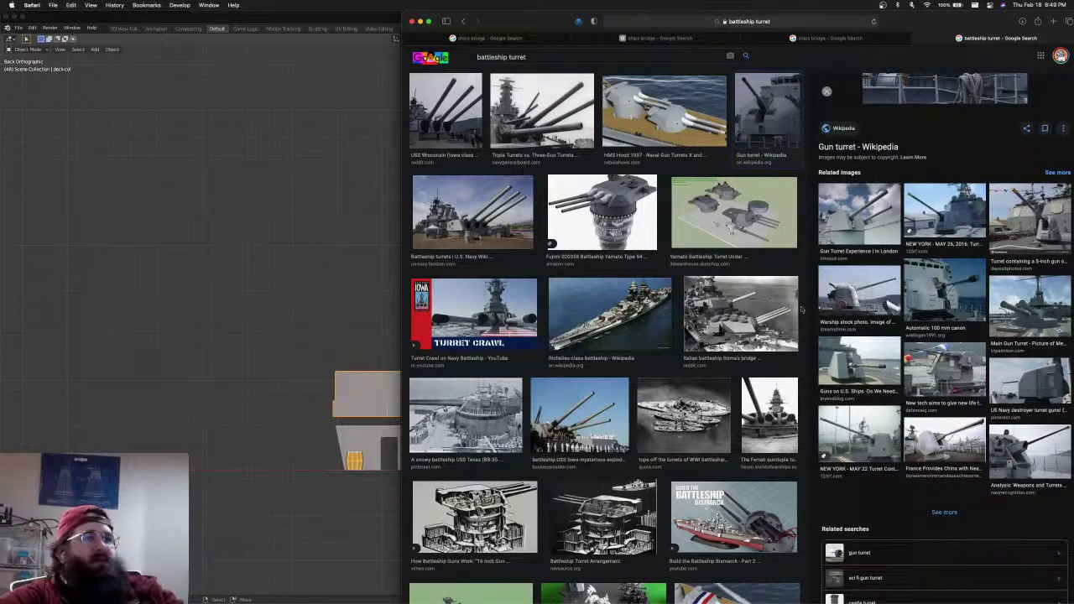
{"action": "left_click", "coordinate": [920, 300]}
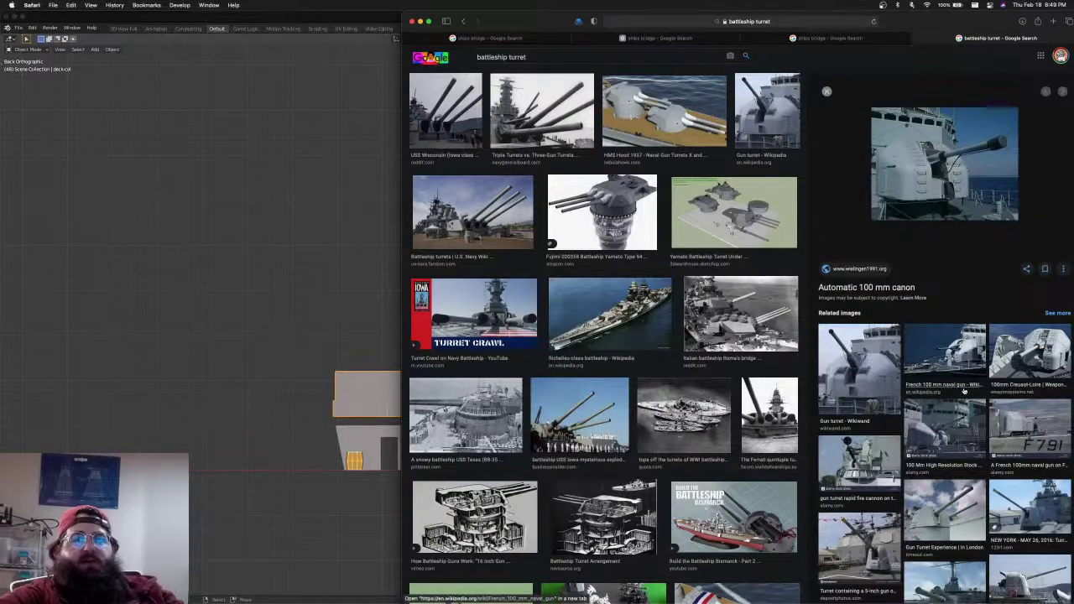
{"action": "scroll", "coordinate": [965, 412], "scroll_direction": "down", "scroll_amount": 1}
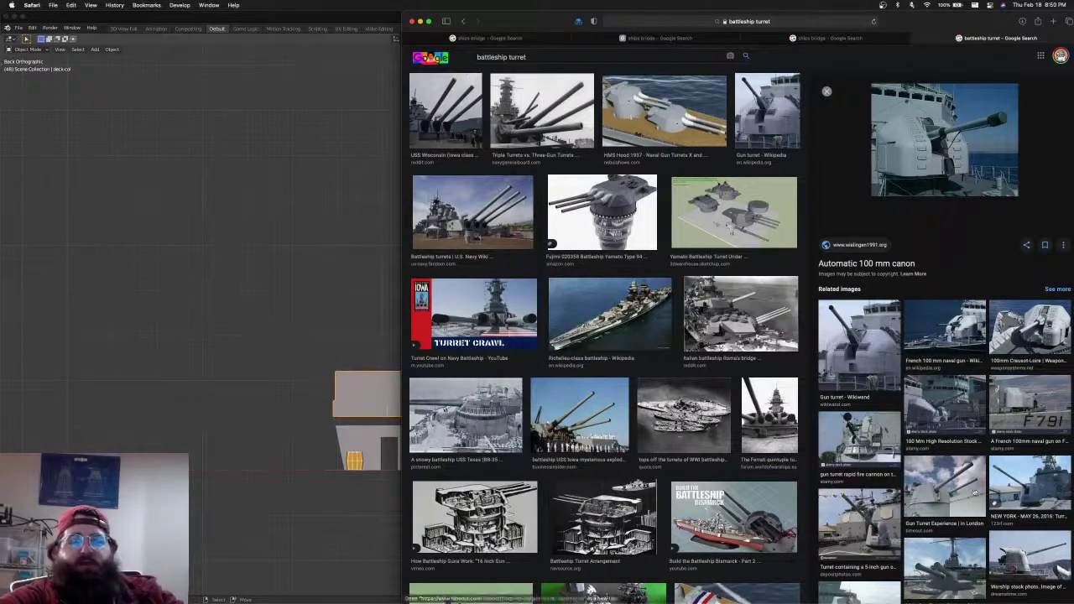
{"action": "scroll", "coordinate": [974, 492], "scroll_direction": "down", "scroll_amount": 2}
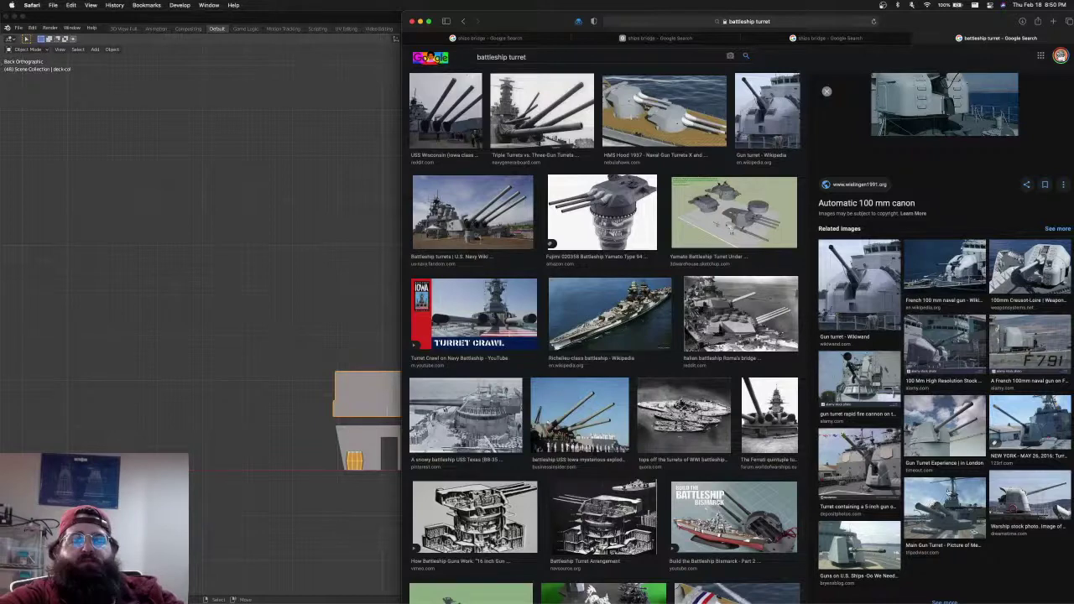
Examine the Dreamstime warship stock photo among the battleship turret image results
{"action": "left_click", "coordinate": [1013, 497]}
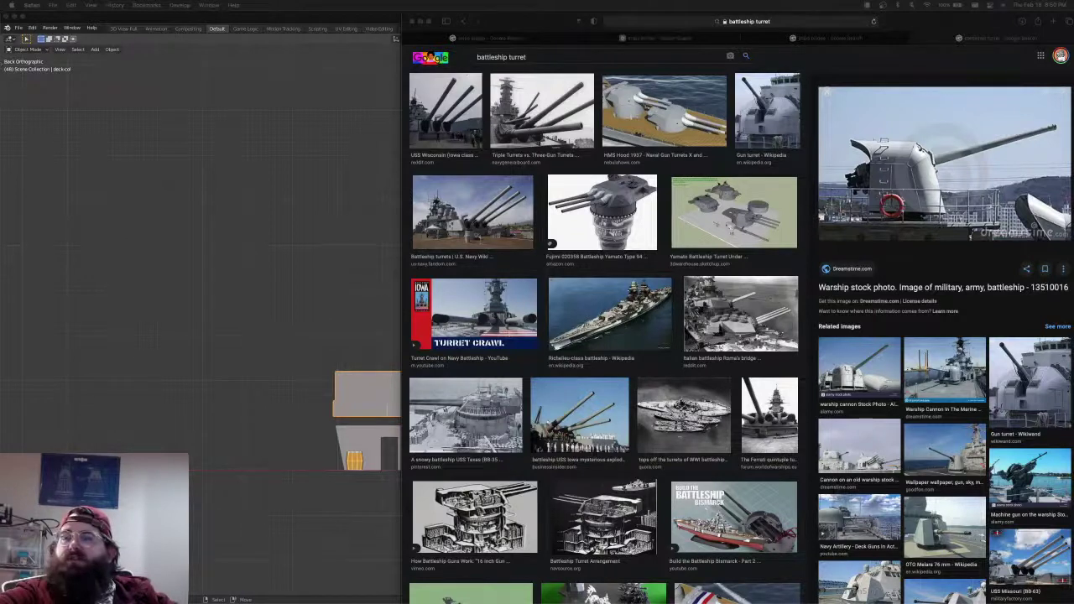
{"action": "left_click", "coordinate": [895, 28]}
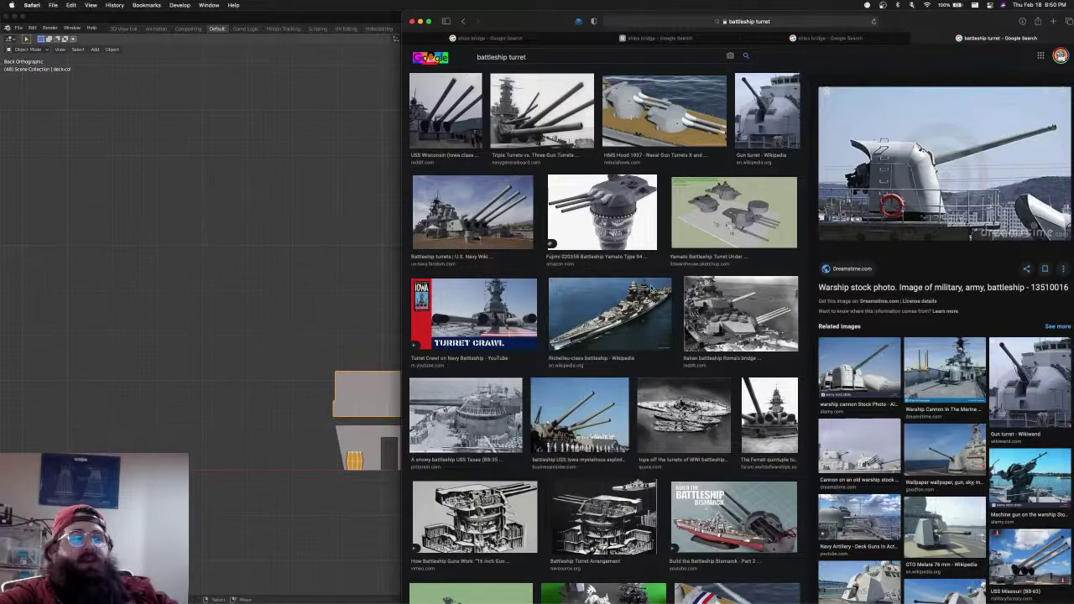
{"action": "scroll", "coordinate": [651, 288], "scroll_direction": "up", "scroll_amount": 3}
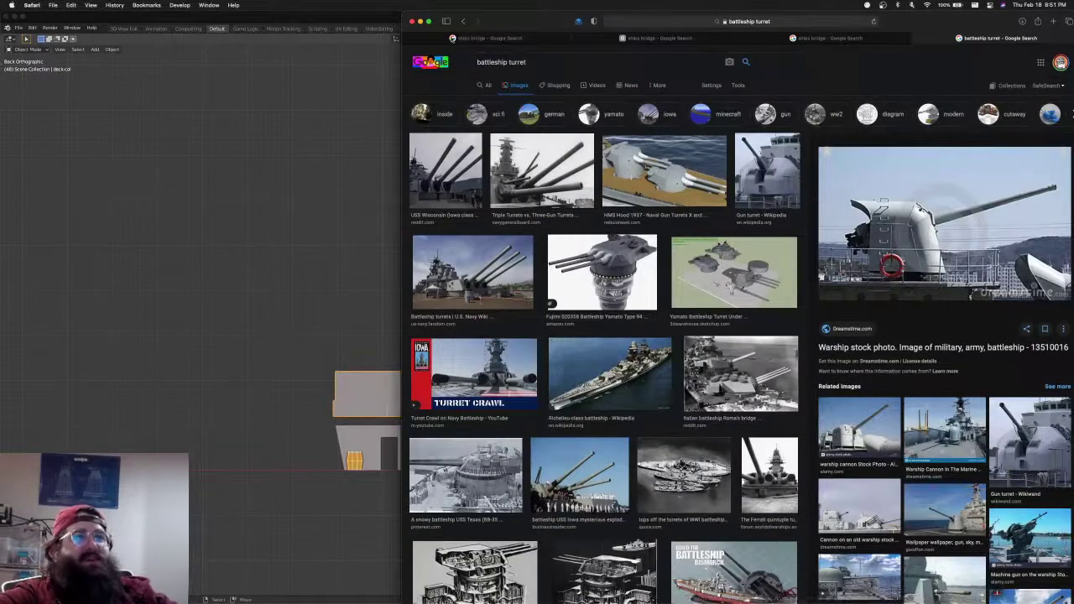
Switch to Blender and load the ships-bridge-24828392.jpg photo from the Downloads folder as a background image, allowing access to that folder
{"action": "left_click", "coordinate": [230, 14]}
{"action": "middle_click_drag", "start_coordinate": [294, 204], "coordinate": [284, 165], "text": "shift"}
{"action": "key", "text": "shift+a"}
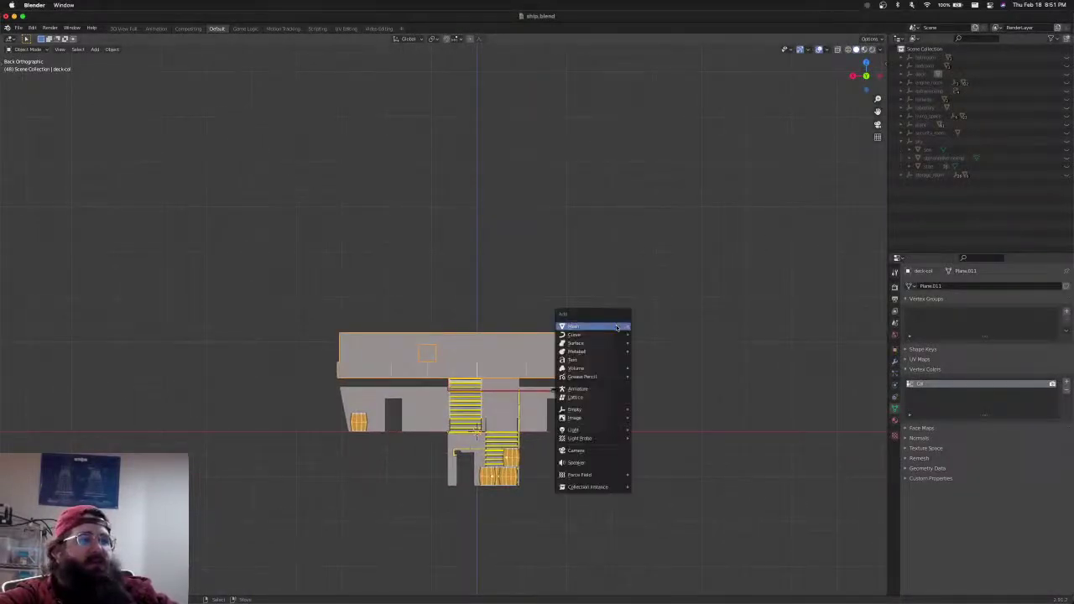
{"action": "mouse_move", "coordinate": [604, 418]}
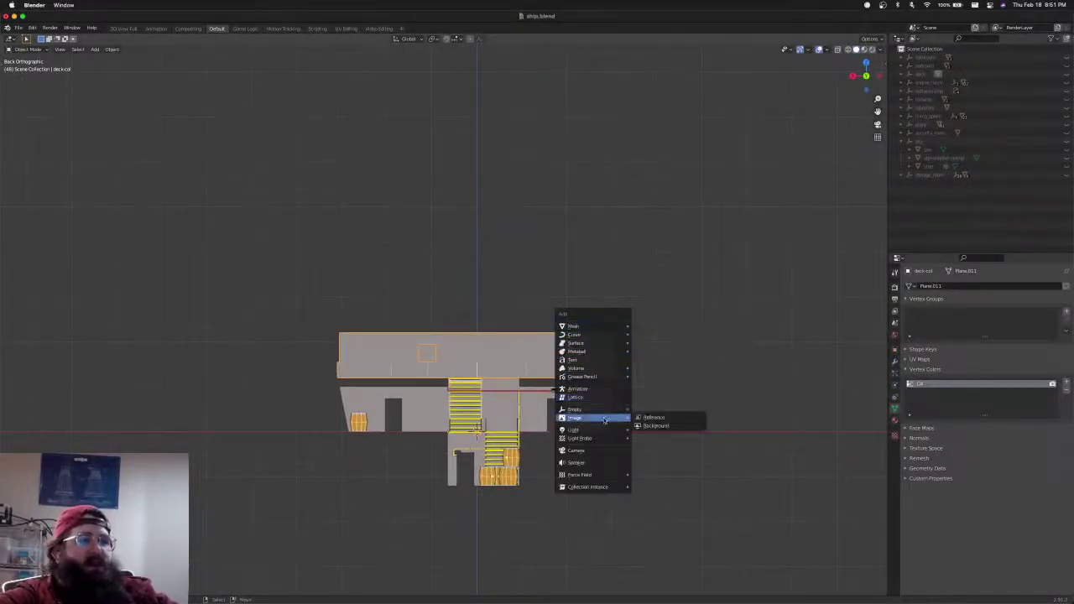
{"action": "left_click", "coordinate": [657, 426]}
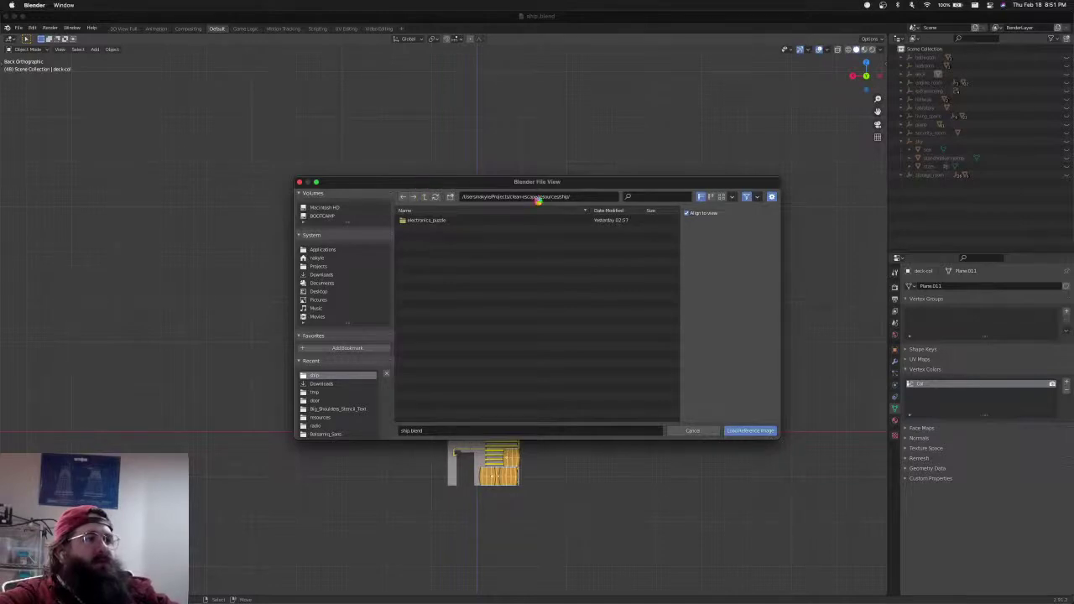
{"action": "key", "text": "BackSpace"}
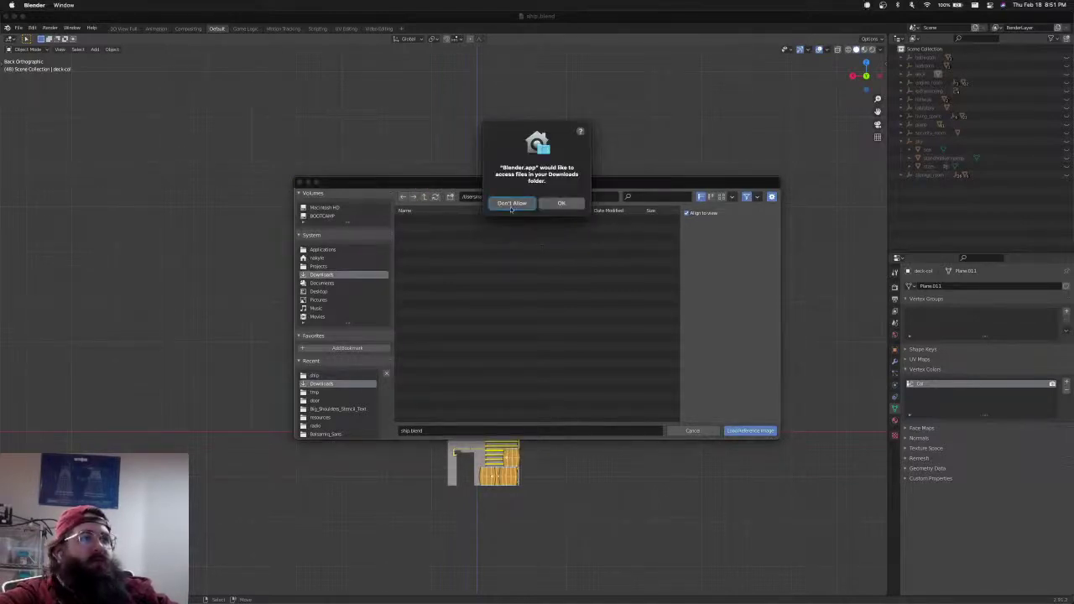
{"action": "left_click", "coordinate": [561, 203]}
{"action": "left_click_drag", "start_coordinate": [455, 184], "coordinate": [417, 165]}
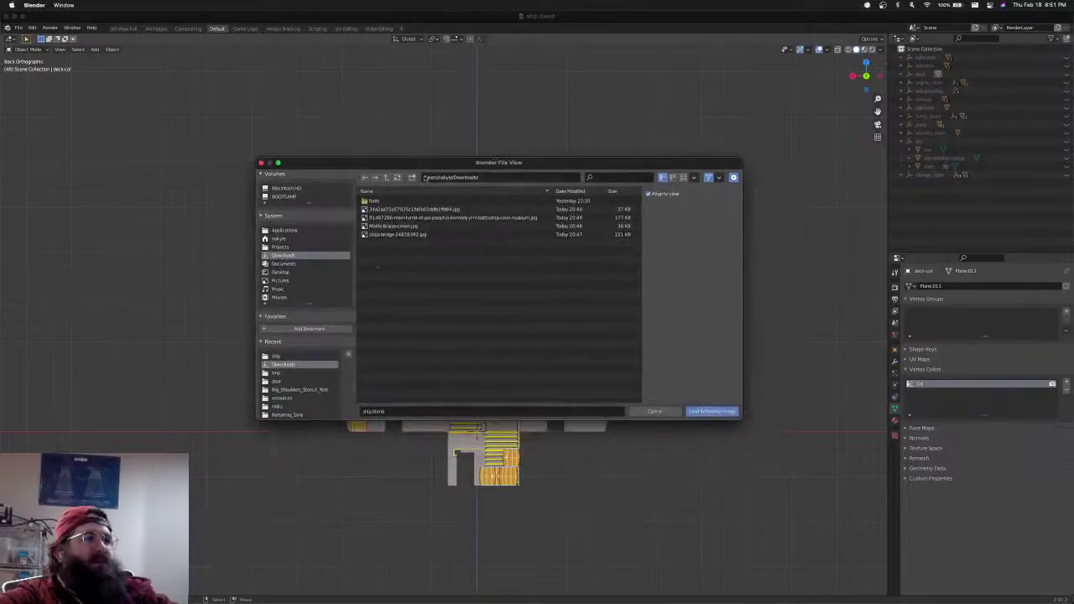
{"action": "double_click", "coordinate": [383, 235]}
Scale up the ship's bridge reference image and move it off the ship to the upper left
{"action": "key", "text": "s"}
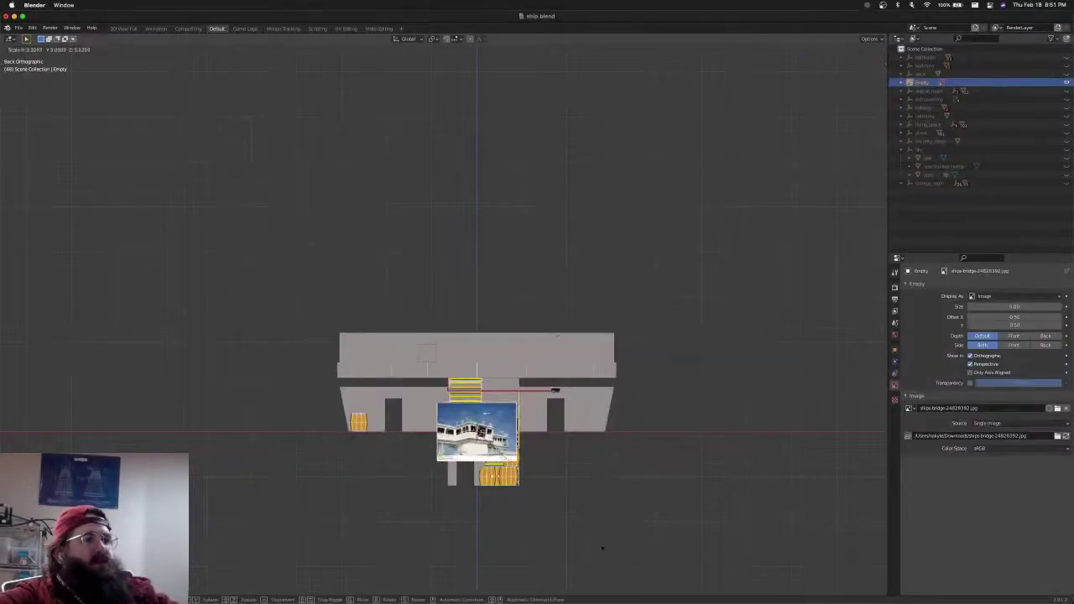
{"action": "left_click", "coordinate": [676, 79]}
{"action": "key", "text": "s"}
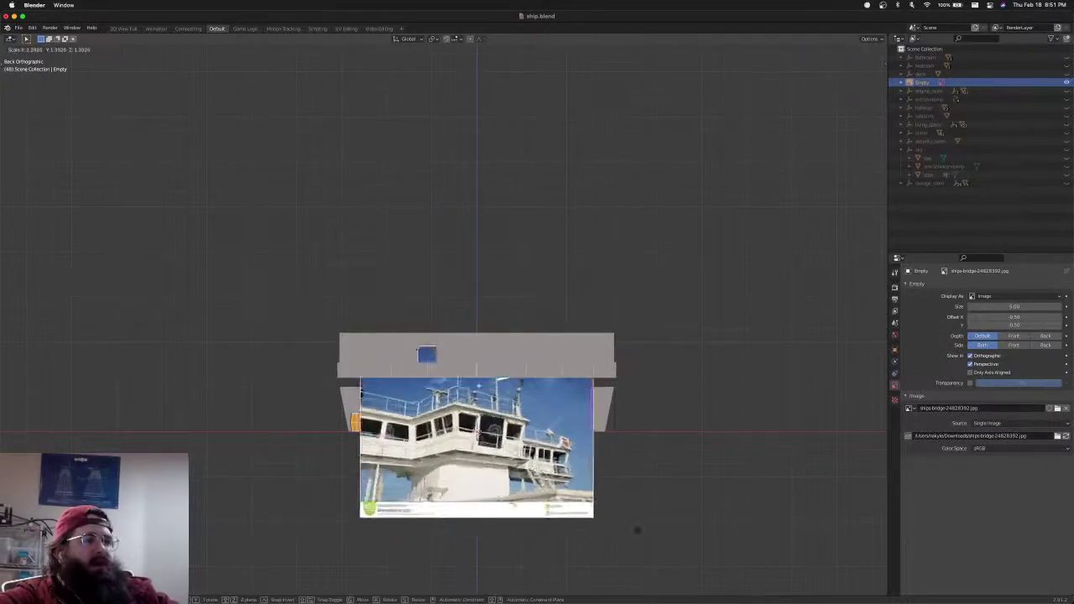
{"action": "left_click", "coordinate": [699, 574]}
{"action": "key", "text": "g"}
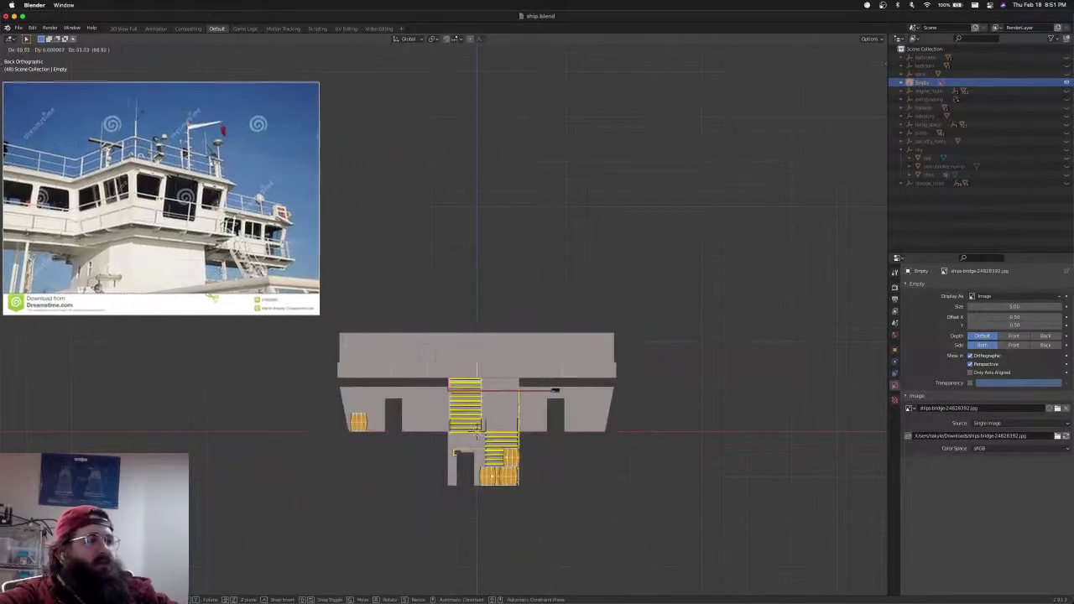
{"action": "left_click", "coordinate": [371, 340]}
{"action": "middle_click_drag", "start_coordinate": [349, 269], "coordinate": [441, 289], "text": "shift"}
Fine-tune the reference image's size against the deck and place it beside the ship's upper left
{"action": "key", "text": "g"}
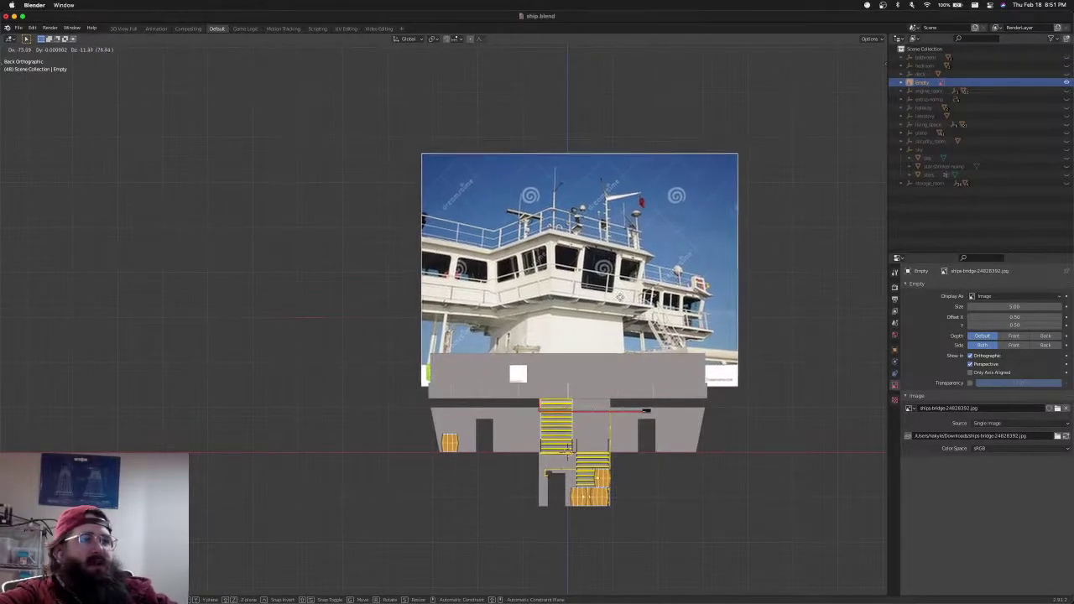
{"action": "left_click", "coordinate": [537, 288]}
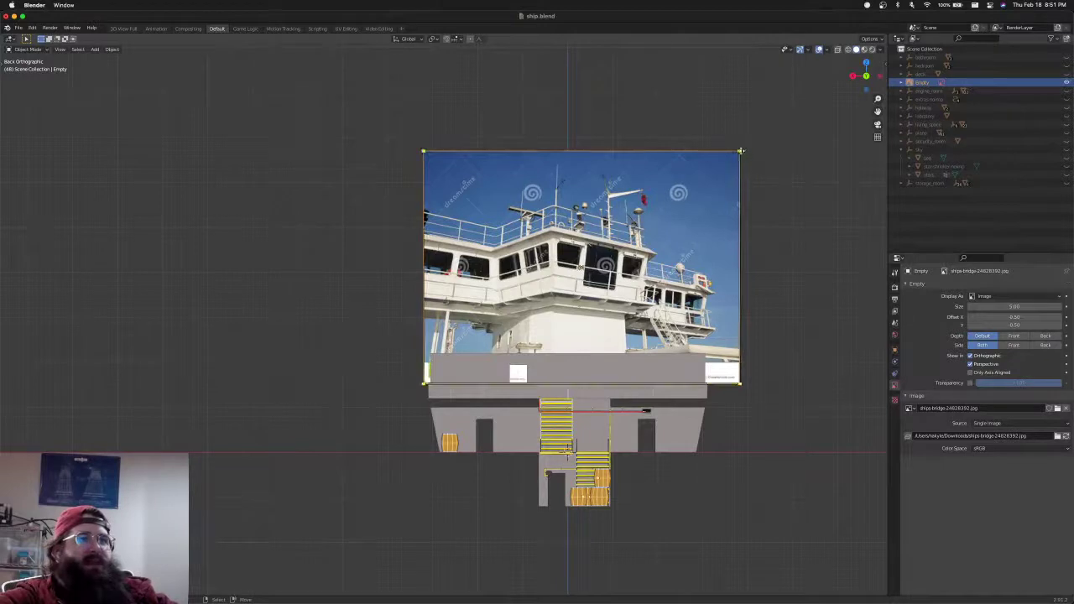
{"action": "mouse_move", "coordinate": [740, 151]}
{"action": "left_mouse_down"}
{"action": "mouse_move", "coordinate": [709, 160]}
{"action": "mouse_move", "coordinate": [736, 161]}
{"action": "left_mouse_up"}
{"action": "key", "text": "Escape"}
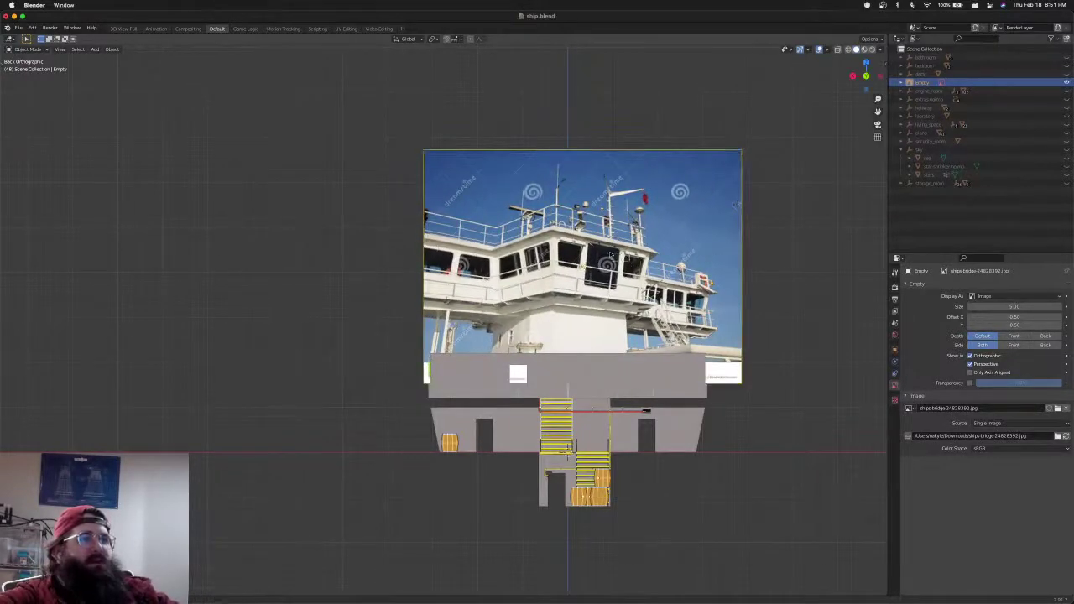
{"action": "key", "text": "g"}
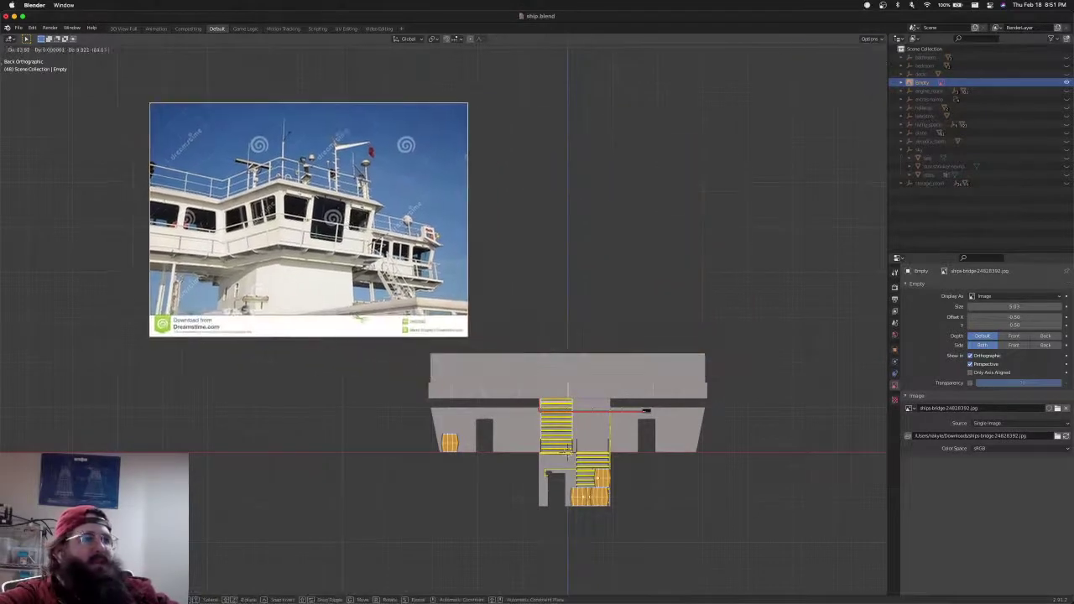
{"action": "left_click", "coordinate": [545, 312]}
Add a cube to the deck-col mesh and move it onto the deck's top edge, centred on the ship
{"action": "middle_click_drag", "start_coordinate": [543, 335], "coordinate": [556, 384], "text": "shift"}
{"action": "left_click", "coordinate": [517, 393]}
{"action": "key", "text": "Tab"}
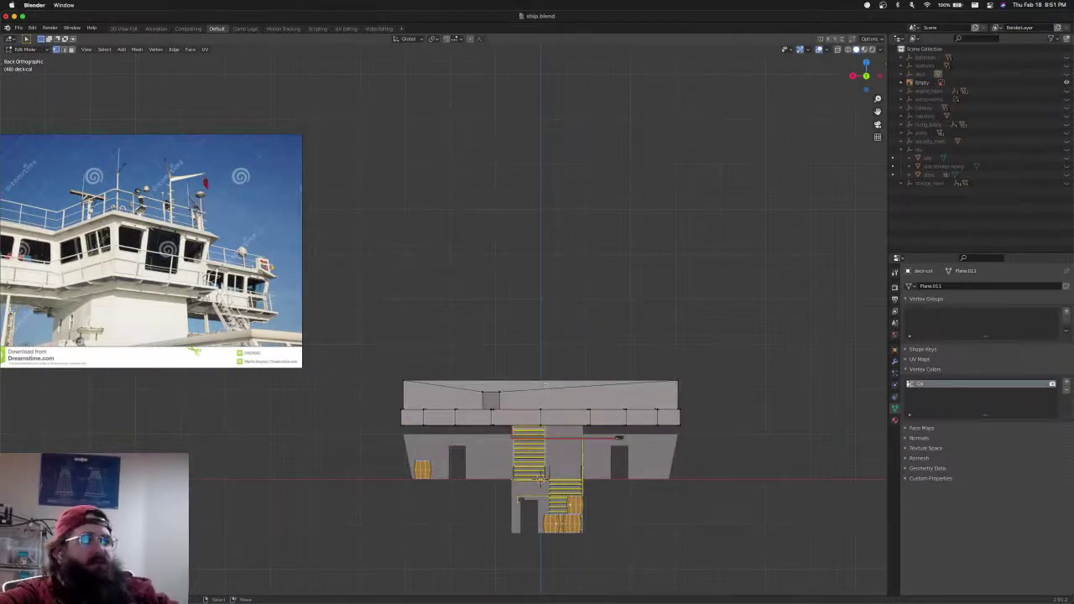
{"action": "right_click", "coordinate": [546, 384], "text": "shift"}
{"action": "key", "text": "shift+a"}
{"action": "left_click", "coordinate": [485, 461]}
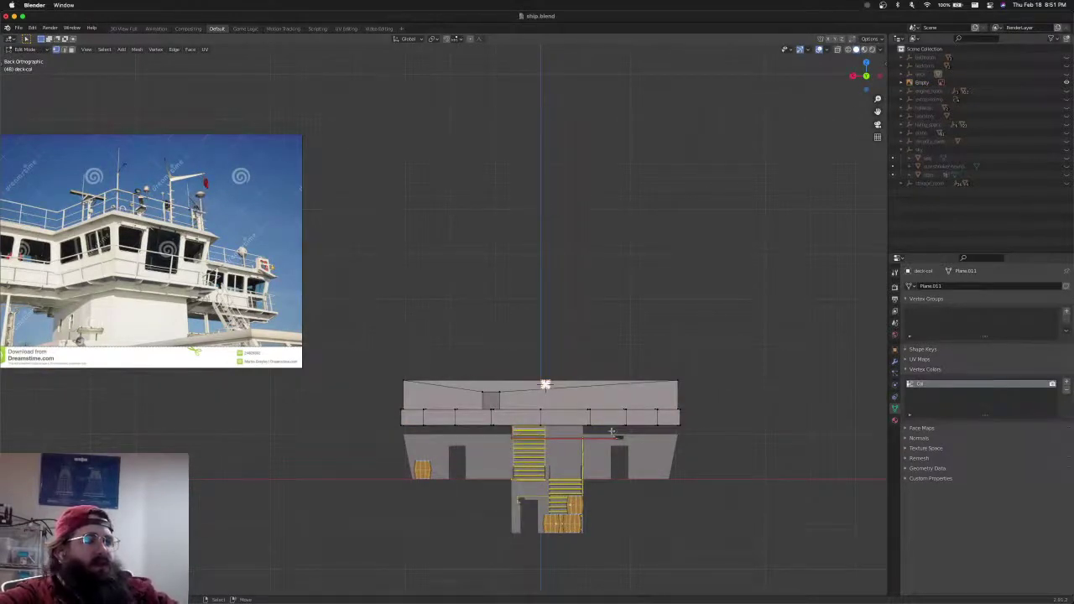
{"action": "scroll", "coordinate": [418, 356], "scroll_direction": "up", "scroll_amount": 1}
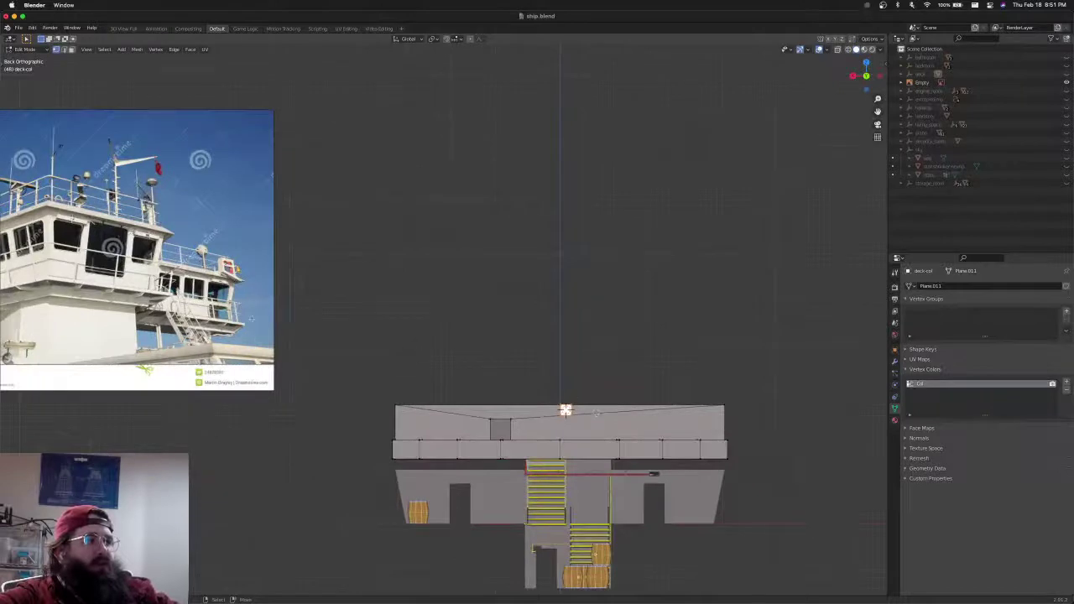
{"action": "key", "text": "g"}
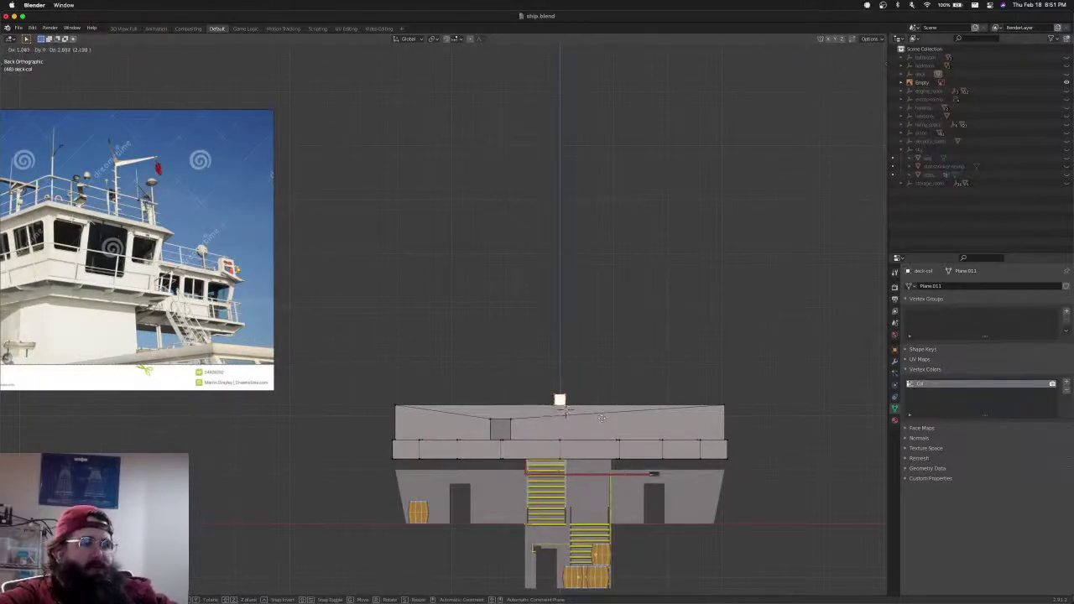
{"action": "left_click", "coordinate": [600, 417]}
{"action": "key", "text": "s"}
{"action": "key", "text": "x"}
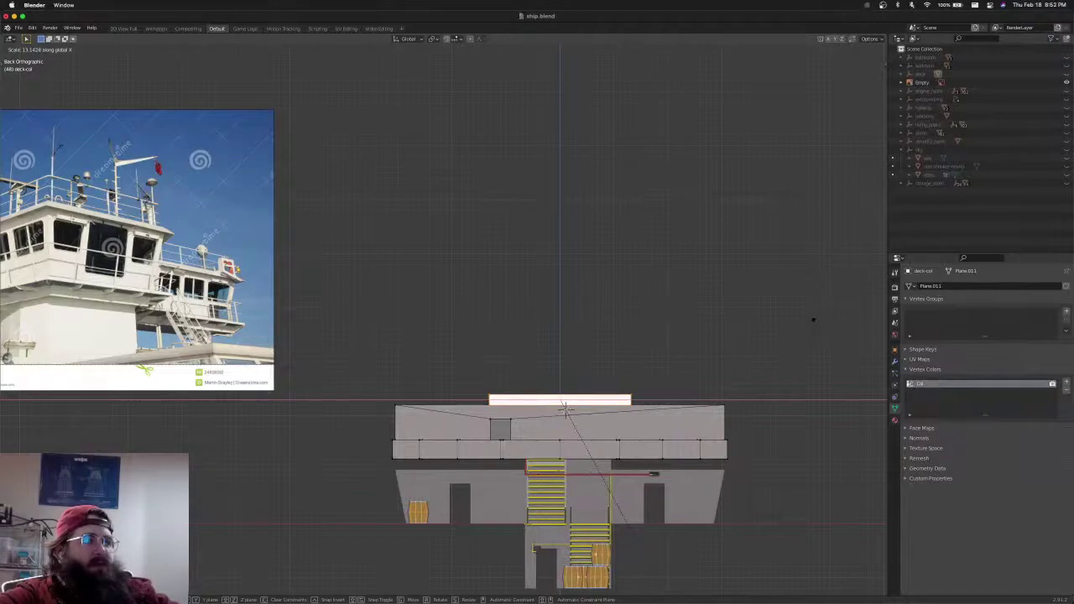
{"action": "key", "text": "Escape"}
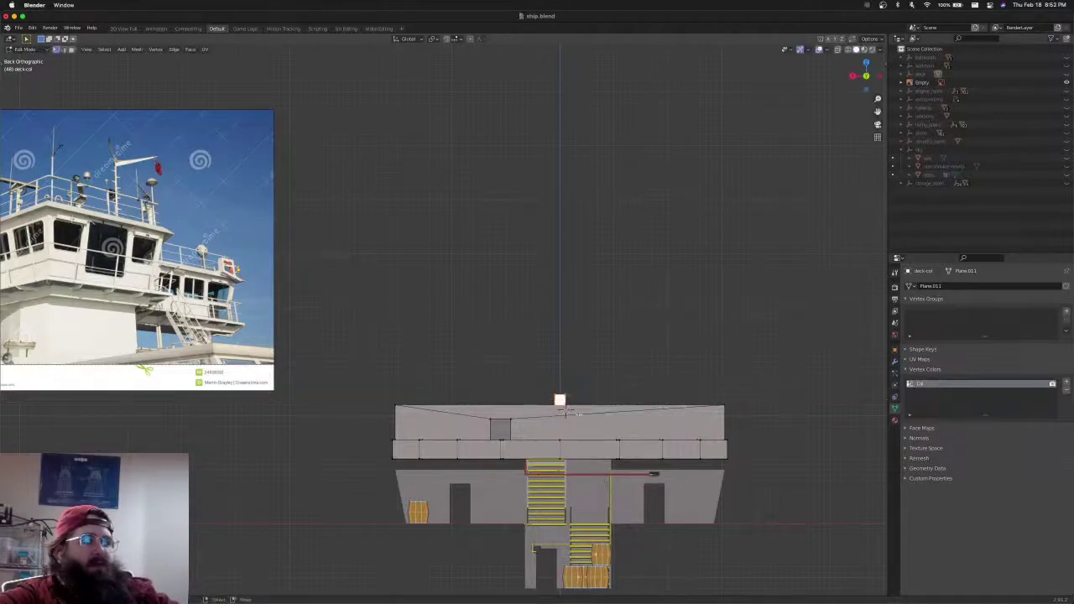
Scale the cube along X until it spans about half the width of the deck
{"action": "scroll", "coordinate": [568, 411], "scroll_direction": "up", "scroll_amount": 5}
{"action": "middle_click_drag", "start_coordinate": [623, 494], "coordinate": [453, 297], "text": "shift"}
{"action": "middle_click_drag", "start_coordinate": [600, 334], "coordinate": [504, 367], "text": "shift"}
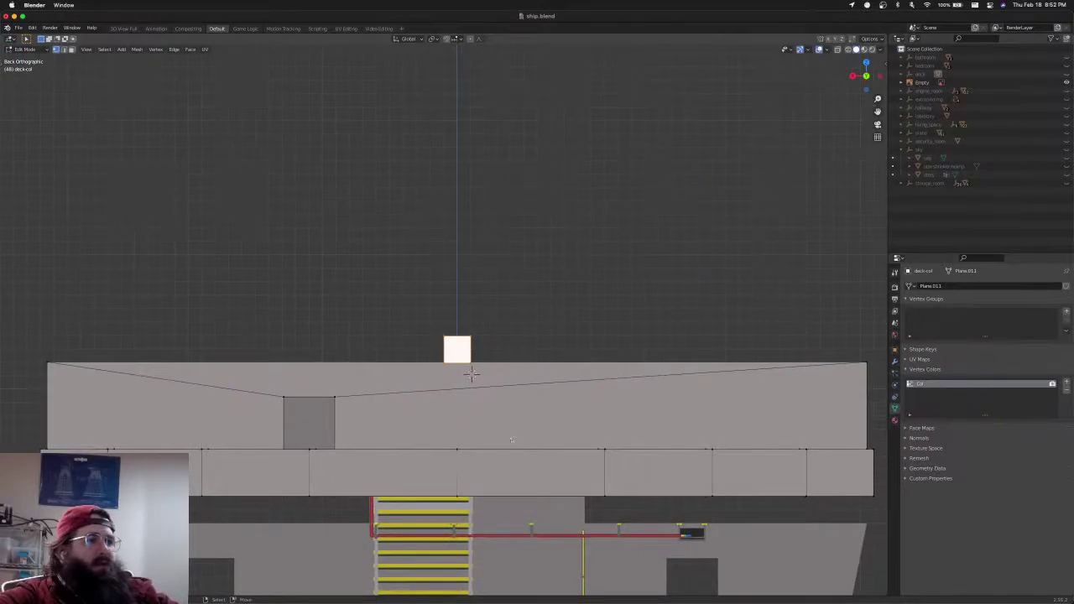
{"action": "key", "text": "s"}
{"action": "key", "text": "x"}
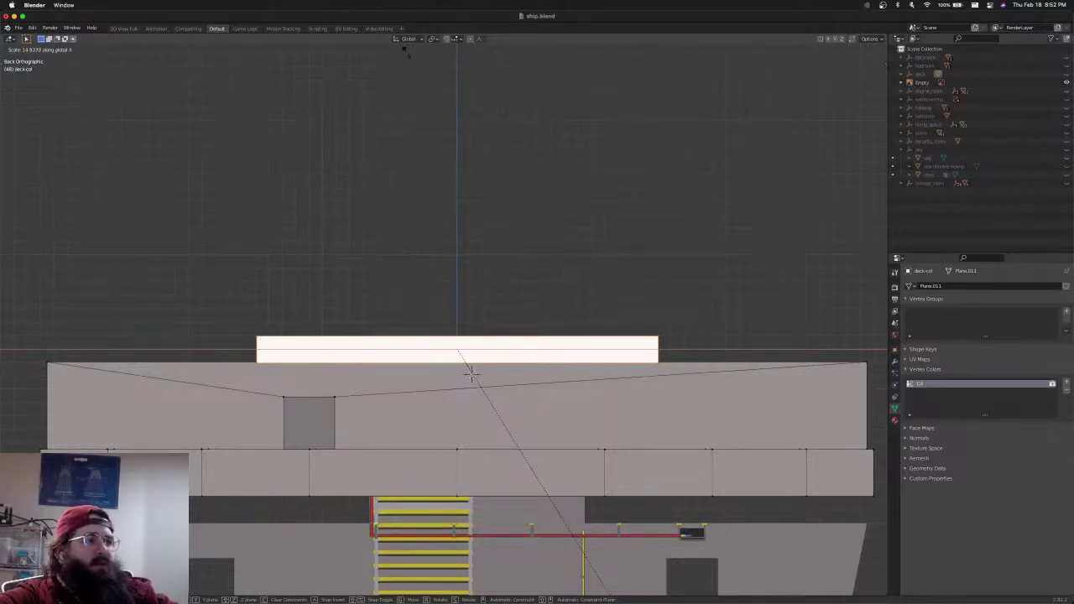
{"action": "left_click", "coordinate": [429, 161]}
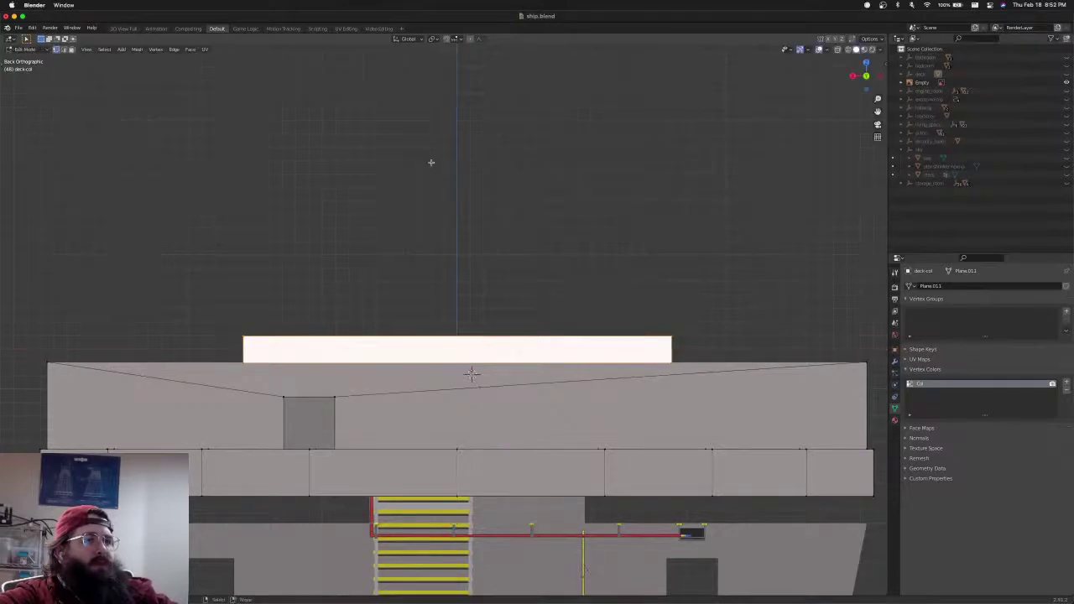
Select the block's top vertices through the mesh and raise them about 6.1 units along Z
{"action": "scroll", "coordinate": [426, 293], "scroll_direction": "down", "scroll_amount": 5}
{"action": "scroll", "coordinate": [267, 265], "scroll_direction": "down", "scroll_amount": 1}
{"action": "middle_click_drag", "start_coordinate": [266, 265], "coordinate": [441, 342], "text": "shift"}
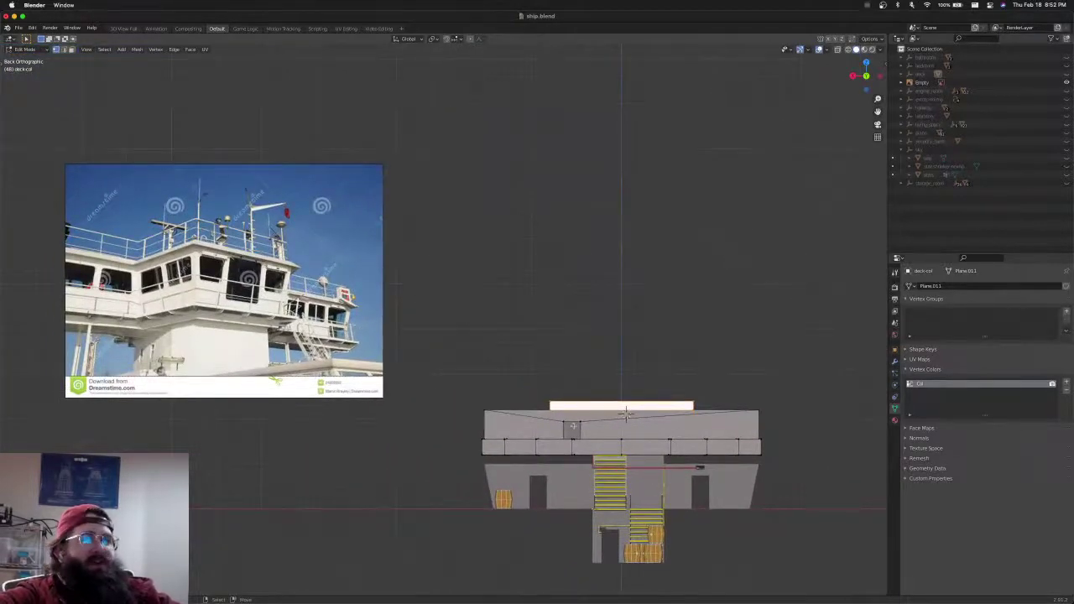
{"action": "scroll", "coordinate": [625, 413], "scroll_direction": "up", "scroll_amount": 3}
{"action": "middle_click_drag", "start_coordinate": [523, 396], "coordinate": [577, 369], "text": "shift"}
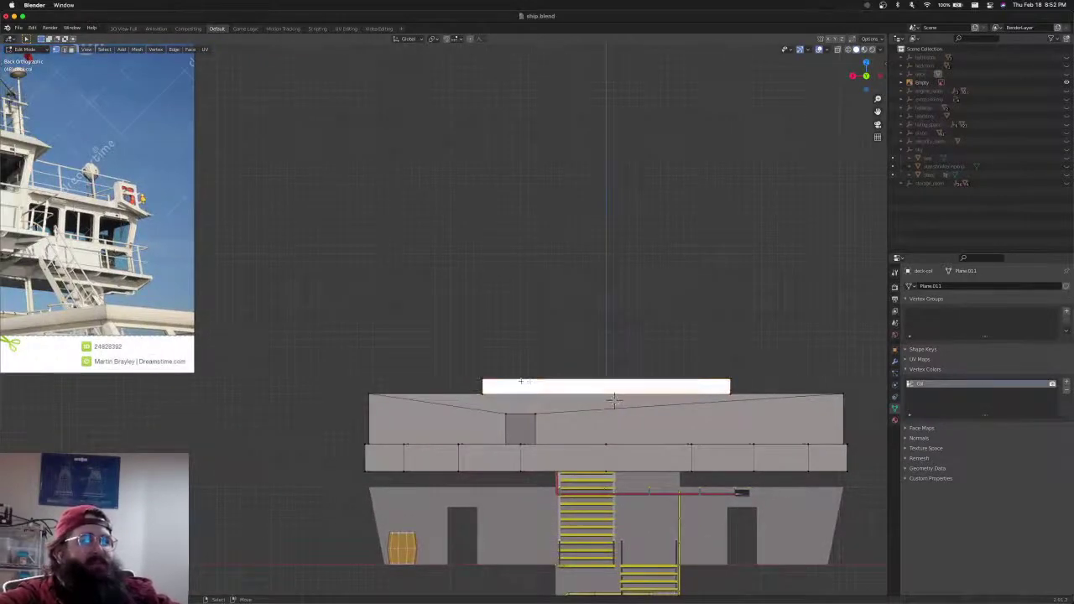
{"action": "key", "text": "shift+z"}
{"action": "left_click_drag", "start_coordinate": [448, 367], "coordinate": [829, 387]}
{"action": "key", "text": "shift+z"}
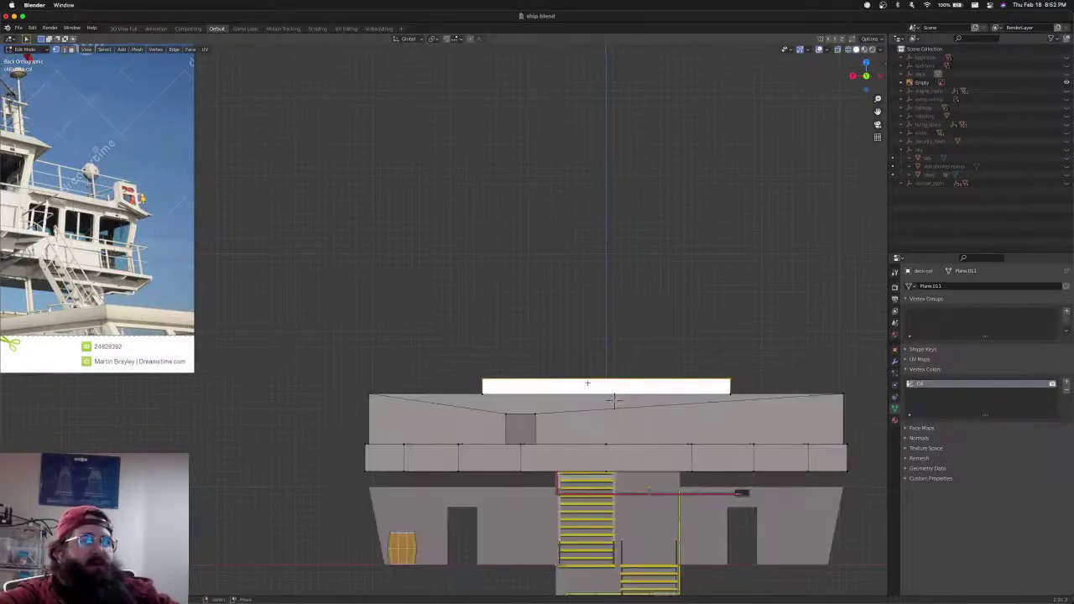
{"action": "scroll", "coordinate": [518, 409], "scroll_direction": "down", "scroll_amount": 2}
{"action": "key", "text": "e"}
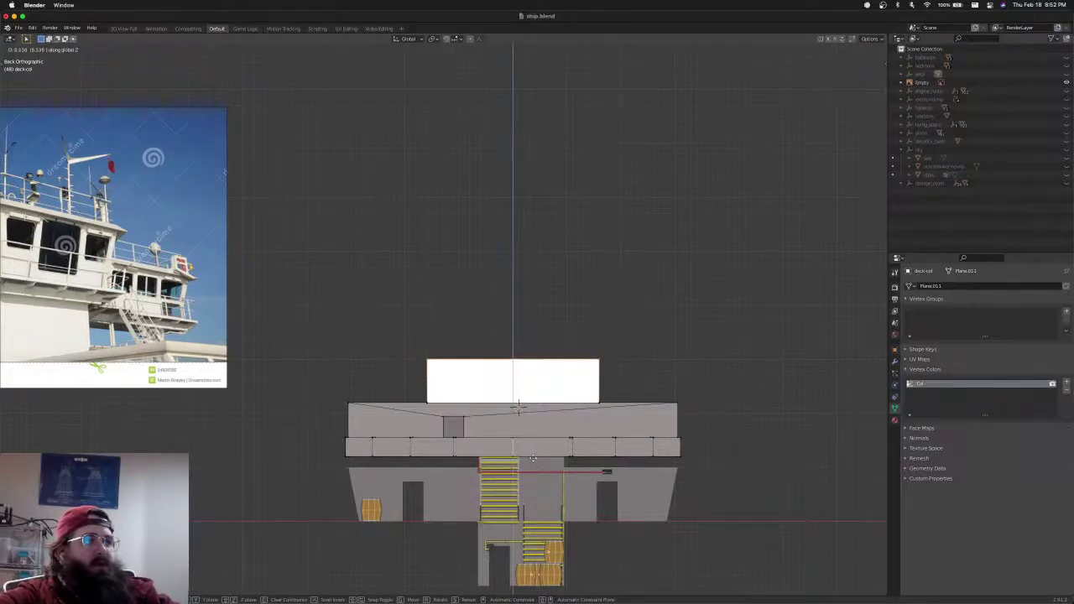
{"action": "scroll", "coordinate": [518, 408], "scroll_direction": "up", "scroll_amount": 4}
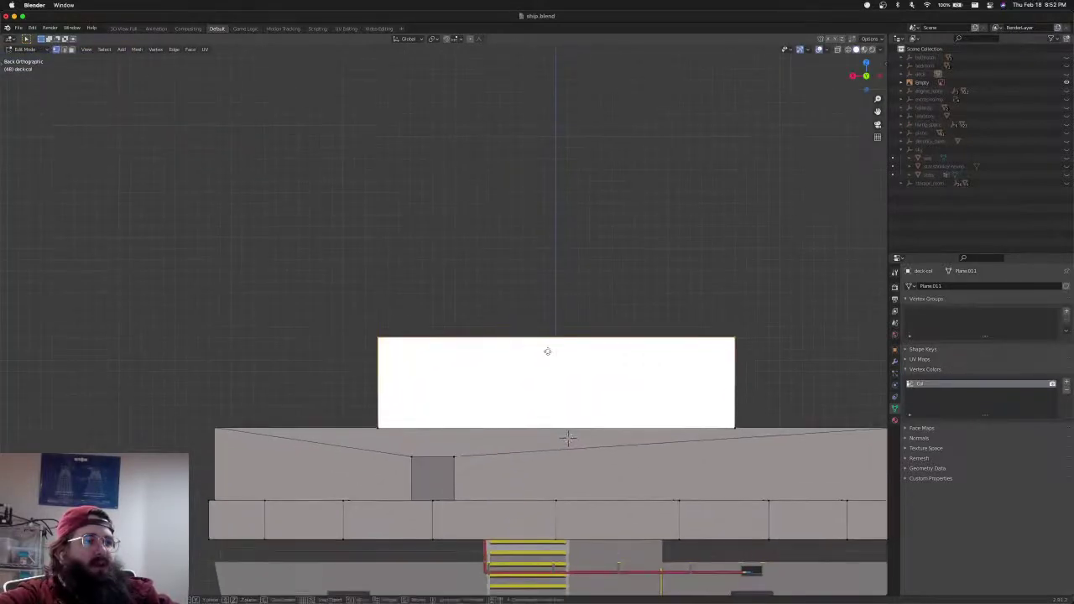
{"action": "left_click", "coordinate": [547, 352]}
Extrude the block's top in place and scale it about 1.7 times along X to overhang both sides
{"action": "scroll", "coordinate": [547, 351], "scroll_direction": "down", "scroll_amount": 5}
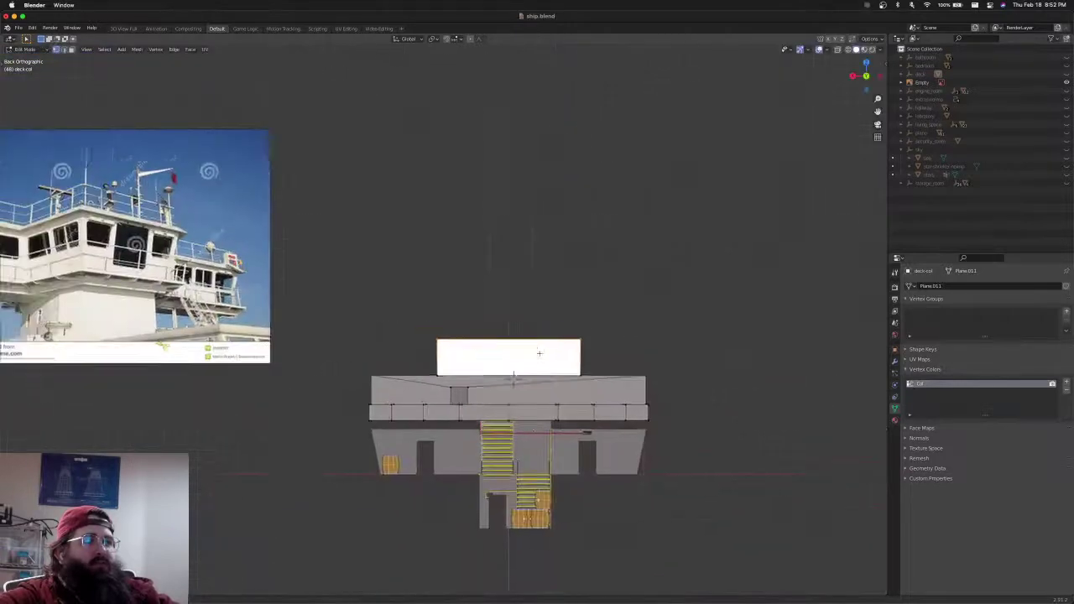
{"action": "middle_click_drag", "start_coordinate": [541, 399], "coordinate": [606, 409], "text": "shift"}
{"action": "key", "text": "s"}
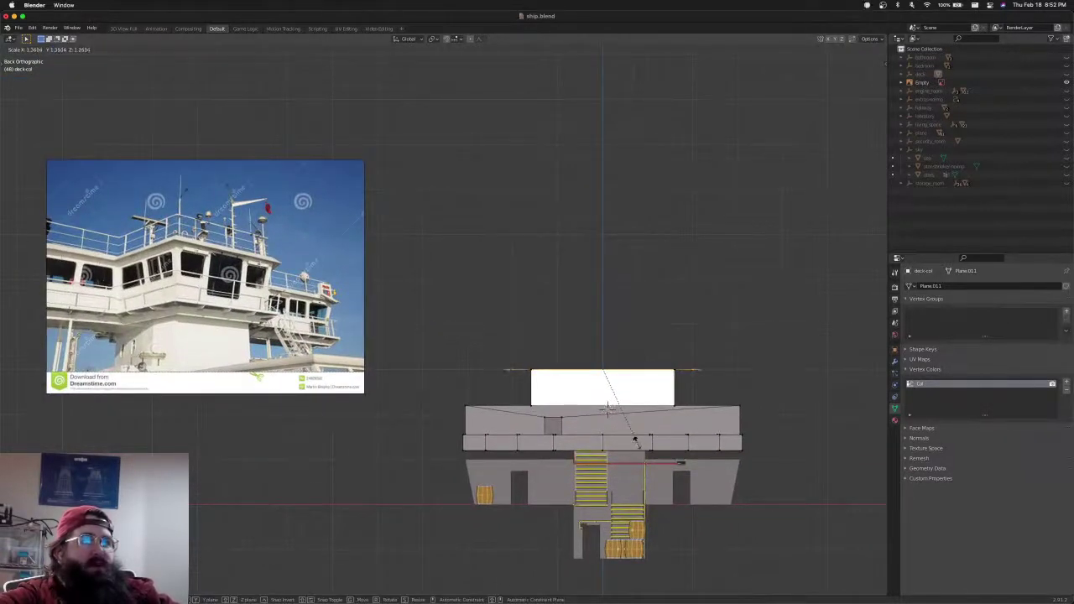
{"action": "key", "text": "x"}
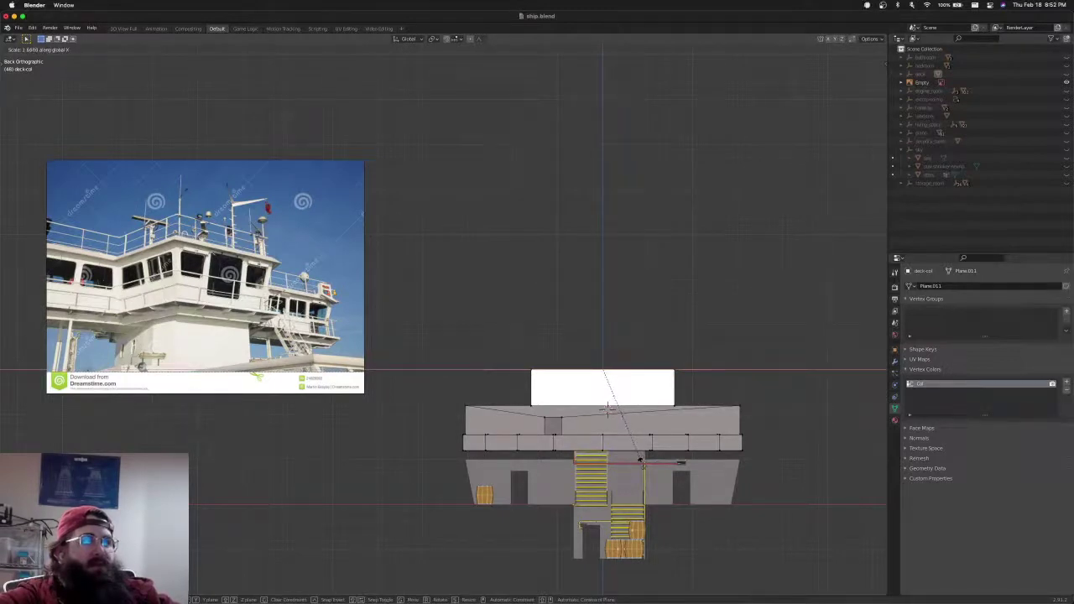
{"action": "left_click", "coordinate": [609, 410]}
Extrude the widened top about 9.9 units up along Z to form the upper bridge block
{"action": "middle_click_drag", "start_coordinate": [651, 417], "coordinate": [513, 407], "text": "shift"}
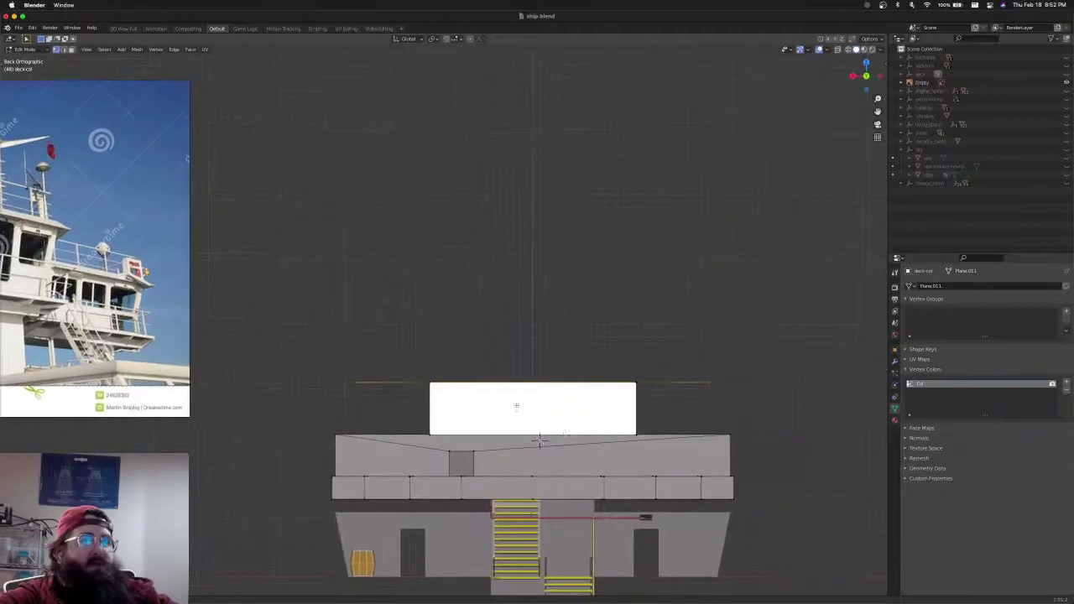
{"action": "key", "text": "g"}
{"action": "key", "text": "z"}
{"action": "key", "text": "Escape"}
{"action": "key", "text": "g"}
{"action": "key", "text": "z"}
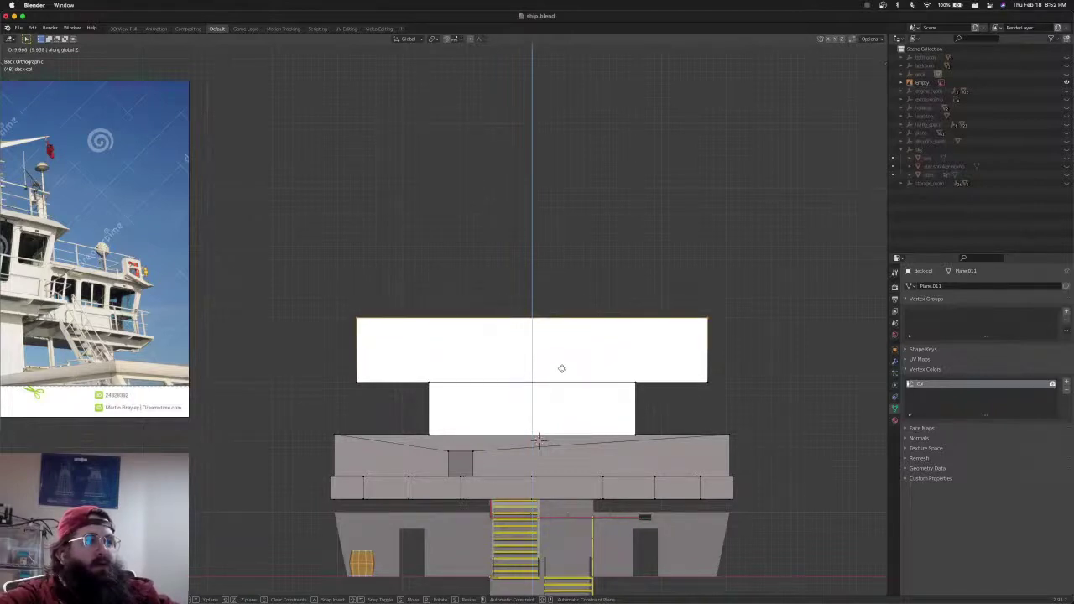
{"action": "left_click", "coordinate": [562, 368]}
{"action": "scroll", "coordinate": [608, 475], "scroll_direction": "up", "scroll_amount": 5}
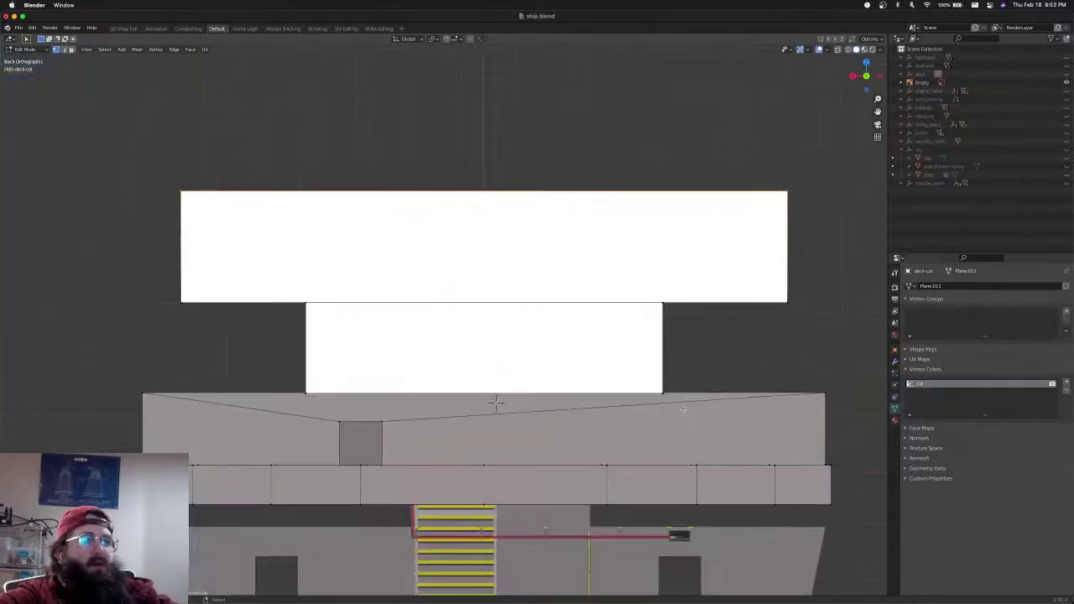
Select the upper block's vertices through the mesh and raise them along Z until the lower block is about equally tall
{"action": "middle_click_drag", "start_coordinate": [682, 410], "coordinate": [473, 310], "text": "shift"}
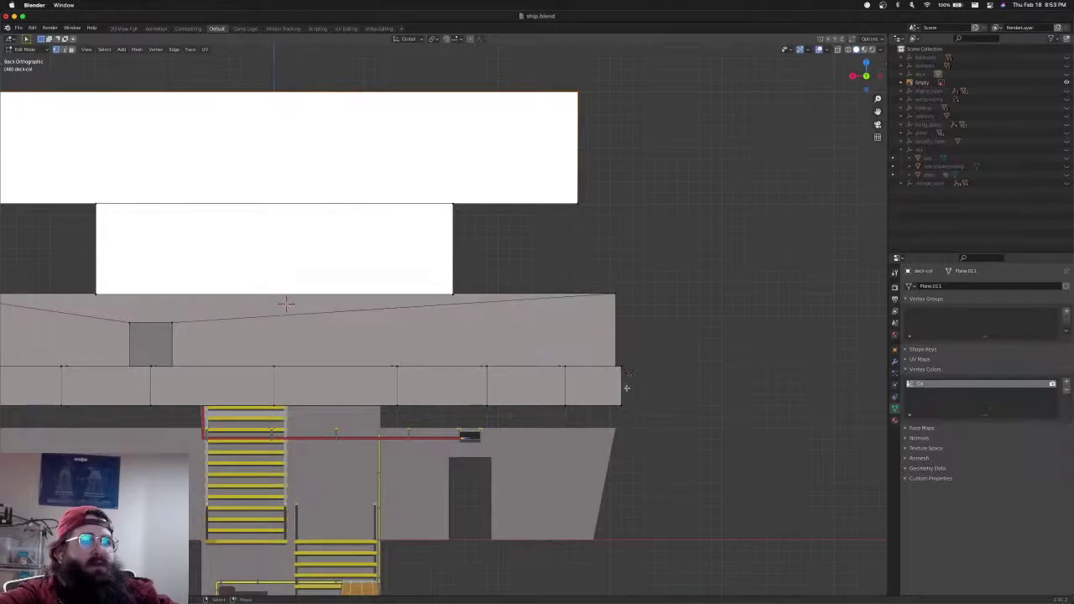
{"action": "middle_click_drag", "start_coordinate": [285, 304], "coordinate": [445, 413], "text": "shift"}
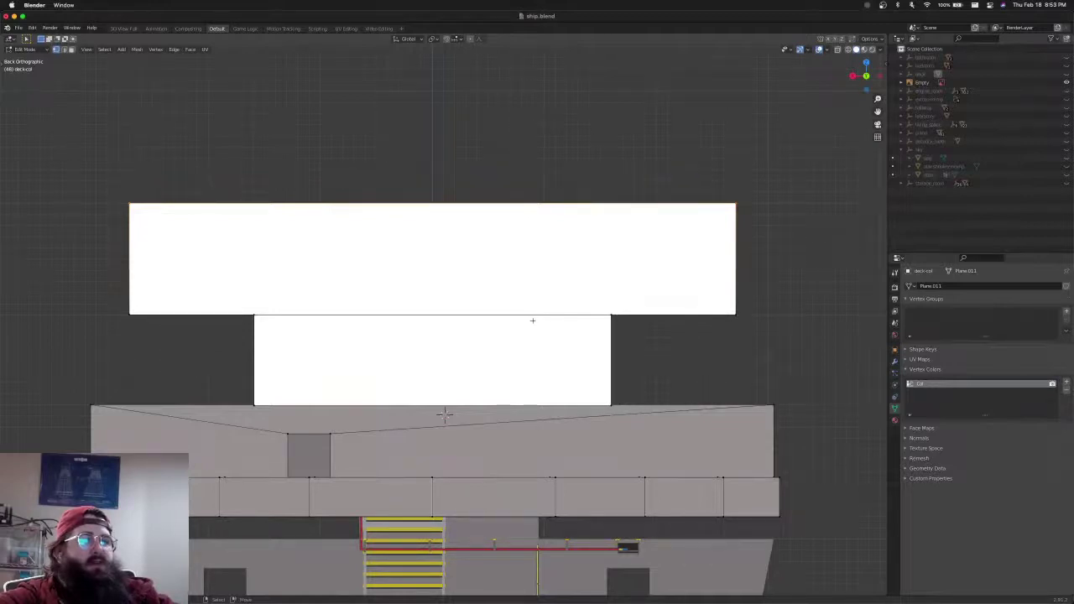
{"action": "scroll", "coordinate": [445, 414], "scroll_direction": "down", "scroll_amount": 1}
{"action": "middle_click_drag", "start_coordinate": [427, 369], "coordinate": [482, 386], "text": "shift"}
{"action": "scroll", "coordinate": [482, 386], "scroll_direction": "down", "scroll_amount": 2}
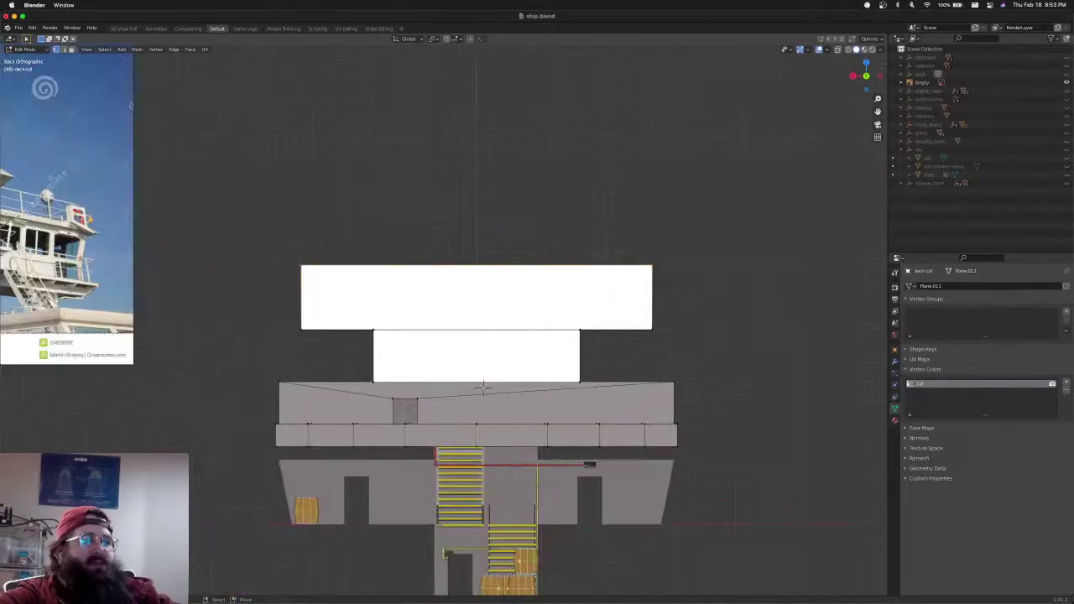
{"action": "scroll", "coordinate": [484, 386], "scroll_direction": "up", "scroll_amount": 1}
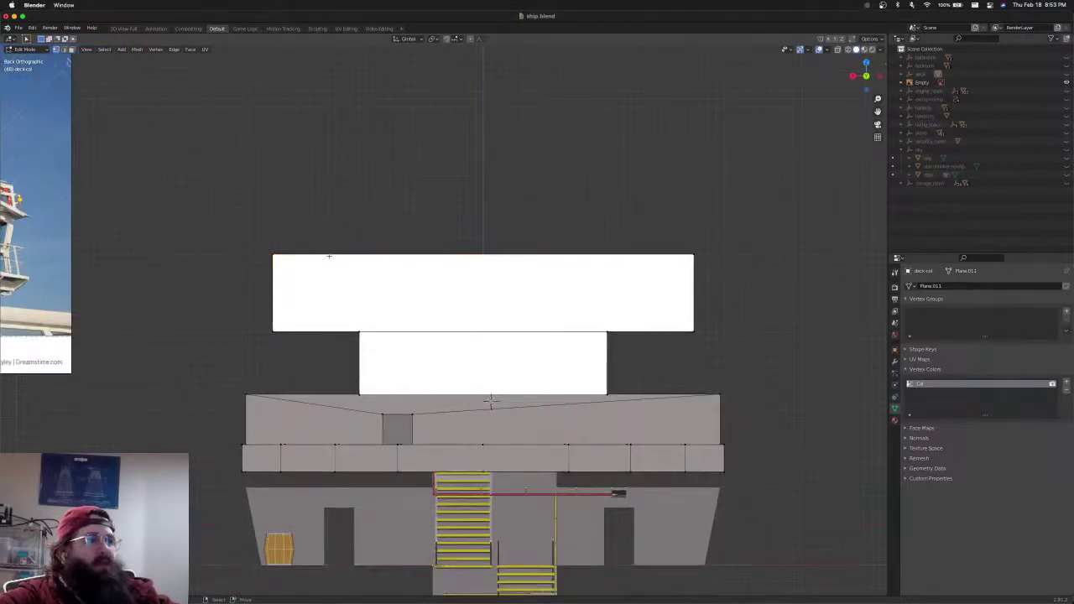
{"action": "key", "text": "shift+z"}
{"action": "mouse_move", "coordinate": [242, 236]}
{"action": "left_mouse_down"}
{"action": "mouse_move", "coordinate": [593, 319]}
{"action": "mouse_move", "coordinate": [742, 336]}
{"action": "left_mouse_up"}
{"action": "scroll", "coordinate": [616, 395], "scroll_direction": "up", "scroll_amount": 5}
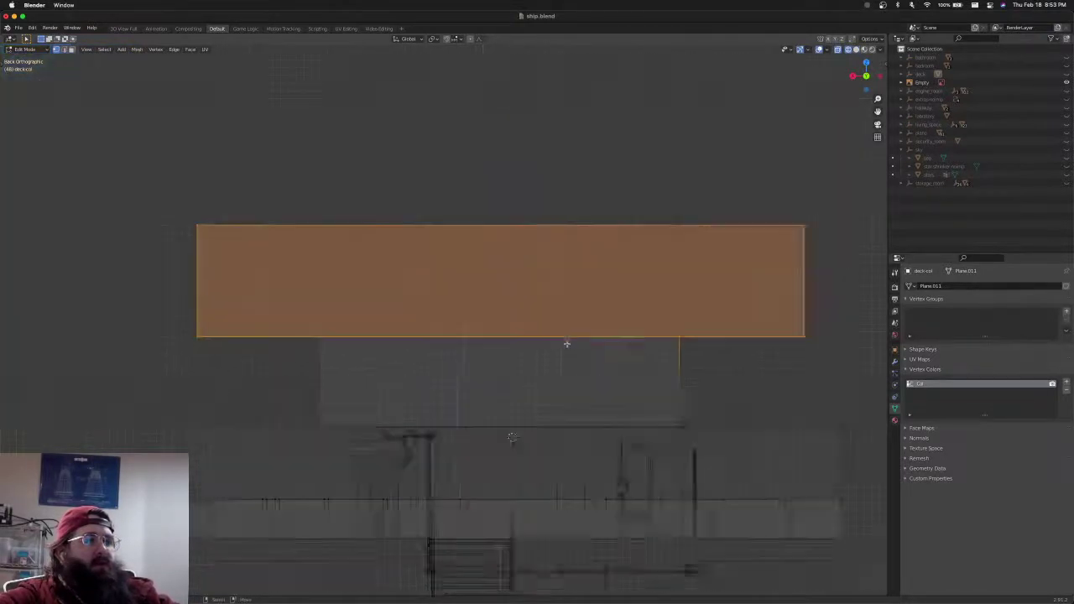
{"action": "left_click", "coordinate": [614, 357]}
{"action": "scroll", "coordinate": [615, 357], "scroll_direction": "down", "scroll_amount": 3}
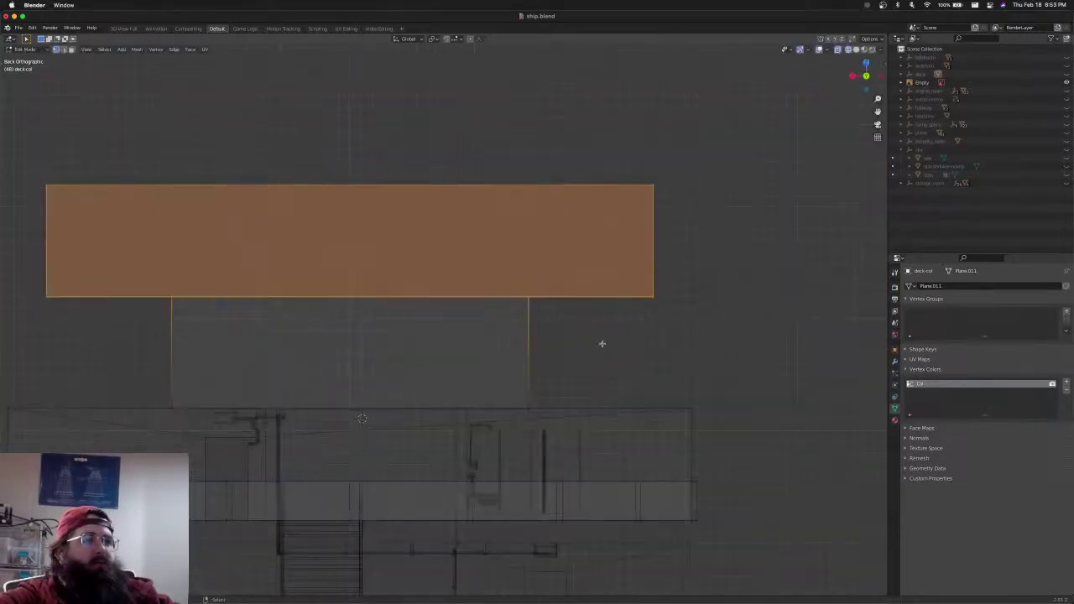
{"action": "middle_click_drag", "start_coordinate": [602, 345], "coordinate": [606, 418], "text": "shift"}
{"action": "key", "text": "alt+a"}
{"action": "key", "text": "b"}
{"action": "left_click_drag", "start_coordinate": [3, 240], "coordinate": [750, 292]}
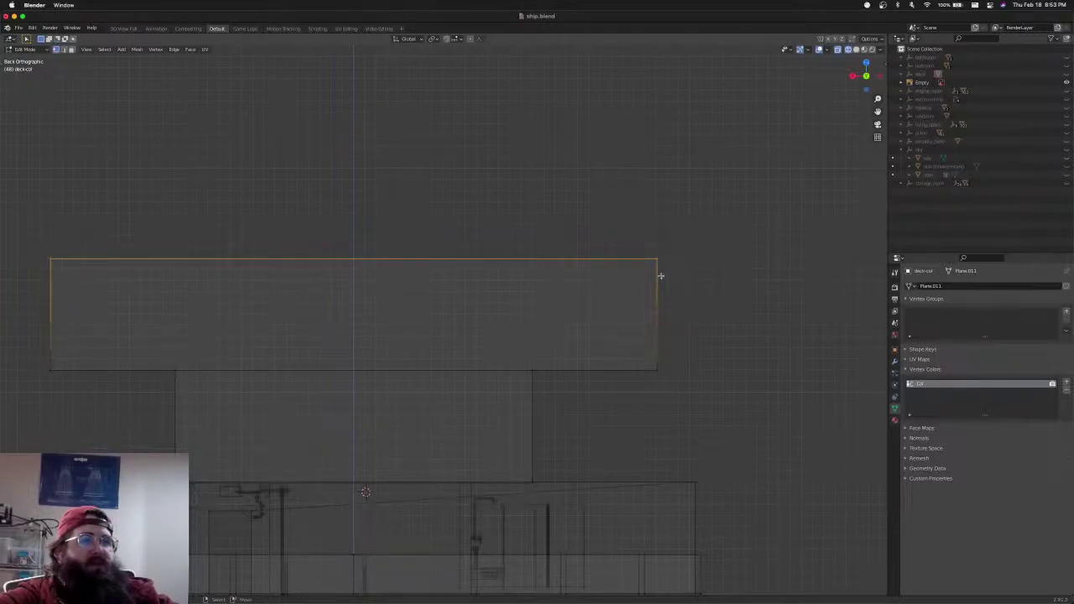
{"action": "scroll", "coordinate": [583, 385], "scroll_direction": "down", "scroll_amount": 6}
{"action": "mouse_move", "coordinate": [481, 366]}
{"action": "middle_mouse_down", "text": "shift"}
{"action": "mouse_move", "coordinate": [622, 384]}
{"action": "mouse_move", "coordinate": [621, 372]}
{"action": "mouse_move", "coordinate": [557, 371]}
{"action": "middle_mouse_up", "text": "shift"}
{"action": "key", "text": "alt+a"}
{"action": "key", "text": "shift+z"}
{"action": "key", "text": "shift+z"}
{"action": "key", "text": "shift+z"}
{"action": "scroll", "coordinate": [523, 377], "scroll_direction": "up", "scroll_amount": 3}
{"action": "scroll", "coordinate": [556, 373], "scroll_direction": "down", "scroll_amount": 2}
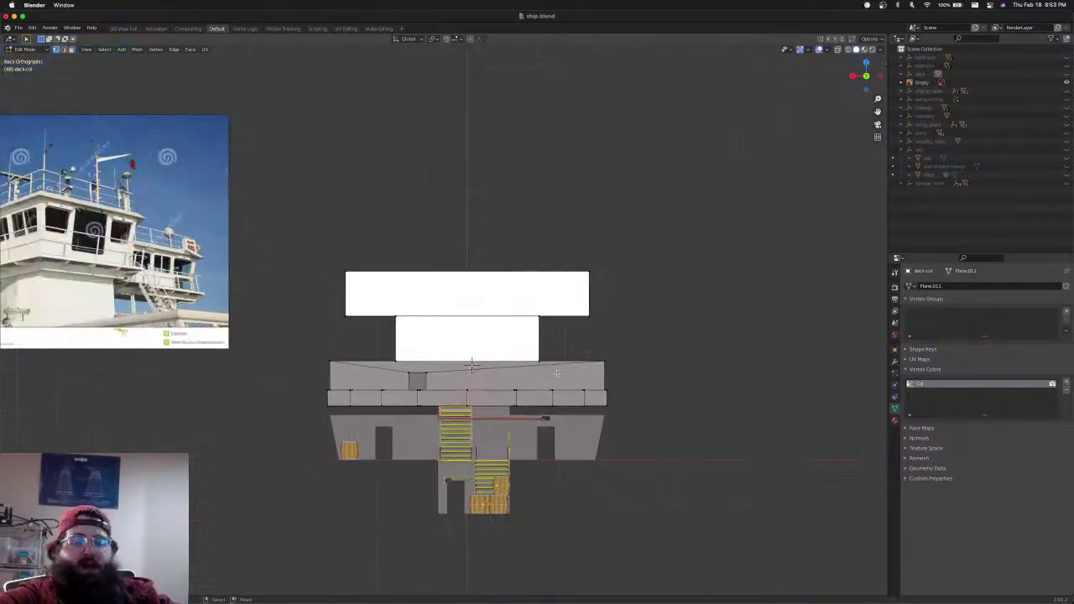
Select all vertices on the block's rear side through the mesh and move them about 28 units back along Y over the cabins
{"action": "key", "text": "KP_2"}
{"action": "key", "text": "KP_3"}
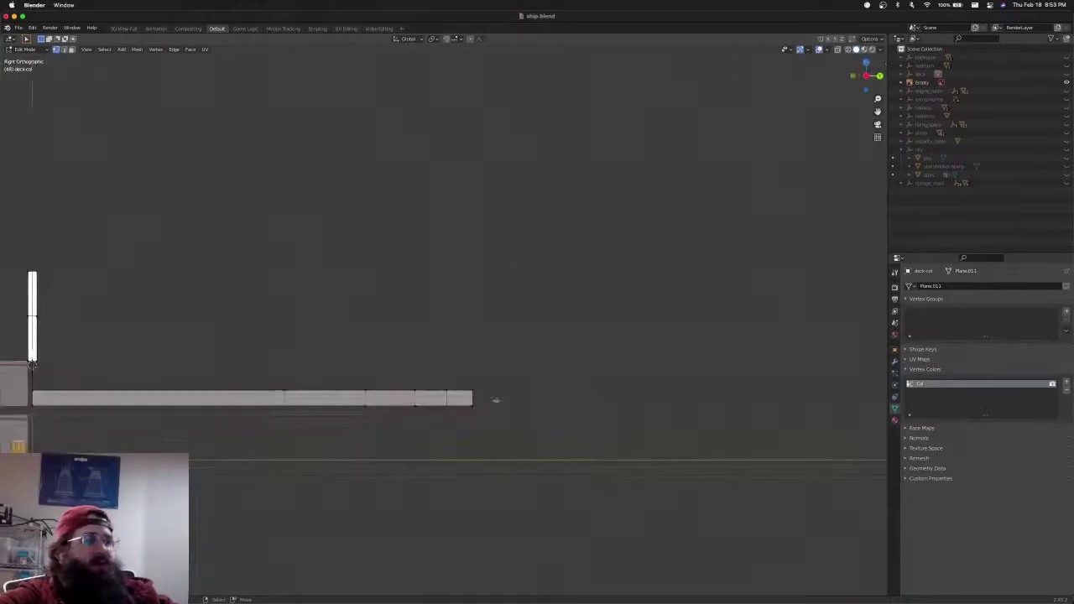
{"action": "middle_click_drag", "start_coordinate": [233, 388], "coordinate": [604, 435], "text": "shift"}
{"action": "scroll", "coordinate": [422, 394], "scroll_direction": "up", "scroll_amount": 3}
{"action": "scroll", "coordinate": [422, 394], "scroll_direction": "up", "scroll_amount": 3}
{"action": "middle_click_drag", "start_coordinate": [446, 366], "coordinate": [697, 255], "text": "shift"}
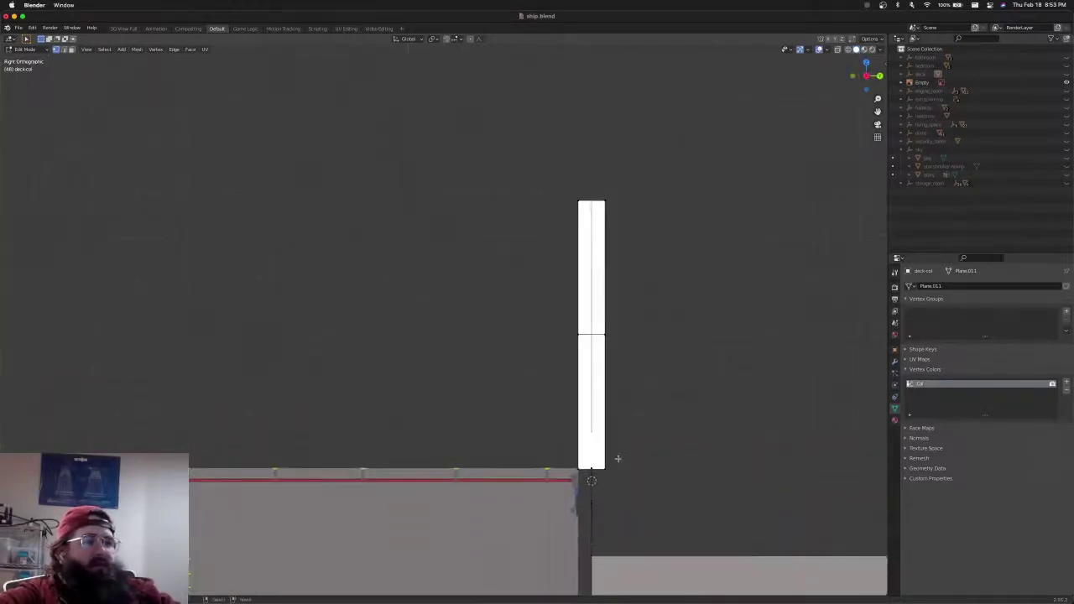
{"action": "key", "text": "shift+z"}
{"action": "scroll", "coordinate": [611, 440], "scroll_direction": "down", "scroll_amount": 2}
{"action": "middle_click_drag", "start_coordinate": [612, 440], "coordinate": [683, 389], "text": "shift"}
{"action": "key", "text": "b"}
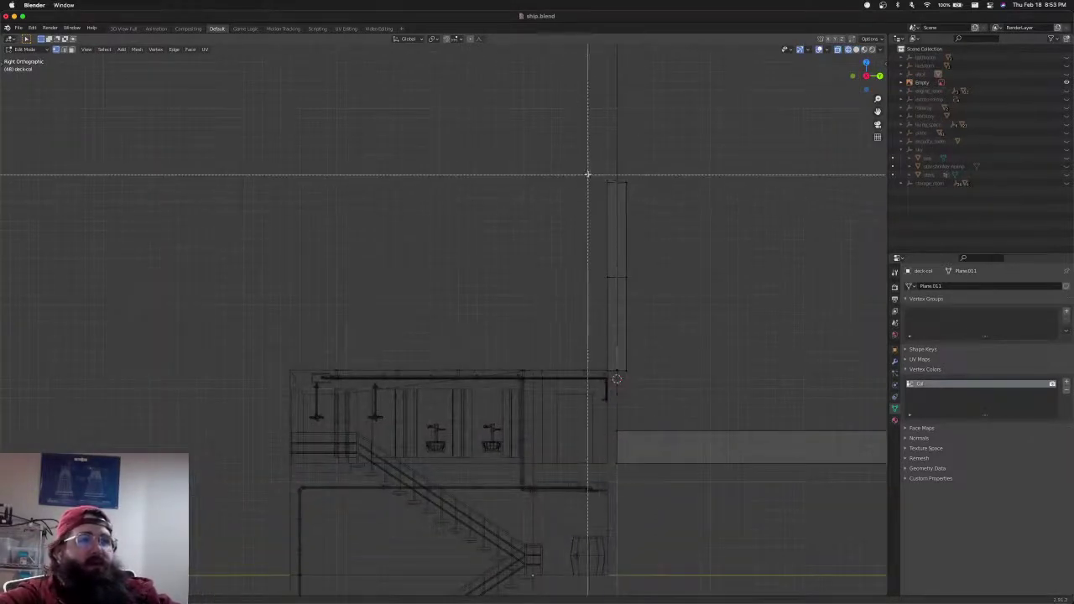
{"action": "left_click_drag", "start_coordinate": [587, 173], "coordinate": [616, 382]}
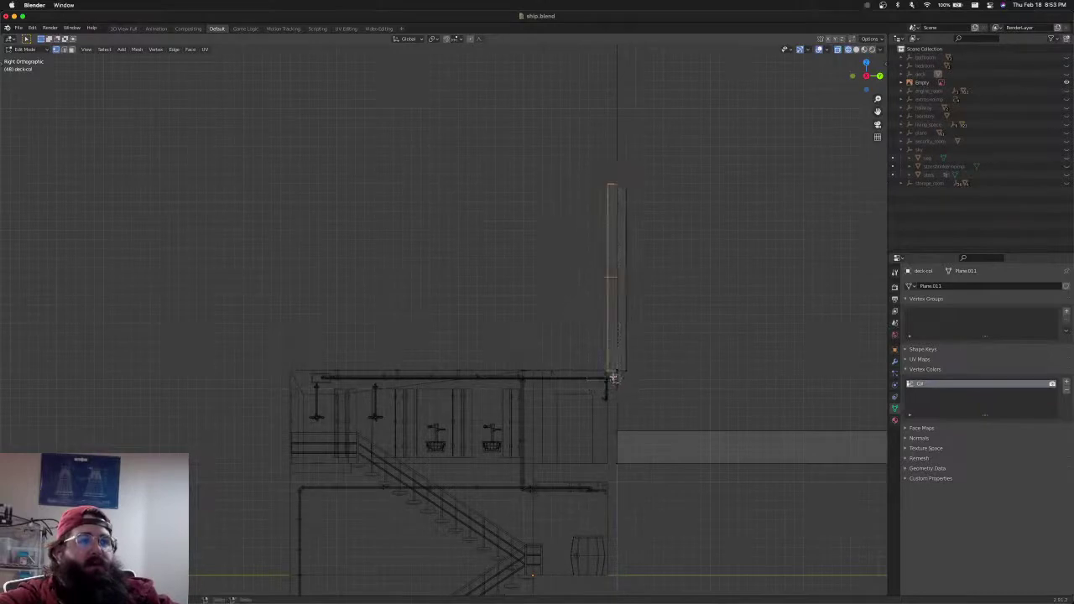
{"action": "scroll", "coordinate": [618, 355], "scroll_direction": "up", "scroll_amount": 2}
{"action": "middle_click_drag", "start_coordinate": [618, 355], "coordinate": [710, 426], "text": "shift"}
{"action": "scroll", "coordinate": [592, 361], "scroll_direction": "down", "scroll_amount": 3}
{"action": "key", "text": "g"}
{"action": "key", "text": "y"}
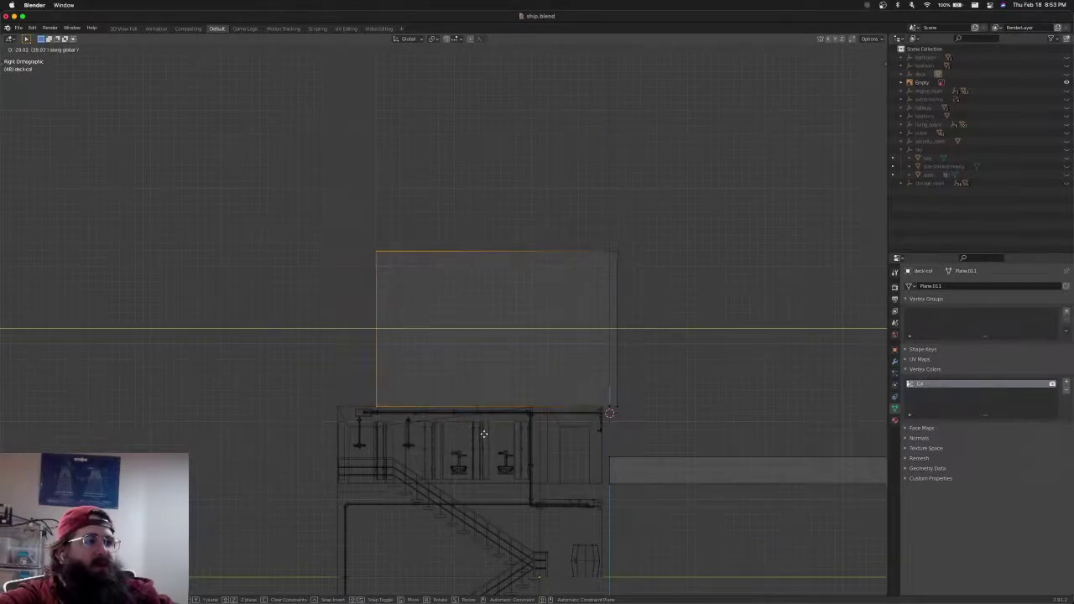
{"action": "left_click", "coordinate": [483, 433]}
{"action": "scroll", "coordinate": [484, 434], "scroll_direction": "up", "scroll_amount": 3}
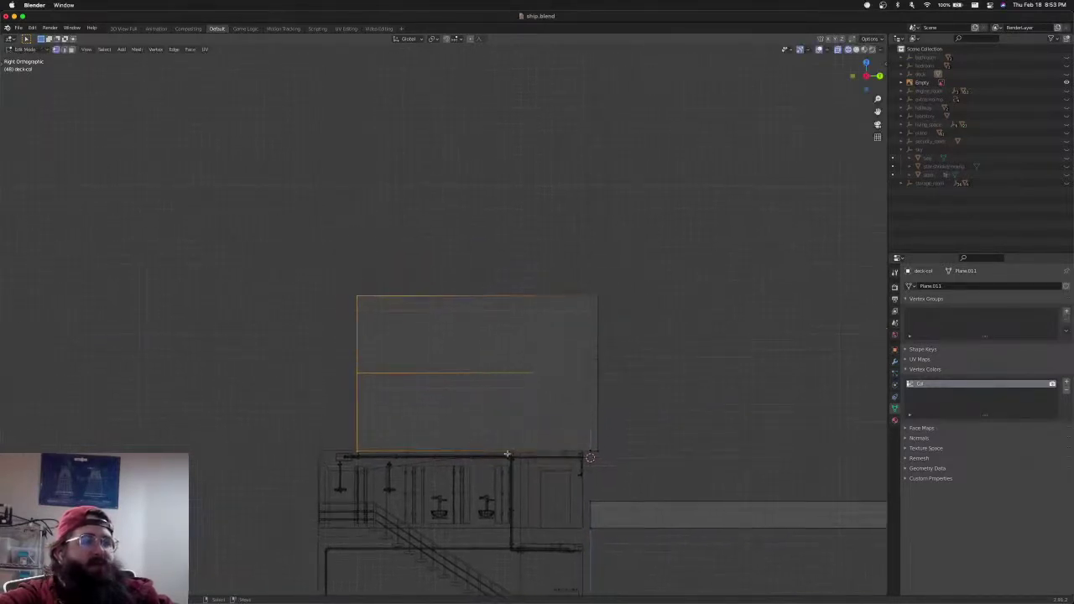
Select all vertices on the block's deck-facing side and move them about 4 units back along Y, behind the deck wall
{"action": "mouse_move", "coordinate": [576, 407]}
{"action": "middle_mouse_down"}
{"action": "mouse_move", "coordinate": [541, 420]}
{"action": "mouse_move", "coordinate": [578, 412]}
{"action": "mouse_move", "coordinate": [578, 400]}
{"action": "mouse_move", "coordinate": [570, 407]}
{"action": "middle_mouse_up"}
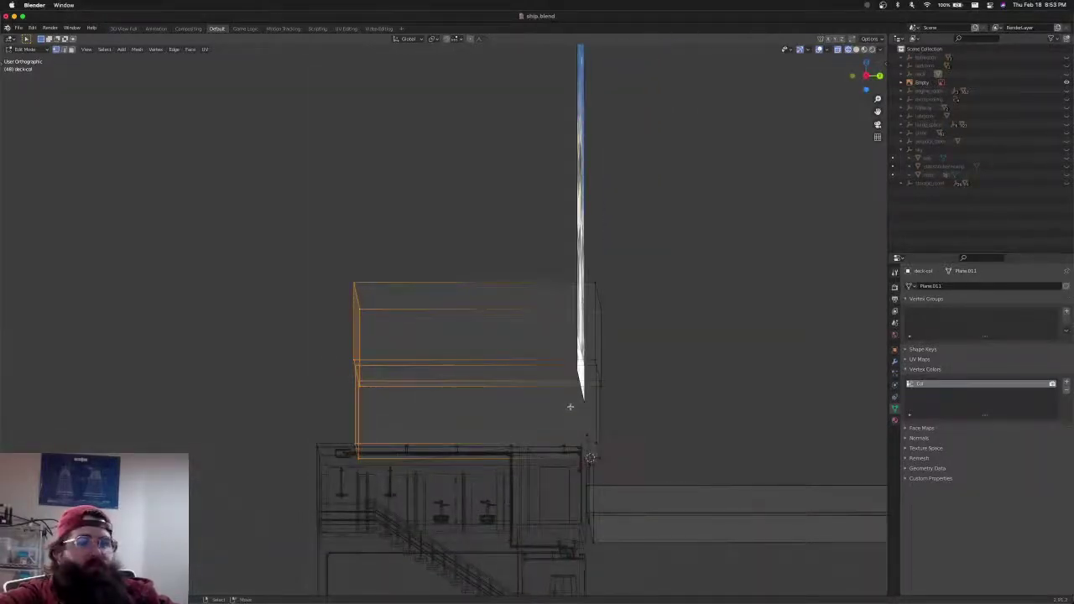
{"action": "key", "text": "KP_3"}
{"action": "scroll", "coordinate": [626, 451], "scroll_direction": "up", "scroll_amount": 2}
{"action": "middle_click_drag", "start_coordinate": [629, 454], "coordinate": [551, 281], "text": "shift"}
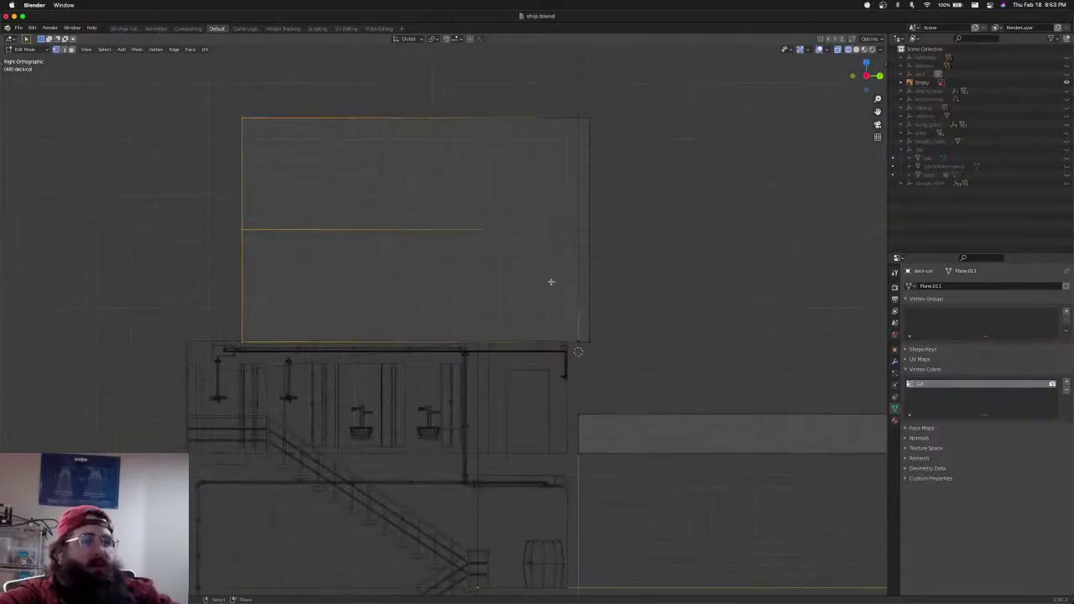
{"action": "key", "text": "alt+a"}
{"action": "key", "text": "b"}
{"action": "left_click_drag", "start_coordinate": [582, 102], "coordinate": [637, 376]}
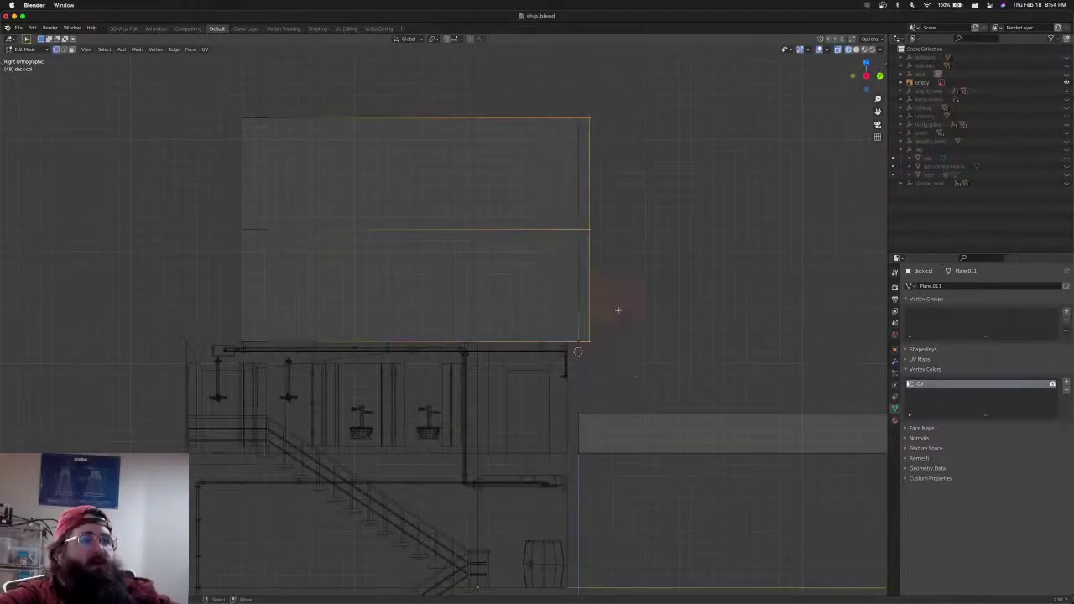
{"action": "scroll", "coordinate": [621, 309], "scroll_direction": "up", "scroll_amount": 3}
{"action": "middle_click_drag", "start_coordinate": [646, 302], "coordinate": [635, 371], "text": "shift"}
{"action": "key", "text": "g"}
{"action": "key", "text": "y"}
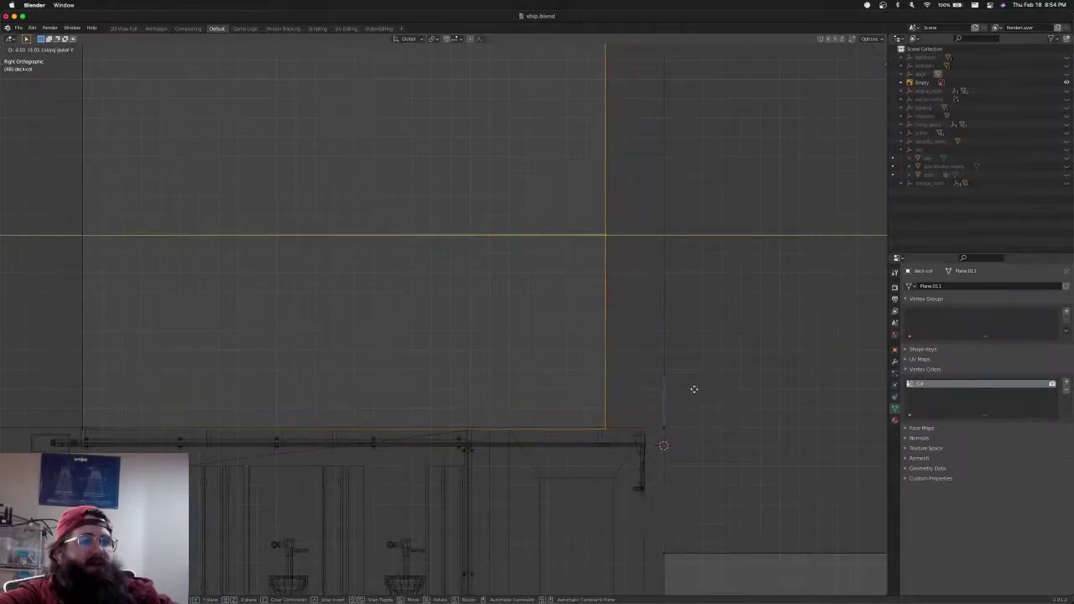
{"action": "left_click", "coordinate": [694, 389]}
{"action": "scroll", "coordinate": [696, 388], "scroll_direction": "down", "scroll_amount": 4}
Examine the two-tier bridge block from several angles, comparing its proportions with the reference photo and the deck below
{"action": "middle_click_drag", "start_coordinate": [702, 386], "coordinate": [546, 391]}
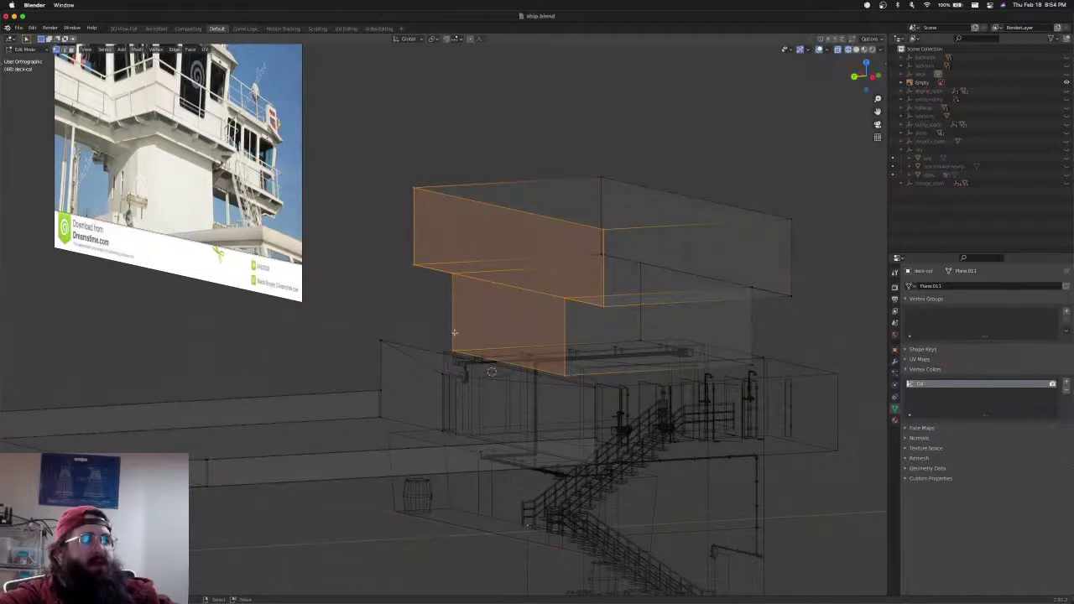
{"action": "middle_click_drag", "start_coordinate": [453, 333], "coordinate": [408, 323]}
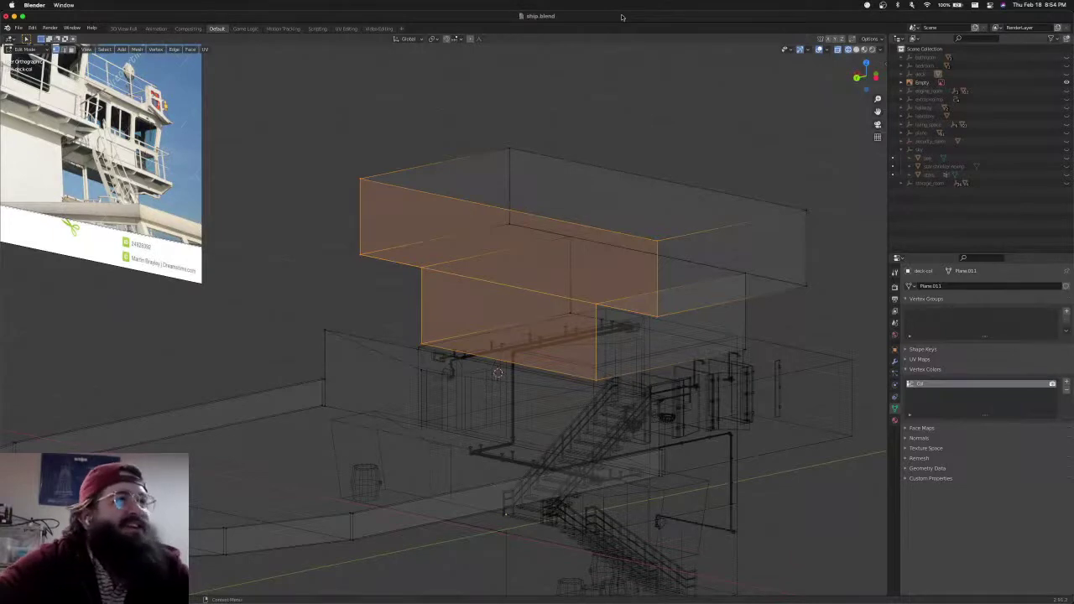
{"action": "mouse_move", "coordinate": [589, 317]}
{"action": "middle_mouse_down"}
{"action": "mouse_move", "coordinate": [613, 339]}
{"action": "mouse_move", "coordinate": [702, 346]}
{"action": "mouse_move", "coordinate": [640, 352]}
{"action": "mouse_move", "coordinate": [482, 273]}
{"action": "middle_mouse_up"}
{"action": "key", "text": "shift+z"}
{"action": "mouse_move", "coordinate": [544, 328]}
{"action": "middle_mouse_down"}
{"action": "mouse_move", "coordinate": [474, 304]}
{"action": "mouse_move", "coordinate": [429, 315]}
{"action": "mouse_move", "coordinate": [482, 325]}
{"action": "mouse_move", "coordinate": [552, 314]}
{"action": "mouse_move", "coordinate": [515, 320]}
{"action": "middle_mouse_up"}
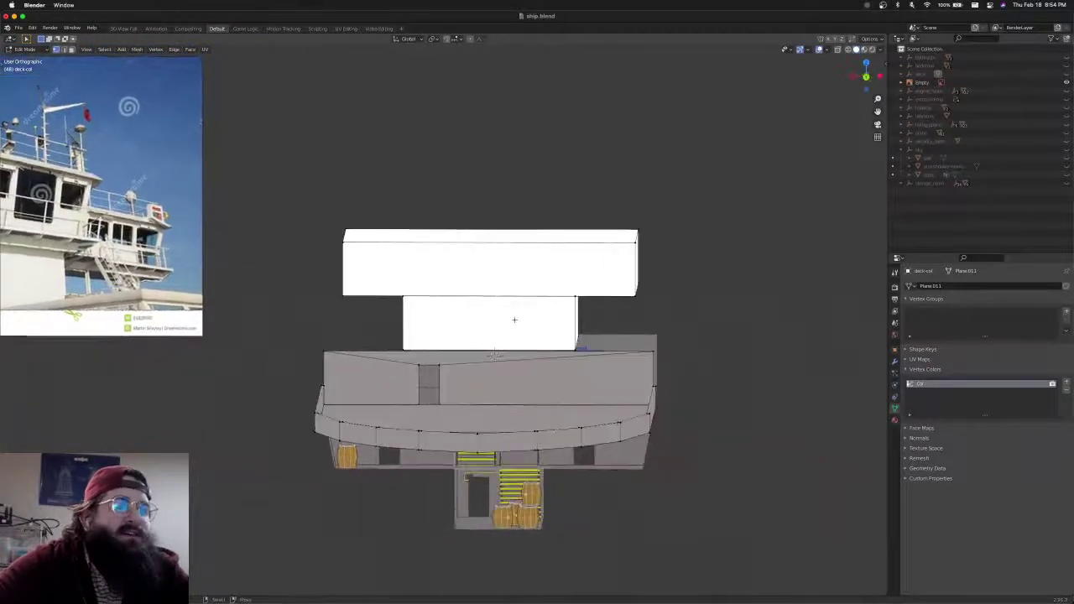
{"action": "key", "text": "KP_1"}
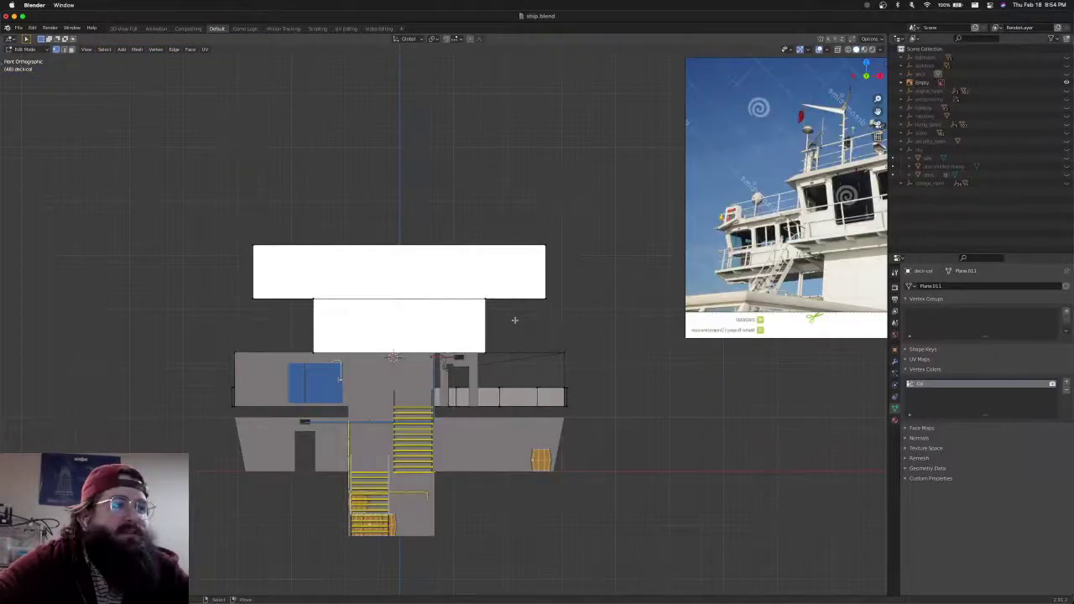
{"action": "key", "text": "ctrl+KP_1"}
{"action": "scroll", "coordinate": [513, 318], "scroll_direction": "up", "scroll_amount": 4}
{"action": "key", "text": "alt+z"}
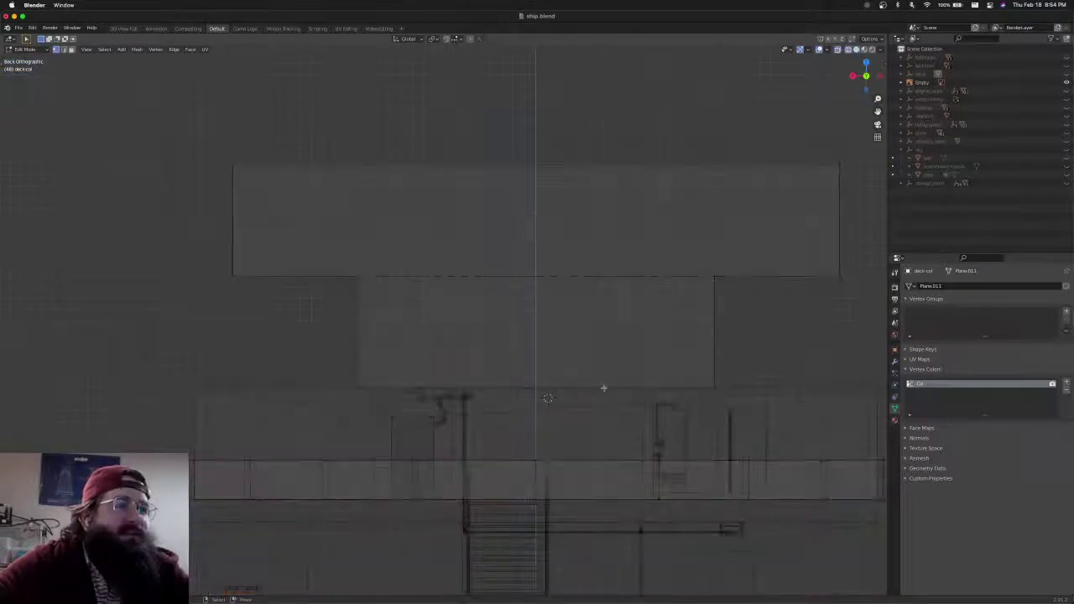
{"action": "key", "text": "alt+z"}
{"action": "scroll", "coordinate": [605, 387], "scroll_direction": "down", "scroll_amount": 2}
{"action": "middle_click_drag", "start_coordinate": [604, 387], "coordinate": [546, 406], "text": "shift"}
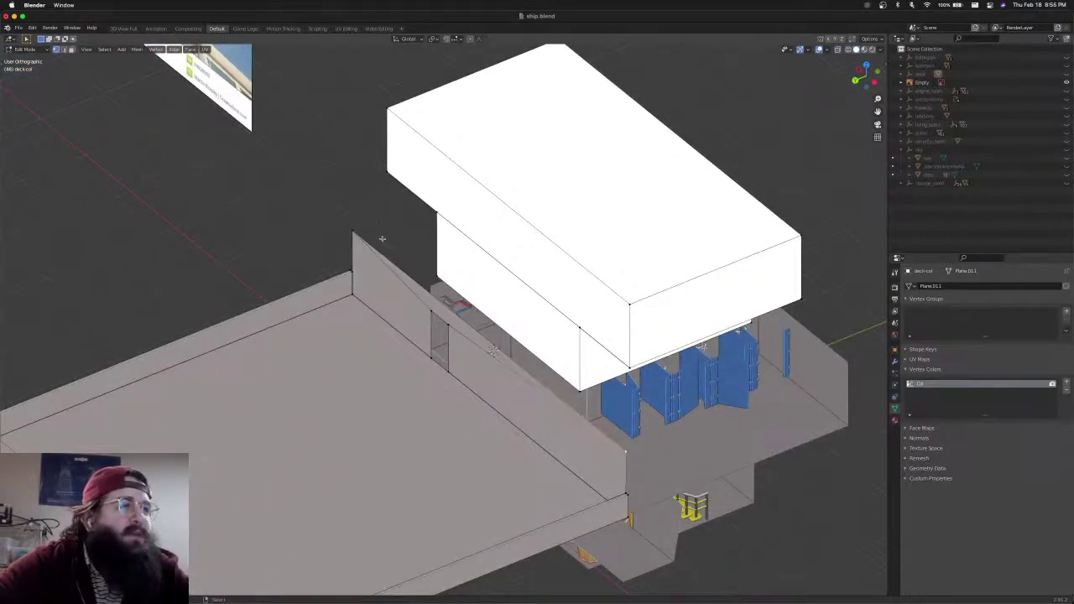
Extrude the deck wall's top edge about 3.6 units along Y so it reaches under the front of the bridge block
{"action": "key", "text": "KP_7"}
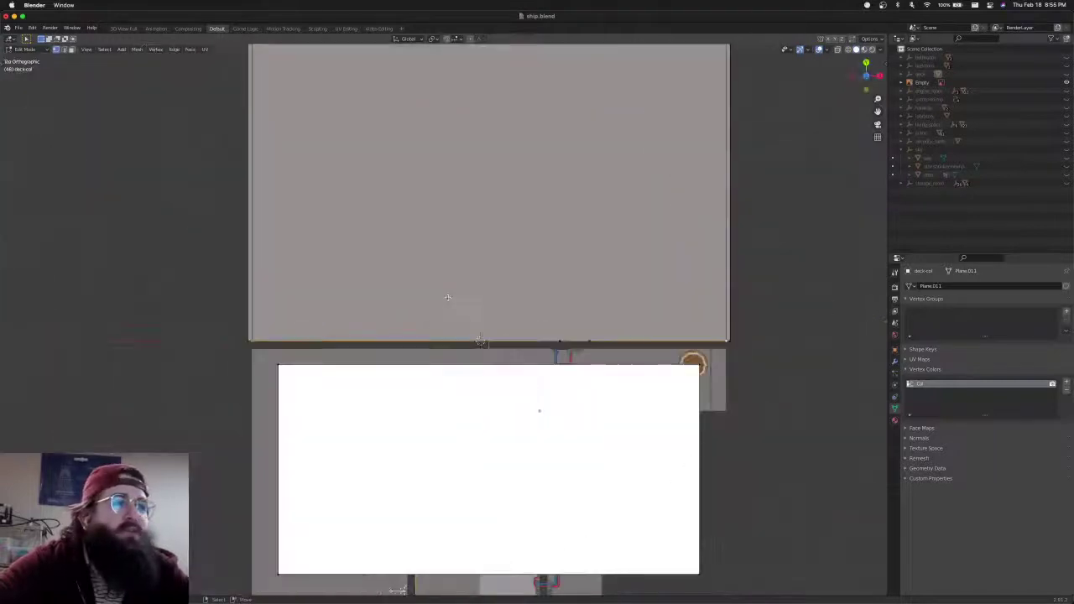
{"action": "scroll", "coordinate": [501, 359], "scroll_direction": "up", "scroll_amount": 3}
{"action": "middle_click_drag", "start_coordinate": [501, 360], "coordinate": [522, 228], "text": "shift"}
{"action": "scroll", "coordinate": [500, 253], "scroll_direction": "down", "scroll_amount": 2}
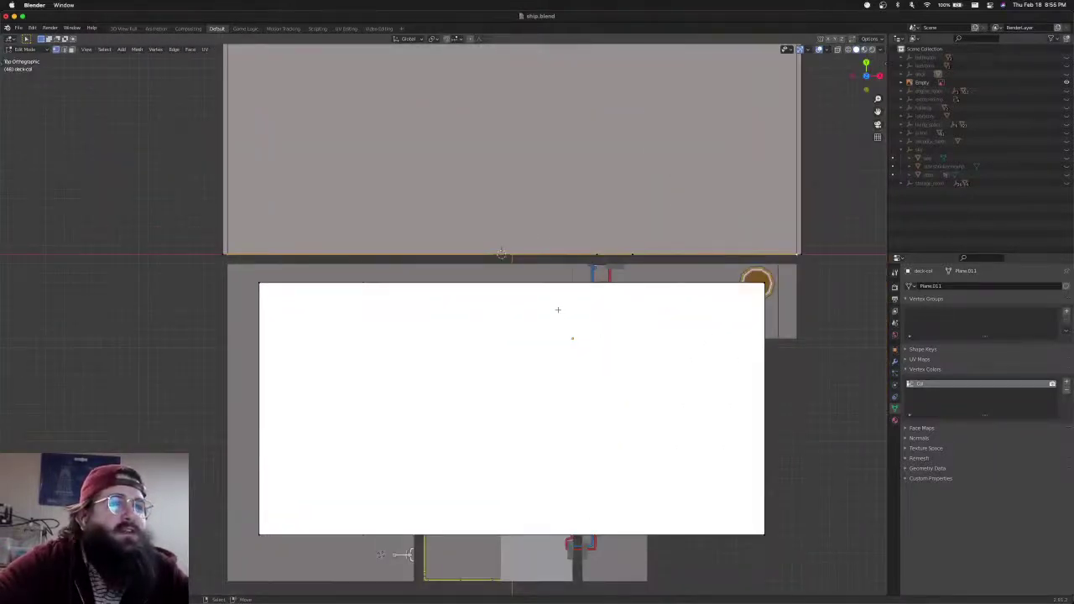
{"action": "key", "text": "g"}
{"action": "key", "text": "y"}
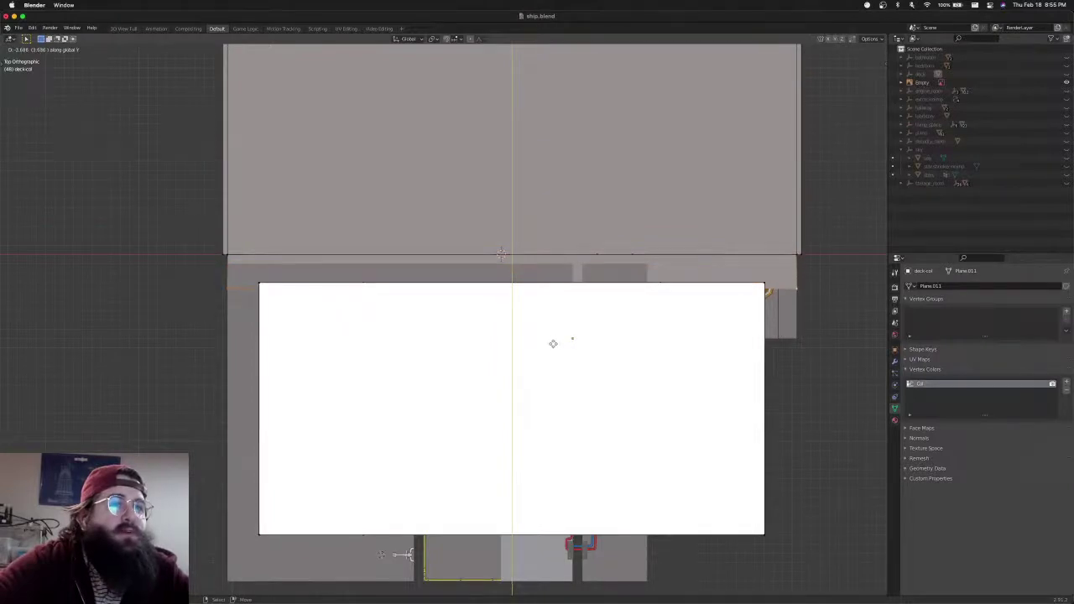
{"action": "left_click", "coordinate": [553, 343]}
{"action": "middle_click_drag", "start_coordinate": [570, 335], "coordinate": [554, 310]}
{"action": "middle_click_drag", "start_coordinate": [343, 250], "coordinate": [272, 252]}
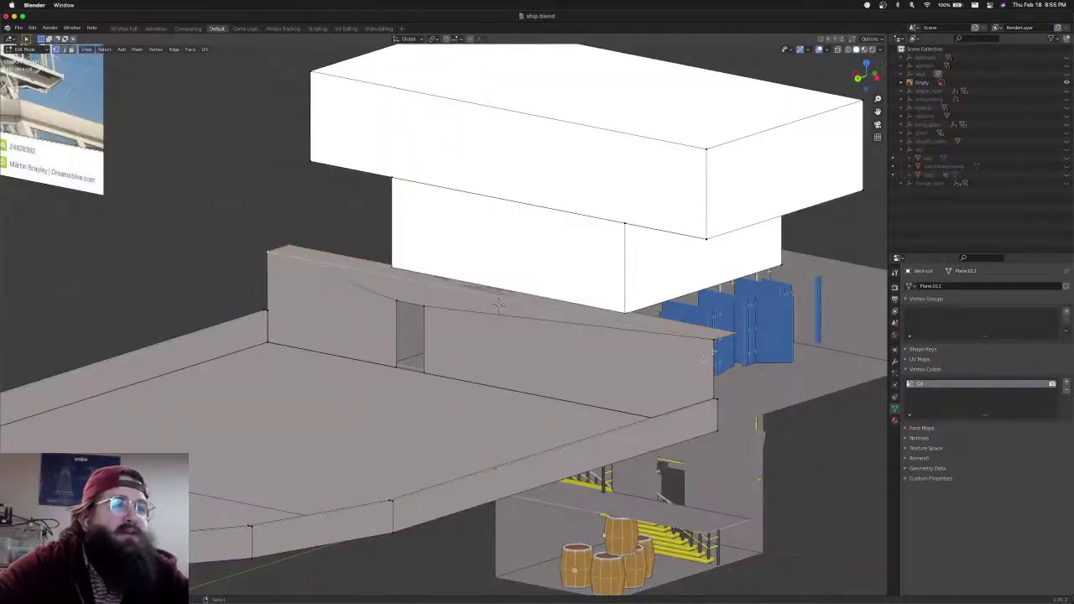
Raise the extruded strip slightly along Z in side view and check how it meets the bridge block's base
{"action": "key", "text": "KP_3"}
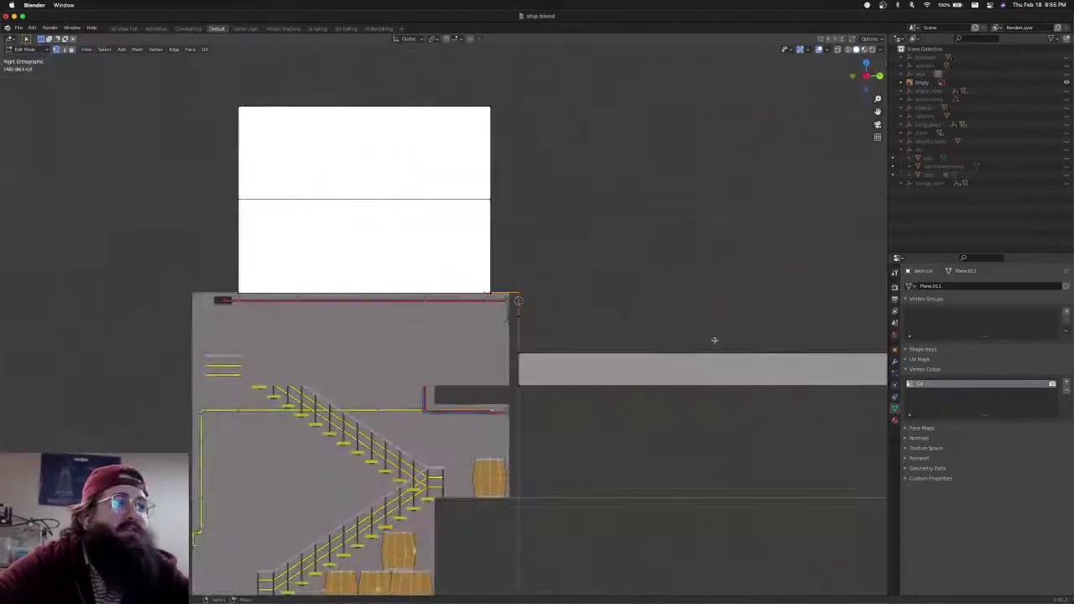
{"action": "scroll", "coordinate": [721, 341], "scroll_direction": "up", "scroll_amount": 3}
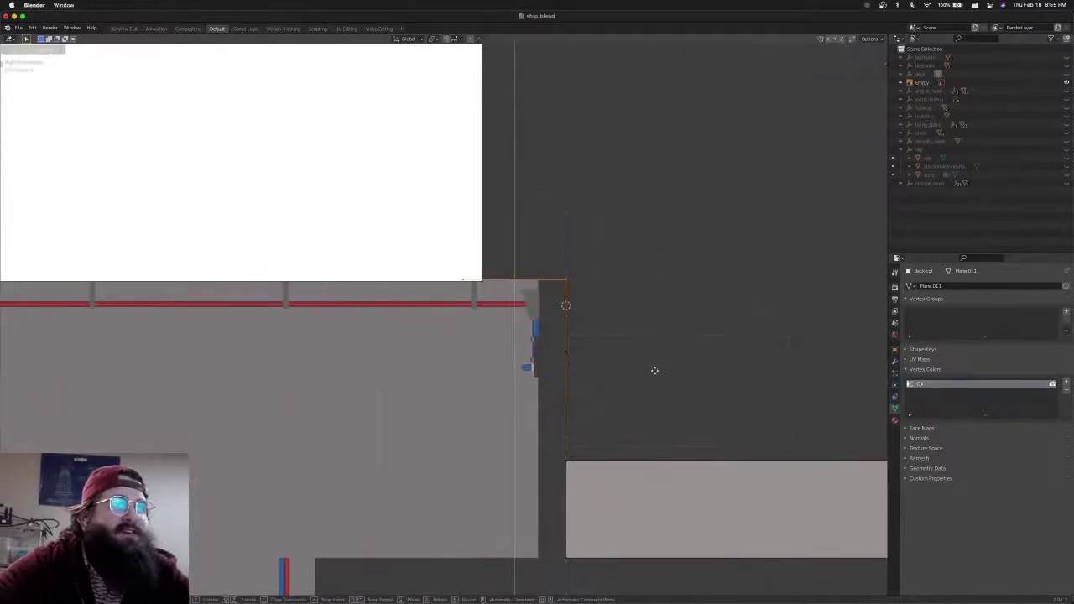
{"action": "scroll", "coordinate": [629, 323], "scroll_direction": "down", "scroll_amount": 3}
{"action": "middle_click_drag", "start_coordinate": [627, 319], "coordinate": [503, 369]}
{"action": "key", "text": "shift+z"}
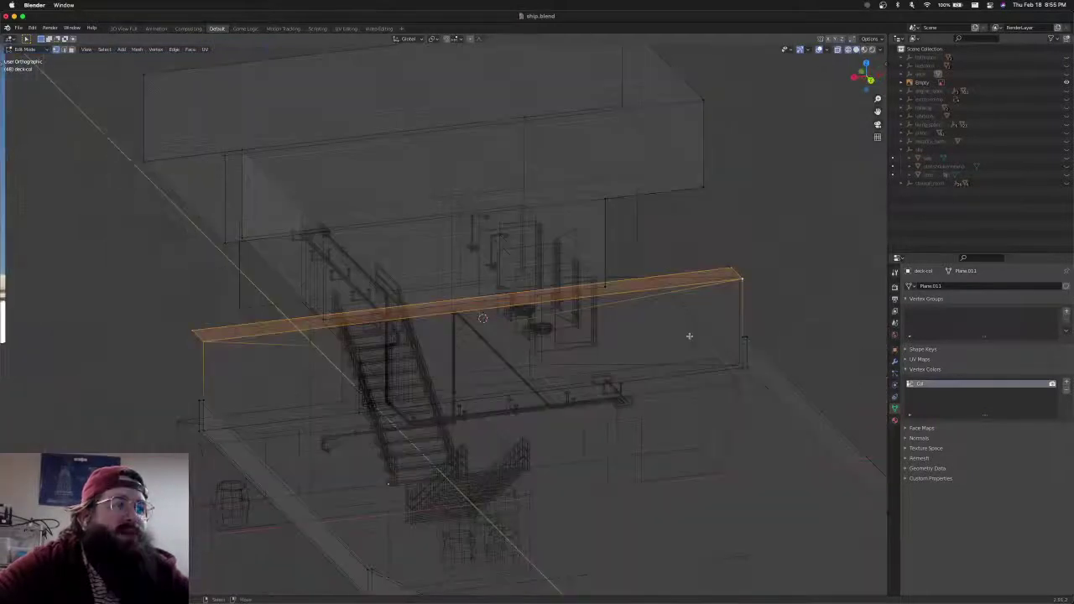
{"action": "mouse_move", "coordinate": [690, 336]}
{"action": "middle_mouse_down"}
{"action": "mouse_move", "coordinate": [645, 344]}
{"action": "mouse_move", "coordinate": [554, 314]}
{"action": "mouse_move", "coordinate": [567, 309]}
{"action": "mouse_move", "coordinate": [516, 287]}
{"action": "mouse_move", "coordinate": [504, 305]}
{"action": "mouse_move", "coordinate": [636, 305]}
{"action": "middle_mouse_up"}
{"action": "key", "text": "shift+z"}
{"action": "key", "text": "KP_3"}
{"action": "key", "text": "shift+z"}
{"action": "scroll", "coordinate": [359, 321], "scroll_direction": "up", "scroll_amount": 3}
{"action": "middle_click_drag", "start_coordinate": [360, 321], "coordinate": [364, 316], "text": "shift"}
Move the bridge block's base, the extruded strip and the deck wall's top edge up together about 0.8 units along Z
{"action": "key", "text": "b"}
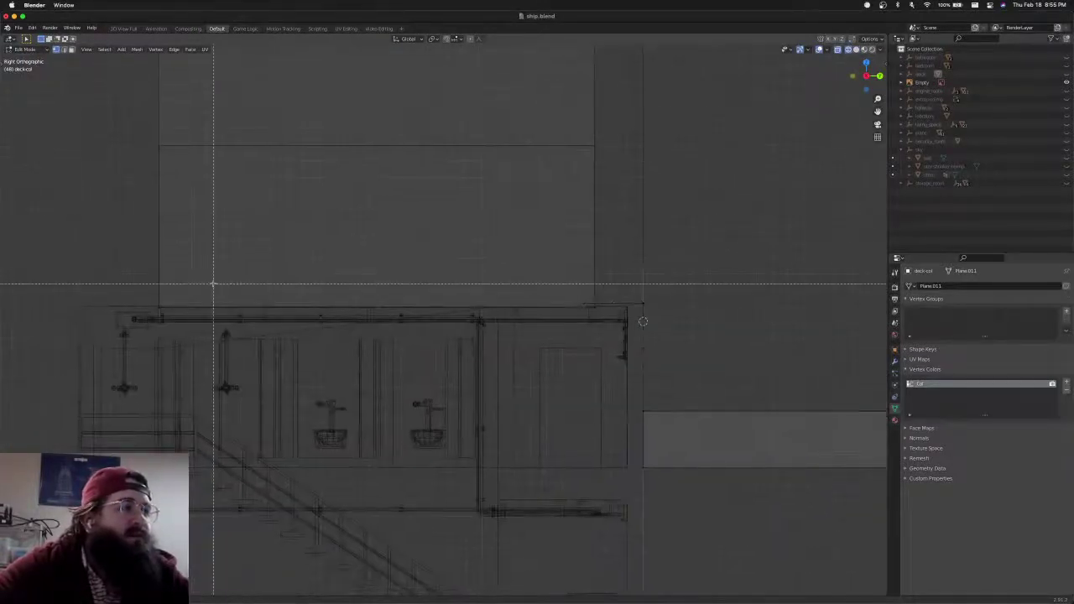
{"action": "left_click_drag", "start_coordinate": [107, 282], "coordinate": [647, 325]}
{"action": "key", "text": "KP_Decimal"}
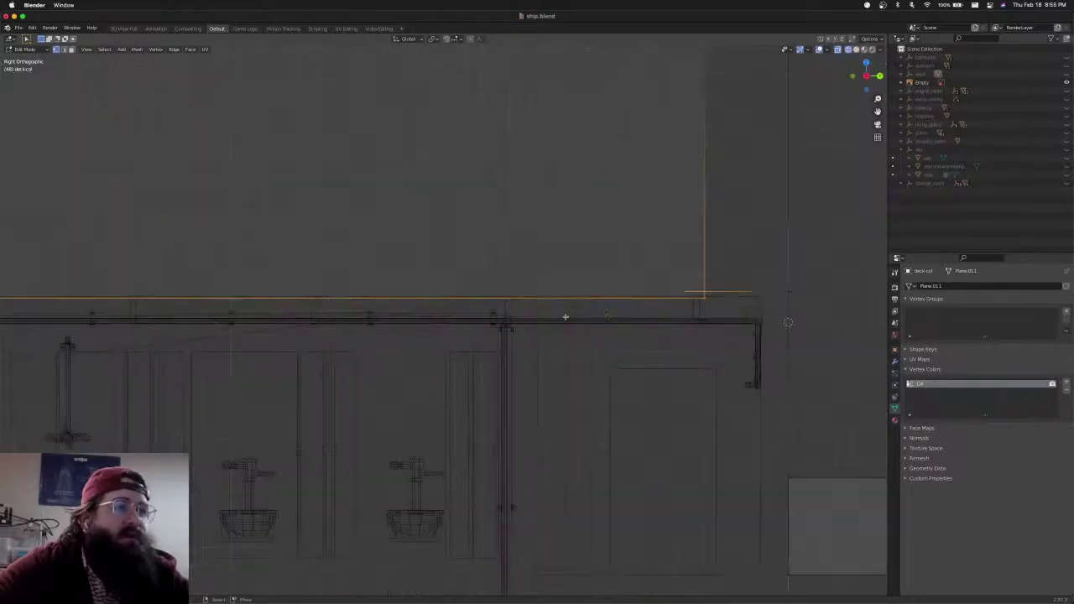
{"action": "key", "text": "g"}
{"action": "key", "text": "z"}
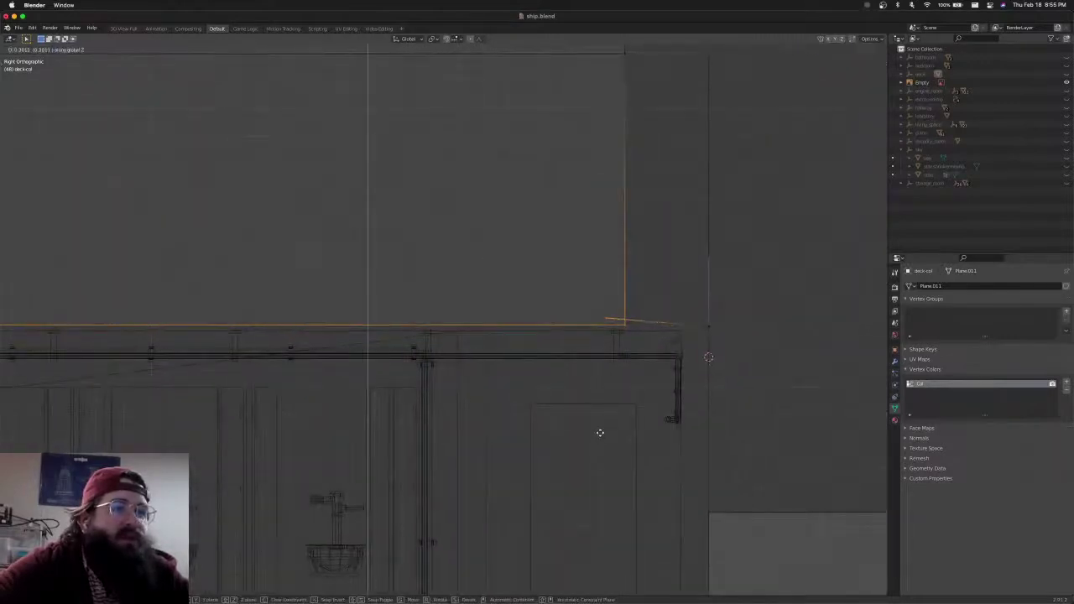
{"action": "right_click", "coordinate": [602, 432]}
{"action": "key", "text": "b"}
{"action": "left_click_drag", "start_coordinate": [736, 321], "coordinate": [667, 340]}
{"action": "key", "text": "g"}
{"action": "key", "text": "z"}
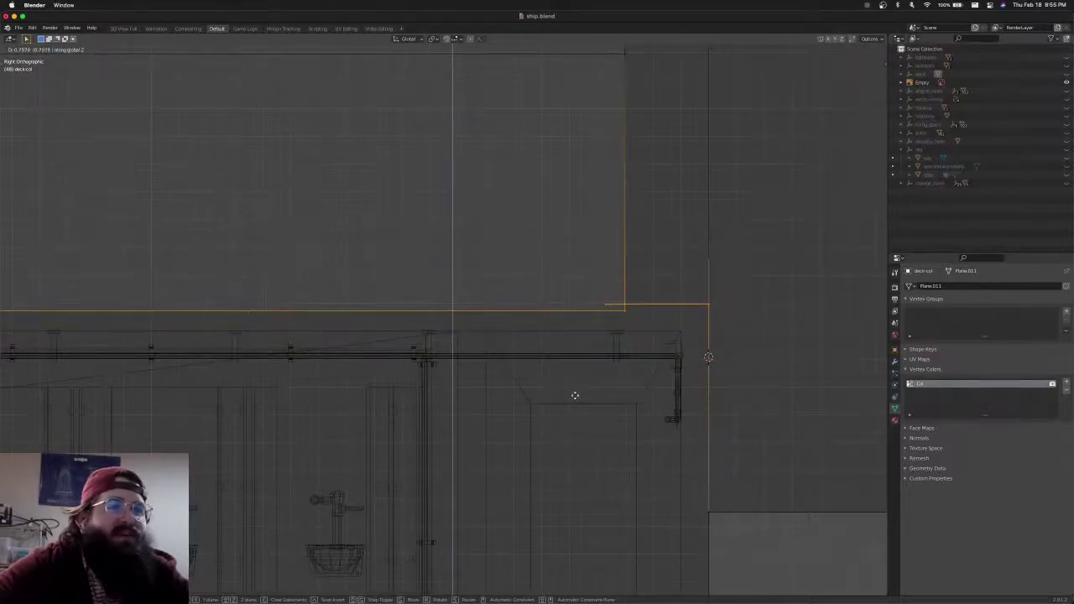
{"action": "left_click", "coordinate": [575, 395]}
Select the bridge's upper tier in side view and move it up along Z
{"action": "scroll", "coordinate": [556, 343], "scroll_direction": "down", "scroll_amount": 4}
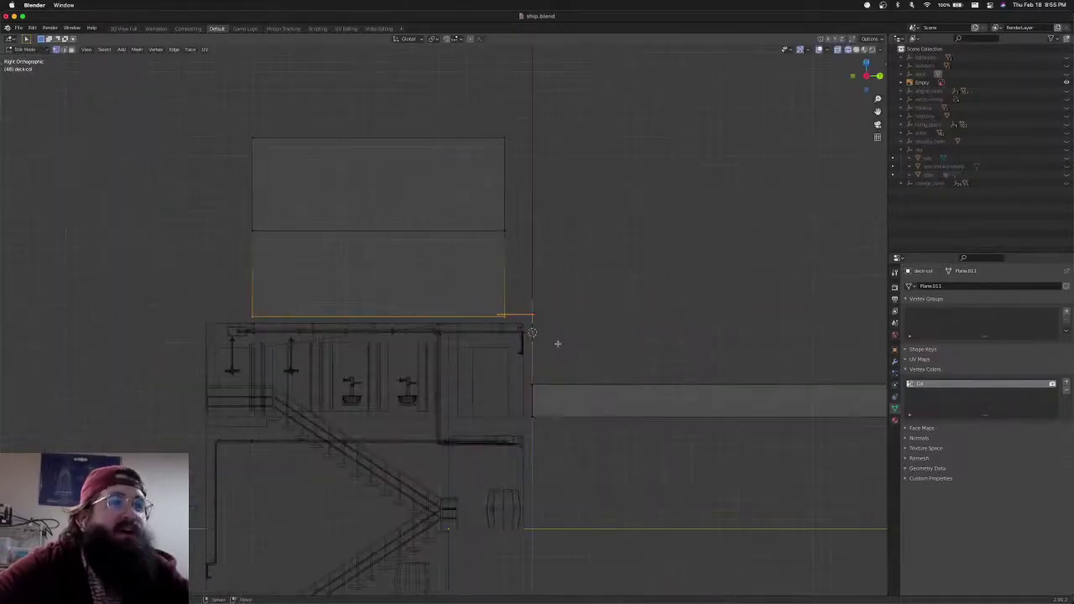
{"action": "key", "text": "b"}
{"action": "left_click_drag", "start_coordinate": [319, 165], "coordinate": [688, 280]}
{"action": "scroll", "coordinate": [668, 291], "scroll_direction": "up", "scroll_amount": 5}
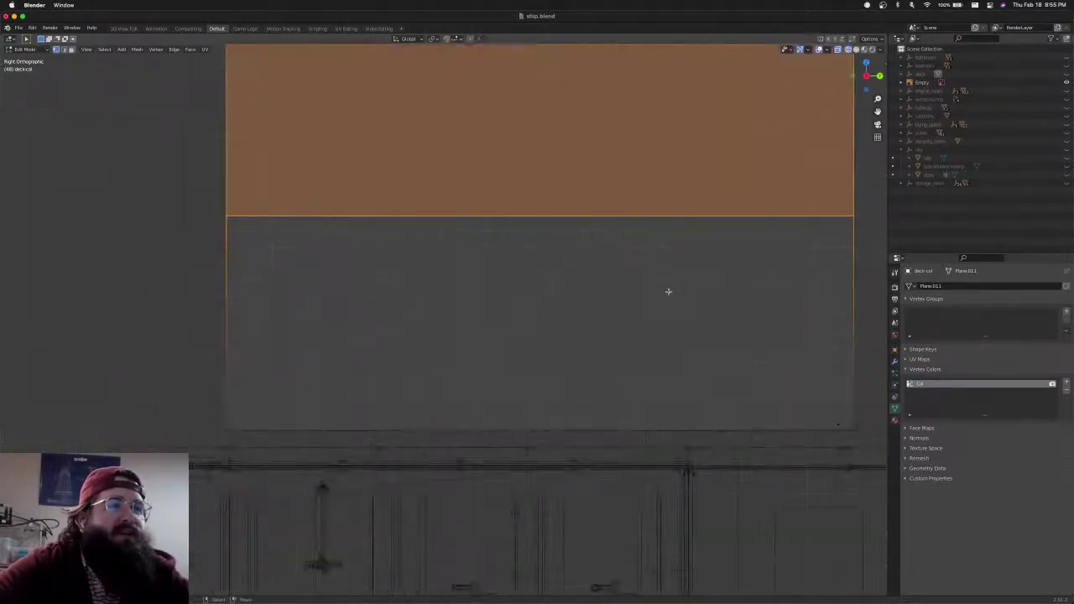
{"action": "key", "text": "g"}
{"action": "key", "text": "z"}
{"action": "middle_click_drag", "start_coordinate": [669, 292], "coordinate": [418, 360], "text": "shift"}
{"action": "left_click", "coordinate": [707, 312]}
Examine the raised bridge in solid shading from the front and side, comparing its proportions with the reference photo
{"action": "scroll", "coordinate": [707, 312], "scroll_direction": "down", "scroll_amount": 6}
{"action": "key", "text": "shift+z"}
{"action": "key", "text": "alt+a"}
{"action": "scroll", "coordinate": [529, 319], "scroll_direction": "down", "scroll_amount": 4}
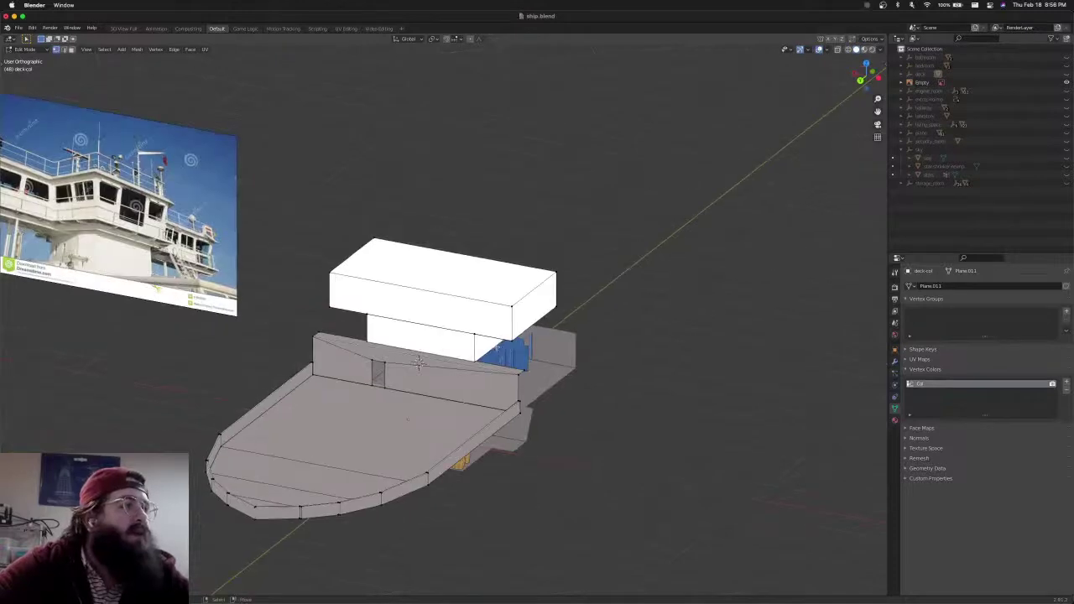
{"action": "middle_click_drag", "start_coordinate": [351, 338], "coordinate": [579, 239]}
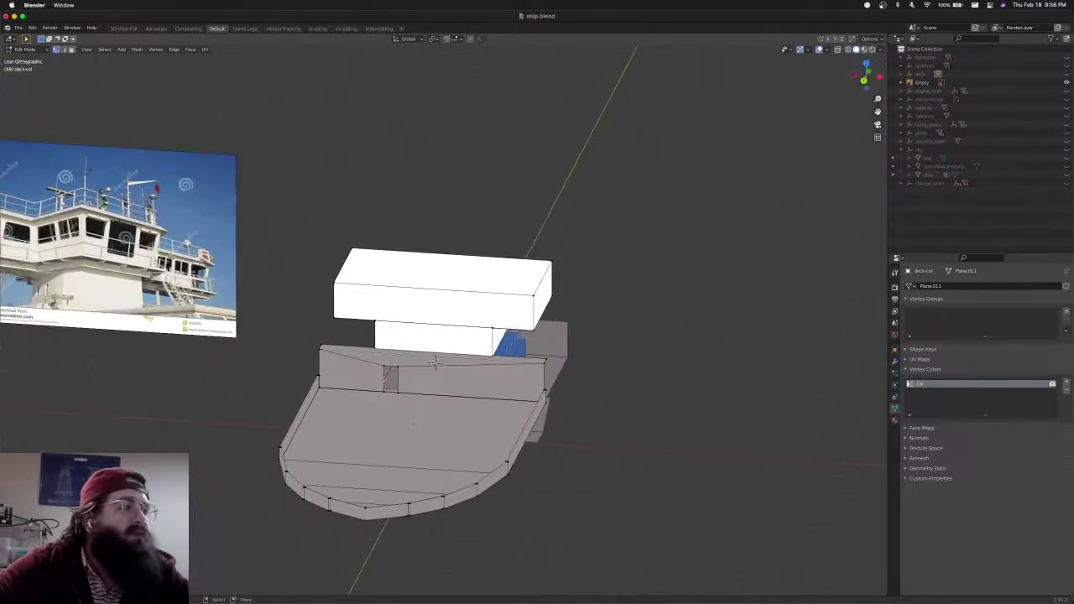
{"action": "mouse_move", "coordinate": [385, 380]}
{"action": "middle_mouse_down"}
{"action": "mouse_move", "coordinate": [444, 384]}
{"action": "mouse_move", "coordinate": [386, 395]}
{"action": "mouse_move", "coordinate": [401, 382]}
{"action": "middle_mouse_up"}
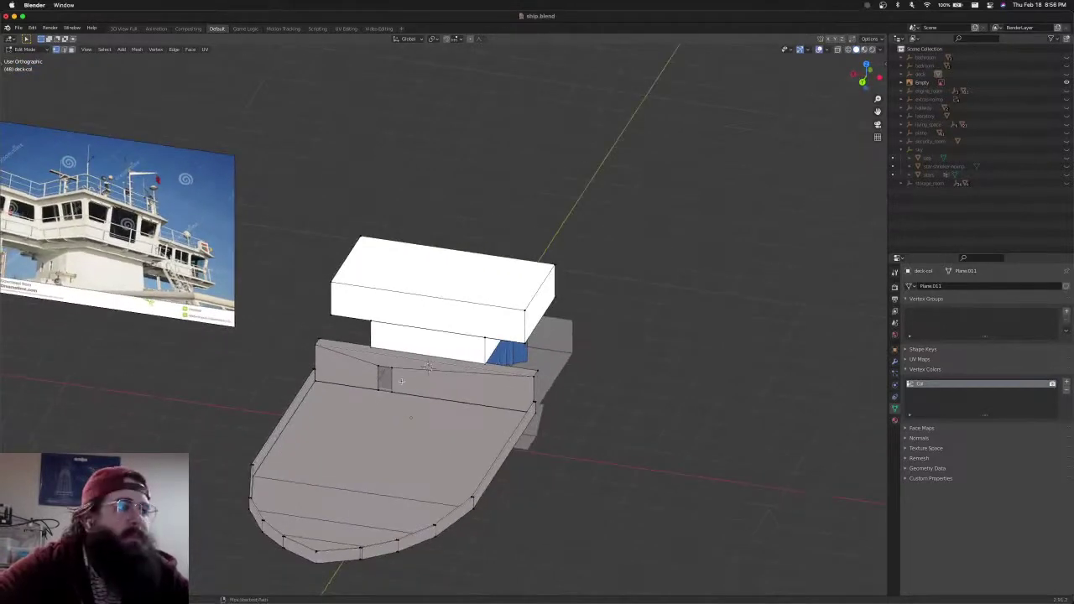
{"action": "key", "text": "ctrl+KP_1"}
{"action": "scroll", "coordinate": [407, 403], "scroll_direction": "up", "scroll_amount": 6}
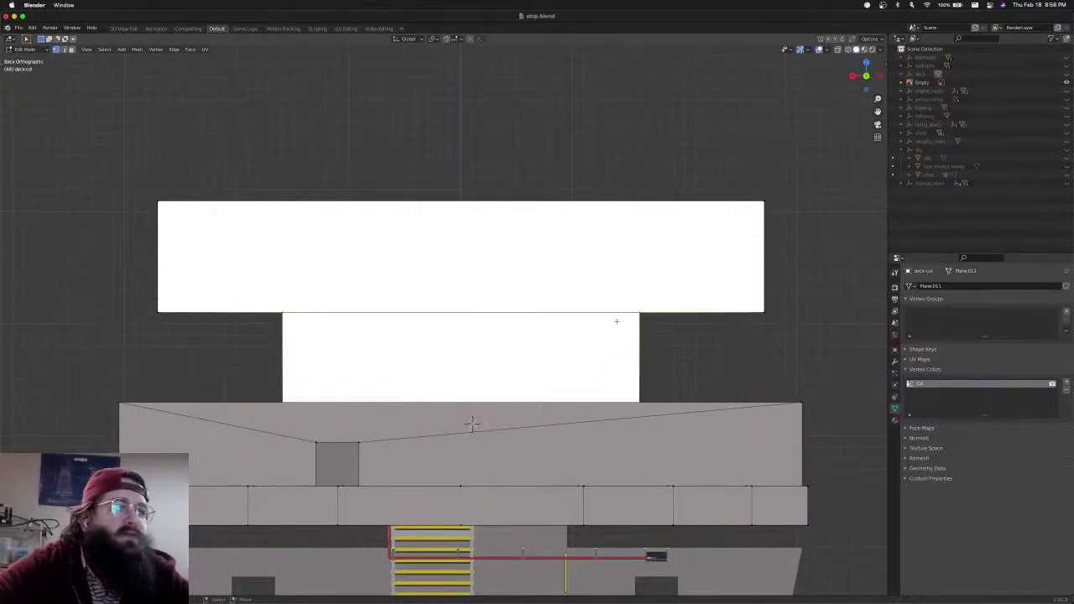
{"action": "middle_click_drag", "start_coordinate": [472, 423], "coordinate": [432, 425]}
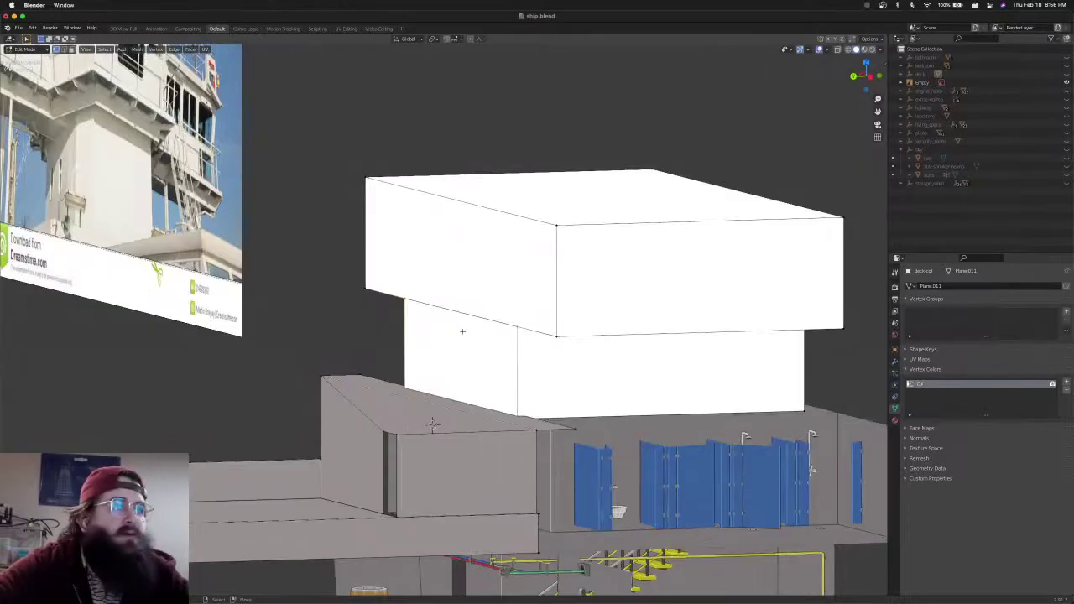
Try extruding the edge where the two tiers meet at the front about 11 units forward along Y over the deck
{"action": "left_click", "coordinate": [462, 331], "text": "alt"}
{"action": "key", "text": "KP_7"}
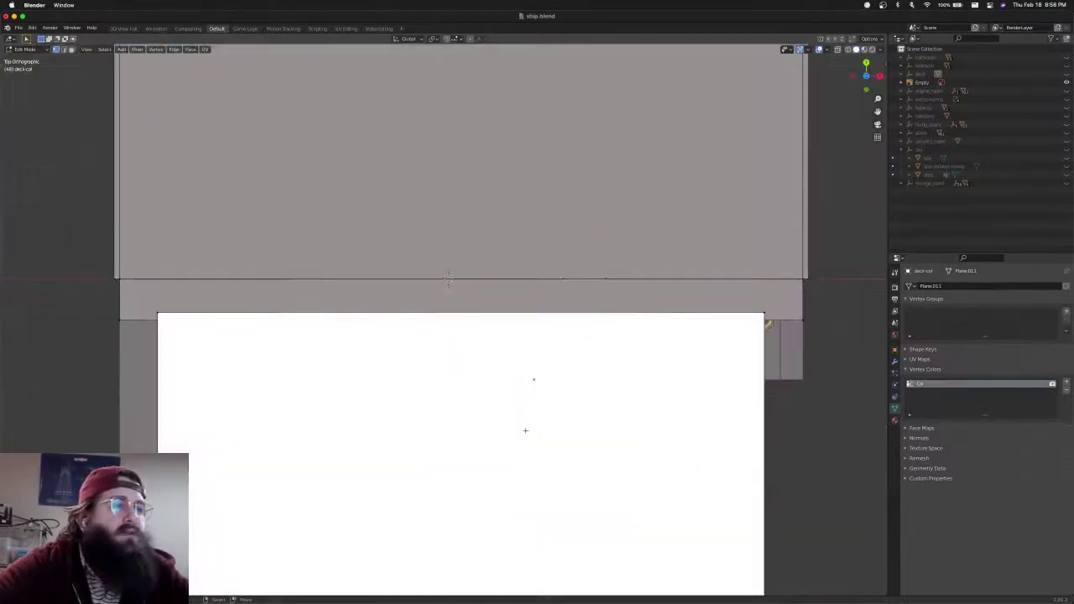
{"action": "key", "text": "e"}
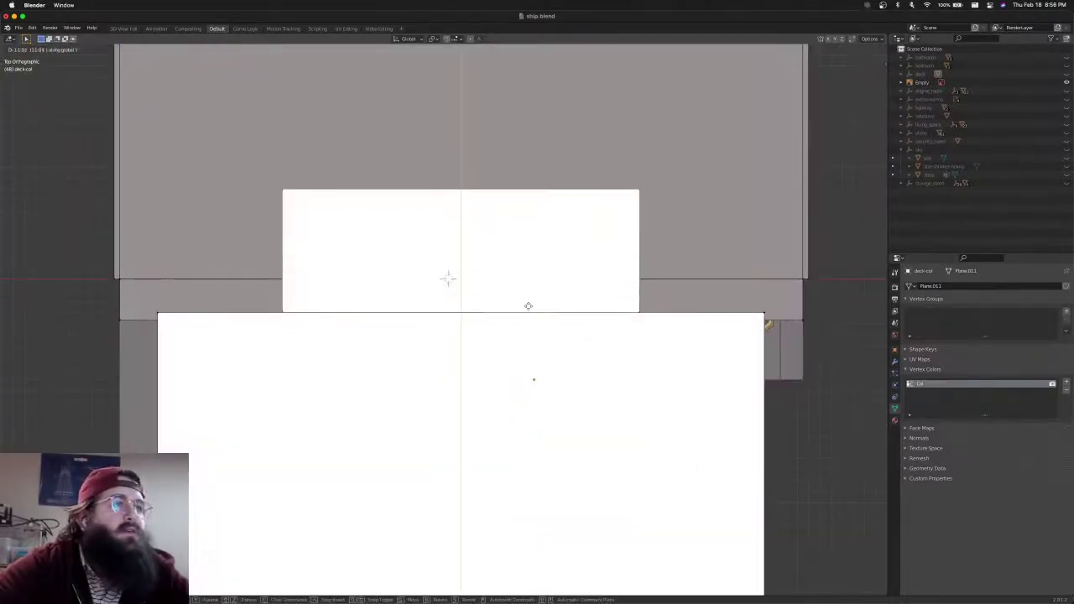
{"action": "left_click", "coordinate": [529, 303]}
{"action": "middle_click_drag", "start_coordinate": [528, 303], "coordinate": [529, 358]}
{"action": "scroll", "coordinate": [400, 211], "scroll_direction": "down", "scroll_amount": 6}
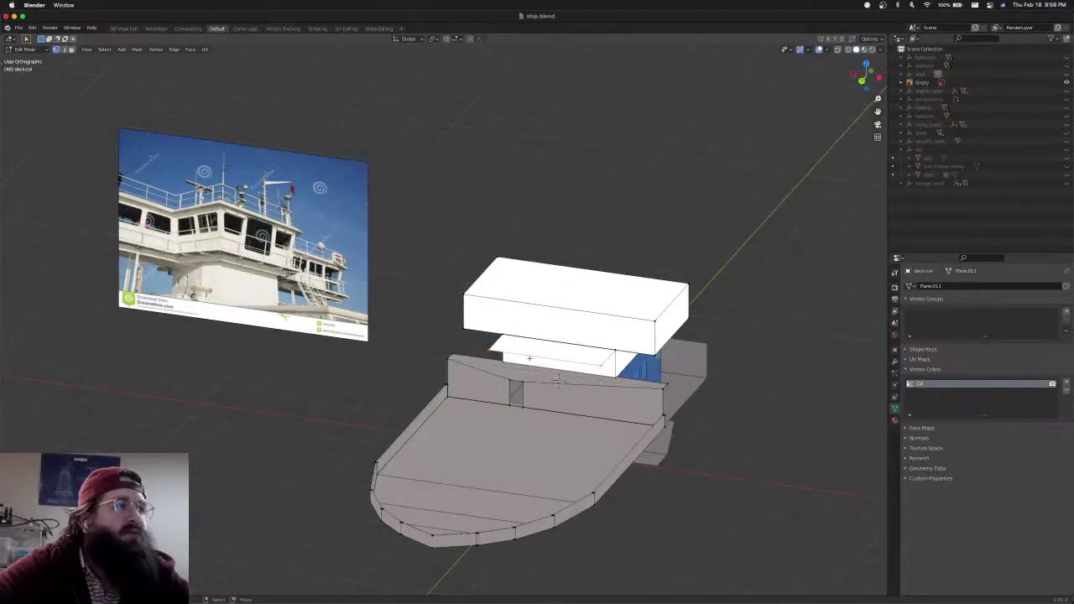
{"action": "scroll", "coordinate": [558, 380], "scroll_direction": "up", "scroll_amount": 3}
Delete the vertices of the flat slab extruded forward from between the two tiers
{"action": "key", "text": "KP_7"}
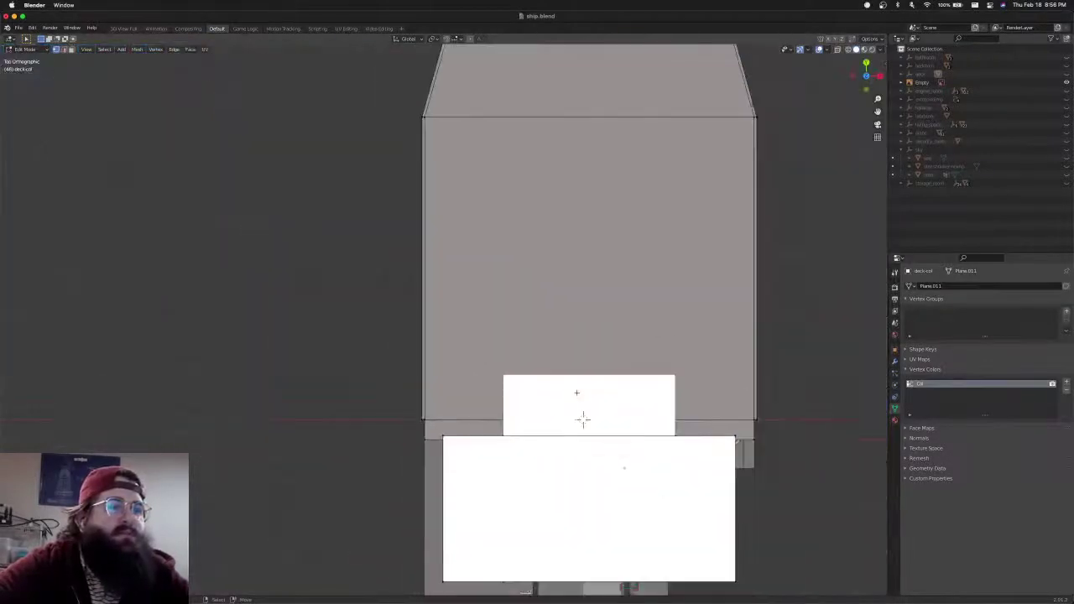
{"action": "middle_click_drag", "start_coordinate": [583, 419], "coordinate": [680, 345]}
{"action": "key", "text": "x"}
{"action": "key", "text": "v"}
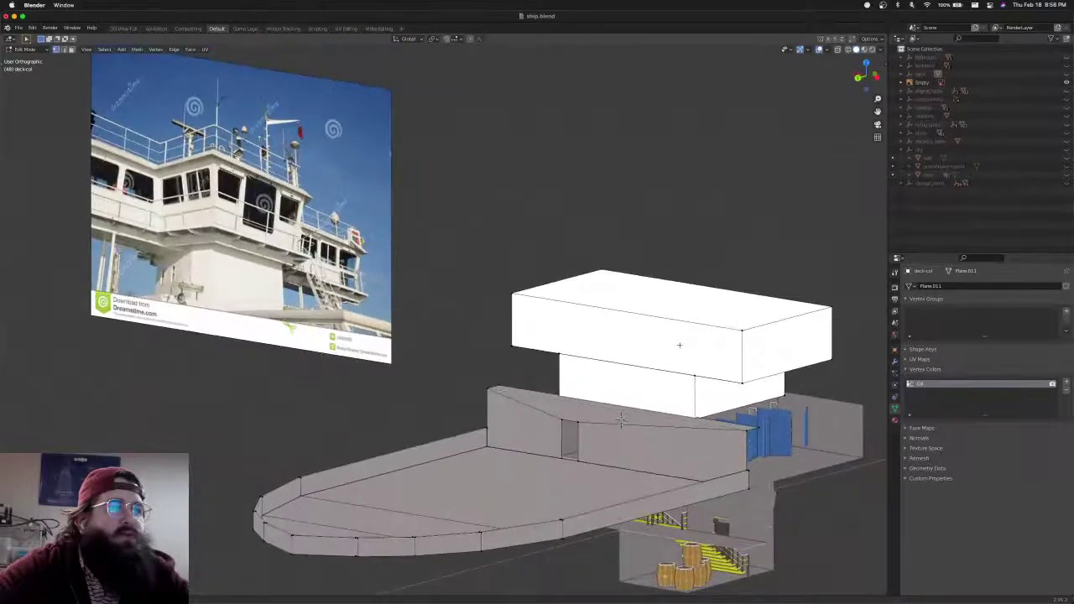
Switch to face selection and inspect the upper tier's lower front edge, underside and rear in wireframe
{"action": "middle_click_drag", "start_coordinate": [621, 419], "coordinate": [621, 421]}
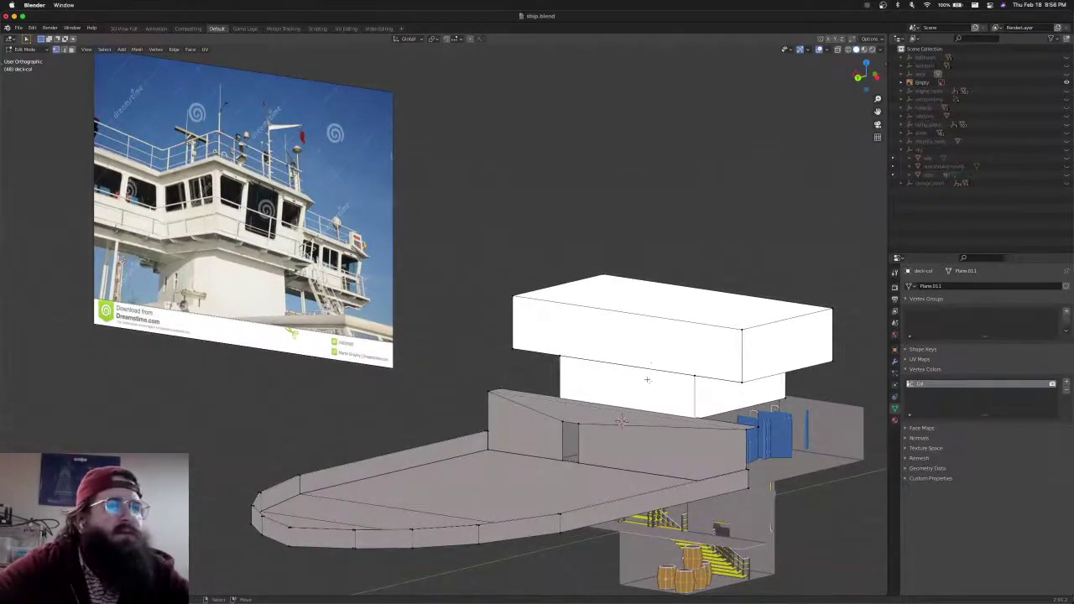
{"action": "scroll", "coordinate": [647, 381], "scroll_direction": "up", "scroll_amount": 4}
{"action": "key", "text": "ctrl+Tab"}
{"action": "key", "text": "f"}
{"action": "middle_click_drag", "start_coordinate": [652, 369], "coordinate": [481, 333], "text": "shift"}
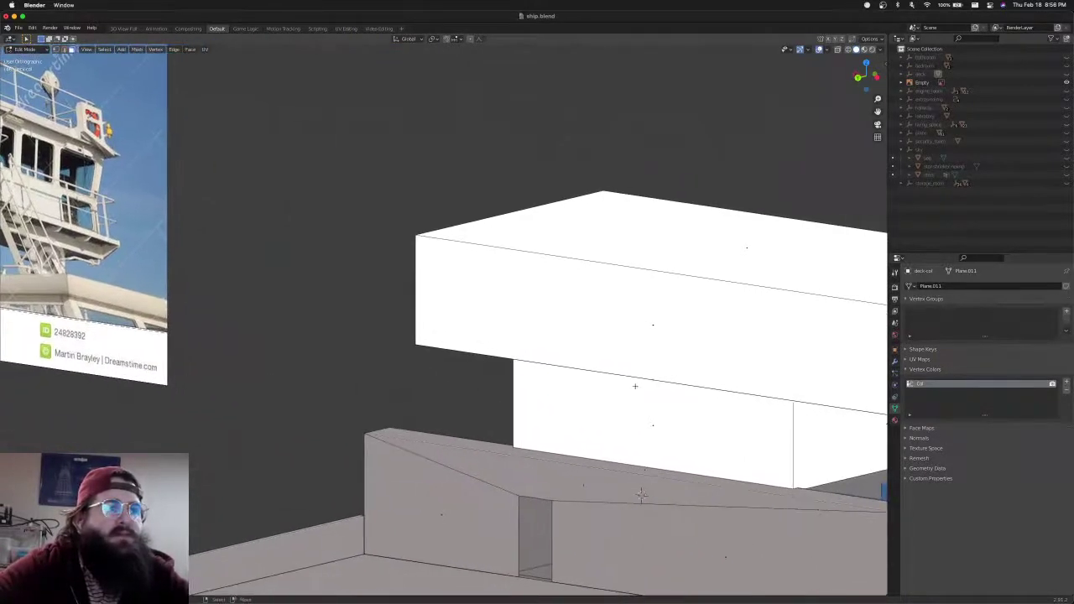
{"action": "left_click", "coordinate": [654, 382]}
{"action": "key", "text": "alt+z"}
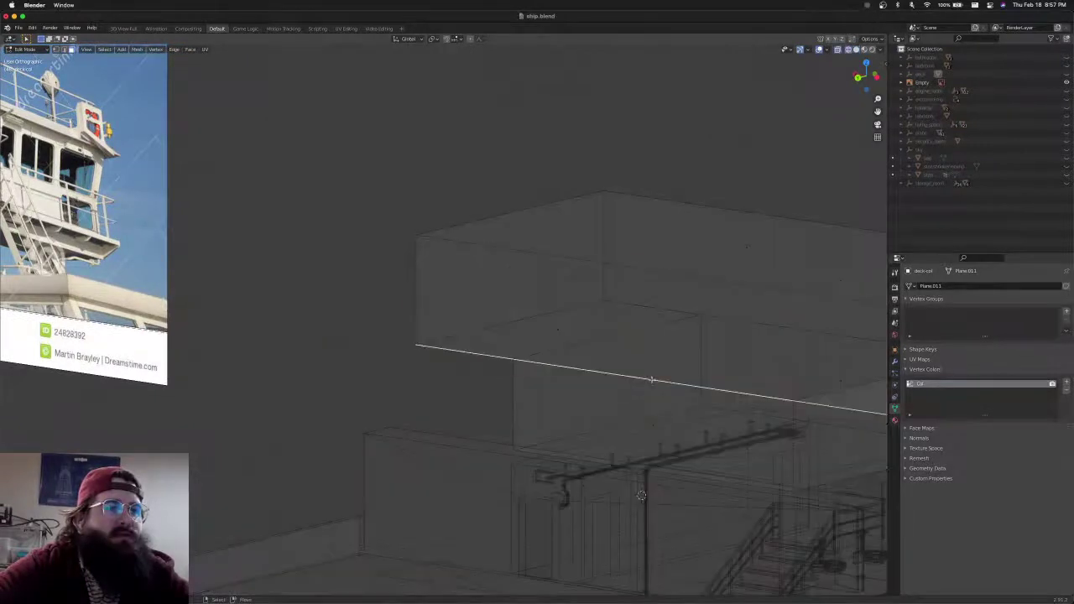
{"action": "key", "text": "alt+a"}
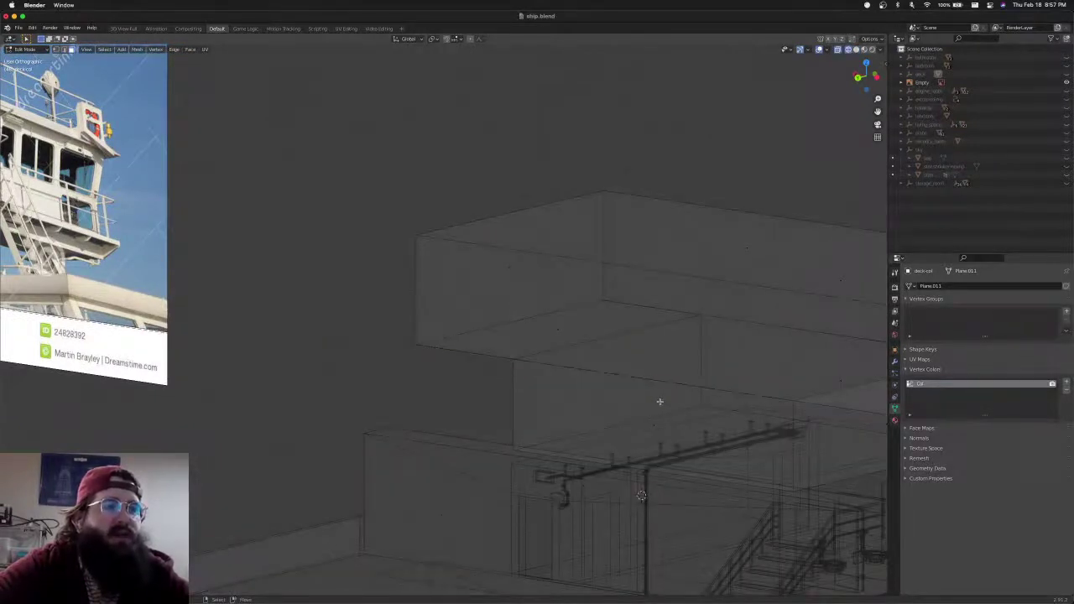
{"action": "scroll", "coordinate": [660, 398], "scroll_direction": "down", "scroll_amount": 2}
{"action": "middle_click_drag", "start_coordinate": [660, 398], "coordinate": [601, 416], "text": "shift"}
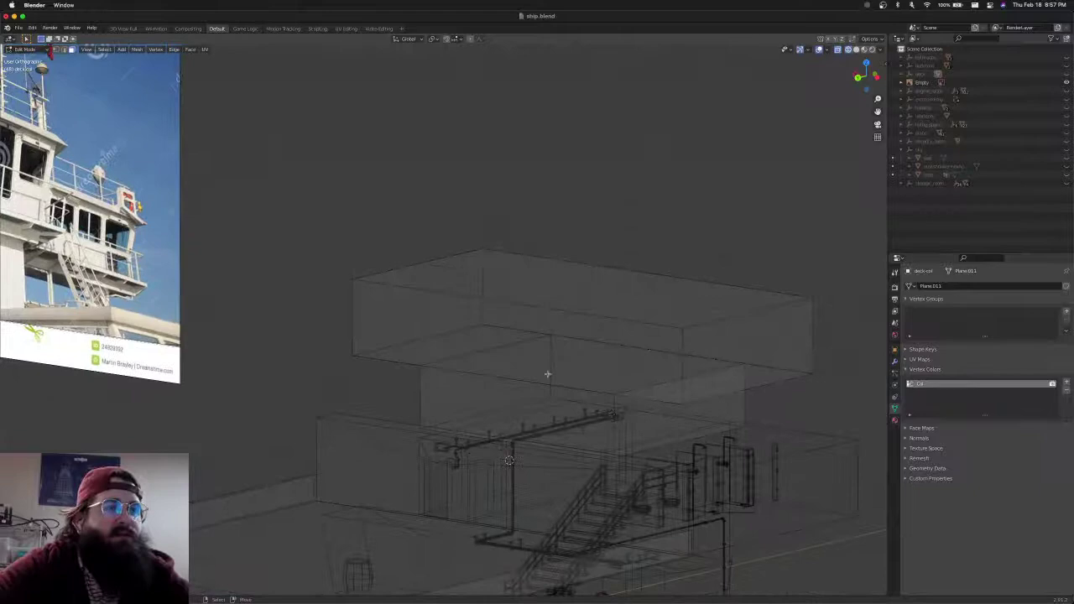
{"action": "left_click", "coordinate": [514, 344]}
{"action": "mouse_move", "coordinate": [514, 344]}
{"action": "middle_mouse_down"}
{"action": "mouse_move", "coordinate": [548, 370]}
{"action": "mouse_move", "coordinate": [482, 341]}
{"action": "mouse_move", "coordinate": [607, 379]}
{"action": "middle_mouse_up"}
{"action": "key", "text": "alt+z"}
{"action": "key", "text": "alt+z"}
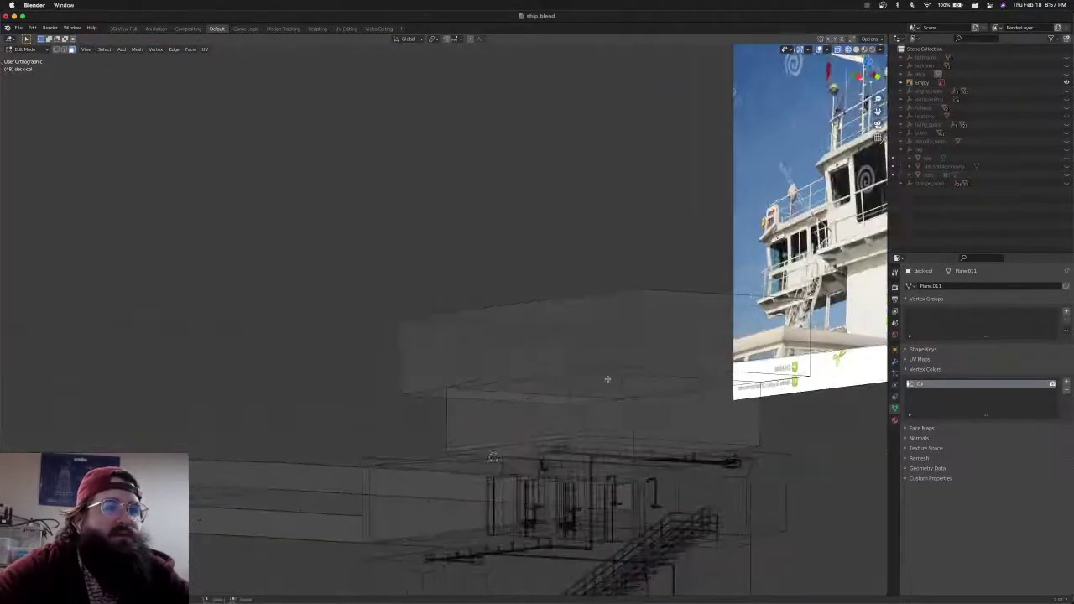
Delete the selected faces on the rear side of the bridge block and return to solid shading with nothing selected
{"action": "left_click", "coordinate": [705, 393]}
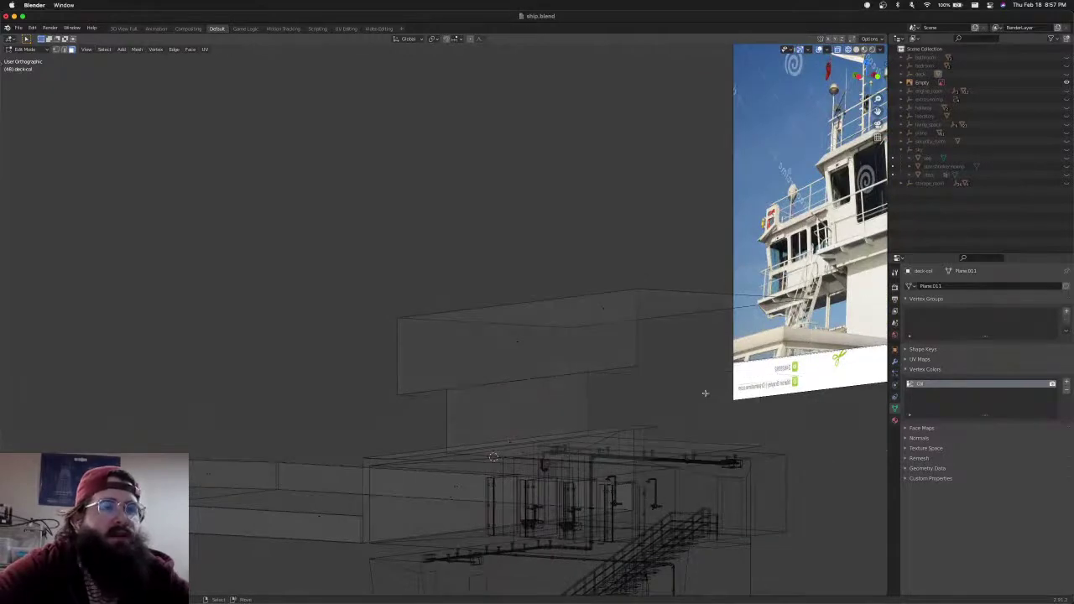
{"action": "left_click", "coordinate": [705, 393]}
{"action": "key", "text": "x"}
{"action": "left_click", "coordinate": [645, 413]}
{"action": "middle_click_drag", "start_coordinate": [645, 414], "coordinate": [738, 426]}
{"action": "key", "text": "a"}
{"action": "key", "text": "shift+z"}
{"action": "middle_click_drag", "start_coordinate": [628, 408], "coordinate": [614, 406]}
{"action": "scroll", "coordinate": [613, 406], "scroll_direction": "down", "scroll_amount": 5}
{"action": "key", "text": "alt+a"}
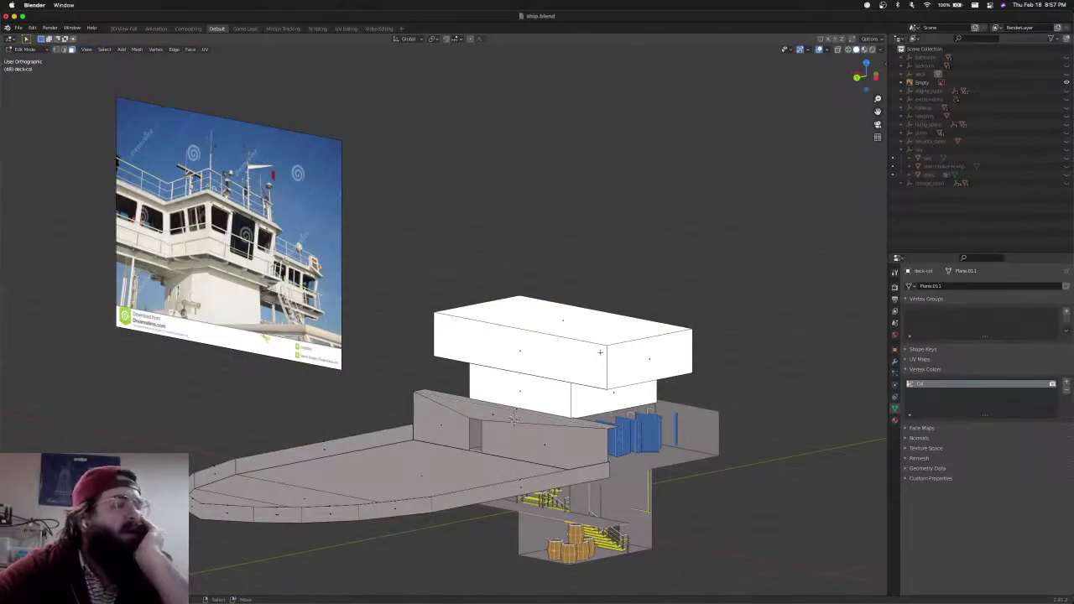
Select the upper tier's two opposite side faces and scale them to about 0.74 along X
{"action": "key", "text": "alt+z"}
{"action": "left_click", "coordinate": [459, 321], "text": "shift"}
{"action": "key", "text": "alt+z"}
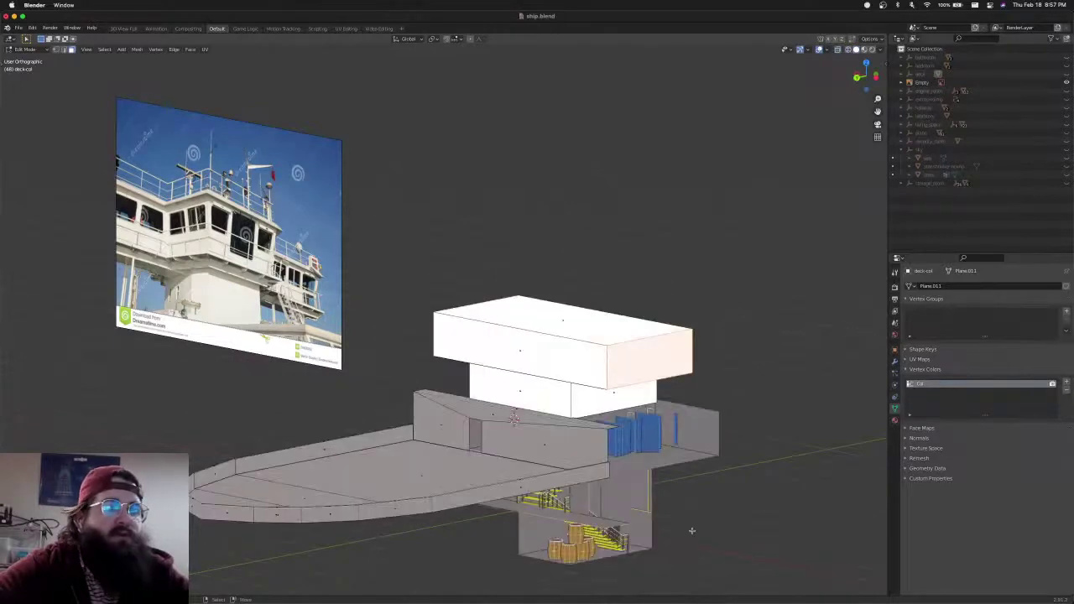
{"action": "key", "text": "s"}
{"action": "key", "text": "x"}
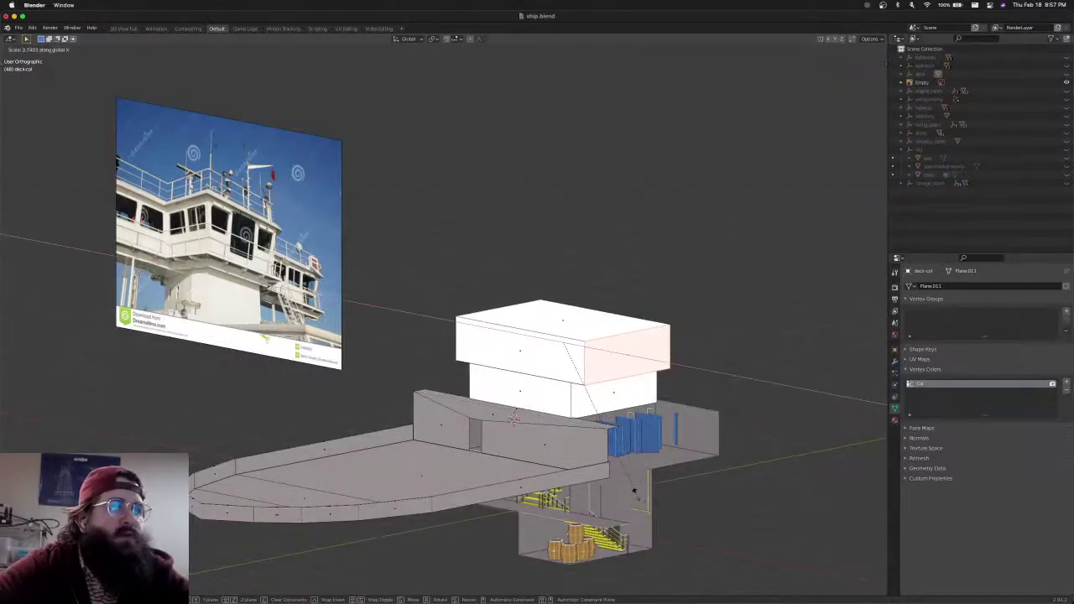
{"action": "left_click", "coordinate": [630, 489]}
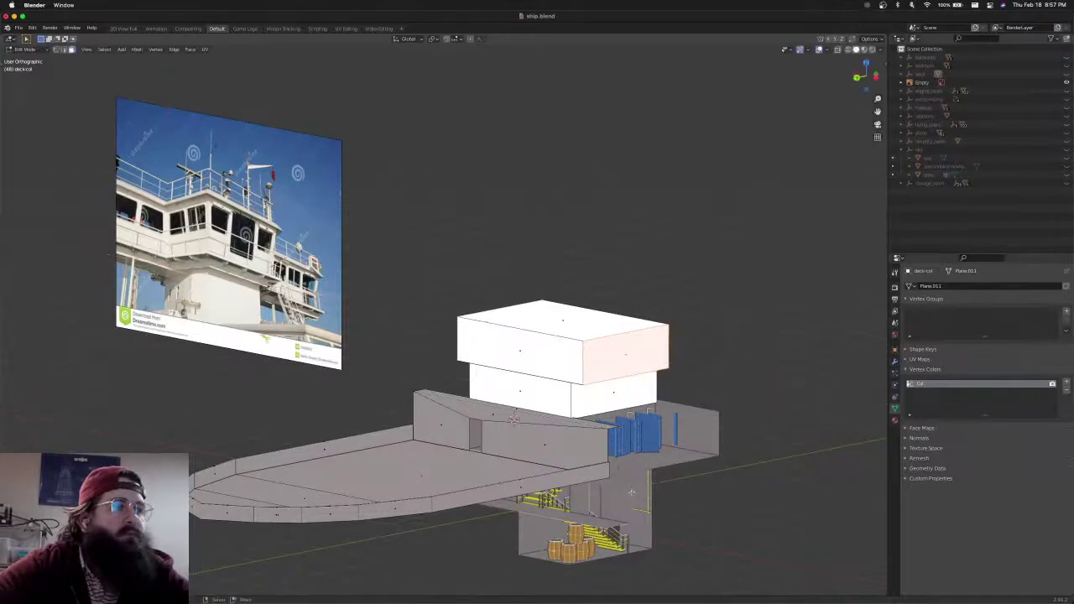
Extrude the upper tier's two side faces outward by scaling about 1.18 along X, and scale the new end faces down uniformly to taper them
{"action": "middle_click_drag", "start_coordinate": [630, 489], "coordinate": [674, 503]}
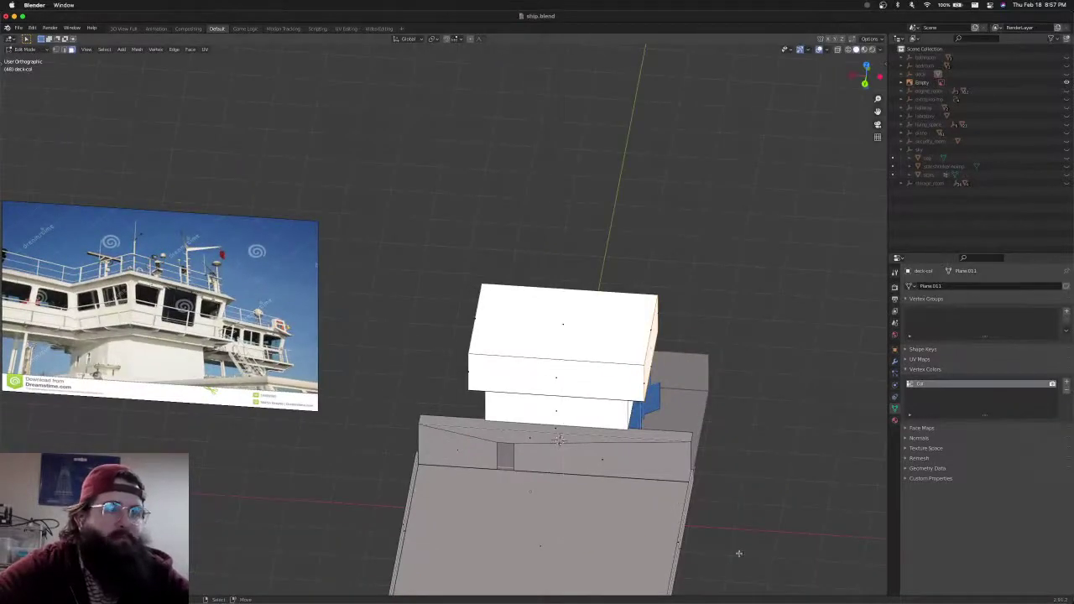
{"action": "key", "text": "s"}
{"action": "key", "text": "x"}
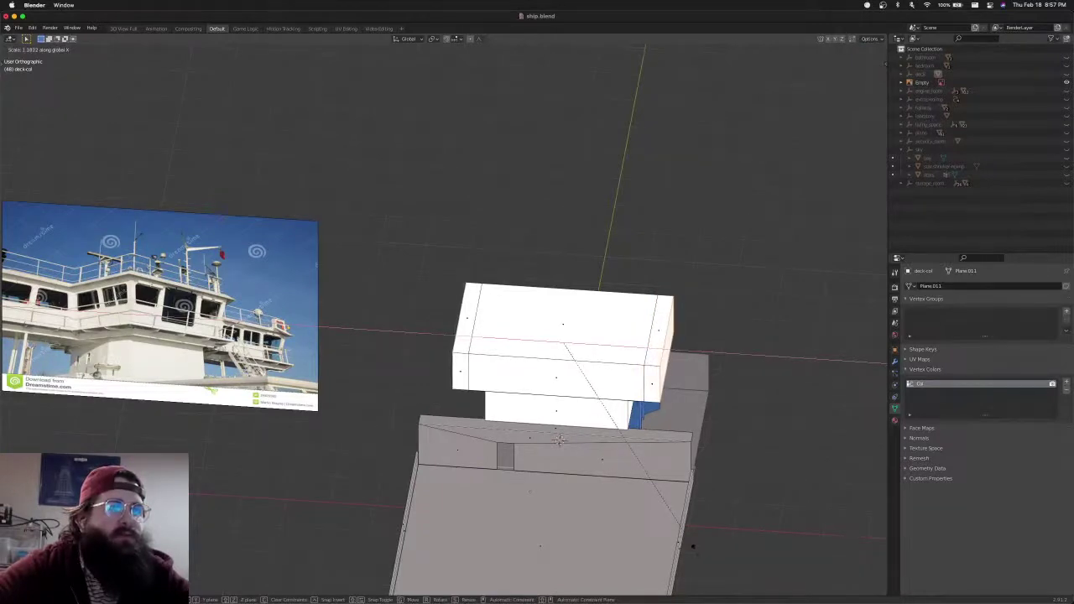
{"action": "key", "text": "x"}
{"action": "key", "text": "x"}
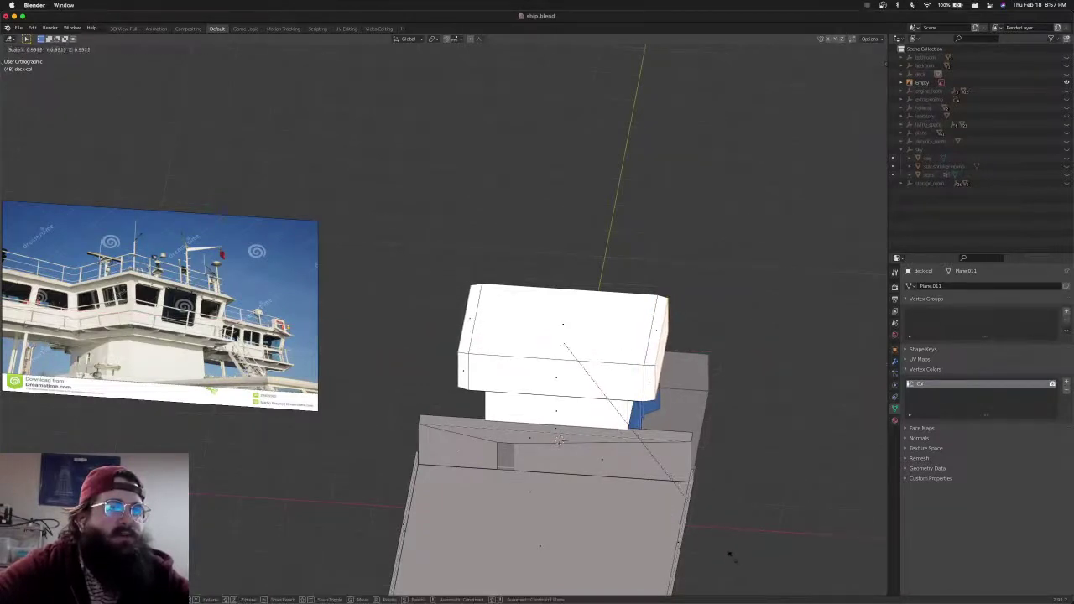
{"action": "left_click", "coordinate": [721, 548]}
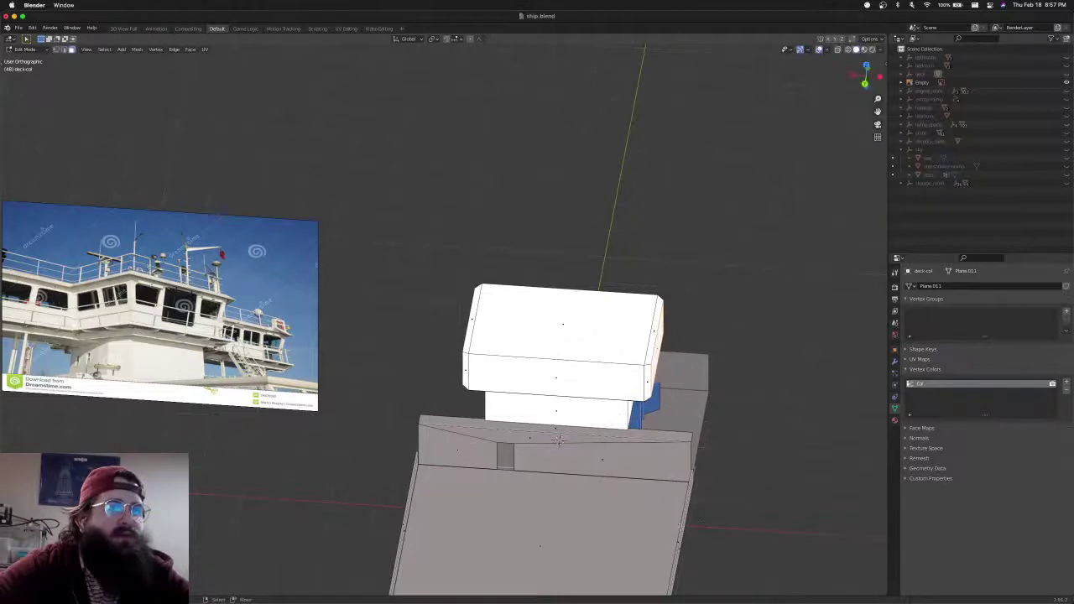
Scale the tapered end faces slightly farther apart along X and finish with a minimal uniform scale-down
{"action": "key", "text": "s"}
{"action": "key", "text": "x"}
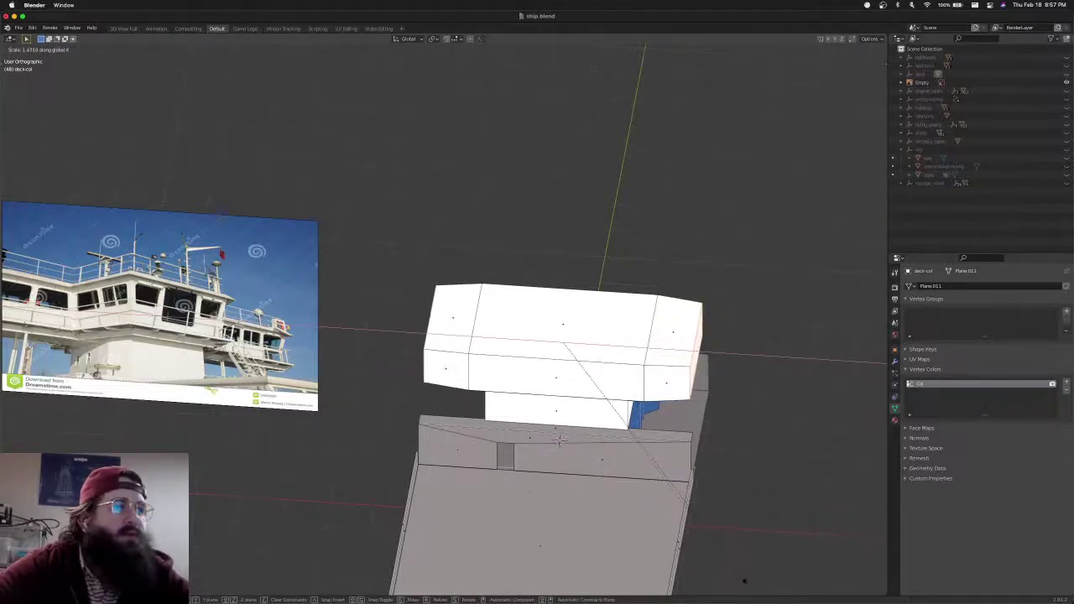
{"action": "left_click", "coordinate": [692, 538]}
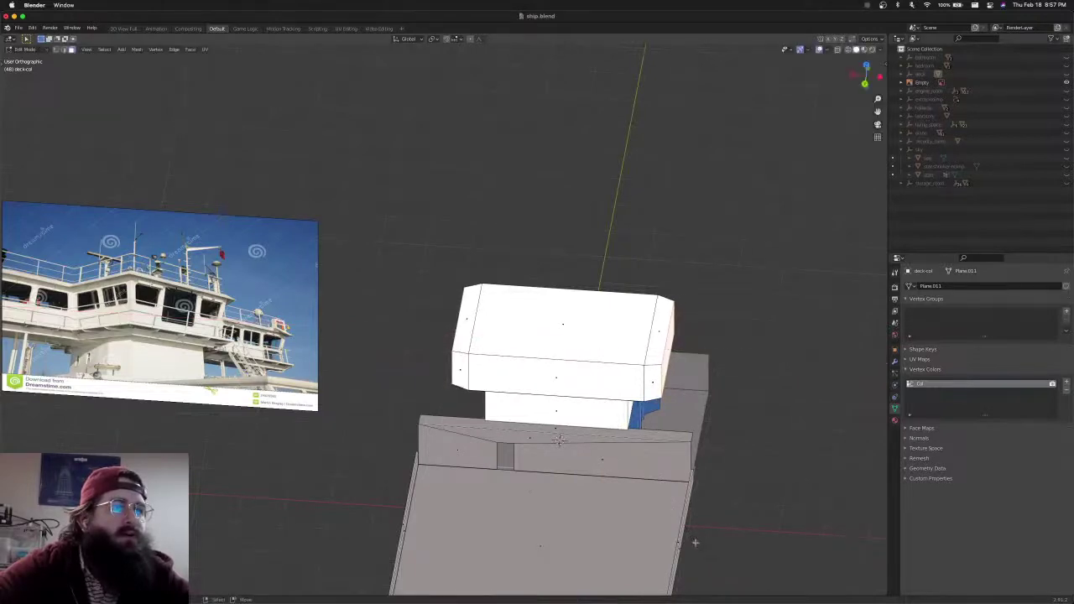
{"action": "key", "text": "s"}
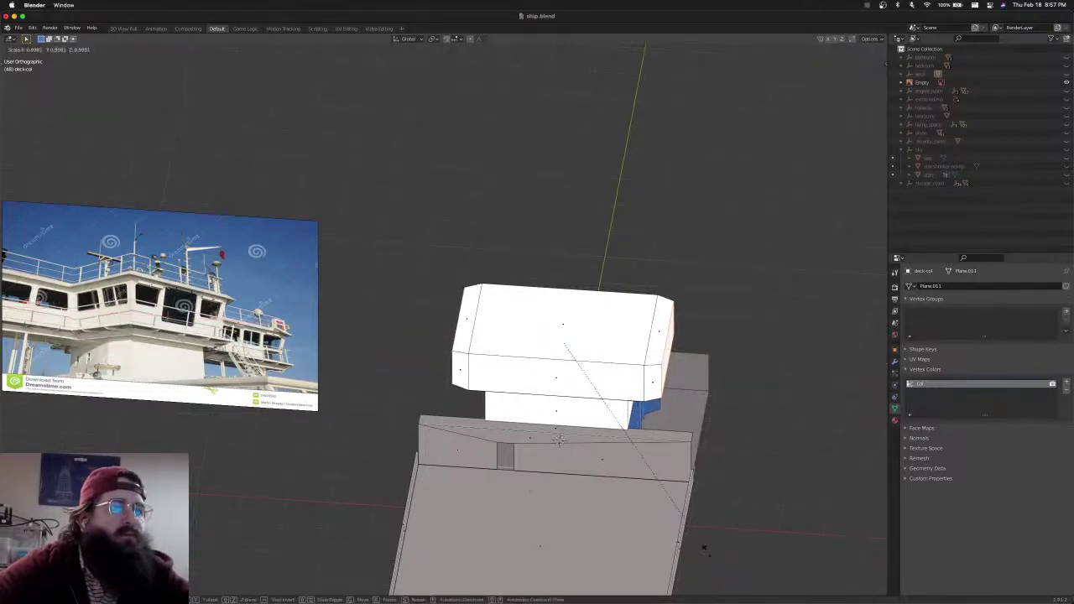
{"action": "left_click", "coordinate": [707, 549]}
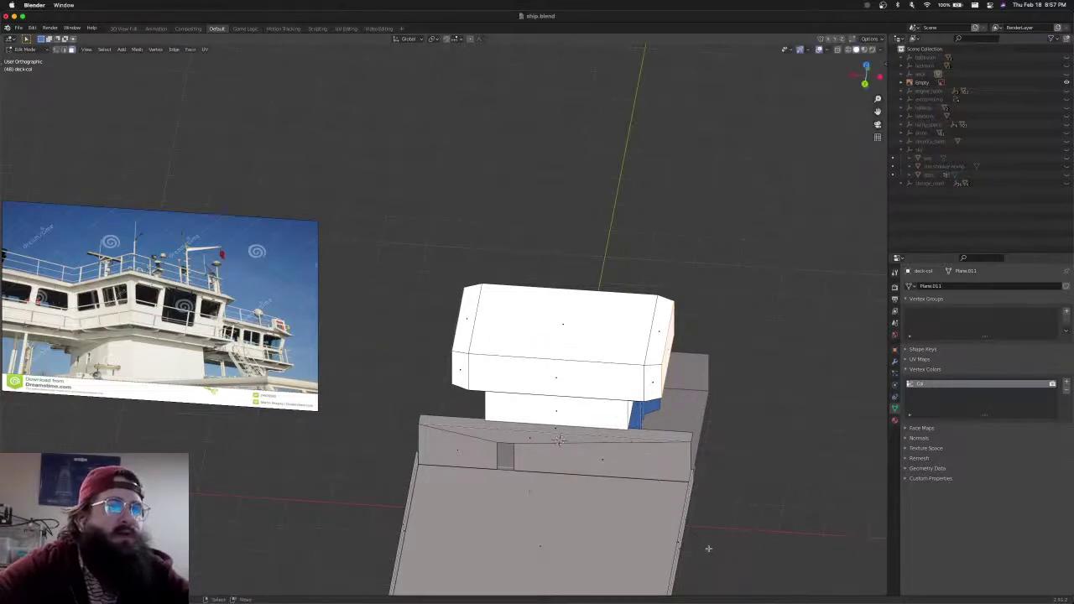
Narrow the upper tier's two tapered end faces to about half their depth along Y
{"action": "middle_click_drag", "start_coordinate": [707, 549], "coordinate": [803, 513]}
{"action": "key", "text": "KP_1"}
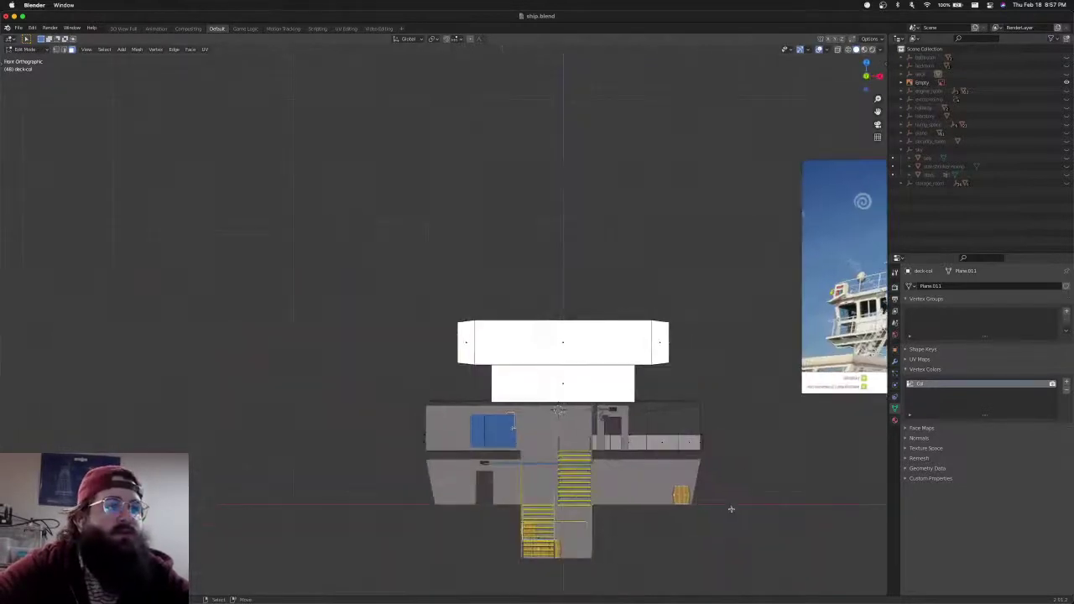
{"action": "middle_click_drag", "start_coordinate": [761, 447], "coordinate": [631, 498]}
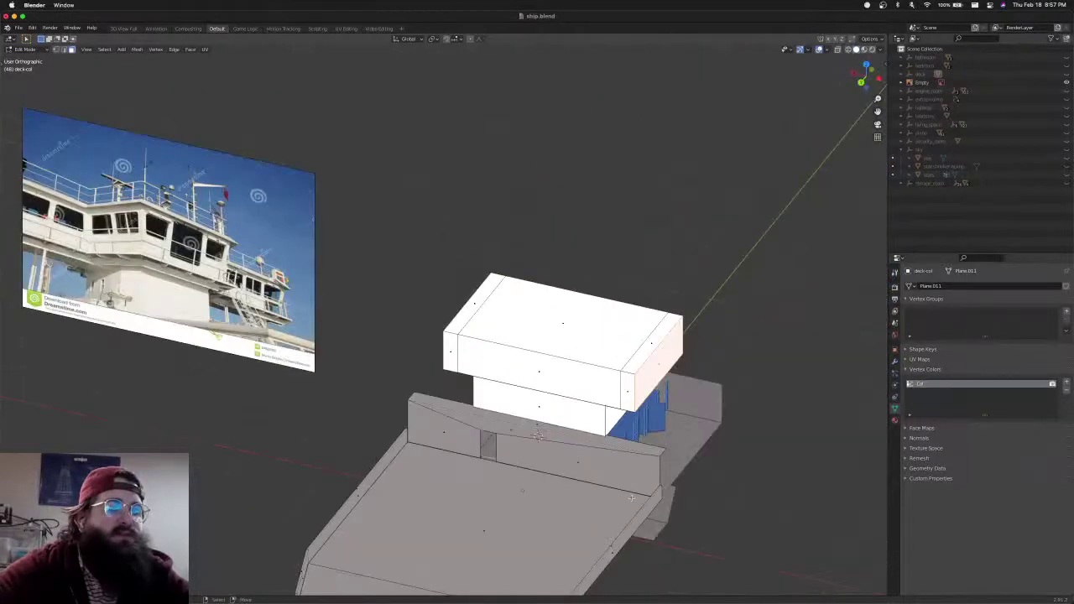
{"action": "key", "text": "s"}
{"action": "key", "text": "y"}
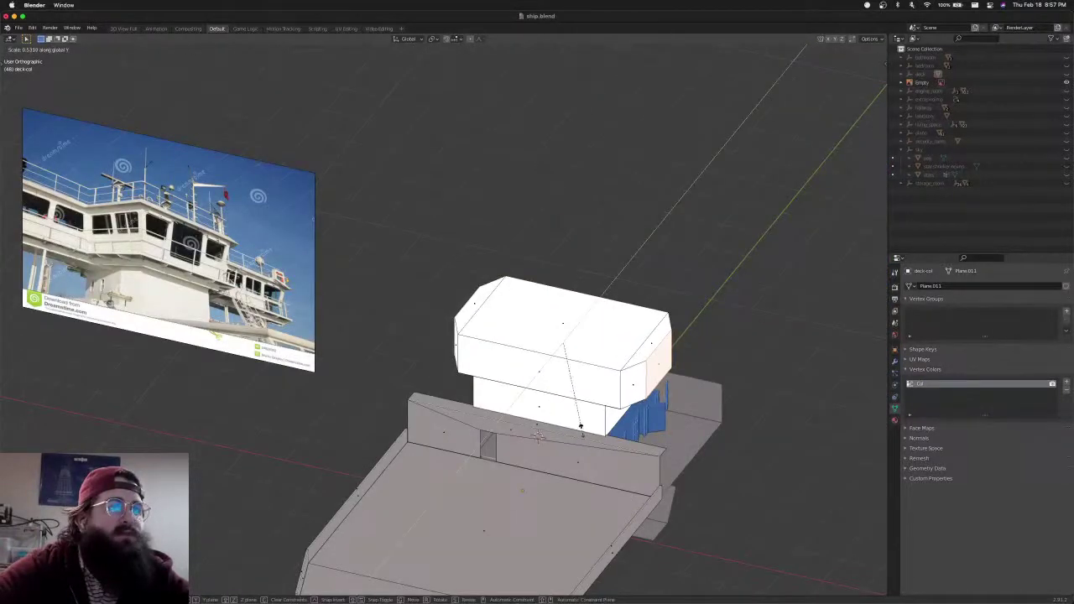
{"action": "left_click", "coordinate": [581, 425]}
Extrude the narrowed end faces outward into side wings by scaling them to about 1.5 along X
{"action": "mouse_move", "coordinate": [608, 445]}
{"action": "middle_mouse_down"}
{"action": "mouse_move", "coordinate": [549, 421]}
{"action": "mouse_move", "coordinate": [612, 451]}
{"action": "mouse_move", "coordinate": [640, 445]}
{"action": "mouse_move", "coordinate": [630, 412]}
{"action": "mouse_move", "coordinate": [604, 451]}
{"action": "middle_mouse_up"}
{"action": "key", "text": "g"}
{"action": "key", "text": "z"}
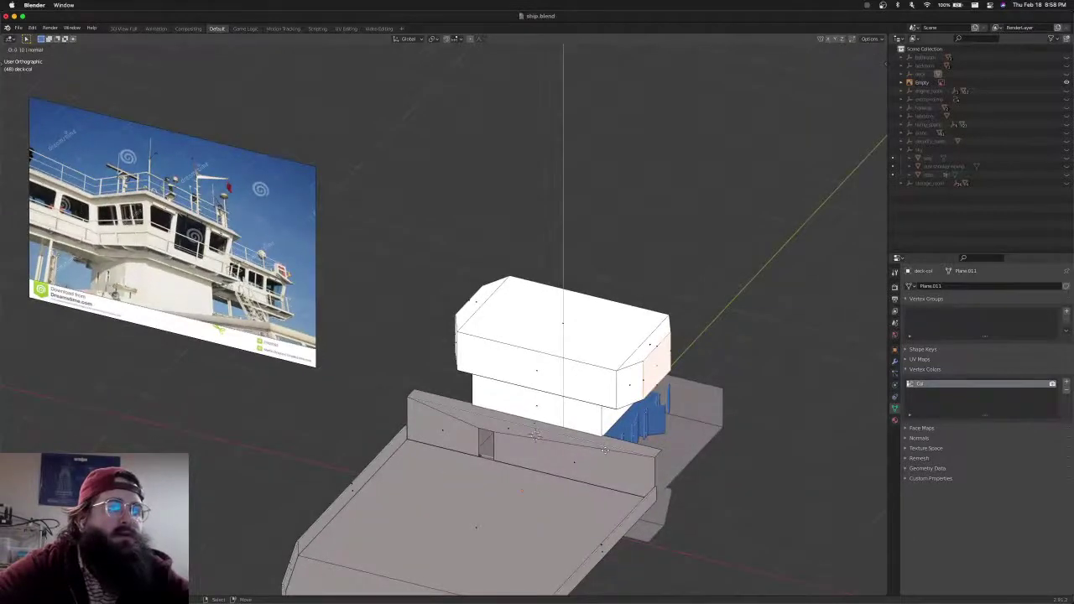
{"action": "key", "text": "s"}
{"action": "key", "text": "x"}
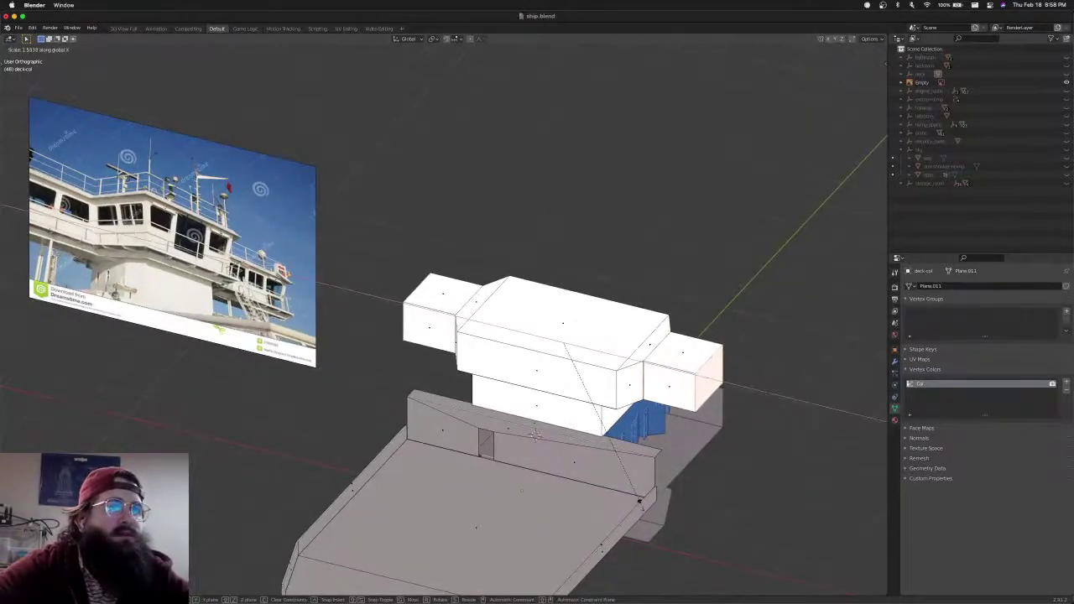
{"action": "left_click", "coordinate": [639, 501]}
Select both outer wing blocks in the wireframe top view and shift them slightly rearward along Y
{"action": "middle_click_drag", "start_coordinate": [639, 501], "coordinate": [592, 494]}
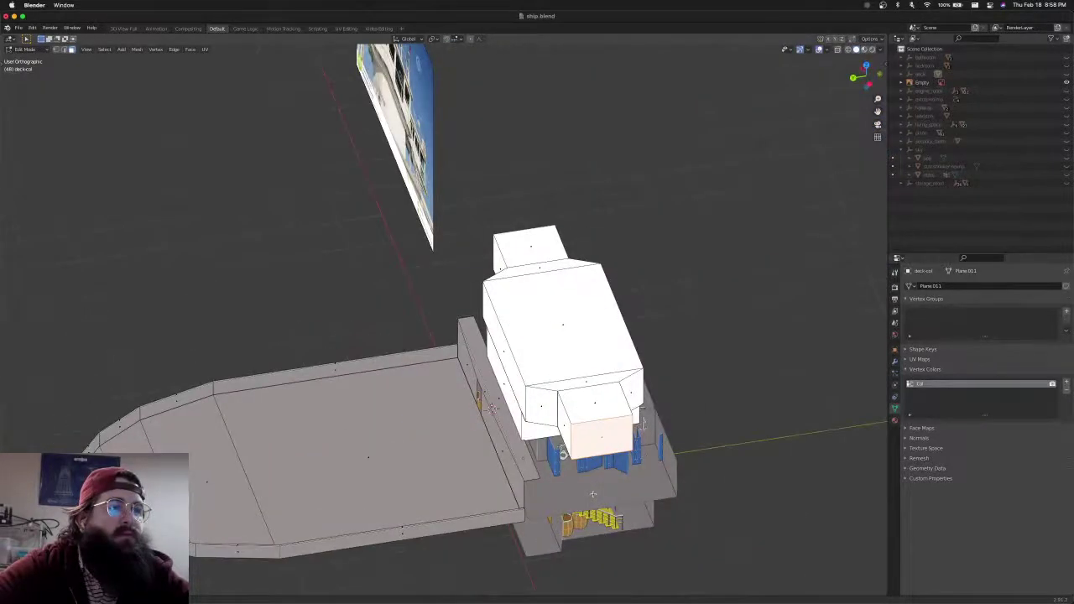
{"action": "key", "text": "KP_7"}
{"action": "key", "text": "shift+z"}
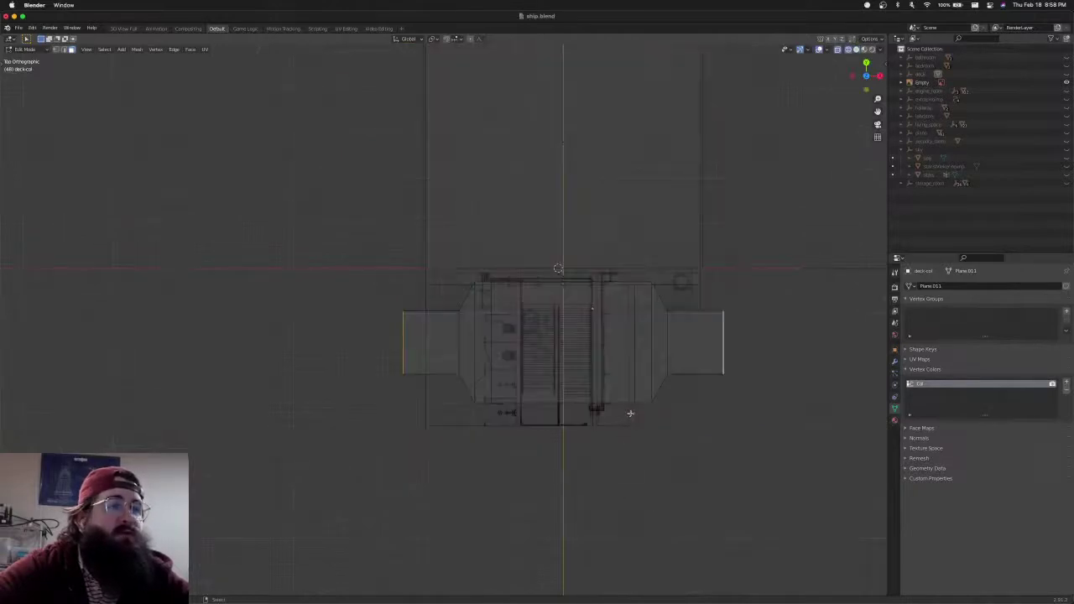
{"action": "middle_click_drag", "start_coordinate": [567, 369], "coordinate": [518, 357], "text": "shift"}
{"action": "scroll", "coordinate": [516, 357], "scroll_direction": "up", "scroll_amount": 3}
{"action": "key", "text": "b"}
{"action": "mouse_move", "coordinate": [253, 258]}
{"action": "left_mouse_down"}
{"action": "mouse_move", "coordinate": [344, 364]}
{"action": "mouse_move", "coordinate": [357, 416]}
{"action": "left_mouse_up"}
{"action": "middle_click_drag", "start_coordinate": [442, 388], "coordinate": [319, 371], "text": "shift"}
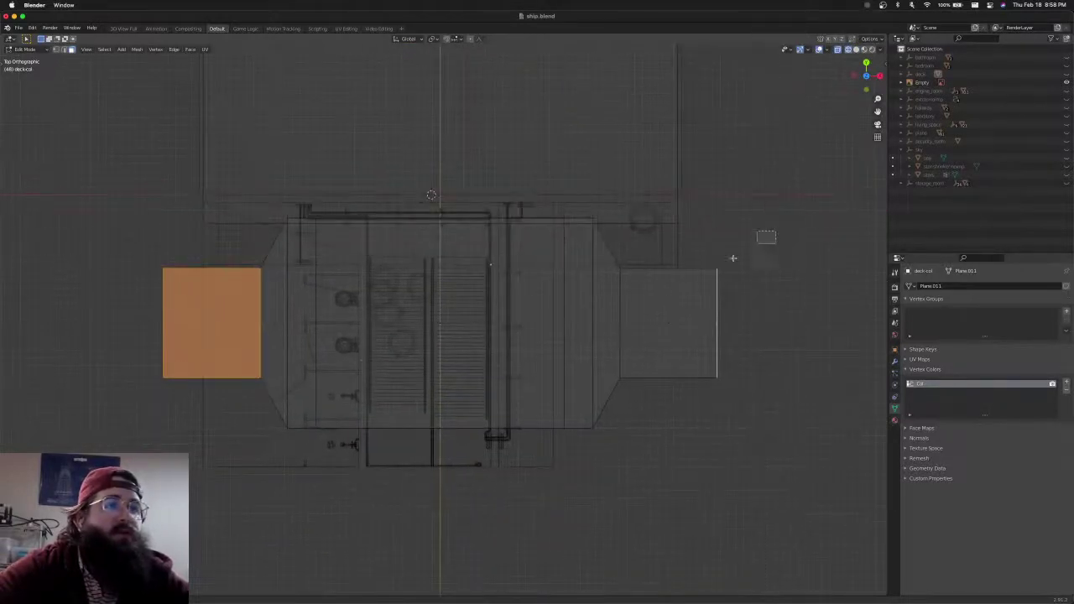
{"action": "mouse_move", "coordinate": [774, 230]}
{"action": "left_mouse_down"}
{"action": "mouse_move", "coordinate": [650, 395]}
{"action": "mouse_move", "coordinate": [621, 401]}
{"action": "left_mouse_up"}
{"action": "middle_click_drag", "start_coordinate": [477, 385], "coordinate": [539, 466], "text": "shift"}
{"action": "key", "text": "g"}
{"action": "key", "text": "y"}
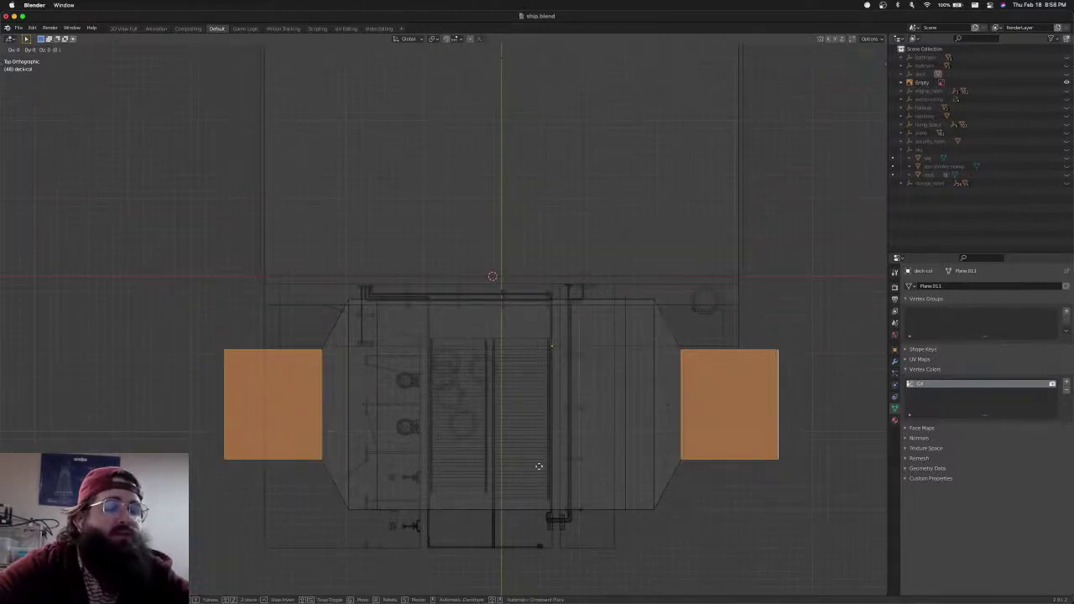
{"action": "left_click", "coordinate": [531, 508]}
{"action": "scroll", "coordinate": [534, 493], "scroll_direction": "down", "scroll_amount": 3}
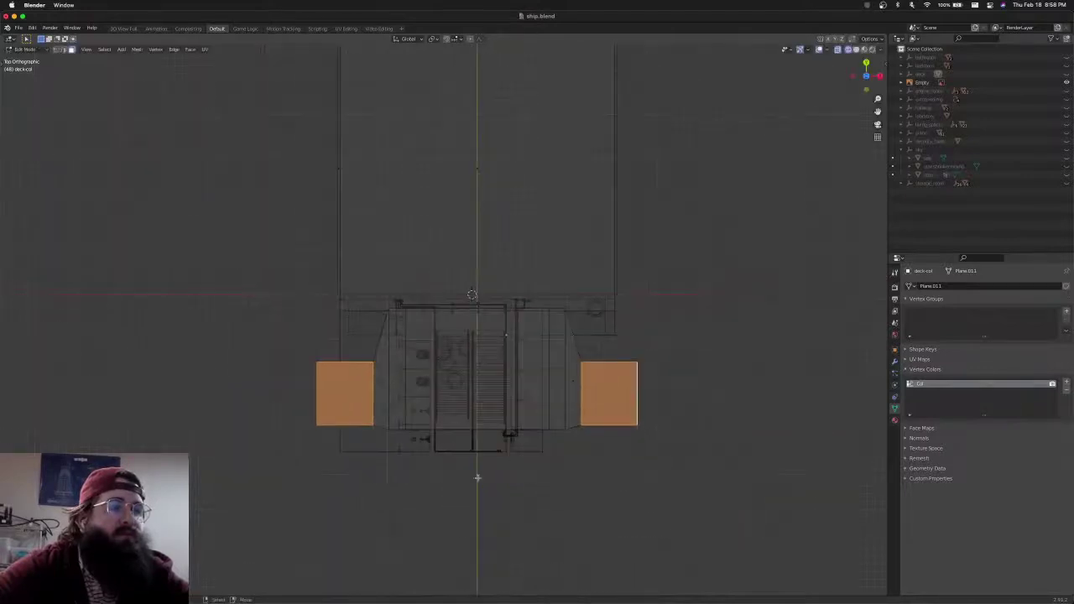
{"action": "middle_click_drag", "start_coordinate": [478, 478], "coordinate": [414, 444]}
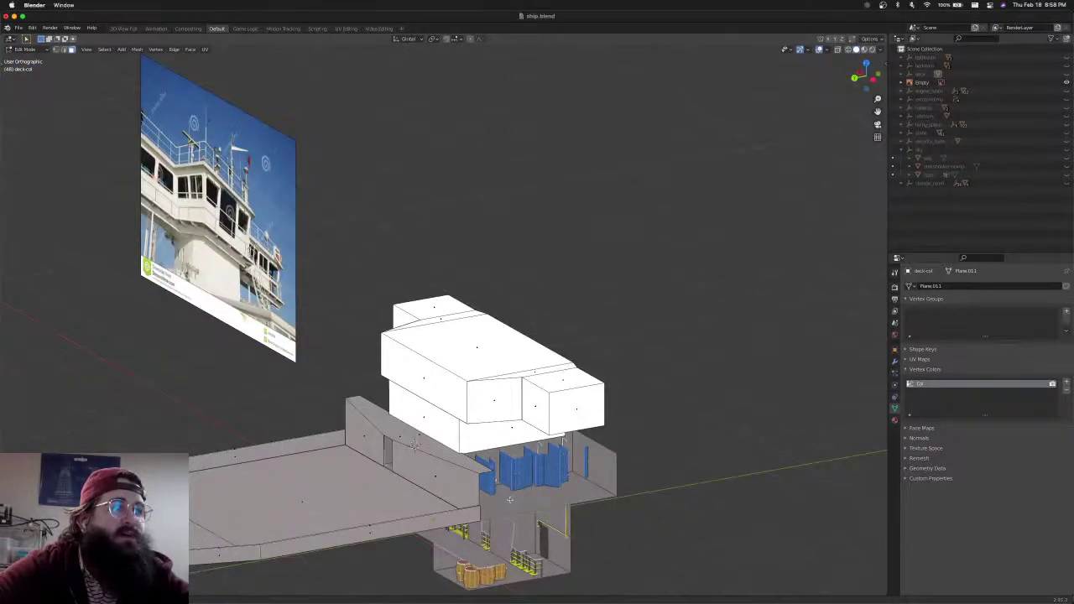
Examine the winged bridge block from several angles and compare its proportions with the reference photo
{"action": "middle_click_drag", "start_coordinate": [509, 499], "coordinate": [466, 388]}
{"action": "key", "text": "Tab"}
{"action": "key", "text": "Tab"}
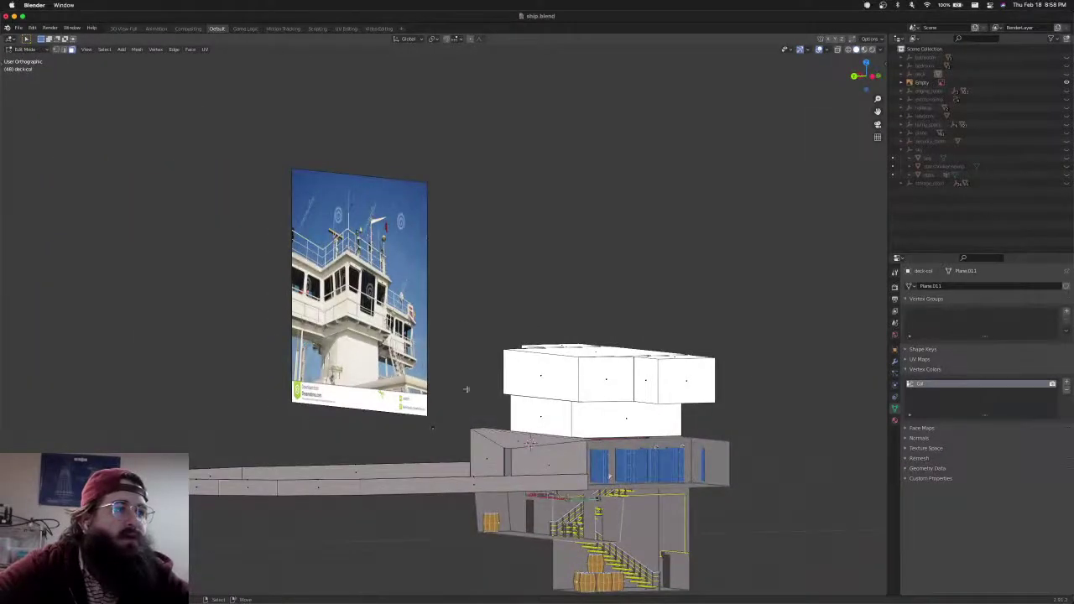
{"action": "middle_click_drag", "start_coordinate": [549, 395], "coordinate": [470, 418]}
{"action": "middle_click_drag", "start_coordinate": [610, 474], "coordinate": [621, 461]}
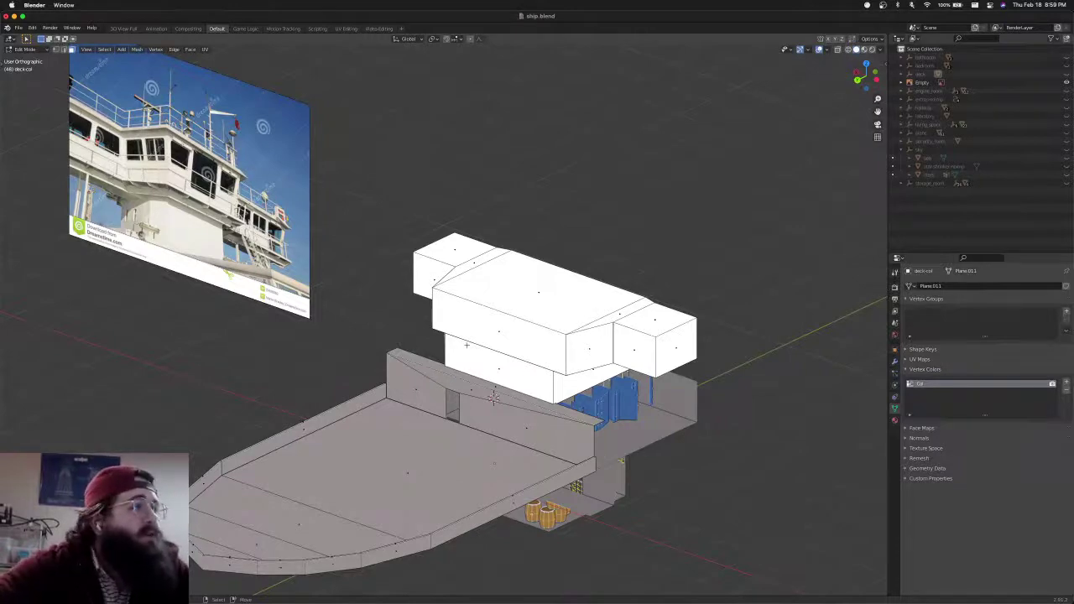
{"action": "middle_click_drag", "start_coordinate": [479, 440], "coordinate": [478, 414]}
{"action": "scroll", "coordinate": [490, 409], "scroll_direction": "up", "scroll_amount": 2}
{"action": "scroll", "coordinate": [497, 407], "scroll_direction": "down", "scroll_amount": 5}
{"action": "scroll", "coordinate": [482, 416], "scroll_direction": "up", "scroll_amount": 4}
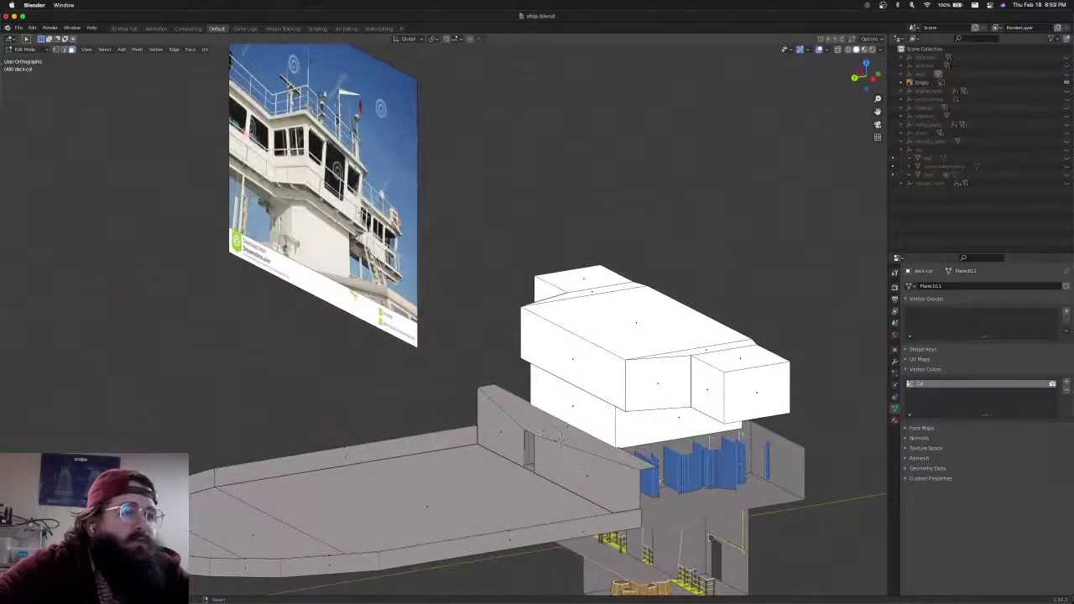
{"action": "middle_click_drag", "start_coordinate": [579, 470], "coordinate": [464, 385], "text": "shift"}
{"action": "scroll", "coordinate": [467, 349], "scroll_direction": "up", "scroll_amount": 3}
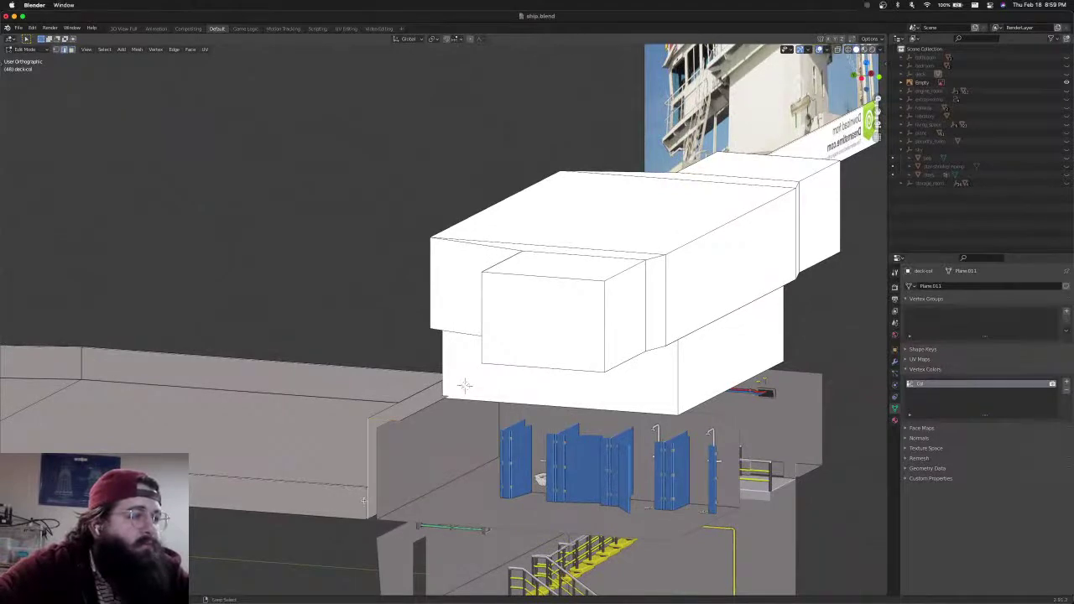
Select the rear end vertices of the deck's low side wall next to the bridge and try to move them
{"action": "mouse_move", "coordinate": [364, 501]}
{"action": "middle_mouse_down"}
{"action": "mouse_move", "coordinate": [372, 508]}
{"action": "mouse_move", "coordinate": [348, 424]}
{"action": "mouse_move", "coordinate": [388, 431]}
{"action": "middle_mouse_up"}
{"action": "key", "text": "shift+z"}
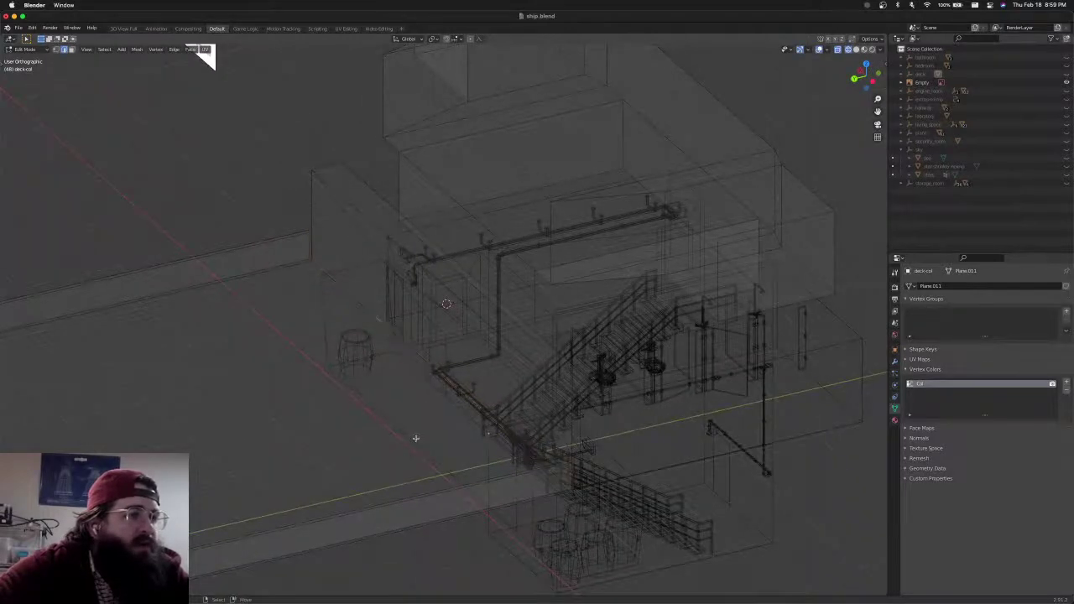
{"action": "key", "text": "shift+z"}
{"action": "key", "text": "ctrl+Tab"}
{"action": "left_click", "coordinate": [419, 440]}
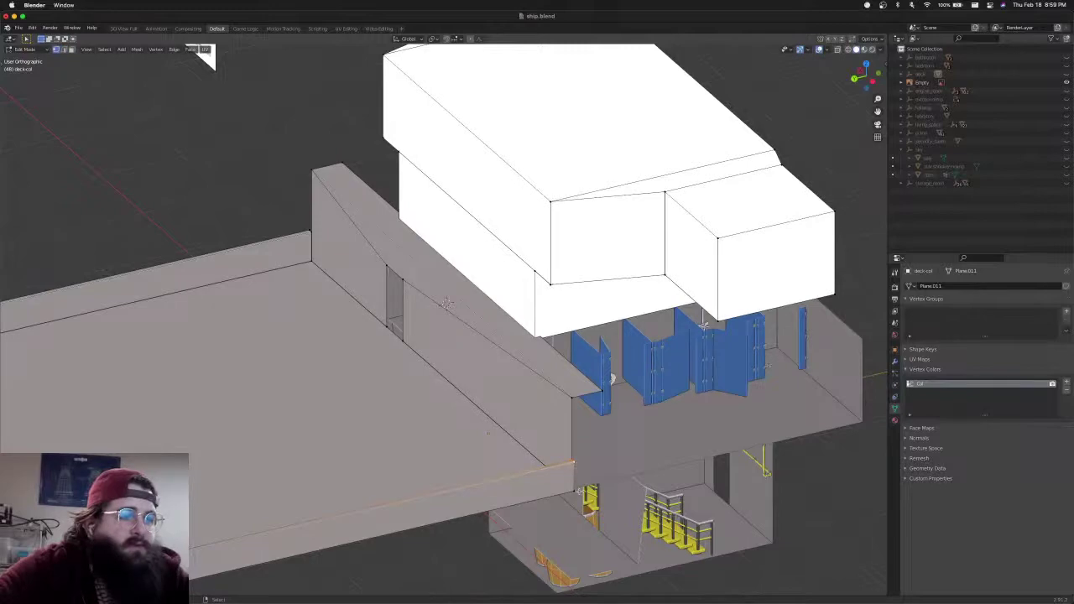
{"action": "middle_click_drag", "start_coordinate": [578, 491], "coordinate": [533, 460]}
{"action": "left_click", "coordinate": [614, 500]}
{"action": "middle_click_drag", "start_coordinate": [614, 500], "coordinate": [635, 527]}
{"action": "key", "text": "g"}
{"action": "right_click", "coordinate": [647, 540]}
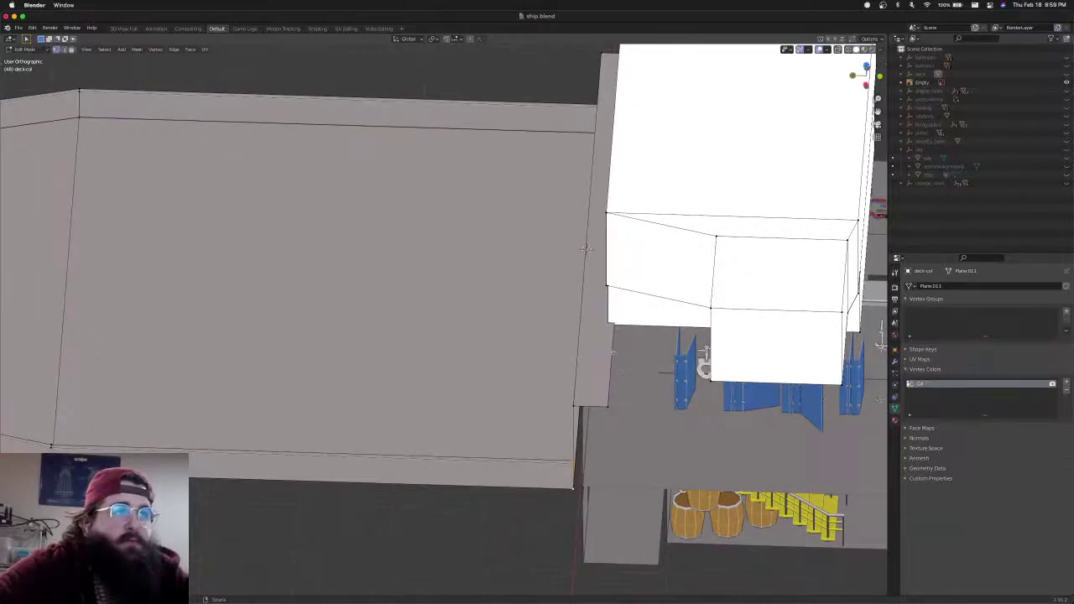
Add the opposite low side wall's rear end to the selection and extrude both ends rearward along Y beside the bridge
{"action": "middle_click_drag", "start_coordinate": [511, 281], "coordinate": [540, 292], "text": "shift"}
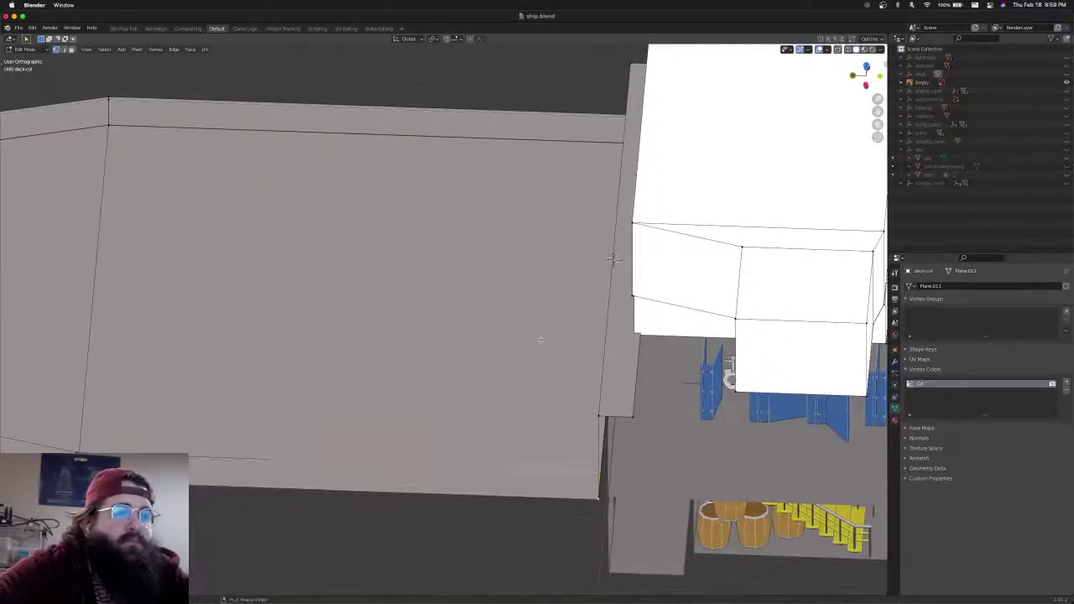
{"action": "middle_click_drag", "start_coordinate": [614, 260], "coordinate": [414, 429]}
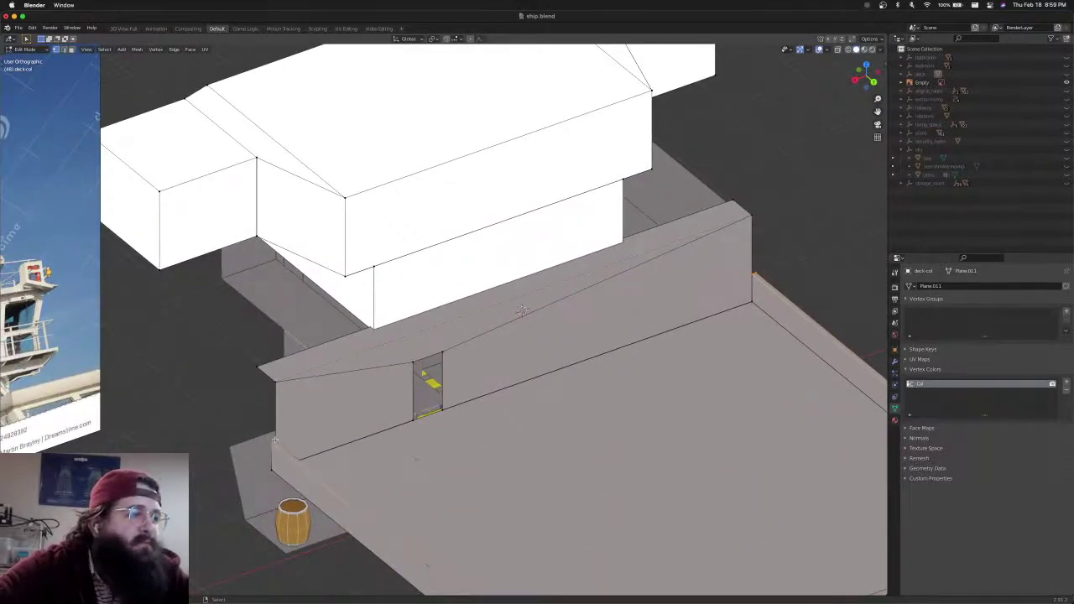
{"action": "middle_click_drag", "start_coordinate": [267, 467], "coordinate": [324, 472]}
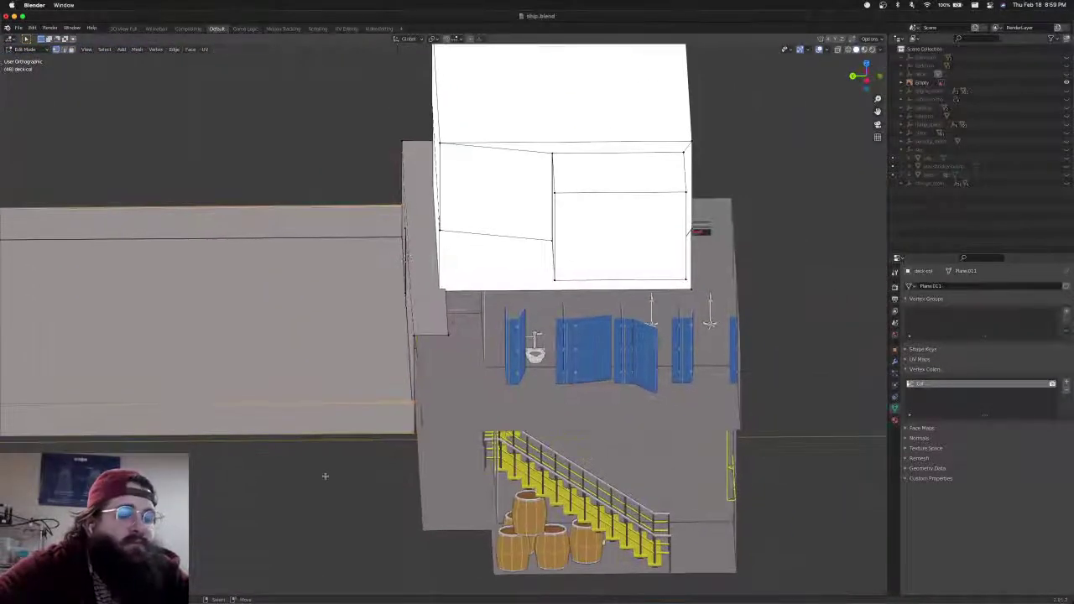
{"action": "key", "text": "g"}
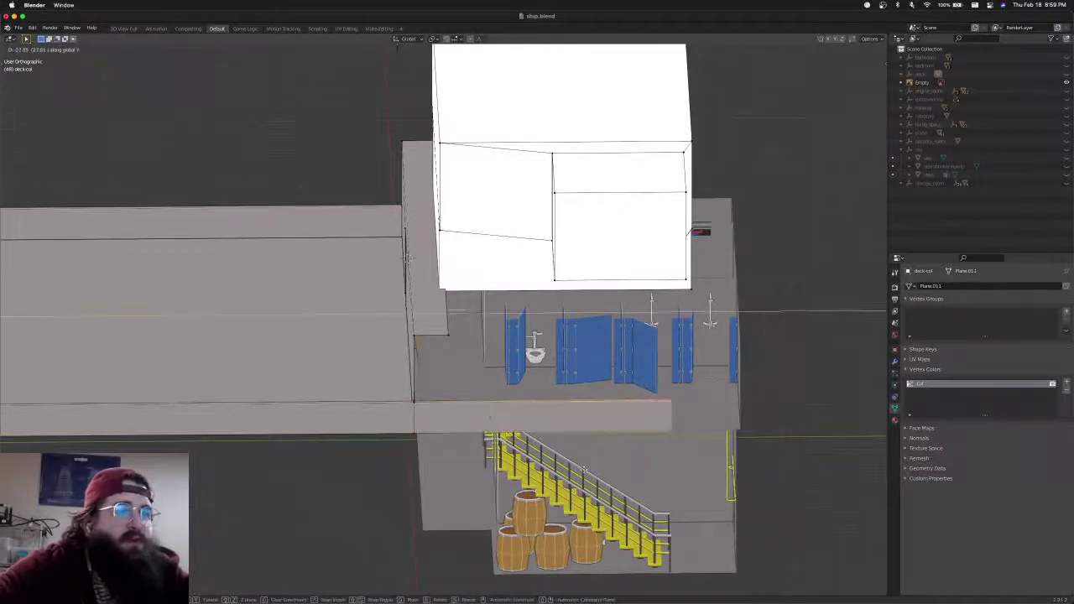
{"action": "left_click", "coordinate": [559, 472]}
{"action": "middle_click_drag", "start_coordinate": [559, 471], "coordinate": [730, 466]}
{"action": "middle_click_drag", "start_coordinate": [359, 407], "coordinate": [486, 417]}
Switch to Safari and load a Twitch channel's address in a new tab
{"action": "key", "text": "super+Tab"}
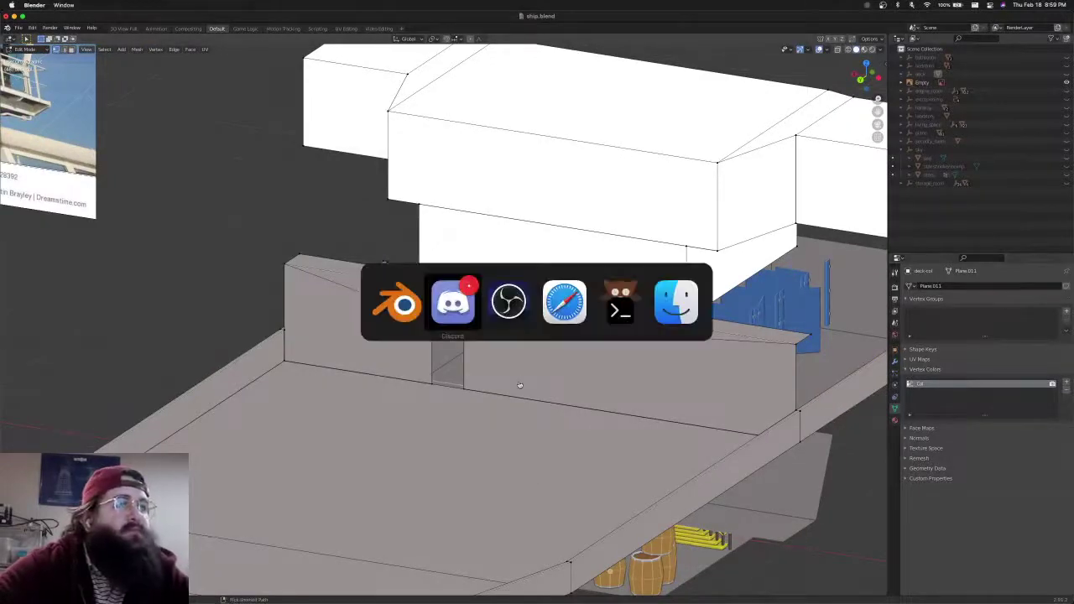
{"action": "key", "text": "super+Tab"}
{"action": "key", "text": "super+Tab"}
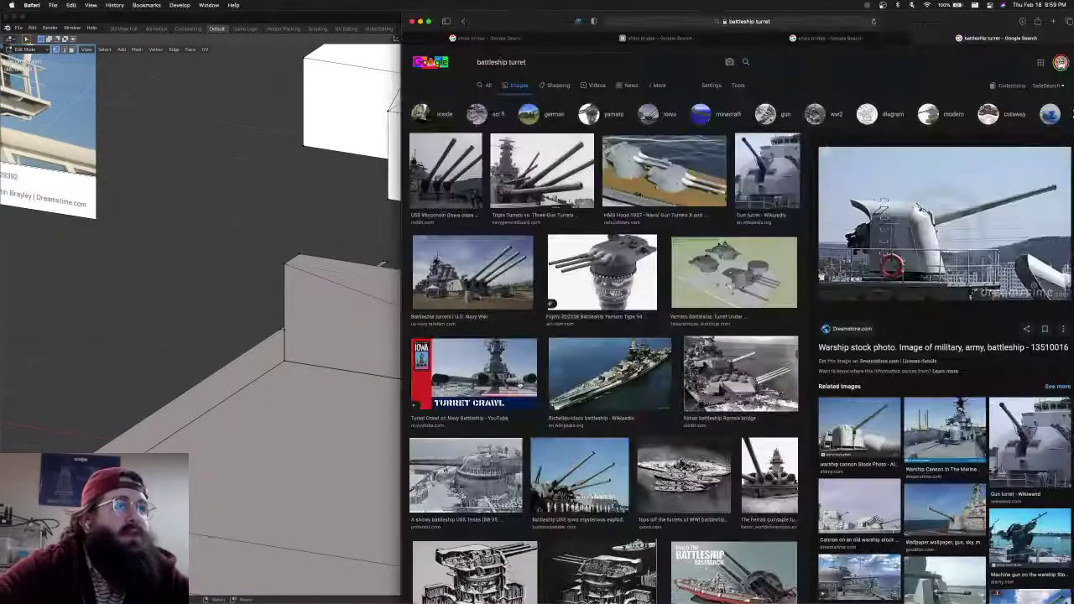
{"action": "key", "text": "super+t"}
{"action": "type", "text": "twit"}
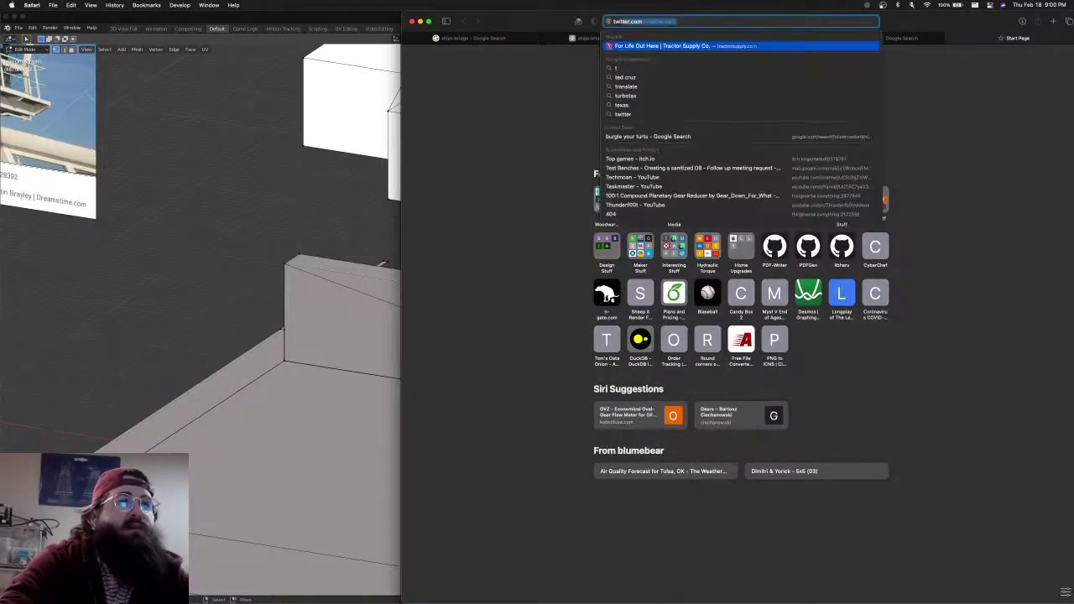
{"action": "type", "text": "ch.tv"}
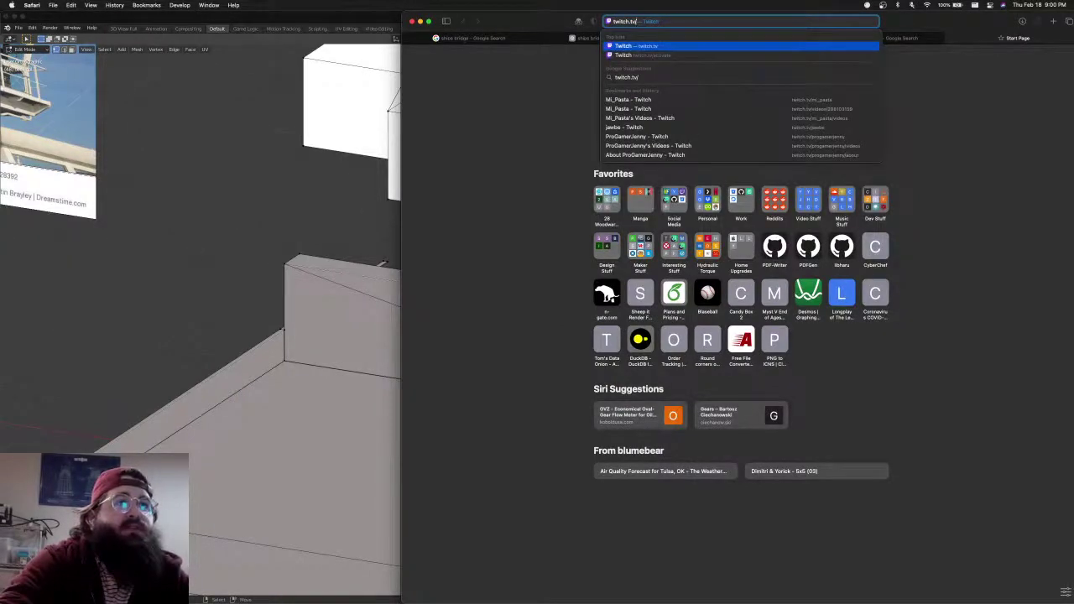
{"action": "type", "text": "/"}
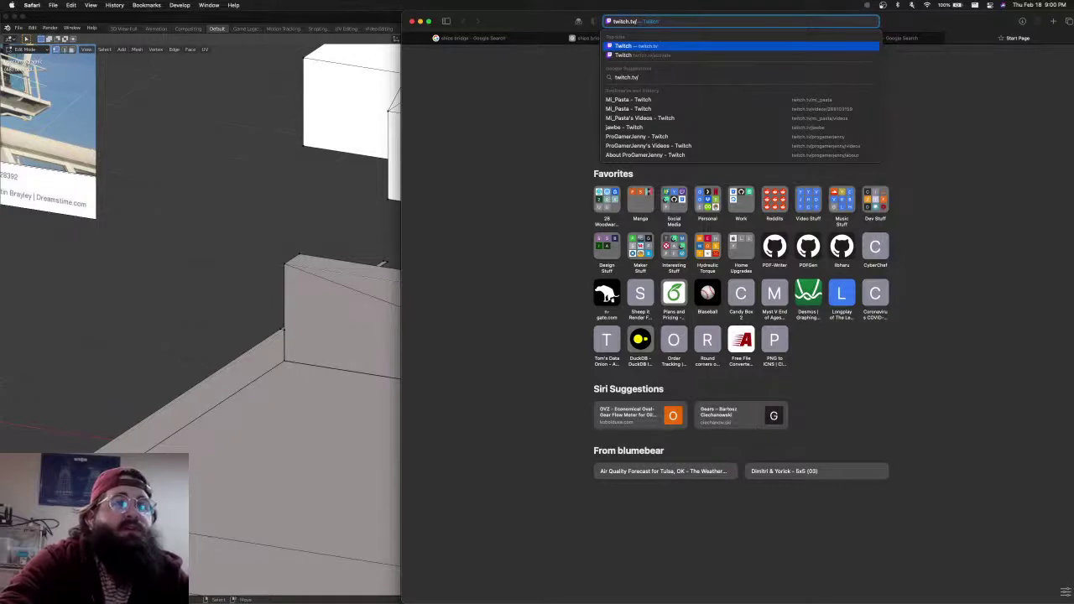
{"action": "type", "text": "alibecthegreat"}
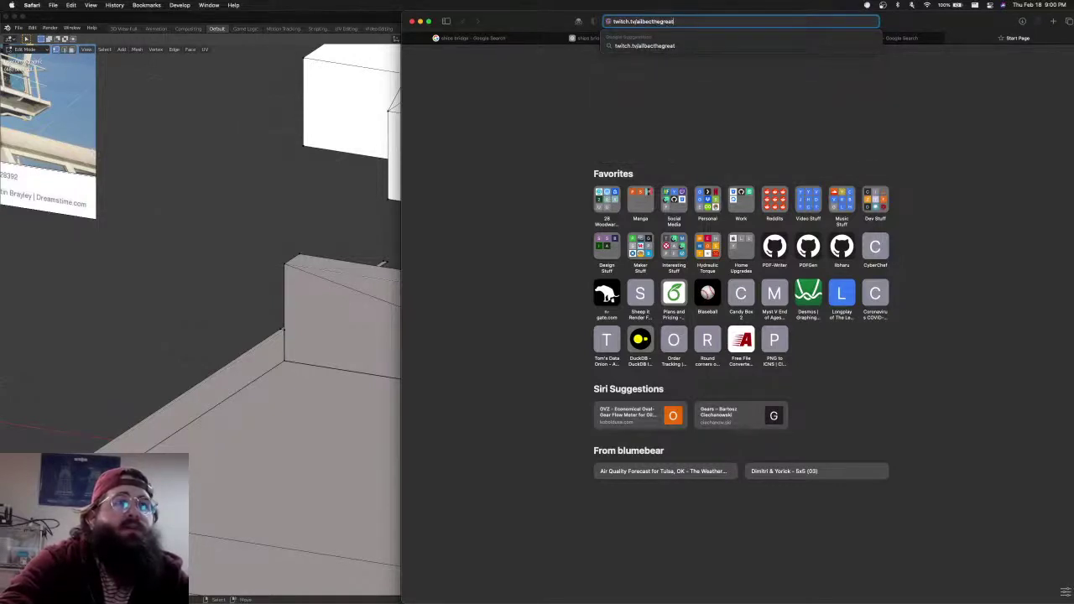
{"action": "key", "text": "Return"}
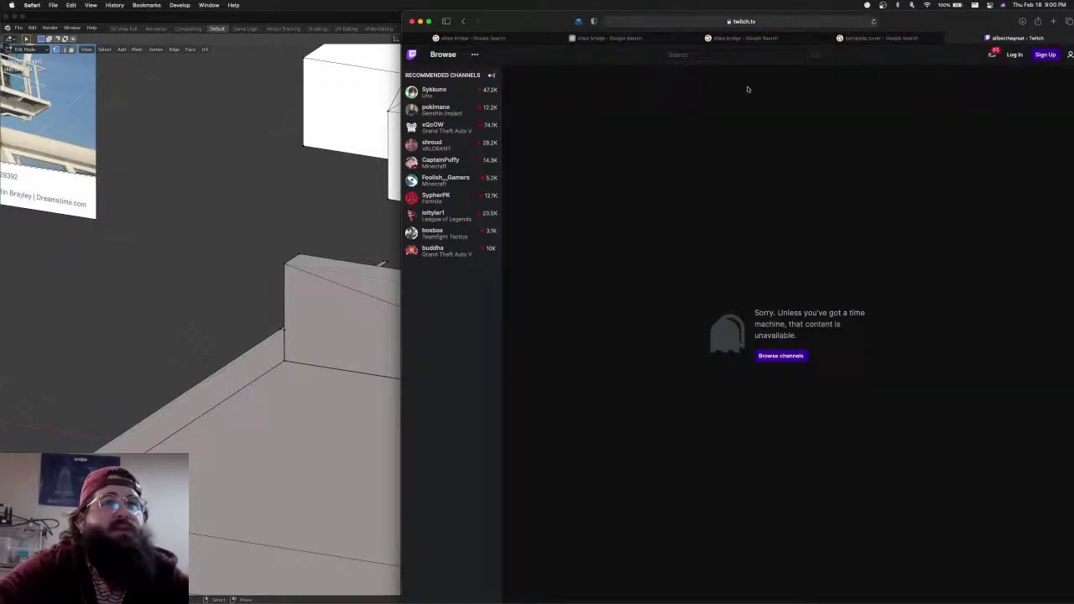
Correct the channel name in the Twitch address, load that channel's page, and return to the ship model in Blender
{"action": "left_click", "coordinate": [762, 23]}
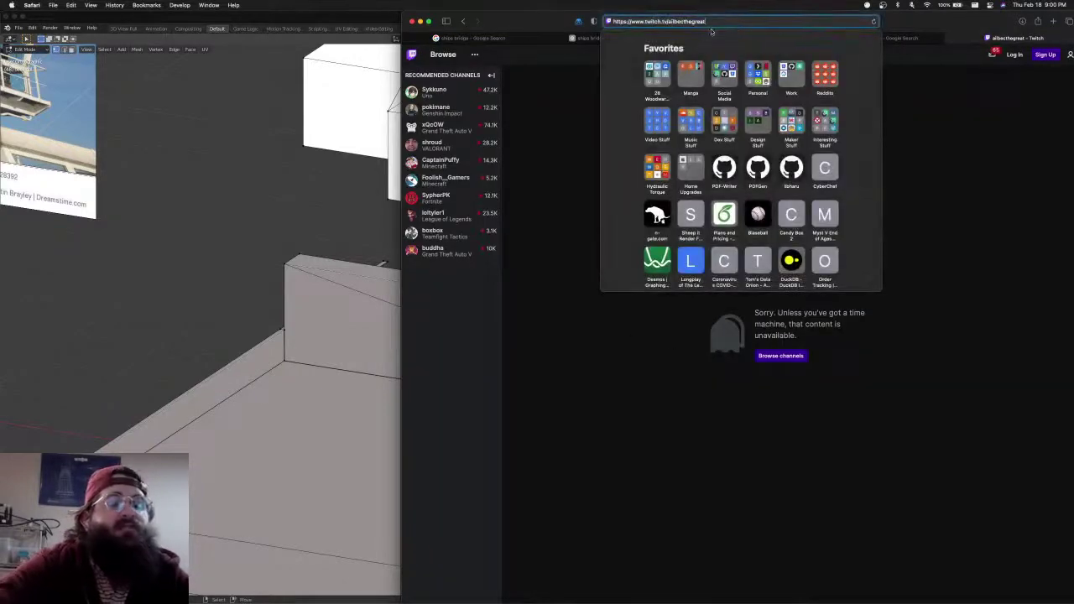
{"action": "key", "text": "BackSpace"}
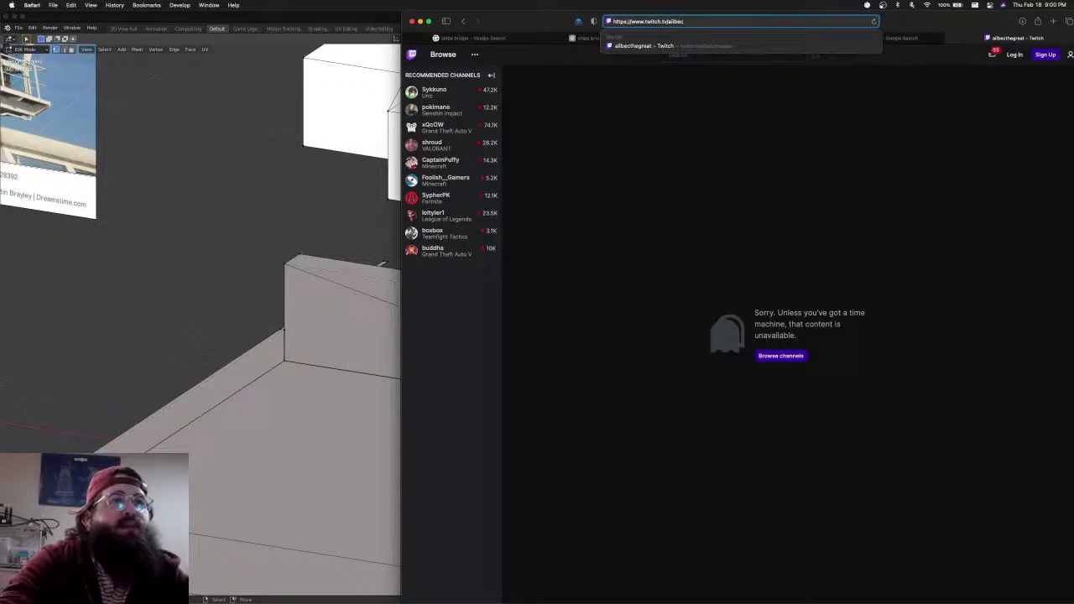
{"action": "type", "text": "infinity"}
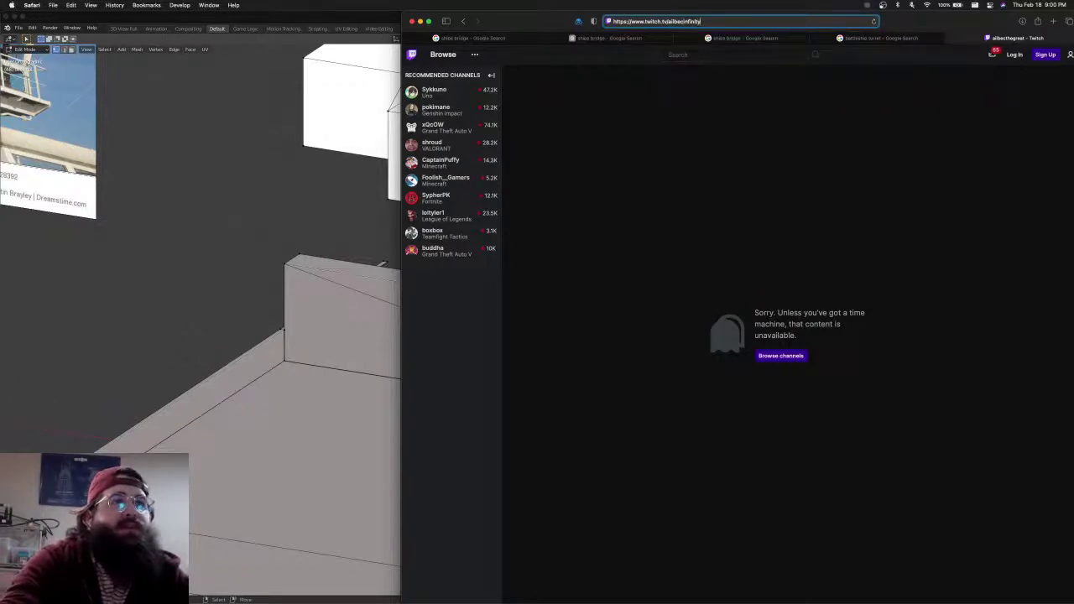
{"action": "key", "text": "Return"}
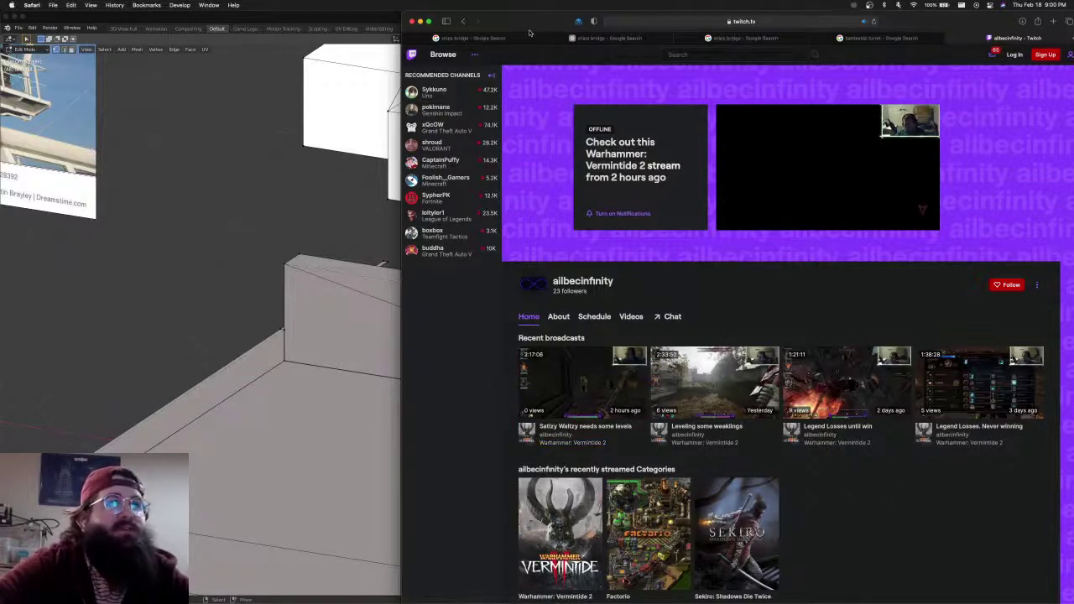
{"action": "left_click", "coordinate": [347, 19]}
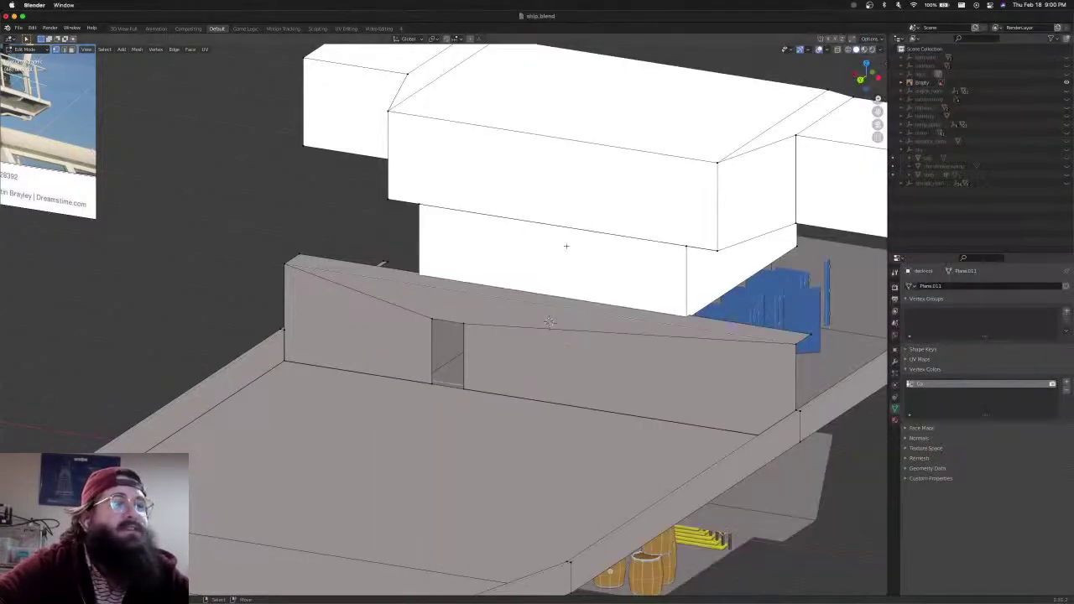
{"action": "middle_click_drag", "start_coordinate": [596, 253], "coordinate": [414, 347]}
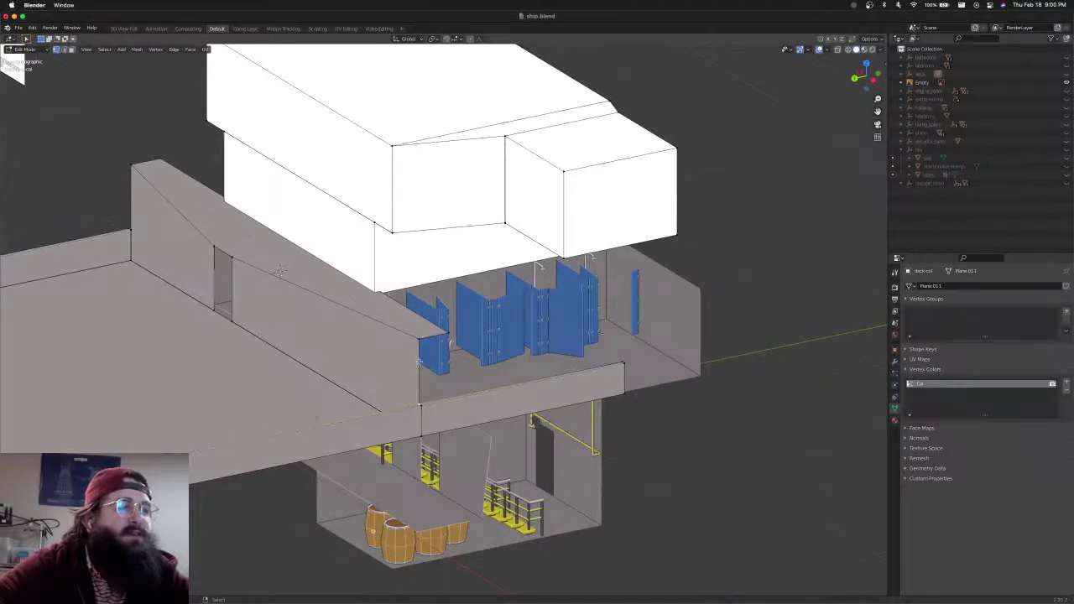
Switch to Safari, pause the video preview on the Twitch channel page, and return to the ship model in Blender
{"action": "middle_click_drag", "start_coordinate": [432, 391], "coordinate": [471, 431]}
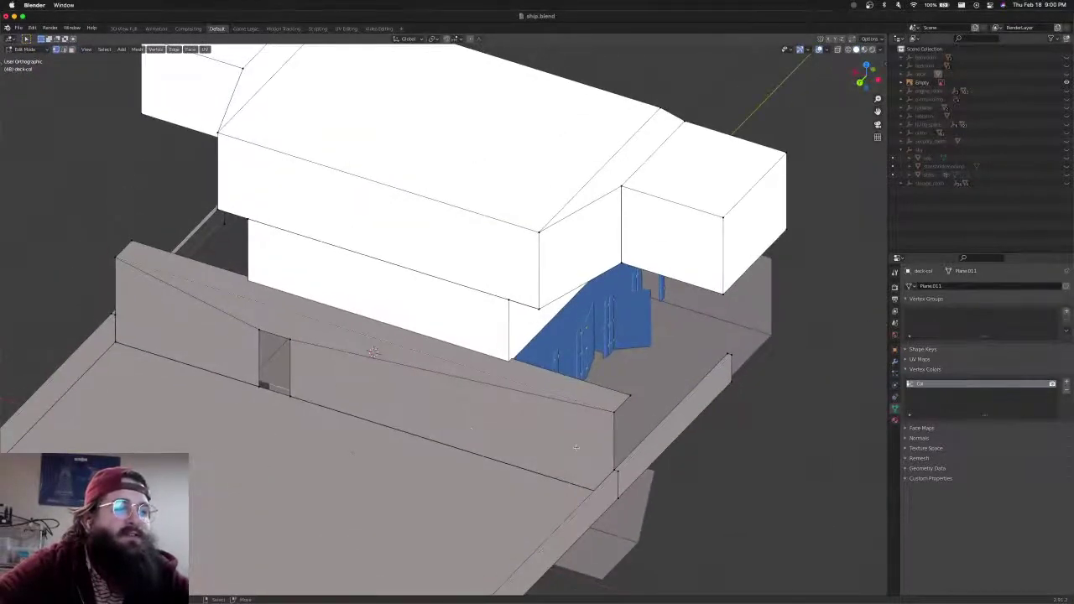
{"action": "middle_click_drag", "start_coordinate": [612, 468], "coordinate": [581, 456]}
{"action": "key", "text": "super+Tab"}
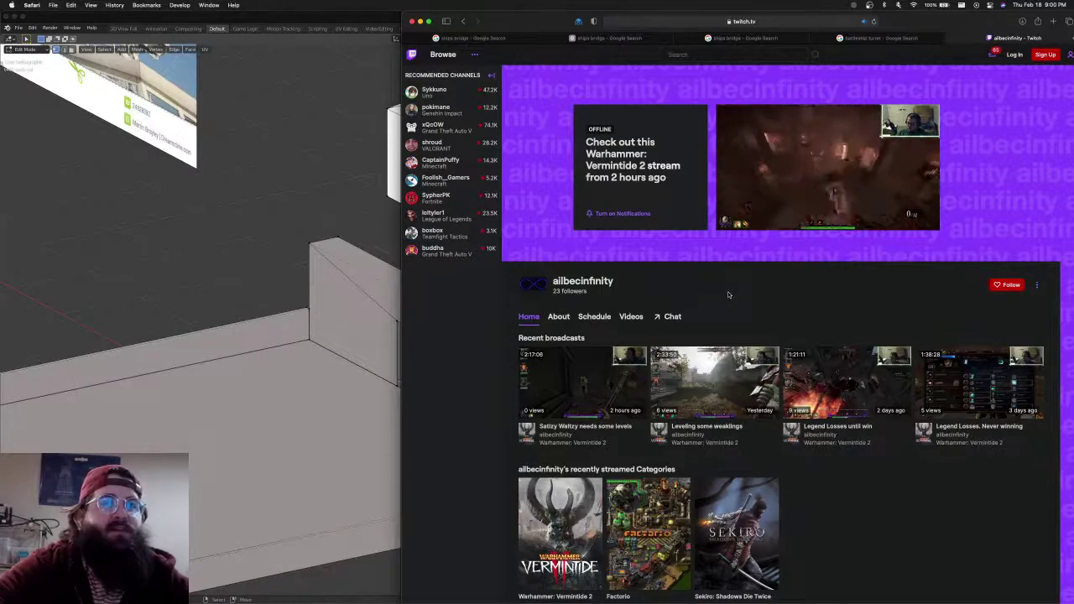
{"action": "mouse_move", "coordinate": [803, 197]}
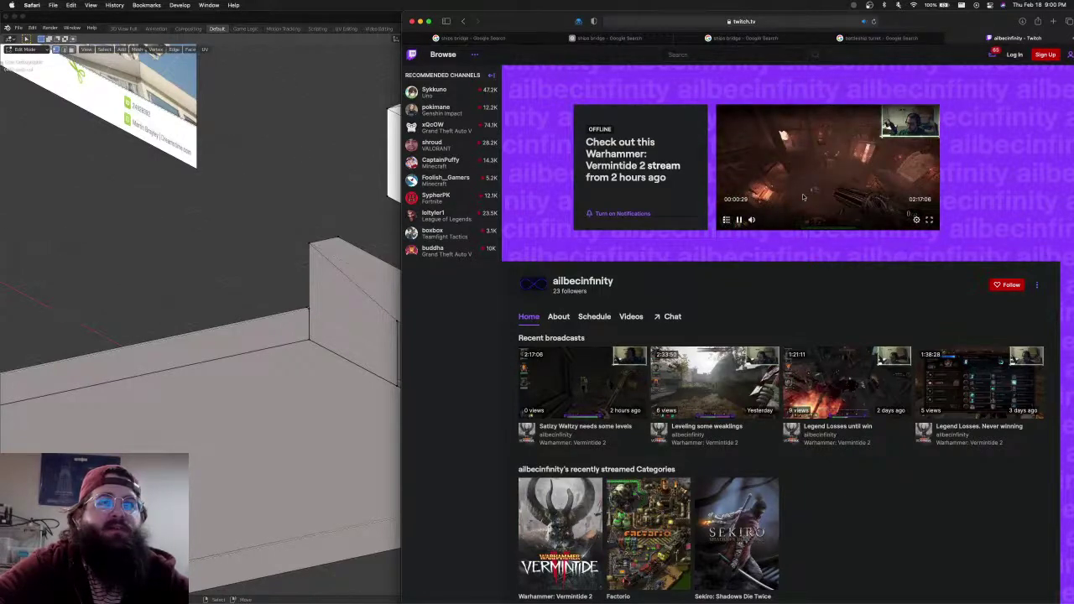
{"action": "left_click", "coordinate": [803, 197]}
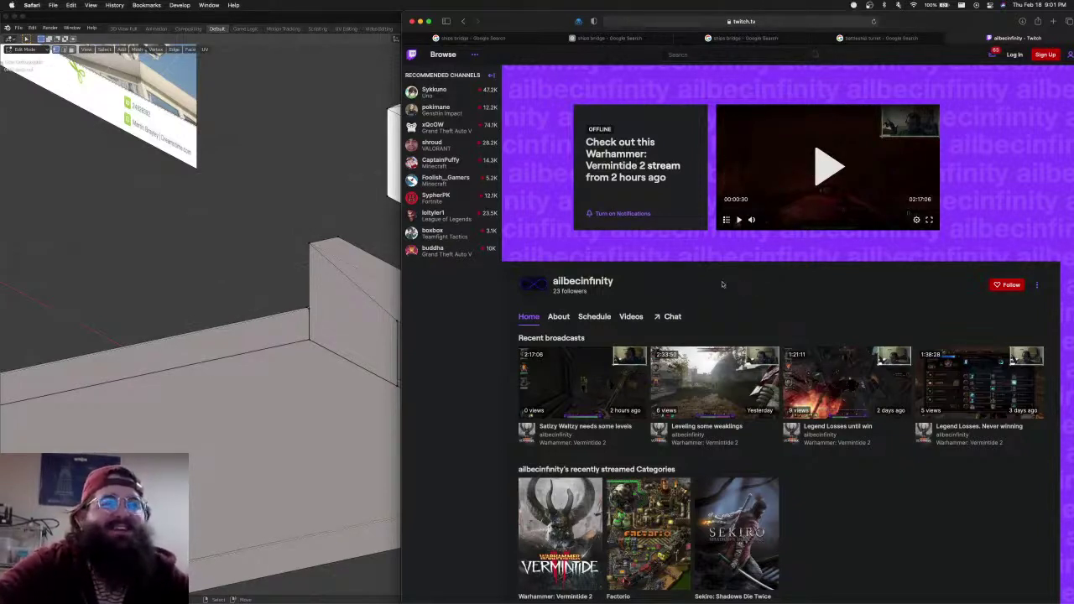
{"action": "left_click", "coordinate": [381, 17]}
{"action": "middle_click_drag", "start_coordinate": [616, 402], "coordinate": [599, 437]}
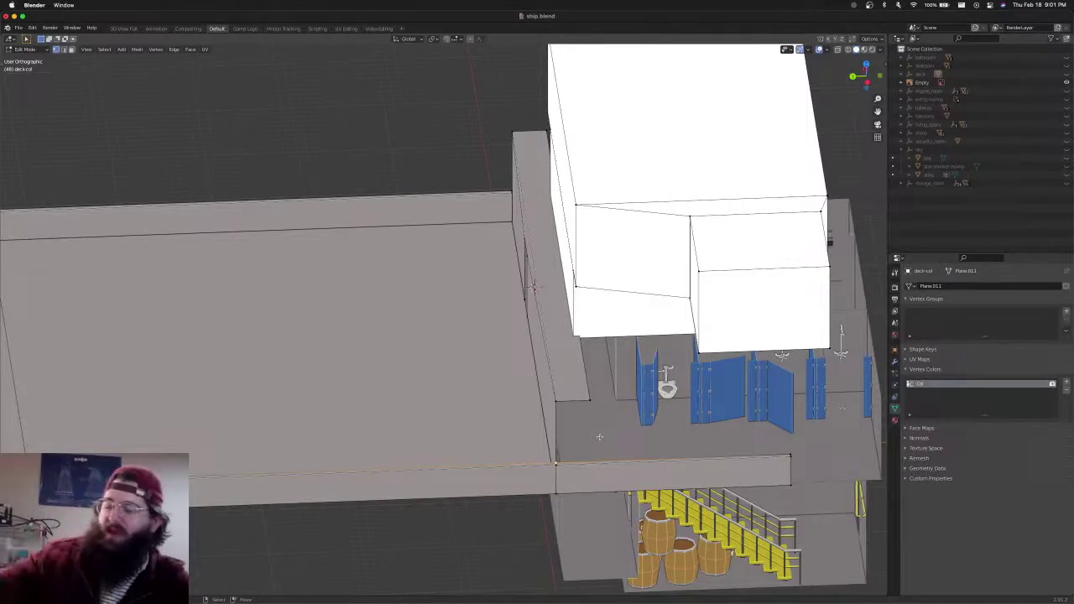
{"action": "key", "text": "super+Tab"}
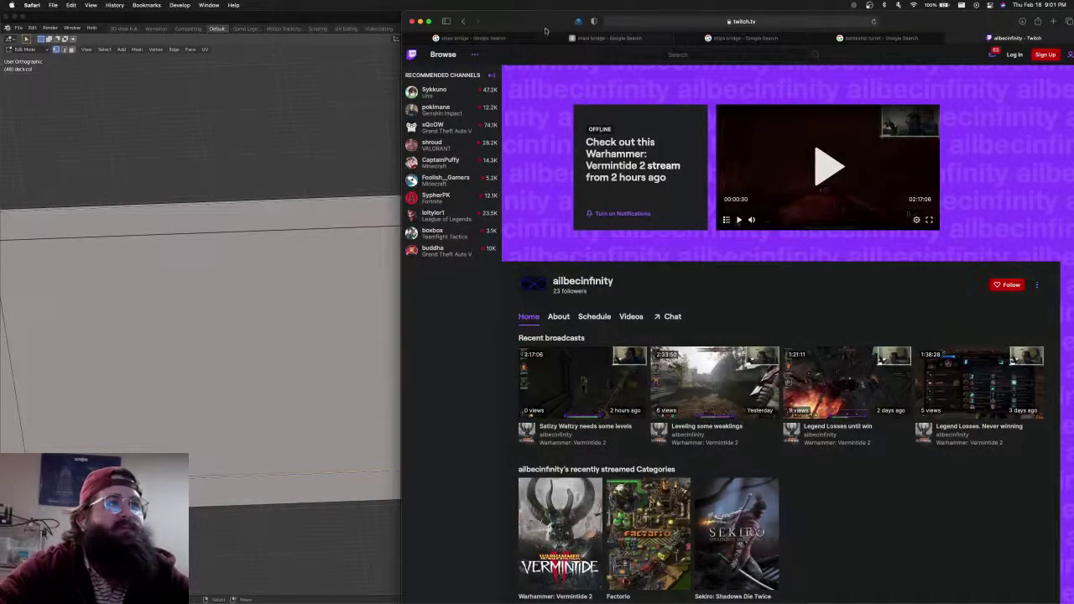
{"action": "key", "text": "super+Tab"}
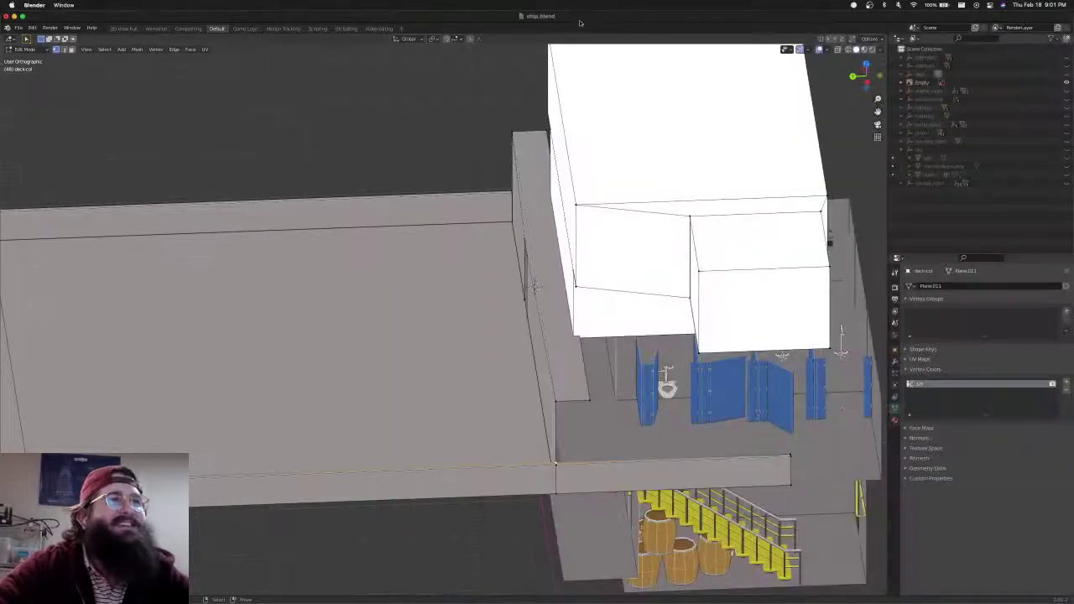
In back-view wireframe, select the inner taper vertices on both sides of the bridge's upper tier and leave Edit Mode
{"action": "scroll", "coordinate": [585, 365], "scroll_direction": "down", "scroll_amount": 1}
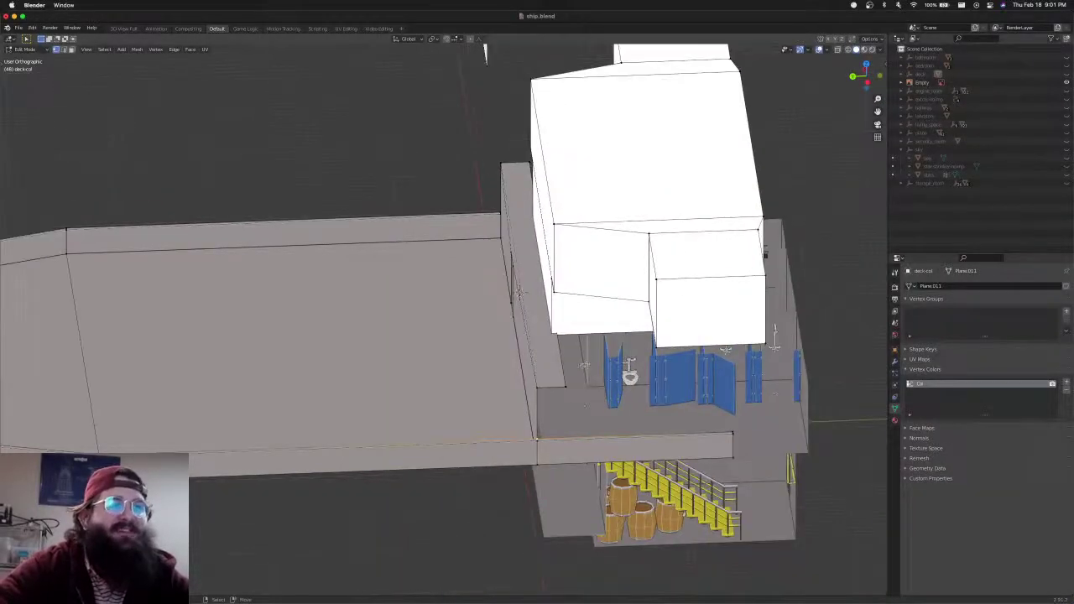
{"action": "middle_click_drag", "start_coordinate": [584, 364], "coordinate": [672, 346]}
{"action": "key", "text": "KP_1"}
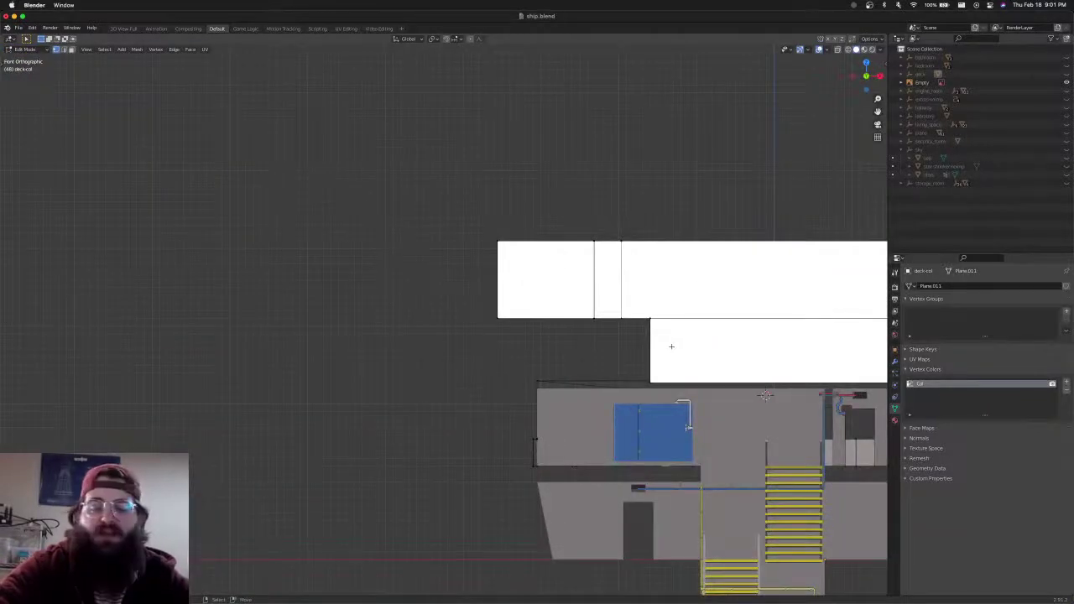
{"action": "key", "text": "ctrl+KP_3"}
{"action": "key", "text": "ctrl+KP_1"}
{"action": "middle_click_drag", "start_coordinate": [551, 337], "coordinate": [824, 355], "text": "shift"}
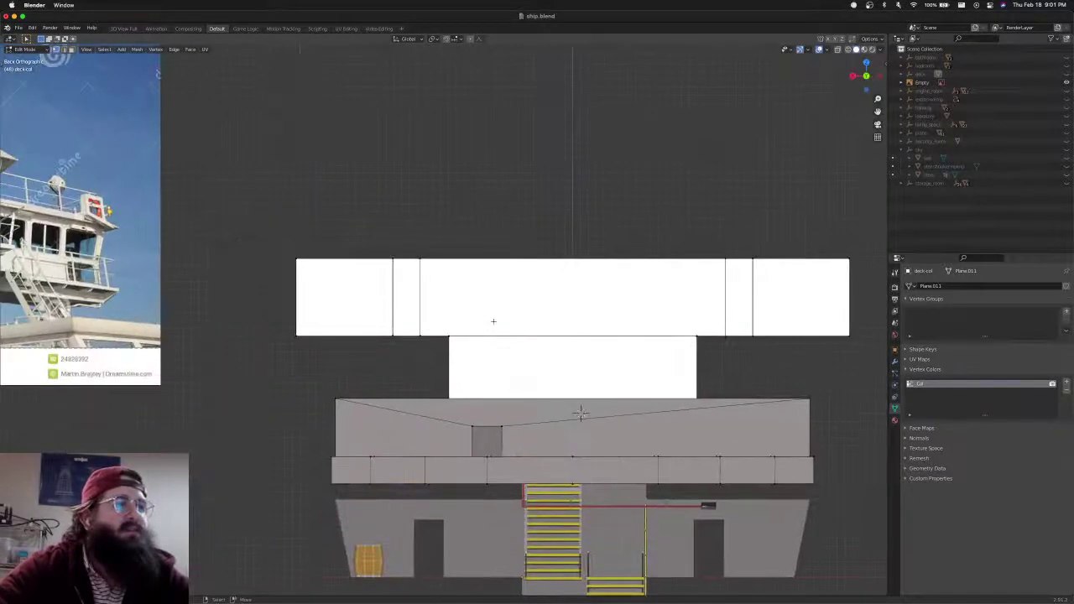
{"action": "key", "text": "shift+z"}
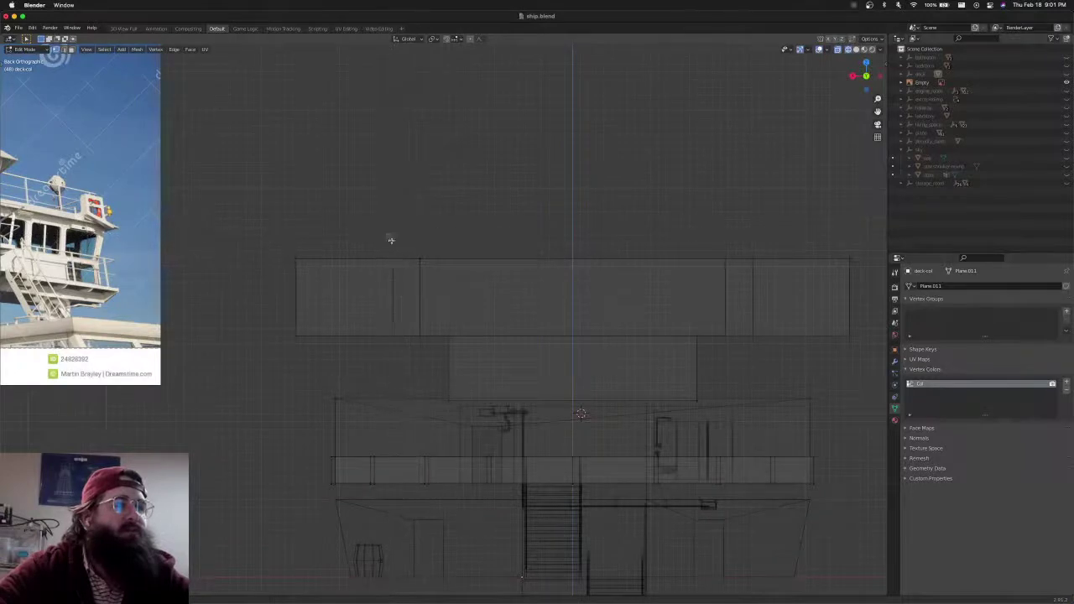
{"action": "left_click_drag", "start_coordinate": [390, 237], "coordinate": [430, 351]}
{"action": "key", "text": "b"}
{"action": "left_click_drag", "start_coordinate": [715, 226], "coordinate": [754, 318]}
{"action": "key", "text": "Tab"}
Switch to Safari, open the channel's live stream, collapse the recommended channels and stream chat, and reposition the browser window
{"action": "key", "text": "super+Tab"}
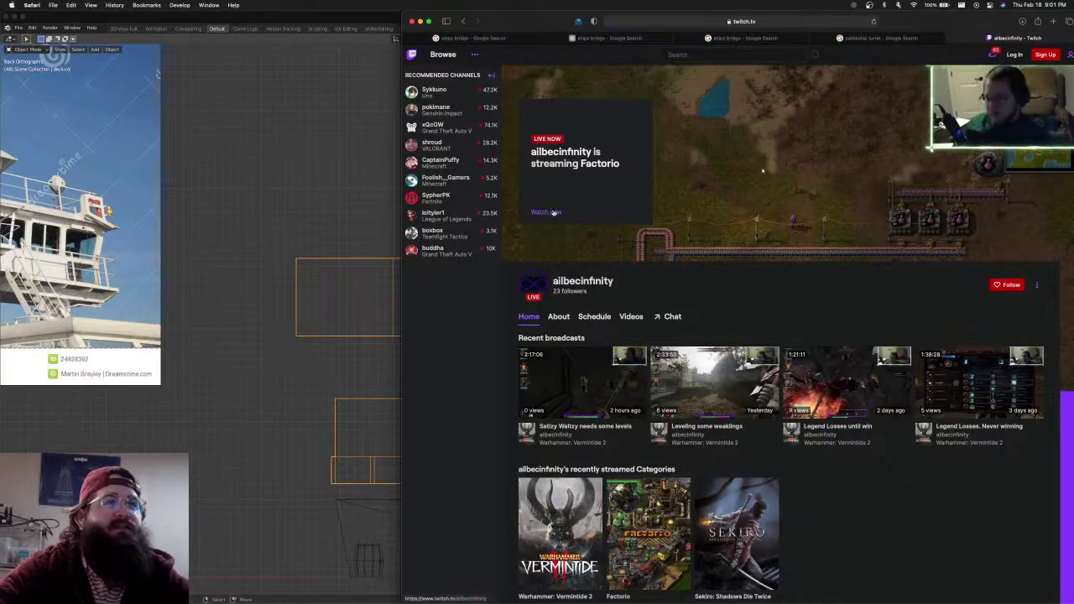
{"action": "left_click", "coordinate": [720, 184]}
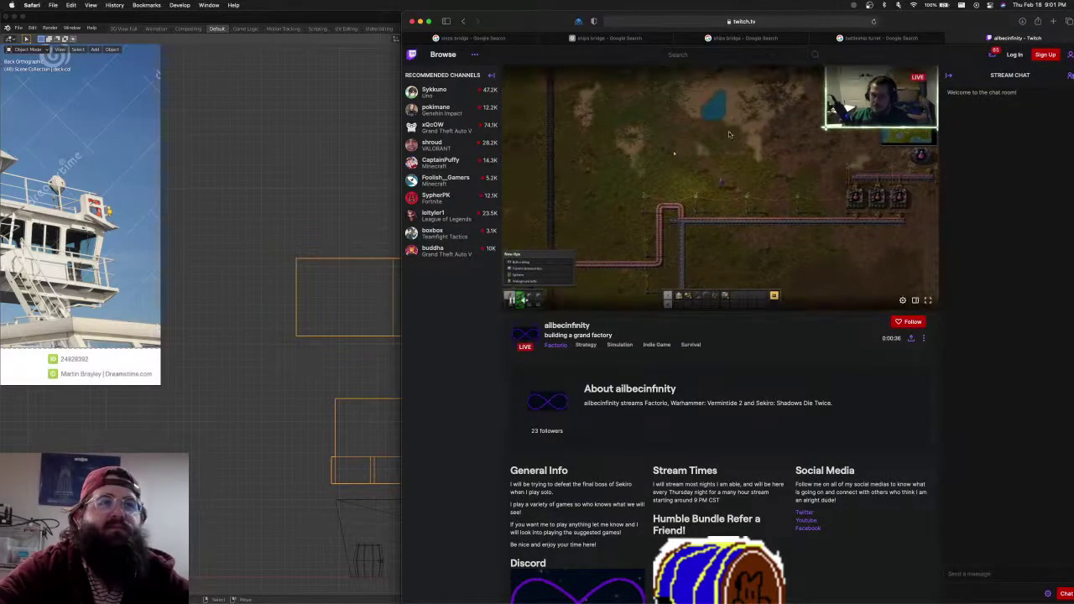
{"action": "left_click", "coordinate": [492, 76]}
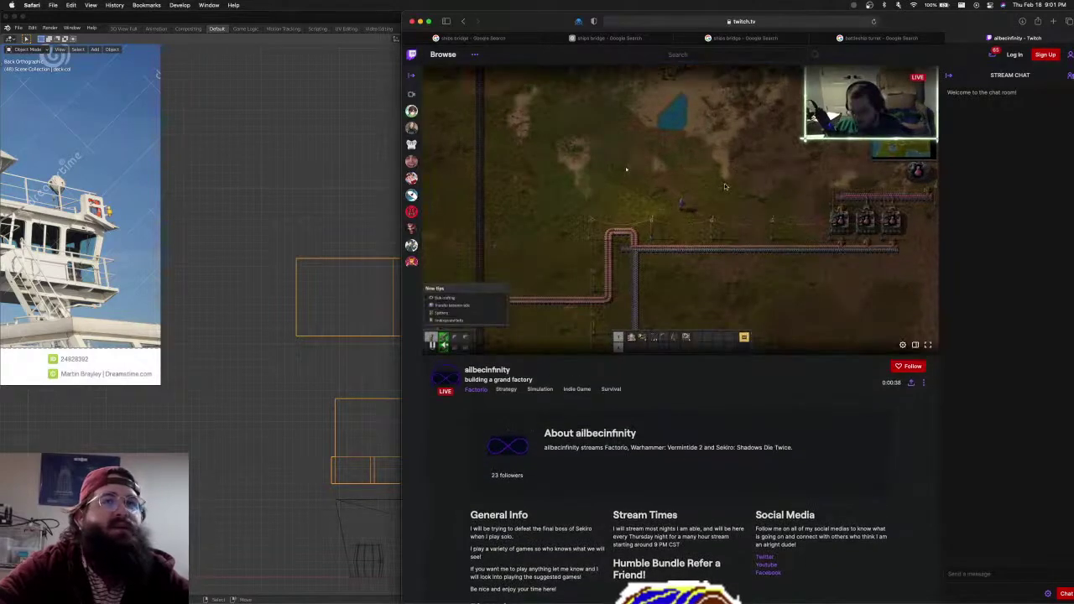
{"action": "left_click", "coordinate": [948, 75]}
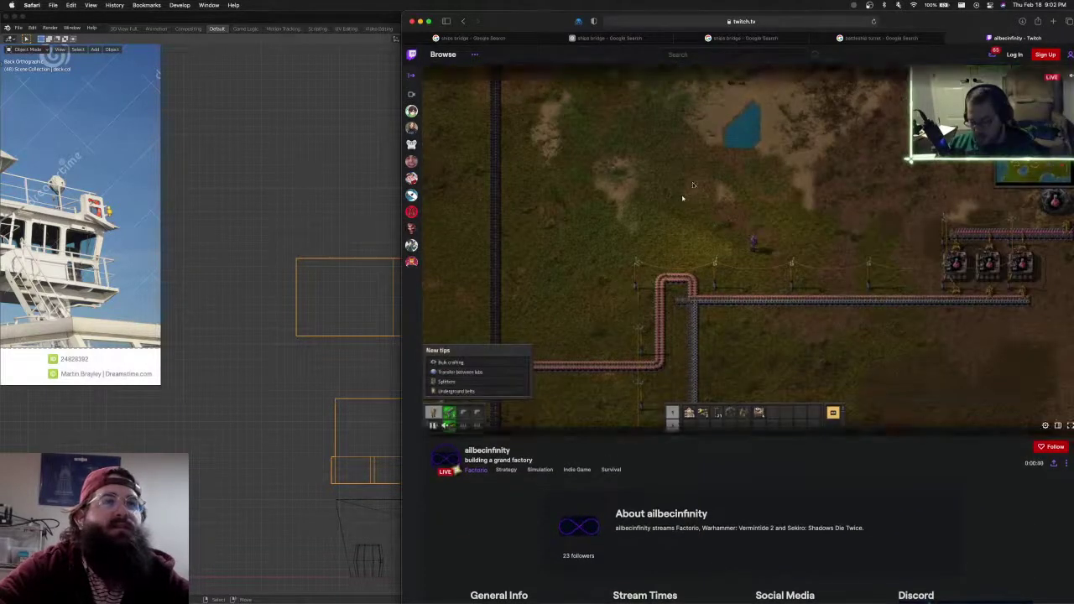
{"action": "left_click_drag", "start_coordinate": [540, 21], "coordinate": [319, 21]}
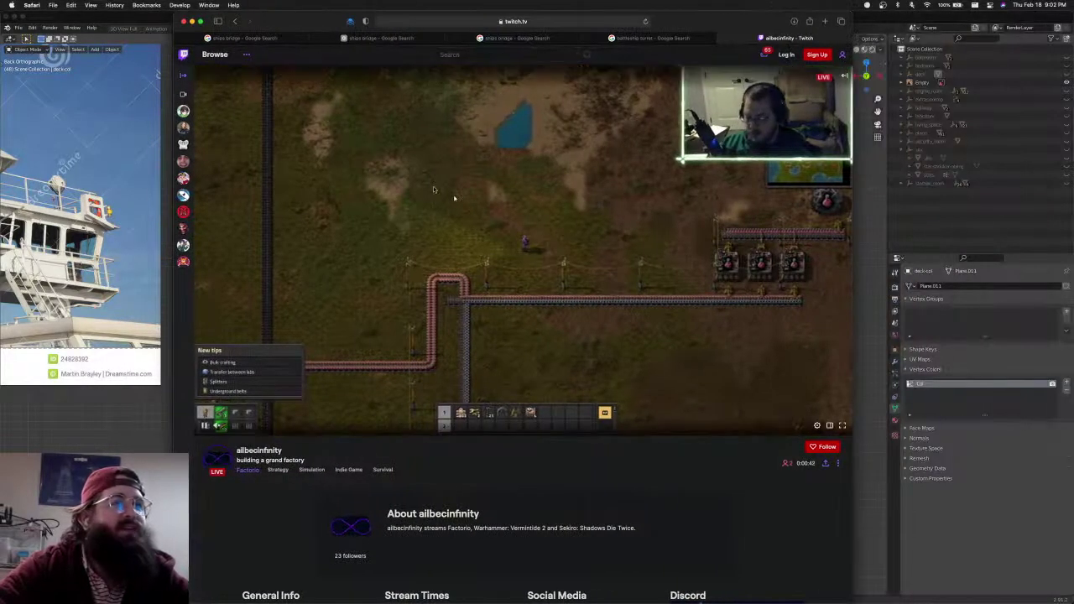
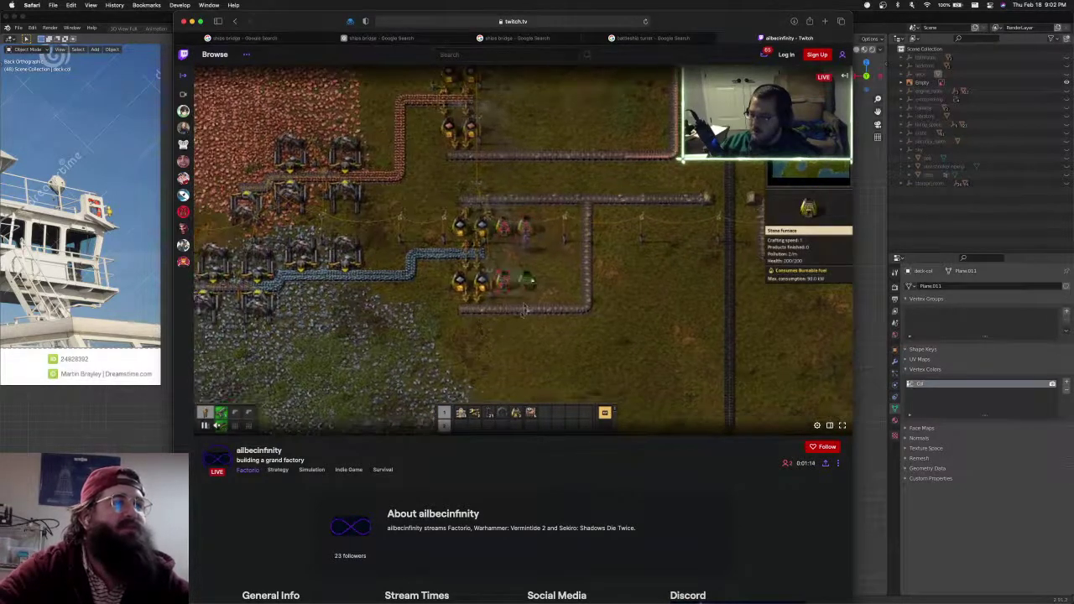
Close the Twitch tab and return from Safari to the ship model in Blender
{"action": "scroll", "coordinate": [520, 252], "scroll_direction": "down", "scroll_amount": 3}
{"action": "scroll", "coordinate": [520, 252], "scroll_direction": "up", "scroll_amount": 3}
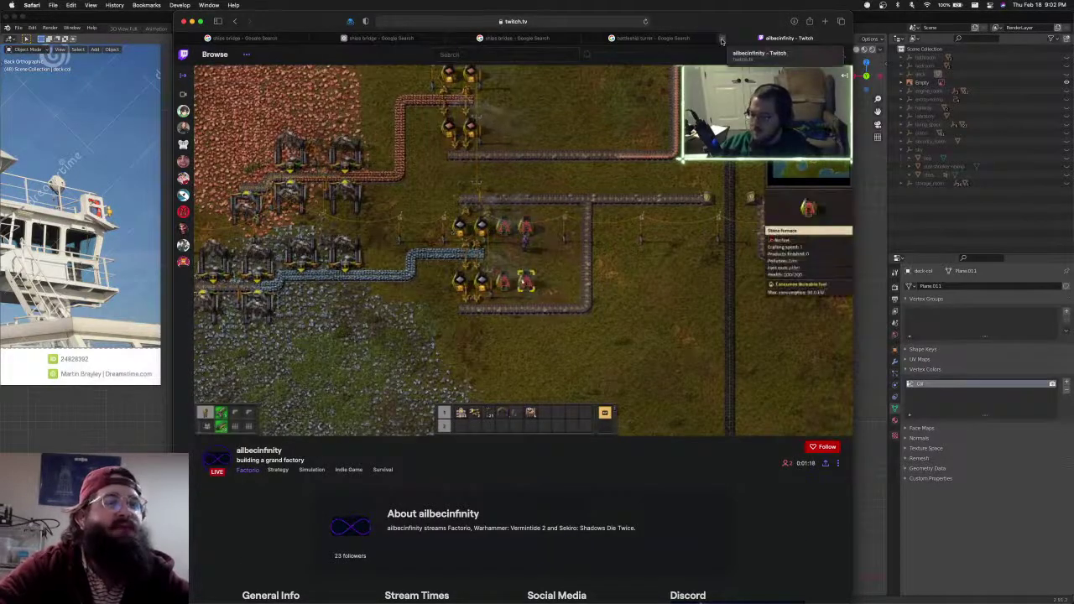
{"action": "left_click", "coordinate": [721, 40]}
{"action": "left_click_drag", "start_coordinate": [281, 21], "coordinate": [305, 21]}
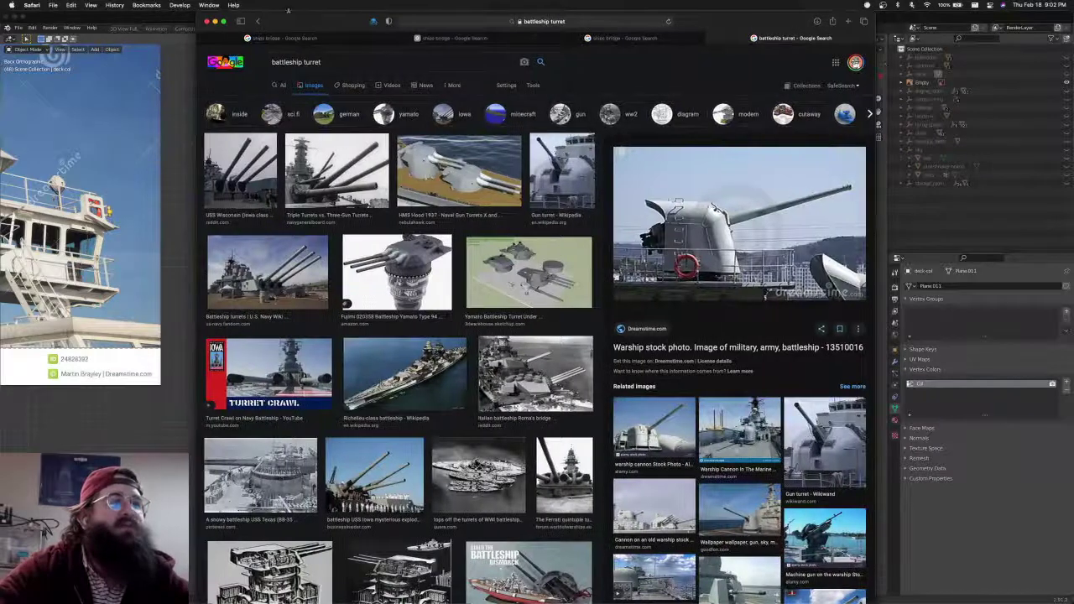
{"action": "left_click", "coordinate": [165, 21]}
Return to Edit Mode and try to scale the upper tier's selected inner vertices along X
{"action": "key", "text": "Tab"}
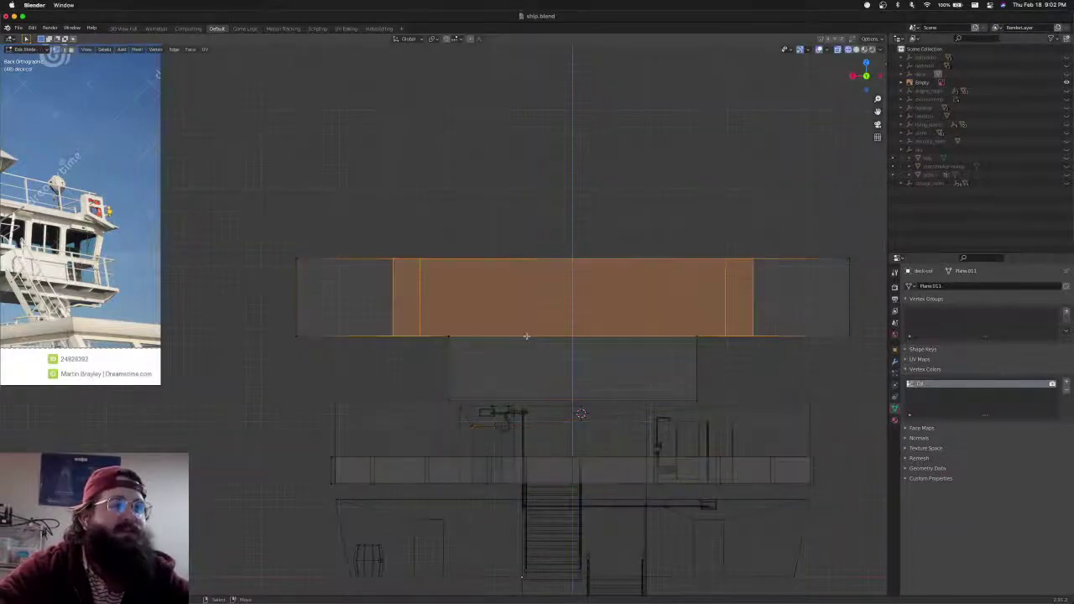
{"action": "middle_click_drag", "start_coordinate": [562, 334], "coordinate": [502, 287], "text": "shift"}
{"action": "key", "text": "s"}
{"action": "key", "text": "x"}
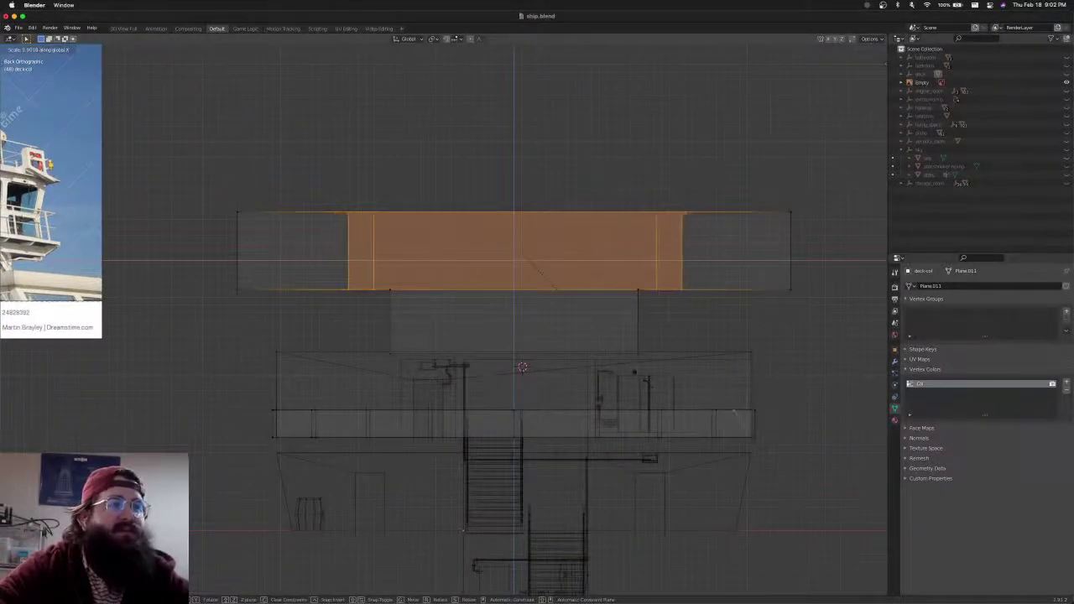
{"action": "left_click", "coordinate": [755, 417]}
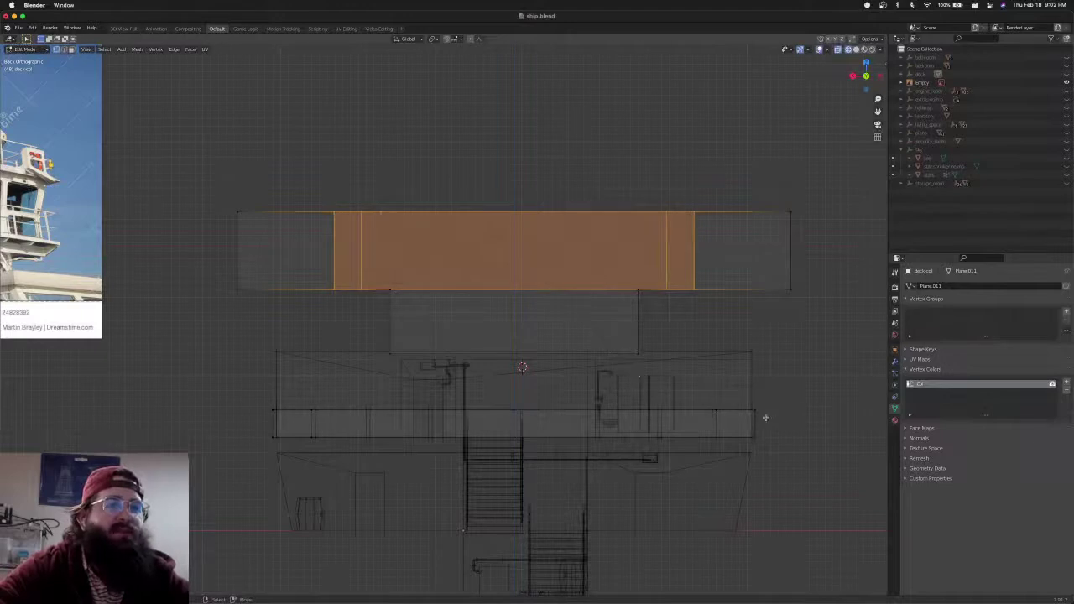
Reselect the inner taper vertices on both sides of the upper tier and scale them inward along X towards the lower tier's width
{"action": "key", "text": "alt+a"}
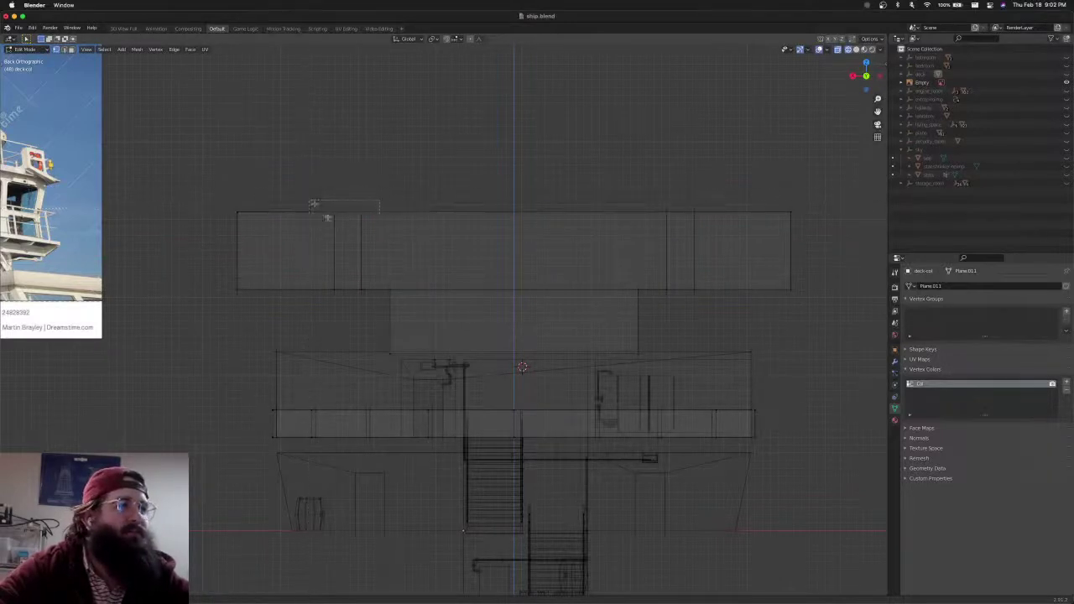
{"action": "left_click_drag", "start_coordinate": [307, 200], "coordinate": [379, 301]}
{"action": "left_click_drag", "start_coordinate": [654, 193], "coordinate": [701, 311], "text": "shift"}
{"action": "key", "text": "s"}
{"action": "key", "text": "x"}
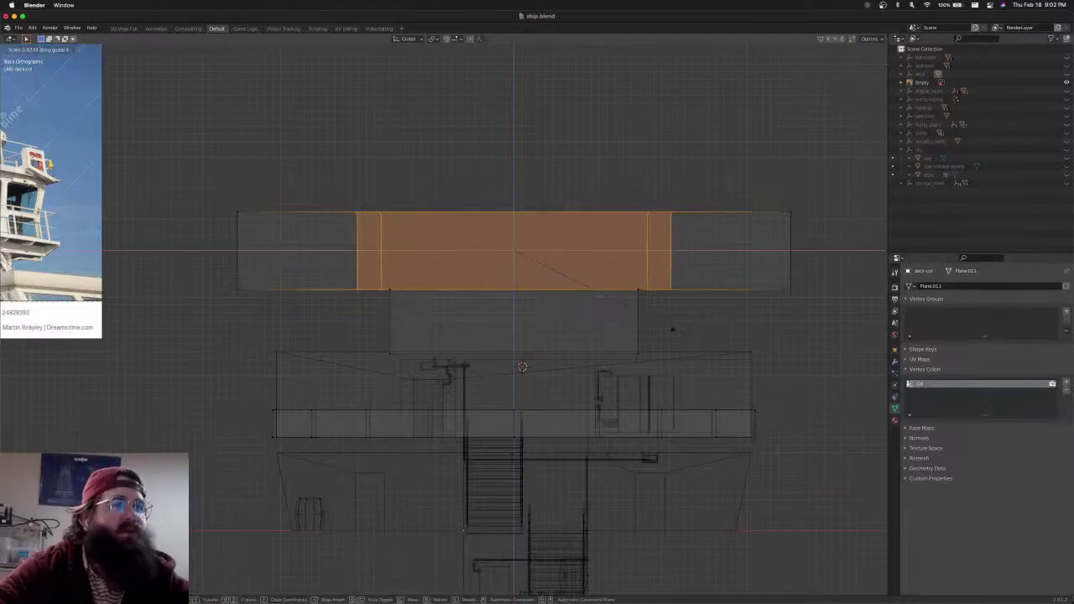
{"action": "left_click", "coordinate": [675, 321]}
Restore solid shading and compare the bridge's proportions with the reference photo from several angles
{"action": "key", "text": "alt+z"}
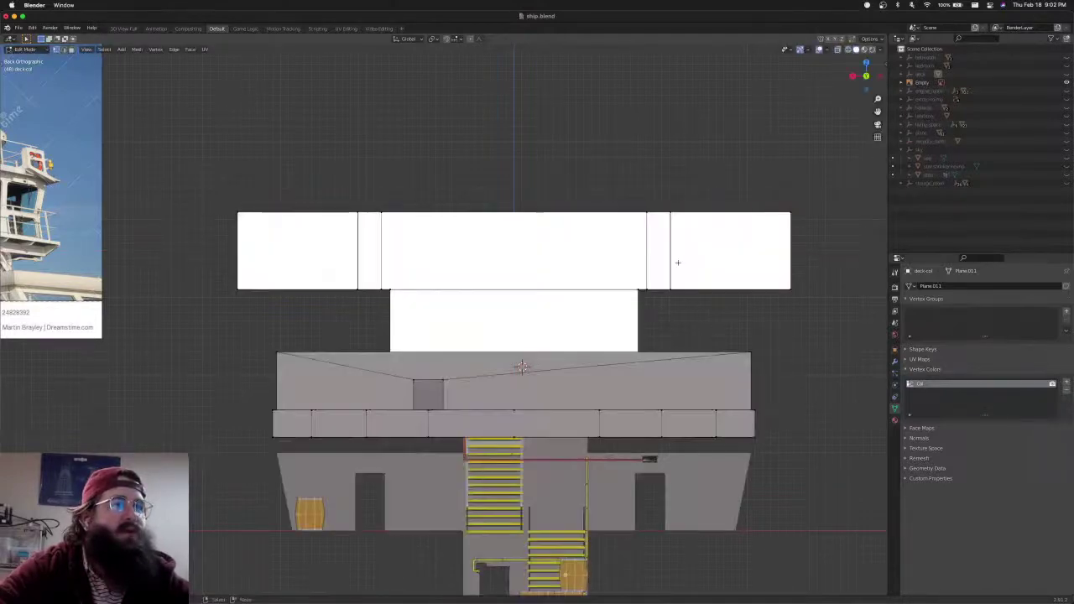
{"action": "mouse_move", "coordinate": [677, 324]}
{"action": "middle_mouse_down"}
{"action": "mouse_move", "coordinate": [627, 272]}
{"action": "mouse_move", "coordinate": [678, 266]}
{"action": "mouse_move", "coordinate": [610, 286]}
{"action": "mouse_move", "coordinate": [519, 411]}
{"action": "middle_mouse_up"}
{"action": "scroll", "coordinate": [688, 264], "scroll_direction": "down", "scroll_amount": 3}
{"action": "scroll", "coordinate": [610, 287], "scroll_direction": "up", "scroll_amount": 4}
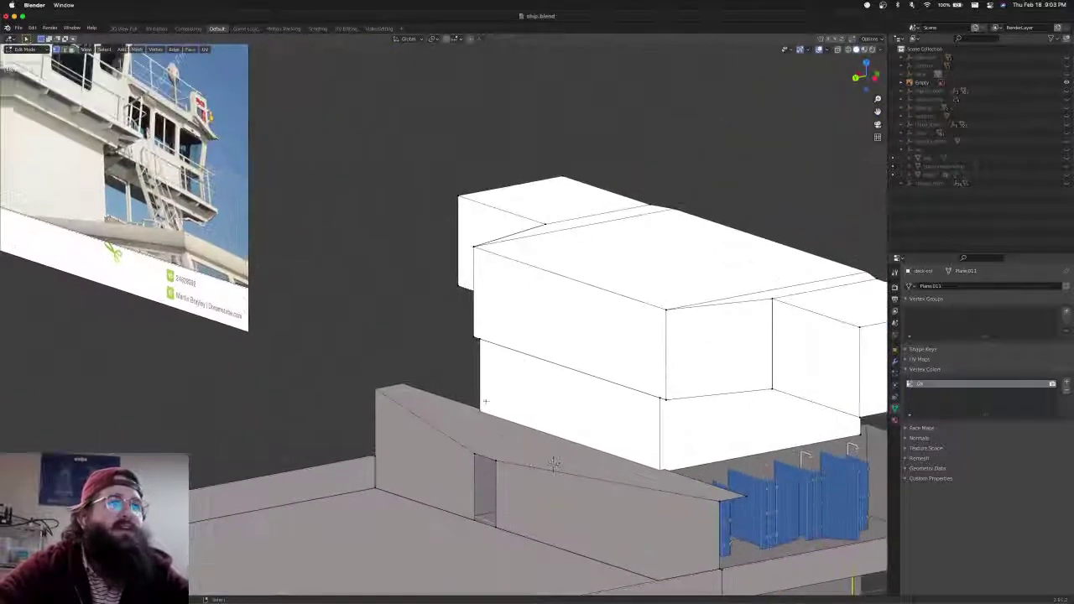
{"action": "scroll", "coordinate": [521, 361], "scroll_direction": "down", "scroll_amount": 2}
{"action": "middle_click_drag", "start_coordinate": [520, 360], "coordinate": [587, 358]}
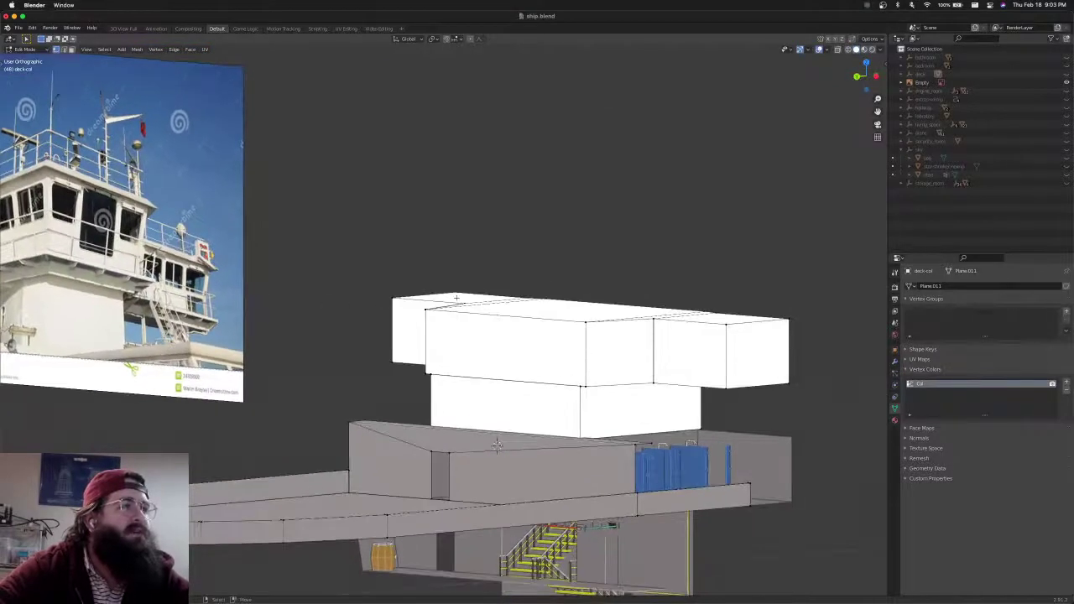
{"action": "middle_click_drag", "start_coordinate": [419, 360], "coordinate": [506, 393]}
In back view, add a cube to the mesh at the 3D cursor near the upper tier's bottom edge
{"action": "key", "text": "KP_1"}
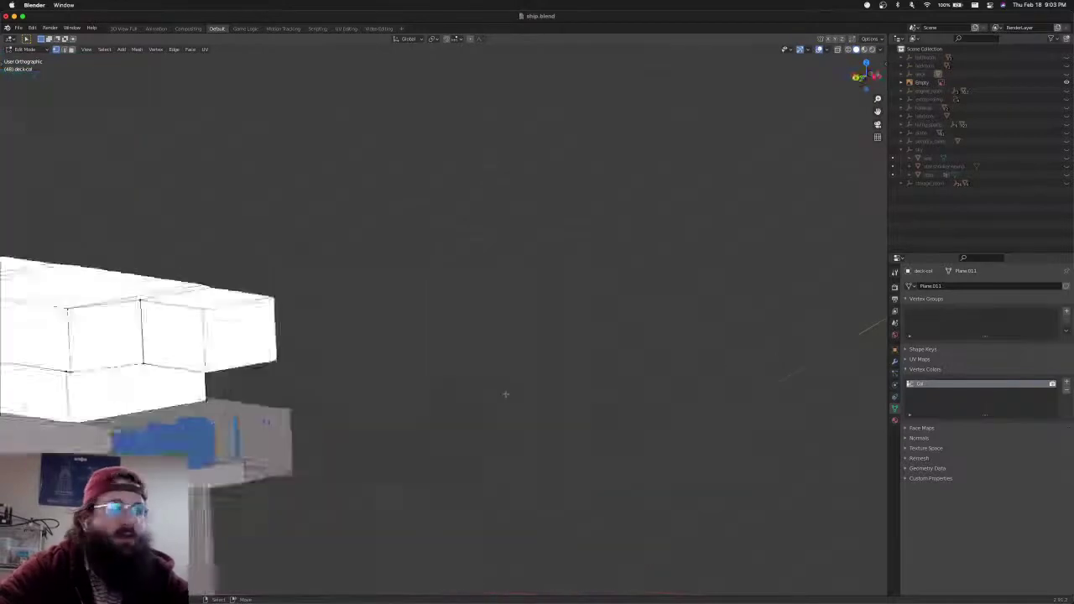
{"action": "key", "text": "ctrl+KP_1"}
{"action": "middle_click_drag", "start_coordinate": [506, 395], "coordinate": [452, 334], "text": "shift"}
{"action": "scroll", "coordinate": [373, 515], "scroll_direction": "down", "scroll_amount": 1}
{"action": "scroll", "coordinate": [495, 377], "scroll_direction": "up", "scroll_amount": 3}
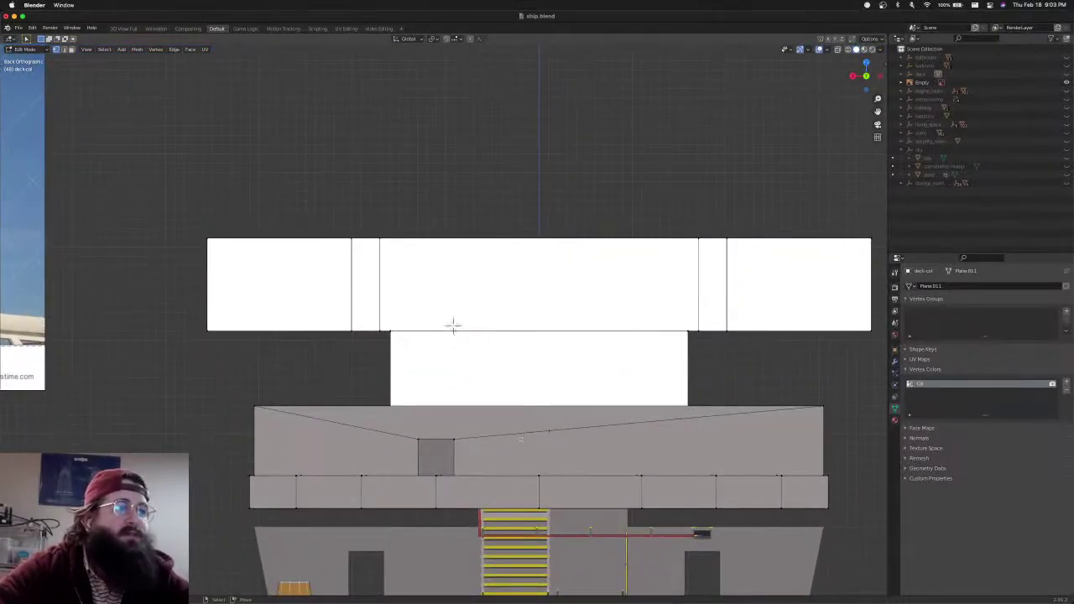
{"action": "middle_click_drag", "start_coordinate": [521, 440], "coordinate": [539, 367], "text": "shift"}
{"action": "key", "text": "shift+a"}
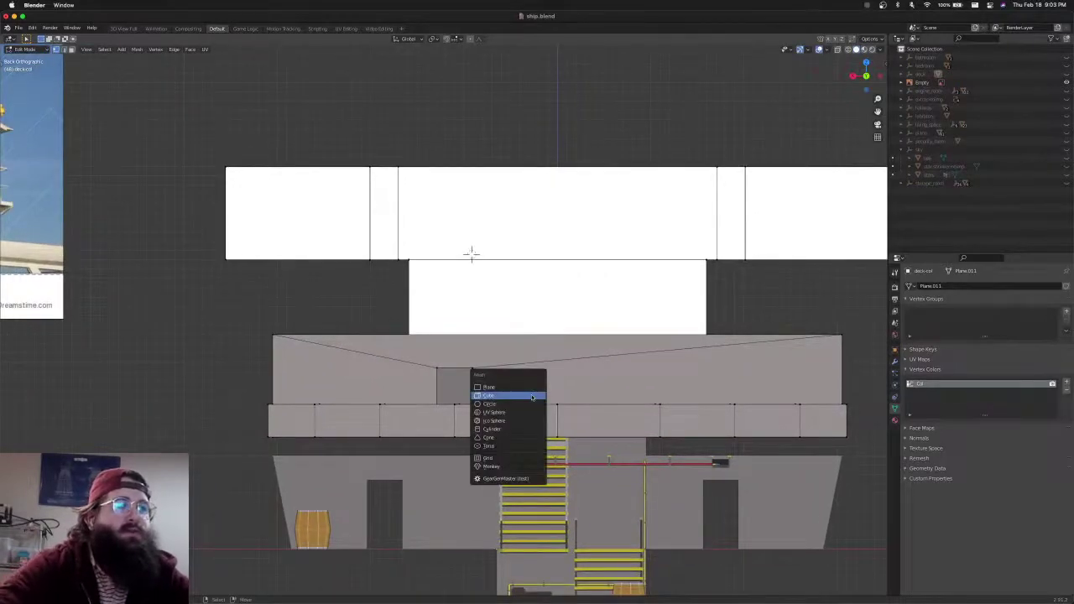
{"action": "left_click", "coordinate": [531, 395]}
Flatten the new cube into a thin slab by scaling it to about 0.24 along Z
{"action": "scroll", "coordinate": [492, 319], "scroll_direction": "up", "scroll_amount": 3}
{"action": "key", "text": "s"}
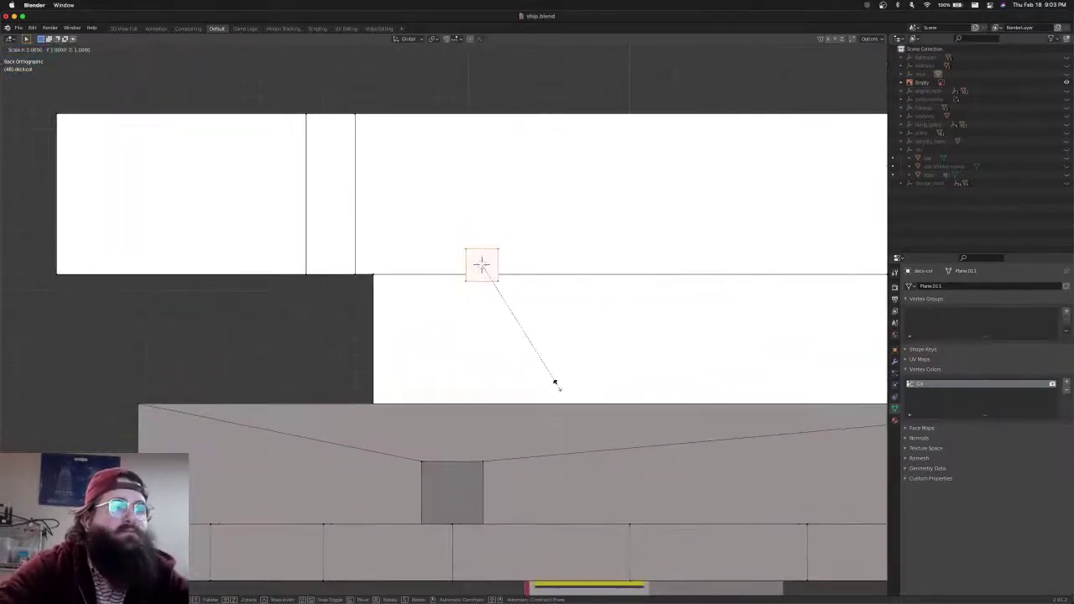
{"action": "key", "text": "z"}
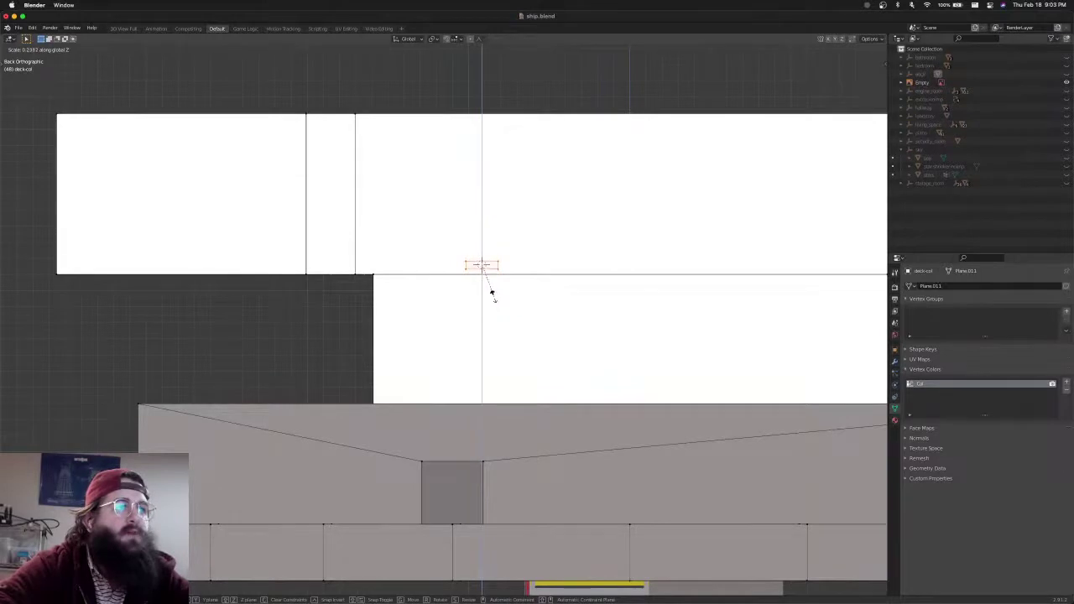
{"action": "left_click", "coordinate": [492, 295]}
Lower the slab along Z until its underside lines up with the bottom edge of the upper tier
{"action": "scroll", "coordinate": [522, 280], "scroll_direction": "up", "scroll_amount": 4}
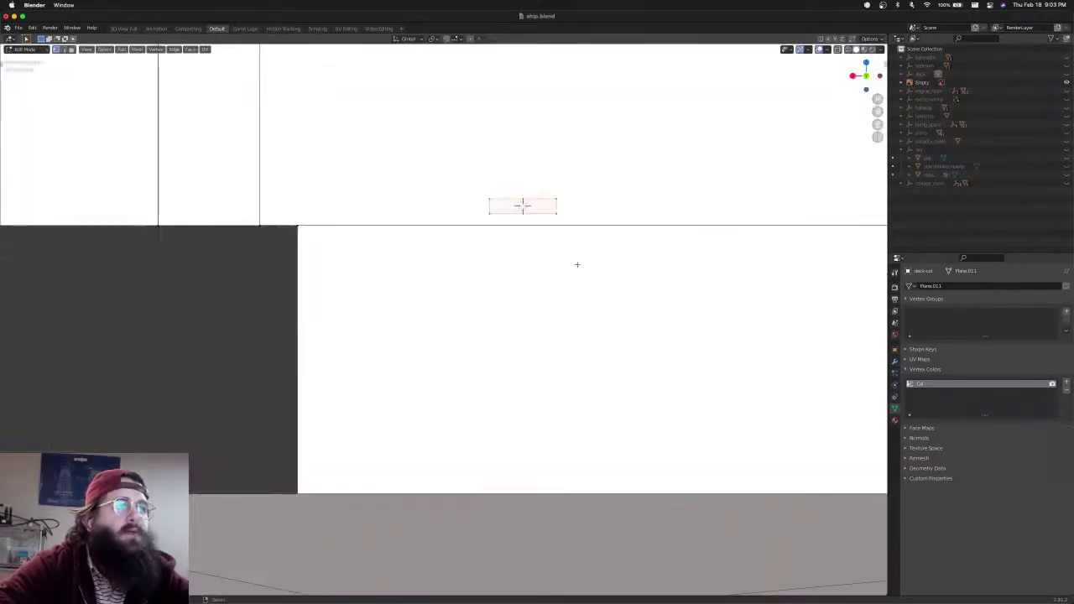
{"action": "middle_click_drag", "start_coordinate": [576, 264], "coordinate": [550, 322], "text": "shift"}
{"action": "key", "text": "g"}
{"action": "key", "text": "z"}
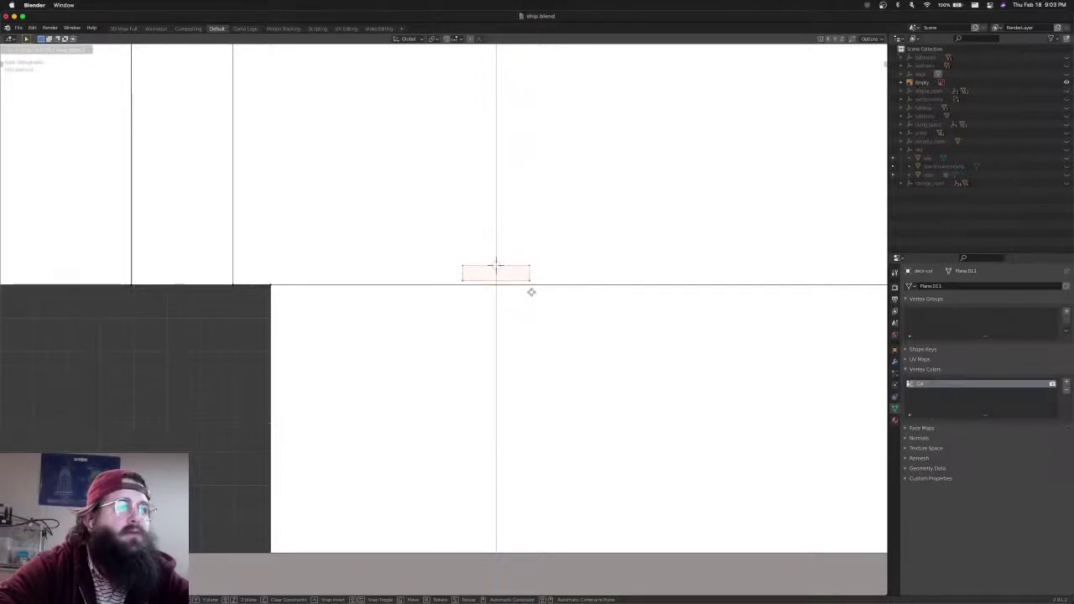
{"action": "left_click", "coordinate": [530, 296]}
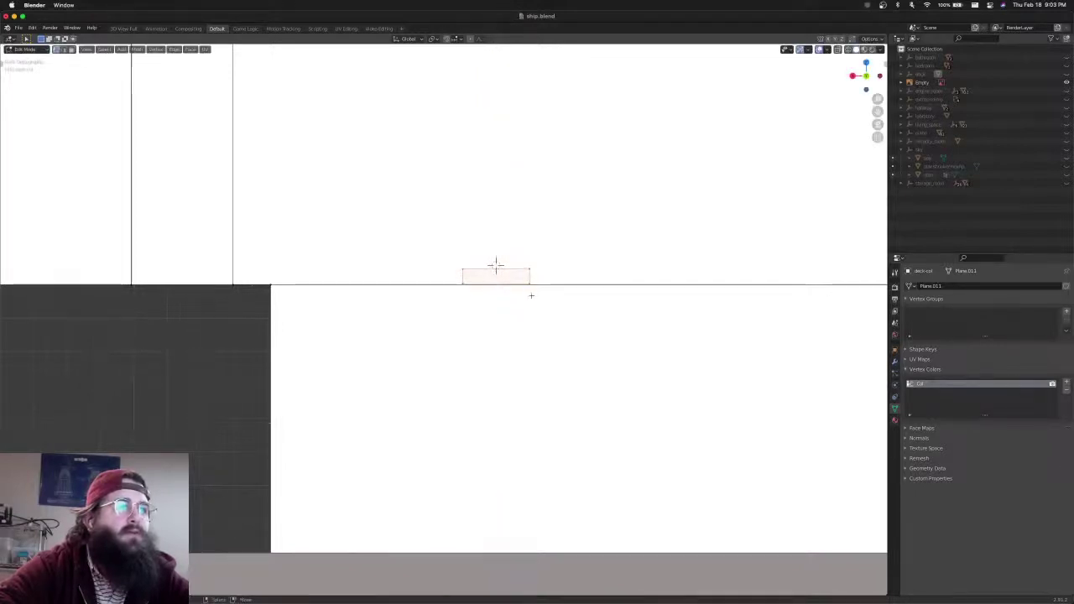
Widen the slab to about 3 times its size along X, and extend one end to the corner of the upper tier's central section
{"action": "scroll", "coordinate": [533, 302], "scroll_direction": "down", "scroll_amount": 2}
{"action": "key", "text": "s"}
{"action": "key", "text": "x"}
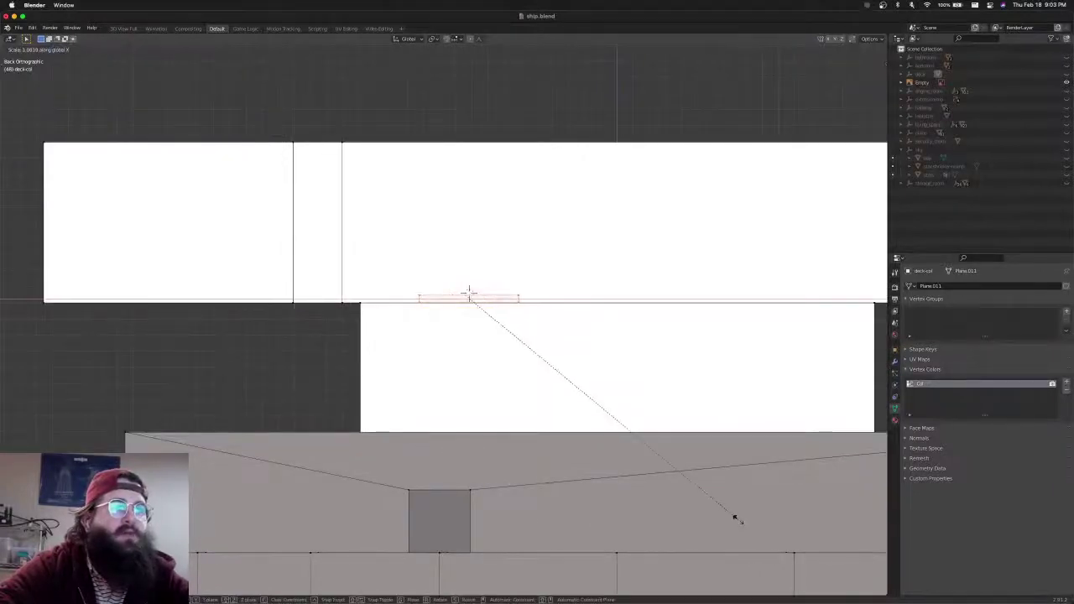
{"action": "left_click", "coordinate": [739, 521]}
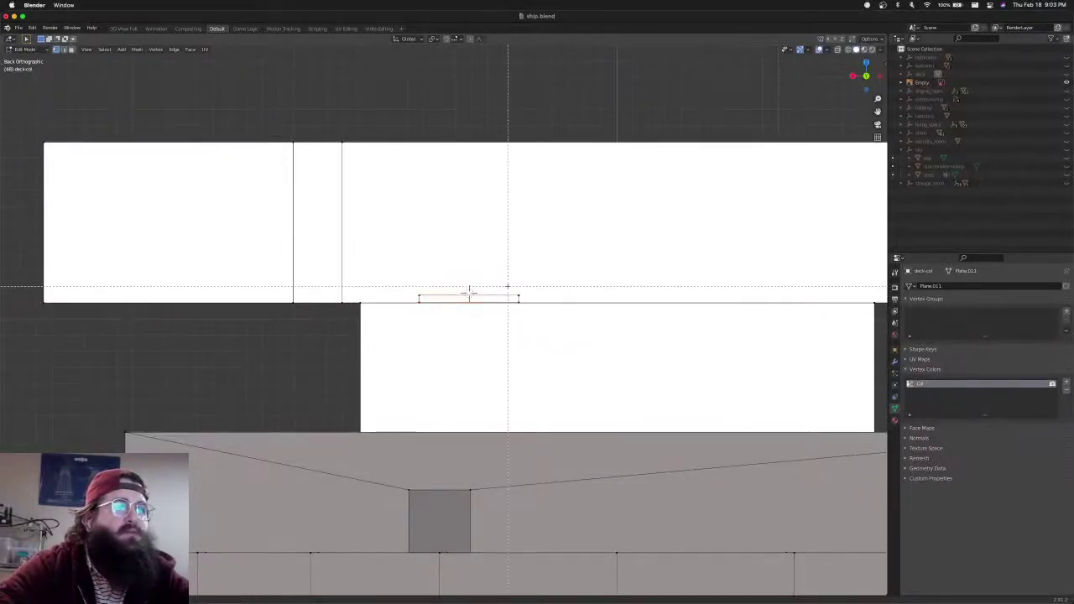
{"action": "key", "text": "shift+z"}
{"action": "middle_click_drag", "start_coordinate": [571, 331], "coordinate": [355, 331], "text": "shift"}
{"action": "key", "text": "g"}
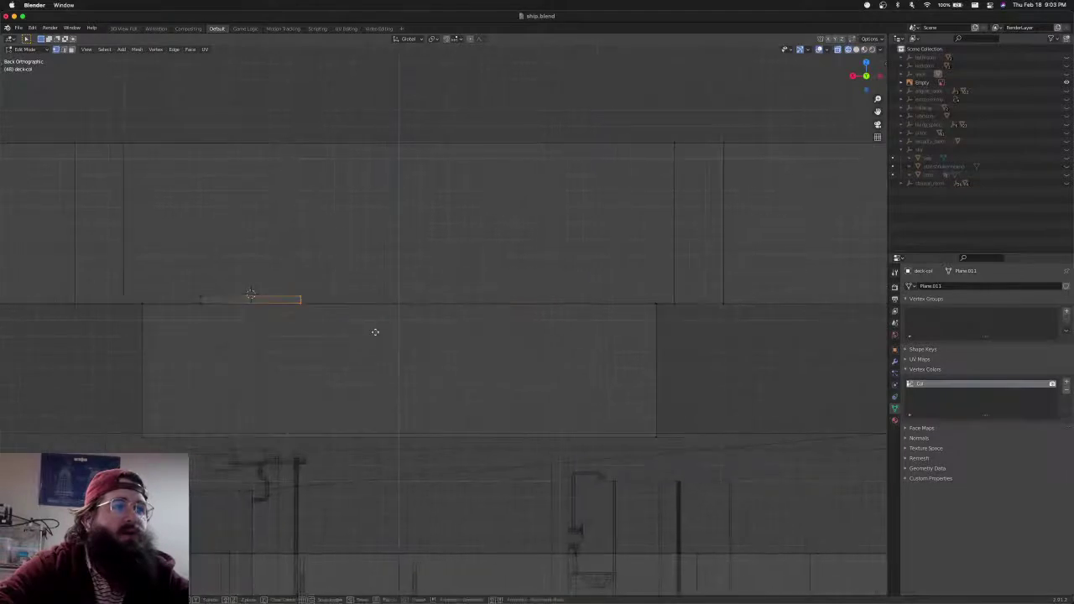
{"action": "key", "text": "x"}
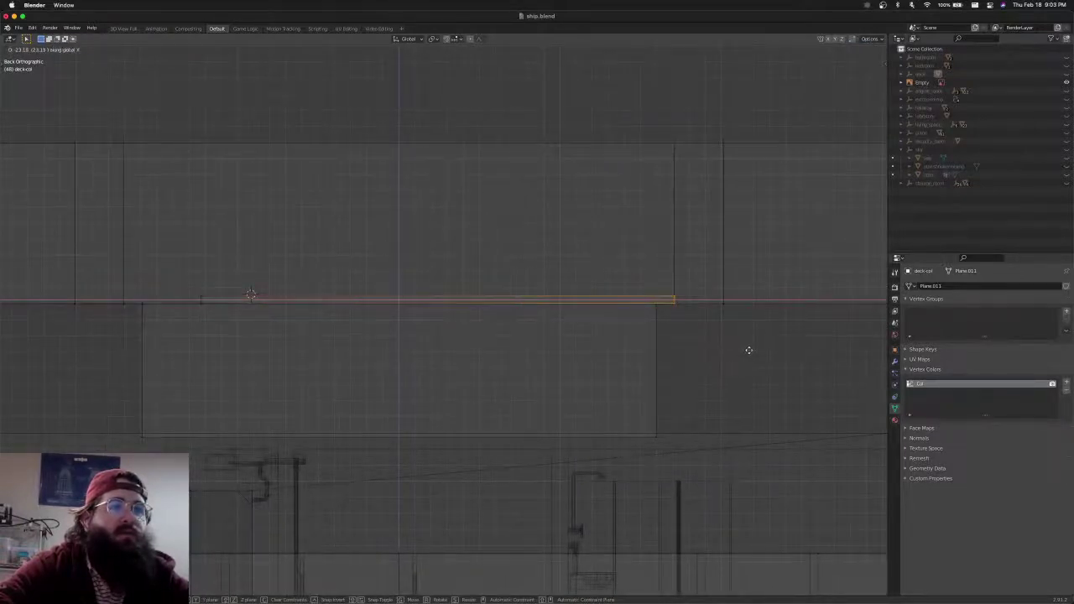
{"action": "left_click", "coordinate": [749, 350]}
Move the slab's opposite end along X to the other corner of the upper tier's central section
{"action": "middle_click_drag", "start_coordinate": [536, 335], "coordinate": [752, 333], "text": "shift"}
{"action": "left_click_drag", "start_coordinate": [410, 282], "coordinate": [470, 324]}
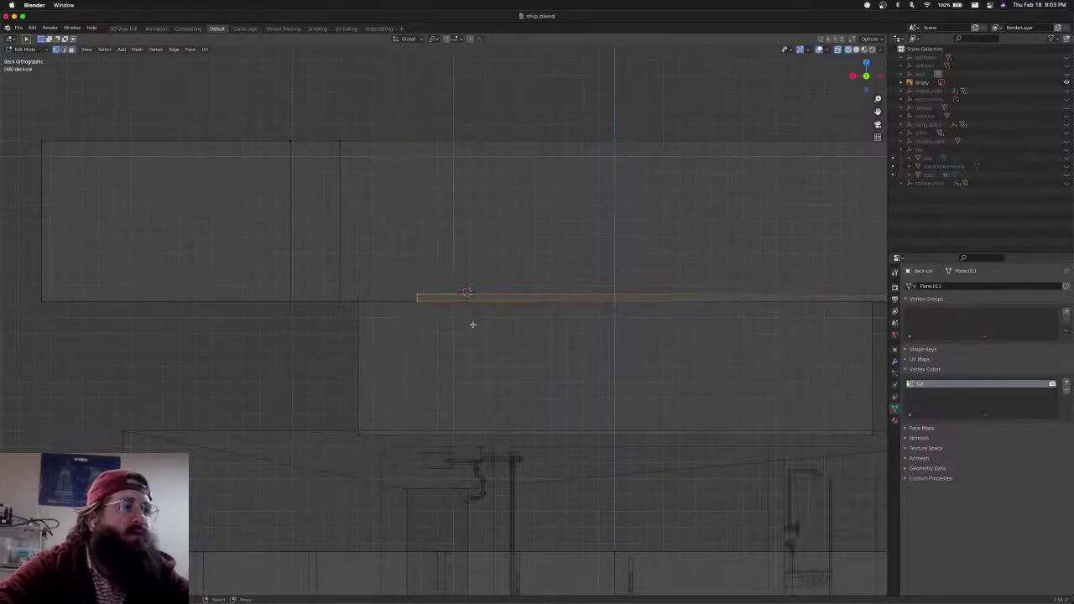
{"action": "key", "text": "g"}
{"action": "key", "text": "x"}
{"action": "left_click", "coordinate": [396, 326]}
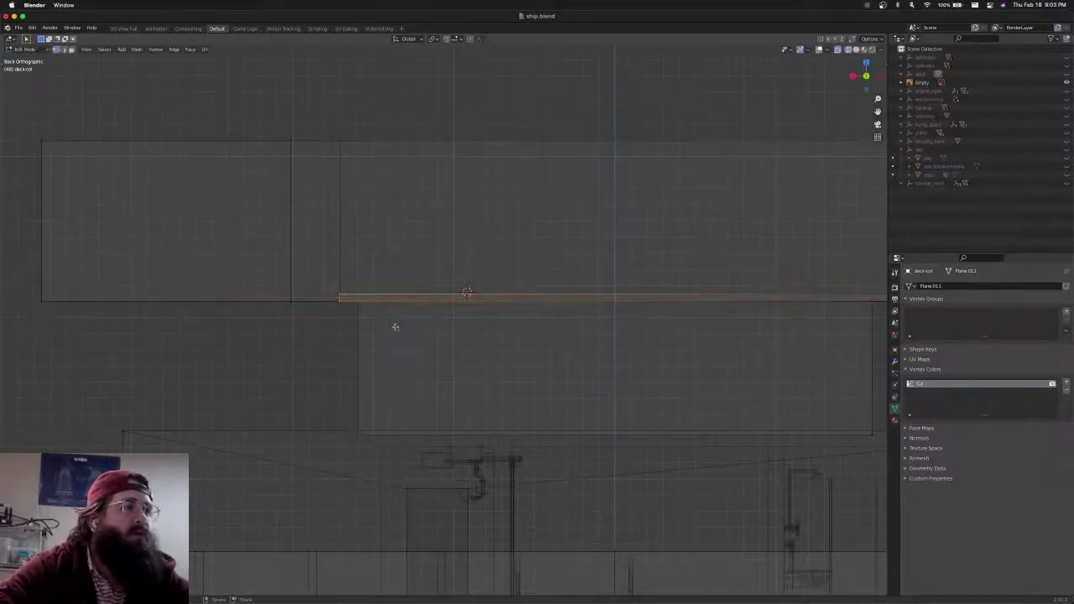
In top view, move the whole slab along Y until its inner edge lines up with the upper tier's wall
{"action": "key", "text": "KP_7"}
{"action": "middle_click_drag", "start_coordinate": [370, 330], "coordinate": [715, 360], "text": "shift"}
{"action": "key", "text": "l"}
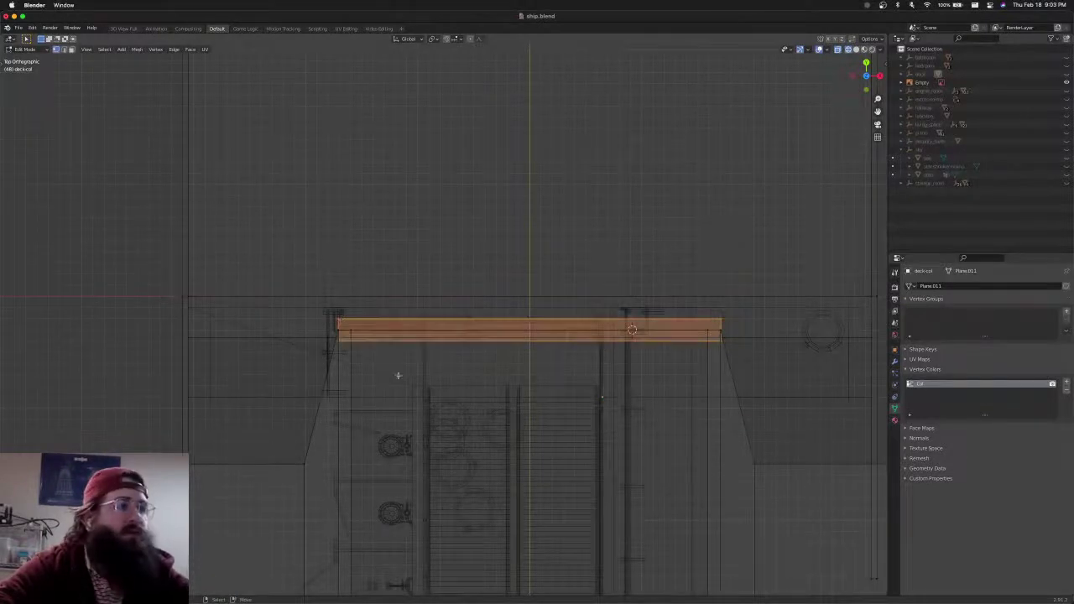
{"action": "scroll", "coordinate": [486, 396], "scroll_direction": "up", "scroll_amount": 3}
{"action": "key", "text": "g"}
{"action": "key", "text": "y"}
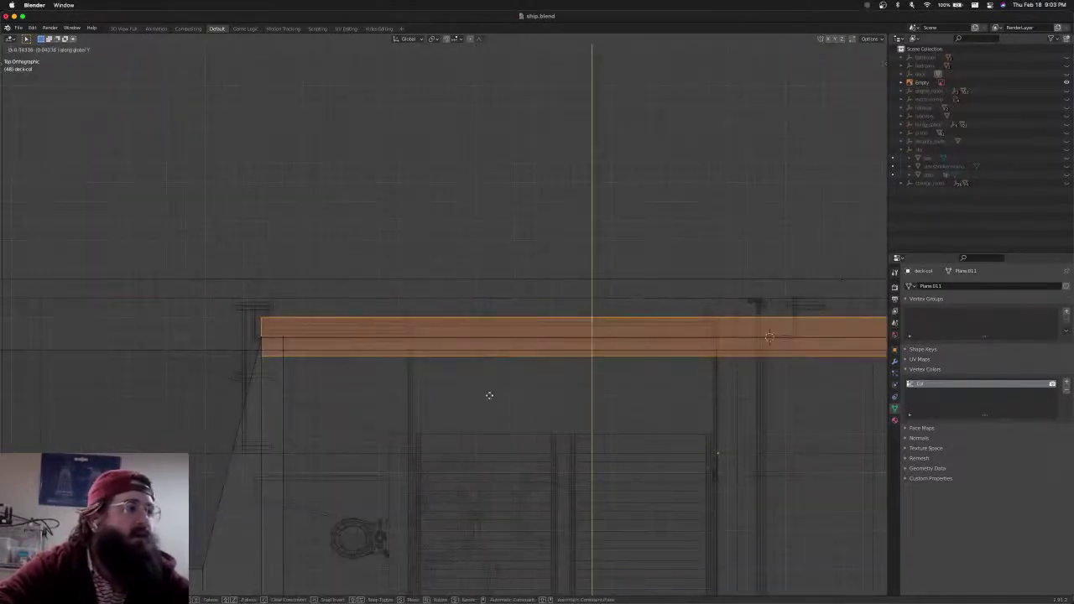
{"action": "left_click", "coordinate": [490, 378]}
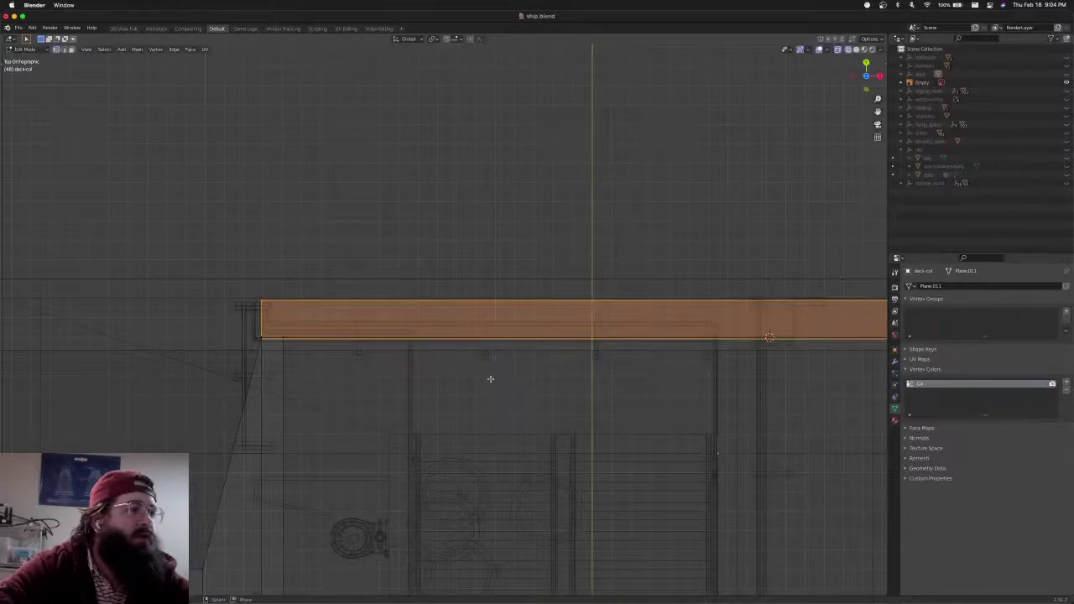
Move the slab's outer long side about 1.2 outward along Y
{"action": "middle_click_drag", "start_coordinate": [611, 377], "coordinate": [468, 371], "text": "shift"}
{"action": "left_click_drag", "start_coordinate": [95, 288], "coordinate": [818, 312]}
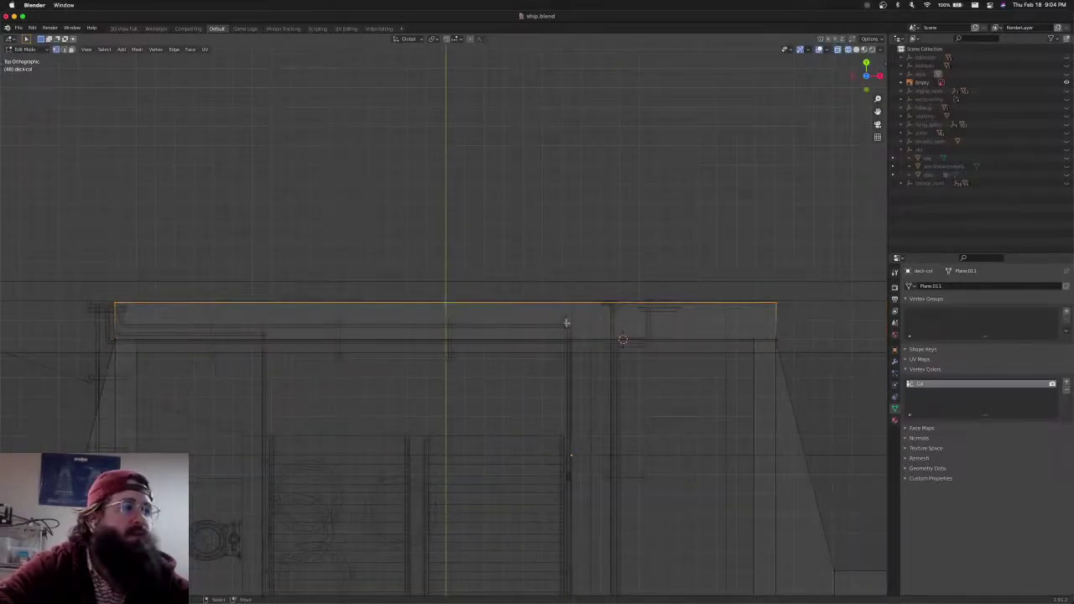
{"action": "key", "text": "g"}
{"action": "key", "text": "y"}
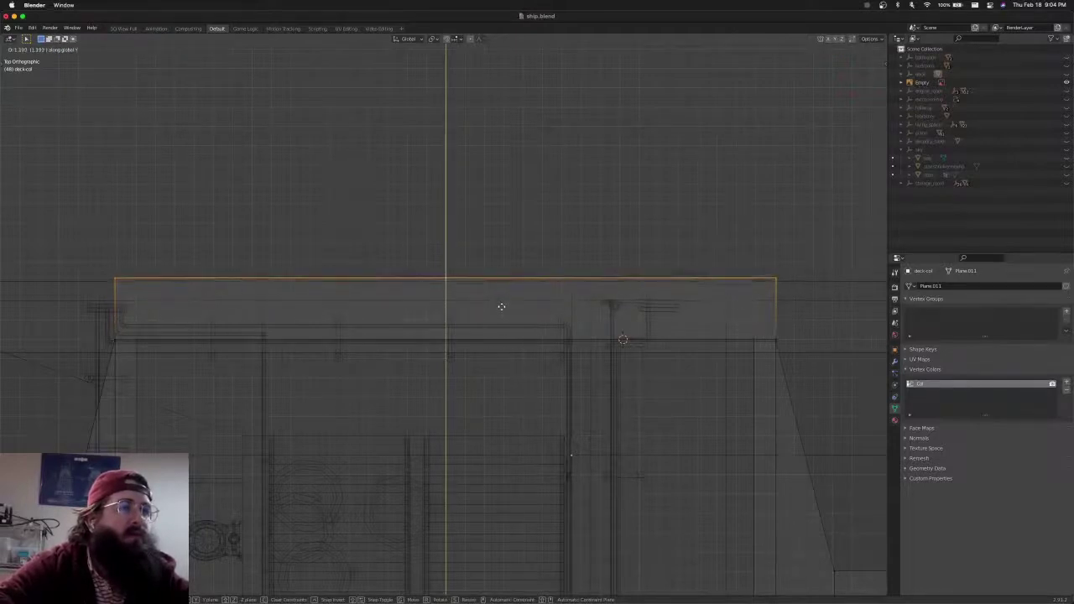
{"action": "left_click", "coordinate": [502, 303]}
Extend the slab's outer side further along Y to deepen the overhang in front of the upper tier
{"action": "middle_click_drag", "start_coordinate": [501, 304], "coordinate": [489, 408]}
{"action": "key", "text": "g"}
{"action": "key", "text": "y"}
{"action": "left_click", "coordinate": [412, 289]}
{"action": "key", "text": "g"}
{"action": "key", "text": "y"}
{"action": "left_click", "coordinate": [431, 365]}
In face mode with solid shading, extrude one short end of the slab about 3 outward along X
{"action": "key", "text": "a"}
{"action": "key", "text": "ctrl+Tab"}
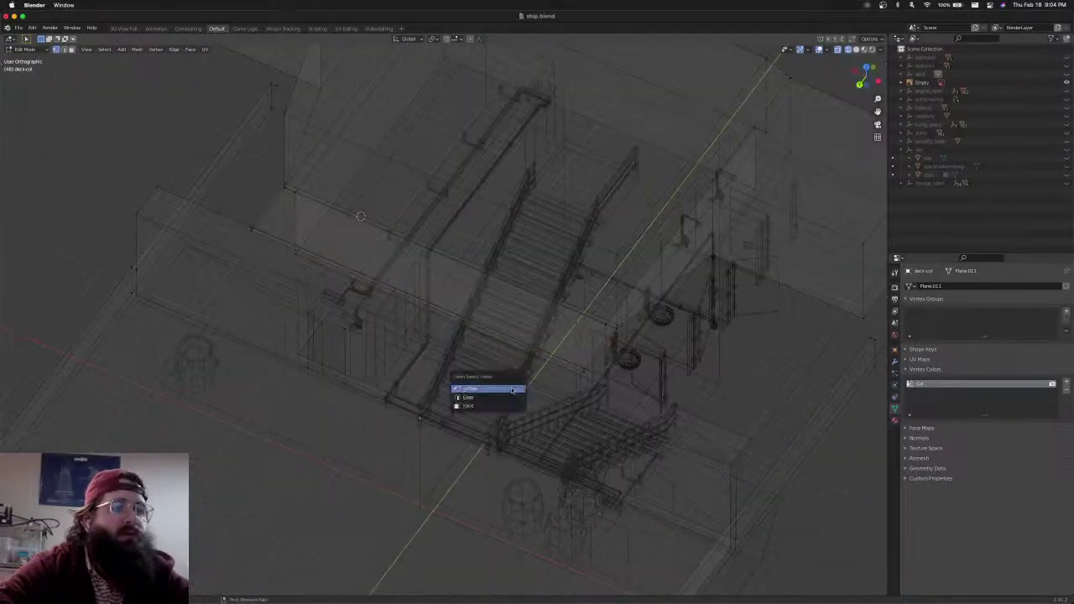
{"action": "key", "text": "3"}
{"action": "key", "text": "z"}
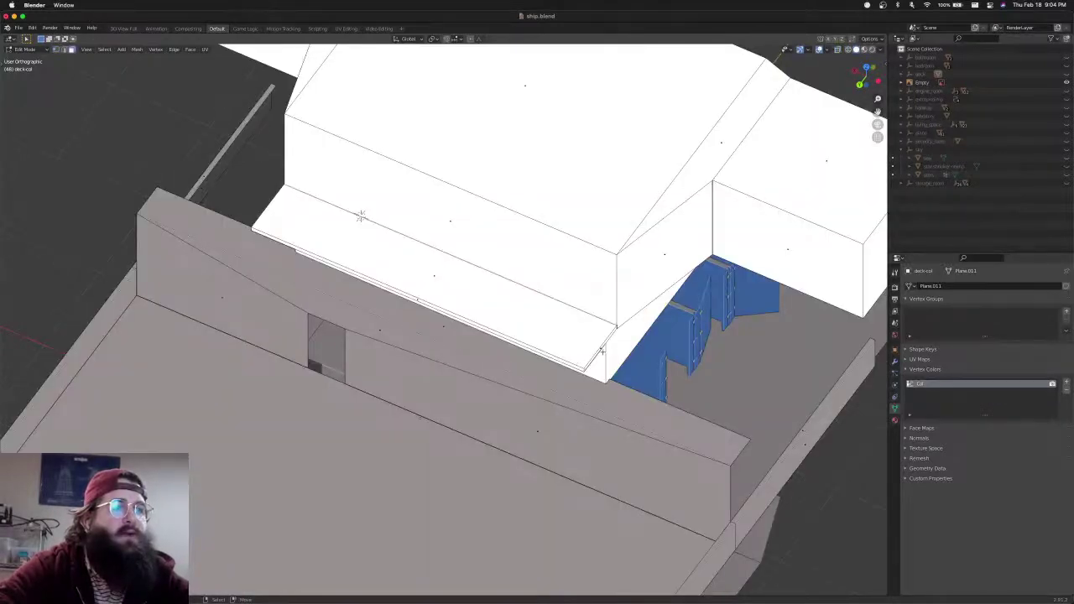
{"action": "scroll", "coordinate": [360, 217], "scroll_direction": "down", "scroll_amount": 3}
{"action": "key", "text": "KP_7"}
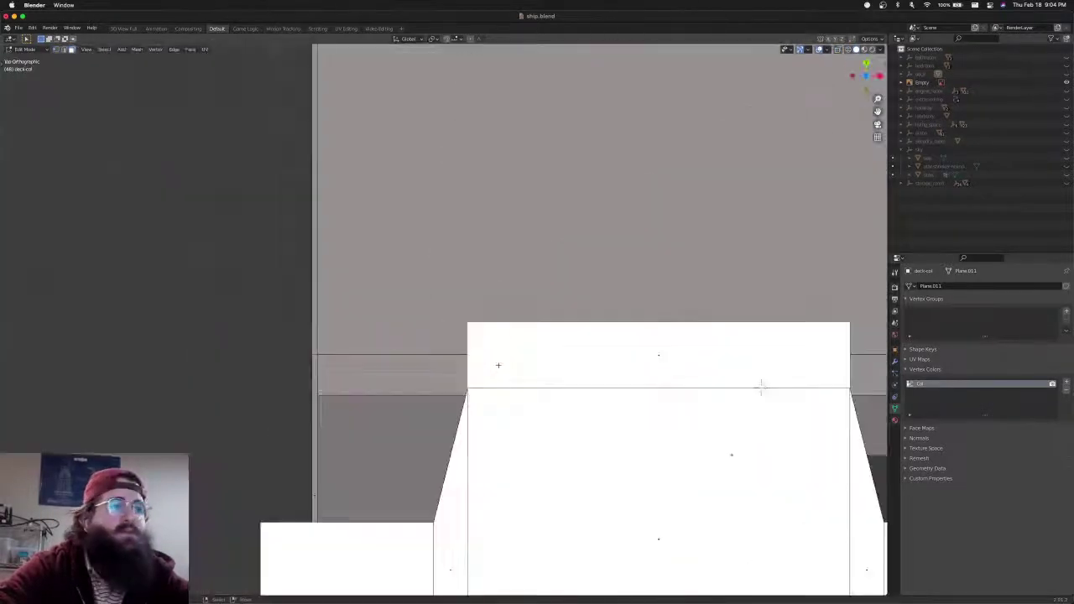
{"action": "middle_click_drag", "start_coordinate": [761, 385], "coordinate": [788, 328], "text": "shift"}
{"action": "key", "text": "g"}
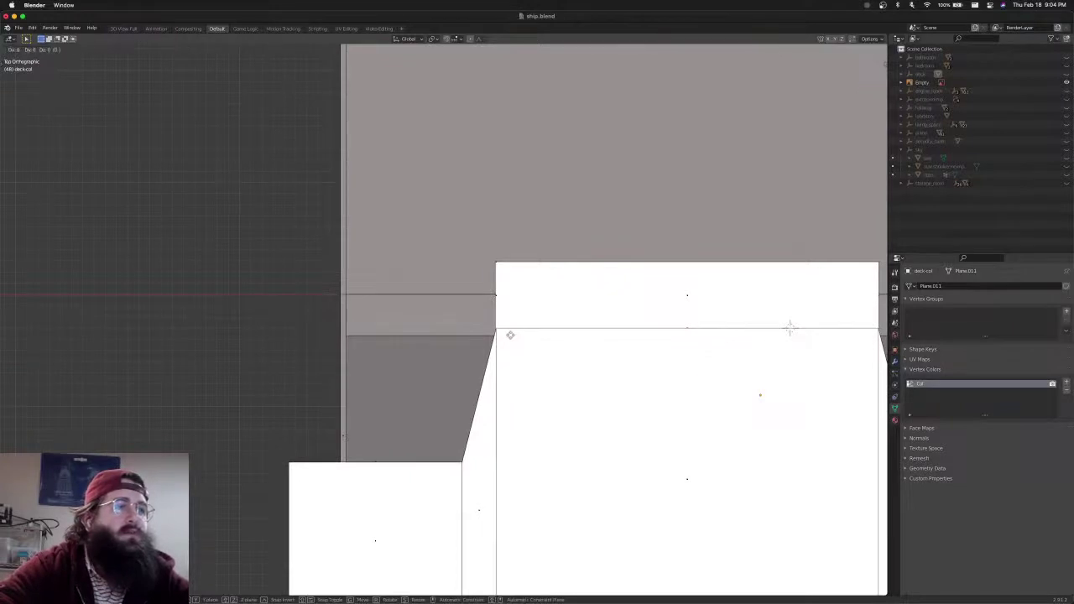
{"action": "key", "text": "x"}
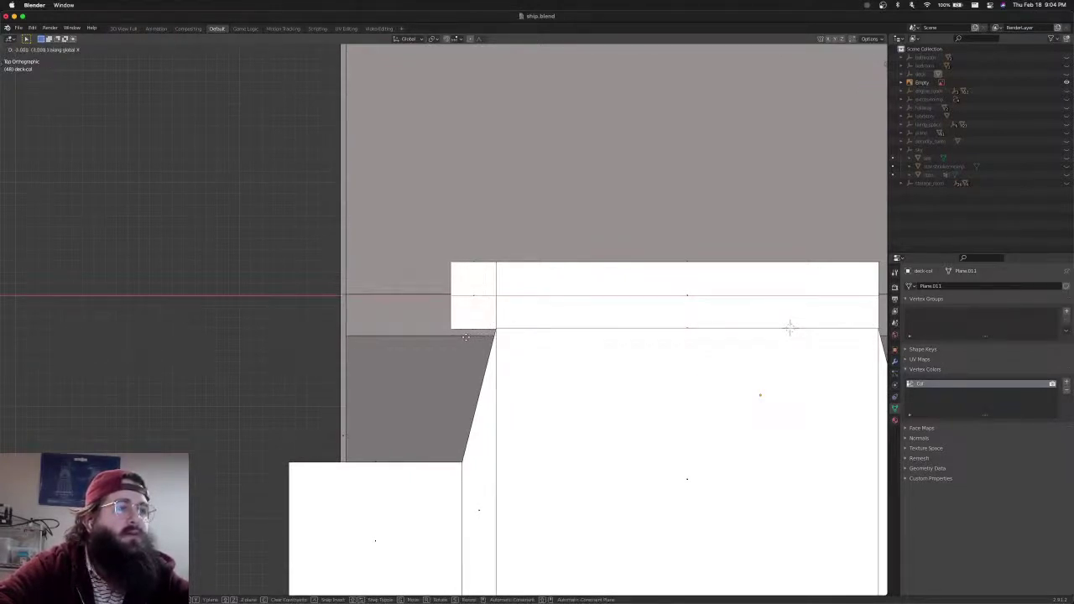
{"action": "left_click", "coordinate": [788, 327]}
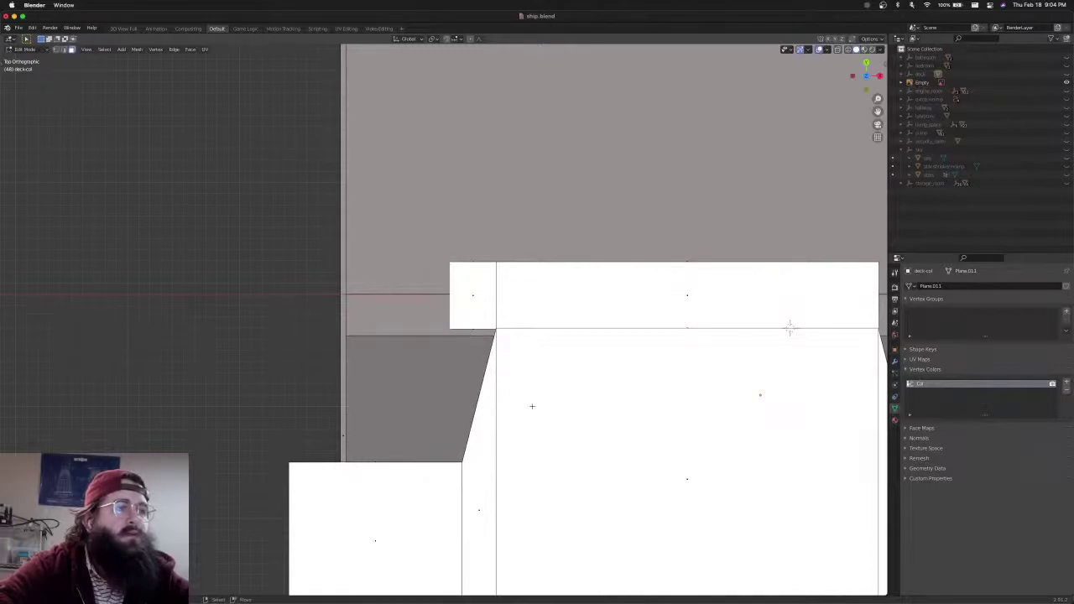
Rotate the extruded end face about 45 degrees and move it toward the tapered wing to bend the slab around the corner
{"action": "key", "text": "r"}
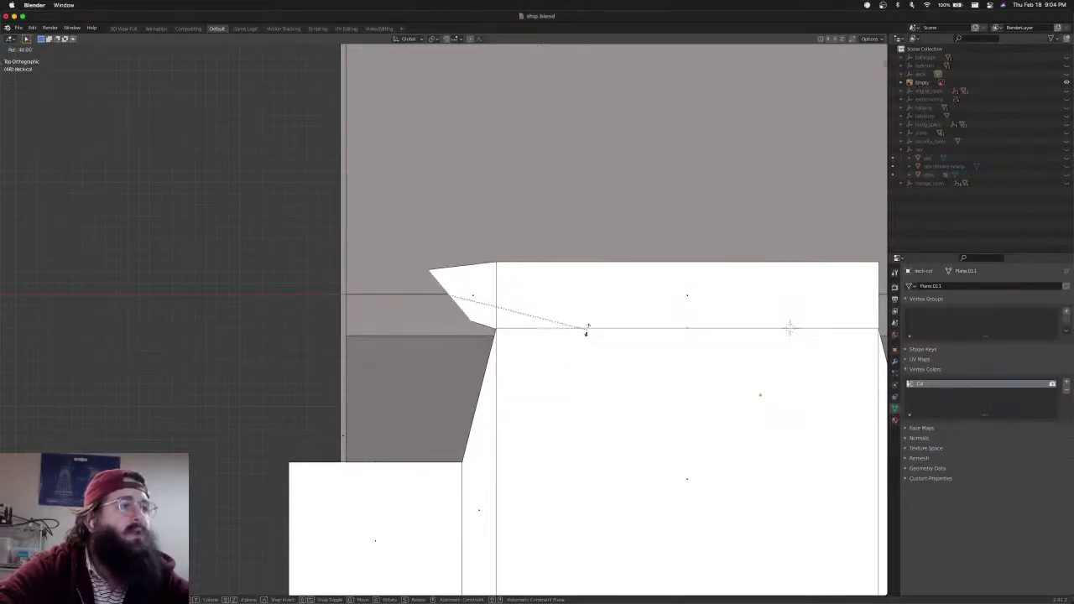
{"action": "key", "text": "Escape"}
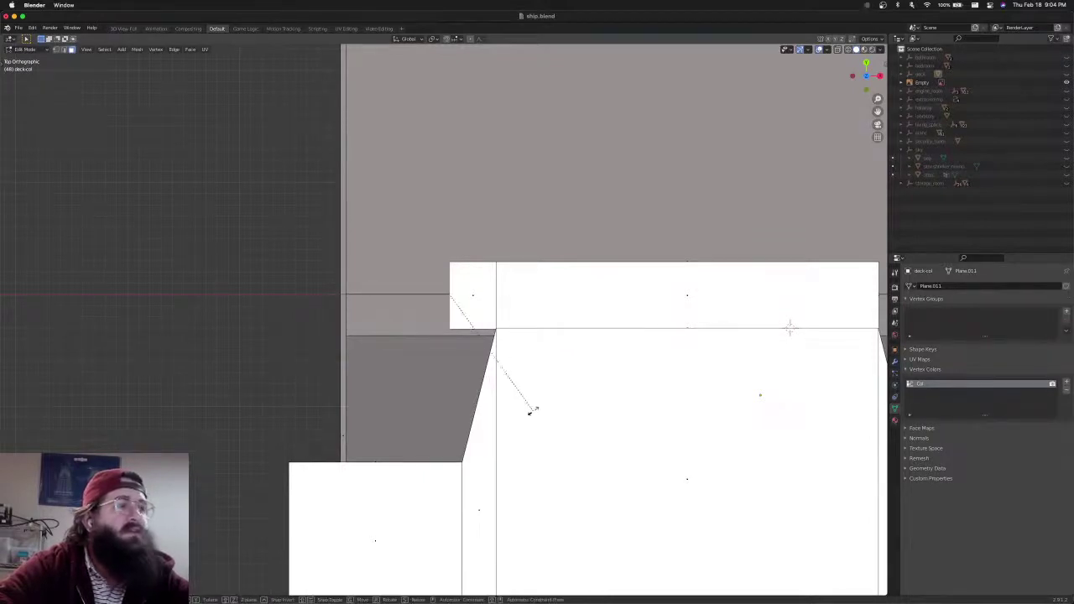
{"action": "key", "text": "r"}
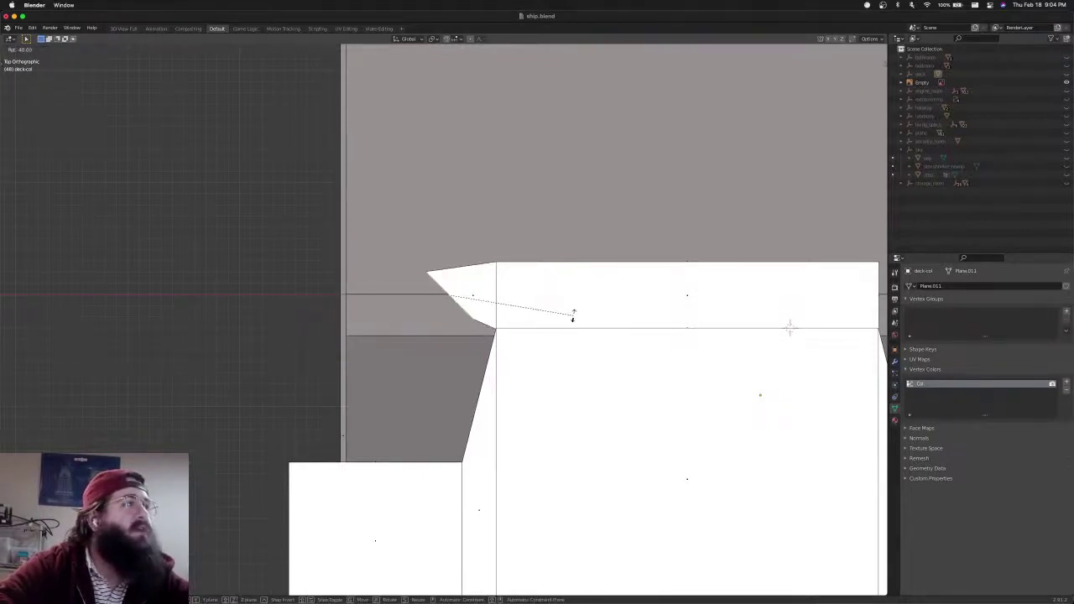
{"action": "left_click", "coordinate": [567, 314]}
{"action": "key", "text": "g"}
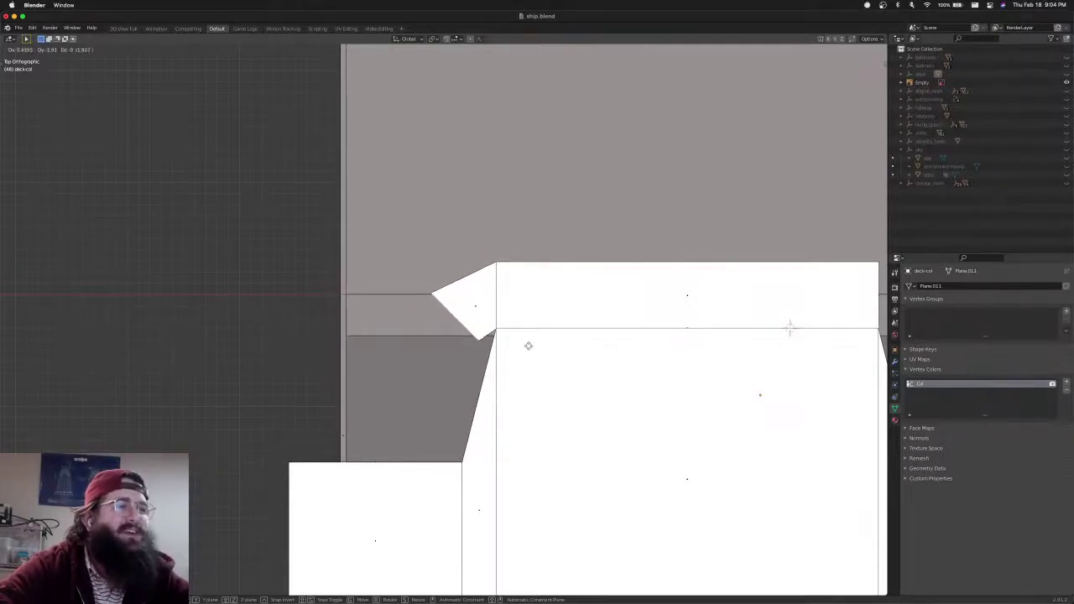
{"action": "left_click", "coordinate": [527, 344]}
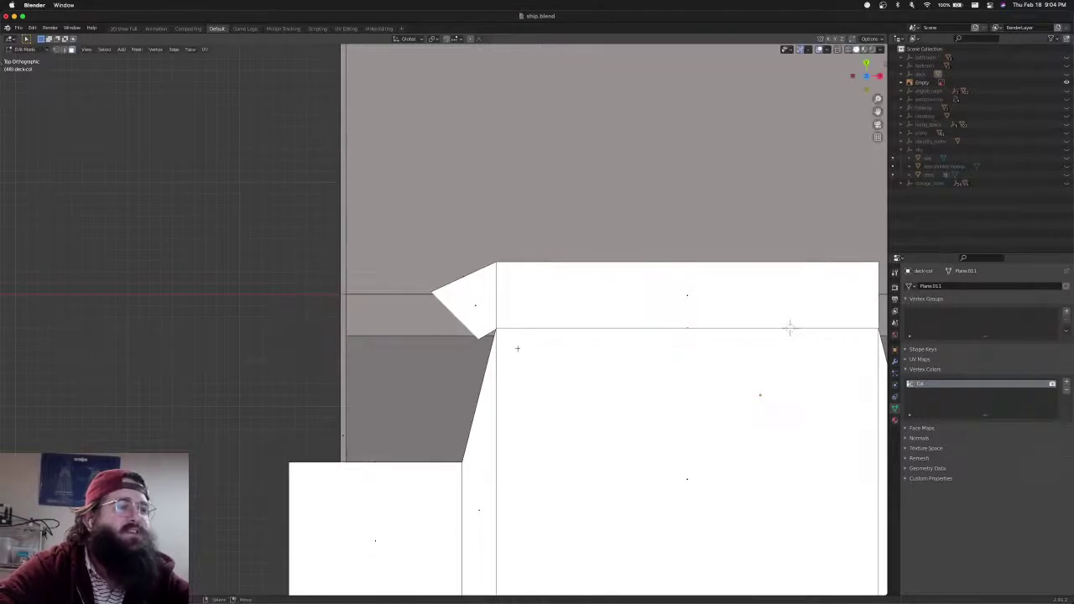
Extrude the angled end face again, rotate it parallel to X, and place it alongside the tapered wing wall
{"action": "scroll", "coordinate": [527, 452], "scroll_direction": "down", "scroll_amount": 3}
{"action": "key", "text": "r"}
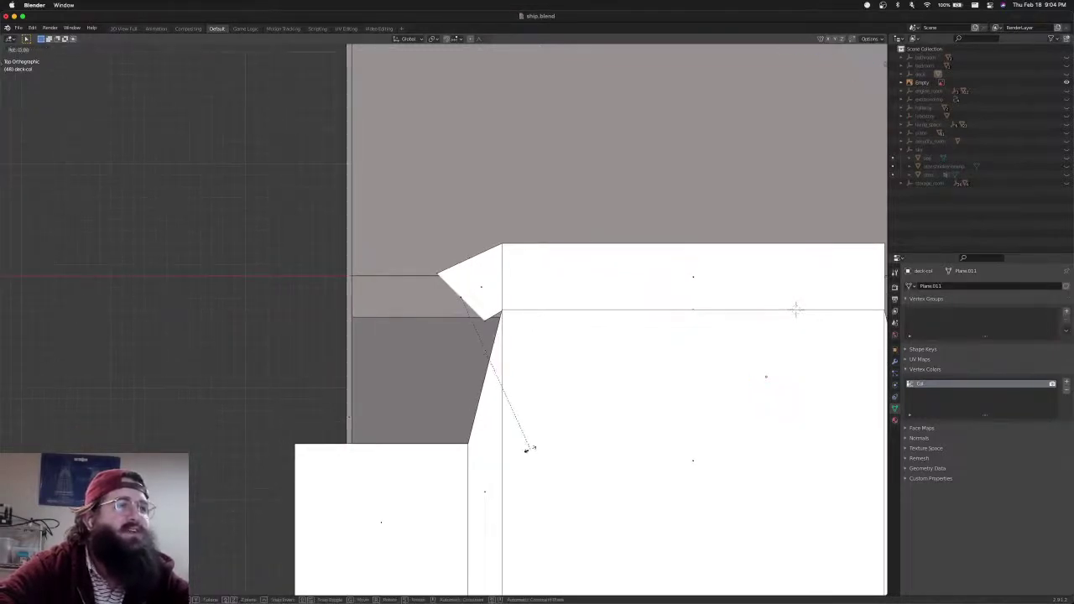
{"action": "left_click", "coordinate": [554, 335]}
{"action": "key", "text": "g"}
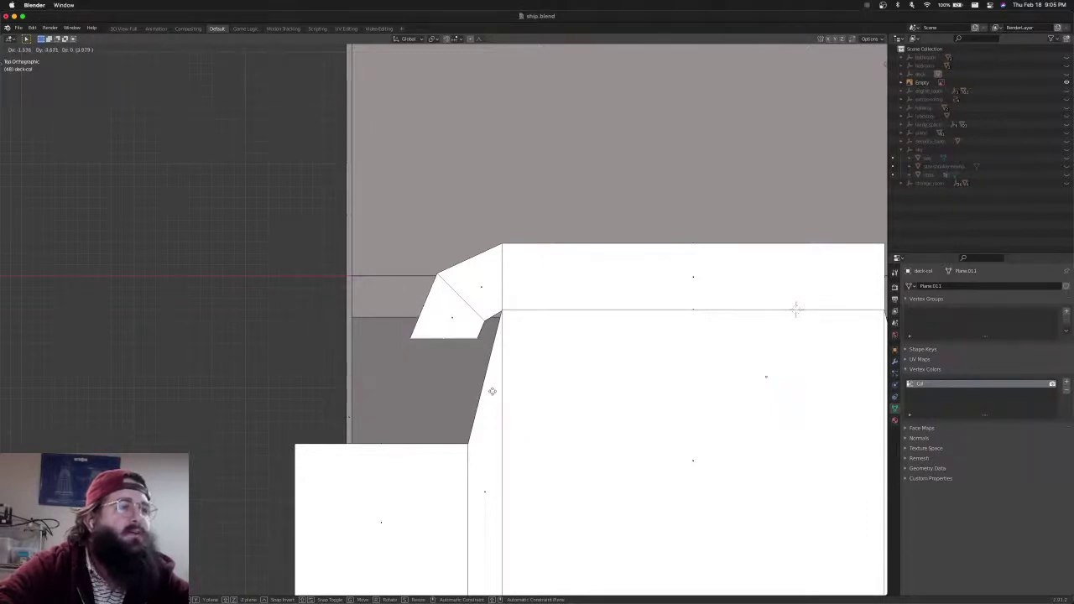
{"action": "left_click", "coordinate": [492, 391]}
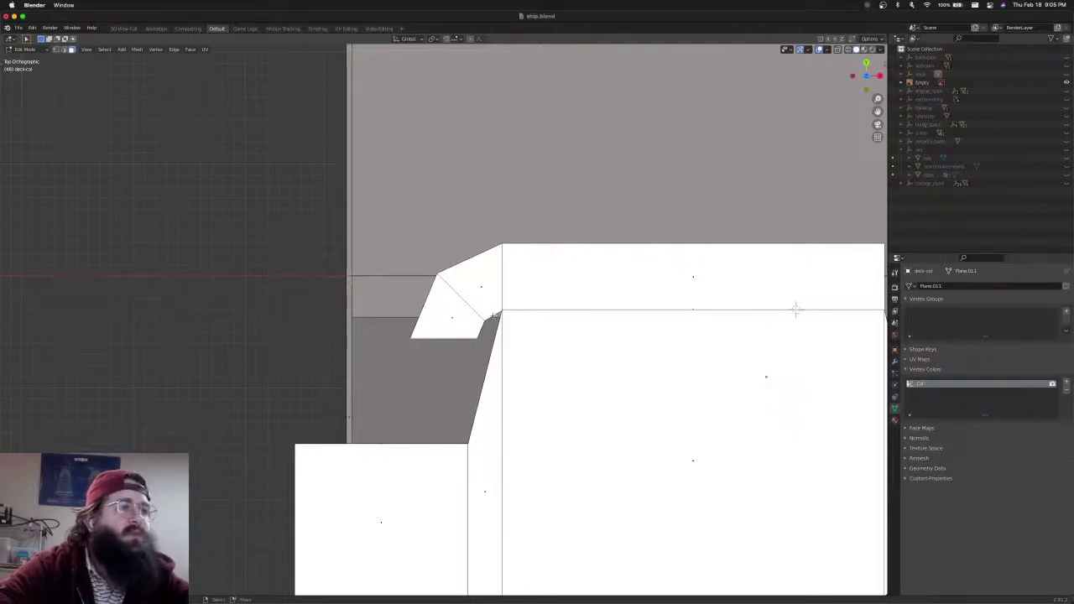
Move the inner side of the bent slab section against the tapered wing wall to close the gap
{"action": "key", "text": "alt+z"}
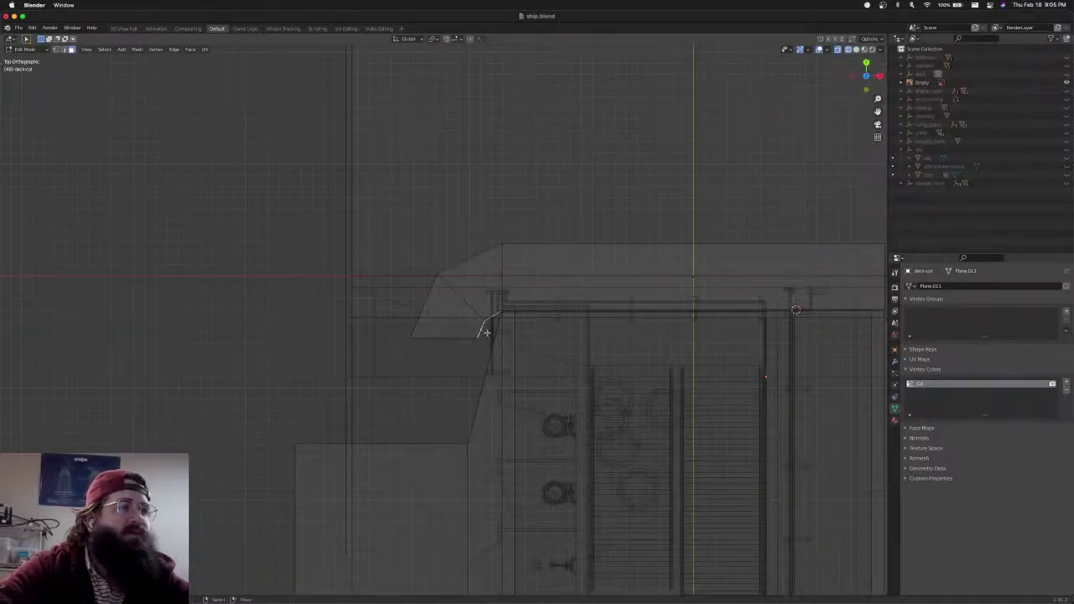
{"action": "key", "text": "alt+z"}
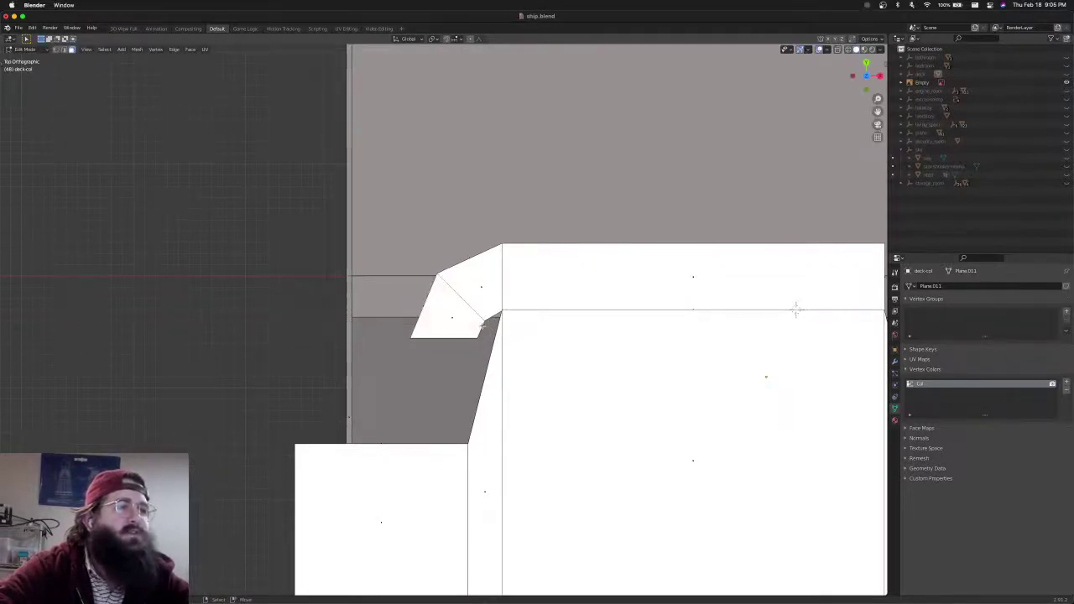
{"action": "key", "text": "alt+z"}
{"action": "key", "text": "alt+z"}
{"action": "key", "text": "g"}
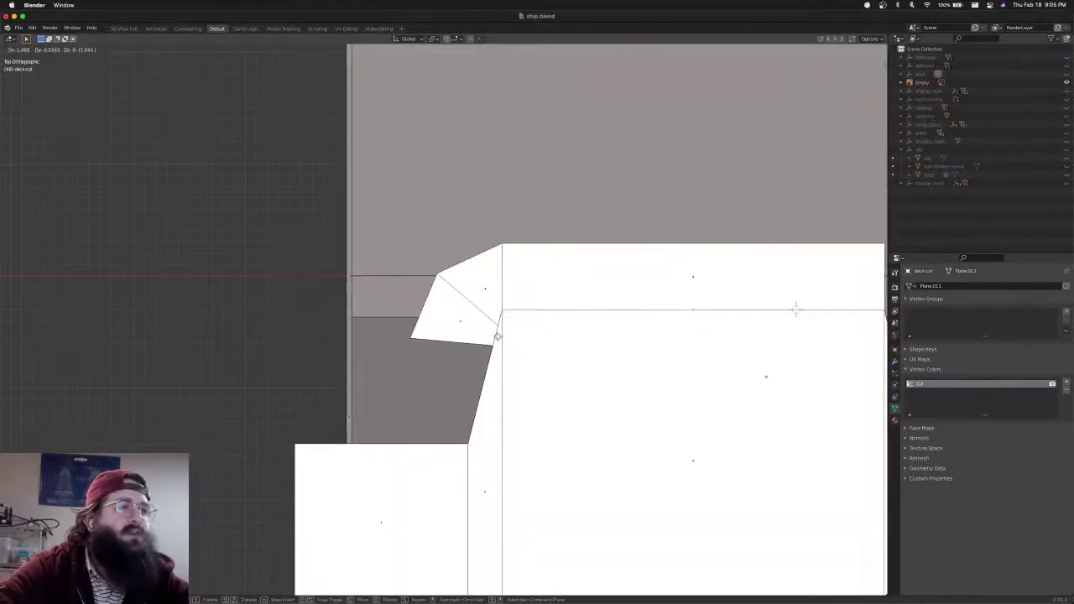
{"action": "left_click", "coordinate": [498, 336]}
Select the entire bent slab and raise it slightly along Z from the upper tier's underside
{"action": "middle_click_drag", "start_coordinate": [498, 336], "coordinate": [552, 296]}
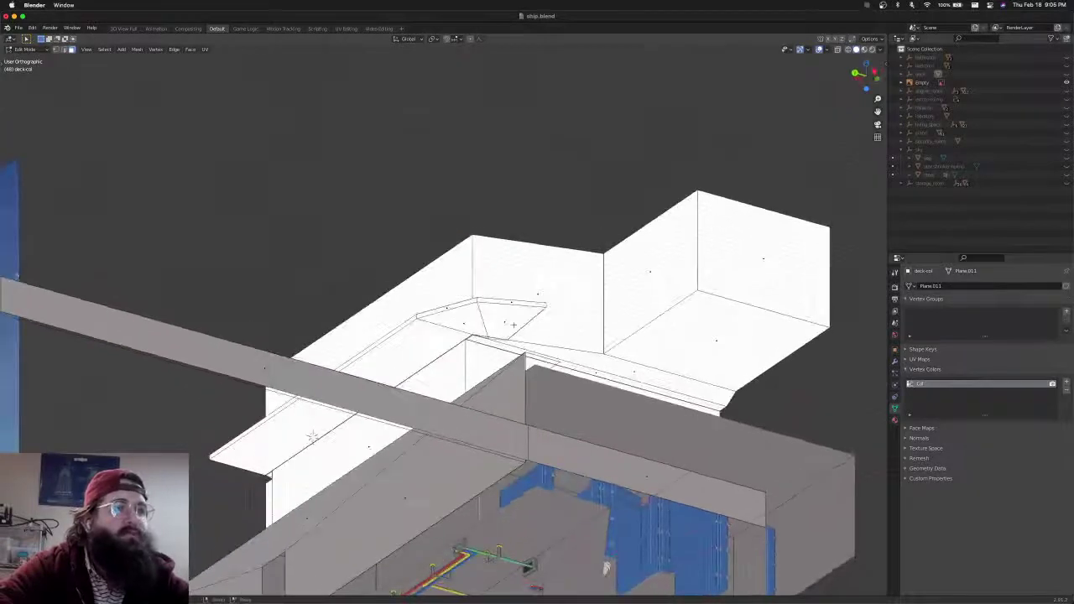
{"action": "key", "text": "l"}
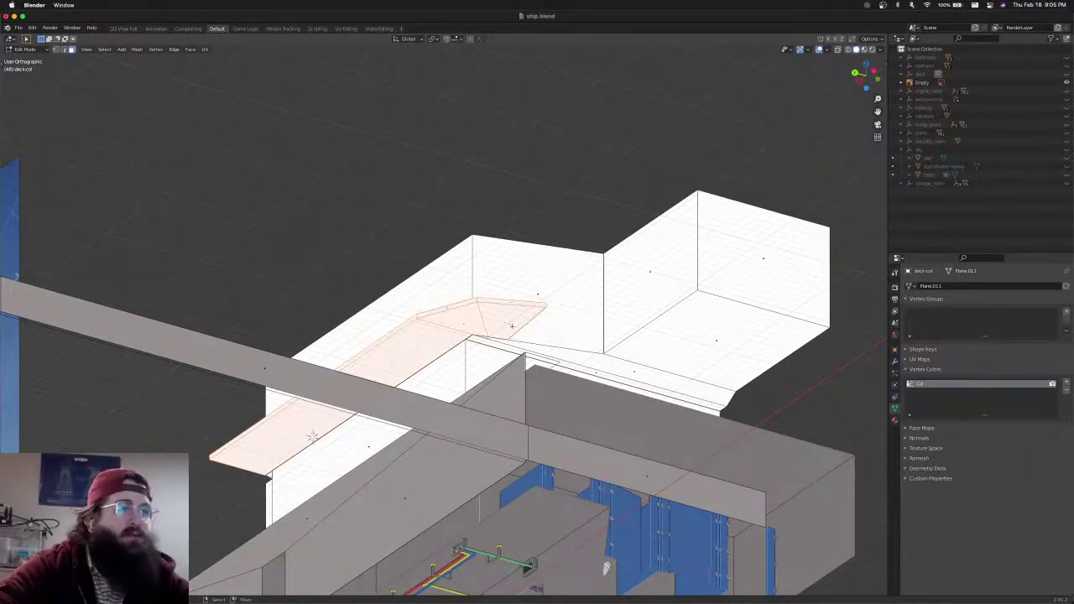
{"action": "scroll", "coordinate": [512, 326], "scroll_direction": "up", "scroll_amount": 6}
{"action": "middle_click_drag", "start_coordinate": [515, 328], "coordinate": [542, 436]}
{"action": "key", "text": "g"}
{"action": "key", "text": "z"}
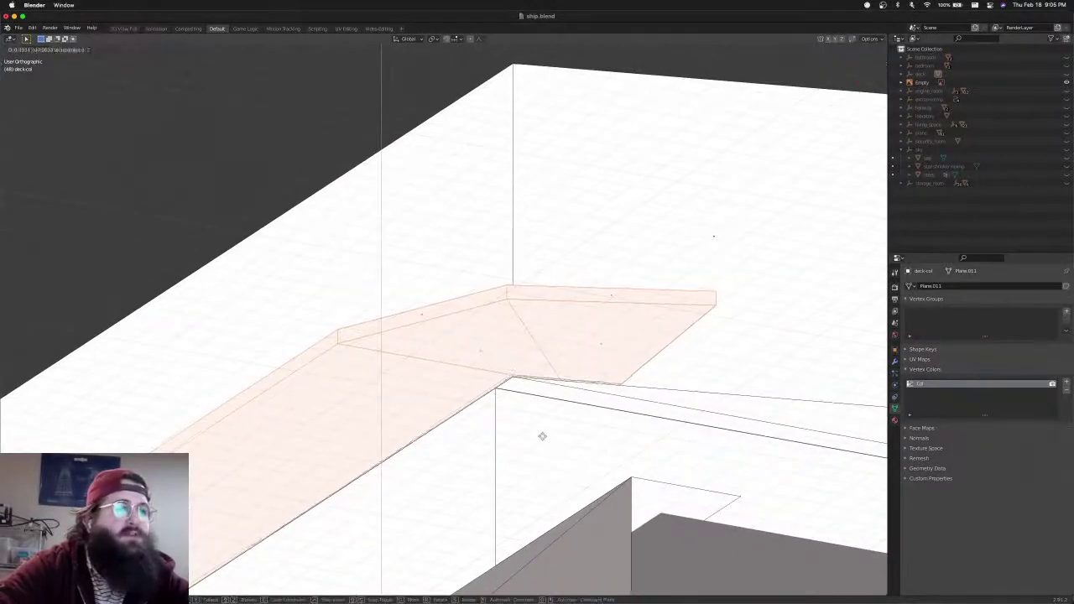
{"action": "left_click", "coordinate": [542, 434]}
Raise the linked slab a little further along Z above the tier's bottom edge and check it from behind and above
{"action": "scroll", "coordinate": [521, 374], "scroll_direction": "down", "scroll_amount": 5}
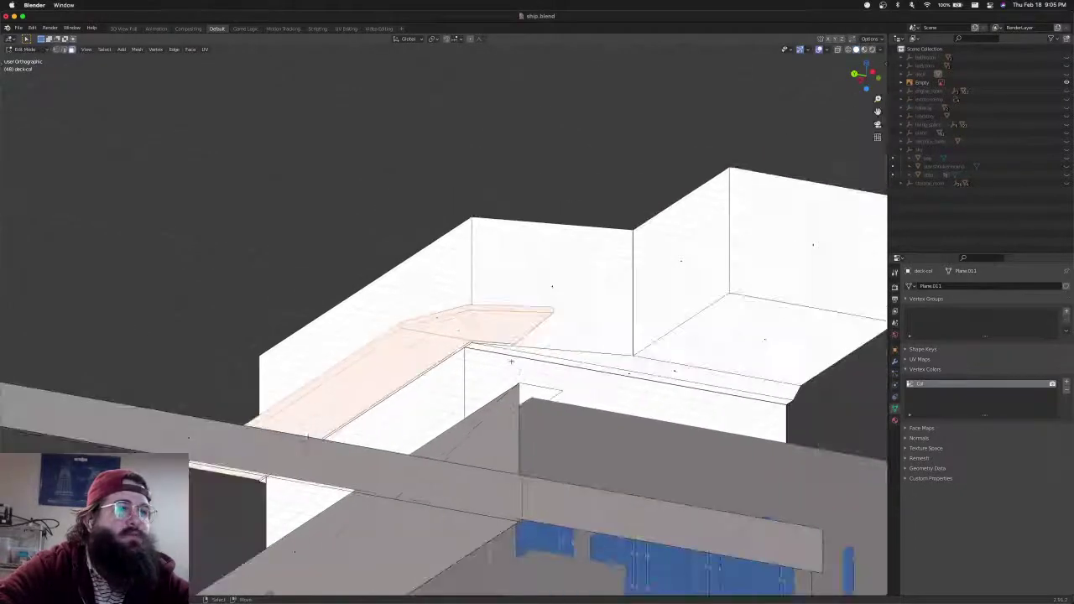
{"action": "middle_click_drag", "start_coordinate": [510, 361], "coordinate": [505, 468]}
{"action": "key", "text": "l"}
{"action": "scroll", "coordinate": [486, 361], "scroll_direction": "up", "scroll_amount": 4}
{"action": "key", "text": "g"}
{"action": "key", "text": "z"}
{"action": "left_click", "coordinate": [492, 453]}
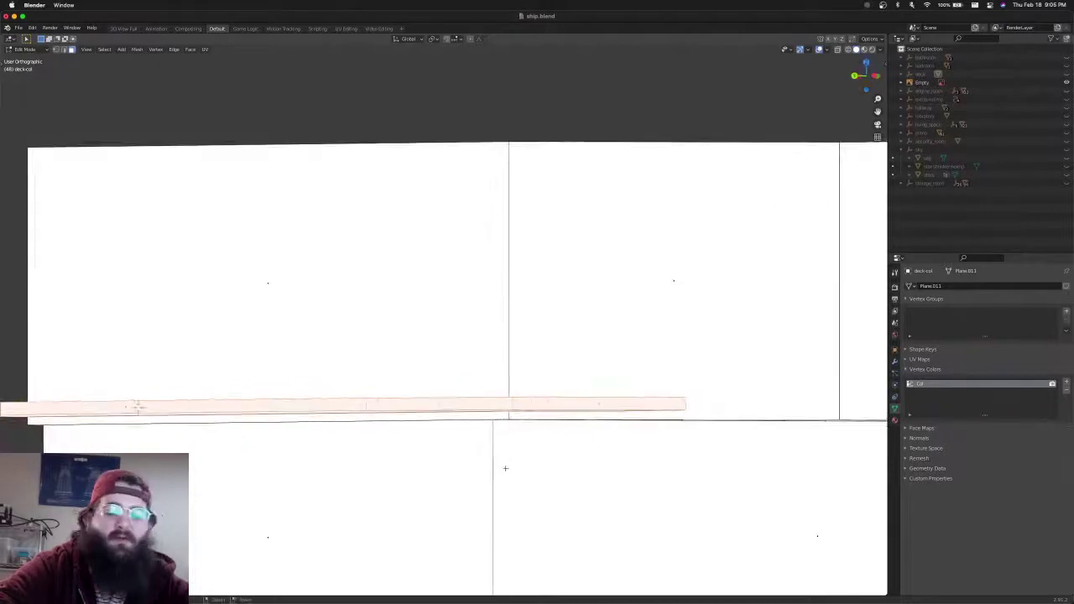
{"action": "key", "text": "ctrl+KP_1"}
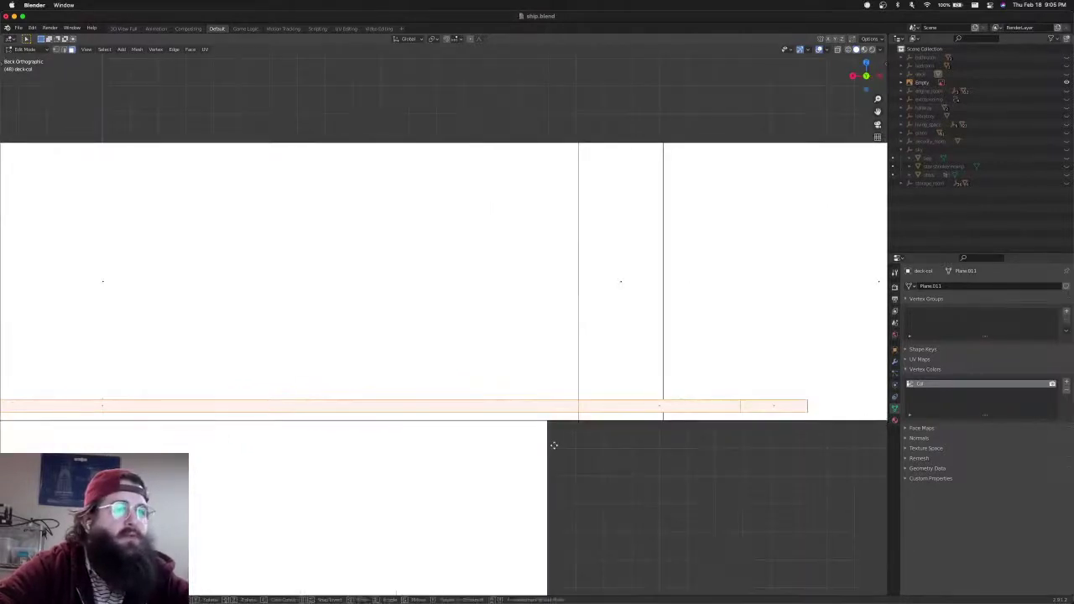
{"action": "middle_click_drag", "start_coordinate": [567, 440], "coordinate": [453, 465]}
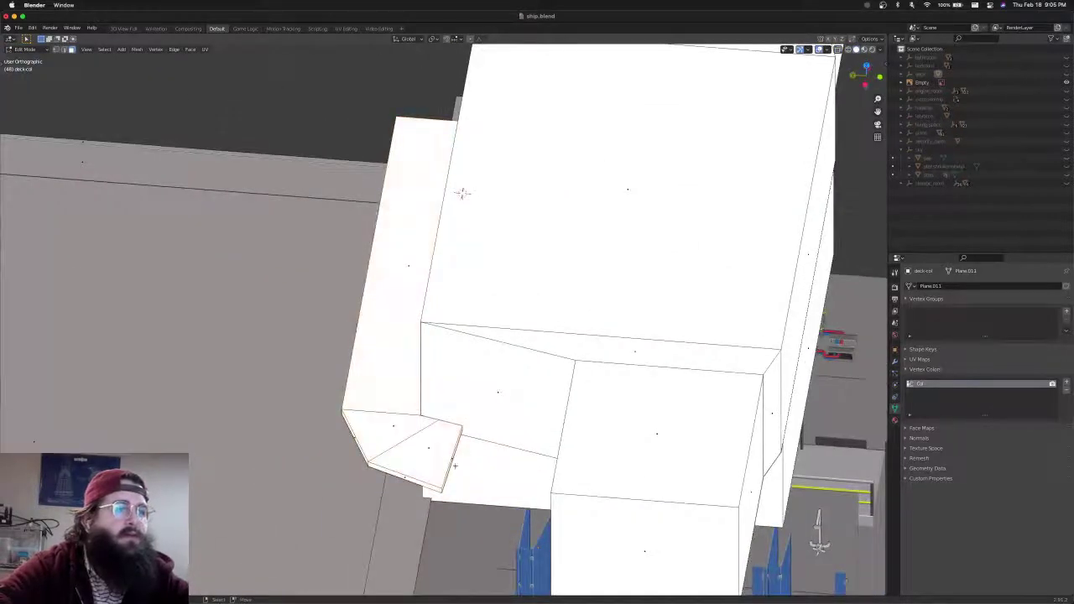
Extrude the bent slab's end face from above, carrying it along the tapered wing wall toward the side wing
{"action": "key", "text": "l"}
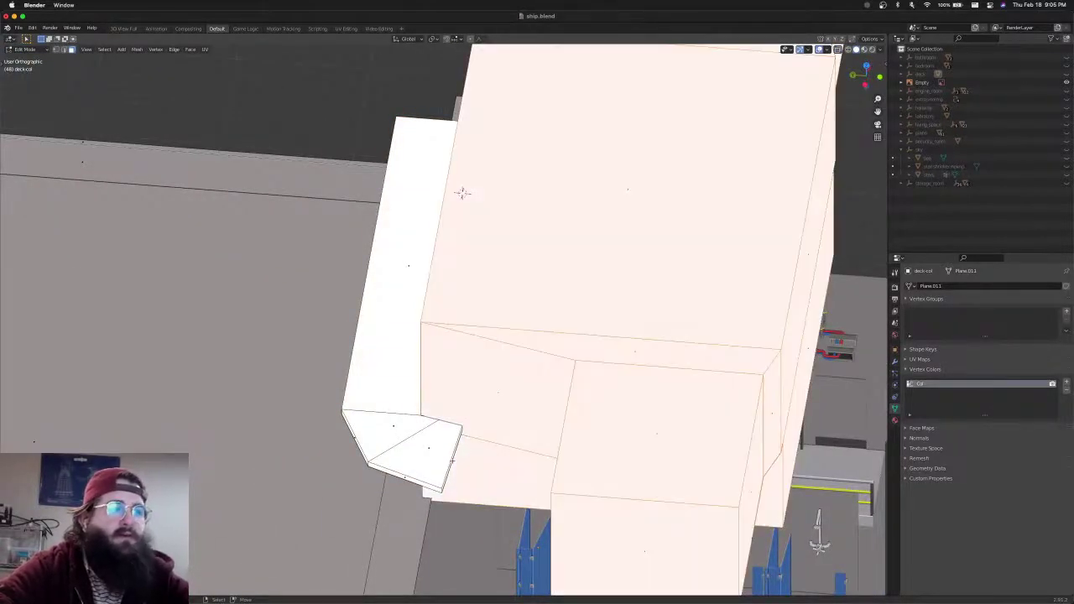
{"action": "key", "text": "shift+l"}
{"action": "left_click", "coordinate": [450, 458]}
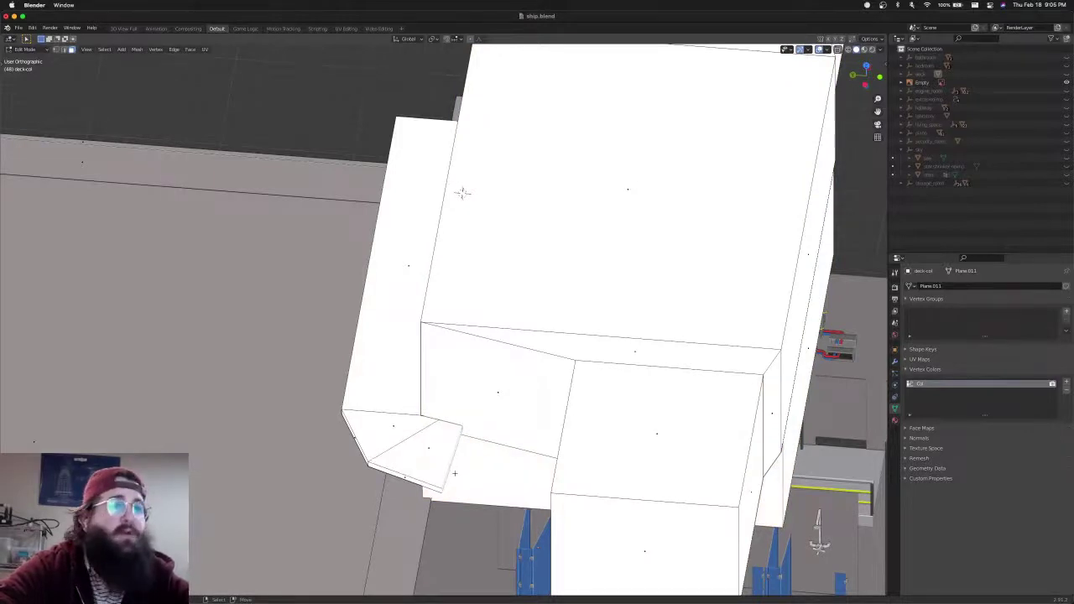
{"action": "key", "text": "KP_7"}
{"action": "middle_click_drag", "start_coordinate": [456, 483], "coordinate": [512, 326], "text": "shift"}
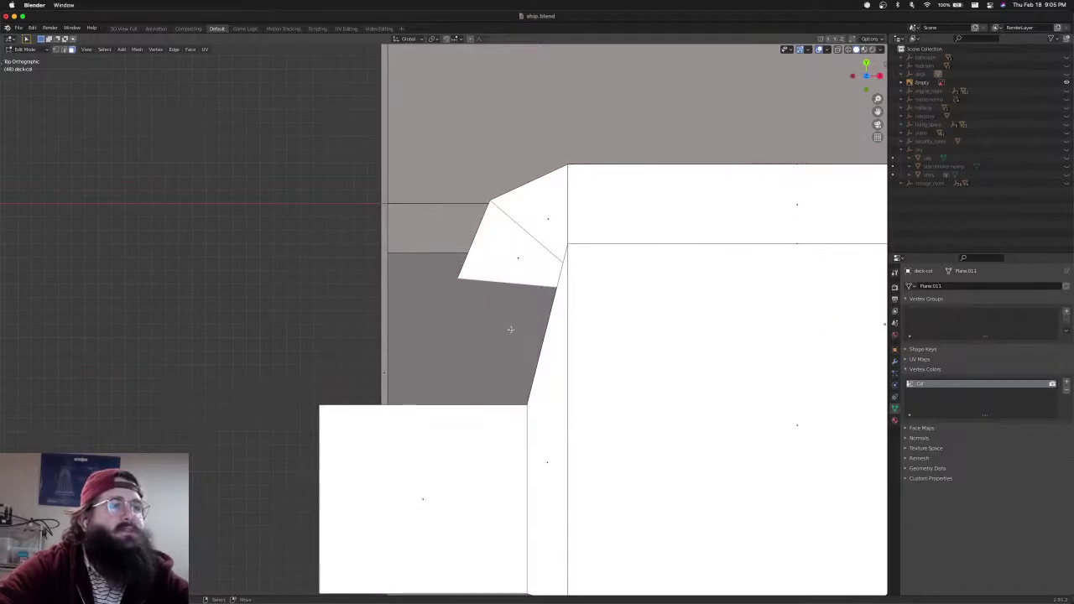
{"action": "key", "text": "e"}
{"action": "right_click", "coordinate": [471, 297]}
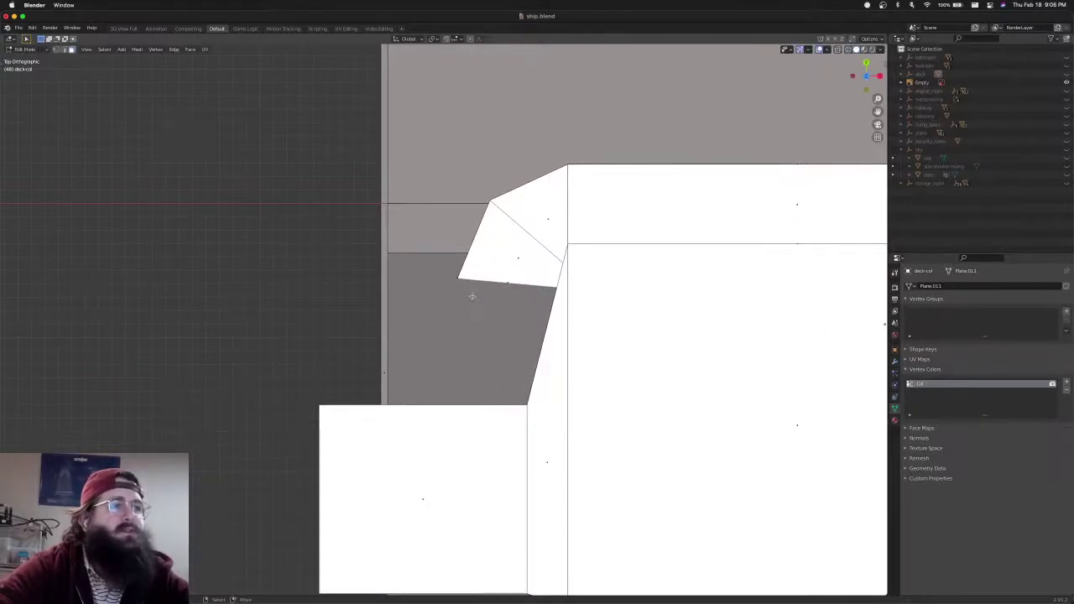
{"action": "key", "text": "e"}
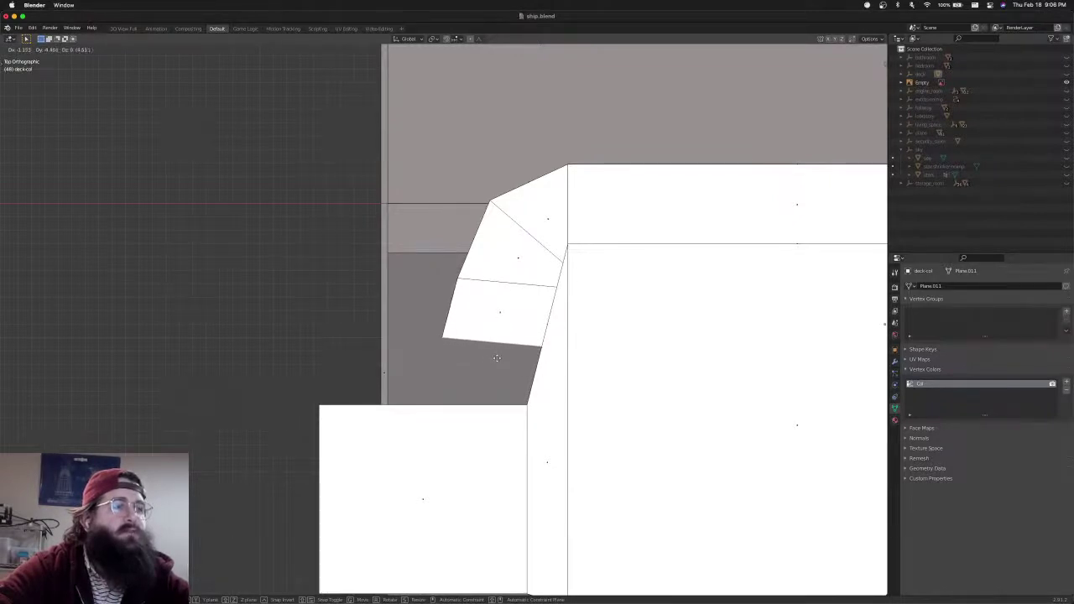
{"action": "left_click", "coordinate": [495, 358]}
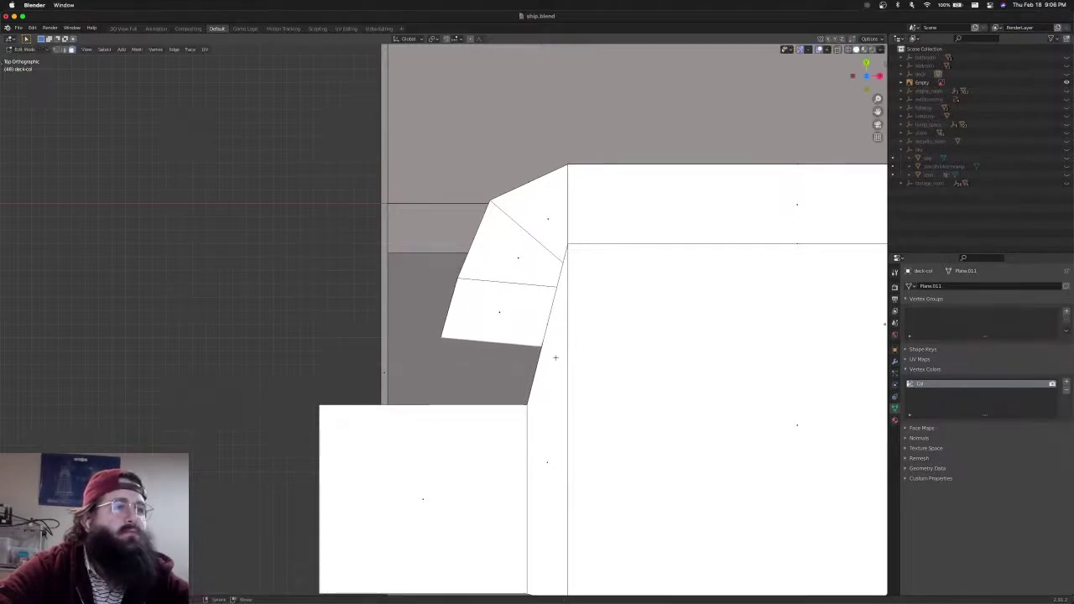
Rotate the new end face diagonally outward and position it just ahead of the tapered wall
{"action": "key", "text": "r"}
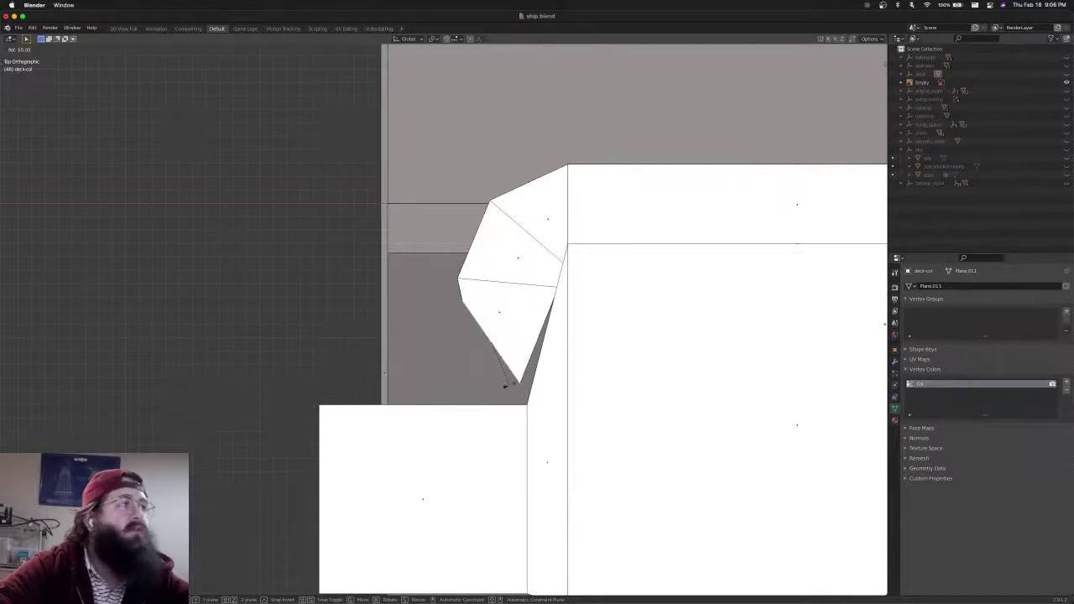
{"action": "left_click", "coordinate": [509, 384]}
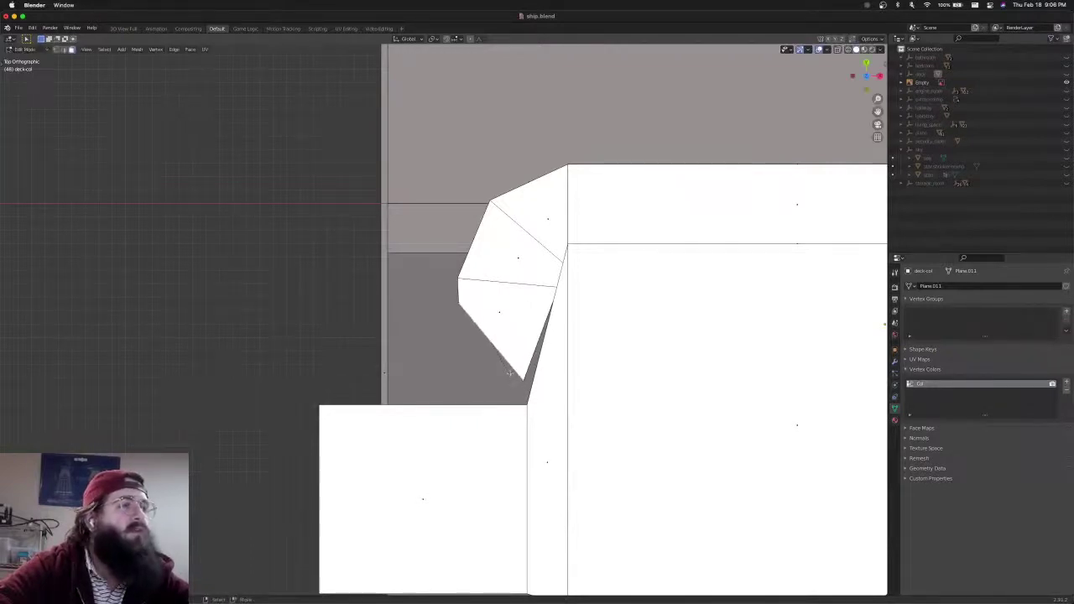
{"action": "key", "text": "g"}
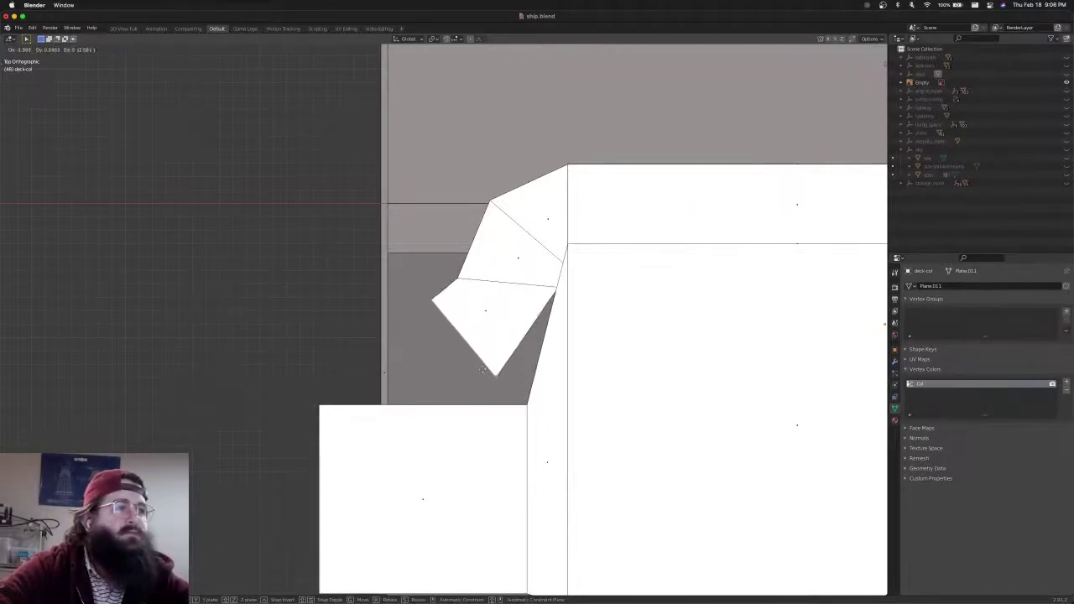
{"action": "left_click", "coordinate": [478, 369]}
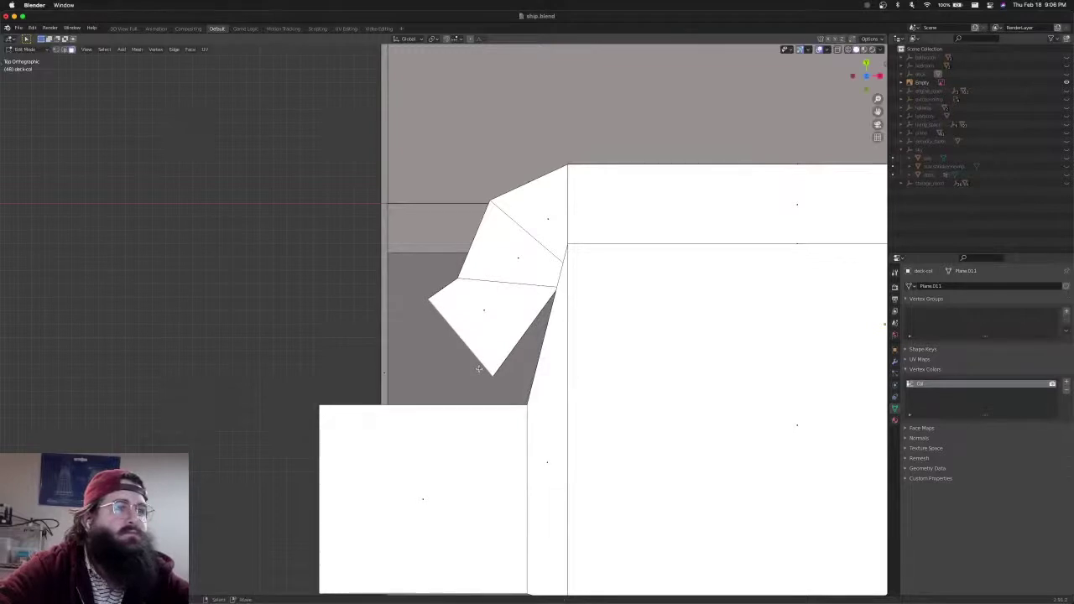
{"action": "key", "text": "g"}
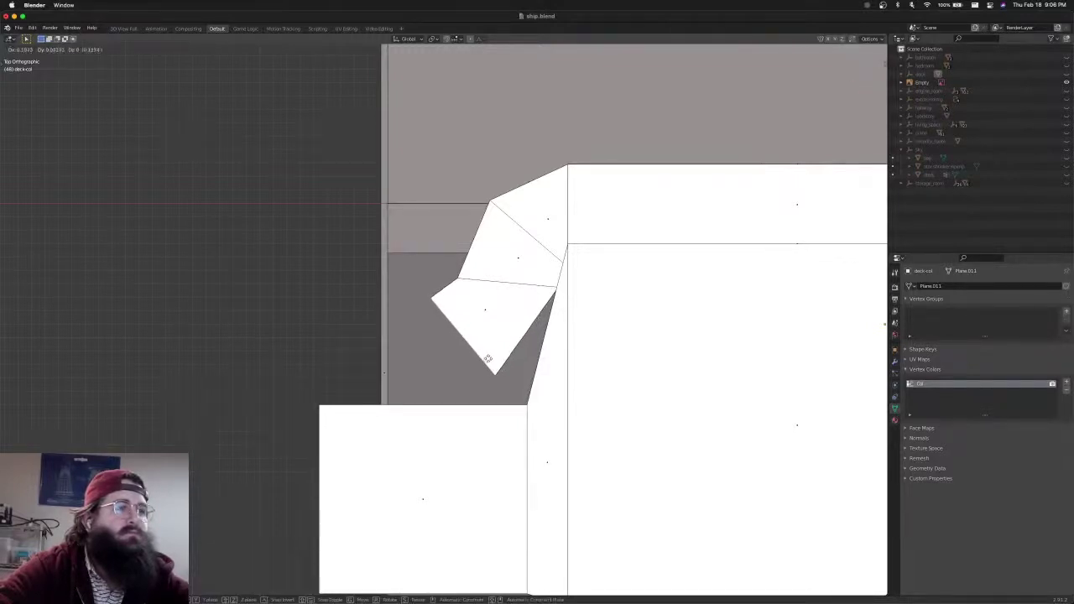
{"action": "left_click", "coordinate": [497, 355]}
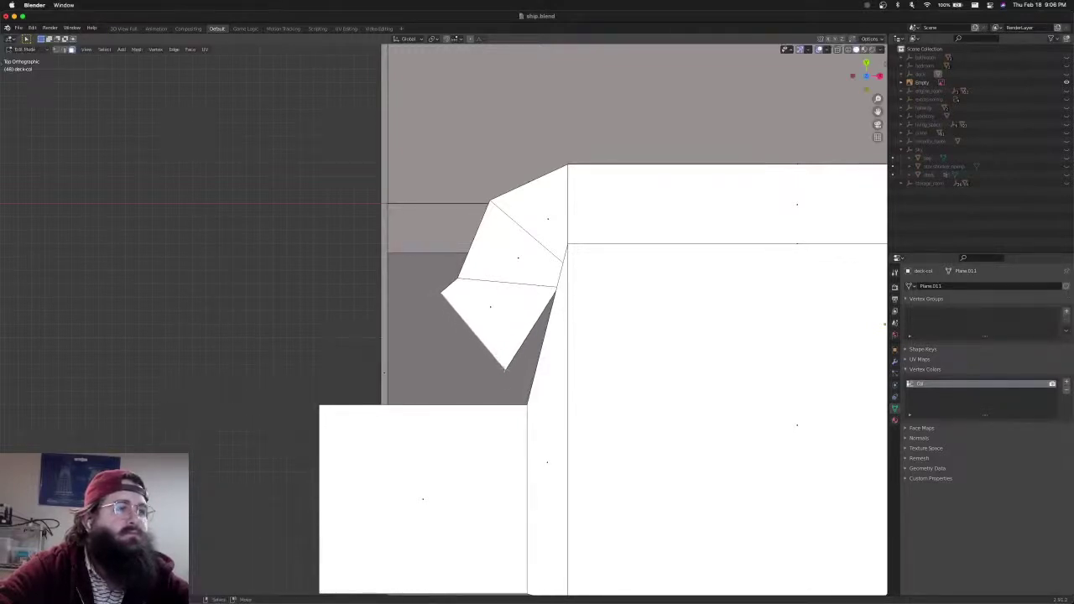
Extrude the diagonal end face again, rotate it parallel to Y, and place it against the side wing's front wall
{"action": "key", "text": "r"}
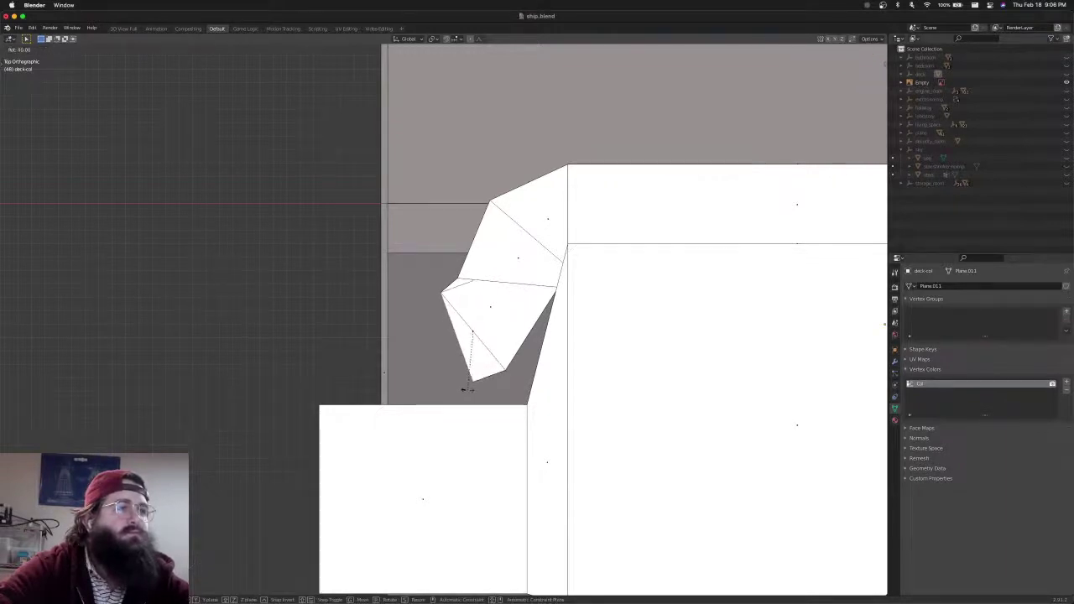
{"action": "left_click", "coordinate": [462, 384]}
{"action": "key", "text": "g"}
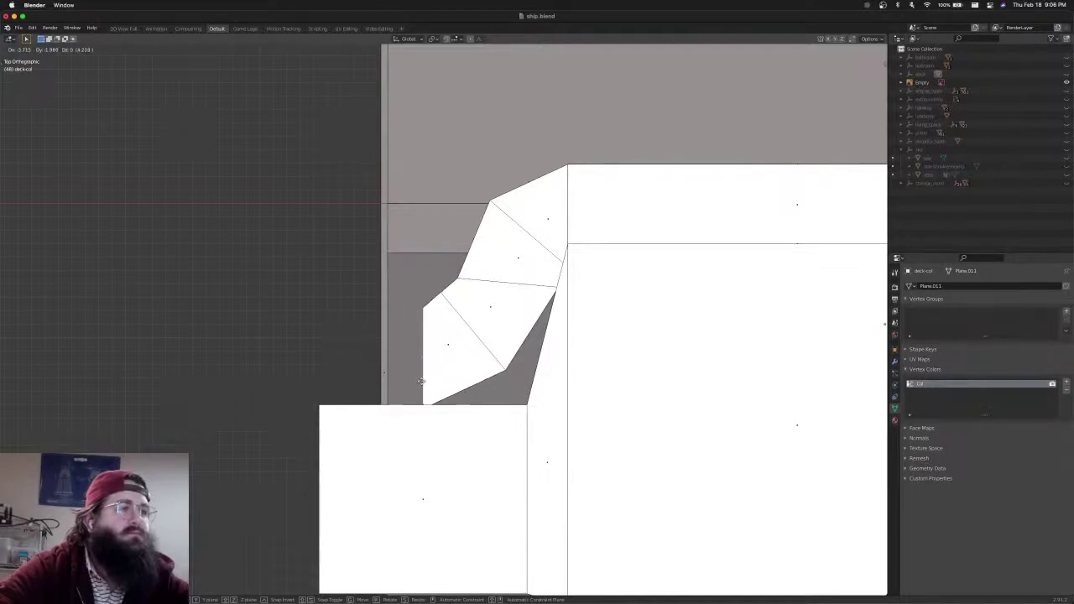
{"action": "left_click", "coordinate": [421, 380]}
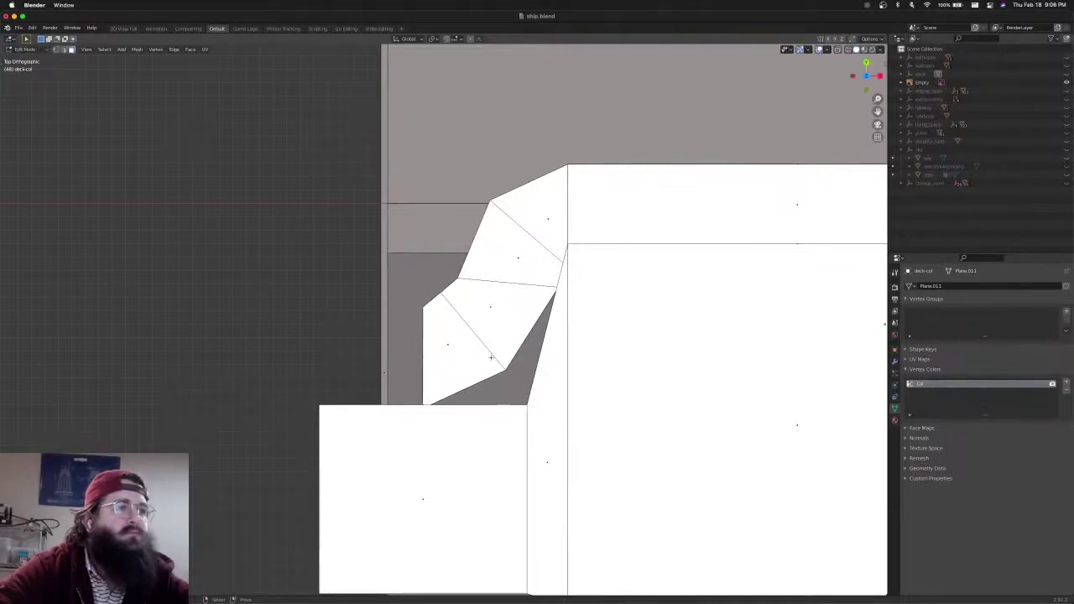
Select the outer corner vertices of the slab's last bend in X-ray and shift them slightly inward
{"action": "key", "text": "ctrl+Tab"}
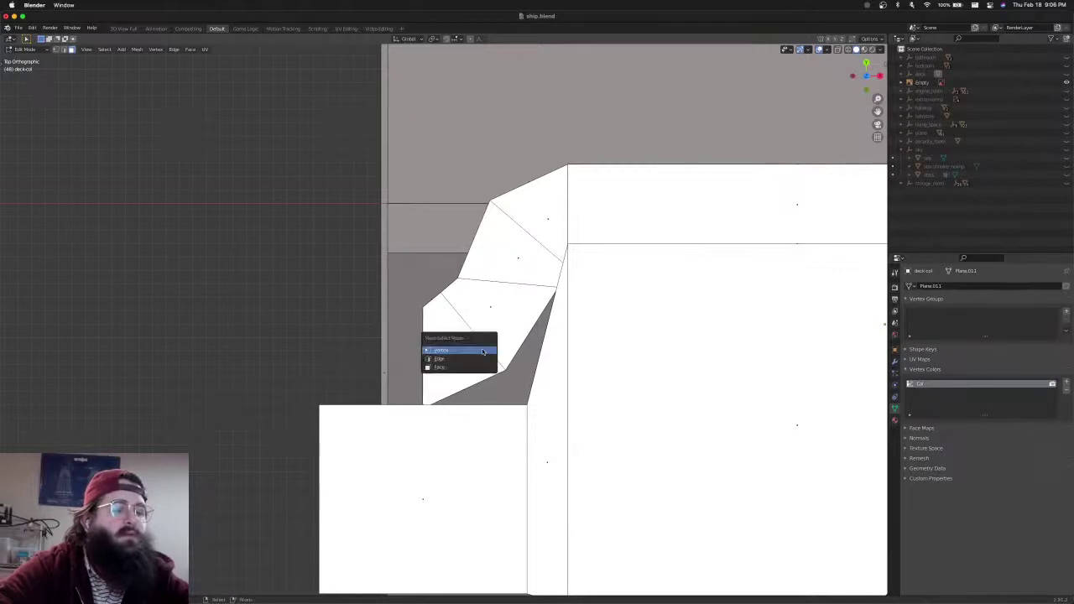
{"action": "left_click", "coordinate": [483, 349]}
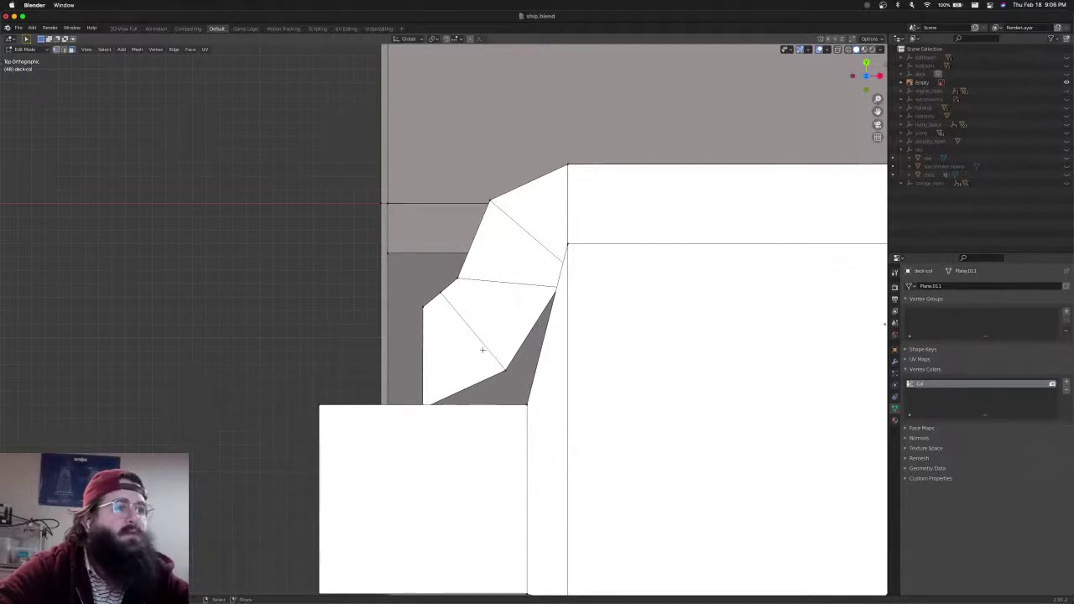
{"action": "key", "text": "alt+z"}
{"action": "key", "text": "c"}
{"action": "left_click", "coordinate": [443, 297]}
{"action": "right_click", "coordinate": [447, 299]}
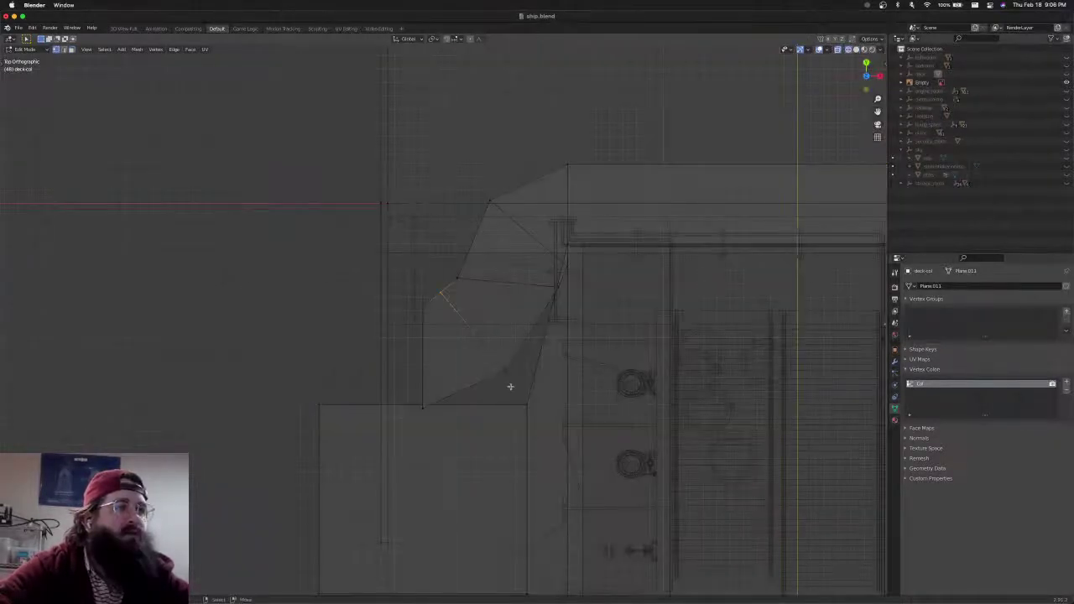
Move the inner vertices of the slab's last bend to the corner where the tapered wall meets the side wing
{"action": "key", "text": "c"}
{"action": "left_click", "coordinate": [506, 370]}
{"action": "key", "text": "Escape"}
{"action": "key", "text": "g"}
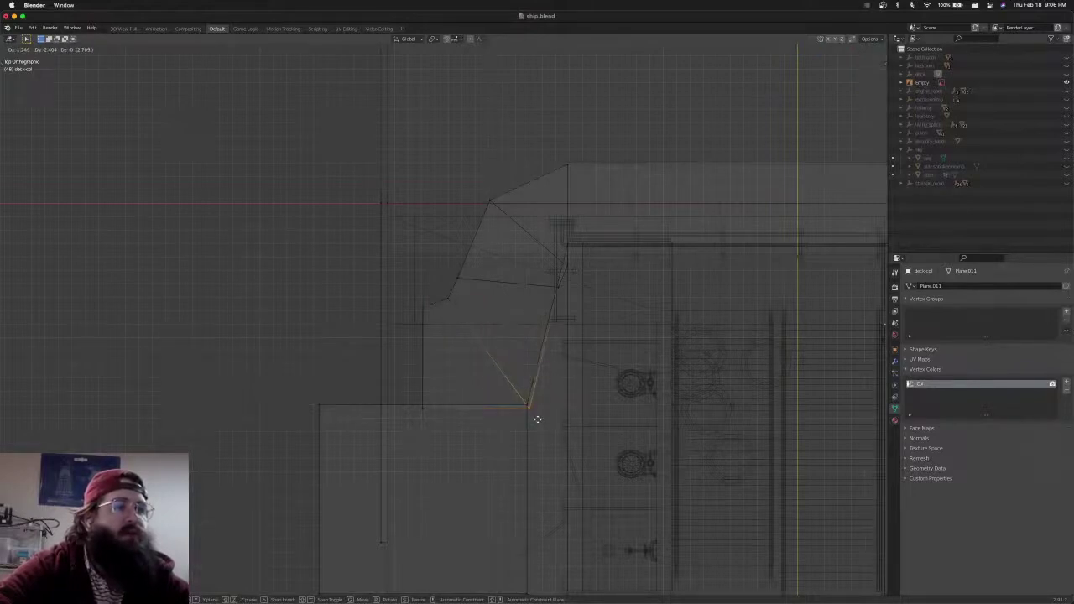
{"action": "left_click", "coordinate": [537, 418]}
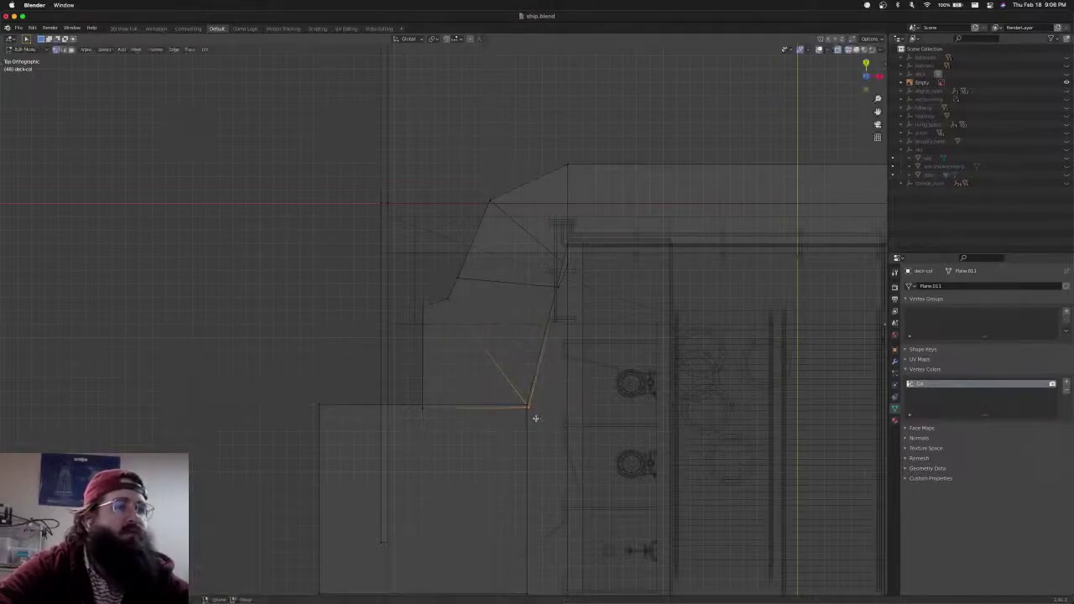
{"action": "key", "text": "g"}
{"action": "left_click", "coordinate": [536, 418]}
Extrude the slab's end face outward along X until it nearly lines up with the side wing's outer edge
{"action": "key", "text": "alt+a"}
{"action": "middle_click_drag", "start_coordinate": [460, 395], "coordinate": [488, 385], "text": "shift"}
{"action": "key", "text": "b"}
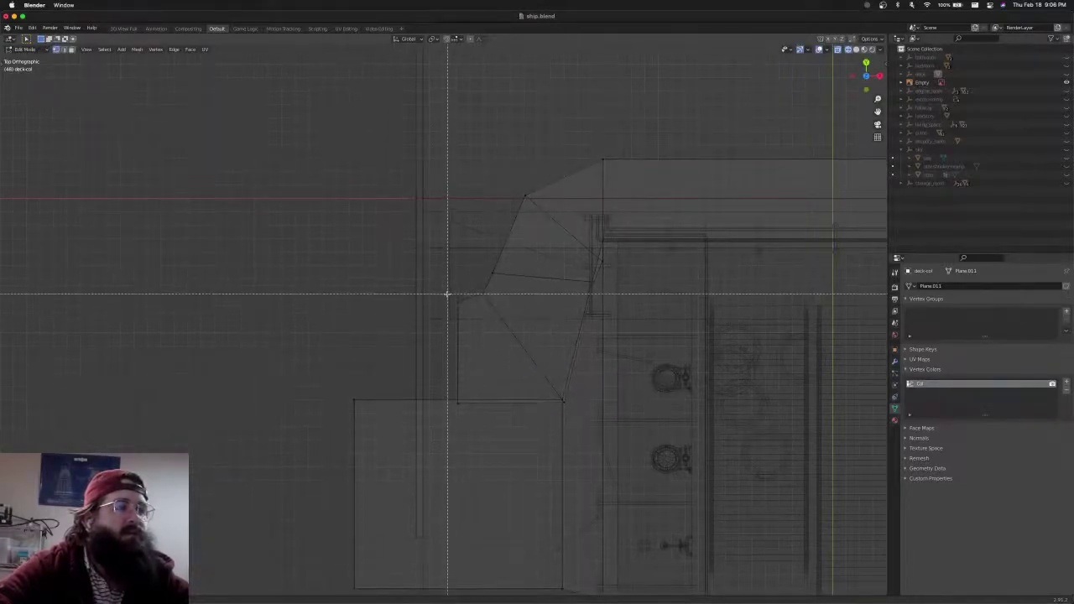
{"action": "left_click_drag", "start_coordinate": [446, 295], "coordinate": [447, 296]}
{"action": "key", "text": "m"}
{"action": "left_click", "coordinate": [457, 340]}
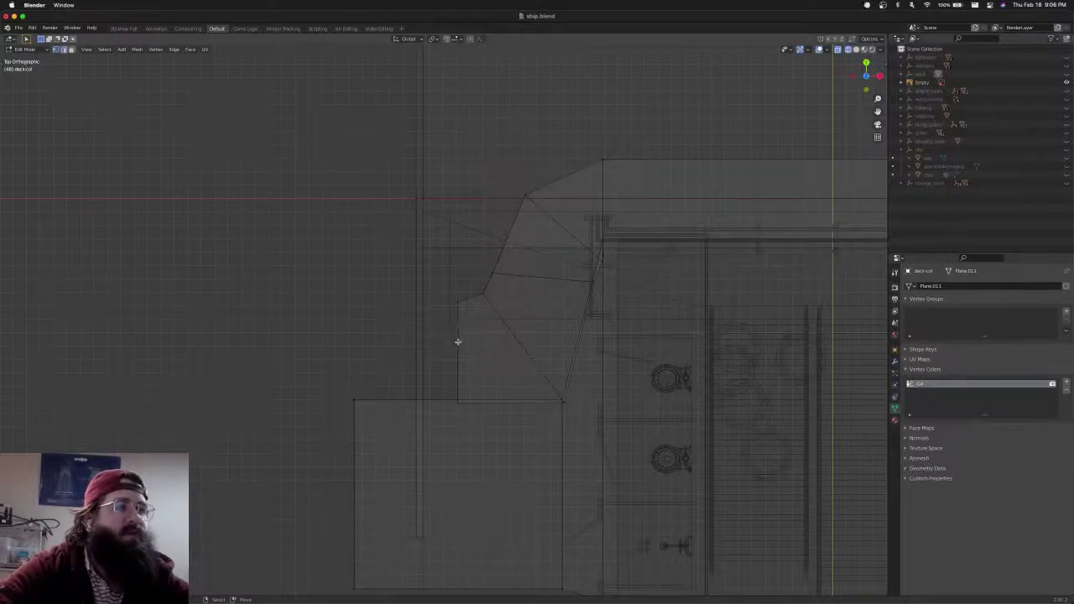
{"action": "key", "text": "2"}
{"action": "left_click", "coordinate": [457, 348]}
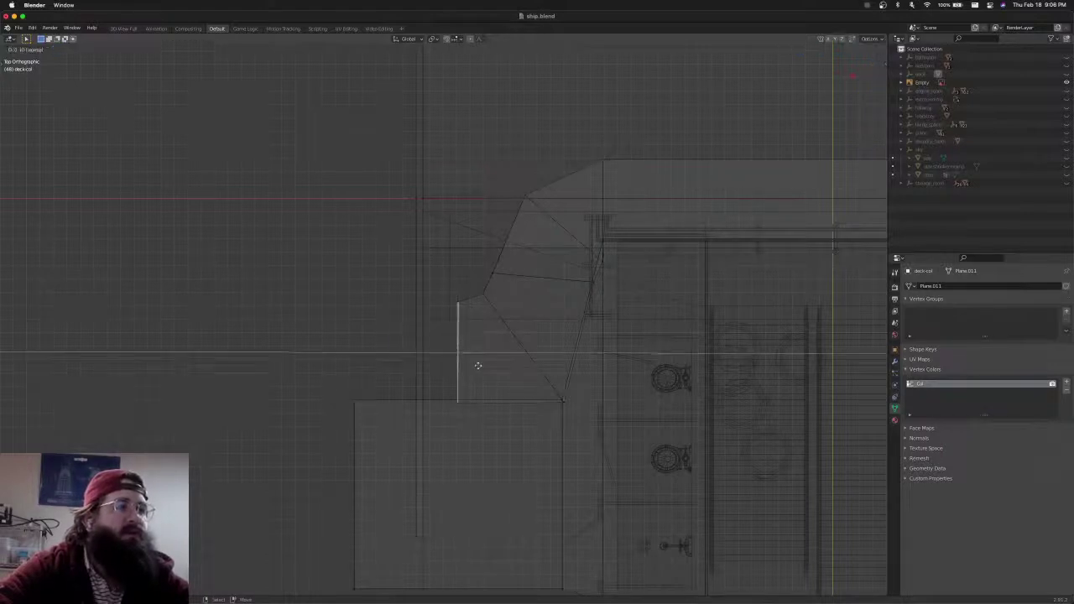
{"action": "key", "text": "g"}
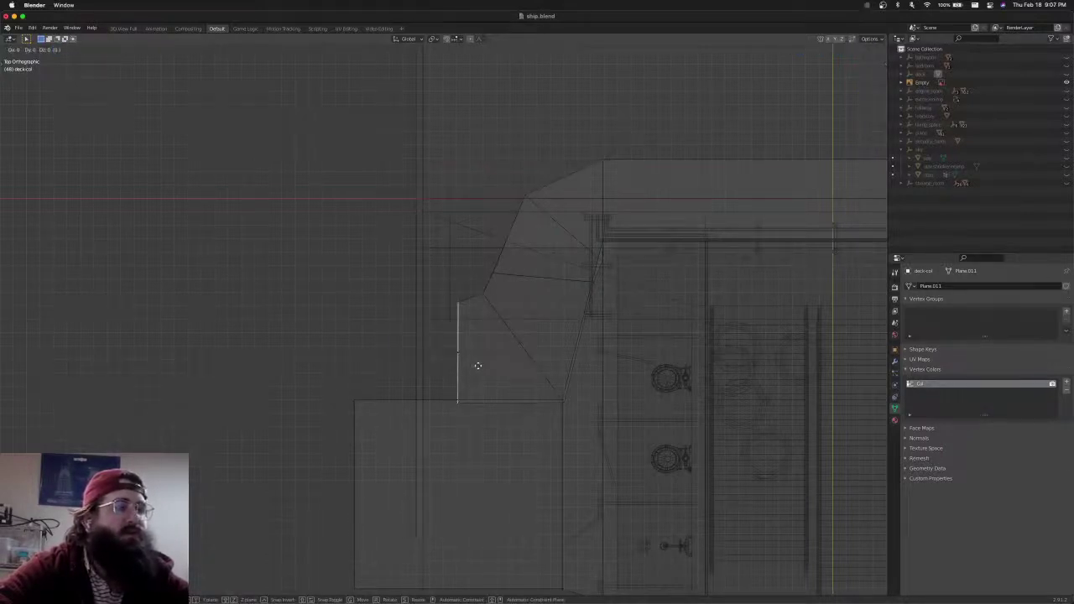
{"action": "key", "text": "x"}
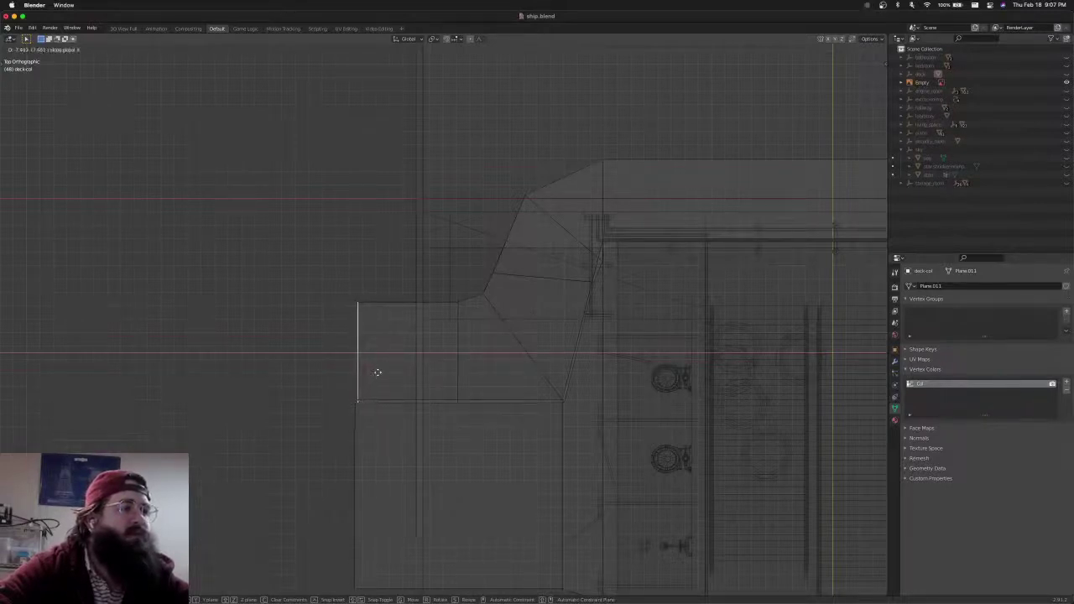
{"action": "left_click", "coordinate": [377, 372]}
{"action": "scroll", "coordinate": [380, 372], "scroll_direction": "down", "scroll_amount": 3}
{"action": "key", "text": "3"}
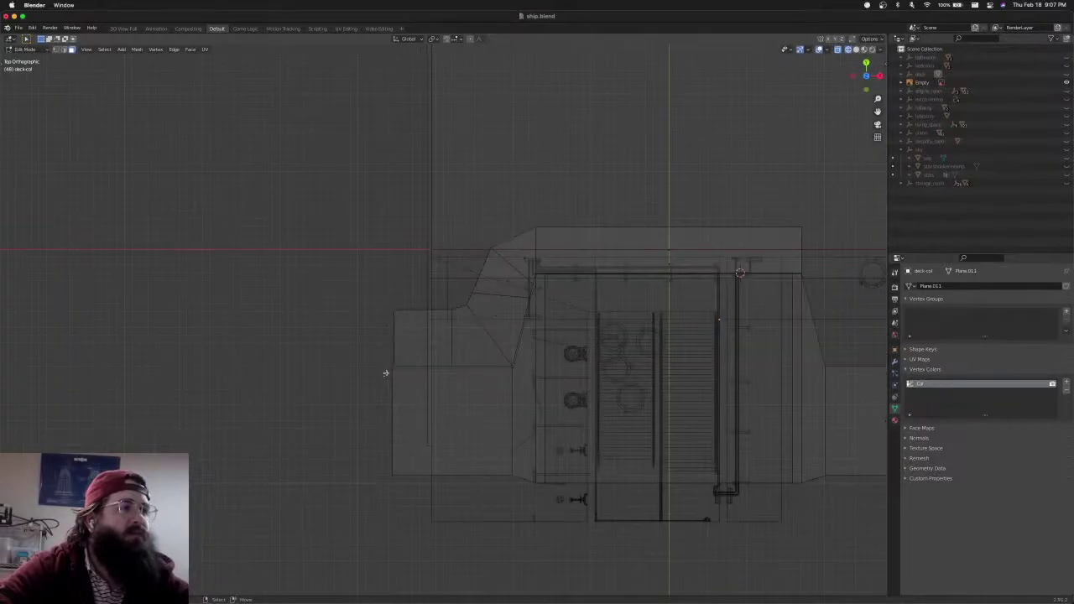
Compare the wraparound slab with the ship's bridge reference photo, and examine its bent corner from above in solid shading
{"action": "key", "text": "shift+z"}
{"action": "mouse_move", "coordinate": [386, 371]}
{"action": "middle_mouse_down"}
{"action": "mouse_move", "coordinate": [635, 336]}
{"action": "mouse_move", "coordinate": [599, 317]}
{"action": "mouse_move", "coordinate": [589, 293]}
{"action": "mouse_move", "coordinate": [599, 316]}
{"action": "mouse_move", "coordinate": [500, 332]}
{"action": "mouse_move", "coordinate": [430, 223]}
{"action": "middle_mouse_up"}
{"action": "key", "text": "ctrl+KP_3"}
{"action": "key", "text": "Tab"}
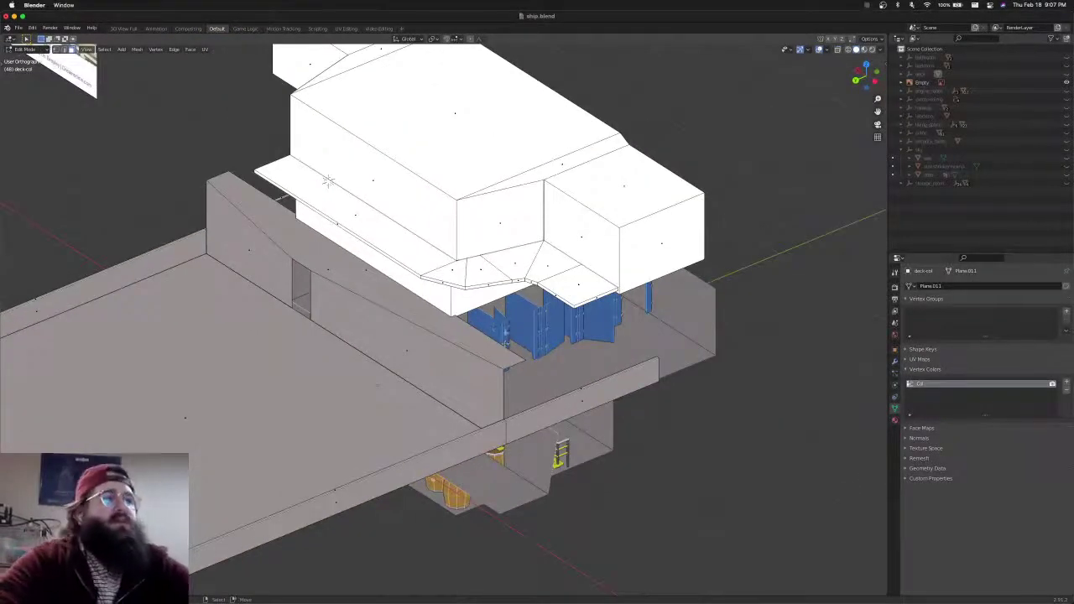
{"action": "key", "text": "super+Tab"}
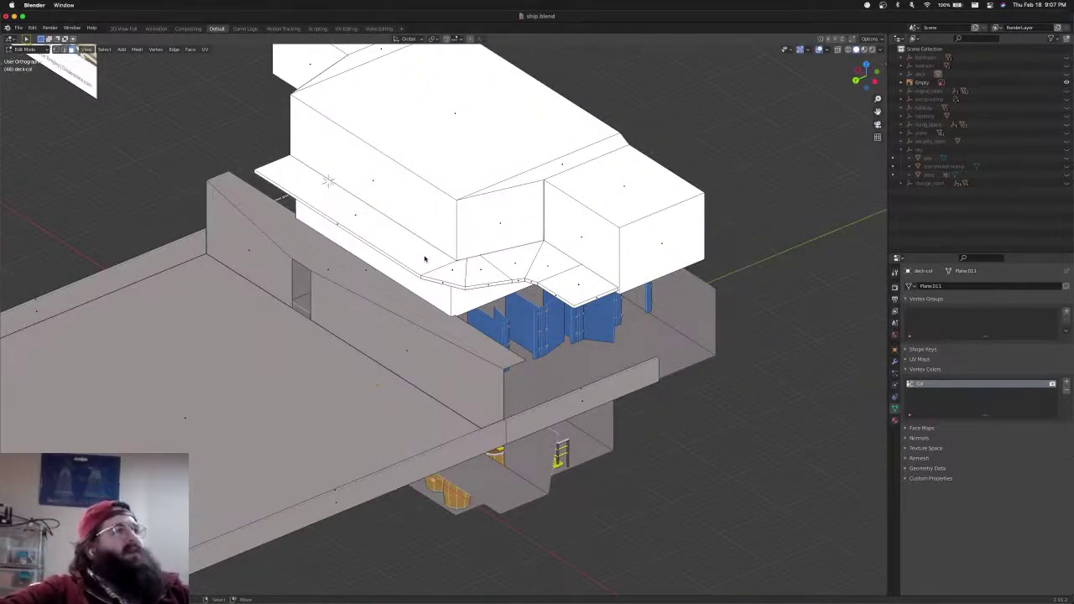
{"action": "scroll", "coordinate": [281, 176], "scroll_direction": "down", "scroll_amount": 6}
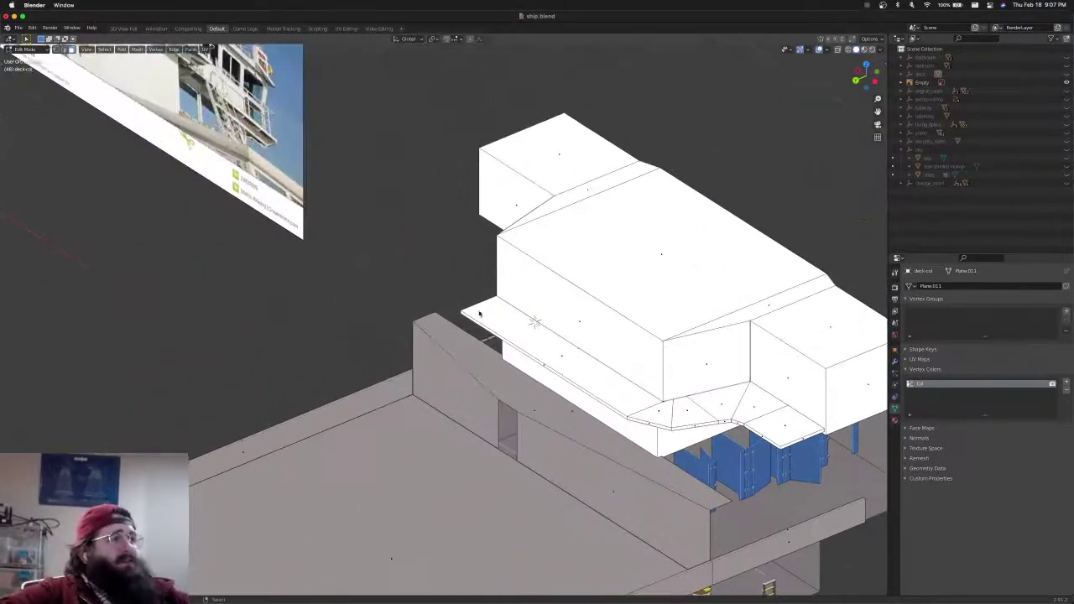
{"action": "scroll", "coordinate": [241, 244], "scroll_direction": "up", "scroll_amount": 2}
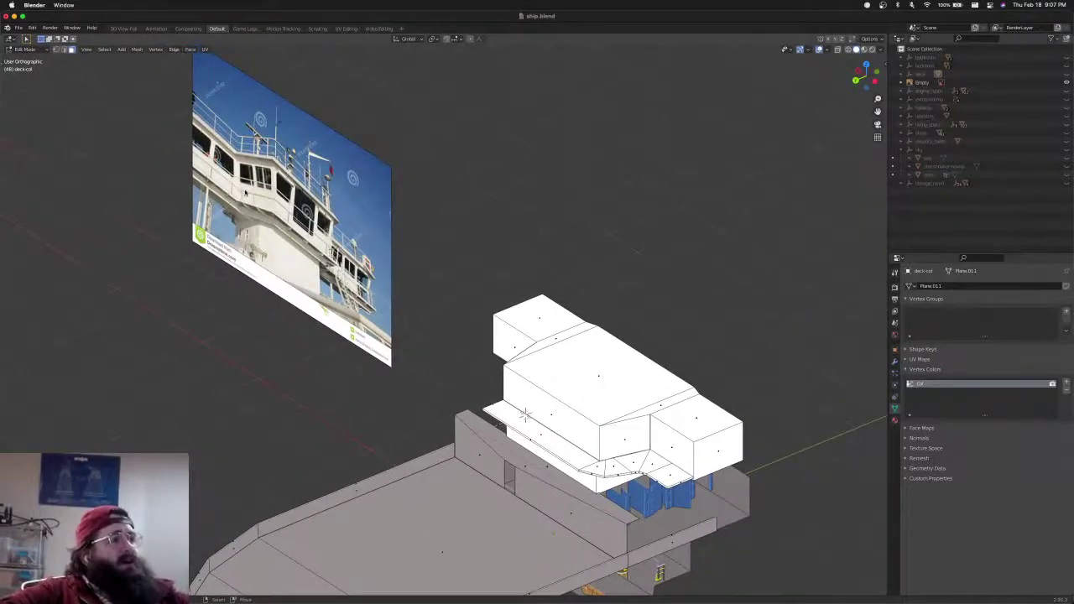
{"action": "scroll", "coordinate": [244, 192], "scroll_direction": "up", "scroll_amount": 8}
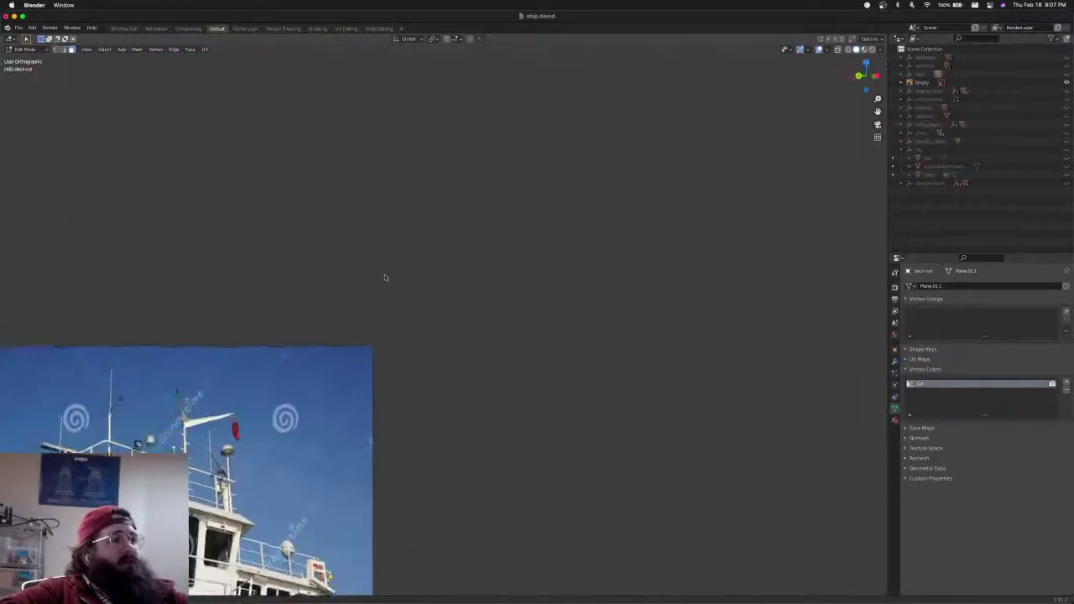
{"action": "middle_click_drag", "start_coordinate": [309, 554], "coordinate": [330, 319], "text": "shift"}
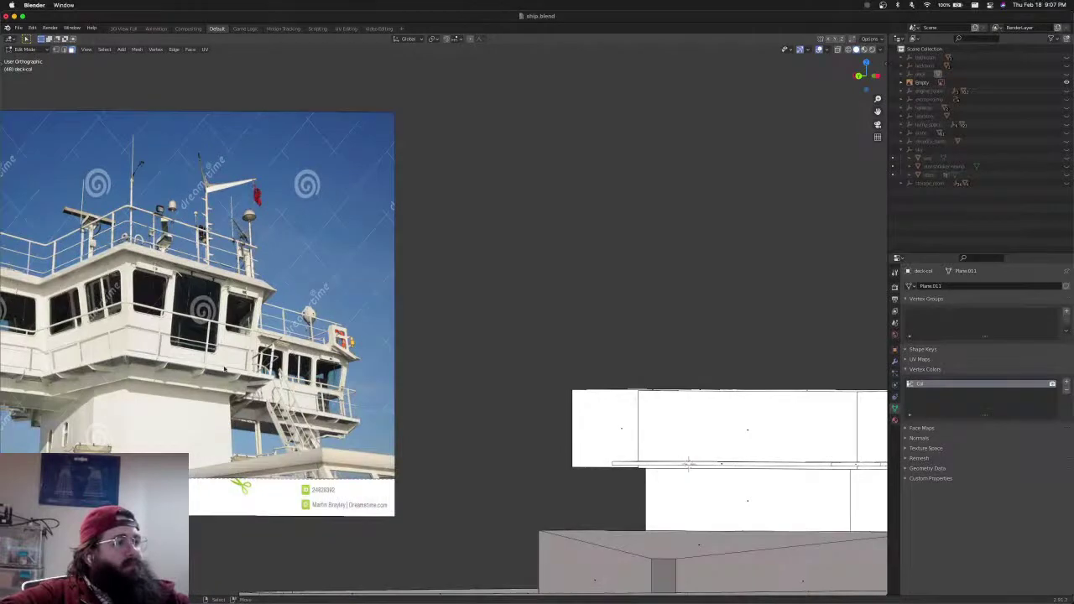
{"action": "scroll", "coordinate": [215, 370], "scroll_direction": "down", "scroll_amount": 2}
{"action": "middle_click_drag", "start_coordinate": [695, 444], "coordinate": [495, 402], "text": "shift"}
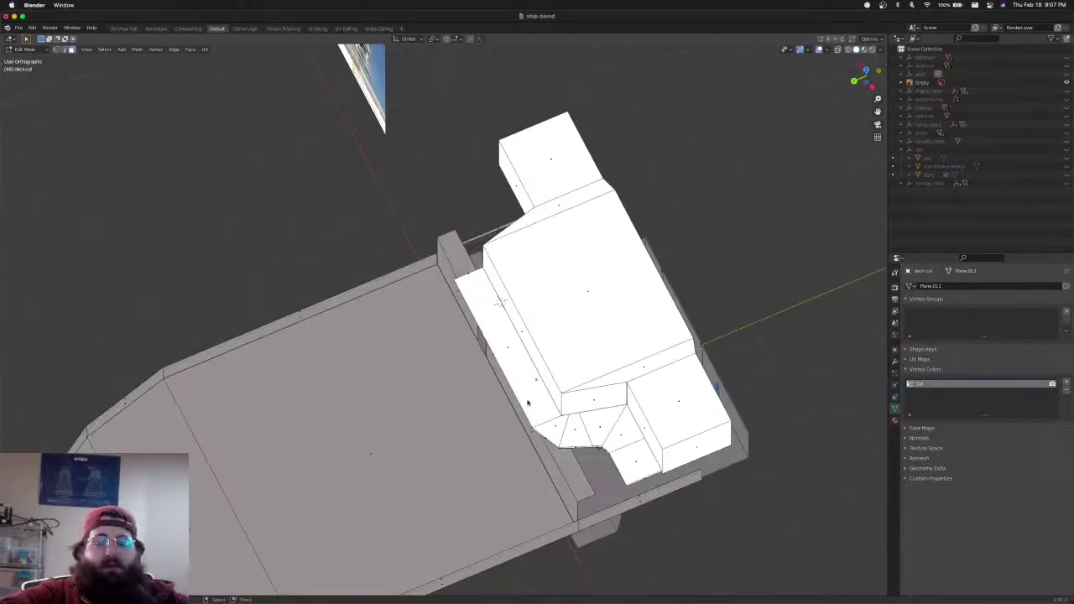
{"action": "key", "text": "KP_7"}
{"action": "middle_click_drag", "start_coordinate": [247, 361], "coordinate": [551, 380], "text": "shift"}
{"action": "scroll", "coordinate": [383, 312], "scroll_direction": "up", "scroll_amount": 2}
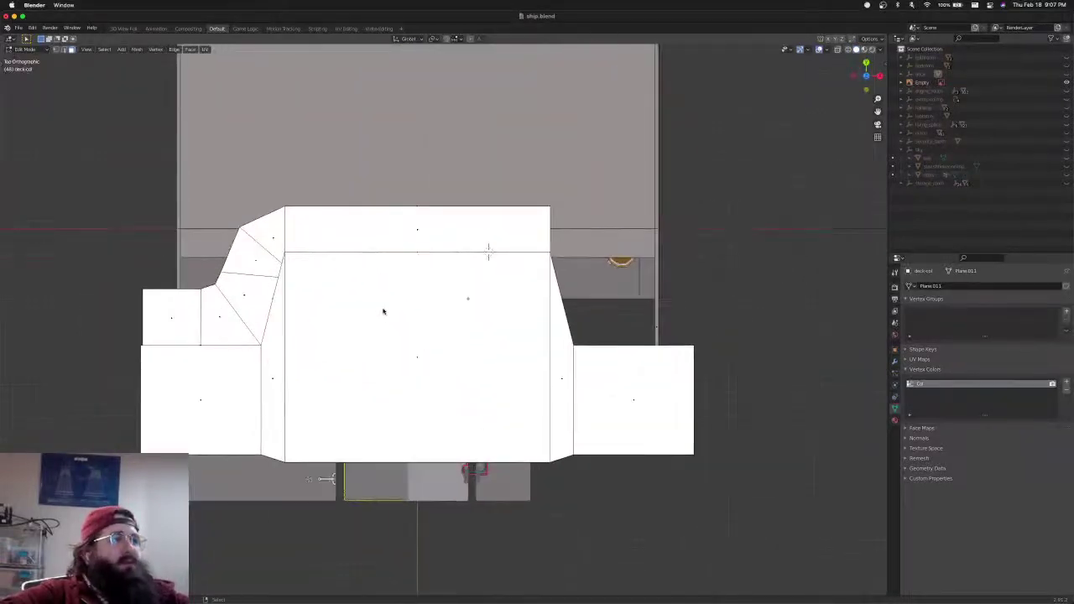
{"action": "middle_click_drag", "start_coordinate": [383, 311], "coordinate": [515, 280], "text": "shift"}
{"action": "scroll", "coordinate": [470, 305], "scroll_direction": "up", "scroll_amount": 4}
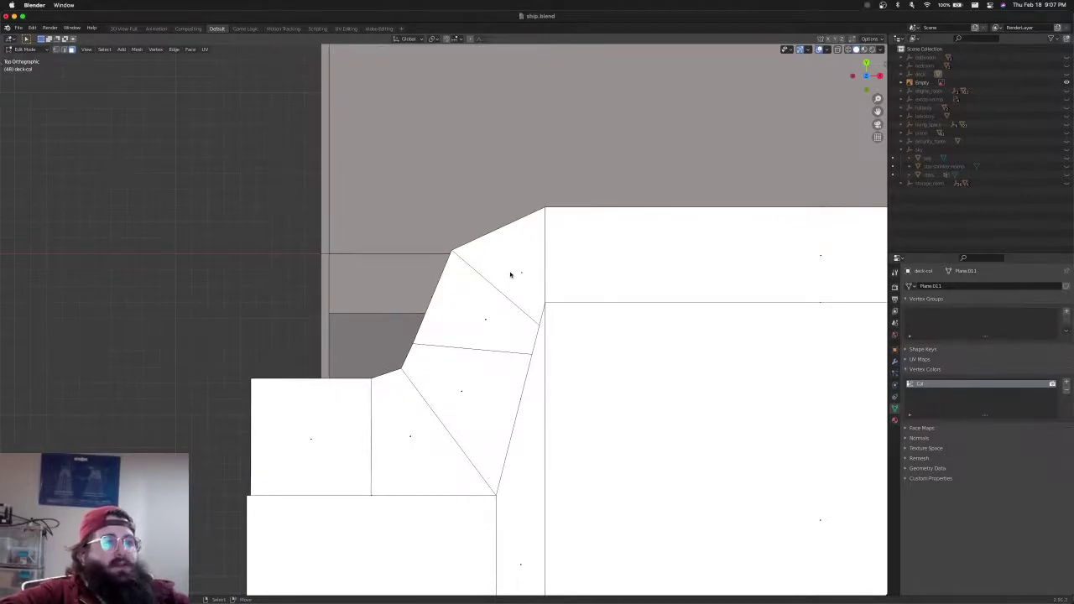
Select the slab's bent segments and its outer end segment in X-ray face mode, checking the selection by hiding and revealing them
{"action": "key", "text": "ctrl+Tab"}
{"action": "left_click", "coordinate": [510, 273]}
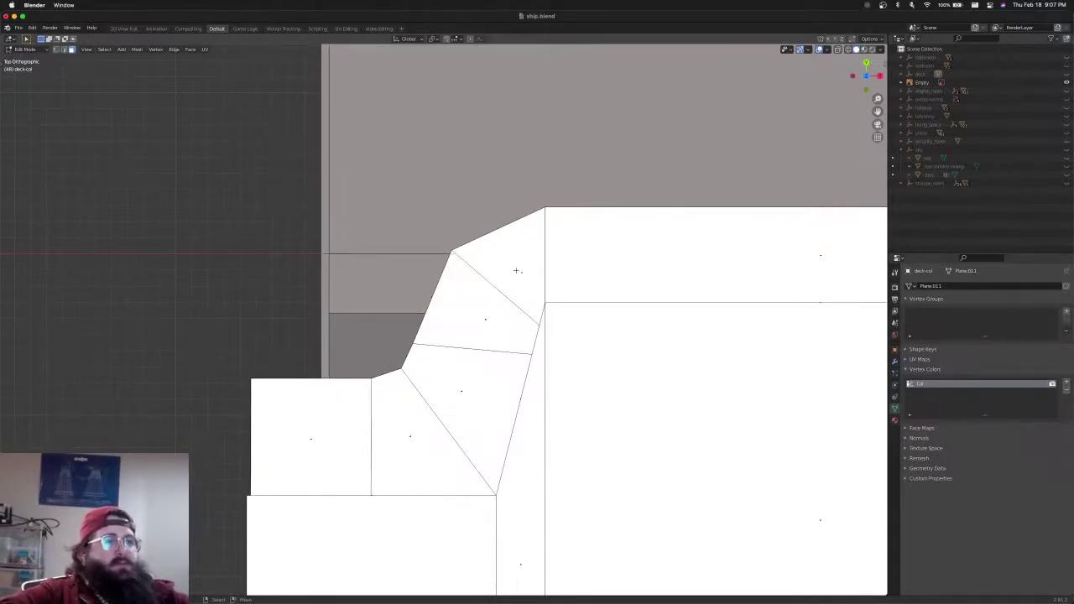
{"action": "key", "text": "alt+z"}
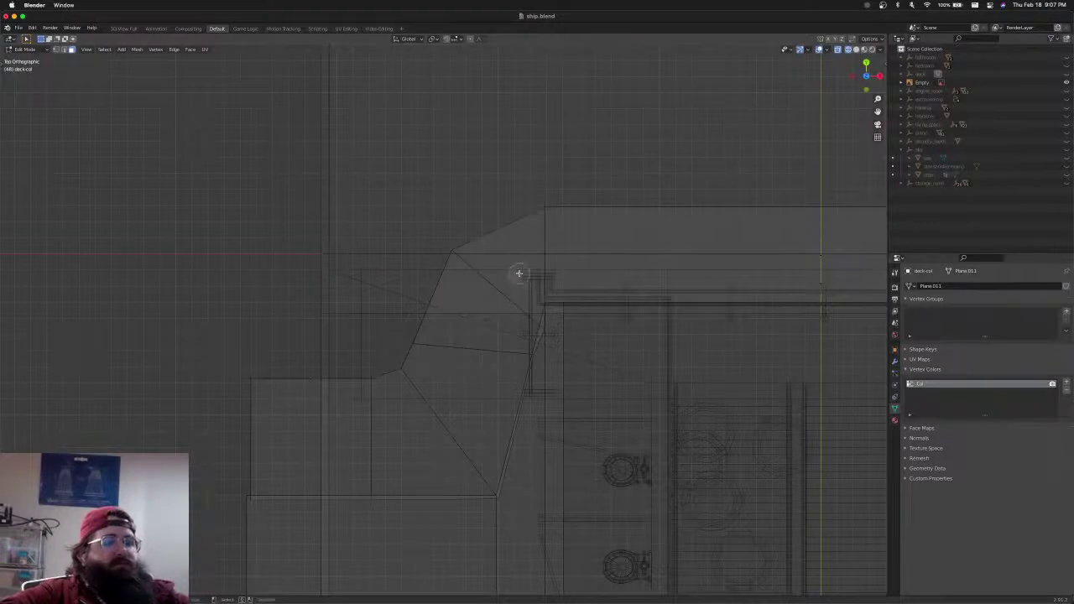
{"action": "left_click", "coordinate": [518, 271]}
{"action": "left_click", "coordinate": [486, 321], "text": "shift"}
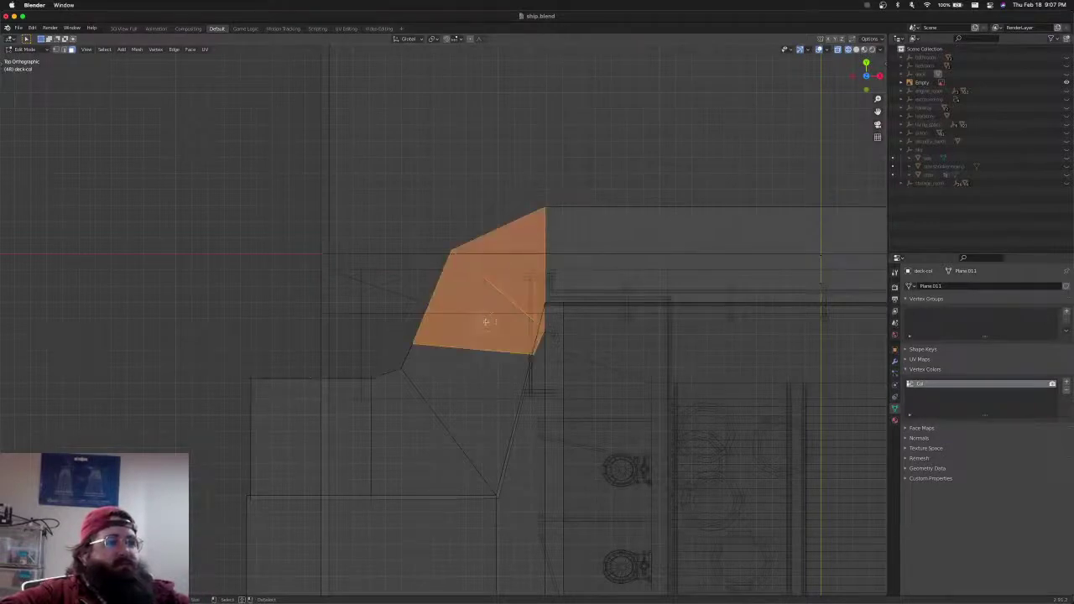
{"action": "left_click", "coordinate": [454, 387], "text": "shift"}
{"action": "left_click", "coordinate": [392, 442], "text": "shift"}
{"action": "left_click", "coordinate": [316, 439], "text": "shift"}
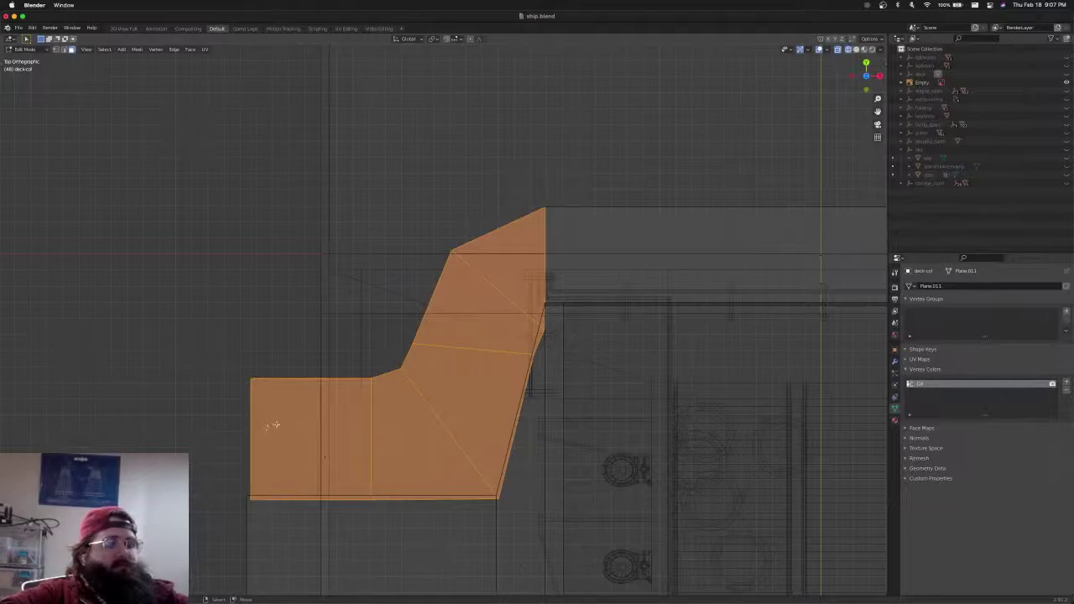
{"action": "key", "text": "h"}
{"action": "key", "text": "alt+h"}
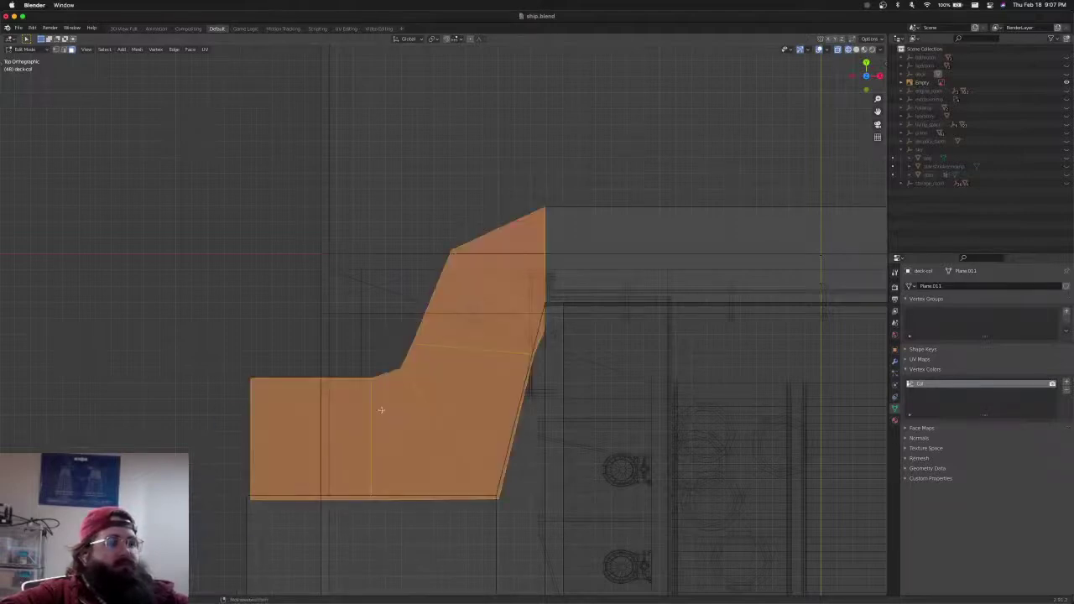
{"action": "key", "text": "h"}
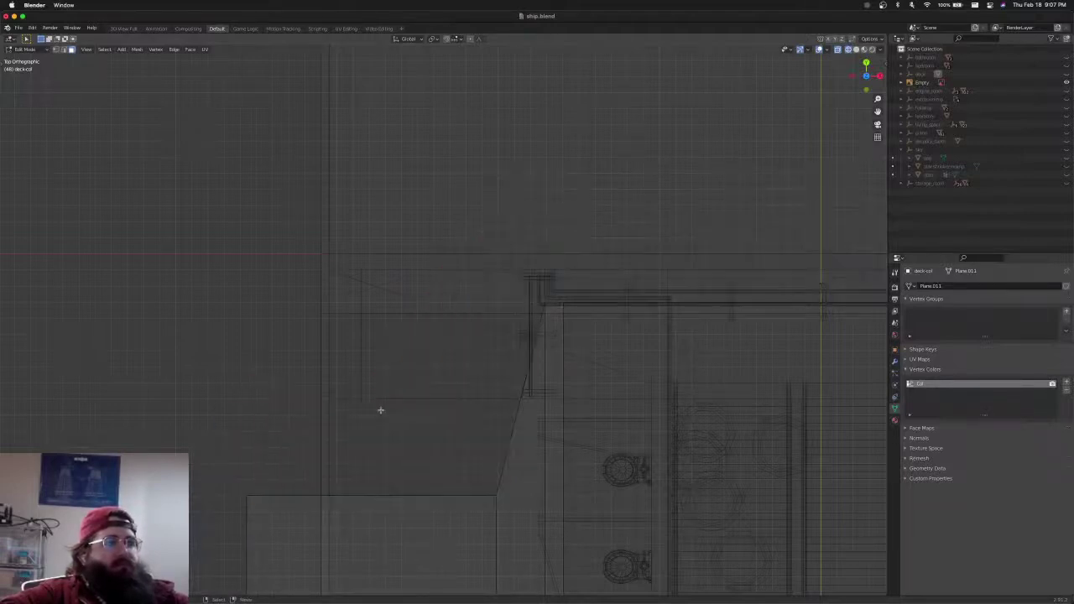
{"action": "key", "text": "alt+h"}
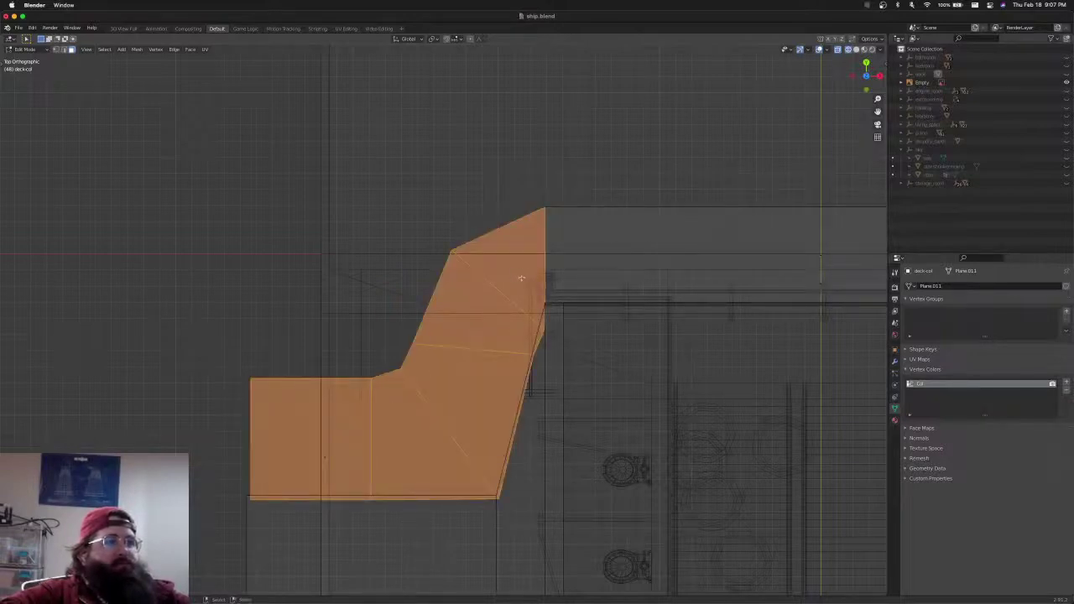
Deselect the triangular segment beside the straight front slab, and delete the vertices of the remaining selected wraparound segments
{"action": "left_click", "coordinate": [521, 272], "text": "shift"}
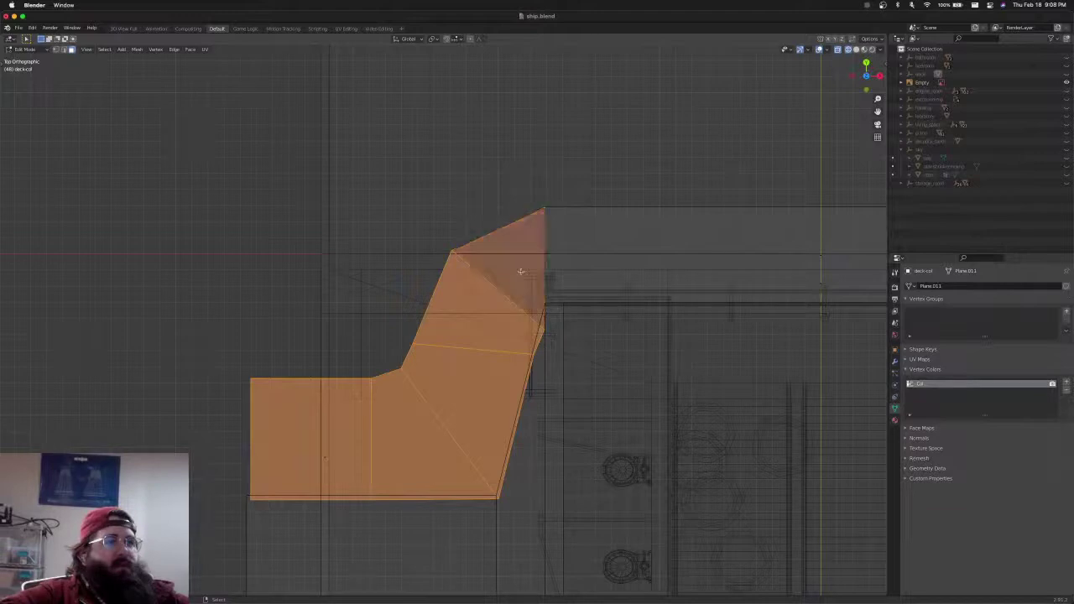
{"action": "left_click", "coordinate": [521, 272], "text": "shift"}
{"action": "left_click", "coordinate": [522, 271], "text": "shift"}
{"action": "left_click", "coordinate": [520, 272], "text": "shift"}
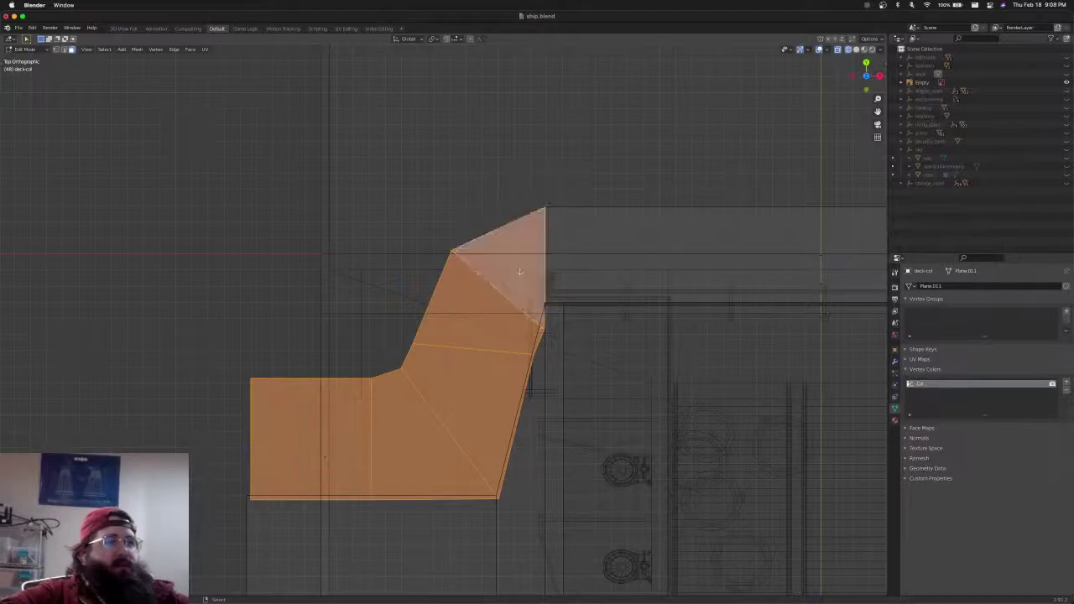
{"action": "left_click", "coordinate": [520, 273], "text": "shift"}
{"action": "left_click", "coordinate": [517, 272], "text": "shift"}
{"action": "left_click", "coordinate": [516, 271], "text": "shift"}
{"action": "left_click", "coordinate": [515, 271], "text": "shift"}
{"action": "left_click", "coordinate": [516, 271], "text": "shift"}
{"action": "middle_click_drag", "start_coordinate": [516, 271], "coordinate": [398, 310]}
{"action": "key", "text": "x"}
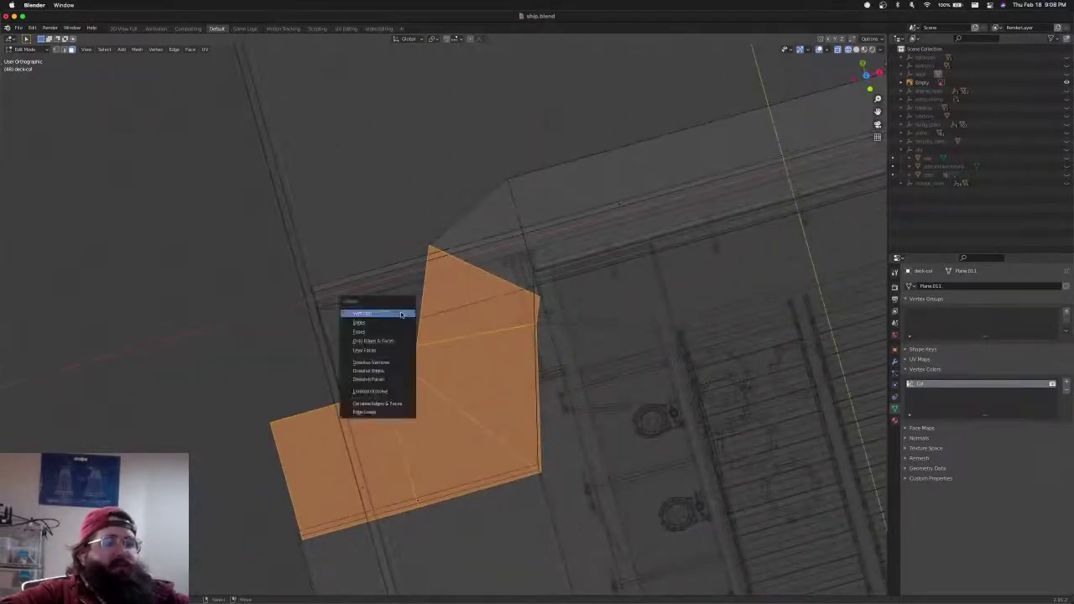
{"action": "left_click", "coordinate": [400, 311]}
Duplicate the straight front slab in top view and place the copy along the front edge of the side wing
{"action": "middle_click_drag", "start_coordinate": [469, 327], "coordinate": [520, 304]}
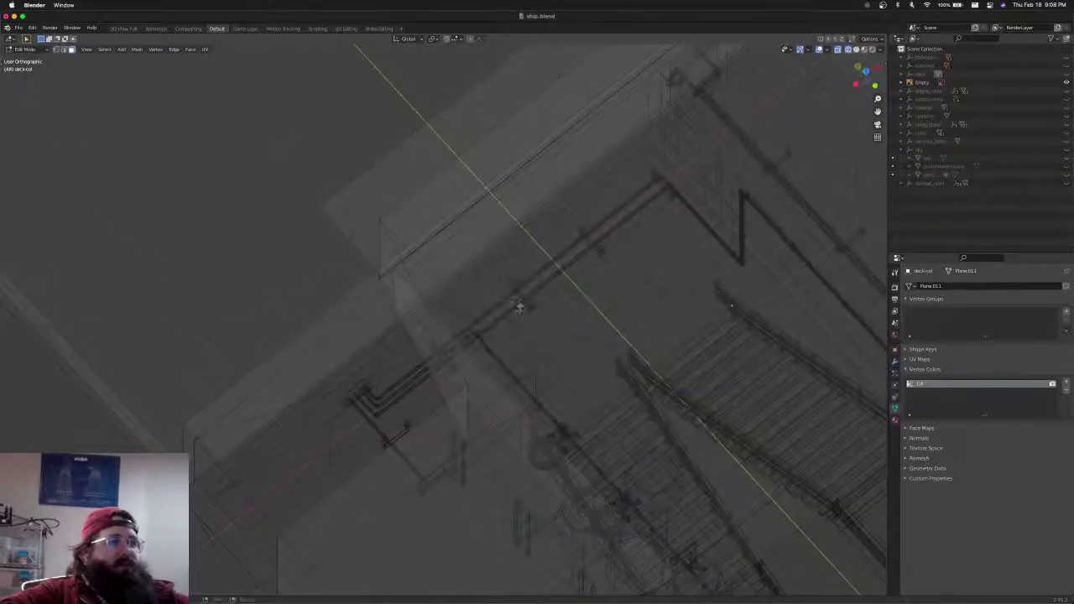
{"action": "key", "text": "ctrl+Tab"}
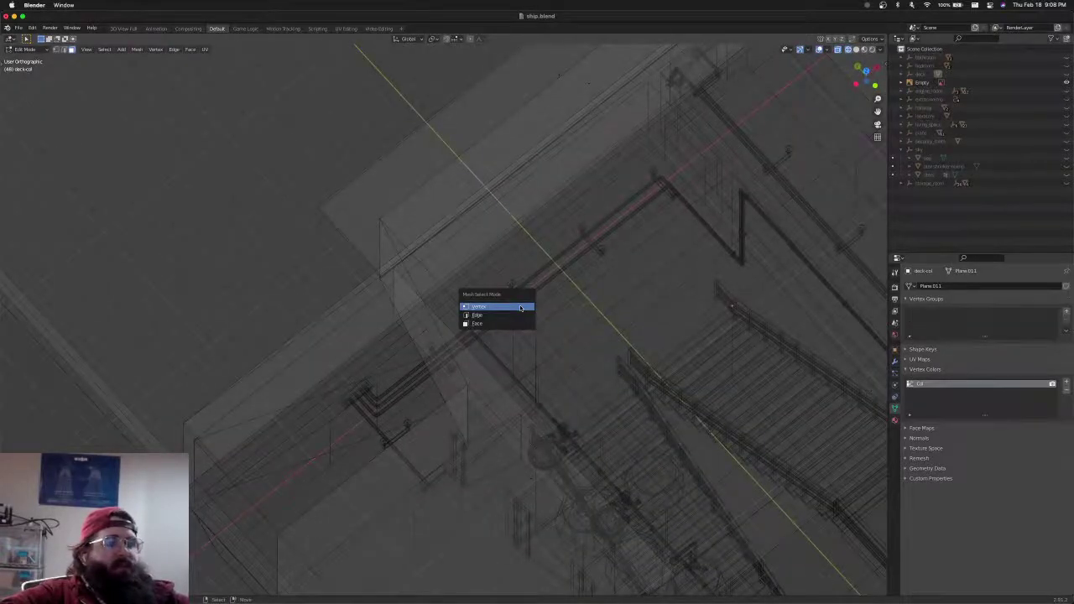
{"action": "left_click", "coordinate": [520, 308]}
{"action": "key", "text": "z"}
{"action": "mouse_move", "coordinate": [438, 315]}
{"action": "middle_mouse_down"}
{"action": "mouse_move", "coordinate": [487, 280]}
{"action": "mouse_move", "coordinate": [379, 302]}
{"action": "mouse_move", "coordinate": [559, 299]}
{"action": "middle_mouse_up"}
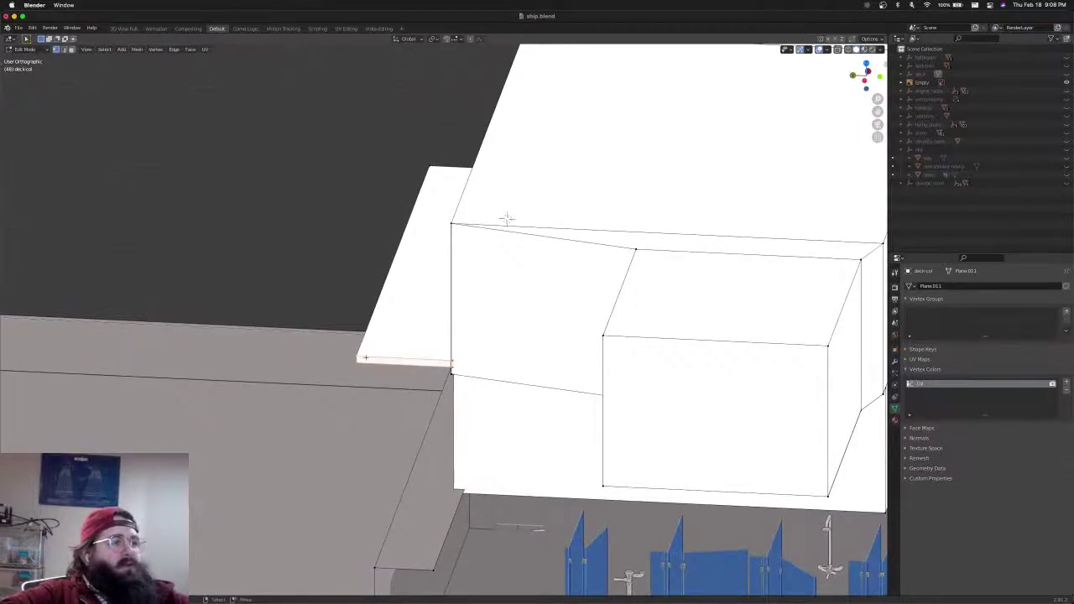
{"action": "middle_click_drag", "start_coordinate": [389, 347], "coordinate": [447, 345], "text": "shift"}
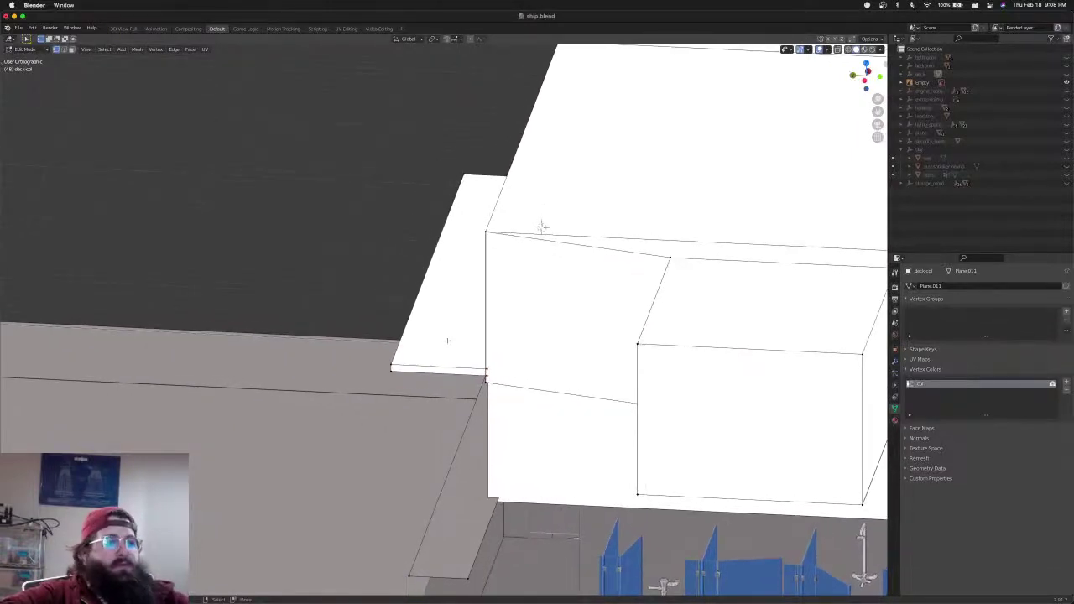
{"action": "left_click", "coordinate": [411, 360]}
{"action": "key", "text": "KP_7"}
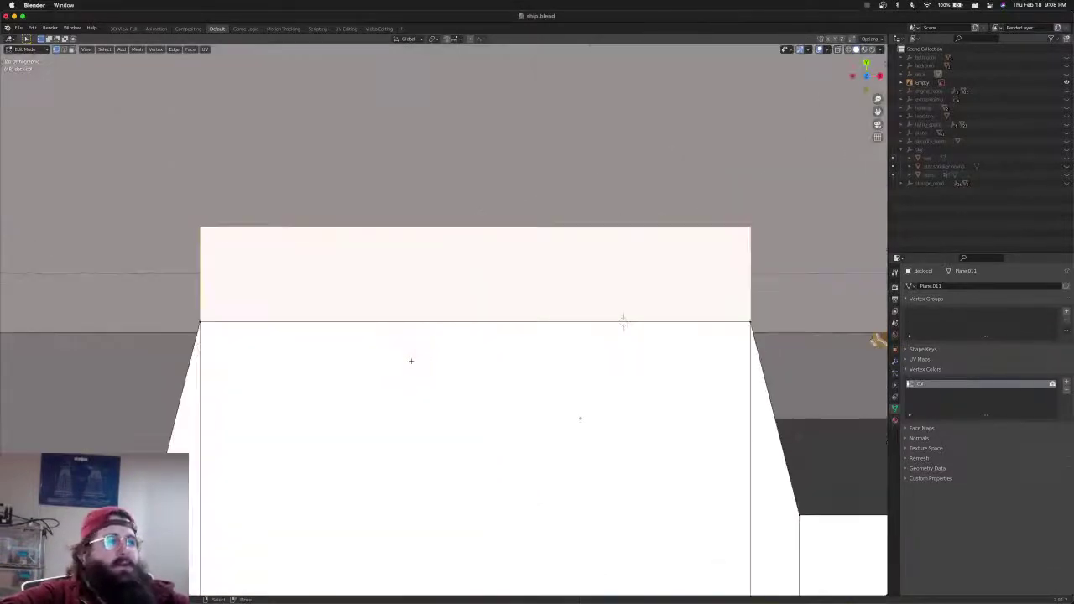
{"action": "scroll", "coordinate": [411, 360], "scroll_direction": "down", "scroll_amount": 1}
{"action": "middle_click_drag", "start_coordinate": [452, 343], "coordinate": [657, 293], "text": "shift"}
{"action": "key", "text": "shift+d"}
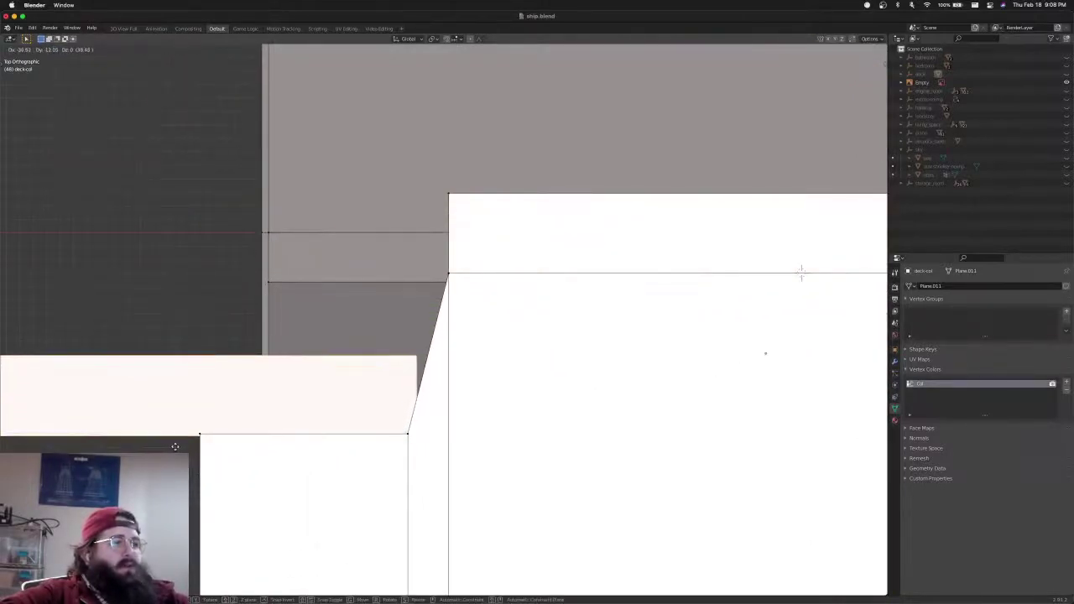
{"action": "left_click", "coordinate": [802, 273]}
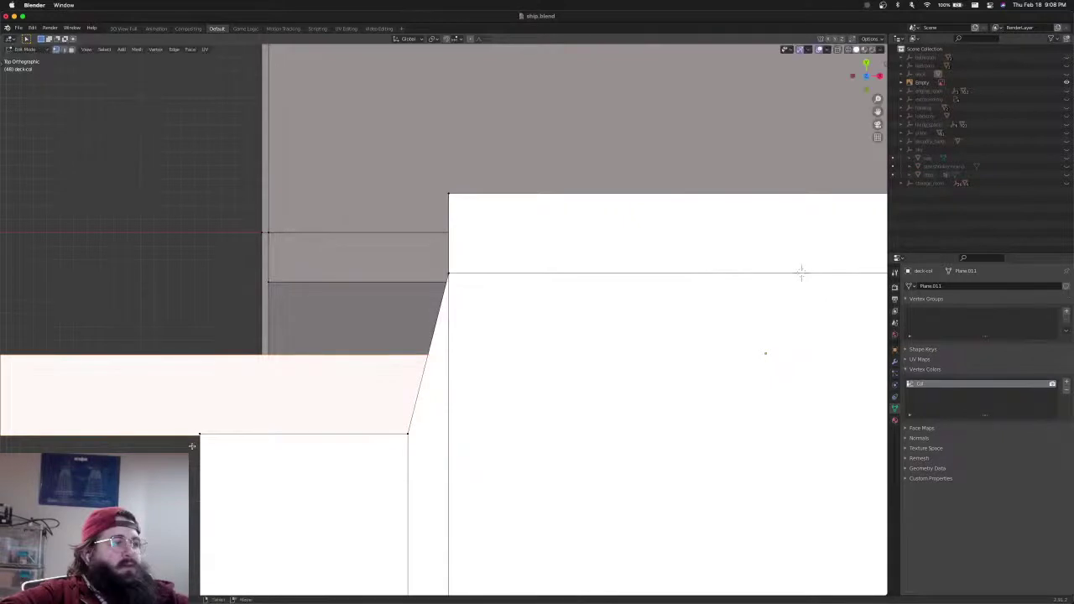
Nudge the copied slab slightly outward along the side wing's front edge, keeping its inner end overlapping the tapered wall
{"action": "scroll", "coordinate": [197, 446], "scroll_direction": "down", "scroll_amount": 1}
{"action": "key", "text": "shift+z"}
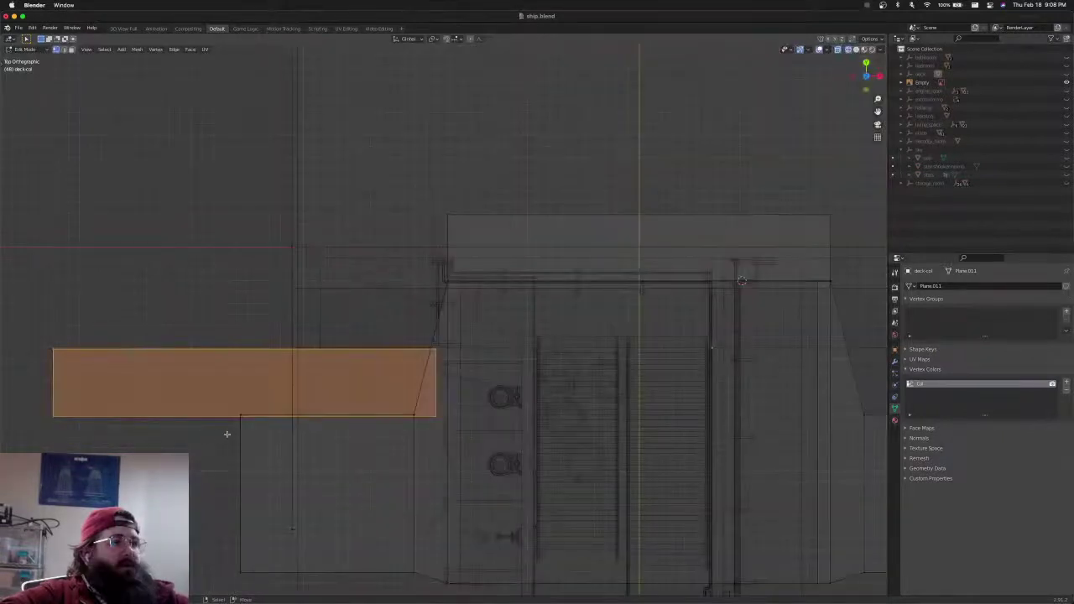
{"action": "key", "text": "shift+z"}
{"action": "scroll", "coordinate": [226, 434], "scroll_direction": "up", "scroll_amount": 1}
{"action": "middle_click_drag", "start_coordinate": [303, 434], "coordinate": [372, 414], "text": "shift"}
{"action": "key", "text": "shift+z"}
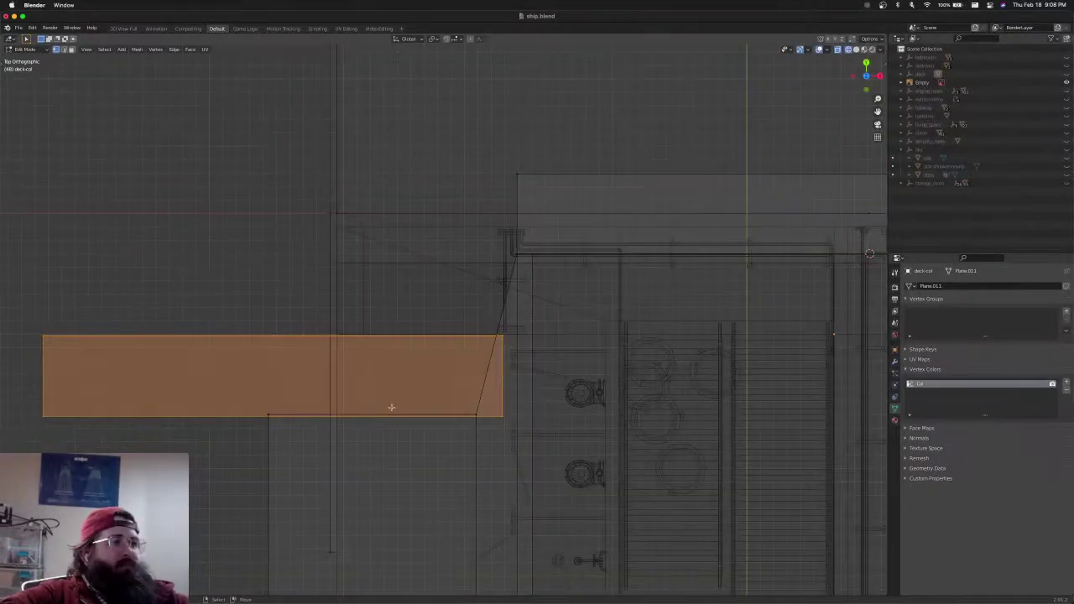
{"action": "key", "text": "g"}
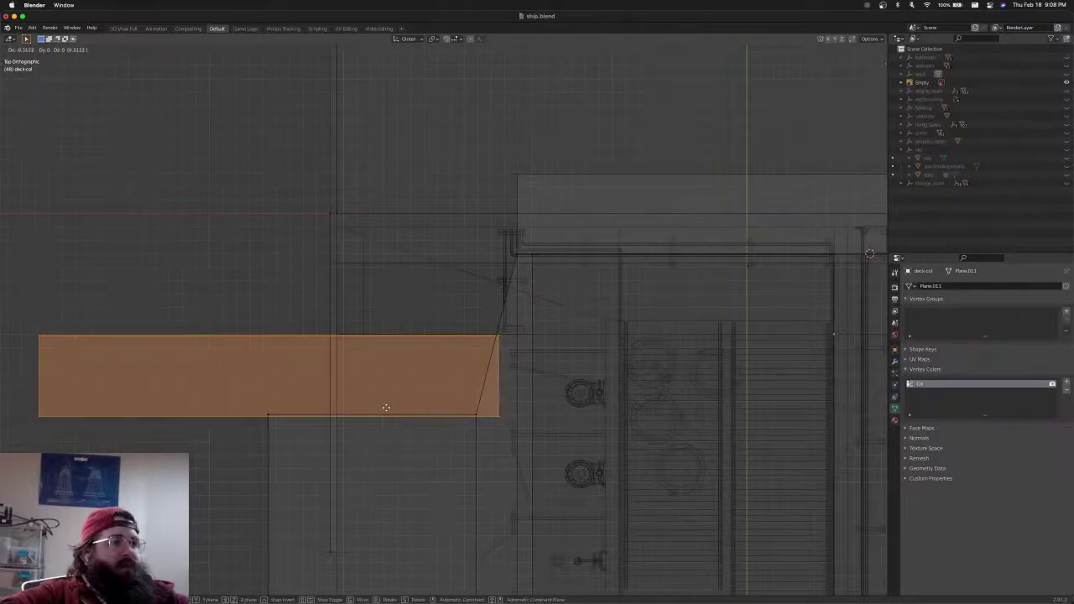
{"action": "left_click", "coordinate": [386, 408]}
Move the copied slab's outer end vertices inward along X until they nearly line up with the side wing's outer edge
{"action": "key", "text": "alt+a"}
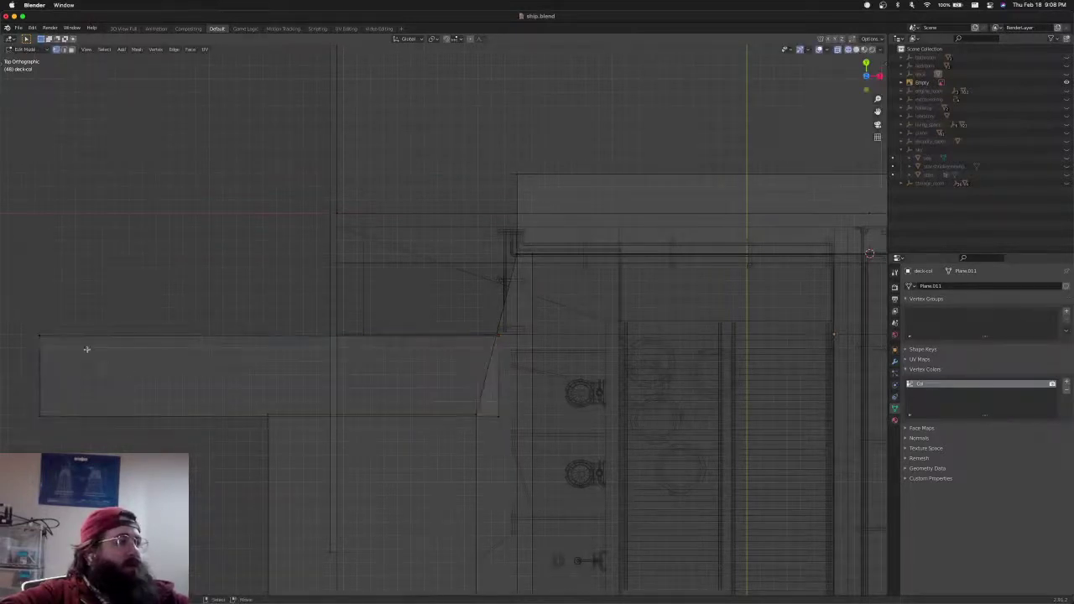
{"action": "key", "text": "b"}
{"action": "left_click_drag", "start_coordinate": [32, 317], "coordinate": [437, 418]}
{"action": "key", "text": "g"}
{"action": "key", "text": "x"}
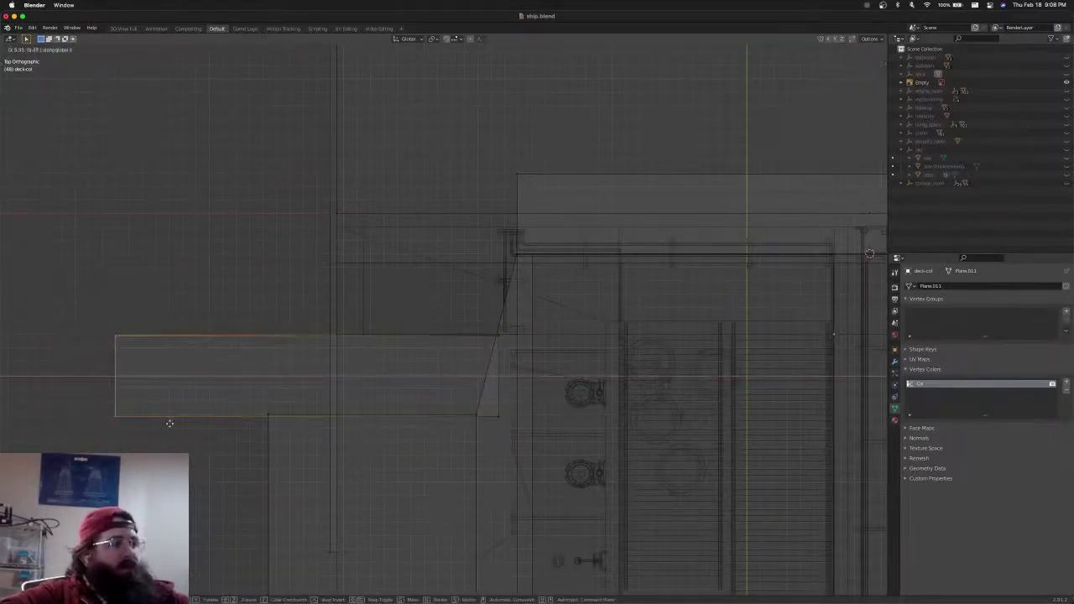
{"action": "left_click", "coordinate": [312, 431]}
{"action": "key", "text": "alt+a"}
{"action": "key", "text": "shift+z"}
{"action": "scroll", "coordinate": [294, 395], "scroll_direction": "down", "scroll_amount": 2}
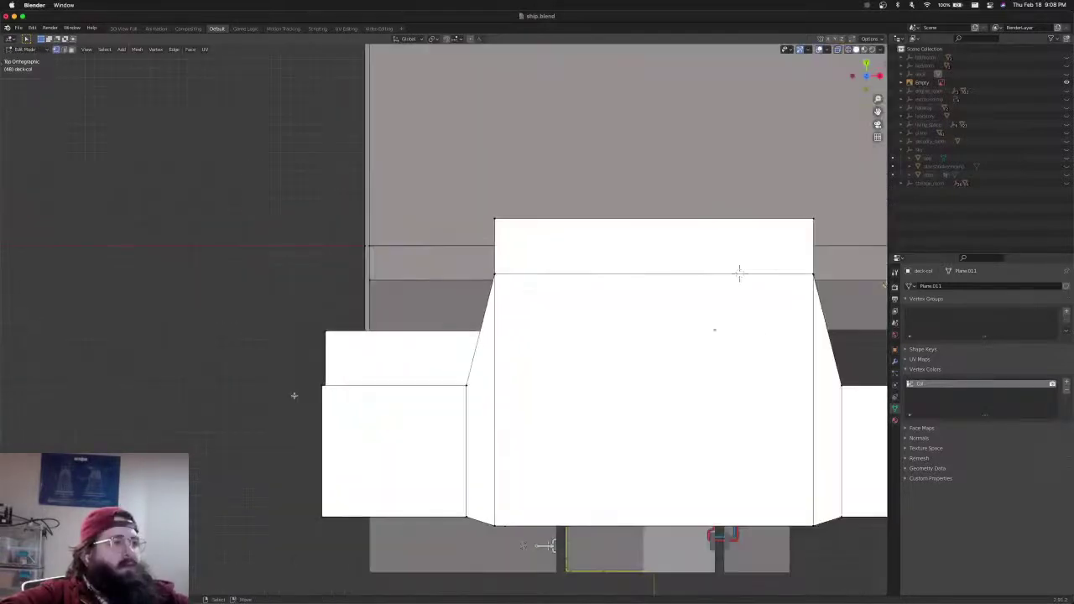
Compare the front and wing slabs with the ship's bridge reference photo, and examine the gap between them along the tapered wall
{"action": "key", "text": "super+Tab"}
{"action": "key", "text": "super+Tab"}
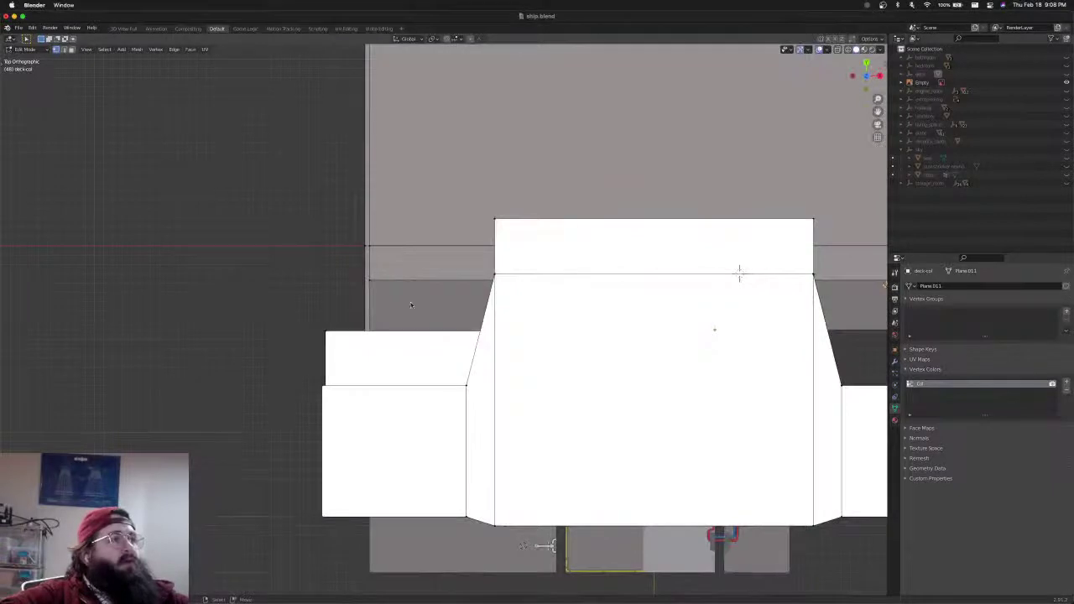
{"action": "scroll", "coordinate": [406, 308], "scroll_direction": "down", "scroll_amount": 4}
{"action": "middle_click_drag", "start_coordinate": [406, 309], "coordinate": [529, 268]}
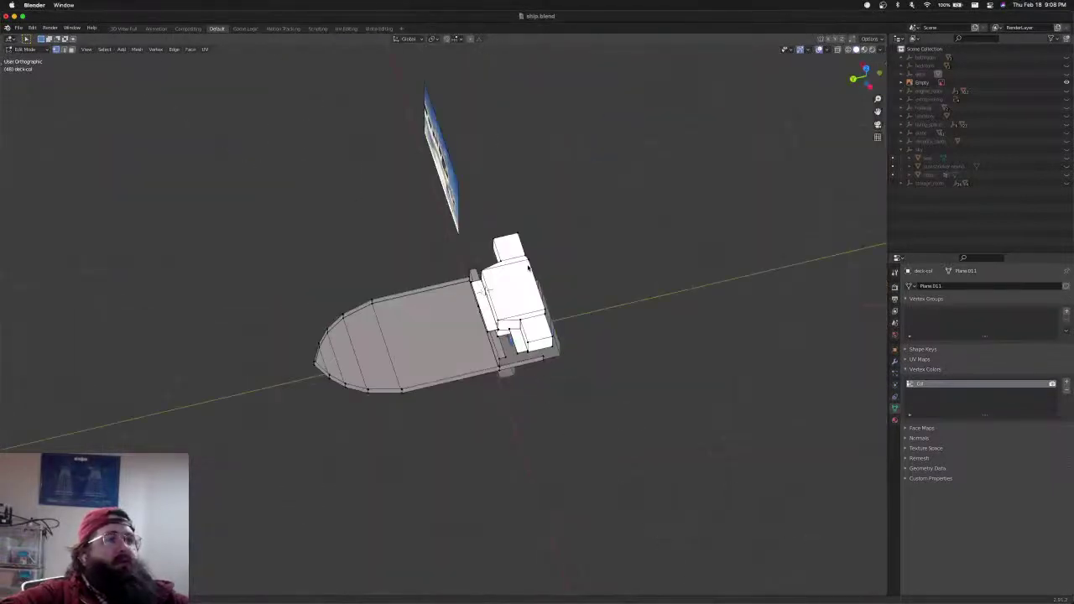
{"action": "key", "text": "KP_1"}
{"action": "scroll", "coordinate": [394, 275], "scroll_direction": "up", "scroll_amount": 5}
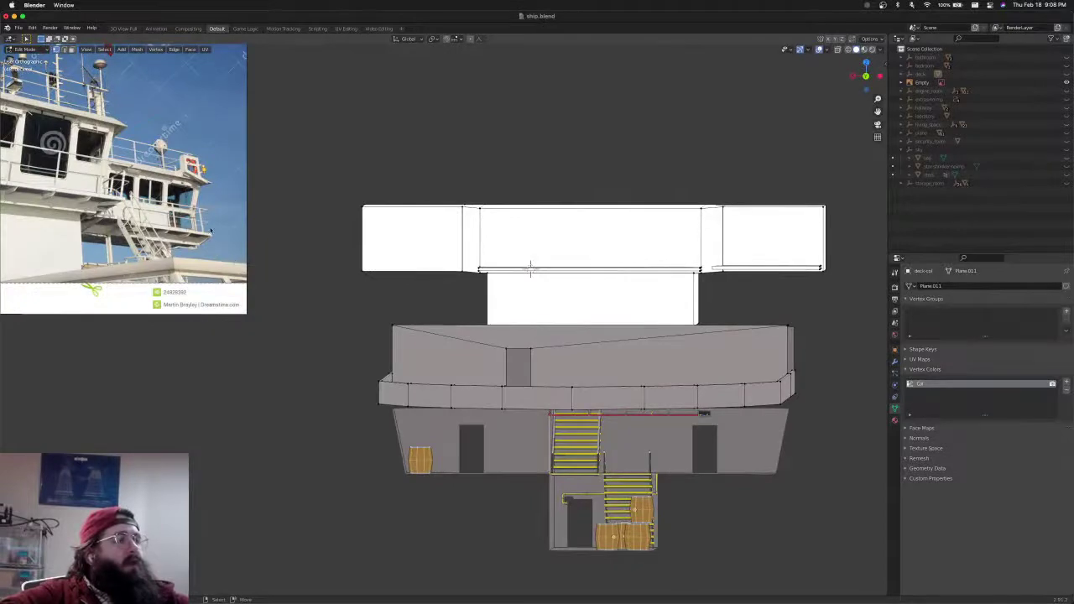
{"action": "middle_click_drag", "start_coordinate": [495, 254], "coordinate": [480, 287]}
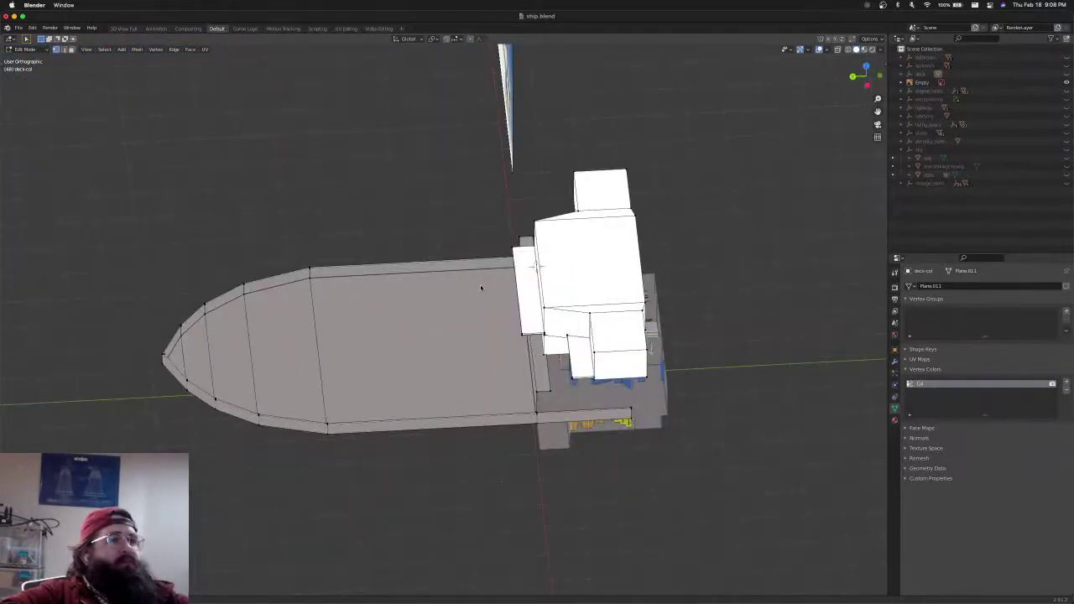
{"action": "scroll", "coordinate": [480, 287], "scroll_direction": "up", "scroll_amount": 2}
{"action": "key", "text": "KP_7"}
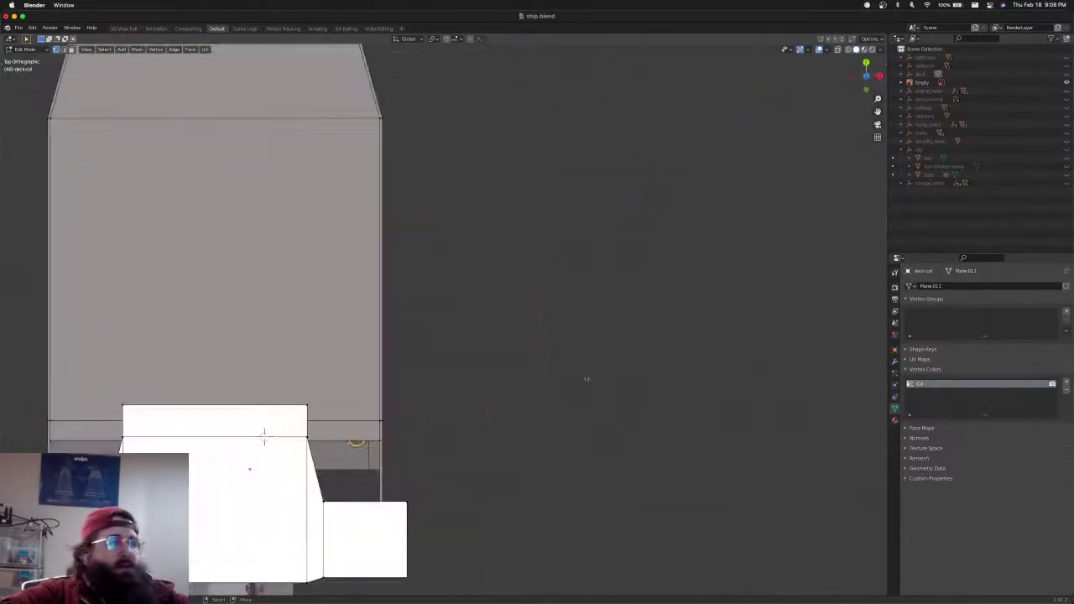
{"action": "middle_click_drag", "start_coordinate": [403, 378], "coordinate": [733, 333], "text": "shift"}
{"action": "scroll", "coordinate": [486, 381], "scroll_direction": "up", "scroll_amount": 5}
{"action": "middle_click_drag", "start_coordinate": [488, 494], "coordinate": [524, 311], "text": "shift"}
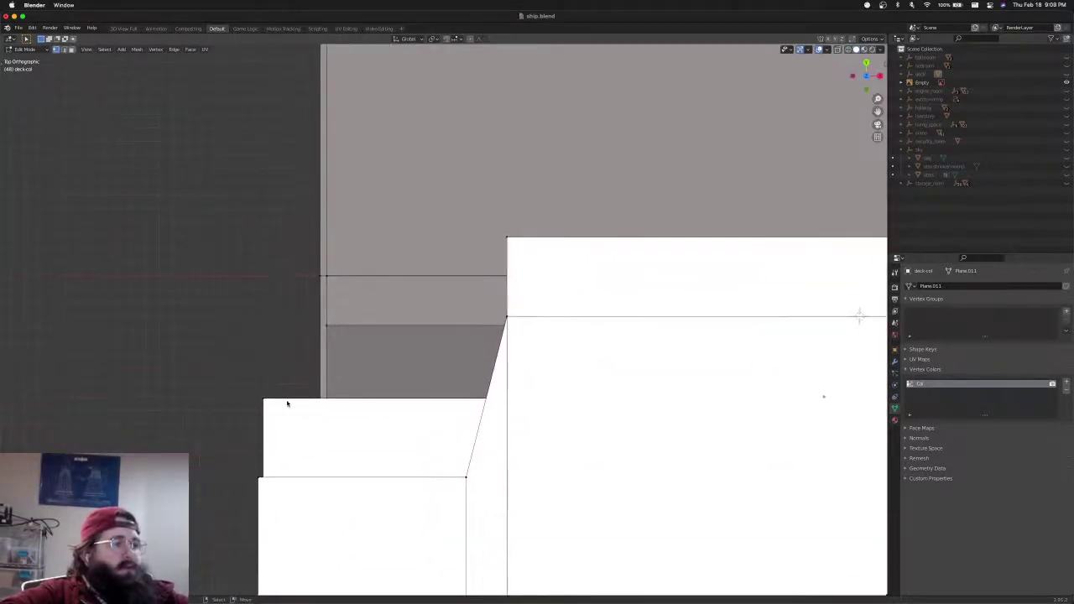
Duplicate the side wing's slab, rotate the copy about 70 degrees and place it along the tapered wall
{"action": "left_click", "coordinate": [269, 404]}
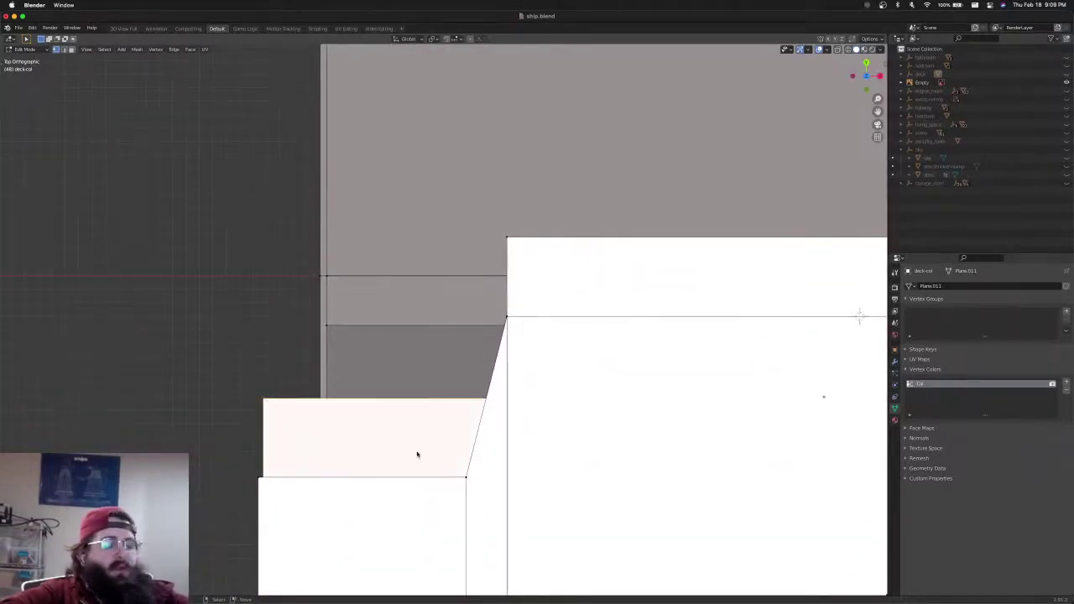
{"action": "scroll", "coordinate": [453, 451], "scroll_direction": "down", "scroll_amount": 2}
{"action": "key", "text": "r"}
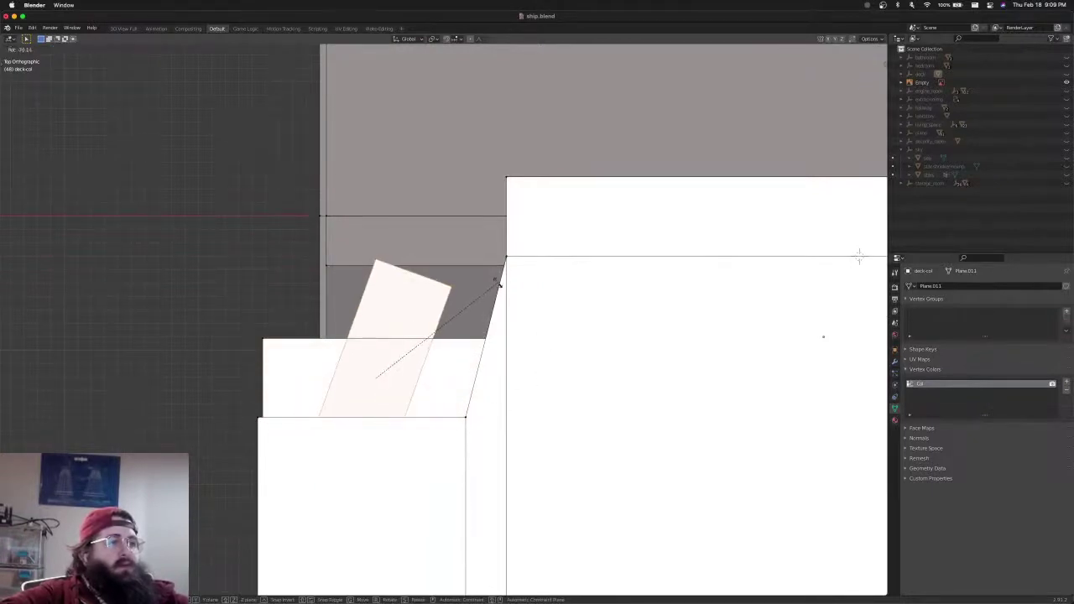
{"action": "key", "text": "g"}
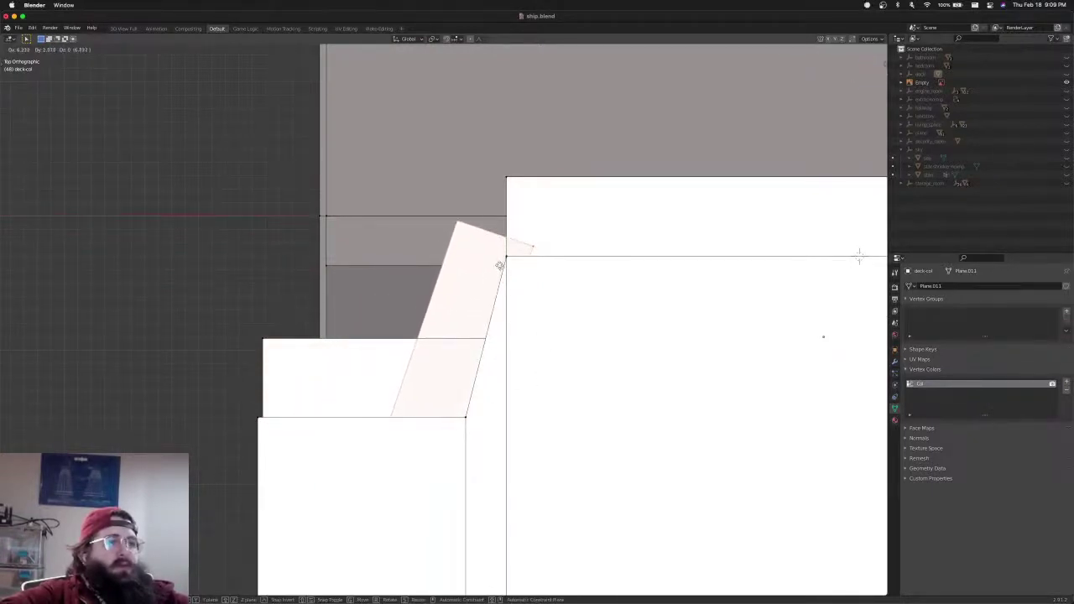
{"action": "left_click", "coordinate": [489, 247]}
Rotate the copied slab slightly and move it so its inner edge lies flush along the tapered wall
{"action": "key", "text": "alt+z"}
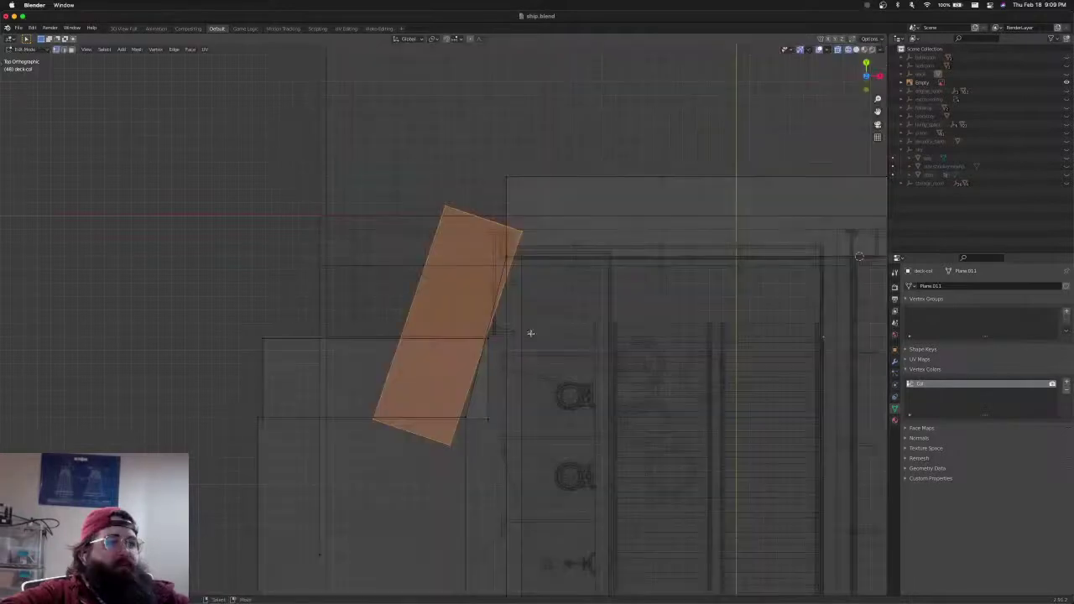
{"action": "scroll", "coordinate": [530, 333], "scroll_direction": "up", "scroll_amount": 4}
{"action": "key", "text": "g"}
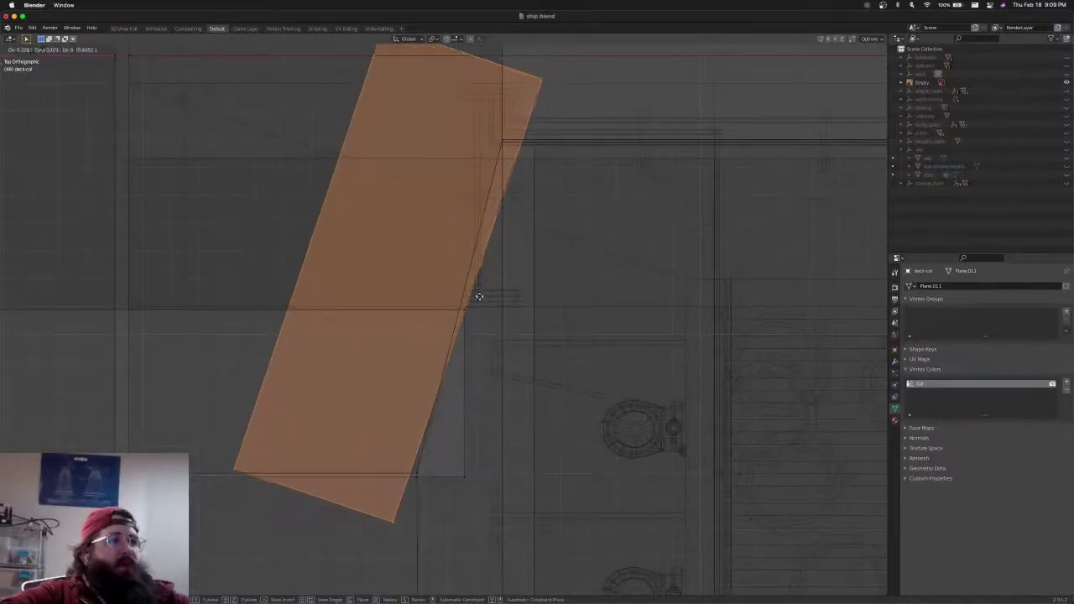
{"action": "left_click", "coordinate": [475, 294]}
{"action": "key", "text": "r"}
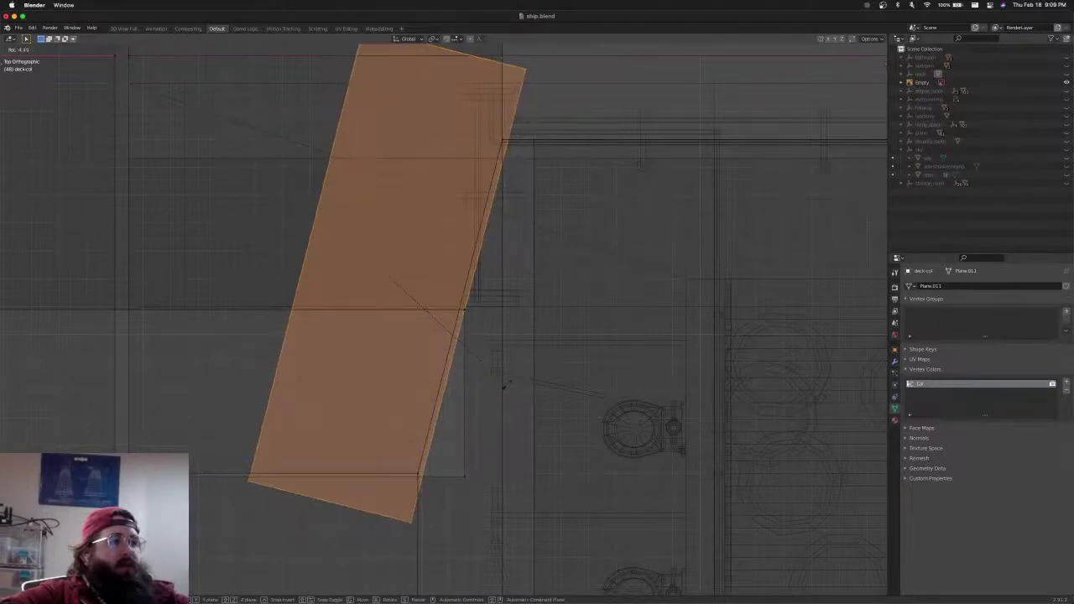
{"action": "left_click", "coordinate": [504, 386]}
{"action": "key", "text": "g"}
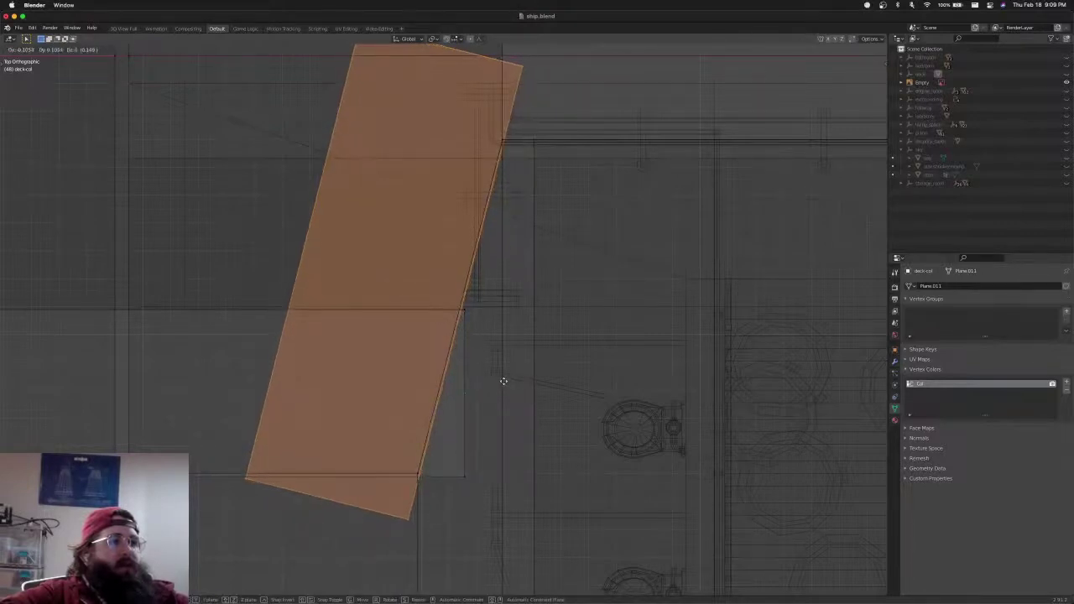
{"action": "left_click", "coordinate": [504, 380]}
{"action": "scroll", "coordinate": [445, 307], "scroll_direction": "down", "scroll_amount": 2}
{"action": "middle_click_drag", "start_coordinate": [446, 307], "coordinate": [432, 349], "text": "shift"}
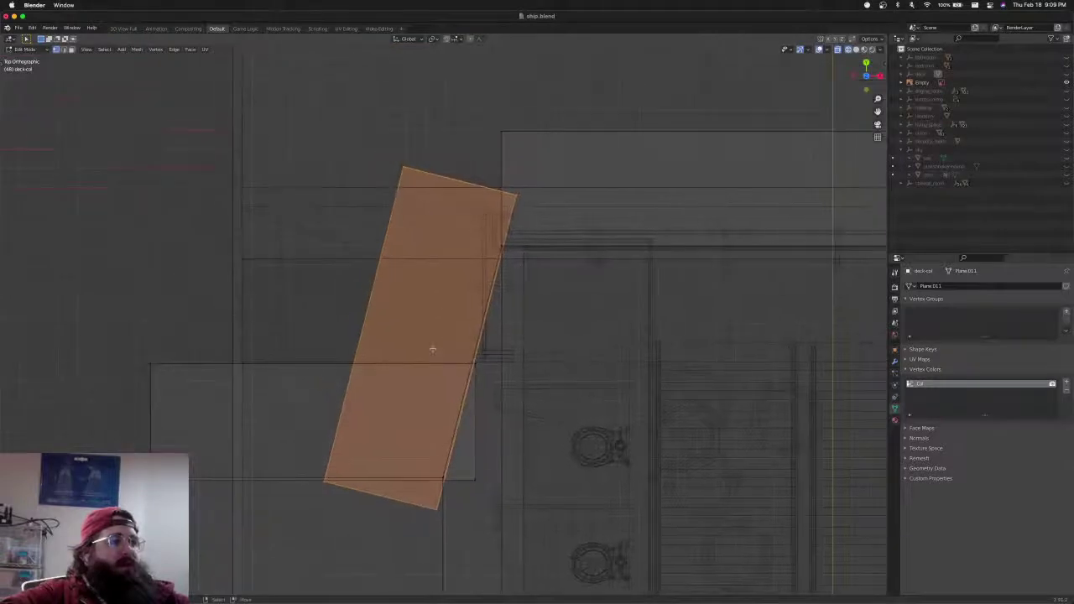
{"action": "key", "text": "alt+a"}
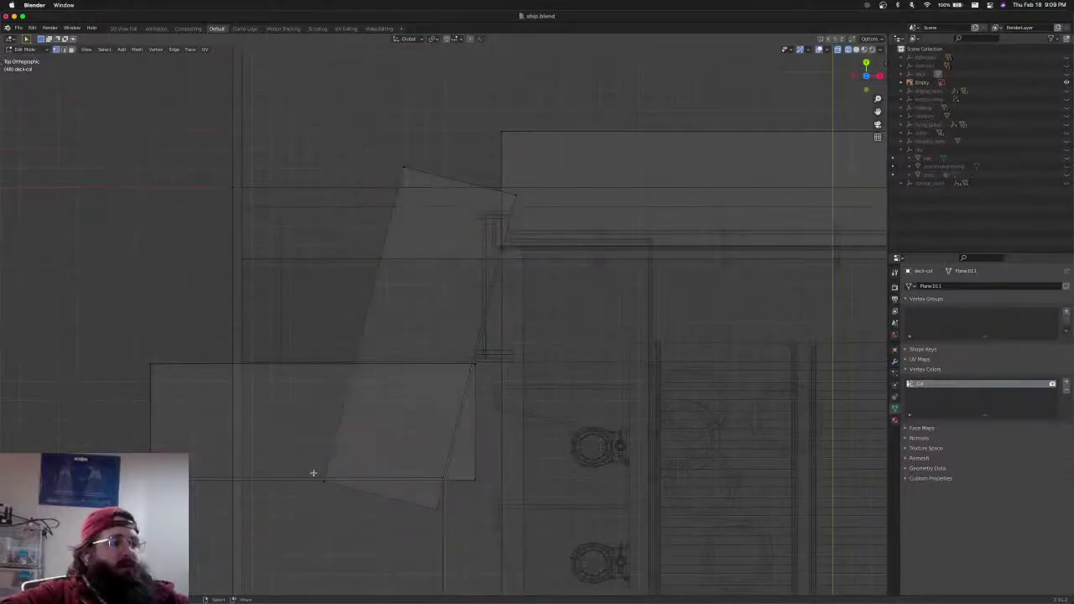
{"action": "left_click_drag", "start_coordinate": [318, 475], "coordinate": [432, 526]}
{"action": "left_click", "coordinate": [433, 507], "text": "shift"}
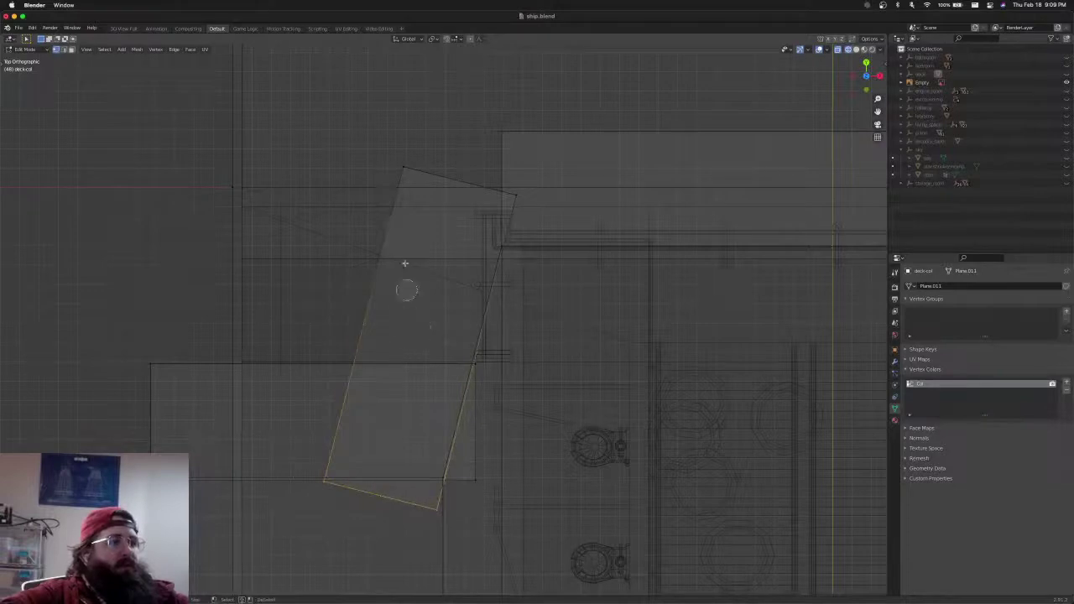
{"action": "left_click", "coordinate": [402, 170], "text": "shift"}
{"action": "left_click", "coordinate": [512, 196]}
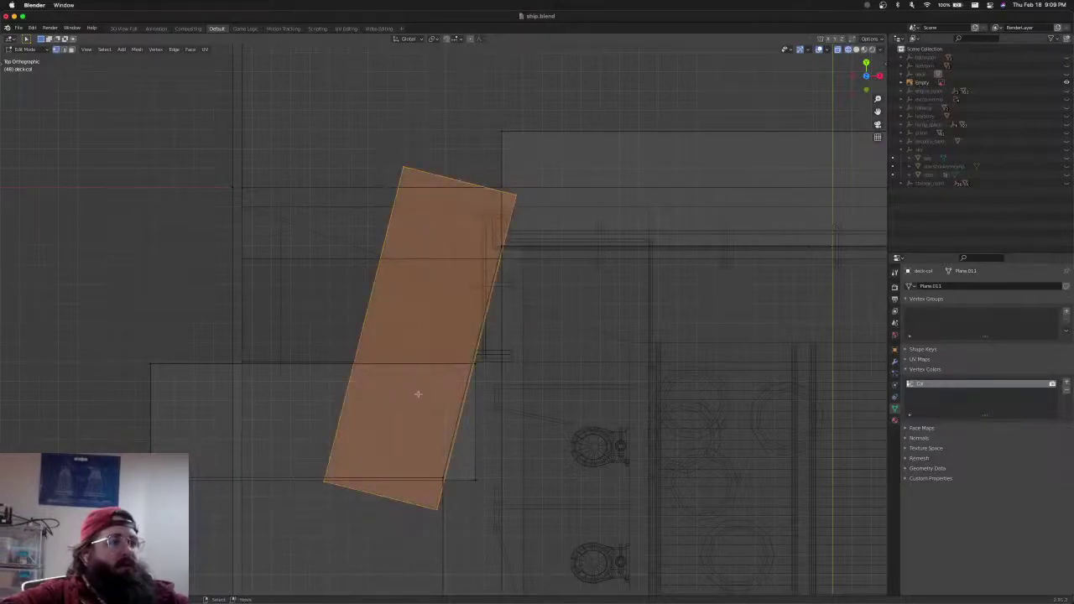
Set the transform orientation to Normal and shorten the tapered-wall slab by sliding its wing-side end vertices along normal Z
{"action": "left_click", "coordinate": [326, 481]}
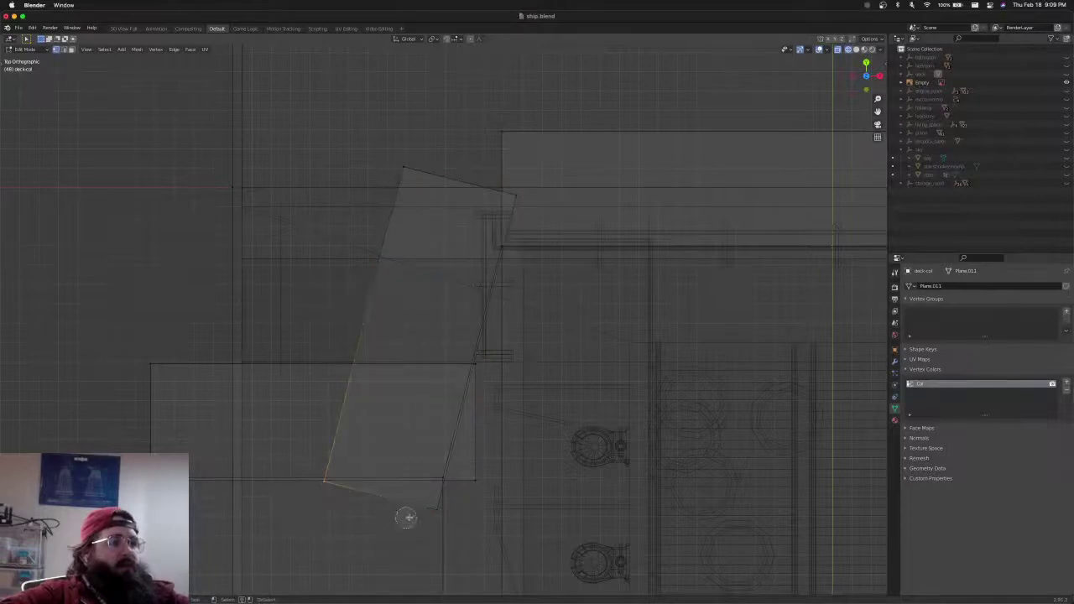
{"action": "left_click", "coordinate": [435, 508], "text": "shift"}
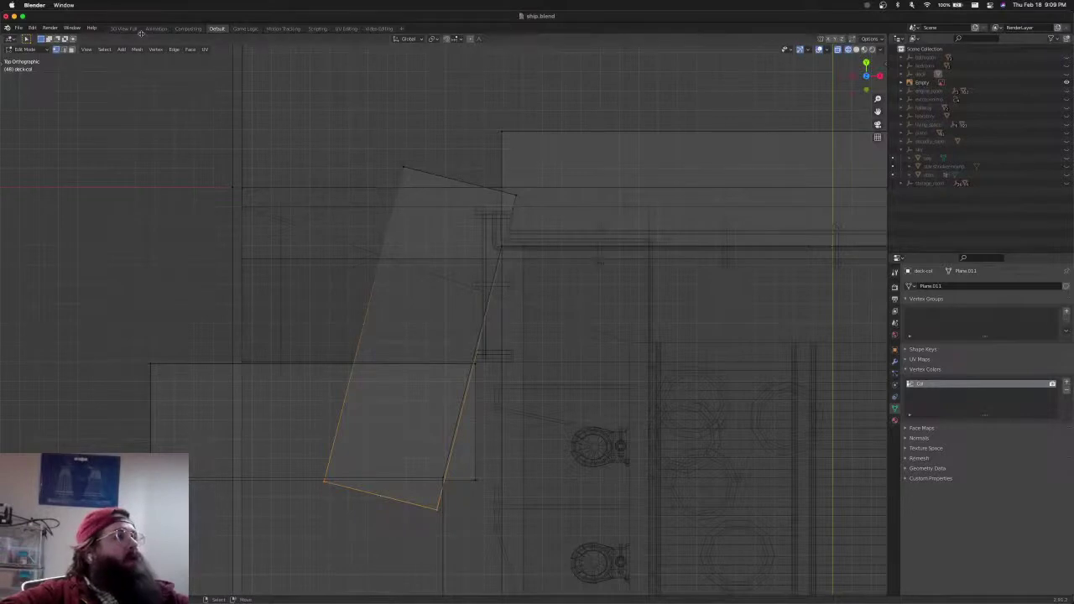
{"action": "left_click", "coordinate": [409, 39]}
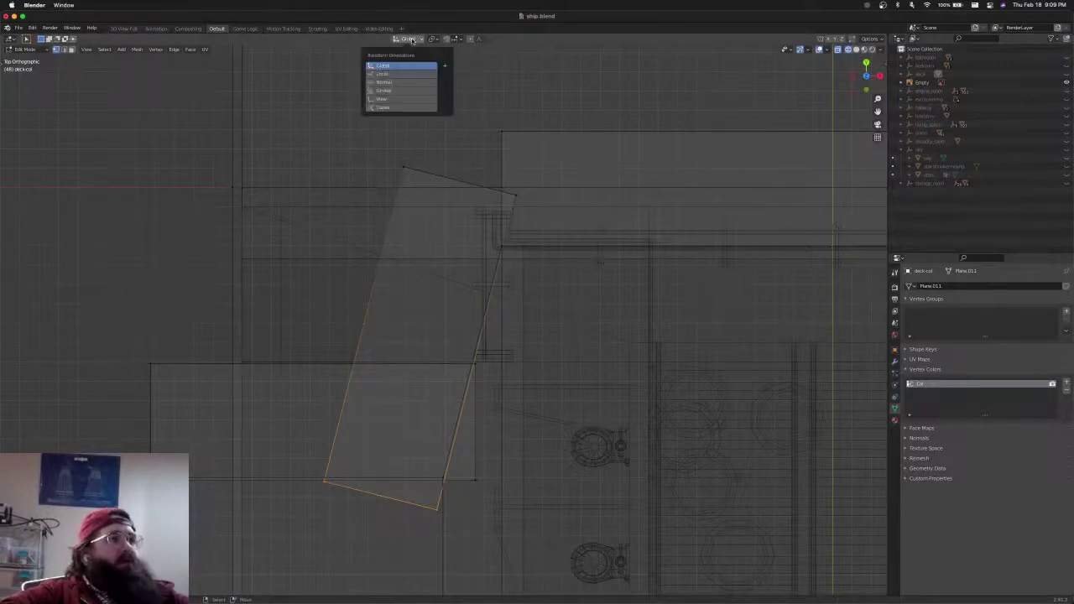
{"action": "left_click", "coordinate": [388, 82]}
{"action": "key", "text": "g"}
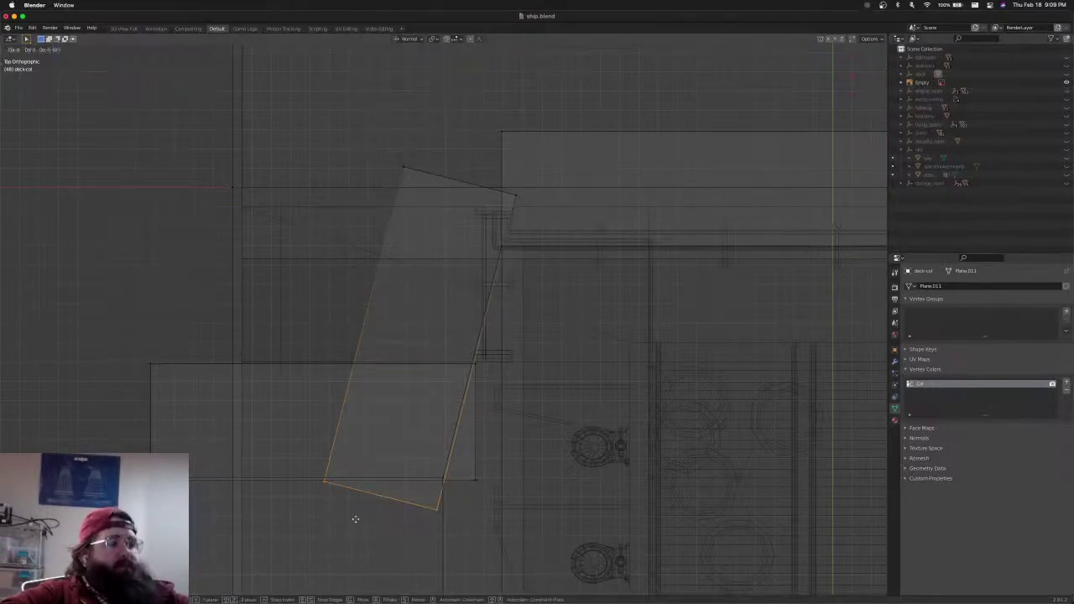
{"action": "key", "text": "z"}
{"action": "key", "text": "z"}
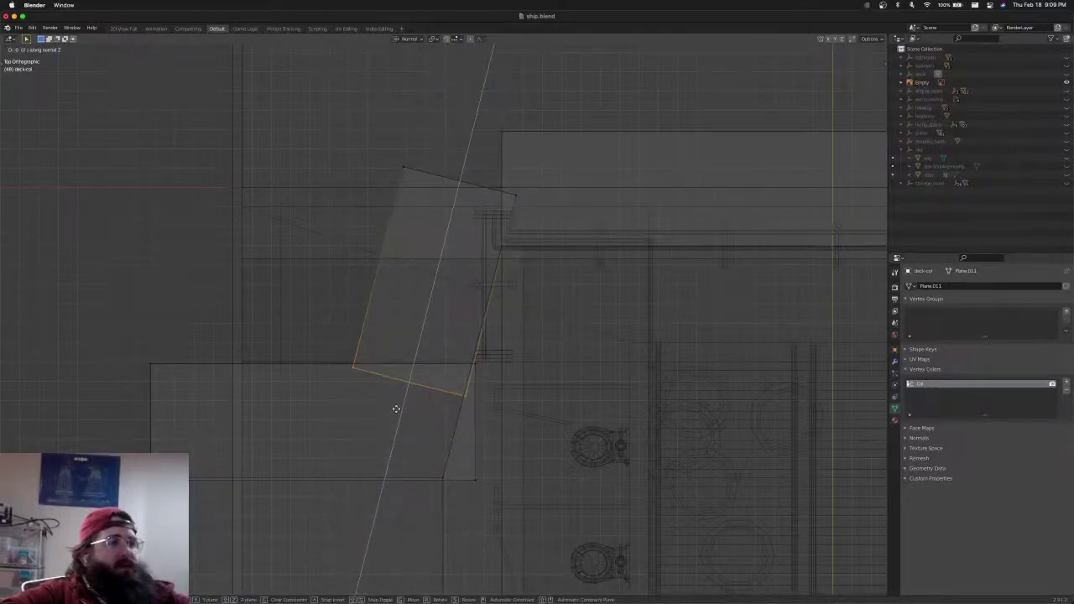
{"action": "left_click", "coordinate": [396, 409]}
Slide the tapered-wall slab's opposite end vertices along normal Z until the inner corner meets the upper tier's front corner
{"action": "key", "text": "alt+a"}
{"action": "middle_click_drag", "start_coordinate": [425, 267], "coordinate": [387, 355], "text": "shift"}
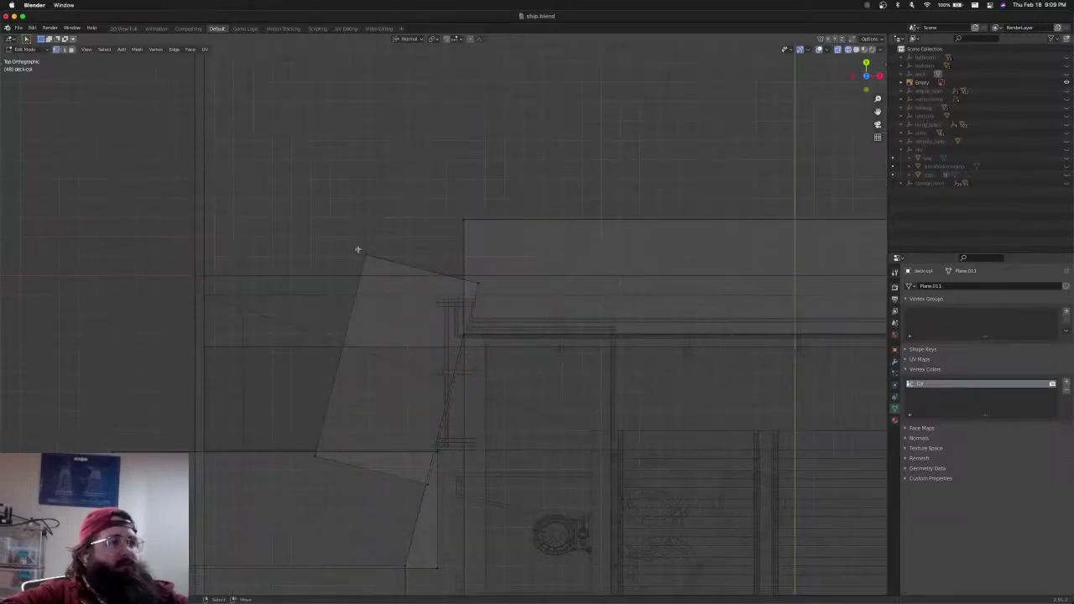
{"action": "left_click", "coordinate": [475, 279]}
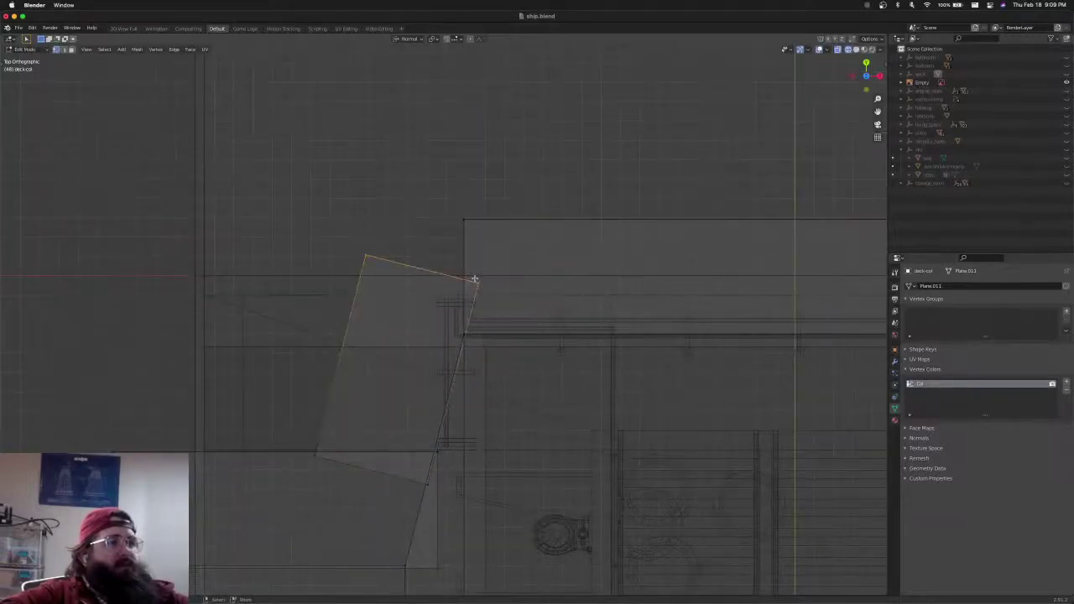
{"action": "key", "text": "g"}
{"action": "key", "text": "z"}
{"action": "key", "text": "z"}
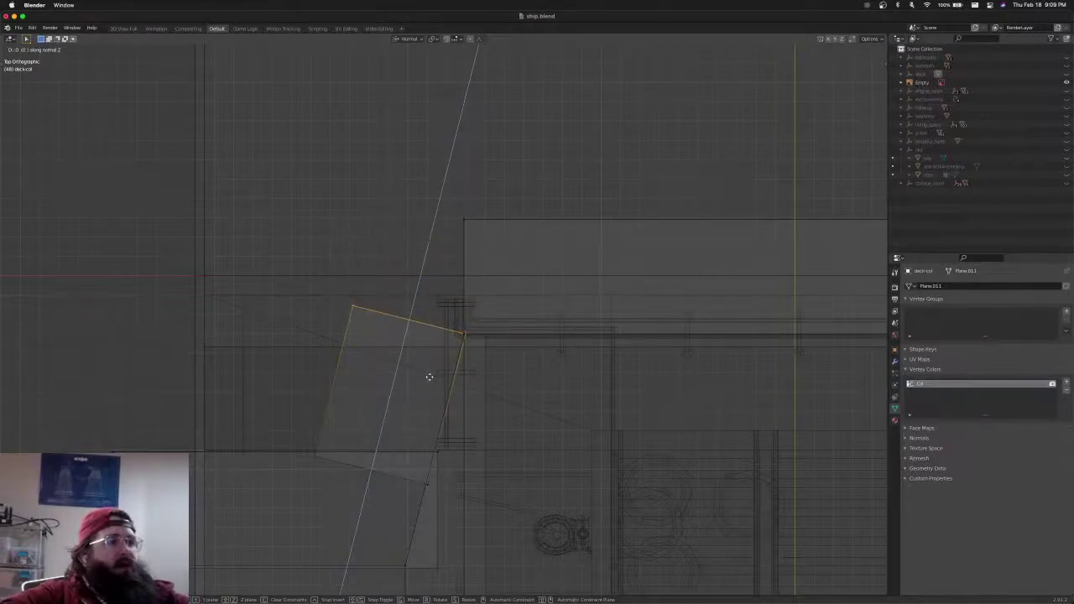
{"action": "left_click", "coordinate": [430, 378]}
Nudge the tapered-wall slab's wing-side end along normal Z so its outer corner touches the wing slab's front edge
{"action": "scroll", "coordinate": [419, 487], "scroll_direction": "up", "scroll_amount": 3}
{"action": "middle_click_drag", "start_coordinate": [409, 503], "coordinate": [444, 260], "text": "shift"}
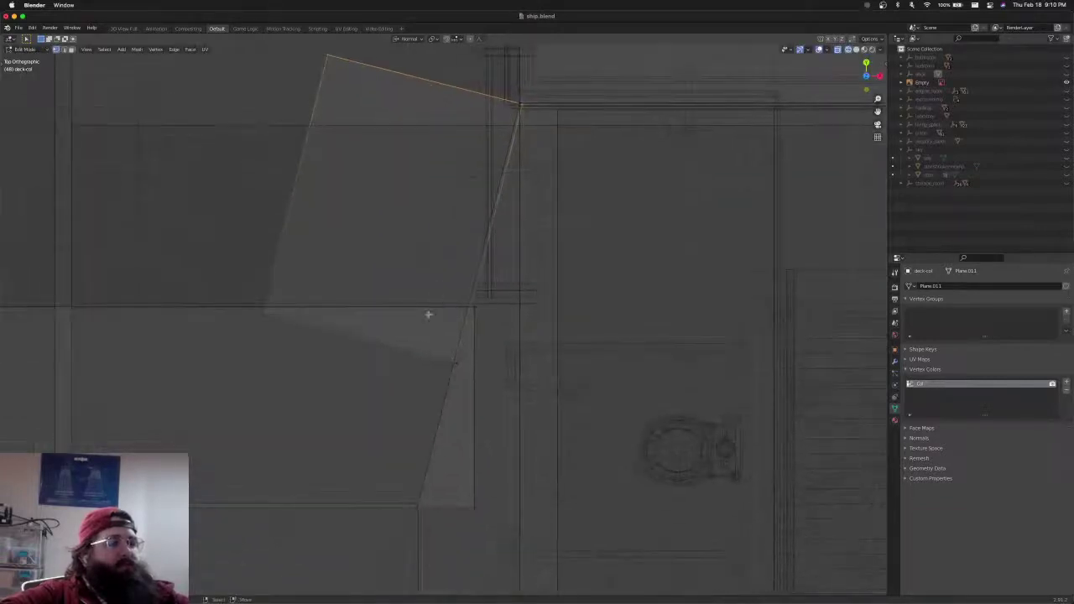
{"action": "scroll", "coordinate": [428, 315], "scroll_direction": "down", "scroll_amount": 2}
{"action": "middle_click_drag", "start_coordinate": [417, 341], "coordinate": [441, 353], "text": "shift"}
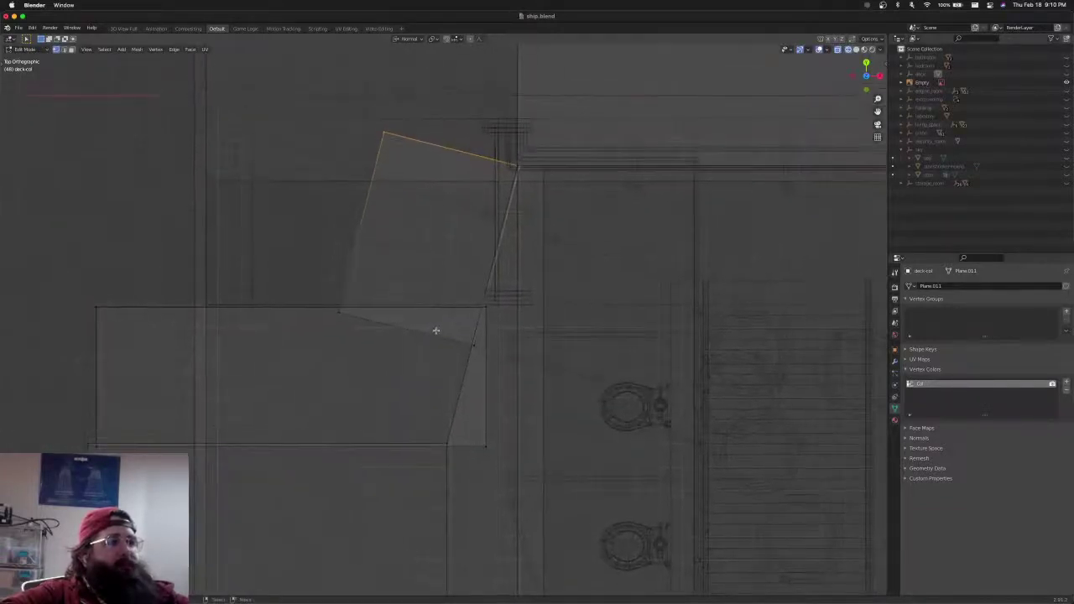
{"action": "left_click", "coordinate": [334, 316]}
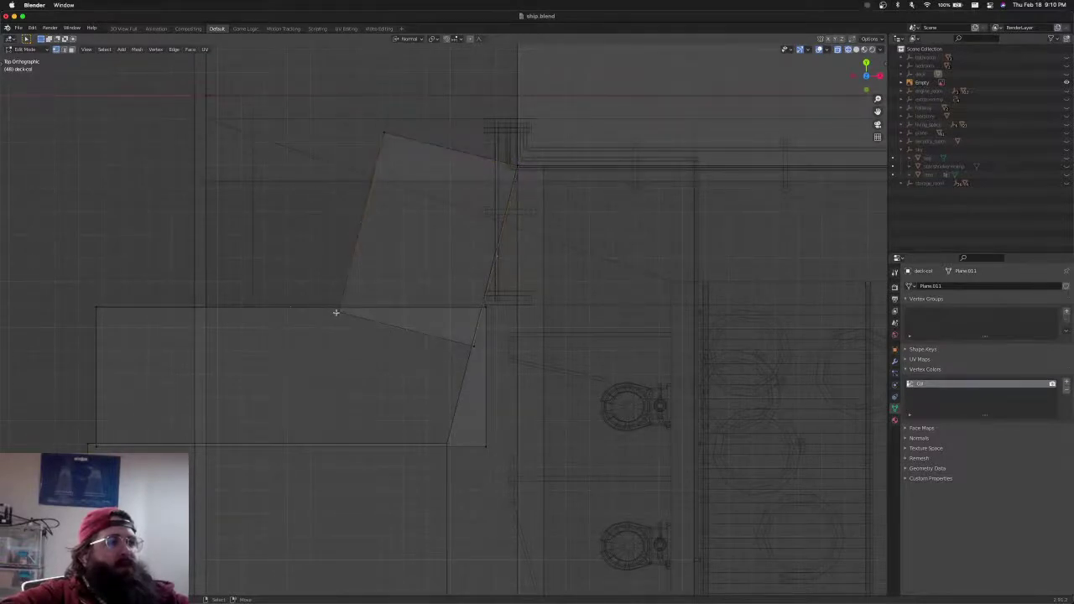
{"action": "left_click", "coordinate": [337, 312]}
{"action": "key", "text": "g"}
{"action": "key", "text": "z"}
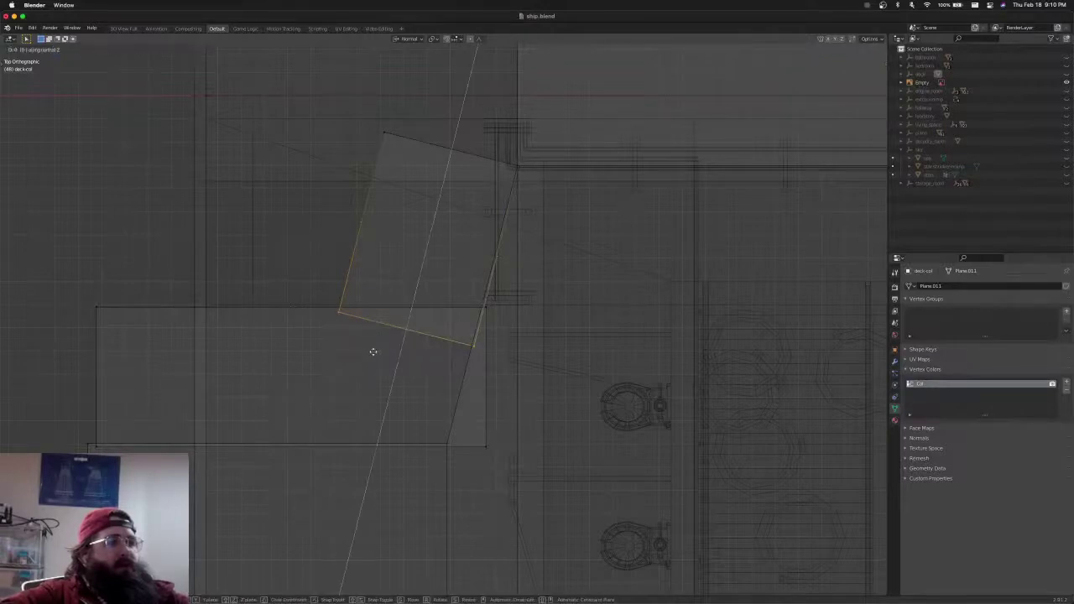
{"action": "left_click", "coordinate": [374, 346]}
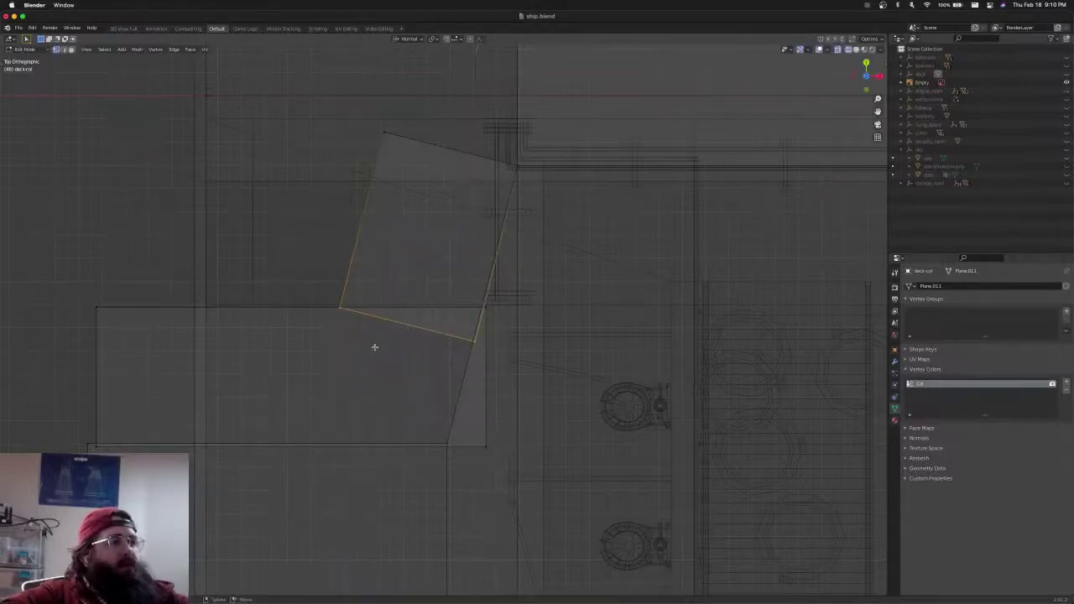
Examine where the tapered-wall slab overlaps the side wing's slab, from an angled view and from above
{"action": "middle_click_drag", "start_coordinate": [427, 261], "coordinate": [393, 376], "text": "shift"}
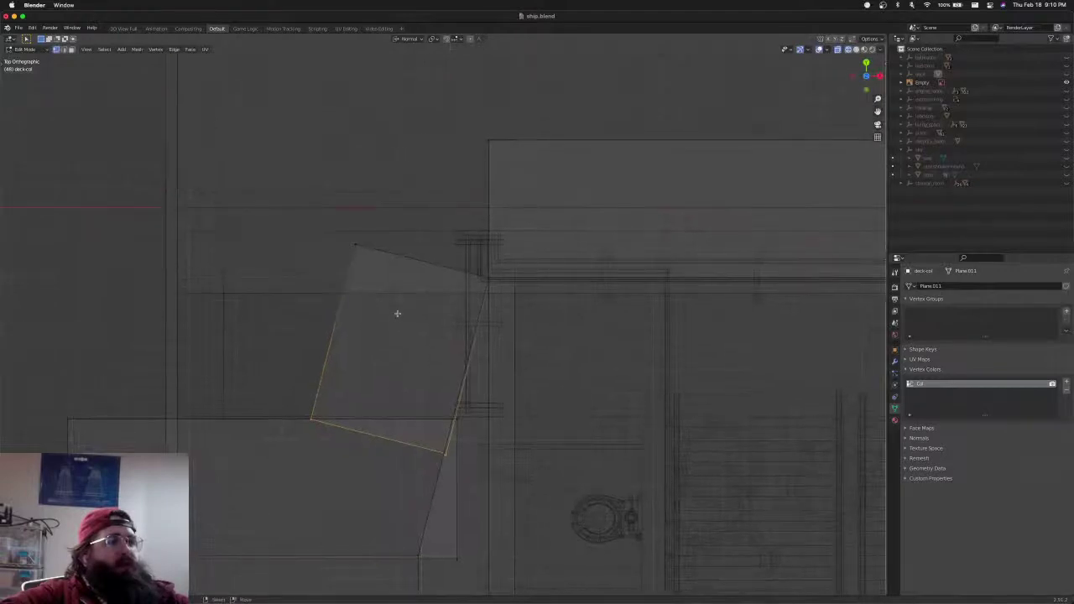
{"action": "scroll", "coordinate": [397, 313], "scroll_direction": "down", "scroll_amount": 3}
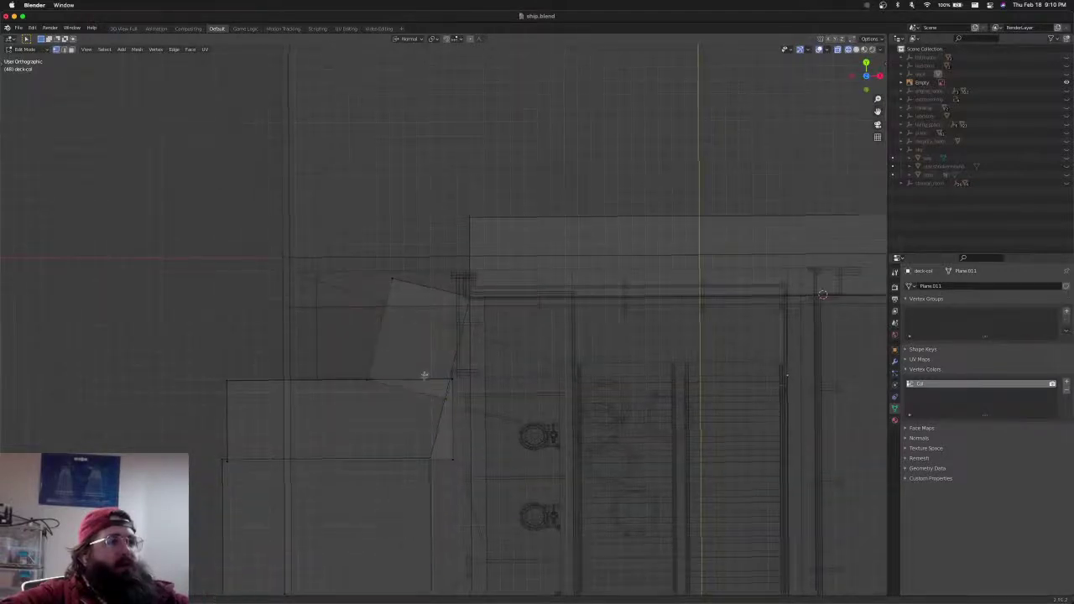
{"action": "middle_click_drag", "start_coordinate": [427, 375], "coordinate": [408, 283]}
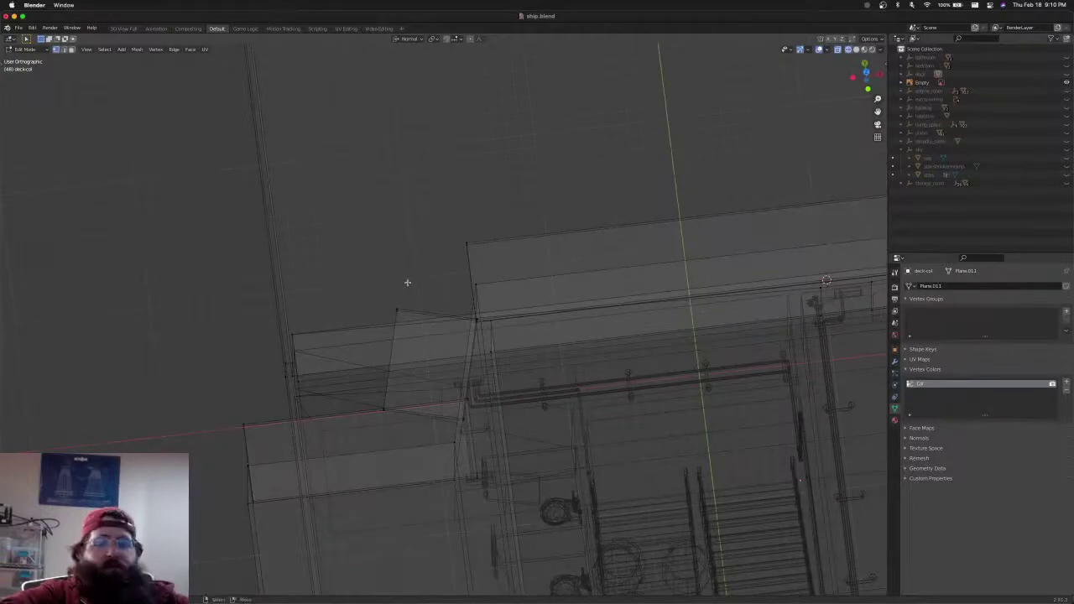
{"action": "key", "text": "KP_7"}
{"action": "scroll", "coordinate": [407, 283], "scroll_direction": "down", "scroll_amount": 3}
{"action": "middle_click_drag", "start_coordinate": [413, 542], "coordinate": [468, 333], "text": "shift"}
{"action": "scroll", "coordinate": [423, 323], "scroll_direction": "up", "scroll_amount": 5}
{"action": "scroll", "coordinate": [468, 336], "scroll_direction": "up", "scroll_amount": 2}
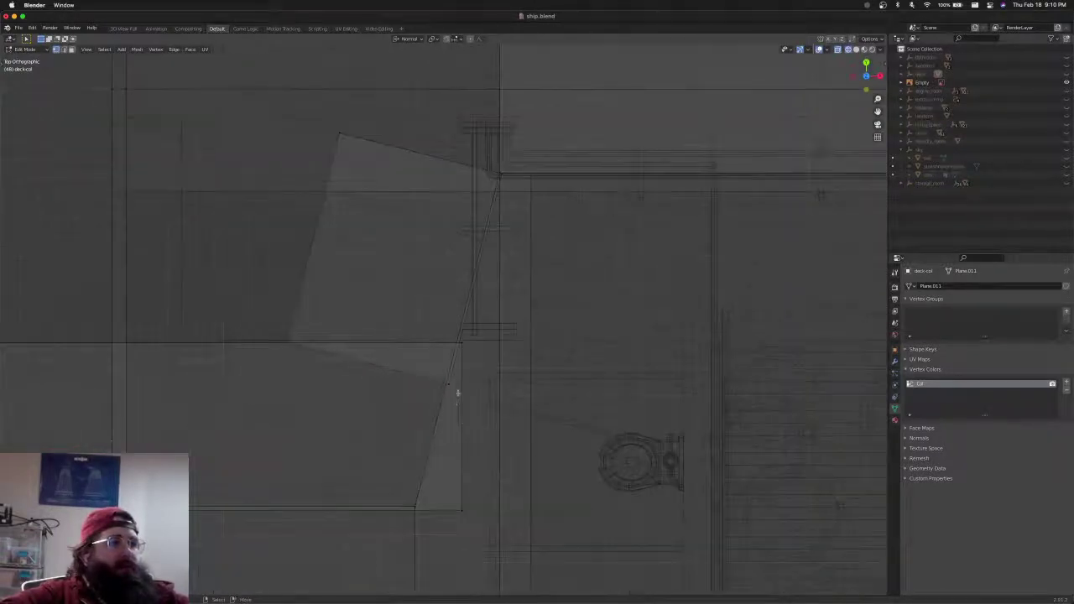
Delete the vertices at the side wing slab's inner front corner, where it overlaps the tapered-wall slab
{"action": "middle_click_drag", "start_coordinate": [458, 394], "coordinate": [467, 332], "text": "shift"}
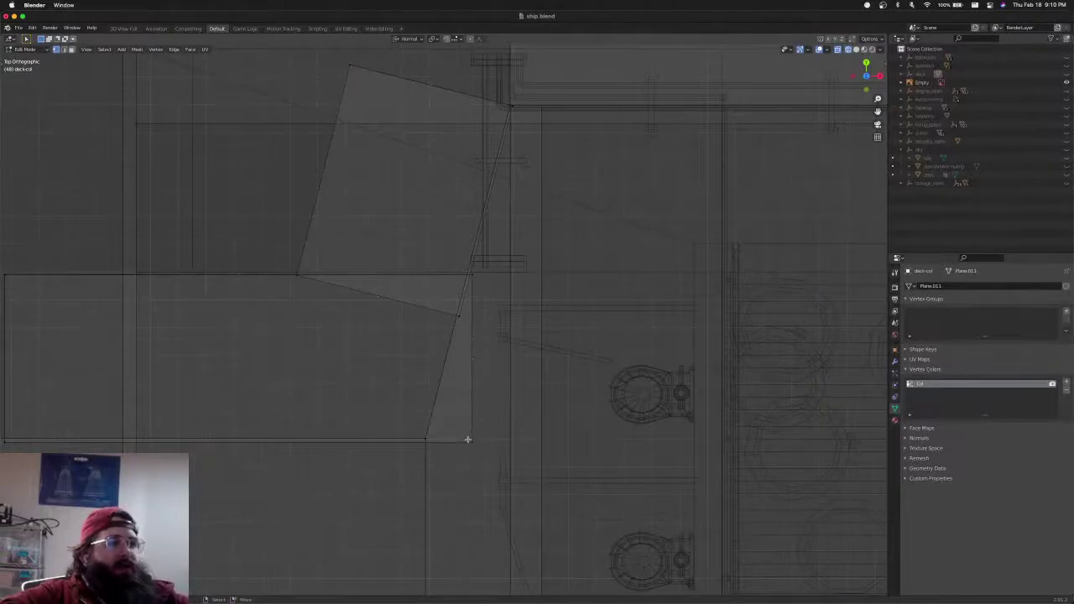
{"action": "key", "text": "c"}
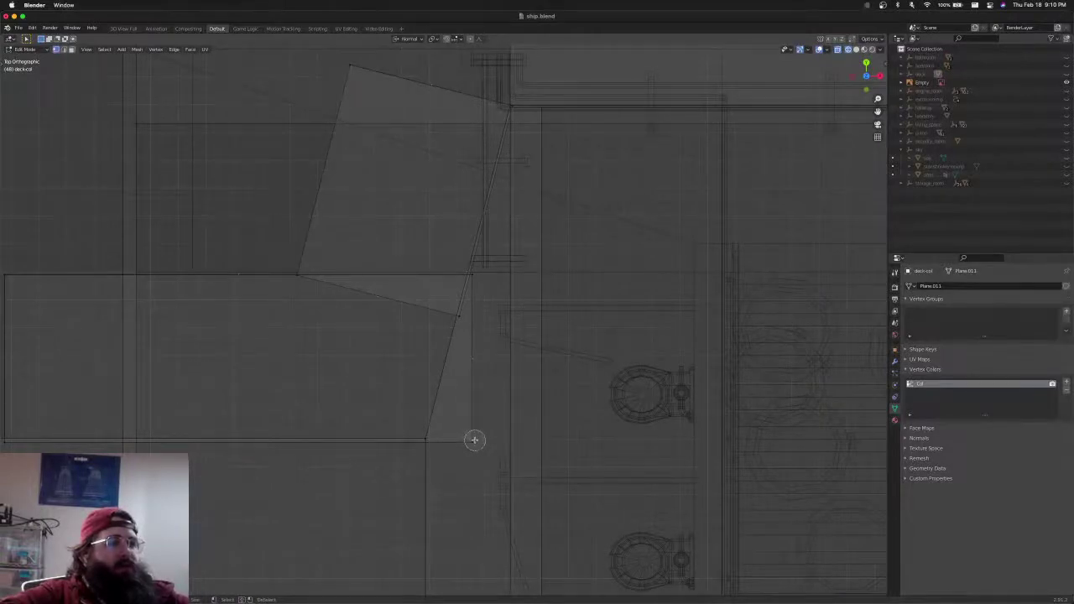
{"action": "left_click", "coordinate": [468, 277]}
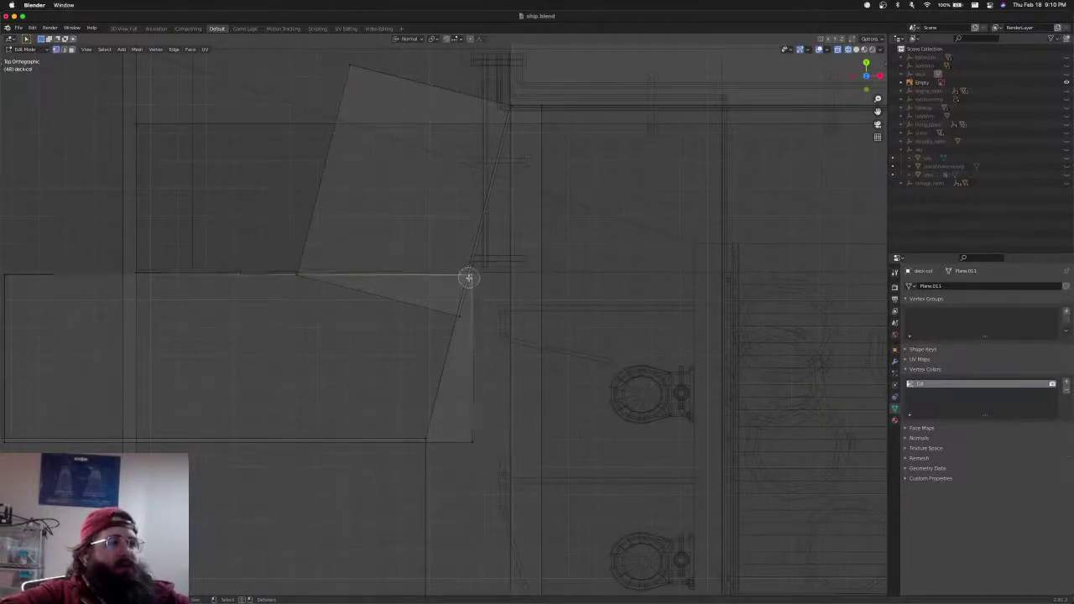
{"action": "key", "text": "Escape"}
{"action": "key", "text": "x"}
{"action": "left_click", "coordinate": [487, 341]}
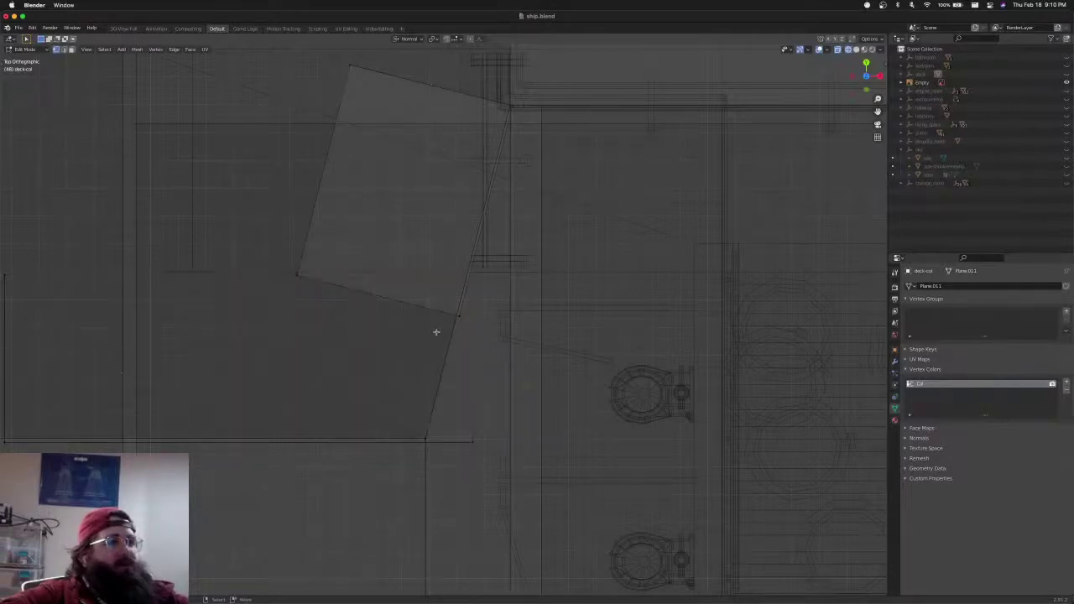
Move the wing slab's remaining inner corner vertices along normal X, closer to the tapered wall's corner
{"action": "middle_click_drag", "start_coordinate": [436, 332], "coordinate": [463, 346], "text": "shift"}
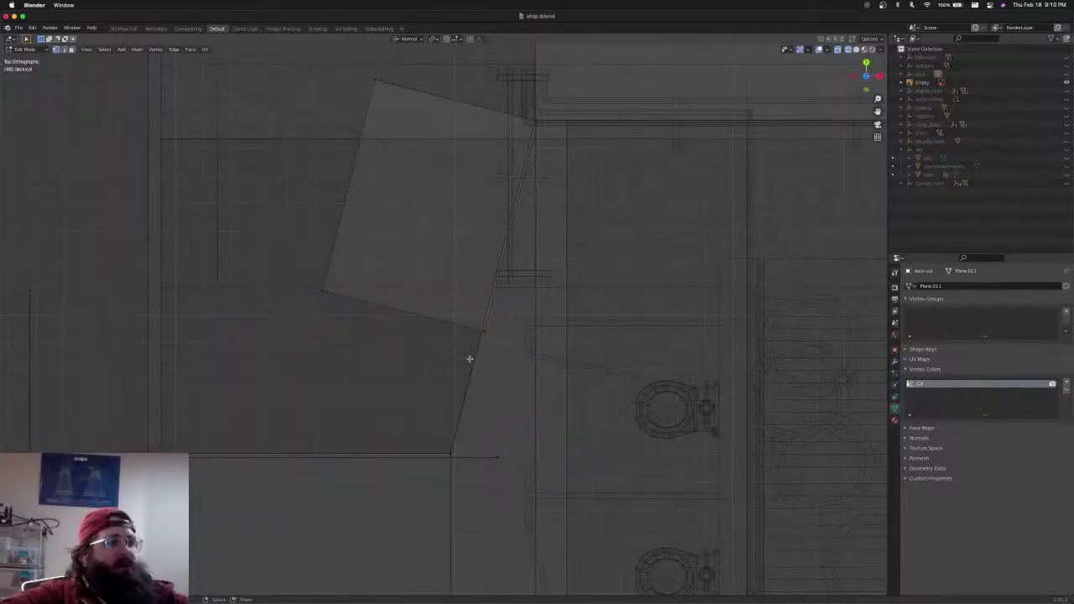
{"action": "left_click", "coordinate": [497, 456]}
{"action": "key", "text": "g"}
{"action": "key", "text": "x"}
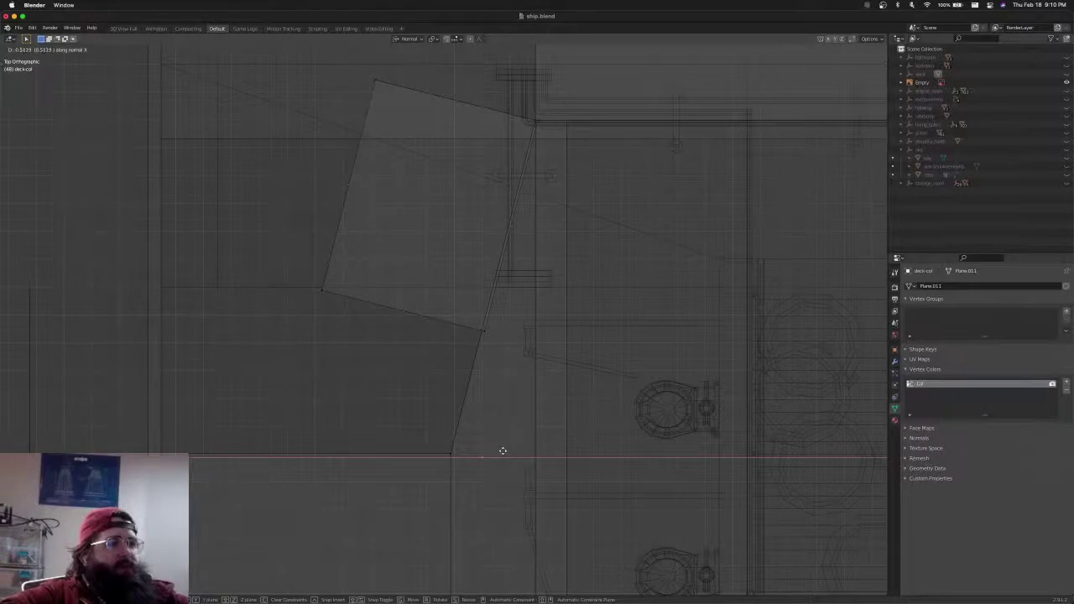
{"action": "left_click", "coordinate": [502, 451]}
Fill a face between the wing slab's inner end vertices and the tapered-wall slab's inner corner vertices
{"action": "middle_click_drag", "start_coordinate": [511, 474], "coordinate": [405, 377]}
{"action": "left_click", "coordinate": [407, 387]}
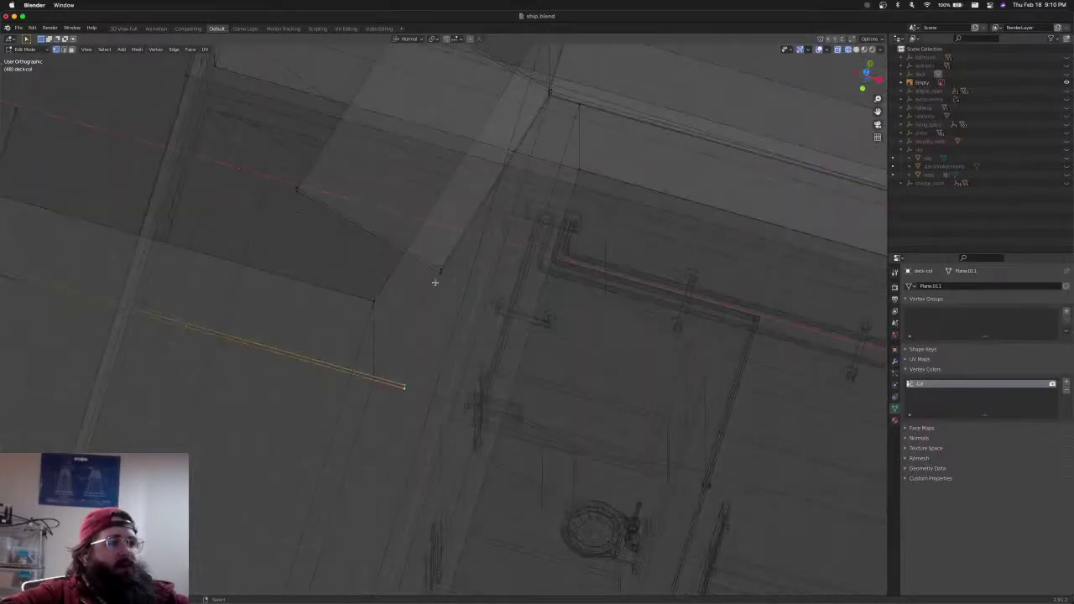
{"action": "left_click", "coordinate": [440, 268], "text": "shift"}
{"action": "left_click", "coordinate": [440, 274], "text": "shift"}
{"action": "key", "text": "f"}
{"action": "key", "text": "alt+a"}
Fill the wing slab's top face between its outer vertices and the tapered-wall slab's inner corner vertices
{"action": "middle_click_drag", "start_coordinate": [411, 293], "coordinate": [515, 313], "text": "shift"}
{"action": "left_click", "coordinate": [534, 318]}
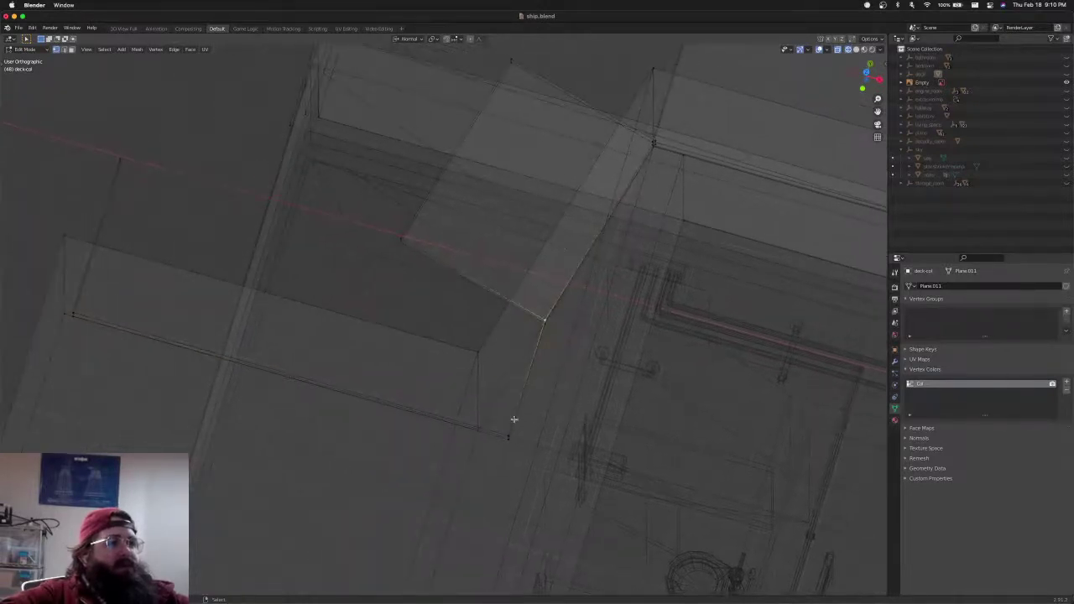
{"action": "left_click", "coordinate": [509, 429], "text": "shift"}
{"action": "left_click", "coordinate": [404, 237], "text": "shift"}
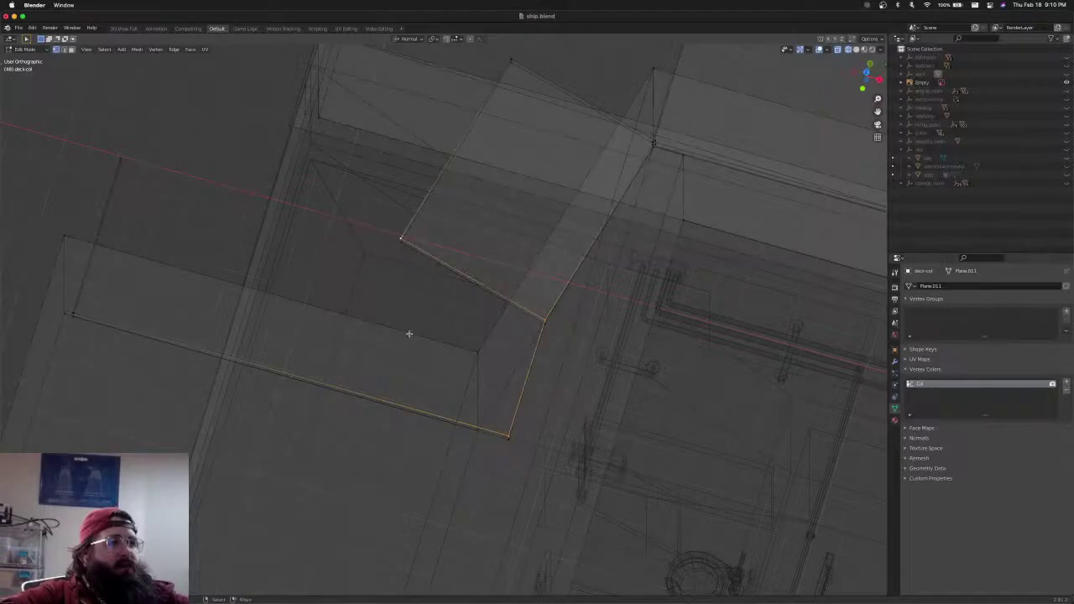
{"action": "middle_click_drag", "start_coordinate": [452, 363], "coordinate": [210, 172]}
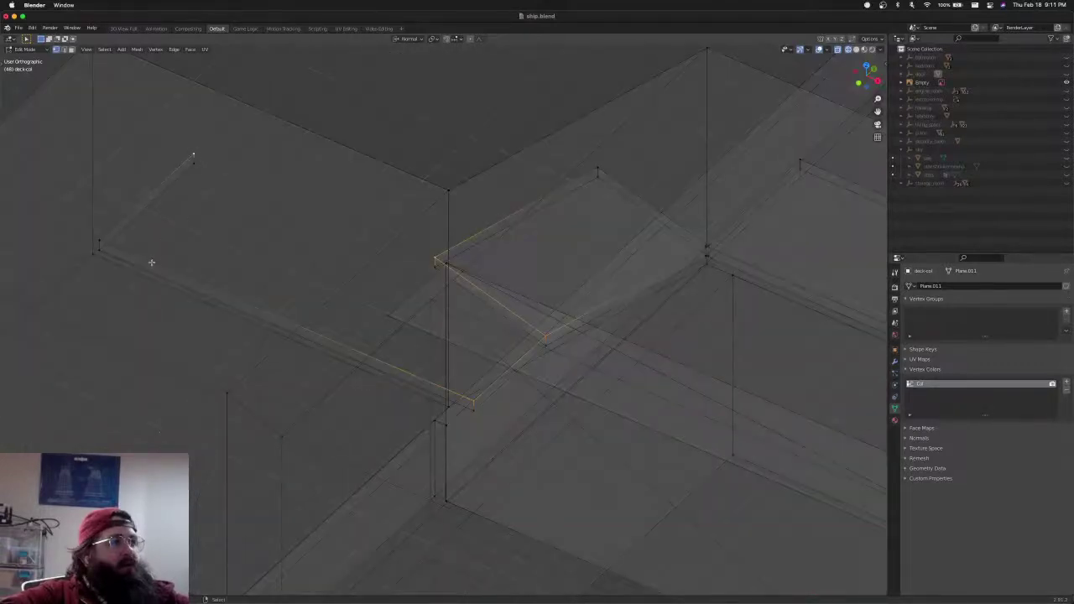
{"action": "left_click", "coordinate": [97, 239], "text": "shift"}
{"action": "key", "text": "f"}
{"action": "left_click", "coordinate": [311, 320]}
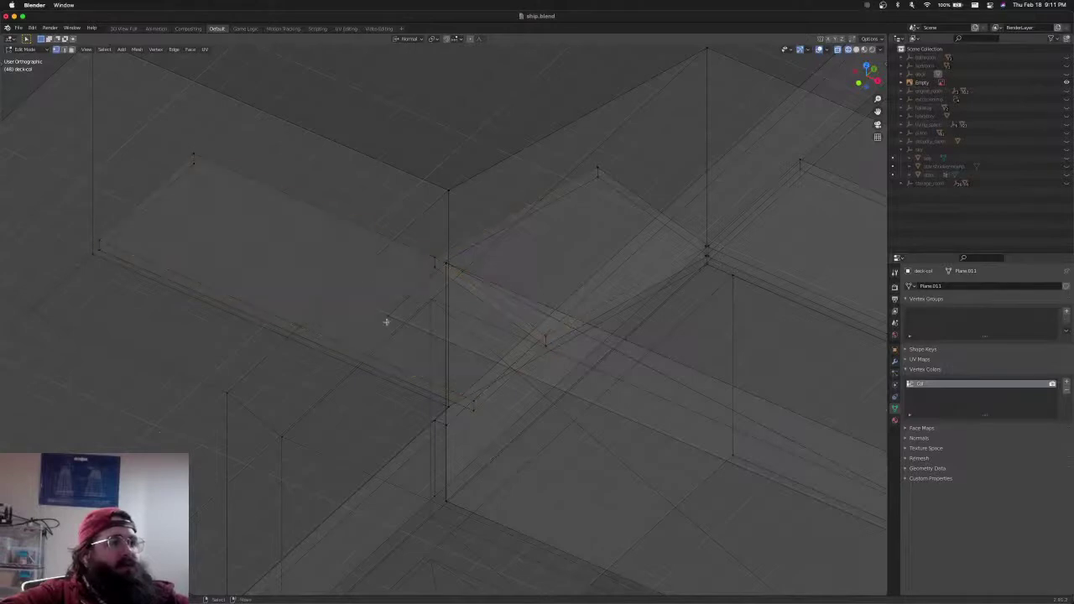
Fill the wing slab's bottom face from its lower boundary edges and the tapered-wall slab's lower end edge
{"action": "middle_click_drag", "start_coordinate": [386, 322], "coordinate": [439, 288]}
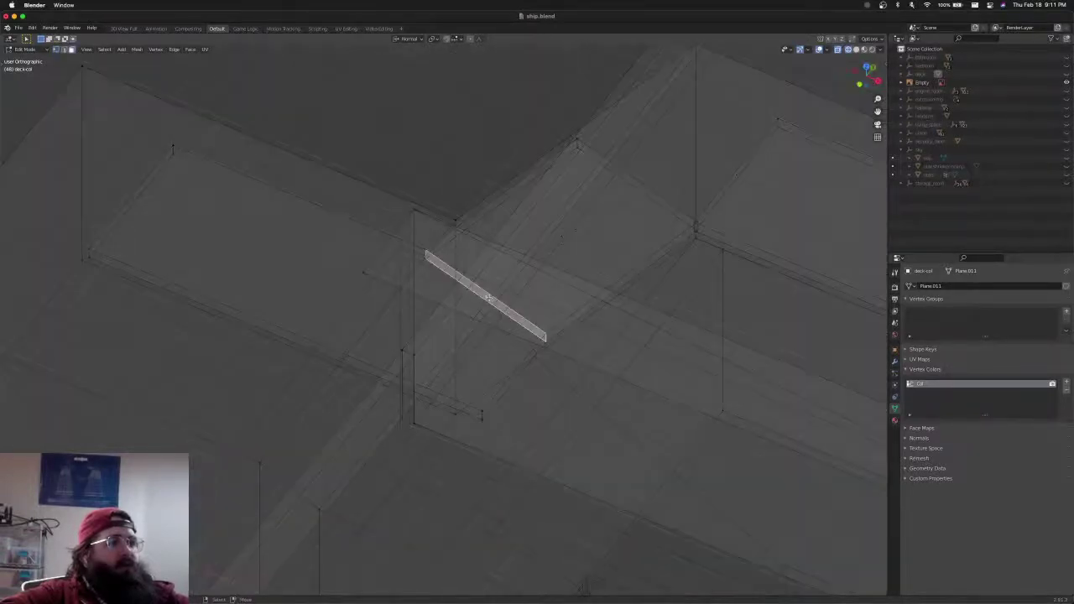
{"action": "key", "text": "ctrl+Tab"}
{"action": "key", "text": "2"}
{"action": "middle_click_drag", "start_coordinate": [435, 290], "coordinate": [488, 335]}
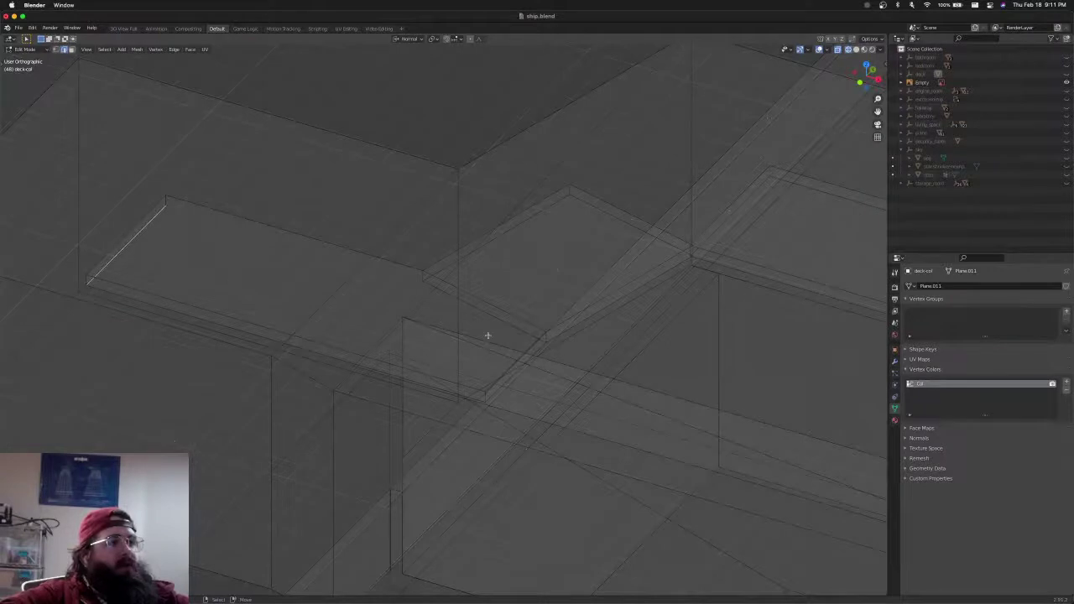
{"action": "left_click", "coordinate": [427, 287], "text": "shift"}
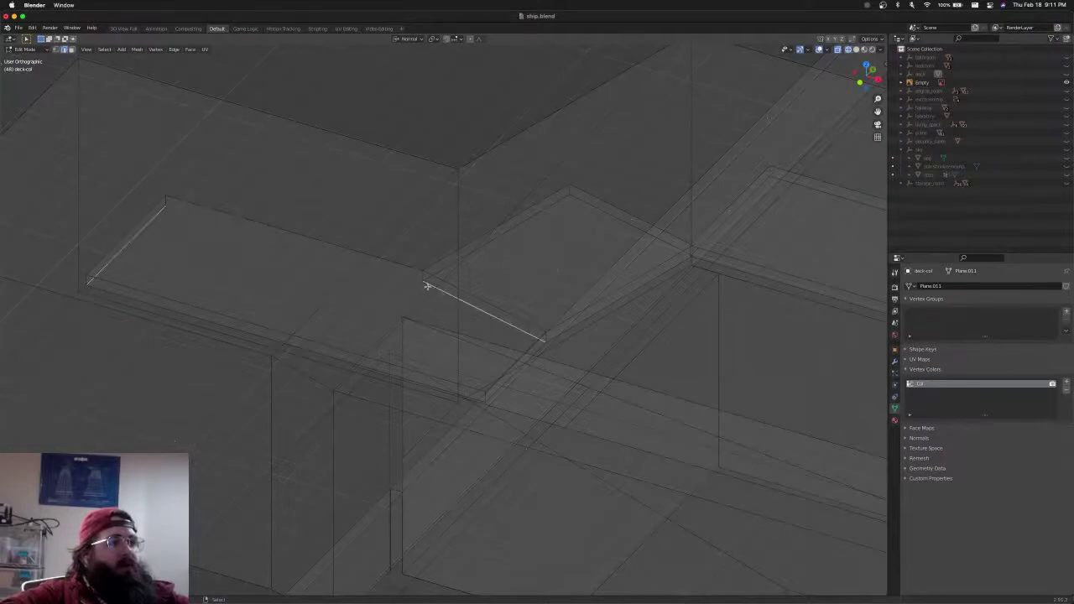
{"action": "left_click", "coordinate": [511, 376], "text": "shift"}
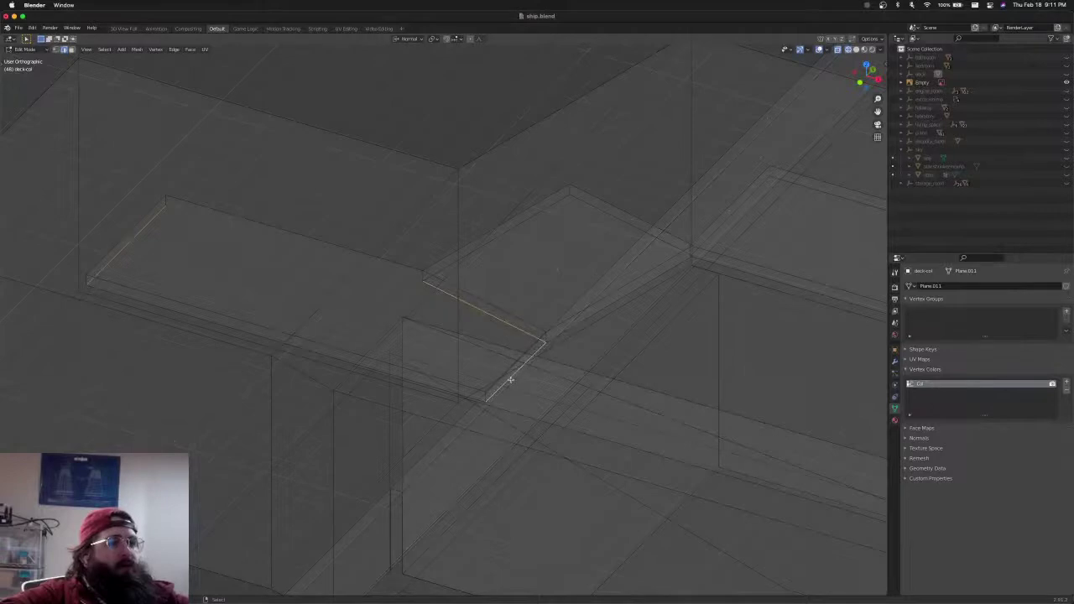
{"action": "left_click", "coordinate": [195, 315], "text": "shift"}
{"action": "key", "text": "f"}
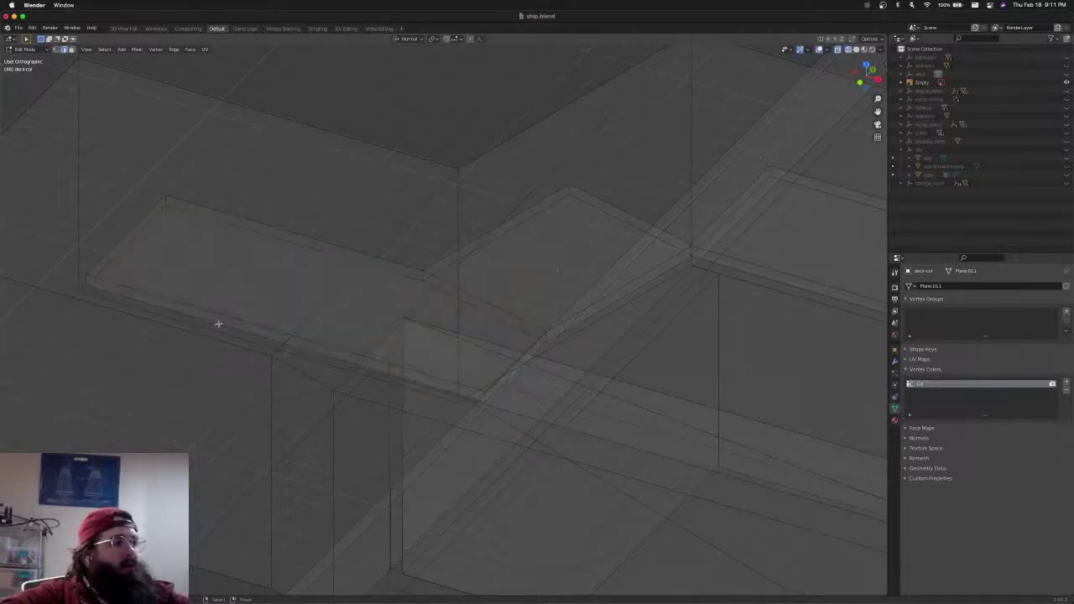
Delete the facing end faces of the front slab and the tapered-wall slab at the open front corner
{"action": "mouse_move", "coordinate": [355, 258]}
{"action": "middle_mouse_down"}
{"action": "mouse_move", "coordinate": [355, 280]}
{"action": "mouse_move", "coordinate": [294, 227]}
{"action": "mouse_move", "coordinate": [446, 259]}
{"action": "mouse_move", "coordinate": [460, 188]}
{"action": "mouse_move", "coordinate": [458, 323]}
{"action": "mouse_move", "coordinate": [488, 367]}
{"action": "middle_mouse_up"}
{"action": "left_click", "coordinate": [288, 192]}
{"action": "key", "text": "alt+a"}
{"action": "key", "text": "shift+z"}
{"action": "scroll", "coordinate": [338, 265], "scroll_direction": "down", "scroll_amount": 4}
{"action": "key", "text": "3"}
{"action": "middle_click_drag", "start_coordinate": [357, 377], "coordinate": [120, 203]}
{"action": "scroll", "coordinate": [453, 357], "scroll_direction": "up", "scroll_amount": 4}
{"action": "middle_click_drag", "start_coordinate": [453, 357], "coordinate": [413, 364]}
{"action": "left_click", "coordinate": [428, 308], "text": "ctrl"}
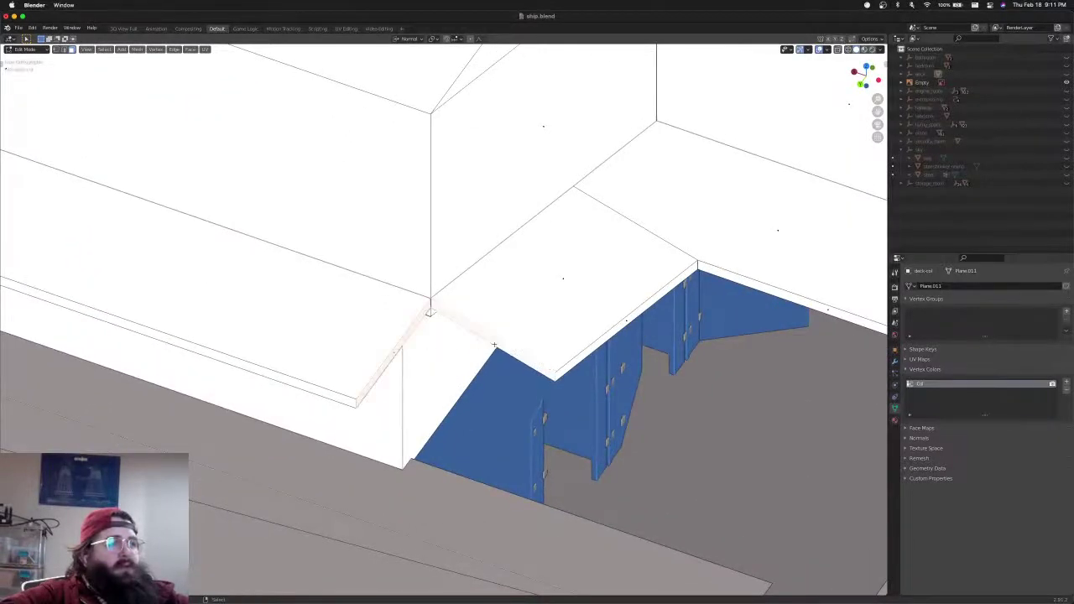
Fill an outer rim face between the front slab's and the tapered-wall slab's outer end edges
{"action": "key", "text": "ctrl+Tab"}
{"action": "left_click", "coordinate": [474, 387]}
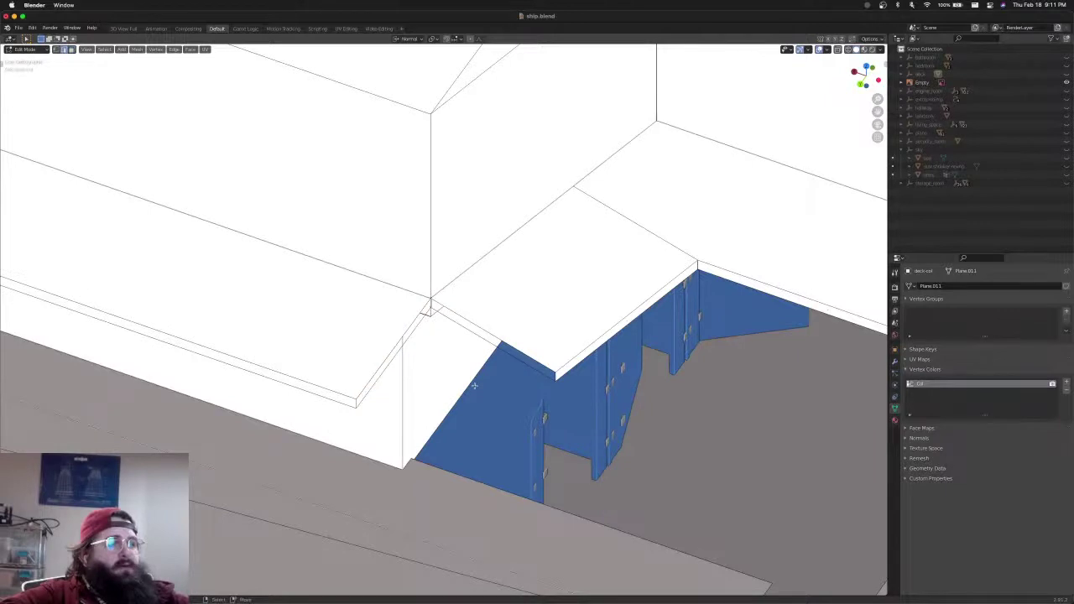
{"action": "key", "text": "f"}
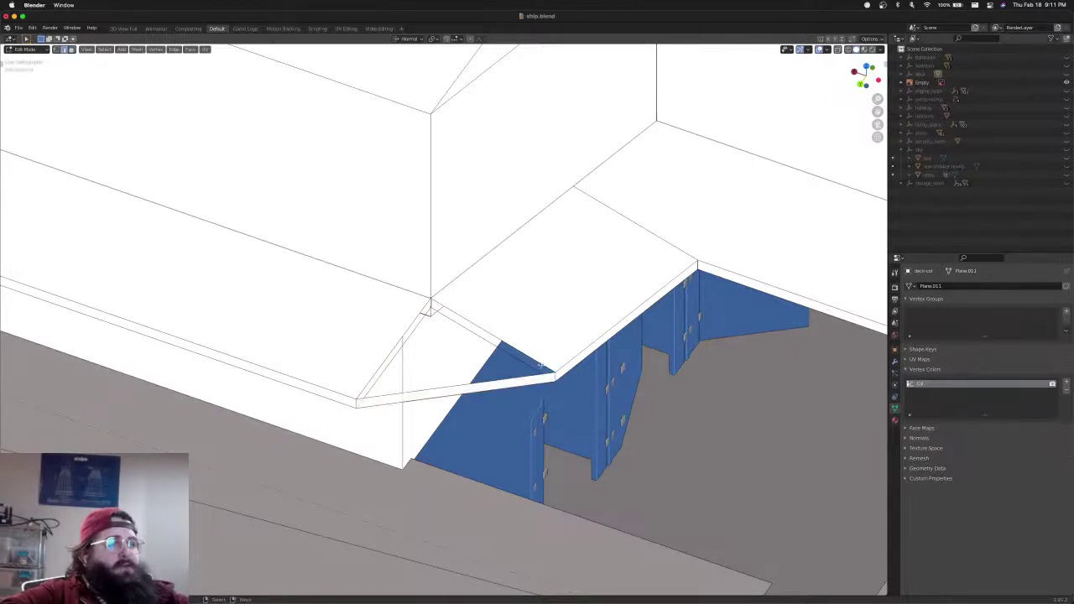
Select the inner vertices where the front and tapered-wall slabs meet and scale them to 0 along normal X
{"action": "left_click", "coordinate": [537, 354]}
{"action": "key", "text": "alt+z"}
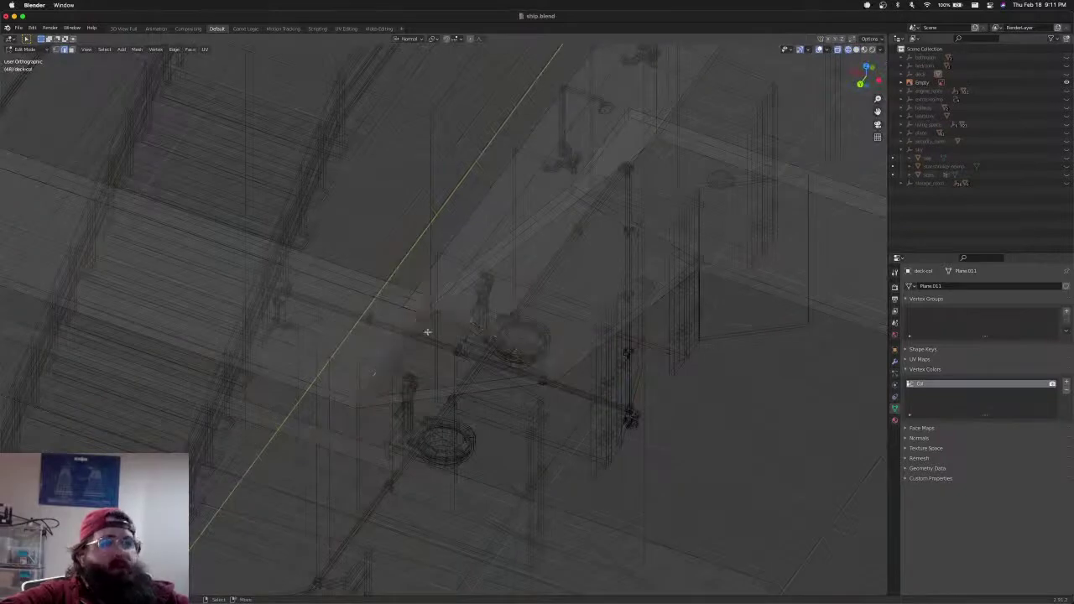
{"action": "key", "text": "KP_7"}
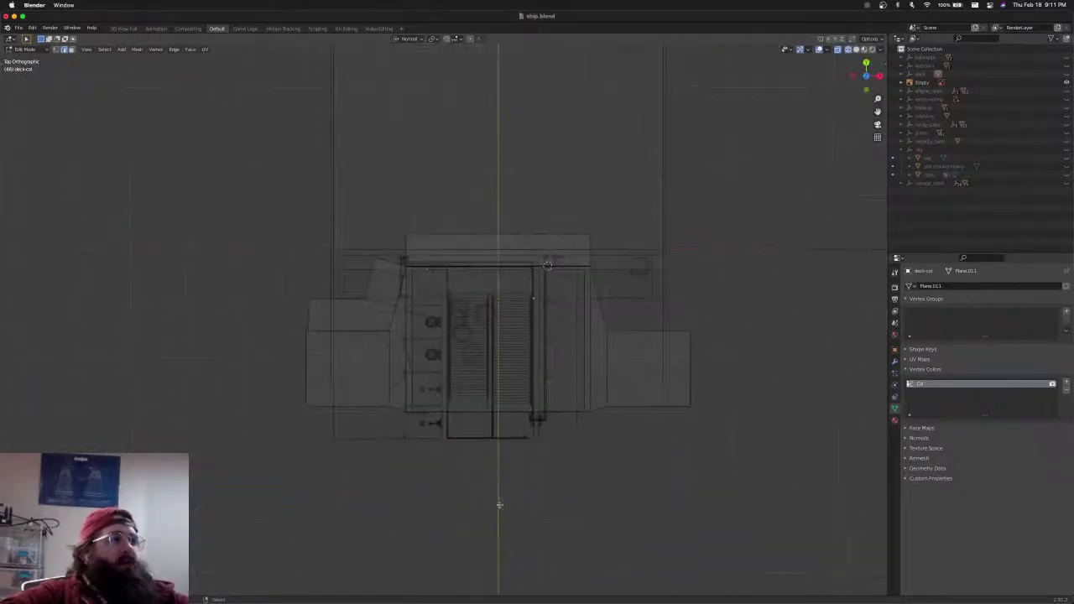
{"action": "scroll", "coordinate": [429, 317], "scroll_direction": "up", "scroll_amount": 6}
{"action": "scroll", "coordinate": [432, 306], "scroll_direction": "up", "scroll_amount": 4}
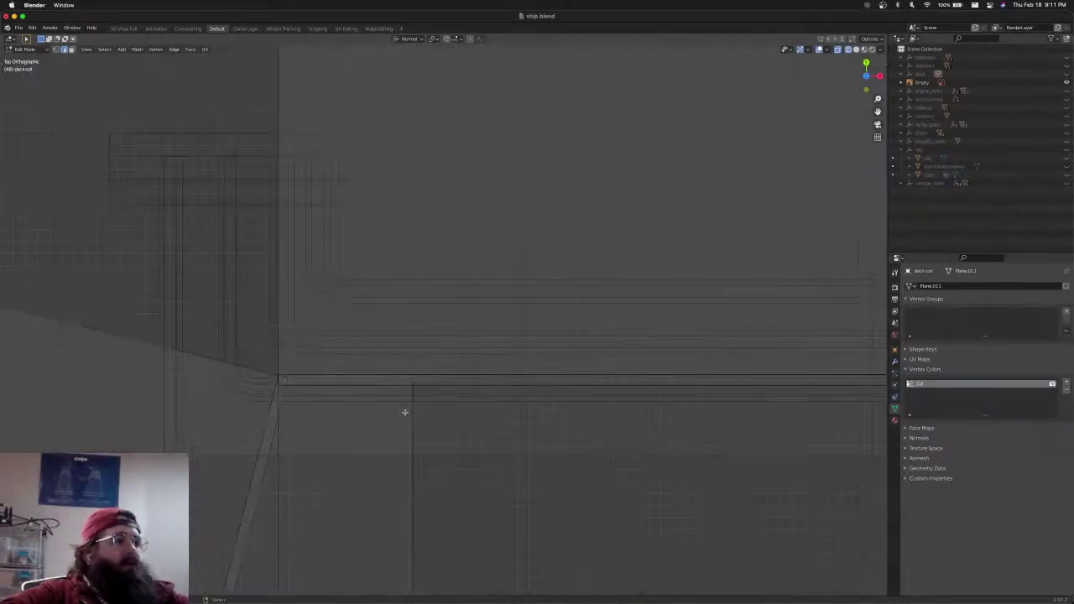
{"action": "key", "text": "a"}
{"action": "key", "text": "alt+a"}
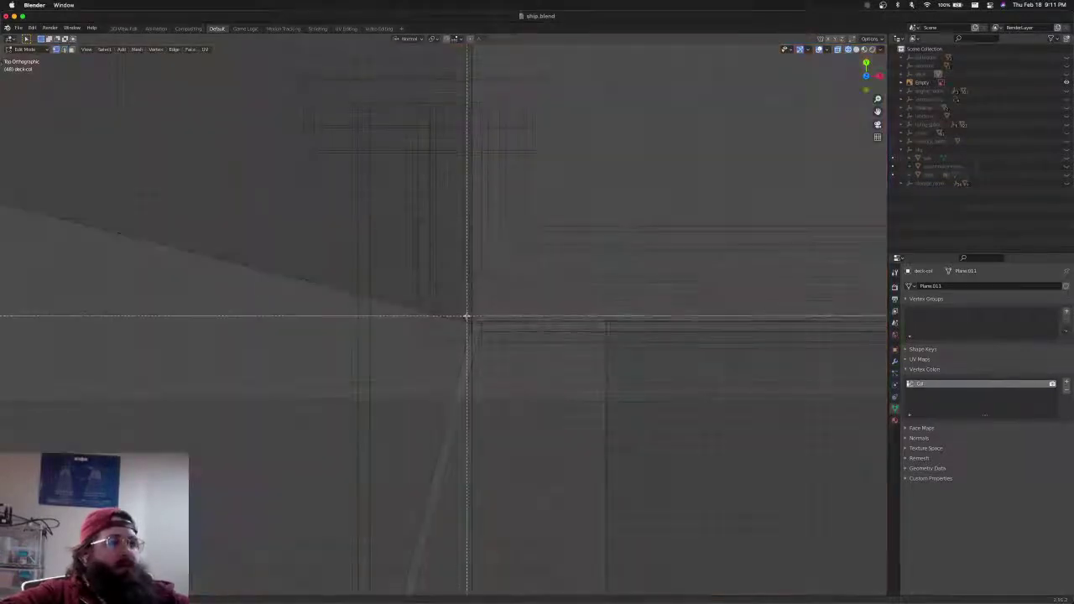
{"action": "scroll", "coordinate": [489, 361], "scroll_direction": "down", "scroll_amount": 1}
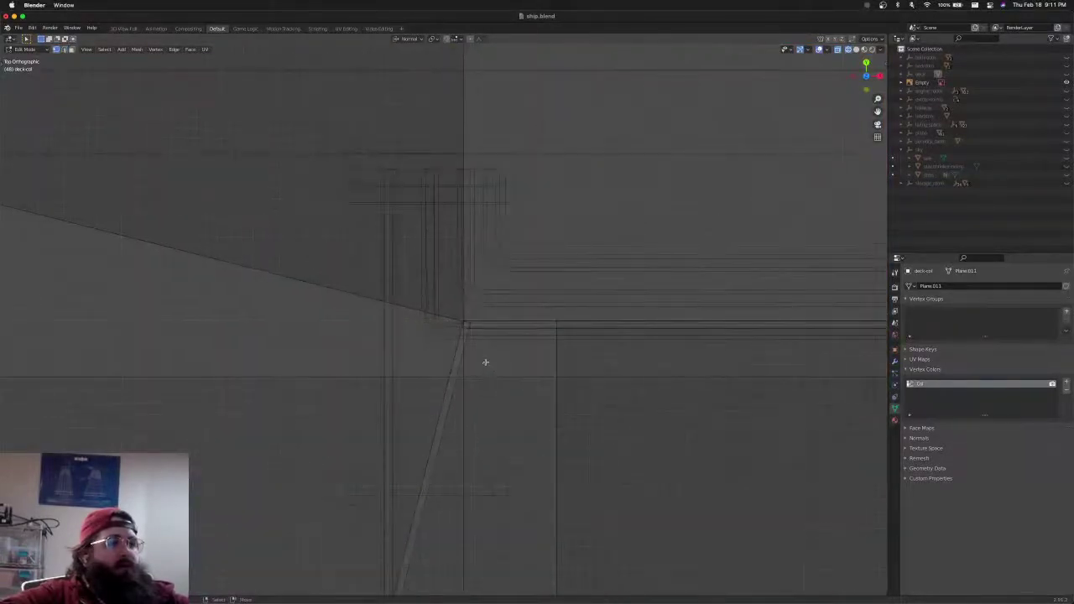
{"action": "middle_click_drag", "start_coordinate": [479, 346], "coordinate": [419, 352]}
{"action": "left_click", "coordinate": [430, 312]}
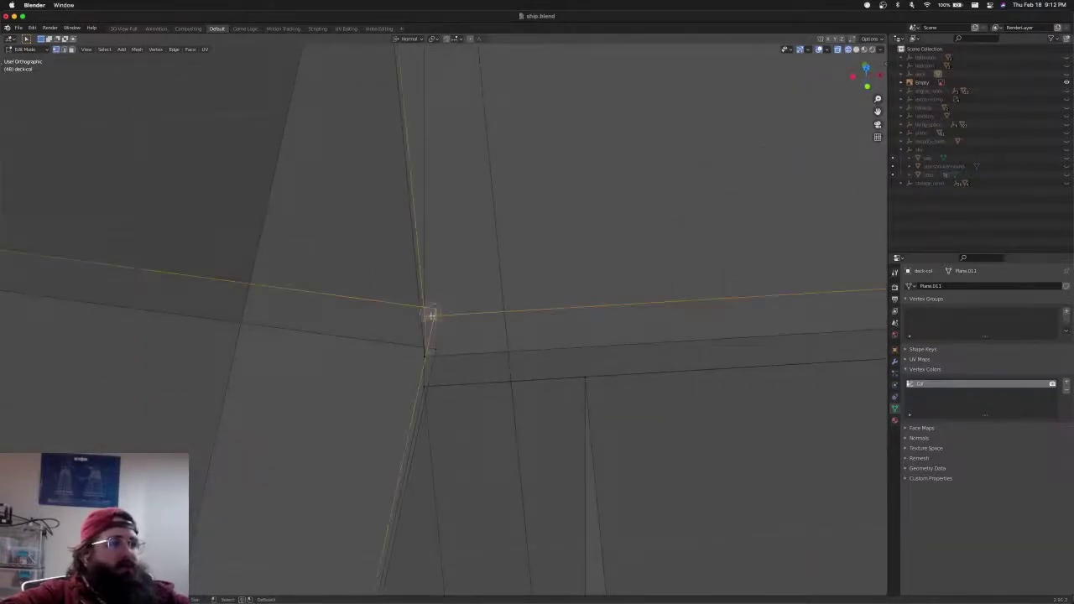
{"action": "left_click", "coordinate": [428, 356], "text": "shift"}
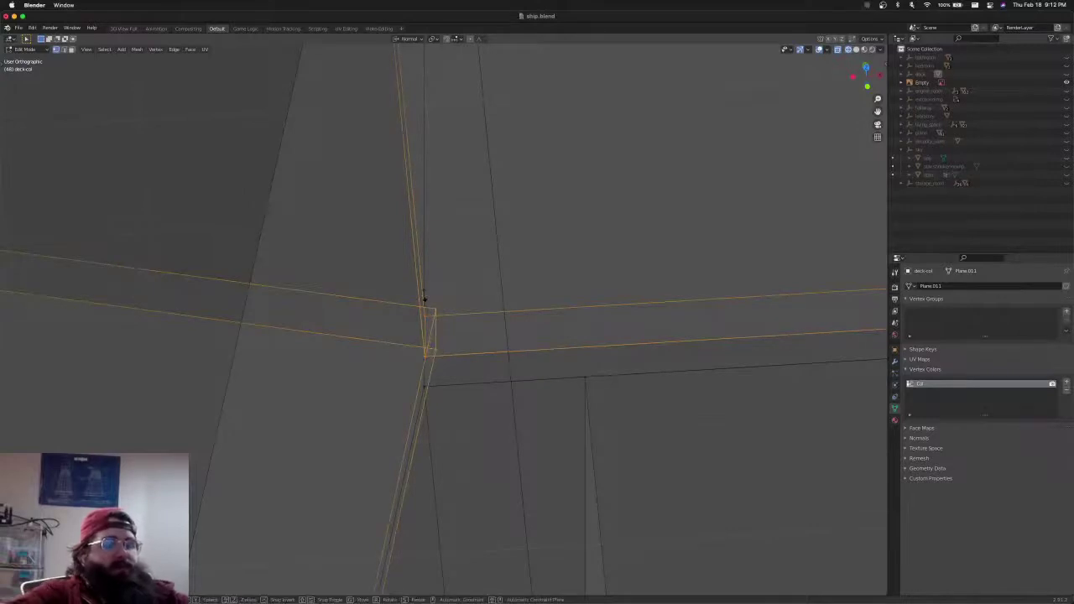
{"action": "key", "text": "s"}
{"action": "key", "text": "x"}
{"action": "key", "text": "0"}
{"action": "key", "text": "Return"}
Try to scale the selected inner corner vertices to 0 along normal Z
{"action": "key", "text": "s"}
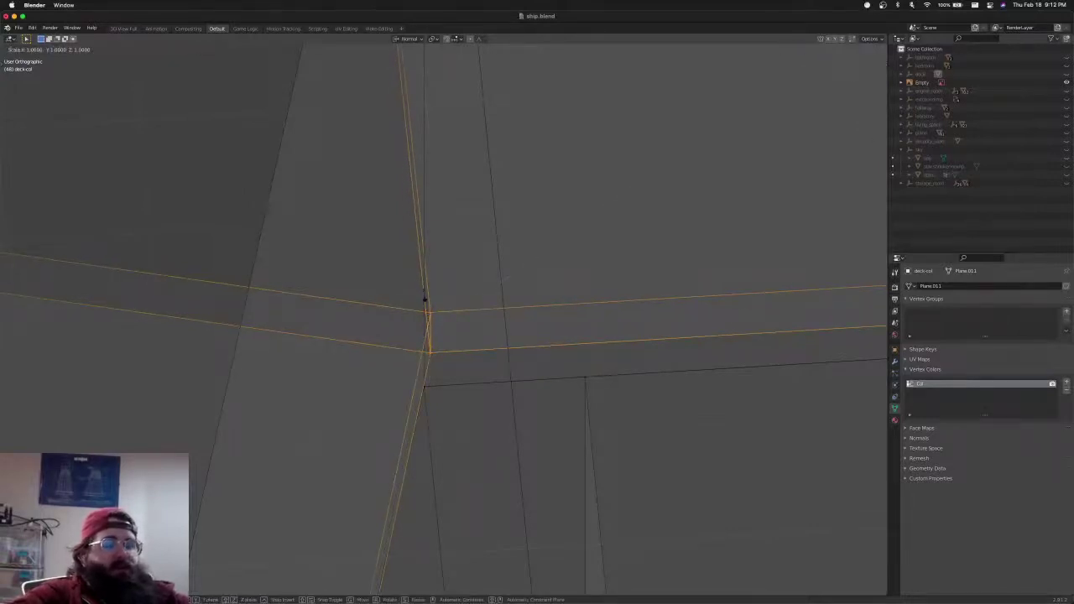
{"action": "key", "text": "z"}
{"action": "key", "text": "0"}
{"action": "key", "text": "Return"}
{"action": "key", "text": "ctrl+z"}
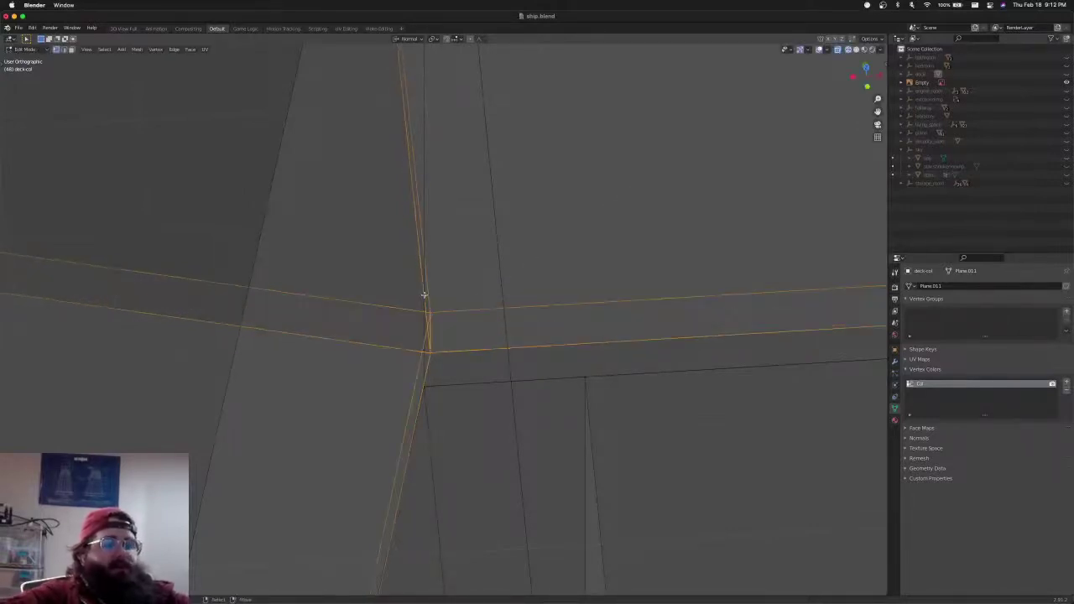
Scale the inner corner vertices to 0 along normal Z and merge the duplicates by distance
{"action": "scroll", "coordinate": [453, 321], "scroll_direction": "down", "scroll_amount": 8}
{"action": "mouse_move", "coordinate": [453, 321]}
{"action": "middle_mouse_down"}
{"action": "mouse_move", "coordinate": [464, 336]}
{"action": "mouse_move", "coordinate": [509, 308]}
{"action": "mouse_move", "coordinate": [495, 307]}
{"action": "mouse_move", "coordinate": [503, 336]}
{"action": "mouse_move", "coordinate": [519, 327]}
{"action": "mouse_move", "coordinate": [506, 344]}
{"action": "mouse_move", "coordinate": [462, 319]}
{"action": "mouse_move", "coordinate": [493, 335]}
{"action": "middle_mouse_up"}
{"action": "key", "text": "s"}
{"action": "key", "text": "z"}
{"action": "key", "text": "0"}
{"action": "key", "text": "Return"}
{"action": "key", "text": "F3"}
{"action": "key", "text": "Return"}
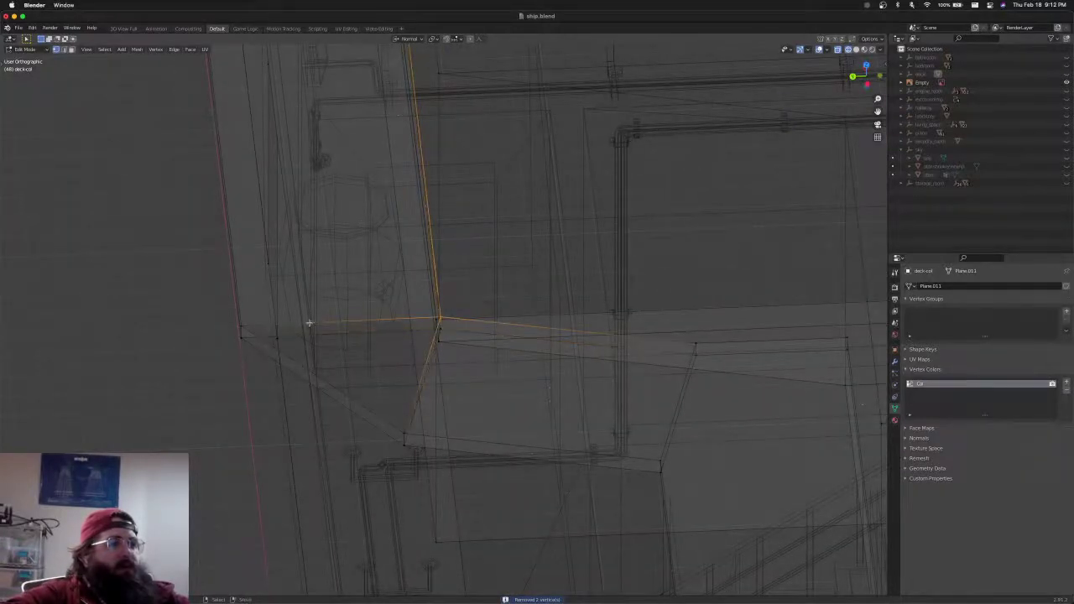
Fill the triangular top and bottom faces between the merged inner corner and the two slabs' outer corners
{"action": "left_click", "coordinate": [241, 327], "text": "shift"}
{"action": "left_click", "coordinate": [396, 426], "text": "shift"}
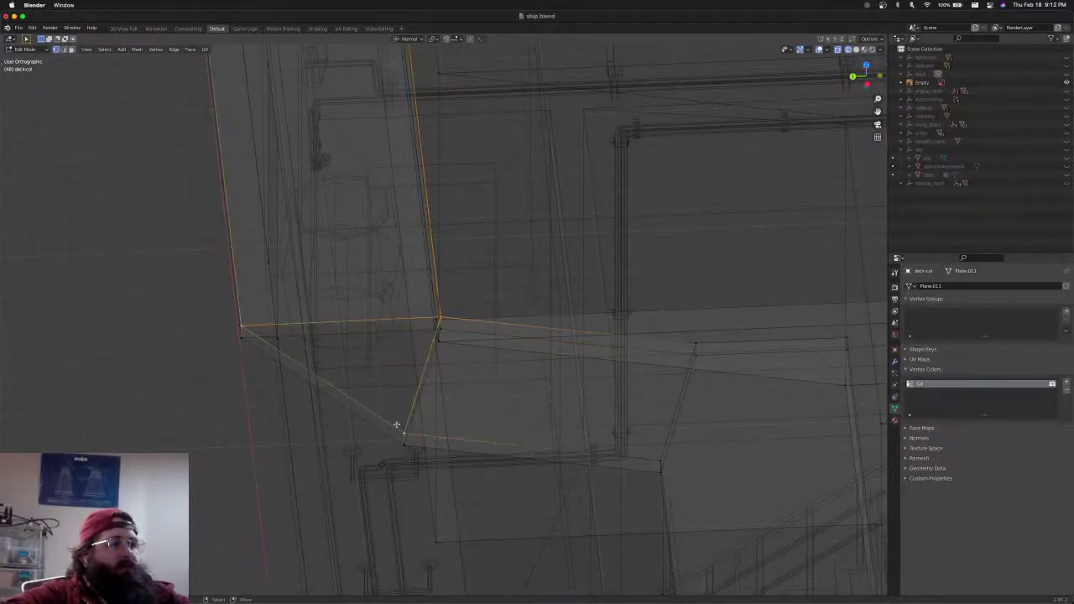
{"action": "key", "text": "h"}
{"action": "left_click", "coordinate": [442, 330]}
{"action": "left_click", "coordinate": [240, 339], "text": "shift"}
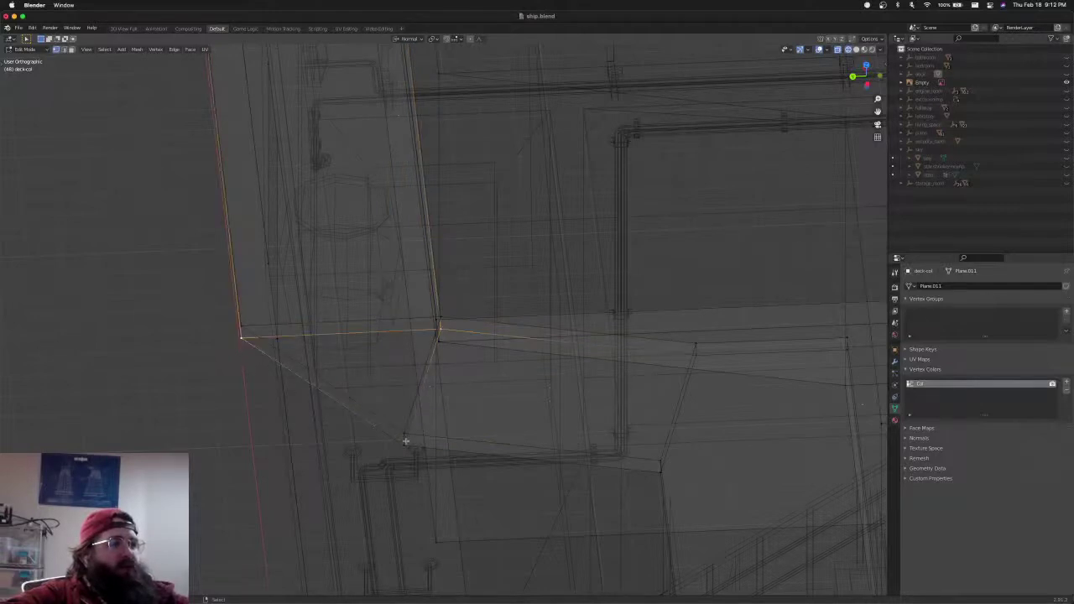
{"action": "left_click", "coordinate": [412, 445], "text": "shift"}
{"action": "key", "text": "h"}
{"action": "mouse_move", "coordinate": [407, 439]}
{"action": "middle_mouse_down"}
{"action": "mouse_move", "coordinate": [395, 391]}
{"action": "mouse_move", "coordinate": [403, 424]}
{"action": "mouse_move", "coordinate": [642, 440]}
{"action": "mouse_move", "coordinate": [599, 402]}
{"action": "mouse_move", "coordinate": [561, 443]}
{"action": "mouse_move", "coordinate": [502, 468]}
{"action": "middle_mouse_up"}
{"action": "key", "text": "shift+z"}
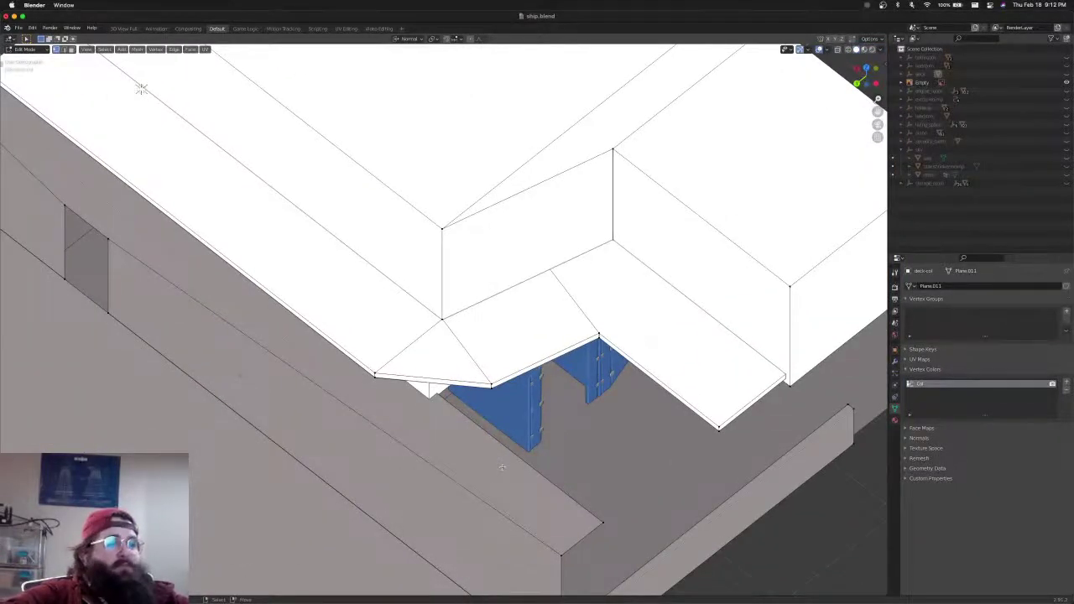
Move the slab's merged inner corner vertices slightly in top view, closer to the upper tier's wall corner
{"action": "key", "text": "KP_7"}
{"action": "mouse_move", "coordinate": [526, 535]}
{"action": "middle_mouse_down", "text": "shift"}
{"action": "mouse_move", "coordinate": [635, 120]}
{"action": "mouse_move", "coordinate": [780, 313]}
{"action": "middle_mouse_up", "text": "shift"}
{"action": "scroll", "coordinate": [362, 348], "scroll_direction": "up", "scroll_amount": 1}
{"action": "key", "text": "shift+z"}
{"action": "scroll", "coordinate": [362, 347], "scroll_direction": "up", "scroll_amount": 4}
{"action": "middle_click_drag", "start_coordinate": [368, 325], "coordinate": [564, 323], "text": "shift"}
{"action": "scroll", "coordinate": [326, 299], "scroll_direction": "up", "scroll_amount": 5}
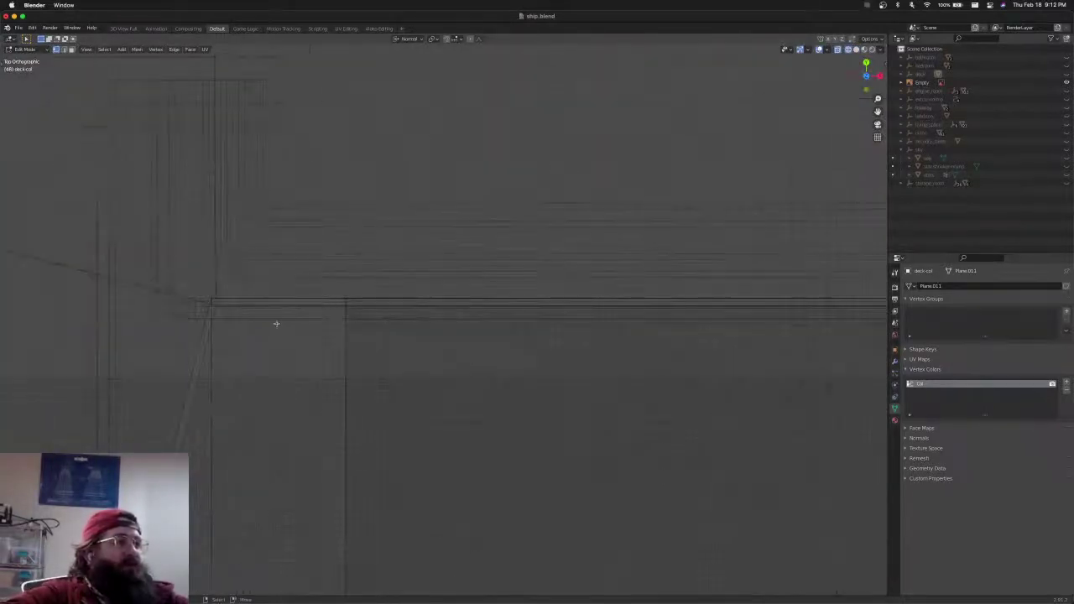
{"action": "middle_click_drag", "start_coordinate": [261, 323], "coordinate": [393, 333], "text": "shift"}
{"action": "left_click", "coordinate": [359, 325]}
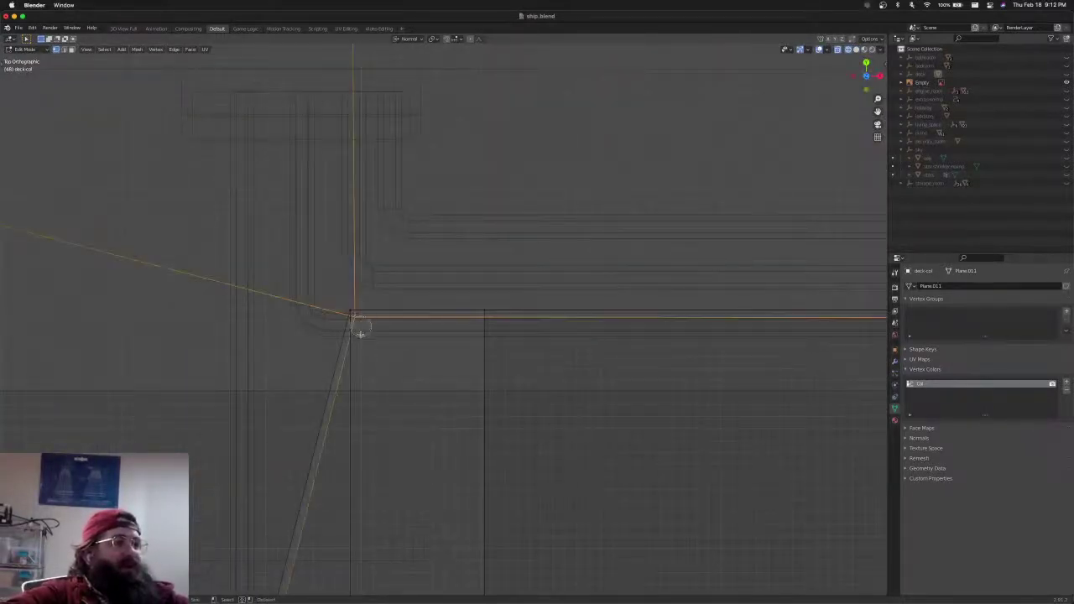
{"action": "scroll", "coordinate": [369, 352], "scroll_direction": "down", "scroll_amount": 3}
{"action": "scroll", "coordinate": [407, 337], "scroll_direction": "down", "scroll_amount": 2}
{"action": "key", "text": "g"}
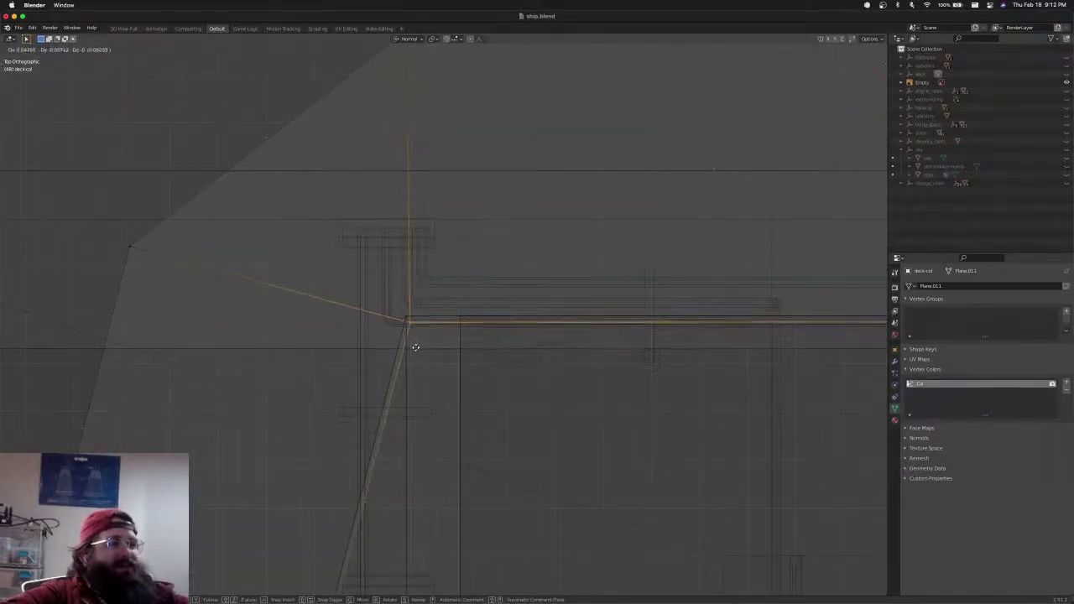
{"action": "left_click", "coordinate": [416, 346]}
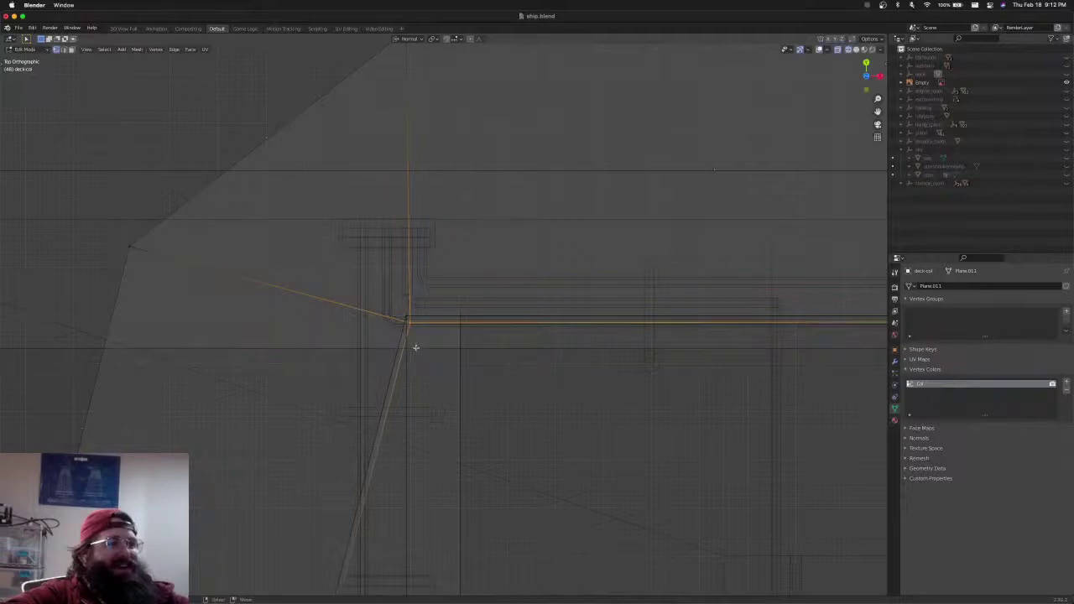
Examine the joined slab around the front corner and side wing from above, from below and from the front
{"action": "scroll", "coordinate": [419, 349], "scroll_direction": "down", "scroll_amount": 5}
{"action": "scroll", "coordinate": [438, 344], "scroll_direction": "up", "scroll_amount": 8}
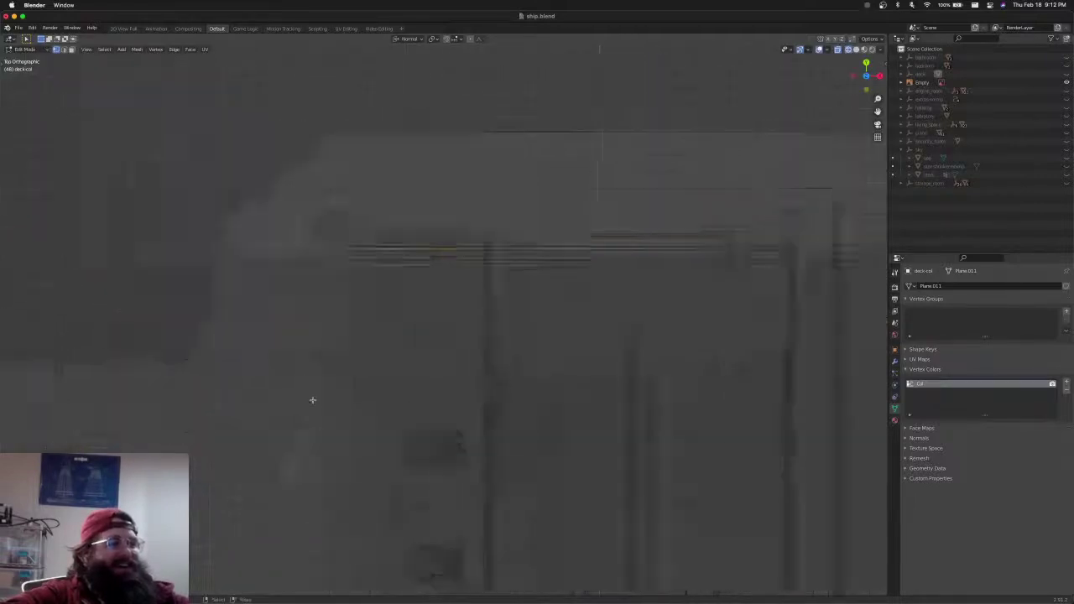
{"action": "scroll", "coordinate": [525, 420], "scroll_direction": "down", "scroll_amount": 3}
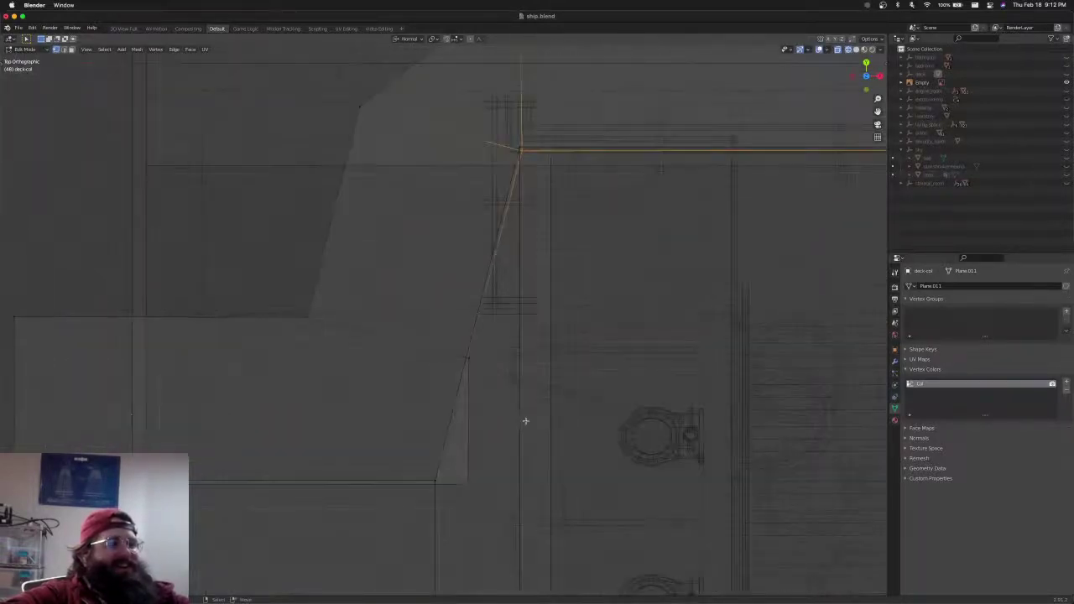
{"action": "middle_click_drag", "start_coordinate": [498, 436], "coordinate": [513, 403], "text": "shift"}
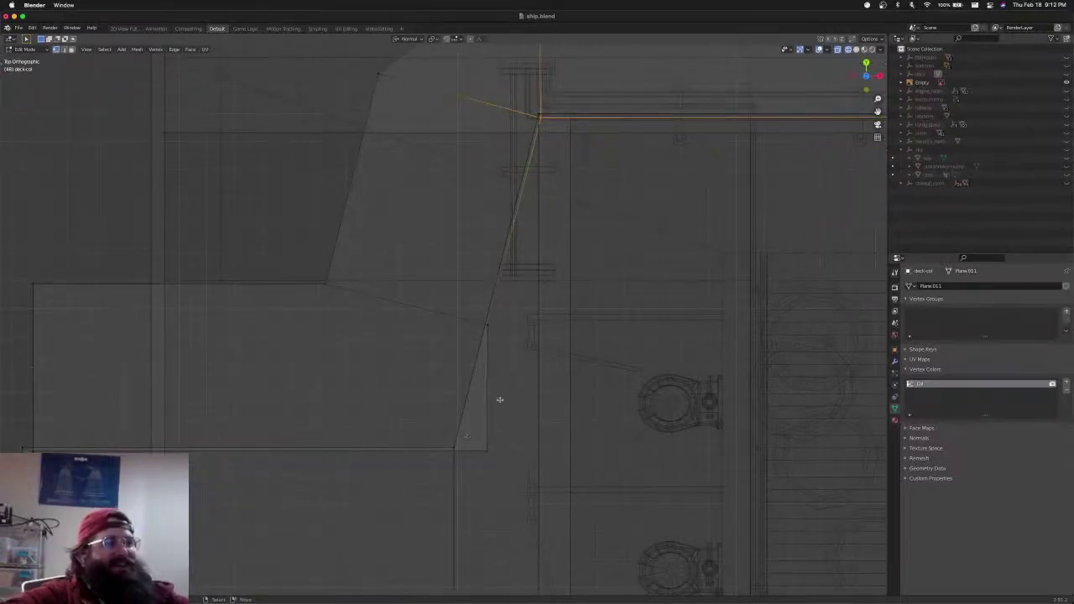
{"action": "scroll", "coordinate": [499, 399], "scroll_direction": "down", "scroll_amount": 10}
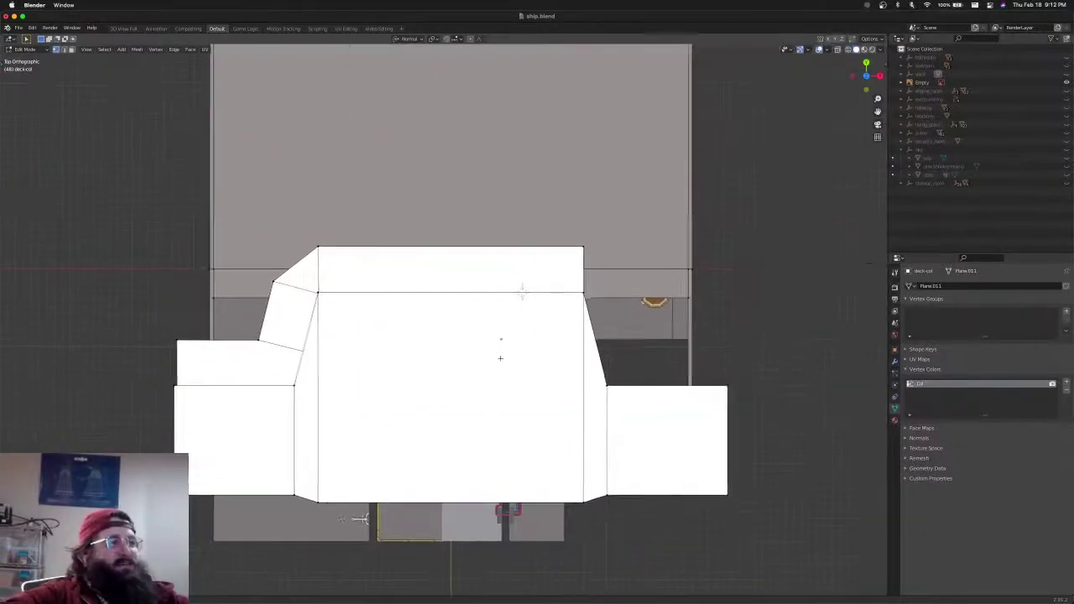
{"action": "middle_click_drag", "start_coordinate": [500, 358], "coordinate": [524, 397], "text": "shift"}
{"action": "middle_click_drag", "start_coordinate": [546, 330], "coordinate": [250, 384]}
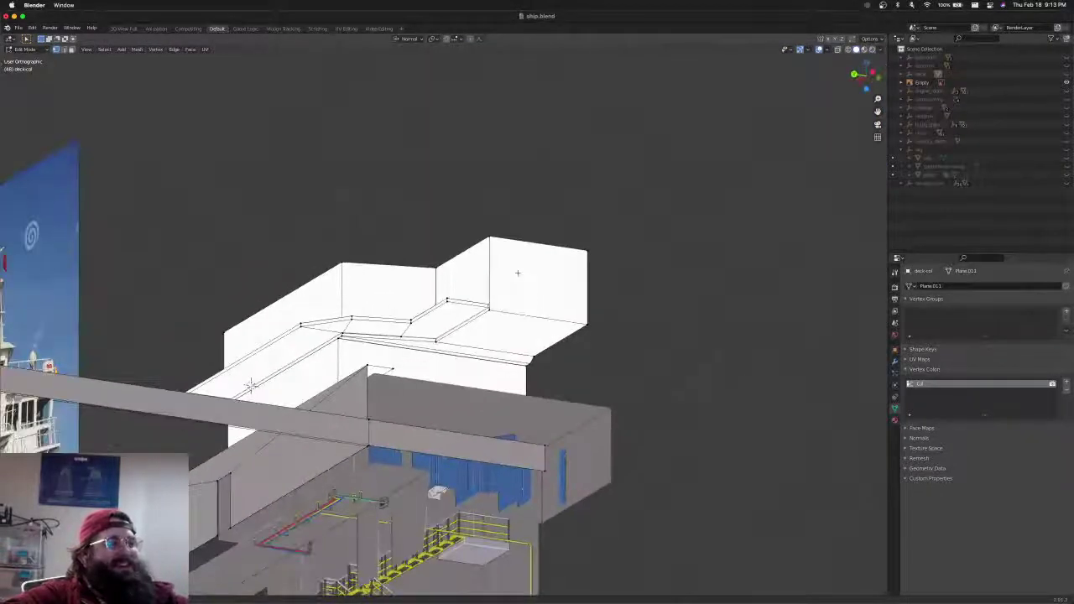
{"action": "middle_click_drag", "start_coordinate": [517, 272], "coordinate": [481, 357]}
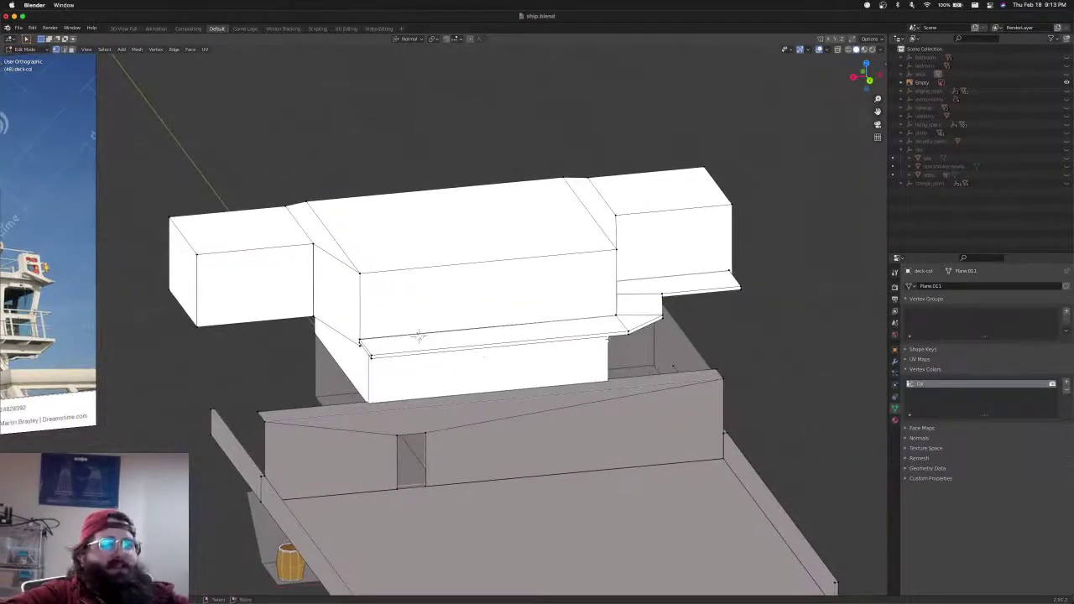
Select all vertices at the free end of the long front slab in top-view wireframe, including both its inner and outer corners
{"action": "key", "text": "KP_7"}
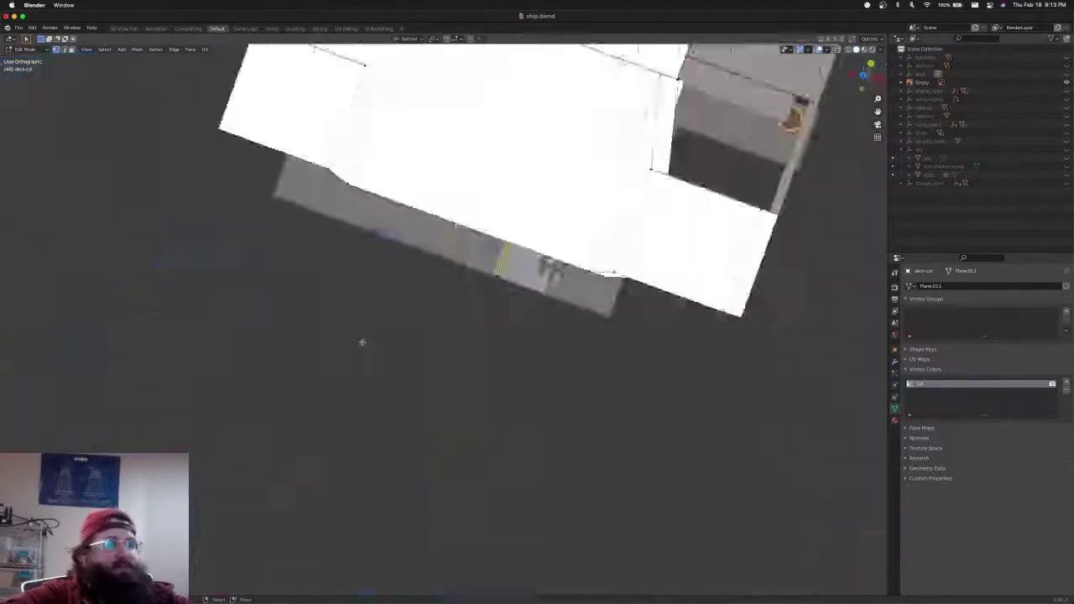
{"action": "middle_click_drag", "start_coordinate": [441, 201], "coordinate": [378, 480], "text": "shift"}
{"action": "scroll", "coordinate": [561, 326], "scroll_direction": "up", "scroll_amount": 3}
{"action": "middle_click_drag", "start_coordinate": [561, 326], "coordinate": [434, 358], "text": "shift"}
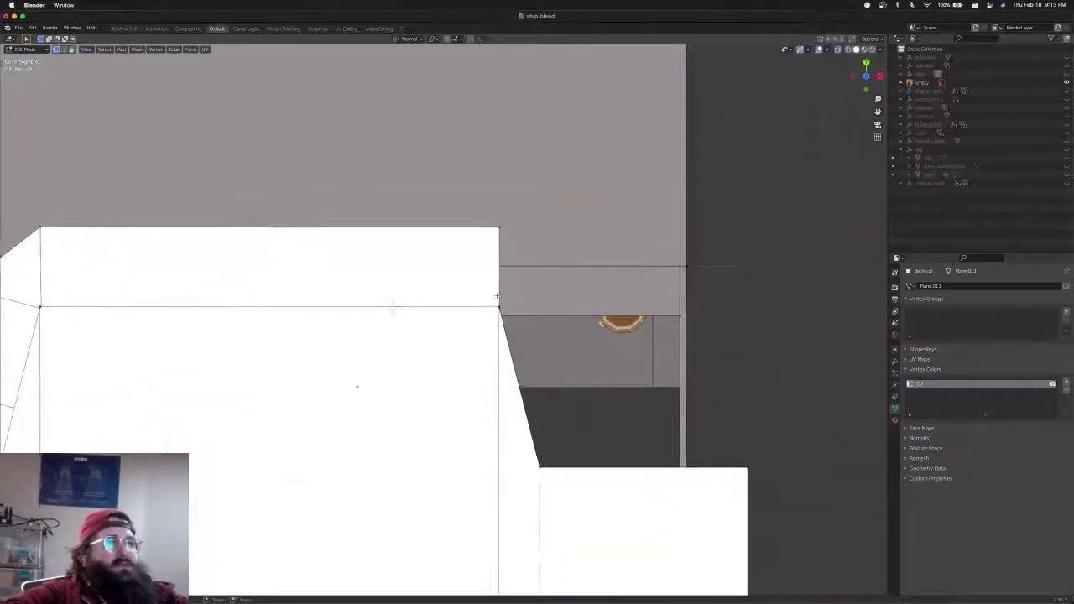
{"action": "key", "text": "shift+z"}
{"action": "scroll", "coordinate": [500, 230], "scroll_direction": "up", "scroll_amount": 5}
{"action": "middle_click_drag", "start_coordinate": [582, 235], "coordinate": [477, 372], "text": "shift"}
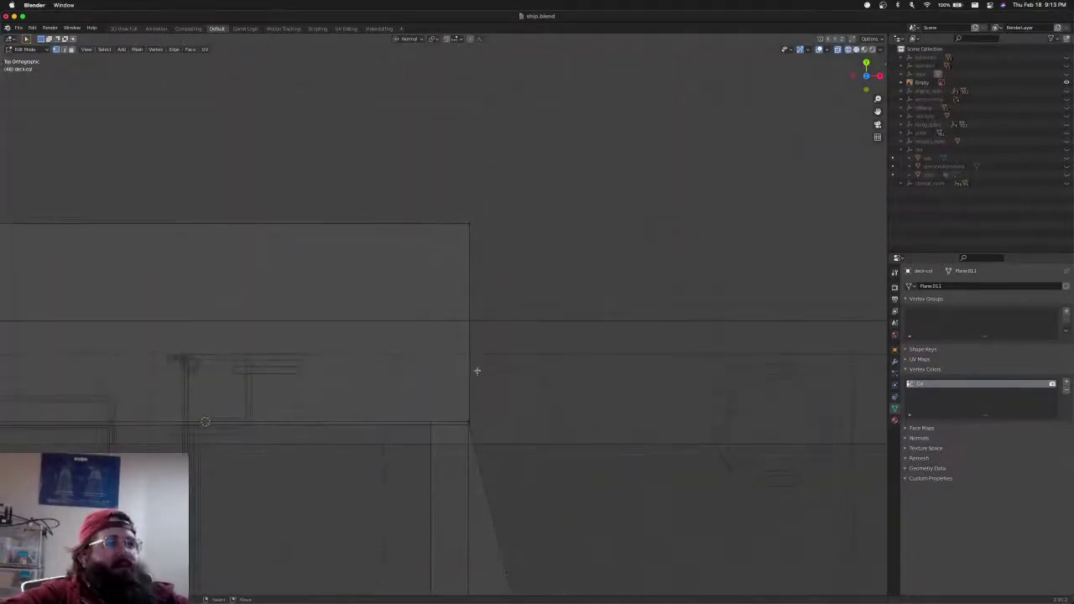
{"action": "scroll", "coordinate": [478, 371], "scroll_direction": "up", "scroll_amount": 5}
{"action": "scroll", "coordinate": [479, 371], "scroll_direction": "down", "scroll_amount": 2}
{"action": "key", "text": "c"}
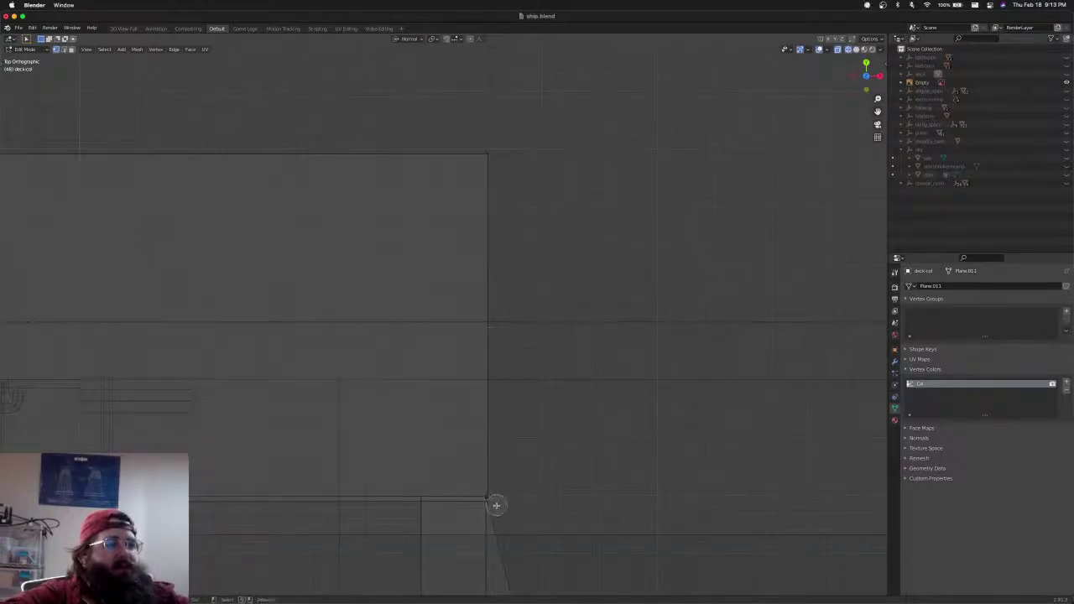
{"action": "left_click", "coordinate": [496, 506]}
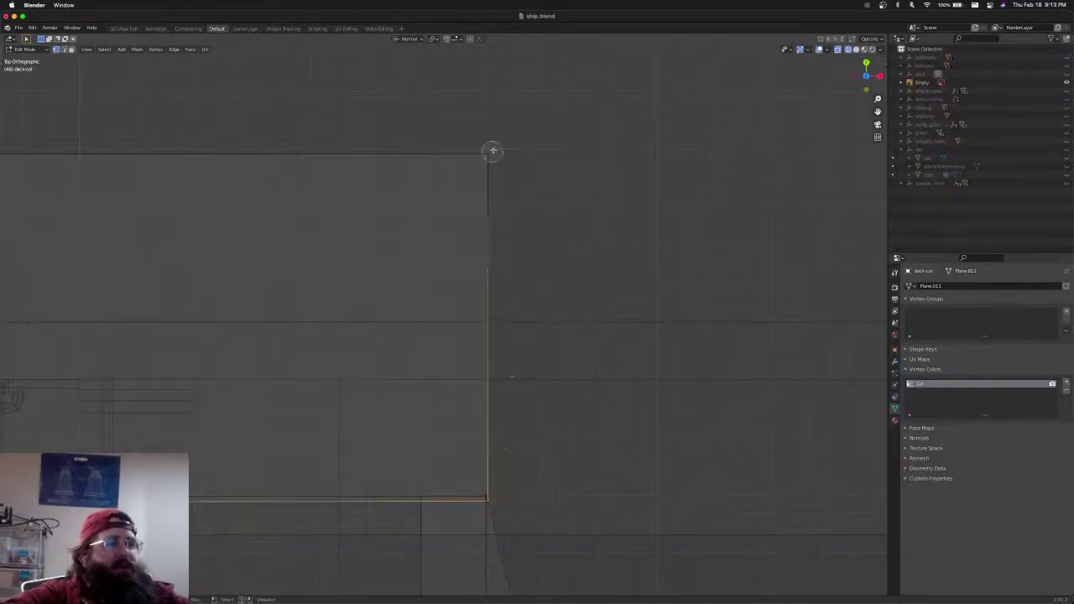
{"action": "left_click", "coordinate": [493, 150]}
{"action": "scroll", "coordinate": [507, 368], "scroll_direction": "down", "scroll_amount": 6}
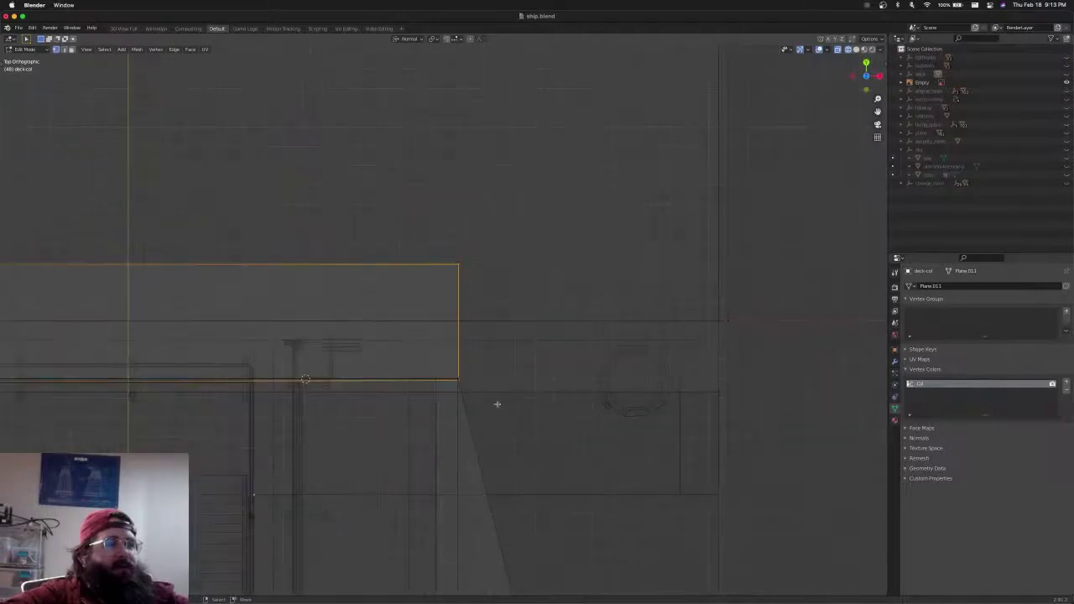
{"action": "key", "text": "g"}
{"action": "key", "text": "Escape"}
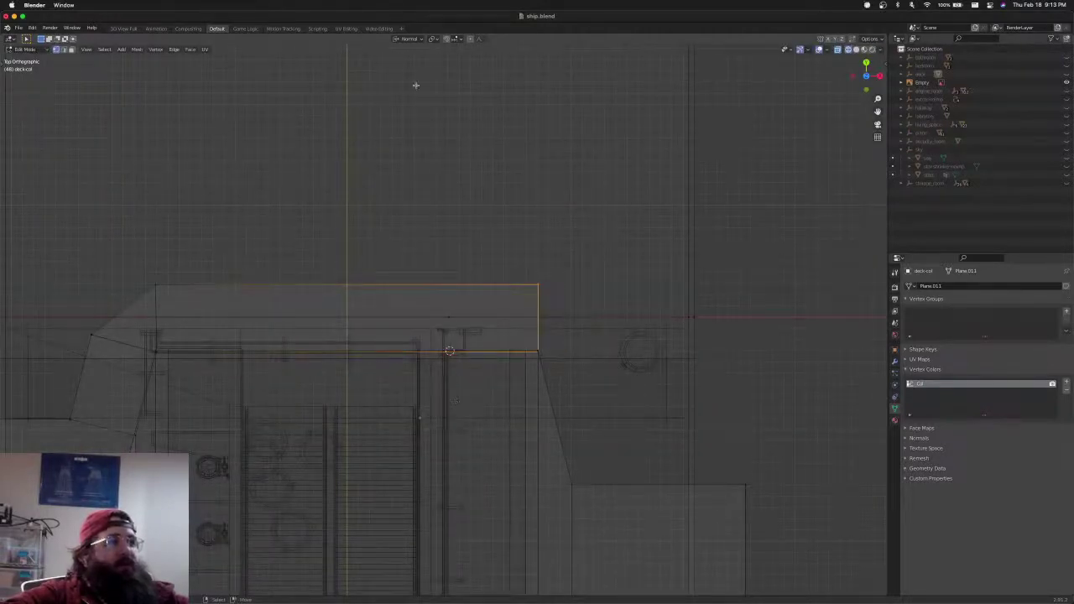
{"action": "key", "text": "g"}
{"action": "key", "text": "x"}
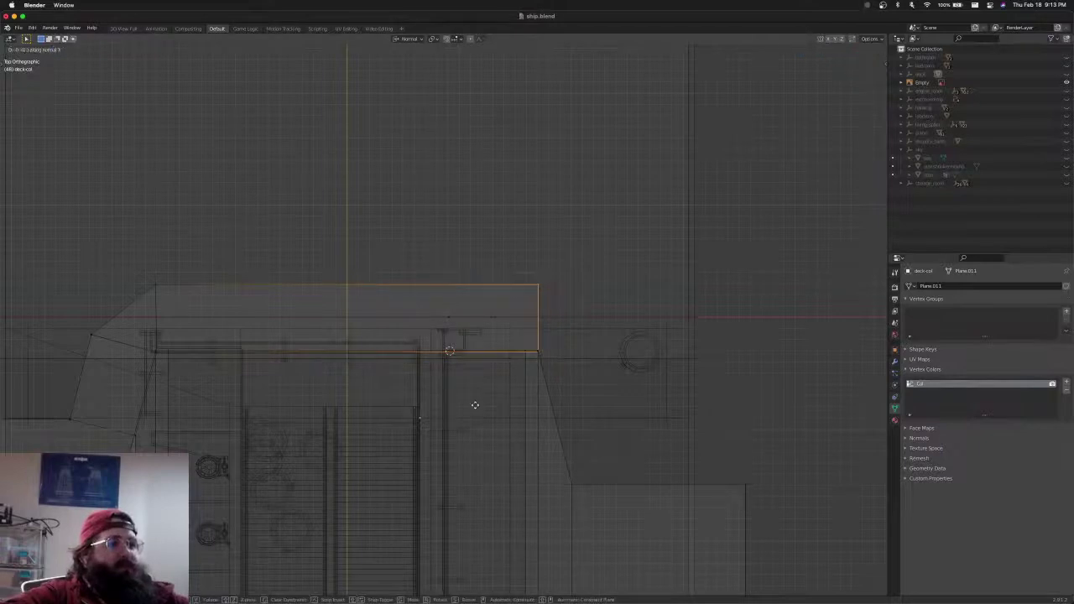
{"action": "key", "text": "Escape"}
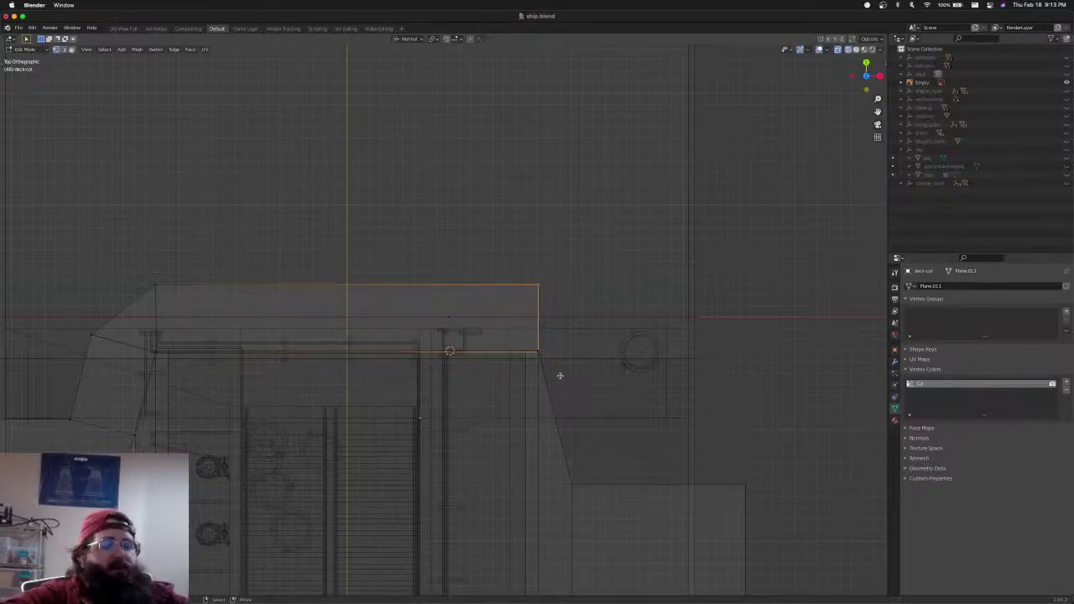
Move the front slab's free end straight along its length, shortening it to stop before the ship's centre line
{"action": "key", "text": "g"}
{"action": "key", "text": "x"}
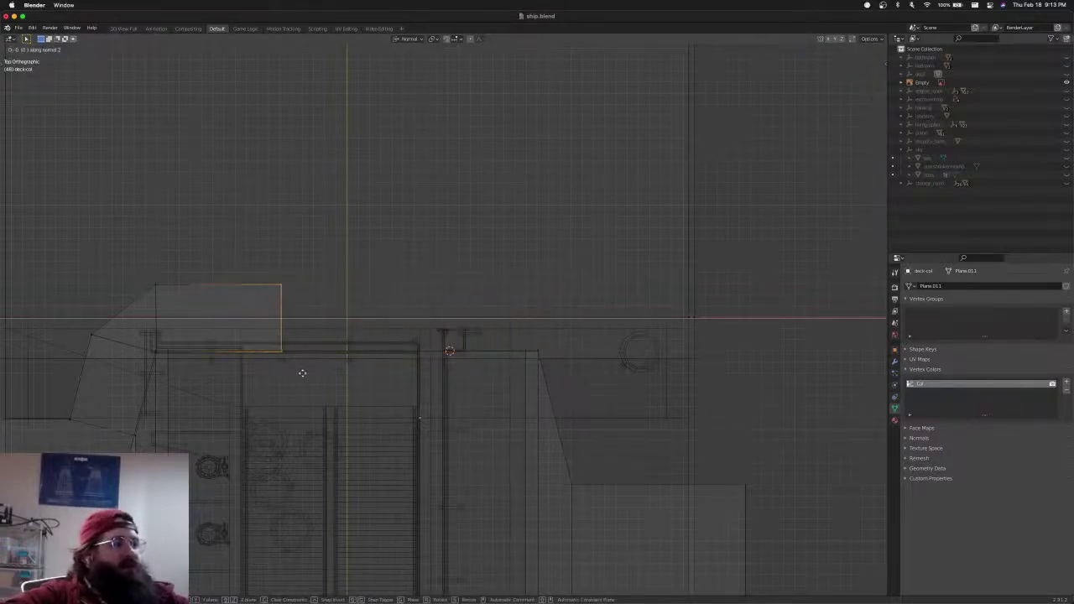
{"action": "left_click", "coordinate": [301, 373]}
Select the entire connected slab, including the corner and side wing sections, and duplicate it in place
{"action": "scroll", "coordinate": [326, 369], "scroll_direction": "down", "scroll_amount": 2}
{"action": "middle_click_drag", "start_coordinate": [326, 368], "coordinate": [435, 322], "text": "shift"}
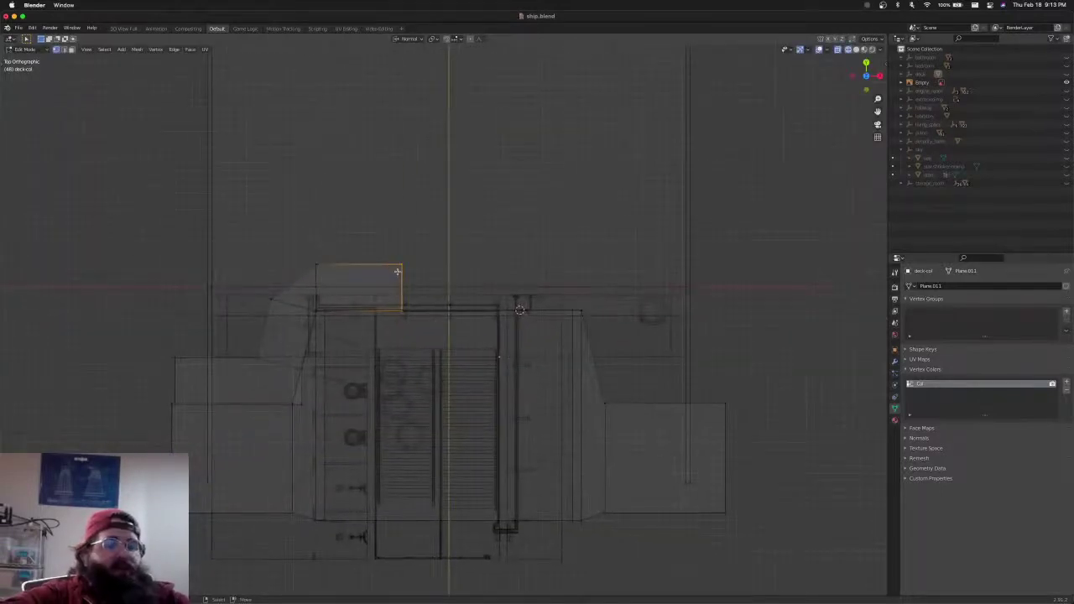
{"action": "key", "text": "ctrl+l"}
{"action": "key", "text": "shift+d"}
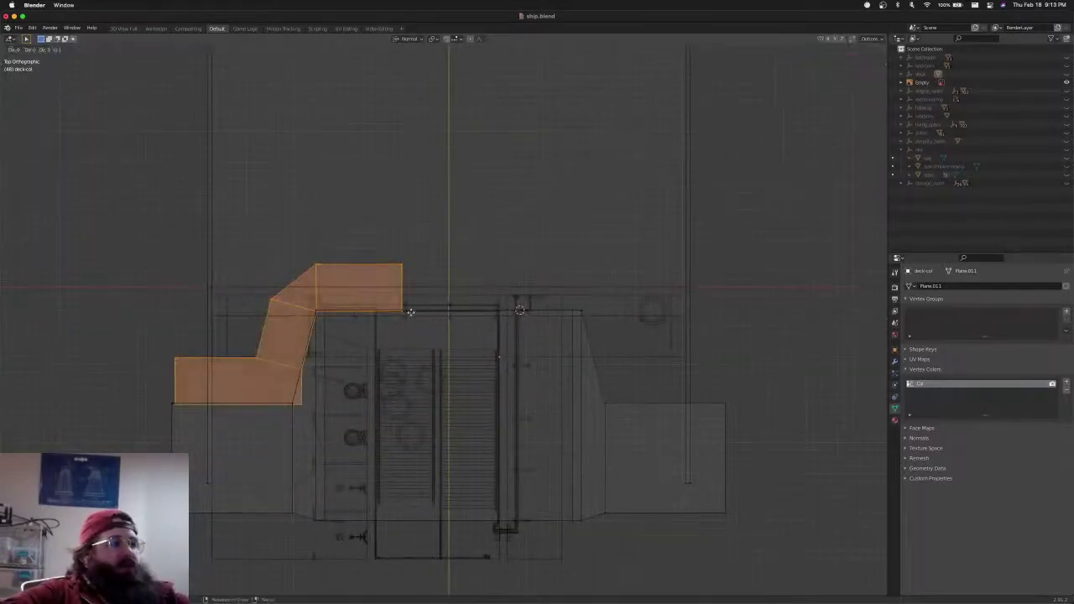
{"action": "key", "text": "Escape"}
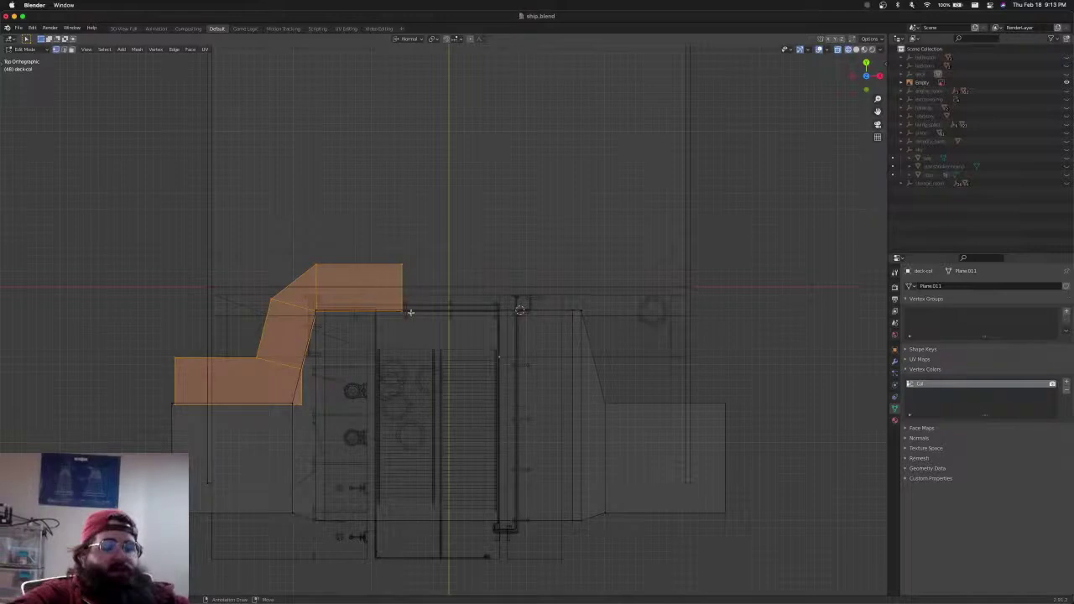
Mirror the duplicated slab by scaling it -1 along global X with Global transform orientation, and correct its normals
{"action": "key", "text": "s"}
{"action": "key", "text": "Escape"}
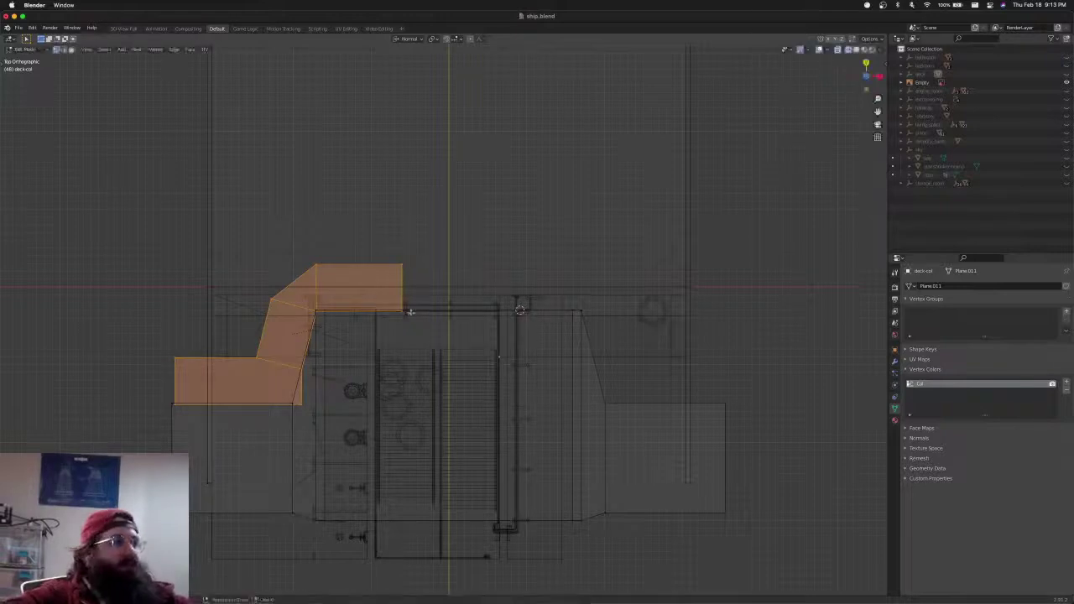
{"action": "left_click", "coordinate": [410, 39]}
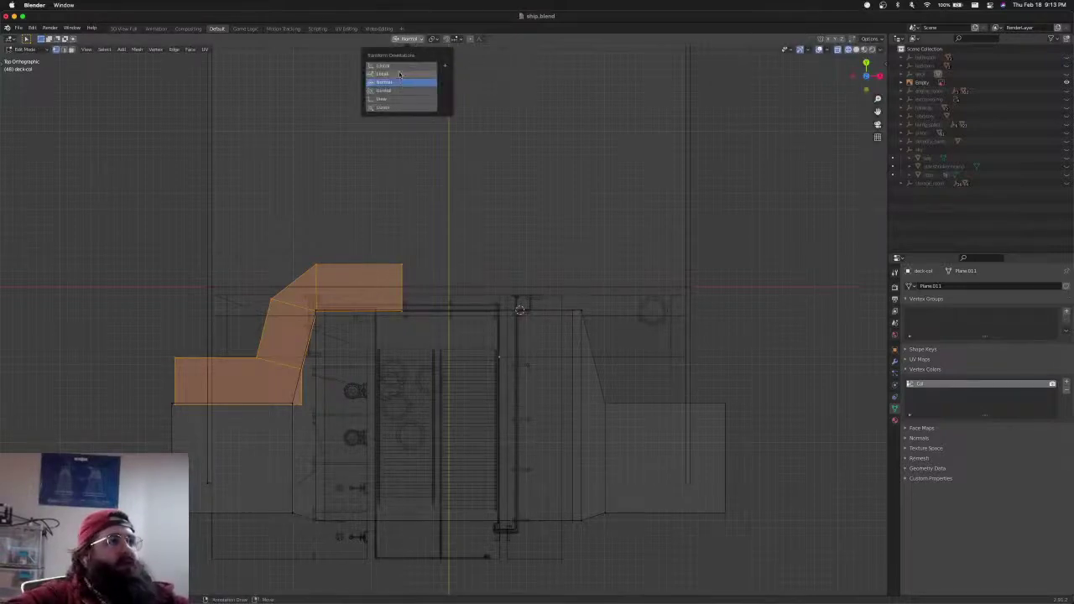
{"action": "left_click", "coordinate": [399, 66]}
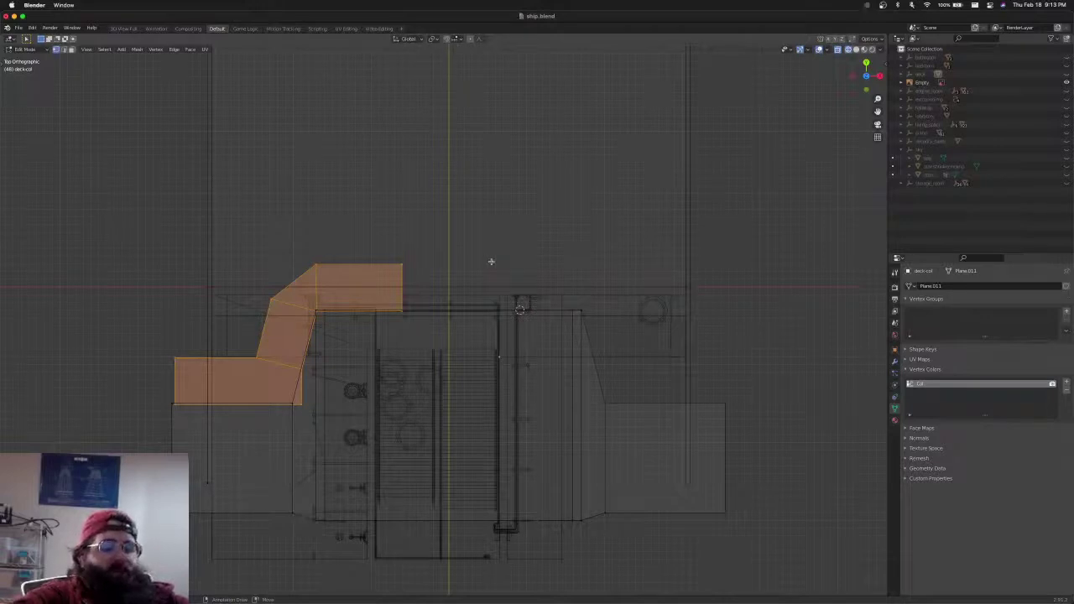
{"action": "type", "text": "sx-1"}
{"action": "key", "text": "Return"}
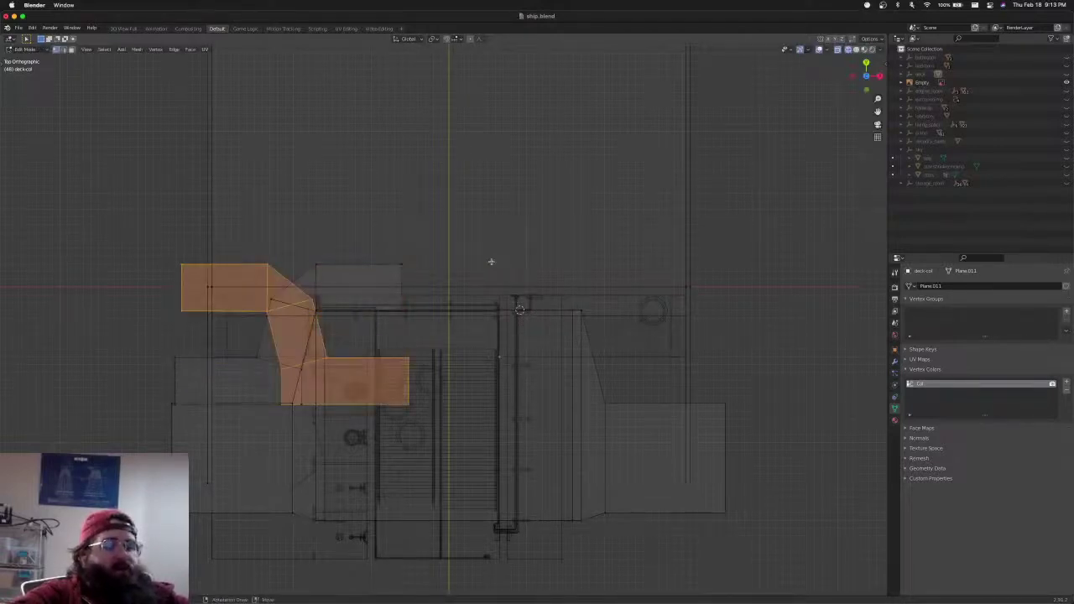
{"action": "key", "text": "alt+n"}
{"action": "left_click", "coordinate": [492, 262]}
Move the mirrored slab along global X to the opposite side of the bridge, lining it up with that wing and corner
{"action": "key", "text": "g"}
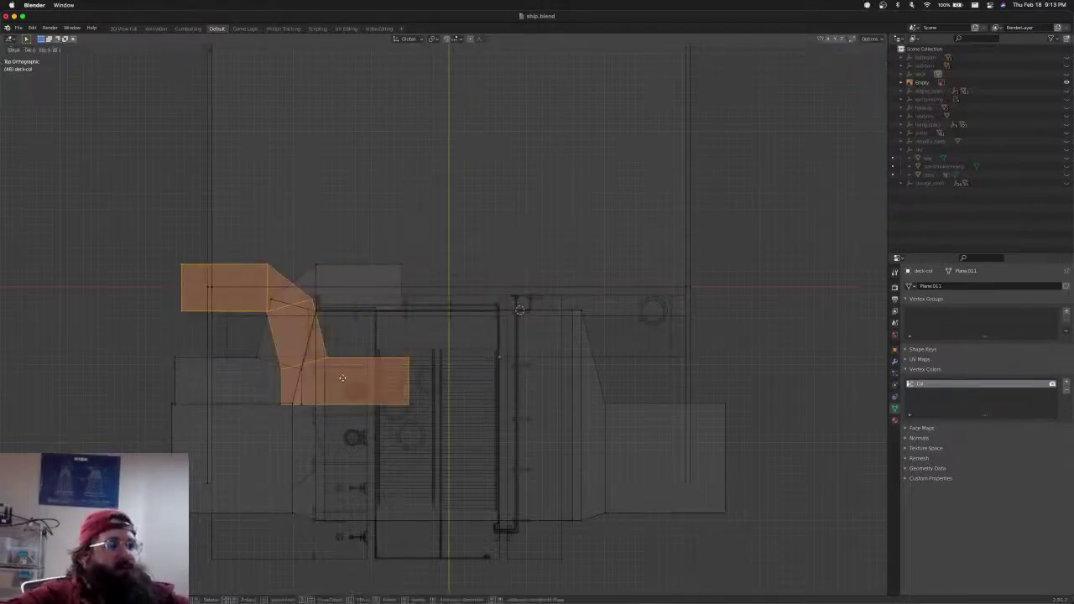
{"action": "key", "text": "x"}
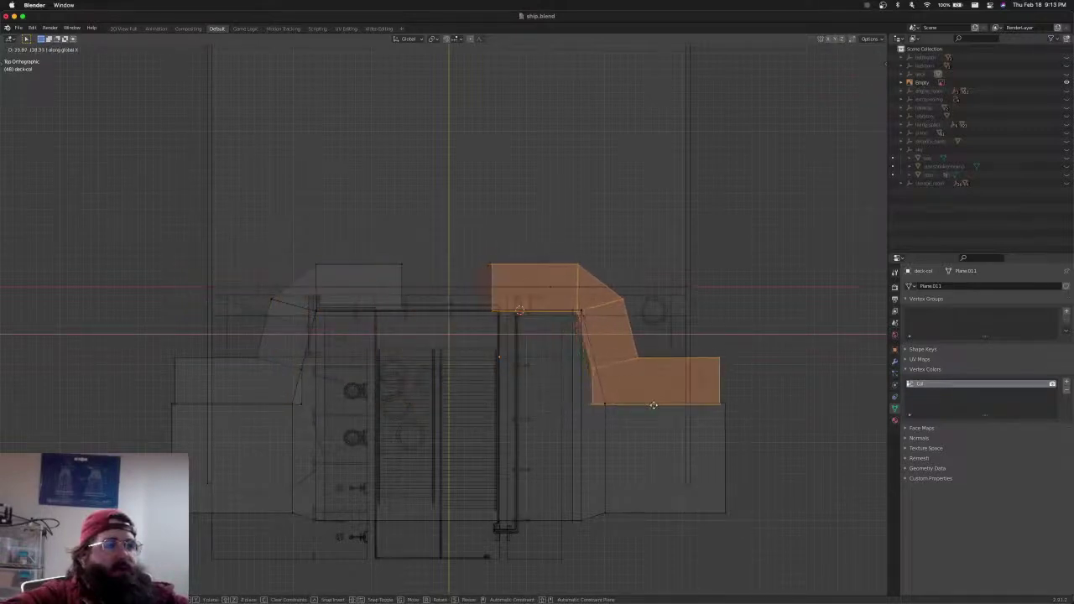
Place the opposite walkway section along the X axis so its inner corner meets the wall corner, and check the alignment
{"action": "left_click", "coordinate": [656, 406]}
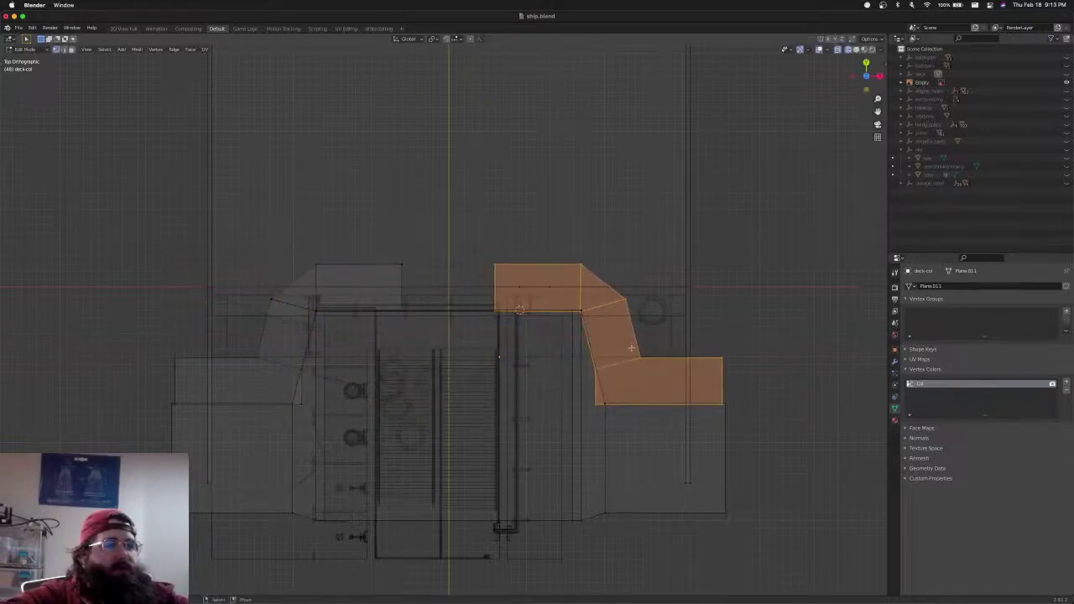
{"action": "scroll", "coordinate": [630, 350], "scroll_direction": "up", "scroll_amount": 8}
{"action": "middle_click_drag", "start_coordinate": [724, 333], "coordinate": [376, 324], "text": "shift"}
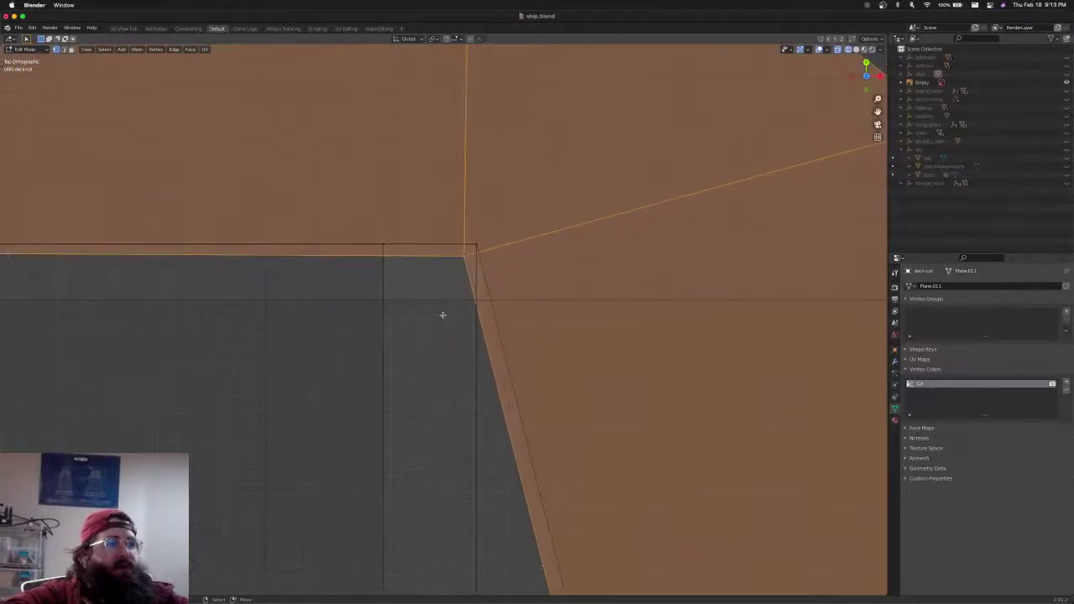
{"action": "scroll", "coordinate": [442, 313], "scroll_direction": "down", "scroll_amount": 8}
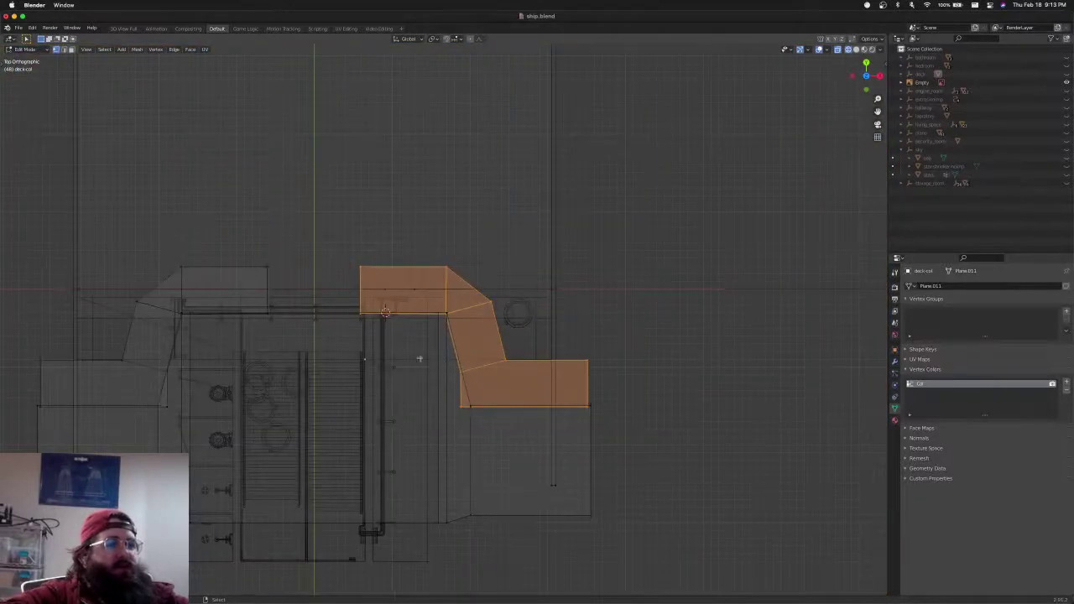
{"action": "middle_click_drag", "start_coordinate": [368, 331], "coordinate": [526, 363], "text": "shift"}
{"action": "scroll", "coordinate": [535, 317], "scroll_direction": "up", "scroll_amount": 5}
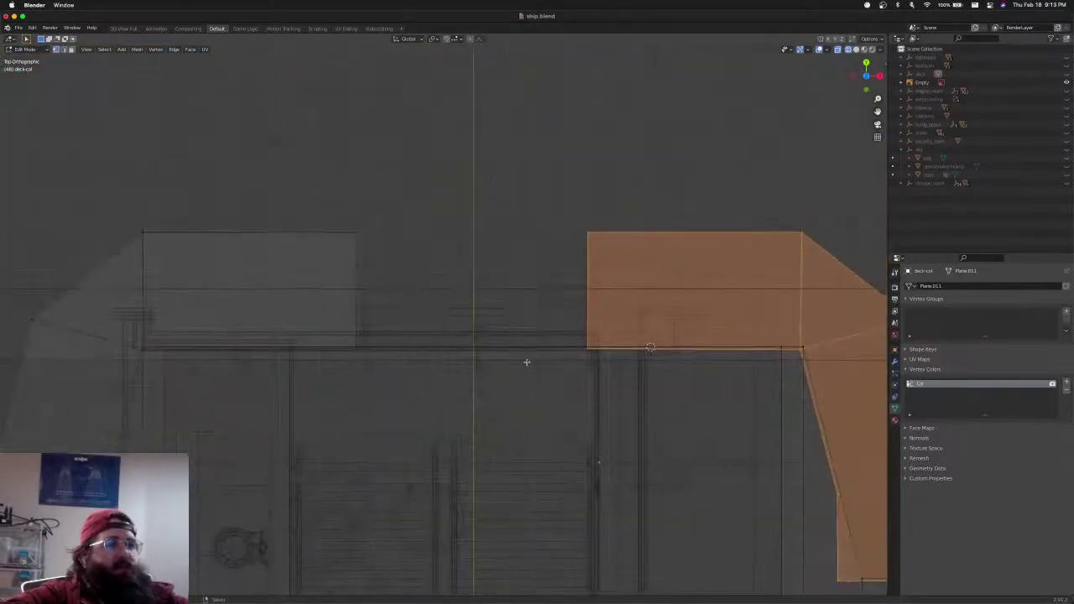
Select the facing end edges of both front walkway halves and bring them together at the centre line
{"action": "left_click", "coordinate": [571, 276]}
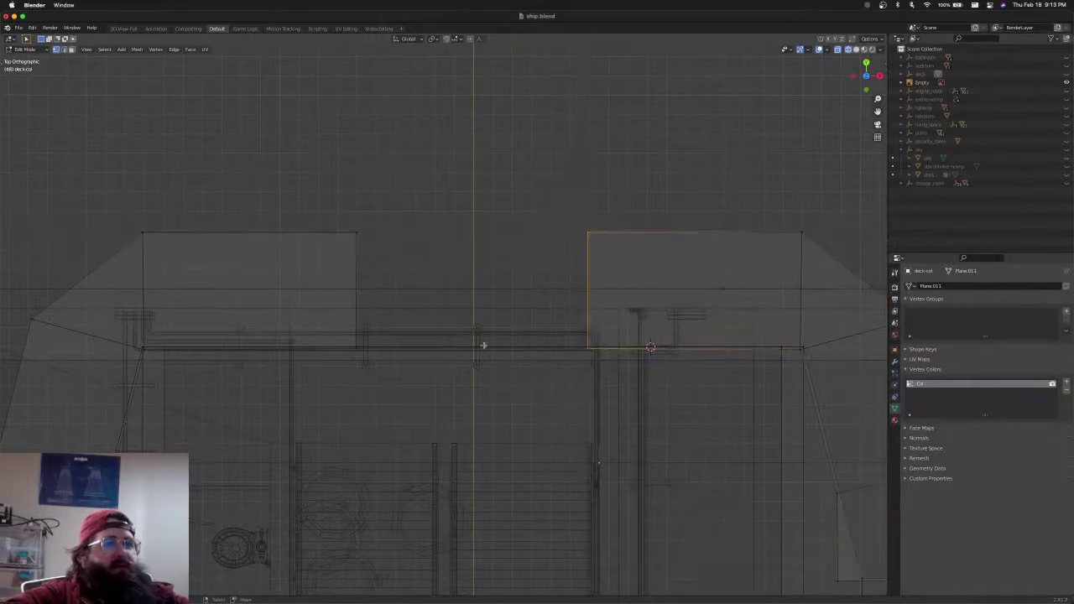
{"action": "key", "text": "b"}
{"action": "left_click_drag", "start_coordinate": [328, 215], "coordinate": [388, 383]}
{"action": "scroll", "coordinate": [409, 374], "scroll_direction": "down", "scroll_amount": 6}
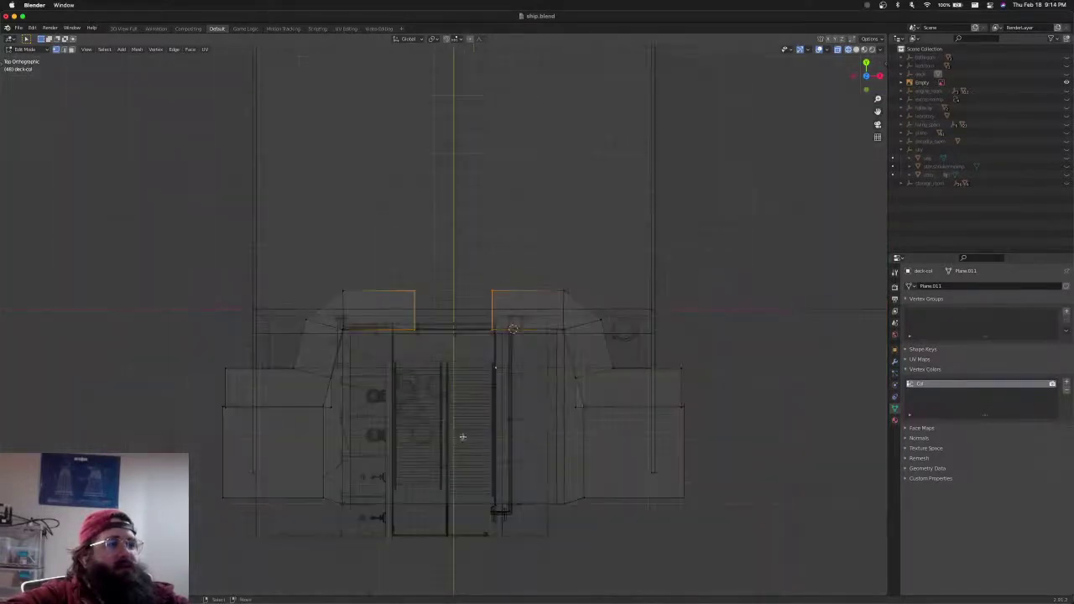
{"action": "middle_click_drag", "start_coordinate": [462, 437], "coordinate": [470, 312]}
{"action": "scroll", "coordinate": [465, 338], "scroll_direction": "up", "scroll_amount": 6}
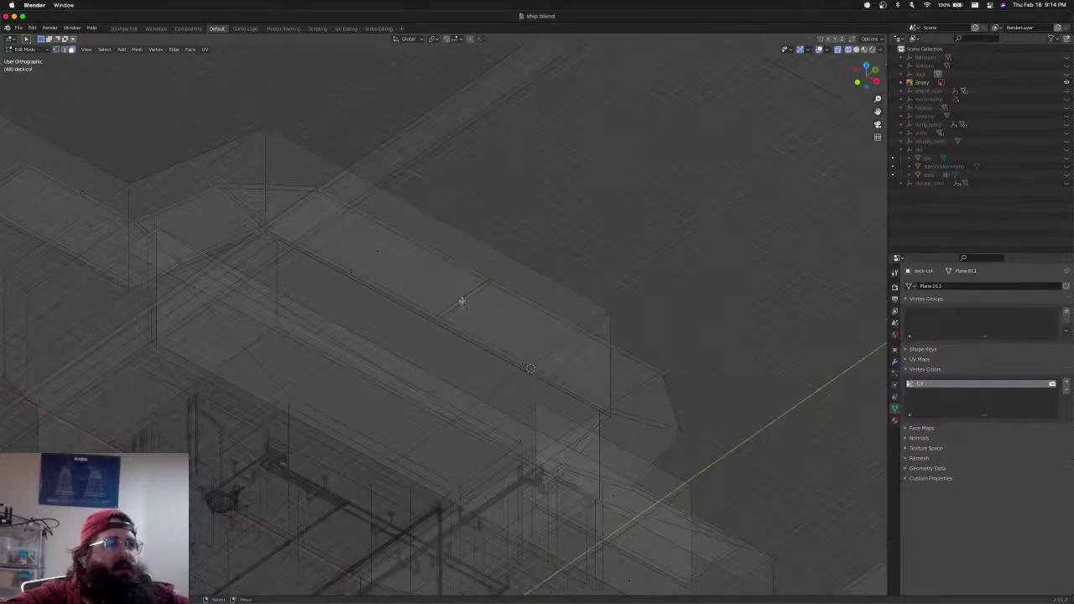
Switch to vertex selection and merge the overlapping vertices at the walkway's centre seam by distance
{"action": "key", "text": "ctrl+Tab"}
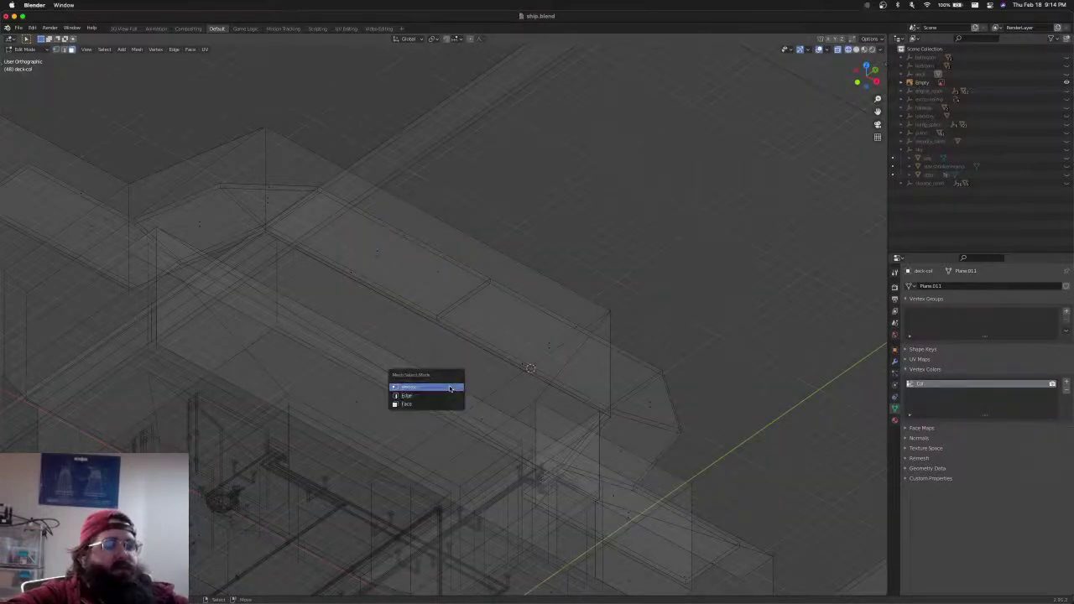
{"action": "left_click", "coordinate": [451, 389], "text": "shift"}
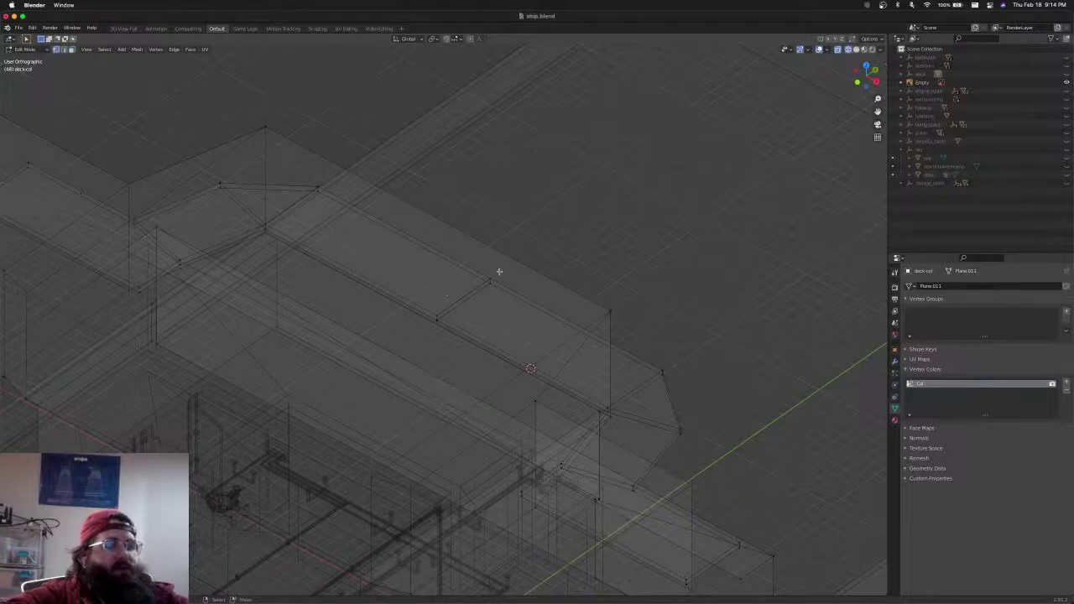
{"action": "left_click_drag", "start_coordinate": [498, 271], "coordinate": [424, 331]}
{"action": "key", "text": "F3"}
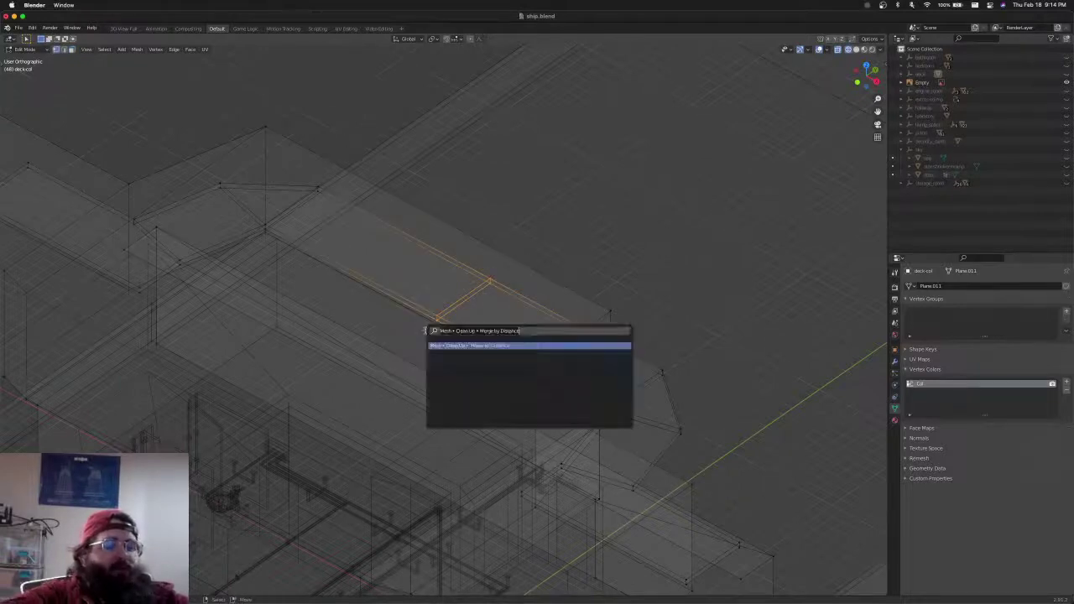
{"action": "type", "text": "mer"}
{"action": "key", "text": "Return"}
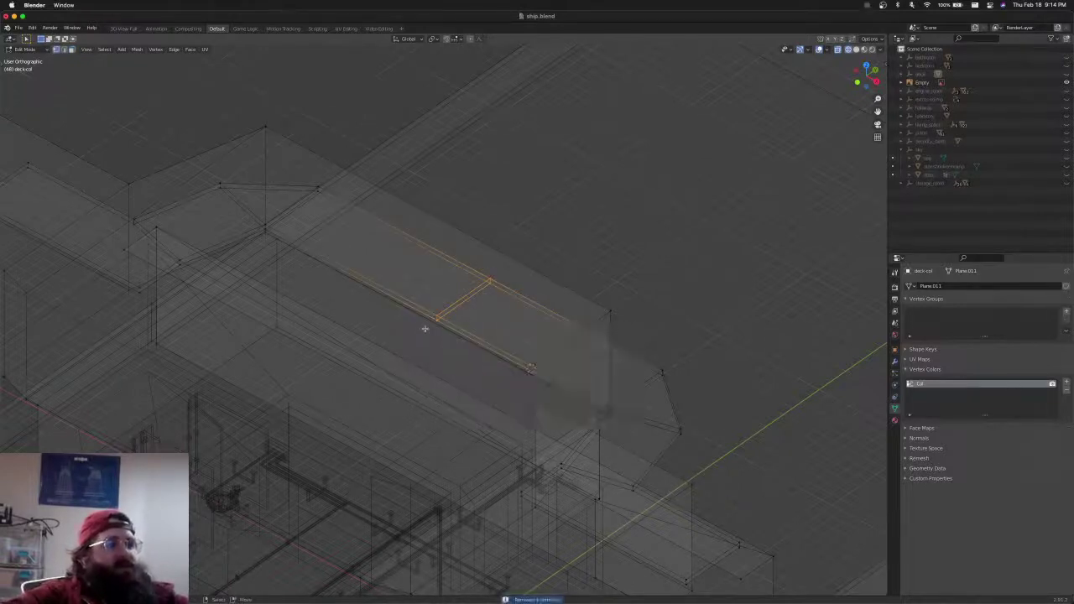
Examine the joined walkway around the bridge in solid shading against the reference photo
{"action": "mouse_move", "coordinate": [479, 304]}
{"action": "middle_mouse_down"}
{"action": "mouse_move", "coordinate": [490, 321]}
{"action": "mouse_move", "coordinate": [614, 252]}
{"action": "mouse_move", "coordinate": [573, 307]}
{"action": "mouse_move", "coordinate": [551, 308]}
{"action": "mouse_move", "coordinate": [602, 271]}
{"action": "mouse_move", "coordinate": [537, 240]}
{"action": "middle_mouse_up"}
{"action": "key", "text": "alt+a"}
{"action": "key", "text": "shift+z"}
{"action": "scroll", "coordinate": [489, 323], "scroll_direction": "down", "scroll_amount": 3}
{"action": "key", "text": "Tab"}
{"action": "key", "text": "Tab"}
{"action": "scroll", "coordinate": [511, 239], "scroll_direction": "down", "scroll_amount": 4}
{"action": "middle_click_drag", "start_coordinate": [495, 239], "coordinate": [595, 316], "text": "shift"}
{"action": "scroll", "coordinate": [587, 402], "scroll_direction": "up", "scroll_amount": 4}
{"action": "middle_click_drag", "start_coordinate": [587, 404], "coordinate": [411, 303], "text": "shift"}
{"action": "scroll", "coordinate": [473, 318], "scroll_direction": "down", "scroll_amount": 1}
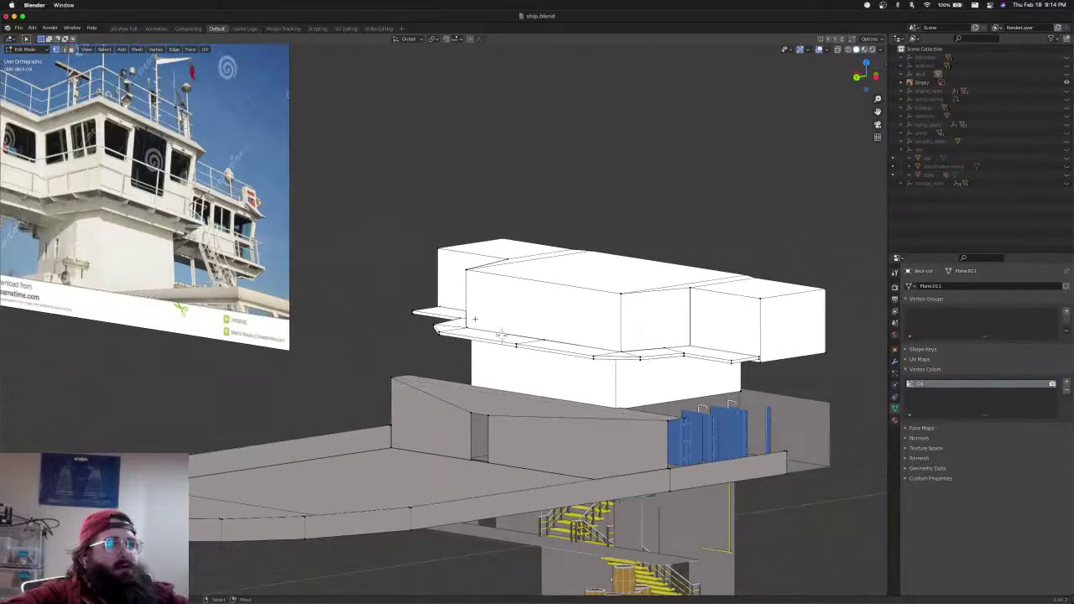
{"action": "scroll", "coordinate": [474, 319], "scroll_direction": "up", "scroll_amount": 4}
Leave the deck mesh, open the hallway mesh for editing with nothing selected, and show the stair landing in wireframe
{"action": "key", "text": "Tab"}
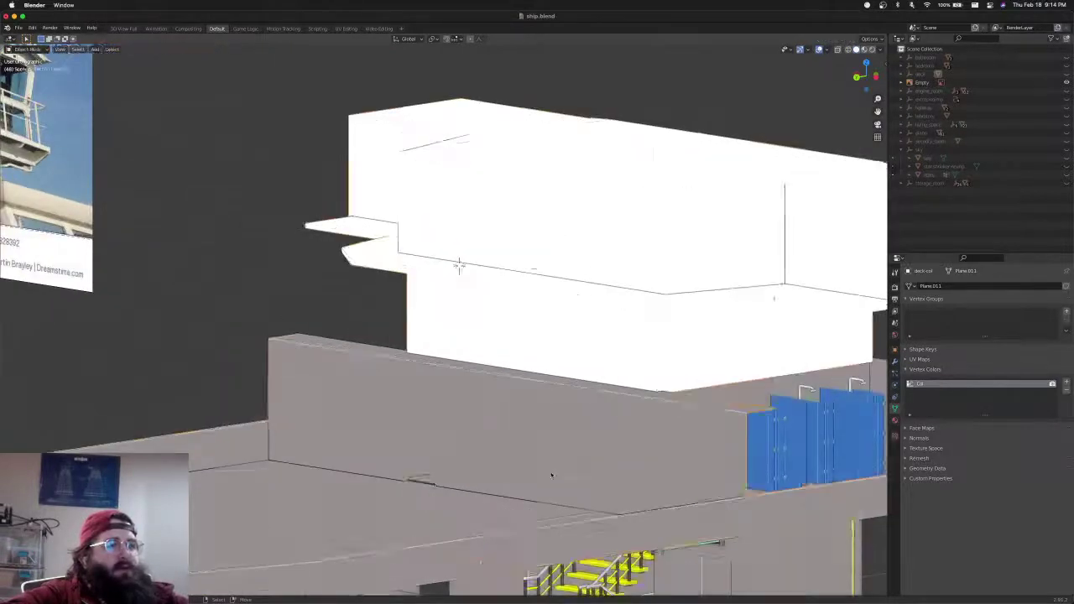
{"action": "scroll", "coordinate": [456, 277], "scroll_direction": "down", "scroll_amount": 3}
{"action": "middle_click_drag", "start_coordinate": [452, 288], "coordinate": [467, 220], "text": "shift"}
{"action": "left_click", "coordinate": [524, 428]}
{"action": "key", "text": "Tab"}
{"action": "key", "text": "alt+a"}
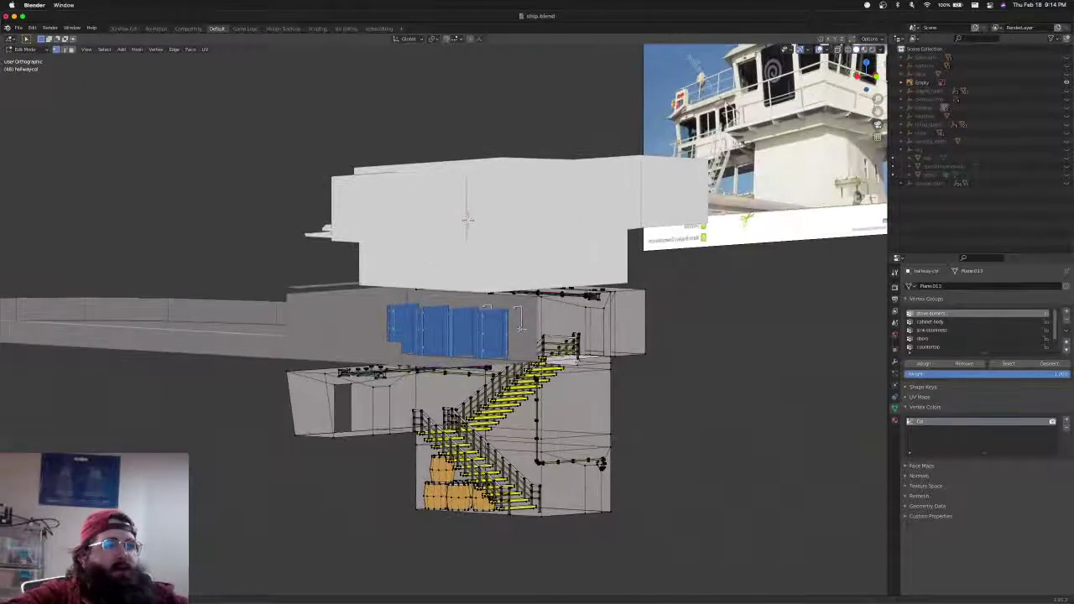
{"action": "scroll", "coordinate": [468, 220], "scroll_direction": "up", "scroll_amount": 7}
{"action": "middle_click_drag", "start_coordinate": [660, 347], "coordinate": [240, 240], "text": "shift"}
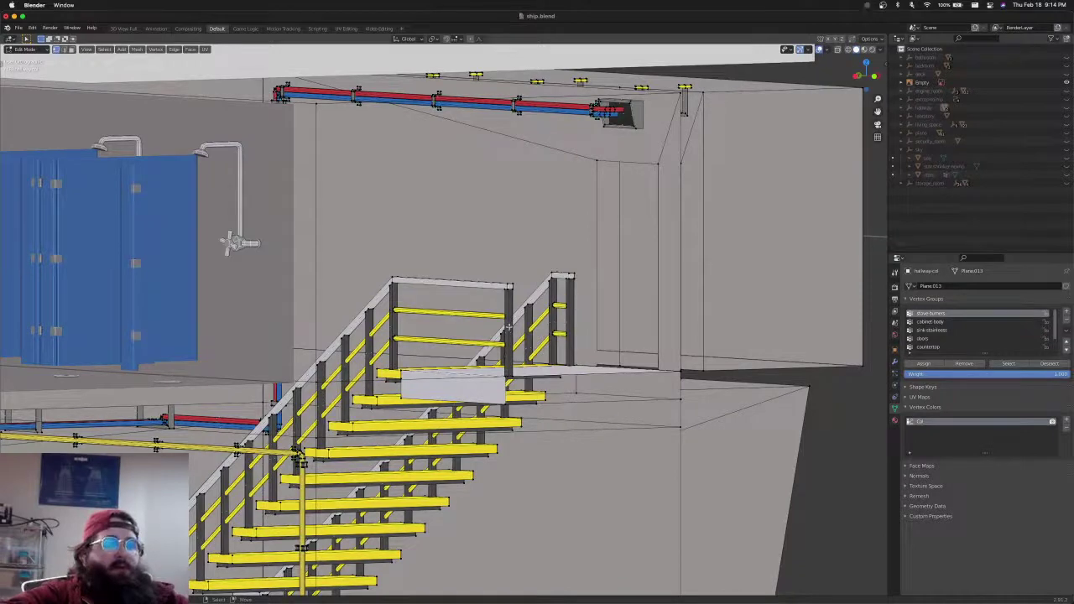
{"action": "key", "text": "shift+z"}
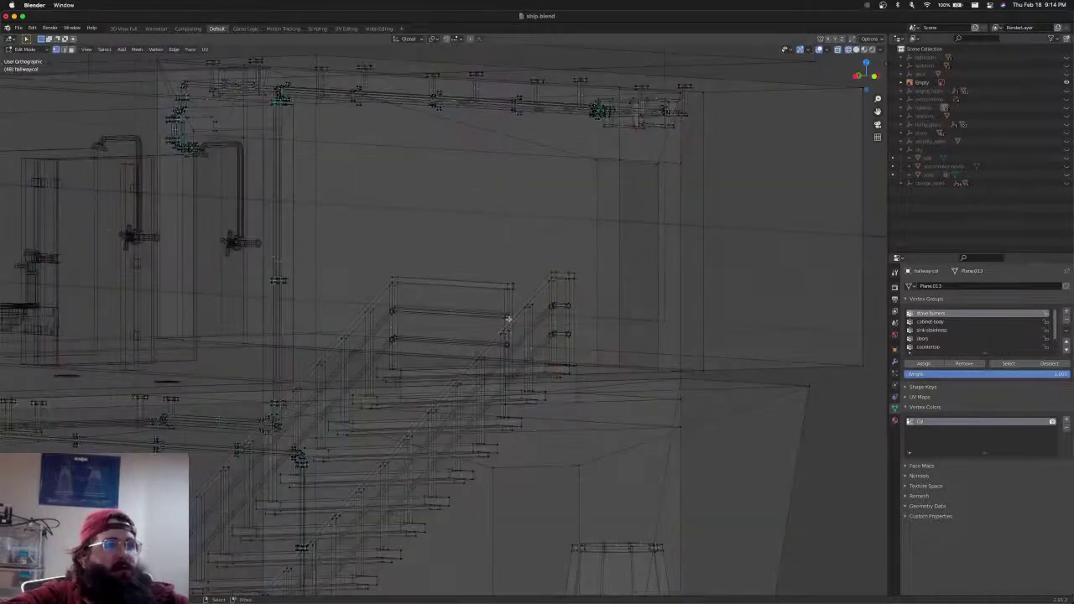
Duplicate the upper landing's railing with its posts, crossbars and handrail, and separate the copy into its own object
{"action": "key", "text": "l"}
{"action": "key", "text": "l"}
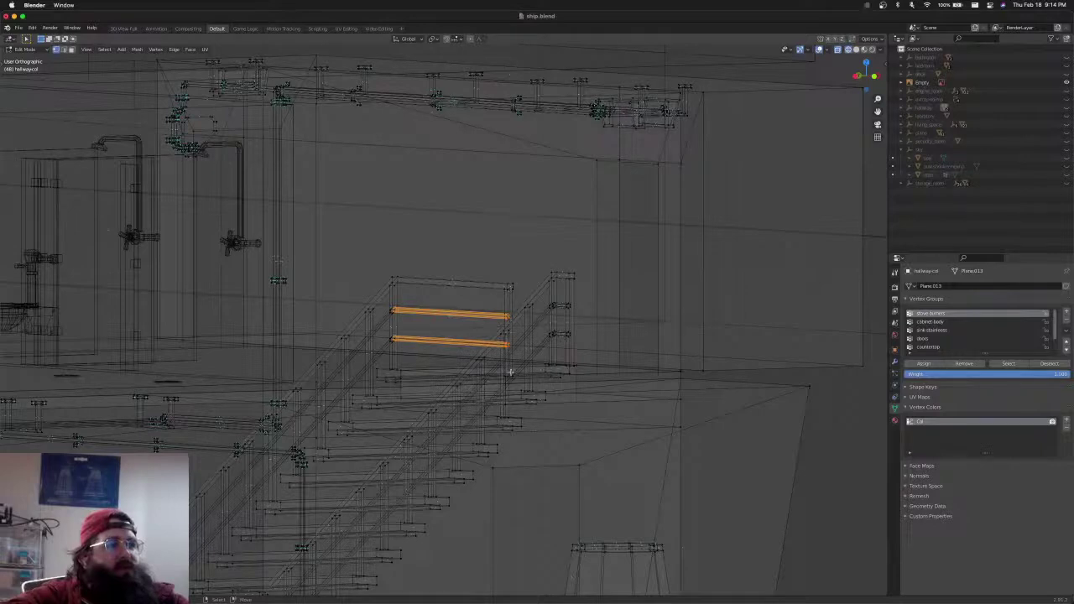
{"action": "key", "text": "l"}
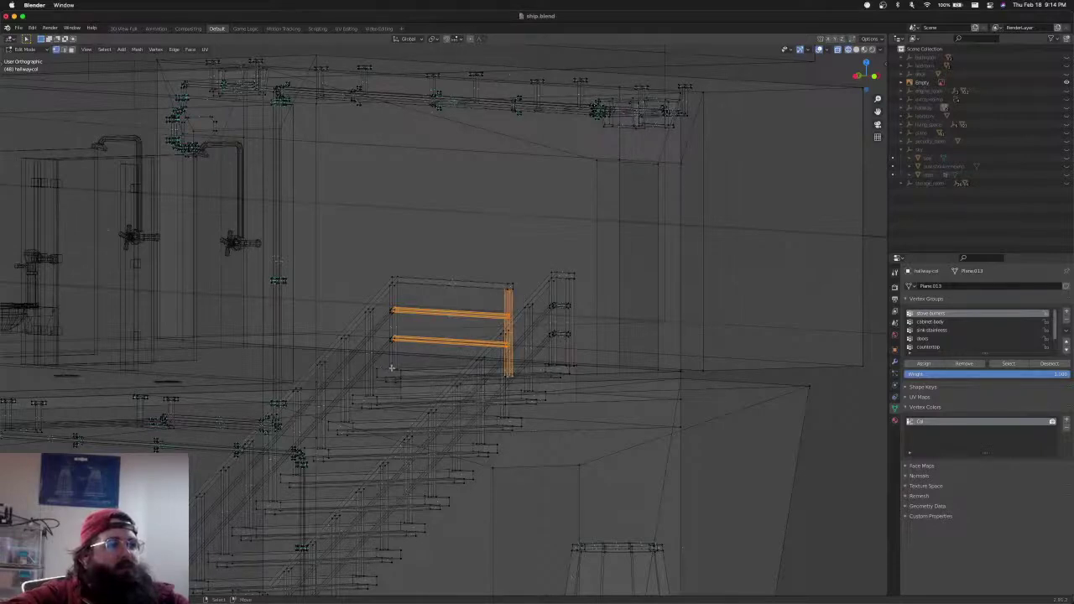
{"action": "key", "text": "l"}
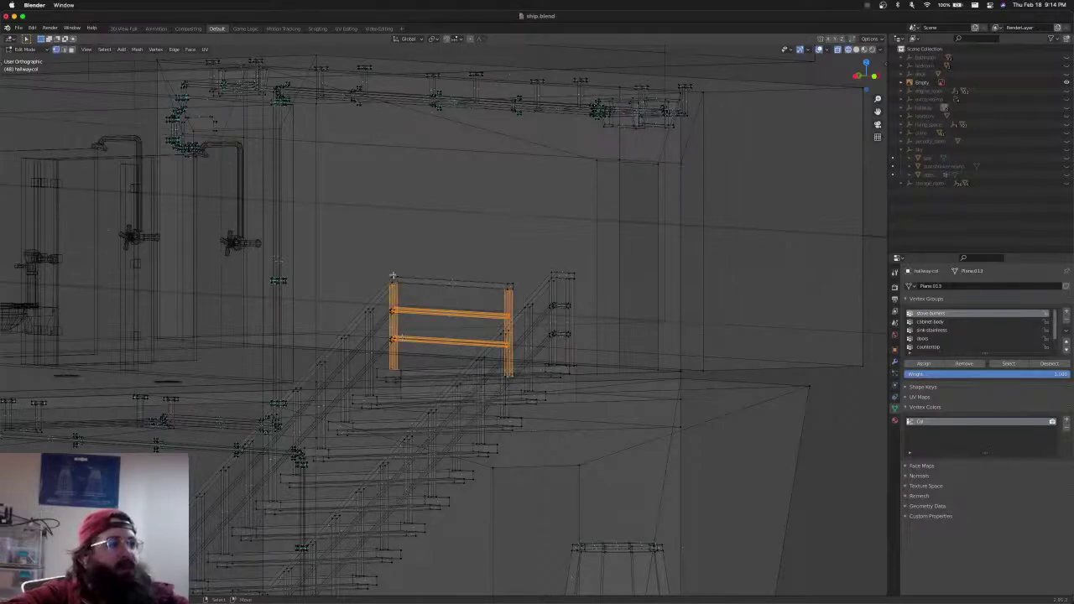
{"action": "key", "text": "c"}
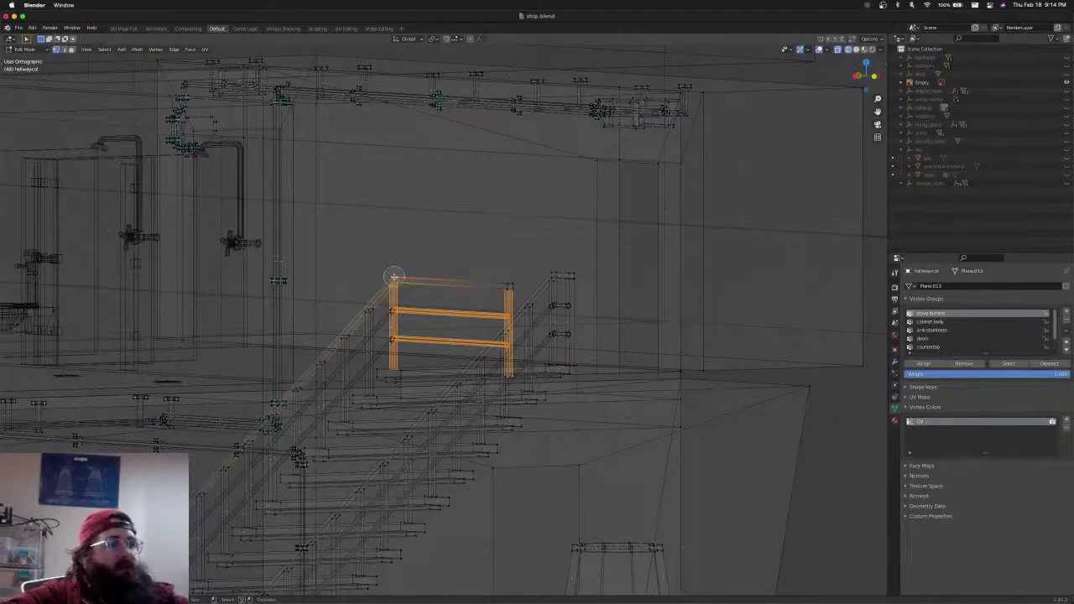
{"action": "left_click_drag", "start_coordinate": [392, 280], "coordinate": [507, 284]}
{"action": "left_click", "coordinate": [507, 283]}
{"action": "key", "text": "Escape"}
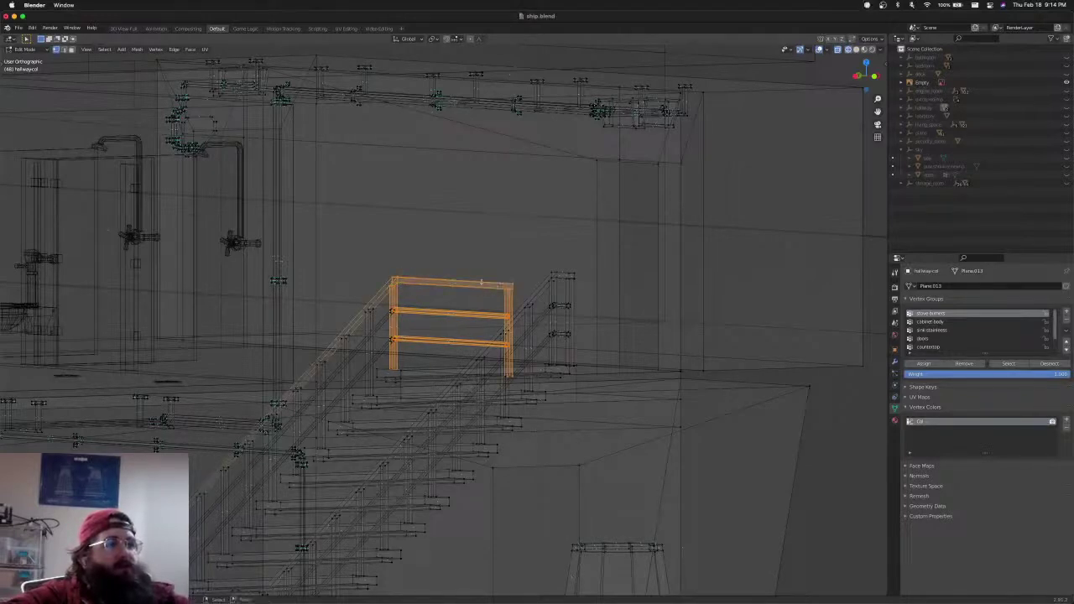
{"action": "key", "text": "p"}
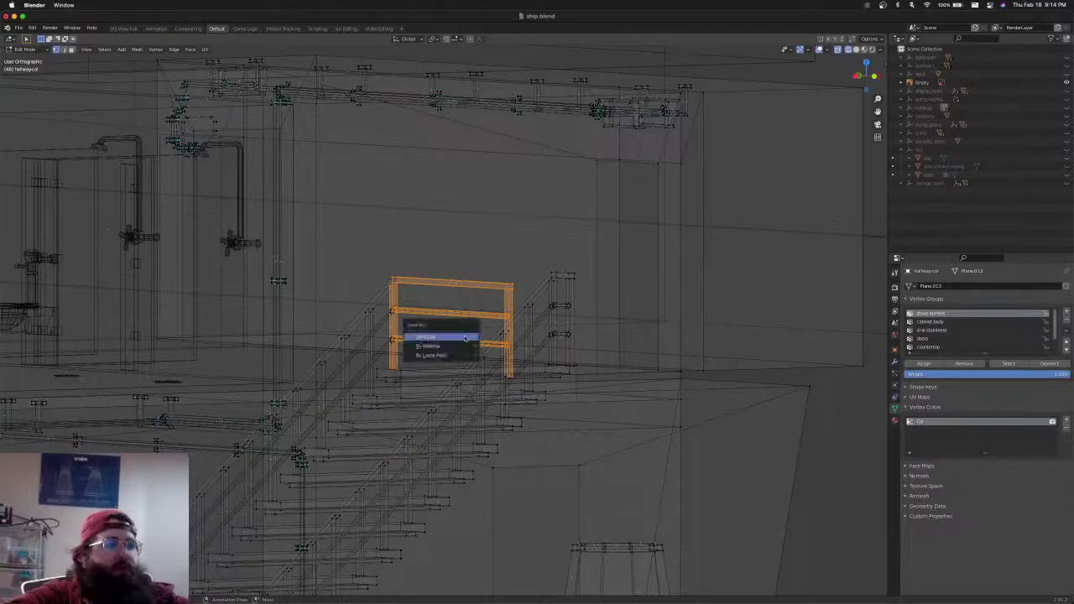
{"action": "left_click", "coordinate": [464, 336]}
{"action": "key", "text": "Tab"}
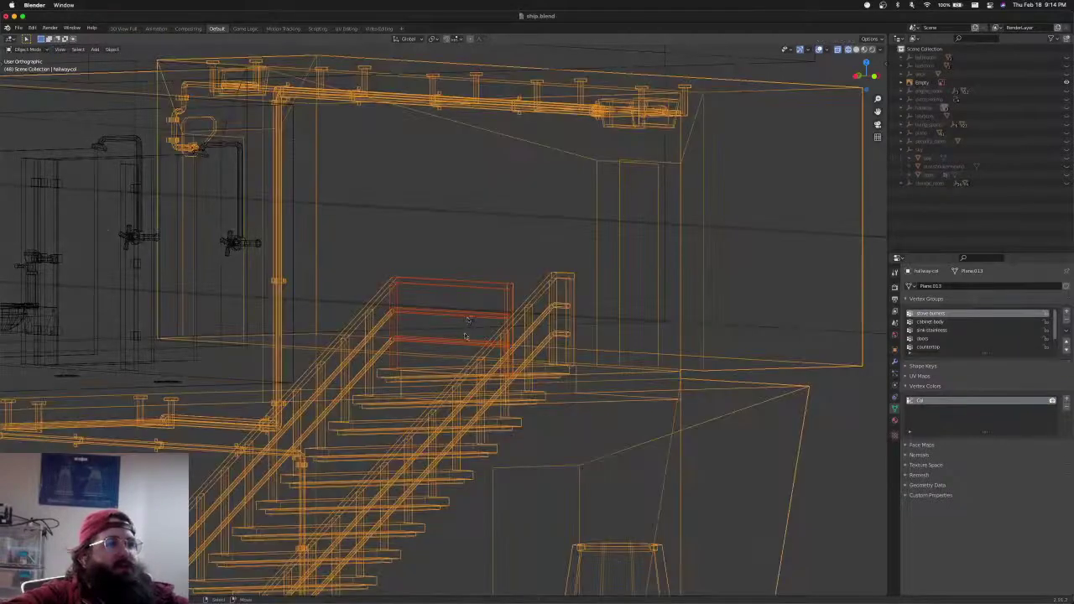
Join the separated railing into the deck object and open the deck mesh for editing
{"action": "left_click", "coordinate": [474, 288]}
{"action": "scroll", "coordinate": [474, 287], "scroll_direction": "down", "scroll_amount": 3}
{"action": "key", "text": "shift+z"}
{"action": "left_click", "coordinate": [350, 149]}
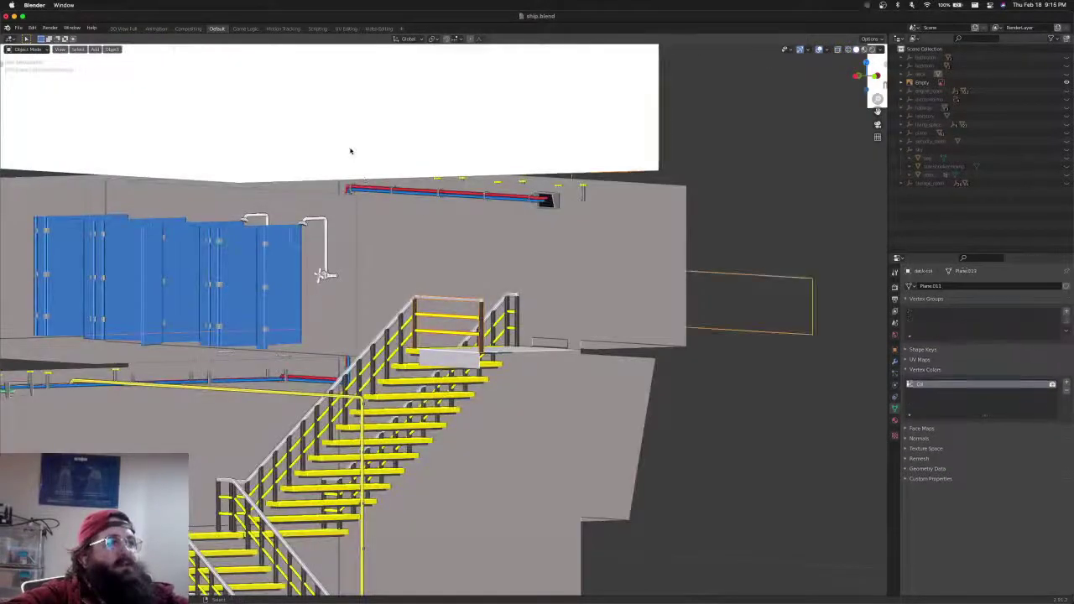
{"action": "key", "text": "Tab"}
Select only the railing piece within the deck mesh, using wireframe display to include its hidden geometry
{"action": "scroll", "coordinate": [352, 149], "scroll_direction": "down", "scroll_amount": 5}
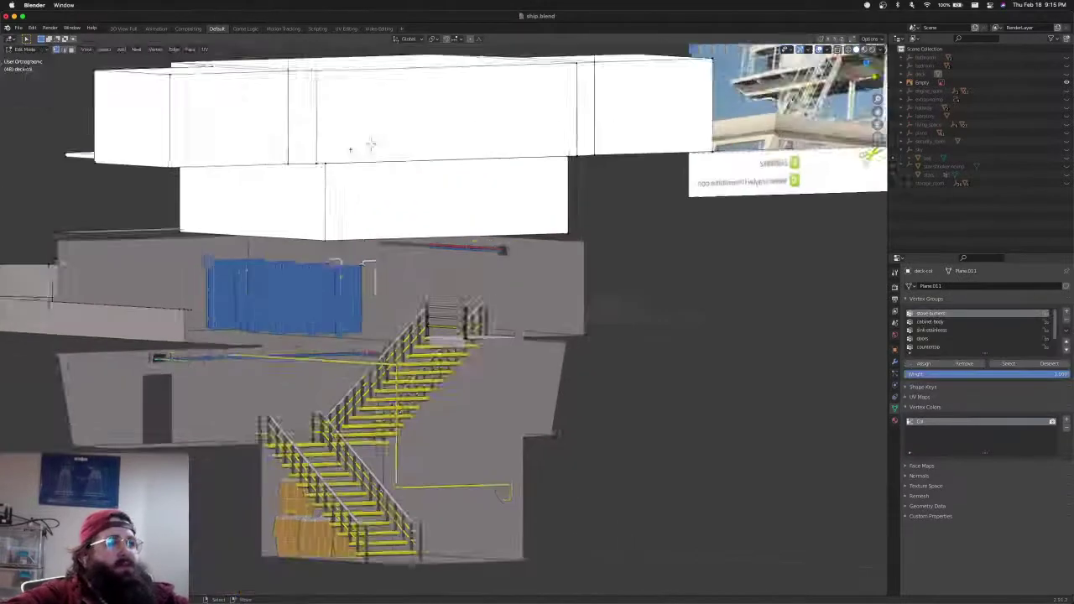
{"action": "key", "text": "alt+a"}
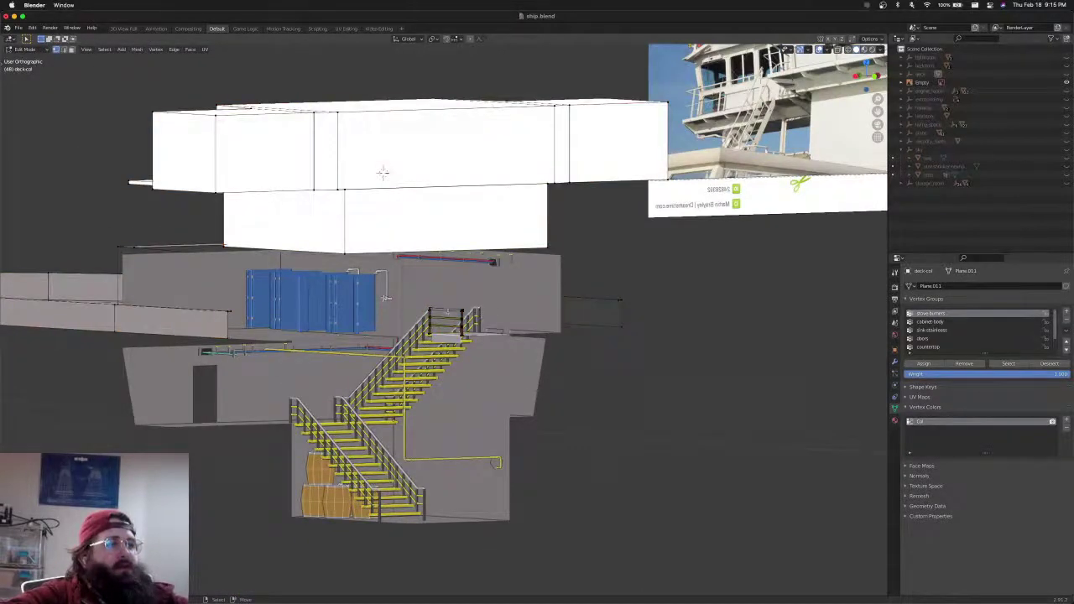
{"action": "key", "text": "shift+z"}
{"action": "key", "text": "b"}
{"action": "left_click_drag", "start_coordinate": [419, 306], "coordinate": [473, 342]}
{"action": "key", "text": "shift+z"}
{"action": "scroll", "coordinate": [481, 319], "scroll_direction": "down", "scroll_amount": 2}
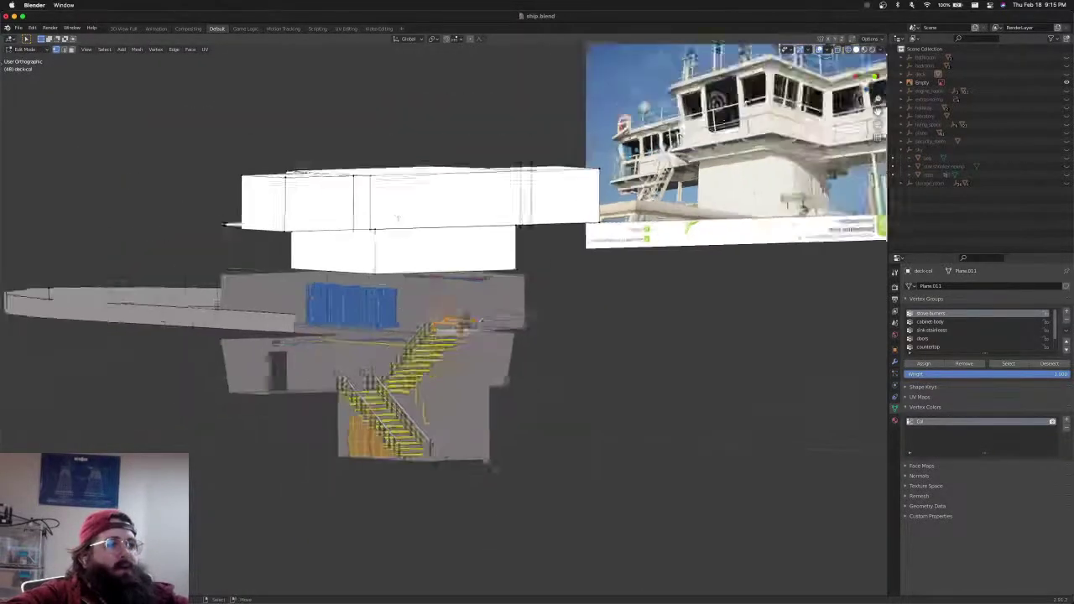
{"action": "middle_click_drag", "start_coordinate": [481, 319], "coordinate": [565, 350]}
{"action": "key", "text": "g"}
{"action": "right_click", "coordinate": [364, 294]}
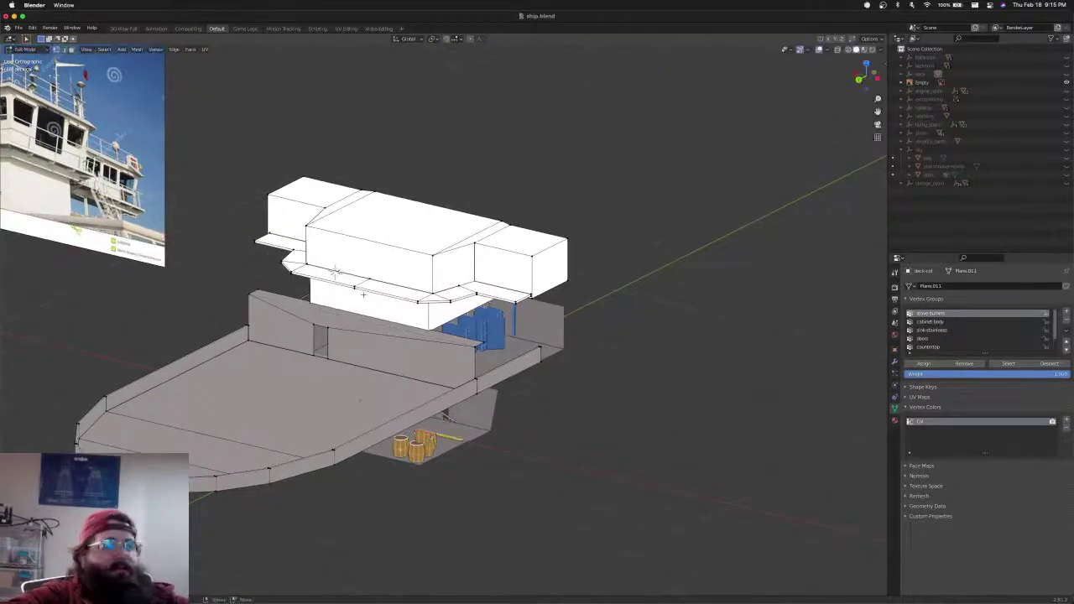
Move the railing in top view to the front walkway, near its left corner
{"action": "key", "text": "KP_7"}
{"action": "key", "text": "shift+z"}
{"action": "scroll", "coordinate": [363, 297], "scroll_direction": "up", "scroll_amount": 3}
{"action": "middle_click_drag", "start_coordinate": [363, 297], "coordinate": [417, 488], "text": "shift"}
{"action": "key", "text": "g"}
{"action": "key", "text": "g"}
{"action": "left_click", "coordinate": [309, 183]}
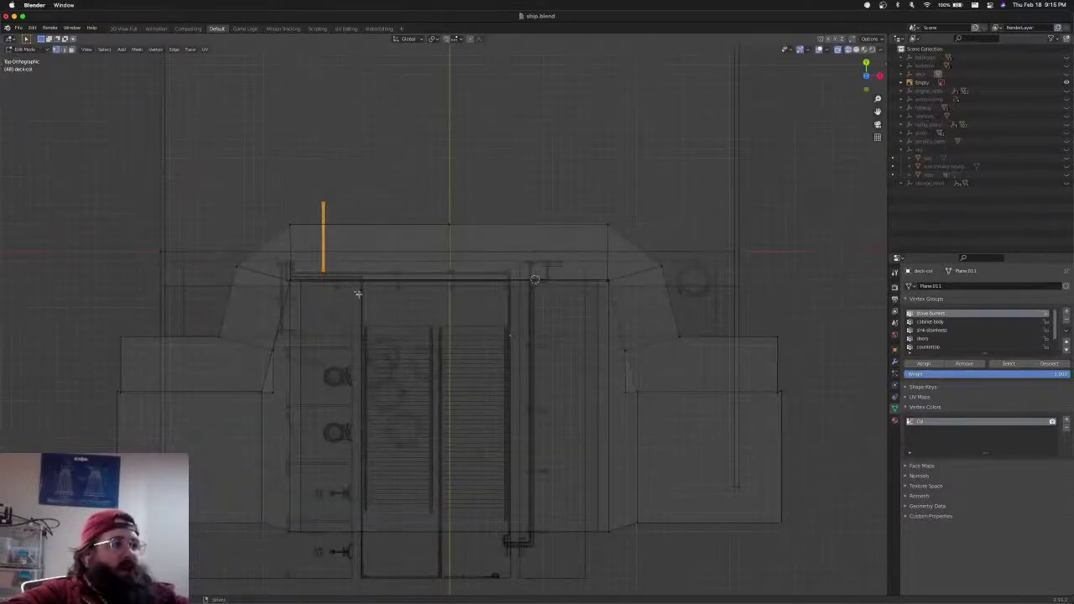
Rotate the railing a quarter turn and position it just inside the walkway's front edge, starting at the left corner
{"action": "scroll", "coordinate": [355, 290], "scroll_direction": "up", "scroll_amount": 4}
{"action": "middle_click_drag", "start_coordinate": [422, 328], "coordinate": [532, 364], "text": "shift"}
{"action": "key", "text": "r"}
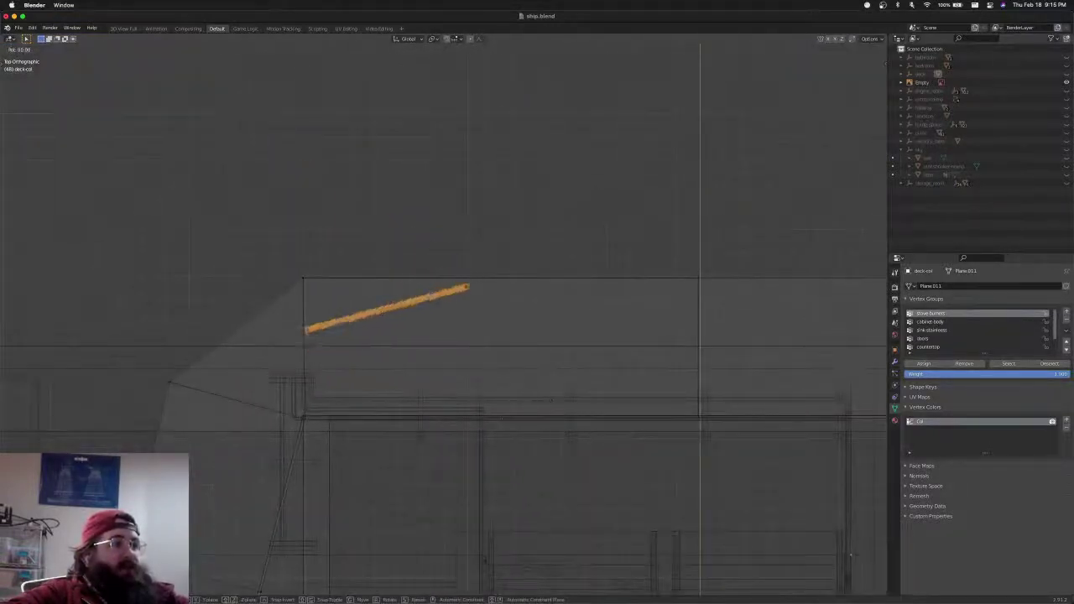
{"action": "left_click", "coordinate": [371, 397], "text": "ctrl"}
{"action": "key", "text": "g"}
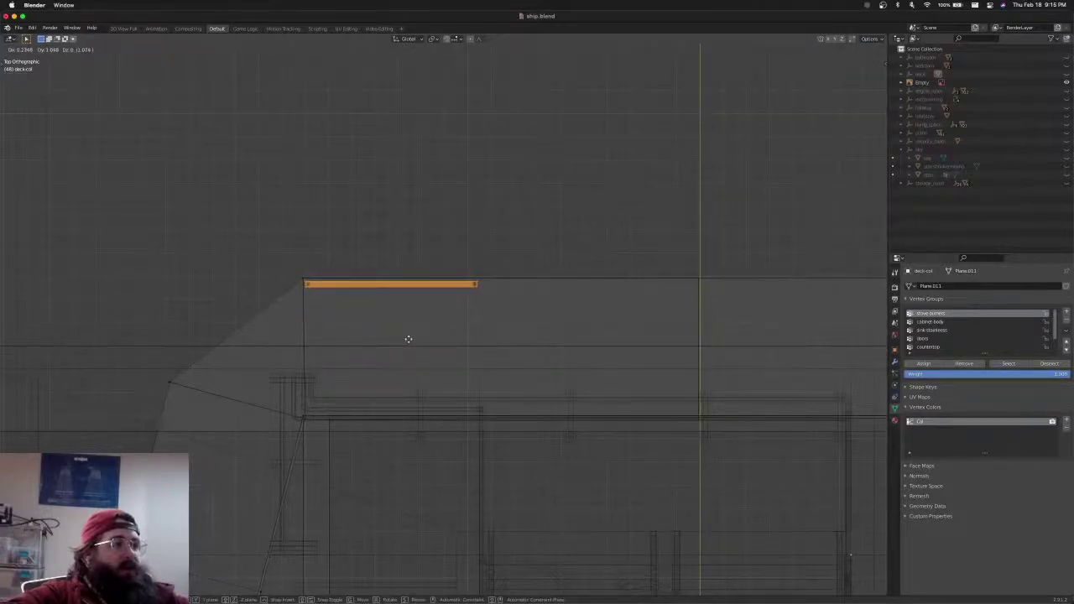
{"action": "left_click", "coordinate": [407, 339]}
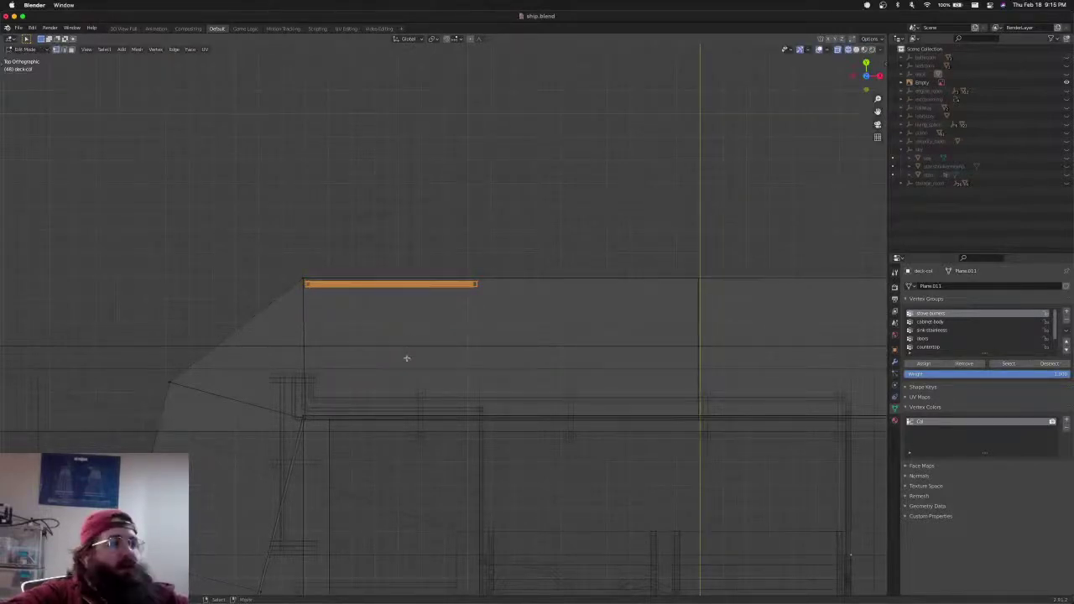
Raise the railing along the Z axis in front view to the height of the walkway floor
{"action": "key", "text": "KP_1"}
{"action": "scroll", "coordinate": [407, 358], "scroll_direction": "down", "scroll_amount": 3}
{"action": "middle_click_drag", "start_coordinate": [402, 355], "coordinate": [419, 427], "text": "shift"}
{"action": "key", "text": "g"}
{"action": "key", "text": "z"}
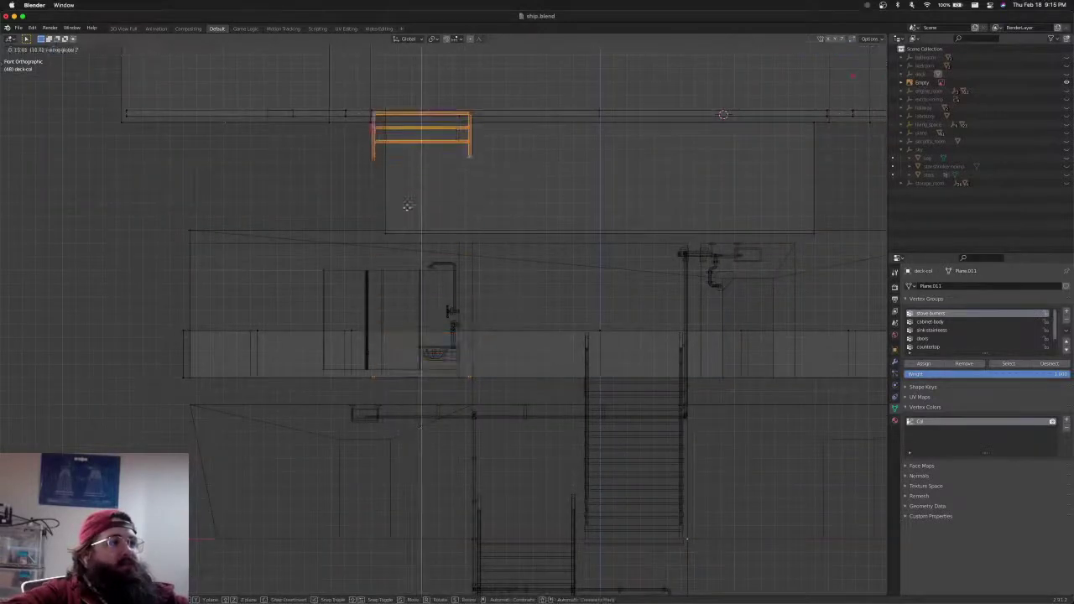
{"action": "left_click", "coordinate": [406, 169]}
Fine-tune the railing's height along the Z axis in front view so its post bases meet the walkway floor
{"action": "middle_click_drag", "start_coordinate": [405, 163], "coordinate": [395, 362], "text": "shift"}
{"action": "scroll", "coordinate": [402, 336], "scroll_direction": "up", "scroll_amount": 8}
{"action": "key", "text": "Tab"}
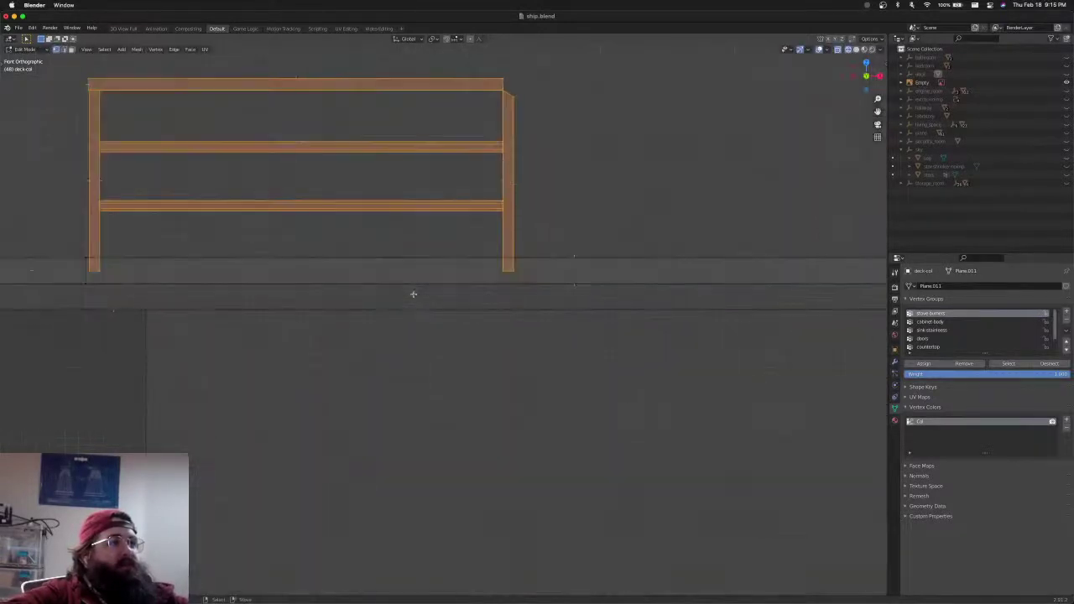
{"action": "key", "text": "g"}
{"action": "key", "text": "z"}
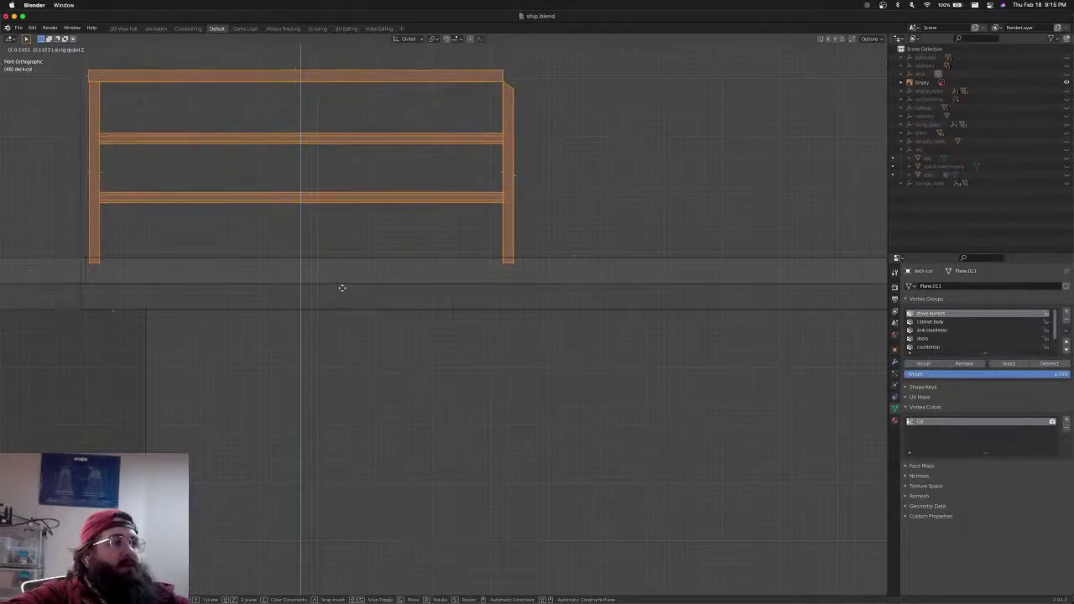
{"action": "left_click", "coordinate": [342, 285]}
Select the end loops of the top, middle and lower rails at the end away from the walkway corner
{"action": "scroll", "coordinate": [340, 252], "scroll_direction": "down", "scroll_amount": 6}
{"action": "middle_click_drag", "start_coordinate": [341, 247], "coordinate": [374, 253]}
{"action": "middle_click_drag", "start_coordinate": [833, 230], "coordinate": [52, 94]}
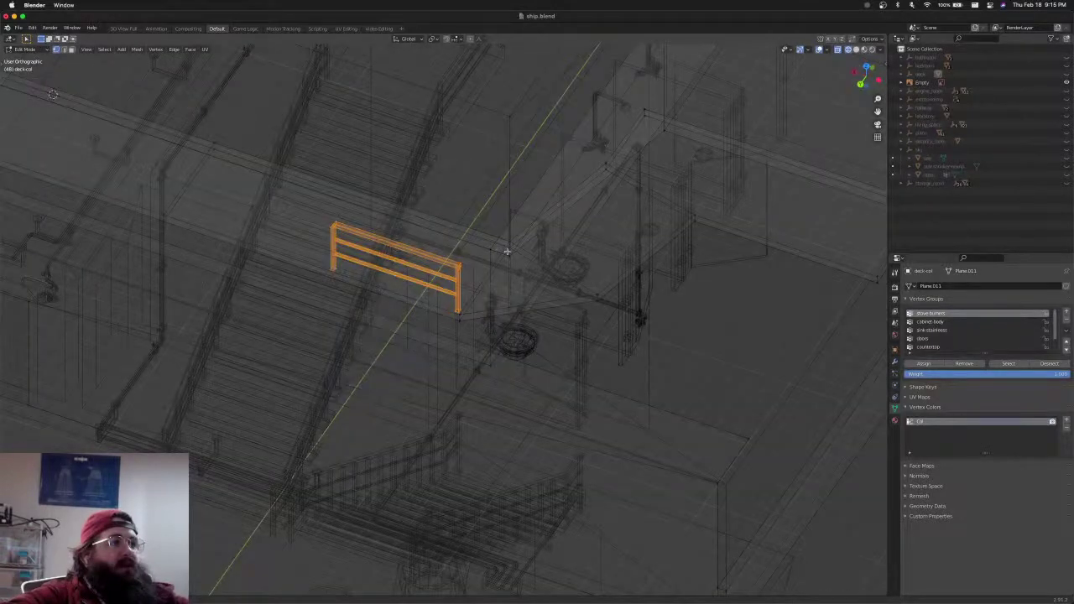
{"action": "middle_click_drag", "start_coordinate": [507, 251], "coordinate": [539, 220]}
{"action": "scroll", "coordinate": [344, 240], "scroll_direction": "up", "scroll_amount": 6}
{"action": "middle_click_drag", "start_coordinate": [344, 241], "coordinate": [585, 377], "text": "shift"}
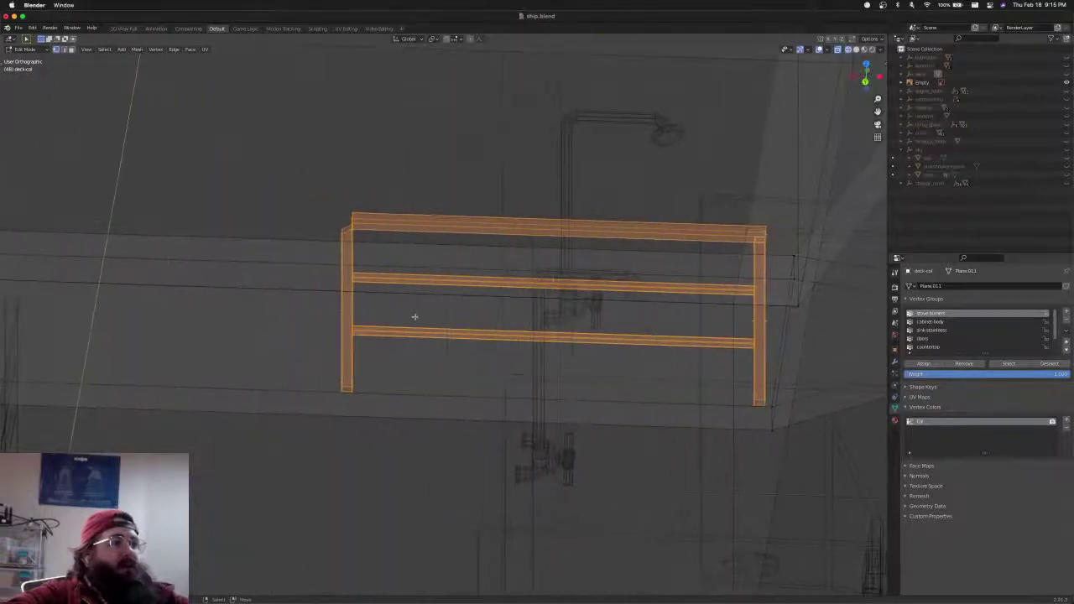
{"action": "left_click", "coordinate": [411, 307]}
{"action": "mouse_move", "coordinate": [411, 308]}
{"action": "middle_mouse_down"}
{"action": "mouse_move", "coordinate": [467, 318]}
{"action": "mouse_move", "coordinate": [425, 307]}
{"action": "middle_mouse_up"}
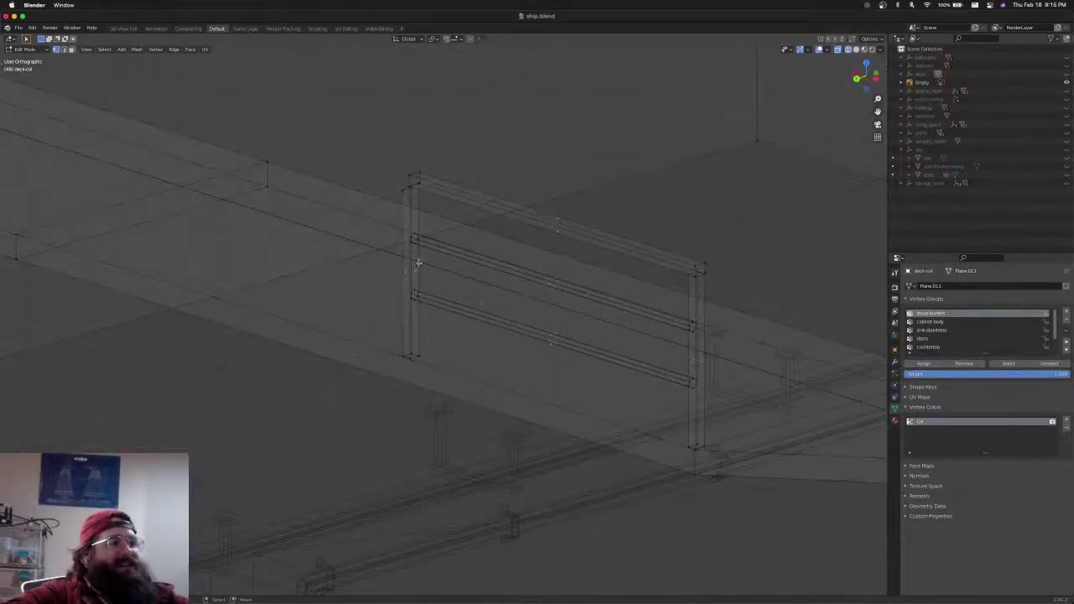
{"action": "left_click", "coordinate": [412, 244], "text": "alt"}
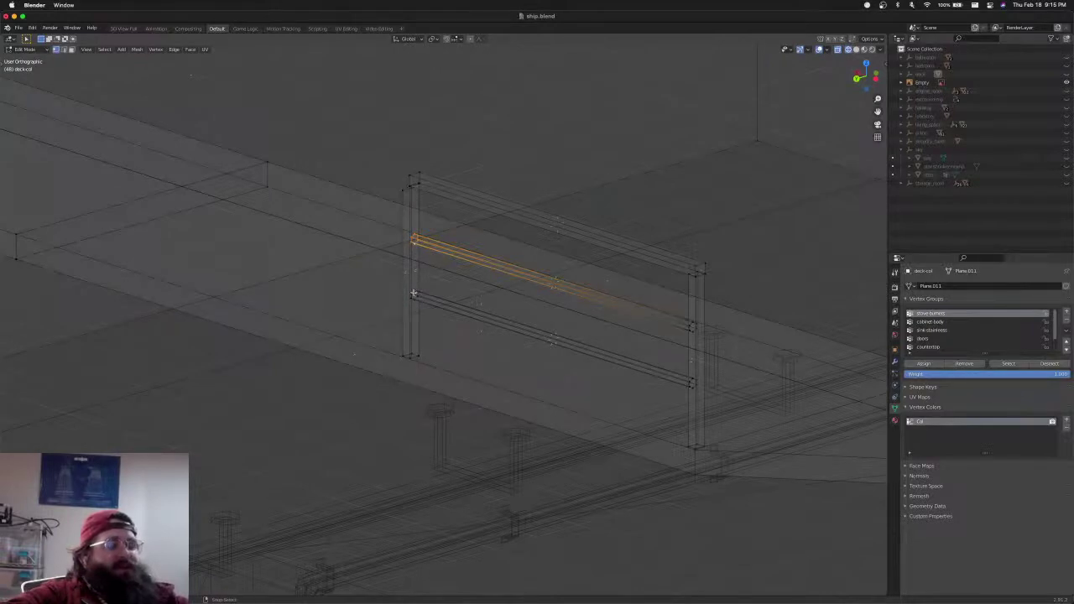
{"action": "left_click", "coordinate": [413, 293], "text": "alt+shift"}
{"action": "left_click", "coordinate": [412, 293], "text": "alt+shift"}
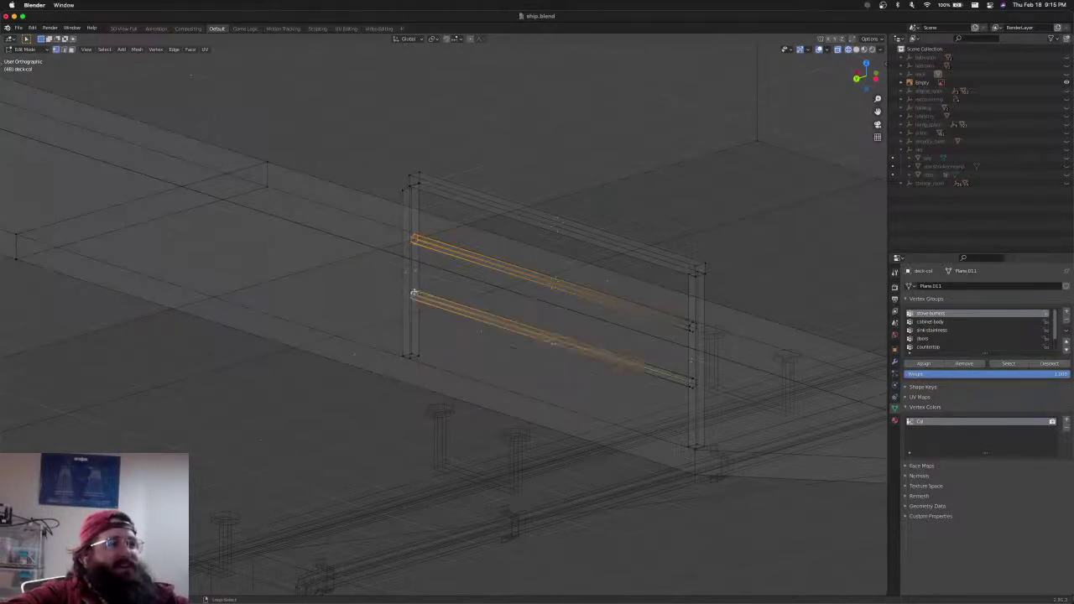
{"action": "mouse_move", "coordinate": [411, 202]}
{"action": "middle_mouse_down"}
{"action": "mouse_move", "coordinate": [506, 220]}
{"action": "mouse_move", "coordinate": [383, 179]}
{"action": "mouse_move", "coordinate": [389, 381]}
{"action": "middle_mouse_up"}
{"action": "left_click", "coordinate": [366, 233], "text": "alt+shift"}
{"action": "key", "text": "shift+z"}
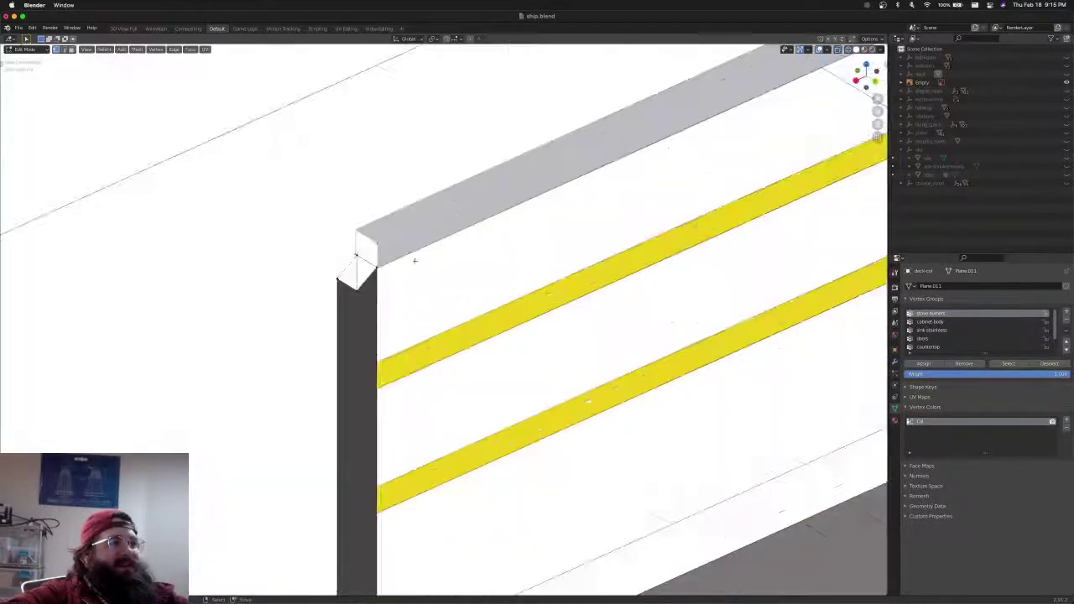
Try extending the selected rail ends along the X axis in top view toward the walkway's right corner
{"action": "scroll", "coordinate": [415, 261], "scroll_direction": "down", "scroll_amount": 5}
{"action": "key", "text": "KP_7"}
{"action": "scroll", "coordinate": [470, 328], "scroll_direction": "down", "scroll_amount": 4}
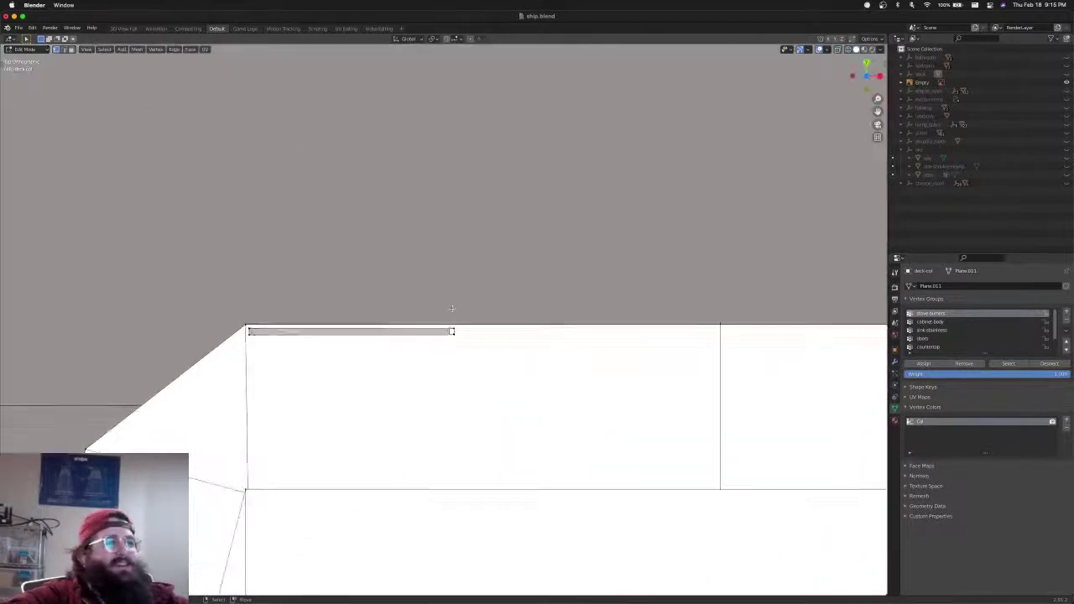
{"action": "middle_click_drag", "start_coordinate": [489, 343], "coordinate": [233, 292], "text": "shift"}
{"action": "key", "text": "g"}
{"action": "key", "text": "x"}
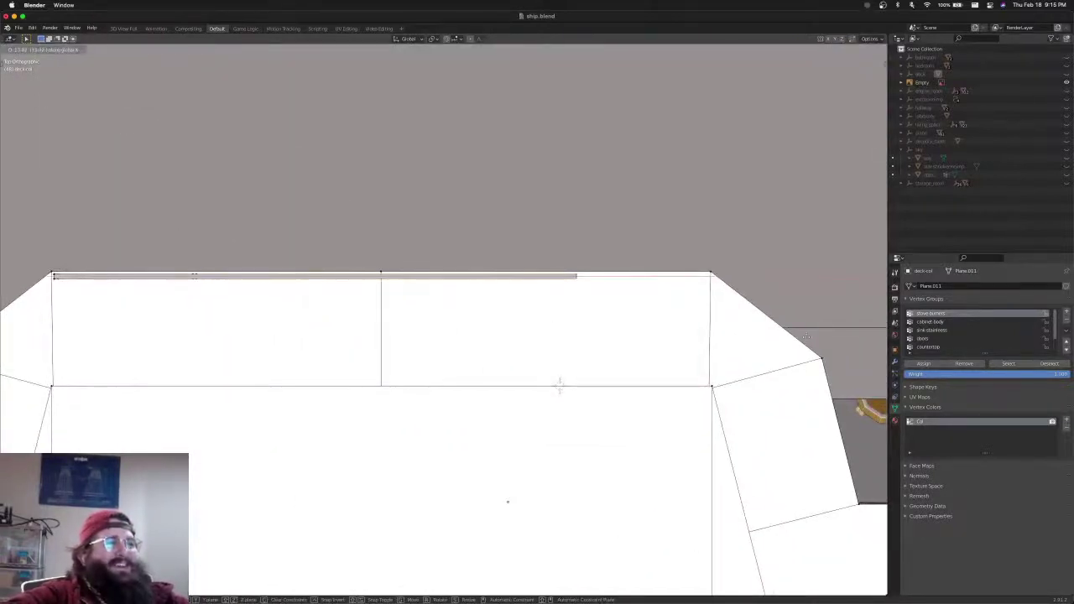
{"action": "left_click", "coordinate": [52, 352]}
{"action": "scroll", "coordinate": [281, 331], "scroll_direction": "down", "scroll_amount": 5}
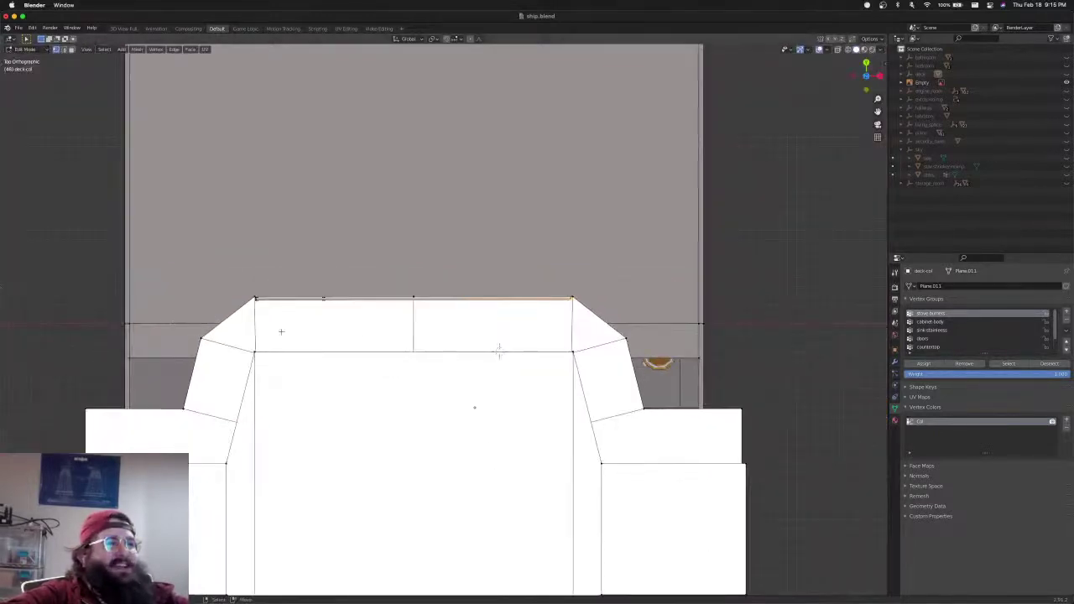
Examine the lengthened rails, their posts and both ends along the front walkway from several angles
{"action": "middle_click_drag", "start_coordinate": [281, 331], "coordinate": [178, 238]}
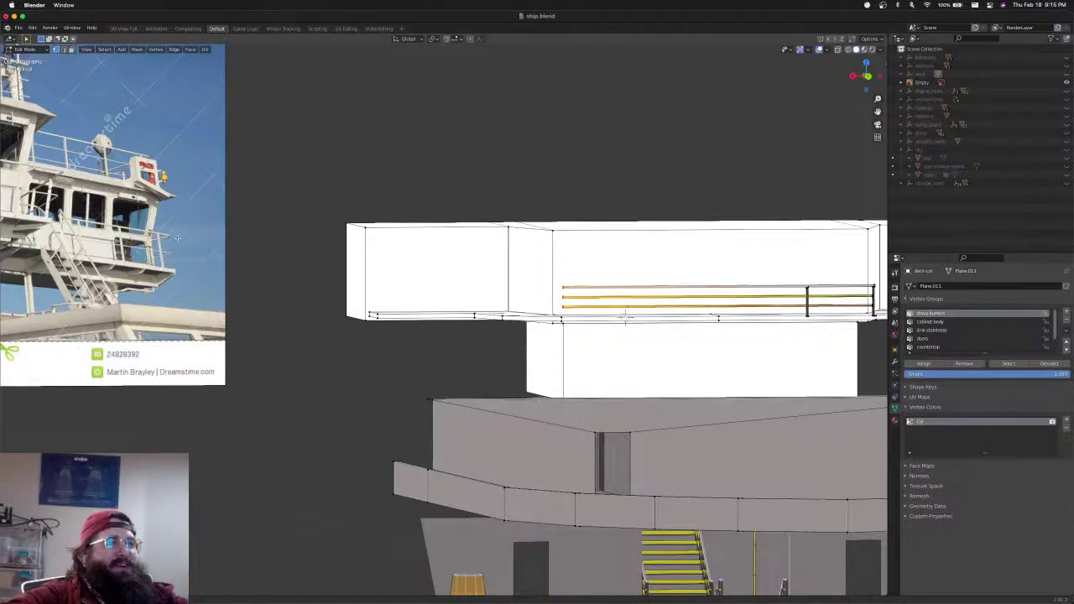
{"action": "scroll", "coordinate": [435, 320], "scroll_direction": "up", "scroll_amount": 4}
{"action": "middle_click_drag", "start_coordinate": [434, 320], "coordinate": [405, 322]}
{"action": "middle_click_drag", "start_coordinate": [572, 303], "coordinate": [471, 310], "text": "shift"}
{"action": "scroll", "coordinate": [486, 278], "scroll_direction": "up", "scroll_amount": 5}
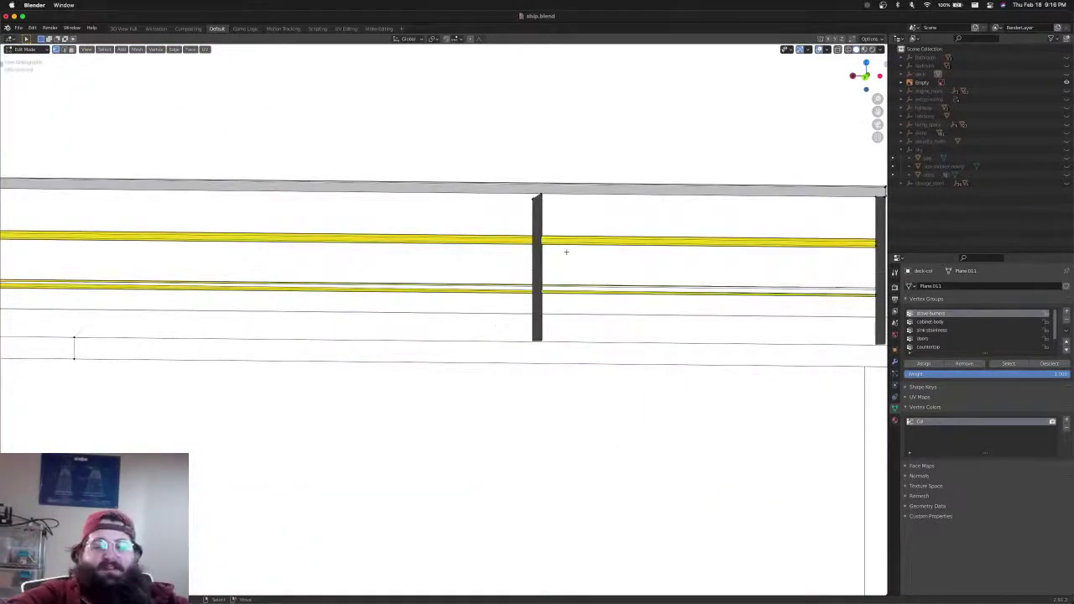
{"action": "scroll", "coordinate": [565, 252], "scroll_direction": "down", "scroll_amount": 4}
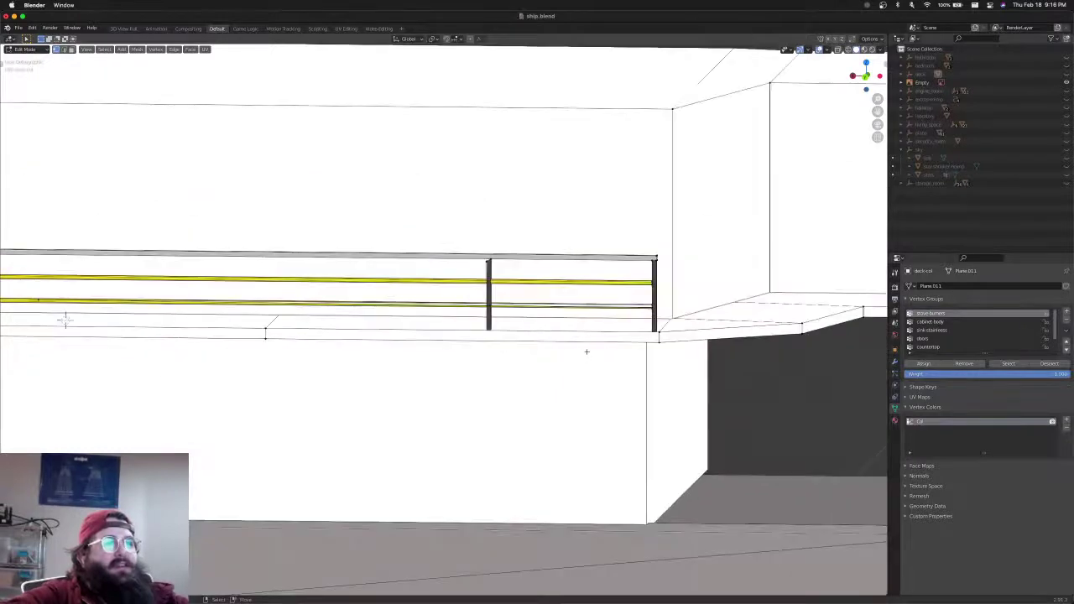
{"action": "scroll", "coordinate": [586, 352], "scroll_direction": "up", "scroll_amount": 7}
{"action": "middle_click_drag", "start_coordinate": [587, 351], "coordinate": [242, 386], "text": "shift"}
{"action": "scroll", "coordinate": [453, 342], "scroll_direction": "down", "scroll_amount": 3}
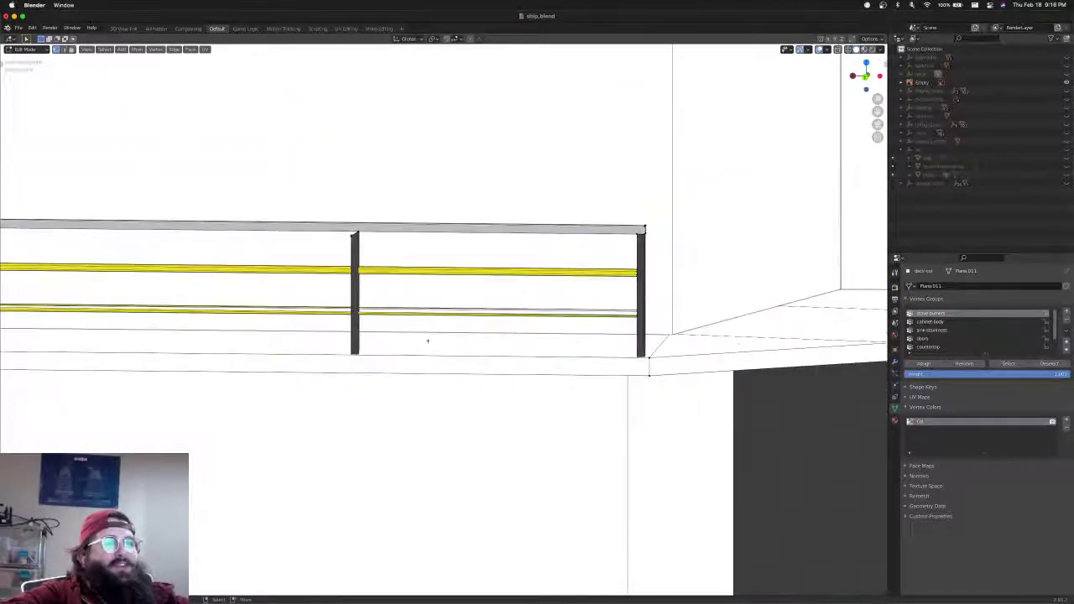
{"action": "middle_click_drag", "start_coordinate": [323, 302], "coordinate": [367, 321]}
{"action": "scroll", "coordinate": [335, 320], "scroll_direction": "down", "scroll_amount": 4}
{"action": "middle_click_drag", "start_coordinate": [256, 313], "coordinate": [601, 343], "text": "shift"}
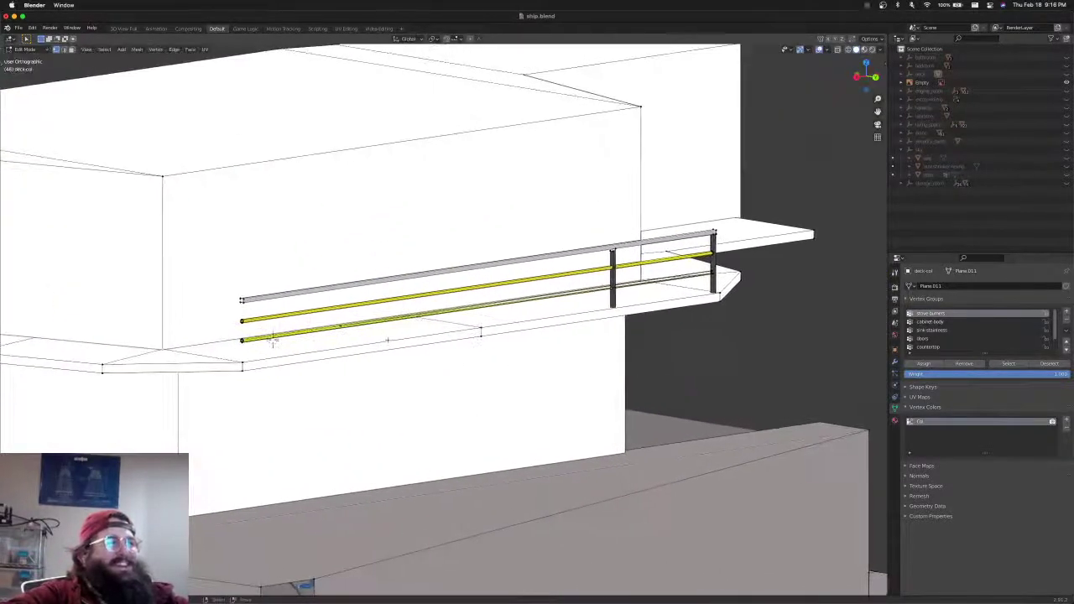
{"action": "middle_click_drag", "start_coordinate": [389, 339], "coordinate": [178, 306]}
{"action": "scroll", "coordinate": [372, 359], "scroll_direction": "up", "scroll_amount": 5}
{"action": "scroll", "coordinate": [128, 267], "scroll_direction": "down", "scroll_amount": 2}
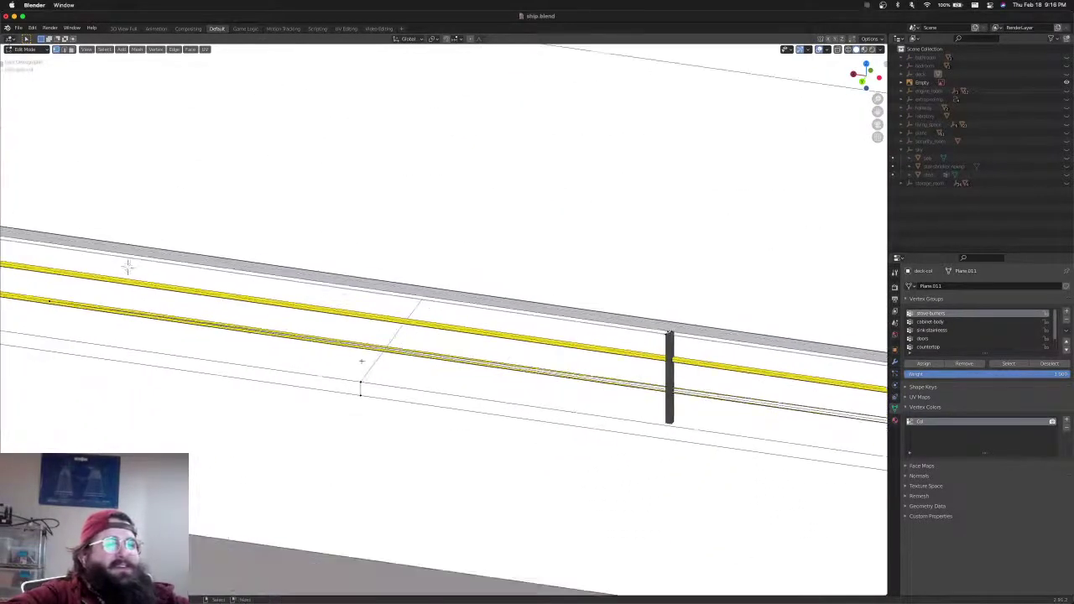
{"action": "scroll", "coordinate": [128, 266], "scroll_direction": "down", "scroll_amount": 4}
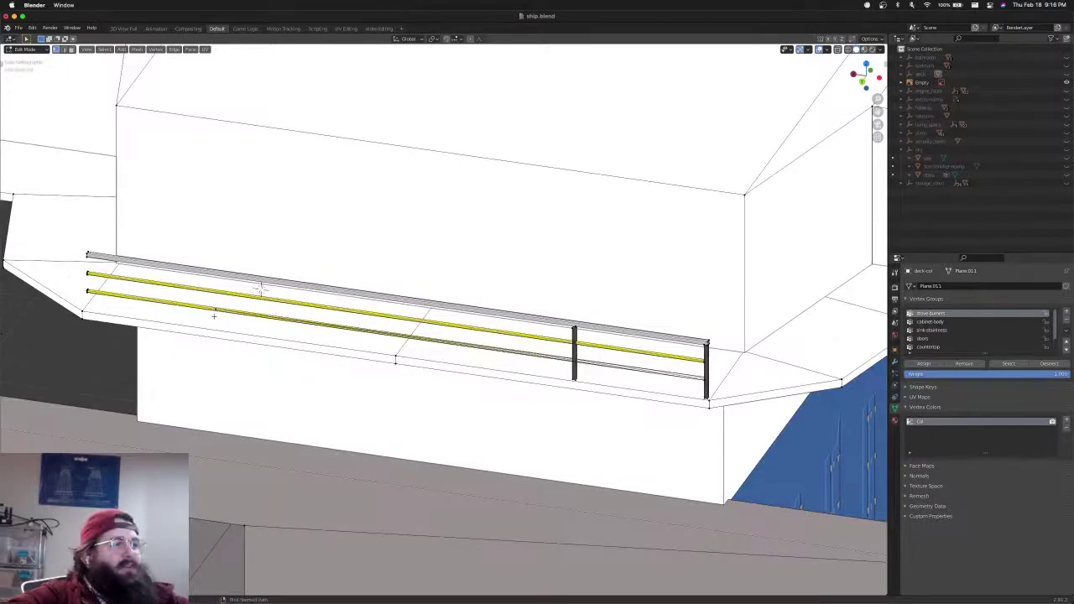
Undo the rail extension and check the selected rail ends in wireframe display
{"action": "key", "text": "super+z"}
{"action": "key", "text": "super+z"}
{"action": "scroll", "coordinate": [535, 374], "scroll_direction": "up", "scroll_amount": 1}
{"action": "key", "text": "shift+z"}
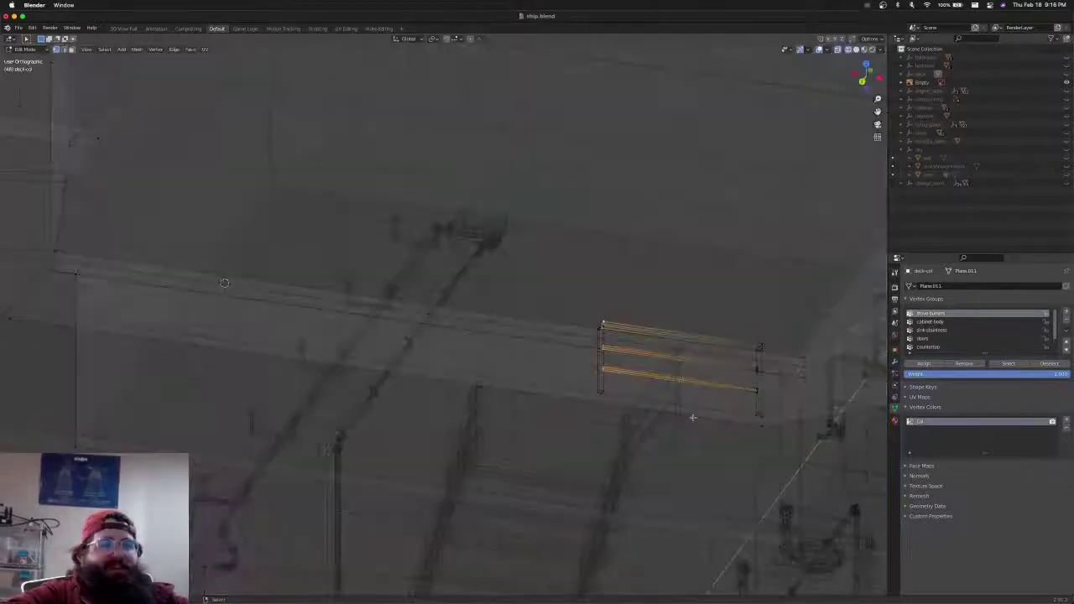
{"action": "middle_click_drag", "start_coordinate": [693, 417], "coordinate": [446, 333], "text": "shift"}
{"action": "scroll", "coordinate": [539, 321], "scroll_direction": "up", "scroll_amount": 6}
{"action": "scroll", "coordinate": [532, 335], "scroll_direction": "down", "scroll_amount": 6}
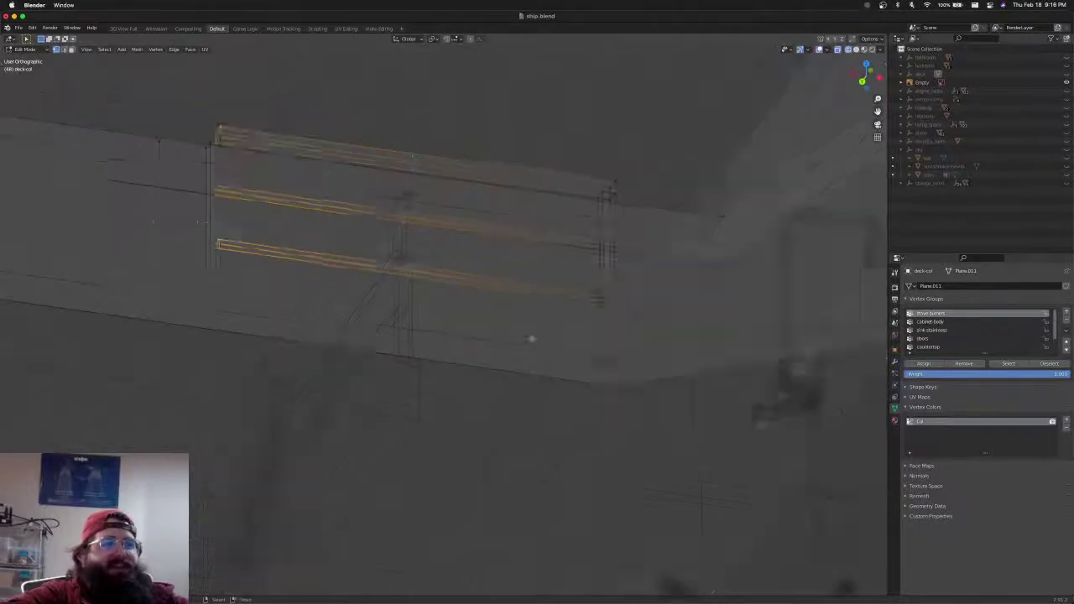
{"action": "key", "text": "shift+z"}
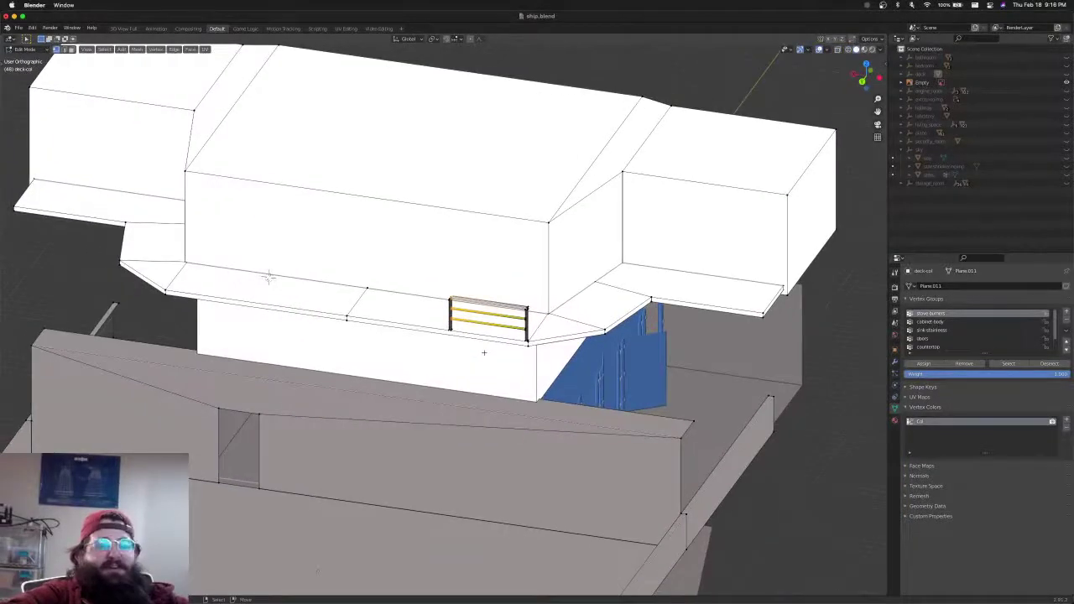
Extend the three rails along the X axis in top view to reach the front walkway's right corner
{"action": "key", "text": "KP_7"}
{"action": "middle_click_drag", "start_coordinate": [484, 352], "coordinate": [338, 347], "text": "shift"}
{"action": "key", "text": "g"}
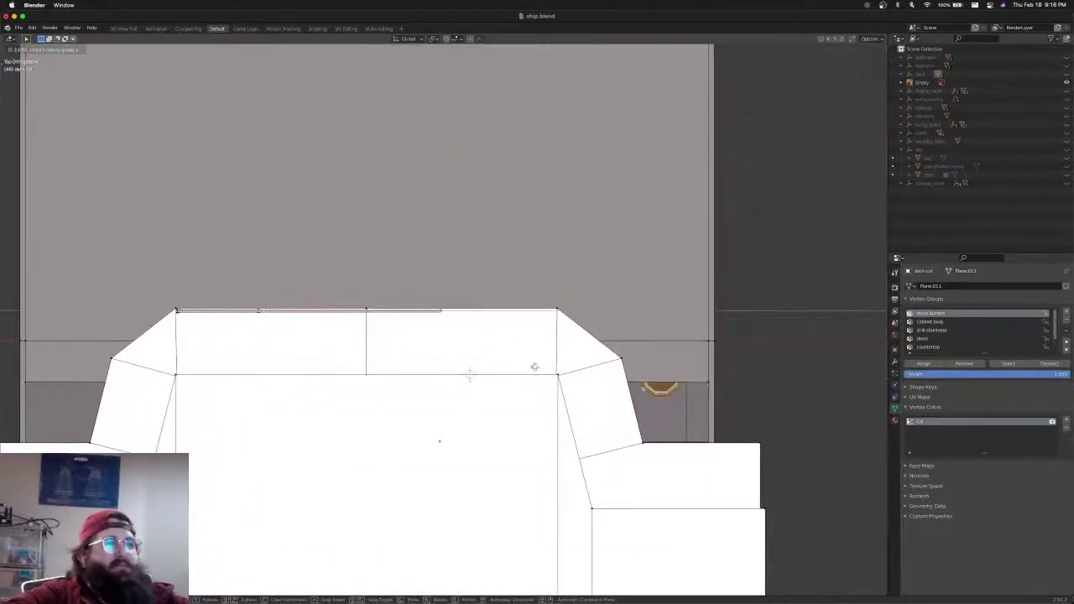
{"action": "left_click", "coordinate": [469, 373]}
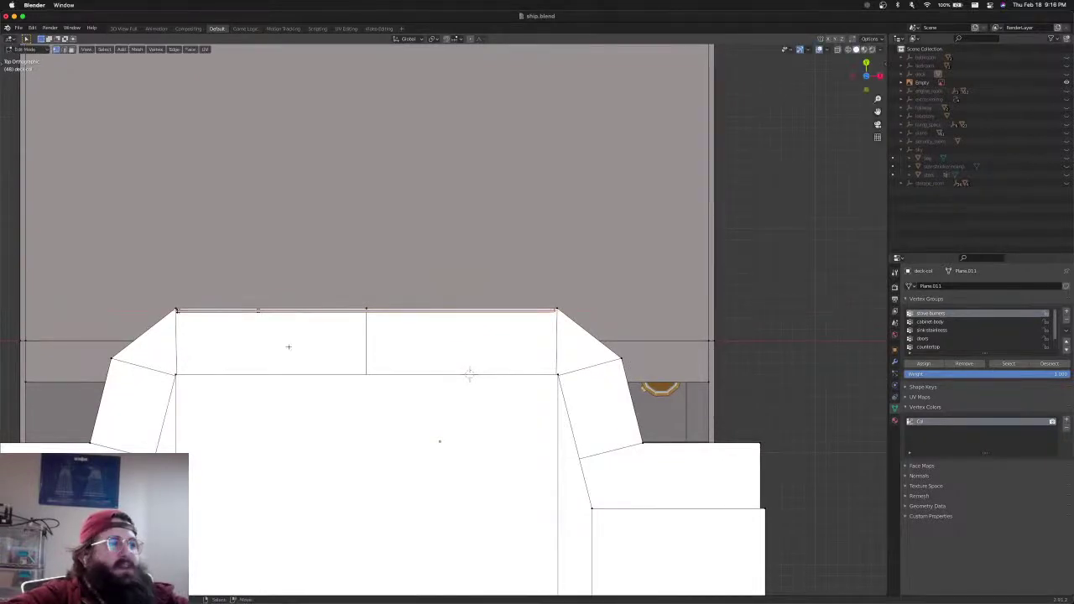
{"action": "middle_click_drag", "start_coordinate": [469, 374], "coordinate": [205, 243]}
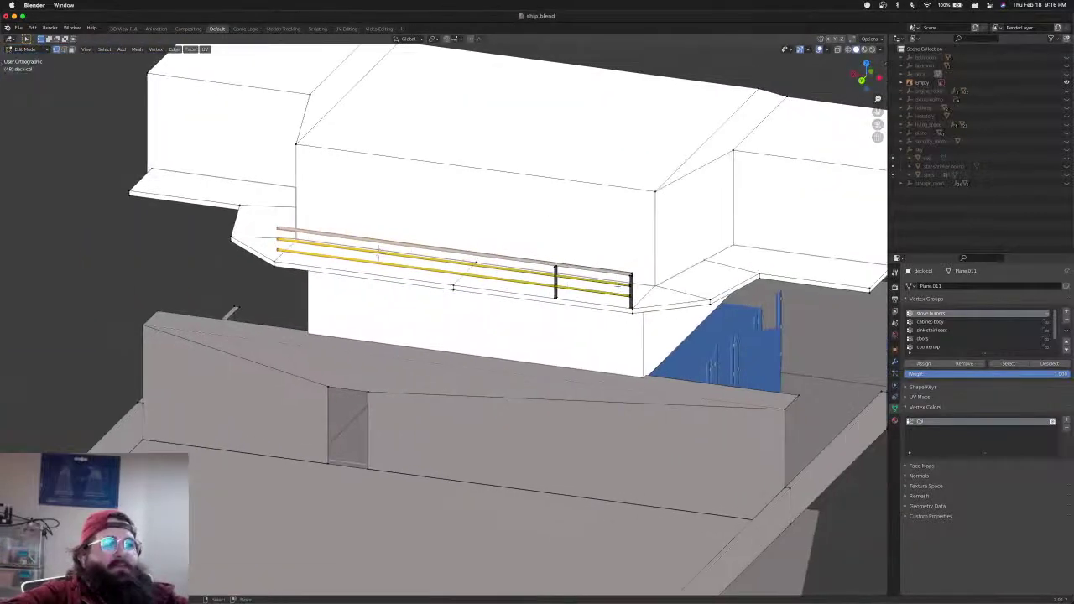
Flatten the slanted top of the railing's intermediate post by scaling its top vertices to 0 along Z
{"action": "scroll", "coordinate": [678, 292], "scroll_direction": "up", "scroll_amount": 4}
{"action": "middle_click_drag", "start_coordinate": [660, 190], "coordinate": [501, 251], "text": "shift"}
{"action": "scroll", "coordinate": [621, 226], "scroll_direction": "up", "scroll_amount": 7}
{"action": "key", "text": "shift+z"}
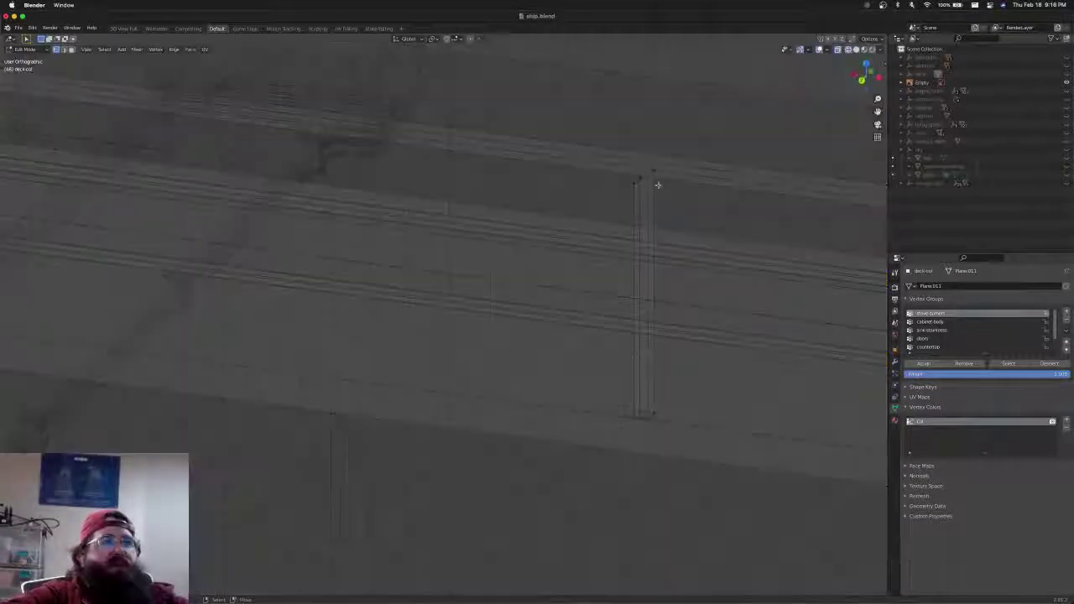
{"action": "key", "text": "b"}
{"action": "left_click_drag", "start_coordinate": [654, 164], "coordinate": [594, 197]}
{"action": "key", "text": "a"}
{"action": "key", "text": "b"}
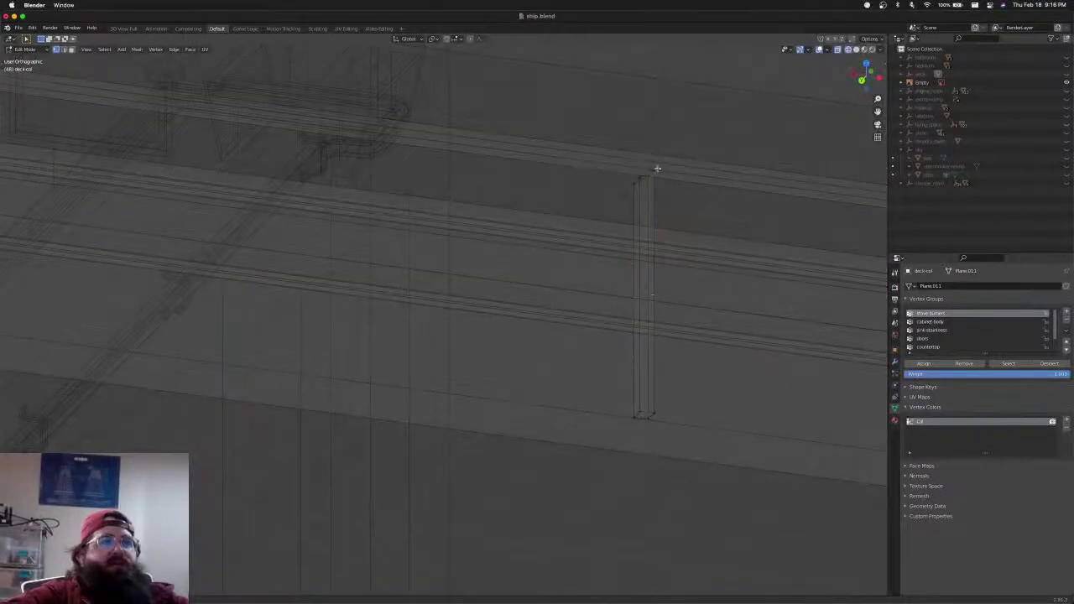
{"action": "left_click_drag", "start_coordinate": [658, 168], "coordinate": [587, 198]}
{"action": "key", "text": "s"}
{"action": "key", "text": "z"}
{"action": "key", "text": "0"}
{"action": "key", "text": "Return"}
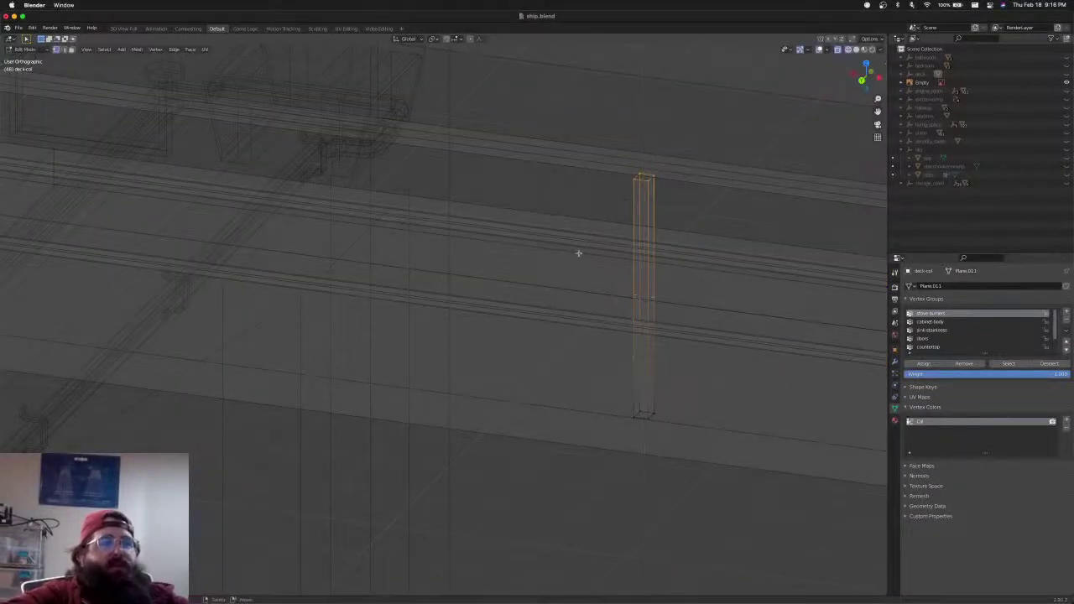
Raise the intermediate post's flattened top along the Z axis in front view to meet the top rail's underside
{"action": "key", "text": "KP_1"}
{"action": "key", "text": "g"}
{"action": "key", "text": "z"}
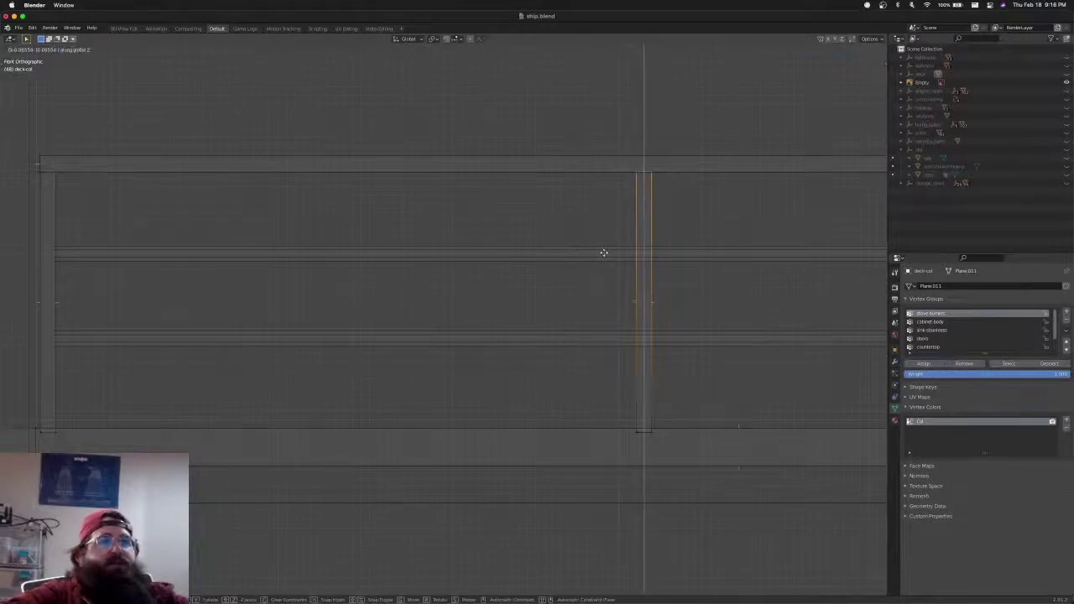
{"action": "left_click", "coordinate": [602, 250]}
Raise the corner post's top edge along the Z axis so it slightly overlaps the top rail
{"action": "middle_click_drag", "start_coordinate": [420, 228], "coordinate": [776, 252], "text": "shift"}
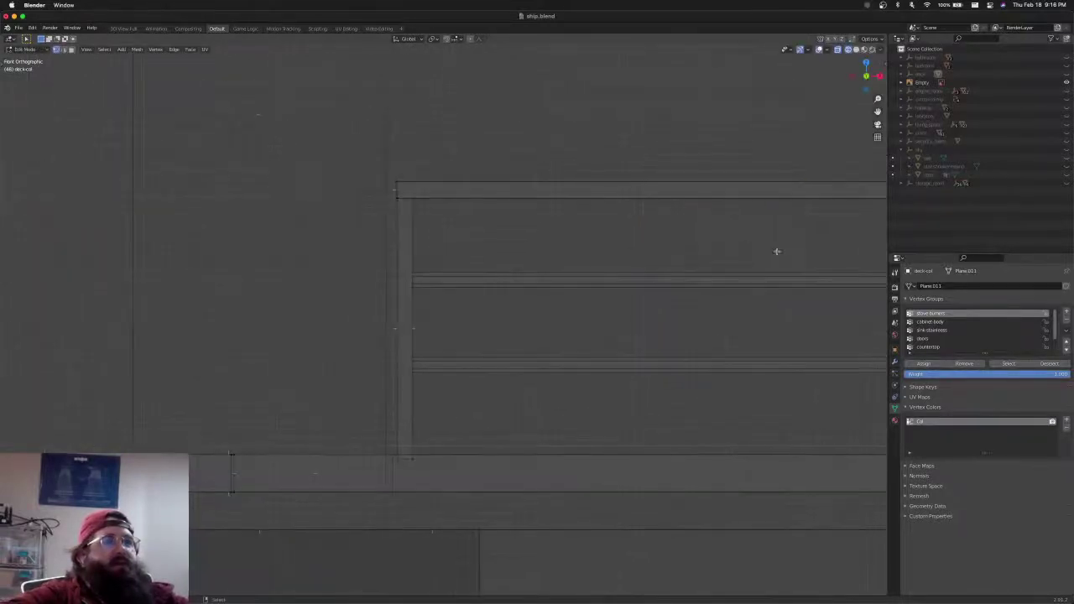
{"action": "scroll", "coordinate": [439, 204], "scroll_direction": "up", "scroll_amount": 5}
{"action": "middle_click_drag", "start_coordinate": [391, 232], "coordinate": [452, 398], "text": "shift"}
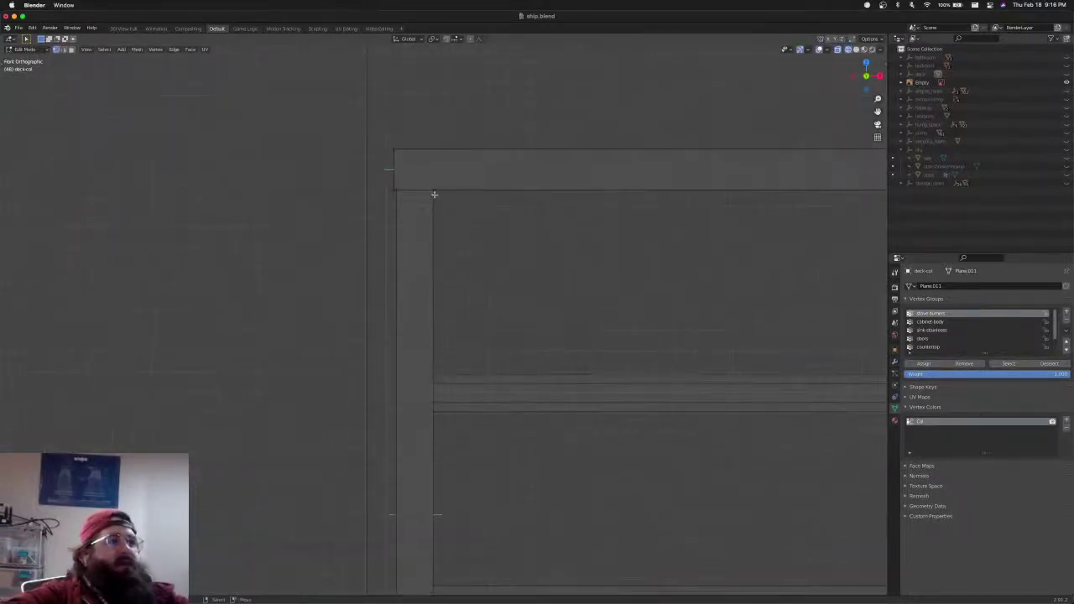
{"action": "left_click", "coordinate": [427, 190]}
{"action": "key", "text": "g"}
{"action": "key", "text": "z"}
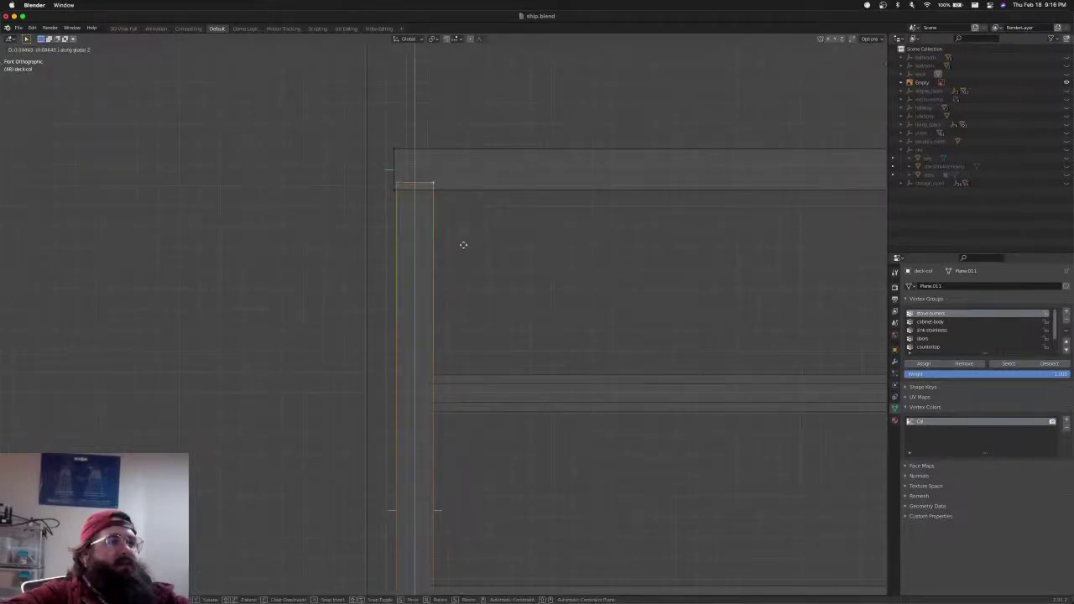
{"action": "left_click", "coordinate": [462, 243]}
Extend the top rail's end loop outward along the X axis by about 0.12, past the corner post
{"action": "left_click", "coordinate": [393, 160]}
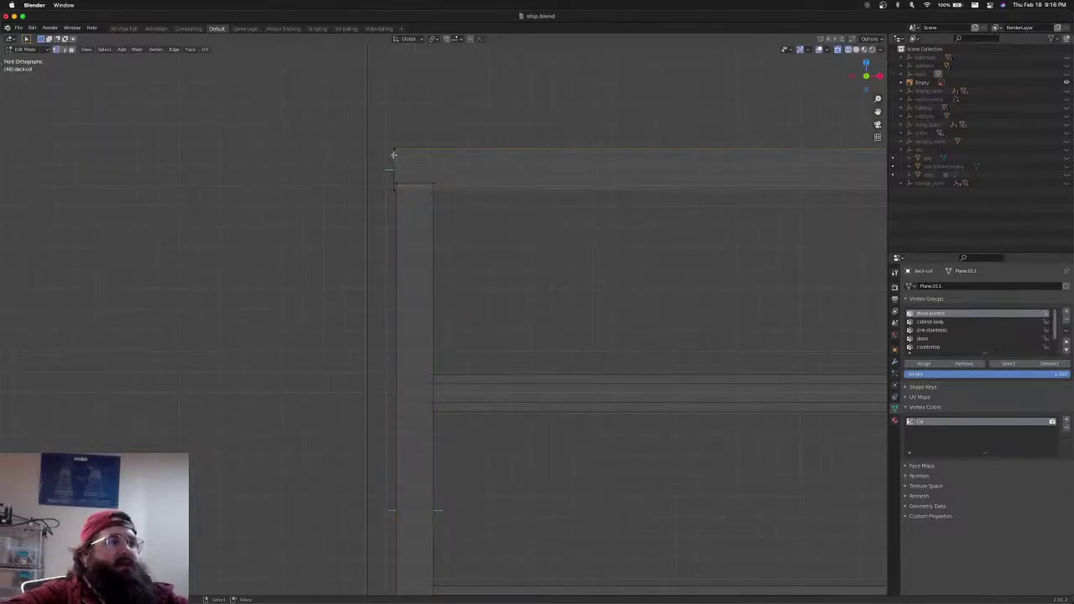
{"action": "left_click", "coordinate": [394, 155], "text": "alt"}
{"action": "key", "text": "g"}
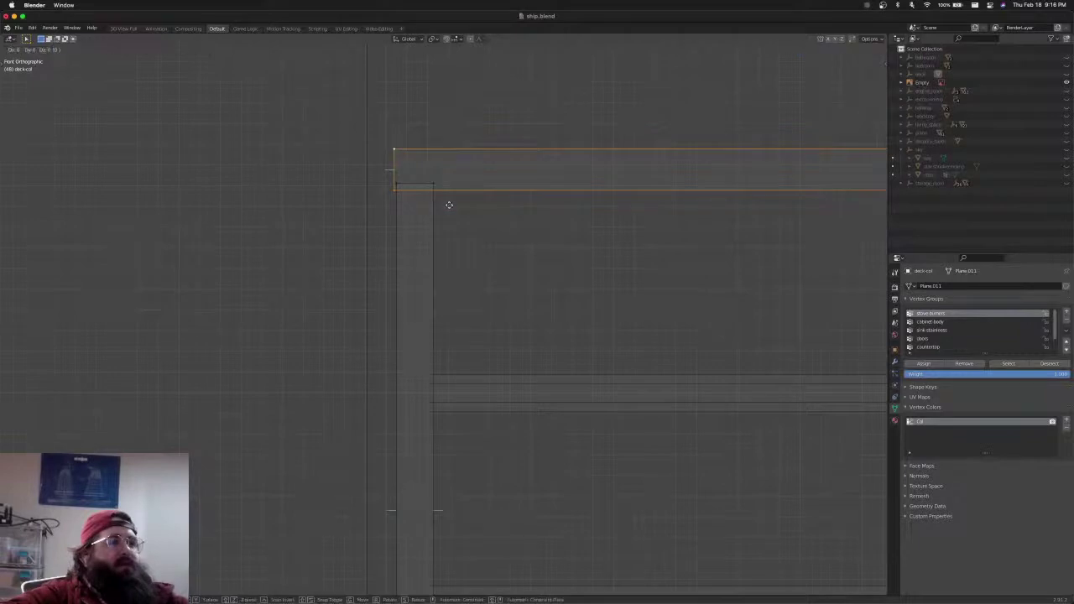
{"action": "key", "text": "x"}
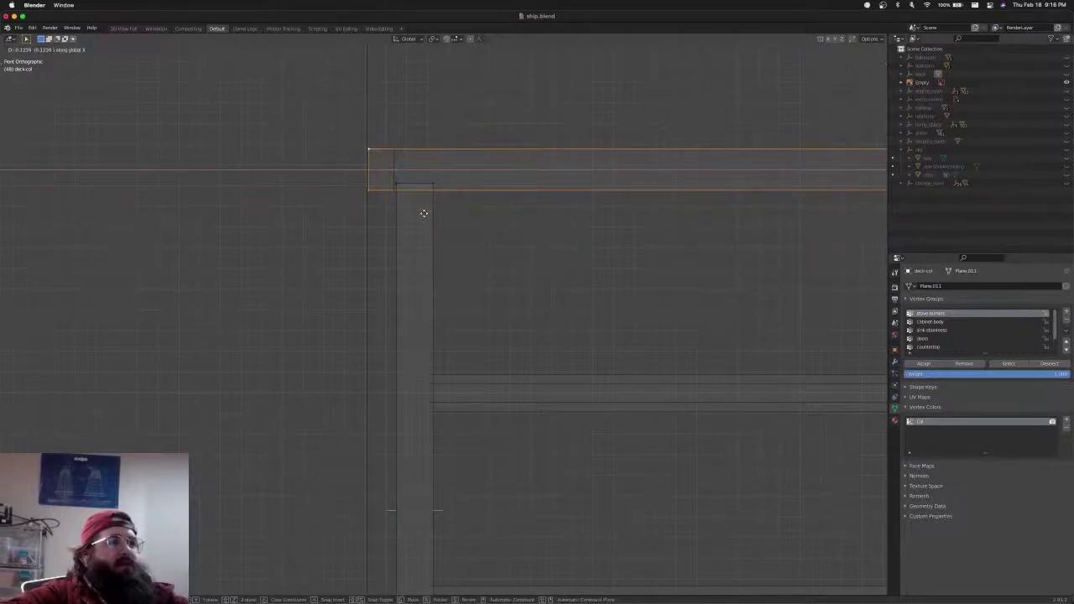
{"action": "left_click", "coordinate": [424, 213]}
{"action": "scroll", "coordinate": [444, 213], "scroll_direction": "down", "scroll_amount": 5}
{"action": "scroll", "coordinate": [441, 245], "scroll_direction": "up", "scroll_amount": 5}
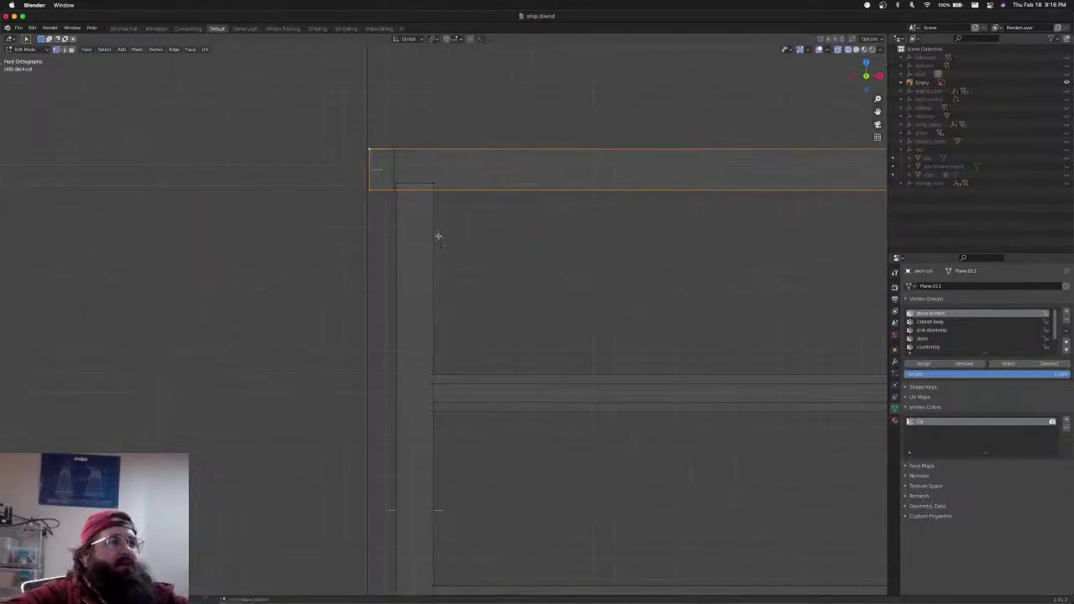
Select the complete end of the top rail and move it outward along the X axis, slightly past the corner post
{"action": "middle_click_drag", "start_coordinate": [436, 219], "coordinate": [523, 161]}
{"action": "left_click", "coordinate": [416, 258]}
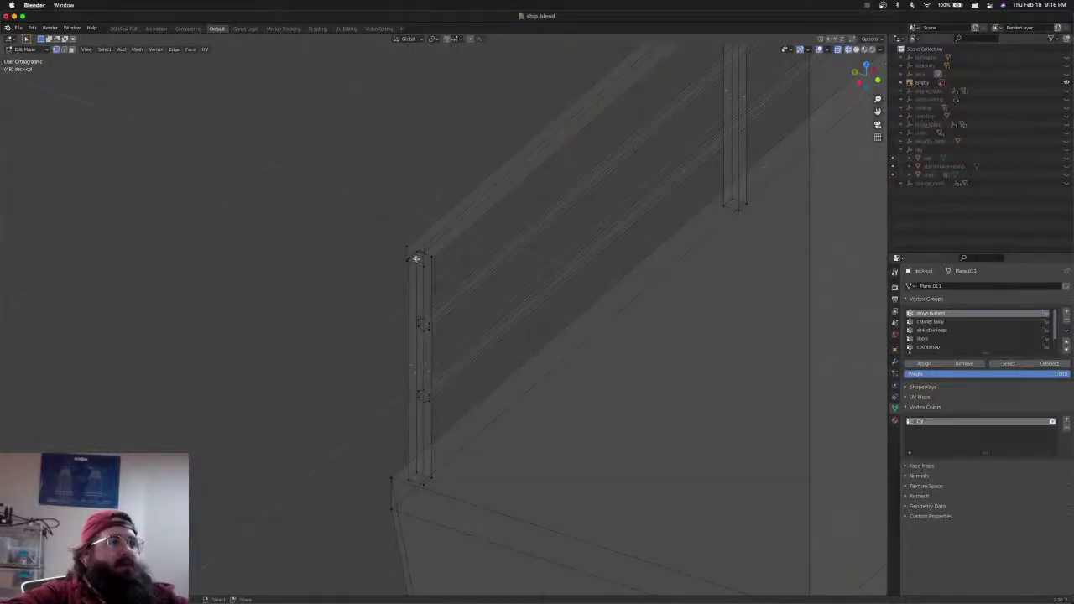
{"action": "left_click", "coordinate": [411, 249], "text": "alt"}
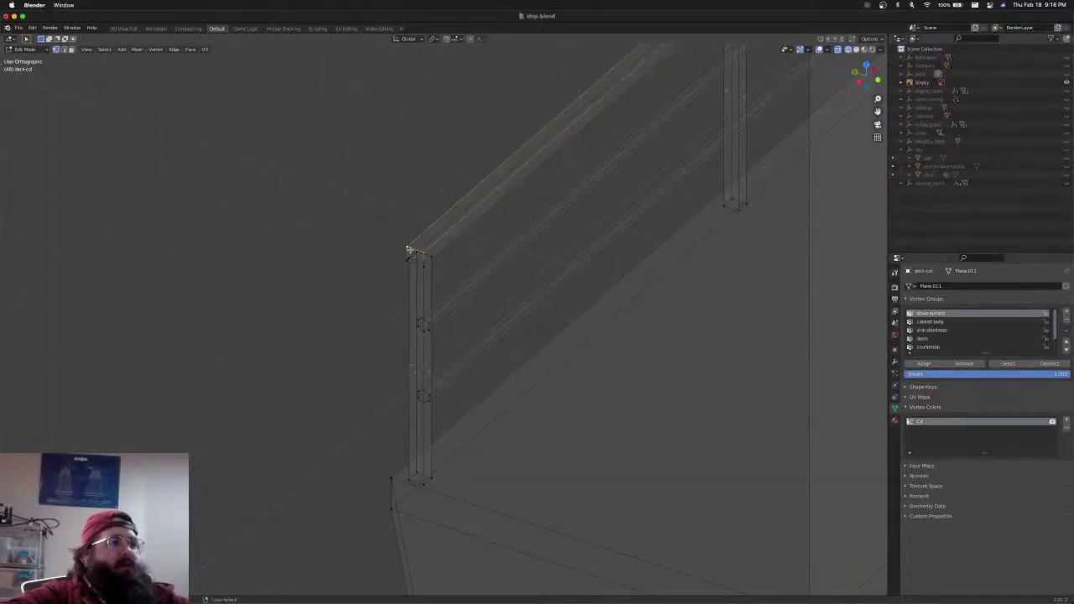
{"action": "left_click", "coordinate": [409, 251]}
{"action": "left_click", "coordinate": [413, 250], "text": "alt"}
{"action": "left_click", "coordinate": [423, 269], "text": "alt+shift"}
{"action": "left_click", "coordinate": [408, 263]}
{"action": "left_click", "coordinate": [409, 249]}
{"action": "left_click", "coordinate": [418, 254], "text": "shift"}
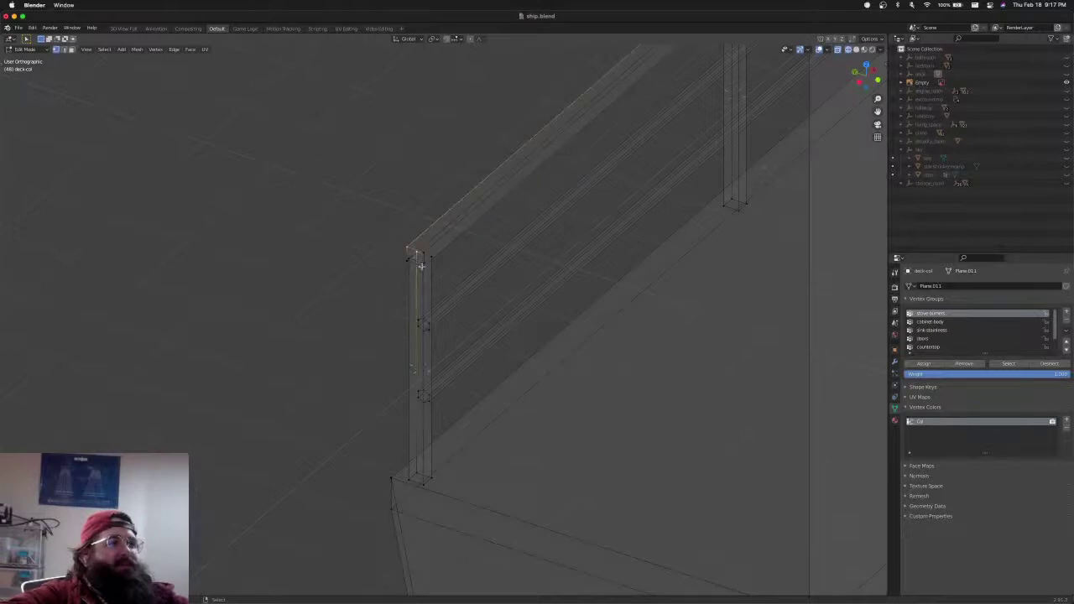
{"action": "left_click", "coordinate": [423, 254], "text": "alt"}
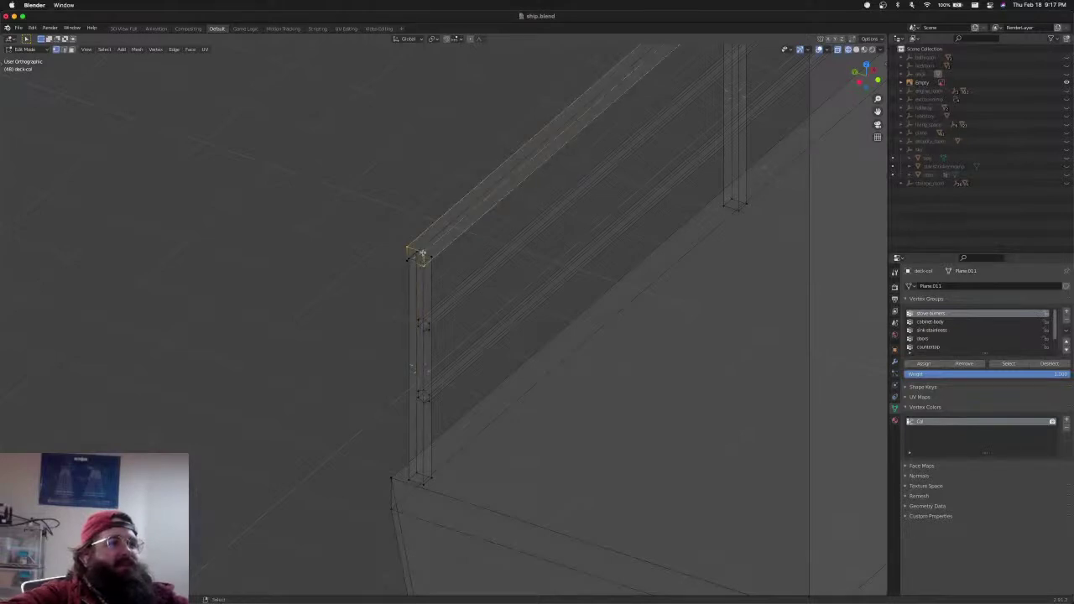
{"action": "key", "text": "KP_1"}
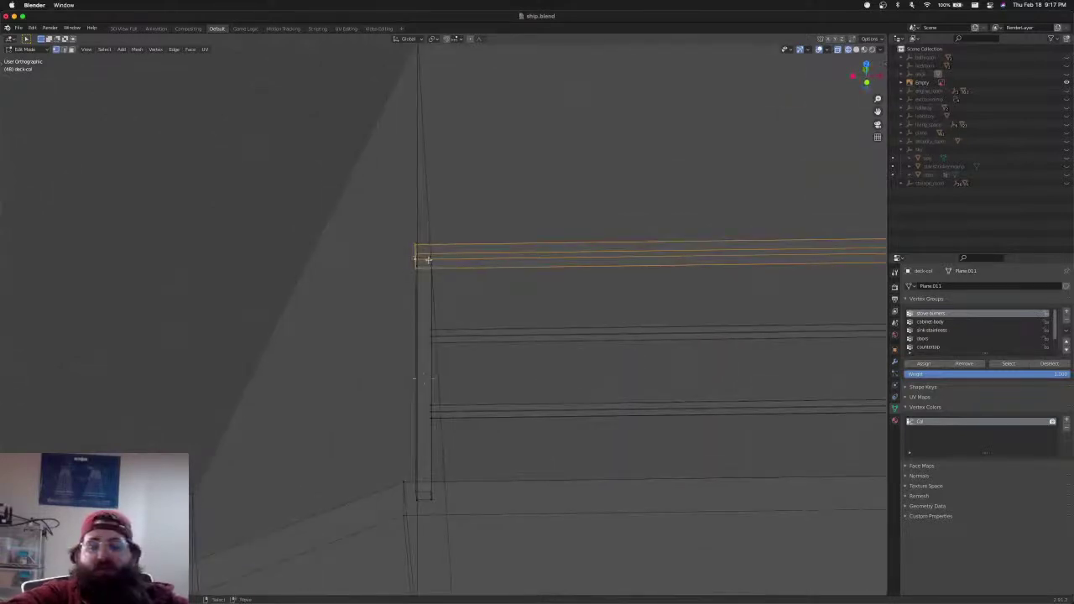
{"action": "key", "text": "KP_3"}
{"action": "key", "text": "KP_1"}
{"action": "scroll", "coordinate": [428, 260], "scroll_direction": "up", "scroll_amount": 5}
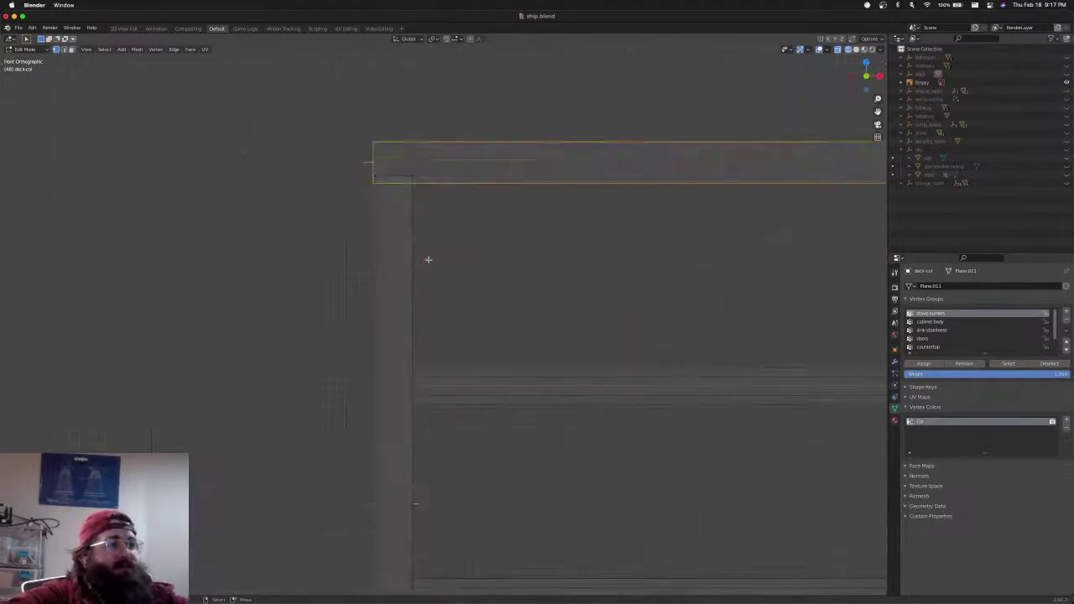
{"action": "key", "text": "g"}
{"action": "key", "text": "x"}
{"action": "left_click", "coordinate": [404, 261]}
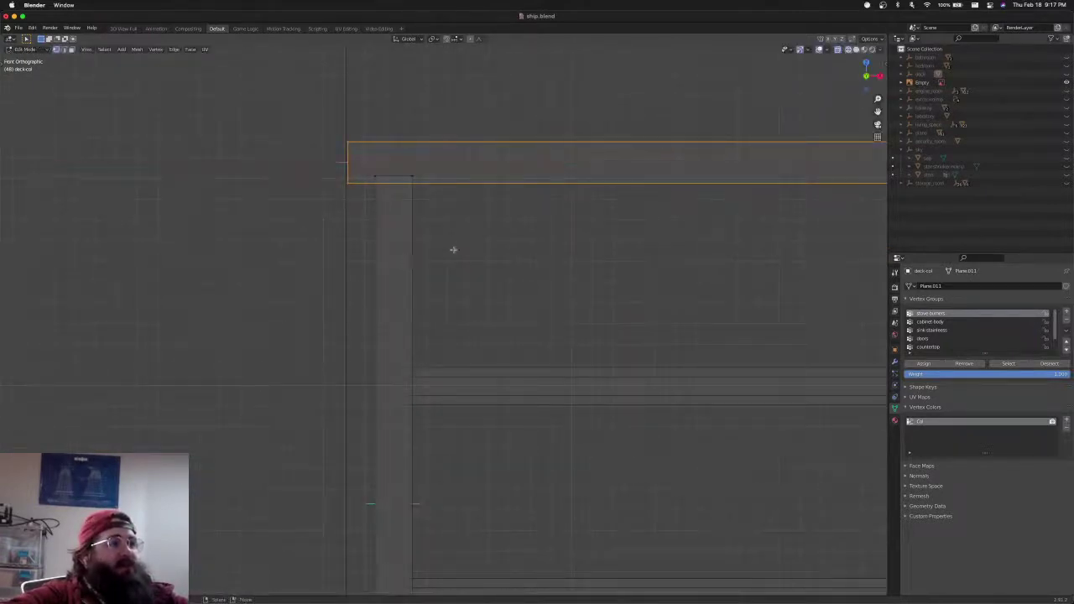
Extend the ends of the two middle rails along the X axis so they reach into the corner post
{"action": "scroll", "coordinate": [458, 243], "scroll_direction": "down", "scroll_amount": 5}
{"action": "scroll", "coordinate": [503, 310], "scroll_direction": "up", "scroll_amount": 3}
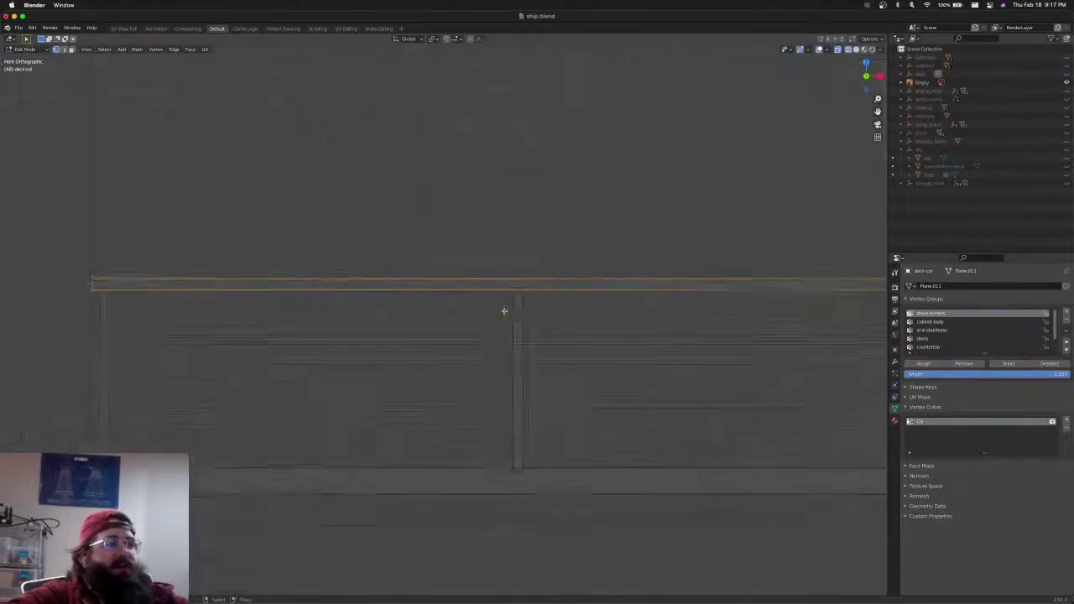
{"action": "middle_click_drag", "start_coordinate": [405, 337], "coordinate": [705, 255], "text": "shift"}
{"action": "key", "text": "alt+a"}
{"action": "key", "text": "b"}
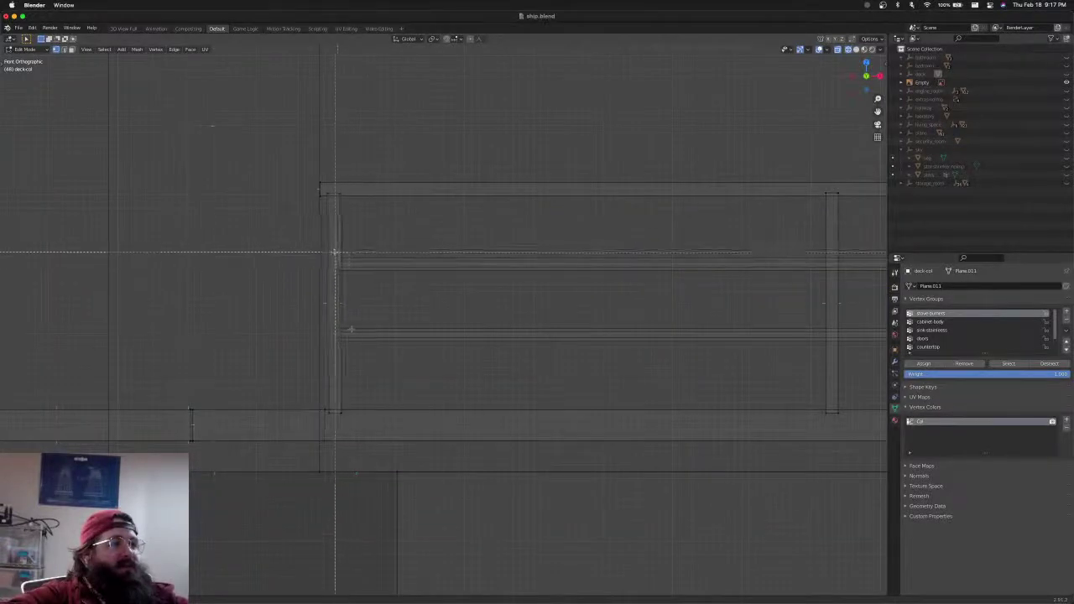
{"action": "left_click_drag", "start_coordinate": [334, 252], "coordinate": [356, 361]}
{"action": "scroll", "coordinate": [353, 324], "scroll_direction": "up", "scroll_amount": 4}
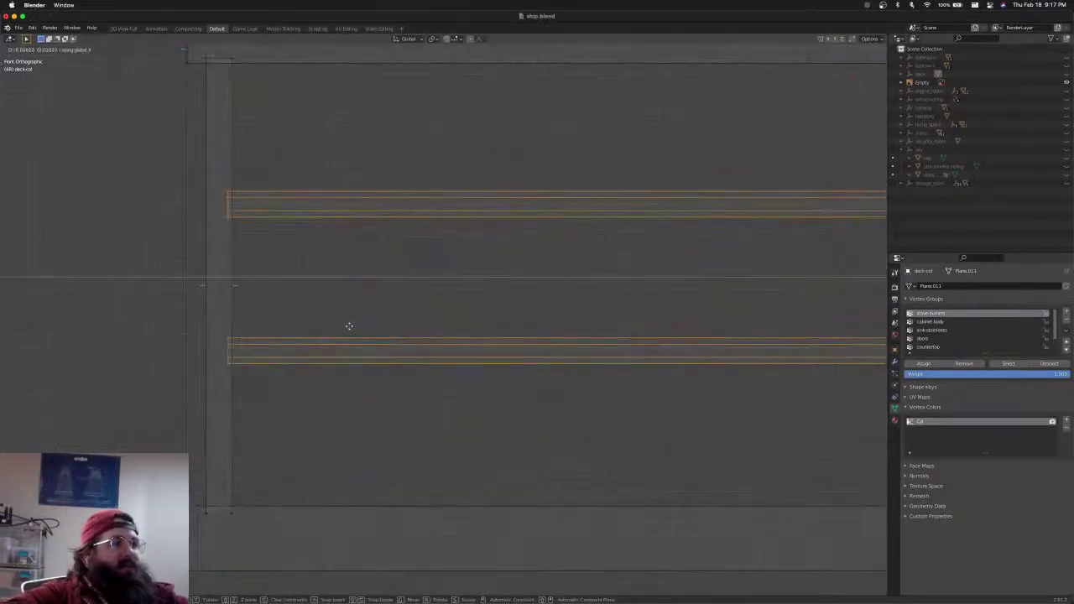
{"action": "left_click", "coordinate": [343, 329]}
{"action": "scroll", "coordinate": [390, 326], "scroll_direction": "down", "scroll_amount": 9}
{"action": "key", "text": "alt+a"}
Select the intermediate post and examine its spacing from the corner post along the front railing
{"action": "middle_click_drag", "start_coordinate": [562, 330], "coordinate": [200, 334], "text": "shift"}
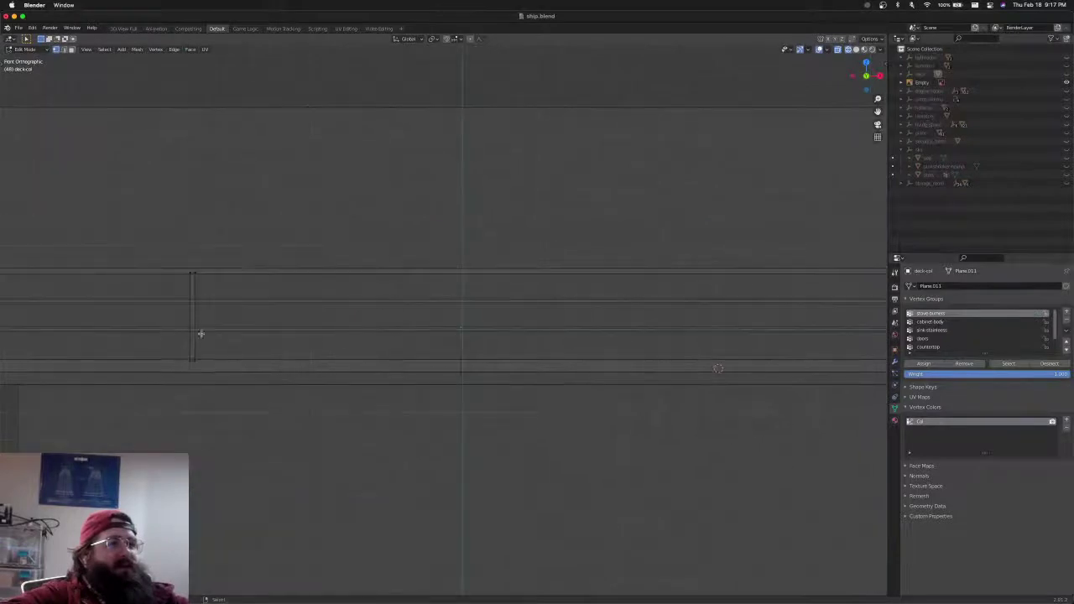
{"action": "scroll", "coordinate": [310, 329], "scroll_direction": "down", "scroll_amount": 2}
{"action": "middle_click_drag", "start_coordinate": [872, 329], "coordinate": [391, 333], "text": "shift"}
{"action": "scroll", "coordinate": [391, 333], "scroll_direction": "up", "scroll_amount": 6}
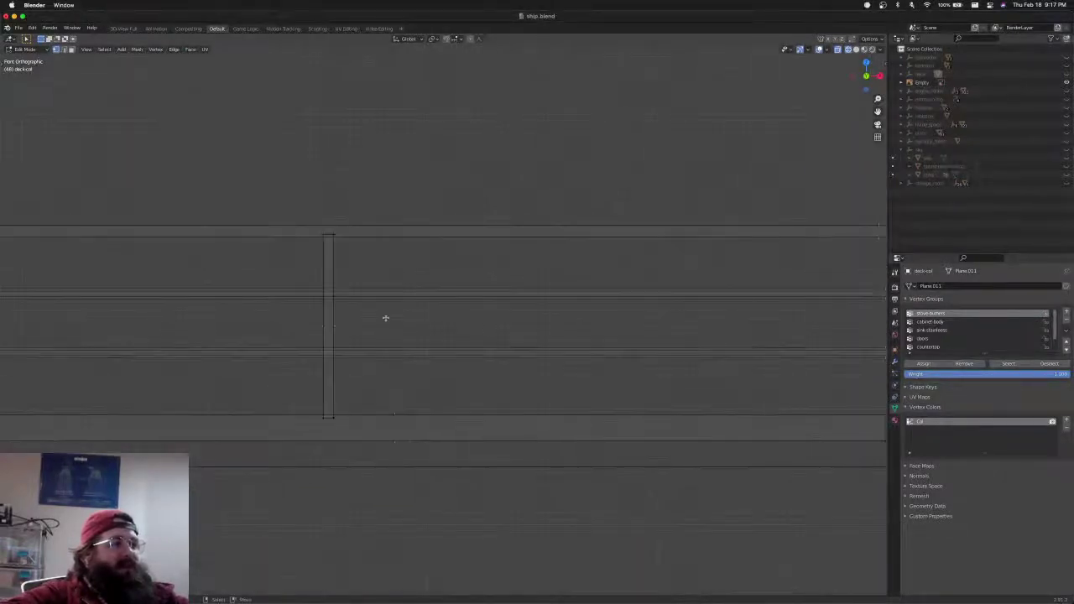
{"action": "left_click", "coordinate": [334, 238]}
{"action": "scroll", "coordinate": [333, 235], "scroll_direction": "down", "scroll_amount": 4}
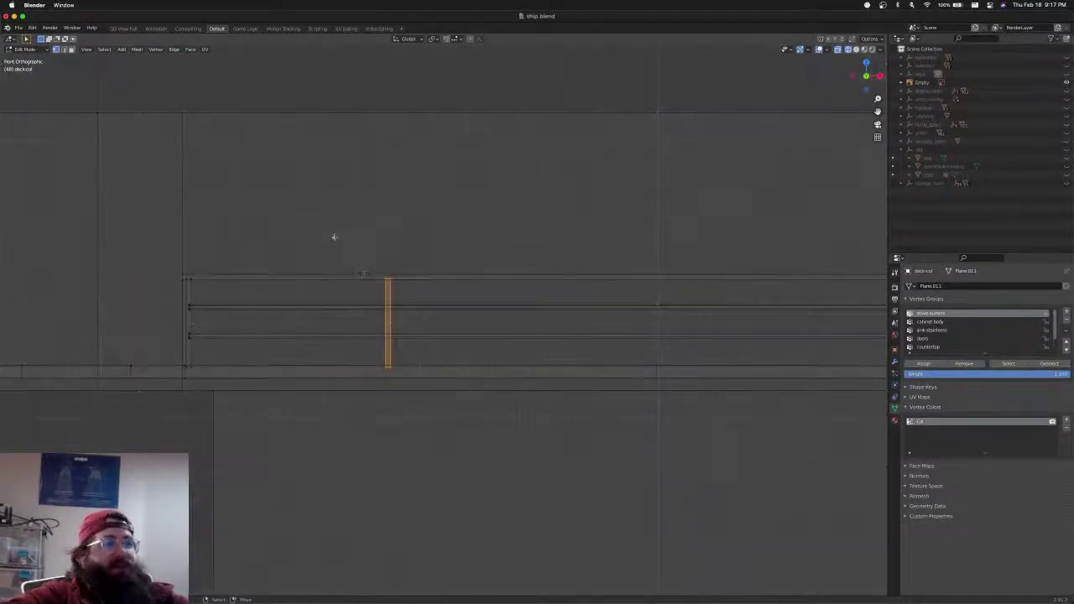
{"action": "scroll", "coordinate": [451, 338], "scroll_direction": "down", "scroll_amount": 3}
{"action": "middle_click_drag", "start_coordinate": [515, 338], "coordinate": [406, 320], "text": "shift"}
{"action": "scroll", "coordinate": [211, 297], "scroll_direction": "up", "scroll_amount": 4}
{"action": "middle_click_drag", "start_coordinate": [254, 297], "coordinate": [420, 298], "text": "shift"}
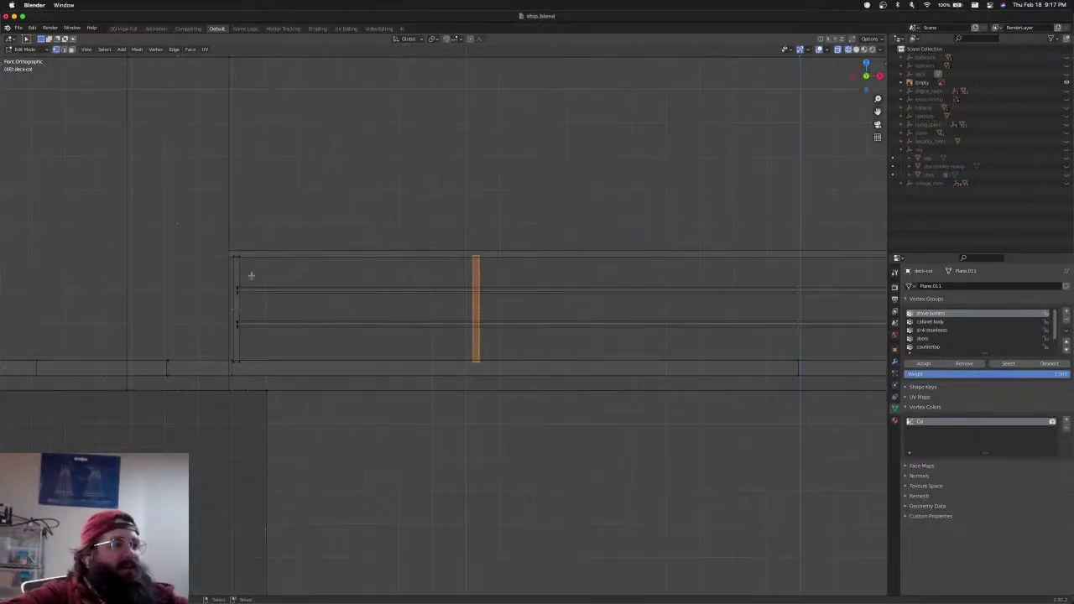
{"action": "scroll", "coordinate": [403, 321], "scroll_direction": "down", "scroll_amount": 5}
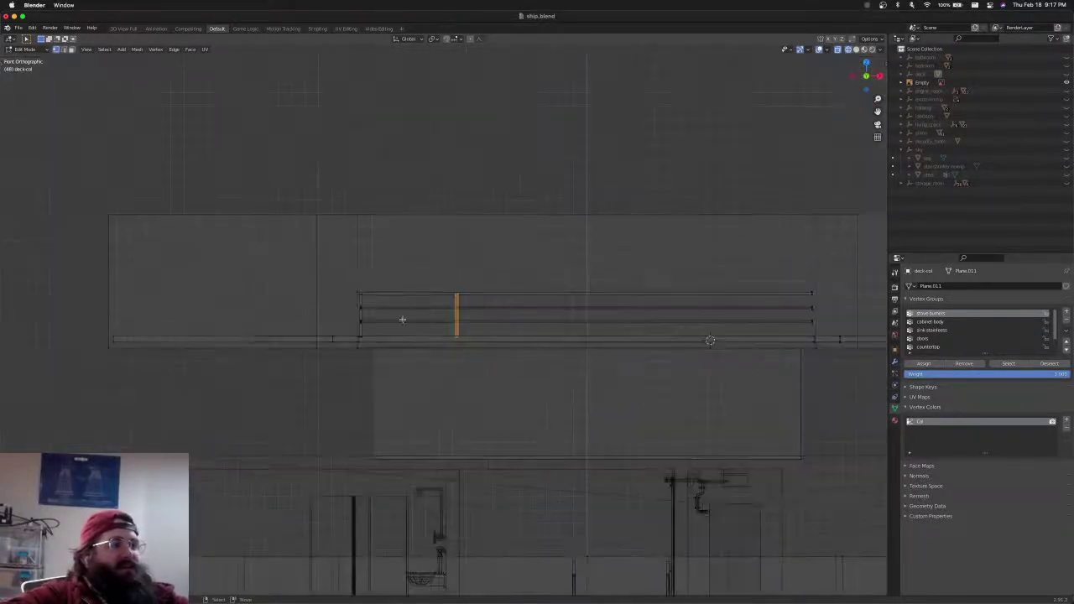
{"action": "mouse_move", "coordinate": [527, 330]}
{"action": "middle_mouse_down", "text": "shift"}
{"action": "mouse_move", "coordinate": [319, 324]}
{"action": "mouse_move", "coordinate": [622, 385]}
{"action": "middle_mouse_up", "text": "shift"}
{"action": "key", "text": "shift+z"}
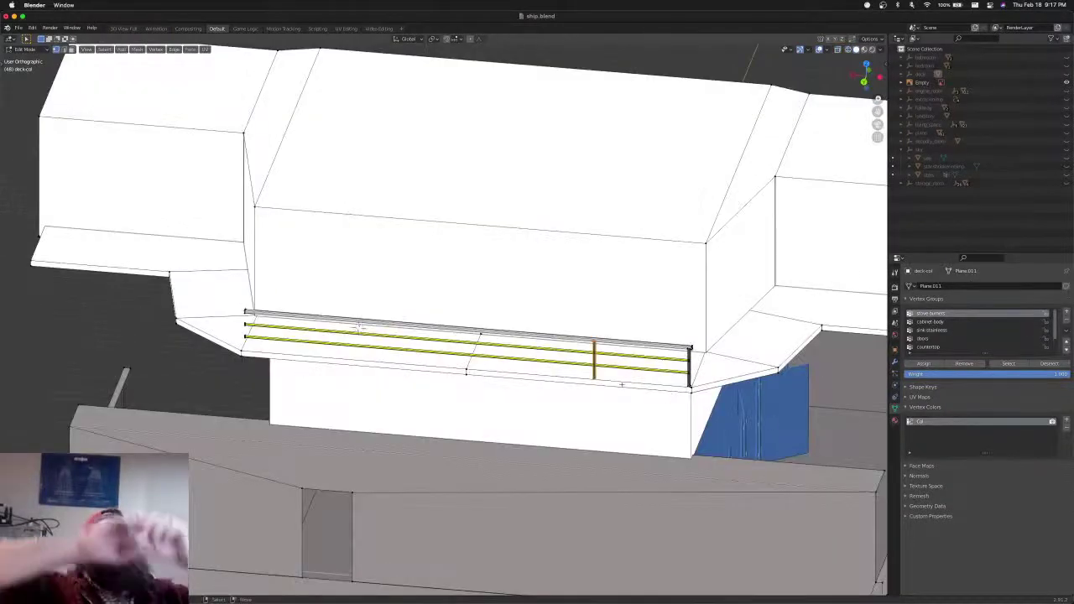
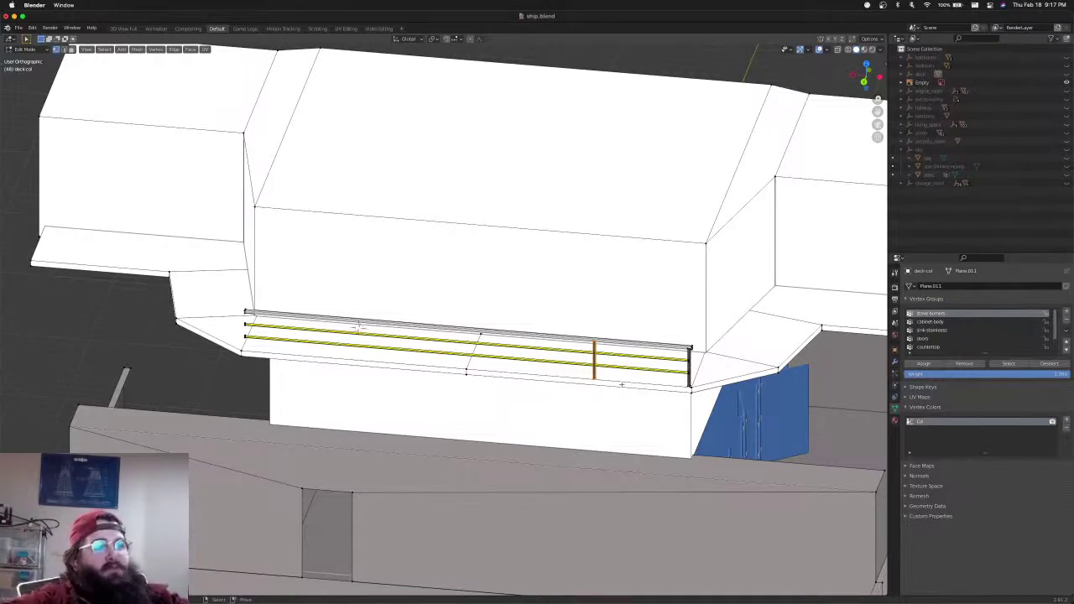
Examine from above how the front railing and its posts line up with the walkway's edge and angled corners
{"action": "scroll", "coordinate": [629, 386], "scroll_direction": "up", "scroll_amount": 5}
{"action": "middle_click_drag", "start_coordinate": [710, 397], "coordinate": [527, 267], "text": "shift"}
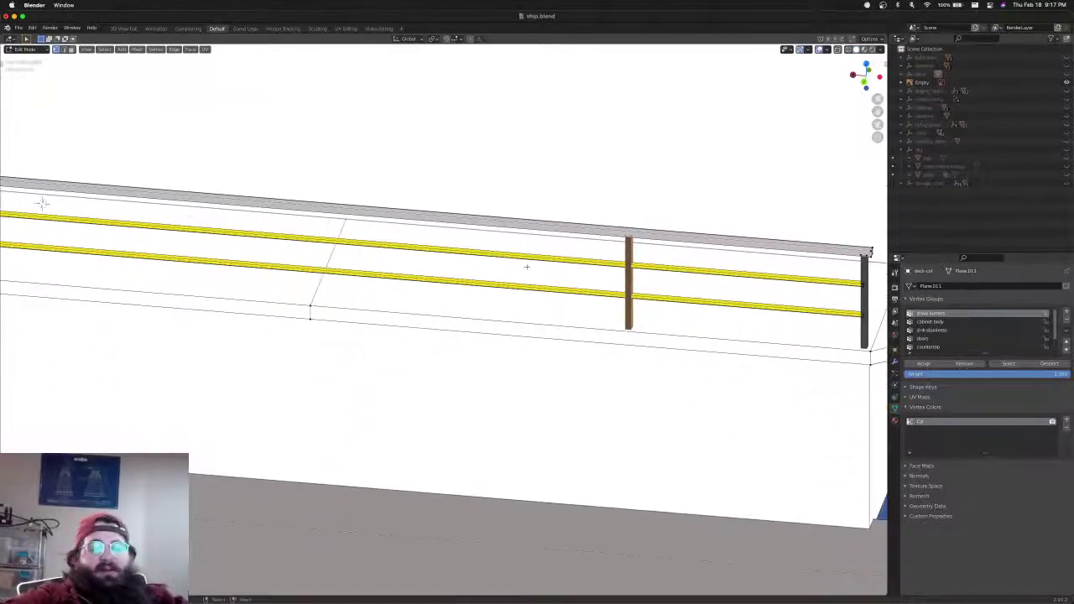
{"action": "key", "text": "KP_7"}
{"action": "key", "text": "shift+z"}
{"action": "scroll", "coordinate": [599, 280], "scroll_direction": "down", "scroll_amount": 3}
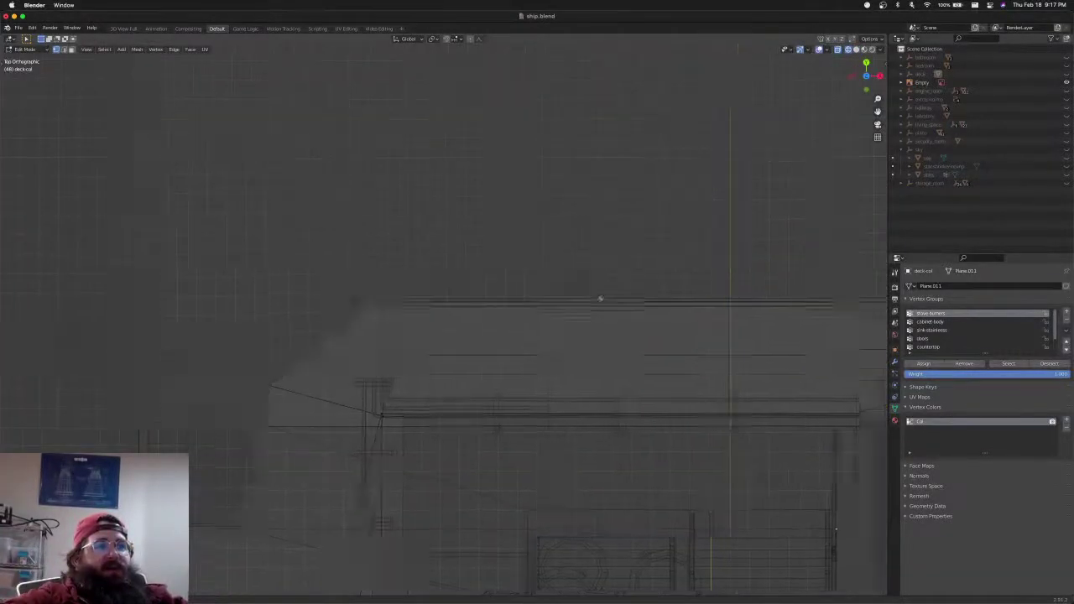
{"action": "middle_click_drag", "start_coordinate": [599, 299], "coordinate": [422, 300], "text": "shift"}
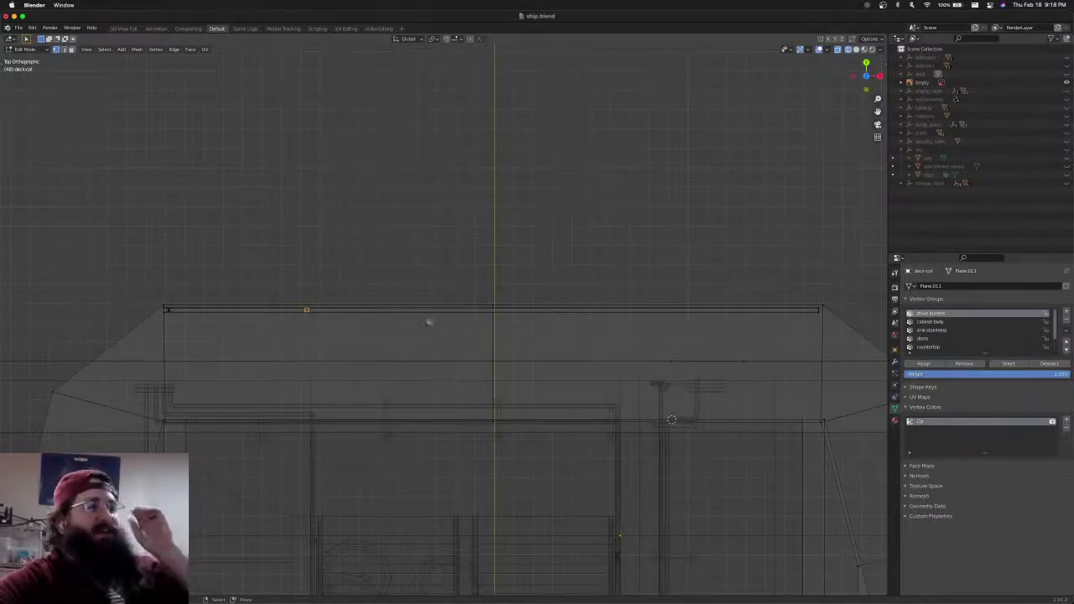
{"action": "scroll", "coordinate": [397, 332], "scroll_direction": "up", "scroll_amount": 2}
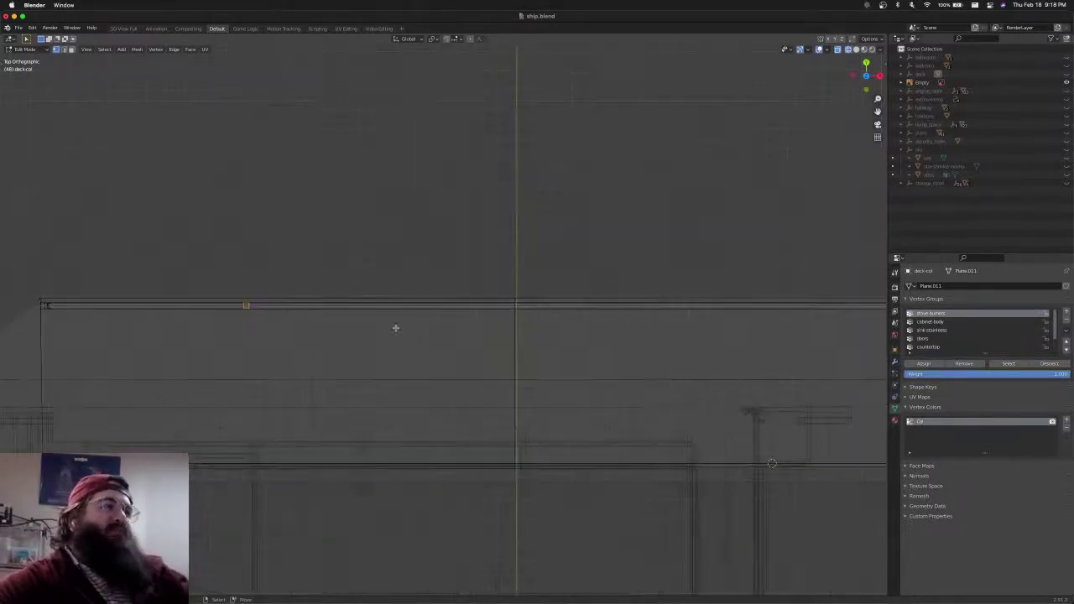
{"action": "scroll", "coordinate": [389, 277], "scroll_direction": "down", "scroll_amount": 4}
{"action": "scroll", "coordinate": [501, 293], "scroll_direction": "up", "scroll_amount": 4}
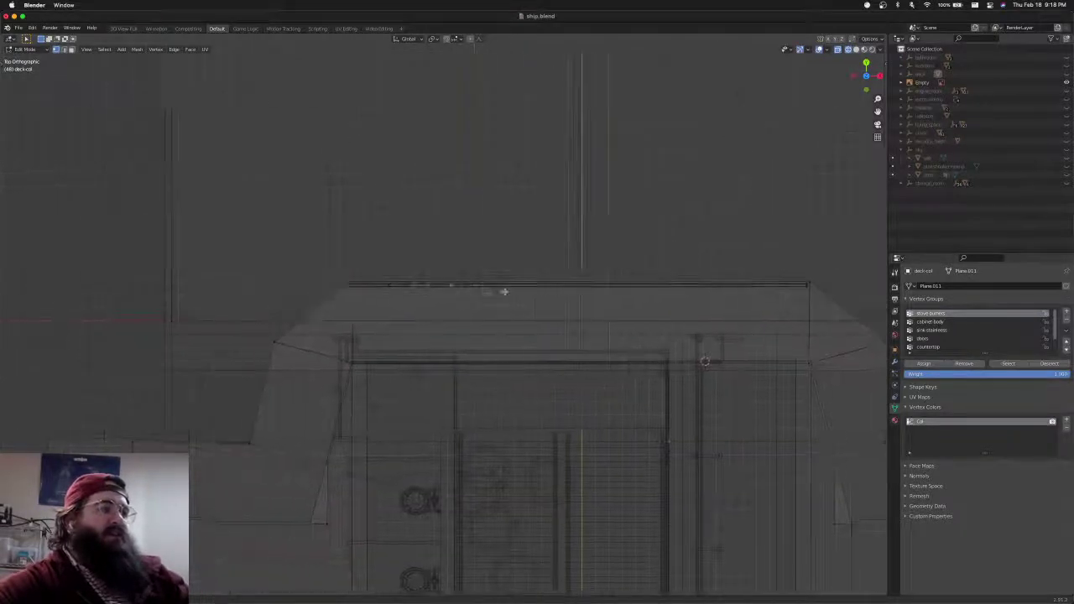
{"action": "scroll", "coordinate": [506, 292], "scroll_direction": "up", "scroll_amount": 1}
{"action": "mouse_move", "coordinate": [516, 311]}
{"action": "middle_mouse_down"}
{"action": "mouse_move", "coordinate": [504, 261]}
{"action": "mouse_move", "coordinate": [411, 232]}
{"action": "mouse_move", "coordinate": [495, 216]}
{"action": "mouse_move", "coordinate": [479, 230]}
{"action": "mouse_move", "coordinate": [525, 225]}
{"action": "mouse_move", "coordinate": [446, 232]}
{"action": "mouse_move", "coordinate": [530, 240]}
{"action": "mouse_move", "coordinate": [568, 211]}
{"action": "mouse_move", "coordinate": [567, 230]}
{"action": "middle_mouse_up"}
{"action": "key", "text": "shift+z"}
{"action": "key", "text": "alt+z"}
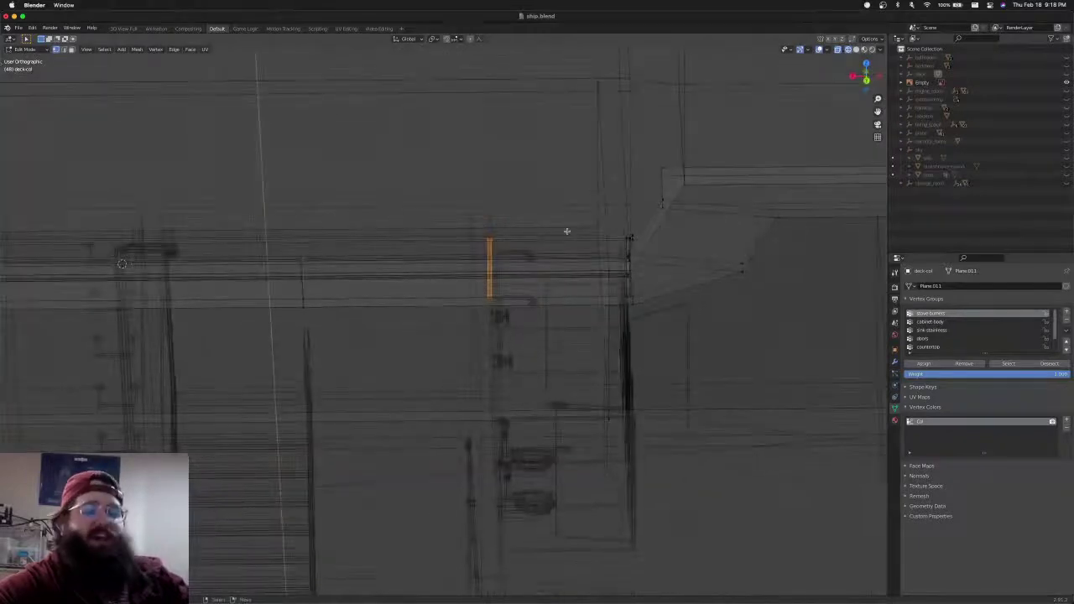
{"action": "key", "text": "KP_7"}
{"action": "middle_click_drag", "start_coordinate": [499, 225], "coordinate": [713, 200], "text": "shift"}
{"action": "scroll", "coordinate": [542, 297], "scroll_direction": "up", "scroll_amount": 7}
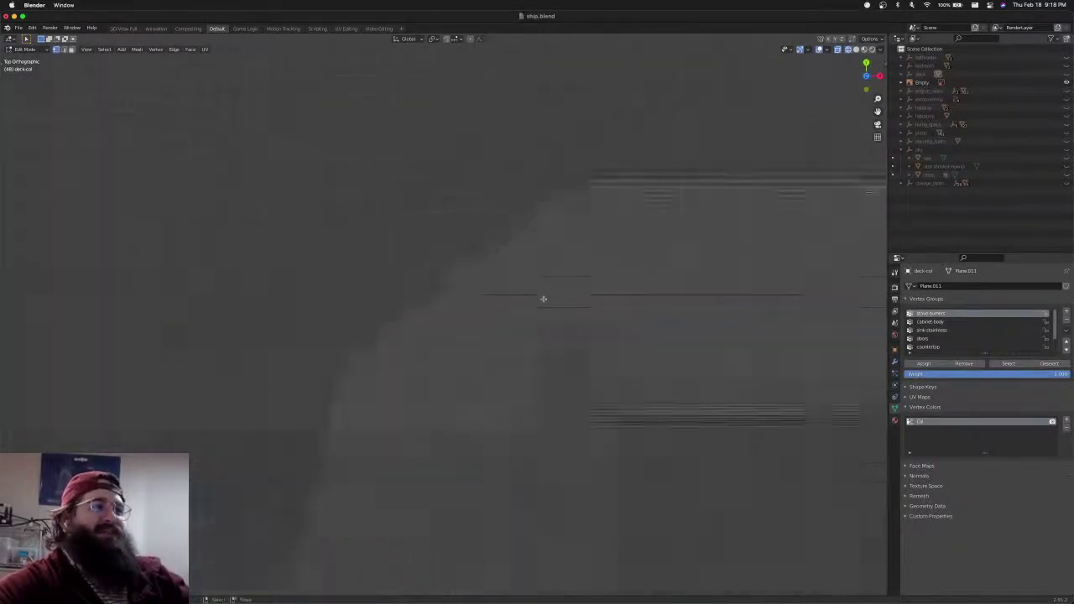
{"action": "scroll", "coordinate": [396, 292], "scroll_direction": "down", "scroll_amount": 4}
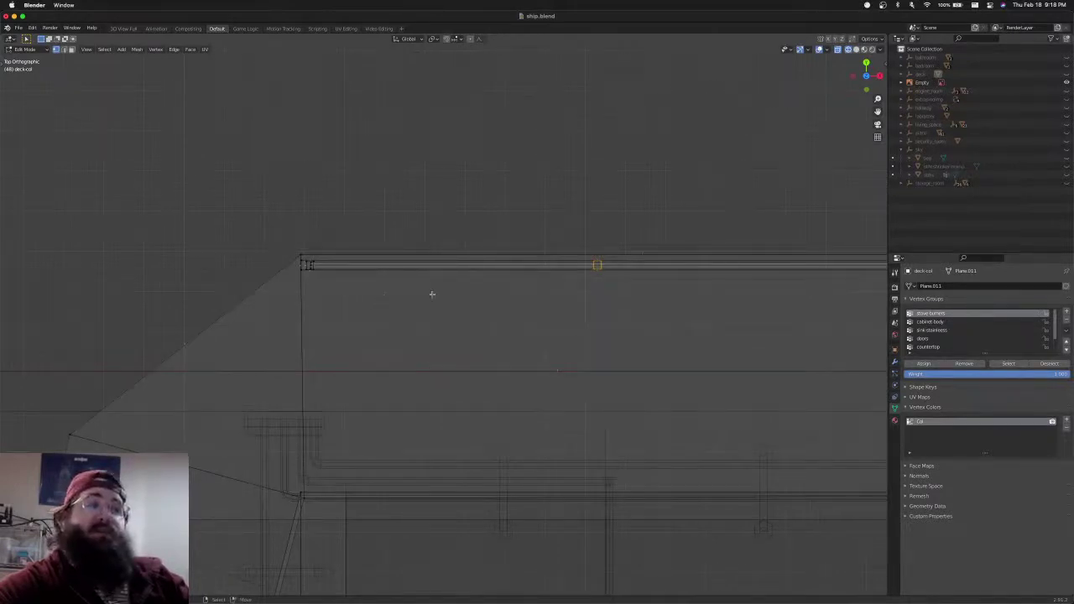
Inspect the railing's corner end and its fit on the bridge walkway in solid and wireframe shading from several angles
{"action": "middle_click_drag", "start_coordinate": [432, 294], "coordinate": [378, 230]}
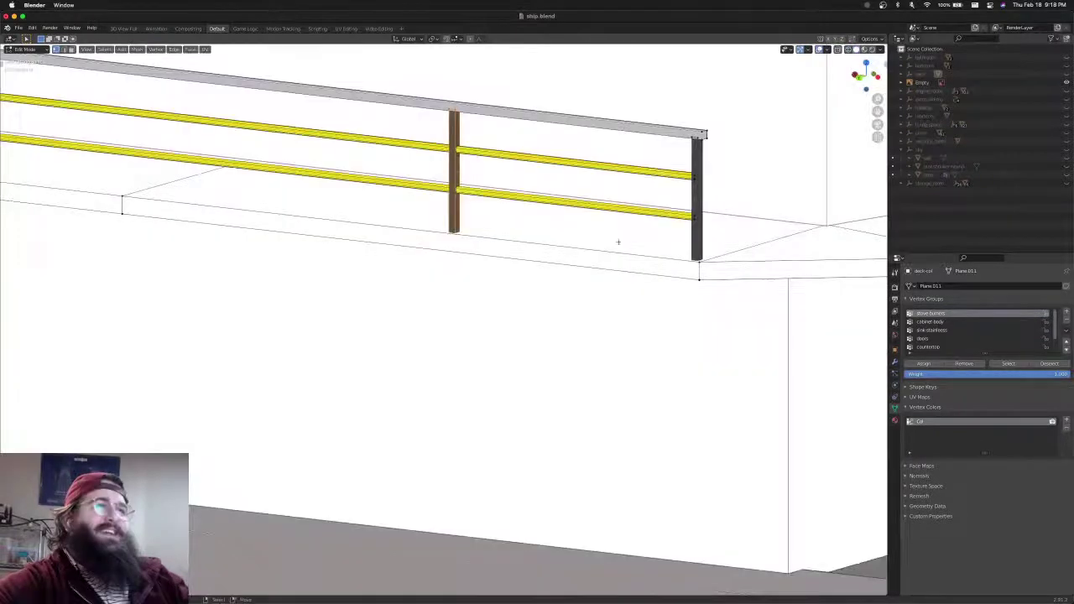
{"action": "middle_click_drag", "start_coordinate": [618, 240], "coordinate": [612, 365], "text": "shift"}
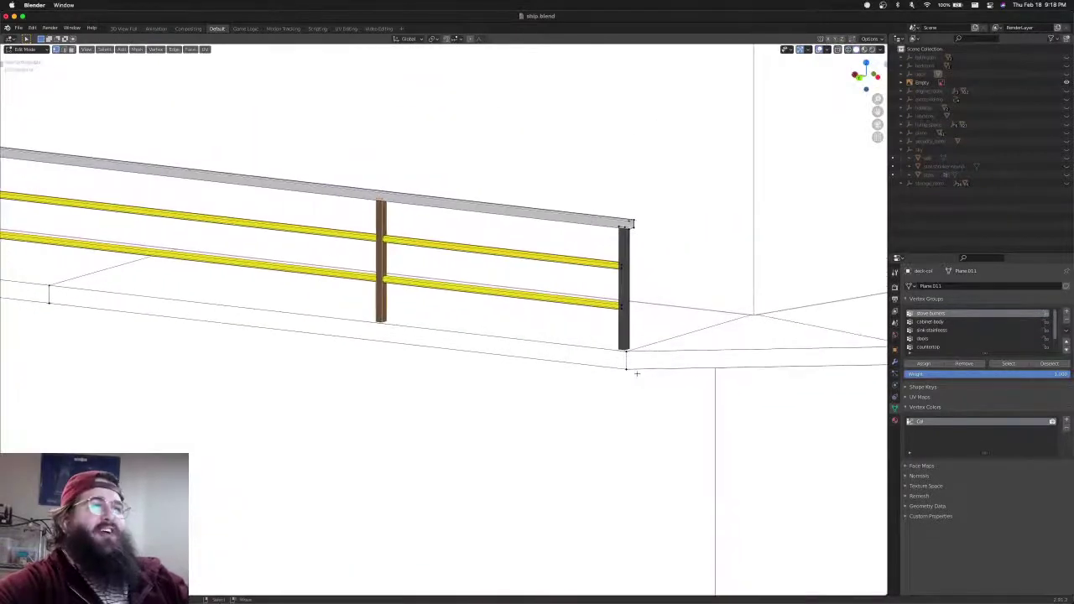
{"action": "key", "text": "shift+z"}
{"action": "middle_click_drag", "start_coordinate": [554, 339], "coordinate": [579, 342]}
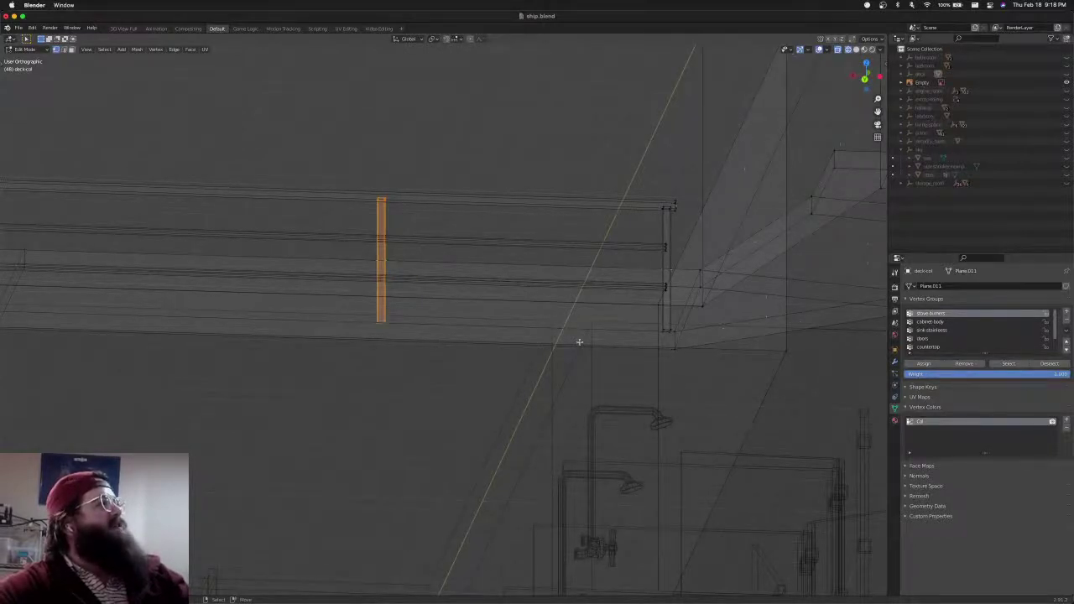
{"action": "middle_click_drag", "start_coordinate": [579, 342], "coordinate": [504, 319]}
{"action": "scroll", "coordinate": [503, 319], "scroll_direction": "down", "scroll_amount": 3}
{"action": "key", "text": "shift+z"}
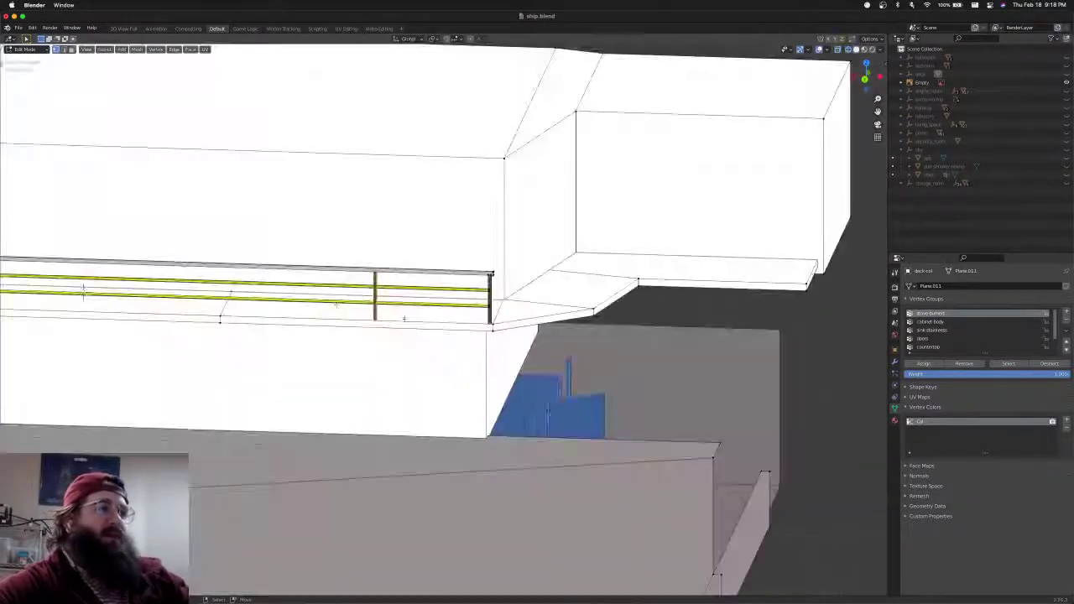
{"action": "middle_click_drag", "start_coordinate": [333, 305], "coordinate": [511, 320], "text": "shift"}
{"action": "scroll", "coordinate": [511, 321], "scroll_direction": "down", "scroll_amount": 1}
{"action": "scroll", "coordinate": [611, 308], "scroll_direction": "up", "scroll_amount": 4}
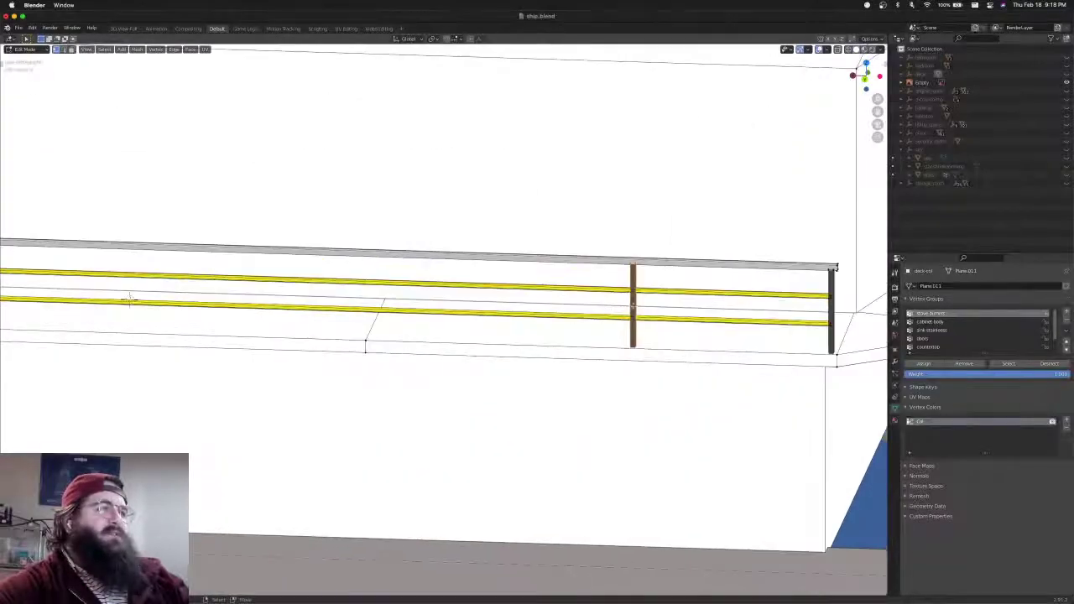
{"action": "mouse_move", "coordinate": [615, 308]}
{"action": "middle_mouse_down", "text": "shift"}
{"action": "mouse_move", "coordinate": [470, 307]}
{"action": "mouse_move", "coordinate": [500, 251]}
{"action": "mouse_move", "coordinate": [489, 196]}
{"action": "middle_mouse_up", "text": "shift"}
{"action": "scroll", "coordinate": [479, 307], "scroll_direction": "down", "scroll_amount": 3}
{"action": "key", "text": "alt+z"}
{"action": "key", "text": "alt+z"}
{"action": "middle_click_drag", "start_coordinate": [459, 316], "coordinate": [497, 304]}
{"action": "scroll", "coordinate": [487, 306], "scroll_direction": "down", "scroll_amount": 3}
{"action": "middle_click_drag", "start_coordinate": [402, 314], "coordinate": [436, 301], "text": "shift"}
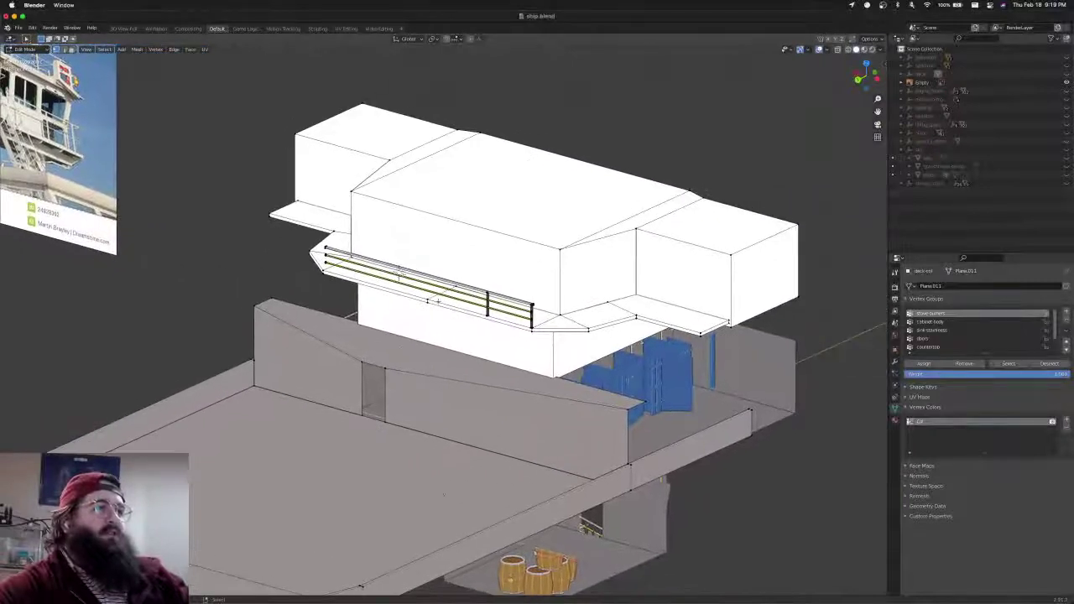
Save the ship.blend file
{"action": "scroll", "coordinate": [473, 287], "scroll_direction": "up", "scroll_amount": 4}
{"action": "scroll", "coordinate": [495, 285], "scroll_direction": "down", "scroll_amount": 5}
{"action": "key", "text": "ctrl+s"}
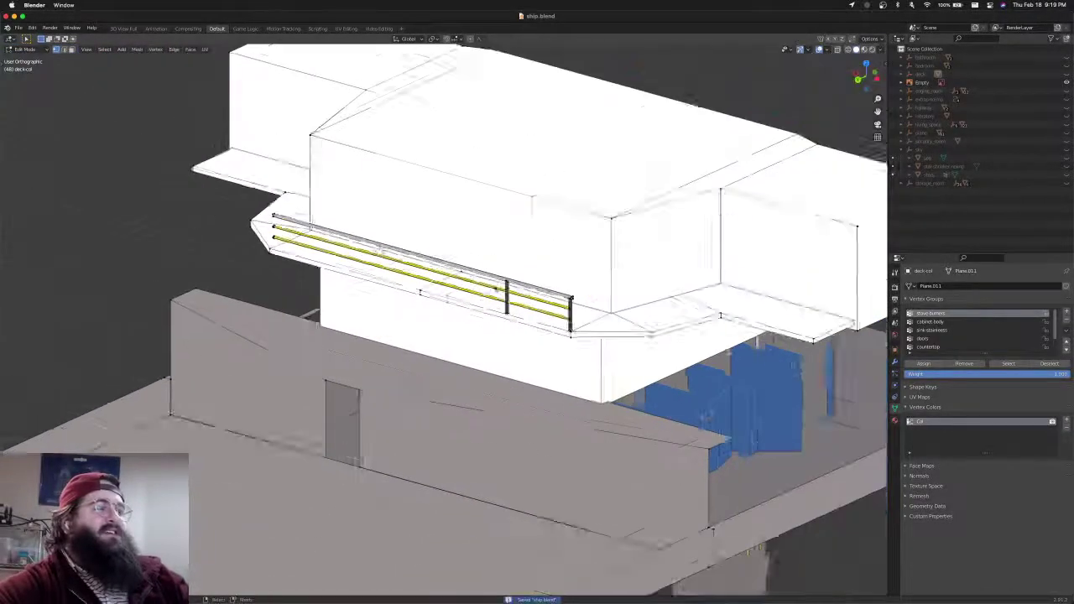
Select the front railing's intermediate post and examine its distance to the corner post from behind in wireframe shading
{"action": "scroll", "coordinate": [516, 306], "scroll_direction": "up", "scroll_amount": 5}
{"action": "scroll", "coordinate": [515, 304], "scroll_direction": "up", "scroll_amount": 4}
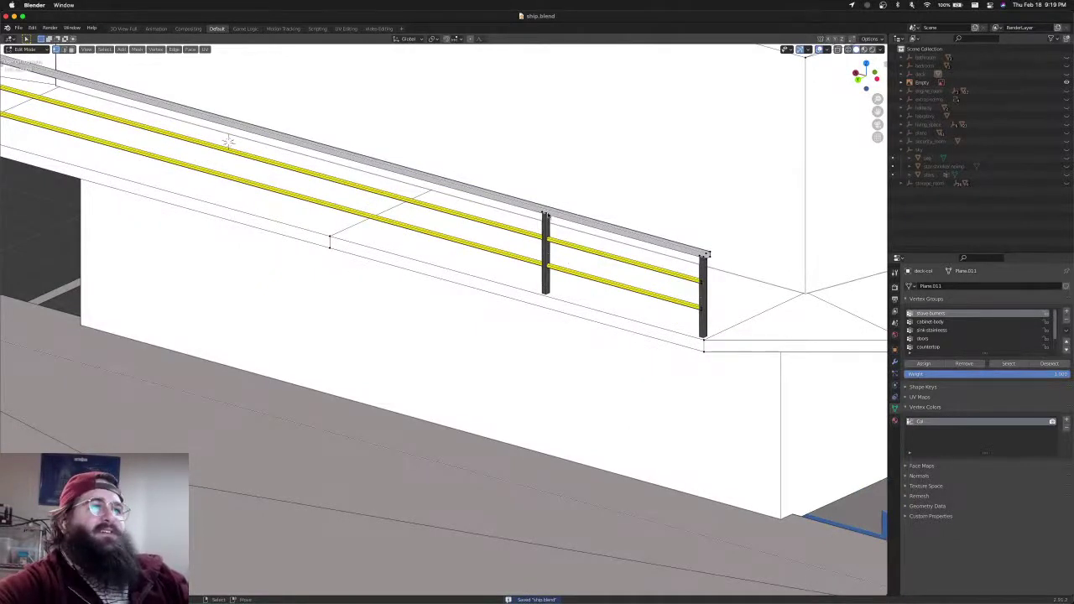
{"action": "key", "text": "l"}
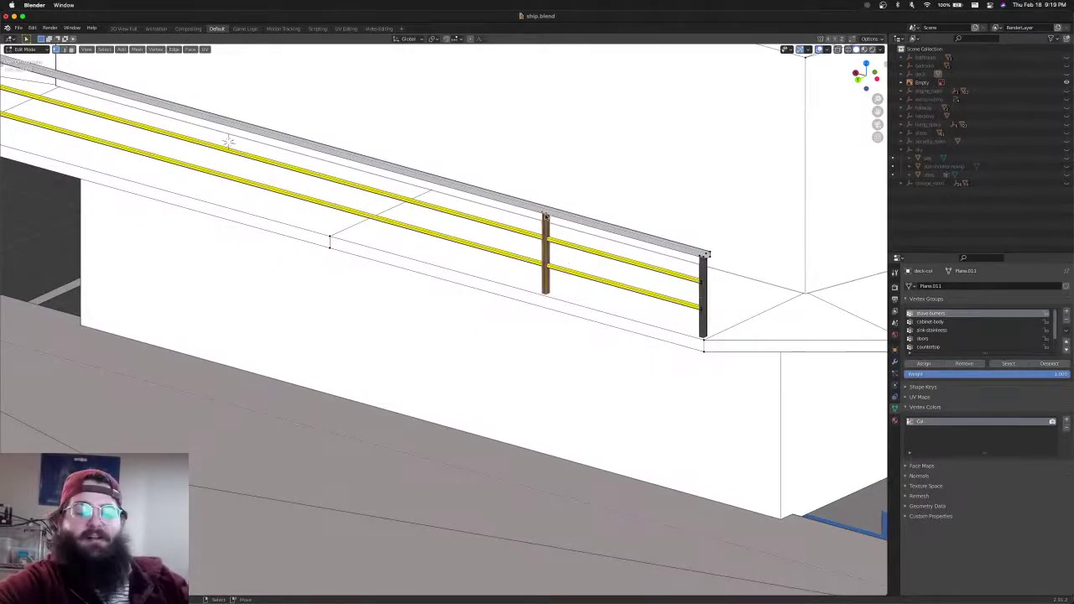
{"action": "key", "text": "KP_3"}
{"action": "key", "text": "KP_1"}
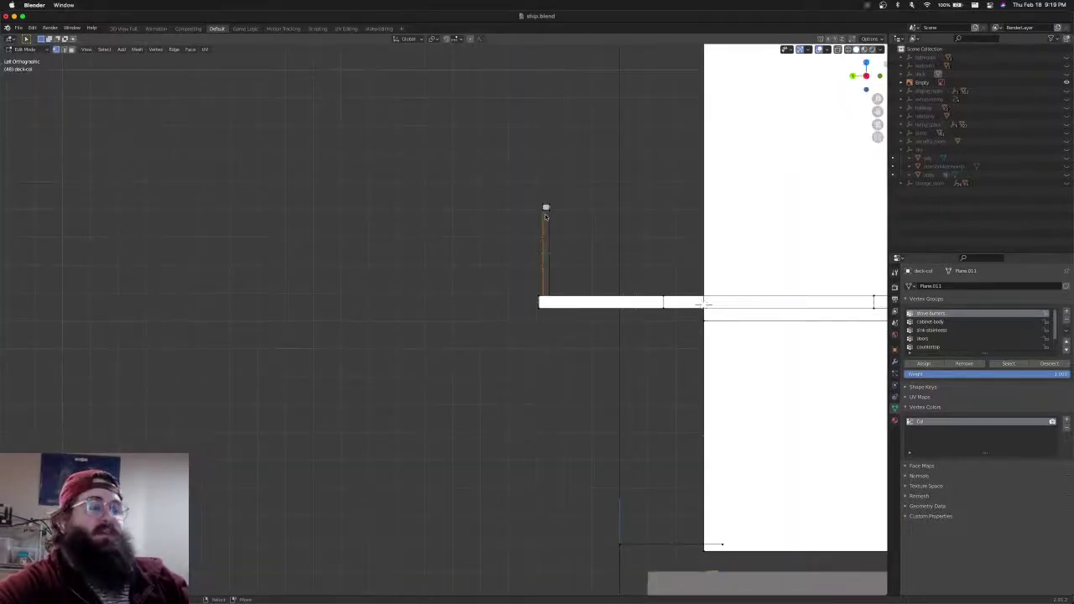
{"action": "key", "text": "KP_1"}
{"action": "key", "text": "shift+z"}
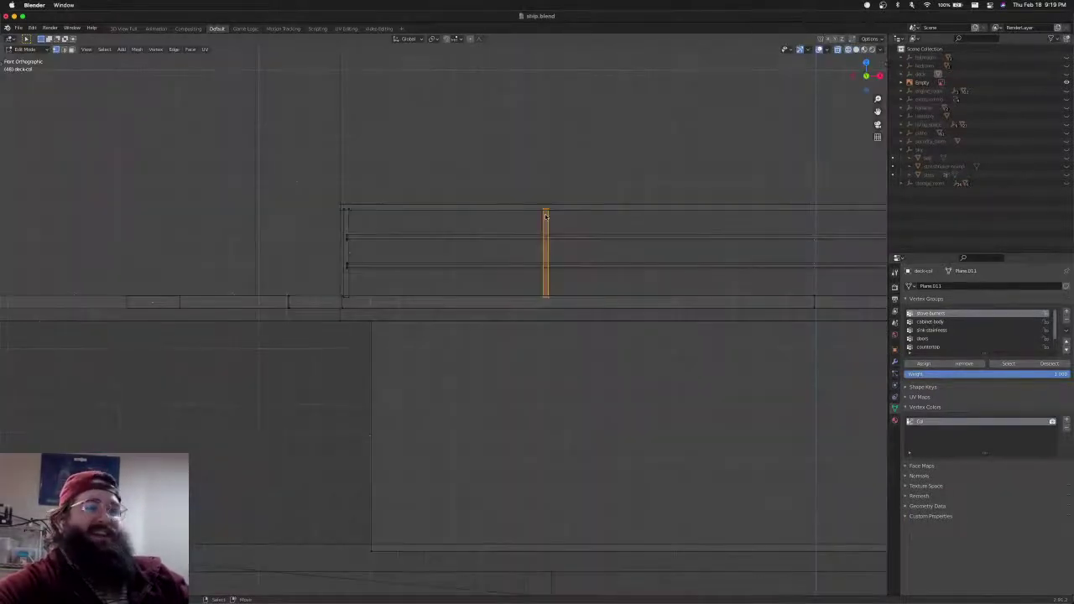
{"action": "key", "text": "ctrl+KP_1"}
{"action": "scroll", "coordinate": [553, 236], "scroll_direction": "up", "scroll_amount": 2}
{"action": "middle_click_drag", "start_coordinate": [761, 209], "coordinate": [551, 234], "text": "shift"}
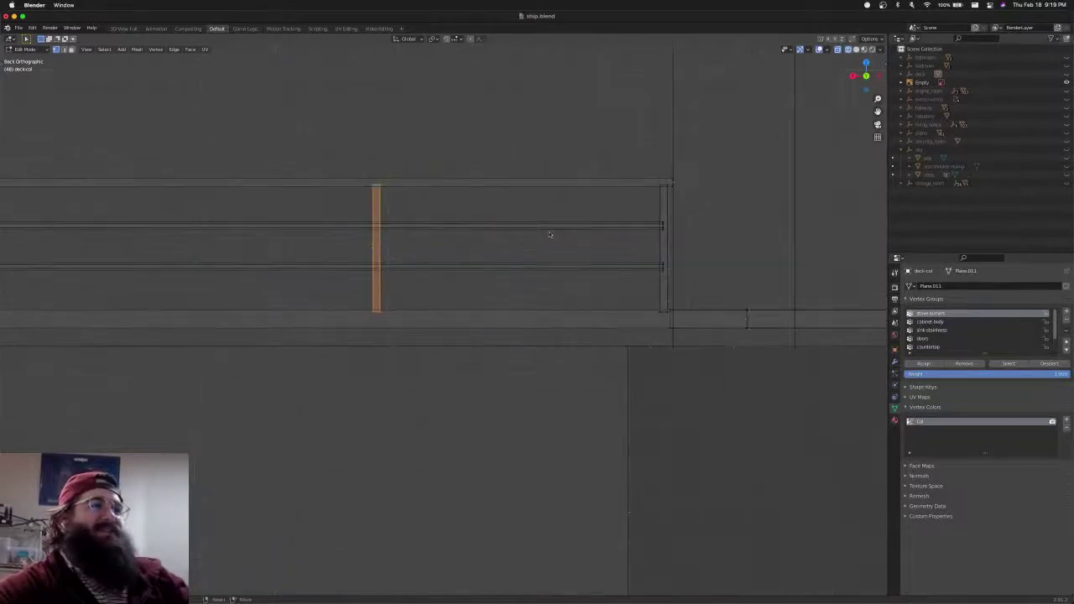
{"action": "scroll", "coordinate": [604, 230], "scroll_direction": "up", "scroll_amount": 3}
{"action": "middle_click_drag", "start_coordinate": [646, 224], "coordinate": [540, 270], "text": "shift"}
{"action": "scroll", "coordinate": [540, 270], "scroll_direction": "down", "scroll_amount": 1}
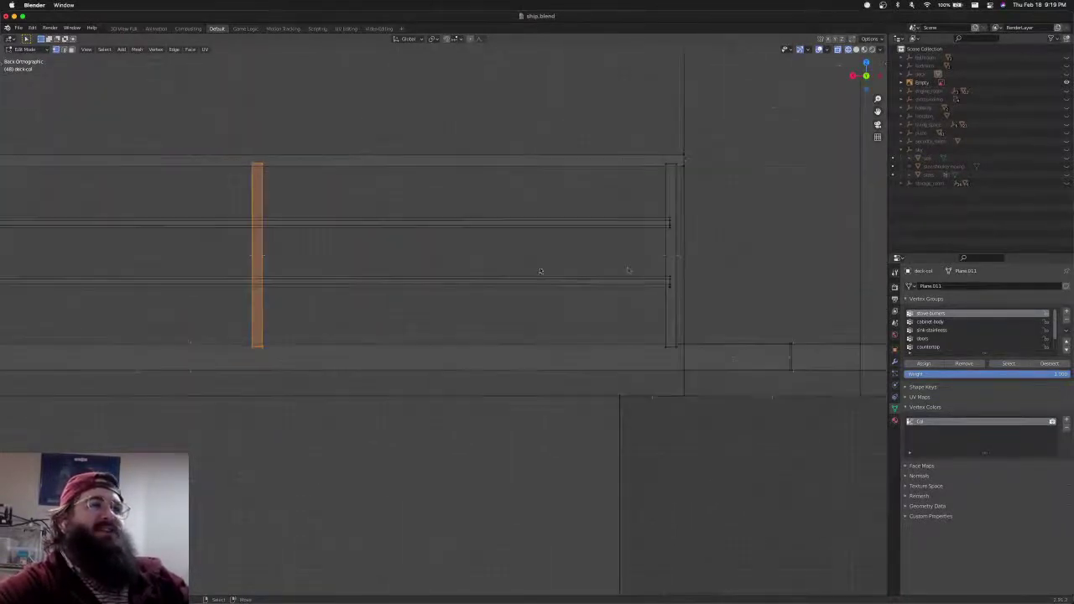
Select the corner post with the end of the top rail and shift both slightly outward along X
{"action": "key", "text": "alt+a"}
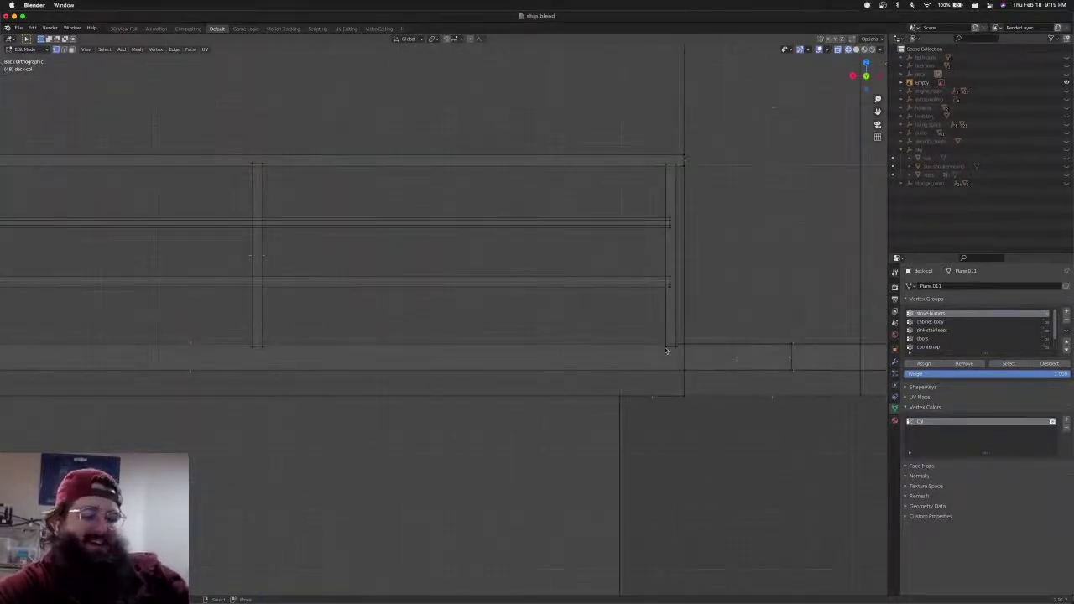
{"action": "left_click", "coordinate": [665, 350]}
{"action": "scroll", "coordinate": [694, 290], "scroll_direction": "up", "scroll_amount": 3}
{"action": "middle_click_drag", "start_coordinate": [814, 248], "coordinate": [537, 337], "text": "shift"}
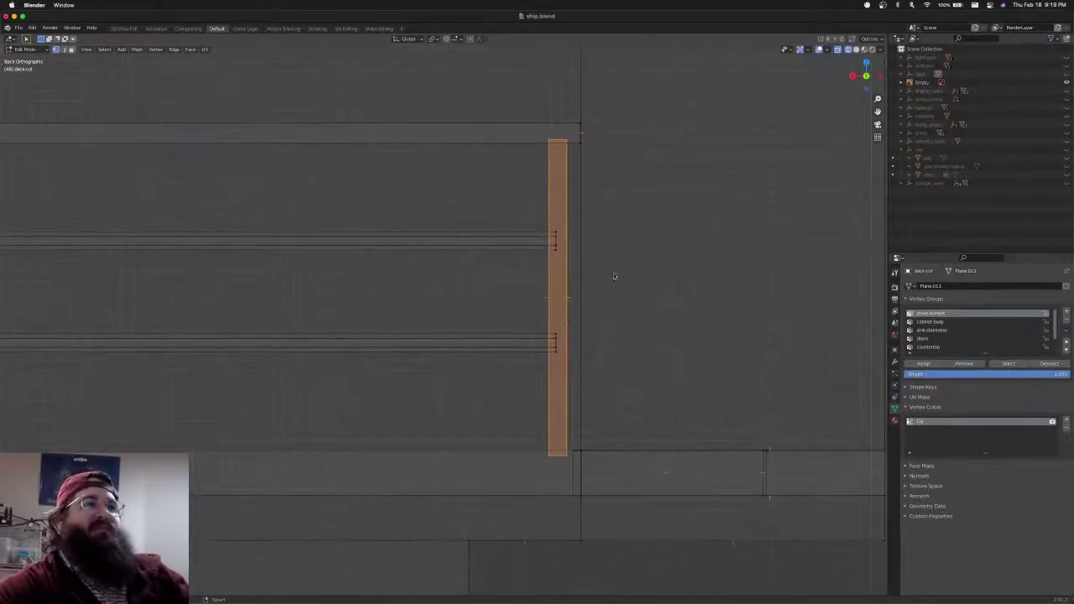
{"action": "key", "text": "b"}
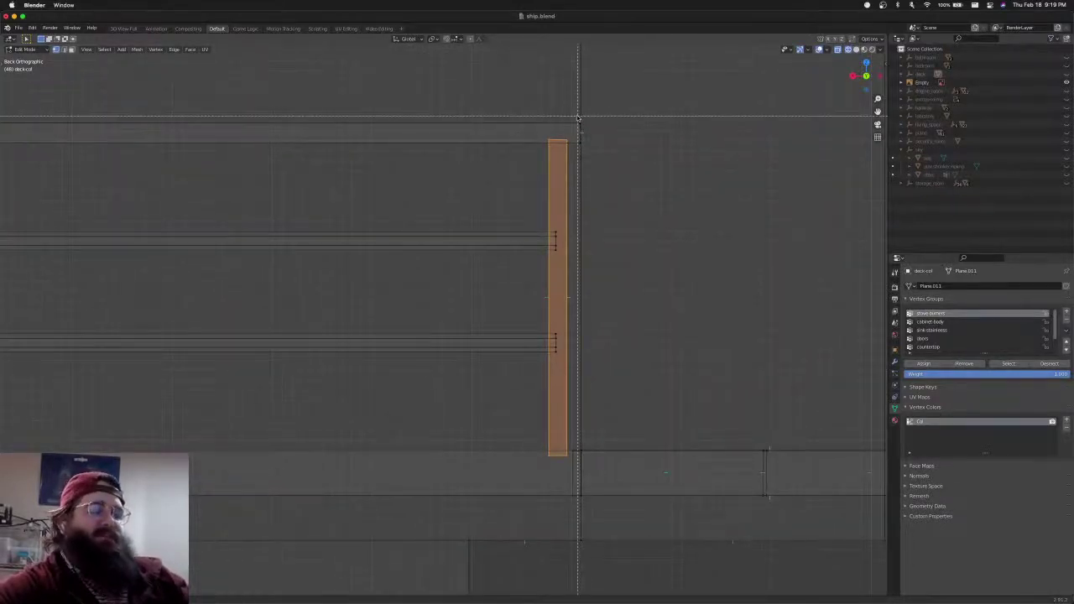
{"action": "left_click_drag", "start_coordinate": [578, 117], "coordinate": [590, 204]}
{"action": "key", "text": "x"}
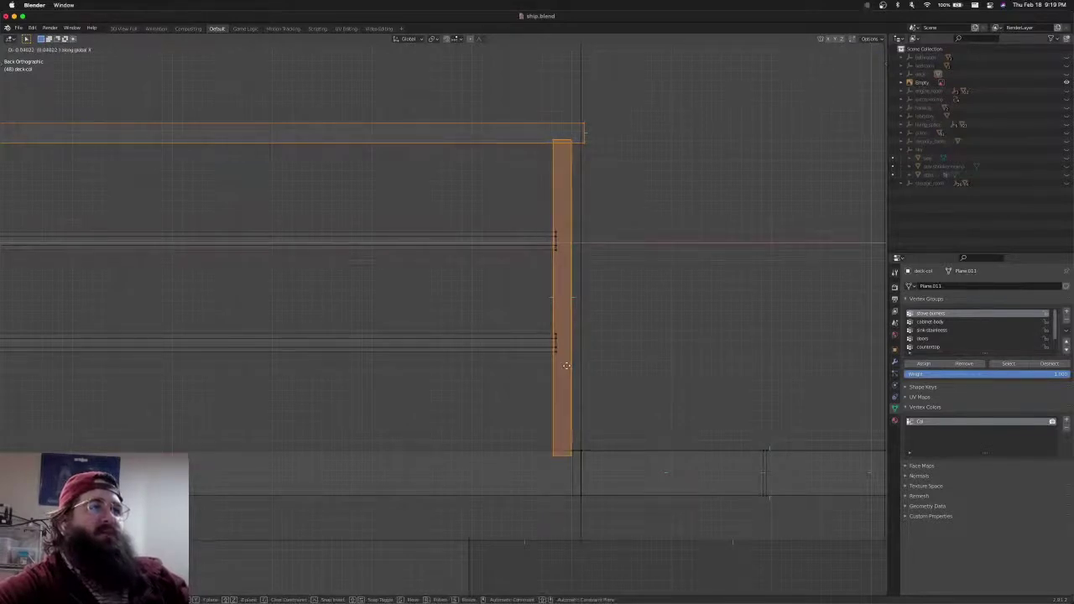
{"action": "left_click", "coordinate": [566, 366]}
{"action": "scroll", "coordinate": [568, 331], "scroll_direction": "down", "scroll_amount": 3}
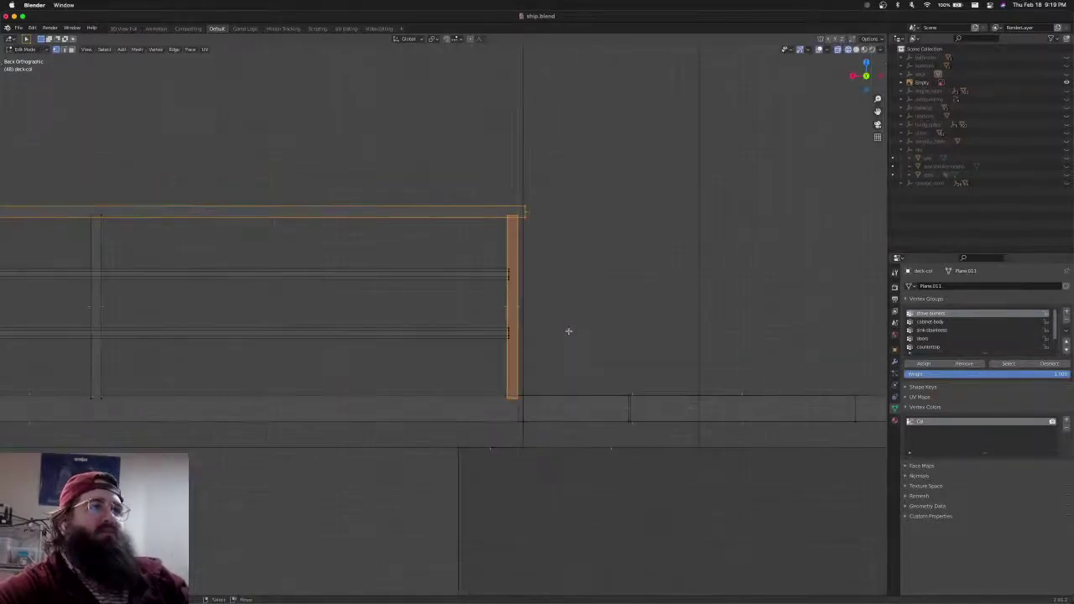
Move the corner post and top rail end further along X until the post's outer side aligns with the walkway corner
{"action": "scroll", "coordinate": [543, 329], "scroll_direction": "up", "scroll_amount": 3}
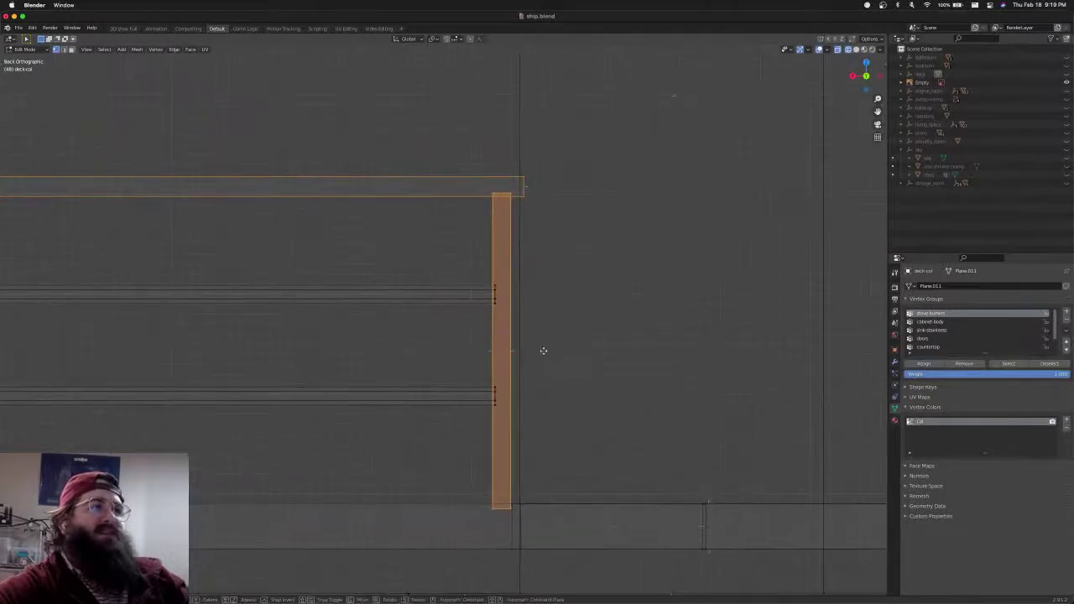
{"action": "key", "text": "g"}
{"action": "key", "text": "x"}
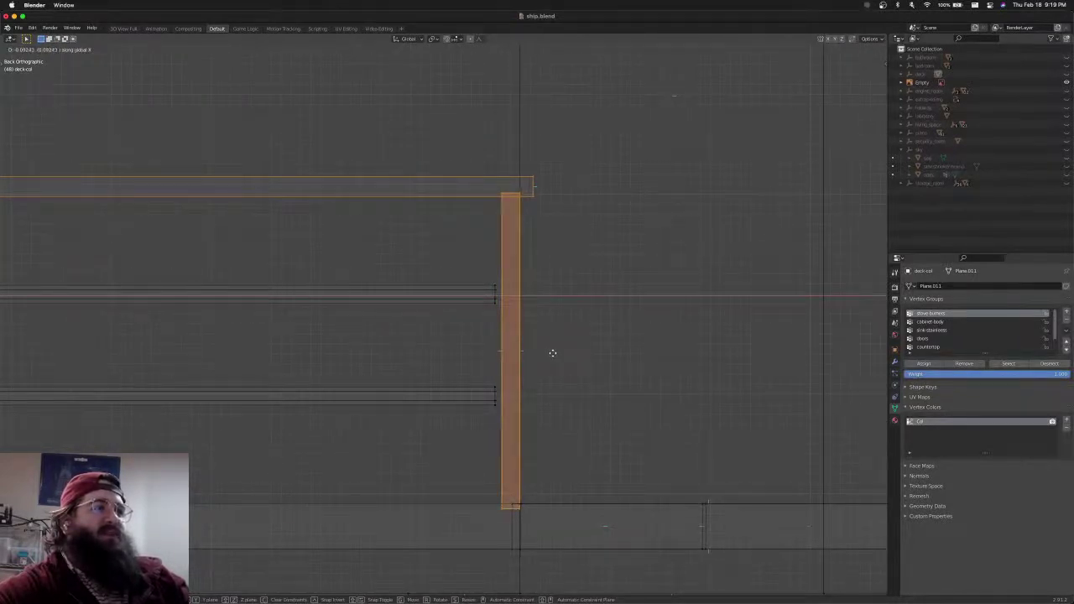
{"action": "left_click", "coordinate": [552, 352]}
{"action": "middle_click_drag", "start_coordinate": [551, 353], "coordinate": [545, 385]}
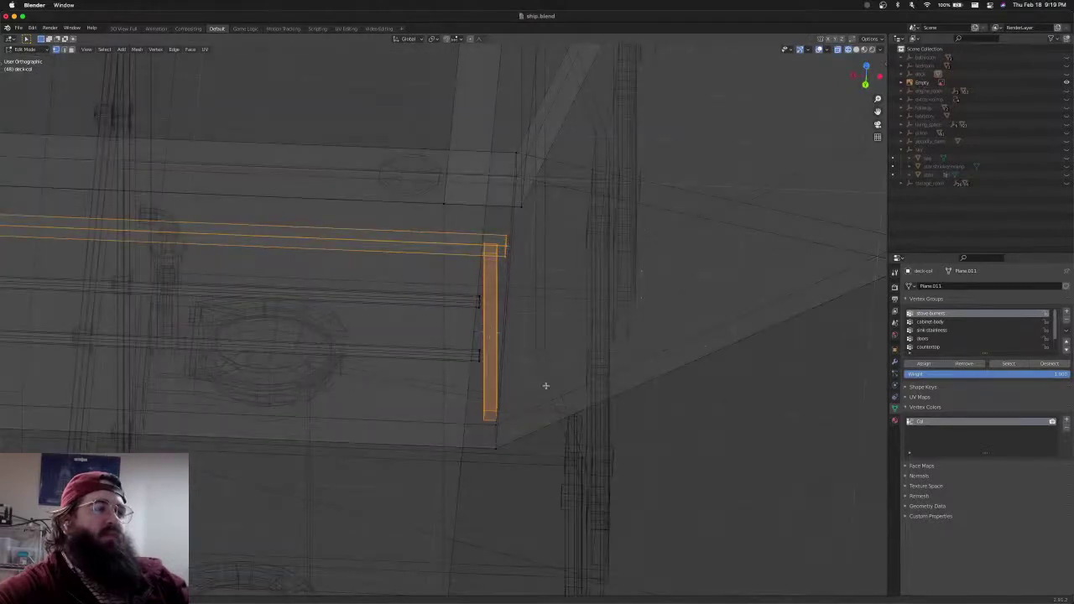
{"action": "key", "text": "ctrl+KP_1"}
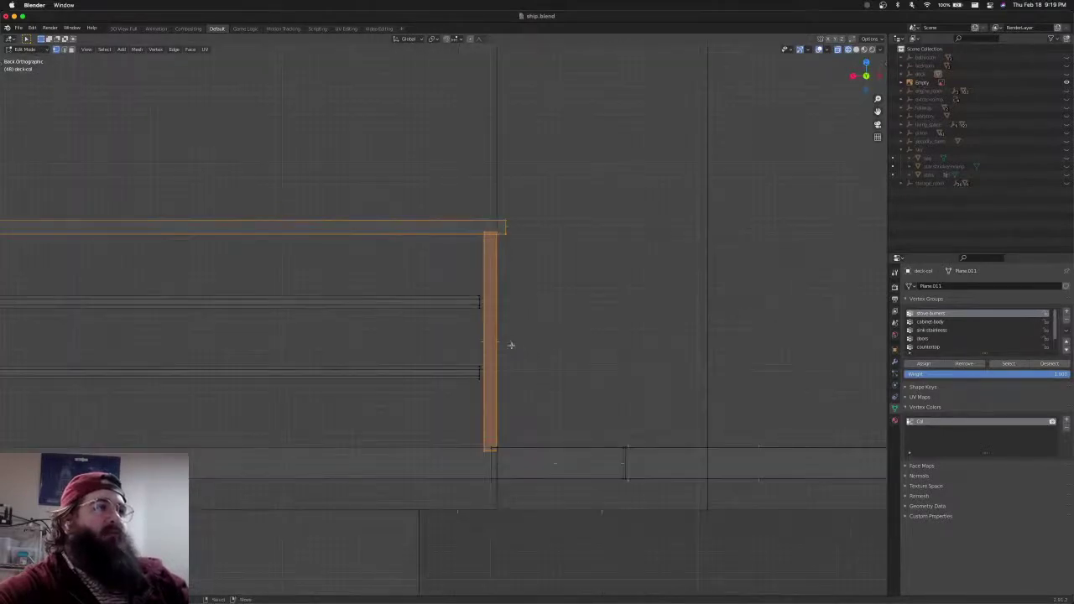
Extend the corner ends of the two lower rails along X into the corner post
{"action": "middle_click_drag", "start_coordinate": [481, 345], "coordinate": [688, 321], "text": "shift"}
{"action": "middle_click_drag", "start_coordinate": [490, 328], "coordinate": [401, 326], "text": "shift"}
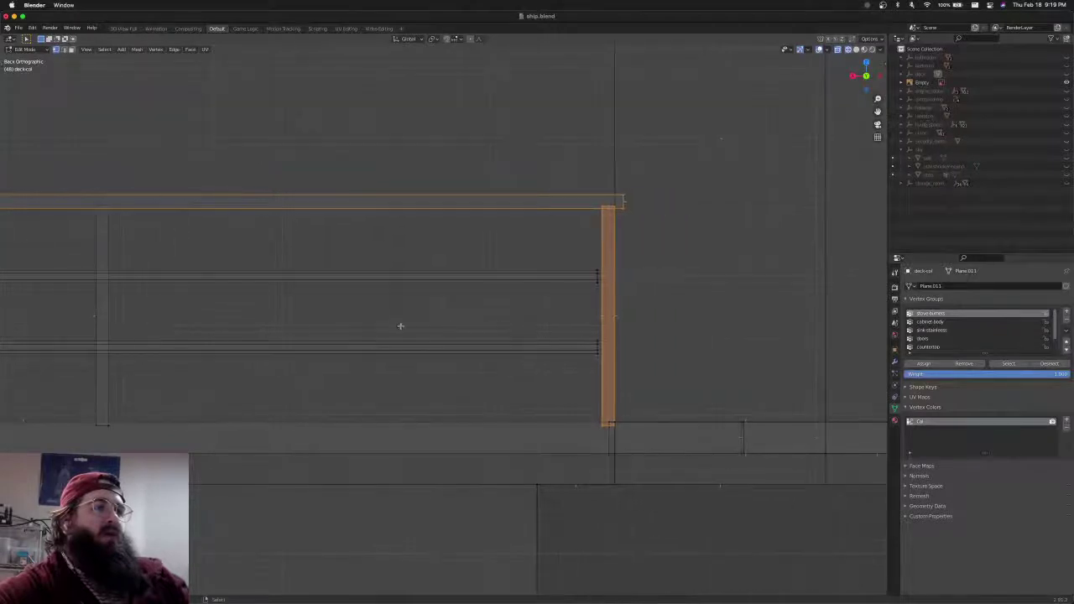
{"action": "key", "text": "alt+a"}
{"action": "key", "text": "b"}
{"action": "left_click_drag", "start_coordinate": [592, 269], "coordinate": [601, 351]}
{"action": "key", "text": "g"}
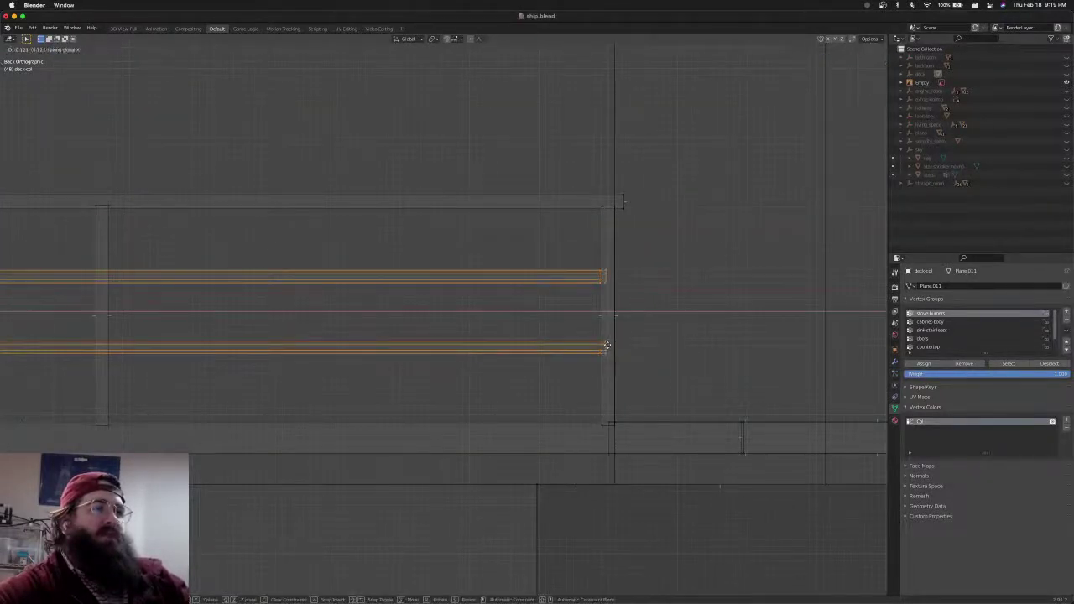
{"action": "left_click", "coordinate": [608, 345]}
Move the intermediate post along X closer to the corner post
{"action": "middle_click_drag", "start_coordinate": [439, 299], "coordinate": [643, 287], "text": "shift"}
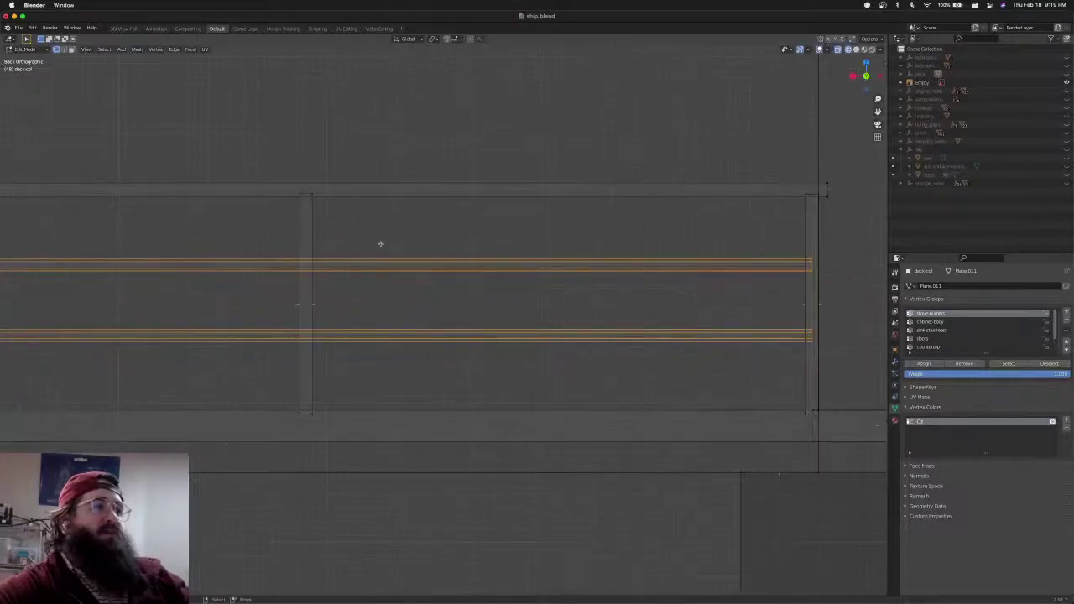
{"action": "key", "text": "alt+a"}
{"action": "left_click_drag", "start_coordinate": [304, 195], "coordinate": [326, 417]}
{"action": "scroll", "coordinate": [326, 417], "scroll_direction": "down", "scroll_amount": 3}
{"action": "key", "text": "g"}
{"action": "key", "text": "x"}
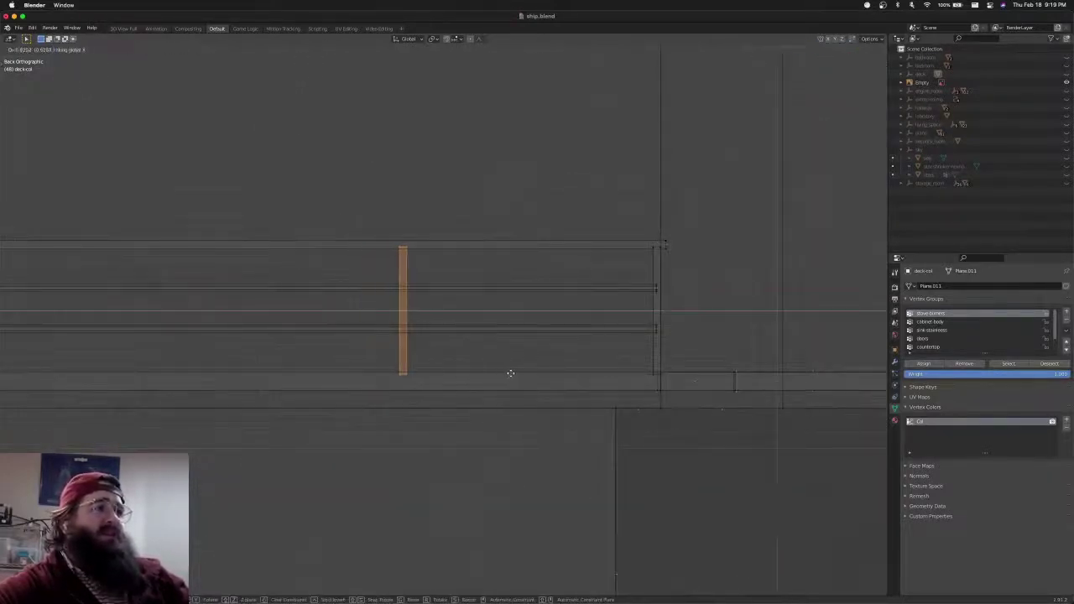
{"action": "left_click", "coordinate": [562, 378]}
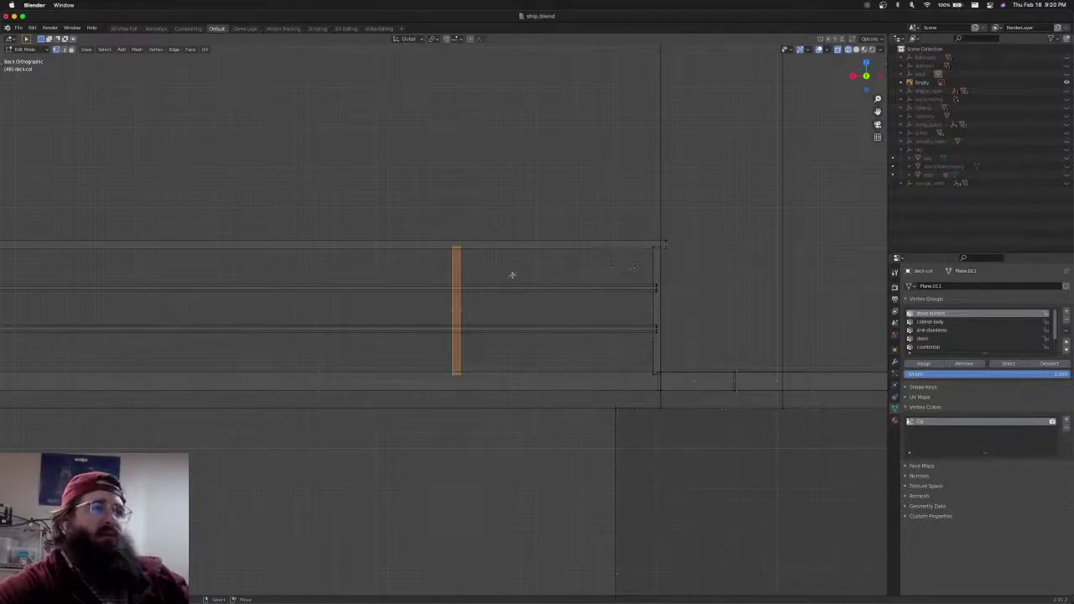
Examine the intermediate post's spacing against the full length of the front railing and its corner end
{"action": "scroll", "coordinate": [523, 287], "scroll_direction": "down", "scroll_amount": 2}
{"action": "middle_click_drag", "start_coordinate": [523, 293], "coordinate": [659, 280], "text": "shift"}
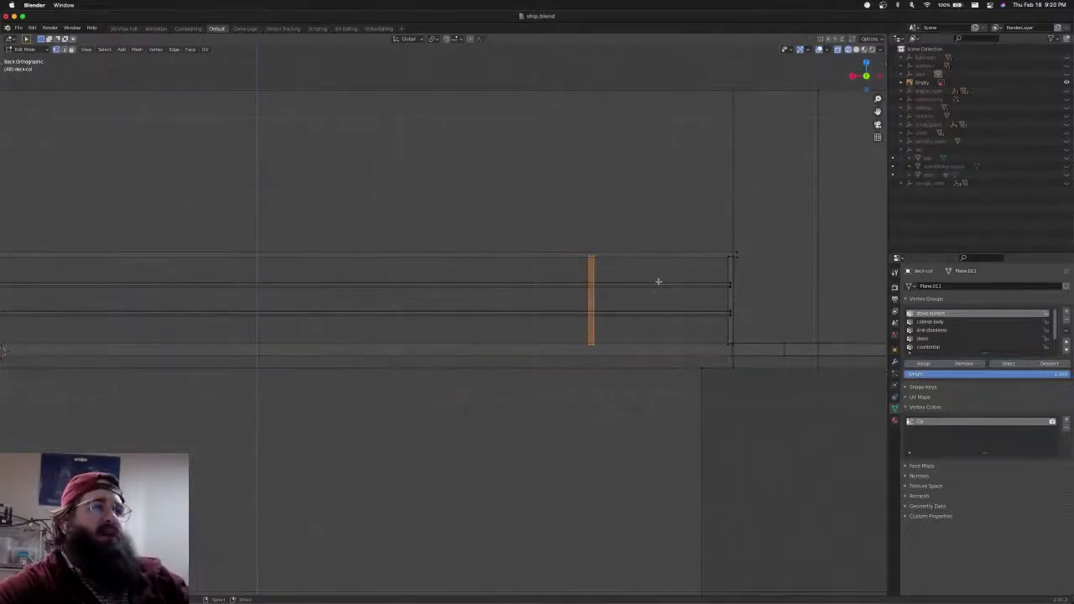
{"action": "scroll", "coordinate": [658, 281], "scroll_direction": "down", "scroll_amount": 2}
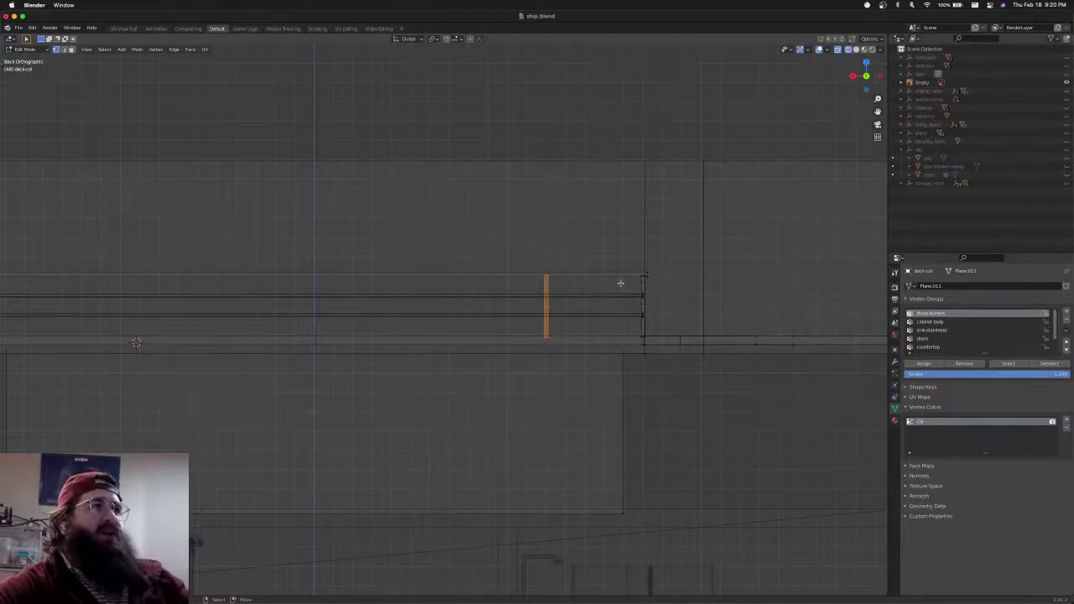
{"action": "scroll", "coordinate": [596, 286], "scroll_direction": "down", "scroll_amount": 2}
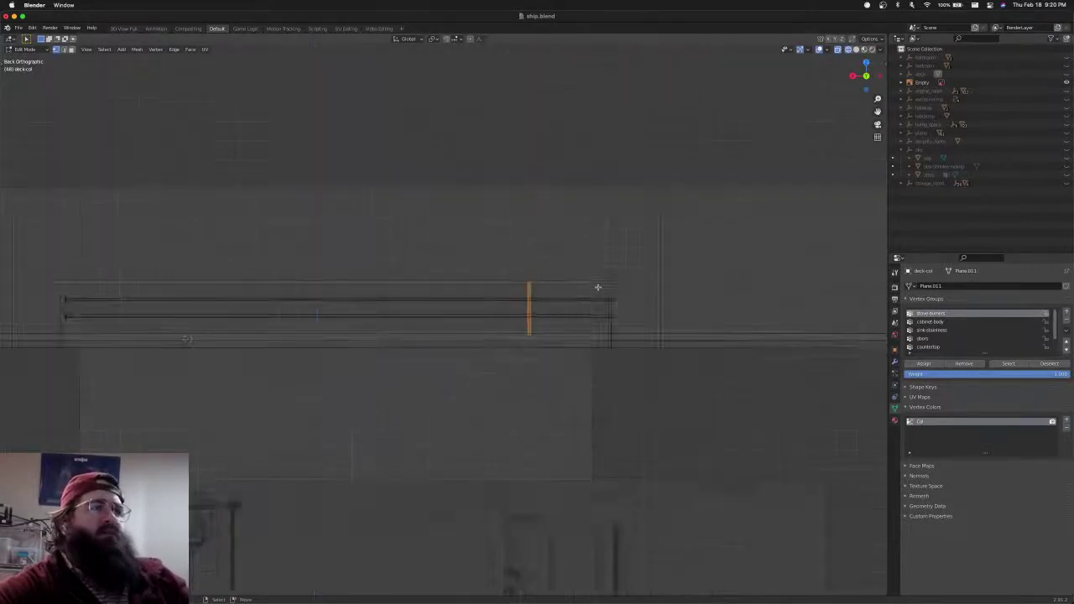
{"action": "scroll", "coordinate": [573, 337], "scroll_direction": "up", "scroll_amount": 4}
{"action": "middle_click_drag", "start_coordinate": [604, 324], "coordinate": [494, 333], "text": "shift"}
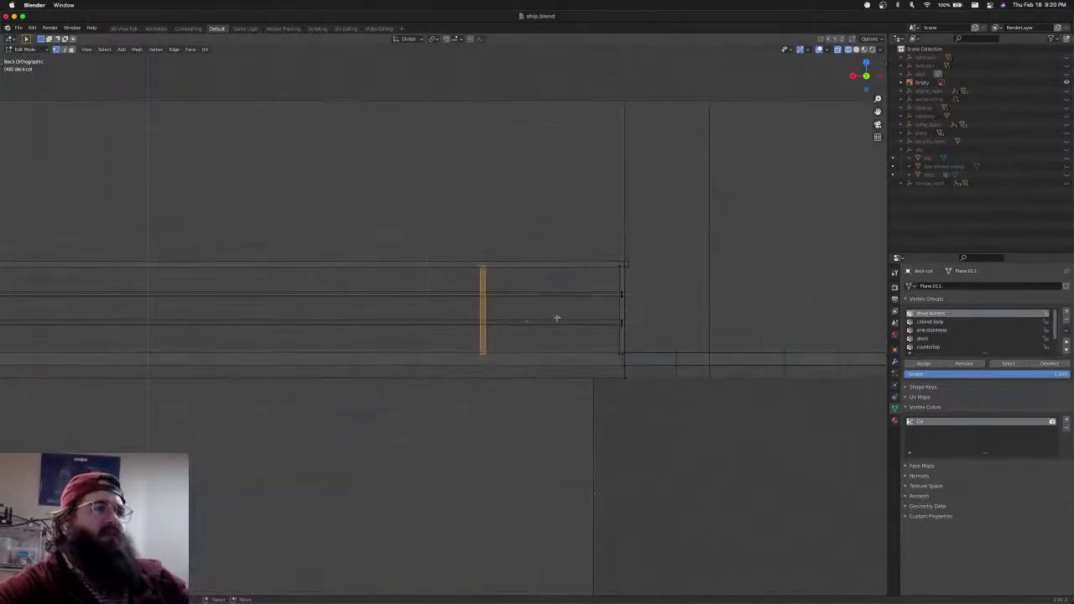
{"action": "scroll", "coordinate": [571, 311], "scroll_direction": "down", "scroll_amount": 2}
{"action": "scroll", "coordinate": [577, 315], "scroll_direction": "up", "scroll_amount": 2}
{"action": "scroll", "coordinate": [577, 314], "scroll_direction": "up", "scroll_amount": 2}
{"action": "middle_click_drag", "start_coordinate": [640, 307], "coordinate": [525, 314], "text": "shift"}
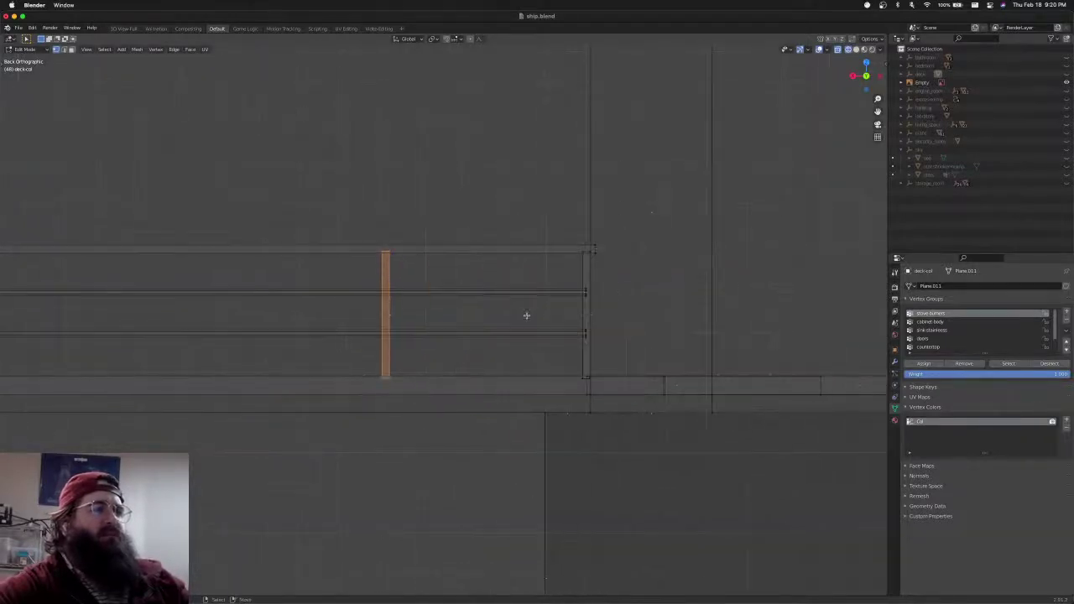
{"action": "scroll", "coordinate": [525, 312], "scroll_direction": "down", "scroll_amount": 3}
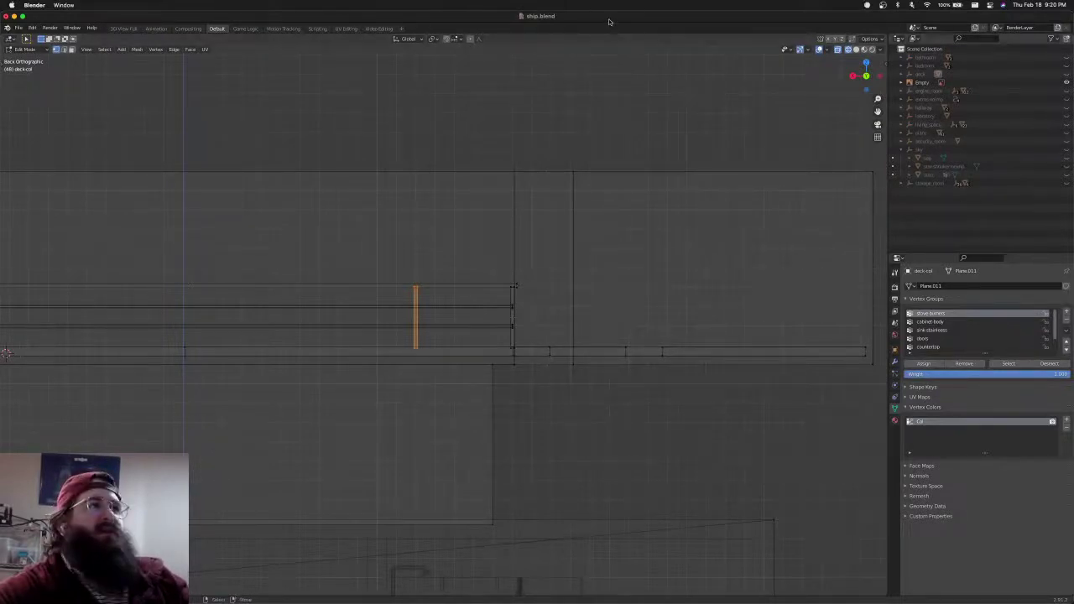
Duplicate the intermediate and corner posts and place the copies along X at the same even spacing on the railing
{"action": "scroll", "coordinate": [549, 294], "scroll_direction": "up", "scroll_amount": 5}
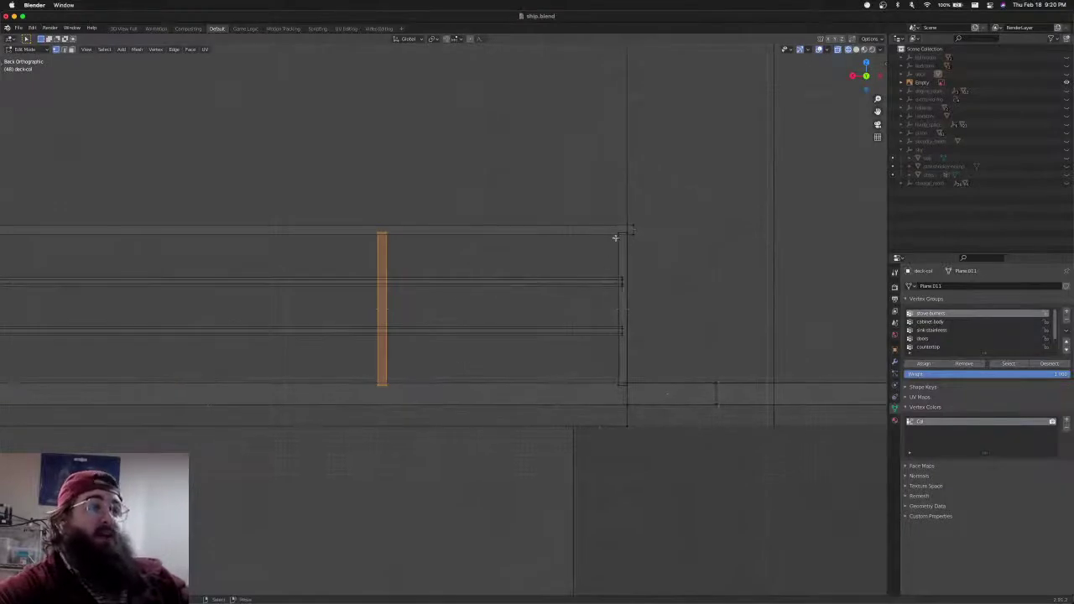
{"action": "left_click", "coordinate": [619, 243], "text": "shift"}
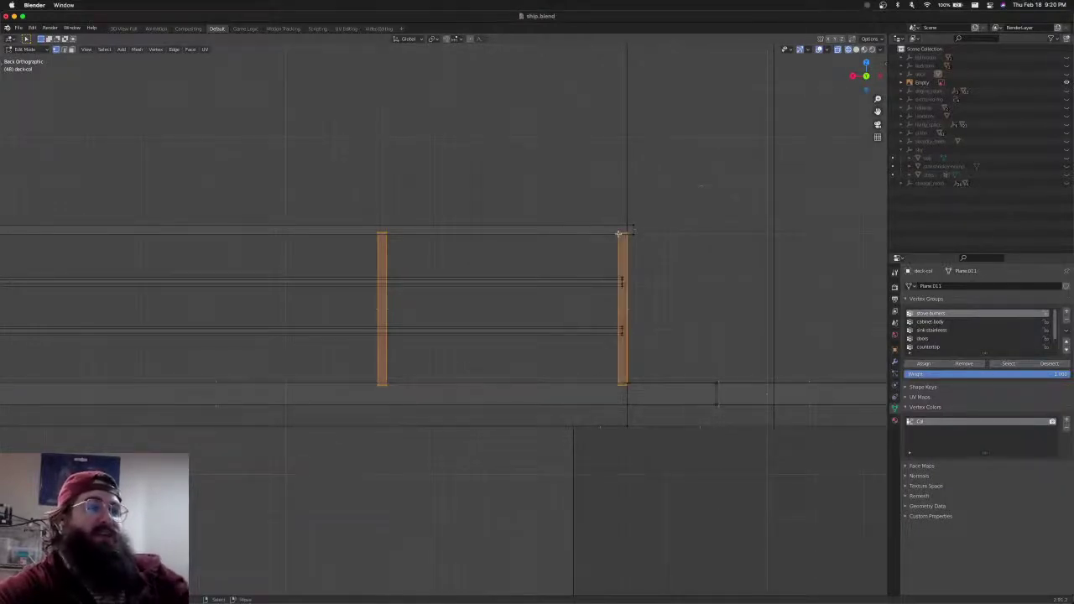
{"action": "scroll", "coordinate": [506, 288], "scroll_direction": "down", "scroll_amount": 2}
{"action": "middle_click_drag", "start_coordinate": [506, 288], "coordinate": [717, 273], "text": "shift"}
{"action": "key", "text": "g"}
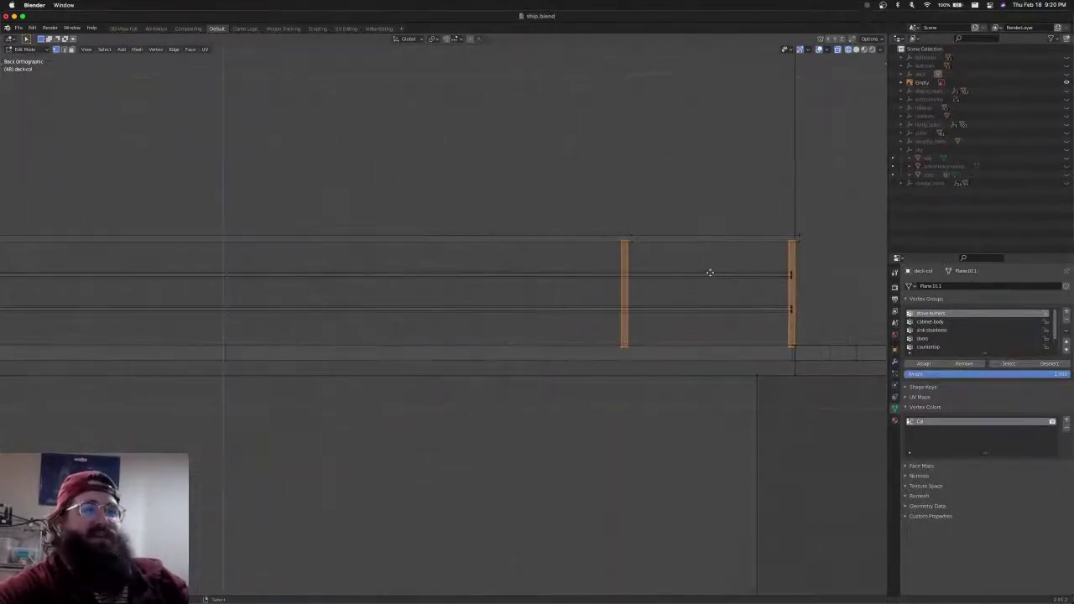
{"action": "key", "text": "x"}
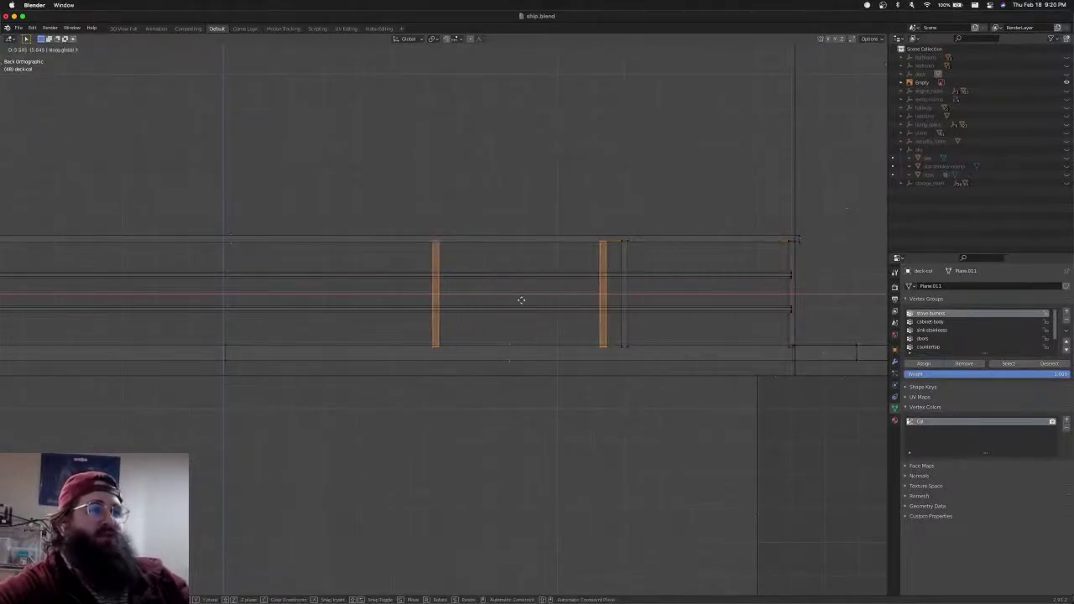
{"action": "left_click", "coordinate": [376, 313]}
{"action": "scroll", "coordinate": [537, 349], "scroll_direction": "down", "scroll_amount": 1}
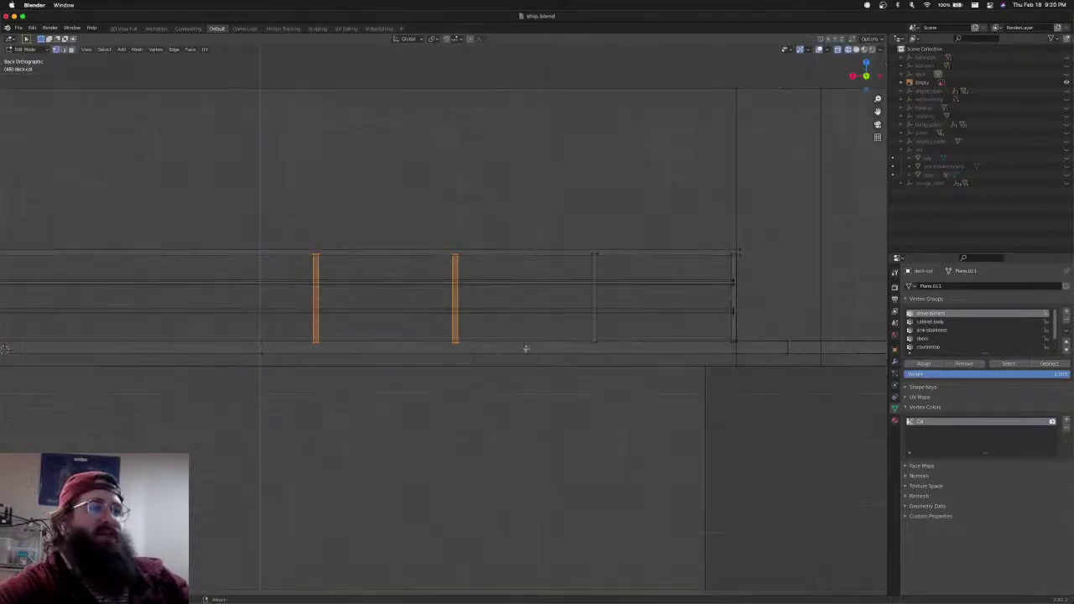
Duplicate the four posts on one half of the front railing and place the copies along X up to the opposite corner
{"action": "middle_click_drag", "start_coordinate": [525, 350], "coordinate": [577, 335], "text": "shift"}
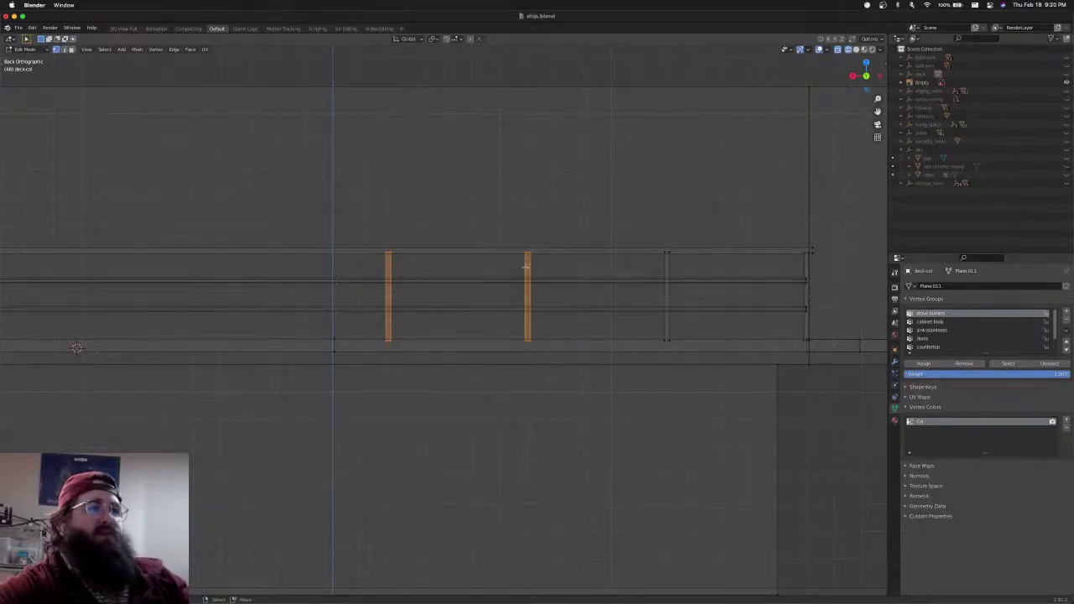
{"action": "scroll", "coordinate": [386, 285], "scroll_direction": "down", "scroll_amount": 2}
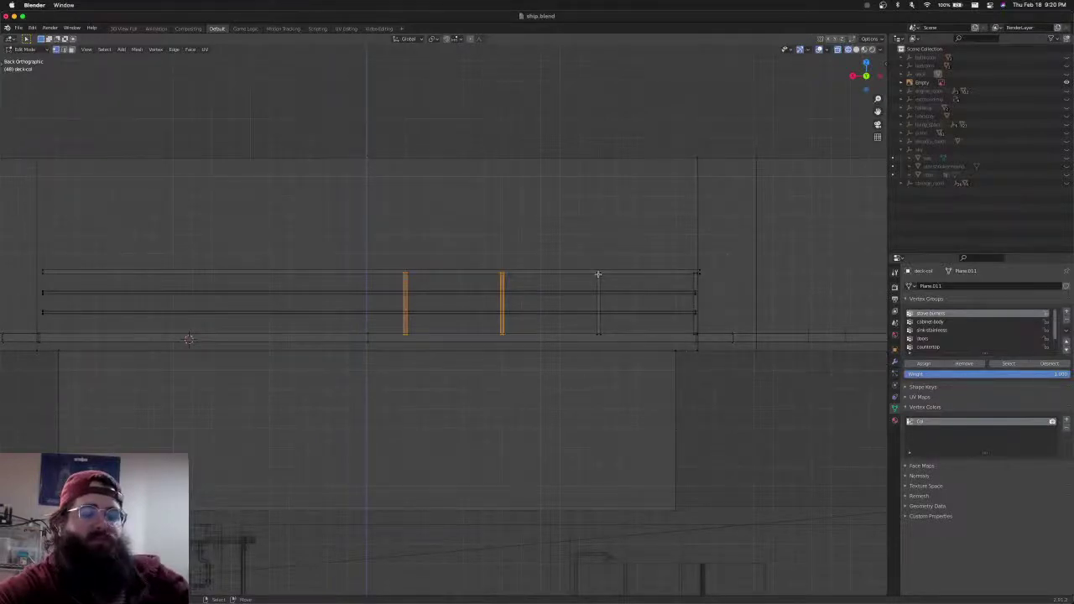
{"action": "left_click", "coordinate": [597, 277], "text": "shift"}
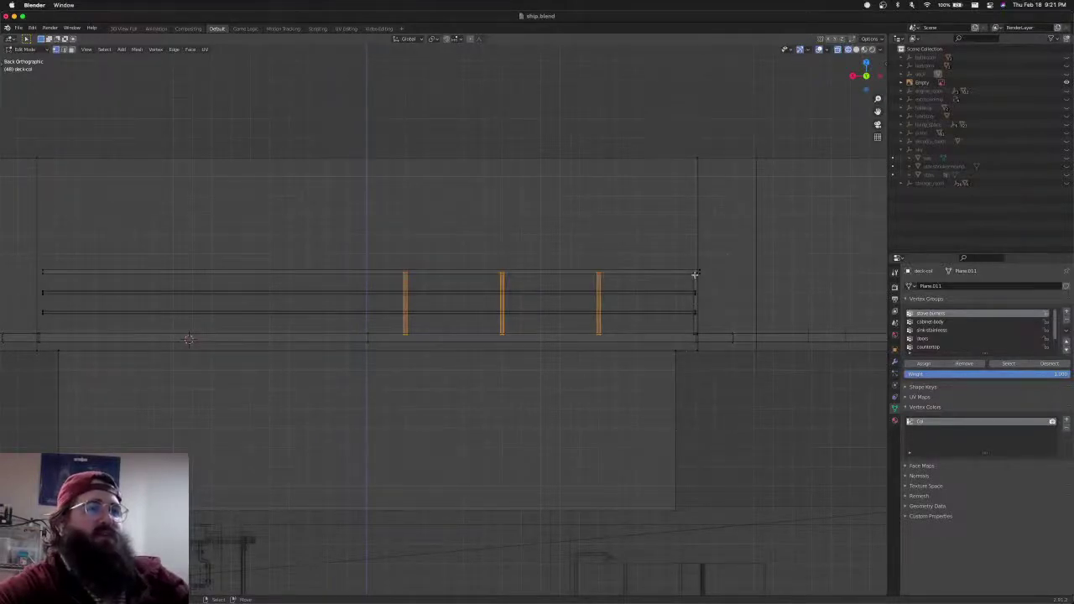
{"action": "left_click", "coordinate": [695, 274], "text": "shift"}
{"action": "middle_click_drag", "start_coordinate": [590, 300], "coordinate": [704, 322], "text": "shift"}
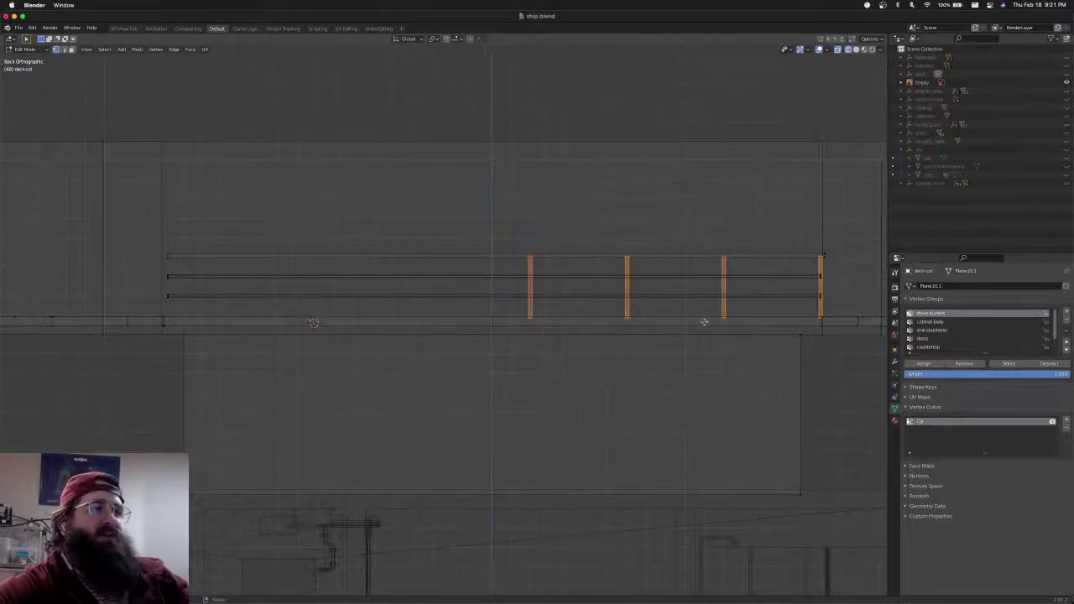
{"action": "key", "text": "g"}
{"action": "key", "text": "x"}
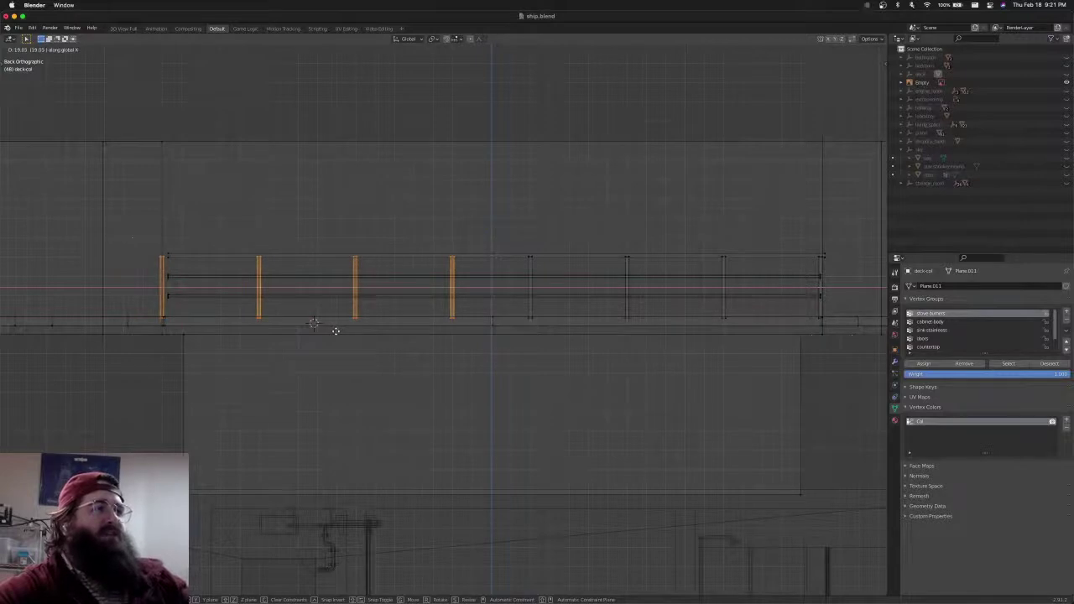
{"action": "left_click", "coordinate": [335, 329]}
Fine-tune the position of the four copied posts along X on the front railing
{"action": "scroll", "coordinate": [443, 280], "scroll_direction": "up", "scroll_amount": 6}
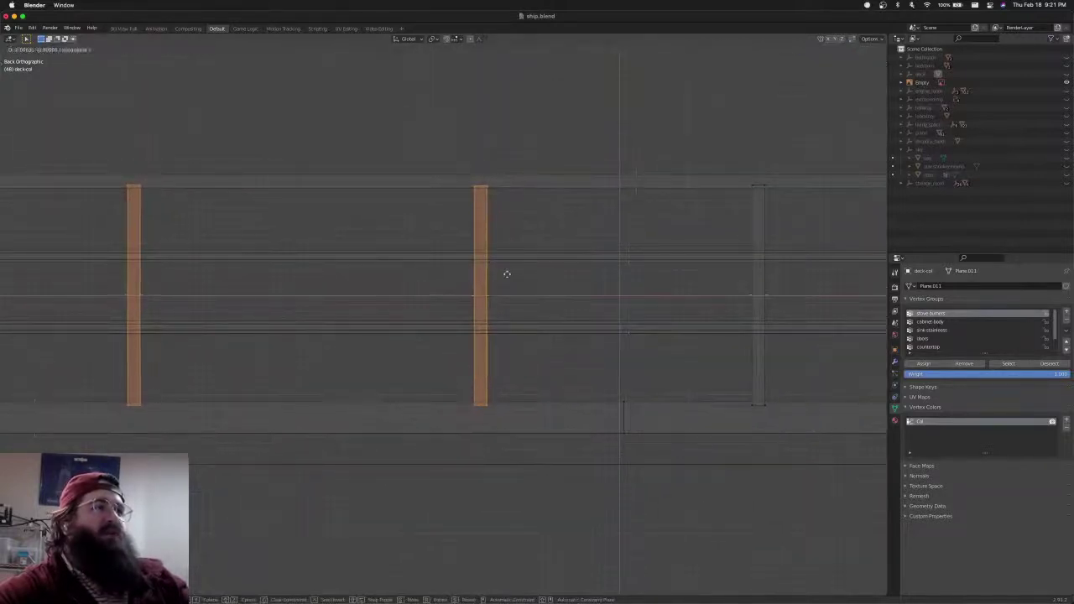
{"action": "scroll", "coordinate": [520, 269], "scroll_direction": "down", "scroll_amount": 4}
{"action": "scroll", "coordinate": [512, 277], "scroll_direction": "up", "scroll_amount": 5}
{"action": "key", "text": "g"}
{"action": "key", "text": "x"}
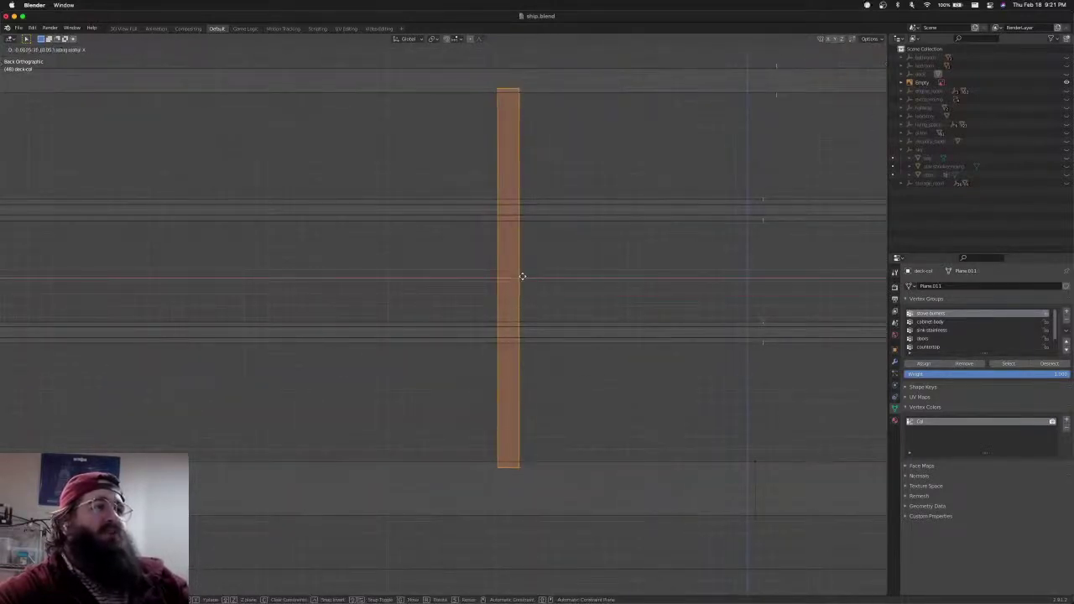
{"action": "left_click", "coordinate": [522, 276]}
{"action": "scroll", "coordinate": [522, 276], "scroll_direction": "down", "scroll_amount": 8}
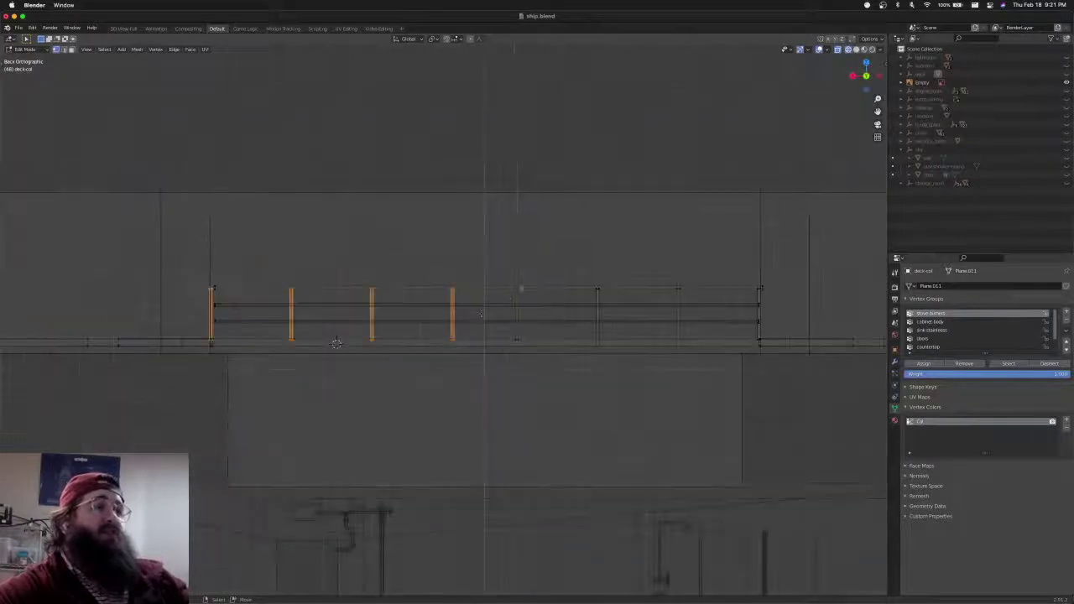
Examine the copied posts' spacing against the original posts across the middle and the full length of the railing
{"action": "middle_click_drag", "start_coordinate": [569, 310], "coordinate": [613, 259], "text": "shift"}
{"action": "scroll", "coordinate": [391, 223], "scroll_direction": "up", "scroll_amount": 5}
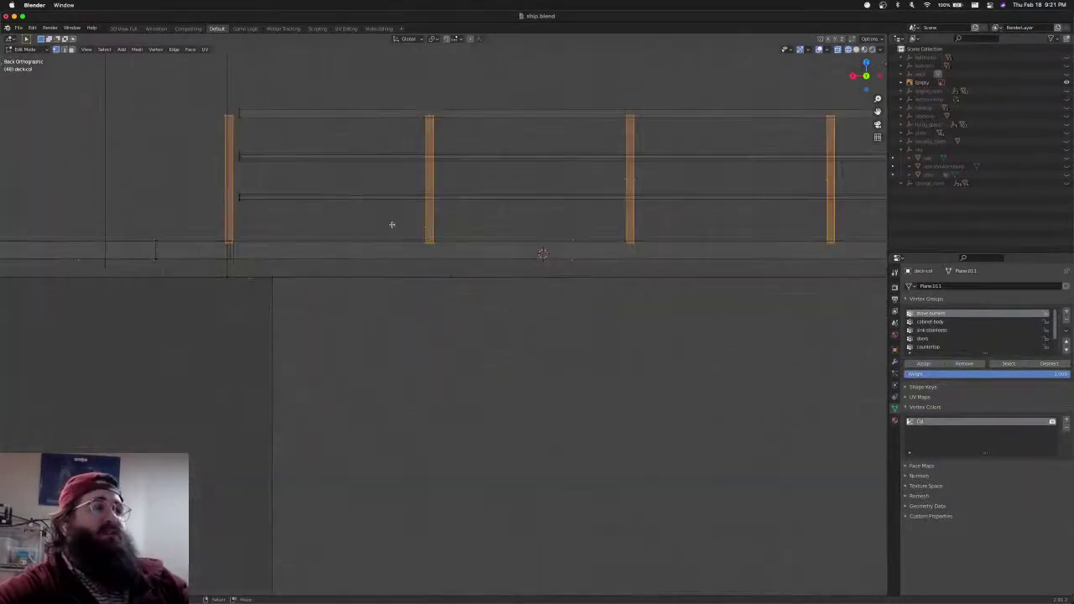
{"action": "middle_click_drag", "start_coordinate": [391, 223], "coordinate": [391, 276], "text": "shift"}
{"action": "scroll", "coordinate": [406, 225], "scroll_direction": "down", "scroll_amount": 4}
{"action": "scroll", "coordinate": [430, 279], "scroll_direction": "down", "scroll_amount": 1}
{"action": "scroll", "coordinate": [431, 279], "scroll_direction": "down", "scroll_amount": 2}
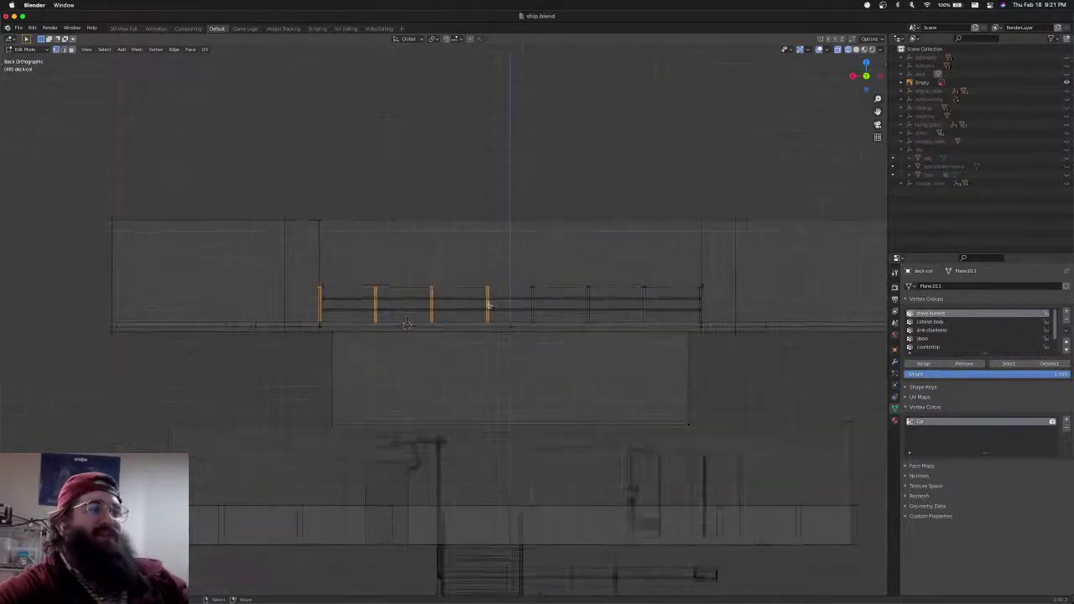
{"action": "scroll", "coordinate": [489, 305], "scroll_direction": "up", "scroll_amount": 4}
{"action": "middle_click_drag", "start_coordinate": [558, 301], "coordinate": [445, 280], "text": "shift"}
{"action": "scroll", "coordinate": [382, 270], "scroll_direction": "down", "scroll_amount": 2}
{"action": "scroll", "coordinate": [366, 286], "scroll_direction": "up", "scroll_amount": 4}
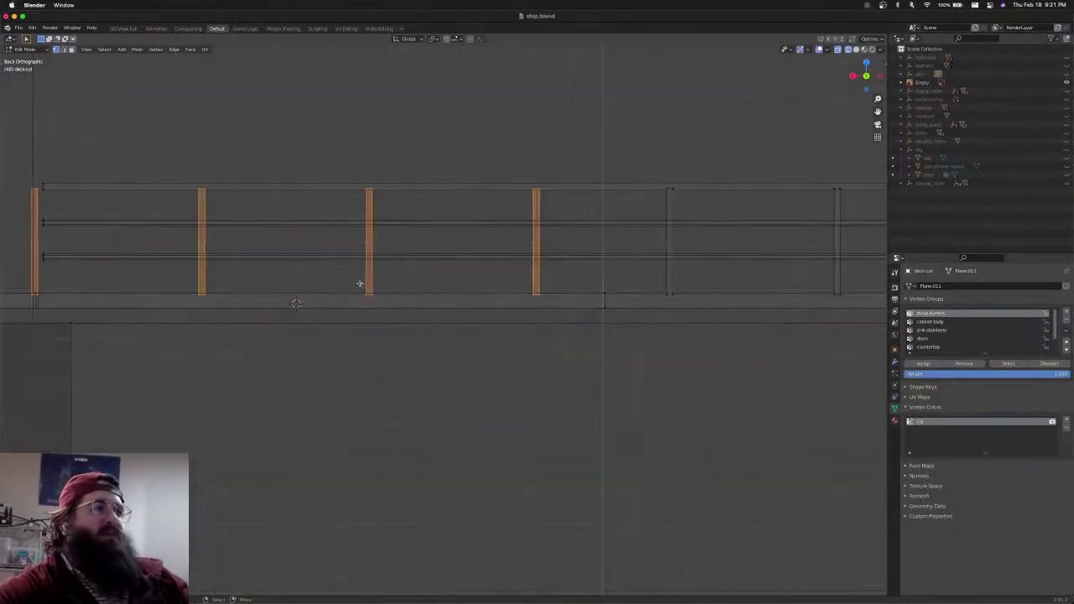
{"action": "middle_click_drag", "start_coordinate": [360, 283], "coordinate": [489, 288], "text": "shift"}
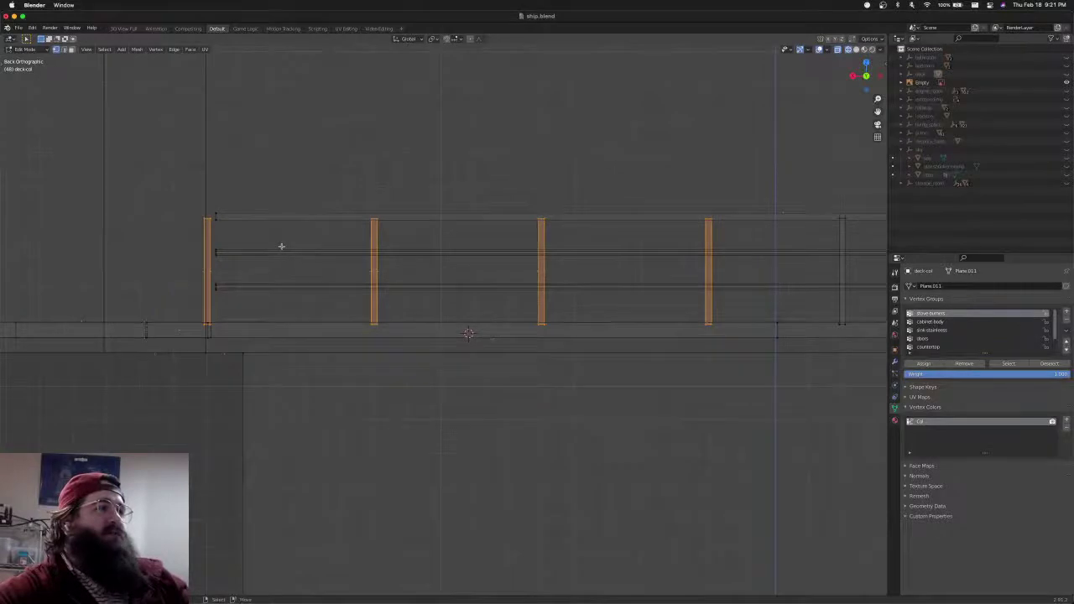
Extend the ends of all three rails along X to just beyond the copied corner post
{"action": "key", "text": "alt+a"}
{"action": "scroll", "coordinate": [194, 223], "scroll_direction": "up", "scroll_amount": 3}
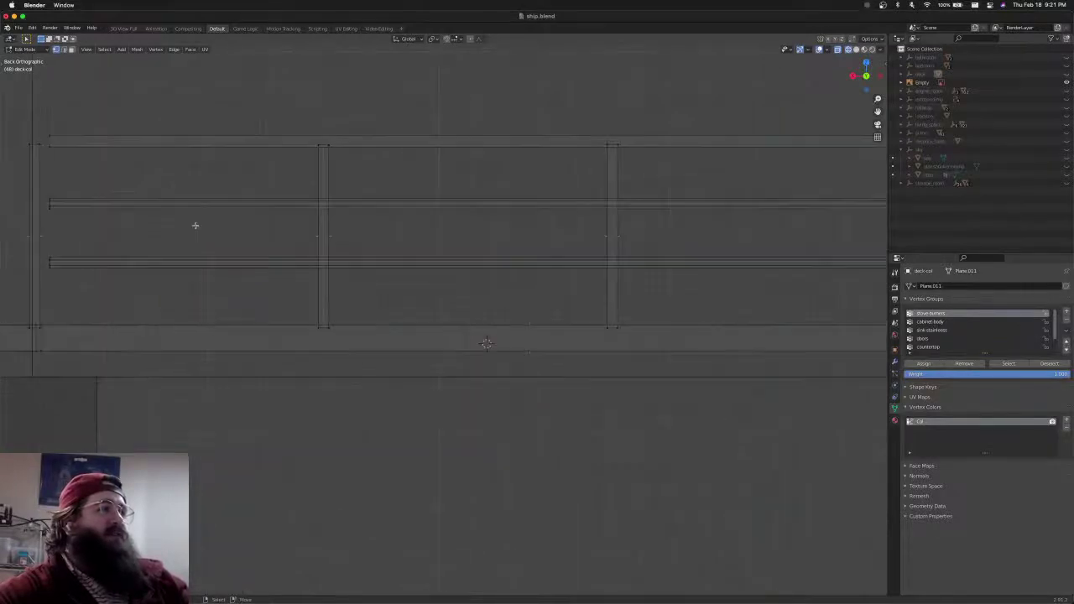
{"action": "middle_click_drag", "start_coordinate": [194, 223], "coordinate": [494, 263], "text": "shift"}
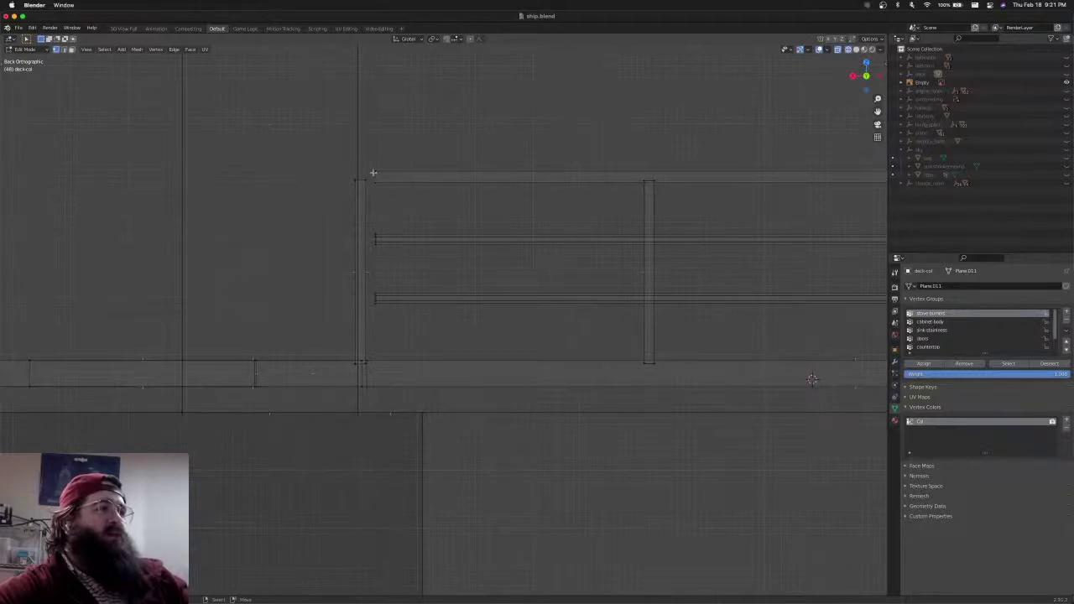
{"action": "left_click_drag", "start_coordinate": [371, 164], "coordinate": [392, 336]}
{"action": "key", "text": "g"}
{"action": "key", "text": "x"}
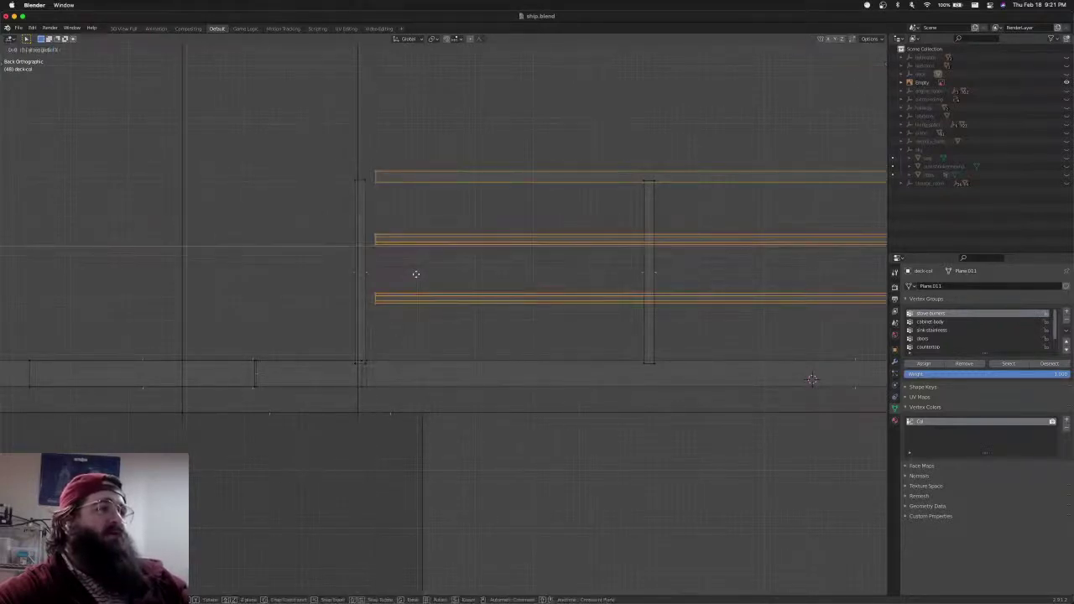
{"action": "left_click", "coordinate": [387, 283]}
{"action": "scroll", "coordinate": [428, 276], "scroll_direction": "down", "scroll_amount": 5}
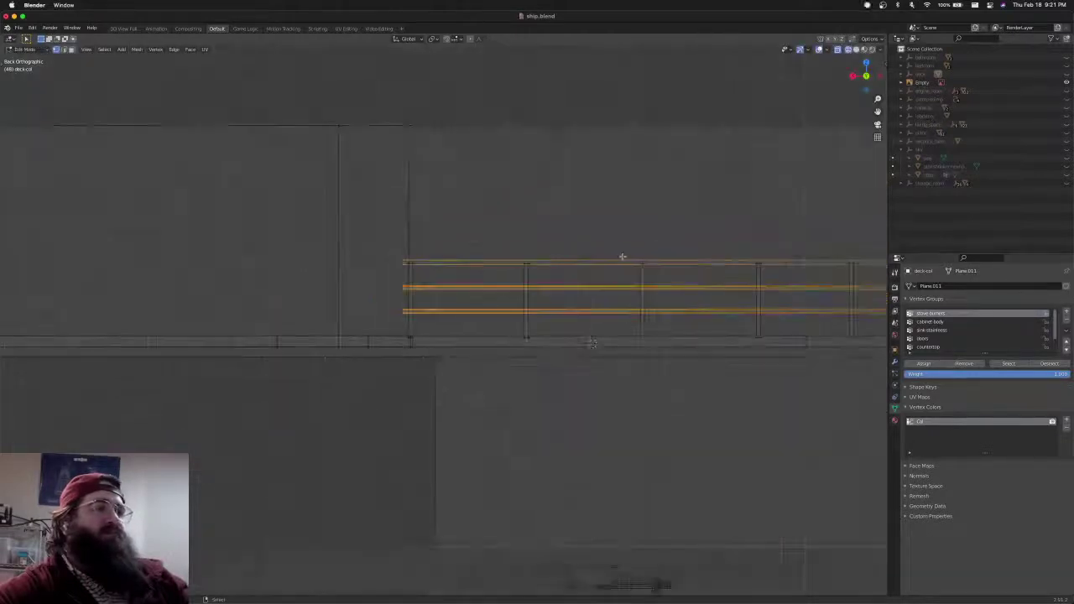
Extend the two lower rails at the original corner post along X, level with the end of the top rail
{"action": "middle_click_drag", "start_coordinate": [780, 227], "coordinate": [412, 218], "text": "shift"}
{"action": "key", "text": "alt+a"}
{"action": "scroll", "coordinate": [534, 185], "scroll_direction": "up", "scroll_amount": 4}
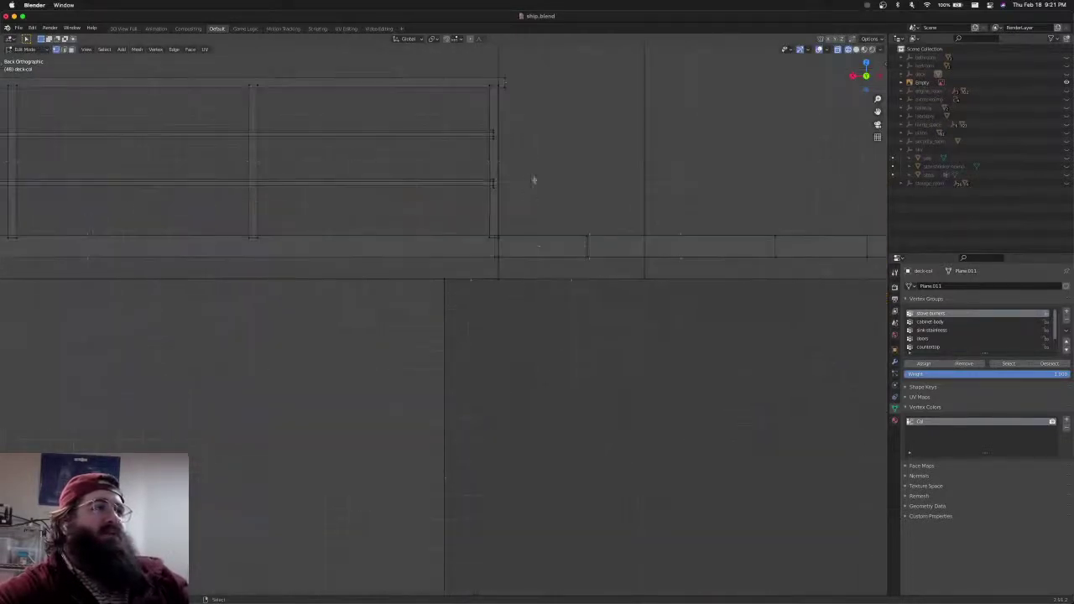
{"action": "middle_click_drag", "start_coordinate": [496, 155], "coordinate": [485, 252], "text": "shift"}
{"action": "left_click_drag", "start_coordinate": [479, 204], "coordinate": [494, 286]}
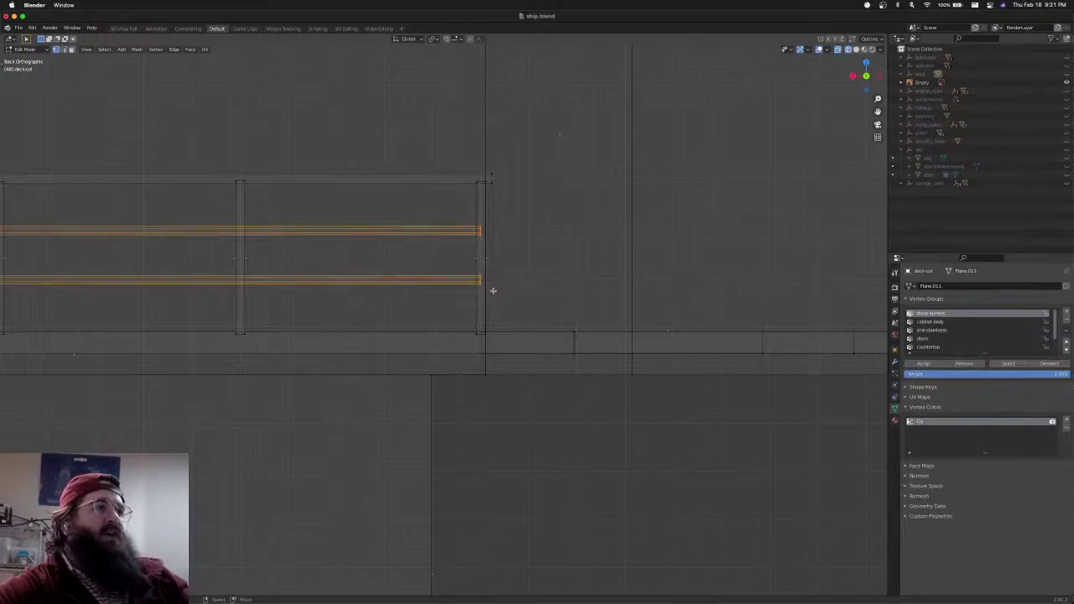
{"action": "key", "text": "g"}
{"action": "key", "text": "x"}
{"action": "left_click", "coordinate": [503, 290]}
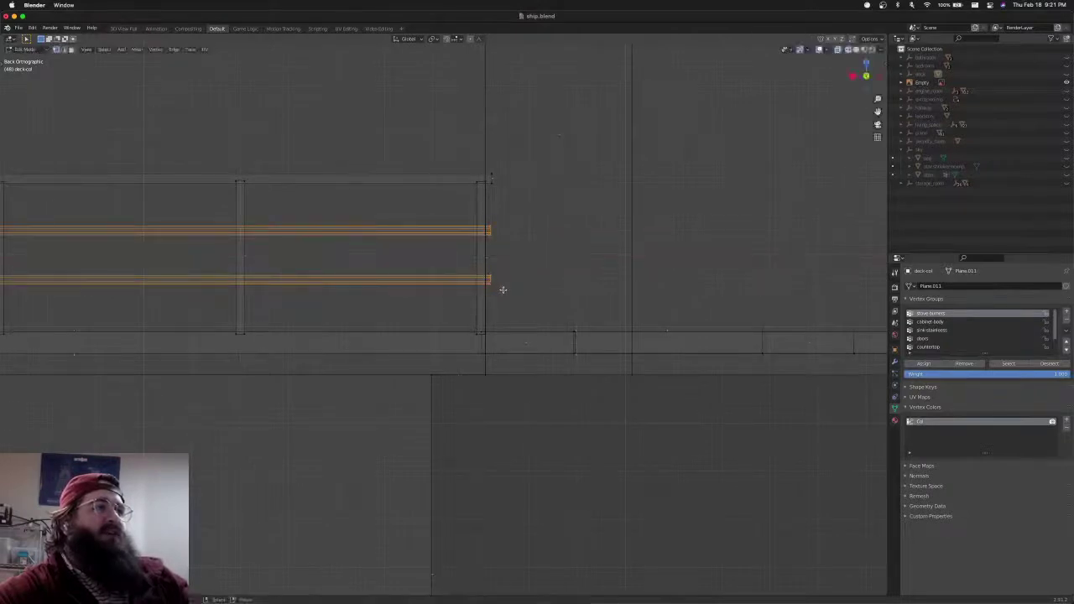
Extend the ends of all three rails along X further beyond the original corner post
{"action": "left_click_drag", "start_coordinate": [508, 159], "coordinate": [490, 288]}
{"action": "key", "text": "g"}
{"action": "key", "text": "x"}
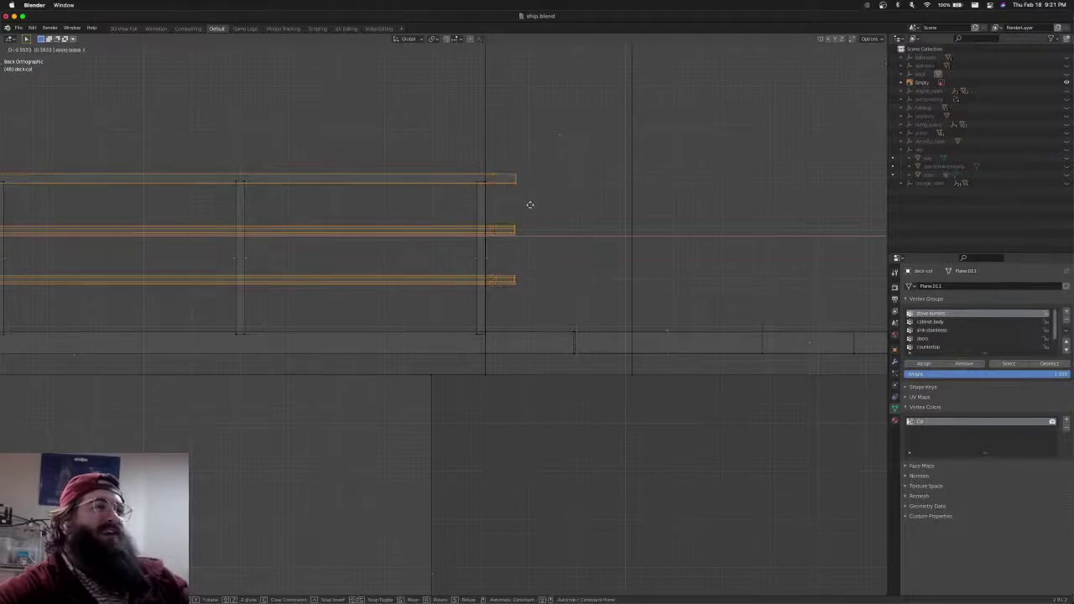
{"action": "left_click", "coordinate": [539, 205]}
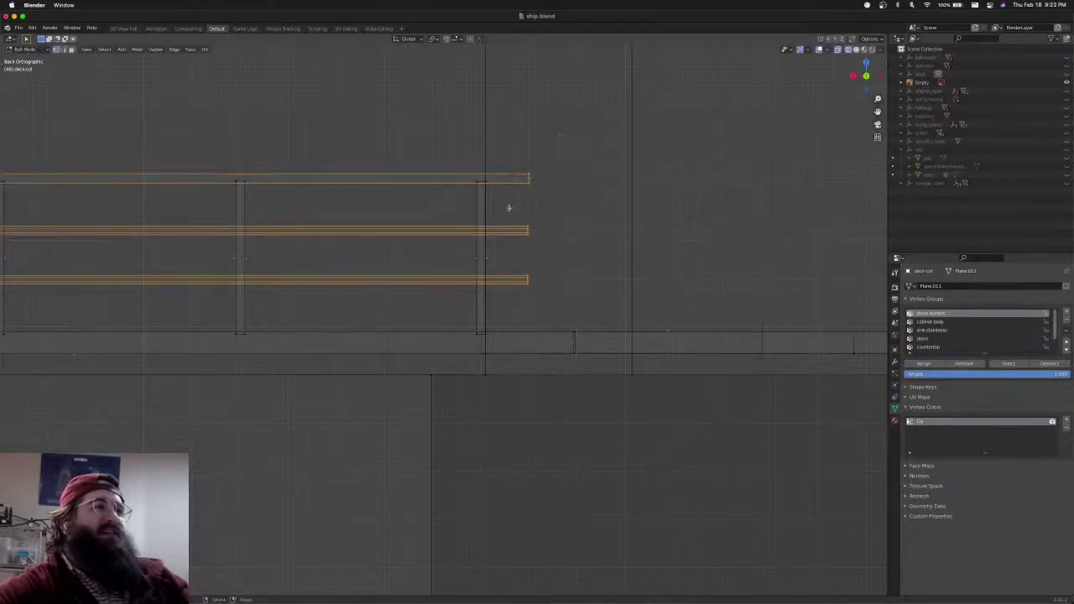
Extend the three rails' opposite ends along X further beyond the copied corner post to give a similar overhang
{"action": "scroll", "coordinate": [503, 207], "scroll_direction": "down", "scroll_amount": 6}
{"action": "key", "text": "alt+a"}
{"action": "middle_click_drag", "start_coordinate": [286, 229], "coordinate": [517, 192], "text": "shift"}
{"action": "scroll", "coordinate": [514, 190], "scroll_direction": "up", "scroll_amount": 5}
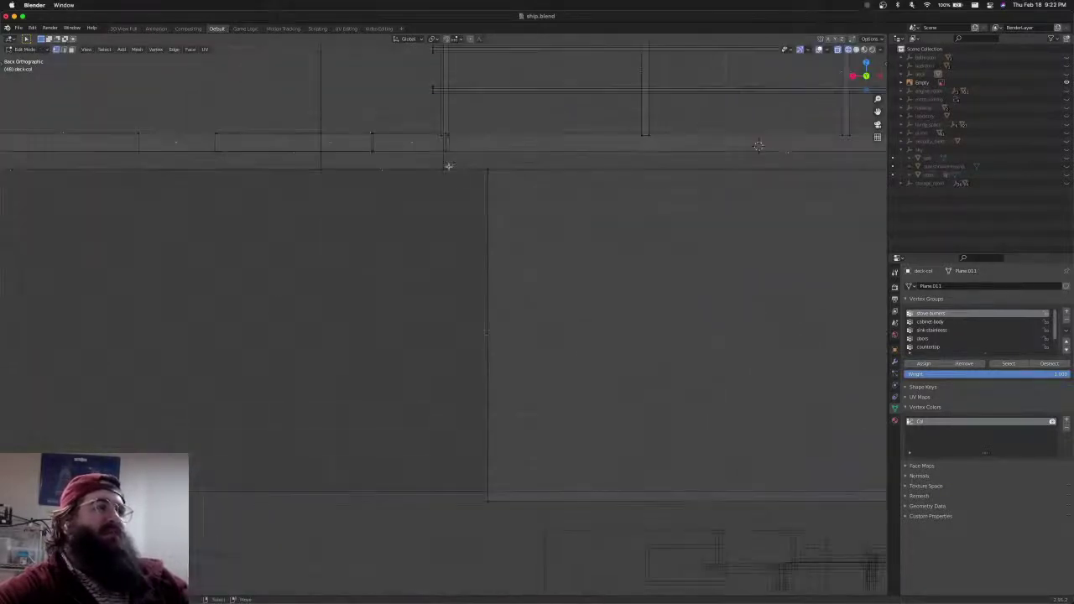
{"action": "middle_click_drag", "start_coordinate": [453, 136], "coordinate": [455, 366], "text": "shift"}
{"action": "key", "text": "b"}
{"action": "left_click_drag", "start_coordinate": [428, 222], "coordinate": [442, 344]}
{"action": "key", "text": "g"}
{"action": "key", "text": "x"}
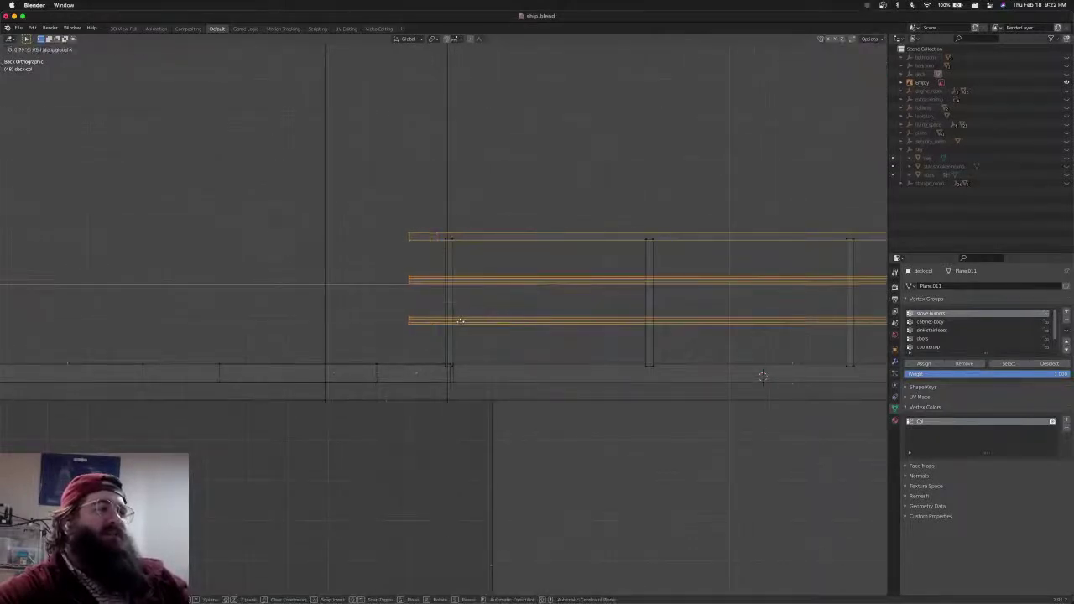
{"action": "left_click", "coordinate": [460, 323]}
{"action": "scroll", "coordinate": [479, 302], "scroll_direction": "down", "scroll_amount": 6}
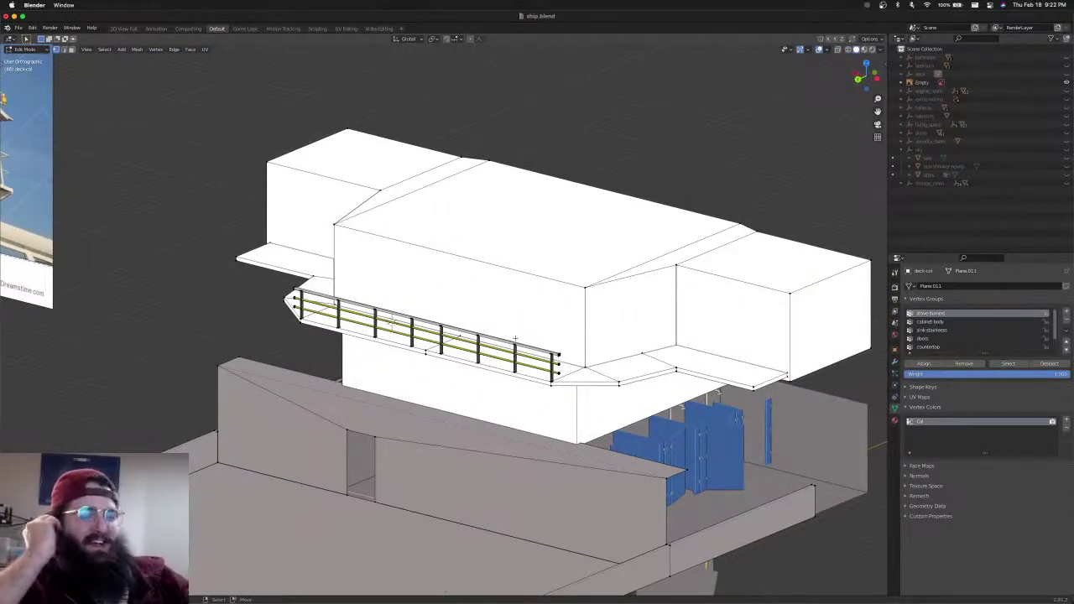
Inspect the front railing on the walkway in shaded 3D view from several angles
{"action": "key", "text": "XF86AudioLowerVolume"}
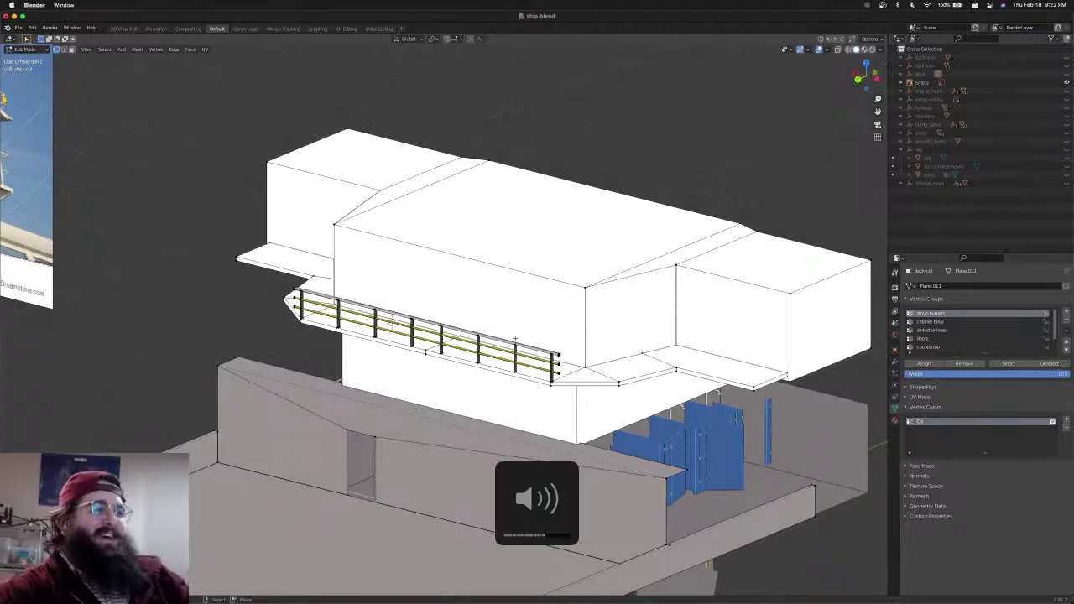
{"action": "scroll", "coordinate": [526, 339], "scroll_direction": "up", "scroll_amount": 2}
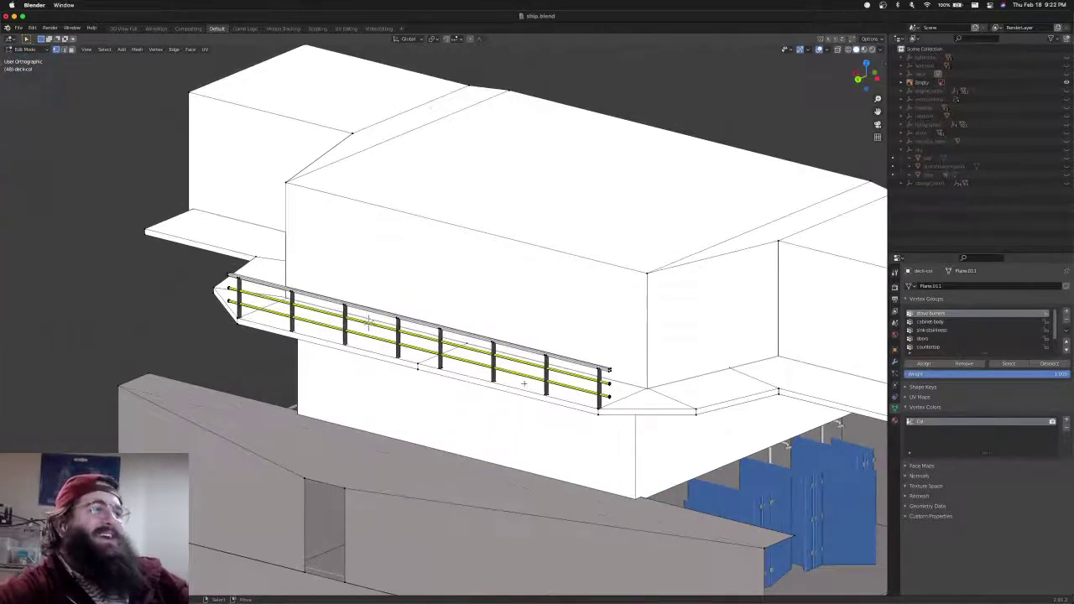
{"action": "scroll", "coordinate": [524, 384], "scroll_direction": "up", "scroll_amount": 3}
{"action": "middle_click_drag", "start_coordinate": [534, 355], "coordinate": [534, 313], "text": "shift"}
{"action": "key", "text": "a"}
{"action": "scroll", "coordinate": [503, 331], "scroll_direction": "down", "scroll_amount": 4}
{"action": "mouse_move", "coordinate": [470, 342]}
{"action": "middle_mouse_down", "text": "shift"}
{"action": "mouse_move", "coordinate": [423, 379]}
{"action": "mouse_move", "coordinate": [477, 369]}
{"action": "mouse_move", "coordinate": [489, 337]}
{"action": "middle_mouse_up", "text": "shift"}
{"action": "key", "text": "alt+a"}
{"action": "key", "text": "shift+z"}
{"action": "key", "text": "shift+z"}
{"action": "mouse_move", "coordinate": [489, 337]}
{"action": "middle_mouse_down"}
{"action": "mouse_move", "coordinate": [553, 294]}
{"action": "mouse_move", "coordinate": [521, 323]}
{"action": "mouse_move", "coordinate": [392, 300]}
{"action": "mouse_move", "coordinate": [395, 283]}
{"action": "mouse_move", "coordinate": [394, 293]}
{"action": "middle_mouse_up"}
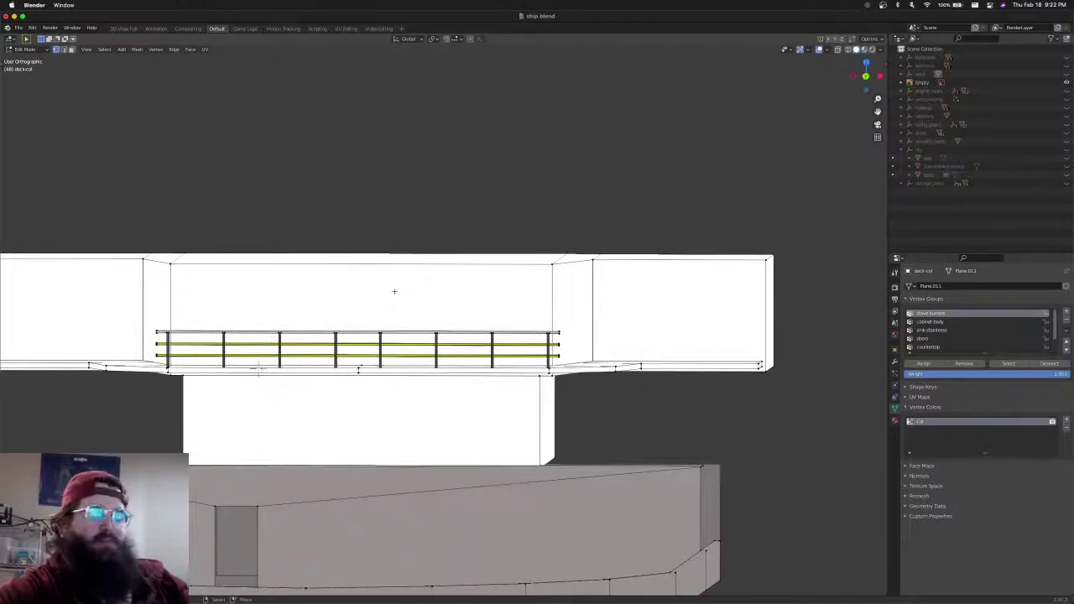
Examine the gap between the two middle posts against the other post gaps in the back wireframe view
{"action": "key", "text": "KP_1"}
{"action": "key", "text": "ctrl+KP_1"}
{"action": "key", "text": "shift+z"}
{"action": "scroll", "coordinate": [394, 292], "scroll_direction": "up", "scroll_amount": 5}
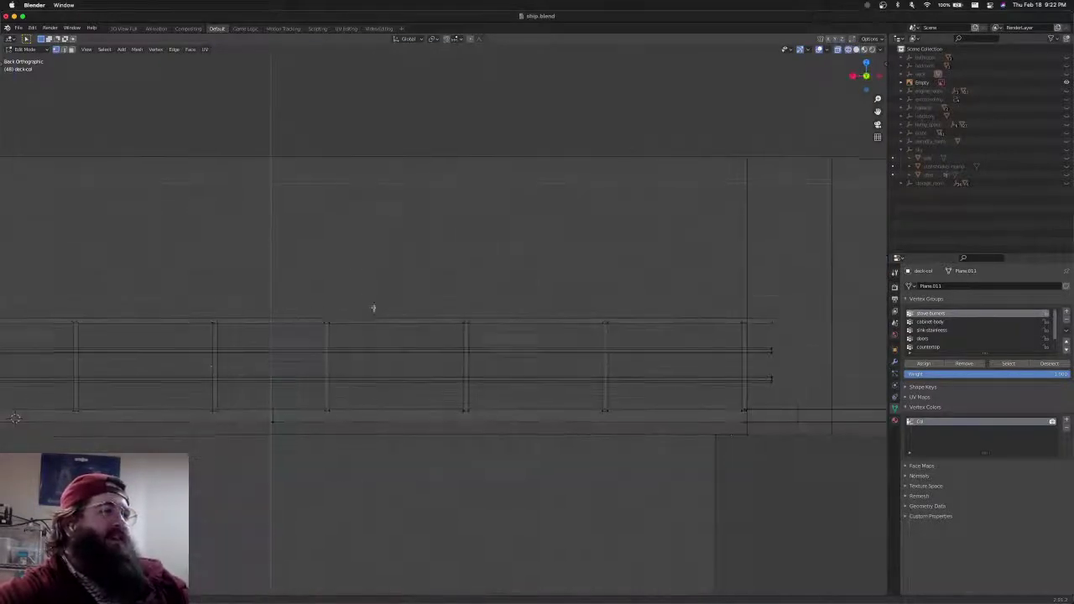
{"action": "middle_click_drag", "start_coordinate": [373, 308], "coordinate": [496, 289], "text": "shift"}
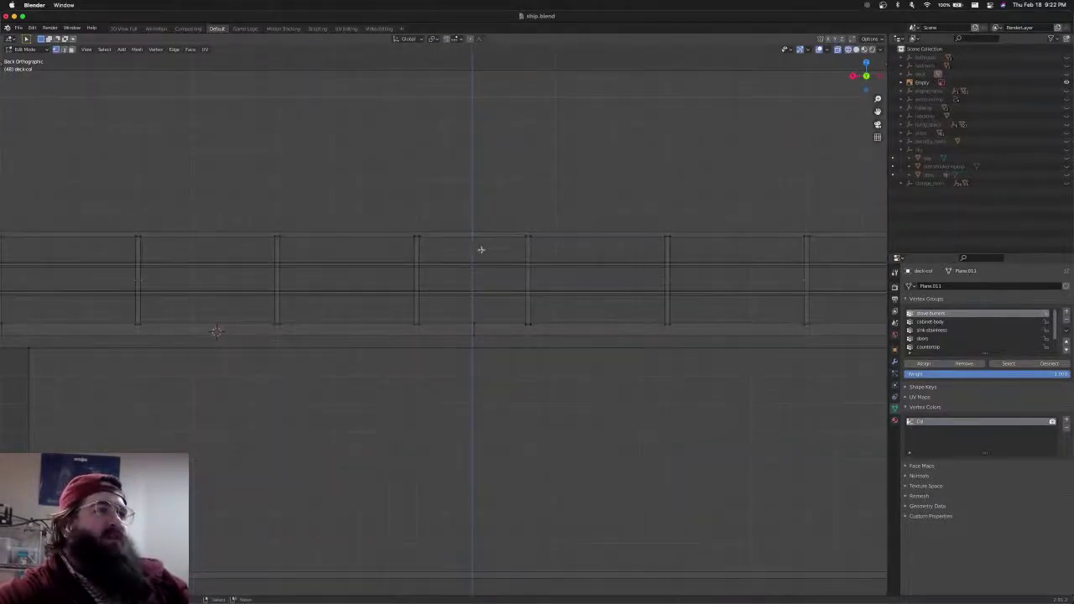
{"action": "scroll", "coordinate": [334, 326], "scroll_direction": "down", "scroll_amount": 4}
{"action": "scroll", "coordinate": [490, 255], "scroll_direction": "up", "scroll_amount": 5}
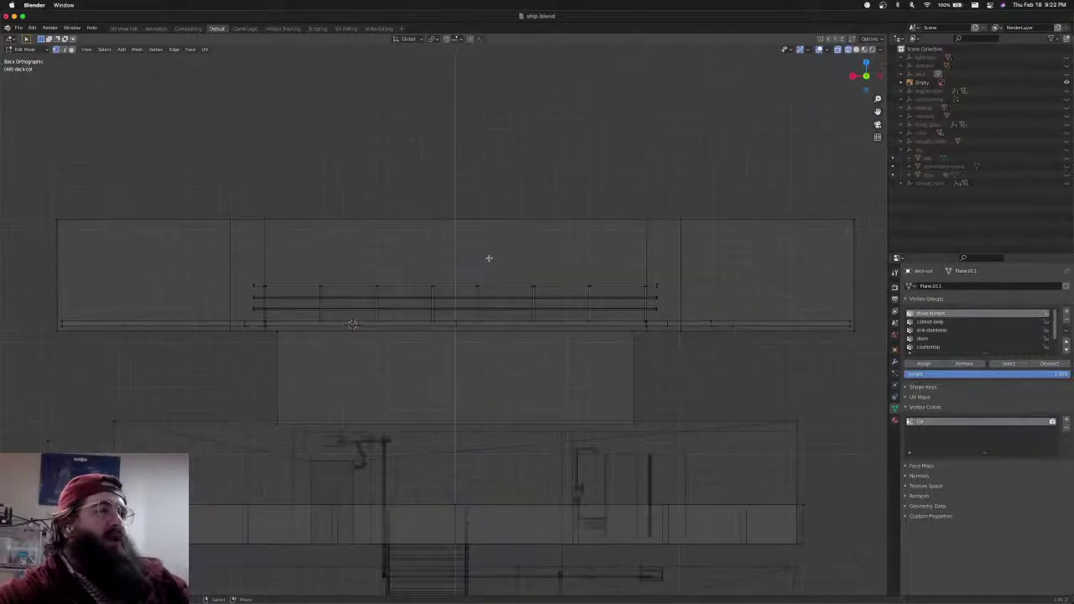
{"action": "scroll", "coordinate": [439, 278], "scroll_direction": "down", "scroll_amount": 3}
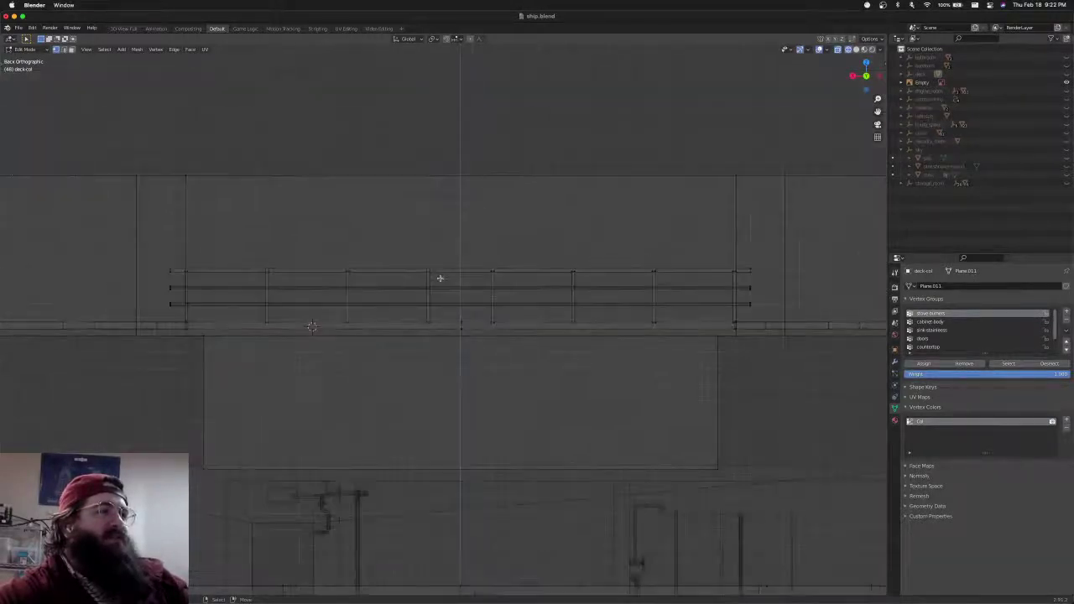
Examine from above how the rail ends meet the angled edge at the walkway's front corner
{"action": "mouse_move", "coordinate": [646, 285]}
{"action": "middle_mouse_down"}
{"action": "mouse_move", "coordinate": [602, 297]}
{"action": "mouse_move", "coordinate": [558, 359]}
{"action": "mouse_move", "coordinate": [372, 364]}
{"action": "mouse_move", "coordinate": [302, 379]}
{"action": "mouse_move", "coordinate": [247, 346]}
{"action": "middle_mouse_up"}
{"action": "scroll", "coordinate": [601, 297], "scroll_direction": "down", "scroll_amount": 4}
{"action": "key", "text": "Tab"}
{"action": "key", "text": "shift+z"}
{"action": "scroll", "coordinate": [476, 288], "scroll_direction": "down", "scroll_amount": 2}
{"action": "mouse_move", "coordinate": [449, 348]}
{"action": "middle_mouse_down"}
{"action": "mouse_move", "coordinate": [513, 352]}
{"action": "mouse_move", "coordinate": [456, 317]}
{"action": "middle_mouse_up"}
{"action": "key", "text": "Tab"}
{"action": "key", "text": "KP_7"}
{"action": "scroll", "coordinate": [498, 368], "scroll_direction": "up", "scroll_amount": 7}
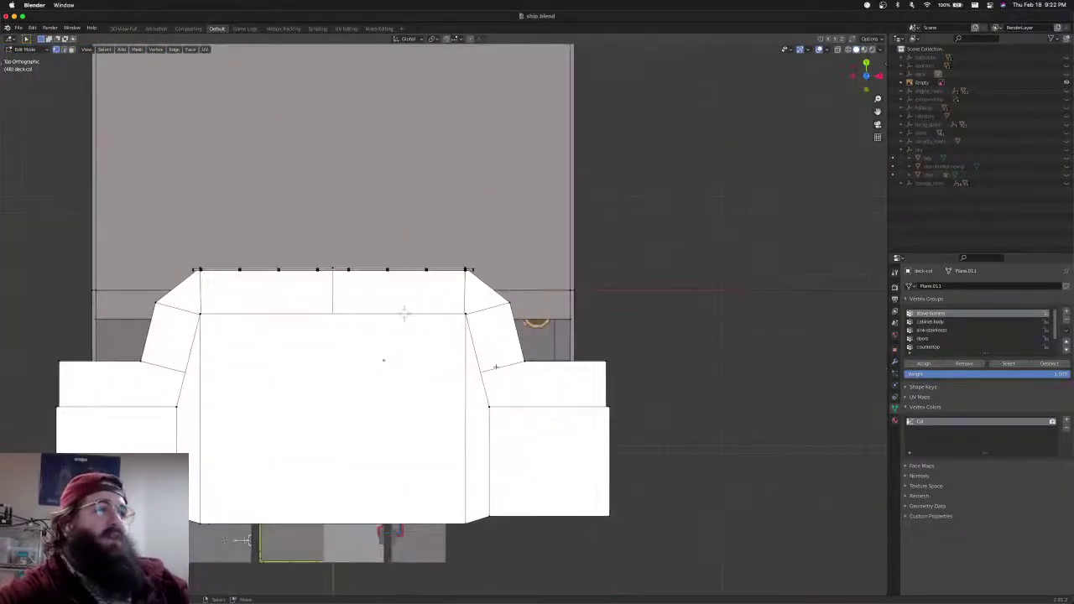
{"action": "scroll", "coordinate": [547, 311], "scroll_direction": "down", "scroll_amount": 4}
{"action": "key", "text": "alt+z"}
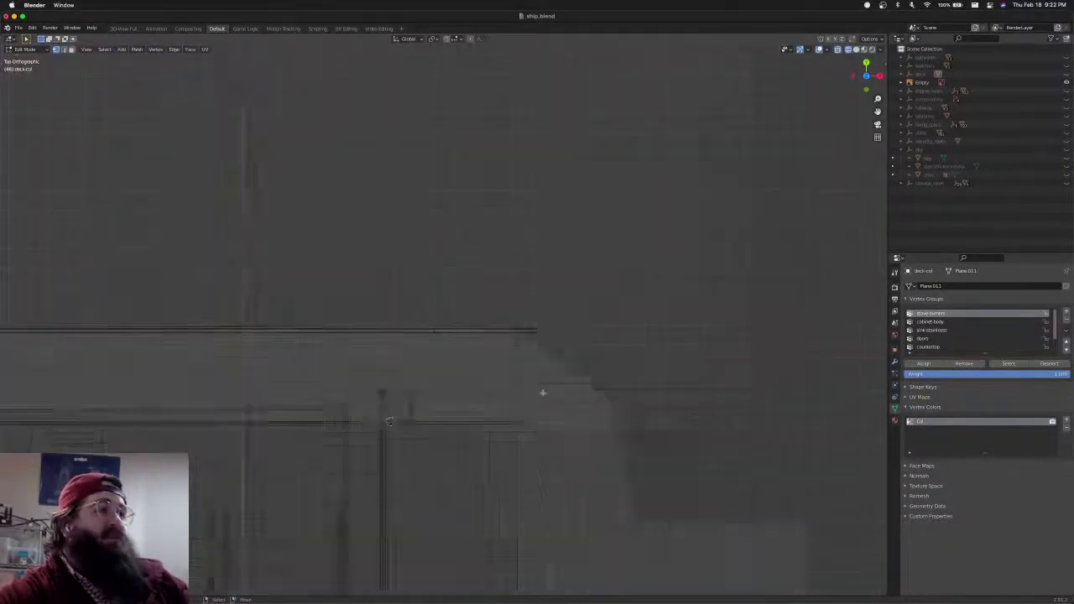
{"action": "scroll", "coordinate": [542, 386], "scroll_direction": "up", "scroll_amount": 5}
{"action": "middle_click_drag", "start_coordinate": [562, 346], "coordinate": [455, 319], "text": "shift"}
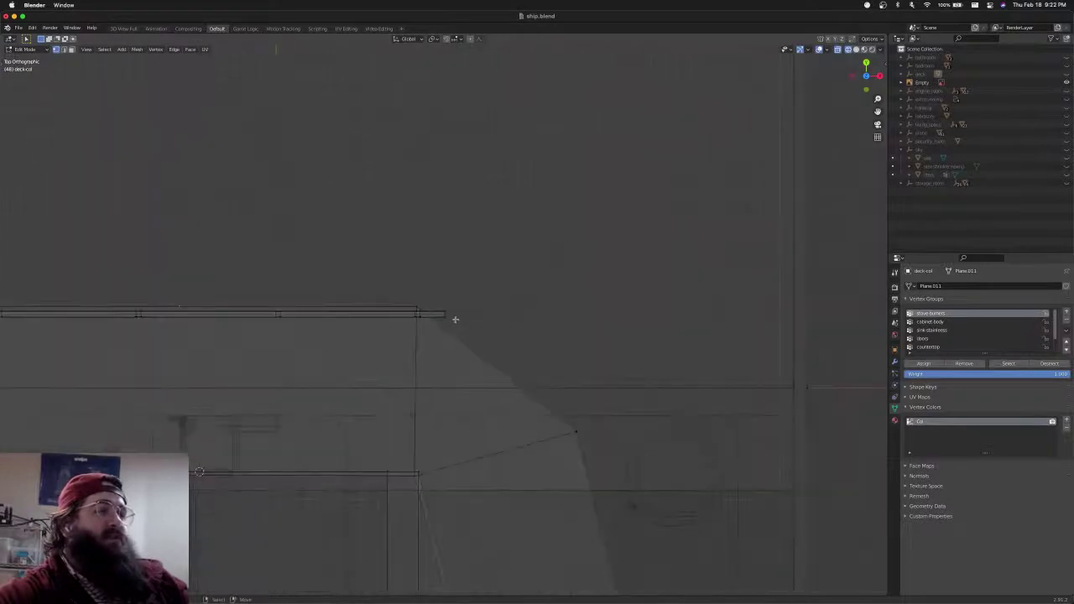
{"action": "scroll", "coordinate": [470, 321], "scroll_direction": "up", "scroll_amount": 4}
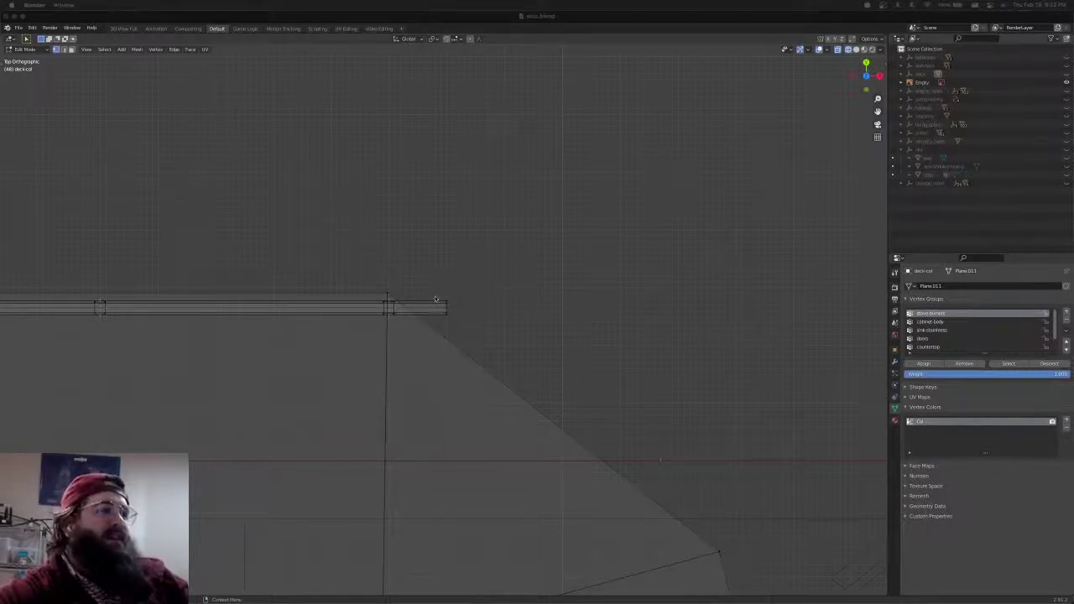
Pull the three rails' overhanging ends inward along X so they finish just past the walkway's front corner post
{"action": "left_click", "coordinate": [466, 16]}
{"action": "key", "text": "a"}
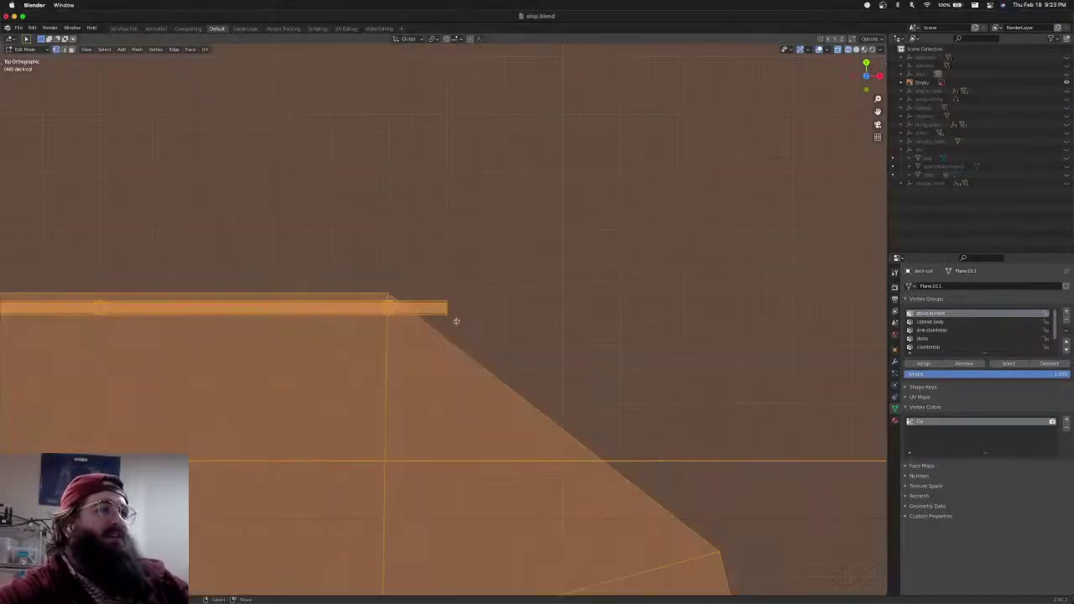
{"action": "key", "text": "a"}
{"action": "key", "text": "b"}
{"action": "left_click_drag", "start_coordinate": [438, 292], "coordinate": [459, 328]}
{"action": "key", "text": "ctrl+l"}
{"action": "scroll", "coordinate": [475, 357], "scroll_direction": "down", "scroll_amount": 4}
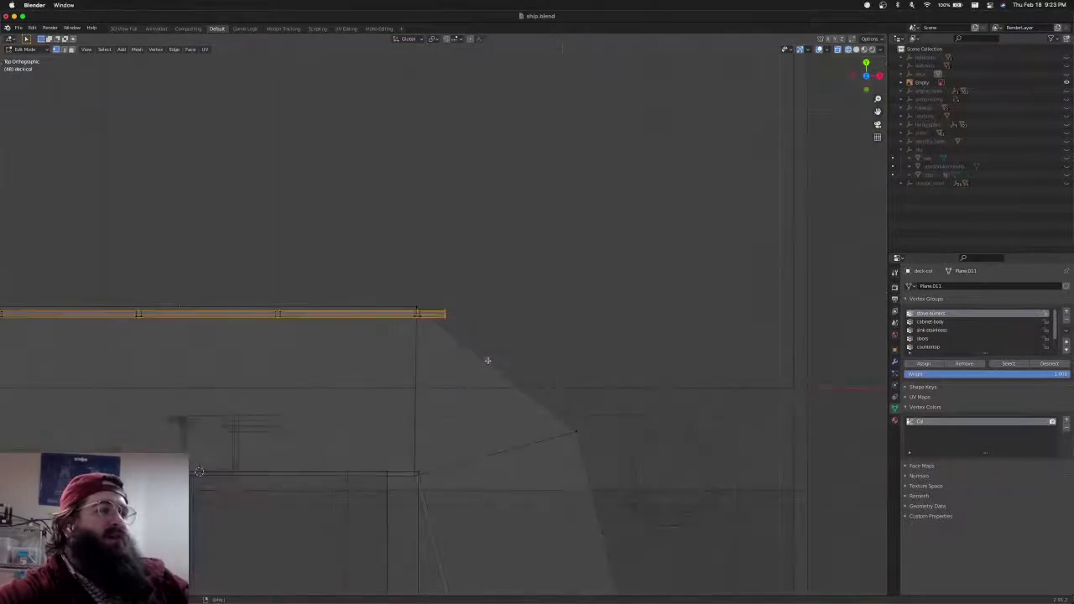
{"action": "middle_click_drag", "start_coordinate": [487, 360], "coordinate": [487, 295], "text": "shift"}
{"action": "scroll", "coordinate": [487, 295], "scroll_direction": "down", "scroll_amount": 1}
{"action": "scroll", "coordinate": [456, 244], "scroll_direction": "up", "scroll_amount": 4}
{"action": "scroll", "coordinate": [456, 226], "scroll_direction": "up", "scroll_amount": 2}
{"action": "middle_click_drag", "start_coordinate": [456, 201], "coordinate": [498, 338], "text": "shift"}
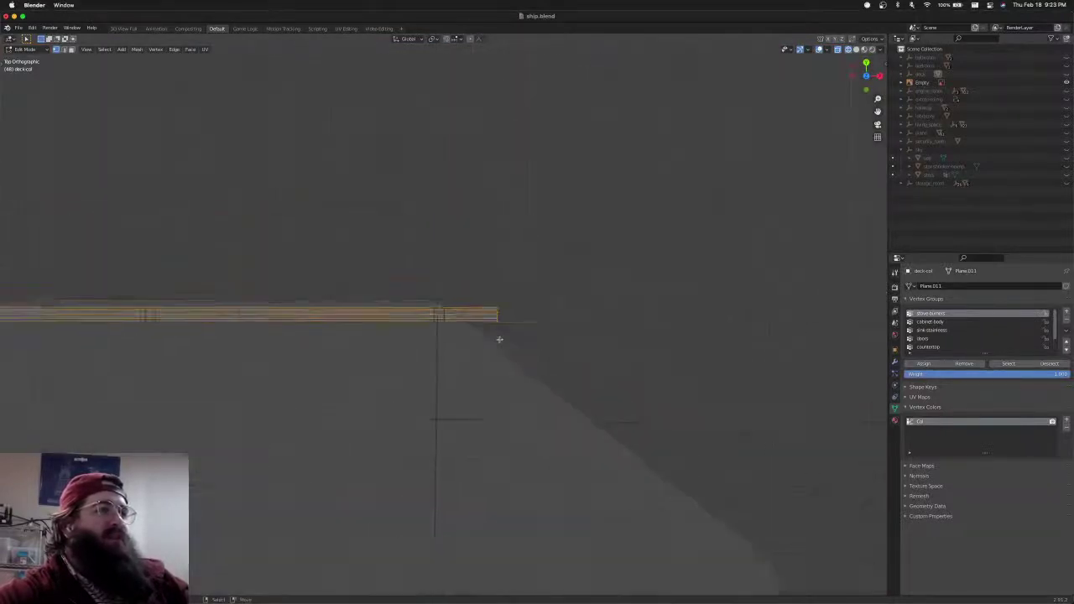
{"action": "scroll", "coordinate": [498, 338], "scroll_direction": "up", "scroll_amount": 4}
{"action": "key", "text": "g"}
{"action": "key", "text": "x"}
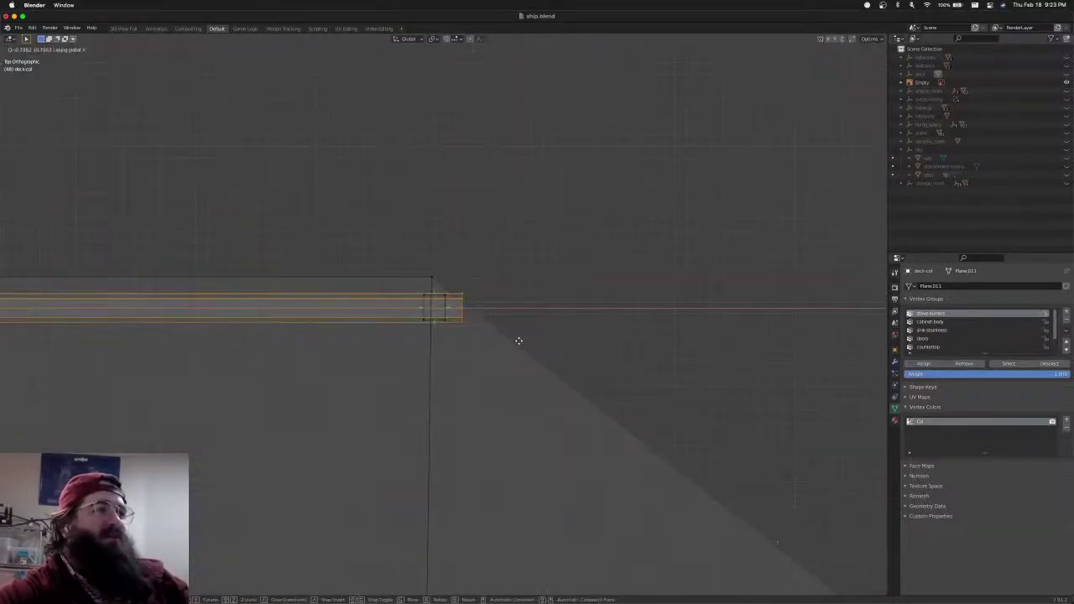
{"action": "left_click", "coordinate": [516, 342]}
{"action": "scroll", "coordinate": [529, 342], "scroll_direction": "down", "scroll_amount": 3}
{"action": "middle_click_drag", "start_coordinate": [526, 396], "coordinate": [501, 341], "text": "shift"}
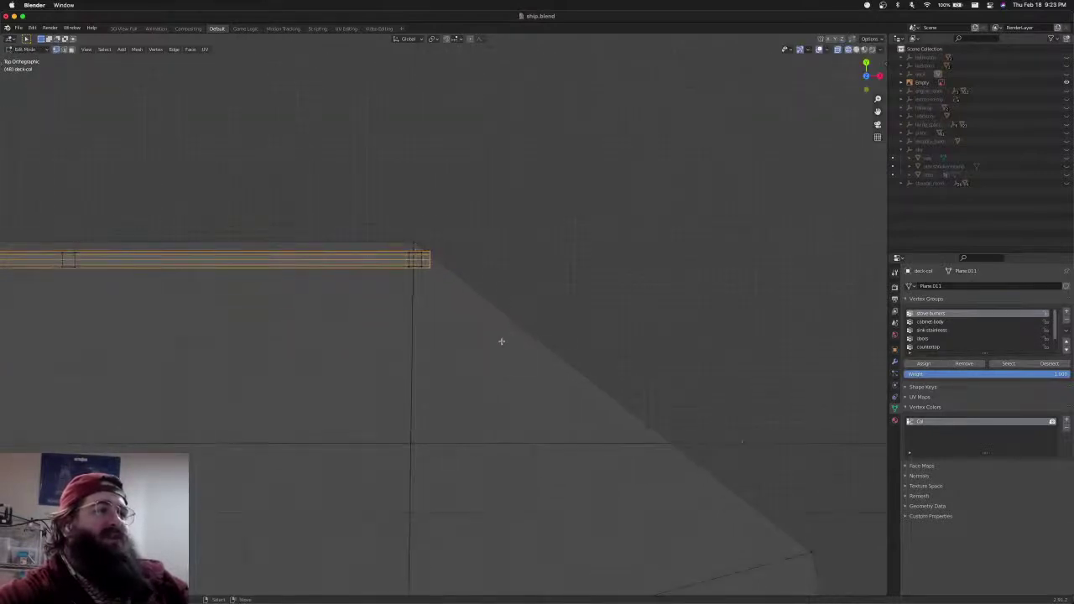
Extrude the three rail ends in place at the corner and rotate the new end faces toward the walkway's angled edge
{"action": "scroll", "coordinate": [501, 340], "scroll_direction": "down", "scroll_amount": 6}
{"action": "scroll", "coordinate": [501, 341], "scroll_direction": "down", "scroll_amount": 1}
{"action": "middle_click_drag", "start_coordinate": [330, 345], "coordinate": [760, 333], "text": "shift"}
{"action": "middle_click_drag", "start_coordinate": [661, 329], "coordinate": [250, 325], "text": "shift"}
{"action": "middle_click_drag", "start_coordinate": [517, 308], "coordinate": [466, 352]}
{"action": "key", "text": "KP_7"}
{"action": "middle_click_drag", "start_coordinate": [484, 306], "coordinate": [460, 346], "text": "shift"}
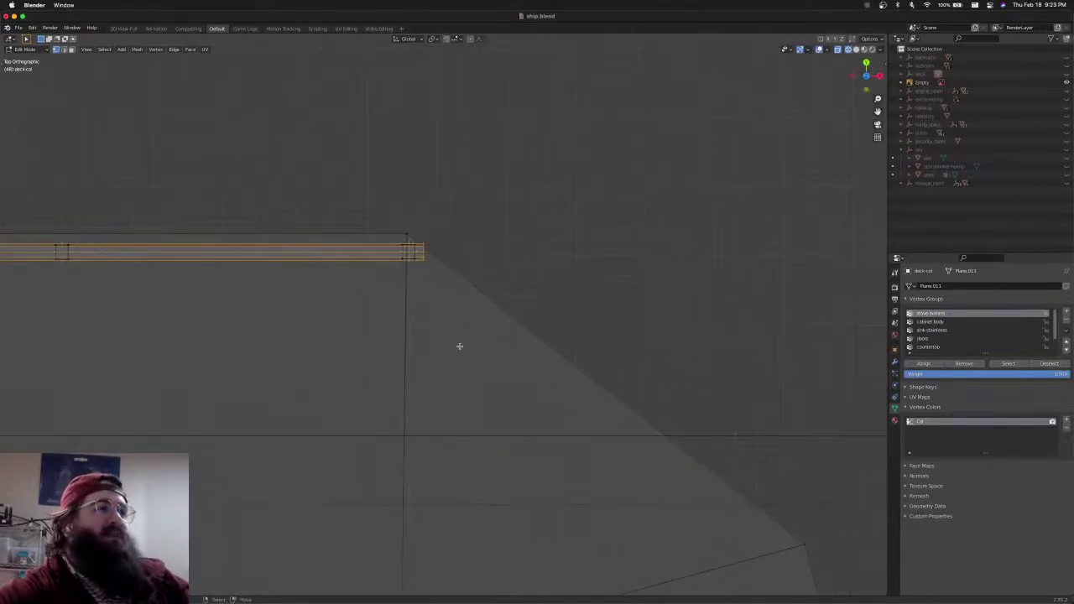
{"action": "key", "text": "super+z"}
{"action": "key", "text": "g"}
{"action": "key", "text": "Escape"}
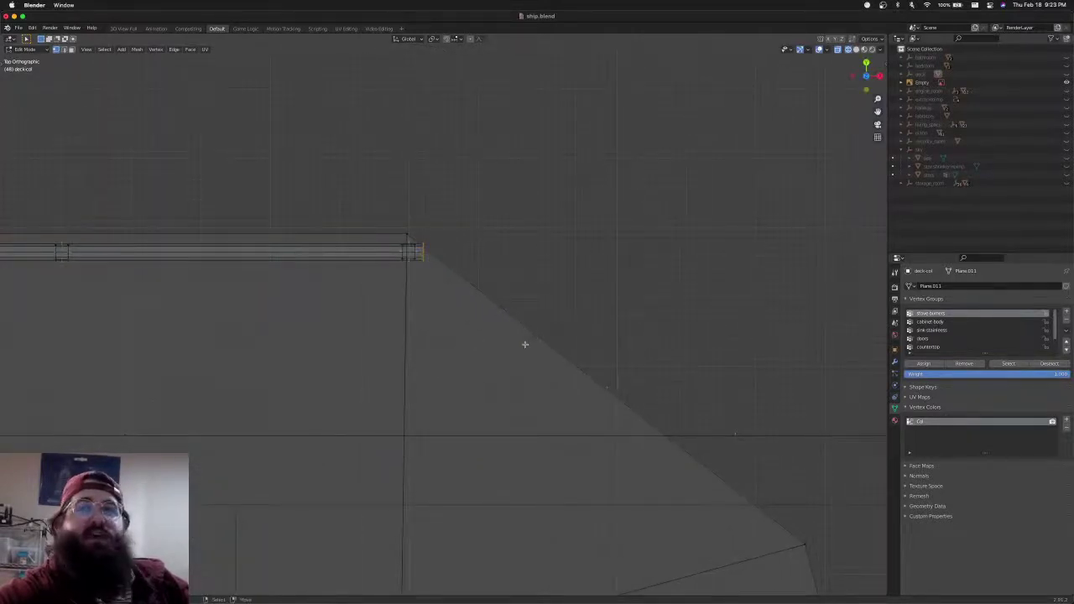
{"action": "key", "text": "g"}
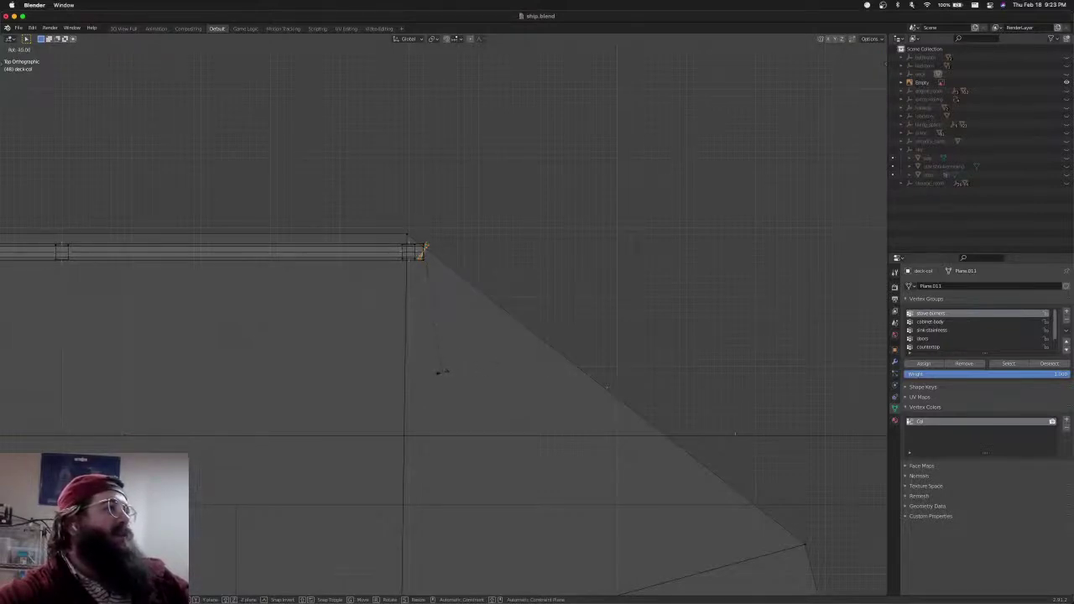
{"action": "left_click", "coordinate": [433, 368]}
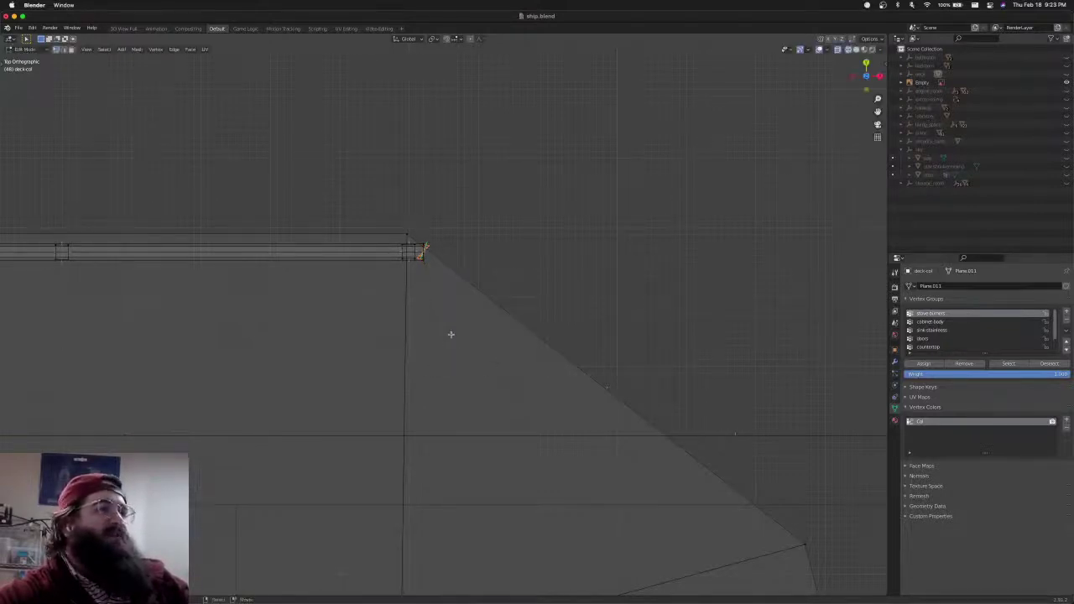
Move the rotated rail ends outward and adjust their position to form short angled segments at the corner
{"action": "key", "text": "e"}
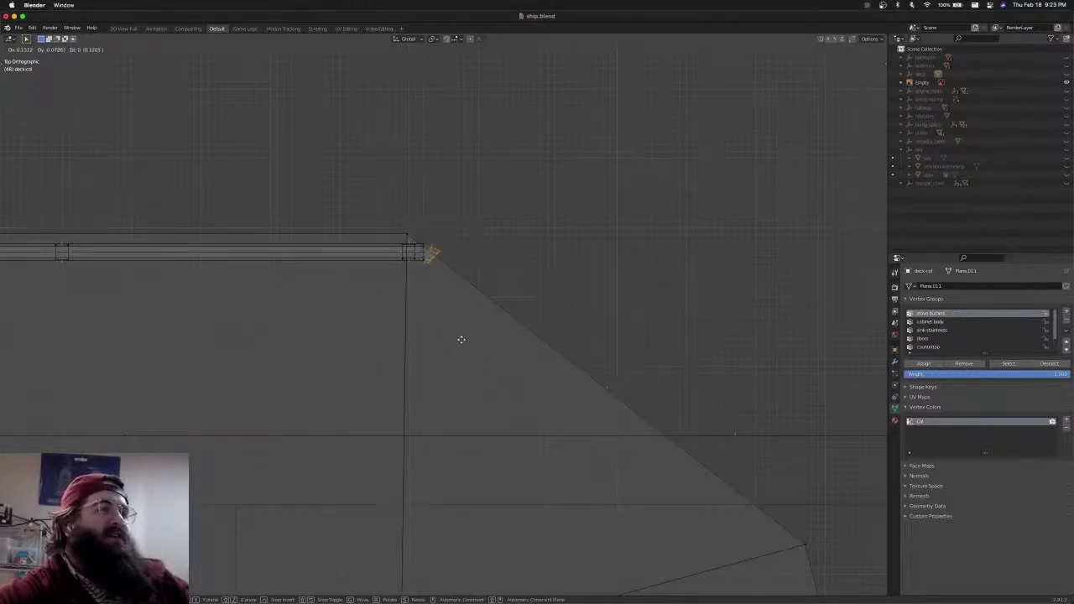
{"action": "left_click", "coordinate": [462, 339]}
{"action": "scroll", "coordinate": [467, 252], "scroll_direction": "up", "scroll_amount": 6}
{"action": "middle_click_drag", "start_coordinate": [468, 243], "coordinate": [462, 410], "text": "shift"}
{"action": "scroll", "coordinate": [443, 299], "scroll_direction": "up", "scroll_amount": 4}
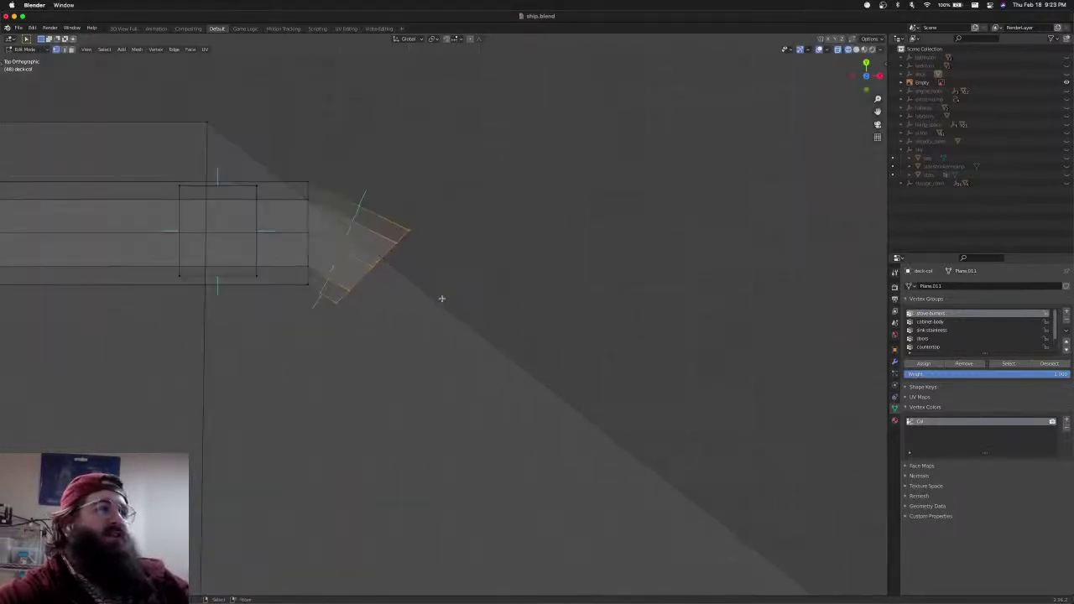
{"action": "key", "text": "g"}
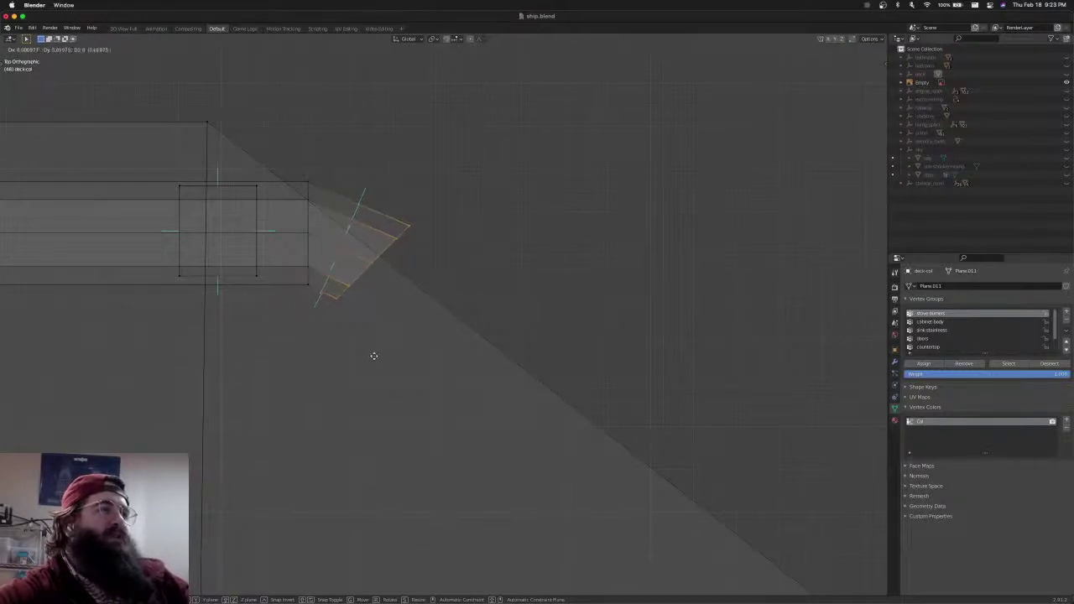
{"action": "left_click", "coordinate": [374, 357]}
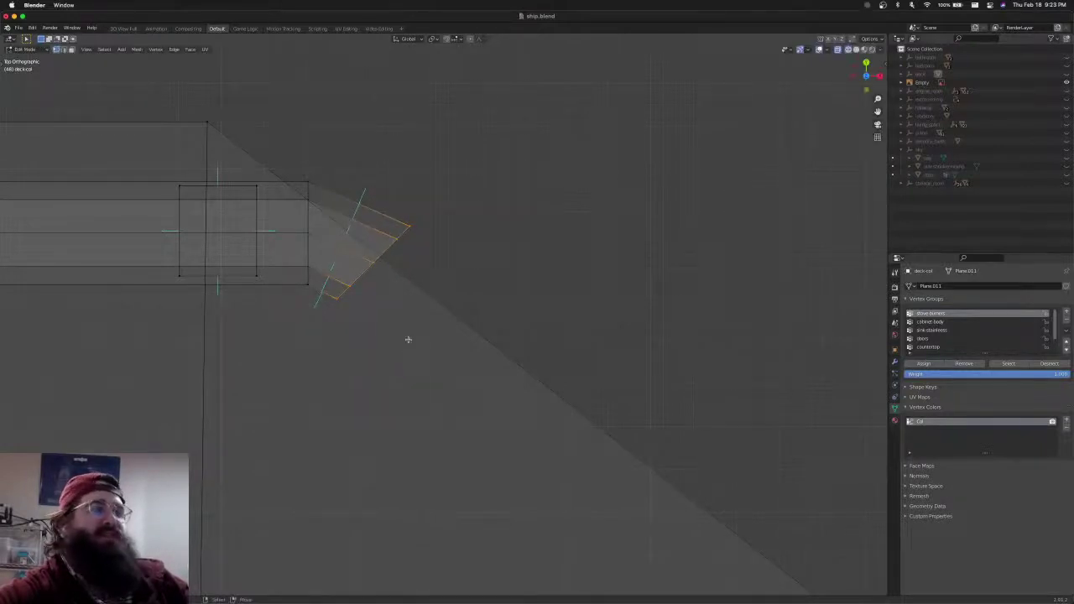
Shift the rails' bend and angled end segments slightly inward along X, closer to the corner post
{"action": "scroll", "coordinate": [408, 339], "scroll_direction": "down", "scroll_amount": 5}
{"action": "scroll", "coordinate": [438, 358], "scroll_direction": "down", "scroll_amount": 1}
{"action": "middle_click_drag", "start_coordinate": [434, 376], "coordinate": [449, 307], "text": "shift"}
{"action": "left_click_drag", "start_coordinate": [405, 193], "coordinate": [449, 249]}
{"action": "key", "text": "g"}
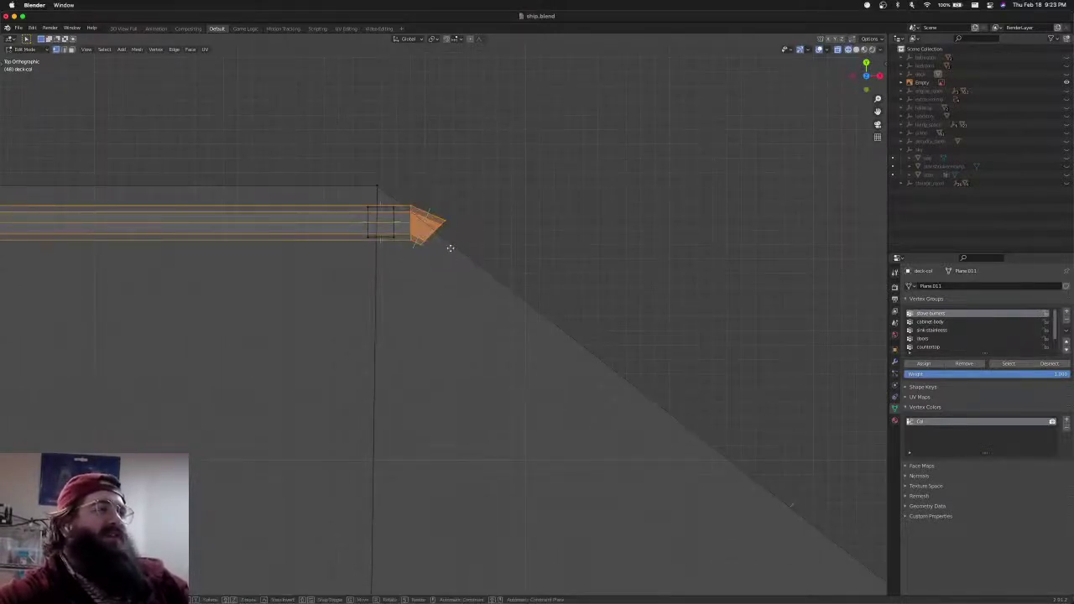
{"action": "key", "text": "x"}
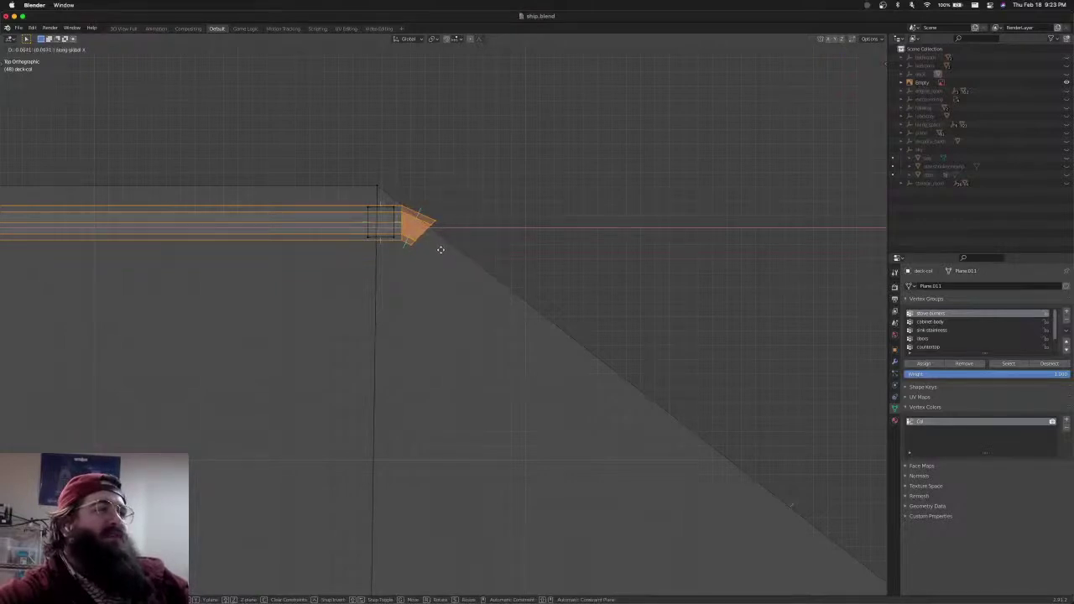
{"action": "left_click", "coordinate": [441, 248]}
{"action": "scroll", "coordinate": [446, 247], "scroll_direction": "down", "scroll_amount": 3}
{"action": "scroll", "coordinate": [453, 259], "scroll_direction": "up", "scroll_amount": 5}
{"action": "scroll", "coordinate": [443, 275], "scroll_direction": "up", "scroll_amount": 5, "text": "shift"}
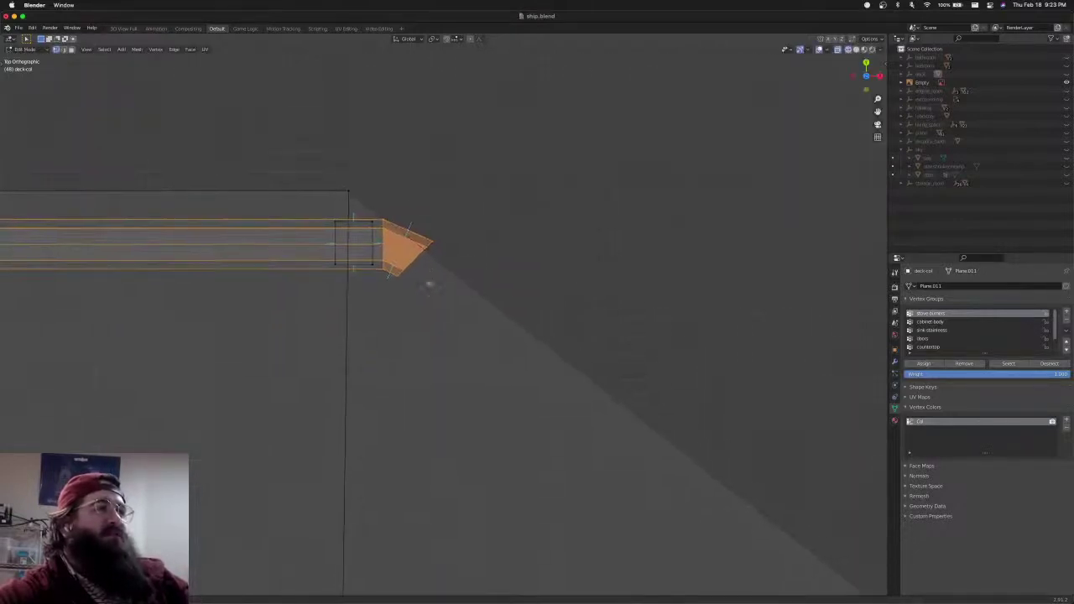
{"action": "key", "text": "alt+a"}
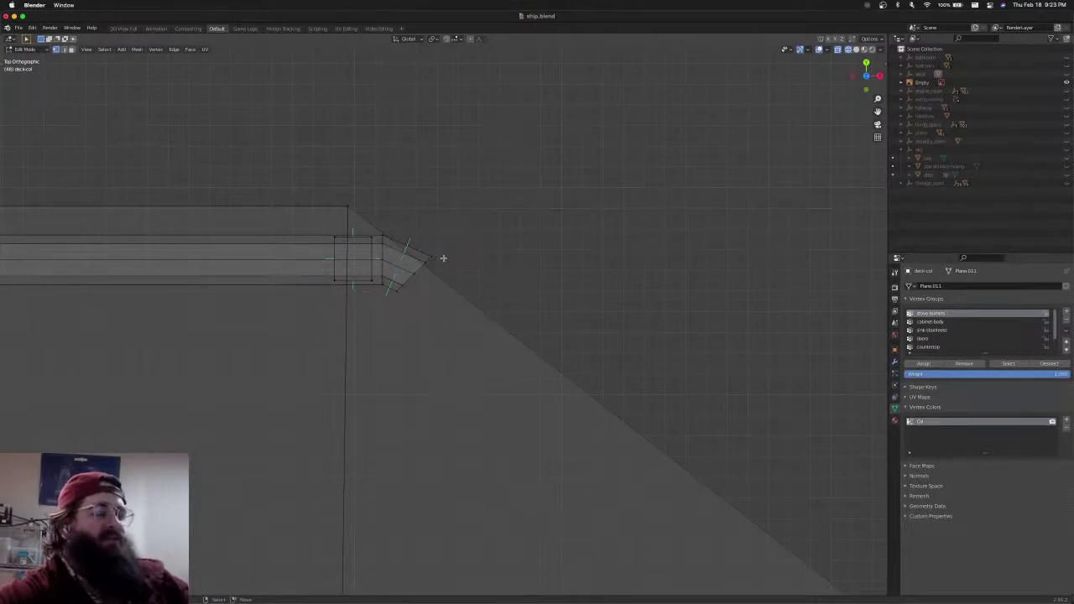
{"action": "key", "text": "c"}
{"action": "mouse_move", "coordinate": [437, 258]}
{"action": "left_mouse_down"}
{"action": "mouse_move", "coordinate": [404, 275]}
{"action": "mouse_move", "coordinate": [459, 282]}
{"action": "left_mouse_up"}
{"action": "key", "text": "Escape"}
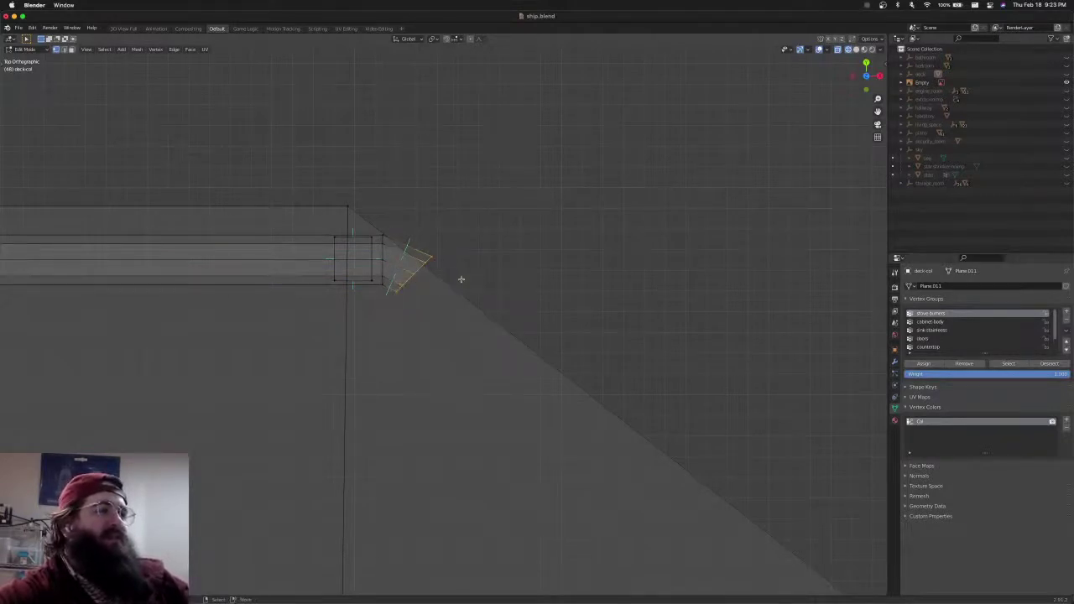
{"action": "key", "text": "r"}
{"action": "key", "text": "Escape"}
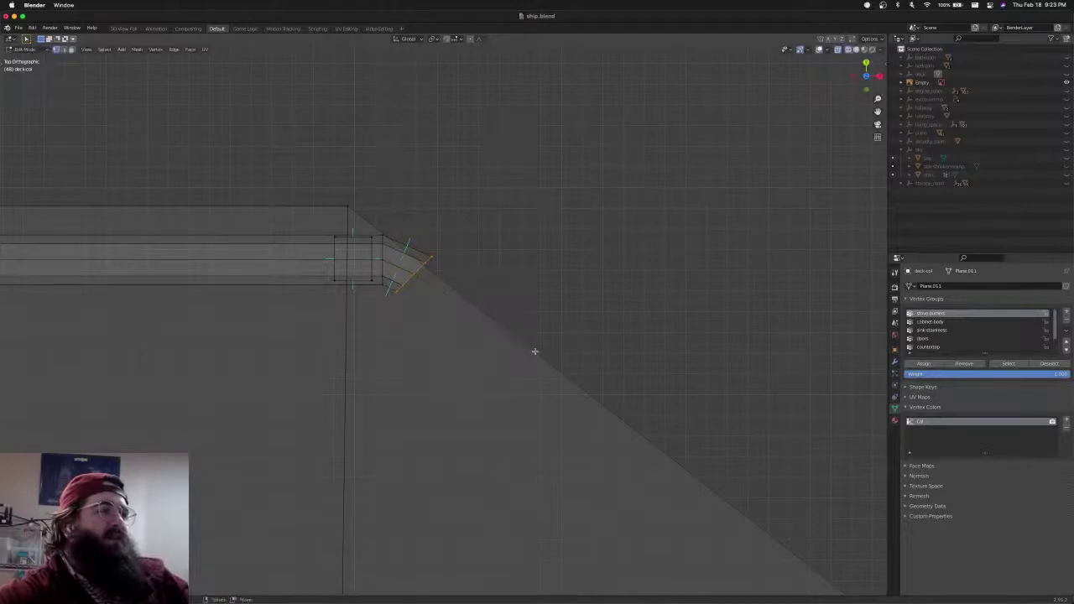
{"action": "key", "text": "g"}
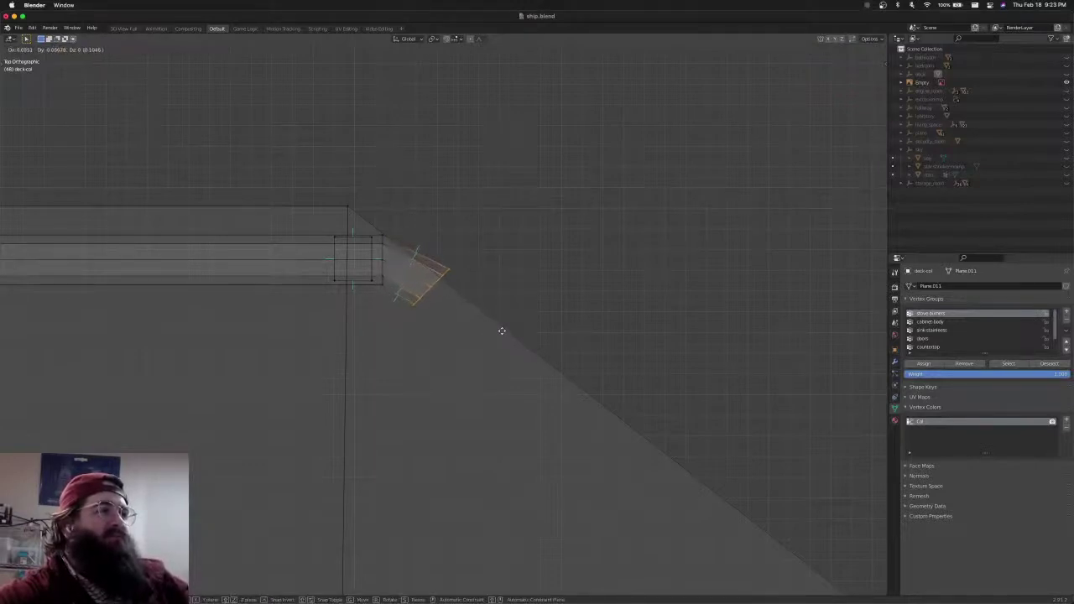
{"action": "key", "text": "Escape"}
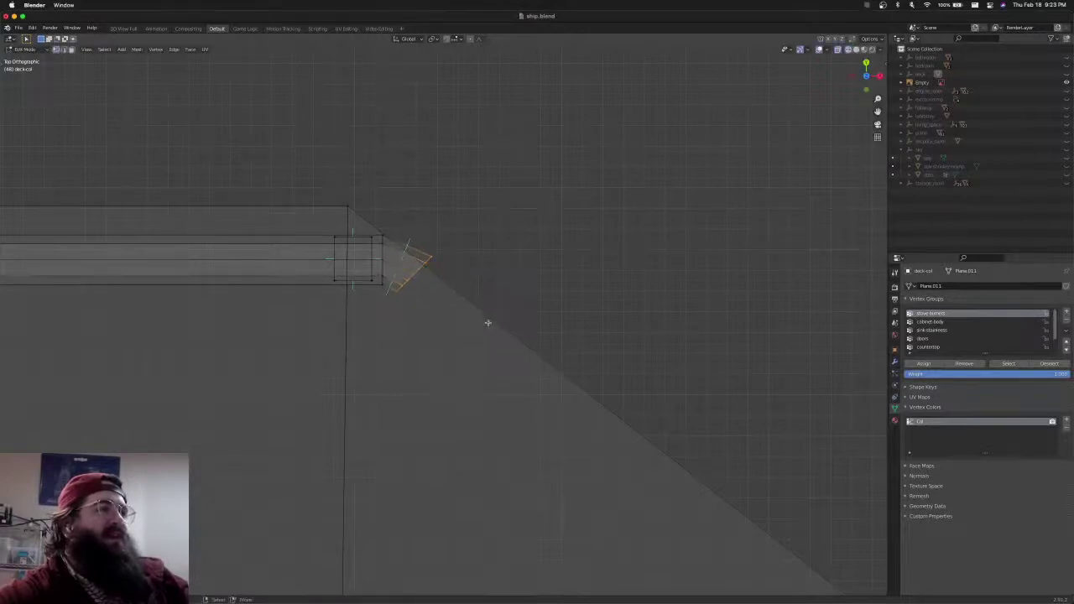
Move the corner post together with the bent rail ends inward along X, away from the walkway's angled edge
{"action": "middle_click_drag", "start_coordinate": [472, 308], "coordinate": [532, 301], "text": "shift"}
{"action": "key", "text": "alt+a"}
{"action": "key", "text": "b"}
{"action": "left_click_drag", "start_coordinate": [520, 227], "coordinate": [373, 315]}
{"action": "key", "text": "g"}
{"action": "key", "text": "x"}
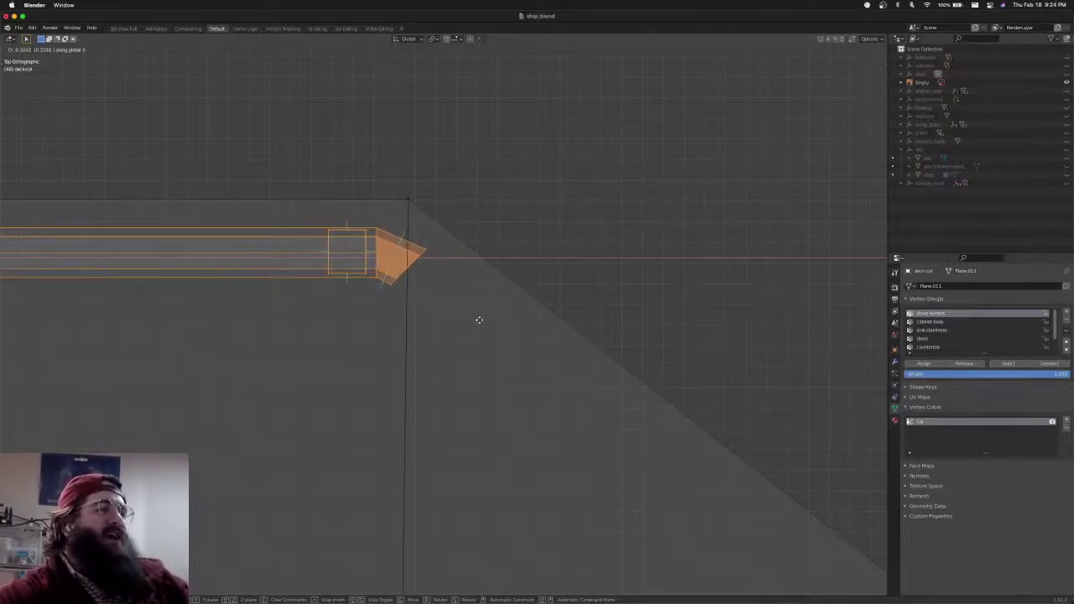
{"action": "left_click", "coordinate": [479, 319]}
{"action": "scroll", "coordinate": [502, 312], "scroll_direction": "down", "scroll_amount": 5}
{"action": "scroll", "coordinate": [455, 338], "scroll_direction": "down", "scroll_amount": 4}
{"action": "left_click_drag", "start_coordinate": [352, 336], "coordinate": [606, 304], "text": "shift"}
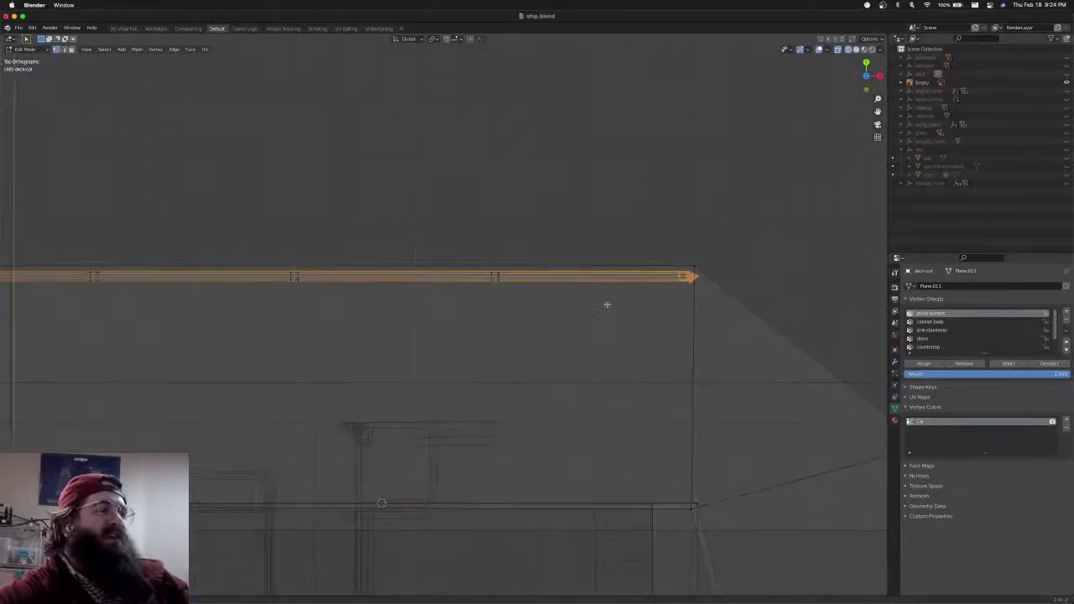
Shorten the three rails' ends along X at the opposite front corner so they finish just past its corner post
{"action": "key", "text": "alt+a"}
{"action": "scroll", "coordinate": [405, 305], "scroll_direction": "down", "scroll_amount": 3}
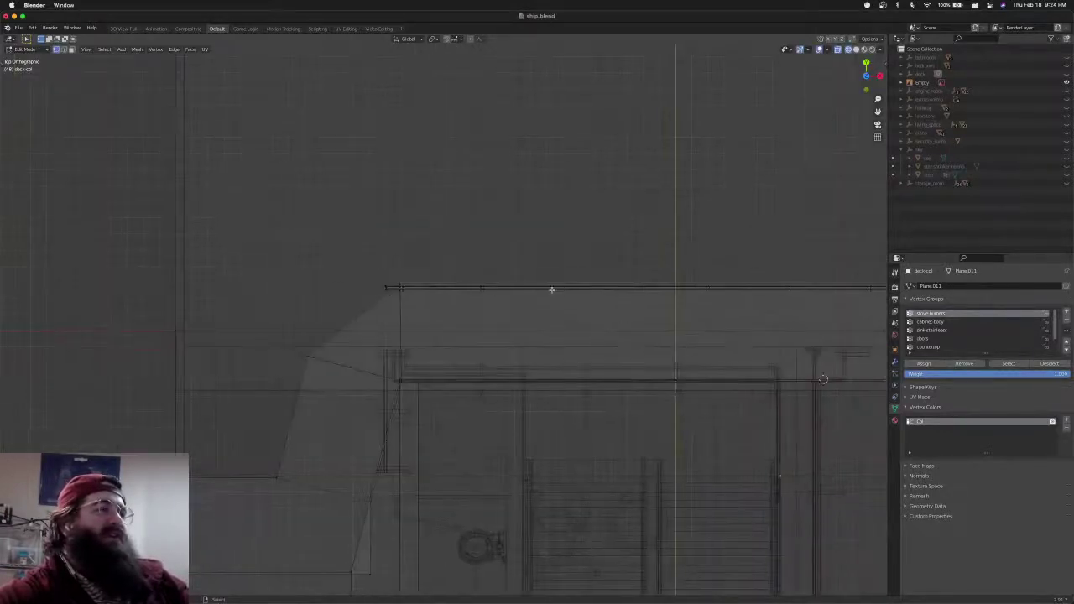
{"action": "scroll", "coordinate": [391, 289], "scroll_direction": "up", "scroll_amount": 4}
{"action": "middle_click_drag", "start_coordinate": [389, 287], "coordinate": [609, 343], "text": "shift"}
{"action": "scroll", "coordinate": [455, 276], "scroll_direction": "up", "scroll_amount": 2}
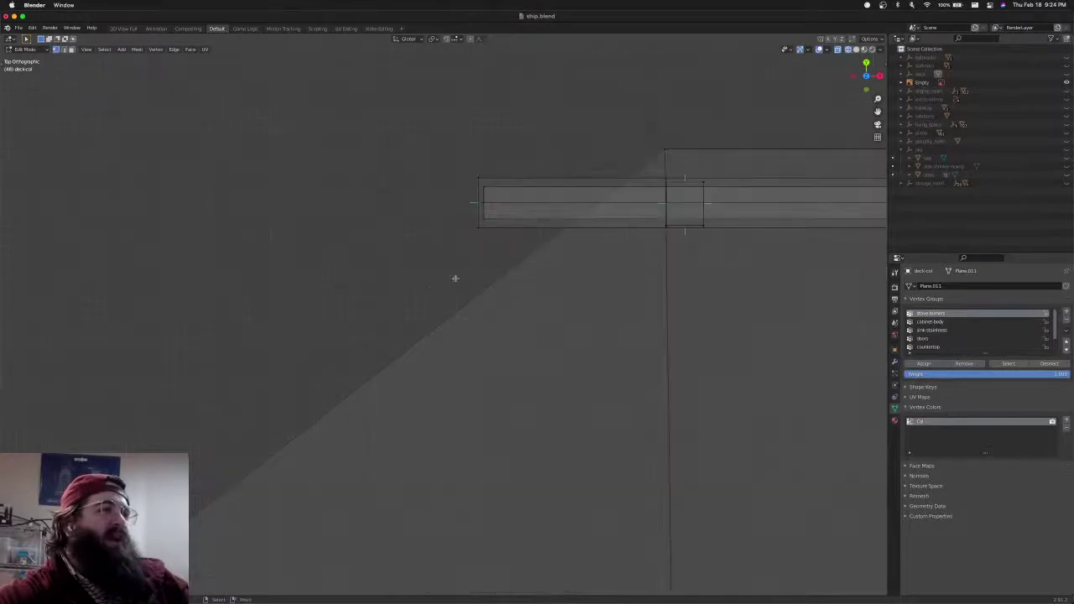
{"action": "key", "text": "b"}
{"action": "left_click_drag", "start_coordinate": [433, 166], "coordinate": [532, 265]}
{"action": "middle_click_drag", "start_coordinate": [537, 254], "coordinate": [422, 293], "text": "shift"}
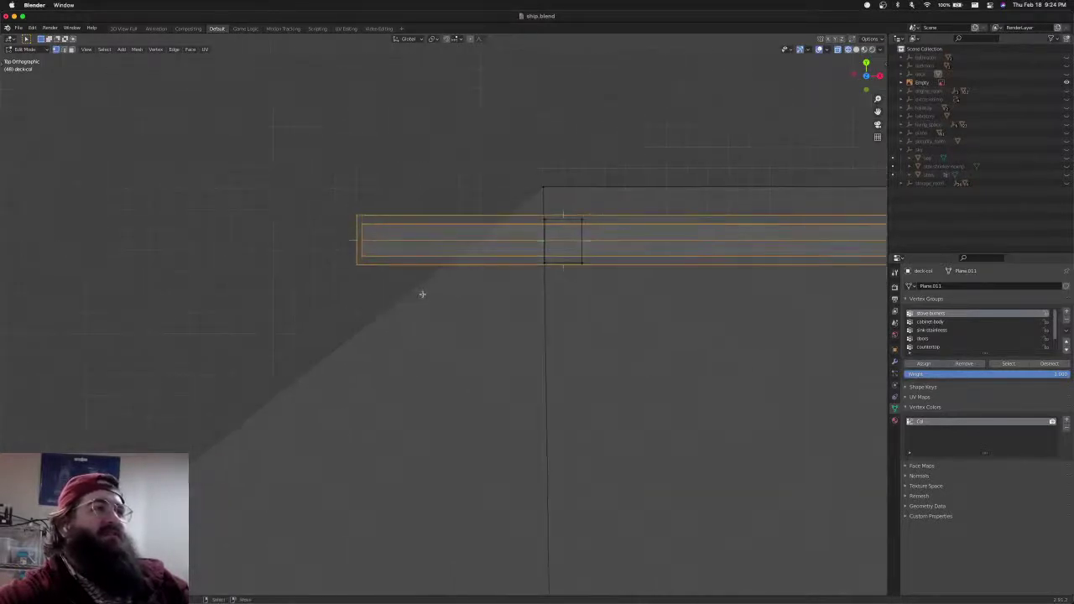
{"action": "key", "text": "g"}
{"action": "key", "text": "x"}
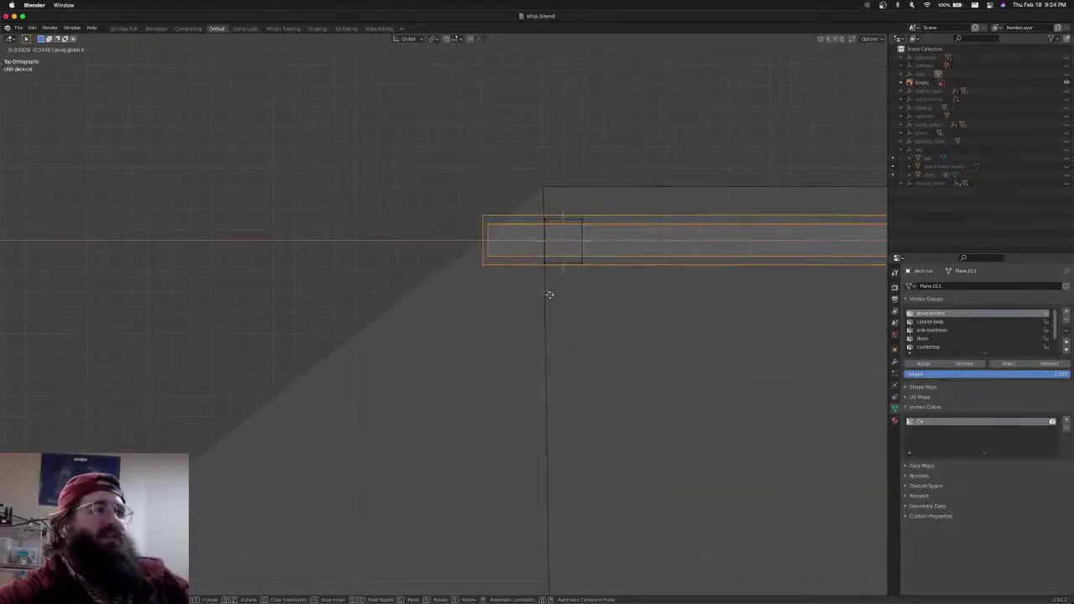
{"action": "left_click", "coordinate": [559, 276]}
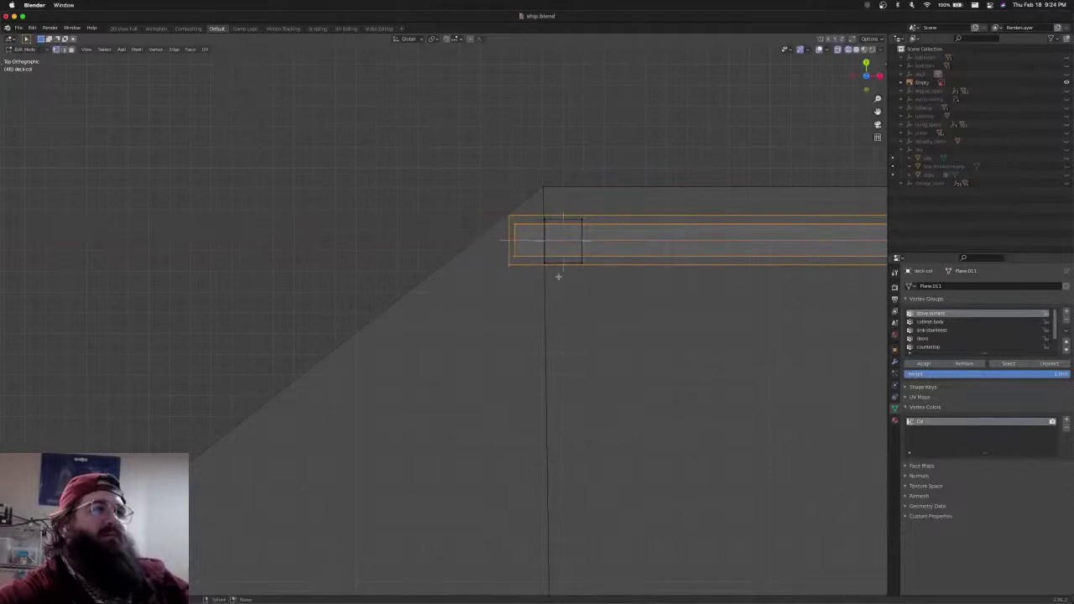
Move the opposite corner post together with its rail ends inward along X to sit inside the walkway corner
{"action": "key", "text": "alt+a"}
{"action": "key", "text": "b"}
{"action": "left_click_drag", "start_coordinate": [486, 198], "coordinate": [600, 284]}
{"action": "key", "text": "g"}
{"action": "key", "text": "x"}
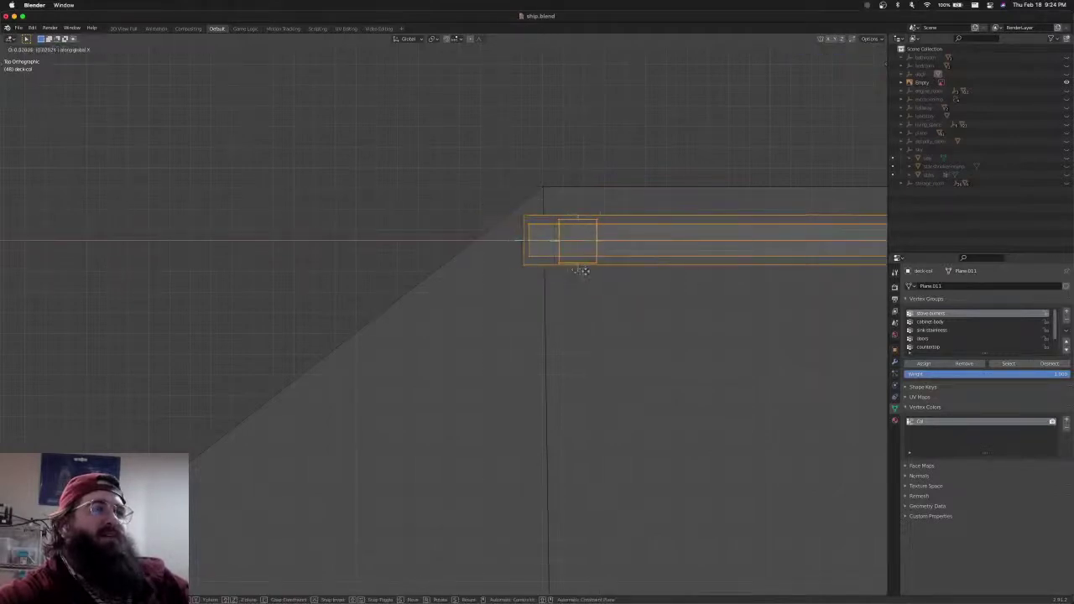
{"action": "left_click", "coordinate": [611, 272]}
Compare from above the post and rail-end positions at both ends of the walkway's front railing
{"action": "scroll", "coordinate": [613, 267], "scroll_direction": "down", "scroll_amount": 6}
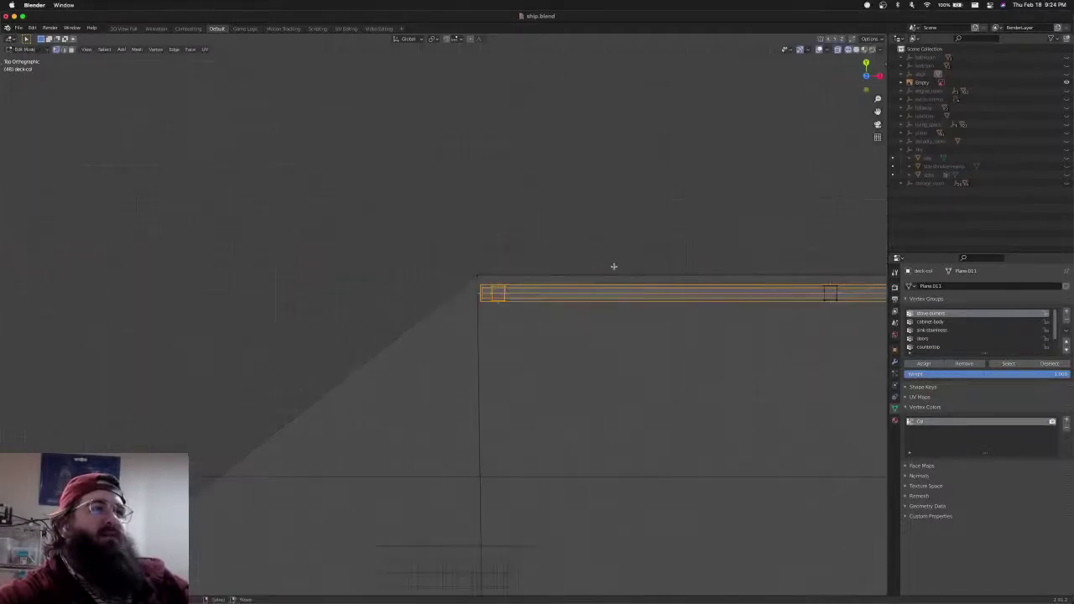
{"action": "middle_click_drag", "start_coordinate": [846, 300], "coordinate": [448, 235], "text": "shift"}
{"action": "scroll", "coordinate": [569, 240], "scroll_direction": "down", "scroll_amount": 4}
{"action": "middle_click_drag", "start_coordinate": [750, 261], "coordinate": [442, 244], "text": "shift"}
{"action": "middle_click_drag", "start_coordinate": [728, 259], "coordinate": [347, 233], "text": "shift"}
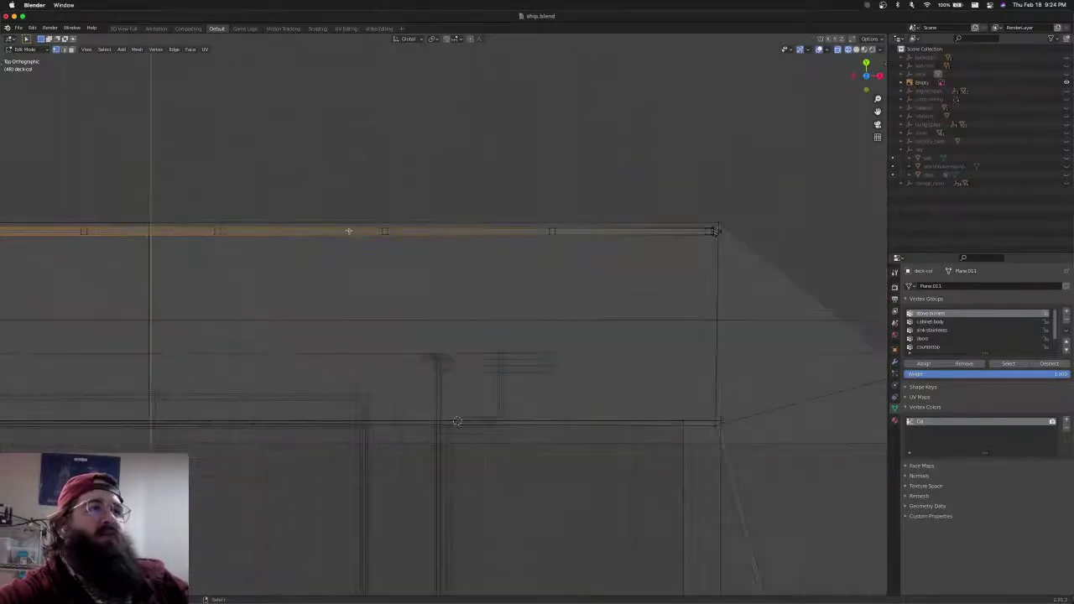
{"action": "middle_click_drag", "start_coordinate": [578, 242], "coordinate": [393, 249], "text": "shift"}
{"action": "scroll", "coordinate": [554, 235], "scroll_direction": "up", "scroll_amount": 7}
{"action": "scroll", "coordinate": [554, 235], "scroll_direction": "up", "scroll_amount": 1}
{"action": "middle_click_drag", "start_coordinate": [549, 239], "coordinate": [411, 432], "text": "shift"}
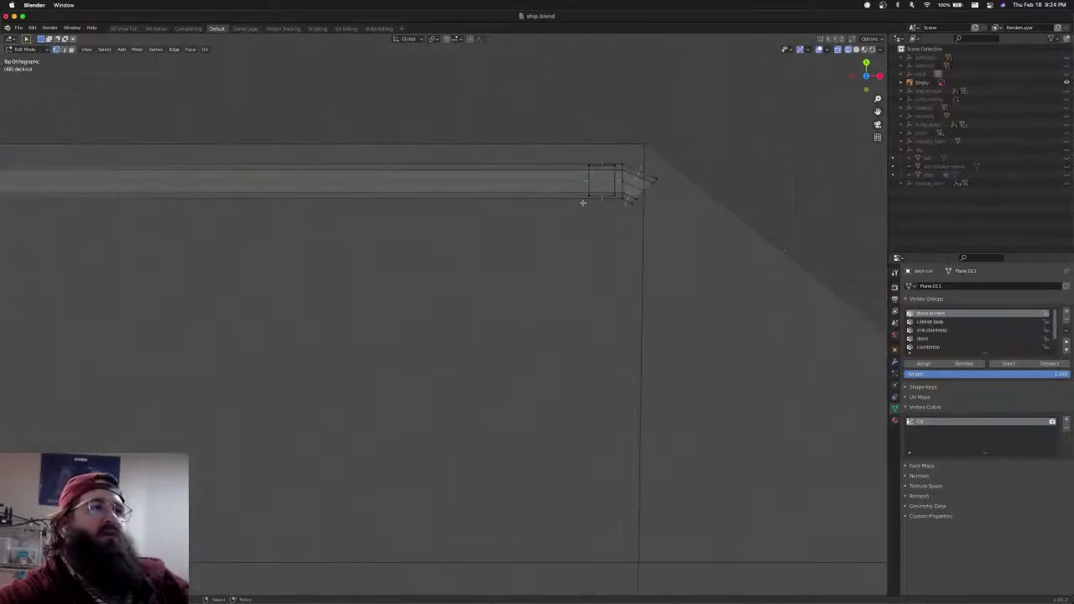
{"action": "scroll", "coordinate": [601, 181], "scroll_direction": "down", "scroll_amount": 3}
{"action": "scroll", "coordinate": [594, 209], "scroll_direction": "up", "scroll_amount": 4}
{"action": "middle_click_drag", "start_coordinate": [592, 227], "coordinate": [452, 340], "text": "shift"}
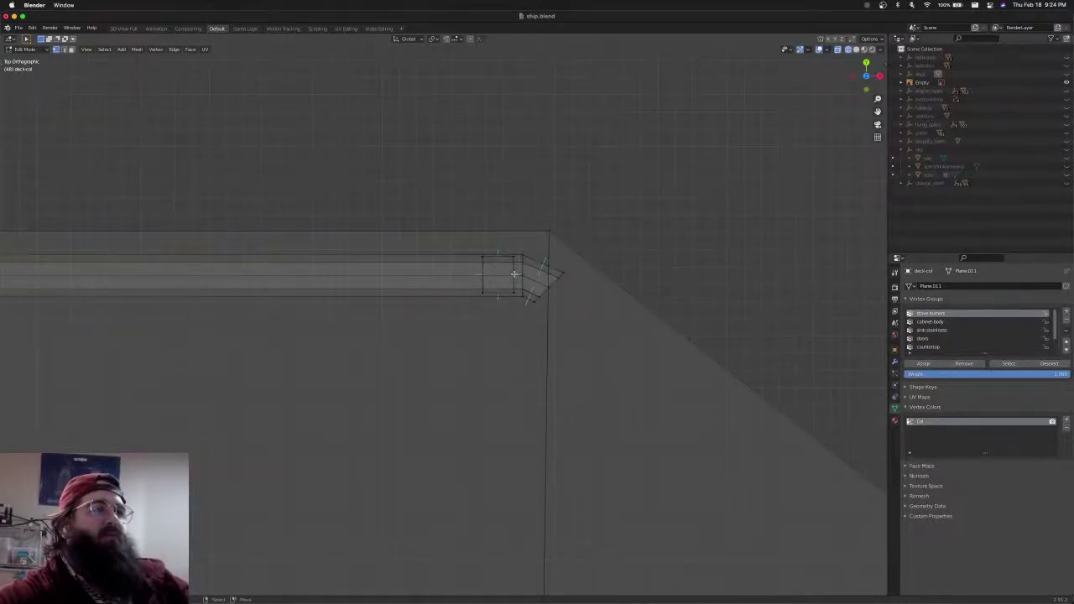
{"action": "scroll", "coordinate": [514, 273], "scroll_direction": "down", "scroll_amount": 8}
{"action": "middle_click_drag", "start_coordinate": [319, 314], "coordinate": [541, 314], "text": "shift"}
{"action": "scroll", "coordinate": [537, 314], "scroll_direction": "down", "scroll_amount": 5}
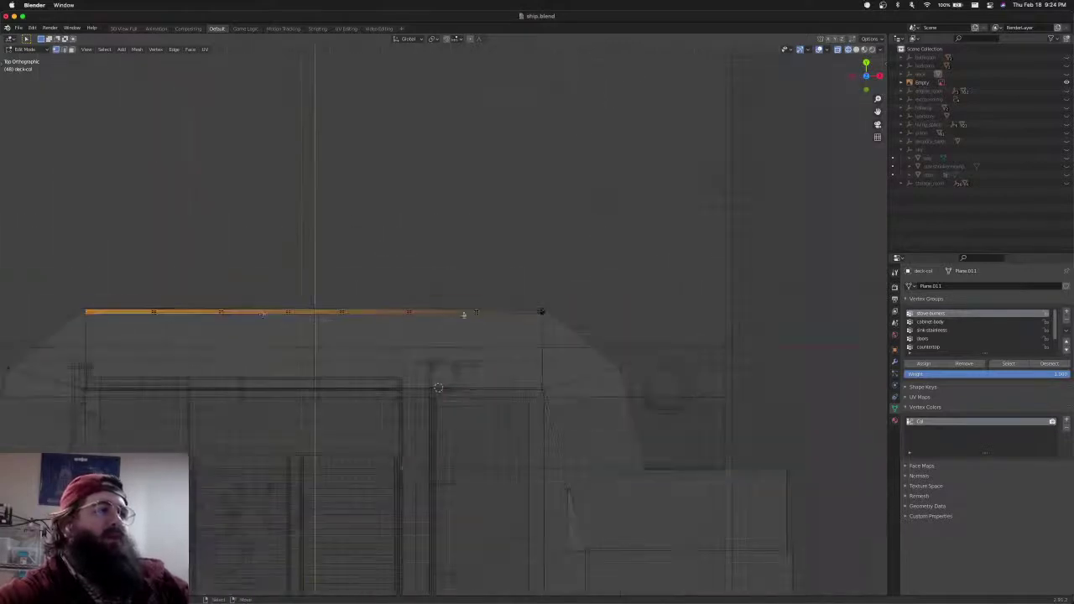
{"action": "middle_click_drag", "start_coordinate": [184, 318], "coordinate": [594, 305], "text": "shift"}
{"action": "scroll", "coordinate": [593, 305], "scroll_direction": "up", "scroll_amount": 6}
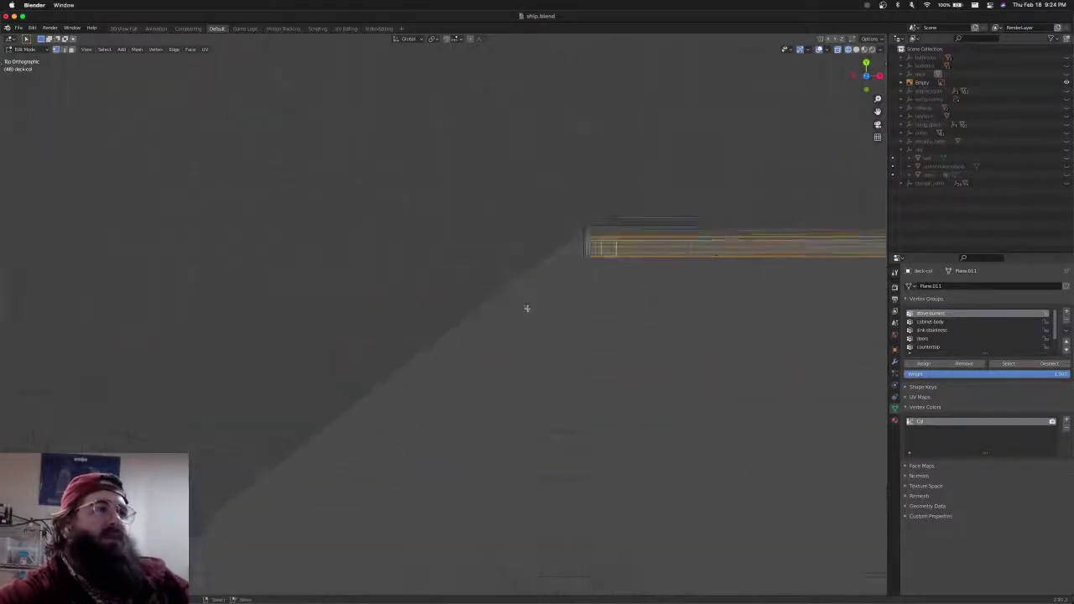
Align the three rails' end vertices flat along X just past the corner post at the walkway's front corner
{"action": "scroll", "coordinate": [497, 331], "scroll_direction": "up", "scroll_amount": 3}
{"action": "left_click", "coordinate": [531, 276]}
{"action": "middle_click_drag", "start_coordinate": [606, 233], "coordinate": [475, 324], "text": "shift"}
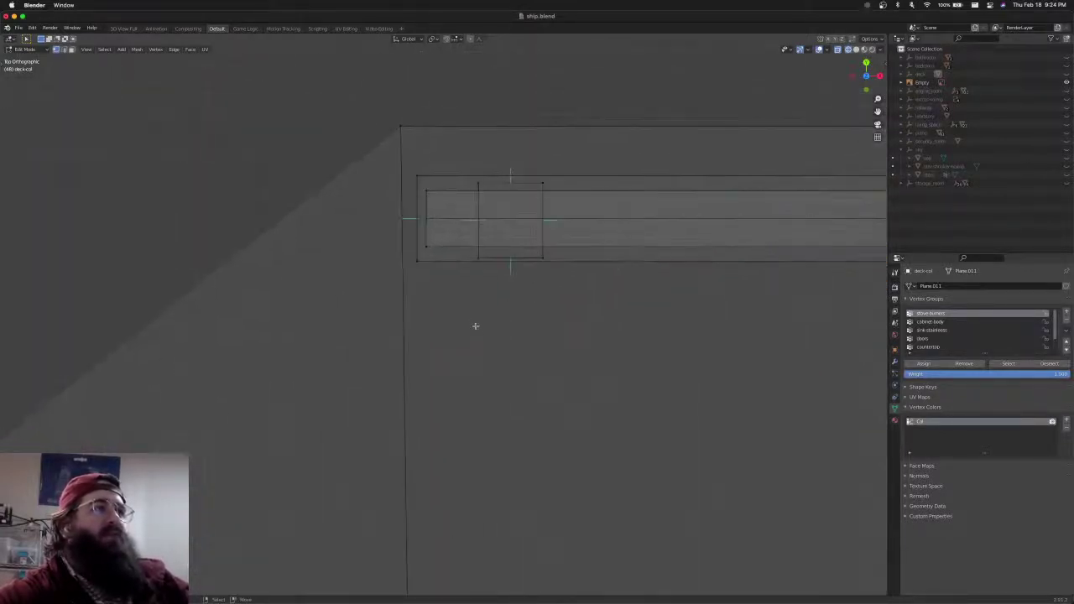
{"action": "left_click_drag", "start_coordinate": [407, 164], "coordinate": [441, 299]}
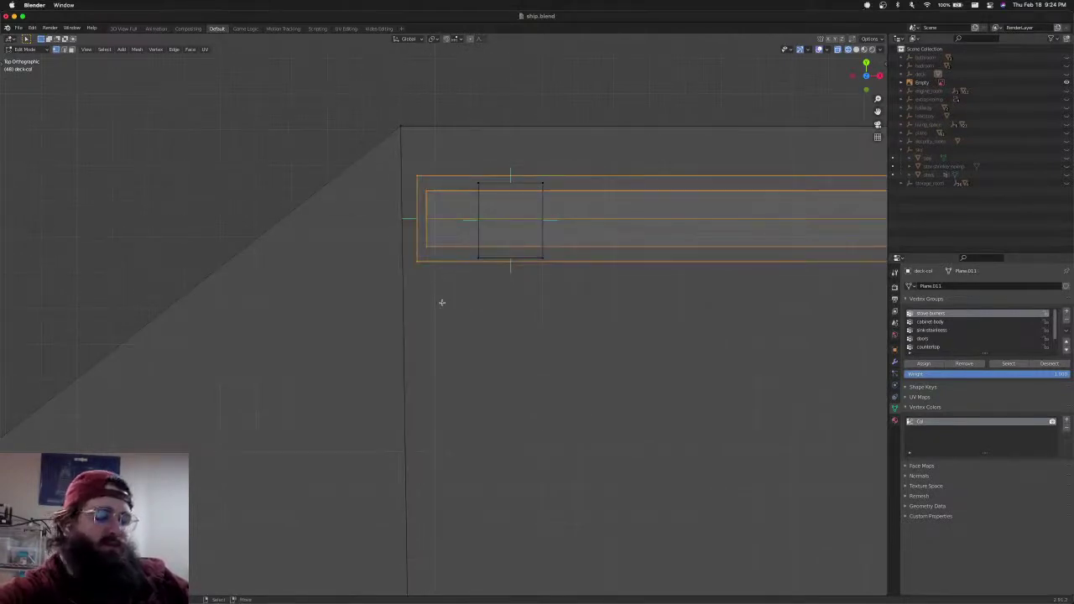
{"action": "left_click", "coordinate": [443, 293]}
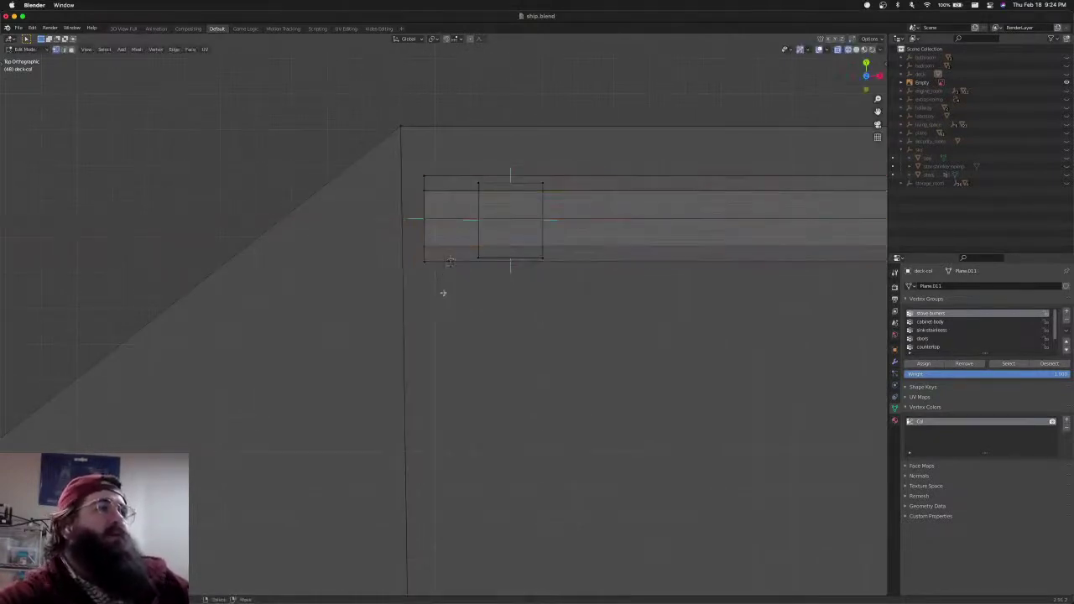
Extrude the aligned rail ends, rotate them about Z and move them outward to form a short bend toward the walkway's angled edge
{"action": "left_click_drag", "start_coordinate": [411, 160], "coordinate": [434, 308]}
{"action": "key", "text": "e"}
{"action": "right_click", "coordinate": [489, 322]}
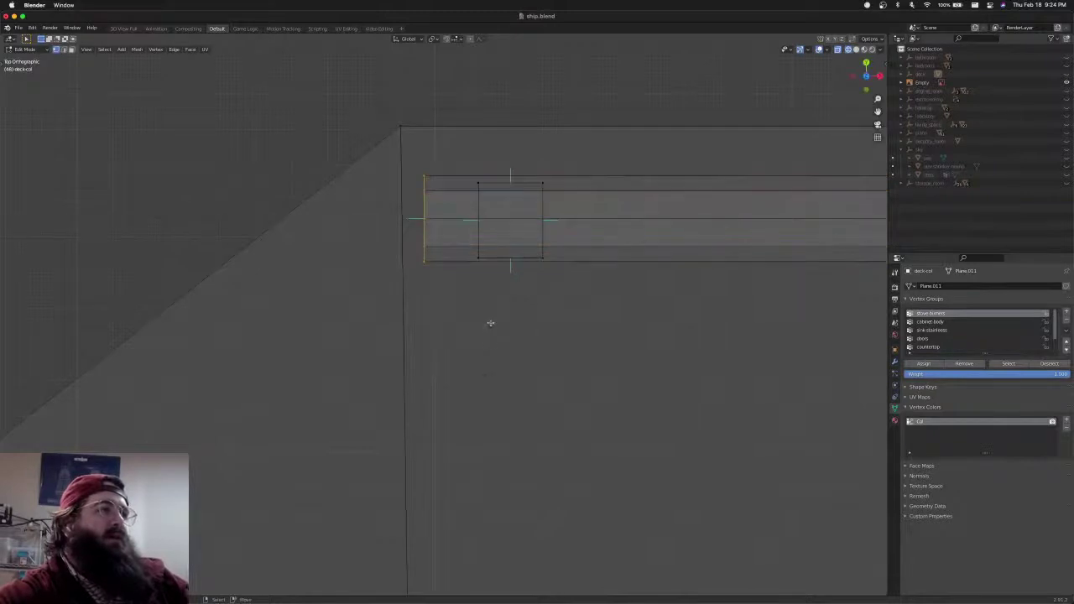
{"action": "key", "text": "r"}
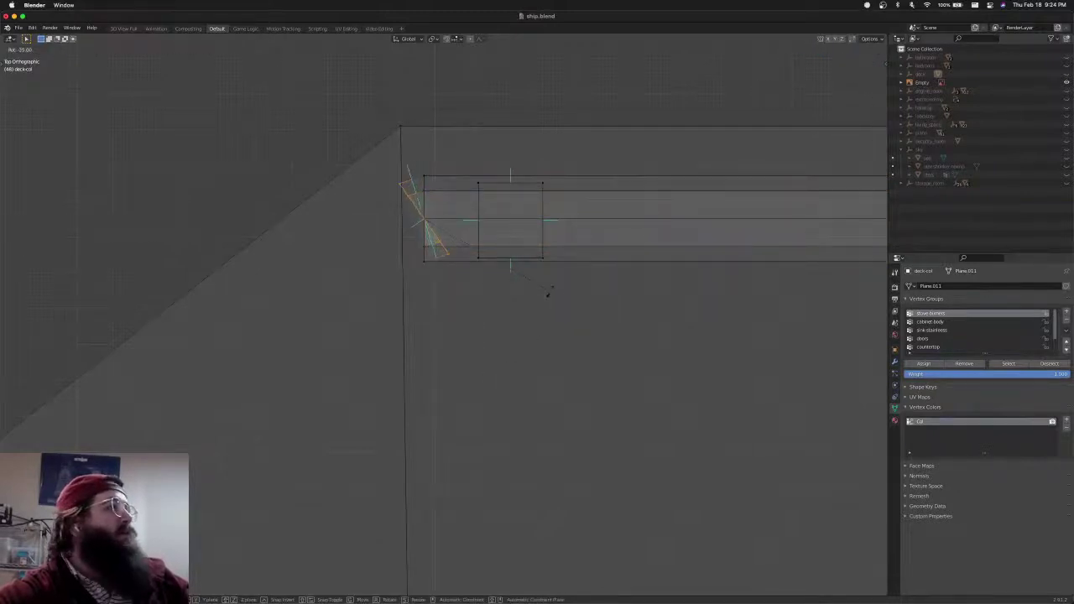
{"action": "left_click", "coordinate": [550, 277]}
{"action": "key", "text": "g"}
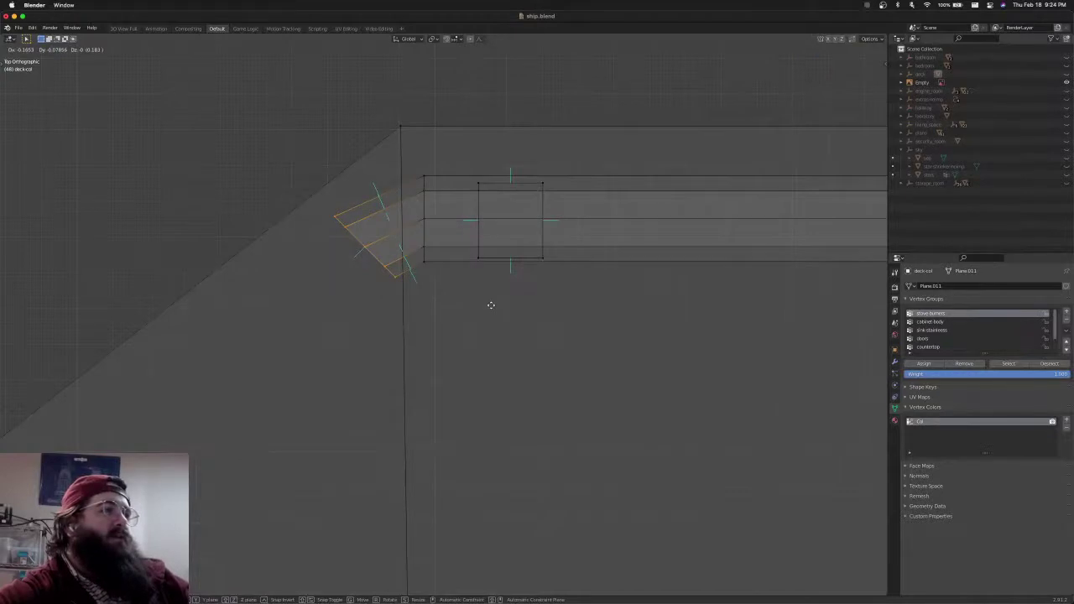
{"action": "left_click", "coordinate": [491, 304]}
Extrude the bent rail ends again and stretch them along the walkway's angled edge to its outer corner
{"action": "scroll", "coordinate": [478, 300], "scroll_direction": "down", "scroll_amount": 6}
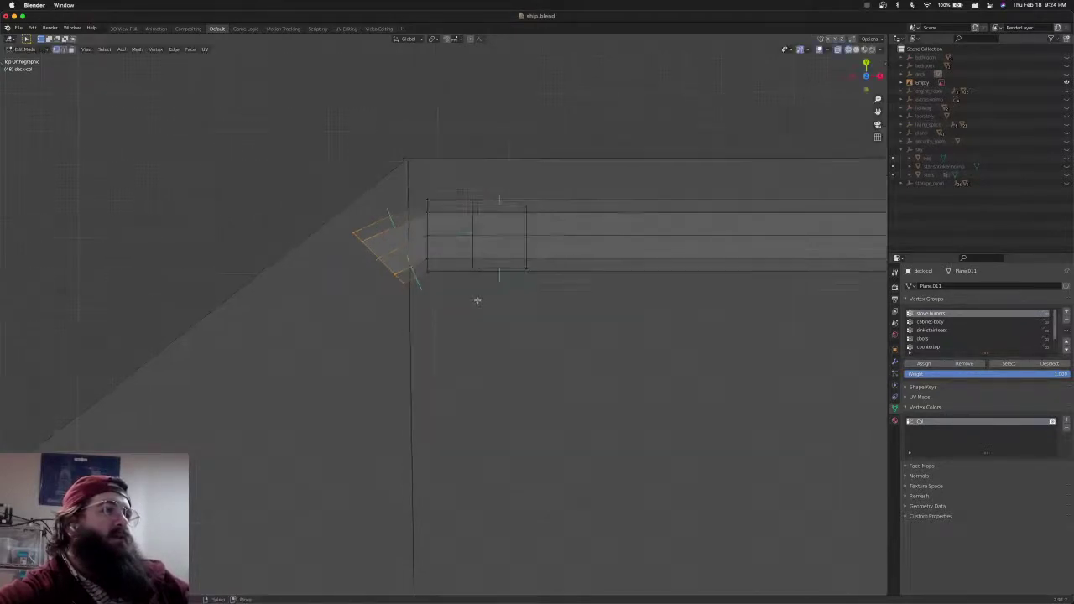
{"action": "scroll", "coordinate": [470, 271], "scroll_direction": "up", "scroll_amount": 5}
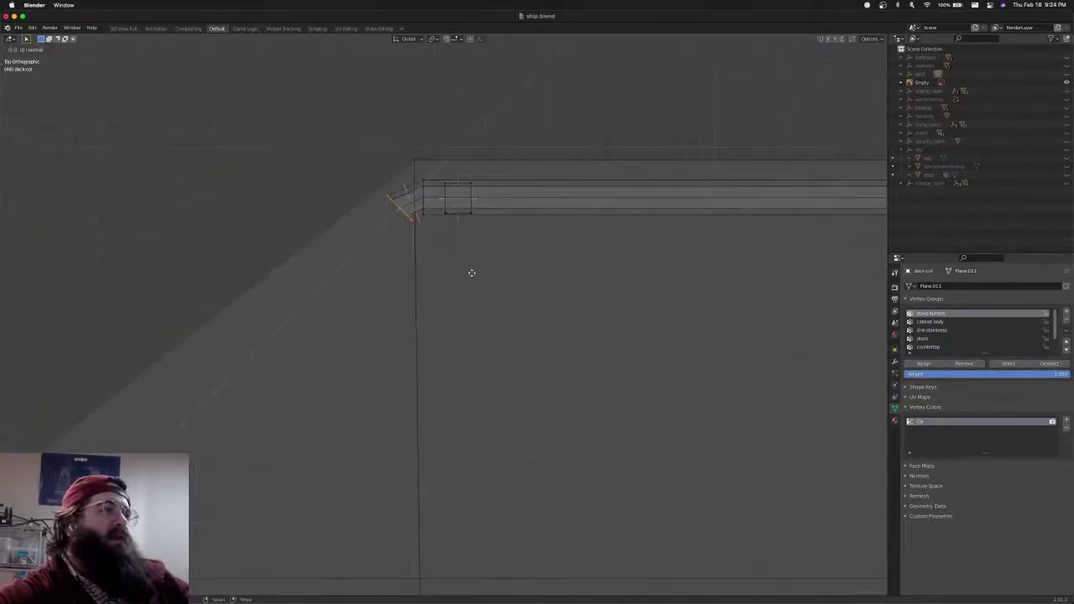
{"action": "key", "text": "g"}
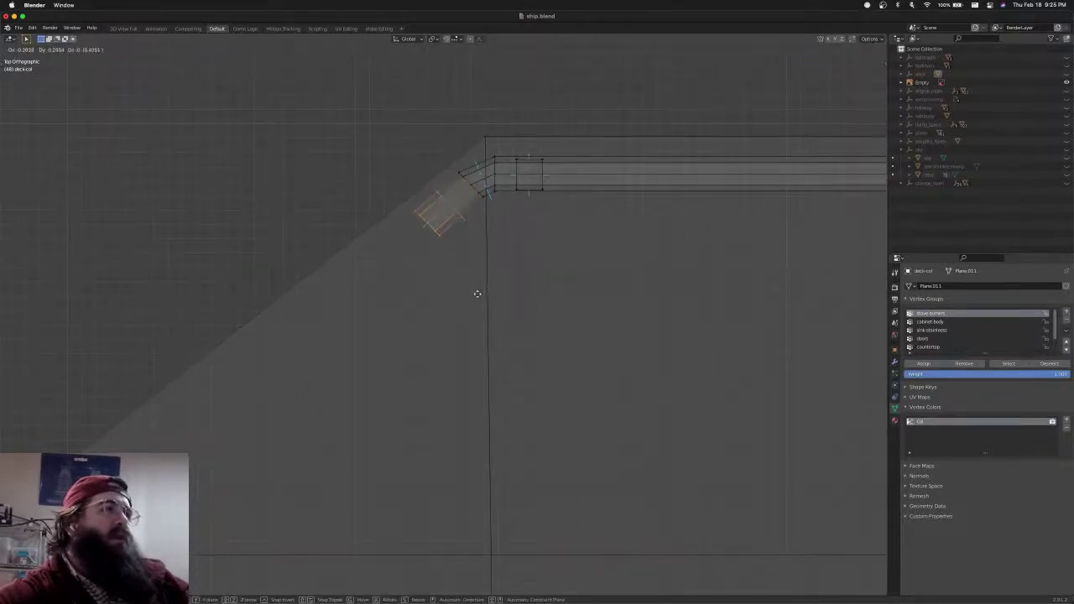
{"action": "left_click", "coordinate": [475, 296]}
{"action": "scroll", "coordinate": [470, 293], "scroll_direction": "down", "scroll_amount": 4}
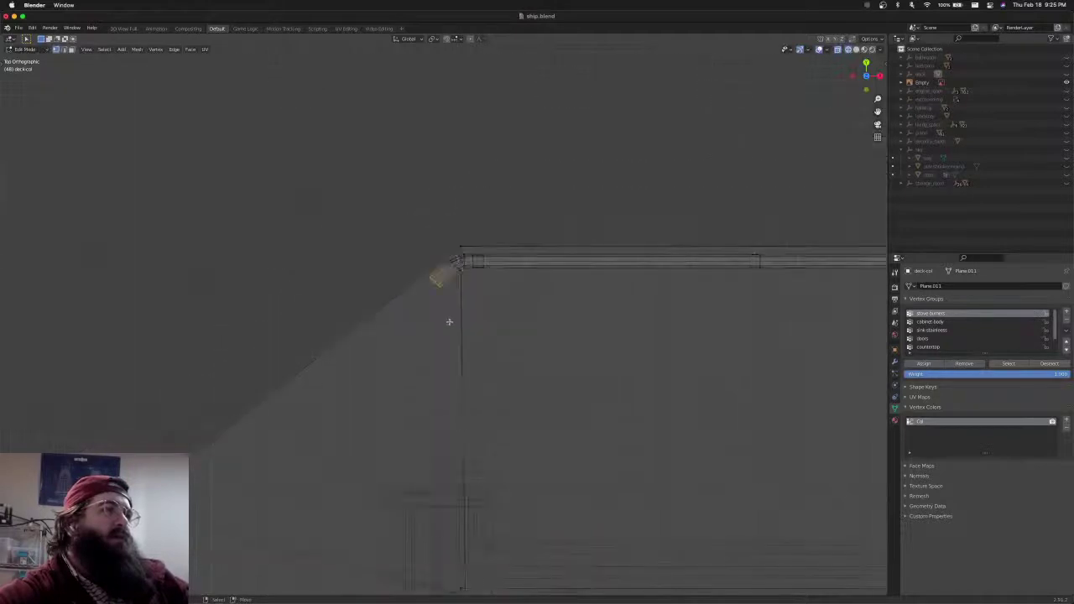
{"action": "key", "text": "g"}
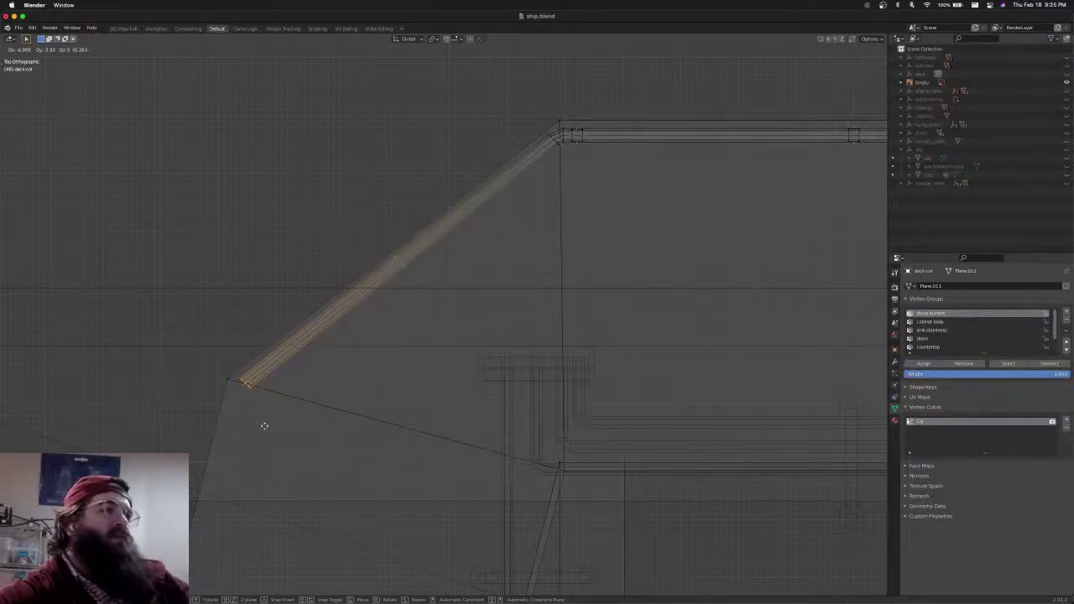
{"action": "left_click", "coordinate": [264, 425]}
Extrude the bent rail ends at the opposite front corner along the angled edge as far as the walkway's outer corner
{"action": "scroll", "coordinate": [336, 411], "scroll_direction": "down", "scroll_amount": 4}
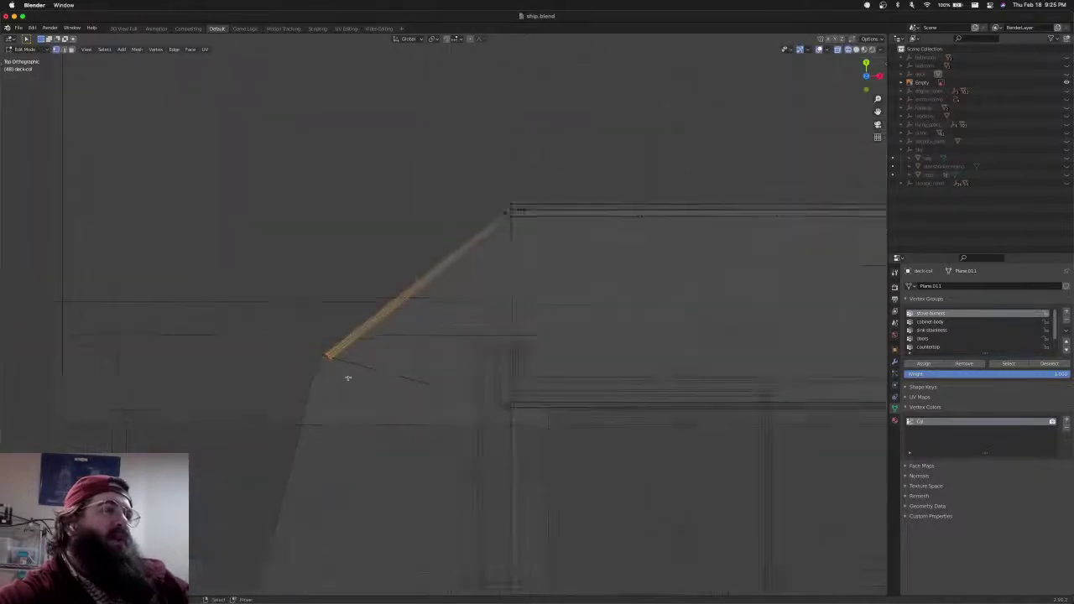
{"action": "scroll", "coordinate": [347, 377], "scroll_direction": "up", "scroll_amount": 5}
{"action": "scroll", "coordinate": [335, 372], "scroll_direction": "down", "scroll_amount": 5}
{"action": "middle_click_drag", "start_coordinate": [615, 355], "coordinate": [321, 333], "text": "shift"}
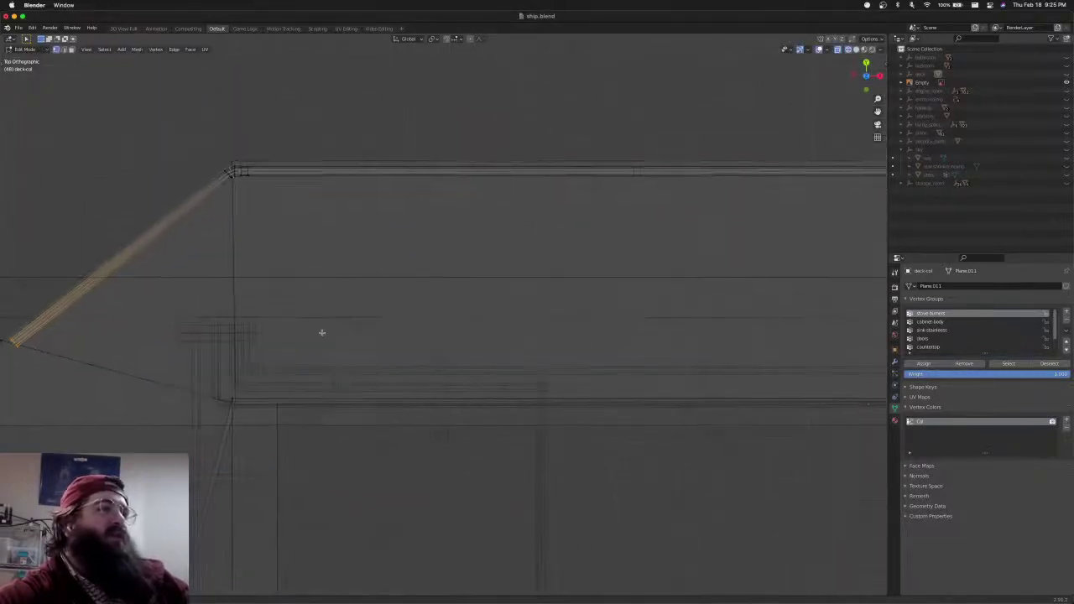
{"action": "middle_click_drag", "start_coordinate": [601, 316], "coordinate": [240, 340], "text": "shift"}
{"action": "middle_click_drag", "start_coordinate": [657, 324], "coordinate": [159, 307], "text": "shift"}
{"action": "middle_click_drag", "start_coordinate": [669, 298], "coordinate": [314, 319], "text": "shift"}
{"action": "scroll", "coordinate": [444, 256], "scroll_direction": "up", "scroll_amount": 5}
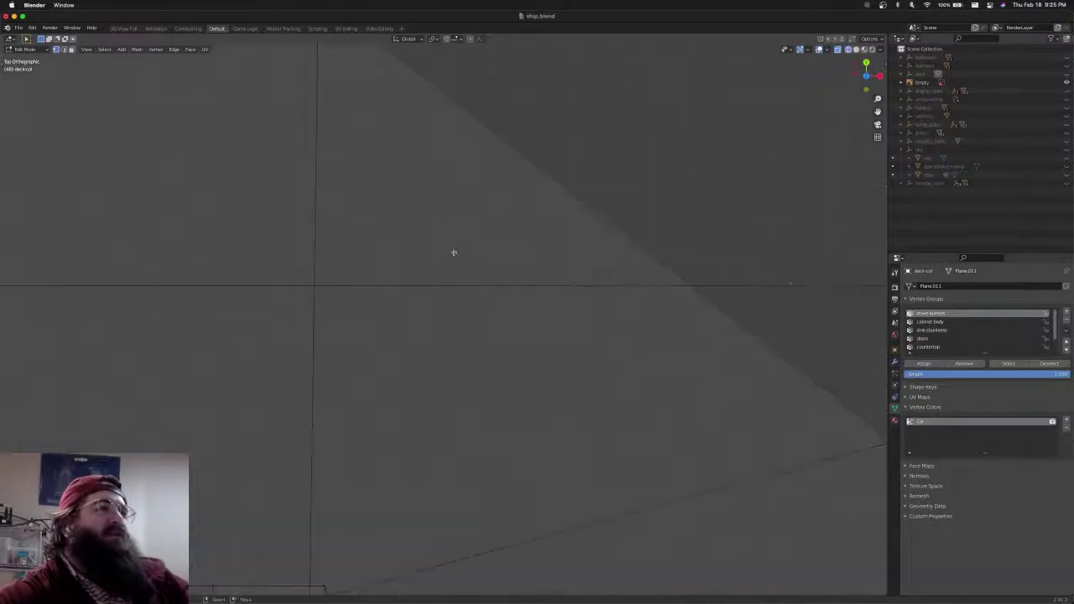
{"action": "middle_click_drag", "start_coordinate": [389, 202], "coordinate": [449, 434], "text": "shift"}
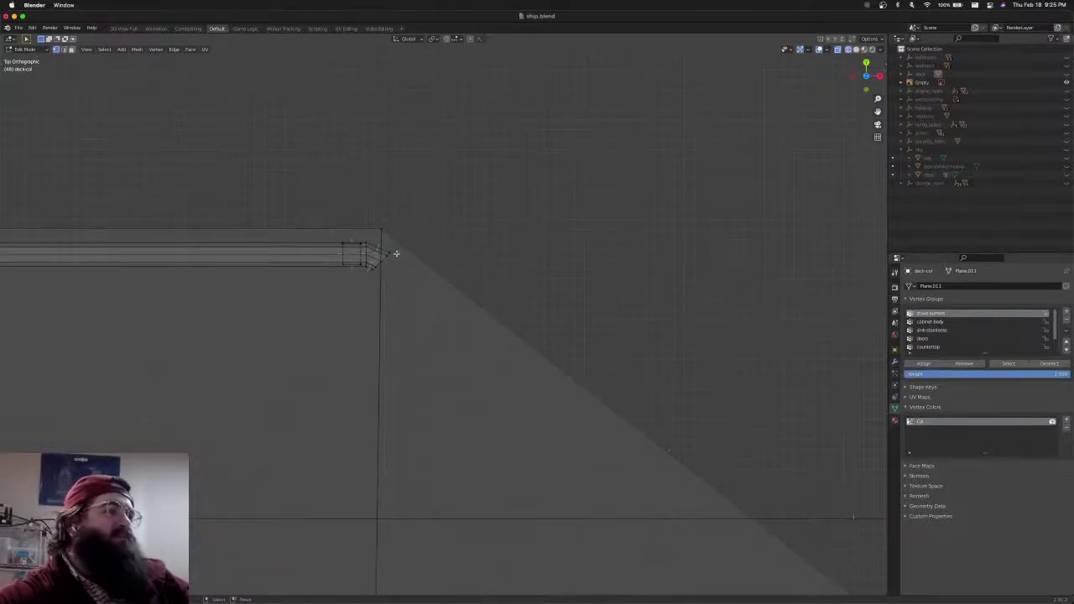
{"action": "key", "text": "b"}
{"action": "left_click_drag", "start_coordinate": [399, 252], "coordinate": [370, 272]}
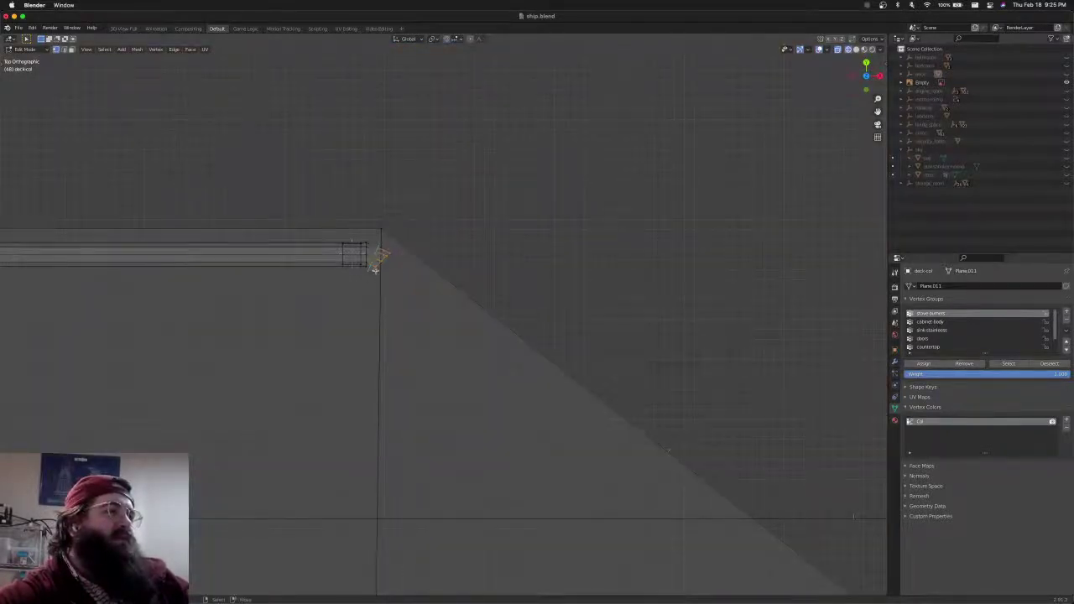
{"action": "scroll", "coordinate": [375, 269], "scroll_direction": "up", "scroll_amount": 3}
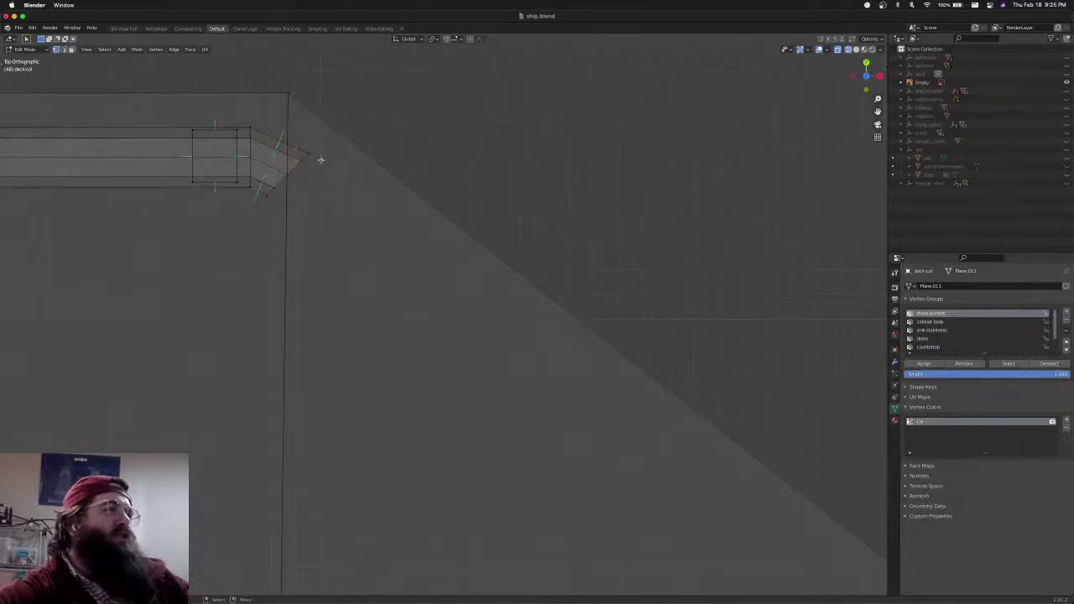
{"action": "key", "text": "r"}
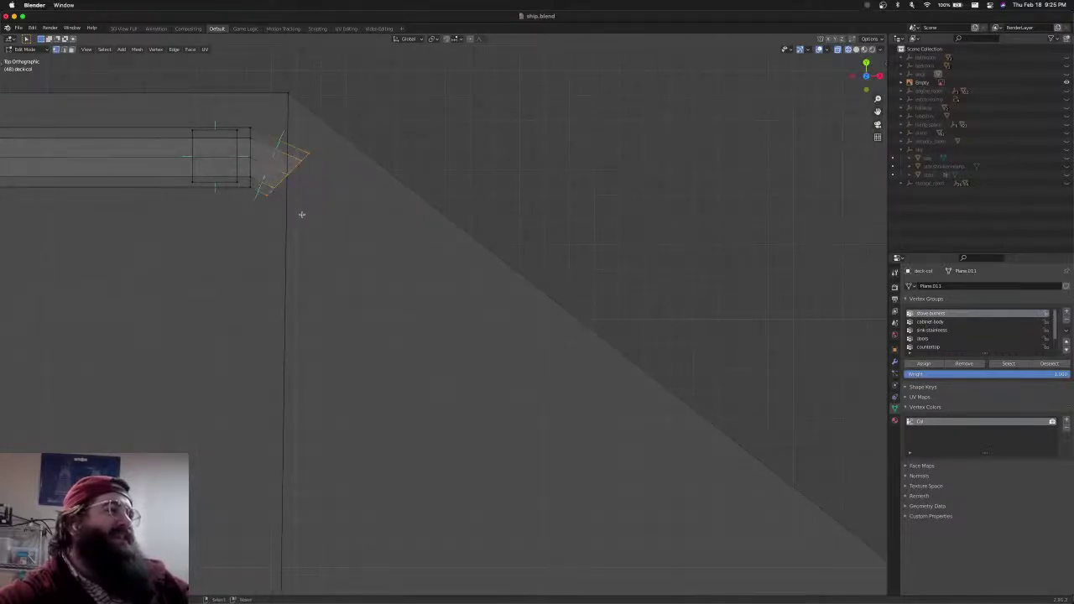
{"action": "key", "text": "g"}
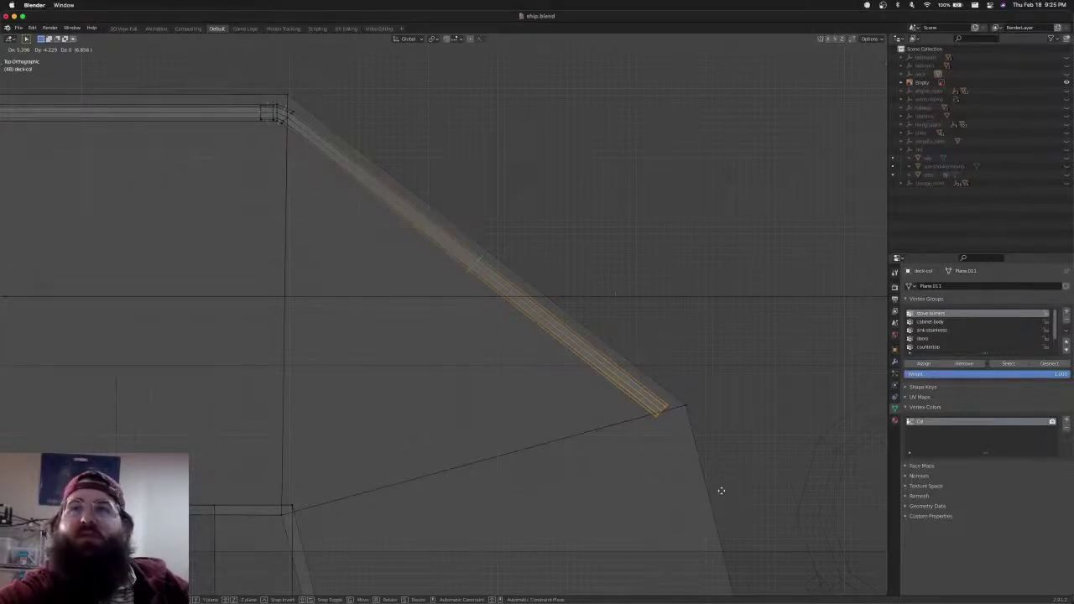
{"action": "left_click", "coordinate": [720, 490]}
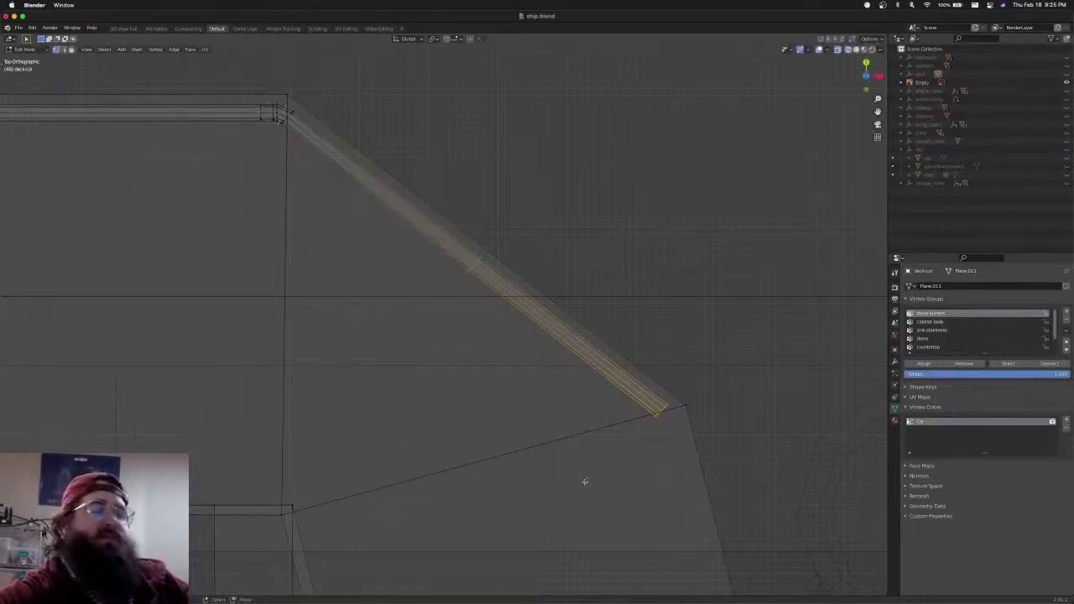
Switch to Safari and search the web for "biltmore north carolina" in a new tab
{"action": "mouse_move", "coordinate": [421, 590]}
{"action": "left_click", "coordinate": [361, 590]}
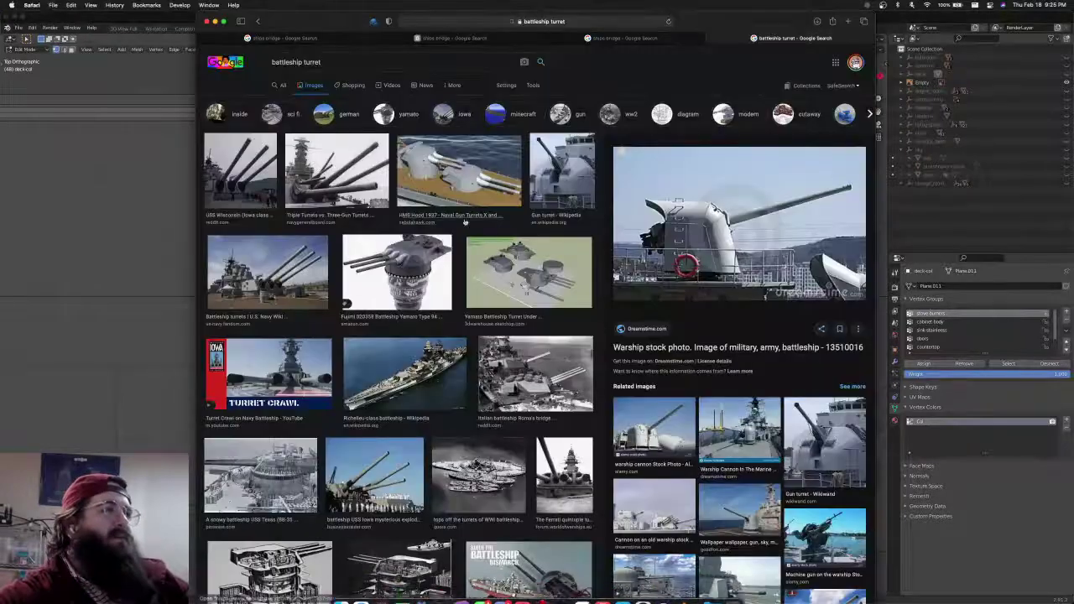
{"action": "key", "text": "super+t"}
{"action": "type", "text": "biltmore c"}
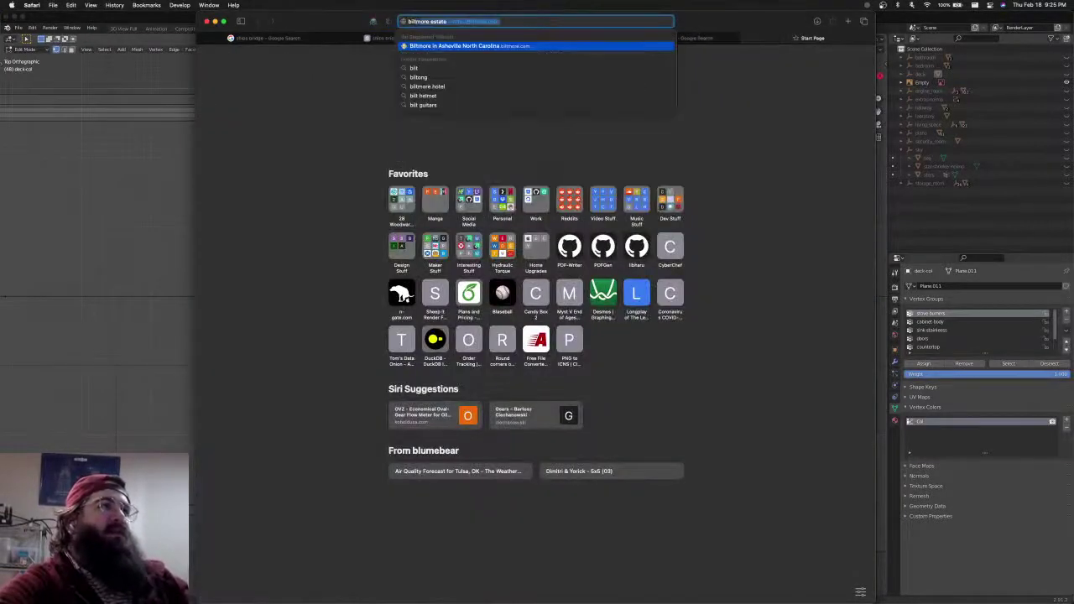
{"action": "key", "text": "BackSpace"}
{"action": "type", "text": "north"}
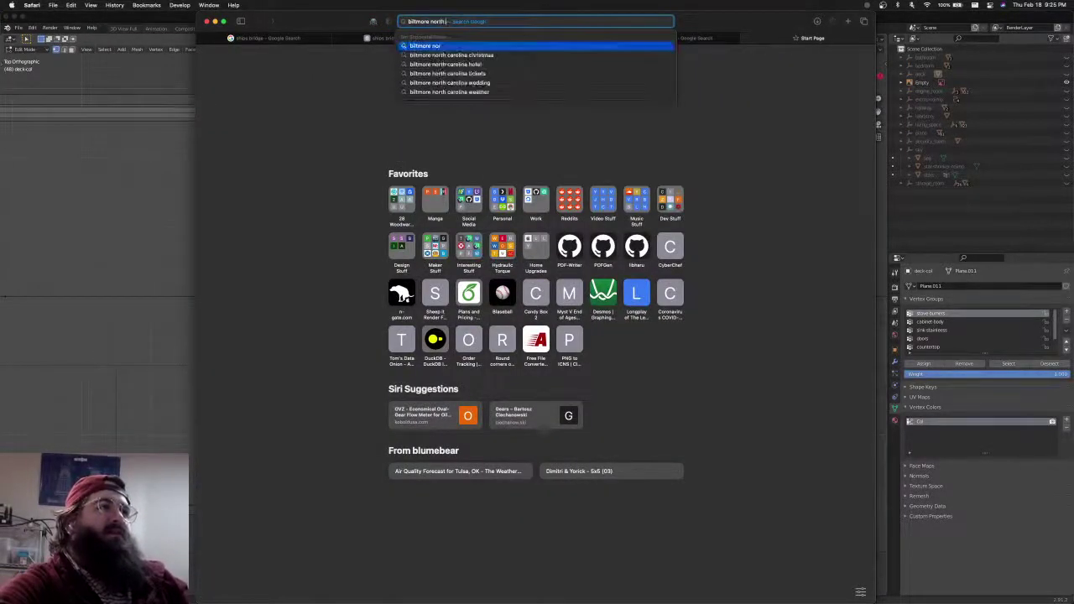
{"action": "type", "text": " carolina"}
{"action": "key", "text": "Return"}
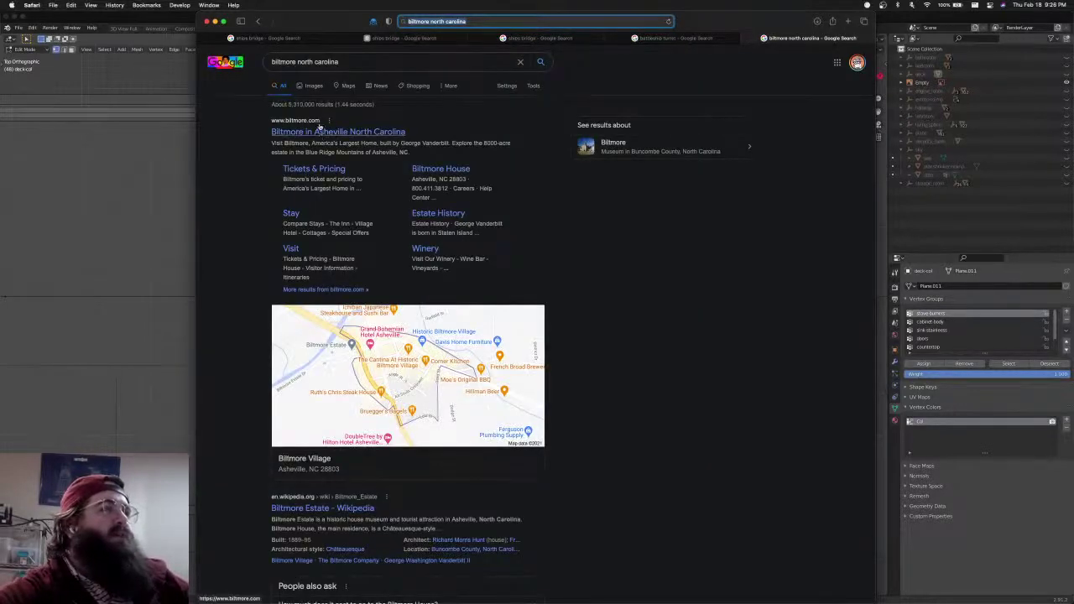
Open the Biltmore in Asheville North Carolina website in its own tab and look through its home page
{"action": "left_click", "coordinate": [316, 131], "text": "super"}
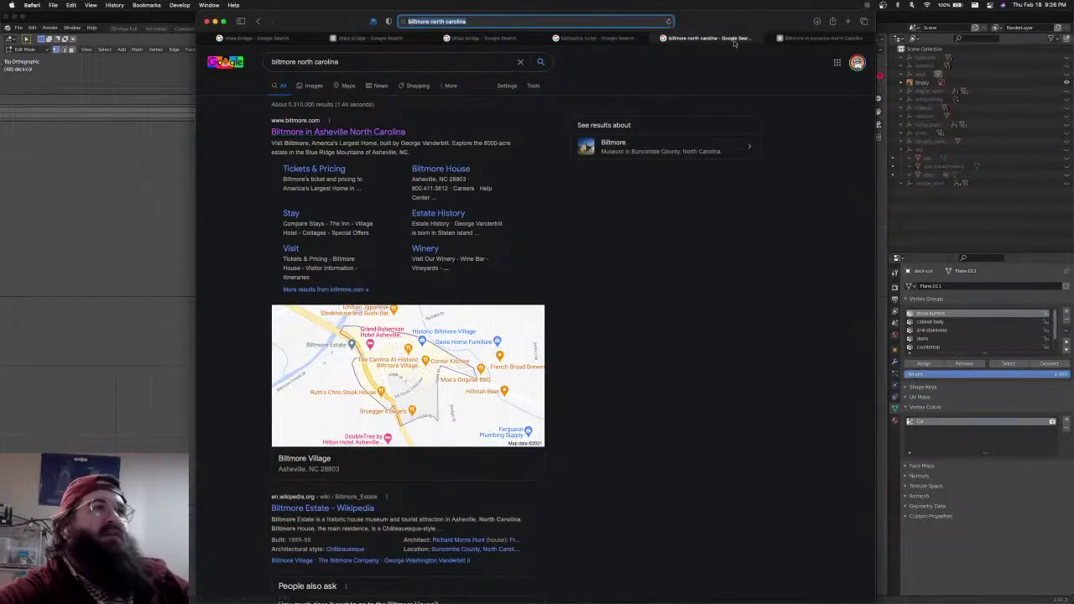
{"action": "left_click", "coordinate": [783, 40]}
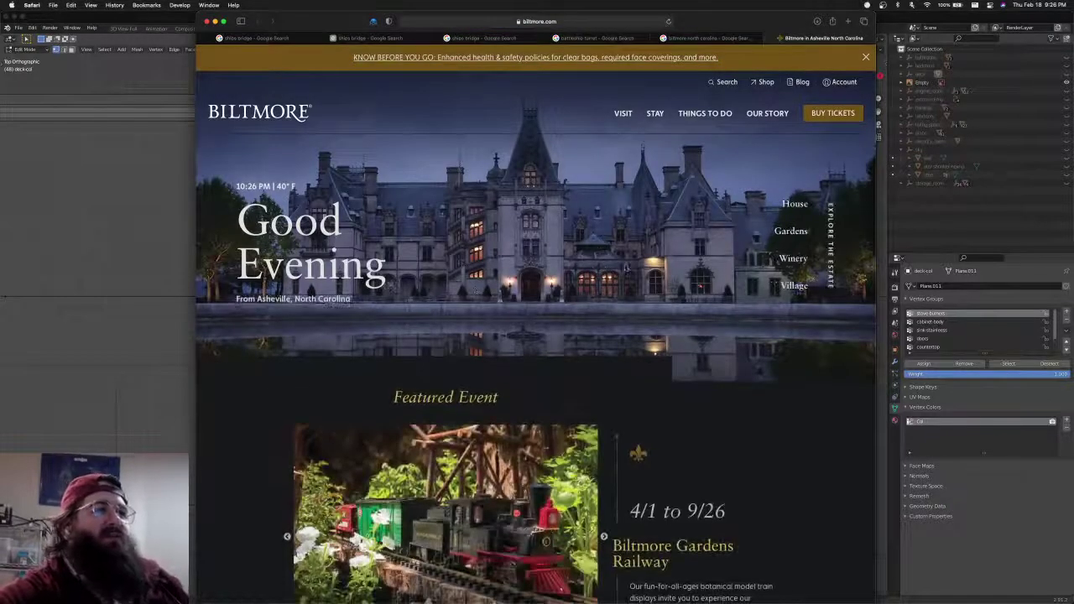
{"action": "left_click_drag", "start_coordinate": [260, 164], "coordinate": [601, 332]}
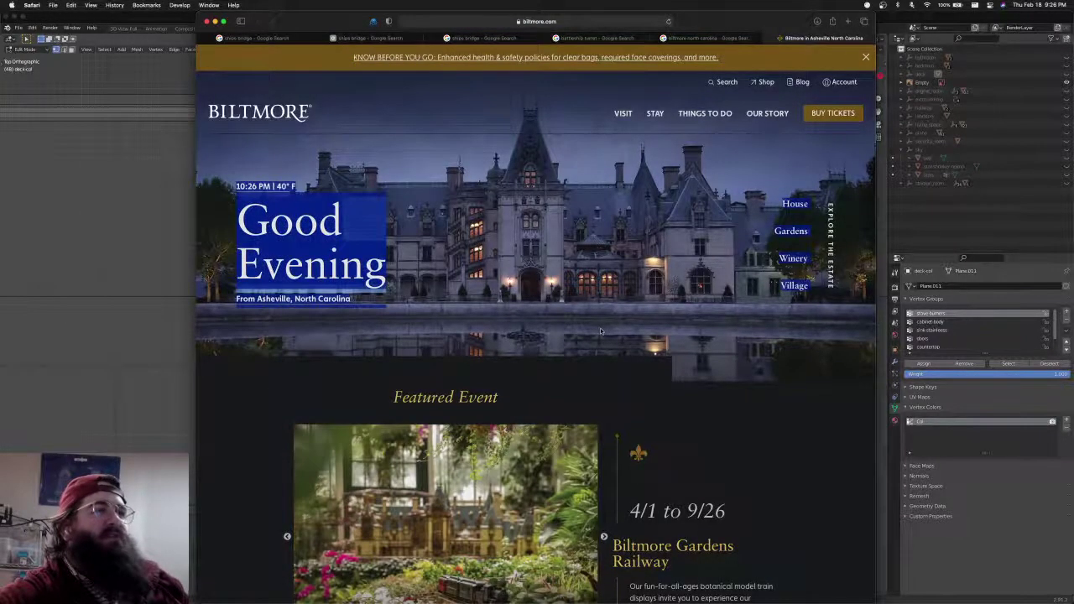
{"action": "left_click", "coordinate": [600, 377]}
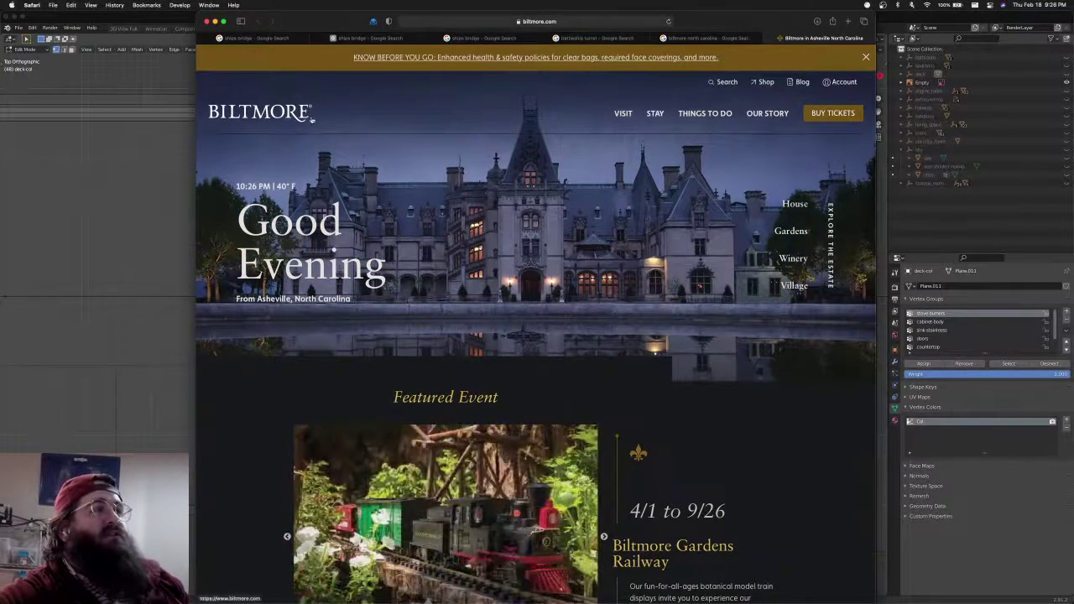
{"action": "scroll", "coordinate": [545, 408], "scroll_direction": "down", "scroll_amount": 4}
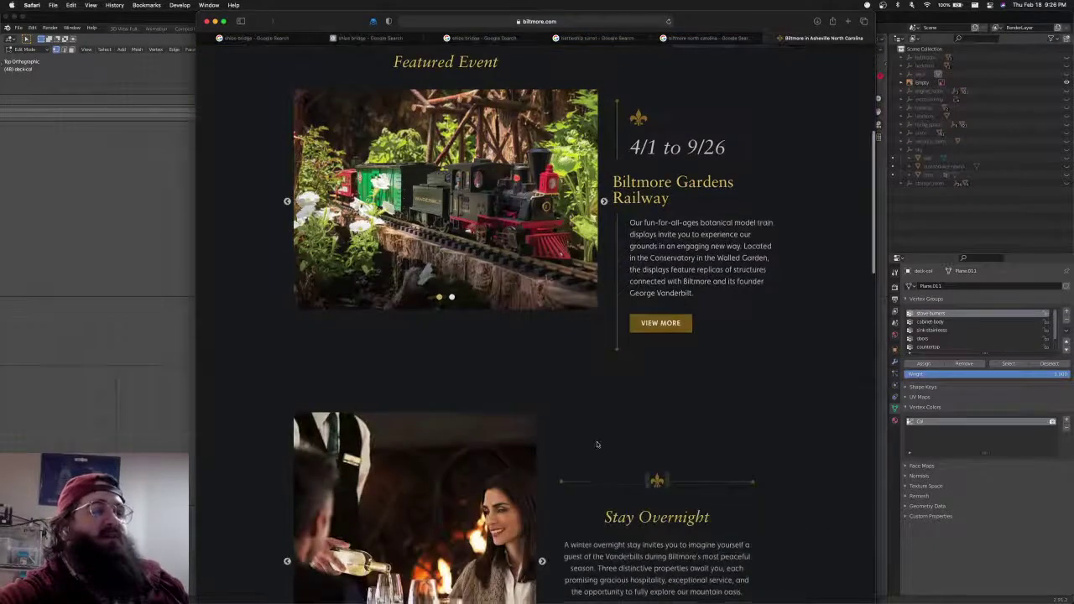
{"action": "scroll", "coordinate": [597, 445], "scroll_direction": "down", "scroll_amount": 4}
{"action": "scroll", "coordinate": [598, 444], "scroll_direction": "up", "scroll_amount": 8}
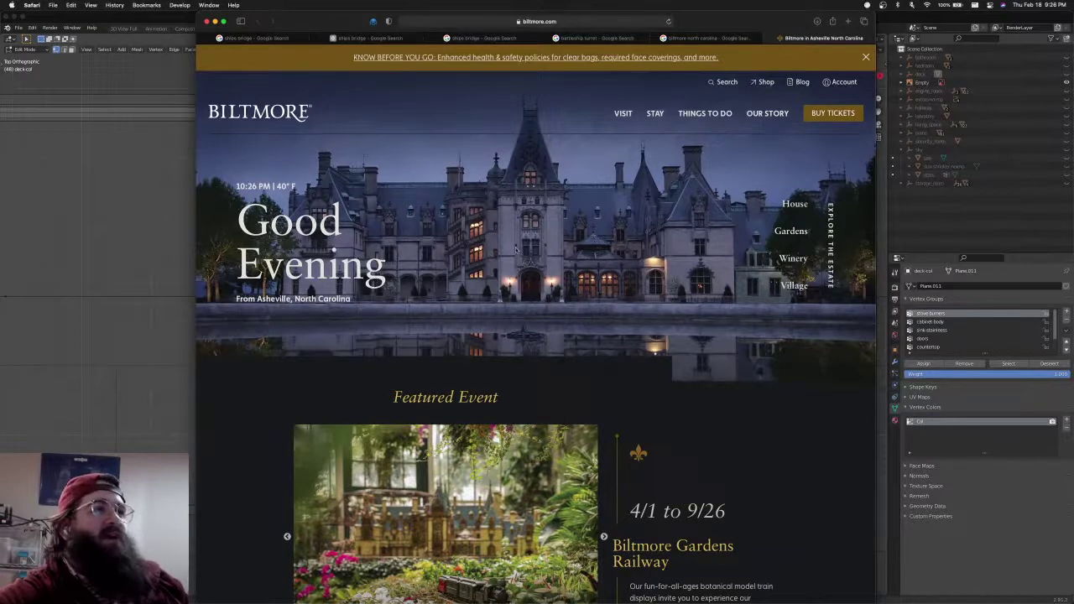
{"action": "scroll", "coordinate": [583, 327], "scroll_direction": "down", "scroll_amount": 5}
{"action": "scroll", "coordinate": [597, 389], "scroll_direction": "up", "scroll_amount": 5}
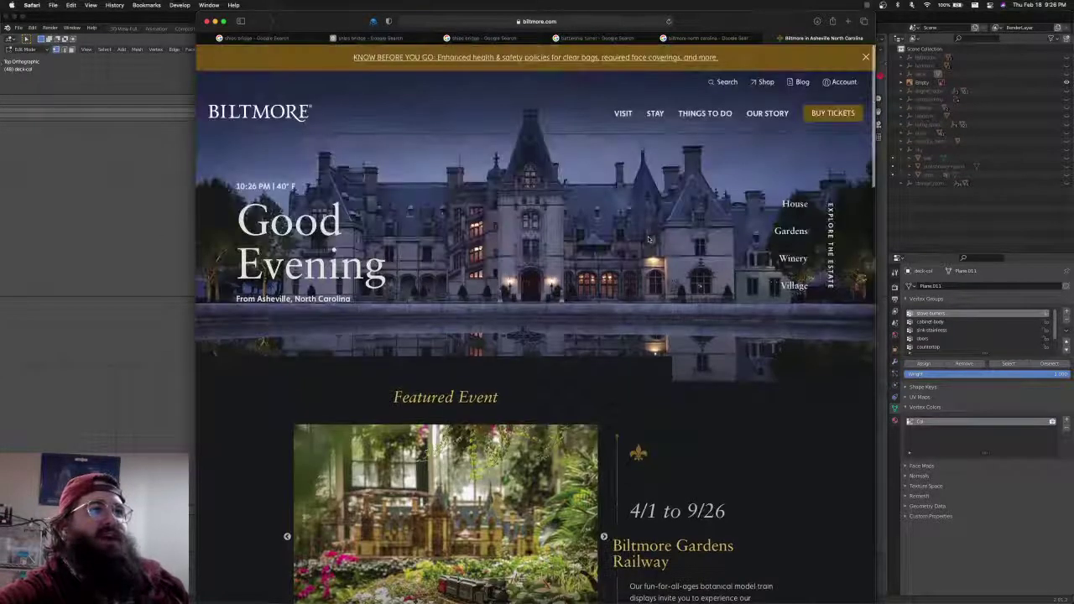
{"action": "mouse_move", "coordinate": [656, 115]}
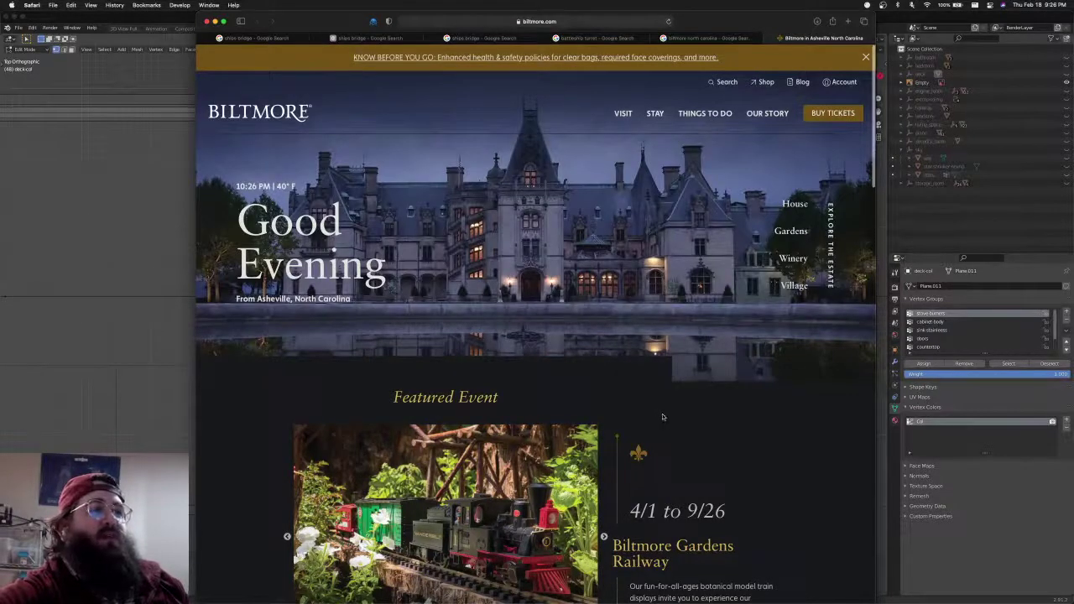
{"action": "scroll", "coordinate": [566, 364], "scroll_direction": "down", "scroll_amount": 10}
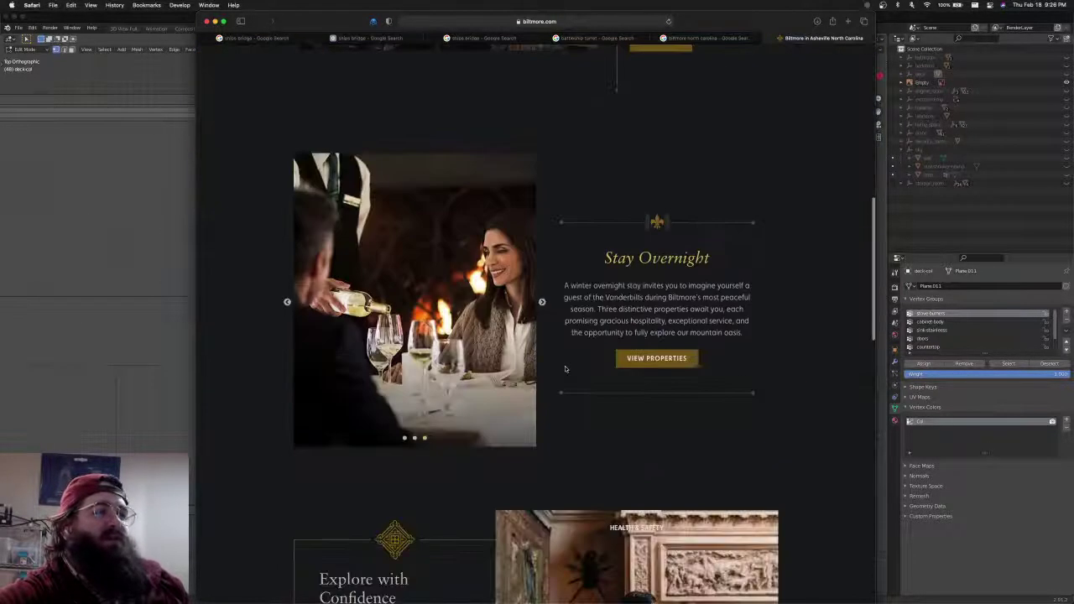
{"action": "scroll", "coordinate": [564, 368], "scroll_direction": "down", "scroll_amount": 3}
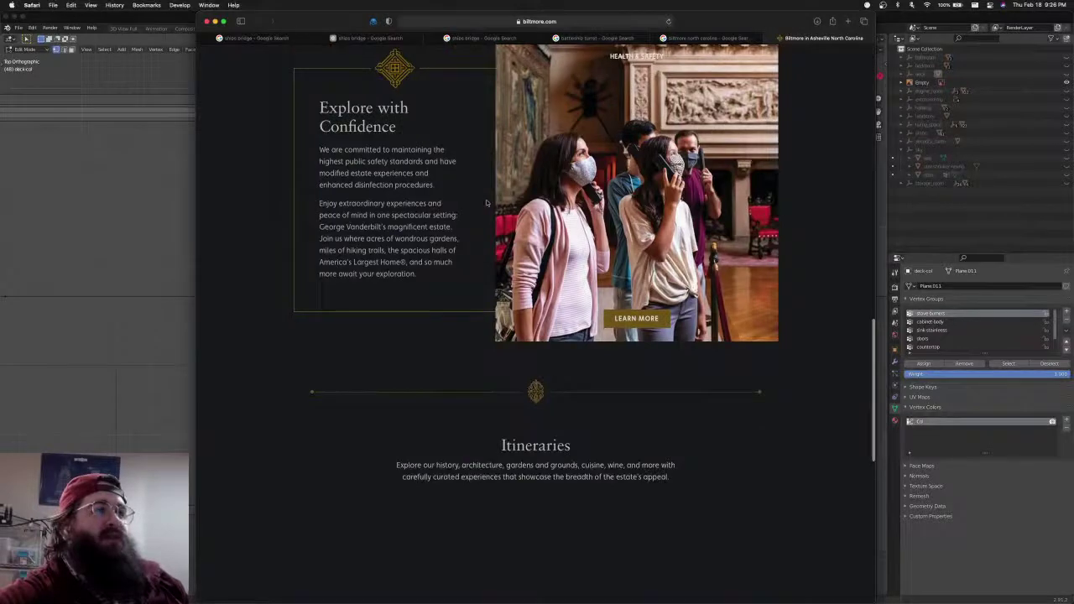
{"action": "scroll", "coordinate": [486, 202], "scroll_direction": "up", "scroll_amount": 5}
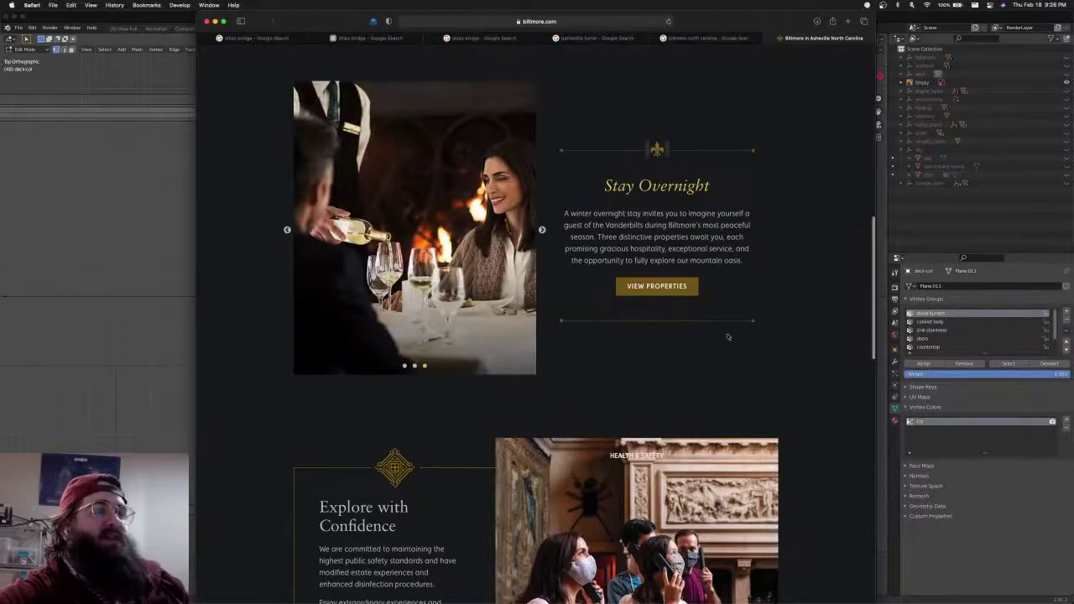
Look through the Biltmore home page's overnight stay, safety and itinerary sections, returning to its opening banner
{"action": "scroll", "coordinate": [600, 327], "scroll_direction": "down", "scroll_amount": 7}
{"action": "scroll", "coordinate": [572, 331], "scroll_direction": "up", "scroll_amount": 4}
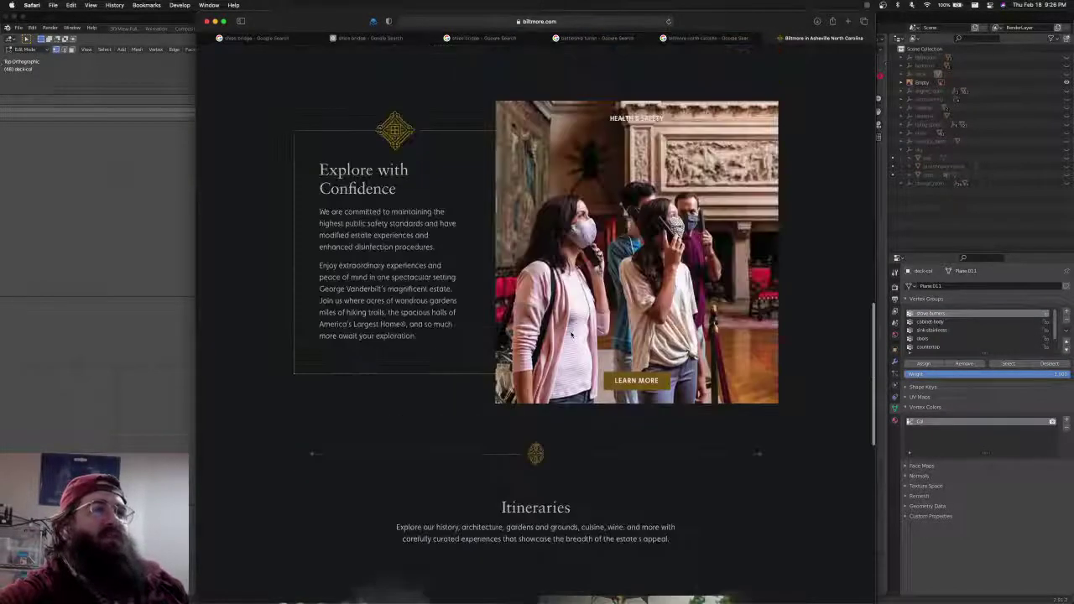
{"action": "scroll", "coordinate": [572, 327], "scroll_direction": "down", "scroll_amount": 5}
{"action": "scroll", "coordinate": [572, 327], "scroll_direction": "down", "scroll_amount": 3}
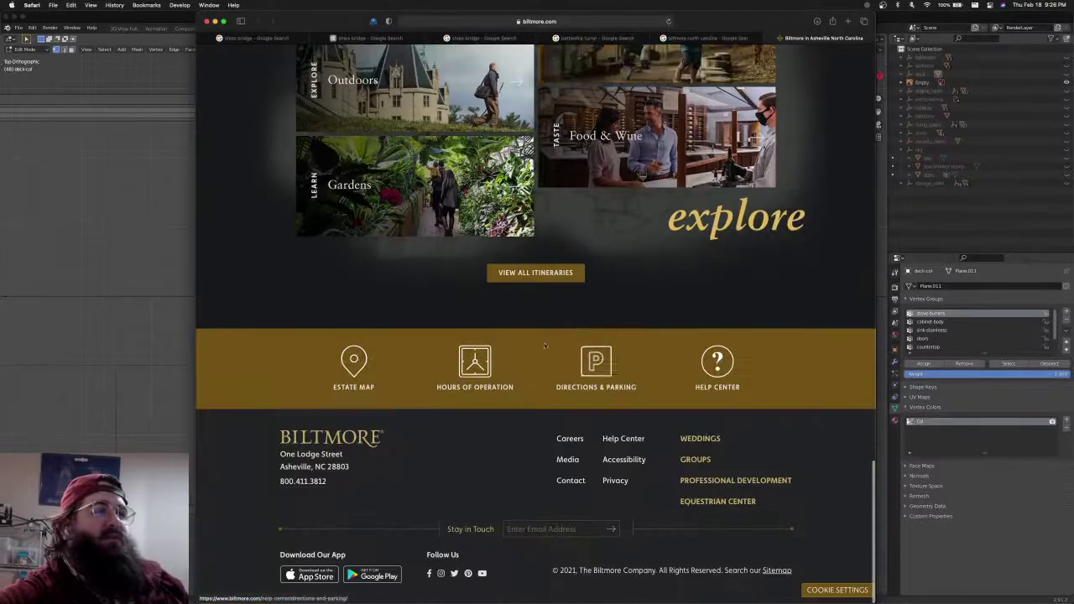
{"action": "scroll", "coordinate": [537, 323], "scroll_direction": "up", "scroll_amount": 1}
{"action": "scroll", "coordinate": [537, 323], "scroll_direction": "up", "scroll_amount": 3}
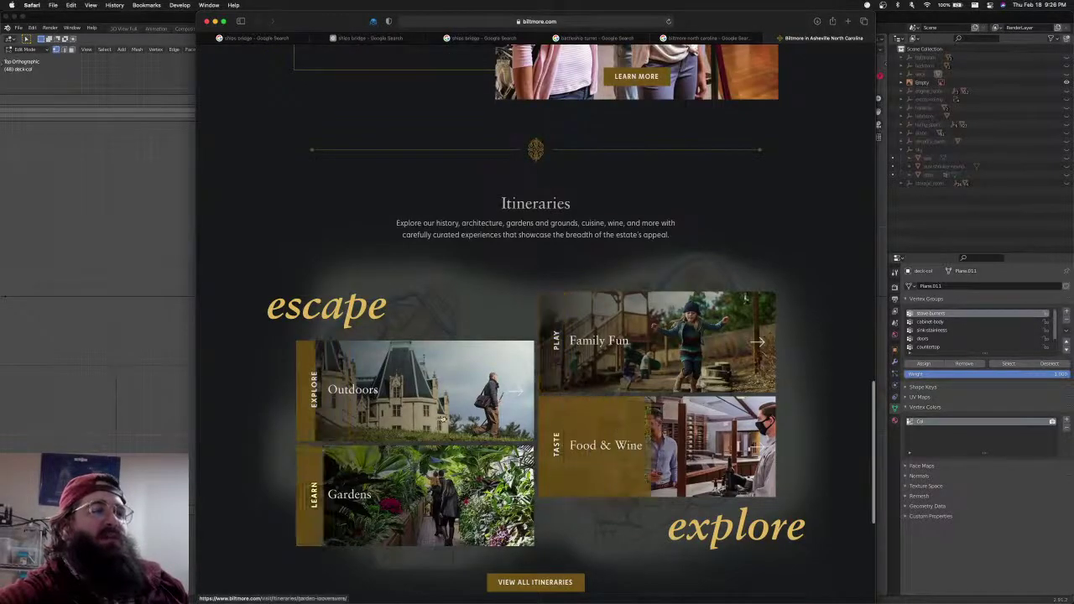
{"action": "scroll", "coordinate": [621, 515], "scroll_direction": "down", "scroll_amount": 2}
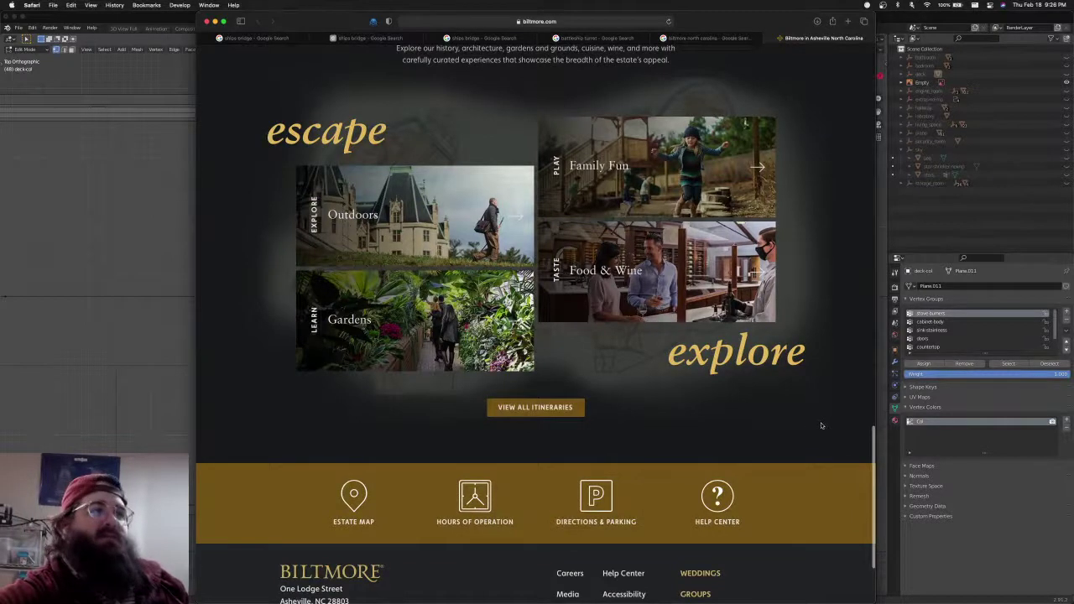
{"action": "scroll", "coordinate": [821, 425], "scroll_direction": "up", "scroll_amount": 20}
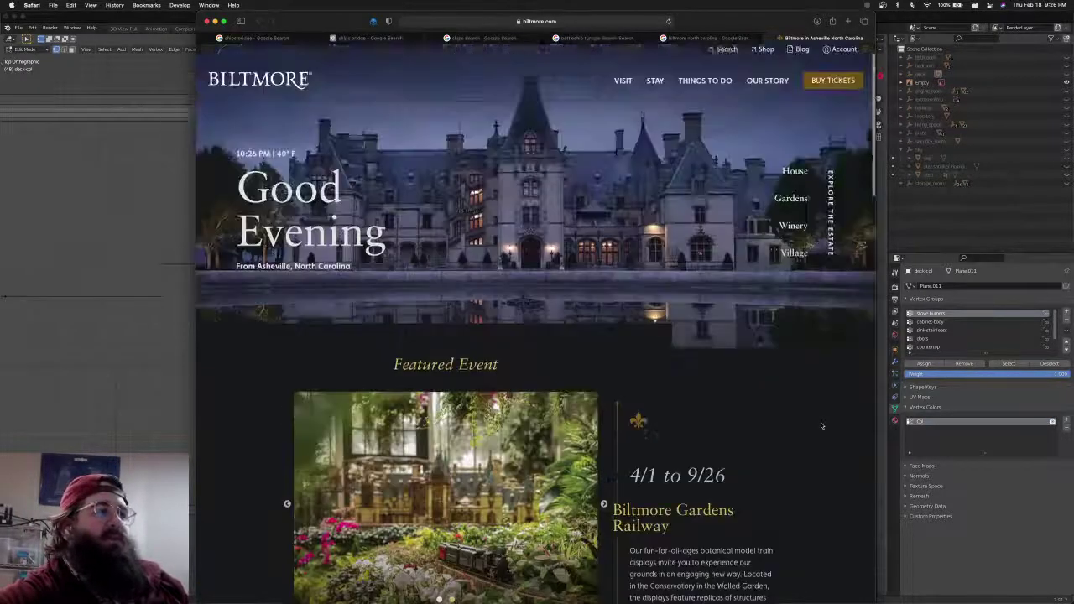
{"action": "scroll", "coordinate": [821, 425], "scroll_direction": "up", "scroll_amount": 1}
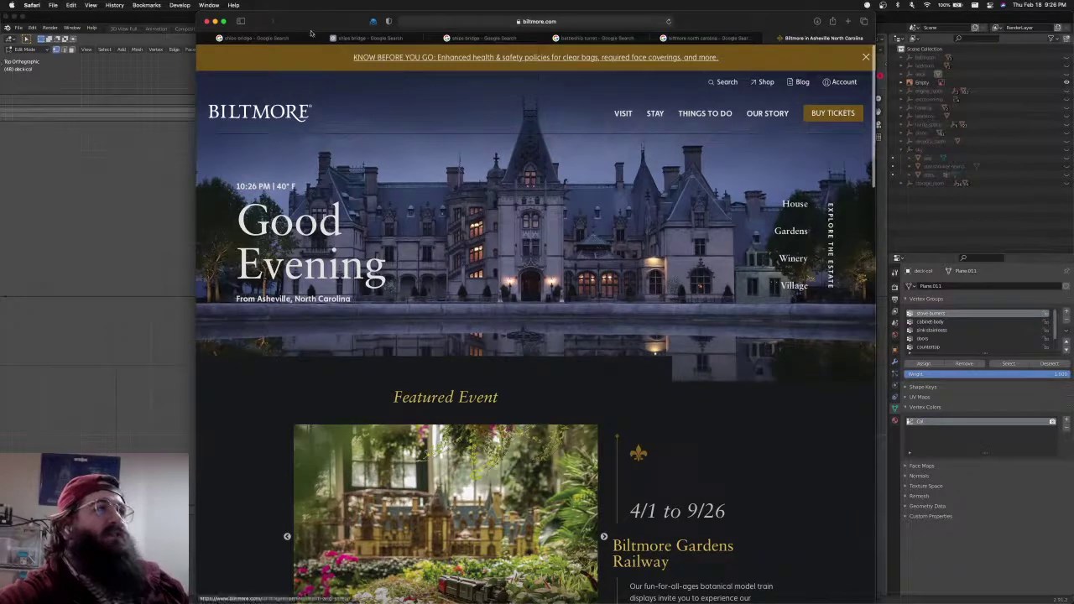
{"action": "left_click", "coordinate": [373, 21]}
{"action": "left_click", "coordinate": [372, 76]}
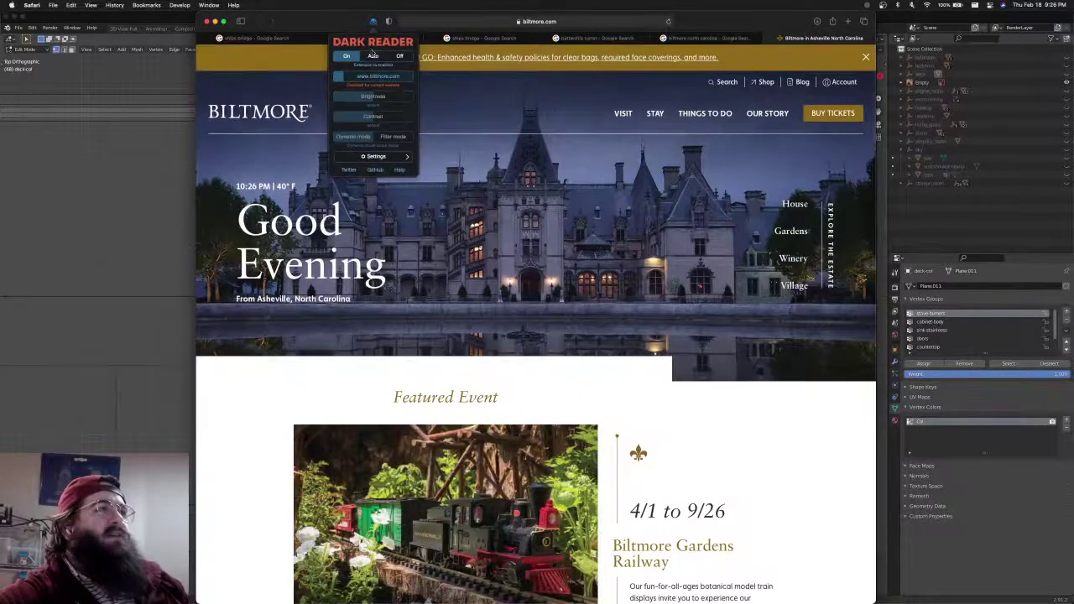
{"action": "left_click", "coordinate": [373, 24]}
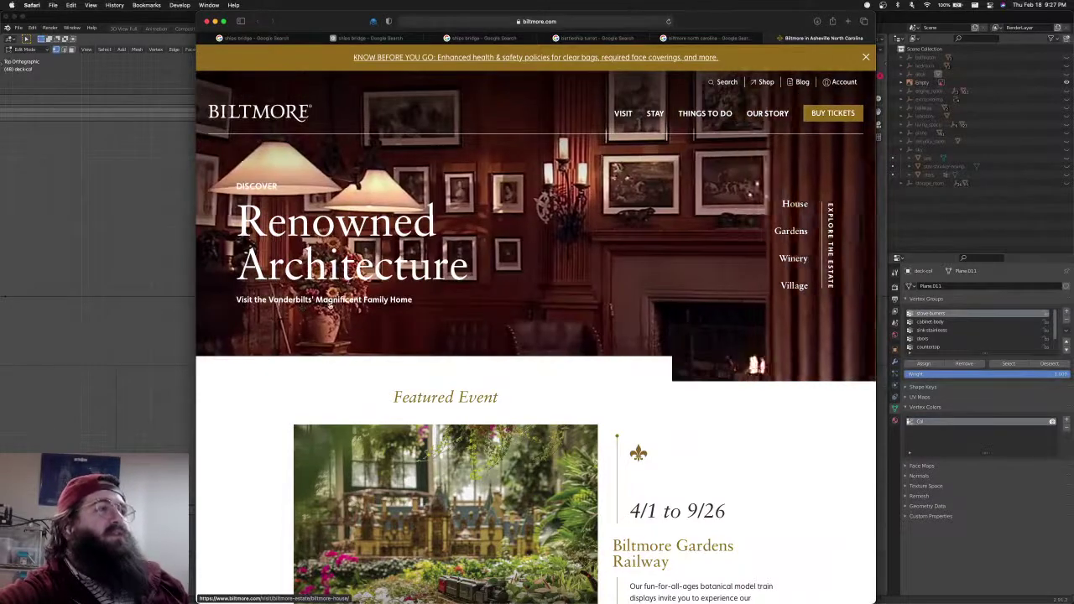
Look through the Biltmore home page in its original light colours and open the site's Visit page
{"action": "scroll", "coordinate": [571, 348], "scroll_direction": "down", "scroll_amount": 5}
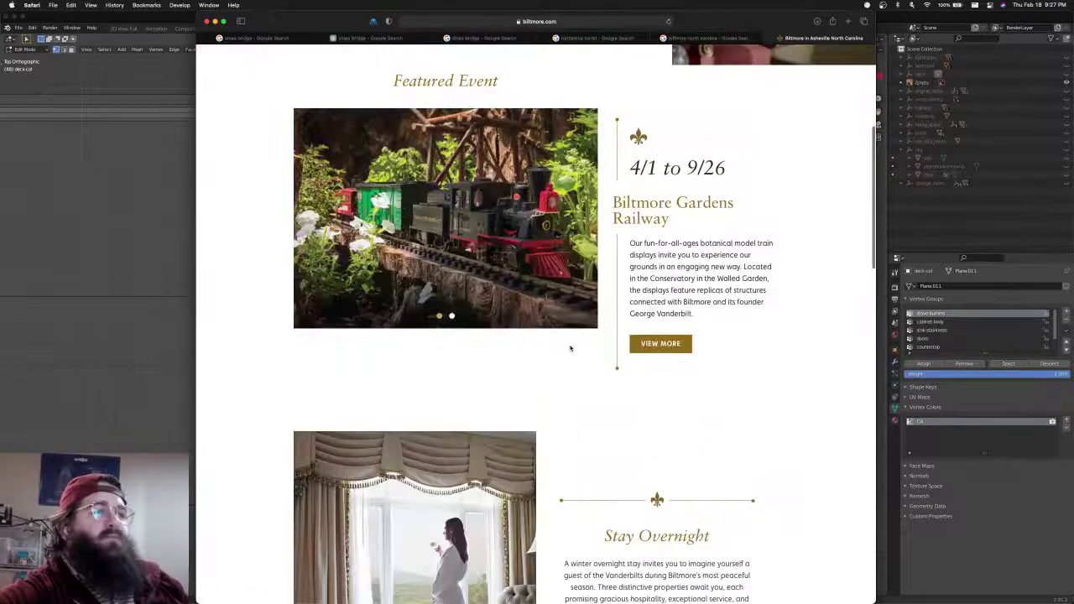
{"action": "scroll", "coordinate": [571, 348], "scroll_direction": "down", "scroll_amount": 6}
{"action": "scroll", "coordinate": [606, 350], "scroll_direction": "down", "scroll_amount": 4}
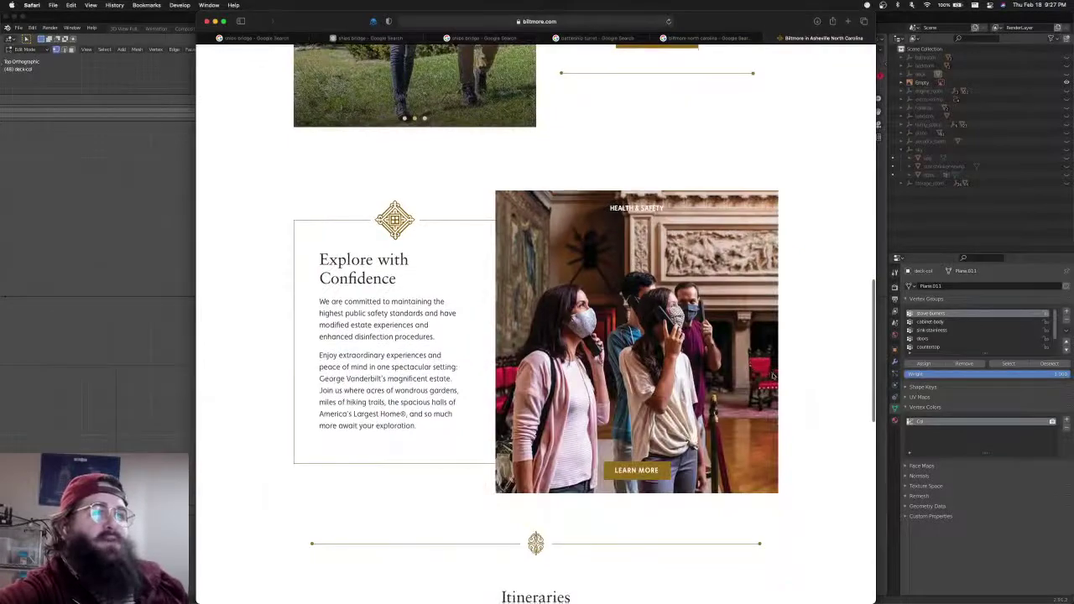
{"action": "scroll", "coordinate": [807, 414], "scroll_direction": "down", "scroll_amount": 10}
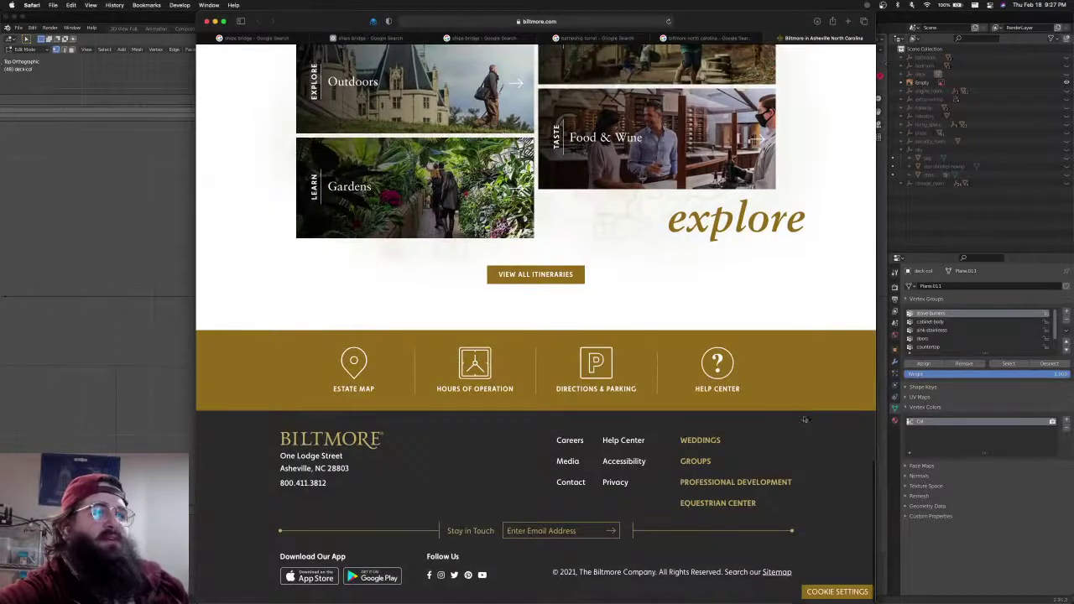
{"action": "scroll", "coordinate": [803, 417], "scroll_direction": "up", "scroll_amount": 20}
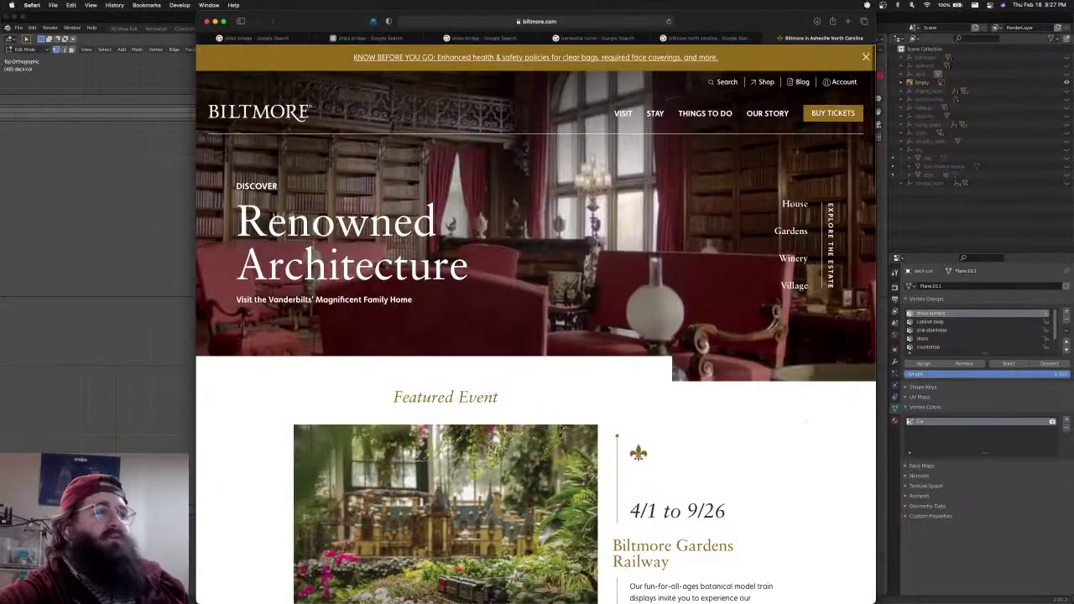
{"action": "scroll", "coordinate": [534, 405], "scroll_direction": "down", "scroll_amount": 3}
{"action": "scroll", "coordinate": [535, 405], "scroll_direction": "up", "scroll_amount": 3}
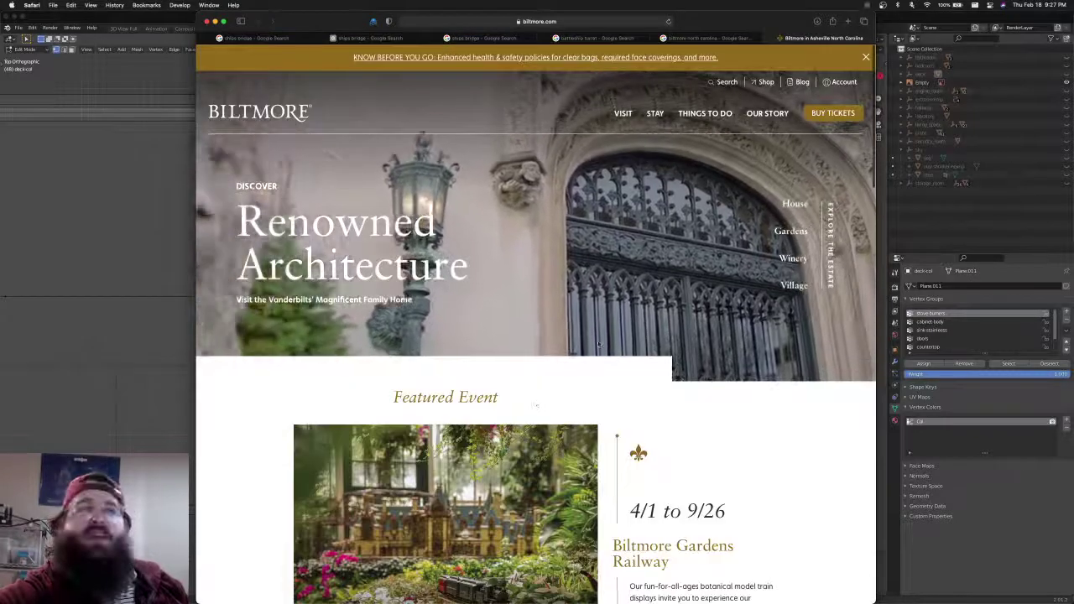
{"action": "left_click", "coordinate": [620, 113]}
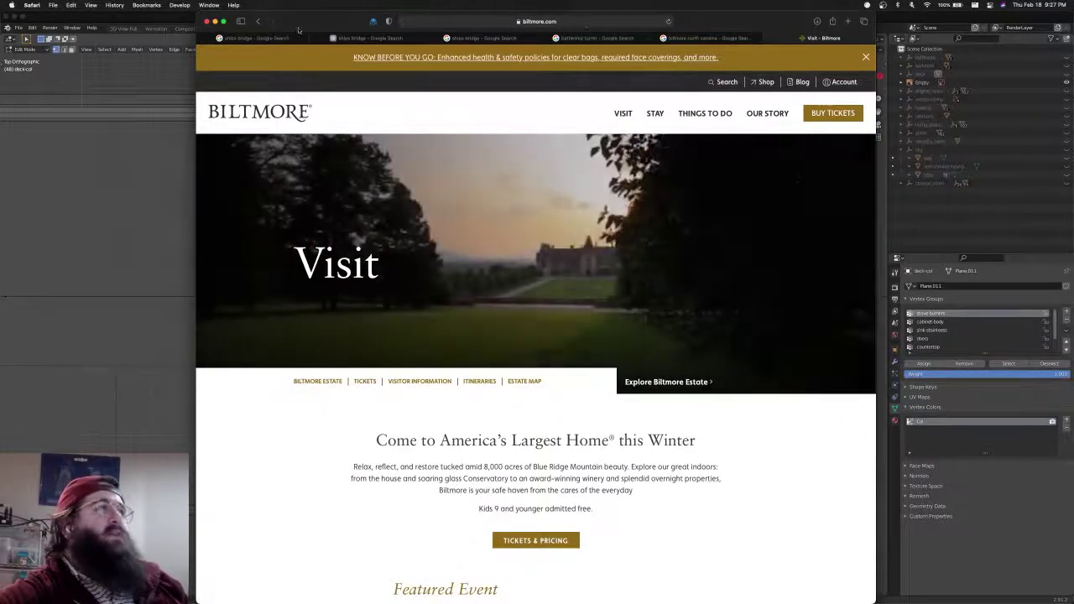
Show the browser's bookmarks and check the contents of the Interesting Stuff folder
{"action": "key", "text": "super+shift+l"}
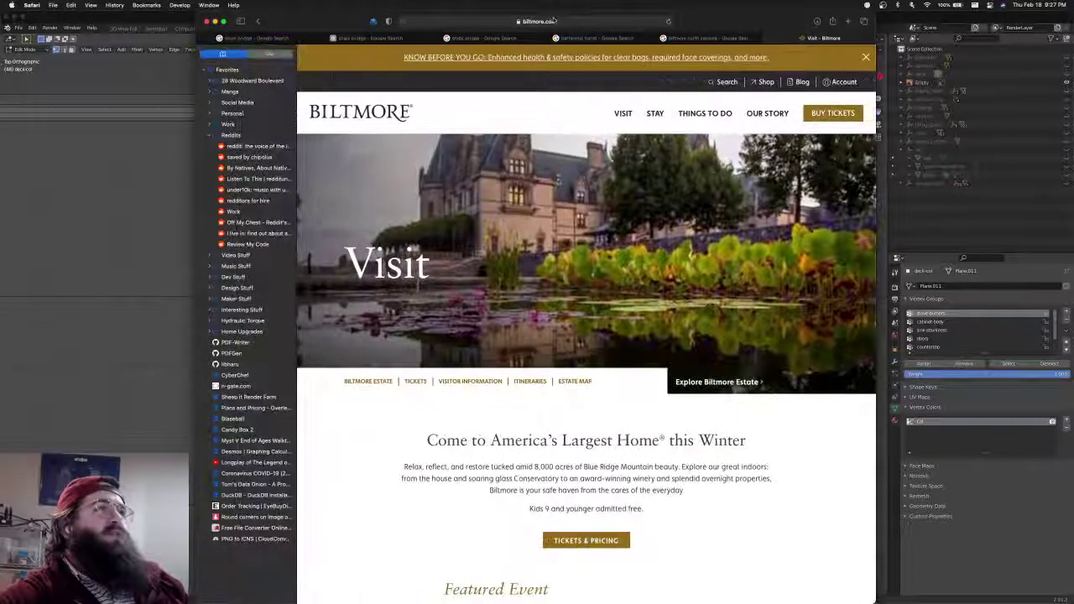
{"action": "left_click", "coordinate": [553, 22]}
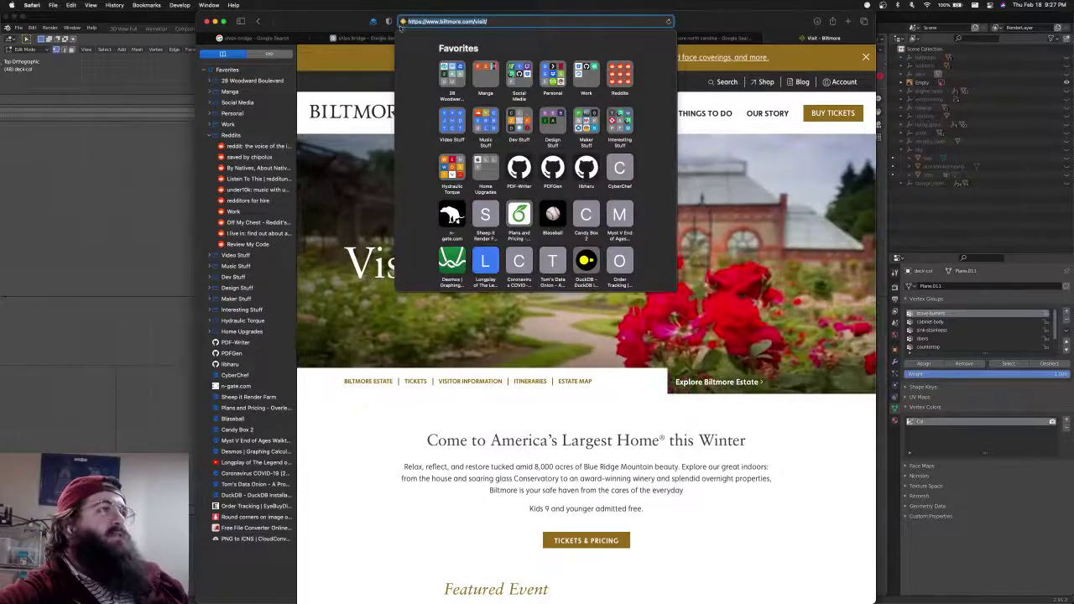
{"action": "left_click", "coordinate": [239, 309]}
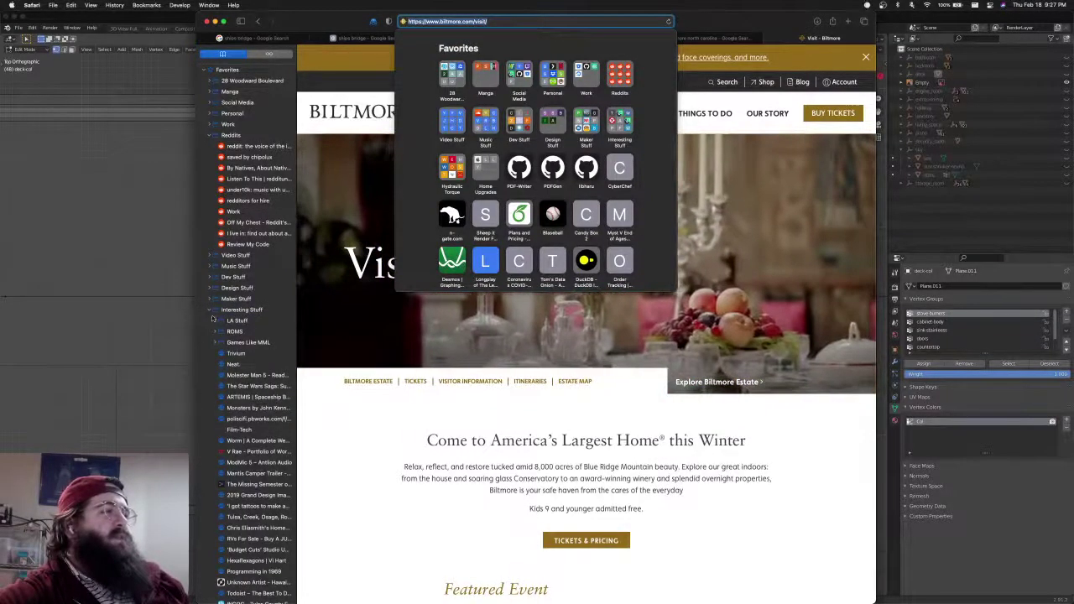
{"action": "key", "text": "Escape"}
{"action": "left_click", "coordinate": [239, 310]}
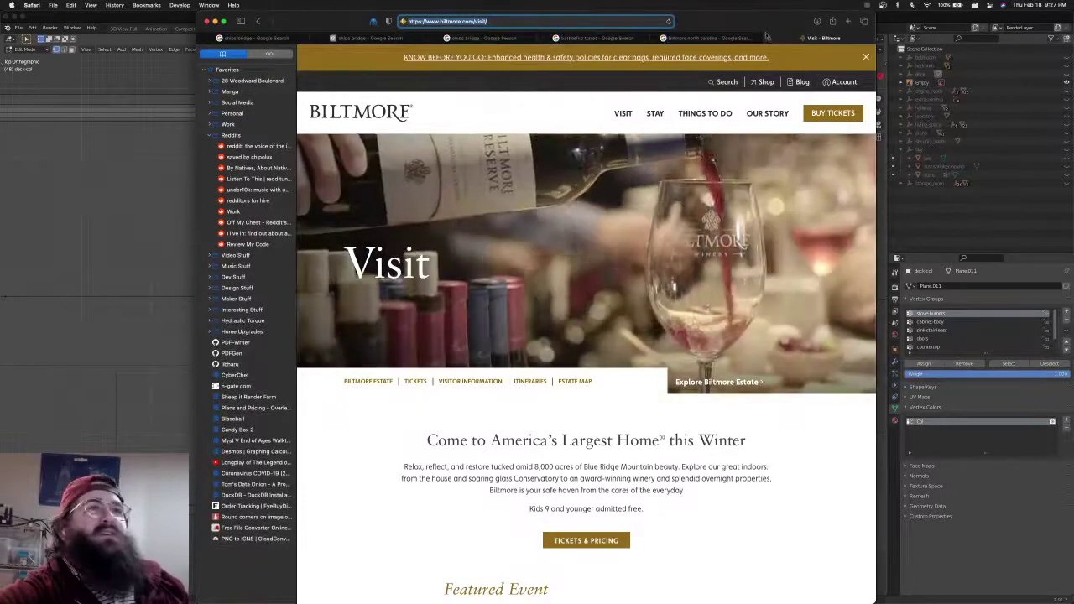
Close the Biltmore website and search tabs, hide the bookmarks sidebar and switch back to Blender
{"action": "key", "text": "super+w"}
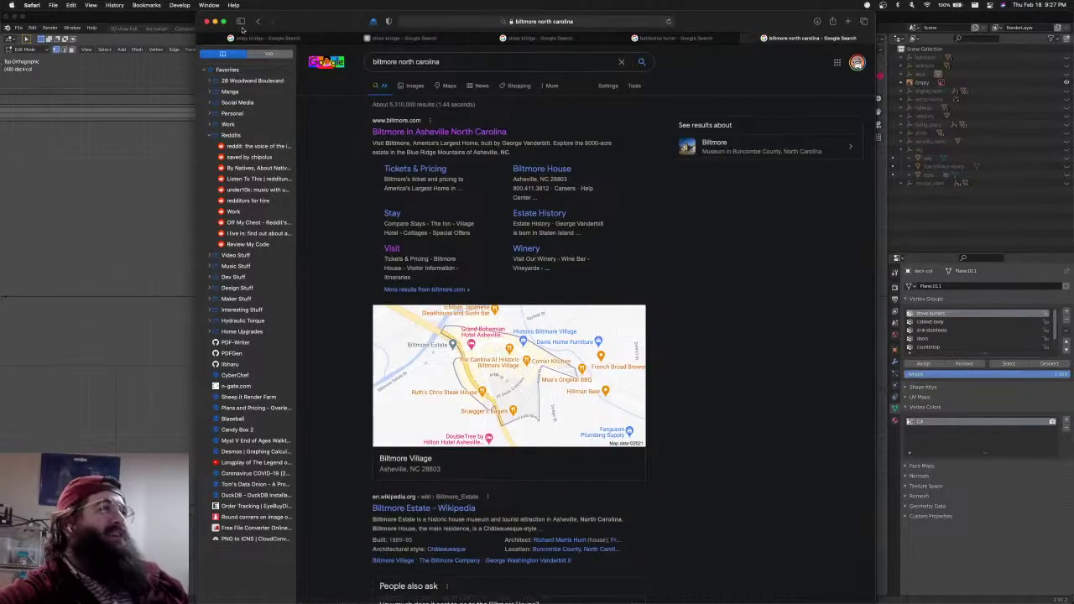
{"action": "left_click", "coordinate": [241, 22]}
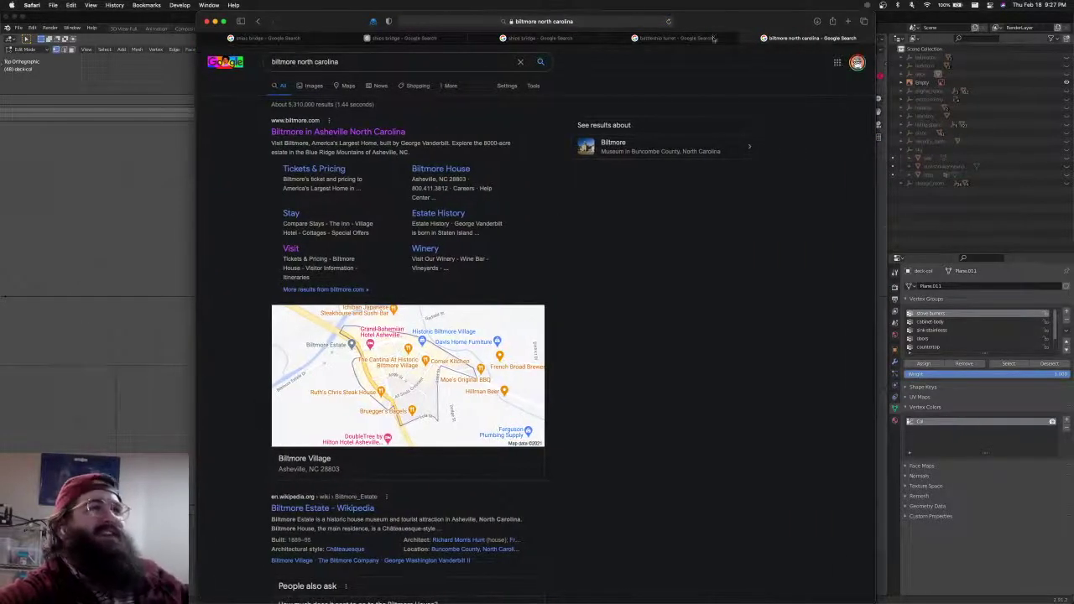
{"action": "scroll", "coordinate": [509, 325], "scroll_direction": "down", "scroll_amount": 1}
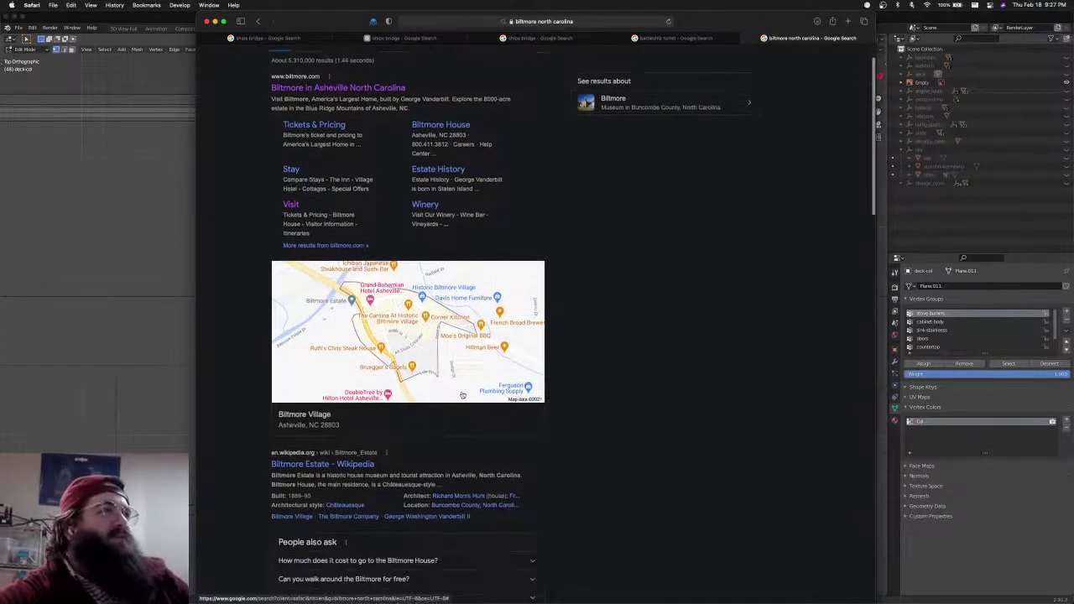
{"action": "scroll", "coordinate": [509, 325], "scroll_direction": "up", "scroll_amount": 1}
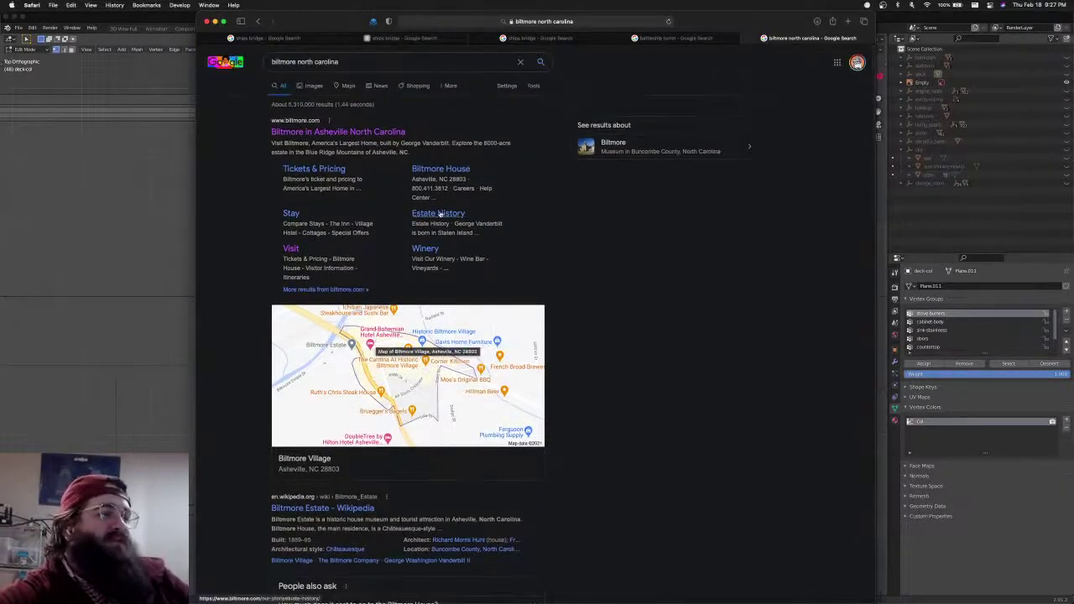
{"action": "left_click", "coordinate": [745, 39]}
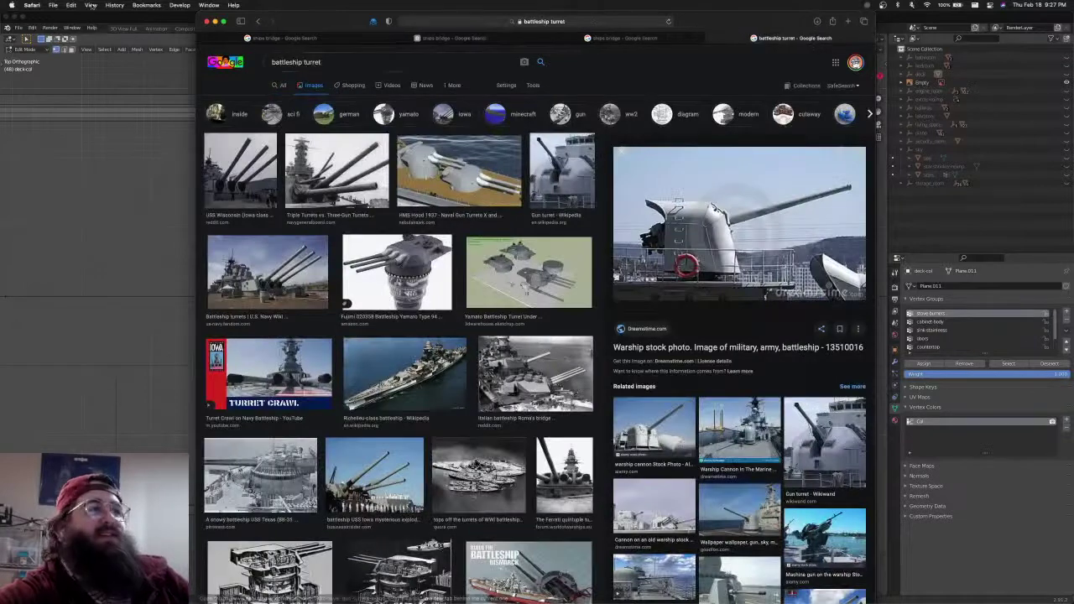
{"action": "key", "text": "super+Tab"}
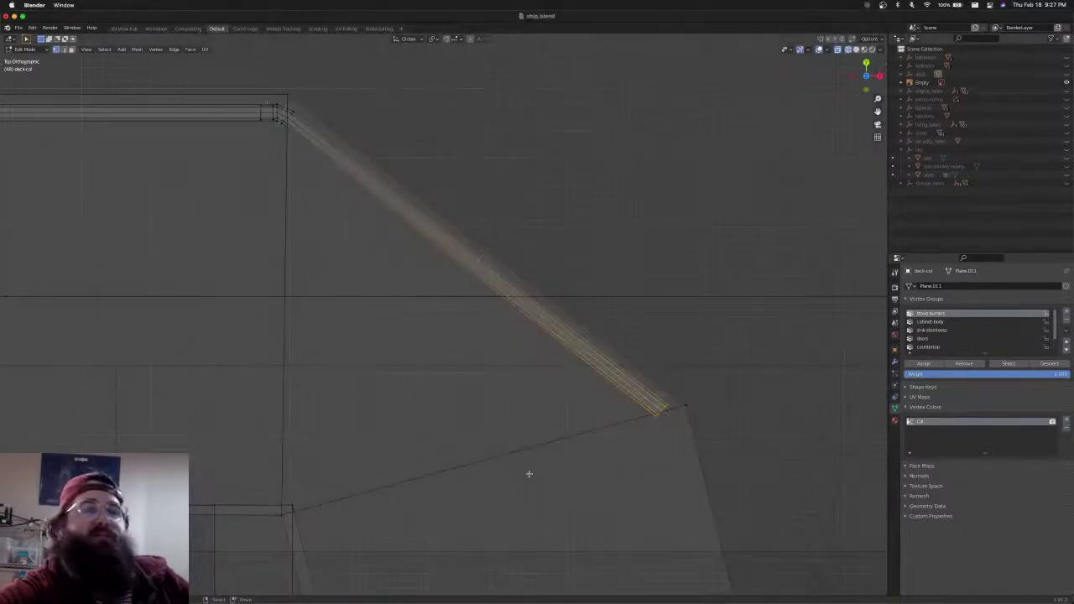
Examine the railing along both angled edges of the walkway in the top view
{"action": "scroll", "coordinate": [571, 431], "scroll_direction": "down", "scroll_amount": 3}
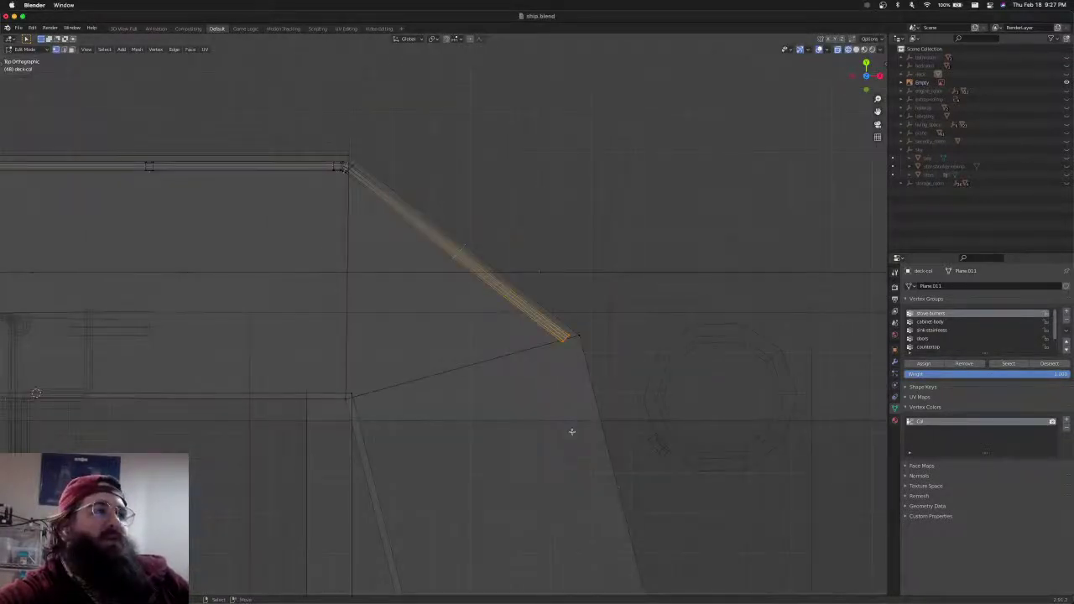
{"action": "scroll", "coordinate": [572, 433], "scroll_direction": "down", "scroll_amount": 2}
{"action": "middle_click_drag", "start_coordinate": [572, 432], "coordinate": [699, 391], "text": "shift"}
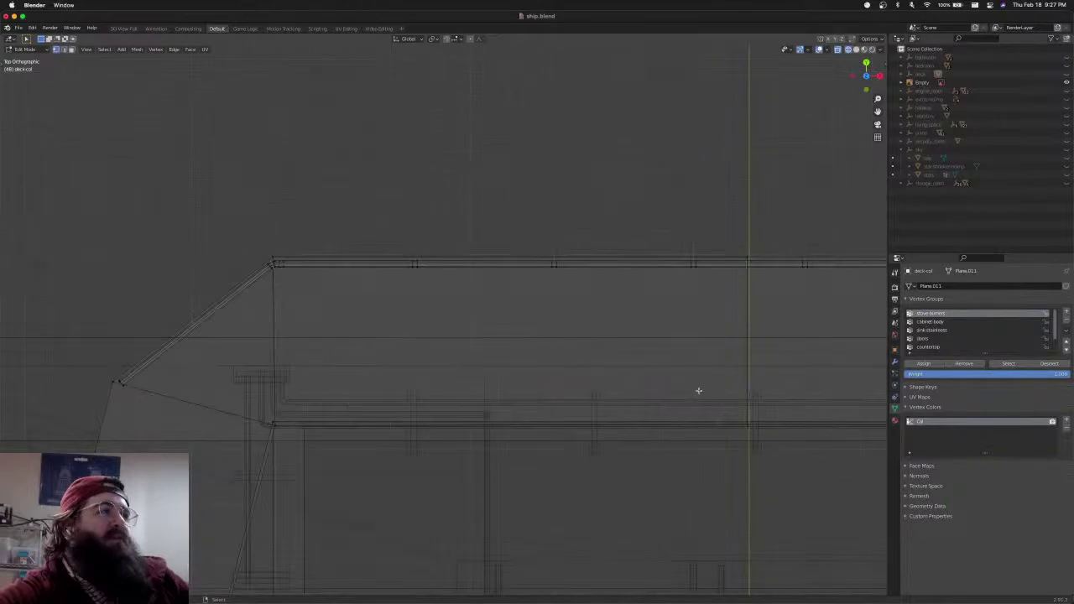
{"action": "middle_click_drag", "start_coordinate": [208, 369], "coordinate": [383, 404], "text": "shift"}
{"action": "scroll", "coordinate": [383, 403], "scroll_direction": "up", "scroll_amount": 5}
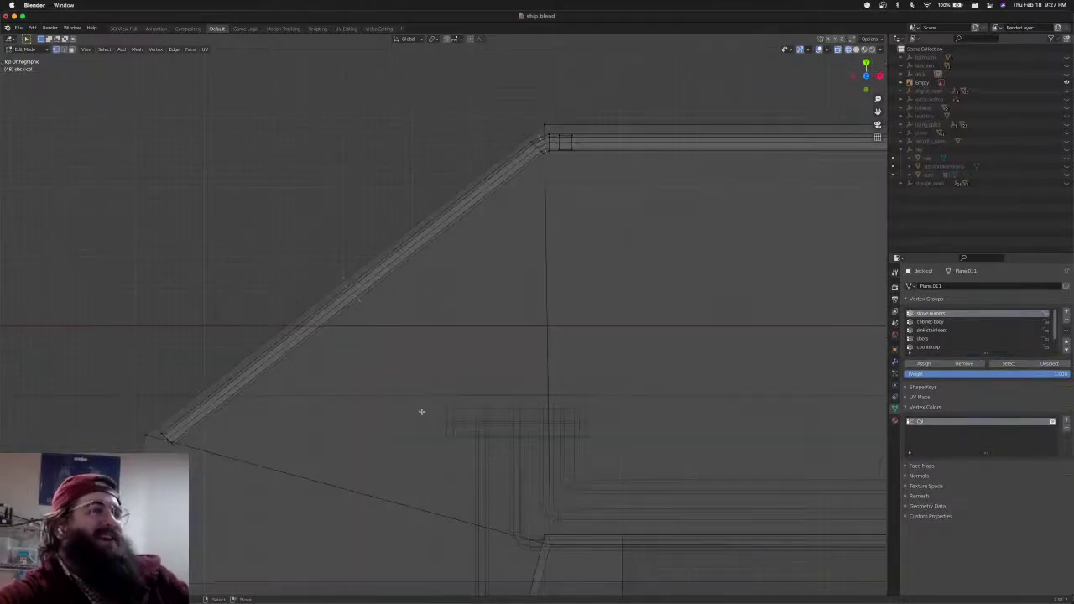
{"action": "scroll", "coordinate": [422, 415], "scroll_direction": "down", "scroll_amount": 2}
{"action": "scroll", "coordinate": [429, 417], "scroll_direction": "up", "scroll_amount": 6}
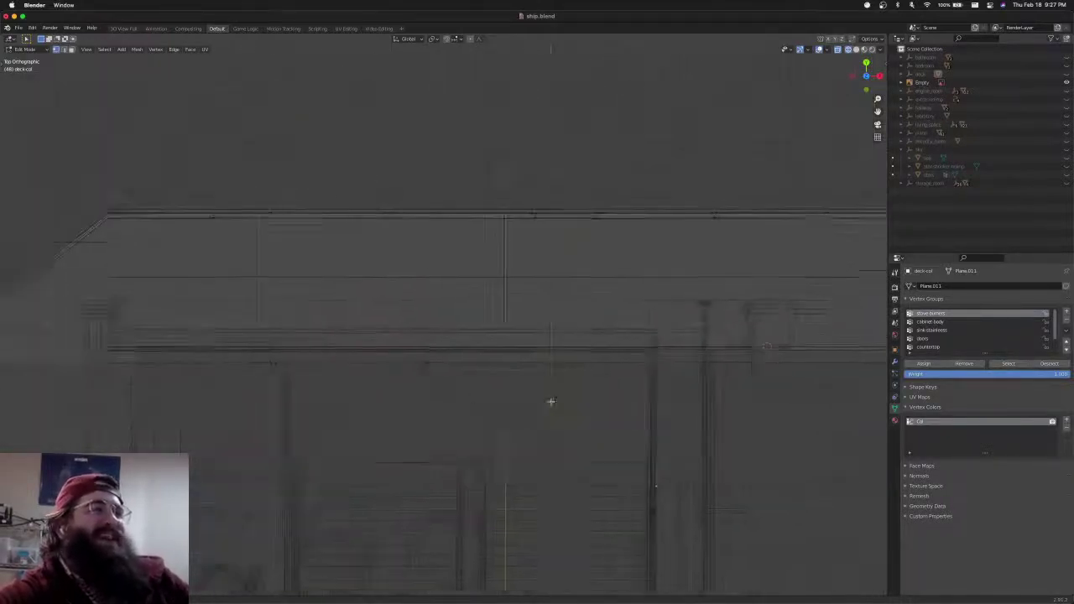
{"action": "scroll", "coordinate": [550, 401], "scroll_direction": "down", "scroll_amount": 5}
{"action": "middle_click_drag", "start_coordinate": [510, 405], "coordinate": [445, 405], "text": "shift"}
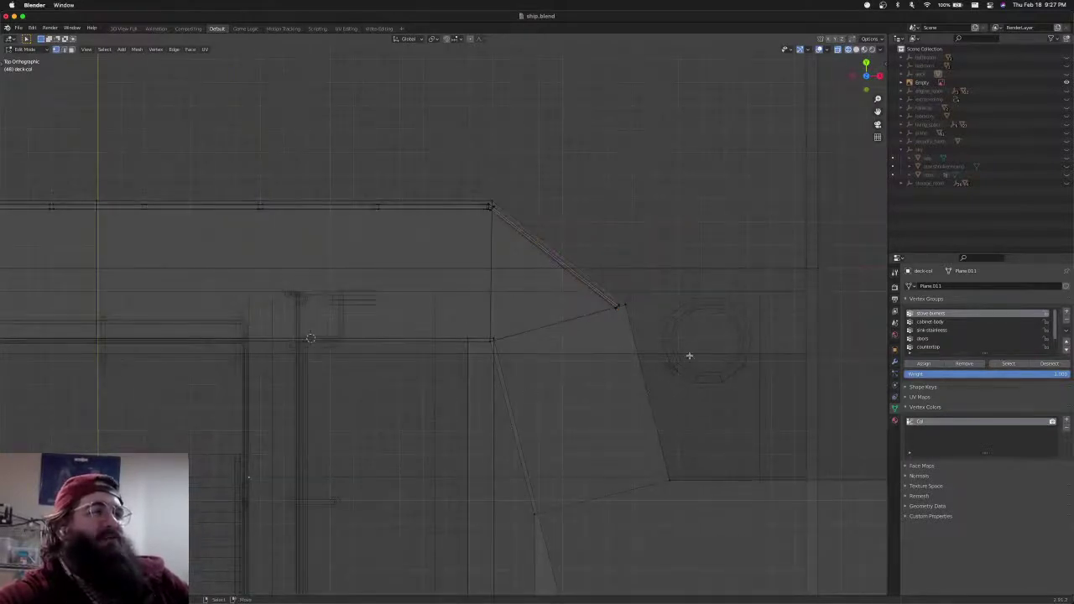
Extrude the rail ends at the walkway's outer corner, rotate them about 21° and move them slightly outward to begin the corner bend
{"action": "scroll", "coordinate": [689, 355], "scroll_direction": "up", "scroll_amount": 6}
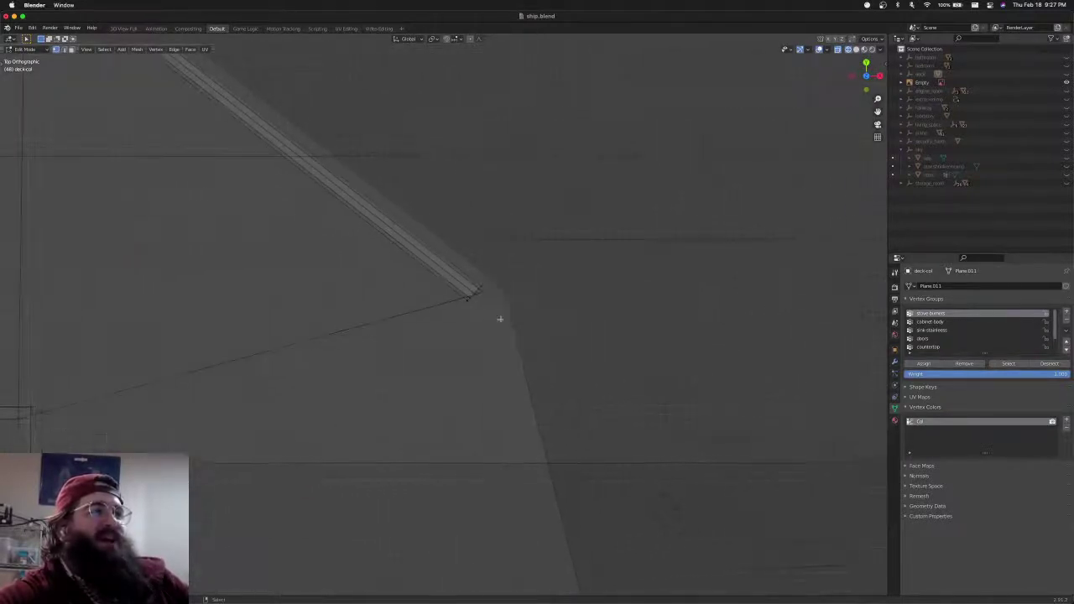
{"action": "left_click_drag", "start_coordinate": [455, 314], "coordinate": [457, 311]}
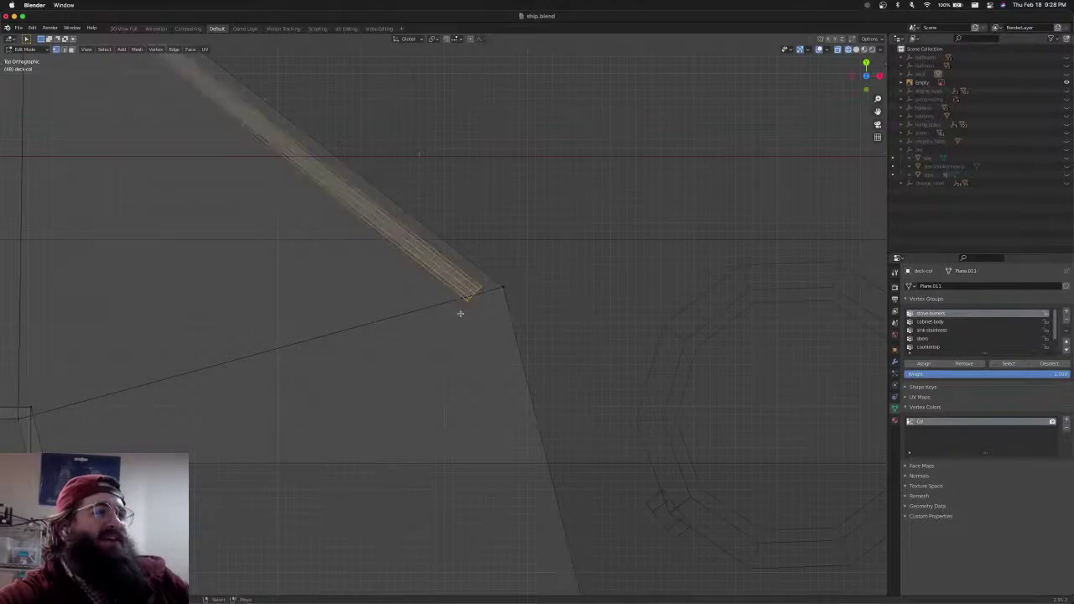
{"action": "middle_click_drag", "start_coordinate": [472, 323], "coordinate": [462, 307], "text": "shift"}
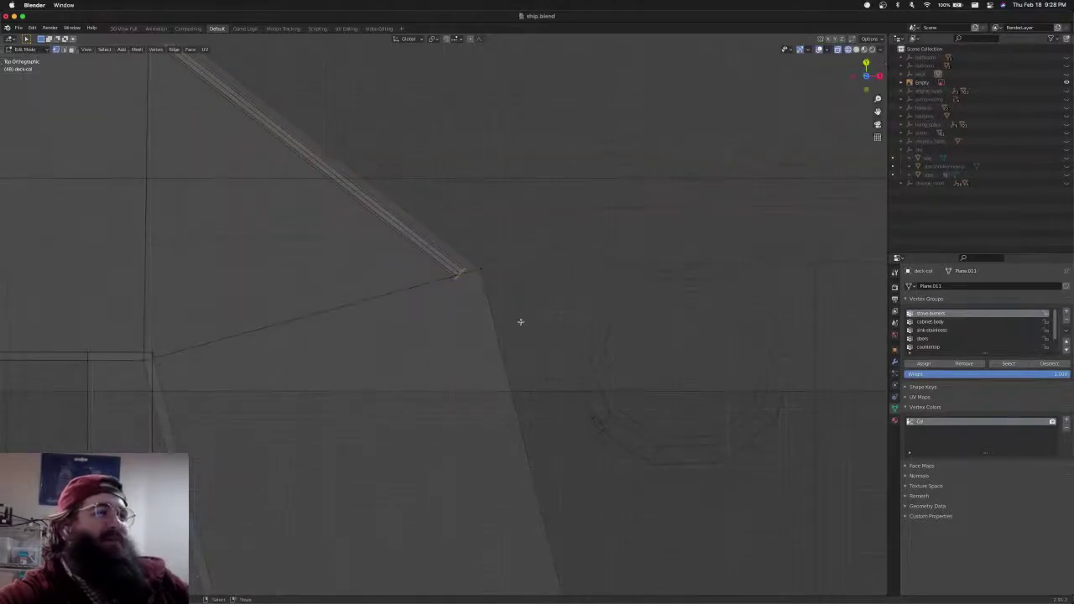
{"action": "scroll", "coordinate": [520, 325], "scroll_direction": "up", "scroll_amount": 6}
{"action": "middle_click_drag", "start_coordinate": [523, 341], "coordinate": [487, 368], "text": "shift"}
{"action": "key", "text": "r"}
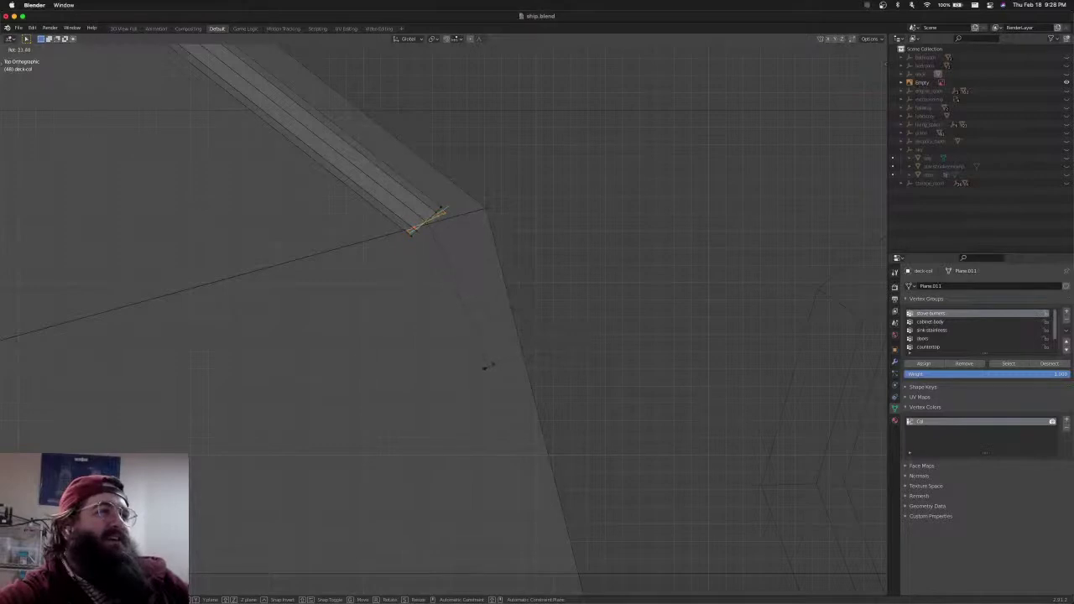
{"action": "left_click", "coordinate": [487, 365]}
{"action": "key", "text": "g"}
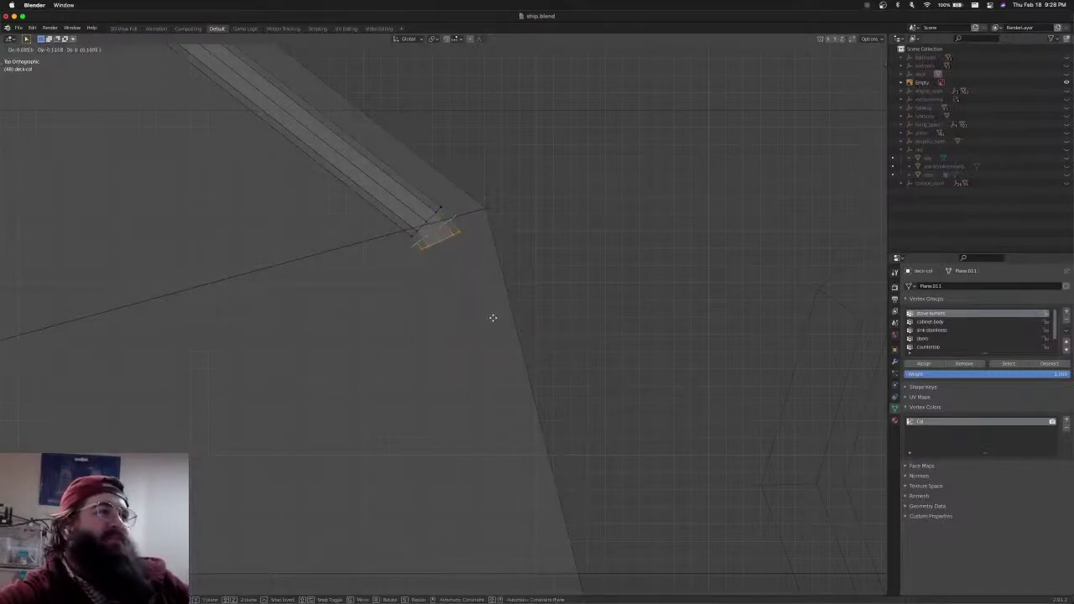
{"action": "left_click", "coordinate": [493, 318]}
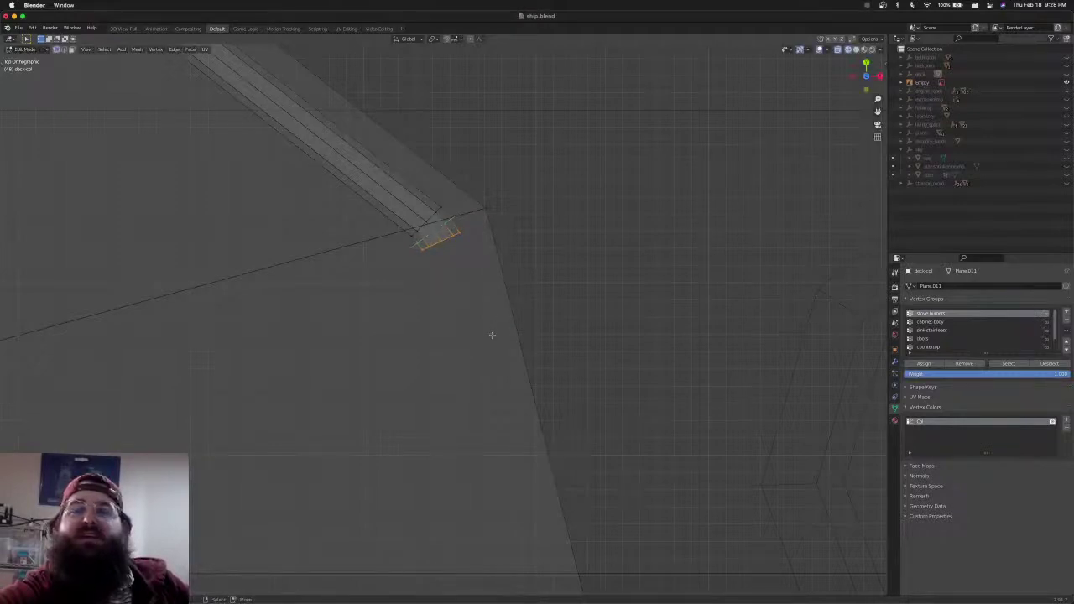
Finish placing the bent rail ends and extrude the three rails along the walkway's steep angled edge to its inner corner
{"action": "key", "text": "g"}
{"action": "left_click", "coordinate": [482, 329]}
{"action": "scroll", "coordinate": [497, 378], "scroll_direction": "down", "scroll_amount": 3}
{"action": "middle_click_drag", "start_coordinate": [499, 383], "coordinate": [495, 314], "text": "shift"}
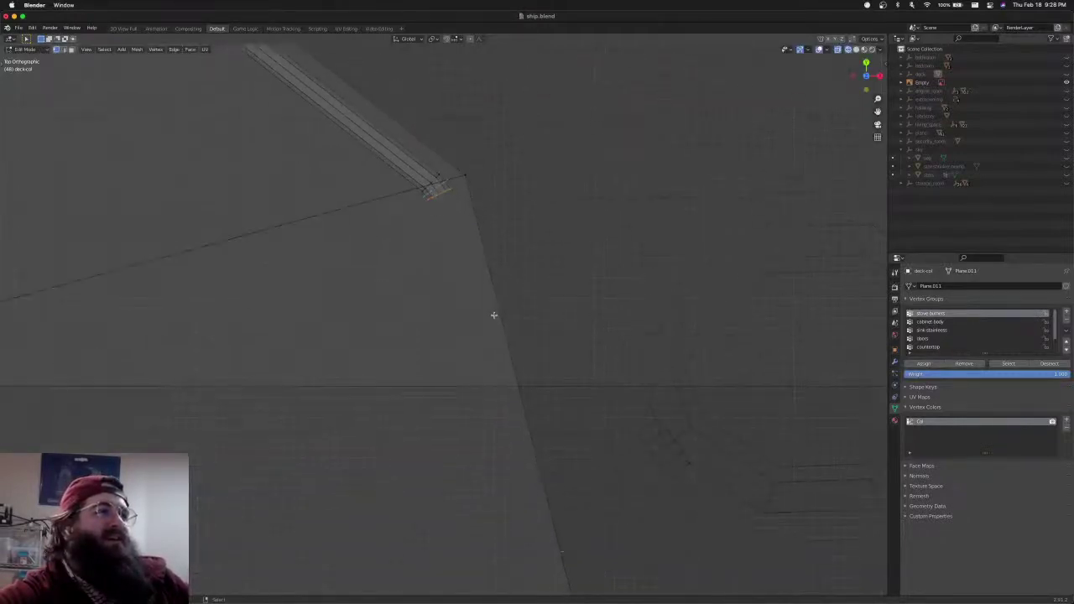
{"action": "key", "text": "e"}
{"action": "left_click", "coordinate": [535, 468]}
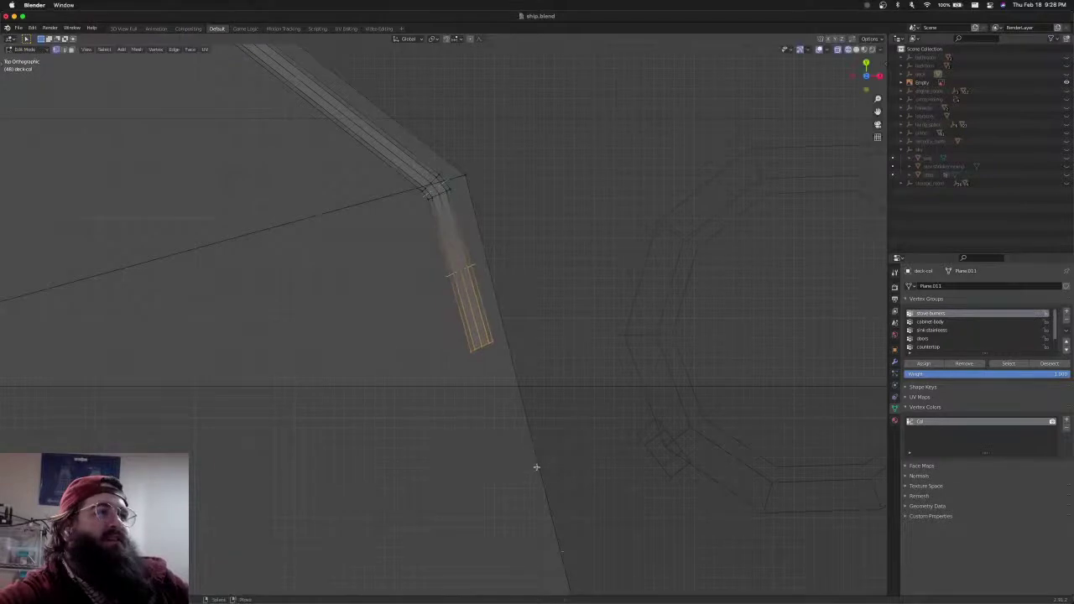
{"action": "scroll", "coordinate": [534, 467], "scroll_direction": "down", "scroll_amount": 4}
{"action": "middle_click_drag", "start_coordinate": [521, 419], "coordinate": [459, 144], "text": "shift"}
{"action": "key", "text": "g"}
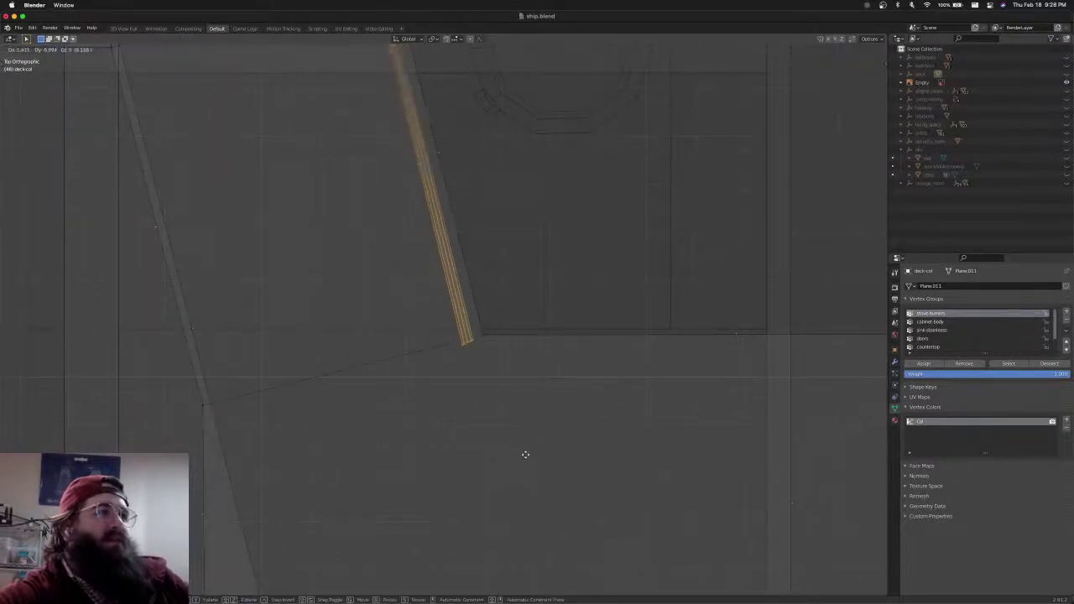
{"action": "left_click", "coordinate": [529, 454]}
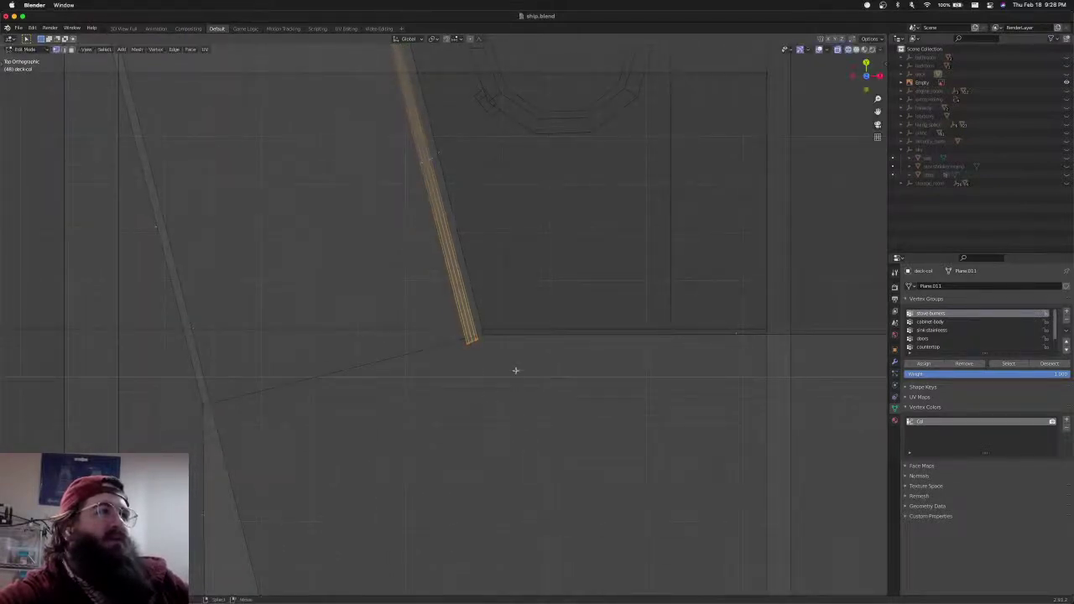
Extrude the rail ends at the inner corner, rotate them to face along X and move them outward to form the bend
{"action": "scroll", "coordinate": [515, 369], "scroll_direction": "down", "scroll_amount": 2}
{"action": "scroll", "coordinate": [495, 363], "scroll_direction": "up", "scroll_amount": 3}
{"action": "key", "text": "e"}
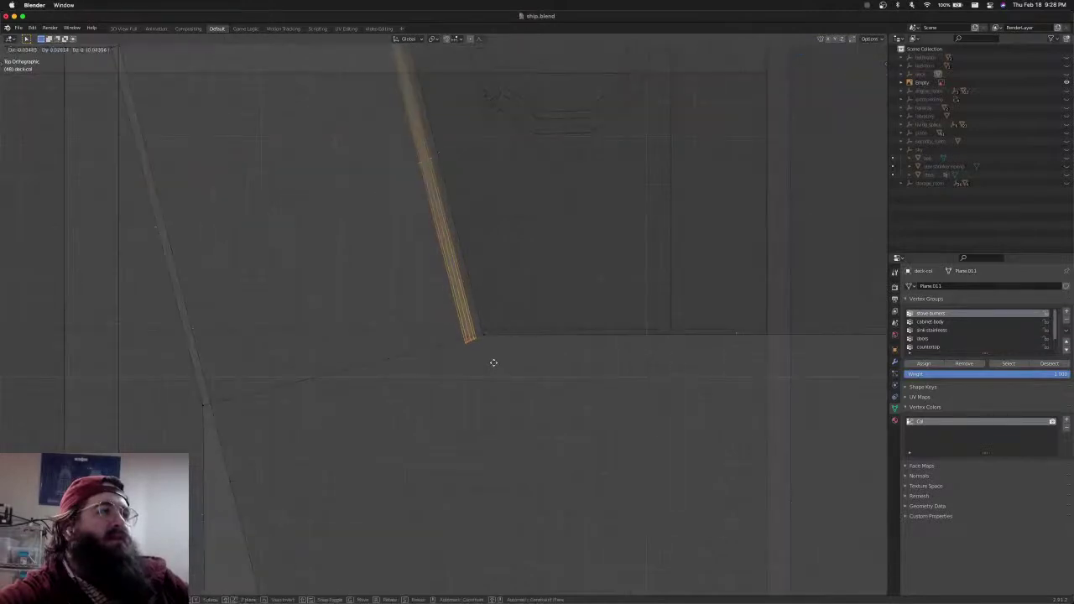
{"action": "left_click", "coordinate": [495, 364]}
{"action": "middle_click_drag", "start_coordinate": [470, 289], "coordinate": [445, 276], "text": "shift"}
{"action": "scroll", "coordinate": [472, 352], "scroll_direction": "up", "scroll_amount": 6}
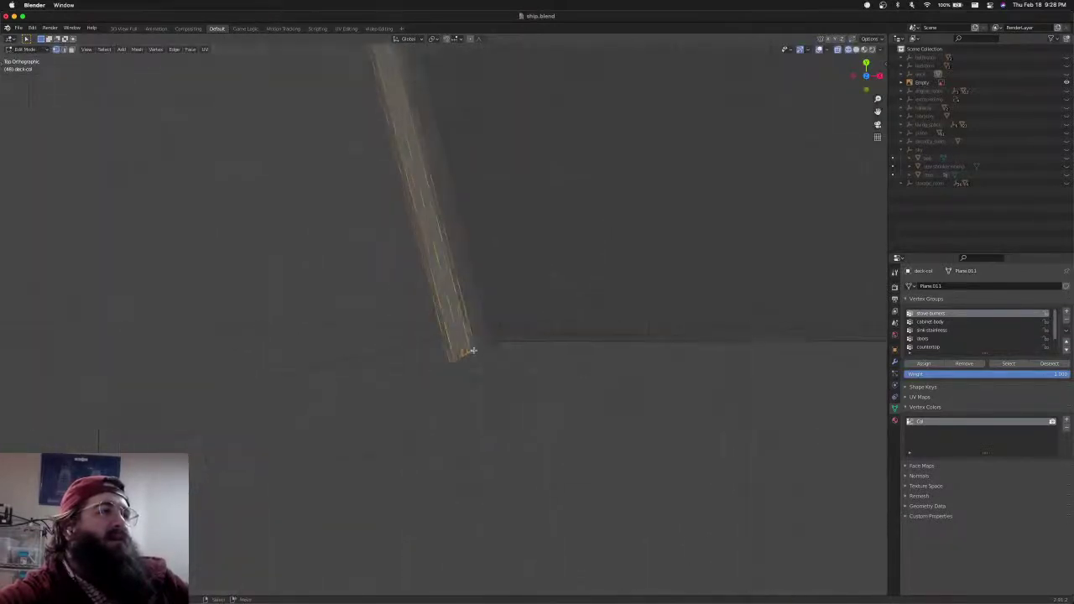
{"action": "middle_click_drag", "start_coordinate": [477, 345], "coordinate": [441, 252], "text": "shift"}
{"action": "key", "text": "e"}
{"action": "key", "text": "r"}
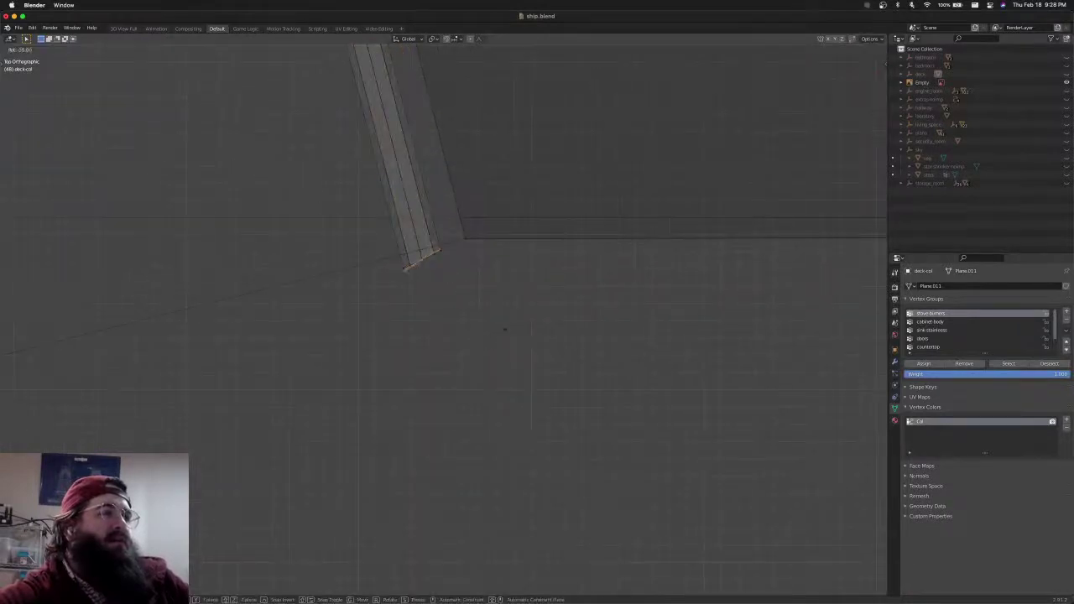
{"action": "left_click", "coordinate": [508, 241]}
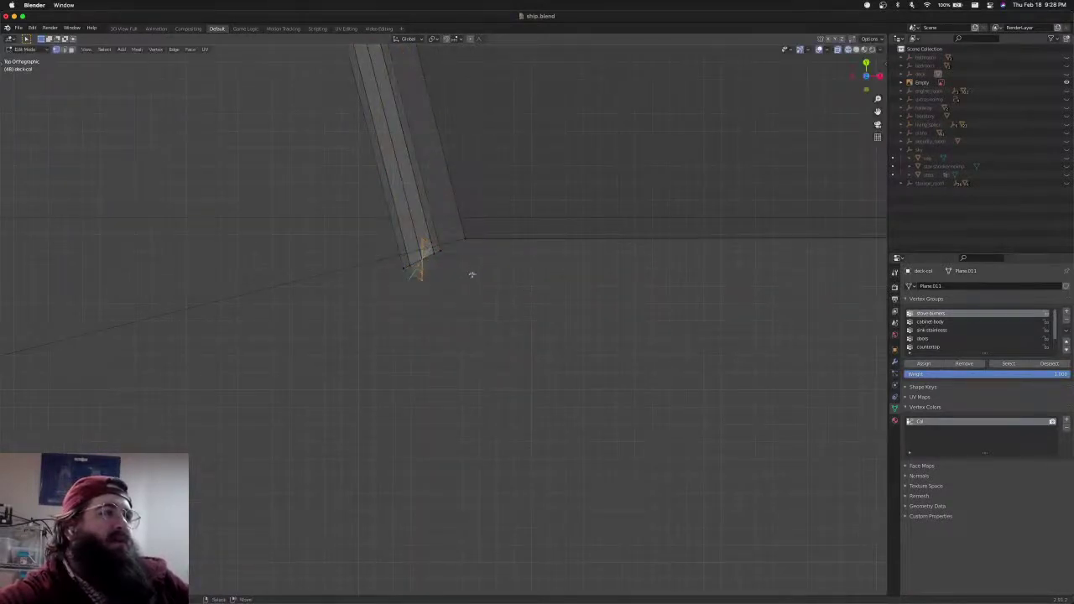
{"action": "key", "text": "g"}
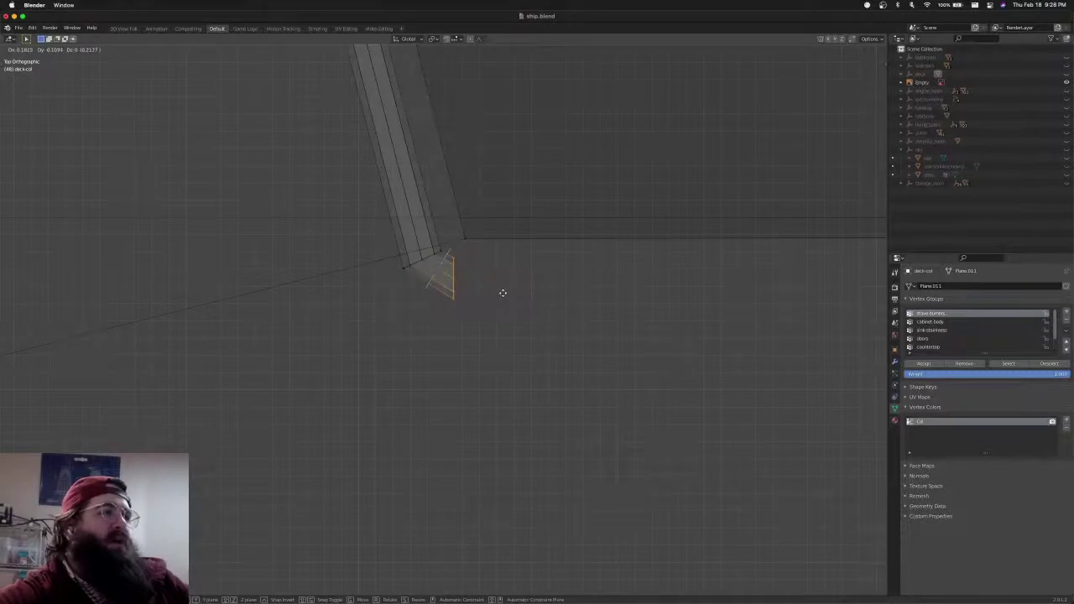
{"action": "left_click", "coordinate": [502, 293]}
Extrude the rails along the X axis and align their ends with the side walkway's outer end
{"action": "middle_click_drag", "start_coordinate": [542, 305], "coordinate": [323, 275], "text": "shift"}
{"action": "key", "text": "e"}
{"action": "key", "text": "x"}
{"action": "left_click", "coordinate": [733, 306]}
{"action": "middle_click_drag", "start_coordinate": [733, 306], "coordinate": [417, 297], "text": "shift"}
{"action": "key", "text": "g"}
{"action": "left_click", "coordinate": [793, 311]}
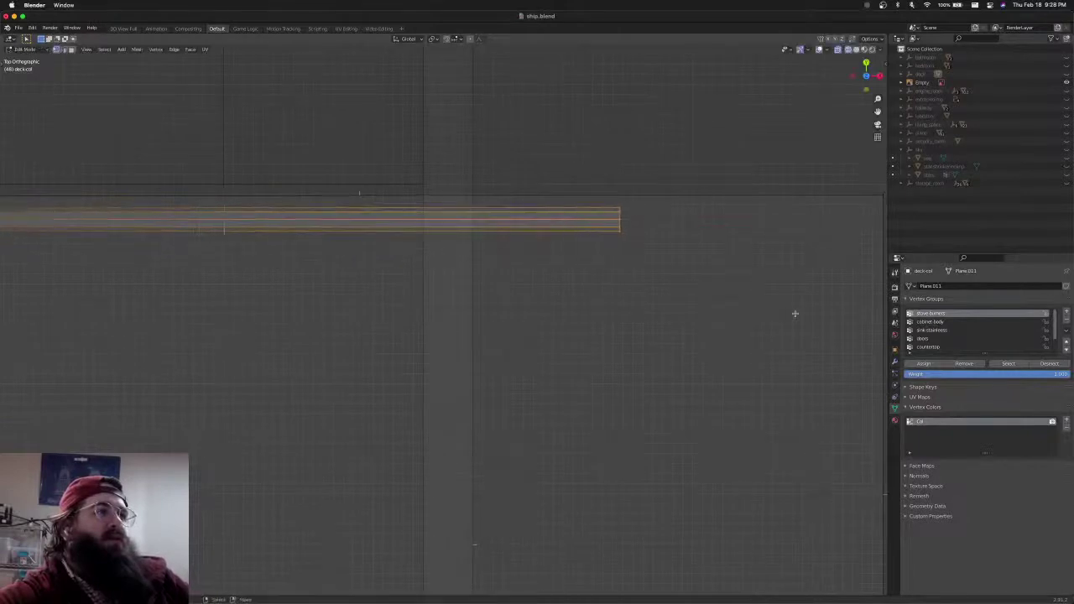
{"action": "scroll", "coordinate": [738, 323], "scroll_direction": "down", "scroll_amount": 3}
{"action": "middle_click_drag", "start_coordinate": [739, 323], "coordinate": [580, 317], "text": "shift"}
{"action": "key", "text": "g"}
{"action": "key", "text": "x"}
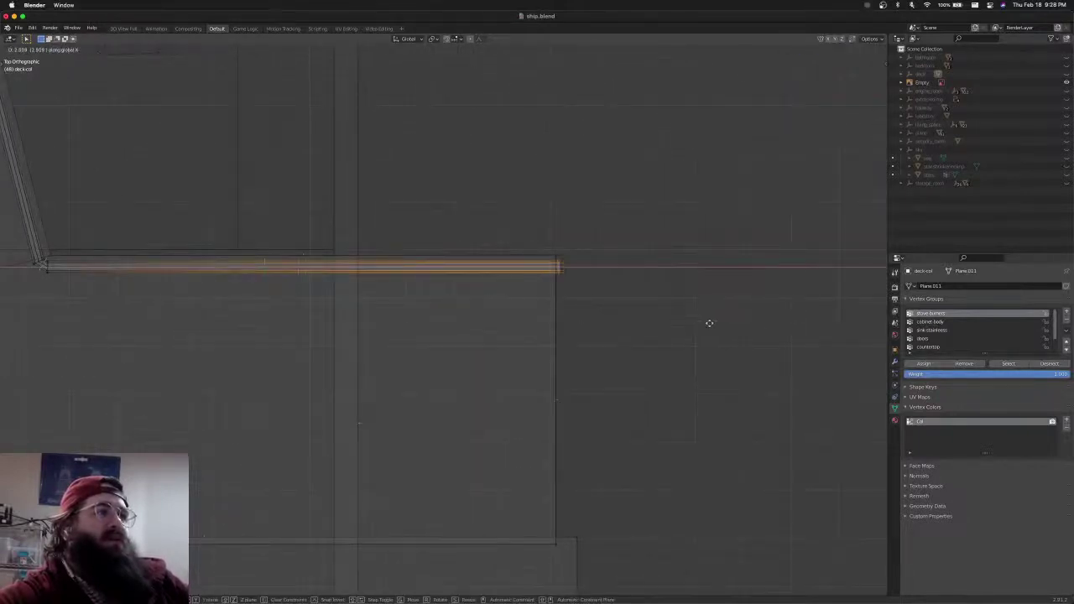
{"action": "left_click", "coordinate": [700, 323]}
Examine the finished rail run on the bridge in solid shading and check the front corner bend in the top wireframe view
{"action": "scroll", "coordinate": [688, 319], "scroll_direction": "down", "scroll_amount": 7}
{"action": "mouse_move", "coordinate": [356, 294]}
{"action": "middle_mouse_down", "text": "shift"}
{"action": "mouse_move", "coordinate": [645, 316]}
{"action": "mouse_move", "coordinate": [660, 346]}
{"action": "mouse_move", "coordinate": [554, 307]}
{"action": "mouse_move", "coordinate": [515, 257]}
{"action": "mouse_move", "coordinate": [546, 296]}
{"action": "mouse_move", "coordinate": [501, 292]}
{"action": "mouse_move", "coordinate": [499, 265]}
{"action": "mouse_move", "coordinate": [487, 279]}
{"action": "middle_mouse_up", "text": "shift"}
{"action": "key", "text": "alt+a"}
{"action": "key", "text": "shift+z"}
{"action": "scroll", "coordinate": [456, 204], "scroll_direction": "down", "scroll_amount": 5}
{"action": "mouse_move", "coordinate": [500, 319]}
{"action": "middle_mouse_down"}
{"action": "mouse_move", "coordinate": [487, 283]}
{"action": "mouse_move", "coordinate": [456, 283]}
{"action": "mouse_move", "coordinate": [453, 291]}
{"action": "mouse_move", "coordinate": [504, 304]}
{"action": "middle_mouse_up"}
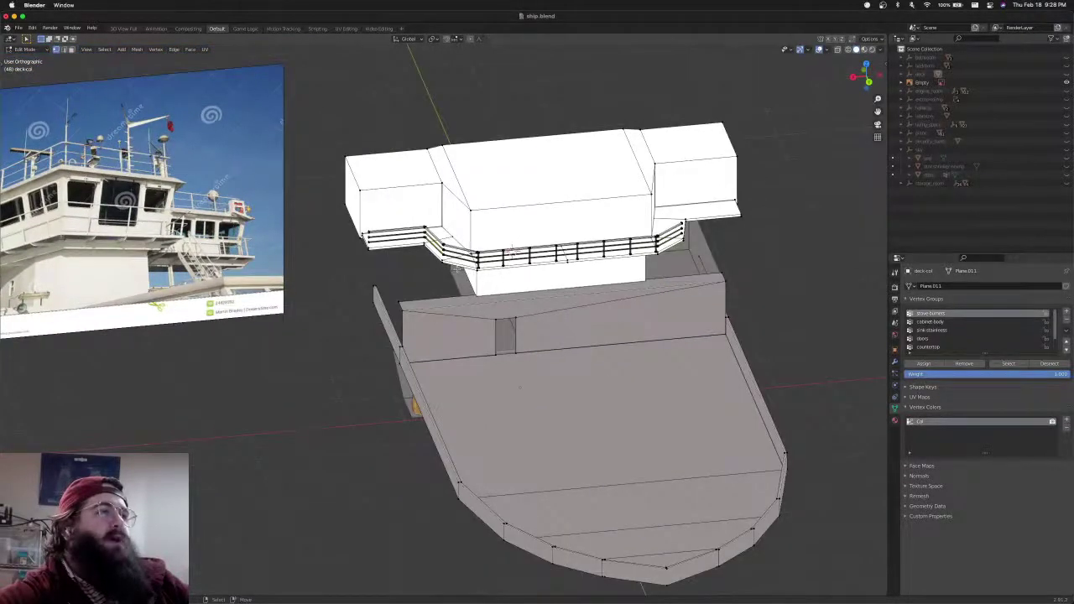
{"action": "middle_click_drag", "start_coordinate": [520, 387], "coordinate": [471, 315]}
{"action": "key", "text": "KP_7"}
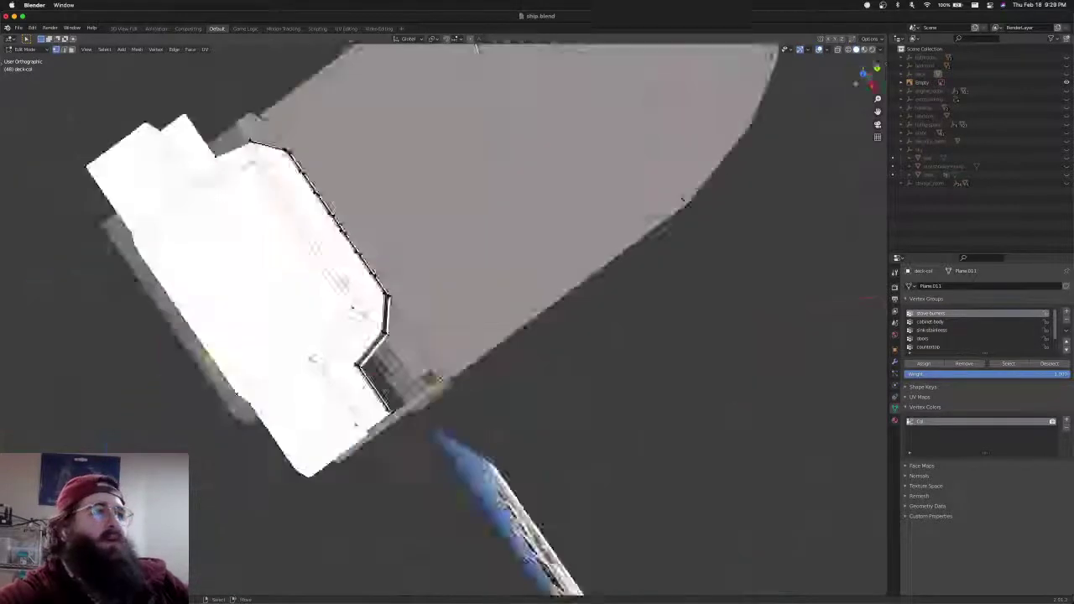
{"action": "scroll", "coordinate": [323, 384], "scroll_direction": "up", "scroll_amount": 5}
{"action": "scroll", "coordinate": [564, 141], "scroll_direction": "up", "scroll_amount": 1}
{"action": "mouse_move", "coordinate": [564, 141]}
{"action": "middle_mouse_down", "text": "shift"}
{"action": "mouse_move", "coordinate": [501, 249]}
{"action": "mouse_move", "coordinate": [474, 226]}
{"action": "mouse_move", "coordinate": [420, 234]}
{"action": "middle_mouse_up", "text": "shift"}
{"action": "key", "text": "shift+z"}
{"action": "key", "text": "b"}
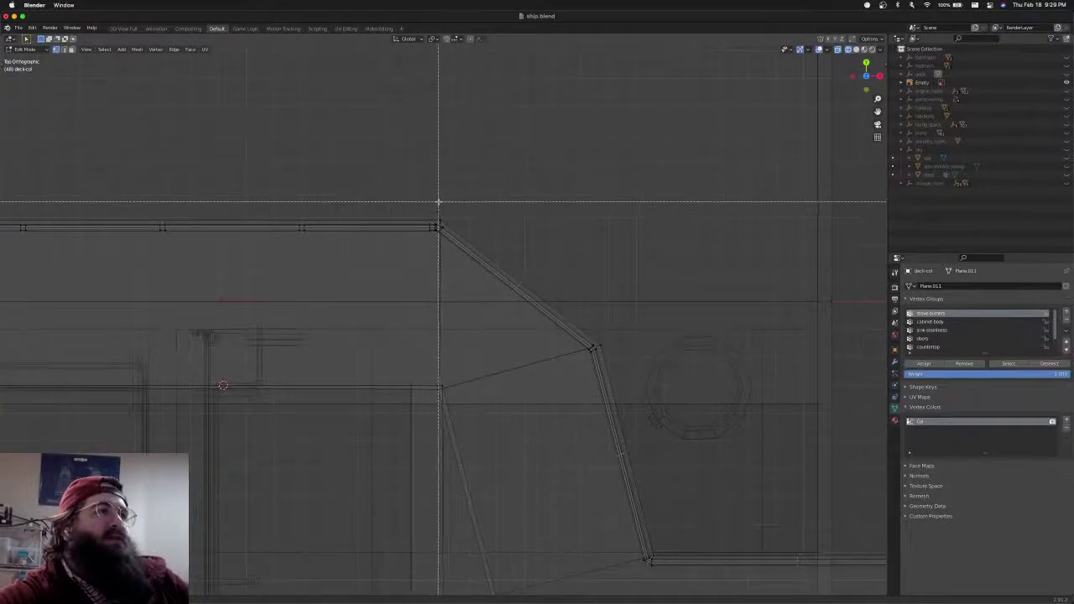
{"action": "key", "text": "Escape"}
{"action": "scroll", "coordinate": [438, 216], "scroll_direction": "up", "scroll_amount": 7}
{"action": "middle_click_drag", "start_coordinate": [459, 191], "coordinate": [440, 384], "text": "shift"}
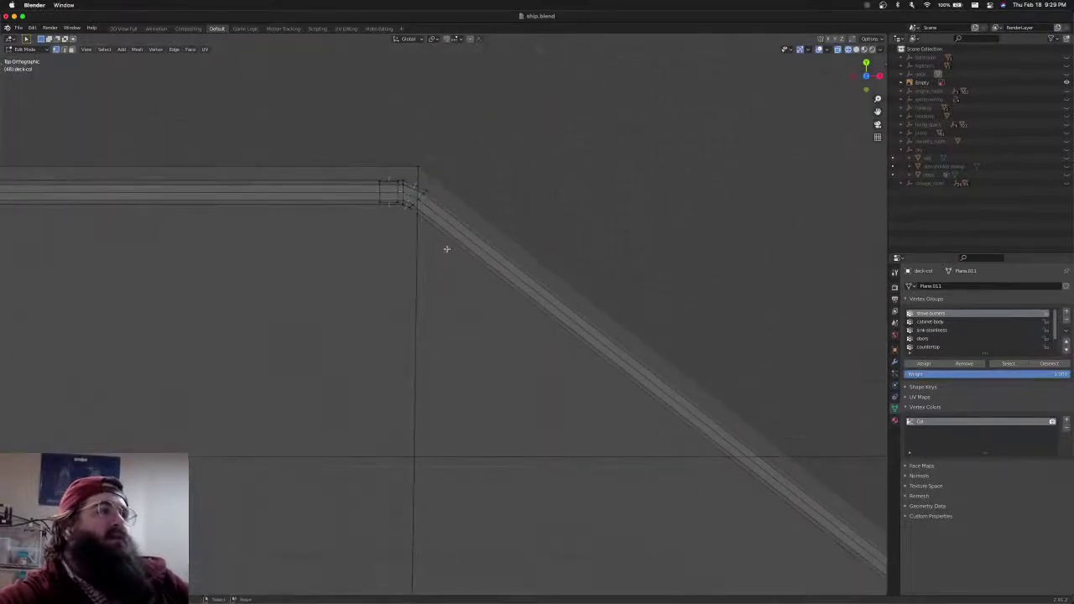
{"action": "scroll", "coordinate": [492, 391], "scroll_direction": "down", "scroll_amount": 4}
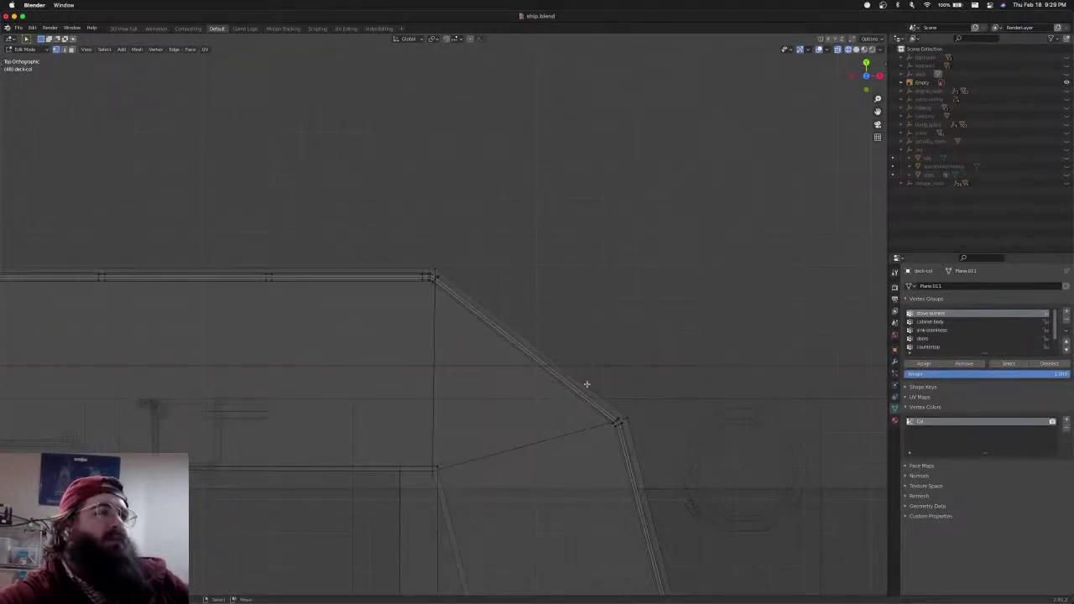
Select the walkway's front corner vertices and move them outward along the X axis
{"action": "middle_click_drag", "start_coordinate": [586, 384], "coordinate": [446, 311]}
{"action": "key", "text": "b"}
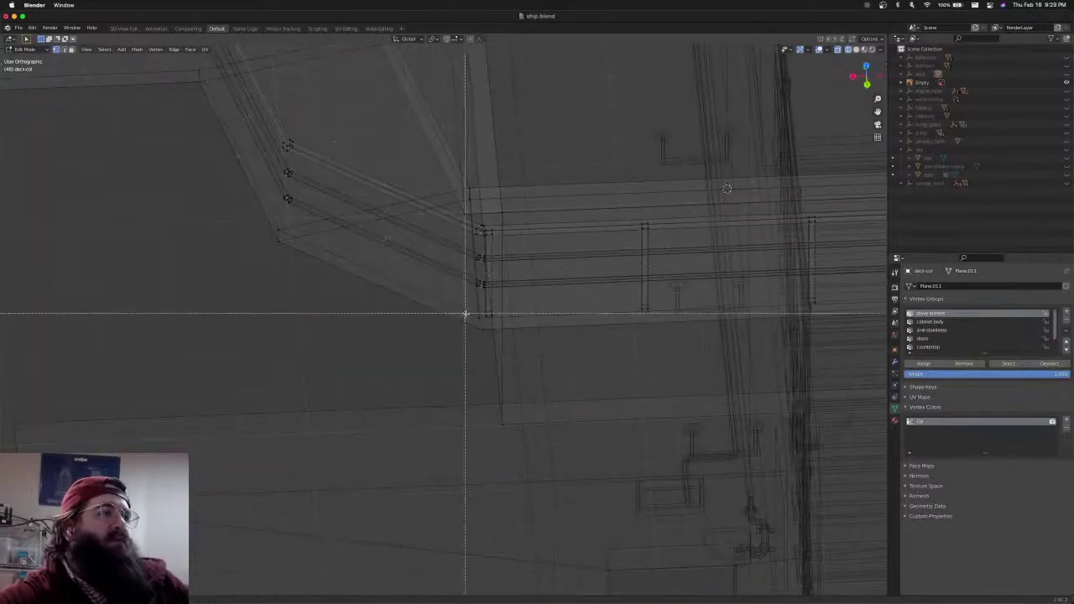
{"action": "left_click_drag", "start_coordinate": [470, 316], "coordinate": [481, 338]}
{"action": "key", "text": "g"}
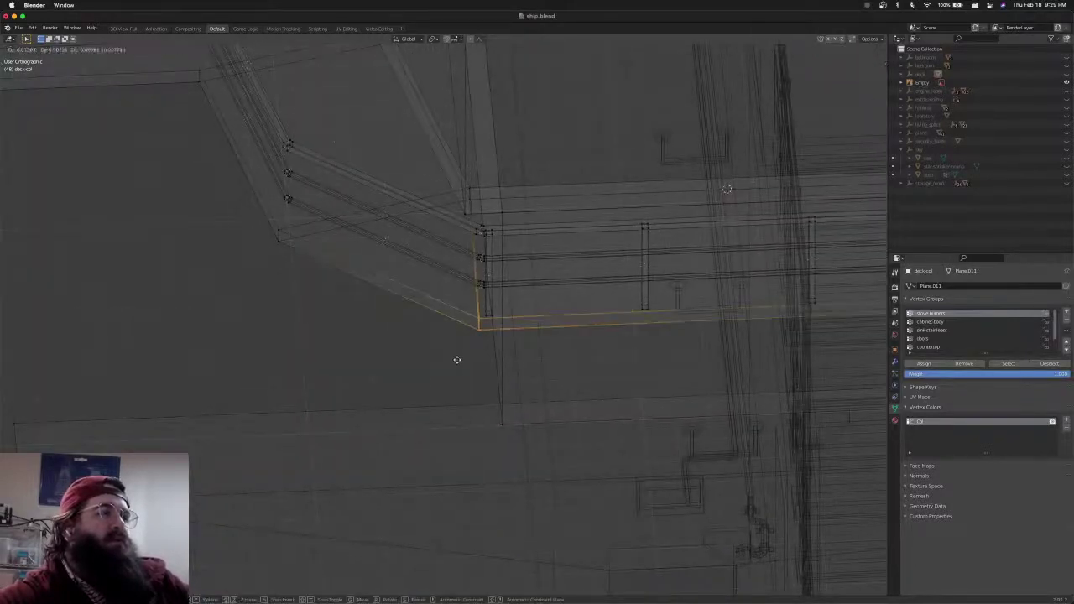
{"action": "key", "text": "x"}
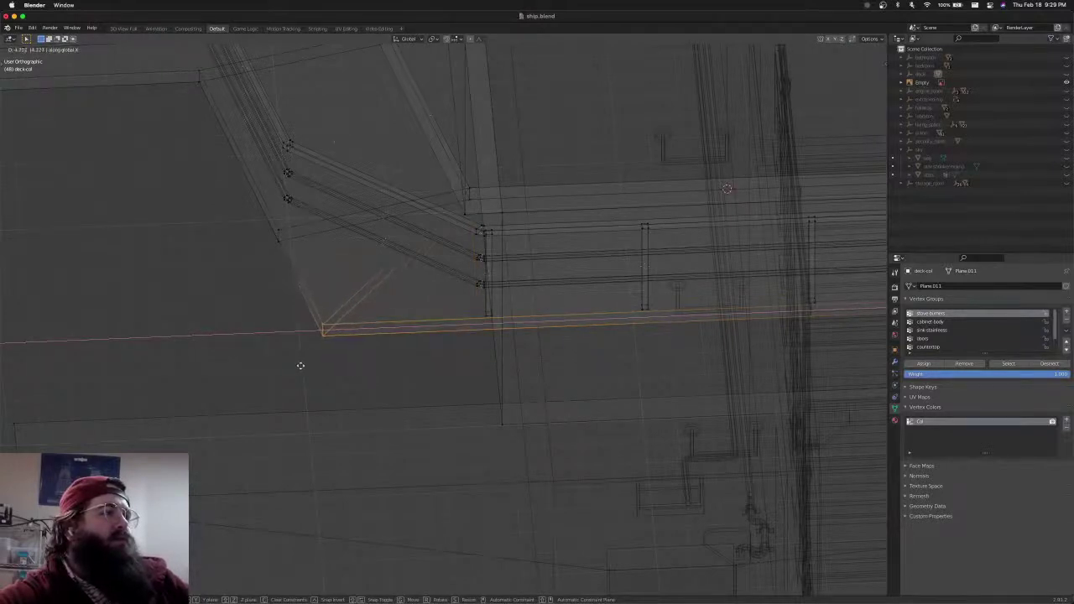
{"action": "left_click", "coordinate": [297, 367]}
Fine-tune the front corner's X position in the top view so it lines up with the steep angled edge
{"action": "key", "text": "KP_7"}
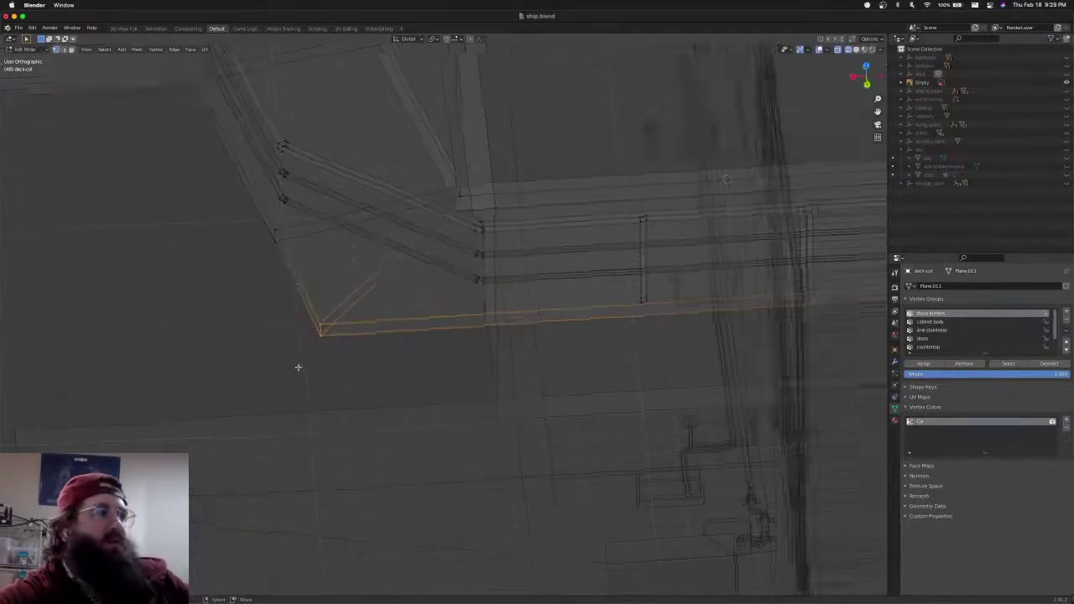
{"action": "middle_click_drag", "start_coordinate": [342, 413], "coordinate": [378, 303], "text": "shift"}
{"action": "key", "text": "g"}
{"action": "key", "text": "x"}
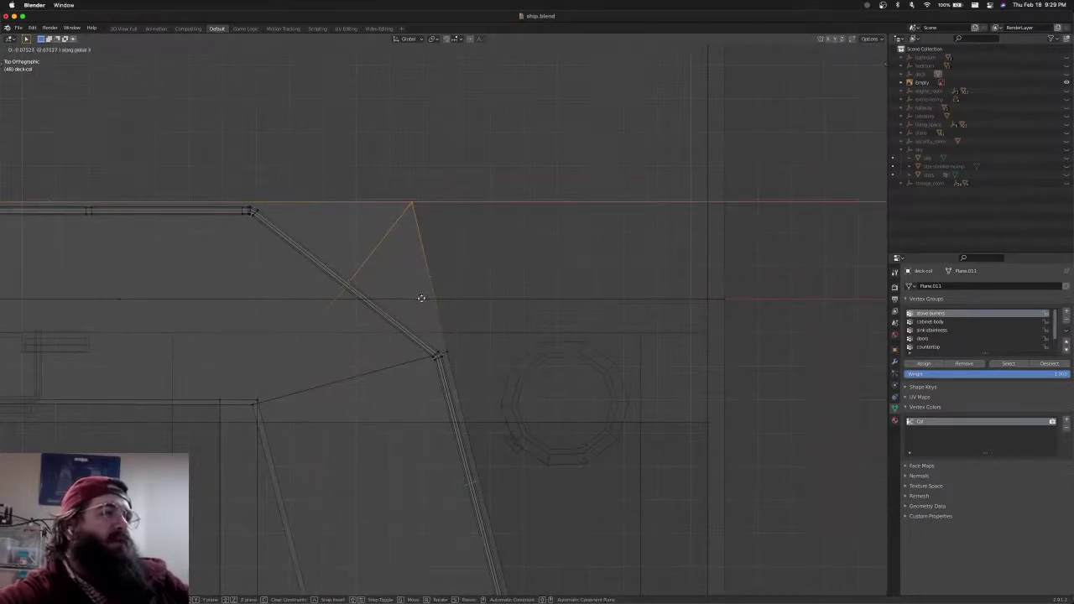
{"action": "left_click", "coordinate": [420, 298]}
{"action": "scroll", "coordinate": [428, 309], "scroll_direction": "down", "scroll_amount": 4}
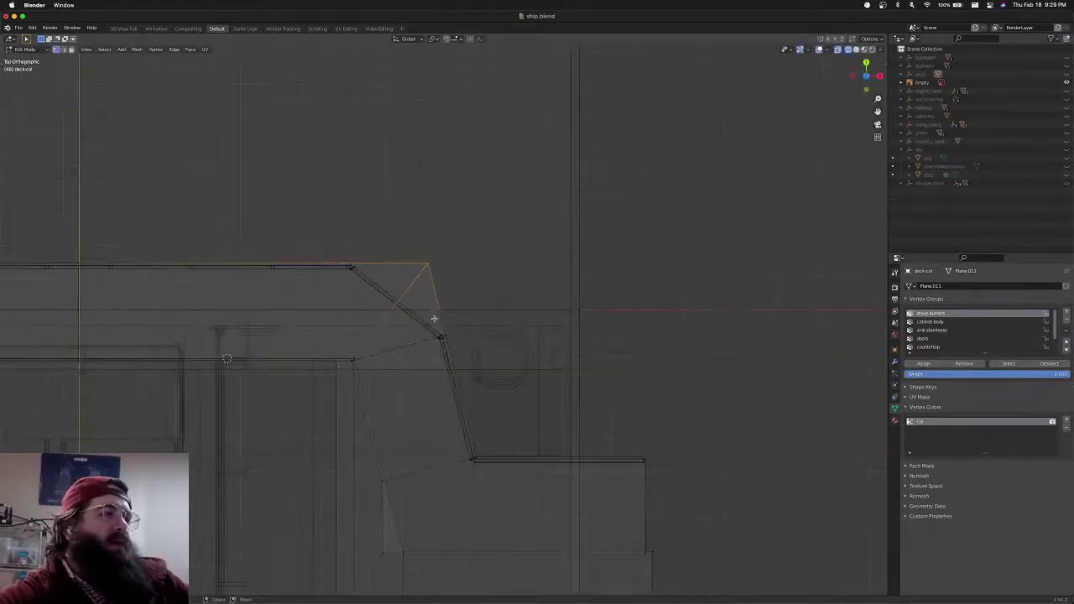
{"action": "scroll", "coordinate": [433, 318], "scroll_direction": "up", "scroll_amount": 6}
{"action": "key", "text": "g"}
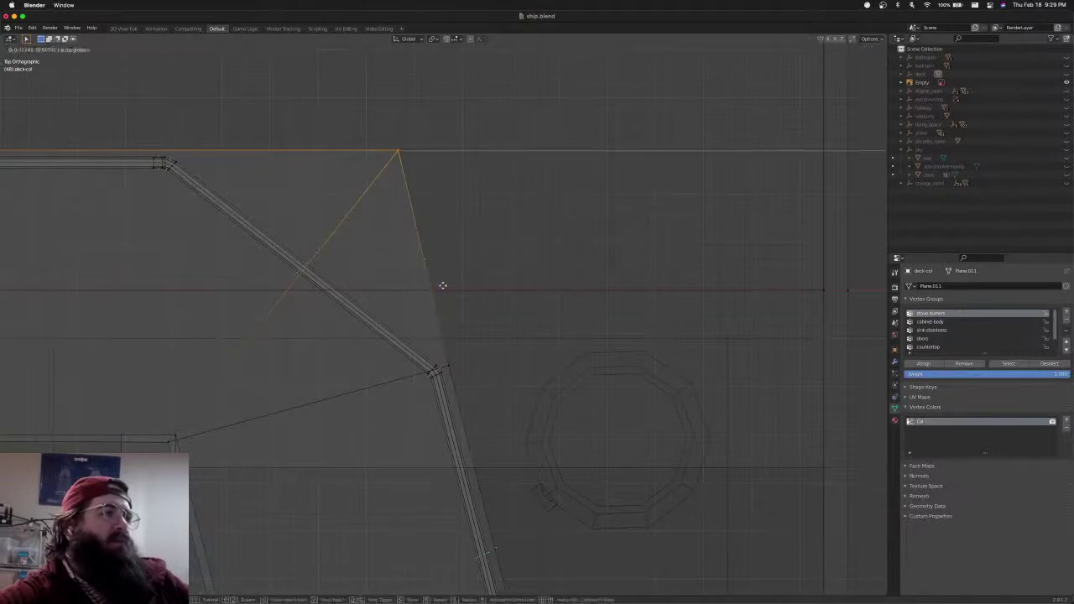
{"action": "left_click", "coordinate": [443, 286]}
{"action": "scroll", "coordinate": [433, 311], "scroll_direction": "up", "scroll_amount": 3}
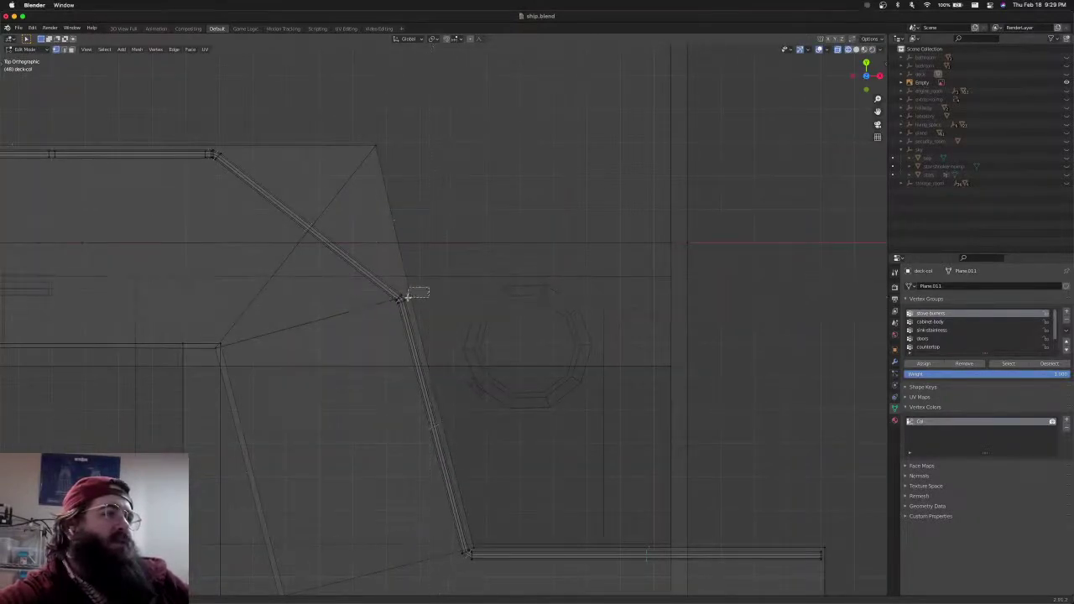
Delete the walkway's old intermediate corner vertices and fill its top face out to the moved front corner
{"action": "left_click", "coordinate": [404, 296]}
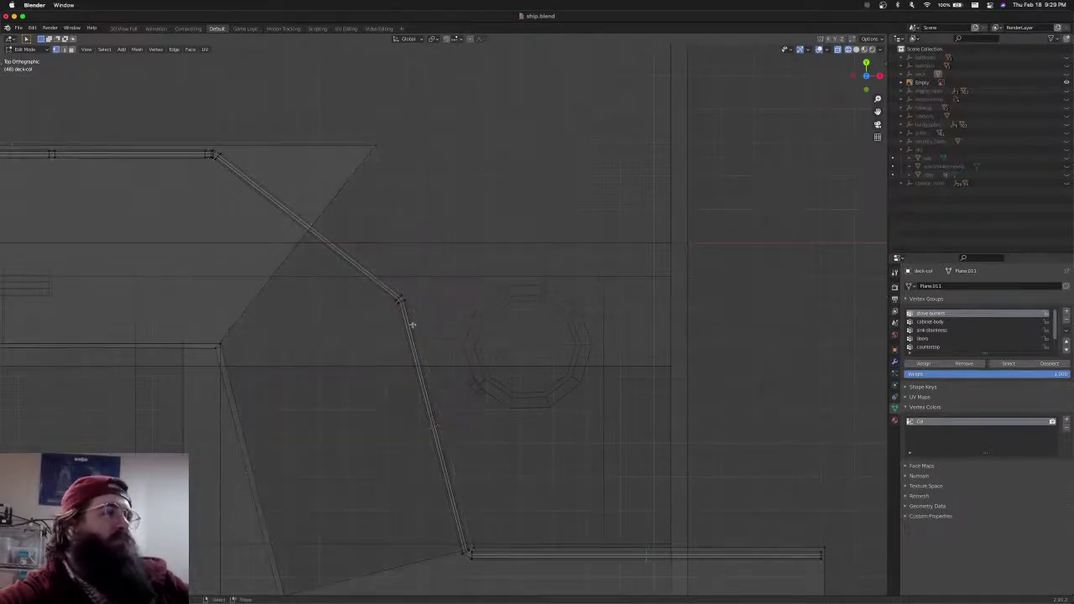
{"action": "middle_click_drag", "start_coordinate": [295, 395], "coordinate": [118, 250]}
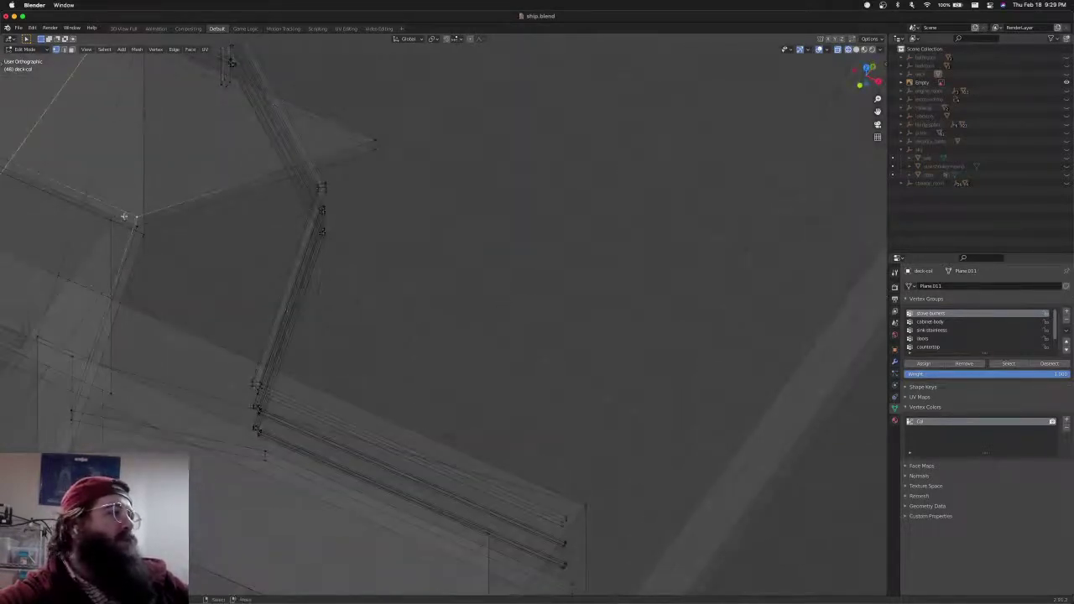
{"action": "left_click", "coordinate": [200, 439], "text": "alt"}
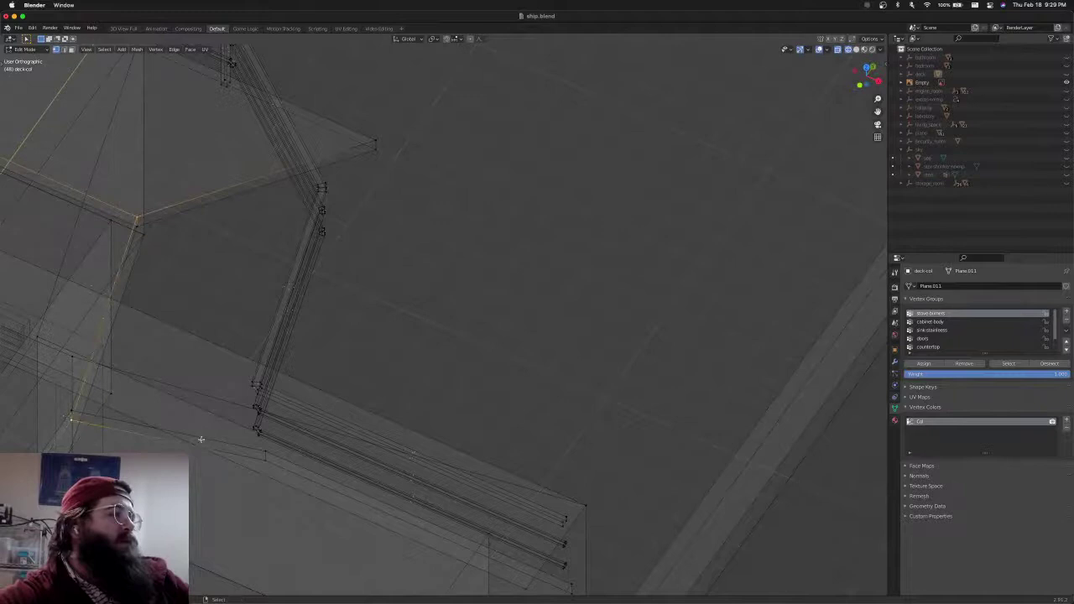
{"action": "left_click", "coordinate": [72, 421], "text": "shift"}
{"action": "left_click", "coordinate": [70, 412], "text": "shift"}
{"action": "left_click", "coordinate": [266, 450], "text": "shift"}
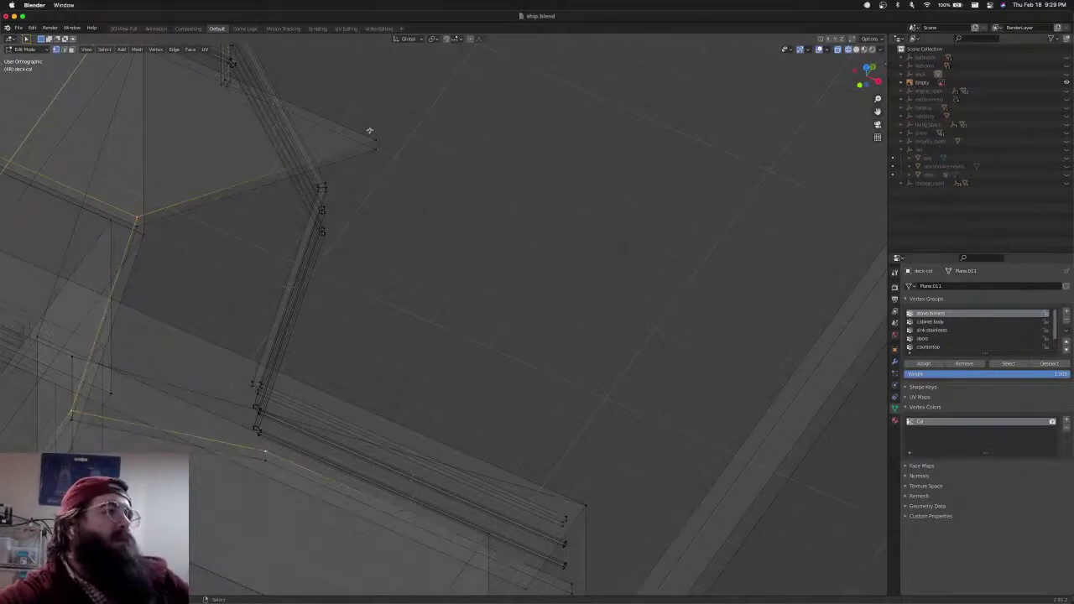
{"action": "left_click", "coordinate": [375, 140]}
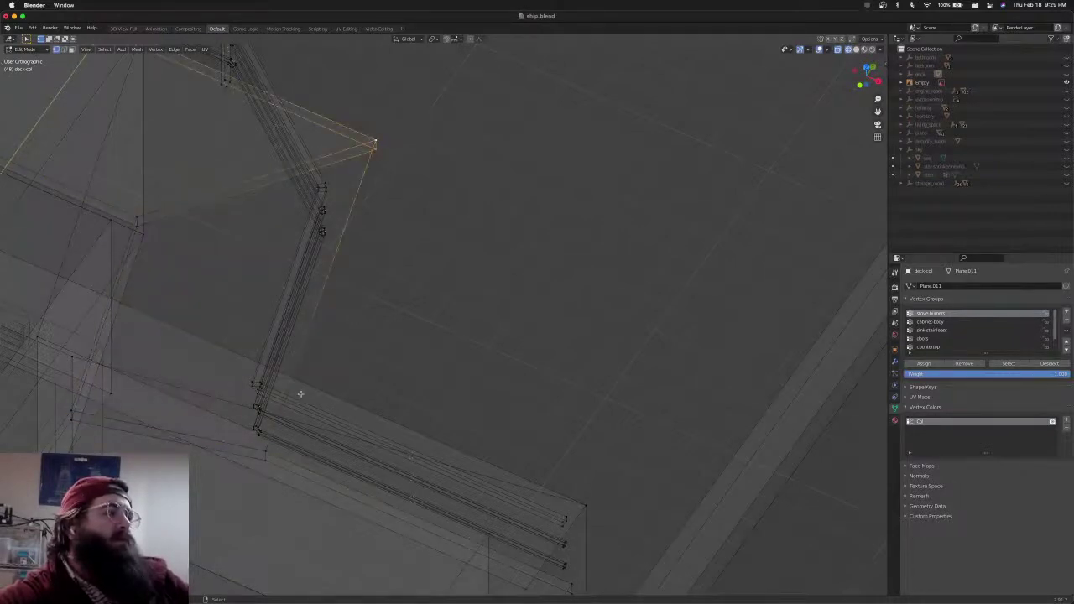
Fill the walkway's outer side face between the moved front corner and the inner corner
{"action": "middle_click_drag", "start_coordinate": [271, 470], "coordinate": [338, 357]}
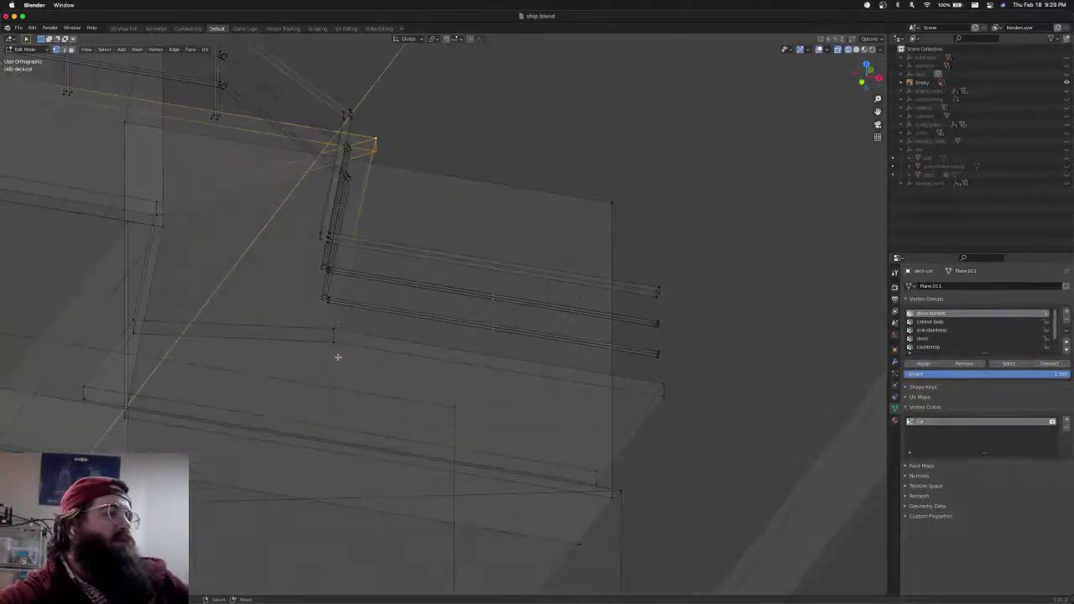
{"action": "left_click", "coordinate": [338, 332], "text": "shift"}
{"action": "left_click", "coordinate": [337, 339], "text": "shift"}
{"action": "left_click", "coordinate": [372, 331]}
Select the four lower corner vertices of the walkway's angled section and fill its underside face
{"action": "middle_click_drag", "start_coordinate": [388, 317], "coordinate": [318, 385]}
{"action": "left_click", "coordinate": [282, 383]}
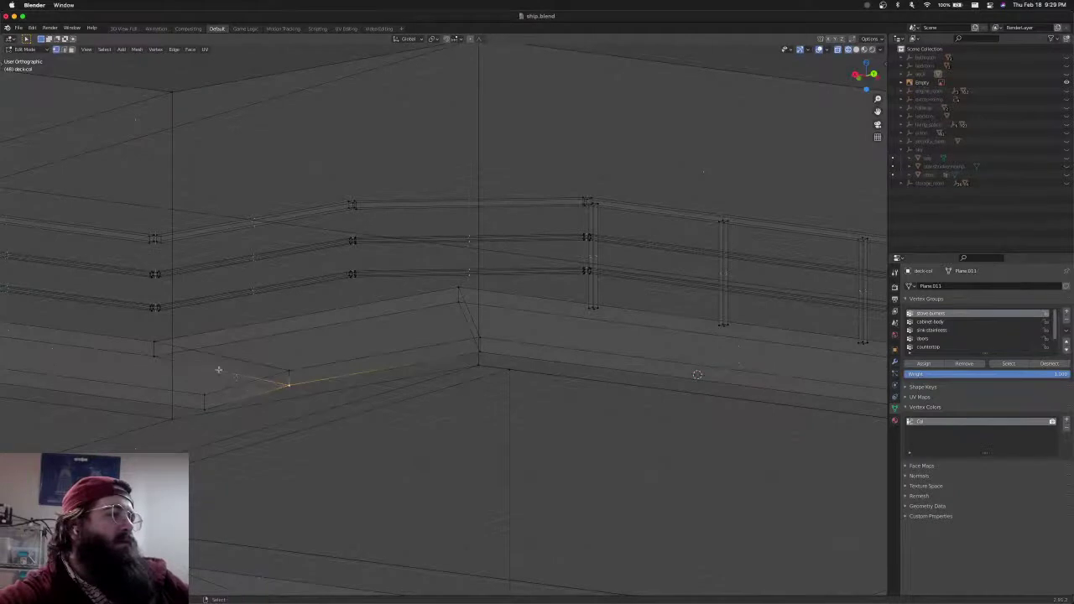
{"action": "left_click", "coordinate": [156, 356], "text": "shift"}
{"action": "left_click", "coordinate": [458, 300], "text": "shift"}
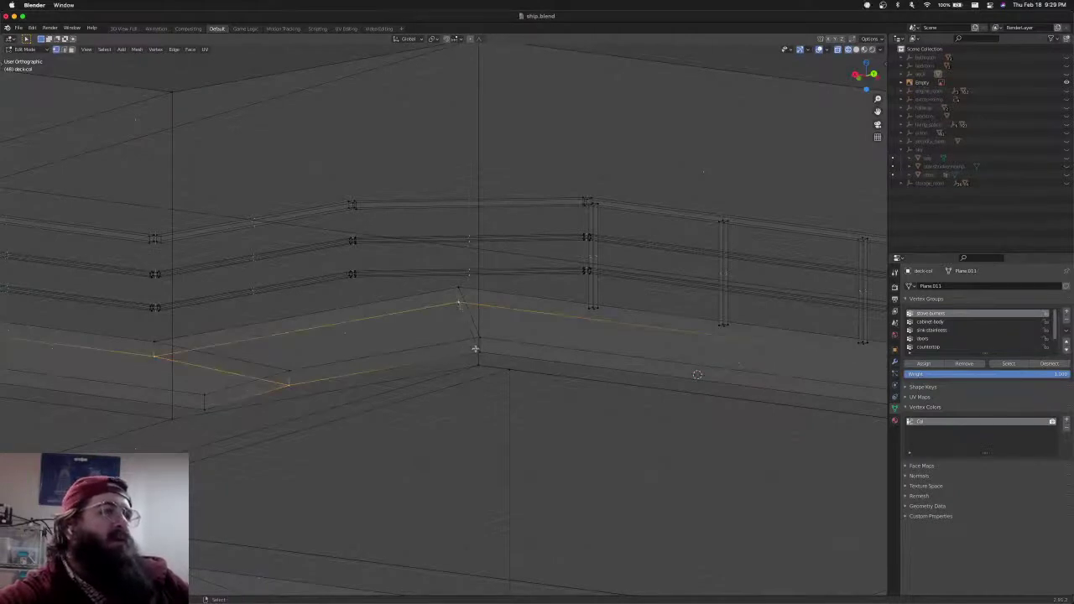
{"action": "left_click", "coordinate": [474, 352], "text": "shift"}
{"action": "key", "text": "a"}
Switch to face selection and delete the two leftover thin faces along the walkway's inner edge
{"action": "key", "text": "ctrl+Tab"}
{"action": "left_click", "coordinate": [403, 352]}
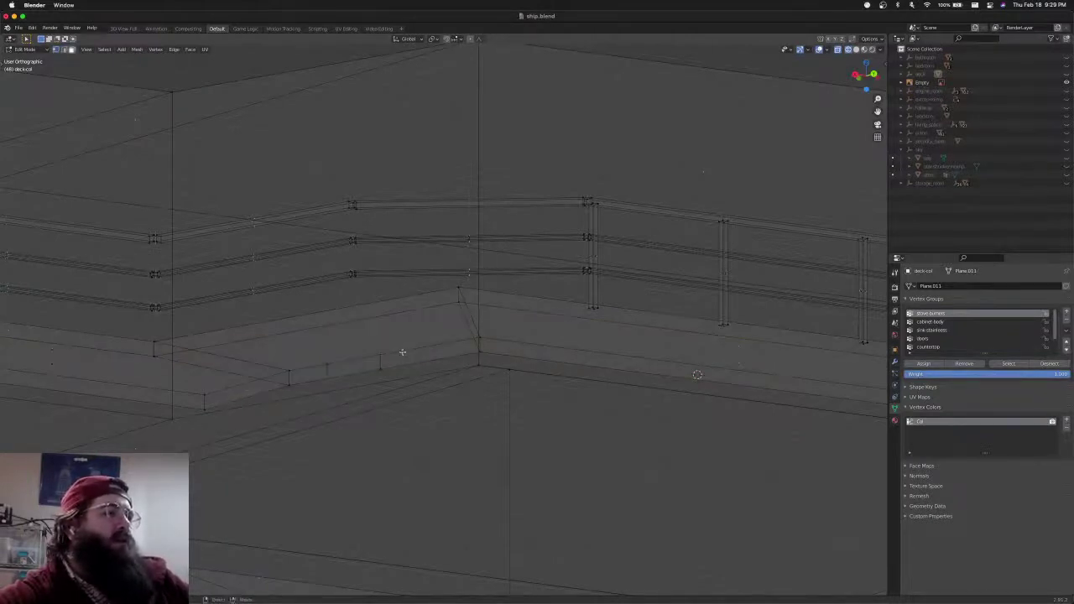
{"action": "right_click", "coordinate": [393, 360]}
{"action": "key", "text": "x"}
{"action": "key", "text": "f"}
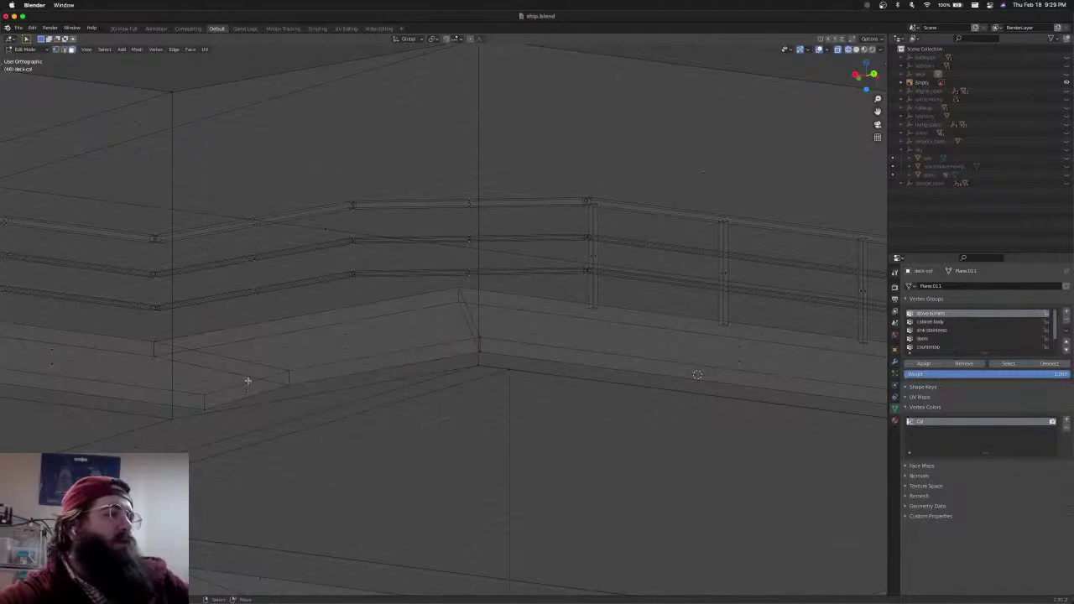
{"action": "left_click", "coordinate": [246, 383]}
{"action": "key", "text": "x"}
{"action": "key", "text": "f"}
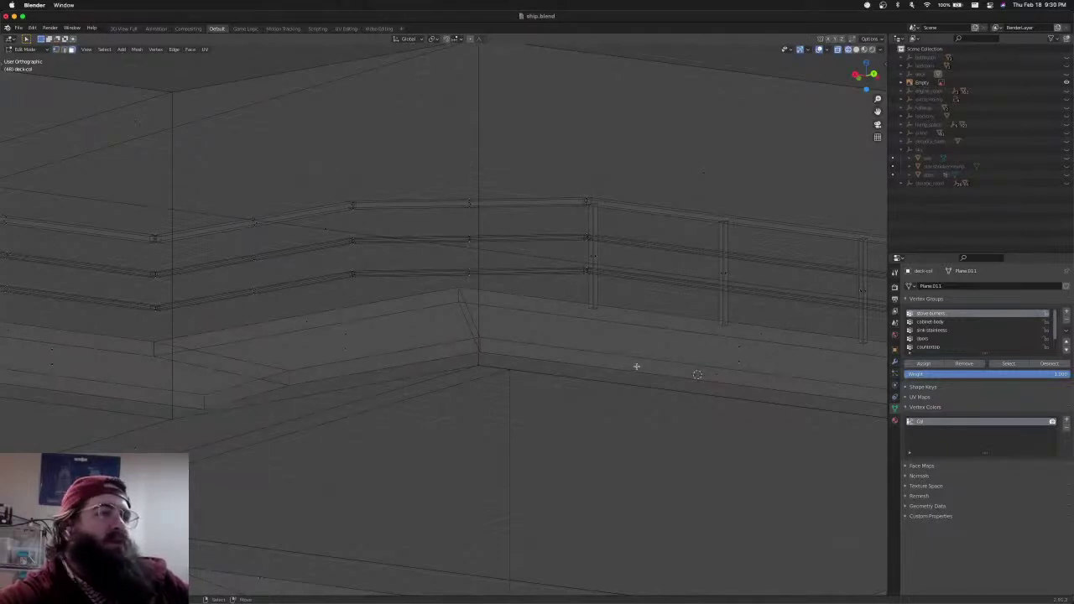
Delete the thin leftover face along the walkway's straight front section and the one along the adjoining side wing
{"action": "right_click", "coordinate": [717, 373]}
{"action": "key", "text": "x"}
{"action": "key", "text": "f"}
{"action": "scroll", "coordinate": [711, 373], "scroll_direction": "down", "scroll_amount": 5}
{"action": "middle_click_drag", "start_coordinate": [461, 411], "coordinate": [582, 401], "text": "shift"}
{"action": "right_click", "coordinate": [384, 331]}
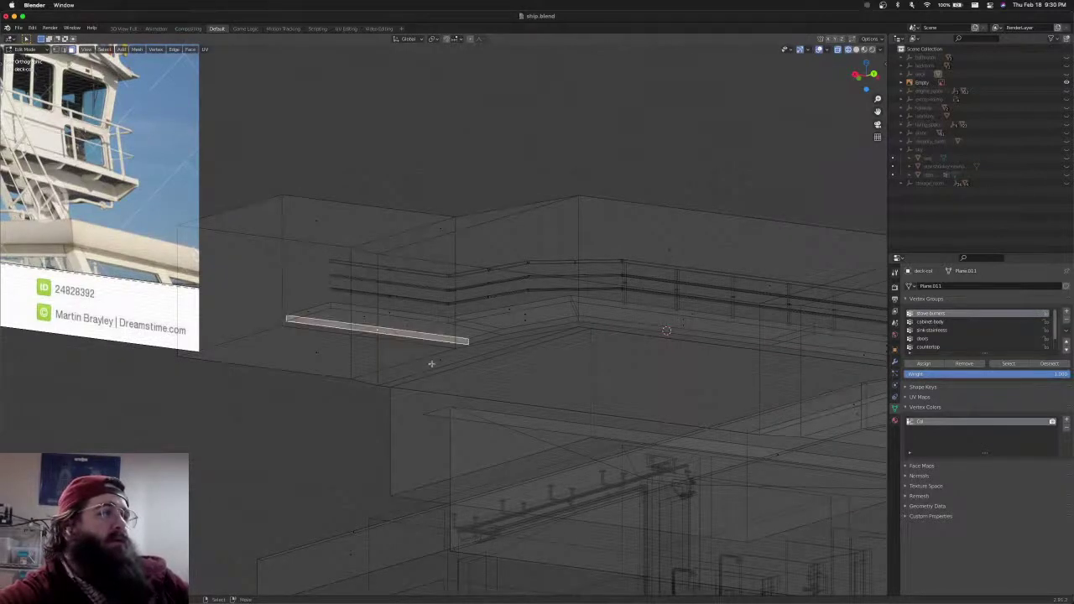
{"action": "key", "text": "x"}
{"action": "key", "text": "f"}
Delete the remaining thin leftover face along the walkway's opposite side wing
{"action": "scroll", "coordinate": [431, 364], "scroll_direction": "up", "scroll_amount": 4}
{"action": "scroll", "coordinate": [755, 379], "scroll_direction": "down", "scroll_amount": 2}
{"action": "middle_click_drag", "start_coordinate": [754, 379], "coordinate": [432, 360]}
{"action": "right_click", "coordinate": [510, 360]}
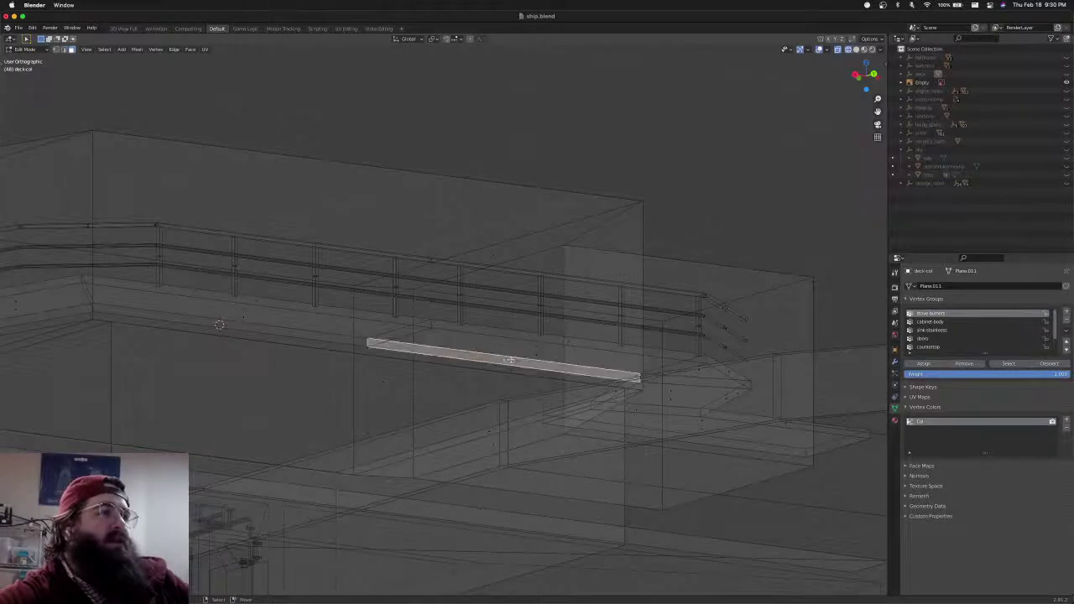
{"action": "key", "text": "x"}
{"action": "key", "text": "f"}
{"action": "middle_click_drag", "start_coordinate": [599, 395], "coordinate": [467, 393], "text": "shift"}
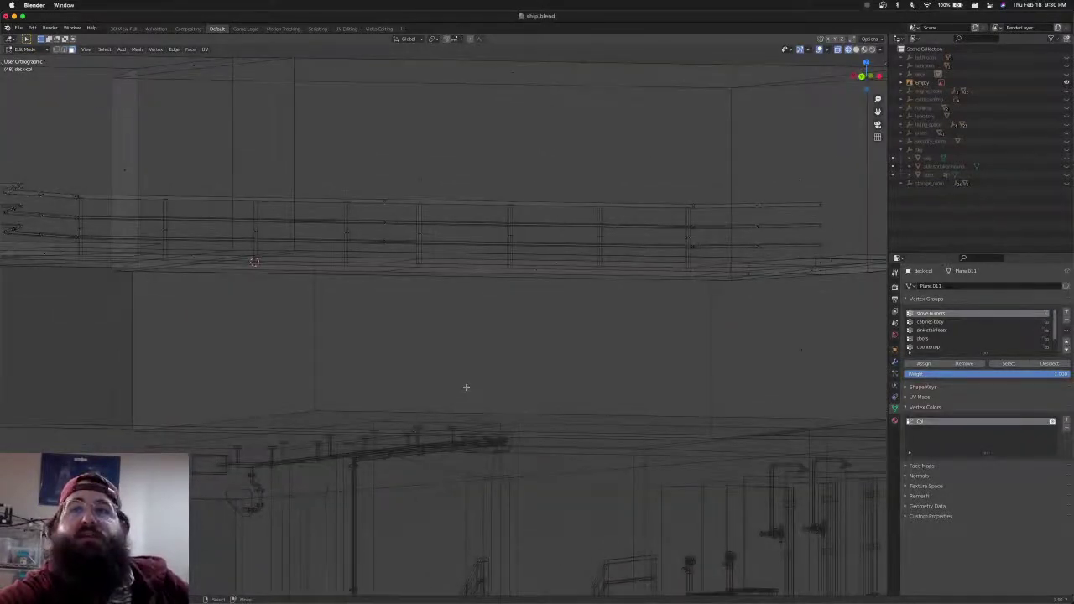
Inspect the reshaped walkway floor and railing from above in solid and wireframe shading
{"action": "mouse_move", "coordinate": [390, 364]}
{"action": "middle_mouse_down"}
{"action": "mouse_move", "coordinate": [431, 377]}
{"action": "mouse_move", "coordinate": [460, 364]}
{"action": "mouse_move", "coordinate": [377, 345]}
{"action": "mouse_move", "coordinate": [460, 364]}
{"action": "mouse_move", "coordinate": [453, 420]}
{"action": "middle_mouse_up"}
{"action": "scroll", "coordinate": [376, 346], "scroll_direction": "down", "scroll_amount": 3}
{"action": "key", "text": "shift+z"}
{"action": "key", "text": "KP_7"}
{"action": "scroll", "coordinate": [200, 436], "scroll_direction": "up", "scroll_amount": 3}
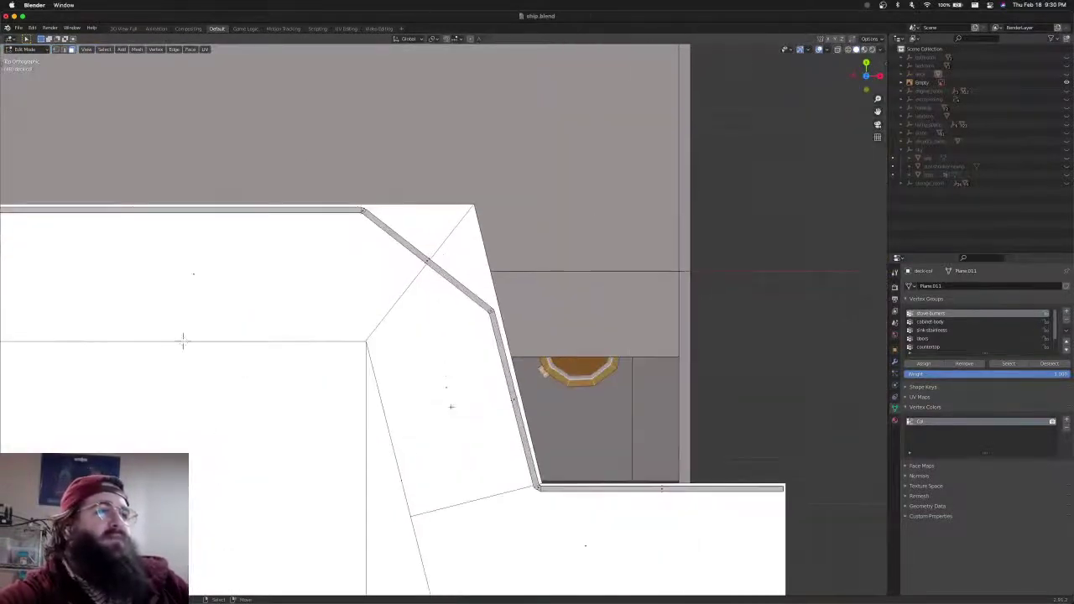
{"action": "key", "text": "shift+z"}
{"action": "scroll", "coordinate": [480, 363], "scroll_direction": "up", "scroll_amount": 2}
{"action": "middle_click_drag", "start_coordinate": [501, 354], "coordinate": [555, 332], "text": "shift"}
Switch to Safari, search for "luther show" in a new tab, and glance at the Luther Wikipedia article before returning to the results
{"action": "key", "text": "super+Tab"}
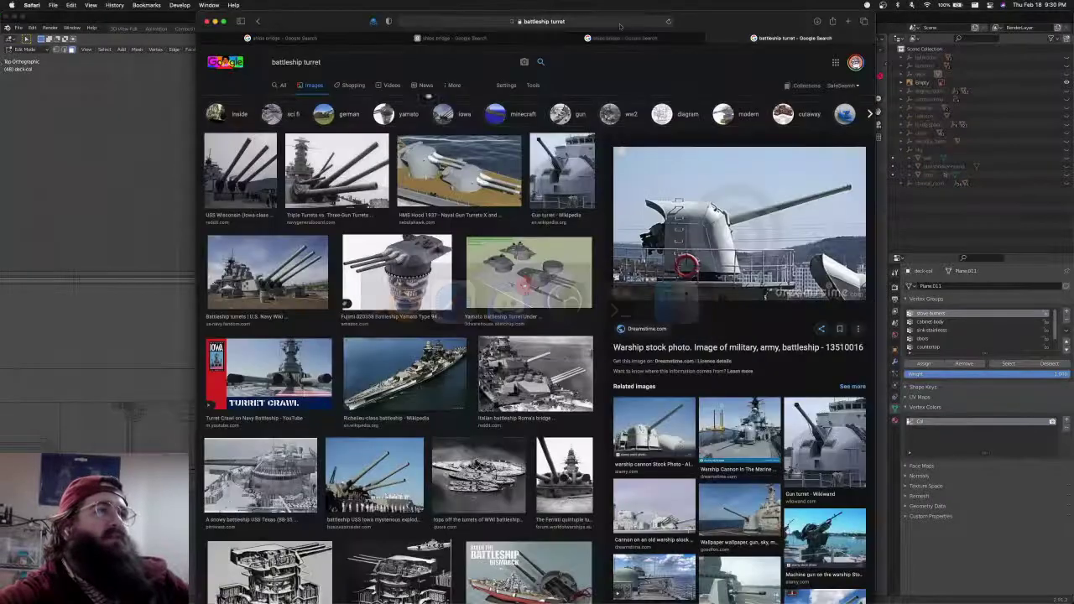
{"action": "key", "text": "super+t"}
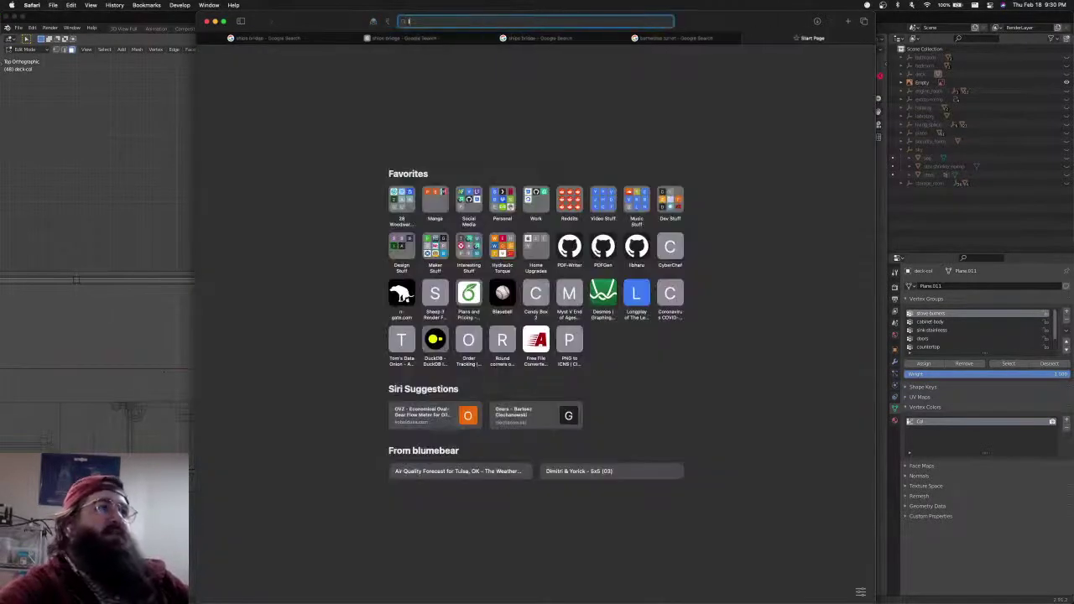
{"action": "type", "text": "luther show"}
{"action": "key", "text": "Return"}
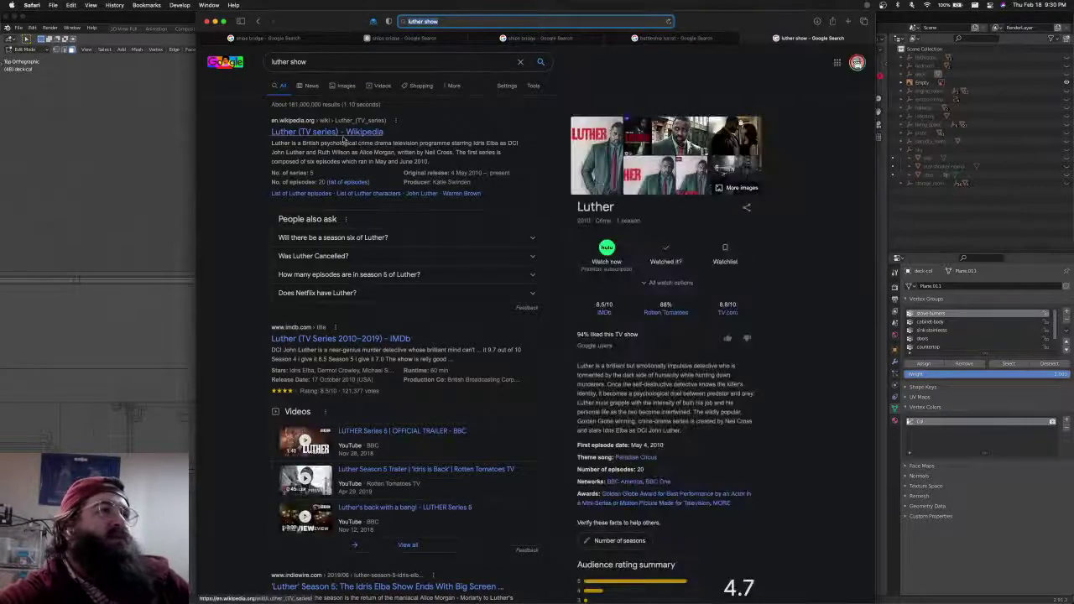
{"action": "left_click", "coordinate": [342, 136]}
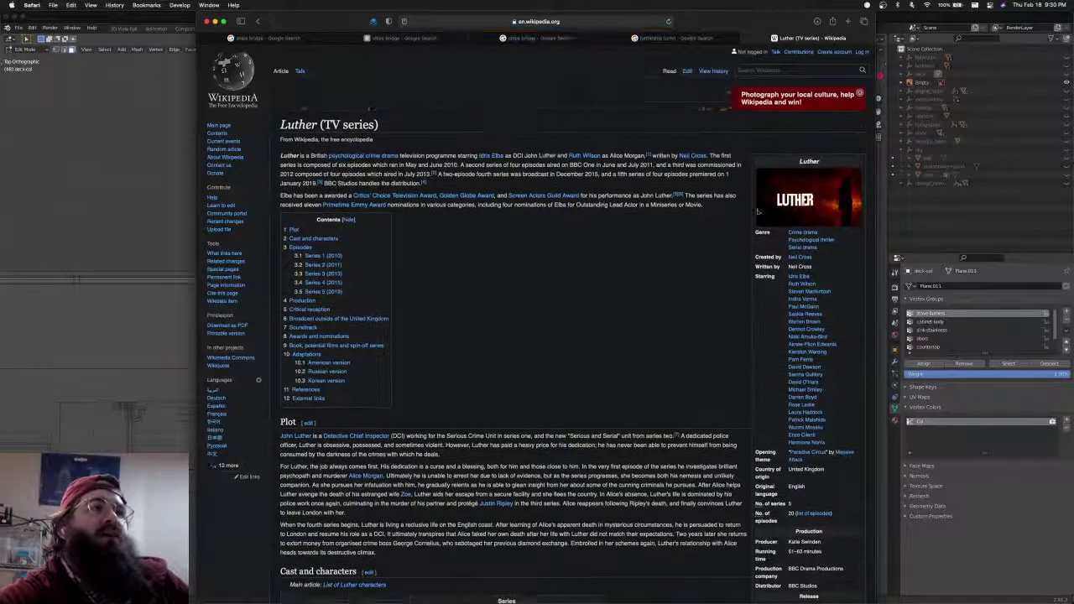
{"action": "left_click", "coordinate": [259, 21]}
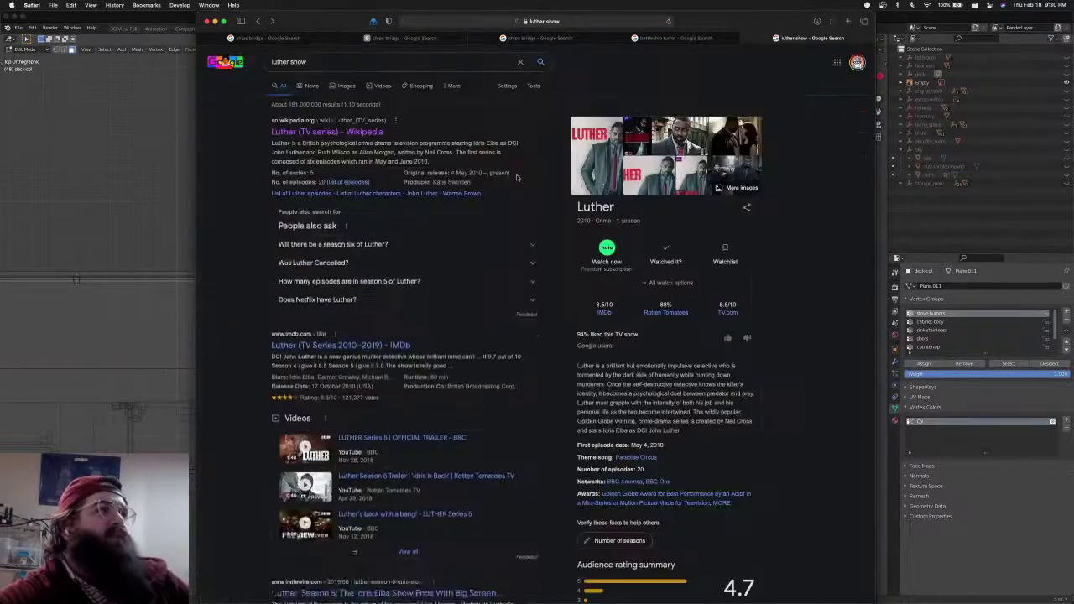
Browse the image results for the Luther series and return to the main search results
{"action": "left_click", "coordinate": [600, 147]}
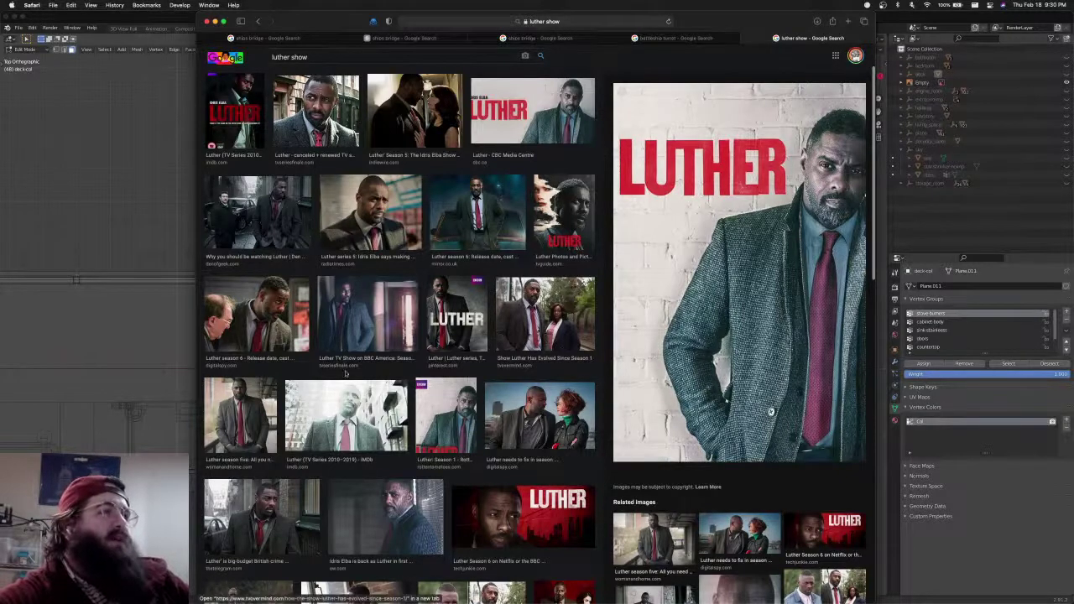
{"action": "scroll", "coordinate": [503, 336], "scroll_direction": "down", "scroll_amount": 5}
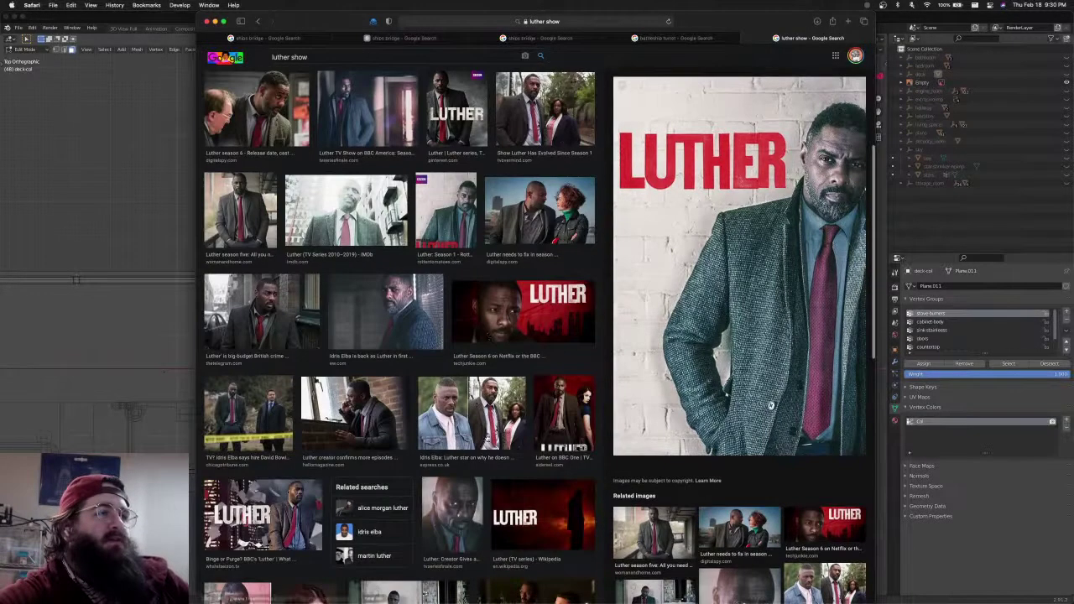
{"action": "scroll", "coordinate": [496, 313], "scroll_direction": "down", "scroll_amount": 3}
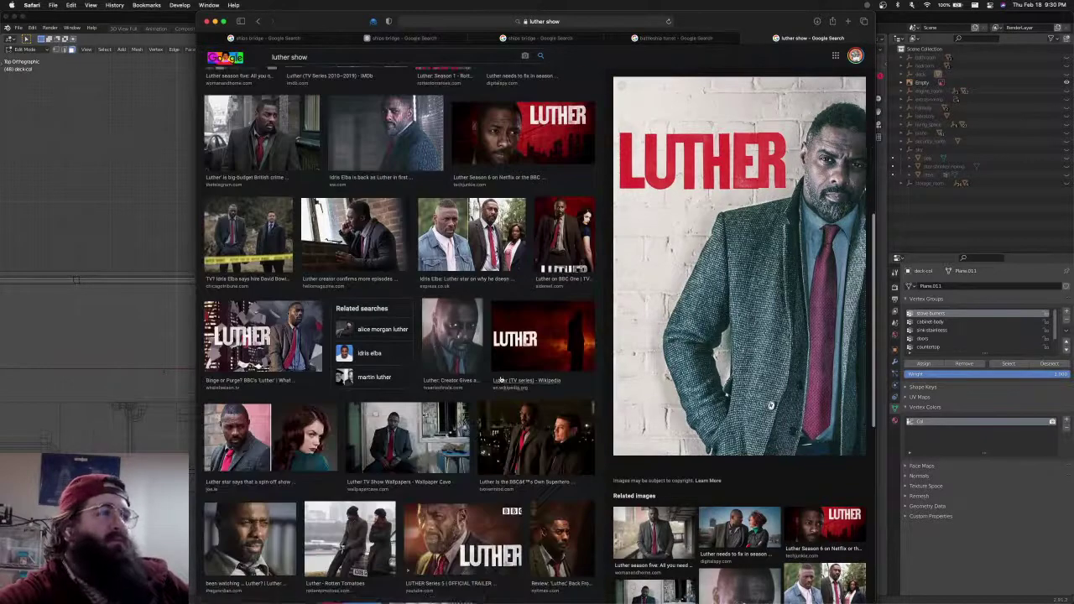
{"action": "scroll", "coordinate": [496, 314], "scroll_direction": "up", "scroll_amount": 10}
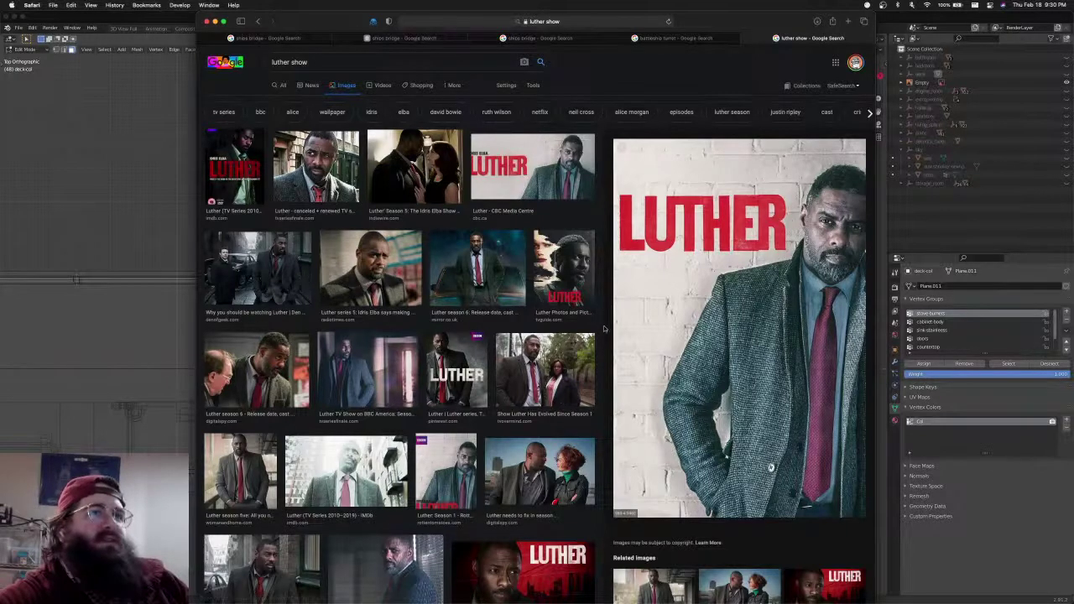
{"action": "scroll", "coordinate": [502, 338], "scroll_direction": "down", "scroll_amount": 5}
{"action": "scroll", "coordinate": [495, 344], "scroll_direction": "up", "scroll_amount": 5}
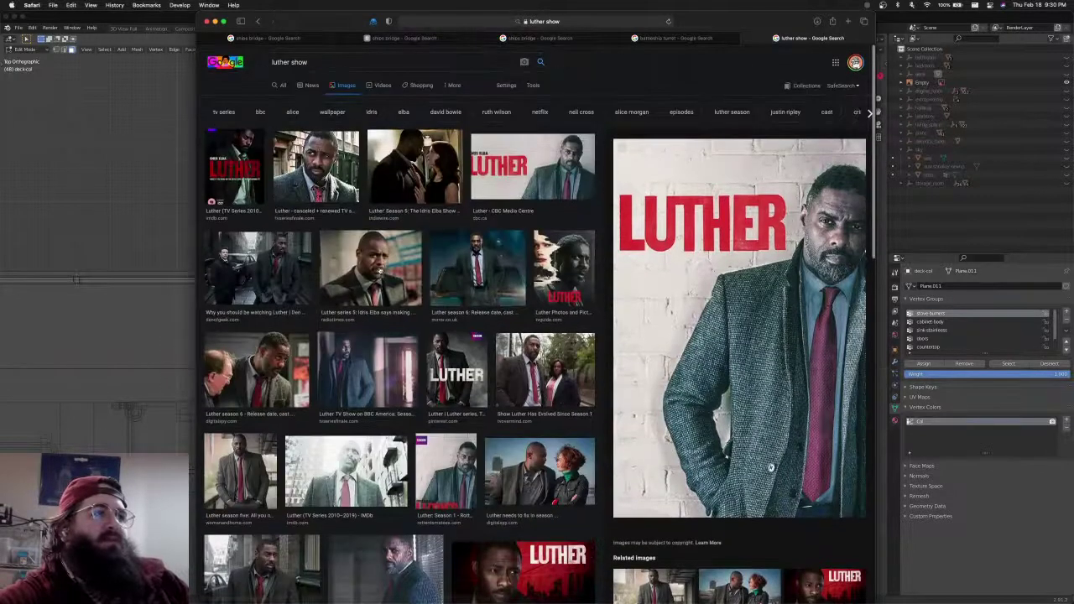
{"action": "left_click", "coordinate": [256, 22]}
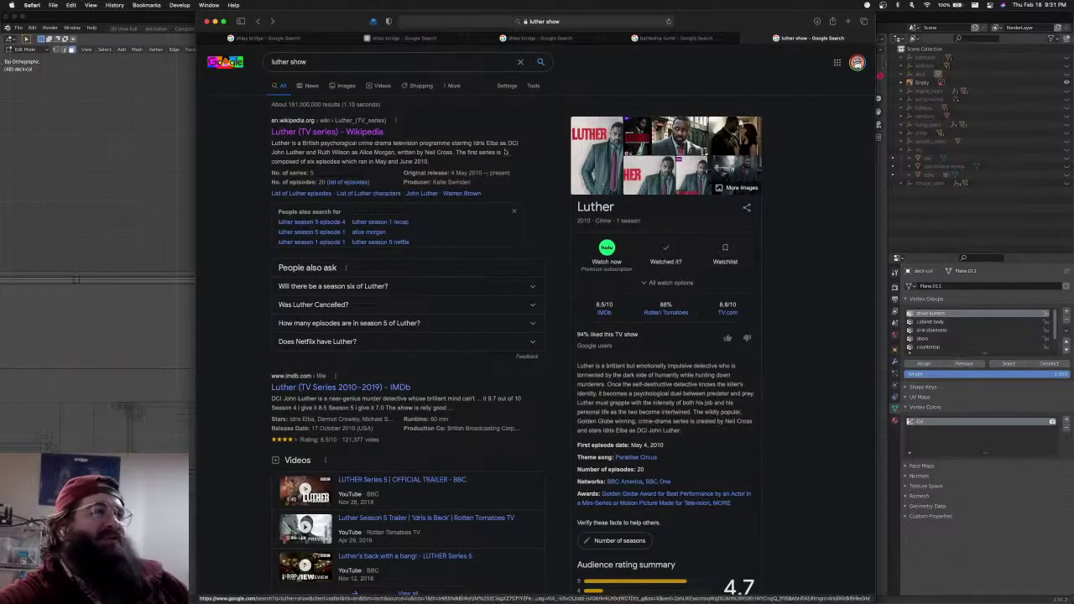
Read the Luther series summary in the search results, highlighting the description text, and look over the other results
{"action": "scroll", "coordinate": [254, 247], "scroll_direction": "down", "scroll_amount": 3}
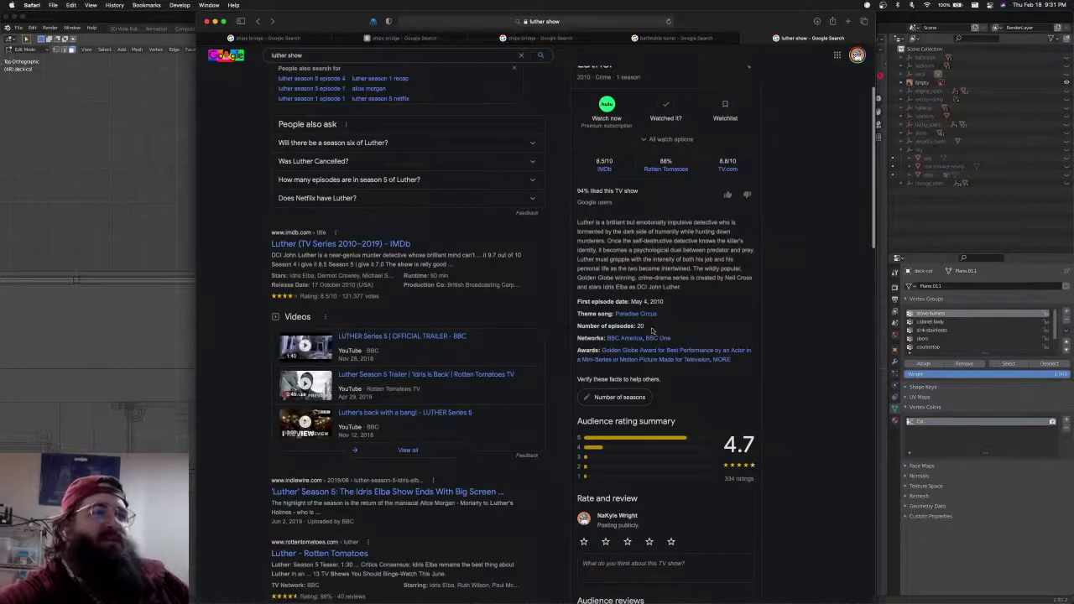
{"action": "left_click_drag", "start_coordinate": [584, 221], "coordinate": [751, 279]}
{"action": "left_click", "coordinate": [751, 279]}
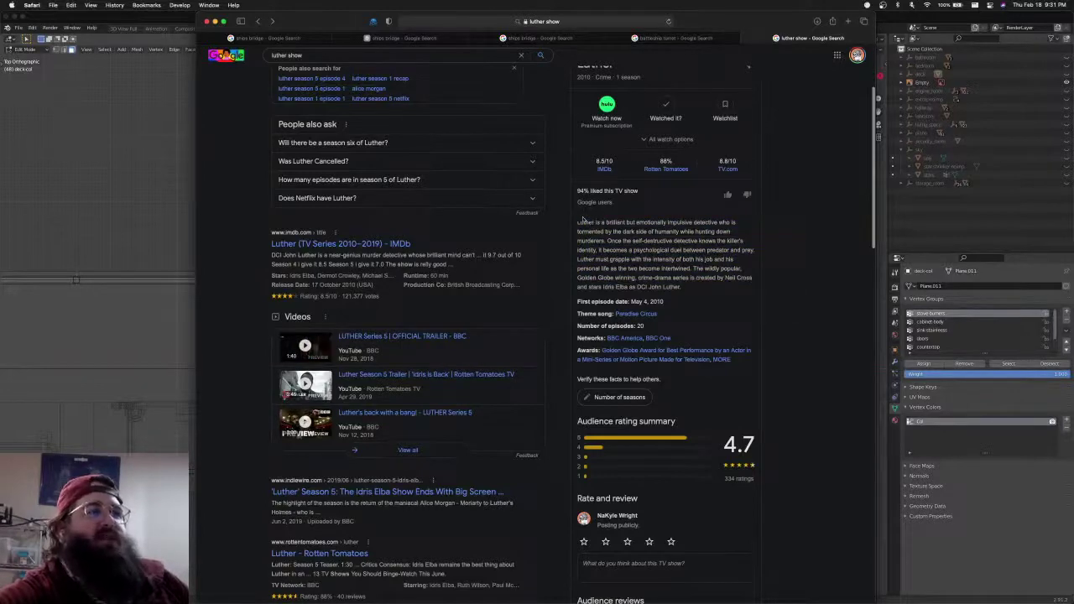
{"action": "left_click_drag", "start_coordinate": [577, 222], "coordinate": [689, 287]}
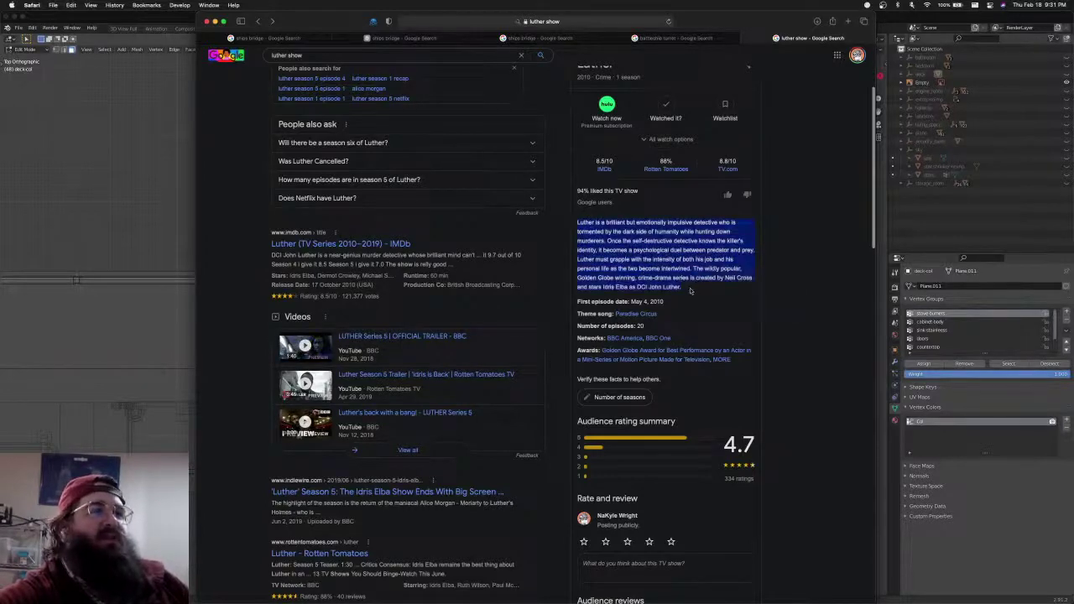
{"action": "left_click", "coordinate": [693, 287]}
{"action": "scroll", "coordinate": [764, 287], "scroll_direction": "up", "scroll_amount": 3}
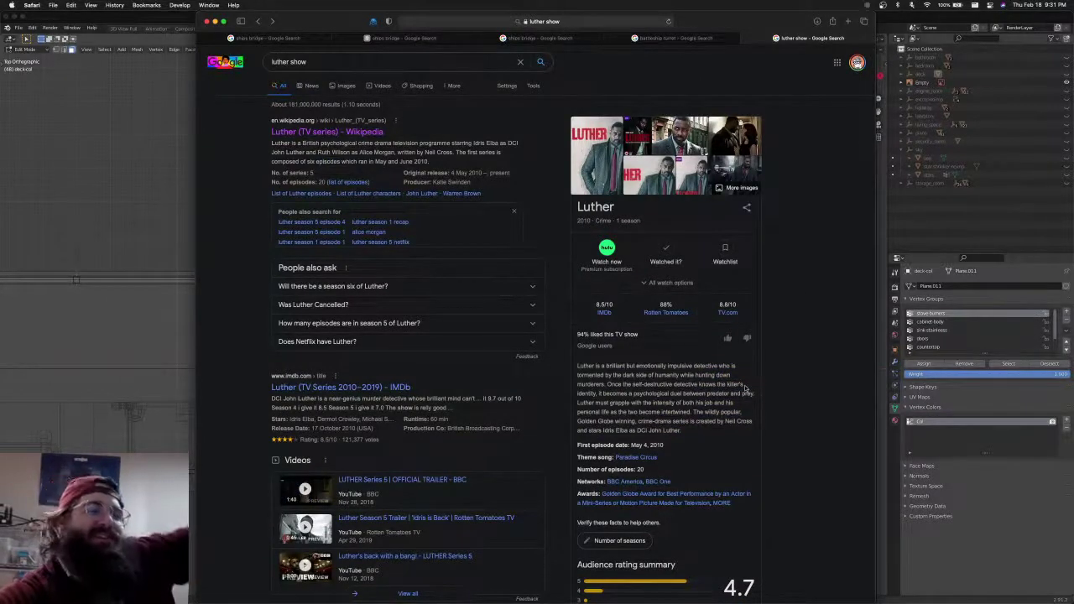
{"action": "left_click_drag", "start_coordinate": [728, 438], "coordinate": [576, 366]}
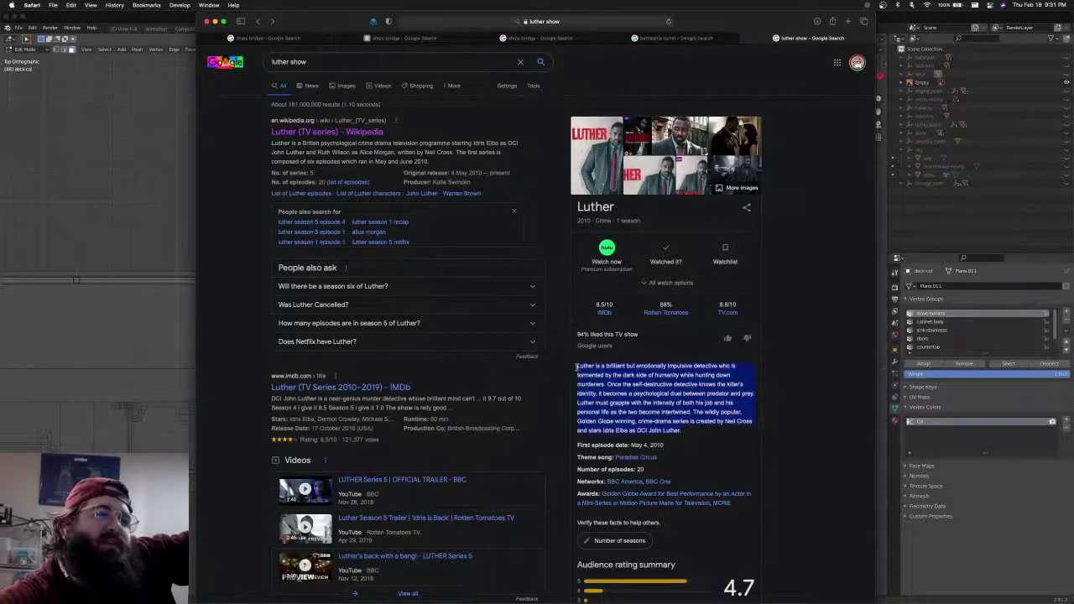
{"action": "left_click", "coordinate": [688, 428]}
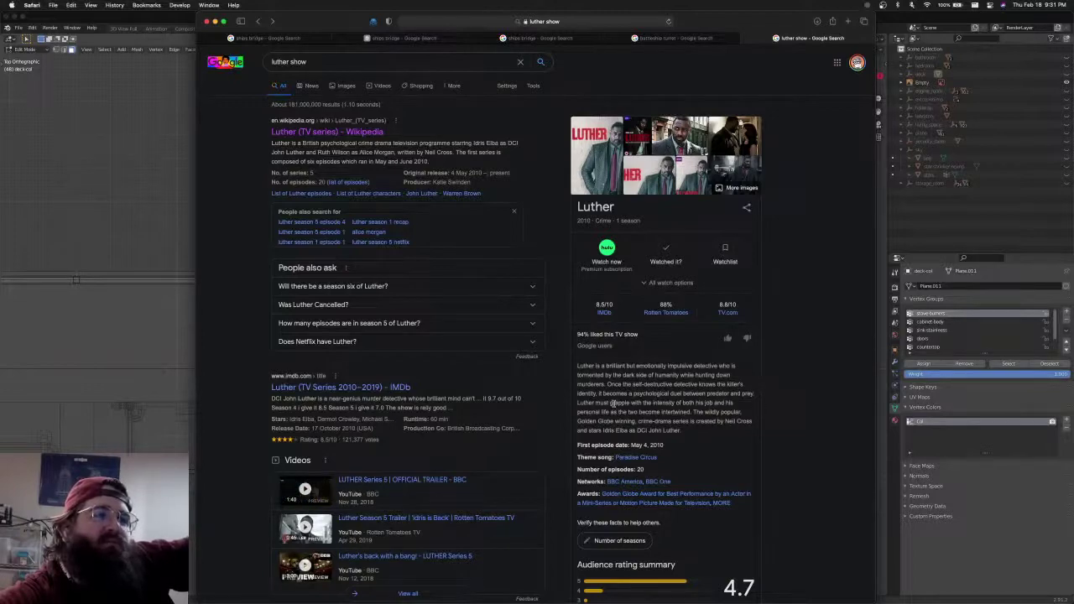
{"action": "scroll", "coordinate": [550, 422], "scroll_direction": "down", "scroll_amount": 1}
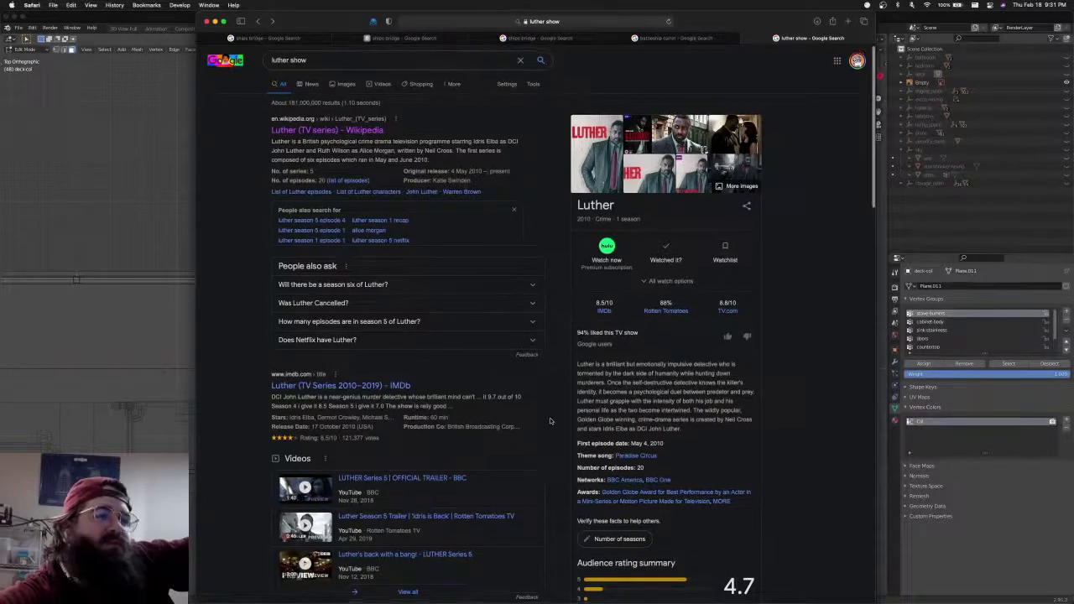
{"action": "scroll", "coordinate": [550, 421], "scroll_direction": "down", "scroll_amount": 5}
{"action": "scroll", "coordinate": [551, 422], "scroll_direction": "up", "scroll_amount": 5}
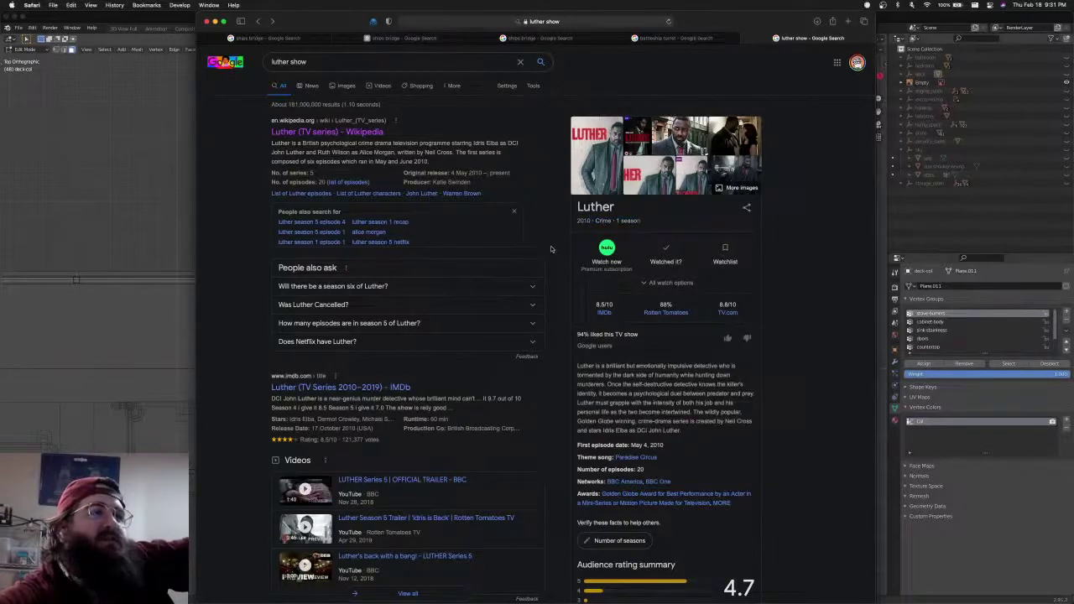
{"action": "scroll", "coordinate": [564, 245], "scroll_direction": "down", "scroll_amount": 4}
{"action": "scroll", "coordinate": [564, 245], "scroll_direction": "up", "scroll_amount": 4}
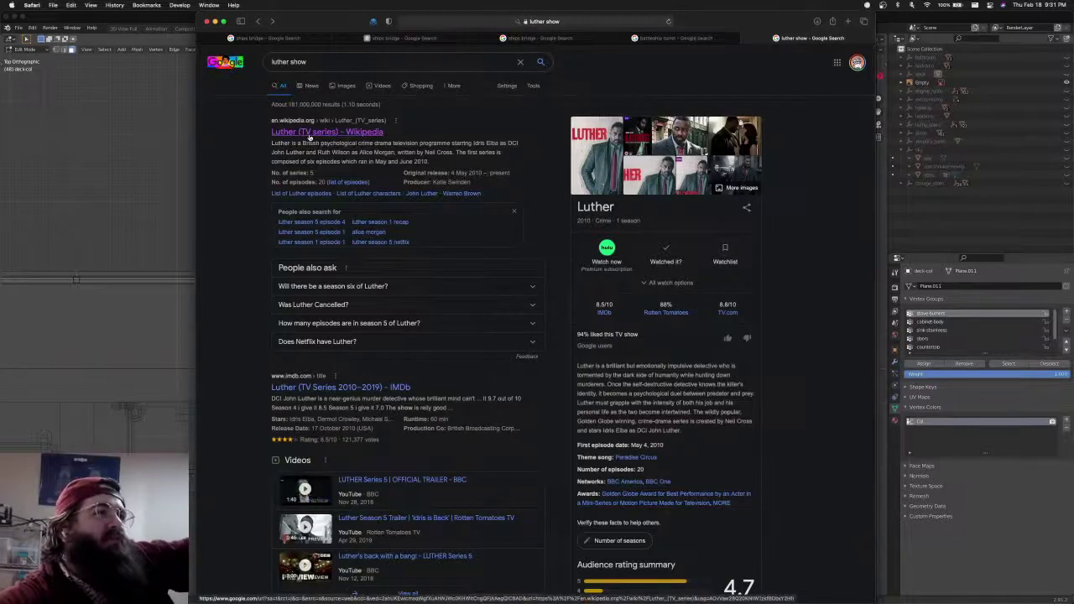
Open the "Luther (TV series)" Wikipedia article and examine its Episodes table
{"action": "left_click_drag", "start_coordinate": [453, 173], "coordinate": [509, 174]}
{"action": "left_click", "coordinate": [501, 172]}
{"action": "left_click", "coordinate": [356, 134]}
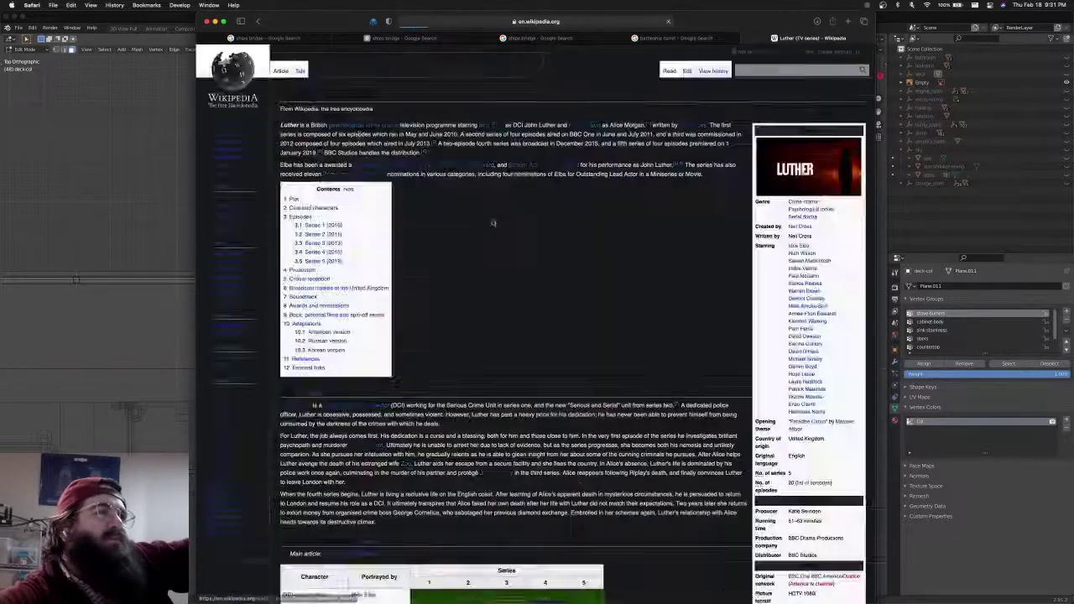
{"action": "scroll", "coordinate": [576, 304], "scroll_direction": "down", "scroll_amount": 10}
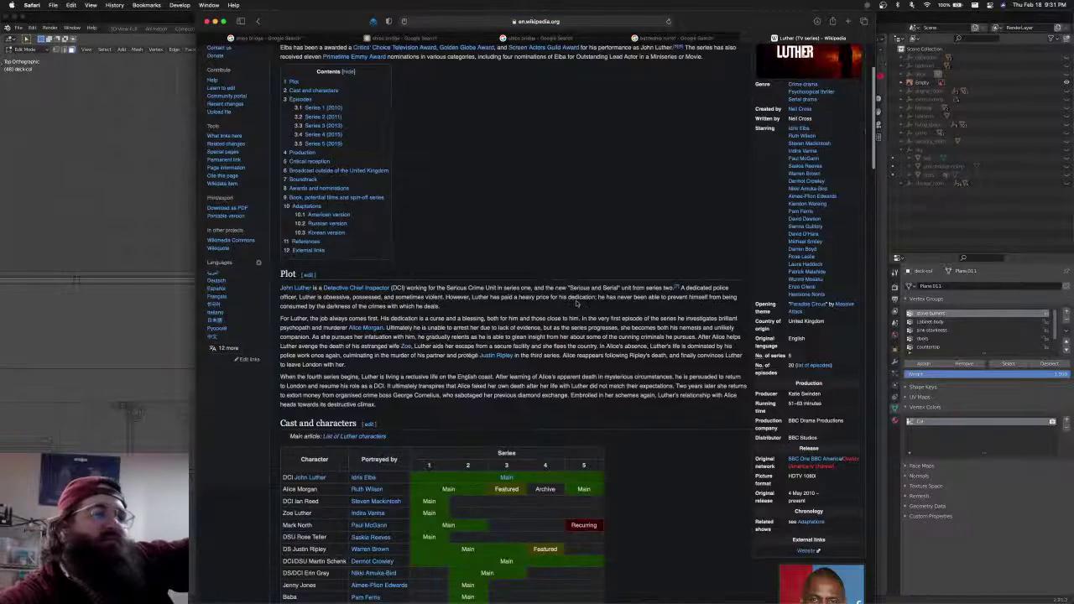
{"action": "scroll", "coordinate": [439, 355], "scroll_direction": "down", "scroll_amount": 2}
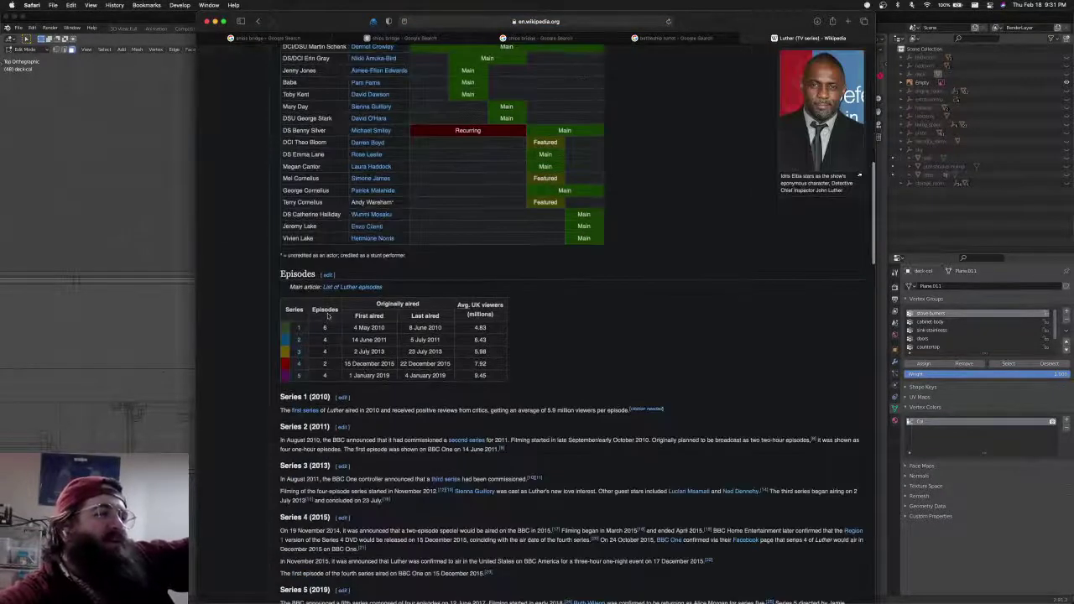
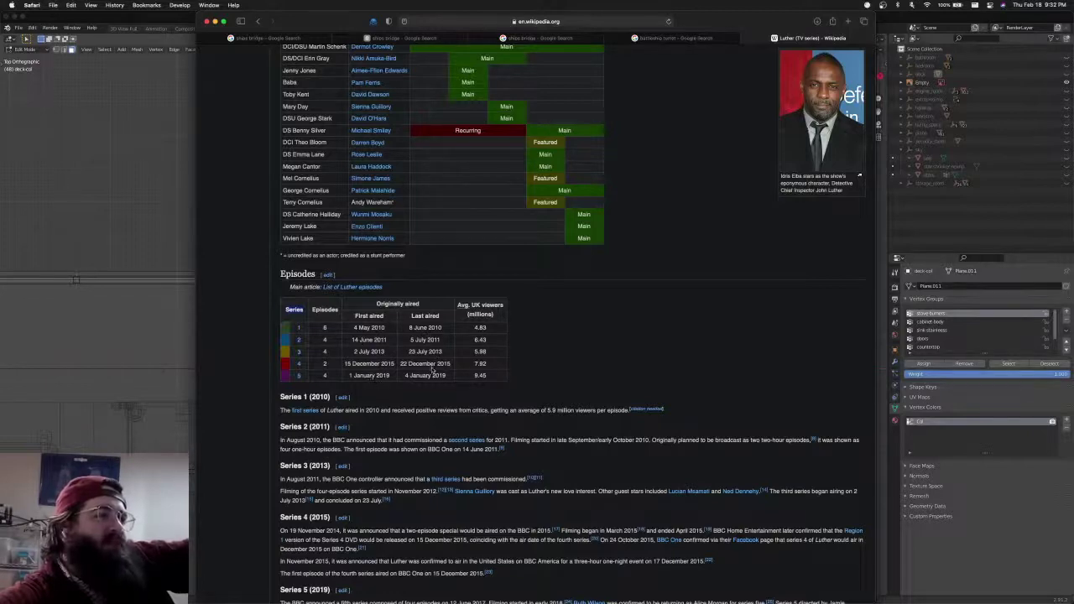
Look through the article's series, production, plot and cast sections, and return to its beginning
{"action": "scroll", "coordinate": [433, 370], "scroll_direction": "down", "scroll_amount": 3}
{"action": "scroll", "coordinate": [397, 387], "scroll_direction": "down", "scroll_amount": 10}
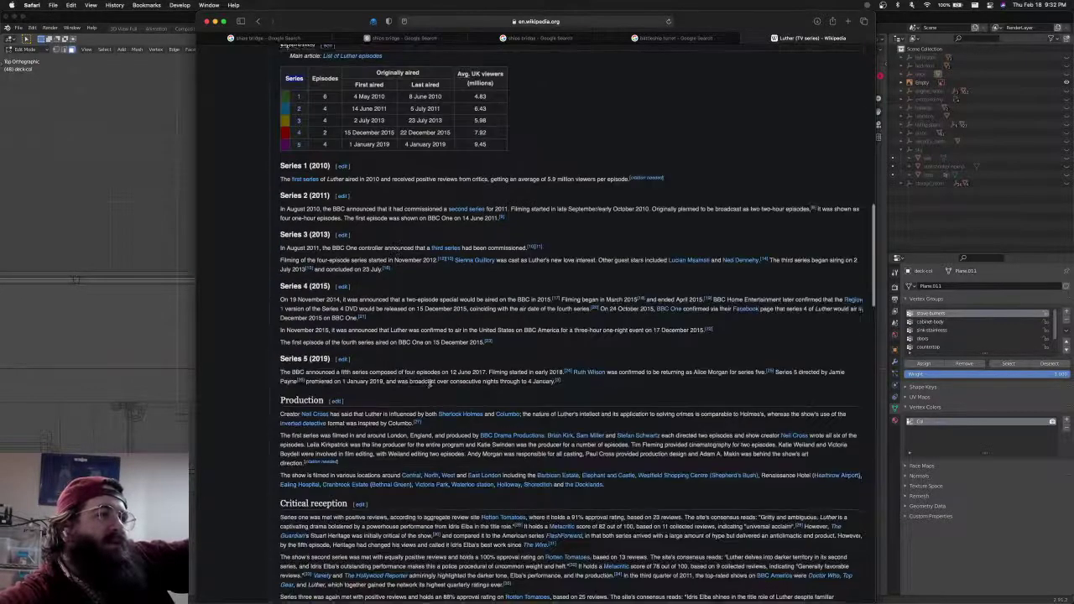
{"action": "scroll", "coordinate": [430, 386], "scroll_direction": "up", "scroll_amount": 10}
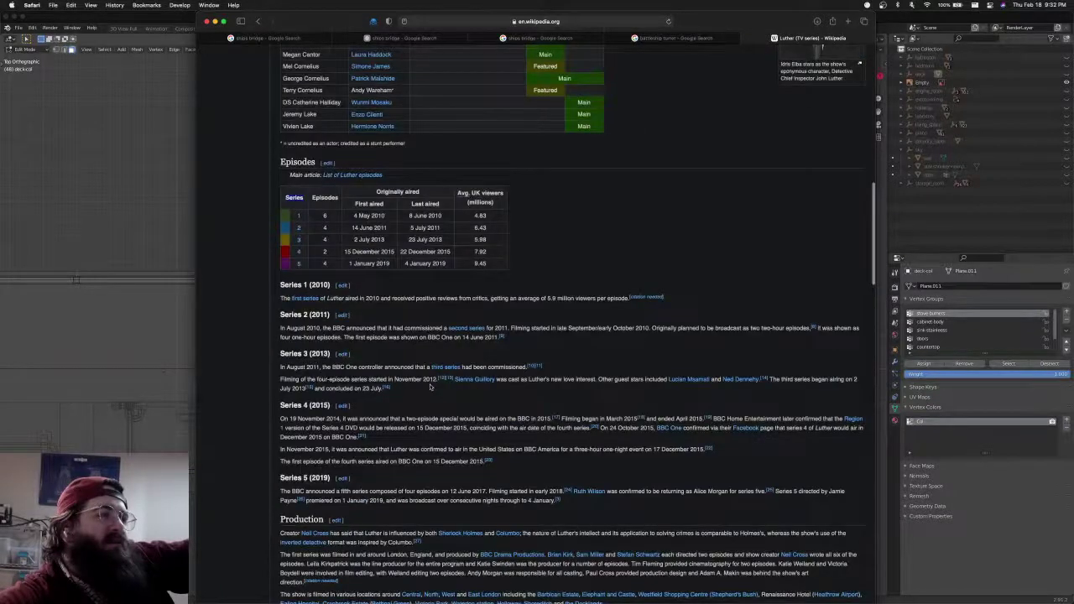
{"action": "scroll", "coordinate": [430, 387], "scroll_direction": "up", "scroll_amount": 12}
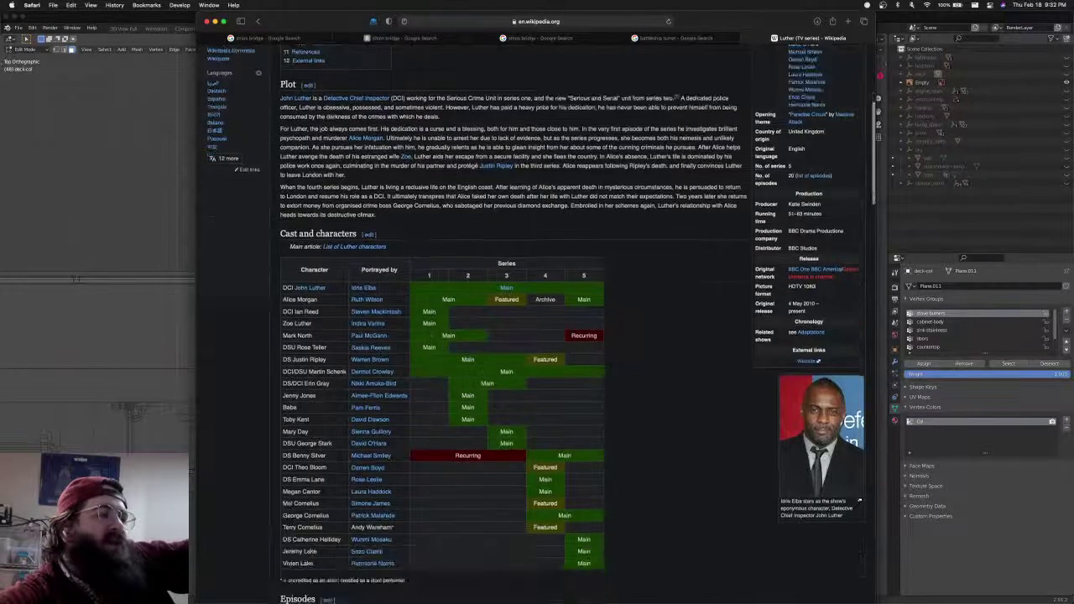
{"action": "scroll", "coordinate": [374, 467], "scroll_direction": "down", "scroll_amount": 8}
{"action": "scroll", "coordinate": [374, 468], "scroll_direction": "up", "scroll_amount": 1}
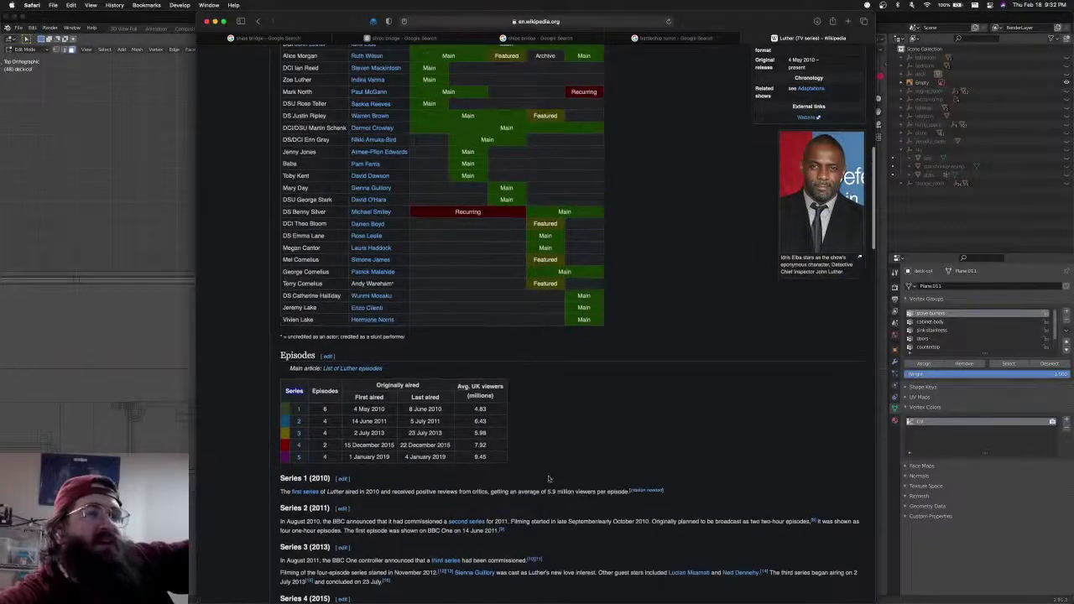
{"action": "scroll", "coordinate": [377, 453], "scroll_direction": "up", "scroll_amount": 15}
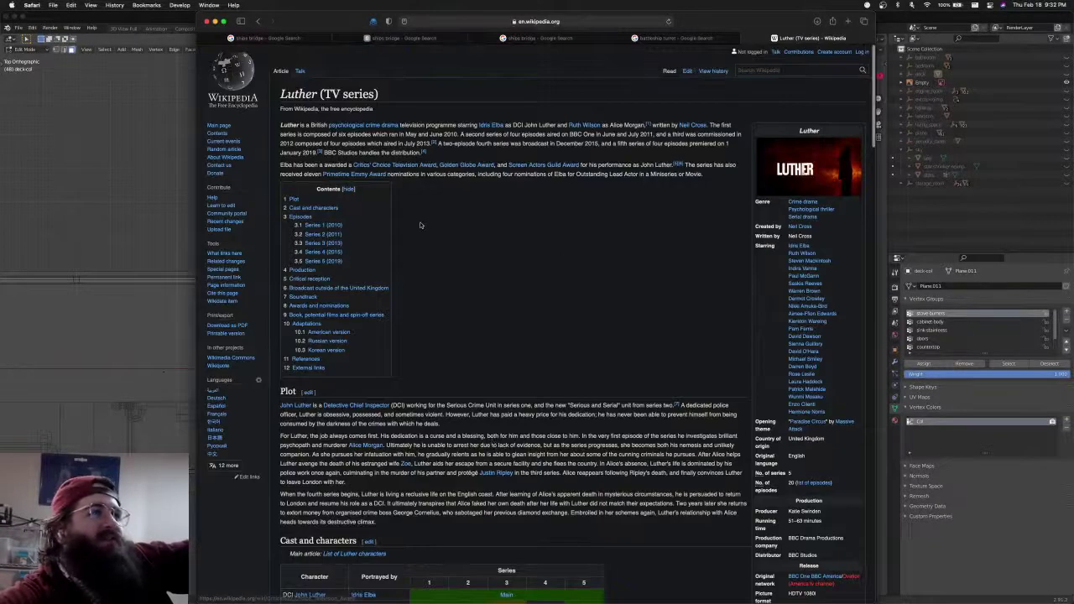
{"action": "scroll", "coordinate": [420, 222], "scroll_direction": "down", "scroll_amount": 12}
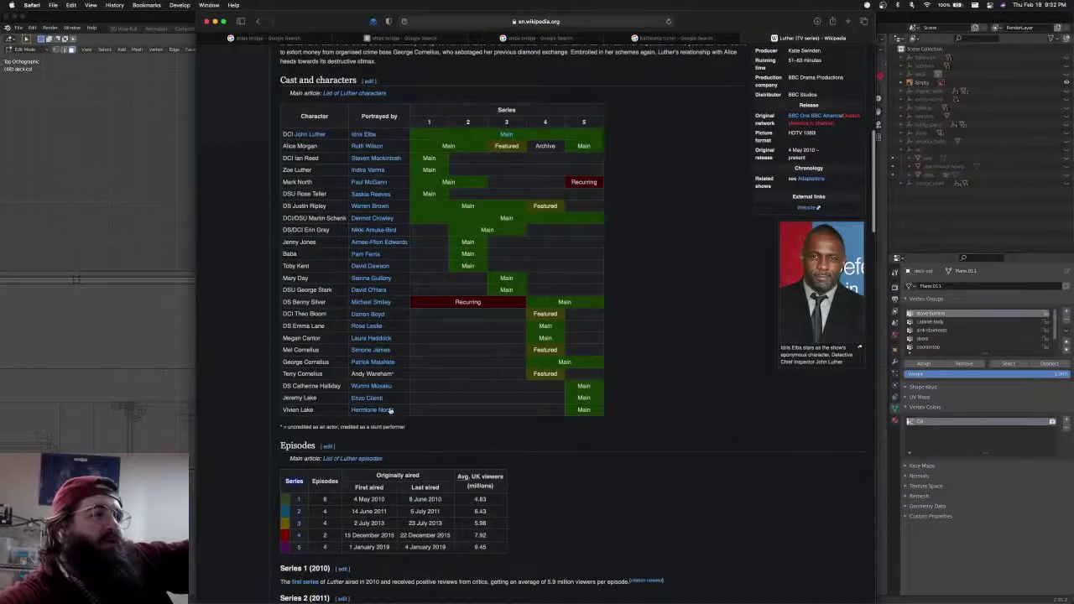
{"action": "scroll", "coordinate": [578, 377], "scroll_direction": "up", "scroll_amount": 10}
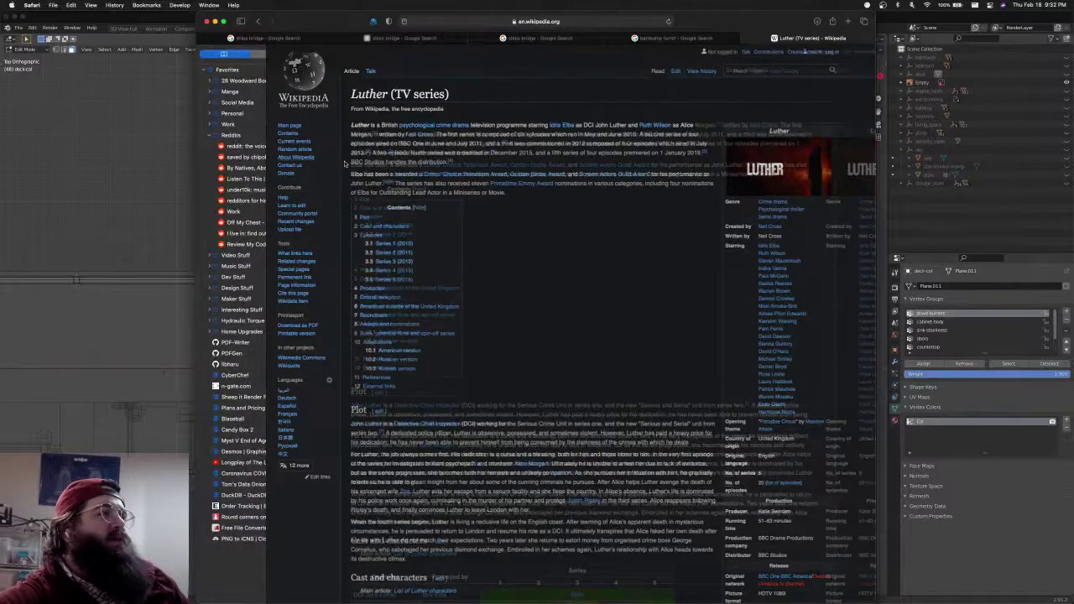
{"action": "left_click", "coordinate": [517, 23]}
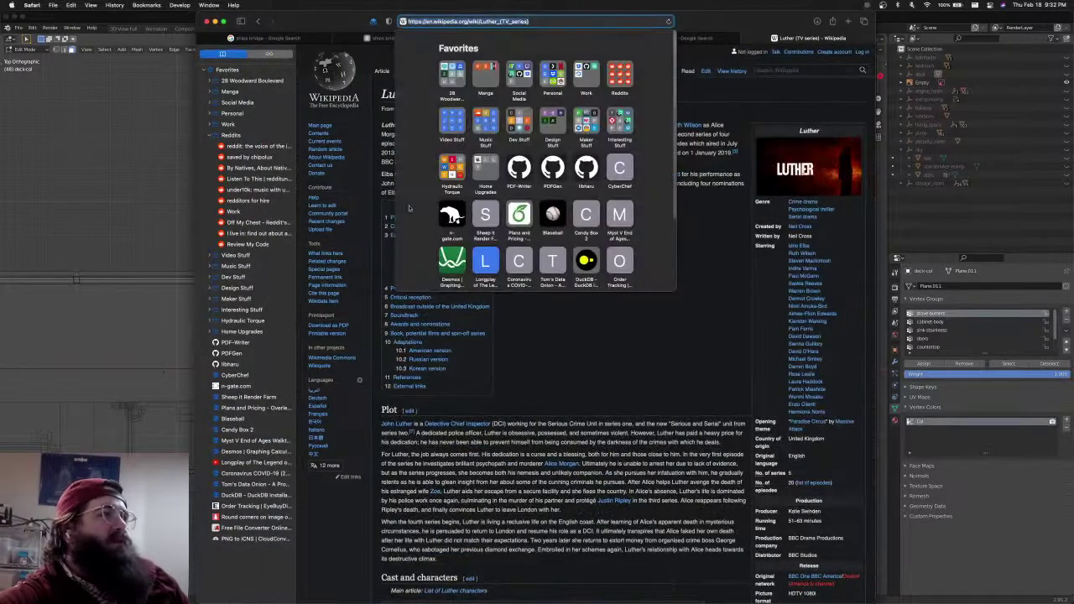
{"action": "left_click", "coordinate": [594, 326]}
{"action": "left_click_drag", "start_coordinate": [533, 23], "coordinate": [216, 309]}
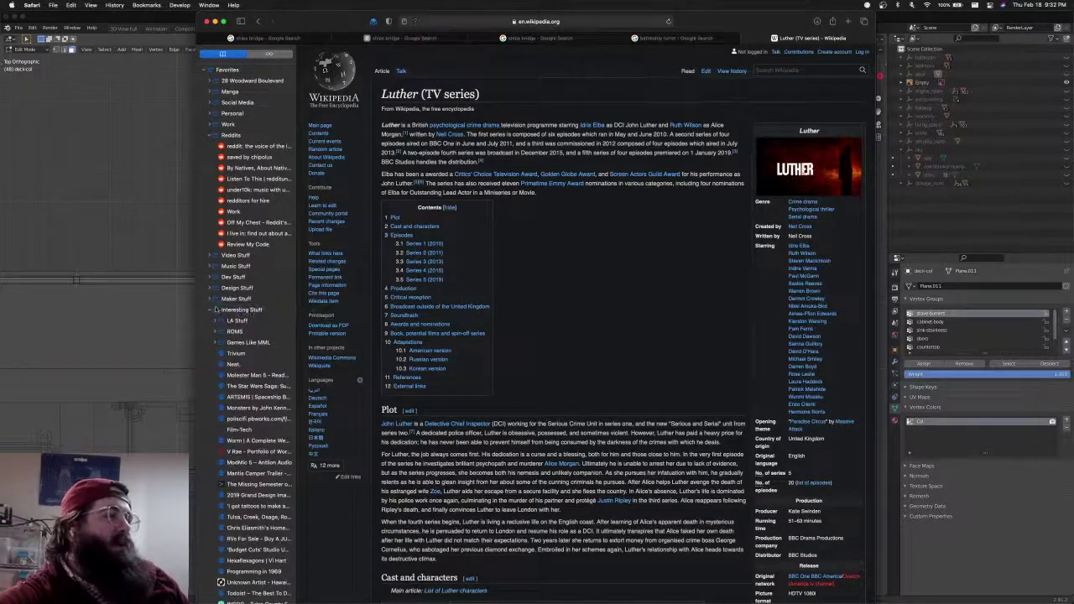
{"action": "left_click", "coordinate": [209, 310]}
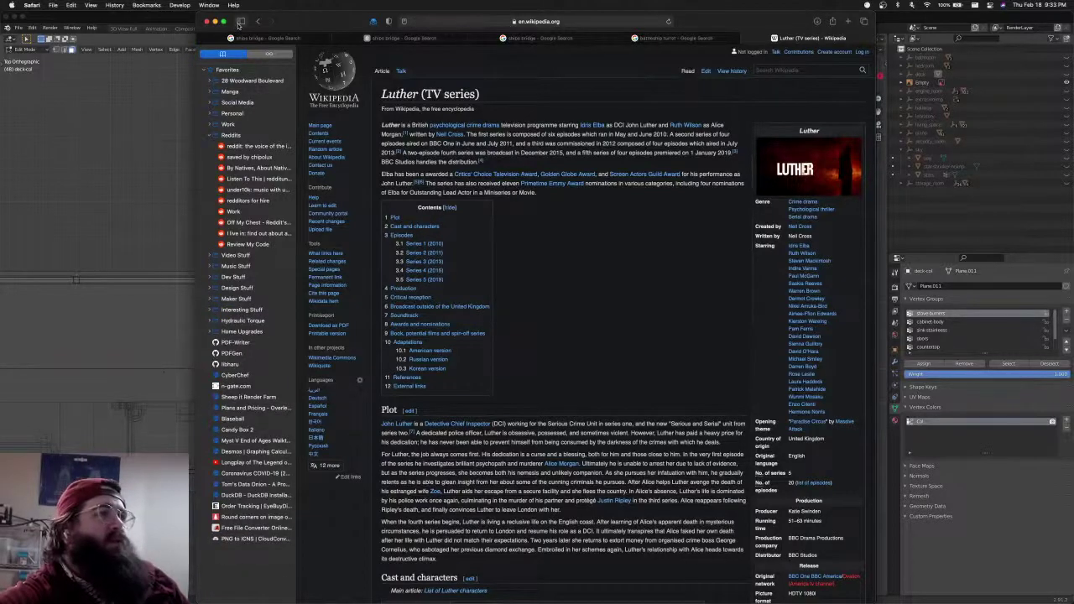
Hide the bookmarks sidebar, close the Luther article, and switch back to the ship model in Blender
{"action": "left_click", "coordinate": [240, 22]}
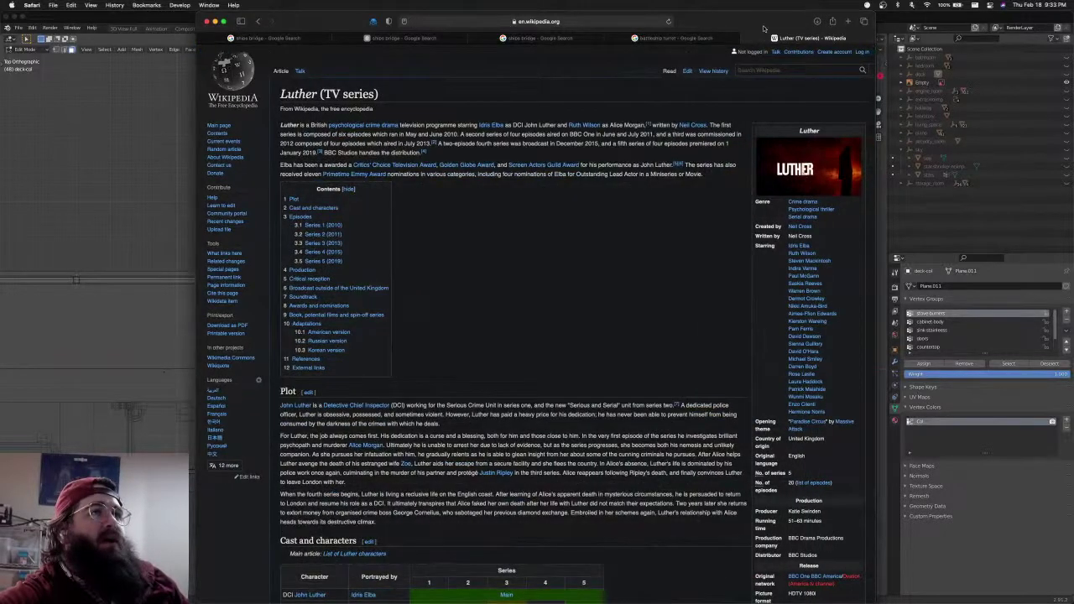
{"action": "key", "text": "super+w"}
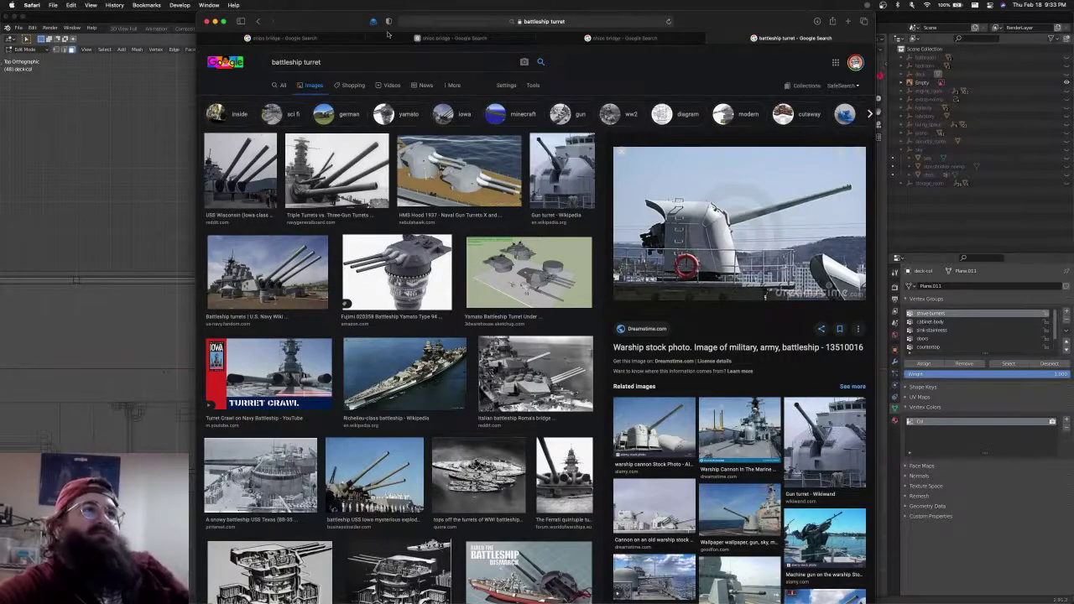
{"action": "left_click", "coordinate": [184, 17]}
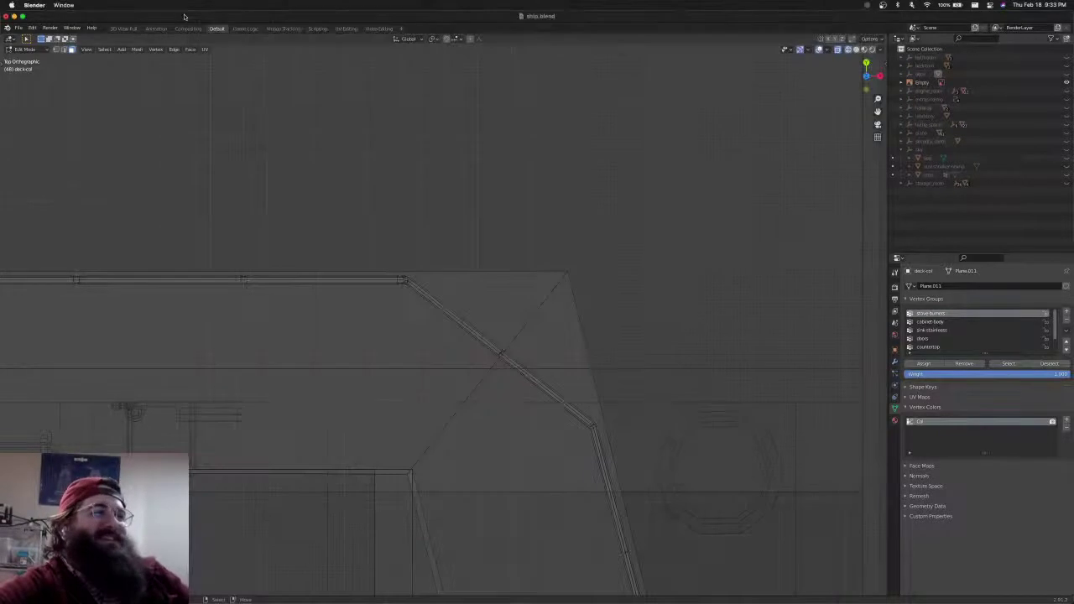
Delete the railing's corner joint at the outer end of the diagonal rail, along with the diagonal and slanted rails attached to it
{"action": "middle_click_drag", "start_coordinate": [624, 364], "coordinate": [602, 191], "text": "shift"}
{"action": "scroll", "coordinate": [592, 263], "scroll_direction": "down", "scroll_amount": 4}
{"action": "scroll", "coordinate": [585, 382], "scroll_direction": "up", "scroll_amount": 3}
{"action": "middle_click_drag", "start_coordinate": [594, 324], "coordinate": [564, 335], "text": "shift"}
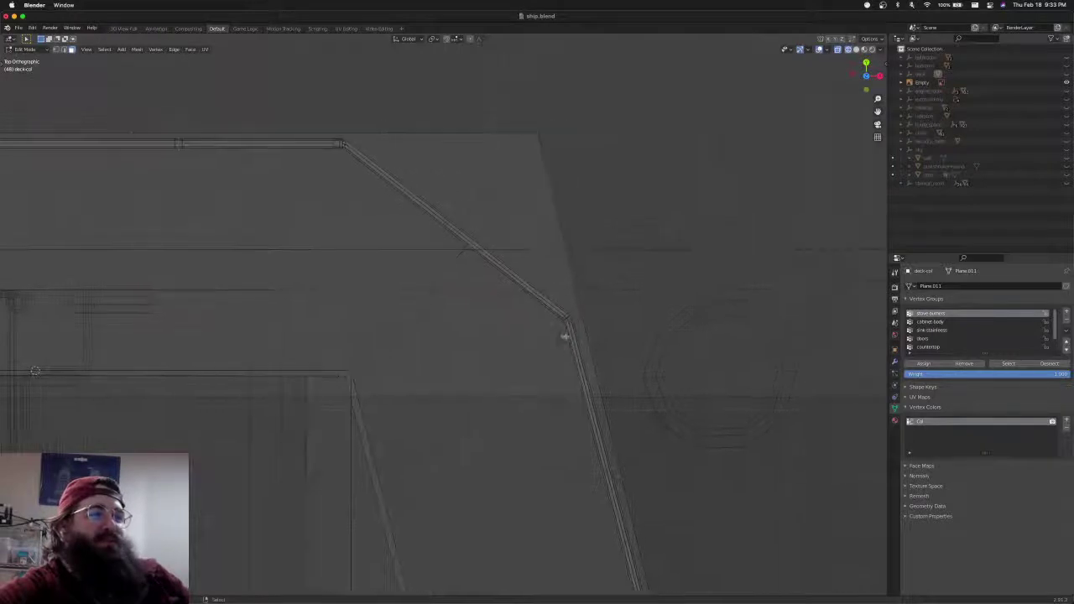
{"action": "scroll", "coordinate": [560, 327], "scroll_direction": "down", "scroll_amount": 1}
{"action": "scroll", "coordinate": [553, 314], "scroll_direction": "up", "scroll_amount": 3}
{"action": "middle_click_drag", "start_coordinate": [632, 311], "coordinate": [505, 291], "text": "shift"}
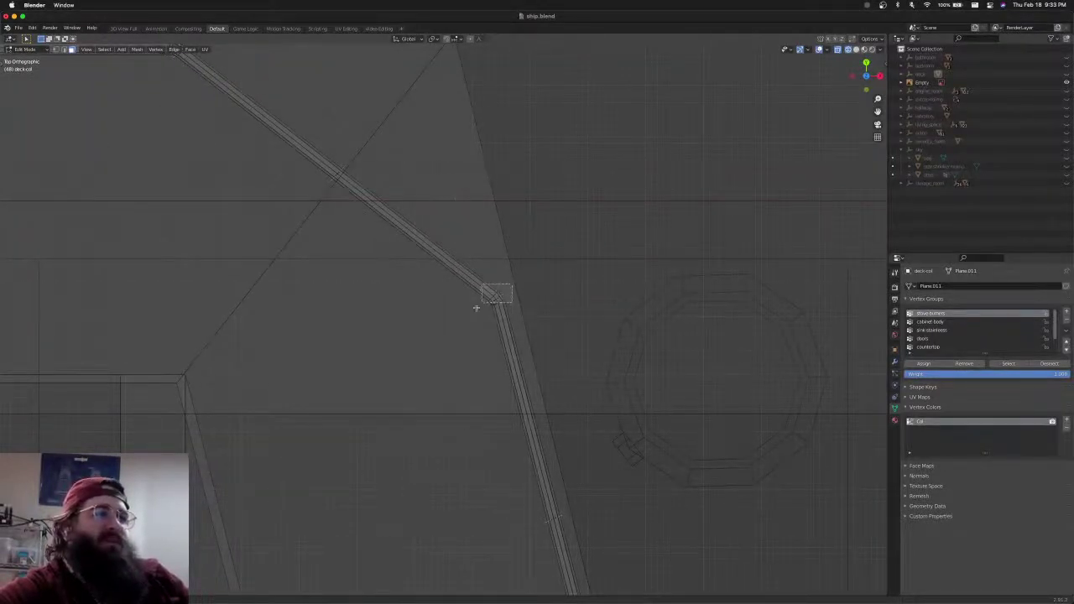
{"action": "left_click", "coordinate": [488, 303]}
{"action": "scroll", "coordinate": [479, 321], "scroll_direction": "down", "scroll_amount": 3}
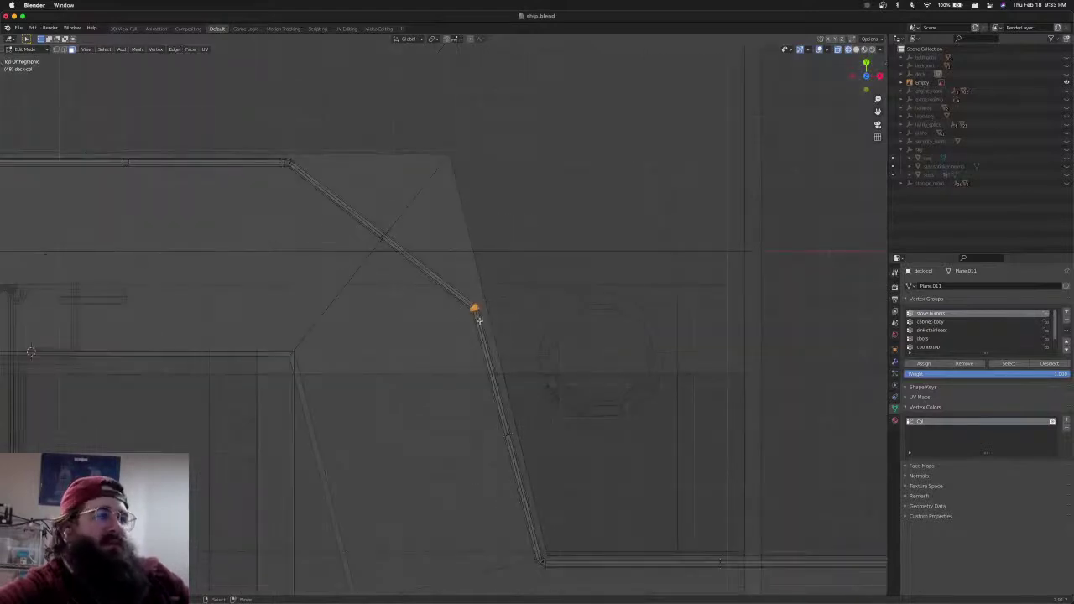
{"action": "key", "text": "x"}
{"action": "left_click", "coordinate": [478, 325]}
Move the end vertices of the remaining straight railing about 4.5 along the global X axis, out to the deck's corner
{"action": "scroll", "coordinate": [389, 269], "scroll_direction": "up", "scroll_amount": 5}
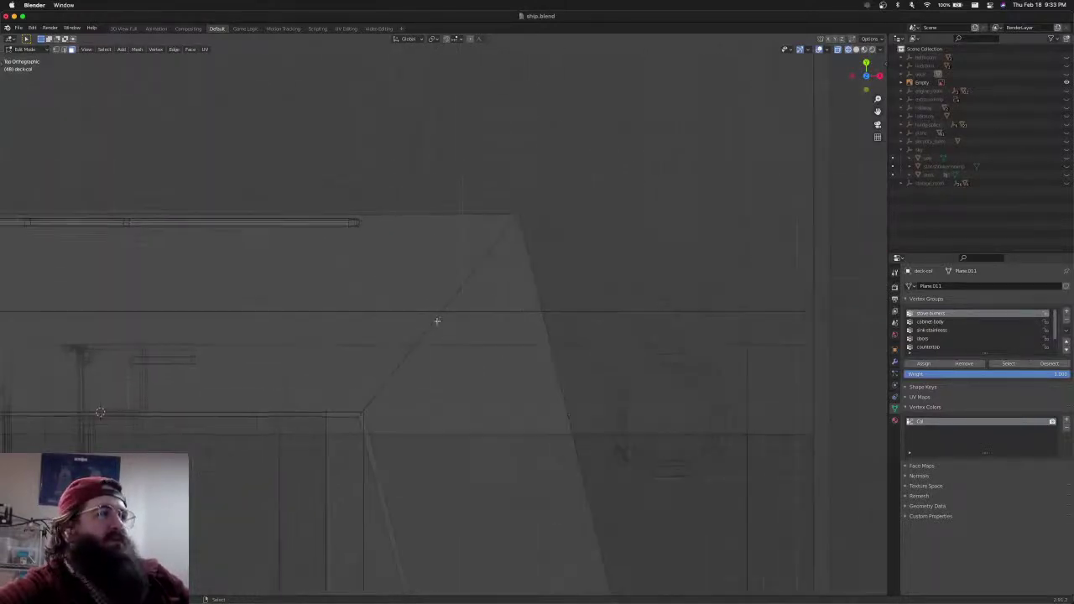
{"action": "scroll", "coordinate": [319, 205], "scroll_direction": "up", "scroll_amount": 3}
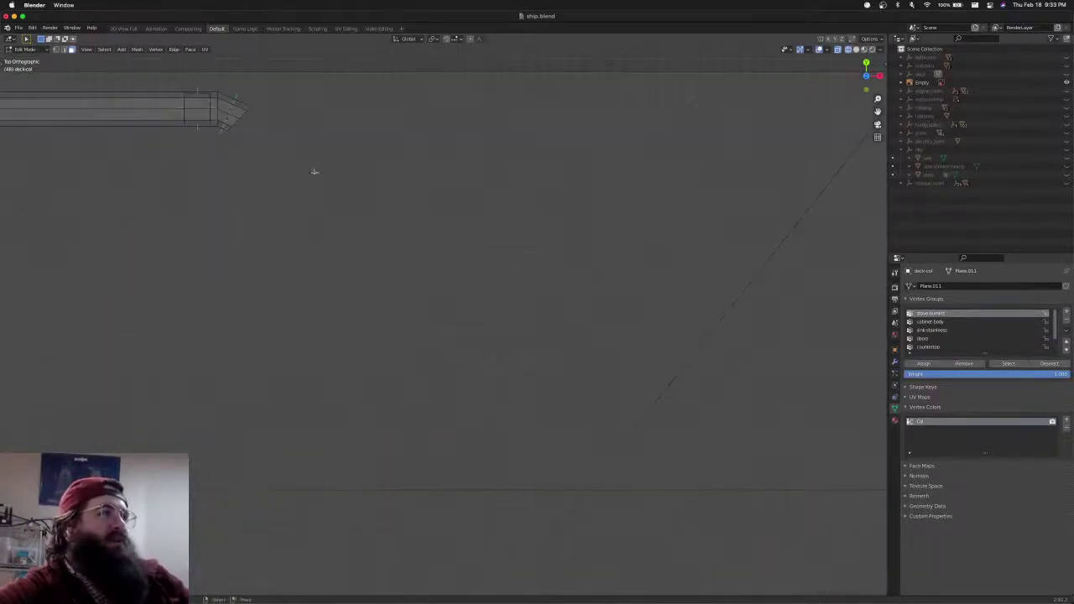
{"action": "middle_click_drag", "start_coordinate": [314, 172], "coordinate": [375, 251], "text": "shift"}
{"action": "key", "text": "b"}
{"action": "left_click_drag", "start_coordinate": [303, 235], "coordinate": [289, 189]}
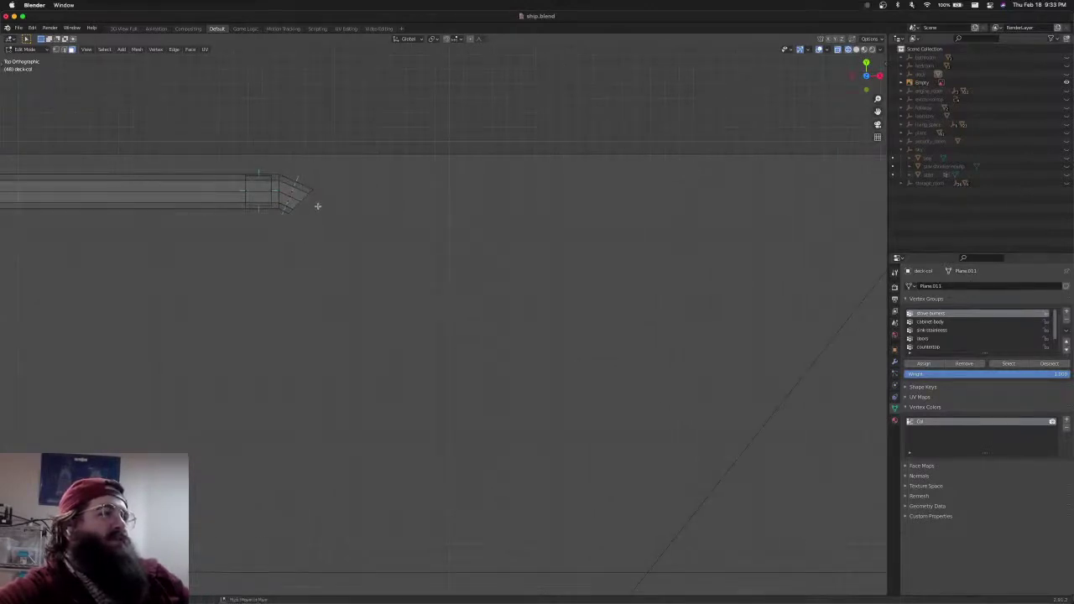
{"action": "key", "text": "ctrl+Tab"}
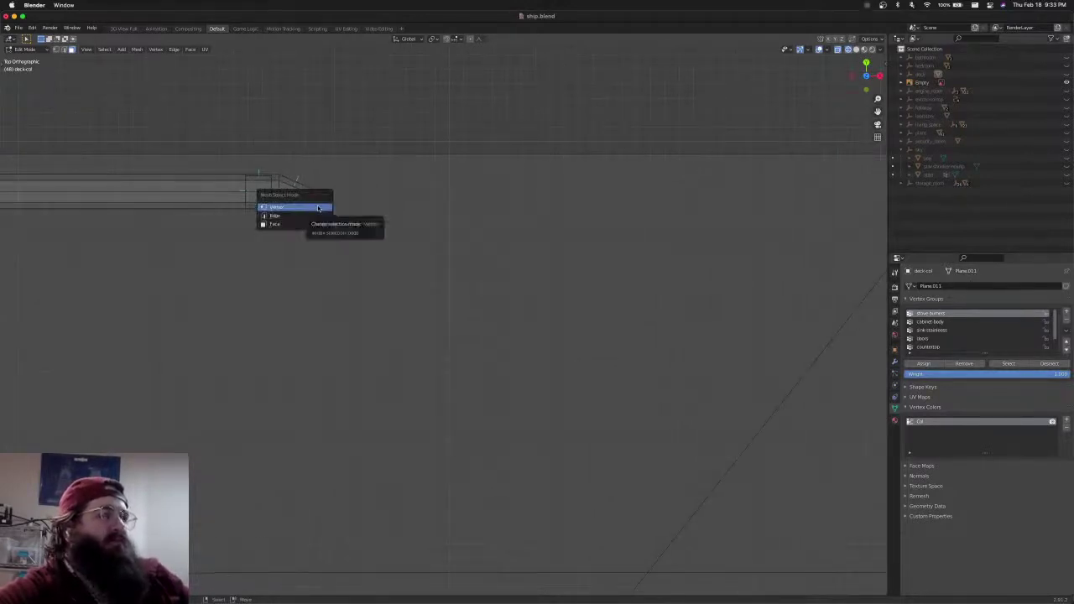
{"action": "left_click", "coordinate": [318, 207]}
{"action": "key", "text": "b"}
{"action": "left_click_drag", "start_coordinate": [322, 242], "coordinate": [274, 157]}
{"action": "scroll", "coordinate": [278, 165], "scroll_direction": "down", "scroll_amount": 5}
{"action": "middle_click_drag", "start_coordinate": [390, 312], "coordinate": [325, 292], "text": "shift"}
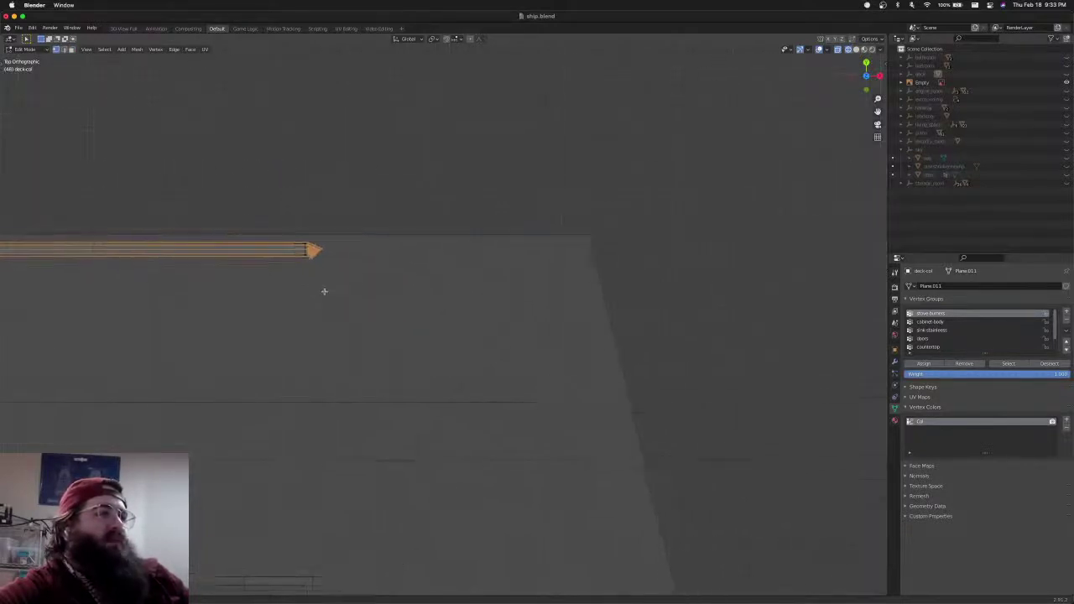
{"action": "key", "text": "g"}
{"action": "key", "text": "x"}
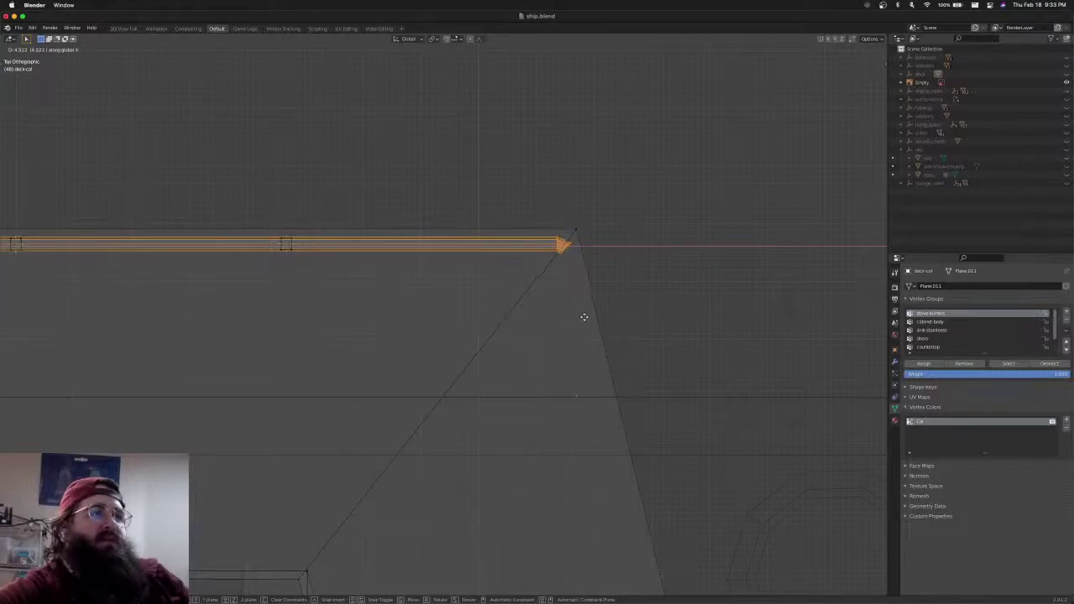
{"action": "left_click", "coordinate": [583, 317]}
Deselect the railing and switch to edge selection for working on the open rail ends at the deck's corner
{"action": "scroll", "coordinate": [577, 312], "scroll_direction": "down", "scroll_amount": 4}
{"action": "middle_click_drag", "start_coordinate": [543, 328], "coordinate": [498, 205], "text": "shift"}
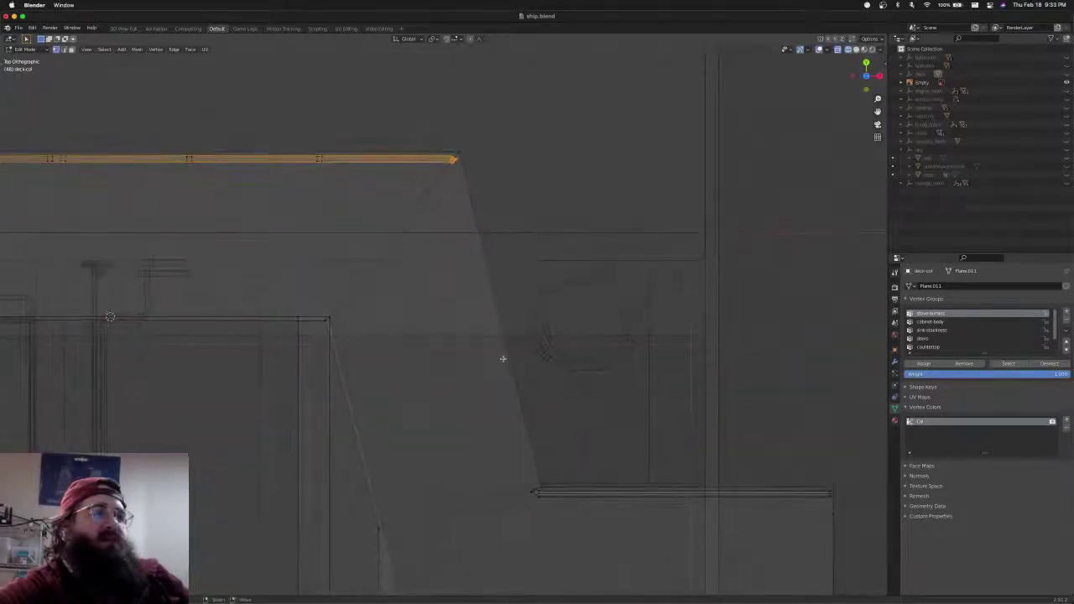
{"action": "key", "text": "alt+a"}
{"action": "scroll", "coordinate": [465, 252], "scroll_direction": "up", "scroll_amount": 5}
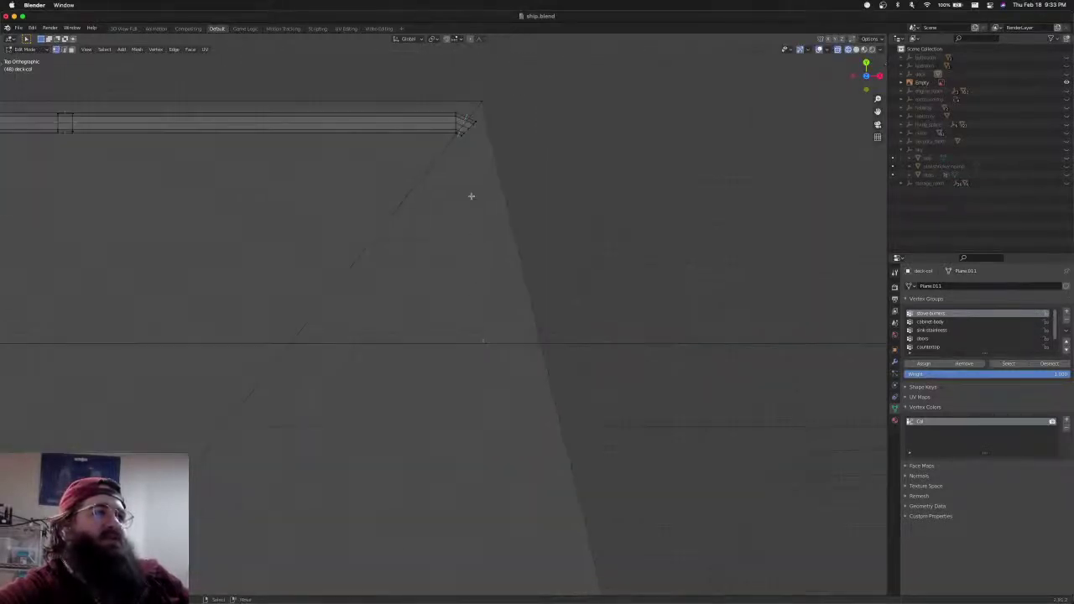
{"action": "scroll", "coordinate": [473, 175], "scroll_direction": "up", "scroll_amount": 2}
{"action": "key", "text": "ctrl+Tab"}
{"action": "left_click", "coordinate": [474, 185]}
{"action": "middle_click_drag", "start_coordinate": [487, 89], "coordinate": [476, 151], "text": "shift"}
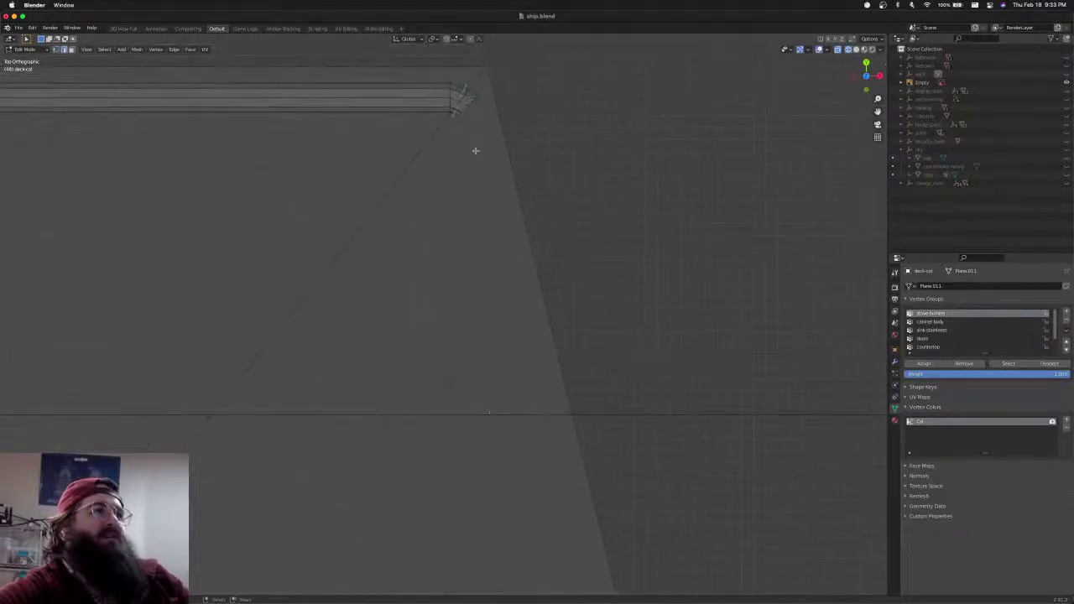
{"action": "middle_click_drag", "start_coordinate": [487, 238], "coordinate": [442, 276]}
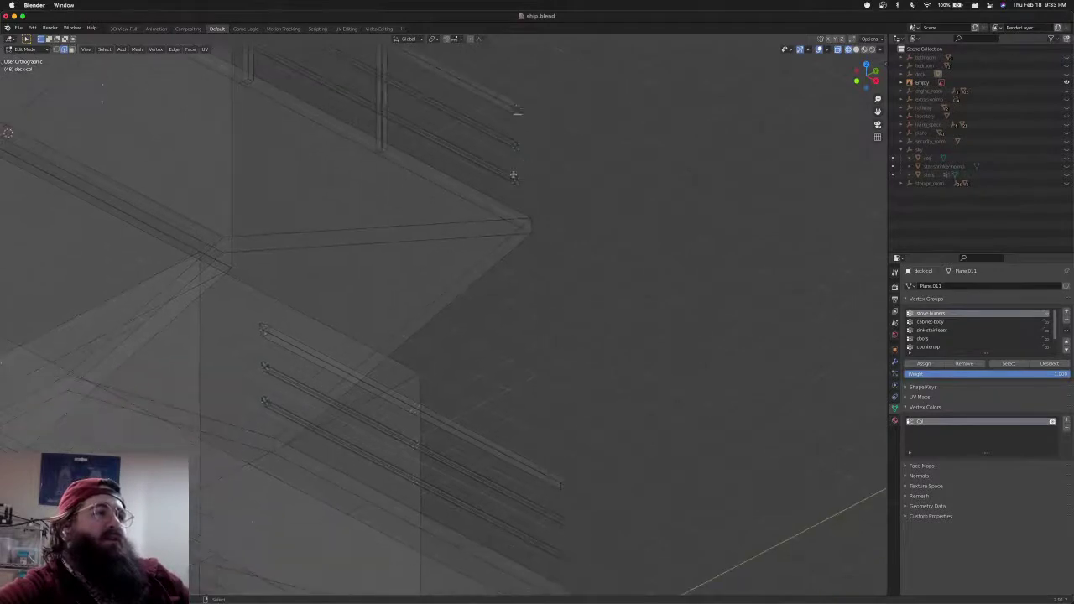
Bridge the gap in the grey top rail between the two deck corners by filling faces between its open end edges
{"action": "scroll", "coordinate": [517, 160], "scroll_direction": "up", "scroll_amount": 3}
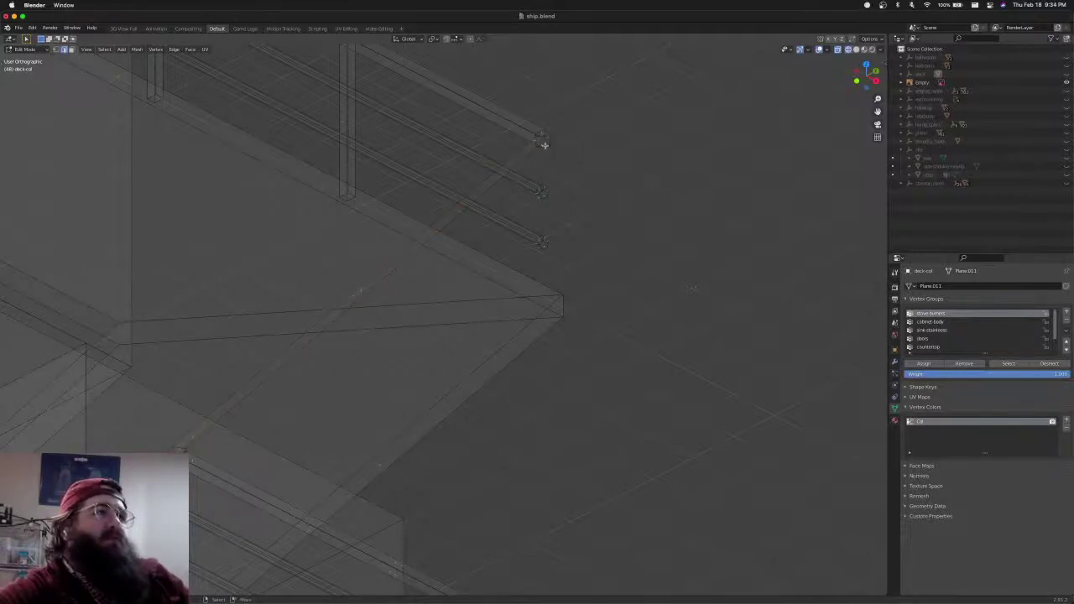
{"action": "right_click", "coordinate": [544, 145]}
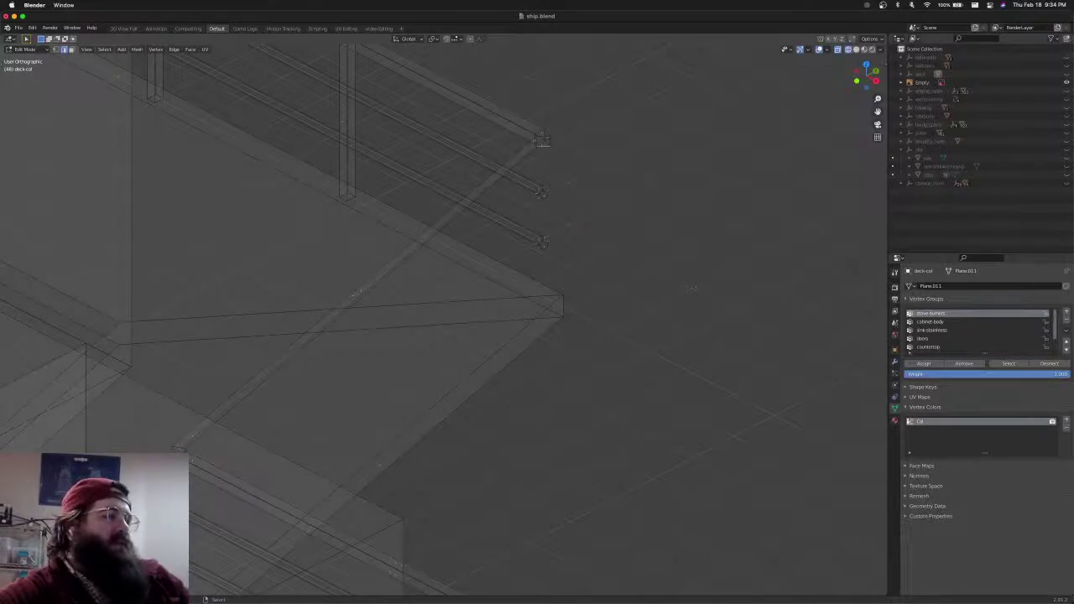
{"action": "middle_click_drag", "start_coordinate": [273, 445], "coordinate": [230, 440]}
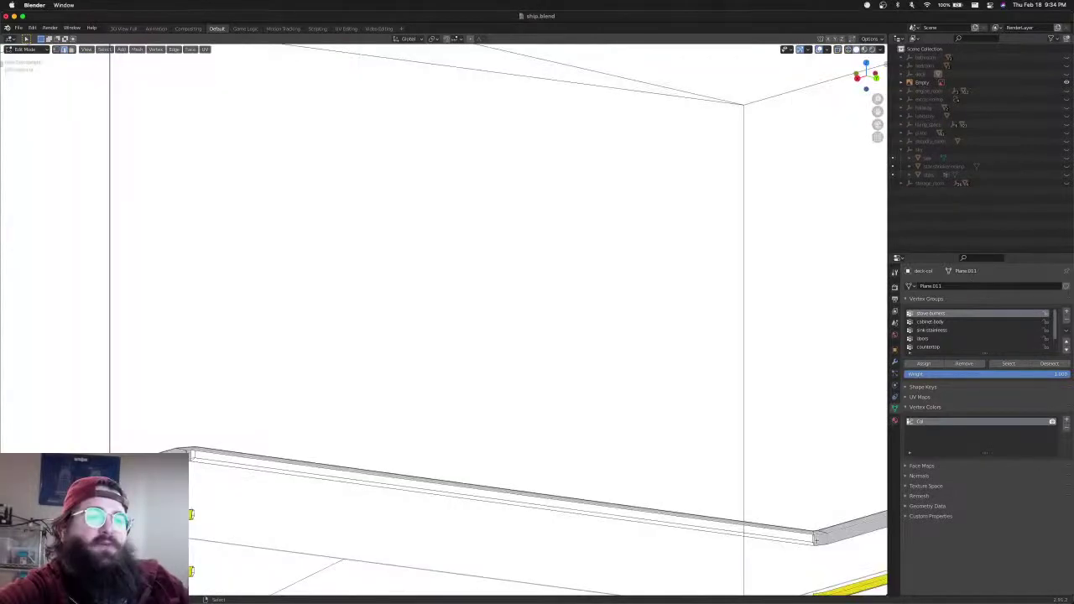
{"action": "key", "text": "f"}
{"action": "middle_click_drag", "start_coordinate": [762, 552], "coordinate": [701, 286], "text": "shift"}
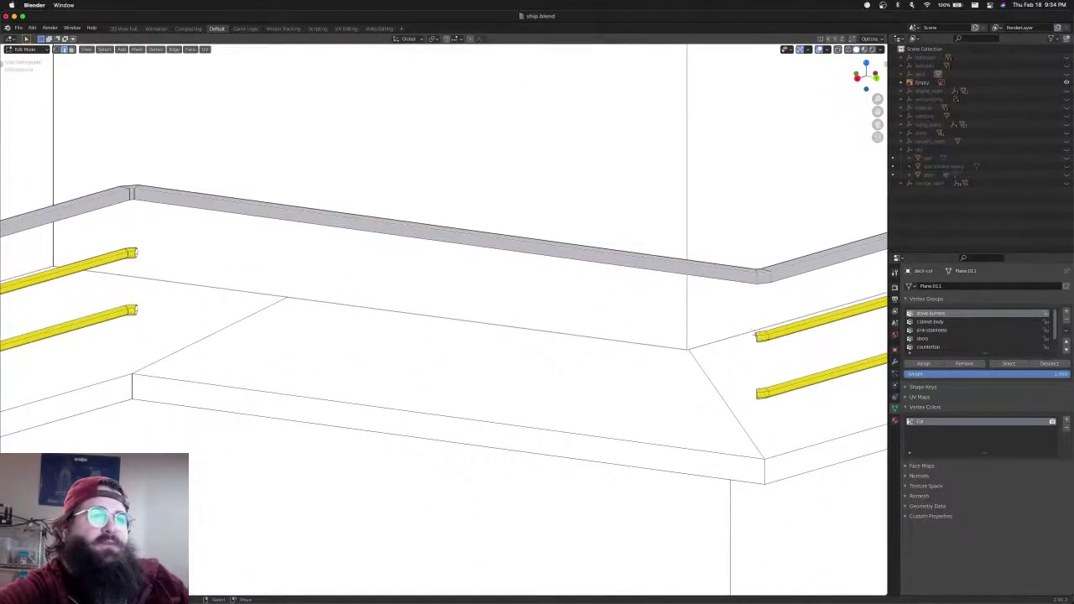
Fill the outer faces of the upper yellow rail across the gap between the two deck corners
{"action": "key", "text": "shift+z"}
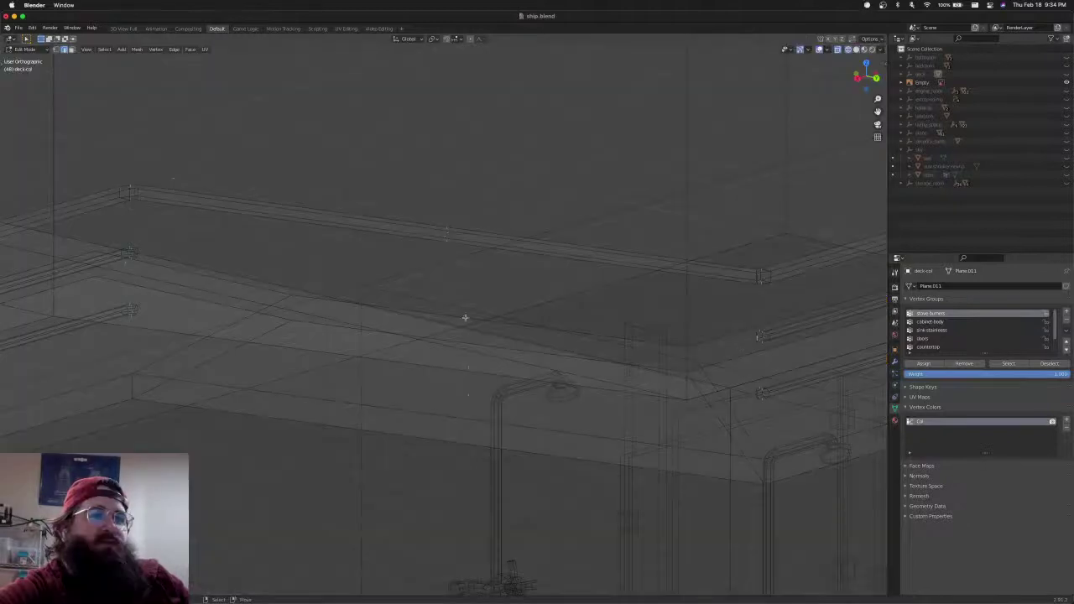
{"action": "middle_click_drag", "start_coordinate": [155, 265], "coordinate": [143, 238]}
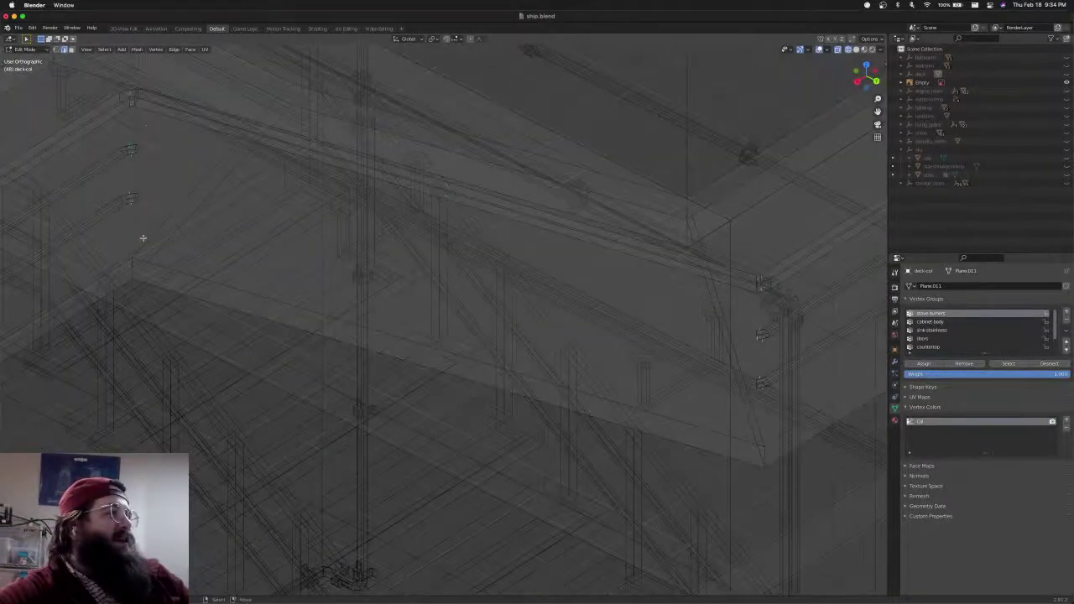
{"action": "key", "text": "shift+z"}
{"action": "mouse_move", "coordinate": [271, 268]}
{"action": "middle_mouse_down"}
{"action": "mouse_move", "coordinate": [285, 264]}
{"action": "mouse_move", "coordinate": [276, 232]}
{"action": "mouse_move", "coordinate": [293, 232]}
{"action": "mouse_move", "coordinate": [290, 288]}
{"action": "mouse_move", "coordinate": [211, 164]}
{"action": "middle_mouse_up"}
{"action": "key", "text": "f"}
Fill the outer faces of the lower yellow rail across the same gap, joining its two corner ends
{"action": "key", "text": "shift+z"}
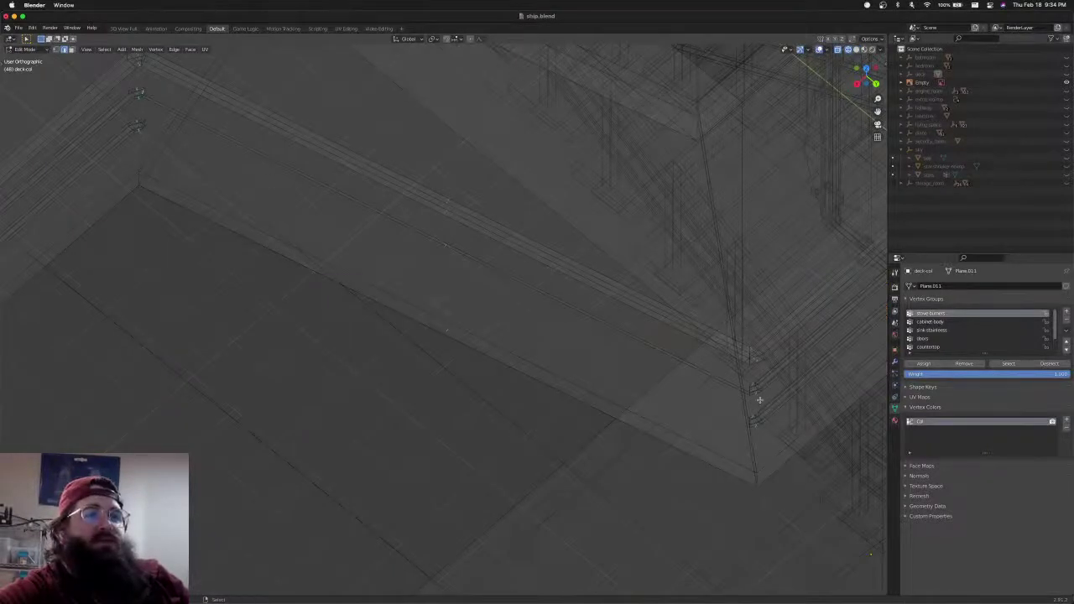
{"action": "middle_click_drag", "start_coordinate": [761, 401], "coordinate": [600, 403]}
{"action": "key", "text": "shift+z"}
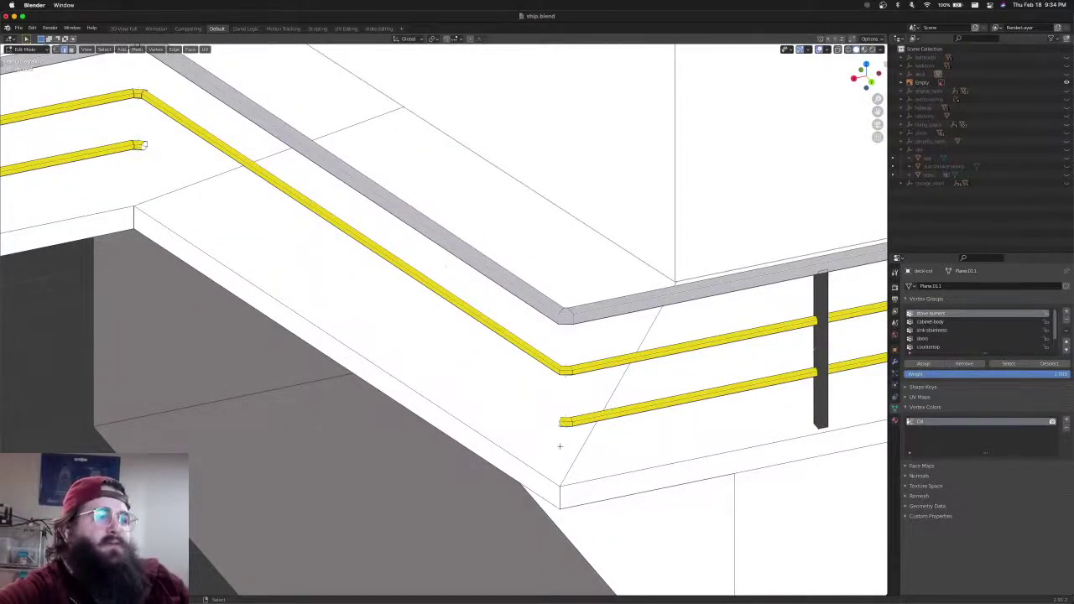
{"action": "key", "text": "f"}
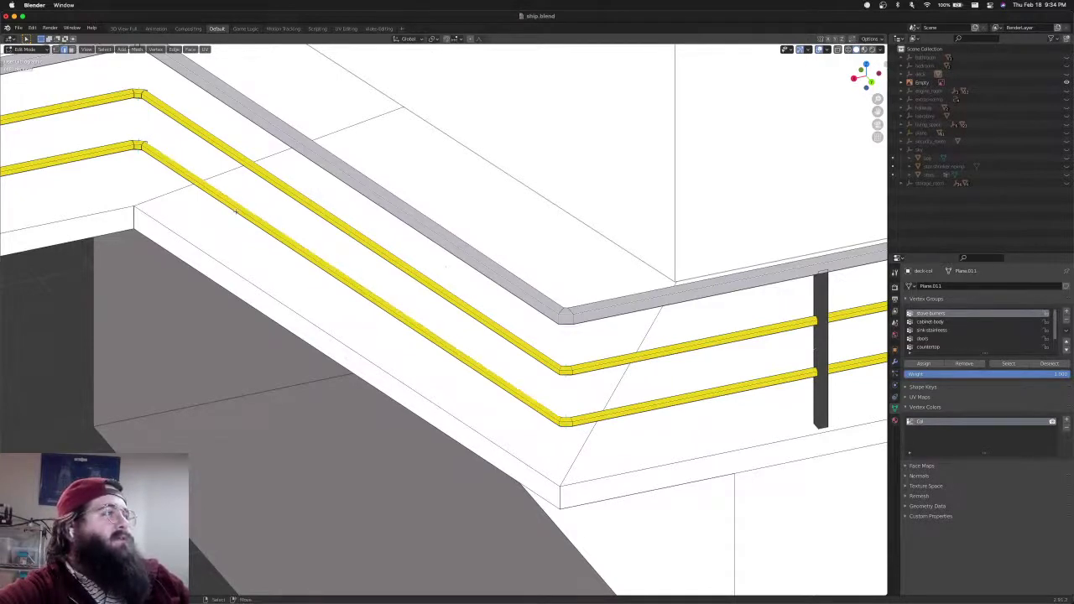
Fill the missing face on the inner side of the upper yellow rail between the two corners
{"action": "middle_click_drag", "start_coordinate": [393, 225], "coordinate": [328, 230]}
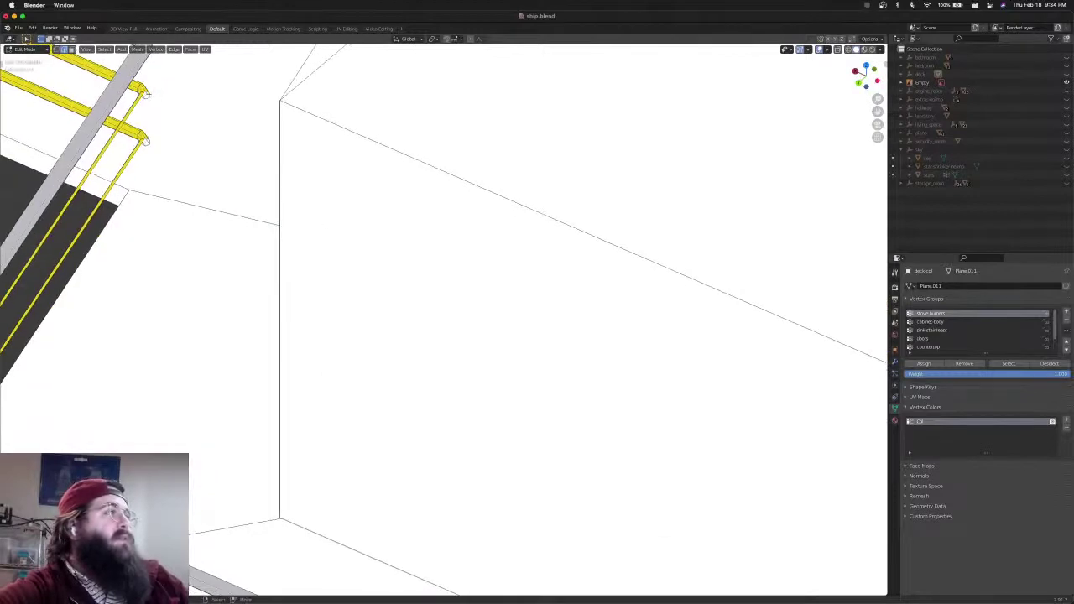
{"action": "middle_click_drag", "start_coordinate": [146, 193], "coordinate": [302, 87], "text": "shift"}
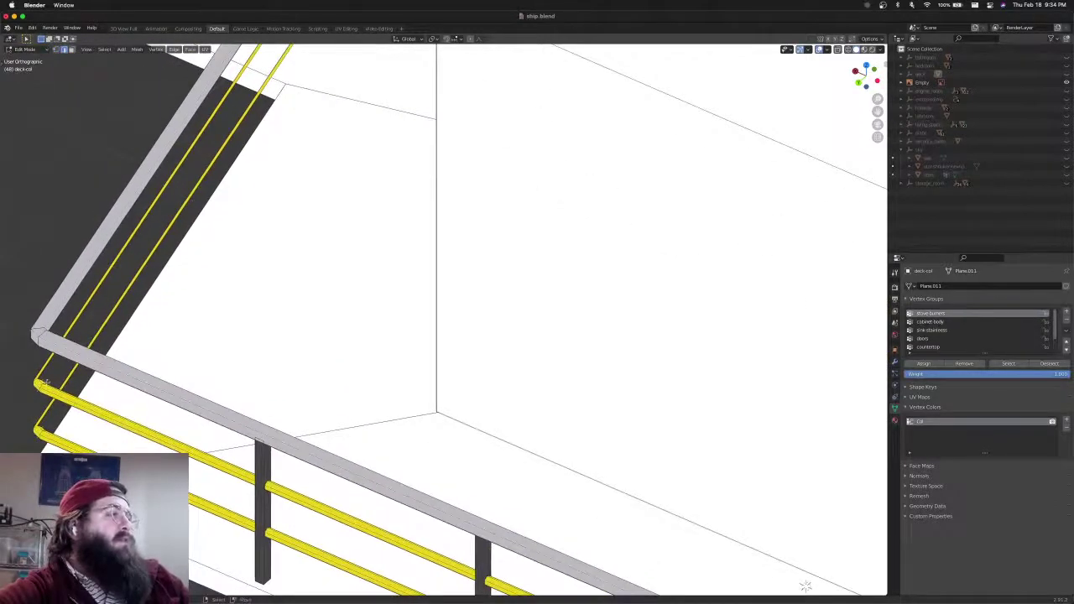
{"action": "key", "text": "shift+z"}
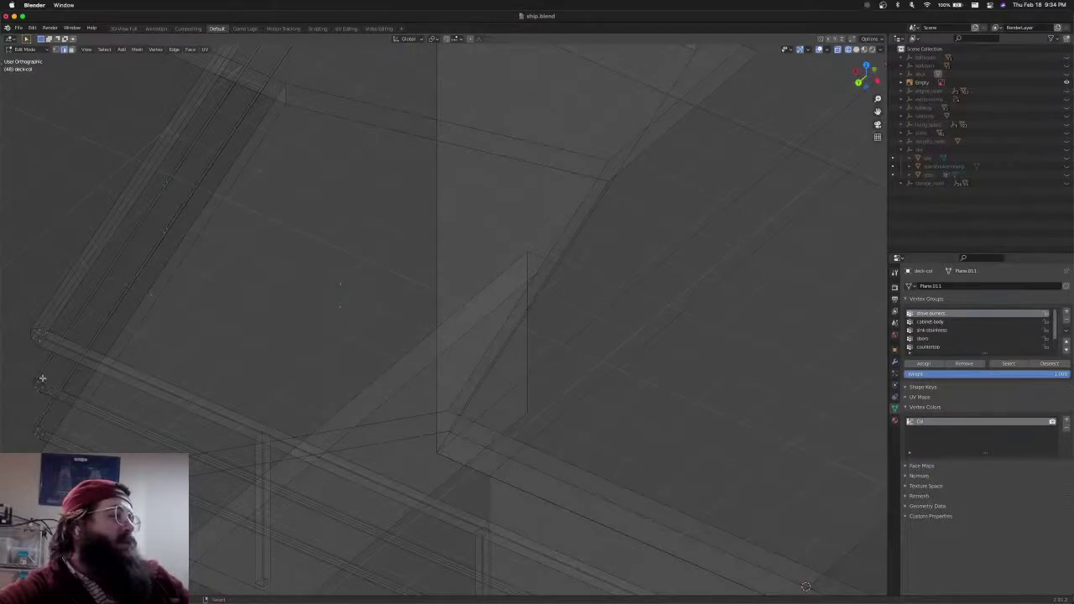
{"action": "scroll", "coordinate": [57, 394], "scroll_direction": "up", "scroll_amount": 3}
{"action": "middle_click_drag", "start_coordinate": [57, 393], "coordinate": [360, 268], "text": "shift"}
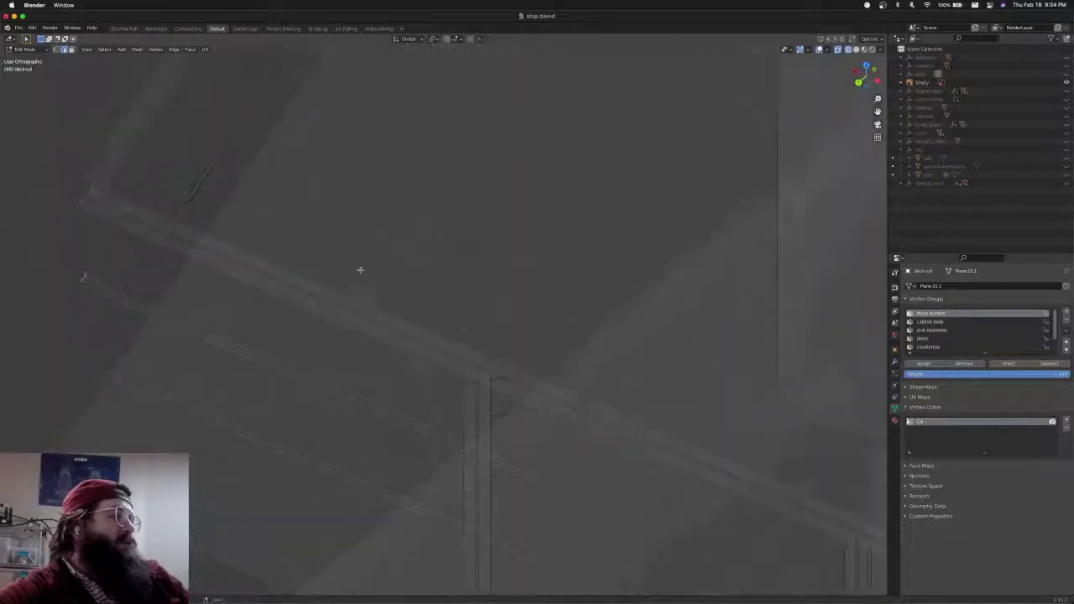
{"action": "middle_click_drag", "start_coordinate": [120, 293], "coordinate": [287, 276], "text": "shift"}
{"action": "scroll", "coordinate": [288, 276], "scroll_direction": "up", "scroll_amount": 3}
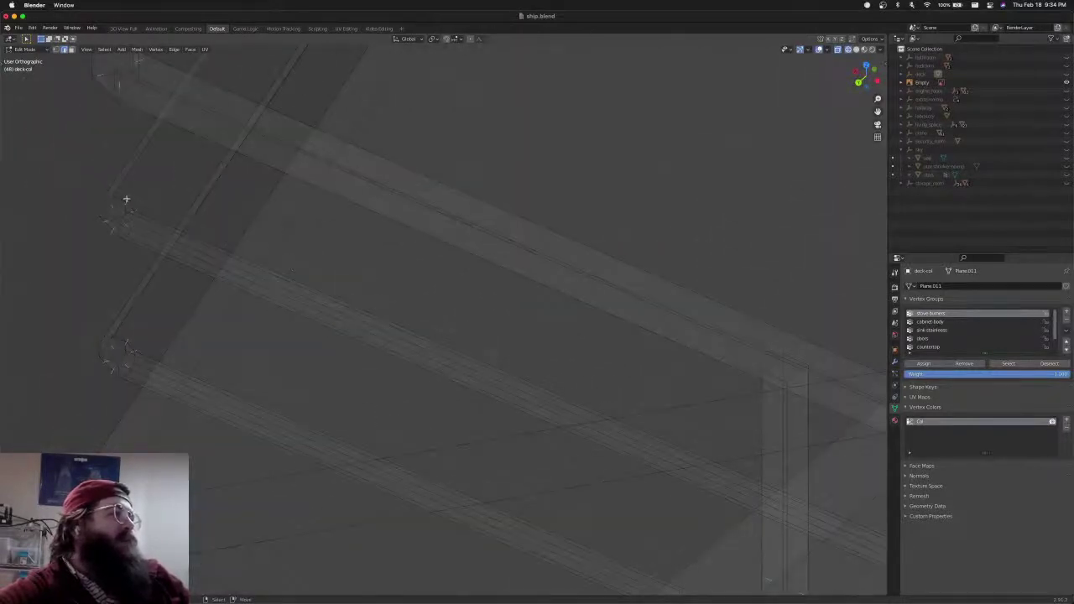
{"action": "scroll", "coordinate": [129, 194], "scroll_direction": "down", "scroll_amount": 6}
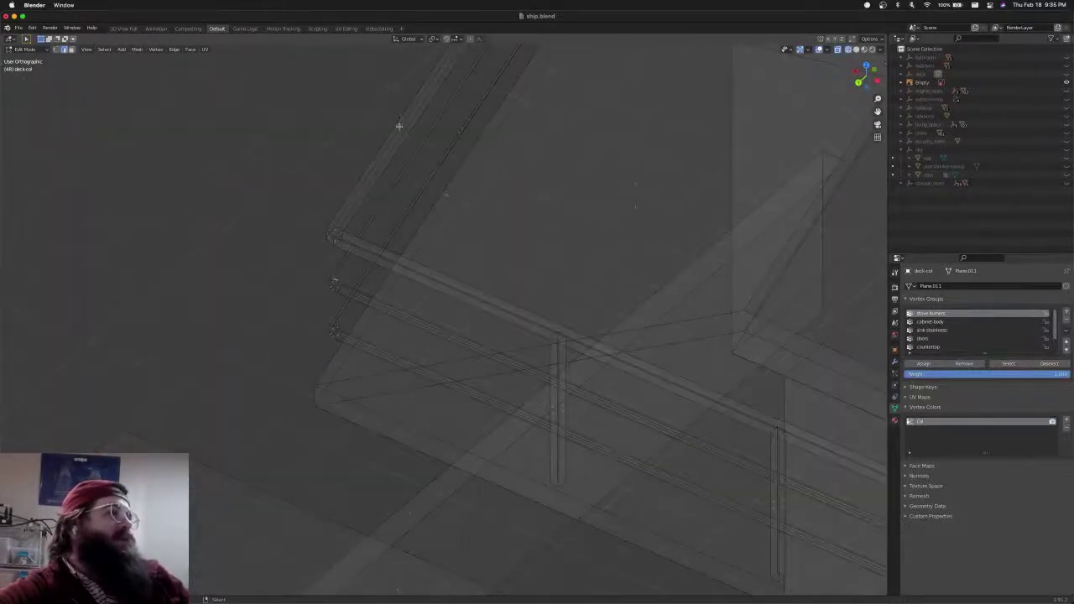
{"action": "middle_click_drag", "start_coordinate": [379, 150], "coordinate": [224, 364], "text": "shift"}
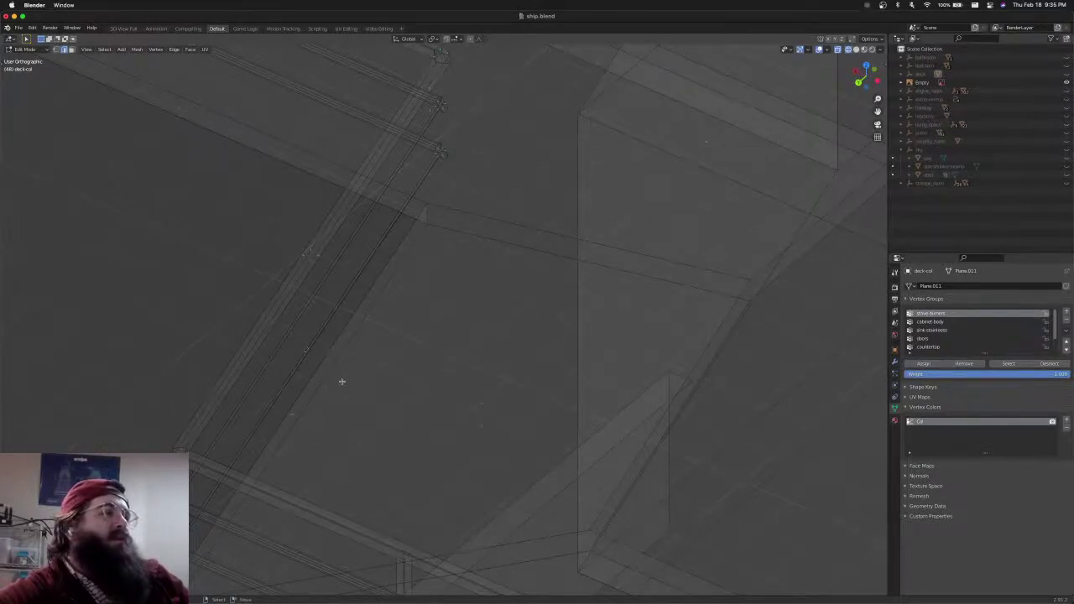
{"action": "key", "text": "shift+z"}
{"action": "middle_click_drag", "start_coordinate": [204, 493], "coordinate": [227, 389], "text": "shift"}
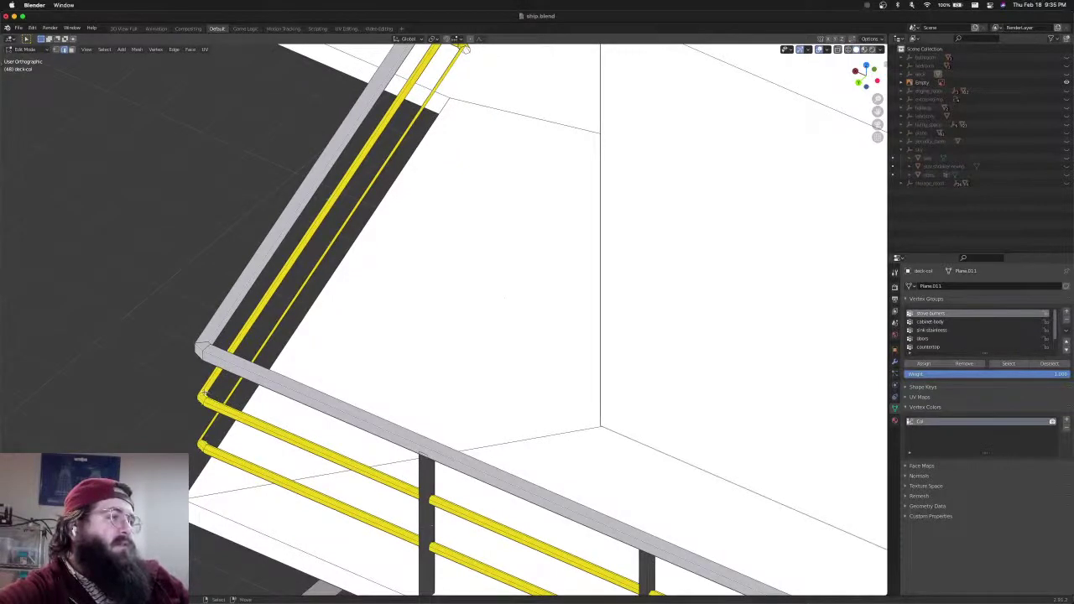
Examine the corner joints of the bridged rails from several sides for missing faces, in both solid and wireframe display
{"action": "mouse_move", "coordinate": [216, 402]}
{"action": "middle_mouse_down"}
{"action": "mouse_move", "coordinate": [202, 396]}
{"action": "mouse_move", "coordinate": [209, 403]}
{"action": "mouse_move", "coordinate": [283, 363]}
{"action": "middle_mouse_up"}
{"action": "key", "text": "shift+z"}
{"action": "key", "text": "shift+z"}
{"action": "scroll", "coordinate": [204, 413], "scroll_direction": "up", "scroll_amount": 6}
{"action": "middle_click_drag", "start_coordinate": [77, 396], "coordinate": [381, 358], "text": "shift"}
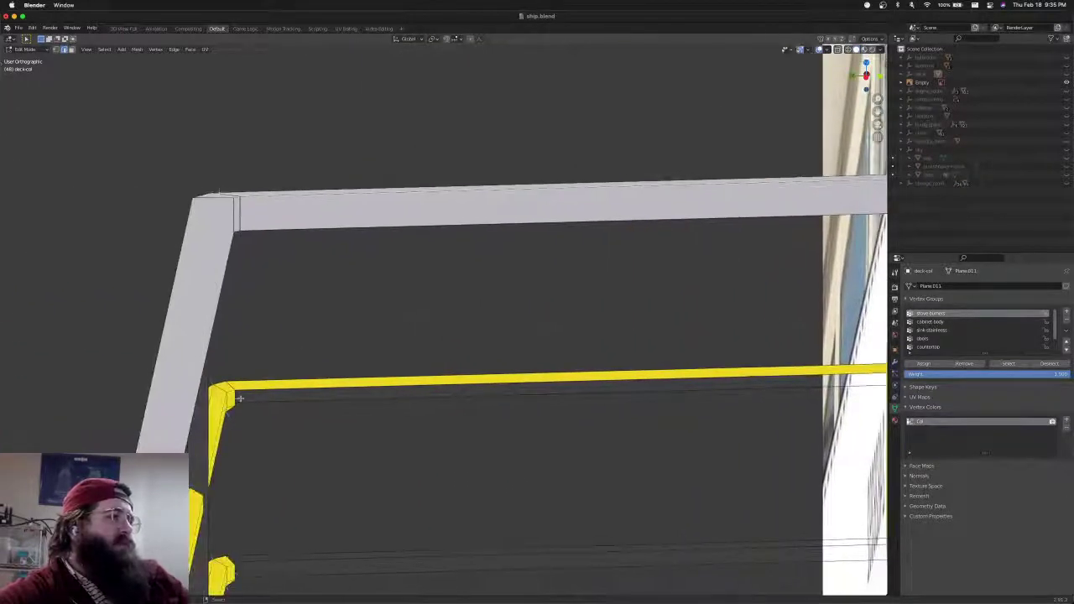
{"action": "mouse_move", "coordinate": [239, 397]}
{"action": "middle_mouse_down"}
{"action": "mouse_move", "coordinate": [259, 383]}
{"action": "mouse_move", "coordinate": [395, 377]}
{"action": "mouse_move", "coordinate": [339, 343]}
{"action": "mouse_move", "coordinate": [315, 344]}
{"action": "middle_mouse_up"}
{"action": "scroll", "coordinate": [339, 343], "scroll_direction": "up", "scroll_amount": 2}
{"action": "key", "text": "shift+z"}
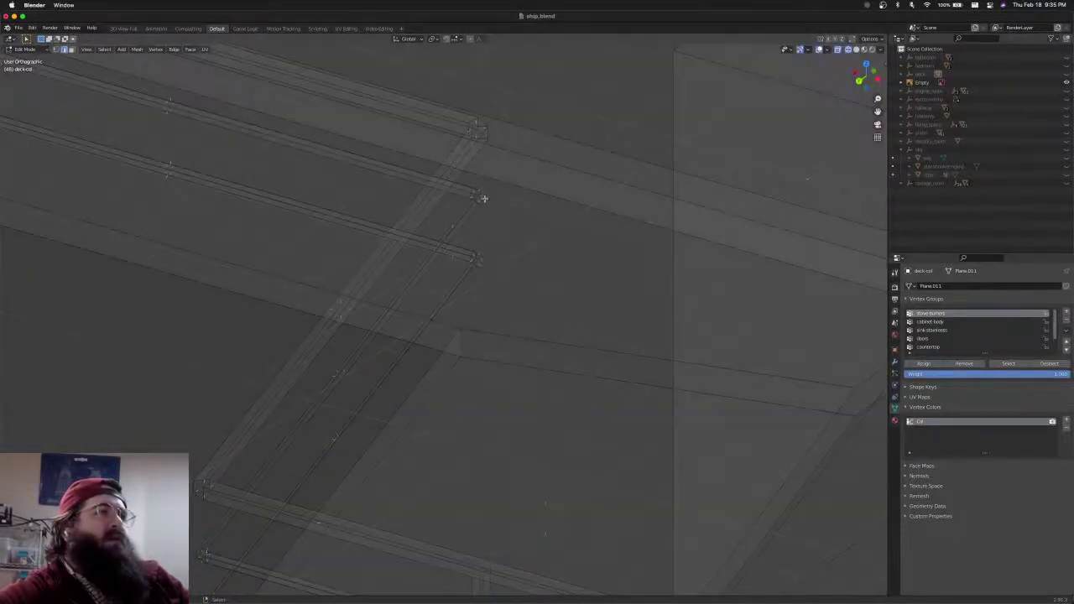
{"action": "left_click", "coordinate": [482, 199]}
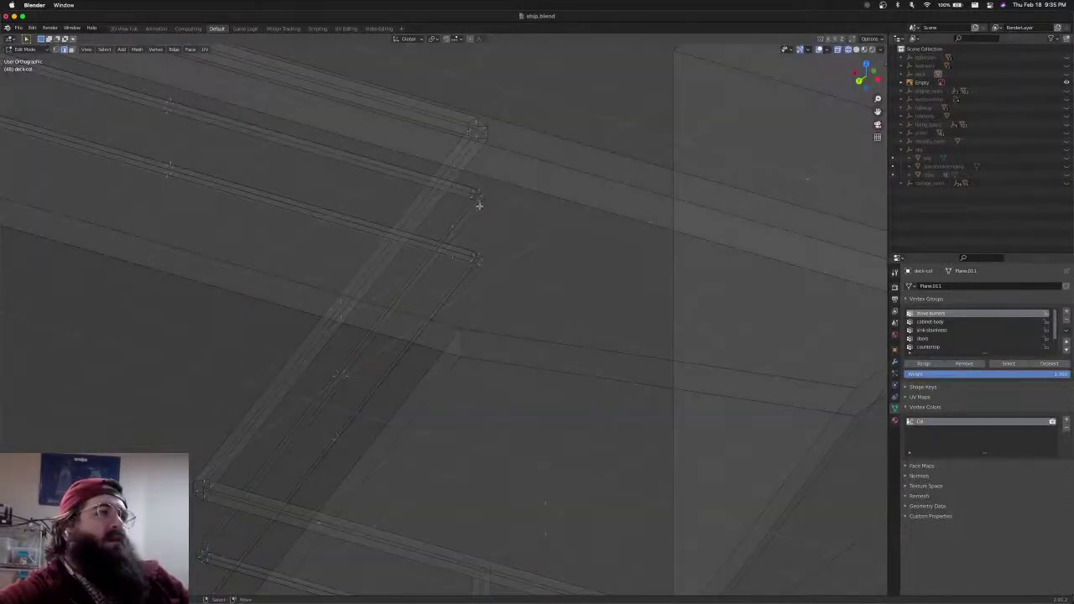
{"action": "mouse_move", "coordinate": [480, 202]}
{"action": "middle_mouse_down"}
{"action": "mouse_move", "coordinate": [468, 330]}
{"action": "mouse_move", "coordinate": [511, 290]}
{"action": "mouse_move", "coordinate": [495, 277]}
{"action": "mouse_move", "coordinate": [493, 309]}
{"action": "mouse_move", "coordinate": [472, 293]}
{"action": "mouse_move", "coordinate": [463, 300]}
{"action": "middle_mouse_up"}
{"action": "key", "text": "shift+z"}
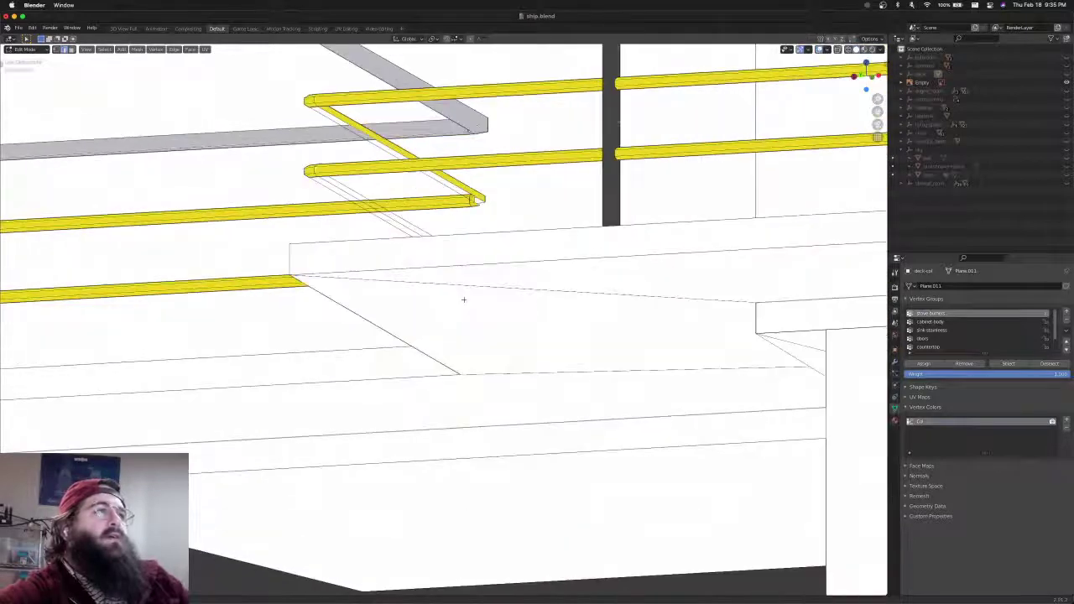
{"action": "key", "text": "shift+z"}
{"action": "middle_click_drag", "start_coordinate": [290, 91], "coordinate": [237, 84]}
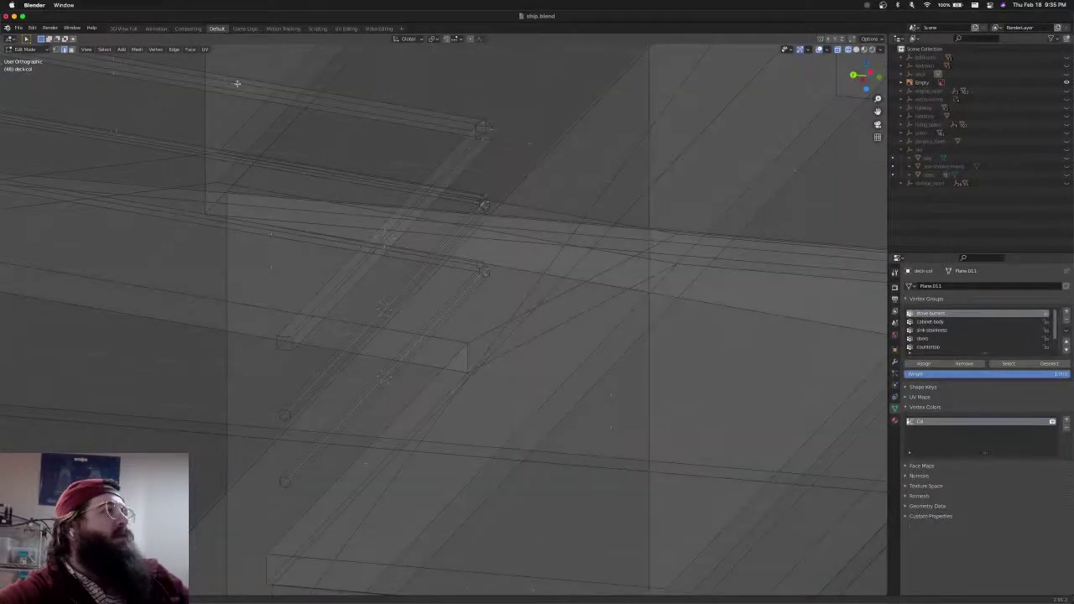
{"action": "scroll", "coordinate": [201, 211], "scroll_direction": "down", "scroll_amount": 10}
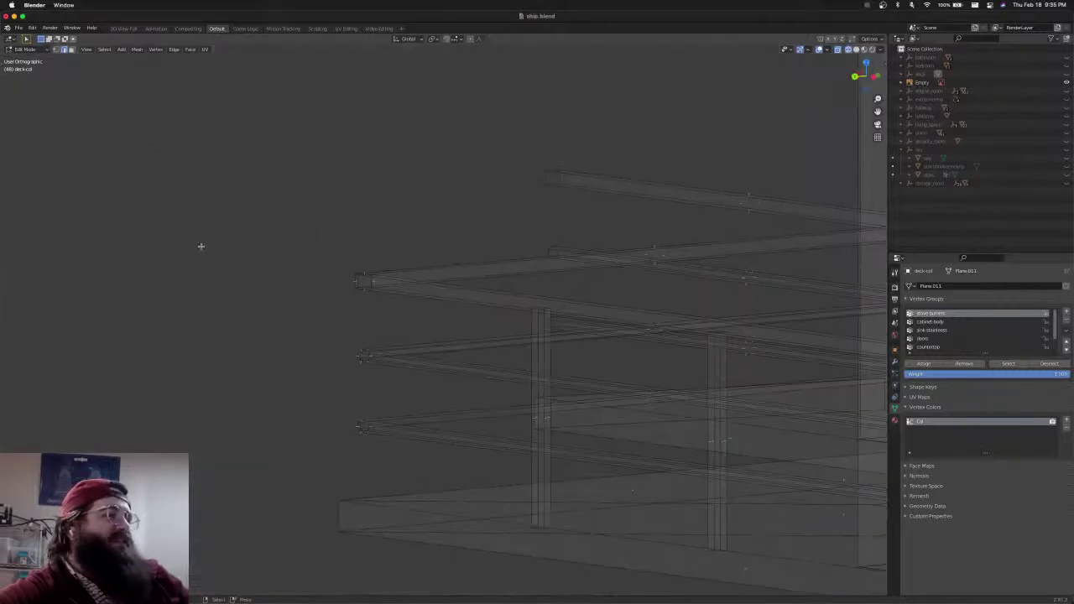
{"action": "middle_click_drag", "start_coordinate": [382, 408], "coordinate": [459, 398]}
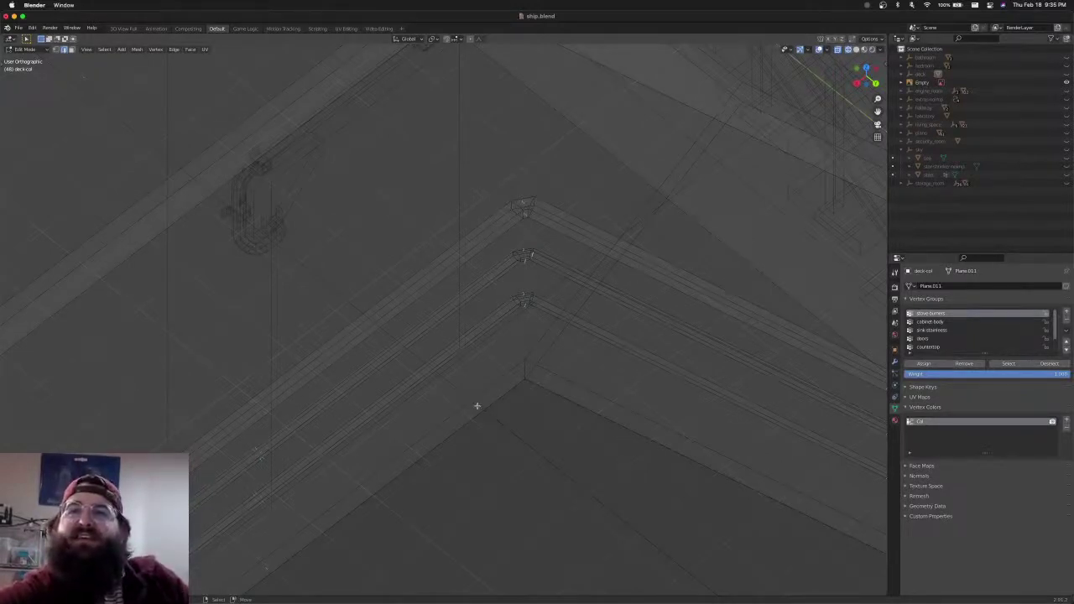
{"action": "middle_click_drag", "start_coordinate": [533, 354], "coordinate": [622, 367]}
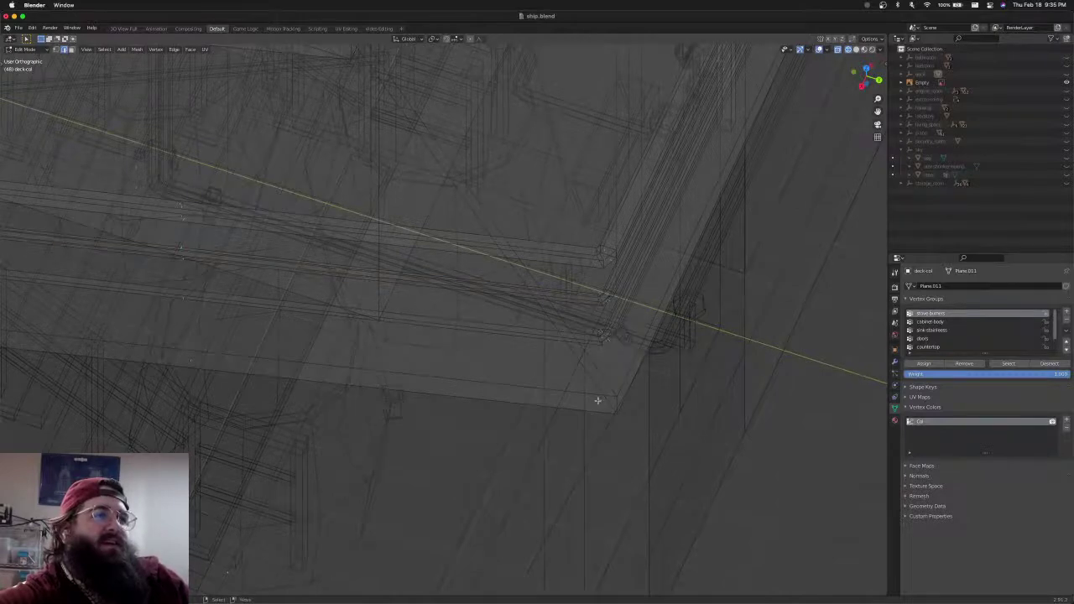
{"action": "key", "text": "shift+z"}
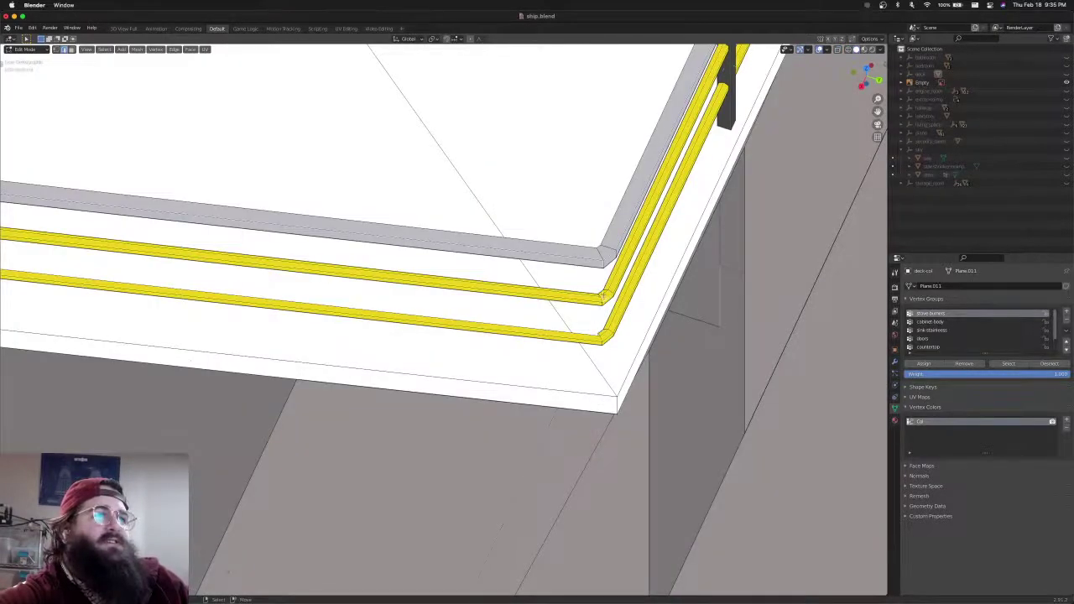
Fill the remaining open faces along the upper and lower yellow rails between the corners
{"action": "middle_click_drag", "start_coordinate": [594, 344], "coordinate": [746, 262]}
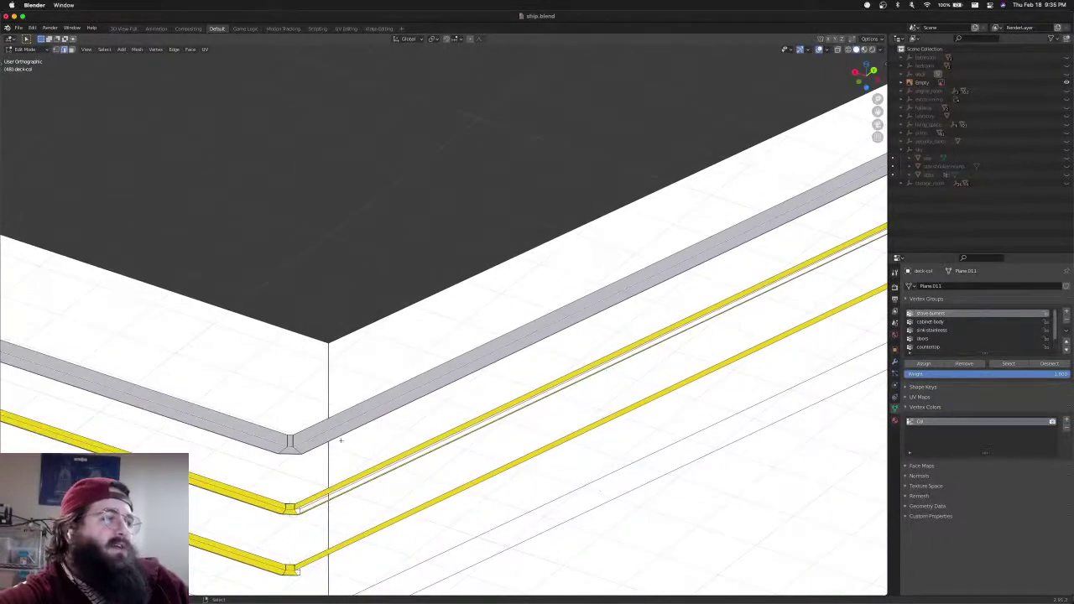
{"action": "right_click", "coordinate": [295, 513], "text": "shift"}
{"action": "key", "text": "f"}
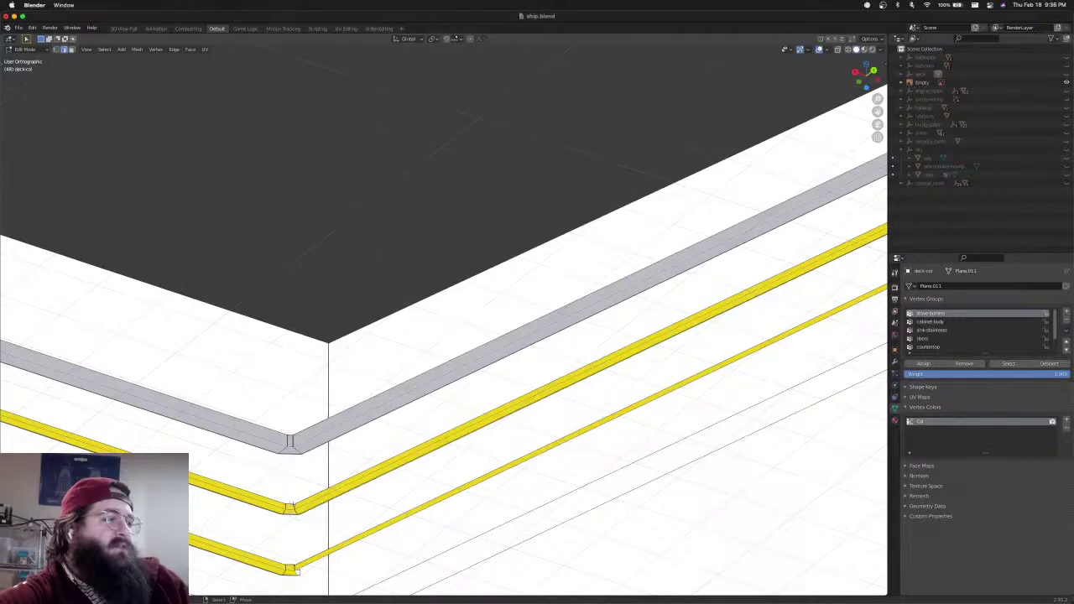
{"action": "middle_click_drag", "start_coordinate": [317, 506], "coordinate": [419, 330]}
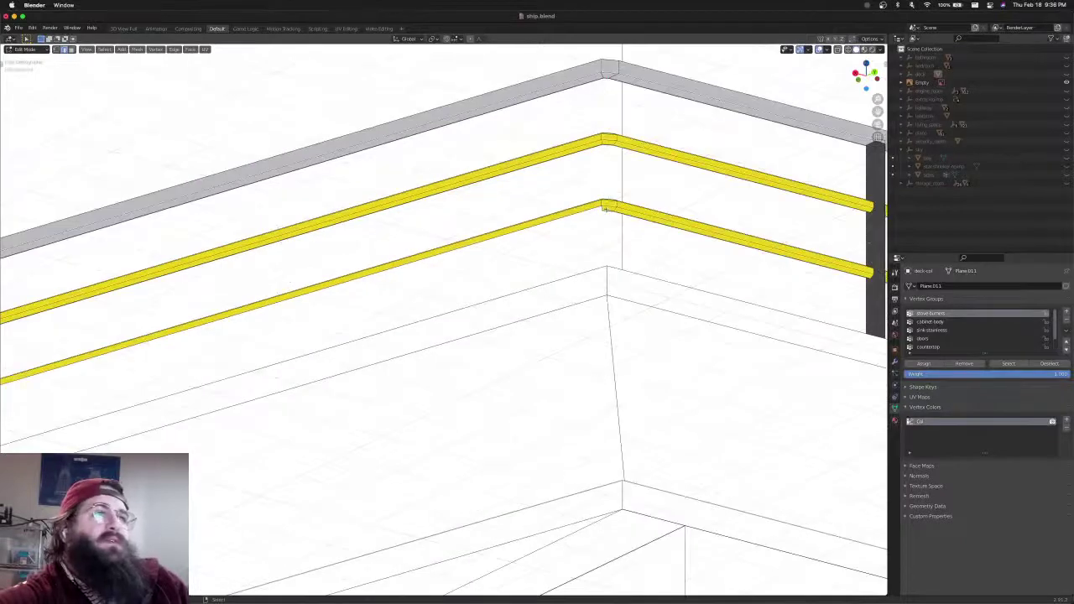
{"action": "left_click", "coordinate": [603, 208], "text": "shift"}
{"action": "key", "text": "f"}
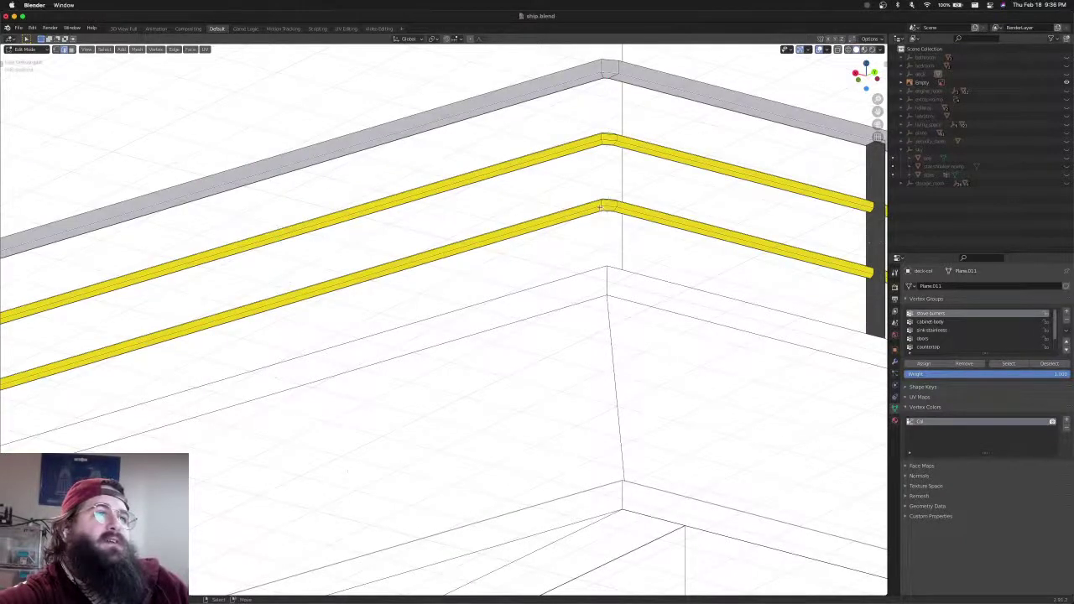
Examine the lower yellow rail from below and check both corner ends and the surrounding deck in wireframe
{"action": "middle_click_drag", "start_coordinate": [599, 254], "coordinate": [602, 207]}
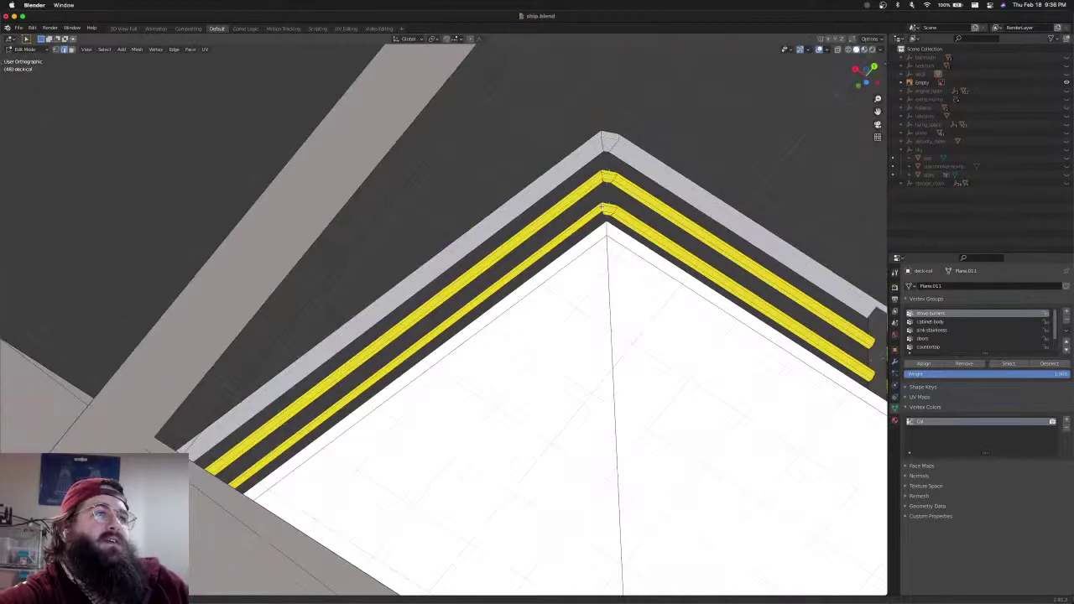
{"action": "key", "text": "shift+z"}
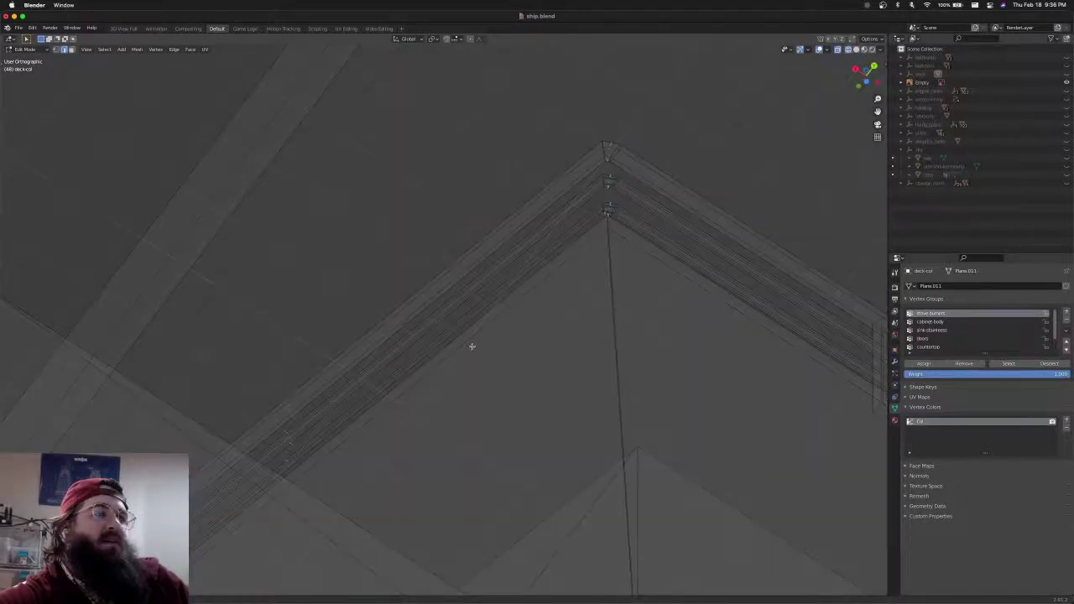
{"action": "middle_click_drag", "start_coordinate": [469, 345], "coordinate": [683, 252]}
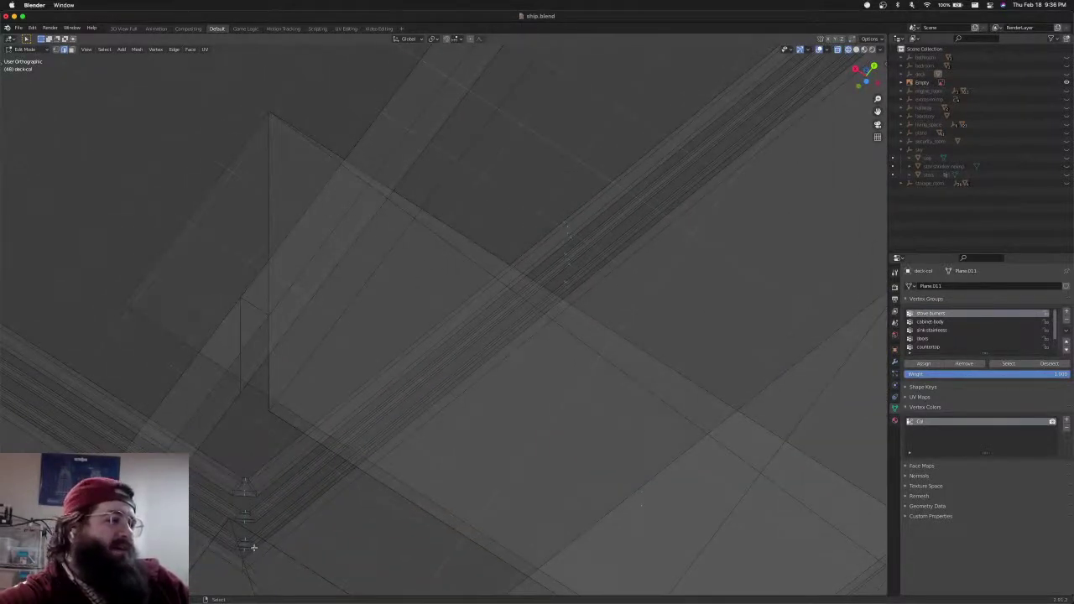
{"action": "middle_click_drag", "start_coordinate": [323, 503], "coordinate": [367, 533], "text": "shift"}
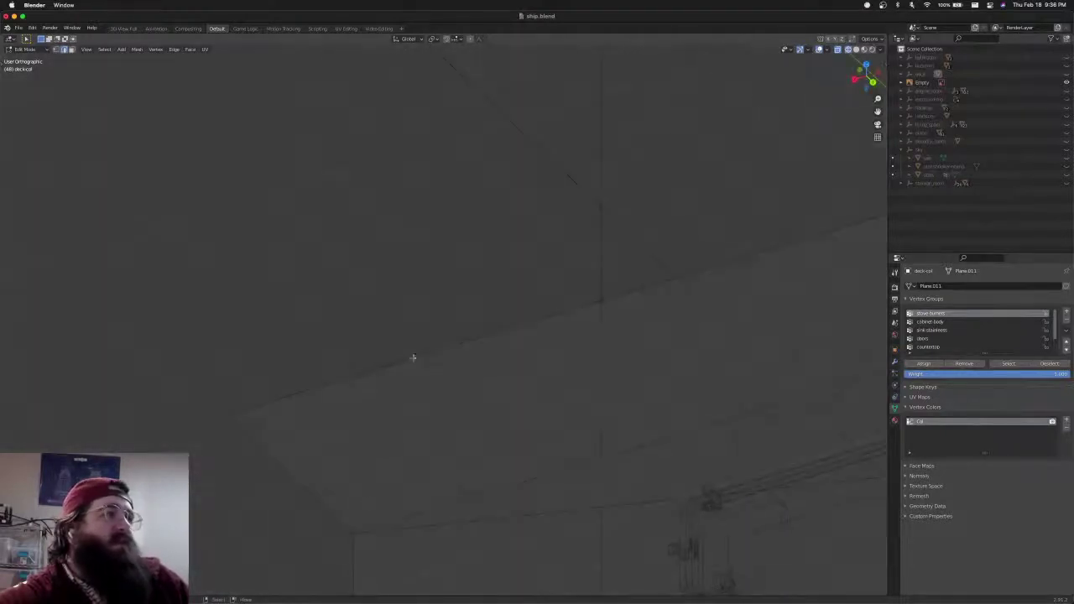
{"action": "scroll", "coordinate": [469, 302], "scroll_direction": "down", "scroll_amount": 6}
{"action": "middle_click_drag", "start_coordinate": [526, 245], "coordinate": [427, 424]}
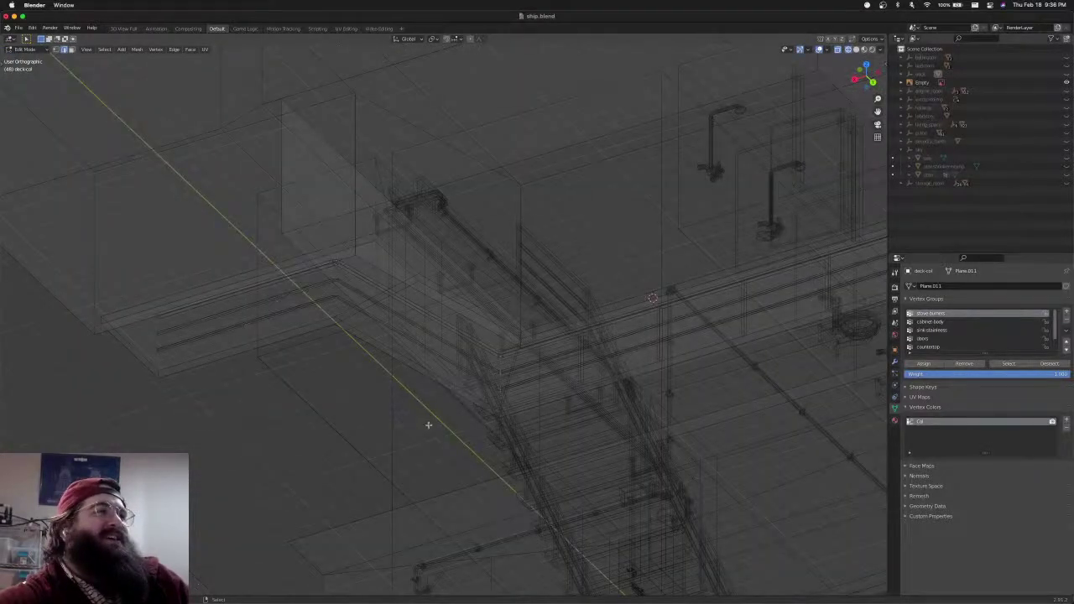
Examine both corner joints of the lower yellow rail in wireframe, and check its underside in solid display
{"action": "scroll", "coordinate": [330, 284], "scroll_direction": "up", "scroll_amount": 12}
{"action": "middle_click_drag", "start_coordinate": [383, 323], "coordinate": [333, 324], "text": "shift"}
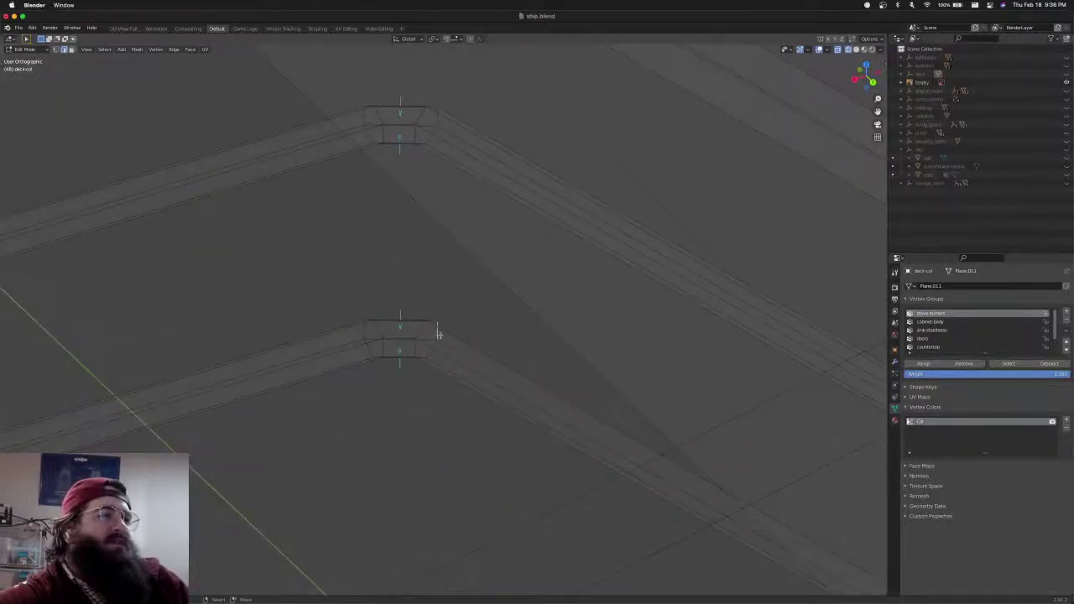
{"action": "scroll", "coordinate": [438, 335], "scroll_direction": "down", "scroll_amount": 7}
{"action": "middle_click_drag", "start_coordinate": [625, 438], "coordinate": [262, 275], "text": "shift"}
{"action": "middle_click_drag", "start_coordinate": [634, 468], "coordinate": [584, 492]}
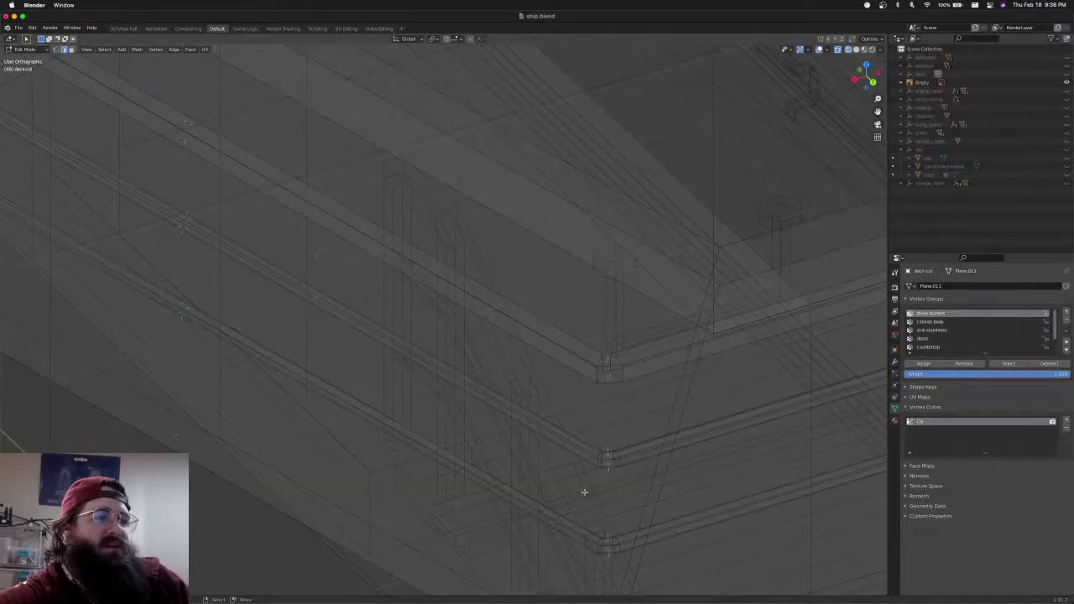
{"action": "scroll", "coordinate": [673, 405], "scroll_direction": "up", "scroll_amount": 3}
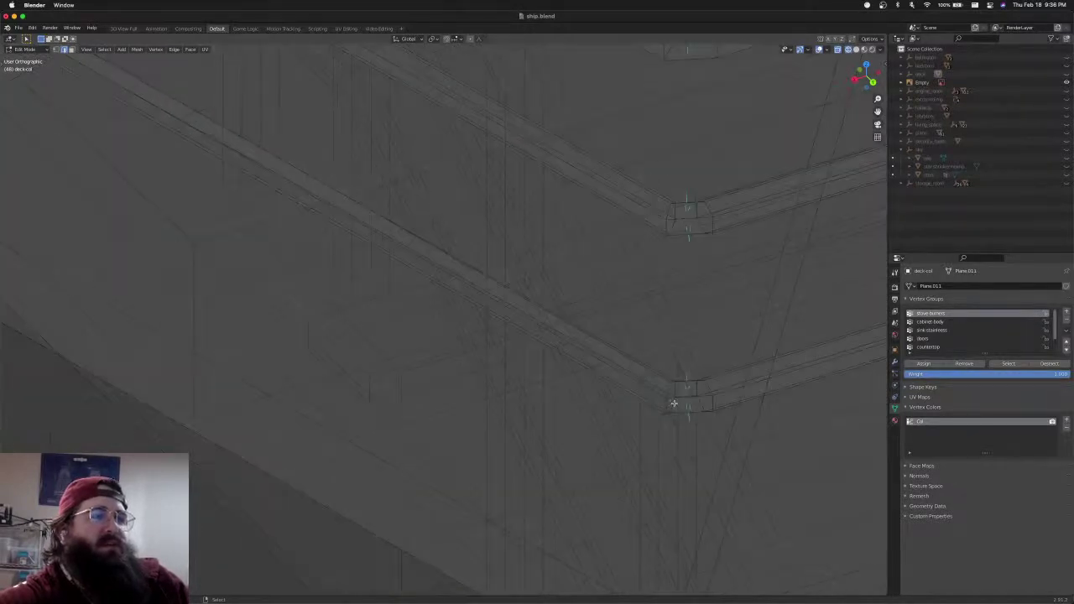
{"action": "scroll", "coordinate": [674, 380], "scroll_direction": "down", "scroll_amount": 5}
{"action": "key", "text": "shift+z"}
{"action": "mouse_move", "coordinate": [540, 342]}
{"action": "middle_mouse_down"}
{"action": "mouse_move", "coordinate": [453, 299]}
{"action": "mouse_move", "coordinate": [479, 293]}
{"action": "mouse_move", "coordinate": [491, 306]}
{"action": "mouse_move", "coordinate": [397, 288]}
{"action": "middle_mouse_up"}
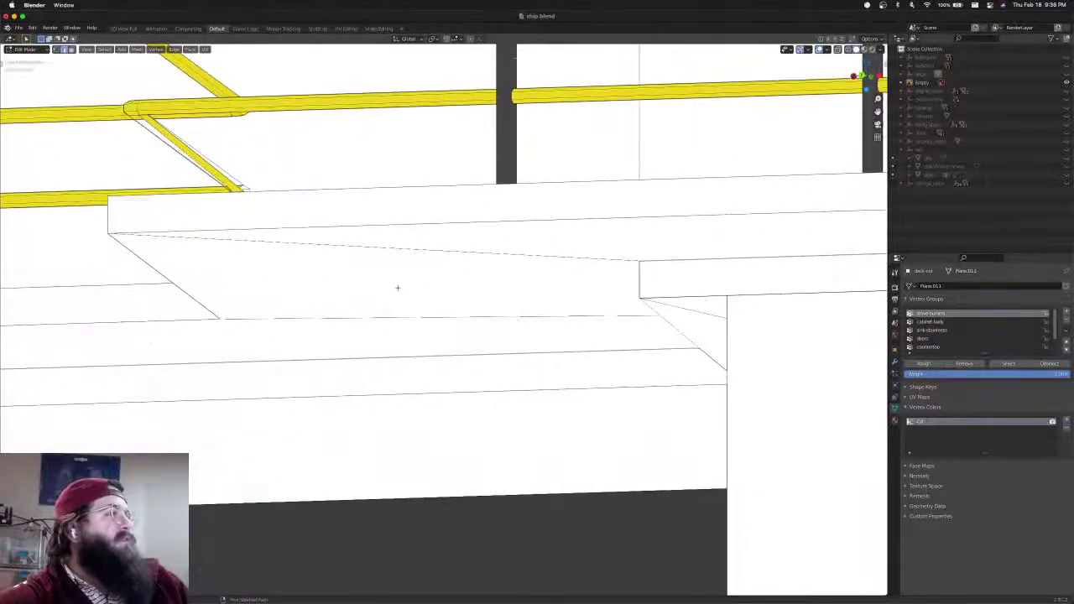
Delete the misplaced face on the underside of the lower yellow rail between the two deck corners
{"action": "key", "text": "ctrl+Tab"}
{"action": "left_click", "coordinate": [302, 244]}
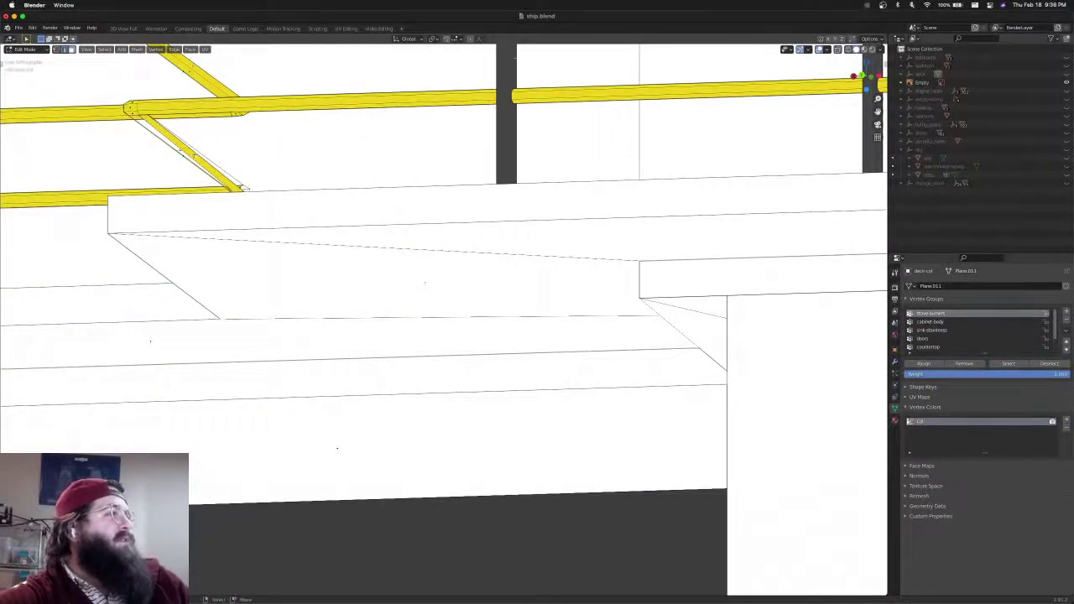
{"action": "left_click", "coordinate": [194, 154]}
{"action": "key", "text": "x"}
{"action": "left_click", "coordinate": [200, 164]}
{"action": "middle_click_drag", "start_coordinate": [201, 164], "coordinate": [282, 184]}
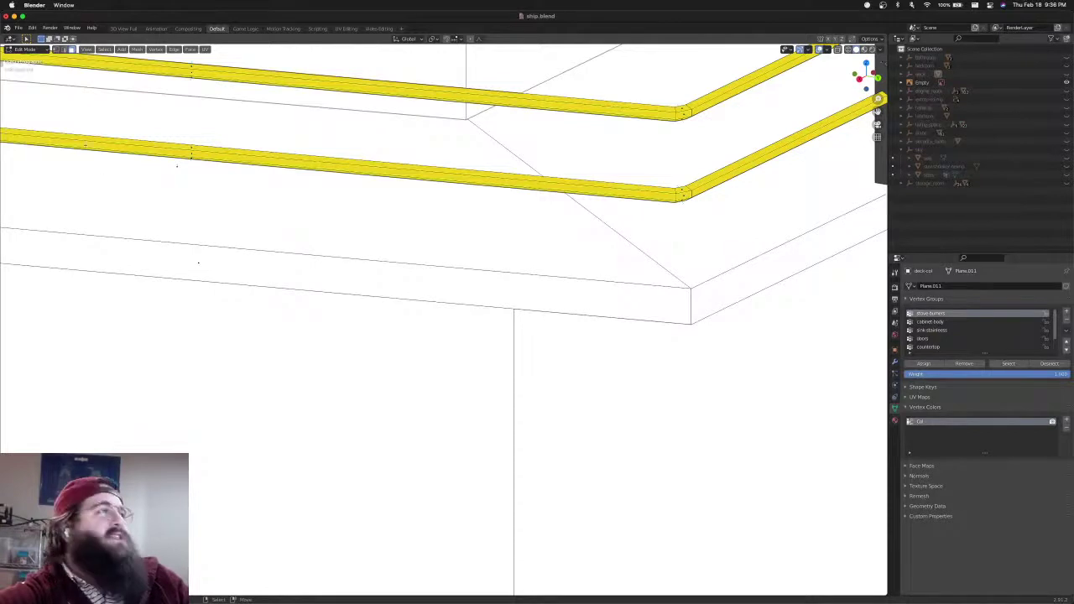
{"action": "middle_click_drag", "start_coordinate": [291, 162], "coordinate": [651, 206], "text": "shift"}
{"action": "middle_click_drag", "start_coordinate": [325, 165], "coordinate": [210, 194], "text": "shift"}
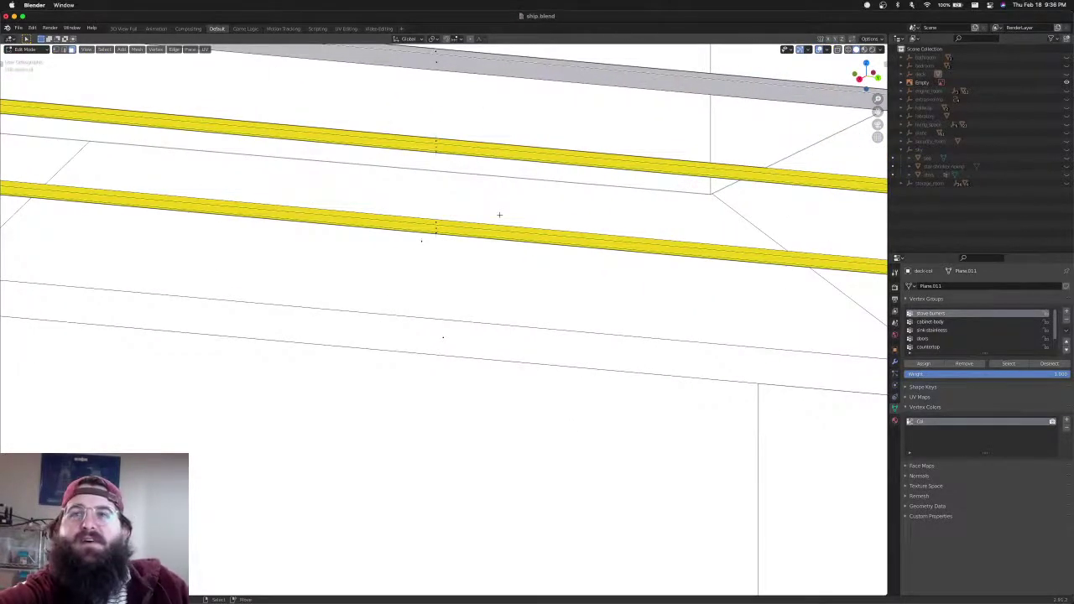
{"action": "scroll", "coordinate": [500, 213], "scroll_direction": "down", "scroll_amount": 3}
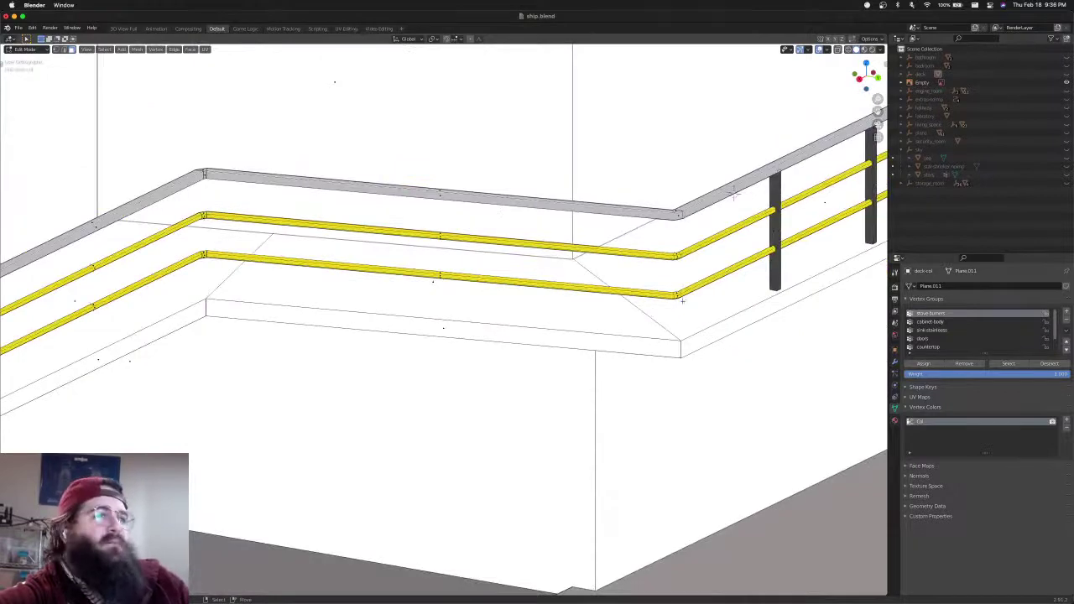
{"action": "middle_click_drag", "start_coordinate": [733, 192], "coordinate": [433, 298]}
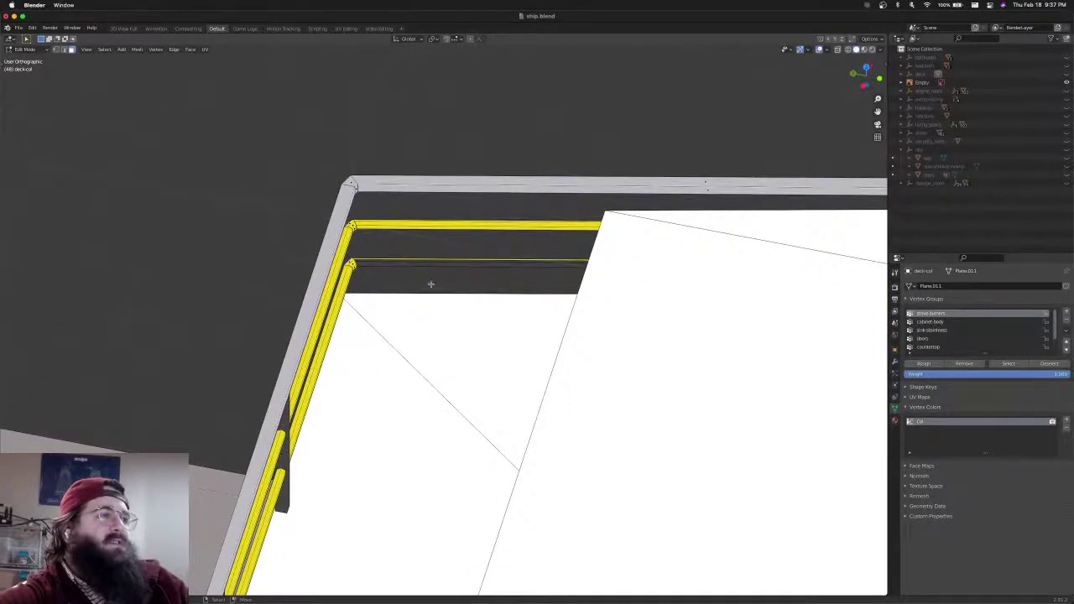
Select the short corner edge bordering the open inner face of the lower yellow rail
{"action": "scroll", "coordinate": [358, 263], "scroll_direction": "up", "scroll_amount": 2}
{"action": "scroll", "coordinate": [350, 201], "scroll_direction": "up", "scroll_amount": 3}
{"action": "middle_click_drag", "start_coordinate": [257, 187], "coordinate": [357, 325], "text": "shift"}
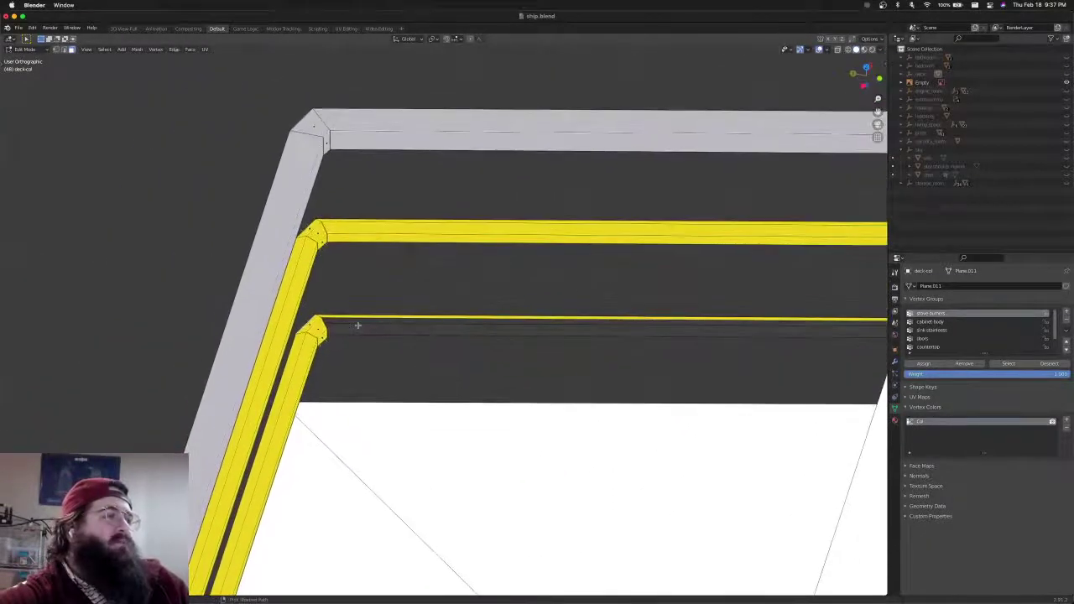
{"action": "key", "text": "2"}
{"action": "key", "text": "shift+z"}
{"action": "left_click", "coordinate": [326, 326]}
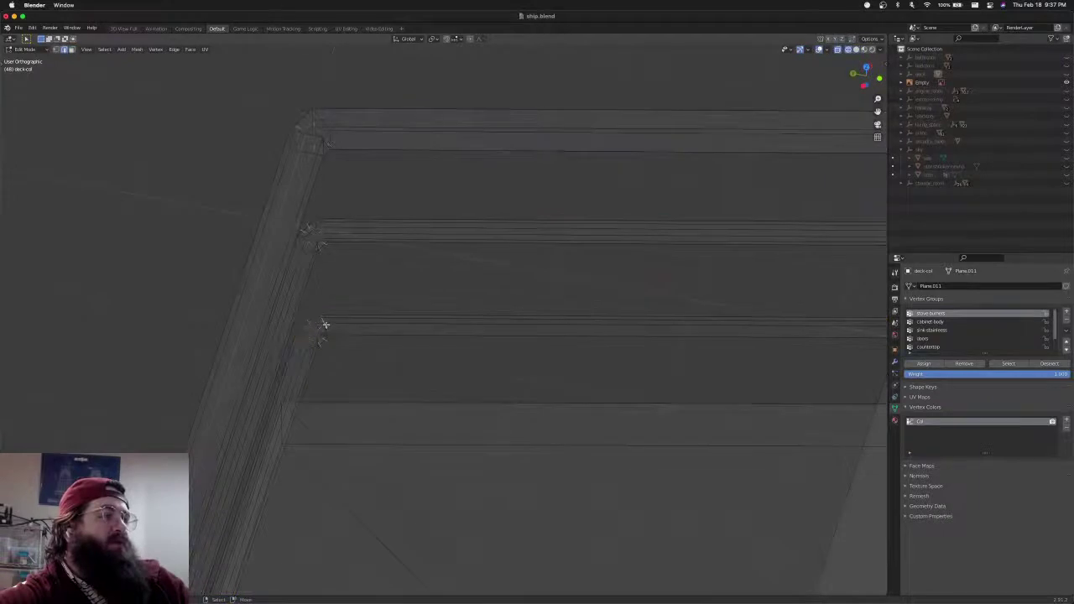
{"action": "scroll", "coordinate": [469, 356], "scroll_direction": "down", "scroll_amount": 3}
{"action": "middle_click_drag", "start_coordinate": [658, 361], "coordinate": [91, 333], "text": "shift"}
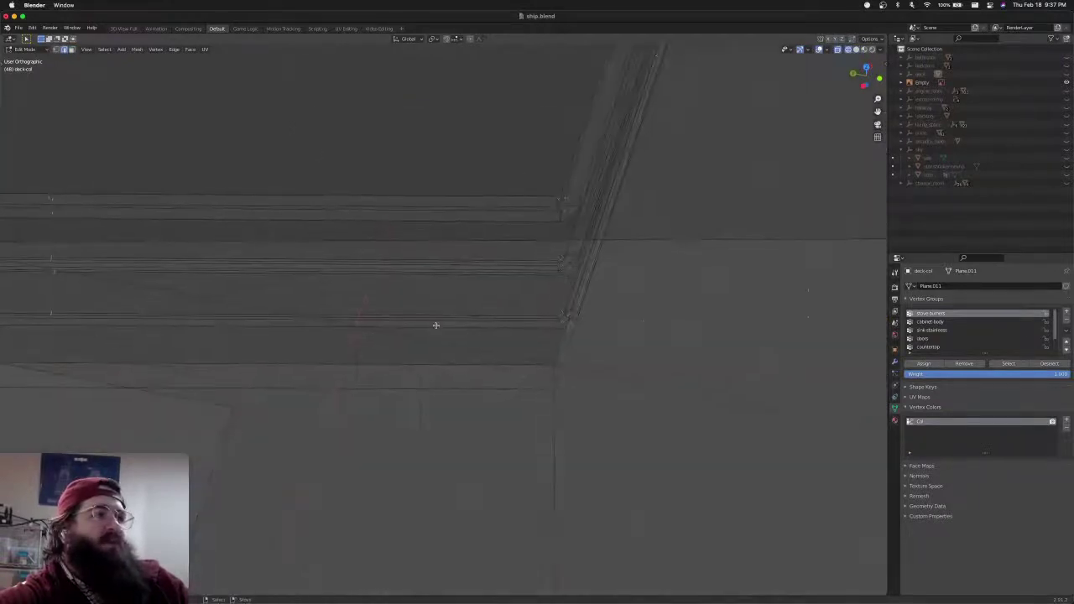
{"action": "scroll", "coordinate": [645, 320], "scroll_direction": "up", "scroll_amount": 4}
{"action": "key", "text": "shift+z"}
{"action": "key", "text": "shift+z"}
{"action": "middle_click_drag", "start_coordinate": [697, 313], "coordinate": [692, 336]}
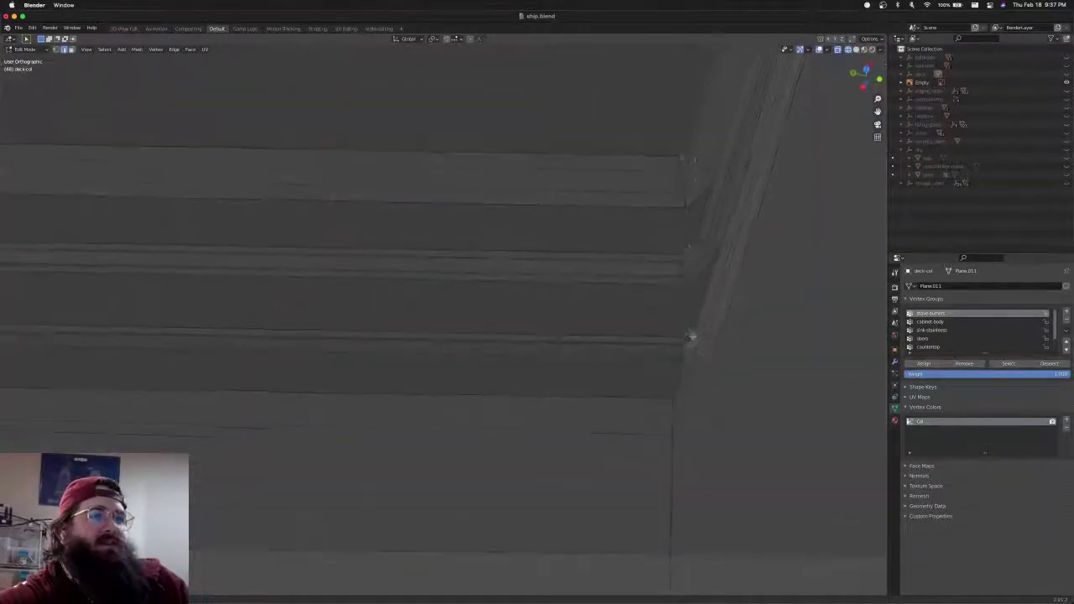
{"action": "key", "text": "shift+z"}
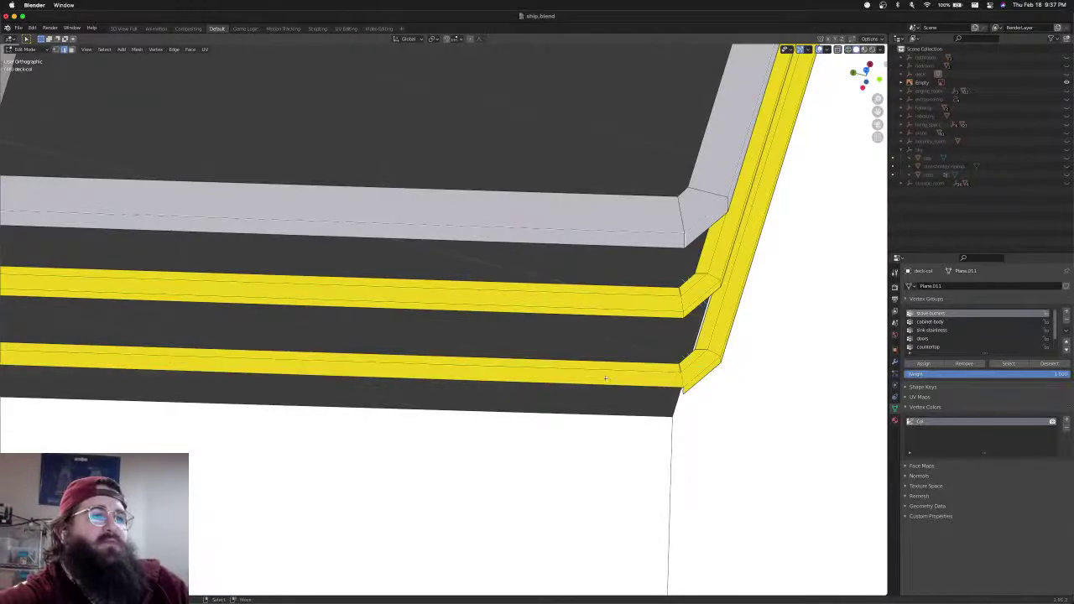
{"action": "middle_click_drag", "start_coordinate": [620, 383], "coordinate": [268, 225]}
{"action": "key", "text": "shift+z"}
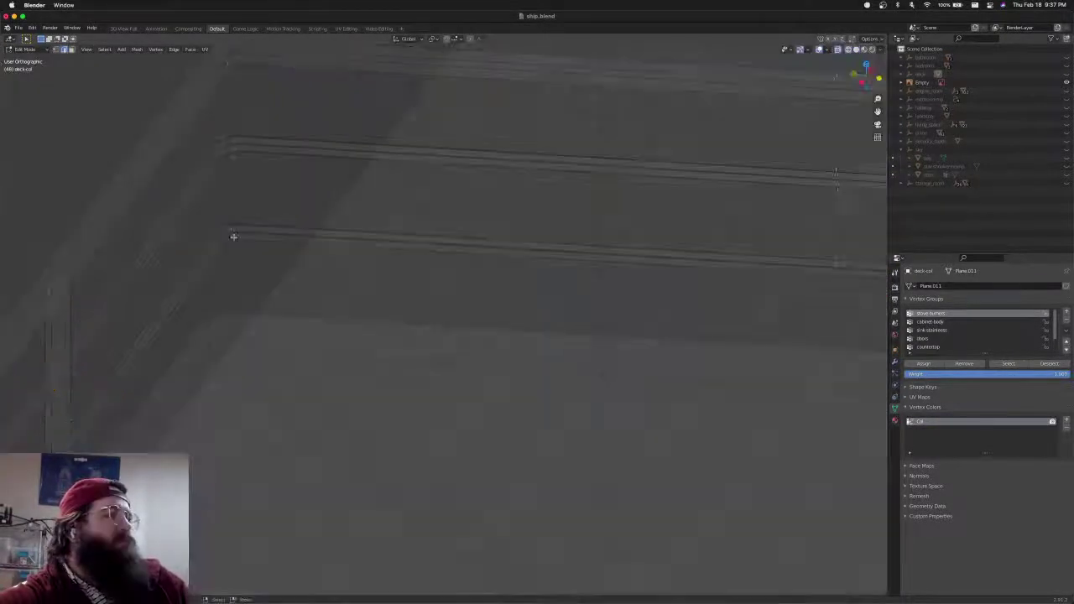
{"action": "key", "text": "shift+z"}
{"action": "key", "text": "shift+z"}
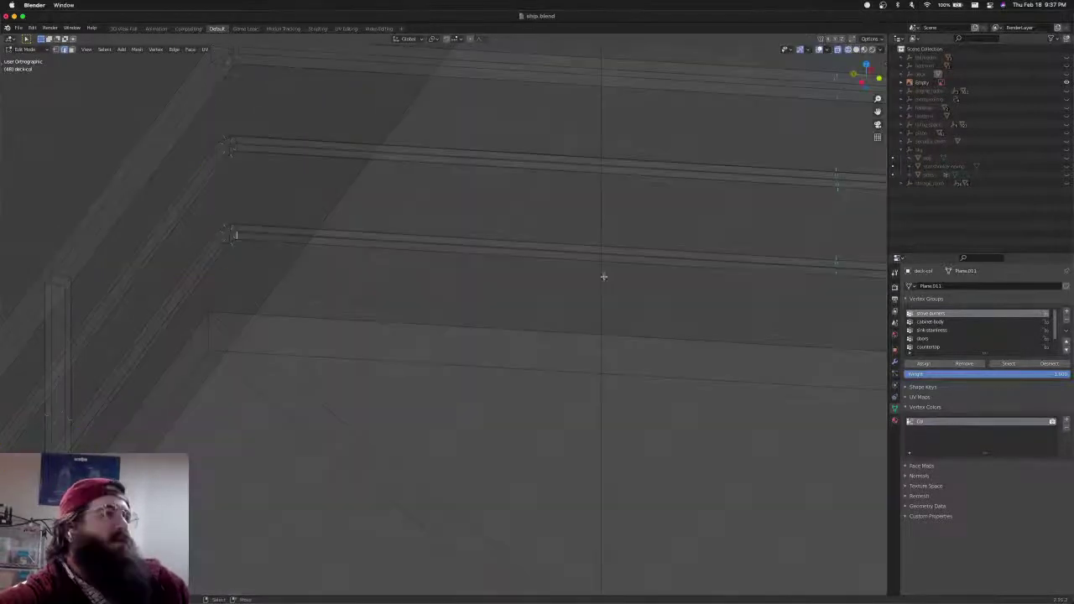
Add the matching edge at the opposite corner to the selection and fill the lower yellow rail's inner face
{"action": "middle_click_drag", "start_coordinate": [798, 276], "coordinate": [269, 256], "text": "shift"}
{"action": "middle_click_drag", "start_coordinate": [649, 271], "coordinate": [114, 249], "text": "shift"}
{"action": "key", "text": "shift+z"}
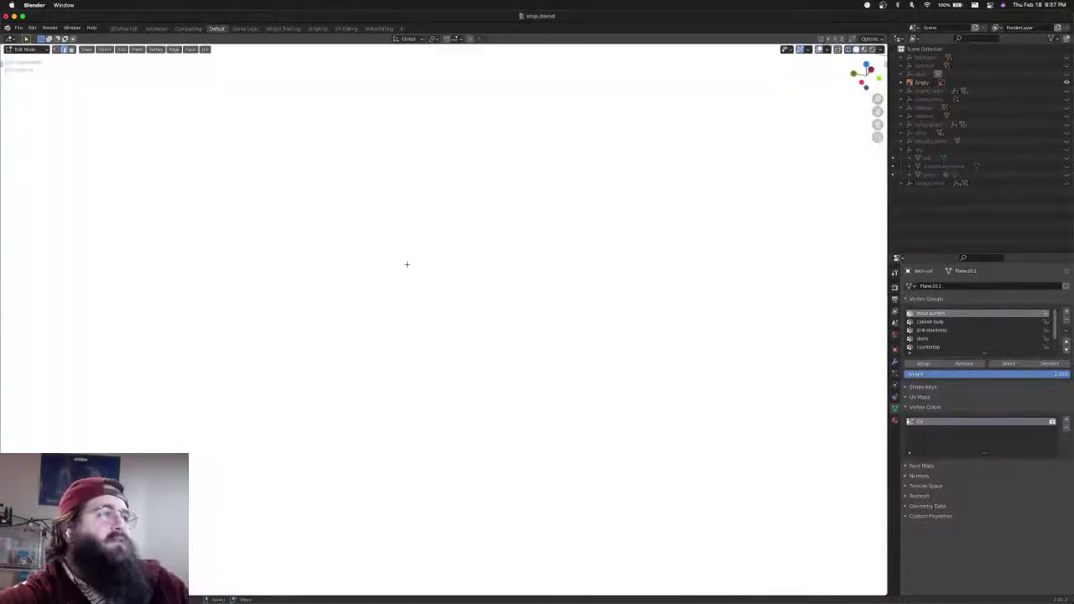
{"action": "key", "text": "shift+z"}
{"action": "left_click", "coordinate": [387, 264], "text": "shift"}
{"action": "key", "text": "shift+z"}
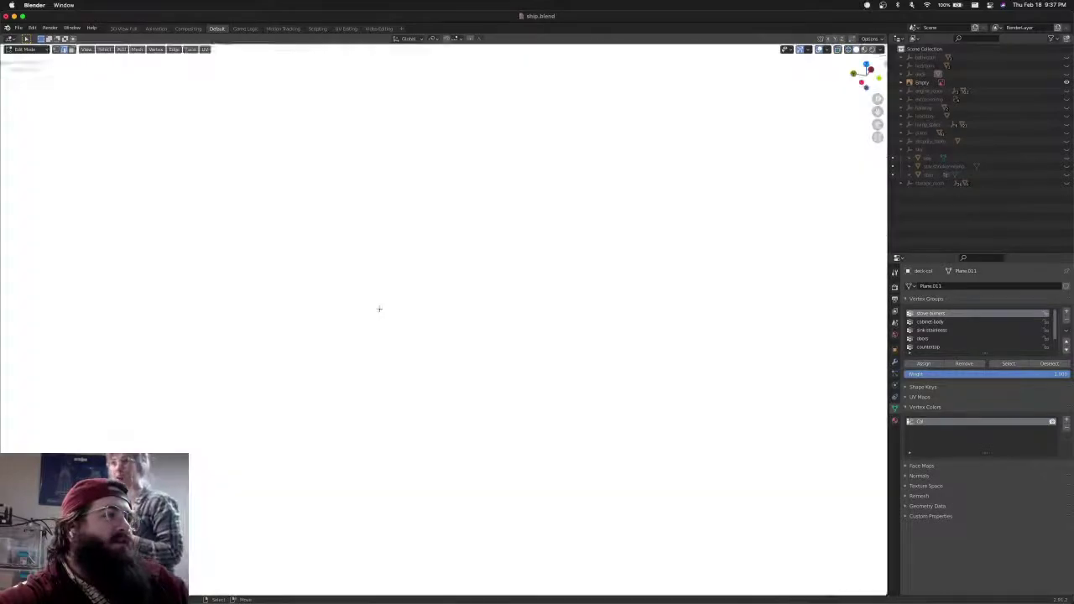
Fill the remaining open underside face of the lower yellow rail between its two corner edges
{"action": "scroll", "coordinate": [378, 308], "scroll_direction": "down", "scroll_amount": 5}
{"action": "middle_click_drag", "start_coordinate": [316, 319], "coordinate": [620, 400], "text": "shift"}
{"action": "mouse_move", "coordinate": [403, 293]}
{"action": "middle_mouse_down"}
{"action": "mouse_move", "coordinate": [527, 329]}
{"action": "mouse_move", "coordinate": [484, 259]}
{"action": "mouse_move", "coordinate": [465, 254]}
{"action": "mouse_move", "coordinate": [500, 249]}
{"action": "mouse_move", "coordinate": [507, 253]}
{"action": "mouse_move", "coordinate": [295, 221]}
{"action": "mouse_move", "coordinate": [371, 243]}
{"action": "middle_mouse_up"}
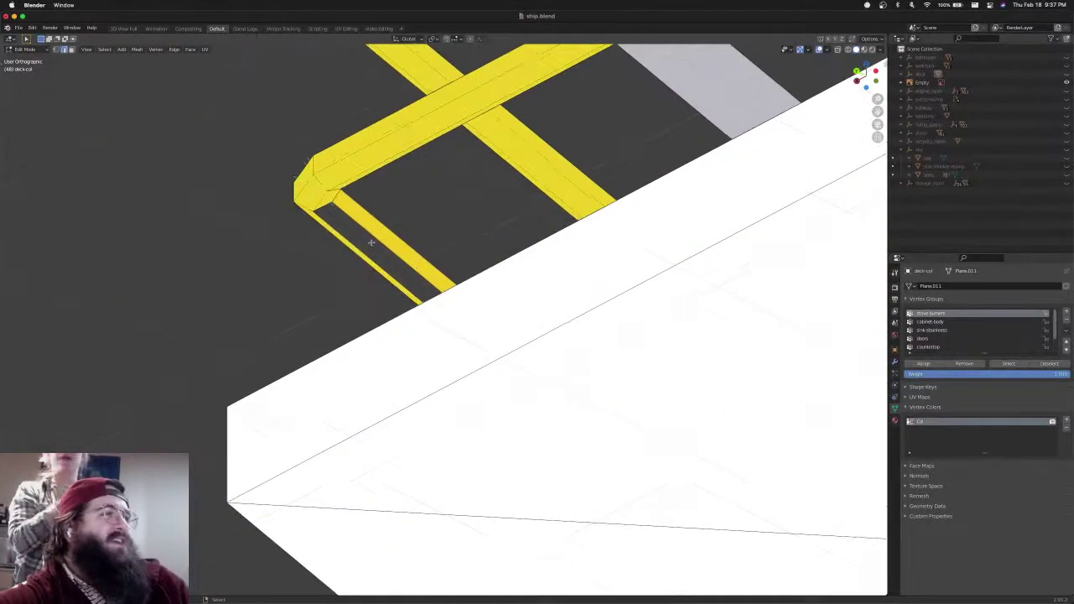
{"action": "key", "text": "shift+z"}
{"action": "left_click", "coordinate": [322, 206]}
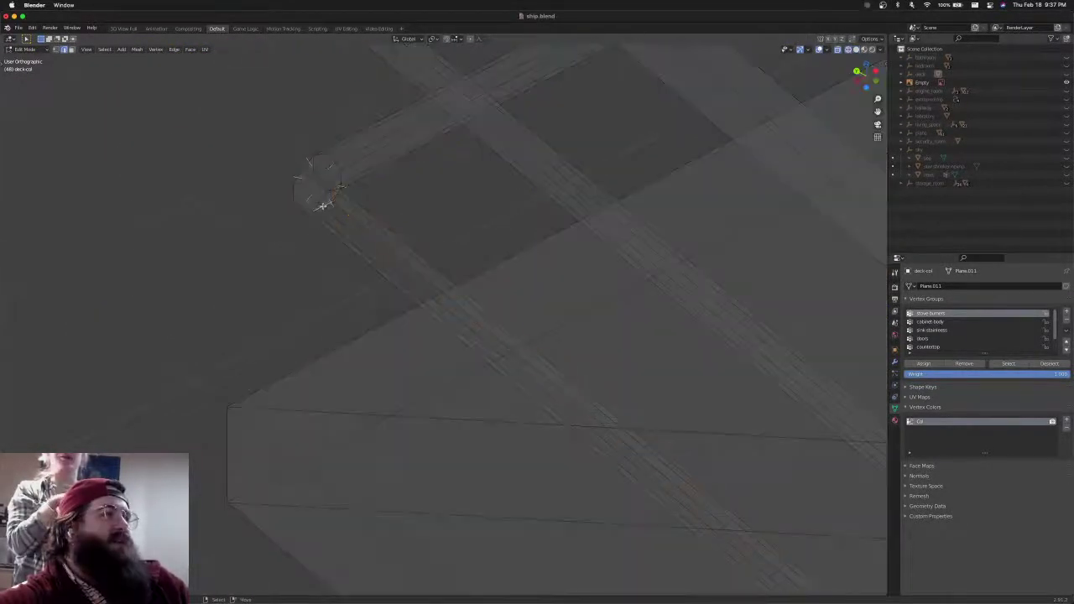
{"action": "scroll", "coordinate": [365, 261], "scroll_direction": "down", "scroll_amount": 5}
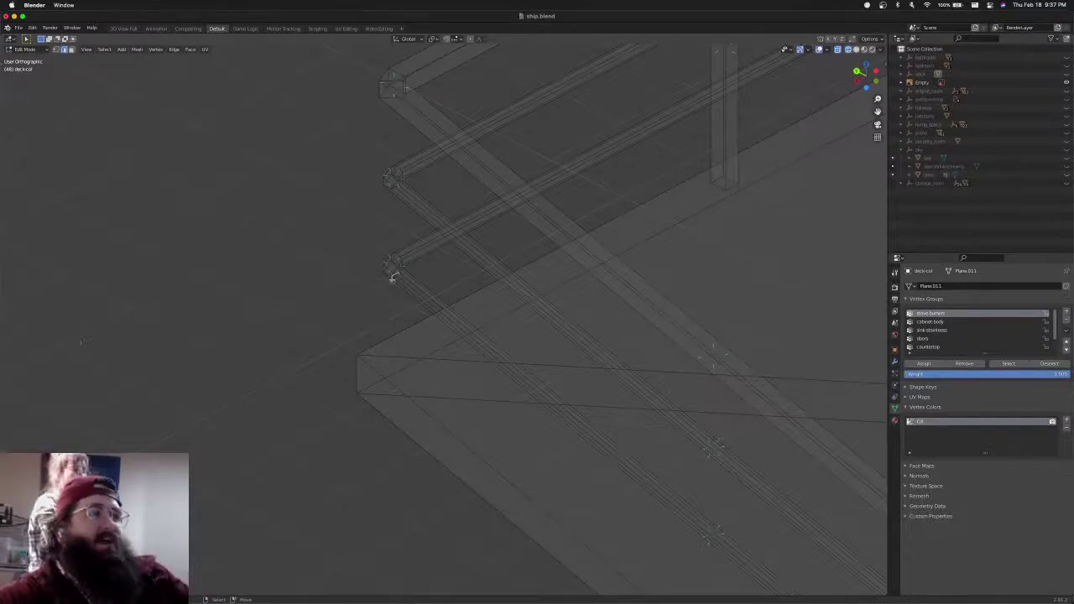
{"action": "scroll", "coordinate": [433, 286], "scroll_direction": "up", "scroll_amount": 5}
{"action": "scroll", "coordinate": [414, 311], "scroll_direction": "down", "scroll_amount": 5}
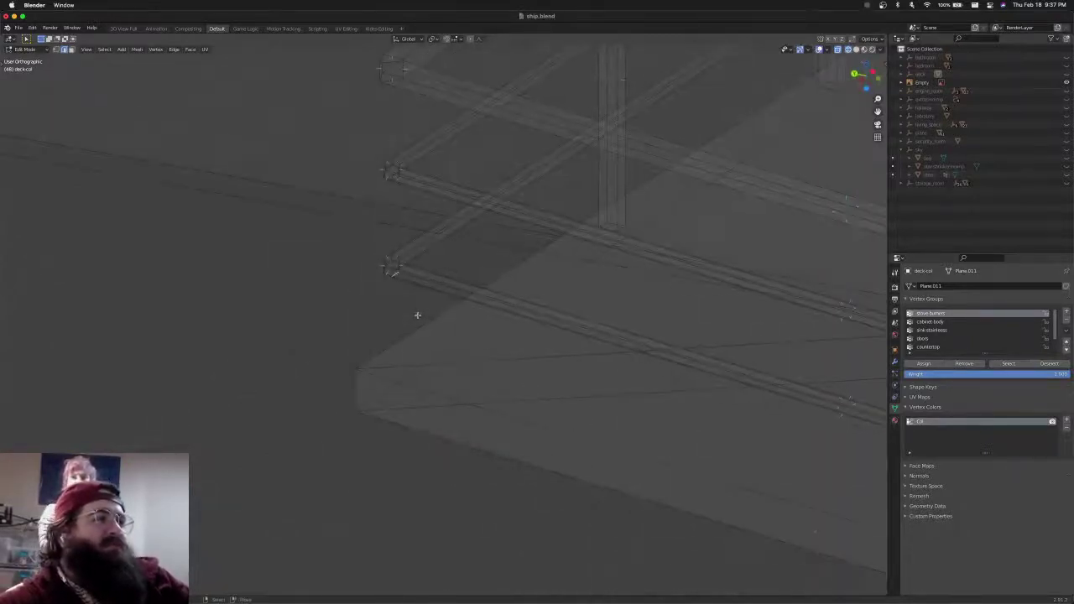
{"action": "key", "text": "shift+z"}
{"action": "middle_click_drag", "start_coordinate": [429, 302], "coordinate": [461, 313]}
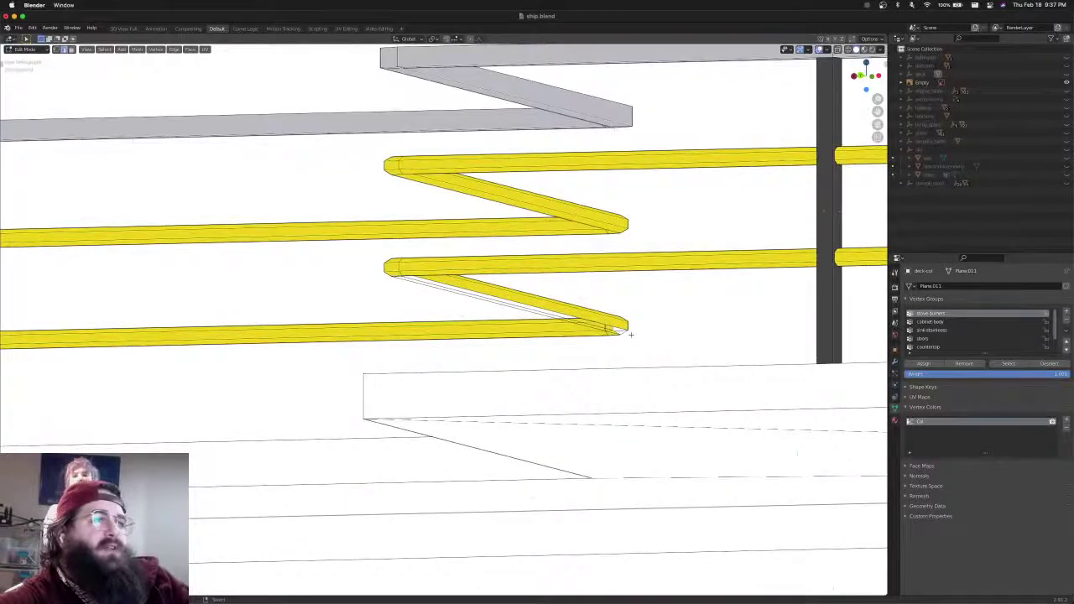
{"action": "middle_click_drag", "start_coordinate": [624, 332], "coordinate": [448, 275]}
Clear the mesh selection and save the ship file
{"action": "scroll", "coordinate": [512, 232], "scroll_direction": "down", "scroll_amount": 4}
{"action": "key", "text": "a"}
{"action": "key", "text": "alt+a"}
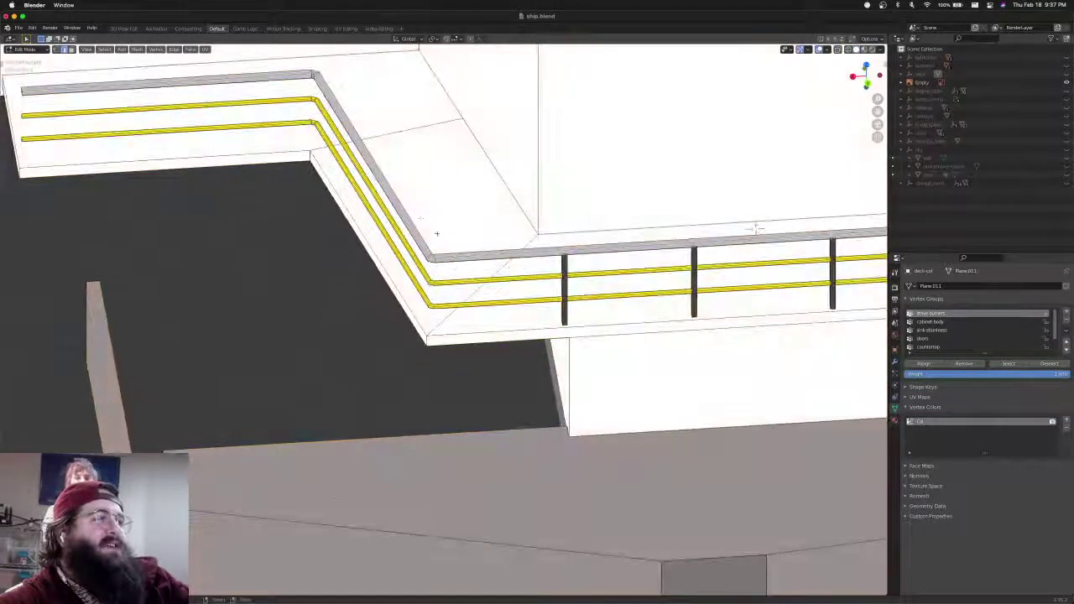
{"action": "middle_click_drag", "start_coordinate": [437, 233], "coordinate": [587, 386], "text": "shift"}
{"action": "key", "text": "super+s"}
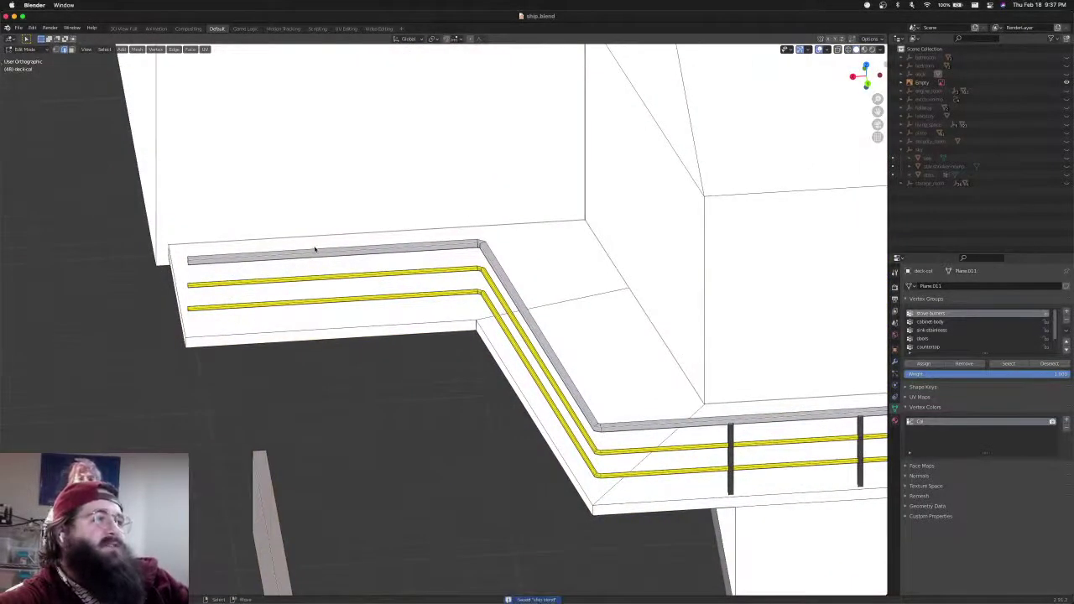
Examine the deck railing from above and around the bridge, including the unfinished rail end on the other side
{"action": "key", "text": "KP_7"}
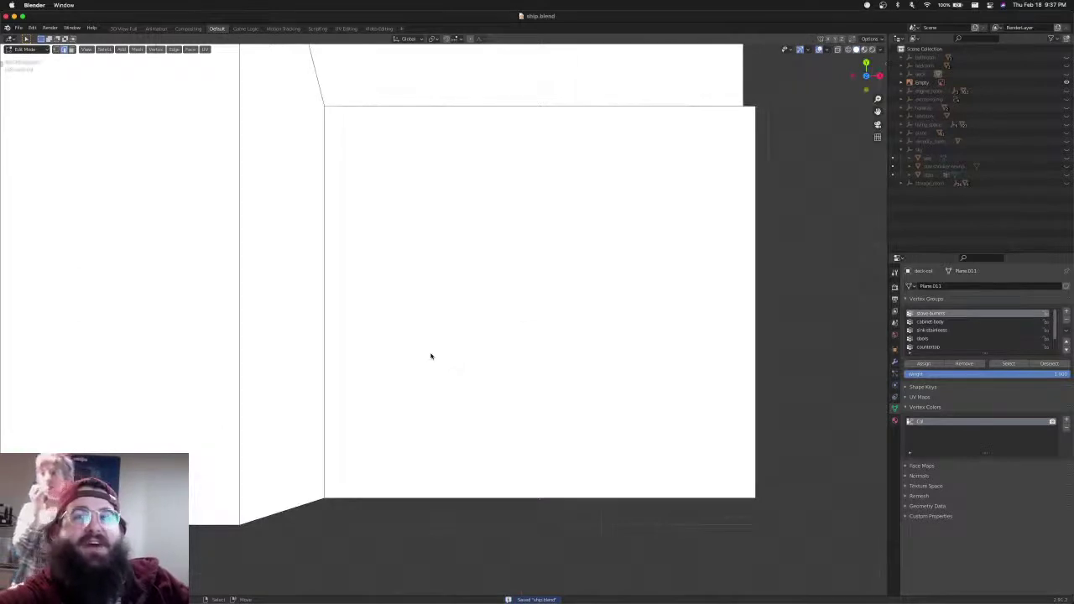
{"action": "scroll", "coordinate": [431, 356], "scroll_direction": "down", "scroll_amount": 3}
{"action": "key", "text": "shift+z"}
{"action": "middle_click_drag", "start_coordinate": [462, 311], "coordinate": [476, 439], "text": "shift"}
{"action": "middle_click_drag", "start_coordinate": [428, 161], "coordinate": [508, 355], "text": "shift"}
{"action": "scroll", "coordinate": [509, 356], "scroll_direction": "up", "scroll_amount": 4}
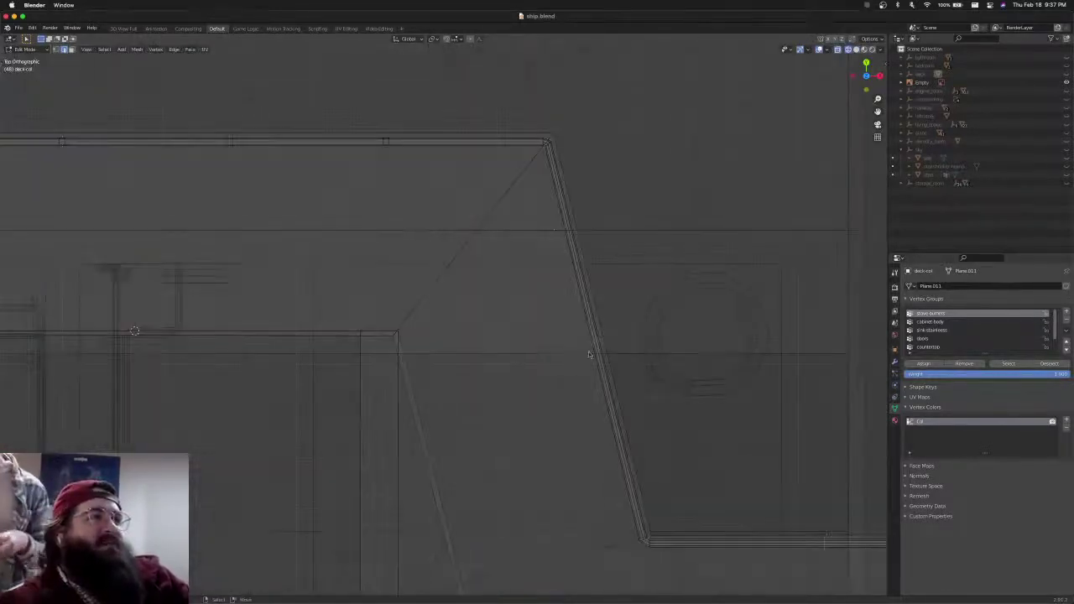
{"action": "middle_click_drag", "start_coordinate": [589, 354], "coordinate": [349, 256], "text": "shift"}
{"action": "key", "text": "shift+z"}
{"action": "scroll", "coordinate": [453, 282], "scroll_direction": "down", "scroll_amount": 4}
{"action": "mouse_move", "coordinate": [463, 280]}
{"action": "middle_mouse_down"}
{"action": "mouse_move", "coordinate": [413, 272]}
{"action": "mouse_move", "coordinate": [374, 244]}
{"action": "middle_mouse_up"}
{"action": "scroll", "coordinate": [374, 244], "scroll_direction": "down", "scroll_amount": 2}
{"action": "middle_click_drag", "start_coordinate": [201, 263], "coordinate": [422, 275], "text": "shift"}
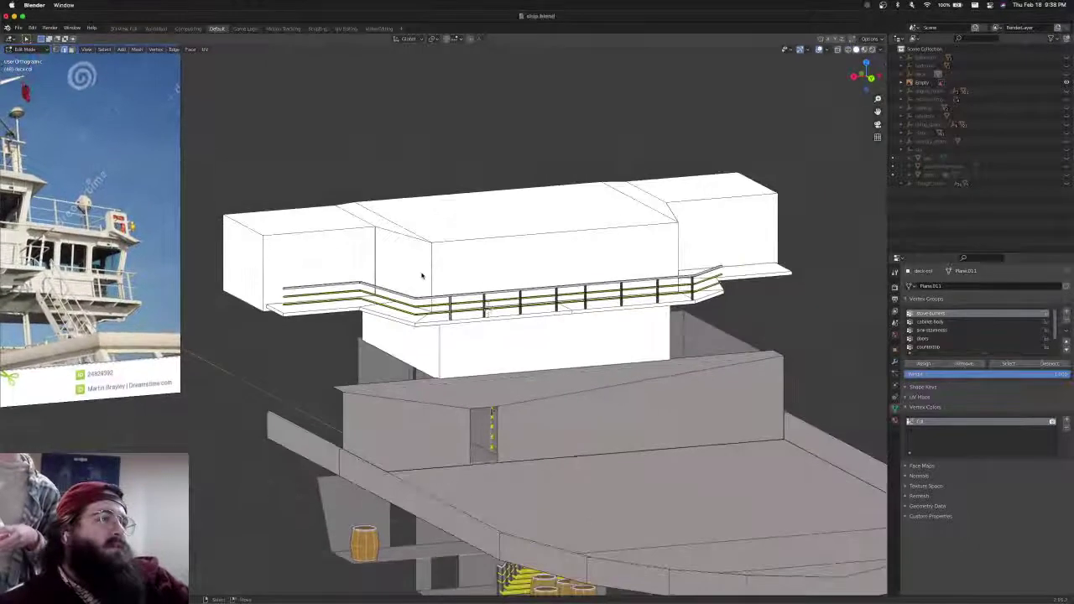
{"action": "scroll", "coordinate": [422, 275], "scroll_direction": "up", "scroll_amount": 4}
{"action": "middle_click_drag", "start_coordinate": [598, 269], "coordinate": [534, 259]}
{"action": "middle_click_drag", "start_coordinate": [637, 274], "coordinate": [168, 201], "text": "shift"}
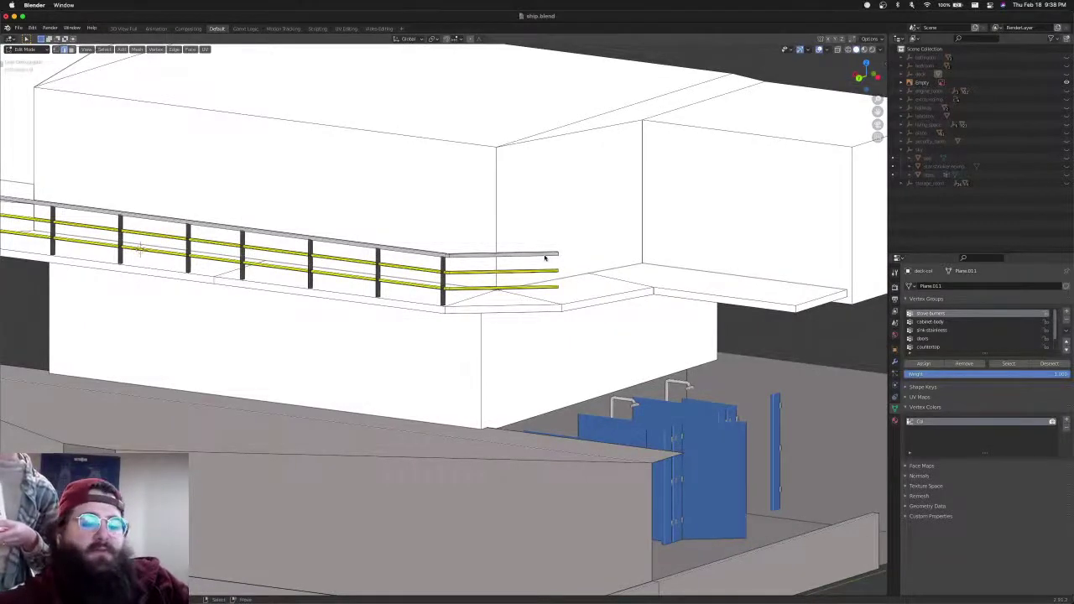
Delete all vertices at the outer end of the unfinished diagonal railing and its deck corner in the top view
{"action": "key", "text": "KP_7"}
{"action": "scroll", "coordinate": [520, 243], "scroll_direction": "down", "scroll_amount": 3}
{"action": "middle_click_drag", "start_coordinate": [316, 124], "coordinate": [513, 331], "text": "shift"}
{"action": "scroll", "coordinate": [510, 333], "scroll_direction": "up", "scroll_amount": 6}
{"action": "key", "text": "shift+z"}
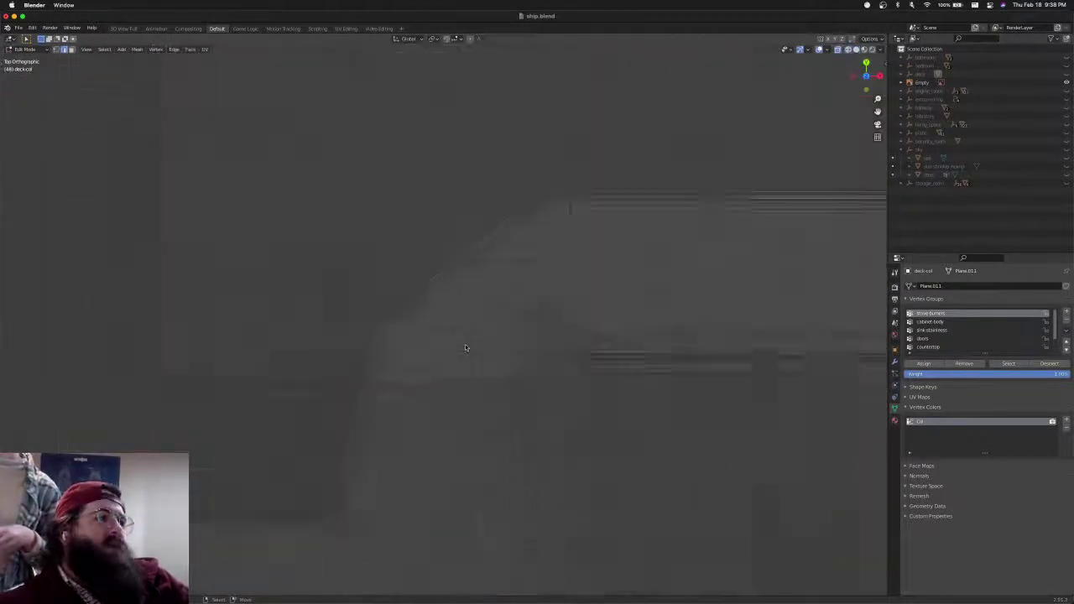
{"action": "key", "text": "a"}
{"action": "key", "text": "alt+a"}
{"action": "key", "text": "ctrl+Tab"}
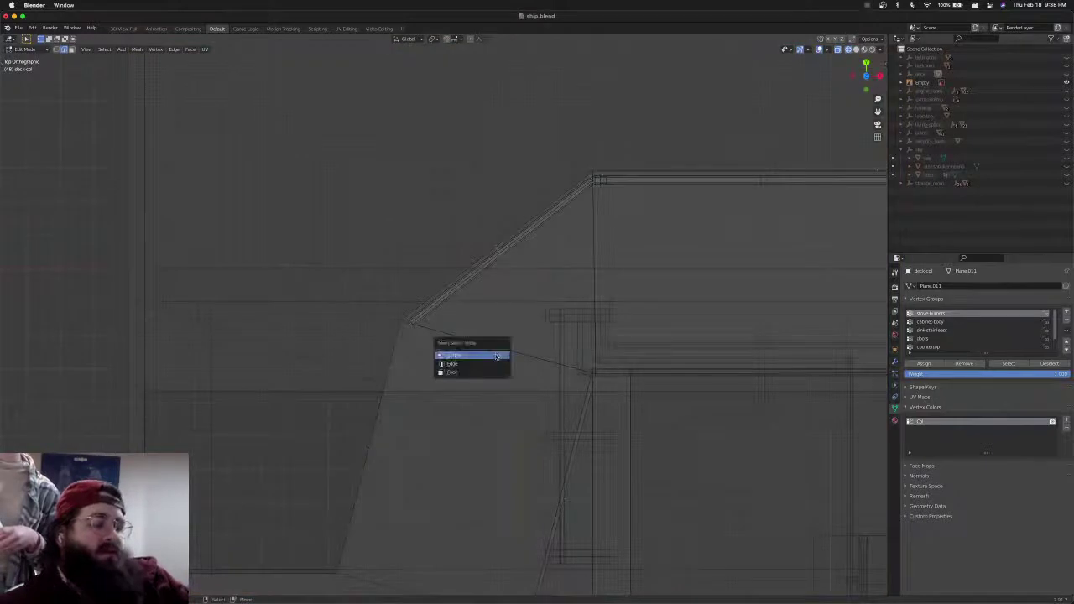
{"action": "left_click", "coordinate": [496, 357]}
{"action": "left_click_drag", "start_coordinate": [389, 302], "coordinate": [445, 361]}
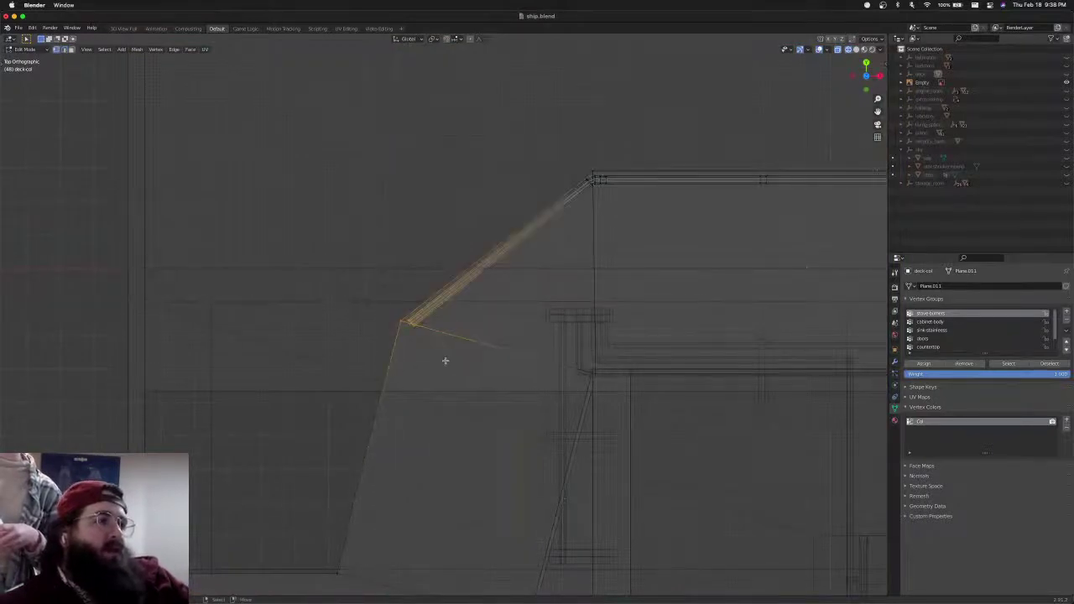
{"action": "scroll", "coordinate": [445, 361], "scroll_direction": "down", "scroll_amount": 2}
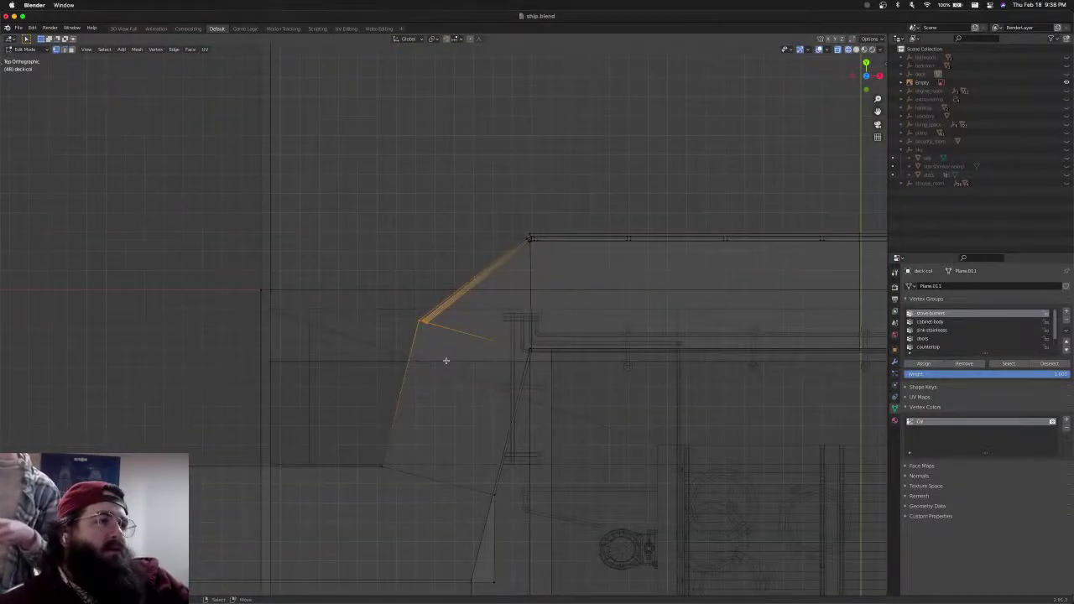
{"action": "scroll", "coordinate": [446, 361], "scroll_direction": "up", "scroll_amount": 2}
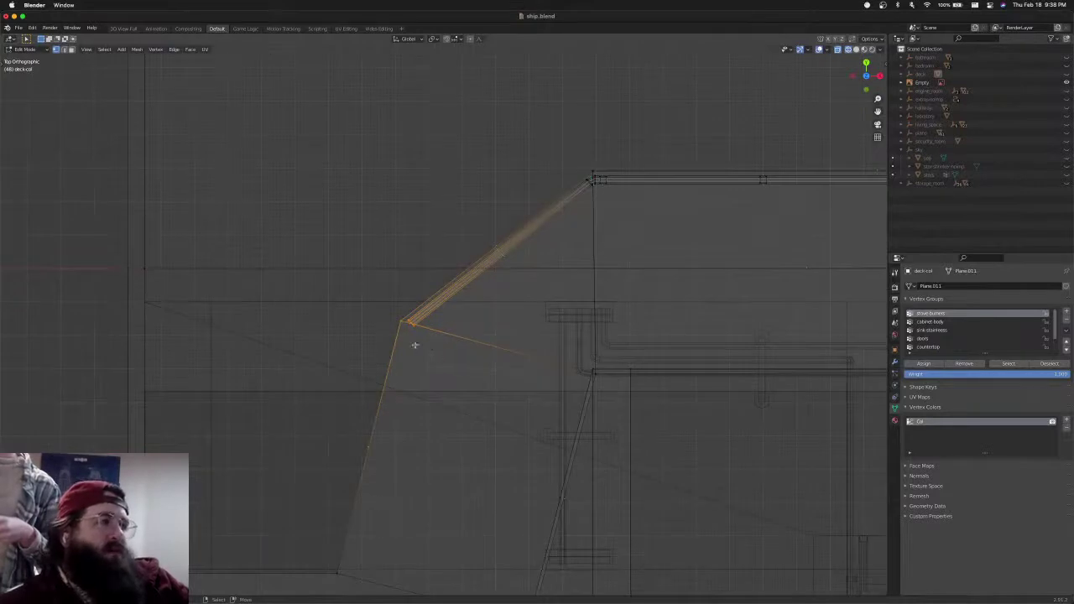
{"action": "key", "text": "x"}
{"action": "left_click", "coordinate": [415, 345]}
{"action": "middle_click_drag", "start_coordinate": [506, 301], "coordinate": [480, 346], "text": "shift"}
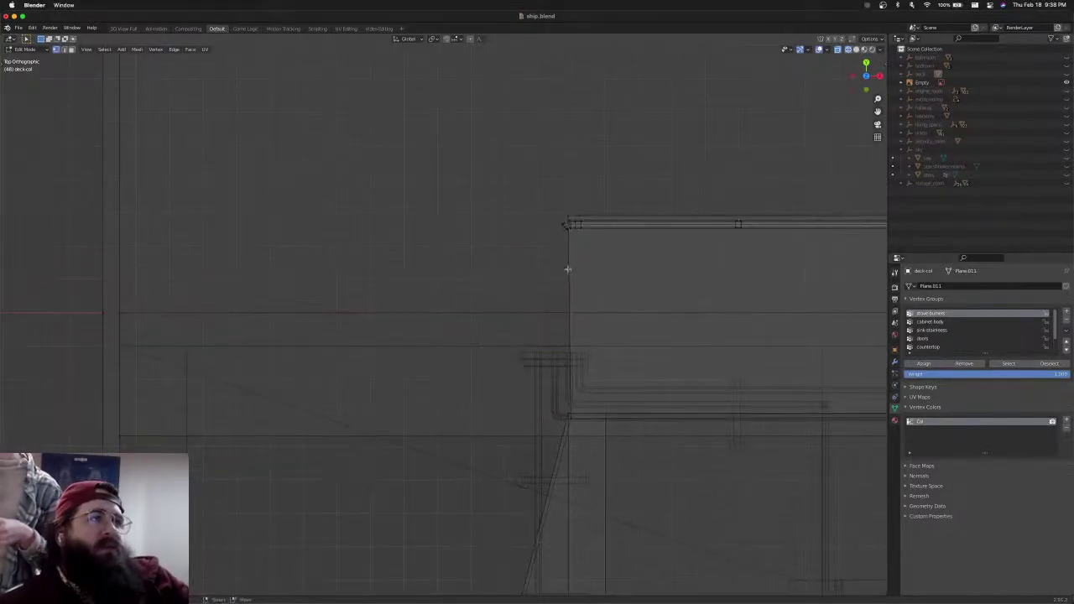
Try moving the deck corner beside the cut railing end outward along the X axis
{"action": "key", "text": "b"}
{"action": "left_click_drag", "start_coordinate": [565, 210], "coordinate": [576, 226]}
{"action": "scroll", "coordinate": [554, 255], "scroll_direction": "down", "scroll_amount": 4}
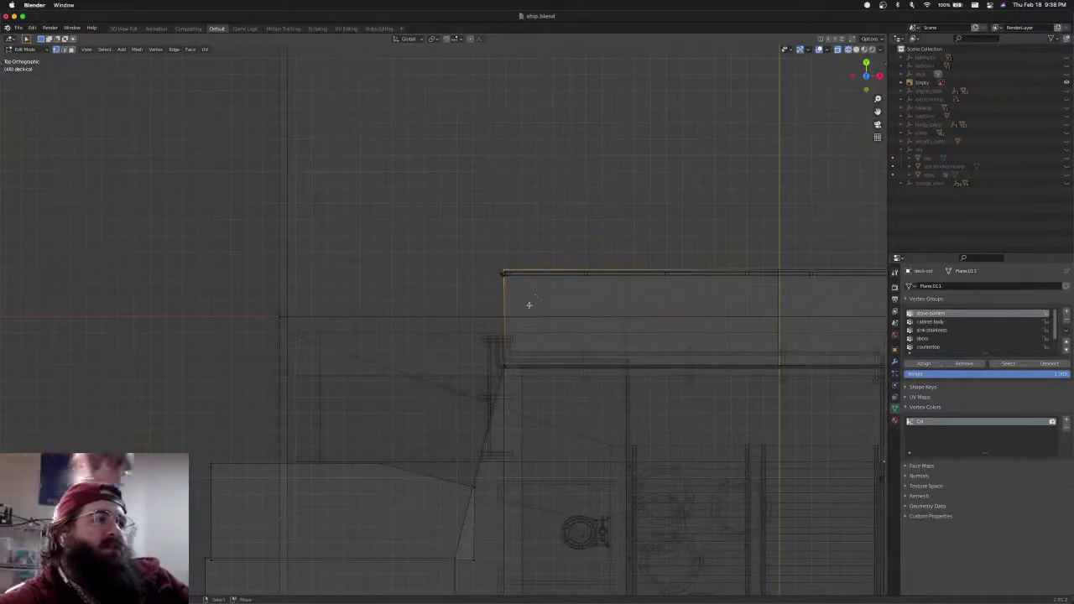
{"action": "key", "text": "g"}
{"action": "key", "text": "x"}
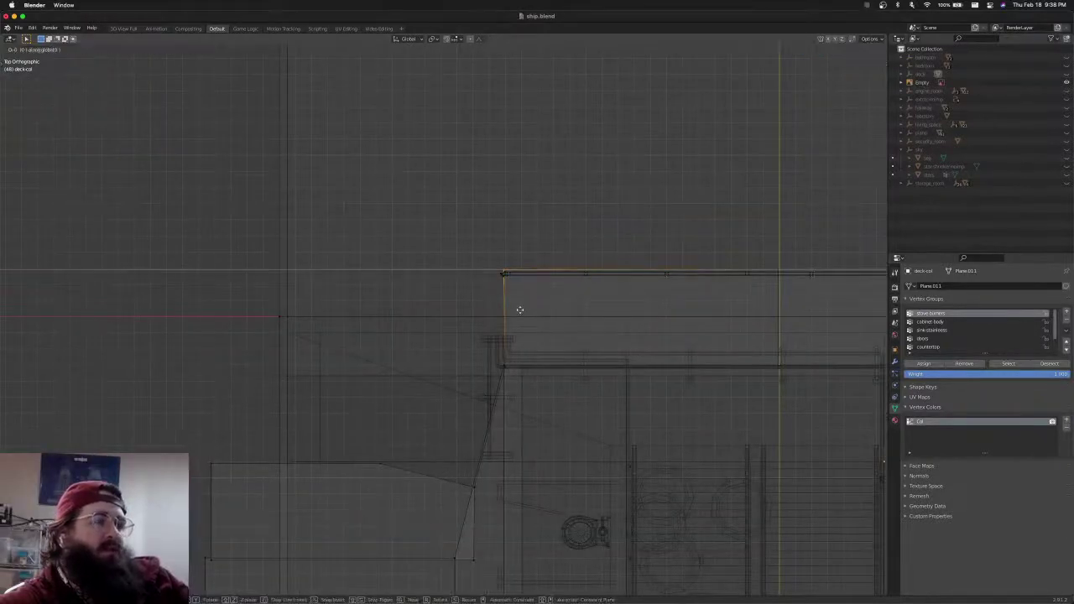
{"action": "left_click", "coordinate": [407, 359]}
{"action": "middle_click_drag", "start_coordinate": [407, 359], "coordinate": [420, 404]}
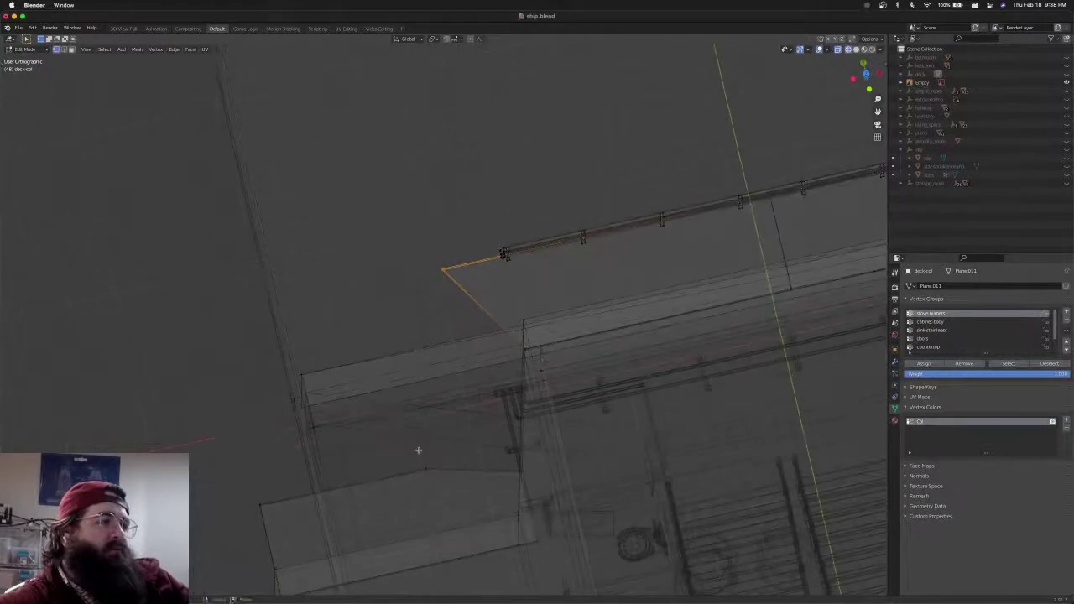
Try filling a face between the moved deck corner and the next corner of the lower deck edge
{"action": "key", "text": "b"}
{"action": "left_click_drag", "start_coordinate": [418, 457], "coordinate": [433, 478]}
{"action": "key", "text": "f"}
{"action": "key", "text": "alt+a"}
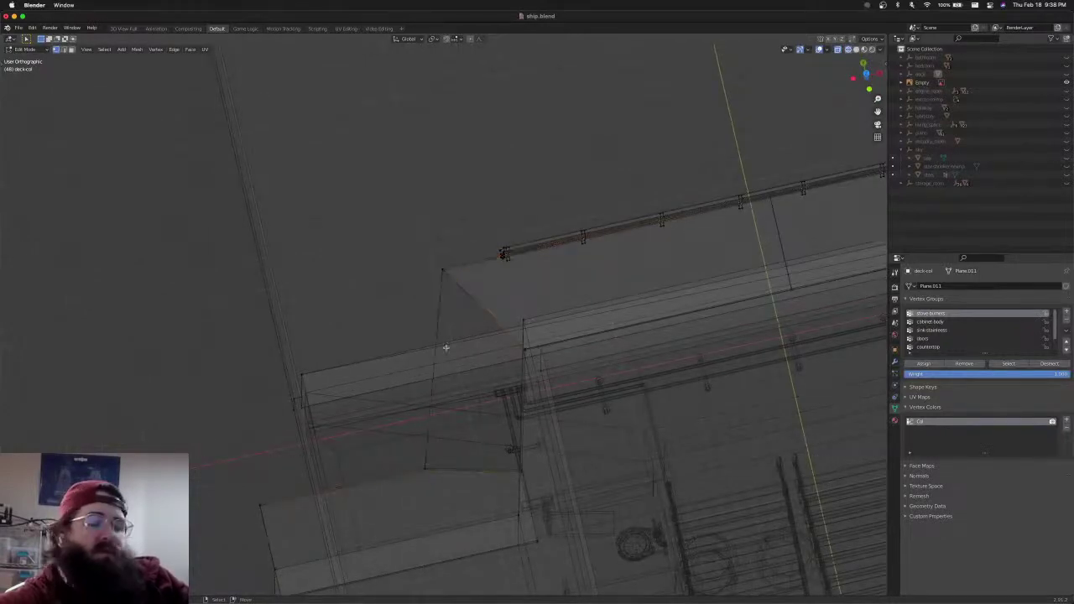
{"action": "key", "text": "KP_7"}
{"action": "scroll", "coordinate": [445, 348], "scroll_direction": "up", "scroll_amount": 2}
{"action": "middle_click_drag", "start_coordinate": [446, 350], "coordinate": [452, 178], "text": "shift"}
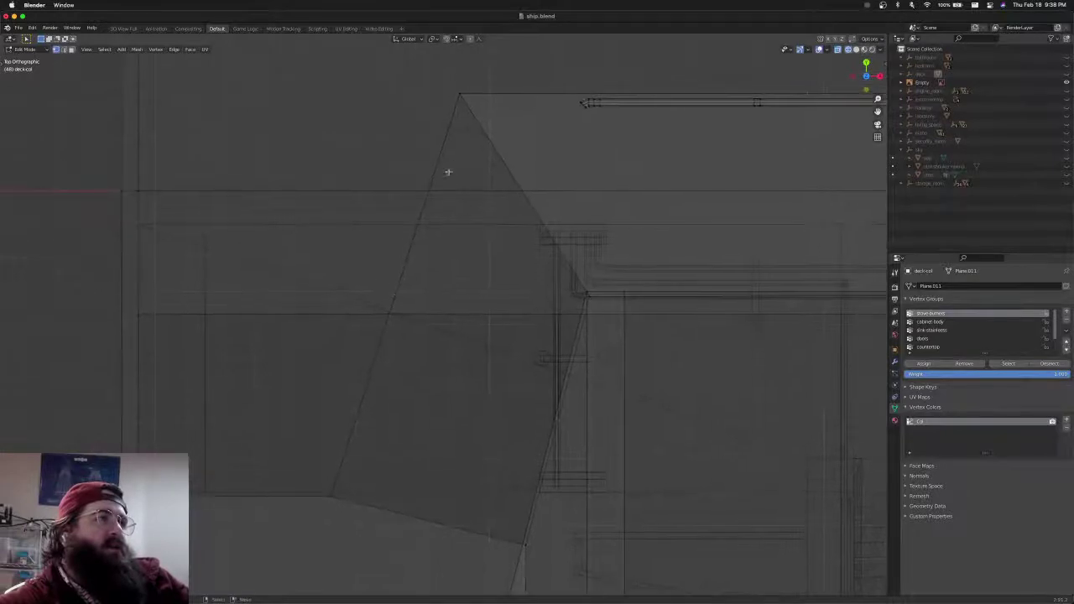
{"action": "left_click", "coordinate": [459, 93]}
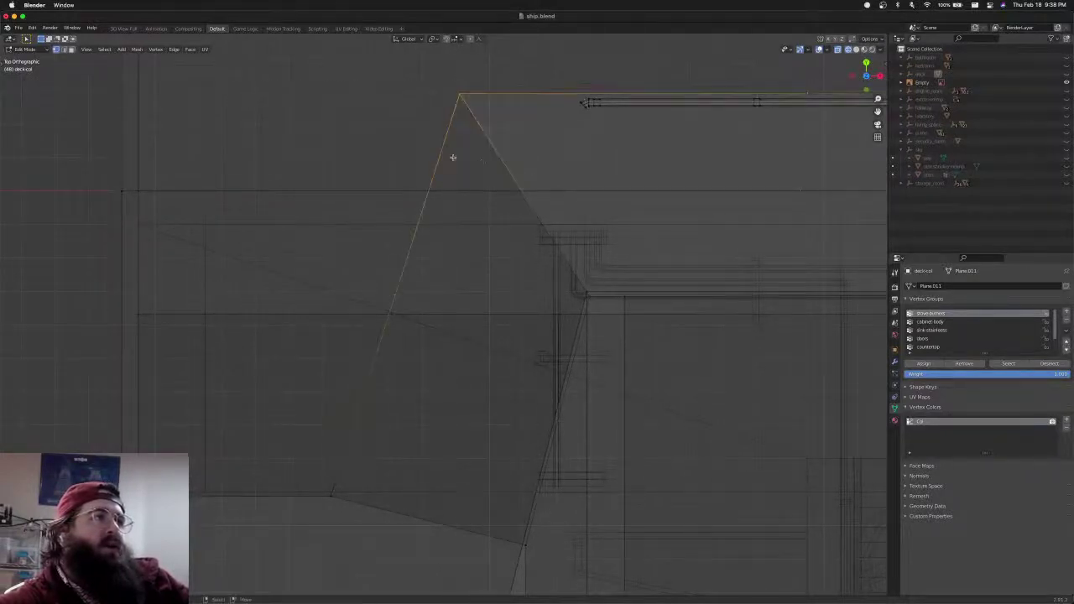
Undo the corner move, the new face and the earlier deletion of the diagonal railing
{"action": "key", "text": "ctrl+z"}
{"action": "key", "text": "ctrl+z"}
{"action": "key", "text": "ctrl+z"}
{"action": "key", "text": "ctrl+z"}
{"action": "key", "text": "ctrl+z"}
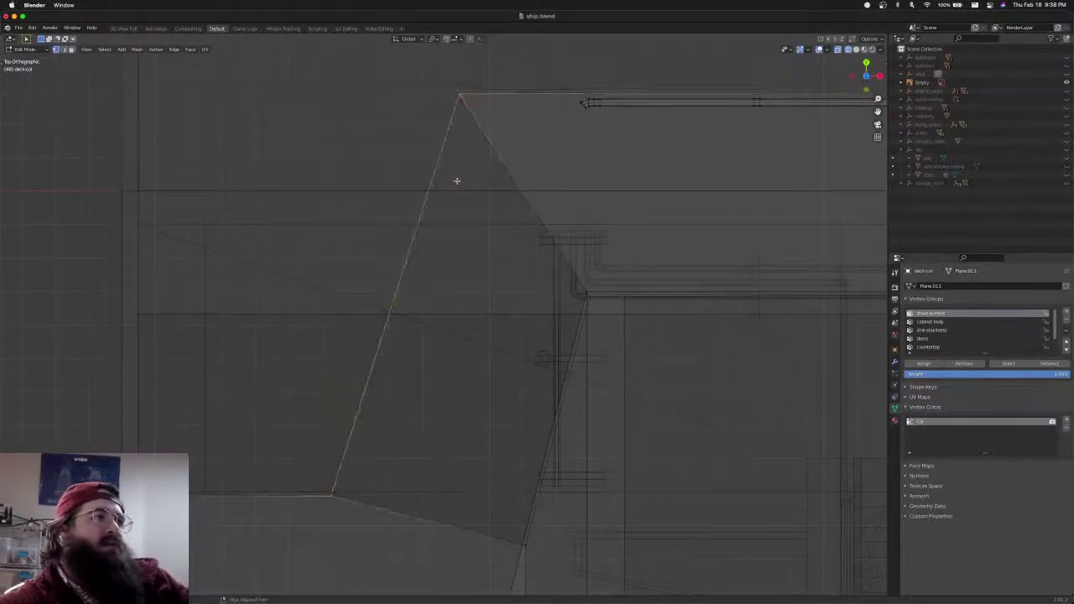
{"action": "key", "text": "ctrl+z"}
{"action": "key", "text": "ctrl+z"}
{"action": "key", "text": "ctrl+z"}
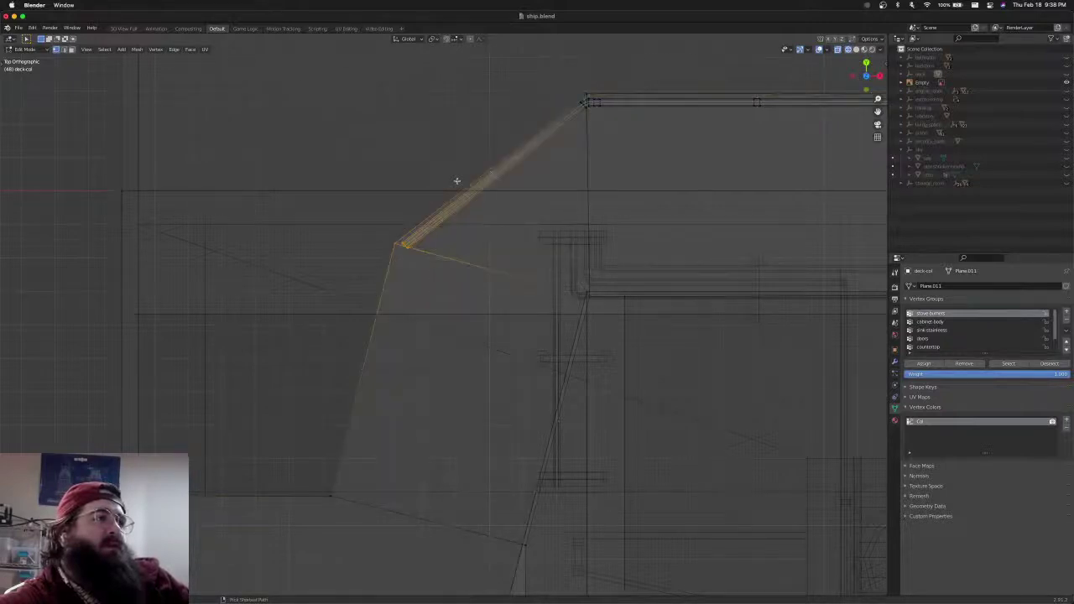
Remove the outer end of the diagonal railing while keeping the deck corner beneath it
{"action": "left_click", "coordinate": [408, 250]}
{"action": "key", "text": "b"}
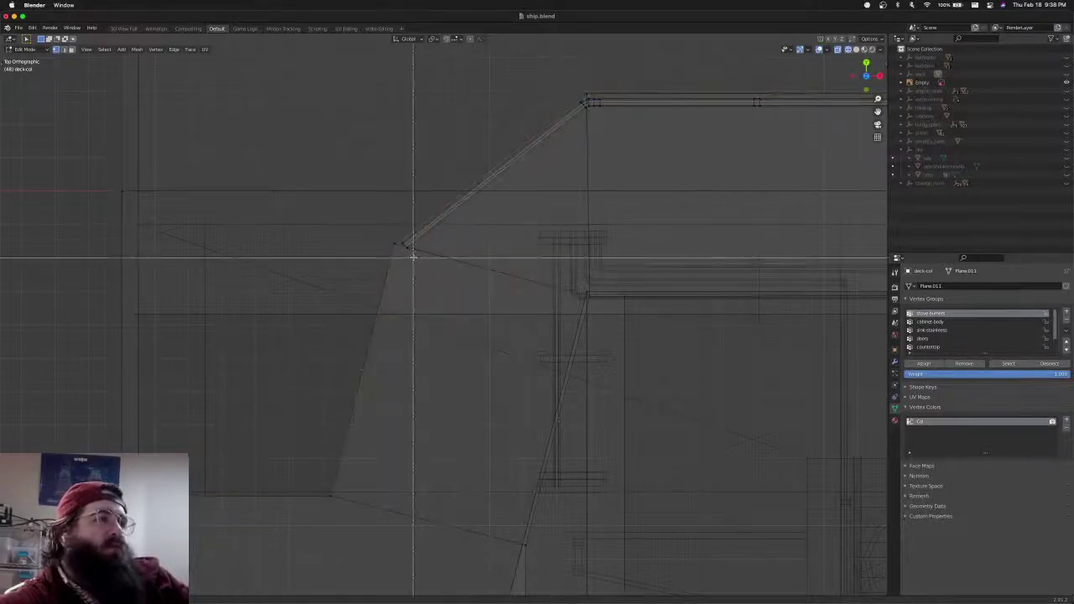
{"action": "mouse_move", "coordinate": [412, 257]}
{"action": "left_mouse_down"}
{"action": "mouse_move", "coordinate": [398, 240]}
{"action": "mouse_move", "coordinate": [407, 259]}
{"action": "left_mouse_up"}
{"action": "key", "text": "h"}
Move the deck corner vertices beside the straight railing's end outward along X, in line with the slanted deck edge
{"action": "key", "text": "b"}
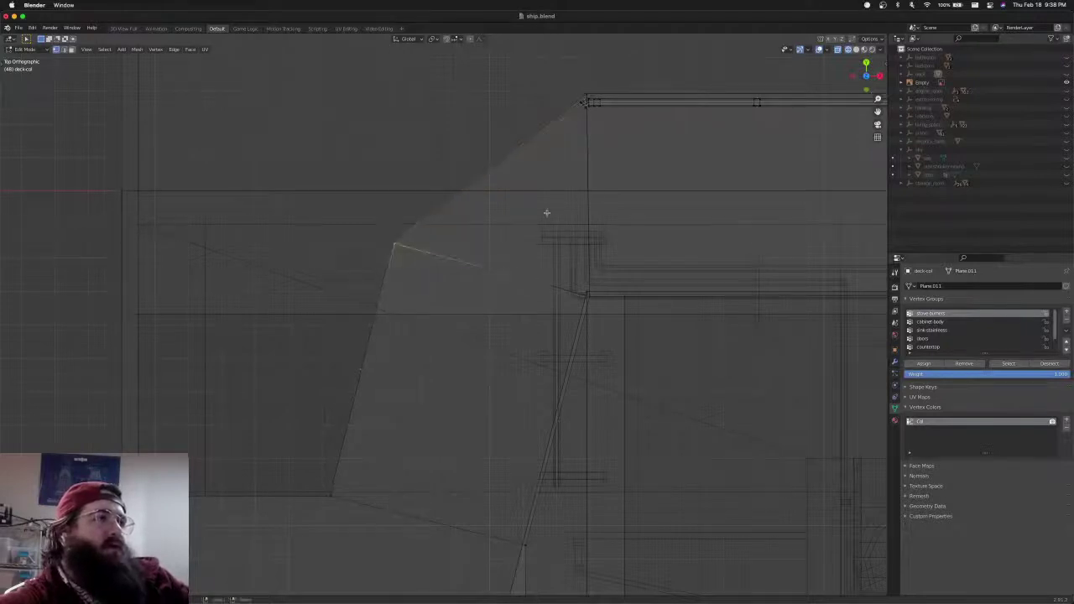
{"action": "key", "text": "alt+a"}
{"action": "key", "text": "b"}
{"action": "left_click_drag", "start_coordinate": [590, 97], "coordinate": [592, 99]}
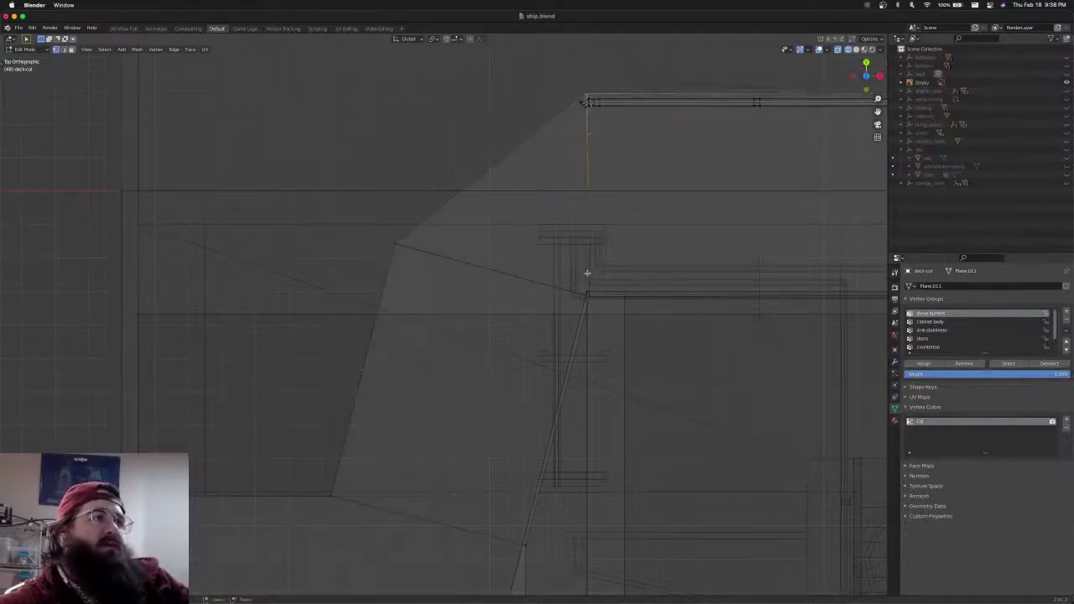
{"action": "key", "text": "g"}
{"action": "key", "text": "x"}
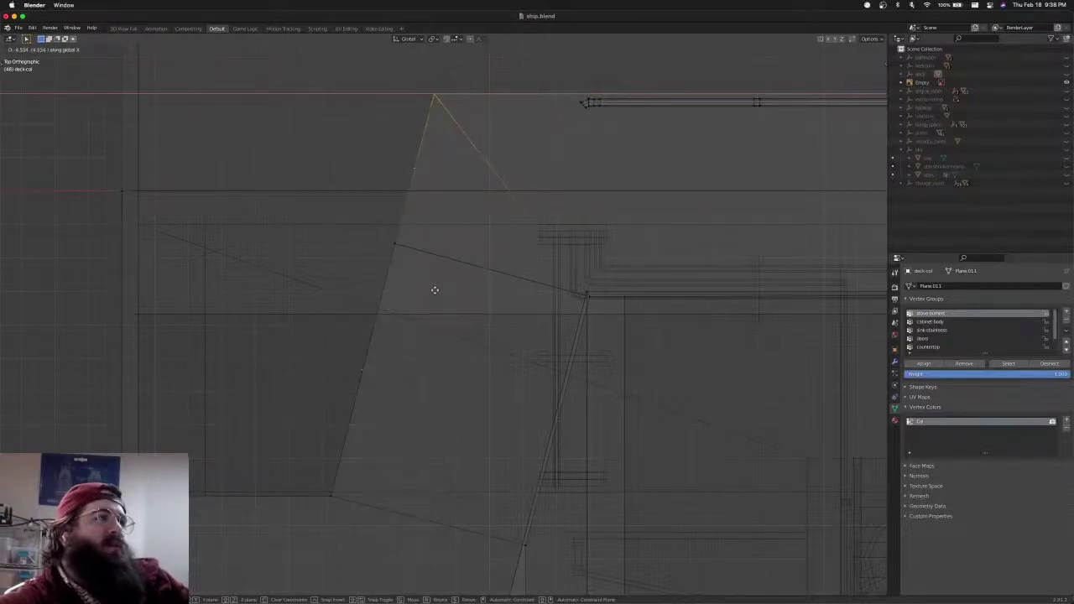
{"action": "left_click", "coordinate": [435, 290]}
{"action": "middle_click_drag", "start_coordinate": [419, 259], "coordinate": [462, 253], "text": "shift"}
Delete the intermediate corner vertices partway along the slanted deck edge
{"action": "key", "text": "b"}
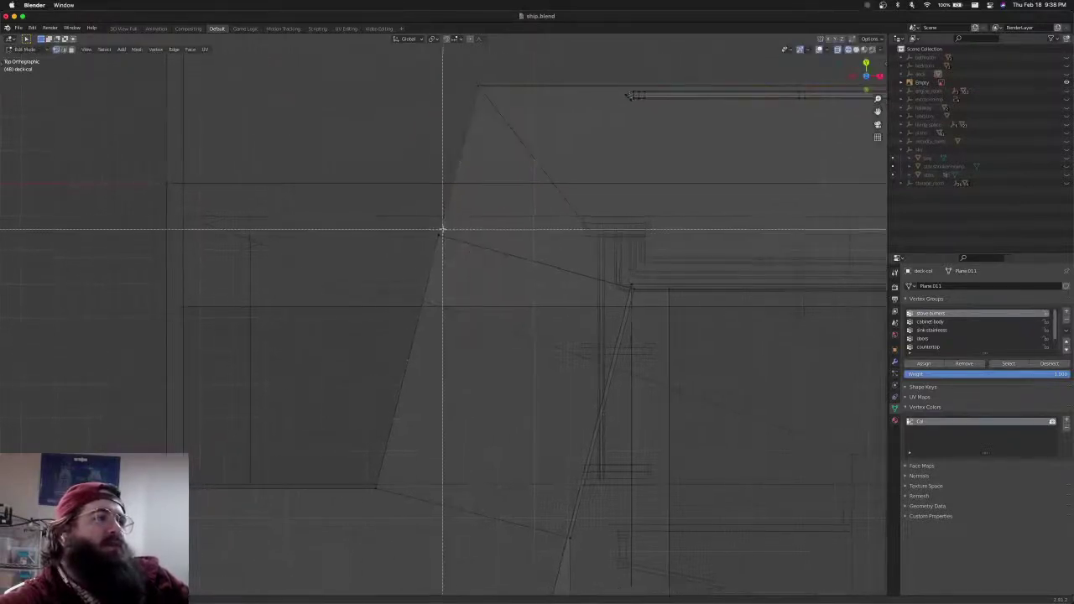
{"action": "left_click_drag", "start_coordinate": [437, 227], "coordinate": [448, 246]}
{"action": "key", "text": "x"}
{"action": "left_click", "coordinate": [451, 250]}
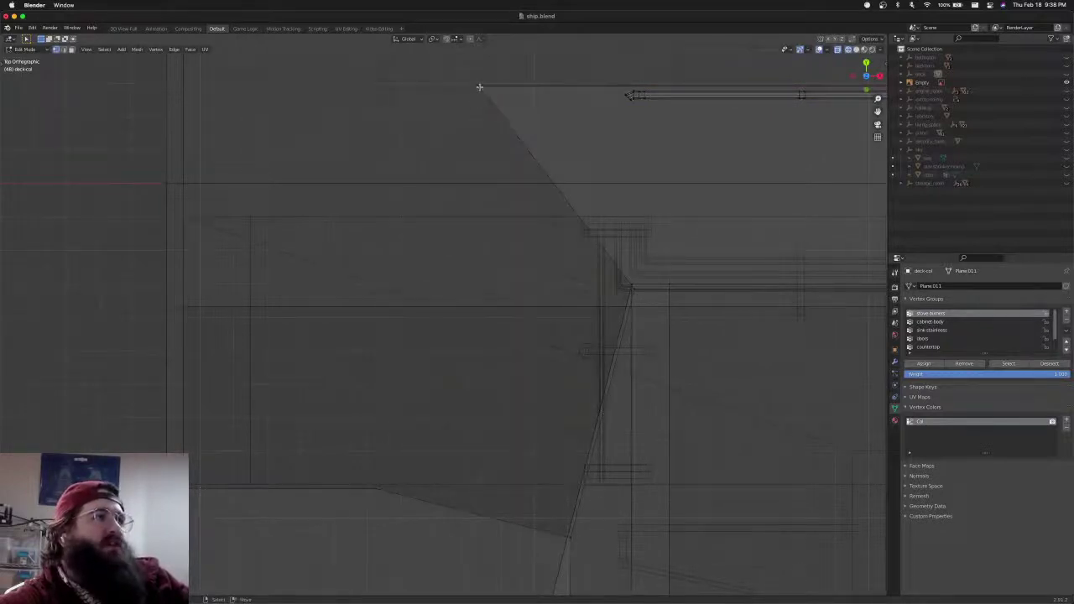
Fill the outer side face of the deck between the moved corner and the next corner along the slanted edge
{"action": "key", "text": "a"}
{"action": "key", "text": "a"}
{"action": "key", "text": "b"}
{"action": "left_click_drag", "start_coordinate": [474, 73], "coordinate": [482, 96]}
{"action": "key", "text": "b"}
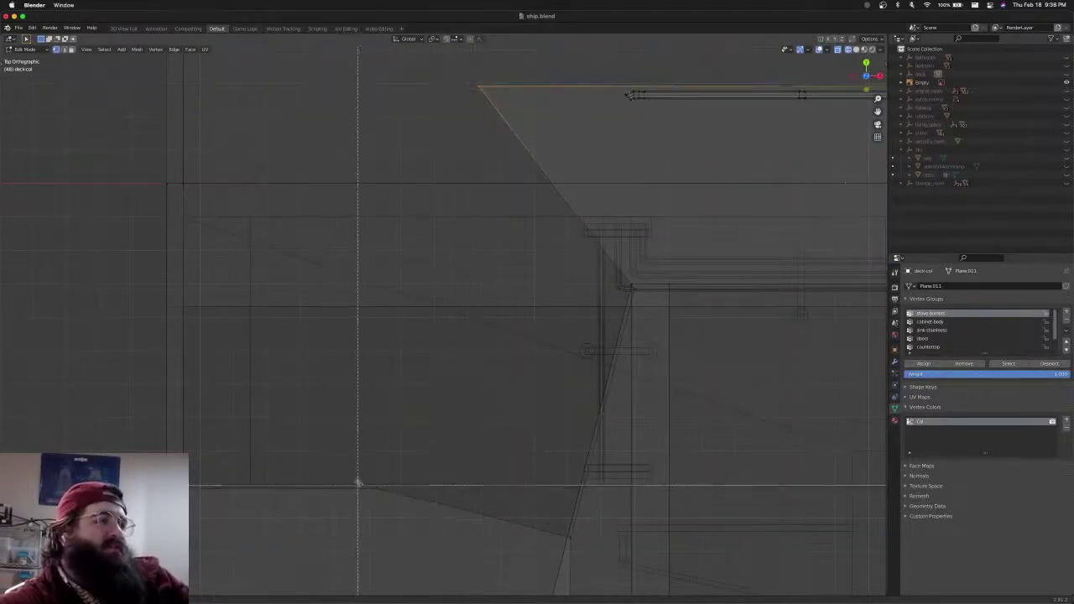
{"action": "left_click_drag", "start_coordinate": [359, 484], "coordinate": [391, 502]}
{"action": "key", "text": "f"}
Fill the upper and lower deck faces between the moved corner, the slanted edge's other corner and the two inner corners
{"action": "middle_click_drag", "start_coordinate": [397, 506], "coordinate": [415, 392]}
{"action": "left_click", "coordinate": [399, 341]}
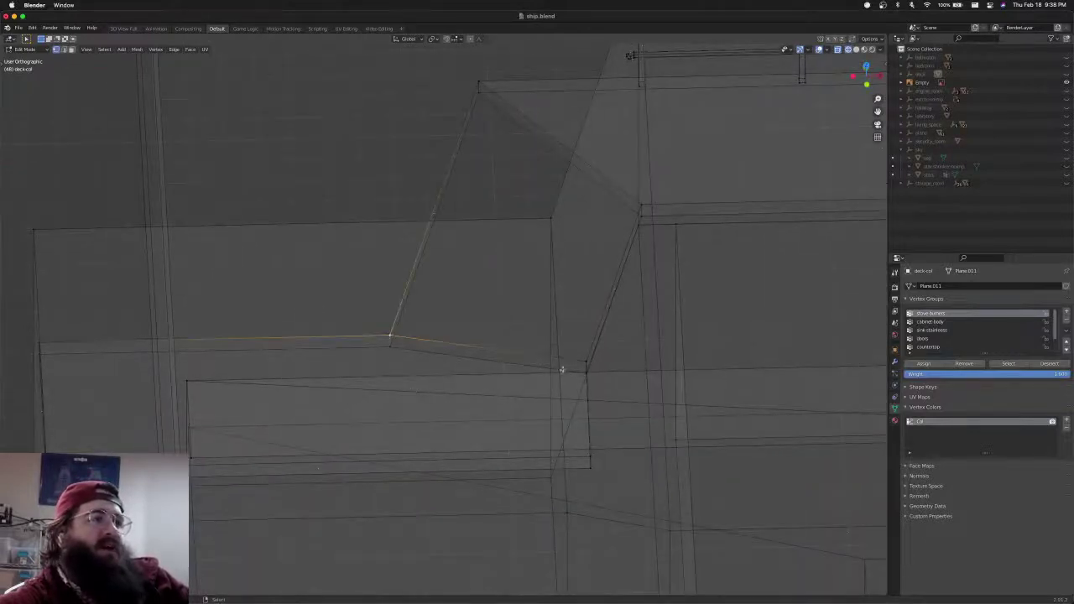
{"action": "left_click", "coordinate": [583, 361], "text": "shift"}
{"action": "left_click", "coordinate": [638, 197], "text": "shift"}
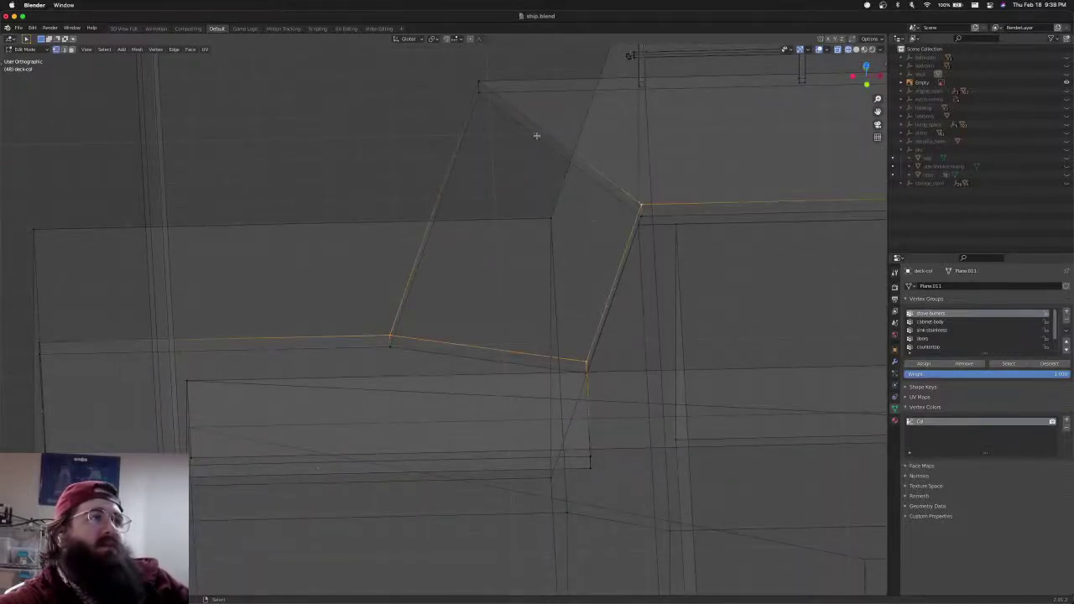
{"action": "left_click", "coordinate": [480, 90]}
{"action": "left_click", "coordinate": [403, 349], "text": "shift"}
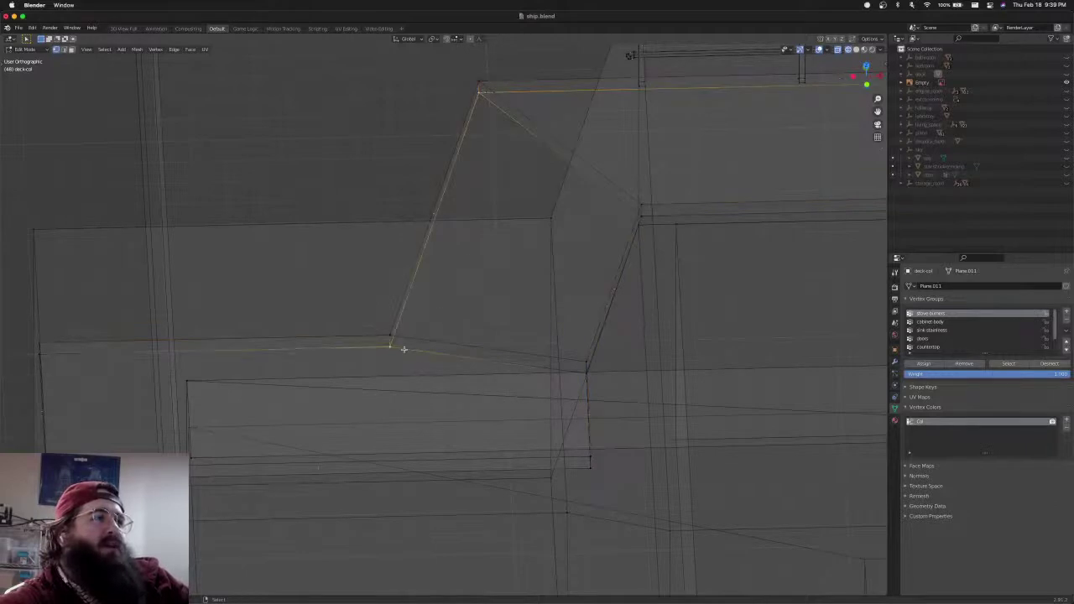
{"action": "left_click", "coordinate": [588, 374], "text": "shift"}
{"action": "middle_click_drag", "start_coordinate": [613, 375], "coordinate": [583, 350]}
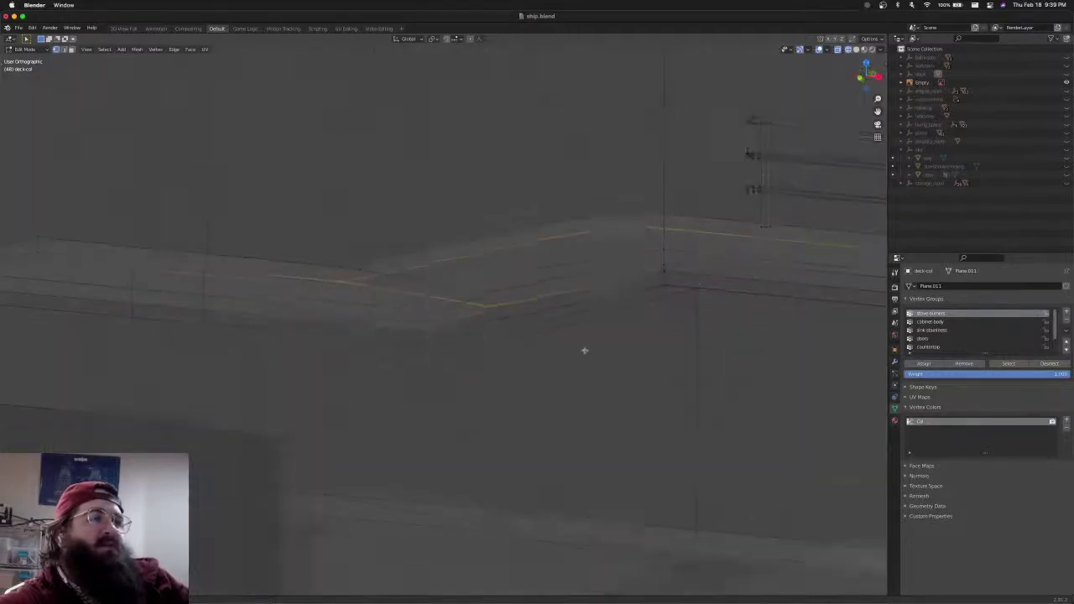
{"action": "left_click", "coordinate": [665, 273], "text": "shift"}
{"action": "left_click", "coordinate": [616, 307]}
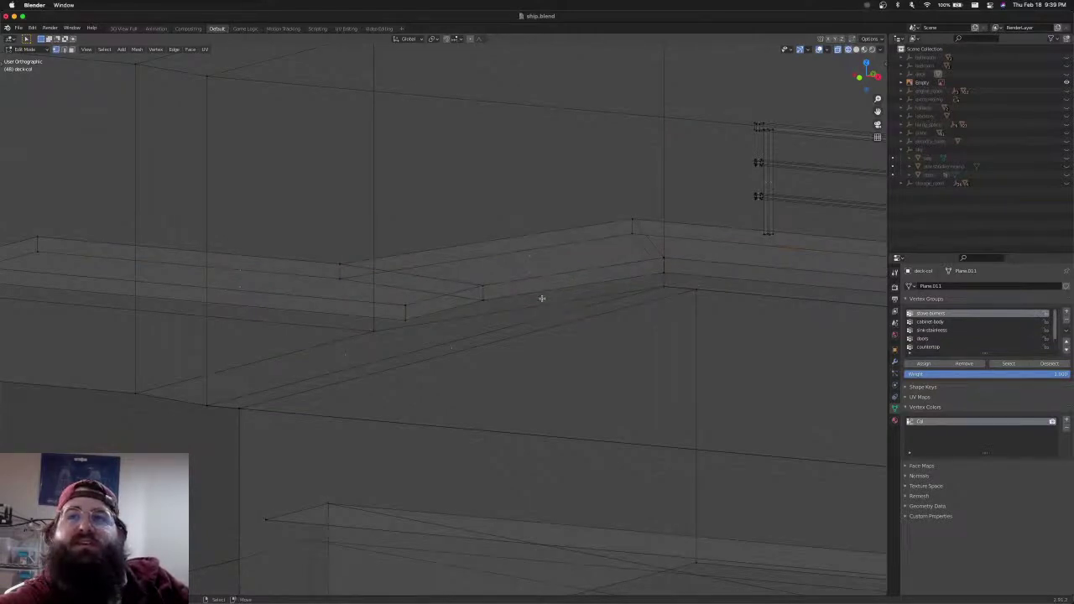
Examine the rebuilt deck corner in solid shading from above, below and the side
{"action": "left_click", "coordinate": [343, 262]}
{"action": "middle_click_drag", "start_coordinate": [345, 265], "coordinate": [577, 305]}
{"action": "key", "text": "shift+z"}
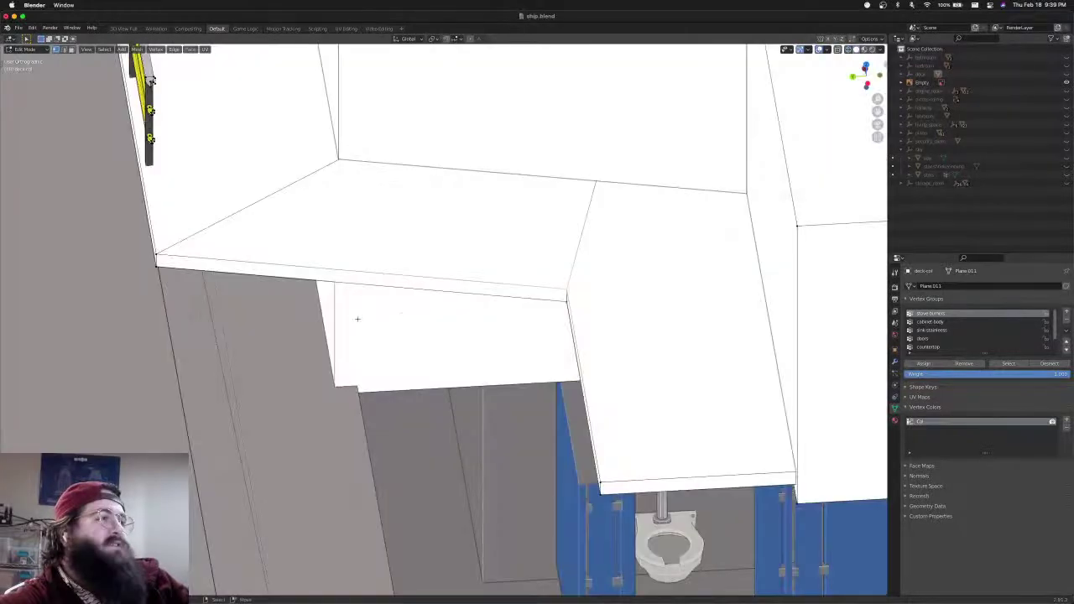
{"action": "mouse_move", "coordinate": [358, 319]}
{"action": "middle_mouse_down"}
{"action": "mouse_move", "coordinate": [400, 271]}
{"action": "mouse_move", "coordinate": [396, 238]}
{"action": "mouse_move", "coordinate": [432, 277]}
{"action": "mouse_move", "coordinate": [436, 243]}
{"action": "mouse_move", "coordinate": [411, 251]}
{"action": "mouse_move", "coordinate": [358, 317]}
{"action": "middle_mouse_up"}
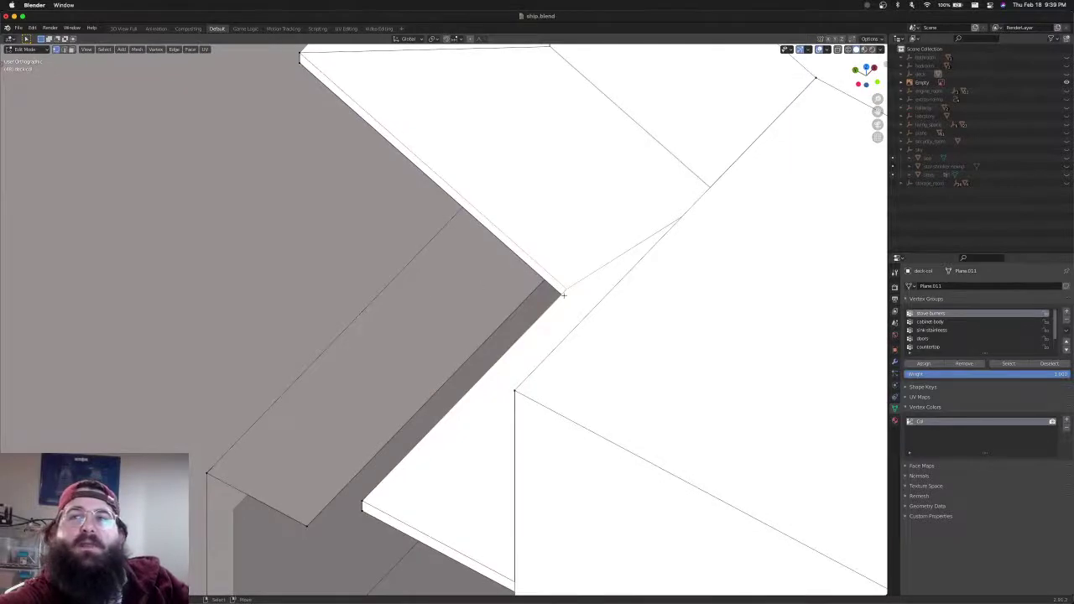
{"action": "middle_click_drag", "start_coordinate": [563, 294], "coordinate": [482, 409]}
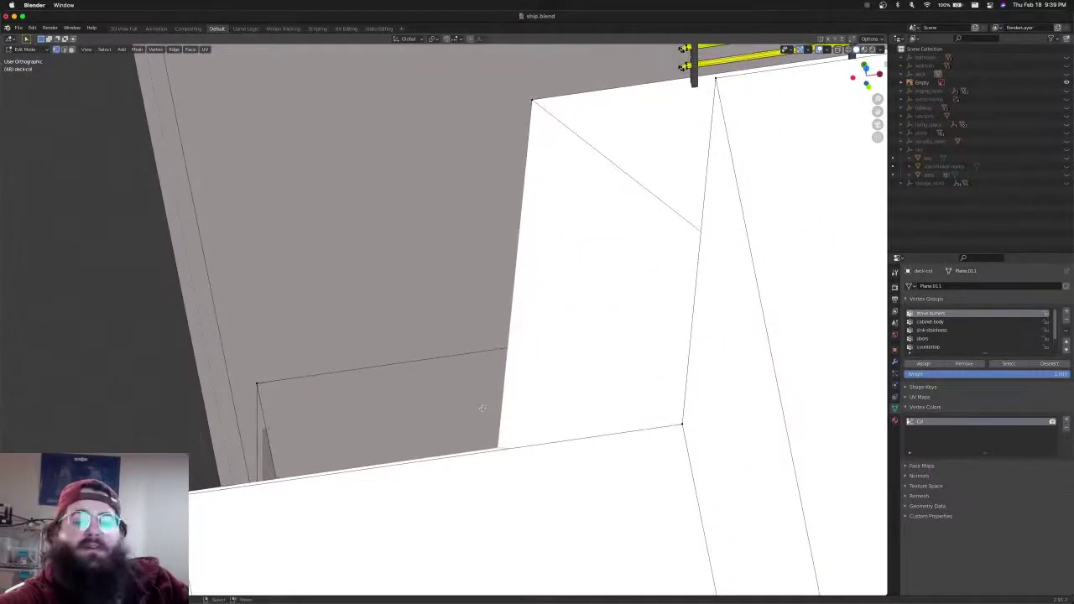
{"action": "key", "text": "KP_7"}
{"action": "scroll", "coordinate": [482, 408], "scroll_direction": "down", "scroll_amount": 3}
{"action": "key", "text": "shift+z"}
Select the straight railing's end vertices and move them outward along X to the new deck corner
{"action": "left_click", "coordinate": [479, 396]}
{"action": "middle_click_drag", "start_coordinate": [524, 360], "coordinate": [444, 416], "text": "shift"}
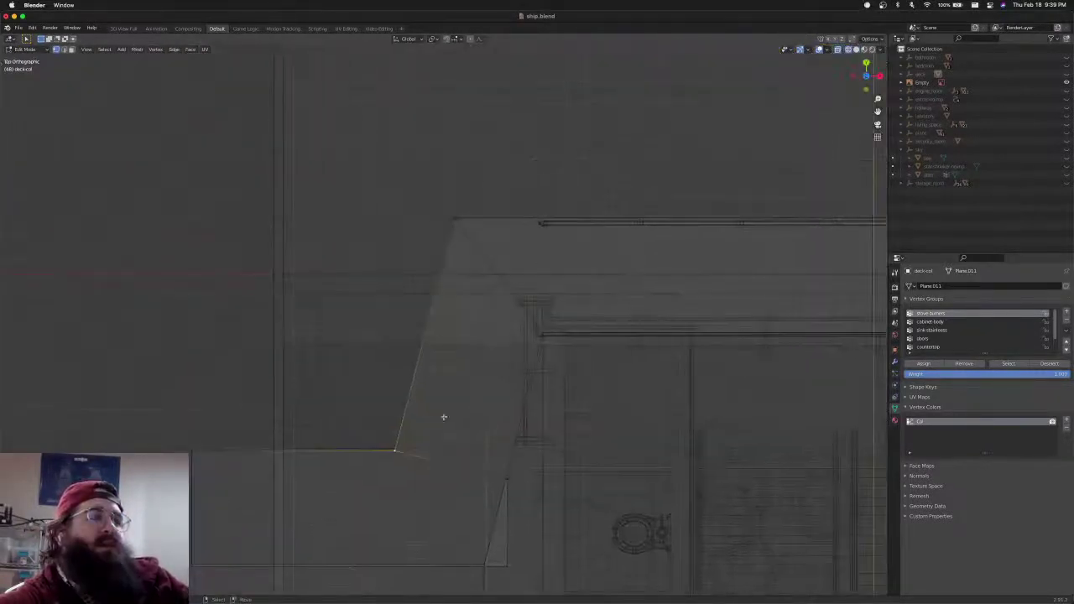
{"action": "key", "text": "alt+a"}
{"action": "middle_click_drag", "start_coordinate": [540, 228], "coordinate": [525, 280], "text": "shift"}
{"action": "scroll", "coordinate": [526, 280], "scroll_direction": "up", "scroll_amount": 5}
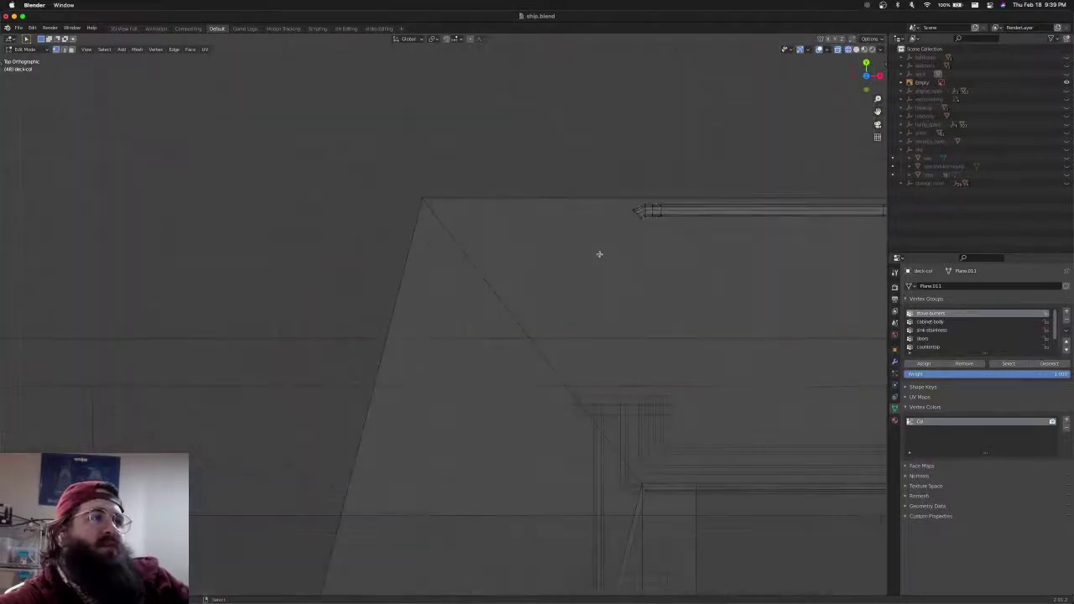
{"action": "middle_click_drag", "start_coordinate": [622, 225], "coordinate": [515, 251], "text": "shift"}
{"action": "key", "text": "b"}
{"action": "left_click_drag", "start_coordinate": [525, 226], "coordinate": [550, 255]}
{"action": "scroll", "coordinate": [506, 309], "scroll_direction": "down", "scroll_amount": 2}
{"action": "scroll", "coordinate": [503, 313], "scroll_direction": "up", "scroll_amount": 4}
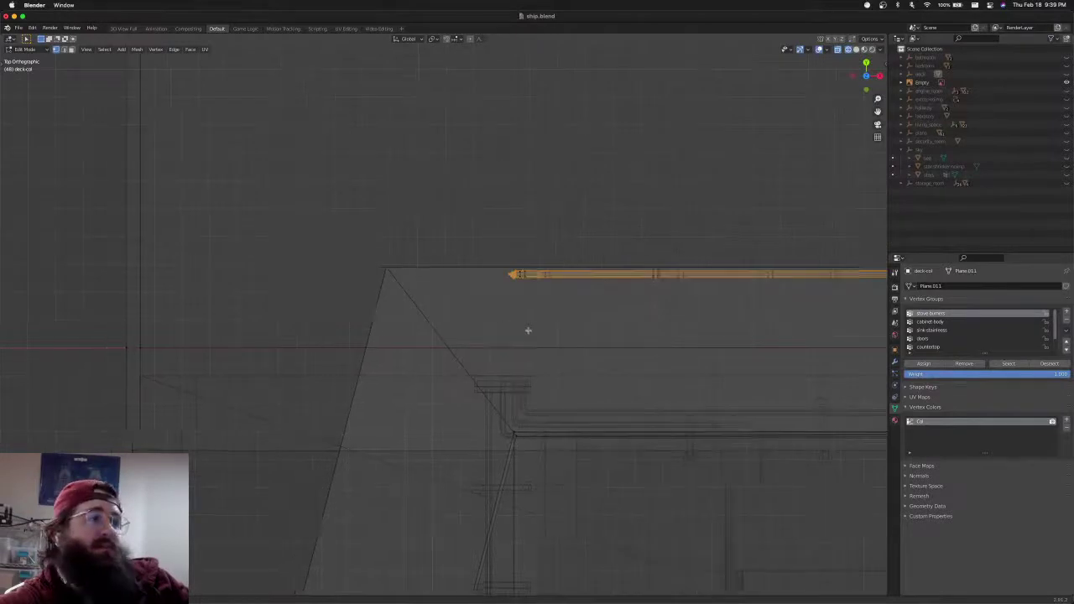
{"action": "key", "text": "g"}
{"action": "key", "text": "x"}
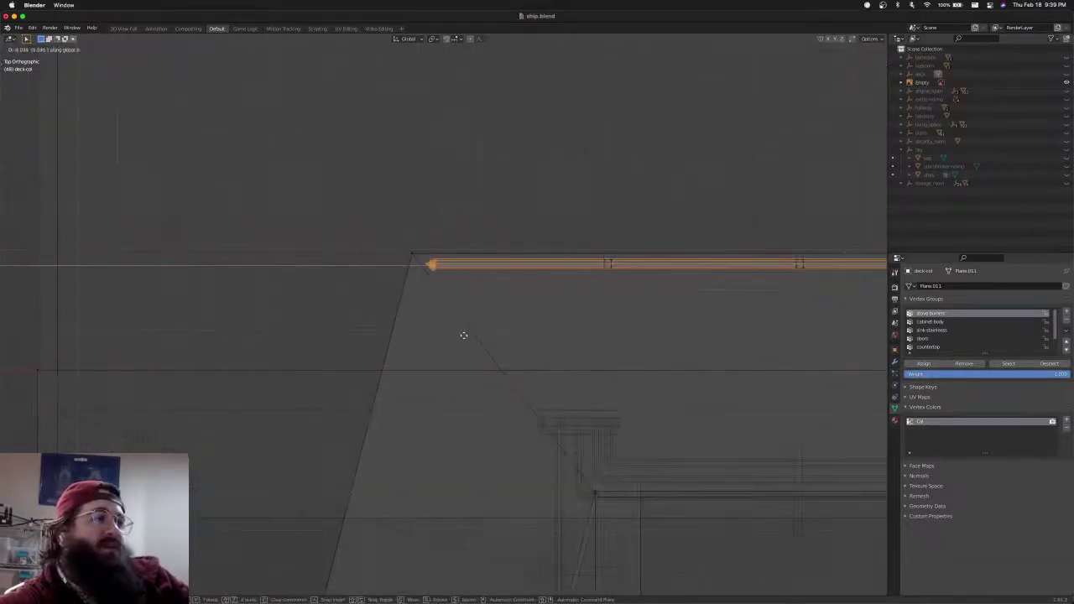
{"action": "left_click", "coordinate": [451, 341]}
Nudge the straight railing's end slightly farther outward along X to sit closer to the deck corner
{"action": "scroll", "coordinate": [457, 318], "scroll_direction": "up", "scroll_amount": 5}
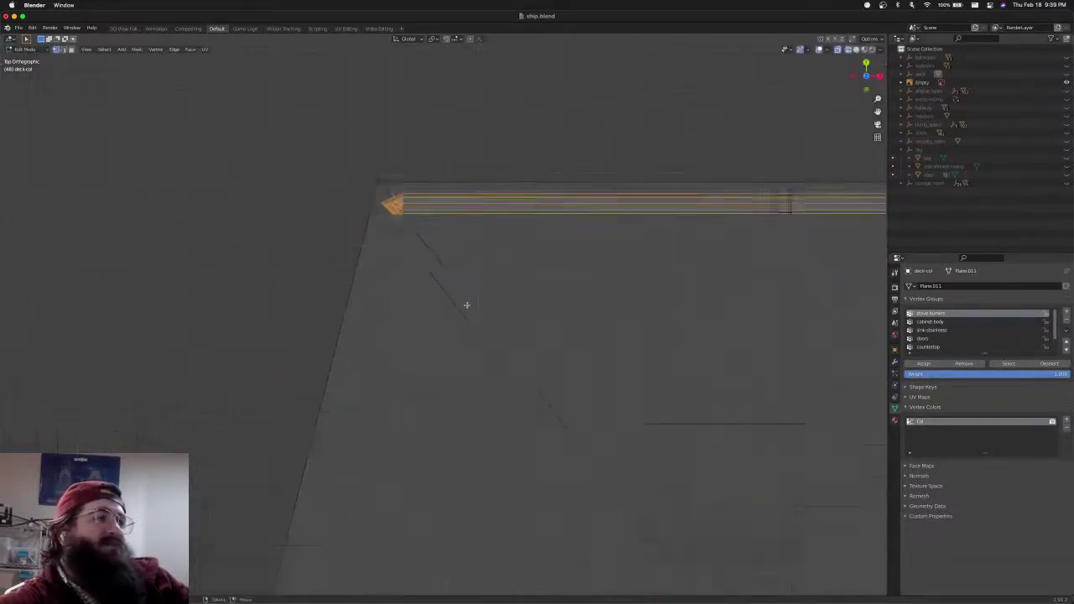
{"action": "scroll", "coordinate": [513, 348], "scroll_direction": "down", "scroll_amount": 1}
{"action": "middle_click_drag", "start_coordinate": [488, 277], "coordinate": [566, 275], "text": "shift"}
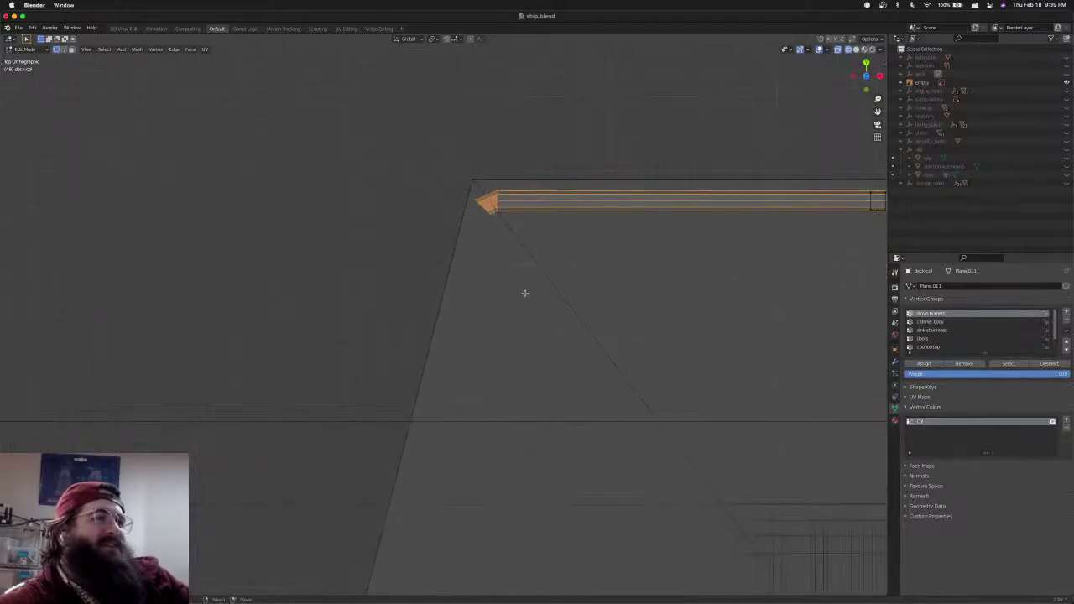
{"action": "key", "text": "g"}
{"action": "key", "text": "x"}
{"action": "left_click", "coordinate": [526, 293]}
{"action": "scroll", "coordinate": [525, 288], "scroll_direction": "down", "scroll_amount": 2}
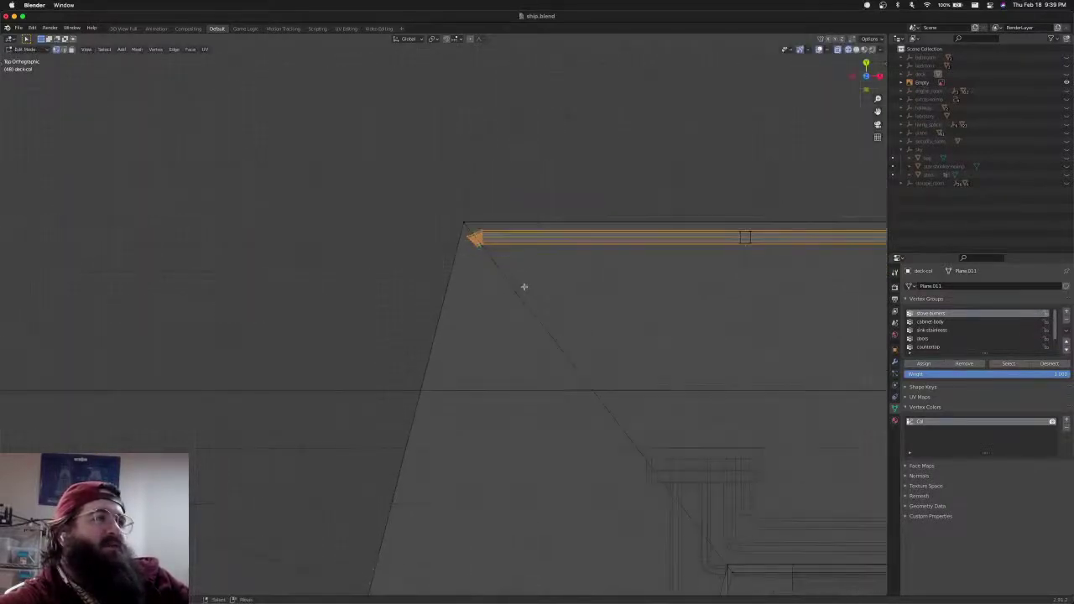
Extend the rails from the mitred corner end along the slanted deck edge to its far corner
{"action": "key", "text": "alt+a"}
{"action": "scroll", "coordinate": [476, 245], "scroll_direction": "up", "scroll_amount": 3}
{"action": "key", "text": "b"}
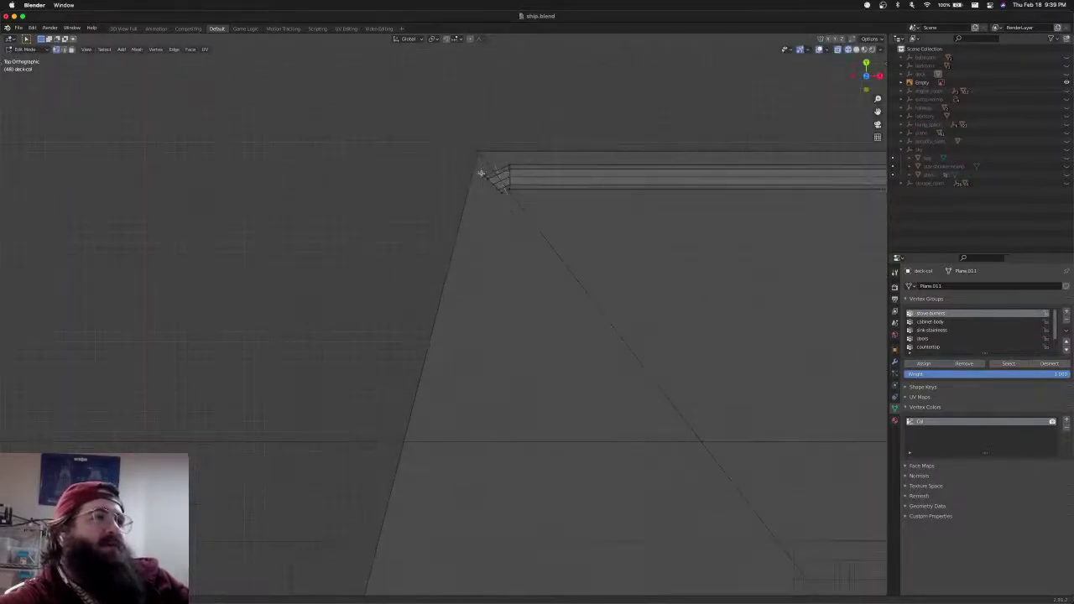
{"action": "left_click_drag", "start_coordinate": [479, 172], "coordinate": [504, 206]}
{"action": "scroll", "coordinate": [494, 223], "scroll_direction": "down", "scroll_amount": 3}
{"action": "middle_click_drag", "start_coordinate": [490, 316], "coordinate": [561, 223], "text": "shift"}
{"action": "key", "text": "g"}
{"action": "right_click", "coordinate": [539, 217]}
{"action": "scroll", "coordinate": [533, 258], "scroll_direction": "down", "scroll_amount": 3}
{"action": "key", "text": "g"}
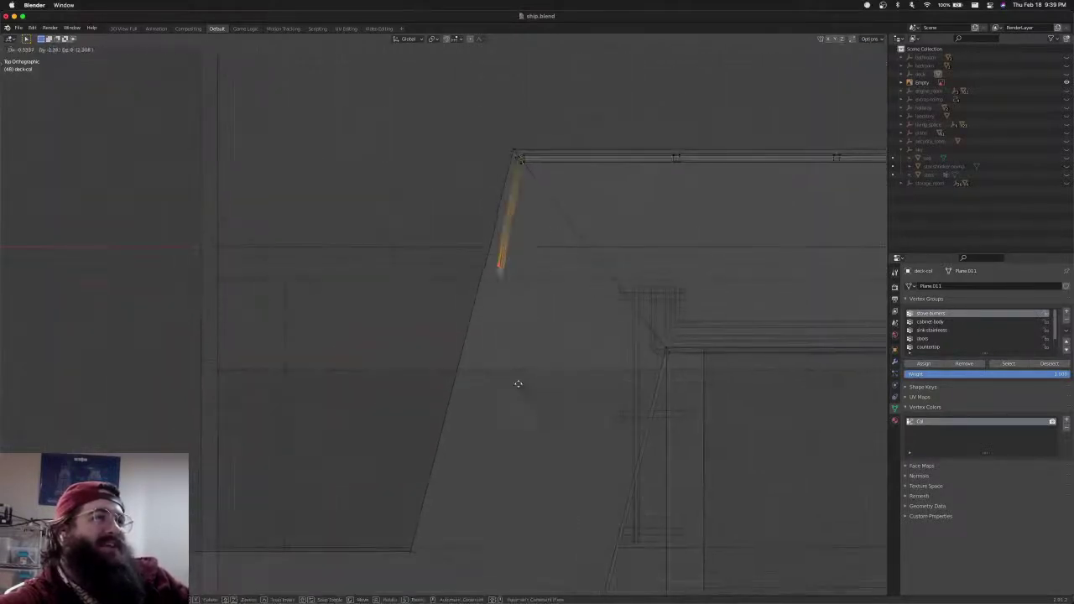
{"action": "left_click", "coordinate": [440, 87]}
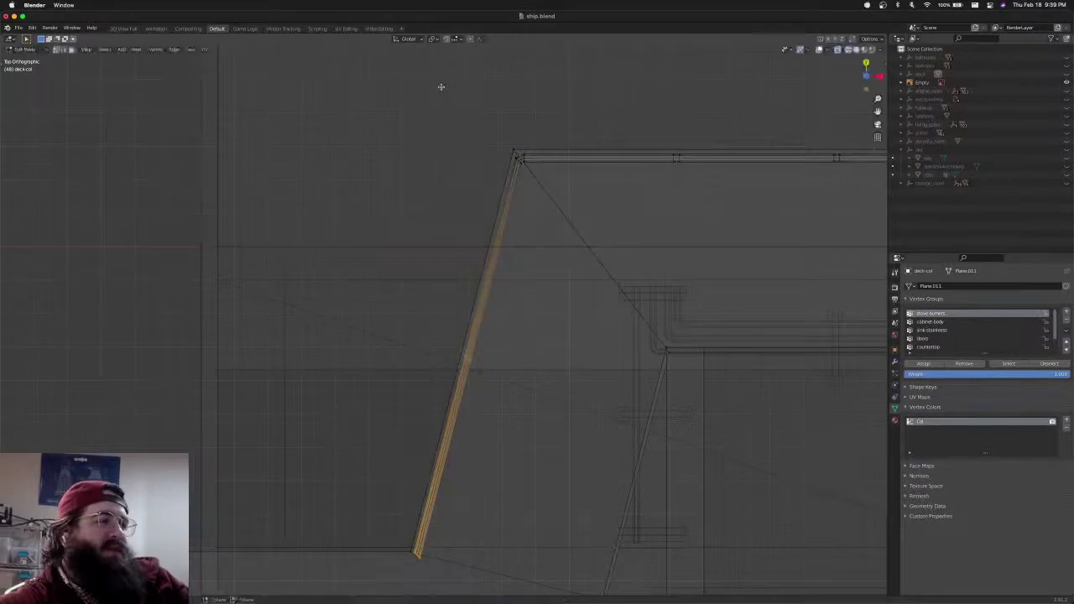
Fine-tune the position of the extended rails' far end against the deck corner
{"action": "scroll", "coordinate": [509, 367], "scroll_direction": "up", "scroll_amount": 3}
{"action": "middle_click_drag", "start_coordinate": [493, 535], "coordinate": [506, 253], "text": "shift"}
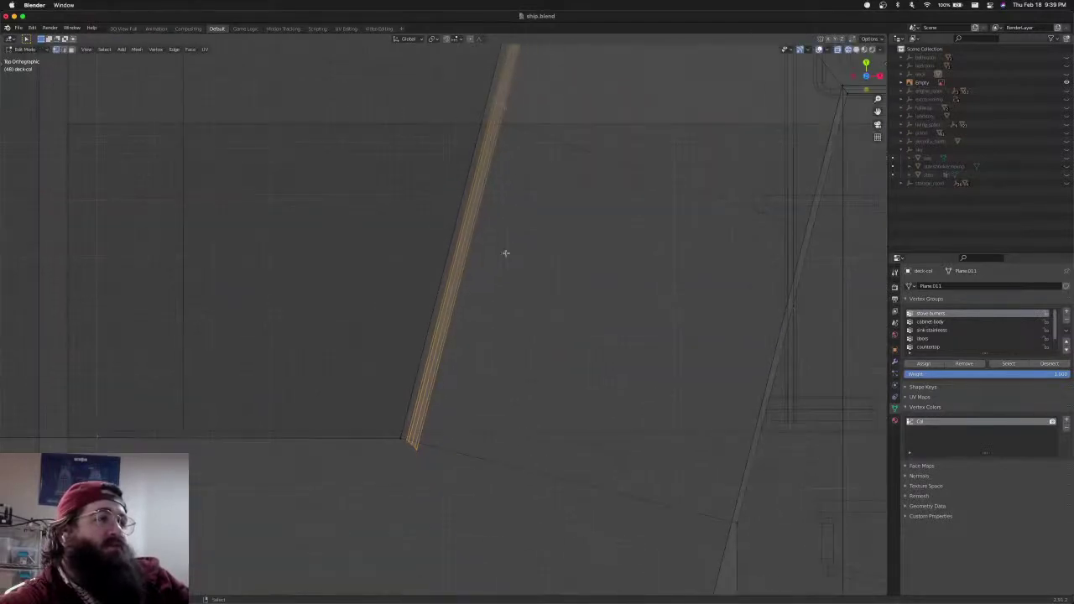
{"action": "key", "text": "g"}
{"action": "left_click", "coordinate": [478, 374]}
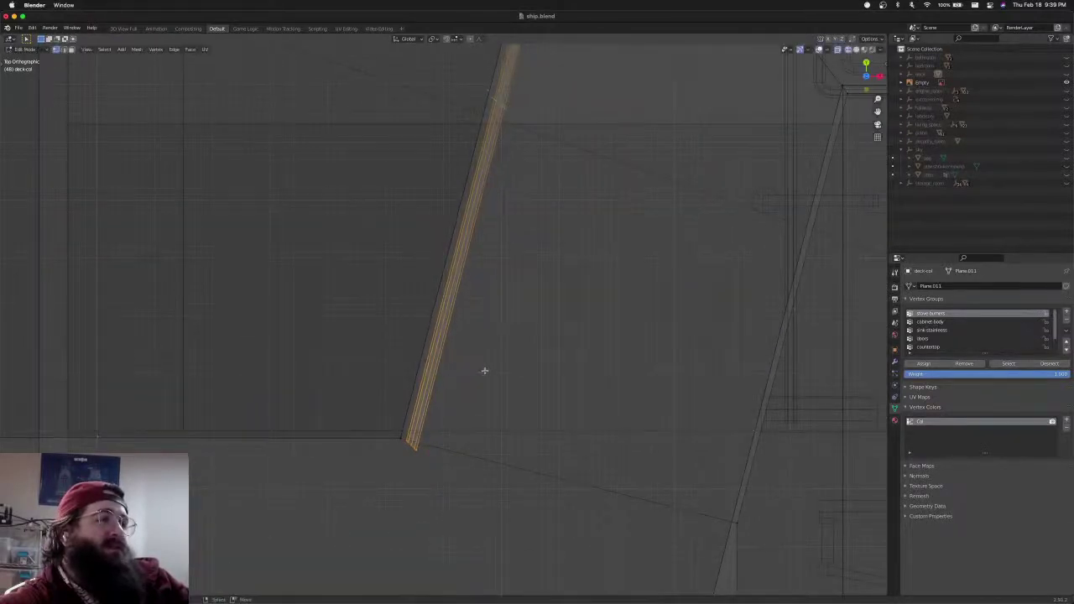
Extrude the slanted rails' far end slightly around the deck corner and rotate the new end 45 degrees, square to the side deck edge
{"action": "scroll", "coordinate": [485, 371], "scroll_direction": "down", "scroll_amount": 3}
{"action": "middle_click_drag", "start_coordinate": [542, 302], "coordinate": [509, 240], "text": "shift"}
{"action": "scroll", "coordinate": [452, 356], "scroll_direction": "up", "scroll_amount": 6}
{"action": "middle_click_drag", "start_coordinate": [448, 361], "coordinate": [460, 333], "text": "shift"}
{"action": "left_click_drag", "start_coordinate": [453, 288], "coordinate": [498, 340]}
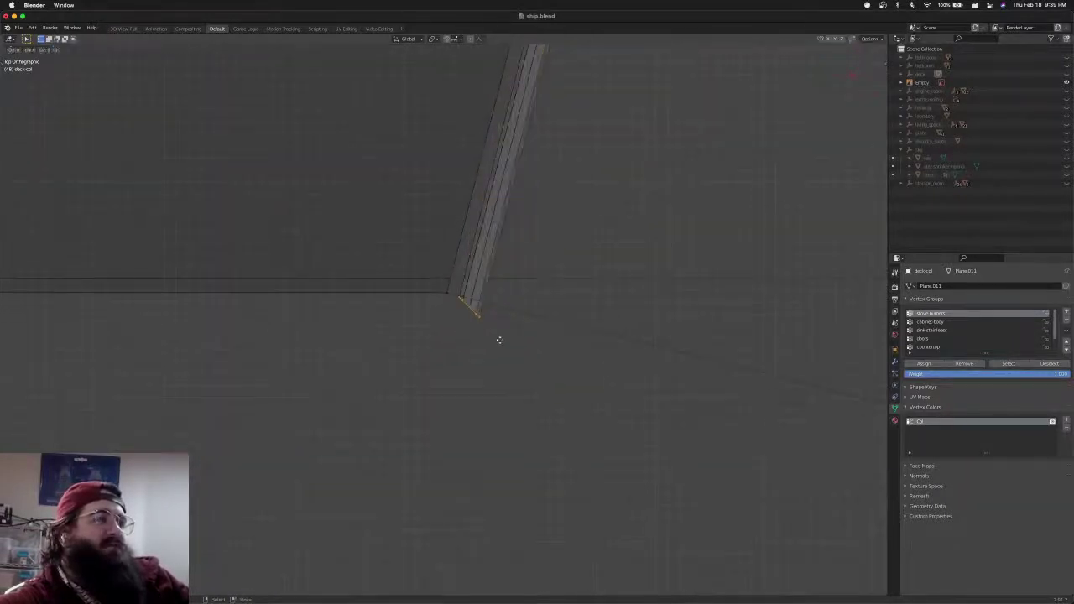
{"action": "key", "text": "g"}
{"action": "left_click", "coordinate": [532, 337]}
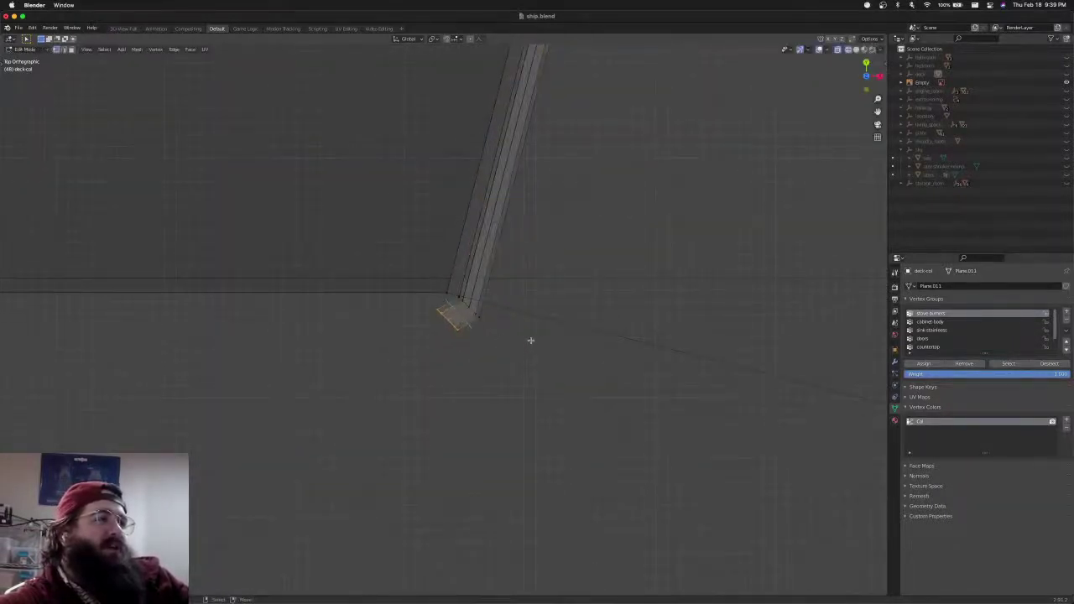
{"action": "key", "text": "g"}
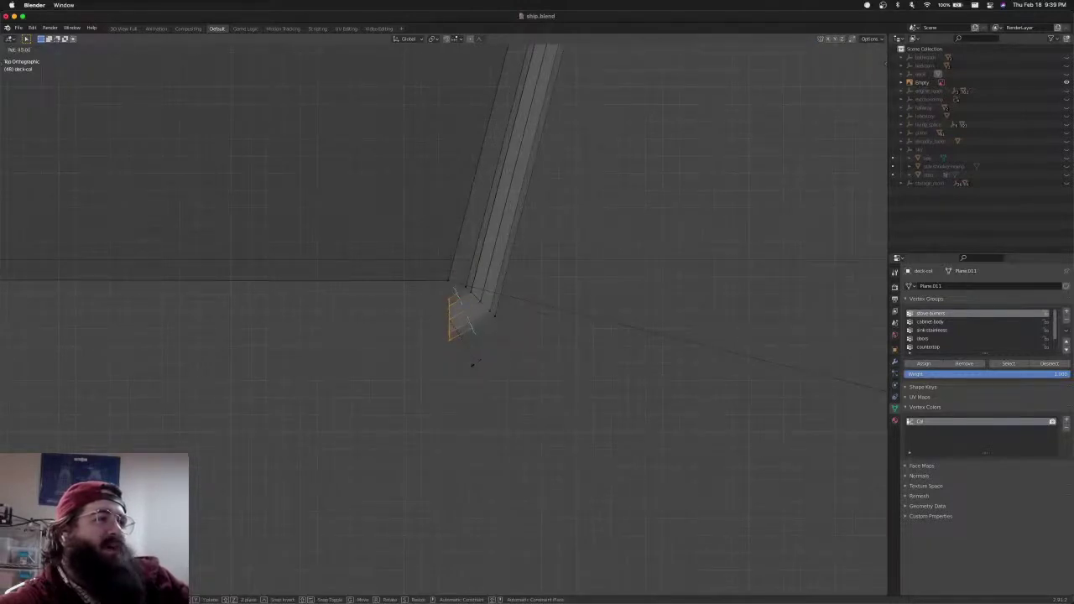
{"action": "left_click", "coordinate": [475, 363]}
Nudge the new rail end and the corner joint vertices to even out the bend at the deck corner
{"action": "scroll", "coordinate": [511, 321], "scroll_direction": "up", "scroll_amount": 3}
{"action": "middle_click_drag", "start_coordinate": [511, 322], "coordinate": [551, 313], "text": "shift"}
{"action": "key", "text": "g"}
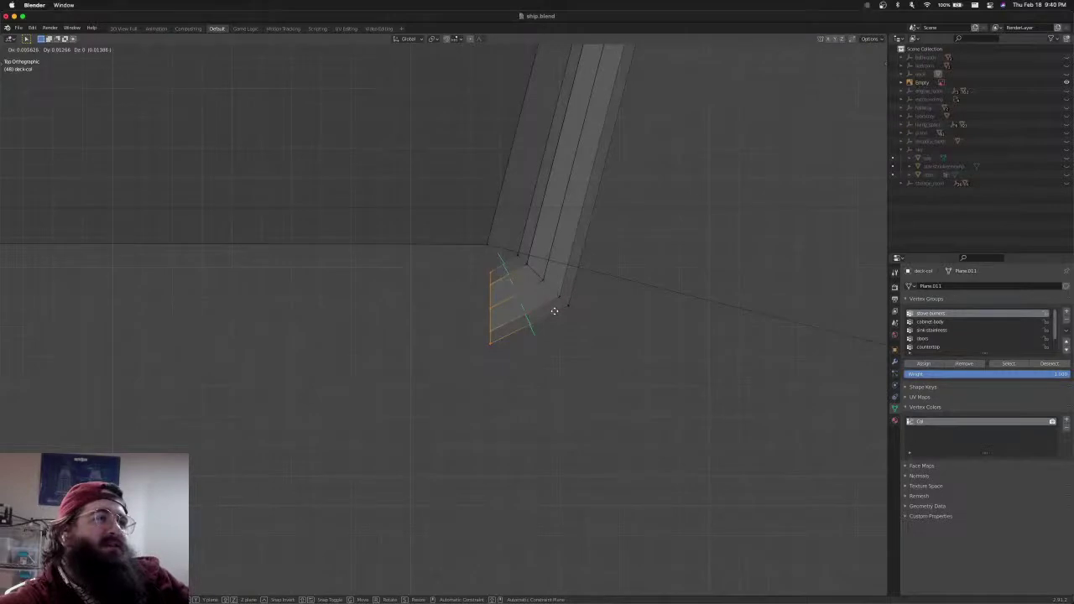
{"action": "left_click", "coordinate": [555, 311]}
{"action": "key", "text": "b"}
{"action": "left_click_drag", "start_coordinate": [503, 240], "coordinate": [590, 353]}
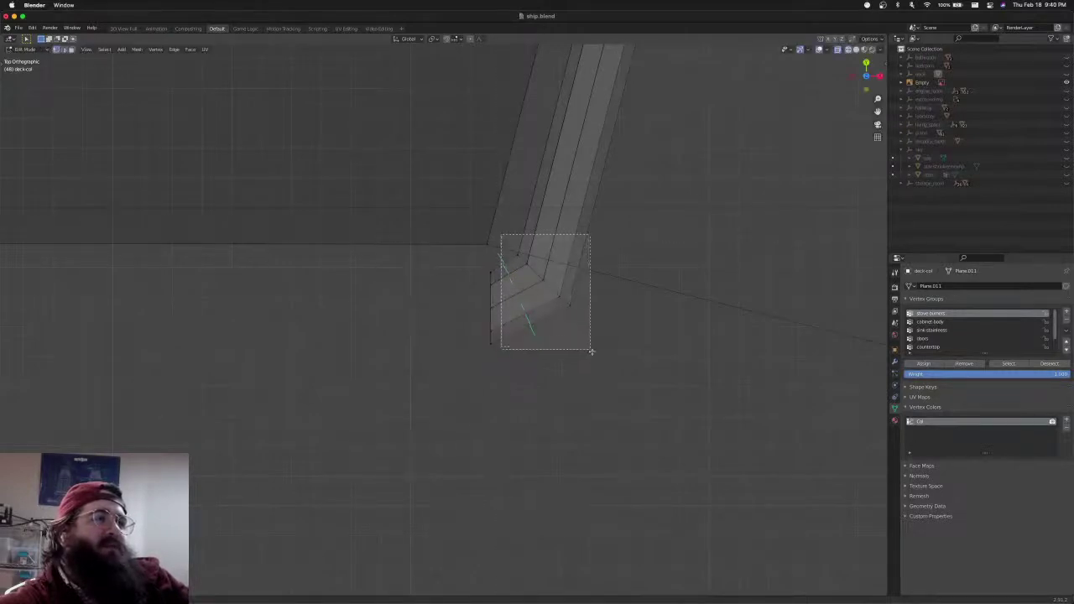
{"action": "key", "text": "g"}
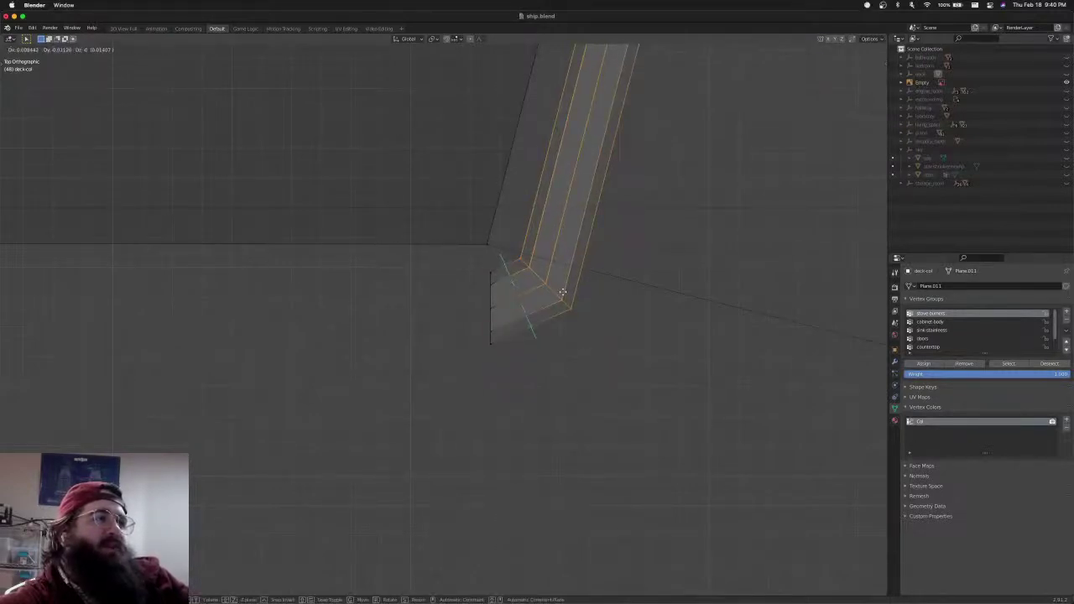
{"action": "left_click", "coordinate": [563, 292]}
{"action": "key", "text": "alt+a"}
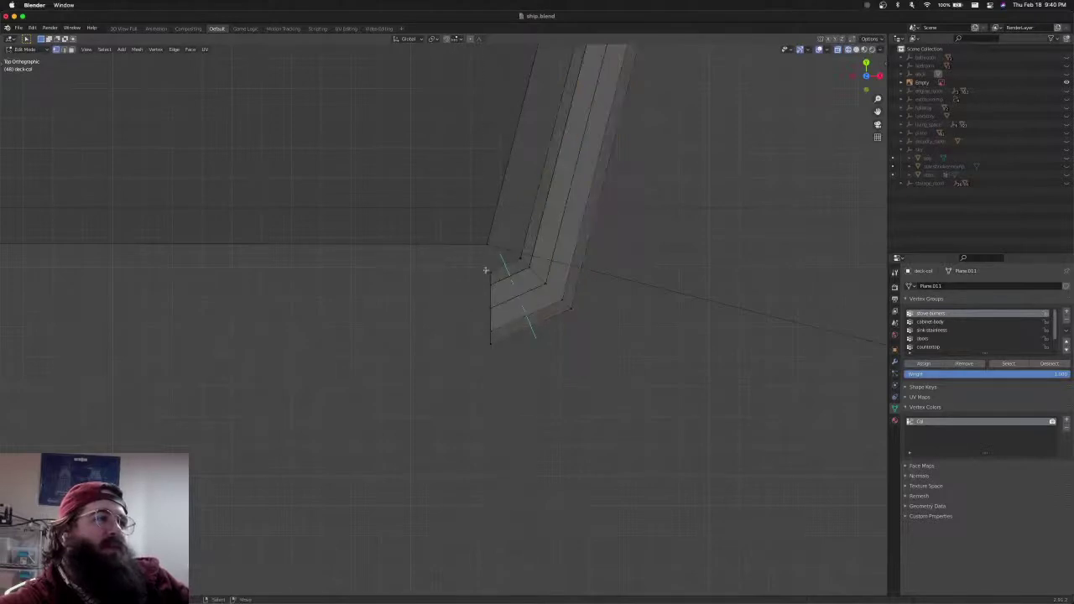
Extend the rails from the squared end along X to the outer end of the side deck edge
{"action": "key", "text": "b"}
{"action": "left_click_drag", "start_coordinate": [483, 268], "coordinate": [512, 359]}
{"action": "scroll", "coordinate": [488, 355], "scroll_direction": "down", "scroll_amount": 8}
{"action": "middle_click_drag", "start_coordinate": [487, 355], "coordinate": [642, 343], "text": "shift"}
{"action": "scroll", "coordinate": [605, 349], "scroll_direction": "down", "scroll_amount": 4}
{"action": "key", "text": "g"}
{"action": "key", "text": "x"}
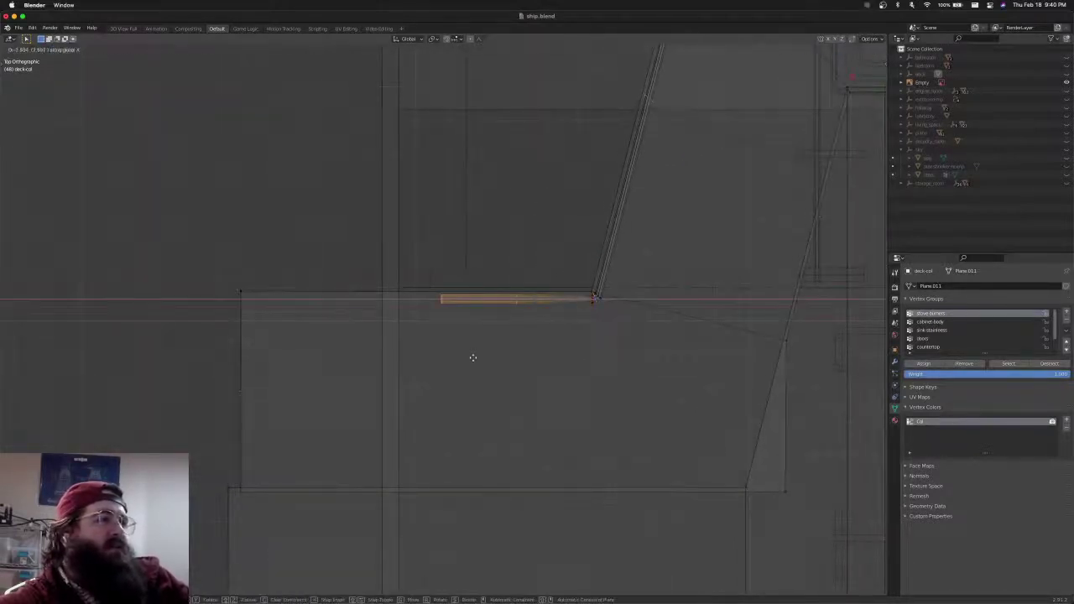
{"action": "left_click", "coordinate": [296, 355]}
{"action": "key", "text": "alt+a"}
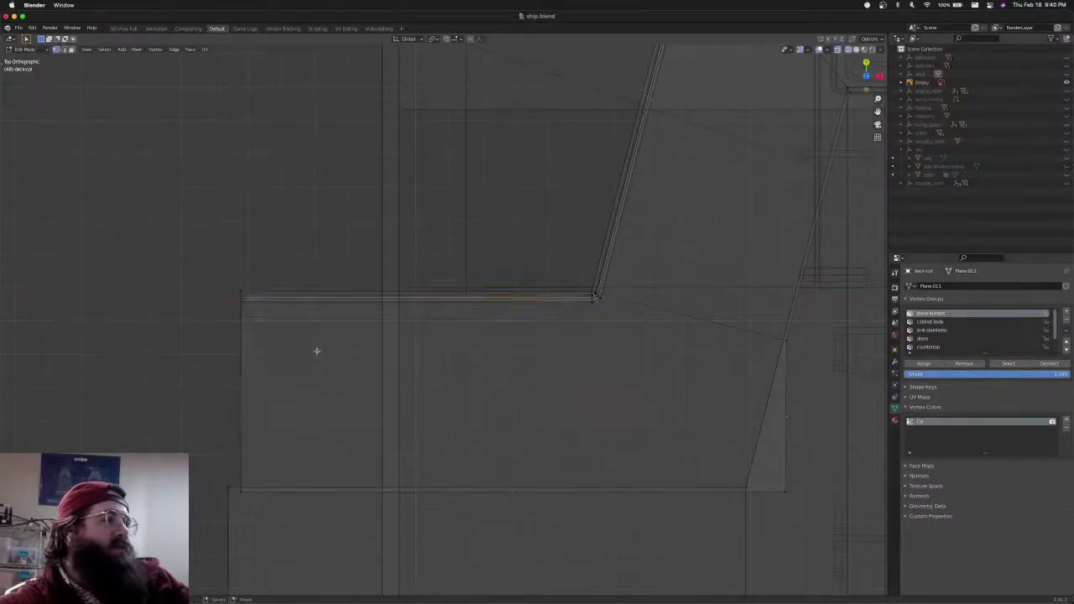
Duplicate the last post on the long straight railing and move the copy along X beside the railing's corner
{"action": "scroll", "coordinate": [324, 349], "scroll_direction": "down", "scroll_amount": 5}
{"action": "key", "text": "shift+z"}
{"action": "middle_click_drag", "start_coordinate": [542, 199], "coordinate": [228, 276], "text": "shift"}
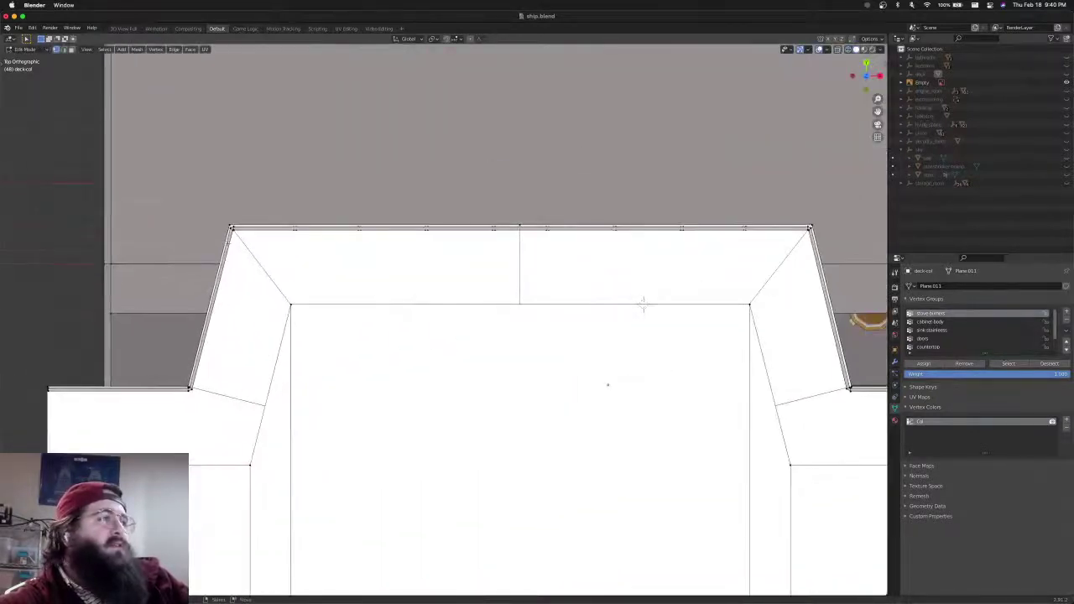
{"action": "middle_click_drag", "start_coordinate": [643, 302], "coordinate": [509, 292]}
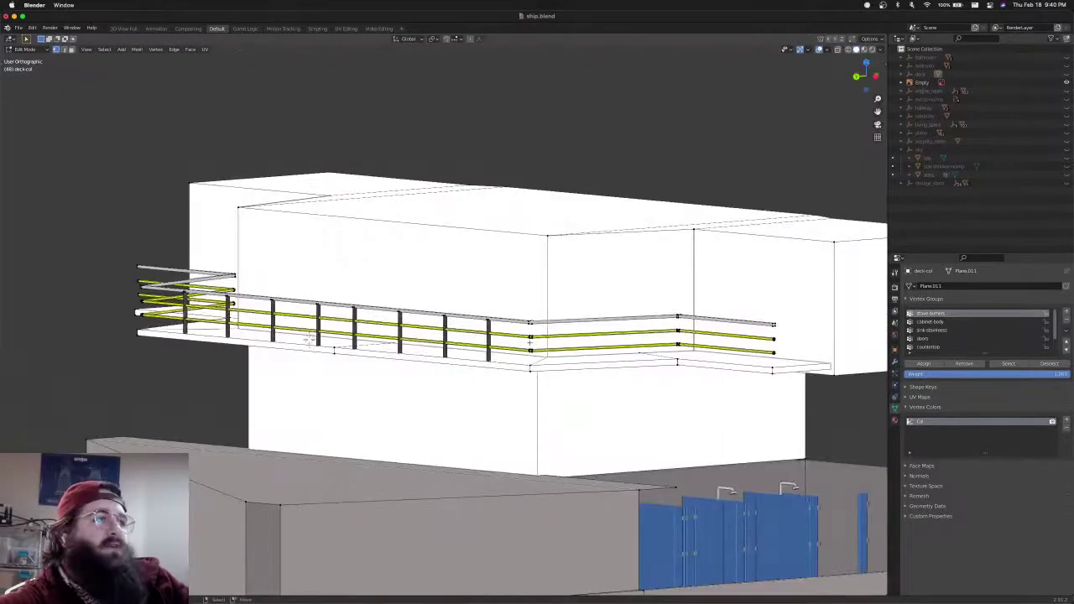
{"action": "middle_click_drag", "start_coordinate": [309, 339], "coordinate": [211, 310]}
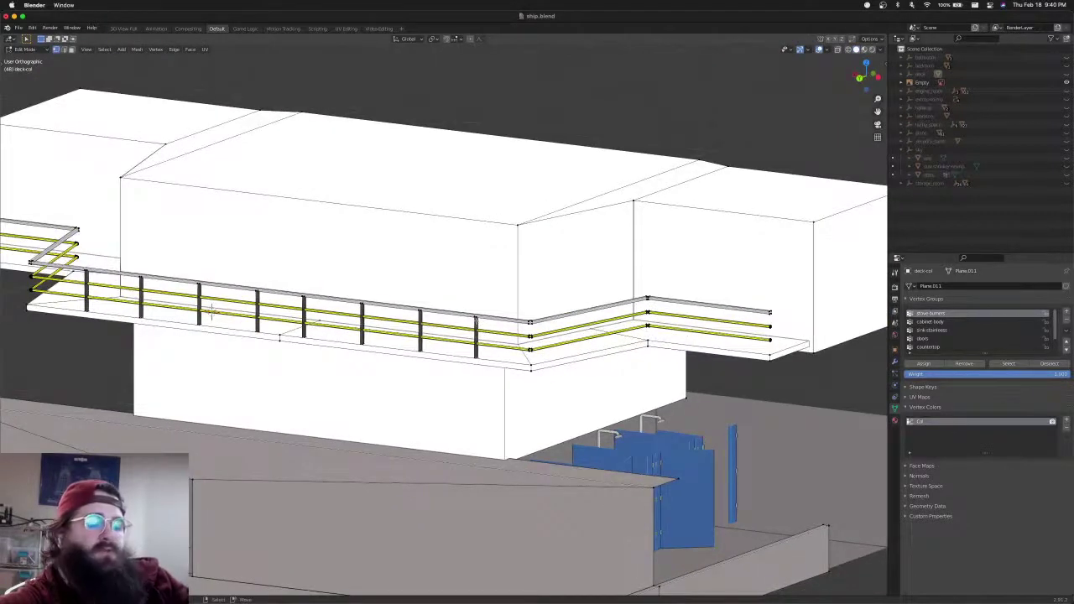
{"action": "left_click", "coordinate": [485, 374]}
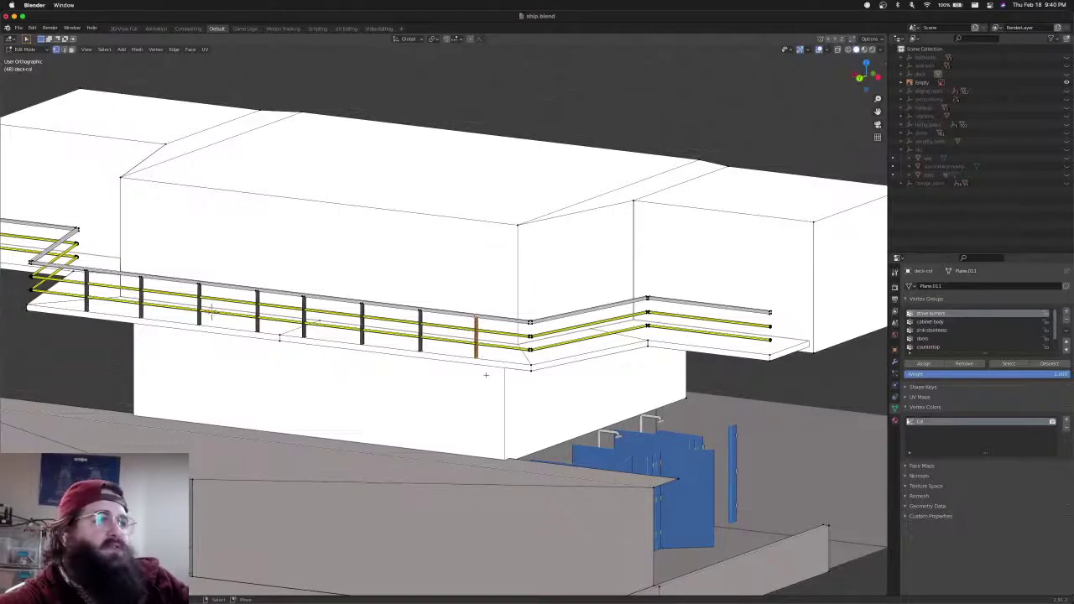
{"action": "key", "text": "KP_7"}
{"action": "key", "text": "shift+z"}
{"action": "scroll", "coordinate": [486, 373], "scroll_direction": "down", "scroll_amount": 2}
{"action": "middle_click_drag", "start_coordinate": [486, 370], "coordinate": [539, 334], "text": "shift"}
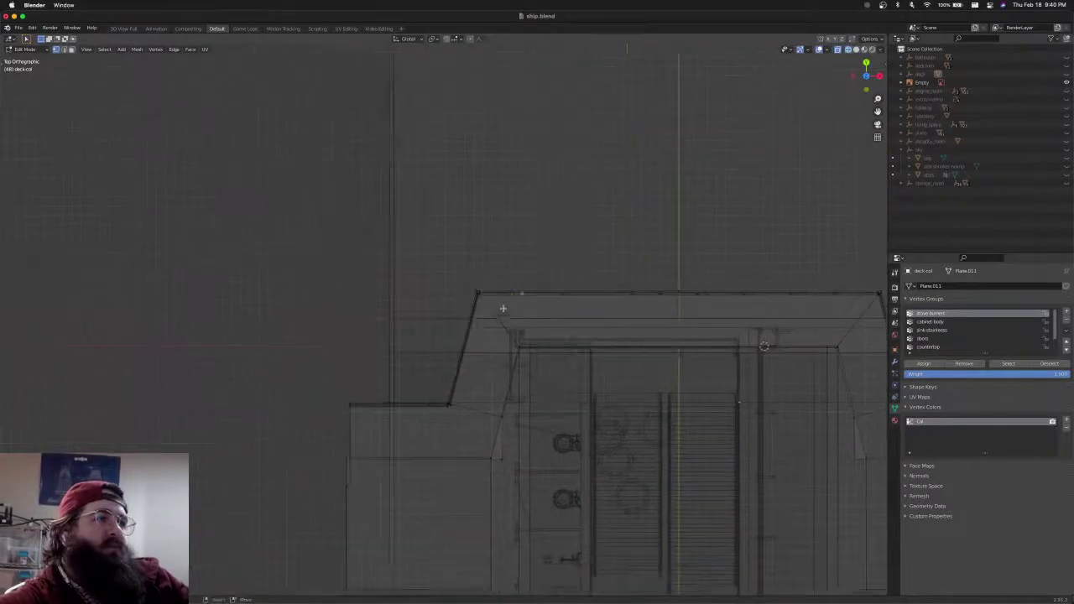
{"action": "scroll", "coordinate": [504, 309], "scroll_direction": "up", "scroll_amount": 9}
{"action": "middle_click_drag", "start_coordinate": [808, 268], "coordinate": [422, 311], "text": "shift"}
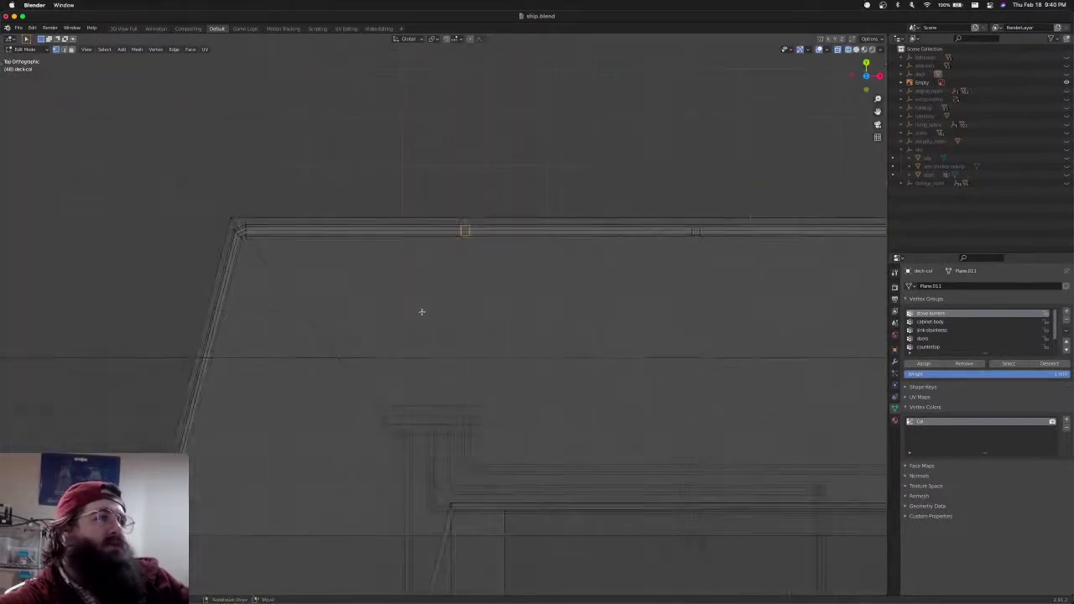
{"action": "key", "text": "g"}
{"action": "key", "text": "x"}
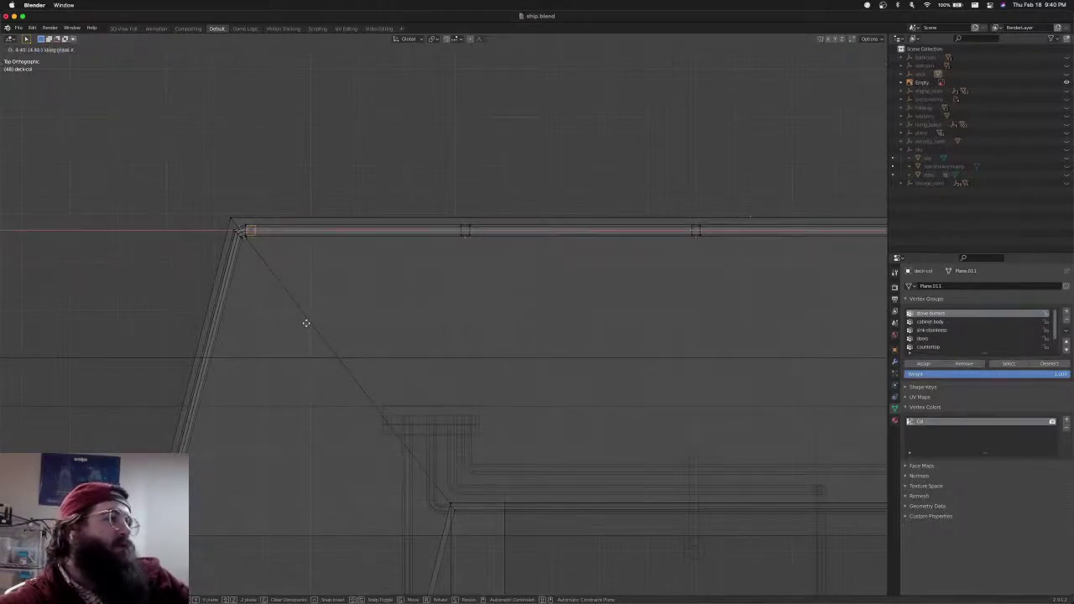
{"action": "left_click", "coordinate": [307, 322]}
Duplicate the corner post and place the copy at the other end of the slanted rails, where the side rails begin
{"action": "middle_click_drag", "start_coordinate": [307, 322], "coordinate": [577, 203], "text": "shift"}
{"action": "key", "text": "g"}
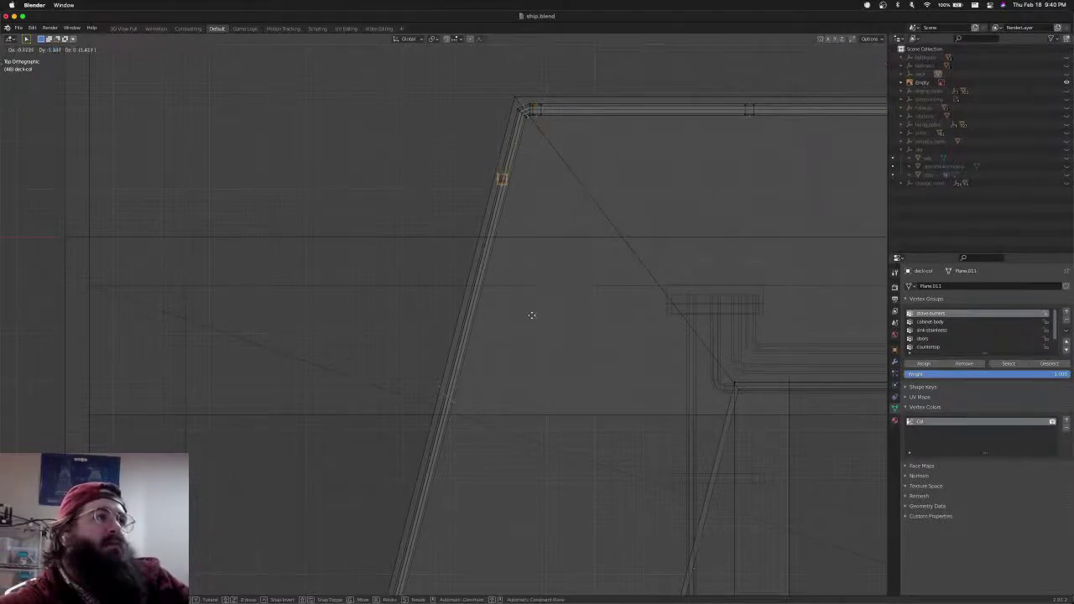
{"action": "left_click", "coordinate": [498, 387]}
{"action": "middle_click_drag", "start_coordinate": [470, 431], "coordinate": [561, 198], "text": "shift"}
{"action": "key", "text": "g"}
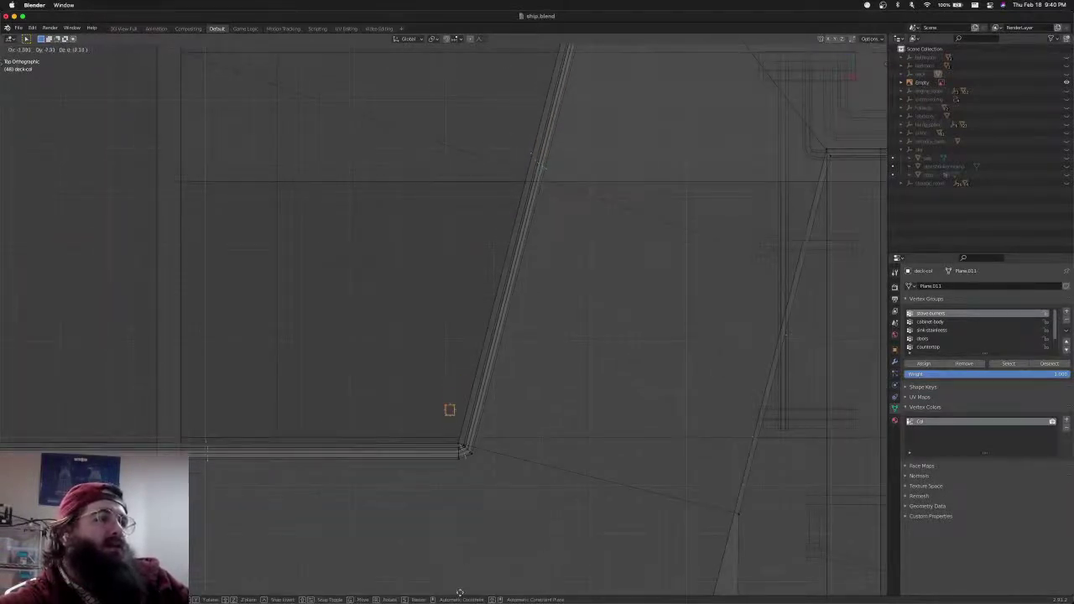
{"action": "left_click", "coordinate": [463, 80]}
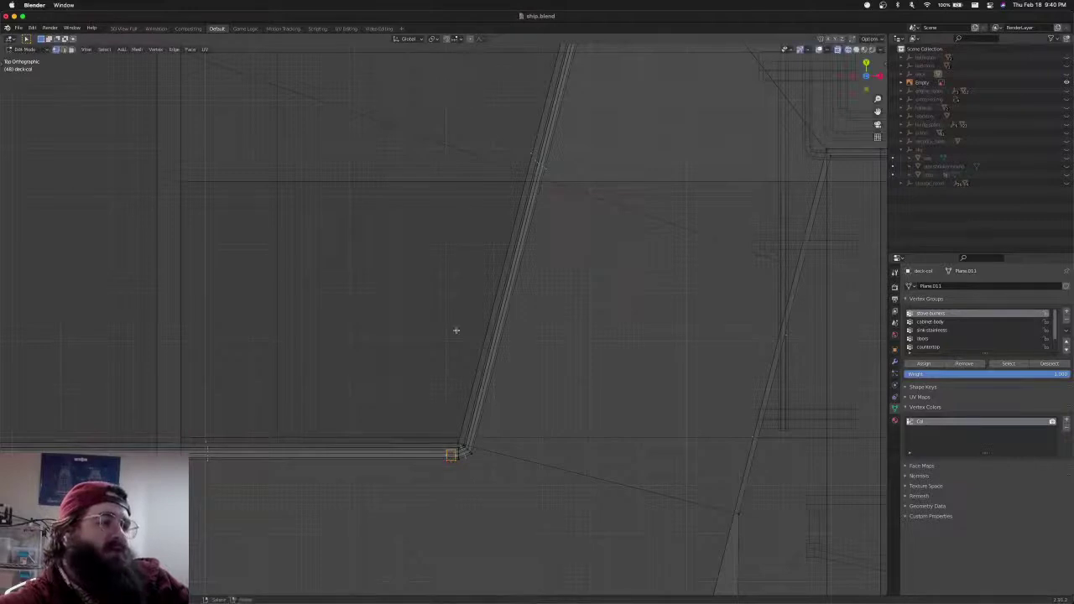
Fine-tune the new post's position so it sits centred on the side rails beside the bend
{"action": "middle_click_drag", "start_coordinate": [489, 484], "coordinate": [480, 328], "text": "shift"}
{"action": "scroll", "coordinate": [479, 328], "scroll_direction": "up", "scroll_amount": 6}
{"action": "key", "text": "g"}
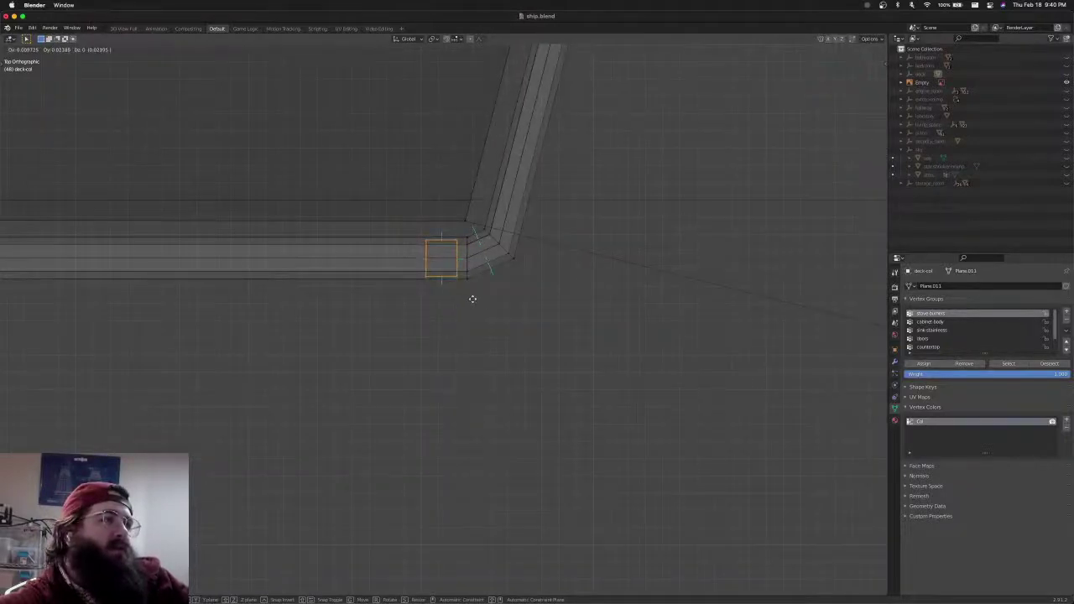
{"action": "left_click", "coordinate": [473, 298]}
{"action": "scroll", "coordinate": [496, 266], "scroll_direction": "down", "scroll_amount": 4}
{"action": "middle_click_drag", "start_coordinate": [508, 240], "coordinate": [503, 288], "text": "shift"}
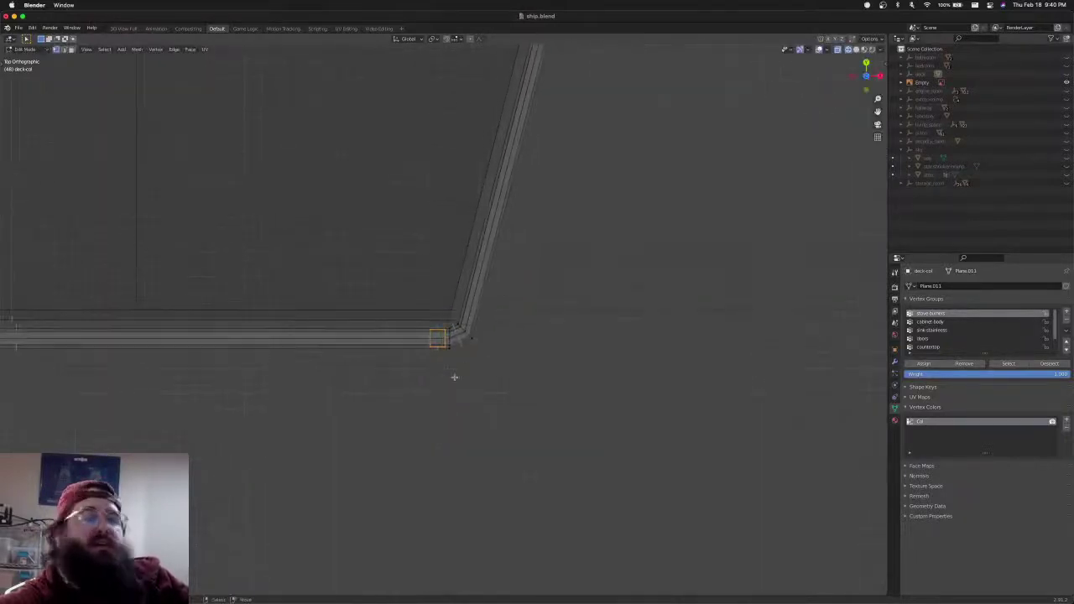
Duplicate the post onto the slanted rails just past the bend, rotating and nudging the copy to follow their angle
{"action": "key", "text": "shift+d"}
{"action": "key", "text": "r"}
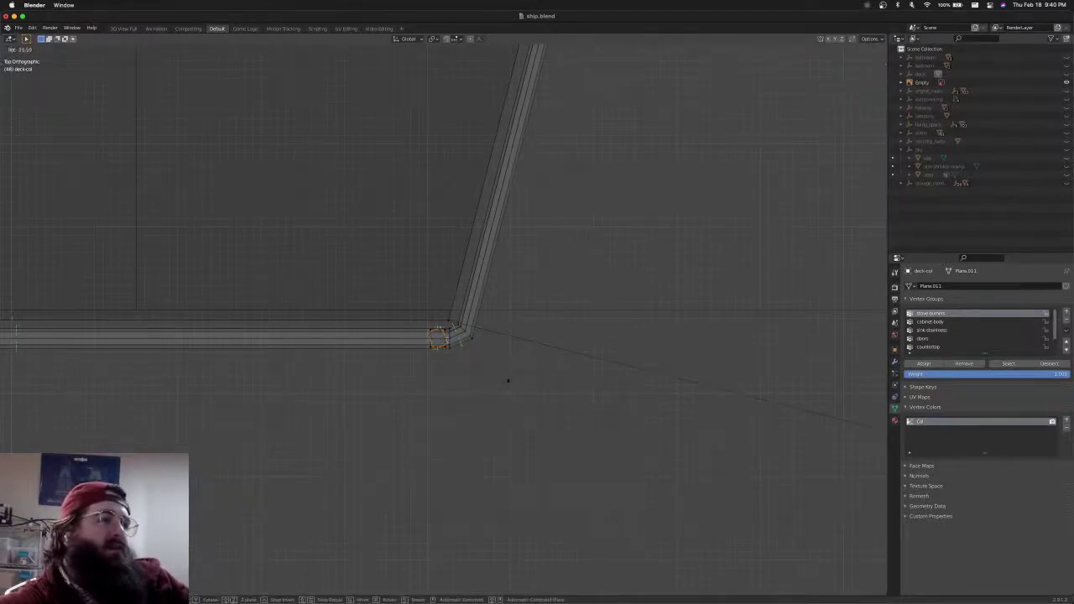
{"action": "left_click", "coordinate": [522, 350]}
{"action": "key", "text": "g"}
{"action": "left_click", "coordinate": [494, 319]}
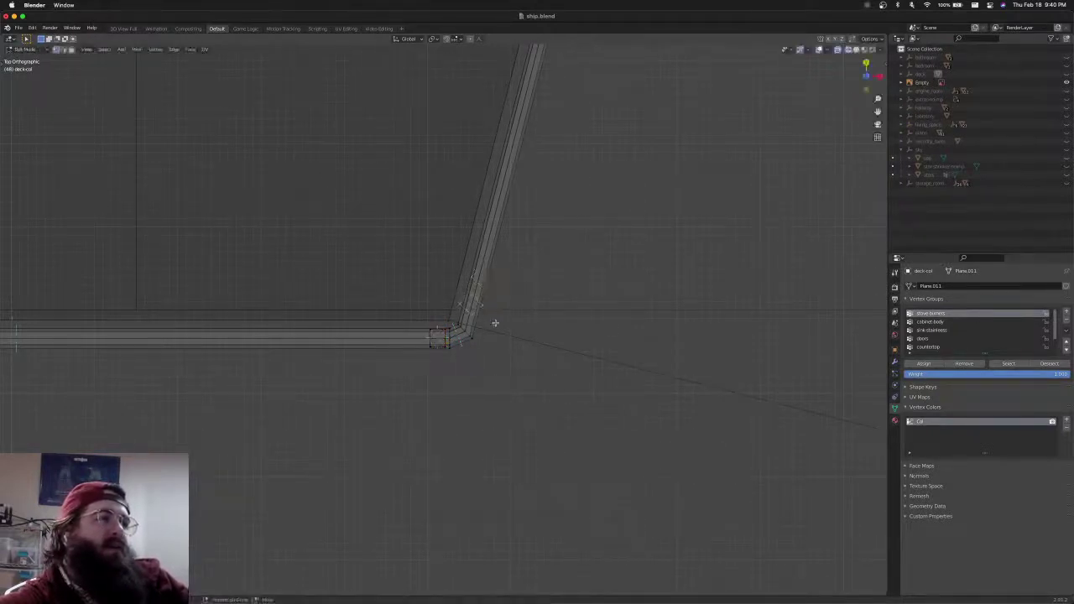
{"action": "scroll", "coordinate": [504, 352], "scroll_direction": "up", "scroll_amount": 4}
{"action": "key", "text": "r"}
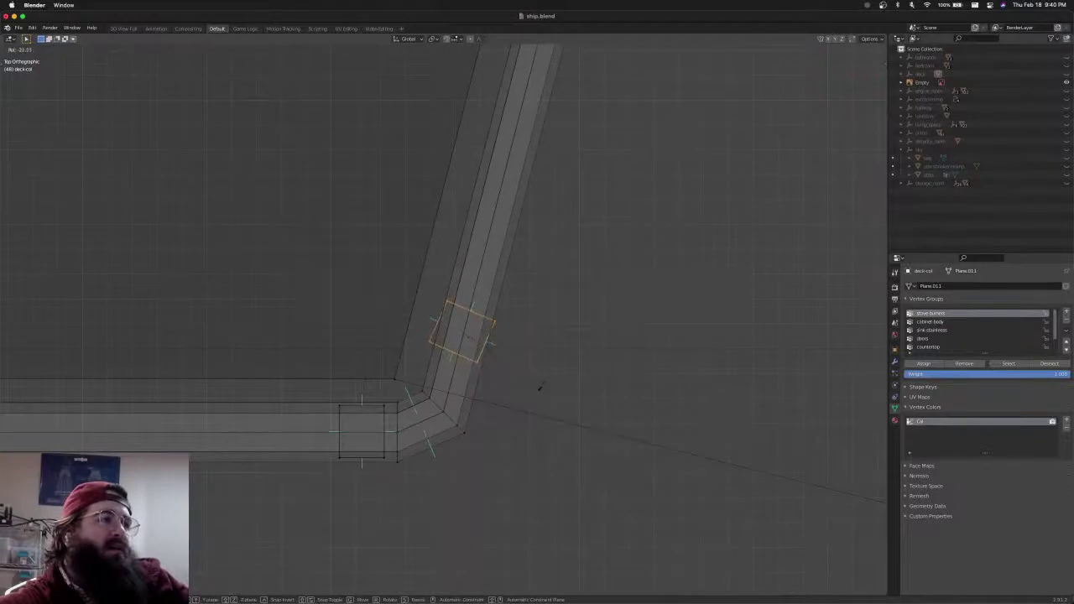
{"action": "left_click", "coordinate": [547, 376]}
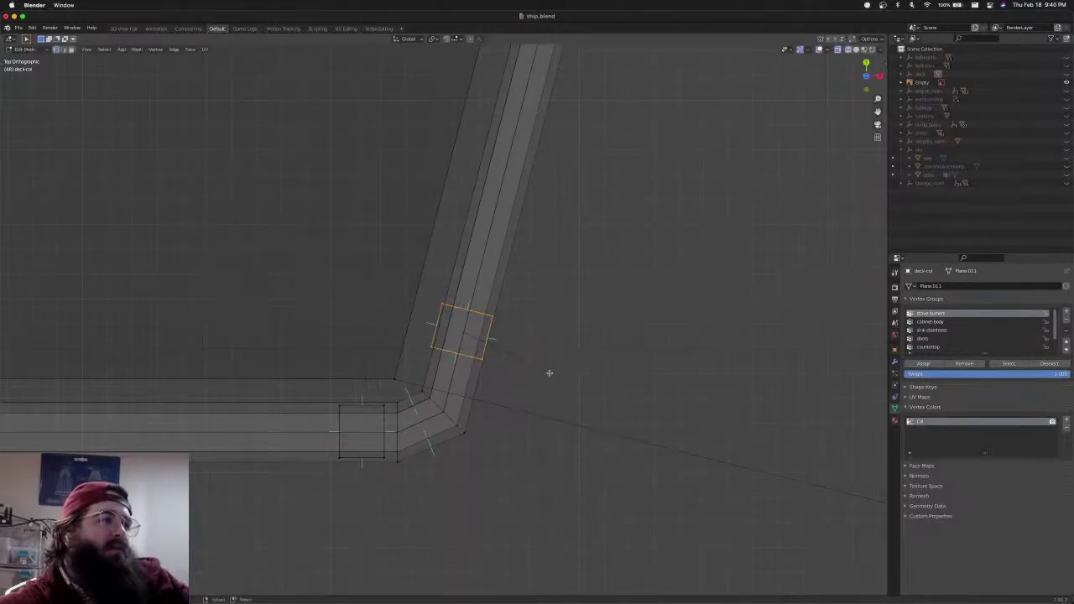
{"action": "key", "text": "g"}
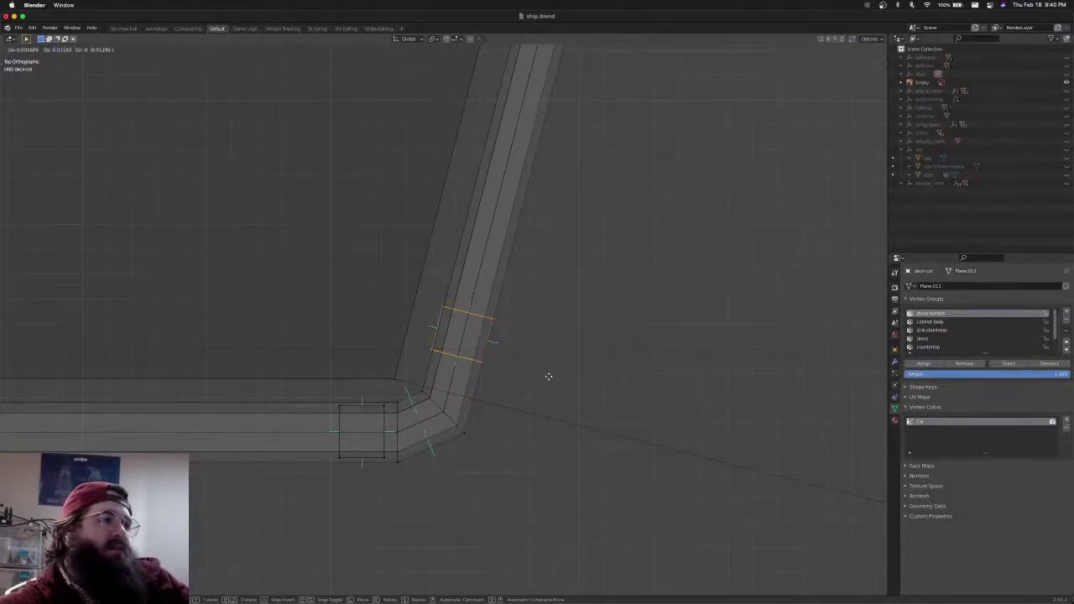
{"action": "left_click", "coordinate": [549, 376]}
Return the post copy on the slanted rails to an orientation square with the global axes
{"action": "key", "text": "s"}
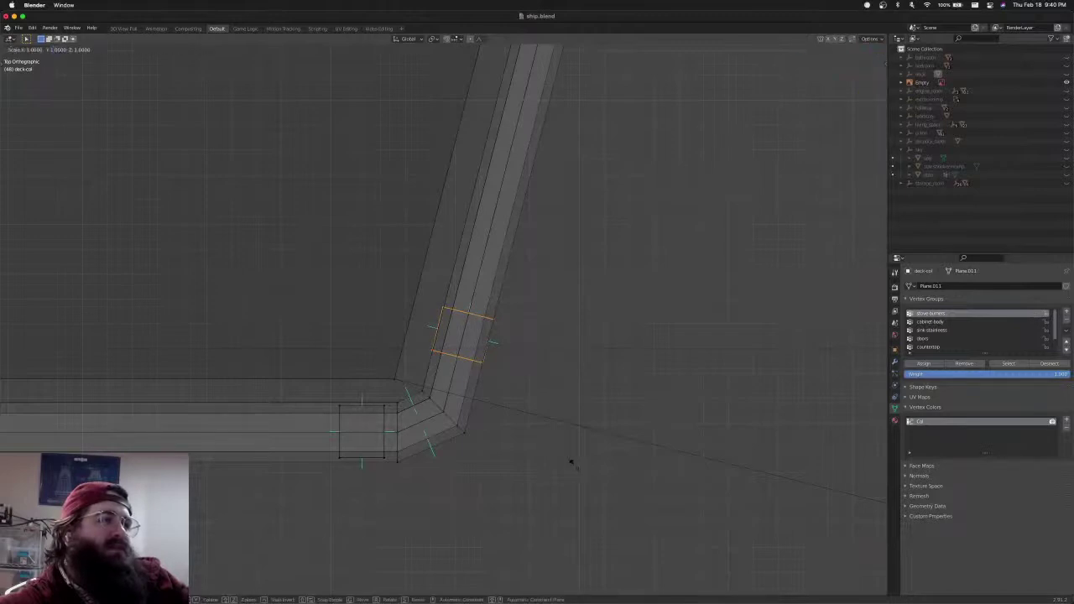
{"action": "right_click", "coordinate": [572, 463]}
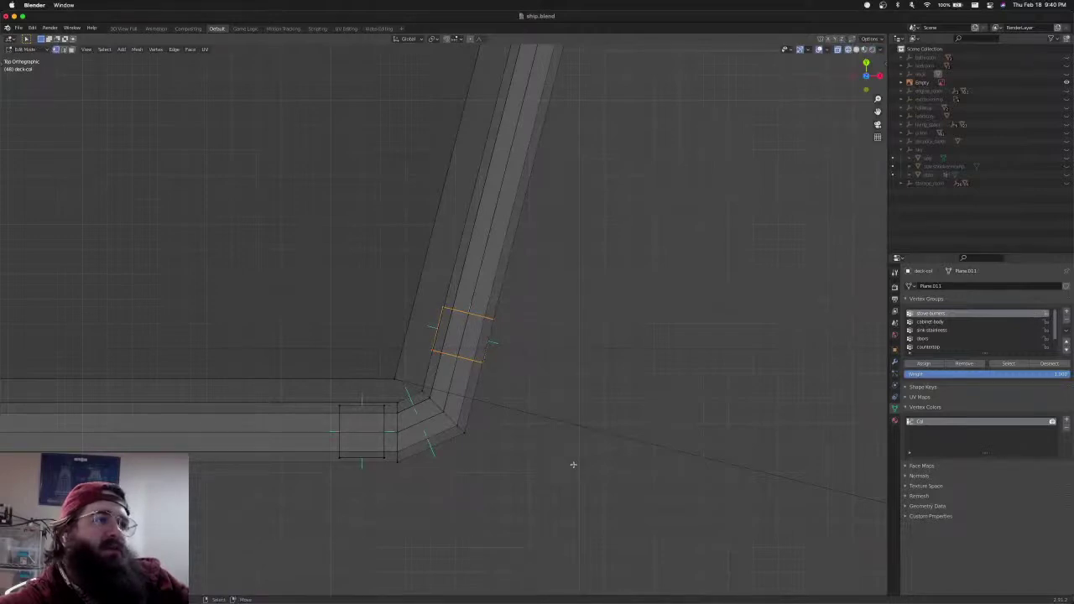
{"action": "left_click", "coordinate": [422, 41]}
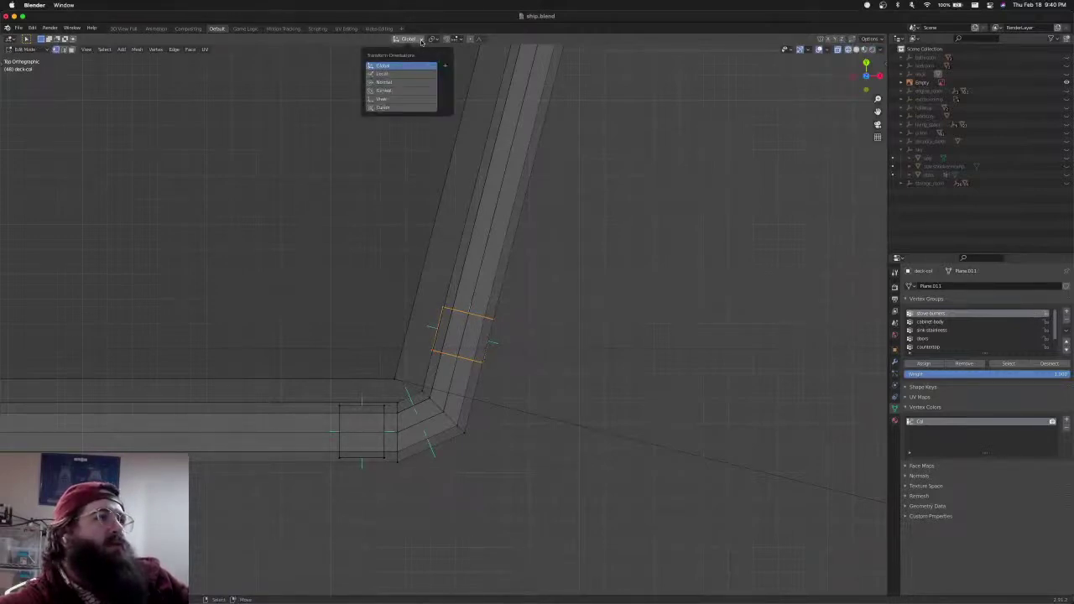
{"action": "key", "text": "r"}
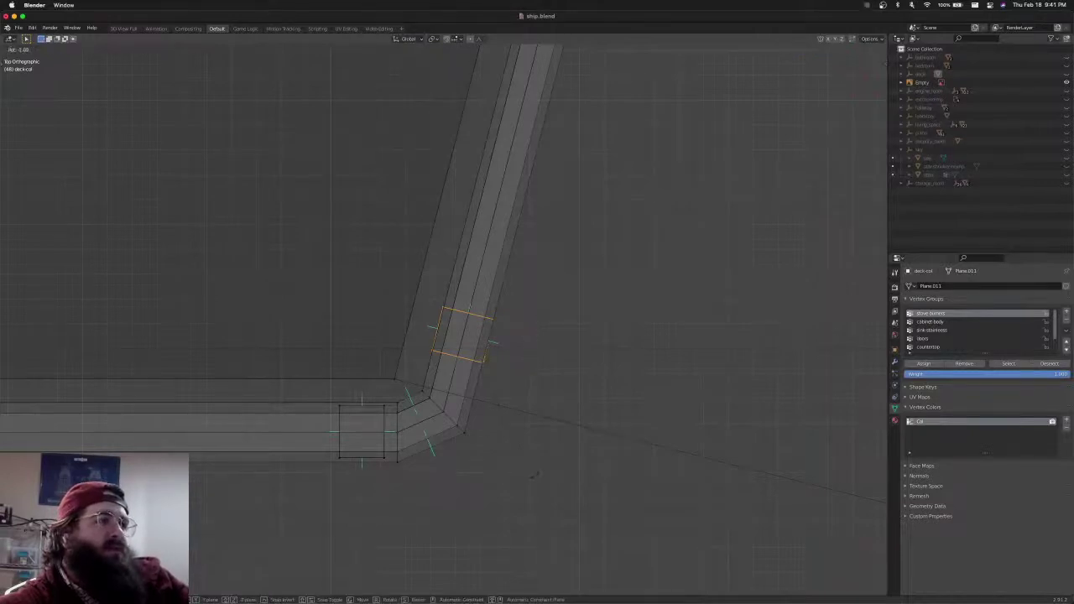
{"action": "key", "text": "Escape"}
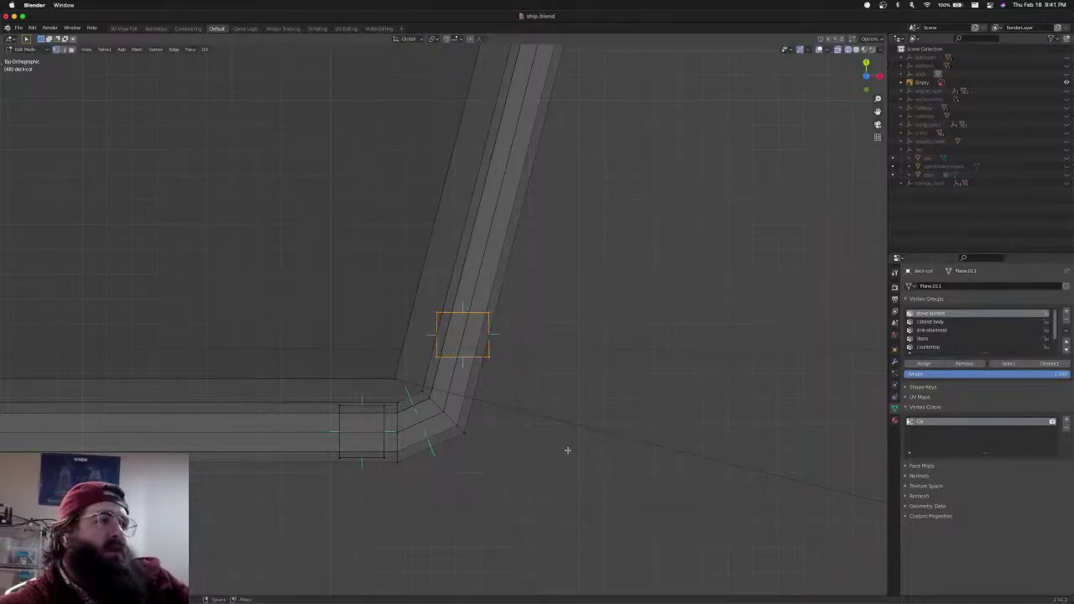
Narrow the post copy along X and rotate it 15 degrees to match the slanted rails
{"action": "key", "text": "s"}
{"action": "key", "text": "x"}
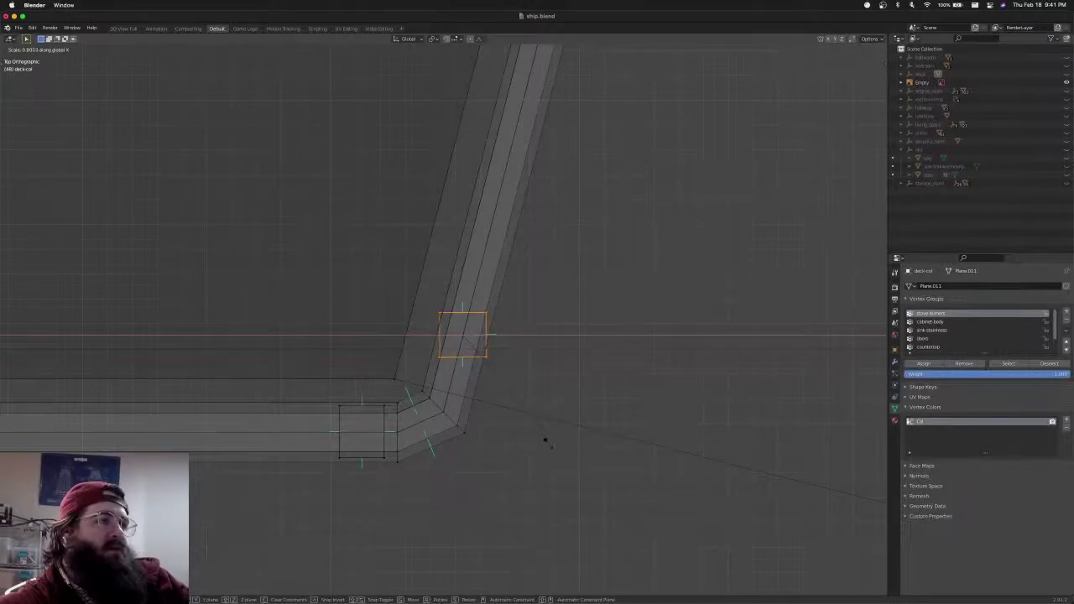
{"action": "key", "text": "Escape"}
{"action": "key", "text": "r"}
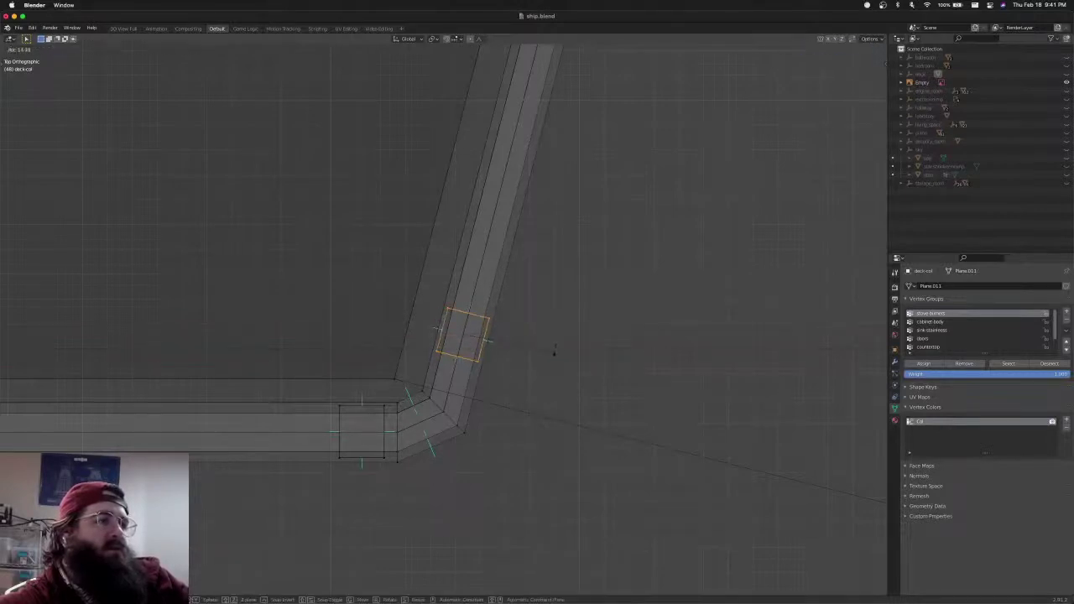
{"action": "left_click", "coordinate": [553, 348]}
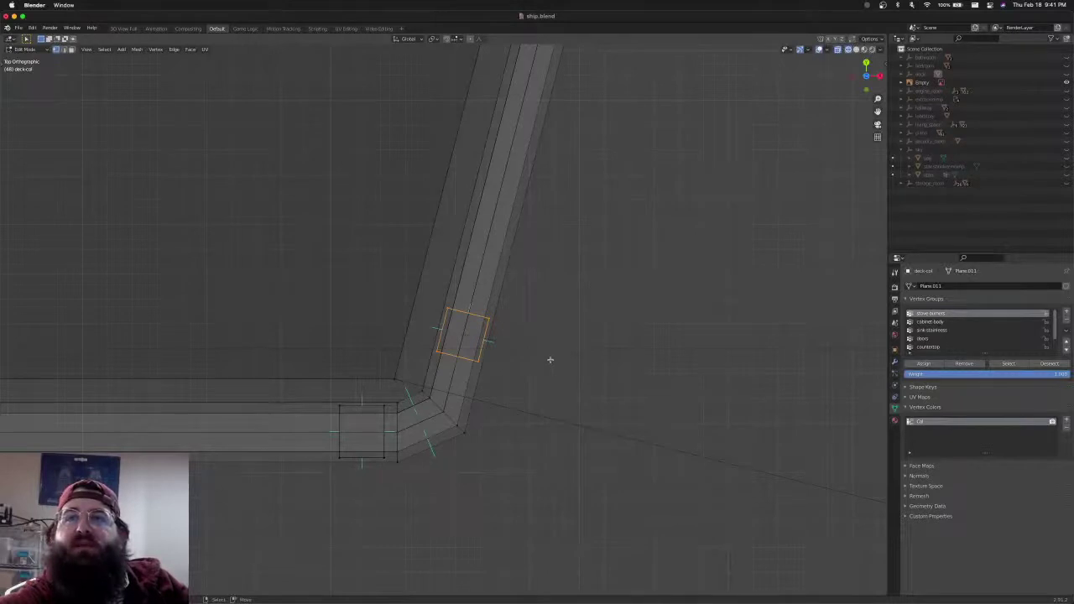
{"action": "scroll", "coordinate": [550, 359], "scroll_direction": "down", "scroll_amount": 2}
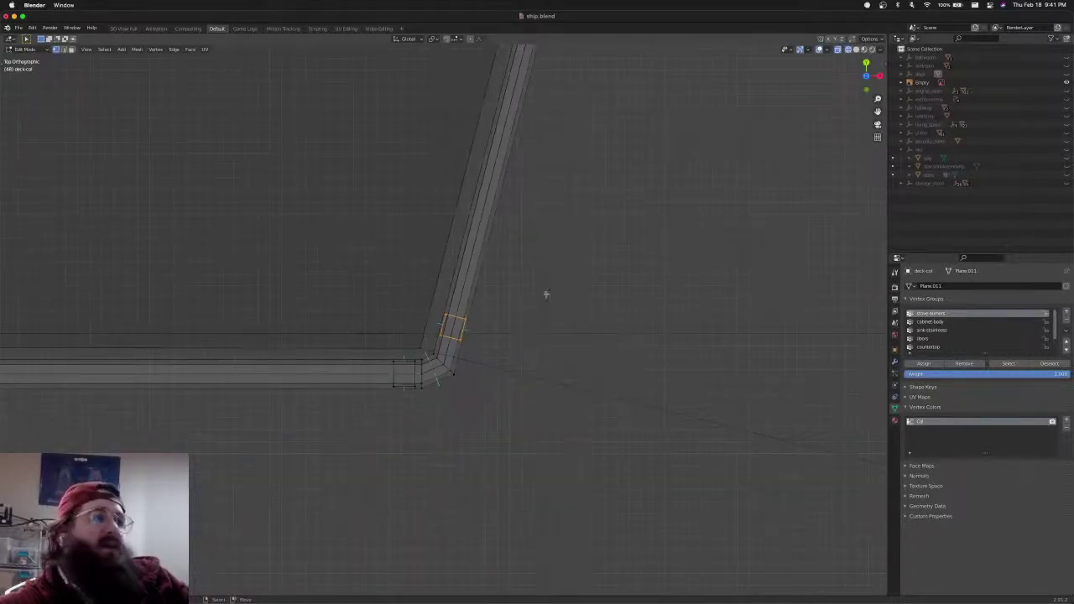
{"action": "middle_click_drag", "start_coordinate": [546, 292], "coordinate": [501, 466], "text": "shift"}
{"action": "scroll", "coordinate": [516, 386], "scroll_direction": "down", "scroll_amount": 2}
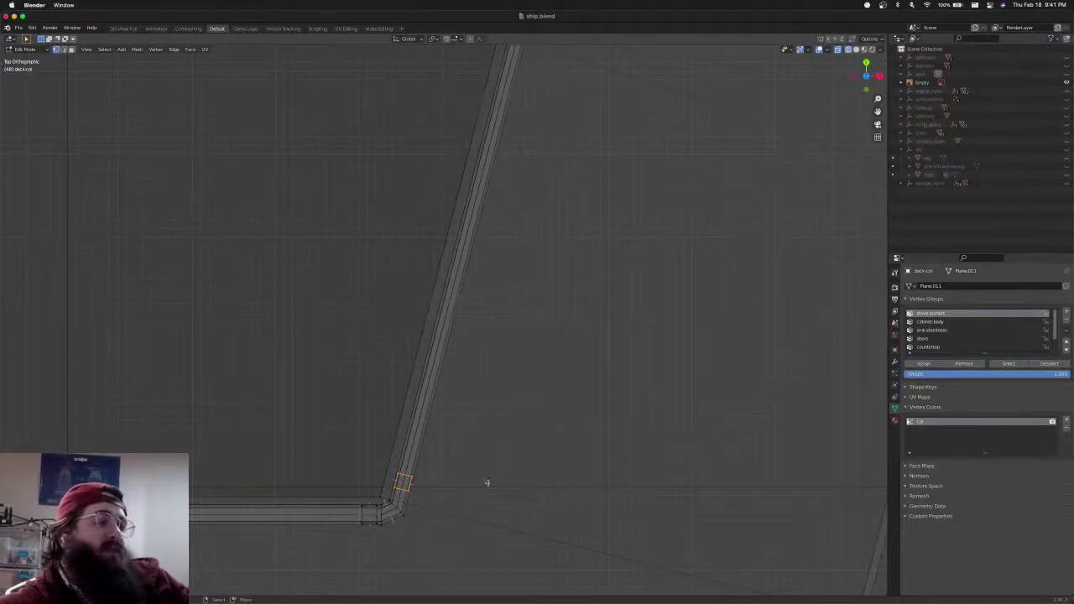
{"action": "scroll", "coordinate": [487, 482], "scroll_direction": "down", "scroll_amount": 3}
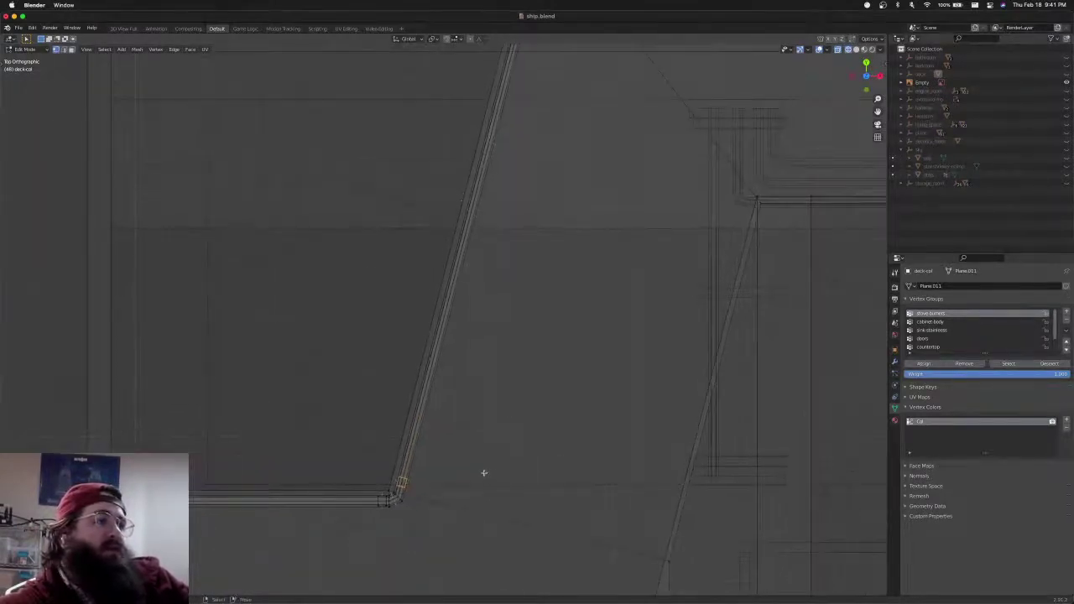
{"action": "scroll", "coordinate": [446, 523], "scroll_direction": "up", "scroll_amount": 3}
{"action": "middle_click_drag", "start_coordinate": [445, 523], "coordinate": [501, 314], "text": "shift"}
{"action": "middle_click_drag", "start_coordinate": [471, 446], "coordinate": [528, 364], "text": "shift"}
{"action": "scroll", "coordinate": [501, 355], "scroll_direction": "up", "scroll_amount": 4}
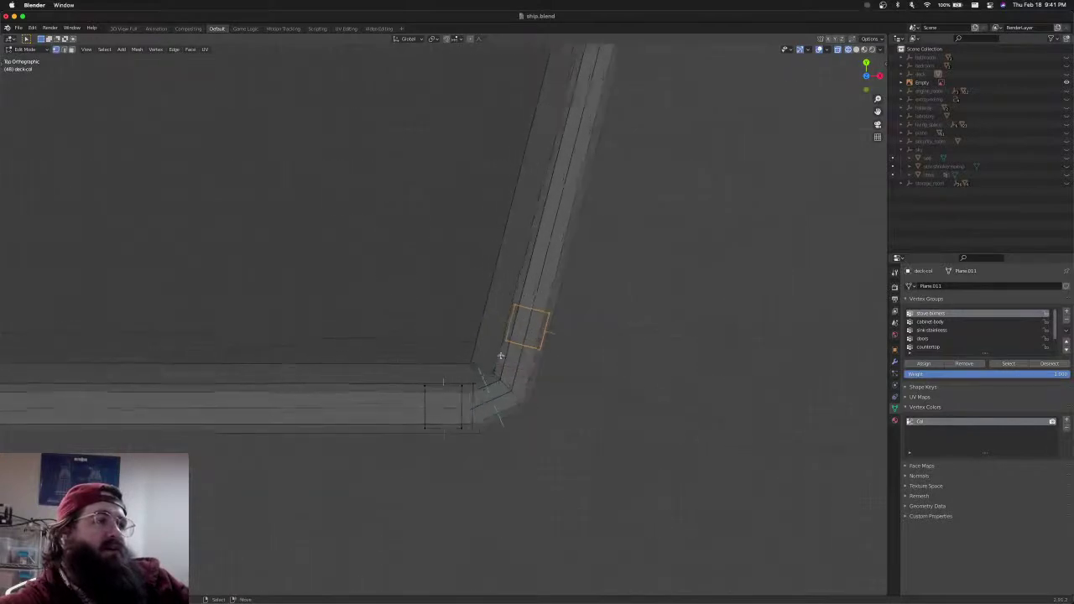
{"action": "scroll", "coordinate": [500, 356], "scroll_direction": "up", "scroll_amount": 3}
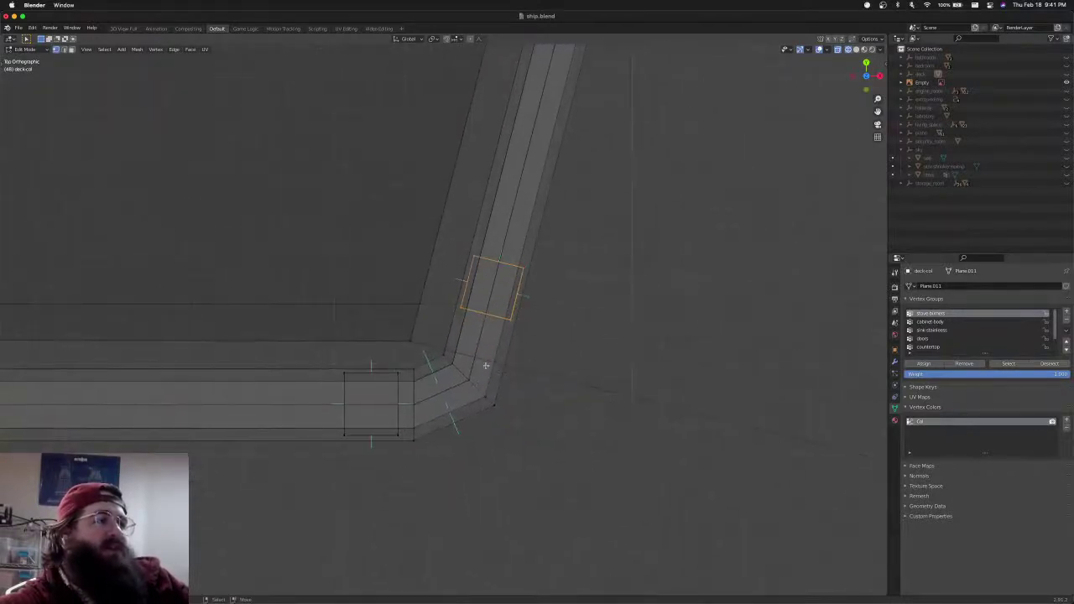
{"action": "key", "text": "alt+a"}
{"action": "left_click_drag", "start_coordinate": [431, 339], "coordinate": [508, 434]}
{"action": "key", "text": "r"}
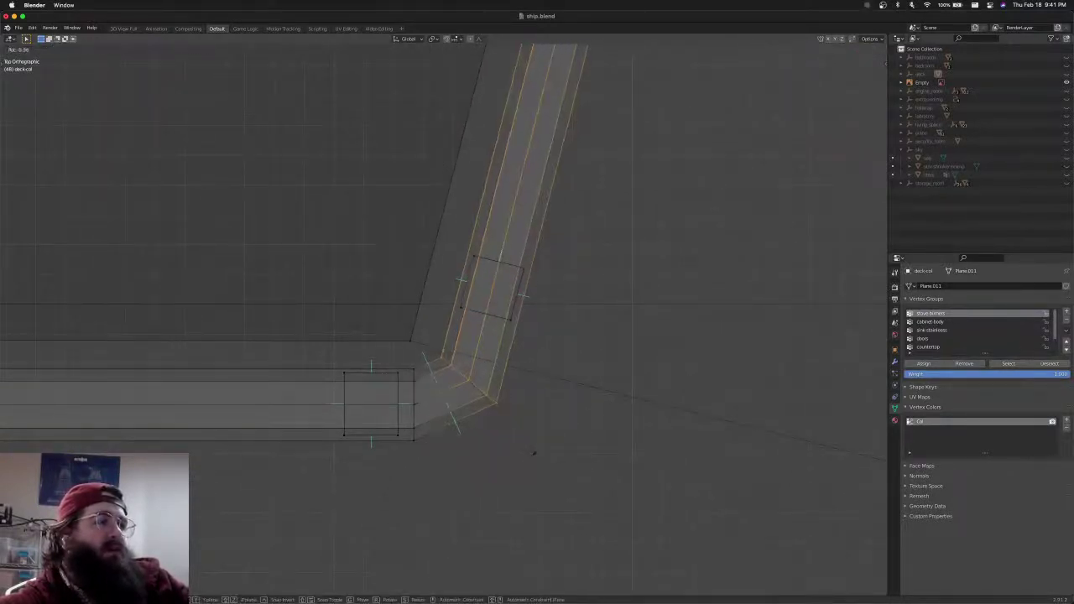
{"action": "right_click", "coordinate": [542, 442]}
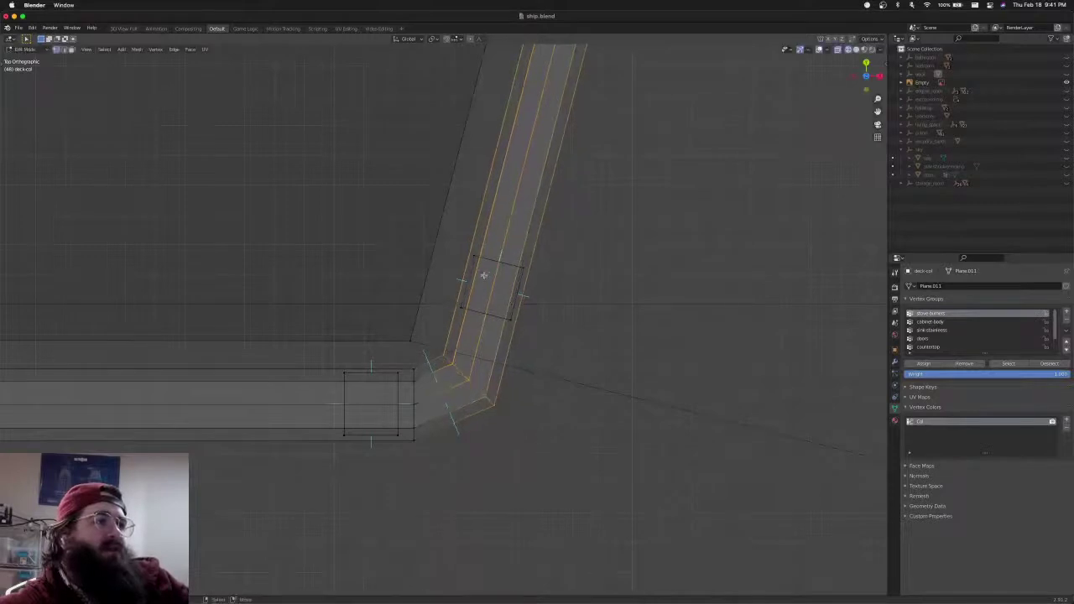
Delete the rotated post copy on the slanted rails beside the lower bend
{"action": "key", "text": "alt+a"}
{"action": "left_click", "coordinate": [509, 320]}
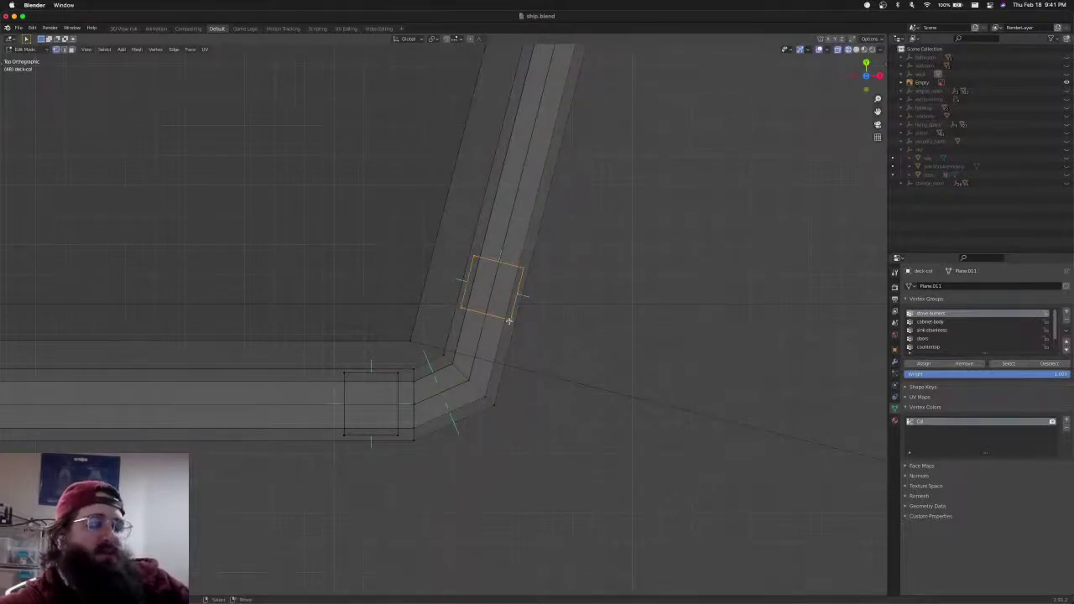
{"action": "key", "text": "alt+a"}
Shift the slanted rails' end vertices at the lower bend slightly towards positive X and Y to even out the corner
{"action": "key", "text": "b"}
{"action": "left_click_drag", "start_coordinate": [430, 340], "coordinate": [515, 425]}
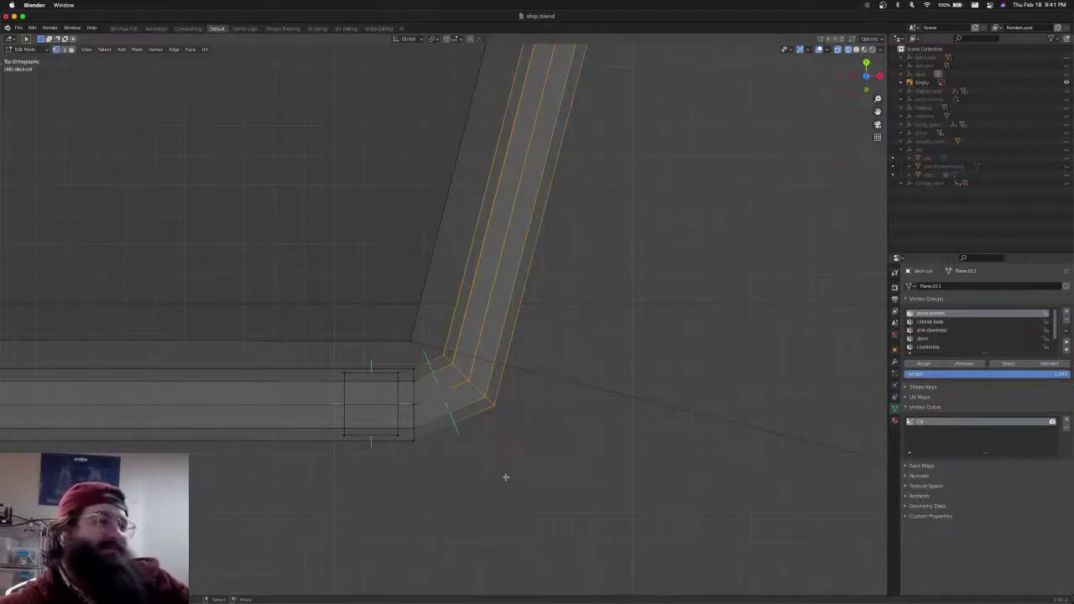
{"action": "key", "text": "g"}
{"action": "left_click", "coordinate": [521, 466]}
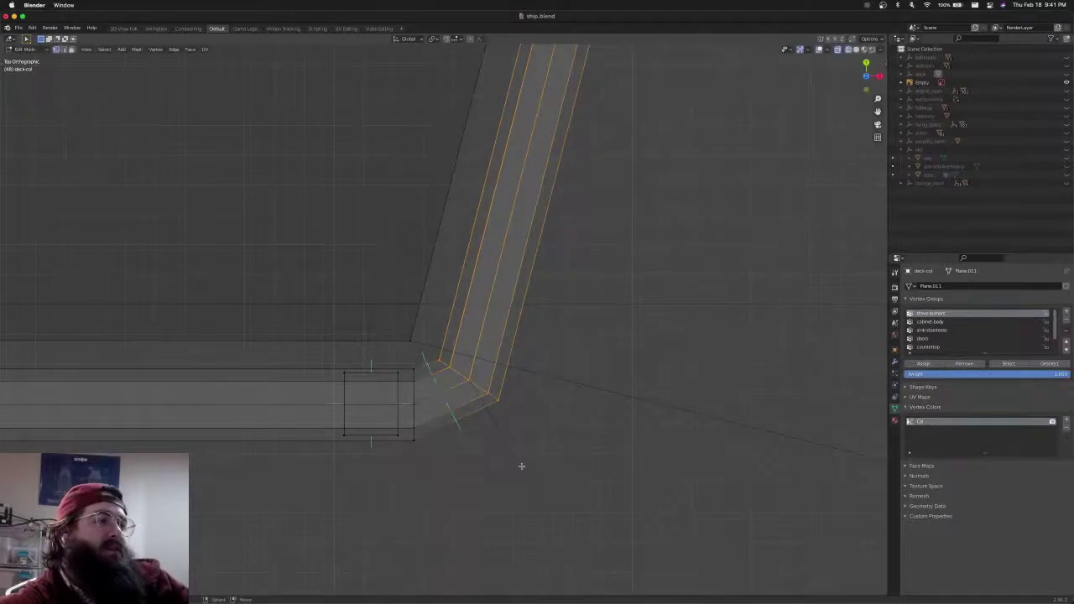
{"action": "key", "text": "g"}
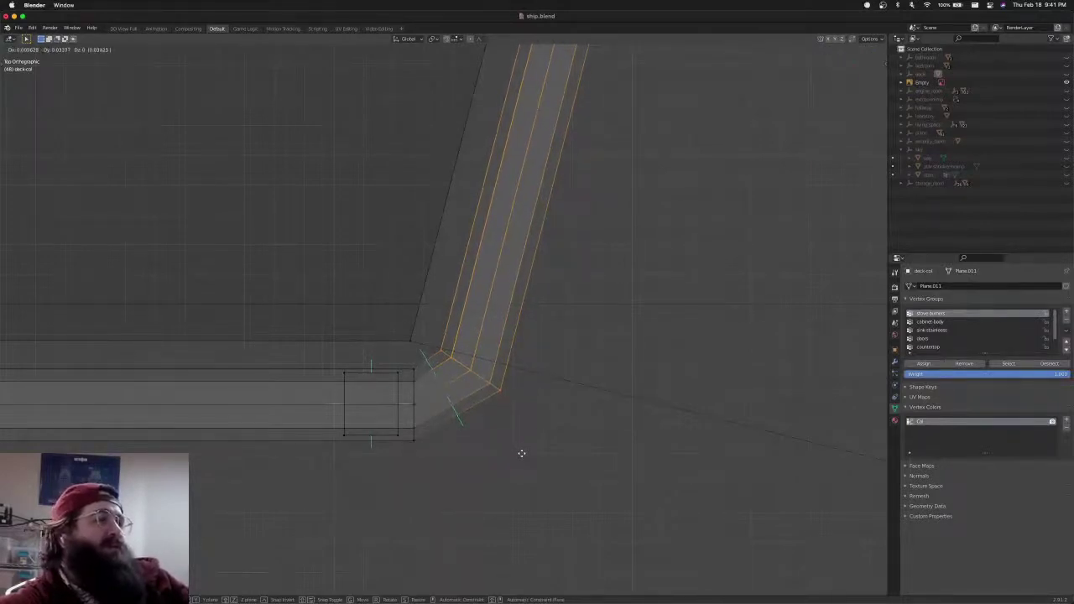
{"action": "left_click", "coordinate": [521, 452]}
Duplicate the side-rail post onto the slanted rails just past the lower bend and rotate it about -75 degrees to match their angle
{"action": "scroll", "coordinate": [522, 451], "scroll_direction": "down", "scroll_amount": 4}
{"action": "middle_click_drag", "start_coordinate": [542, 405], "coordinate": [524, 467], "text": "shift"}
{"action": "key", "text": "alt+a"}
{"action": "key", "text": "l"}
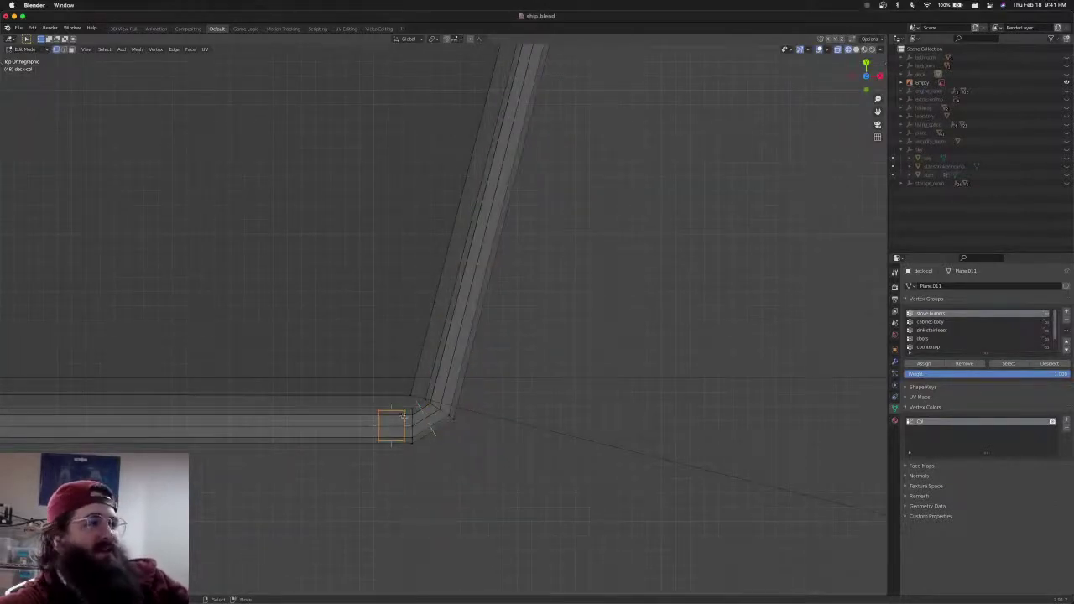
{"action": "scroll", "coordinate": [404, 421], "scroll_direction": "up", "scroll_amount": 3}
{"action": "key", "text": "shift+d"}
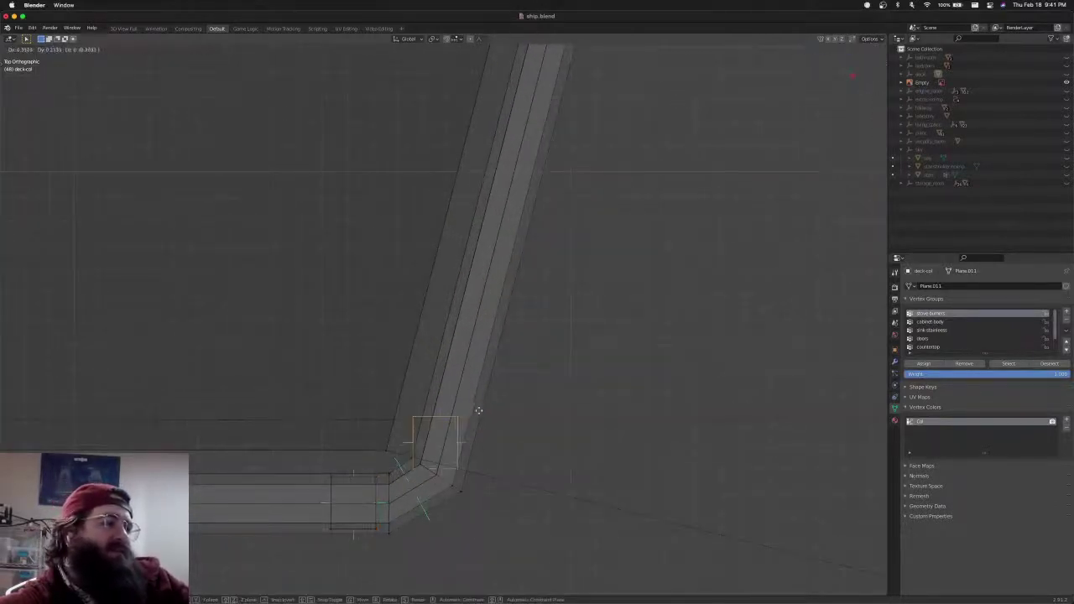
{"action": "left_click", "coordinate": [492, 396]}
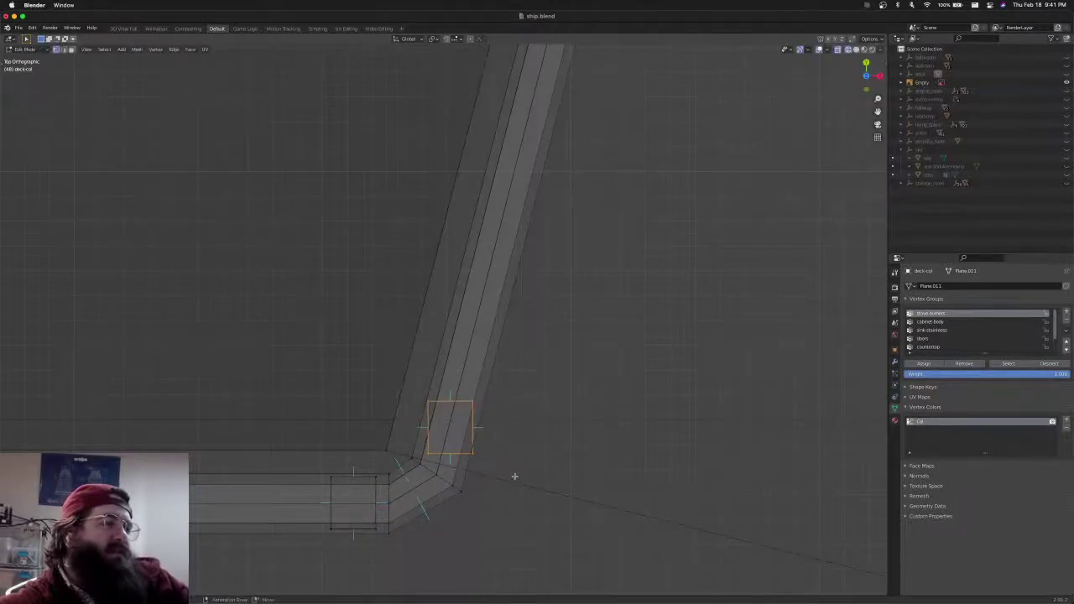
{"action": "key", "text": "r"}
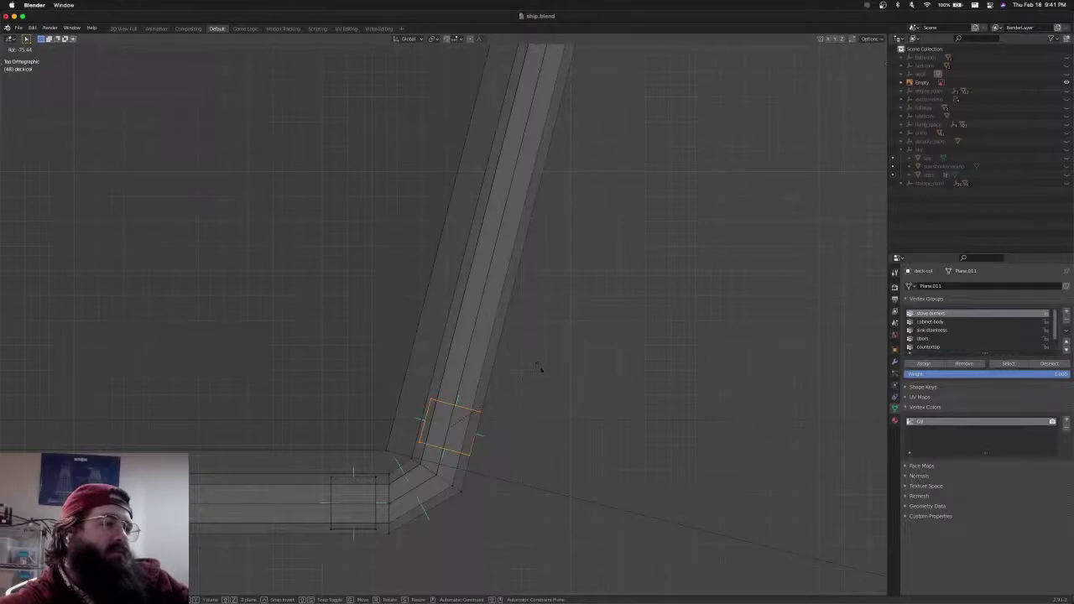
{"action": "left_click", "coordinate": [538, 368]}
Nudge the rotated post so it sits centred across the slanted rails beside the lower bend
{"action": "scroll", "coordinate": [479, 352], "scroll_direction": "up", "scroll_amount": 4}
{"action": "middle_click_drag", "start_coordinate": [479, 353], "coordinate": [479, 239], "text": "shift"}
{"action": "key", "text": "g"}
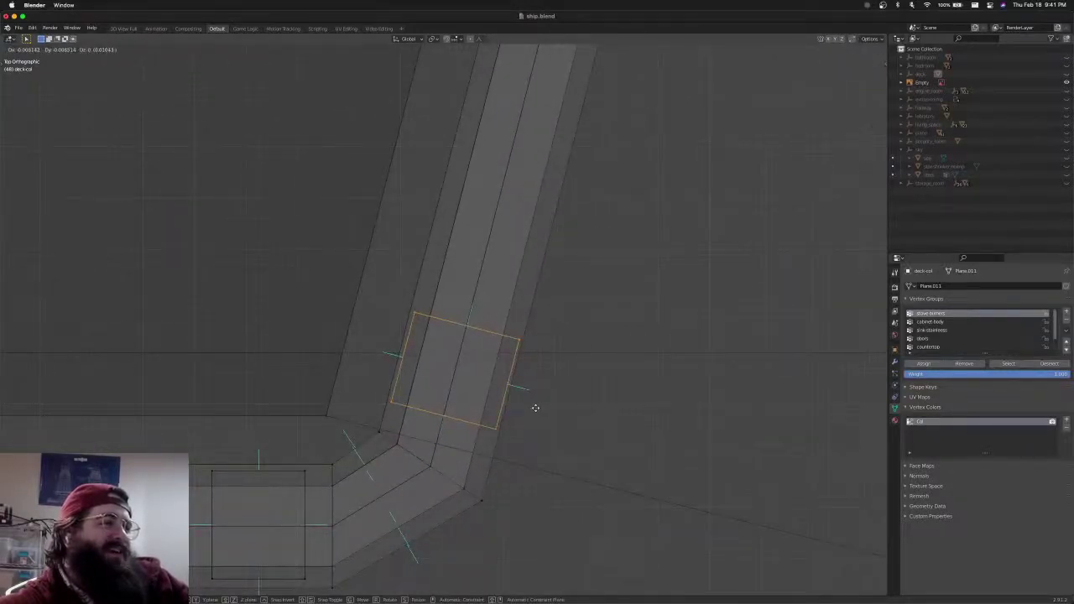
{"action": "left_click", "coordinate": [534, 408]}
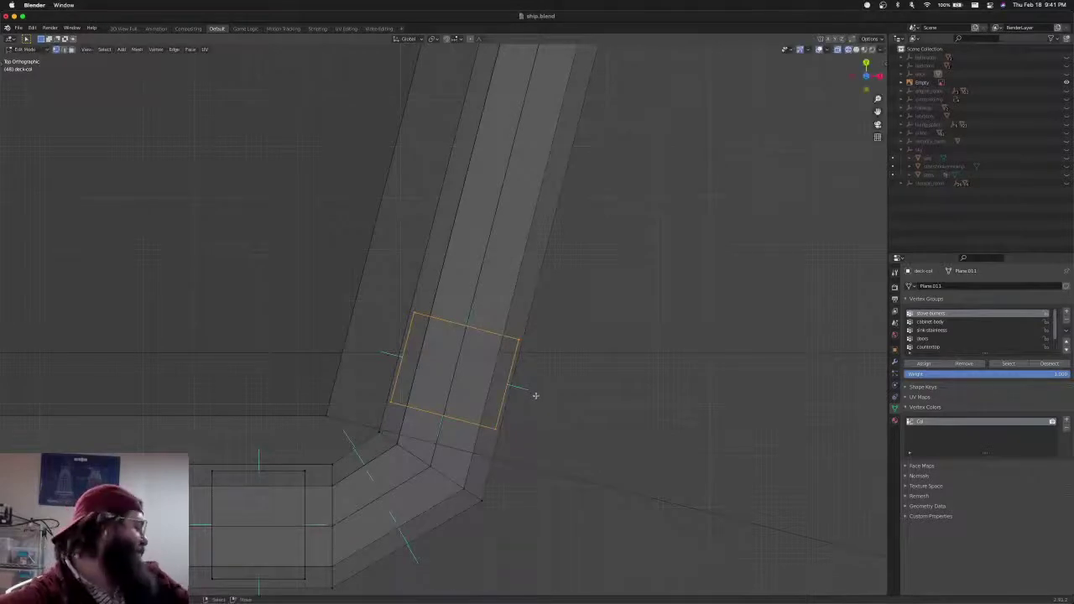
Place a copy of the angled post at the far end of the slanted rails, beside the upper bend
{"action": "scroll", "coordinate": [535, 393], "scroll_direction": "down", "scroll_amount": 6}
{"action": "scroll", "coordinate": [538, 352], "scroll_direction": "down", "scroll_amount": 3}
{"action": "middle_click_drag", "start_coordinate": [536, 298], "coordinate": [537, 375], "text": "shift"}
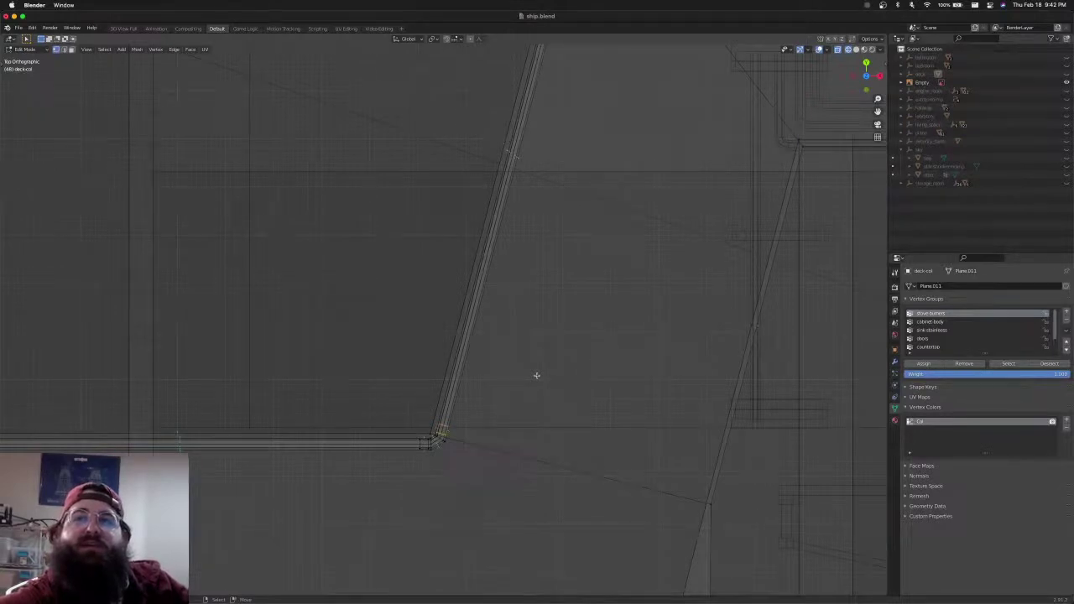
{"action": "scroll", "coordinate": [533, 381], "scroll_direction": "down", "scroll_amount": 1}
{"action": "scroll", "coordinate": [532, 389], "scroll_direction": "up", "scroll_amount": 4, "text": "shift"}
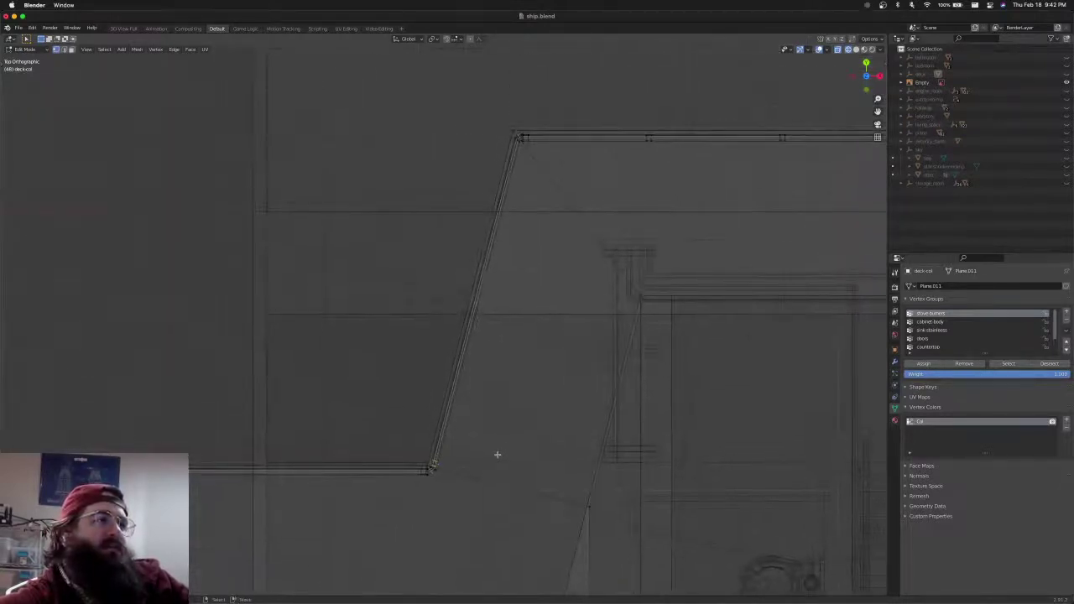
{"action": "scroll", "coordinate": [489, 447], "scroll_direction": "up", "scroll_amount": 4}
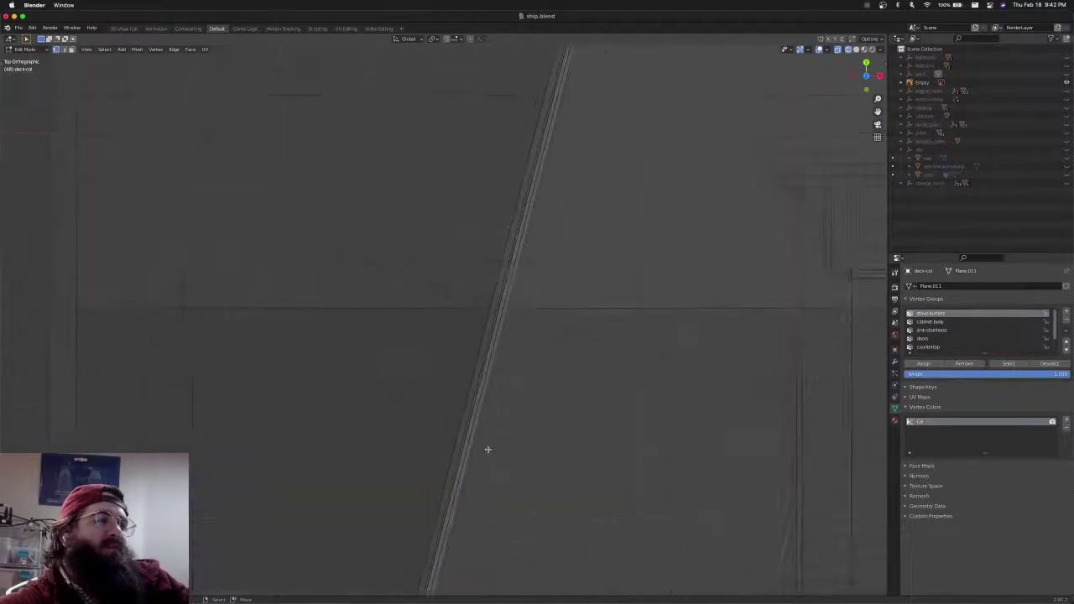
{"action": "middle_click_drag", "start_coordinate": [489, 498], "coordinate": [505, 352], "text": "shift"}
{"action": "scroll", "coordinate": [493, 437], "scroll_direction": "down", "scroll_amount": 4}
{"action": "scroll", "coordinate": [495, 437], "scroll_direction": "up", "scroll_amount": 2, "text": "shift"}
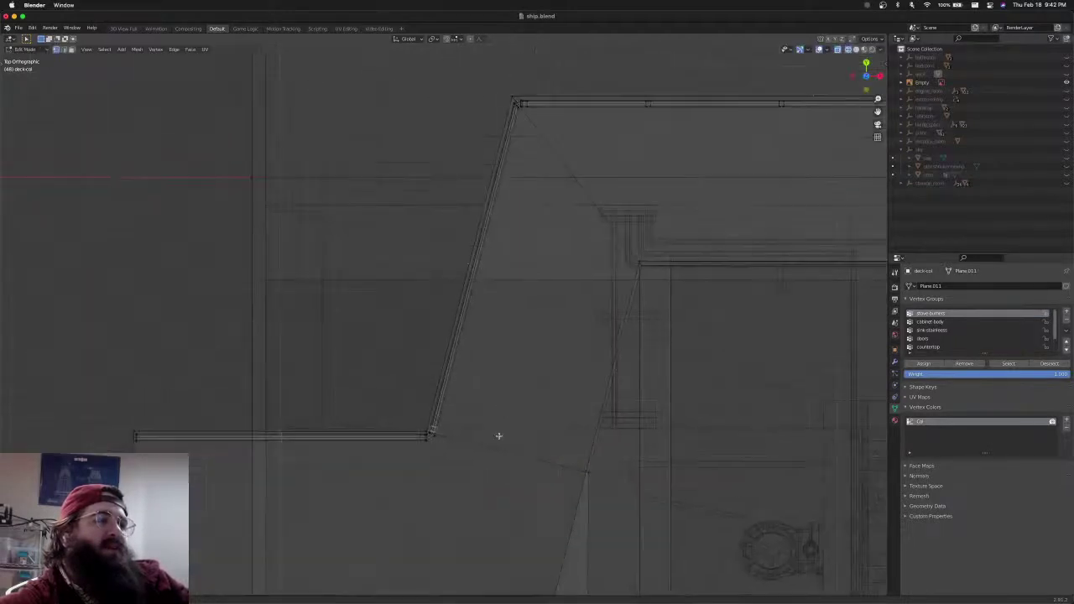
{"action": "scroll", "coordinate": [498, 436], "scroll_direction": "up", "scroll_amount": 6, "text": "shift"}
{"action": "key", "text": "g"}
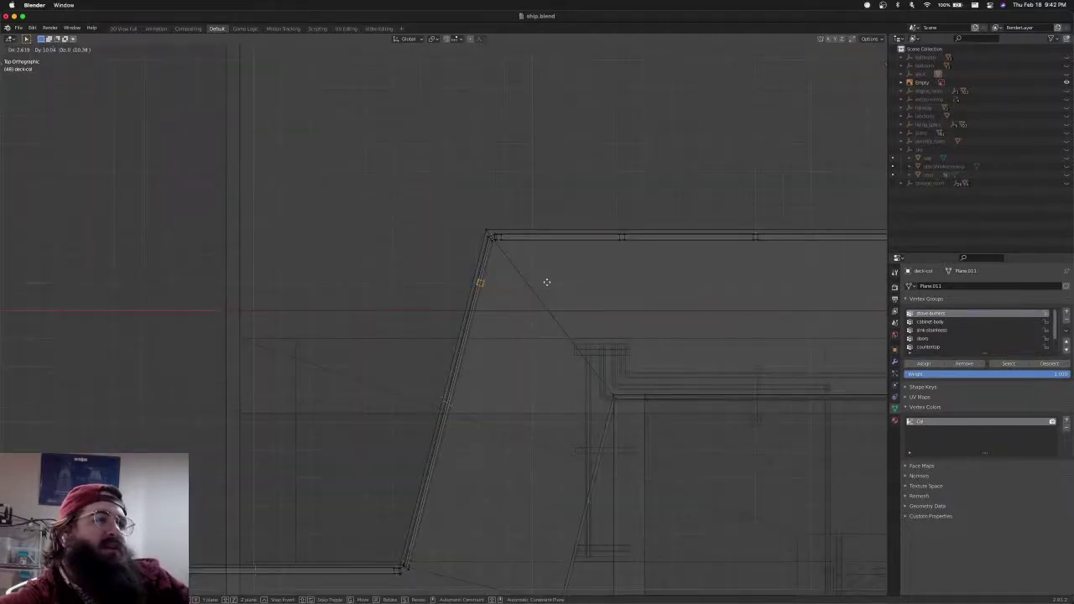
{"action": "left_click", "coordinate": [555, 244]}
Rotate the slanted rails' end vertices at the upper bend slightly and shift them down to even out the corner
{"action": "scroll", "coordinate": [563, 247], "scroll_direction": "up", "scroll_amount": 7}
{"action": "middle_click_drag", "start_coordinate": [568, 250], "coordinate": [498, 486], "text": "shift"}
{"action": "scroll", "coordinate": [498, 486], "scroll_direction": "up", "scroll_amount": 7}
{"action": "middle_click_drag", "start_coordinate": [658, 274], "coordinate": [386, 374], "text": "shift"}
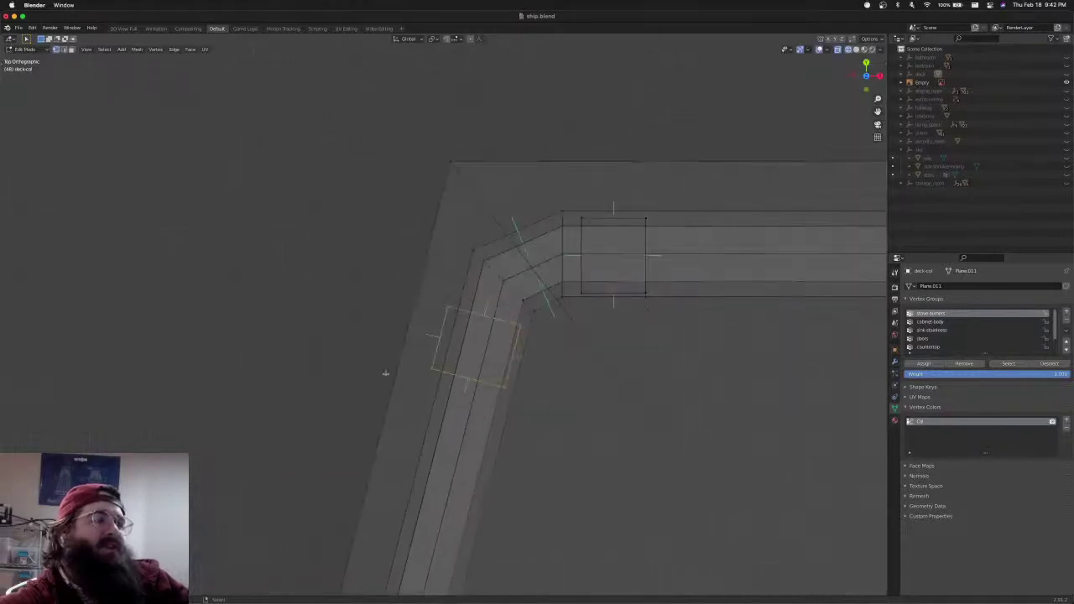
{"action": "scroll", "coordinate": [590, 388], "scroll_direction": "up", "scroll_amount": 4}
{"action": "middle_click_drag", "start_coordinate": [590, 388], "coordinate": [547, 317], "text": "shift"}
{"action": "scroll", "coordinate": [539, 328], "scroll_direction": "down", "scroll_amount": 4}
{"action": "key", "text": "alt+a"}
{"action": "key", "text": "b"}
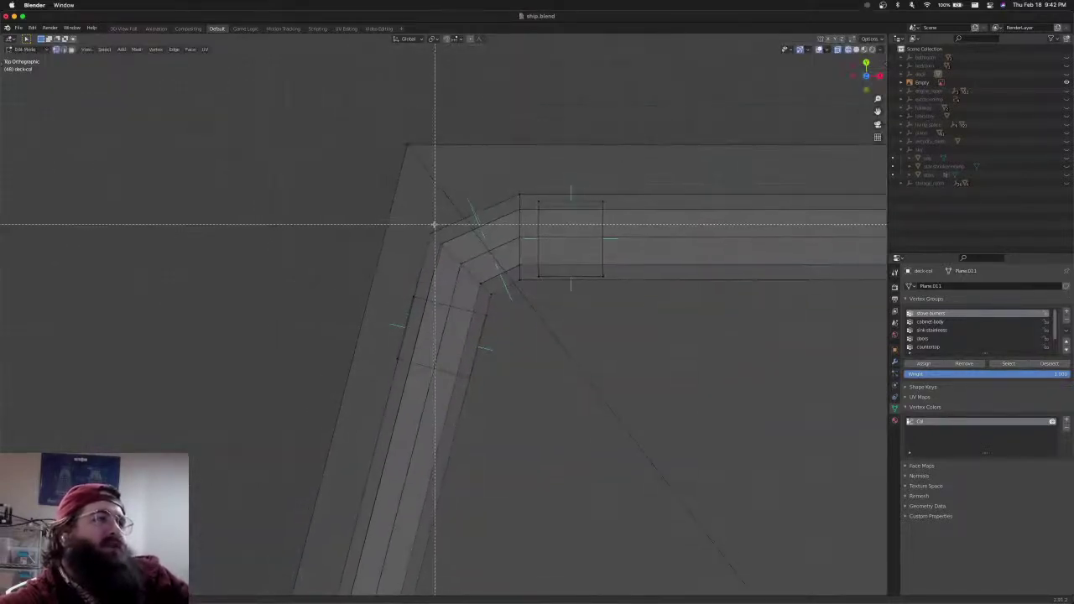
{"action": "left_click_drag", "start_coordinate": [421, 227], "coordinate": [497, 287]}
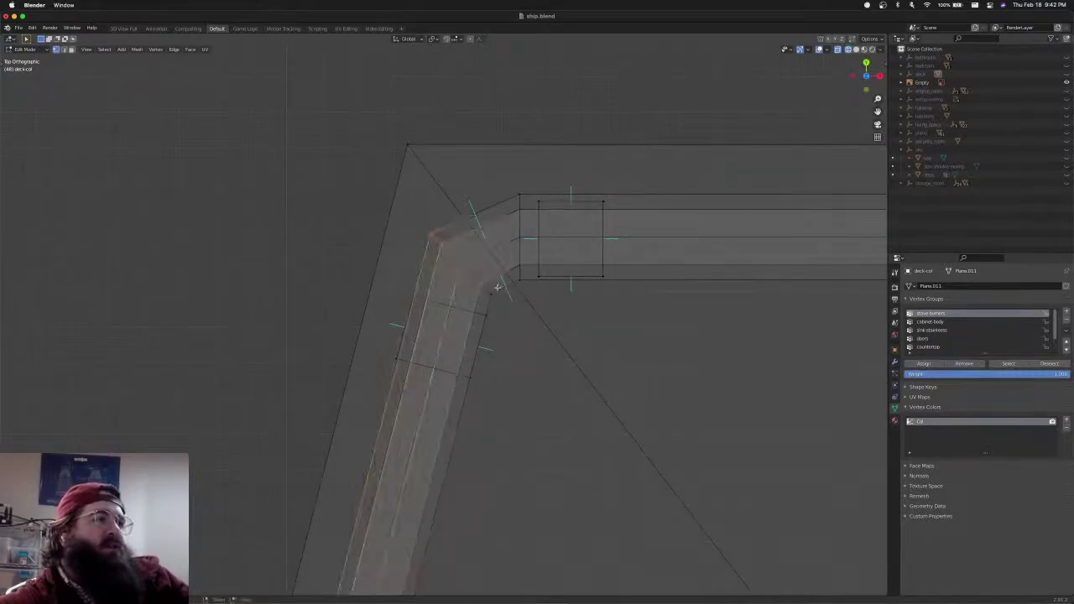
{"action": "key", "text": "ctrl+l"}
{"action": "key", "text": "r"}
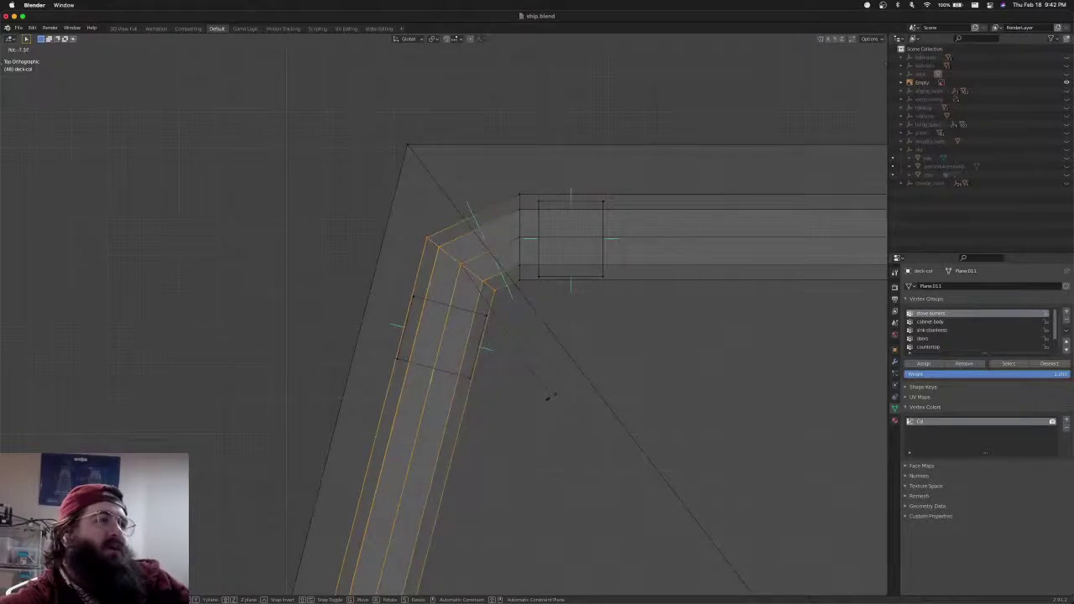
{"action": "left_click", "coordinate": [547, 396]}
{"action": "key", "text": "g"}
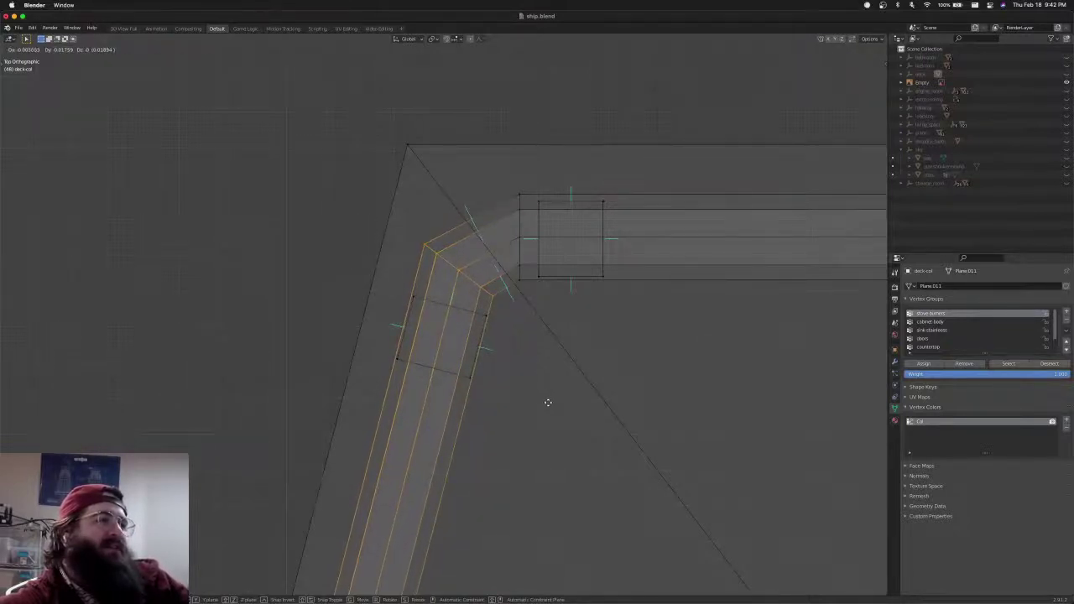
{"action": "left_click", "coordinate": [547, 402]}
Slide the upper angled post slightly down the slanted rails, away from the bend, keeping it centred across them
{"action": "scroll", "coordinate": [543, 400], "scroll_direction": "down", "scroll_amount": 4}
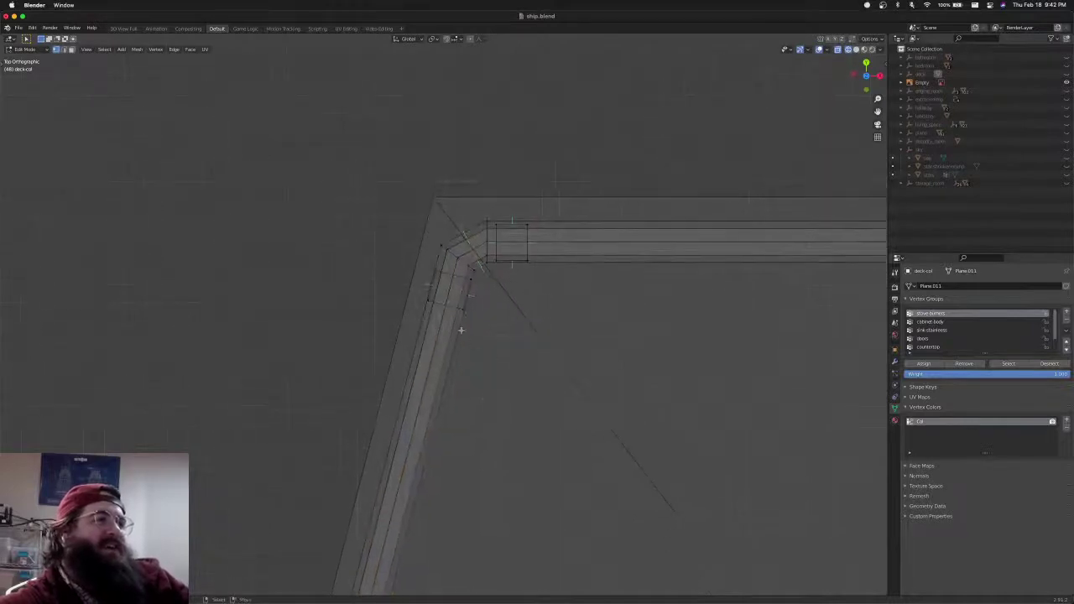
{"action": "key", "text": "l"}
{"action": "scroll", "coordinate": [458, 307], "scroll_direction": "up", "scroll_amount": 6}
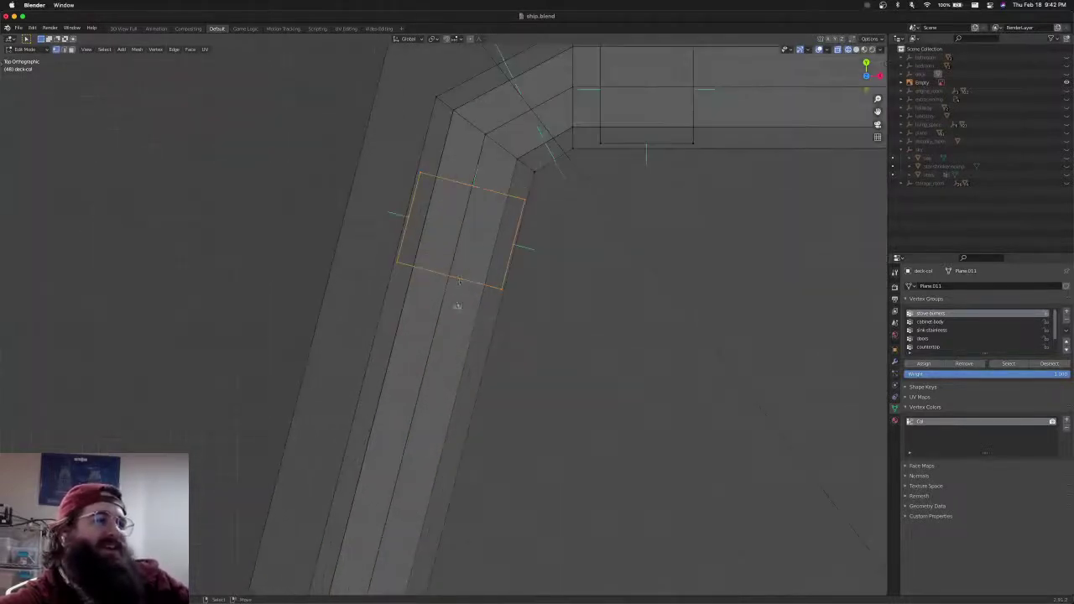
{"action": "key", "text": "g"}
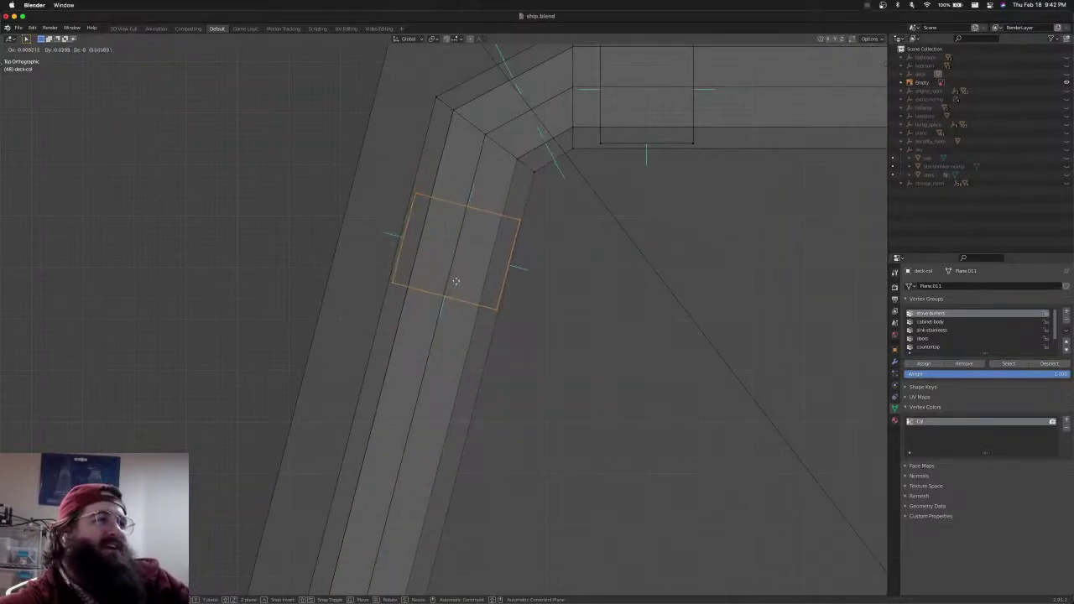
{"action": "left_click", "coordinate": [456, 281]}
Duplicate the upper angled post to the midpoint of the slanted rails
{"action": "scroll", "coordinate": [455, 411], "scroll_direction": "down", "scroll_amount": 11}
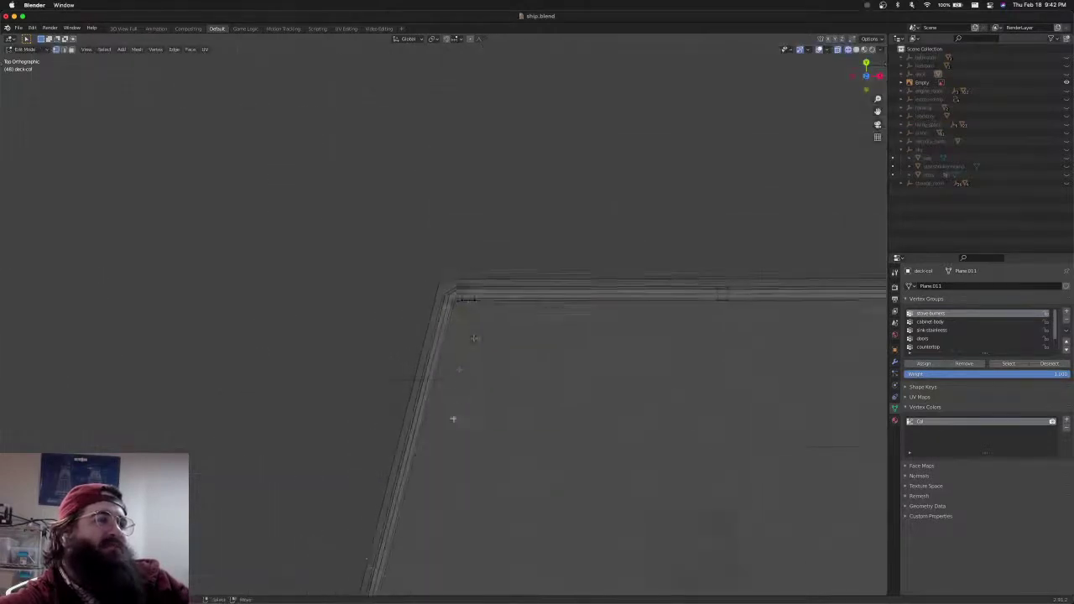
{"action": "middle_click_drag", "start_coordinate": [453, 417], "coordinate": [516, 210], "text": "shift"}
{"action": "key", "text": "shift+d"}
{"action": "key", "text": "g"}
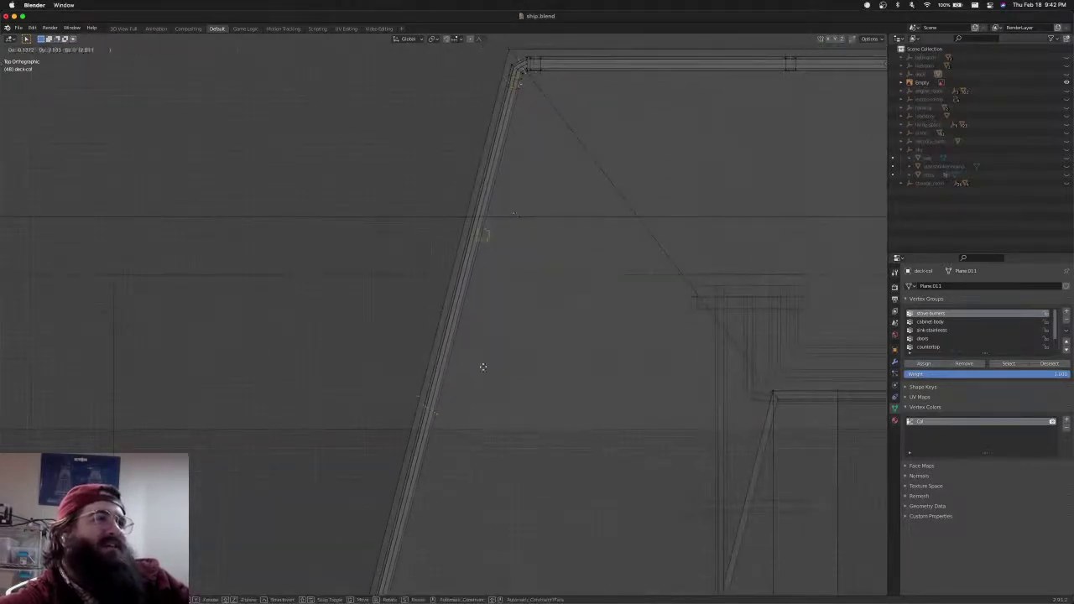
{"action": "left_click", "coordinate": [431, 543]}
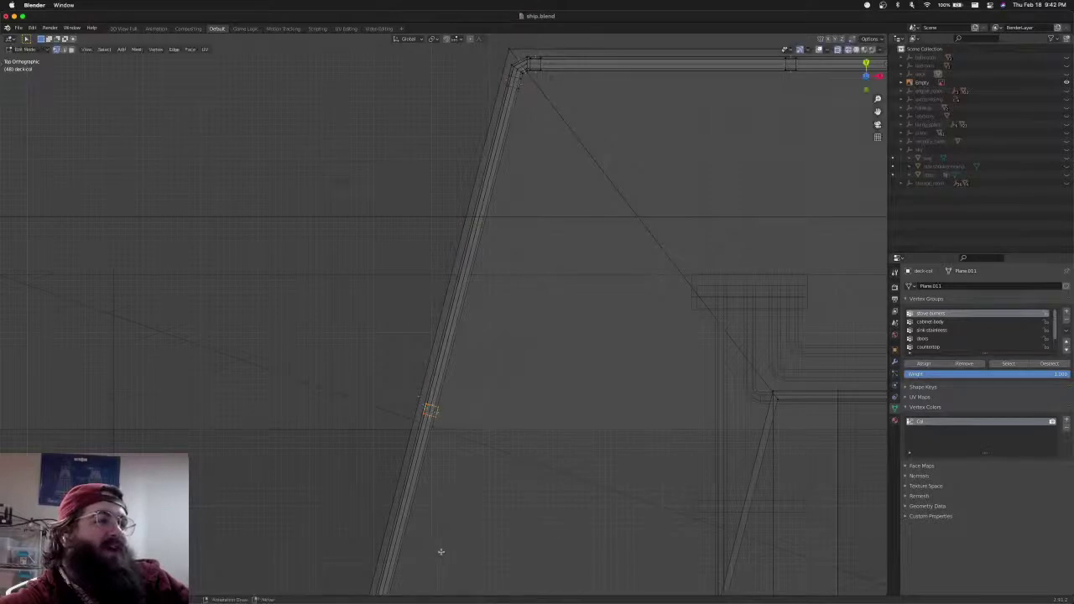
Fine-tune the middle post's position so it sits centred across the slanted rails at their midpoint marks
{"action": "scroll", "coordinate": [468, 388], "scroll_direction": "up", "scroll_amount": 8}
{"action": "middle_click_drag", "start_coordinate": [533, 315], "coordinate": [525, 337], "text": "shift"}
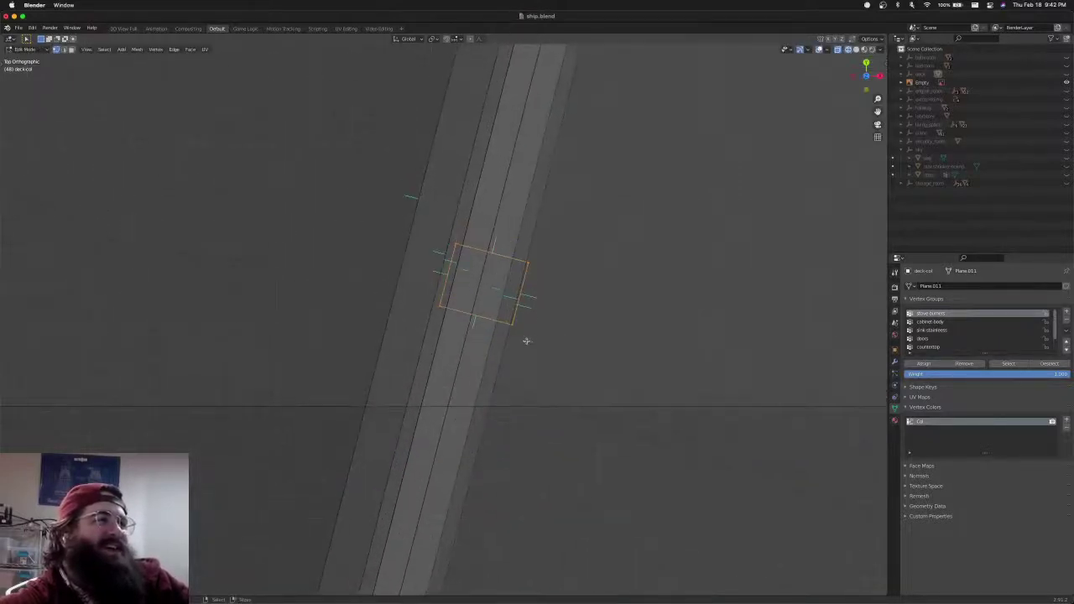
{"action": "key", "text": "g"}
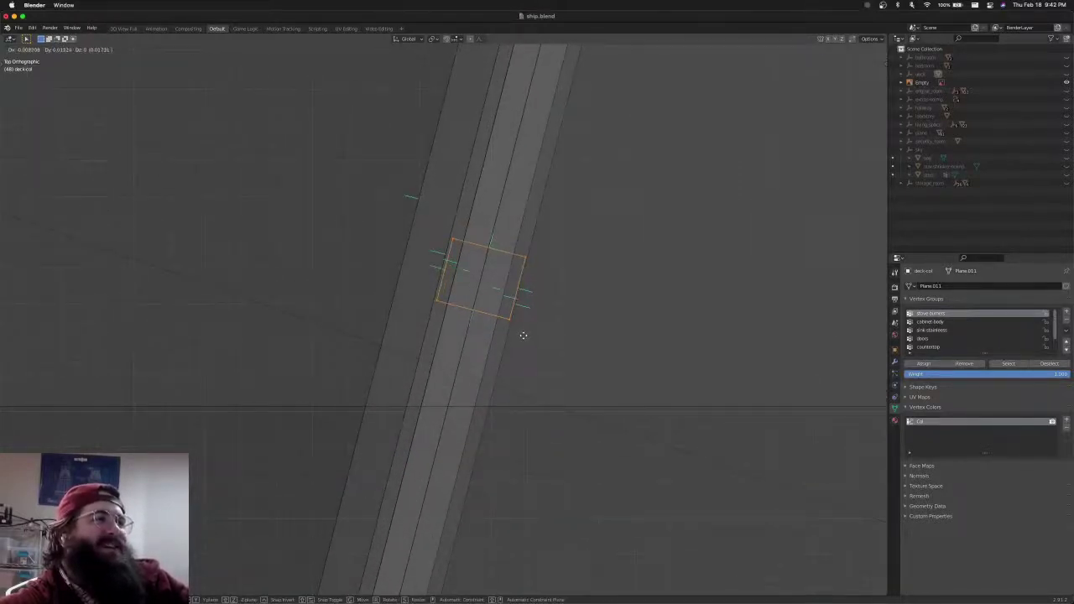
{"action": "left_click", "coordinate": [522, 336]}
{"action": "scroll", "coordinate": [523, 340], "scroll_direction": "down", "scroll_amount": 6}
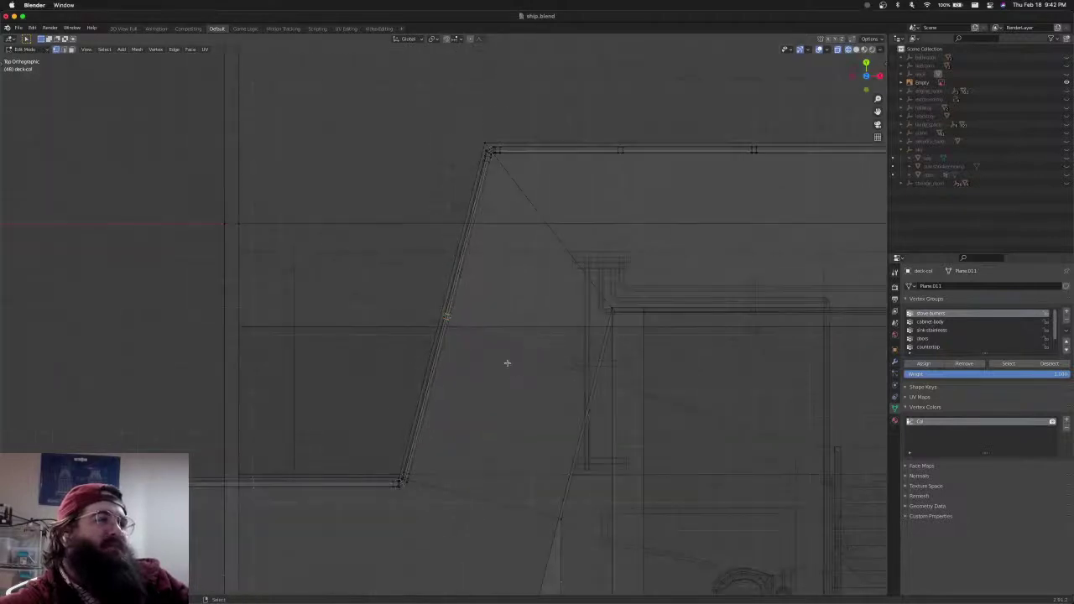
Duplicate the middle post to about halfway between the slanted rails' midpoint and lower bend, and centre it across the rails
{"action": "middle_click_drag", "start_coordinate": [506, 362], "coordinate": [532, 343], "text": "shift"}
{"action": "scroll", "coordinate": [518, 327], "scroll_direction": "up", "scroll_amount": 2}
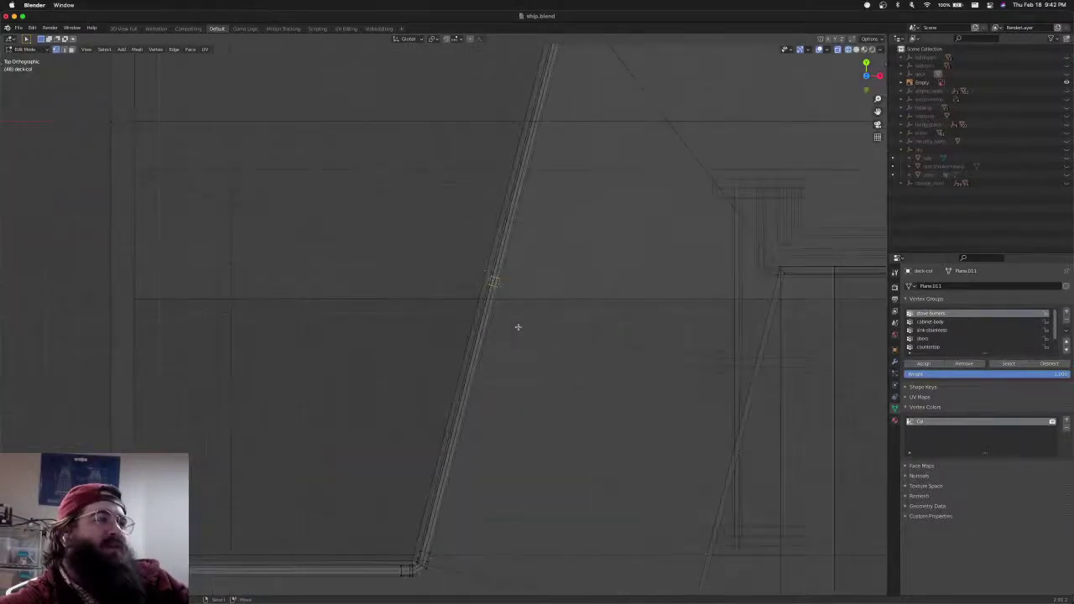
{"action": "middle_click_drag", "start_coordinate": [581, 371], "coordinate": [563, 321], "text": "shift"}
{"action": "key", "text": "g"}
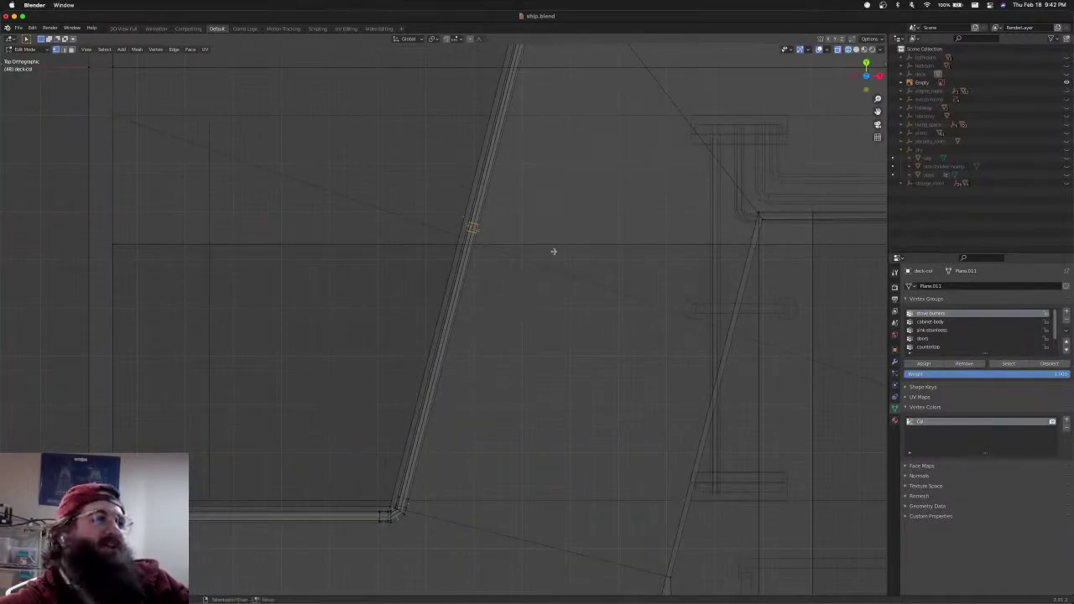
{"action": "left_click", "coordinate": [518, 386]}
{"action": "scroll", "coordinate": [517, 388], "scroll_direction": "up", "scroll_amount": 6}
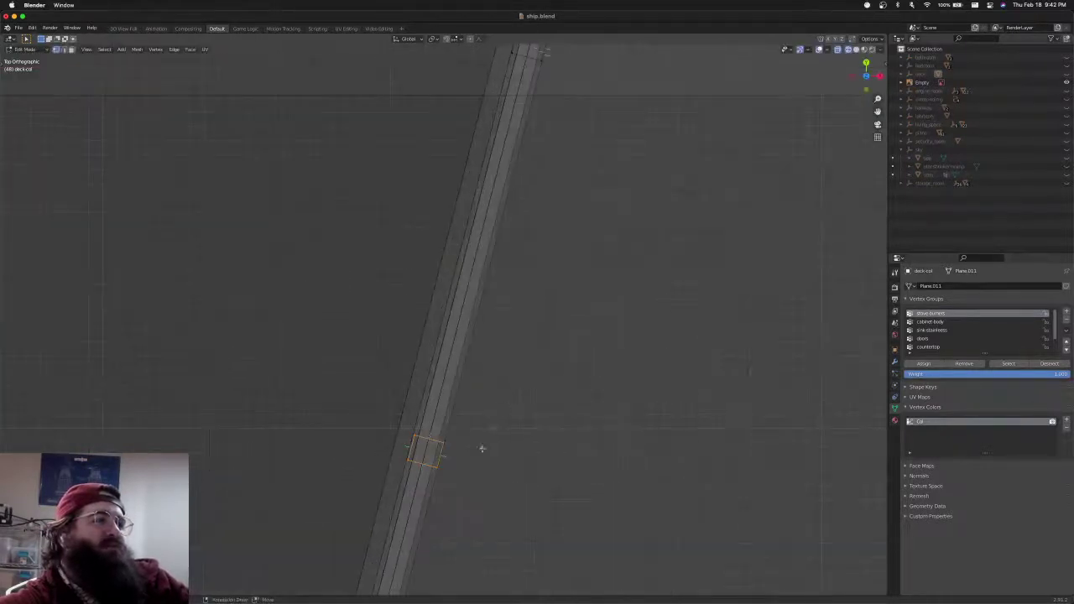
{"action": "middle_click_drag", "start_coordinate": [479, 448], "coordinate": [522, 340], "text": "shift"}
{"action": "scroll", "coordinate": [522, 340], "scroll_direction": "up", "scroll_amount": 7}
{"action": "key", "text": "g"}
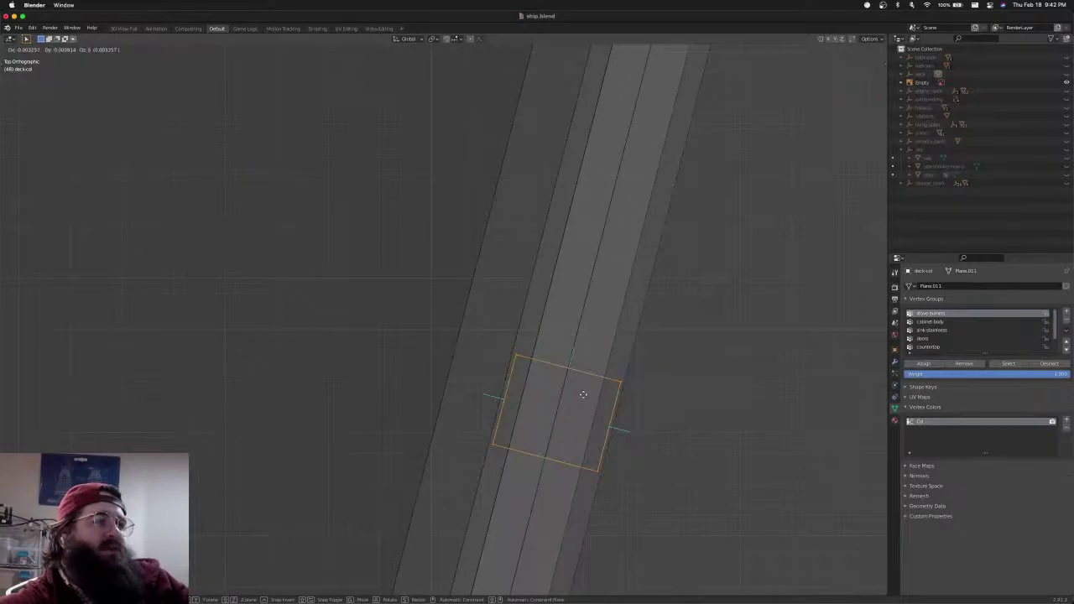
{"action": "left_click", "coordinate": [583, 395]}
Duplicate the post to about halfway between the slanted rails' midpoint and upper bend, and fine-tune its position across the rails
{"action": "scroll", "coordinate": [597, 395], "scroll_direction": "down", "scroll_amount": 6}
{"action": "scroll", "coordinate": [600, 395], "scroll_direction": "down", "scroll_amount": 3}
{"action": "middle_click_drag", "start_coordinate": [594, 381], "coordinate": [570, 597], "text": "shift"}
{"action": "middle_click_drag", "start_coordinate": [585, 413], "coordinate": [564, 473], "text": "shift"}
{"action": "key", "text": "shift+d"}
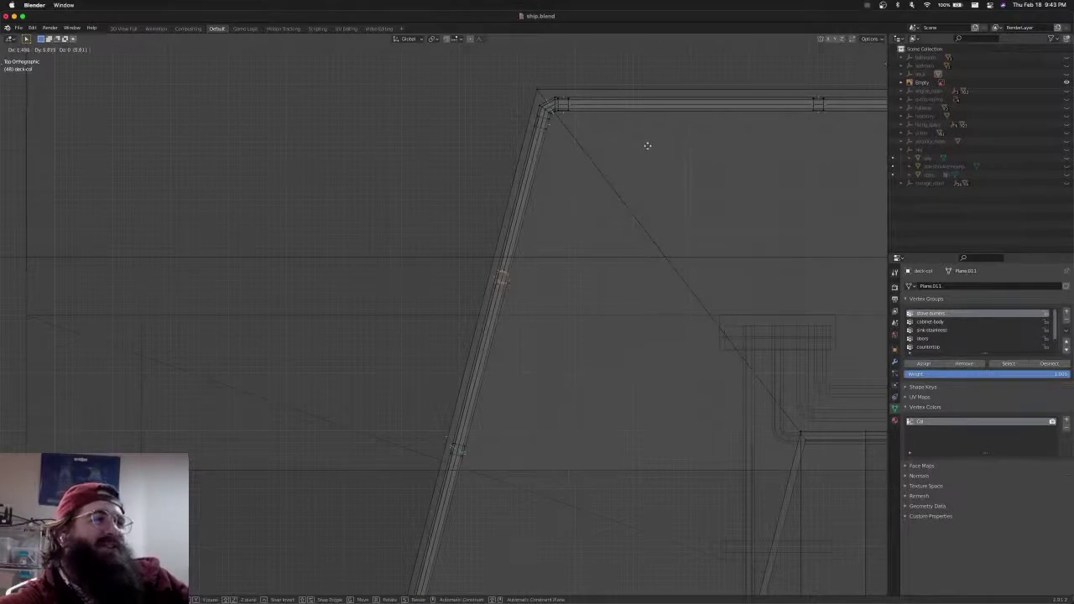
{"action": "left_click", "coordinate": [646, 145]}
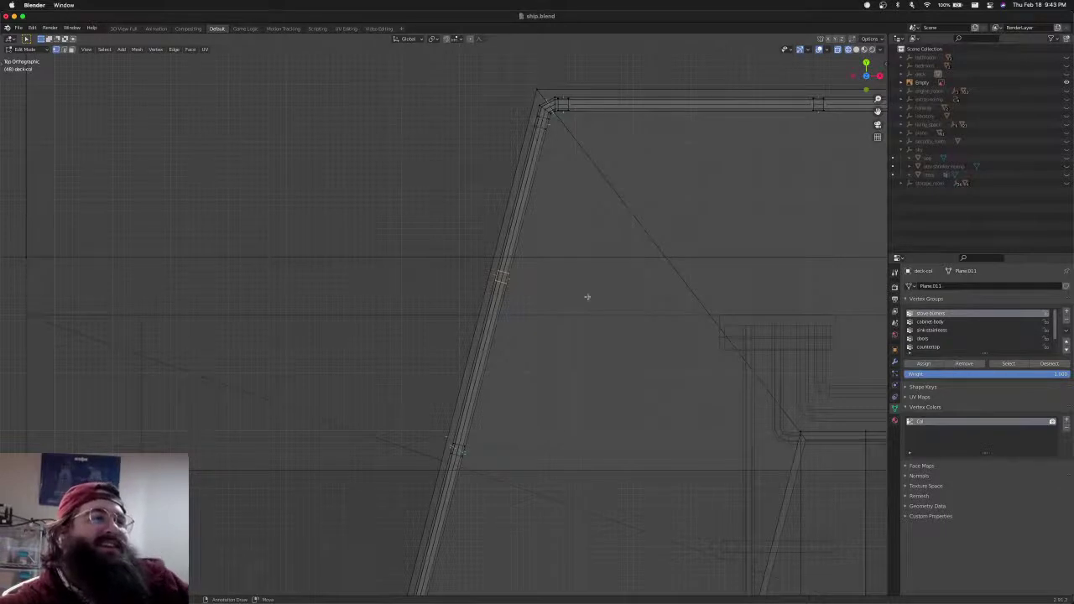
{"action": "scroll", "coordinate": [587, 296], "scroll_direction": "up", "scroll_amount": 6}
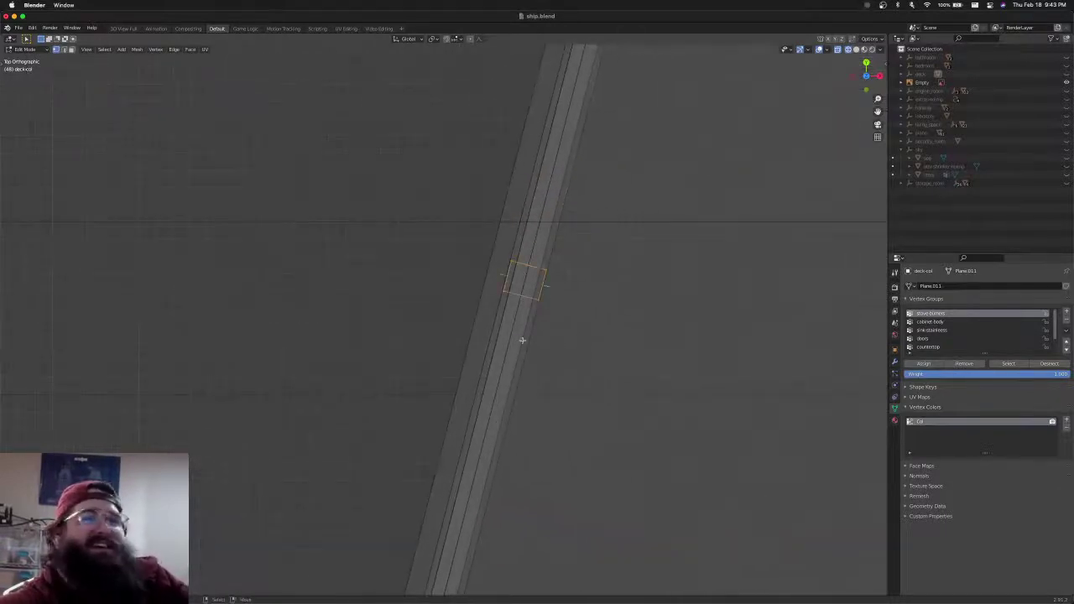
{"action": "scroll", "coordinate": [521, 340], "scroll_direction": "down", "scroll_amount": 5}
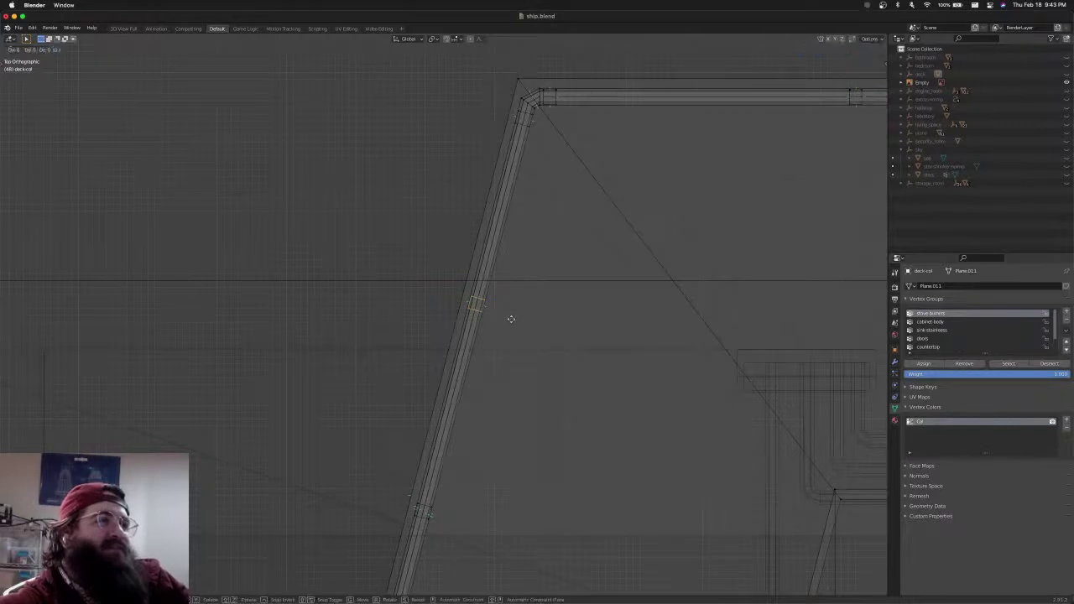
{"action": "scroll", "coordinate": [520, 317], "scroll_direction": "up", "scroll_amount": 5}
{"action": "key", "text": "g"}
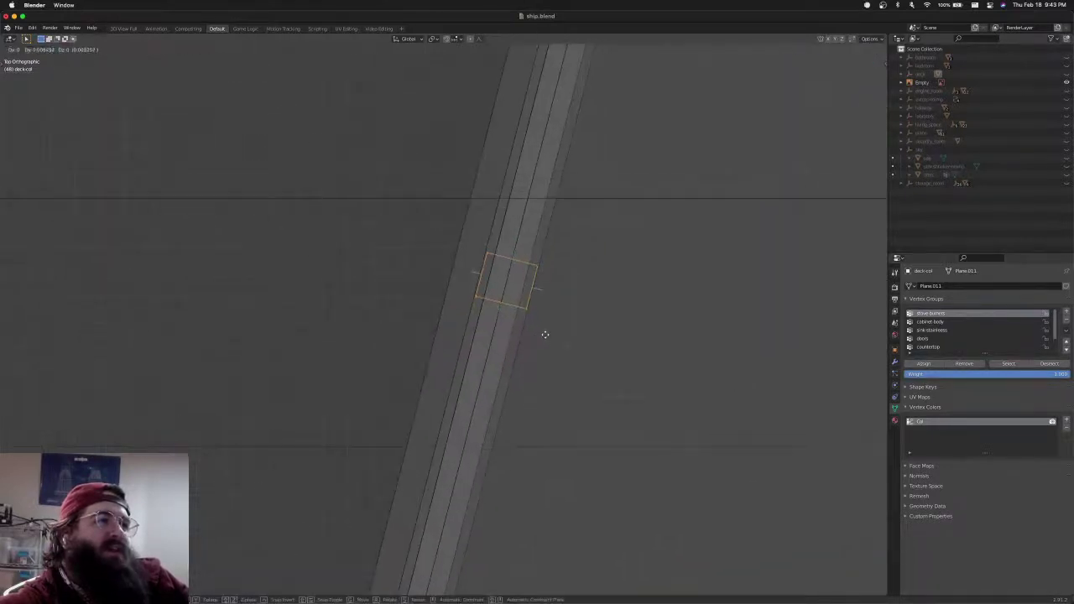
{"action": "left_click", "coordinate": [545, 336]}
Deselect everything, return to solid shading and save the ship file
{"action": "scroll", "coordinate": [546, 336], "scroll_direction": "down", "scroll_amount": 10}
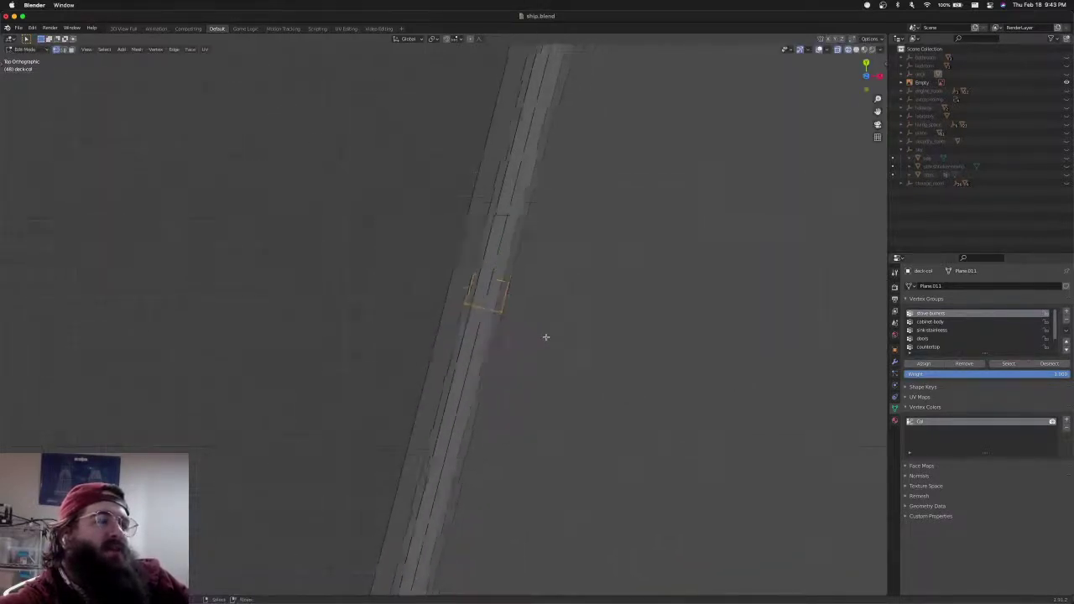
{"action": "mouse_move", "coordinate": [422, 374]}
{"action": "middle_mouse_down"}
{"action": "mouse_move", "coordinate": [533, 300]}
{"action": "mouse_move", "coordinate": [524, 316]}
{"action": "mouse_move", "coordinate": [527, 298]}
{"action": "mouse_move", "coordinate": [579, 310]}
{"action": "middle_mouse_up"}
{"action": "key", "text": "alt+a"}
{"action": "key", "text": "shift+z"}
{"action": "key", "text": "super+s"}
{"action": "scroll", "coordinate": [580, 321], "scroll_direction": "down", "scroll_amount": 4}
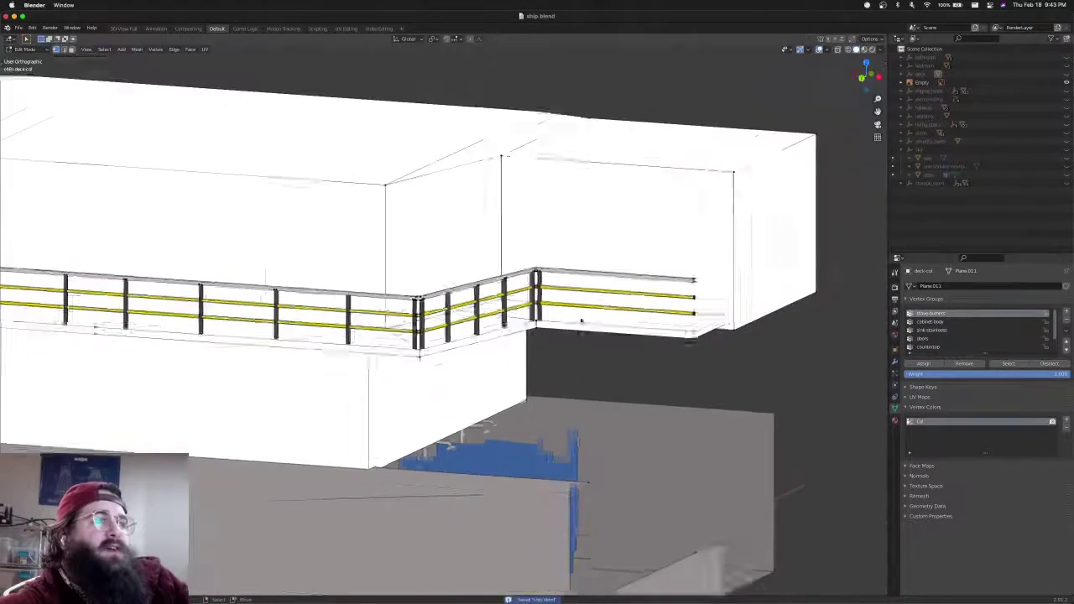
{"action": "middle_click_drag", "start_coordinate": [65, 308], "coordinate": [253, 302], "text": "shift"}
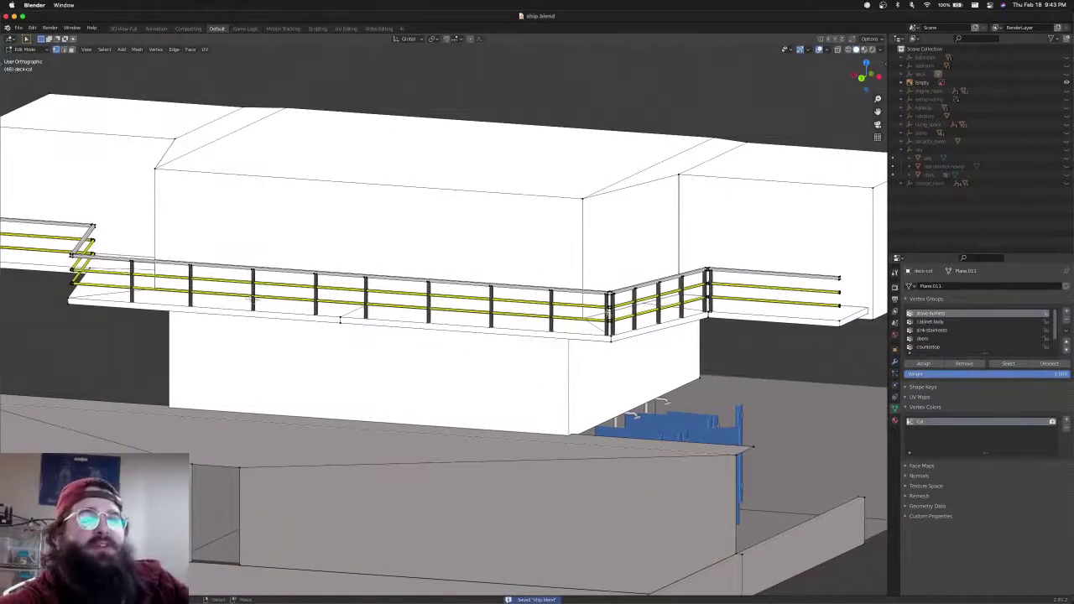
{"action": "scroll", "coordinate": [608, 314], "scroll_direction": "down", "scroll_amount": 1}
{"action": "middle_click_drag", "start_coordinate": [608, 314], "coordinate": [462, 344], "text": "shift"}
{"action": "scroll", "coordinate": [461, 345], "scroll_direction": "up", "scroll_amount": 6}
{"action": "key", "text": "a"}
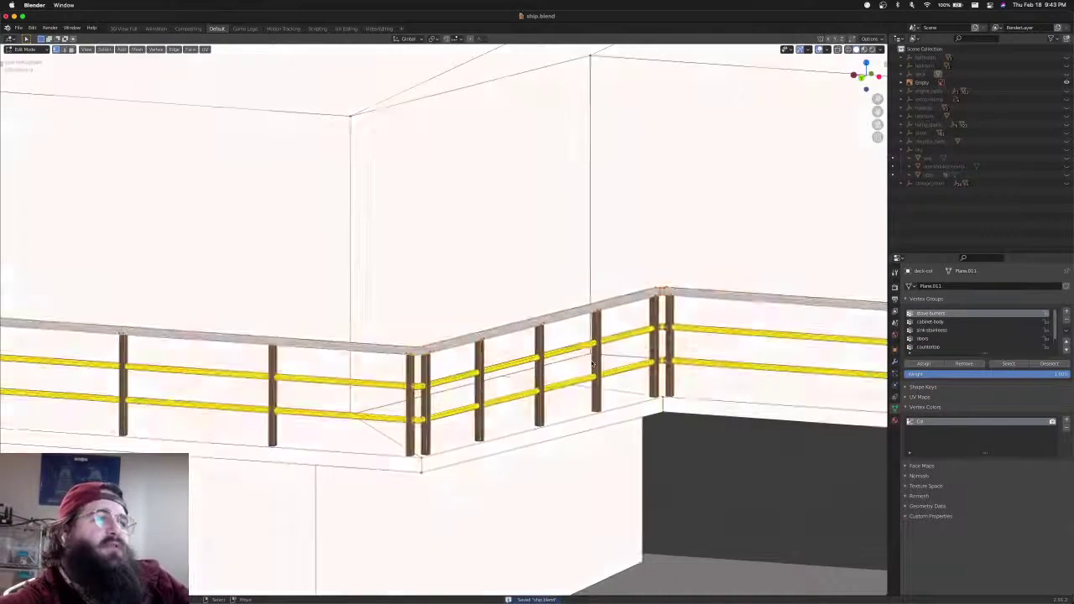
{"action": "key", "text": "alt+a"}
{"action": "key", "text": "super+s"}
Examine the finished slanted railing and the straight side rails beyond the lower bend for missing posts
{"action": "scroll", "coordinate": [593, 364], "scroll_direction": "down", "scroll_amount": 3}
{"action": "middle_click_drag", "start_coordinate": [593, 364], "coordinate": [561, 355], "text": "shift"}
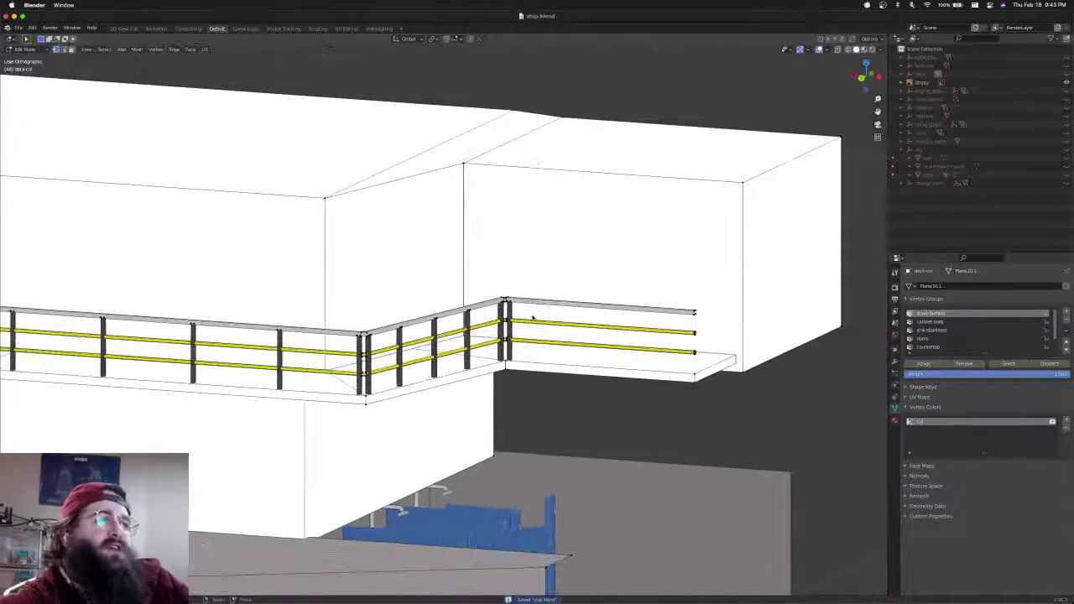
{"action": "middle_click_drag", "start_coordinate": [532, 318], "coordinate": [475, 294]}
{"action": "scroll", "coordinate": [515, 332], "scroll_direction": "down", "scroll_amount": 4}
{"action": "scroll", "coordinate": [515, 333], "scroll_direction": "up", "scroll_amount": 7}
{"action": "middle_click_drag", "start_coordinate": [606, 326], "coordinate": [520, 292], "text": "shift"}
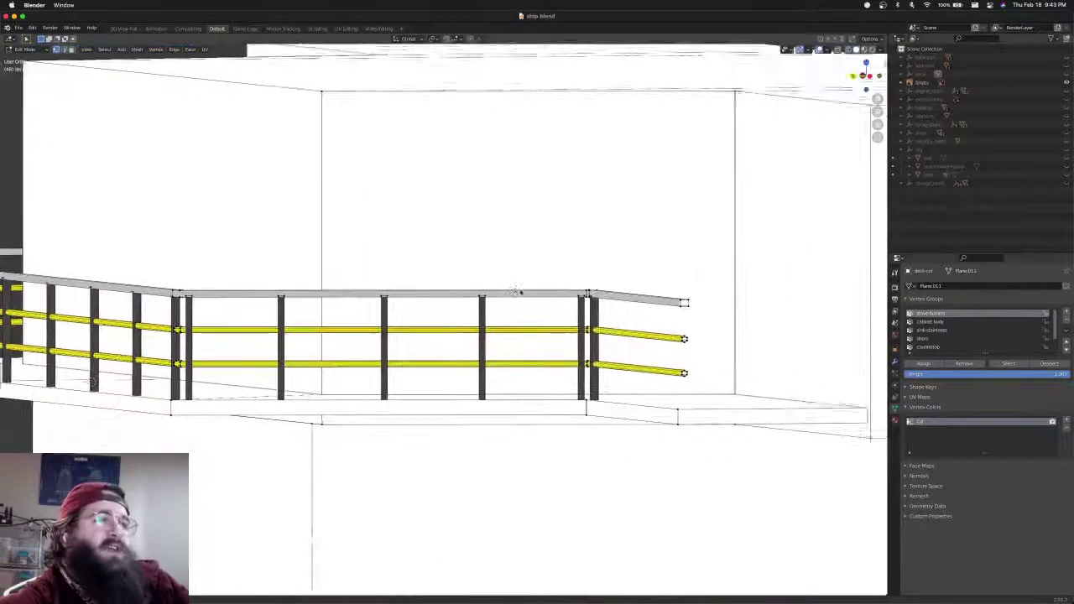
{"action": "scroll", "coordinate": [514, 296], "scroll_direction": "down", "scroll_amount": 1}
{"action": "scroll", "coordinate": [515, 296], "scroll_direction": "down", "scroll_amount": 1}
{"action": "scroll", "coordinate": [537, 307], "scroll_direction": "up", "scroll_amount": 5}
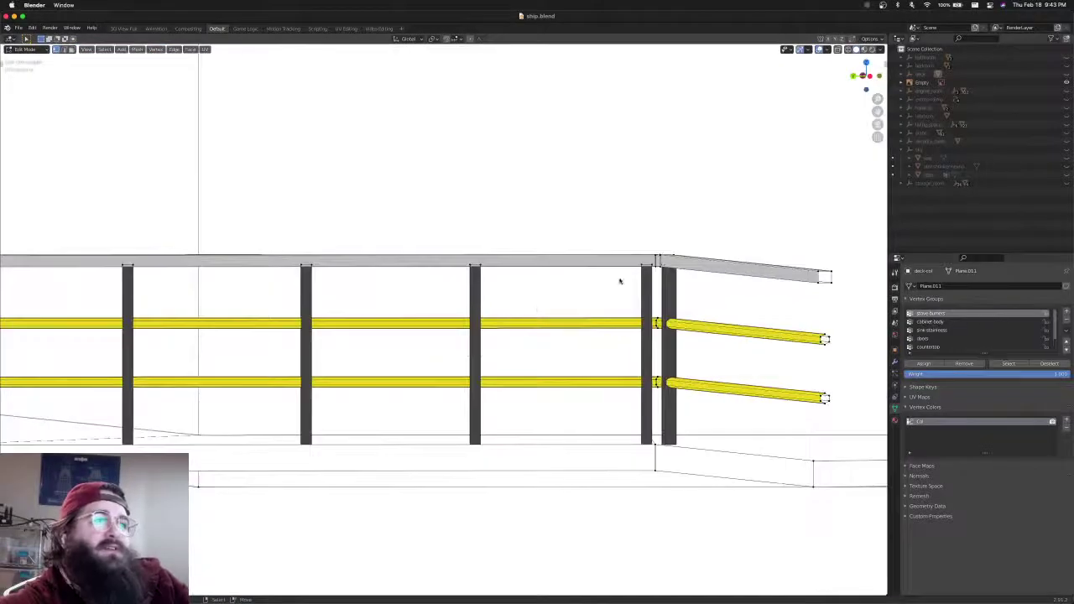
In top wireframe view, duplicate the straight post beside the lower bend along X to the side rails' outer end
{"action": "key", "text": "KP_7"}
{"action": "key", "text": "shift+z"}
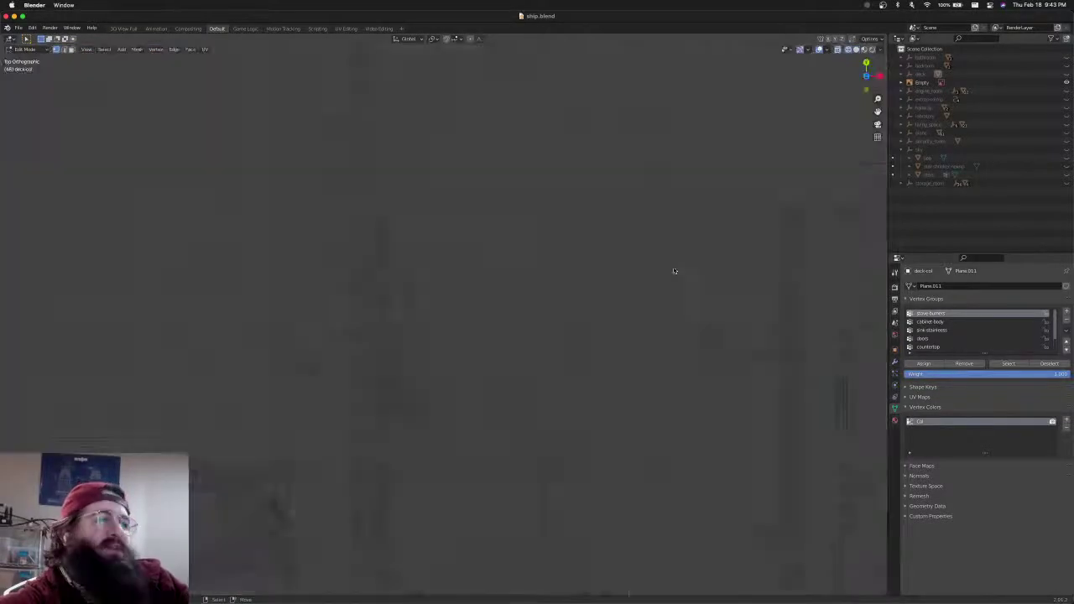
{"action": "scroll", "coordinate": [674, 271], "scroll_direction": "down", "scroll_amount": 6}
{"action": "mouse_move", "coordinate": [377, 286]}
{"action": "middle_mouse_down", "text": "shift"}
{"action": "mouse_move", "coordinate": [581, 292]}
{"action": "mouse_move", "coordinate": [743, 272]}
{"action": "middle_mouse_up", "text": "shift"}
{"action": "scroll", "coordinate": [599, 327], "scroll_direction": "up", "scroll_amount": 6}
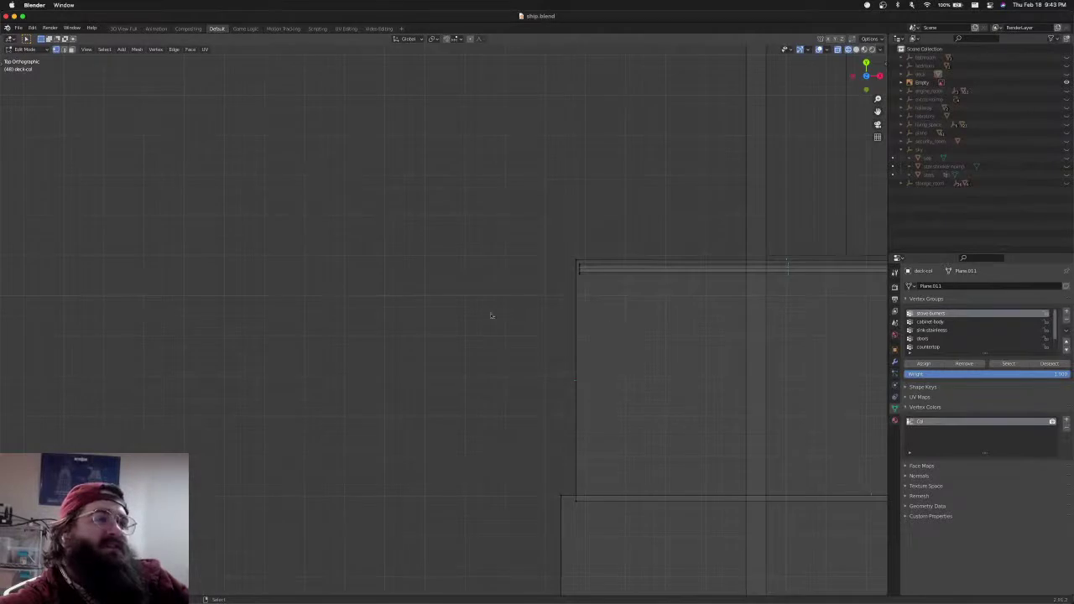
{"action": "middle_click_drag", "start_coordinate": [492, 314], "coordinate": [125, 340], "text": "shift"}
{"action": "scroll", "coordinate": [710, 323], "scroll_direction": "up", "scroll_amount": 4}
{"action": "middle_click_drag", "start_coordinate": [707, 330], "coordinate": [432, 367], "text": "shift"}
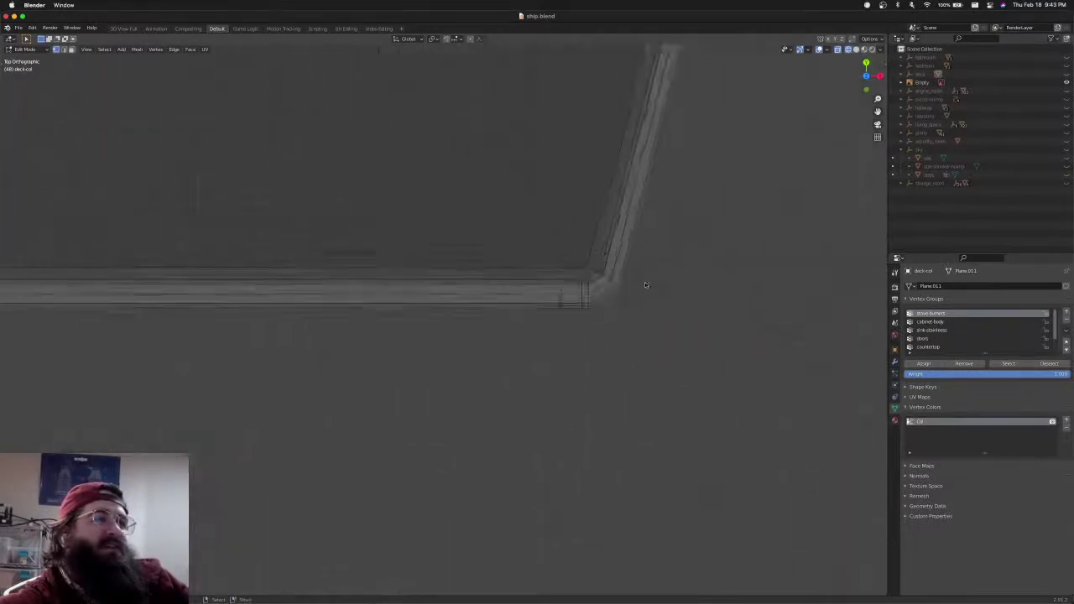
{"action": "scroll", "coordinate": [646, 285], "scroll_direction": "up", "scroll_amount": 4}
{"action": "left_click_drag", "start_coordinate": [644, 294], "coordinate": [644, 294]}
{"action": "scroll", "coordinate": [643, 294], "scroll_direction": "down", "scroll_amount": 8}
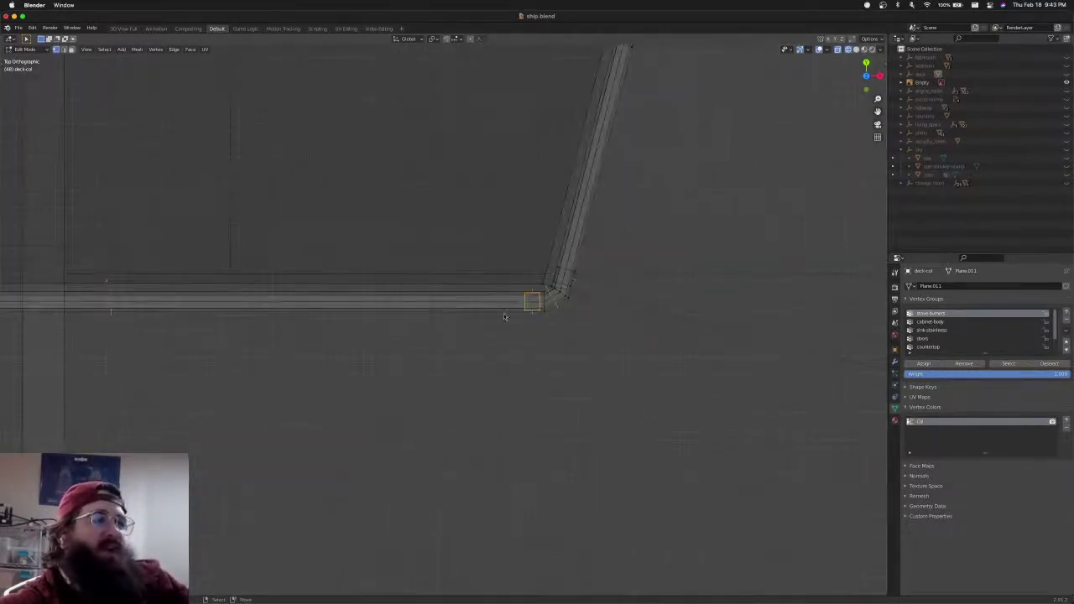
{"action": "middle_click_drag", "start_coordinate": [469, 312], "coordinate": [729, 313], "text": "shift"}
{"action": "key", "text": "g"}
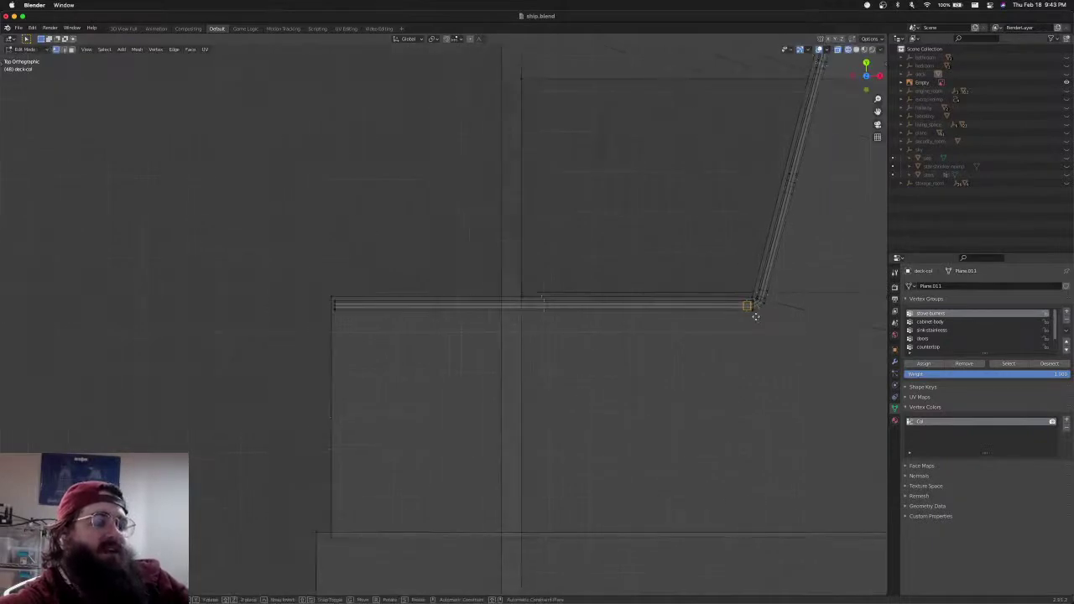
{"action": "key", "text": "x"}
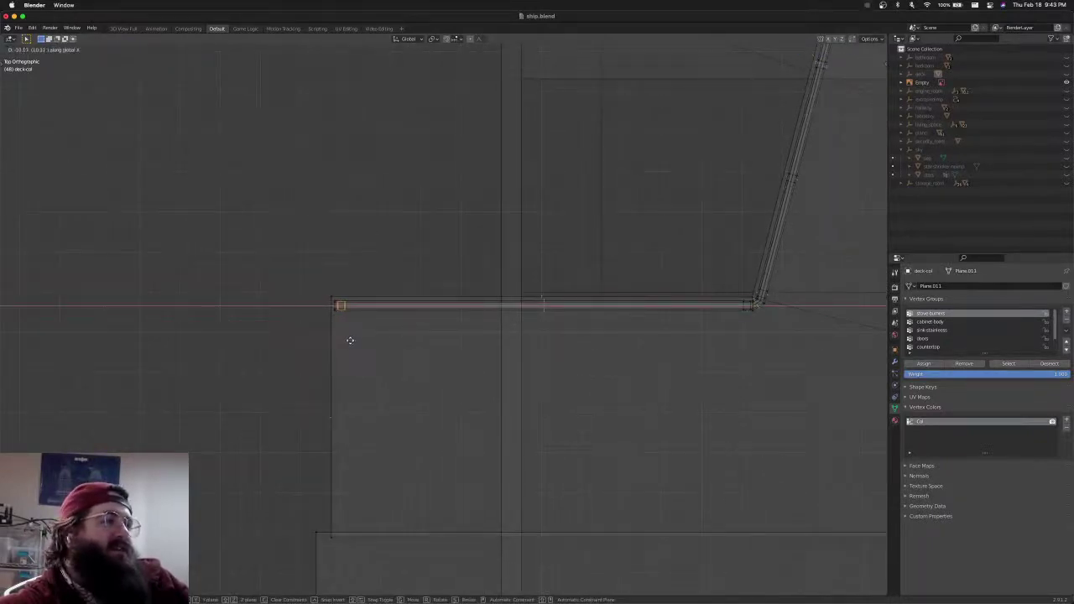
{"action": "left_click", "coordinate": [350, 339]}
Duplicate the outer end post along X to the midpoint mark of the straight side rails
{"action": "key", "text": "g"}
{"action": "key", "text": "x"}
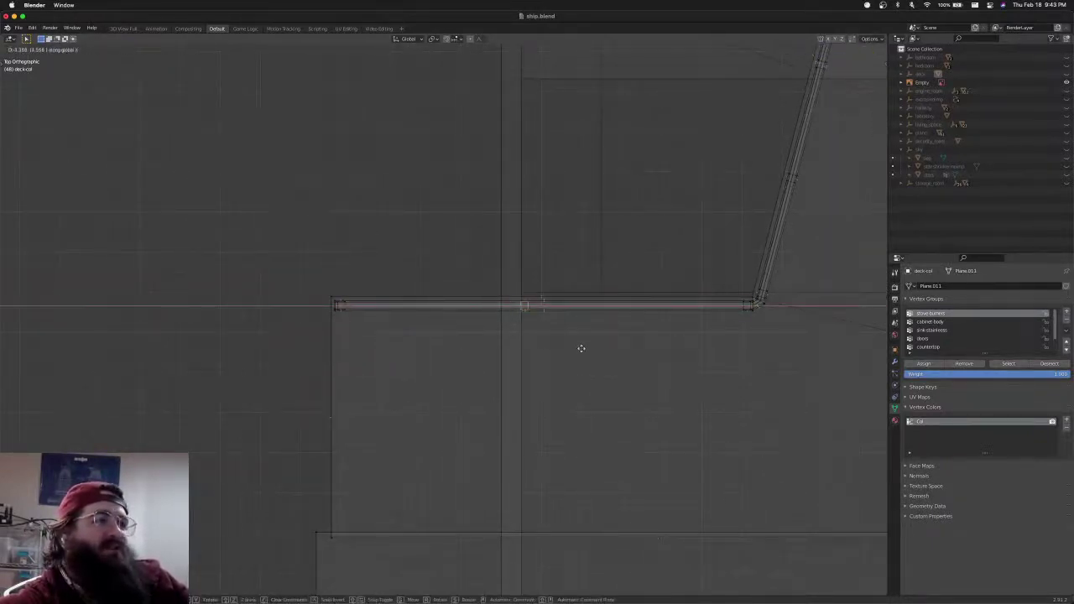
{"action": "left_click", "coordinate": [593, 349]}
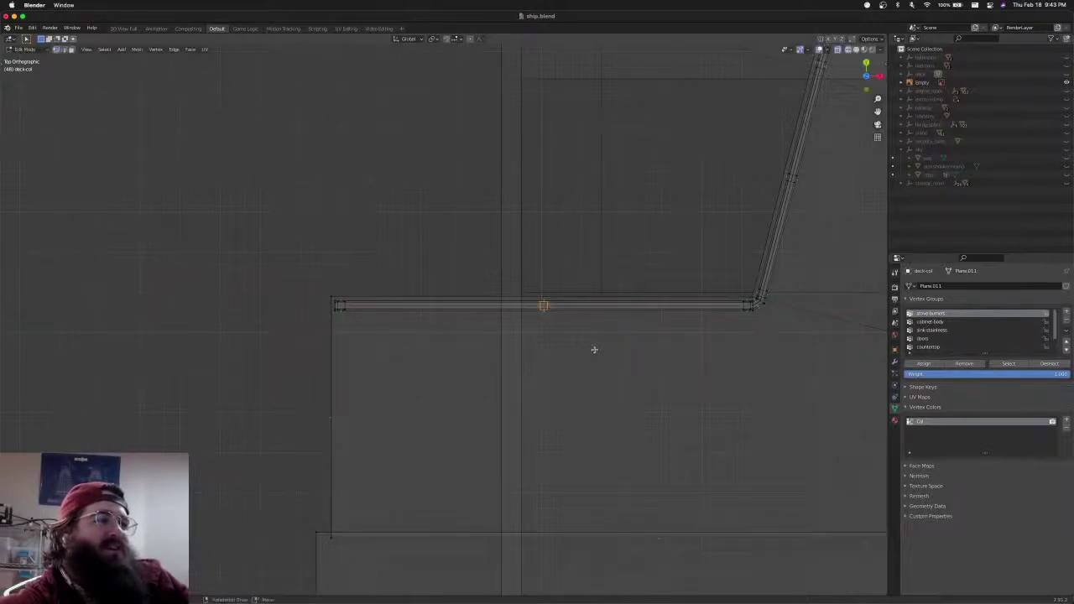
{"action": "middle_click_drag", "start_coordinate": [586, 336], "coordinate": [607, 323]}
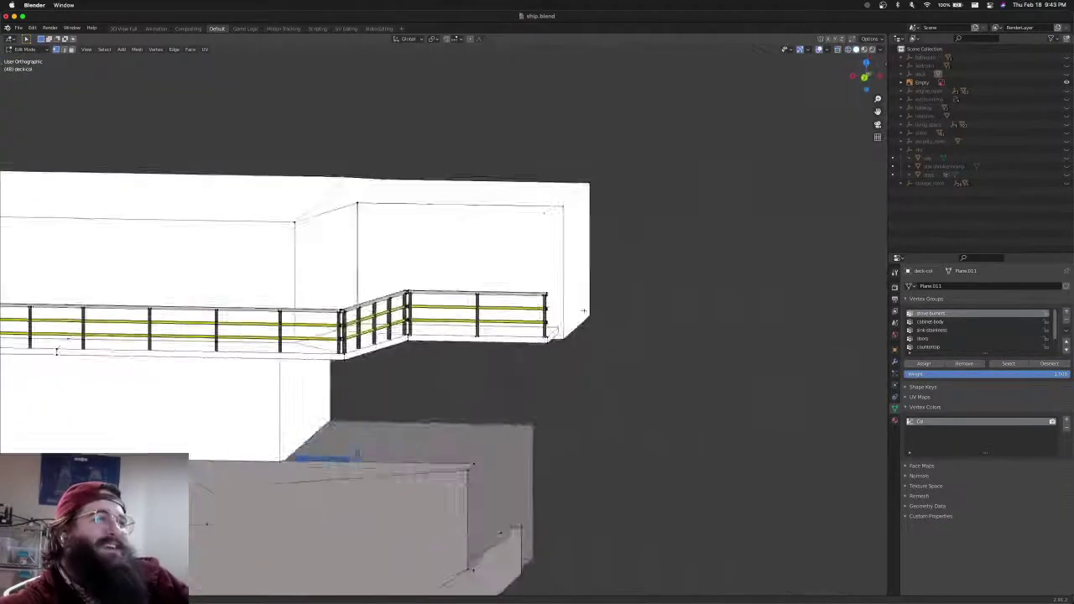
{"action": "scroll", "coordinate": [552, 324], "scroll_direction": "up", "scroll_amount": 2}
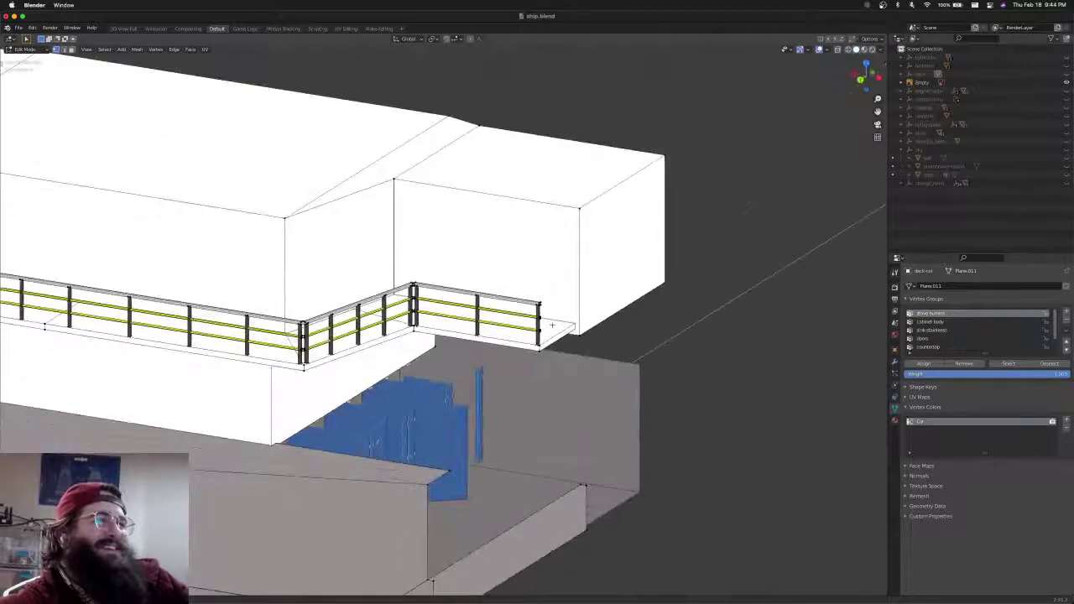
{"action": "middle_click_drag", "start_coordinate": [552, 324], "coordinate": [528, 323]}
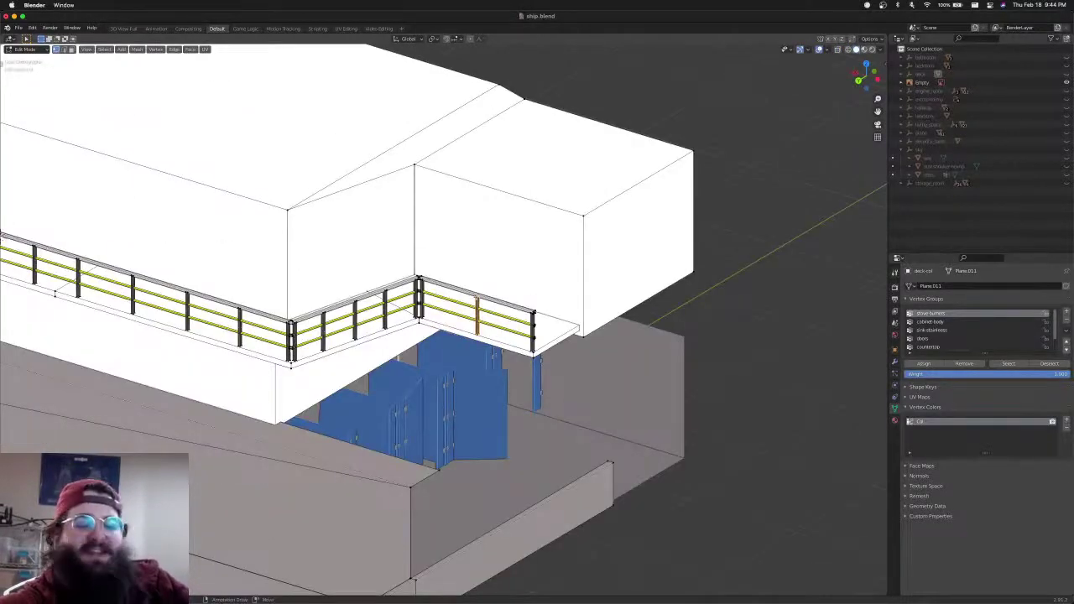
Duplicate the side section's middle post along X across the deck to the opposite side's straight rails
{"action": "key", "text": "KP_7"}
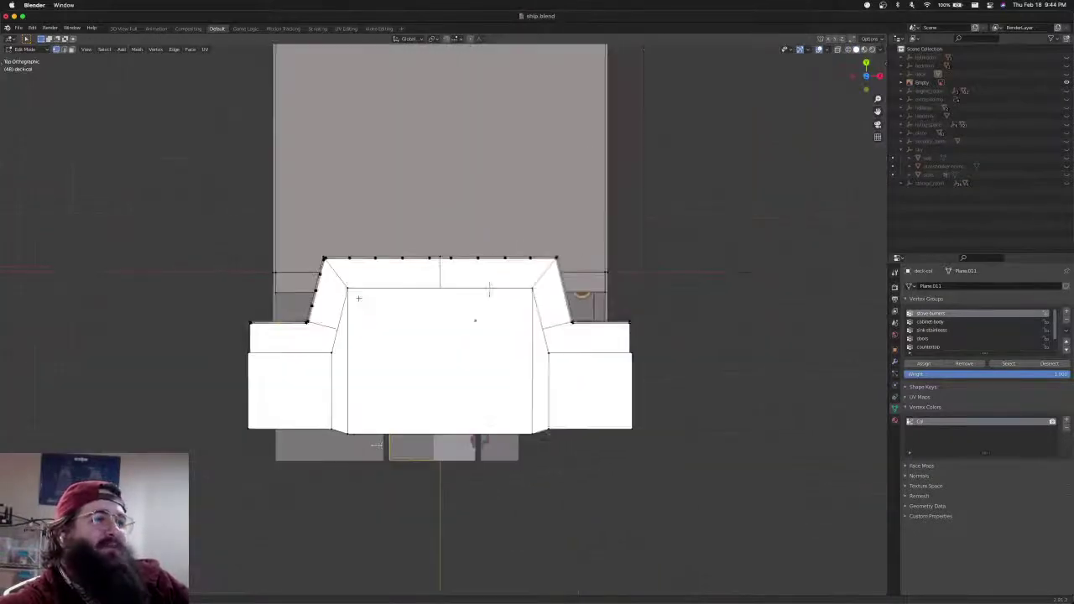
{"action": "key", "text": "g"}
{"action": "key", "text": "x"}
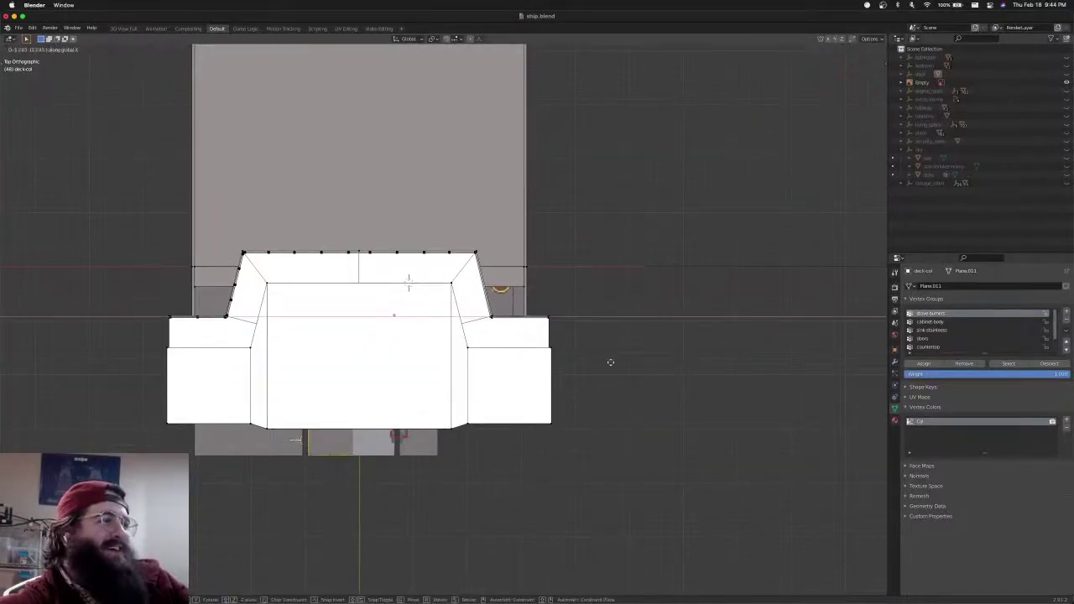
{"action": "left_click", "coordinate": [779, 371]}
Move the copied post along X to just inside the opposite rails' outer end and centre it across them
{"action": "scroll", "coordinate": [635, 328], "scroll_direction": "up", "scroll_amount": 11}
{"action": "middle_click_drag", "start_coordinate": [635, 328], "coordinate": [415, 321], "text": "shift"}
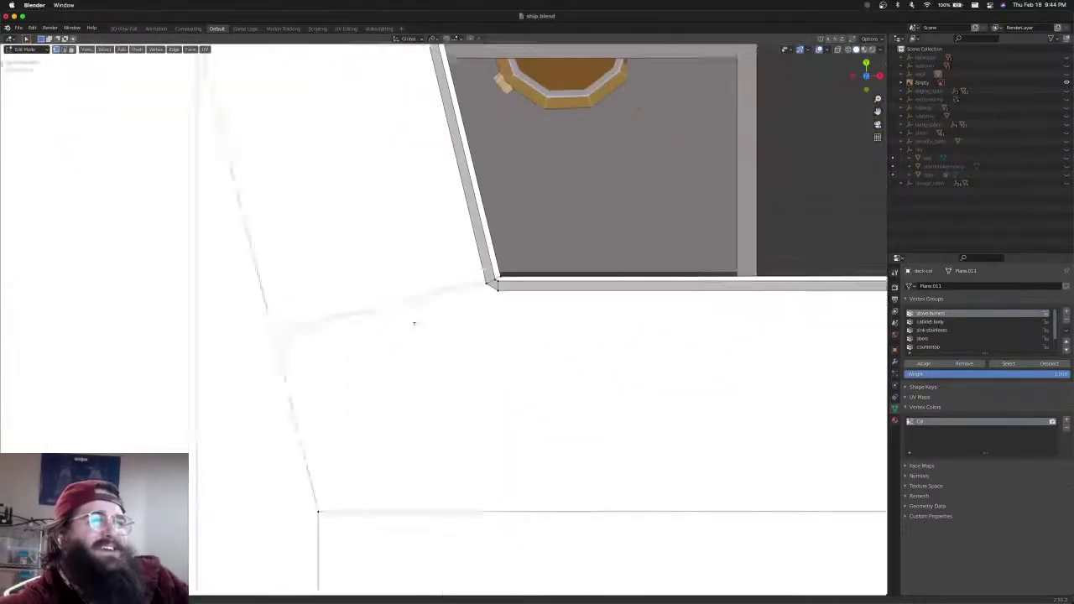
{"action": "middle_click_drag", "start_coordinate": [703, 327], "coordinate": [347, 326], "text": "shift"}
{"action": "key", "text": "shift+z"}
{"action": "scroll", "coordinate": [530, 290], "scroll_direction": "up", "scroll_amount": 5}
{"action": "middle_click_drag", "start_coordinate": [575, 296], "coordinate": [377, 346], "text": "shift"}
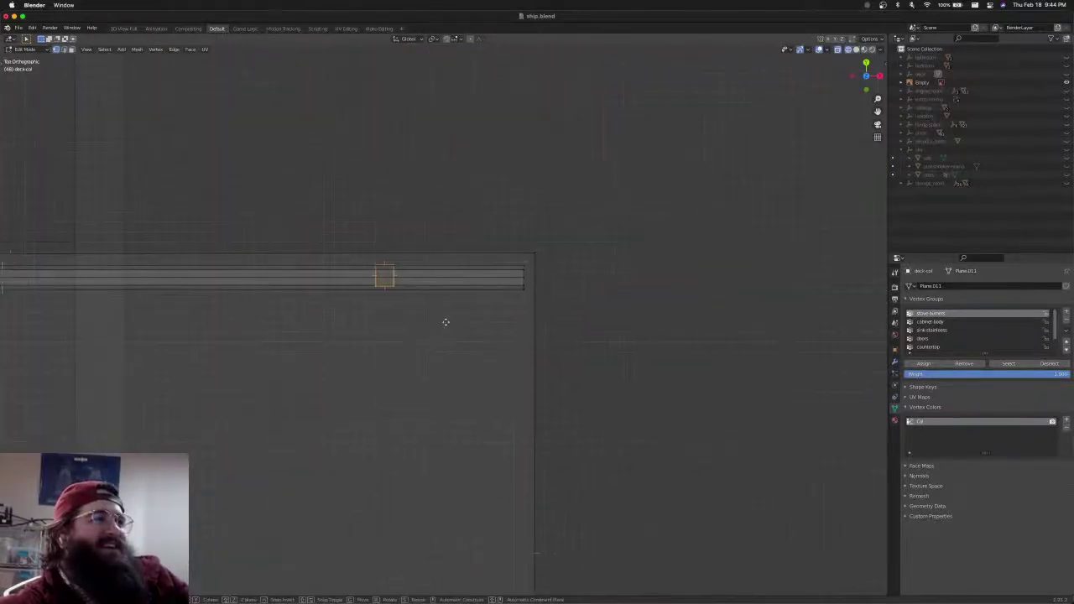
{"action": "key", "text": "g"}
{"action": "key", "text": "x"}
{"action": "left_click", "coordinate": [568, 325]}
{"action": "scroll", "coordinate": [550, 290], "scroll_direction": "up", "scroll_amount": 5}
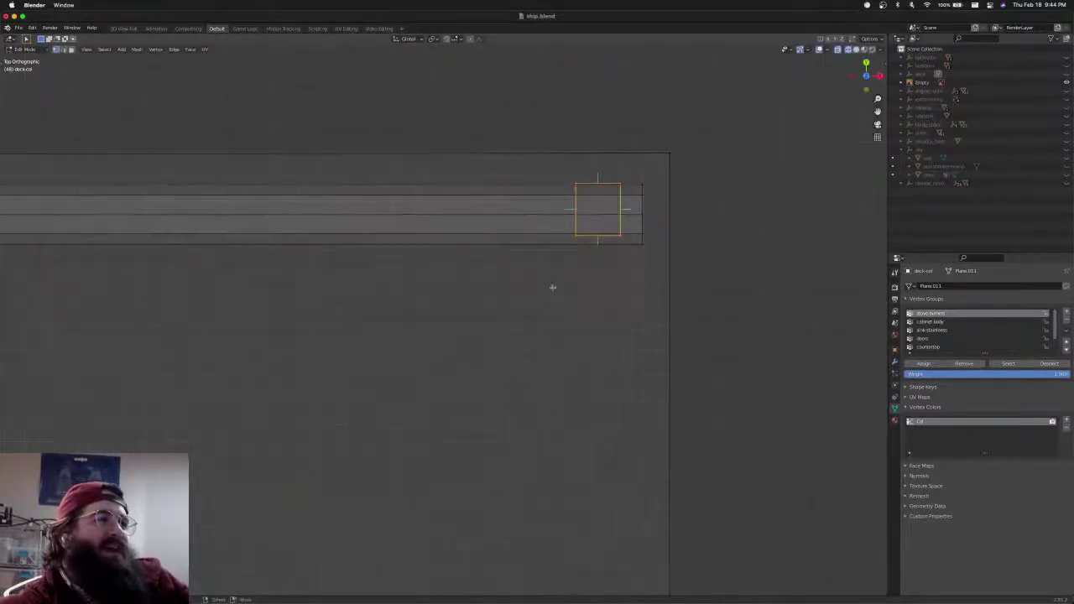
{"action": "middle_click_drag", "start_coordinate": [551, 288], "coordinate": [507, 366], "text": "shift"}
{"action": "key", "text": "g"}
{"action": "left_click", "coordinate": [574, 335]}
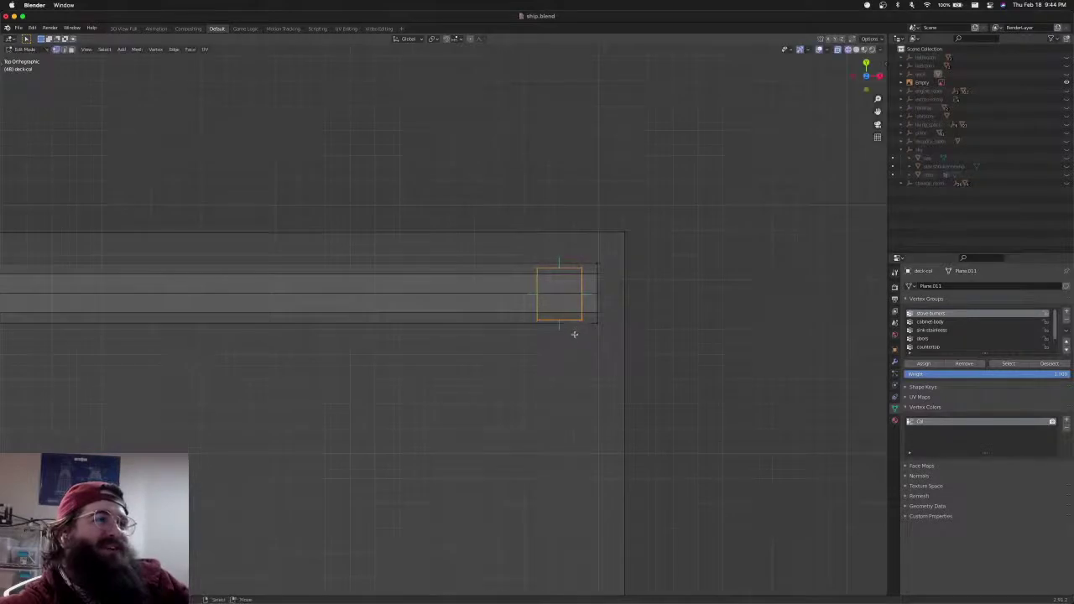
Duplicate the outer end post along X to the midpoint mark of the straight side rails
{"action": "scroll", "coordinate": [543, 344], "scroll_direction": "down", "scroll_amount": 6}
{"action": "scroll", "coordinate": [544, 344], "scroll_direction": "down", "scroll_amount": 3}
{"action": "middle_click_drag", "start_coordinate": [436, 353], "coordinate": [610, 357], "text": "shift"}
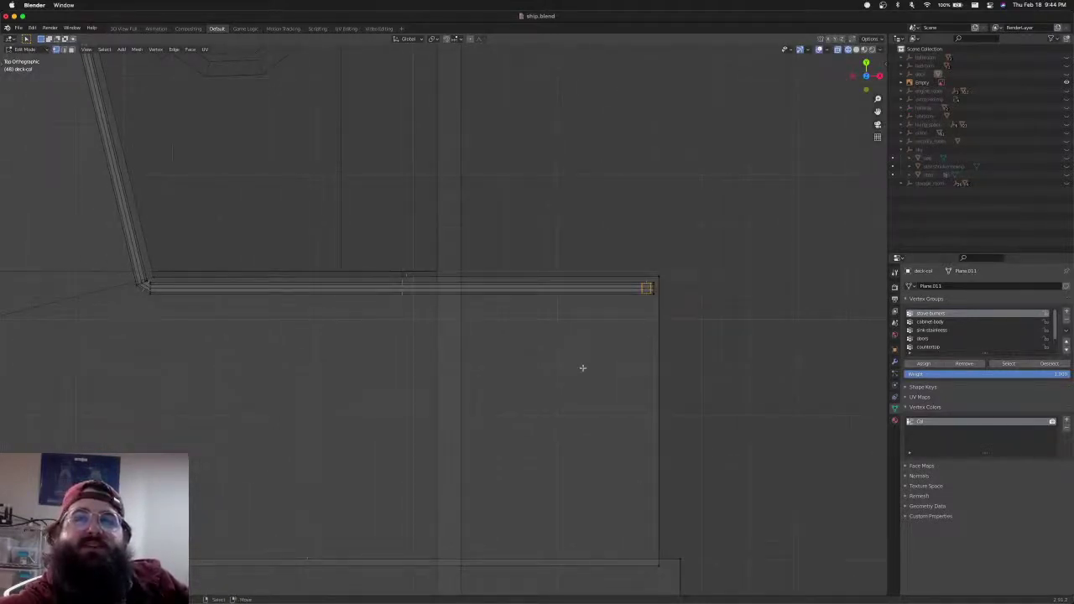
{"action": "key", "text": "g"}
{"action": "key", "text": "x"}
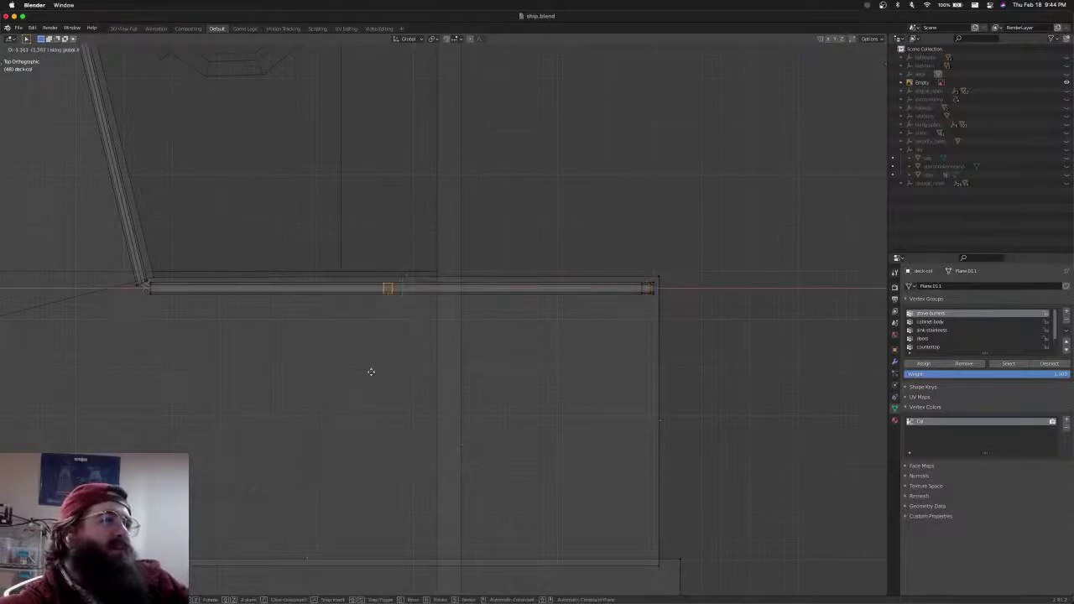
{"action": "left_click", "coordinate": [385, 373]}
Duplicate the side section's middle post along X to the rails' inner end, just beside the lower bend
{"action": "middle_click_drag", "start_coordinate": [311, 343], "coordinate": [568, 372], "text": "shift"}
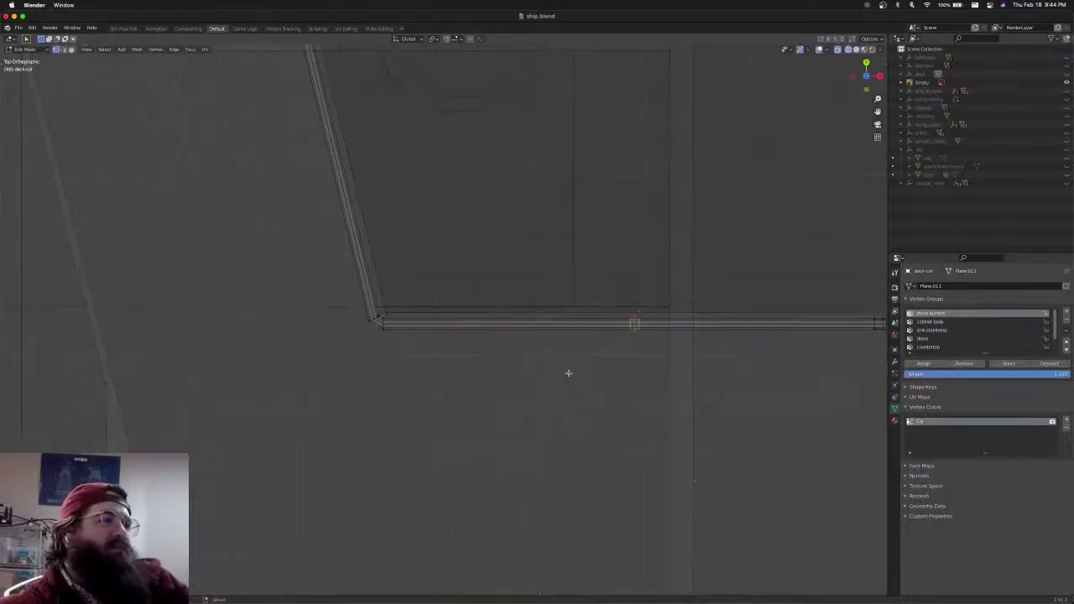
{"action": "key", "text": "g"}
{"action": "key", "text": "x"}
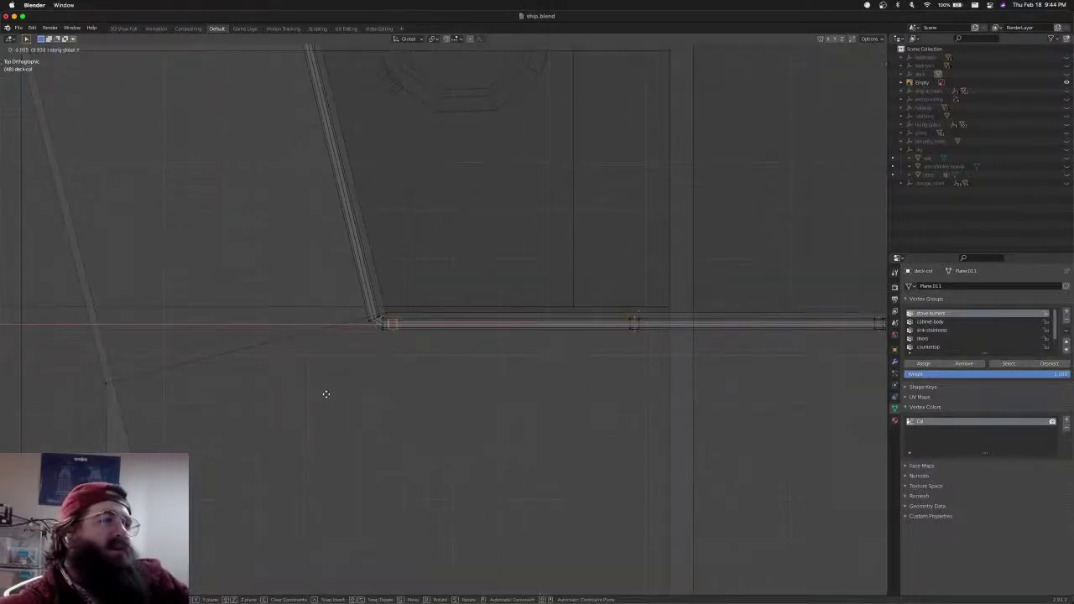
{"action": "left_click", "coordinate": [326, 393]}
{"action": "scroll", "coordinate": [377, 348], "scroll_direction": "up", "scroll_amount": 5}
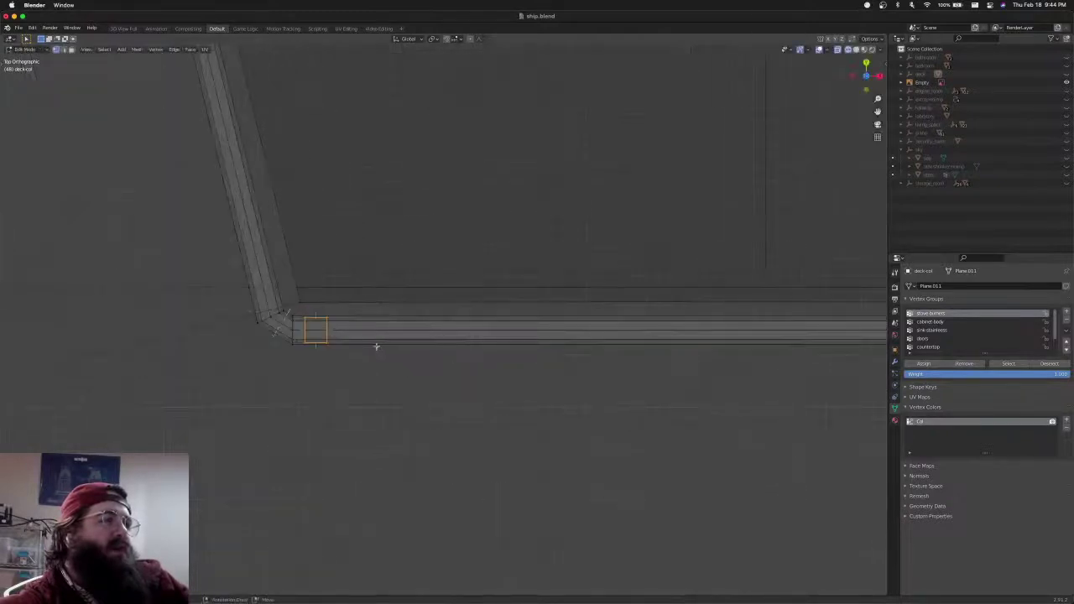
{"action": "scroll", "coordinate": [589, 363], "scroll_direction": "down", "scroll_amount": 4}
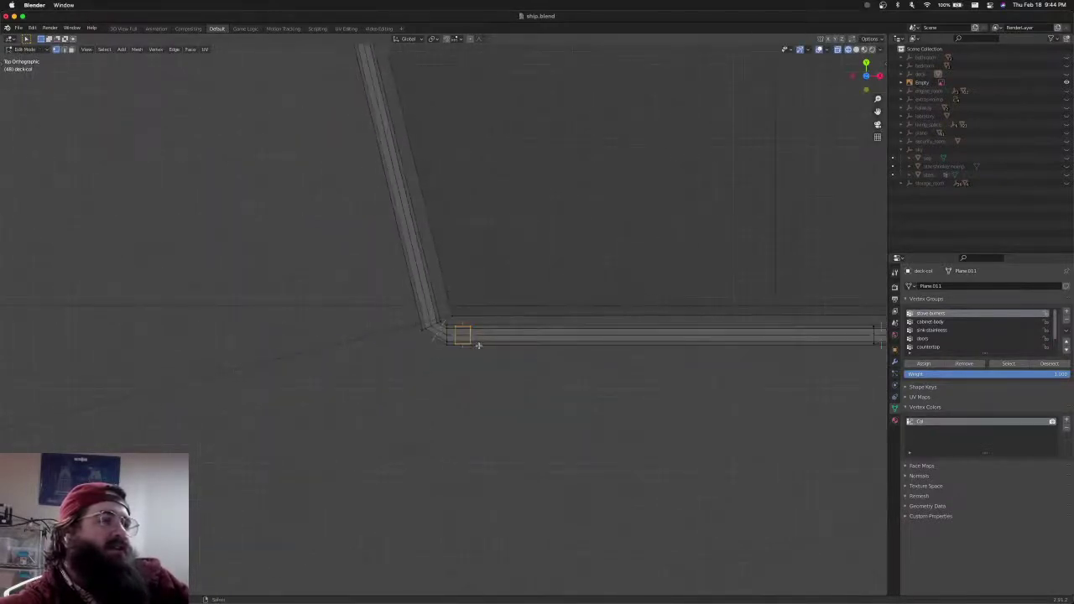
{"action": "scroll", "coordinate": [529, 370], "scroll_direction": "up", "scroll_amount": 2}
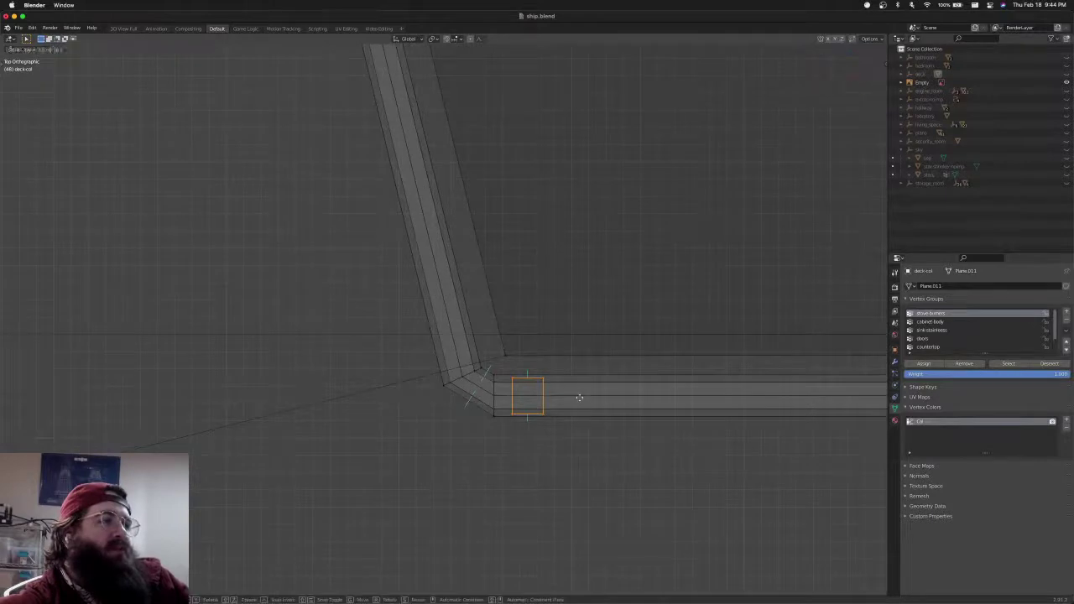
{"action": "scroll", "coordinate": [571, 391], "scroll_direction": "up", "scroll_amount": 1}
{"action": "scroll", "coordinate": [566, 389], "scroll_direction": "up", "scroll_amount": 1}
Duplicate the post beside the lower bend onto the slanted rails' lower end and rotate it to follow their slant
{"action": "key", "text": "g"}
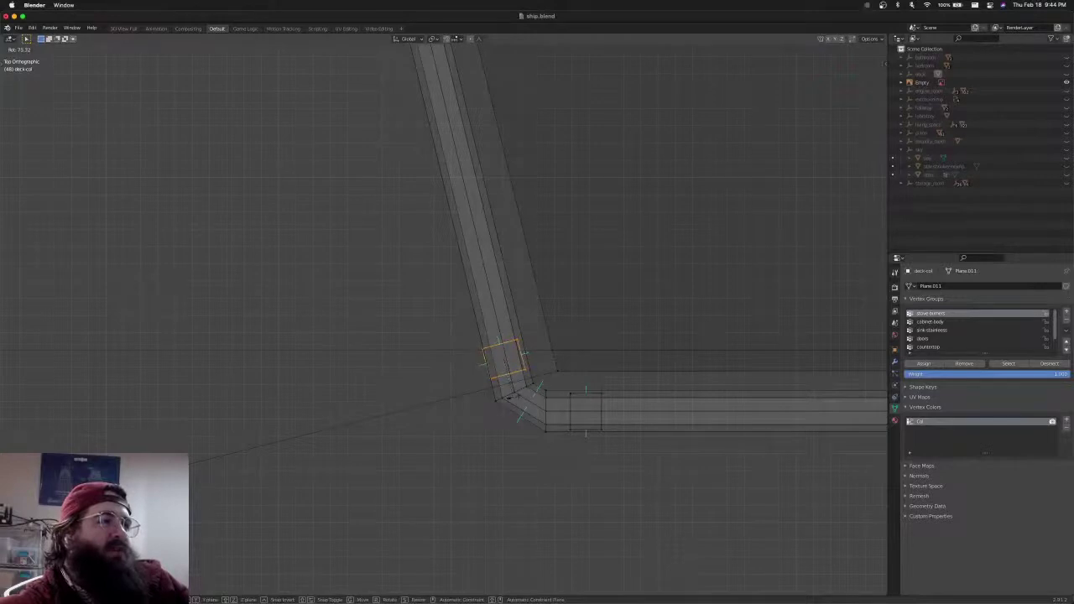
{"action": "left_click", "coordinate": [514, 397]}
{"action": "scroll", "coordinate": [516, 393], "scroll_direction": "up", "scroll_amount": 5}
{"action": "middle_click_drag", "start_coordinate": [520, 374], "coordinate": [417, 307], "text": "shift"}
{"action": "key", "text": "g"}
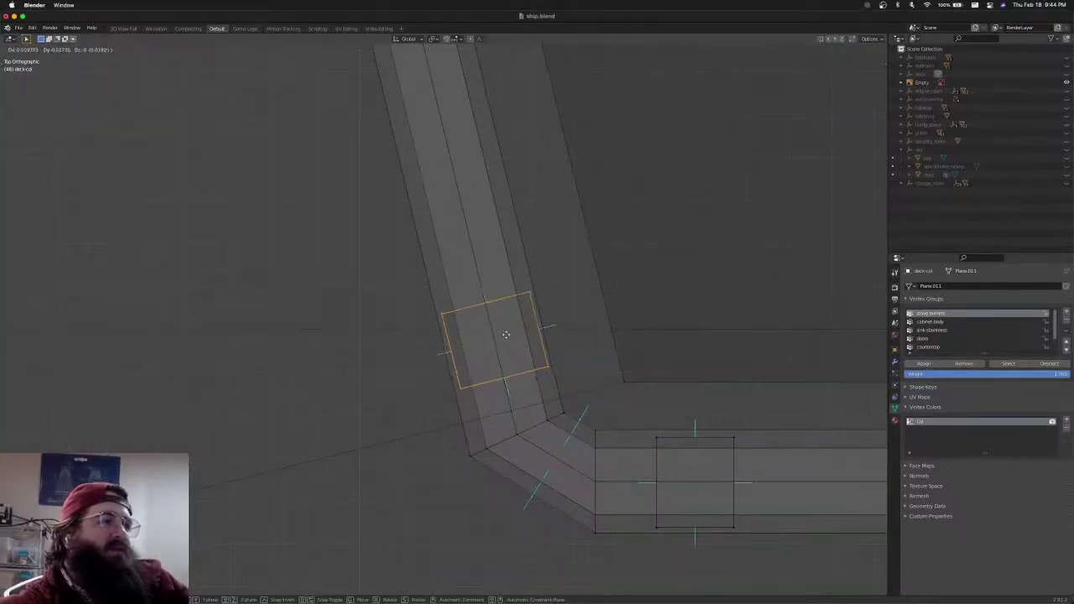
{"action": "left_click", "coordinate": [504, 333]}
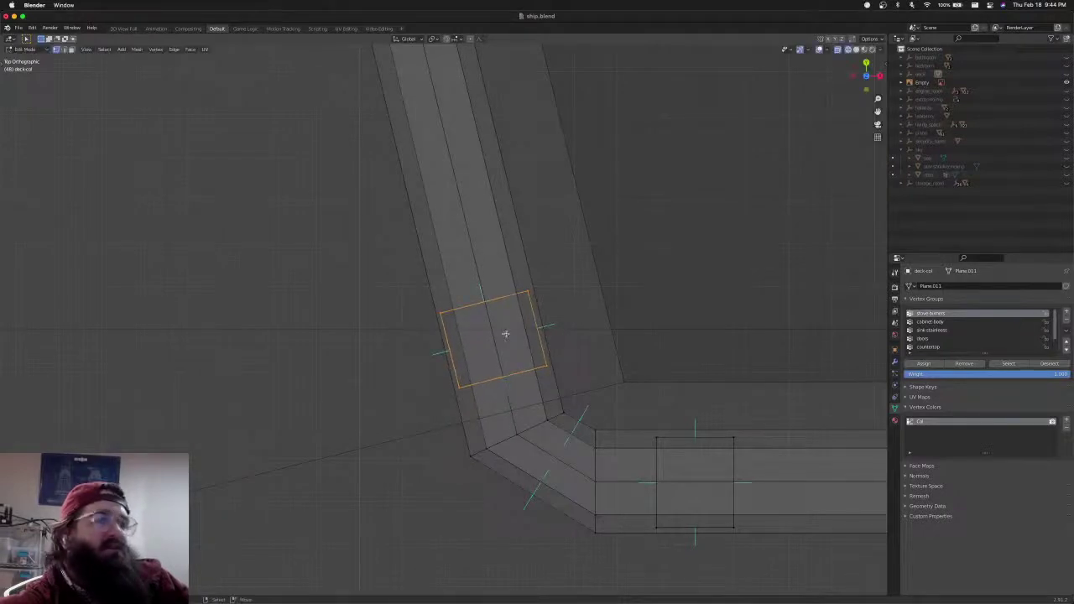
Fine-tune the slanted post's rotation and shift it slightly up the rails, away from the lower bend
{"action": "key", "text": "g"}
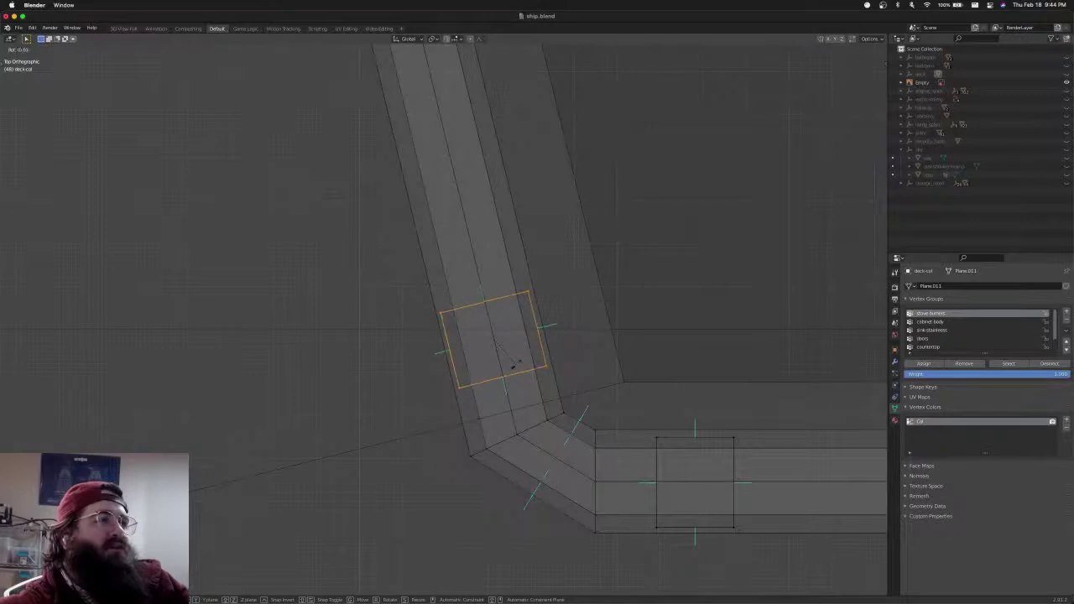
{"action": "left_click", "coordinate": [516, 365]}
{"action": "key", "text": "g"}
{"action": "left_click", "coordinate": [517, 366]}
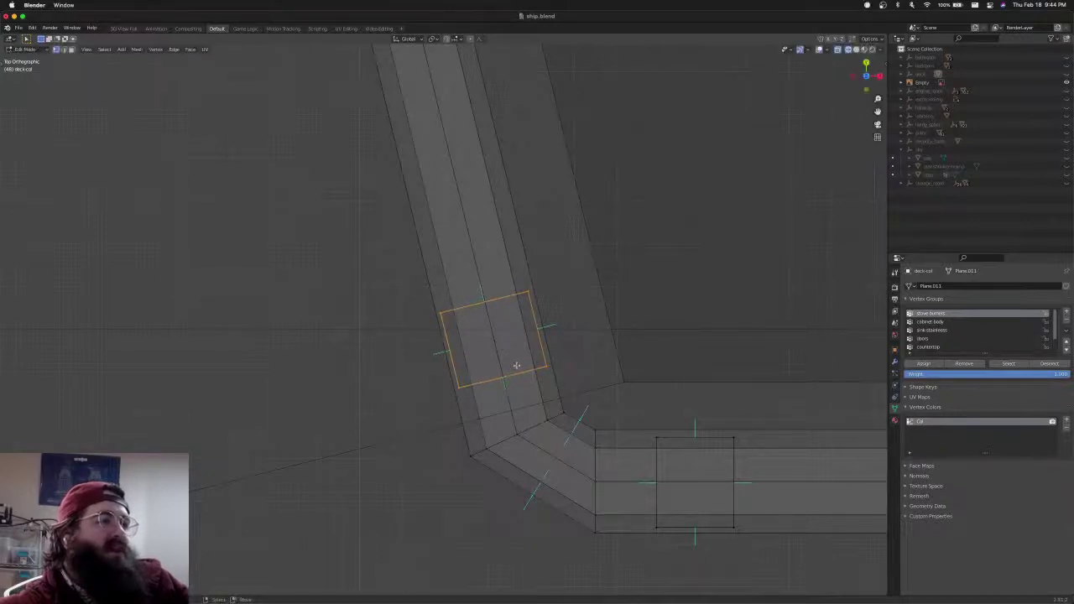
{"action": "key", "text": "g"}
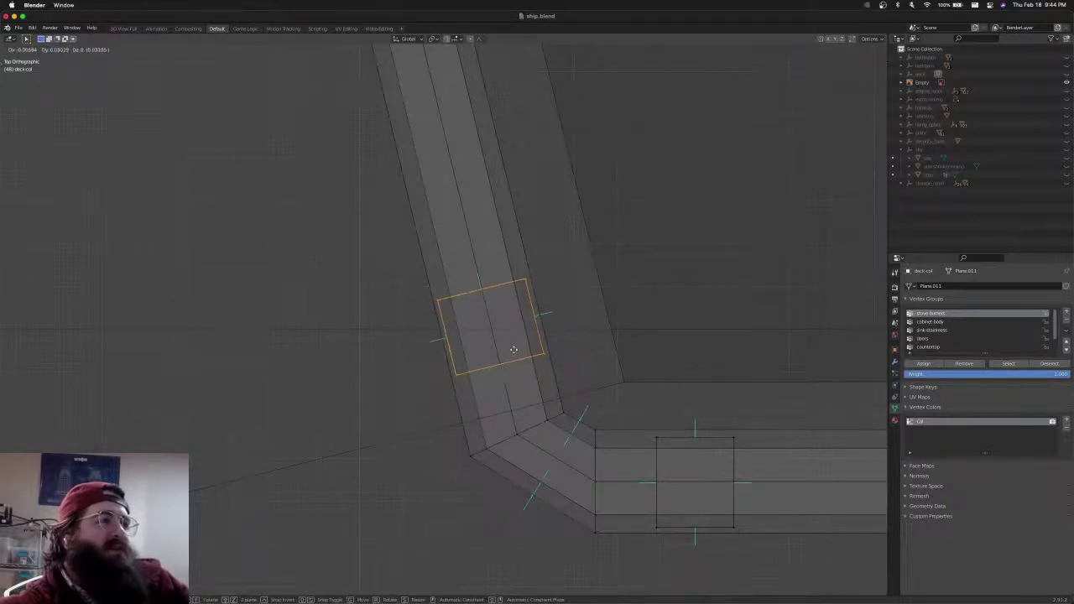
{"action": "left_click", "coordinate": [514, 349]}
Duplicate the lower slanted post to the middle of the slanted section and centre it across the rails
{"action": "scroll", "coordinate": [512, 350], "scroll_direction": "down", "scroll_amount": 14}
{"action": "middle_click_drag", "start_coordinate": [511, 350], "coordinate": [531, 387], "text": "shift"}
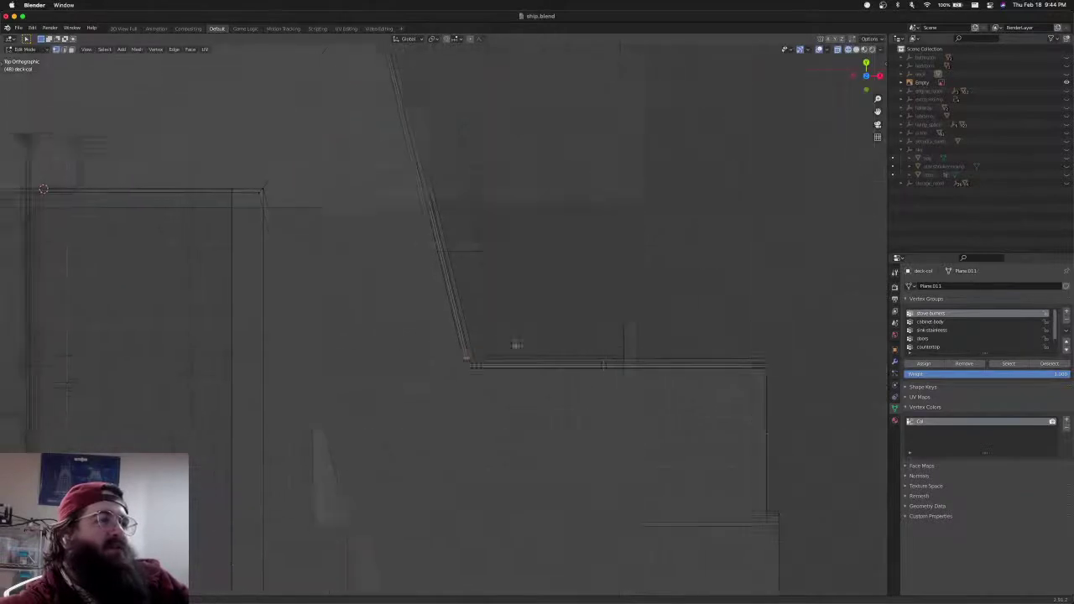
{"action": "scroll", "coordinate": [517, 344], "scroll_direction": "down", "scroll_amount": 3}
{"action": "key", "text": "g"}
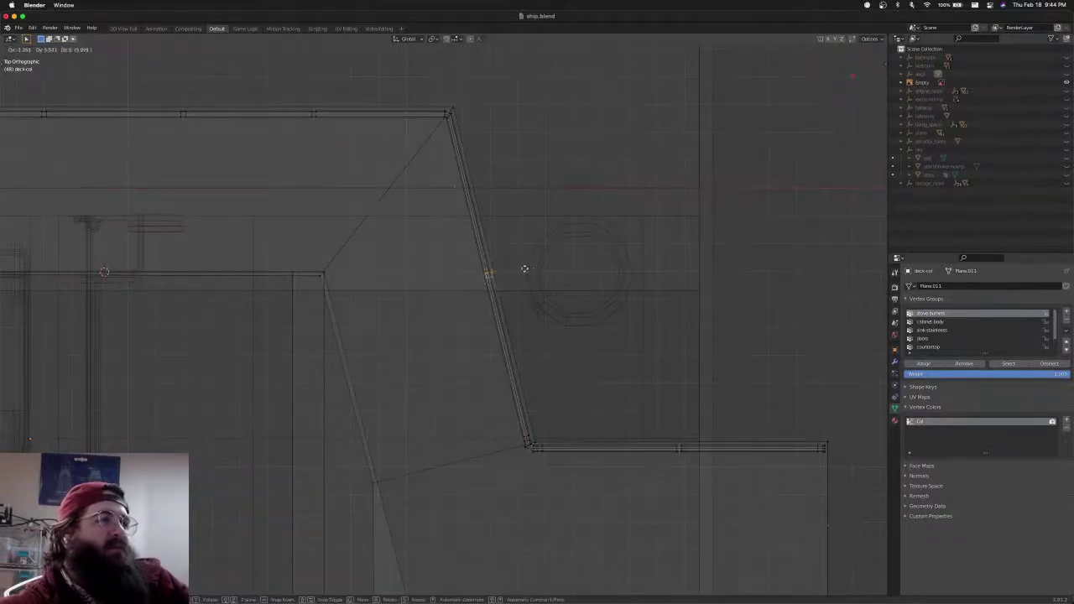
{"action": "left_click", "coordinate": [522, 273]}
{"action": "scroll", "coordinate": [523, 272], "scroll_direction": "up", "scroll_amount": 8}
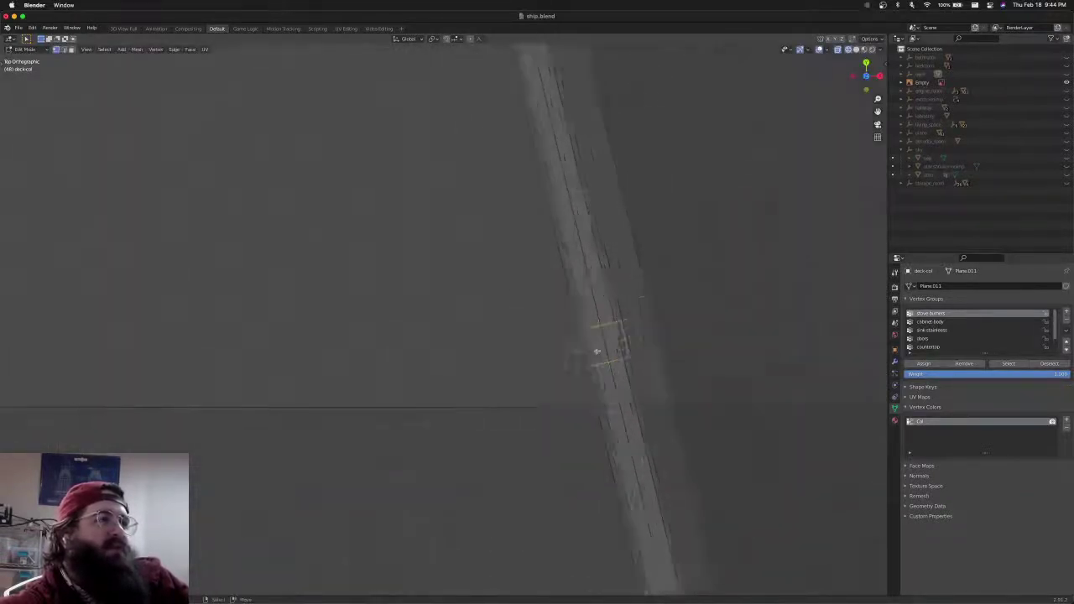
{"action": "scroll", "coordinate": [597, 351], "scroll_direction": "down", "scroll_amount": 6}
{"action": "key", "text": "g"}
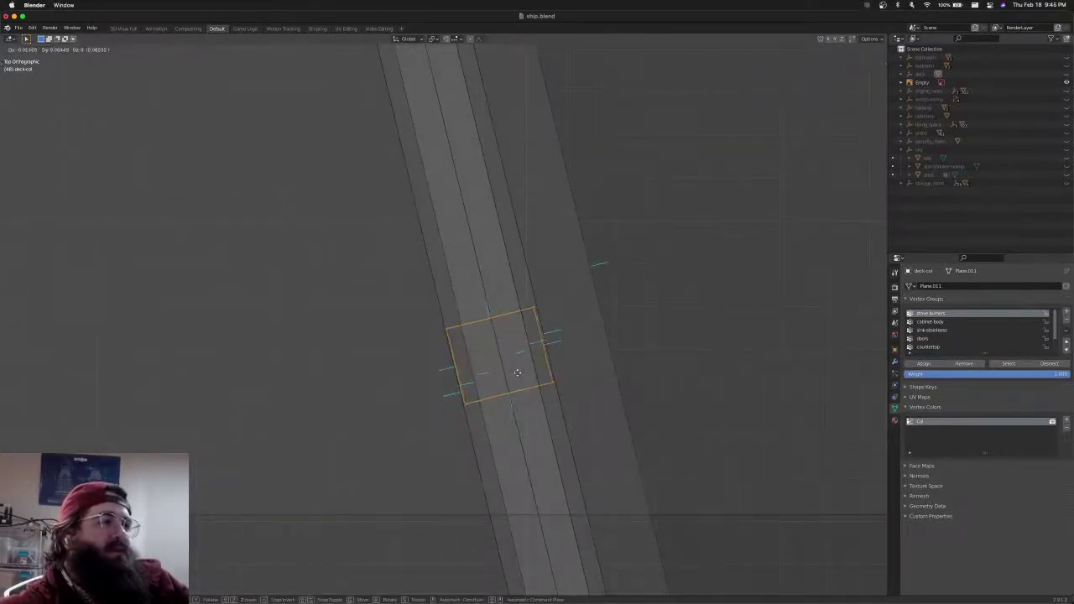
{"action": "left_click", "coordinate": [518, 373]}
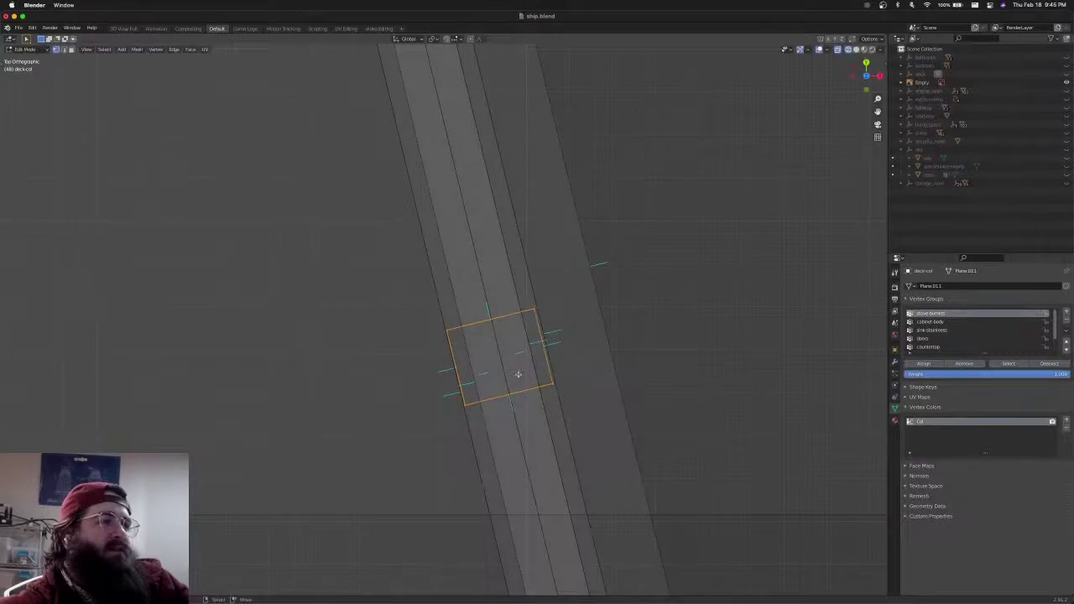
Duplicate the middle slanted post to the slanted rails' upper end and place it just below the upper bend
{"action": "scroll", "coordinate": [634, 365], "scroll_direction": "down", "scroll_amount": 8}
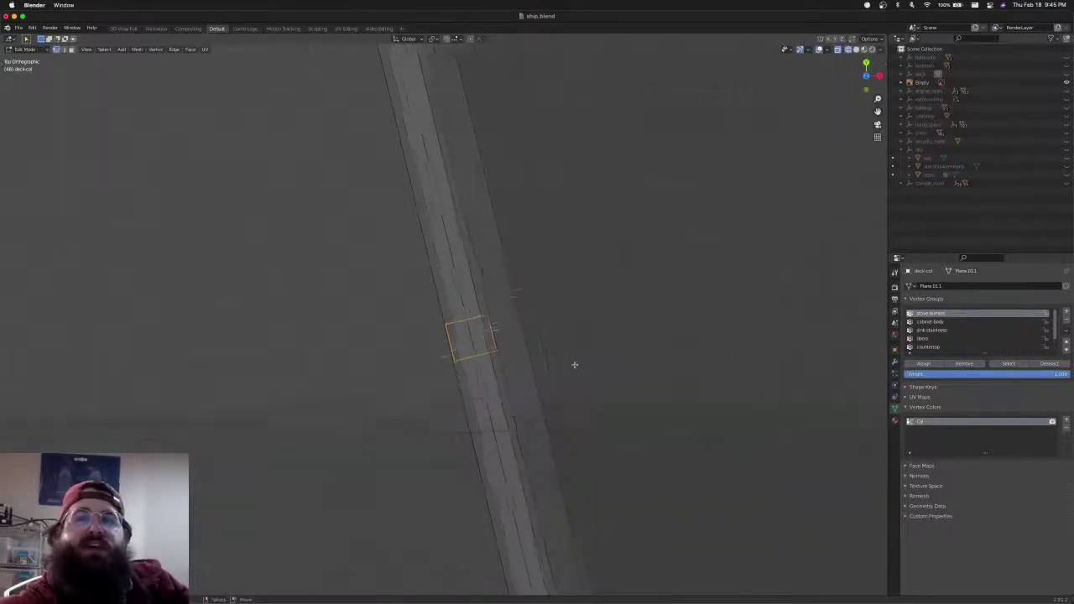
{"action": "key", "text": "shift+d"}
{"action": "right_click", "coordinate": [544, 407]}
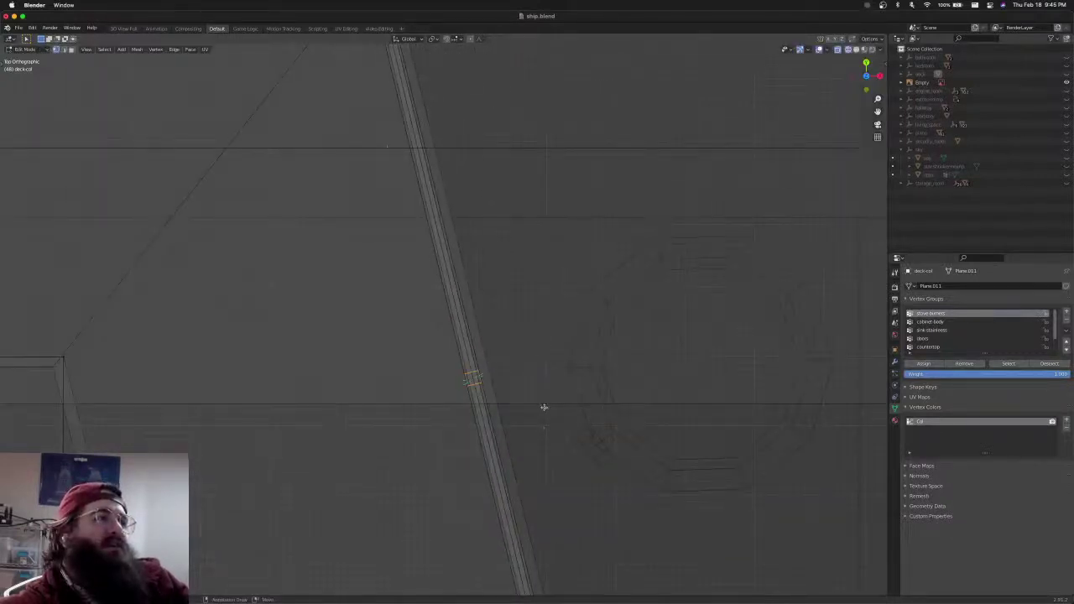
{"action": "scroll", "coordinate": [537, 398], "scroll_direction": "down", "scroll_amount": 5}
{"action": "middle_click_drag", "start_coordinate": [520, 374], "coordinate": [559, 479], "text": "shift"}
{"action": "key", "text": "g"}
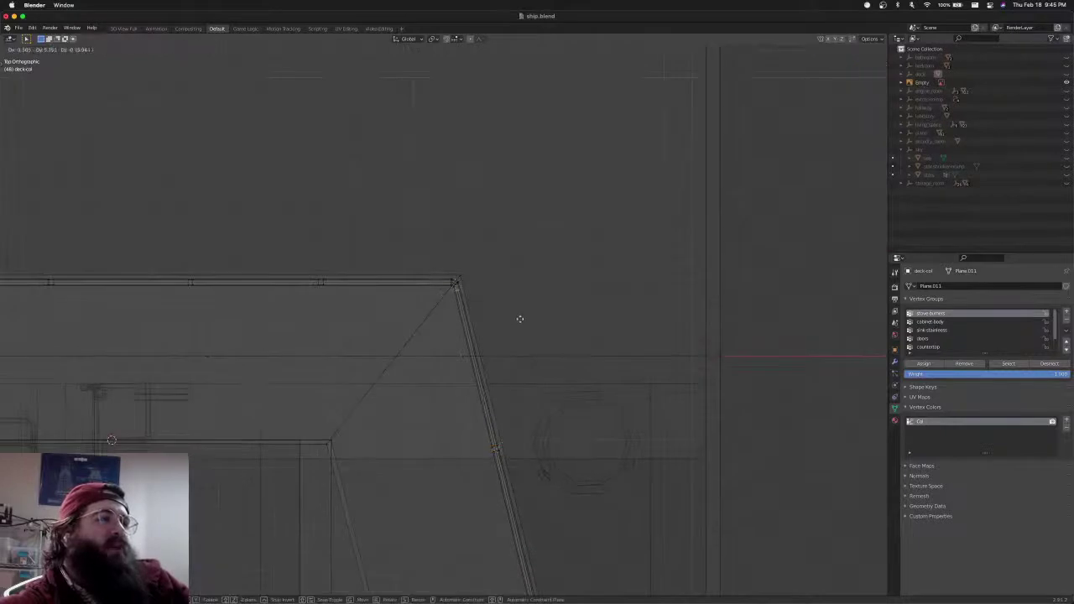
{"action": "left_click", "coordinate": [518, 319]}
{"action": "scroll", "coordinate": [518, 318], "scroll_direction": "up", "scroll_amount": 8}
{"action": "scroll", "coordinate": [512, 345], "scroll_direction": "down", "scroll_amount": 3}
{"action": "scroll", "coordinate": [512, 346], "scroll_direction": "up", "scroll_amount": 5}
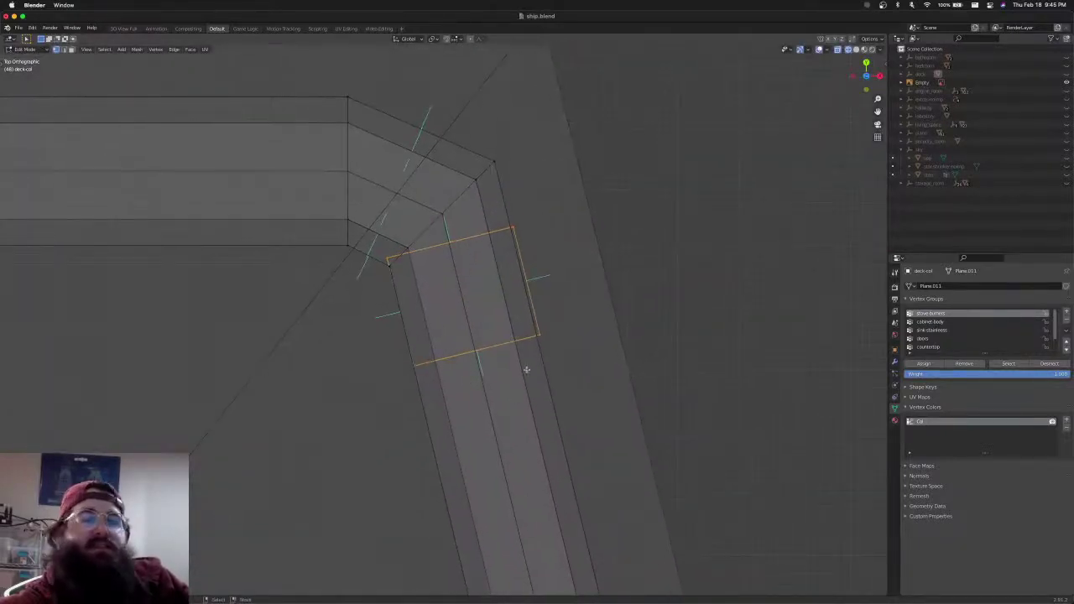
{"action": "key", "text": "g"}
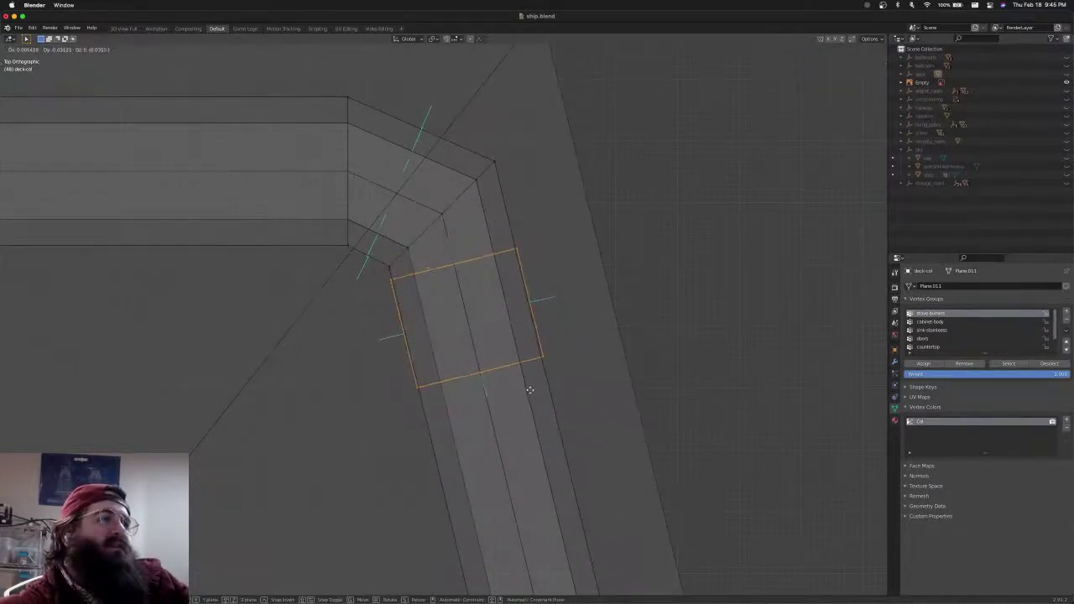
{"action": "left_click", "coordinate": [534, 402]}
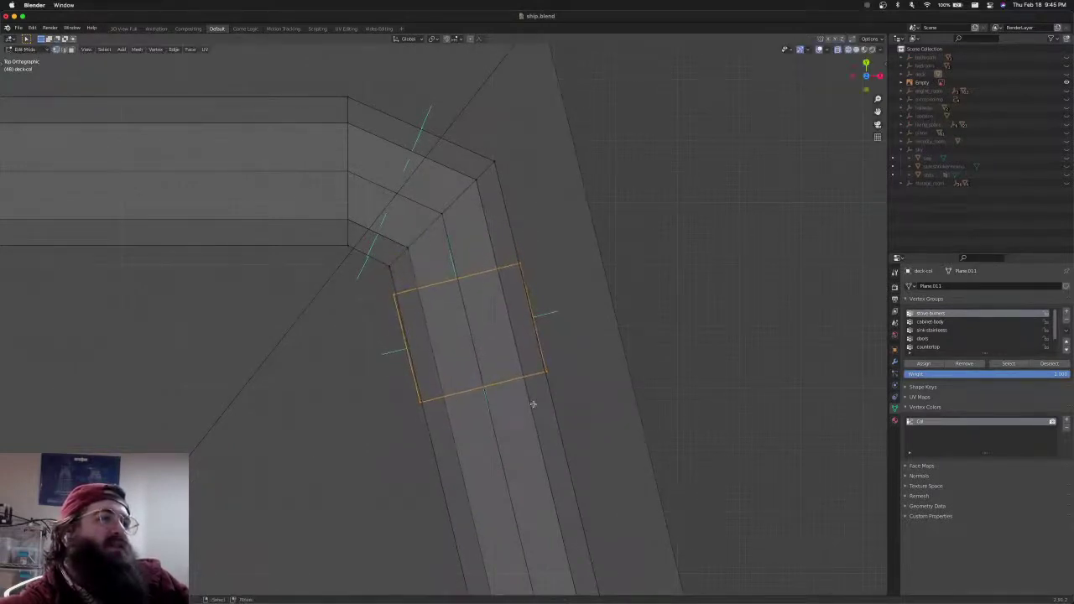
Select the rail vertices at the upper bend's slanted corner, then rotate and shift them slightly to line up with the post
{"action": "key", "text": "alt+a"}
{"action": "key", "text": "c"}
{"action": "left_click_drag", "start_coordinate": [495, 159], "coordinate": [385, 257]}
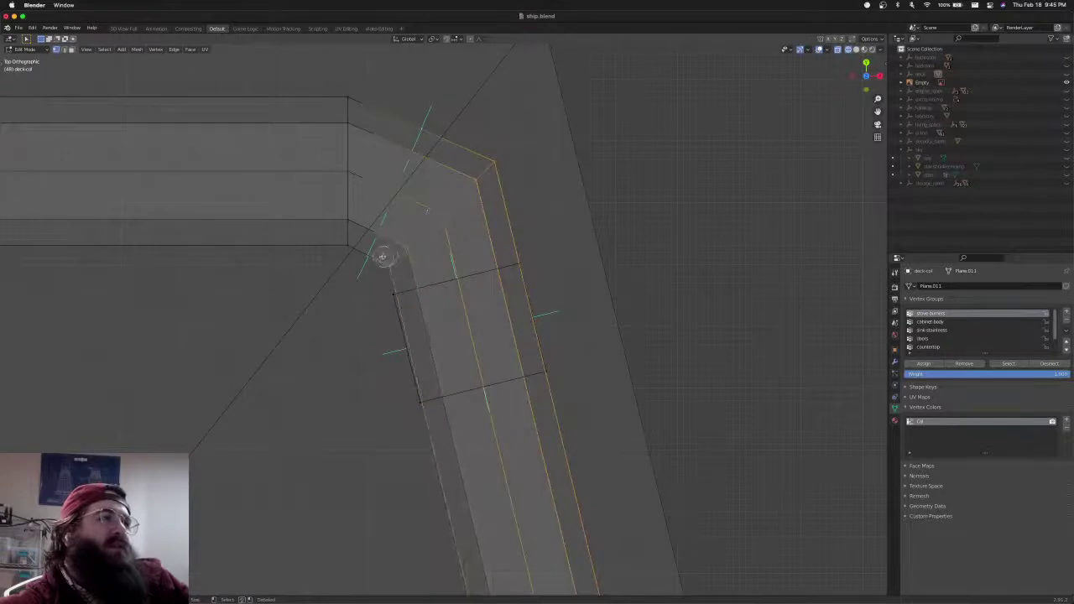
{"action": "key", "text": "r"}
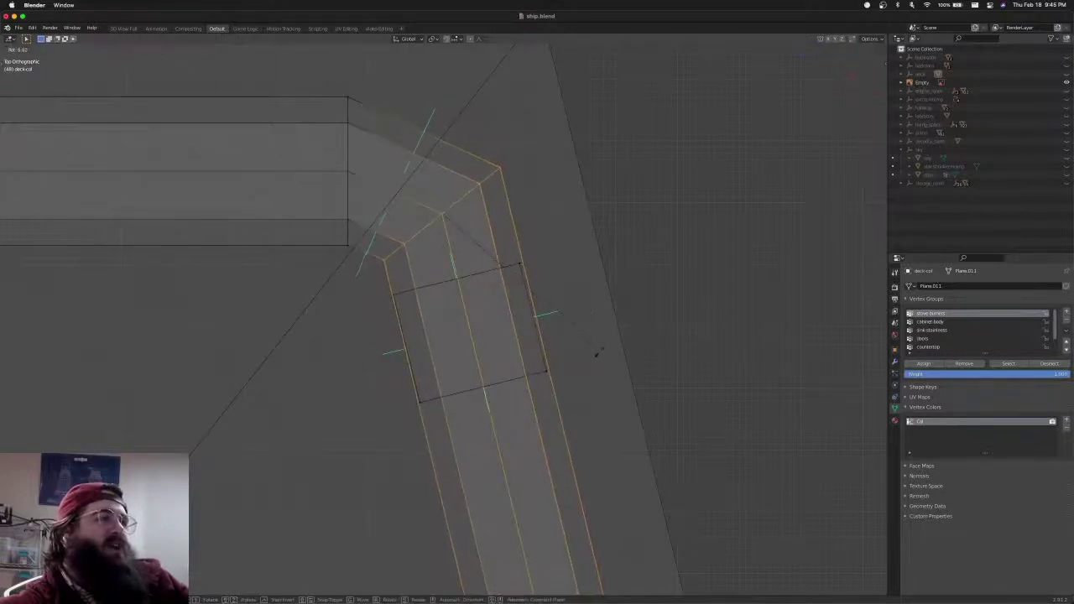
{"action": "left_click", "coordinate": [597, 358]}
{"action": "key", "text": "g"}
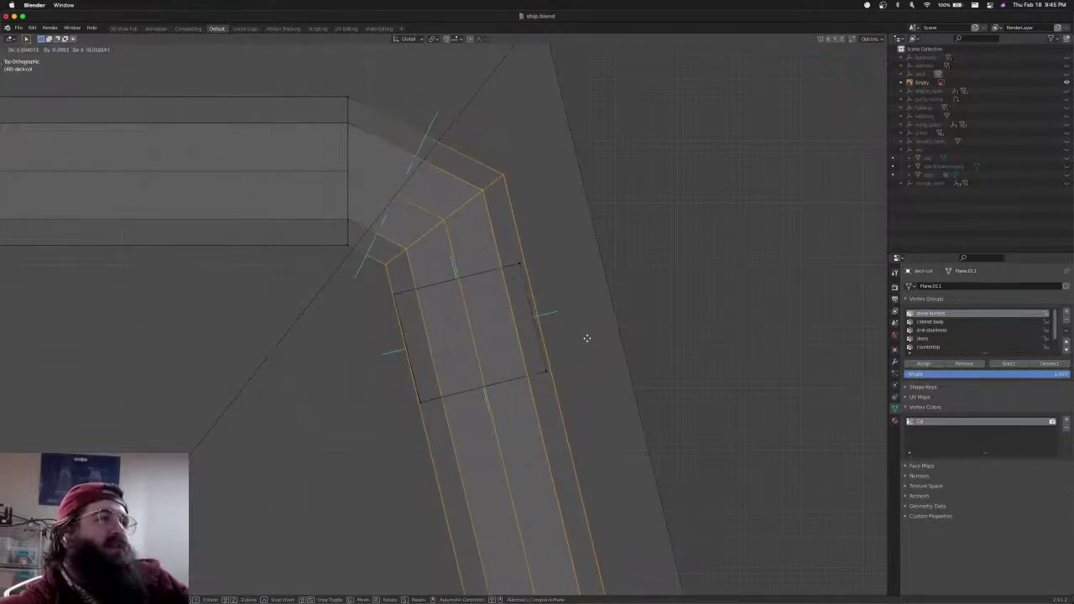
{"action": "left_click", "coordinate": [587, 339]}
Select the post below the upper bend and centre it between the adjusted slanted rails
{"action": "key", "text": "alt+a"}
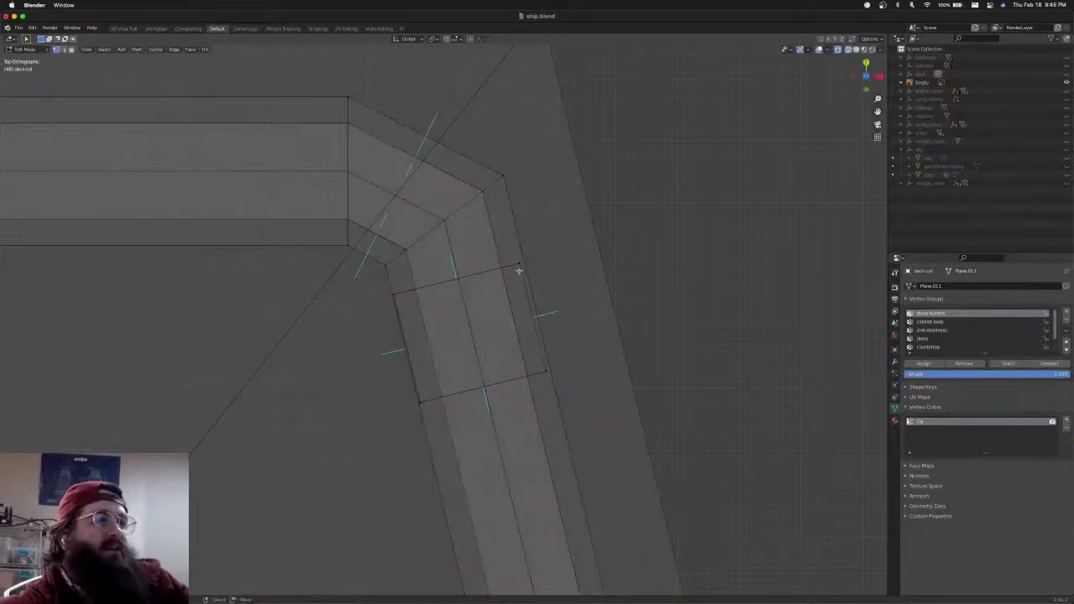
{"action": "left_click", "coordinate": [518, 270]}
{"action": "key", "text": "g"}
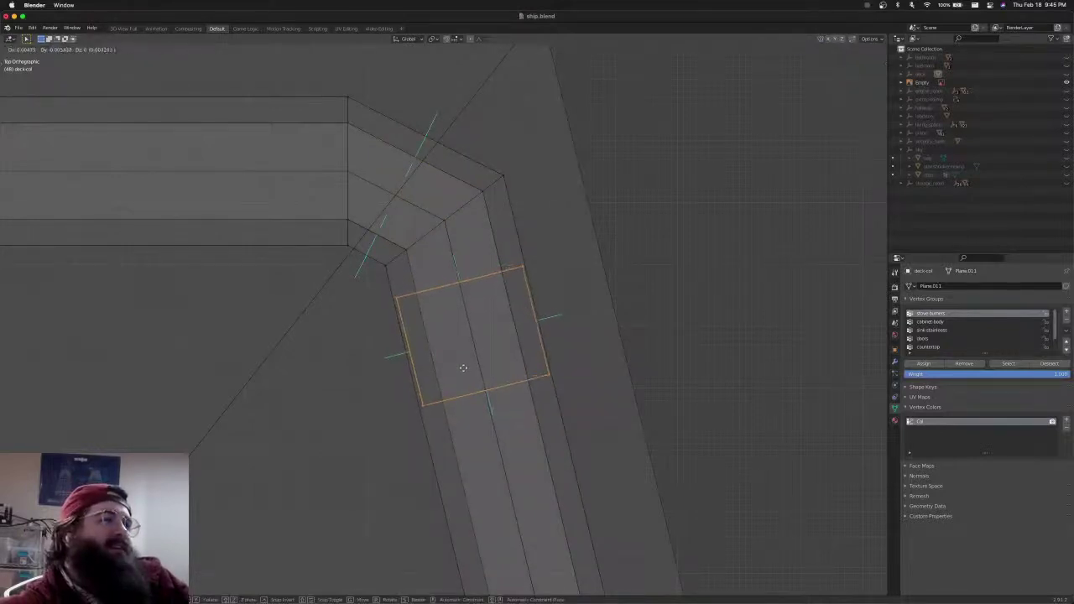
{"action": "left_click", "coordinate": [463, 369]}
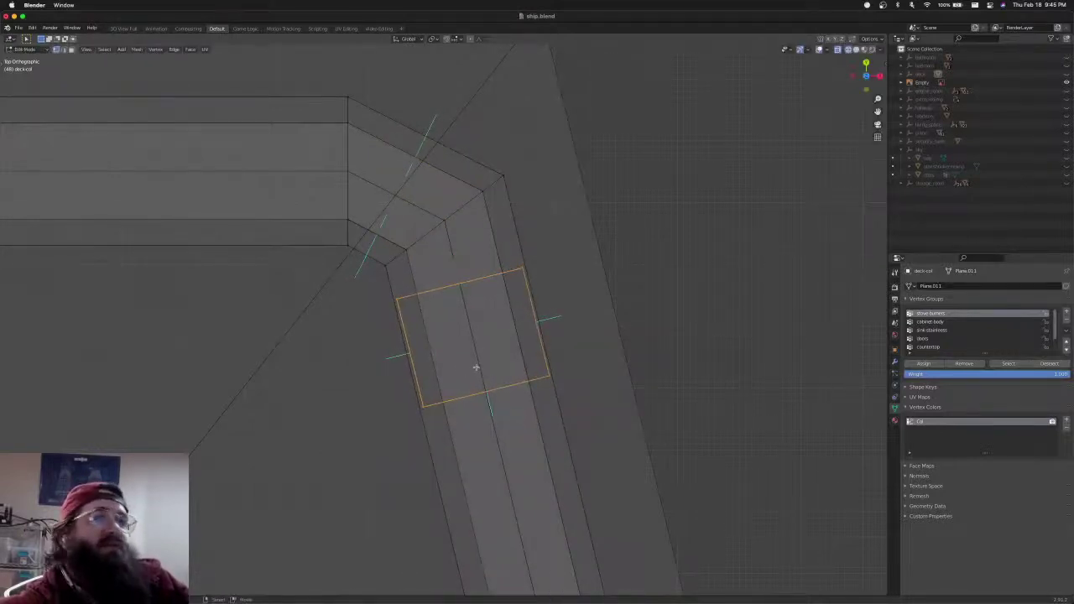
Duplicate the post below the upper bend onto the adjoining straight rails and rotate it square to them
{"action": "scroll", "coordinate": [472, 366], "scroll_direction": "down", "scroll_amount": 5}
{"action": "middle_click_drag", "start_coordinate": [462, 355], "coordinate": [571, 433], "text": "shift"}
{"action": "key", "text": "g"}
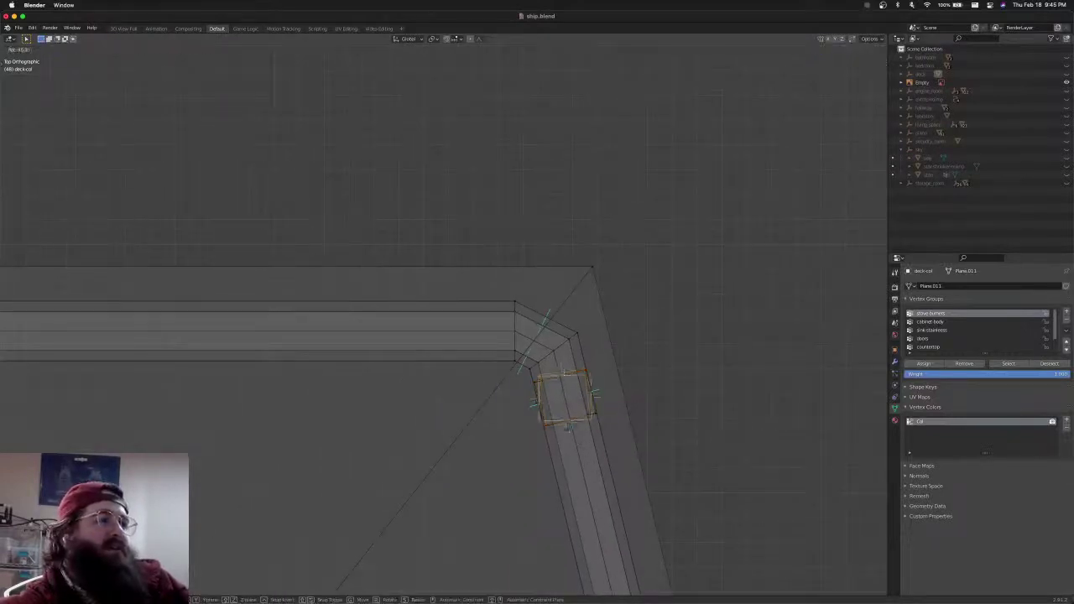
{"action": "key", "text": "r"}
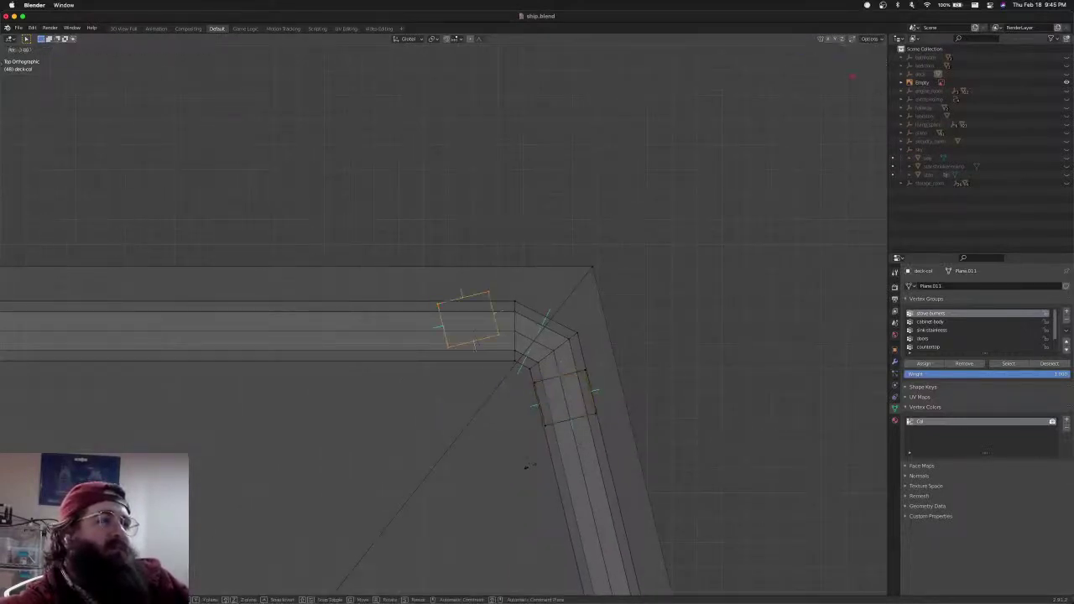
{"action": "left_click", "coordinate": [555, 304]}
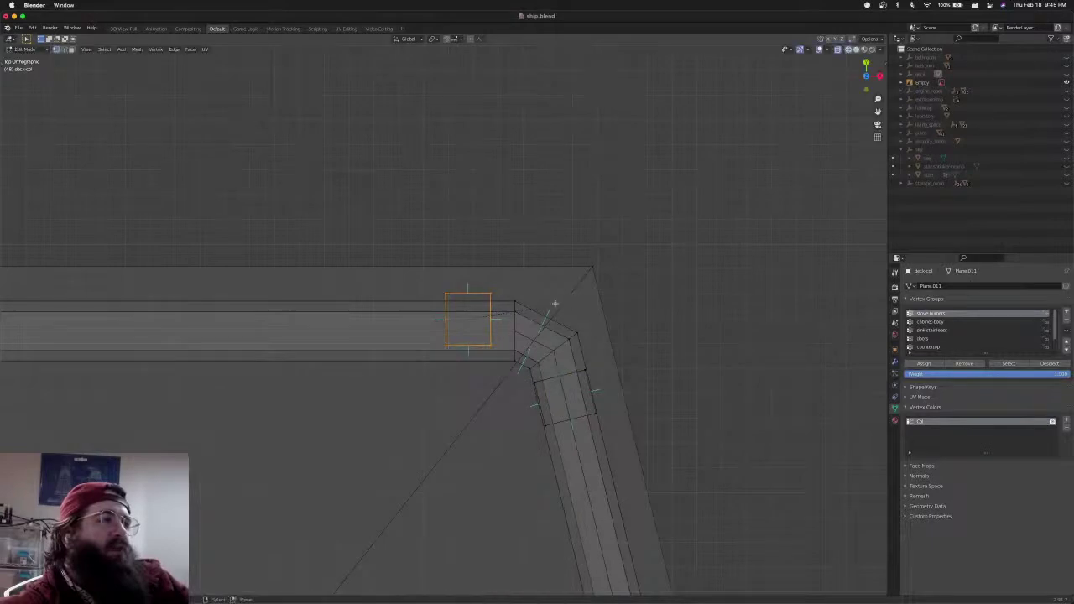
Centre the post on the straight rails beside the upper bend and align it squarely with them
{"action": "scroll", "coordinate": [506, 303], "scroll_direction": "up", "scroll_amount": 6}
{"action": "middle_click_drag", "start_coordinate": [507, 304], "coordinate": [486, 349], "text": "shift"}
{"action": "key", "text": "g"}
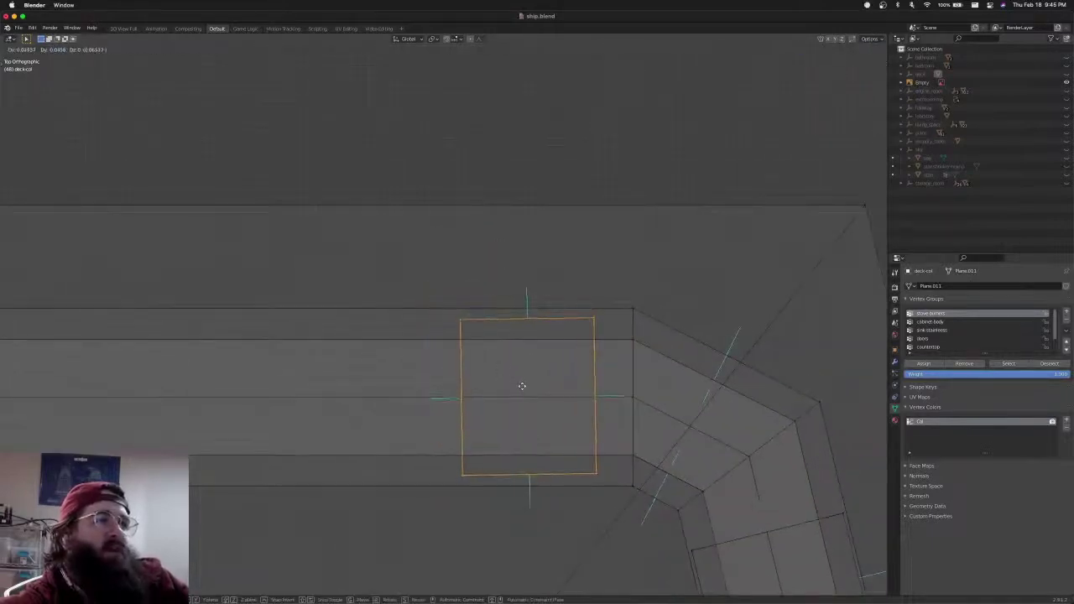
{"action": "left_click", "coordinate": [514, 387]}
{"action": "key", "text": "r"}
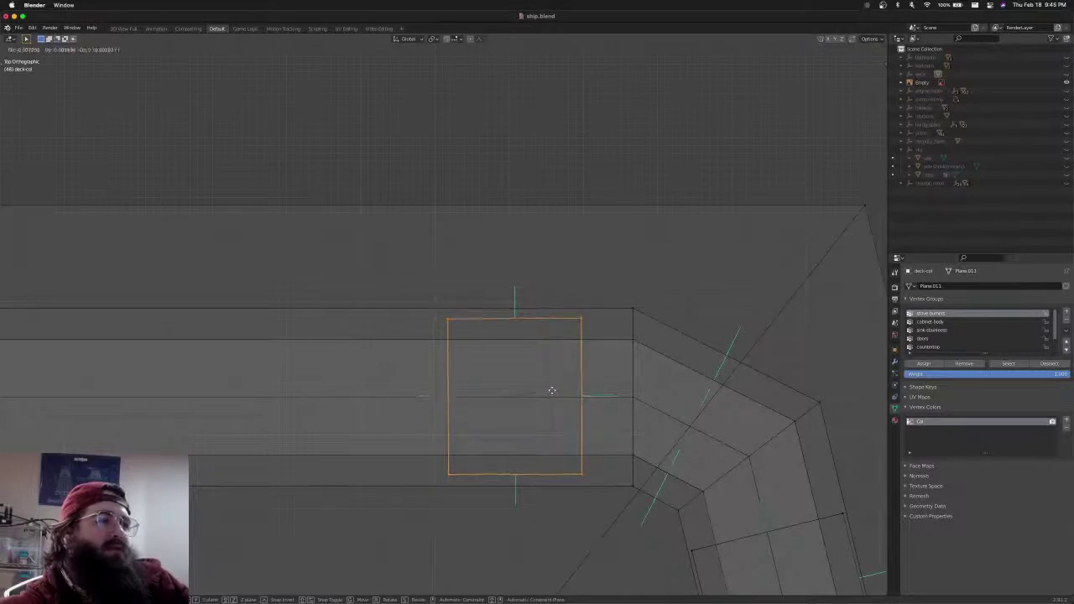
{"action": "left_click", "coordinate": [556, 390]}
{"action": "scroll", "coordinate": [557, 390], "scroll_direction": "down", "scroll_amount": 12}
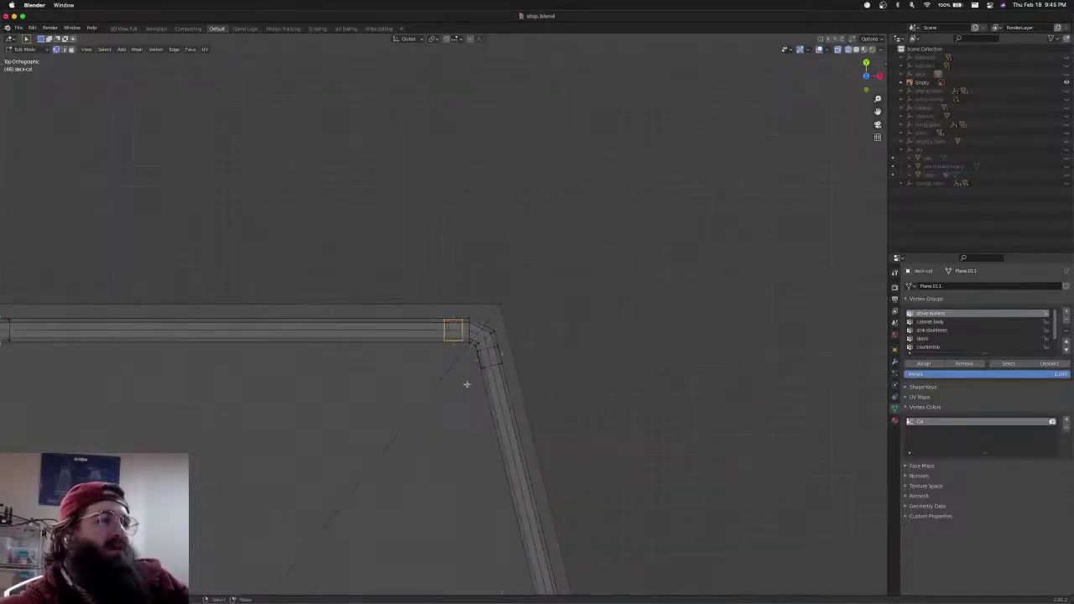
Duplicate the post below the upper bend and place the copy on the slanted rails halfway to the middle post
{"action": "scroll", "coordinate": [499, 346], "scroll_direction": "down", "scroll_amount": 4}
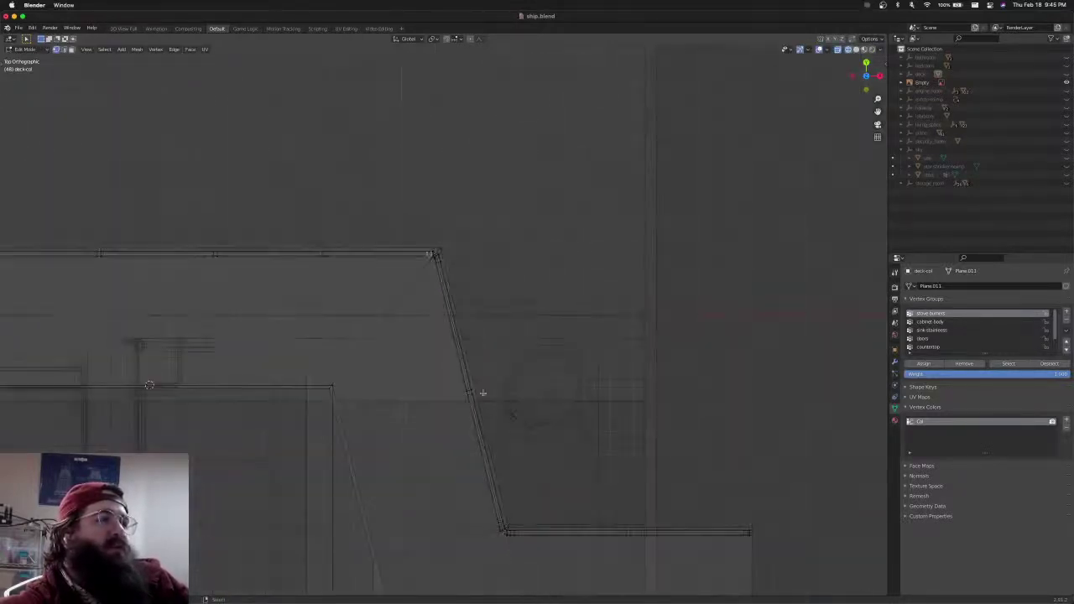
{"action": "scroll", "coordinate": [482, 384], "scroll_direction": "up", "scroll_amount": 5}
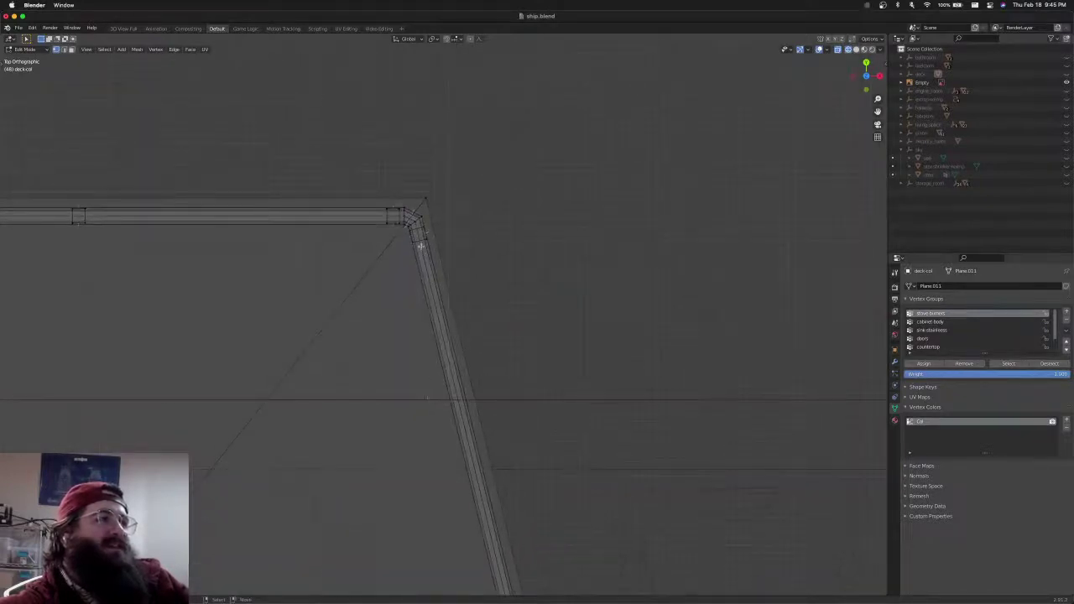
{"action": "scroll", "coordinate": [440, 250], "scroll_direction": "up", "scroll_amount": 4}
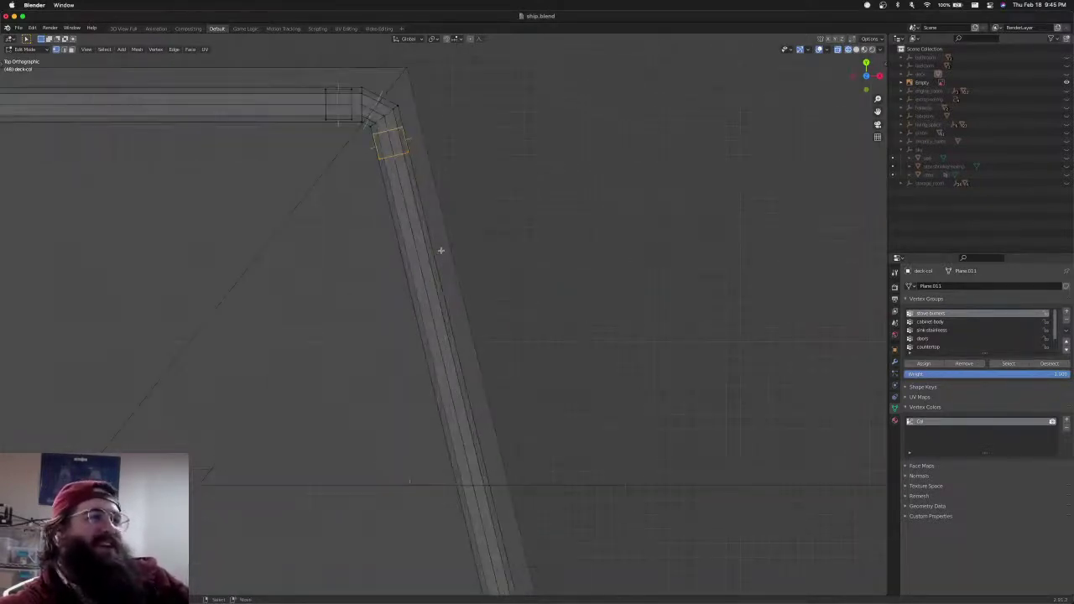
{"action": "scroll", "coordinate": [482, 343], "scroll_direction": "down", "scroll_amount": 6}
{"action": "middle_click_drag", "start_coordinate": [497, 389], "coordinate": [461, 250], "text": "shift"}
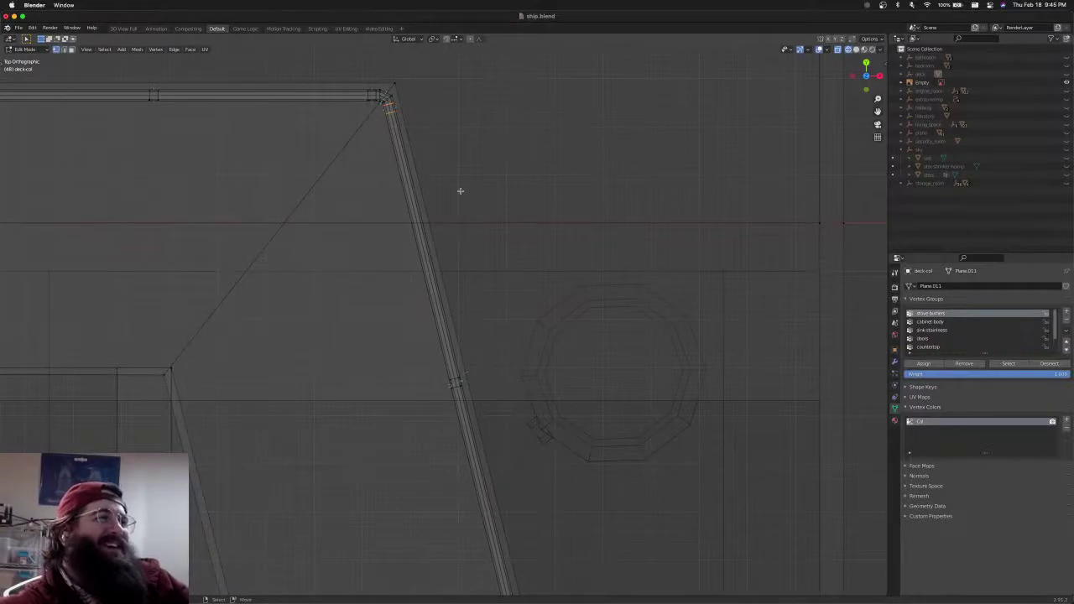
{"action": "scroll", "coordinate": [465, 273], "scroll_direction": "up", "scroll_amount": 4}
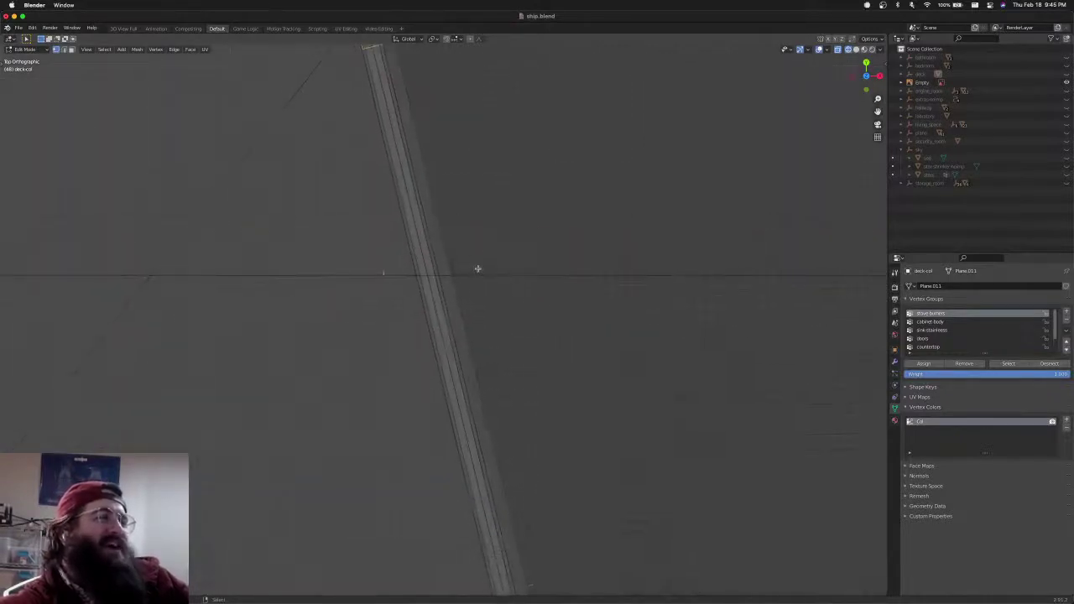
{"action": "scroll", "coordinate": [477, 269], "scroll_direction": "down", "scroll_amount": 3}
{"action": "key", "text": "g"}
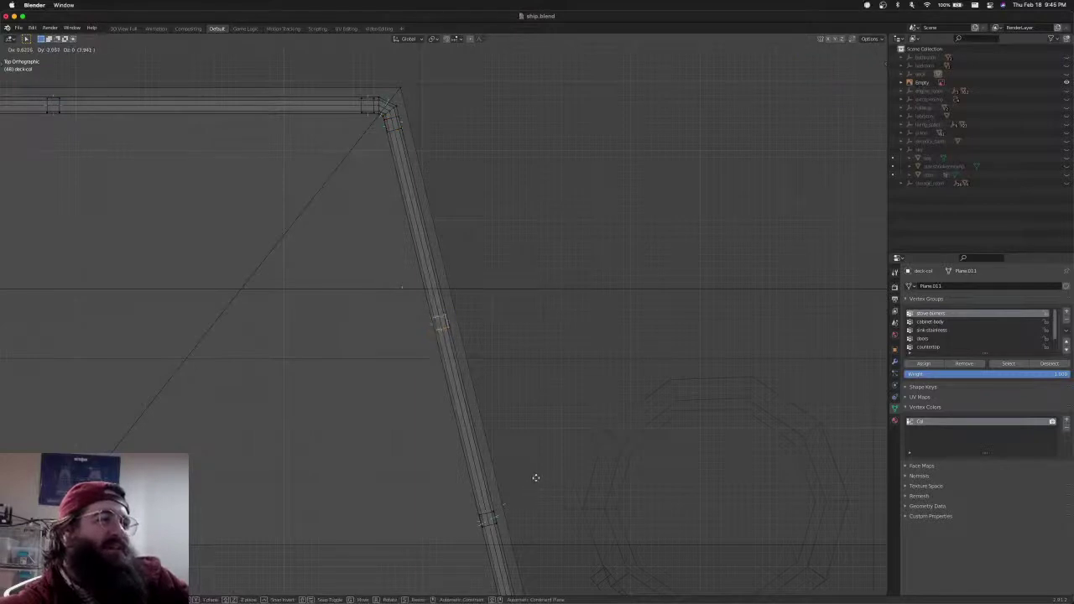
{"action": "left_click", "coordinate": [535, 477]}
Fine-tune the new post's position so it sits centred between the slanted rails' edges
{"action": "scroll", "coordinate": [511, 414], "scroll_direction": "up", "scroll_amount": 4}
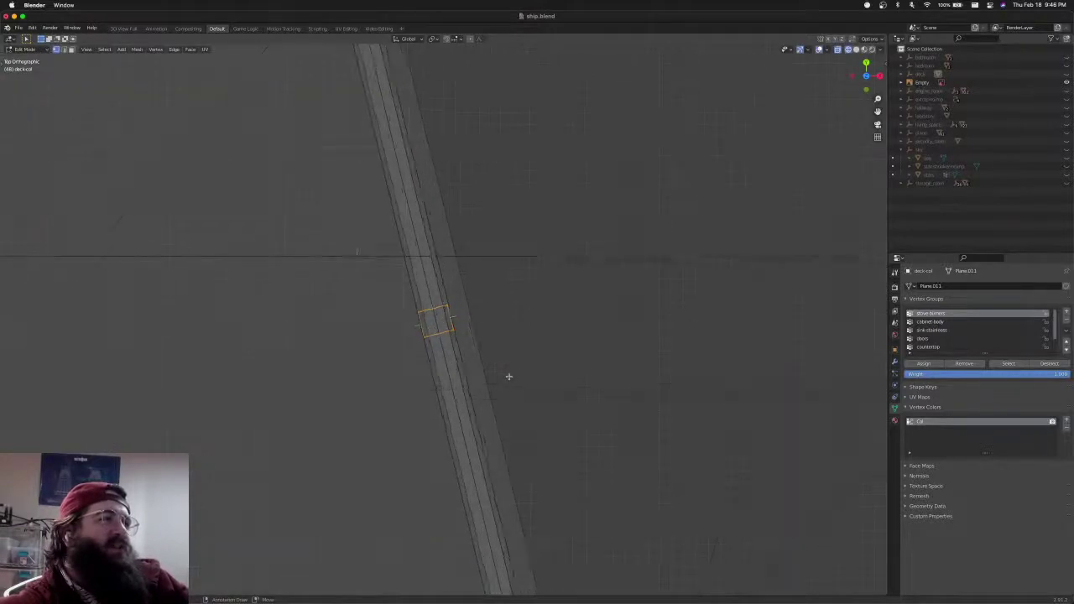
{"action": "scroll", "coordinate": [509, 377], "scroll_direction": "down", "scroll_amount": 3}
{"action": "scroll", "coordinate": [510, 361], "scroll_direction": "up", "scroll_amount": 3}
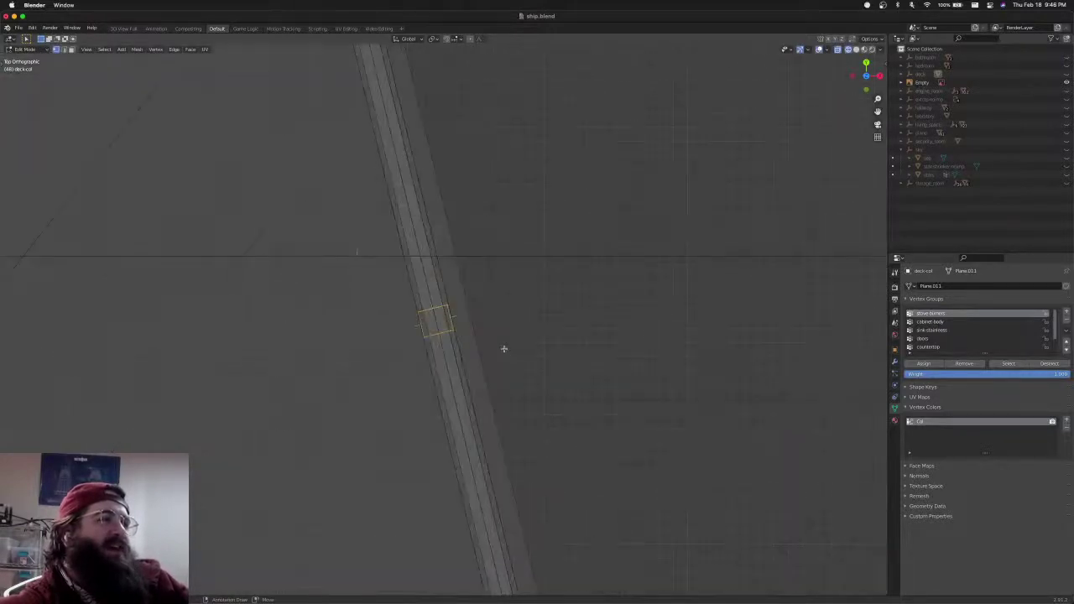
{"action": "key", "text": "g"}
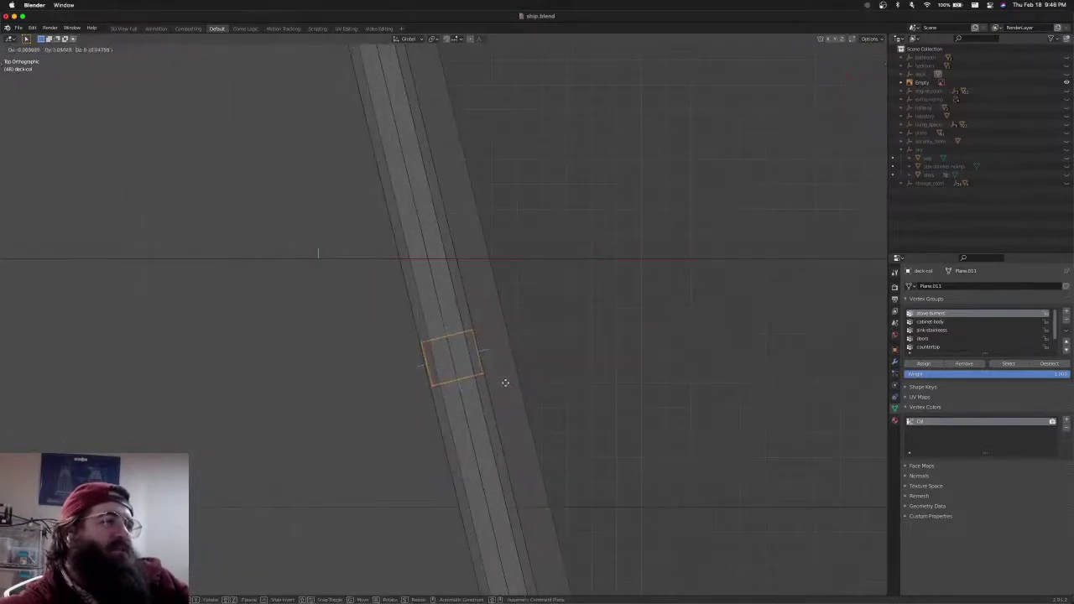
{"action": "left_click", "coordinate": [505, 382]}
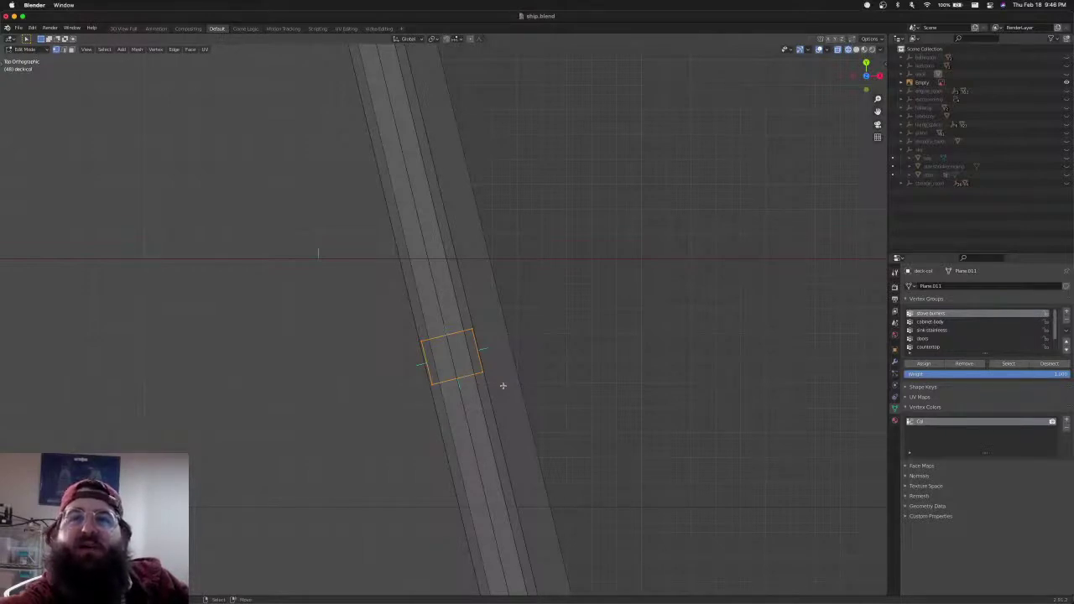
{"action": "scroll", "coordinate": [503, 385], "scroll_direction": "up", "scroll_amount": 3}
{"action": "key", "text": "g"}
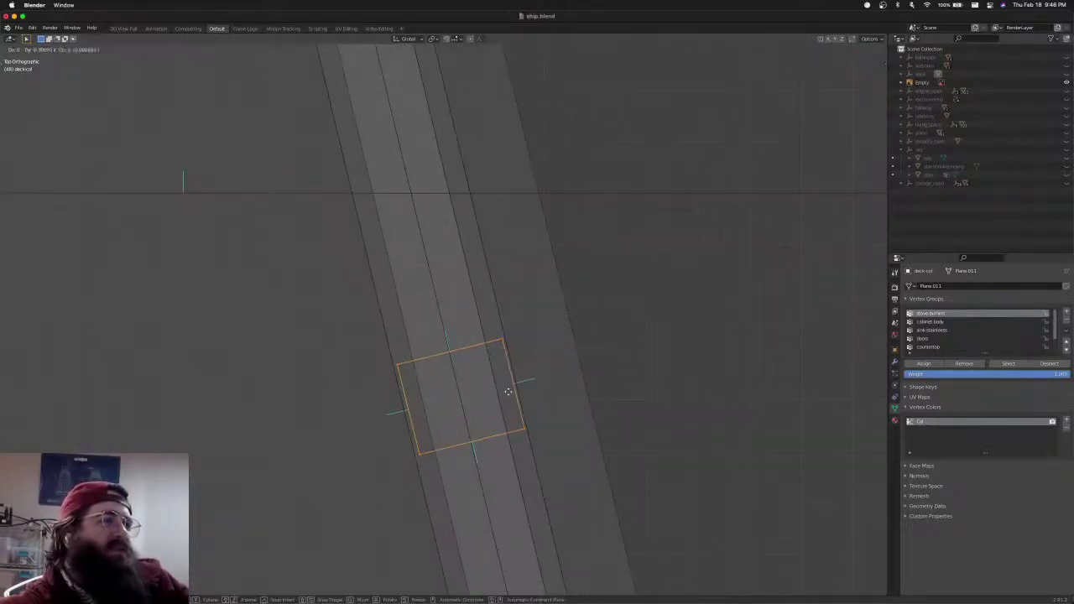
{"action": "key", "text": "x"}
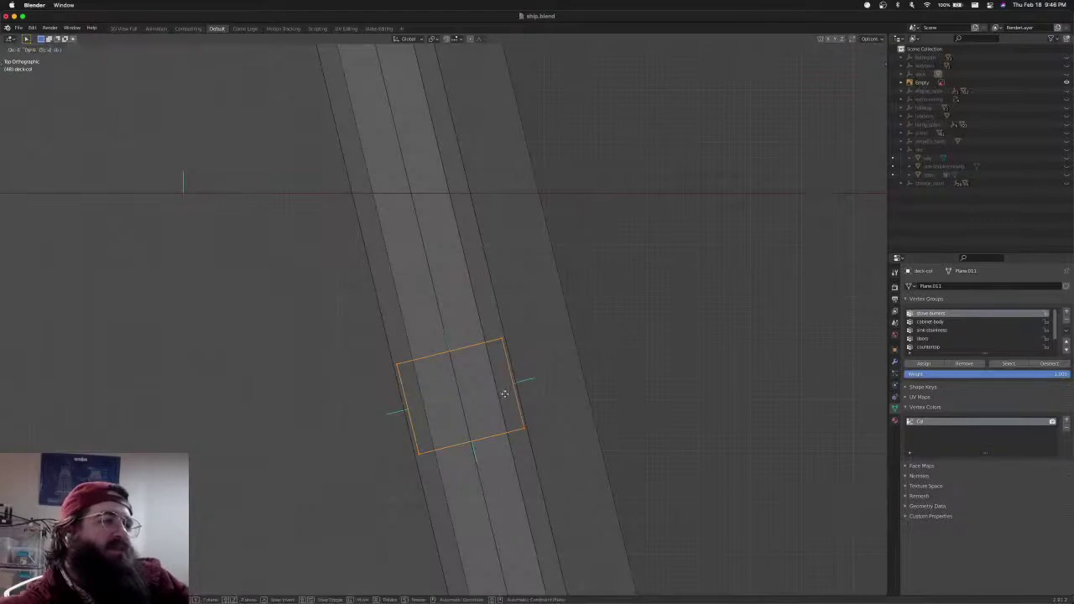
{"action": "left_click", "coordinate": [505, 393]}
Duplicate the new slanted post and place the copy halfway between the middle post and the lower bend
{"action": "scroll", "coordinate": [528, 394], "scroll_direction": "down", "scroll_amount": 8}
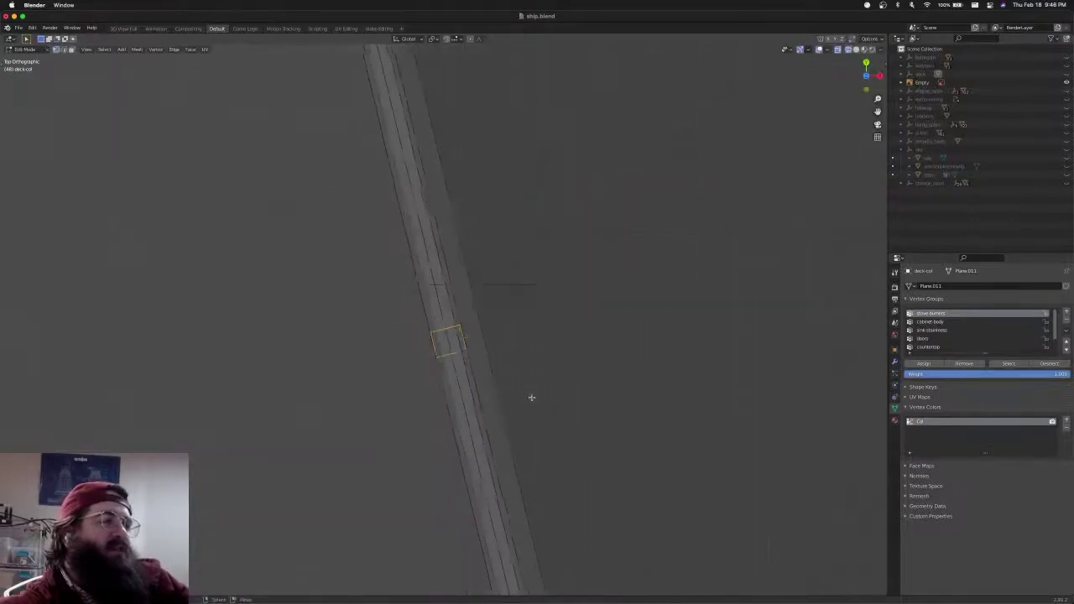
{"action": "middle_click_drag", "start_coordinate": [533, 506], "coordinate": [520, 290], "text": "shift"}
{"action": "scroll", "coordinate": [541, 419], "scroll_direction": "down", "scroll_amount": 4}
{"action": "middle_click_drag", "start_coordinate": [549, 469], "coordinate": [503, 334], "text": "shift"}
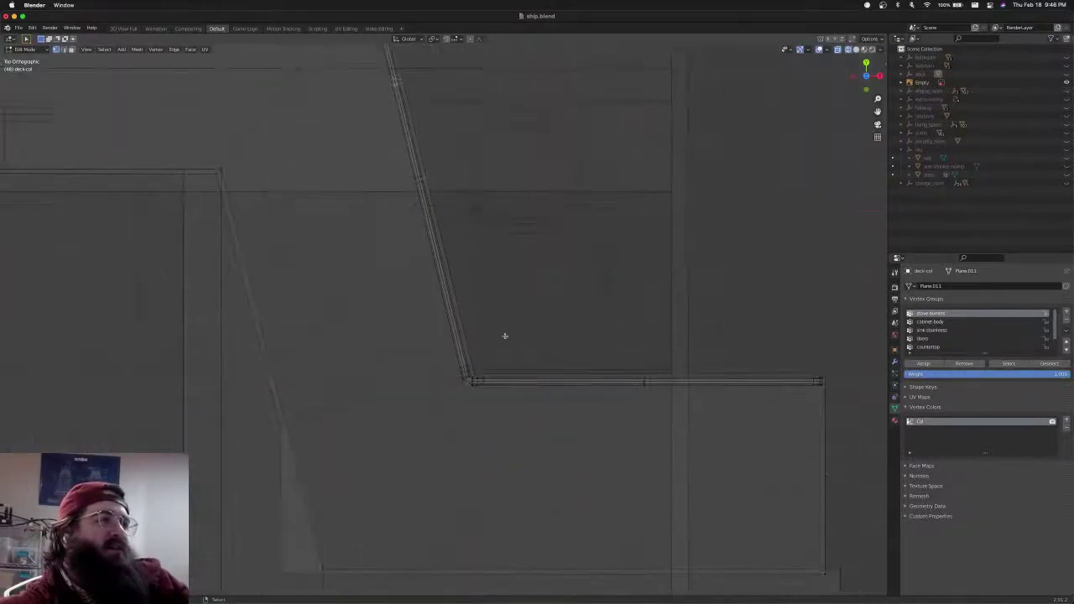
{"action": "middle_click_drag", "start_coordinate": [506, 267], "coordinate": [517, 403], "text": "shift"}
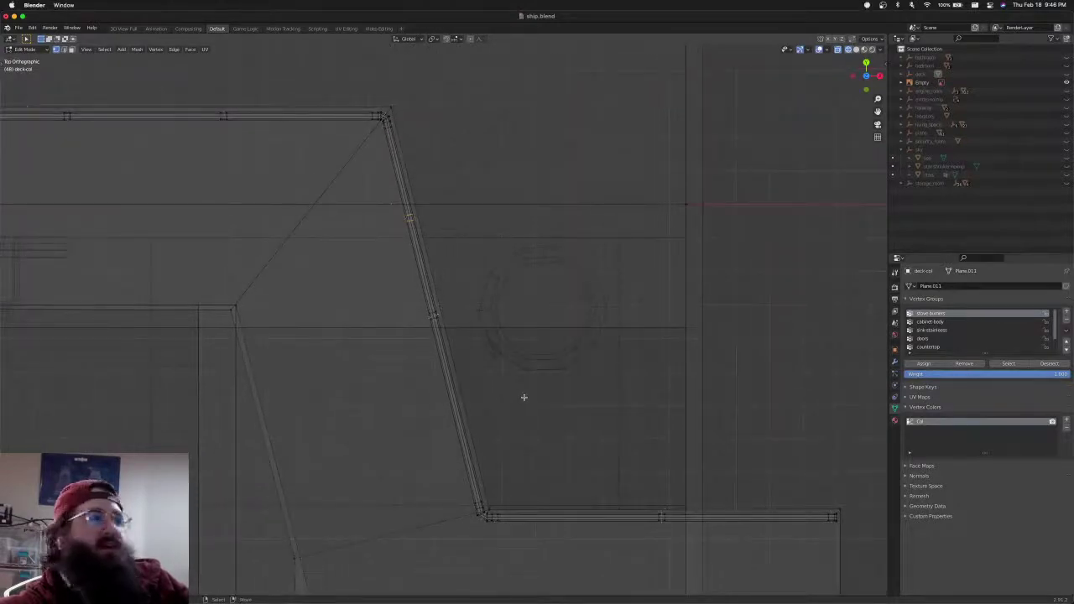
{"action": "key", "text": "shift+d"}
{"action": "key", "text": "Escape"}
{"action": "middle_click_drag", "start_coordinate": [510, 427], "coordinate": [500, 342], "text": "shift"}
{"action": "key", "text": "shift+d"}
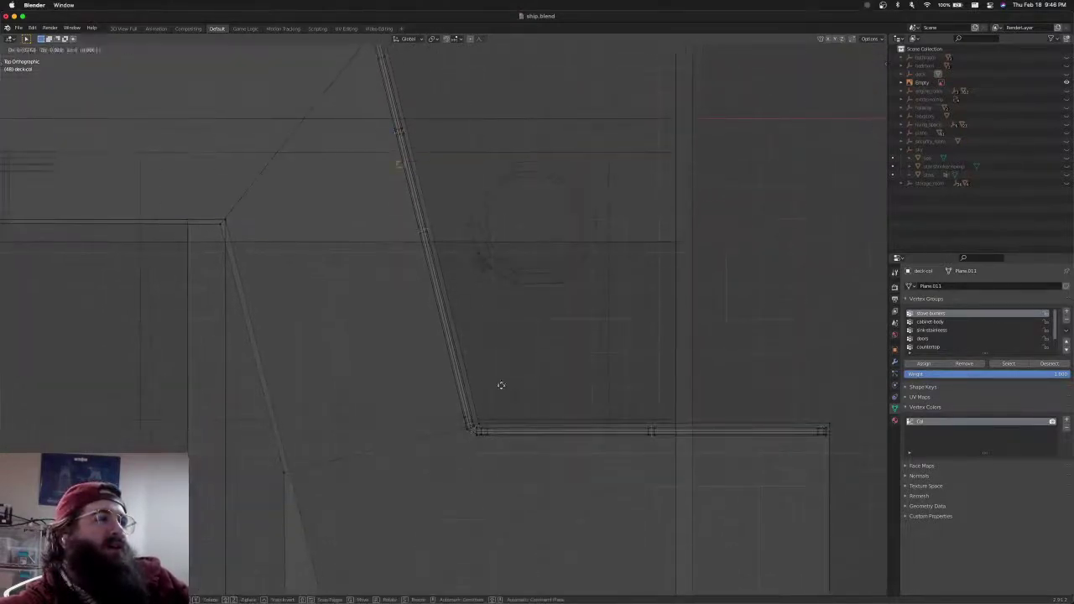
{"action": "left_click", "coordinate": [539, 523]}
Nudge the lower slanted post until it is centred across the rails and evenly spaced from its neighbours
{"action": "scroll", "coordinate": [543, 495], "scroll_direction": "up", "scroll_amount": 6}
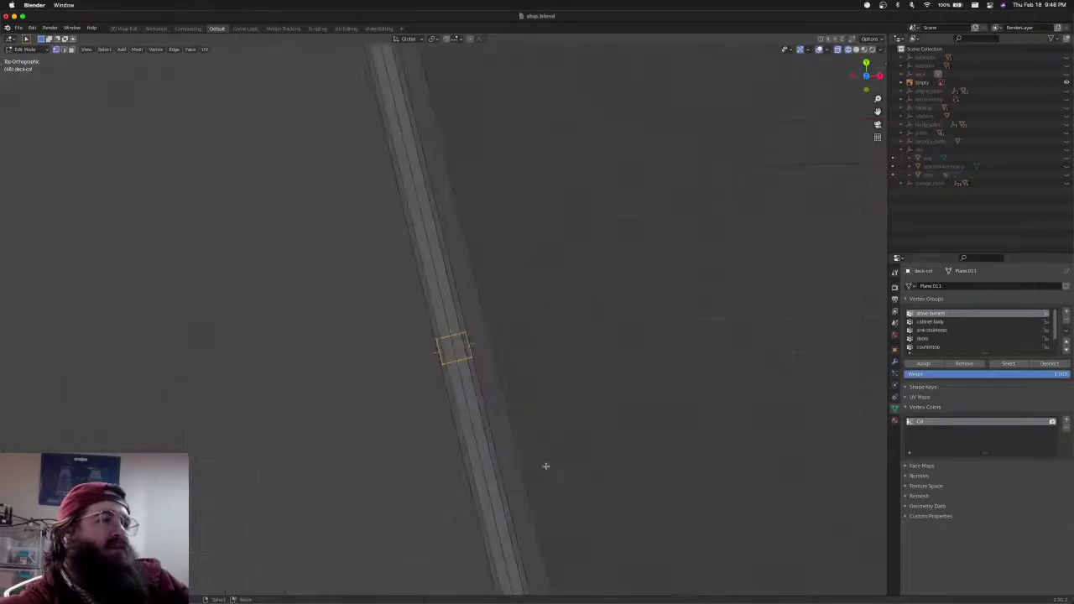
{"action": "scroll", "coordinate": [566, 418], "scroll_direction": "down", "scroll_amount": 4}
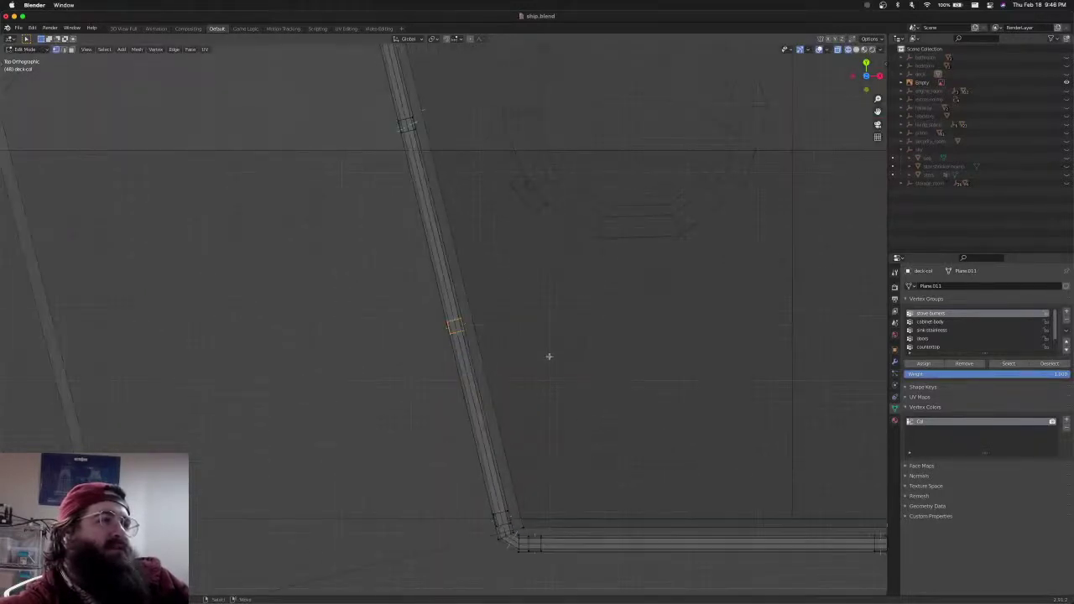
{"action": "scroll", "coordinate": [541, 340], "scroll_direction": "up", "scroll_amount": 2}
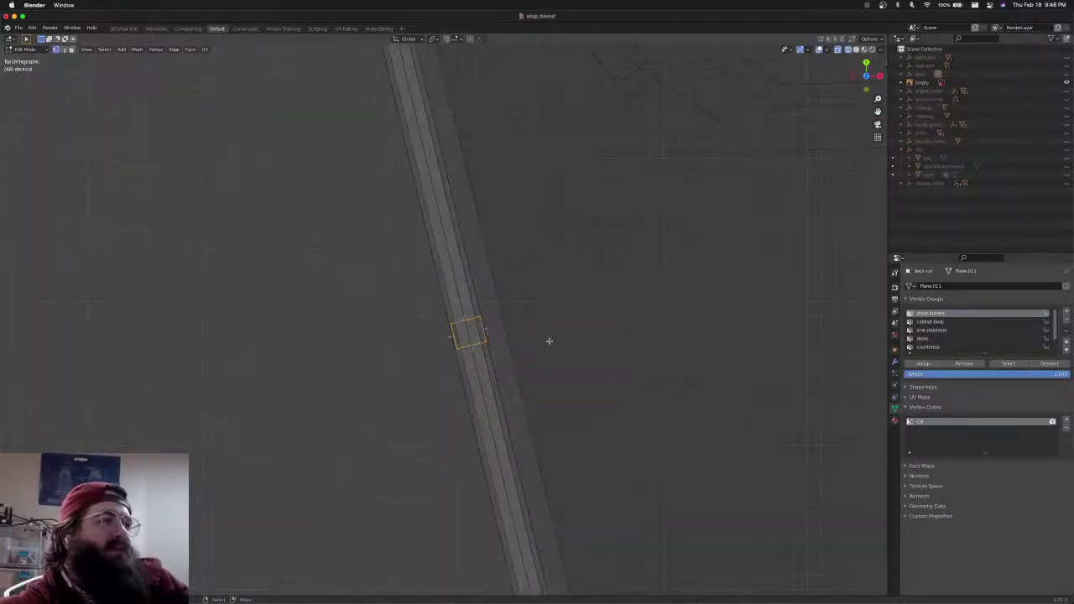
{"action": "scroll", "coordinate": [549, 340], "scroll_direction": "up", "scroll_amount": 3}
{"action": "key", "text": "g"}
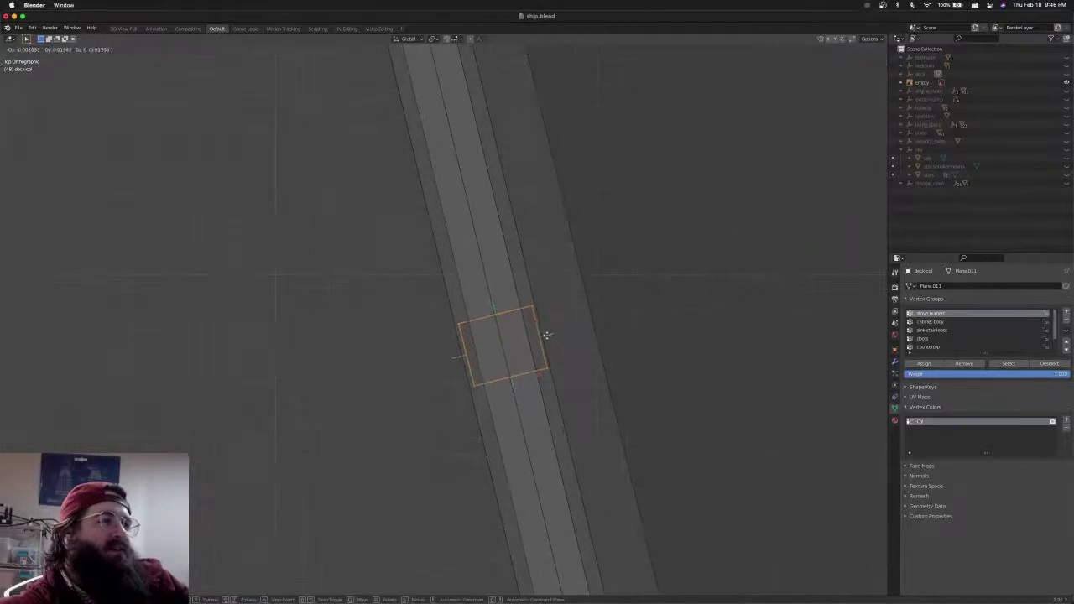
{"action": "left_click", "coordinate": [547, 335]}
{"action": "scroll", "coordinate": [548, 337], "scroll_direction": "down", "scroll_amount": 5}
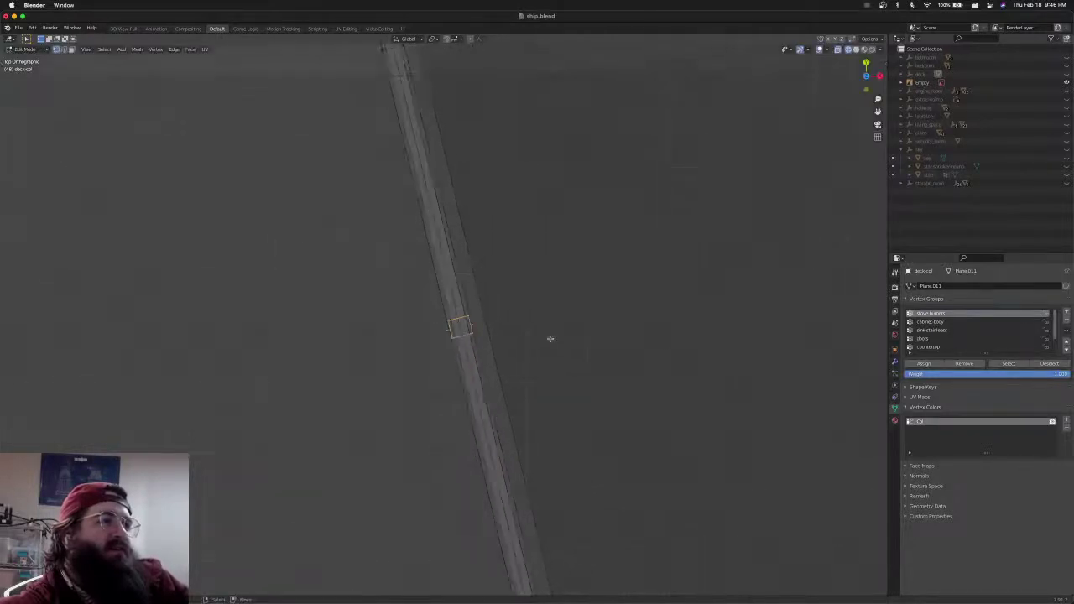
{"action": "scroll", "coordinate": [549, 338], "scroll_direction": "up", "scroll_amount": 6}
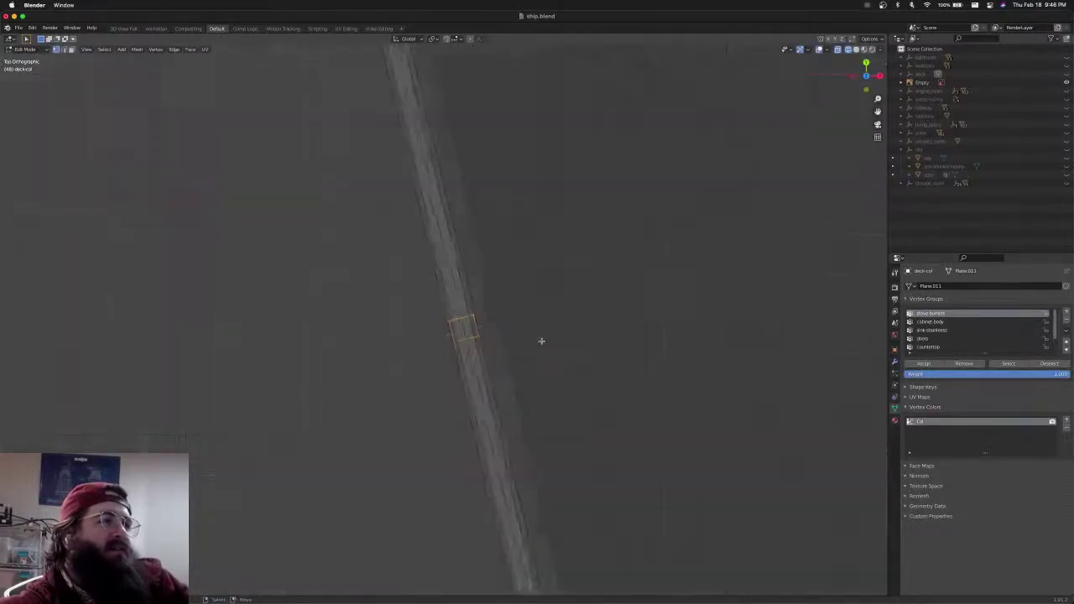
{"action": "key", "text": "g"}
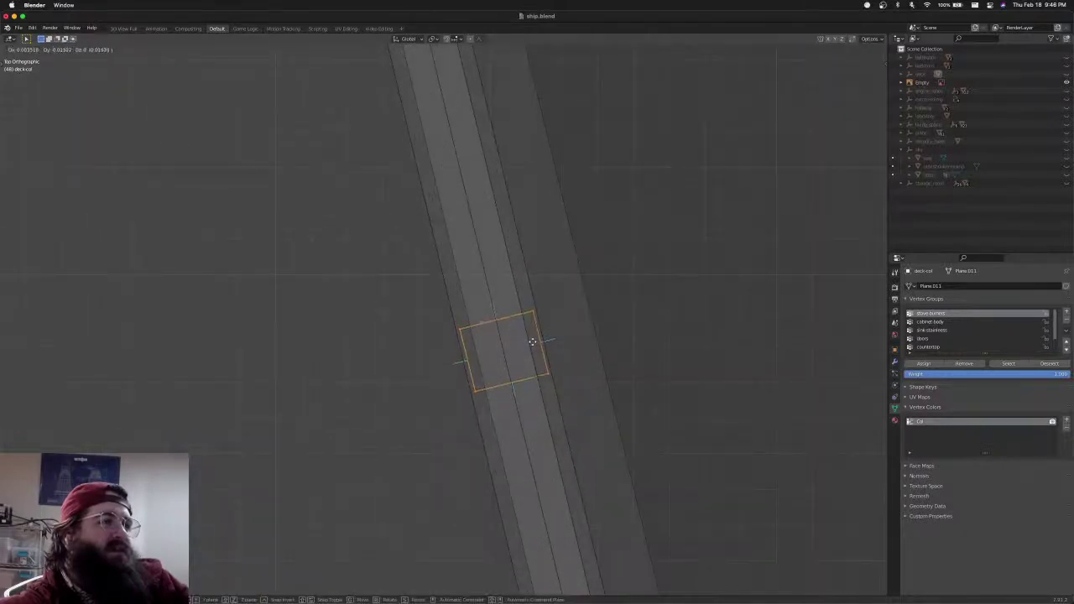
{"action": "left_click", "coordinate": [535, 341]}
{"action": "scroll", "coordinate": [537, 344], "scroll_direction": "down", "scroll_amount": 5}
Switch the viewport from wireframe to solid shading and bring the whole ship into view
{"action": "middle_click_drag", "start_coordinate": [538, 345], "coordinate": [507, 298]}
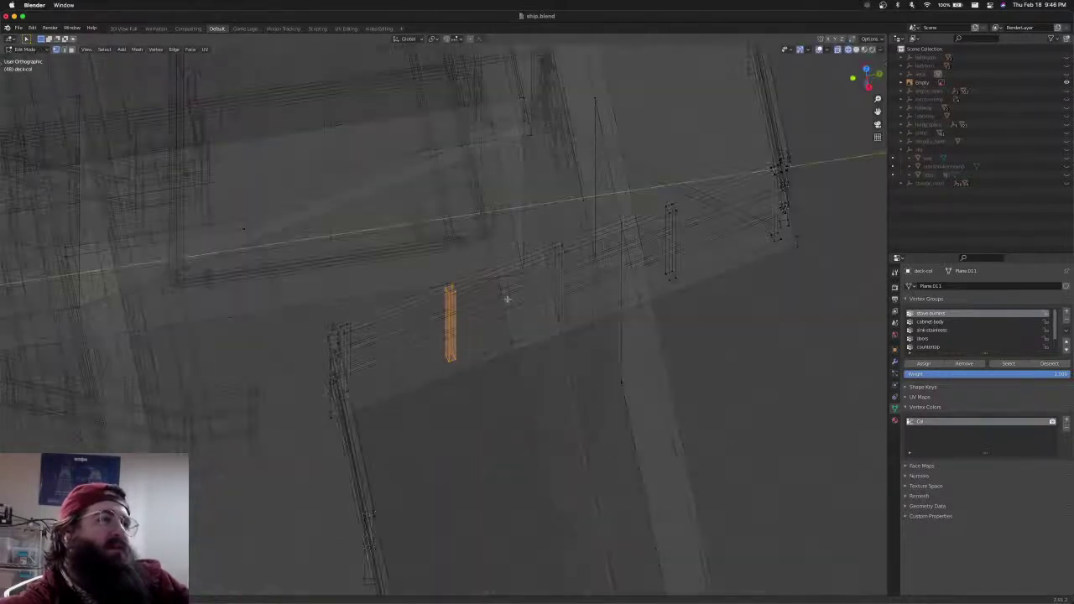
{"action": "key", "text": "alt+z"}
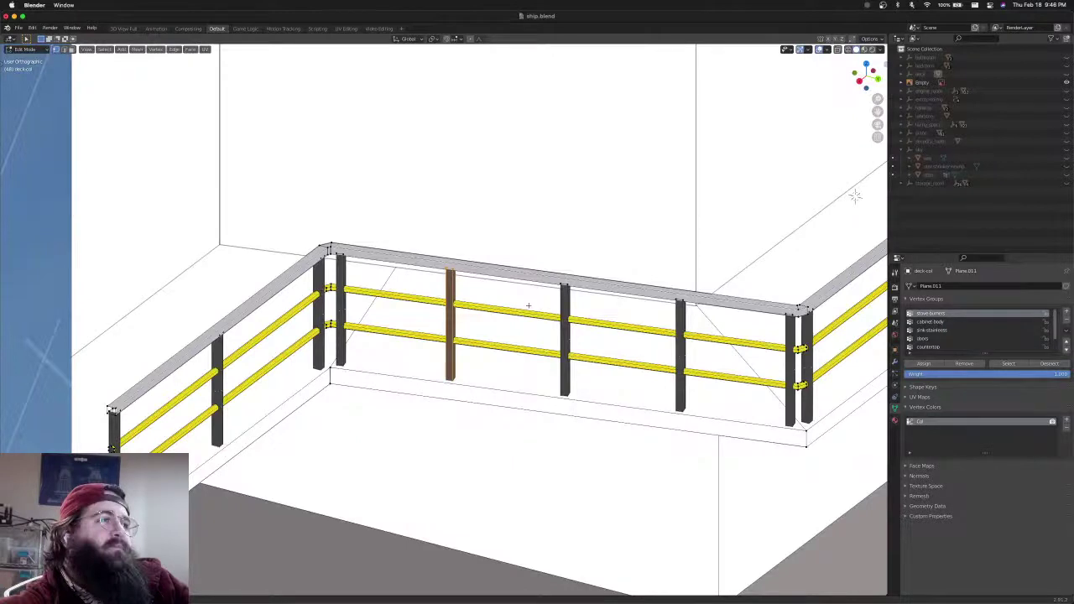
{"action": "scroll", "coordinate": [529, 305], "scroll_direction": "down", "scroll_amount": 9}
{"action": "mouse_move", "coordinate": [529, 305]}
{"action": "middle_mouse_down"}
{"action": "mouse_move", "coordinate": [492, 302]}
{"action": "mouse_move", "coordinate": [512, 300]}
{"action": "middle_mouse_up"}
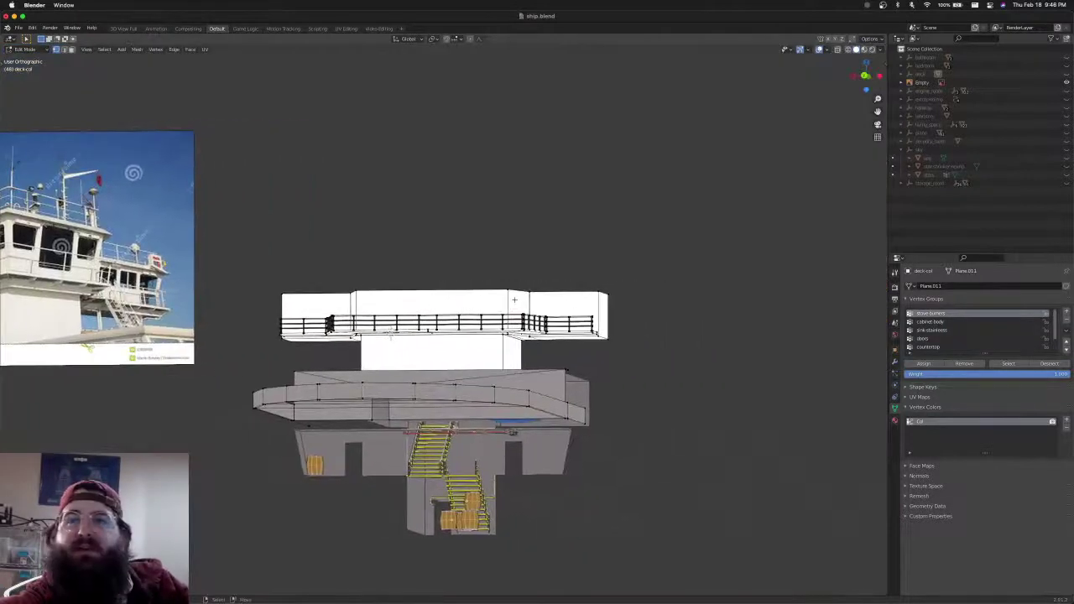
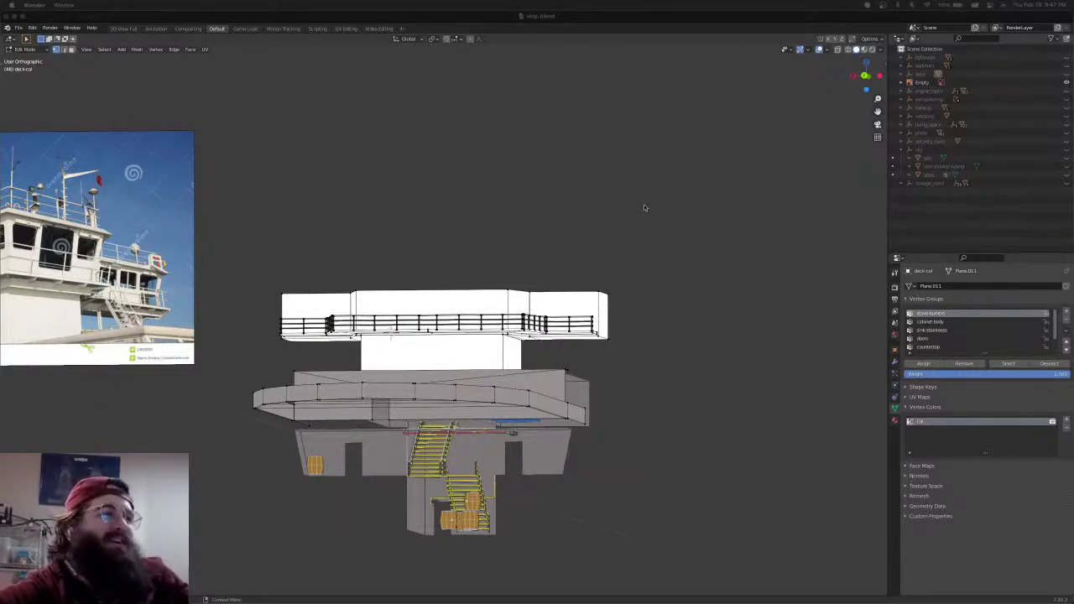
Check the railing from the front of the ship and save the file
{"action": "scroll", "coordinate": [593, 284], "scroll_direction": "up", "scroll_amount": 5}
{"action": "middle_click_drag", "start_coordinate": [592, 283], "coordinate": [519, 318]}
{"action": "scroll", "coordinate": [554, 300], "scroll_direction": "down", "scroll_amount": 3}
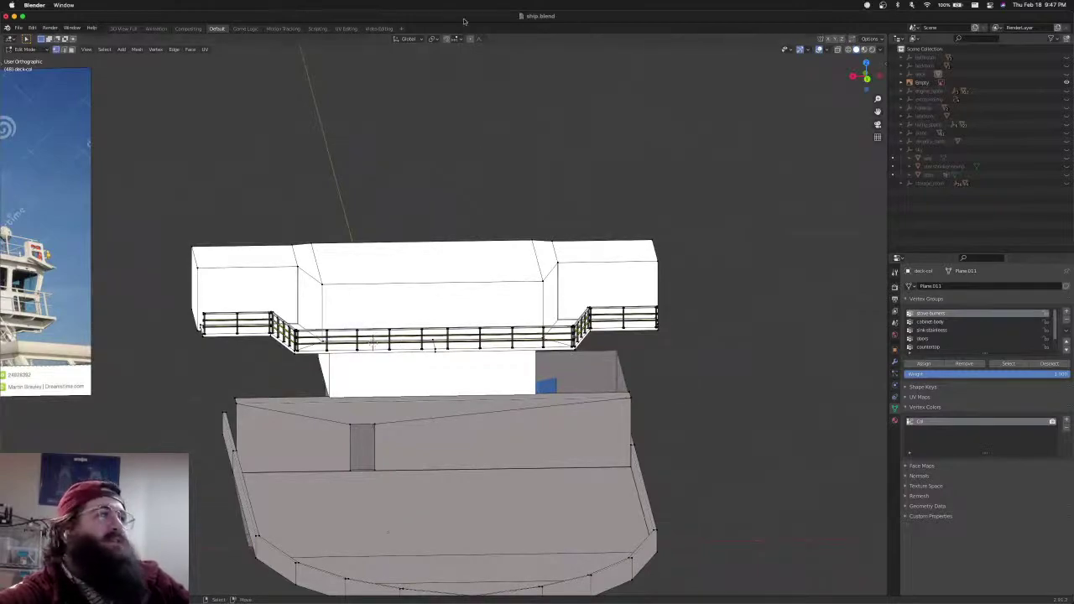
{"action": "key", "text": "super+s"}
Examine the railing's posts and bends along the deck from several angles, saving the file again
{"action": "scroll", "coordinate": [542, 352], "scroll_direction": "up", "scroll_amount": 3}
{"action": "mouse_move", "coordinate": [614, 352]}
{"action": "middle_mouse_down"}
{"action": "mouse_move", "coordinate": [563, 338]}
{"action": "mouse_move", "coordinate": [631, 351]}
{"action": "middle_mouse_up"}
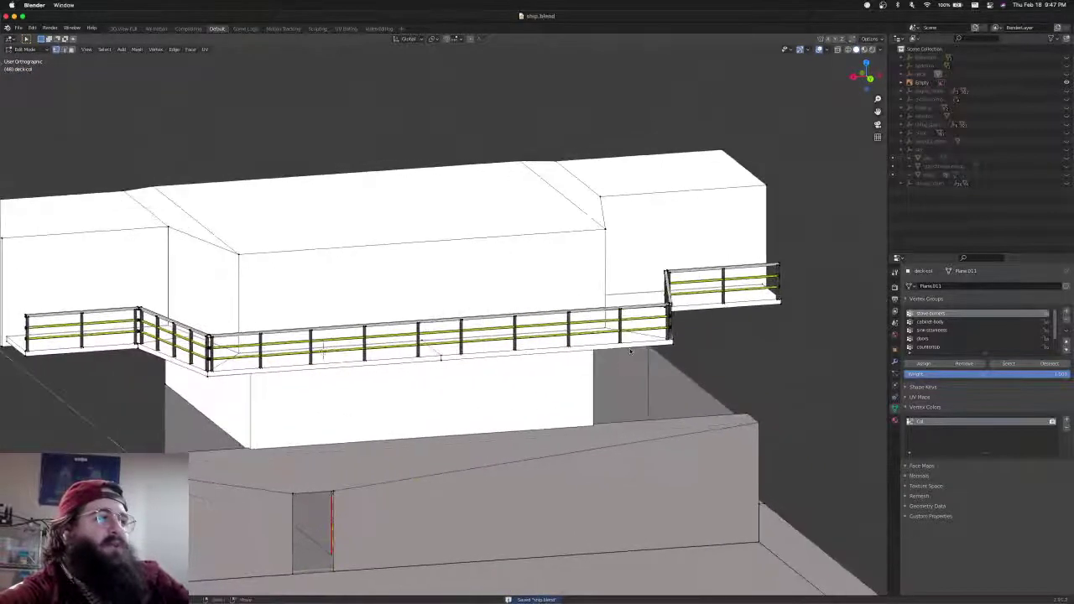
{"action": "middle_click_drag", "start_coordinate": [514, 344], "coordinate": [542, 273], "text": "shift"}
{"action": "scroll", "coordinate": [625, 336], "scroll_direction": "down", "scroll_amount": 2}
{"action": "scroll", "coordinate": [513, 374], "scroll_direction": "up", "scroll_amount": 6}
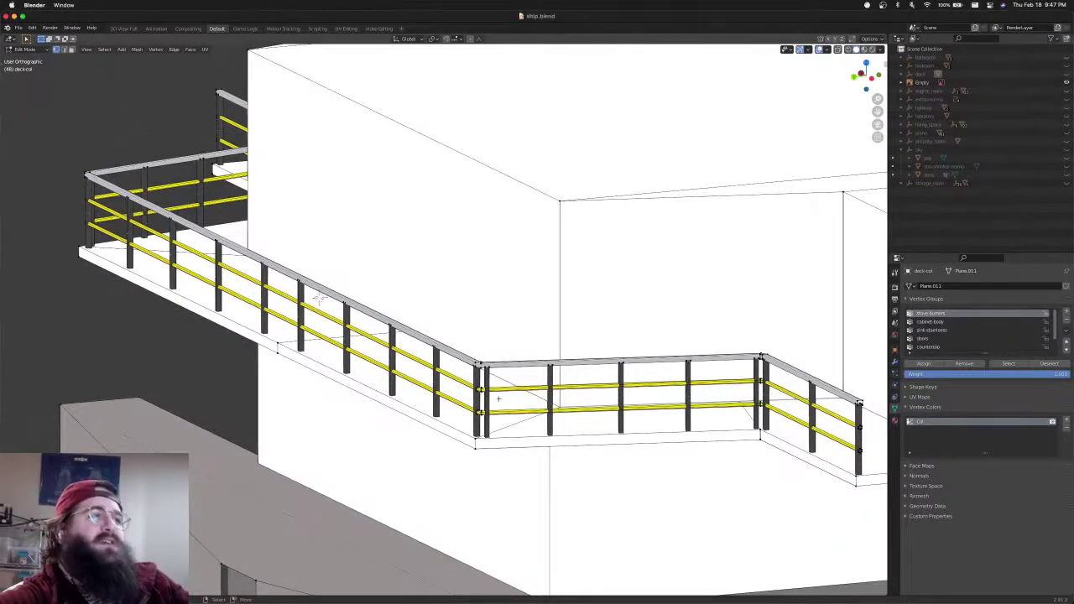
{"action": "key", "text": "ctrl+s"}
{"action": "scroll", "coordinate": [497, 399], "scroll_direction": "up", "scroll_amount": 2}
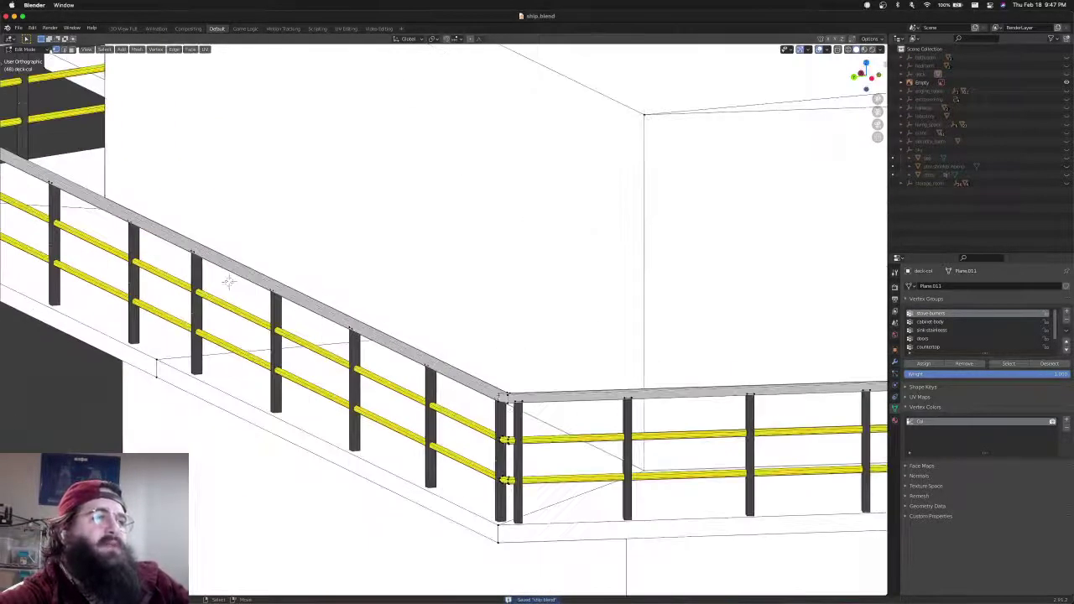
{"action": "scroll", "coordinate": [501, 428], "scroll_direction": "down", "scroll_amount": 6}
{"action": "middle_click_drag", "start_coordinate": [501, 431], "coordinate": [480, 425]}
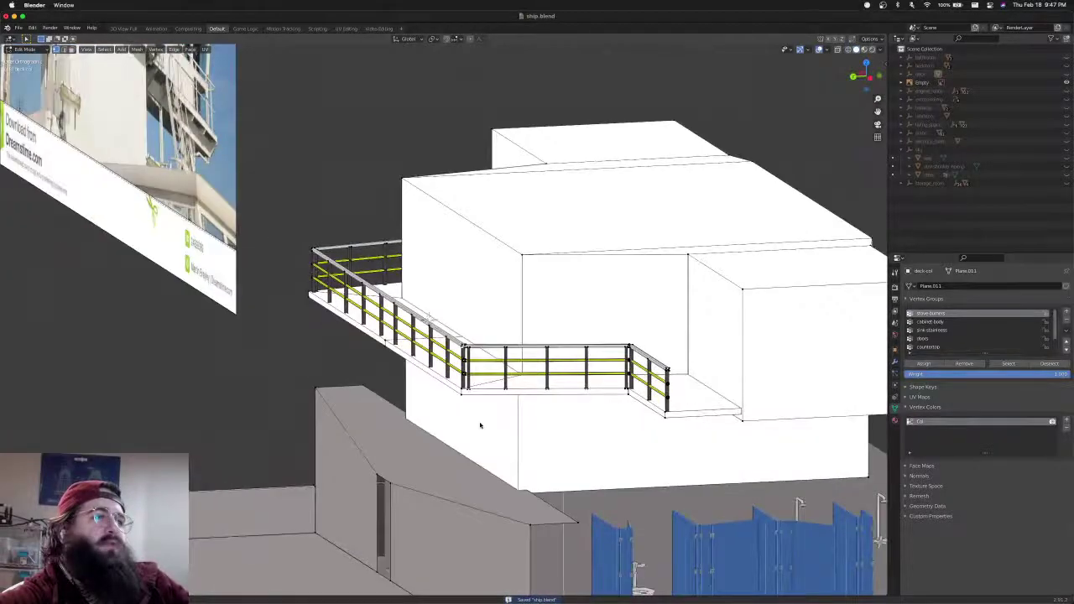
Inspect the railing's corner joints and post spacing from several angles around the deck, saving the file
{"action": "scroll", "coordinate": [480, 425], "scroll_direction": "up", "scroll_amount": 5}
{"action": "scroll", "coordinate": [494, 386], "scroll_direction": "down", "scroll_amount": 3}
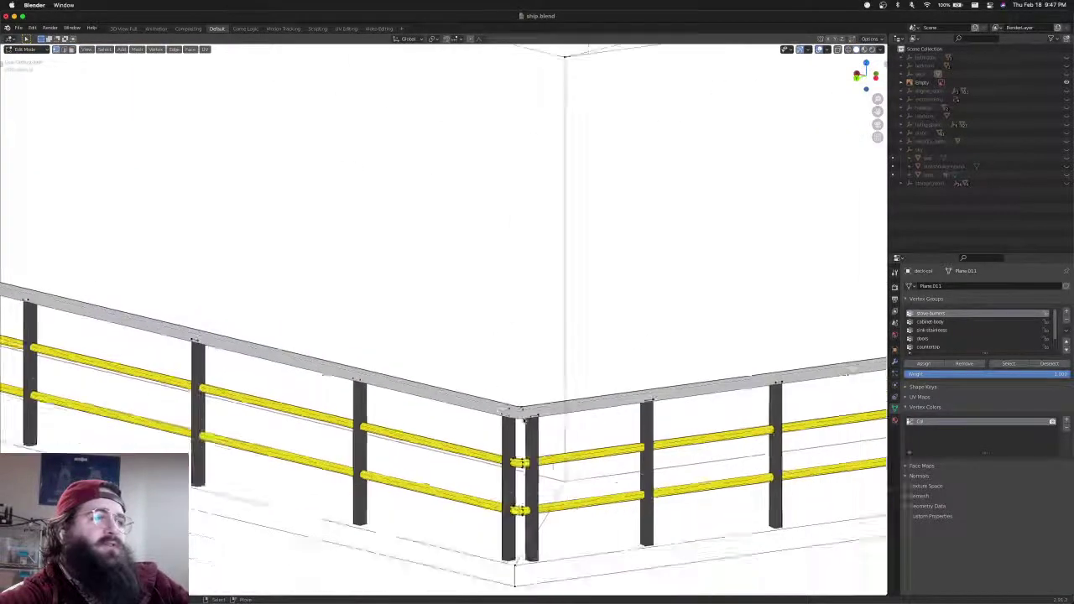
{"action": "scroll", "coordinate": [507, 428], "scroll_direction": "down", "scroll_amount": 2}
{"action": "key", "text": "ctrl+s"}
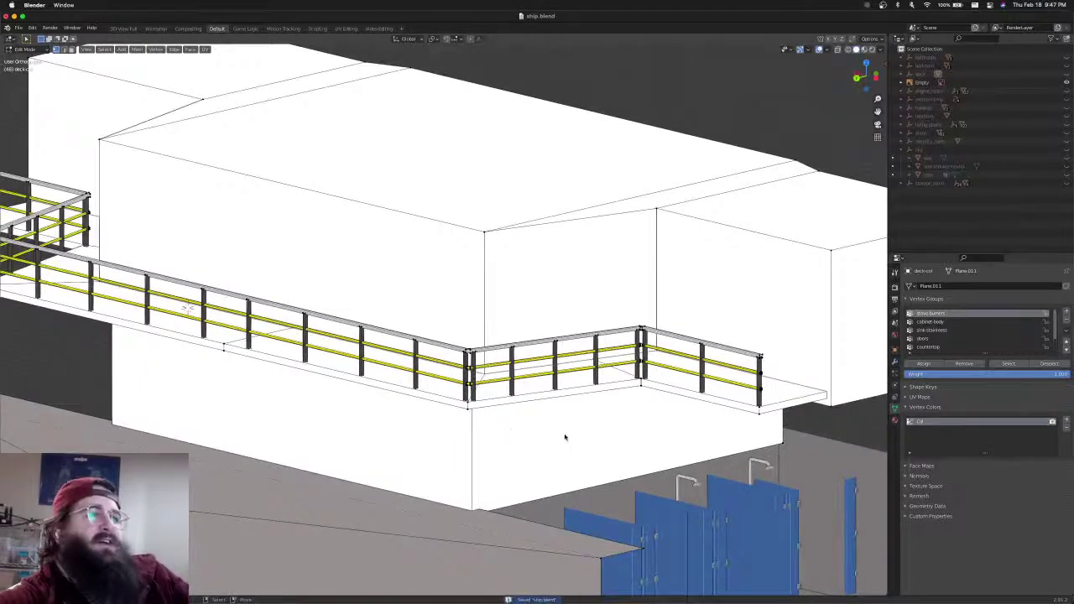
{"action": "mouse_move", "coordinate": [514, 353]}
{"action": "middle_mouse_down"}
{"action": "mouse_move", "coordinate": [525, 355]}
{"action": "mouse_move", "coordinate": [509, 354]}
{"action": "middle_mouse_up"}
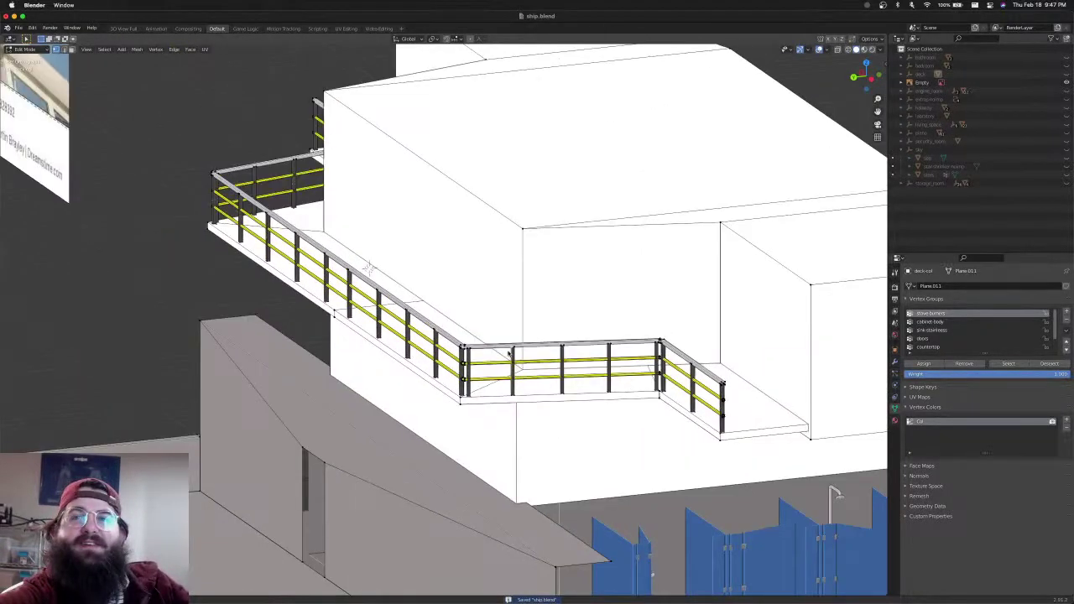
{"action": "scroll", "coordinate": [520, 373], "scroll_direction": "up", "scroll_amount": 5}
{"action": "scroll", "coordinate": [551, 389], "scroll_direction": "down", "scroll_amount": 6}
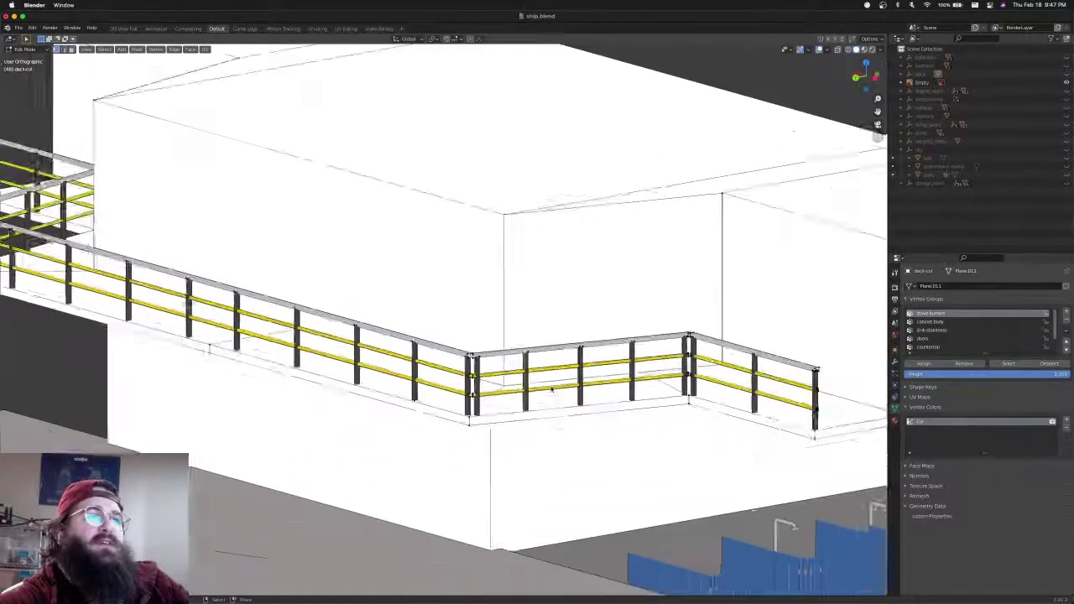
{"action": "scroll", "coordinate": [513, 388], "scroll_direction": "down", "scroll_amount": 3}
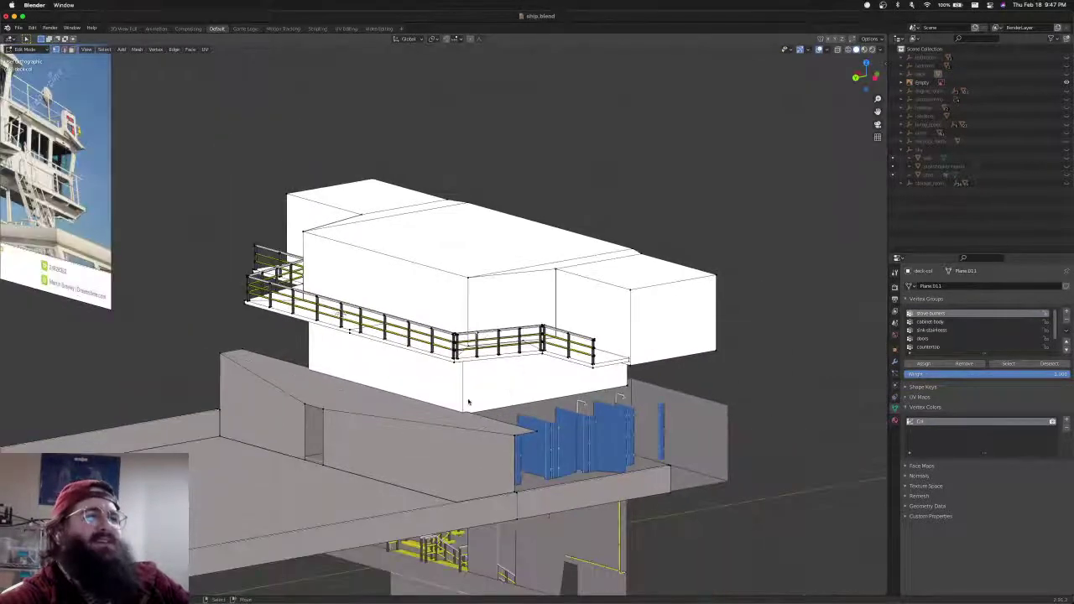
{"action": "mouse_move", "coordinate": [461, 383]}
{"action": "middle_mouse_down"}
{"action": "mouse_move", "coordinate": [502, 394]}
{"action": "mouse_move", "coordinate": [411, 369]}
{"action": "mouse_move", "coordinate": [501, 396]}
{"action": "mouse_move", "coordinate": [461, 358]}
{"action": "mouse_move", "coordinate": [443, 374]}
{"action": "middle_mouse_up"}
{"action": "key", "text": "super+s"}
{"action": "middle_click_drag", "start_coordinate": [702, 464], "coordinate": [634, 495]}
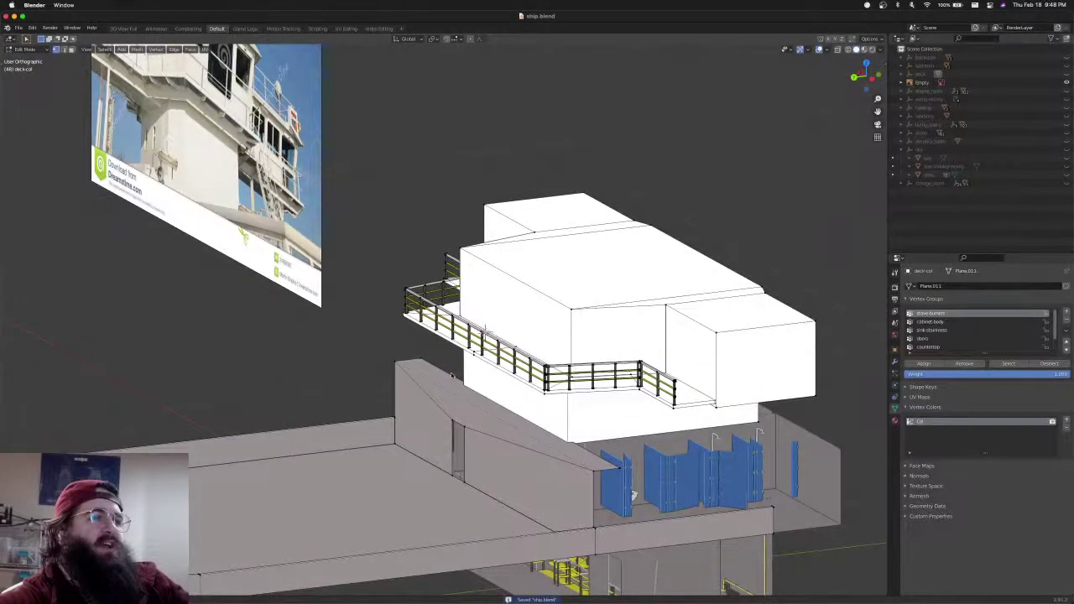
{"action": "middle_click_drag", "start_coordinate": [452, 376], "coordinate": [495, 377]}
{"action": "key", "text": "KP_7"}
{"action": "scroll", "coordinate": [700, 401], "scroll_direction": "down", "scroll_amount": 2}
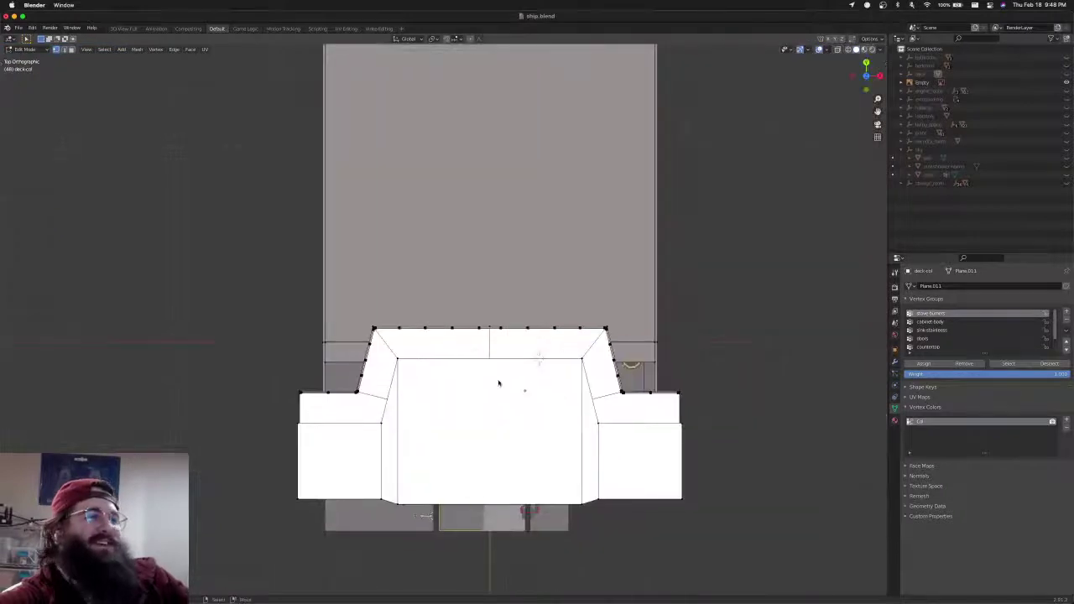
{"action": "scroll", "coordinate": [473, 408], "scroll_direction": "up", "scroll_amount": 8}
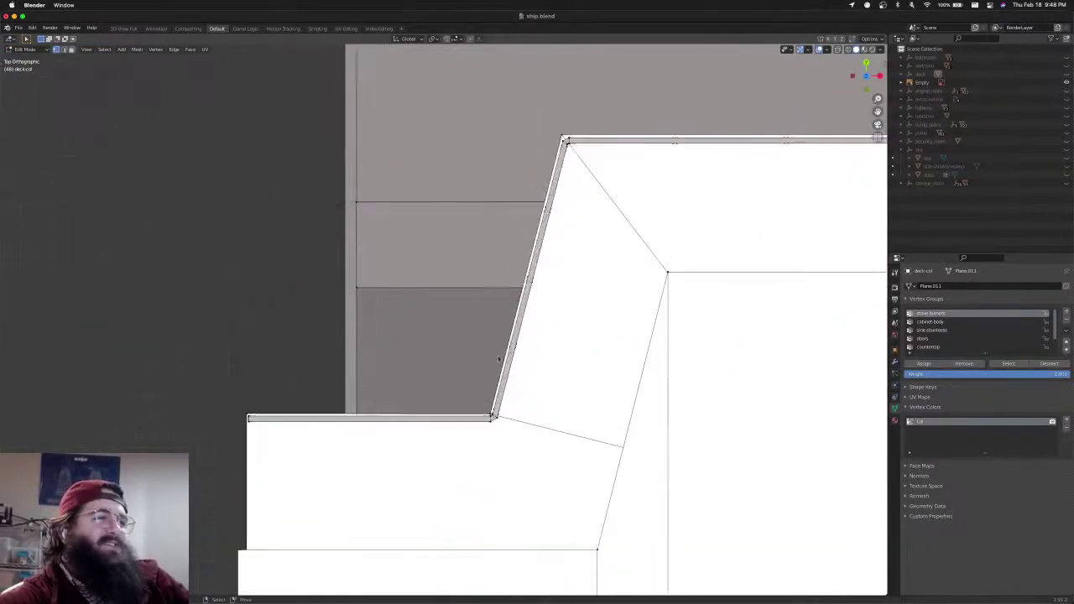
{"action": "key", "text": "shift+z"}
{"action": "scroll", "coordinate": [495, 413], "scroll_direction": "down", "scroll_amount": 1}
{"action": "middle_click_drag", "start_coordinate": [496, 410], "coordinate": [459, 397], "text": "shift"}
{"action": "key", "text": "a"}
{"action": "key", "text": "a"}
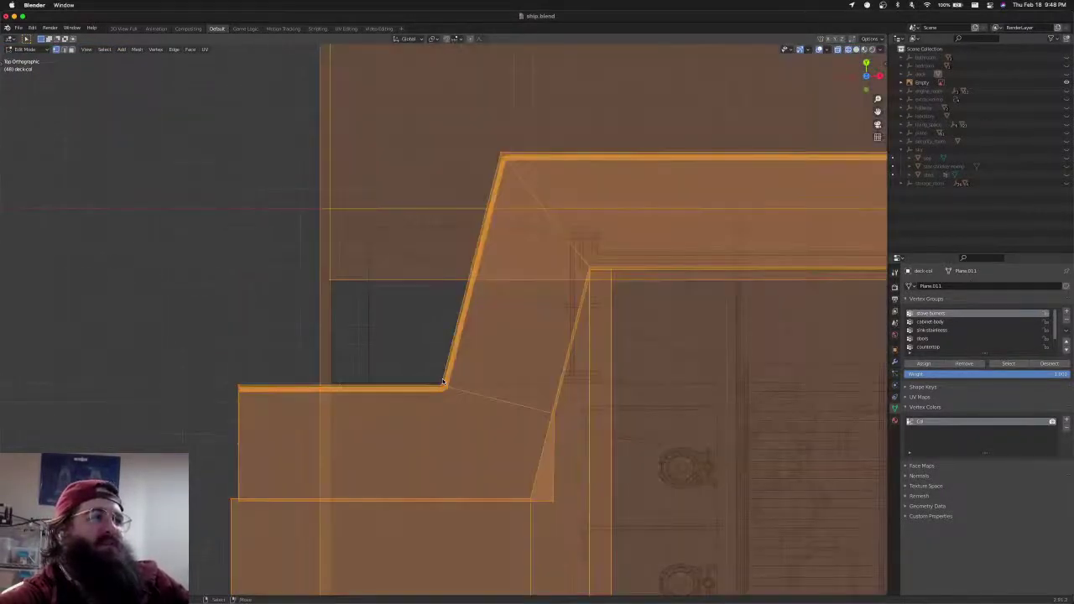
{"action": "key", "text": "b"}
{"action": "left_click_drag", "start_coordinate": [427, 370], "coordinate": [470, 416]}
{"action": "scroll", "coordinate": [471, 416], "scroll_direction": "up", "scroll_amount": 2}
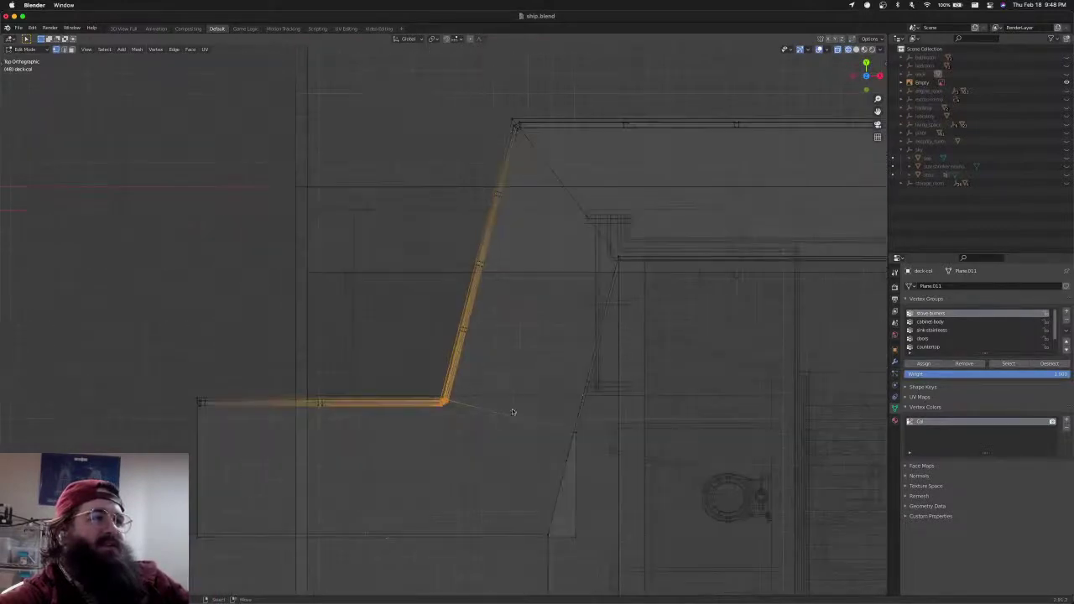
{"action": "key", "text": "g"}
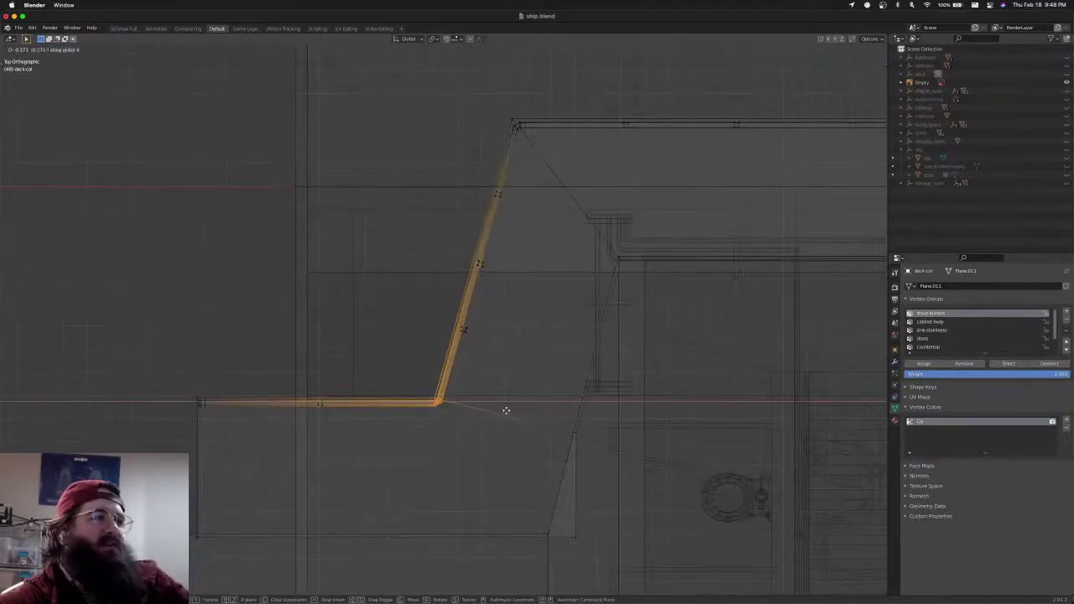
{"action": "key", "text": "Escape"}
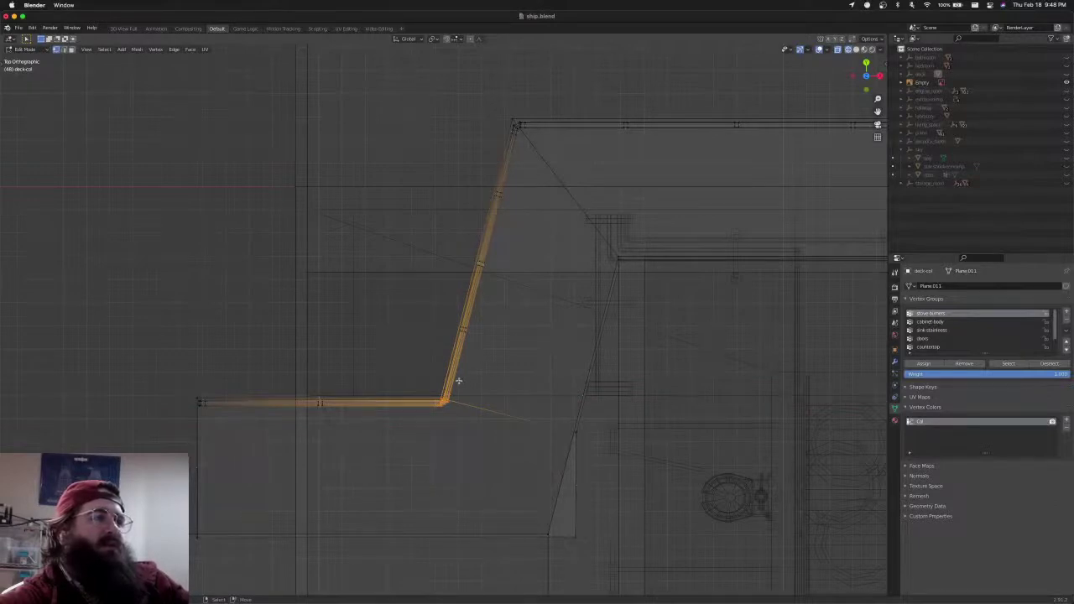
{"action": "scroll", "coordinate": [462, 384], "scroll_direction": "down", "scroll_amount": 5}
{"action": "key", "text": "alt+z"}
Examine the railing's underside, slanted section and far end around the upper deck
{"action": "middle_click_drag", "start_coordinate": [562, 375], "coordinate": [477, 389], "text": "shift"}
{"action": "scroll", "coordinate": [356, 389], "scroll_direction": "down", "scroll_amount": 2}
{"action": "middle_click_drag", "start_coordinate": [355, 390], "coordinate": [440, 327]}
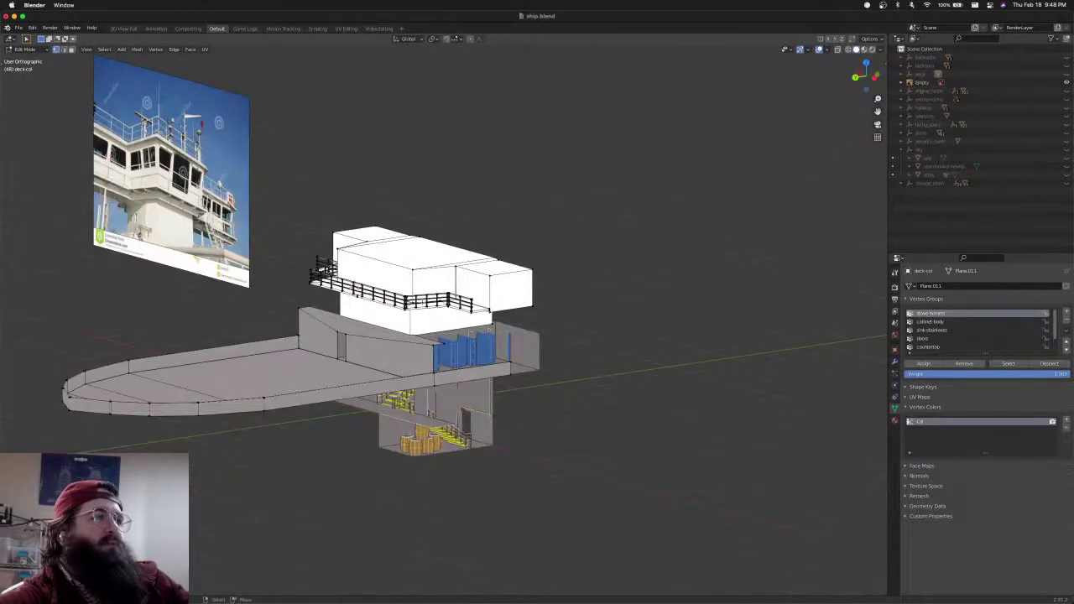
{"action": "scroll", "coordinate": [197, 334], "scroll_direction": "up", "scroll_amount": 5}
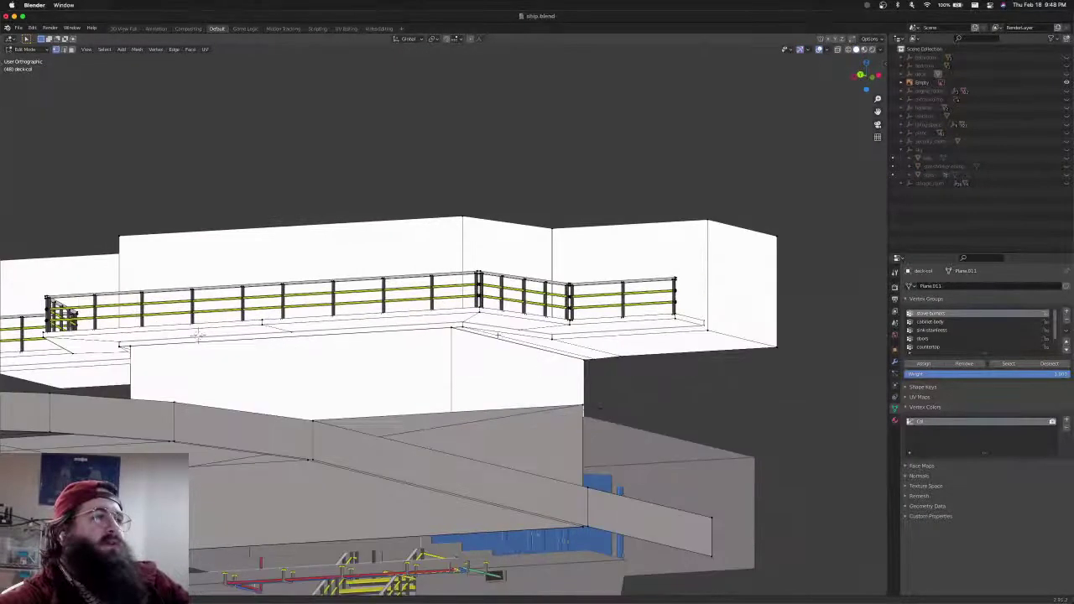
{"action": "middle_click_drag", "start_coordinate": [498, 335], "coordinate": [487, 403]}
{"action": "scroll", "coordinate": [487, 403], "scroll_direction": "down", "scroll_amount": 4}
{"action": "middle_click_drag", "start_coordinate": [265, 255], "coordinate": [493, 347], "text": "shift"}
{"action": "scroll", "coordinate": [494, 346], "scroll_direction": "up", "scroll_amount": 2}
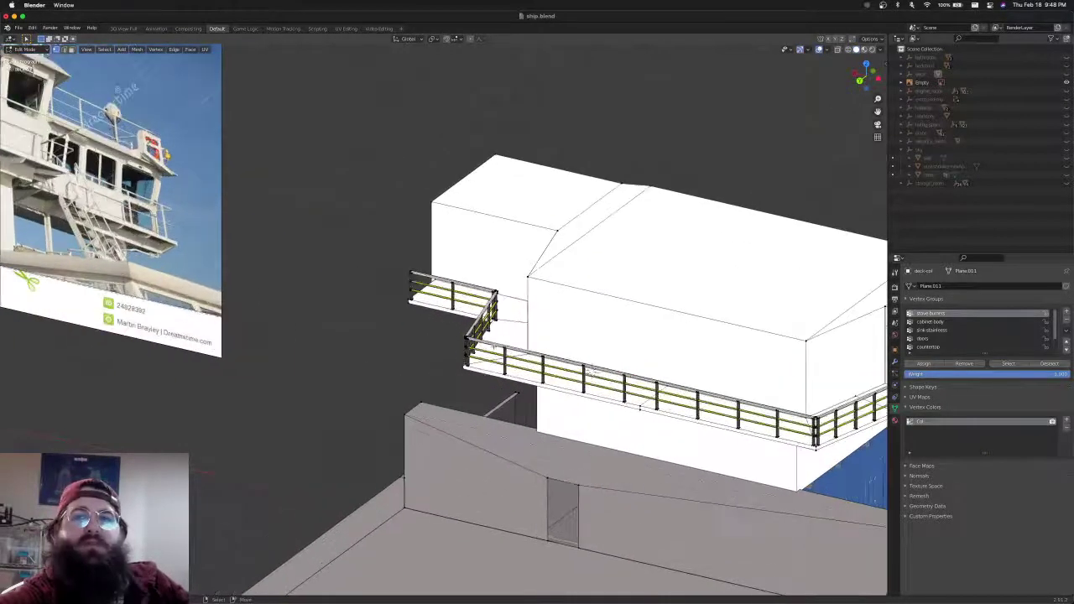
{"action": "scroll", "coordinate": [593, 367], "scroll_direction": "up", "scroll_amount": 3}
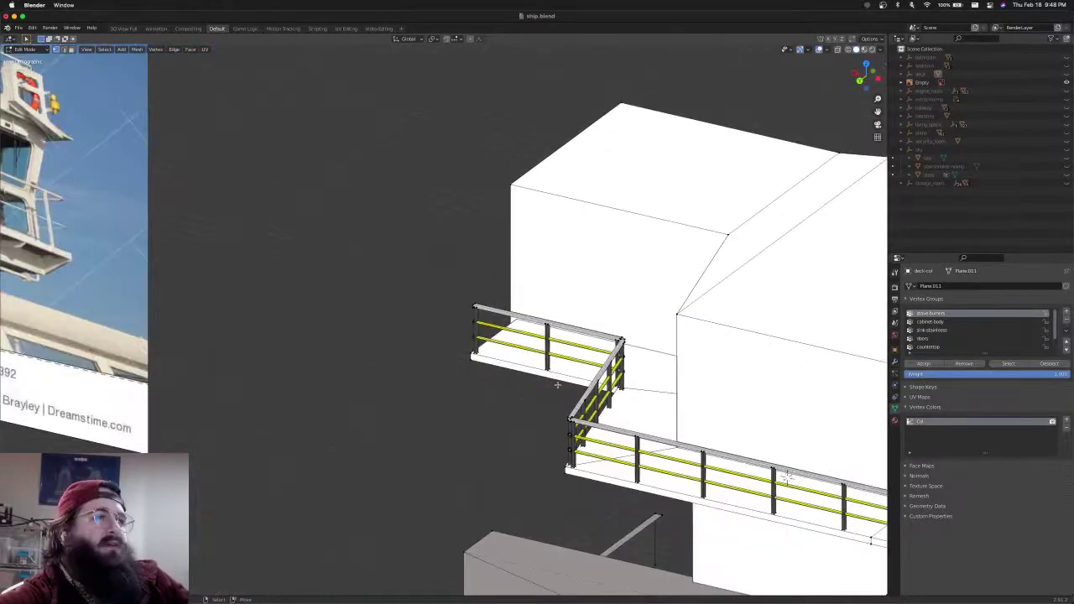
{"action": "scroll", "coordinate": [557, 385], "scroll_direction": "up", "scroll_amount": 5}
Review the deck layout from above, compare the whole ship with the reference photo, and save the file
{"action": "key", "text": "KP_7"}
{"action": "scroll", "coordinate": [525, 293], "scroll_direction": "down", "scroll_amount": 5}
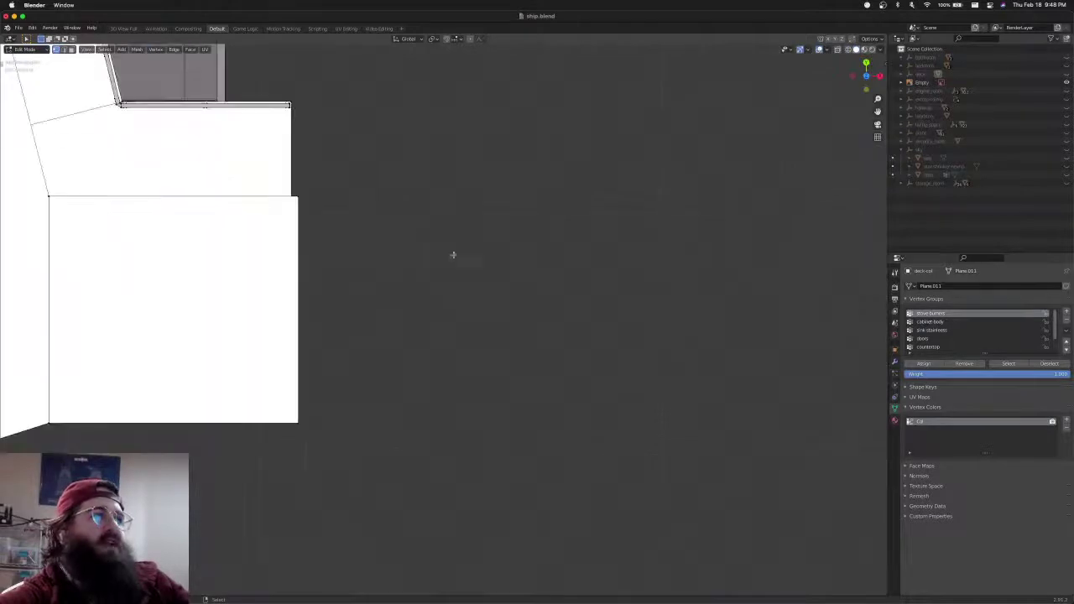
{"action": "middle_click_drag", "start_coordinate": [450, 254], "coordinate": [415, 295], "text": "shift"}
{"action": "scroll", "coordinate": [505, 395], "scroll_direction": "up", "scroll_amount": 7}
{"action": "middle_click_drag", "start_coordinate": [416, 295], "coordinate": [700, 419], "text": "shift"}
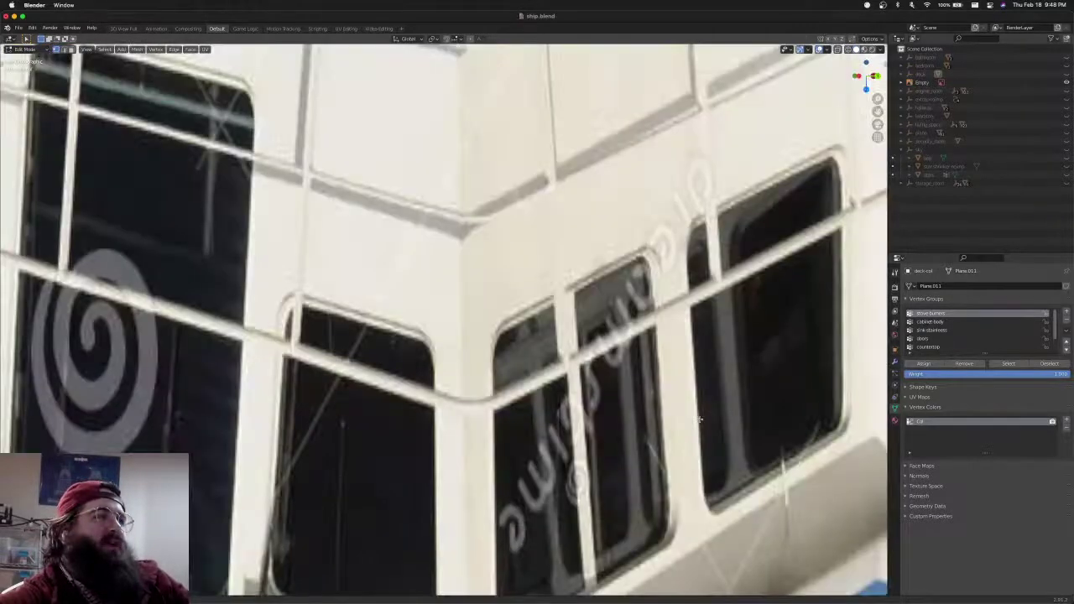
{"action": "key", "text": "KP_7"}
{"action": "scroll", "coordinate": [479, 324], "scroll_direction": "down", "scroll_amount": 3}
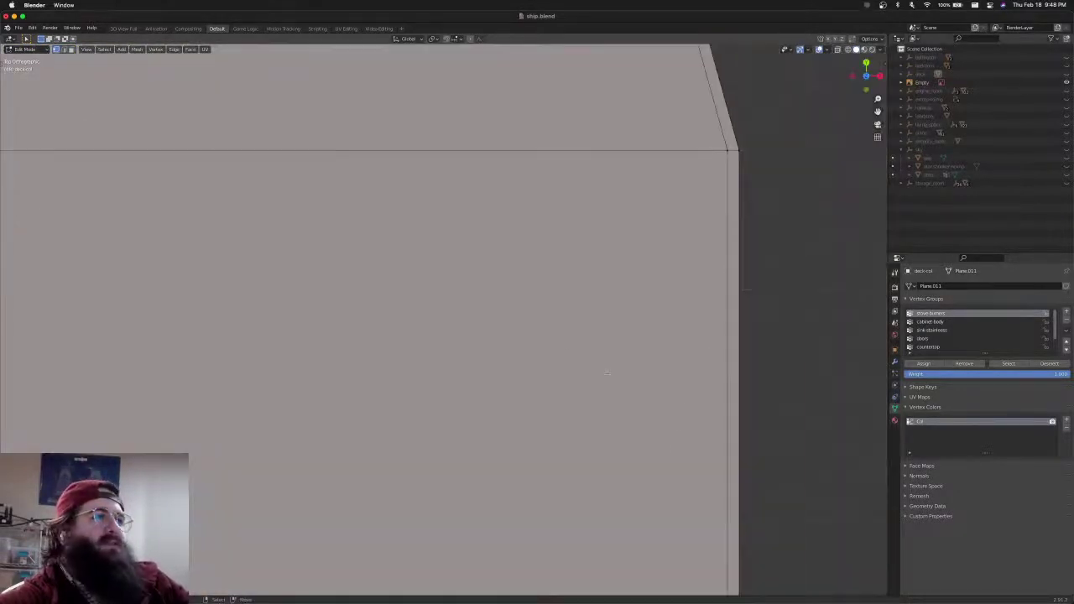
{"action": "scroll", "coordinate": [479, 325], "scroll_direction": "down", "scroll_amount": 4}
{"action": "middle_click_drag", "start_coordinate": [478, 325], "coordinate": [437, 83], "text": "shift"}
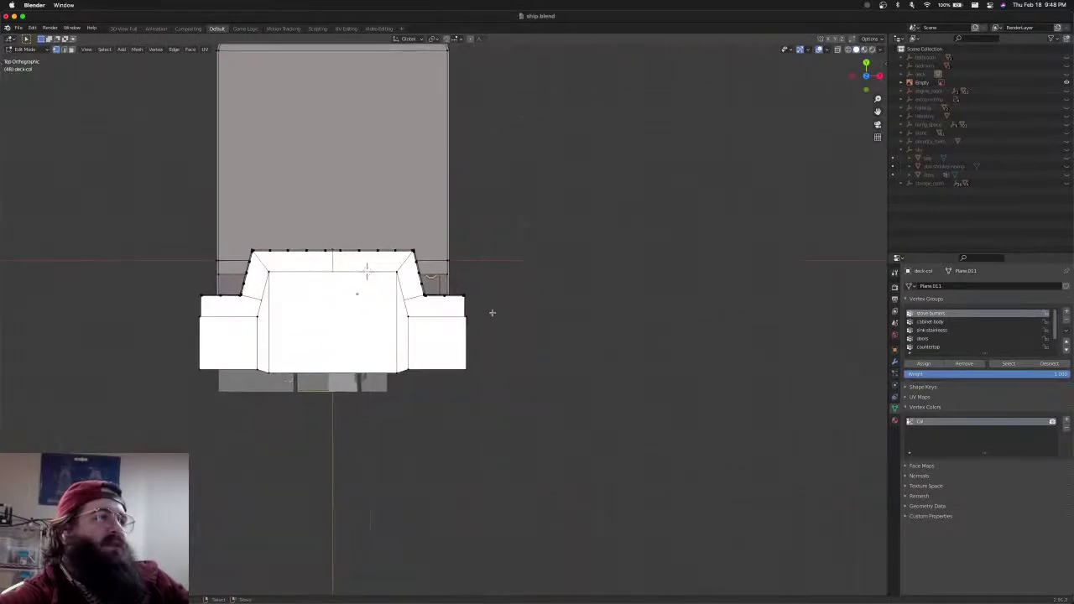
{"action": "scroll", "coordinate": [470, 234], "scroll_direction": "down", "scroll_amount": 5}
{"action": "middle_click_drag", "start_coordinate": [470, 233], "coordinate": [478, 151]}
{"action": "scroll", "coordinate": [640, 281], "scroll_direction": "up", "scroll_amount": 7}
{"action": "middle_click_drag", "start_coordinate": [641, 280], "coordinate": [537, 312], "text": "shift"}
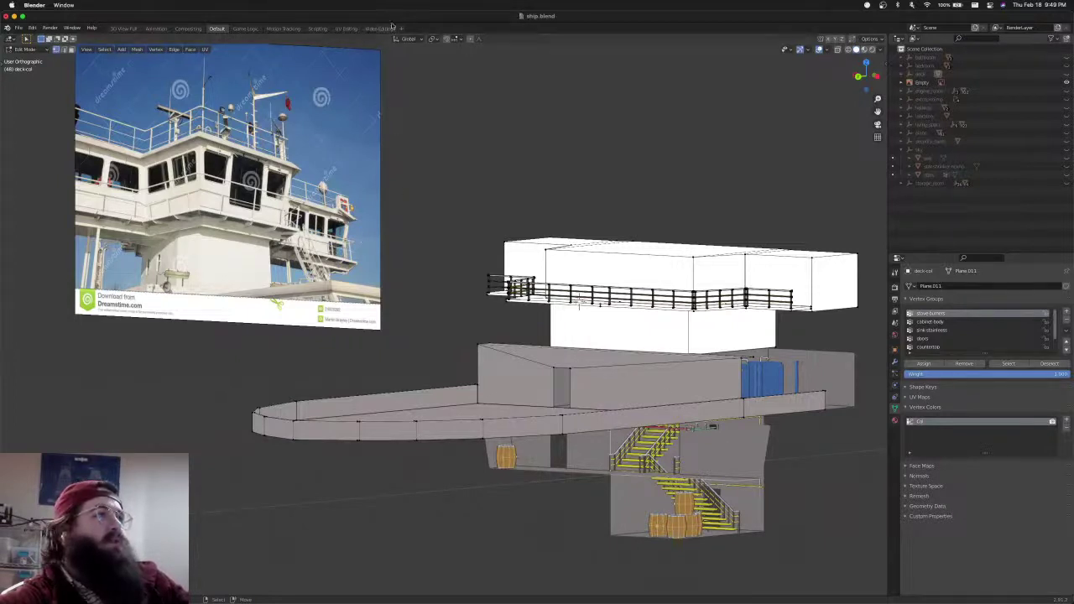
{"action": "key", "text": "super+s"}
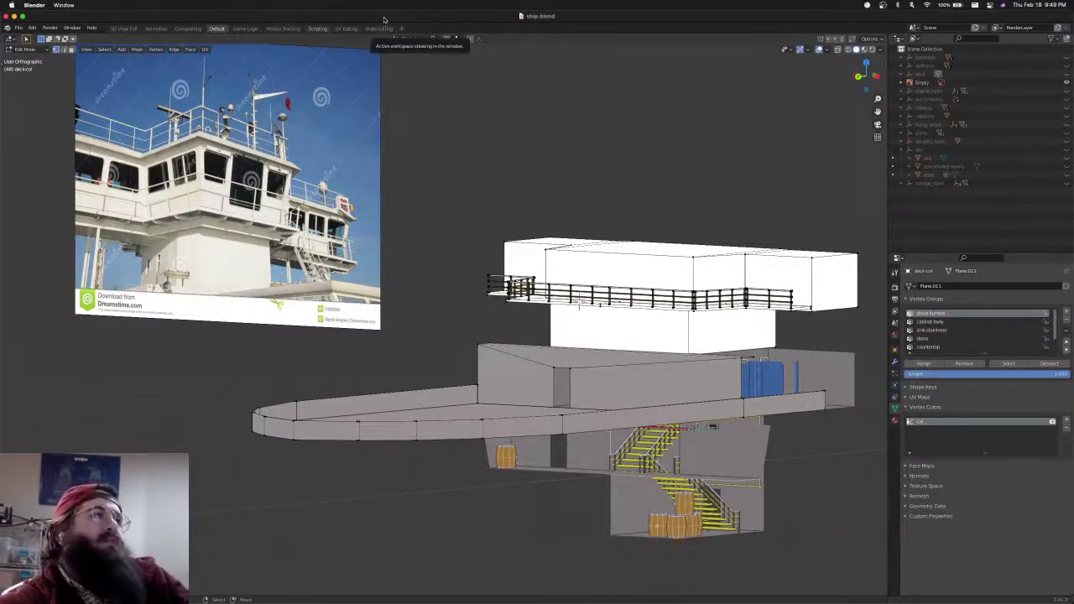
Box-select the three horizontal rails and the post tops across the full railing in a front wireframe view
{"action": "scroll", "coordinate": [762, 366], "scroll_direction": "up", "scroll_amount": 3}
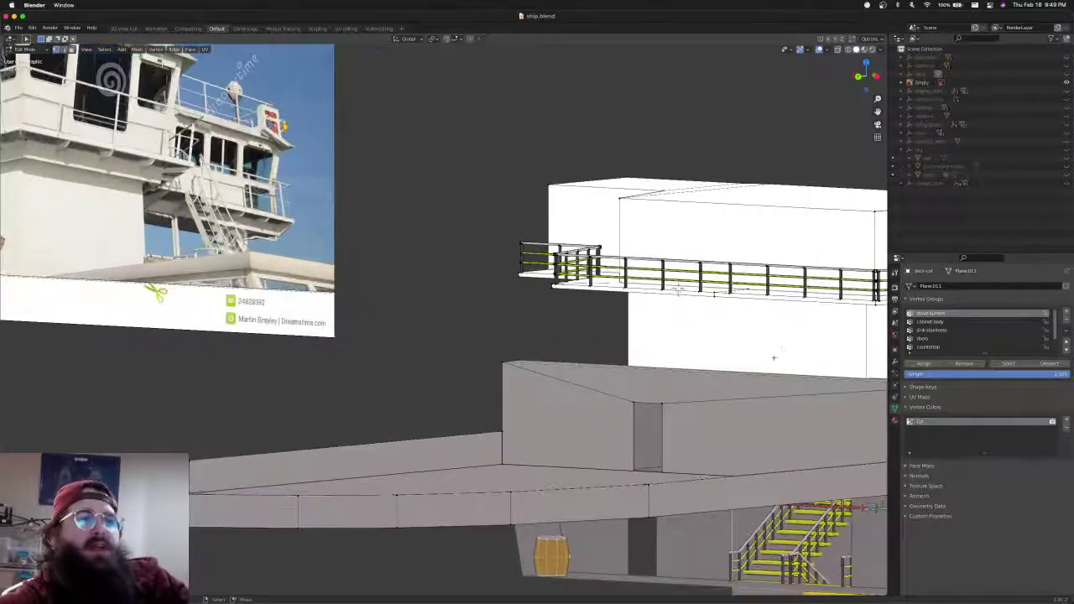
{"action": "middle_click_drag", "start_coordinate": [762, 366], "coordinate": [495, 364], "text": "shift"}
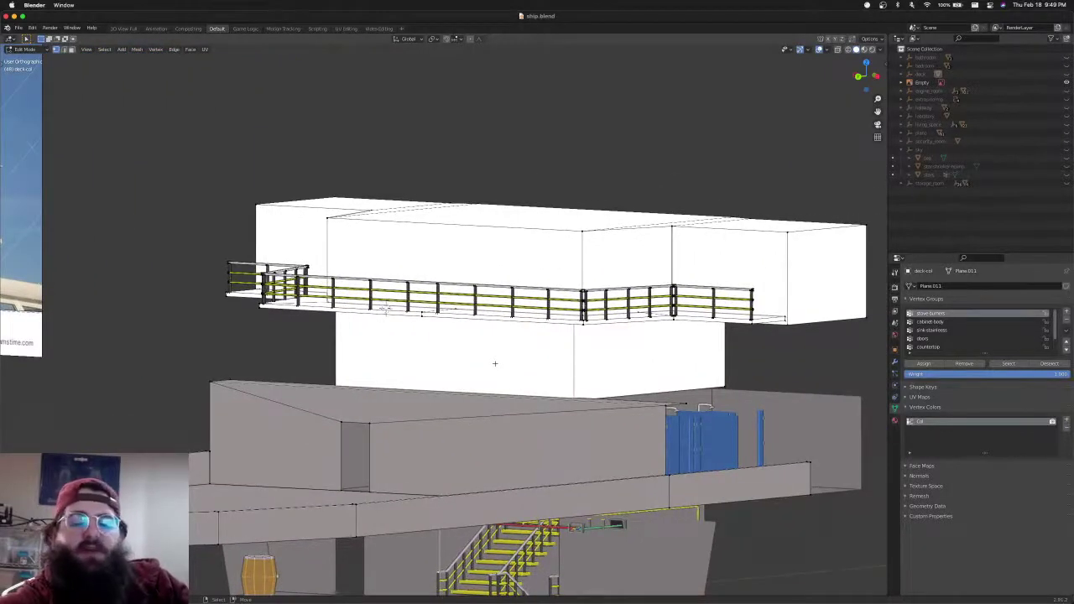
{"action": "key", "text": "KP_1"}
{"action": "key", "text": "shift+z"}
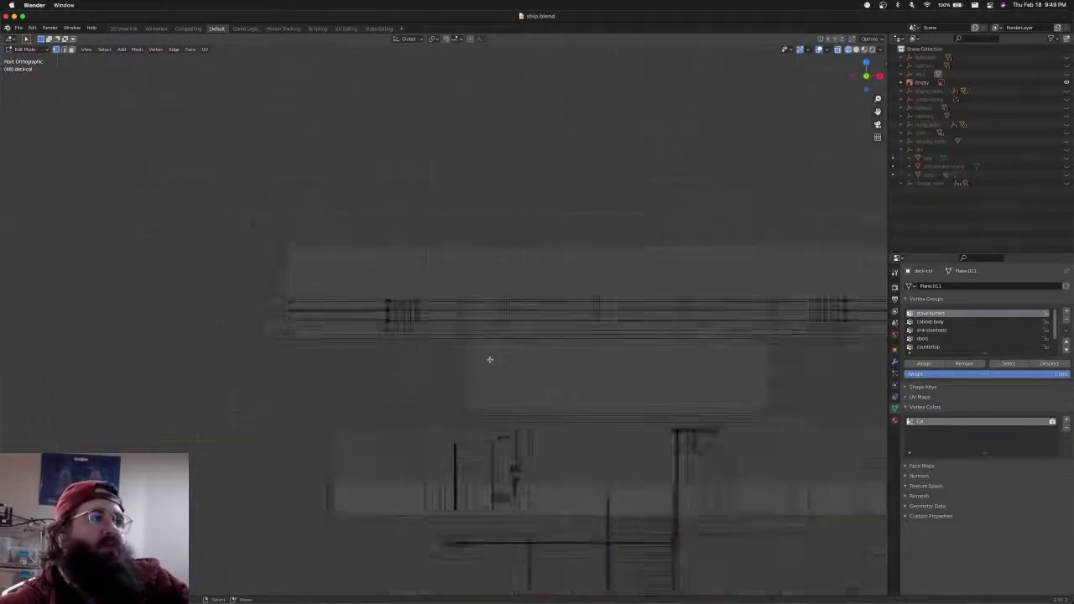
{"action": "scroll", "coordinate": [489, 359], "scroll_direction": "down", "scroll_amount": 3}
{"action": "key", "text": "b"}
{"action": "left_click_drag", "start_coordinate": [156, 282], "coordinate": [709, 326]}
{"action": "left_click_drag", "start_coordinate": [749, 318], "coordinate": [751, 313]}
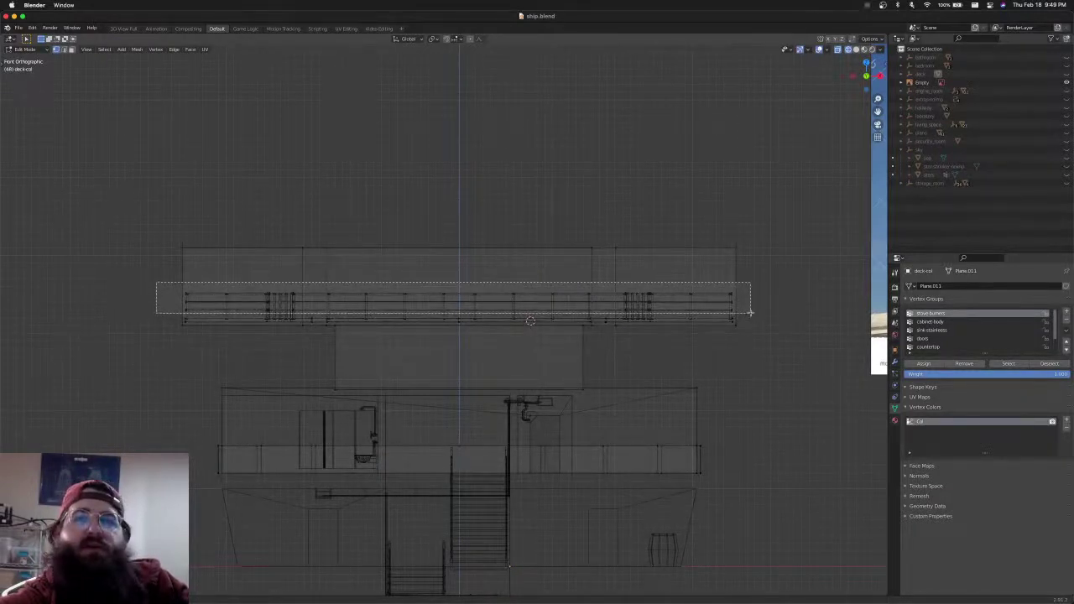
{"action": "left_click_drag", "start_coordinate": [750, 313], "coordinate": [750, 313]}
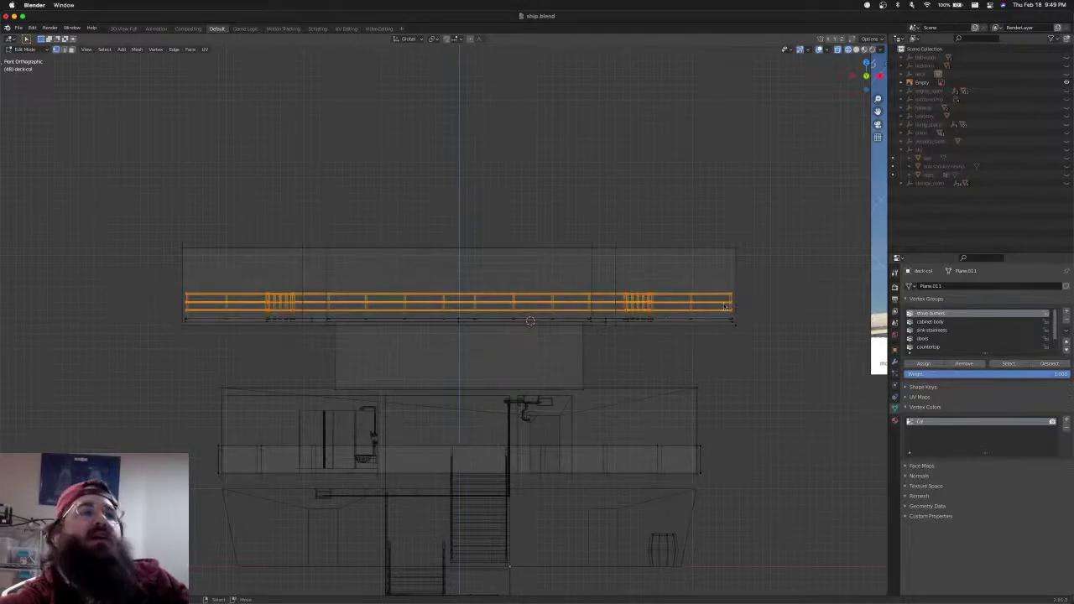
Add the complete linked posts of the railing's left end and left slanted section to the selection
{"action": "scroll", "coordinate": [604, 300], "scroll_direction": "up", "scroll_amount": 5}
{"action": "middle_click_drag", "start_coordinate": [283, 290], "coordinate": [687, 301], "text": "shift"}
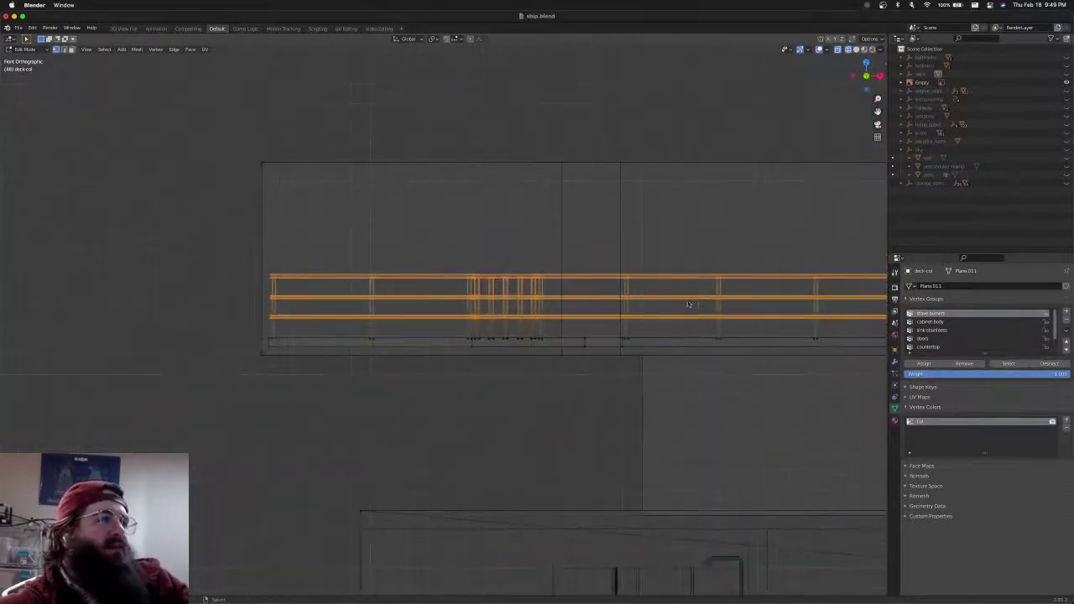
{"action": "scroll", "coordinate": [541, 316], "scroll_direction": "up", "scroll_amount": 4}
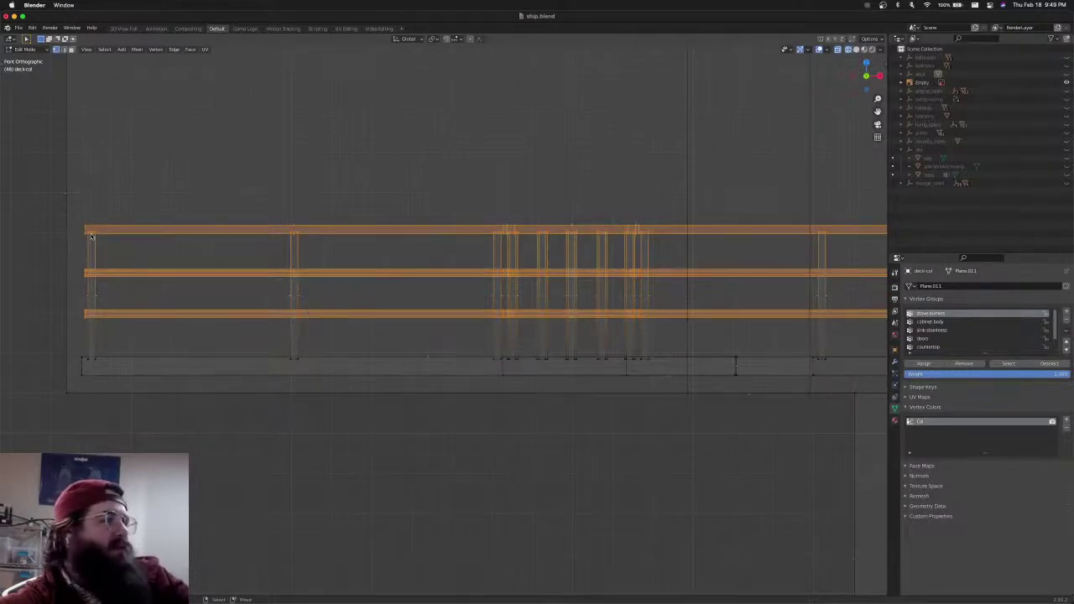
{"action": "key", "text": "l"}
{"action": "key", "text": "l"}
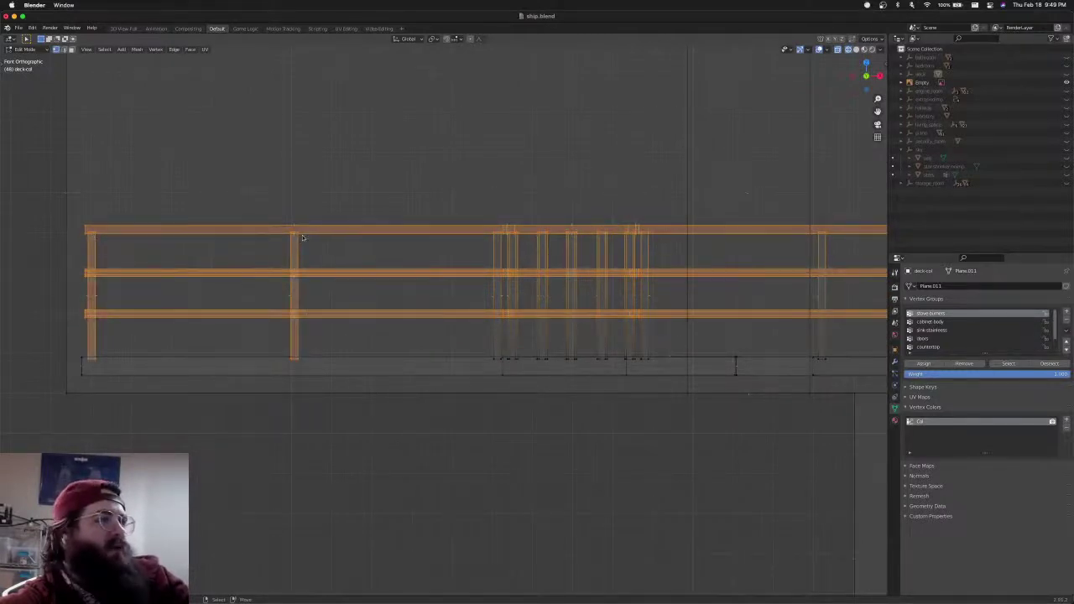
{"action": "key", "text": "l"}
{"action": "key", "text": "l"}
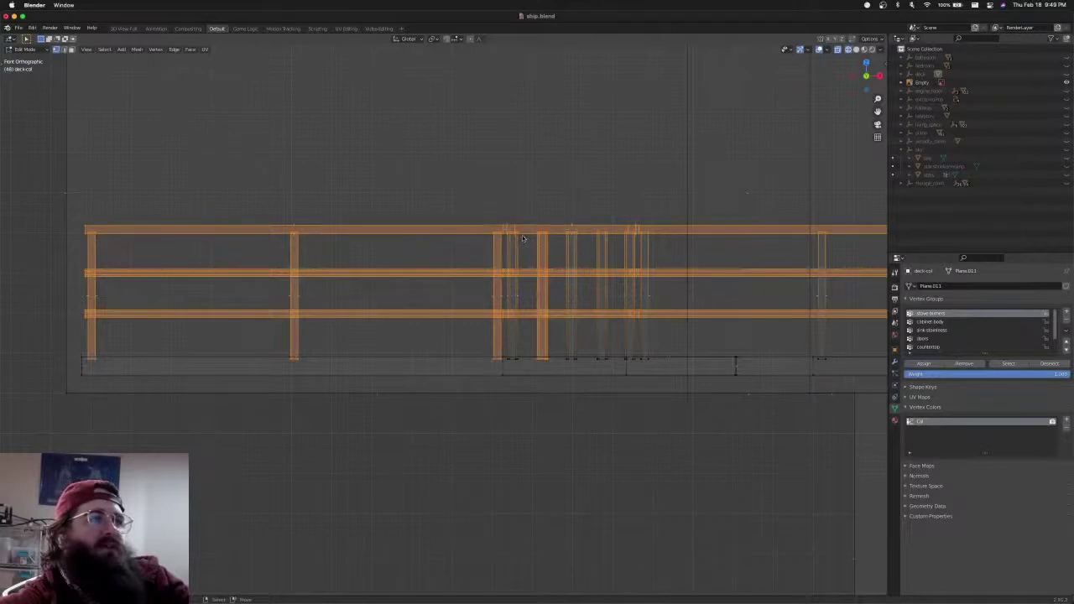
{"action": "key", "text": "l"}
{"action": "key", "text": "l"}
{"action": "key", "text": "l"}
{"action": "key", "text": "l"}
{"action": "key", "text": "l"}
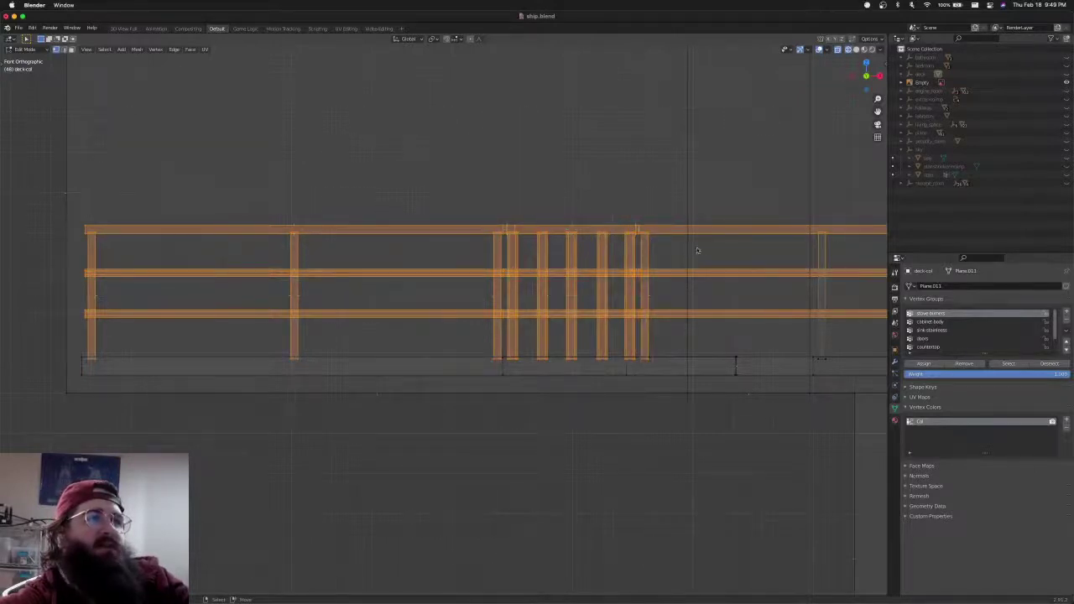
Extend the selection with the complete linked posts along the railing's long middle section
{"action": "middle_click_drag", "start_coordinate": [727, 251], "coordinate": [296, 220], "text": "shift"}
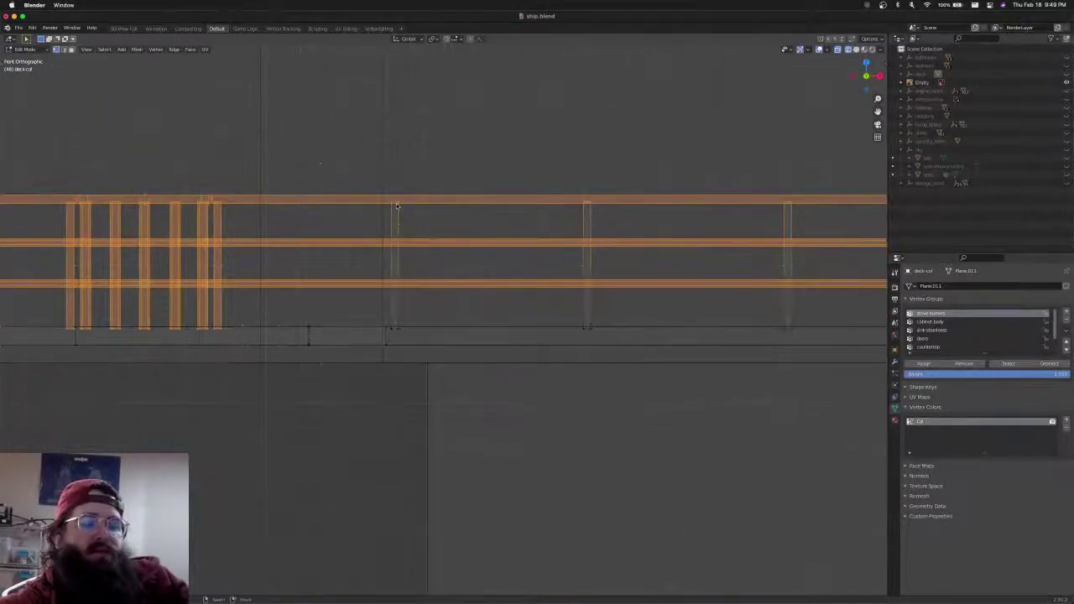
{"action": "key", "text": "l"}
{"action": "key", "text": "l"}
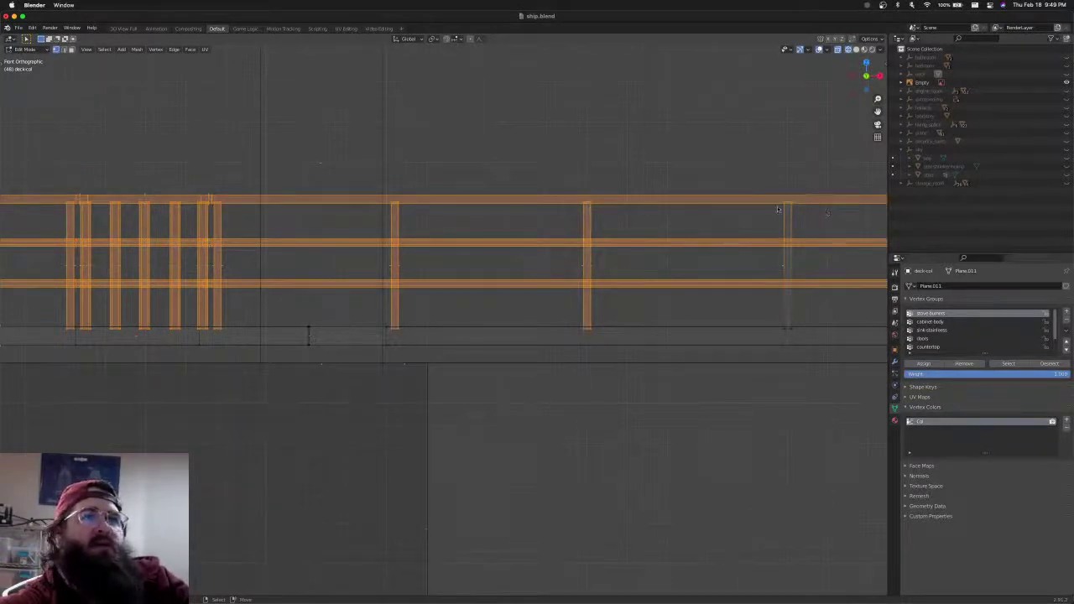
{"action": "key", "text": "l"}
{"action": "middle_click_drag", "start_coordinate": [778, 252], "coordinate": [421, 251], "text": "shift"}
{"action": "middle_click_drag", "start_coordinate": [654, 271], "coordinate": [405, 271], "text": "shift"}
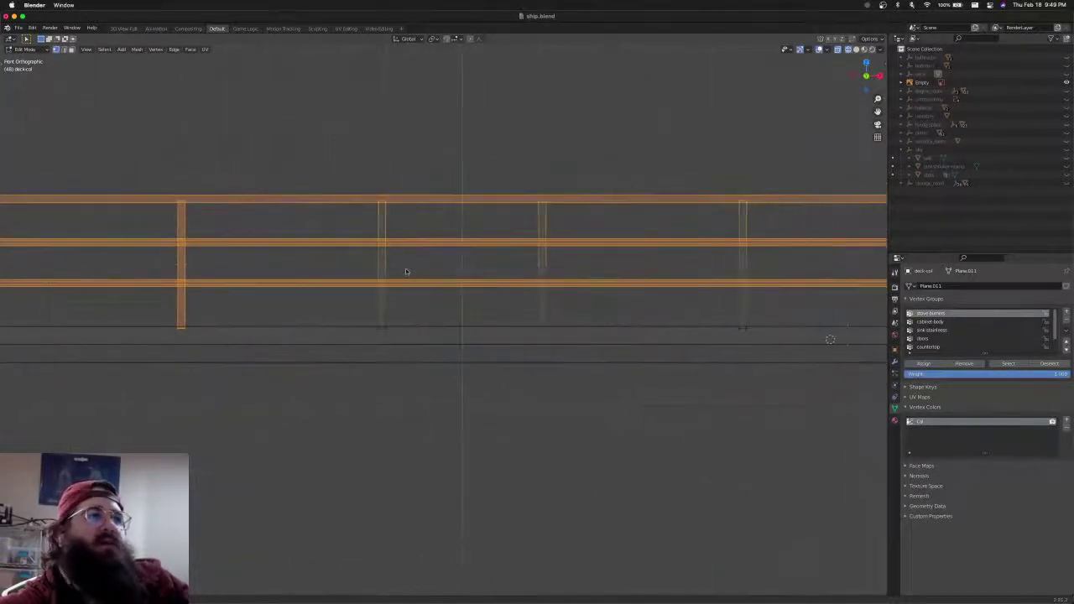
{"action": "middle_click_drag", "start_coordinate": [540, 264], "coordinate": [336, 291], "text": "shift"}
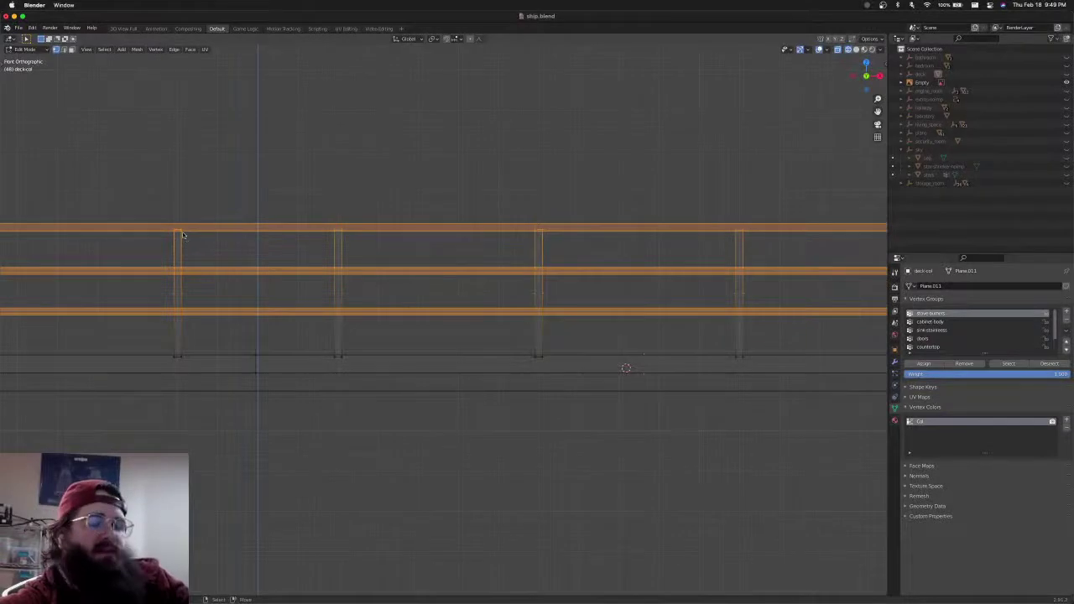
{"action": "key", "text": "l"}
{"action": "key", "text": "l"}
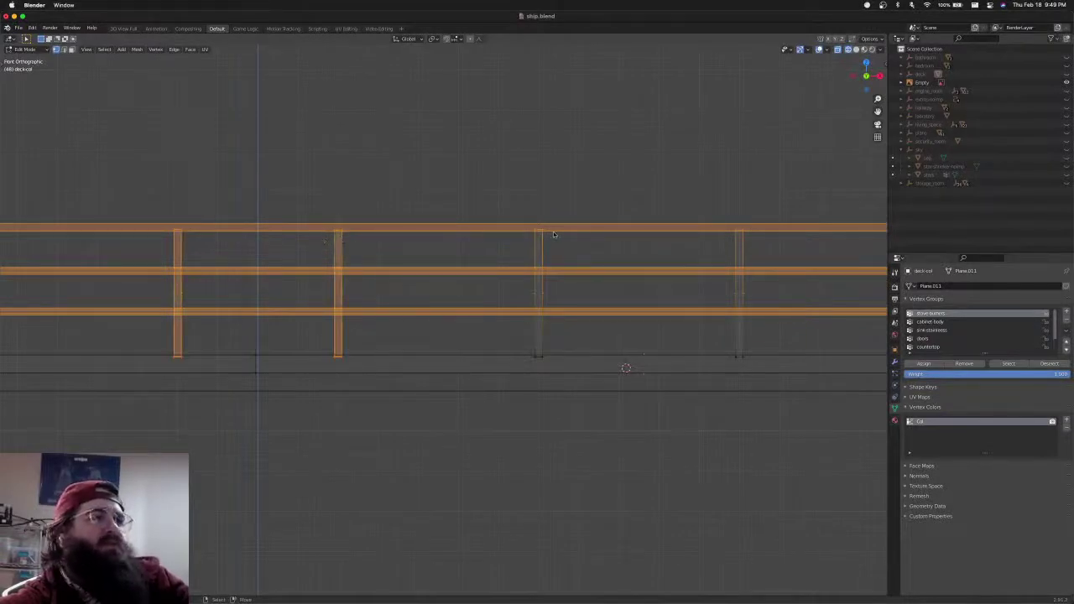
{"action": "key", "text": "l"}
{"action": "key", "text": "l"}
{"action": "middle_click_drag", "start_coordinate": [801, 247], "coordinate": [493, 226], "text": "shift"}
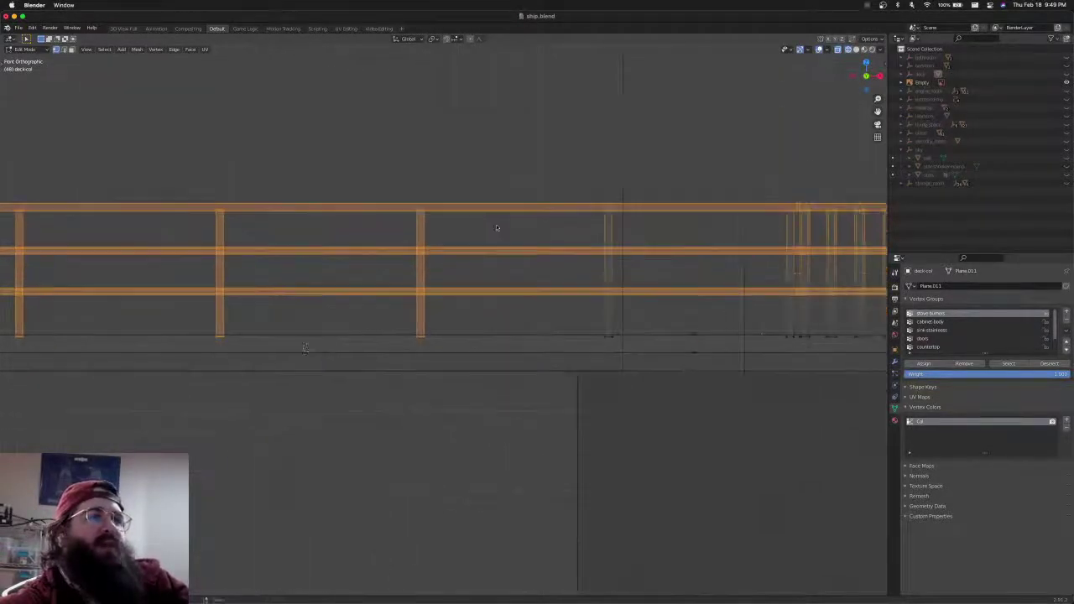
Add the last middle post and all linked posts of the railing's right slanted section and right end to the selection
{"action": "middle_click_drag", "start_coordinate": [743, 233], "coordinate": [277, 220], "text": "shift"}
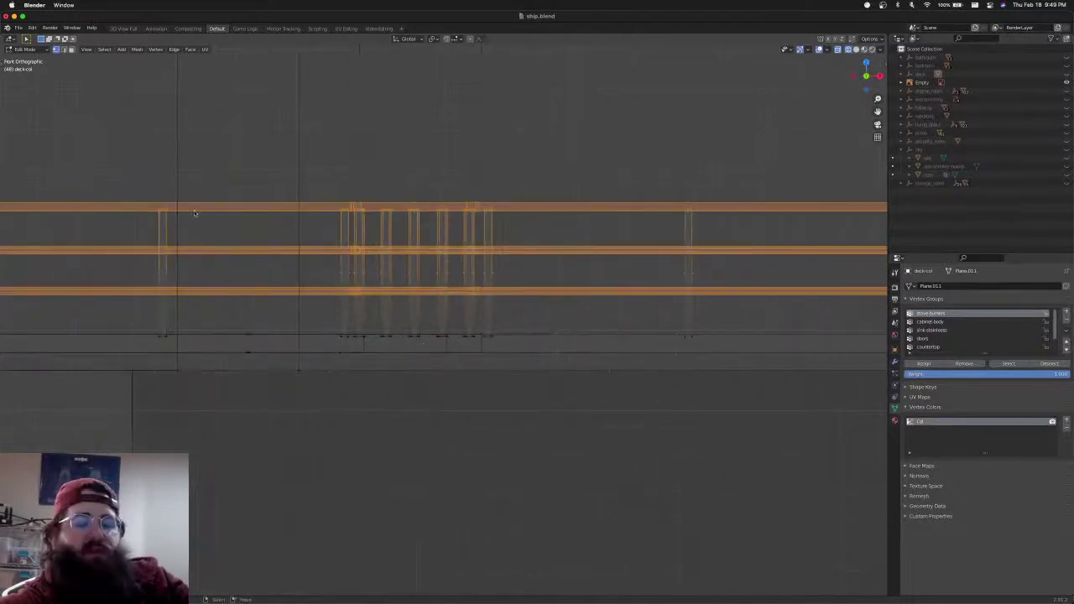
{"action": "key", "text": "l"}
{"action": "key", "text": "l"}
{"action": "key", "text": "l"}
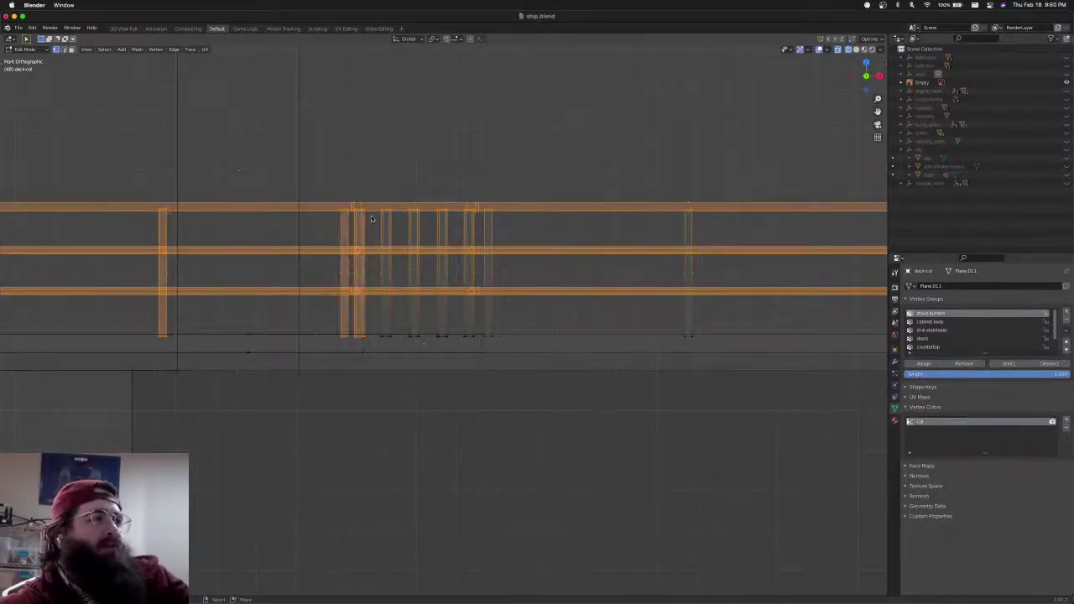
{"action": "key", "text": "l"}
{"action": "key", "text": "l"}
{"action": "key", "text": "l"}
{"action": "key", "text": "l"}
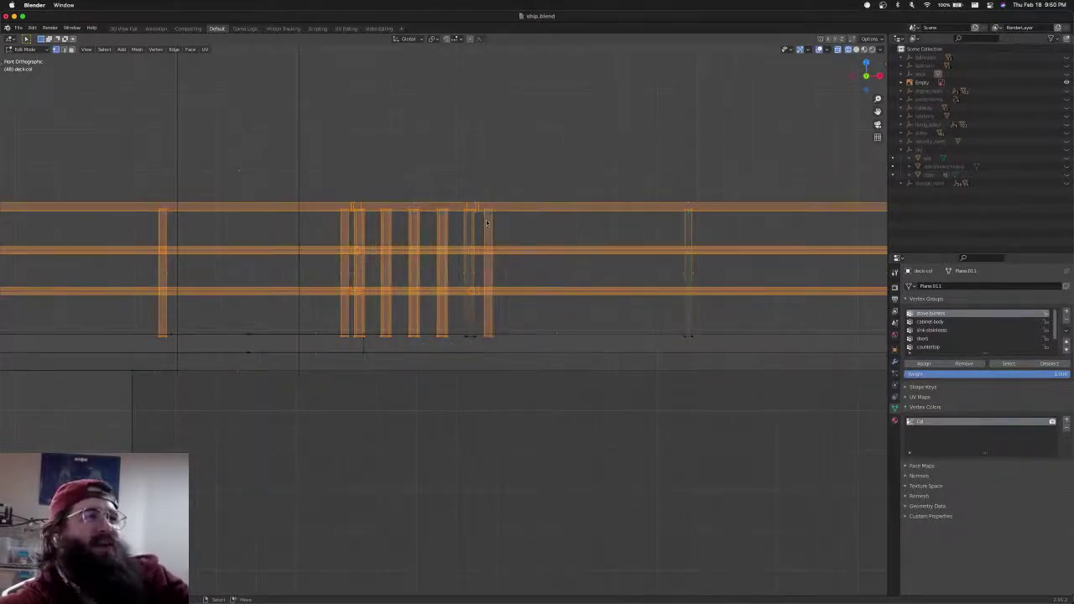
{"action": "key", "text": "l"}
{"action": "middle_click_drag", "start_coordinate": [590, 255], "coordinate": [298, 258], "text": "shift"}
{"action": "key", "text": "l"}
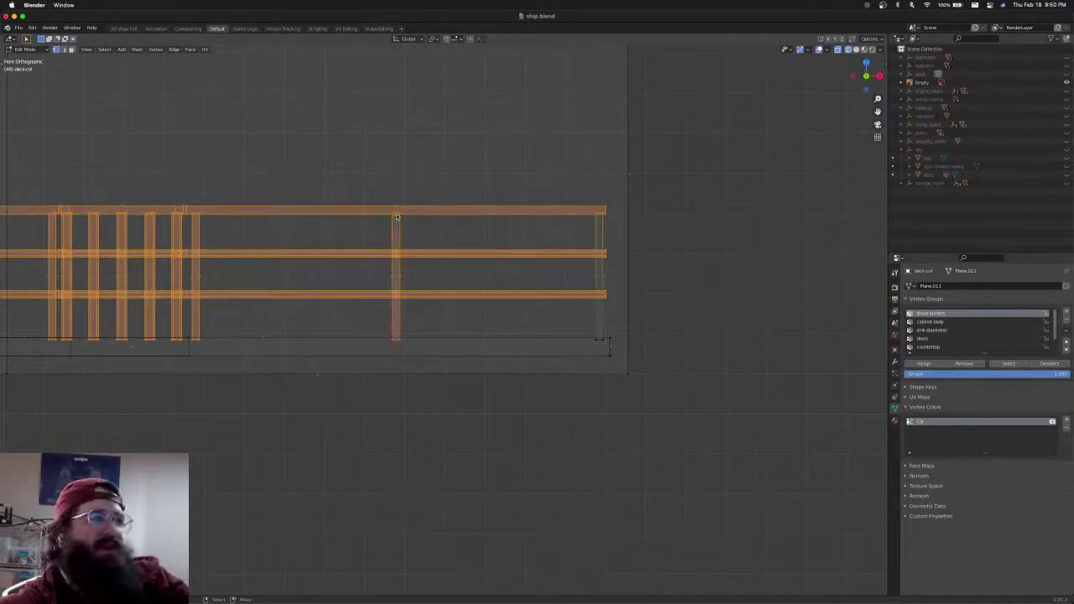
{"action": "key", "text": "l"}
Duplicate the whole selected railing straight up along Z so the copy's posts stand on the upper block's roof
{"action": "scroll", "coordinate": [485, 256], "scroll_direction": "down", "scroll_amount": 3}
{"action": "scroll", "coordinate": [485, 256], "scroll_direction": "down", "scroll_amount": 2}
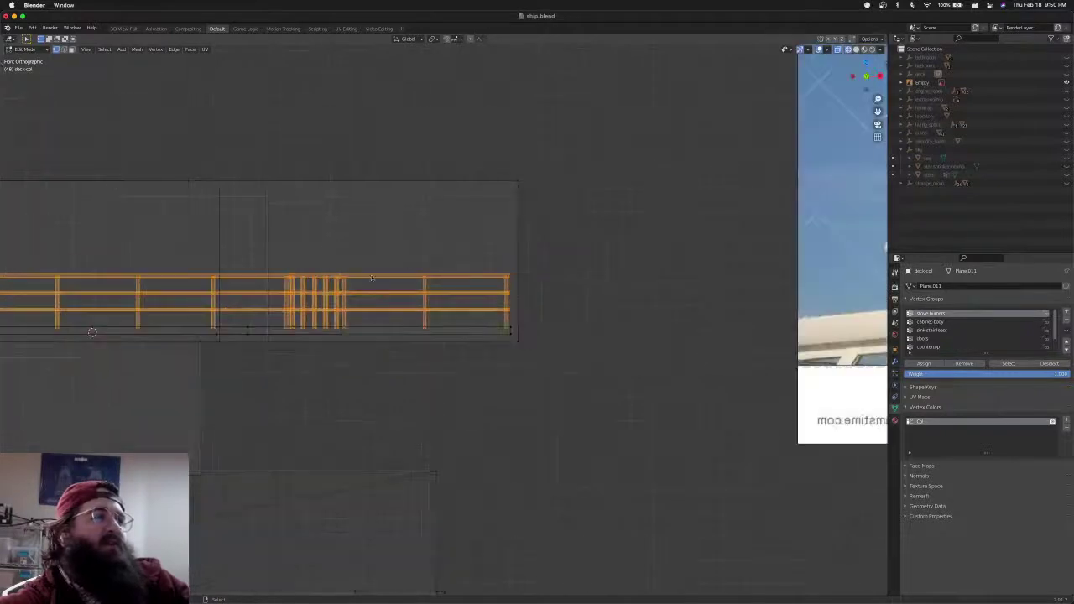
{"action": "middle_click_drag", "start_coordinate": [341, 282], "coordinate": [608, 281], "text": "shift"}
{"action": "key", "text": "KP_Decimal"}
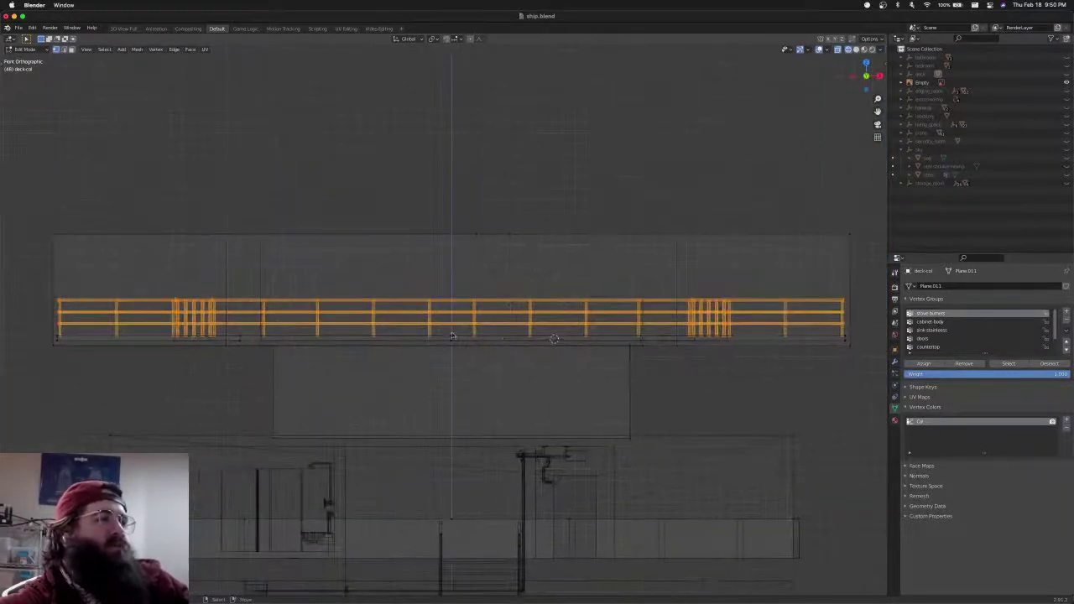
{"action": "key", "text": "g"}
{"action": "key", "text": "z"}
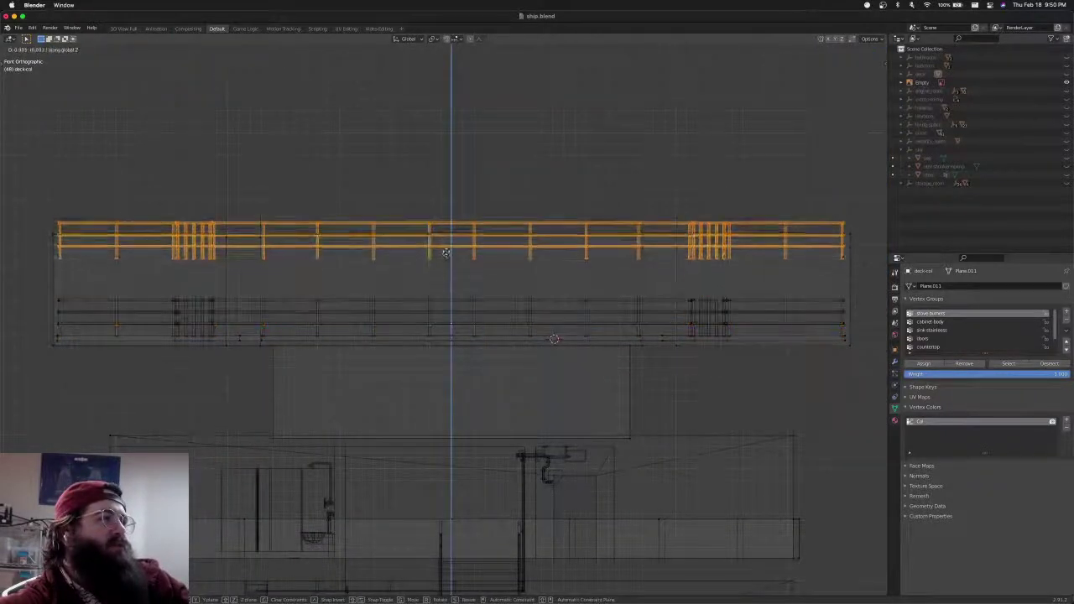
{"action": "left_click", "coordinate": [446, 235]}
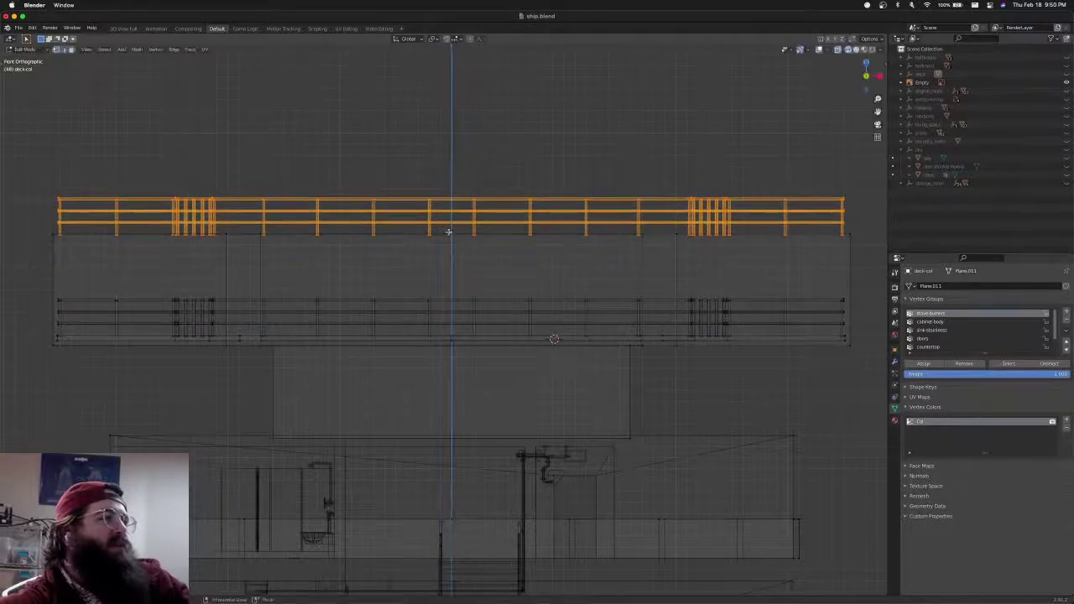
In top view, shift the railing copy about 6.2 m back along Y so its end sections meet the roof's edge
{"action": "key", "text": "KP_7"}
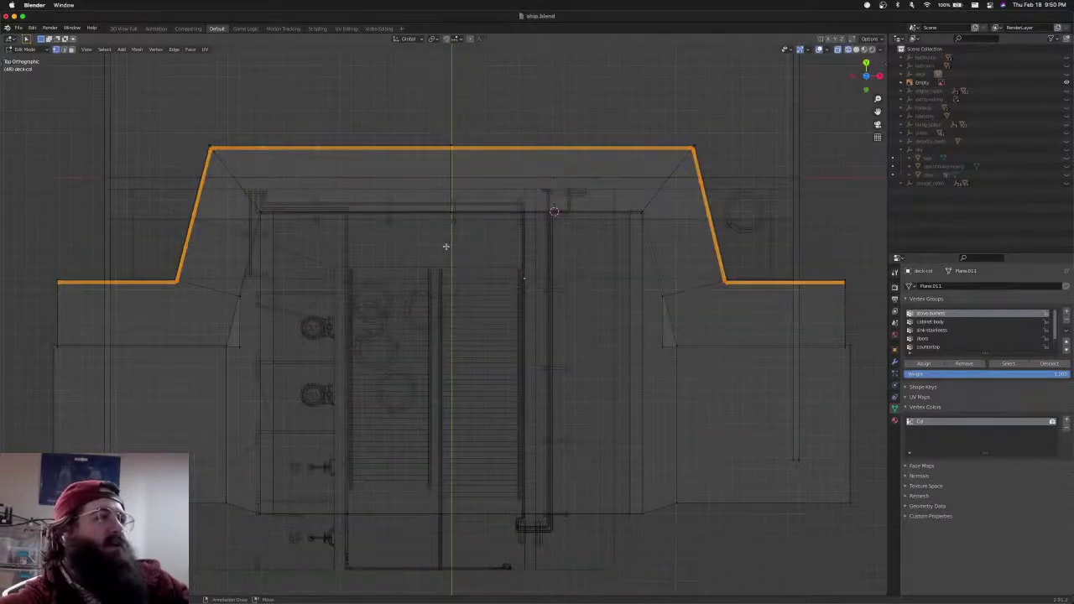
{"action": "middle_click_drag", "start_coordinate": [314, 213], "coordinate": [439, 255], "text": "shift"}
{"action": "scroll", "coordinate": [439, 255], "scroll_direction": "down", "scroll_amount": 1}
{"action": "key", "text": "shift+d"}
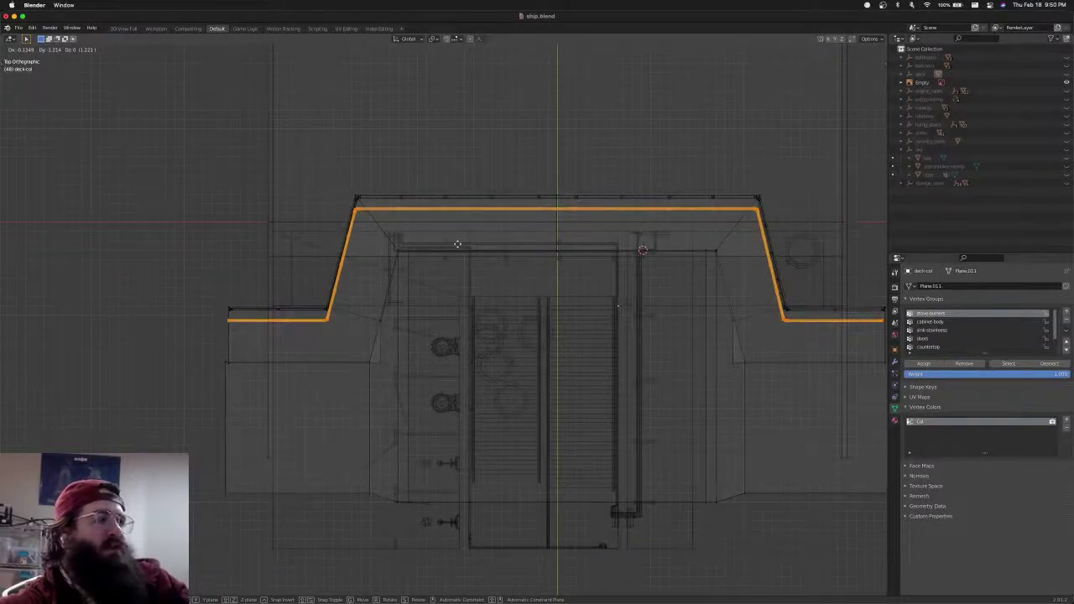
{"action": "key", "text": "y"}
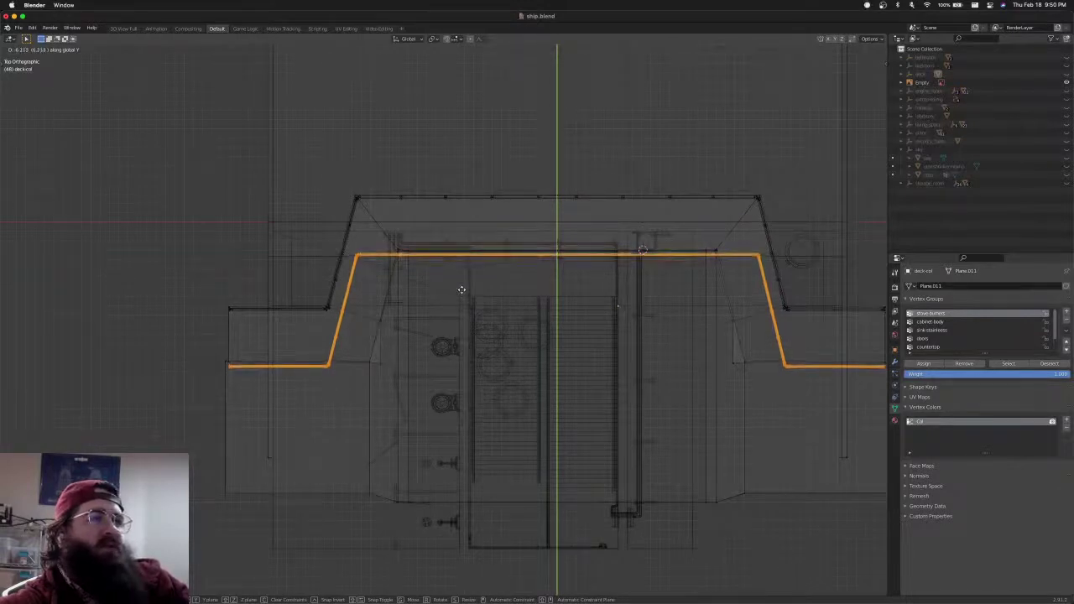
{"action": "left_click", "coordinate": [461, 291]}
{"action": "key", "text": "g"}
{"action": "key", "text": "y"}
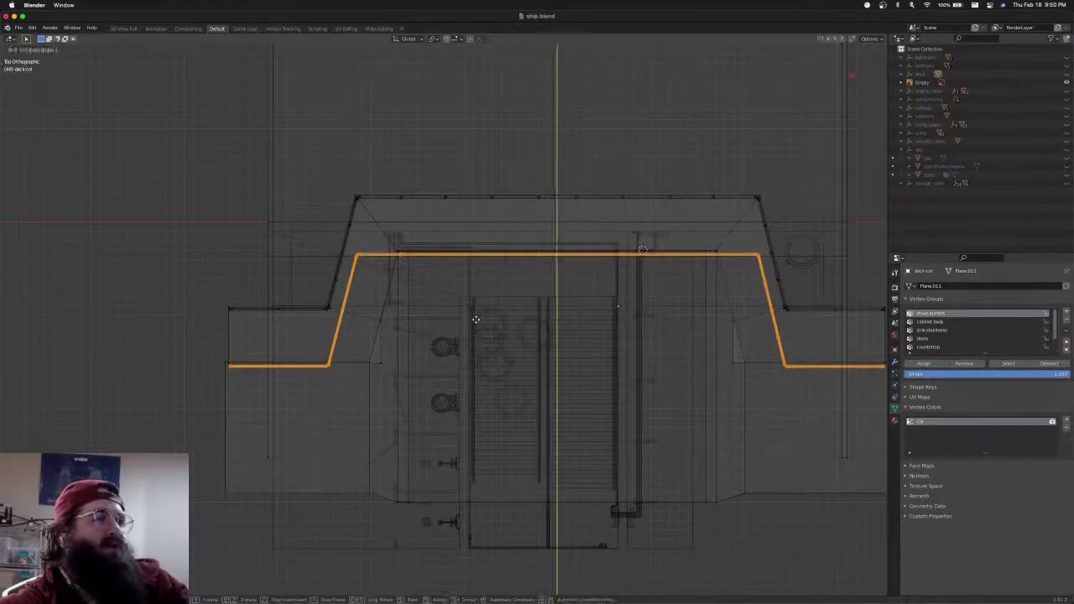
{"action": "left_click", "coordinate": [476, 319]}
Examine the raised railing copy from several angles to check how it sits on the roof
{"action": "scroll", "coordinate": [468, 324], "scroll_direction": "down", "scroll_amount": 2}
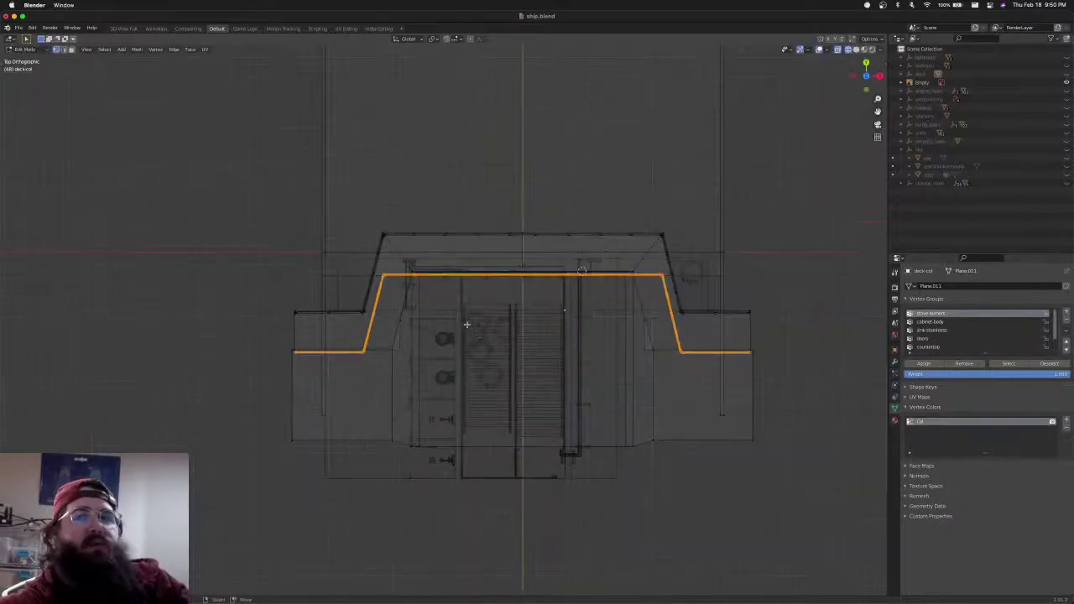
{"action": "middle_click_drag", "start_coordinate": [467, 324], "coordinate": [561, 320]}
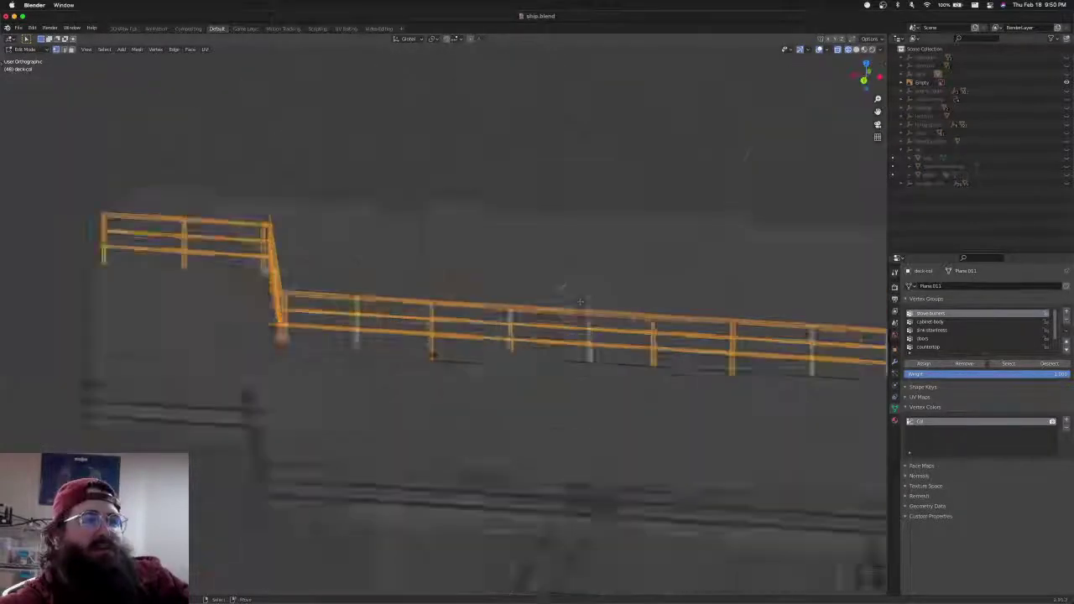
{"action": "scroll", "coordinate": [589, 294], "scroll_direction": "up", "scroll_amount": 2}
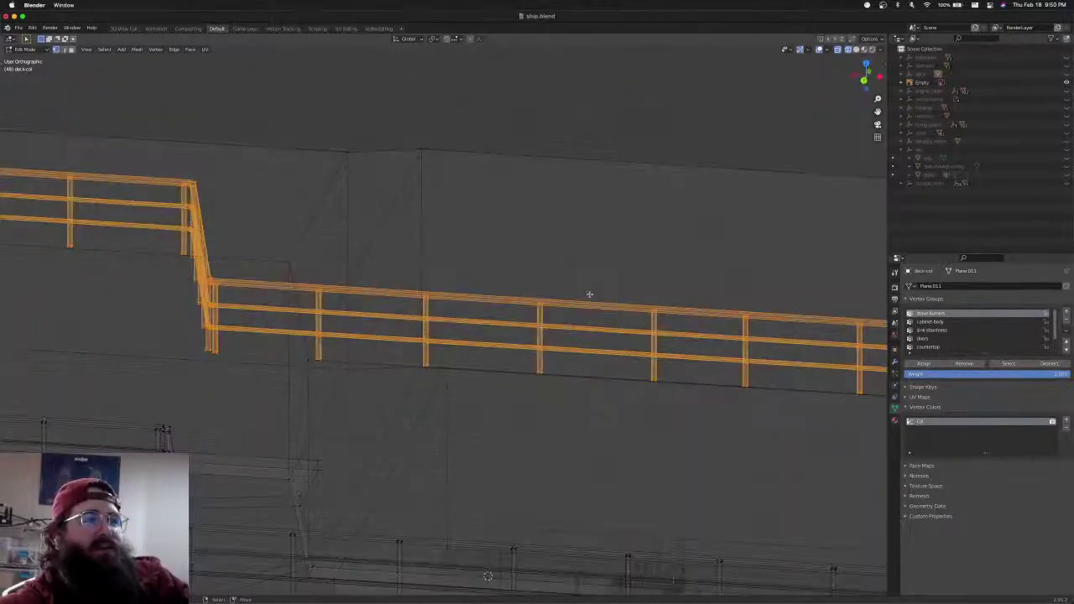
{"action": "middle_click_drag", "start_coordinate": [589, 294], "coordinate": [568, 352]}
{"action": "scroll", "coordinate": [568, 364], "scroll_direction": "down", "scroll_amount": 4}
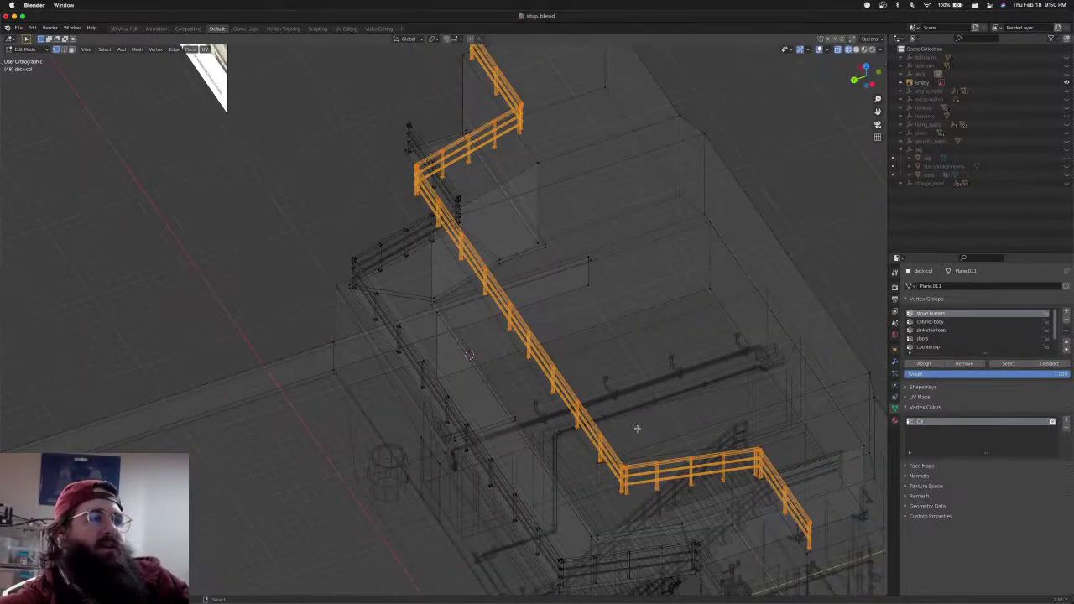
{"action": "middle_click_drag", "start_coordinate": [635, 429], "coordinate": [576, 388], "text": "shift"}
{"action": "scroll", "coordinate": [596, 377], "scroll_direction": "up", "scroll_amount": 3}
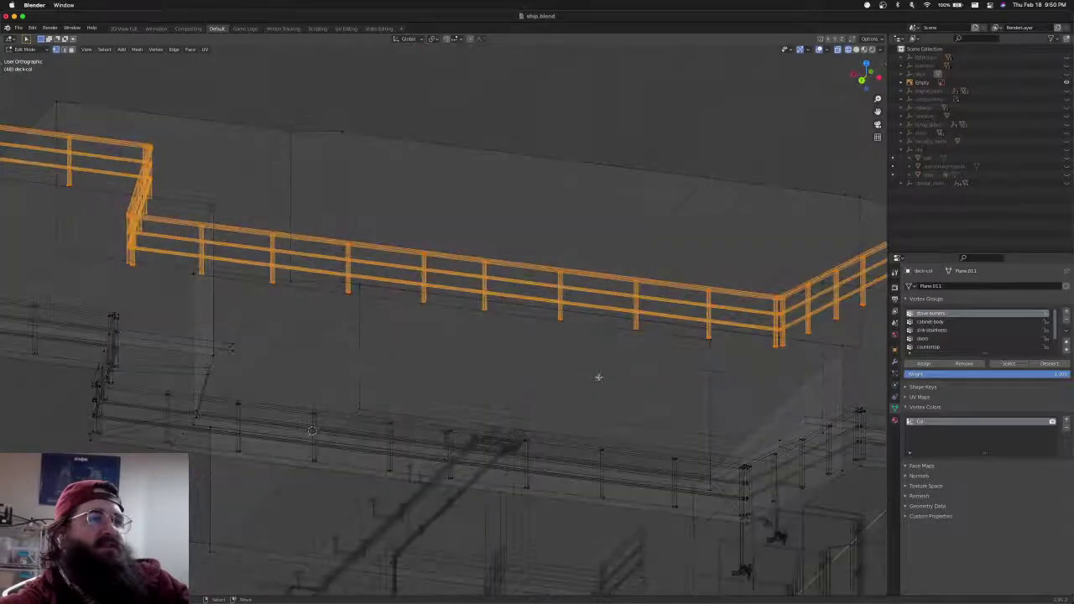
Clear the selection, select the linked post beside the corner of the upper railing's long section, and hide it
{"action": "key", "text": "alt+a"}
{"action": "middle_click_drag", "start_coordinate": [695, 372], "coordinate": [567, 367]}
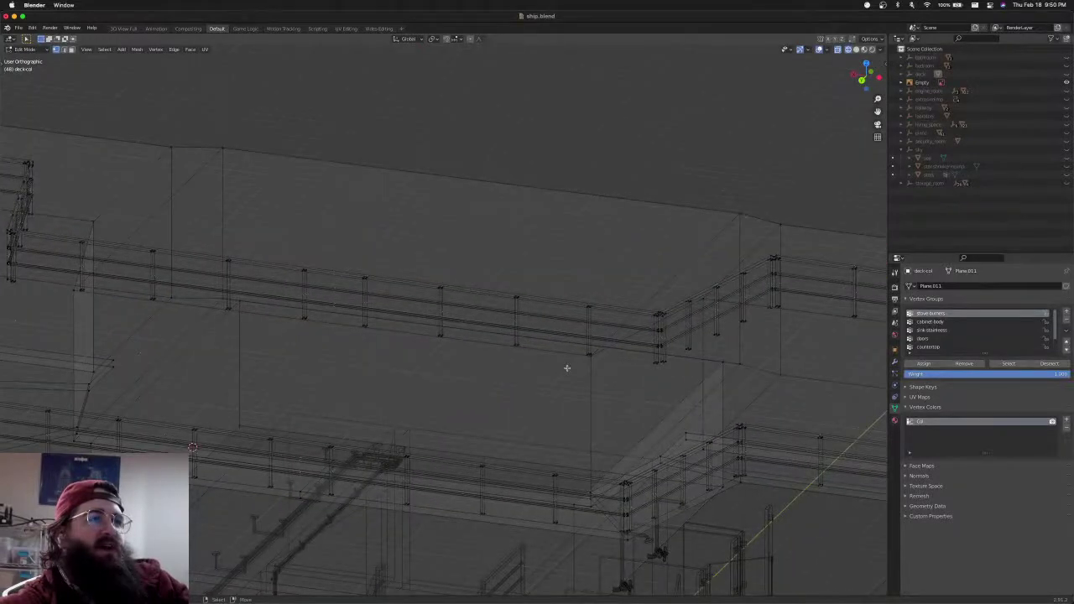
{"action": "key", "text": "l"}
{"action": "key", "text": "alt+a"}
{"action": "middle_click_drag", "start_coordinate": [348, 303], "coordinate": [592, 321], "text": "shift"}
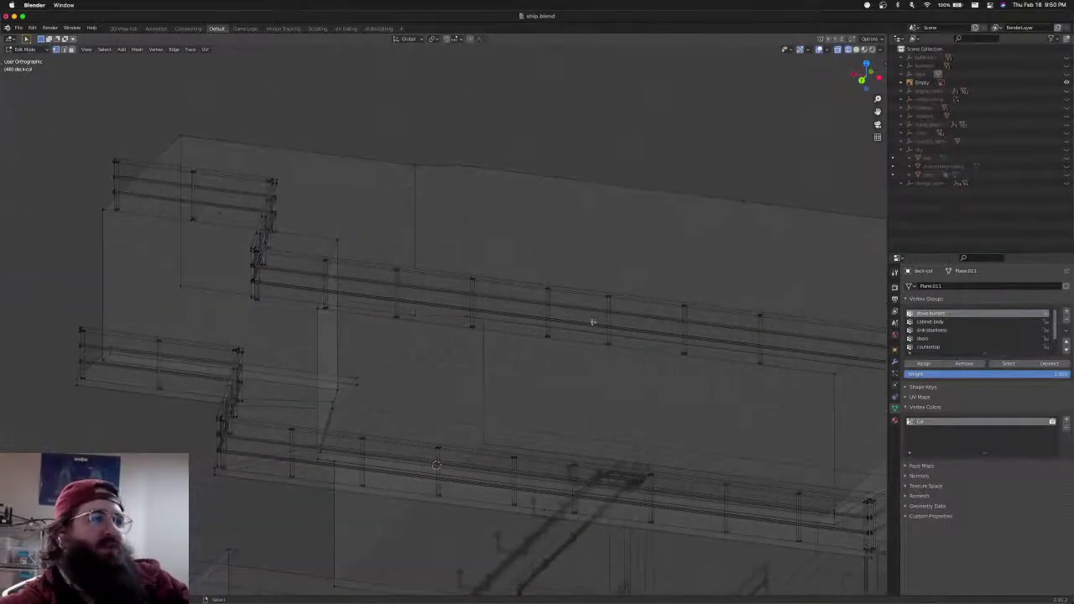
{"action": "middle_click_drag", "start_coordinate": [268, 262], "coordinate": [318, 325]}
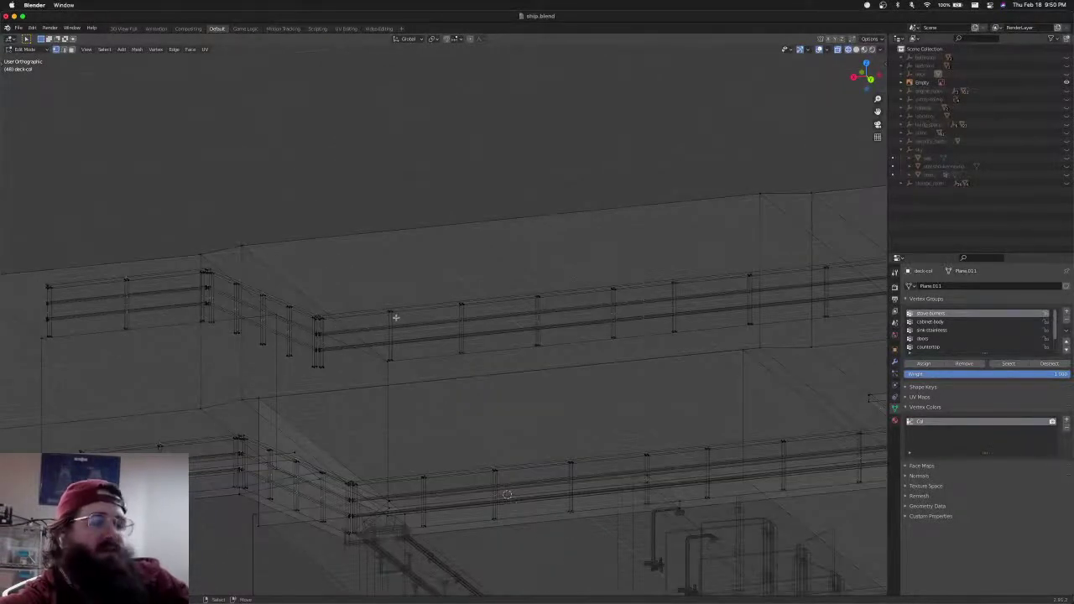
{"action": "key", "text": "l"}
{"action": "key", "text": "h"}
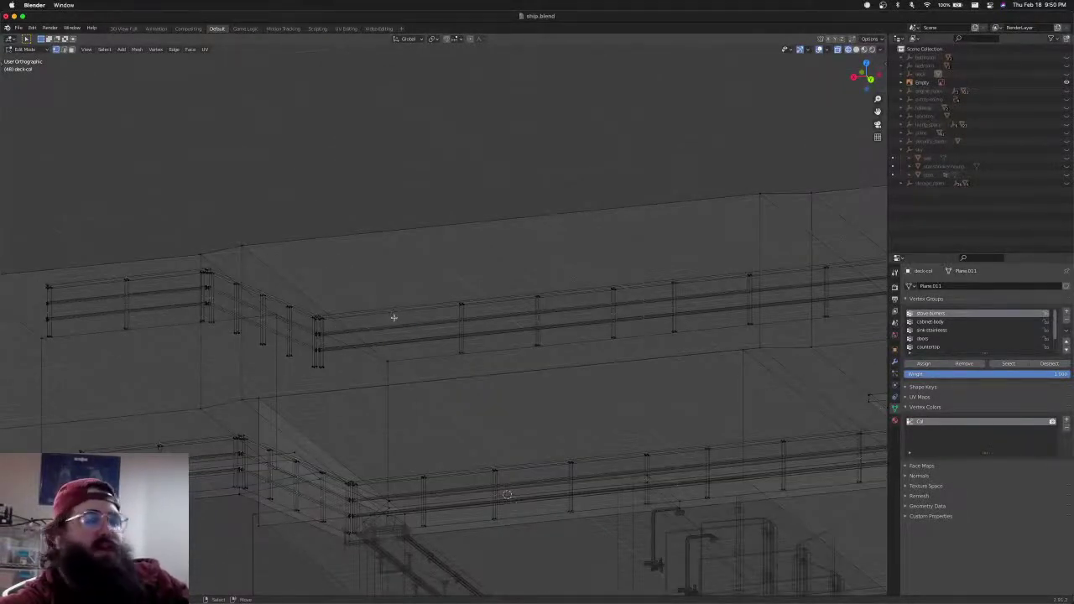
Circle-select the upper railing's left corner, left slanted section and left end in top view
{"action": "middle_click_drag", "start_coordinate": [394, 317], "coordinate": [327, 317]}
{"action": "key", "text": "KP_7"}
{"action": "scroll", "coordinate": [329, 312], "scroll_direction": "down", "scroll_amount": 4}
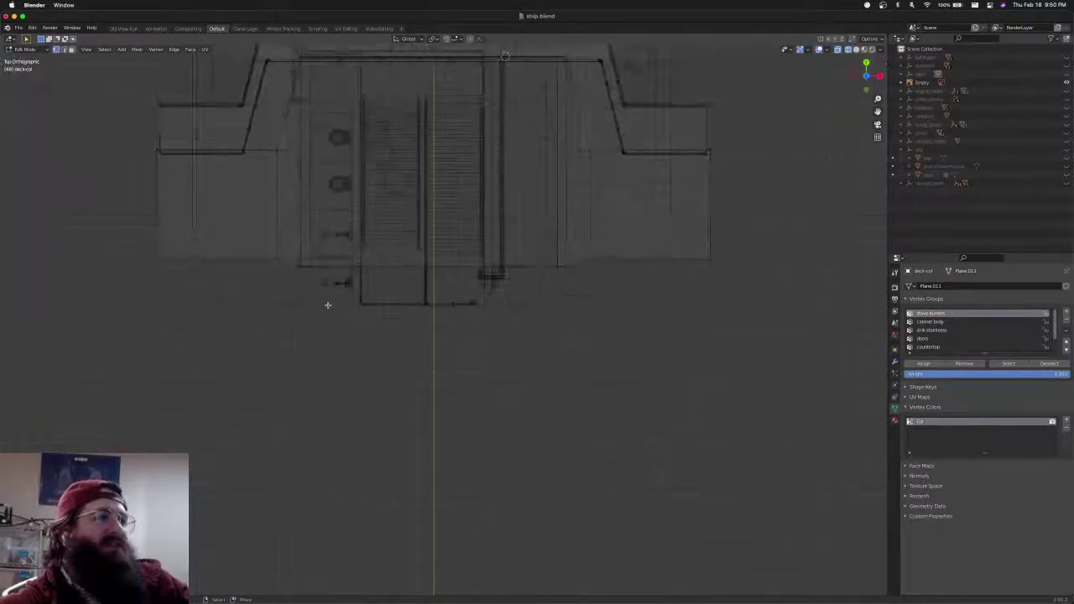
{"action": "middle_click_drag", "start_coordinate": [326, 225], "coordinate": [355, 410], "text": "shift"}
{"action": "scroll", "coordinate": [307, 320], "scroll_direction": "up", "scroll_amount": 4}
{"action": "middle_click_drag", "start_coordinate": [307, 320], "coordinate": [599, 329], "text": "shift"}
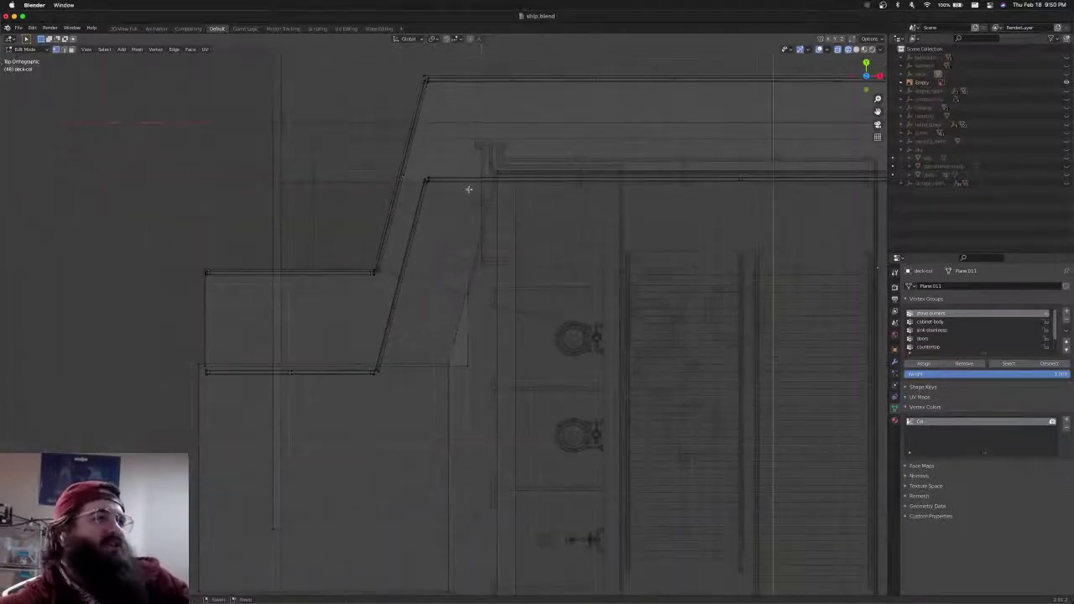
{"action": "key", "text": "c"}
{"action": "left_click", "coordinate": [442, 178], "text": "alt"}
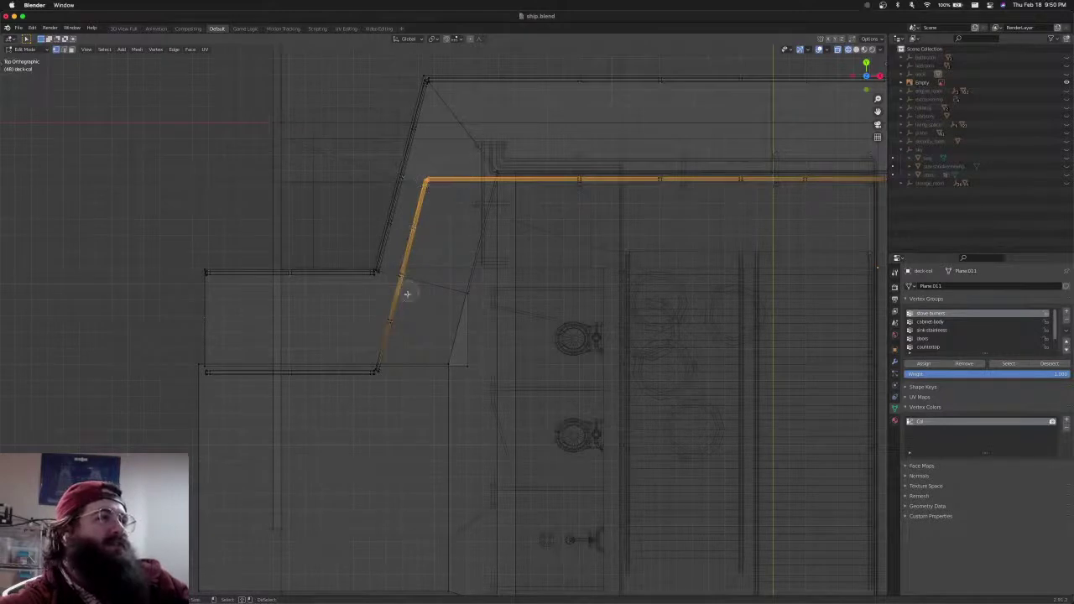
{"action": "left_click", "coordinate": [374, 372], "text": "alt+shift"}
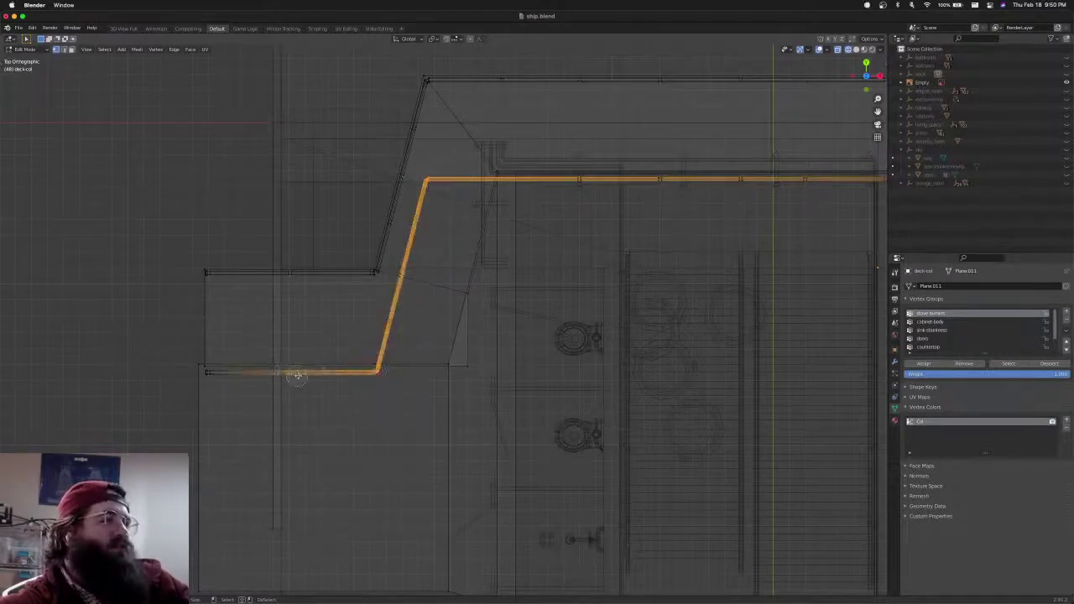
{"action": "left_click", "coordinate": [209, 375], "text": "shift"}
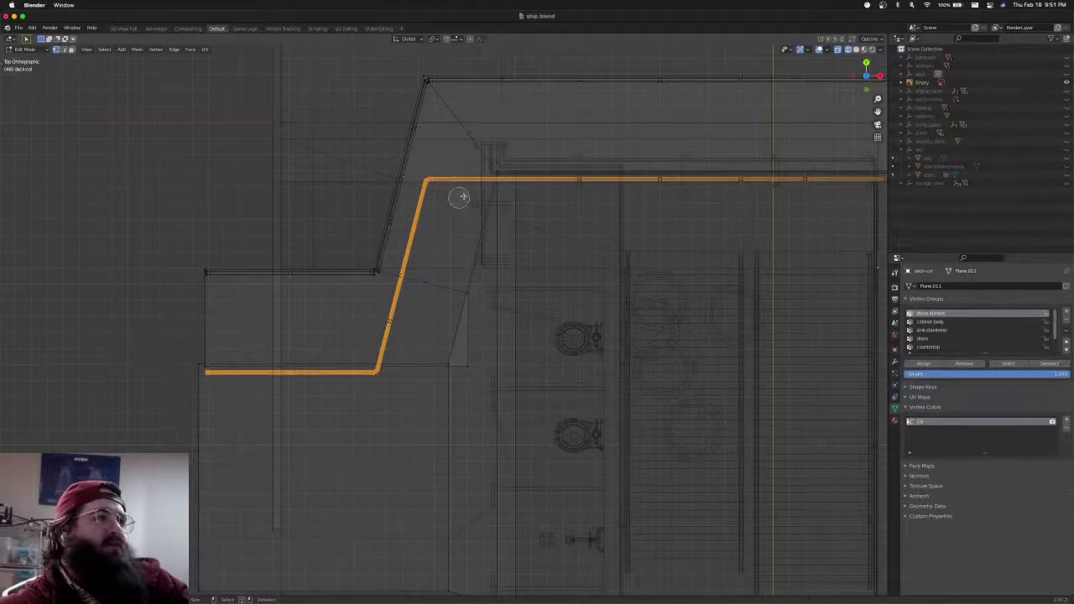
Move the selected left part of the upper railing inward along X until its slanted section reaches the roof's inner corner
{"action": "scroll", "coordinate": [467, 323], "scroll_direction": "down", "scroll_amount": 2}
{"action": "scroll", "coordinate": [427, 313], "scroll_direction": "up", "scroll_amount": 5}
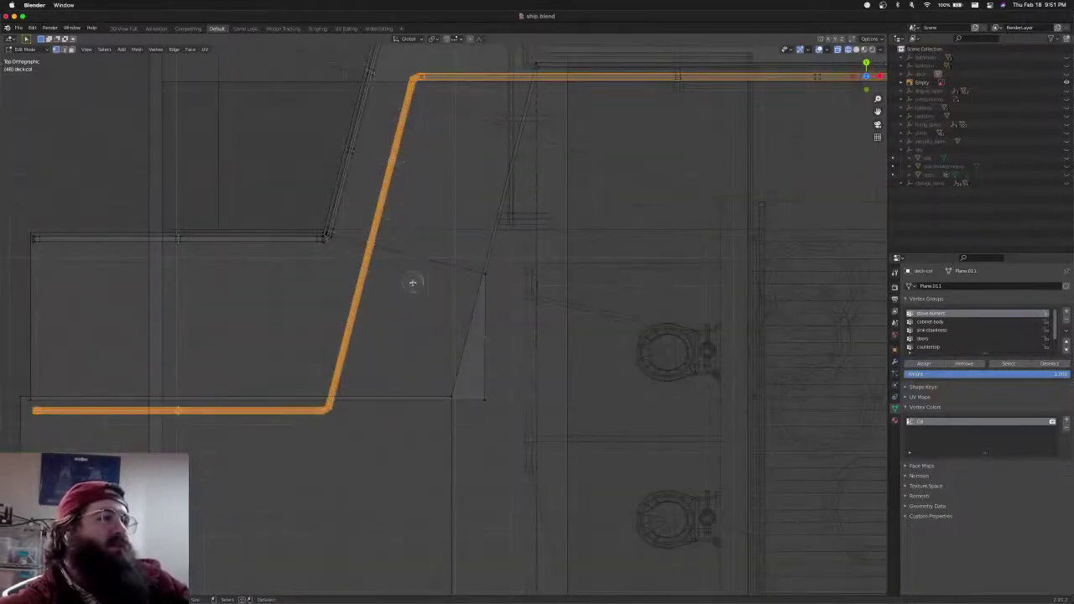
{"action": "scroll", "coordinate": [448, 319], "scroll_direction": "down", "scroll_amount": 5}
{"action": "scroll", "coordinate": [472, 319], "scroll_direction": "up", "scroll_amount": 3}
{"action": "key", "text": "g"}
{"action": "key", "text": "x"}
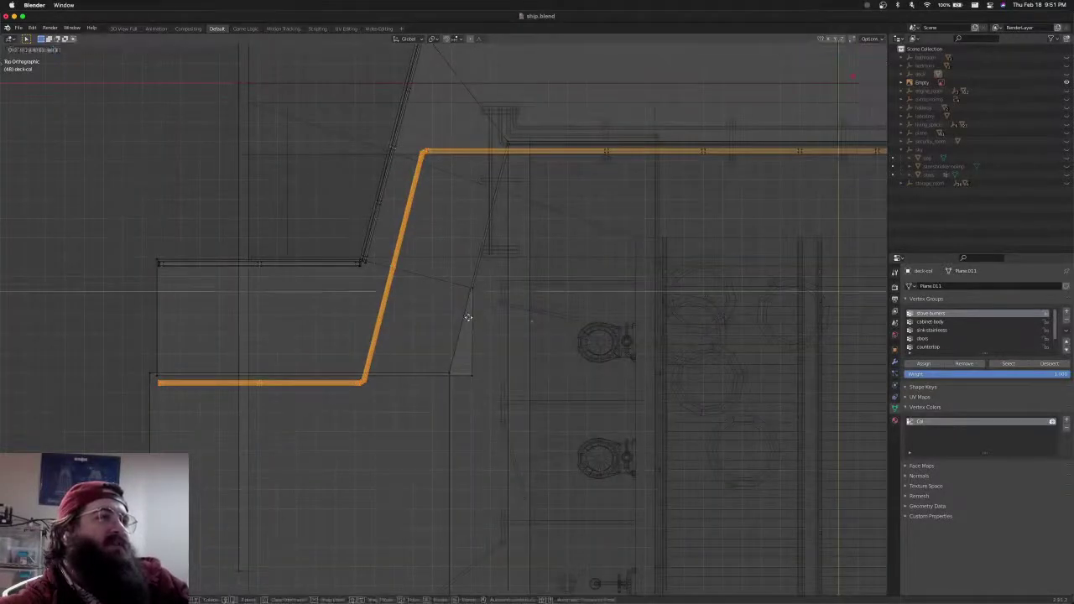
{"action": "left_click", "coordinate": [562, 327]}
{"action": "scroll", "coordinate": [561, 328], "scroll_direction": "down", "scroll_amount": 5}
{"action": "middle_click_drag", "start_coordinate": [561, 327], "coordinate": [570, 291]}
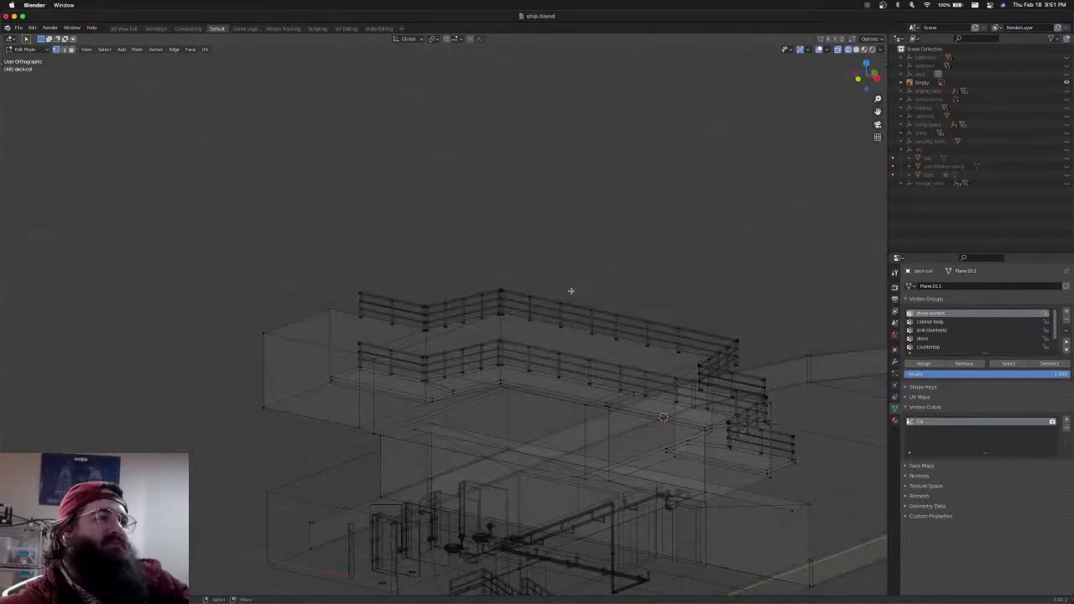
Circle-select the upper railing's right corner, right slanted section and right end section in top view
{"action": "scroll", "coordinate": [607, 251], "scroll_direction": "up", "scroll_amount": 5}
{"action": "middle_click_drag", "start_coordinate": [671, 402], "coordinate": [410, 271], "text": "shift"}
{"action": "key", "text": "KP_7"}
{"action": "scroll", "coordinate": [410, 271], "scroll_direction": "down", "scroll_amount": 2}
{"action": "scroll", "coordinate": [434, 317], "scroll_direction": "up", "scroll_amount": 4}
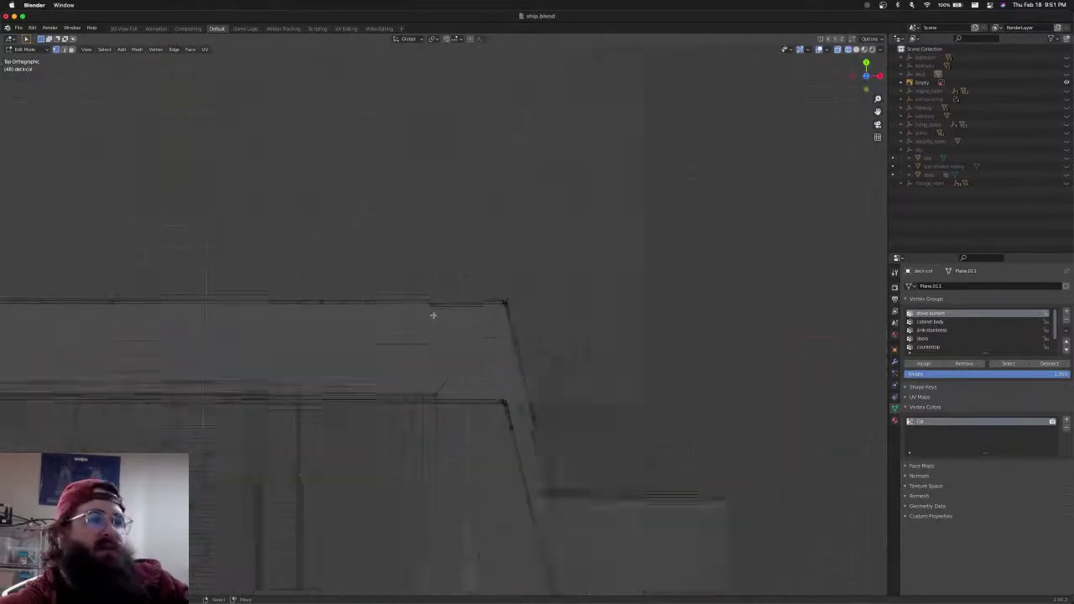
{"action": "middle_click_drag", "start_coordinate": [434, 316], "coordinate": [440, 273], "text": "shift"}
{"action": "left_click", "coordinate": [438, 167], "text": "alt"}
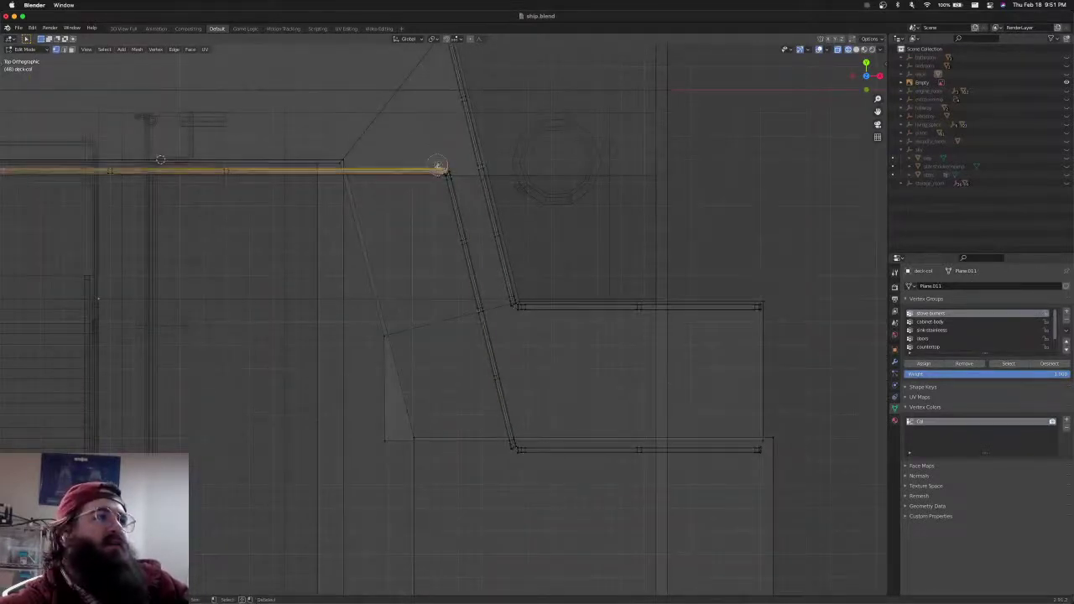
{"action": "left_click", "coordinate": [451, 191], "text": "alt+shift"}
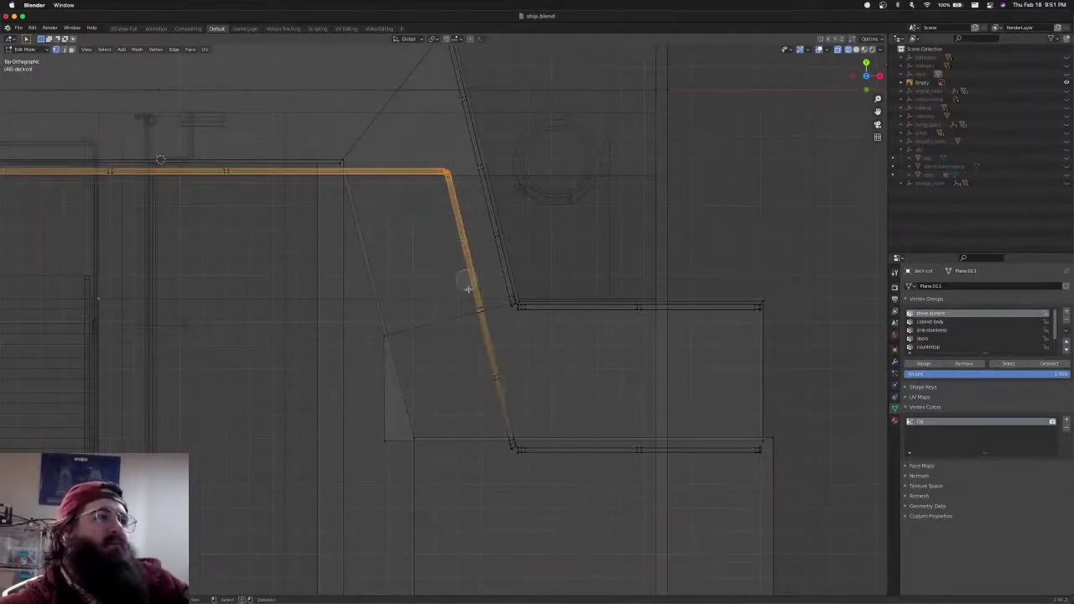
{"action": "left_click", "coordinate": [513, 445], "text": "alt+shift"}
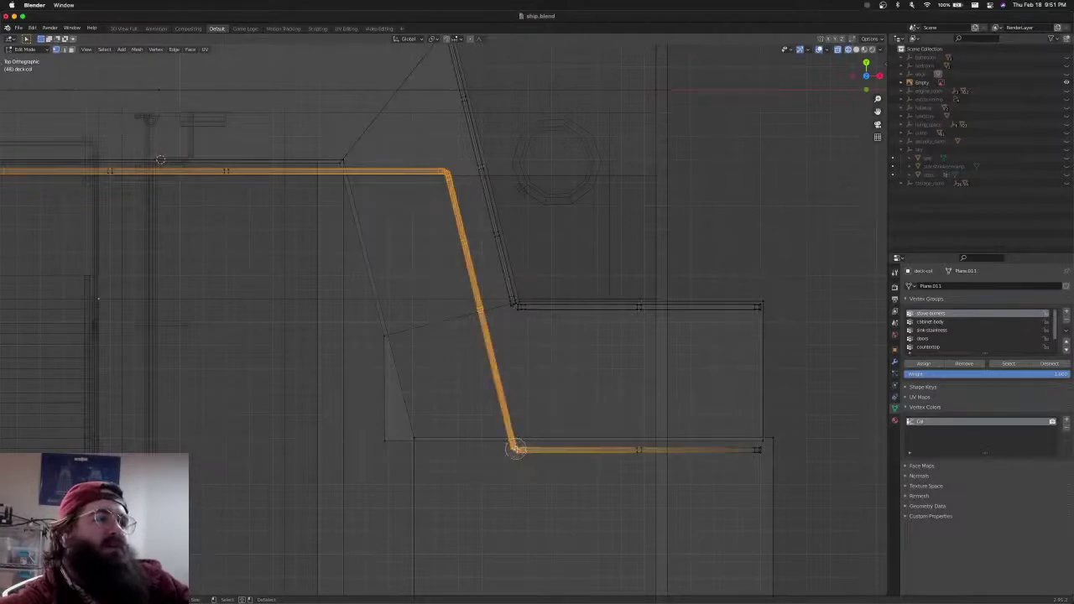
{"action": "left_click", "coordinate": [759, 452], "text": "alt+shift"}
{"action": "key", "text": "Escape"}
Move the selected right part of the upper railing inward along X until its corner sits just inside the roof's inner corner
{"action": "scroll", "coordinate": [503, 401], "scroll_direction": "down", "scroll_amount": 3}
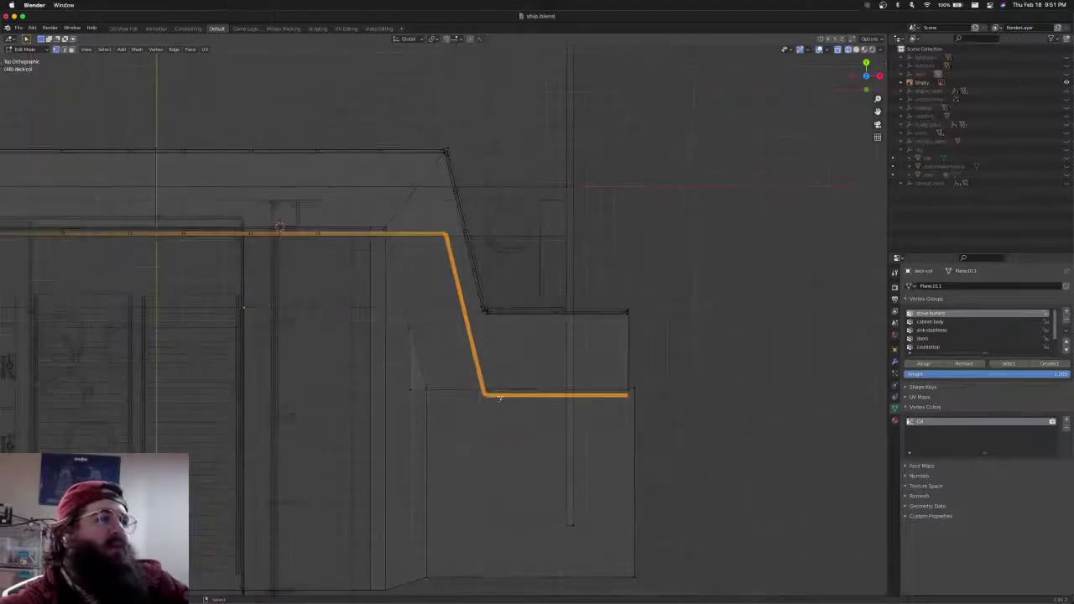
{"action": "middle_click_drag", "start_coordinate": [566, 384], "coordinate": [650, 387], "text": "shift"}
{"action": "key", "text": "g"}
{"action": "key", "text": "x"}
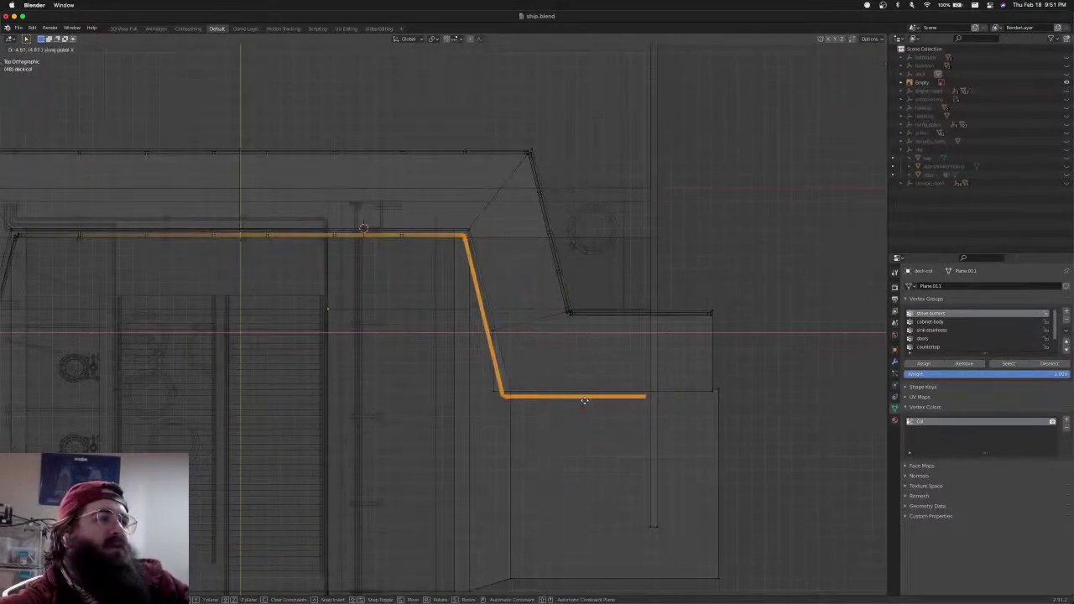
{"action": "left_click", "coordinate": [583, 400]}
{"action": "scroll", "coordinate": [530, 279], "scroll_direction": "up", "scroll_amount": 4}
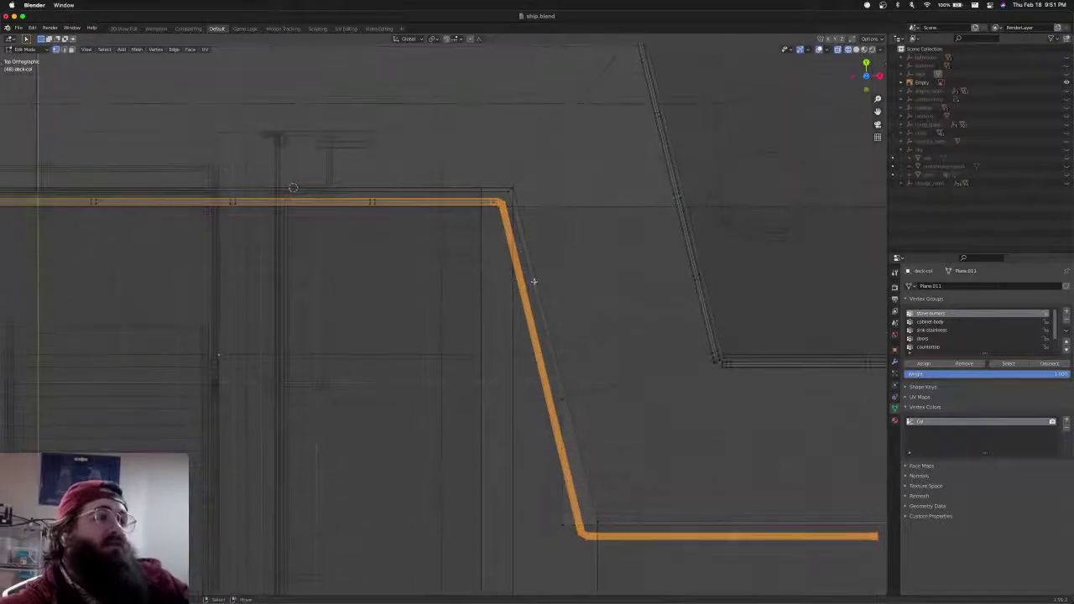
Examine the narrowed upper railing in solid shading from several angles and from above to check its fit on the roof
{"action": "scroll", "coordinate": [534, 281], "scroll_direction": "down", "scroll_amount": 3}
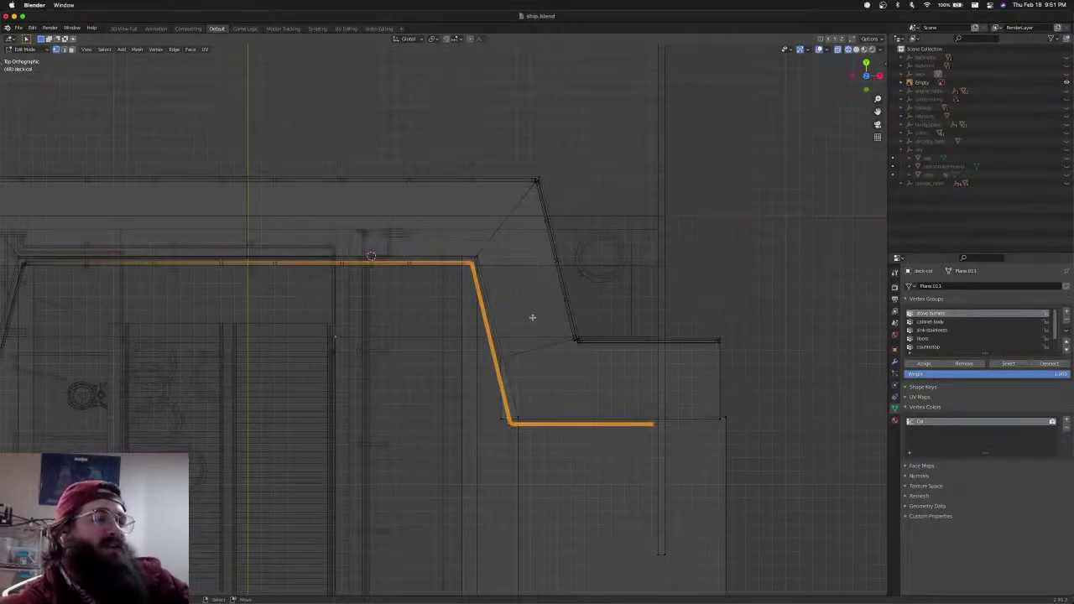
{"action": "key", "text": "shift+z"}
{"action": "mouse_move", "coordinate": [532, 317]}
{"action": "middle_mouse_down"}
{"action": "mouse_move", "coordinate": [412, 395]}
{"action": "mouse_move", "coordinate": [584, 291]}
{"action": "middle_mouse_up"}
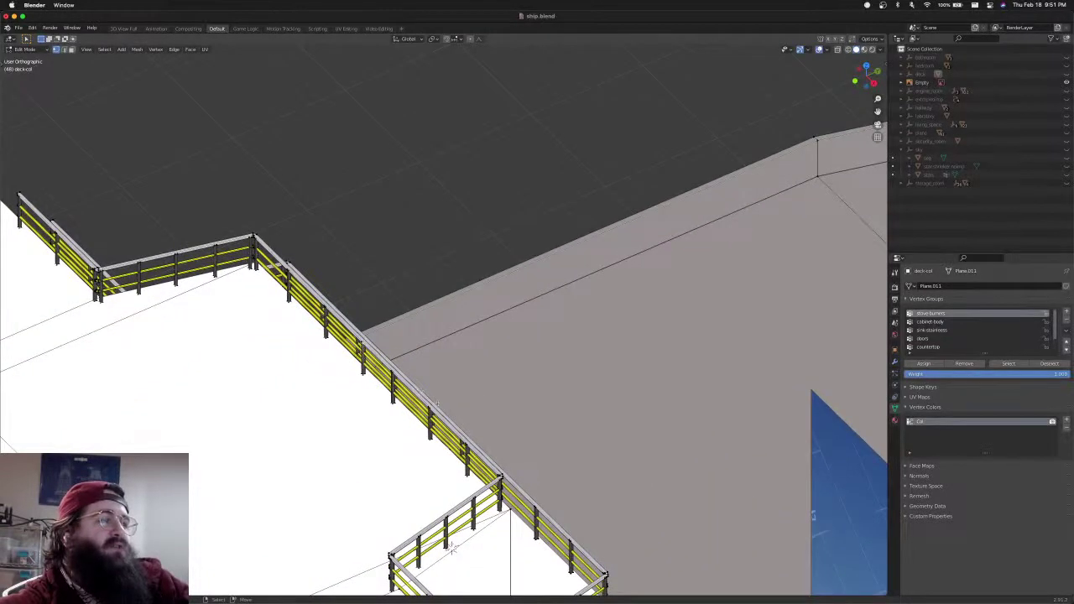
{"action": "middle_click_drag", "start_coordinate": [437, 404], "coordinate": [432, 370]}
{"action": "scroll", "coordinate": [302, 374], "scroll_direction": "down", "scroll_amount": 3}
{"action": "middle_click_drag", "start_coordinate": [432, 370], "coordinate": [343, 437]}
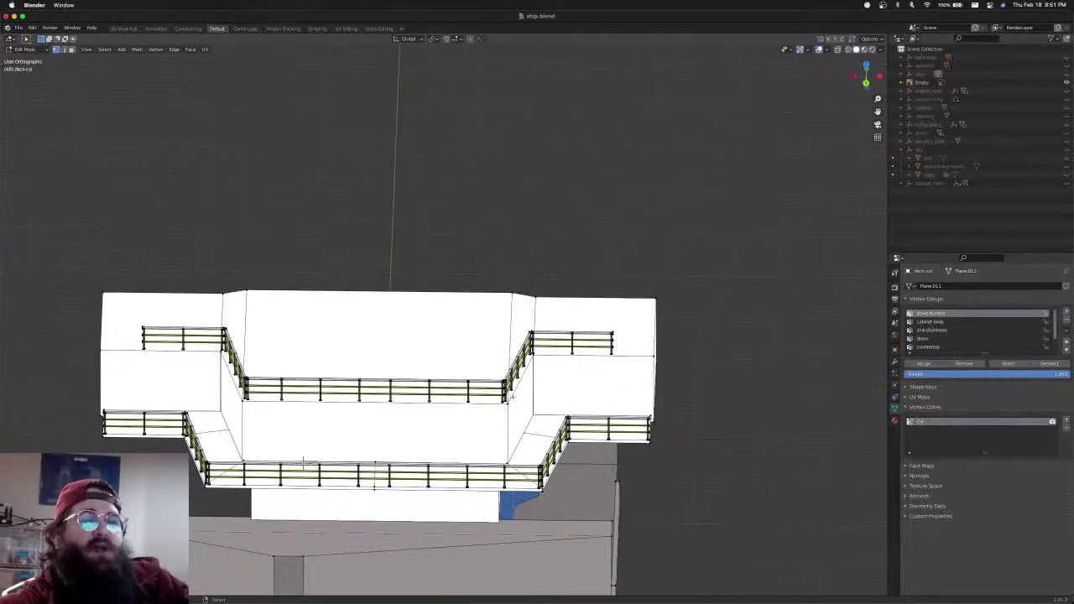
{"action": "key", "text": "KP_7"}
{"action": "scroll", "coordinate": [511, 396], "scroll_direction": "down", "scroll_amount": 2}
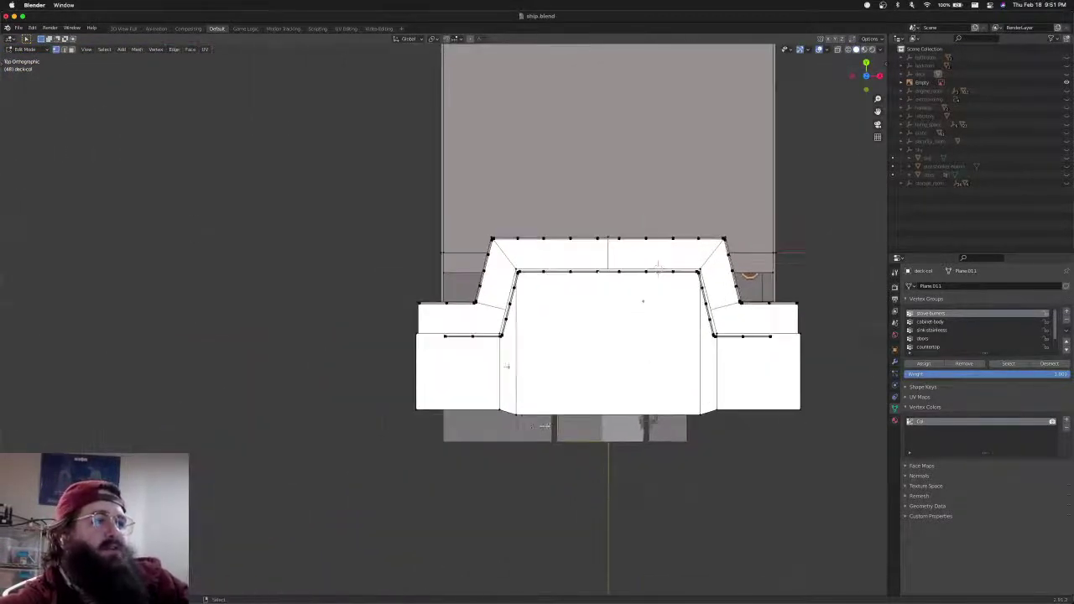
Box-select the outer end of the upper railing's left end section in wireframe and stretch it outward along X to the roof's outer edge
{"action": "scroll", "coordinate": [445, 370], "scroll_direction": "up", "scroll_amount": 3}
{"action": "key", "text": "shift+z"}
{"action": "scroll", "coordinate": [464, 377], "scroll_direction": "up", "scroll_amount": 2}
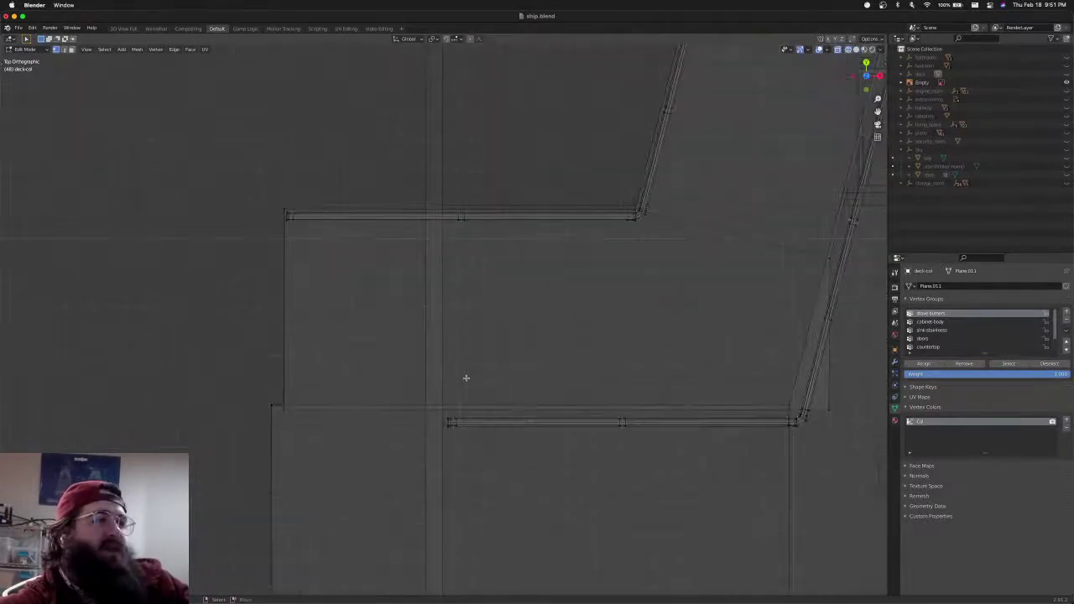
{"action": "middle_click_drag", "start_coordinate": [473, 331], "coordinate": [464, 239], "text": "shift"}
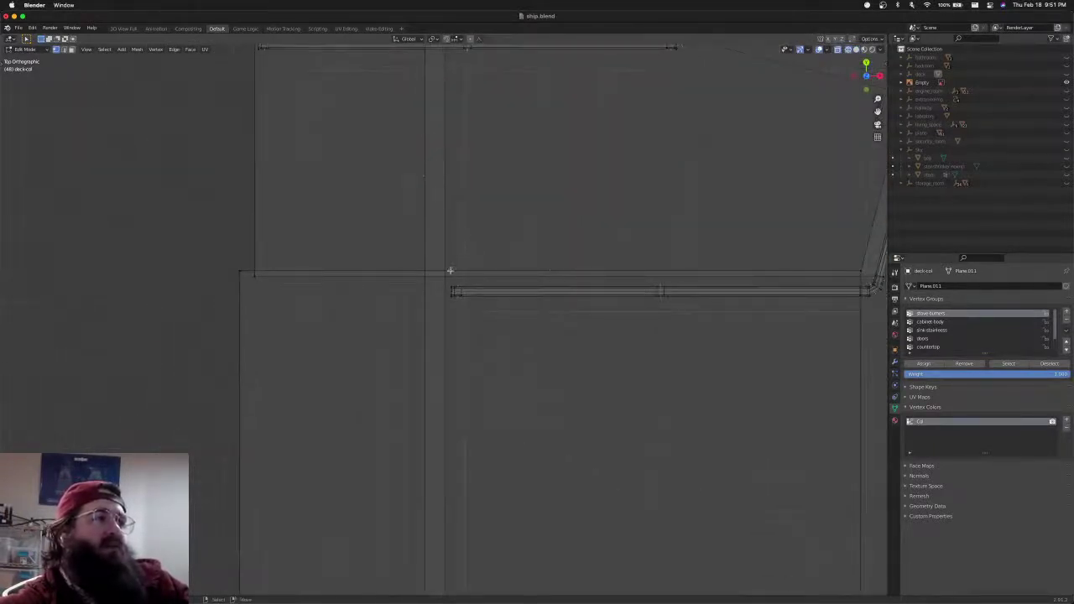
{"action": "scroll", "coordinate": [445, 281], "scroll_direction": "up", "scroll_amount": 1}
{"action": "left_click_drag", "start_coordinate": [445, 270], "coordinate": [453, 300]}
{"action": "scroll", "coordinate": [453, 299], "scroll_direction": "down", "scroll_amount": 5}
{"action": "middle_click_drag", "start_coordinate": [482, 354], "coordinate": [525, 370], "text": "shift"}
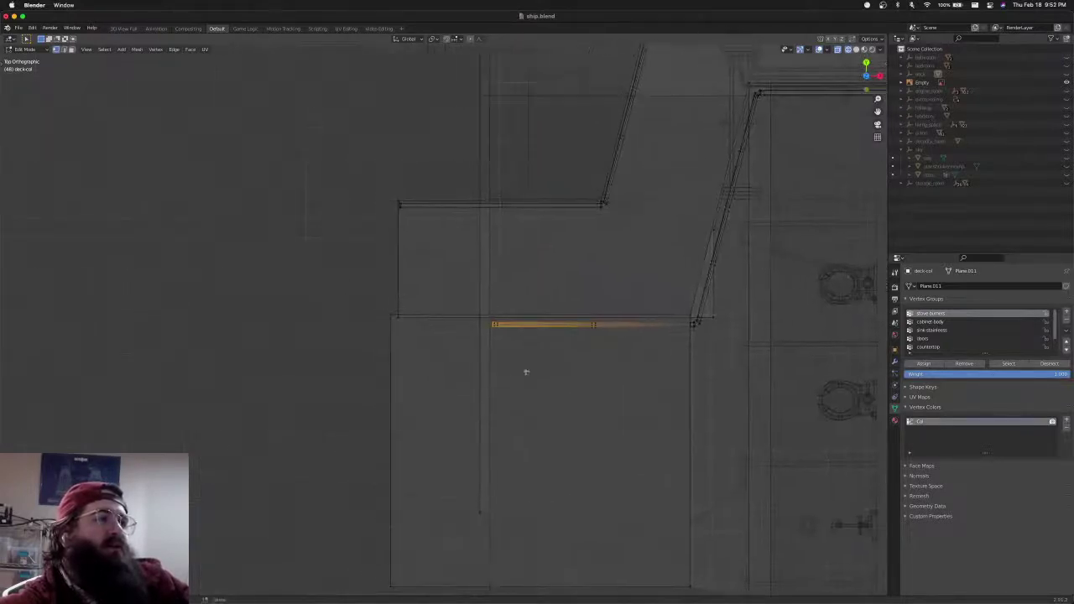
{"action": "key", "text": "x"}
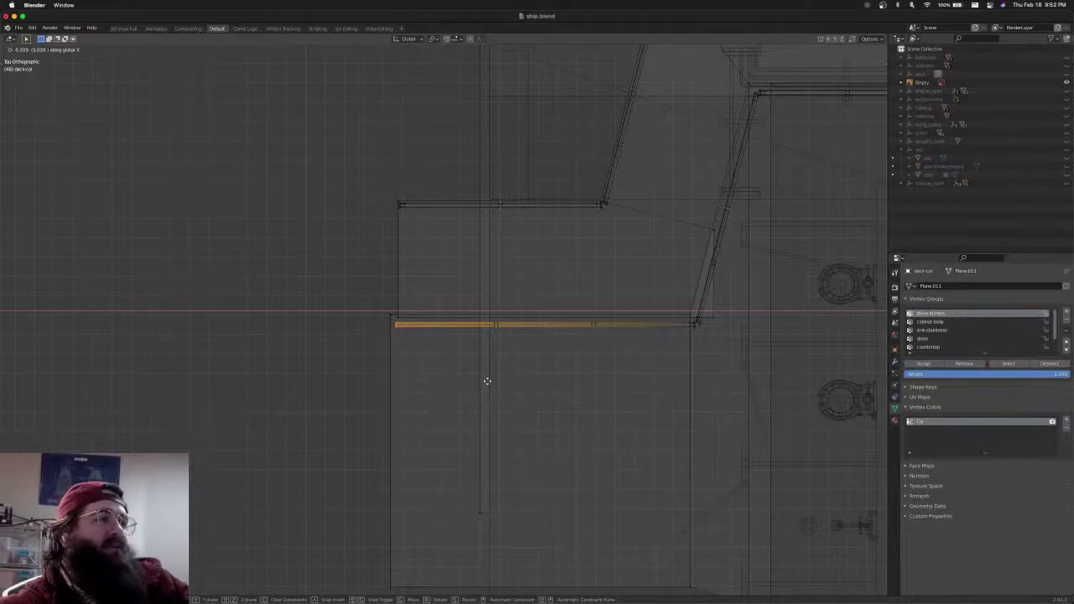
{"action": "left_click", "coordinate": [487, 381]}
Select the outer intermediate post of the upper railing's left end section and shift it along X
{"action": "scroll", "coordinate": [542, 360], "scroll_direction": "up", "scroll_amount": 4}
{"action": "scroll", "coordinate": [565, 356], "scroll_direction": "down", "scroll_amount": 1}
{"action": "left_click_drag", "start_coordinate": [546, 340], "coordinate": [545, 339]}
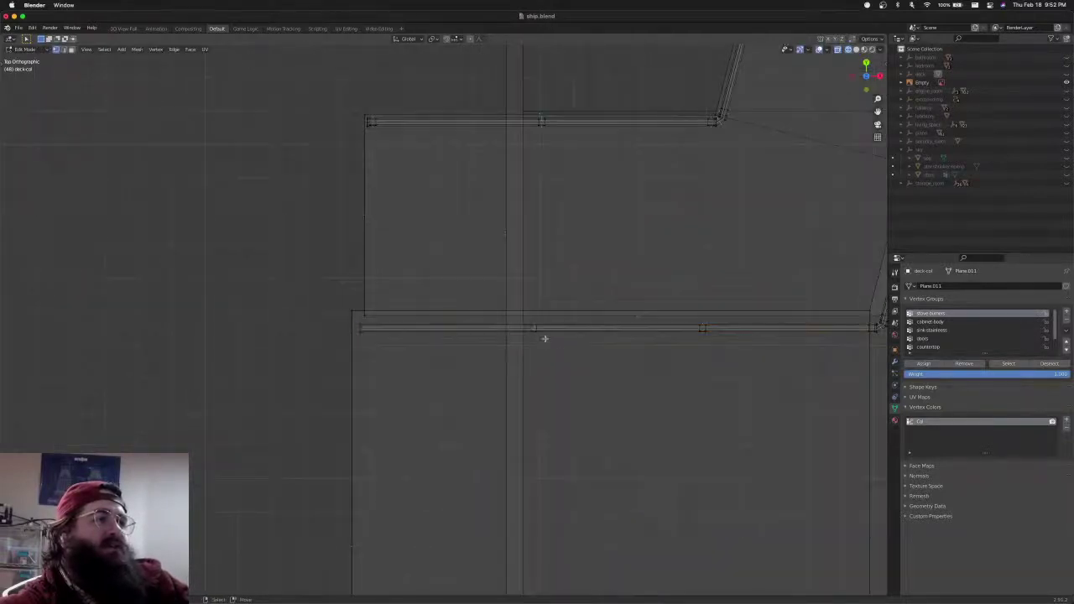
{"action": "left_click", "coordinate": [541, 334]}
{"action": "key", "text": "g"}
{"action": "key", "text": "x"}
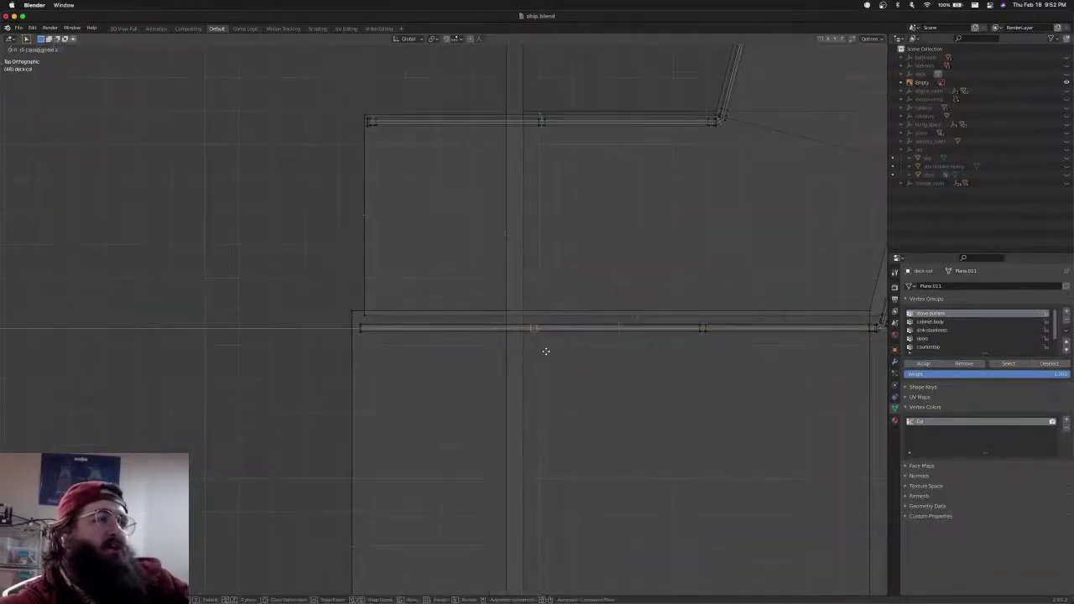
Move the selected railing post along X to the outer end of the upper railing's -X wing
{"action": "key", "text": "Escape"}
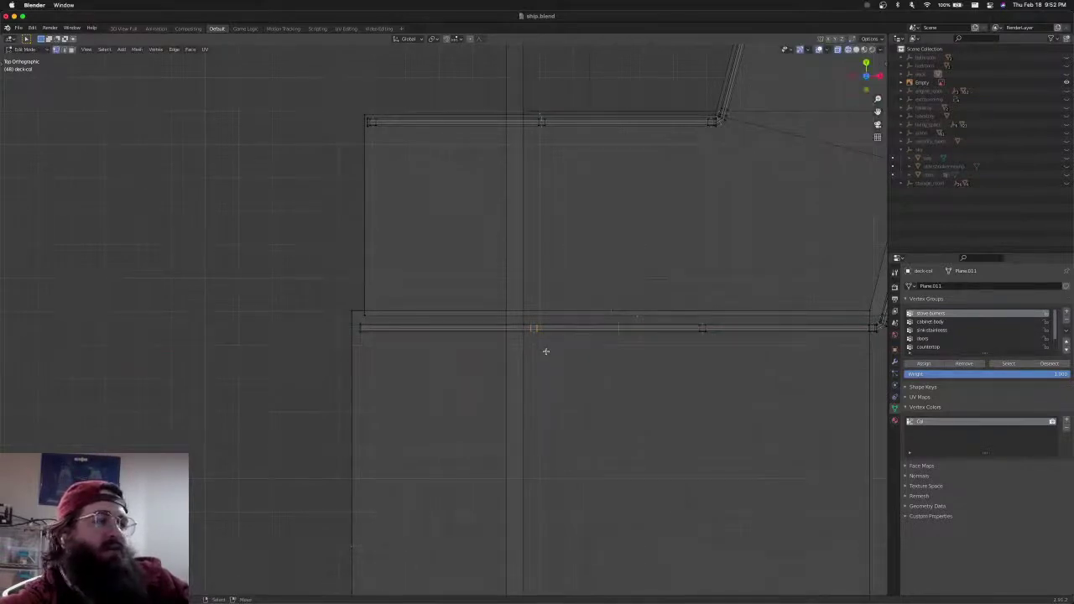
{"action": "key", "text": "g"}
{"action": "key", "text": "x"}
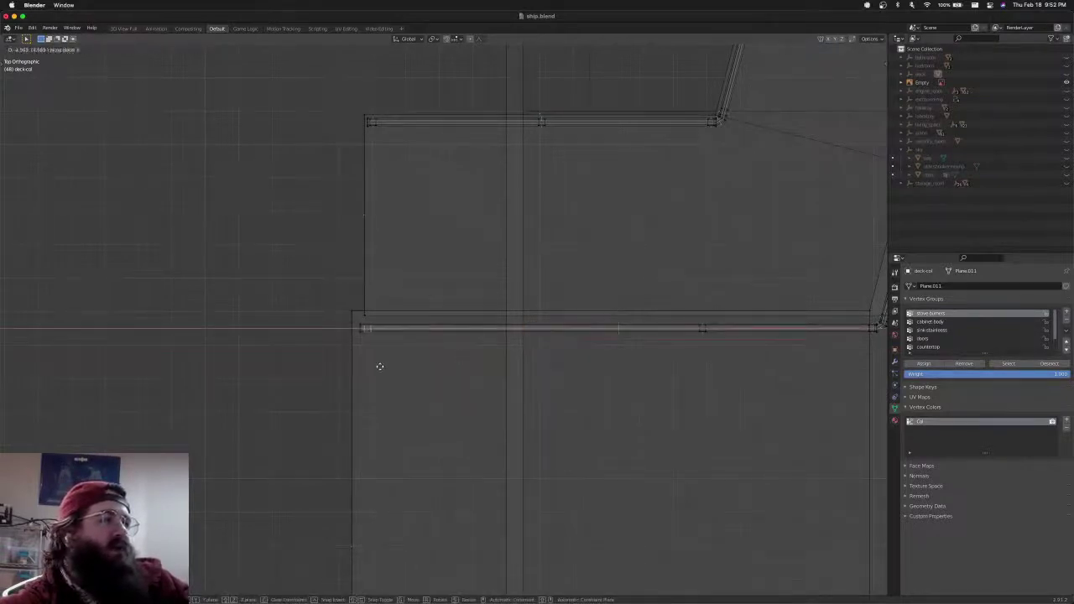
{"action": "left_click", "coordinate": [379, 367]}
{"action": "scroll", "coordinate": [601, 375], "scroll_direction": "right", "scroll_amount": 5}
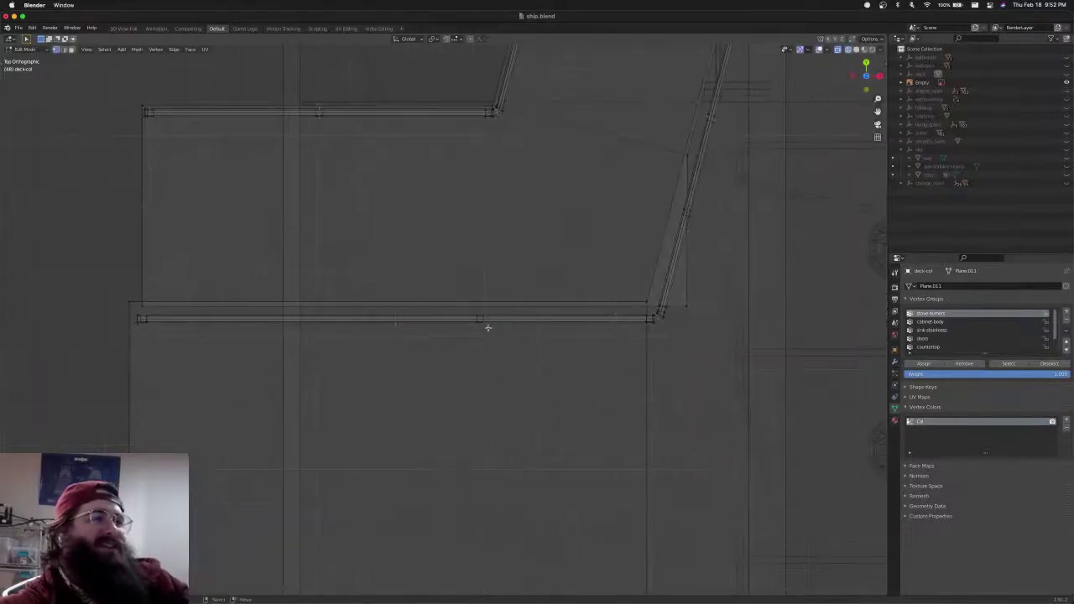
Move the remaining intermediate post along X to the middle of the upper railing's -X wing section
{"action": "left_click_drag", "start_coordinate": [480, 298], "coordinate": [486, 325]}
{"action": "middle_click_drag", "start_coordinate": [495, 384], "coordinate": [556, 401], "text": "shift"}
{"action": "key", "text": "g"}
{"action": "key", "text": "x"}
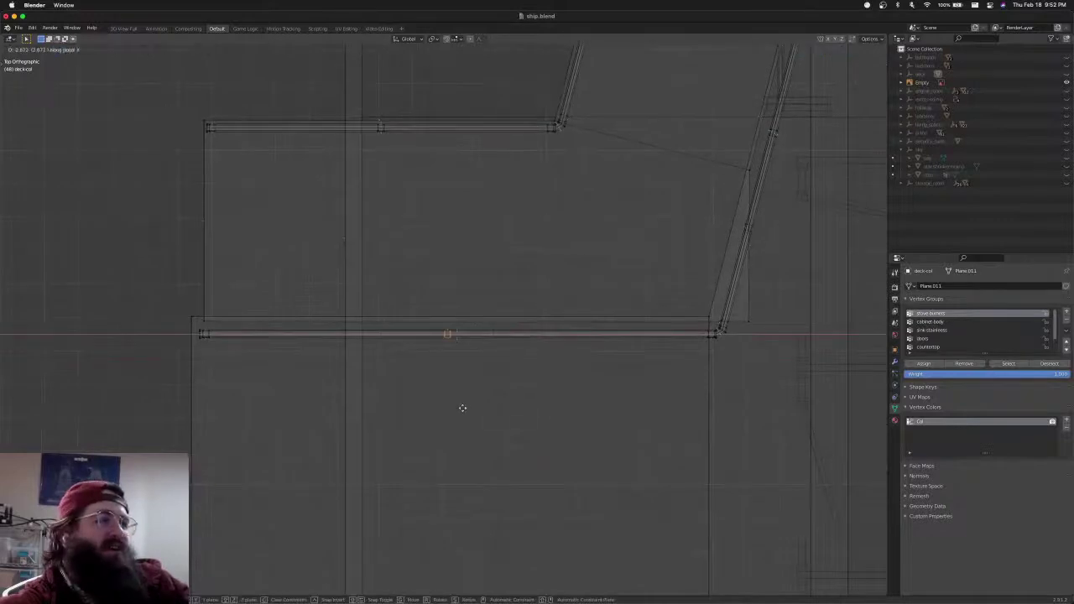
{"action": "left_click", "coordinate": [473, 409]}
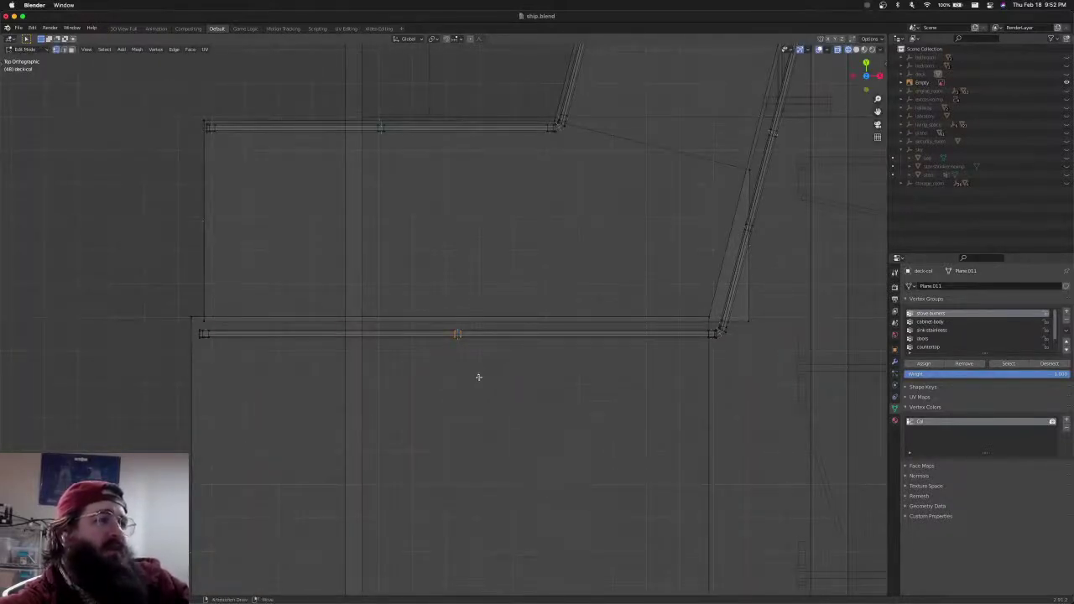
Place copies of the middle post along X halfway to each end of the -X wing railing, and save the file
{"action": "key", "text": "g"}
{"action": "key", "text": "x"}
{"action": "key", "text": "ctrl"}
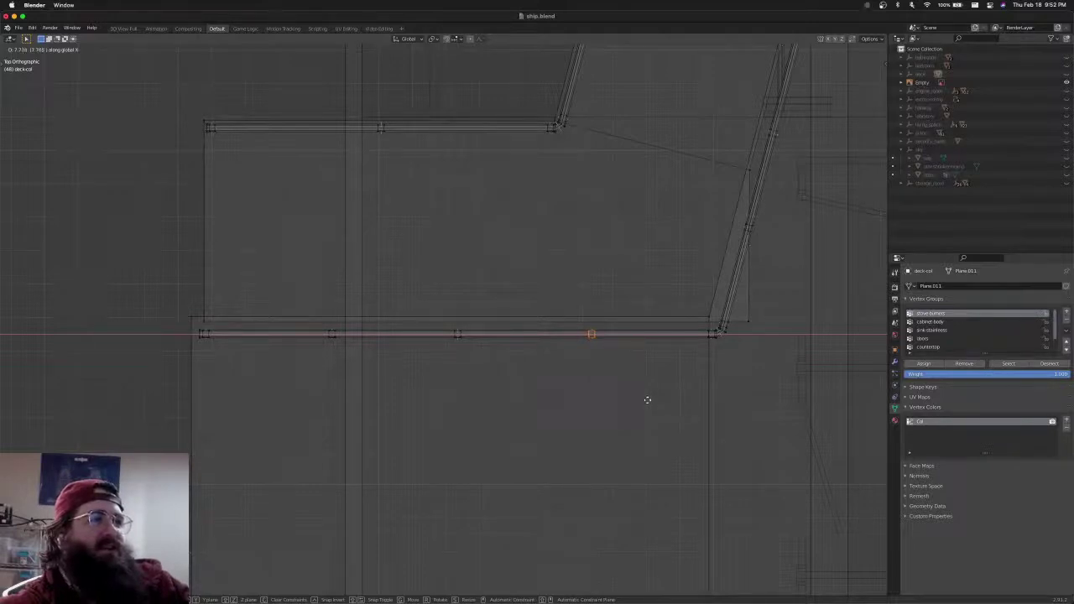
{"action": "left_click", "coordinate": [647, 400]}
{"action": "scroll", "coordinate": [644, 399], "scroll_direction": "down", "scroll_amount": 4}
{"action": "key", "text": "shift+z"}
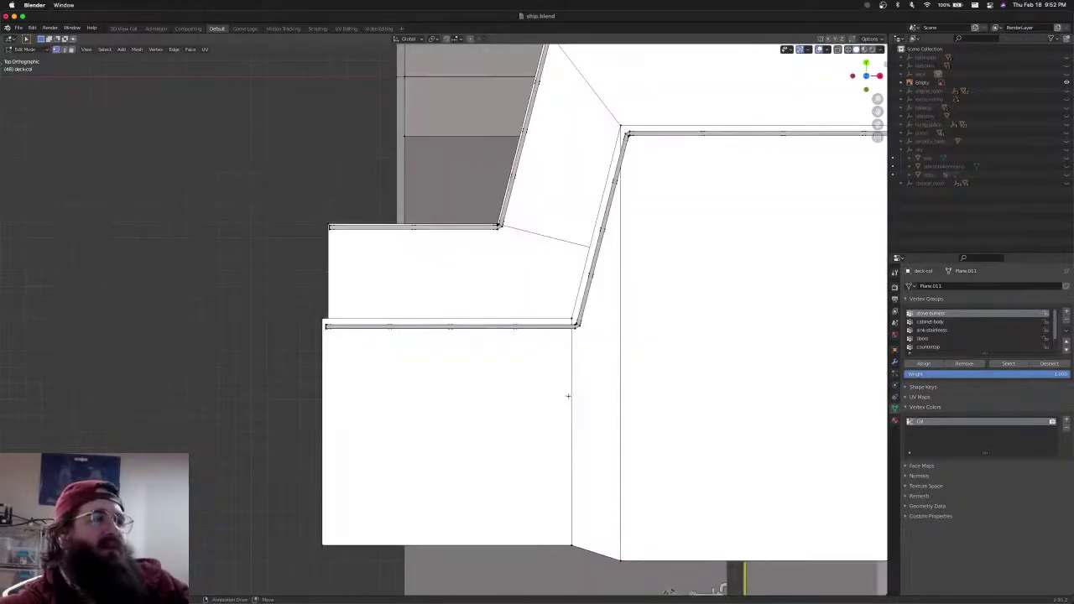
{"action": "mouse_move", "coordinate": [568, 395]}
{"action": "middle_mouse_down"}
{"action": "mouse_move", "coordinate": [552, 329]}
{"action": "mouse_move", "coordinate": [546, 343]}
{"action": "middle_mouse_up"}
{"action": "key", "text": "super+s"}
{"action": "scroll", "coordinate": [547, 345], "scroll_direction": "down", "scroll_amount": 3}
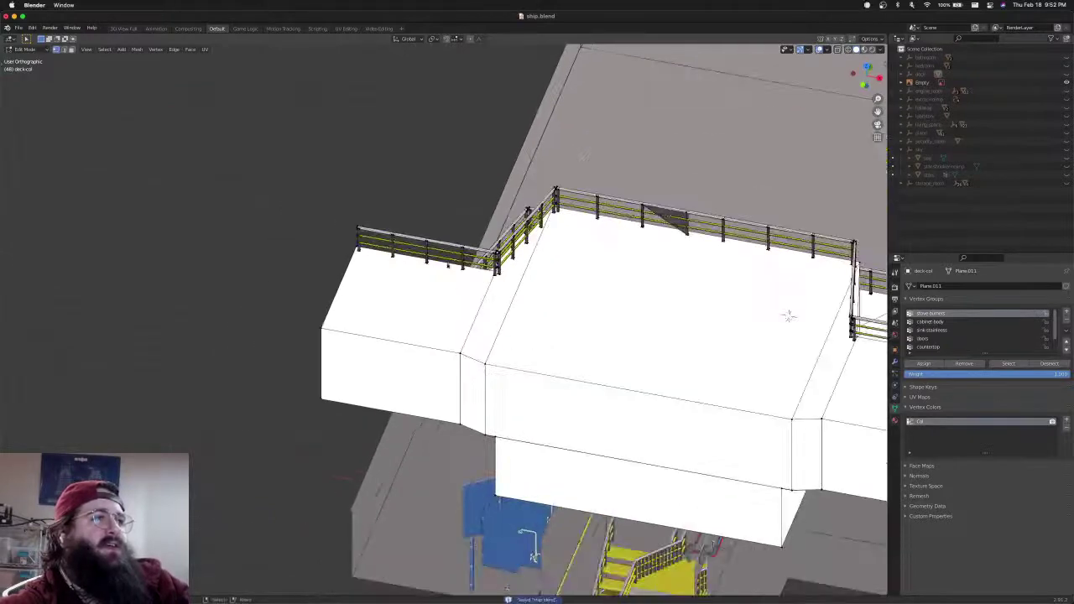
Extend the outer end of the upper railing's +X wing along X to the deck's outer edge
{"action": "middle_click_drag", "start_coordinate": [453, 261], "coordinate": [355, 295]}
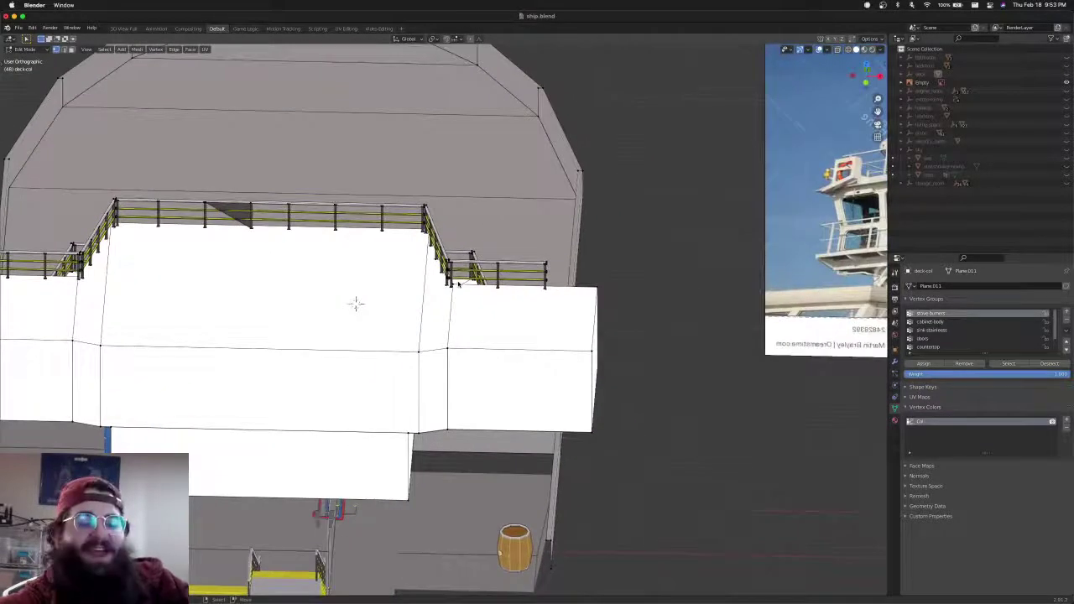
{"action": "key", "text": "KP_7"}
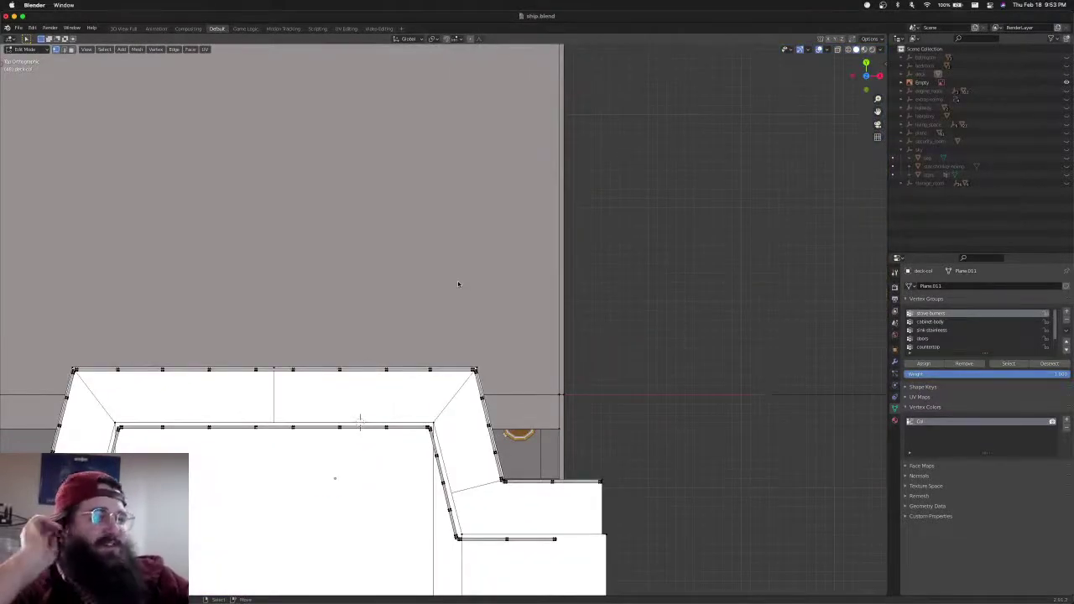
{"action": "scroll", "coordinate": [512, 459], "scroll_direction": "up", "scroll_amount": 8}
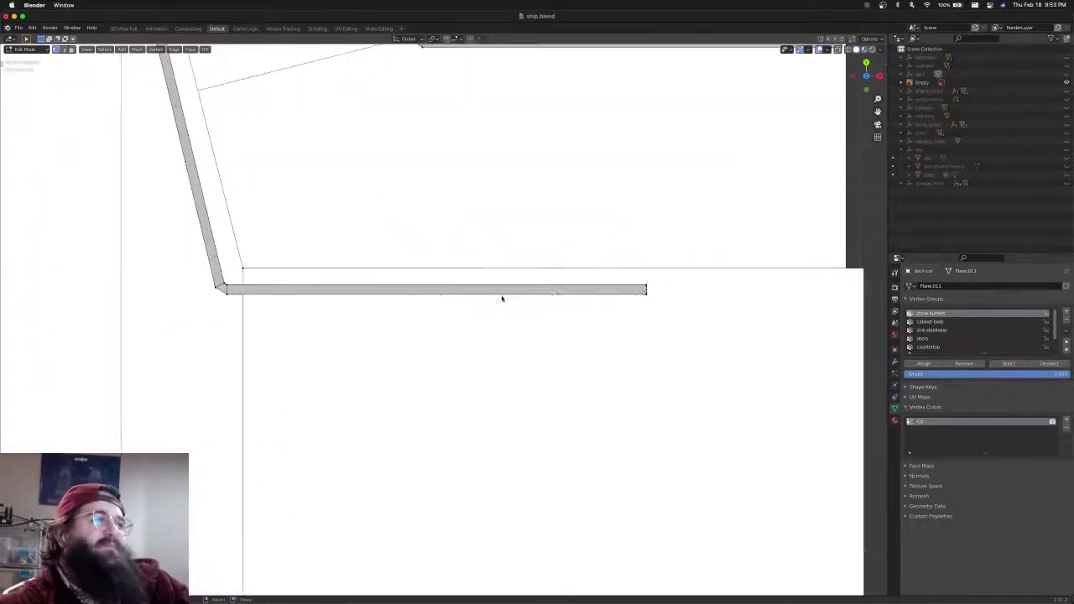
{"action": "key", "text": "shift+z"}
{"action": "middle_click_drag", "start_coordinate": [664, 310], "coordinate": [544, 300], "text": "shift"}
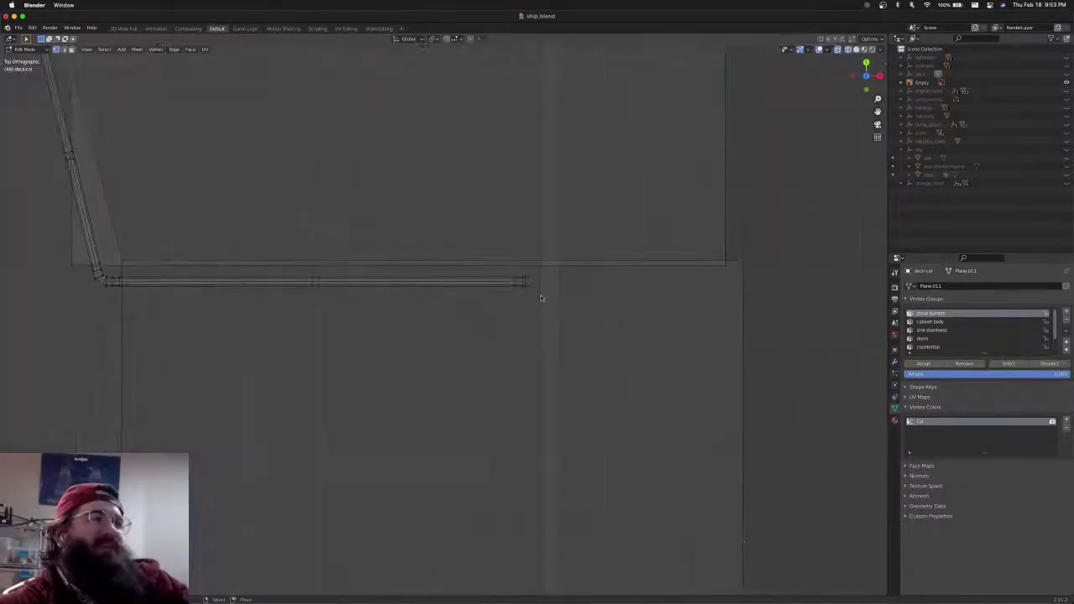
{"action": "key", "text": "shift+z"}
{"action": "key", "text": "shift+z"}
{"action": "left_click", "coordinate": [529, 279]}
{"action": "scroll", "coordinate": [513, 312], "scroll_direction": "down", "scroll_amount": 3}
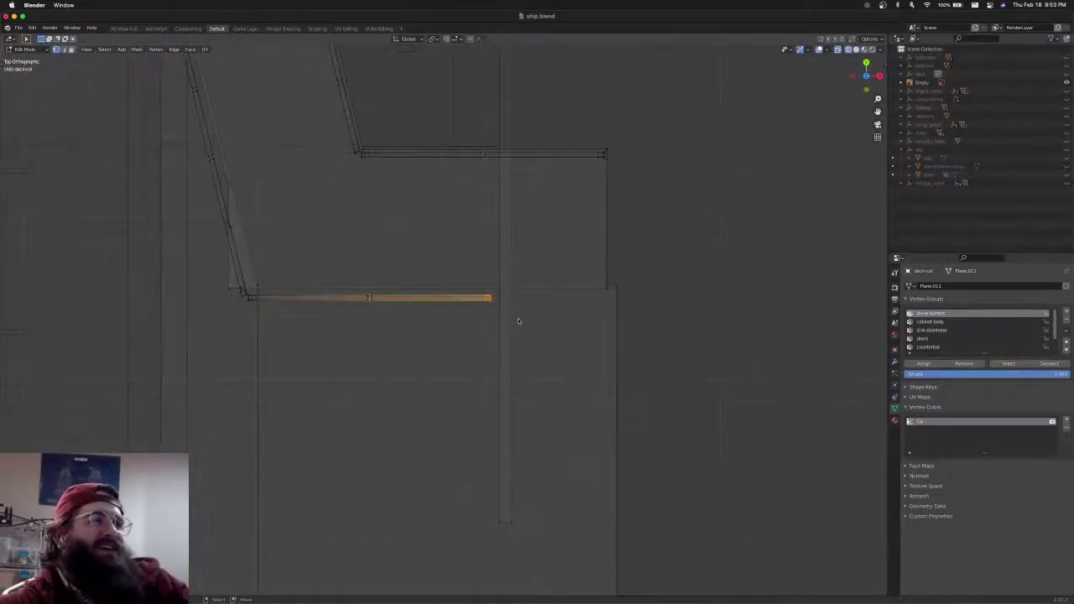
{"action": "key", "text": "g"}
{"action": "key", "text": "x"}
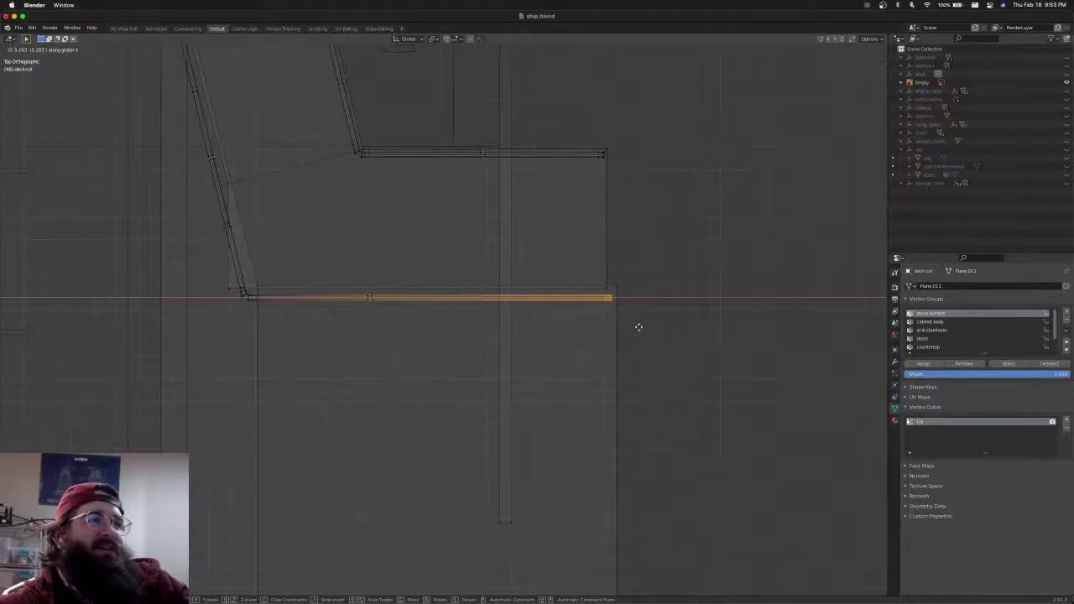
{"action": "left_click", "coordinate": [639, 326]}
Move the intermediate post along X to the middle of the extended +X wing railing
{"action": "scroll", "coordinate": [419, 293], "scroll_direction": "up", "scroll_amount": 5}
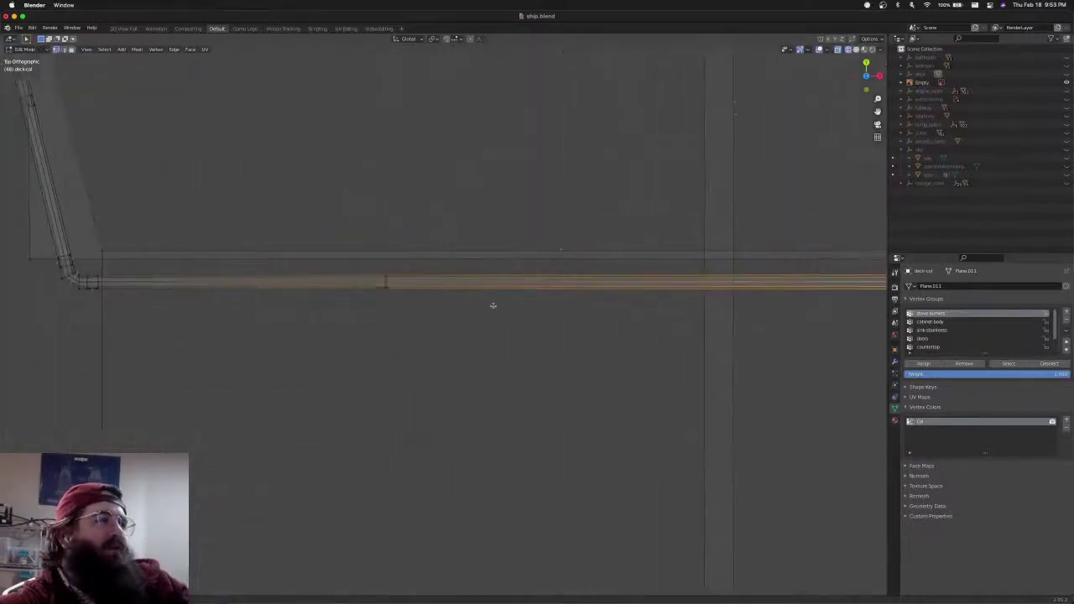
{"action": "left_click", "coordinate": [411, 301]}
{"action": "scroll", "coordinate": [436, 311], "scroll_direction": "down", "scroll_amount": 4}
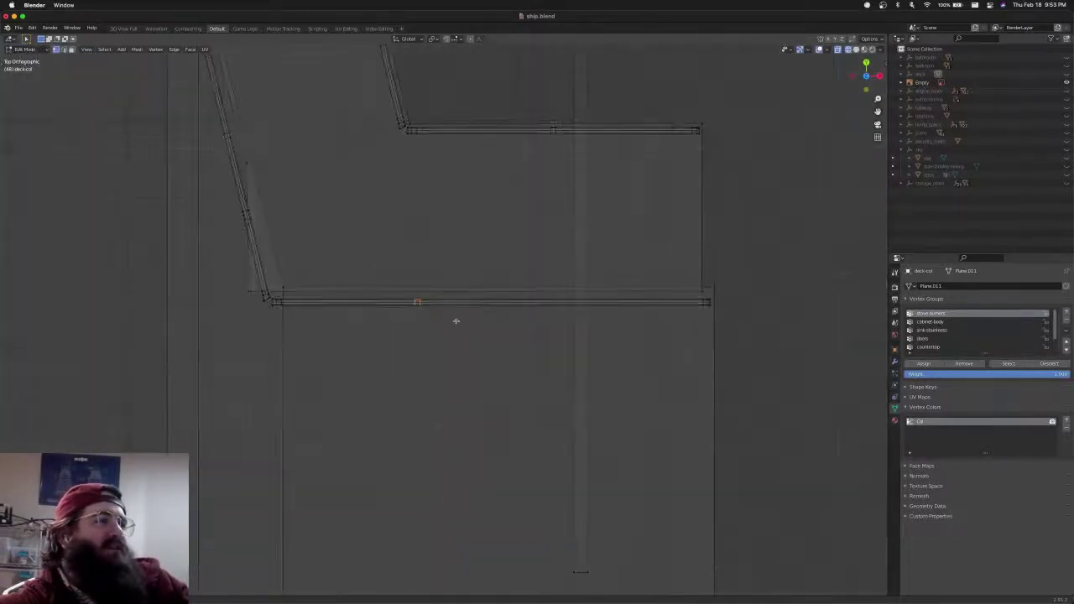
{"action": "key", "text": "g"}
{"action": "key", "text": "x"}
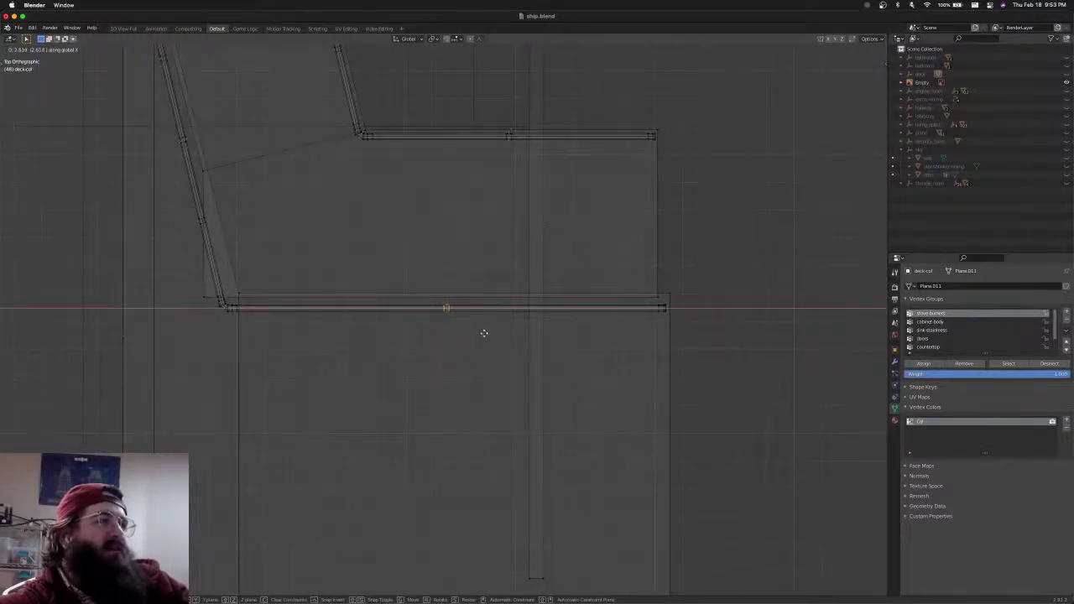
{"action": "scroll", "coordinate": [453, 353], "scroll_direction": "up", "scroll_amount": 1}
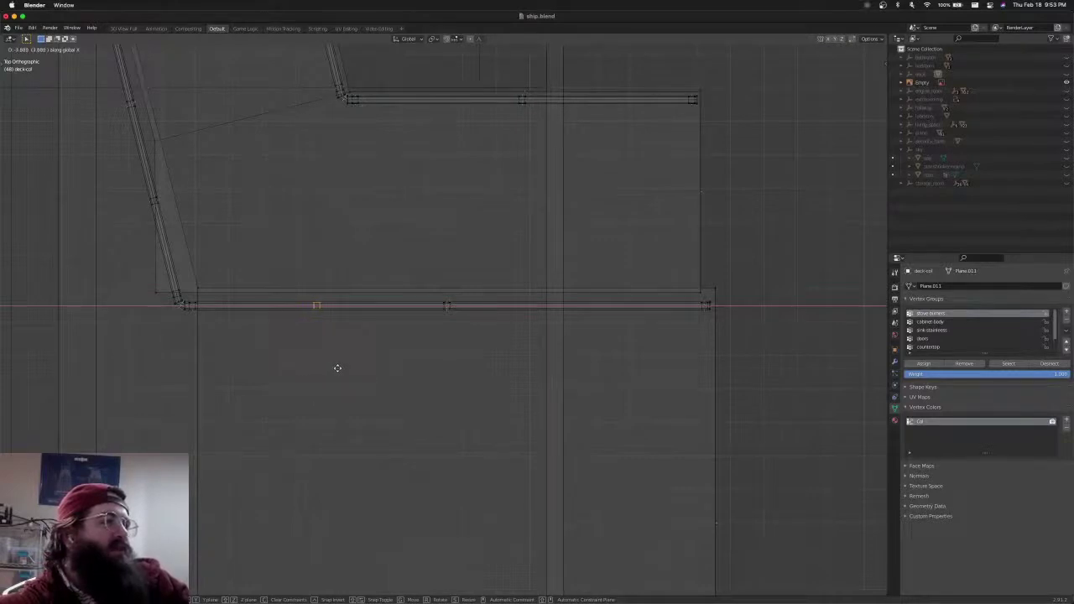
Place copies of the middle post along X halfway to each end of the +X wing railing
{"action": "left_click", "coordinate": [339, 368]}
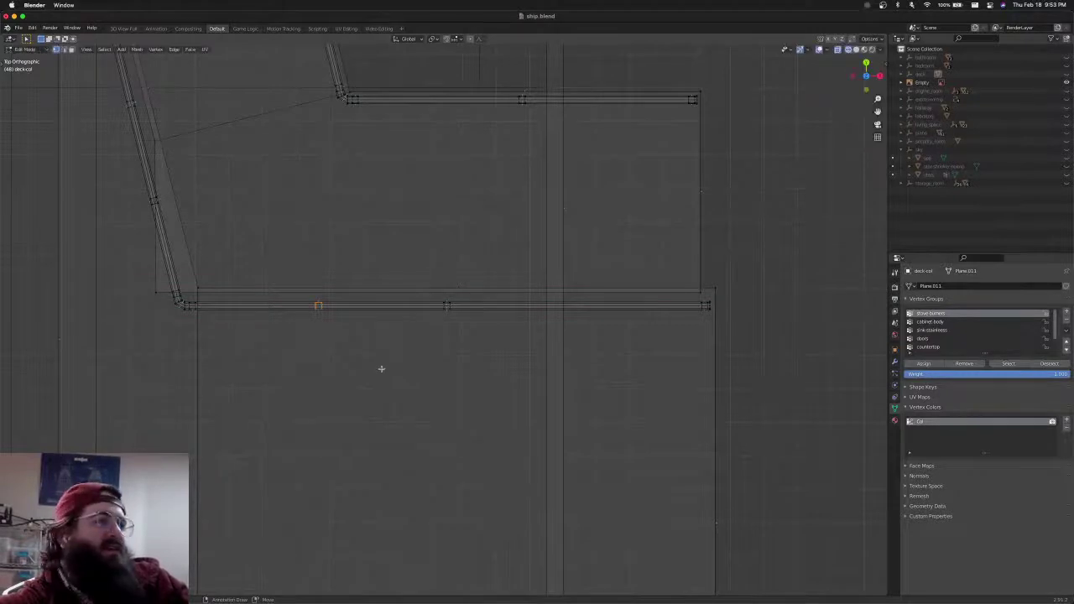
{"action": "middle_click_drag", "start_coordinate": [380, 369], "coordinate": [301, 375], "text": "shift"}
{"action": "key", "text": "g"}
{"action": "key", "text": "x"}
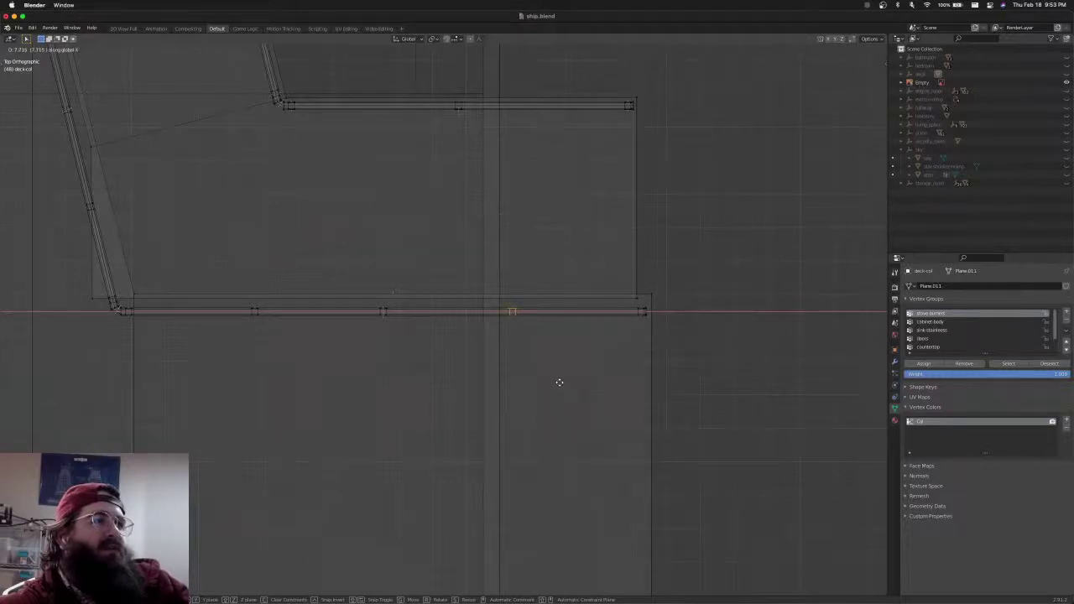
{"action": "left_click", "coordinate": [560, 383]}
Nudge the outer intermediate post of the +X wing railing slightly outward along X in back view
{"action": "scroll", "coordinate": [521, 367], "scroll_direction": "down", "scroll_amount": 3}
{"action": "middle_click_drag", "start_coordinate": [513, 366], "coordinate": [497, 312]}
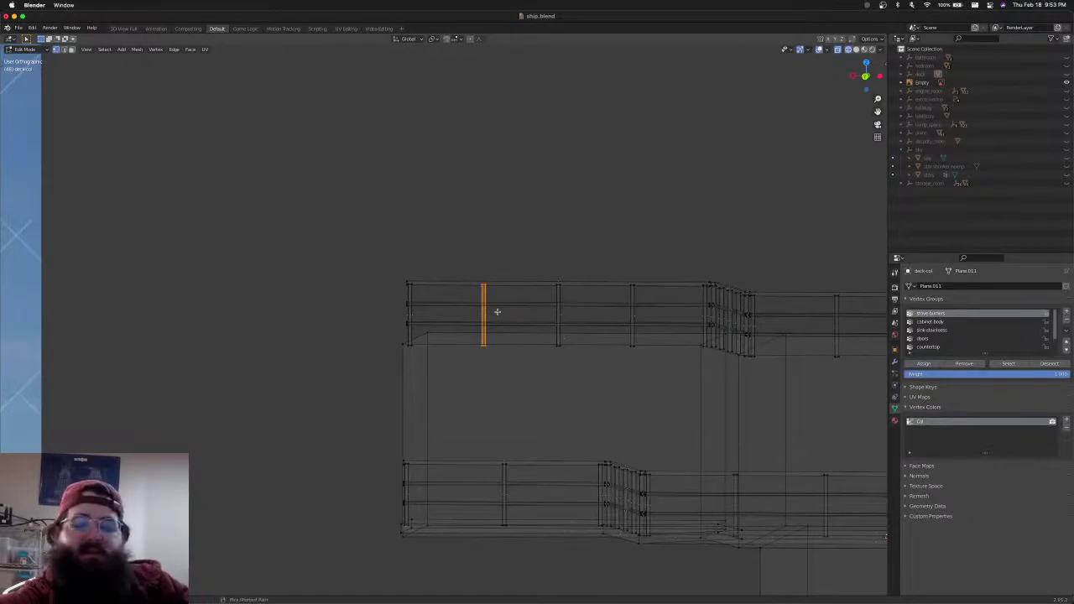
{"action": "key", "text": "ctrl+KP_1"}
{"action": "scroll", "coordinate": [496, 312], "scroll_direction": "up", "scroll_amount": 4}
{"action": "middle_click_drag", "start_coordinate": [589, 319], "coordinate": [557, 299], "text": "shift"}
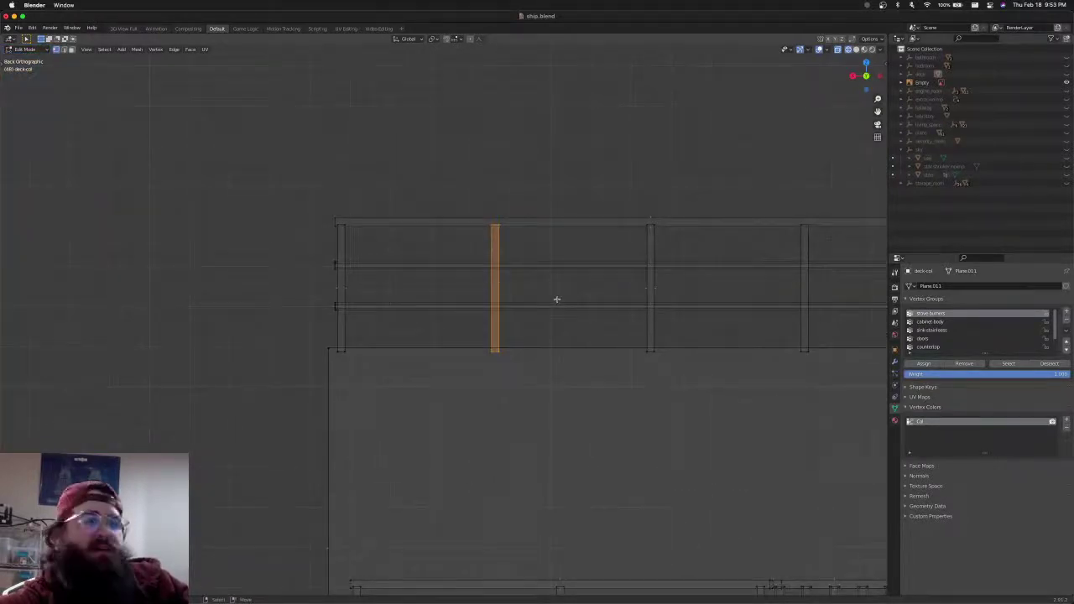
{"action": "scroll", "coordinate": [556, 298], "scroll_direction": "down", "scroll_amount": 2}
{"action": "key", "text": "g"}
{"action": "key", "text": "x"}
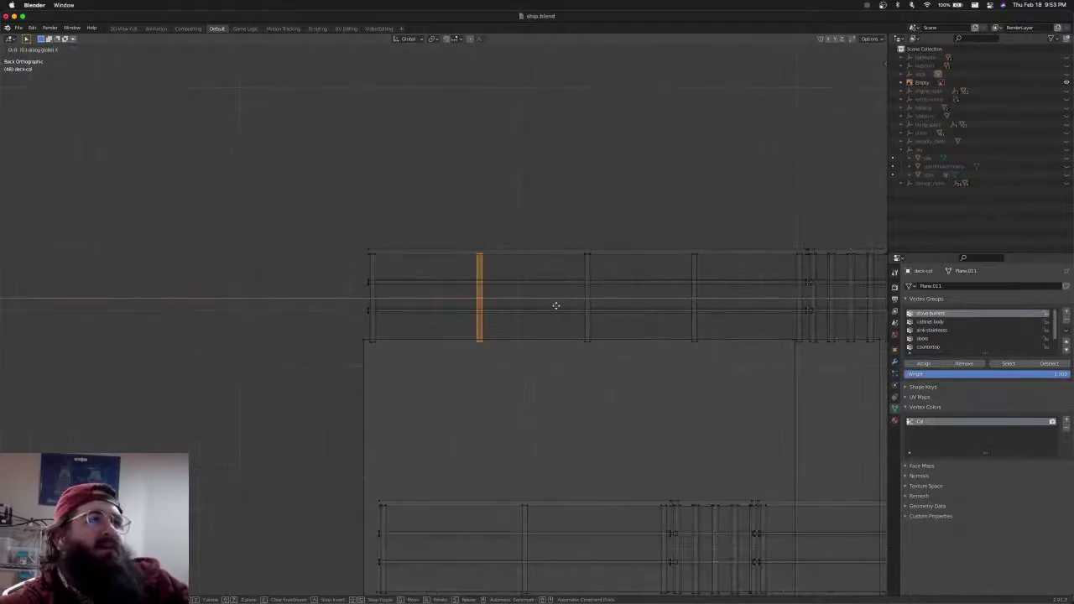
{"action": "left_click", "coordinate": [555, 307]}
Select the inner intermediate post of the +X wing railing and nudge it slightly along X toward the corner
{"action": "middle_click_drag", "start_coordinate": [588, 300], "coordinate": [537, 311], "text": "shift"}
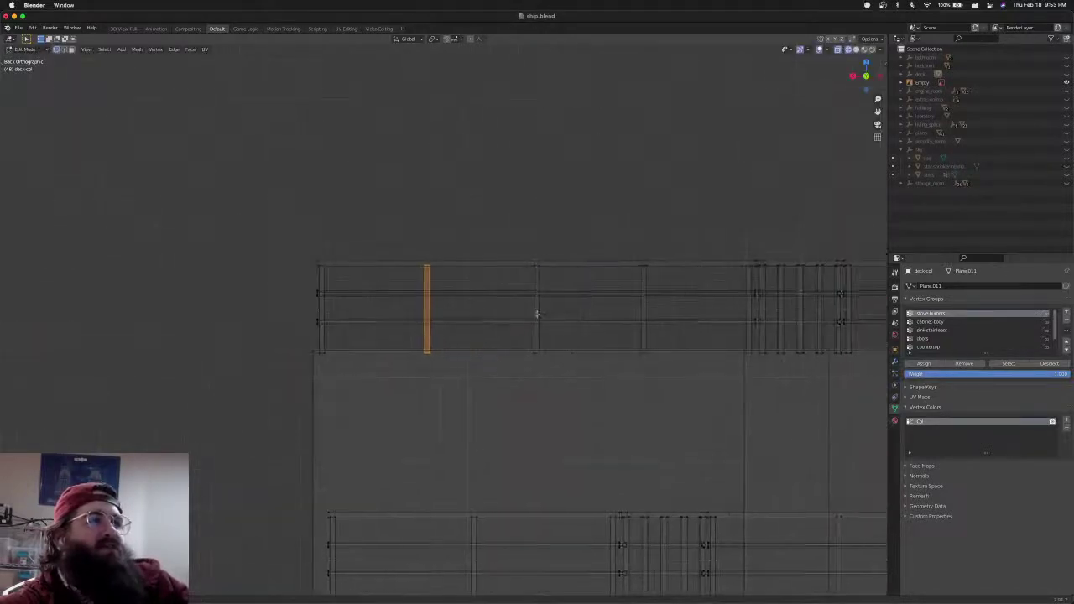
{"action": "key", "text": "alt+a"}
{"action": "key", "text": "b"}
{"action": "left_click_drag", "start_coordinate": [609, 257], "coordinate": [661, 378]}
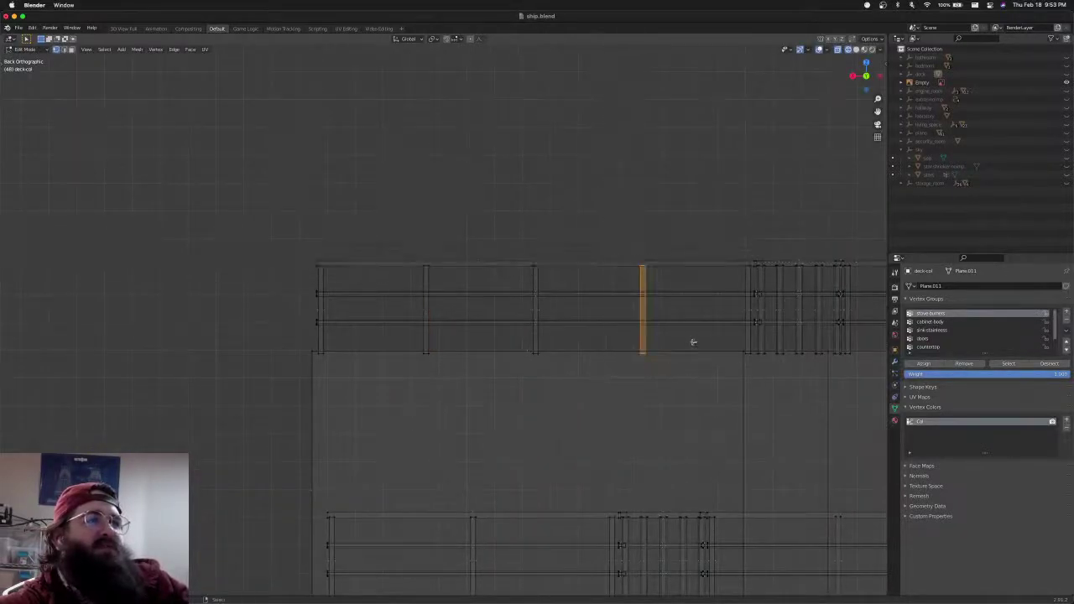
{"action": "middle_click_drag", "start_coordinate": [693, 340], "coordinate": [624, 363], "text": "shift"}
{"action": "key", "text": "g"}
{"action": "key", "text": "x"}
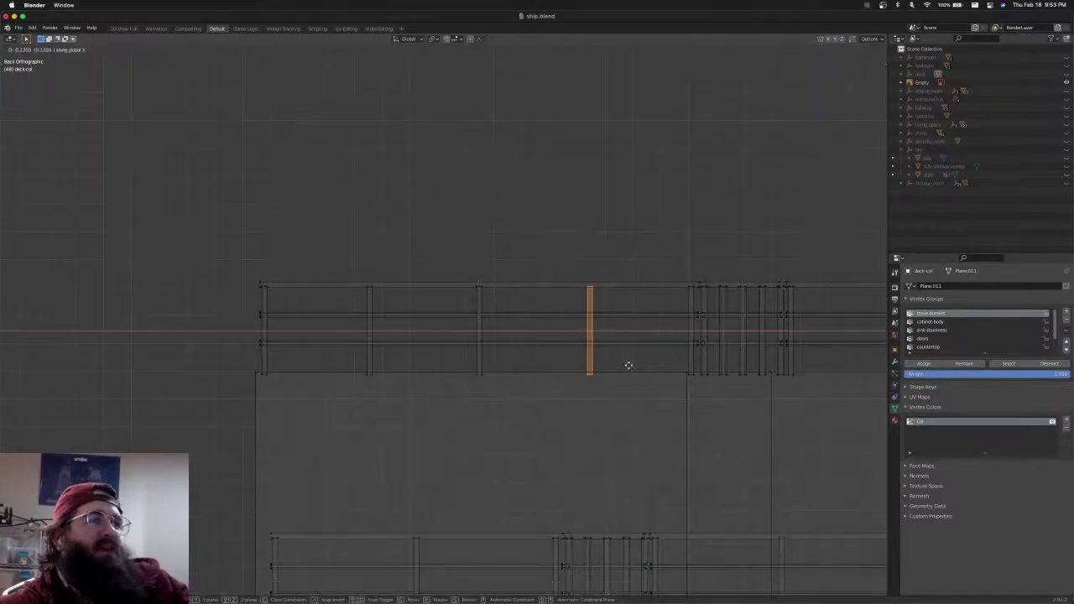
{"action": "left_click", "coordinate": [629, 366]}
Deselect everything, return to solid display and save the file
{"action": "scroll", "coordinate": [599, 328], "scroll_direction": "down", "scroll_amount": 5}
{"action": "key", "text": "alt+a"}
{"action": "key", "text": "alt+z"}
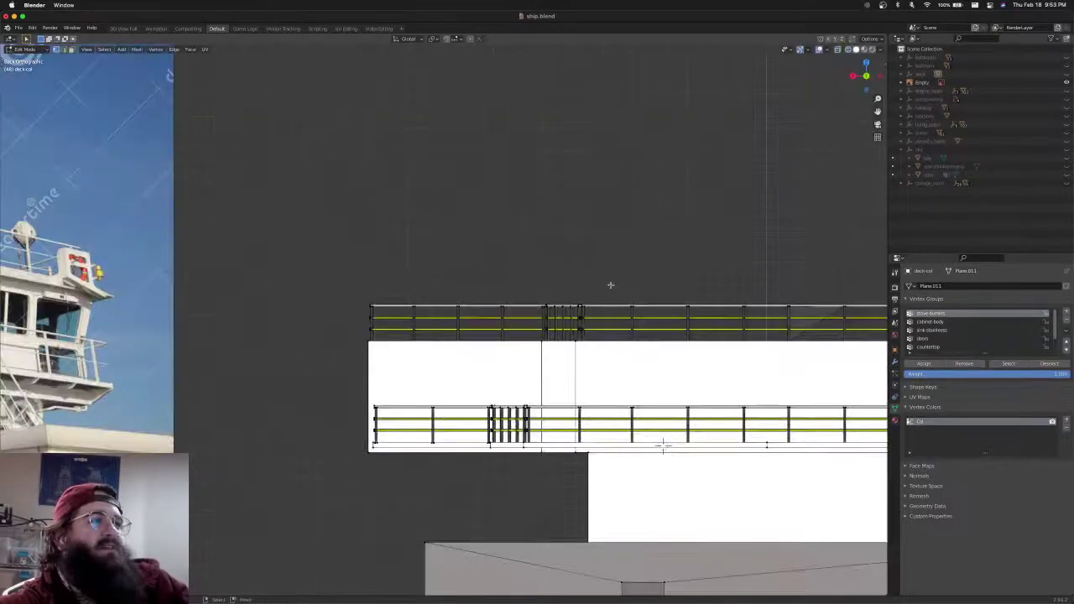
{"action": "middle_click_drag", "start_coordinate": [610, 285], "coordinate": [602, 327]}
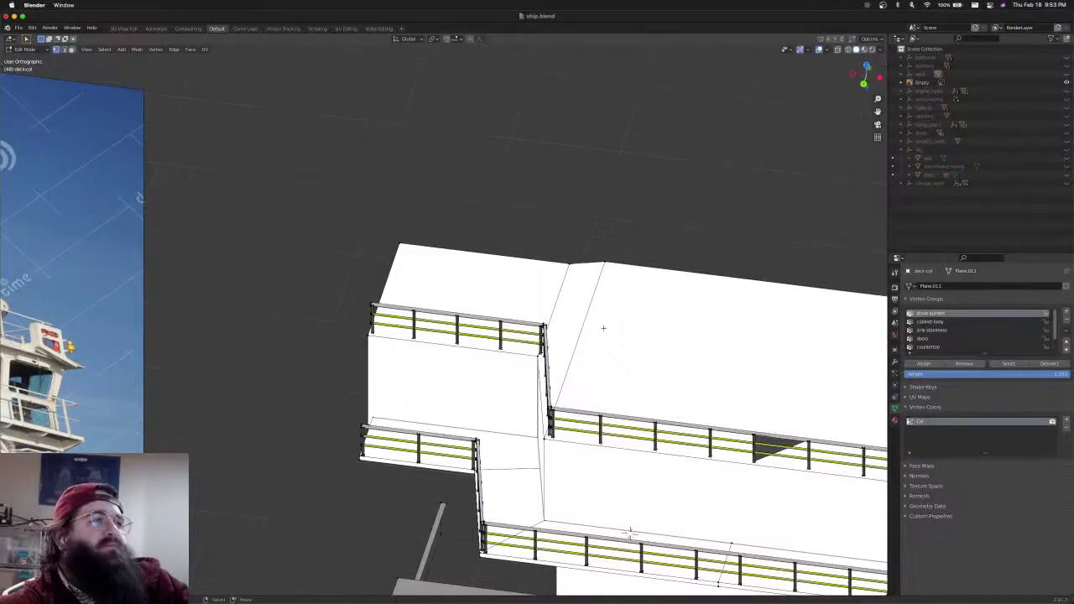
{"action": "scroll", "coordinate": [603, 327], "scroll_direction": "down", "scroll_amount": 5}
{"action": "key", "text": "super+s"}
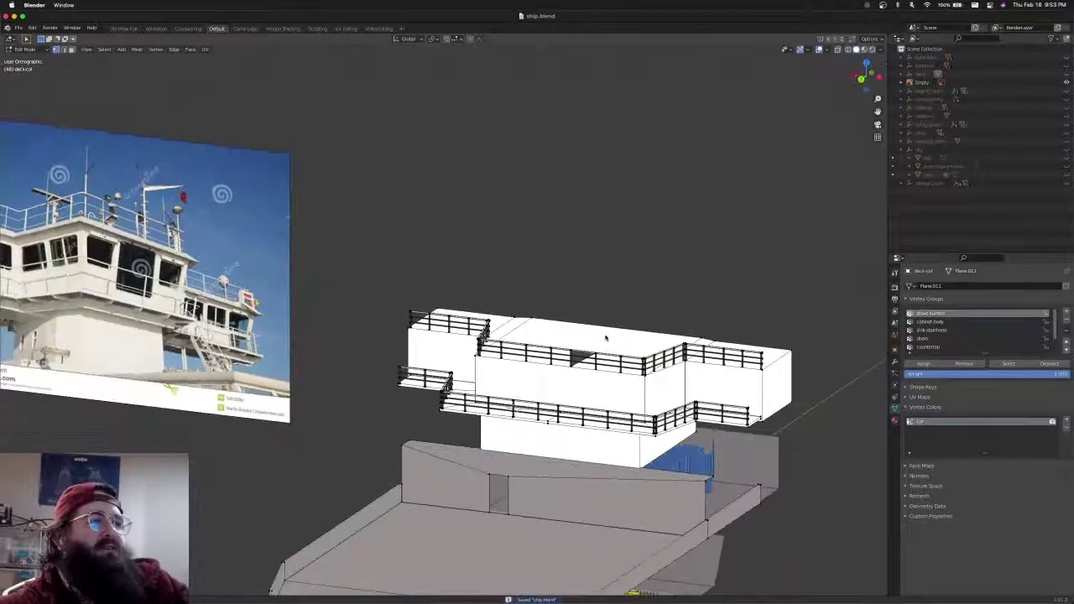
Move the stray vertex stretching a face across the long upper railing along X back to its own post
{"action": "middle_click_drag", "start_coordinate": [606, 338], "coordinate": [518, 375]}
{"action": "scroll", "coordinate": [725, 368], "scroll_direction": "up", "scroll_amount": 5}
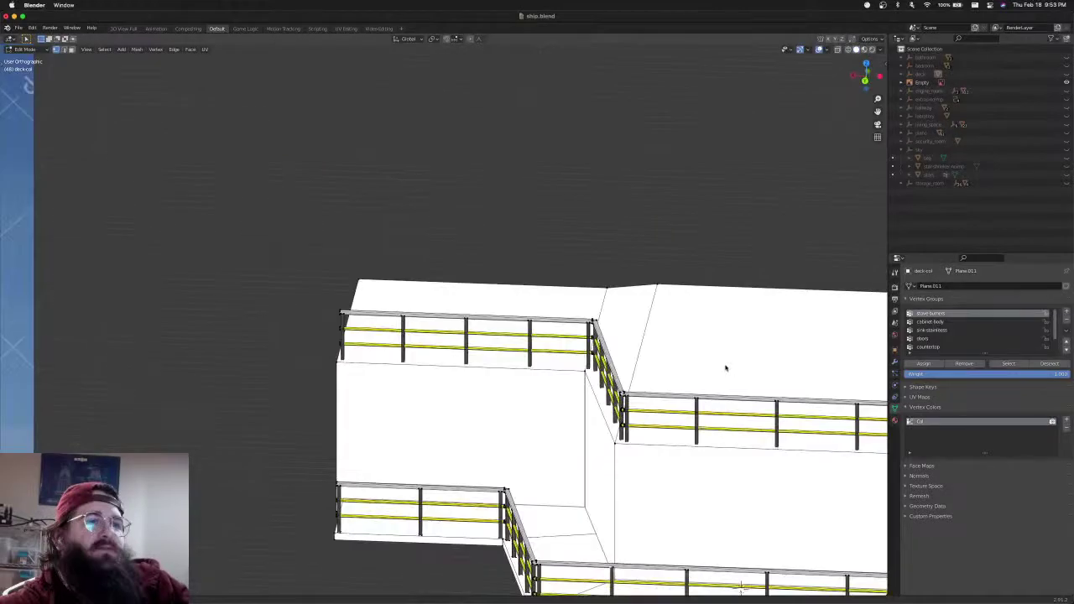
{"action": "scroll", "coordinate": [464, 356], "scroll_direction": "up", "scroll_amount": 6}
{"action": "middle_click_drag", "start_coordinate": [725, 368], "coordinate": [334, 299], "text": "shift"}
{"action": "key", "text": "shift+z"}
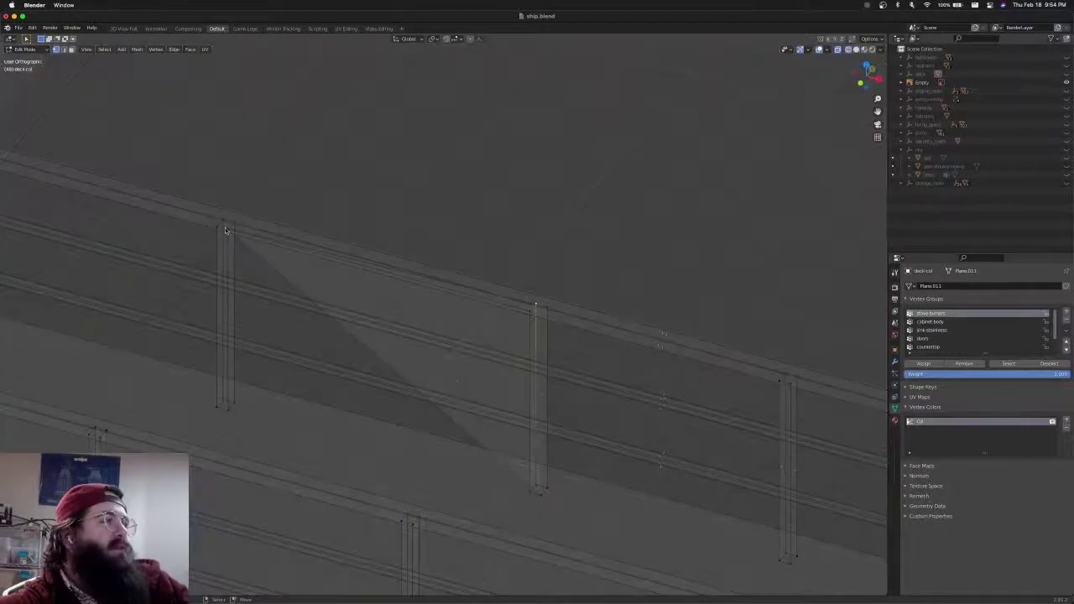
{"action": "left_click", "coordinate": [226, 231]}
{"action": "key", "text": "g"}
{"action": "key", "text": "x"}
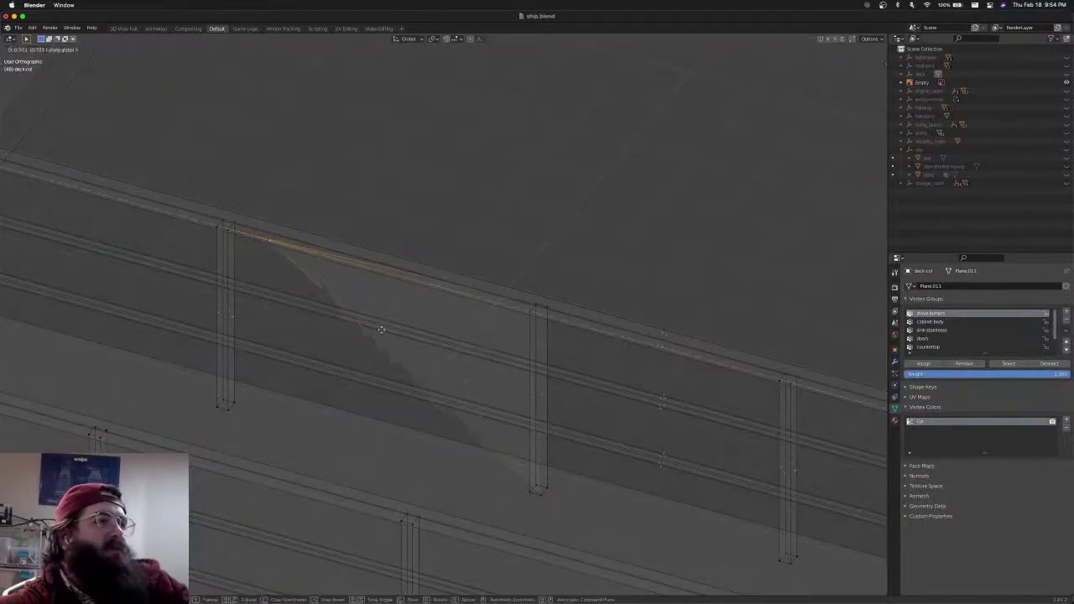
{"action": "left_click", "coordinate": [630, 393]}
Align the moved vertex along X with the post's corner in top view so the post's outline is rectangular
{"action": "key", "text": "KP_7"}
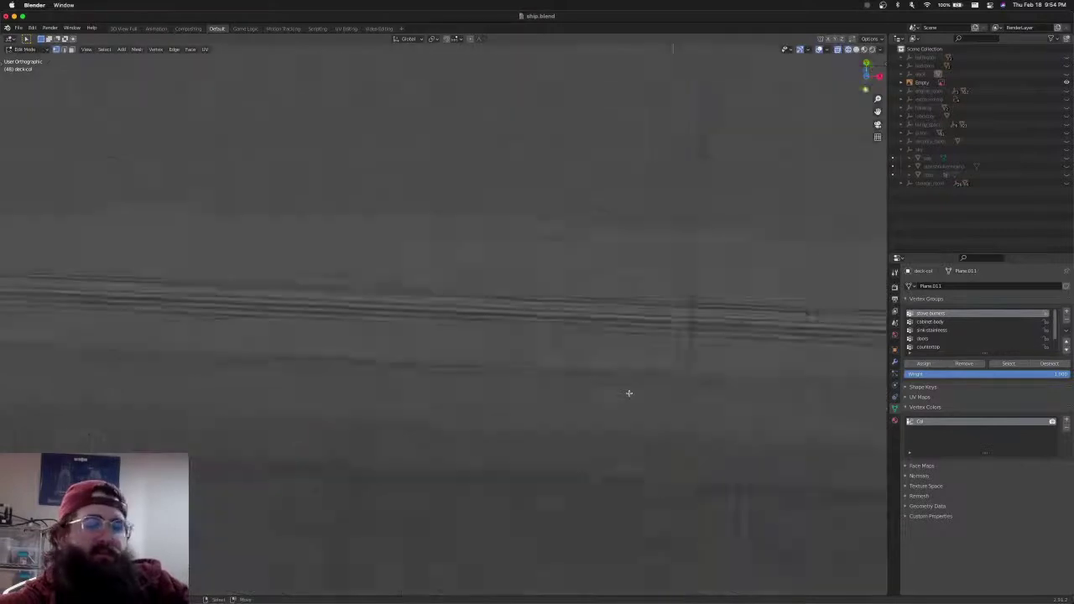
{"action": "scroll", "coordinate": [628, 392], "scroll_direction": "up", "scroll_amount": 6}
{"action": "middle_click_drag", "start_coordinate": [626, 391], "coordinate": [613, 367], "text": "shift"}
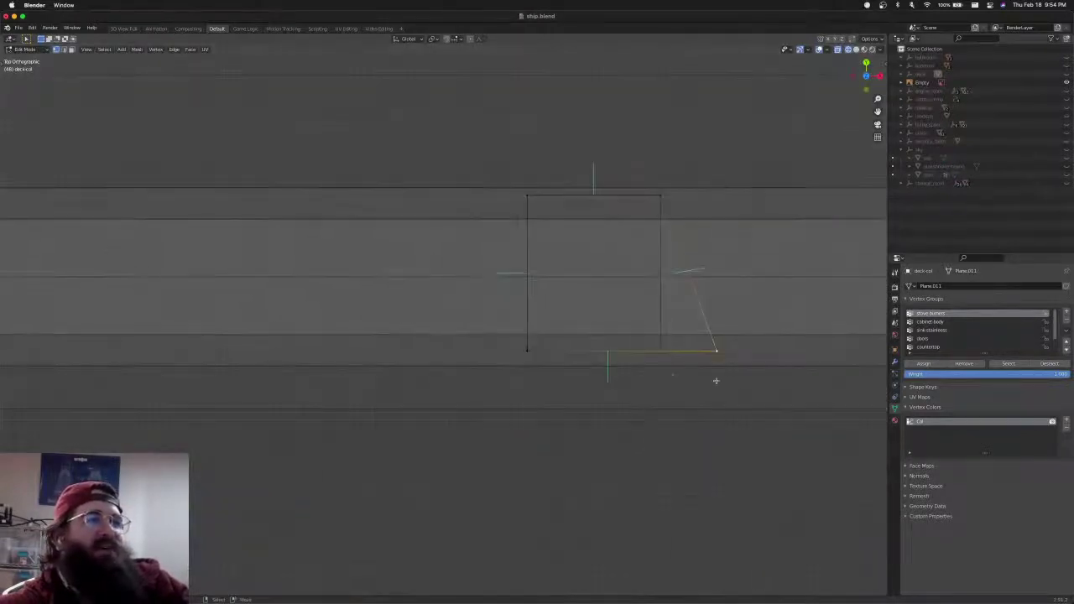
{"action": "key", "text": "g"}
{"action": "key", "text": "x"}
{"action": "left_click", "coordinate": [682, 392]}
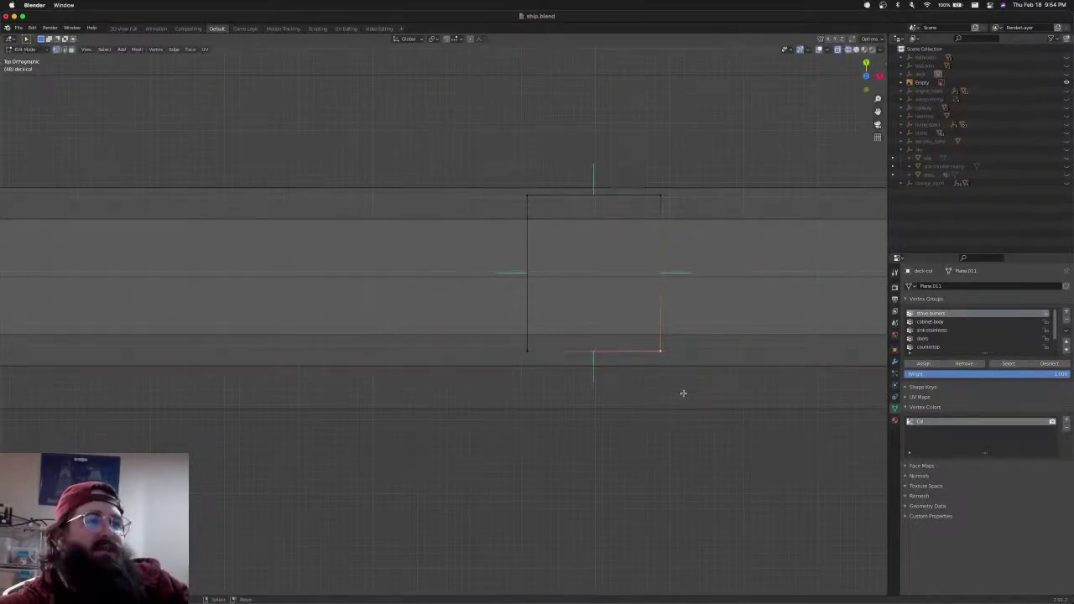
Save the ship file and bring the bridge into back view
{"action": "scroll", "coordinate": [688, 373], "scroll_direction": "up", "scroll_amount": 8}
{"action": "middle_click_drag", "start_coordinate": [645, 375], "coordinate": [443, 317]}
{"action": "scroll", "coordinate": [571, 314], "scroll_direction": "down", "scroll_amount": 10}
{"action": "key", "text": "ctrl+s"}
{"action": "scroll", "coordinate": [573, 328], "scroll_direction": "down", "scroll_amount": 4}
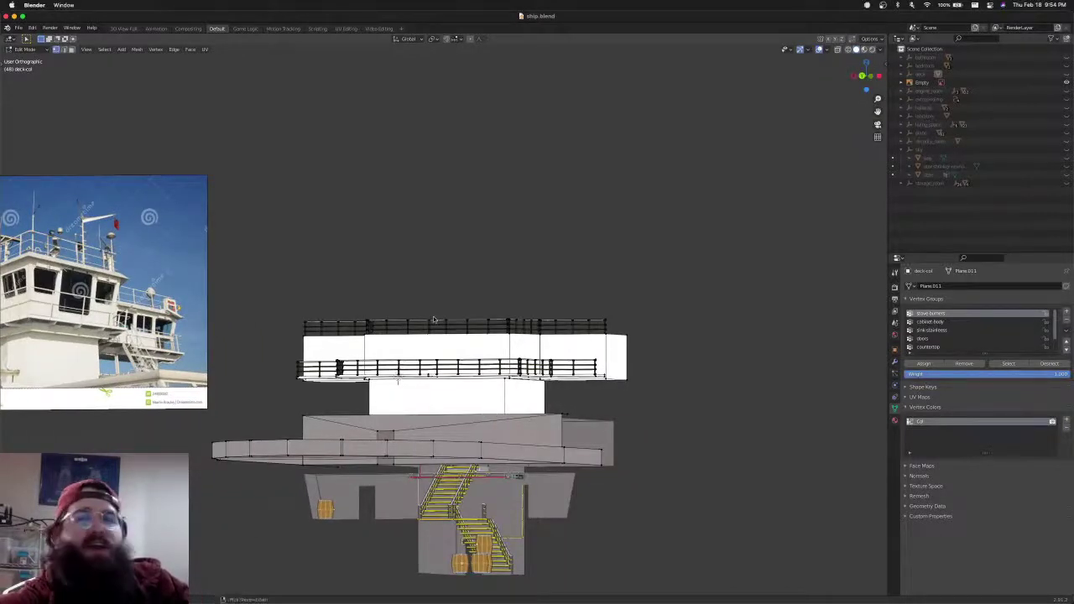
{"action": "key", "text": "ctrl+KP_1"}
{"action": "scroll", "coordinate": [420, 344], "scroll_direction": "up", "scroll_amount": 5}
{"action": "key", "text": "super+s"}
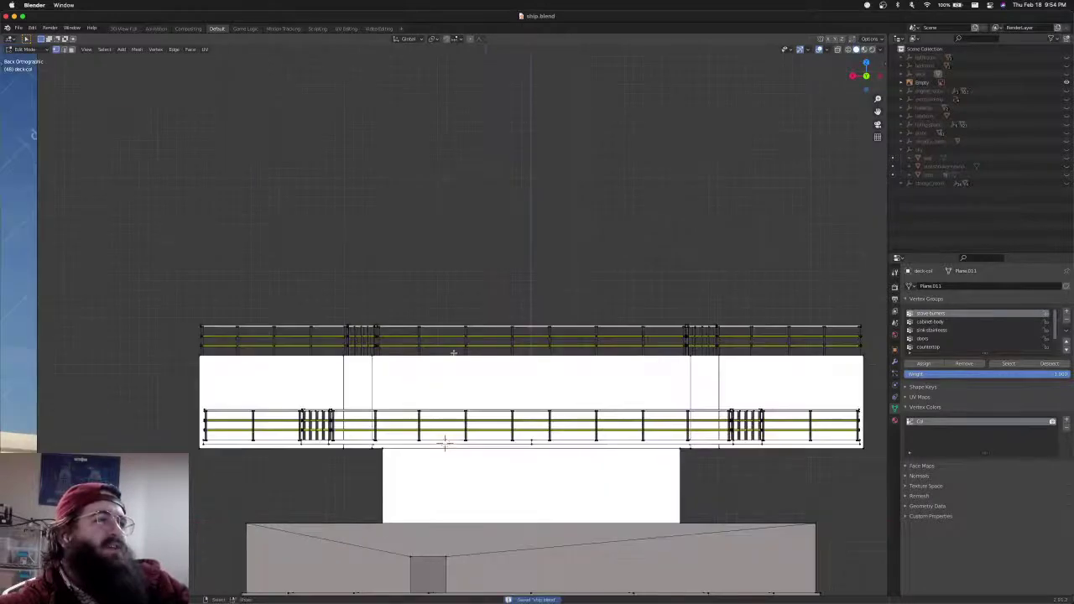
{"action": "scroll", "coordinate": [414, 353], "scroll_direction": "down", "scroll_amount": 2}
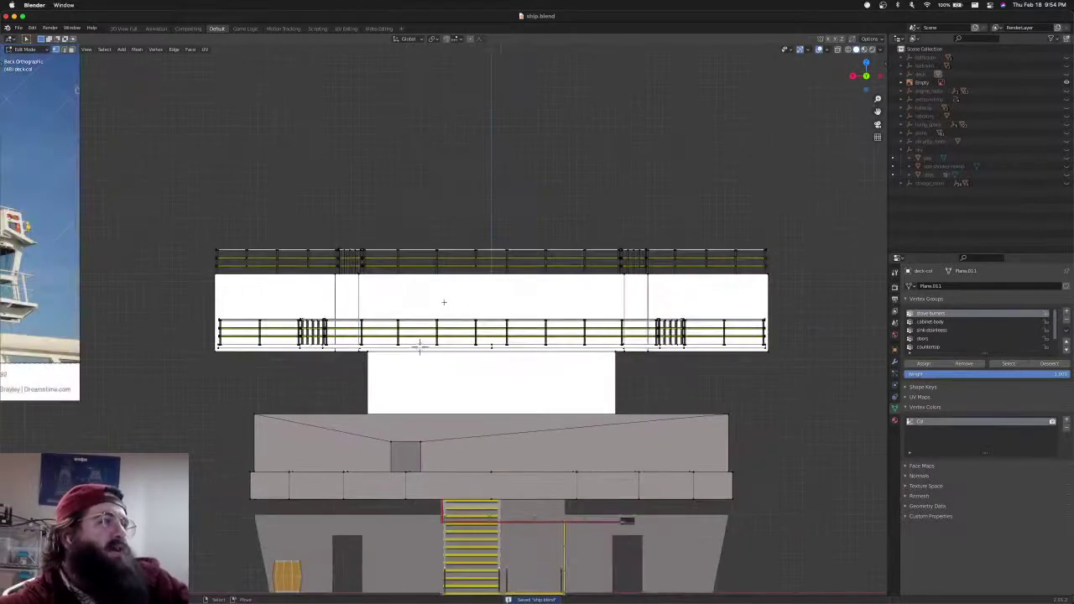
Switch to Safari and search Google for yzBooks in a new tab, correcting the query to ysBooks
{"action": "key", "text": "super+Tab"}
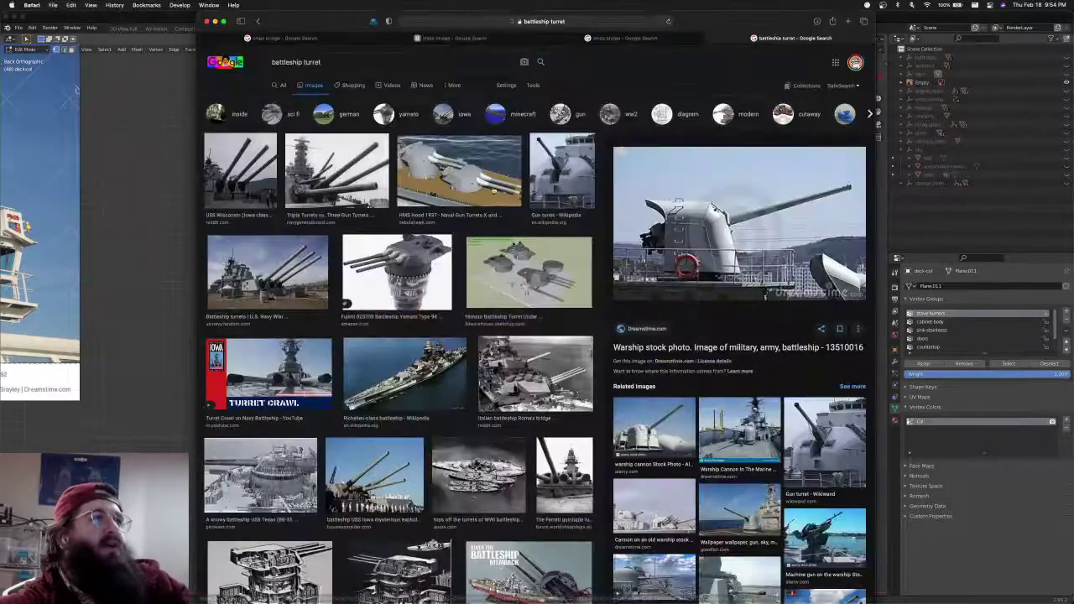
{"action": "left_click", "coordinate": [848, 21]}
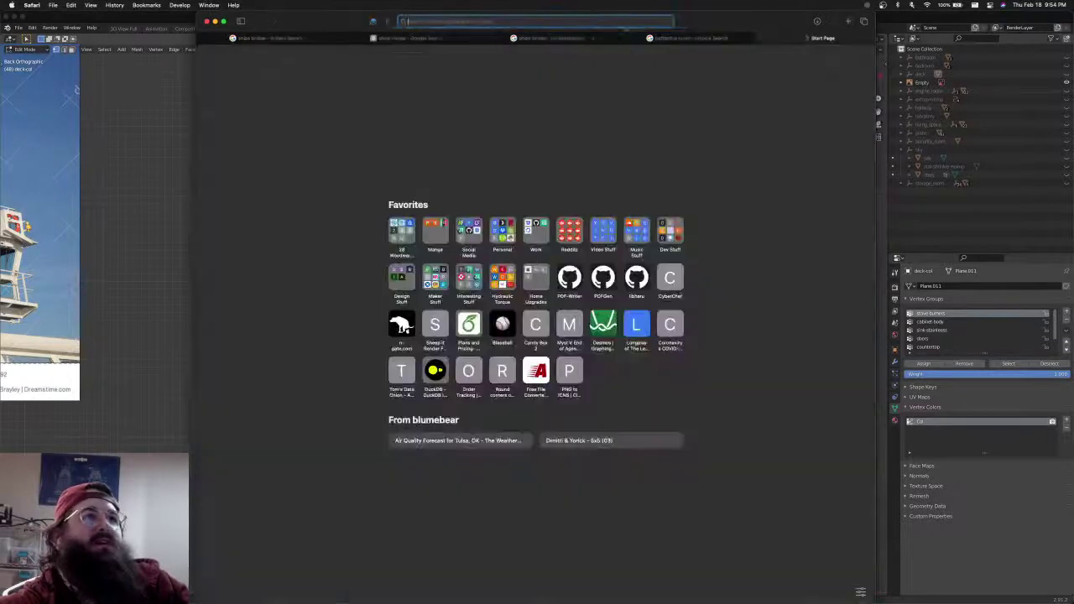
{"action": "type", "text": "yzBooks"}
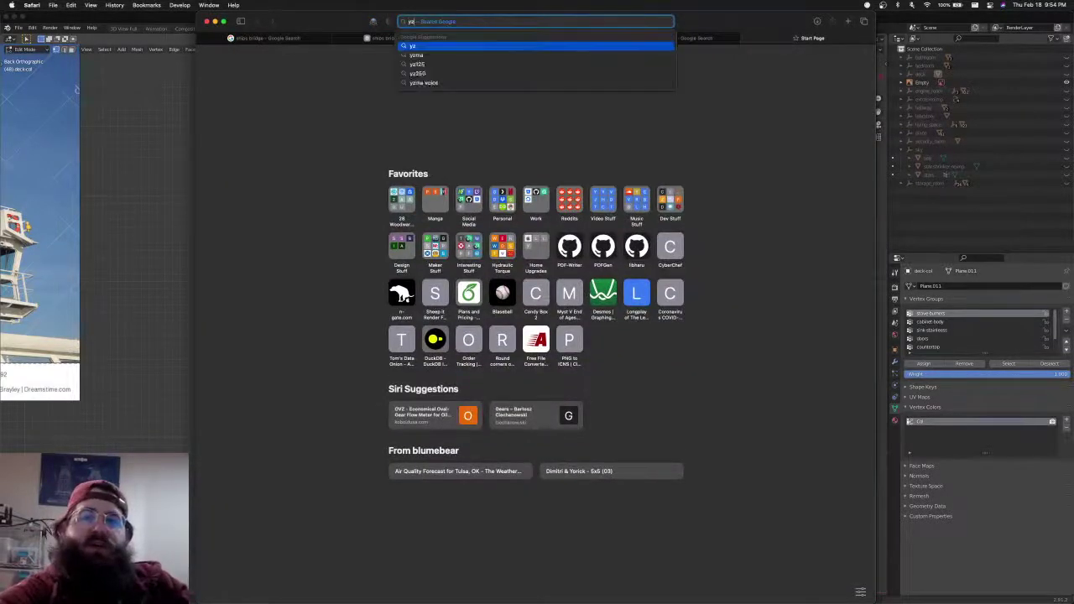
{"action": "key", "text": "Return"}
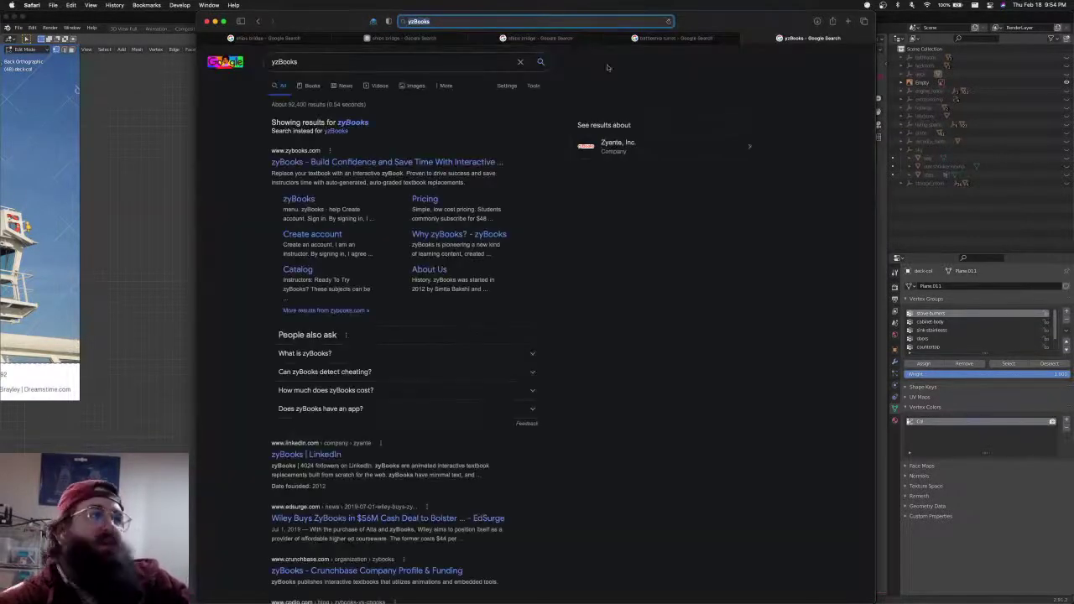
{"action": "left_click", "coordinate": [364, 65]}
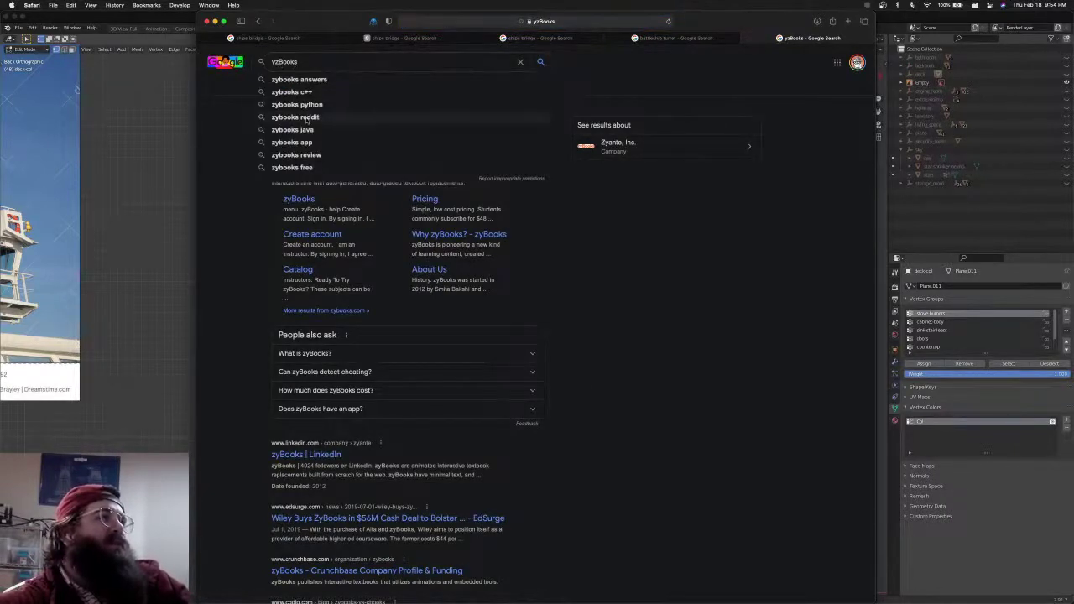
{"action": "key", "text": "Return"}
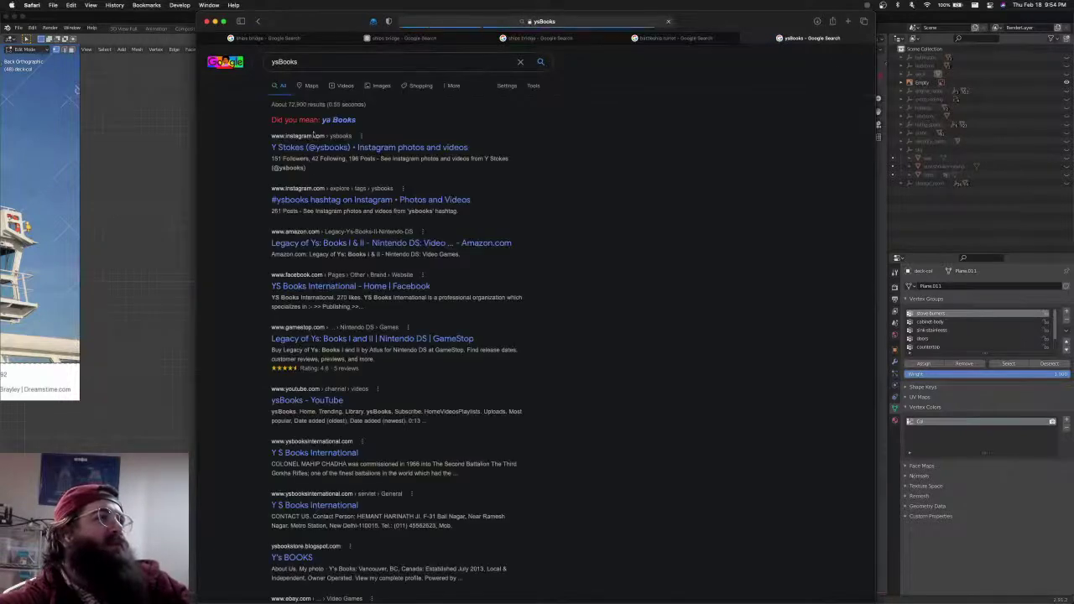
Find the ysBooks YouTube channel, open its 2021 Bloodline Book Trailer New Release video and pause it
{"action": "left_click", "coordinate": [332, 66]}
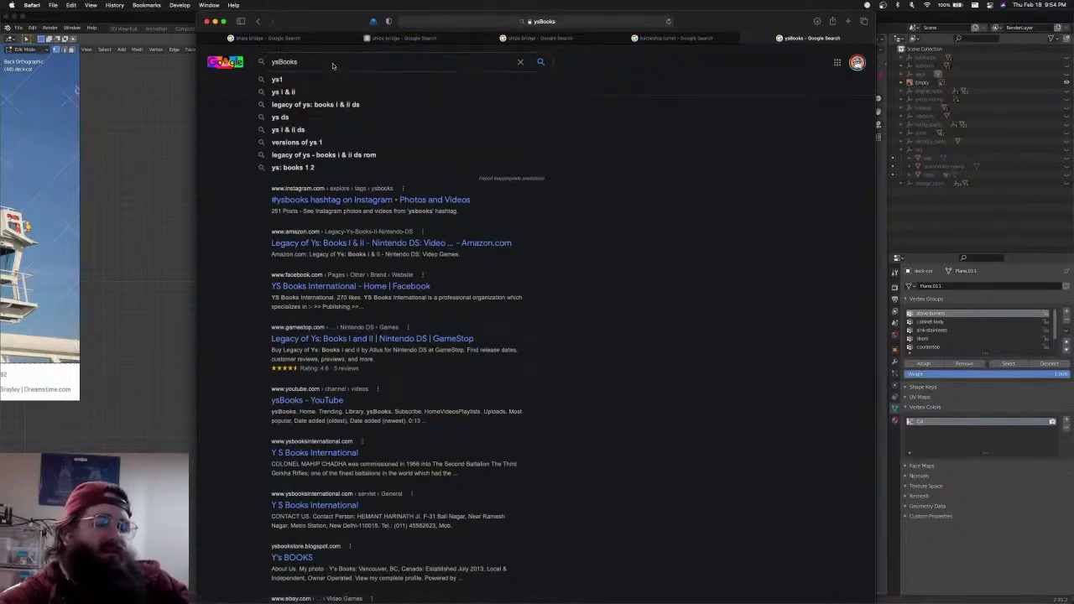
{"action": "type", "text": "youtube"}
{"action": "key", "text": "Return"}
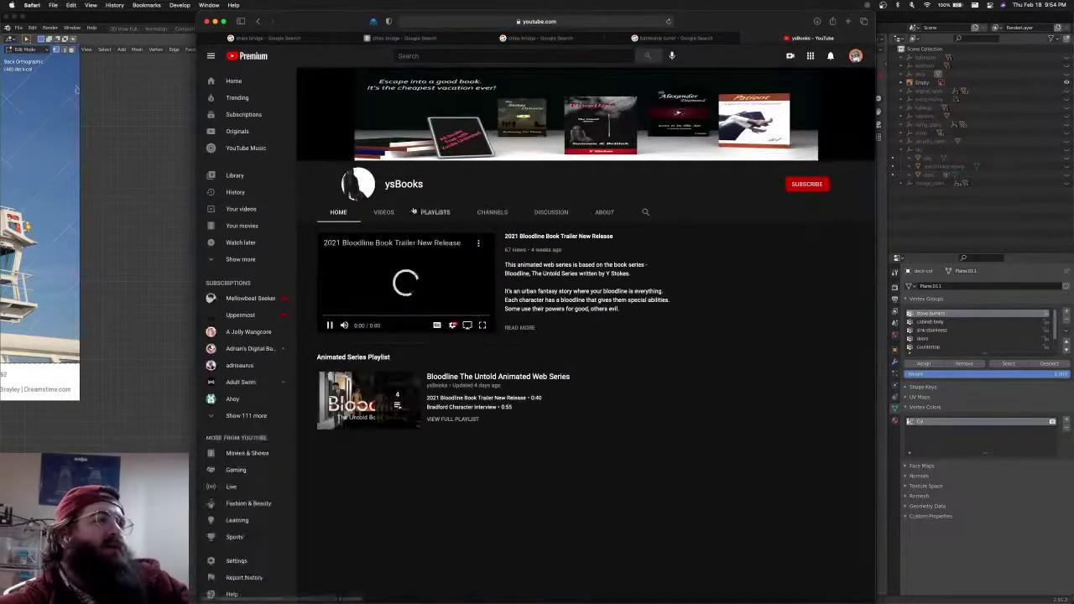
{"action": "left_click", "coordinate": [386, 211]}
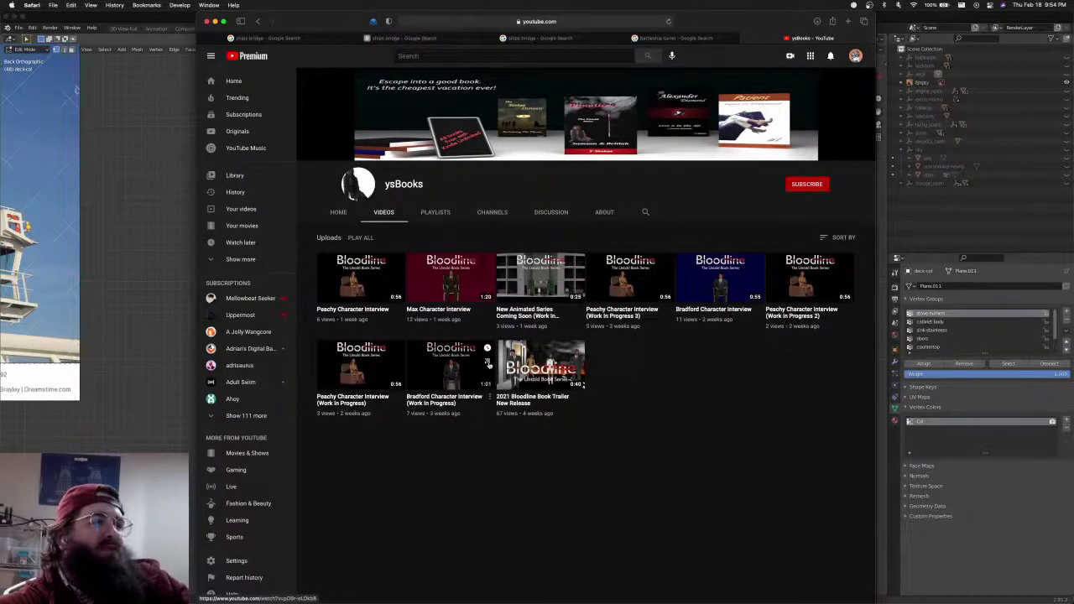
{"action": "left_click", "coordinate": [527, 401]}
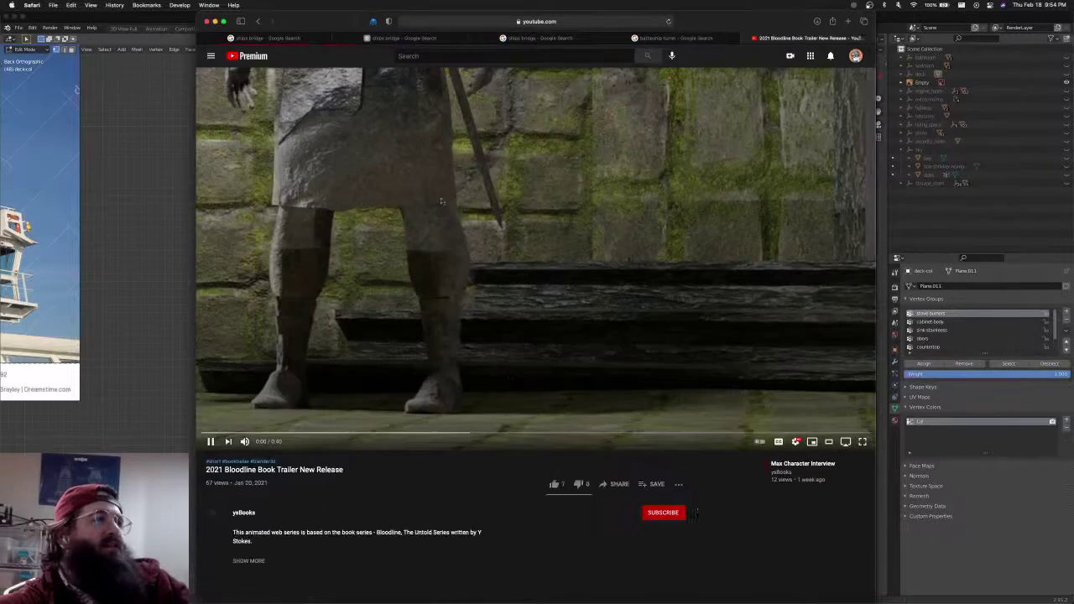
{"action": "left_click", "coordinate": [440, 202]}
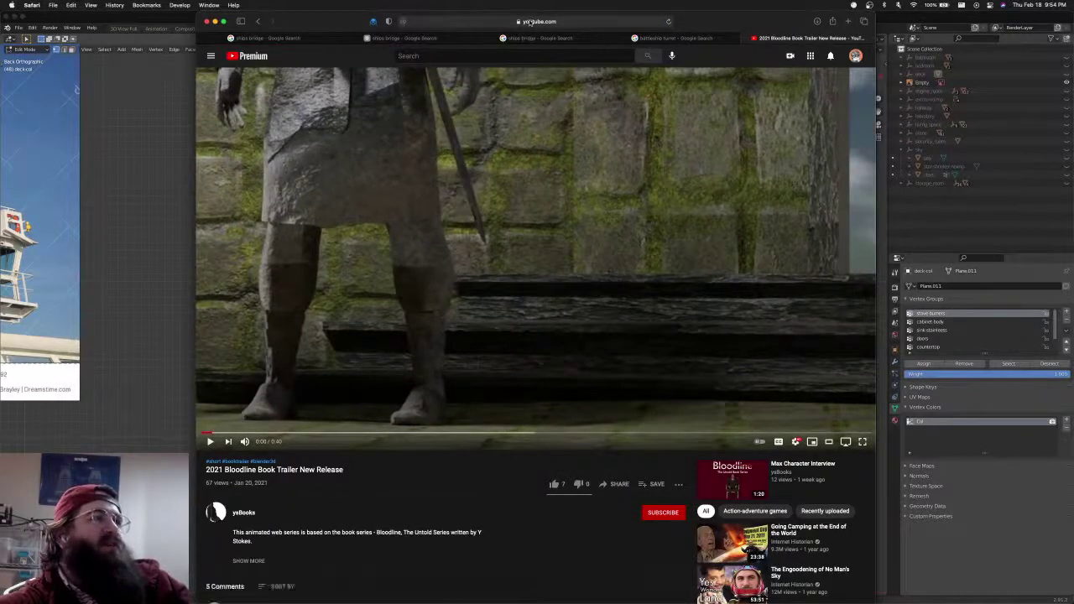
Bring back the ships bridge image results, return to Blender and save the ship file
{"action": "left_click", "coordinate": [297, 37]}
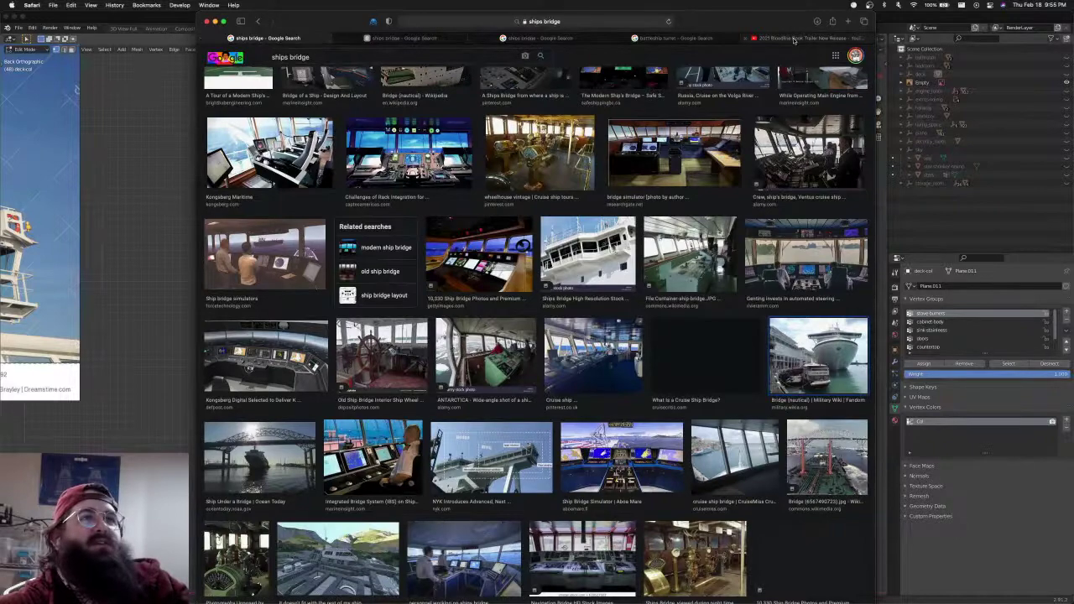
{"action": "left_click", "coordinate": [152, 25]}
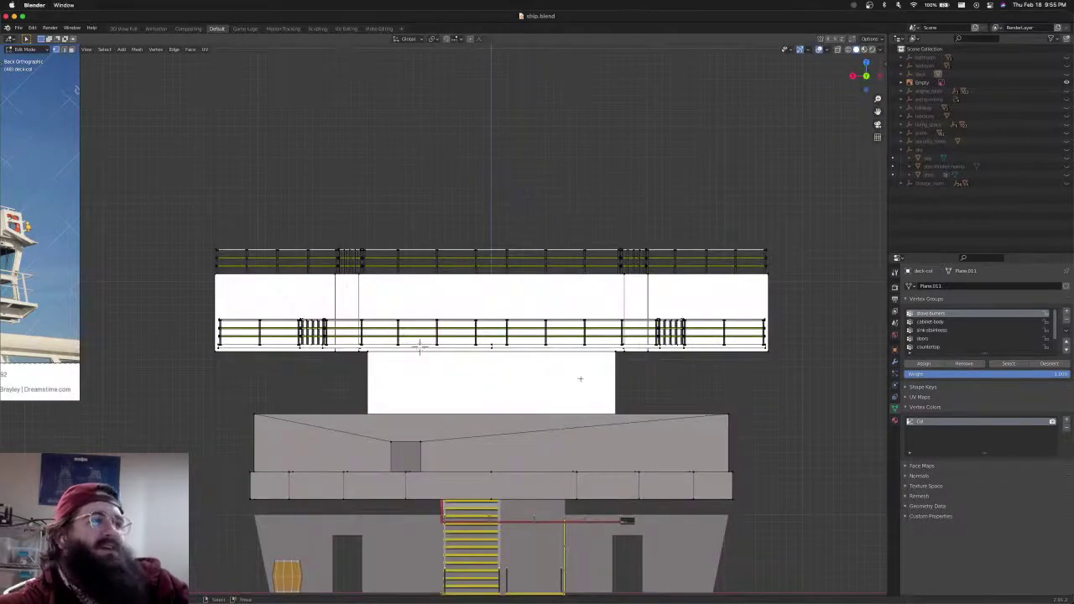
{"action": "key", "text": "super+s"}
Examine the bridge's railings and walls from behind and compare their overall layout with the reference photo
{"action": "scroll", "coordinate": [510, 347], "scroll_direction": "up", "scroll_amount": 4}
{"action": "scroll", "coordinate": [395, 375], "scroll_direction": "down", "scroll_amount": 5}
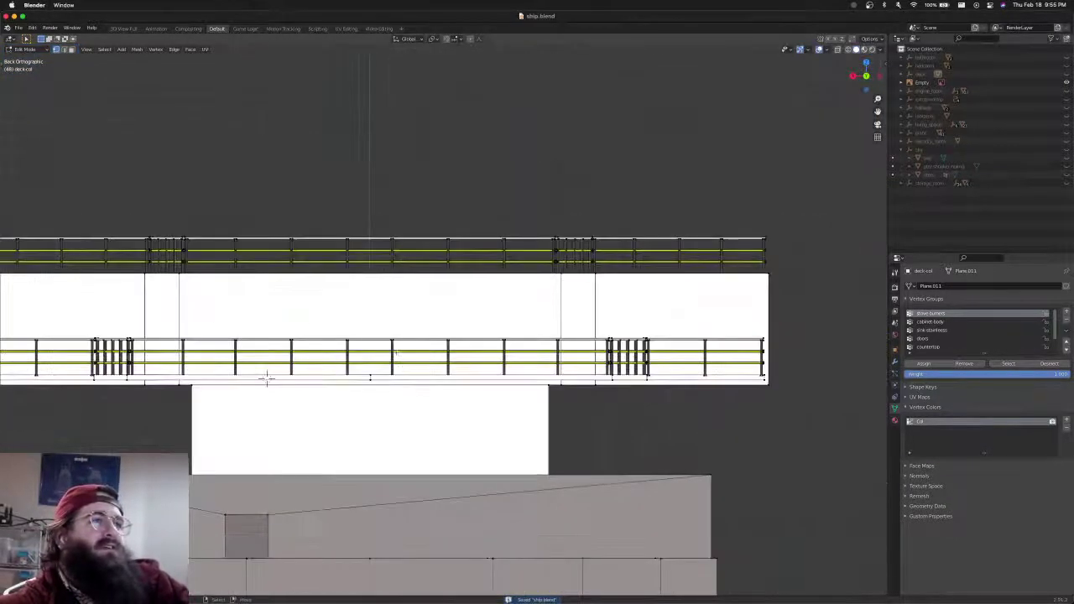
{"action": "middle_click_drag", "start_coordinate": [388, 375], "coordinate": [536, 352]}
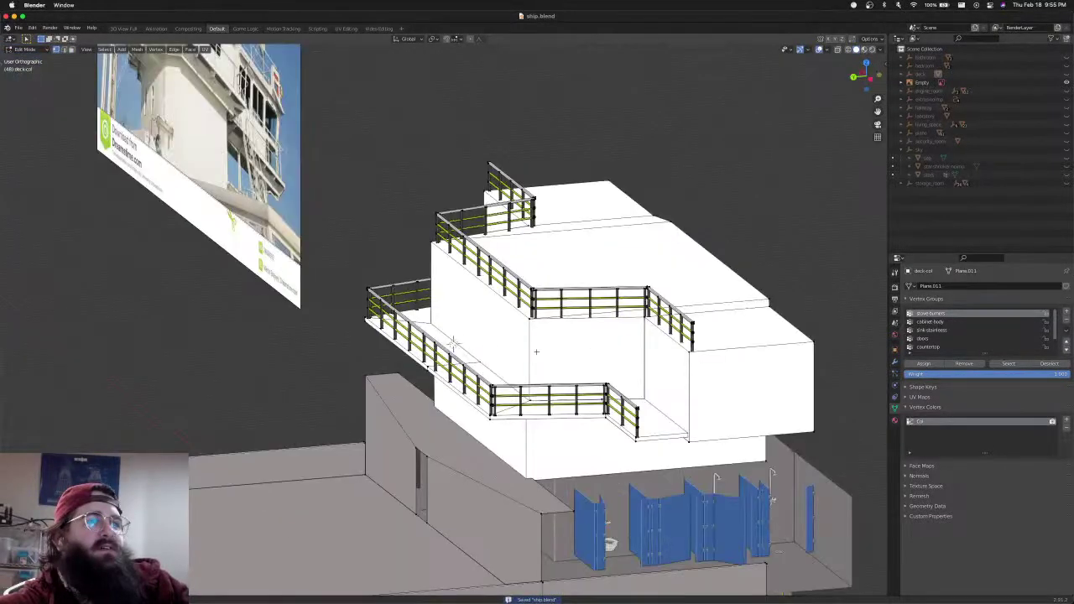
{"action": "key", "text": "ctrl+KP_1"}
{"action": "scroll", "coordinate": [467, 347], "scroll_direction": "down", "scroll_amount": 3}
{"action": "middle_click_drag", "start_coordinate": [466, 348], "coordinate": [790, 341], "text": "shift"}
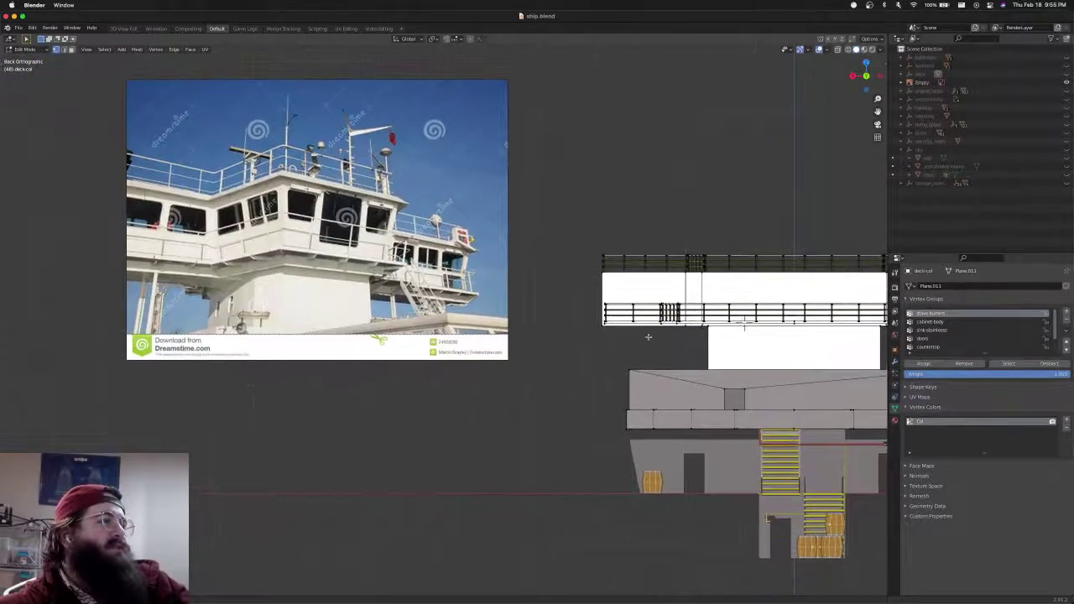
{"action": "middle_click_drag", "start_coordinate": [647, 336], "coordinate": [471, 325], "text": "shift"}
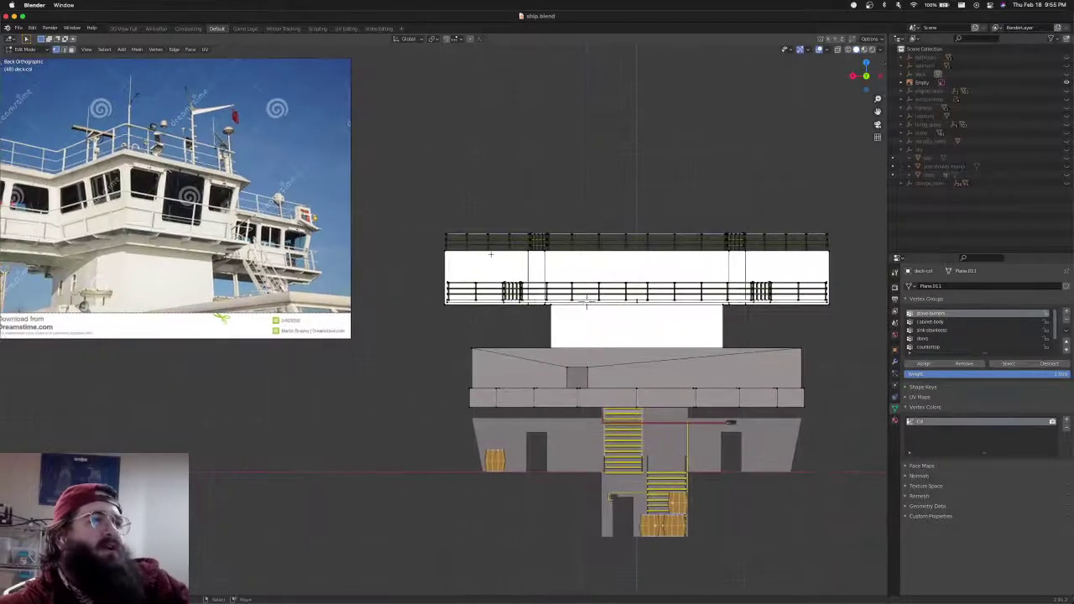
{"action": "scroll", "coordinate": [576, 374], "scroll_direction": "up", "scroll_amount": 4}
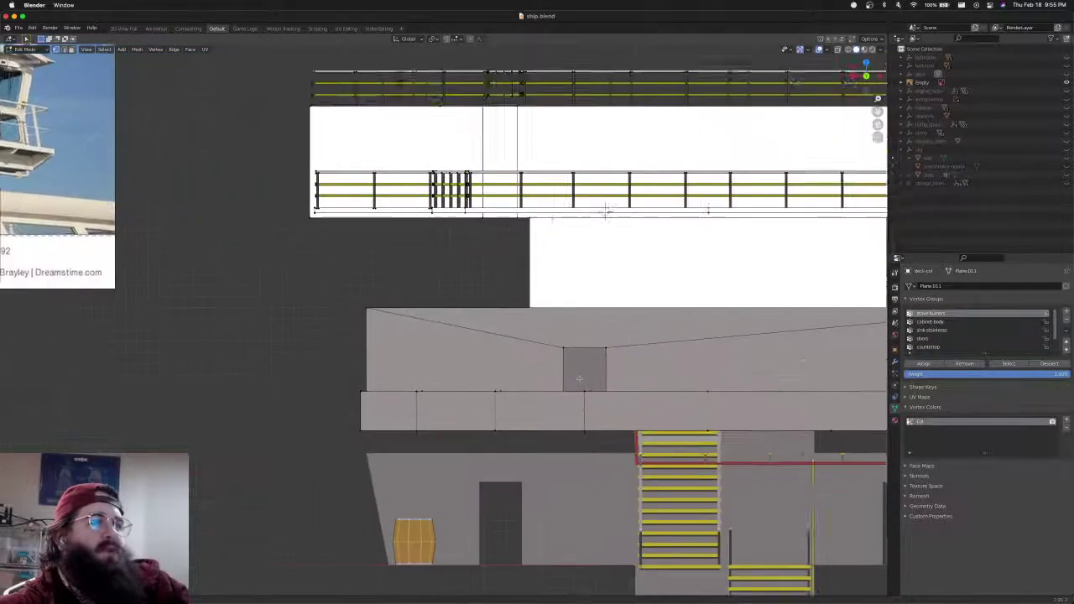
{"action": "middle_click_drag", "start_coordinate": [585, 367], "coordinate": [510, 326], "text": "shift"}
{"action": "scroll", "coordinate": [523, 333], "scroll_direction": "down", "scroll_amount": 3}
{"action": "key", "text": "ctrl+KP_1"}
{"action": "middle_click_drag", "start_coordinate": [506, 233], "coordinate": [816, 252], "text": "shift"}
{"action": "middle_click_drag", "start_coordinate": [644, 222], "coordinate": [434, 255], "text": "shift"}
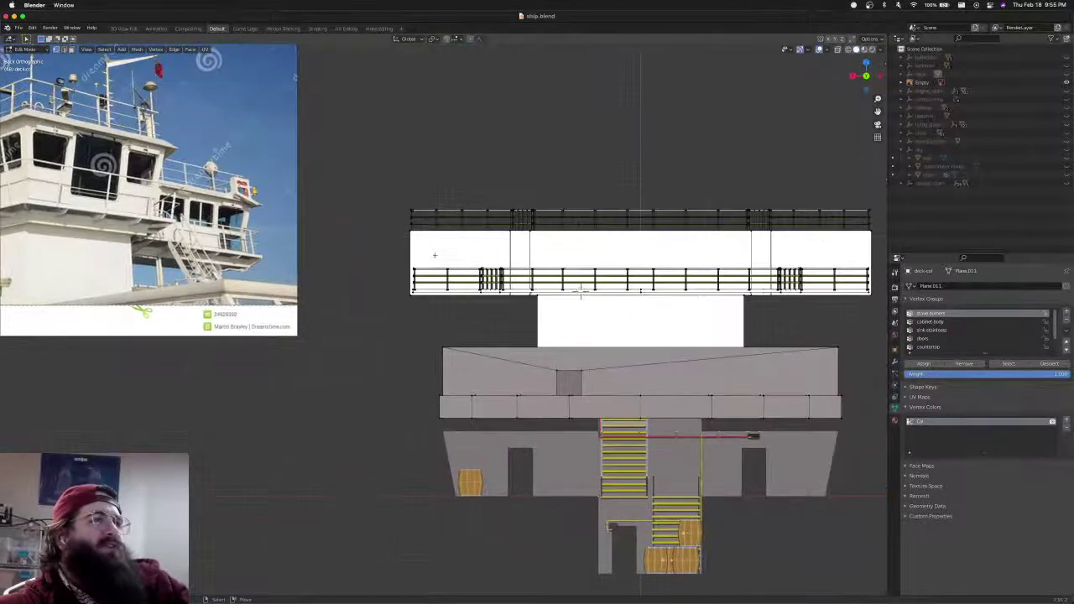
Study the bridge windows, wall panels and roof edge in the reference photo up close
{"action": "middle_click_drag", "start_coordinate": [322, 224], "coordinate": [508, 273], "text": "shift"}
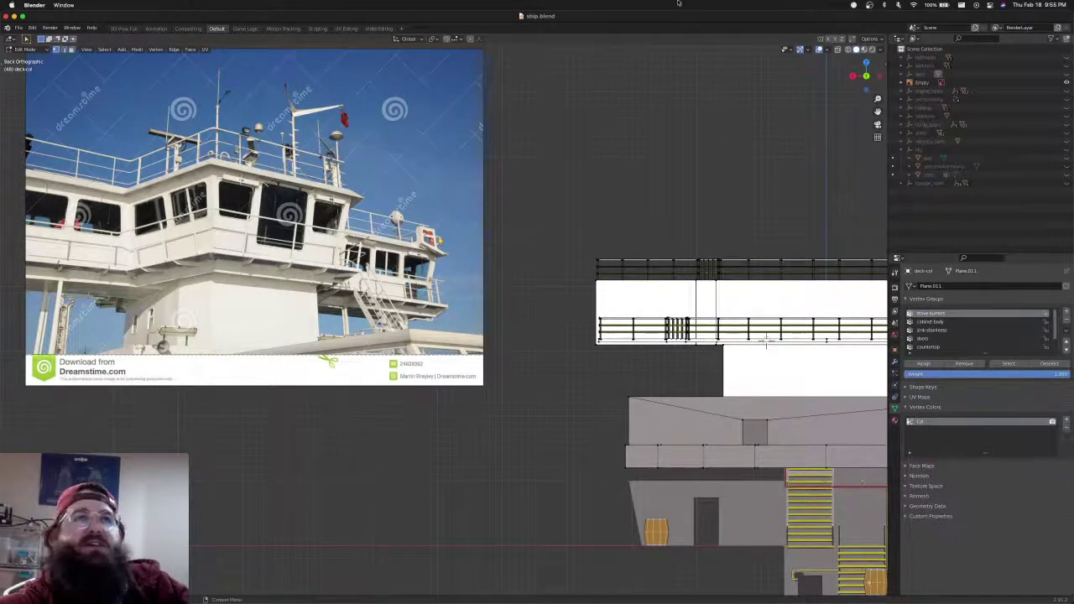
{"action": "middle_click_drag", "start_coordinate": [525, 266], "coordinate": [619, 278], "text": "shift"}
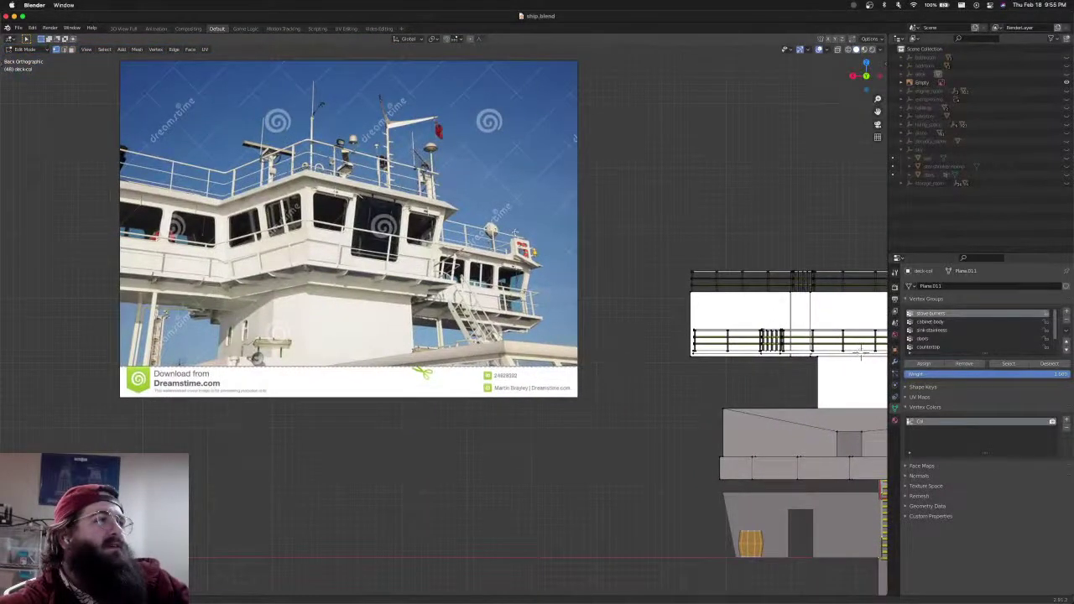
{"action": "middle_click_drag", "start_coordinate": [515, 233], "coordinate": [483, 221], "text": "shift"}
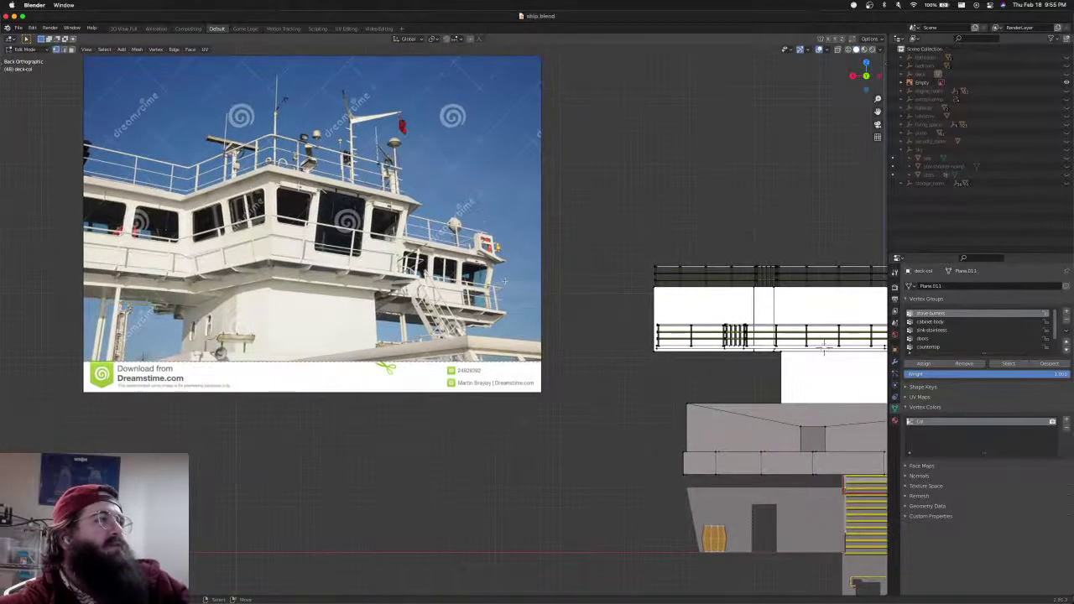
{"action": "scroll", "coordinate": [504, 281], "scroll_direction": "down", "scroll_amount": 2}
{"action": "scroll", "coordinate": [504, 281], "scroll_direction": "up", "scroll_amount": 3}
{"action": "middle_click_drag", "start_coordinate": [504, 281], "coordinate": [601, 312], "text": "shift"}
{"action": "scroll", "coordinate": [469, 271], "scroll_direction": "down", "scroll_amount": 1}
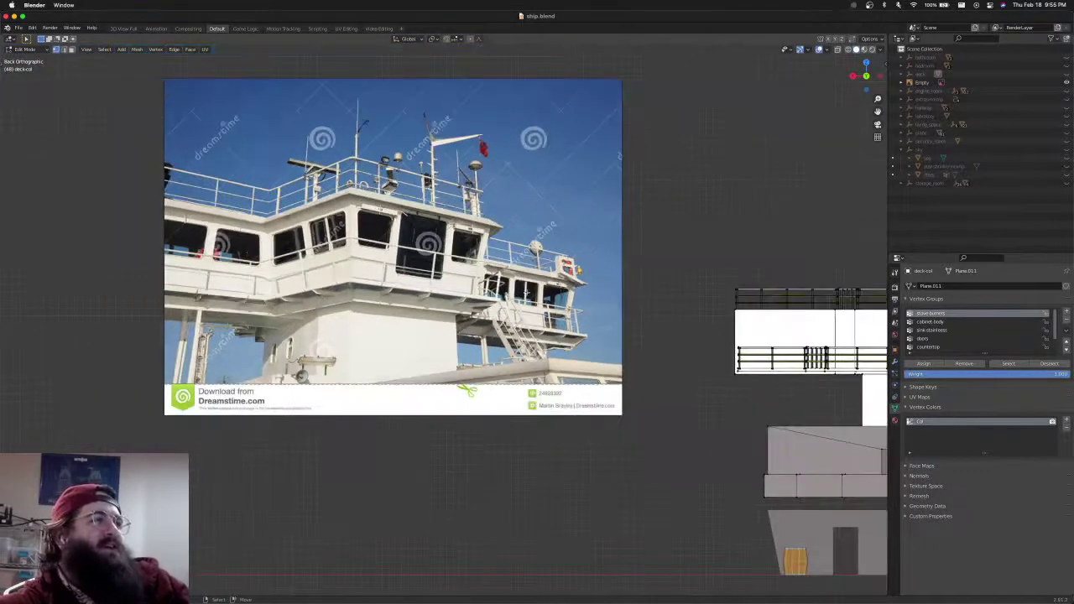
{"action": "middle_click_drag", "start_coordinate": [469, 270], "coordinate": [462, 264], "text": "shift"}
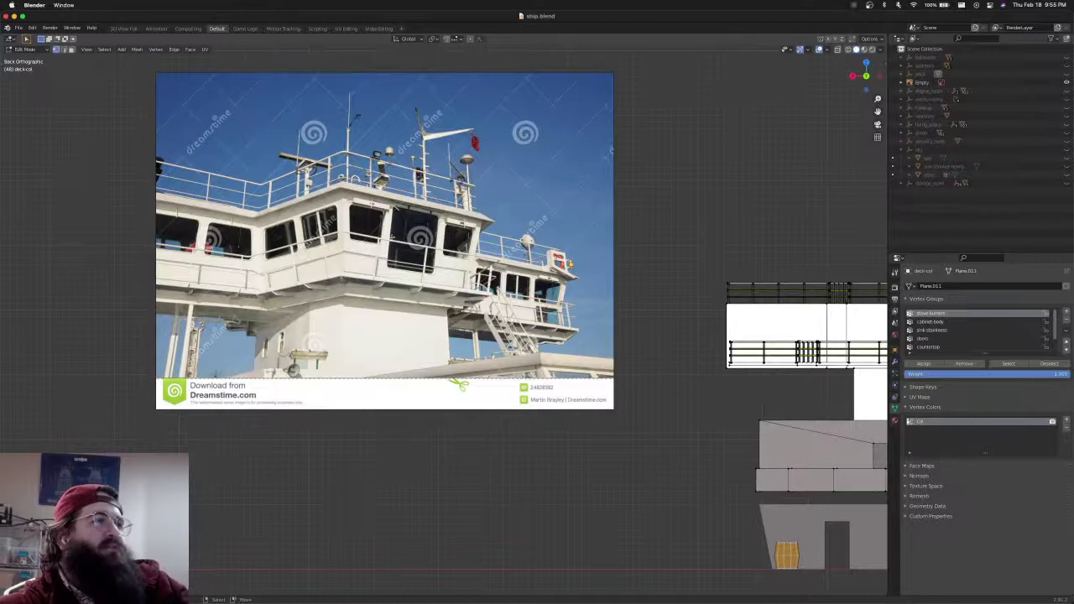
{"action": "scroll", "coordinate": [369, 225], "scroll_direction": "up", "scroll_amount": 5}
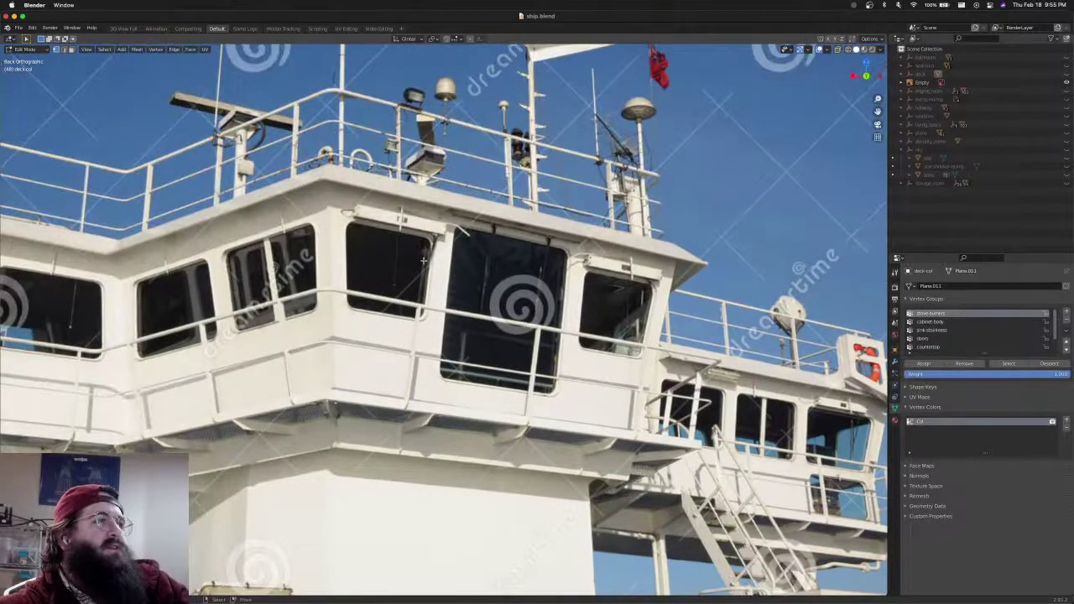
{"action": "scroll", "coordinate": [423, 261], "scroll_direction": "down", "scroll_amount": 8}
{"action": "middle_click_drag", "start_coordinate": [468, 315], "coordinate": [577, 353], "text": "shift"}
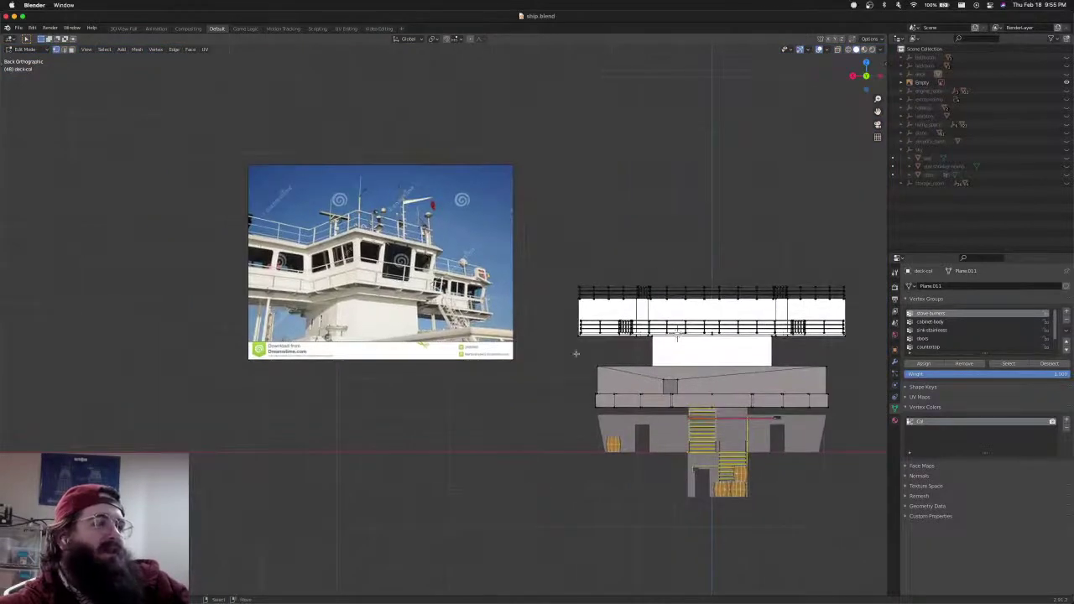
Compare the upper bridge walls with the reference photo from an angled view and the front view
{"action": "scroll", "coordinate": [637, 367], "scroll_direction": "up", "scroll_amount": 5}
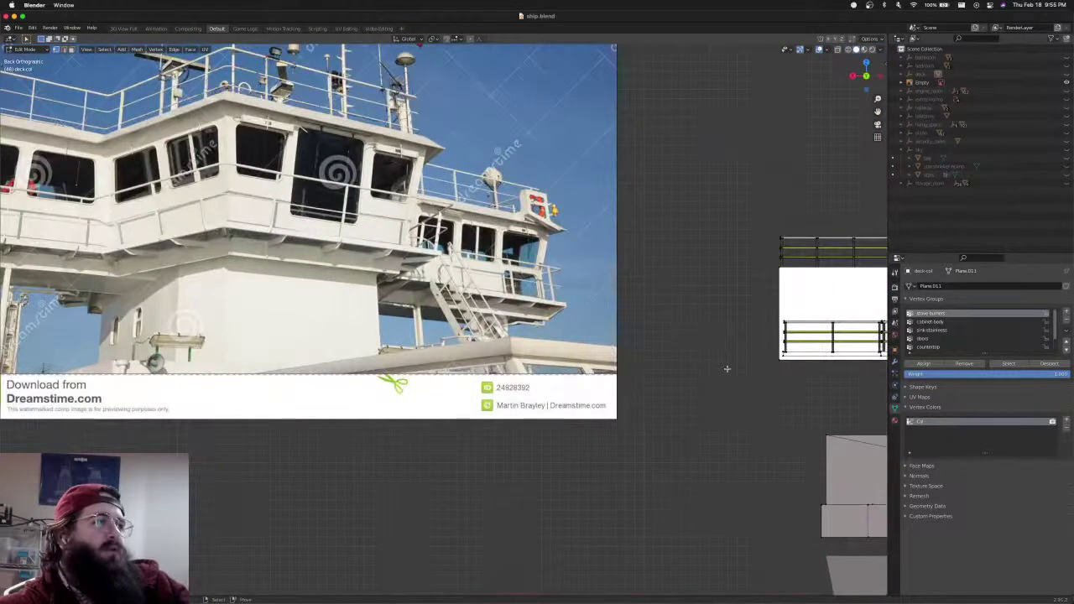
{"action": "scroll", "coordinate": [728, 370], "scroll_direction": "down", "scroll_amount": 3}
{"action": "middle_click_drag", "start_coordinate": [727, 369], "coordinate": [504, 340], "text": "shift"}
{"action": "middle_click_drag", "start_coordinate": [547, 298], "coordinate": [494, 302]}
{"action": "scroll", "coordinate": [532, 319], "scroll_direction": "up", "scroll_amount": 4}
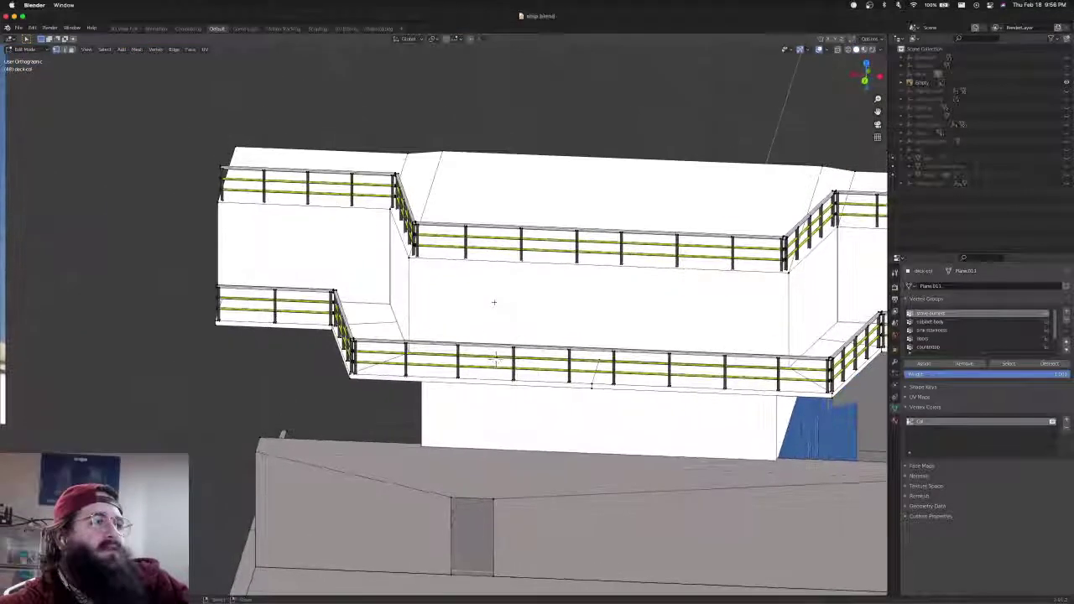
{"action": "key", "text": "KP_1"}
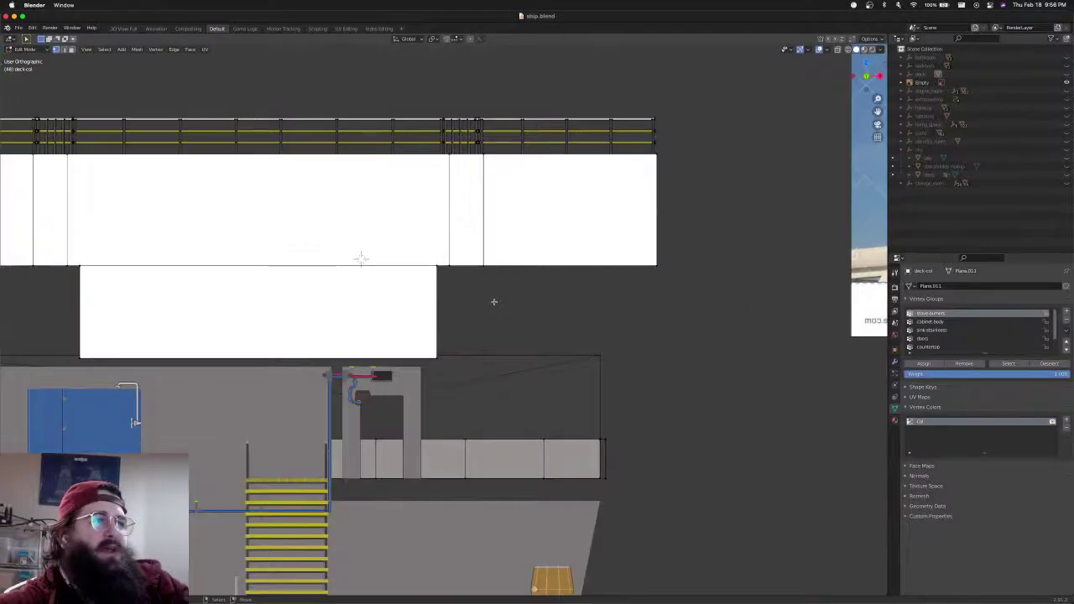
{"action": "scroll", "coordinate": [494, 302], "scroll_direction": "down", "scroll_amount": 4}
{"action": "middle_click_drag", "start_coordinate": [494, 302], "coordinate": [500, 330], "text": "shift"}
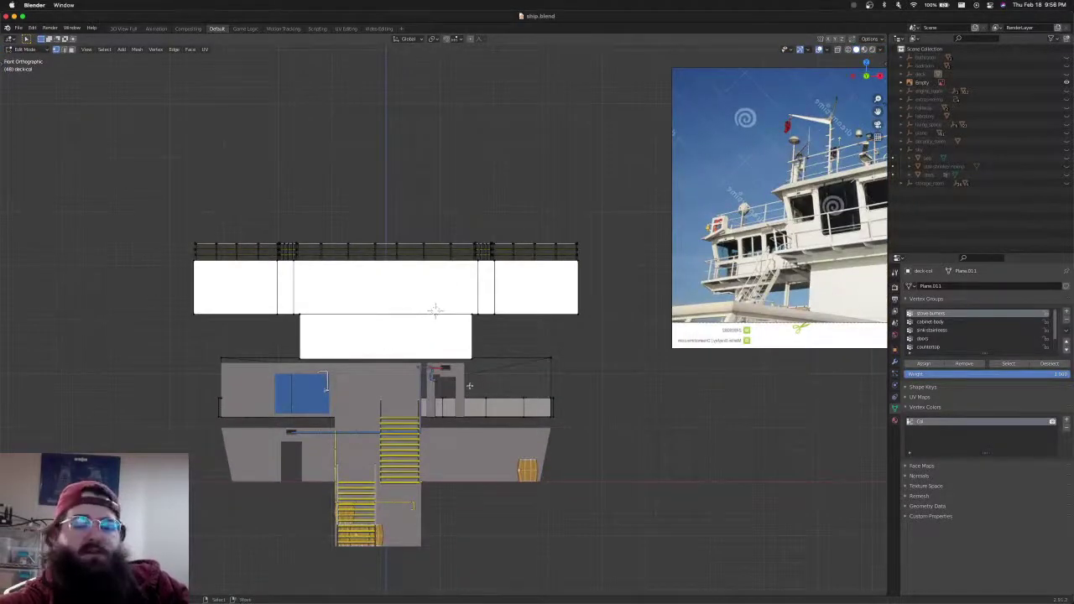
Add a cube on the upper bridge wall in the back view, near the wall's inner corner
{"action": "key", "text": "ctrl+KP_1"}
{"action": "scroll", "coordinate": [468, 382], "scroll_direction": "up", "scroll_amount": 6}
{"action": "middle_click_drag", "start_coordinate": [466, 372], "coordinate": [464, 412], "text": "shift"}
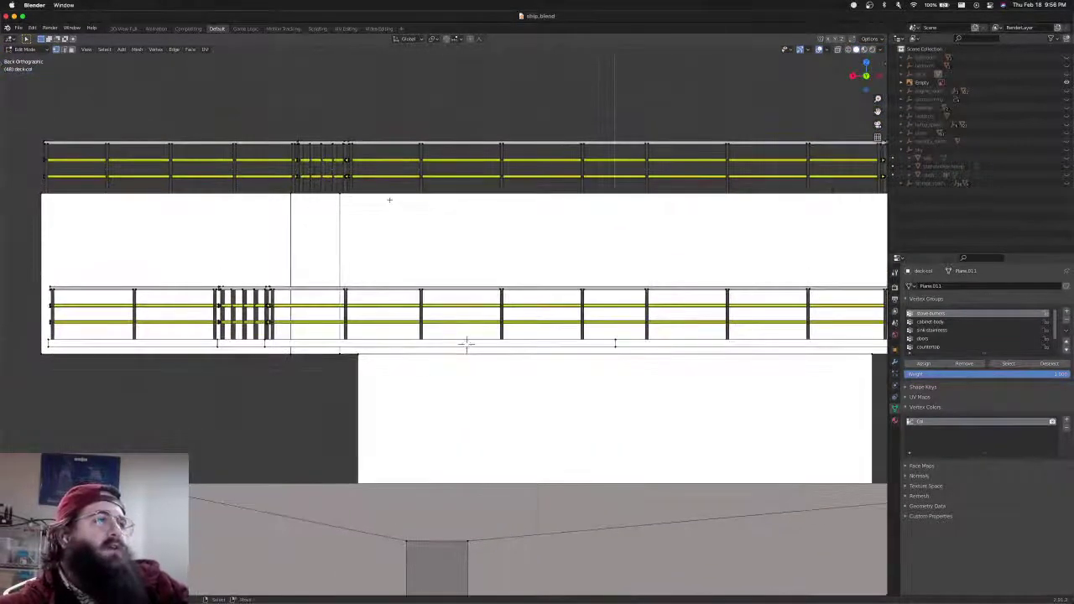
{"action": "middle_click_drag", "start_coordinate": [391, 236], "coordinate": [454, 273], "text": "shift"}
{"action": "key", "text": "shift+a"}
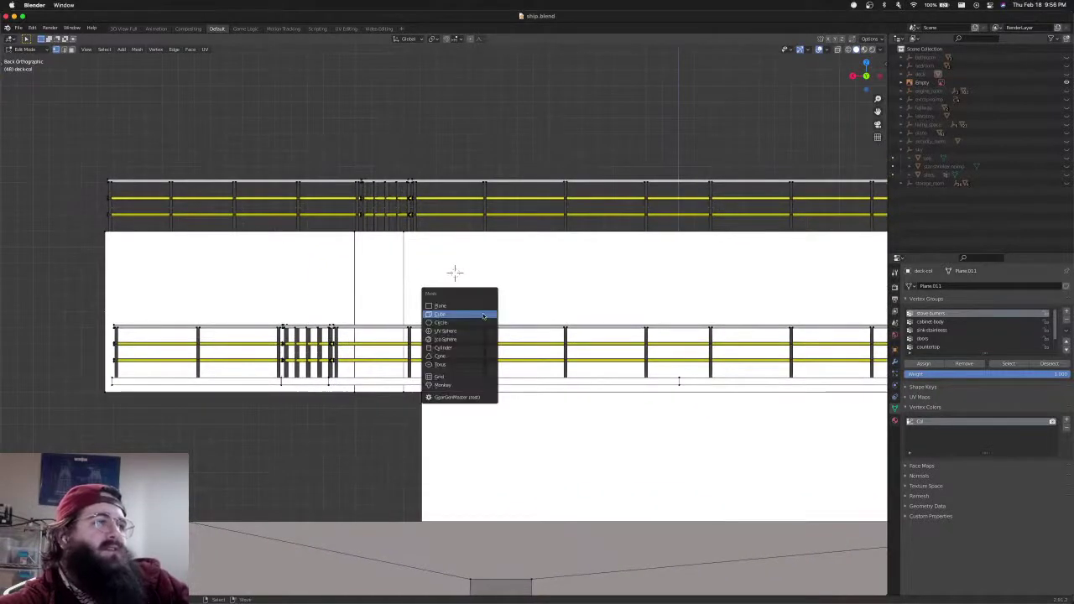
{"action": "left_click", "coordinate": [483, 316]}
{"action": "scroll", "coordinate": [509, 319], "scroll_direction": "up", "scroll_amount": 3}
{"action": "scroll", "coordinate": [518, 305], "scroll_direction": "down", "scroll_amount": 8}
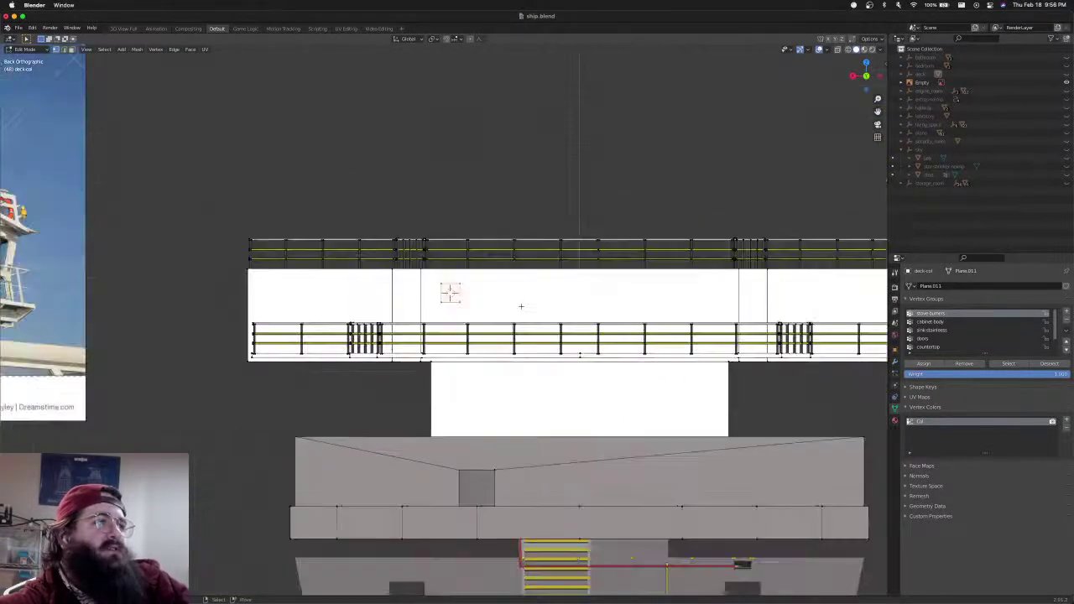
{"action": "scroll", "coordinate": [517, 308], "scroll_direction": "up", "scroll_amount": 10}
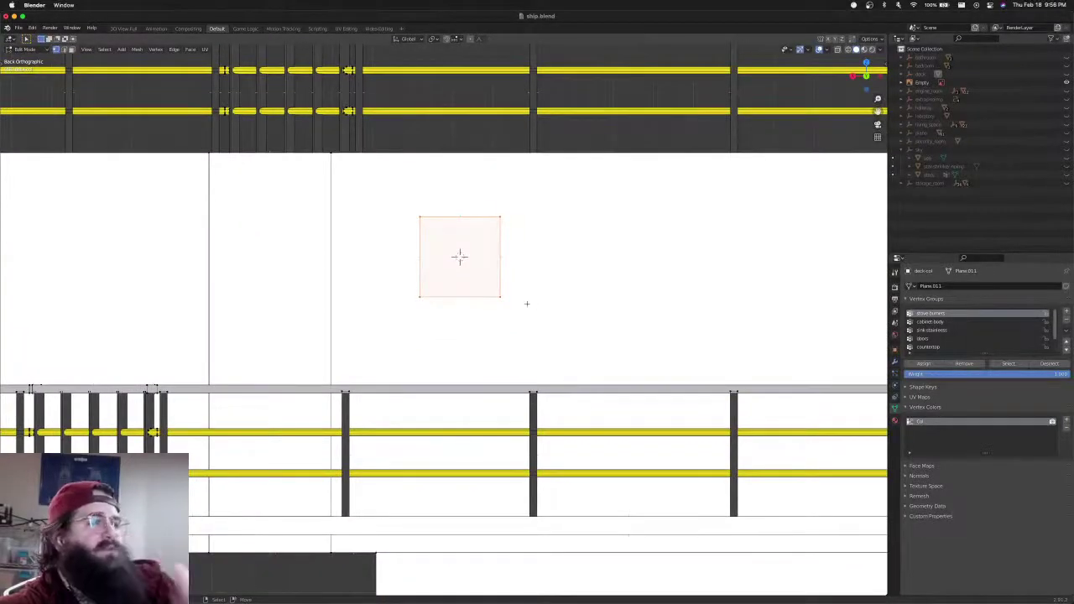
{"action": "scroll", "coordinate": [506, 304], "scroll_direction": "down", "scroll_amount": 4}
{"action": "middle_click_drag", "start_coordinate": [522, 293], "coordinate": [484, 272], "text": "shift"}
{"action": "scroll", "coordinate": [477, 350], "scroll_direction": "up", "scroll_amount": 5}
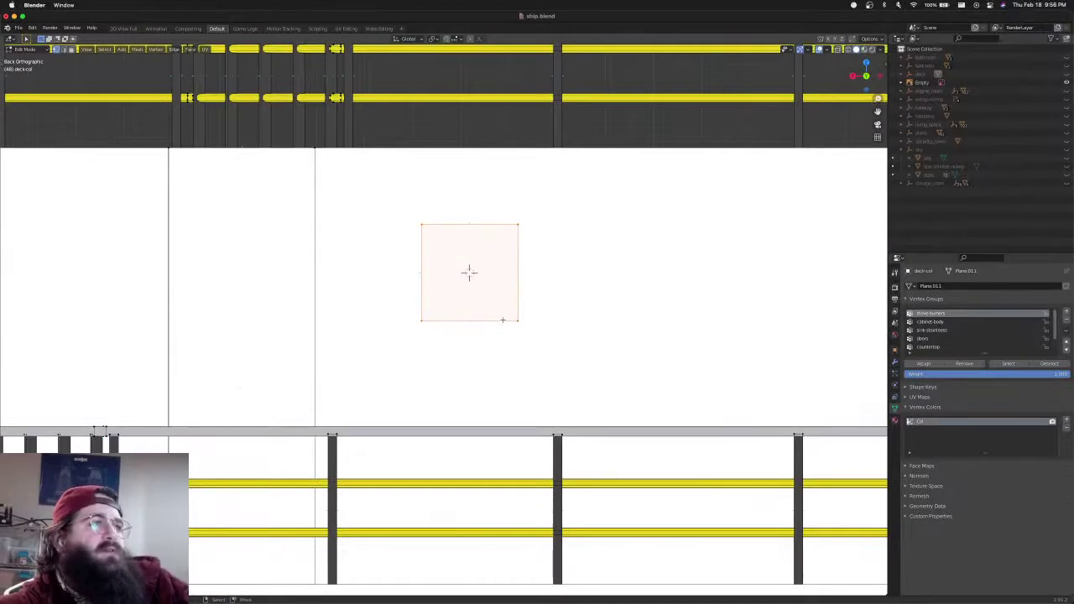
{"action": "key", "text": "s"}
{"action": "key", "text": "x"}
{"action": "key", "text": "Escape"}
{"action": "key", "text": "s"}
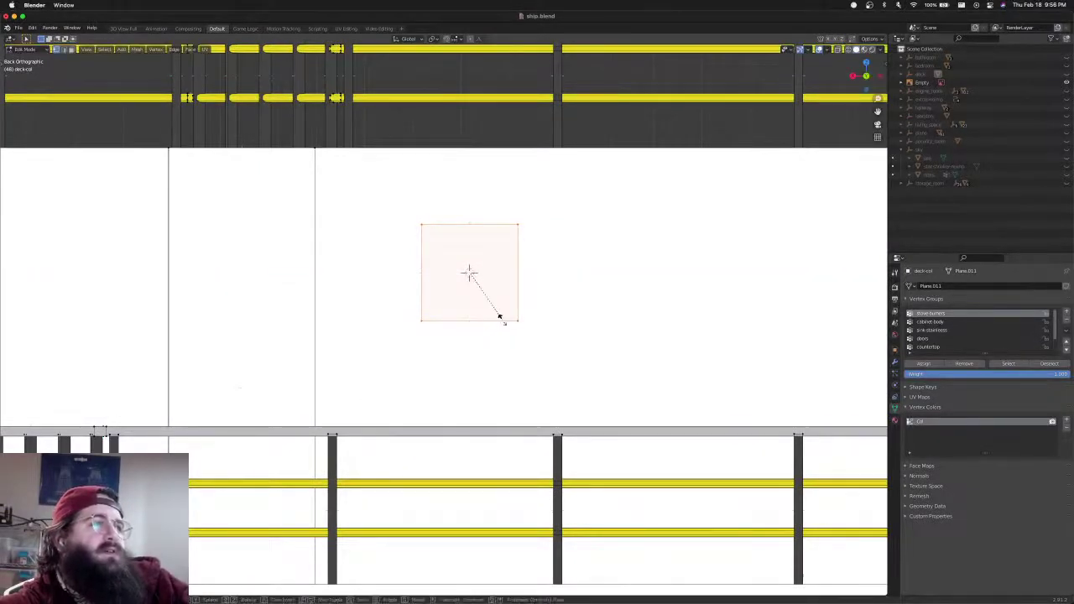
{"action": "key", "text": "z"}
{"action": "left_click", "coordinate": [511, 338]}
{"action": "key", "text": "s"}
{"action": "key", "text": "x"}
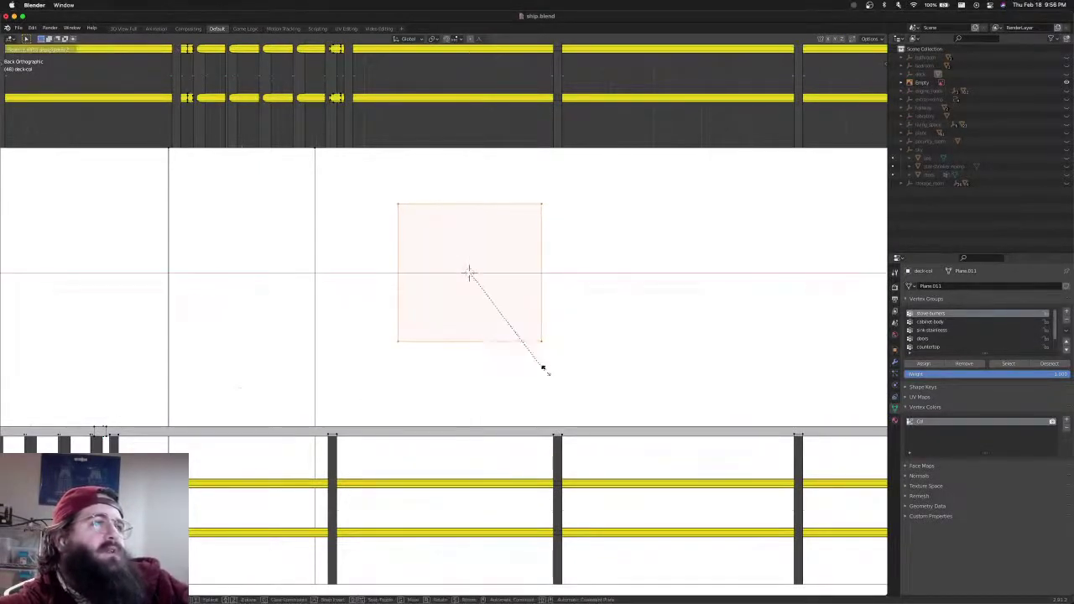
{"action": "key", "text": "Escape"}
{"action": "key", "text": "super+z"}
Scale the new cube up evenly to window size and move it close to the wall's corner edge
{"action": "key", "text": "s"}
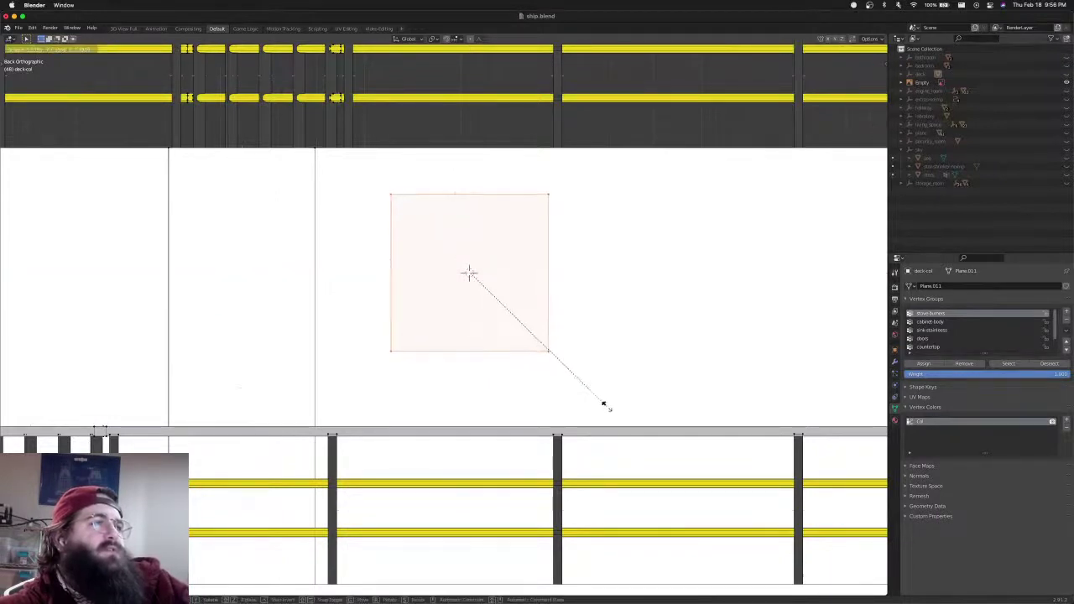
{"action": "left_click", "coordinate": [613, 414]}
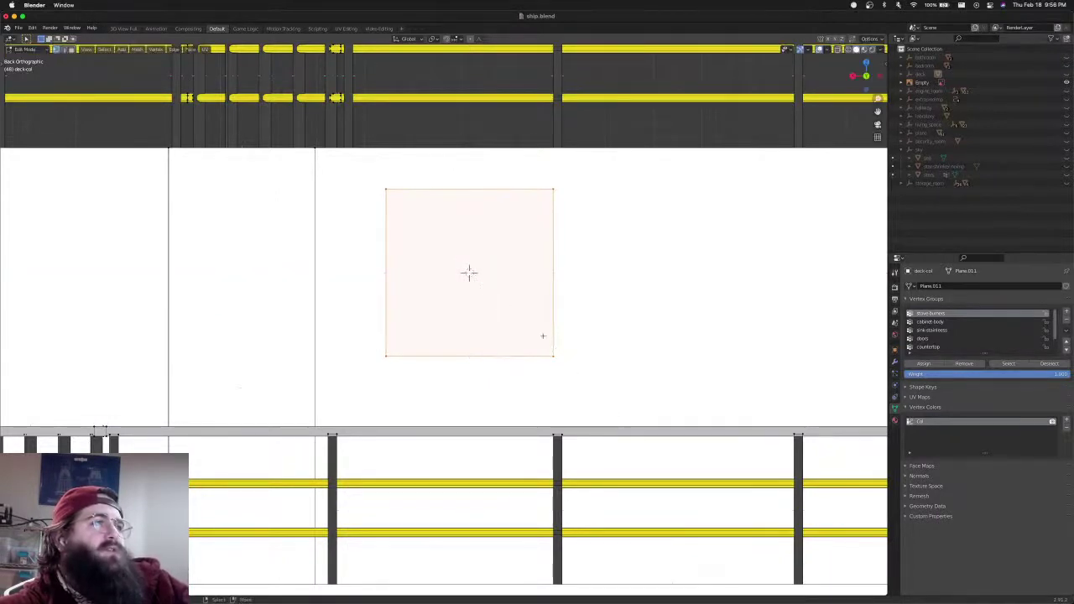
{"action": "key", "text": "g"}
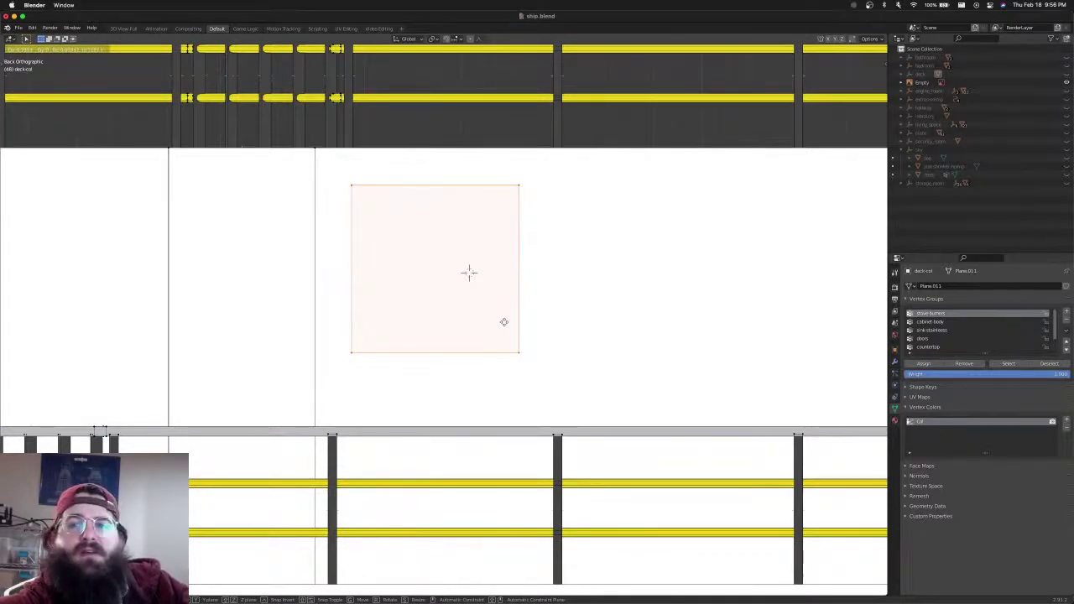
{"action": "left_click", "coordinate": [504, 322]}
Compare the window block's size and placement with the bridge windows in the reference photo
{"action": "scroll", "coordinate": [503, 322], "scroll_direction": "down", "scroll_amount": 10}
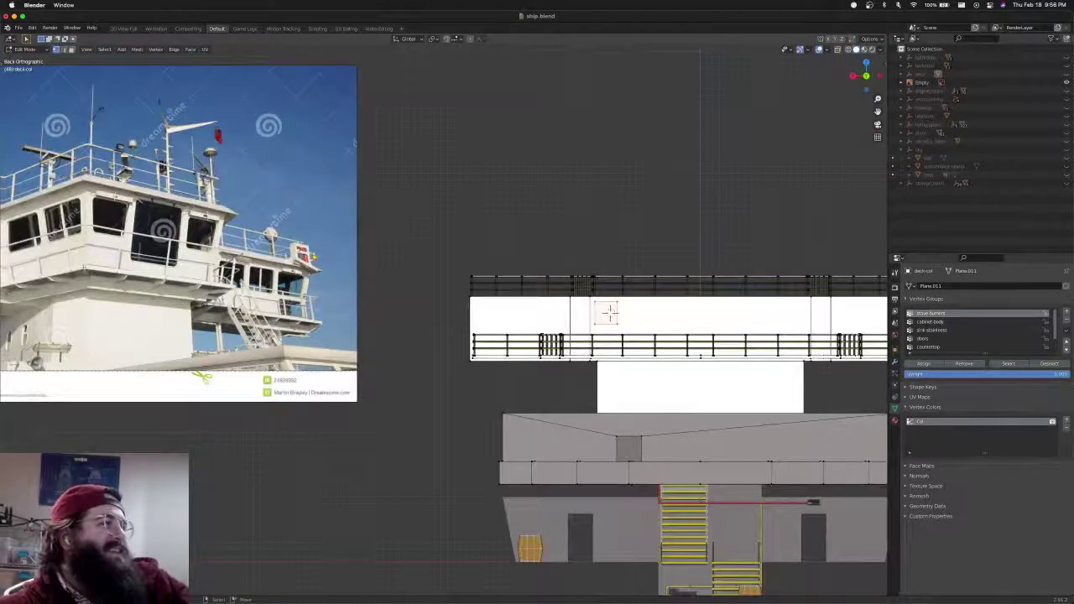
{"action": "middle_click_drag", "start_coordinate": [30, 244], "coordinate": [223, 266], "text": "shift"}
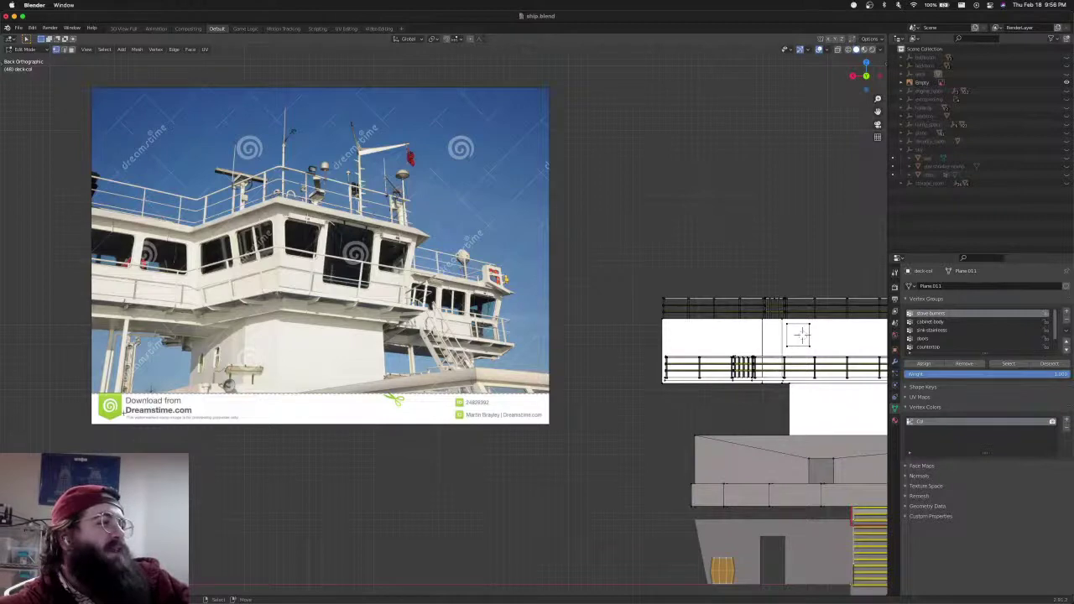
{"action": "left_click_drag", "start_coordinate": [123, 410], "coordinate": [241, 461]}
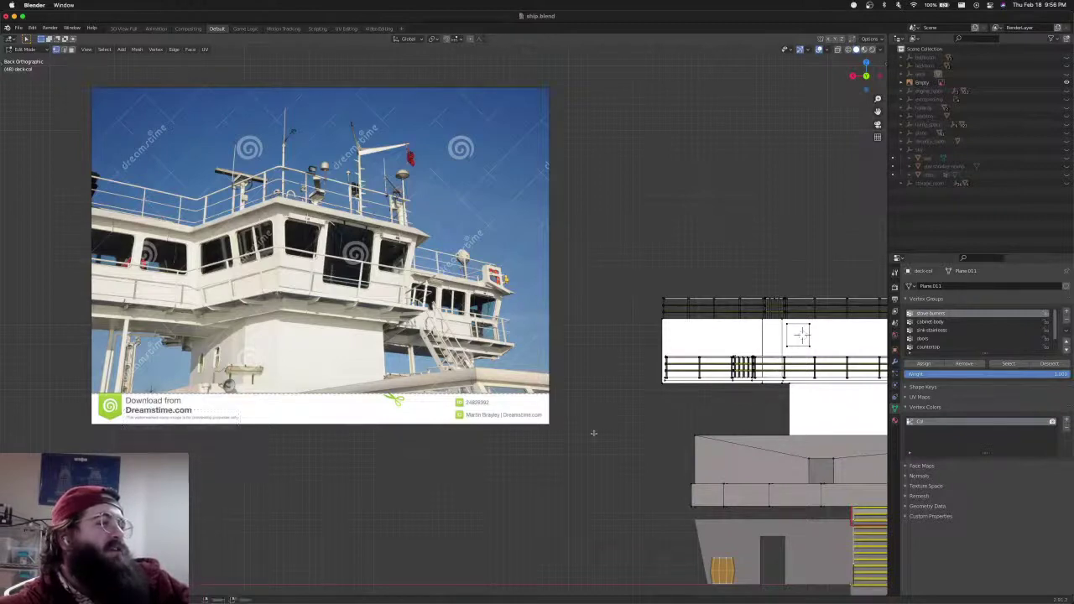
{"action": "middle_click_drag", "start_coordinate": [705, 388], "coordinate": [551, 382], "text": "shift"}
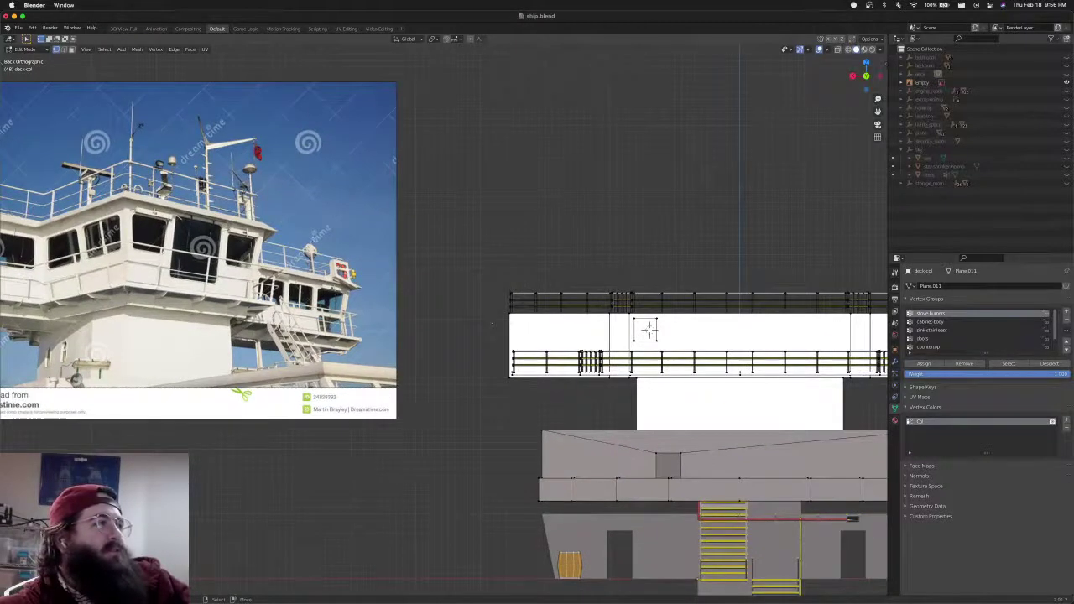
{"action": "middle_click_drag", "start_coordinate": [528, 330], "coordinate": [667, 352], "text": "shift"}
{"action": "middle_click_drag", "start_coordinate": [738, 356], "coordinate": [556, 261], "text": "shift"}
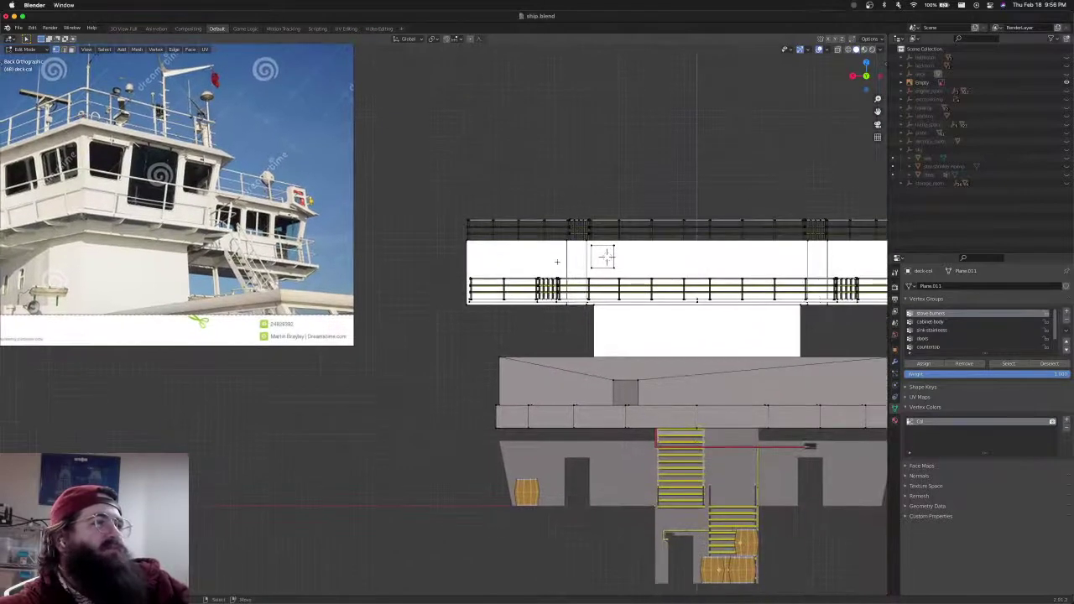
{"action": "scroll", "coordinate": [712, 241], "scroll_direction": "up", "scroll_amount": 4}
{"action": "middle_click_drag", "start_coordinate": [711, 241], "coordinate": [462, 333], "text": "shift"}
{"action": "scroll", "coordinate": [612, 280], "scroll_direction": "up", "scroll_amount": 5}
{"action": "middle_click_drag", "start_coordinate": [612, 280], "coordinate": [365, 311], "text": "shift"}
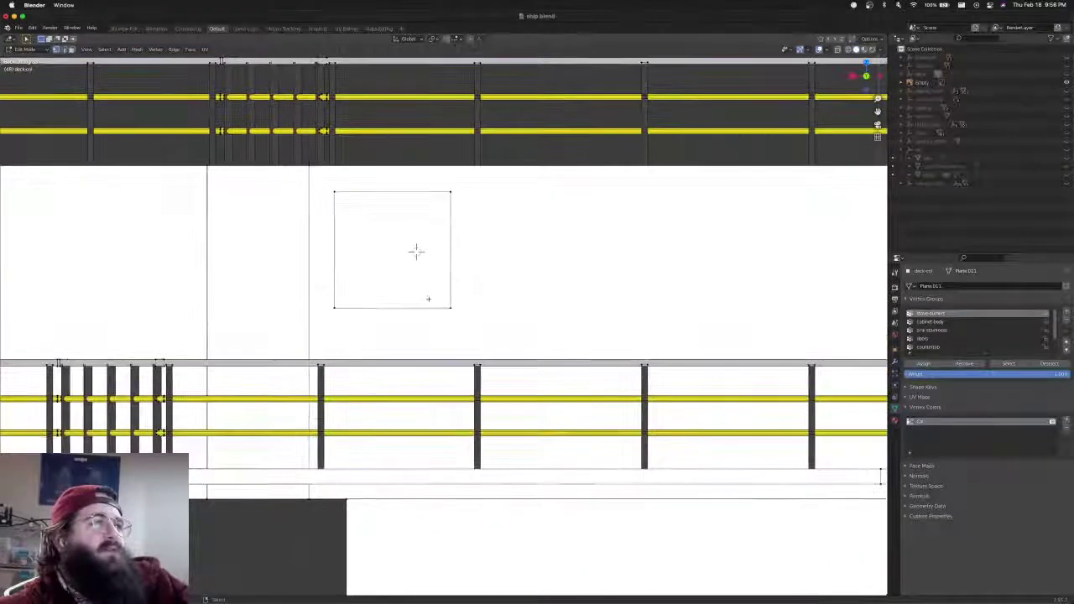
{"action": "middle_click_drag", "start_coordinate": [434, 223], "coordinate": [465, 223], "text": "shift"}
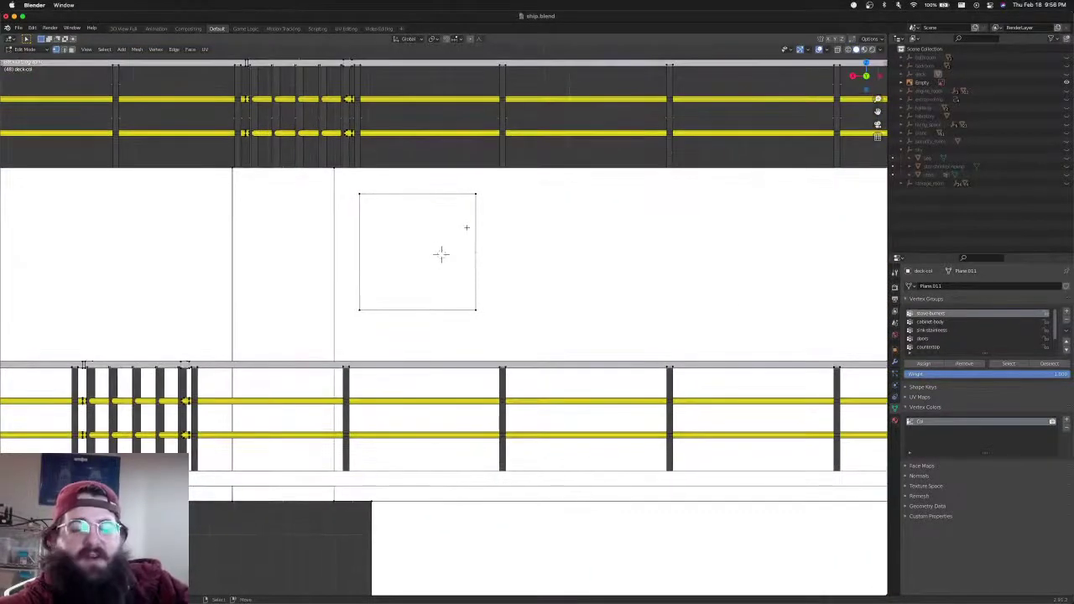
Move the window block's outer face along Y in the top view until it sits just at the wall's surface
{"action": "scroll", "coordinate": [465, 223], "scroll_direction": "up", "scroll_amount": 5}
{"action": "scroll", "coordinate": [466, 226], "scroll_direction": "down", "scroll_amount": 5}
{"action": "scroll", "coordinate": [503, 312], "scroll_direction": "up", "scroll_amount": 6}
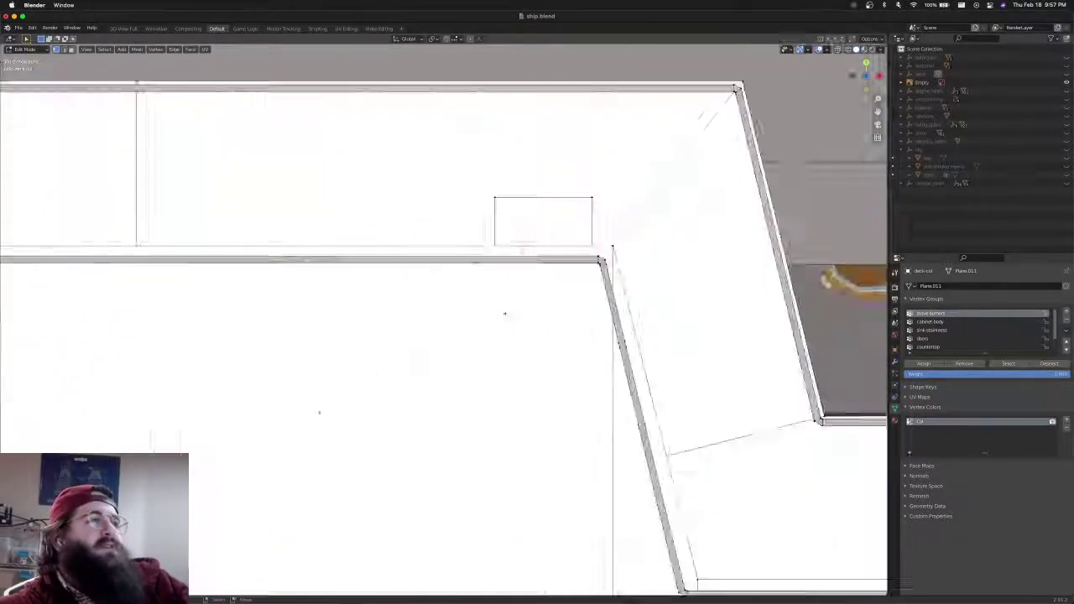
{"action": "middle_click_drag", "start_coordinate": [503, 330], "coordinate": [417, 392], "text": "shift"}
{"action": "left_click_drag", "start_coordinate": [369, 360], "coordinate": [479, 403]}
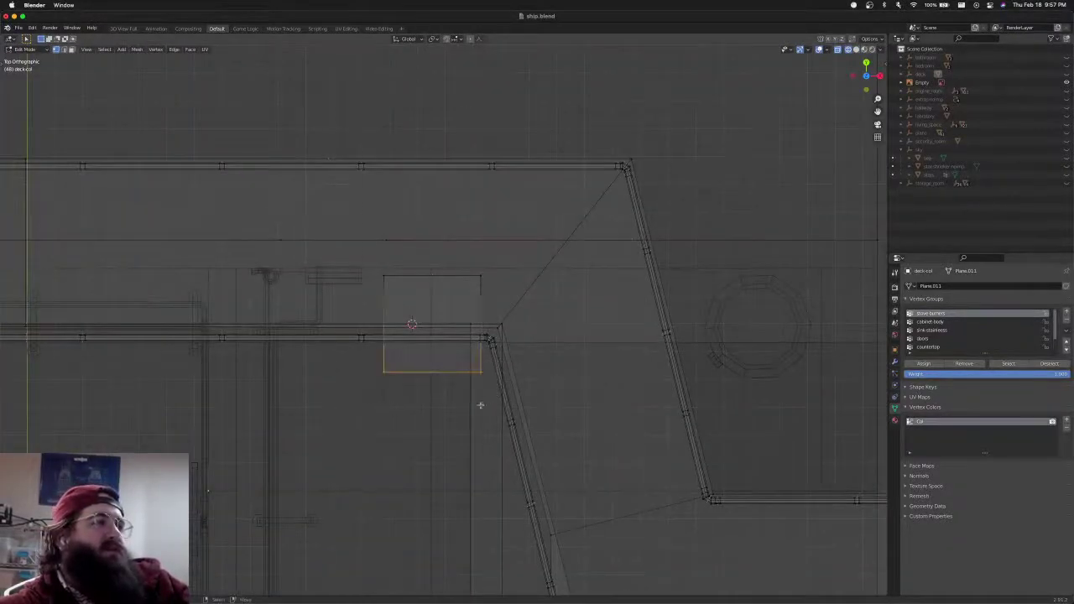
{"action": "key", "text": "g"}
{"action": "key", "text": "x"}
{"action": "key", "text": "y"}
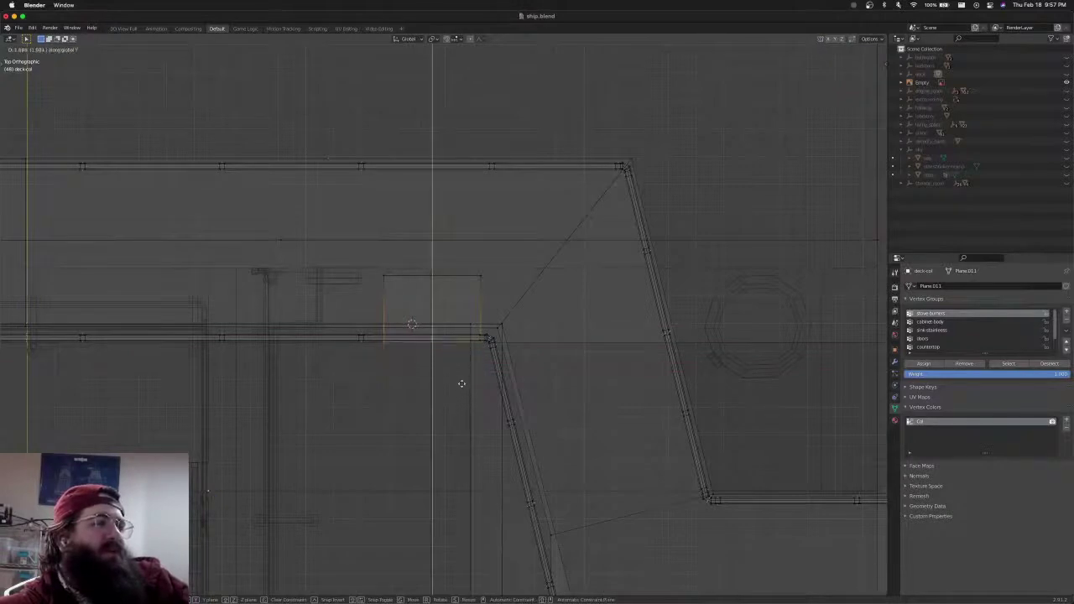
{"action": "left_click", "coordinate": [459, 371]}
{"action": "scroll", "coordinate": [460, 368], "scroll_direction": "up", "scroll_amount": 5}
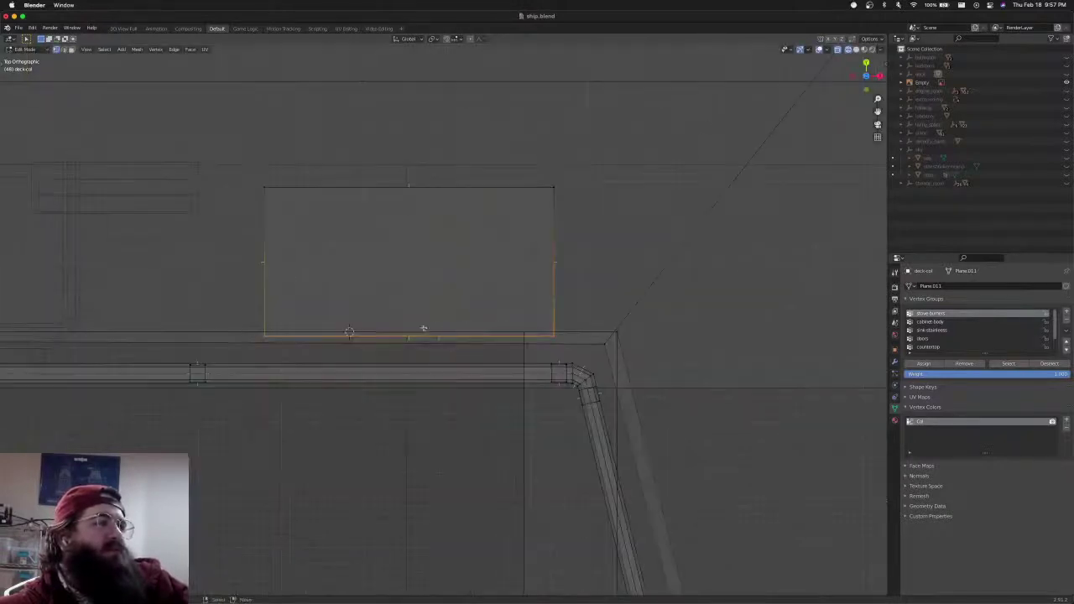
Thin the window block into a flat panel by moving its inner face along Y close to the wall
{"action": "key", "text": "alt+a"}
{"action": "key", "text": "b"}
{"action": "left_click_drag", "start_coordinate": [251, 173], "coordinate": [556, 223]}
{"action": "scroll", "coordinate": [501, 237], "scroll_direction": "down", "scroll_amount": 4}
{"action": "middle_click_drag", "start_coordinate": [510, 258], "coordinate": [846, 271], "text": "shift"}
{"action": "scroll", "coordinate": [703, 331], "scroll_direction": "down", "scroll_amount": 4}
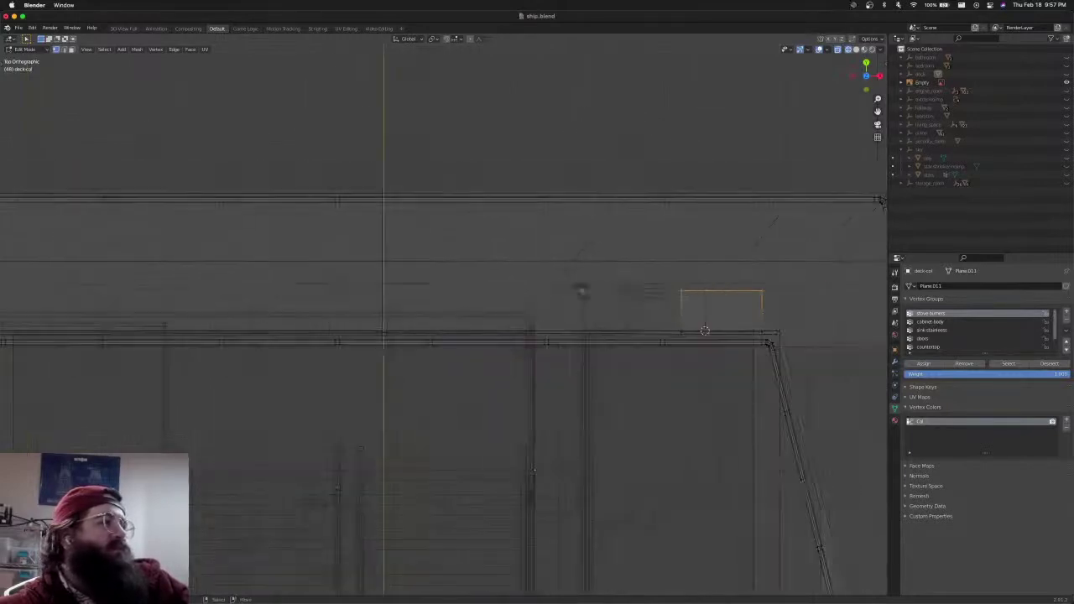
{"action": "scroll", "coordinate": [514, 298], "scroll_direction": "up", "scroll_amount": 2}
{"action": "scroll", "coordinate": [514, 298], "scroll_direction": "up", "scroll_amount": 5}
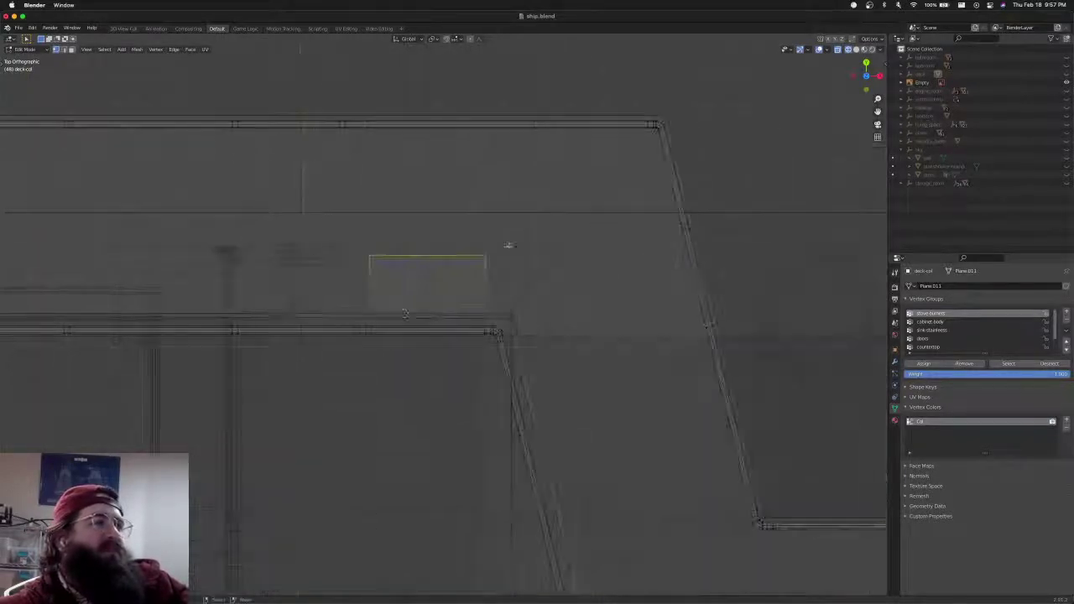
{"action": "key", "text": "g"}
{"action": "key", "text": "y"}
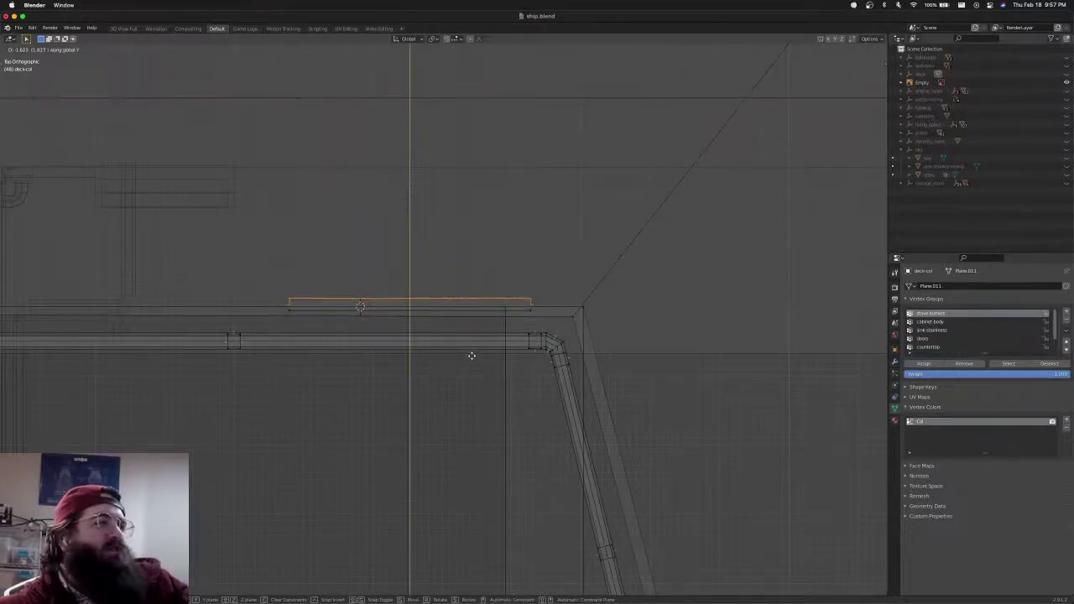
{"action": "left_click", "coordinate": [496, 324]}
{"action": "middle_click_drag", "start_coordinate": [496, 323], "coordinate": [338, 209]}
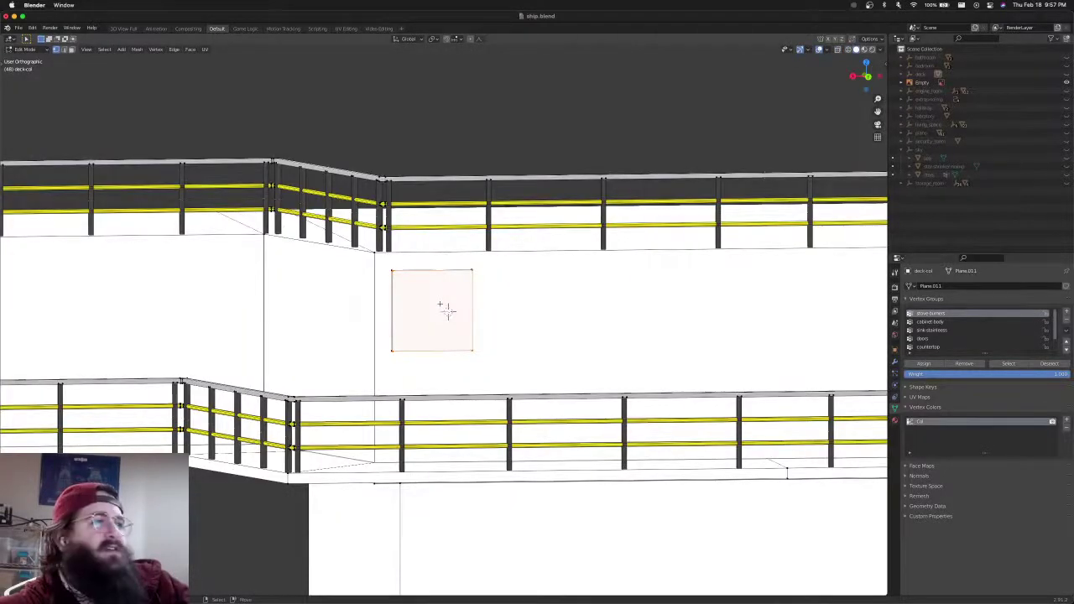
Bevel the four corner edges of the window panel to cut its corners diagonally
{"action": "key", "text": "ctrl+KP_1"}
{"action": "scroll", "coordinate": [449, 307], "scroll_direction": "up", "scroll_amount": 4}
{"action": "key", "text": "ctrl+Tab"}
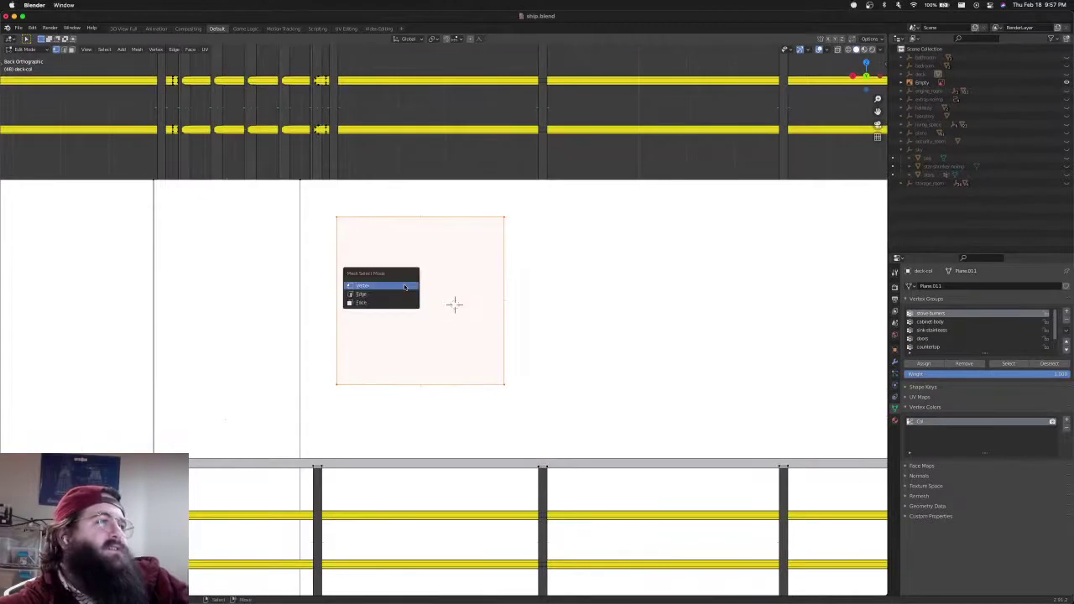
{"action": "left_click", "coordinate": [402, 294]}
{"action": "key", "text": "z"}
{"action": "key", "text": "a"}
{"action": "key", "text": "b"}
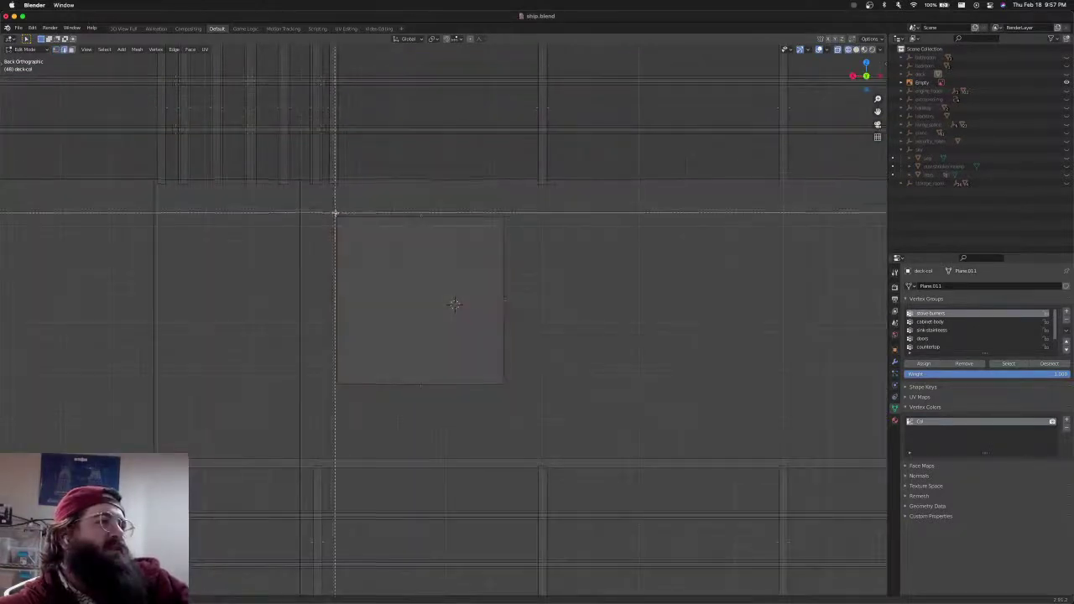
{"action": "left_click_drag", "start_coordinate": [335, 213], "coordinate": [348, 230]}
{"action": "key", "text": "b"}
{"action": "left_click_drag", "start_coordinate": [493, 210], "coordinate": [515, 227]}
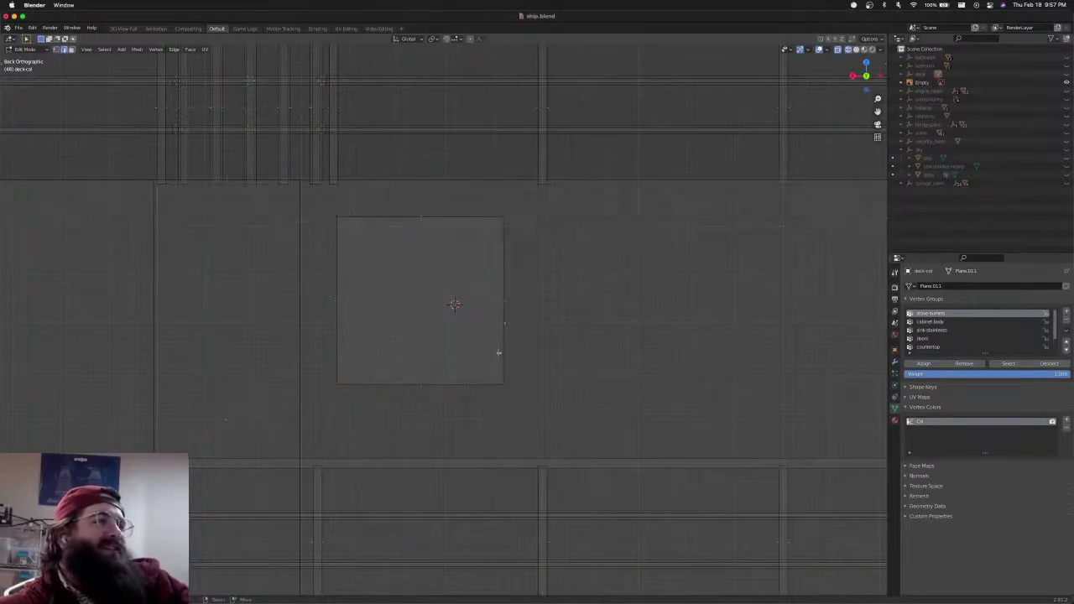
{"action": "key", "text": "b"}
{"action": "left_click_drag", "start_coordinate": [496, 377], "coordinate": [520, 405]}
{"action": "key", "text": "b"}
{"action": "left_click_drag", "start_coordinate": [339, 378], "coordinate": [349, 400]}
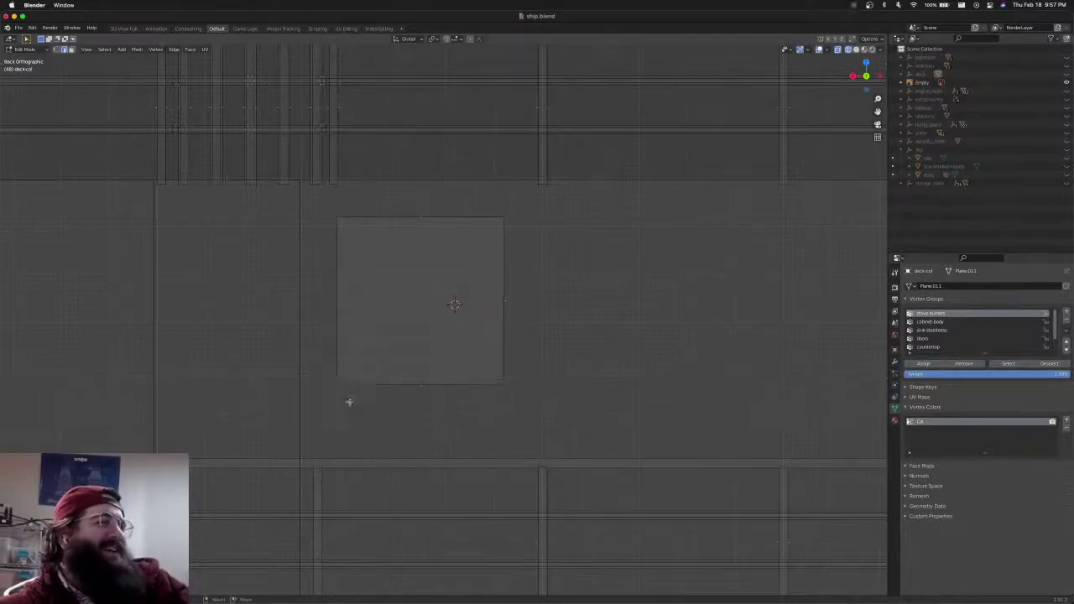
{"action": "key", "text": "shift+z"}
{"action": "mouse_move", "coordinate": [360, 391]}
{"action": "middle_mouse_down"}
{"action": "mouse_move", "coordinate": [391, 367]}
{"action": "mouse_move", "coordinate": [446, 377]}
{"action": "middle_mouse_up"}
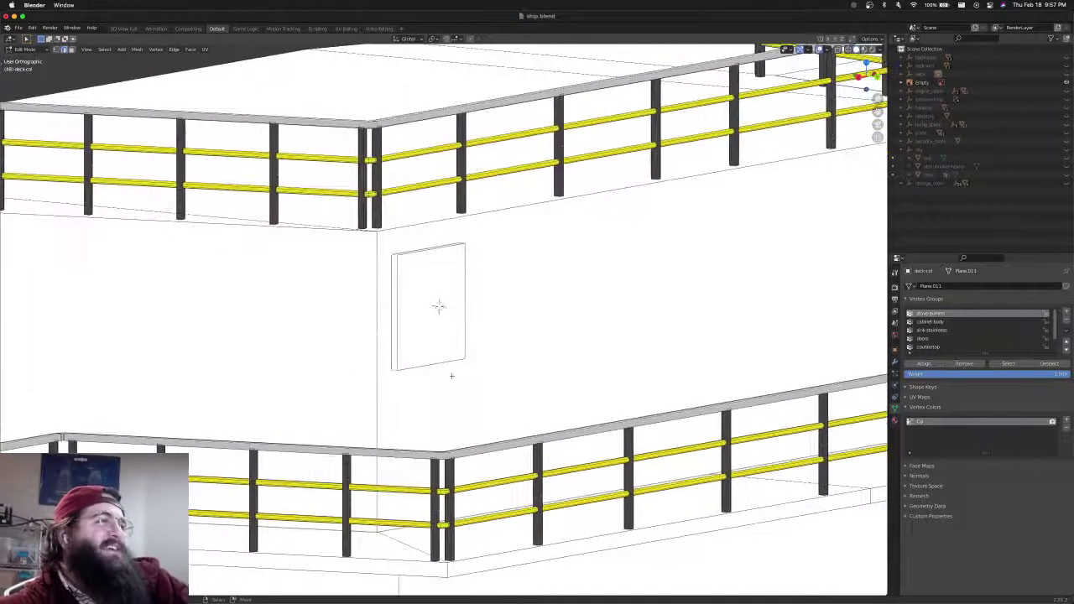
{"action": "key", "text": "shift+z"}
{"action": "key", "text": "ctrl+KP_1"}
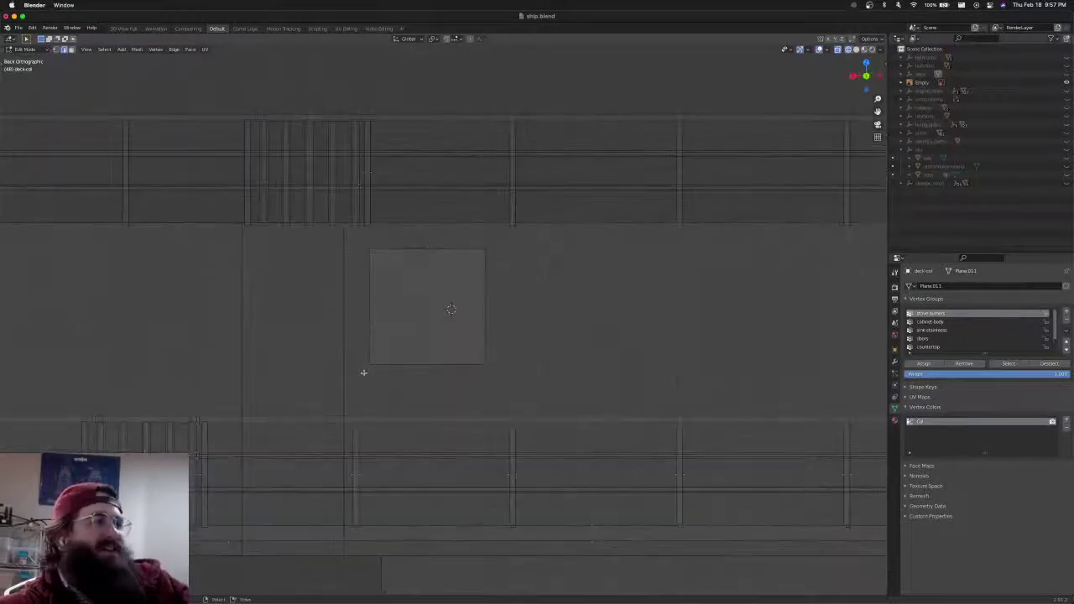
{"action": "key", "text": "ctrl+b"}
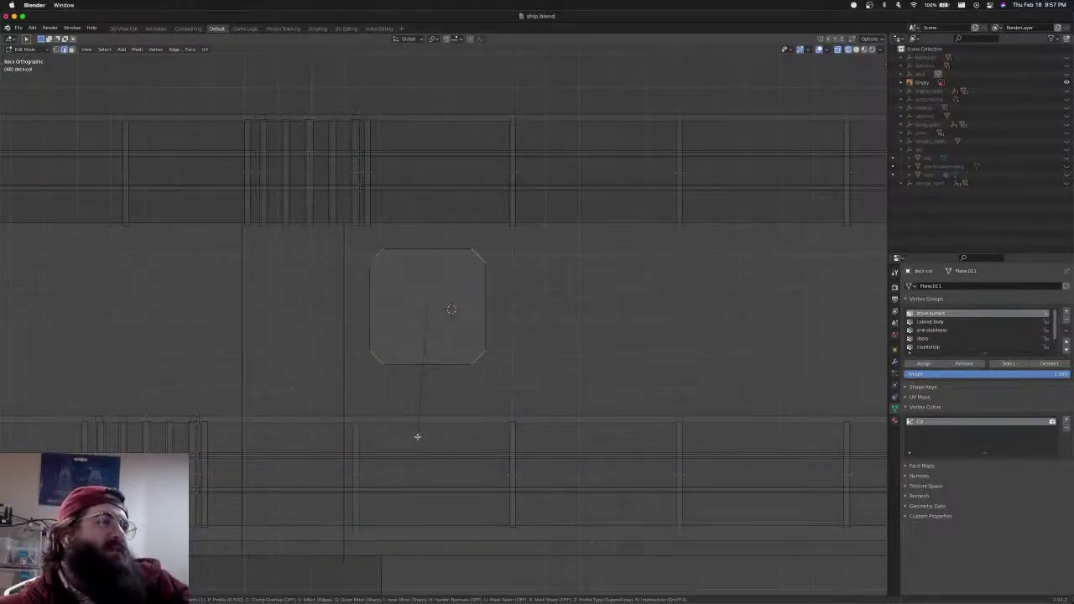
{"action": "left_click", "coordinate": [417, 436]}
Check the window shapes and spacing in the reference photo against the bevelled panel
{"action": "scroll", "coordinate": [405, 361], "scroll_direction": "down", "scroll_amount": 6}
{"action": "middle_click_drag", "start_coordinate": [258, 315], "coordinate": [731, 353], "text": "shift"}
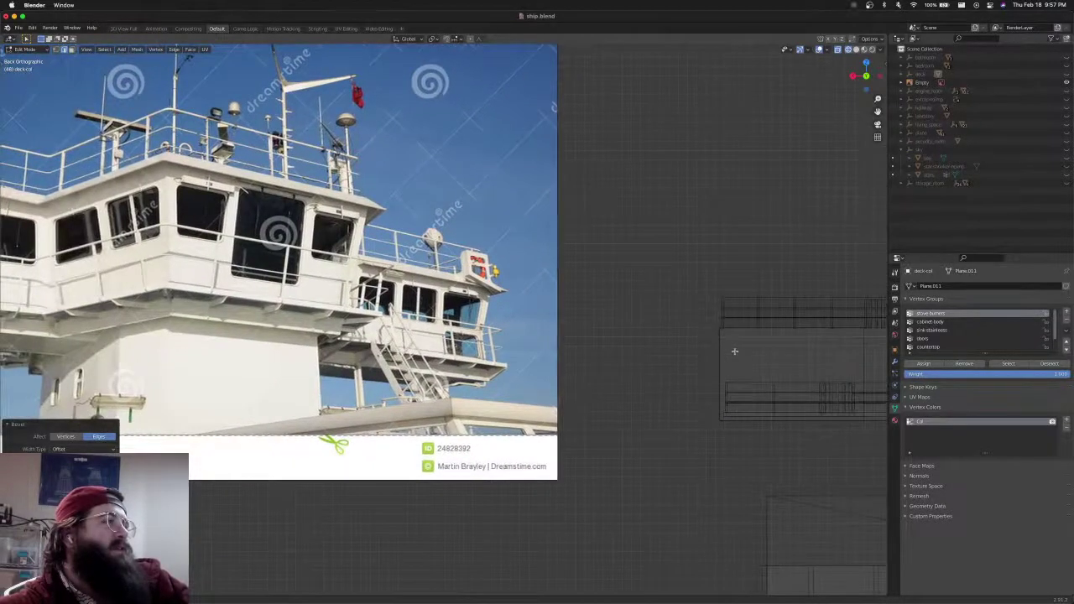
{"action": "middle_click_drag", "start_coordinate": [339, 304], "coordinate": [505, 319], "text": "shift"}
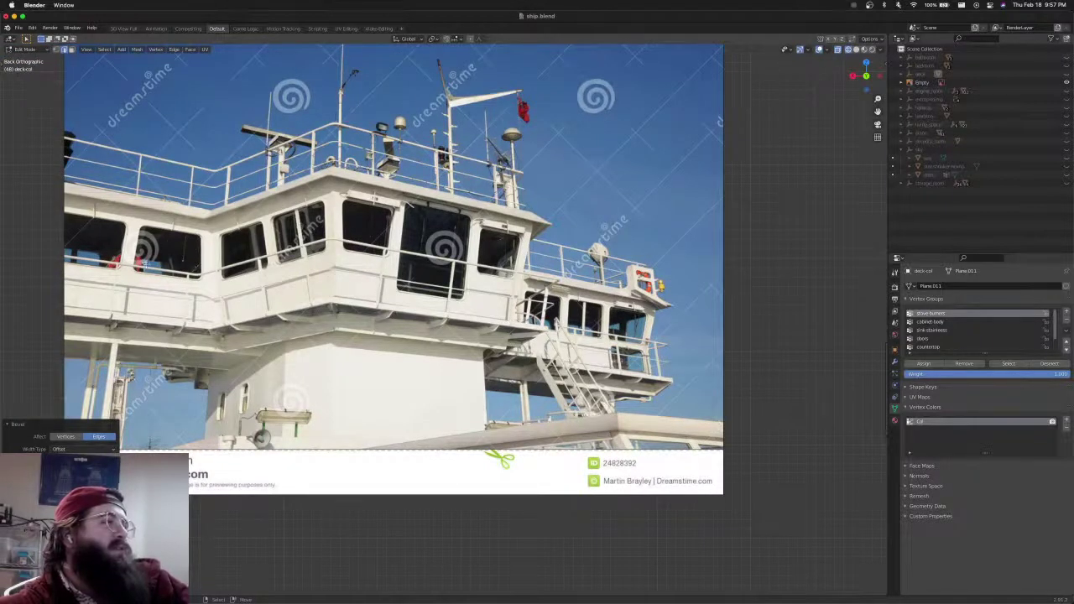
{"action": "scroll", "coordinate": [282, 270], "scroll_direction": "down", "scroll_amount": 4}
{"action": "scroll", "coordinate": [552, 336], "scroll_direction": "right", "scroll_amount": 5}
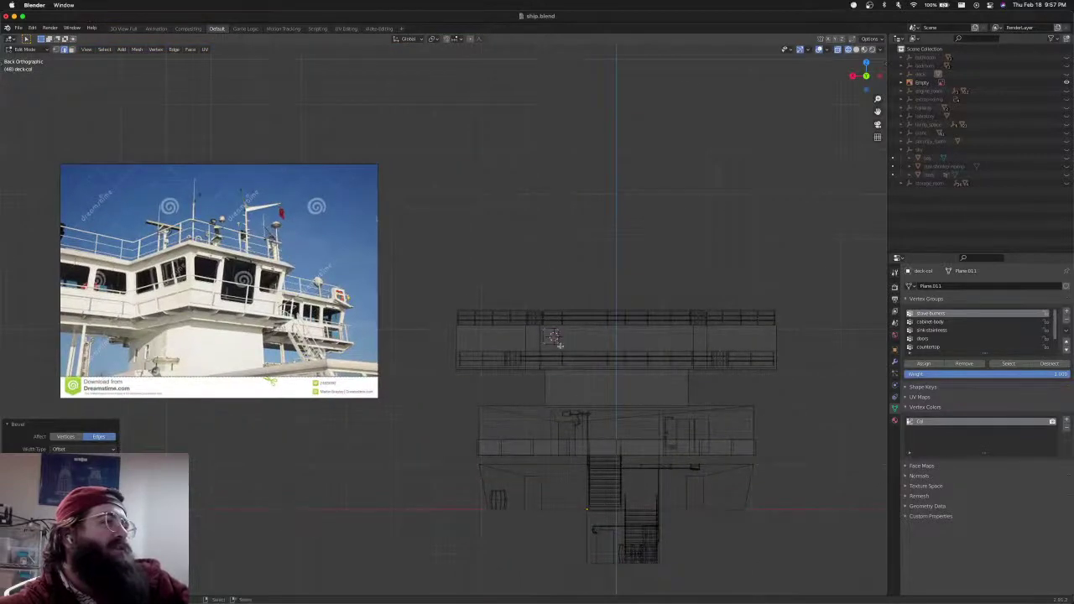
Compare the bevelled window panel with the window shapes and proportions in the reference photo
{"action": "scroll", "coordinate": [666, 339], "scroll_direction": "up", "scroll_amount": 10}
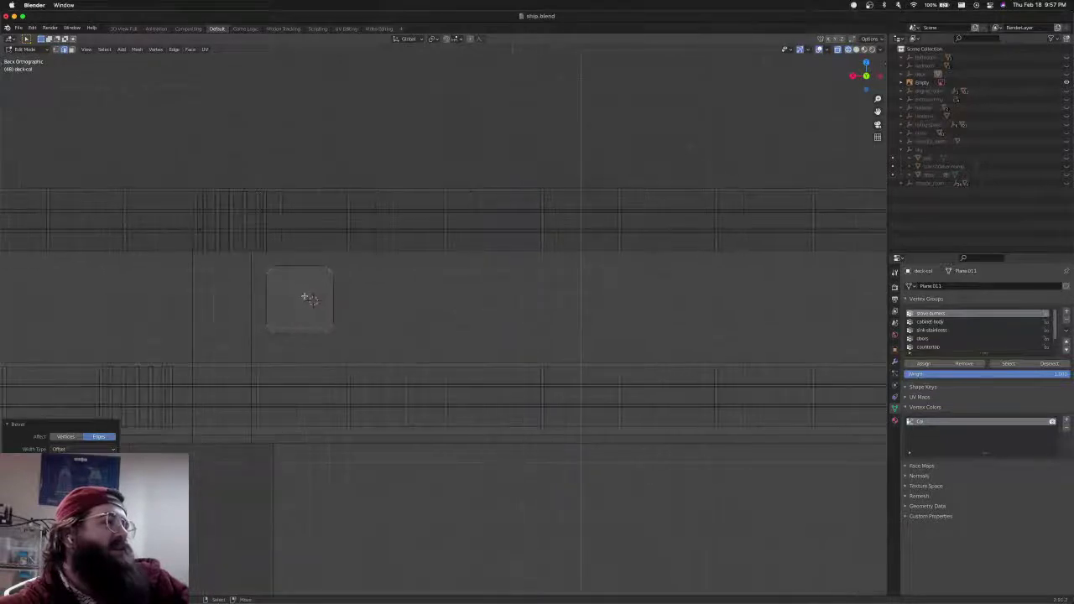
{"action": "scroll", "coordinate": [306, 296], "scroll_direction": "down", "scroll_amount": 5}
{"action": "middle_click_drag", "start_coordinate": [302, 293], "coordinate": [530, 324], "text": "shift"}
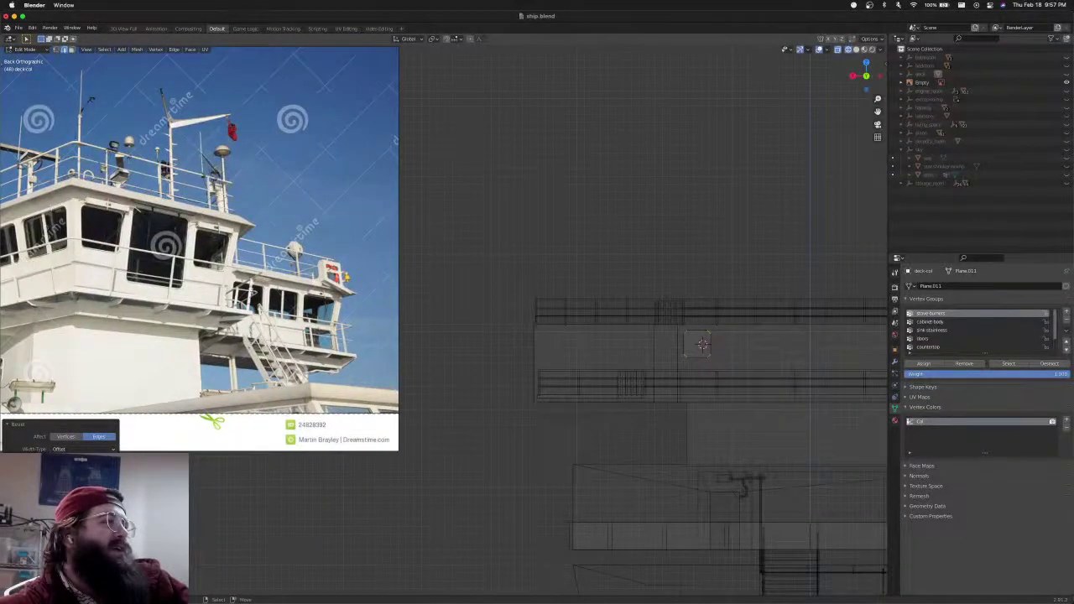
{"action": "scroll", "coordinate": [306, 270], "scroll_direction": "up", "scroll_amount": 4}
{"action": "scroll", "coordinate": [373, 220], "scroll_direction": "down", "scroll_amount": 5}
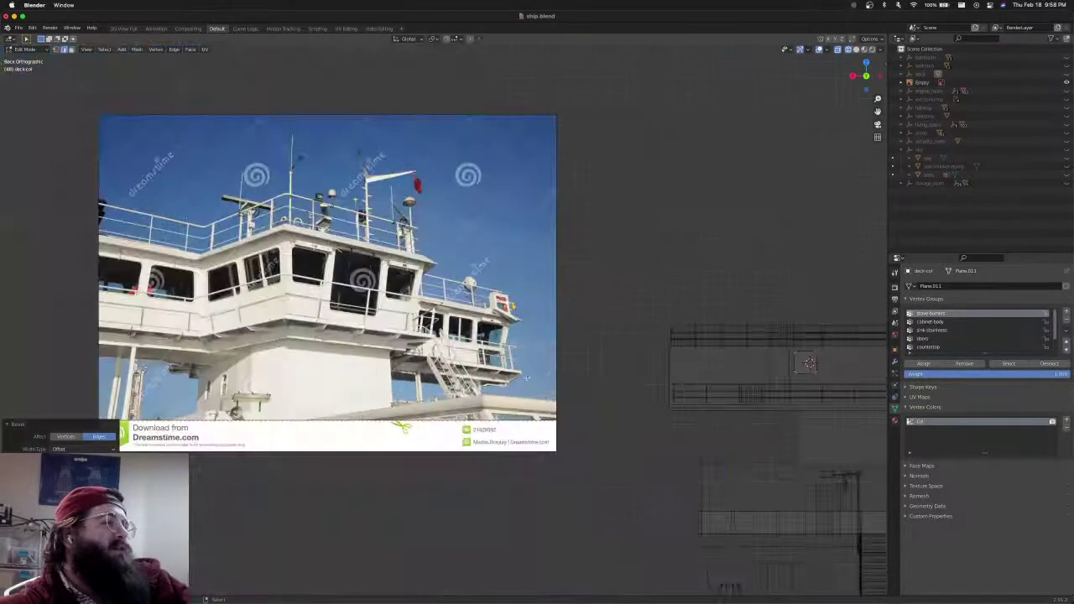
{"action": "middle_click_drag", "start_coordinate": [571, 378], "coordinate": [244, 311], "text": "shift"}
{"action": "scroll", "coordinate": [454, 299], "scroll_direction": "up", "scroll_amount": 5}
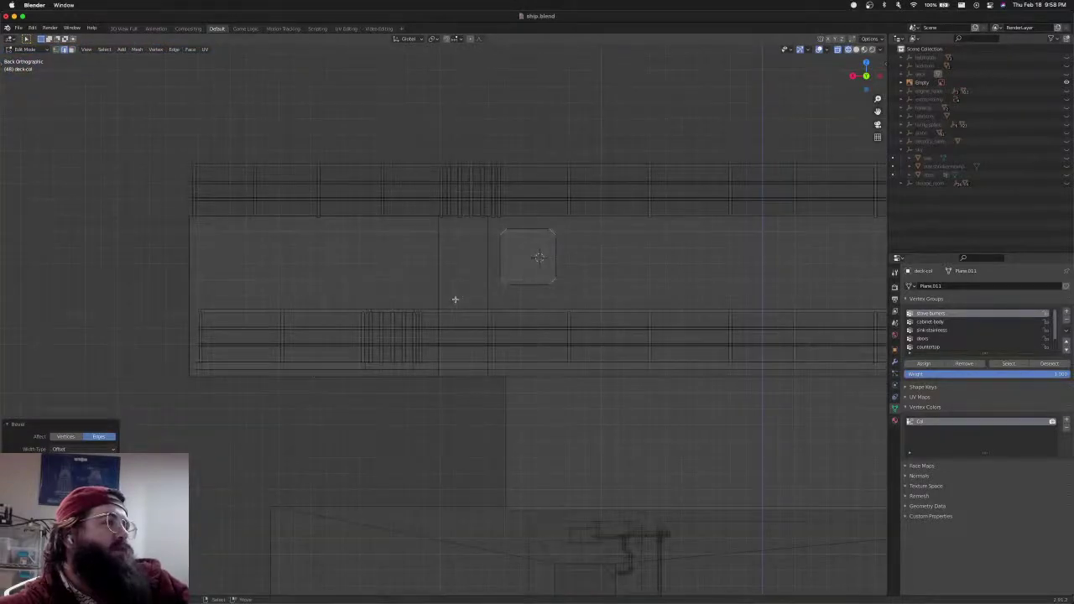
{"action": "scroll", "coordinate": [454, 299], "scroll_direction": "up", "scroll_amount": 4}
Extrude the outline of the window panel's front and scale it slightly inward to form a thin rim
{"action": "key", "text": "ctrl+Tab"}
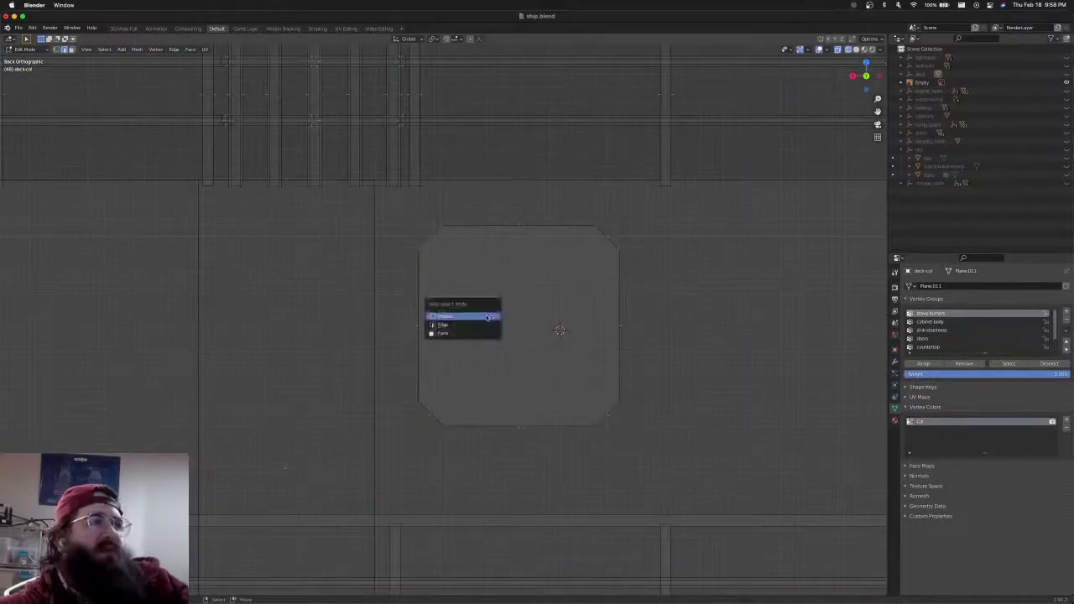
{"action": "key", "text": "Escape"}
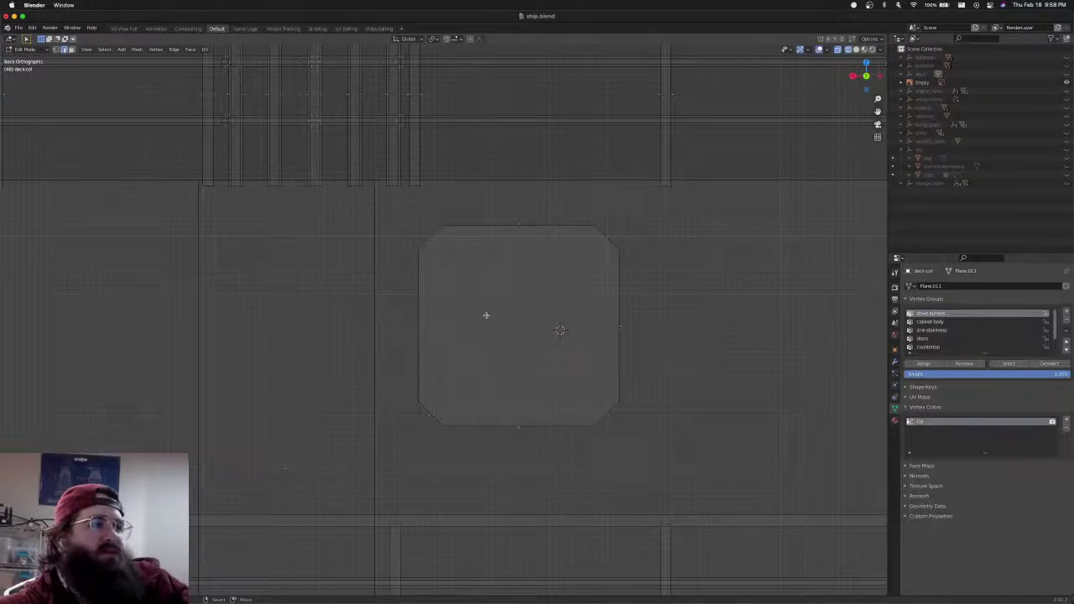
{"action": "key", "text": "z"}
{"action": "key", "text": "ctrl+Tab"}
{"action": "left_click", "coordinate": [487, 317]}
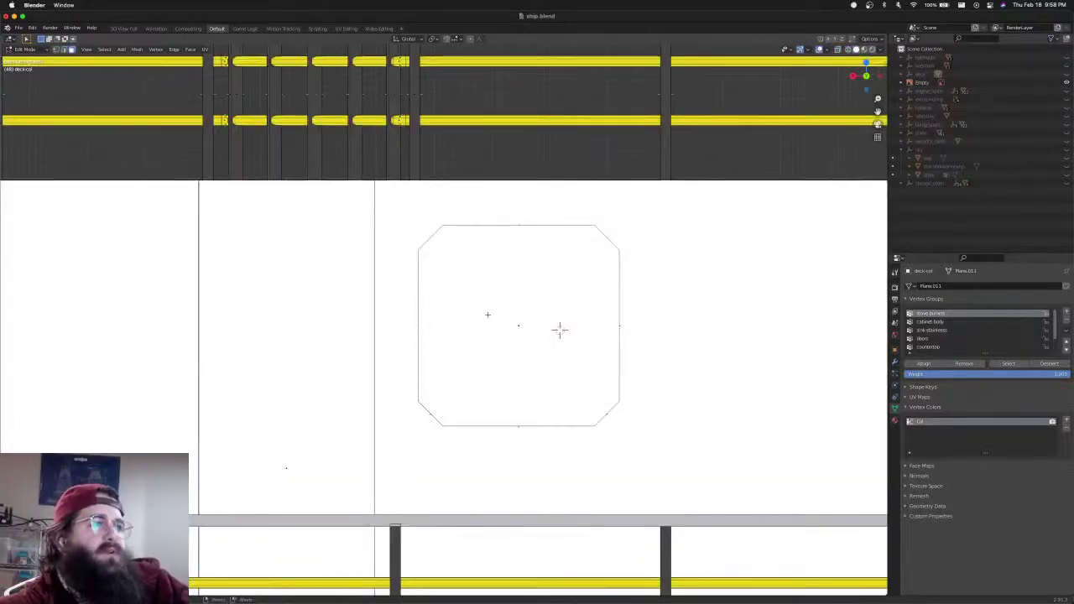
{"action": "middle_click_drag", "start_coordinate": [559, 328], "coordinate": [521, 330], "text": "shift"}
{"action": "key", "text": "2"}
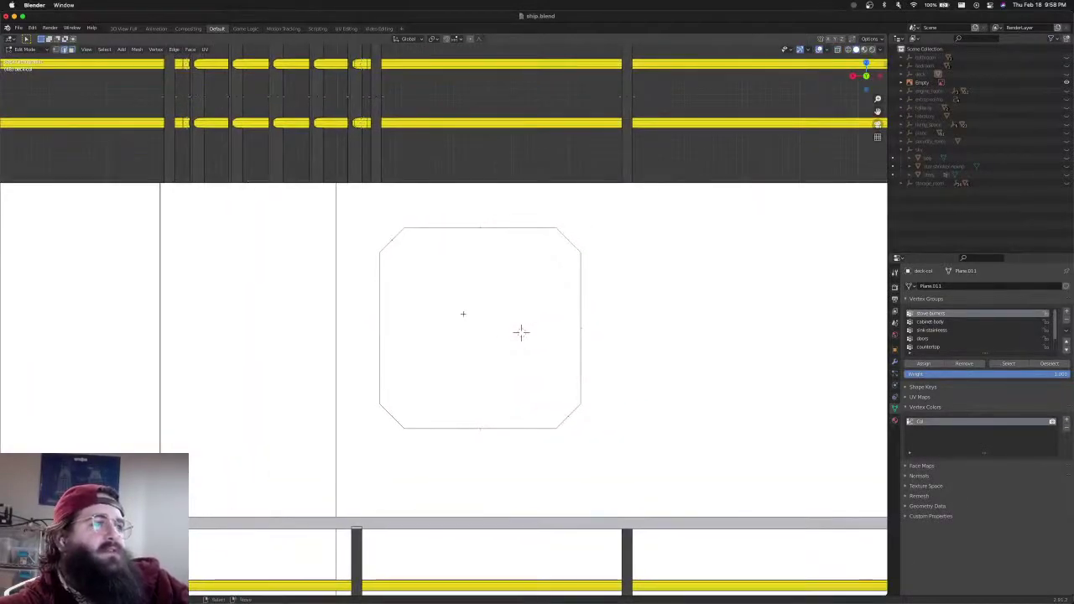
{"action": "key", "text": "KP_5"}
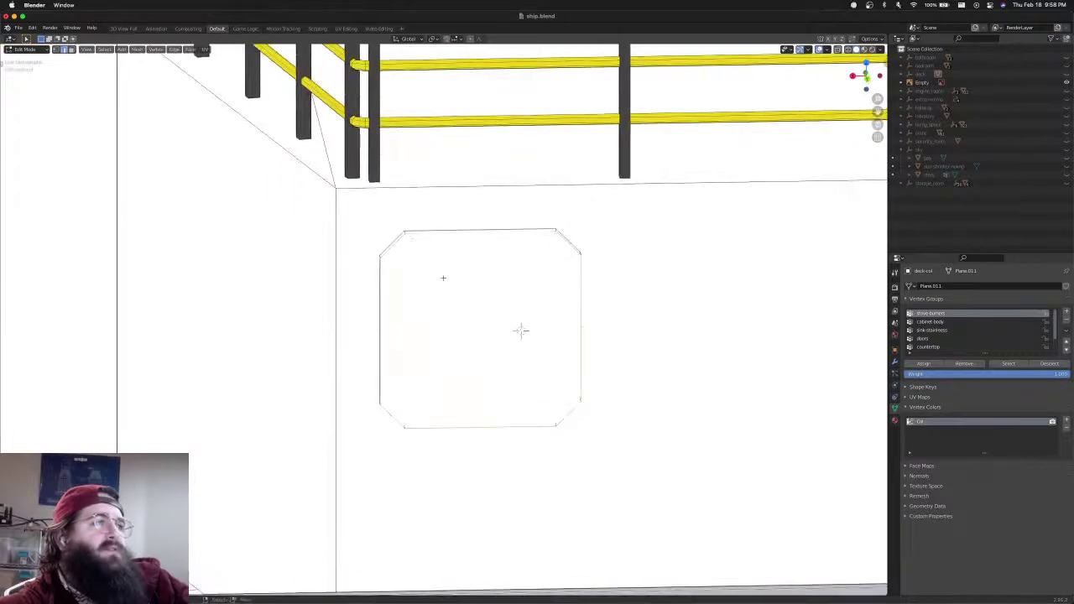
{"action": "key", "text": "e"}
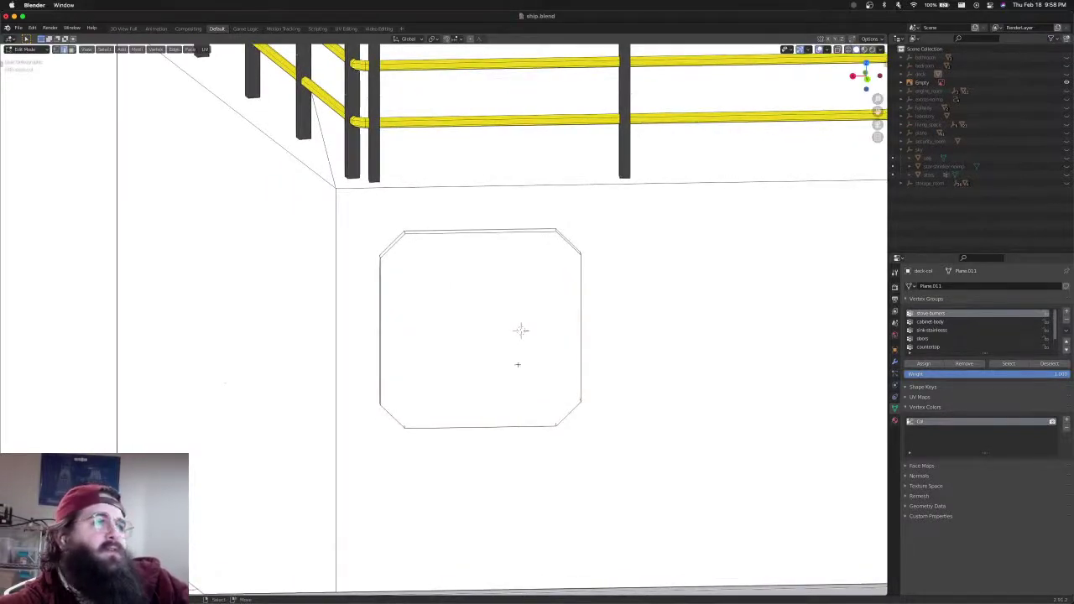
{"action": "key", "text": "s"}
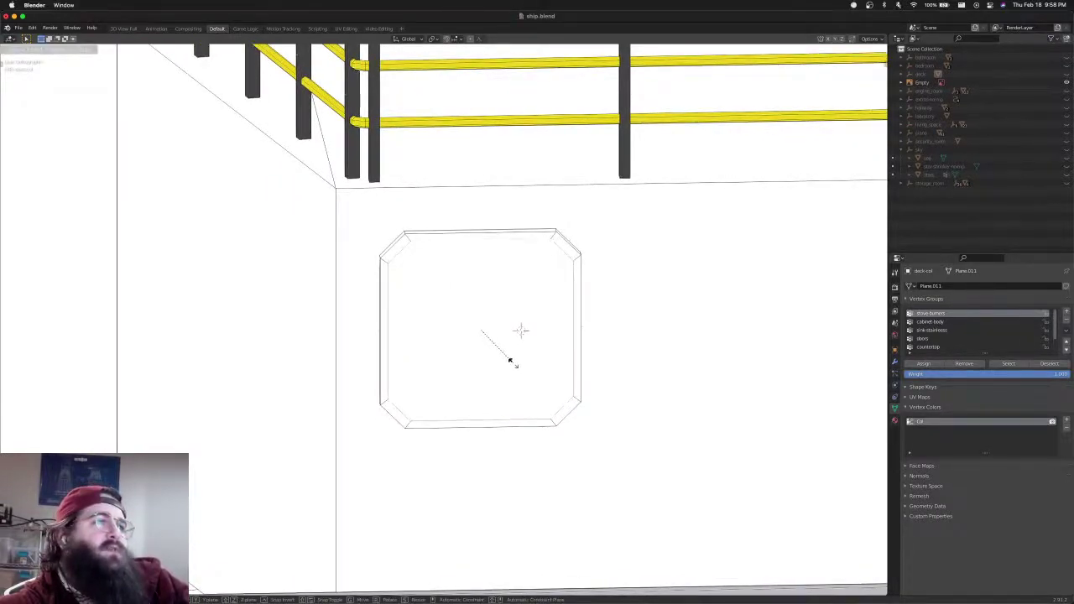
{"action": "left_click", "coordinate": [510, 361]}
Widen the window rim by scaling its inner outline down to about 0.96 in the back view
{"action": "key", "text": "KP_1"}
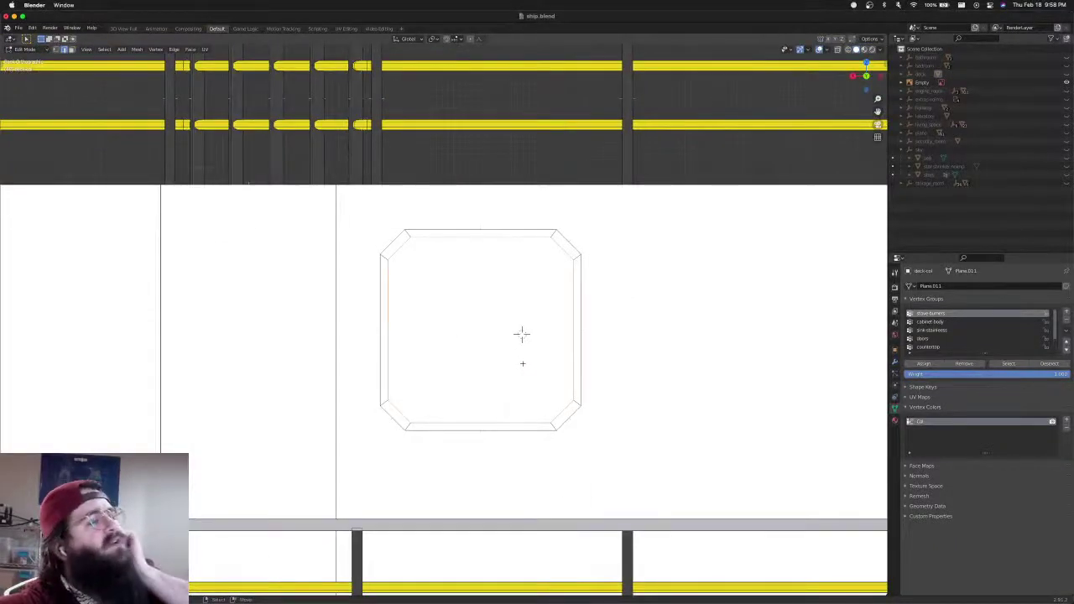
{"action": "scroll", "coordinate": [509, 333], "scroll_direction": "down", "scroll_amount": 1}
{"action": "scroll", "coordinate": [508, 329], "scroll_direction": "down", "scroll_amount": 1}
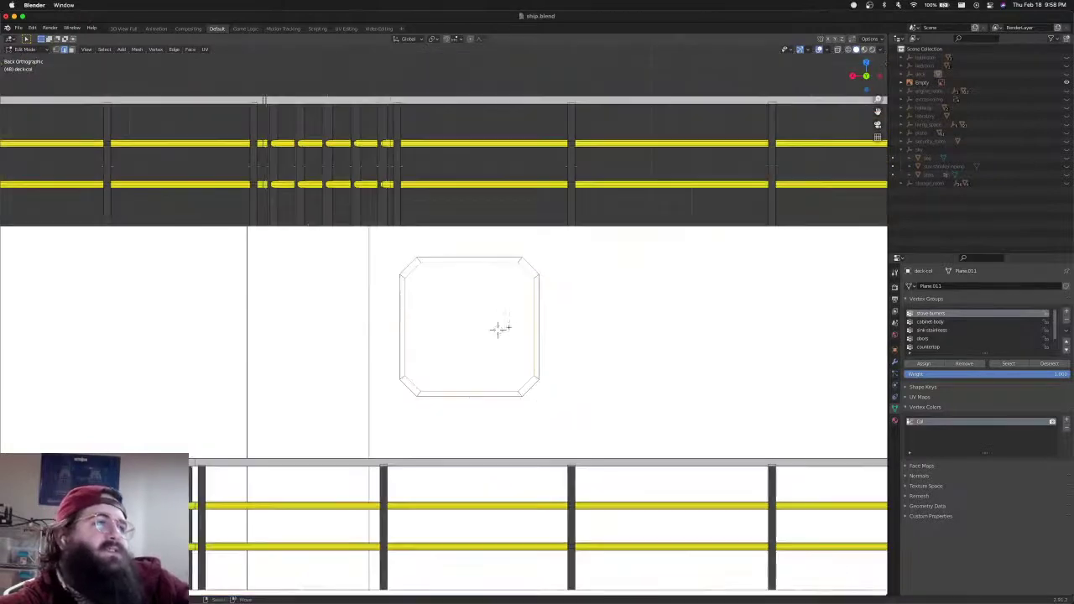
{"action": "mouse_move", "coordinate": [508, 328]}
{"action": "middle_mouse_down"}
{"action": "mouse_move", "coordinate": [480, 340]}
{"action": "mouse_move", "coordinate": [495, 333]}
{"action": "middle_mouse_up"}
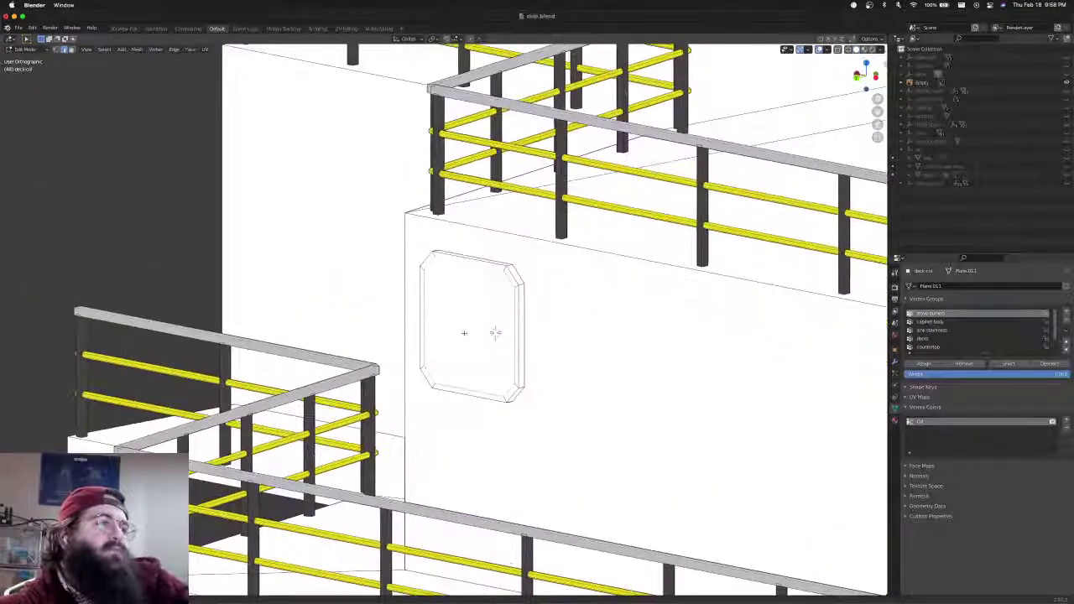
{"action": "key", "text": "KP_1"}
{"action": "key", "text": "ctrl+KP_1"}
{"action": "scroll", "coordinate": [470, 332], "scroll_direction": "down", "scroll_amount": 4}
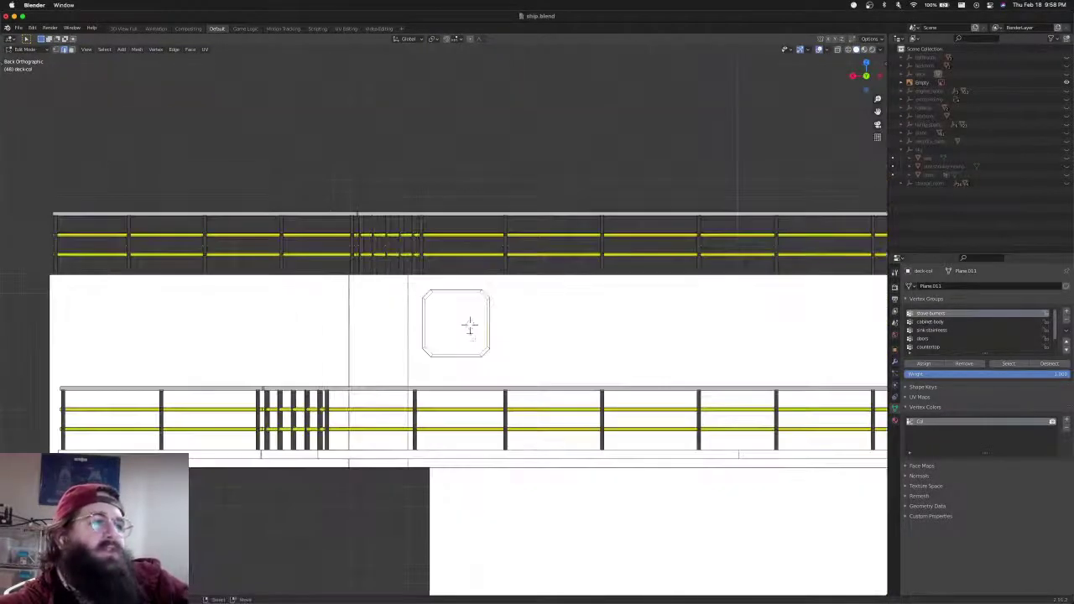
{"action": "middle_click_drag", "start_coordinate": [509, 344], "coordinate": [481, 315], "text": "shift"}
{"action": "scroll", "coordinate": [505, 363], "scroll_direction": "up", "scroll_amount": 2}
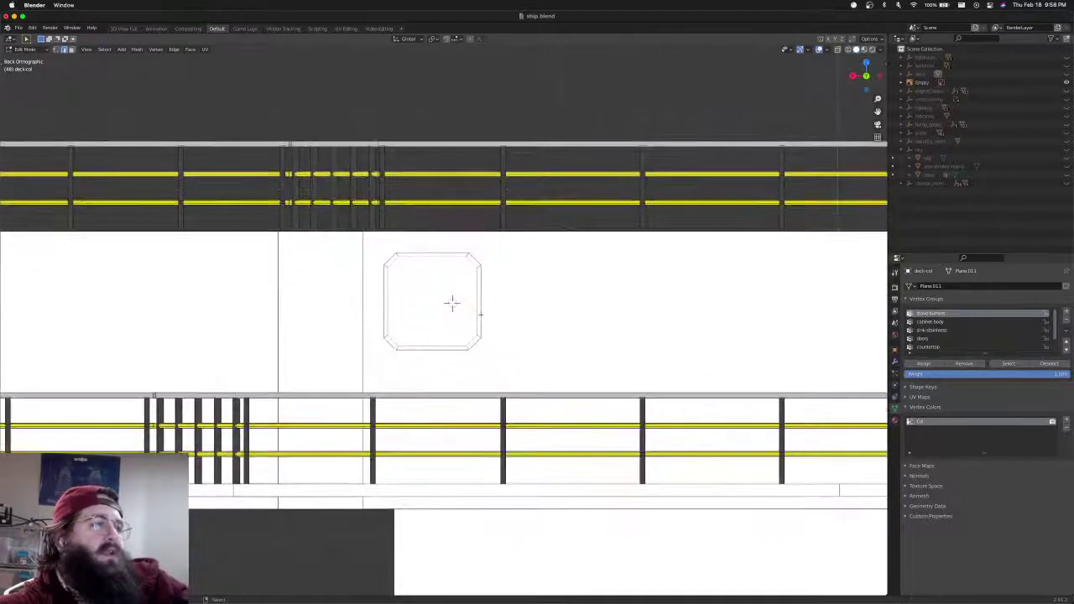
{"action": "key", "text": "s"}
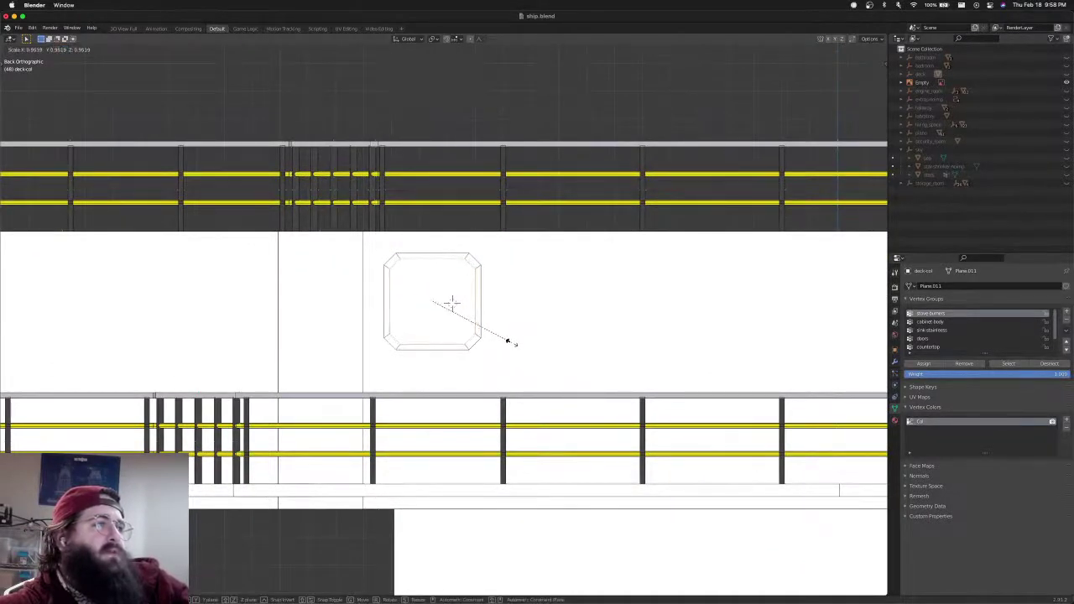
{"action": "left_click", "coordinate": [507, 341]}
Move the rim's inner outline along the global Y axis by about 0.12
{"action": "middle_click_drag", "start_coordinate": [511, 331], "coordinate": [465, 331]}
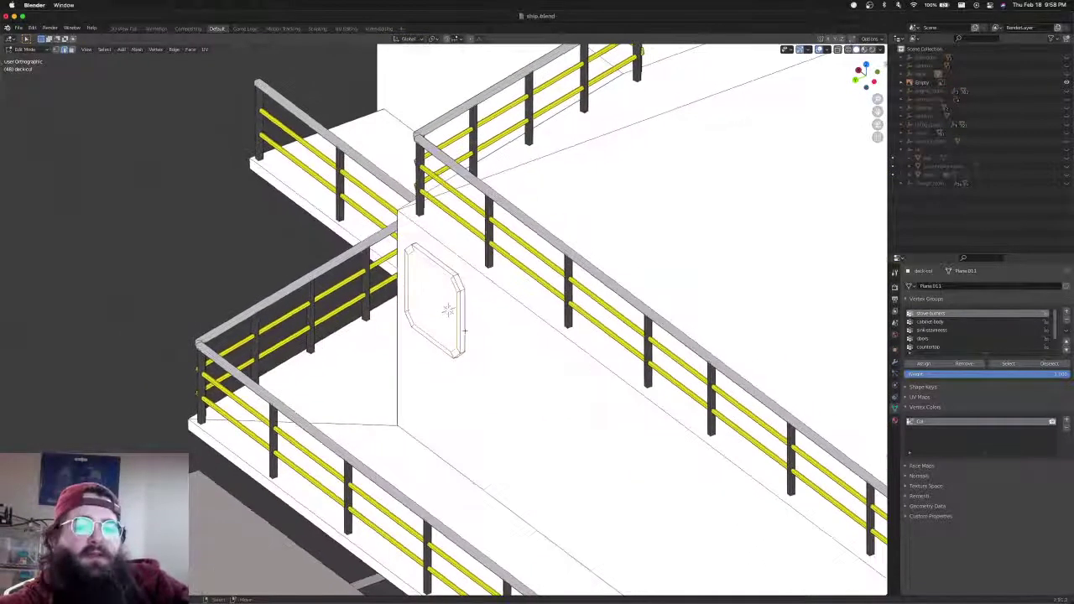
{"action": "key", "text": "g"}
{"action": "key", "text": "y"}
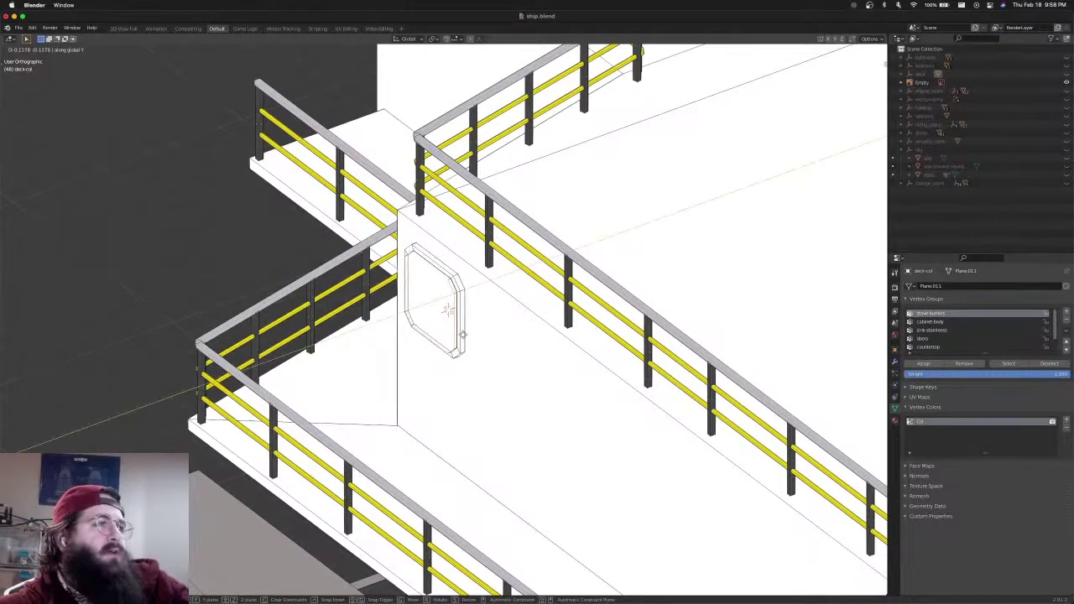
{"action": "left_click", "coordinate": [463, 335]}
{"action": "middle_click_drag", "start_coordinate": [463, 335], "coordinate": [547, 336]}
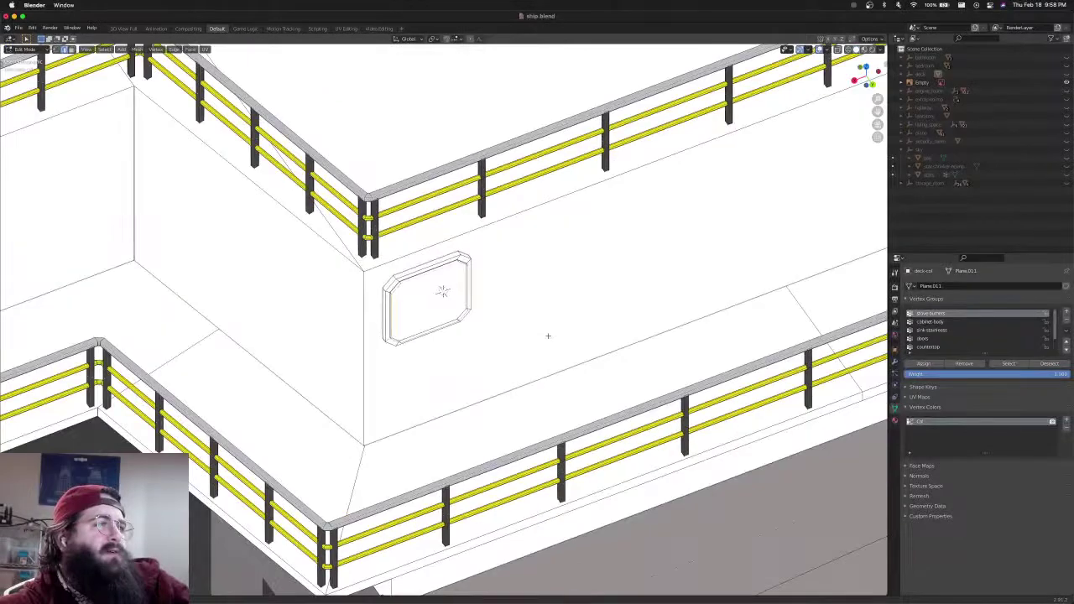
Push the rim's inner outline back along Y in the top view until it sits recessed within the panel's thickness
{"action": "key", "text": "KP_7"}
{"action": "scroll", "coordinate": [496, 341], "scroll_direction": "up", "scroll_amount": 6}
{"action": "key", "text": "g"}
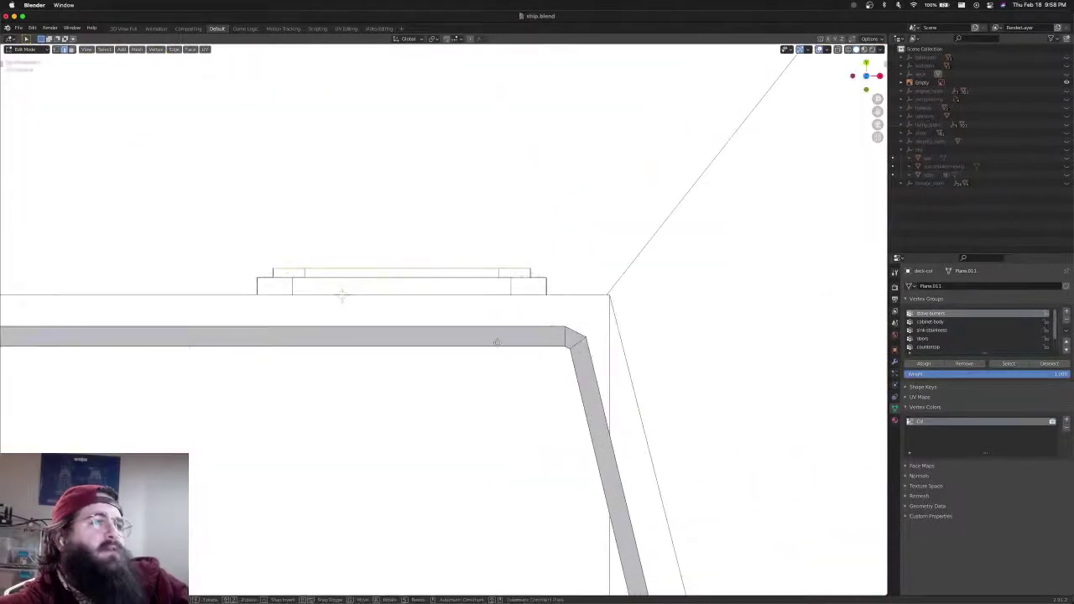
{"action": "left_click", "coordinate": [496, 359]}
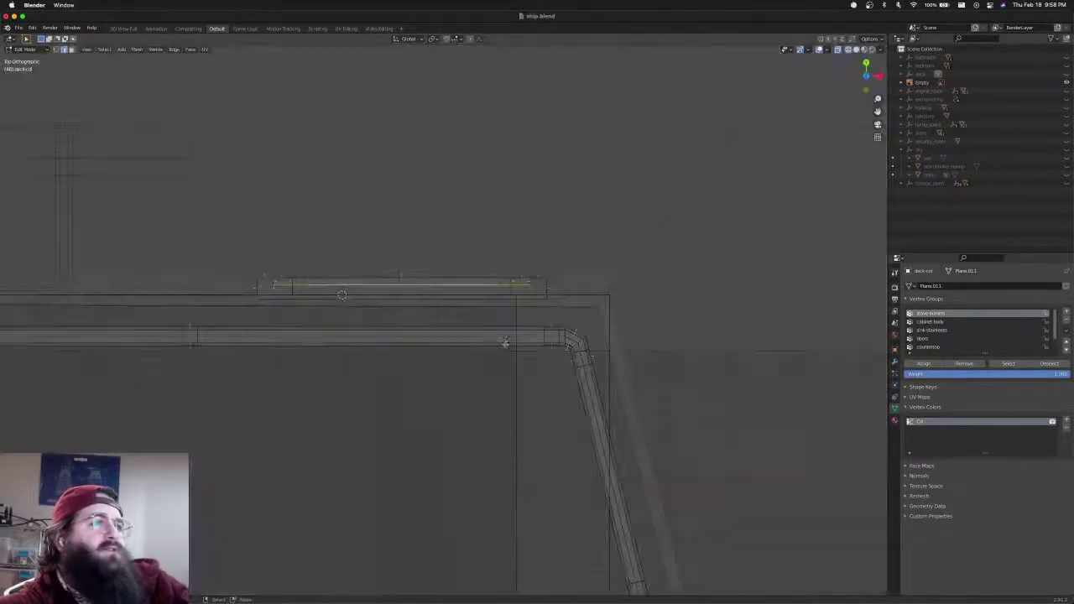
{"action": "middle_click_drag", "start_coordinate": [544, 324], "coordinate": [434, 358]}
{"action": "key", "text": "KP_7"}
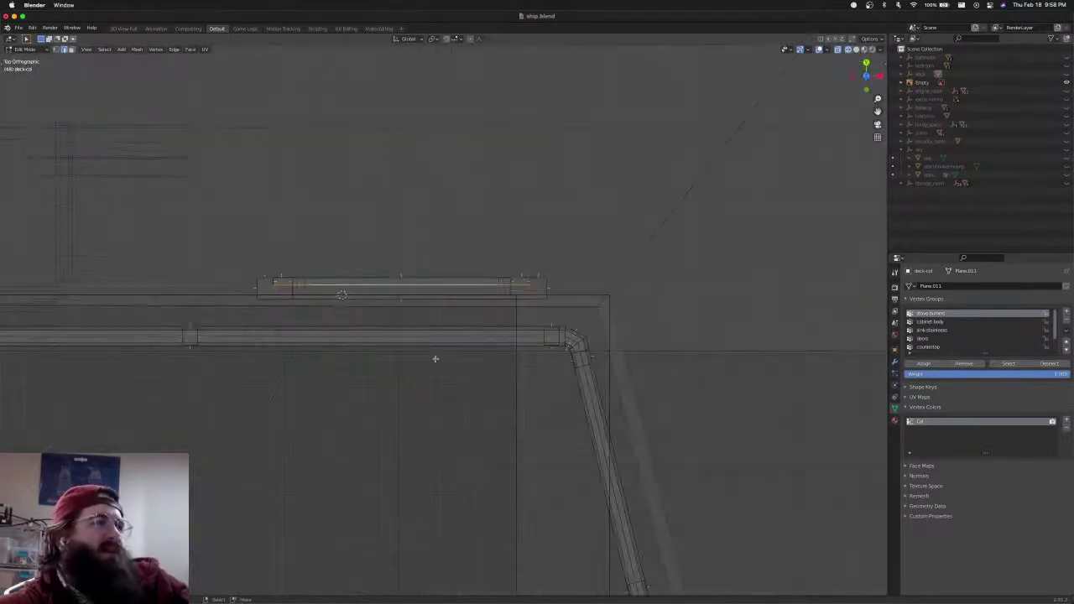
{"action": "key", "text": "g"}
{"action": "key", "text": "y"}
{"action": "left_click", "coordinate": [435, 375]}
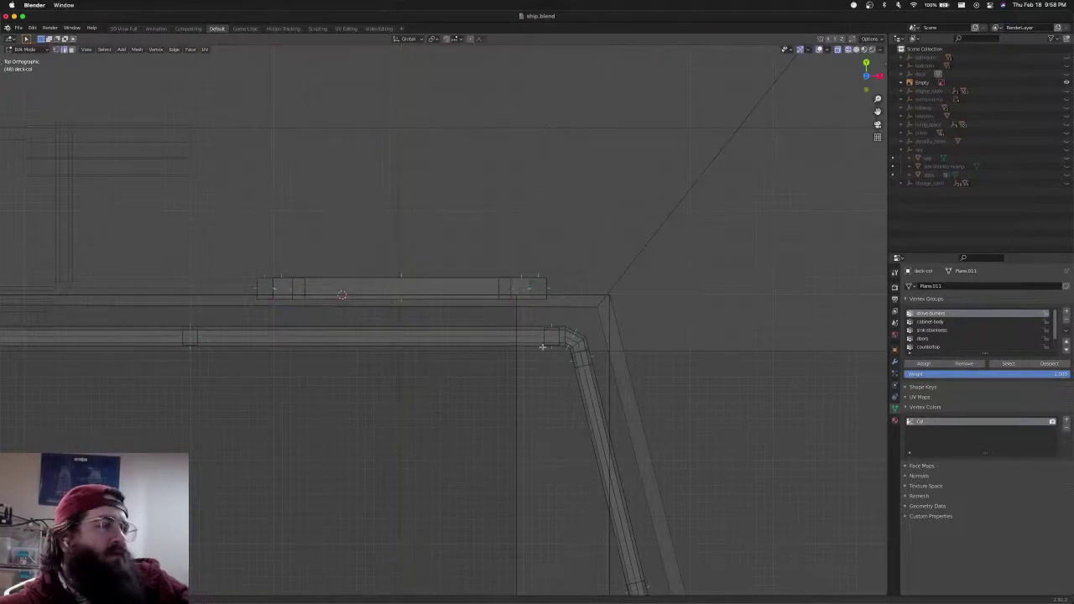
Scale the window frame's outer wall-side edge loop up to about 1.09 in the back view, flaring the frame's sides
{"action": "middle_click_drag", "start_coordinate": [542, 347], "coordinate": [348, 283]}
{"action": "scroll", "coordinate": [361, 292], "scroll_direction": "down", "scroll_amount": 5}
{"action": "key", "text": "shift+z"}
{"action": "mouse_move", "coordinate": [398, 335]}
{"action": "middle_mouse_down"}
{"action": "mouse_move", "coordinate": [361, 302]}
{"action": "mouse_move", "coordinate": [412, 319]}
{"action": "mouse_move", "coordinate": [359, 329]}
{"action": "middle_mouse_up"}
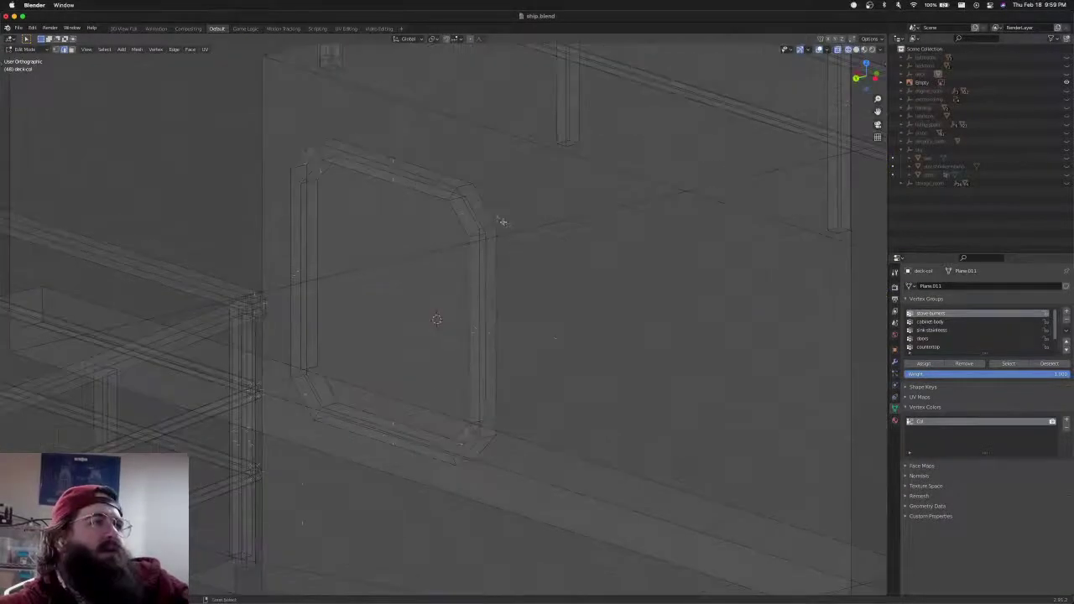
{"action": "left_click", "coordinate": [495, 213], "text": "alt"}
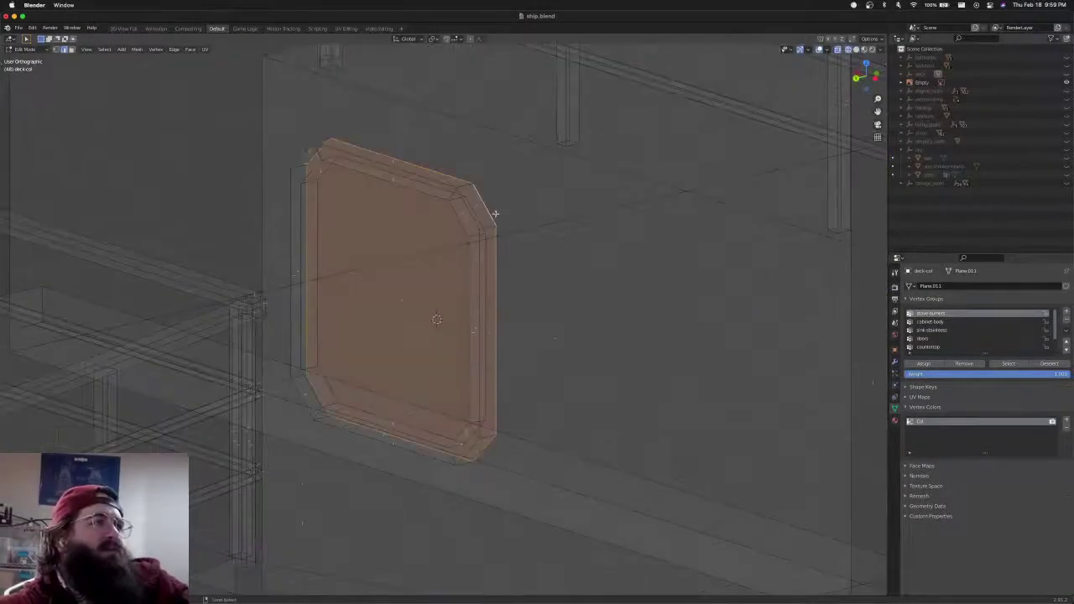
{"action": "middle_click_drag", "start_coordinate": [495, 305], "coordinate": [436, 300]}
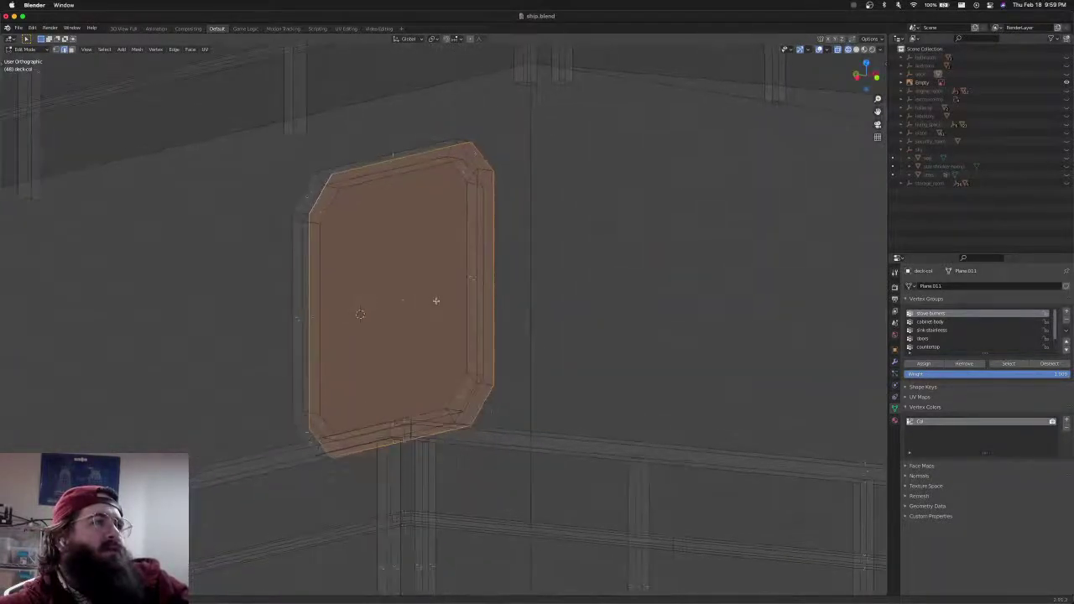
{"action": "key", "text": "alt+a"}
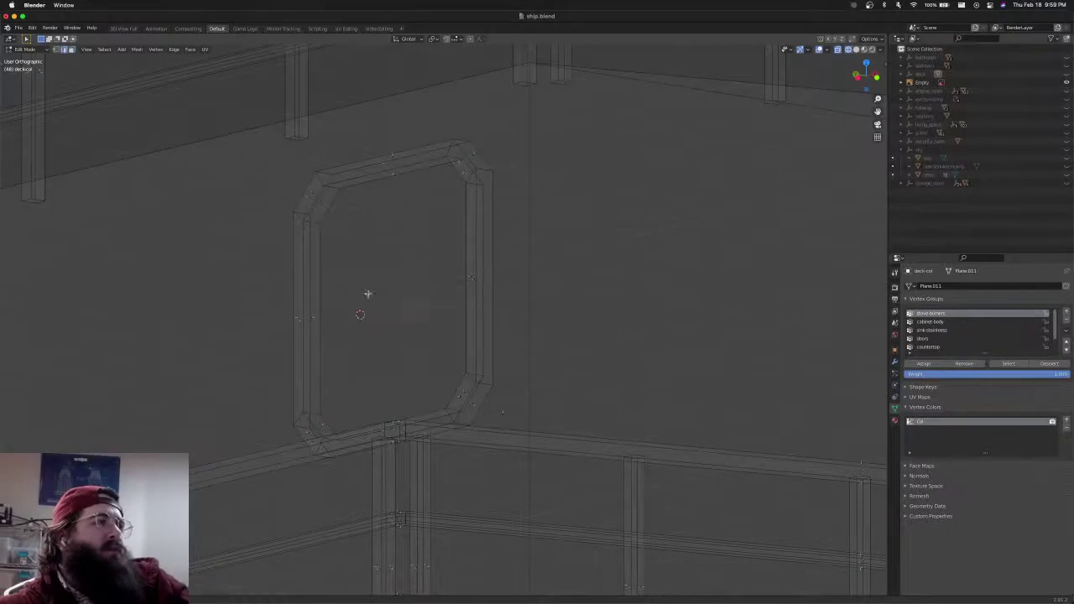
{"action": "middle_click_drag", "start_coordinate": [368, 296], "coordinate": [447, 304]}
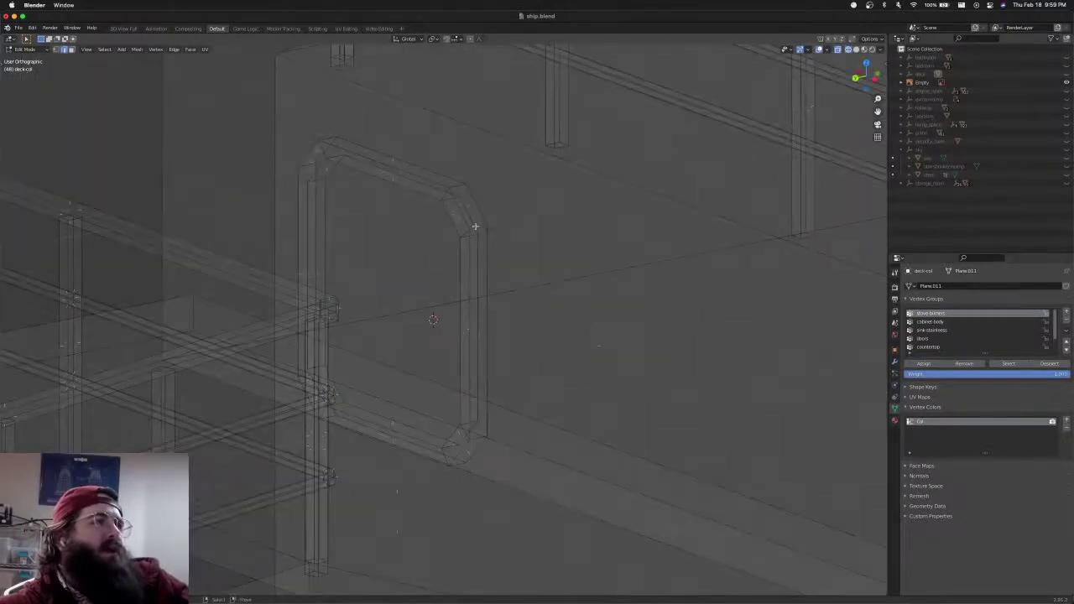
{"action": "key", "text": "ctrl+KP_1"}
{"action": "key", "text": "s"}
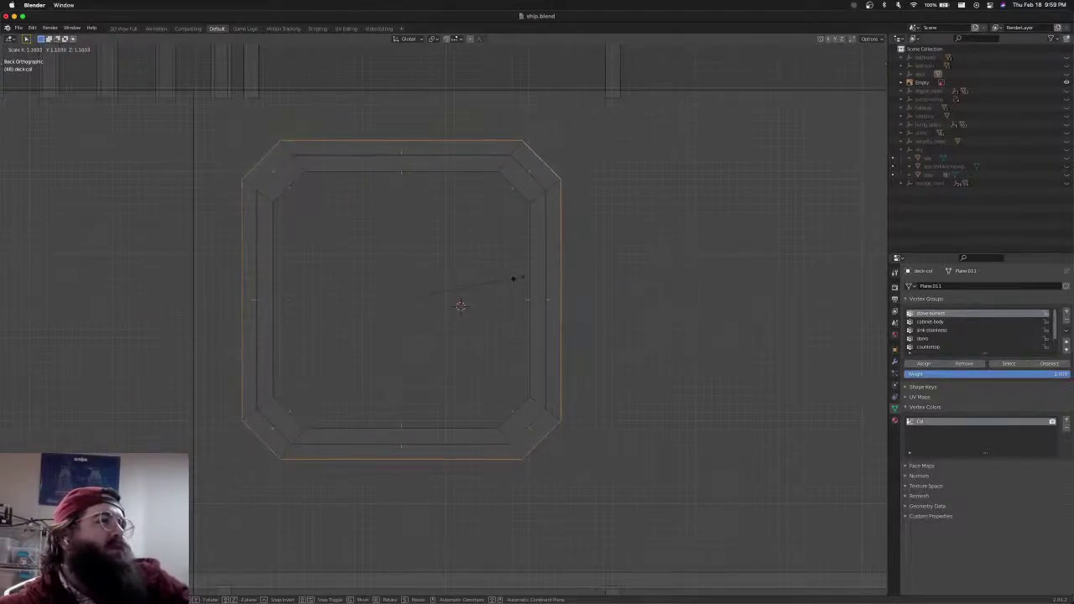
{"action": "left_click", "coordinate": [511, 279]}
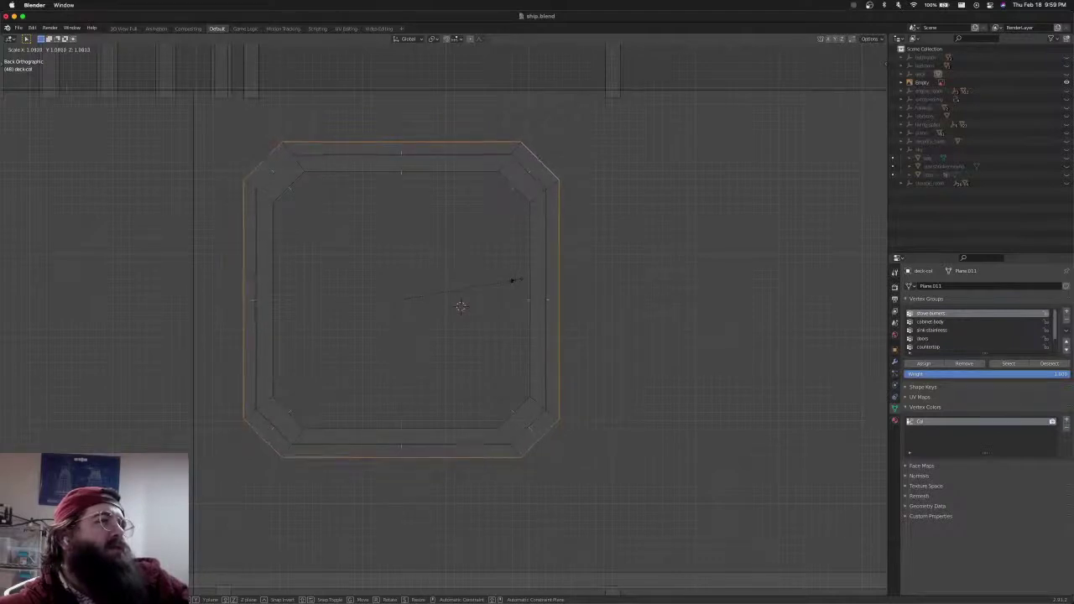
Move the flared outer edge loop of the window frame slightly along Y toward the wall
{"action": "middle_click_drag", "start_coordinate": [515, 280], "coordinate": [481, 303]}
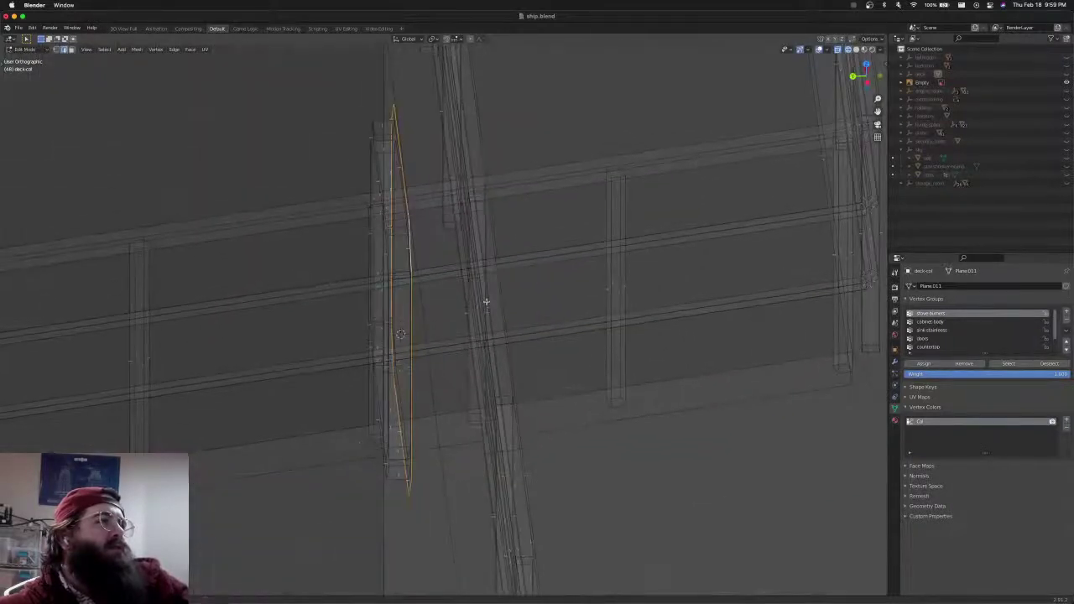
{"action": "key", "text": "g"}
{"action": "key", "text": "g"}
{"action": "key", "text": "y"}
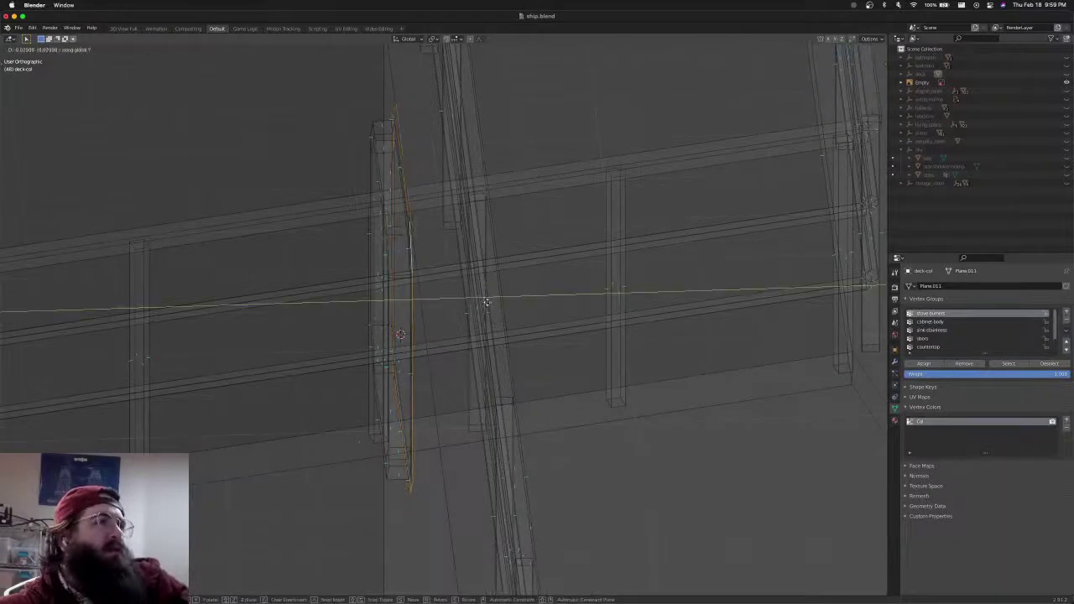
{"action": "left_click", "coordinate": [491, 303]}
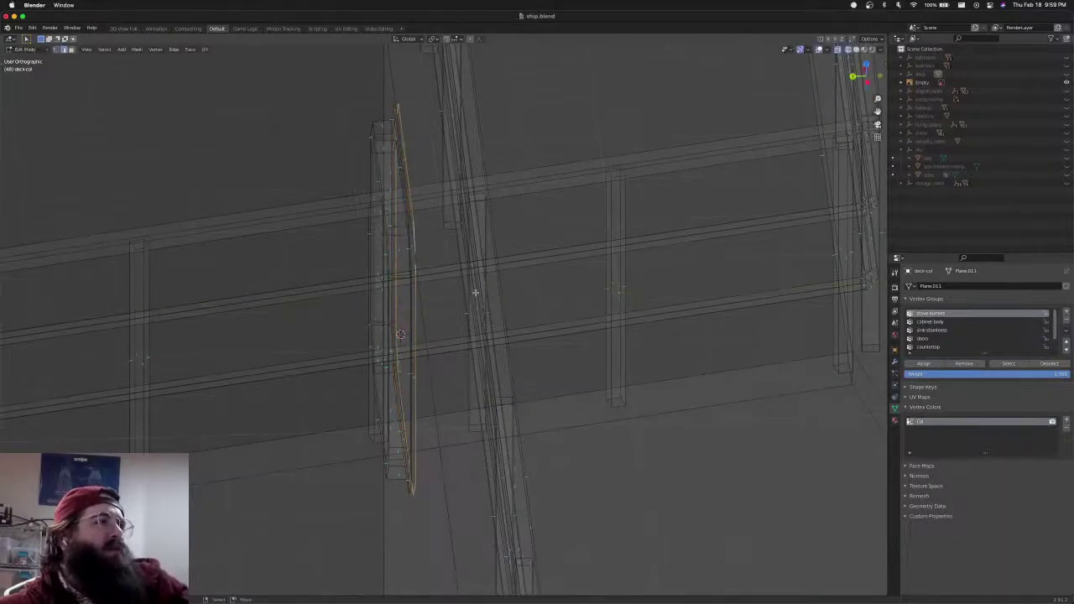
{"action": "middle_click_drag", "start_coordinate": [476, 293], "coordinate": [492, 283]}
{"action": "left_click", "coordinate": [442, 215]}
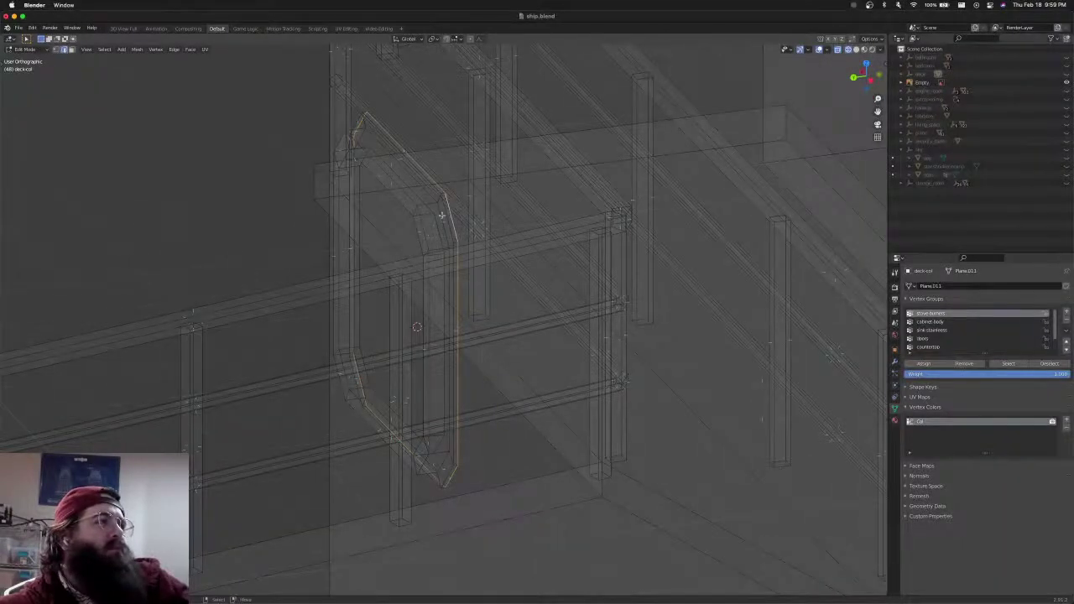
{"action": "left_click", "coordinate": [445, 213]}
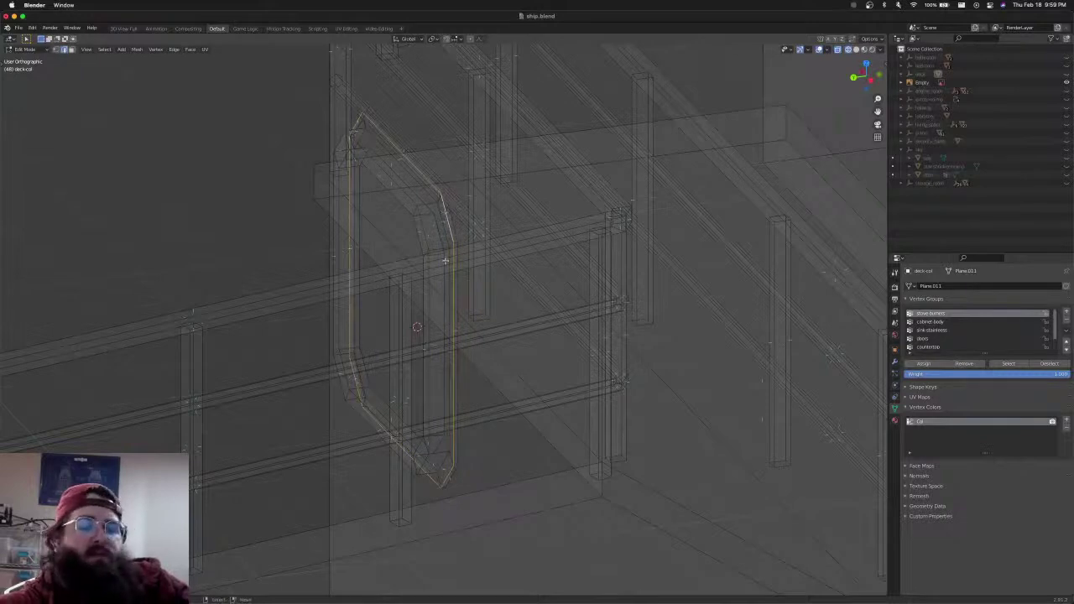
{"action": "key", "text": "alt+z"}
{"action": "key", "text": "g"}
{"action": "key", "text": "y"}
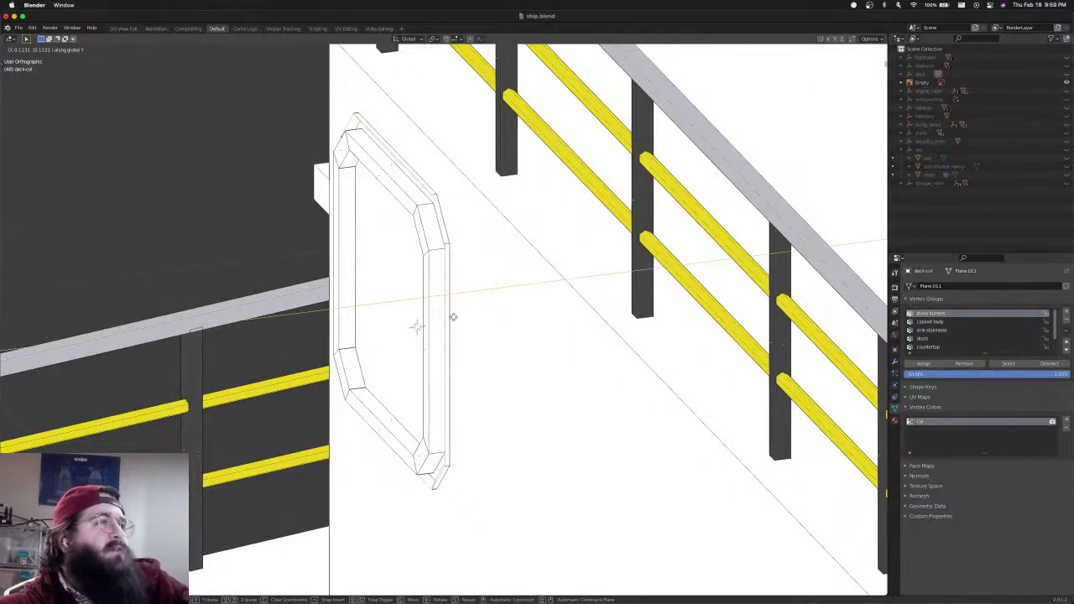
{"action": "key", "text": "Escape"}
{"action": "key", "text": "z"}
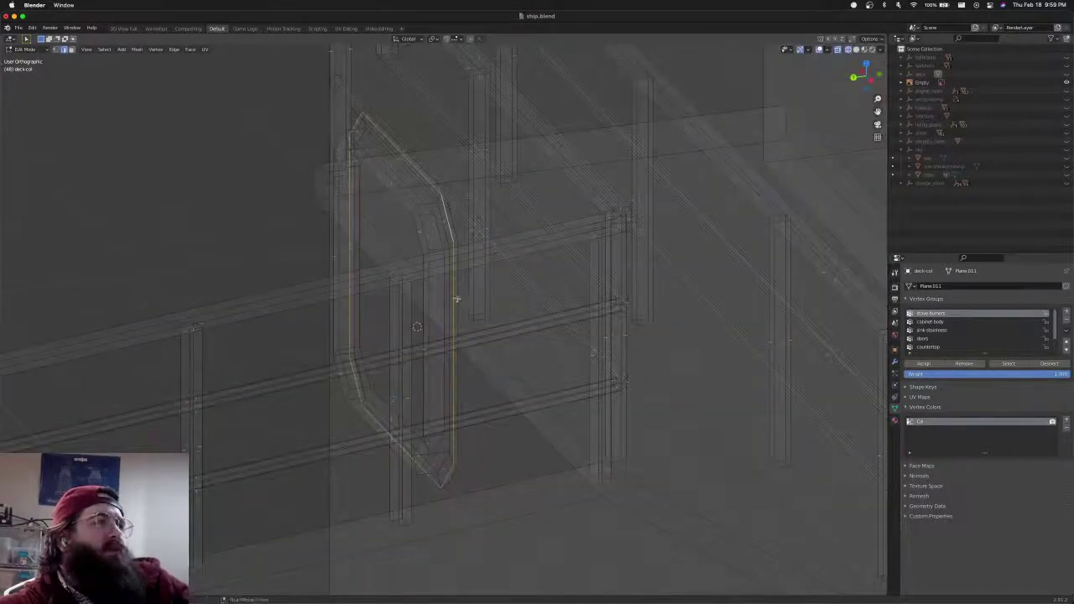
Move the outer face loop of the window frame along the global Y axis by about 0.09
{"action": "key", "text": "ctrl+Tab"}
{"action": "key", "text": "Escape"}
{"action": "key", "text": "alt+a"}
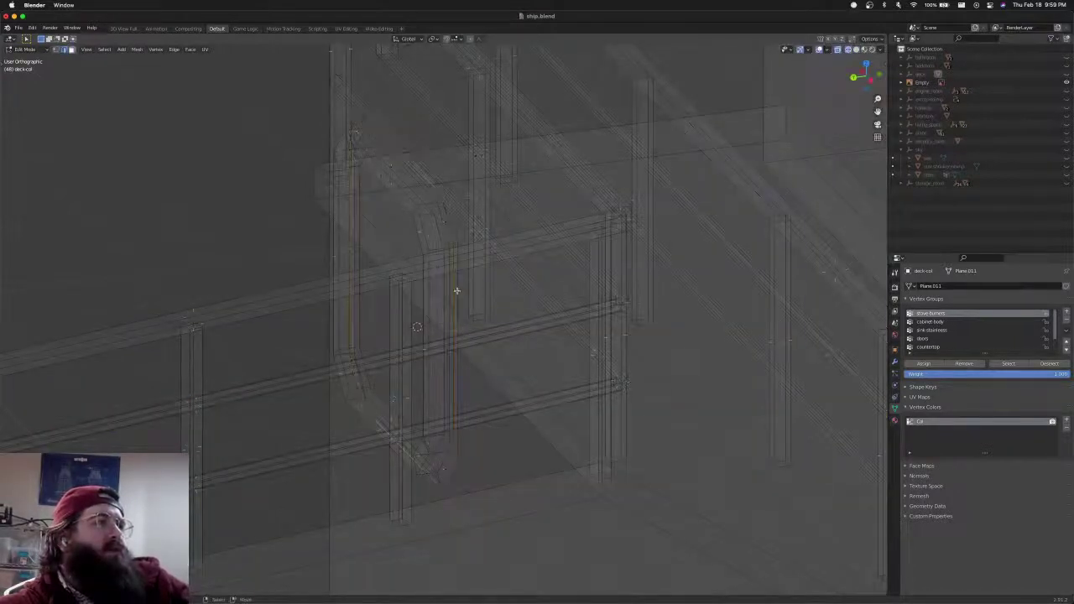
{"action": "left_click", "coordinate": [448, 240], "text": "alt"}
{"action": "left_click", "coordinate": [451, 245], "text": "alt"}
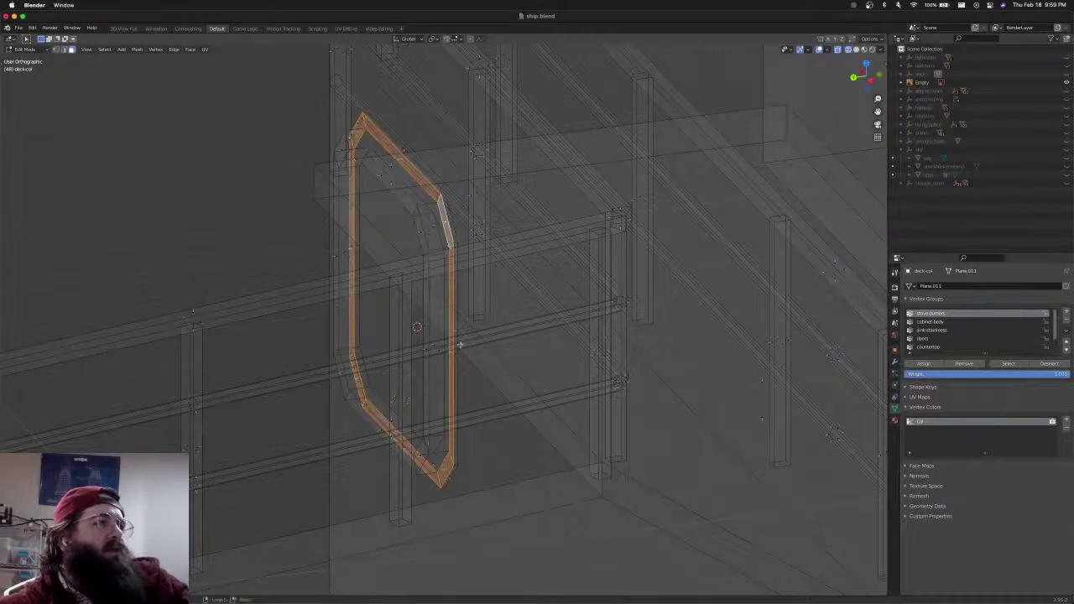
{"action": "key", "text": "z"}
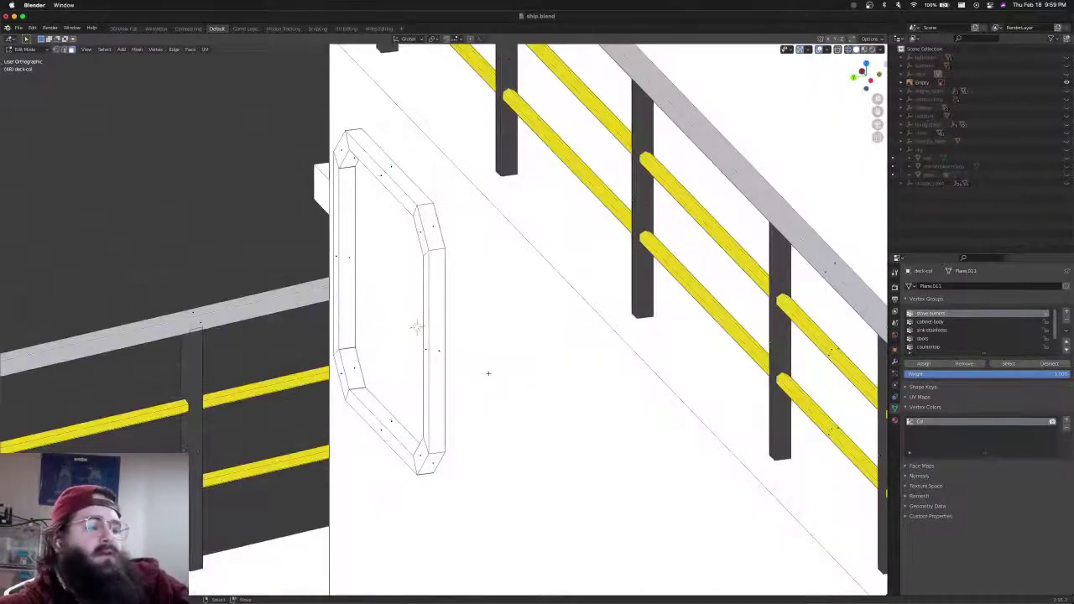
{"action": "key", "text": "ctrl+z"}
{"action": "key", "text": "g"}
{"action": "key", "text": "y"}
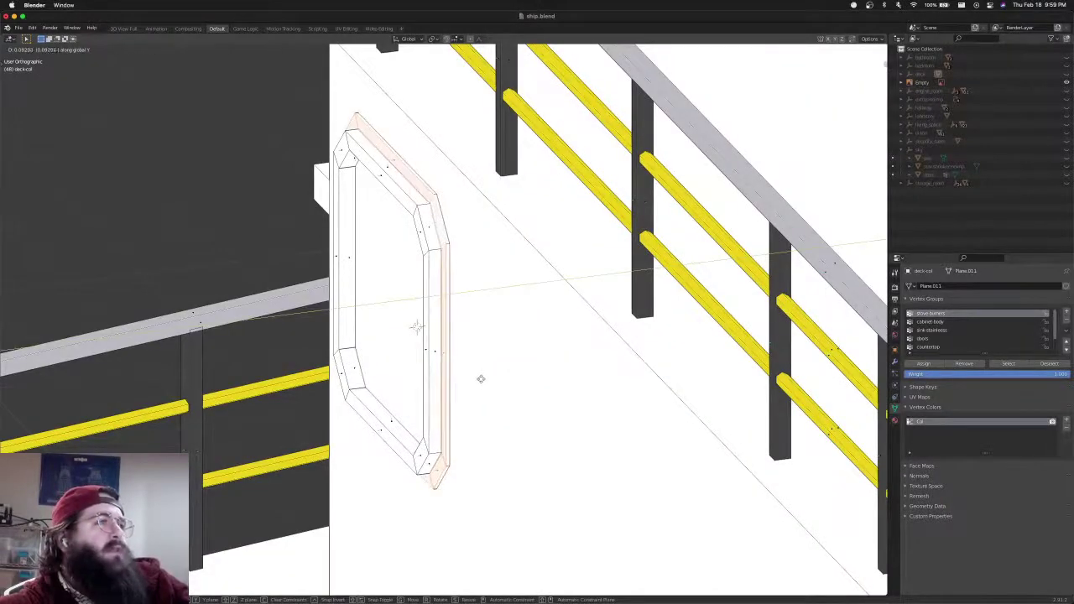
{"action": "left_click", "coordinate": [481, 379]}
{"action": "middle_click_drag", "start_coordinate": [480, 379], "coordinate": [461, 405]}
{"action": "scroll", "coordinate": [490, 376], "scroll_direction": "down", "scroll_amount": 5}
{"action": "scroll", "coordinate": [461, 405], "scroll_direction": "up", "scroll_amount": 5}
{"action": "middle_click_drag", "start_coordinate": [487, 191], "coordinate": [532, 294], "text": "shift"}
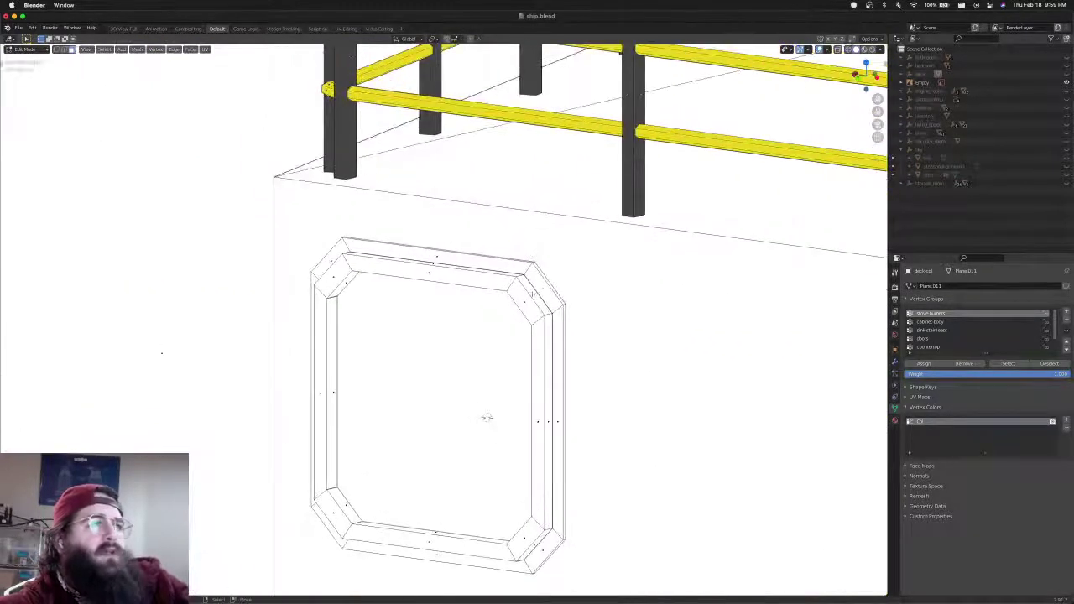
Add a tiny cube on the frame's outer bevel at the upper corner in the back view, scaled to about 0.04 and rotated
{"action": "key", "text": "ctrl+KP_1"}
{"action": "scroll", "coordinate": [611, 377], "scroll_direction": "up", "scroll_amount": 4}
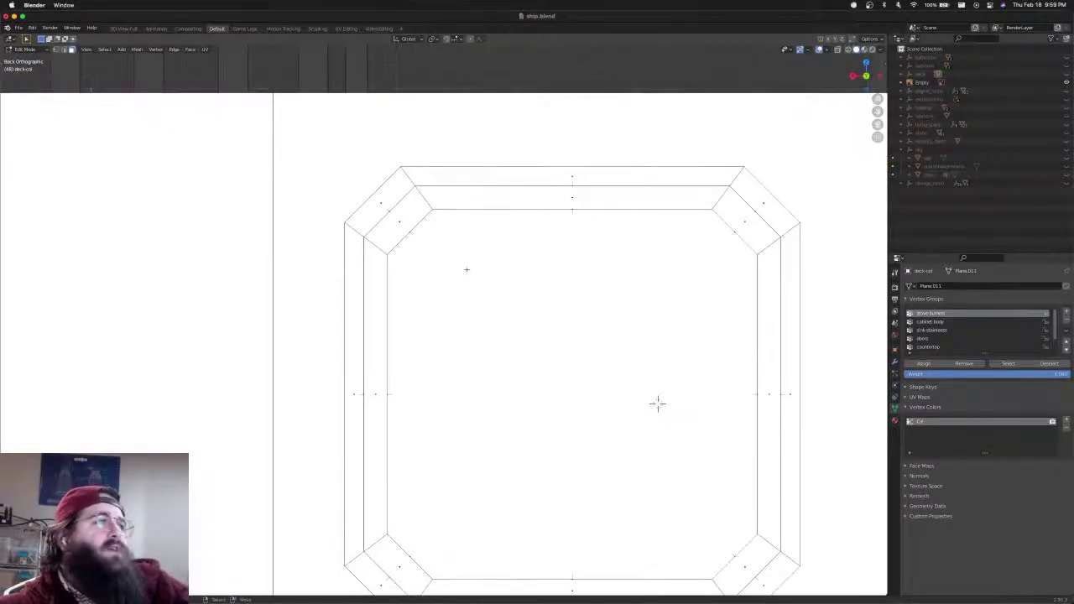
{"action": "right_click", "coordinate": [379, 203], "text": "shift"}
{"action": "key", "text": "shift+a"}
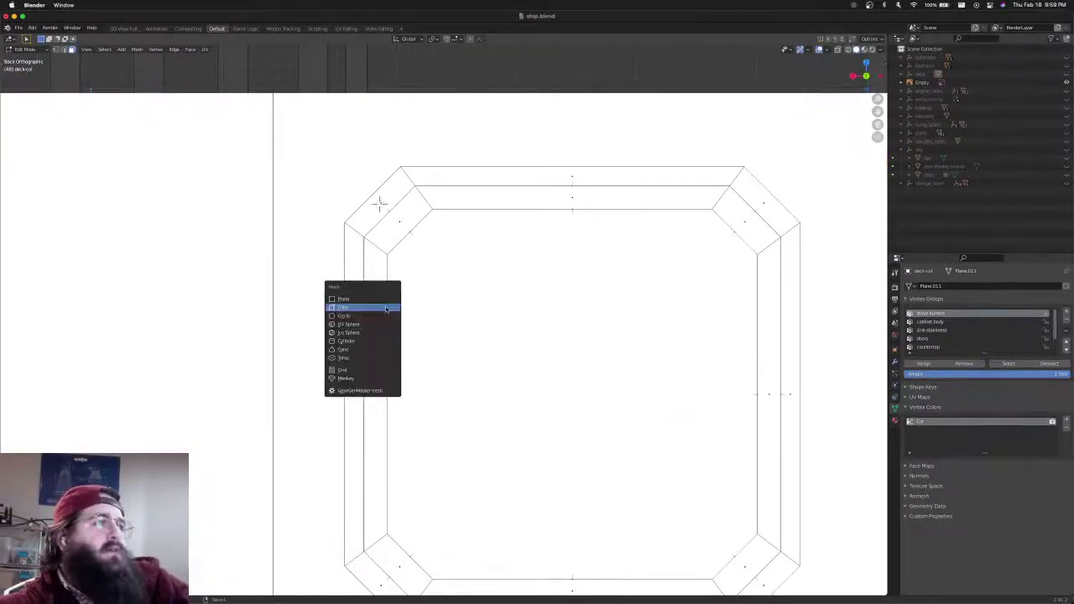
{"action": "left_click", "coordinate": [386, 310]}
{"action": "key", "text": "s"}
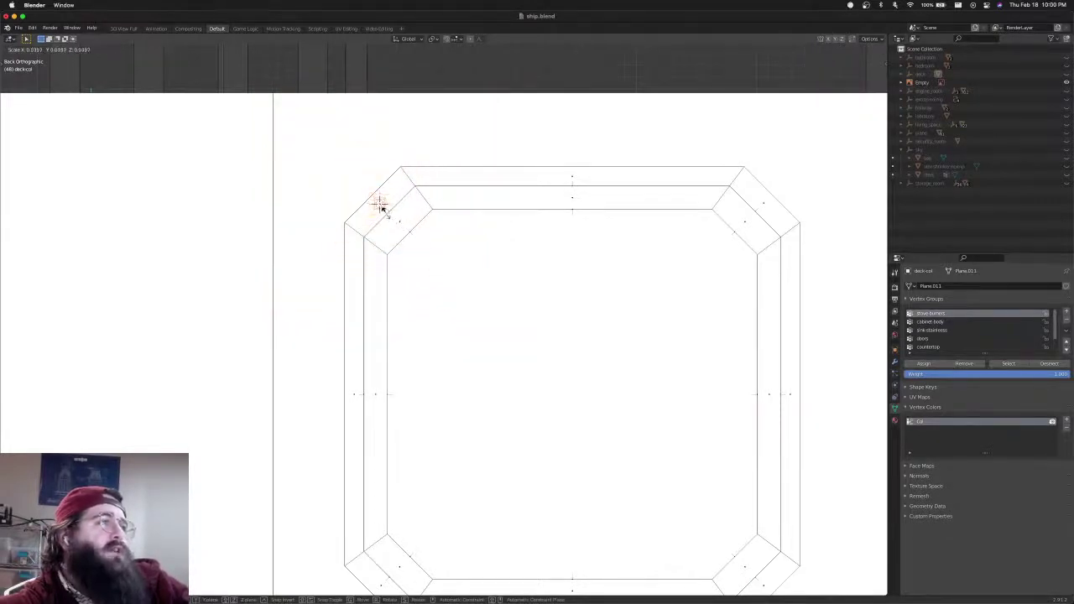
{"action": "left_click", "coordinate": [381, 208]}
{"action": "scroll", "coordinate": [381, 208], "scroll_direction": "up", "scroll_amount": 5}
{"action": "key", "text": "s"}
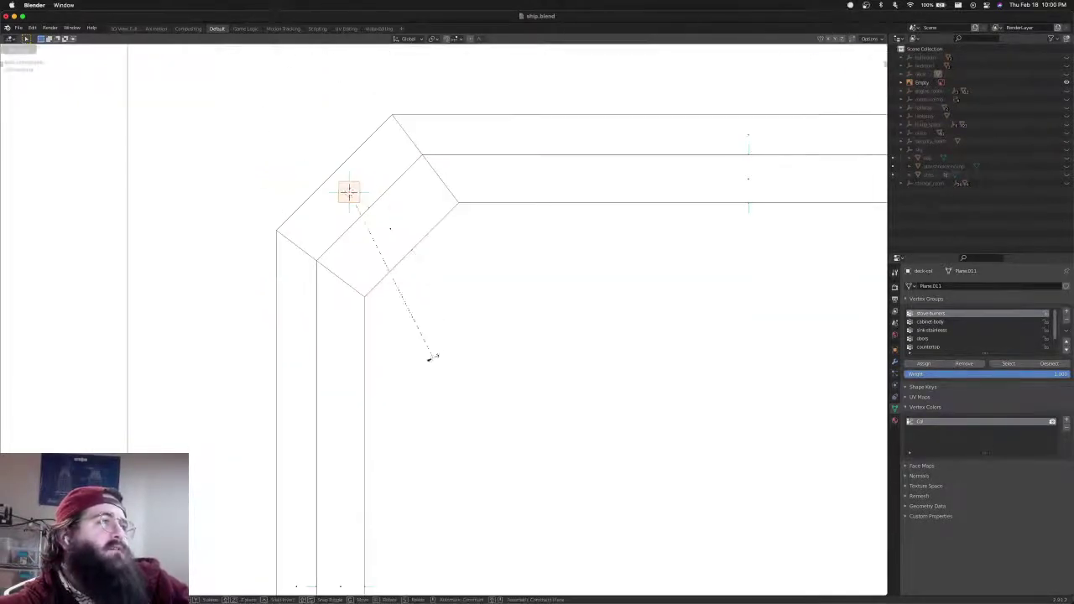
{"action": "left_click", "coordinate": [451, 325]}
Shorten the small block by moving its wall-side edge loop along Y to the frame's surface in the top view
{"action": "middle_click_drag", "start_coordinate": [436, 294], "coordinate": [381, 363]}
{"action": "key", "text": "shift+z"}
{"action": "left_click", "coordinate": [359, 188]}
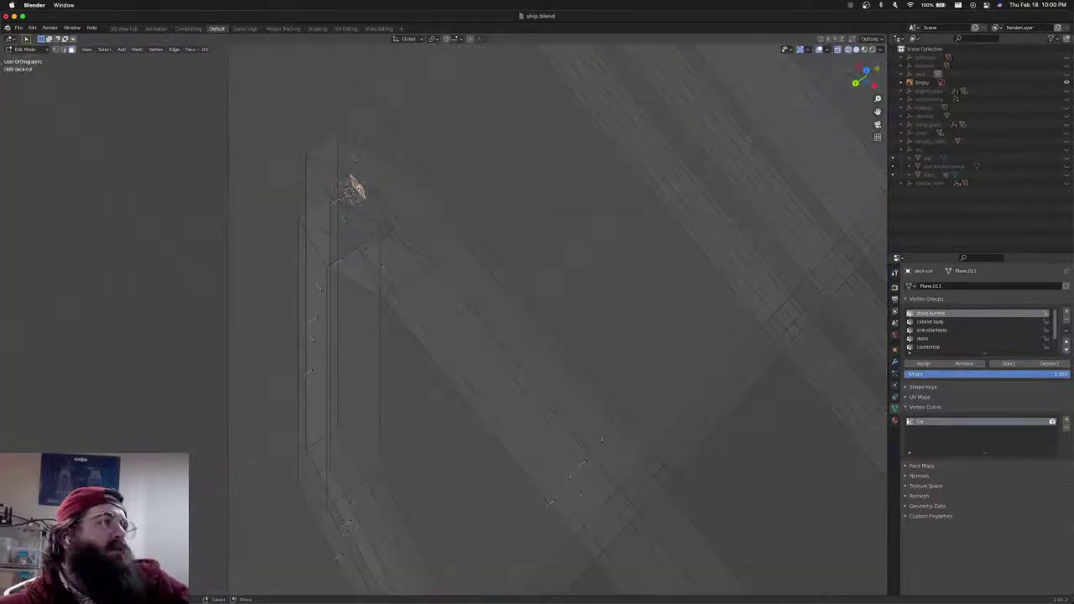
{"action": "left_click", "coordinate": [357, 187]}
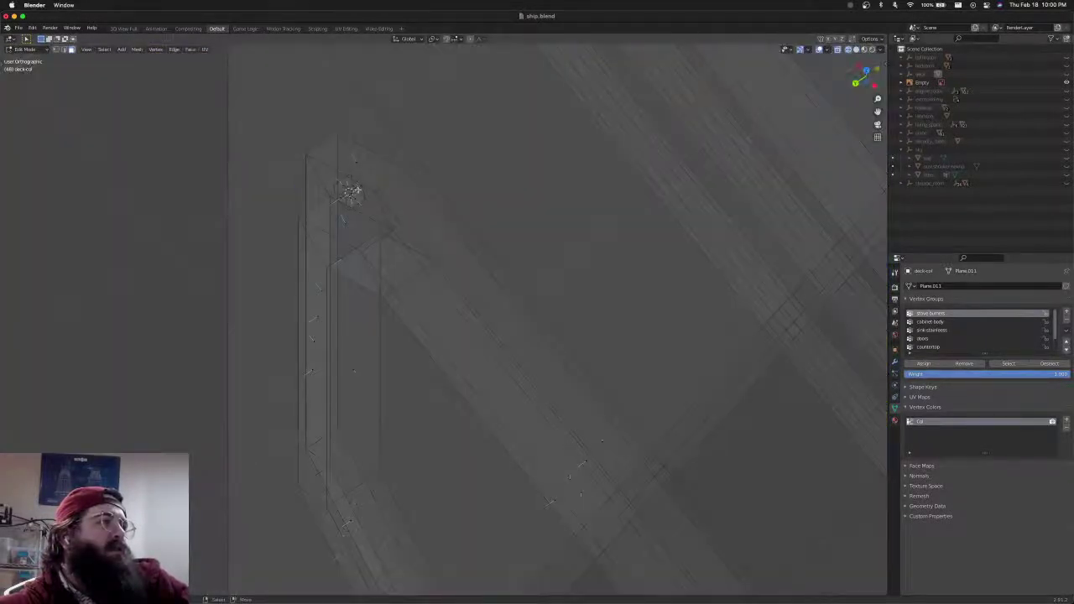
{"action": "key", "text": "ctrl+Tab"}
{"action": "left_click", "coordinate": [362, 193]}
{"action": "left_click", "coordinate": [363, 193]}
{"action": "key", "text": "KP_7"}
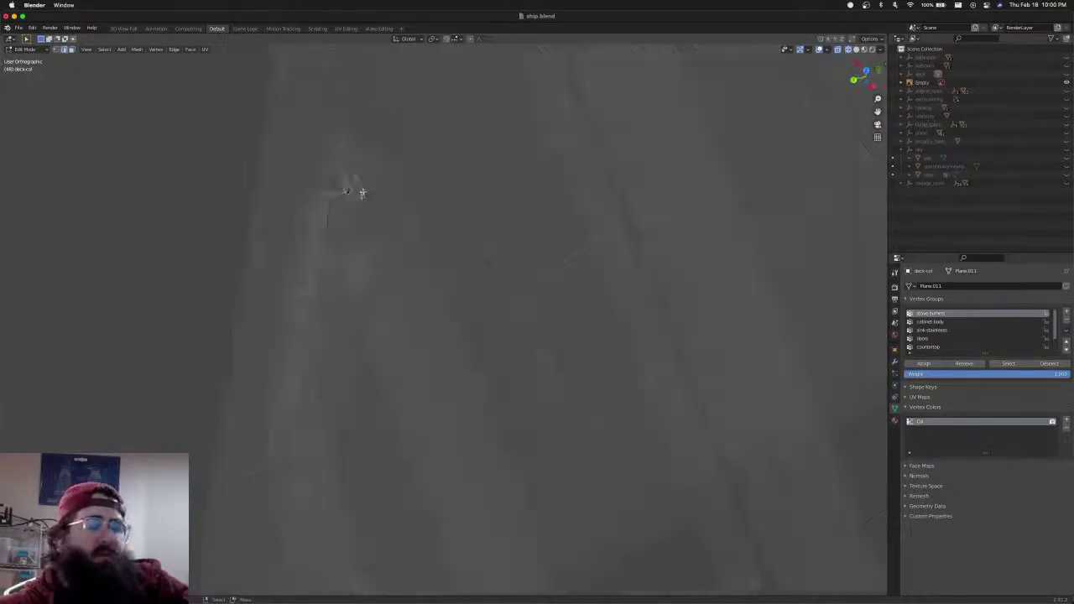
{"action": "scroll", "coordinate": [362, 192], "scroll_direction": "up", "scroll_amount": 4}
{"action": "middle_click_drag", "start_coordinate": [362, 192], "coordinate": [419, 386], "text": "shift"}
{"action": "key", "text": "g"}
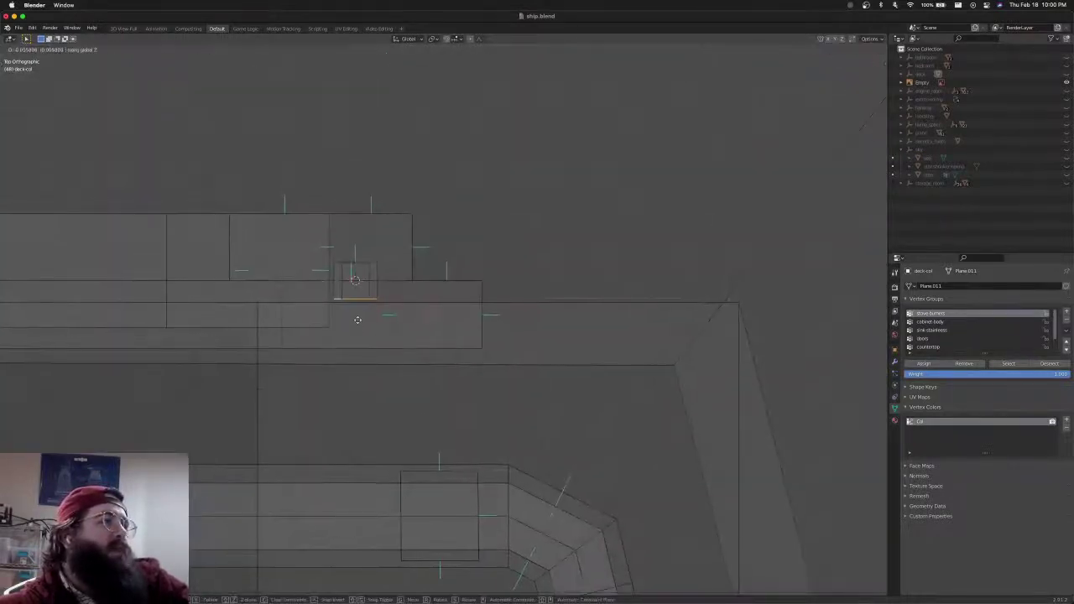
{"action": "right_click", "coordinate": [358, 321]}
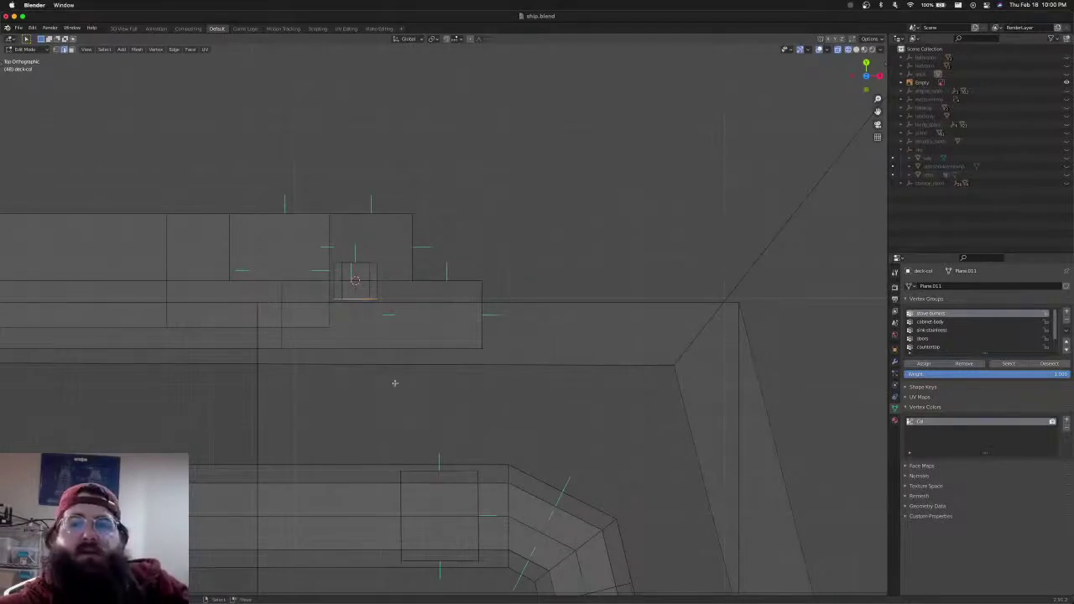
{"action": "key", "text": "g"}
{"action": "key", "text": "y"}
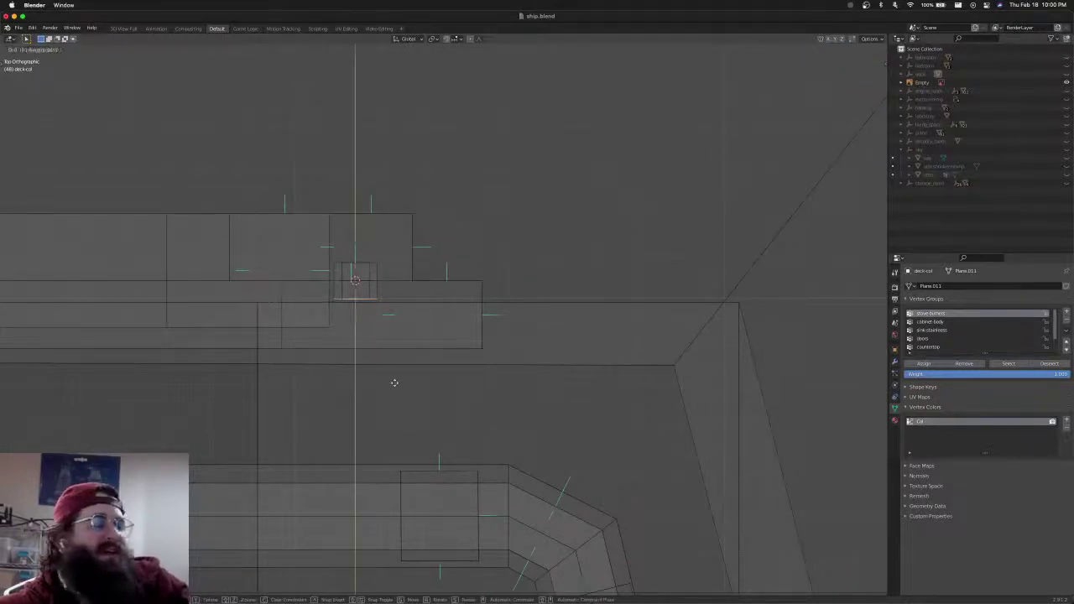
{"action": "left_click", "coordinate": [396, 369]}
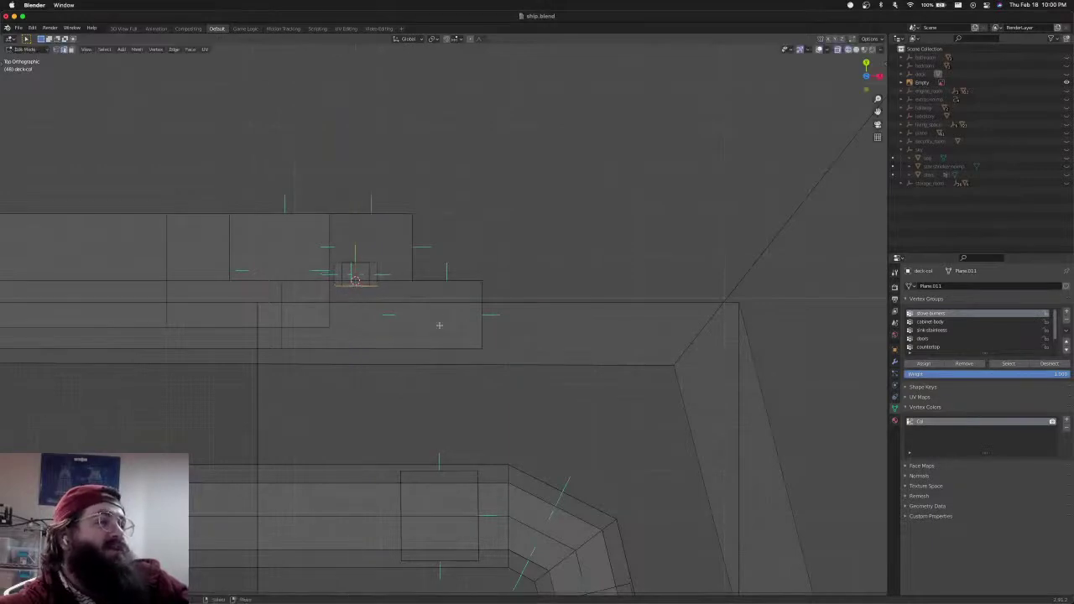
{"action": "key", "text": "alt+z"}
{"action": "middle_click_drag", "start_coordinate": [439, 324], "coordinate": [329, 232]}
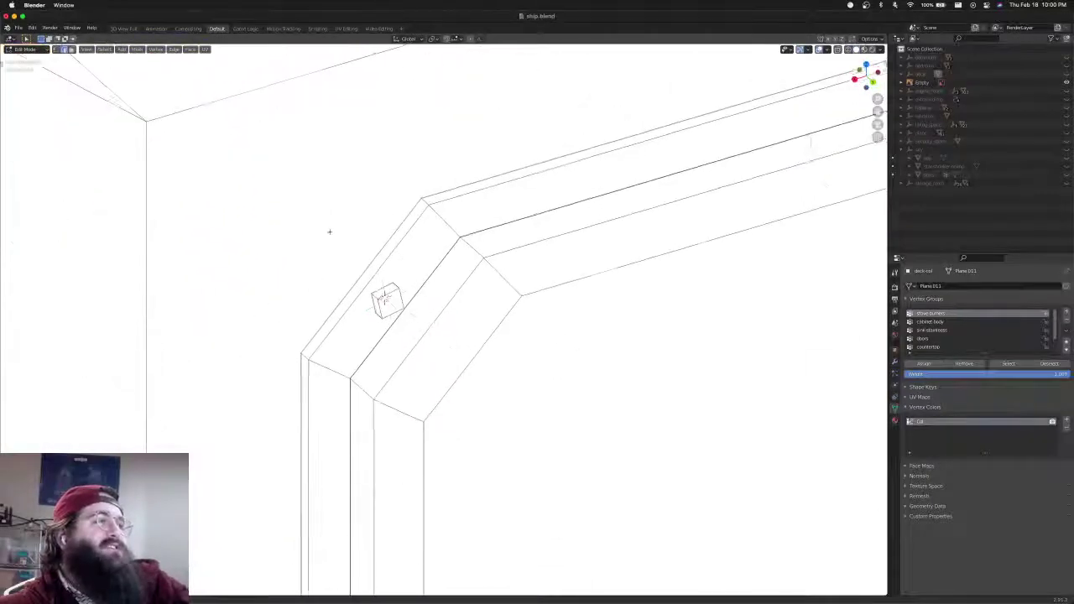
{"action": "scroll", "coordinate": [381, 301], "scroll_direction": "down", "scroll_amount": 1}
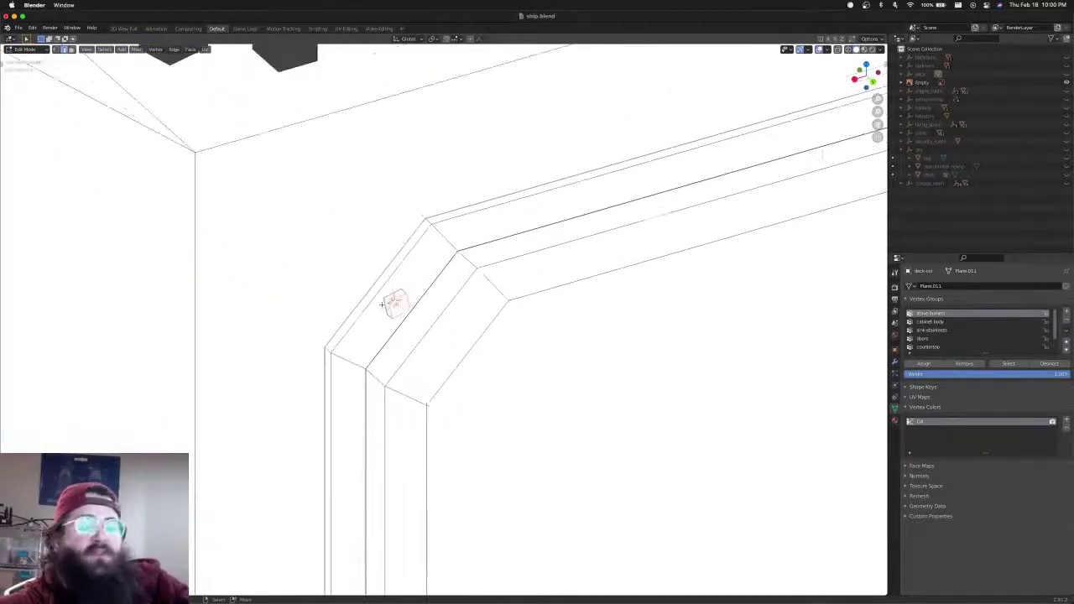
Compare the bridge and its new window frame with the reference photo in the back view
{"action": "key", "text": "ctrl+KP_1"}
{"action": "scroll", "coordinate": [391, 304], "scroll_direction": "down", "scroll_amount": 3}
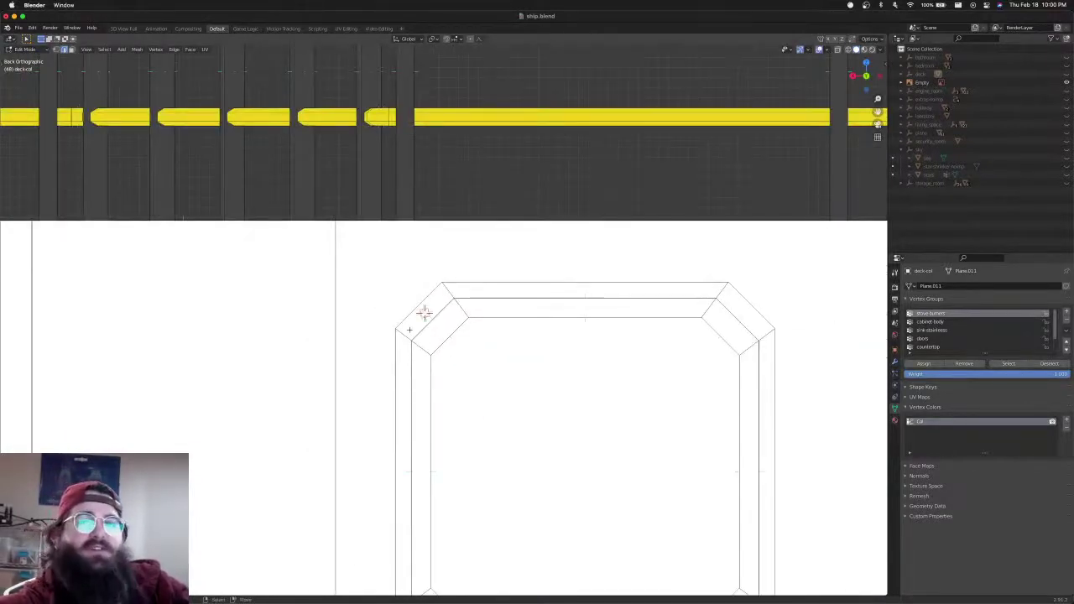
{"action": "scroll", "coordinate": [409, 330], "scroll_direction": "down", "scroll_amount": 3}
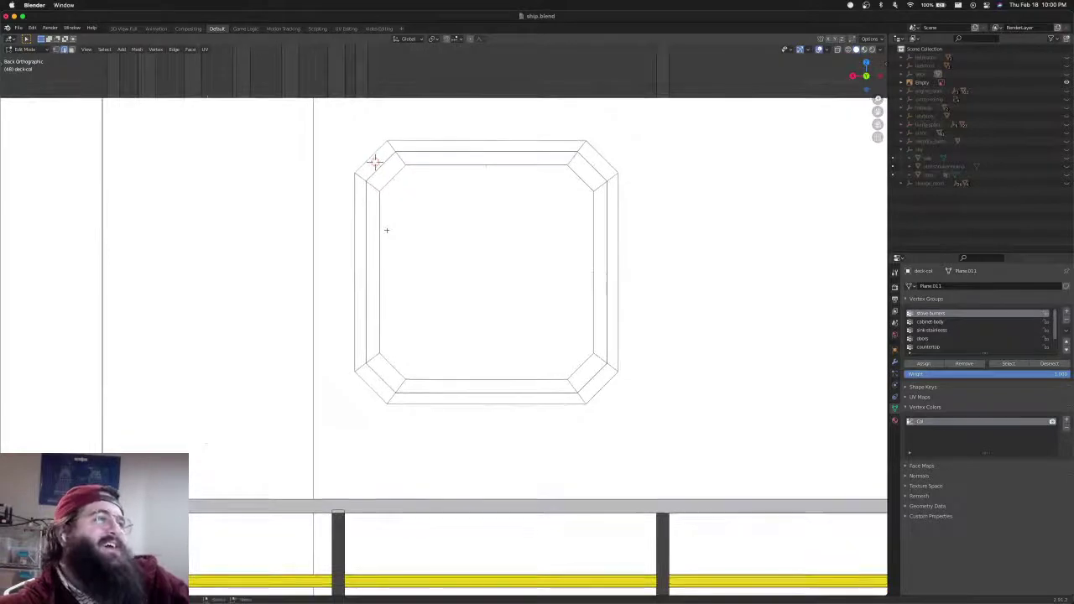
{"action": "scroll", "coordinate": [425, 227], "scroll_direction": "down", "scroll_amount": 8}
{"action": "scroll", "coordinate": [368, 294], "scroll_direction": "up", "scroll_amount": 5}
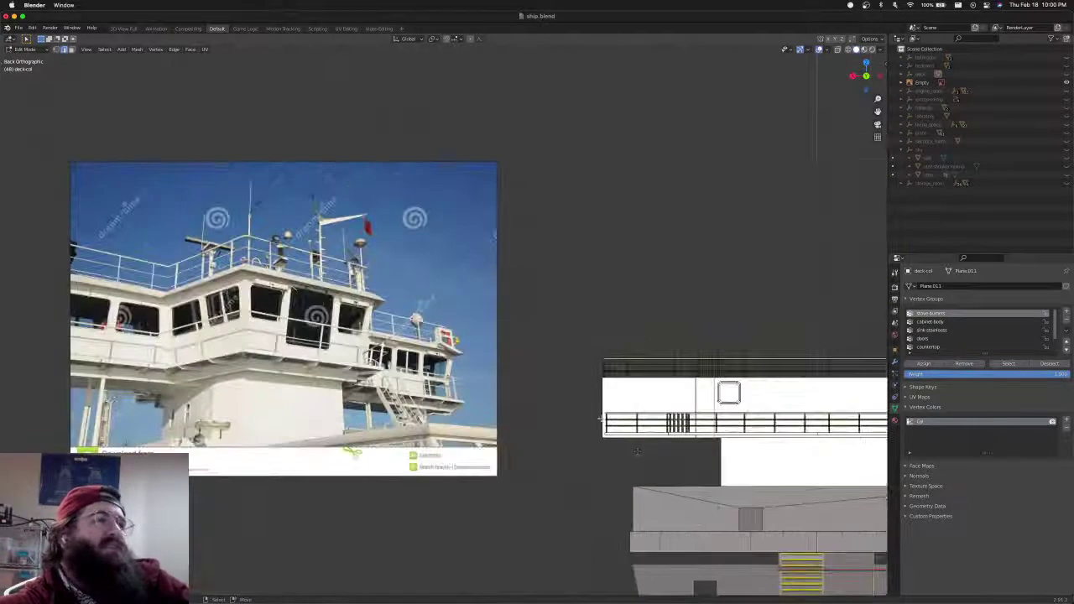
{"action": "scroll", "coordinate": [552, 469], "scroll_direction": "up", "scroll_amount": 5}
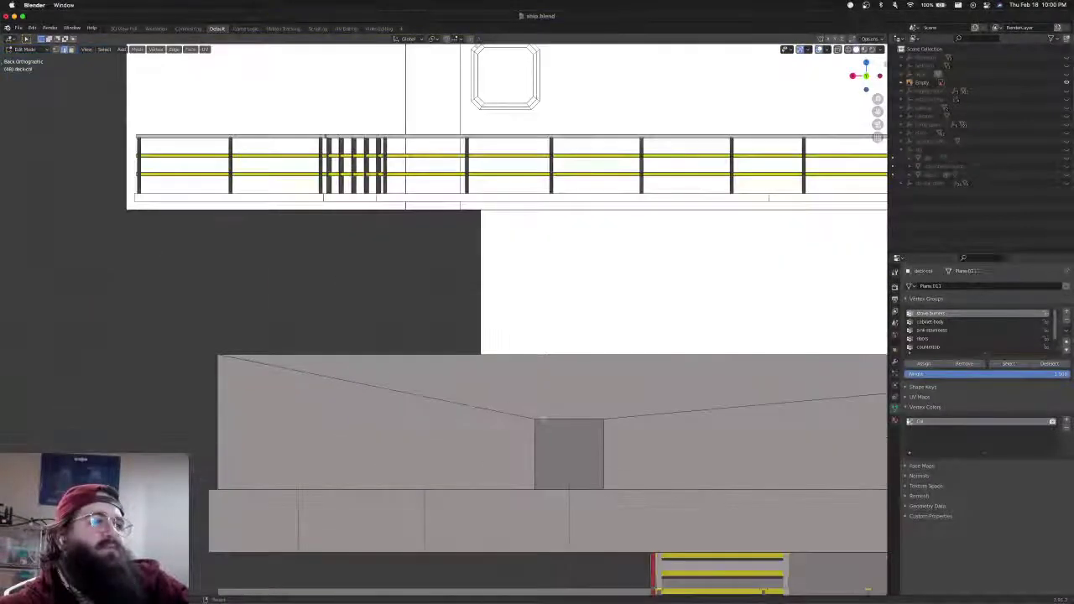
{"action": "scroll", "coordinate": [603, 439], "scroll_direction": "down", "scroll_amount": 2}
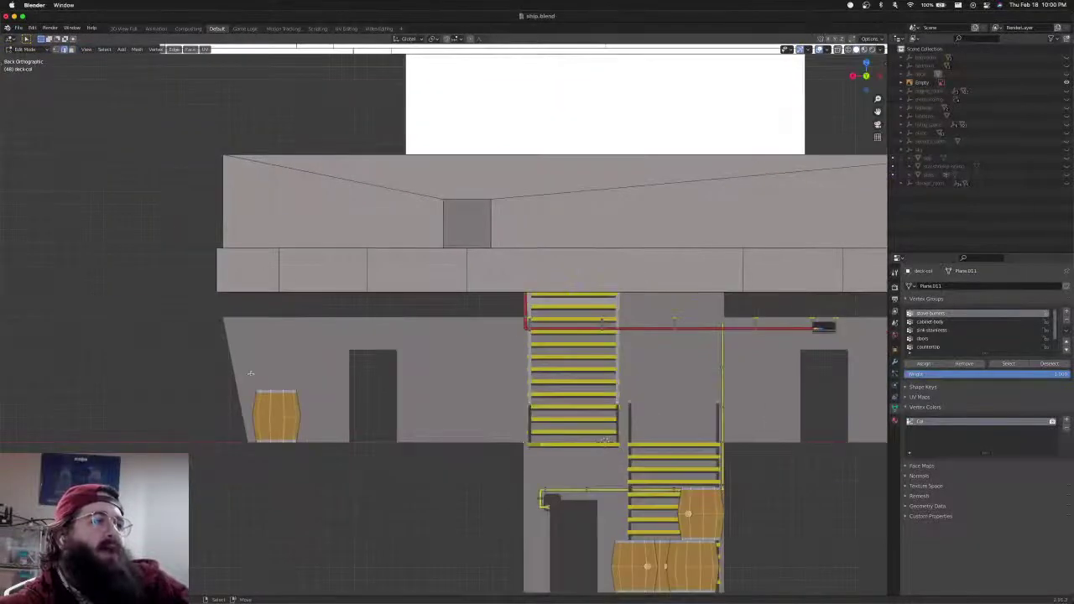
{"action": "scroll", "coordinate": [599, 498], "scroll_direction": "down", "scroll_amount": 3}
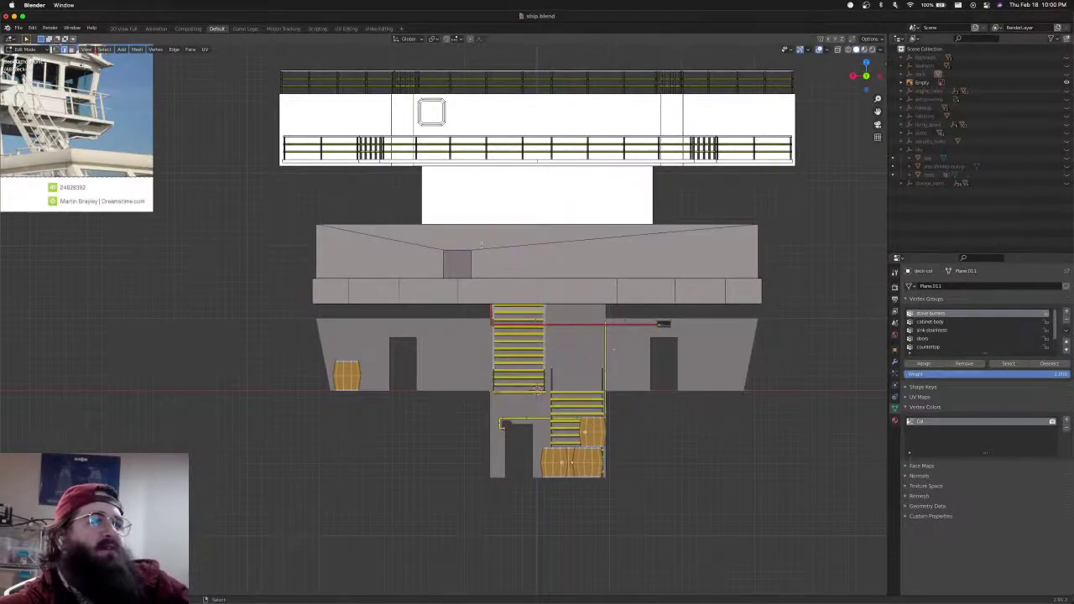
{"action": "middle_click_drag", "start_coordinate": [480, 245], "coordinate": [542, 436], "text": "shift"}
{"action": "middle_click_drag", "start_coordinate": [507, 368], "coordinate": [517, 397], "text": "shift"}
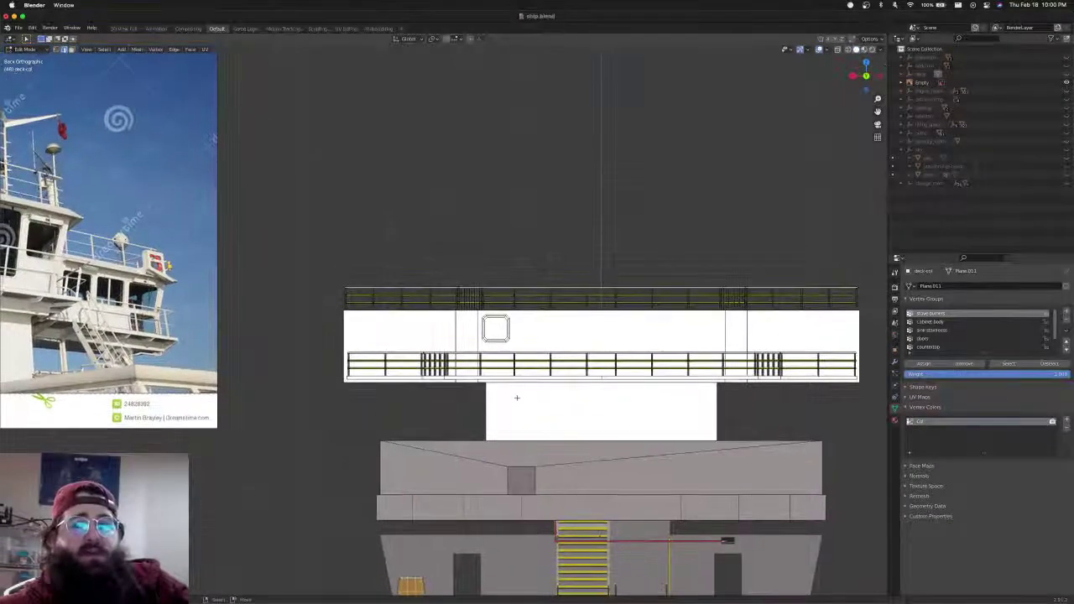
Duplicate the small block and place the copy where the frame's diagonal corner meets its vertical side
{"action": "scroll", "coordinate": [543, 316], "scroll_direction": "up", "scroll_amount": 10}
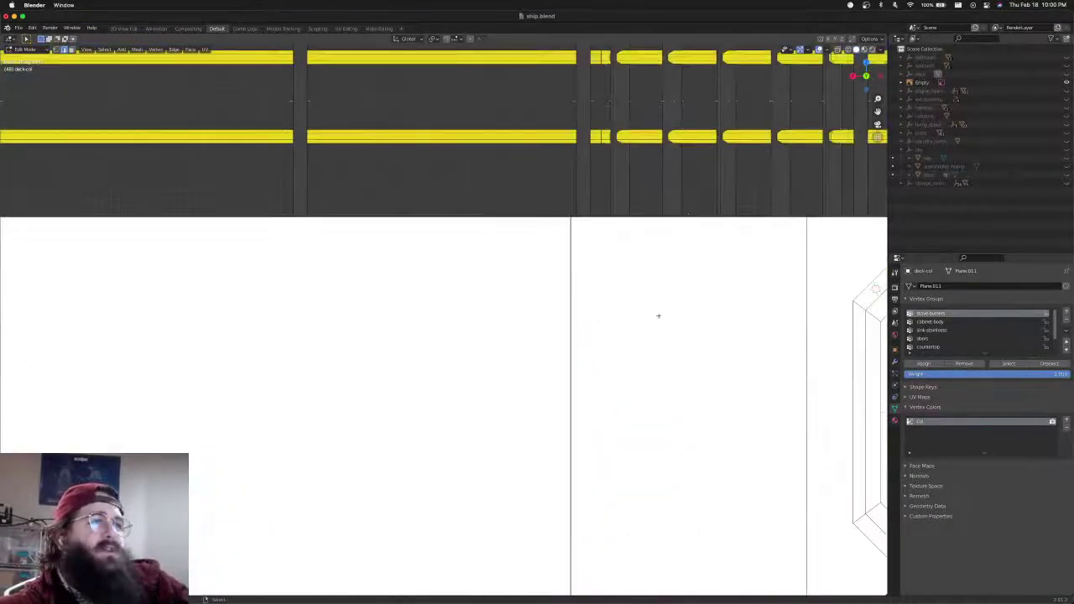
{"action": "middle_click_drag", "start_coordinate": [625, 286], "coordinate": [455, 322], "text": "shift"}
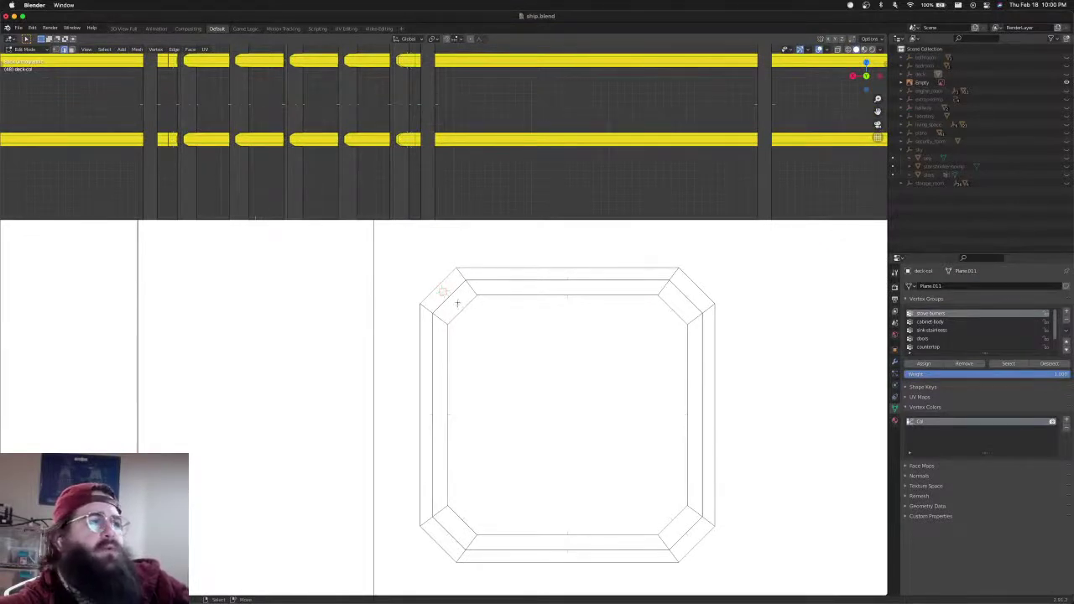
{"action": "scroll", "coordinate": [462, 302], "scroll_direction": "up", "scroll_amount": 3}
{"action": "middle_click_drag", "start_coordinate": [473, 289], "coordinate": [487, 247], "text": "shift"}
{"action": "scroll", "coordinate": [509, 282], "scroll_direction": "down", "scroll_amount": 2}
{"action": "middle_click_drag", "start_coordinate": [602, 287], "coordinate": [571, 198], "text": "shift"}
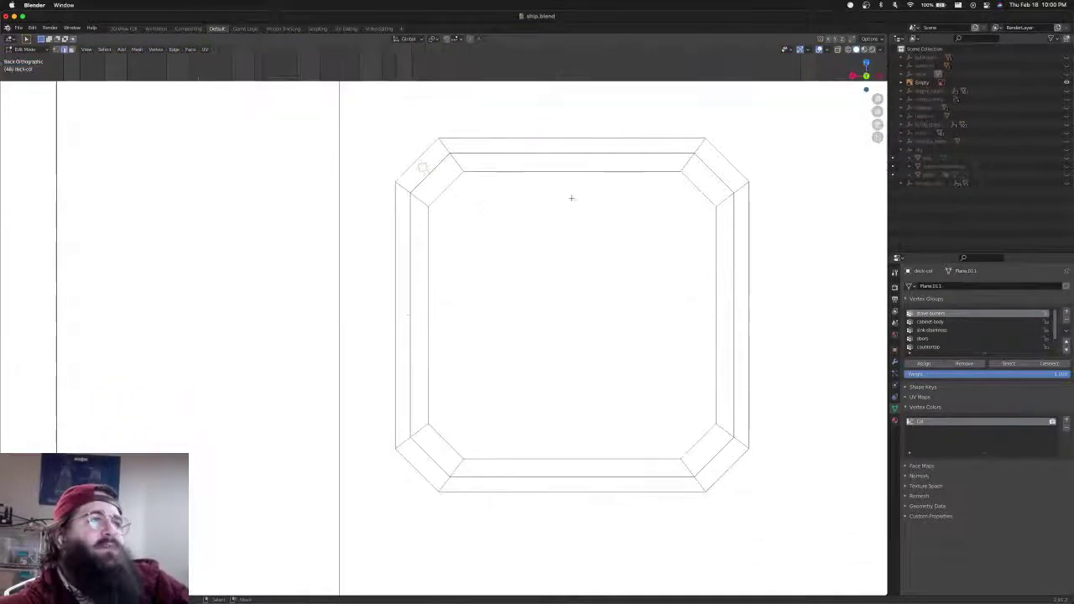
{"action": "middle_click_drag", "start_coordinate": [421, 167], "coordinate": [428, 180], "text": "shift"}
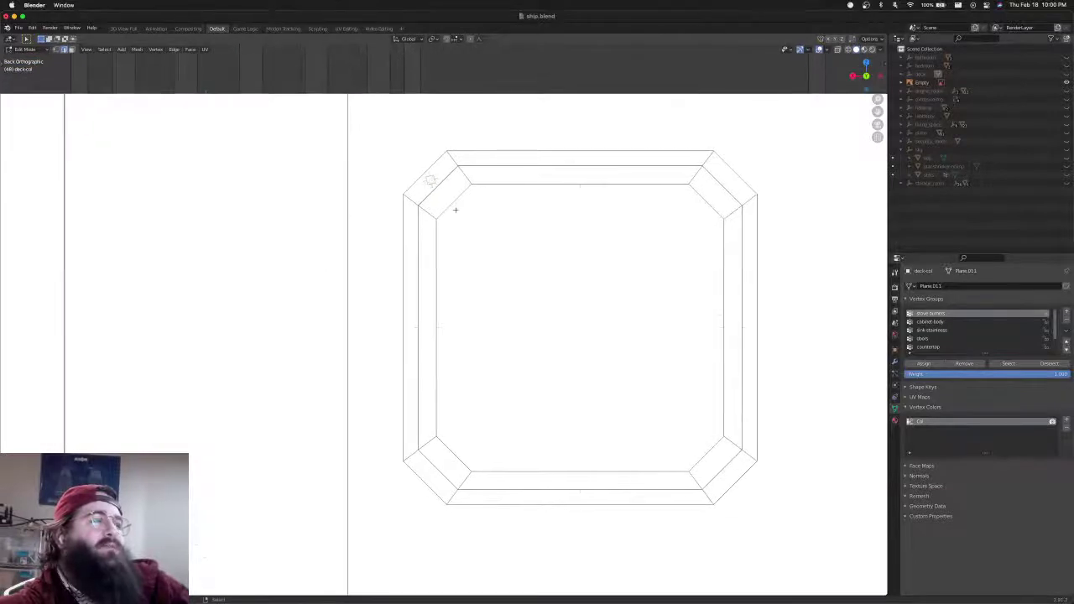
{"action": "key", "text": "g"}
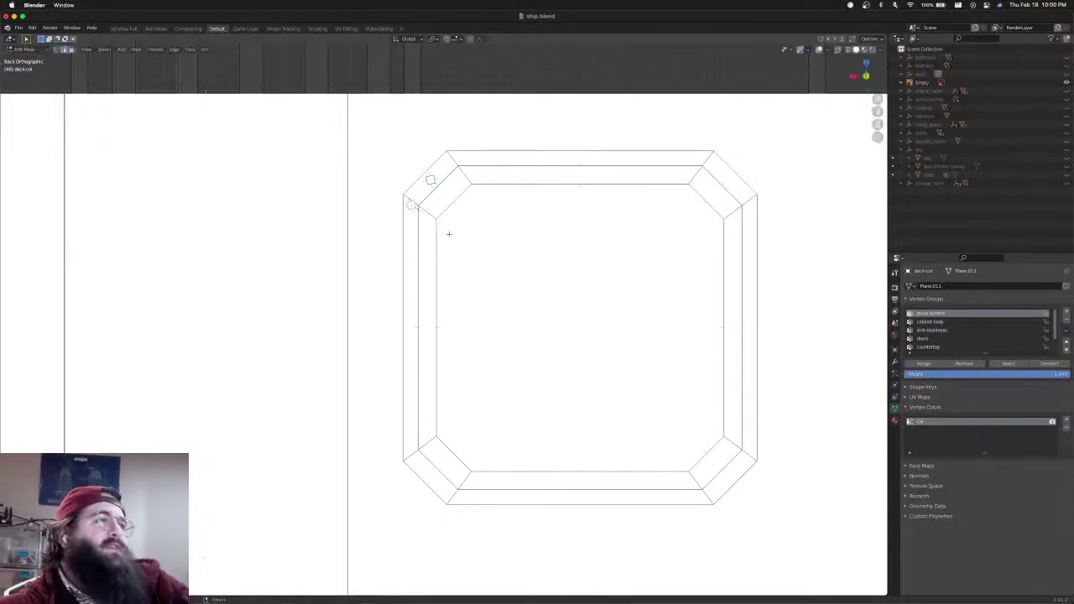
Place another copy of the block further down the frame's vertical side and rotate it in the back view
{"action": "left_click", "coordinate": [458, 290]}
{"action": "key", "text": "r"}
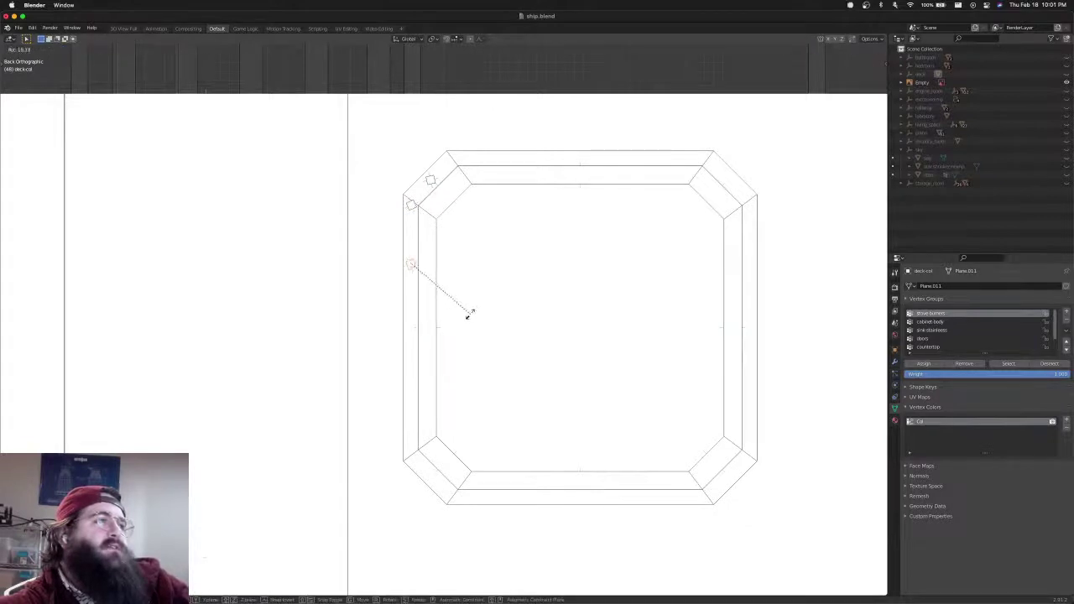
{"action": "left_click", "coordinate": [442, 335]}
{"action": "middle_click_drag", "start_coordinate": [448, 288], "coordinate": [408, 218], "text": "shift"}
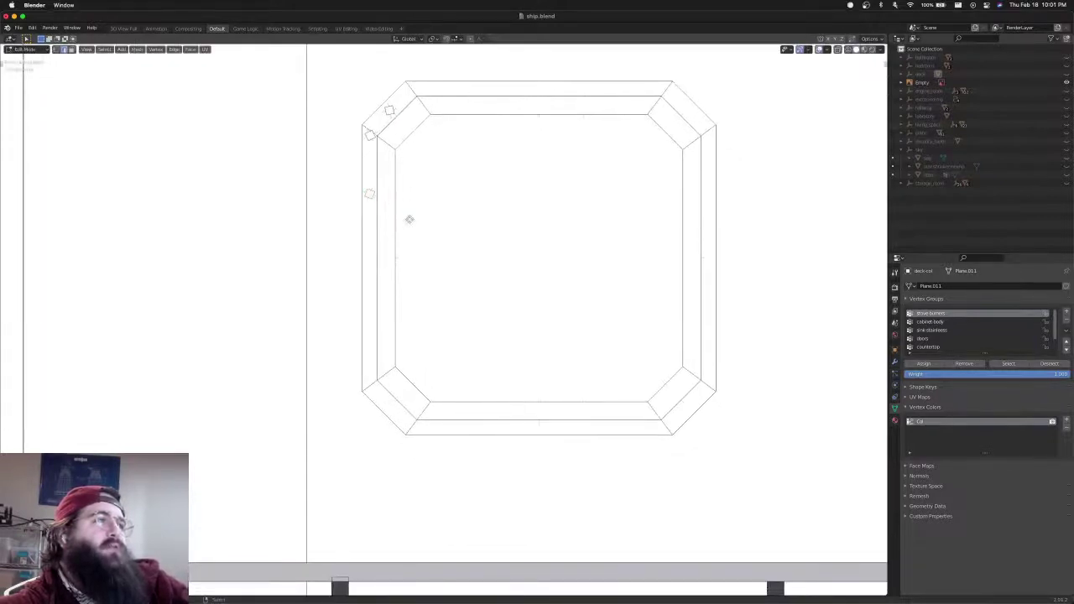
Duplicate the small block onto the three remaining diagonal corners of the window frame in the back view
{"action": "key", "text": "shift+d"}
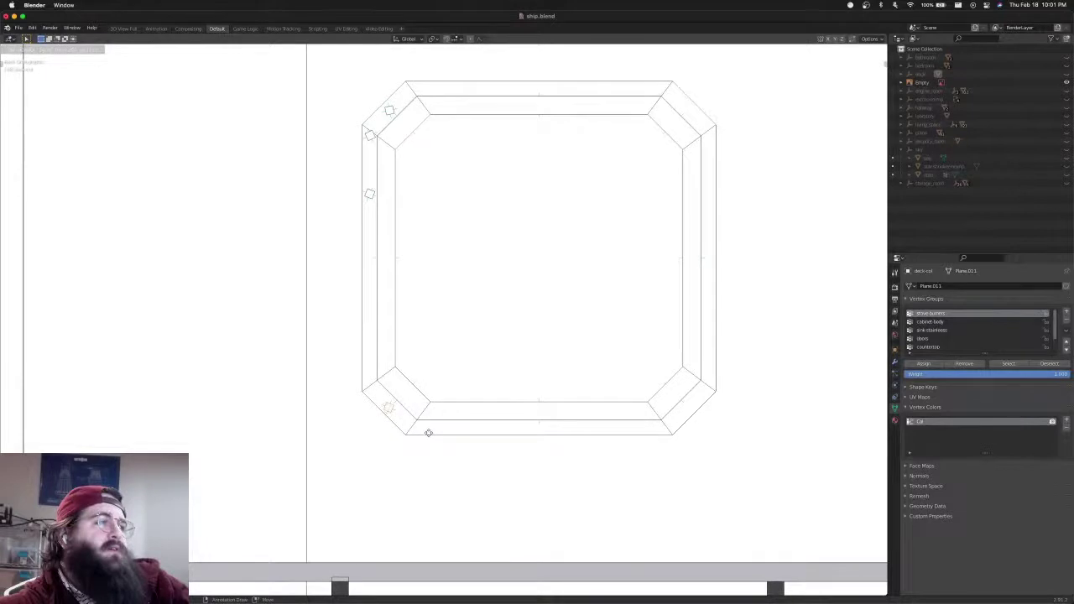
{"action": "left_click", "coordinate": [429, 433]}
{"action": "middle_click_drag", "start_coordinate": [488, 412], "coordinate": [414, 438], "text": "shift"}
{"action": "key", "text": "shift+d"}
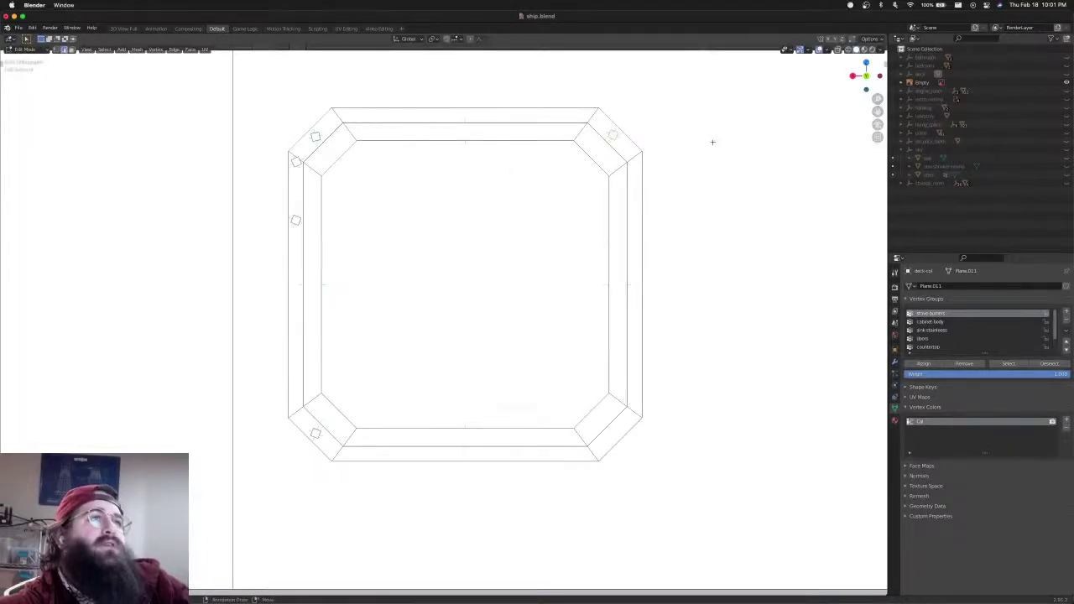
{"action": "key", "text": "r"}
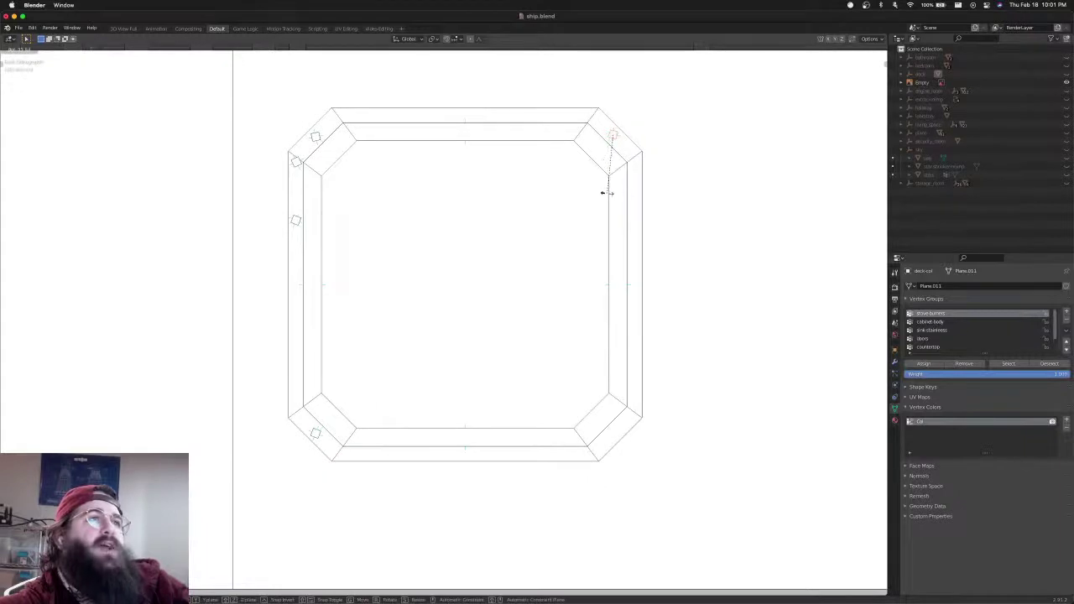
{"action": "key", "text": "Escape"}
{"action": "middle_click_drag", "start_coordinate": [673, 204], "coordinate": [647, 171], "text": "shift"}
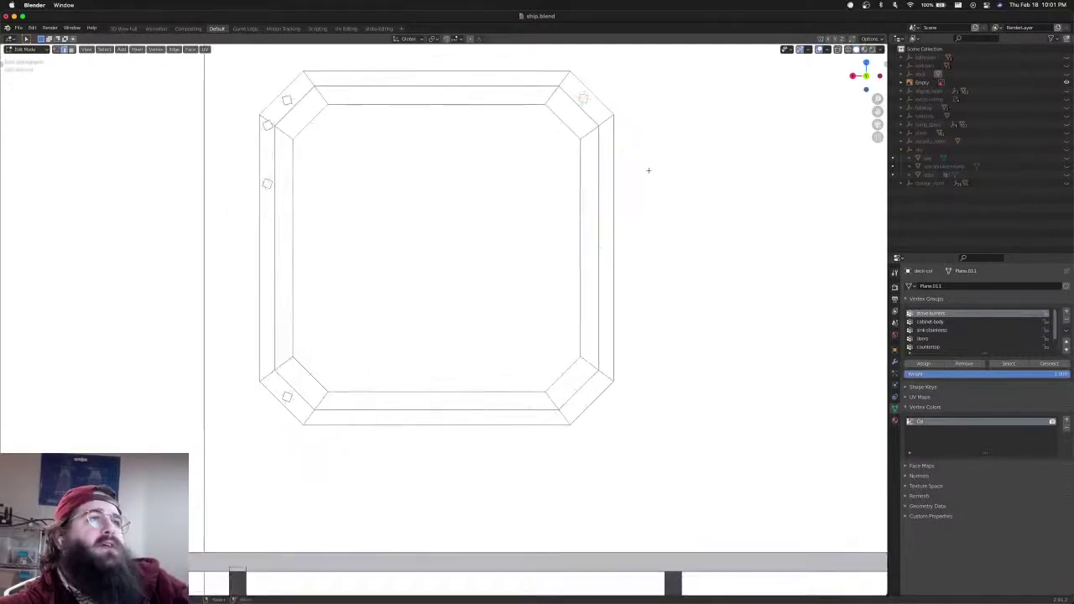
{"action": "key", "text": "shift+d"}
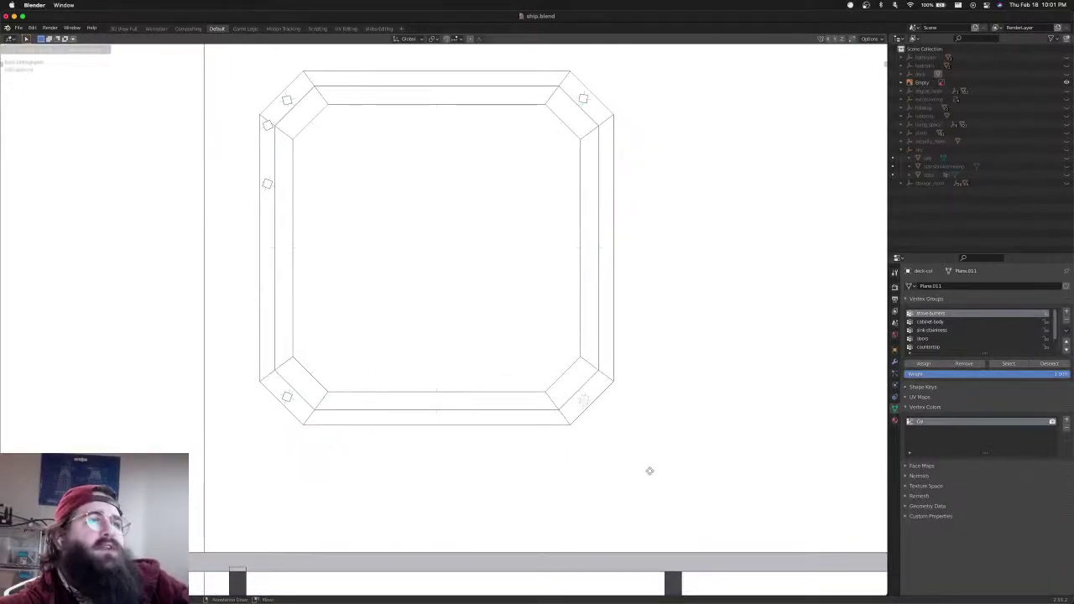
{"action": "left_click", "coordinate": [648, 469]}
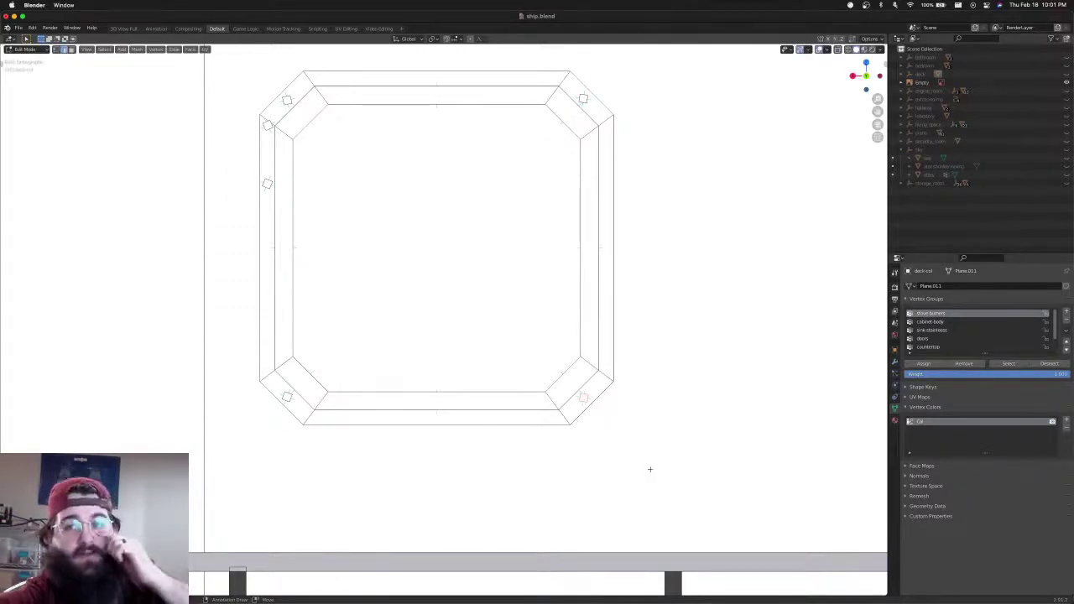
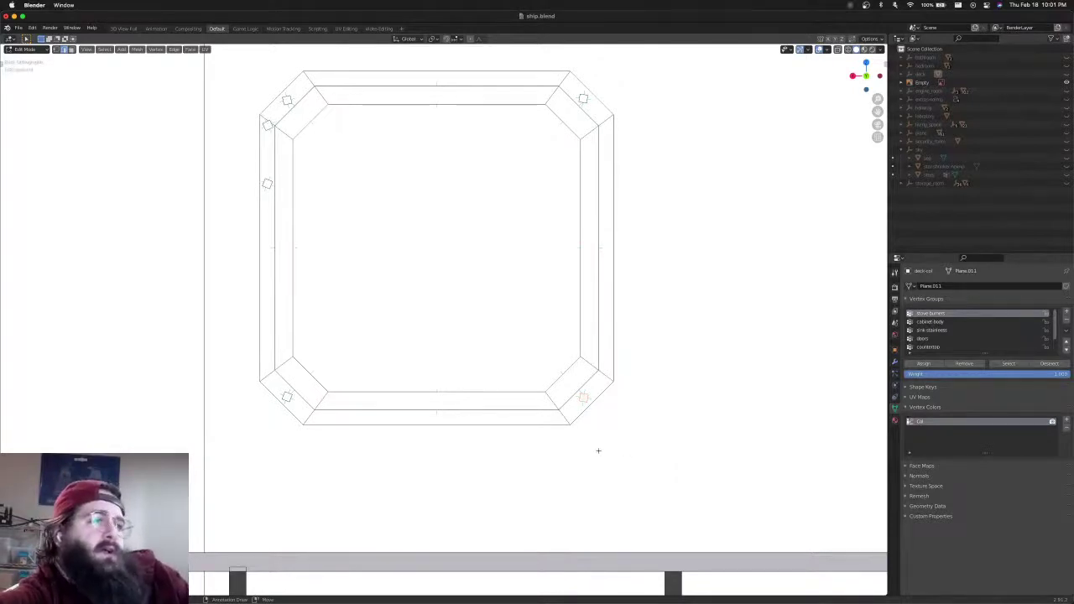
Place copies of the small block at the middle of the frame's bottom edge and at the middle of its top edge
{"action": "key", "text": "g"}
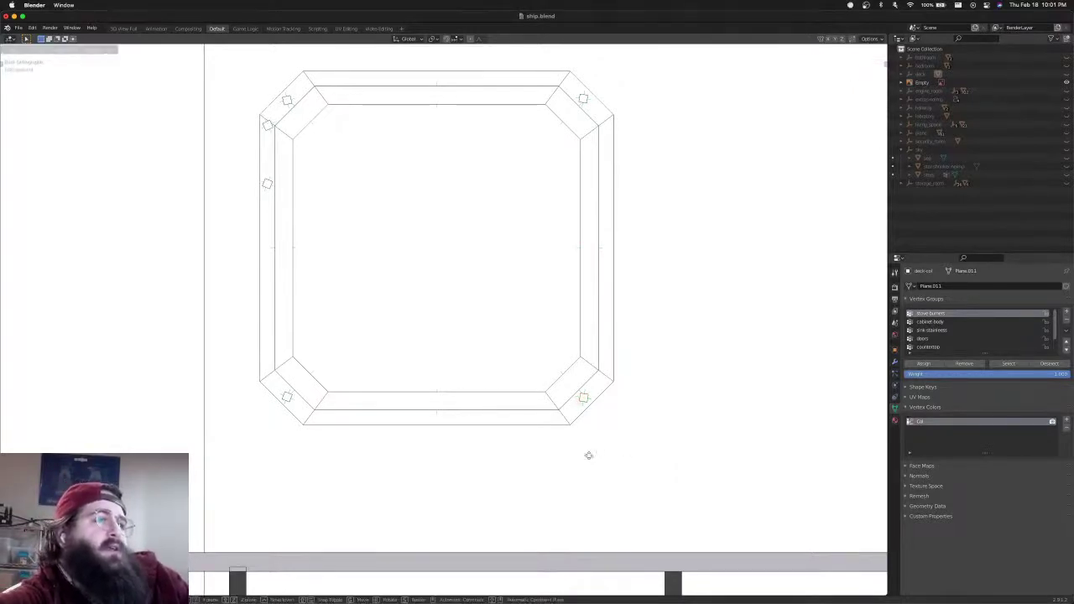
{"action": "left_click", "coordinate": [460, 472]}
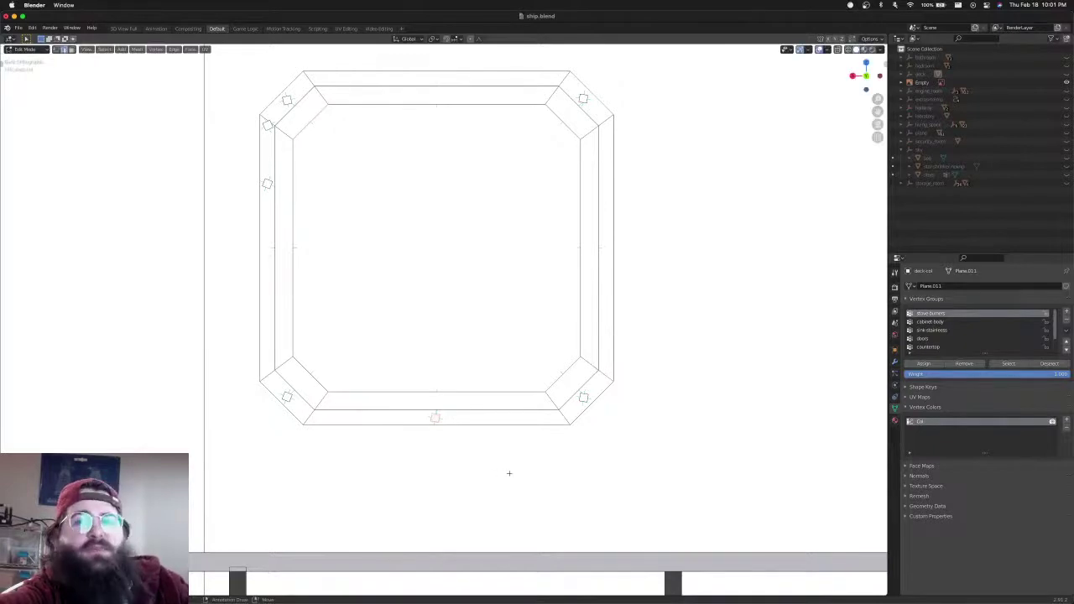
{"action": "key", "text": "s"}
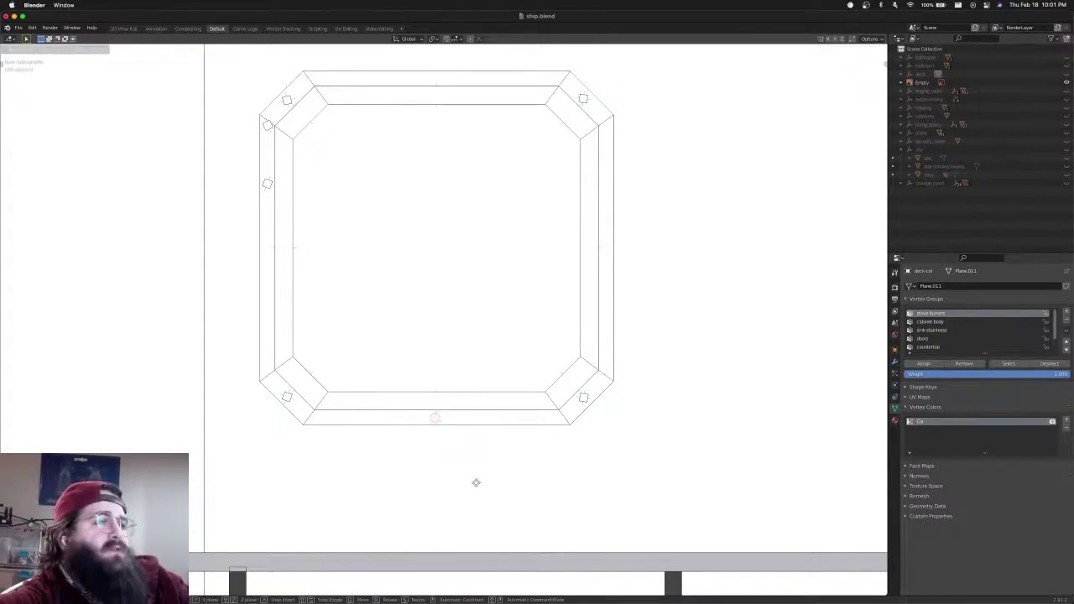
{"action": "left_click", "coordinate": [477, 481]}
{"action": "key", "text": "shift+d"}
{"action": "left_click", "coordinate": [480, 462]}
{"action": "key", "text": "g"}
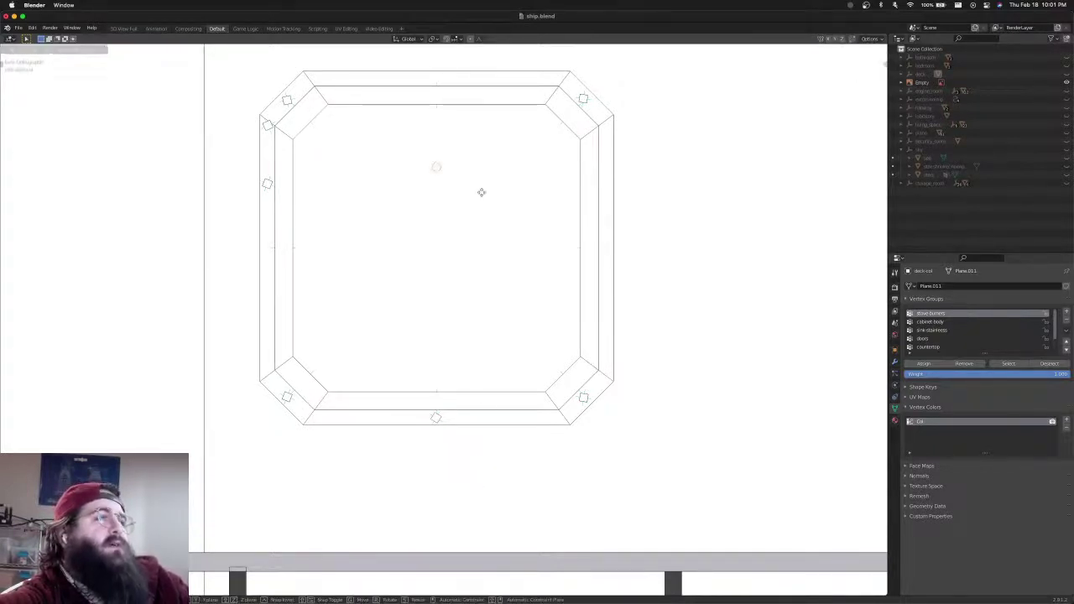
{"action": "left_click", "coordinate": [480, 123]}
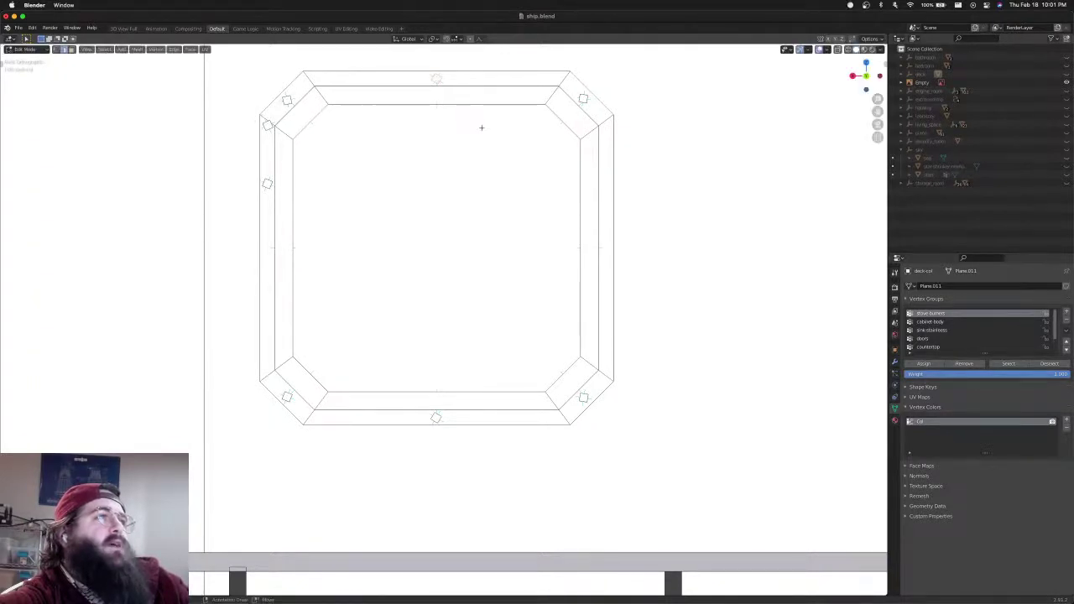
Place a copy of the block at the middle of the frame's right side and rotate it slightly
{"action": "left_click", "coordinate": [650, 297]}
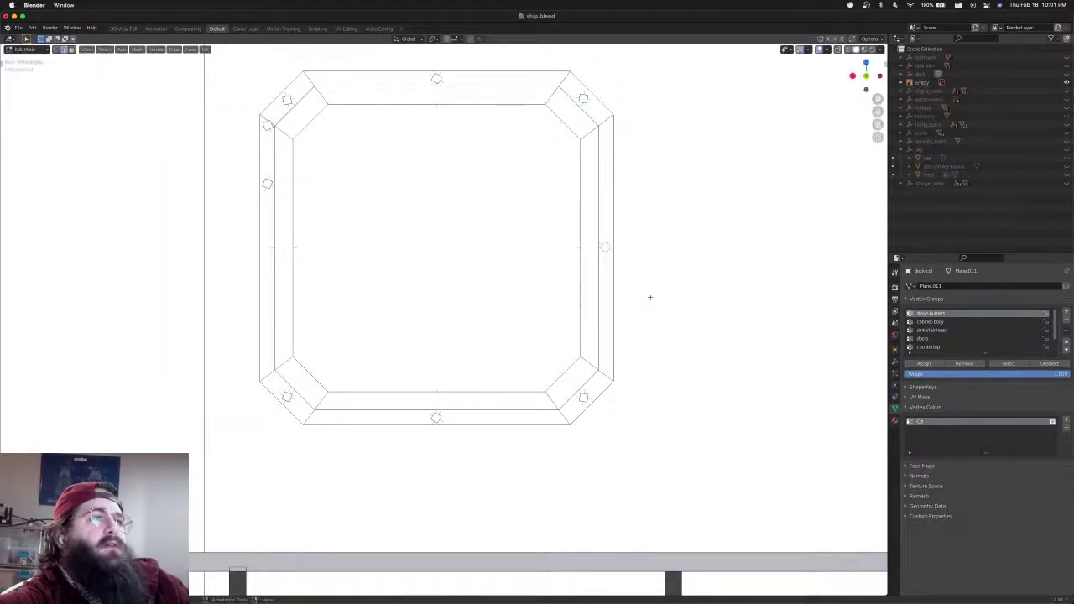
{"action": "key", "text": "r"}
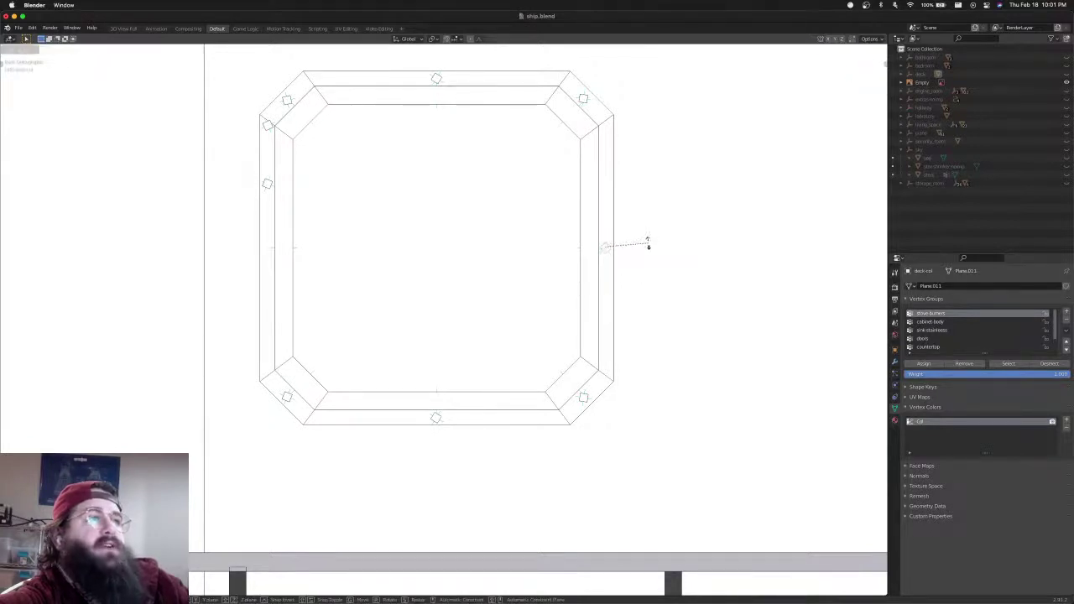
{"action": "left_click", "coordinate": [649, 243]}
{"action": "middle_click_drag", "start_coordinate": [494, 304], "coordinate": [568, 300], "text": "shift"}
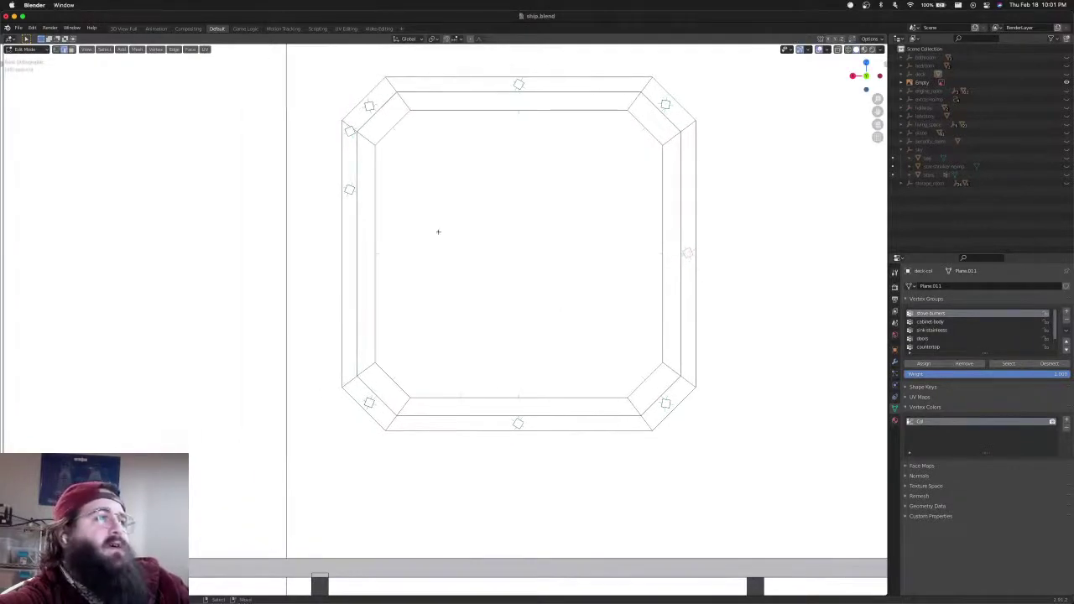
Move the left side's lower block to the side's midpoint and the block near the corner to halfway between midpoint and upper corner
{"action": "left_click", "coordinate": [350, 191]}
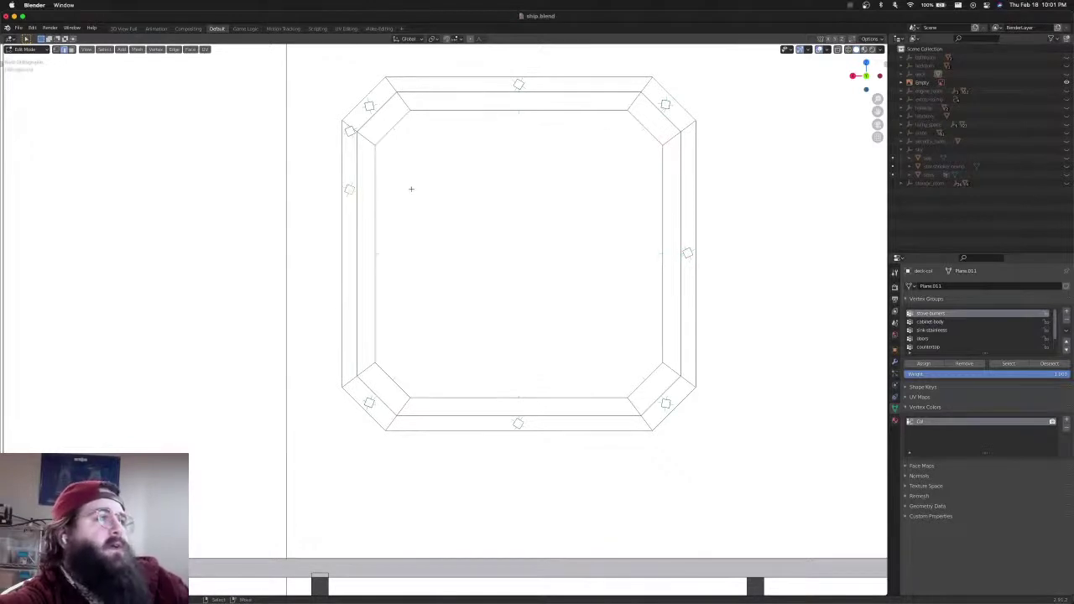
{"action": "key", "text": "g"}
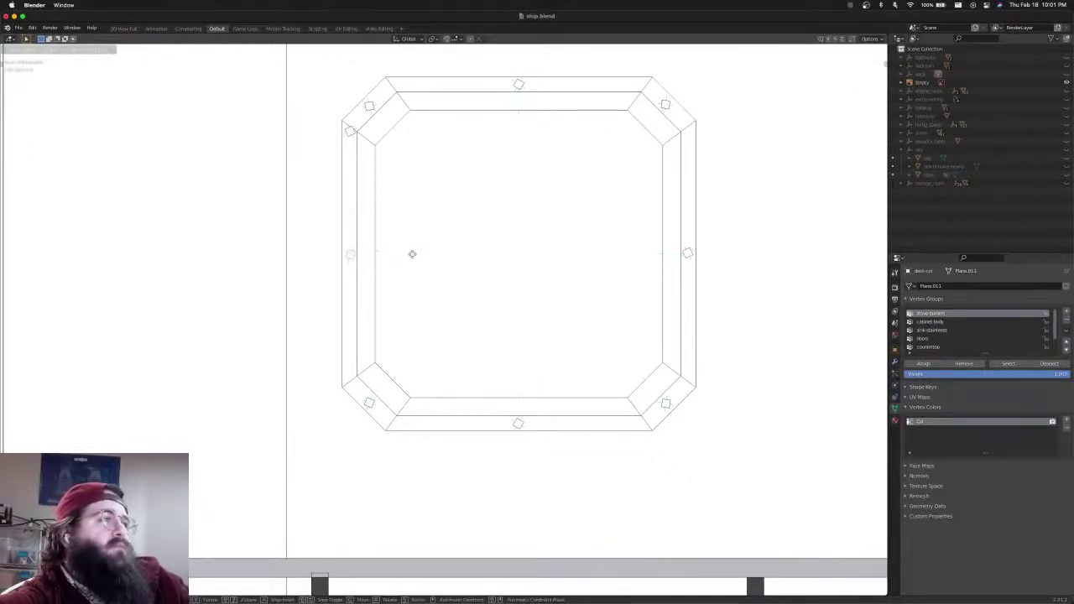
{"action": "left_click", "coordinate": [411, 254]}
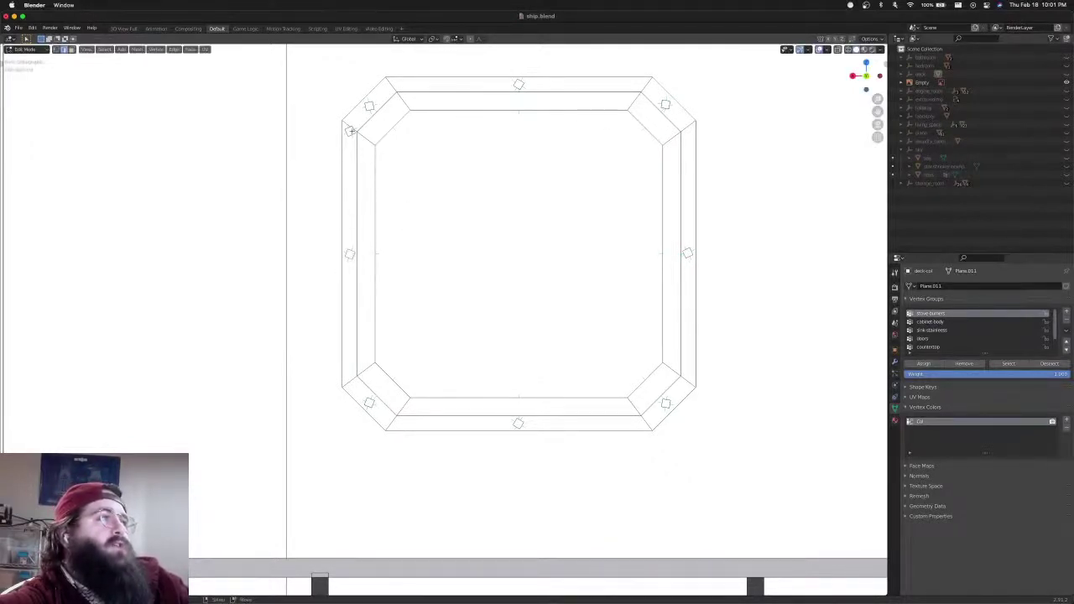
{"action": "key", "text": "g"}
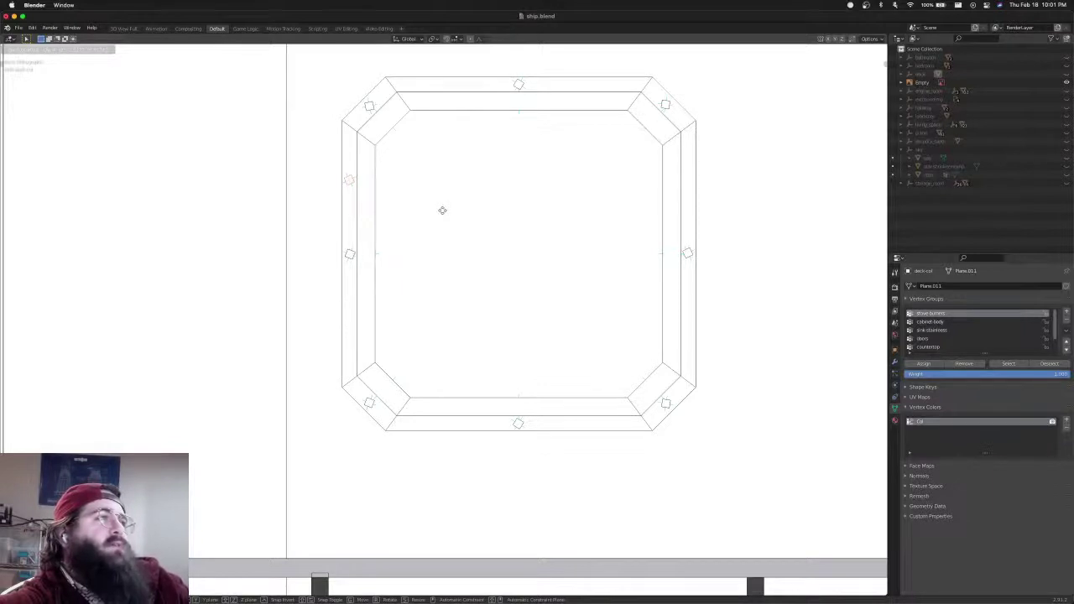
{"action": "left_click", "coordinate": [442, 210]}
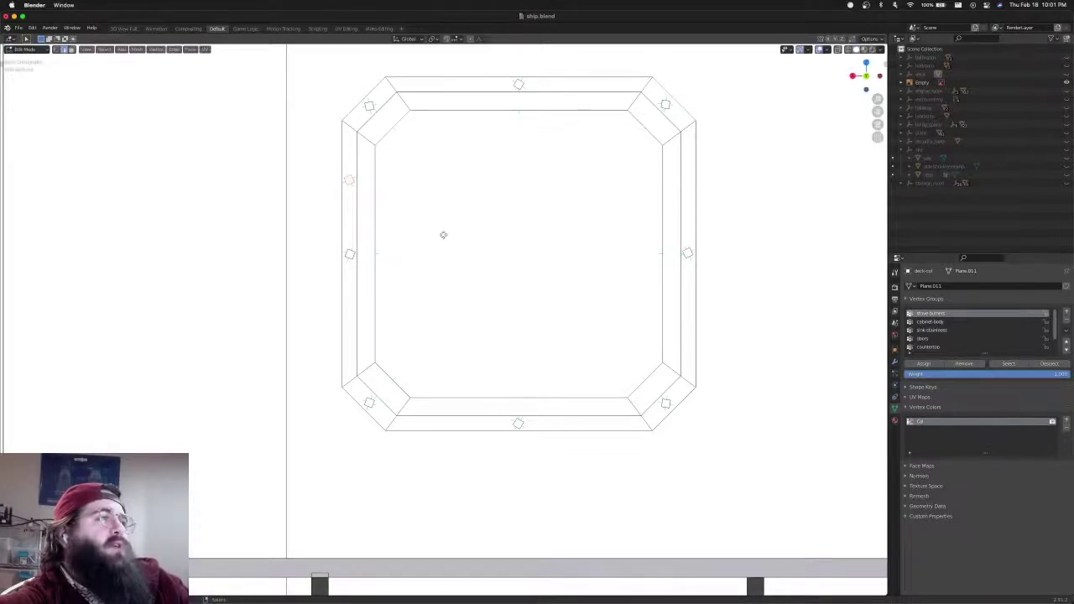
Duplicate the block to the lower part of the frame's left side, below the middle block, and rotate the copy
{"action": "key", "text": "g"}
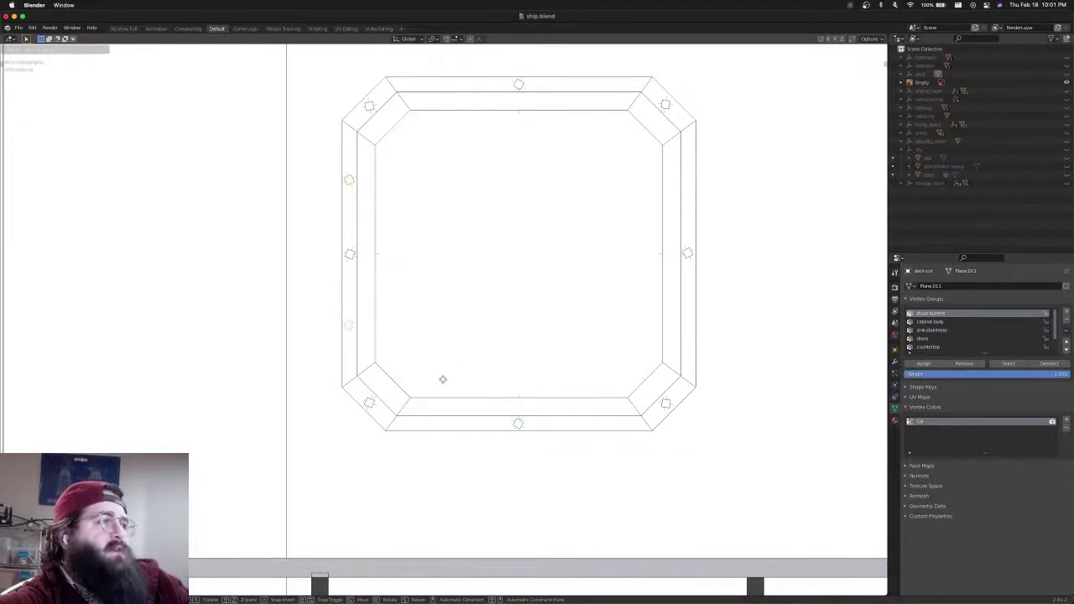
{"action": "left_click", "coordinate": [443, 378]}
{"action": "key", "text": "r"}
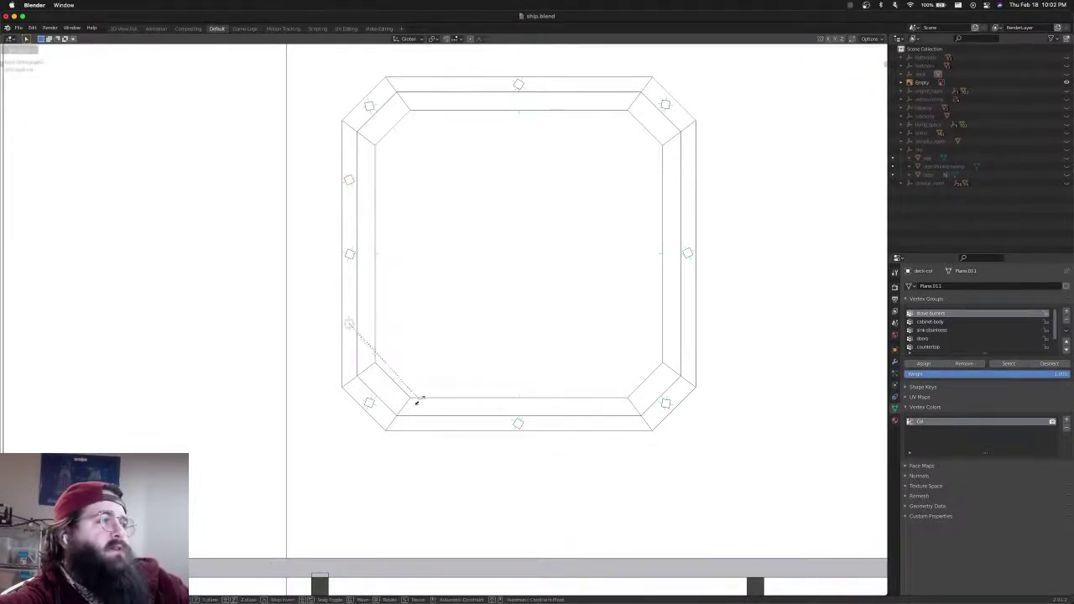
{"action": "left_click", "coordinate": [356, 398]}
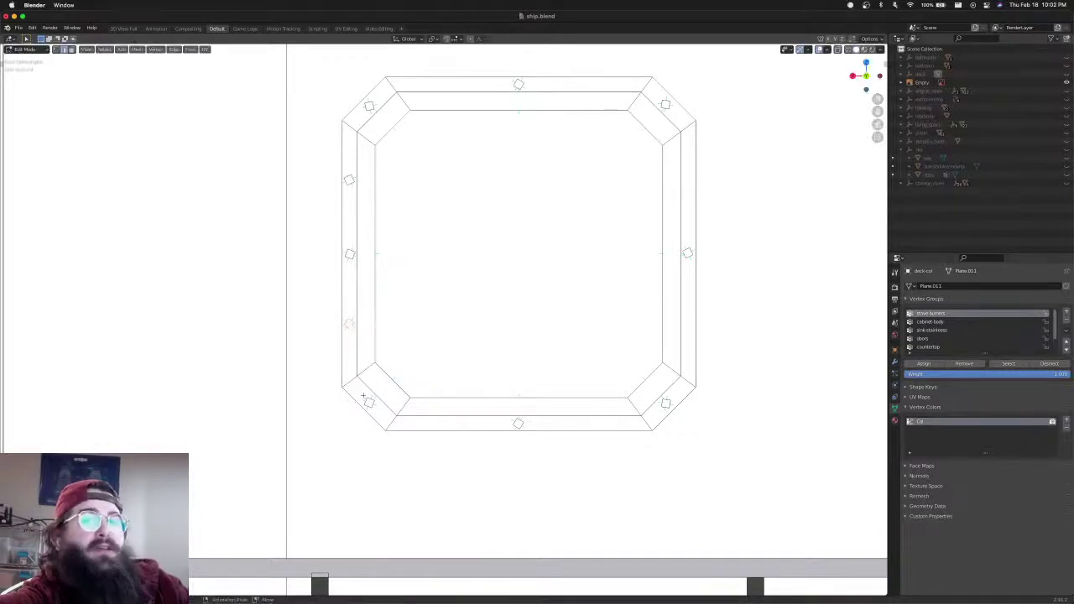
{"action": "middle_click_drag", "start_coordinate": [465, 338], "coordinate": [426, 341], "text": "shift"}
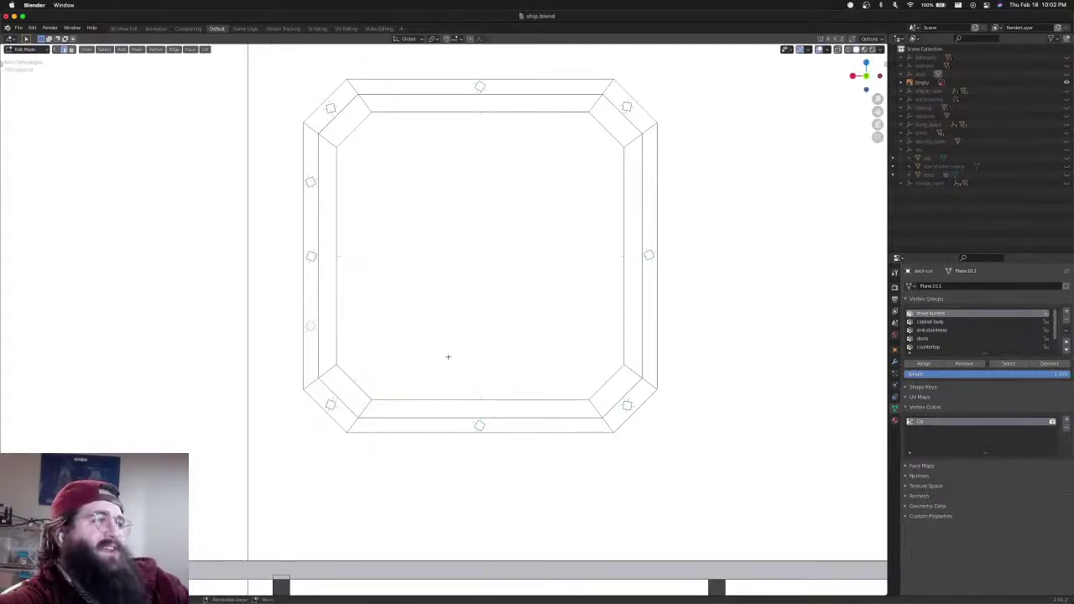
Duplicate the lower left-side block along X to the frame's right side and rotate the copy
{"action": "key", "text": "shift+d"}
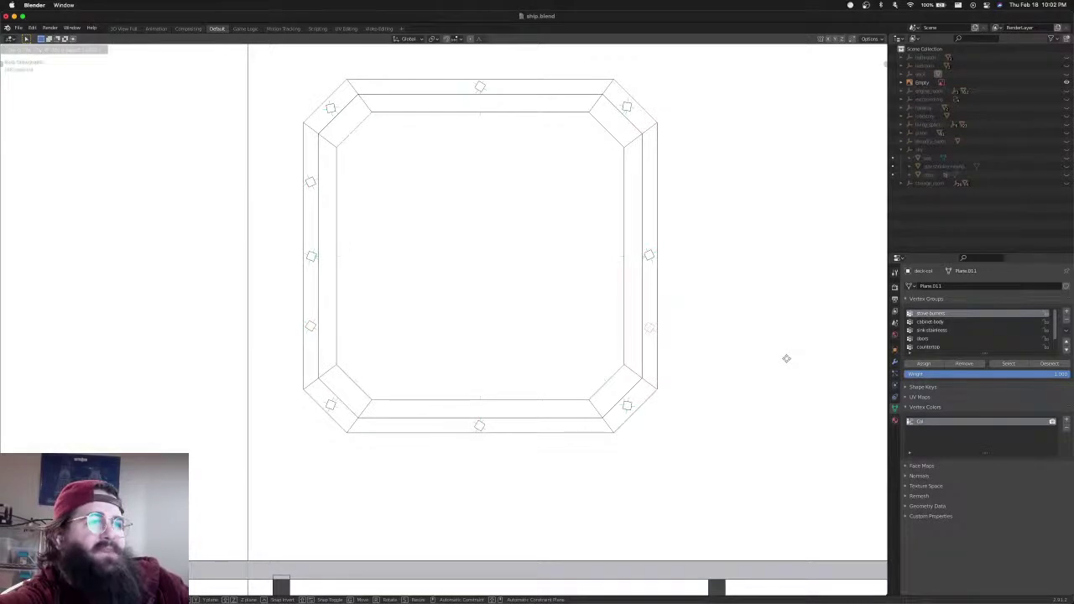
{"action": "key", "text": "x"}
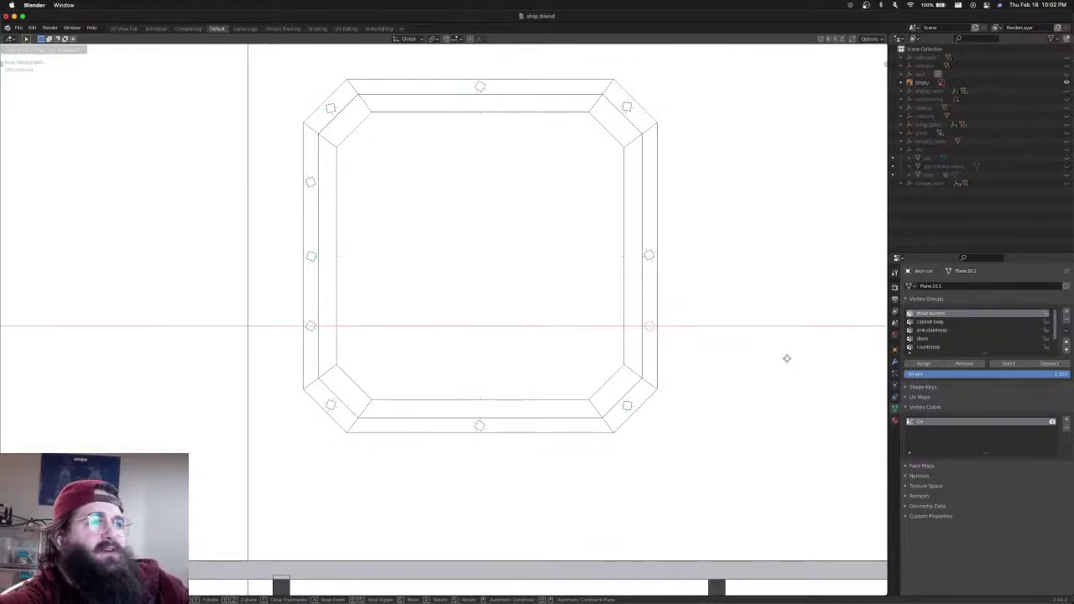
{"action": "left_click", "coordinate": [787, 358]}
{"action": "key", "text": "r"}
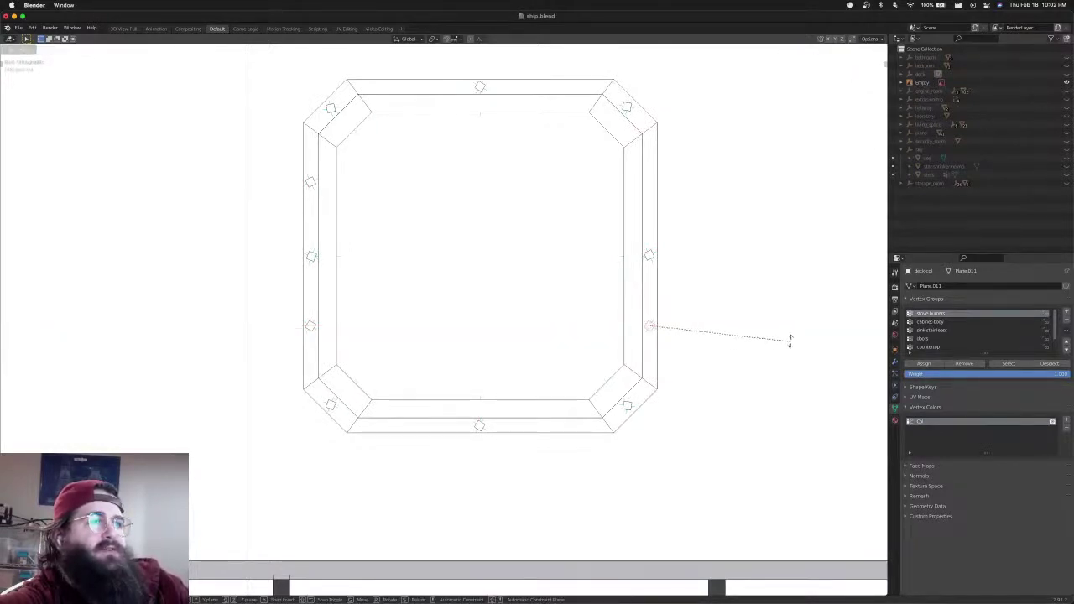
{"action": "left_click", "coordinate": [788, 330]}
Duplicate the block to the upper part of the frame's right side, above the middle block, and rotate the copy
{"action": "key", "text": "shift+d"}
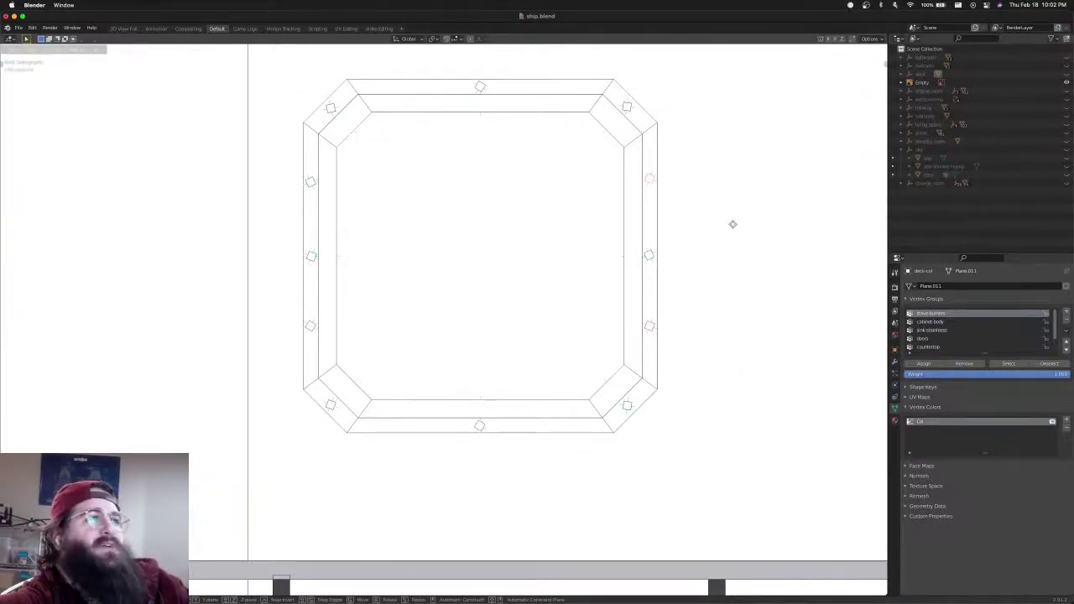
{"action": "left_click", "coordinate": [733, 223]}
{"action": "key", "text": "r"}
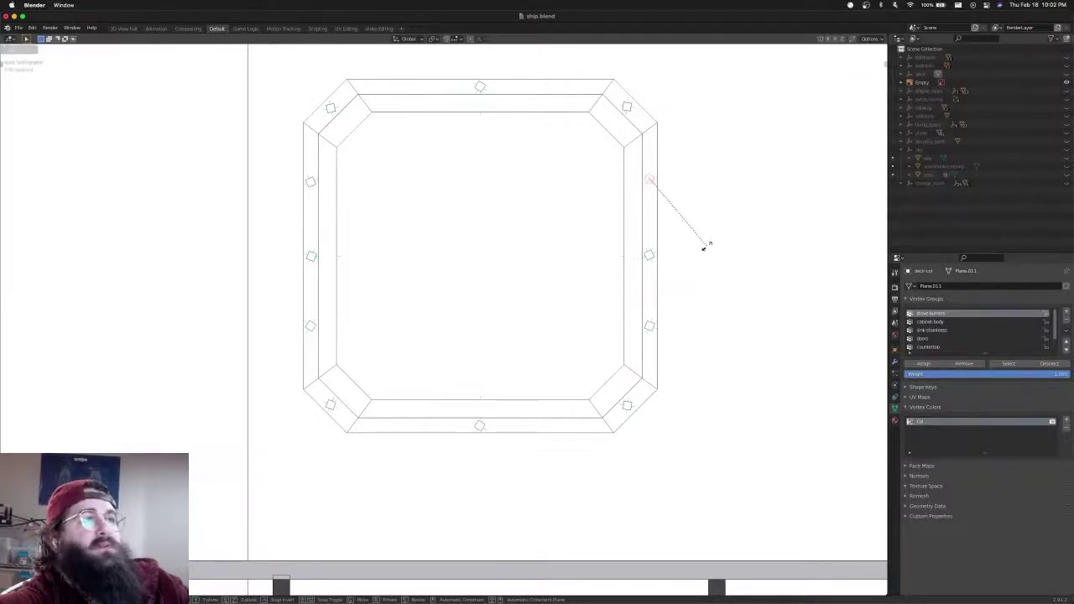
{"action": "left_click", "coordinate": [705, 243]}
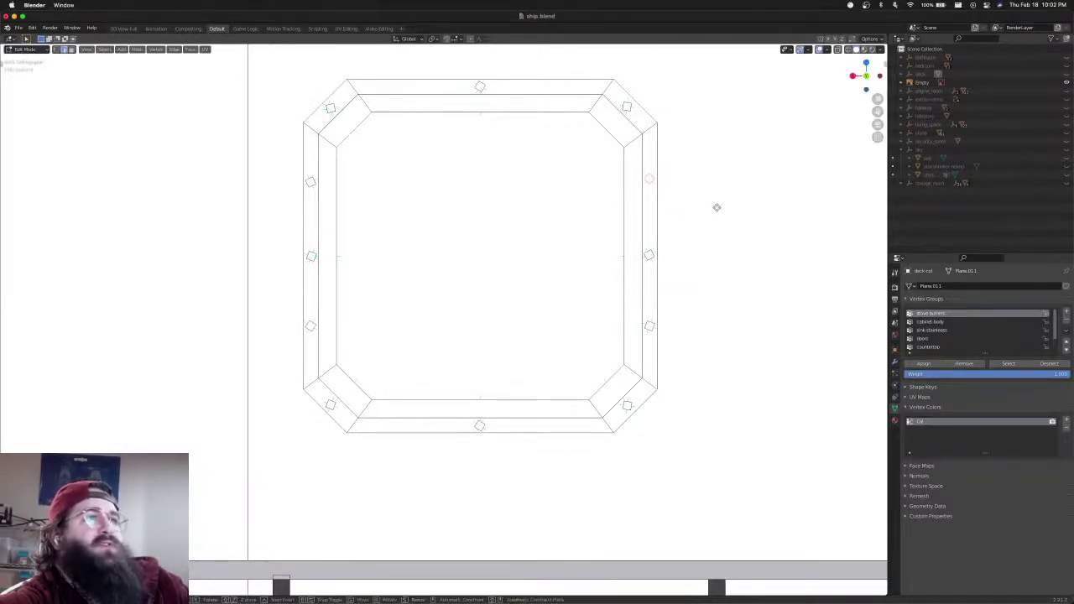
Place two copies of the block on the frame's top edge, one each side of the middle block, shifting the second along X and rotating it
{"action": "key", "text": "shift+d"}
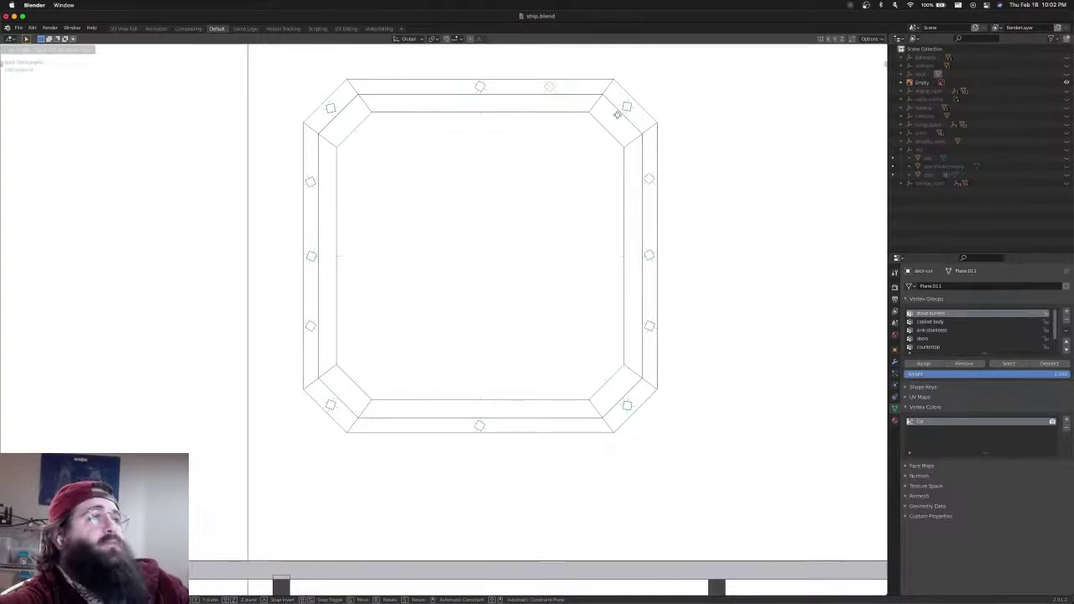
{"action": "left_click", "coordinate": [608, 135]}
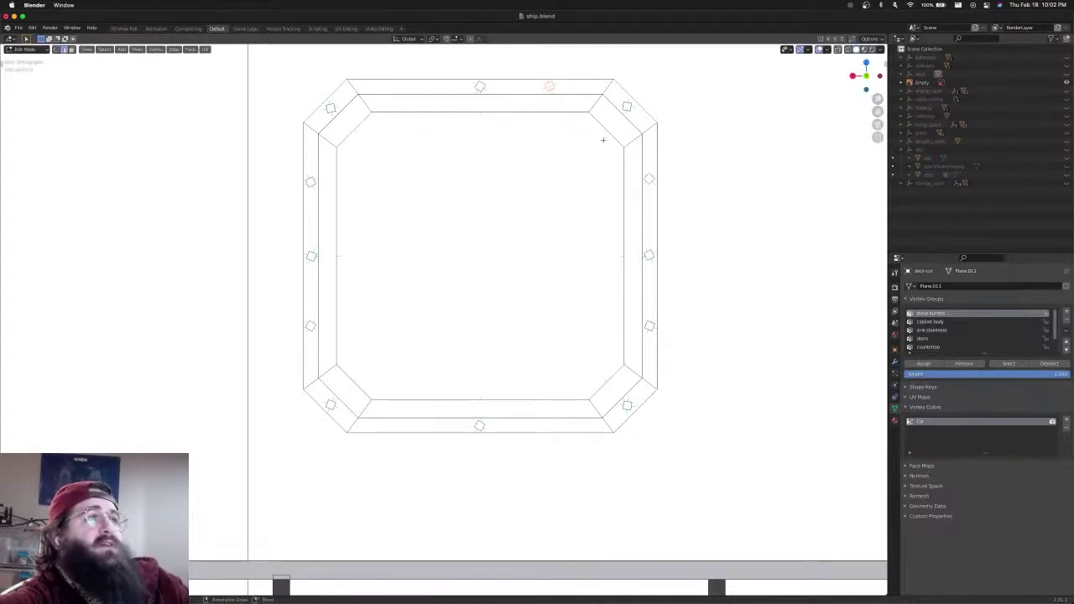
{"action": "key", "text": "shift+d"}
{"action": "key", "text": "Escape"}
{"action": "key", "text": "g"}
{"action": "key", "text": "x"}
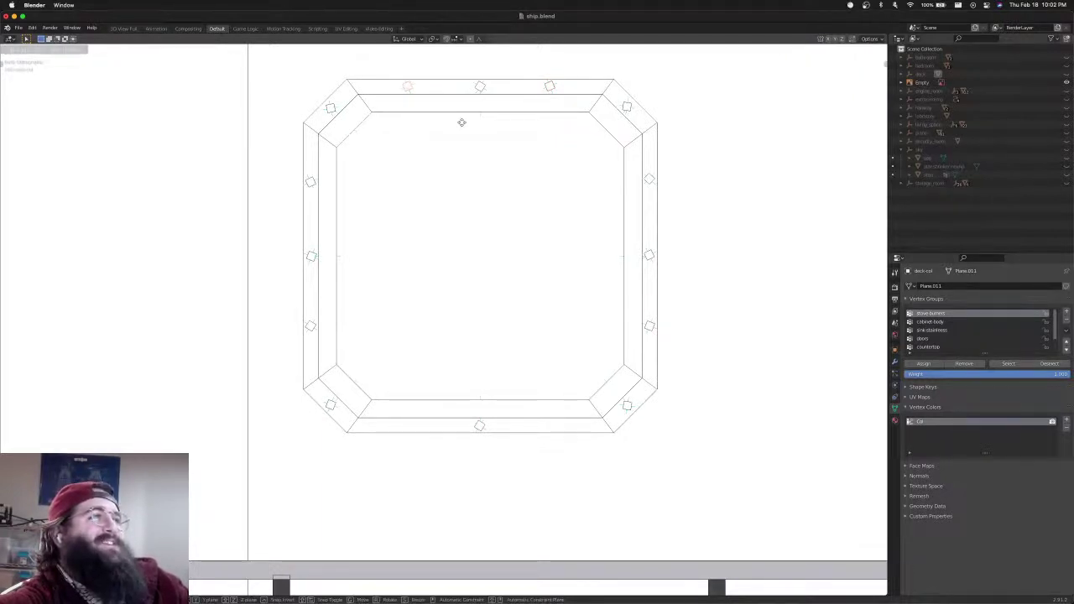
{"action": "left_click", "coordinate": [462, 122]}
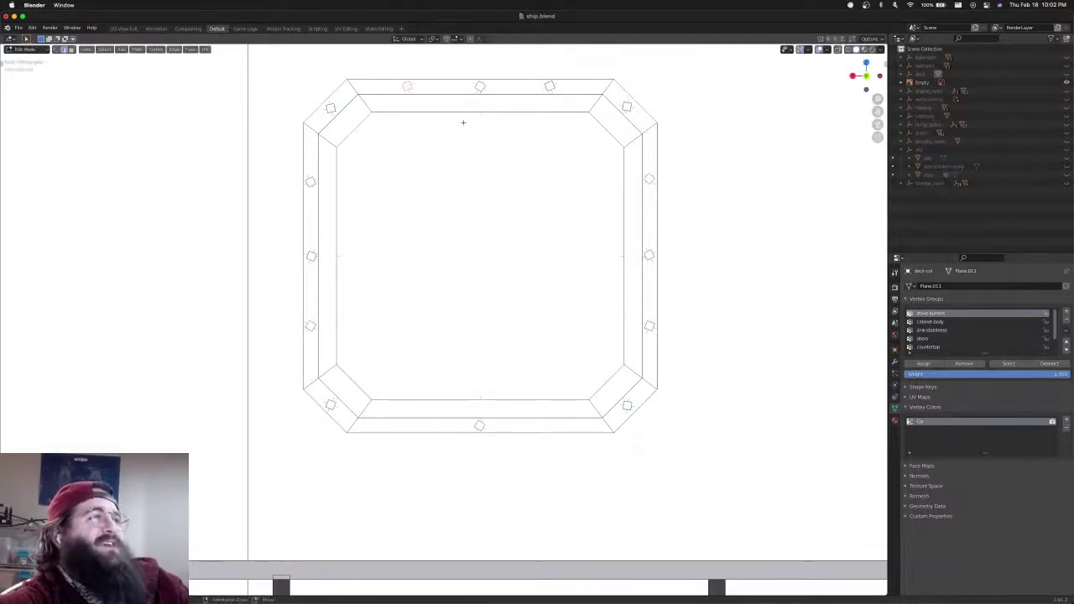
{"action": "key", "text": "r"}
{"action": "left_click", "coordinate": [457, 151]}
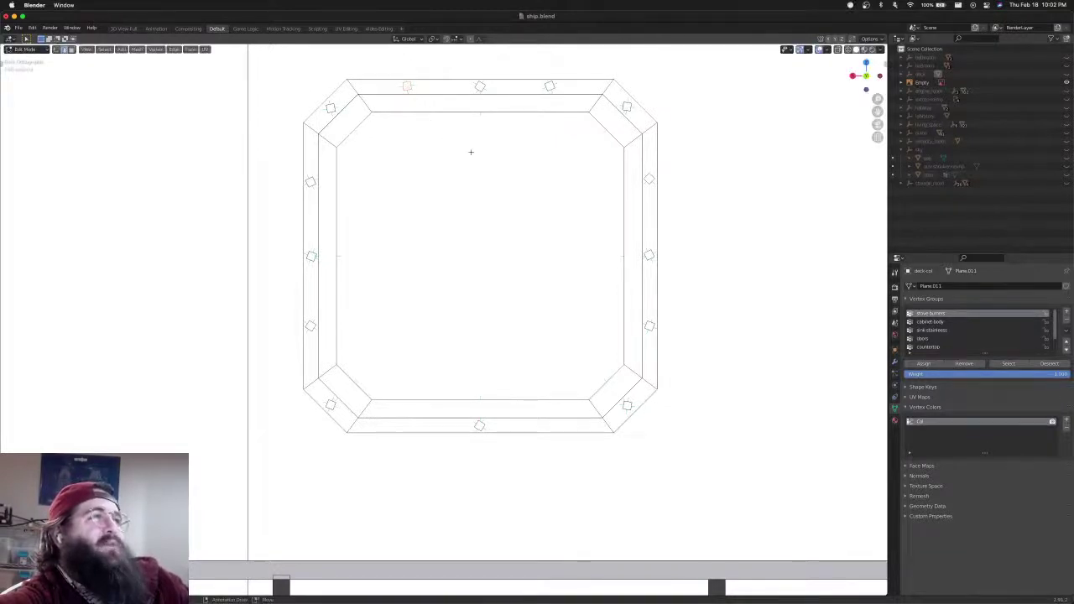
Duplicate the block from the frame's top edge down to the bottom edge, left of the middle block, and rotate the copy
{"action": "scroll", "coordinate": [469, 159], "scroll_direction": "down", "scroll_amount": 1}
{"action": "middle_click_drag", "start_coordinate": [465, 204], "coordinate": [465, 151], "text": "shift"}
{"action": "key", "text": "shift+d"}
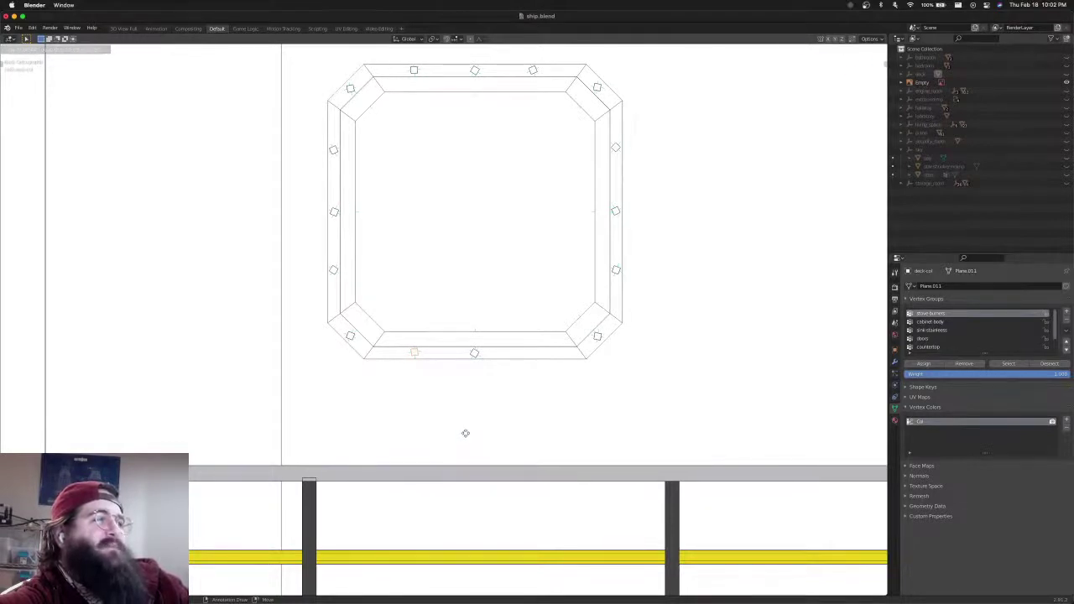
{"action": "left_click", "coordinate": [466, 433]}
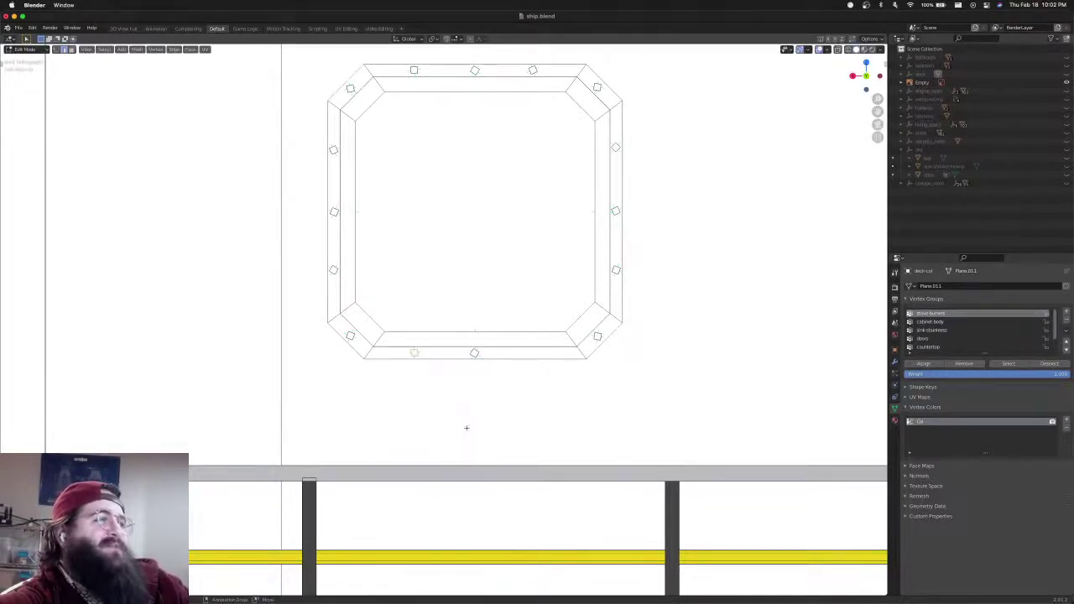
{"action": "key", "text": "r"}
{"action": "left_click", "coordinate": [489, 384]}
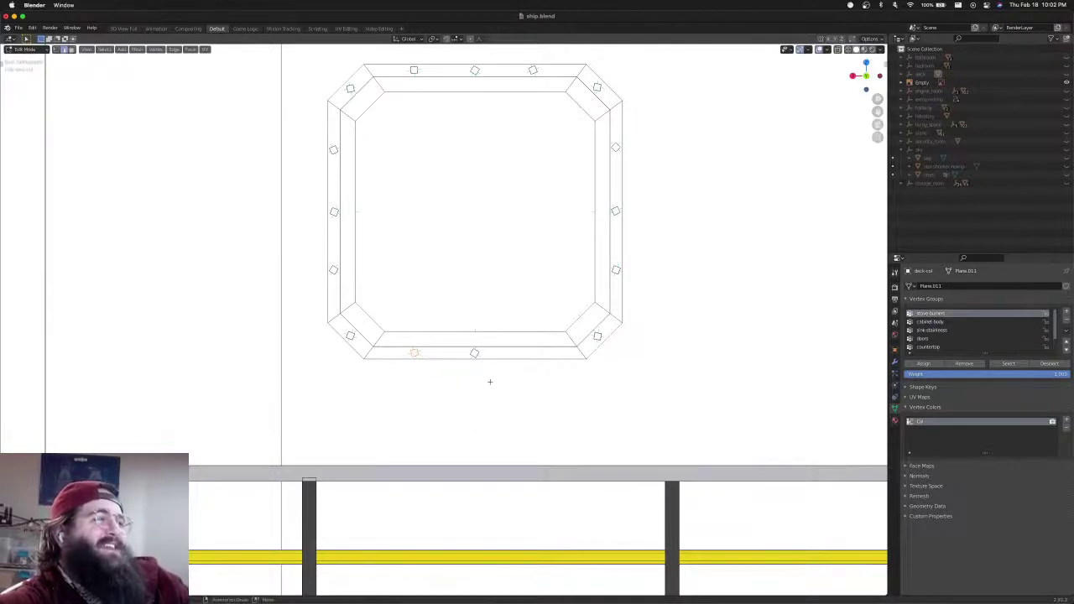
Duplicate the new bottom-edge block to the opposite side of the middle block on the same edge
{"action": "key", "text": "shift+d"}
{"action": "left_click", "coordinate": [490, 381]}
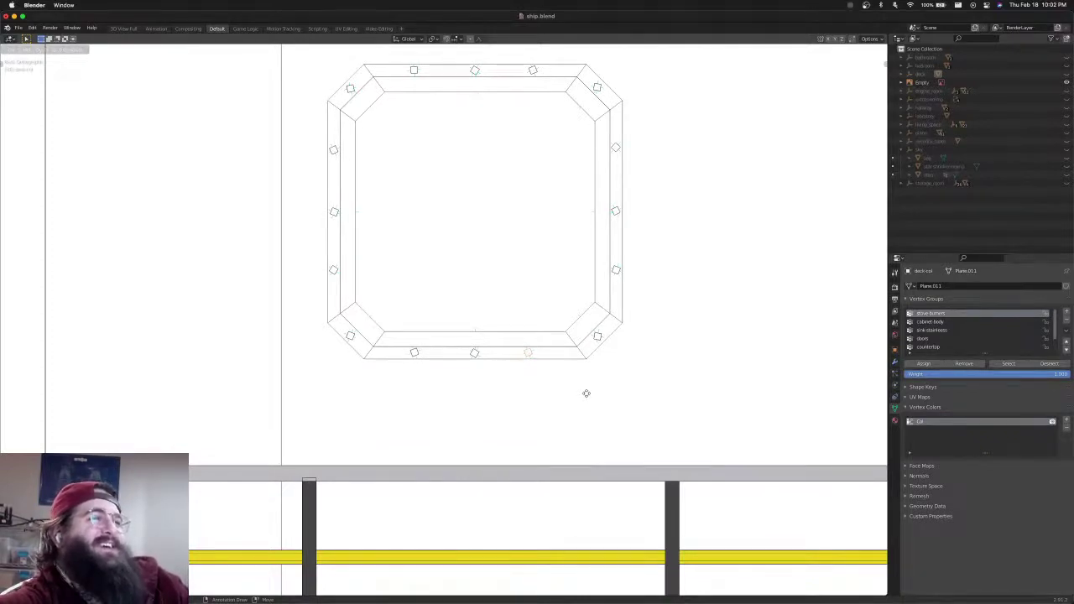
{"action": "left_click", "coordinate": [585, 391]}
{"action": "middle_click_drag", "start_coordinate": [580, 397], "coordinate": [432, 292]}
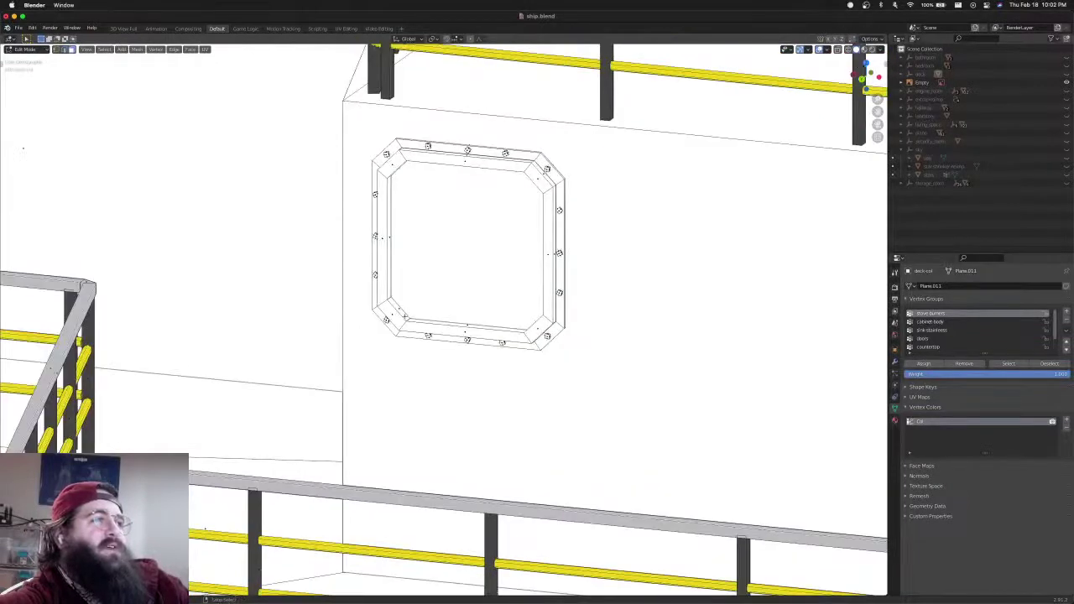
{"action": "left_click", "coordinate": [404, 316]}
{"action": "left_click", "coordinate": [402, 281], "text": "alt"}
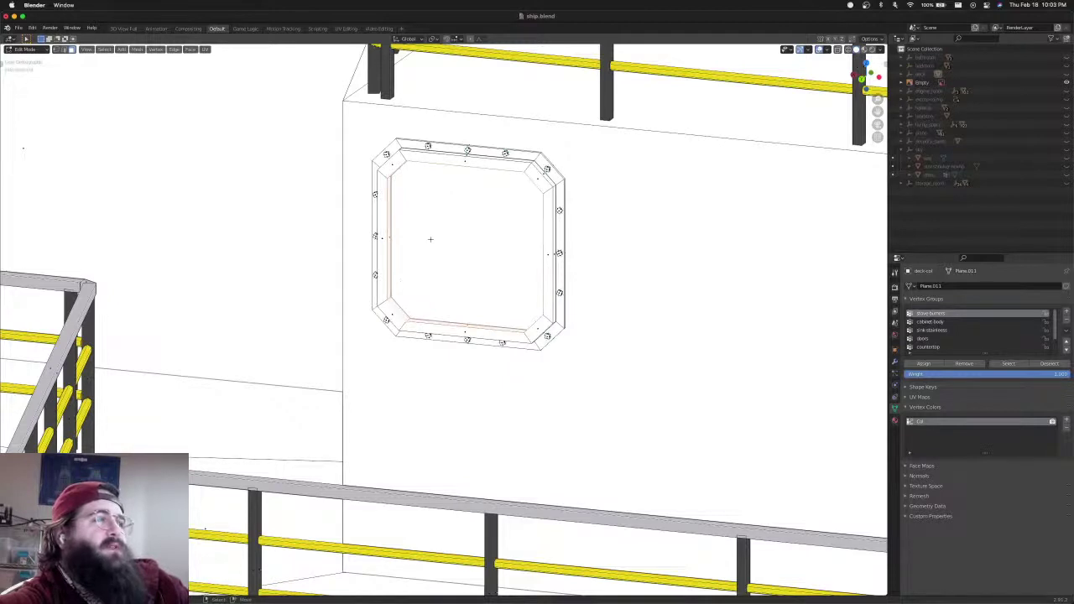
{"action": "key", "text": "2"}
{"action": "left_click", "coordinate": [387, 248], "text": "alt"}
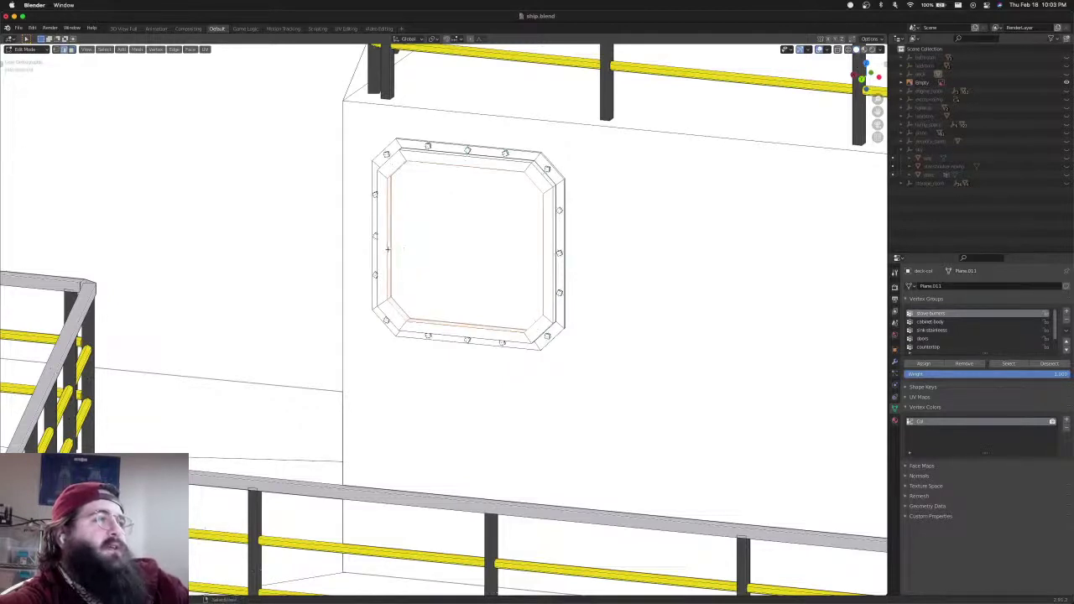
{"action": "key", "text": "alt+a"}
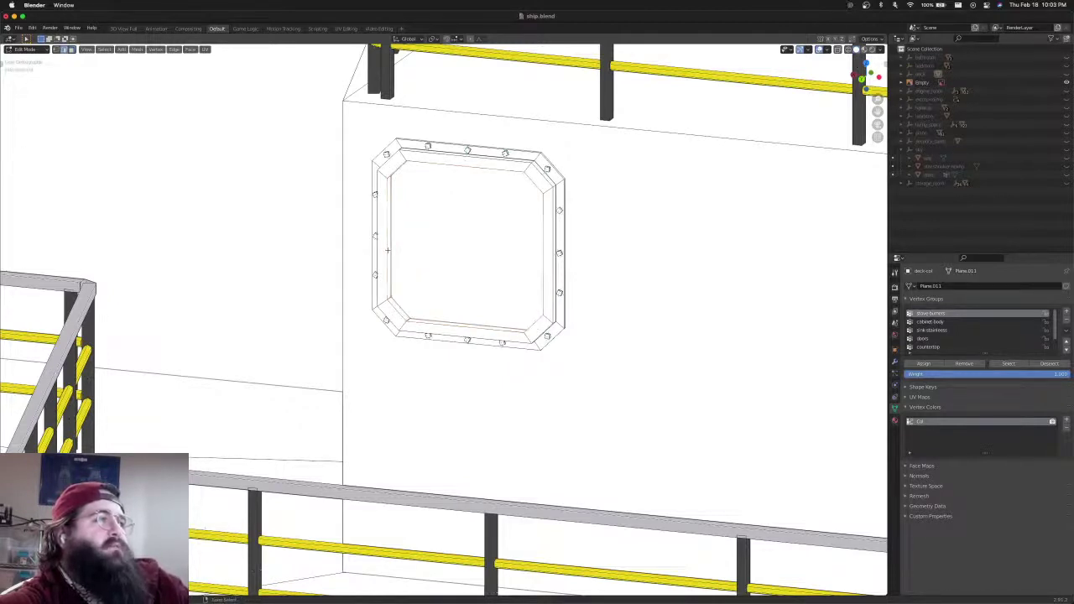
Select the window frame's inner face loop and scale it along X to about 1.06 in the back view
{"action": "key", "text": "ctrl+Tab"}
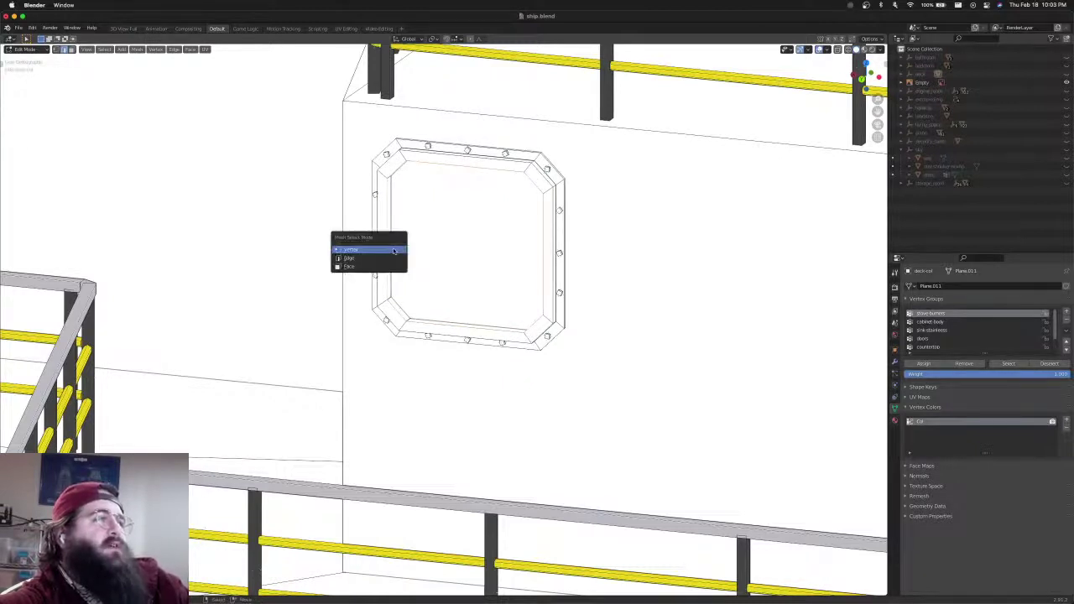
{"action": "left_click", "coordinate": [394, 251]}
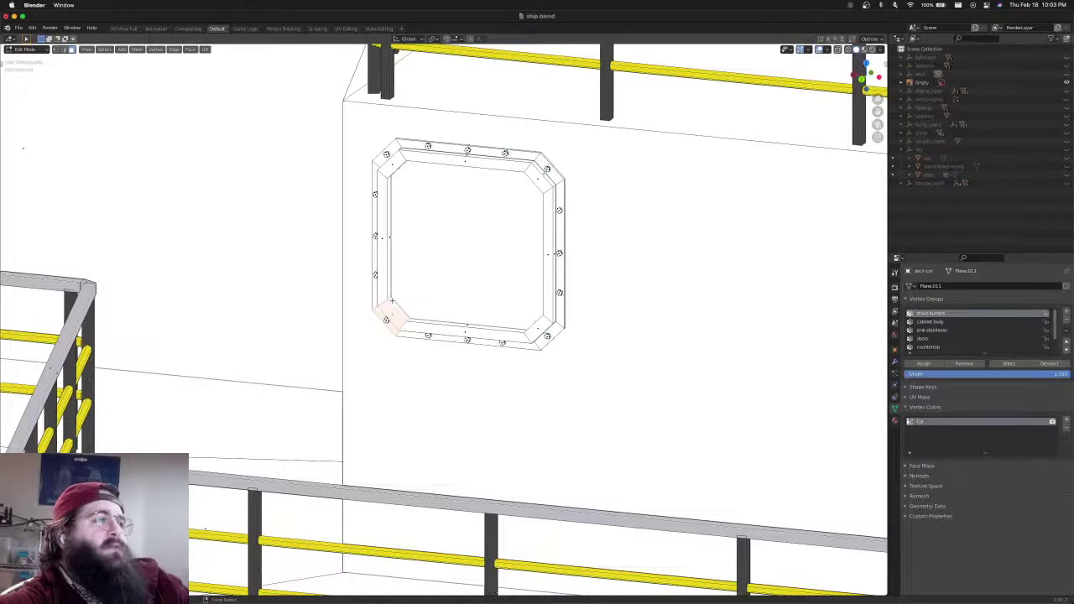
{"action": "left_click", "coordinate": [392, 300], "text": "alt"}
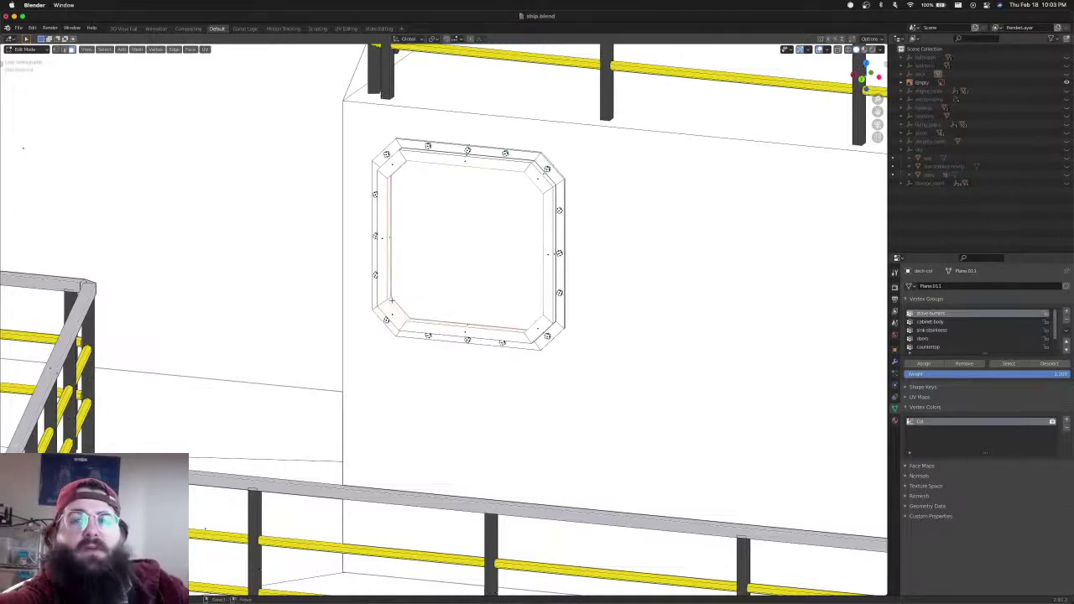
{"action": "key", "text": "KP_1"}
{"action": "key", "text": "ctrl+KP_1"}
{"action": "key", "text": "ctrl+KP_1"}
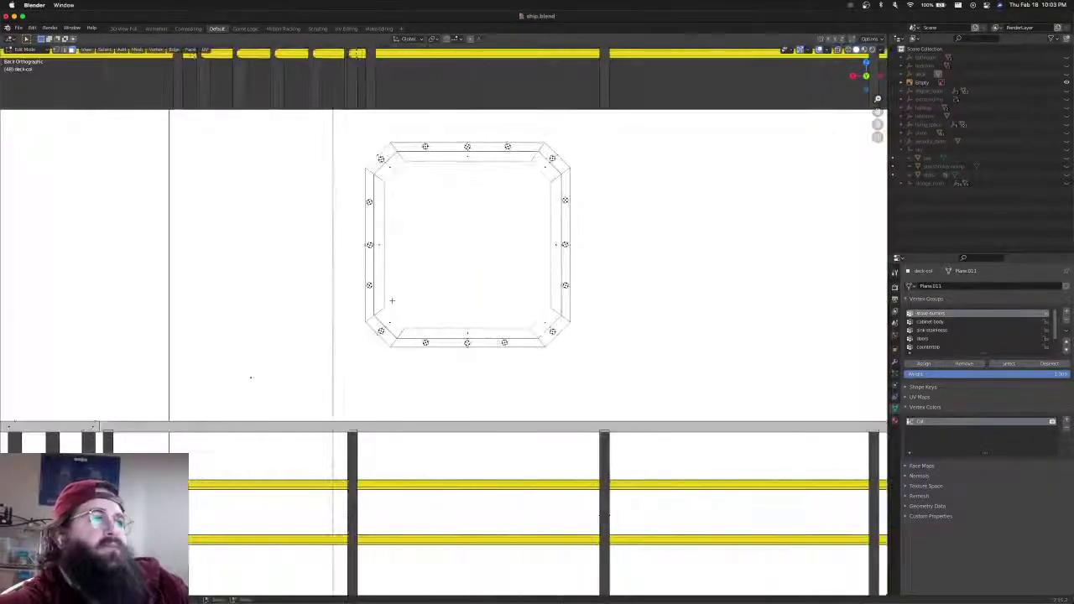
{"action": "key", "text": "shift+z"}
{"action": "scroll", "coordinate": [392, 301], "scroll_direction": "up", "scroll_amount": 5}
{"action": "scroll", "coordinate": [414, 312], "scroll_direction": "down", "scroll_amount": 1}
{"action": "middle_click_drag", "start_coordinate": [414, 293], "coordinate": [366, 385], "text": "shift"}
{"action": "key", "text": "s"}
{"action": "key", "text": "x"}
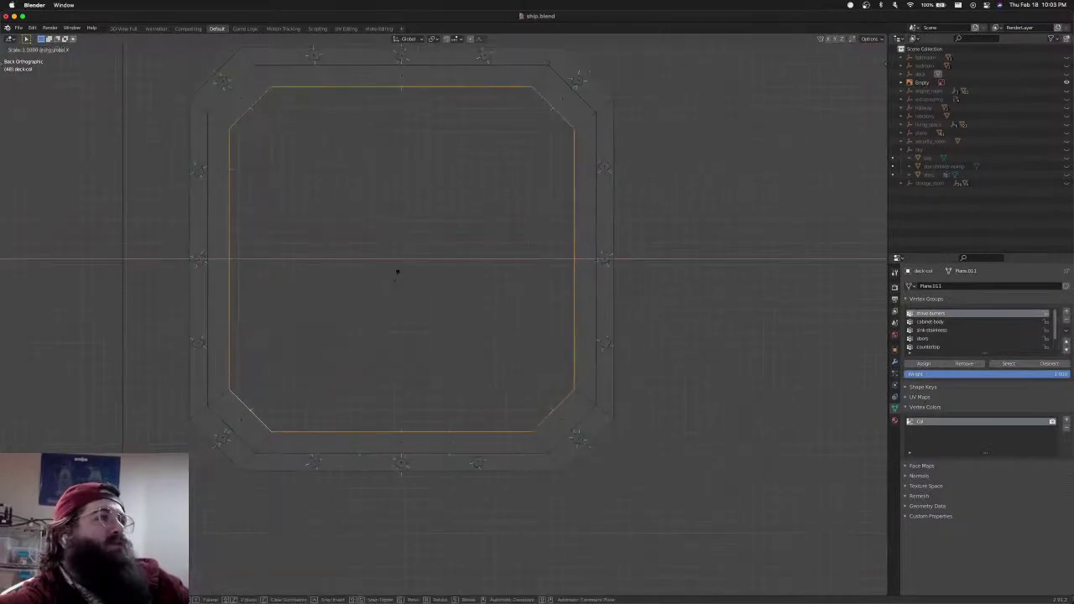
{"action": "key", "text": "y"}
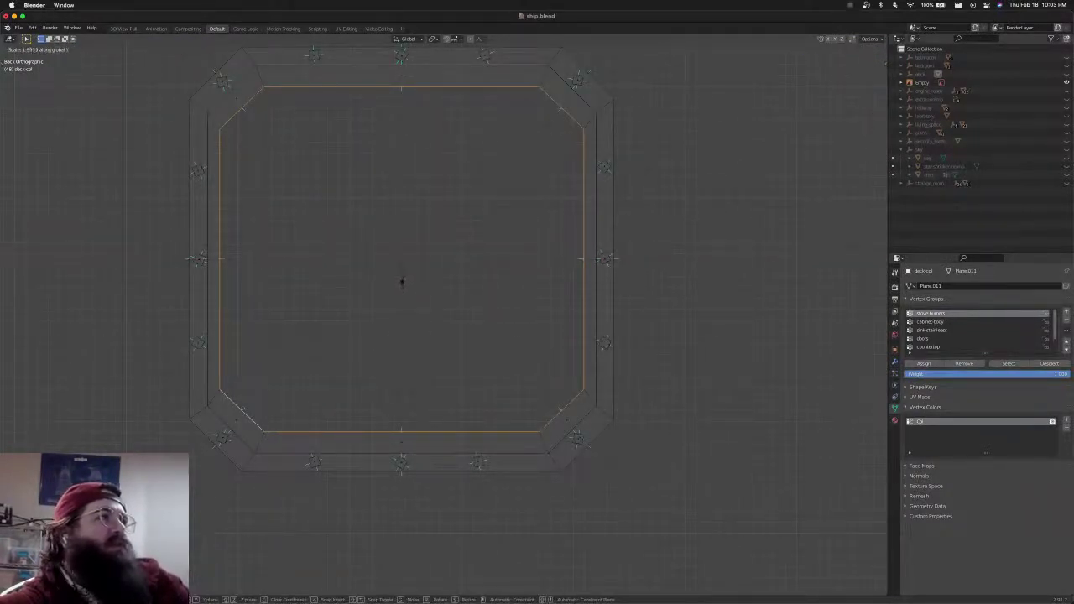
{"action": "left_click", "coordinate": [409, 303]}
Scale the inner face loop along Z to about 1.05 to even out the frame's width
{"action": "key", "text": "s"}
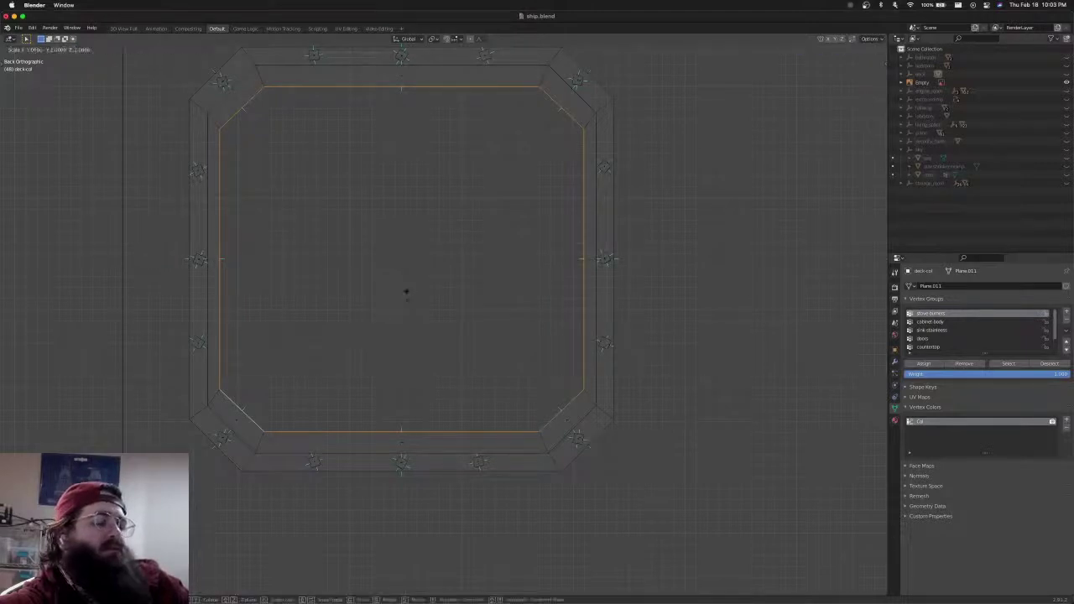
{"action": "key", "text": "y"}
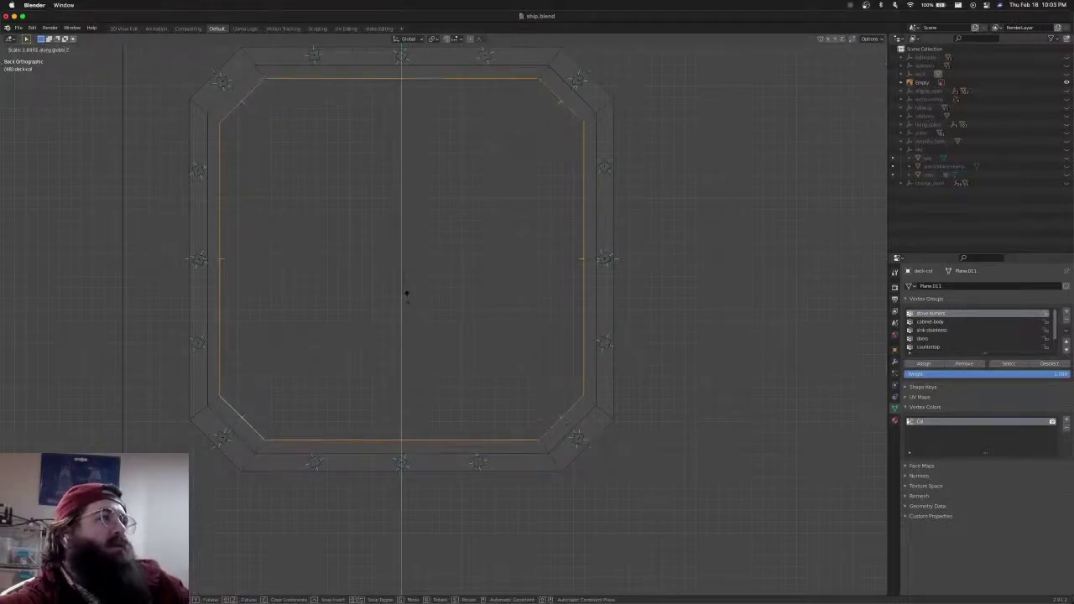
{"action": "left_click", "coordinate": [407, 293]}
{"action": "scroll", "coordinate": [447, 296], "scroll_direction": "down", "scroll_amount": 5}
{"action": "key", "text": "shift+z"}
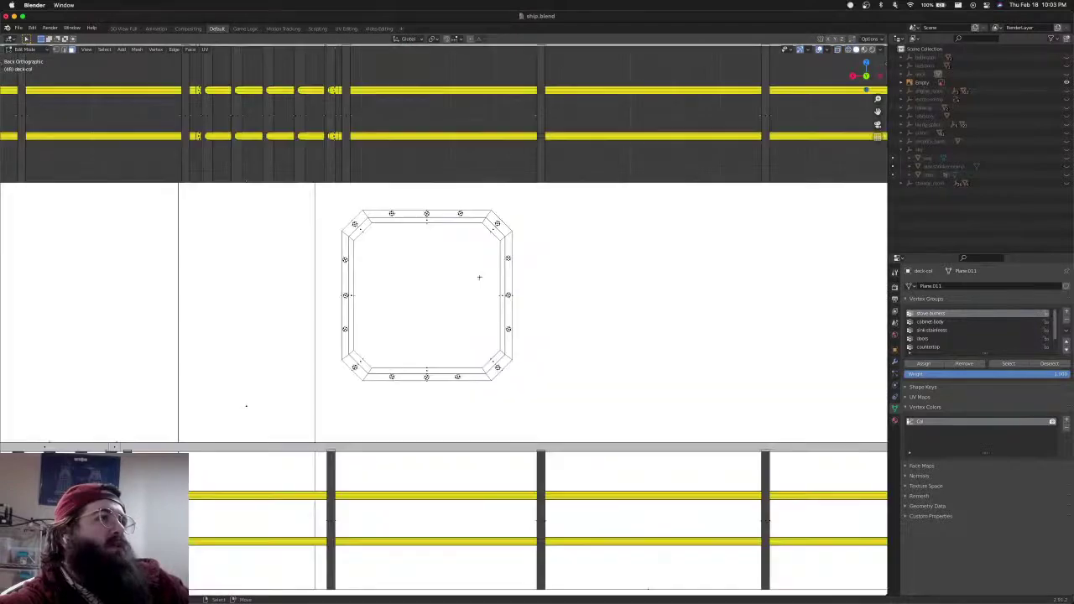
{"action": "mouse_move", "coordinate": [479, 277]}
{"action": "middle_mouse_down"}
{"action": "mouse_move", "coordinate": [436, 302]}
{"action": "mouse_move", "coordinate": [420, 292]}
{"action": "mouse_move", "coordinate": [464, 302]}
{"action": "mouse_move", "coordinate": [412, 304]}
{"action": "mouse_move", "coordinate": [414, 293]}
{"action": "mouse_move", "coordinate": [484, 282]}
{"action": "mouse_move", "coordinate": [471, 282]}
{"action": "middle_mouse_up"}
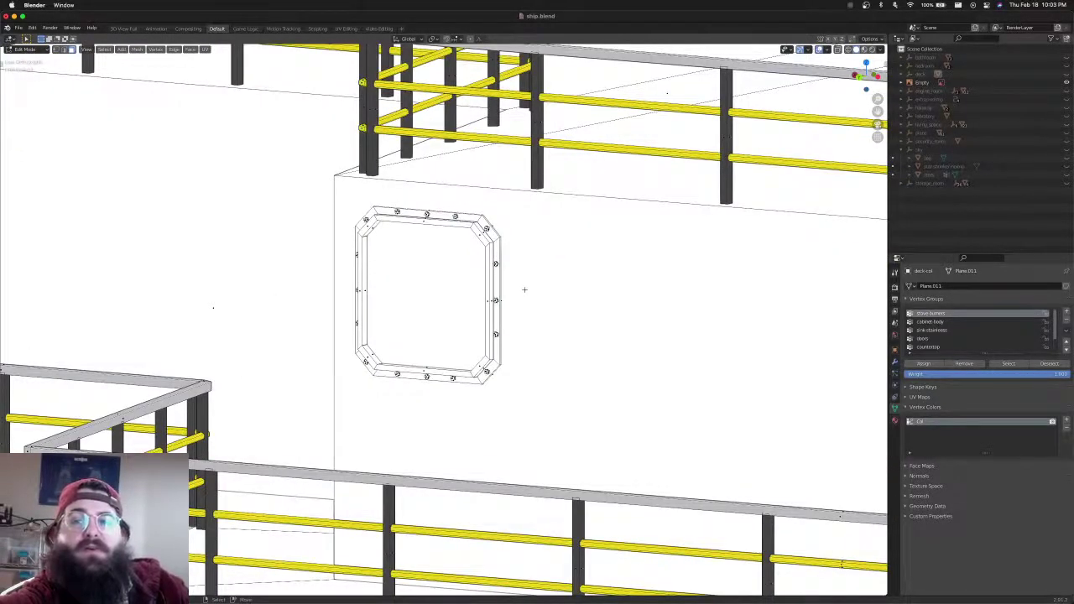
{"action": "middle_click_drag", "start_coordinate": [495, 299], "coordinate": [540, 306], "text": "shift"}
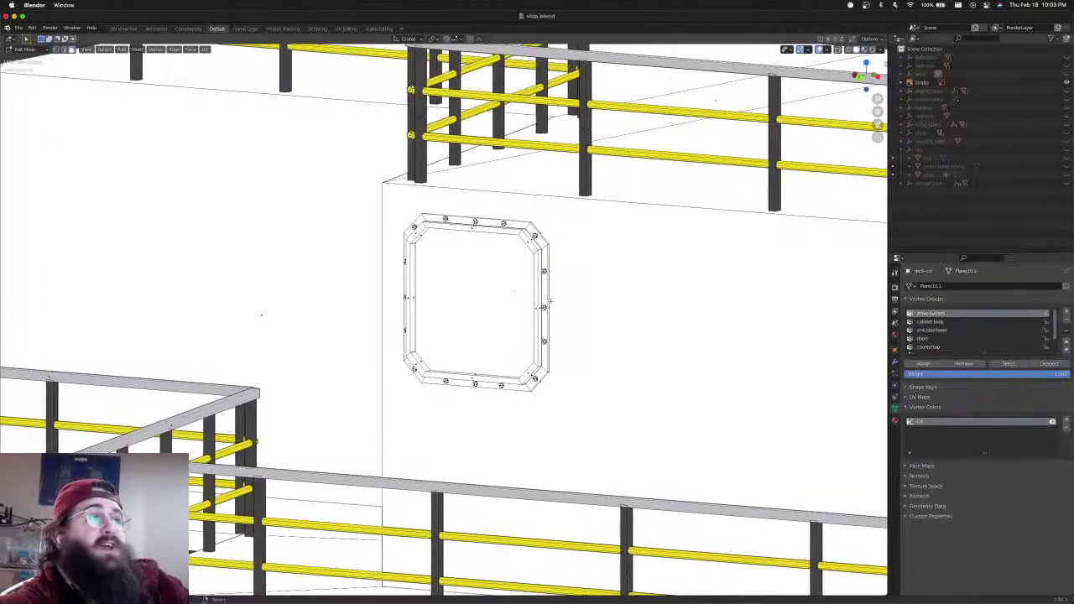
Switch to Safari, search for "shades of yellow" in a new tab and open the Wikipedia article with Dark Reader turned off
{"action": "key", "text": "super+Tab"}
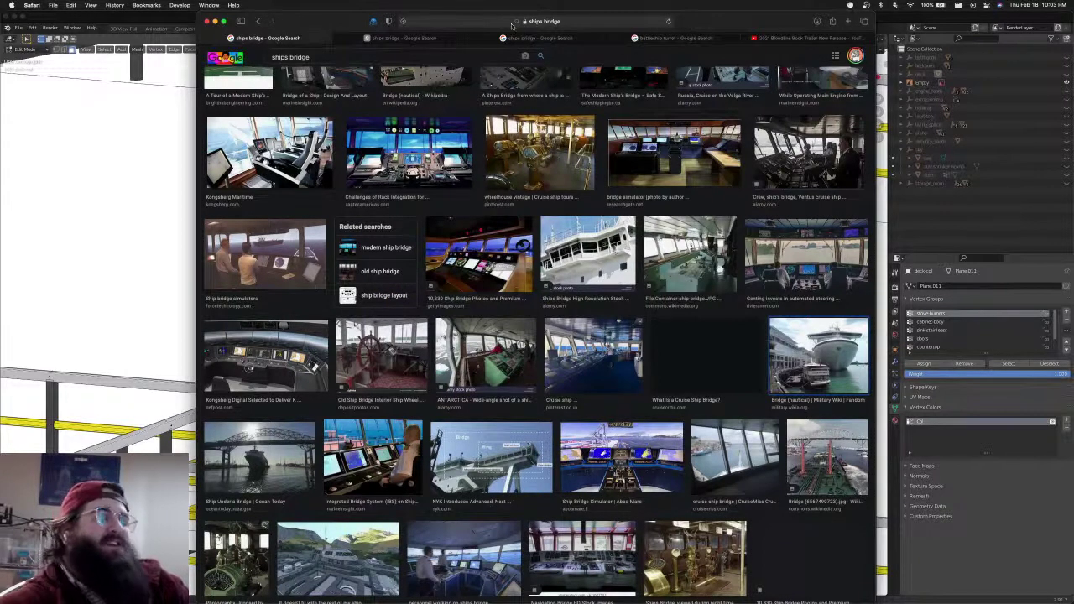
{"action": "key", "text": "super+t"}
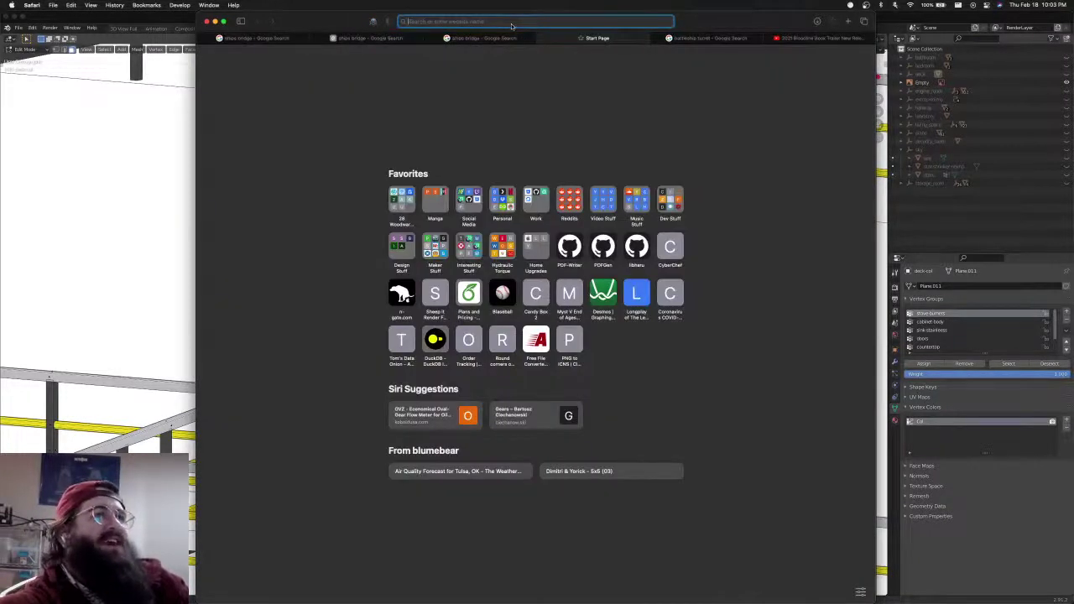
{"action": "type", "text": "s"}
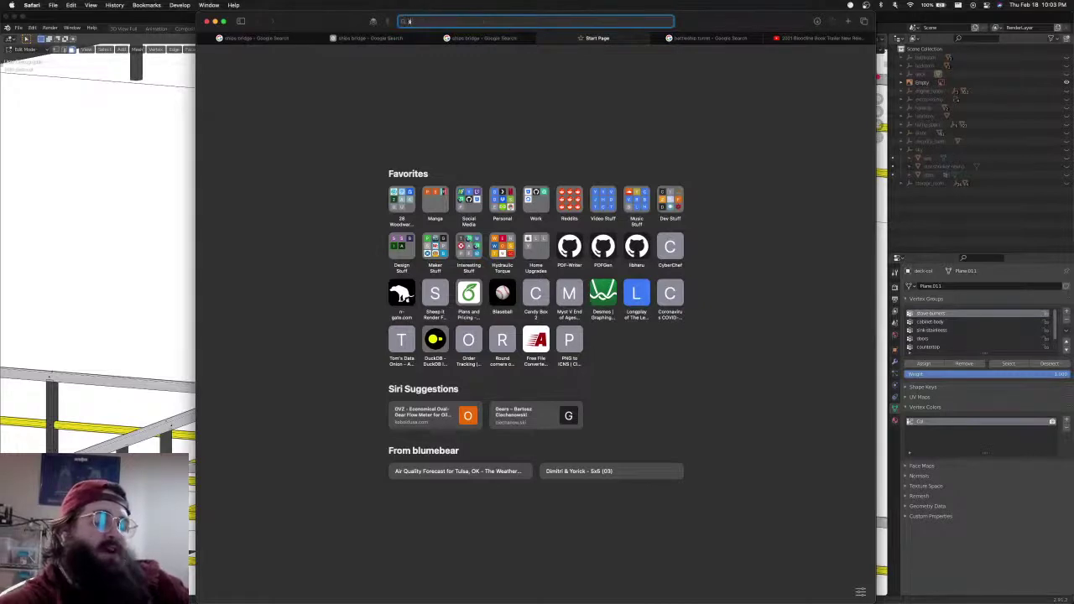
{"action": "type", "text": "hades of yell"}
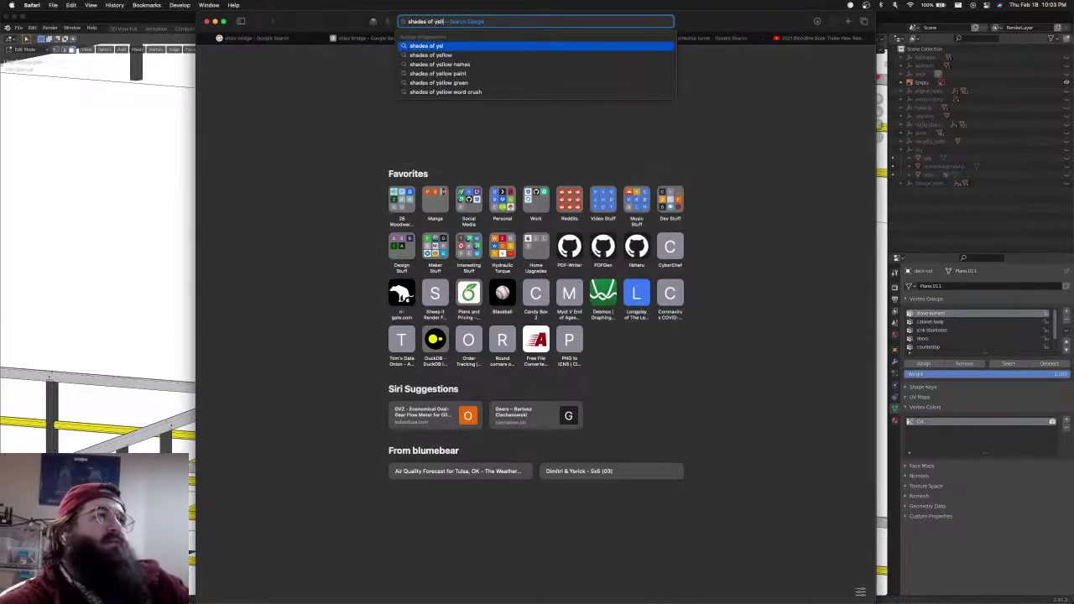
{"action": "type", "text": "ow"}
{"action": "key", "text": "Return"}
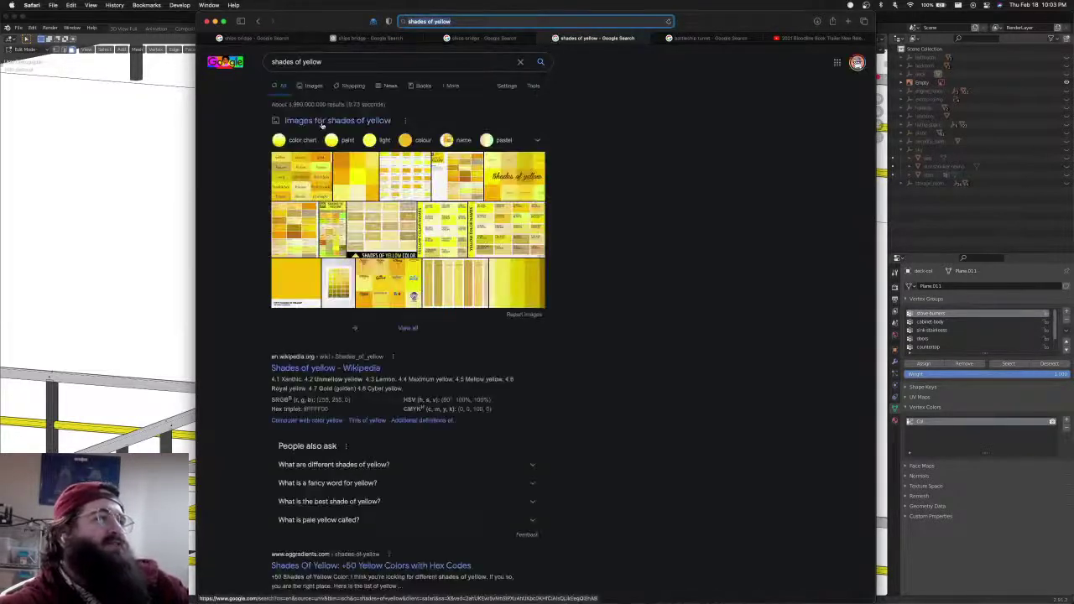
{"action": "left_click", "coordinate": [329, 369]}
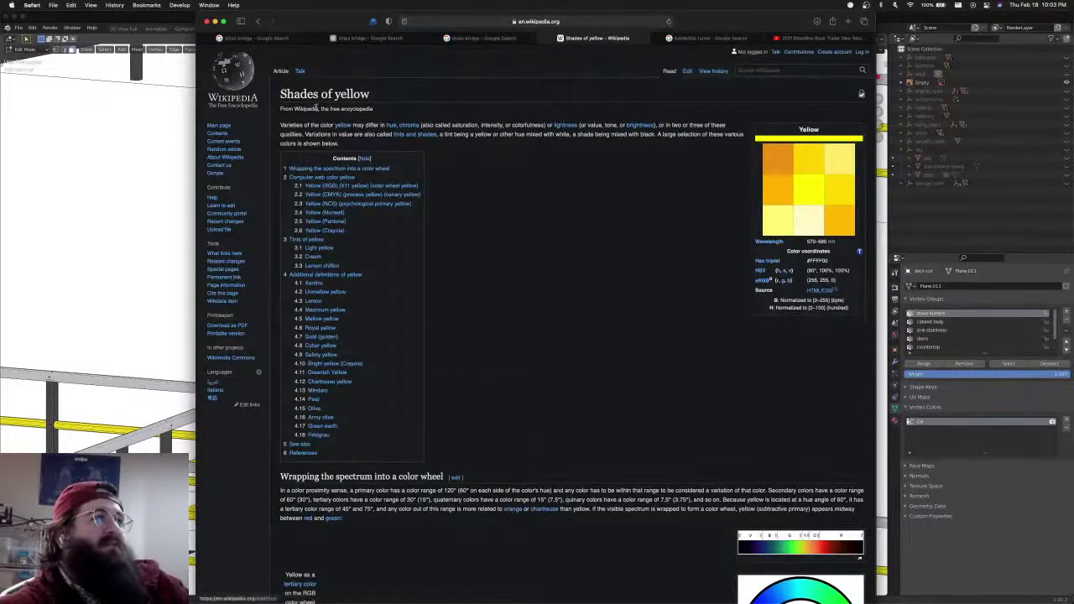
{"action": "left_click", "coordinate": [372, 21]}
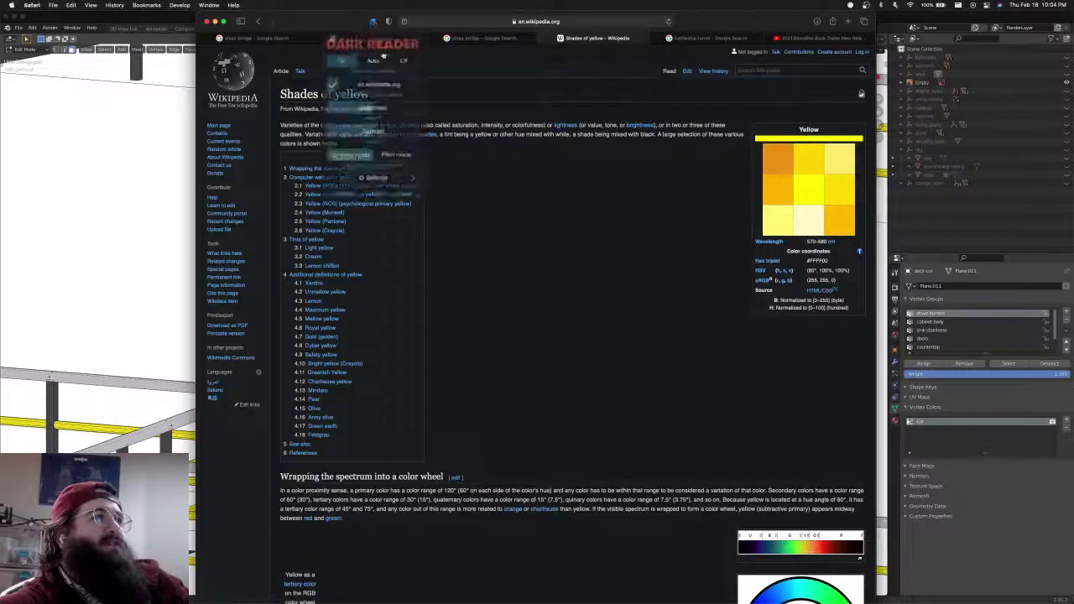
{"action": "left_click", "coordinate": [401, 57]}
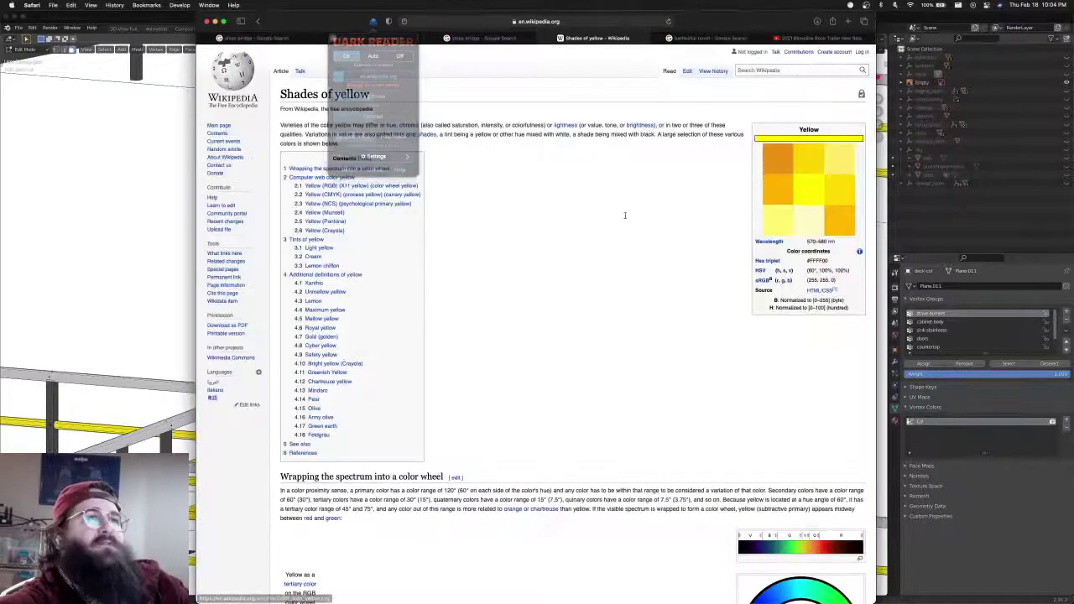
Look through the Wikipedia article's yellow variants and compare their color swatches and hex values
{"action": "scroll", "coordinate": [608, 294], "scroll_direction": "down", "scroll_amount": 15}
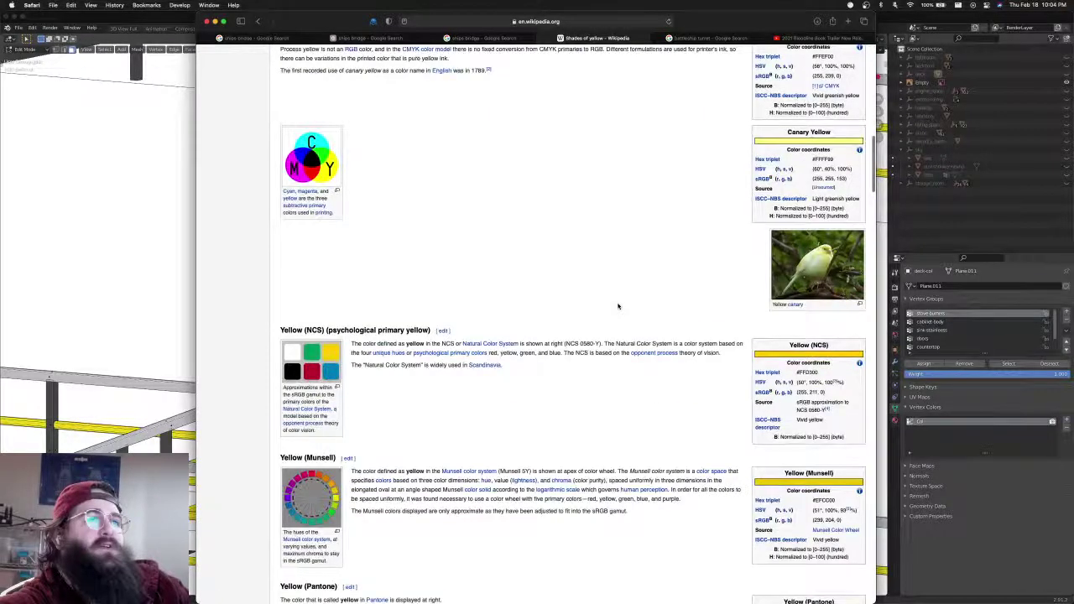
{"action": "scroll", "coordinate": [618, 307], "scroll_direction": "down", "scroll_amount": 6}
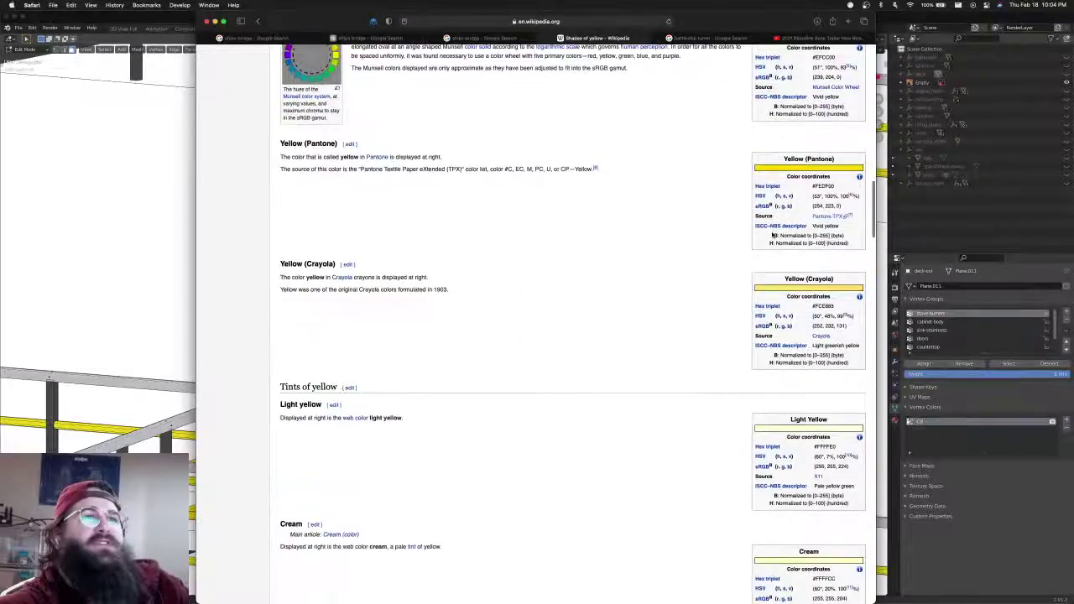
{"action": "scroll", "coordinate": [734, 241], "scroll_direction": "down", "scroll_amount": 10}
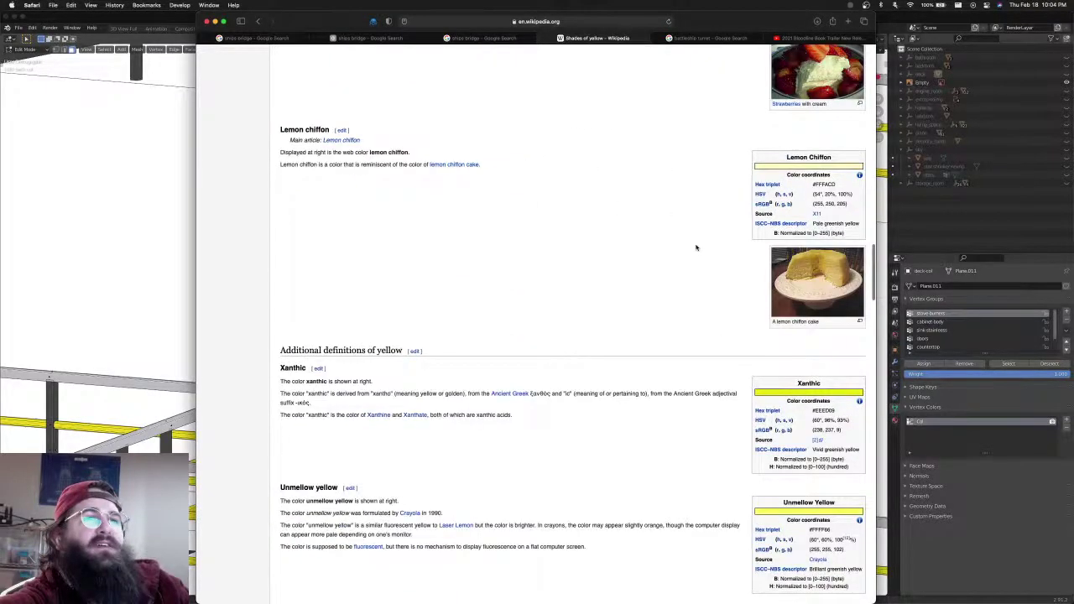
{"action": "scroll", "coordinate": [696, 248], "scroll_direction": "down", "scroll_amount": 10}
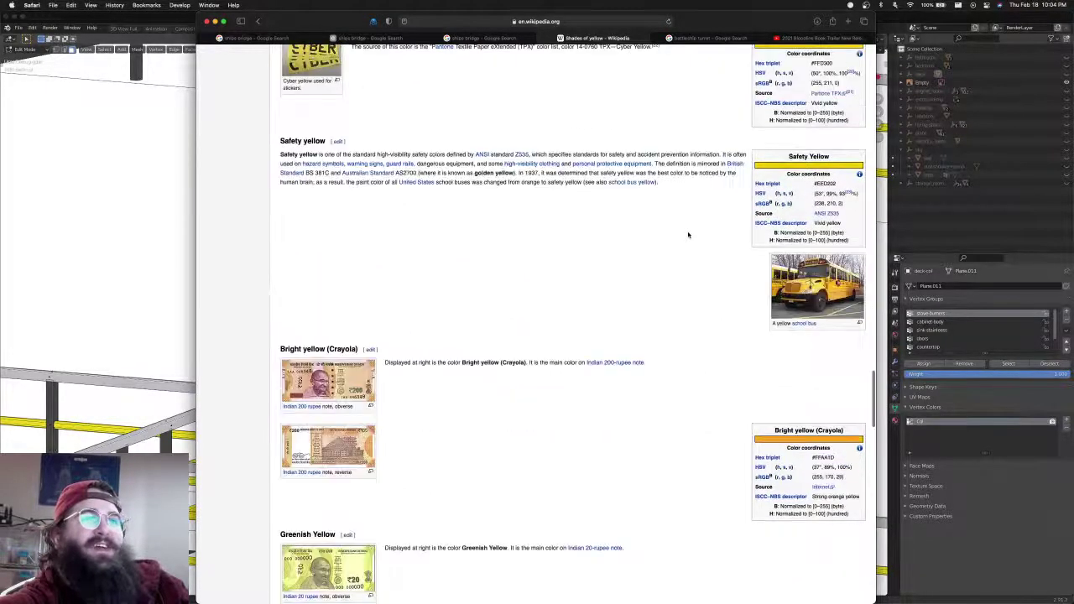
{"action": "scroll", "coordinate": [688, 235], "scroll_direction": "down", "scroll_amount": 10}
{"action": "scroll", "coordinate": [671, 299], "scroll_direction": "up", "scroll_amount": 14}
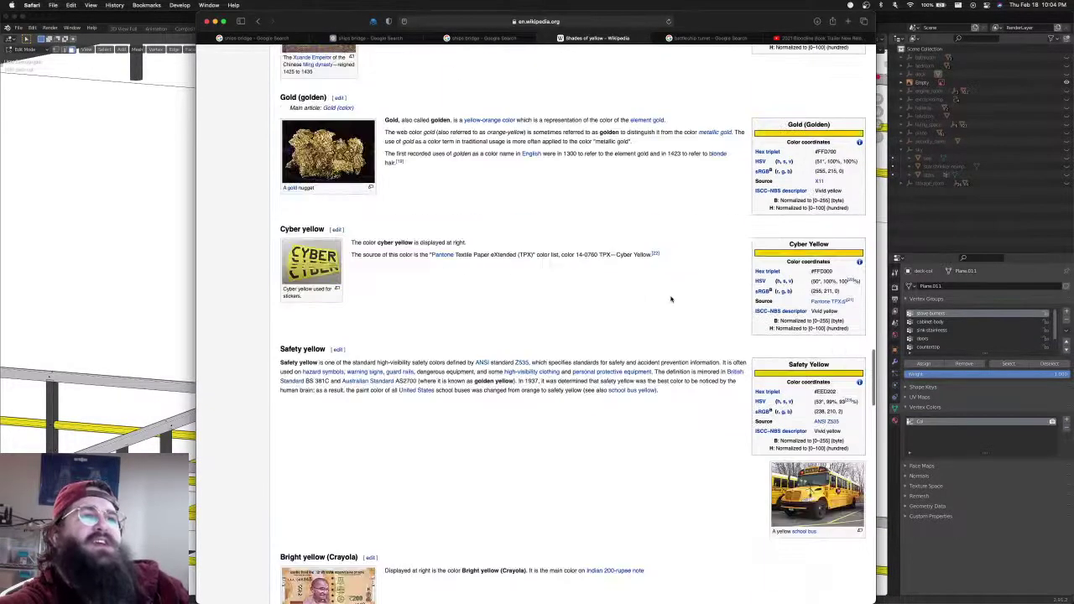
{"action": "scroll", "coordinate": [671, 299], "scroll_direction": "up", "scroll_amount": 8}
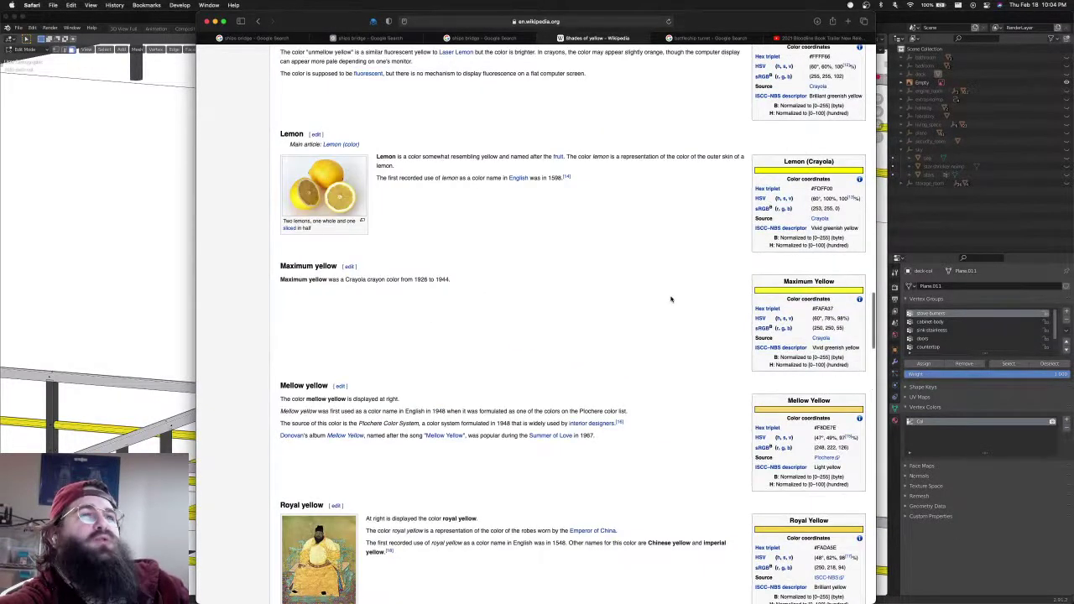
{"action": "scroll", "coordinate": [672, 300], "scroll_direction": "up", "scroll_amount": 5}
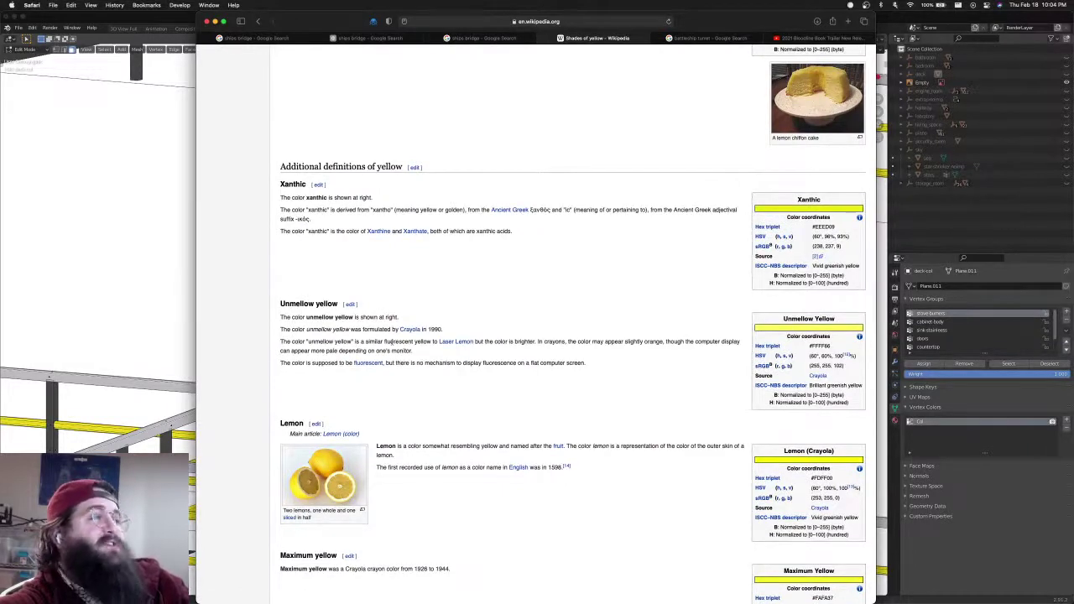
{"action": "scroll", "coordinate": [618, 363], "scroll_direction": "up", "scroll_amount": 8}
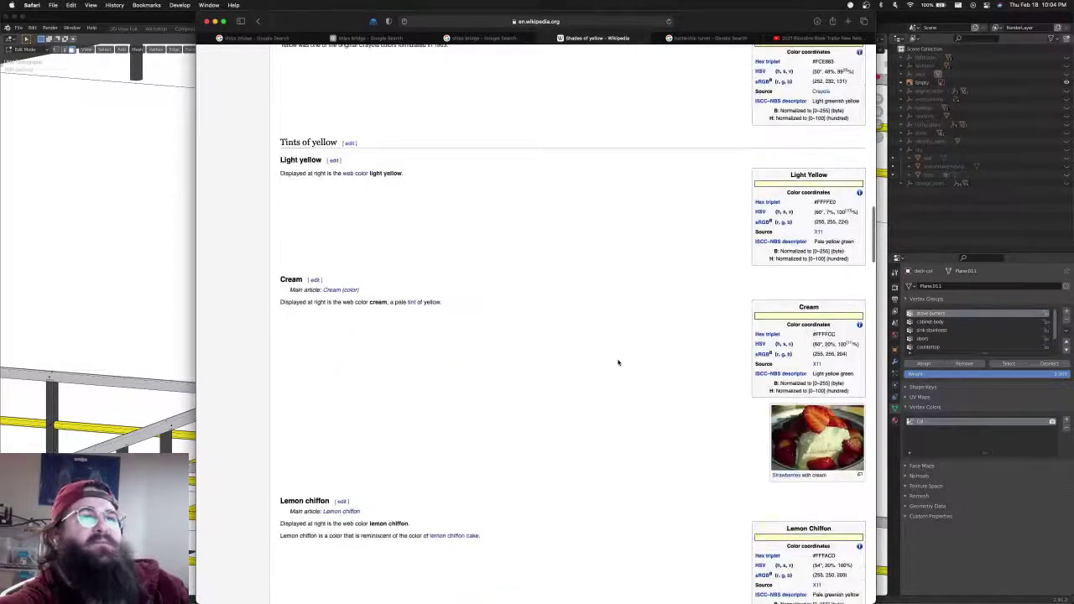
{"action": "scroll", "coordinate": [773, 359], "scroll_direction": "up", "scroll_amount": 15}
{"action": "scroll", "coordinate": [773, 337], "scroll_direction": "up", "scroll_amount": 15}
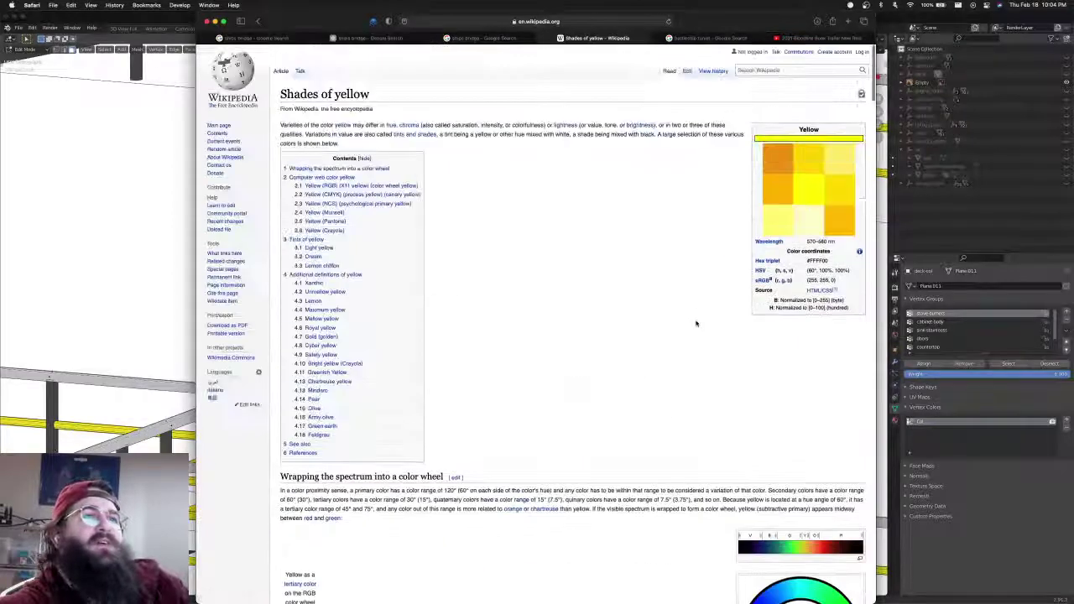
{"action": "scroll", "coordinate": [695, 323], "scroll_direction": "down", "scroll_amount": 20}
{"action": "scroll", "coordinate": [696, 323], "scroll_direction": "down", "scroll_amount": 20}
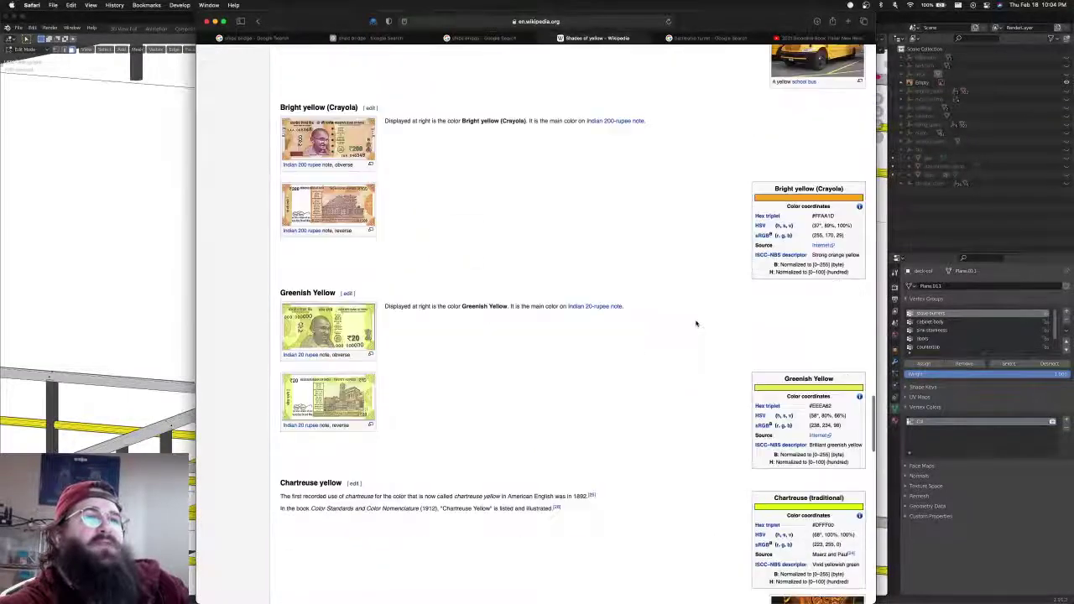
{"action": "scroll", "coordinate": [610, 255], "scroll_direction": "down", "scroll_amount": 5}
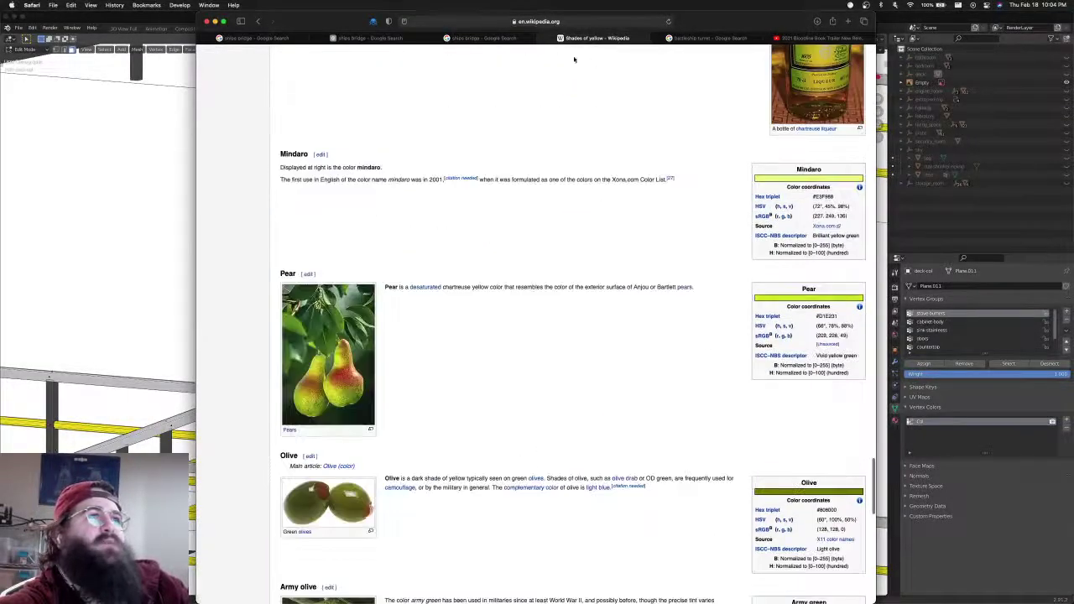
Close the Wikipedia article tab and switch back to Blender, framing the bolted window on the upper wall
{"action": "left_click", "coordinate": [541, 38]}
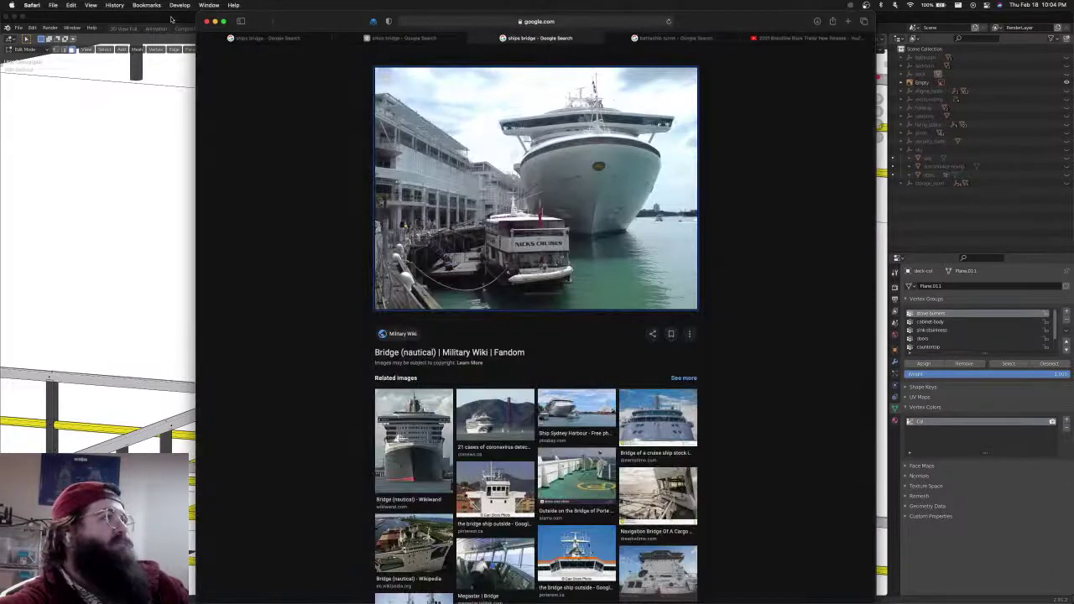
{"action": "left_click", "coordinate": [172, 18]}
{"action": "scroll", "coordinate": [448, 243], "scroll_direction": "down", "scroll_amount": 3}
{"action": "scroll", "coordinate": [505, 202], "scroll_direction": "up", "scroll_amount": 3}
{"action": "middle_click_drag", "start_coordinate": [491, 177], "coordinate": [477, 229], "text": "shift"}
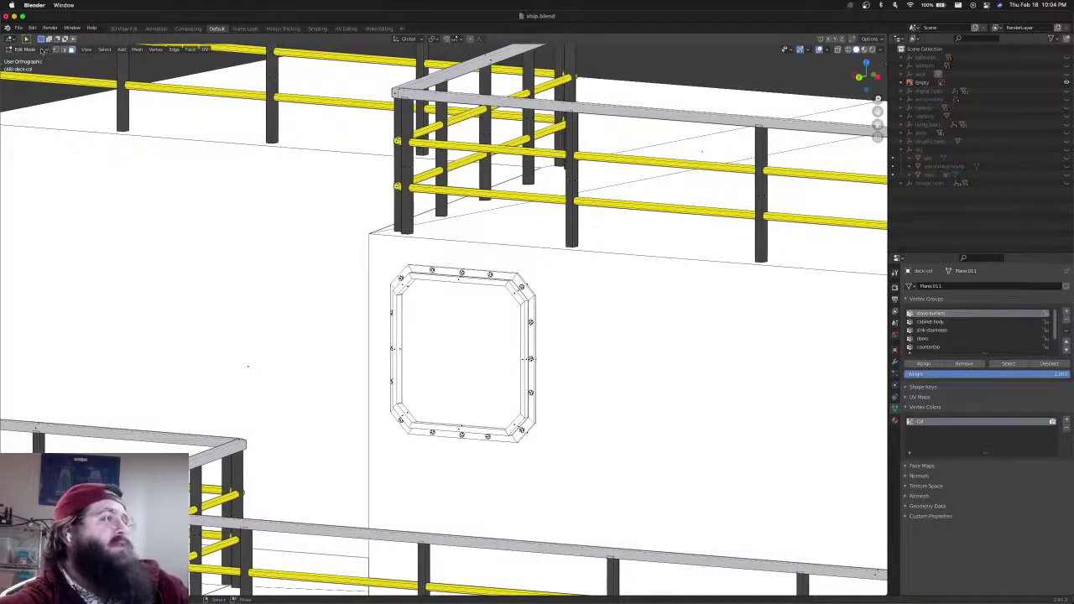
{"action": "middle_click_drag", "start_coordinate": [510, 339], "coordinate": [502, 311], "text": "shift"}
{"action": "scroll", "coordinate": [505, 309], "scroll_direction": "up", "scroll_amount": 1}
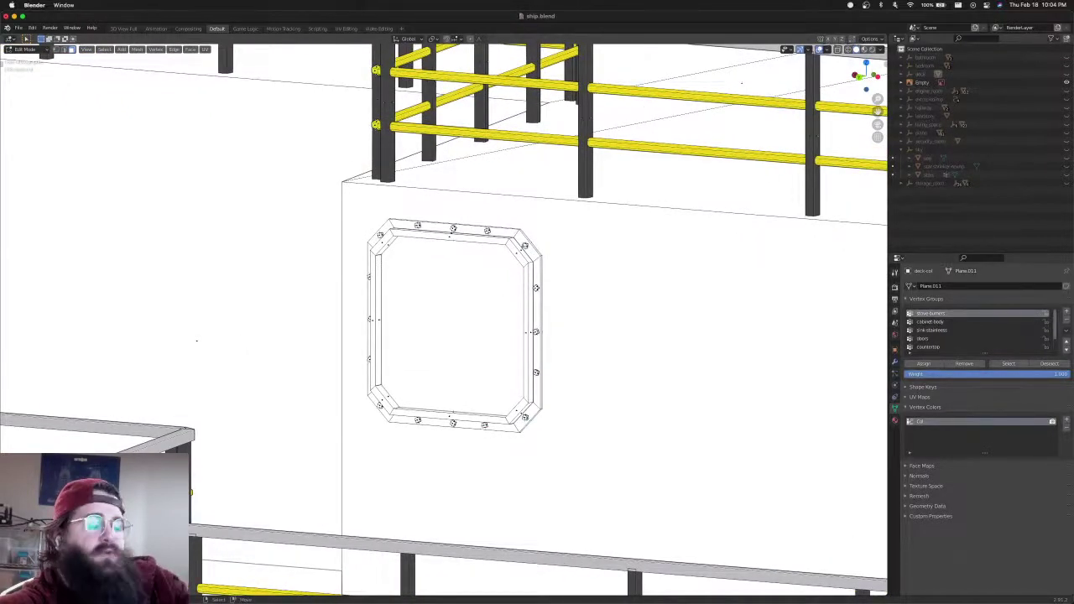
Select the linked geometry of the bolts along the window frame's top edge, leaving the frame itself unselected
{"action": "key", "text": "l"}
{"action": "key", "text": "l"}
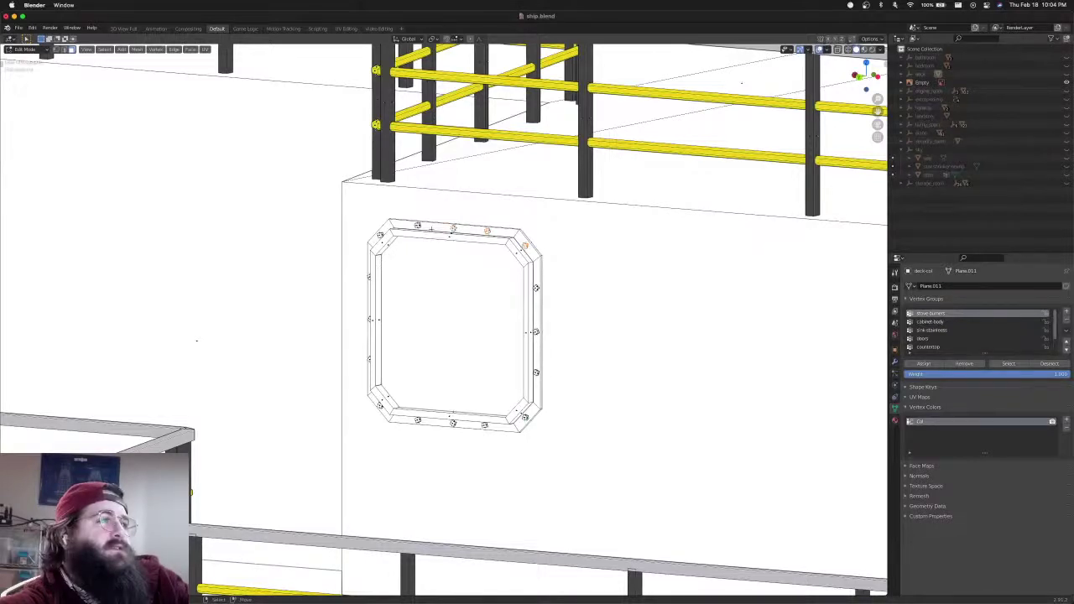
{"action": "key", "text": "ctrl+l"}
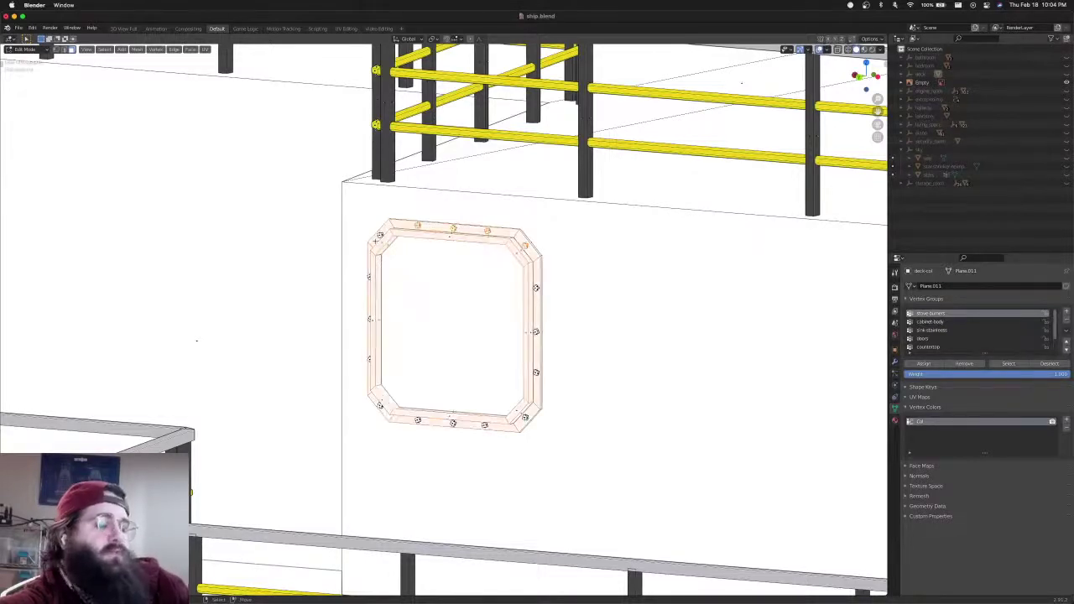
{"action": "left_click", "coordinate": [375, 240], "text": "alt"}
{"action": "left_click", "coordinate": [373, 241], "text": "alt"}
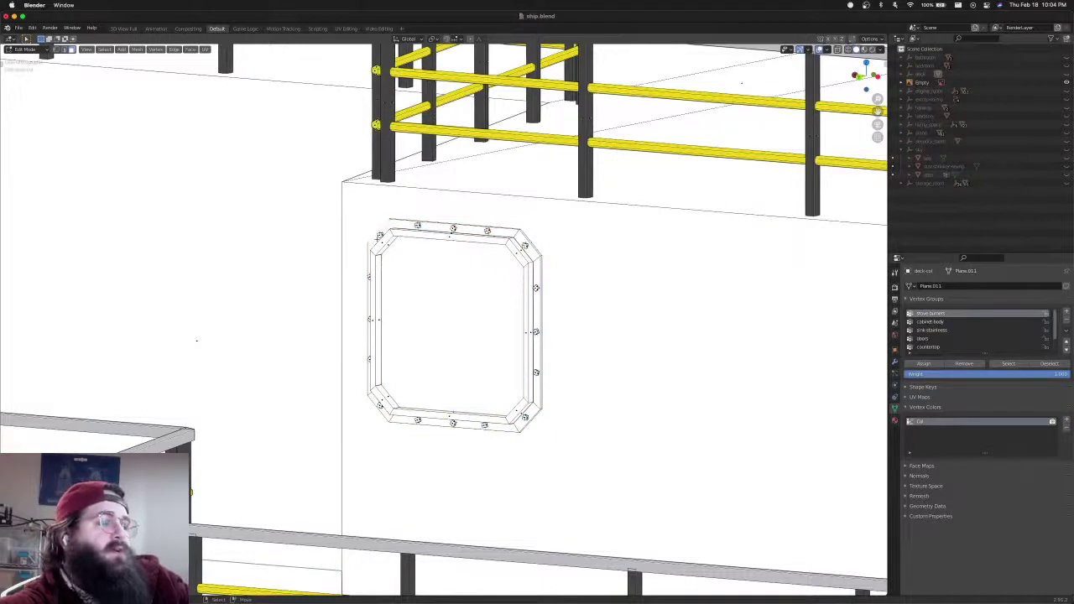
{"action": "key", "text": "ctrl+z"}
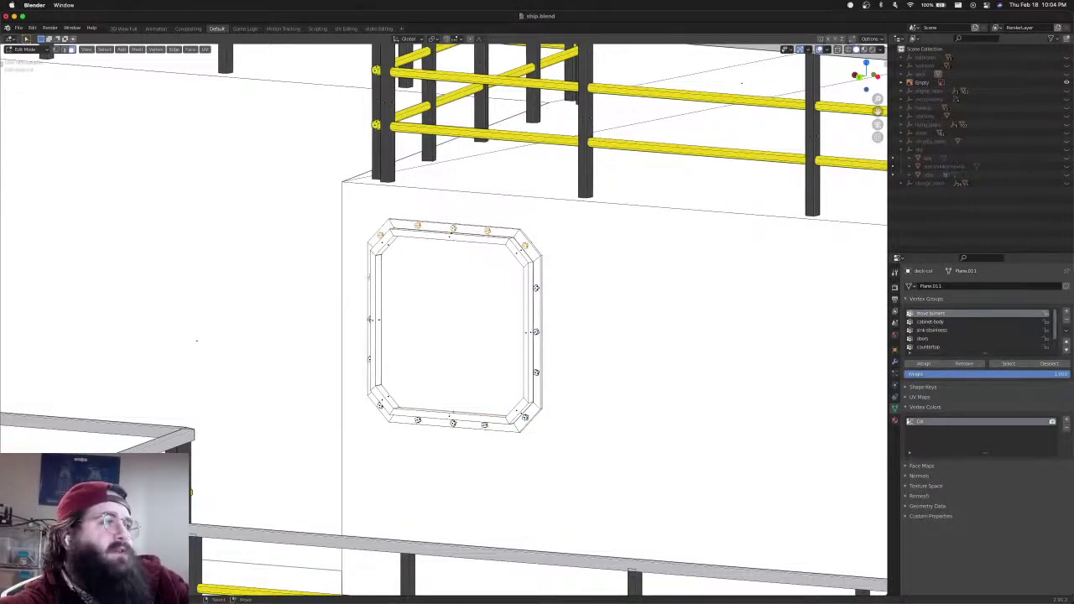
Extend the selection in wireframe view to the bolts on the window frame's remaining sides and corners
{"action": "key", "text": "shift+z"}
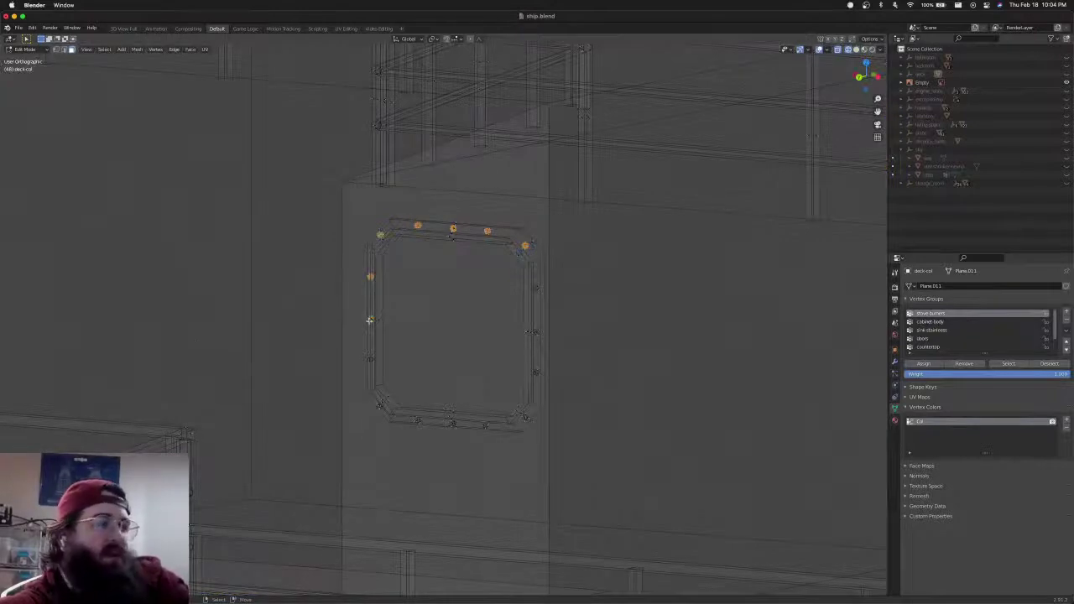
{"action": "left_click", "coordinate": [370, 320], "text": "shift"}
{"action": "left_click", "coordinate": [370, 359], "text": "shift"}
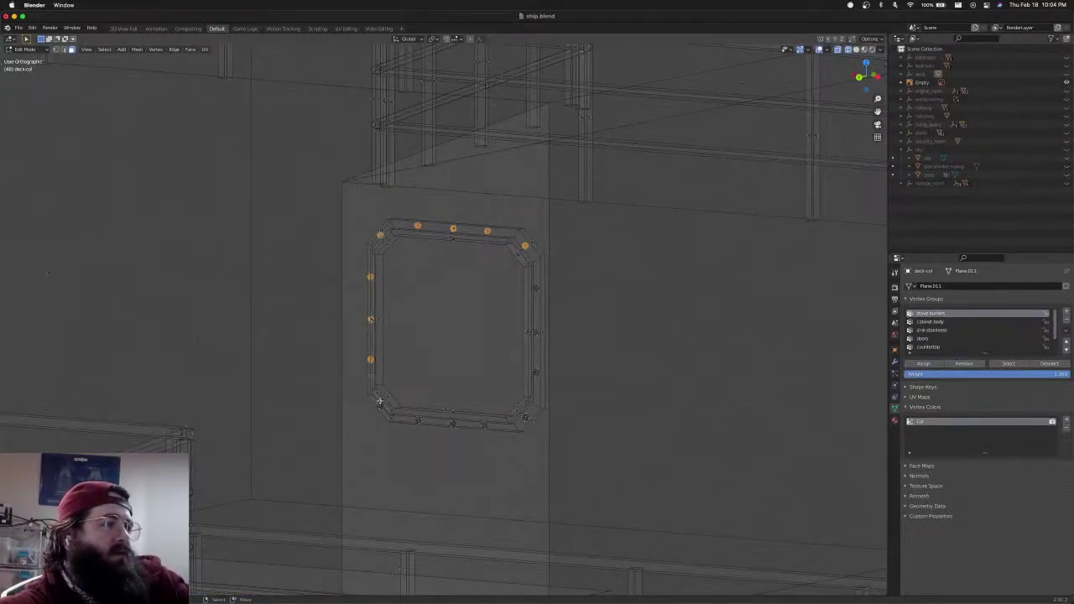
{"action": "left_click", "coordinate": [420, 421], "text": "shift"}
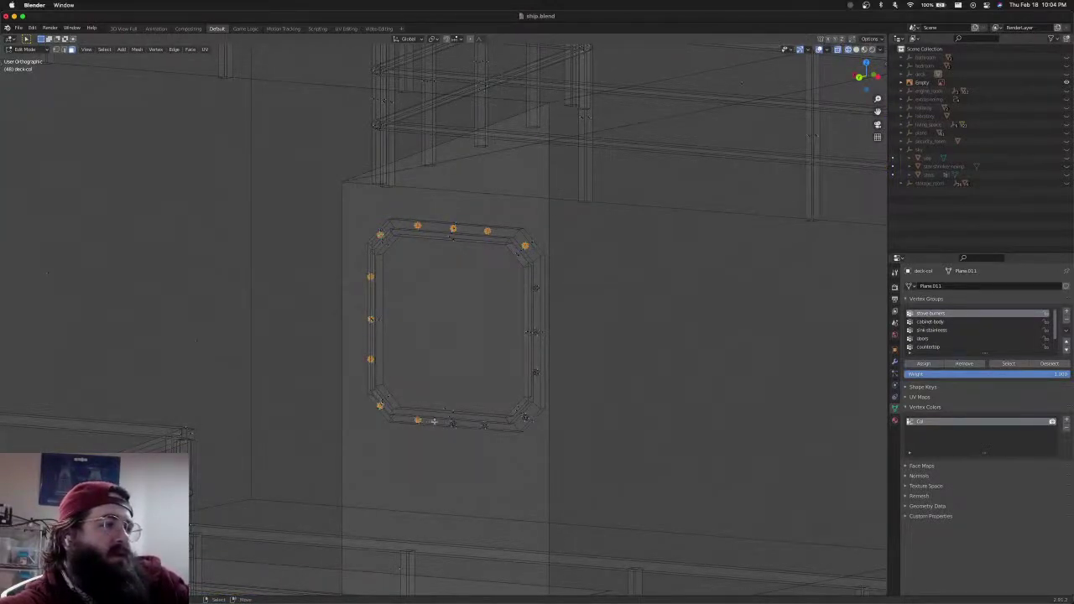
{"action": "left_click", "coordinate": [452, 423], "text": "shift"}
{"action": "left_click", "coordinate": [484, 425], "text": "shift"}
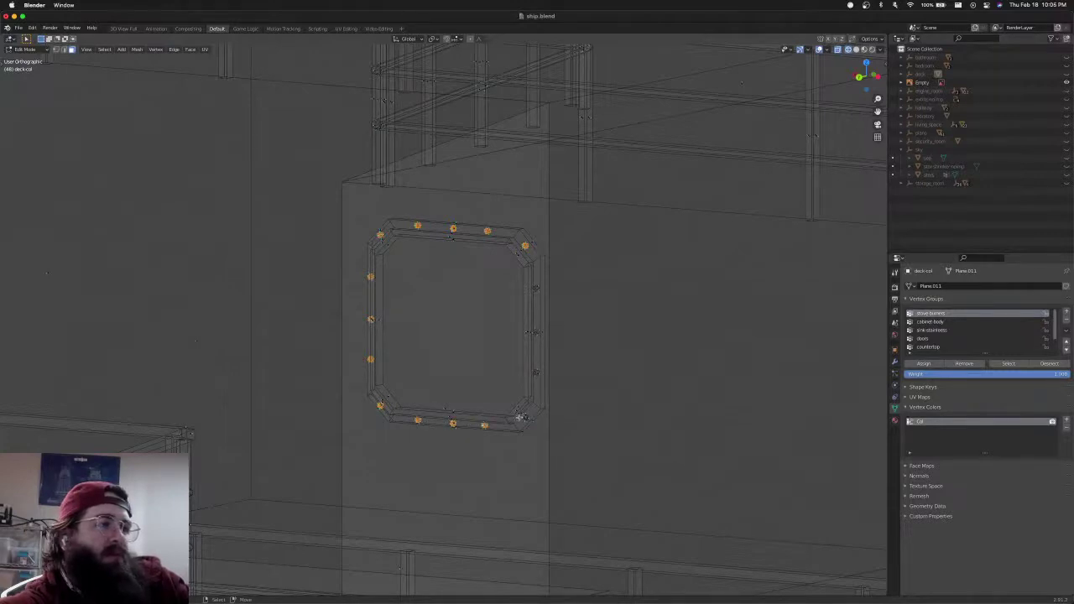
{"action": "left_click", "coordinate": [535, 371], "text": "shift"}
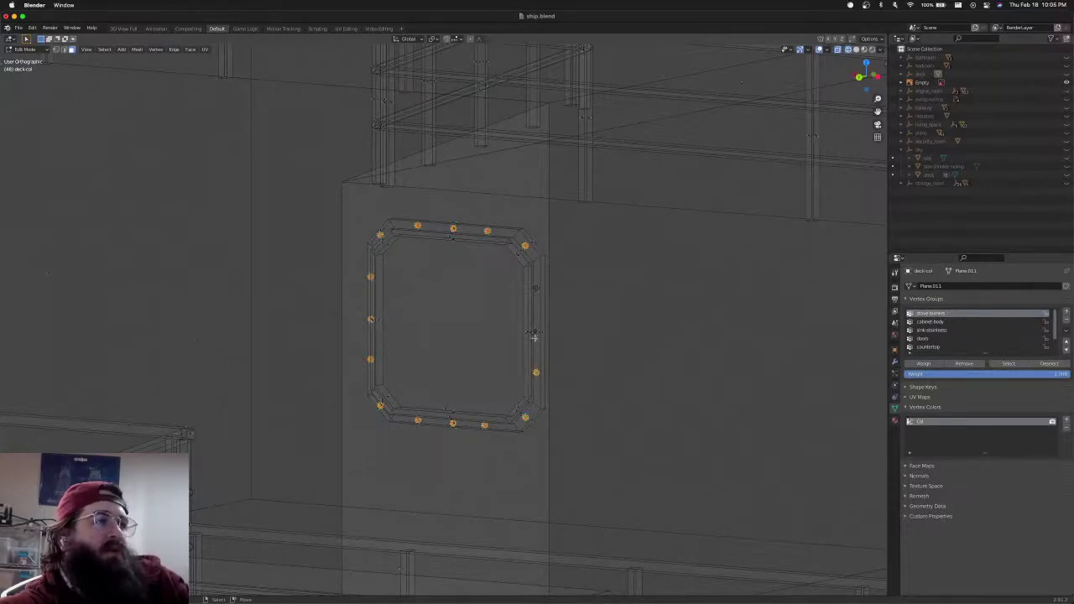
{"action": "left_click", "coordinate": [535, 331], "text": "shift"}
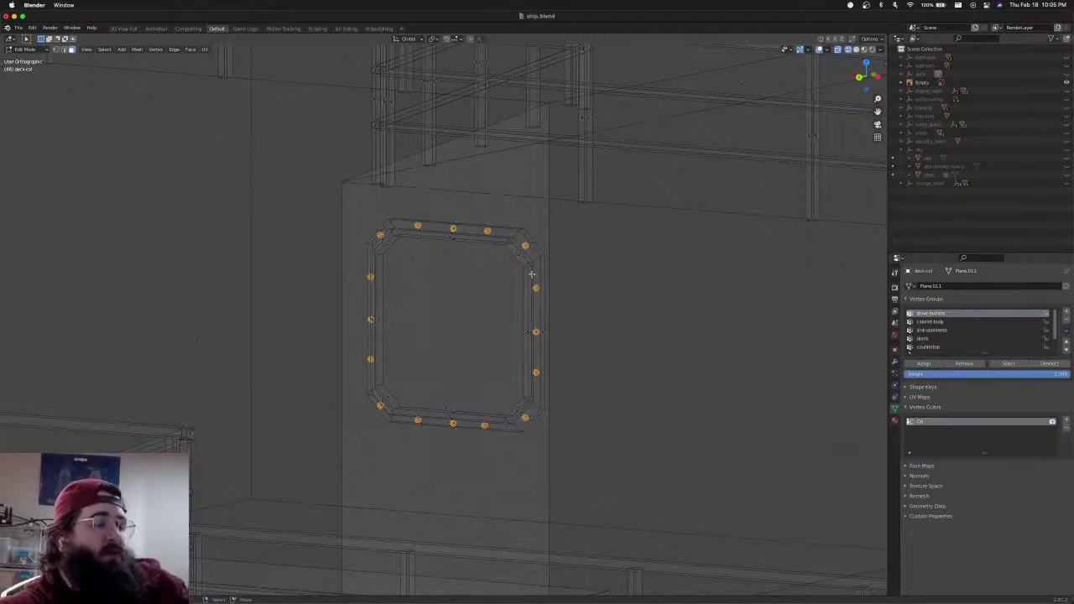
{"action": "key", "text": "shift+z"}
Fill the selected window bolts with dark gray in Vertex Paint mode
{"action": "left_click", "coordinate": [25, 48]}
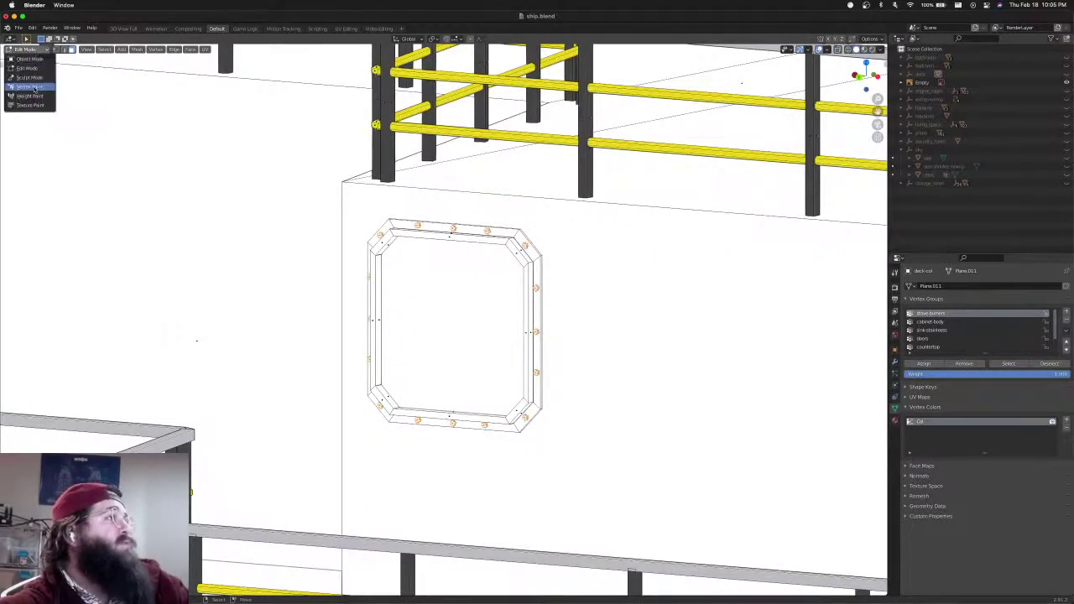
{"action": "left_click", "coordinate": [26, 87]}
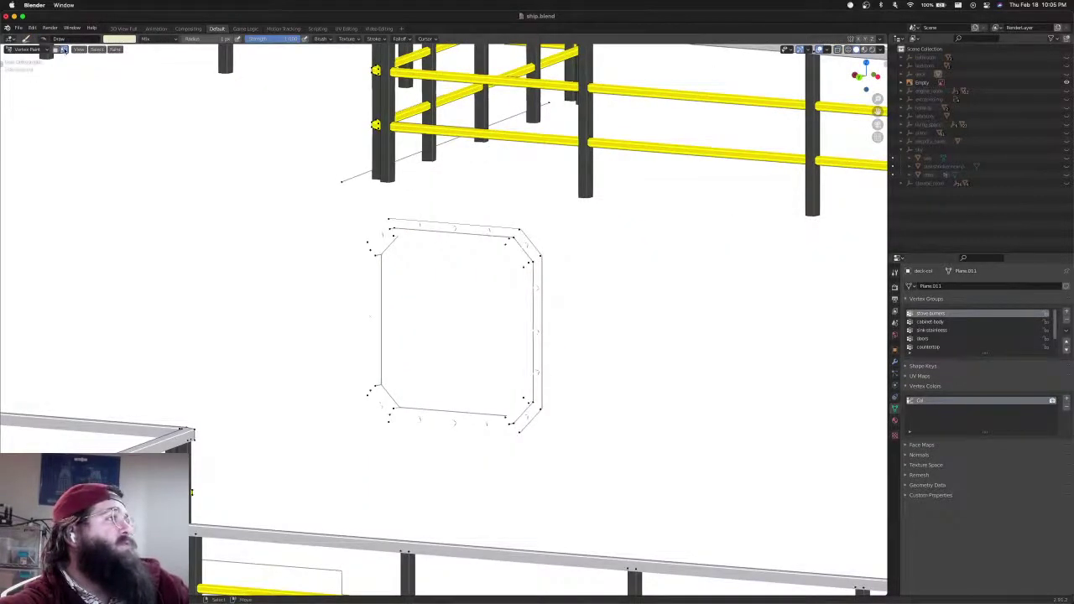
{"action": "left_click", "coordinate": [107, 40]}
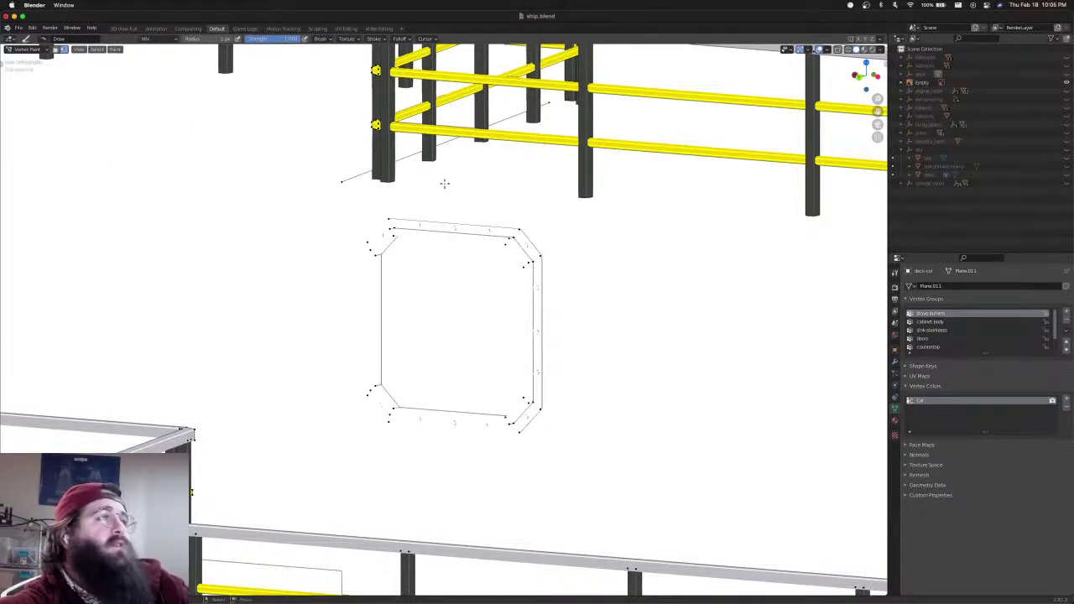
{"action": "key", "text": "shift+k"}
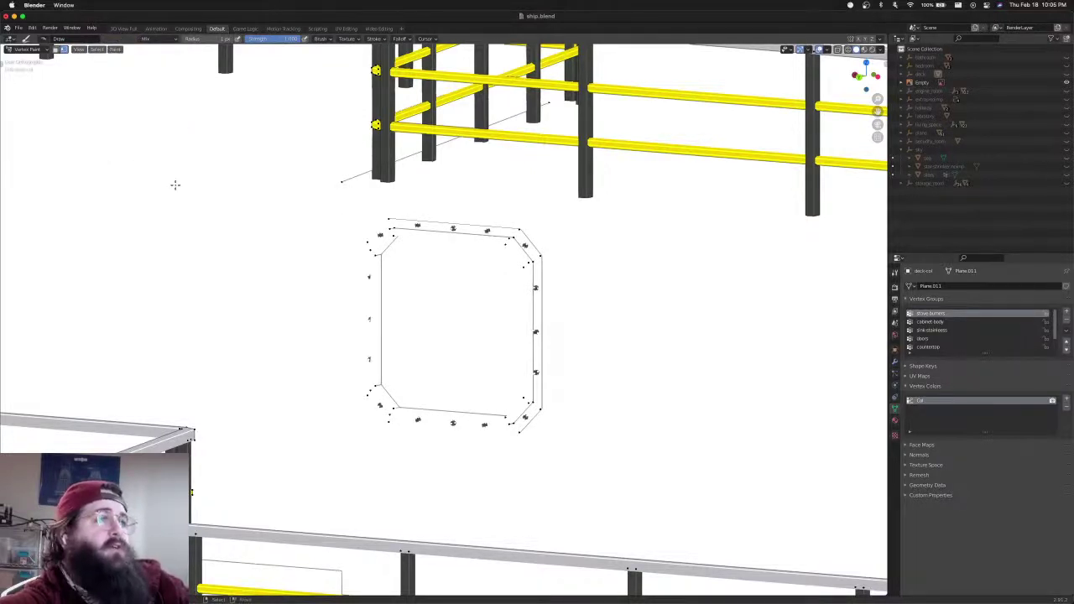
Select only the window frame in Edit Mode and fill it with light gray in Vertex Paint mode
{"action": "left_click", "coordinate": [34, 51]}
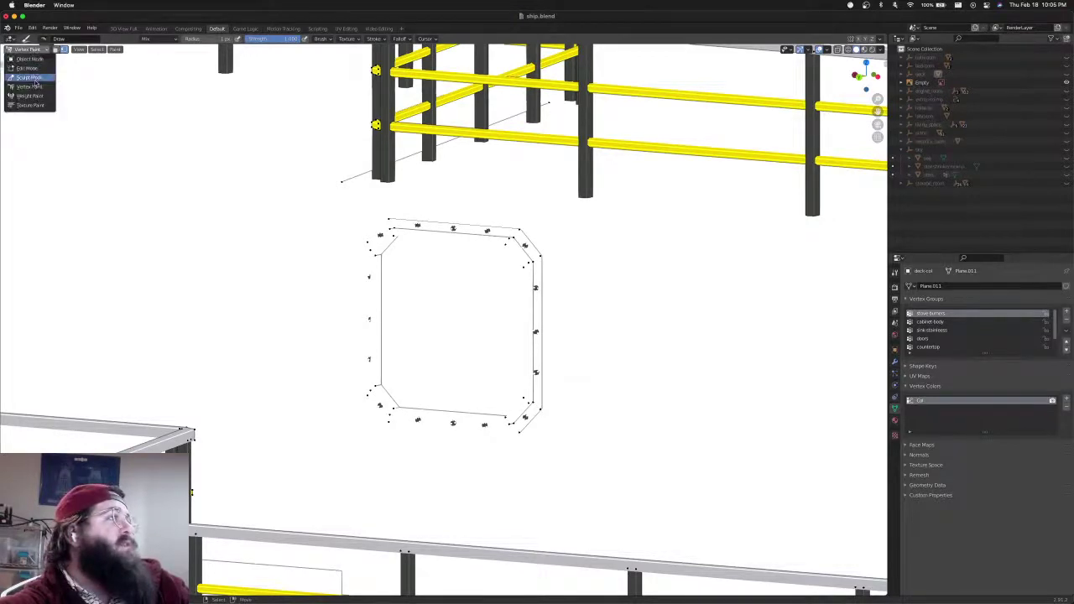
{"action": "left_click", "coordinate": [25, 64]}
{"action": "key", "text": "alt+a"}
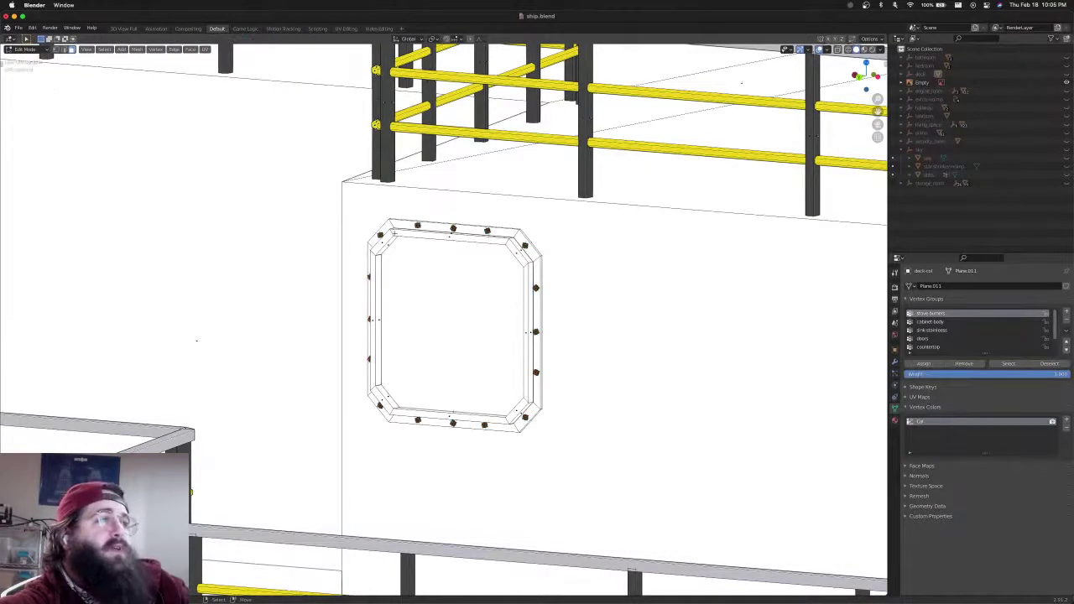
{"action": "key", "text": "a"}
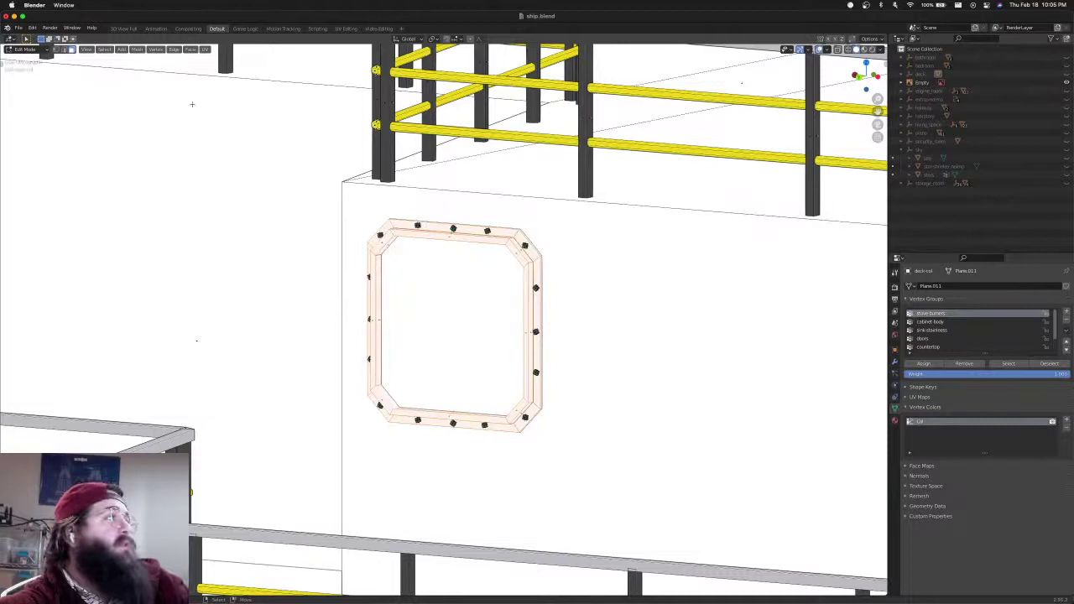
{"action": "left_click", "coordinate": [29, 50]}
{"action": "left_click", "coordinate": [50, 81]}
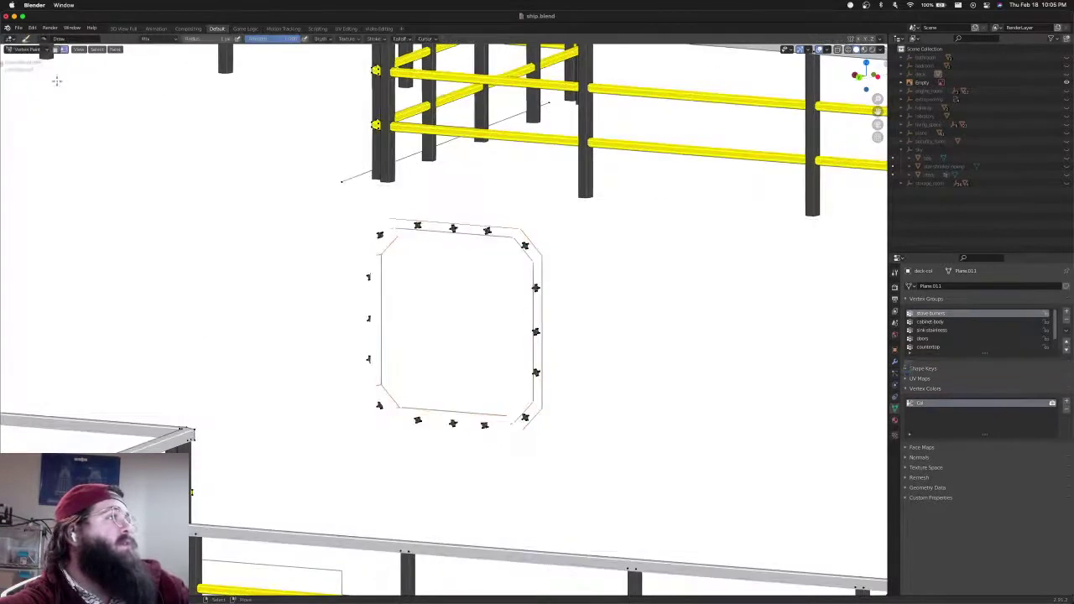
{"action": "left_click", "coordinate": [135, 41]}
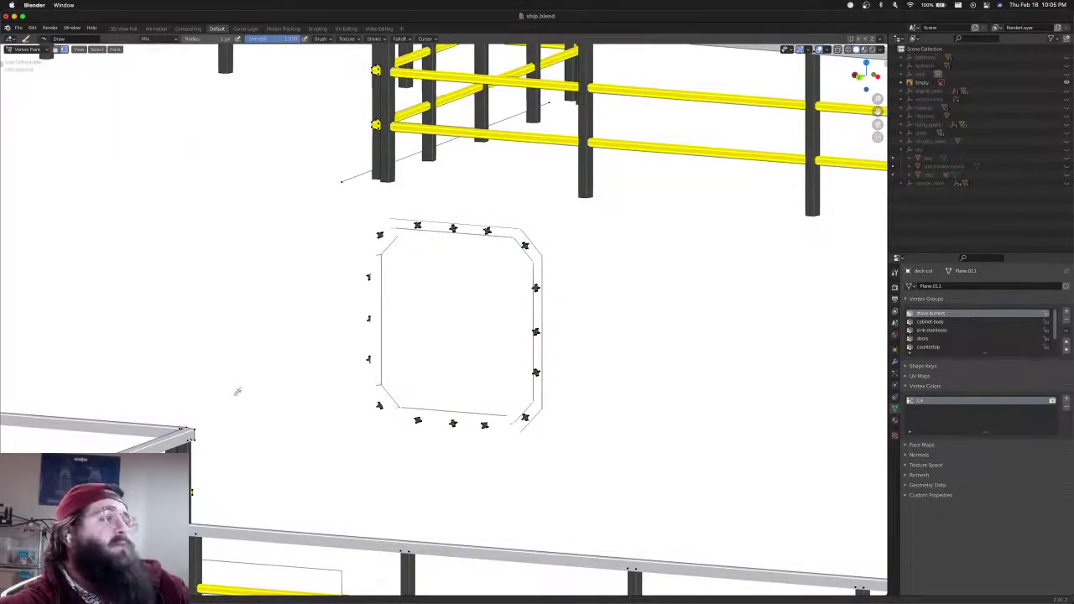
{"action": "key", "text": "shift+k"}
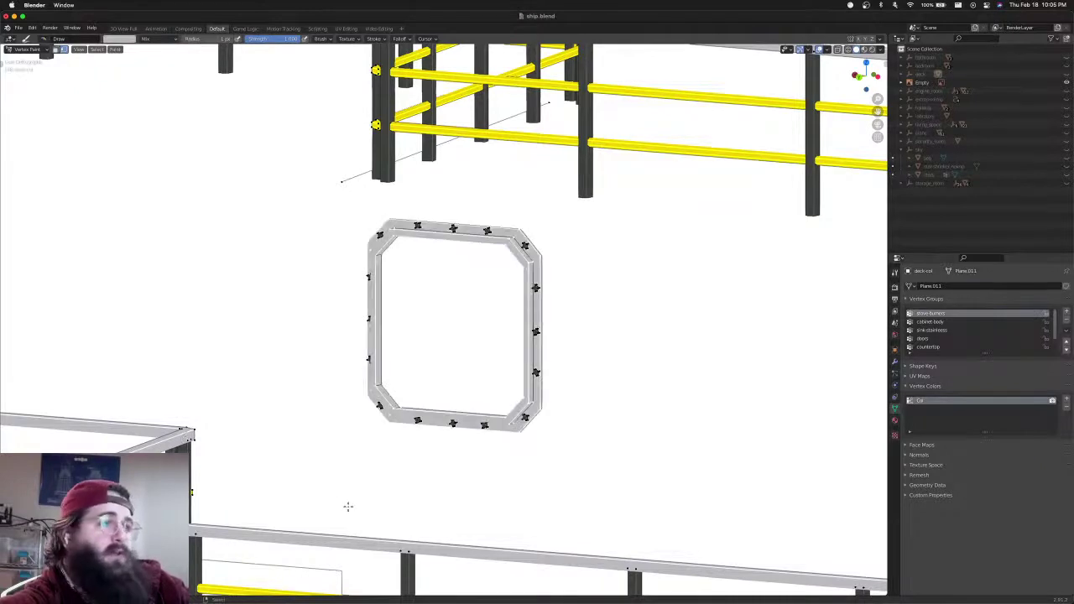
{"action": "left_click", "coordinate": [25, 49]}
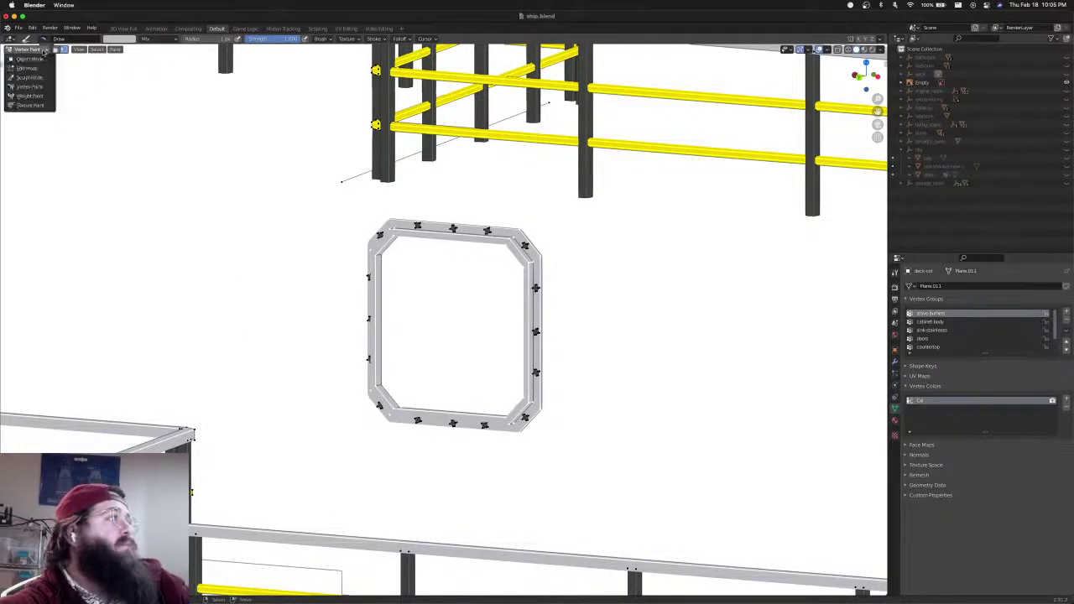
Select the inner face loops running around the window frame's opening in Edit Mode, leaving the outer flange and bolts unselected
{"action": "left_click", "coordinate": [27, 68]}
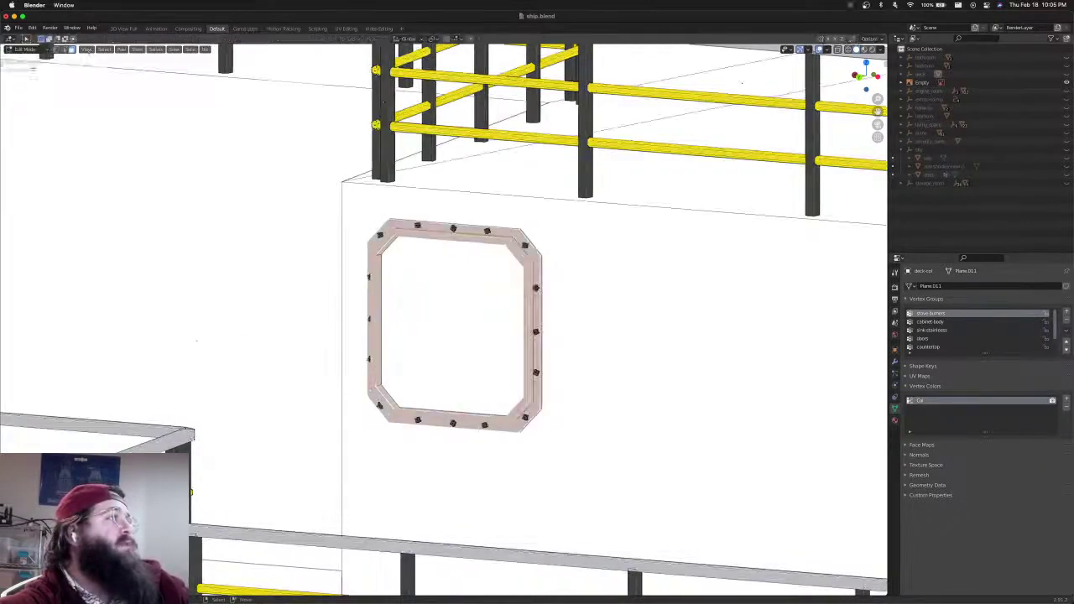
{"action": "middle_click_drag", "start_coordinate": [472, 331], "coordinate": [411, 271]}
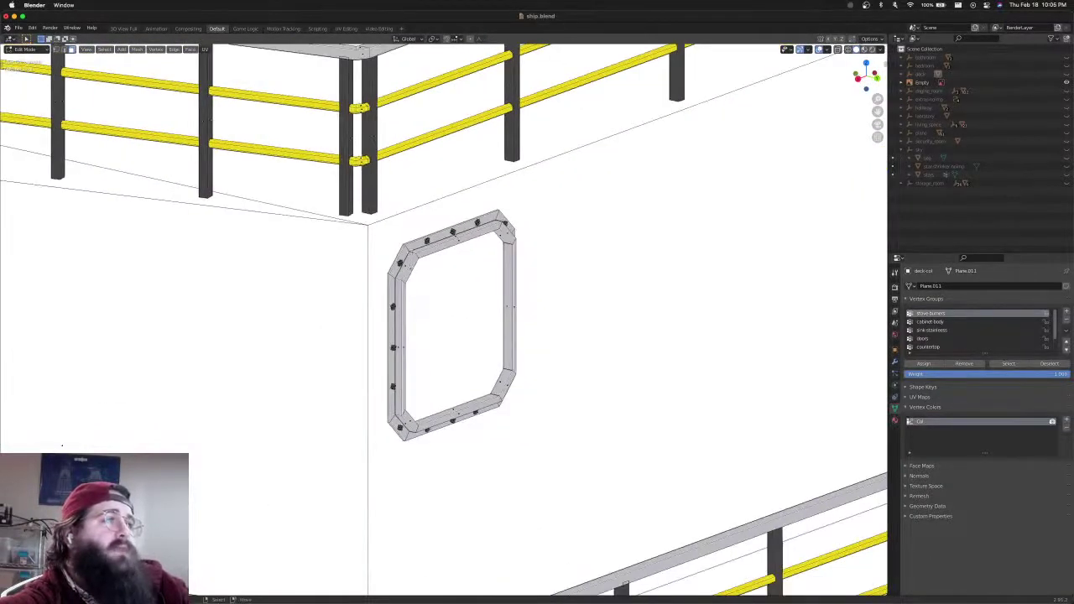
{"action": "scroll", "coordinate": [396, 259], "scroll_direction": "up", "scroll_amount": 3}
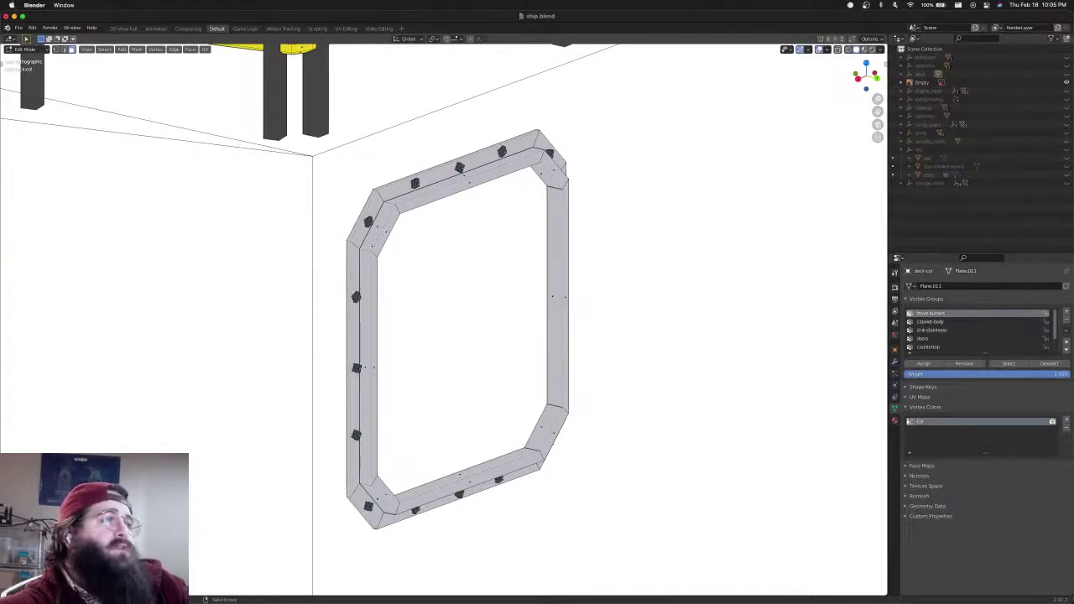
{"action": "left_click", "coordinate": [370, 245], "text": "alt"}
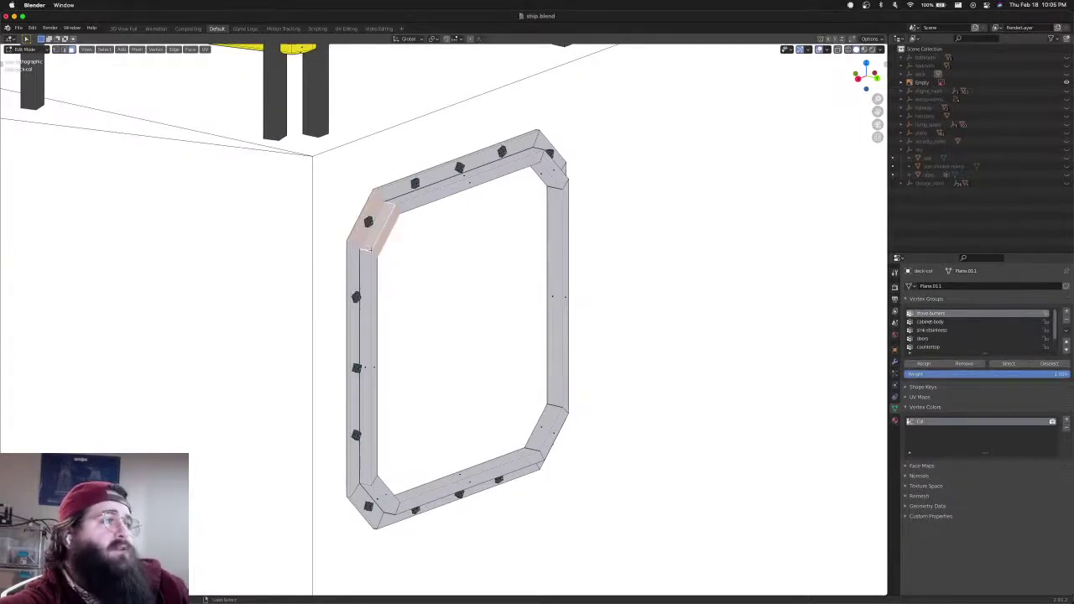
{"action": "left_click", "coordinate": [366, 249], "text": "alt+shift"}
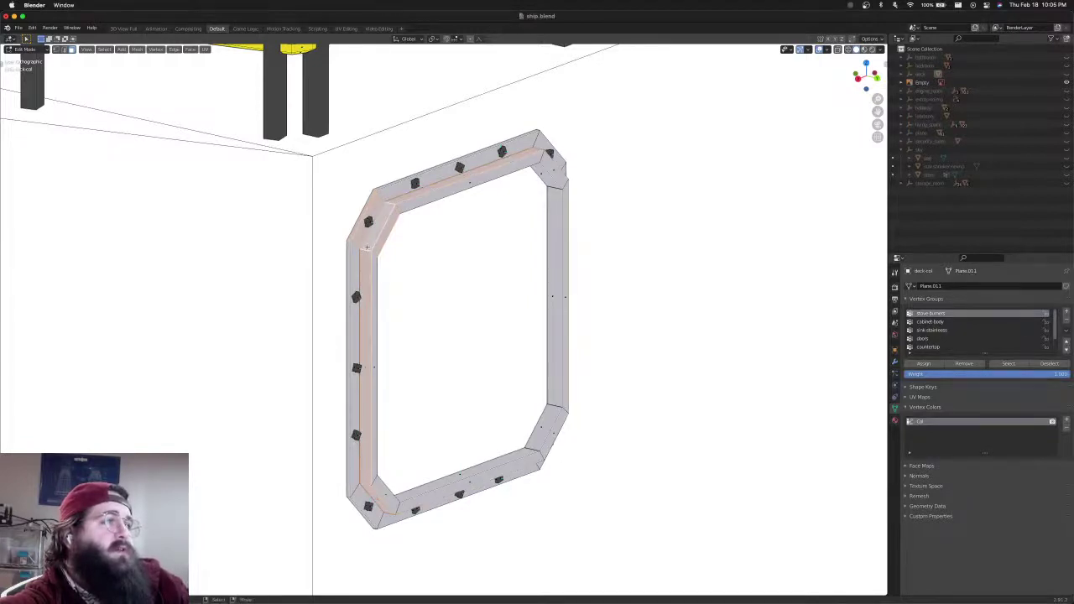
{"action": "key", "text": "alt+a"}
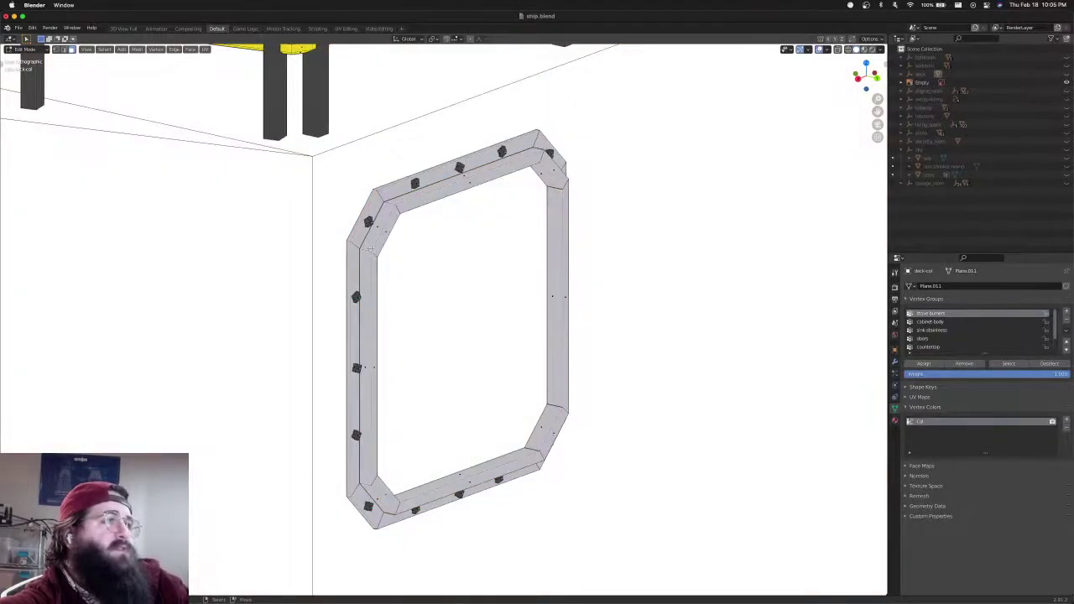
{"action": "left_click", "coordinate": [367, 250], "text": "alt"}
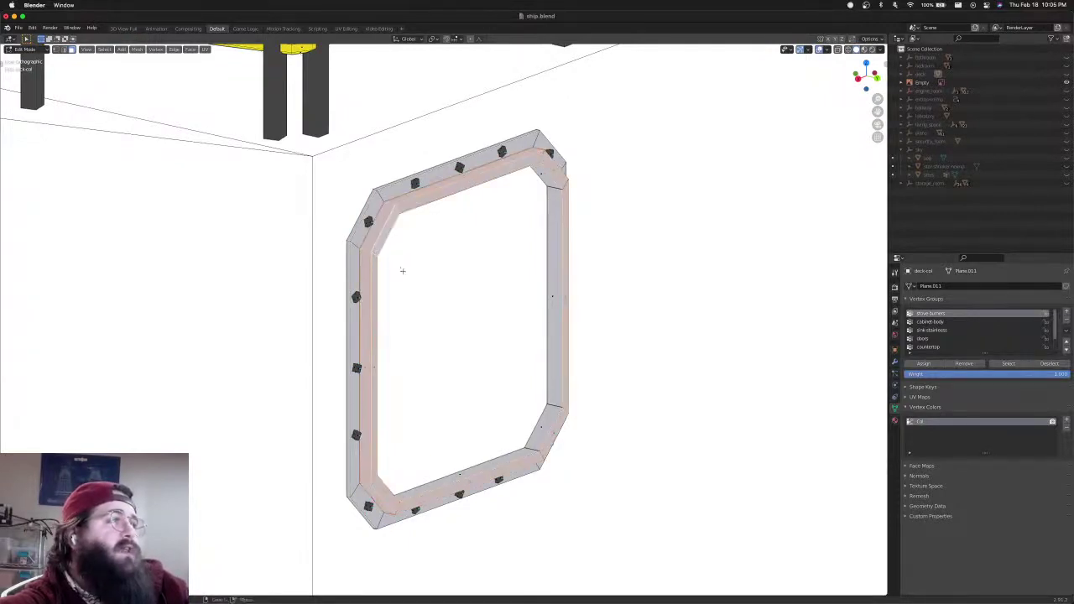
Fill the selected inner rim in Vertex Paint mode with the yellow sampled from the railing bars
{"action": "middle_click_drag", "start_coordinate": [402, 270], "coordinate": [348, 233]}
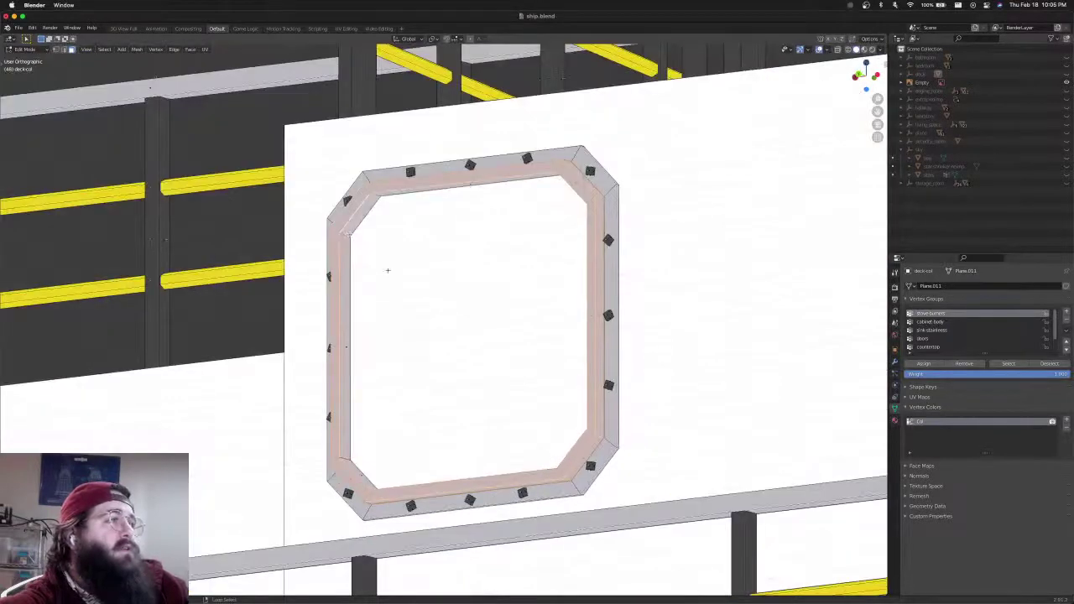
{"action": "mouse_move", "coordinate": [387, 270]}
{"action": "middle_mouse_down"}
{"action": "mouse_move", "coordinate": [450, 299]}
{"action": "mouse_move", "coordinate": [398, 291]}
{"action": "mouse_move", "coordinate": [420, 293]}
{"action": "mouse_move", "coordinate": [381, 263]}
{"action": "mouse_move", "coordinate": [393, 280]}
{"action": "middle_mouse_up"}
{"action": "scroll", "coordinate": [413, 288], "scroll_direction": "down", "scroll_amount": 3}
{"action": "scroll", "coordinate": [412, 288], "scroll_direction": "up", "scroll_amount": 5}
{"action": "scroll", "coordinate": [394, 280], "scroll_direction": "down", "scroll_amount": 5}
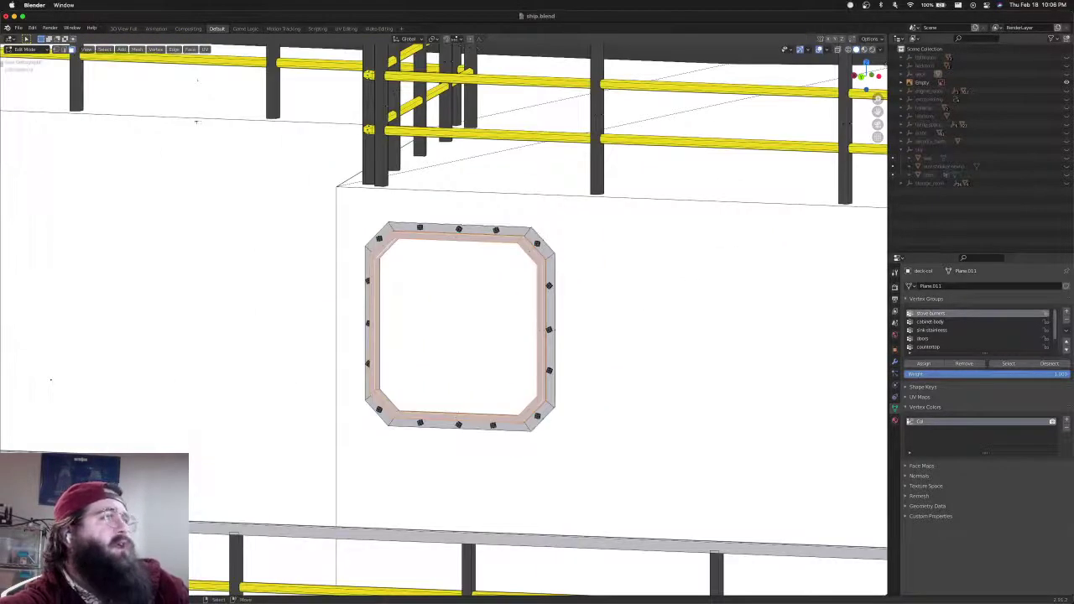
{"action": "left_click", "coordinate": [44, 49]}
{"action": "left_click", "coordinate": [29, 87]}
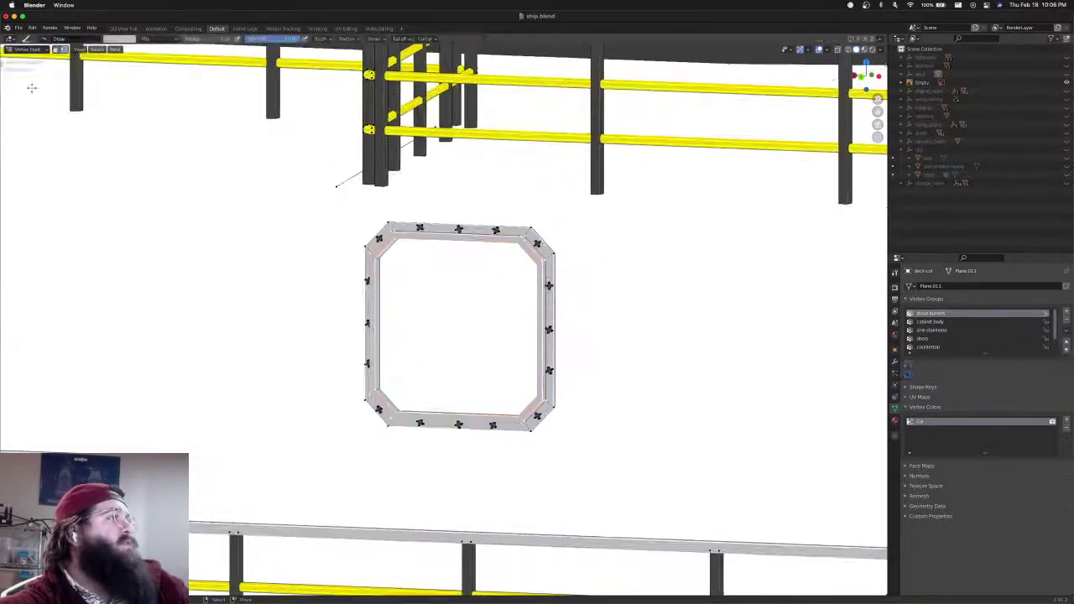
{"action": "left_click", "coordinate": [115, 40]}
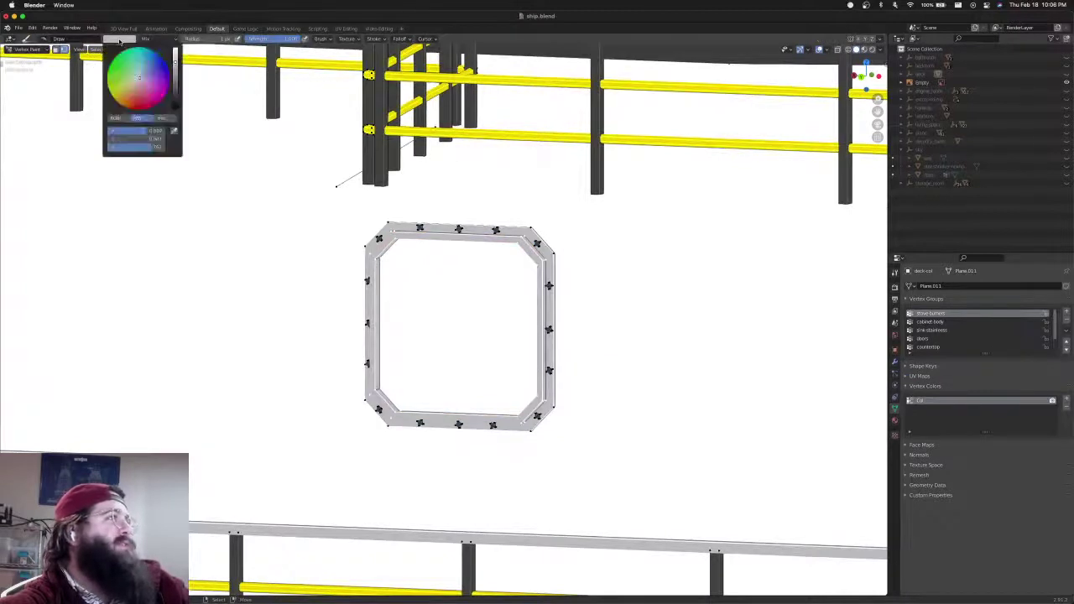
{"action": "left_click", "coordinate": [174, 130]}
{"action": "left_click", "coordinate": [409, 133]}
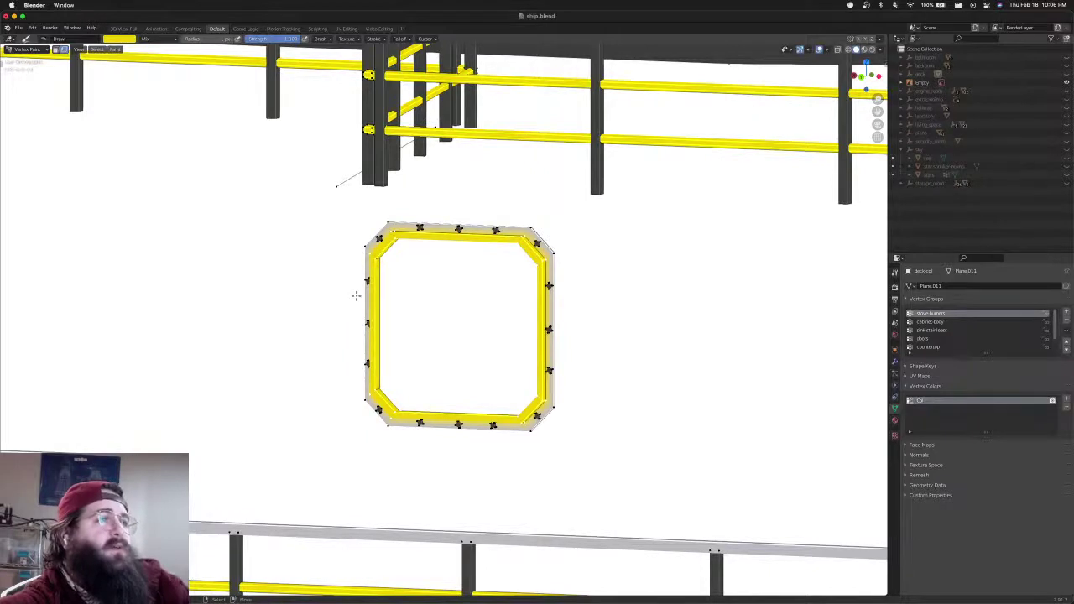
Undo the yellow fill, refill the inner rim using face selection masking, and turn masking off
{"action": "key", "text": "super+z"}
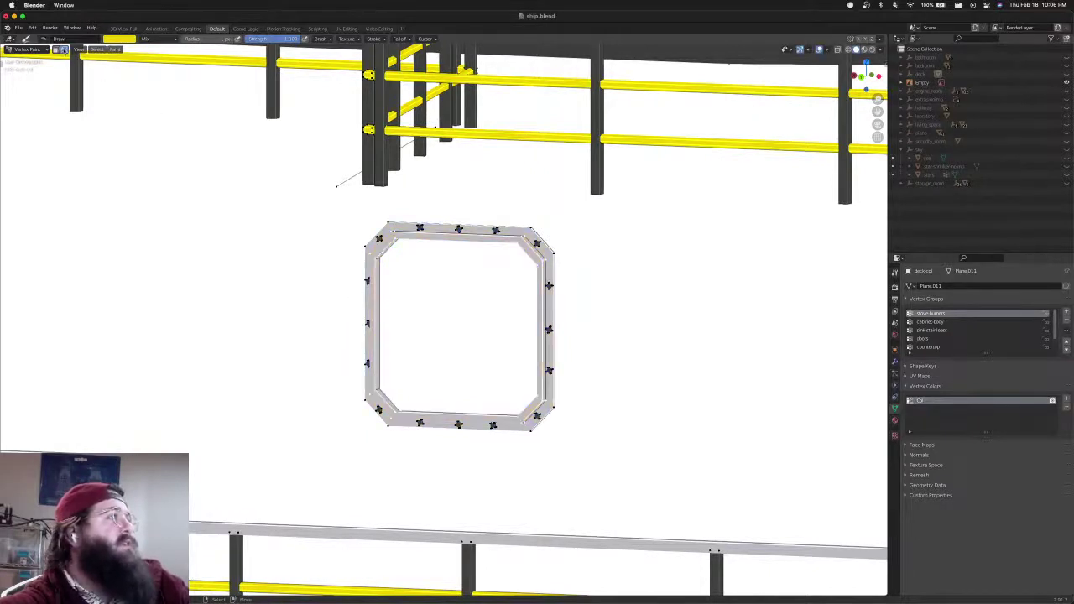
{"action": "left_click", "coordinate": [57, 51]}
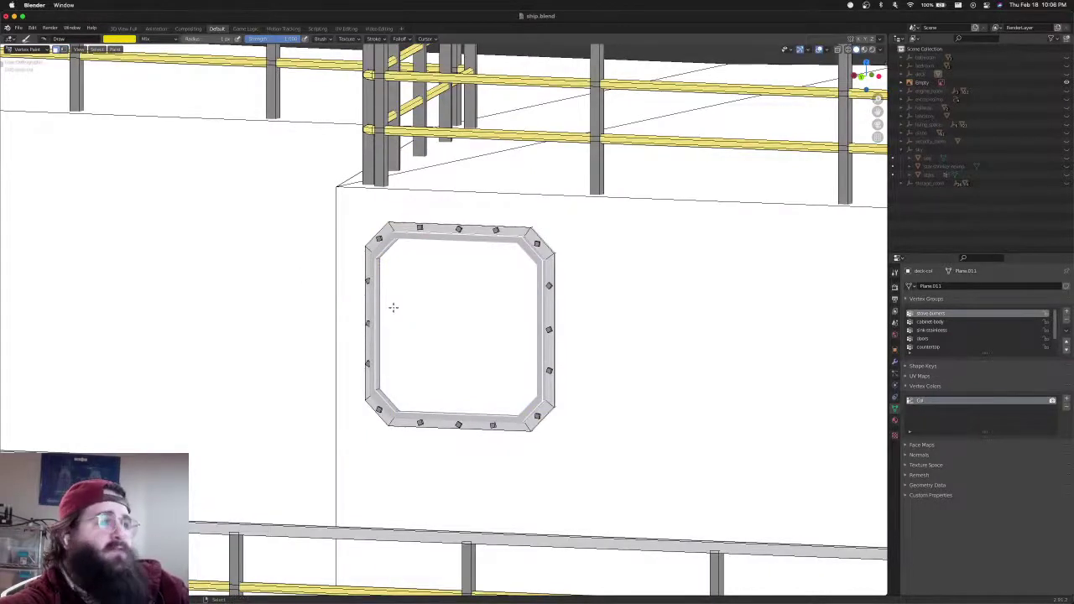
{"action": "key", "text": "shift+k"}
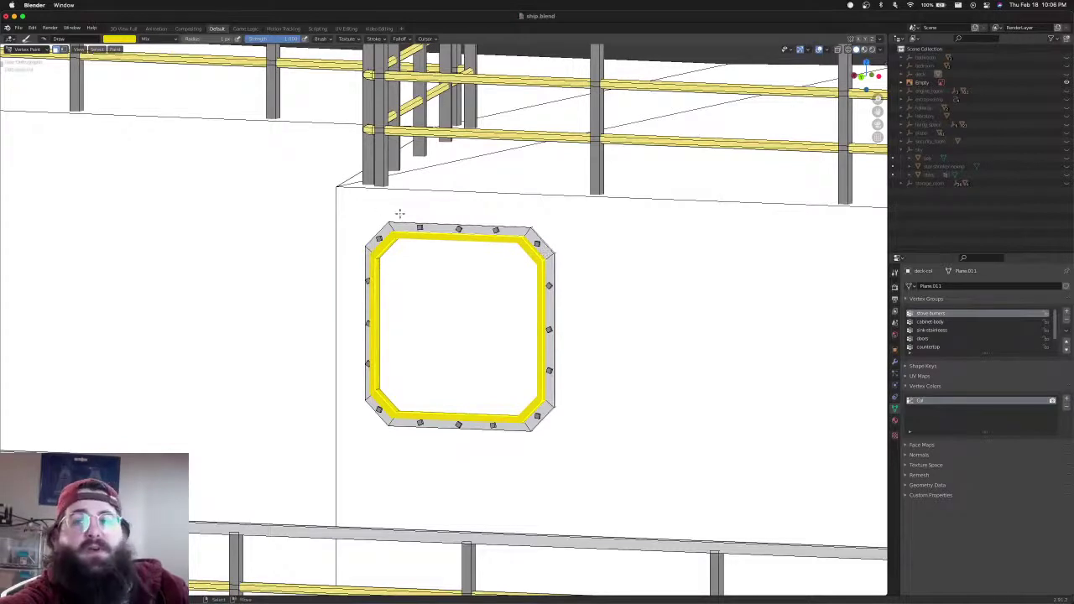
{"action": "left_click", "coordinate": [63, 50]}
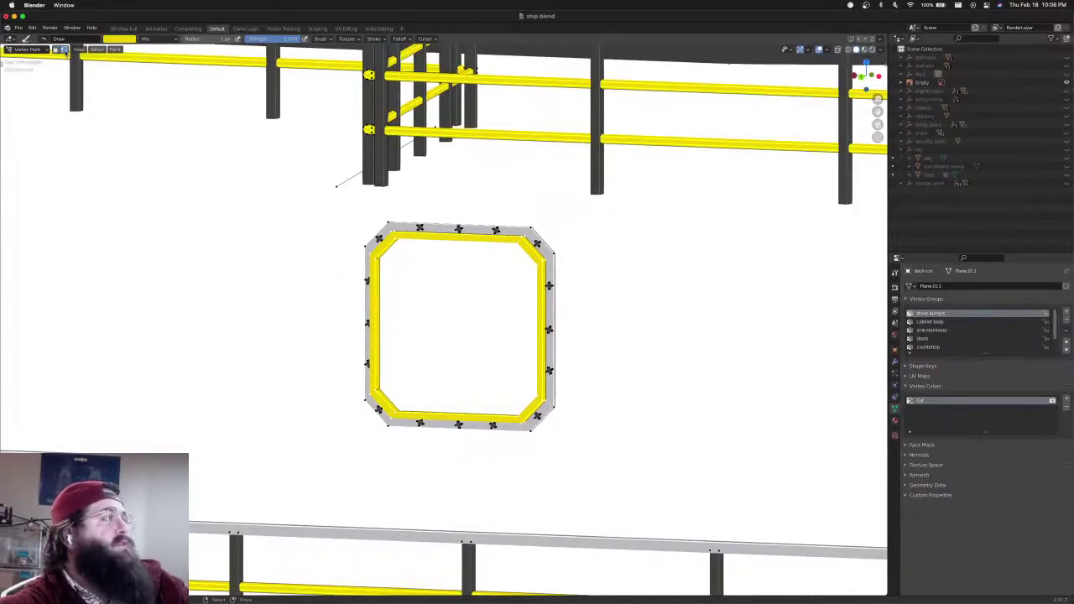
{"action": "left_click", "coordinate": [64, 51]}
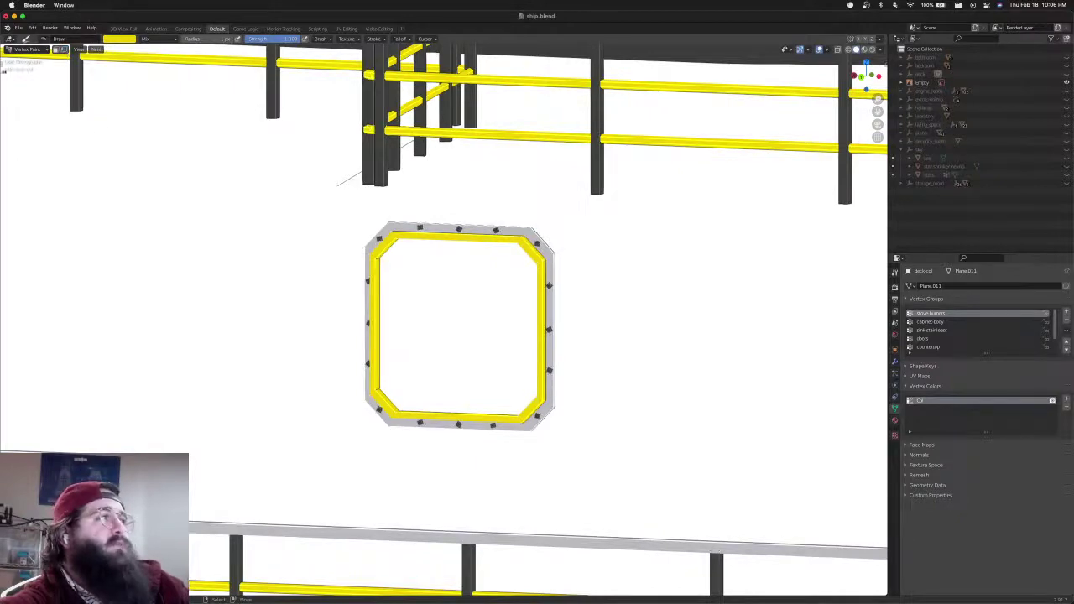
{"action": "scroll", "coordinate": [326, 381], "scroll_direction": "down", "scroll_amount": 3}
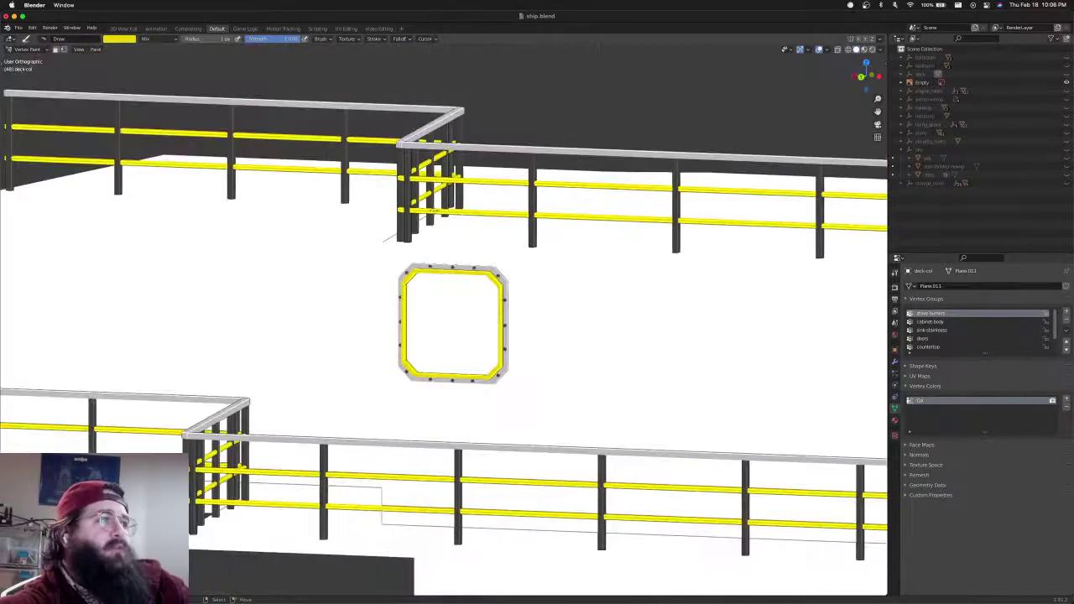
{"action": "mouse_move", "coordinate": [490, 177]}
{"action": "middle_mouse_down"}
{"action": "mouse_move", "coordinate": [430, 171]}
{"action": "mouse_move", "coordinate": [497, 188]}
{"action": "middle_mouse_up"}
Turn face selection masking back on and sample a pale yellow brush color from the viewport
{"action": "left_click", "coordinate": [120, 39]}
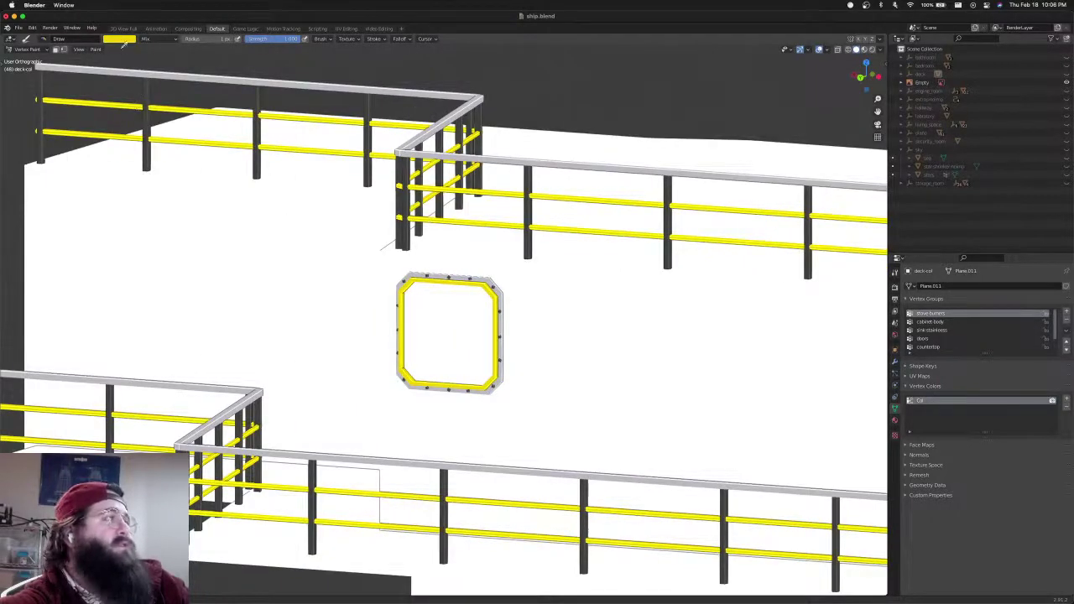
{"action": "left_click", "coordinate": [56, 50]}
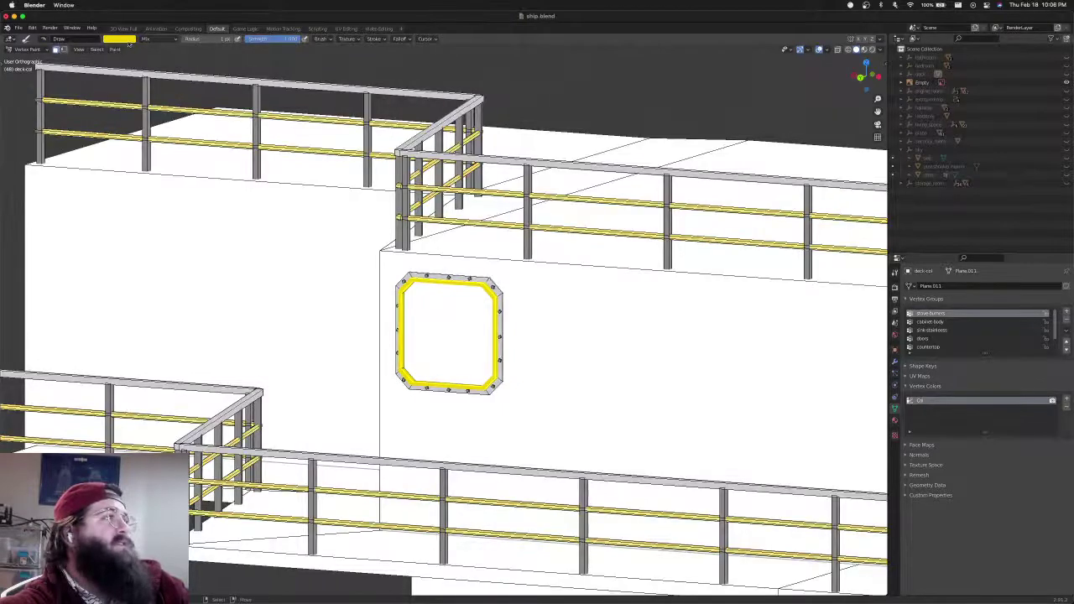
{"action": "left_click", "coordinate": [125, 39]}
{"action": "left_click", "coordinate": [174, 130]}
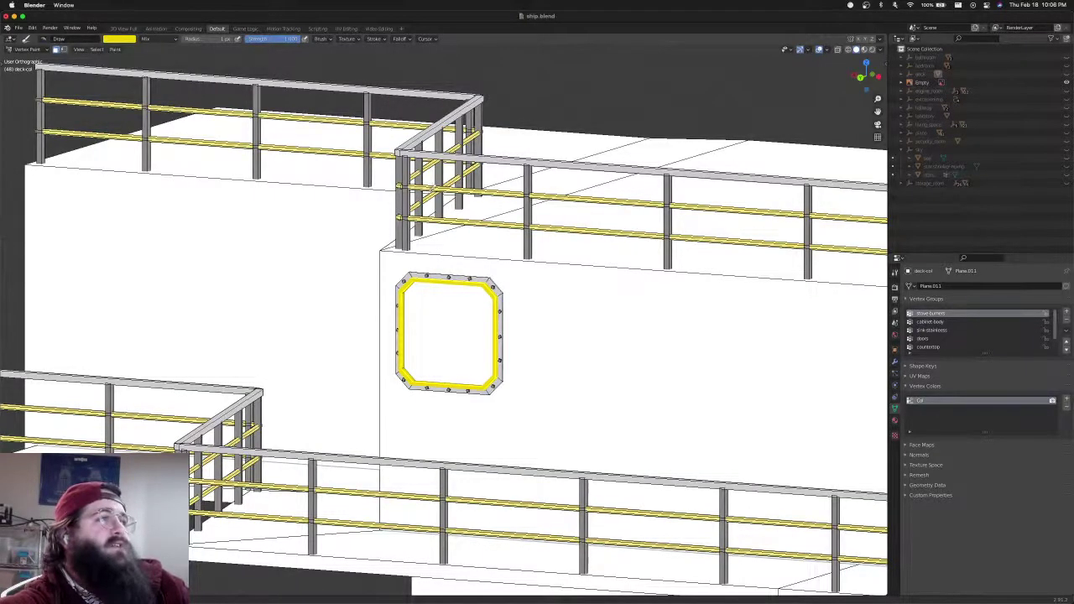
{"action": "left_click", "coordinate": [433, 185]}
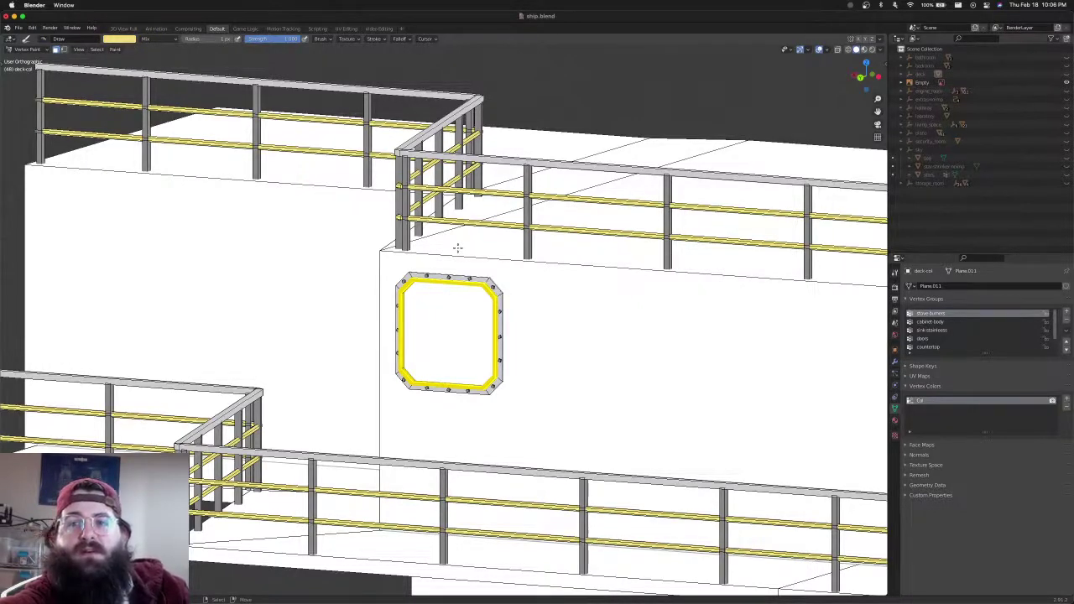
Return the deck mesh to Edit Mode with nothing selected and save the ship file
{"action": "left_click", "coordinate": [39, 48]}
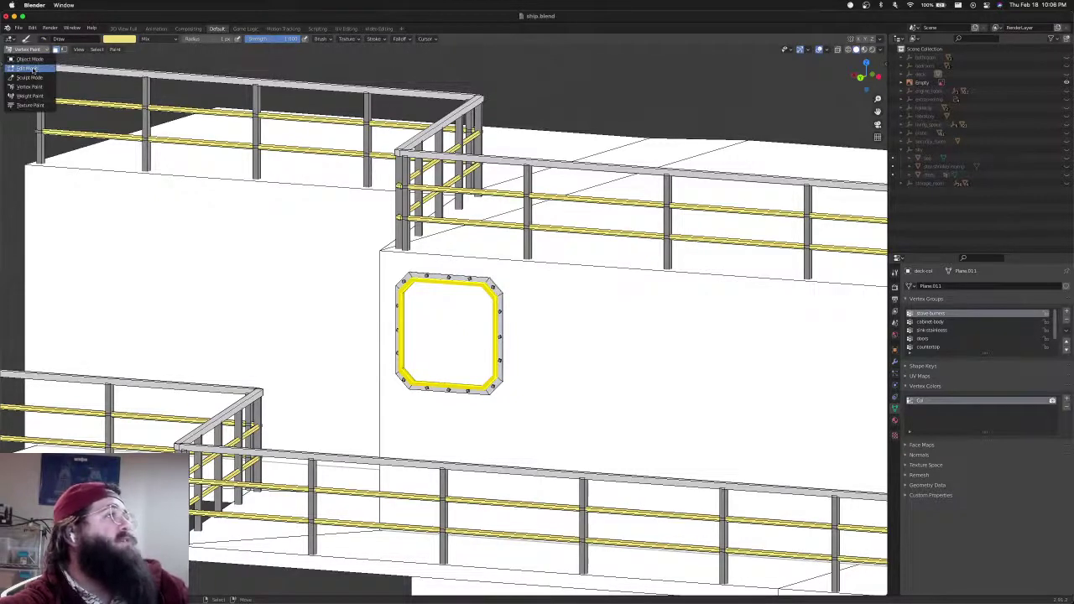
{"action": "left_click", "coordinate": [31, 68]}
{"action": "key", "text": "alt+a"}
{"action": "scroll", "coordinate": [544, 421], "scroll_direction": "up", "scroll_amount": 3}
{"action": "middle_click_drag", "start_coordinate": [547, 419], "coordinate": [467, 356], "text": "shift"}
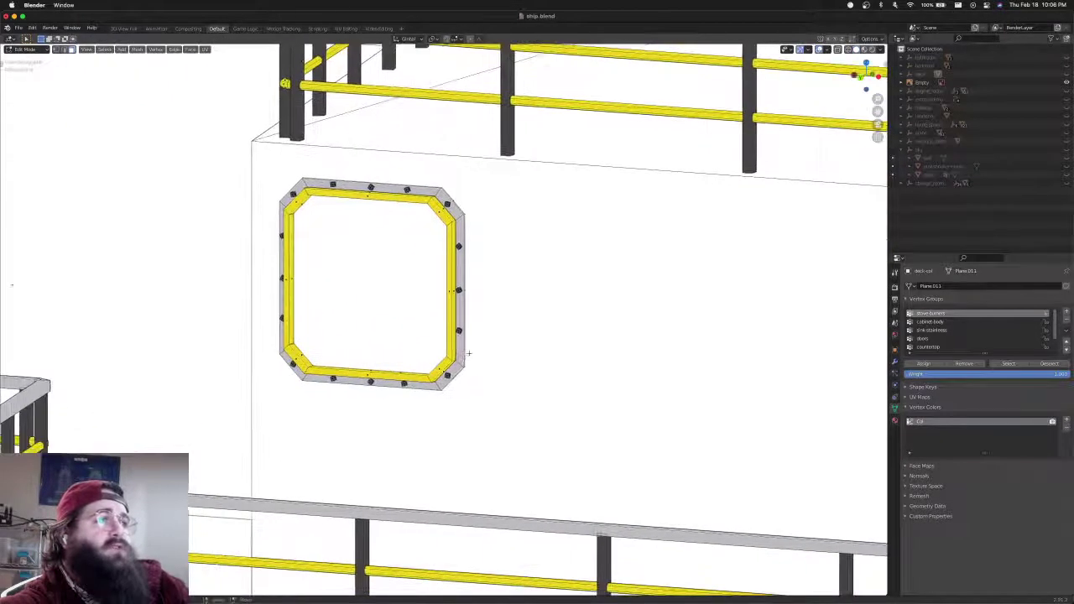
{"action": "key", "text": "super+s"}
{"action": "scroll", "coordinate": [394, 294], "scroll_direction": "down", "scroll_amount": 1}
{"action": "mouse_move", "coordinate": [394, 294]}
{"action": "middle_mouse_down"}
{"action": "mouse_move", "coordinate": [446, 304]}
{"action": "mouse_move", "coordinate": [394, 295]}
{"action": "middle_mouse_up"}
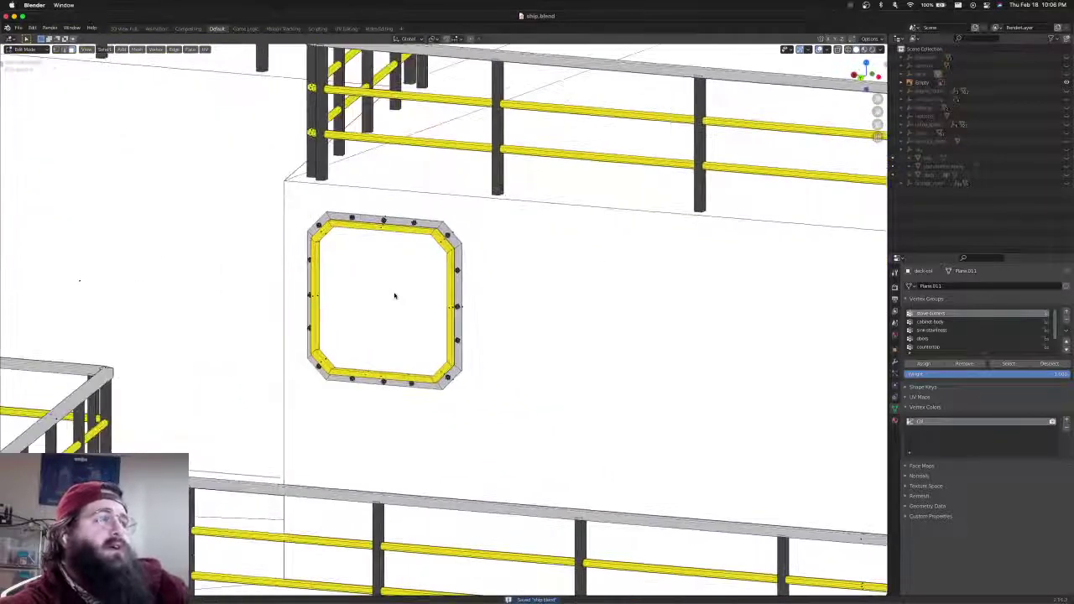
{"action": "left_click", "coordinate": [38, 50]}
{"action": "left_click", "coordinate": [37, 59]}
{"action": "left_click", "coordinate": [38, 50]}
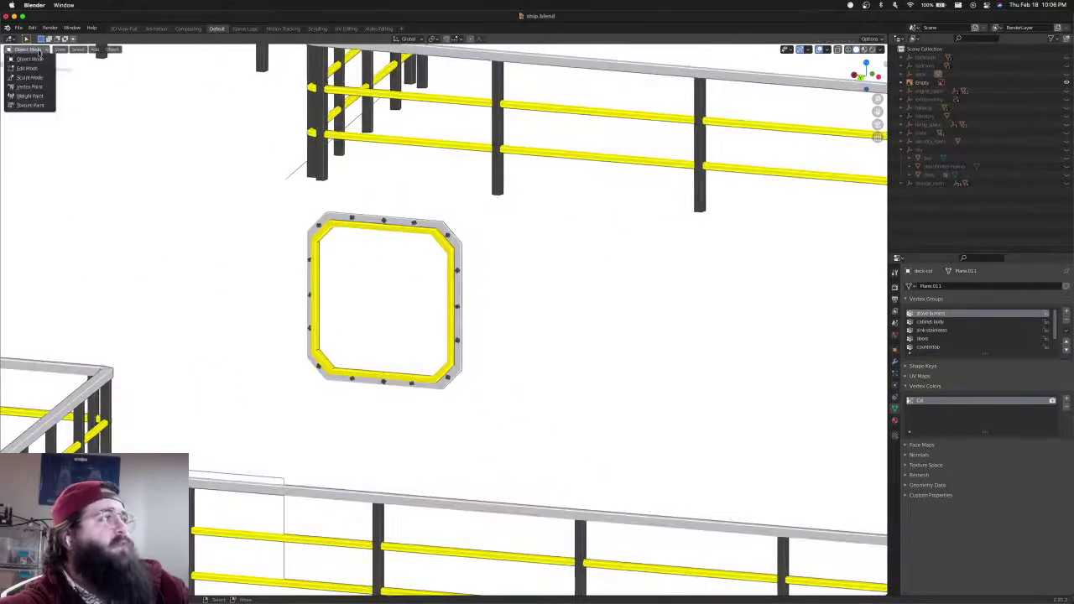
{"action": "left_click", "coordinate": [35, 68]}
{"action": "key", "text": "a"}
{"action": "scroll", "coordinate": [453, 345], "scroll_direction": "down", "scroll_amount": 4}
{"action": "key", "text": "alt+a"}
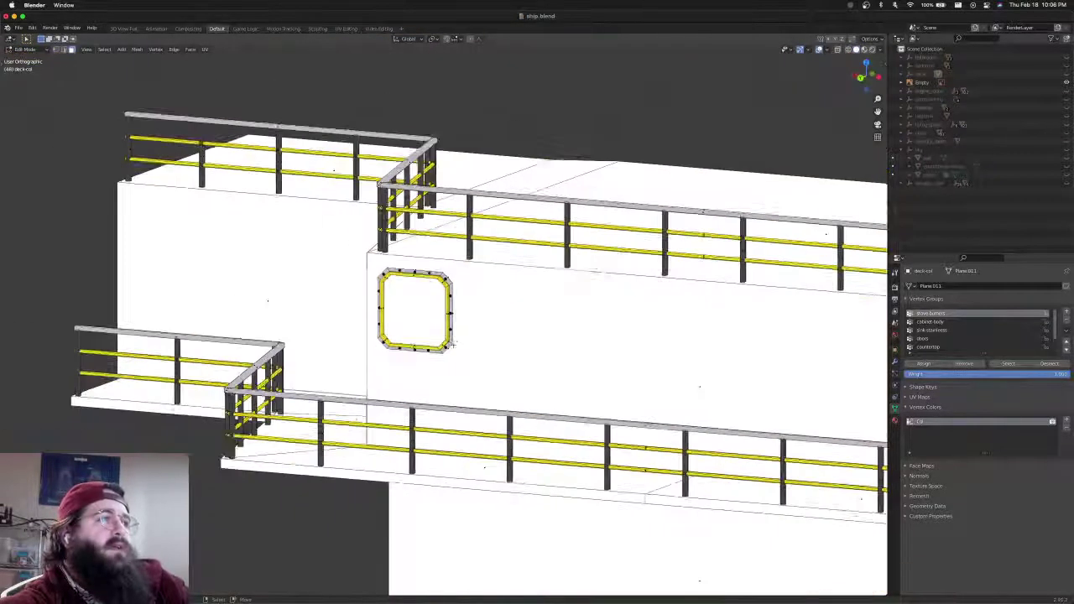
Box-select the entire window frame with its bolts in wireframe from the back orthographic view
{"action": "middle_click_drag", "start_coordinate": [453, 343], "coordinate": [422, 313]}
{"action": "scroll", "coordinate": [451, 289], "scroll_direction": "up", "scroll_amount": 5}
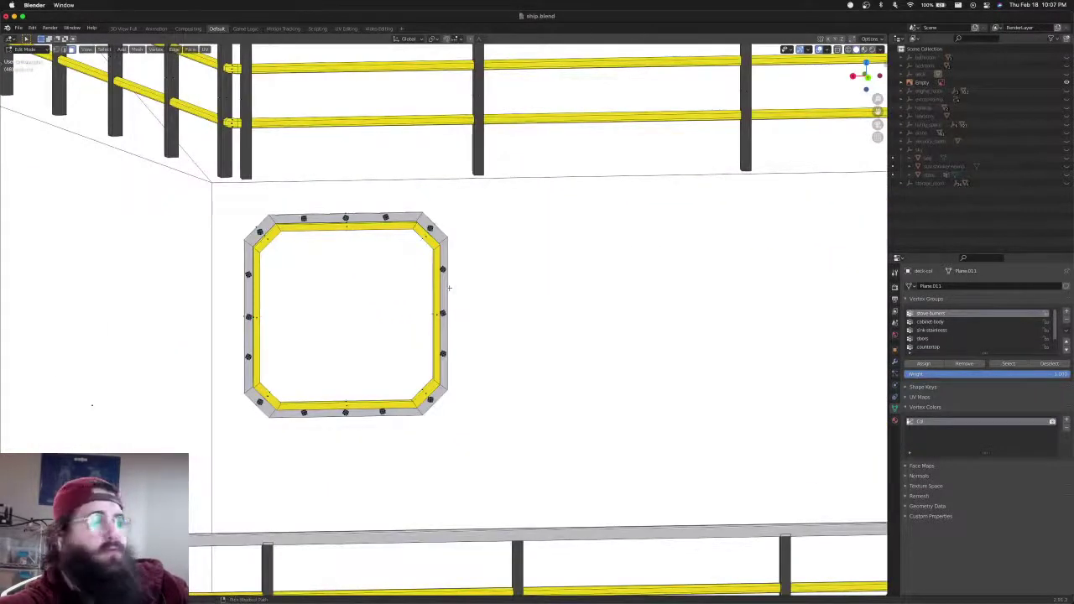
{"action": "key", "text": "ctrl+KP_1"}
{"action": "middle_click_drag", "start_coordinate": [444, 302], "coordinate": [387, 257], "text": "shift"}
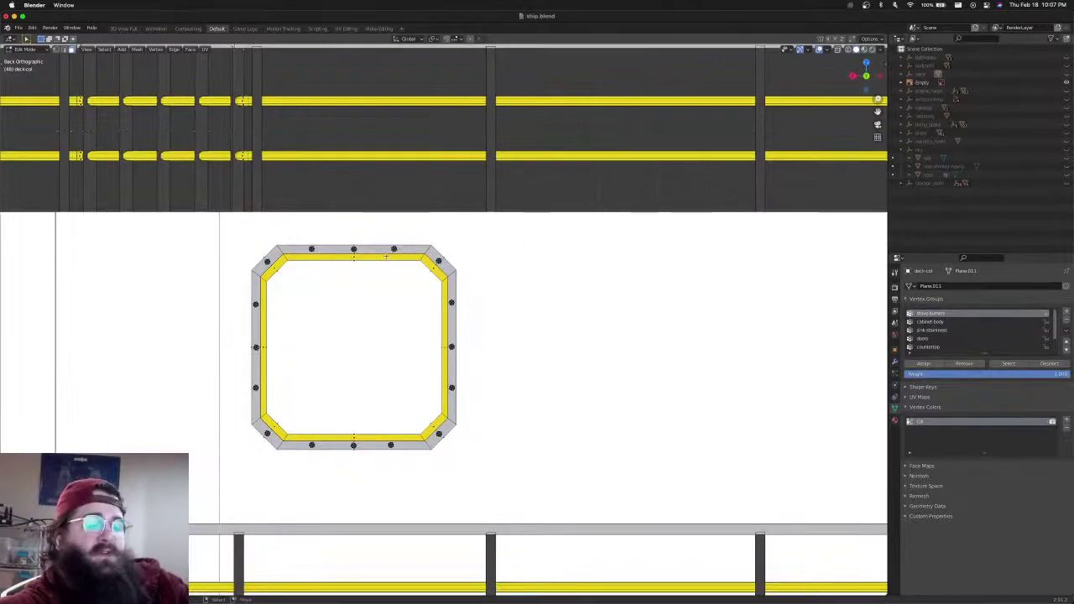
{"action": "key", "text": "shift+z"}
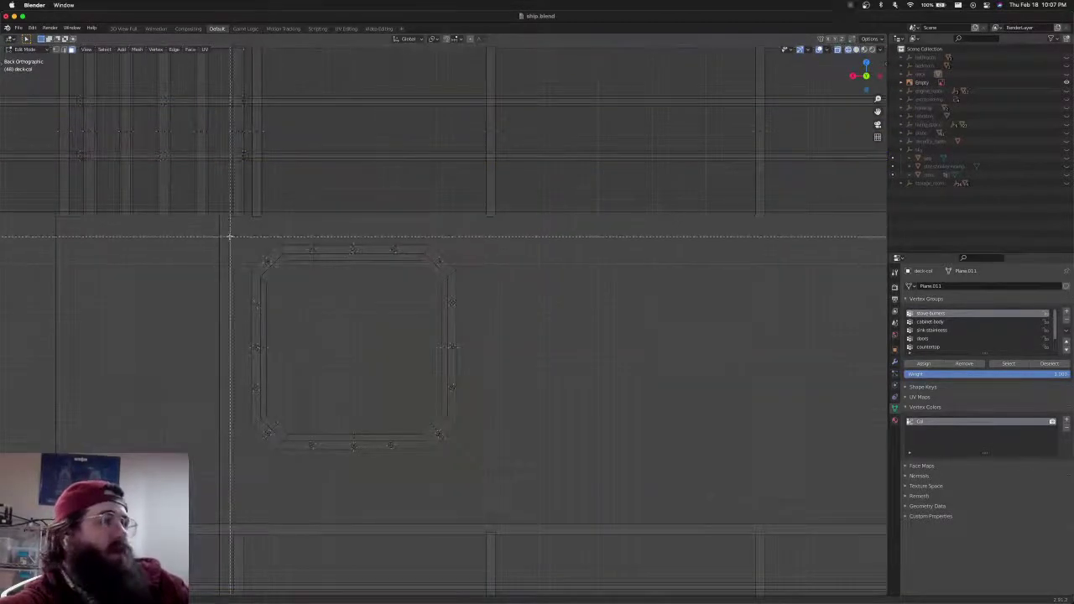
{"action": "left_click_drag", "start_coordinate": [234, 236], "coordinate": [514, 462]}
{"action": "key", "text": "shift+z"}
Examine the selected window's size and placement on the upper bridge wall relative to the railings and the whole superstructure
{"action": "scroll", "coordinate": [341, 377], "scroll_direction": "down", "scroll_amount": 6}
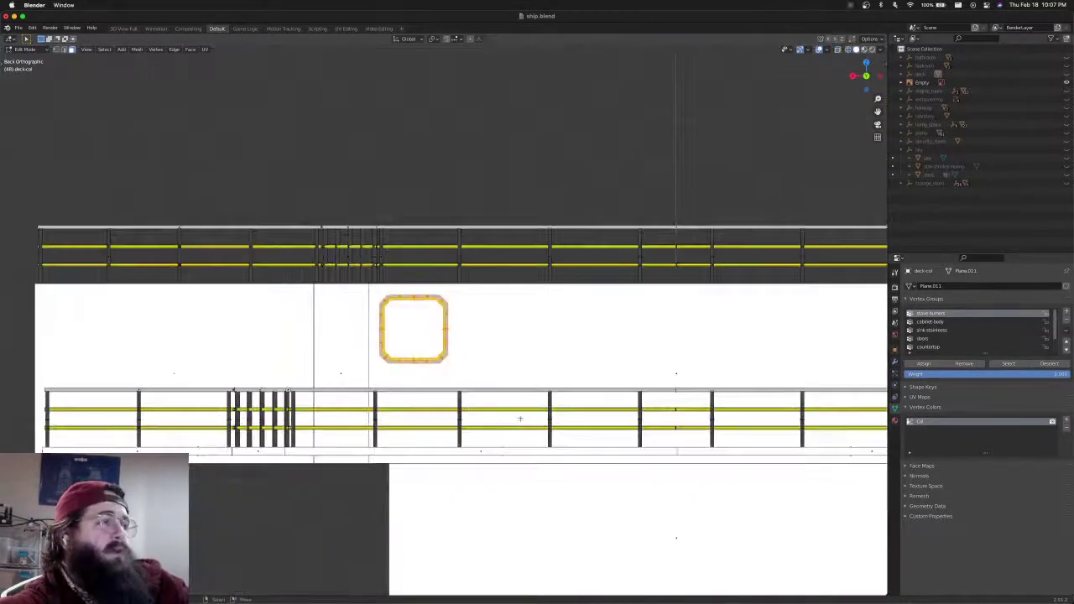
{"action": "scroll", "coordinate": [385, 422], "scroll_direction": "up", "scroll_amount": 3}
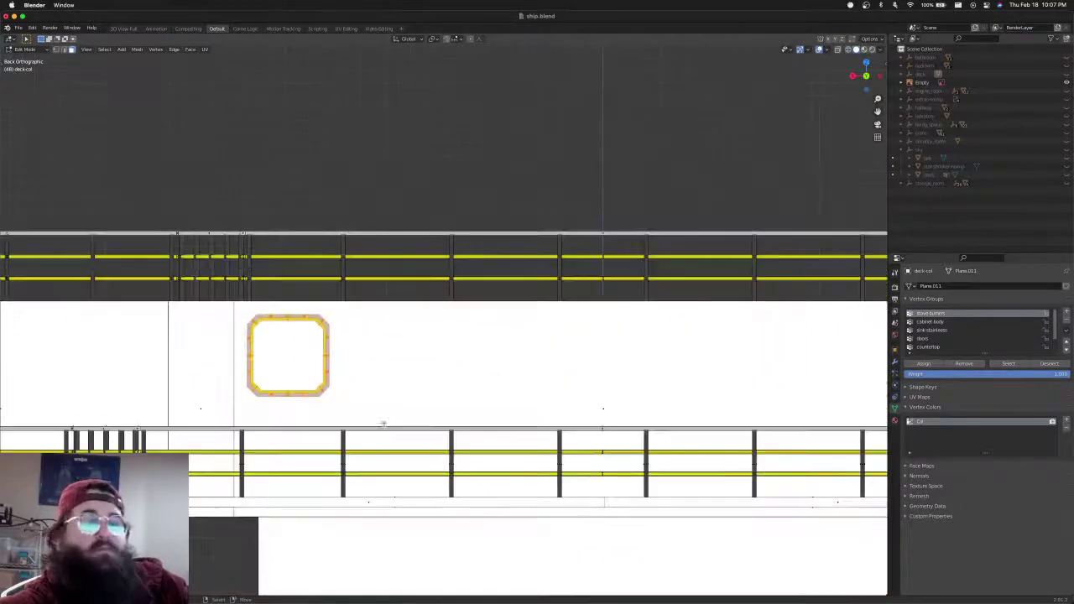
{"action": "middle_click_drag", "start_coordinate": [374, 417], "coordinate": [406, 337], "text": "shift"}
{"action": "scroll", "coordinate": [327, 332], "scroll_direction": "down", "scroll_amount": 2}
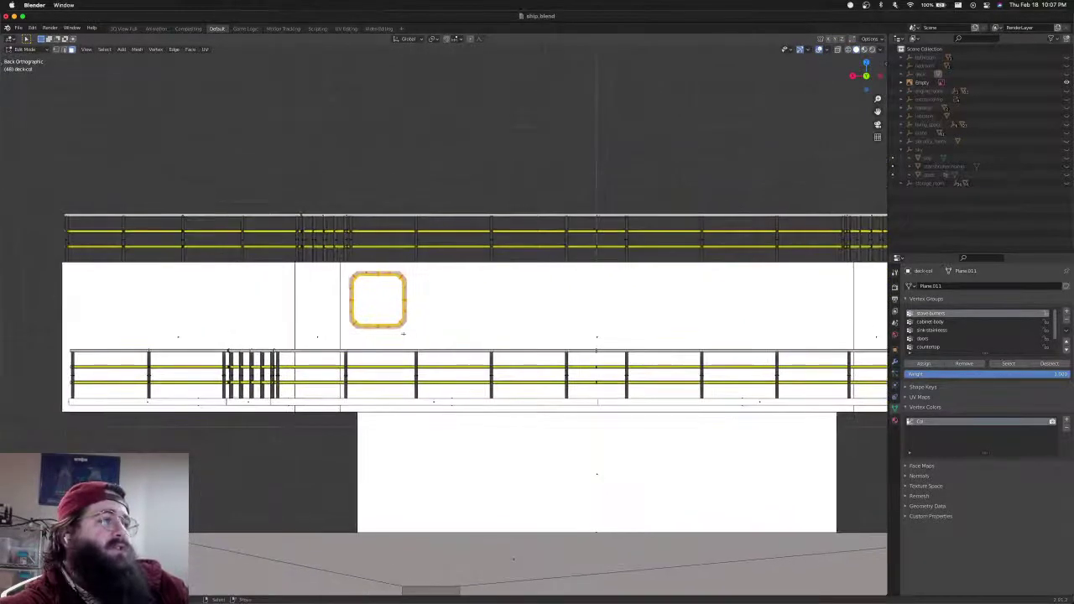
{"action": "middle_click_drag", "start_coordinate": [340, 279], "coordinate": [414, 317]}
{"action": "scroll", "coordinate": [324, 319], "scroll_direction": "down", "scroll_amount": 6}
{"action": "scroll", "coordinate": [324, 319], "scroll_direction": "up", "scroll_amount": 5}
{"action": "scroll", "coordinate": [453, 297], "scroll_direction": "up", "scroll_amount": 4}
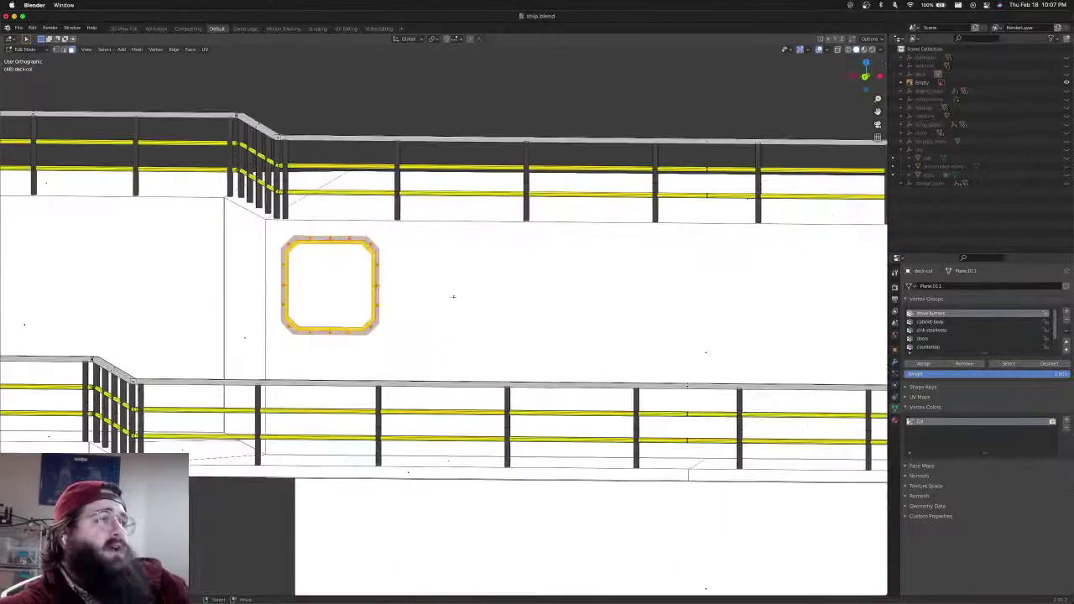
{"action": "scroll", "coordinate": [398, 341], "scroll_direction": "down", "scroll_amount": 5}
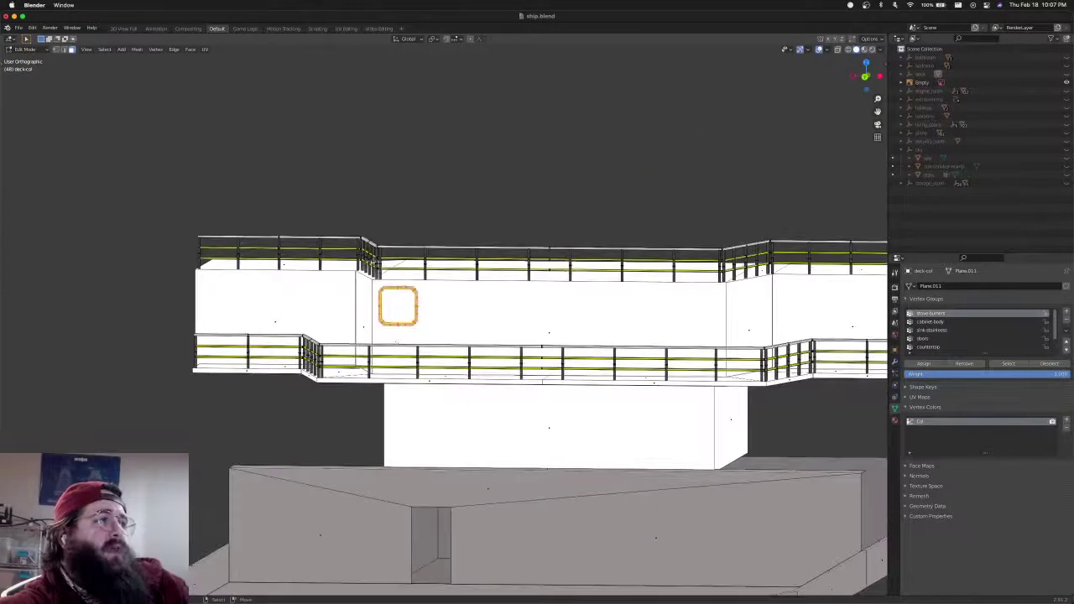
Duplicate the selected bolted window along the X axis about 5 units along the upper bridge wall
{"action": "scroll", "coordinate": [415, 338], "scroll_direction": "down", "scroll_amount": 5}
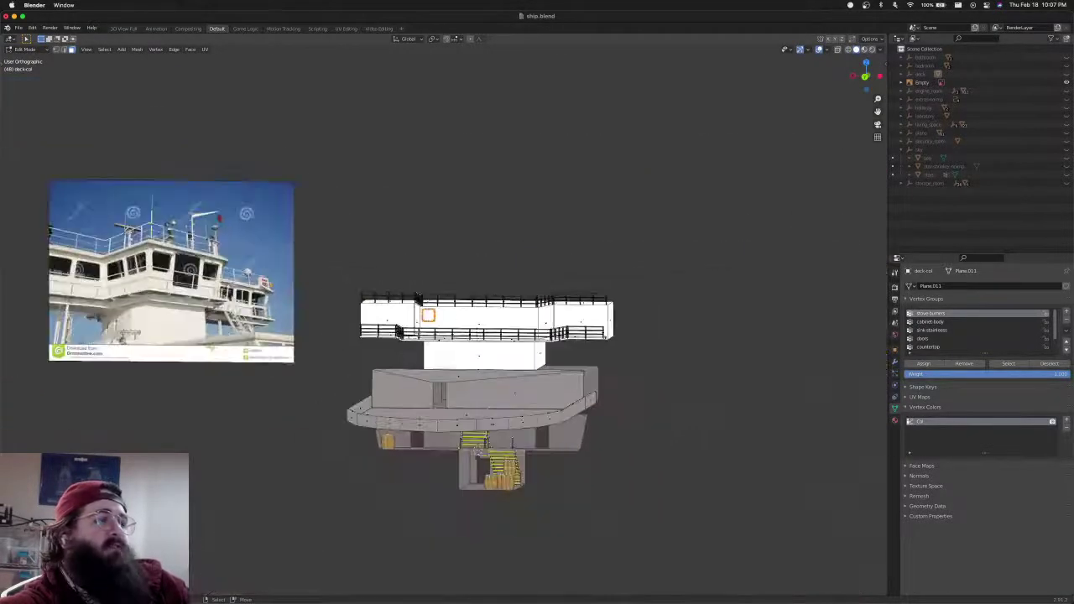
{"action": "middle_click_drag", "start_coordinate": [414, 338], "coordinate": [475, 449]}
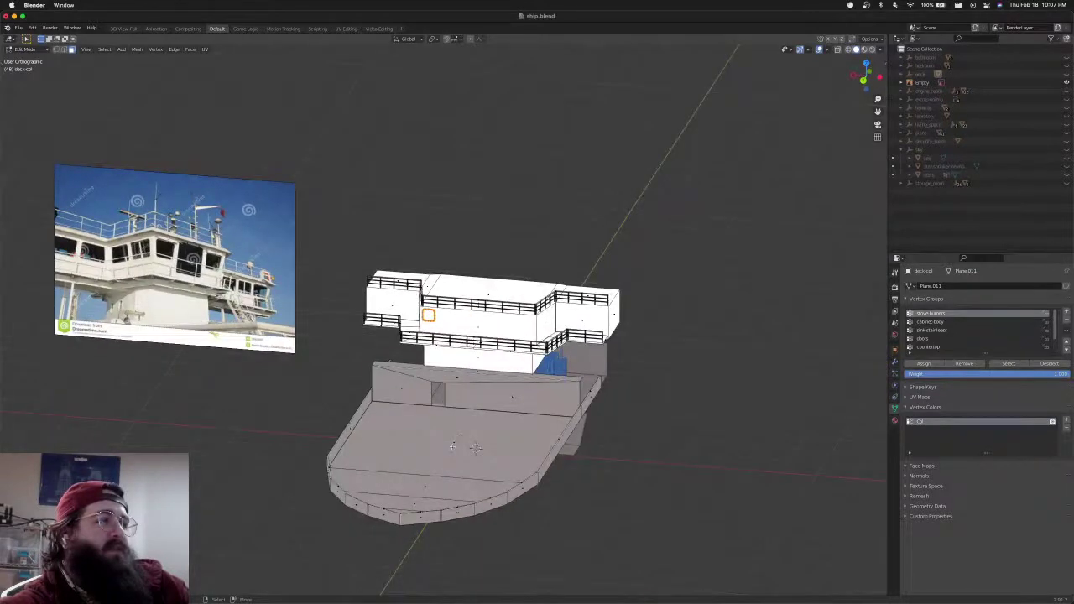
{"action": "scroll", "coordinate": [430, 329], "scroll_direction": "up", "scroll_amount": 6}
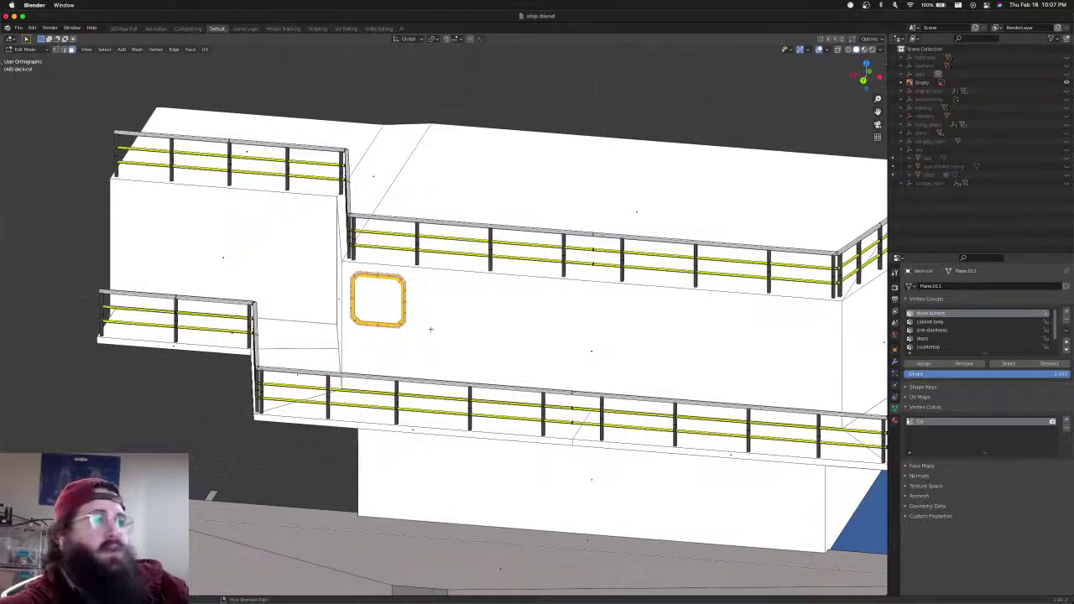
{"action": "key", "text": "ctrl+KP_1"}
{"action": "scroll", "coordinate": [430, 329], "scroll_direction": "up", "scroll_amount": 2}
{"action": "scroll", "coordinate": [437, 326], "scroll_direction": "down", "scroll_amount": 3, "text": "ctrl"}
{"action": "scroll", "coordinate": [446, 323], "scroll_direction": "down", "scroll_amount": 2}
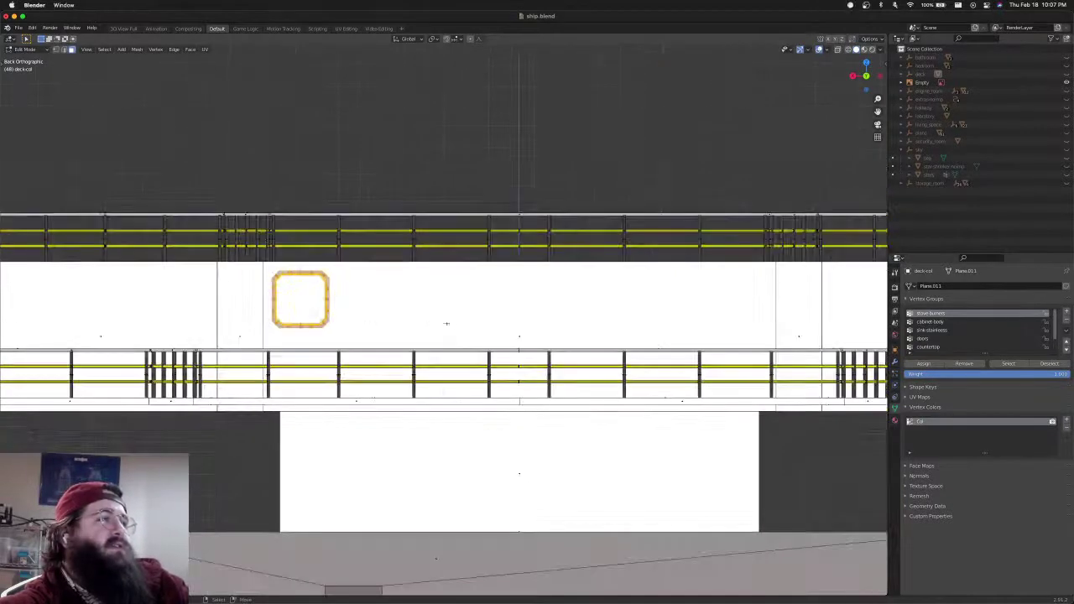
{"action": "middle_click_drag", "start_coordinate": [465, 319], "coordinate": [377, 326], "text": "shift"}
{"action": "key", "text": "g"}
{"action": "key", "text": "x"}
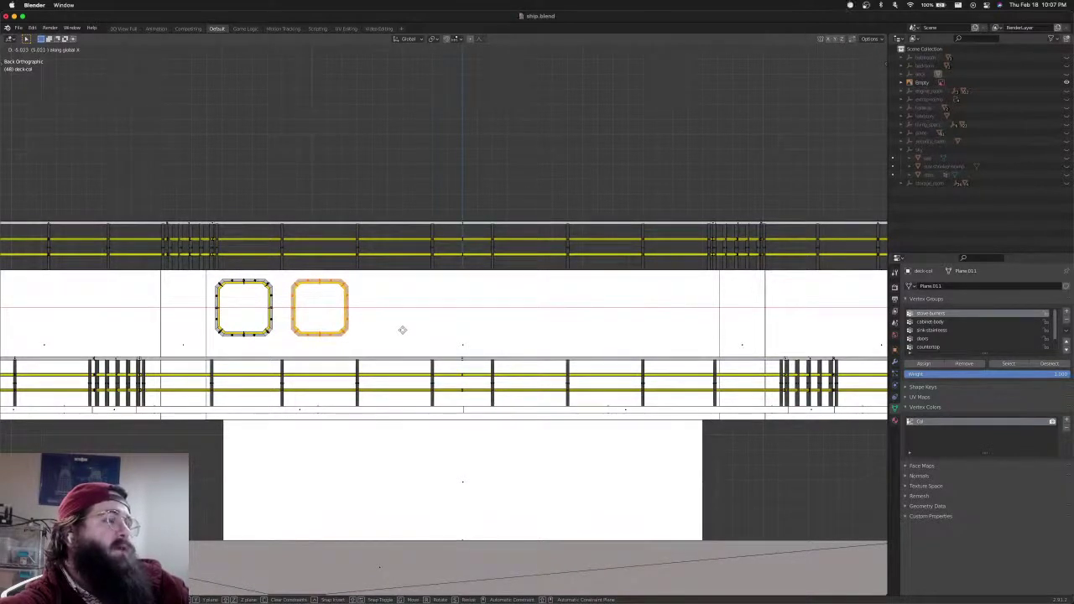
{"action": "left_click", "coordinate": [403, 330]}
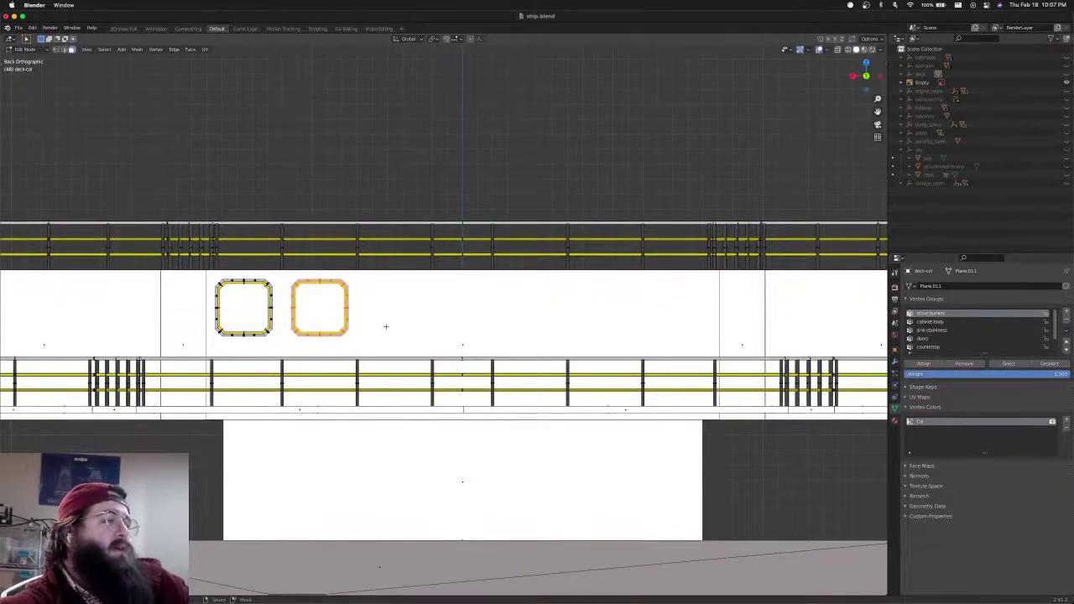
Nudge the duplicated second window slightly along the X axis to fine-tune its spacing from the first
{"action": "scroll", "coordinate": [380, 324], "scroll_direction": "up", "scroll_amount": 4}
{"action": "key", "text": "g"}
{"action": "key", "text": "x"}
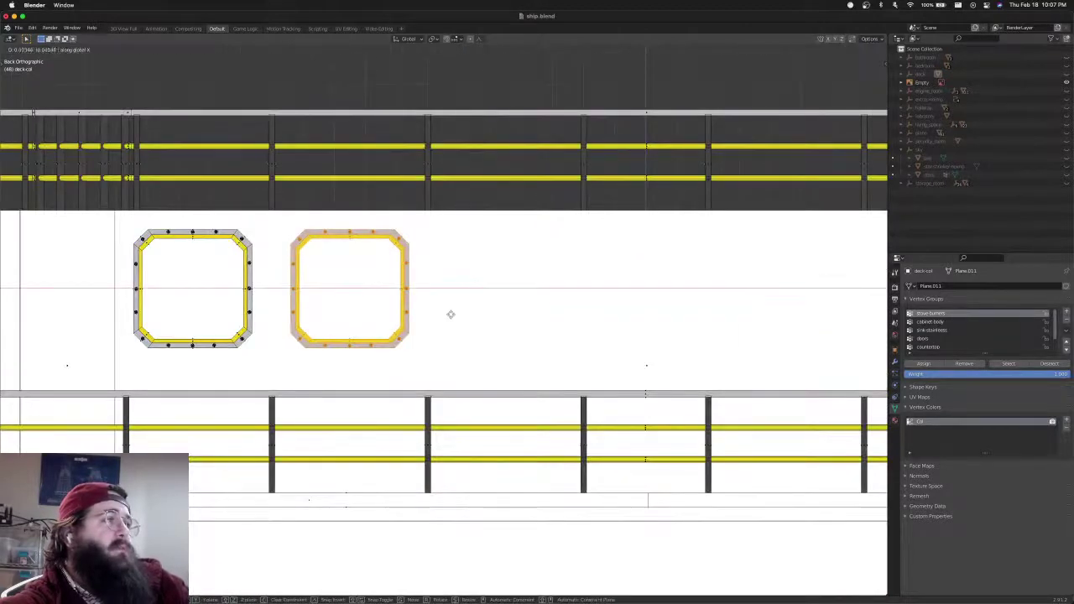
{"action": "left_click", "coordinate": [449, 314]}
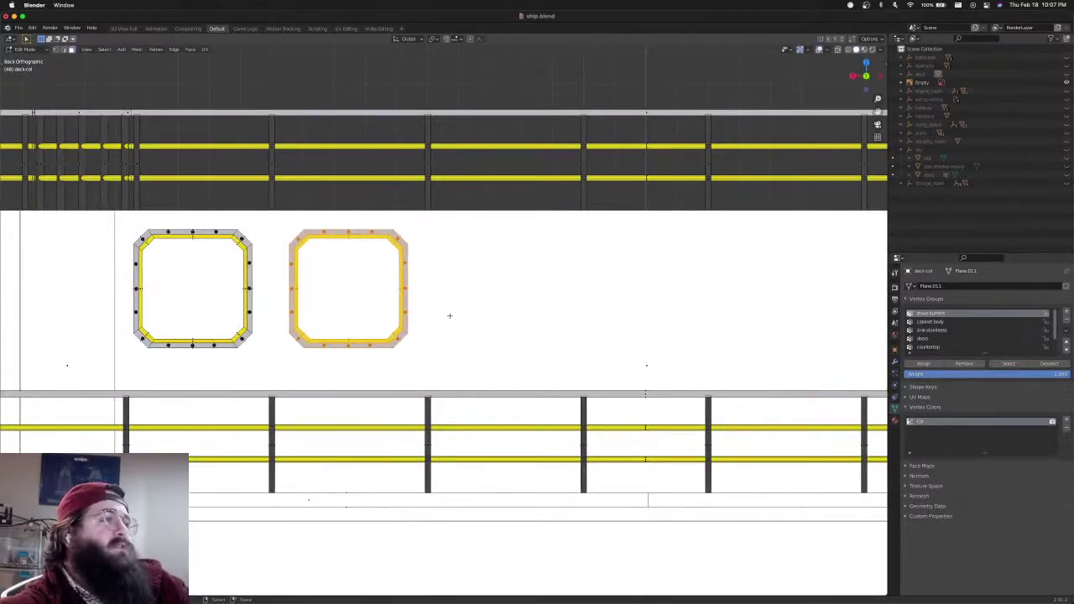
Add a third and a fourth window by duplicating the newest copy along the X axis at matching spacing
{"action": "scroll", "coordinate": [453, 313], "scroll_direction": "down", "scroll_amount": 4}
{"action": "key", "text": "shift+d"}
{"action": "key", "text": "x"}
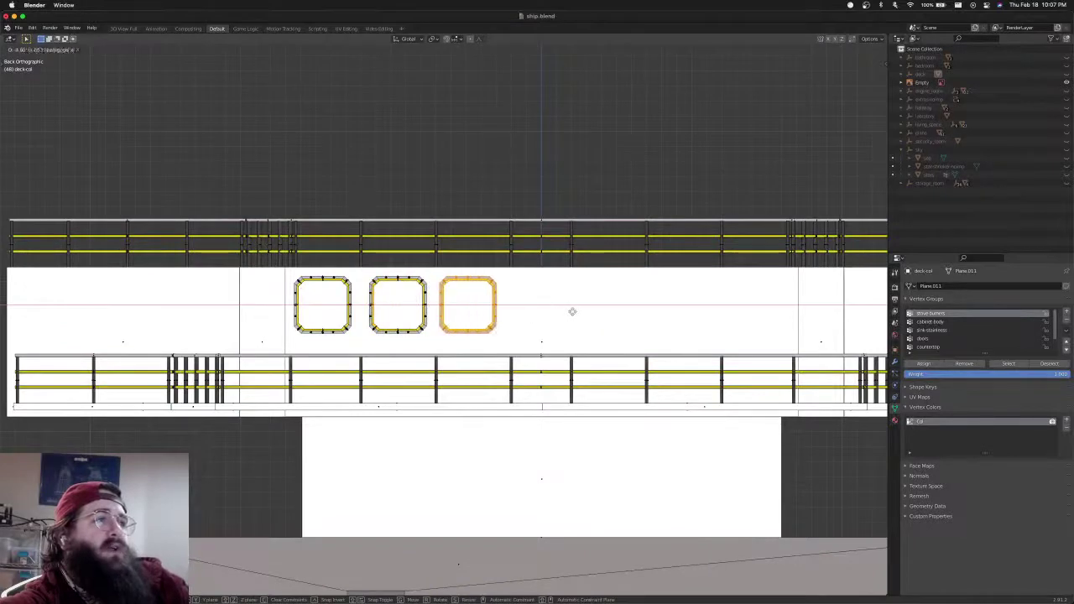
{"action": "left_click", "coordinate": [576, 312]}
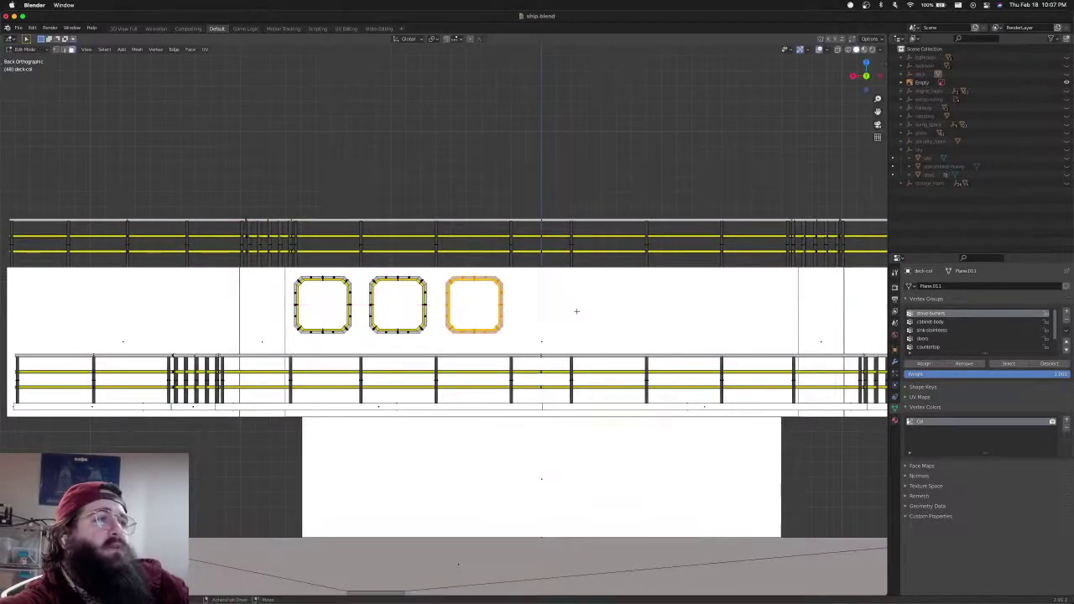
{"action": "middle_click_drag", "start_coordinate": [577, 311], "coordinate": [443, 296], "text": "shift"}
{"action": "key", "text": "shift+d"}
{"action": "key", "text": "x"}
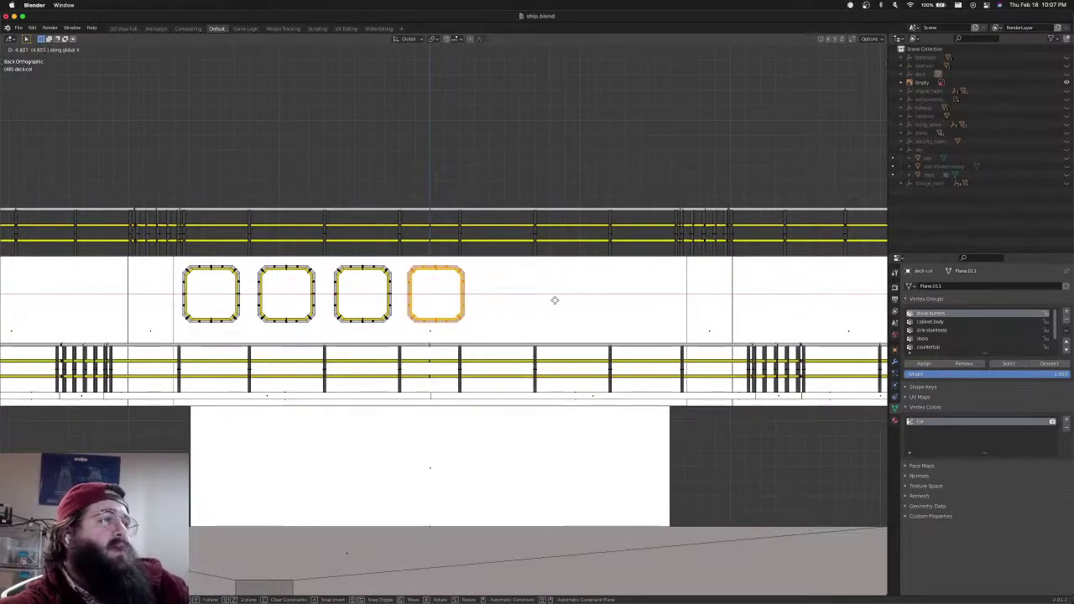
{"action": "left_click", "coordinate": [553, 299]}
Continue the row with a fifth and a sixth window, each duplicated about 5 units along the X axis
{"action": "middle_click_drag", "start_coordinate": [554, 300], "coordinate": [519, 302], "text": "shift"}
{"action": "key", "text": "shift+d"}
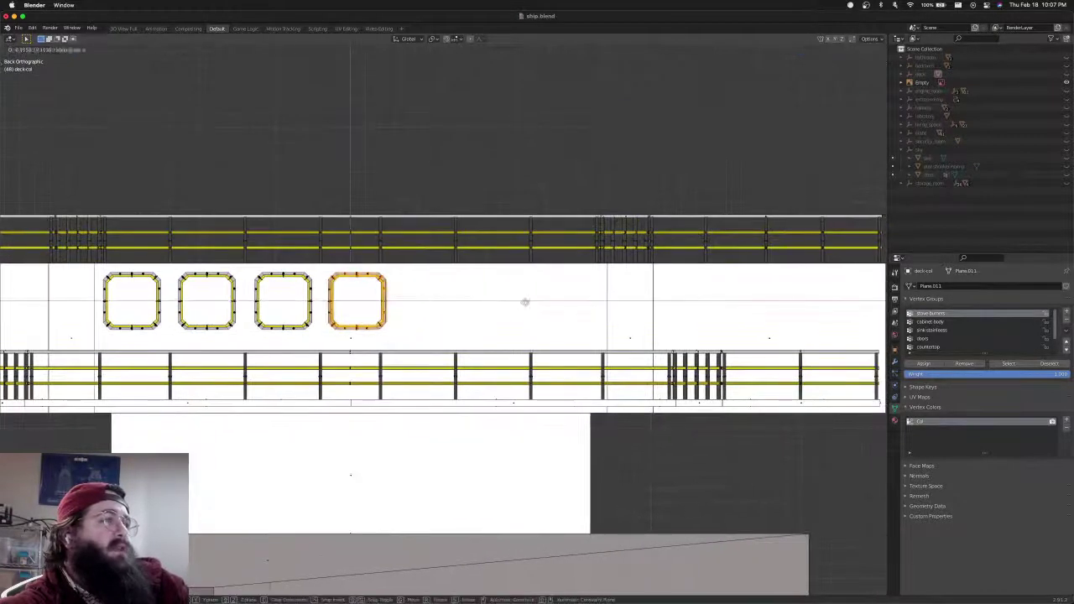
{"action": "key", "text": "x"}
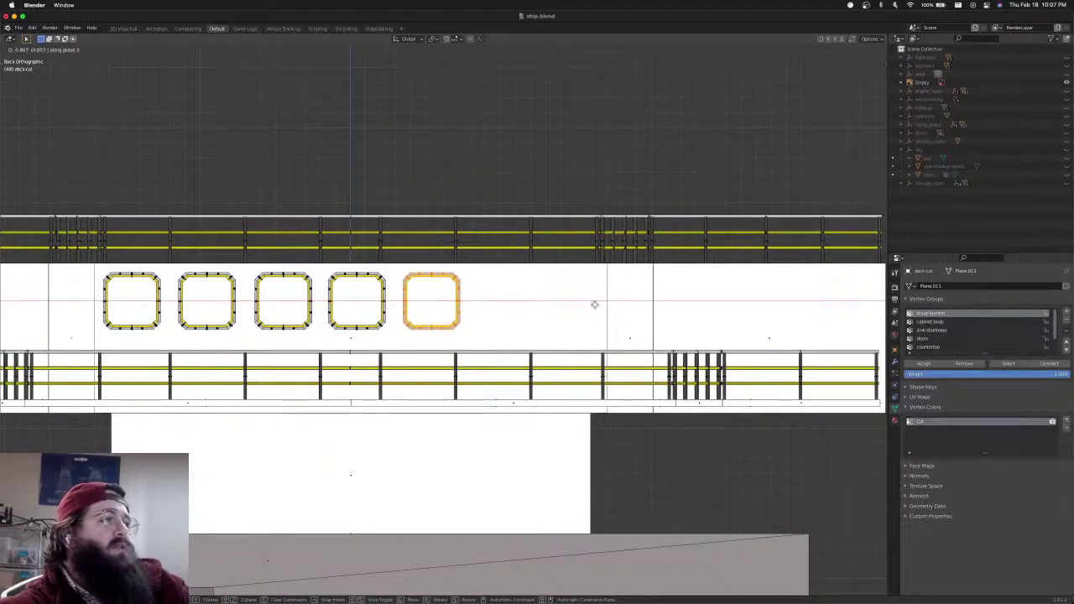
{"action": "left_click", "coordinate": [584, 302]}
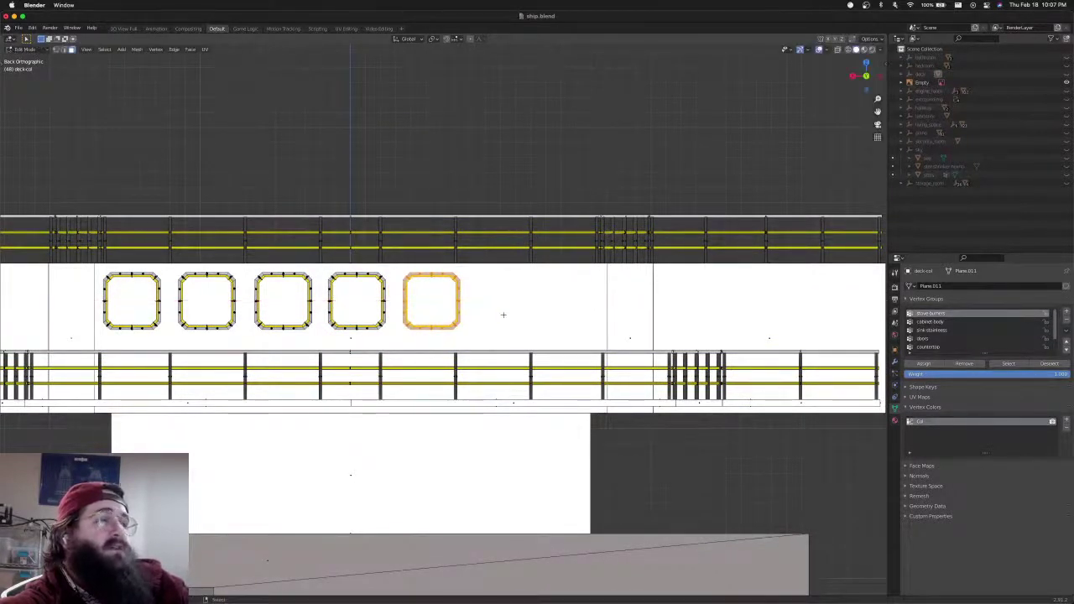
{"action": "middle_click_drag", "start_coordinate": [503, 311], "coordinate": [410, 312], "text": "shift"}
{"action": "key", "text": "shift+d"}
{"action": "key", "text": "x"}
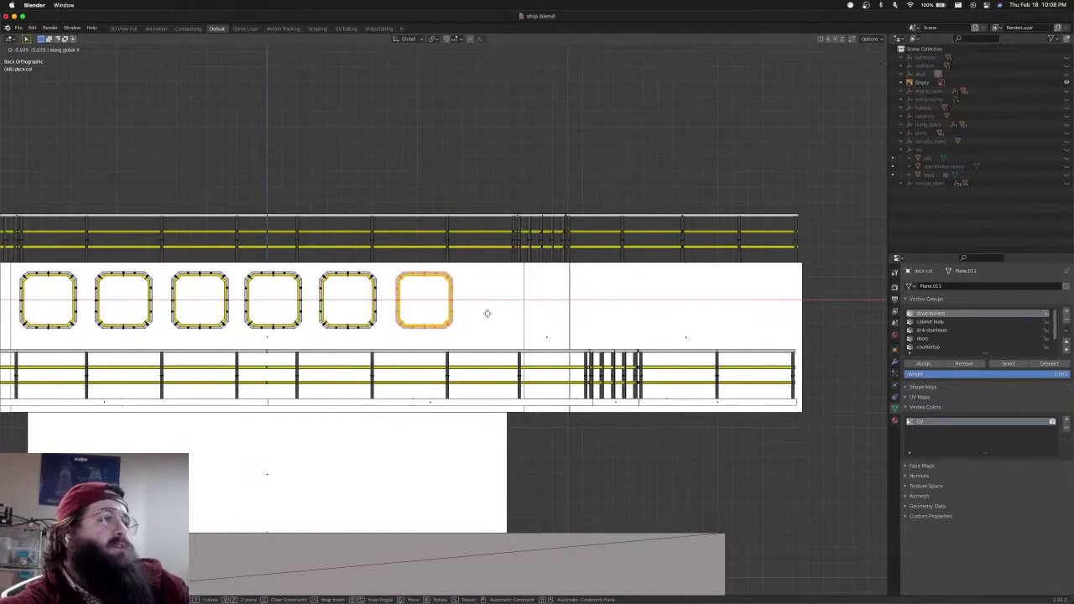
{"action": "left_click", "coordinate": [492, 312]}
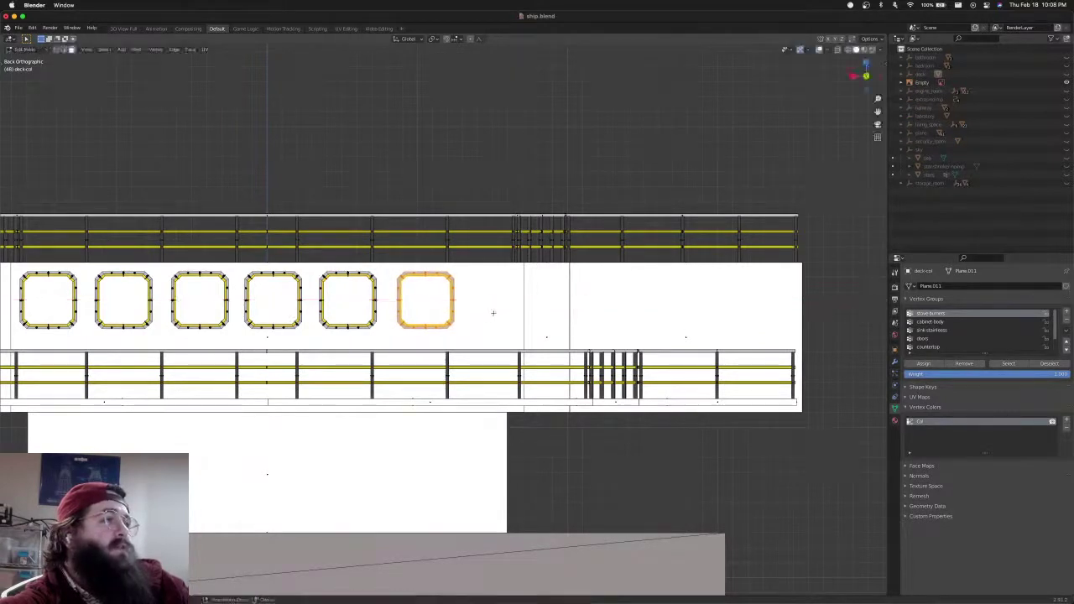
Duplicate a seventh window along the X axis and shift it into place near the end of the central wall
{"action": "scroll", "coordinate": [495, 309], "scroll_direction": "right", "scroll_amount": 2}
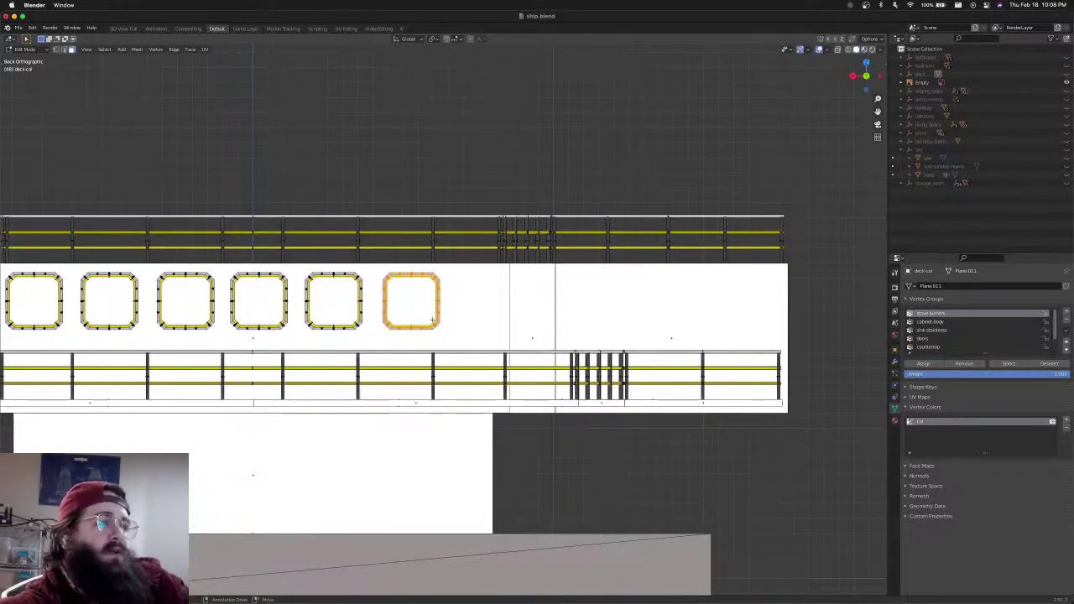
{"action": "key", "text": "shift+d"}
{"action": "key", "text": "x"}
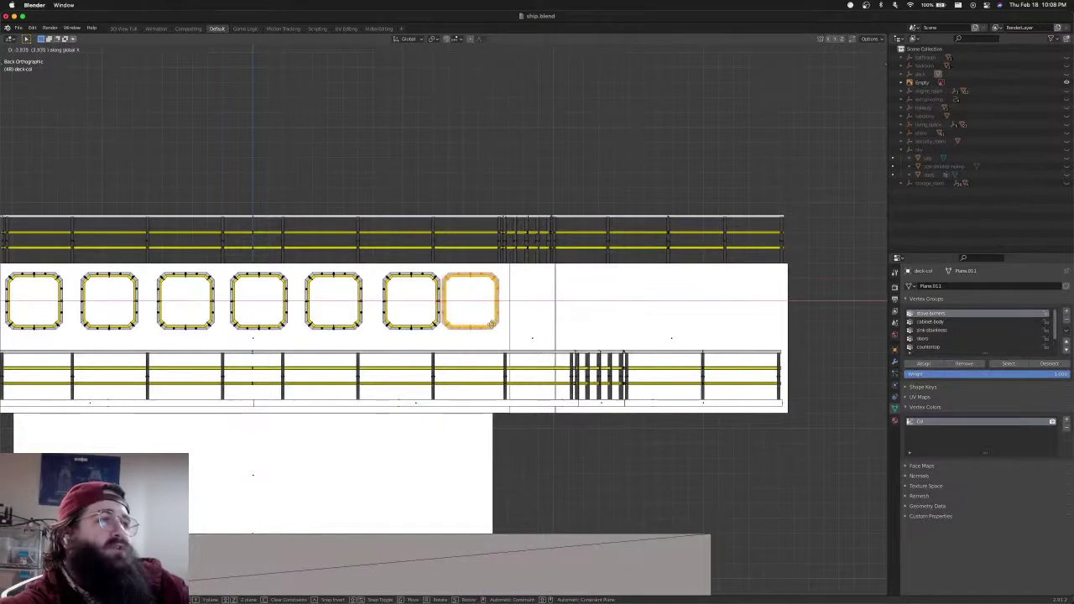
{"action": "left_click", "coordinate": [491, 322]}
{"action": "scroll", "coordinate": [546, 310], "scroll_direction": "left", "scroll_amount": 10}
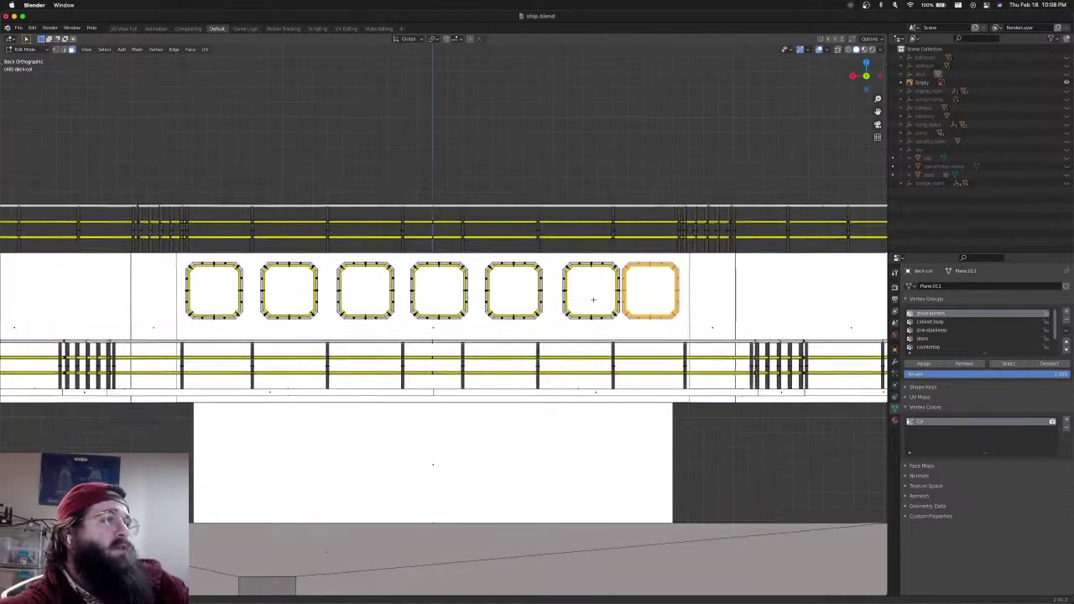
{"action": "middle_click_drag", "start_coordinate": [593, 299], "coordinate": [510, 308], "text": "shift"}
{"action": "key", "text": "g"}
{"action": "key", "text": "x"}
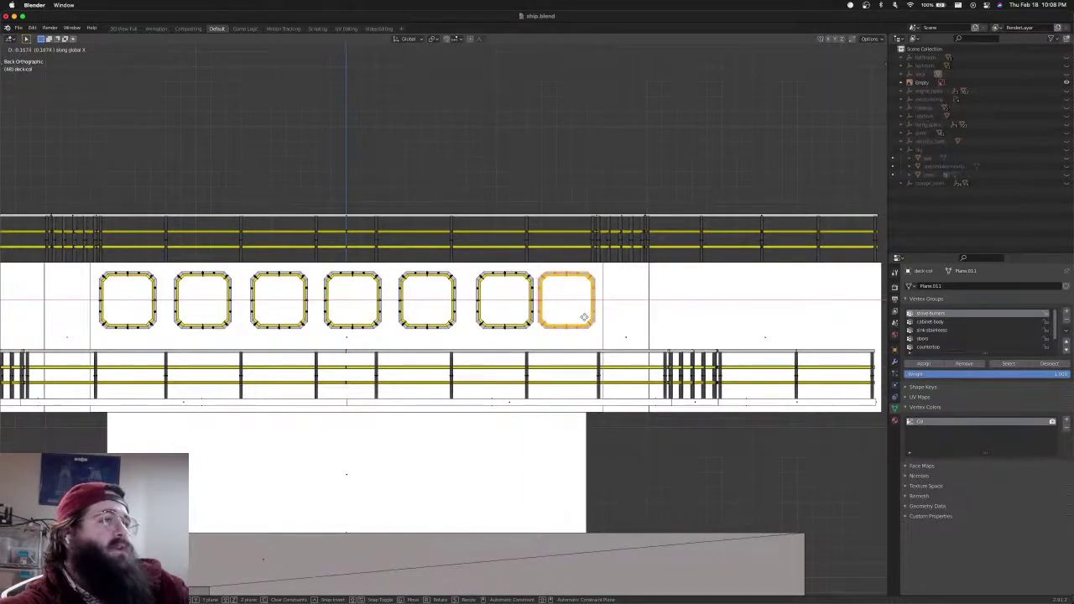
{"action": "left_click", "coordinate": [584, 317]}
Box-select the sixth window in wireframe and delete it, leaving a gap before the last window
{"action": "middle_click_drag", "start_coordinate": [505, 296], "coordinate": [537, 291], "text": "shift"}
{"action": "key", "text": "alt+a"}
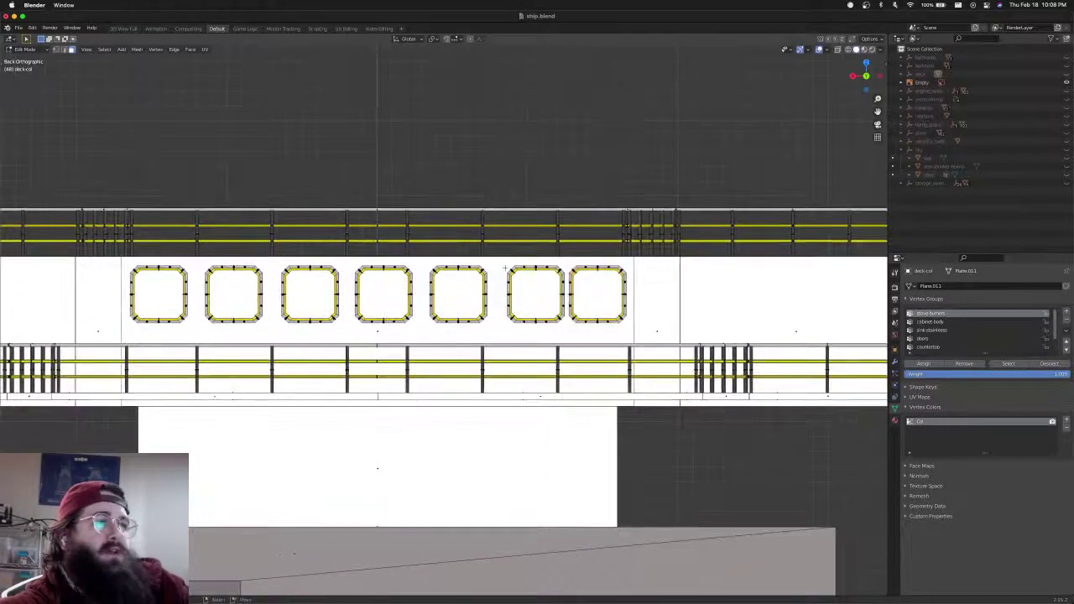
{"action": "key", "text": "shift+z"}
{"action": "key", "text": "b"}
{"action": "left_click_drag", "start_coordinate": [503, 261], "coordinate": [565, 330]}
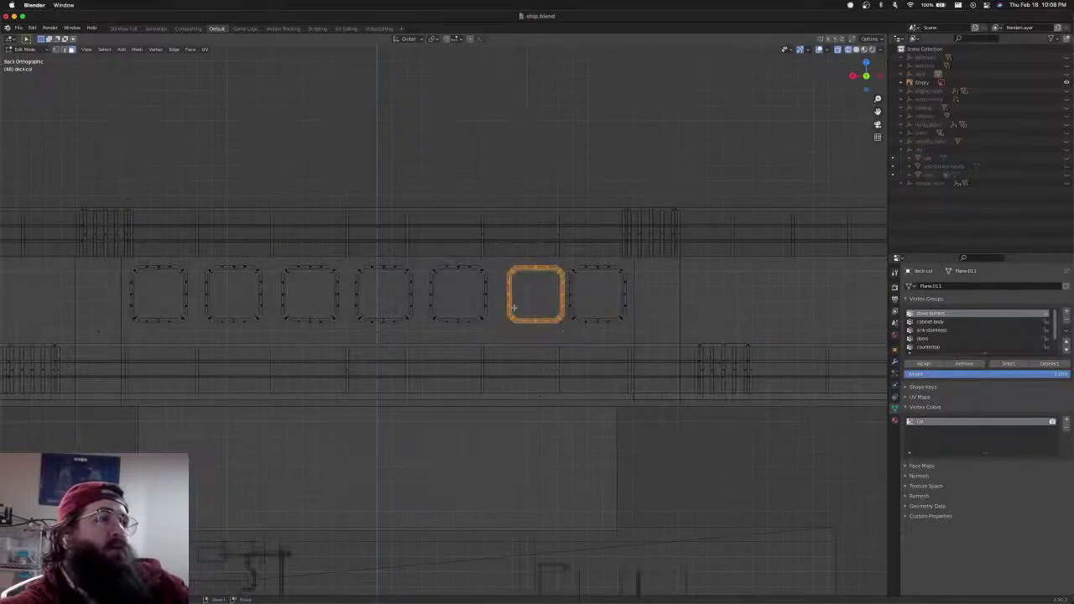
{"action": "key", "text": "h"}
{"action": "key", "text": "shift+z"}
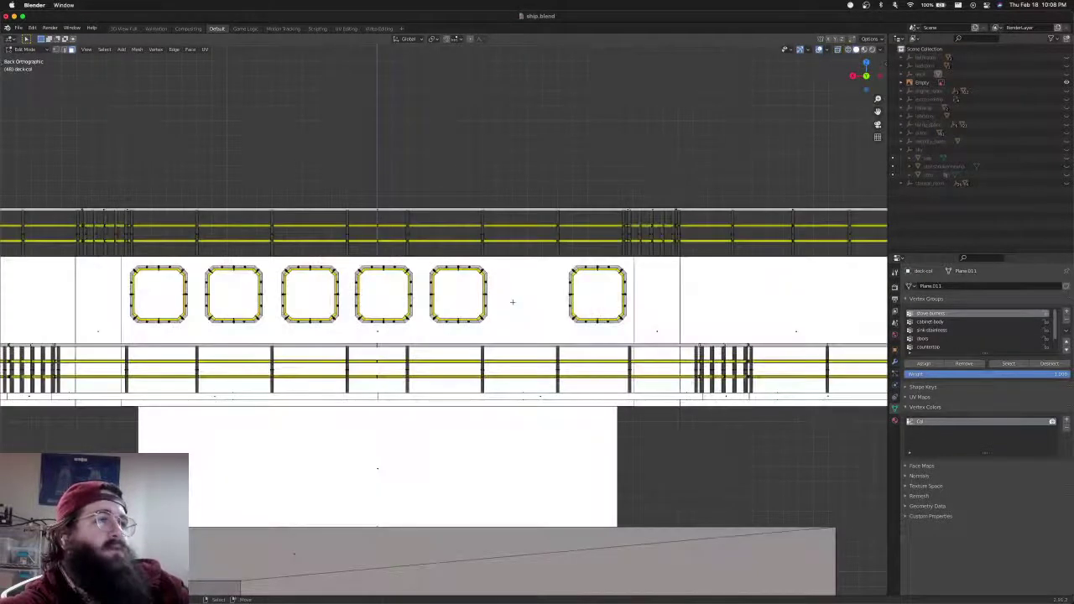
Save the ship file and switch the deck mesh from Edit Mode to Object Mode
{"action": "scroll", "coordinate": [512, 303], "scroll_direction": "down", "scroll_amount": 2}
{"action": "scroll", "coordinate": [504, 303], "scroll_direction": "up", "scroll_amount": 3}
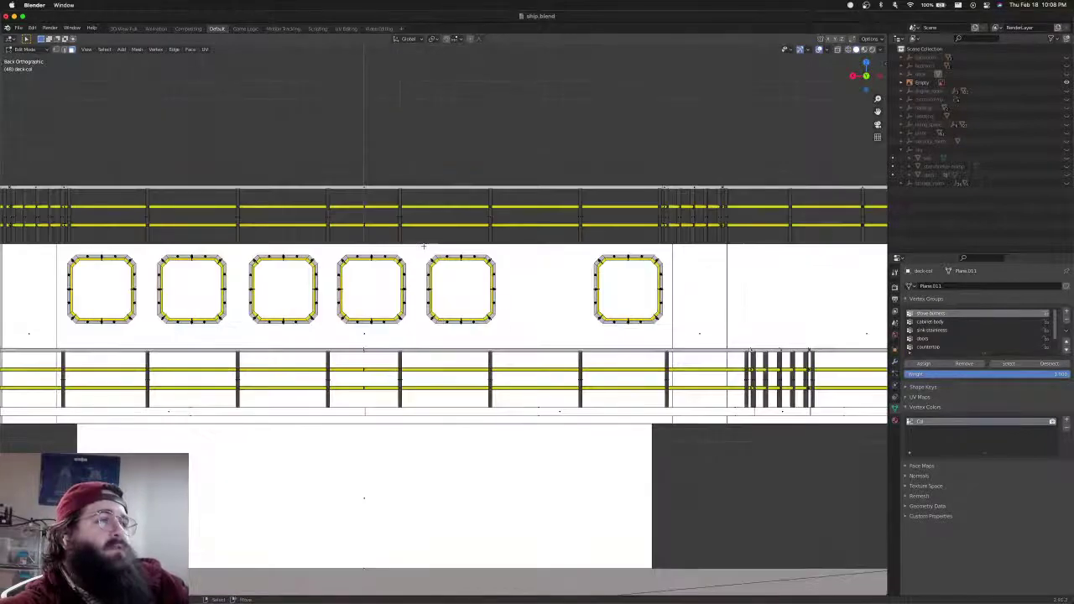
{"action": "scroll", "coordinate": [424, 245], "scroll_direction": "down", "scroll_amount": 4}
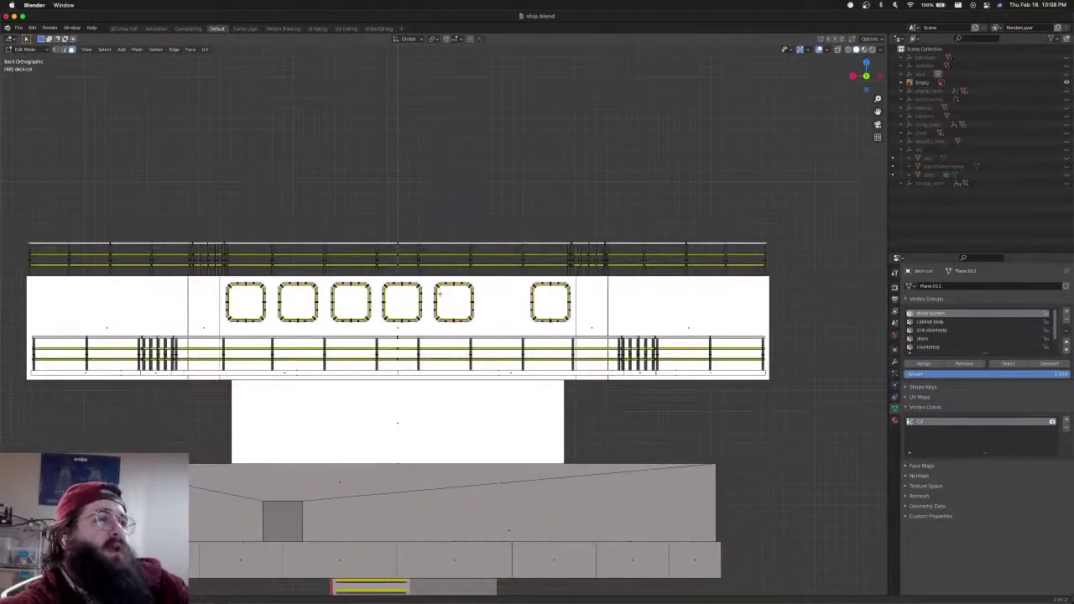
{"action": "middle_click_drag", "start_coordinate": [424, 246], "coordinate": [393, 320]}
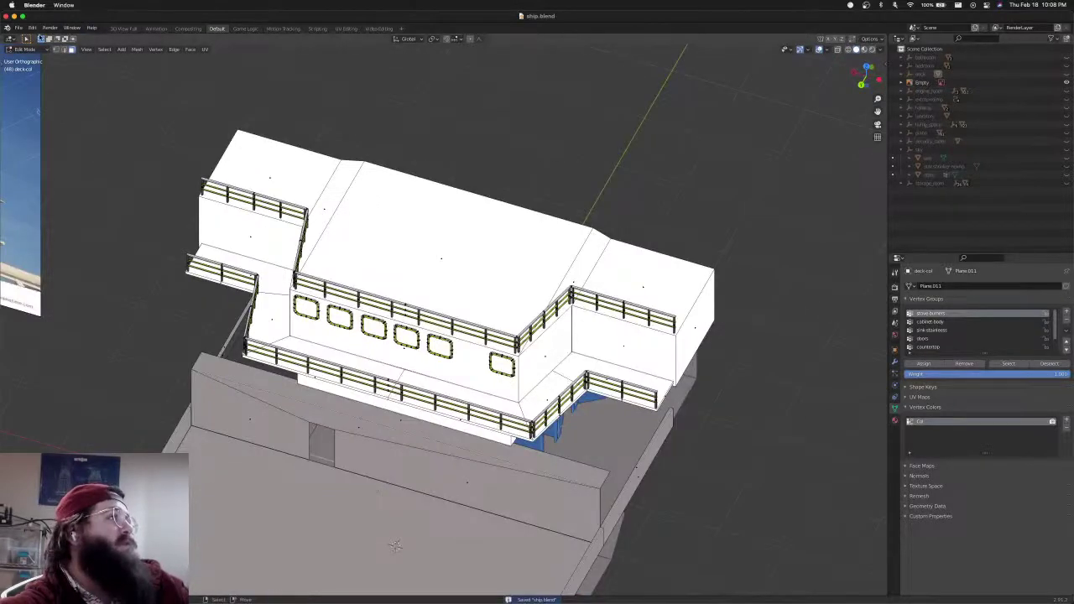
{"action": "left_click", "coordinate": [18, 29]}
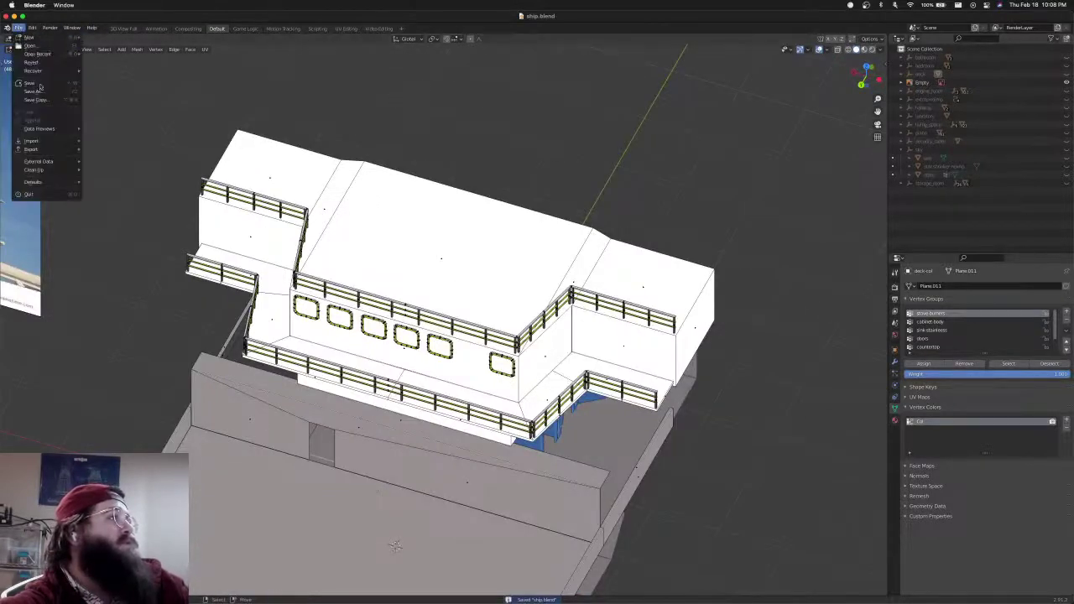
{"action": "mouse_move", "coordinate": [42, 149]}
{"action": "key", "text": "Tab"}
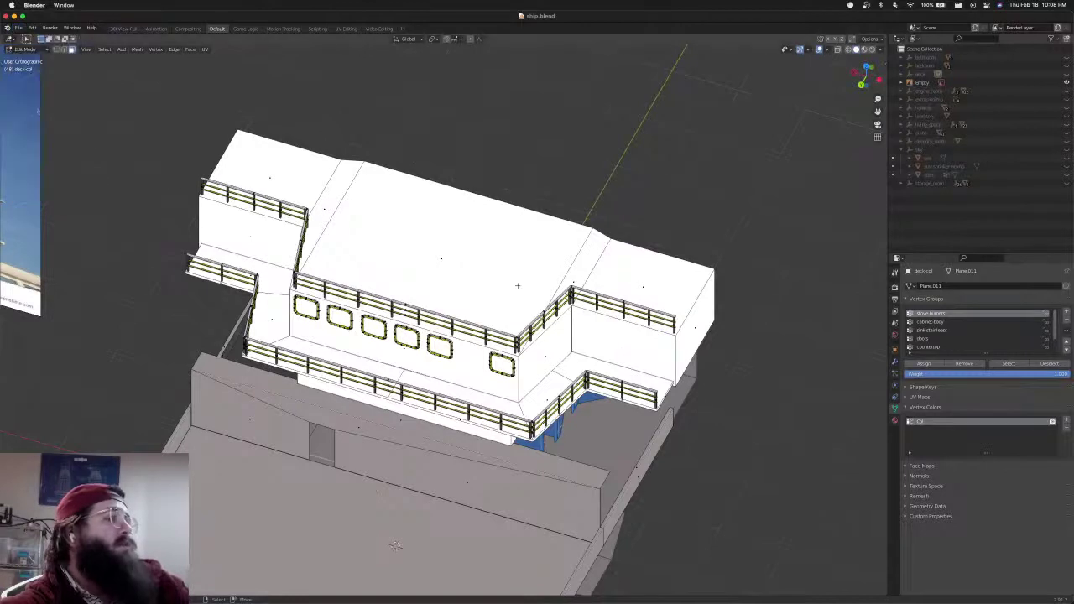
{"action": "left_click", "coordinate": [504, 394]}
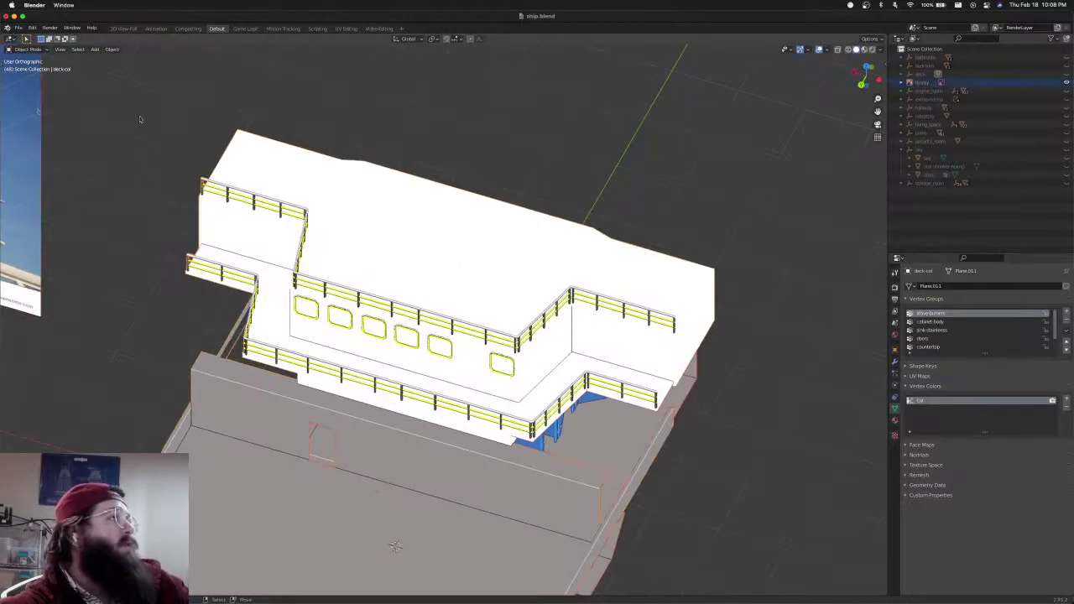
Append the casing object from door_thick.blend in the door resources folder into the ship scene
{"action": "left_click", "coordinate": [19, 28]}
{"action": "left_click", "coordinate": [40, 120]}
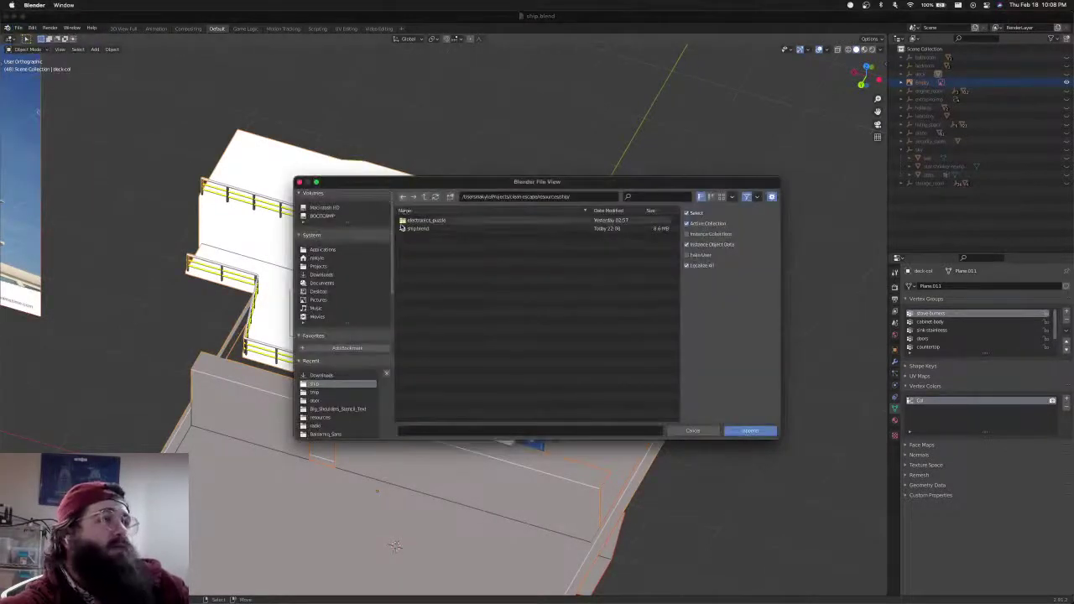
{"action": "left_click", "coordinate": [424, 196]}
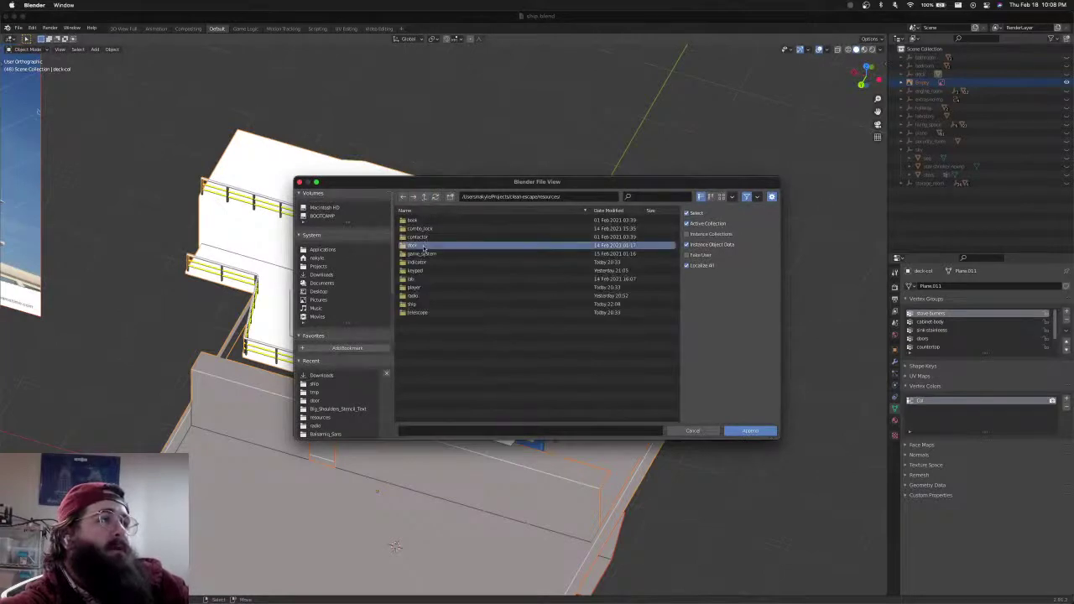
{"action": "double_click", "coordinate": [425, 245]}
{"action": "double_click", "coordinate": [411, 221]}
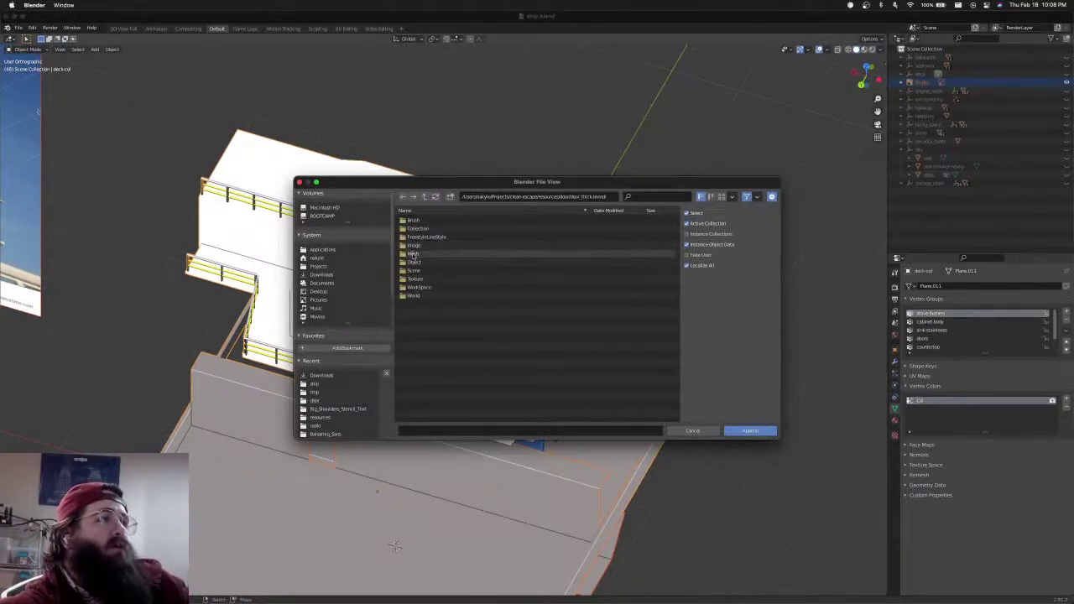
{"action": "double_click", "coordinate": [415, 262]}
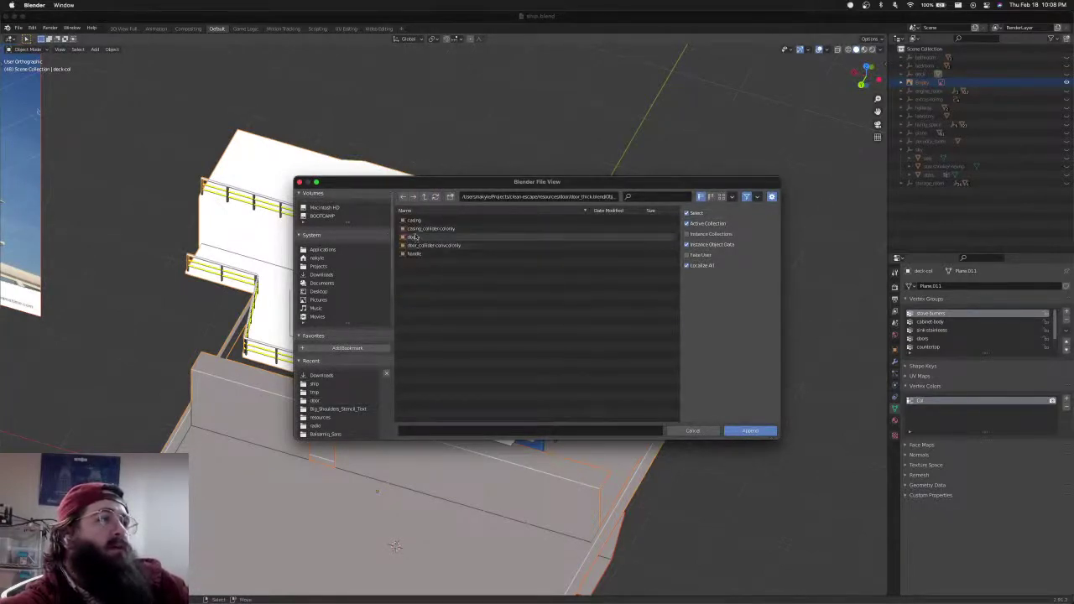
{"action": "double_click", "coordinate": [414, 220]}
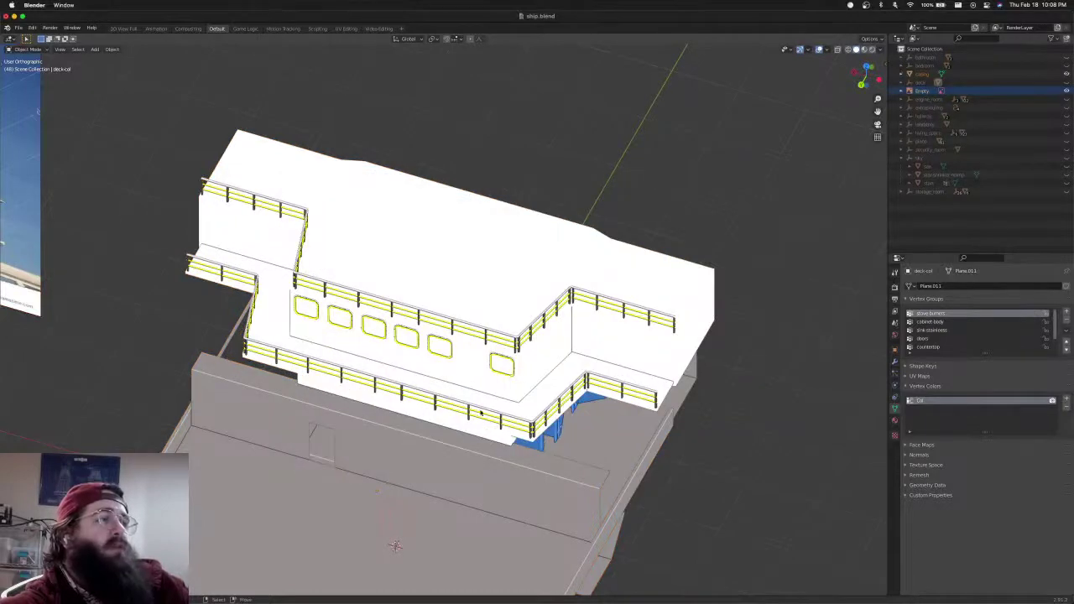
{"action": "middle_click_drag", "start_coordinate": [484, 408], "coordinate": [476, 384]}
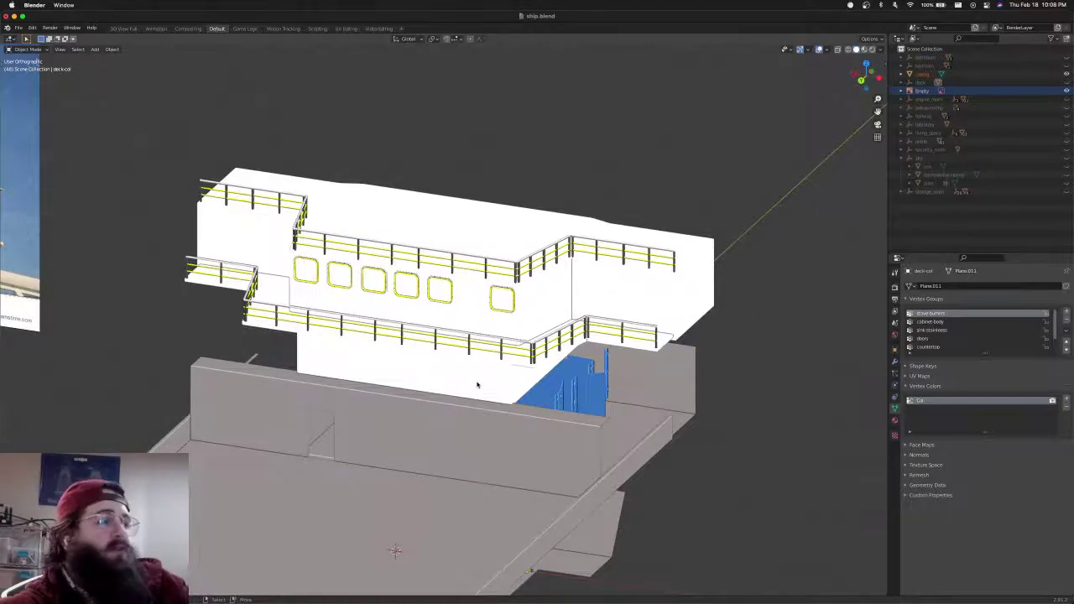
In the back view, move the door casing up into the gap before the last window on the bridge wall
{"action": "key", "text": "ctrl+KP_1"}
{"action": "key", "text": "g"}
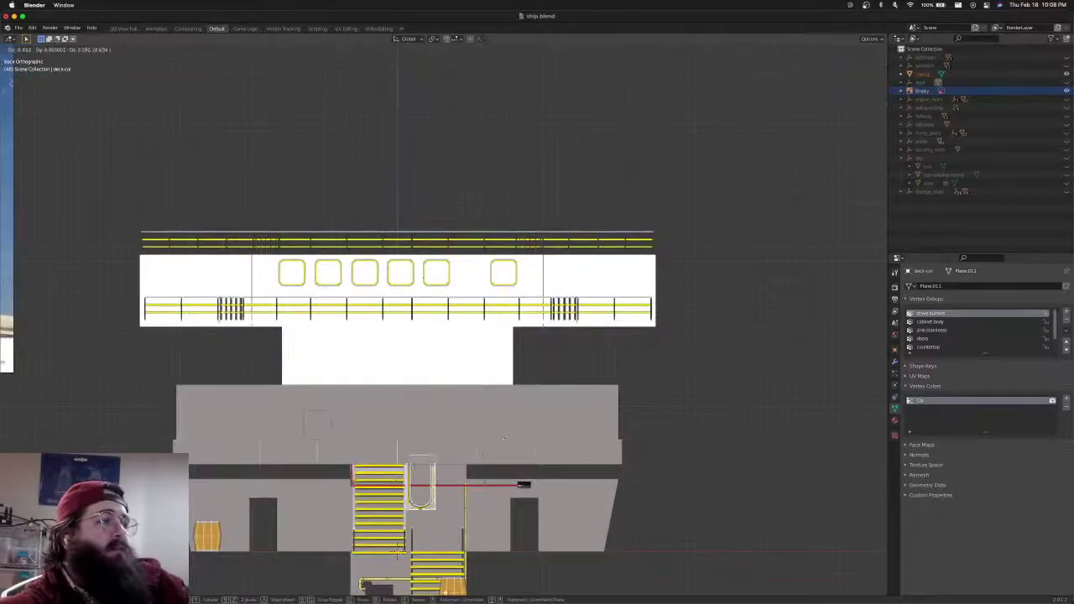
{"action": "left_click", "coordinate": [534, 260]}
Refine the casing's position in wireframe so it sits between the fifth and last windows above the walkway
{"action": "scroll", "coordinate": [533, 261], "scroll_direction": "up", "scroll_amount": 5}
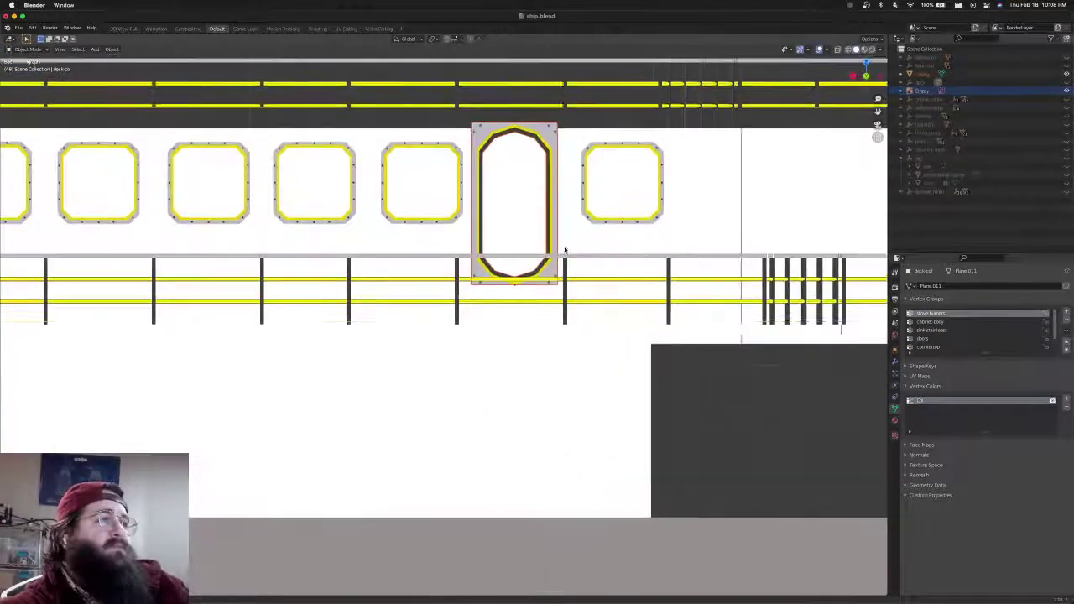
{"action": "key", "text": "shift+z"}
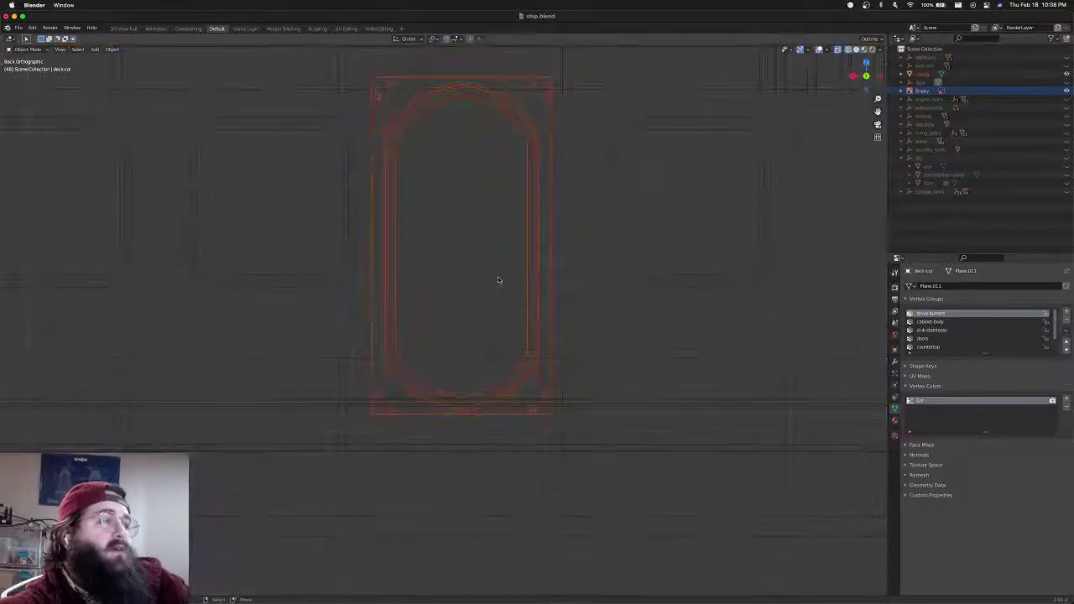
{"action": "key", "text": "Tab"}
{"action": "key", "text": "g"}
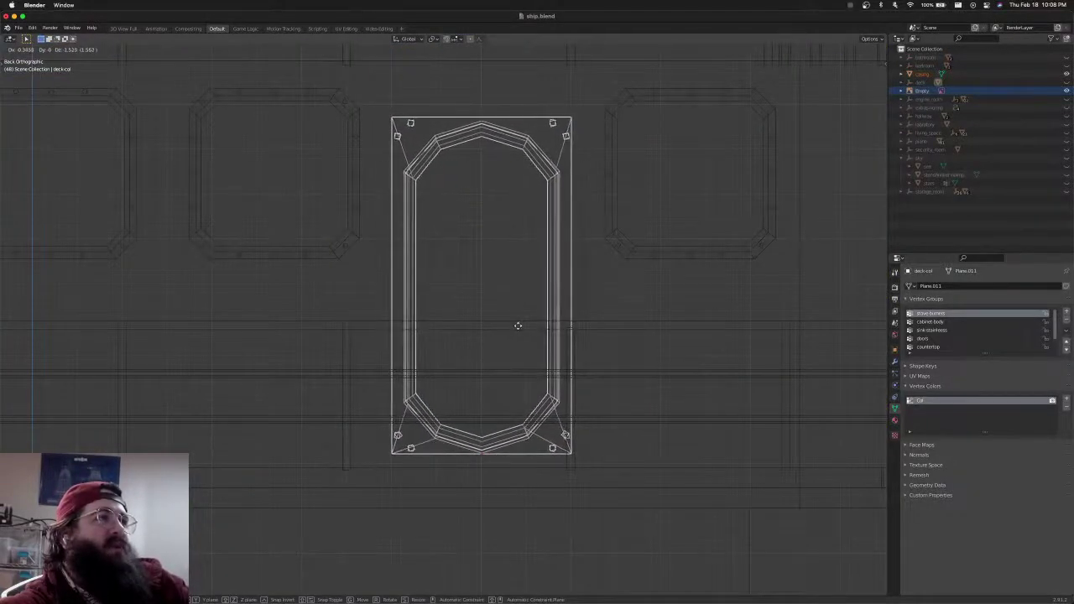
{"action": "left_click", "coordinate": [518, 326]}
{"action": "key", "text": "Tab"}
{"action": "scroll", "coordinate": [517, 327], "scroll_direction": "down", "scroll_amount": 3}
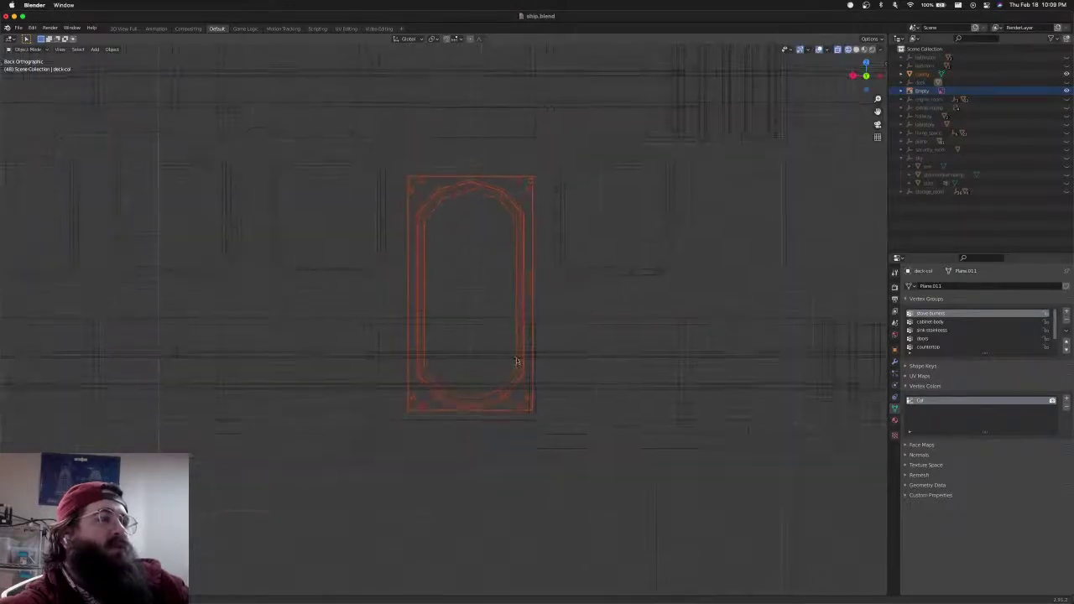
Nudge the casing along the Z axis to set its height against the walkway floor
{"action": "scroll", "coordinate": [501, 282], "scroll_direction": "up", "scroll_amount": 2}
{"action": "scroll", "coordinate": [501, 295], "scroll_direction": "up", "scroll_amount": 1}
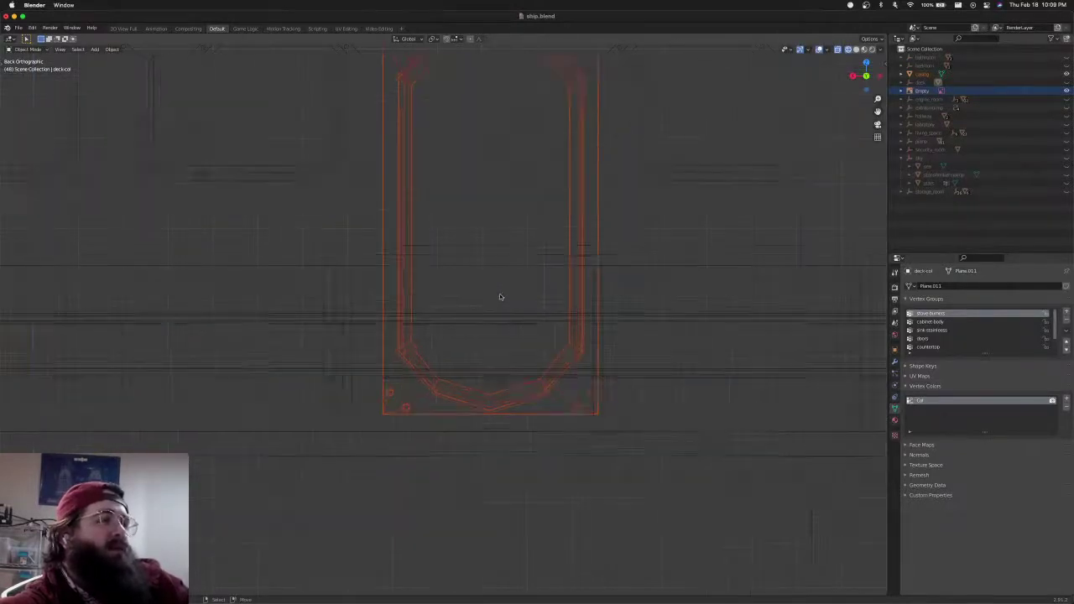
{"action": "middle_click_drag", "start_coordinate": [507, 276], "coordinate": [506, 338], "text": "shift"}
{"action": "key", "text": "g"}
{"action": "key", "text": "z"}
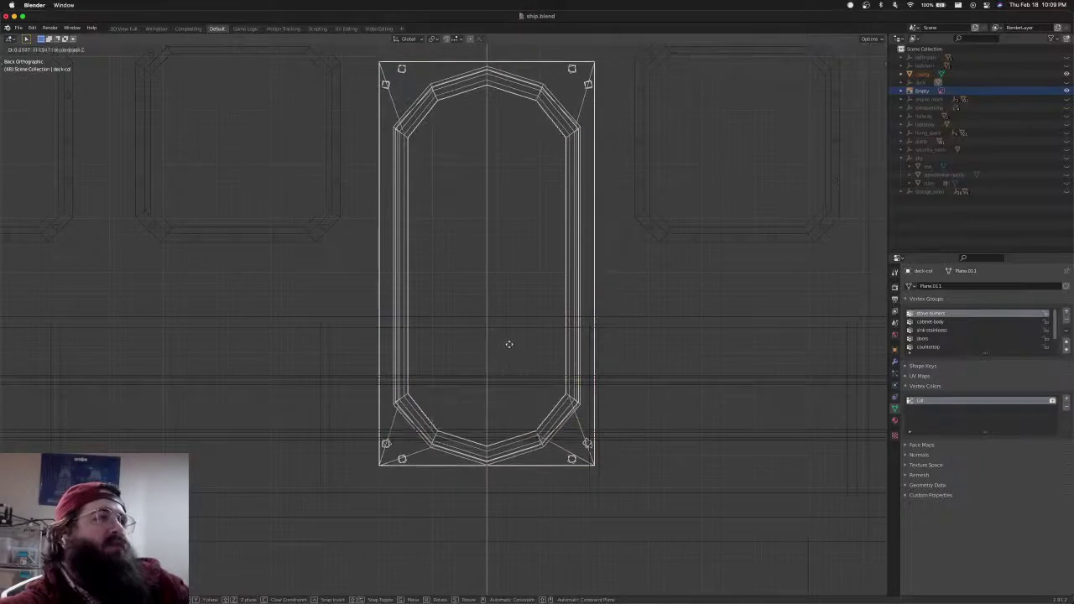
{"action": "left_click", "coordinate": [511, 339]}
{"action": "scroll", "coordinate": [510, 339], "scroll_direction": "down", "scroll_amount": 6}
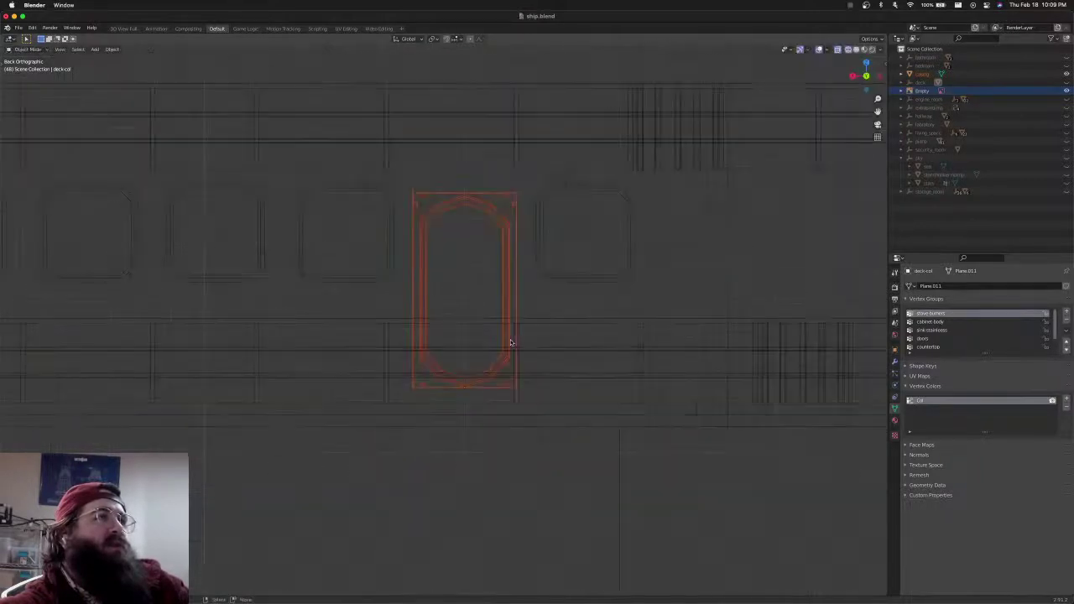
From the top view, move the casing along the Y axis into the bridge's window wall
{"action": "scroll", "coordinate": [509, 340], "scroll_direction": "down", "scroll_amount": 2}
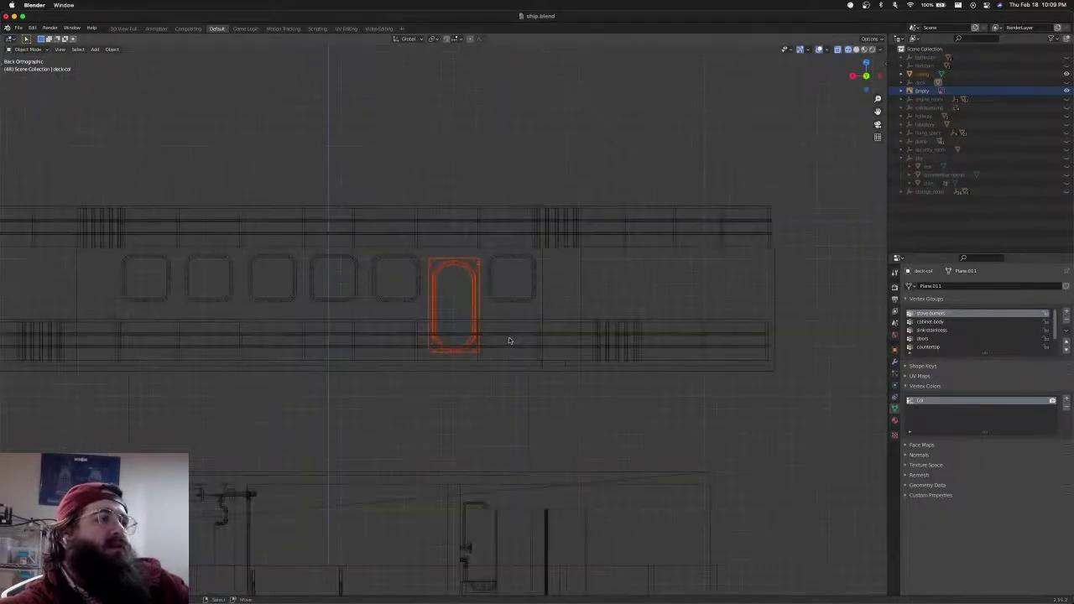
{"action": "middle_click_drag", "start_coordinate": [508, 340], "coordinate": [493, 324]}
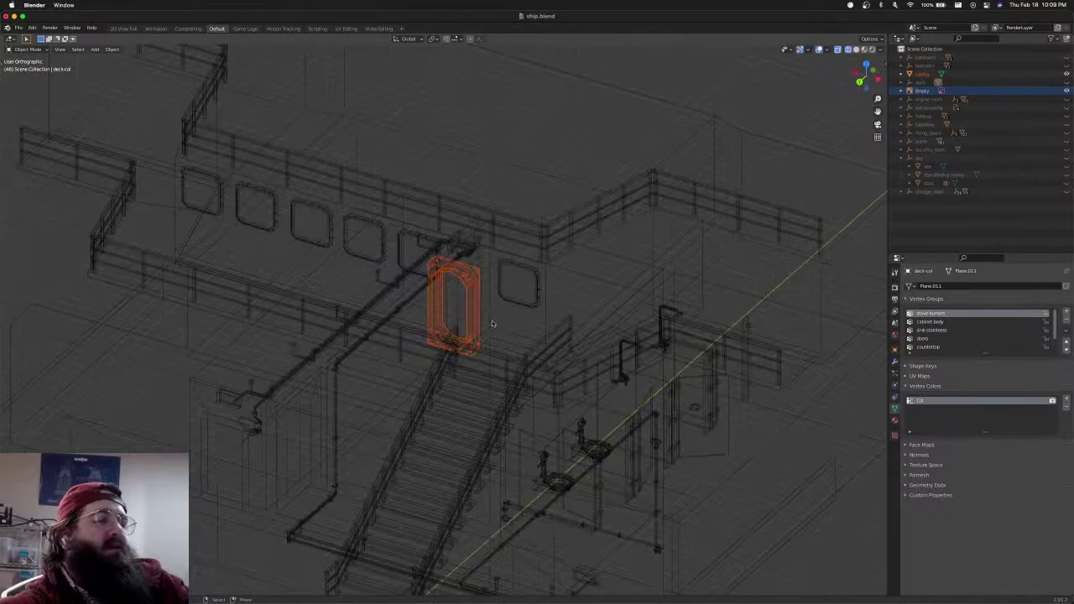
{"action": "key", "text": "KP_7"}
{"action": "key", "text": "g"}
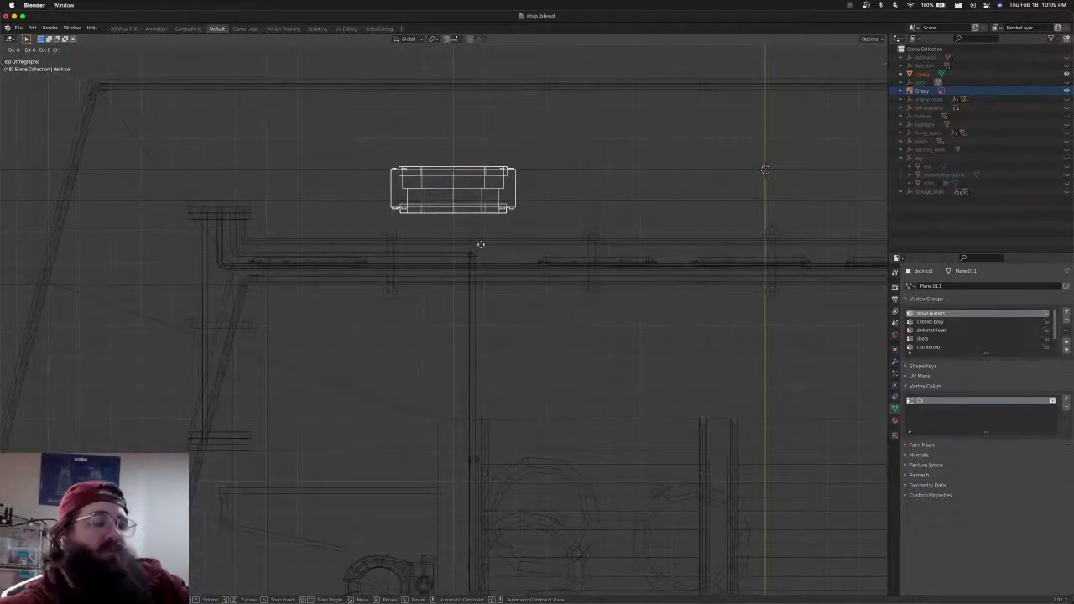
{"action": "key", "text": "y"}
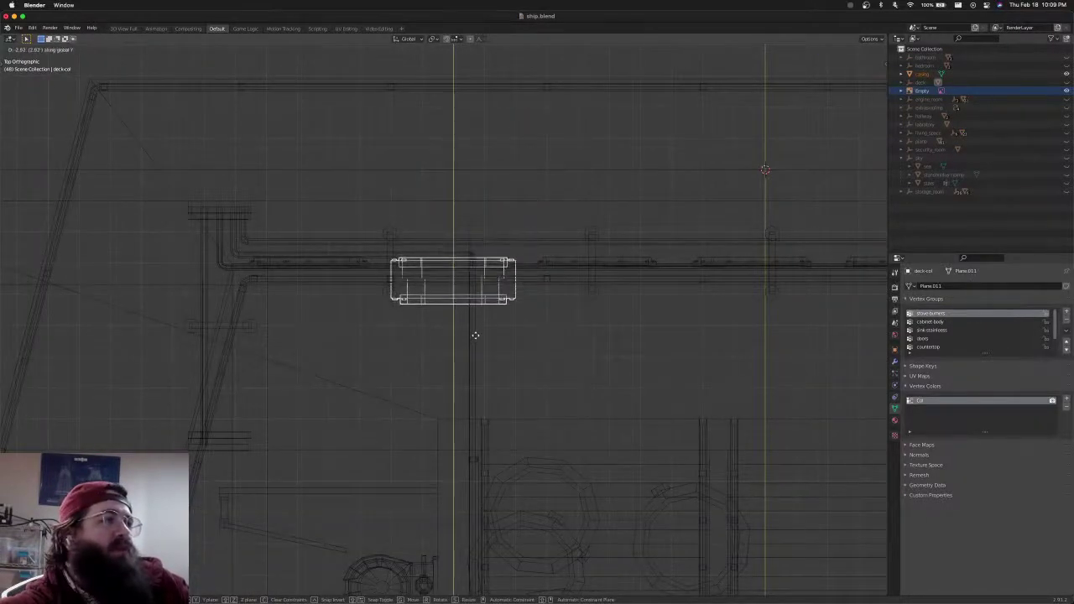
{"action": "left_click", "coordinate": [472, 336]}
Fine-tune the casing's depth in the wall along the Y axis and return to solid shading
{"action": "key", "text": "KP_Decimal"}
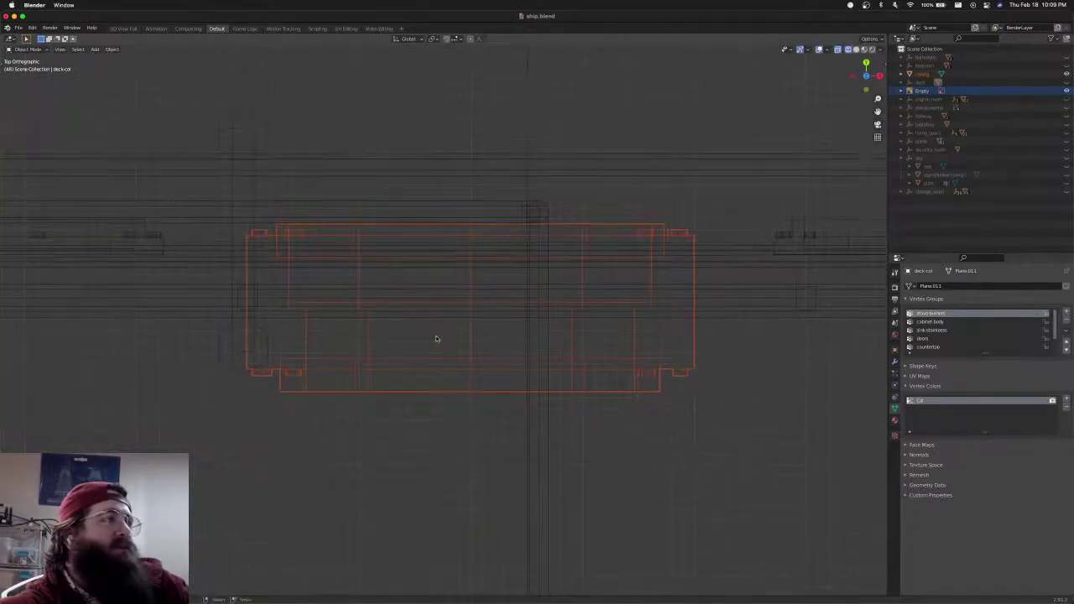
{"action": "key", "text": "Tab"}
{"action": "key", "text": "g"}
{"action": "key", "text": "y"}
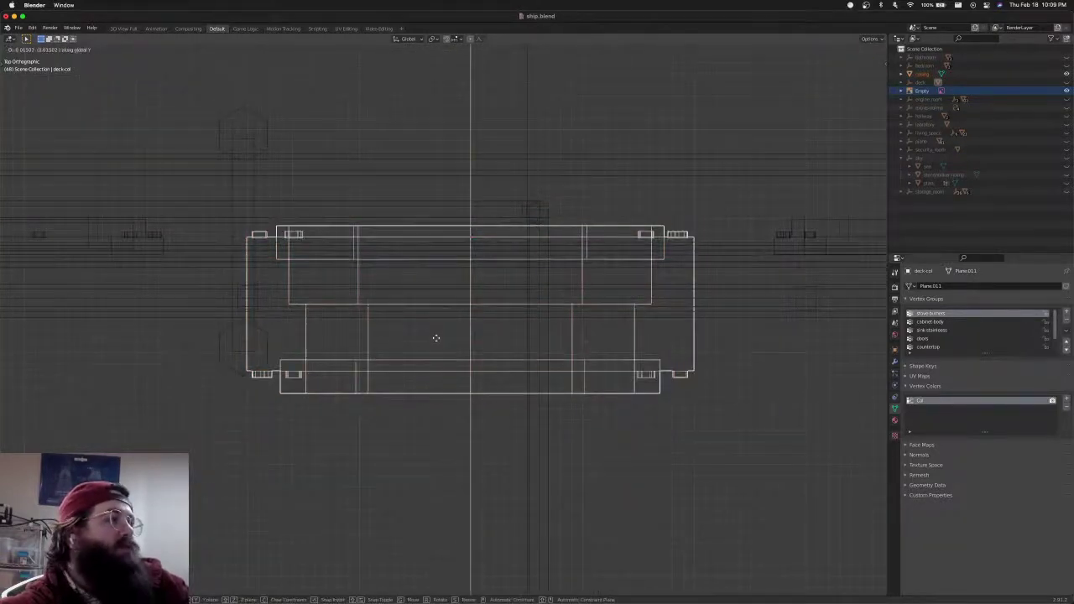
{"action": "left_click", "coordinate": [436, 337]}
{"action": "scroll", "coordinate": [442, 338], "scroll_direction": "down", "scroll_amount": 6}
{"action": "key", "text": "shift+z"}
{"action": "mouse_move", "coordinate": [442, 338]}
{"action": "middle_mouse_down"}
{"action": "mouse_move", "coordinate": [345, 338]}
{"action": "mouse_move", "coordinate": [508, 276]}
{"action": "mouse_move", "coordinate": [497, 263]}
{"action": "mouse_move", "coordinate": [495, 352]}
{"action": "mouse_move", "coordinate": [494, 249]}
{"action": "mouse_move", "coordinate": [477, 288]}
{"action": "mouse_move", "coordinate": [412, 274]}
{"action": "mouse_move", "coordinate": [494, 307]}
{"action": "middle_mouse_up"}
{"action": "scroll", "coordinate": [495, 252], "scroll_direction": "down", "scroll_amount": 3}
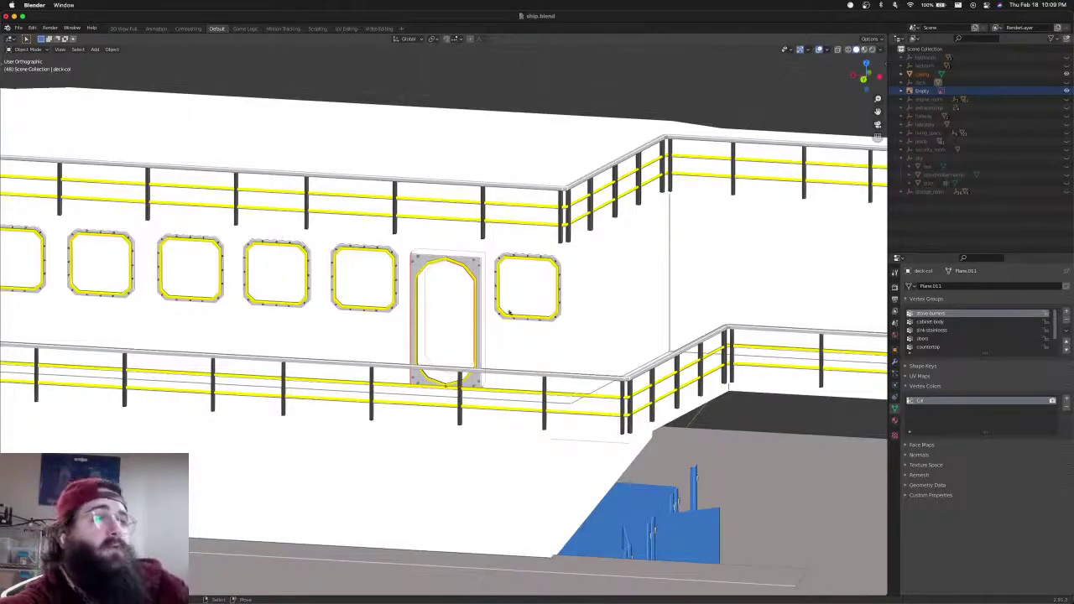
Deselect the casing and save the ship file
{"action": "left_click", "coordinate": [464, 294]}
{"action": "key", "text": "super+s"}
{"action": "scroll", "coordinate": [464, 293], "scroll_direction": "down", "scroll_amount": 3}
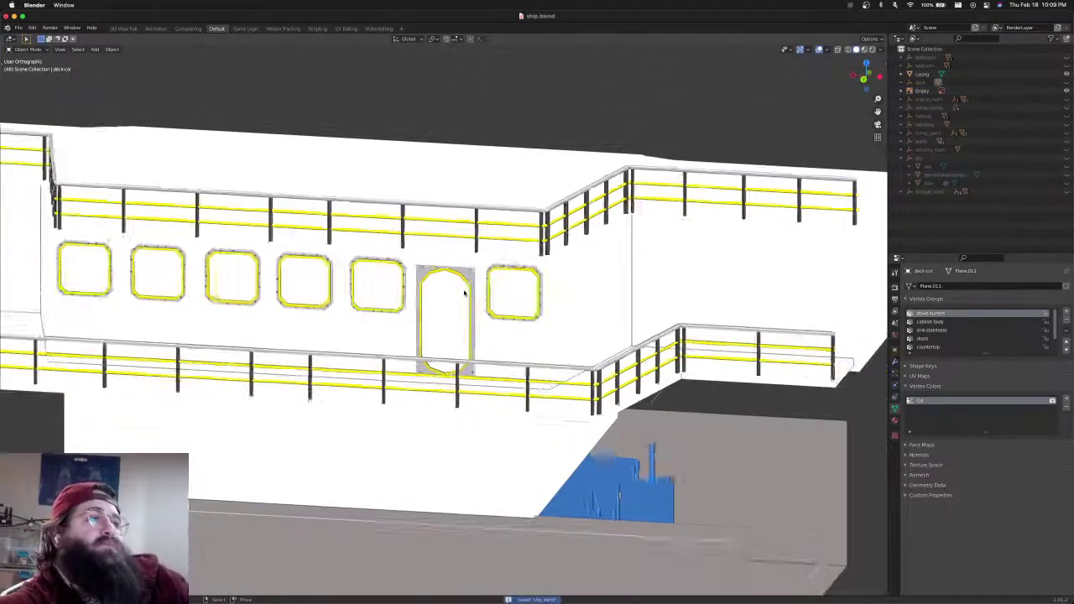
{"action": "scroll", "coordinate": [470, 313], "scroll_direction": "up", "scroll_amount": 1}
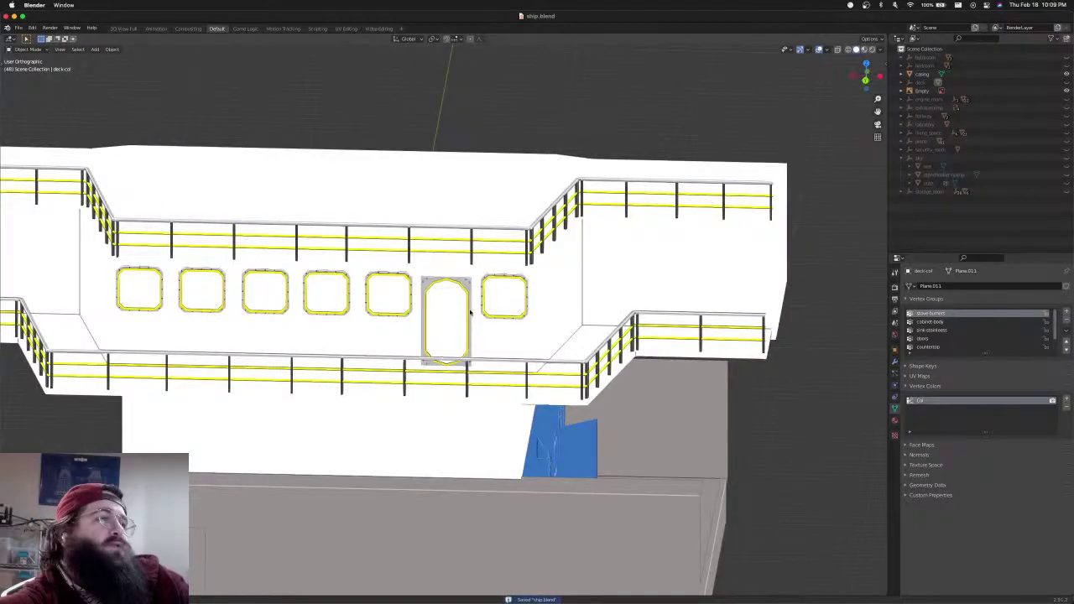
Join the casing into the deck mesh, switch it to Edit Mode, and save the ship file
{"action": "left_click", "coordinate": [470, 313]}
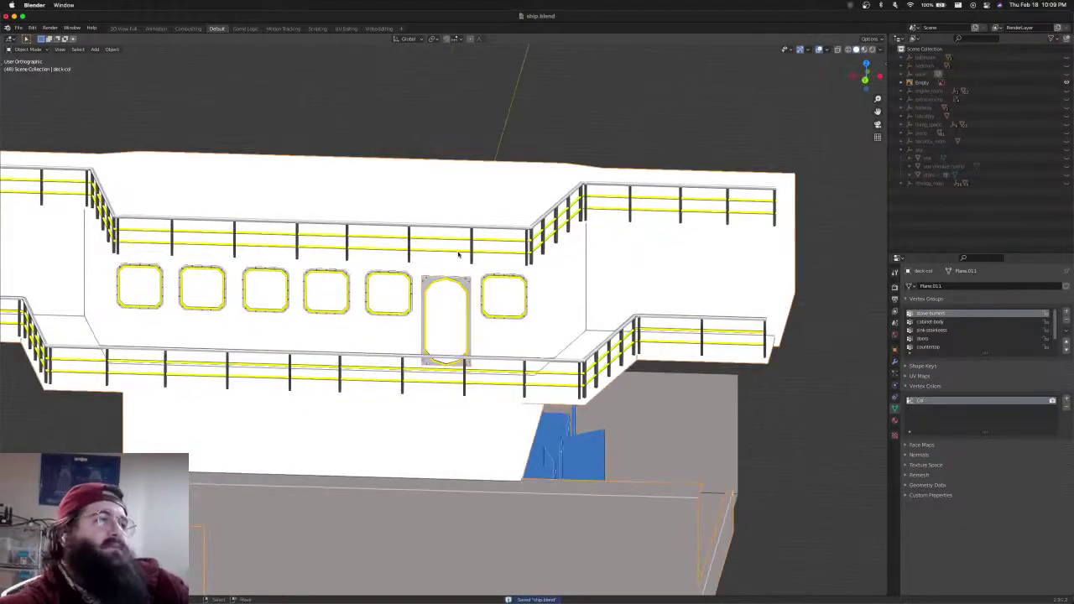
{"action": "key", "text": "Tab"}
{"action": "scroll", "coordinate": [513, 303], "scroll_direction": "up", "scroll_amount": 4}
{"action": "key", "text": "super+s"}
{"action": "scroll", "coordinate": [514, 303], "scroll_direction": "down", "scroll_amount": 2}
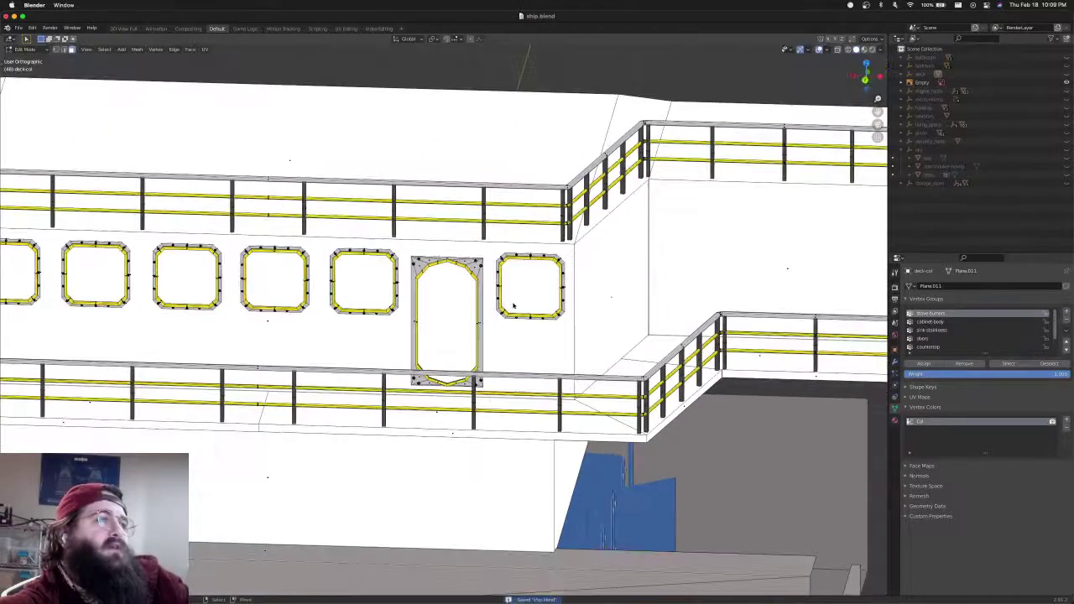
Examine the deck's window row and door from outside and save the ship file
{"action": "middle_click_drag", "start_coordinate": [513, 303], "coordinate": [460, 339]}
{"action": "key", "text": "Tab"}
{"action": "key", "text": "Tab"}
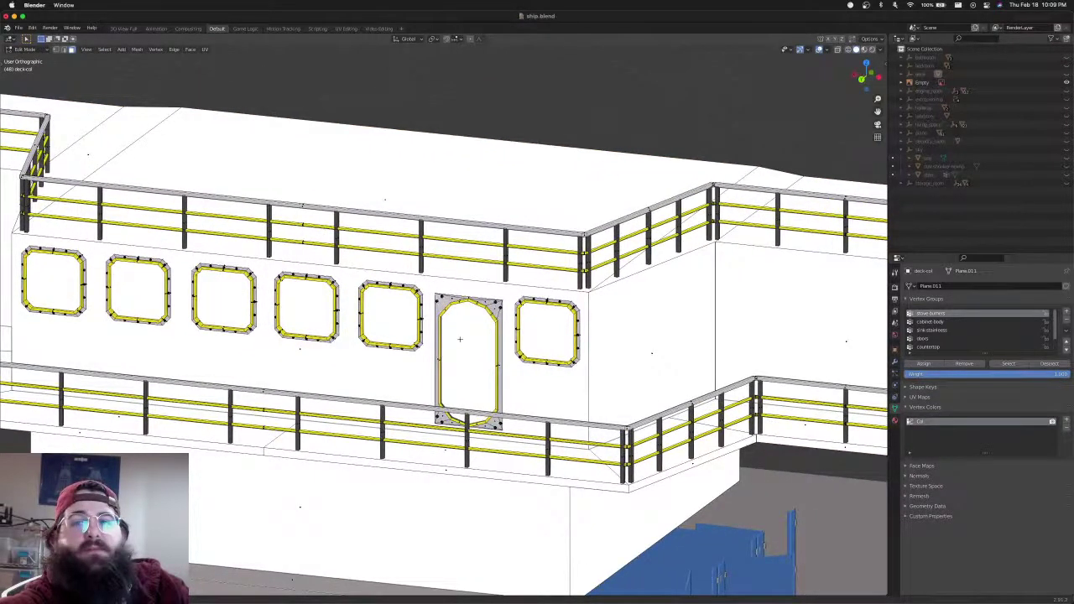
{"action": "scroll", "coordinate": [460, 339], "scroll_direction": "down", "scroll_amount": 4}
{"action": "key", "text": "ctrl+s"}
{"action": "scroll", "coordinate": [574, 326], "scroll_direction": "up", "scroll_amount": 2}
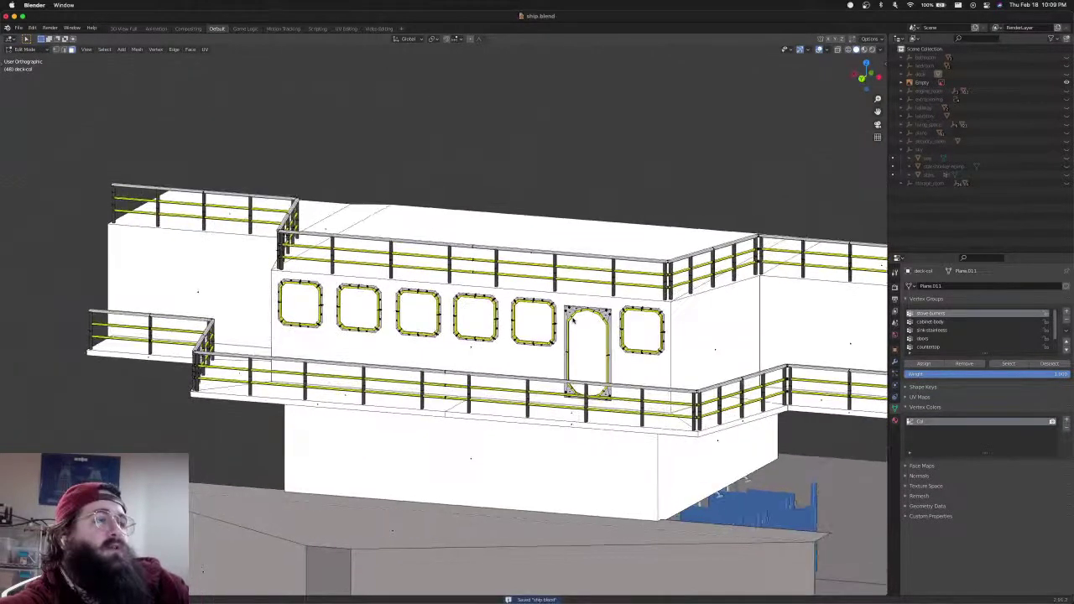
{"action": "mouse_move", "coordinate": [574, 320]}
{"action": "middle_mouse_down"}
{"action": "mouse_move", "coordinate": [611, 337]}
{"action": "mouse_move", "coordinate": [566, 308]}
{"action": "middle_mouse_up"}
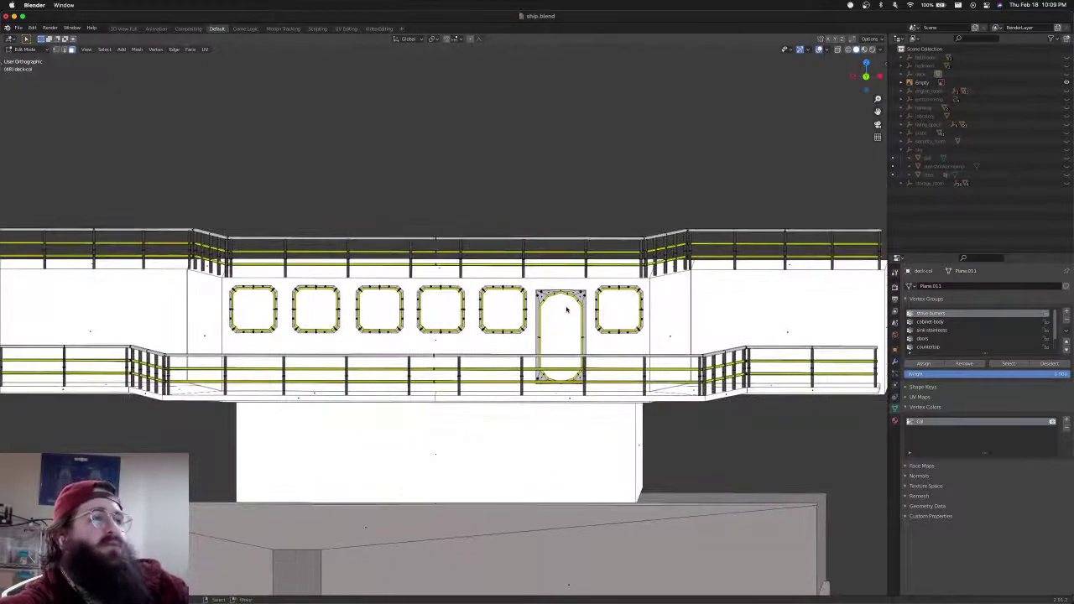
In back view, lower all six window frames about 0.35 along Z so their tops line up with the door frame
{"action": "key", "text": "ctrl+KP_1"}
{"action": "key", "text": "ctrl+s"}
{"action": "scroll", "coordinate": [566, 308], "scroll_direction": "down", "scroll_amount": 1}
{"action": "scroll", "coordinate": [564, 336], "scroll_direction": "up", "scroll_amount": 4}
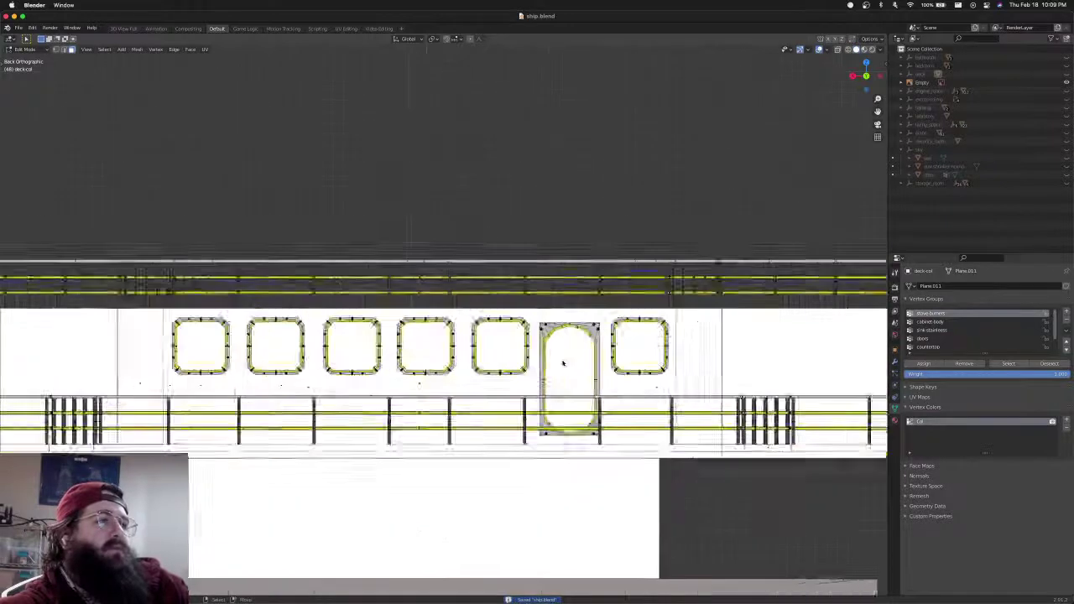
{"action": "middle_click_drag", "start_coordinate": [563, 357], "coordinate": [564, 298], "text": "shift"}
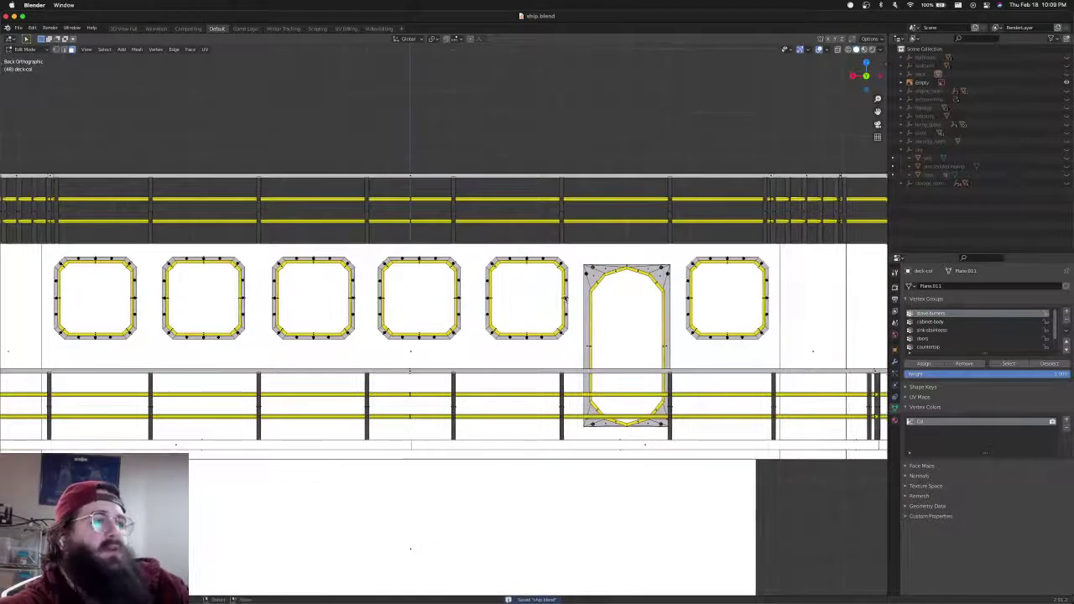
{"action": "scroll", "coordinate": [562, 298], "scroll_direction": "down", "scroll_amount": 1}
{"action": "key", "text": "shift+z"}
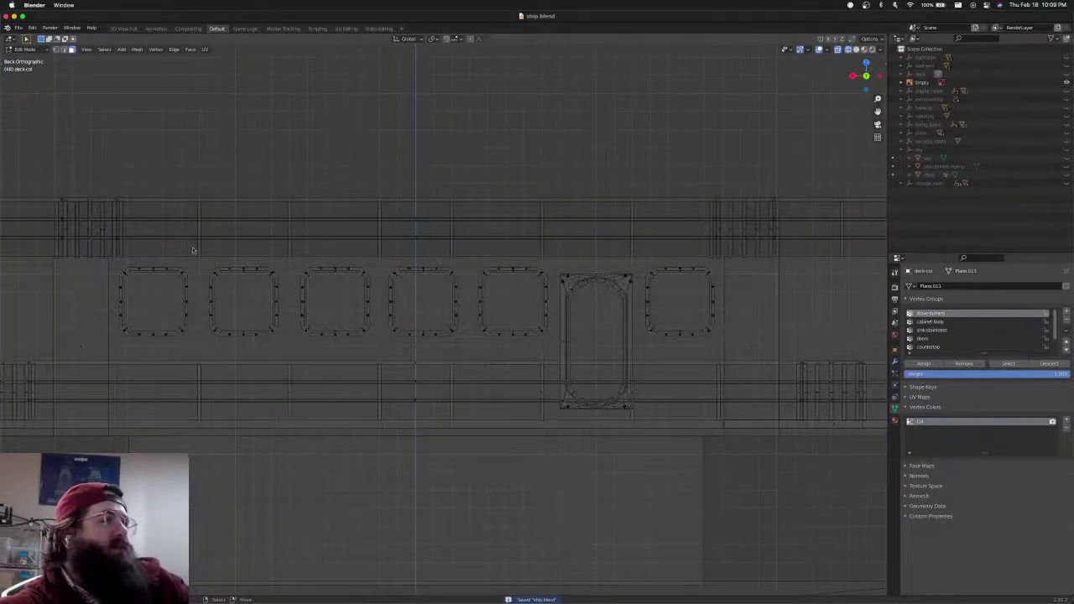
{"action": "left_click_drag", "start_coordinate": [112, 265], "coordinate": [563, 353]}
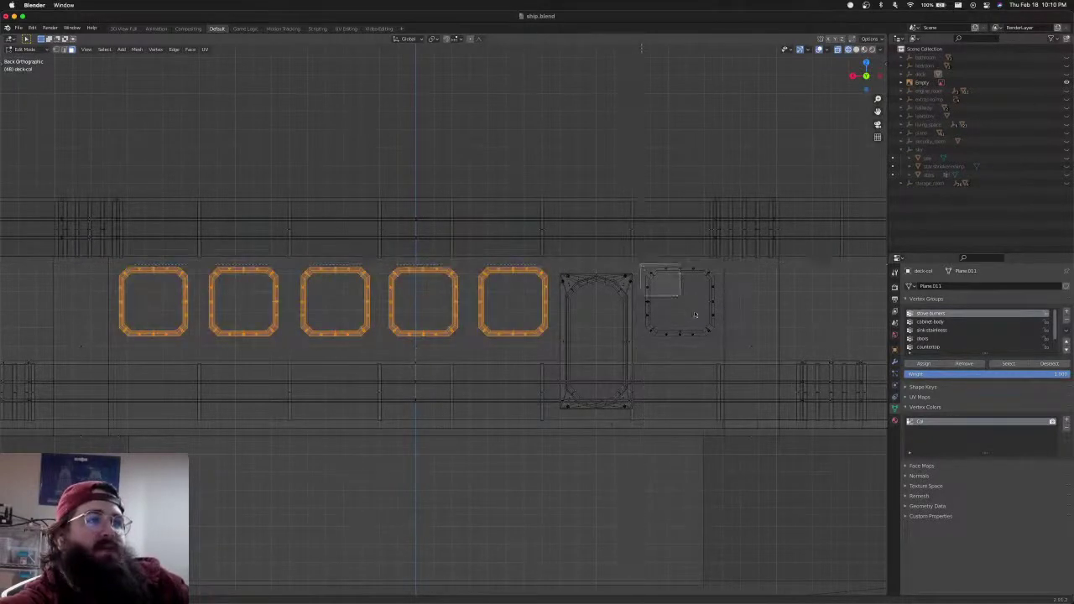
{"action": "left_click_drag", "start_coordinate": [695, 315], "coordinate": [714, 340], "text": "shift"}
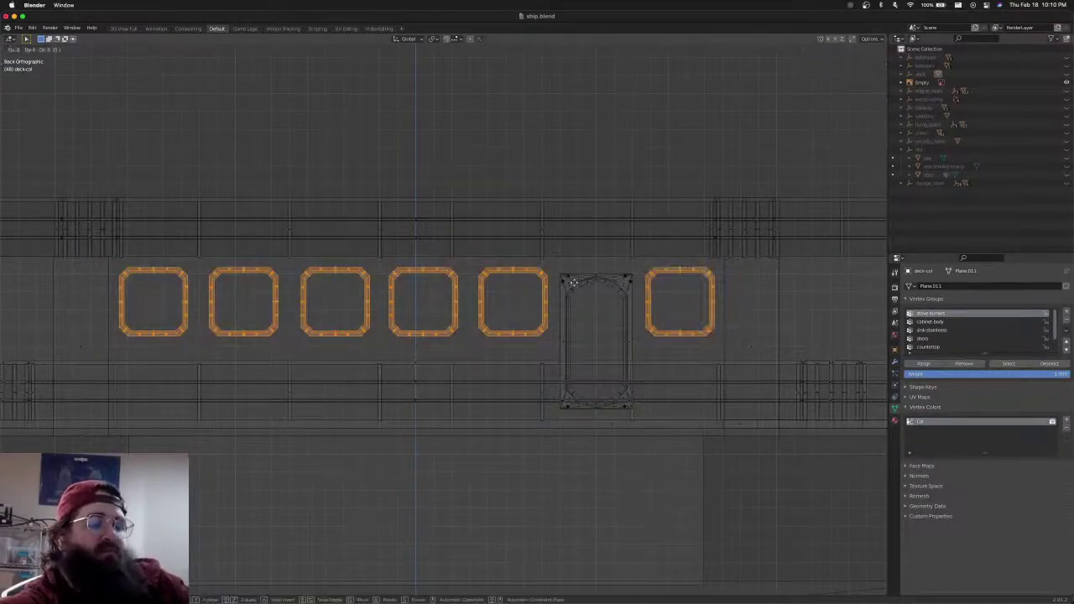
{"action": "key", "text": "z"}
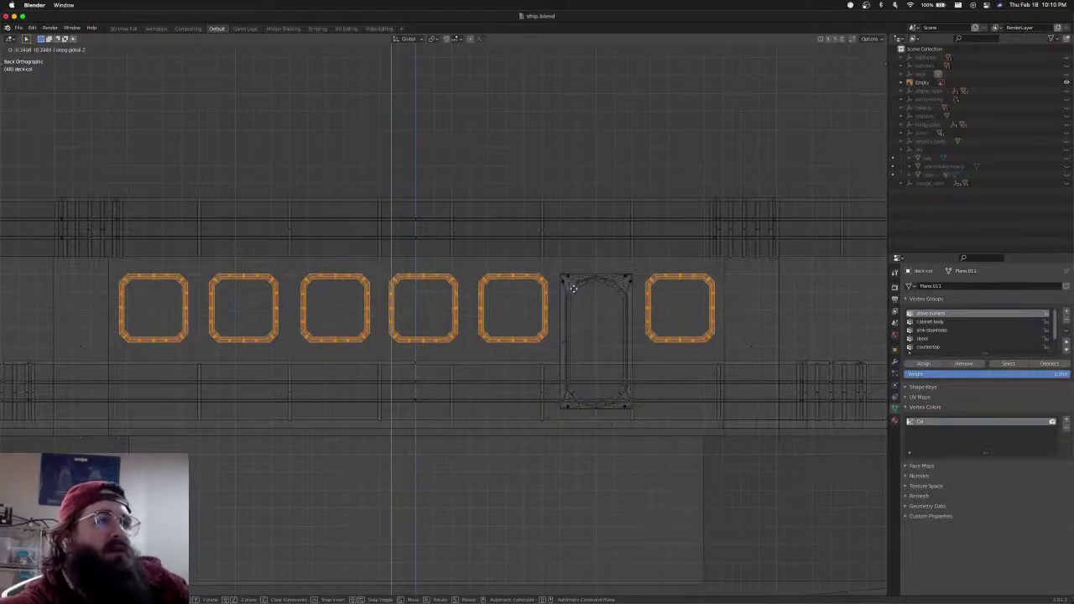
{"action": "left_click", "coordinate": [573, 290]}
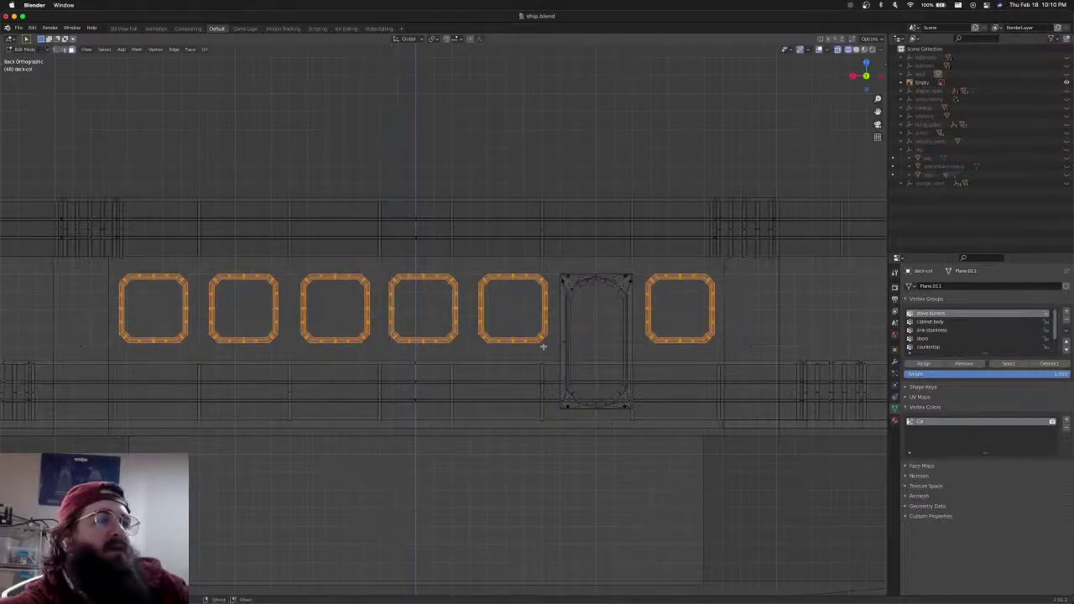
Clear the window selection, return to solid shading, and save the file in Object Mode
{"action": "key", "text": "alt+a"}
{"action": "key", "text": "shift+z"}
{"action": "scroll", "coordinate": [609, 312], "scroll_direction": "down", "scroll_amount": 3}
{"action": "mouse_move", "coordinate": [608, 295]}
{"action": "middle_mouse_down"}
{"action": "mouse_move", "coordinate": [541, 316]}
{"action": "mouse_move", "coordinate": [637, 541]}
{"action": "middle_mouse_up"}
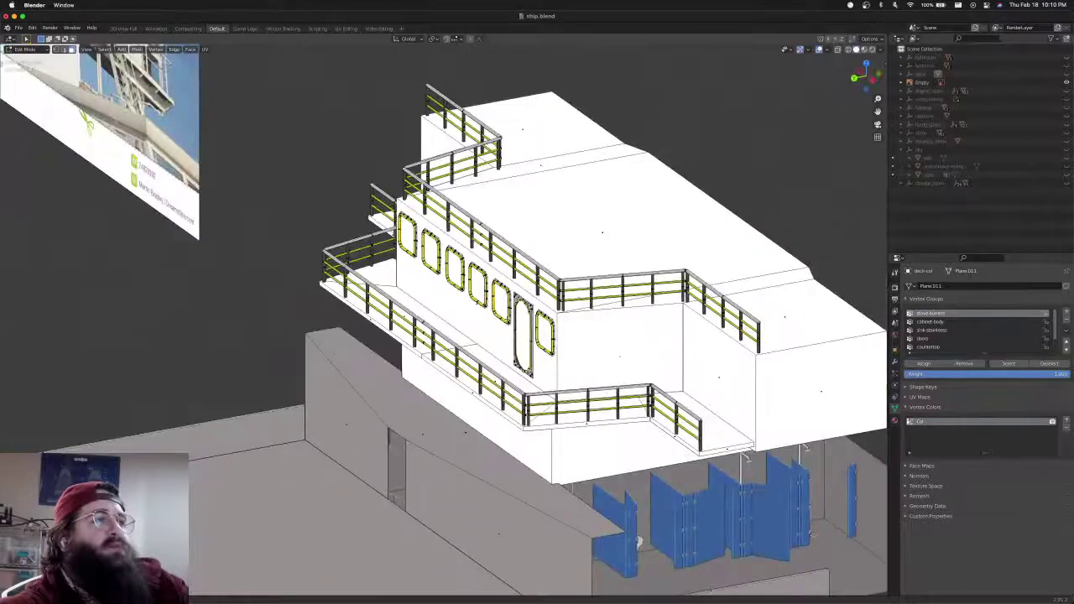
{"action": "key", "text": "Tab"}
{"action": "key", "text": "super+s"}
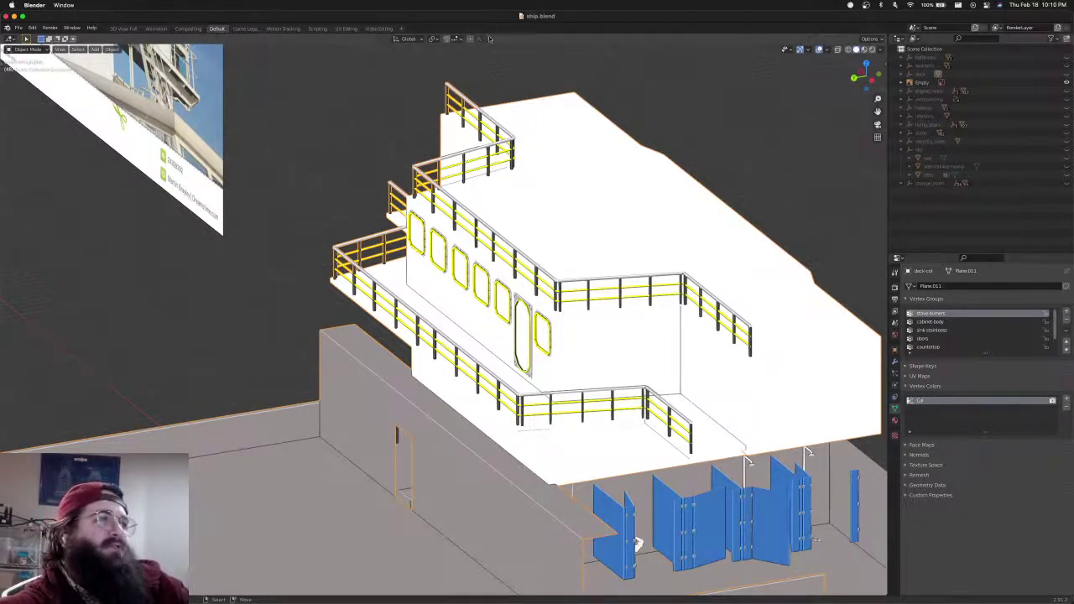
{"action": "key", "text": "Tab"}
{"action": "key", "text": "Tab"}
{"action": "key", "text": "super+s"}
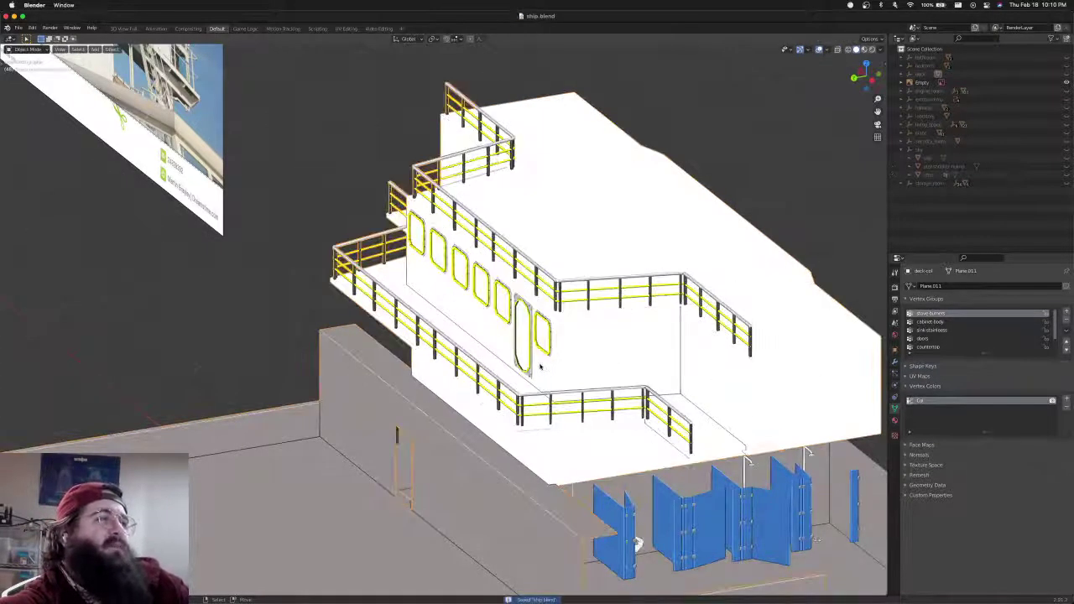
Examine the lowered windows against the door frame and railings in Edit Mode
{"action": "middle_click_drag", "start_coordinate": [492, 354], "coordinate": [560, 365]}
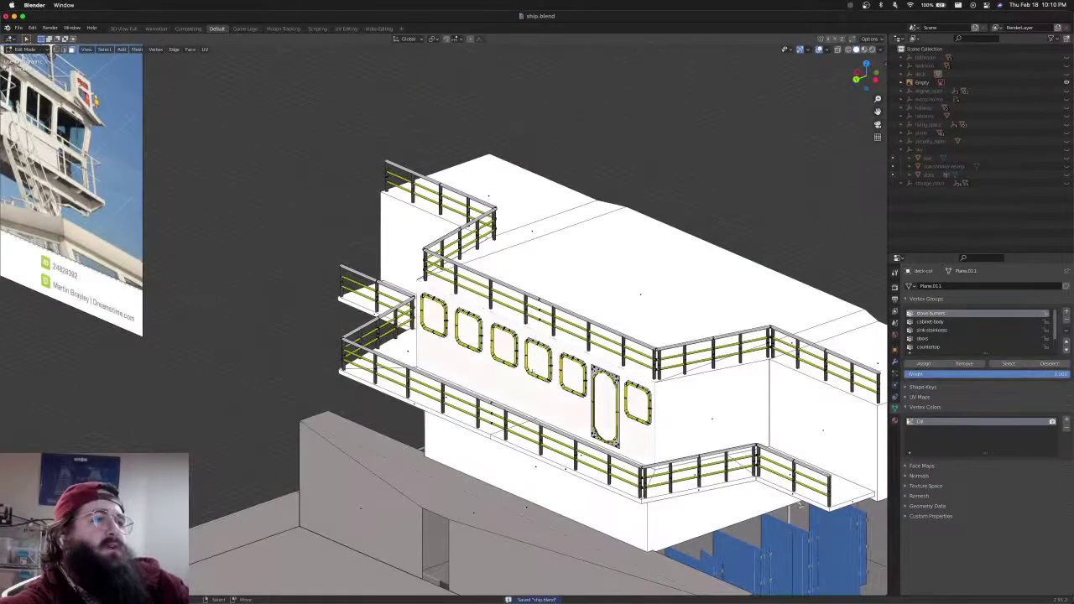
{"action": "middle_click_drag", "start_coordinate": [531, 355], "coordinate": [546, 323]}
{"action": "key", "text": "super+s"}
{"action": "scroll", "coordinate": [620, 352], "scroll_direction": "up", "scroll_amount": 6}
{"action": "middle_click_drag", "start_coordinate": [755, 313], "coordinate": [524, 279], "text": "shift"}
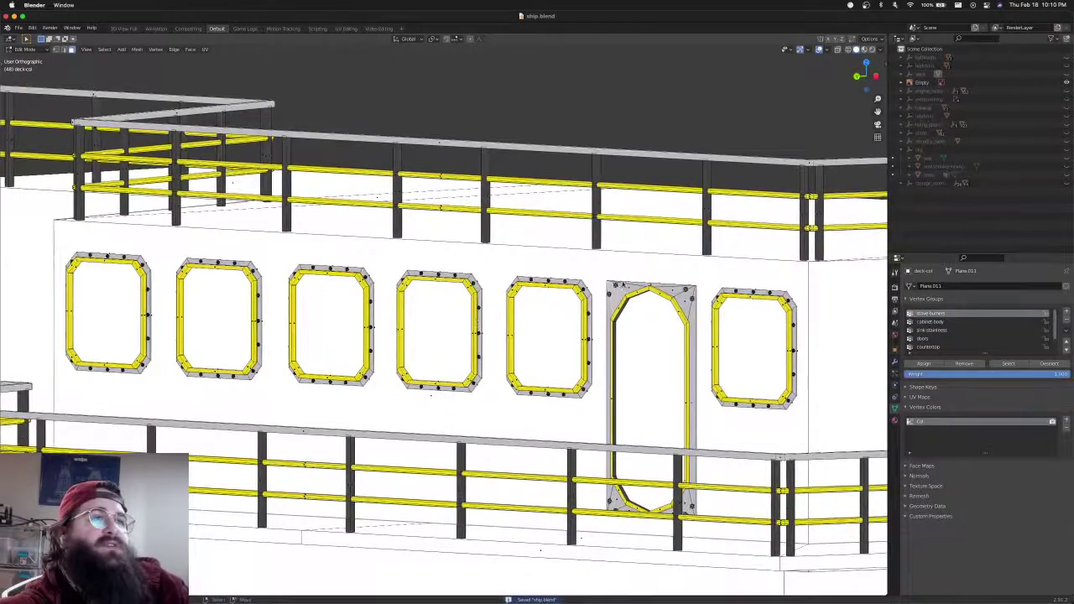
{"action": "scroll", "coordinate": [725, 278], "scroll_direction": "up", "scroll_amount": 5}
{"action": "middle_click_drag", "start_coordinate": [725, 279], "coordinate": [462, 282], "text": "shift"}
{"action": "scroll", "coordinate": [468, 283], "scroll_direction": "down", "scroll_amount": 2}
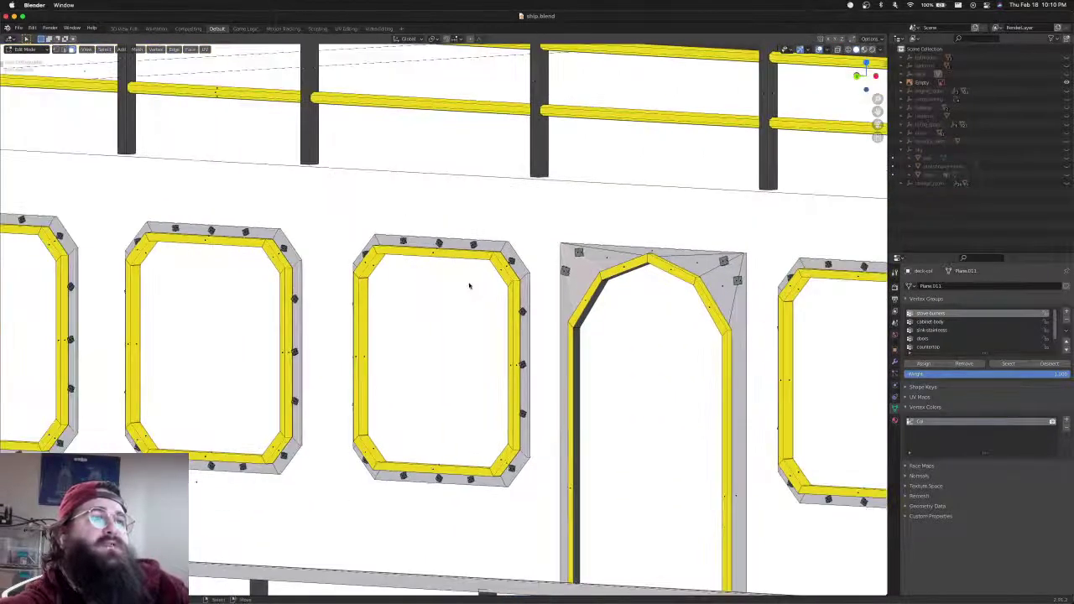
{"action": "scroll", "coordinate": [468, 287], "scroll_direction": "down", "scroll_amount": 5}
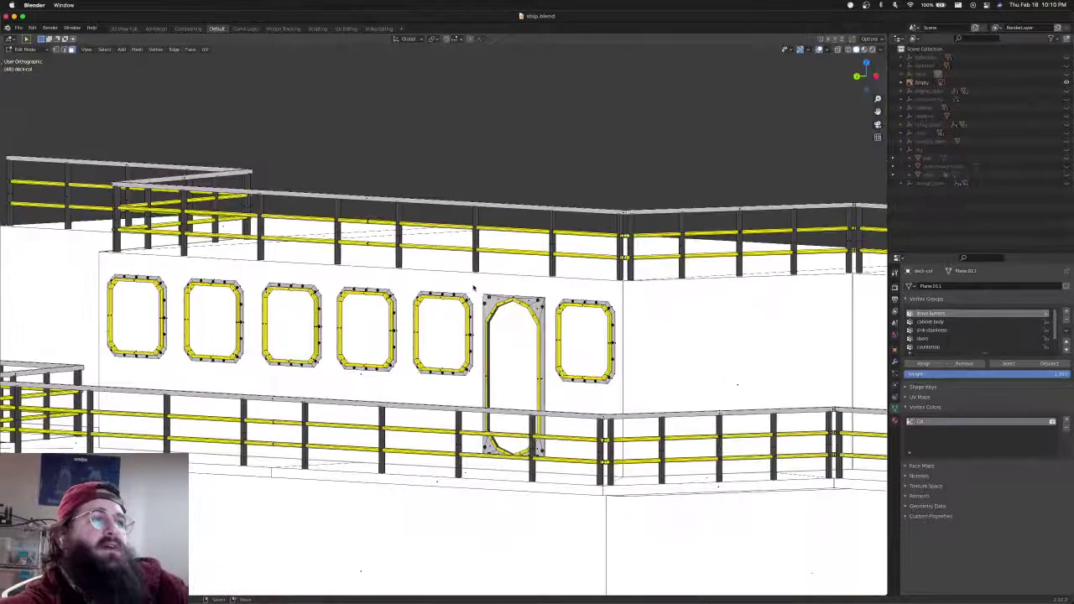
{"action": "scroll", "coordinate": [506, 345], "scroll_direction": "up", "scroll_amount": 1}
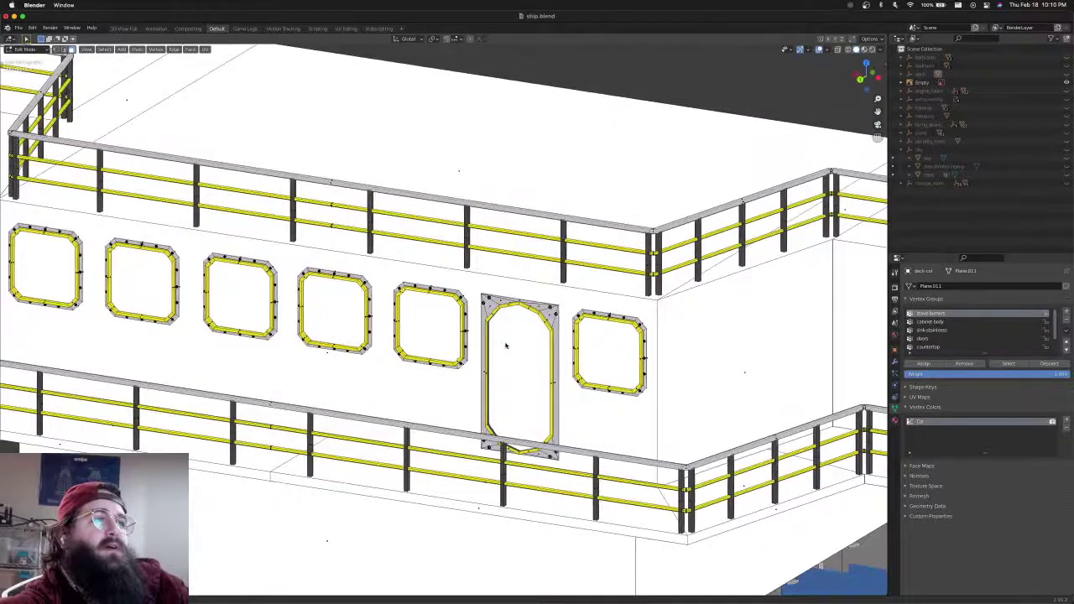
Leave Edit Mode on the deck object and save the file
{"action": "scroll", "coordinate": [506, 345], "scroll_direction": "down", "scroll_amount": 5}
{"action": "key", "text": "Tab"}
{"action": "key", "text": "ctrl+s"}
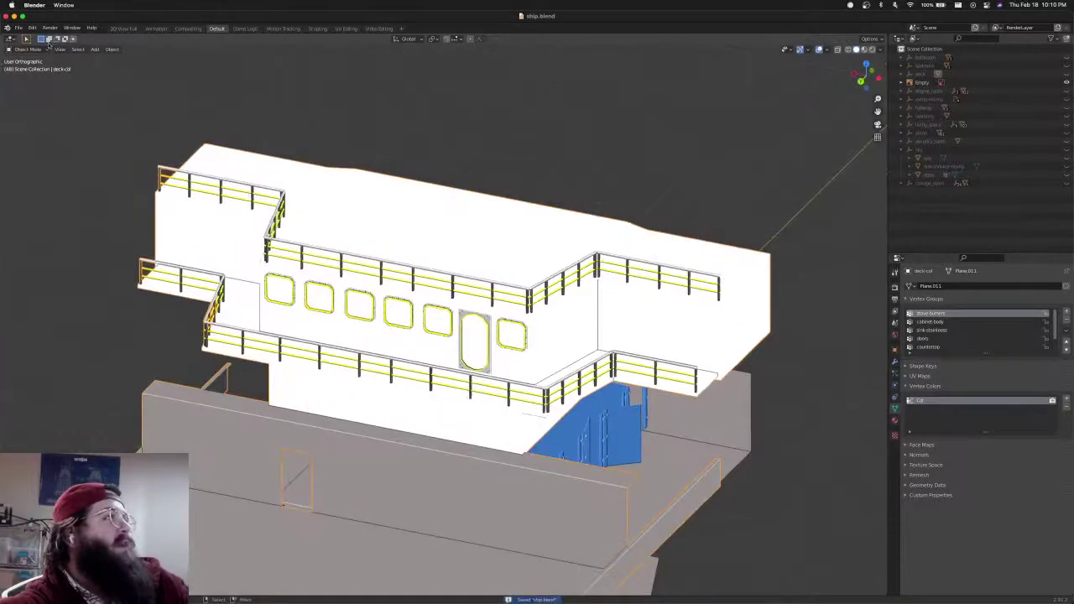
{"action": "left_click", "coordinate": [18, 28]}
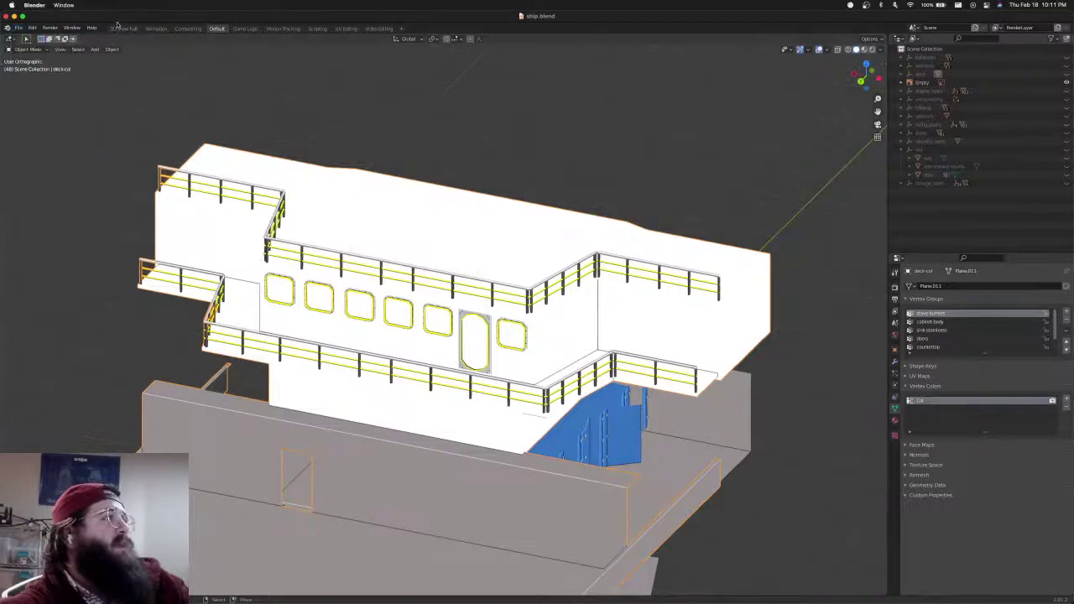
Switch to Safari and try to open the creator's clean-escape page on itch.io in a new tab
{"action": "key", "text": "super+Tab"}
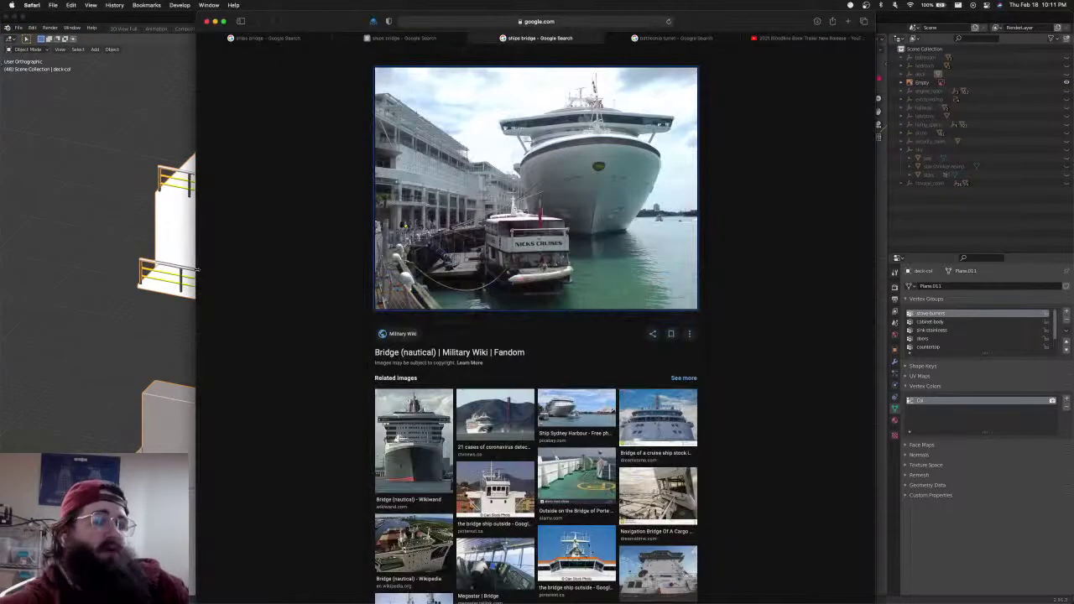
{"action": "key", "text": "super+t"}
{"action": "type", "text": "itch.io"}
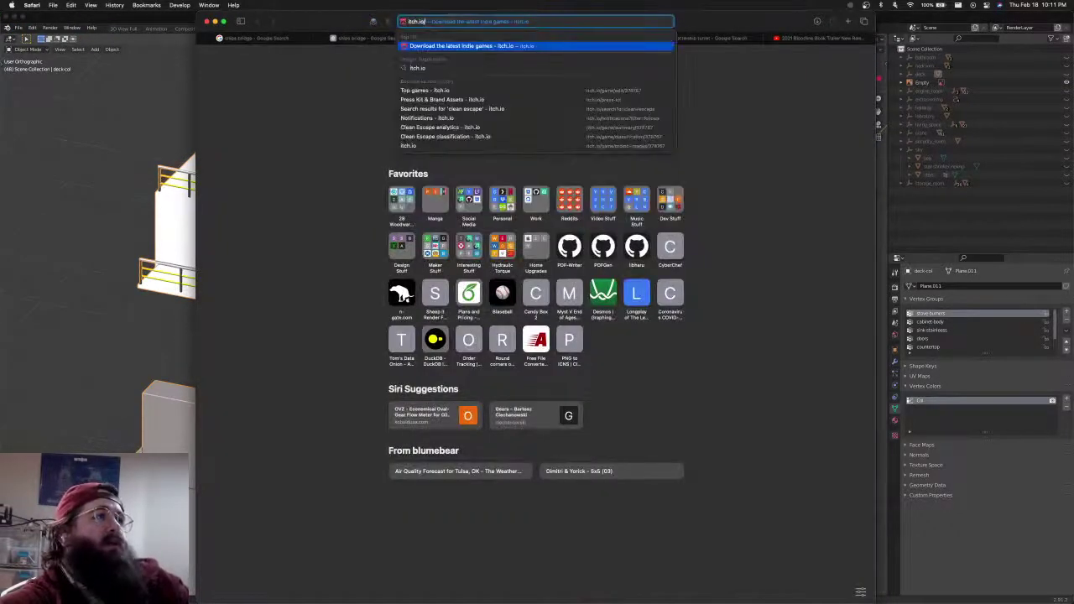
{"action": "type", "text": "/chi"}
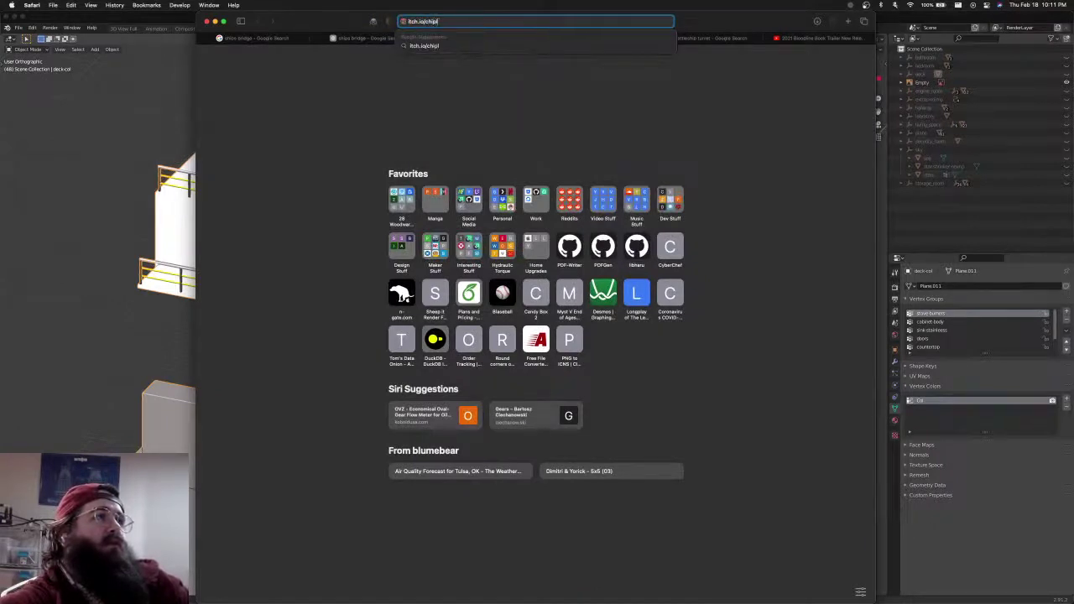
{"action": "type", "text": "polux."}
{"action": "type", "text": "clea"}
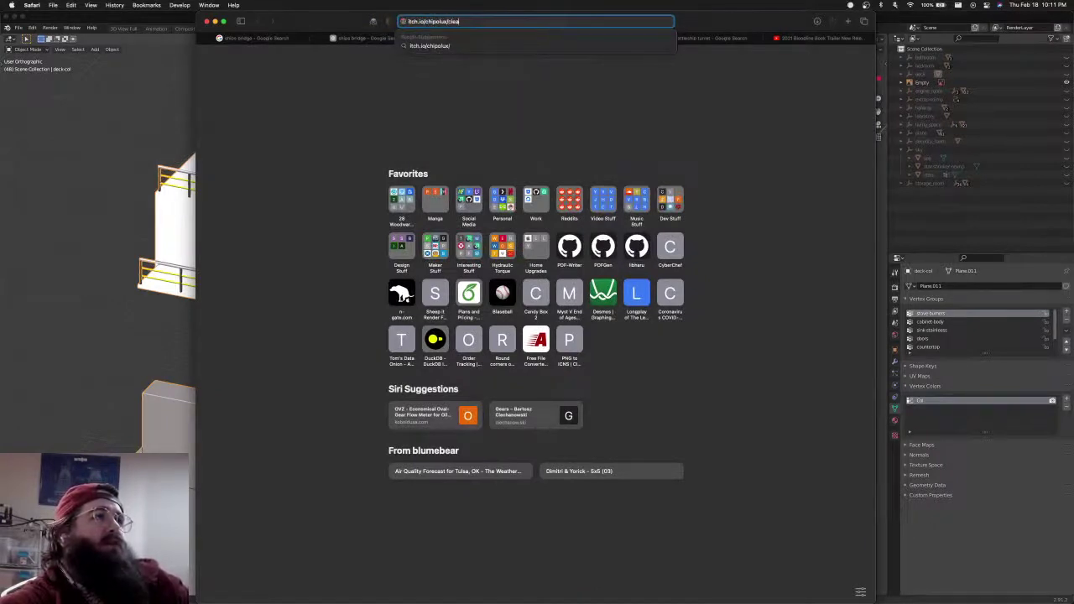
{"action": "type", "text": "n-escape"}
{"action": "key", "text": "Return"}
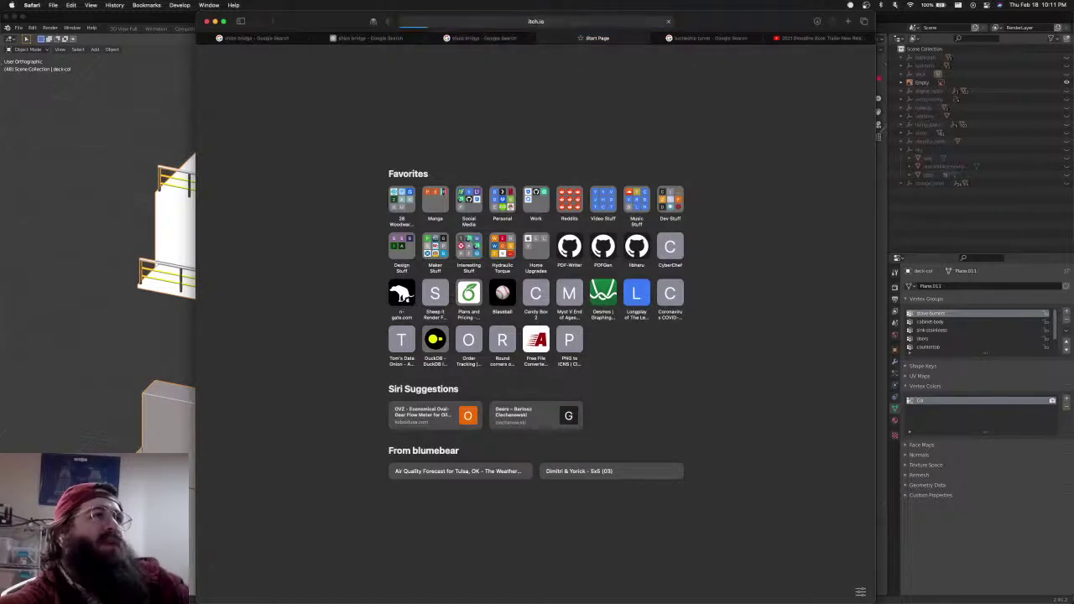
{"action": "left_click", "coordinate": [576, 22]}
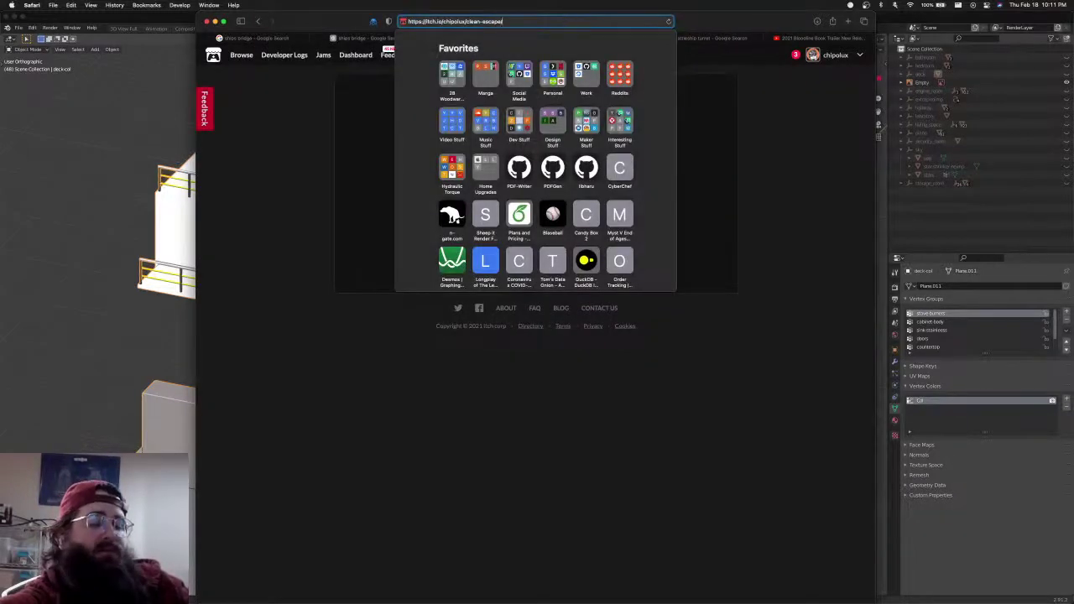
{"action": "key", "text": "Return"}
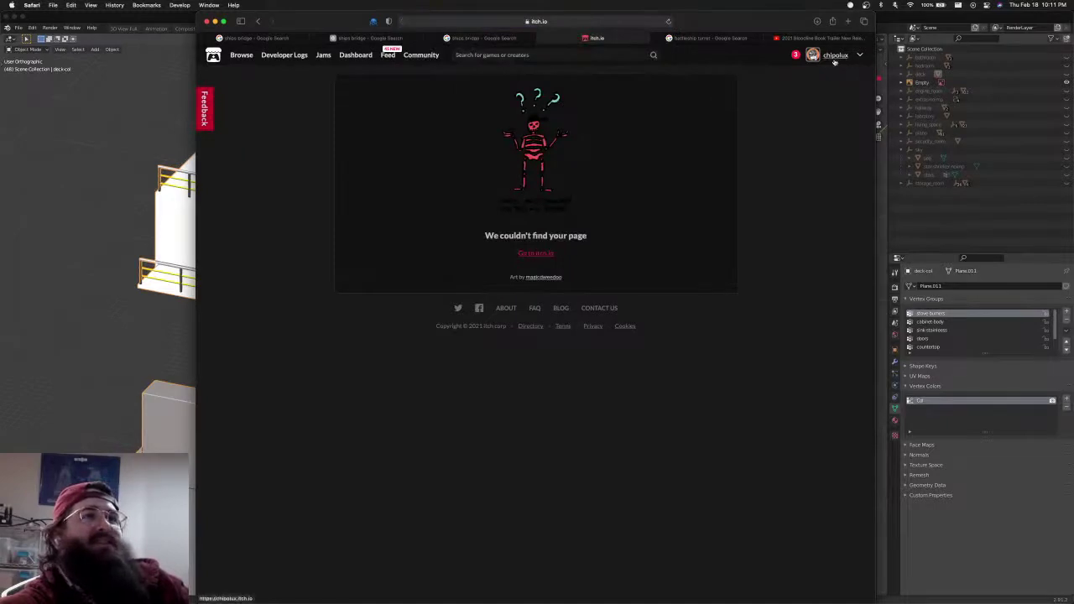
Open the Clean Escape project page from the itch.io creator dashboard and check the Mac download's file size
{"action": "left_click", "coordinate": [833, 55]}
{"action": "mouse_move", "coordinate": [837, 55]}
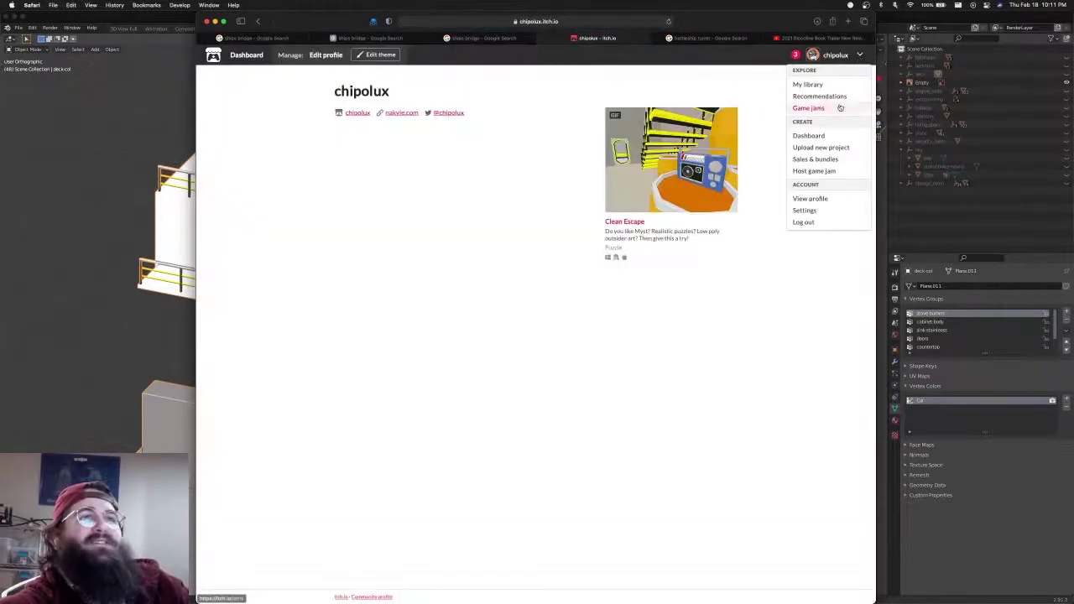
{"action": "left_click", "coordinate": [809, 137]}
{"action": "left_click", "coordinate": [442, 206]}
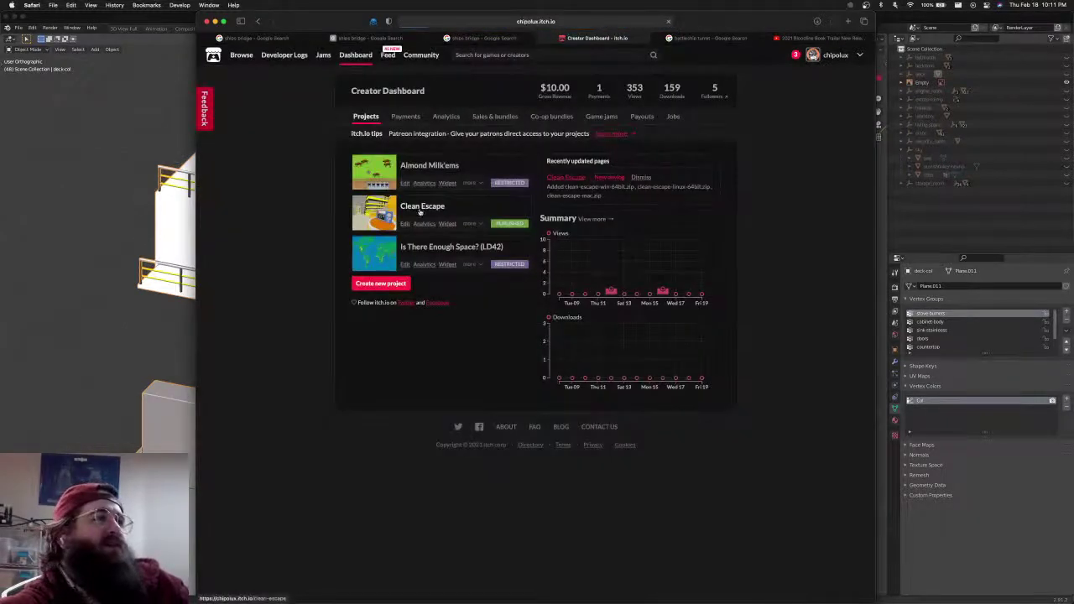
{"action": "scroll", "coordinate": [438, 334], "scroll_direction": "down", "scroll_amount": 1}
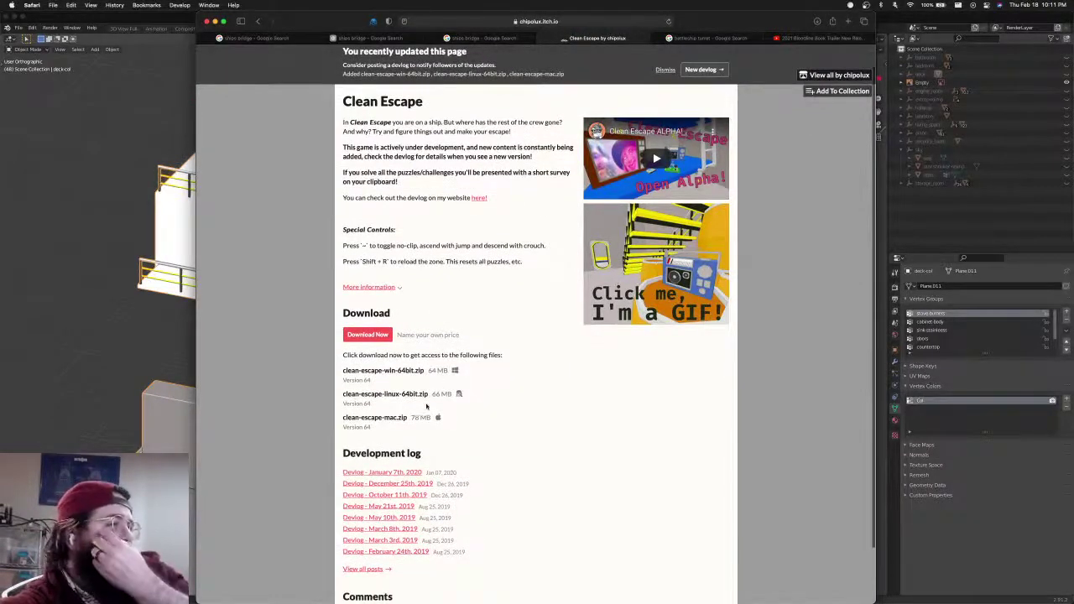
{"action": "left_click_drag", "start_coordinate": [431, 417], "coordinate": [411, 417]}
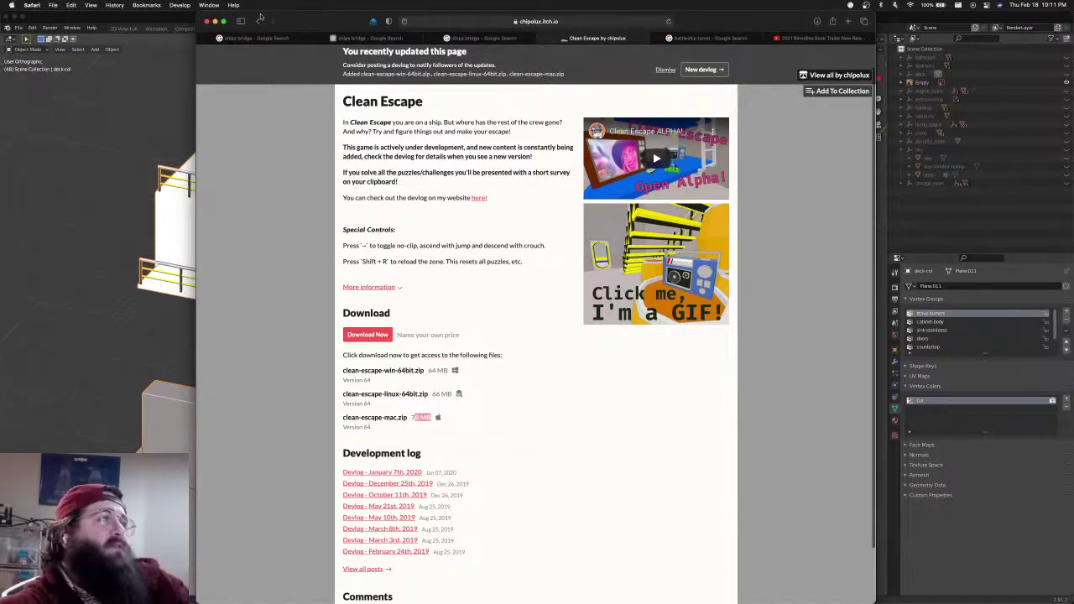
Switch back to Blender, select the hallway object below the deck, and save the file
{"action": "left_click", "coordinate": [187, 22]}
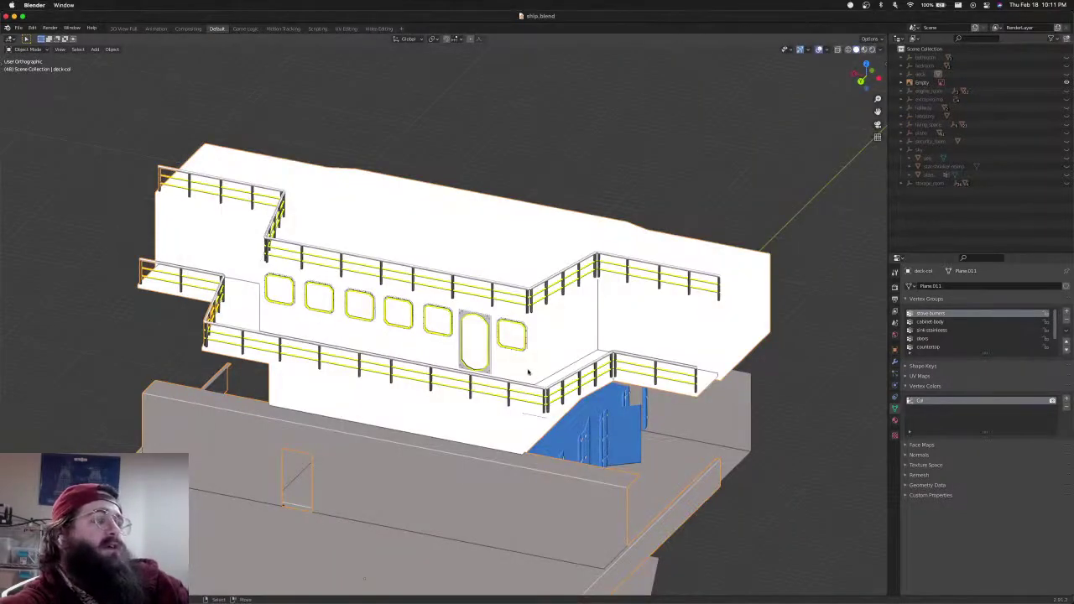
{"action": "scroll", "coordinate": [529, 371], "scroll_direction": "up", "scroll_amount": 5}
{"action": "scroll", "coordinate": [551, 395], "scroll_direction": "down", "scroll_amount": 7}
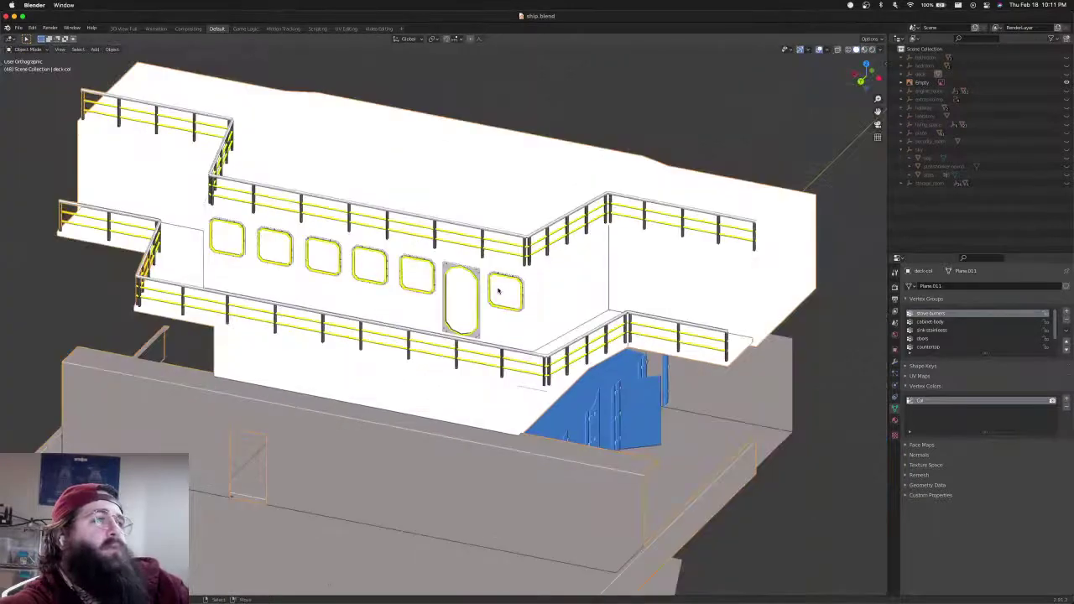
{"action": "scroll", "coordinate": [498, 291], "scroll_direction": "down", "scroll_amount": 6}
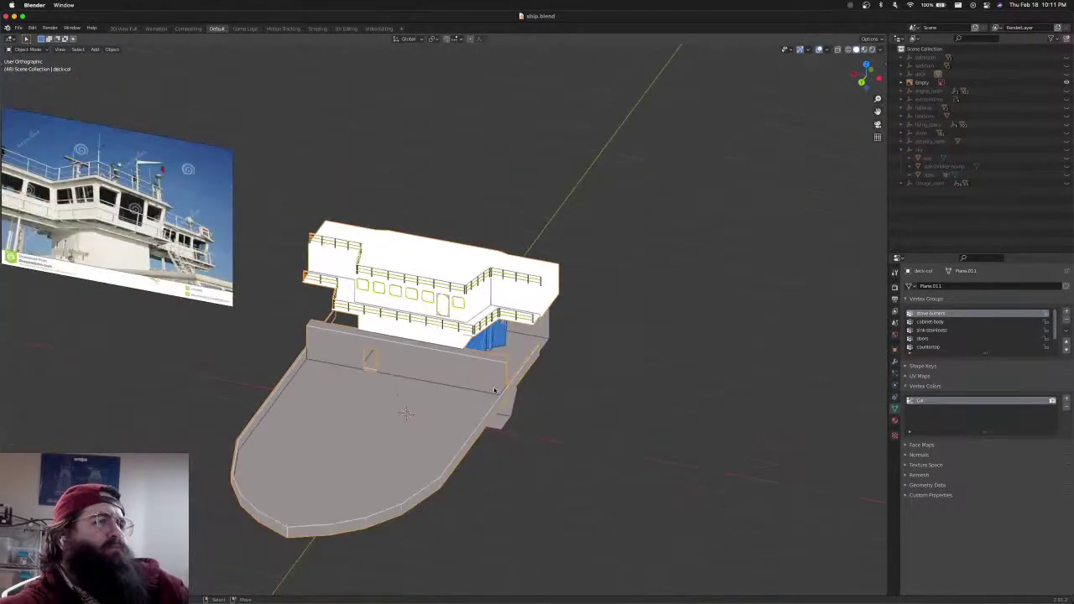
{"action": "left_click", "coordinate": [494, 390]}
{"action": "key", "text": "KP_Decimal"}
{"action": "middle_click_drag", "start_coordinate": [563, 381], "coordinate": [542, 396]}
{"action": "key", "text": "super+s"}
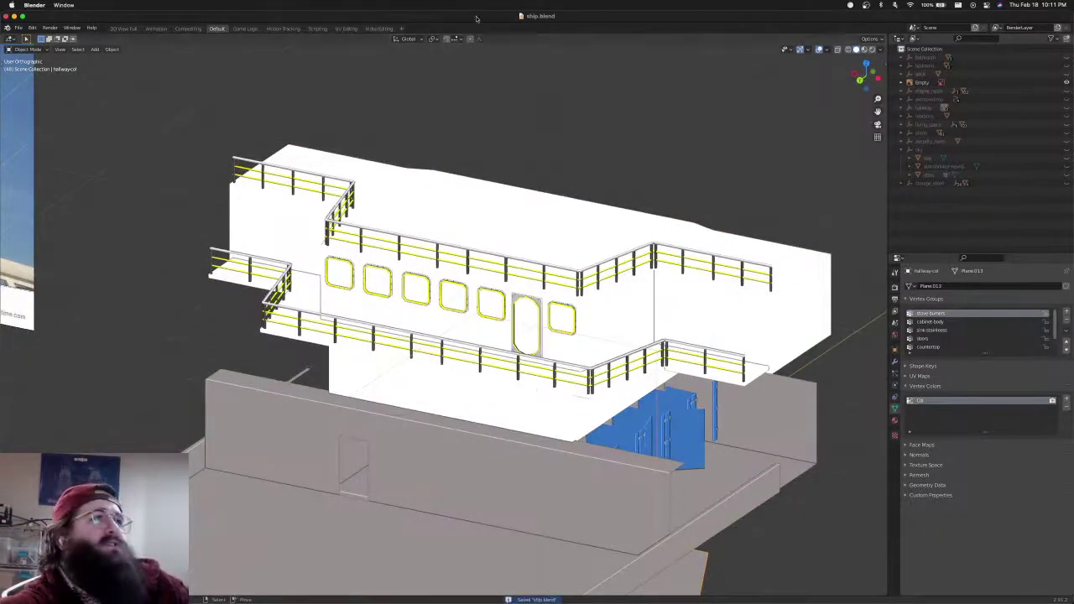
Select the deck object, clear its mesh selection in Edit Mode, and save the file in Object Mode
{"action": "scroll", "coordinate": [552, 347], "scroll_direction": "up", "scroll_amount": 3}
{"action": "middle_click_drag", "start_coordinate": [608, 346], "coordinate": [582, 358], "text": "shift"}
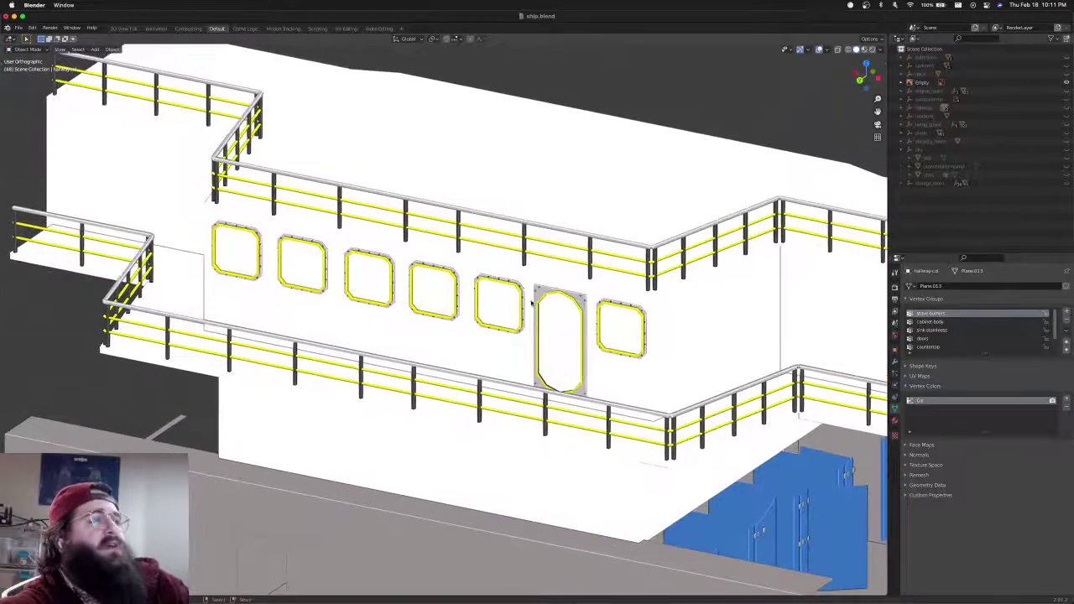
{"action": "left_click", "coordinate": [538, 296]}
{"action": "middle_click_drag", "start_coordinate": [548, 298], "coordinate": [516, 305]}
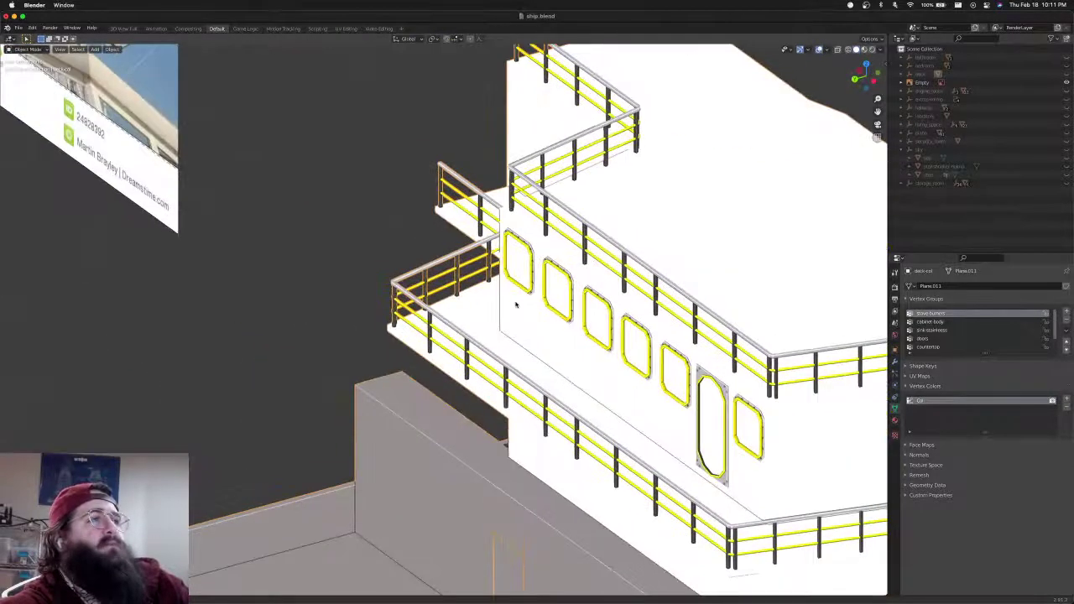
{"action": "key", "text": "Tab"}
{"action": "middle_click_drag", "start_coordinate": [689, 351], "coordinate": [588, 336], "text": "shift"}
{"action": "key", "text": "alt+a"}
{"action": "key", "text": "super+s"}
{"action": "scroll", "coordinate": [587, 345], "scroll_direction": "down", "scroll_amount": 2}
{"action": "key", "text": "super+s"}
{"action": "key", "text": "Tab"}
Append the door object from door_thick.blend into the scene
{"action": "left_click", "coordinate": [17, 27]}
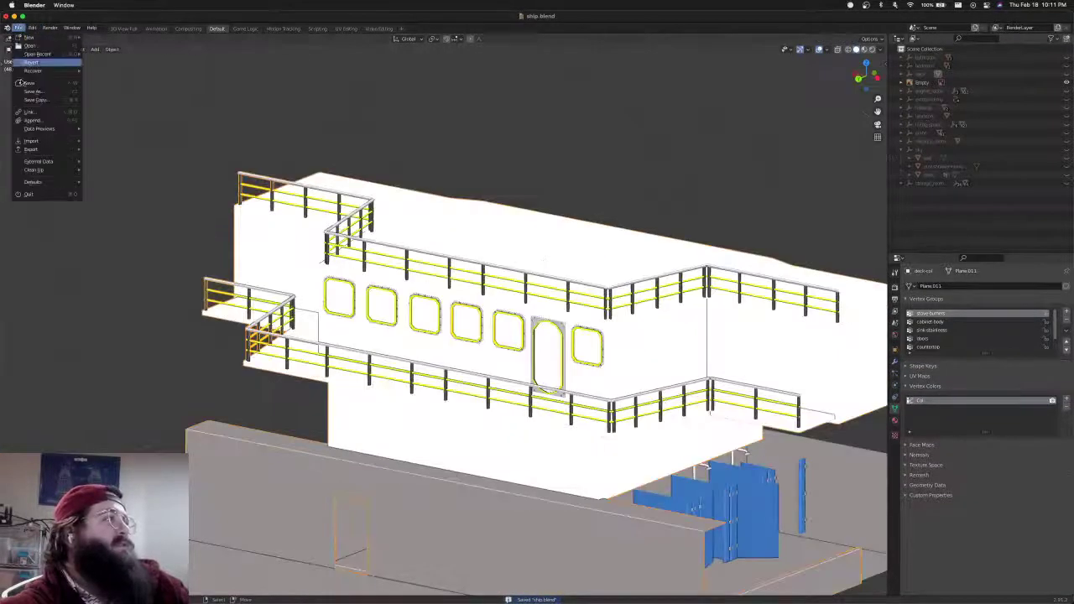
{"action": "left_click", "coordinate": [30, 120]}
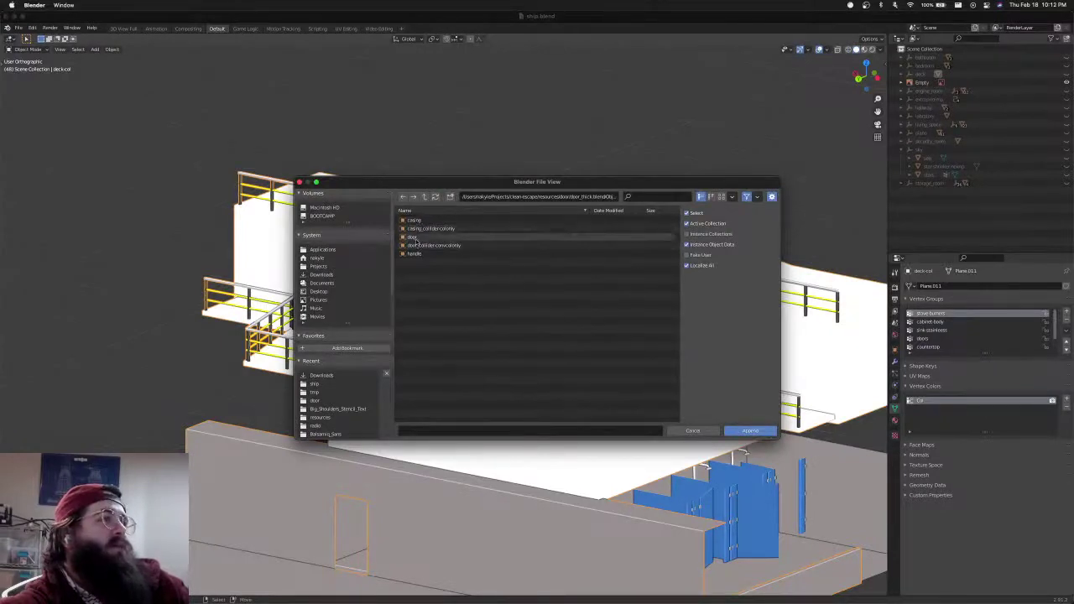
{"action": "double_click", "coordinate": [415, 240]}
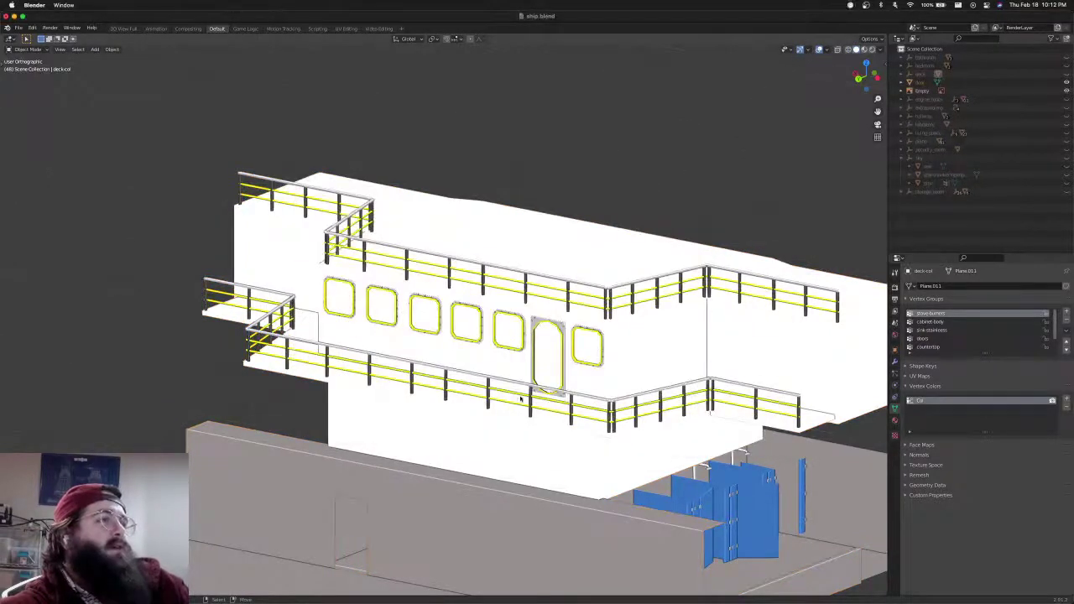
Move the appended door in top wireframe view roughly into the bridge wall's door opening
{"action": "scroll", "coordinate": [520, 398], "scroll_direction": "down", "scroll_amount": 2}
{"action": "key", "text": "KP_7"}
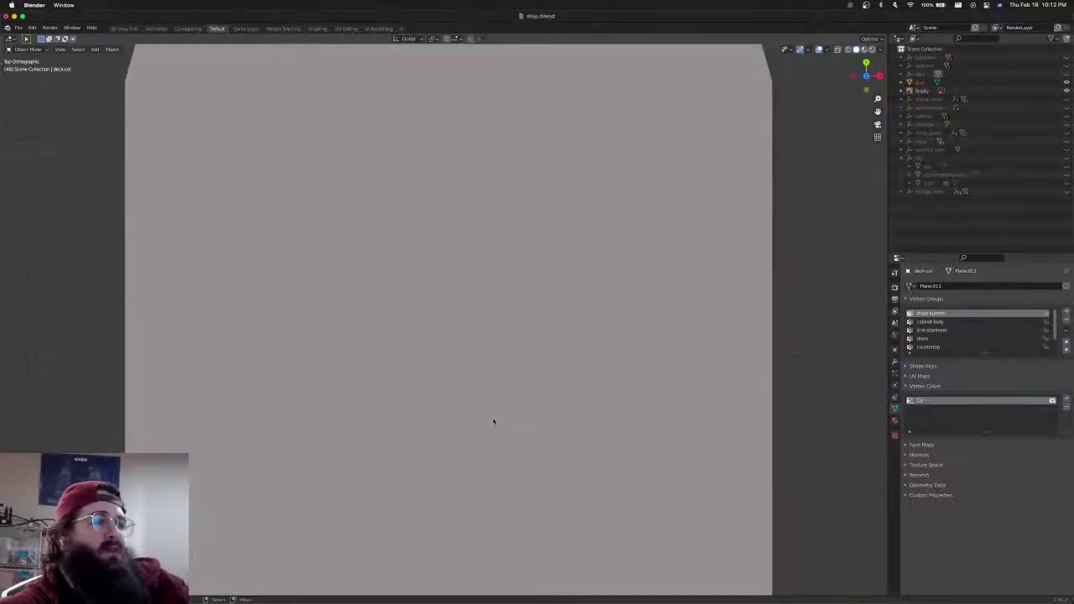
{"action": "scroll", "coordinate": [494, 422], "scroll_direction": "down", "scroll_amount": 5}
{"action": "key", "text": "shift+z"}
{"action": "scroll", "coordinate": [480, 406], "scroll_direction": "up", "scroll_amount": 11}
{"action": "mouse_move", "coordinate": [466, 471]}
{"action": "middle_mouse_down", "text": "shift"}
{"action": "mouse_move", "coordinate": [478, 403]}
{"action": "mouse_move", "coordinate": [577, 160]}
{"action": "middle_mouse_up", "text": "shift"}
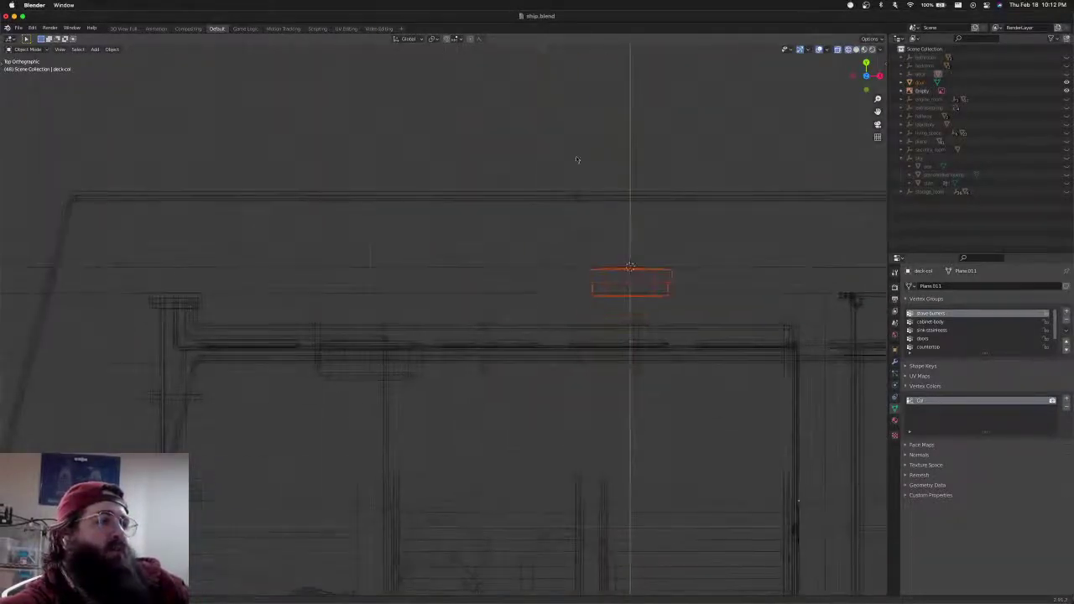
{"action": "key", "text": "g"}
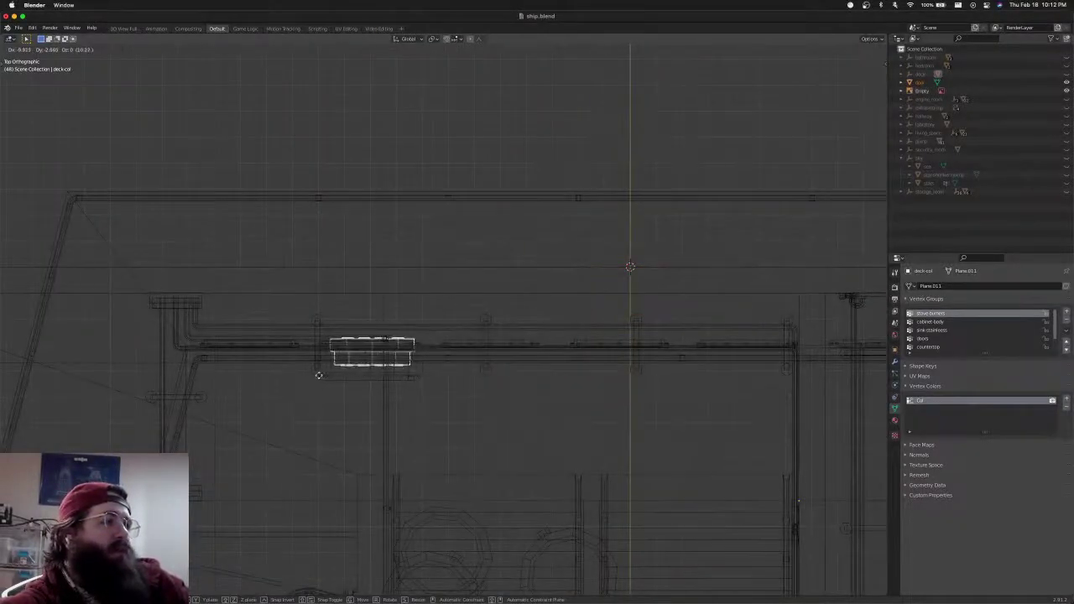
{"action": "left_click", "coordinate": [315, 373]}
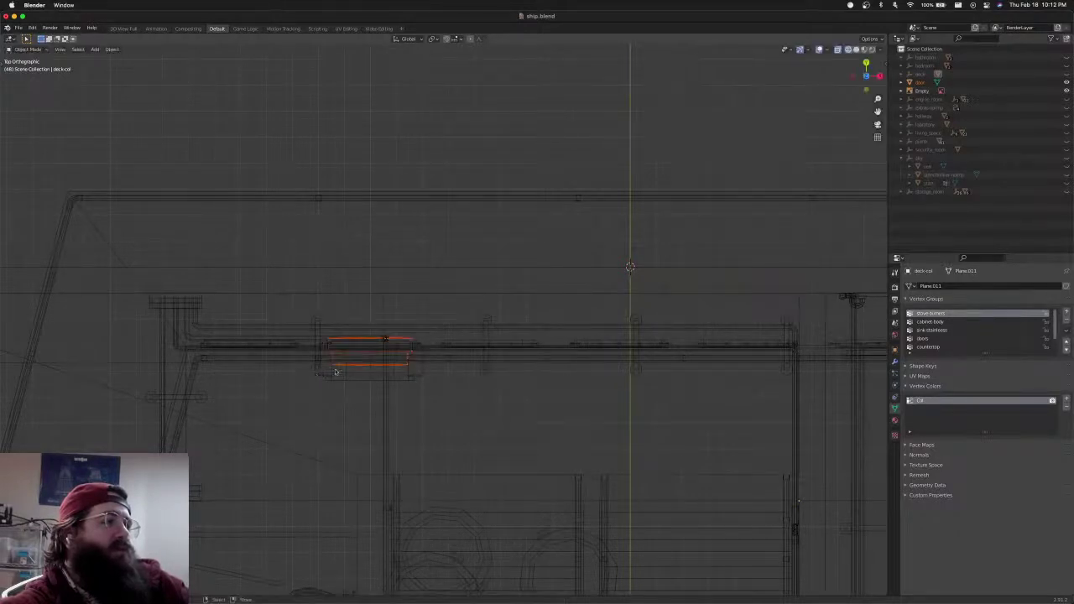
Fine-tune the door's plan position so it lines up with the sides and thickness of the door frame
{"action": "scroll", "coordinate": [367, 427], "scroll_direction": "up", "scroll_amount": 3}
{"action": "scroll", "coordinate": [366, 427], "scroll_direction": "down", "scroll_amount": 3}
{"action": "key", "text": "g"}
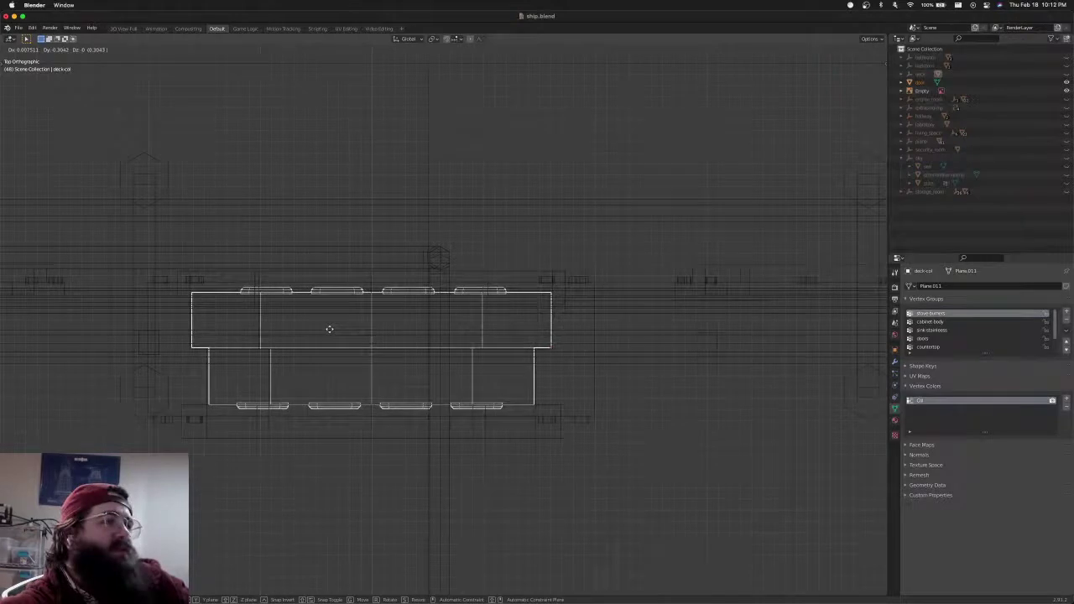
{"action": "left_click", "coordinate": [329, 328]}
Raise the door along Z in back view to the level of the bridge deck's door frame
{"action": "middle_click_drag", "start_coordinate": [387, 358], "coordinate": [389, 359]}
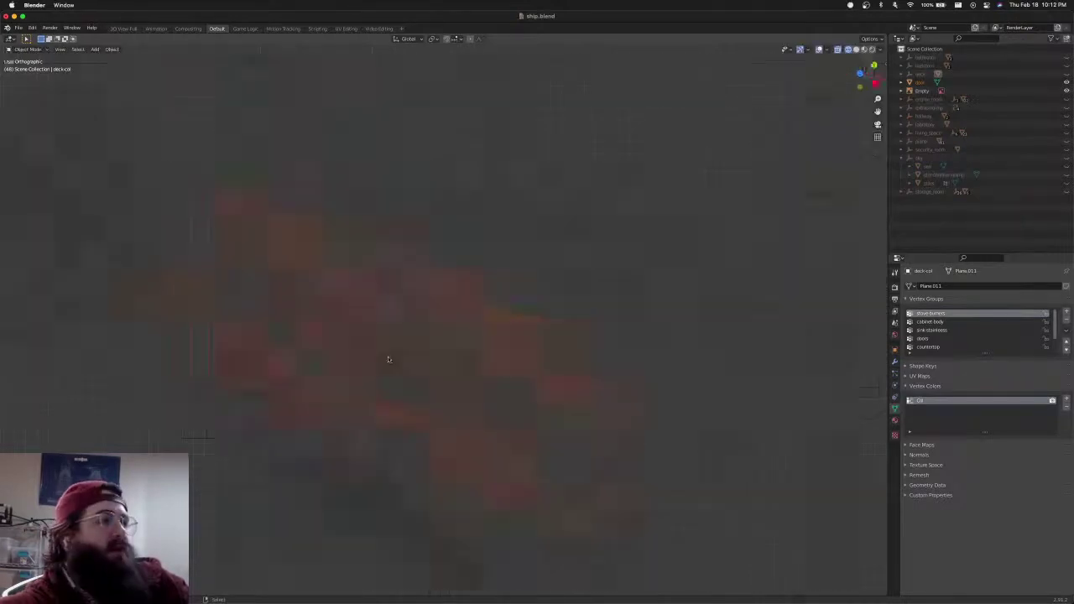
{"action": "key", "text": "ctrl+KP_1"}
{"action": "key", "text": "g"}
{"action": "key", "text": "z"}
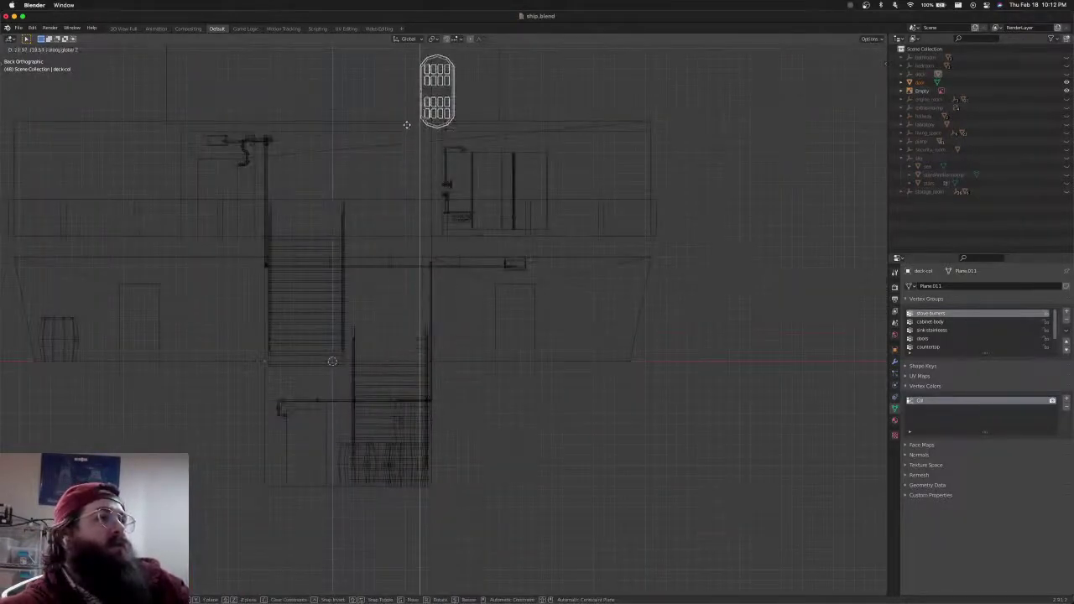
{"action": "left_click", "coordinate": [407, 118]}
{"action": "middle_click_drag", "start_coordinate": [406, 119], "coordinate": [389, 347], "text": "shift"}
{"action": "key", "text": "g"}
{"action": "key", "text": "z"}
{"action": "left_click", "coordinate": [399, 308]}
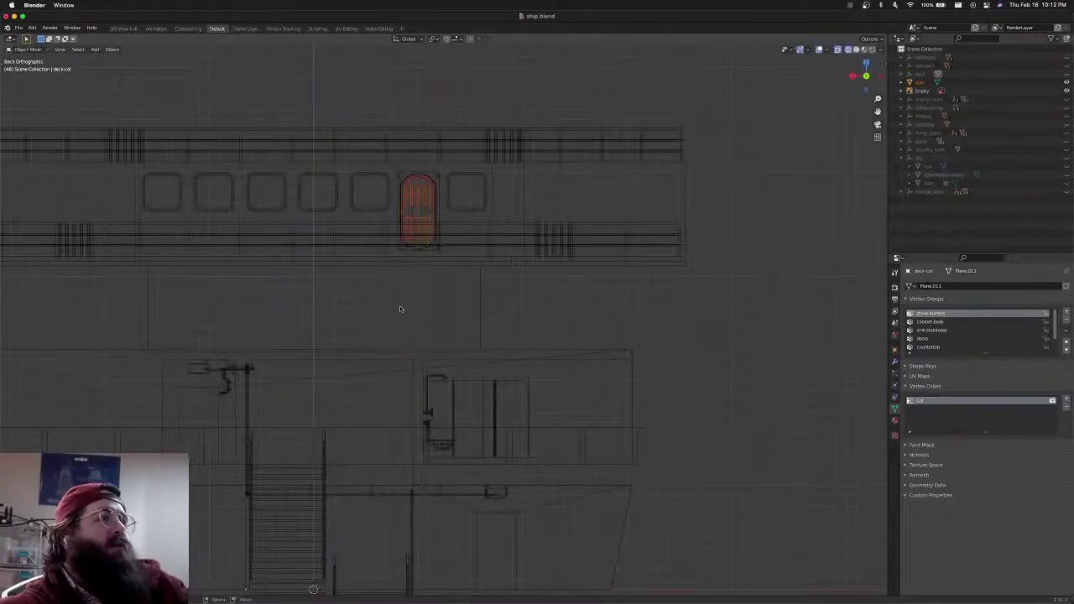
Adjust the door's height along Z in solid shading to match the arched top of its yellow frame
{"action": "scroll", "coordinate": [400, 307], "scroll_direction": "up", "scroll_amount": 8}
{"action": "middle_click_drag", "start_coordinate": [372, 126], "coordinate": [441, 576], "text": "shift"}
{"action": "scroll", "coordinate": [398, 328], "scroll_direction": "up", "scroll_amount": 5}
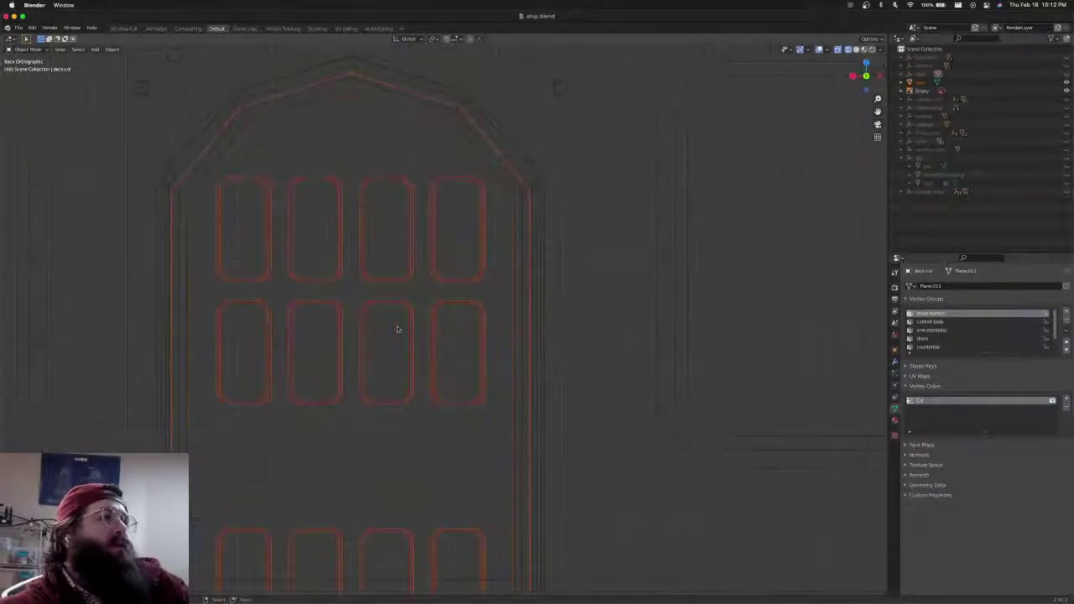
{"action": "middle_click_drag", "start_coordinate": [397, 329], "coordinate": [473, 364], "text": "shift"}
{"action": "key", "text": "shift+z"}
{"action": "key", "text": "g"}
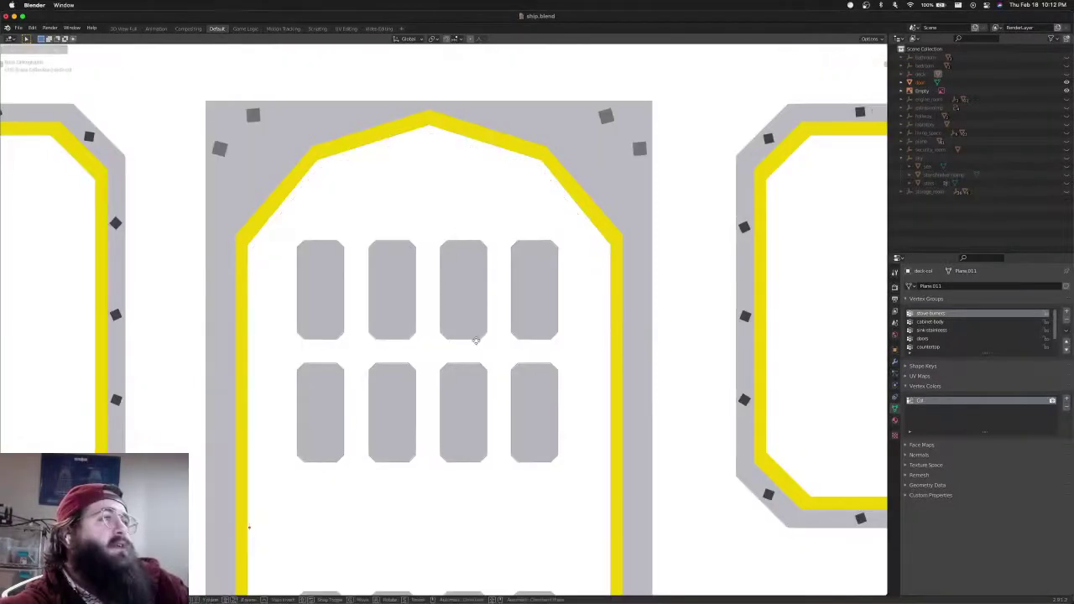
{"action": "key", "text": "z"}
{"action": "left_click", "coordinate": [475, 338]}
Shift the door outward along Y so it sits only slightly recessed inside the frame
{"action": "middle_click_drag", "start_coordinate": [509, 328], "coordinate": [377, 431]}
{"action": "key", "text": "y"}
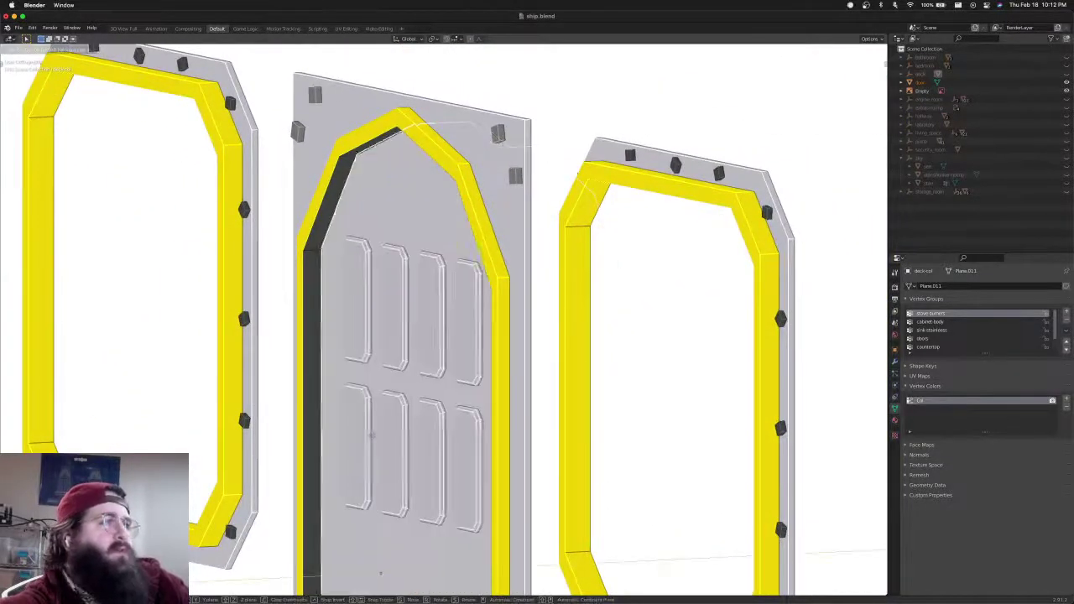
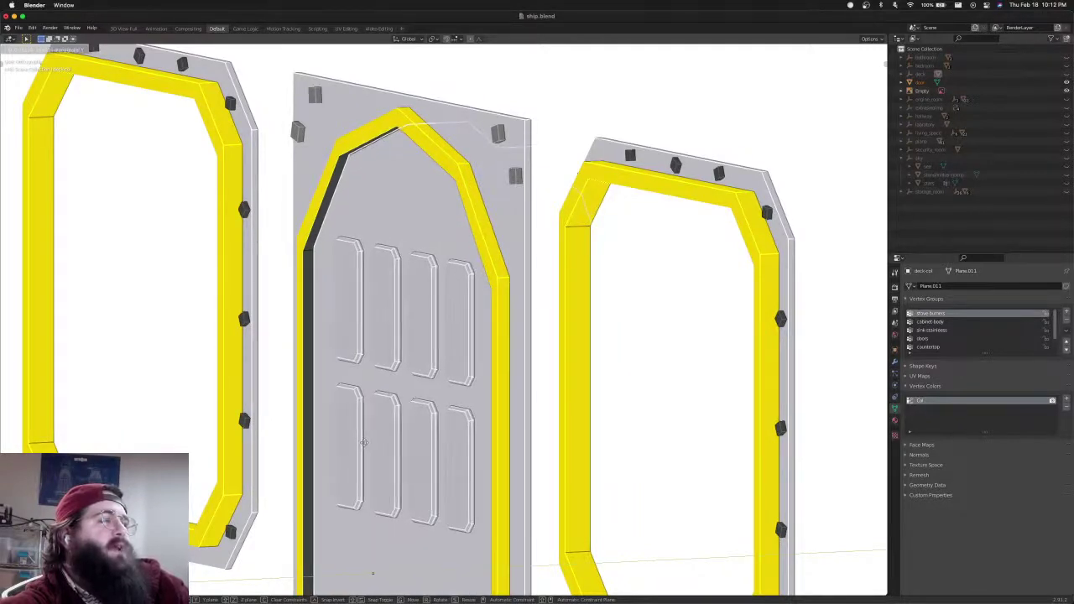
{"action": "left_click", "coordinate": [364, 442]}
{"action": "scroll", "coordinate": [365, 442], "scroll_direction": "down", "scroll_amount": 4}
{"action": "middle_click_drag", "start_coordinate": [453, 431], "coordinate": [477, 411]}
Nudge the door along Z in back view to even out the gaps at the frame's top and bottom
{"action": "key", "text": "ctrl+KP_1"}
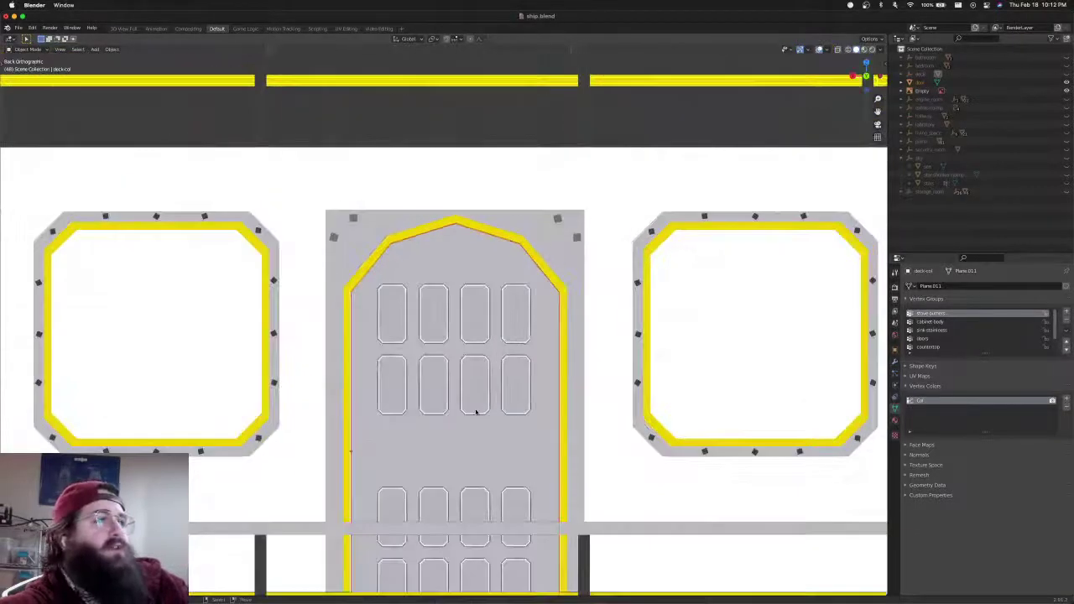
{"action": "scroll", "coordinate": [479, 410], "scroll_direction": "up", "scroll_amount": 4}
{"action": "key", "text": "g"}
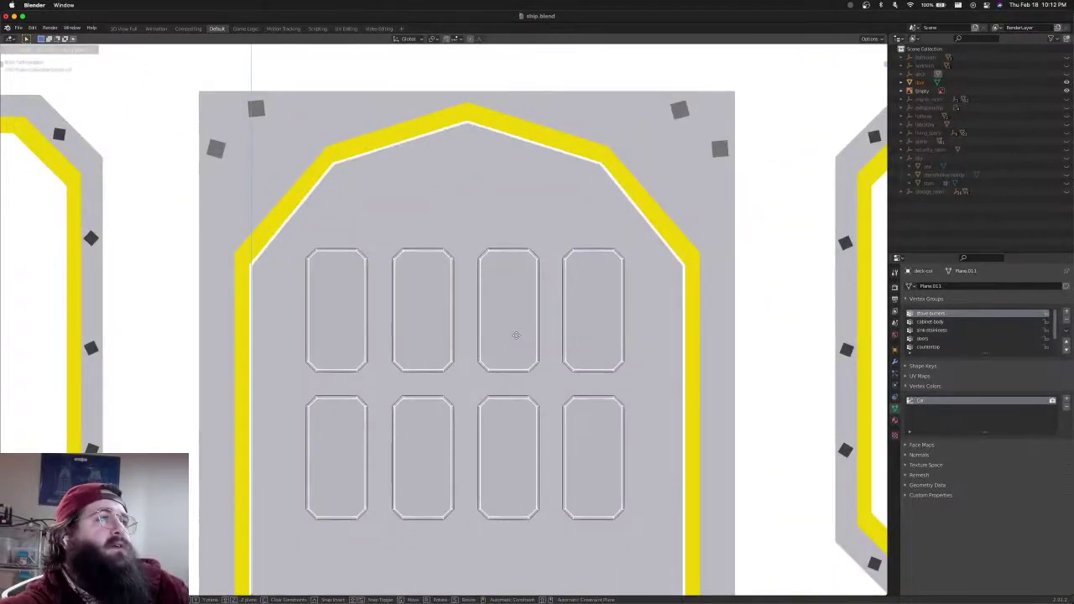
{"action": "left_click", "coordinate": [517, 337]}
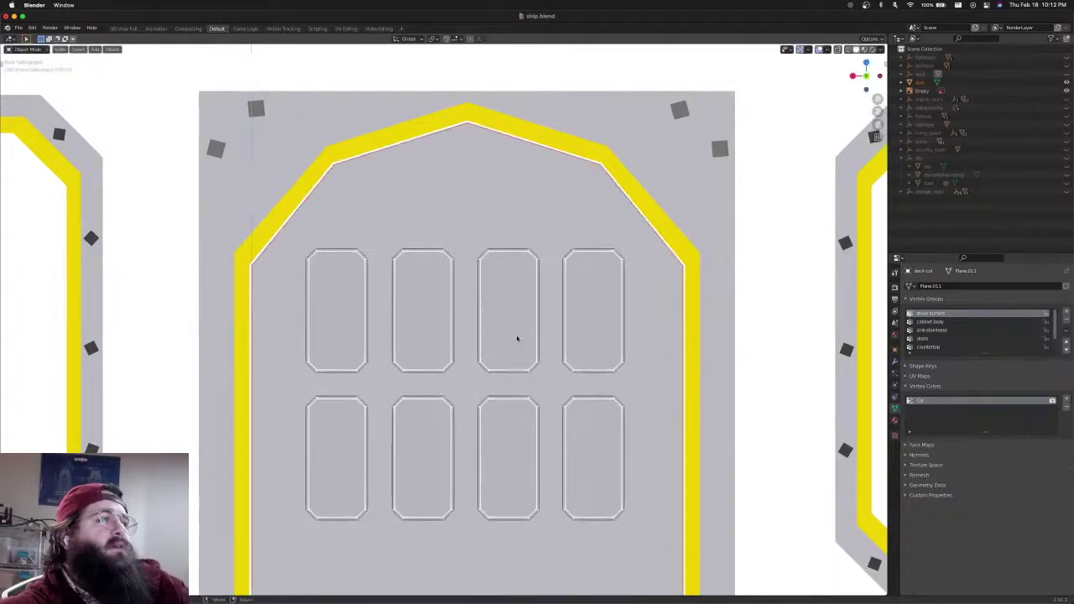
{"action": "scroll", "coordinate": [532, 360], "scroll_direction": "down", "scroll_amount": 5}
{"action": "middle_click_drag", "start_coordinate": [541, 386], "coordinate": [533, 252], "text": "shift"}
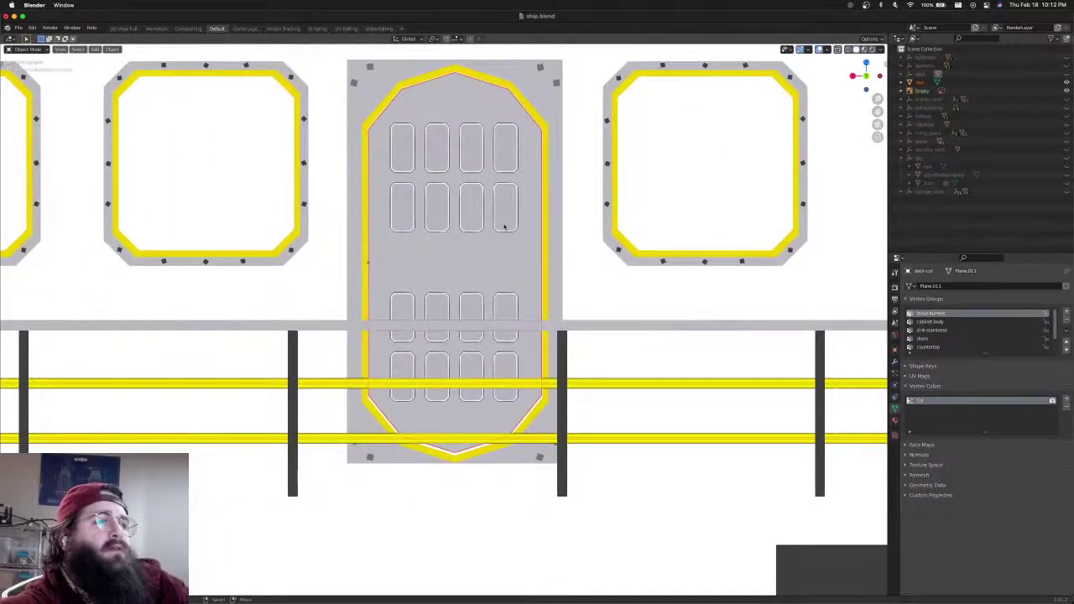
{"action": "key", "text": "g"}
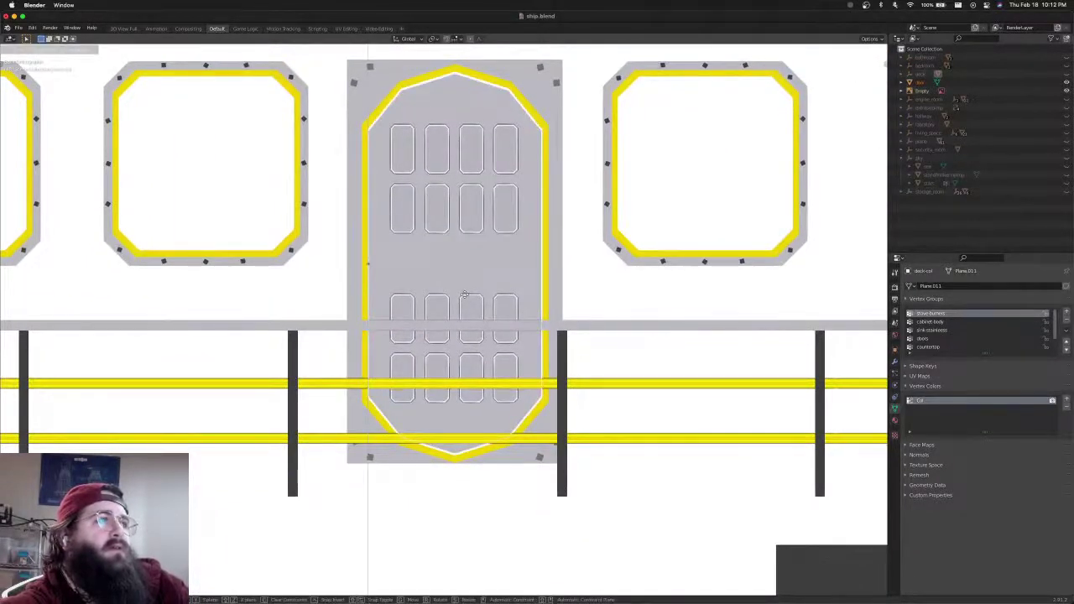
{"action": "left_click", "coordinate": [466, 295]}
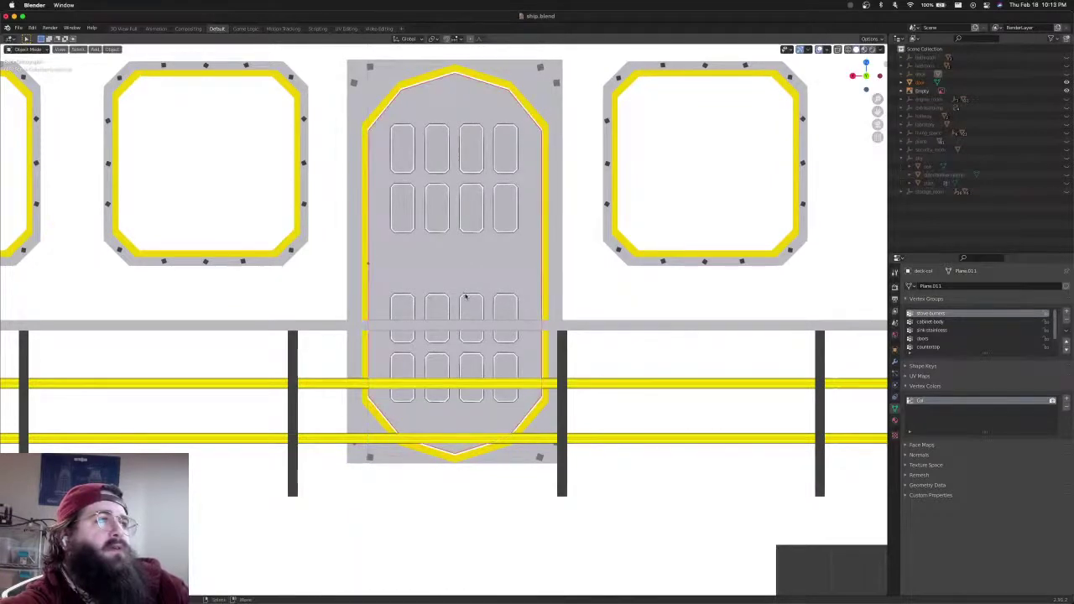
Join the door into the deck object and check the combined mesh in Edit Mode
{"action": "scroll", "coordinate": [486, 233], "scroll_direction": "down", "scroll_amount": 1}
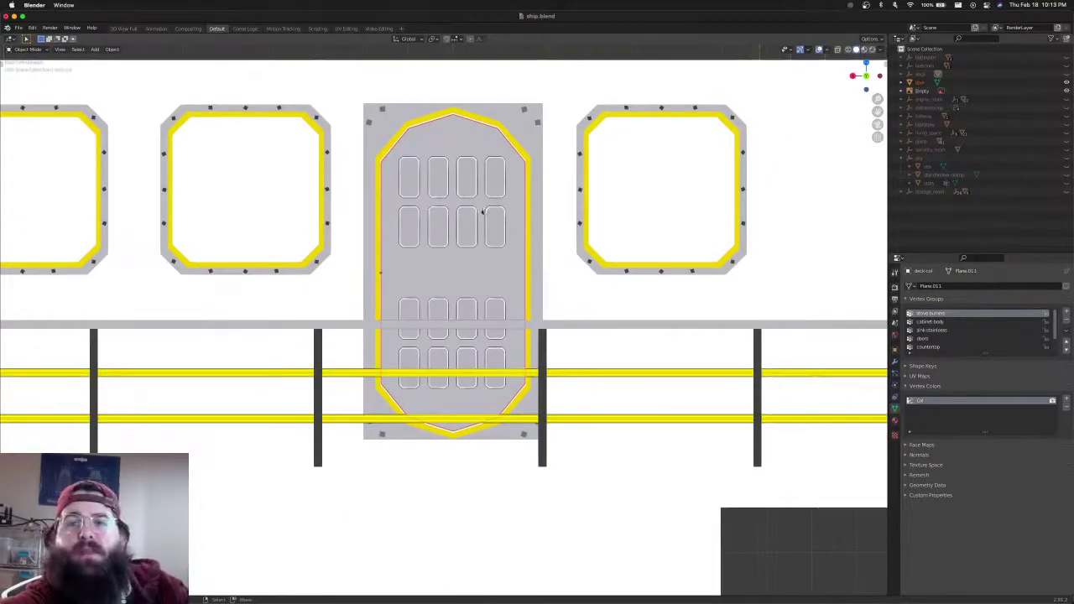
{"action": "scroll", "coordinate": [484, 211], "scroll_direction": "down", "scroll_amount": 1}
{"action": "middle_click_drag", "start_coordinate": [479, 207], "coordinate": [417, 261]}
{"action": "left_click", "coordinate": [444, 192]}
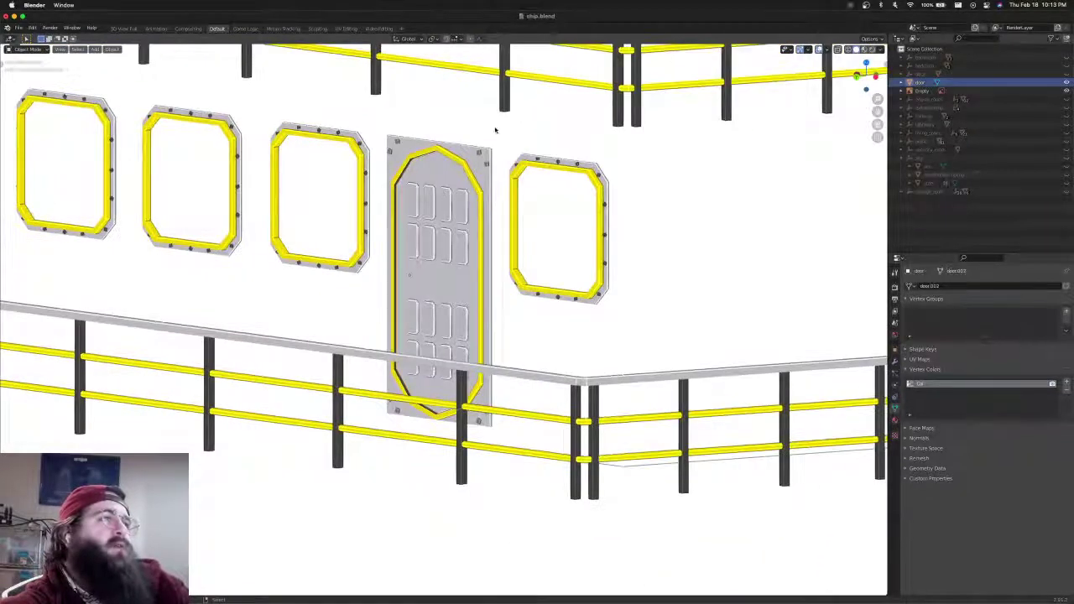
{"action": "key", "text": "Tab"}
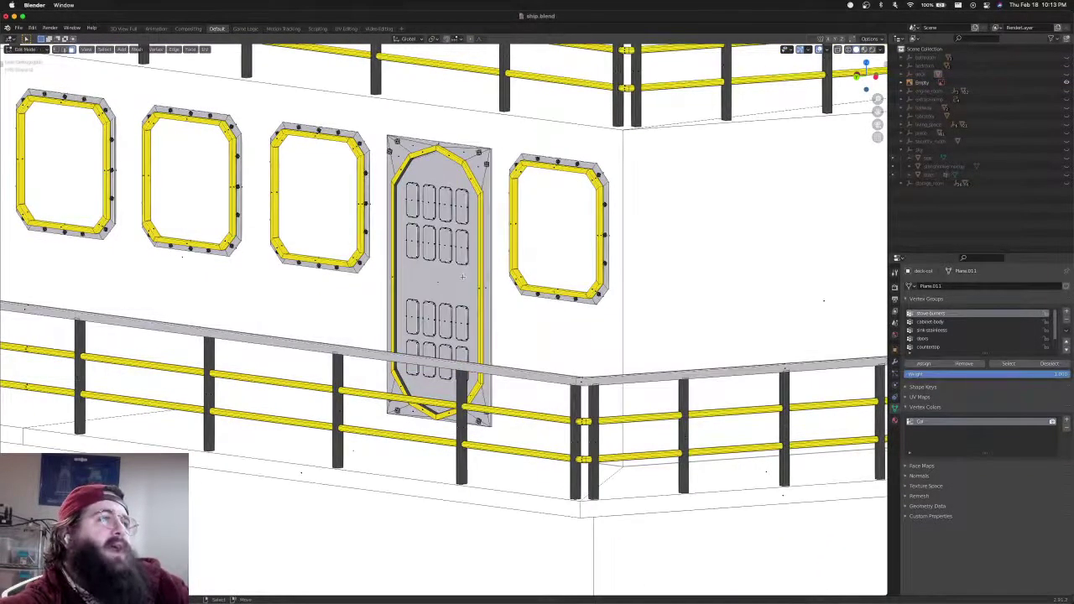
{"action": "middle_click_drag", "start_coordinate": [444, 210], "coordinate": [411, 304]}
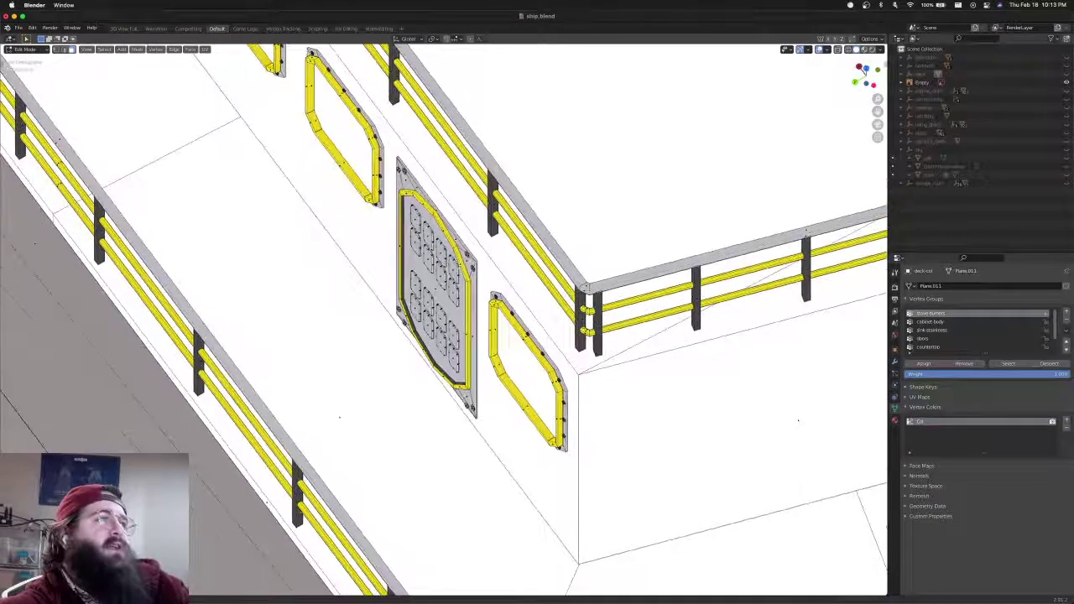
{"action": "key", "text": "Tab"}
Inspect the deck from above and around the fitted door, and save the file
{"action": "key", "text": "KP_7"}
{"action": "scroll", "coordinate": [453, 277], "scroll_direction": "down", "scroll_amount": 6}
{"action": "scroll", "coordinate": [403, 297], "scroll_direction": "up", "scroll_amount": 5}
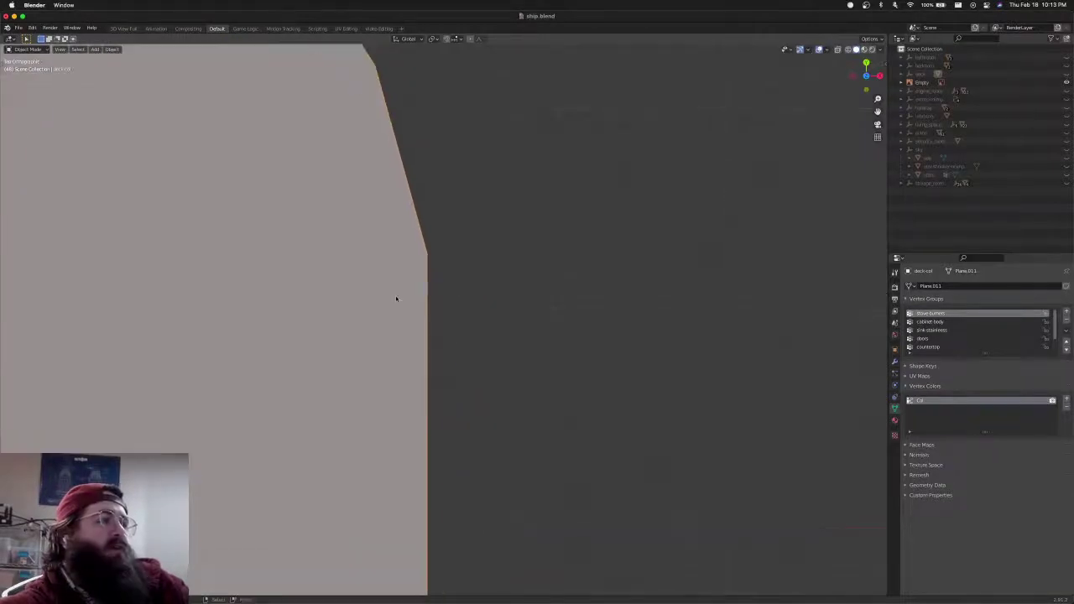
{"action": "middle_click_drag", "start_coordinate": [490, 391], "coordinate": [418, 308]}
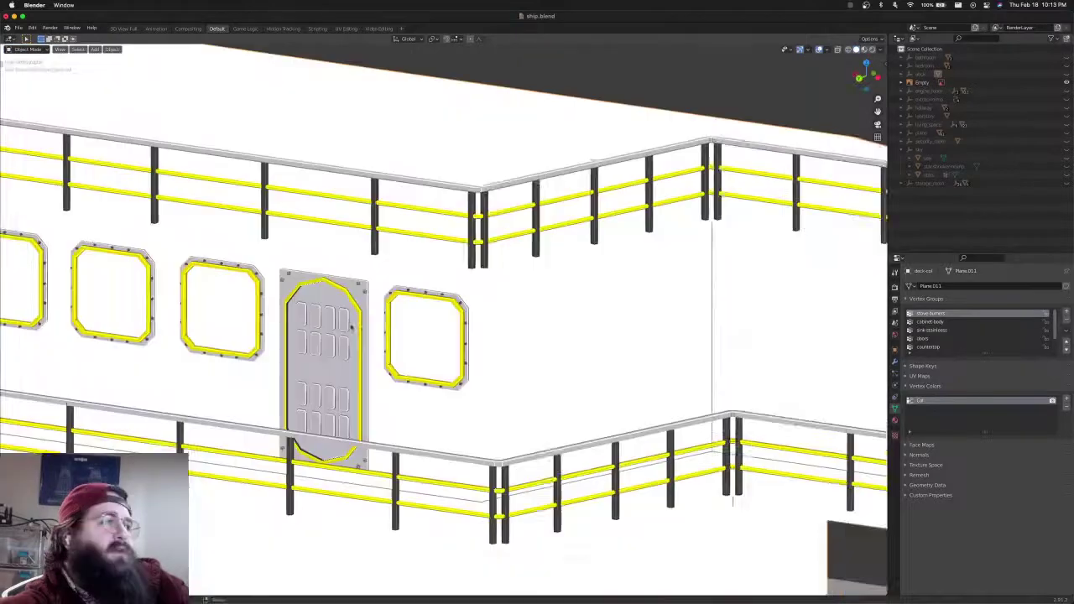
{"action": "middle_click_drag", "start_coordinate": [361, 348], "coordinate": [572, 366], "text": "shift"}
{"action": "key", "text": "super+s"}
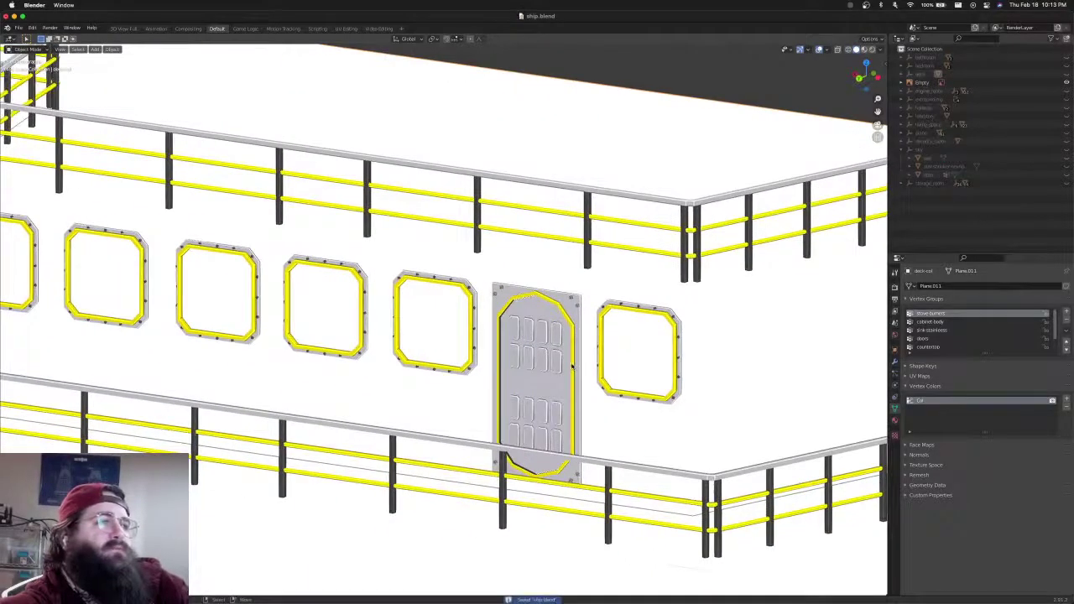
{"action": "scroll", "coordinate": [573, 368], "scroll_direction": "down", "scroll_amount": 2}
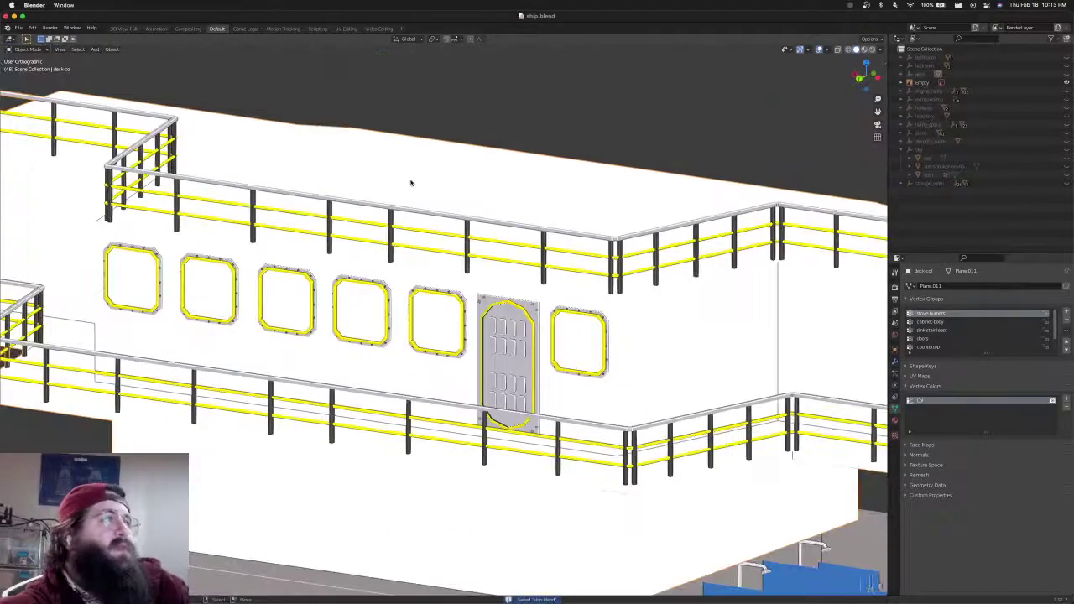
Append the handle object from the same door file and switch to the top view
{"action": "left_click", "coordinate": [17, 29]}
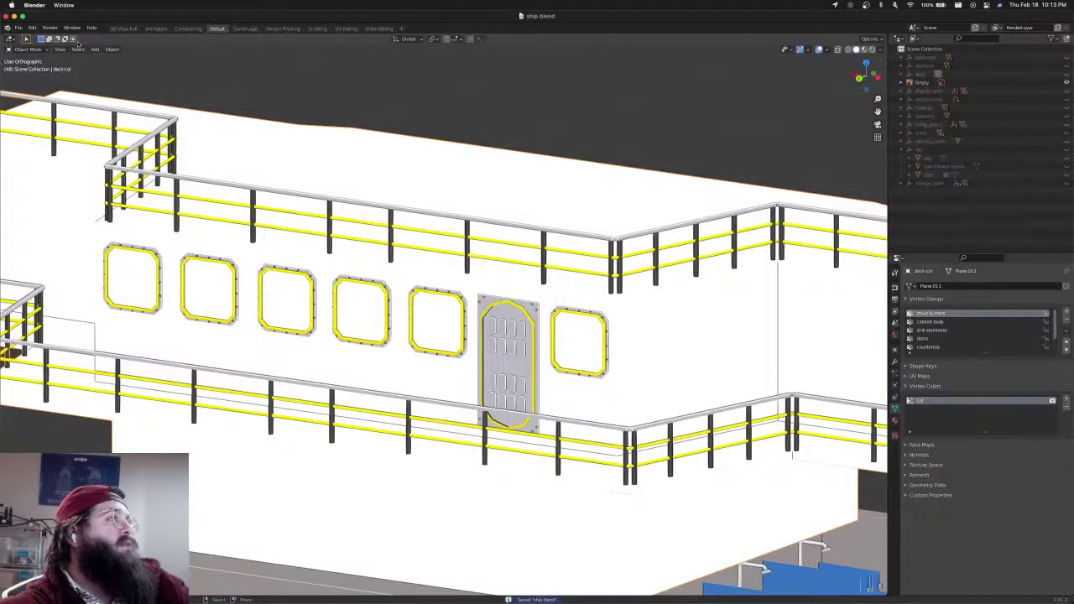
{"action": "left_click", "coordinate": [18, 27]}
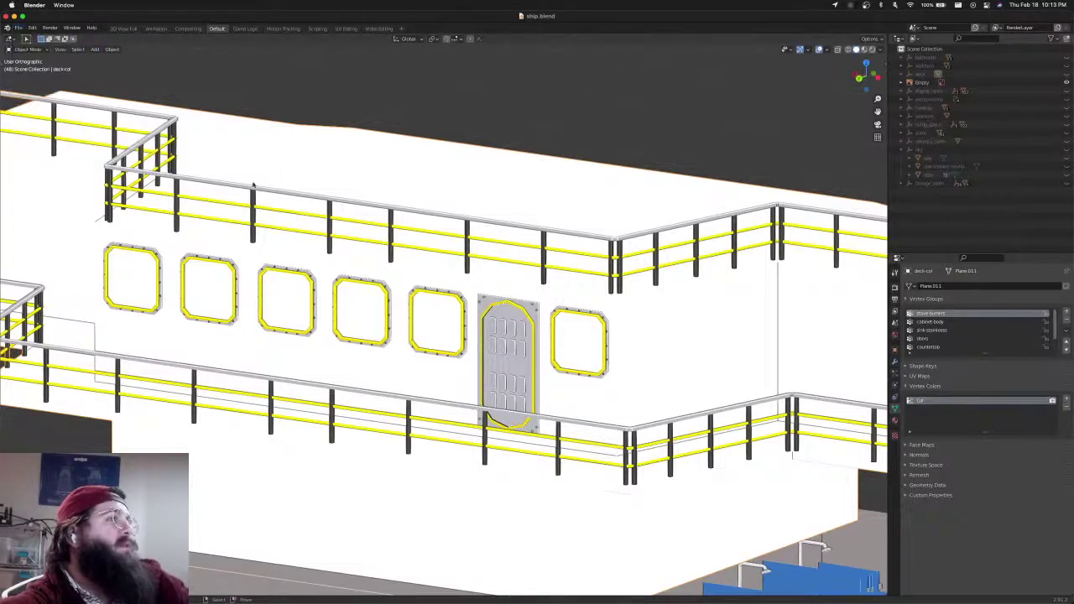
{"action": "double_click", "coordinate": [424, 255]}
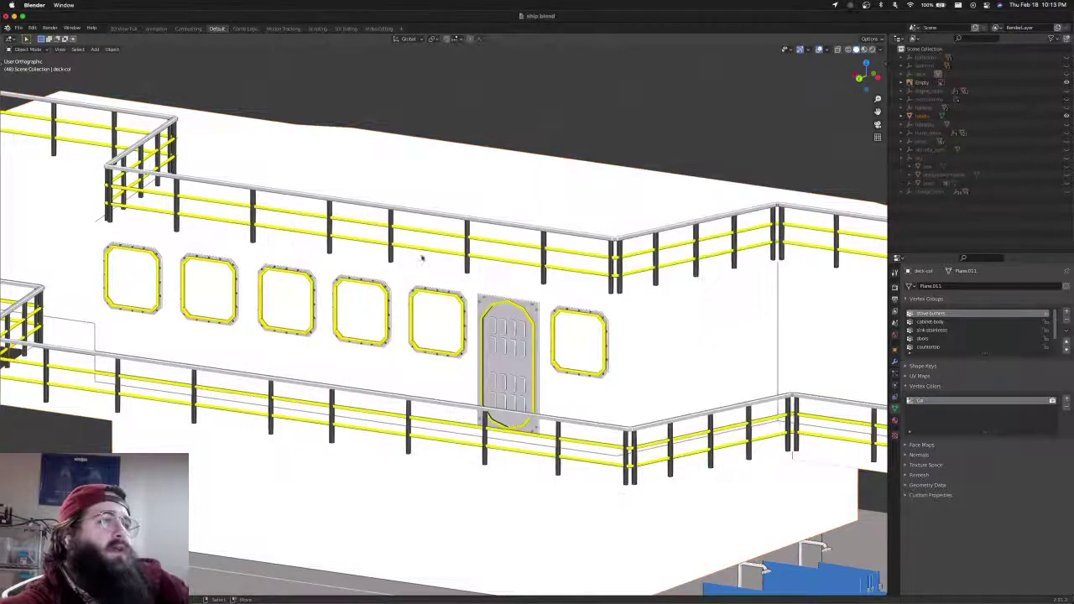
{"action": "key", "text": "KP_7"}
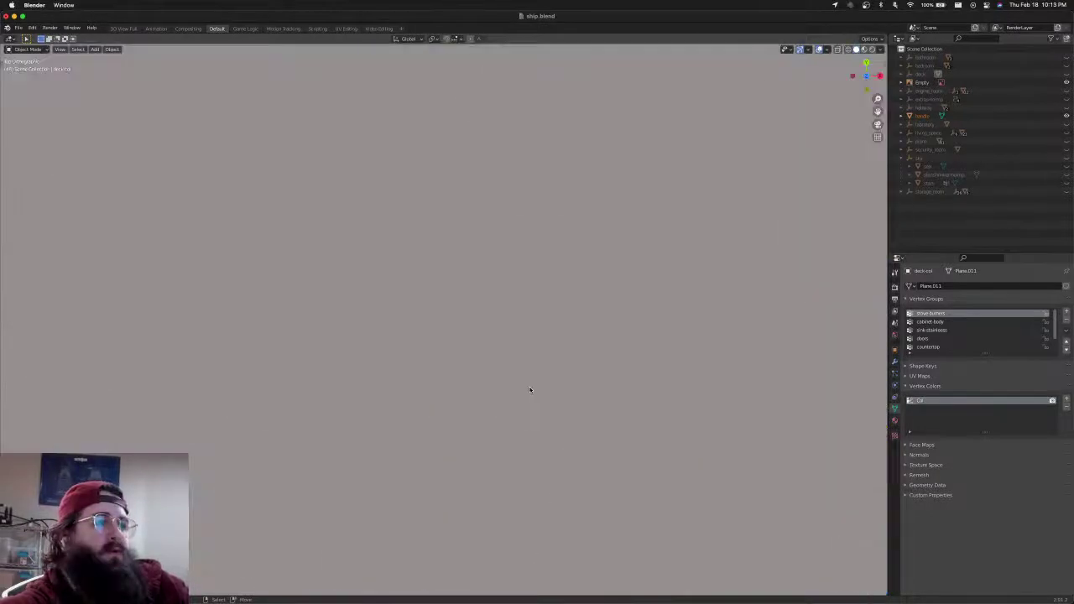
Move the handle in the wireframe top view from its appended spot down to the door in the deck wall
{"action": "scroll", "coordinate": [530, 389], "scroll_direction": "down", "scroll_amount": 10}
{"action": "middle_click_drag", "start_coordinate": [438, 447], "coordinate": [520, 360], "text": "shift"}
{"action": "scroll", "coordinate": [520, 360], "scroll_direction": "up", "scroll_amount": 1}
{"action": "key", "text": "shift+z"}
{"action": "scroll", "coordinate": [520, 359], "scroll_direction": "up", "scroll_amount": 7}
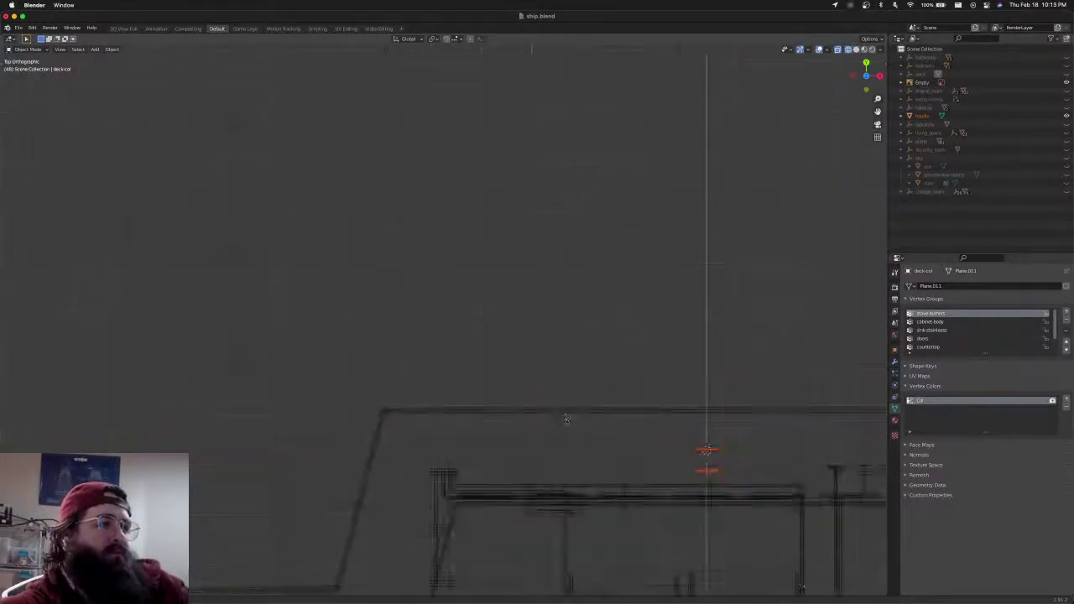
{"action": "middle_click_drag", "start_coordinate": [756, 544], "coordinate": [640, 369], "text": "shift"}
{"action": "key", "text": "g"}
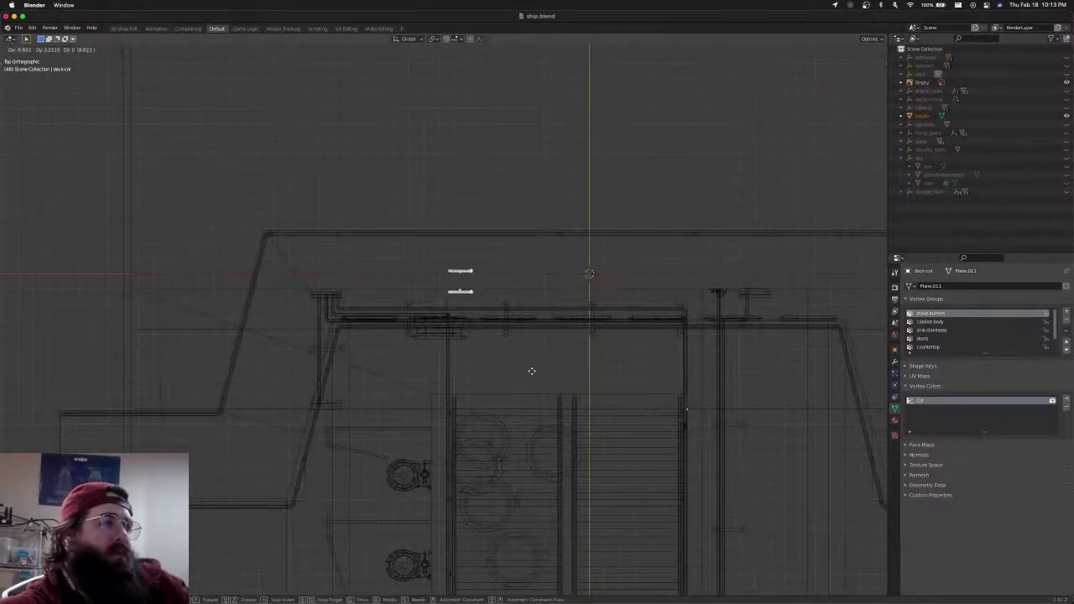
{"action": "left_click", "coordinate": [511, 418]}
Fine-tune the handle's position in top view so its two wheels sit on either side of the door
{"action": "scroll", "coordinate": [500, 397], "scroll_direction": "up", "scroll_amount": 12}
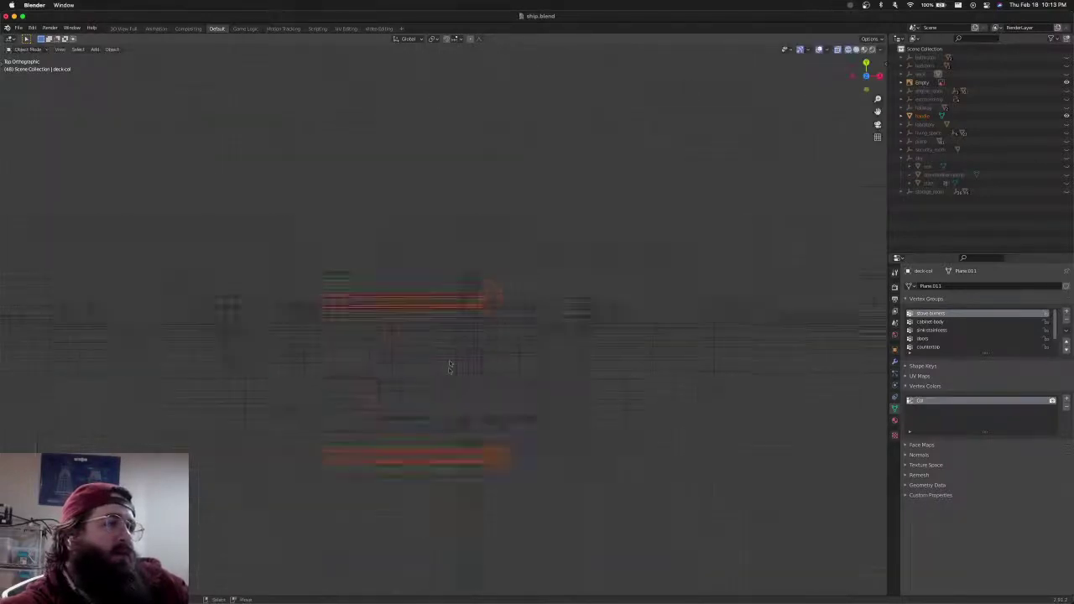
{"action": "middle_click_drag", "start_coordinate": [451, 366], "coordinate": [513, 317], "text": "shift"}
{"action": "key", "text": "g"}
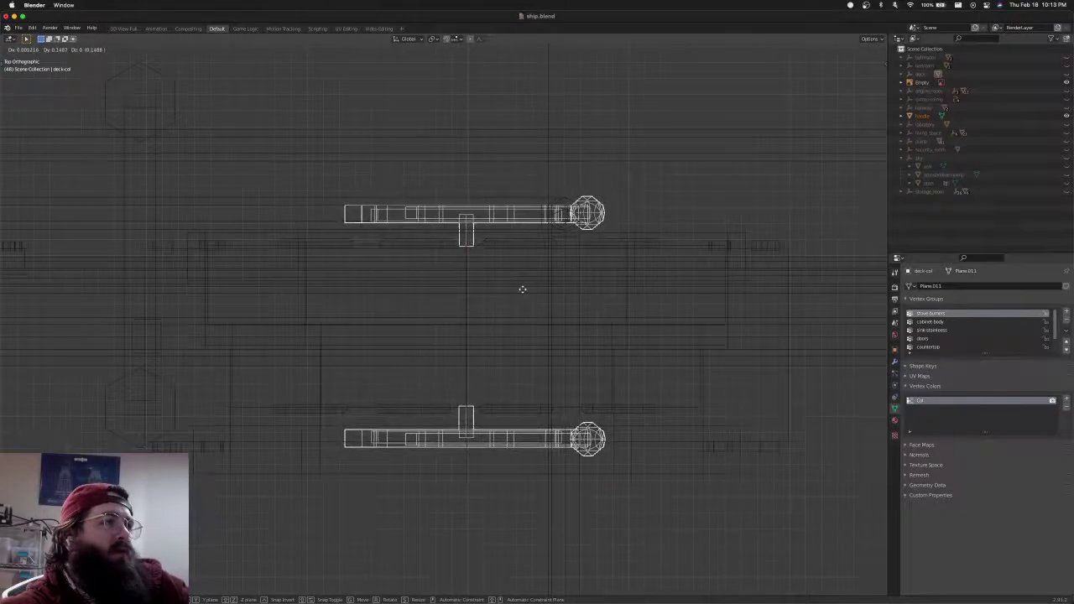
{"action": "left_click", "coordinate": [520, 291]}
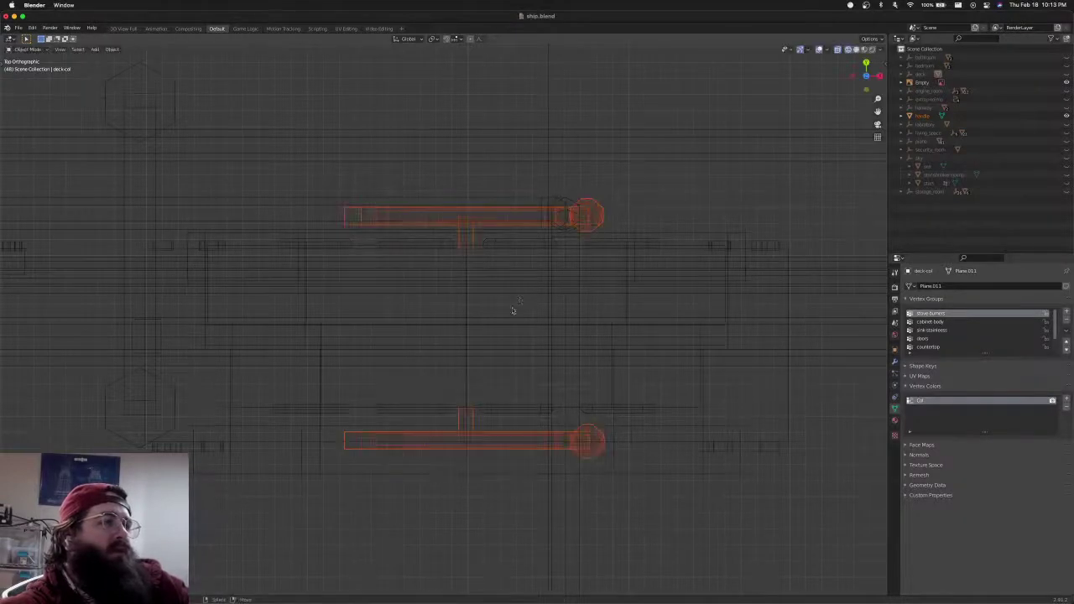
{"action": "scroll", "coordinate": [504, 318], "scroll_direction": "down", "scroll_amount": 6}
{"action": "middle_click_drag", "start_coordinate": [400, 343], "coordinate": [568, 282]}
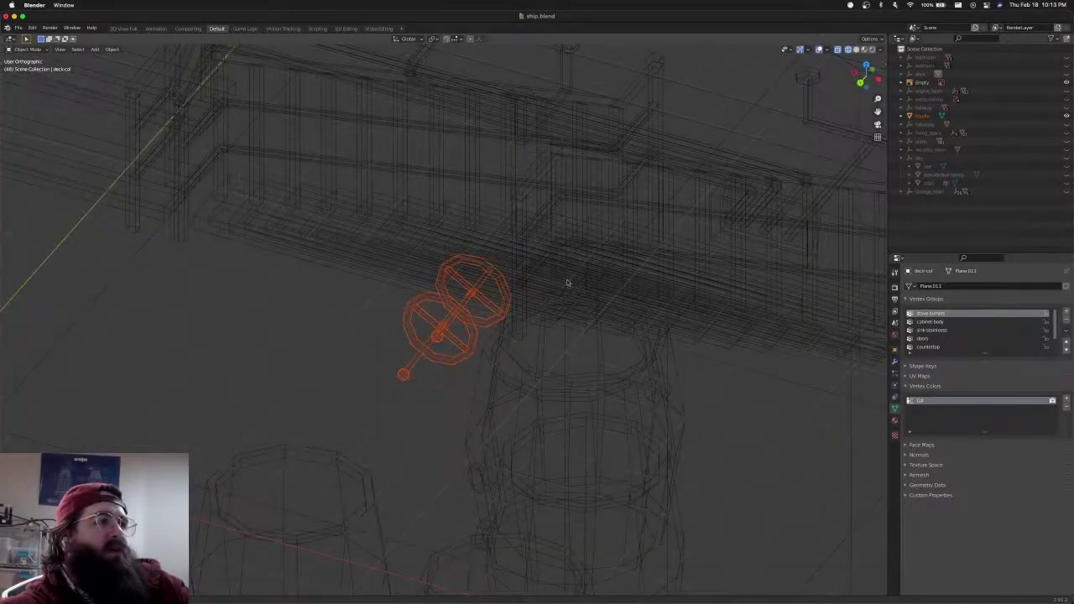
Raise the handle along Z in the orthographic view until it sits at the door's mid-height on the bridge deck
{"action": "key", "text": "KP_1"}
{"action": "scroll", "coordinate": [563, 276], "scroll_direction": "down", "scroll_amount": 8}
{"action": "key", "text": "g"}
{"action": "key", "text": "z"}
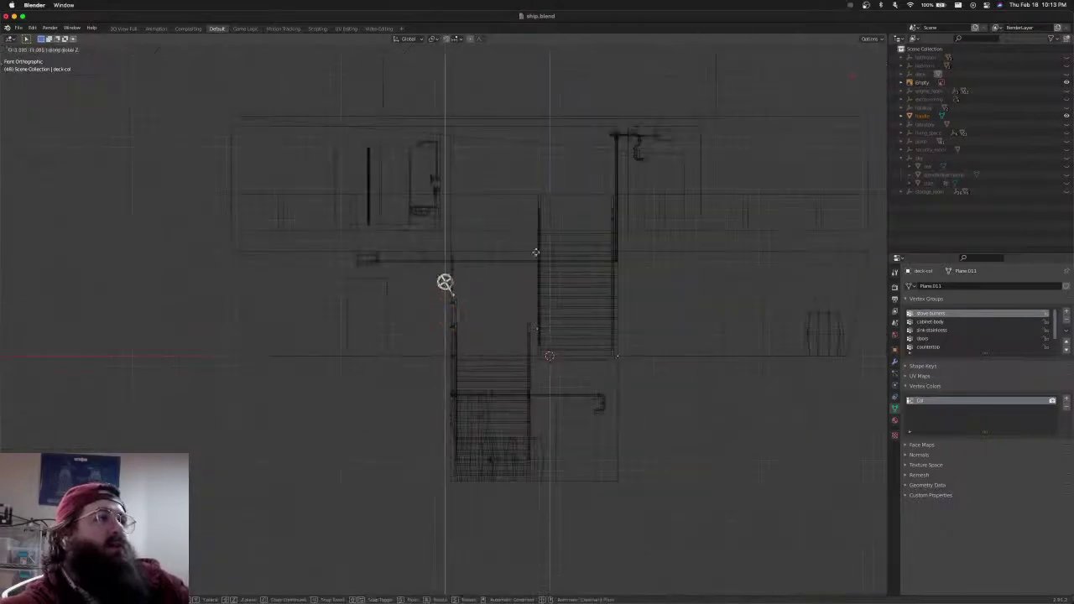
{"action": "left_click", "coordinate": [547, 97]}
{"action": "middle_click_drag", "start_coordinate": [546, 97], "coordinate": [541, 296], "text": "shift"}
{"action": "key", "text": "g"}
{"action": "key", "text": "z"}
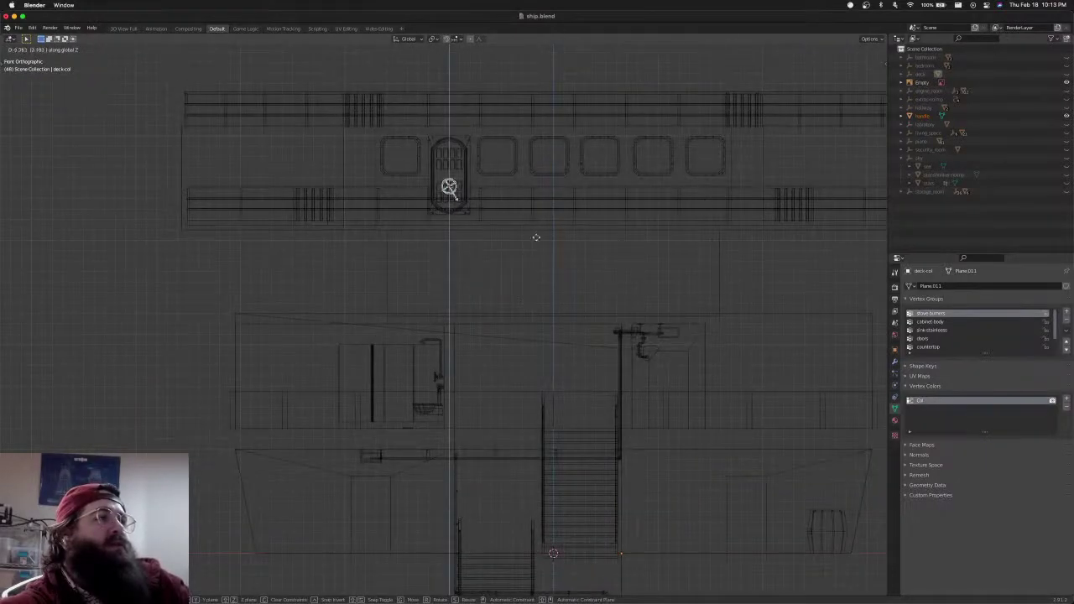
{"action": "left_click", "coordinate": [536, 226]}
Inspect the handle in solid shading and nudge it along Y to seat it against the door's outer face
{"action": "mouse_move", "coordinate": [437, 235]}
{"action": "middle_mouse_down"}
{"action": "mouse_move", "coordinate": [567, 270]}
{"action": "mouse_move", "coordinate": [553, 217]}
{"action": "mouse_move", "coordinate": [447, 228]}
{"action": "middle_mouse_up"}
{"action": "key", "text": "shift+z"}
{"action": "scroll", "coordinate": [553, 216], "scroll_direction": "up", "scroll_amount": 2}
{"action": "scroll", "coordinate": [444, 362], "scroll_direction": "up", "scroll_amount": 8}
{"action": "middle_click_drag", "start_coordinate": [446, 228], "coordinate": [510, 257], "text": "shift"}
{"action": "scroll", "coordinate": [537, 267], "scroll_direction": "up", "scroll_amount": 3}
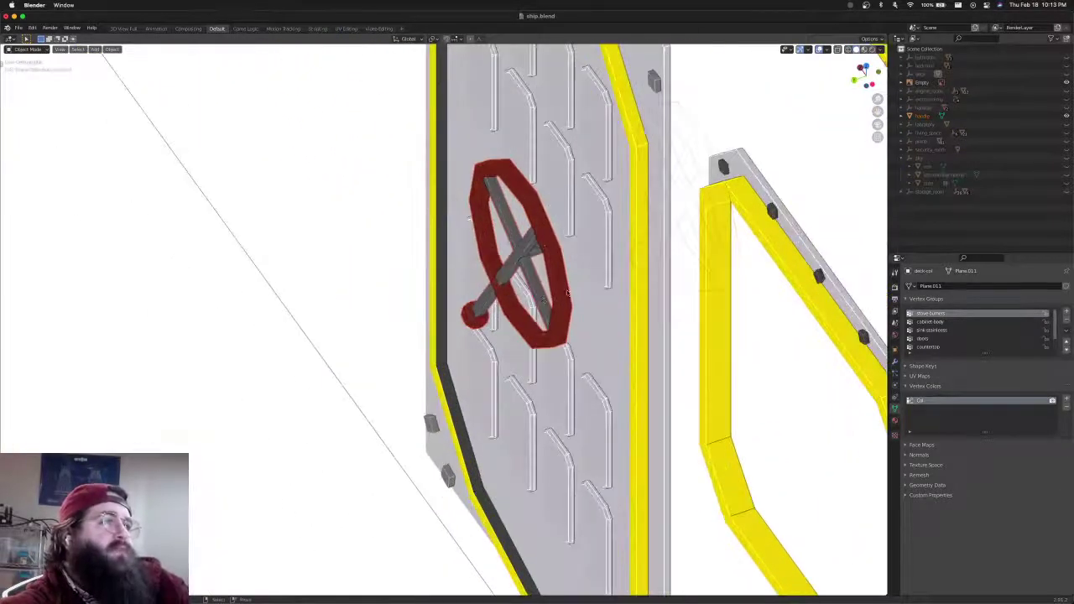
{"action": "key", "text": "g"}
{"action": "left_click", "coordinate": [582, 284]}
{"action": "key", "text": "g"}
{"action": "key", "text": "y"}
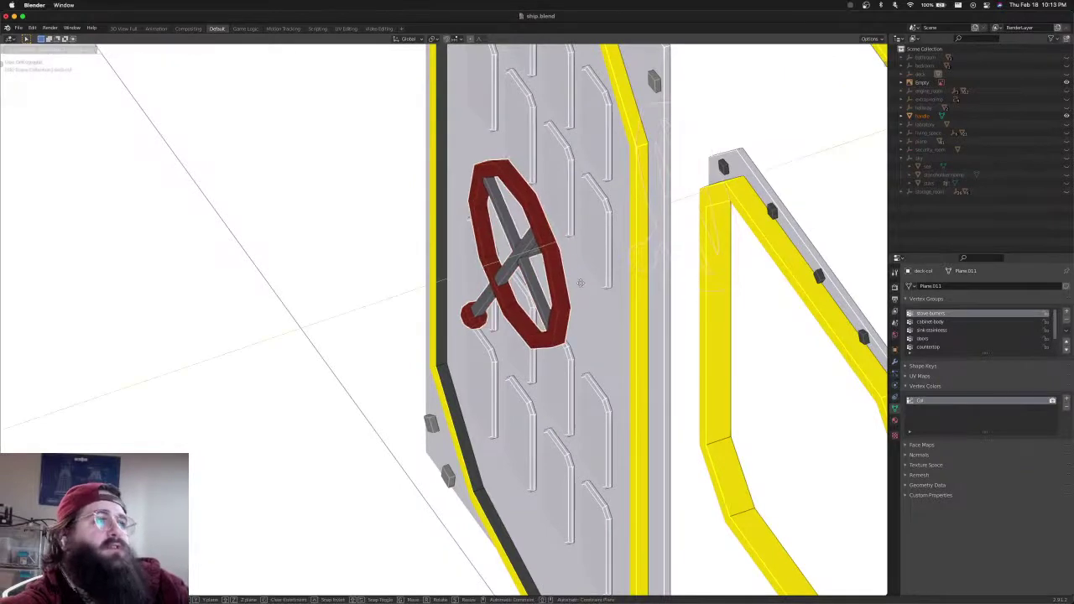
{"action": "left_click", "coordinate": [579, 286]}
Centre the handle on the door in back view by nudging it along Z and X between the panel rows
{"action": "middle_click_drag", "start_coordinate": [580, 286], "coordinate": [646, 226]}
{"action": "scroll", "coordinate": [706, 240], "scroll_direction": "down", "scroll_amount": 5}
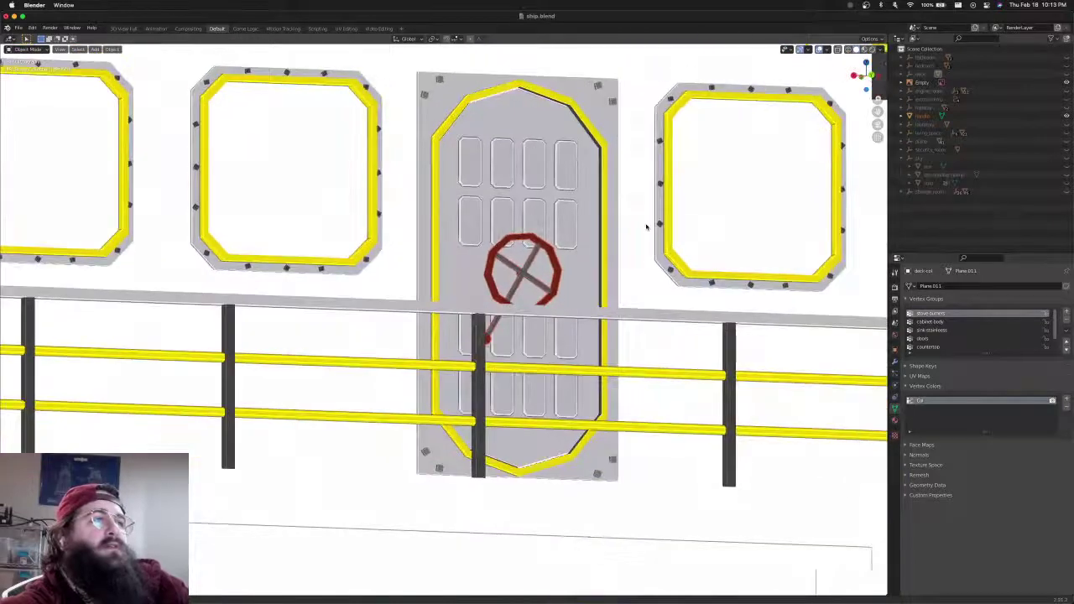
{"action": "key", "text": "KP_1"}
{"action": "scroll", "coordinate": [629, 233], "scroll_direction": "up", "scroll_amount": 6}
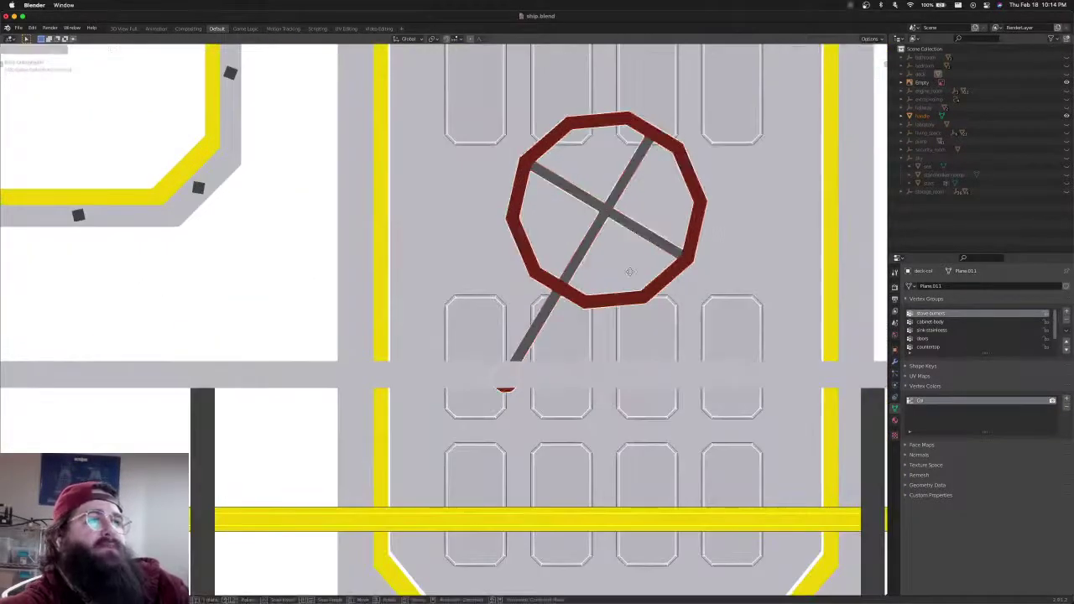
{"action": "scroll", "coordinate": [630, 271], "scroll_direction": "down", "scroll_amount": 2}
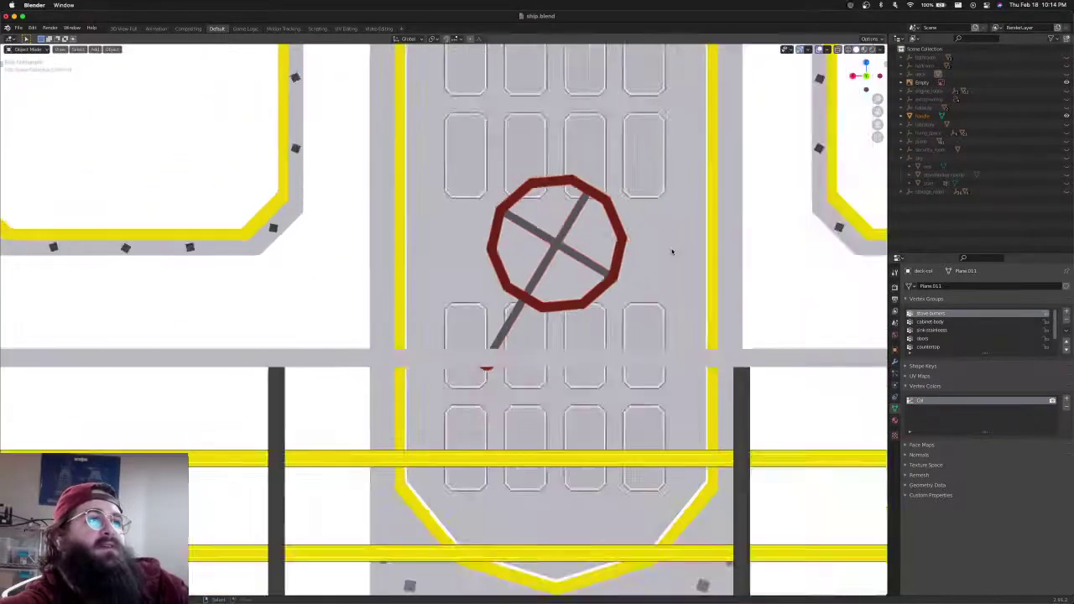
{"action": "middle_click_drag", "start_coordinate": [671, 249], "coordinate": [585, 297], "text": "shift"}
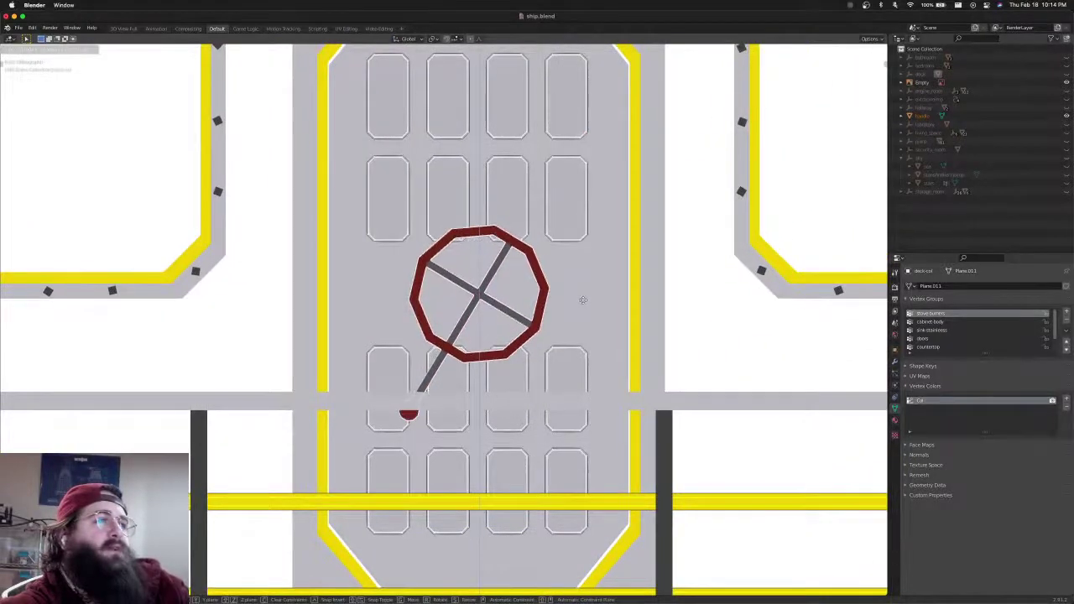
{"action": "left_click", "coordinate": [583, 303]}
{"action": "key", "text": "g"}
{"action": "key", "text": "x"}
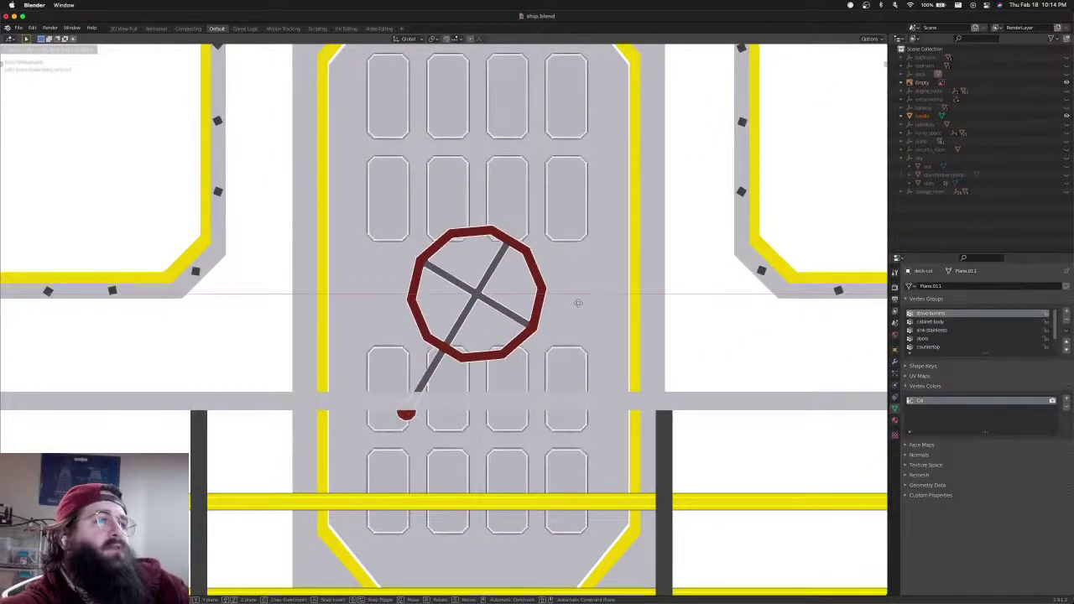
{"action": "left_click", "coordinate": [578, 303]}
Join the handle into the deck object and enter Edit Mode on the combined mesh
{"action": "scroll", "coordinate": [581, 305], "scroll_direction": "down", "scroll_amount": 1}
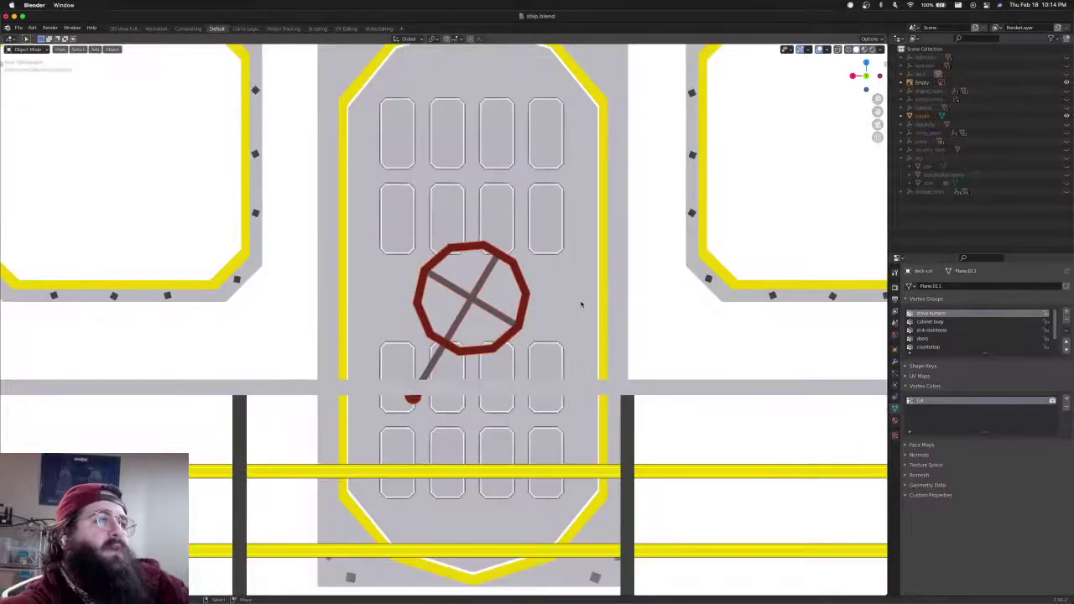
{"action": "middle_click_drag", "start_coordinate": [581, 304], "coordinate": [542, 249]}
{"action": "key", "text": "Tab"}
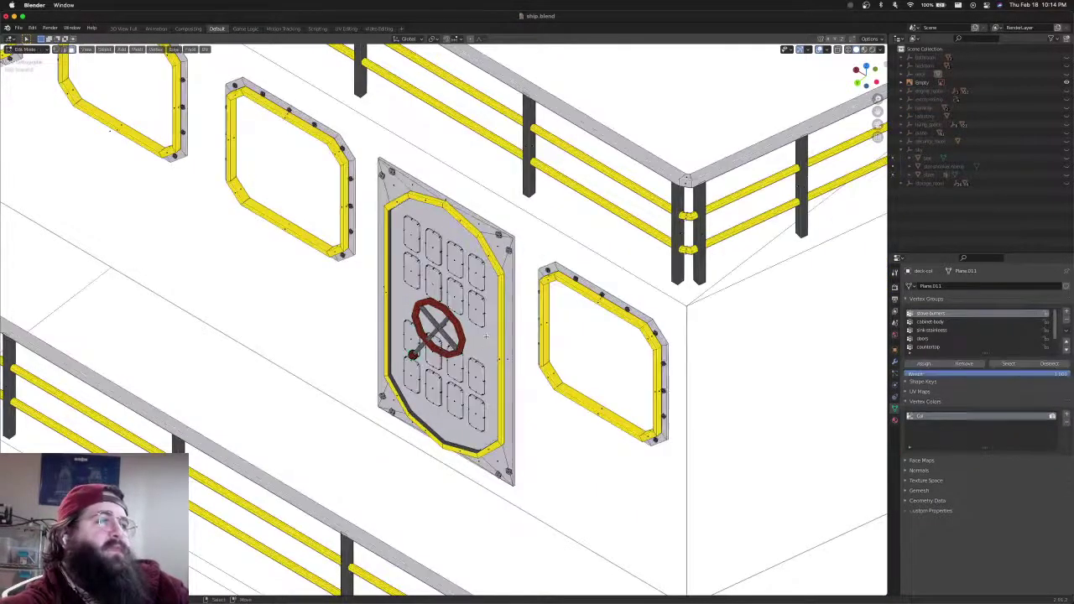
Try to delete the door frame's inner side geometry, leaving the railing post out of the selection
{"action": "key", "text": "KP_7"}
{"action": "key", "text": "shift+z"}
{"action": "scroll", "coordinate": [487, 336], "scroll_direction": "down", "scroll_amount": 6}
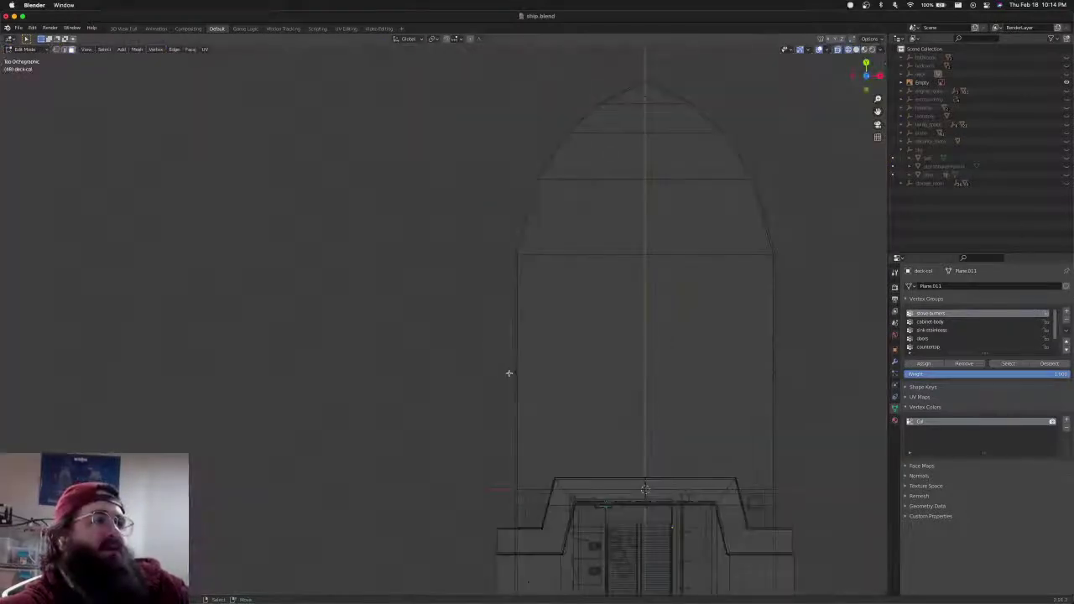
{"action": "middle_click_drag", "start_coordinate": [543, 480], "coordinate": [471, 304], "text": "shift"}
{"action": "scroll", "coordinate": [566, 328], "scroll_direction": "up", "scroll_amount": 12}
{"action": "middle_click_drag", "start_coordinate": [806, 264], "coordinate": [448, 345], "text": "shift"}
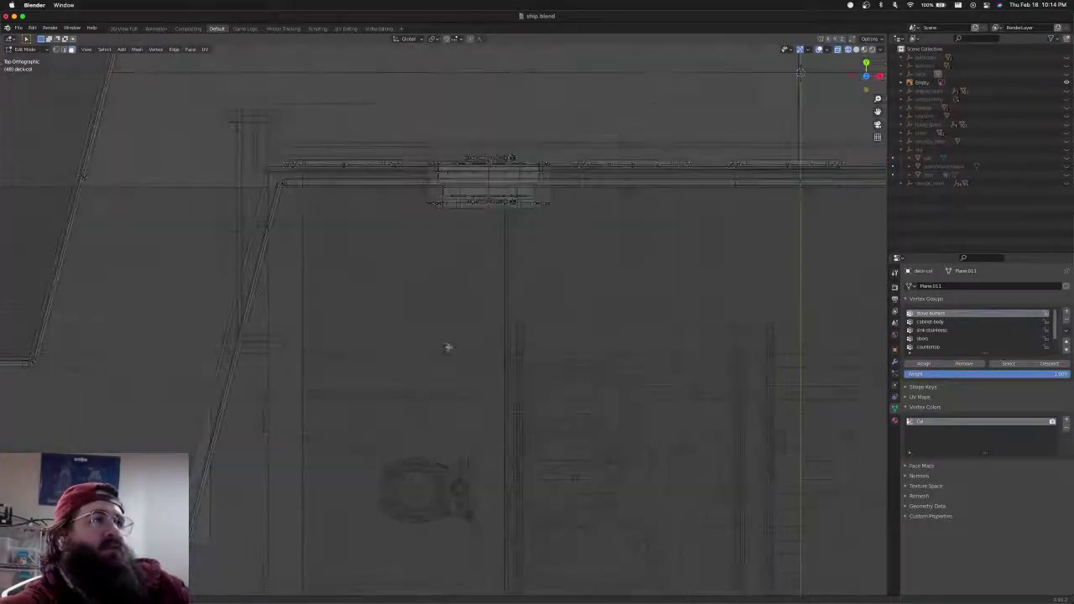
{"action": "scroll", "coordinate": [448, 345], "scroll_direction": "up", "scroll_amount": 2}
{"action": "middle_click_drag", "start_coordinate": [563, 235], "coordinate": [561, 435], "text": "shift"}
{"action": "scroll", "coordinate": [444, 355], "scroll_direction": "up", "scroll_amount": 3}
{"action": "left_click_drag", "start_coordinate": [647, 402], "coordinate": [256, 256]}
{"action": "mouse_move", "coordinate": [283, 391]}
{"action": "middle_mouse_down"}
{"action": "mouse_move", "coordinate": [327, 406]}
{"action": "mouse_move", "coordinate": [424, 342]}
{"action": "mouse_move", "coordinate": [436, 346]}
{"action": "middle_mouse_up"}
{"action": "key", "text": "shift+z"}
{"action": "key", "text": "alt+h"}
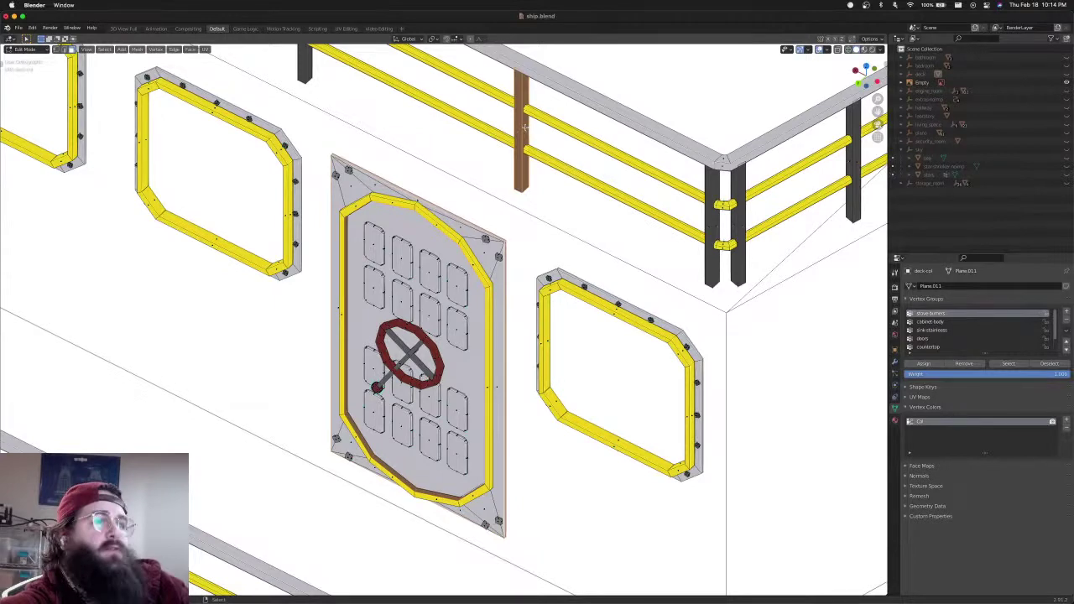
{"action": "key", "text": "shift+l"}
{"action": "key", "text": "x"}
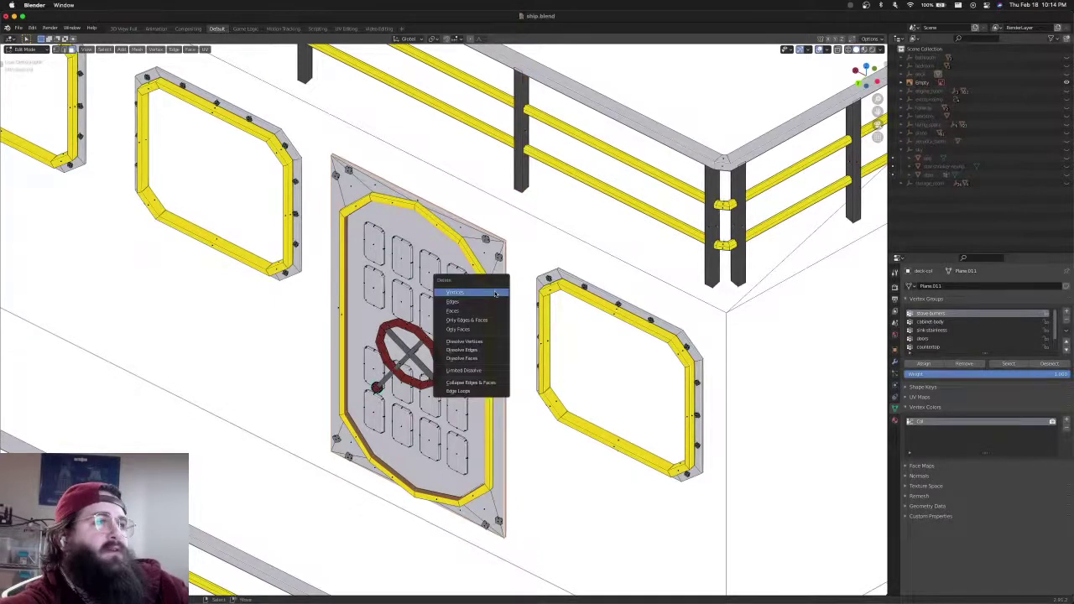
{"action": "left_click", "coordinate": [495, 294]}
{"action": "middle_click_drag", "start_coordinate": [514, 280], "coordinate": [526, 309]}
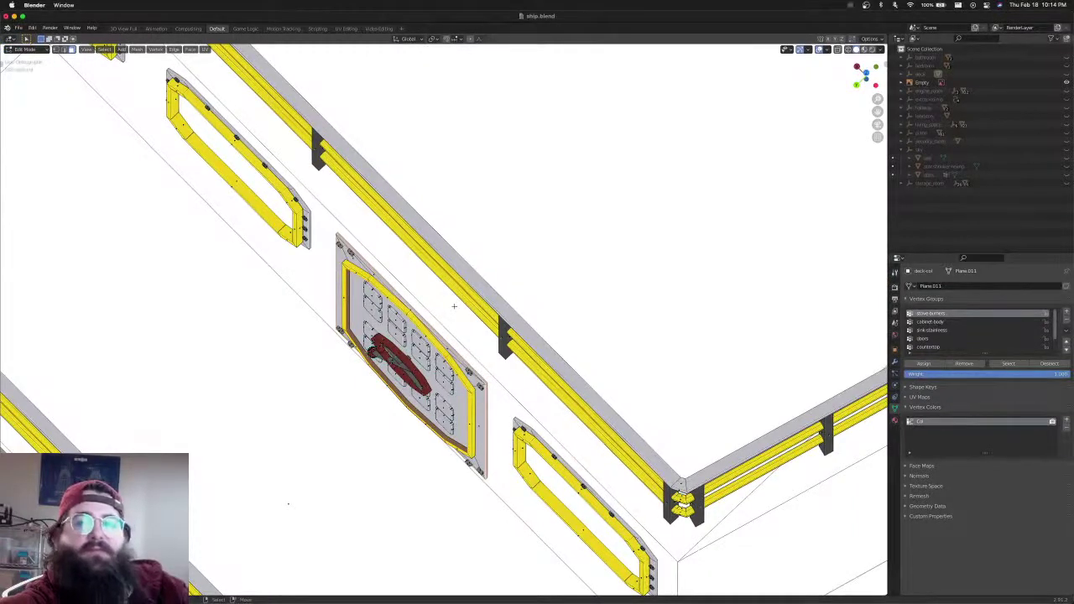
{"action": "key", "text": "alt+a"}
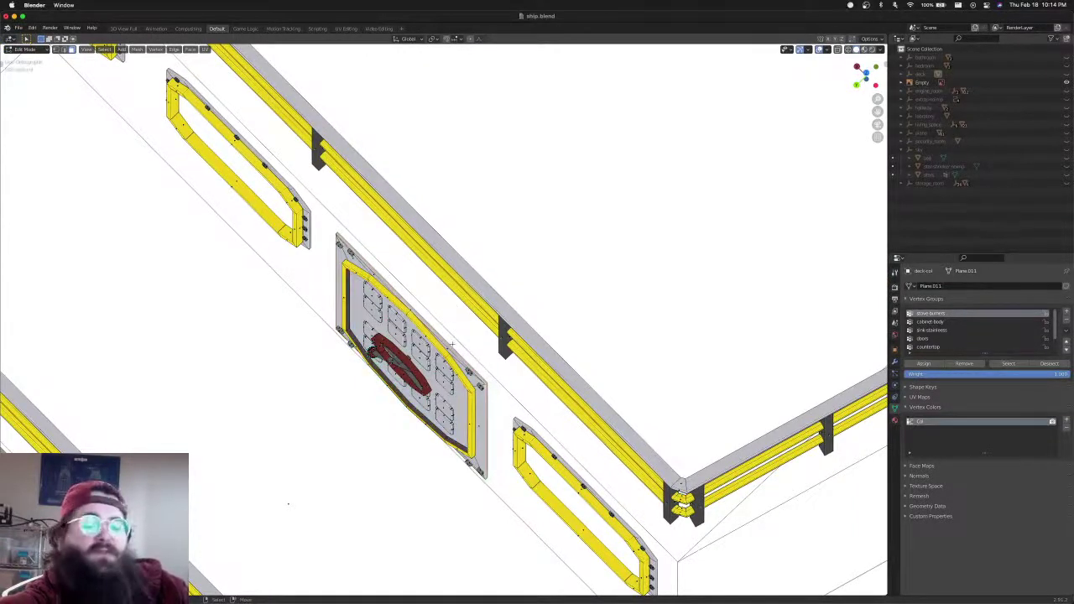
Delete the vertices of the door, frame and handle on the interior side of the wall using a wireframe top-view box selection
{"action": "key", "text": "KP_7"}
{"action": "scroll", "coordinate": [470, 361], "scroll_direction": "down", "scroll_amount": 6}
{"action": "middle_click_drag", "start_coordinate": [484, 425], "coordinate": [344, 225], "text": "shift"}
{"action": "left_click_drag", "start_coordinate": [344, 225], "coordinate": [314, 198], "text": "shift"}
{"action": "key", "text": "z"}
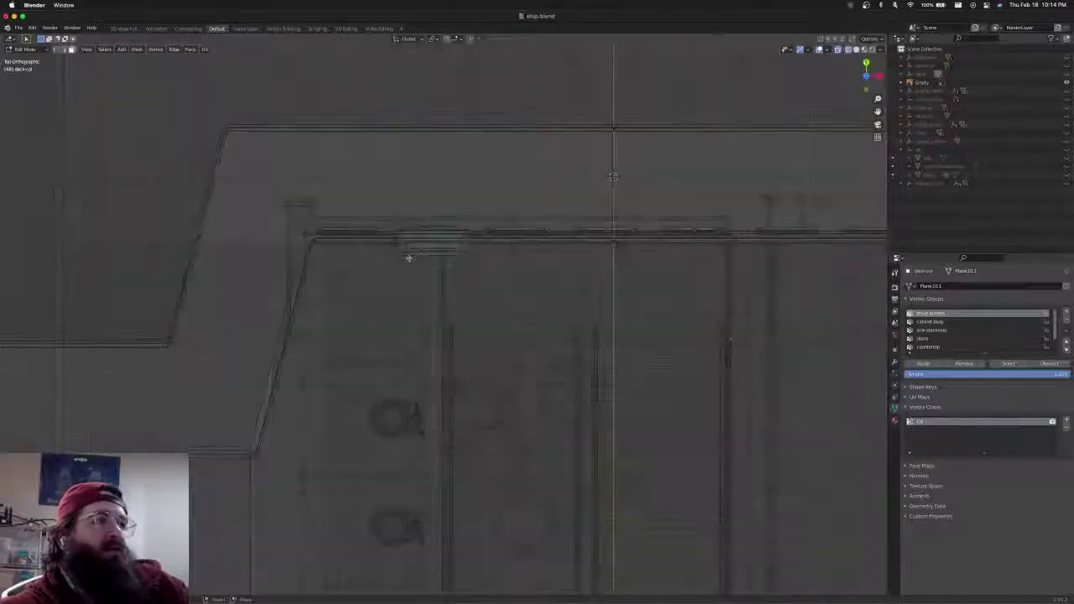
{"action": "scroll", "coordinate": [408, 257], "scroll_direction": "up", "scroll_amount": 6}
{"action": "middle_click_drag", "start_coordinate": [398, 194], "coordinate": [441, 369], "text": "shift"}
{"action": "key", "text": "ctrl+Tab"}
{"action": "left_click", "coordinate": [441, 372]}
{"action": "scroll", "coordinate": [509, 360], "scroll_direction": "up", "scroll_amount": 3}
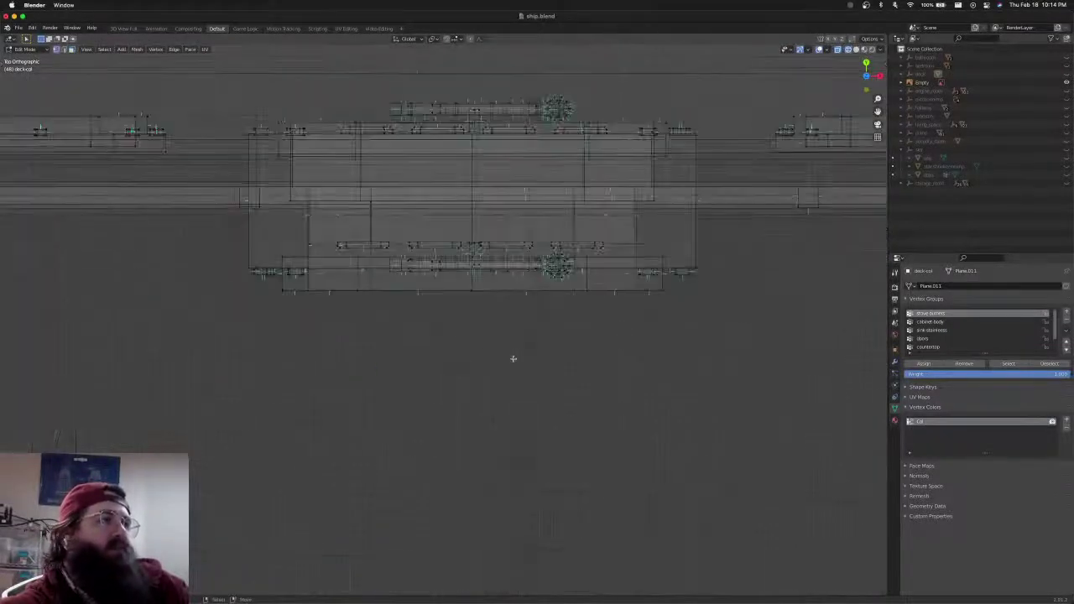
{"action": "key", "text": "b"}
{"action": "left_click_drag", "start_coordinate": [727, 407], "coordinate": [203, 281]}
{"action": "key", "text": "x"}
{"action": "left_click", "coordinate": [210, 282]}
{"action": "middle_click_drag", "start_coordinate": [372, 288], "coordinate": [363, 335], "text": "shift"}
Box-select the remaining inner depth vertices of the door frame behind the wall and hide them
{"action": "key", "text": "b"}
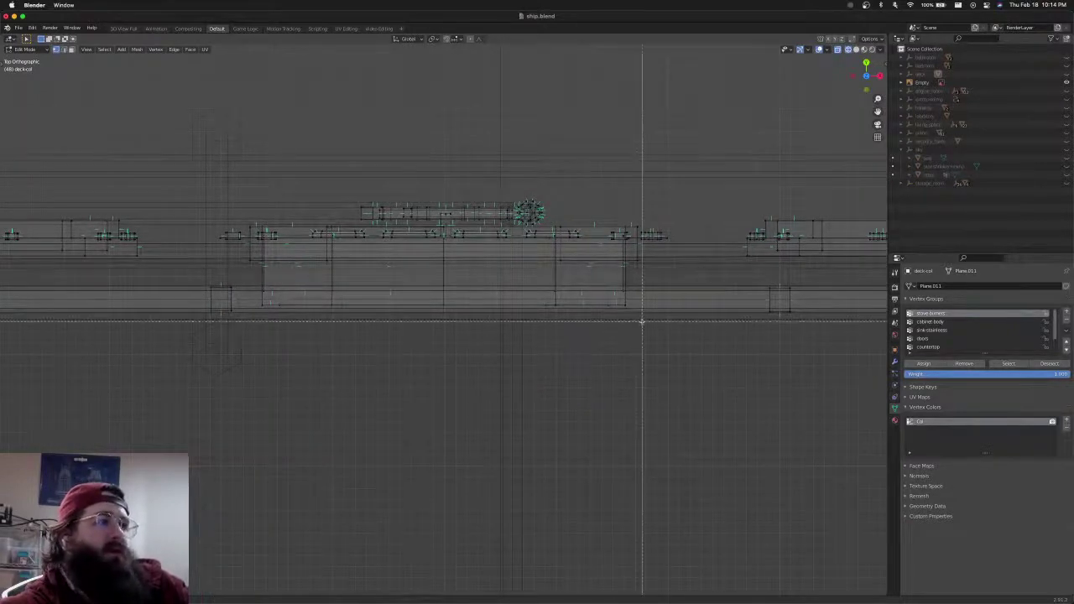
{"action": "left_click_drag", "start_coordinate": [641, 321], "coordinate": [278, 298]}
{"action": "key", "text": "h"}
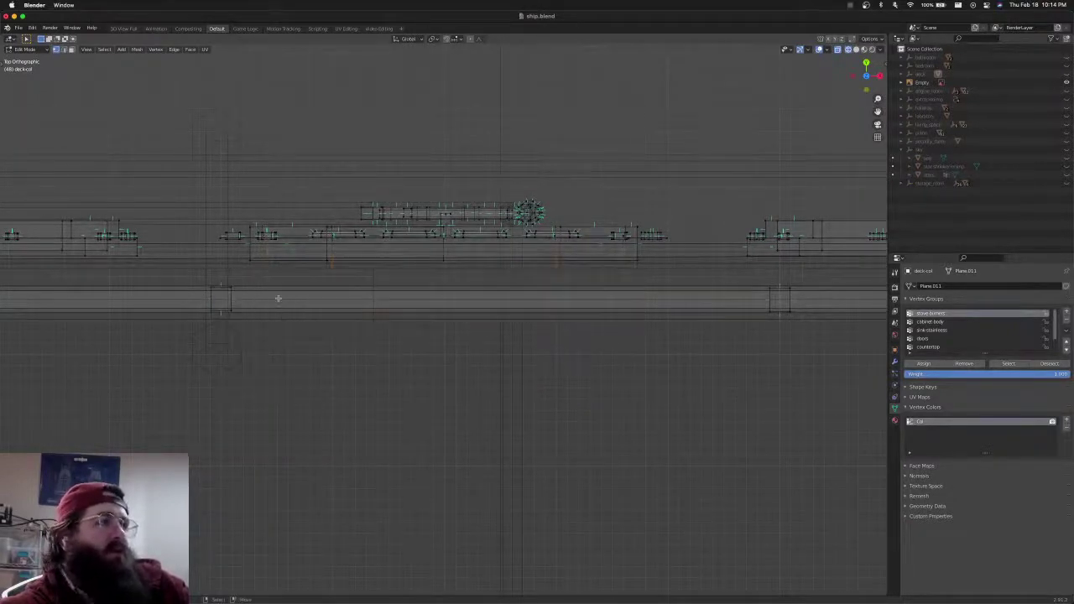
{"action": "middle_click_drag", "start_coordinate": [314, 295], "coordinate": [434, 246]}
{"action": "key", "text": "shift+z"}
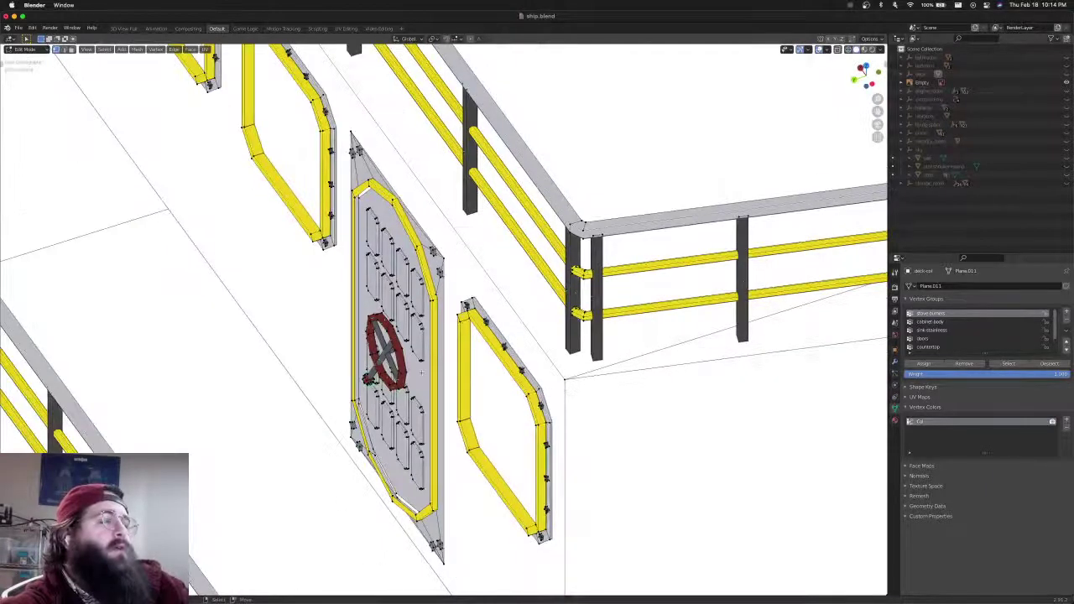
Extend the door frame plate's outer edge back along Y into the wall and check the frame from both sides
{"action": "middle_click_drag", "start_coordinate": [422, 372], "coordinate": [471, 157], "text": "shift"}
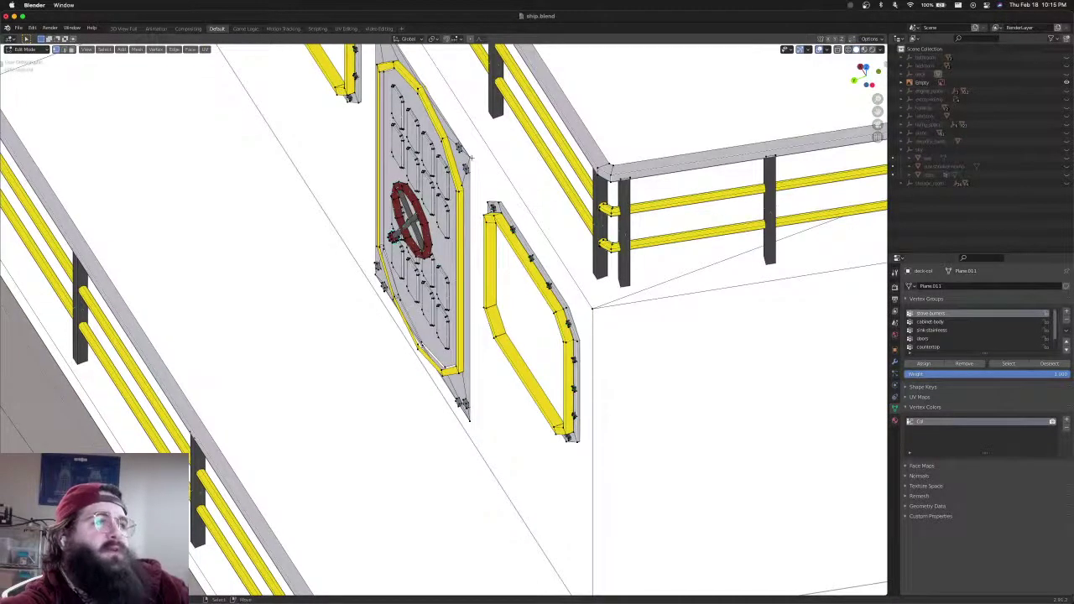
{"action": "key", "text": "KP_7"}
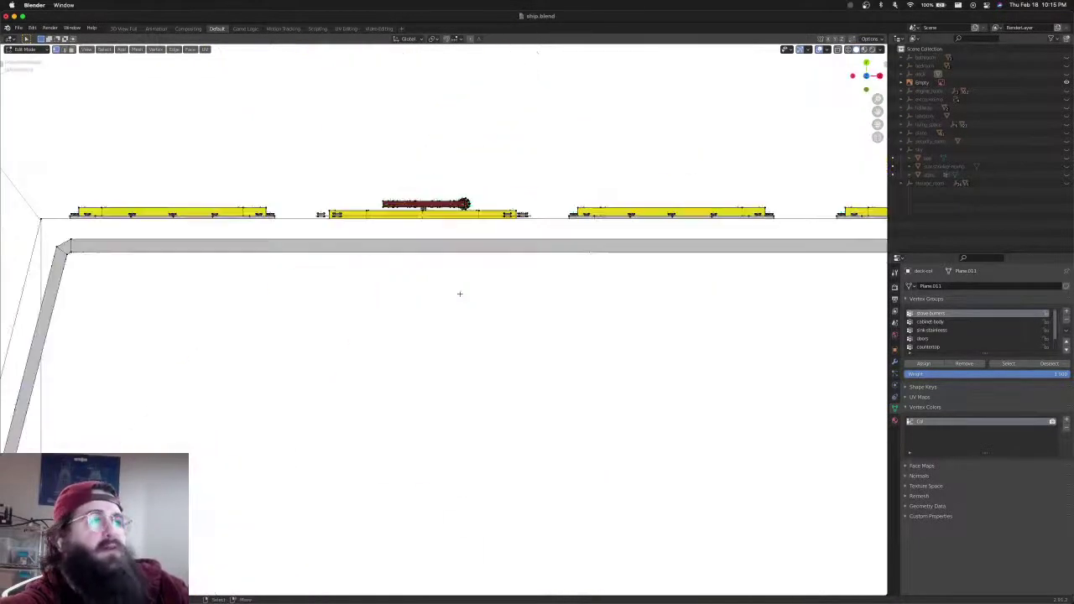
{"action": "key", "text": "shift+z"}
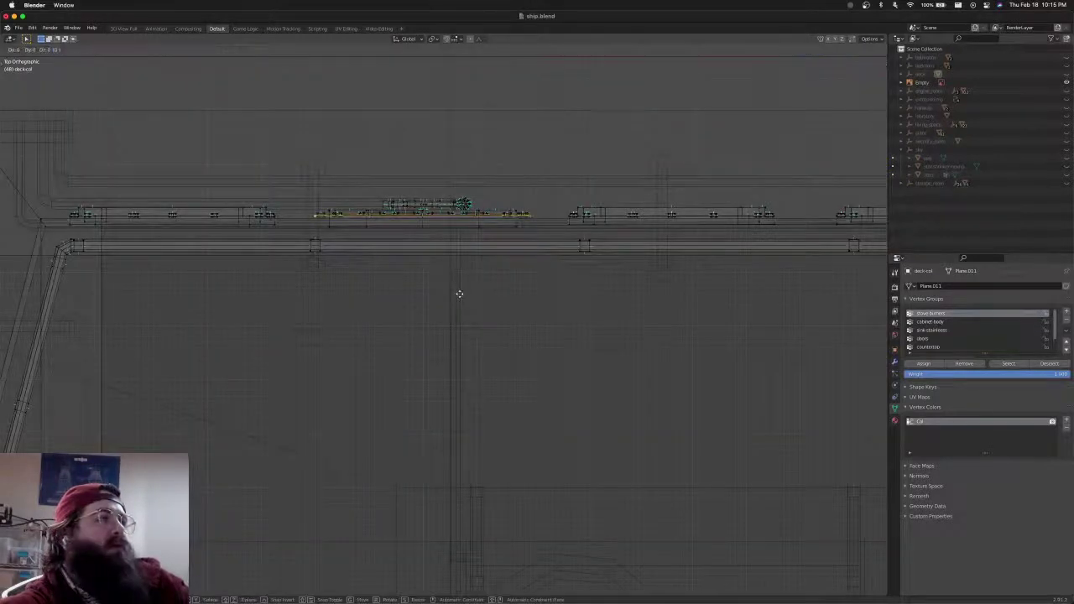
{"action": "key", "text": "g"}
{"action": "key", "text": "y"}
{"action": "left_click", "coordinate": [457, 299]}
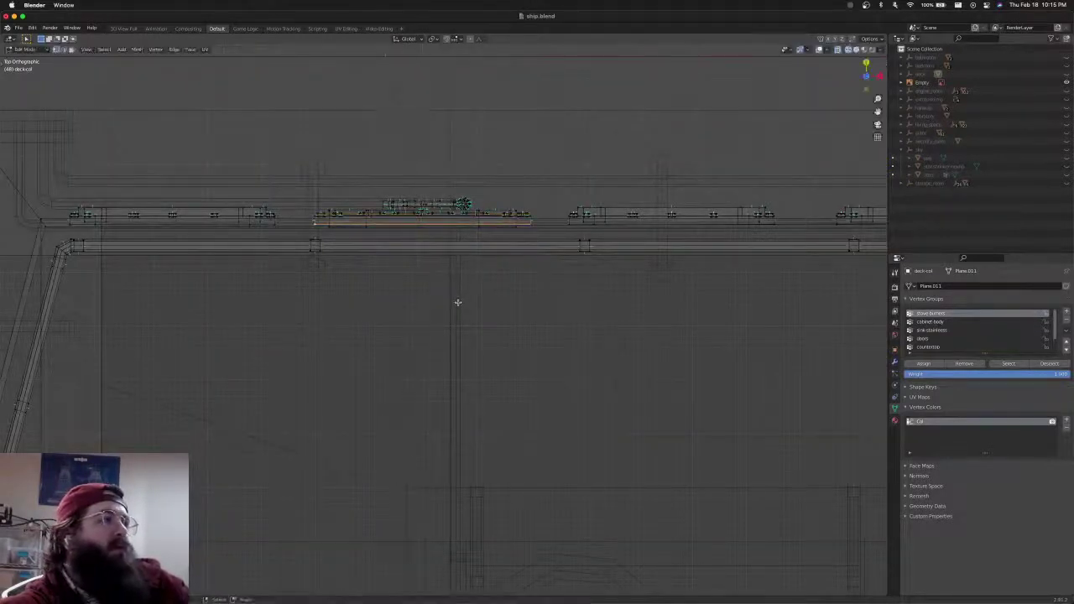
{"action": "mouse_move", "coordinate": [458, 302]}
{"action": "middle_mouse_down"}
{"action": "mouse_move", "coordinate": [386, 305]}
{"action": "mouse_move", "coordinate": [500, 259]}
{"action": "mouse_move", "coordinate": [517, 224]}
{"action": "mouse_move", "coordinate": [569, 242]}
{"action": "middle_mouse_up"}
{"action": "key", "text": "shift+z"}
{"action": "scroll", "coordinate": [499, 258], "scroll_direction": "down", "scroll_amount": 2}
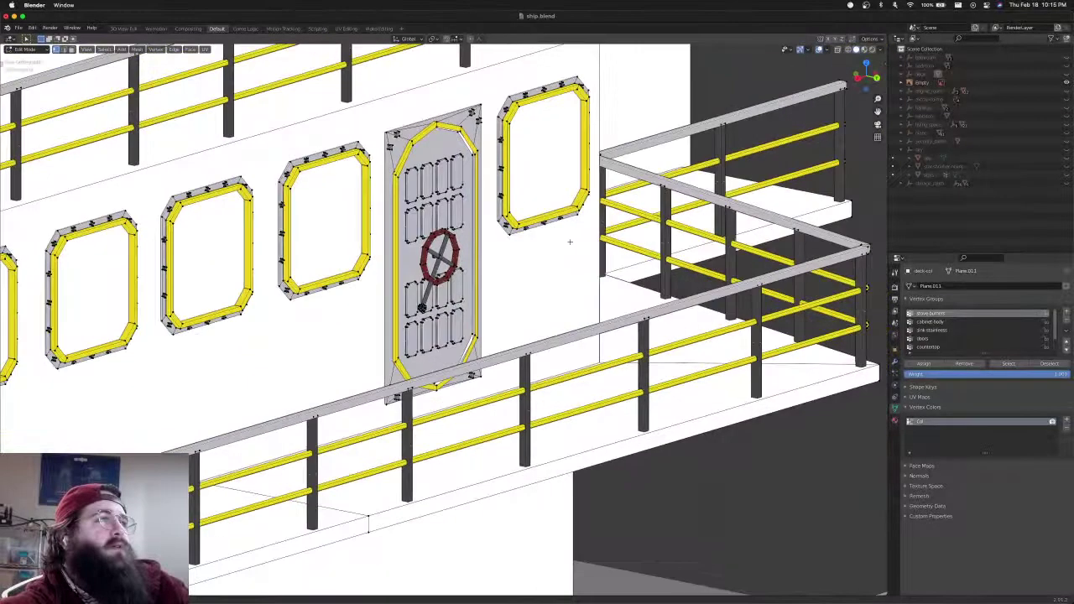
{"action": "scroll", "coordinate": [569, 241], "scroll_direction": "up", "scroll_amount": 6}
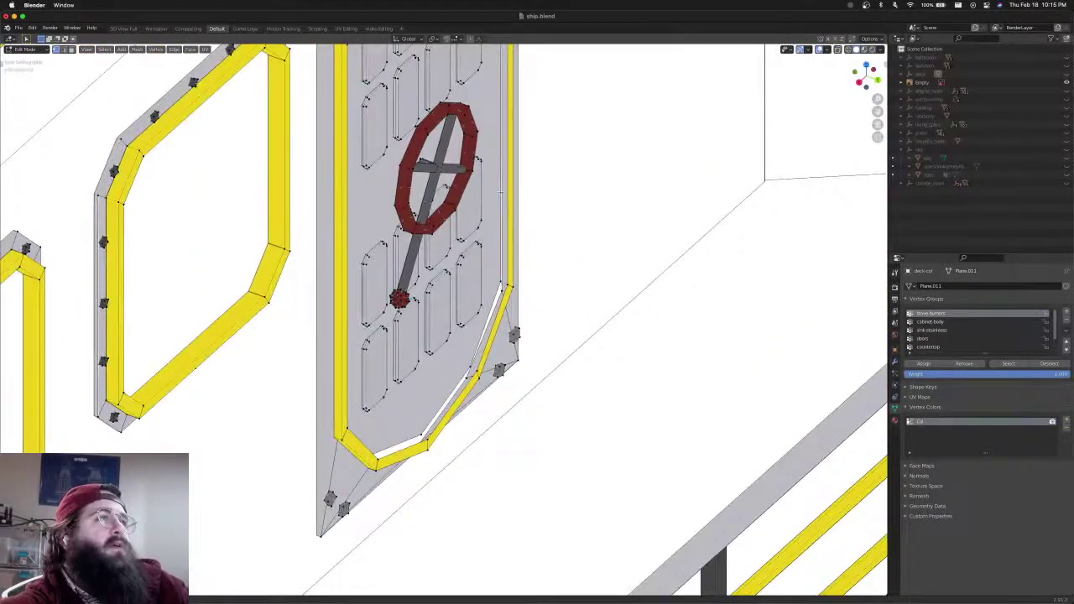
{"action": "middle_click_drag", "start_coordinate": [500, 192], "coordinate": [327, 128]}
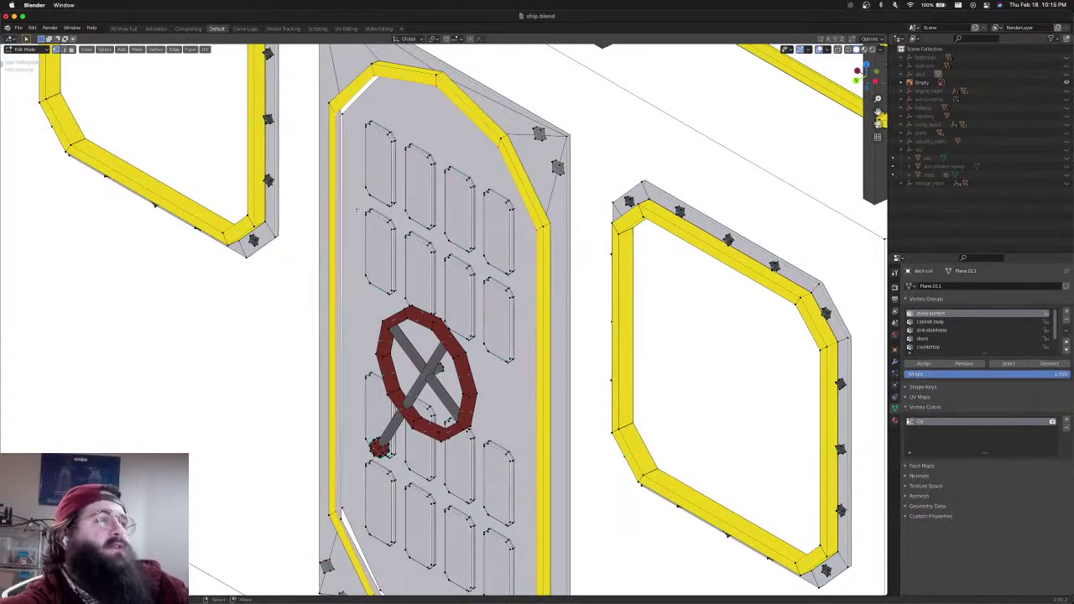
Move the selected door geometry against the yellow frame to close the gap along its inner edge, and clear the selection
{"action": "key", "text": "g"}
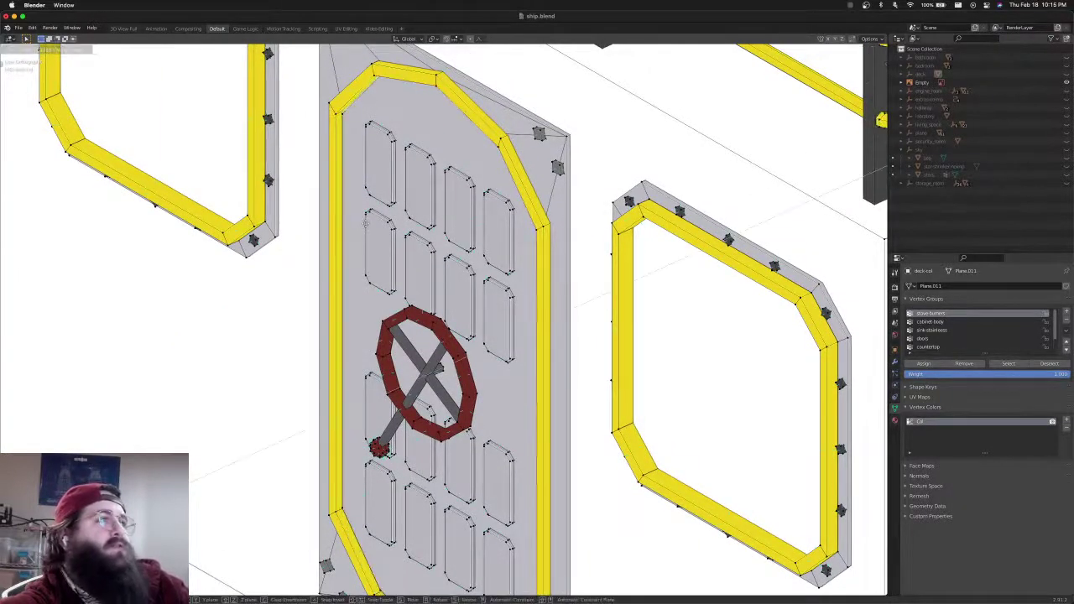
{"action": "left_click", "coordinate": [367, 222]}
{"action": "middle_click_drag", "start_coordinate": [428, 235], "coordinate": [511, 349]}
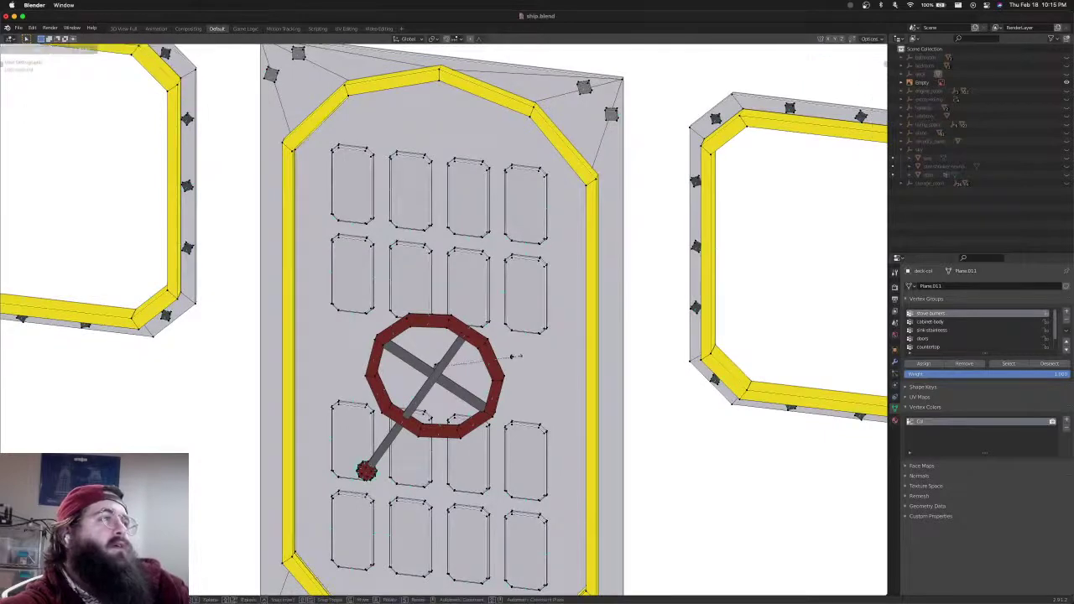
{"action": "scroll", "coordinate": [511, 350], "scroll_direction": "down", "scroll_amount": 8}
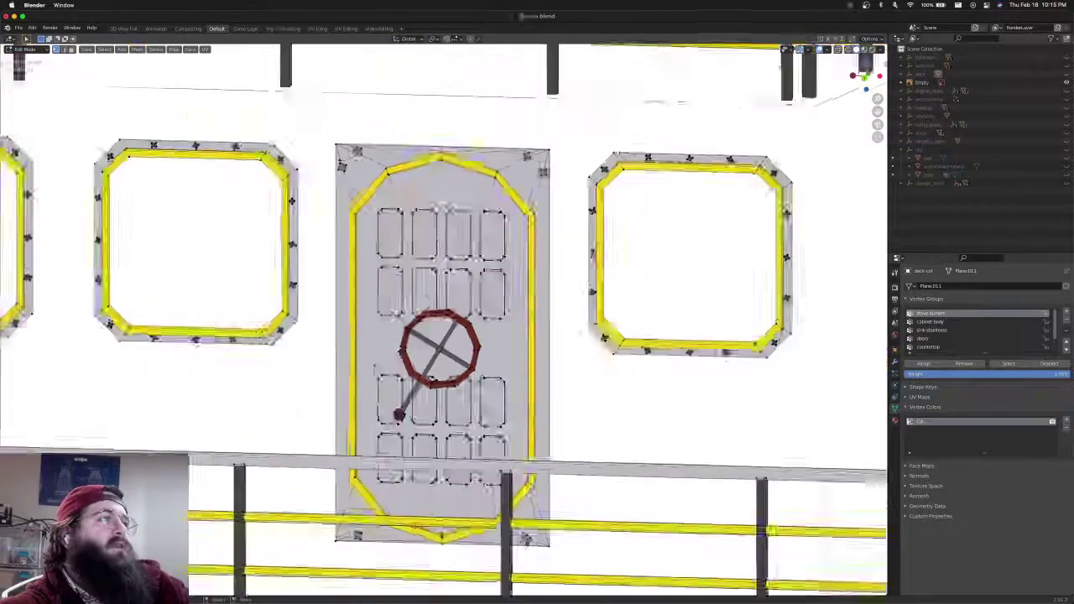
{"action": "key", "text": "alt+a"}
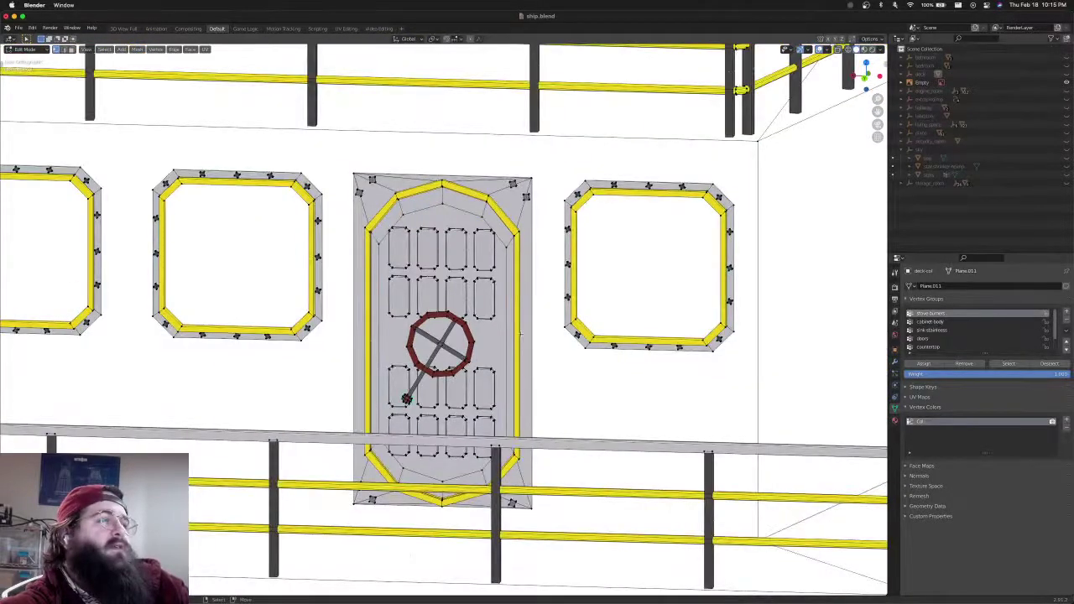
Switch to face selection and select the loop of faces running along the inside of the yellow door frame
{"action": "middle_click_drag", "start_coordinate": [520, 334], "coordinate": [497, 258]}
{"action": "scroll", "coordinate": [497, 259], "scroll_direction": "up", "scroll_amount": 2}
{"action": "key", "text": "ctrl+Tab"}
{"action": "left_click", "coordinate": [464, 261]}
{"action": "middle_click_drag", "start_coordinate": [472, 150], "coordinate": [470, 204], "text": "shift"}
{"action": "key", "text": "shift+z"}
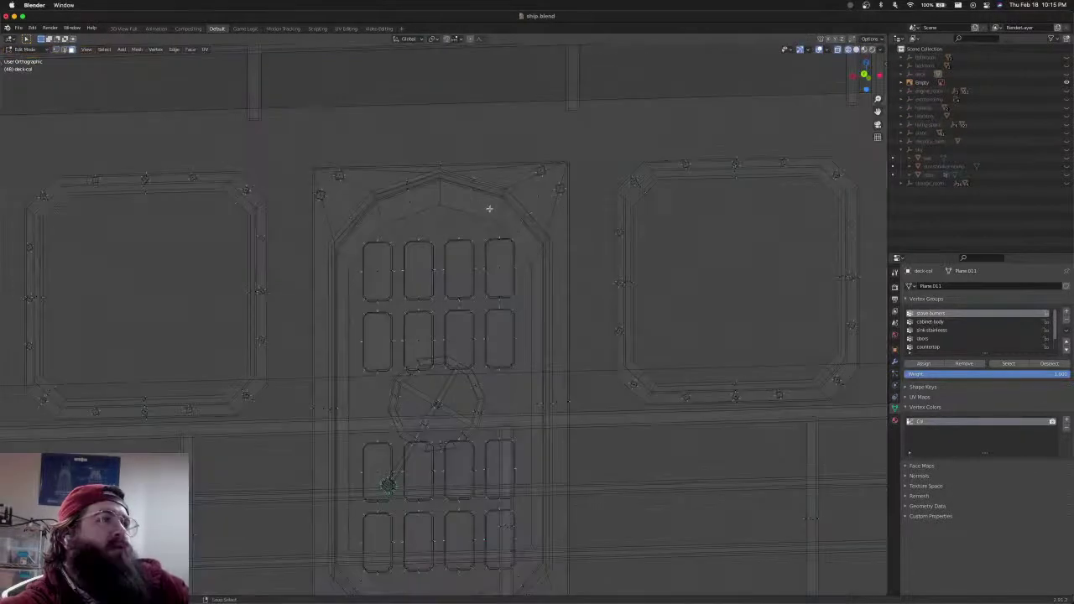
{"action": "left_click", "coordinate": [495, 209], "text": "alt"}
{"action": "key", "text": "shift+z"}
{"action": "middle_click_drag", "start_coordinate": [495, 235], "coordinate": [524, 254]}
Vertex-paint the selected faces inside the door frame black and return to Edit Mode
{"action": "left_click", "coordinate": [24, 48]}
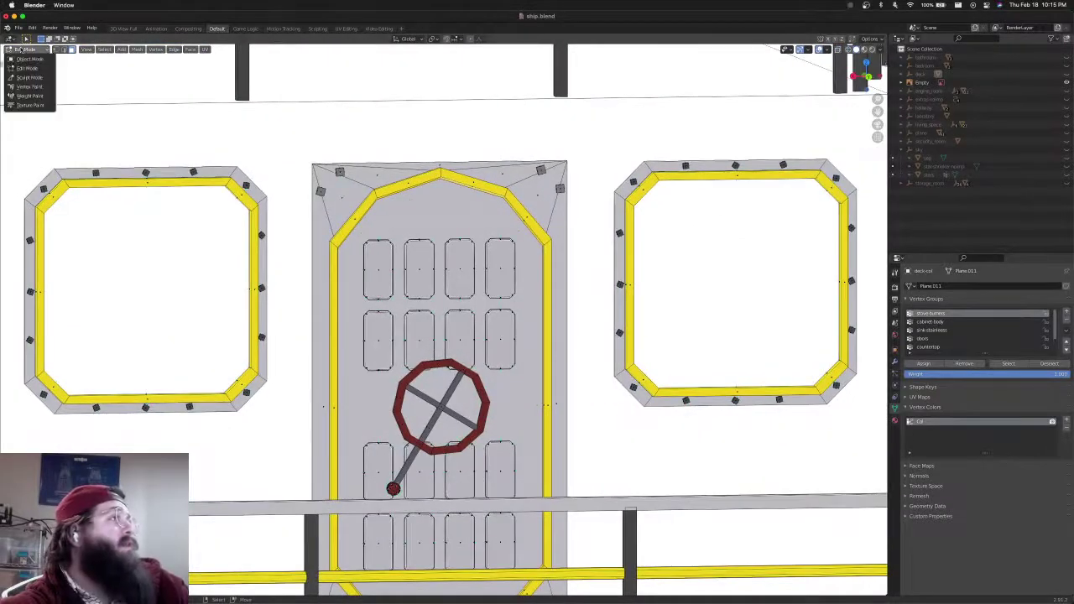
{"action": "left_click", "coordinate": [25, 92]}
{"action": "left_click", "coordinate": [118, 39]}
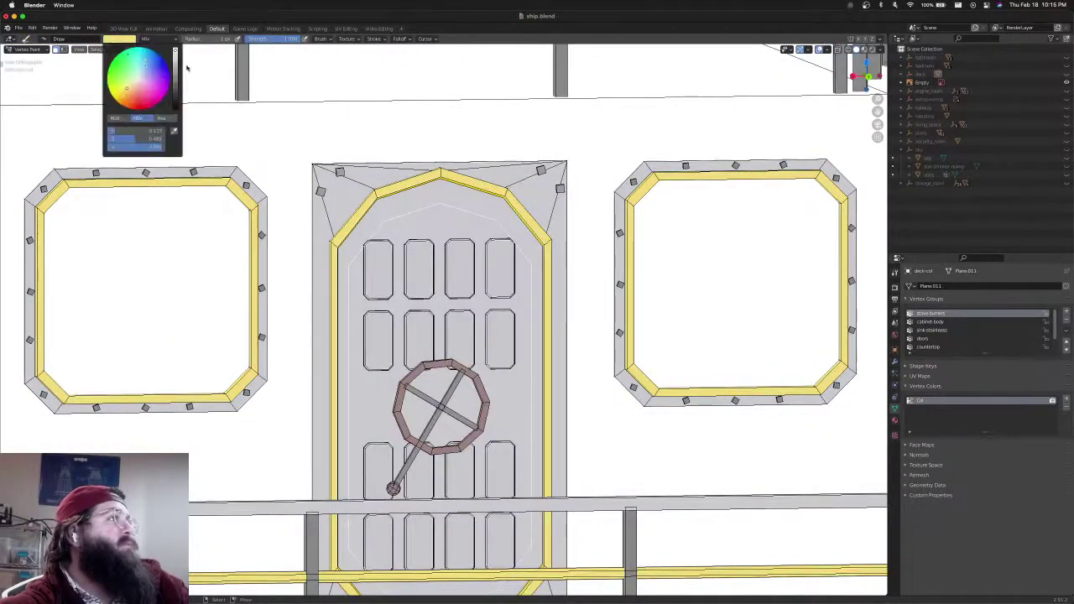
{"action": "left_click_drag", "start_coordinate": [174, 59], "coordinate": [174, 108]}
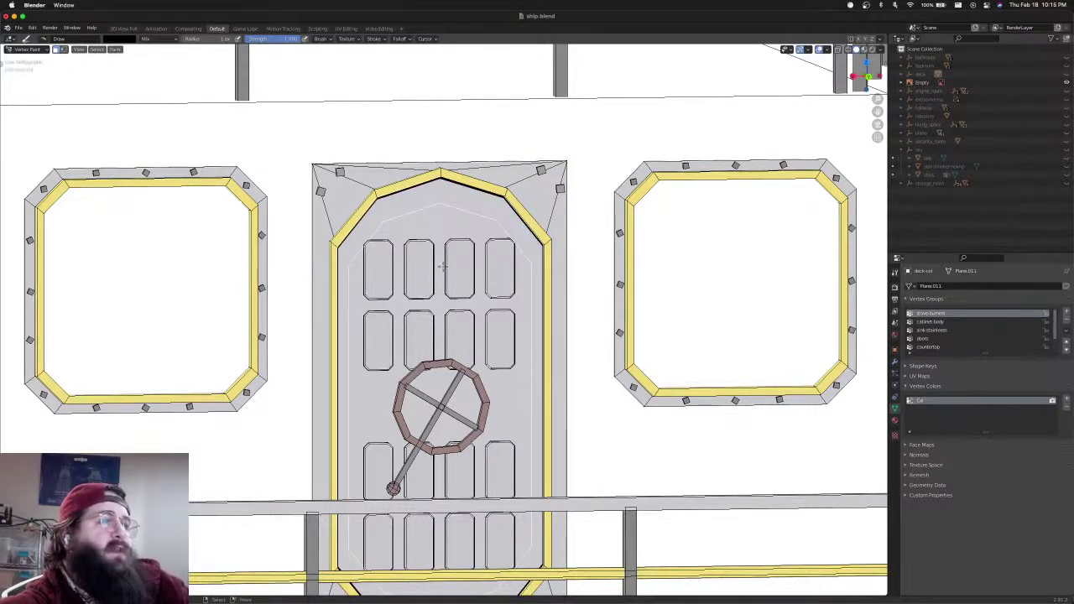
{"action": "left_click", "coordinate": [27, 48]}
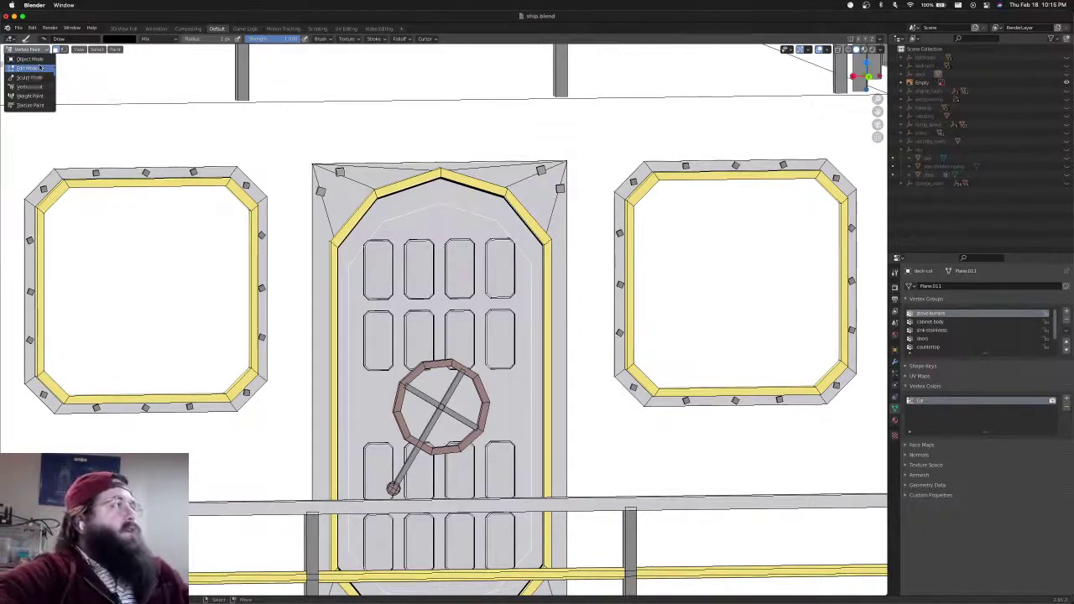
{"action": "left_click", "coordinate": [34, 67]}
Examine the bridge deck from several angles and compare its back view with the reference photo of the ship
{"action": "scroll", "coordinate": [401, 339], "scroll_direction": "down", "scroll_amount": 4}
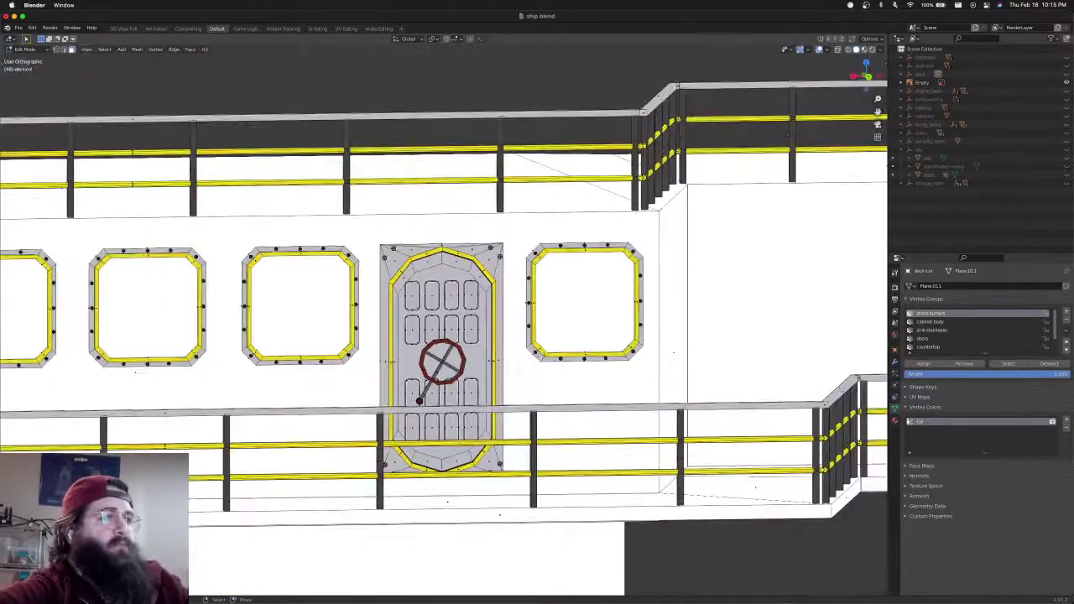
{"action": "middle_click_drag", "start_coordinate": [536, 357], "coordinate": [492, 356]}
{"action": "key", "text": "Tab"}
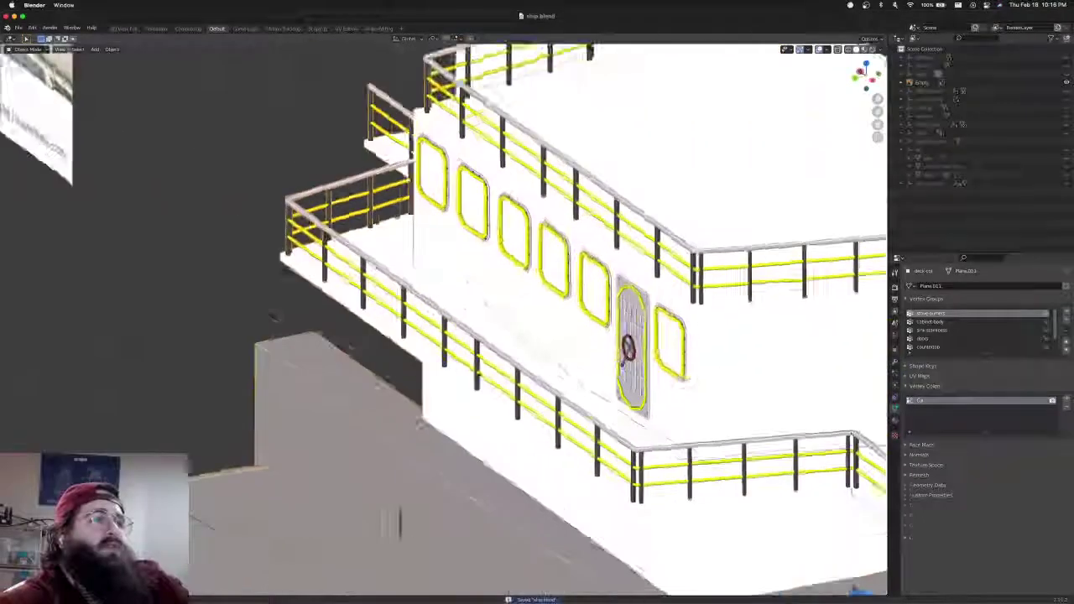
{"action": "scroll", "coordinate": [496, 369], "scroll_direction": "up", "scroll_amount": 4}
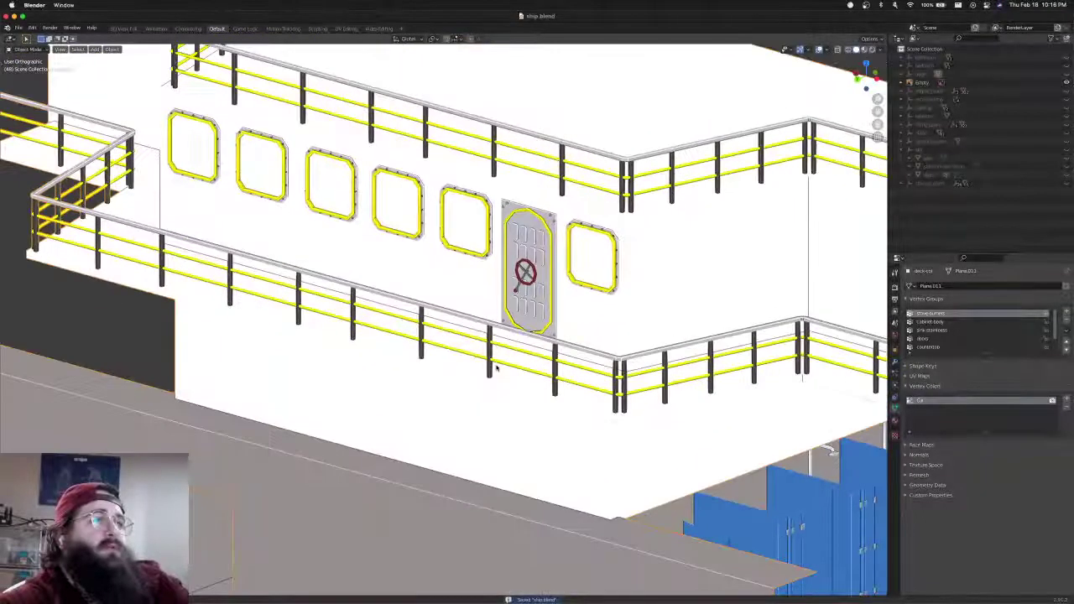
{"action": "scroll", "coordinate": [495, 367], "scroll_direction": "down", "scroll_amount": 5}
{"action": "key", "text": "ctrl+KP_1"}
{"action": "middle_click_drag", "start_coordinate": [534, 364], "coordinate": [575, 369]}
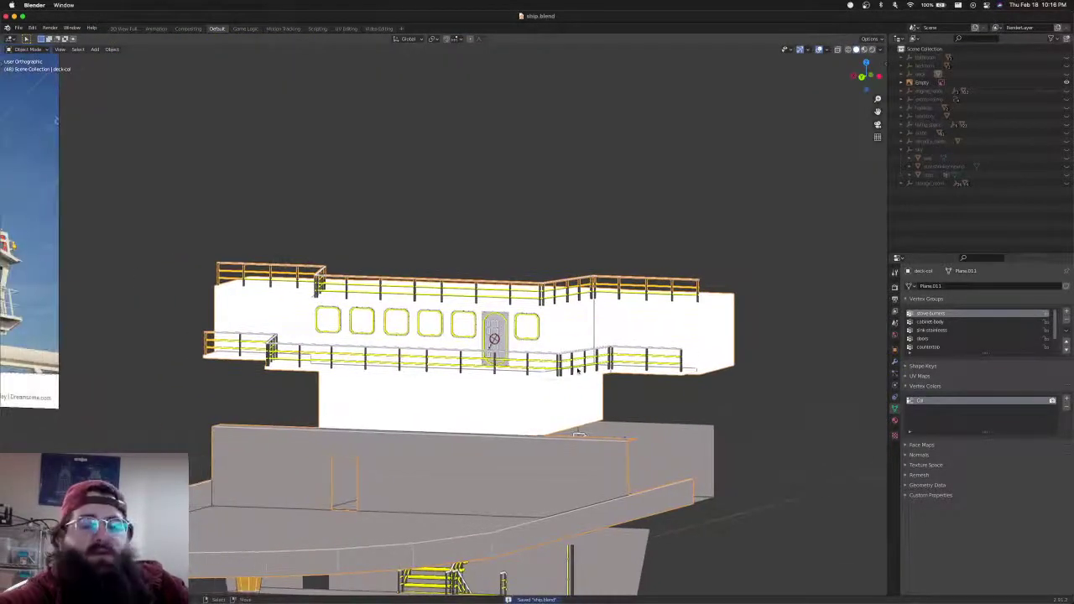
{"action": "key", "text": "KP_1"}
{"action": "key", "text": "ctrl+KP_1"}
{"action": "middle_click_drag", "start_coordinate": [493, 381], "coordinate": [666, 377], "text": "shift"}
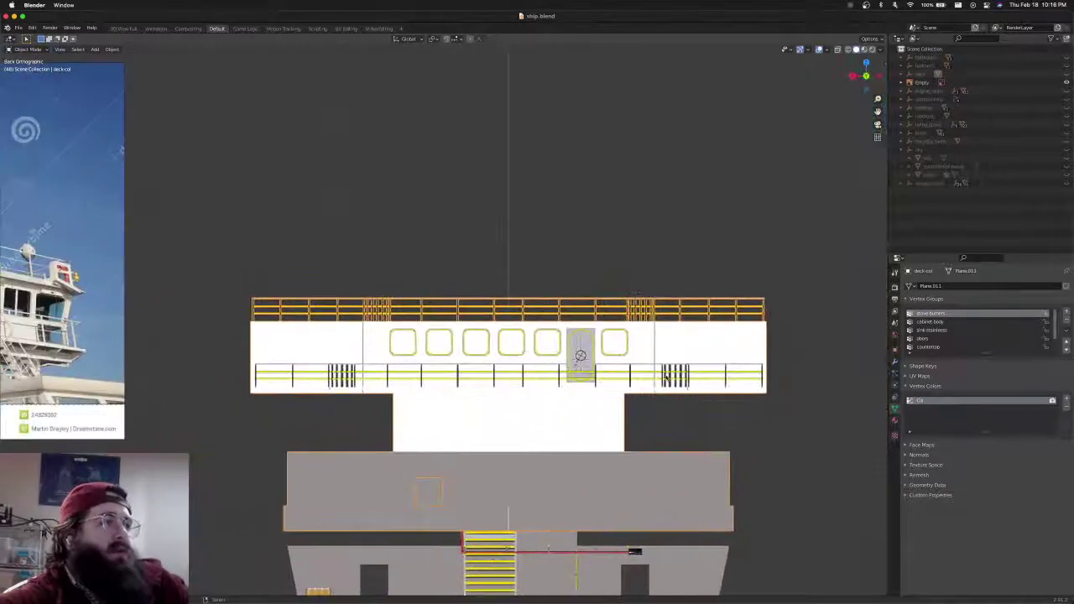
{"action": "scroll", "coordinate": [546, 371], "scroll_direction": "down", "scroll_amount": 3}
{"action": "middle_click_drag", "start_coordinate": [546, 371], "coordinate": [636, 352], "text": "shift"}
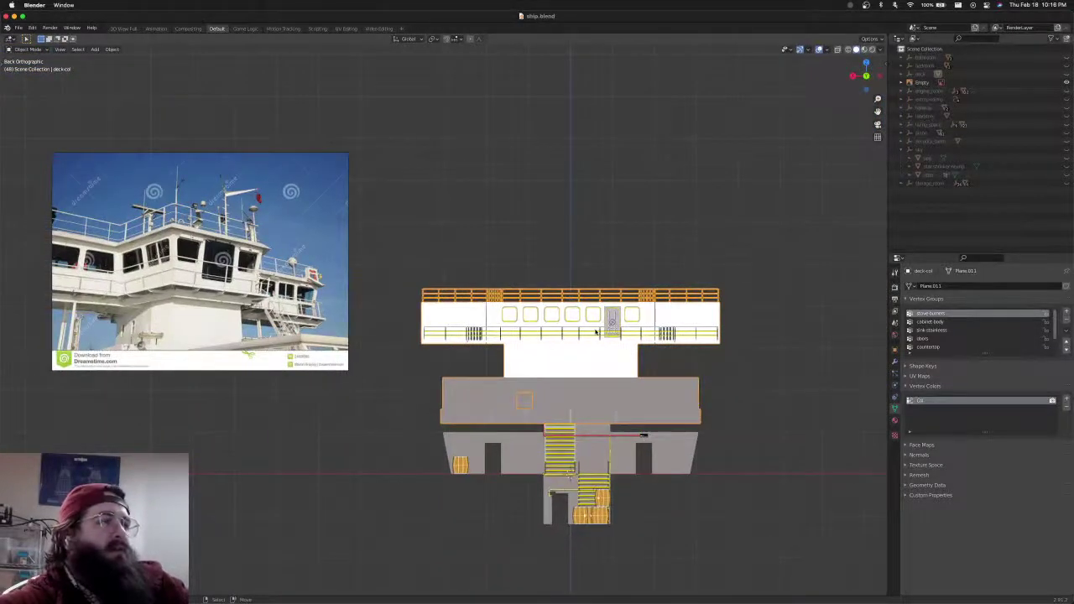
{"action": "scroll", "coordinate": [611, 333], "scroll_direction": "up", "scroll_amount": 4}
{"action": "scroll", "coordinate": [510, 319], "scroll_direction": "down", "scroll_amount": 4}
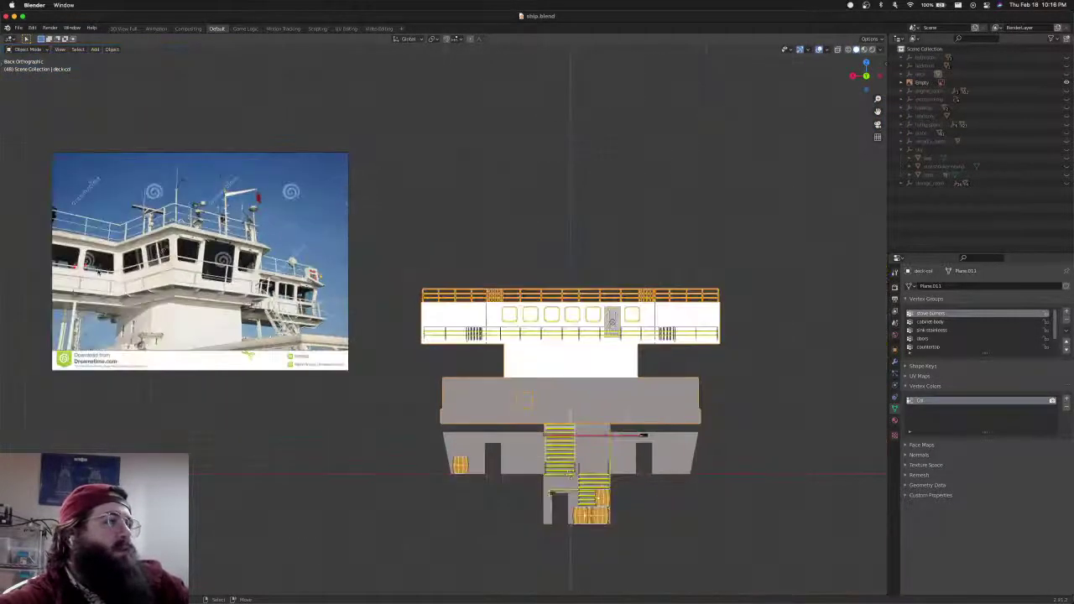
{"action": "scroll", "coordinate": [580, 335], "scroll_direction": "up", "scroll_amount": 8}
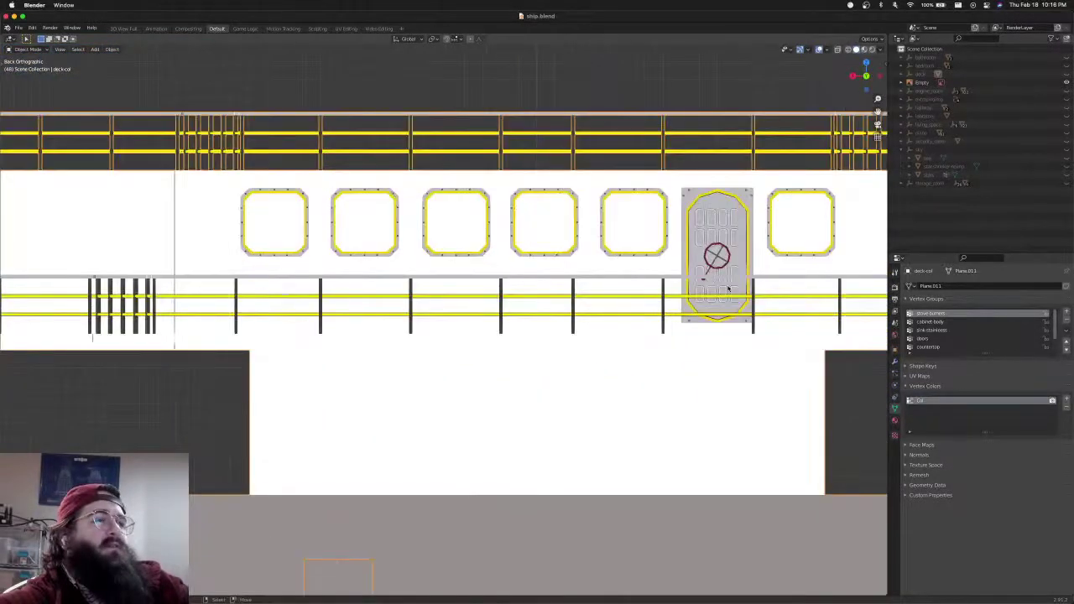
{"action": "scroll", "coordinate": [728, 288], "scroll_direction": "down", "scroll_amount": 1}
{"action": "middle_click_drag", "start_coordinate": [728, 287], "coordinate": [578, 573]}
Resume editing the deck mesh and save the ship file
{"action": "key", "text": "Tab"}
{"action": "scroll", "coordinate": [643, 253], "scroll_direction": "down", "scroll_amount": 2}
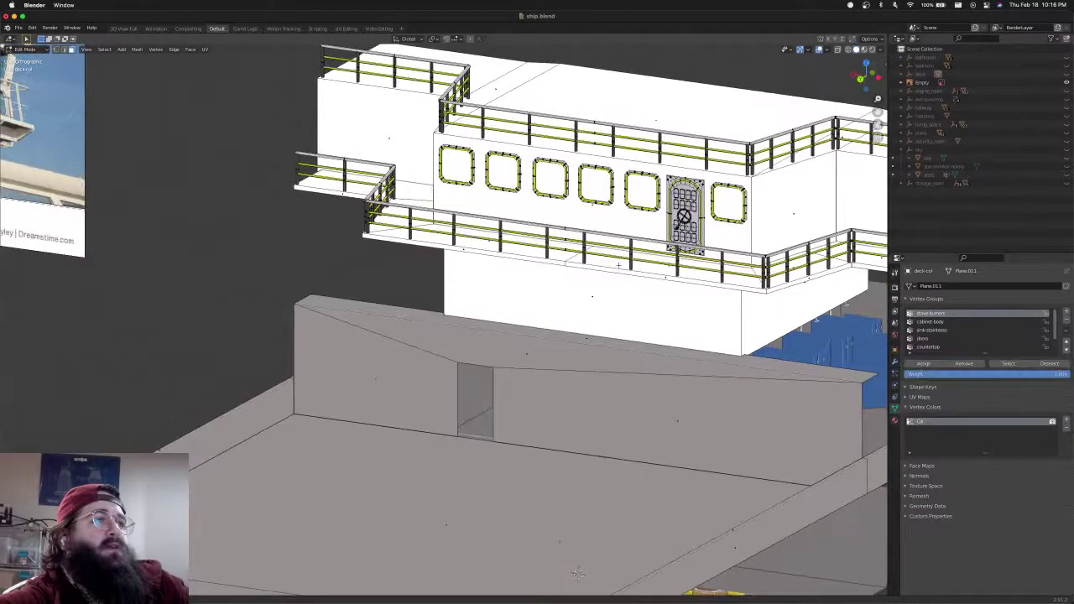
{"action": "middle_click_drag", "start_coordinate": [618, 265], "coordinate": [328, 321], "text": "shift"}
{"action": "key", "text": "super+s"}
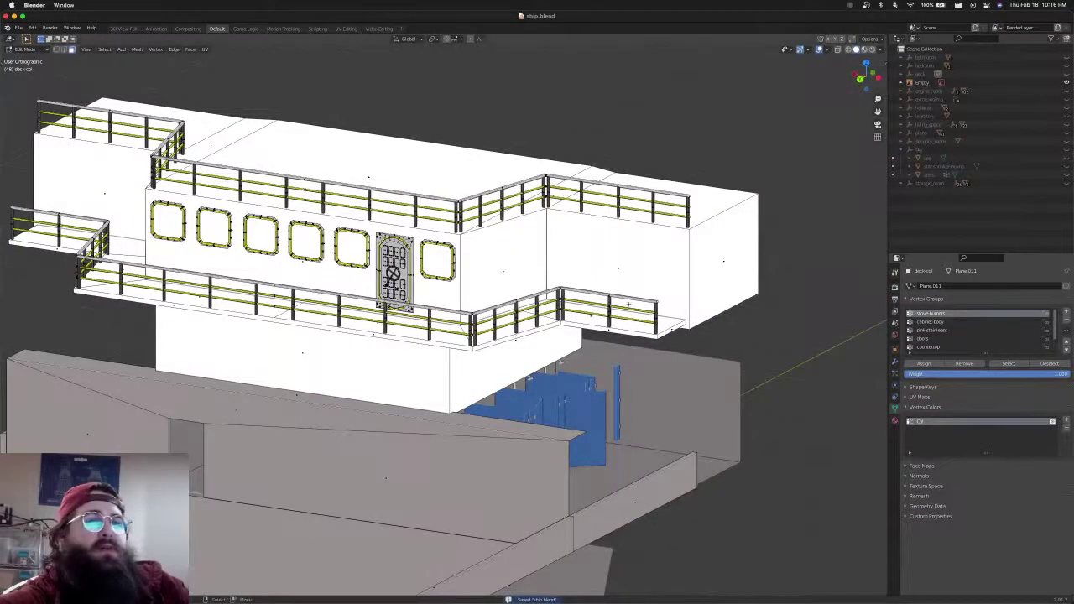
Box-select the complete window frame with its bolts between the door and the wall corner, leaving the wall face out
{"action": "scroll", "coordinate": [478, 227], "scroll_direction": "up", "scroll_amount": 3}
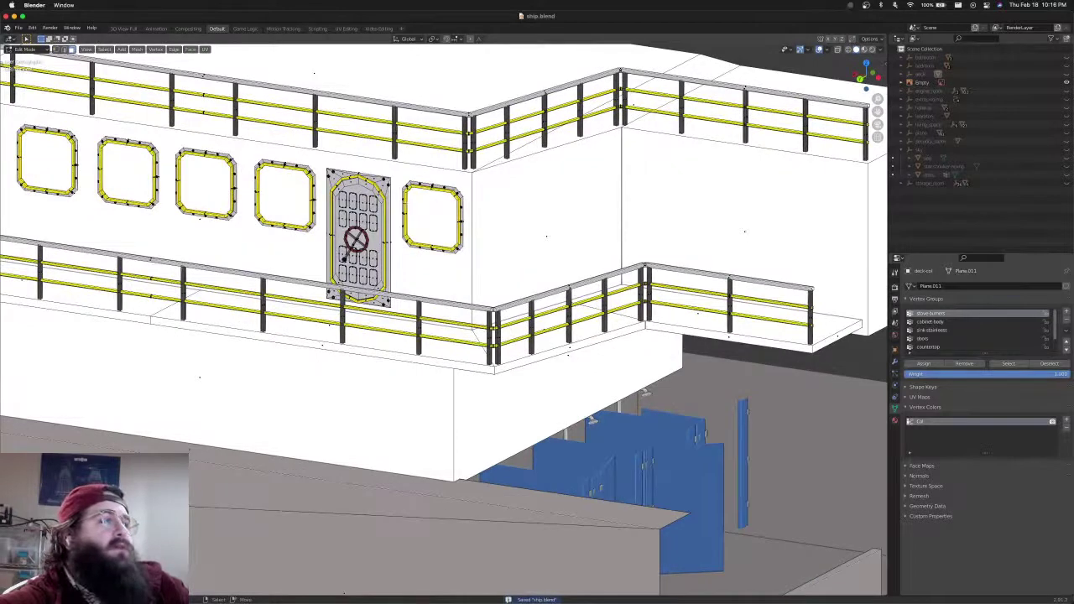
{"action": "key", "text": "l"}
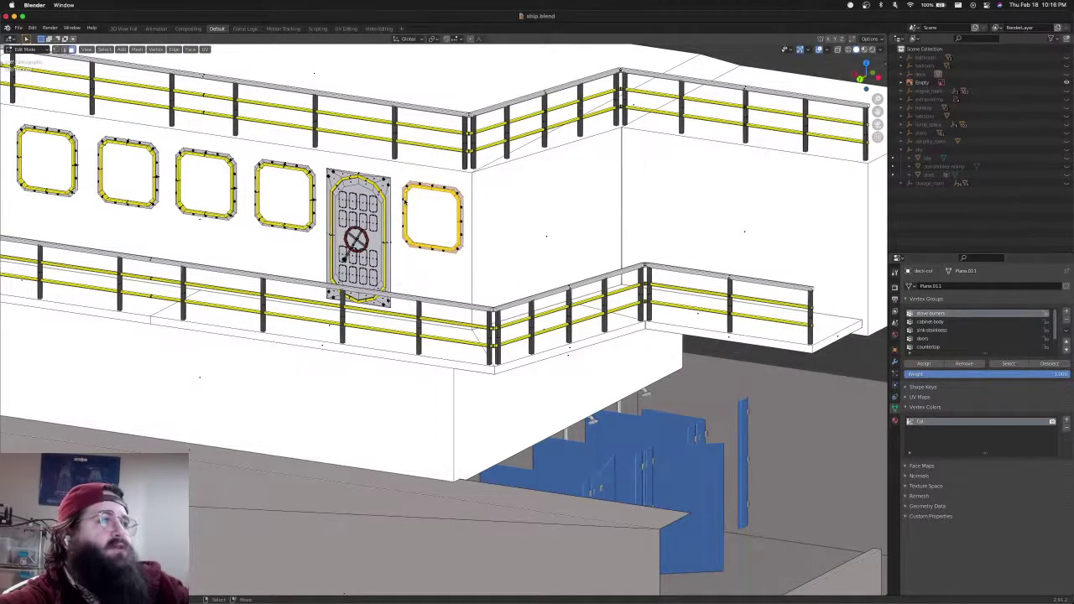
{"action": "scroll", "coordinate": [404, 202], "scroll_direction": "up", "scroll_amount": 2}
{"action": "key", "text": "shift+z"}
{"action": "key", "text": "alt+a"}
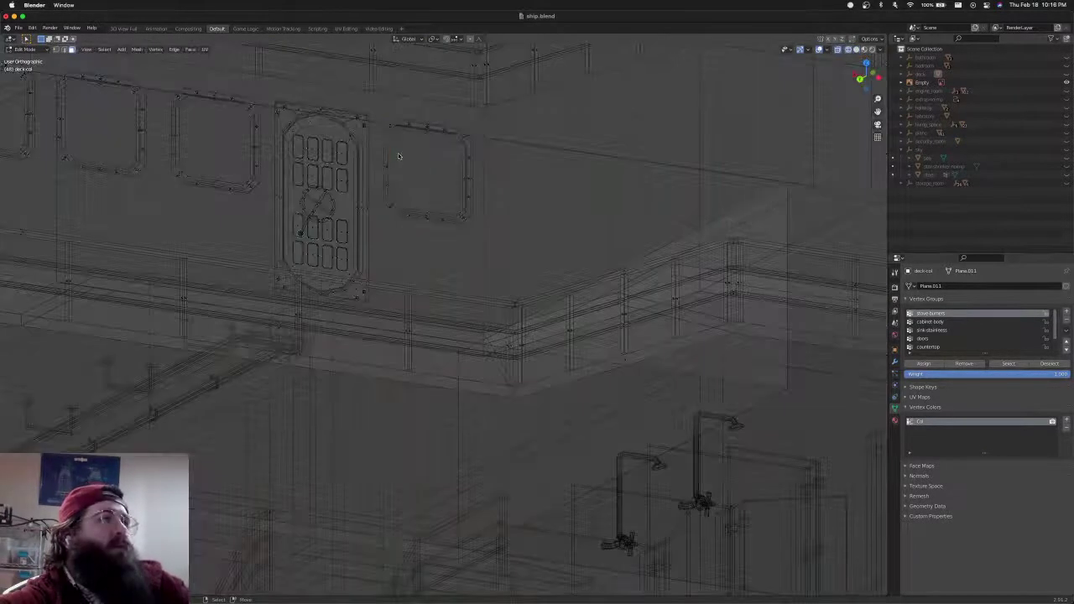
{"action": "key", "text": "b"}
{"action": "left_click_drag", "start_coordinate": [379, 112], "coordinate": [479, 235]}
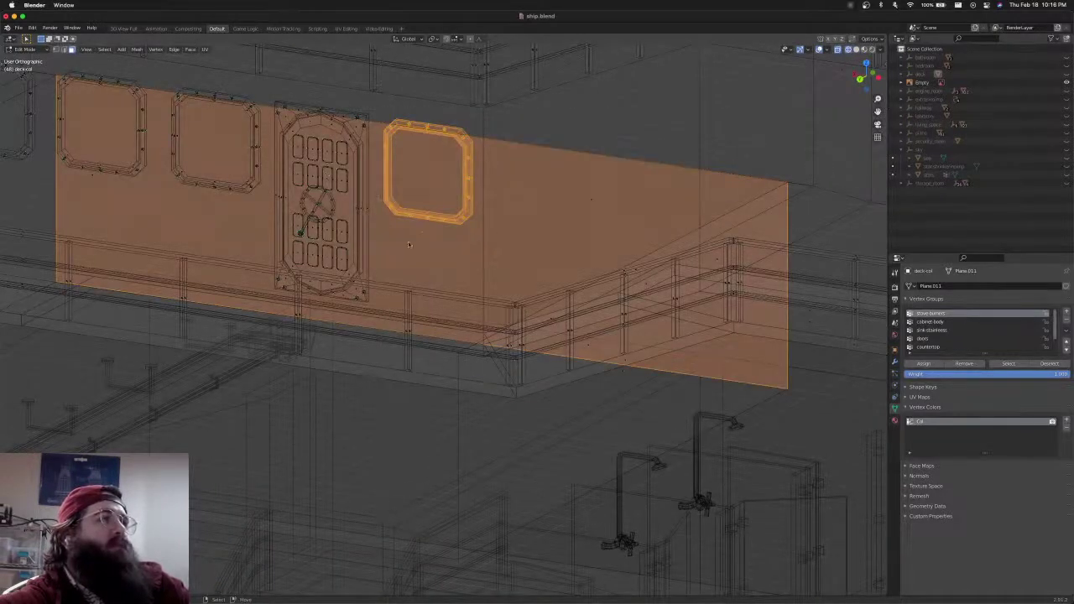
{"action": "left_click", "coordinate": [417, 238], "text": "shift"}
{"action": "key", "text": "shift+z"}
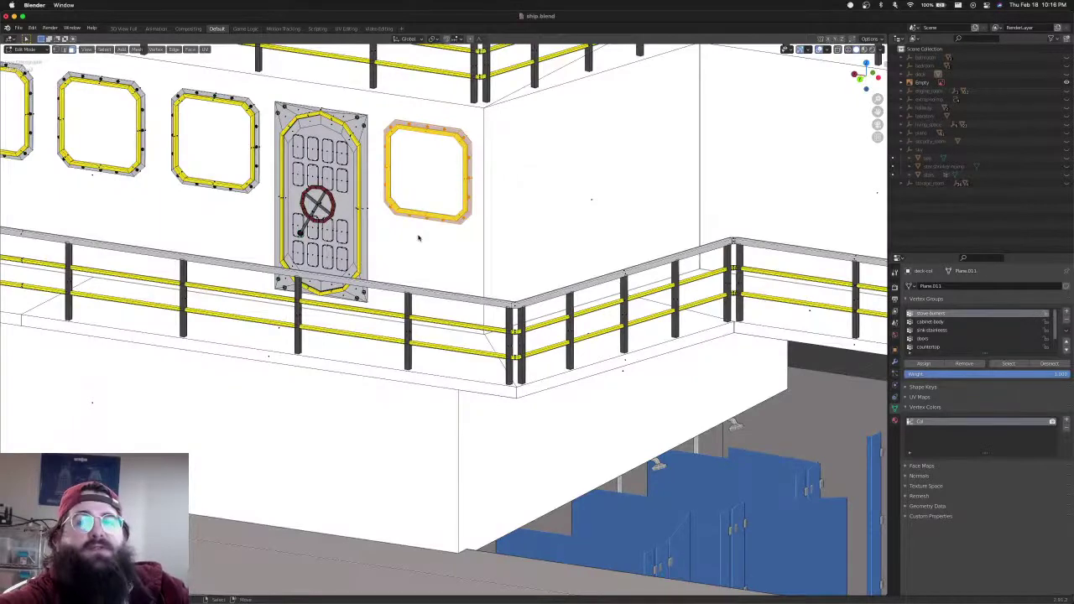
Duplicate the selected window and place the copy in top view against the side wing's wall near its inner corner
{"action": "key", "text": "KP_7"}
{"action": "middle_click_drag", "start_coordinate": [447, 226], "coordinate": [582, 278], "text": "shift"}
{"action": "key", "text": "shift+d"}
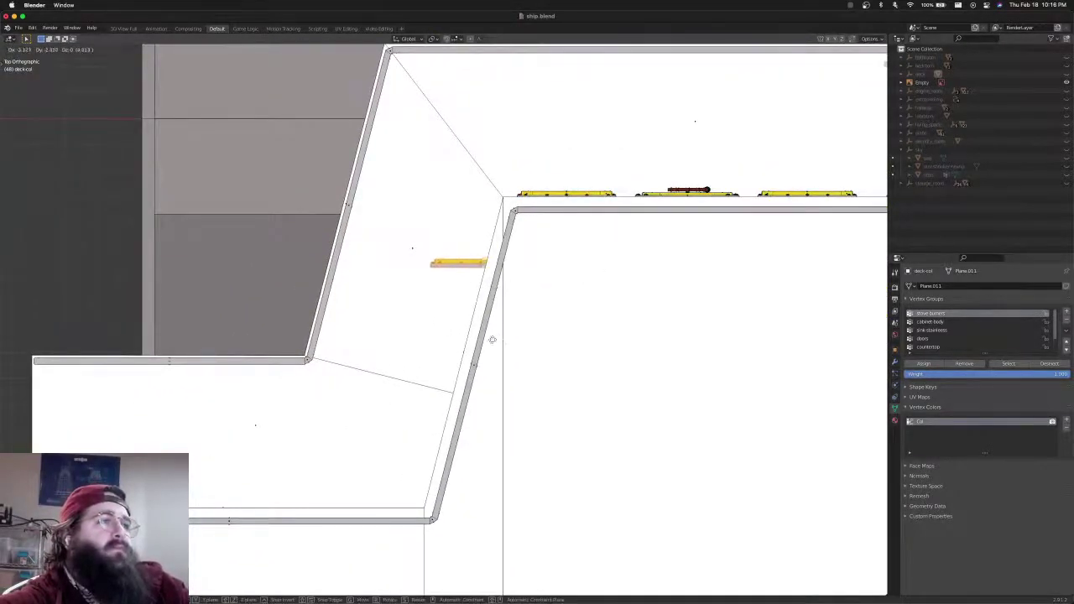
{"action": "left_click", "coordinate": [492, 339]}
{"action": "scroll", "coordinate": [533, 344], "scroll_direction": "up", "scroll_amount": 3}
{"action": "scroll", "coordinate": [533, 345], "scroll_direction": "down", "scroll_amount": 4}
{"action": "middle_click_drag", "start_coordinate": [534, 351], "coordinate": [655, 241], "text": "shift"}
{"action": "key", "text": "g"}
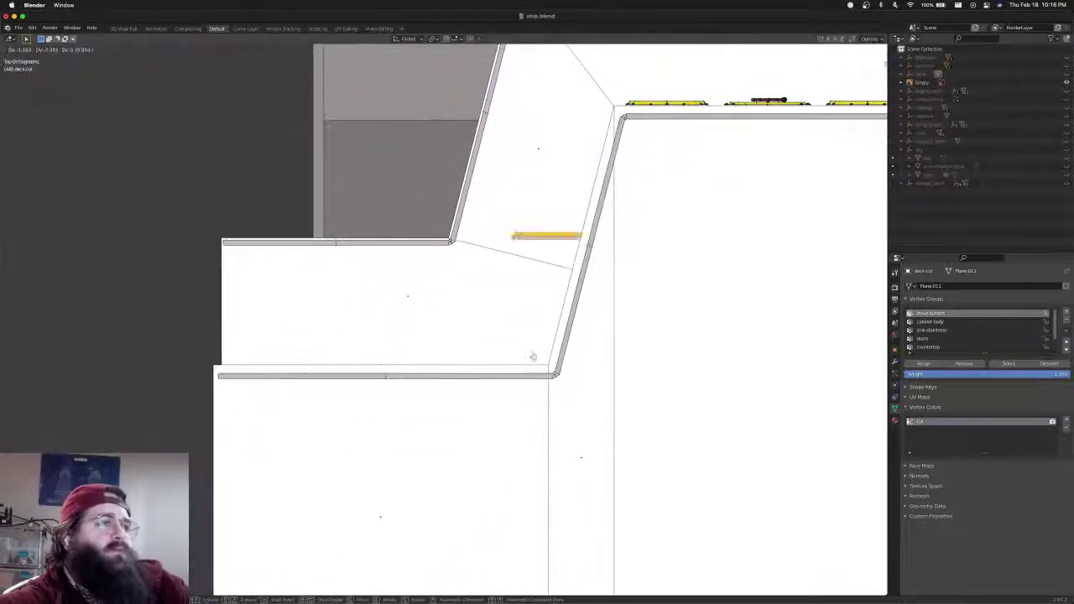
{"action": "left_click", "coordinate": [488, 467]}
{"action": "scroll", "coordinate": [534, 329], "scroll_direction": "up", "scroll_amount": 5}
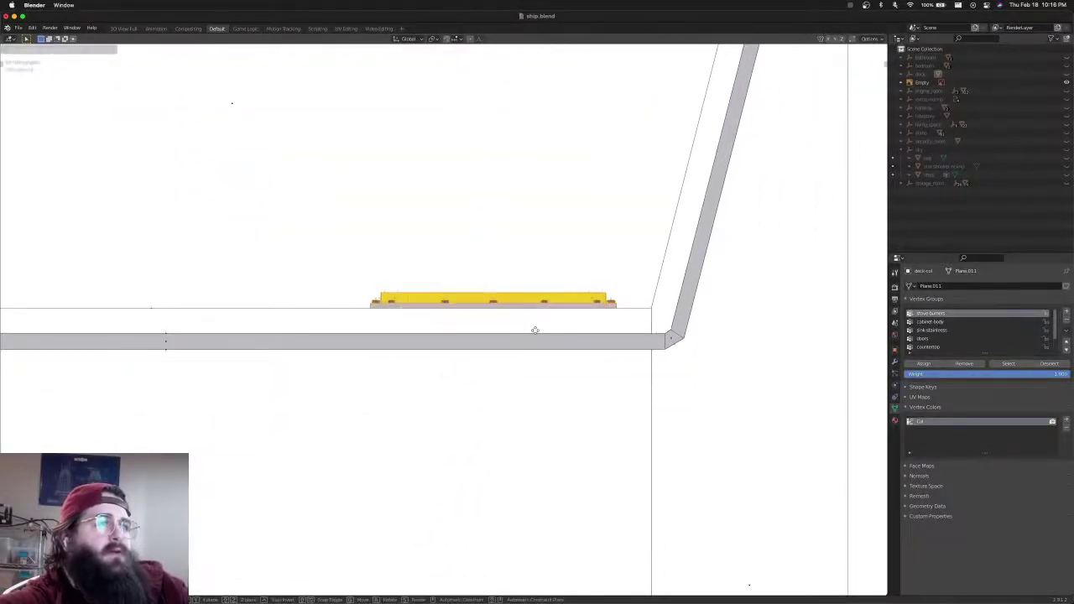
{"action": "scroll", "coordinate": [534, 329], "scroll_direction": "down", "scroll_amount": 6}
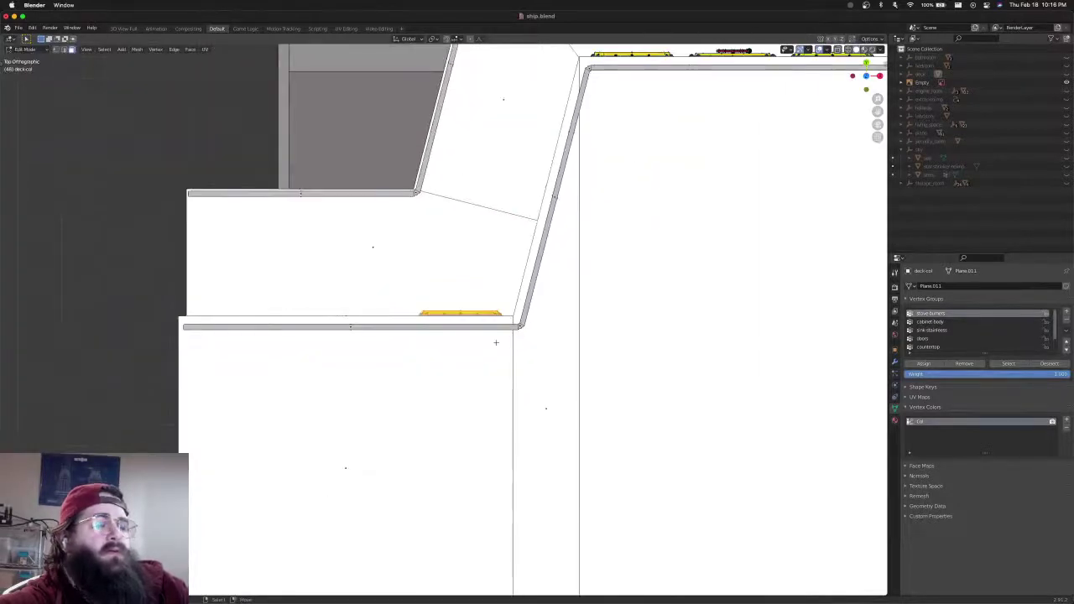
Adjust the copied window's position on the side wing wall slightly along X in the back view
{"action": "key", "text": "ctrl+KP_1"}
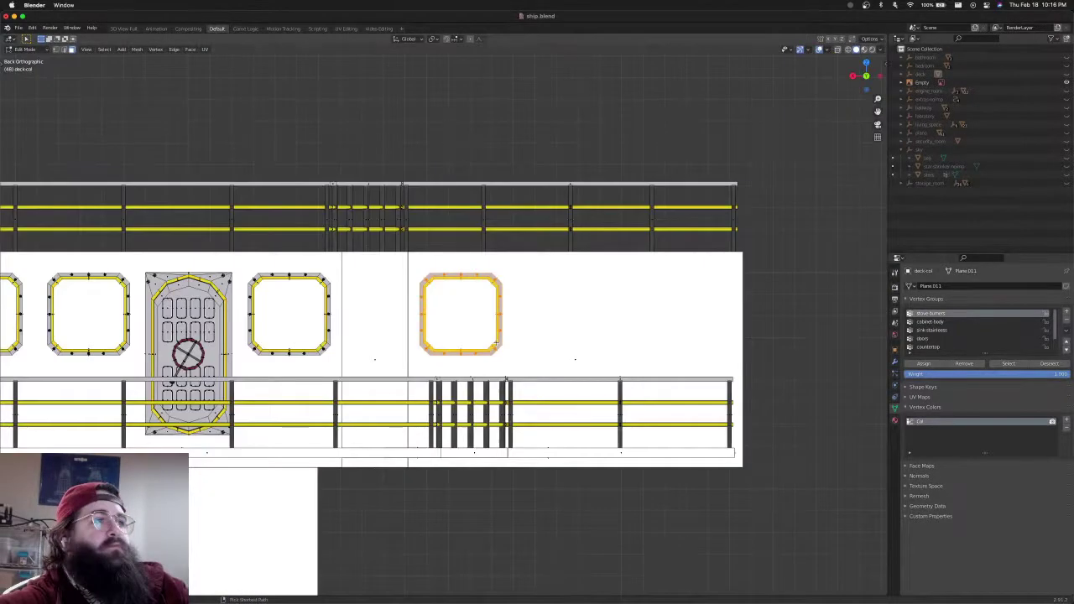
{"action": "scroll", "coordinate": [496, 342], "scroll_direction": "up", "scroll_amount": 2}
{"action": "key", "text": "g"}
{"action": "key", "text": "x"}
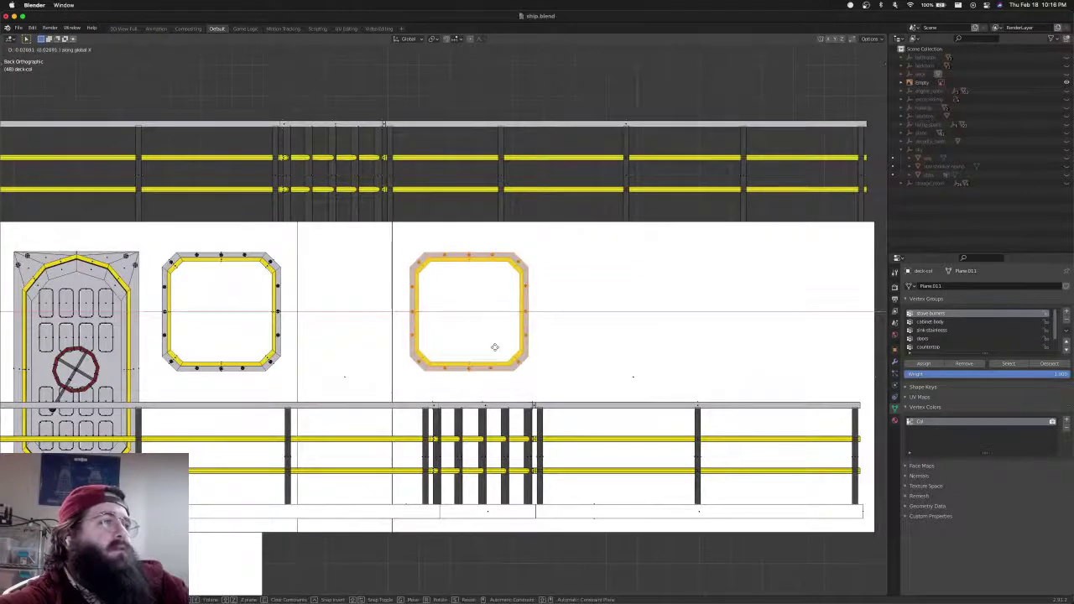
{"action": "left_click", "coordinate": [495, 346]}
{"action": "middle_click_drag", "start_coordinate": [495, 347], "coordinate": [449, 340]}
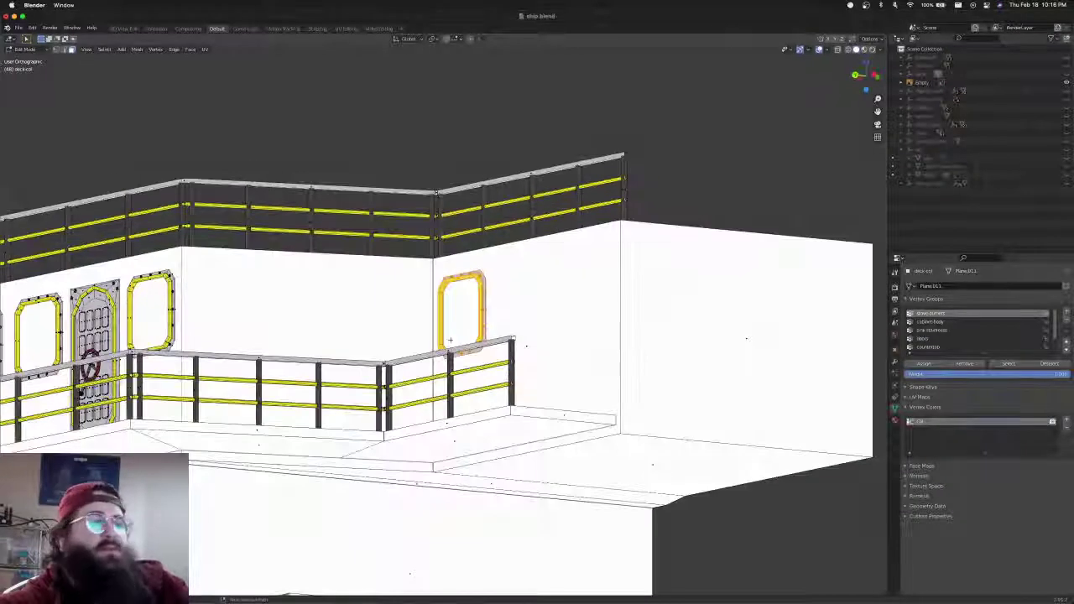
Duplicate the side wing's window twice along X, about 5.2 units apart, to form a row of three
{"action": "key", "text": "ctrl+KP_1"}
{"action": "key", "text": "shift+d"}
{"action": "key", "text": "x"}
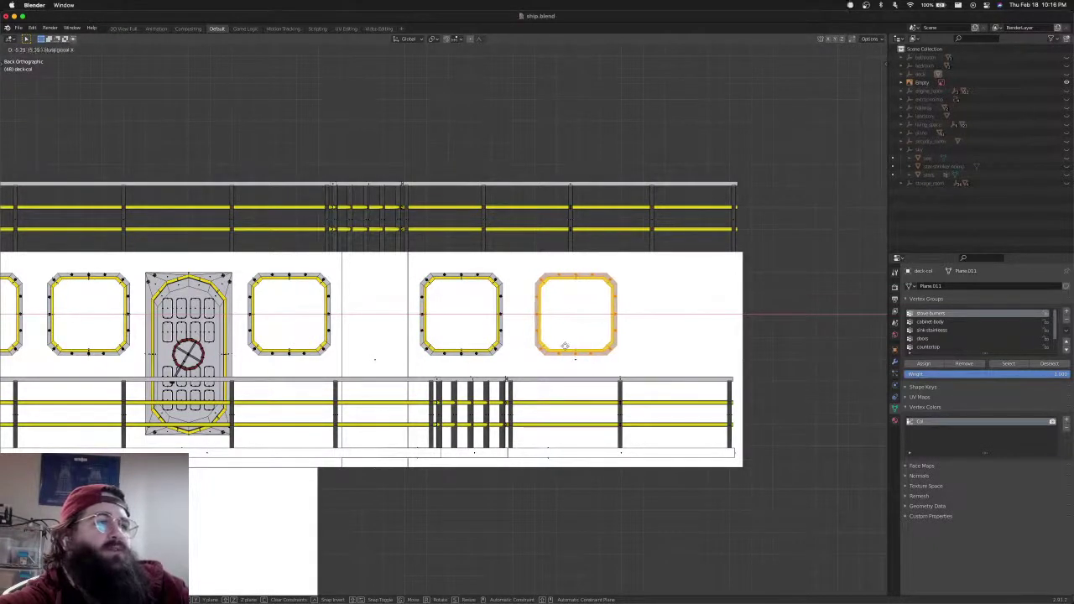
{"action": "left_click", "coordinate": [577, 345]}
{"action": "middle_click_drag", "start_coordinate": [577, 345], "coordinate": [559, 345], "text": "shift"}
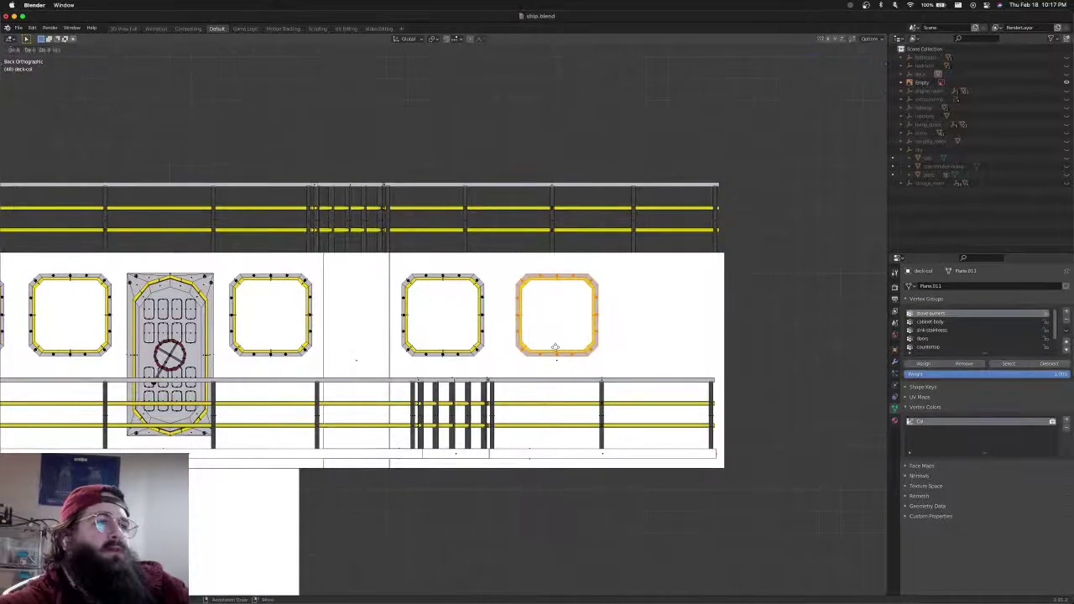
{"action": "key", "text": "shift+d"}
{"action": "key", "text": "x"}
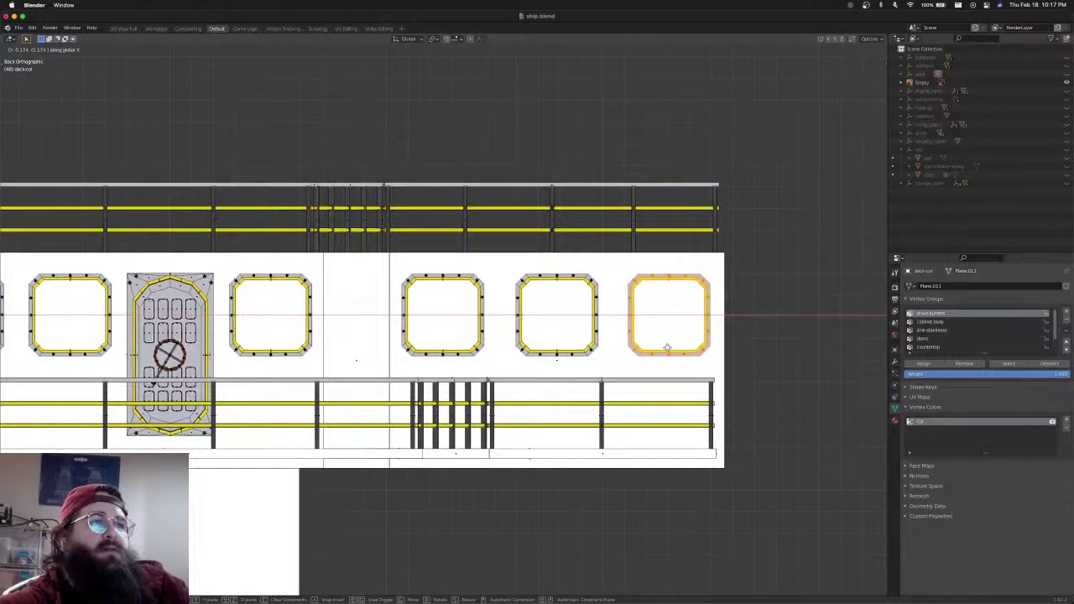
{"action": "left_click", "coordinate": [667, 346]}
{"action": "scroll", "coordinate": [662, 335], "scroll_direction": "down", "scroll_amount": 5}
{"action": "middle_click_drag", "start_coordinate": [442, 312], "coordinate": [721, 313]}
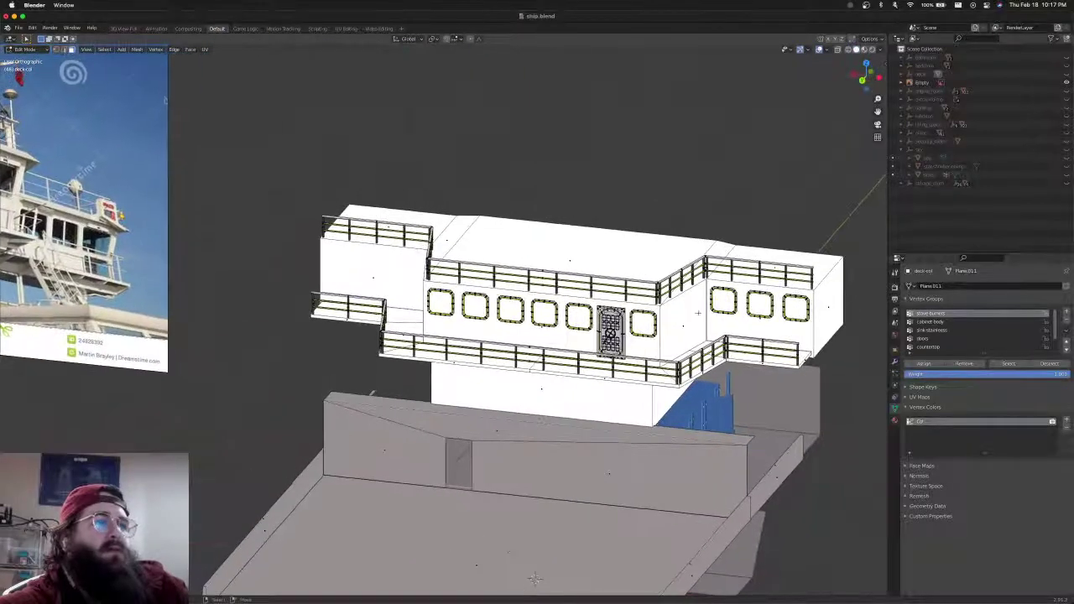
Box-select the side wing's three windows with their bolts in the back view, leaving the wall face out of the selection
{"action": "key", "text": "KP_1"}
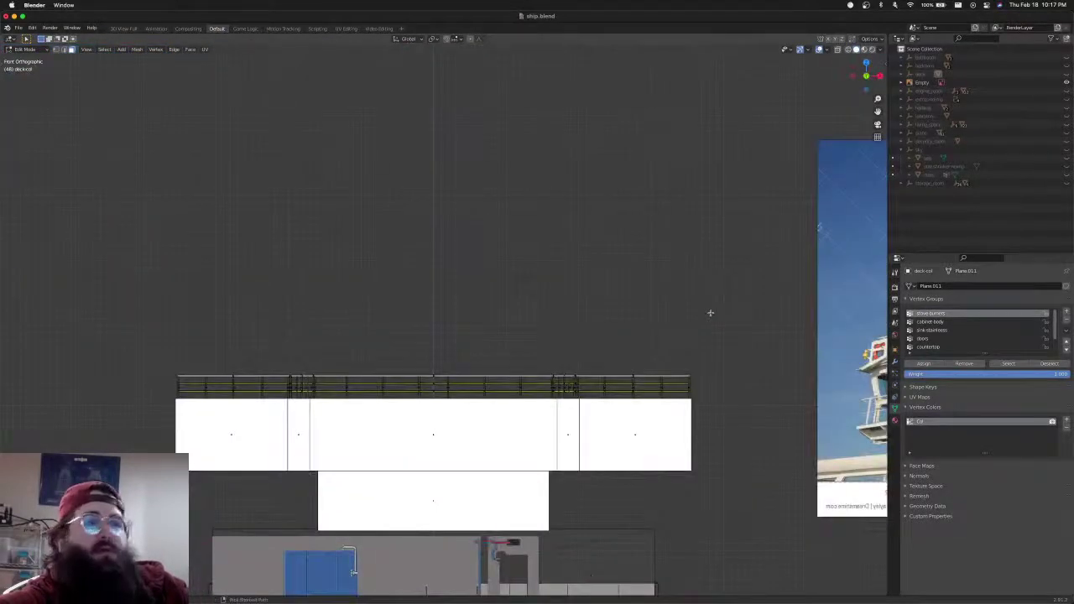
{"action": "key", "text": "ctrl+KP_1"}
{"action": "key", "text": "alt+z"}
{"action": "scroll", "coordinate": [633, 274], "scroll_direction": "up", "scroll_amount": 5}
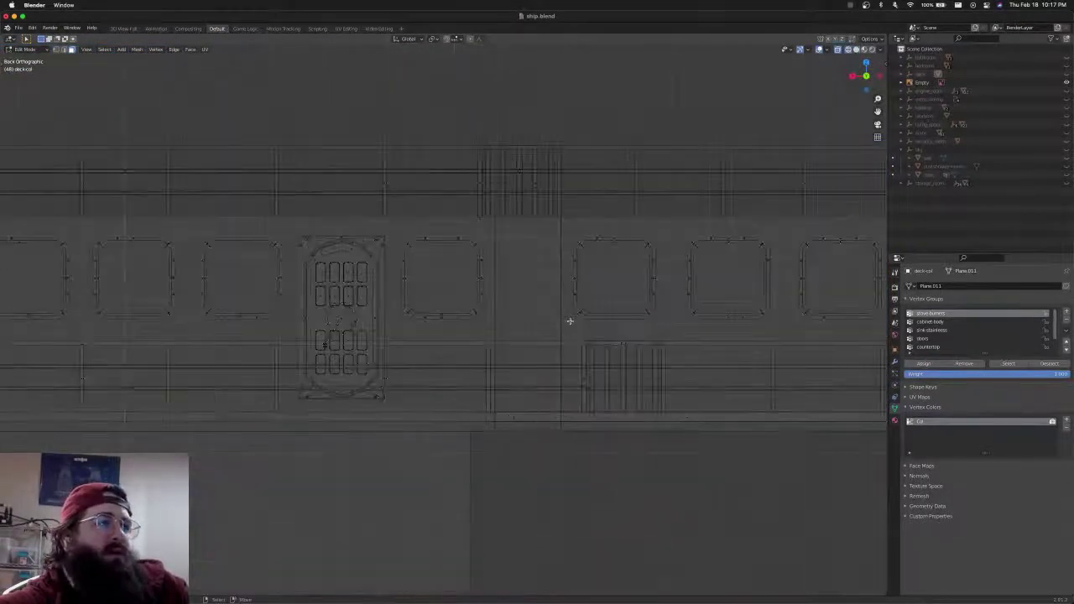
{"action": "middle_click_drag", "start_coordinate": [569, 321], "coordinate": [406, 312], "text": "shift"}
{"action": "left_click_drag", "start_coordinate": [398, 221], "coordinate": [732, 425]}
{"action": "scroll", "coordinate": [677, 319], "scroll_direction": "down", "scroll_amount": 6}
{"action": "scroll", "coordinate": [546, 322], "scroll_direction": "up", "scroll_amount": 4}
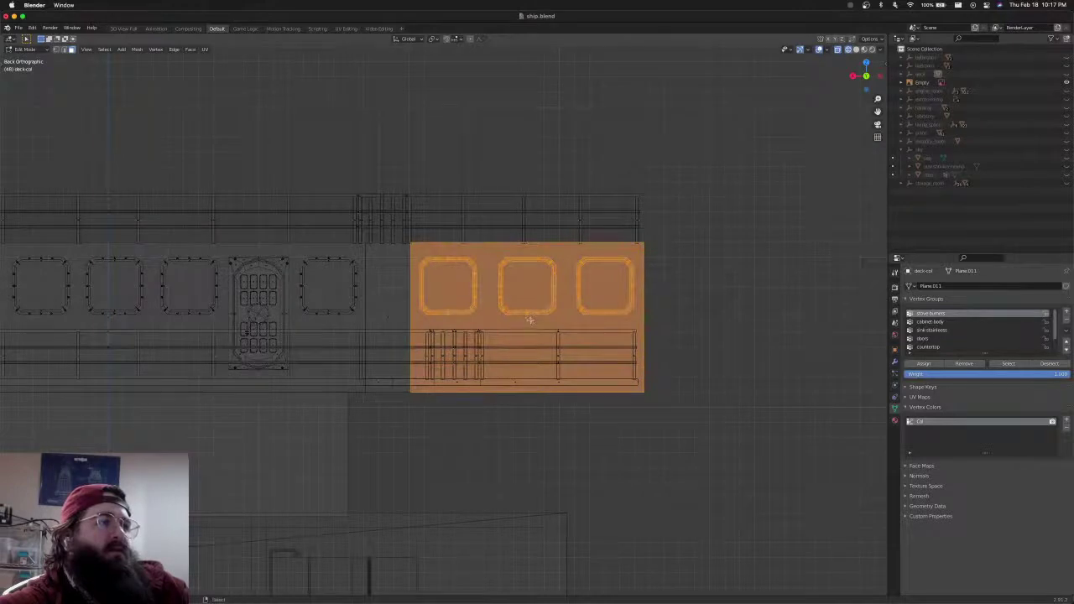
{"action": "scroll", "coordinate": [531, 319], "scroll_direction": "down", "scroll_amount": 4}
{"action": "scroll", "coordinate": [537, 319], "scroll_direction": "left", "scroll_amount": 3}
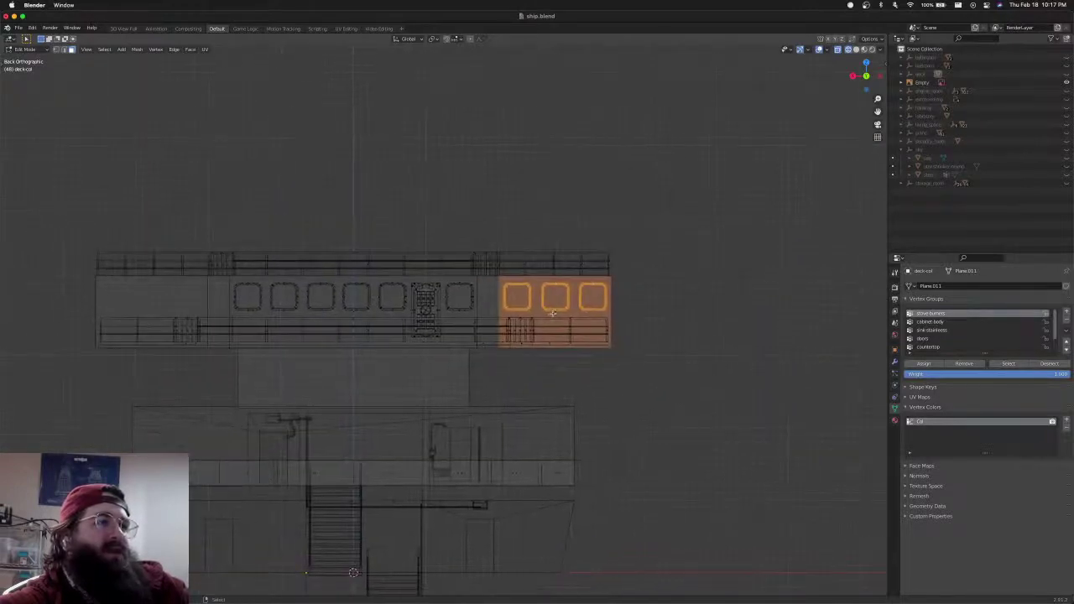
{"action": "scroll", "coordinate": [553, 314], "scroll_direction": "up", "scroll_amount": 8}
{"action": "scroll", "coordinate": [650, 311], "scroll_direction": "right", "scroll_amount": 5}
{"action": "scroll", "coordinate": [662, 312], "scroll_direction": "down", "scroll_amount": 4}
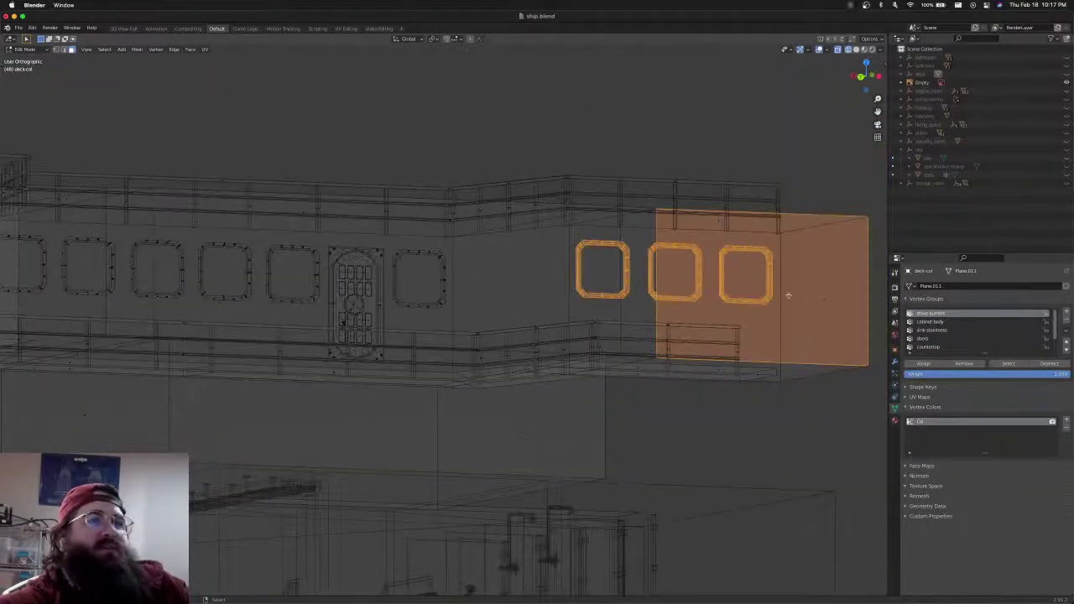
{"action": "left_click", "coordinate": [760, 286], "text": "shift"}
Duplicate the three selected windows along X in the back view and place the copies on the opposite side wing's wall
{"action": "key", "text": "ctrl+KP_1"}
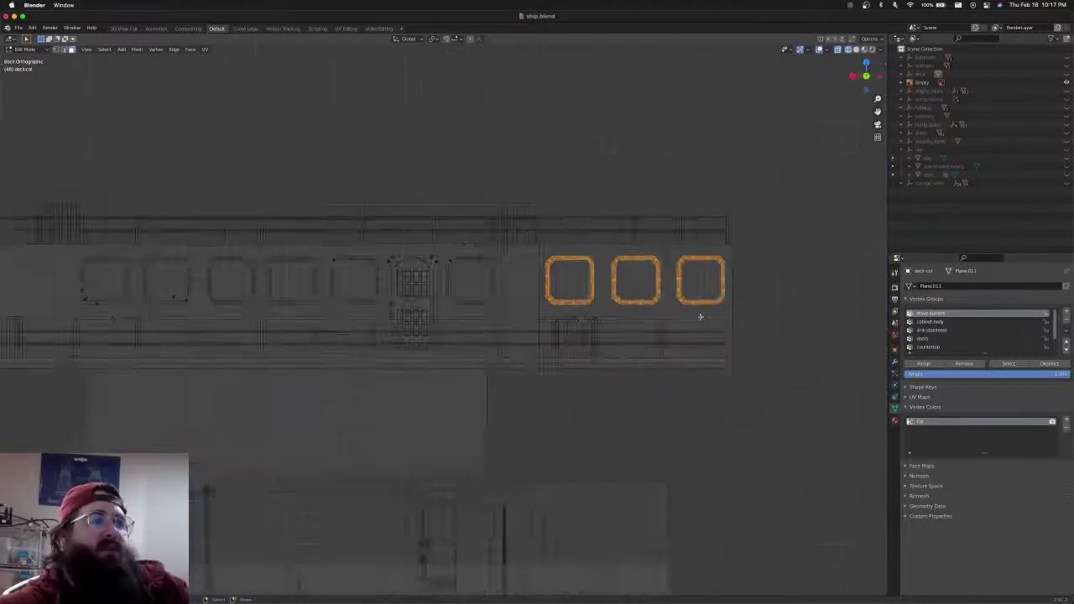
{"action": "scroll", "coordinate": [701, 318], "scroll_direction": "down", "scroll_amount": 2}
{"action": "middle_click_drag", "start_coordinate": [699, 317], "coordinate": [868, 335], "text": "shift"}
{"action": "key", "text": "shift+d"}
{"action": "key", "text": "x"}
{"action": "left_click", "coordinate": [350, 344]}
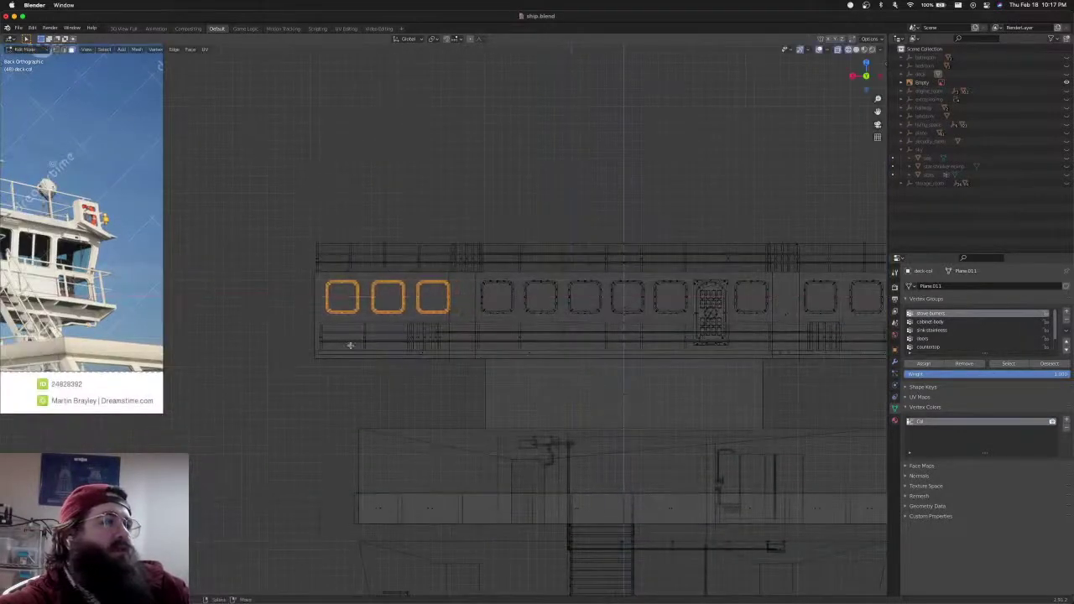
Shift the copied windows slightly along X to even their spacing on the opposite wing's wall, return to solid shading and save the file
{"action": "scroll", "coordinate": [304, 354], "scroll_direction": "up", "scroll_amount": 6}
{"action": "middle_click_drag", "start_coordinate": [304, 353], "coordinate": [537, 364], "text": "shift"}
{"action": "key", "text": "g"}
{"action": "key", "text": "x"}
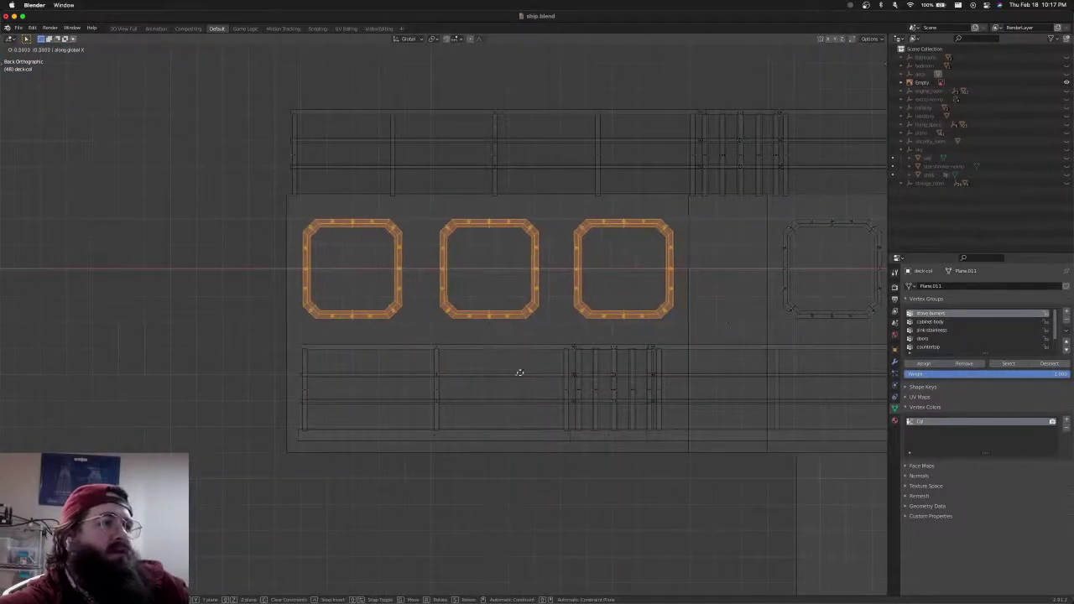
{"action": "left_click", "coordinate": [518, 375]}
{"action": "scroll", "coordinate": [518, 375], "scroll_direction": "down", "scroll_amount": 8}
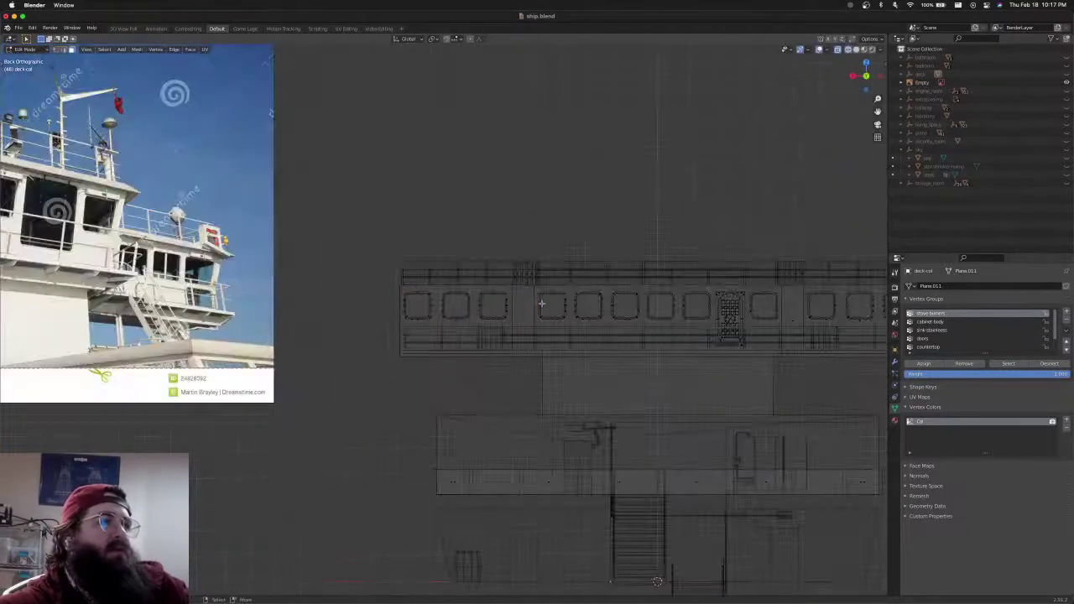
{"action": "middle_click_drag", "start_coordinate": [595, 309], "coordinate": [526, 335], "text": "shift"}
{"action": "key", "text": "shift+z"}
{"action": "key", "text": "super+s"}
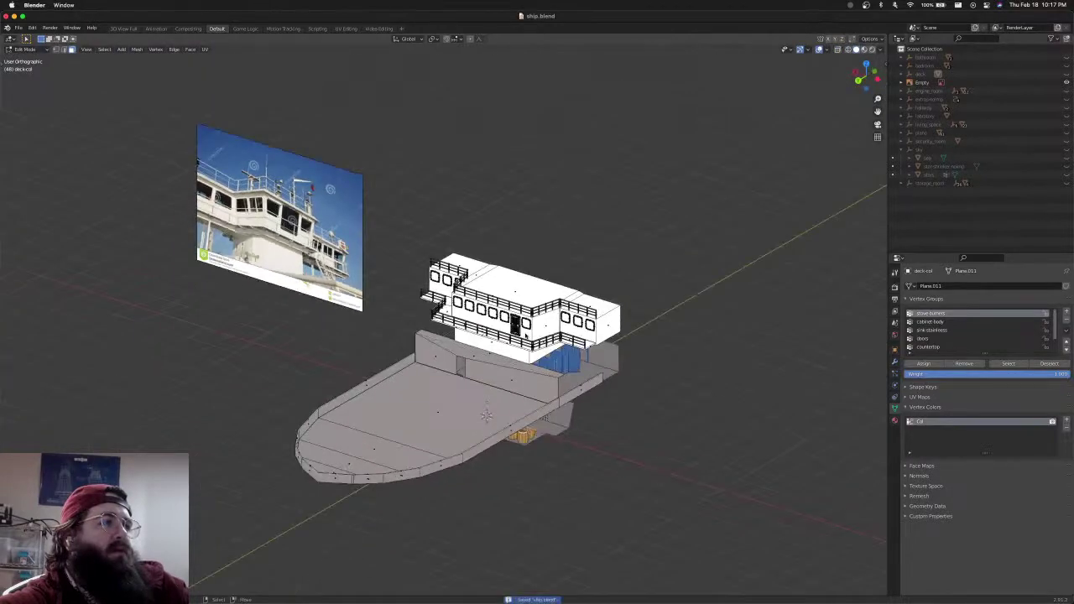
Fill the bridge's linked walls and roof in Vertex Paint with the grey sampled from the ship's lower structure
{"action": "key", "text": "KP_Decimal"}
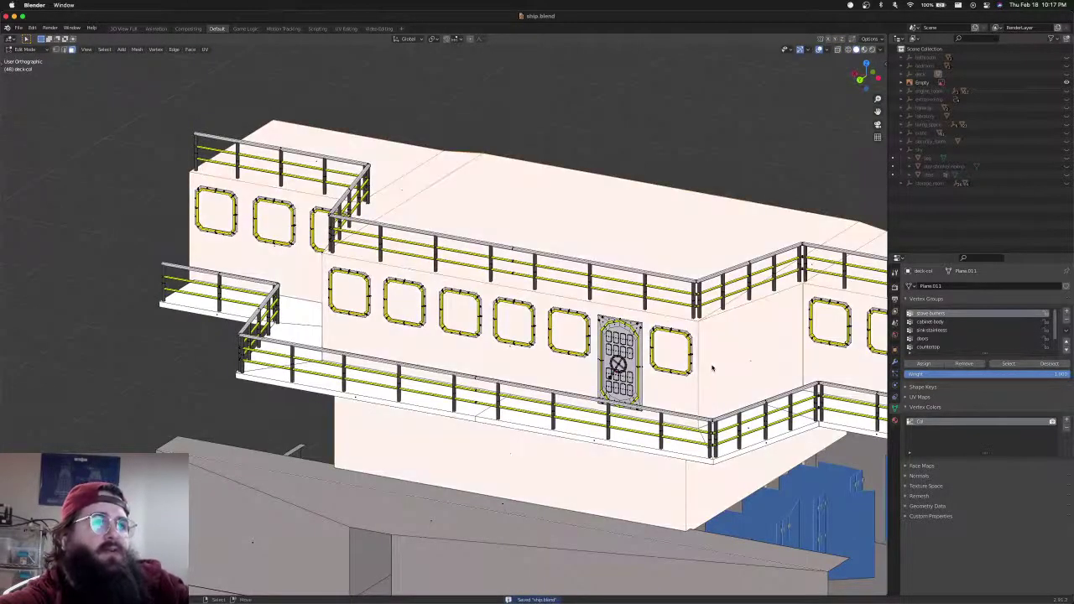
{"action": "left_click", "coordinate": [23, 49]}
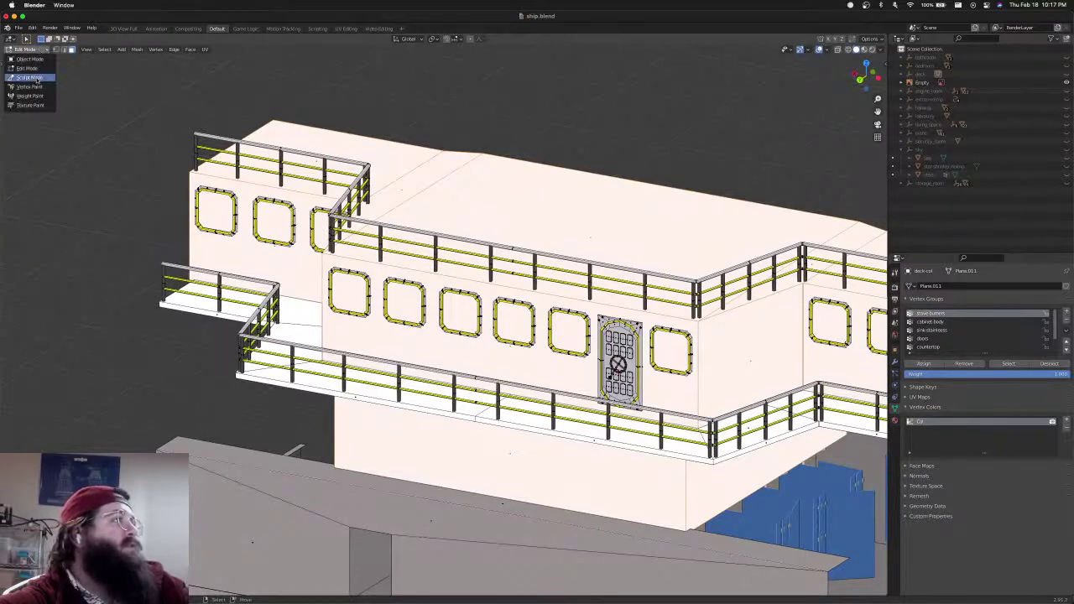
{"action": "left_click", "coordinate": [32, 87]}
{"action": "left_click", "coordinate": [119, 39]}
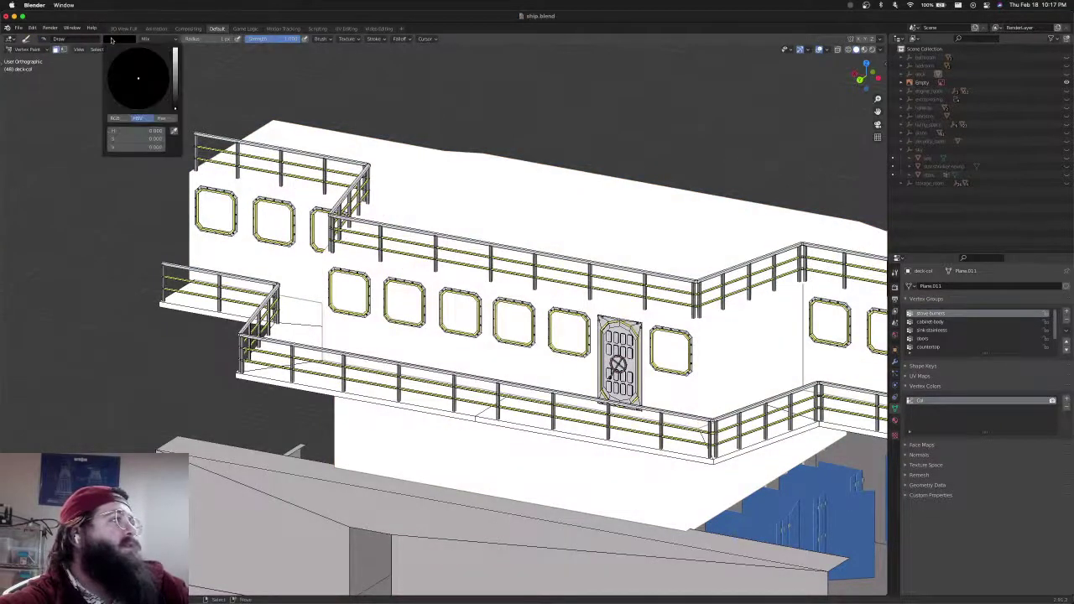
{"action": "left_click", "coordinate": [65, 50]}
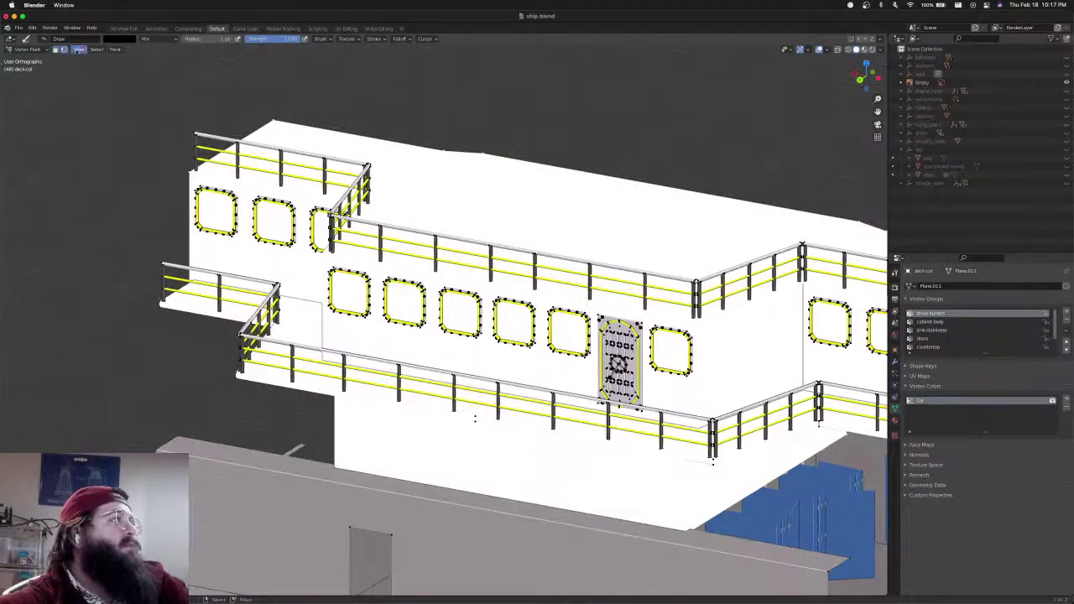
{"action": "left_click", "coordinate": [130, 39]}
{"action": "left_click", "coordinate": [173, 131]}
{"action": "left_click", "coordinate": [258, 500]}
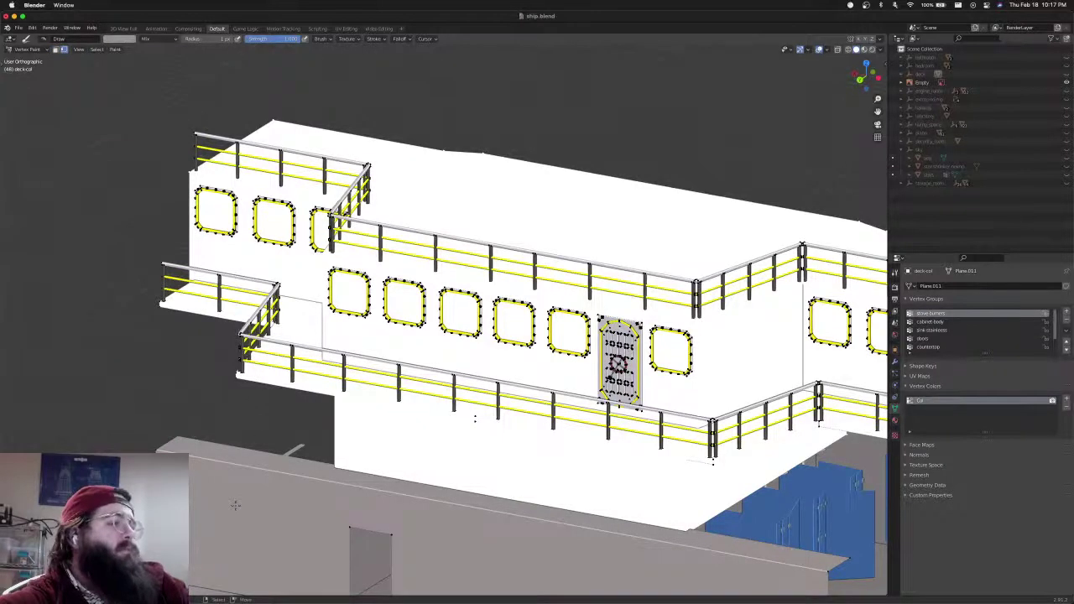
{"action": "key", "text": "shift+k"}
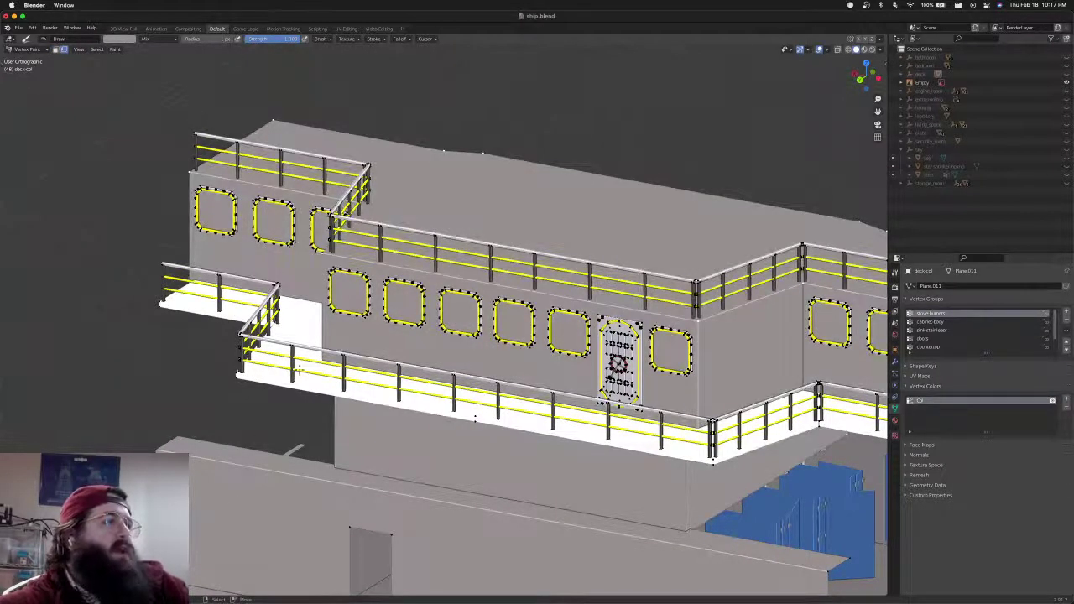
Select the linked walkway floor around the bridge and fill it with the same grey in Vertex Paint
{"action": "left_click", "coordinate": [27, 49]}
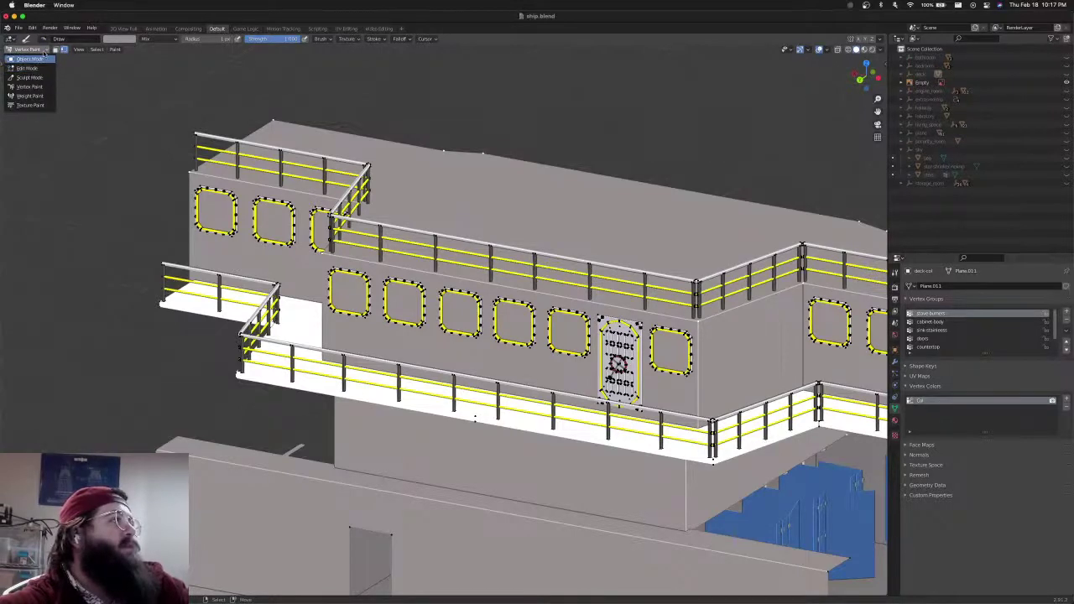
{"action": "left_click", "coordinate": [27, 68]}
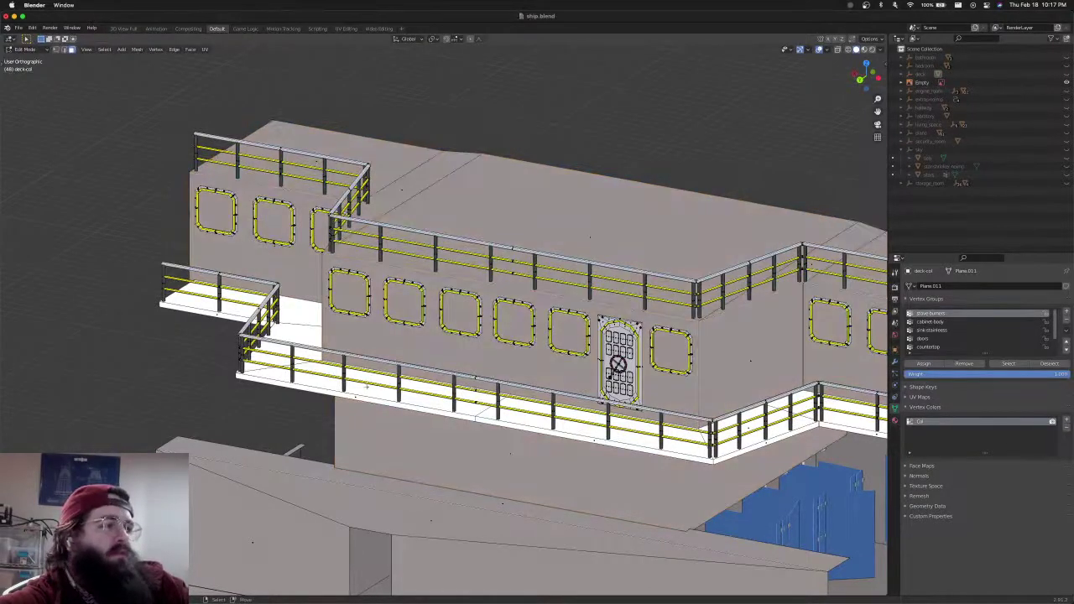
{"action": "key", "text": "l"}
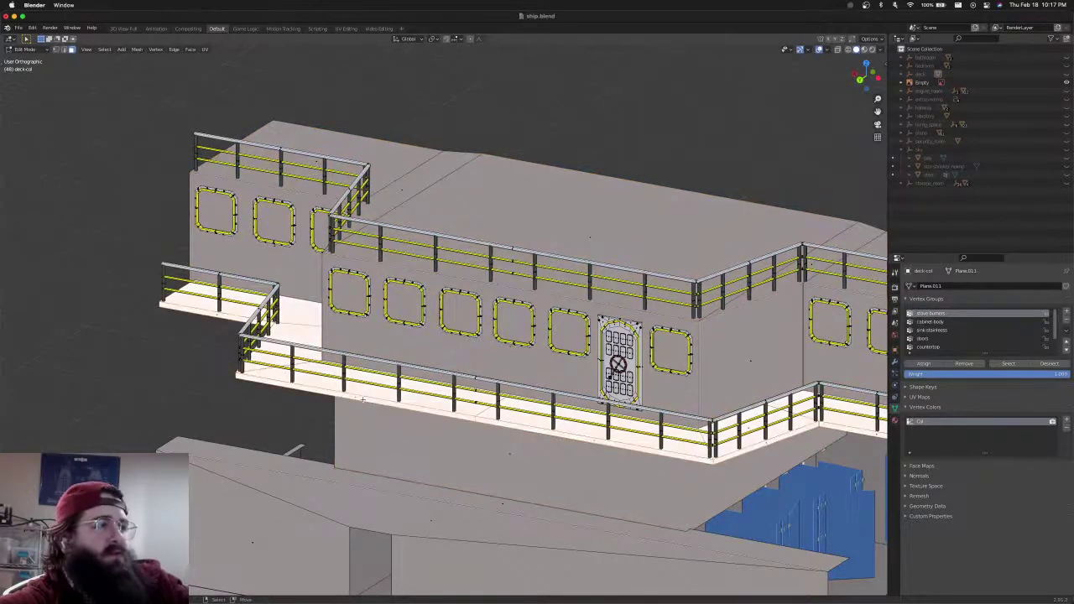
{"action": "left_click", "coordinate": [26, 50]}
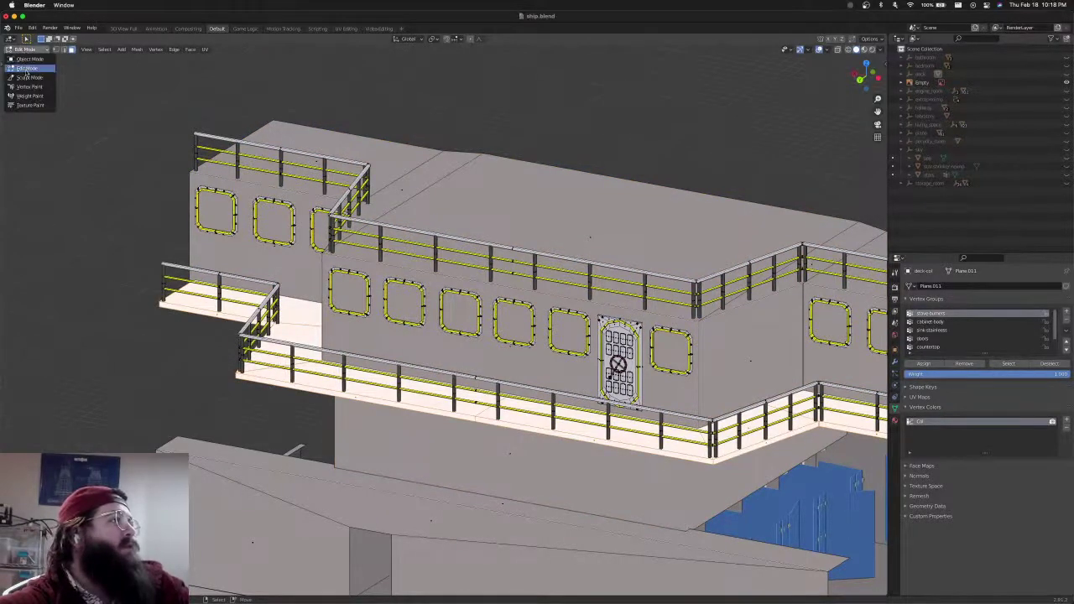
{"action": "left_click", "coordinate": [27, 89]}
{"action": "key", "text": "shift+k"}
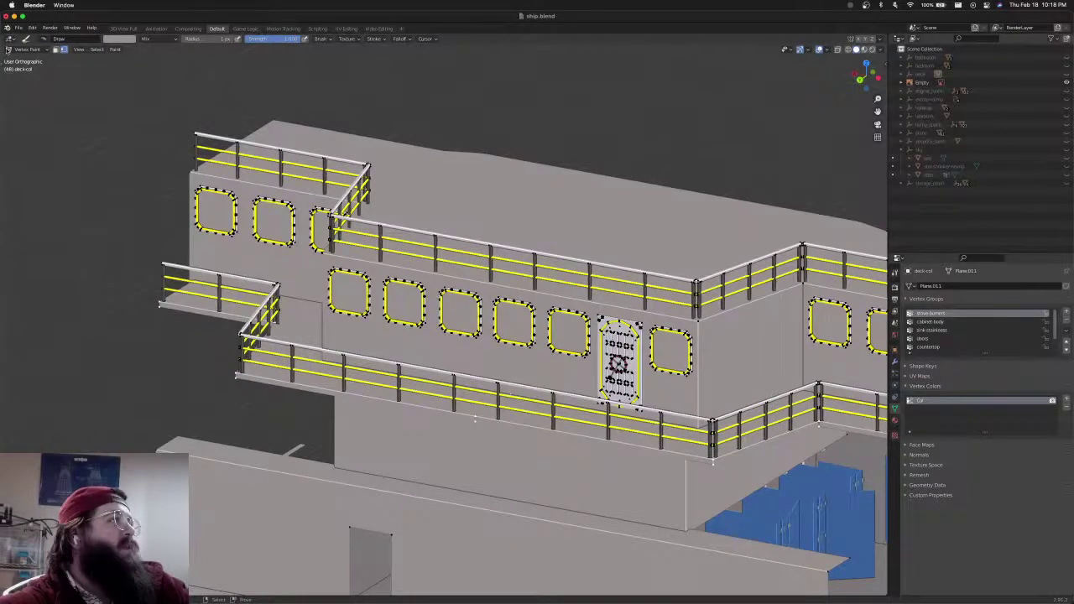
{"action": "key", "text": "Tab"}
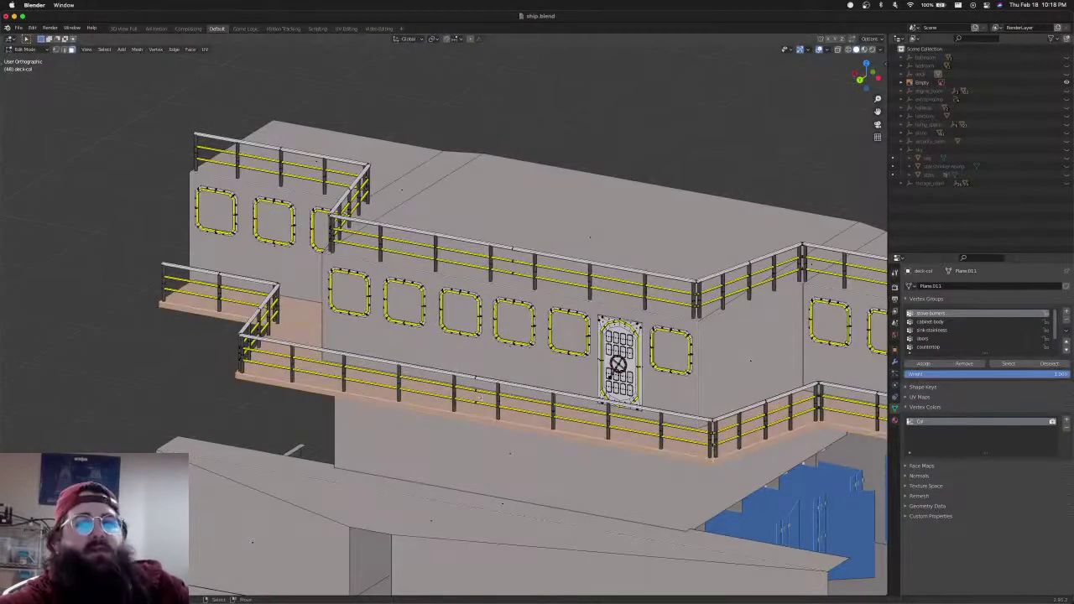
Leave mesh editing for Object Mode and save the ship file
{"action": "scroll", "coordinate": [481, 400], "scroll_direction": "down", "scroll_amount": 4}
{"action": "key", "text": "super+s"}
{"action": "middle_click_drag", "start_coordinate": [480, 399], "coordinate": [509, 418]}
{"action": "key", "text": "Tab"}
{"action": "key", "text": "ctrl+s"}
Examine the bridge's windows, door, railings and grey coloring from several angles beside the reference photo, keeping the file saved
{"action": "scroll", "coordinate": [520, 410], "scroll_direction": "up", "scroll_amount": 2}
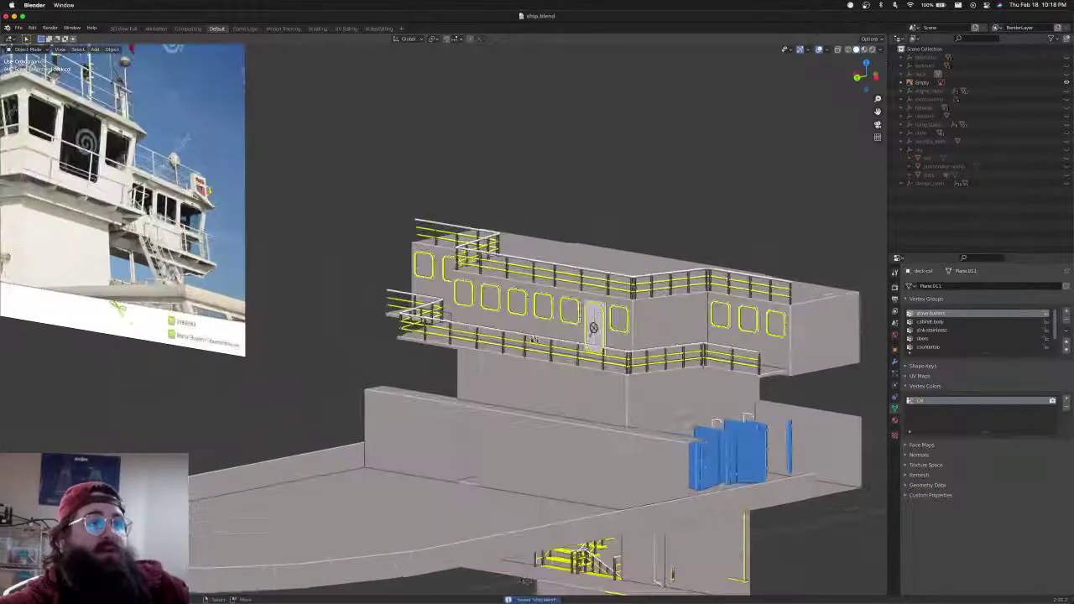
{"action": "middle_click_drag", "start_coordinate": [639, 325], "coordinate": [543, 347], "text": "shift"}
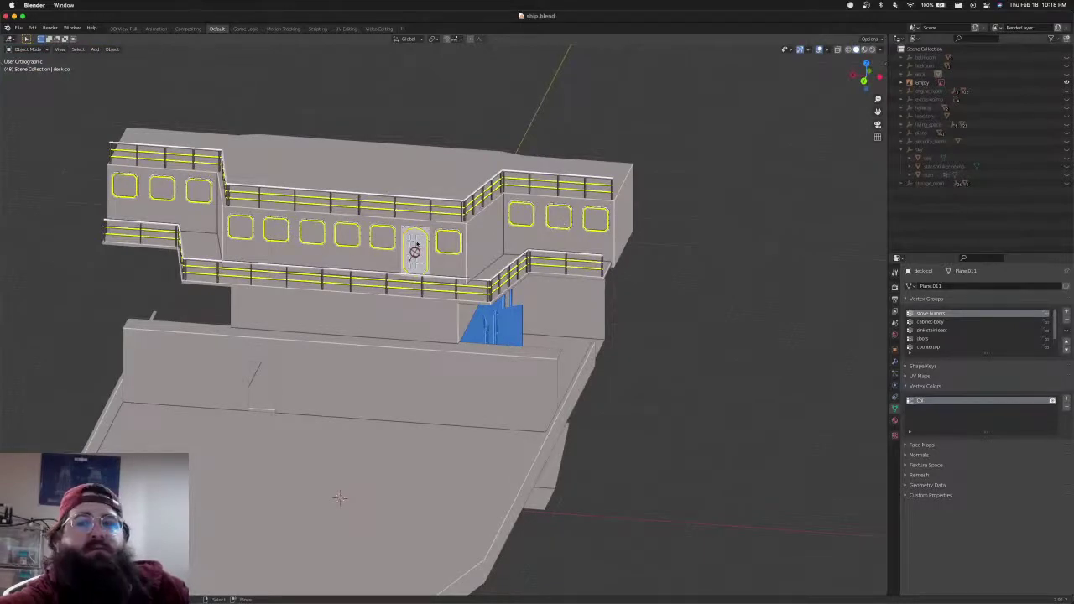
{"action": "scroll", "coordinate": [278, 240], "scroll_direction": "down", "scroll_amount": 2}
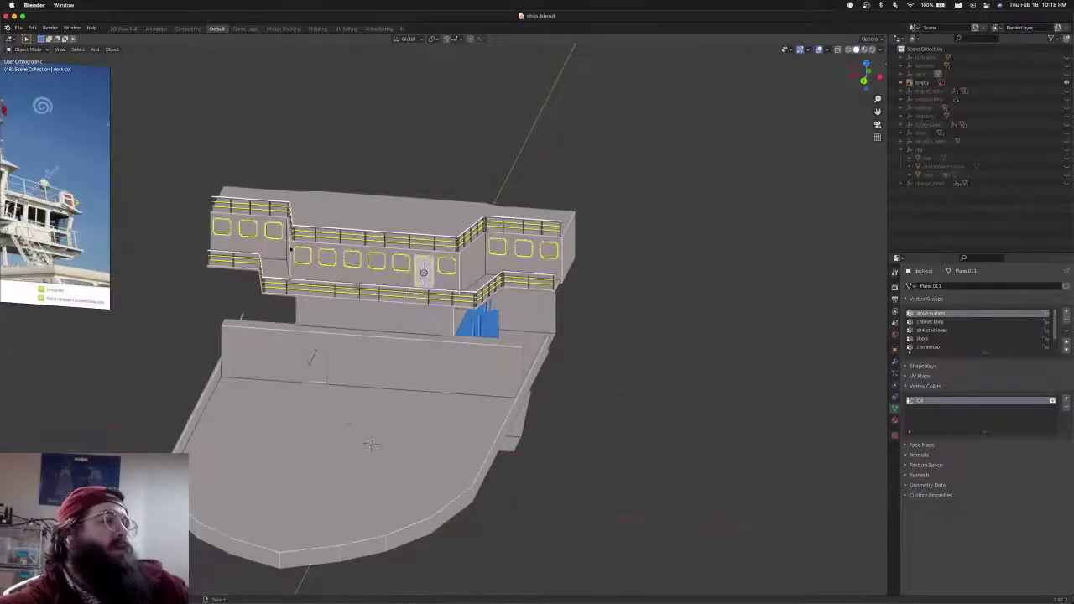
{"action": "key", "text": "super+s"}
{"action": "middle_click_drag", "start_coordinate": [319, 269], "coordinate": [453, 282], "text": "shift"}
{"action": "middle_click_drag", "start_coordinate": [496, 316], "coordinate": [478, 360]}
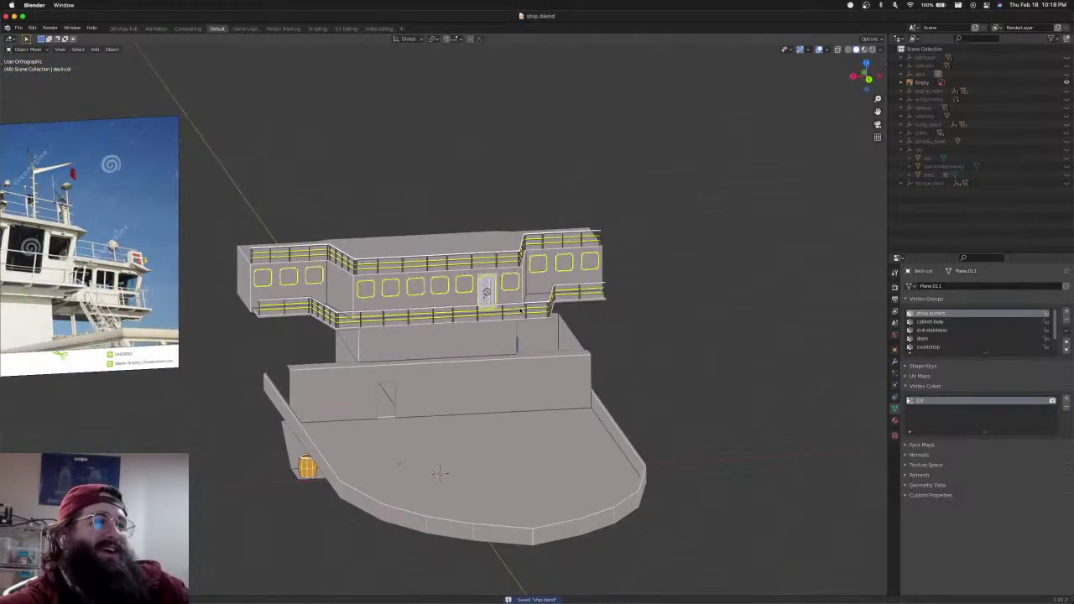
{"action": "middle_click_drag", "start_coordinate": [520, 310], "coordinate": [461, 313]}
{"action": "scroll", "coordinate": [537, 309], "scroll_direction": "up", "scroll_amount": 3}
{"action": "middle_click_drag", "start_coordinate": [629, 301], "coordinate": [430, 301], "text": "shift"}
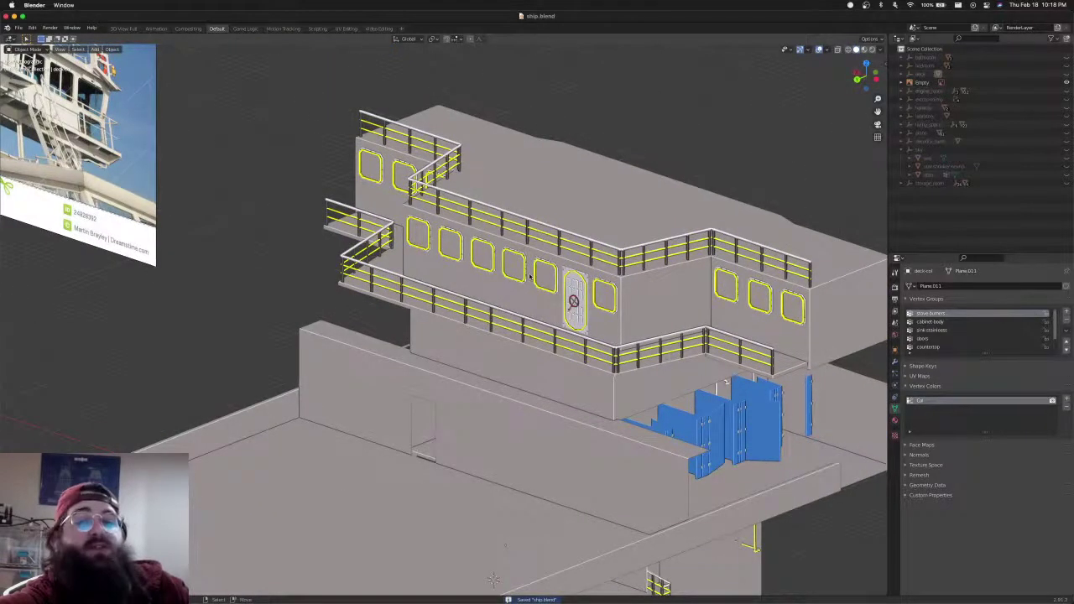
{"action": "key", "text": "Tab"}
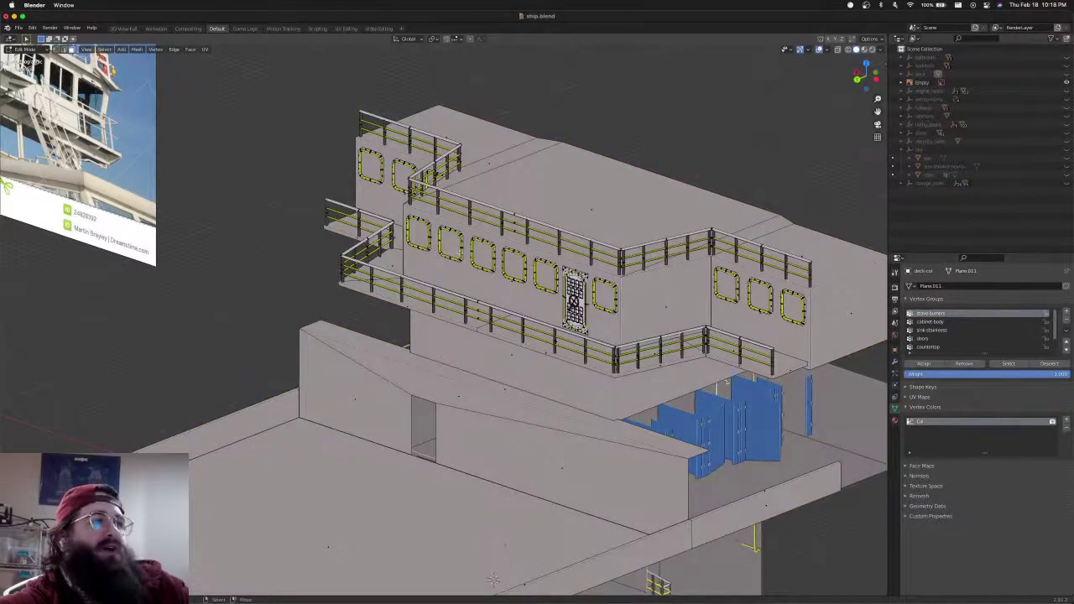
{"action": "key", "text": "Tab"}
{"action": "key", "text": "super+s"}
{"action": "middle_click_drag", "start_coordinate": [493, 579], "coordinate": [424, 585], "text": "shift"}
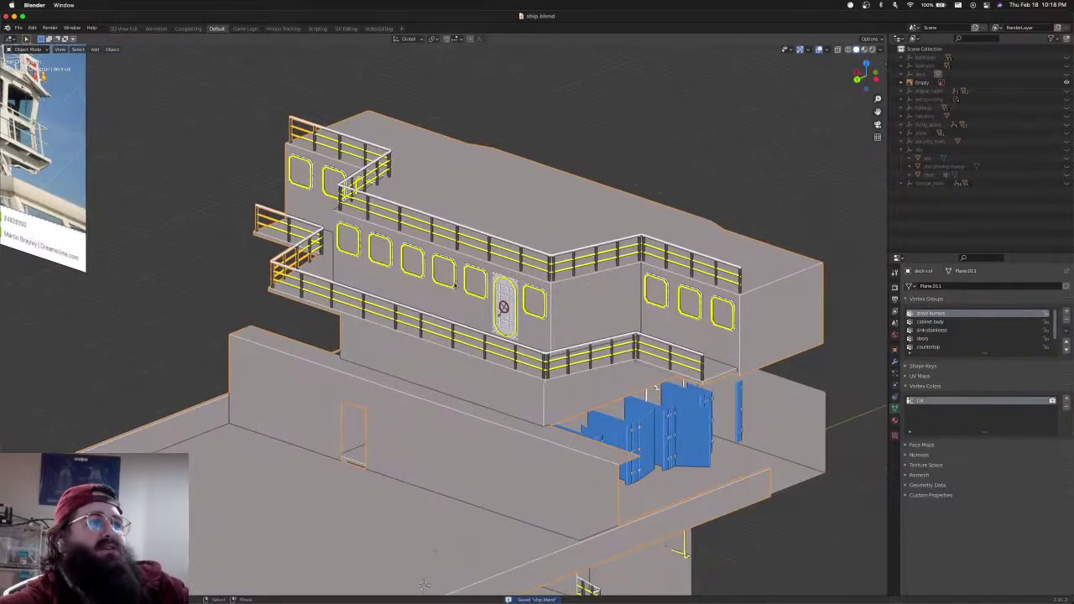
{"action": "scroll", "coordinate": [455, 286], "scroll_direction": "down", "scroll_amount": 3}
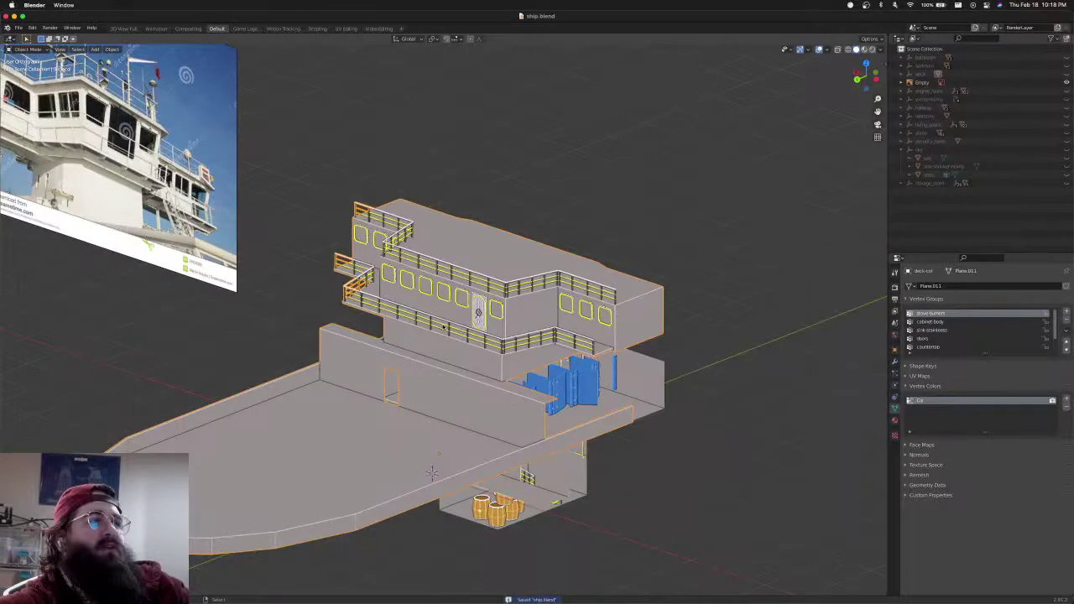
{"action": "mouse_move", "coordinate": [444, 327]}
{"action": "middle_mouse_down"}
{"action": "mouse_move", "coordinate": [433, 313]}
{"action": "mouse_move", "coordinate": [471, 338]}
{"action": "mouse_move", "coordinate": [445, 327]}
{"action": "middle_mouse_up"}
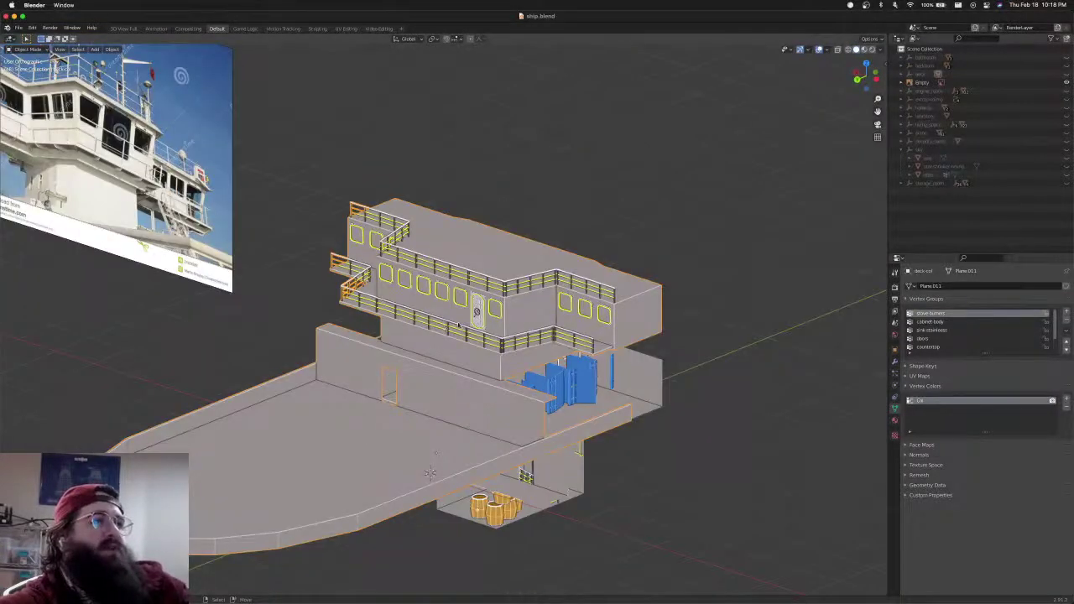
{"action": "scroll", "coordinate": [448, 328], "scroll_direction": "up", "scroll_amount": 4}
{"action": "scroll", "coordinate": [500, 329], "scroll_direction": "down", "scroll_amount": 4}
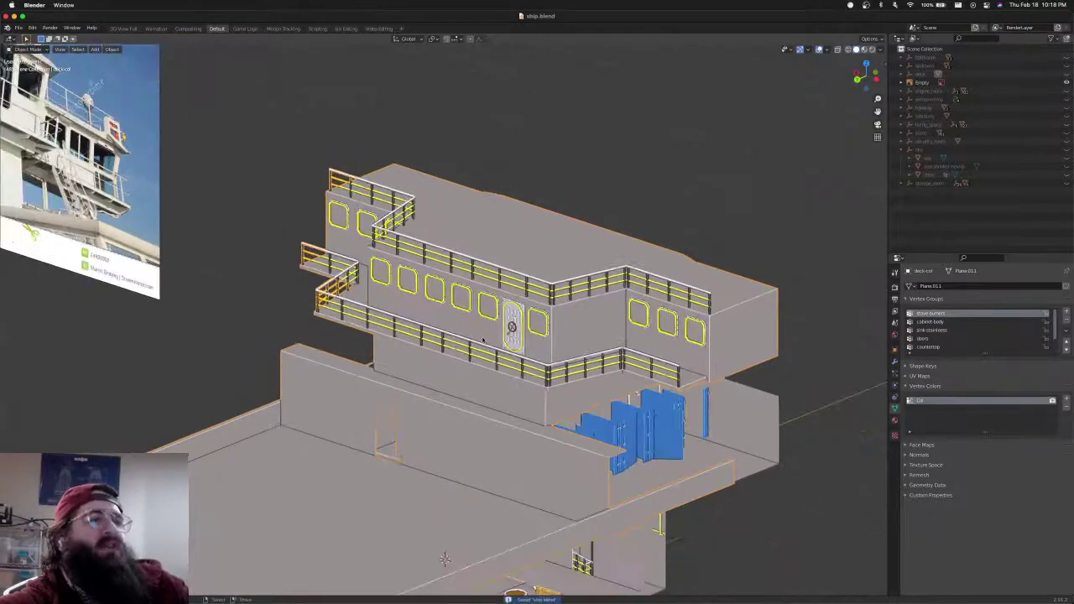
{"action": "middle_click_drag", "start_coordinate": [500, 330], "coordinate": [353, 313]}
{"action": "scroll", "coordinate": [506, 332], "scroll_direction": "up", "scroll_amount": 4}
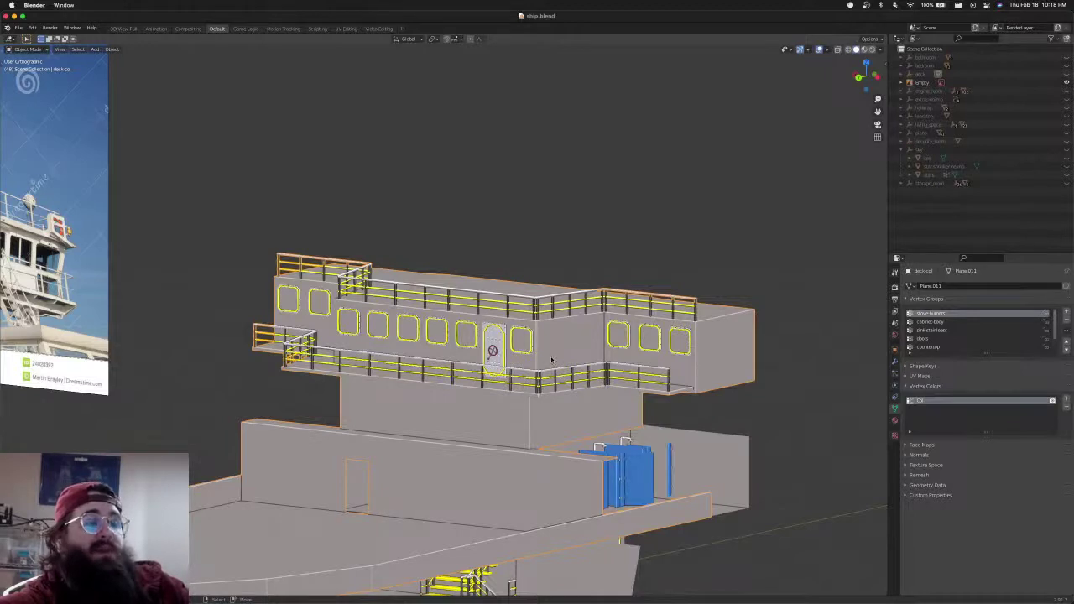
{"action": "middle_click_drag", "start_coordinate": [546, 351], "coordinate": [498, 323]}
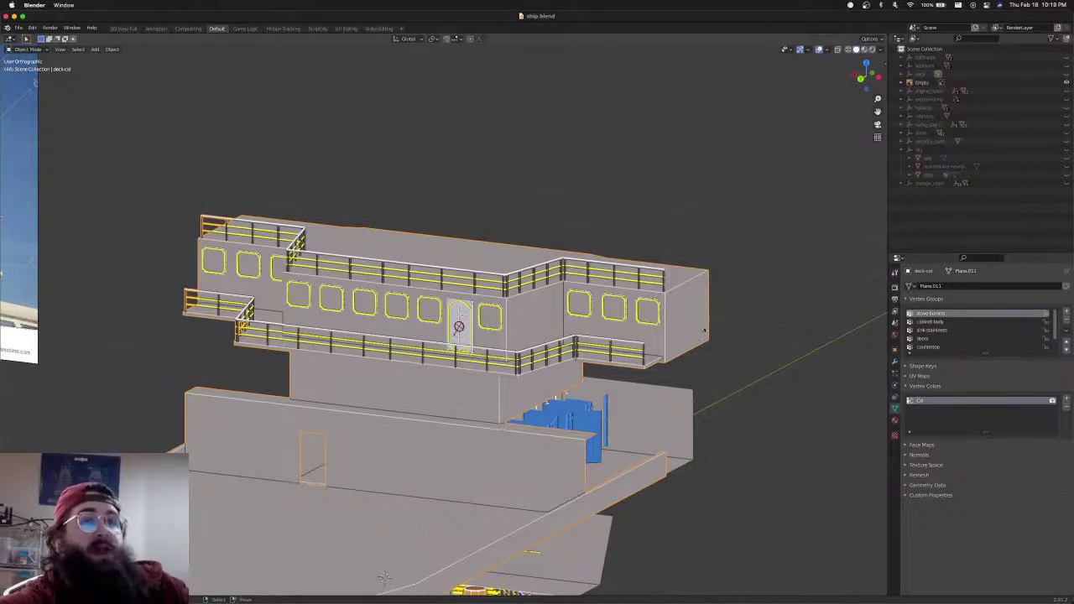
Expand the deck entry in the scene hierarchy, clear the selection and compare the bridge with the reference photo
{"action": "left_click", "coordinate": [905, 75]}
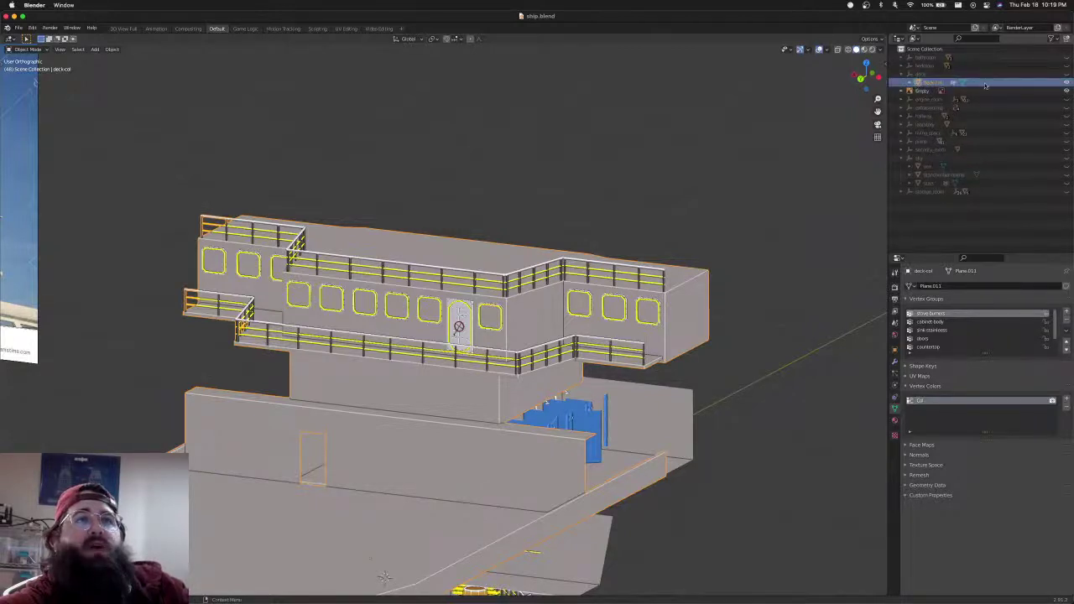
{"action": "scroll", "coordinate": [482, 334], "scroll_direction": "down", "scroll_amount": 5}
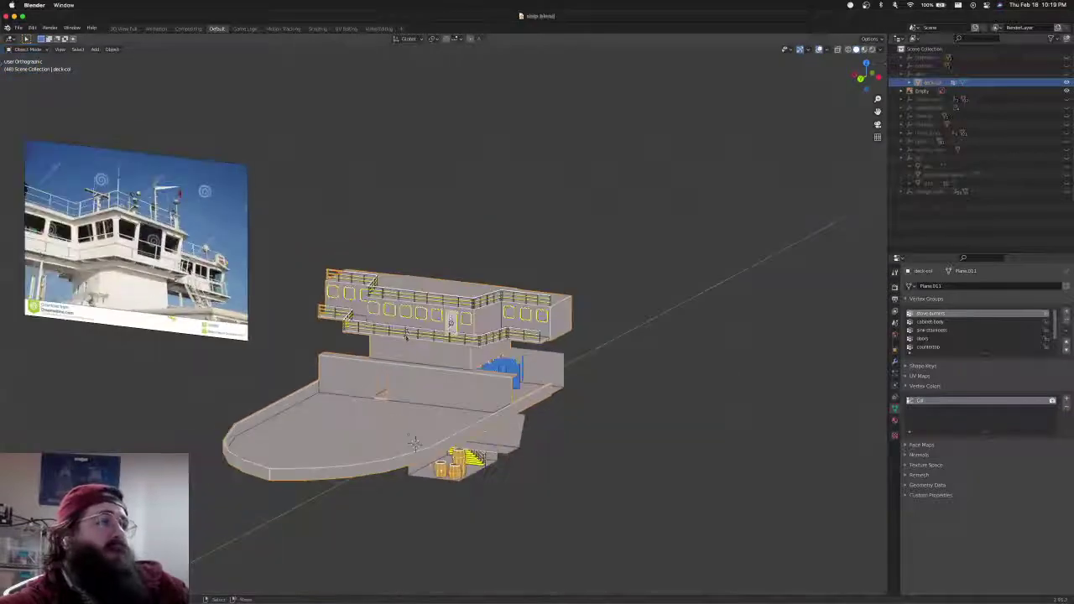
{"action": "scroll", "coordinate": [468, 289], "scroll_direction": "up", "scroll_amount": 5}
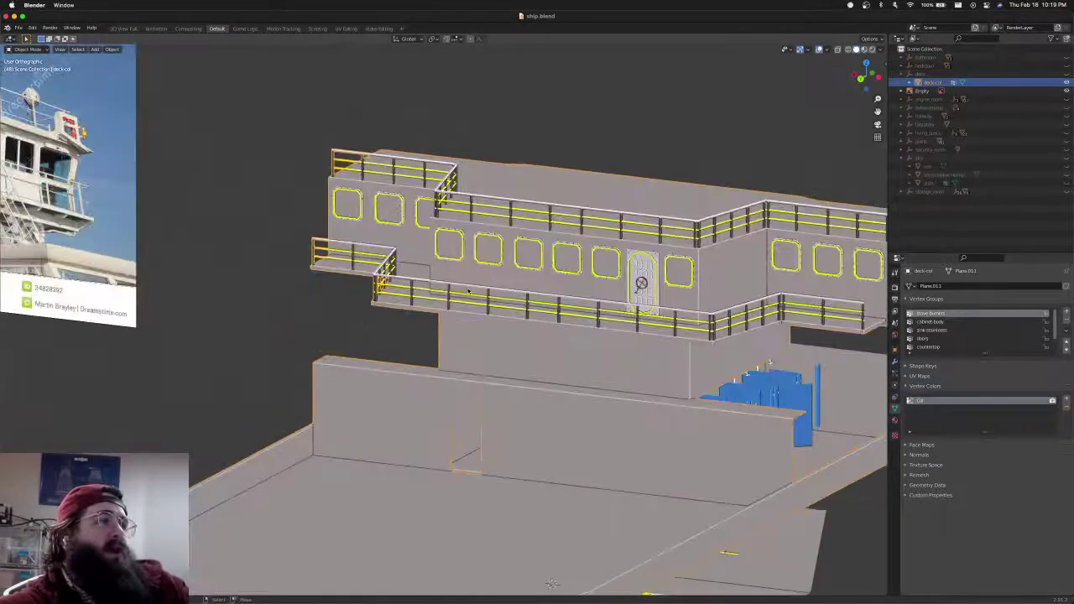
{"action": "key", "text": "alt+a"}
{"action": "middle_click_drag", "start_coordinate": [468, 291], "coordinate": [374, 311], "text": "shift"}
{"action": "scroll", "coordinate": [417, 336], "scroll_direction": "down", "scroll_amount": 3}
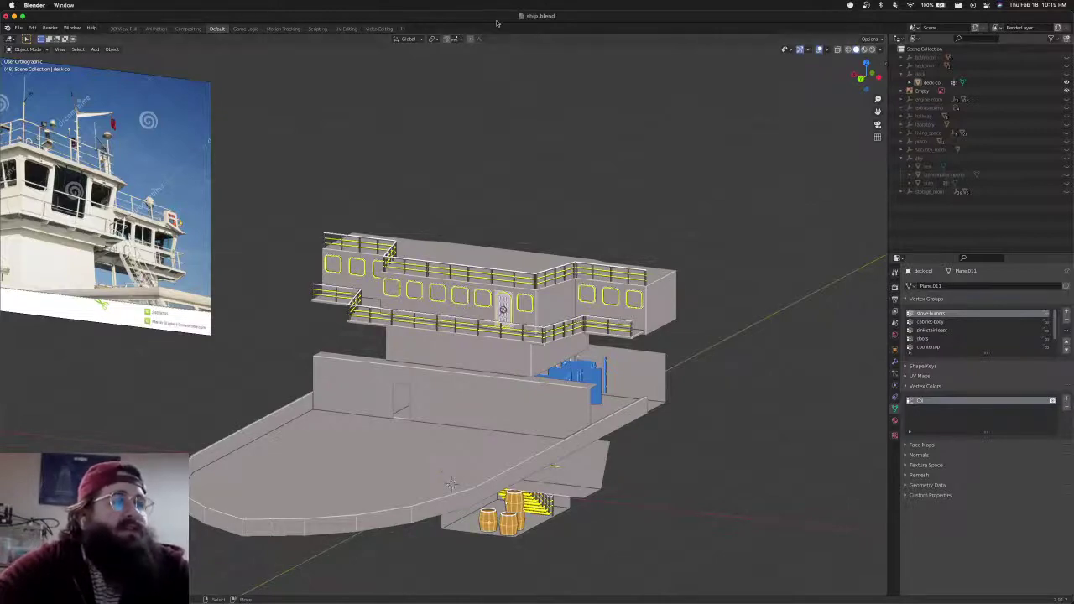
{"action": "scroll", "coordinate": [534, 317], "scroll_direction": "up", "scroll_amount": 4}
{"action": "middle_click_drag", "start_coordinate": [534, 317], "coordinate": [501, 385], "text": "shift"}
{"action": "scroll", "coordinate": [501, 385], "scroll_direction": "down", "scroll_amount": 4}
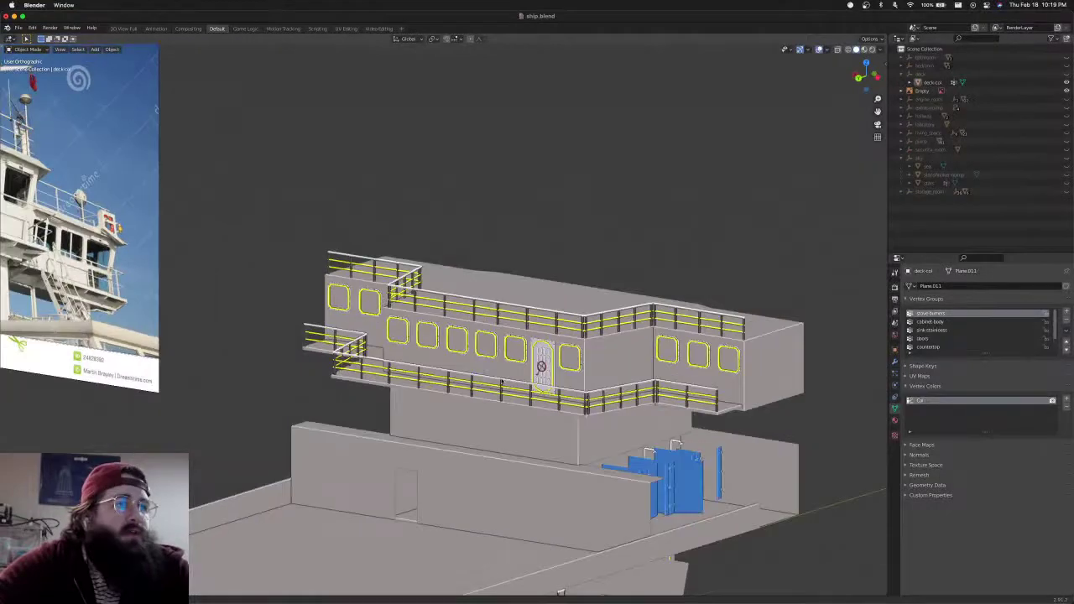
Select the deck-col mesh and open it in Edit Mode with no geometry selected
{"action": "left_click", "coordinate": [441, 362]}
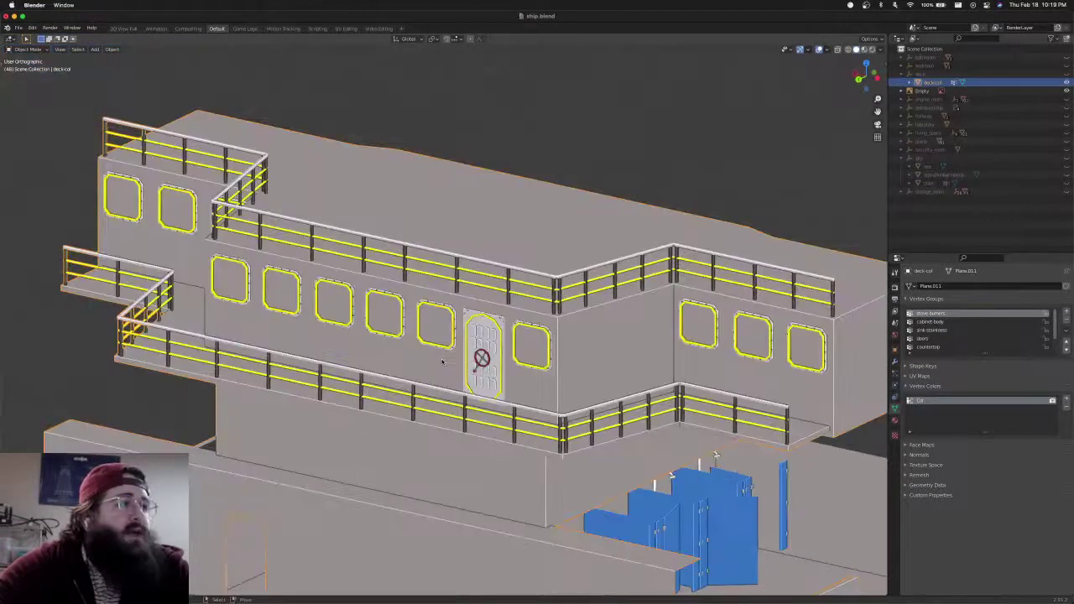
{"action": "key", "text": "Tab"}
{"action": "middle_click_drag", "start_coordinate": [411, 343], "coordinate": [468, 352], "text": "shift"}
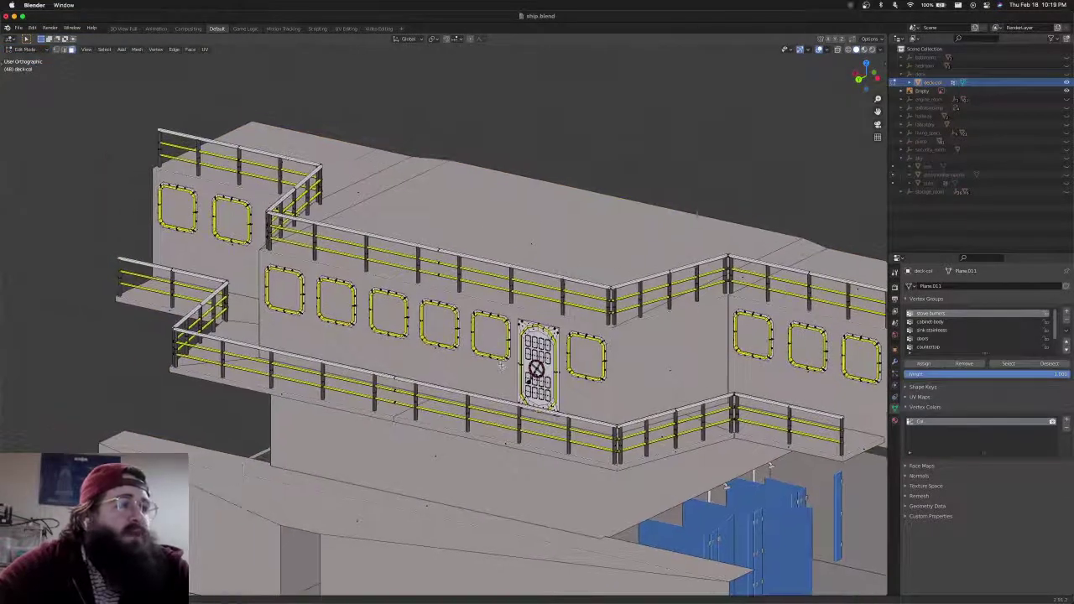
{"action": "key", "text": "a"}
{"action": "key", "text": "alt+a"}
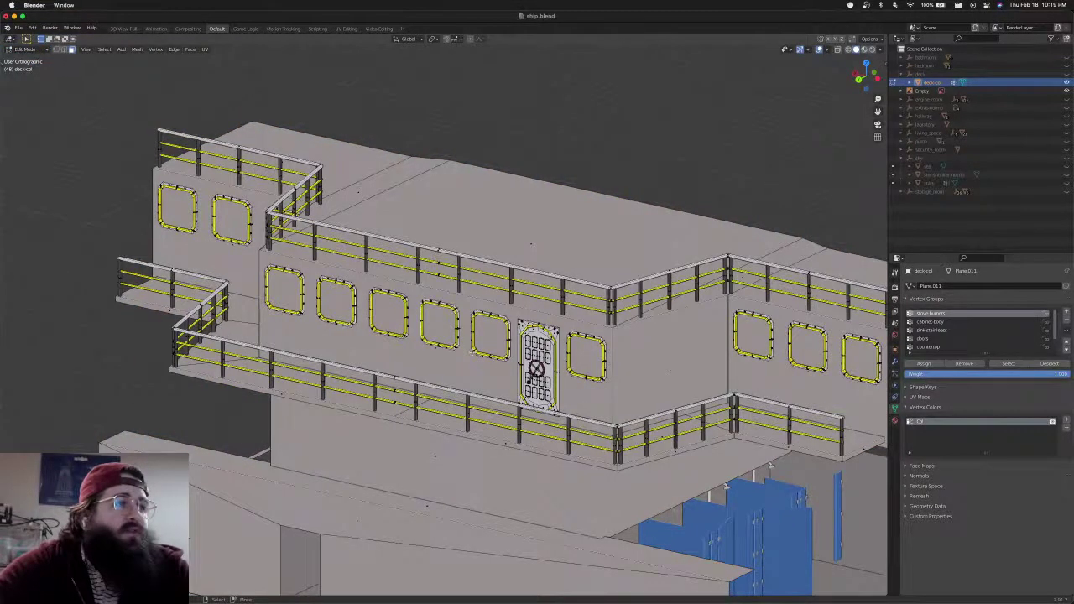
Examine the bridge's front windows, door, railings and walkways close up and from afar, in both Edit Mode and Object Mode
{"action": "scroll", "coordinate": [495, 361], "scroll_direction": "down", "scroll_amount": 2}
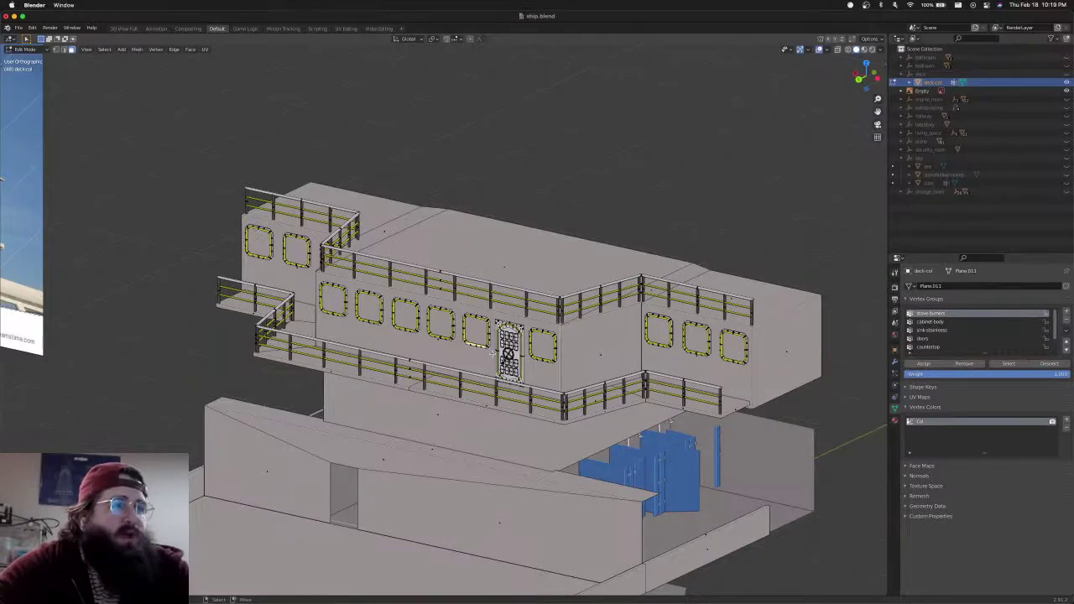
{"action": "scroll", "coordinate": [500, 352], "scroll_direction": "up", "scroll_amount": 3}
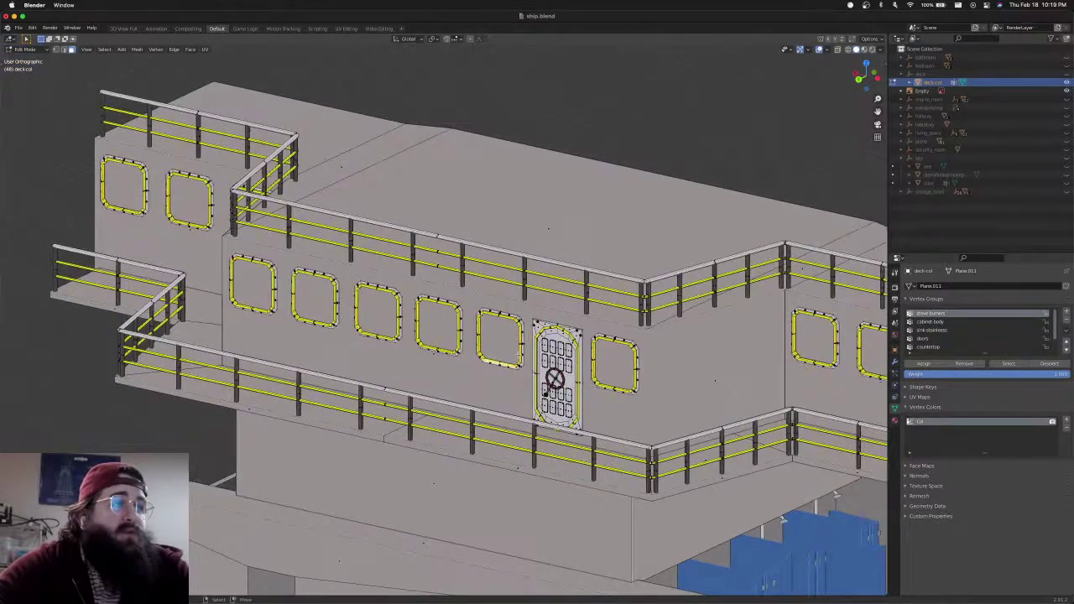
{"action": "scroll", "coordinate": [554, 373], "scroll_direction": "up", "scroll_amount": 2}
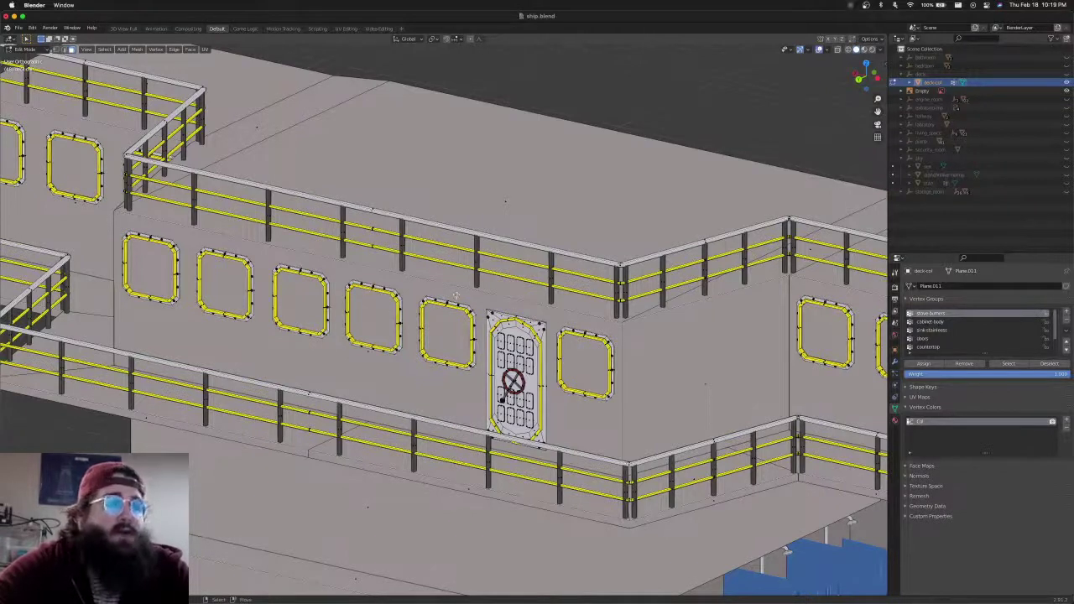
{"action": "scroll", "coordinate": [456, 294], "scroll_direction": "down", "scroll_amount": 6}
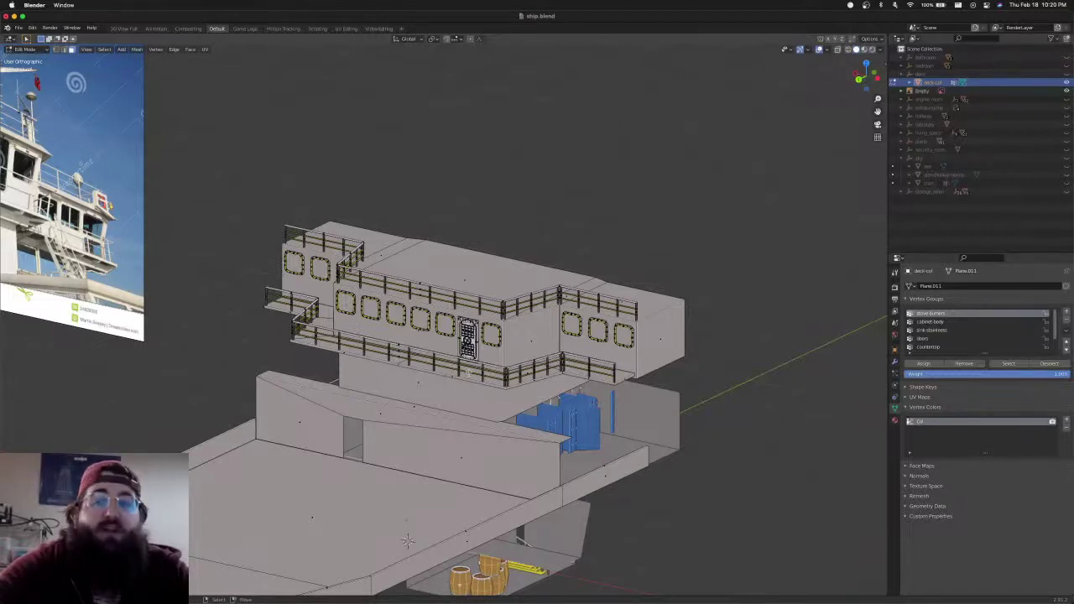
{"action": "scroll", "coordinate": [470, 371], "scroll_direction": "up", "scroll_amount": 4}
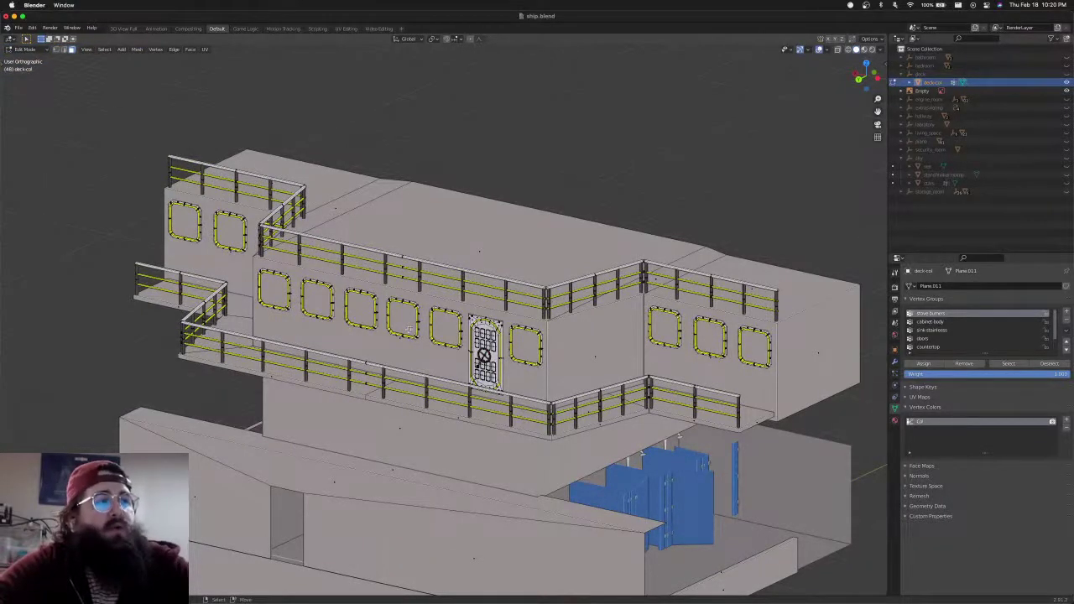
{"action": "scroll", "coordinate": [408, 329], "scroll_direction": "up", "scroll_amount": 2}
{"action": "scroll", "coordinate": [474, 367], "scroll_direction": "up", "scroll_amount": 1}
{"action": "middle_click_drag", "start_coordinate": [474, 367], "coordinate": [475, 317], "text": "shift"}
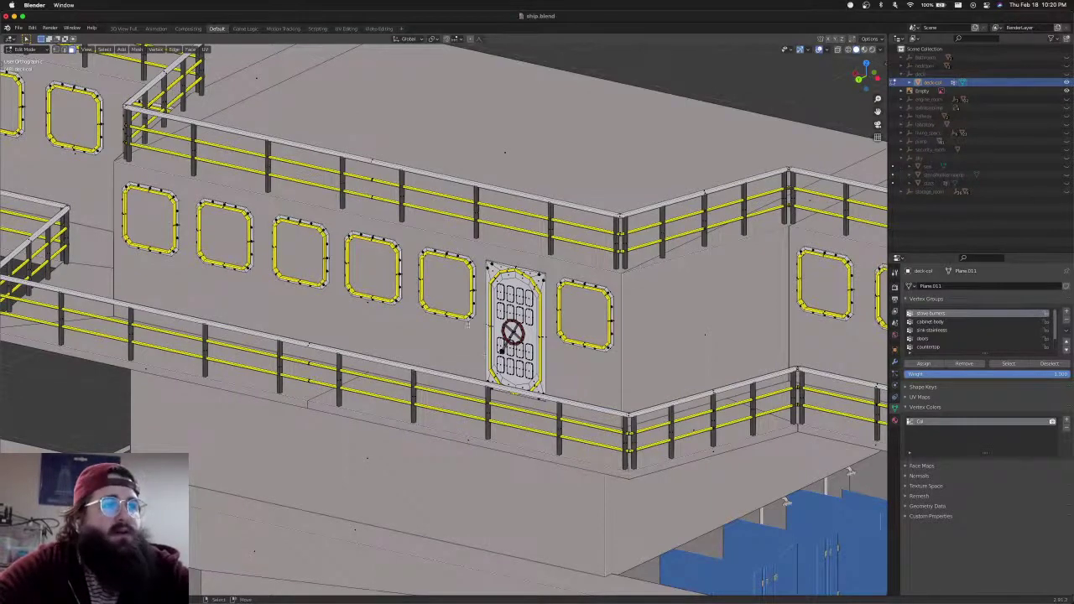
{"action": "scroll", "coordinate": [487, 355], "scroll_direction": "down", "scroll_amount": 2}
{"action": "middle_click_drag", "start_coordinate": [487, 356], "coordinate": [570, 356]}
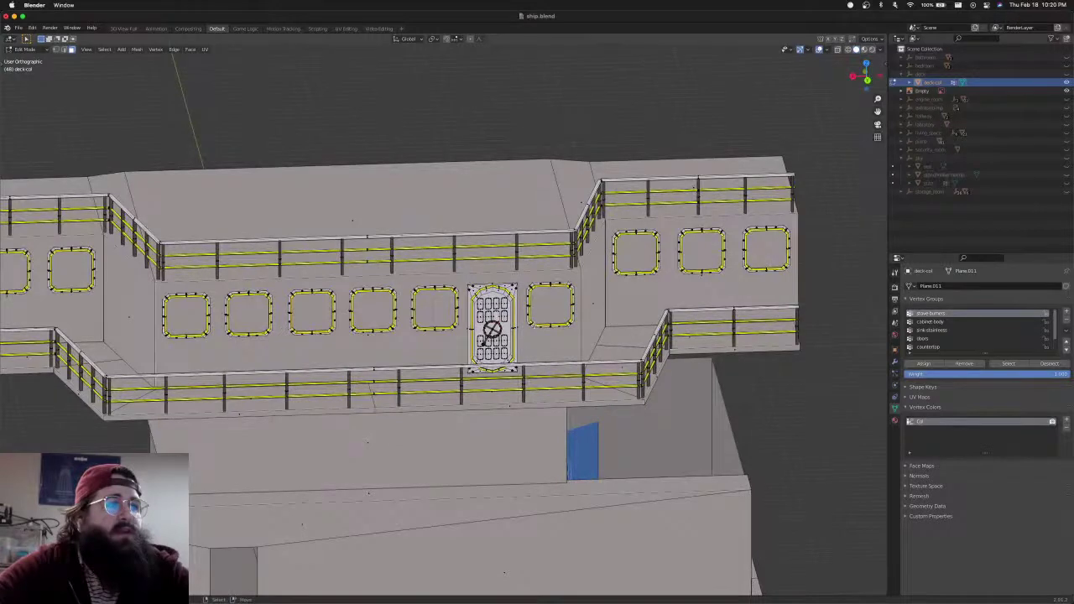
{"action": "middle_click_drag", "start_coordinate": [484, 343], "coordinate": [447, 363]}
{"action": "scroll", "coordinate": [451, 375], "scroll_direction": "down", "scroll_amount": 2}
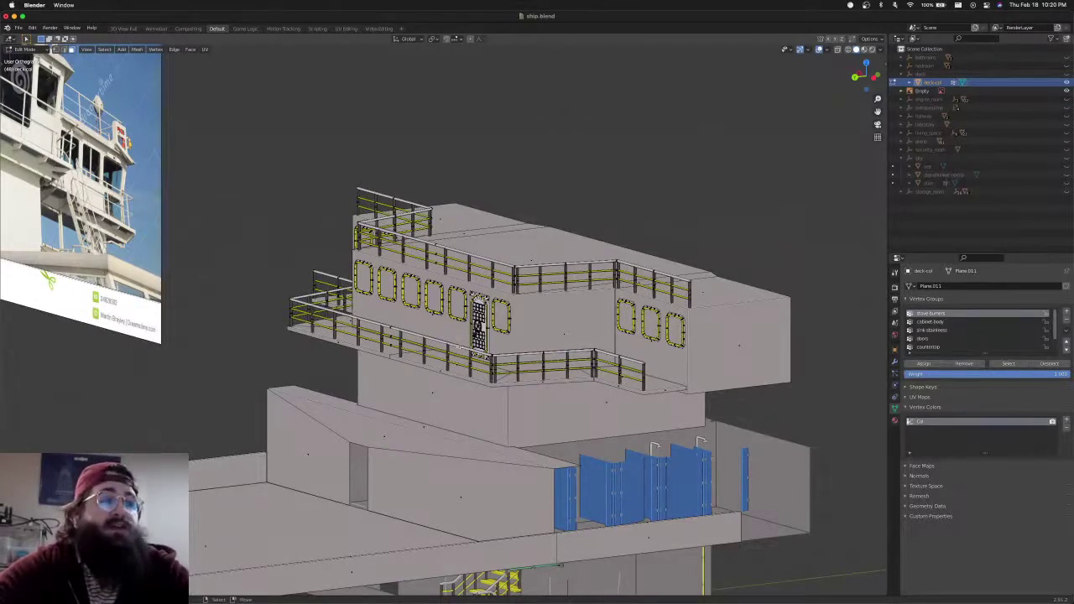
{"action": "middle_click_drag", "start_coordinate": [459, 344], "coordinate": [497, 335]}
{"action": "key", "text": "Tab"}
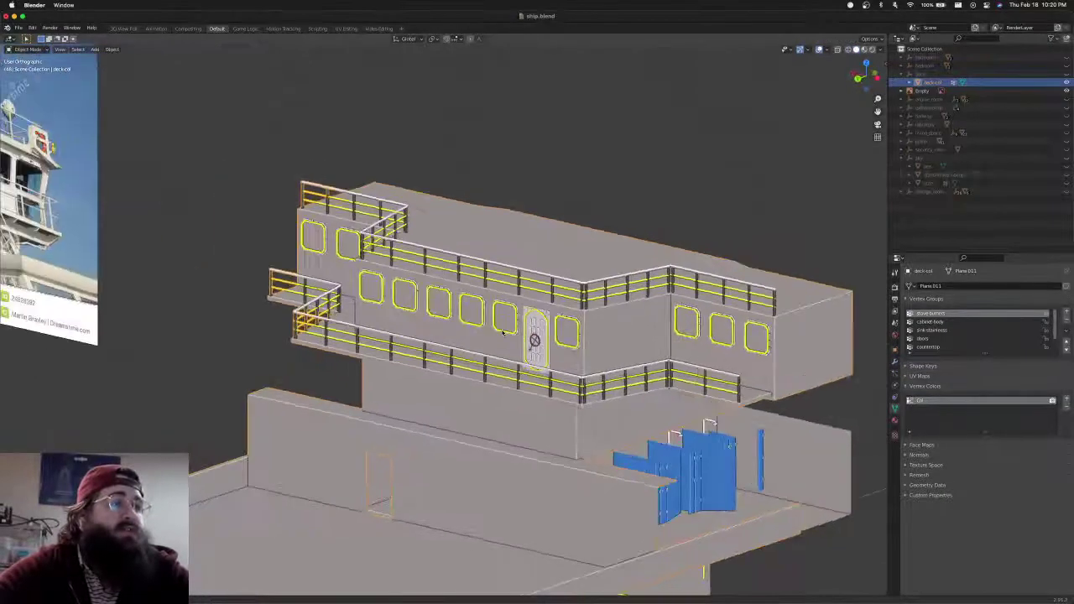
{"action": "middle_click_drag", "start_coordinate": [574, 298], "coordinate": [559, 296]}
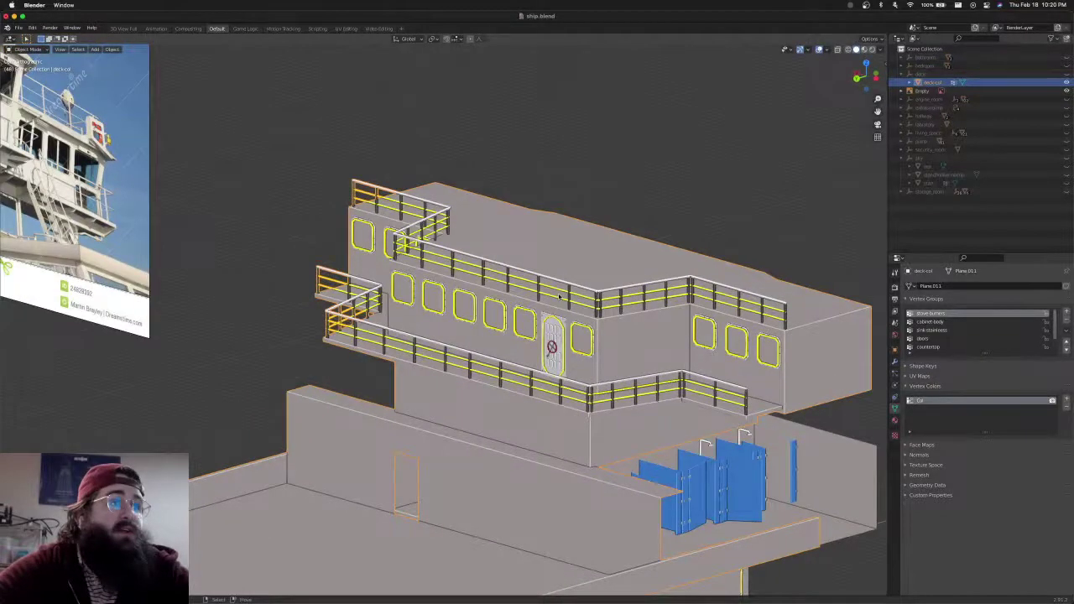
{"action": "key", "text": "Tab"}
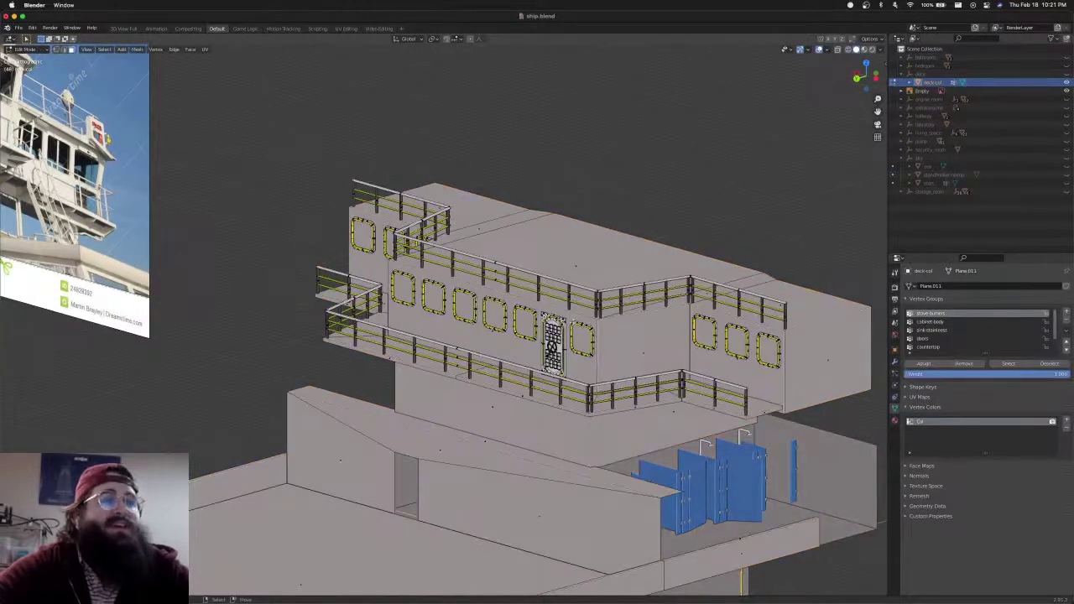
{"action": "scroll", "coordinate": [574, 437], "scroll_direction": "down", "scroll_amount": 3}
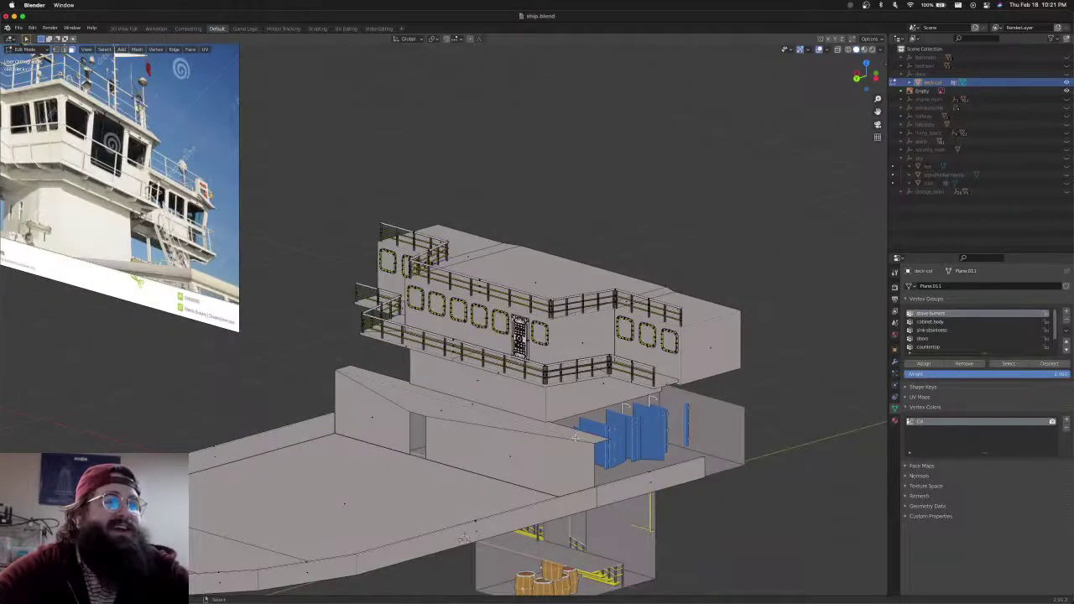
{"action": "scroll", "coordinate": [574, 437], "scroll_direction": "up", "scroll_amount": 6}
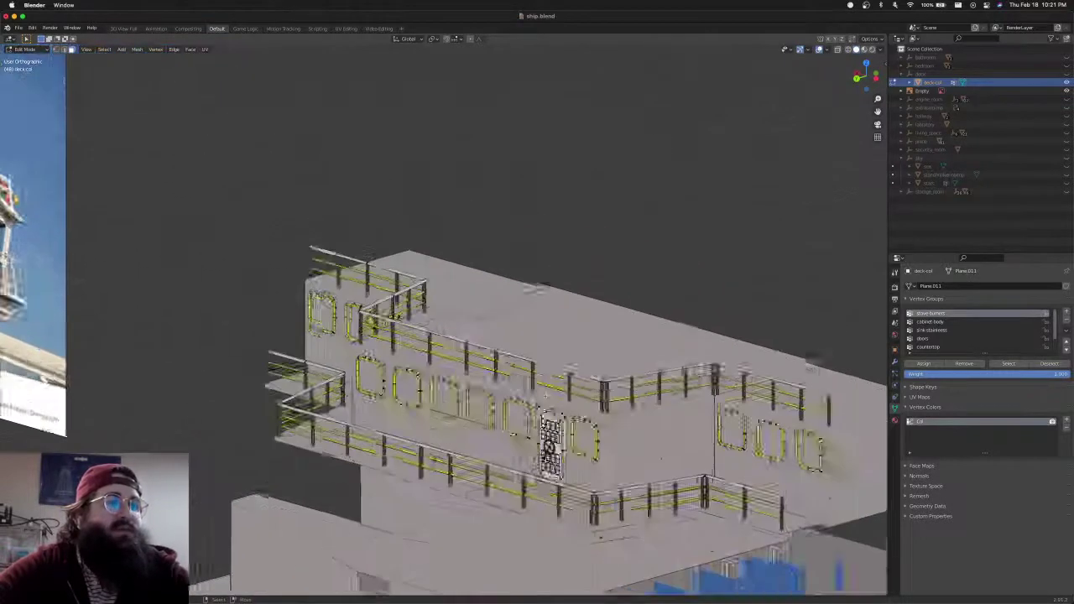
{"action": "middle_click_drag", "start_coordinate": [512, 362], "coordinate": [504, 307], "text": "shift"}
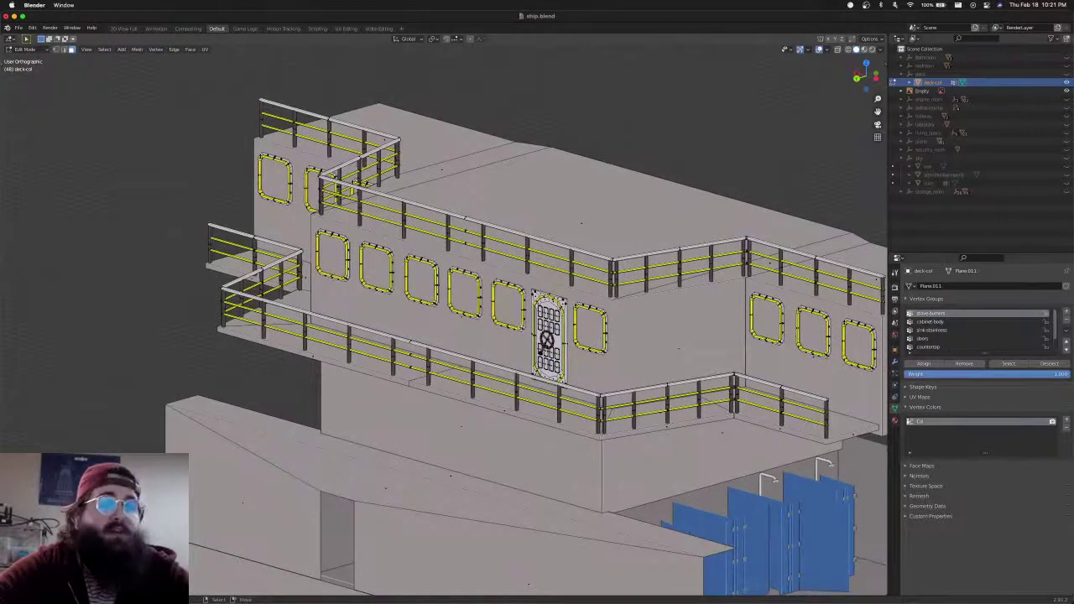
Leave mesh editing for Object Mode and save the ship file again
{"action": "key", "text": "Tab"}
{"action": "scroll", "coordinate": [530, 338], "scroll_direction": "down", "scroll_amount": 3}
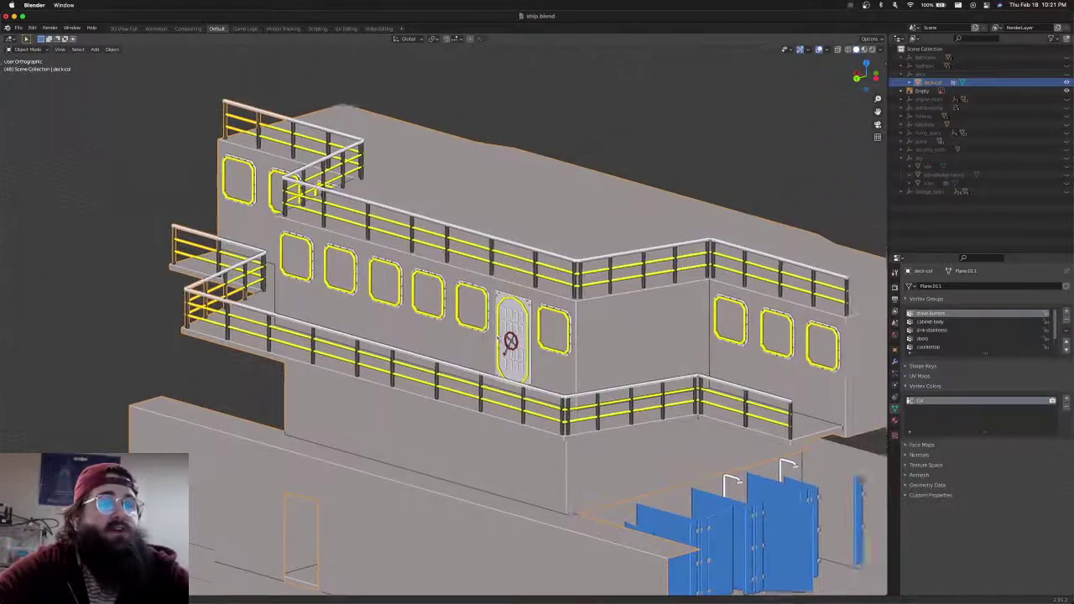
{"action": "key", "text": "super+s"}
{"action": "scroll", "coordinate": [442, 338], "scroll_direction": "down", "scroll_amount": 1}
{"action": "middle_click_drag", "start_coordinate": [420, 340], "coordinate": [478, 331], "text": "shift"}
{"action": "scroll", "coordinate": [477, 325], "scroll_direction": "up", "scroll_amount": 2}
{"action": "key", "text": "super+s"}
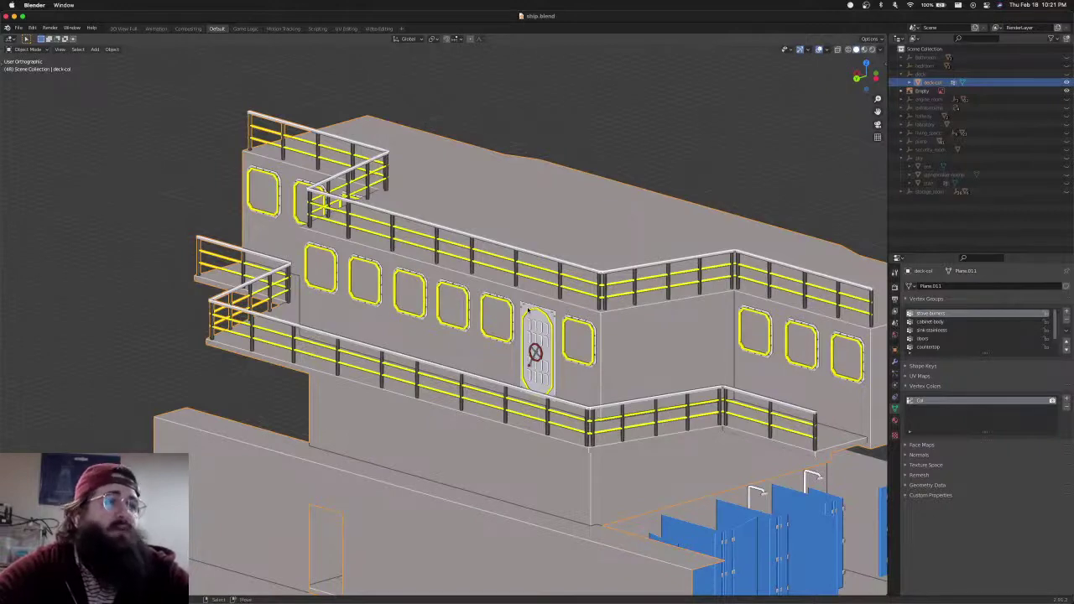
Check the whole ship beside the reference photo and reopen the deck-col mesh in Edit Mode
{"action": "scroll", "coordinate": [474, 415], "scroll_direction": "down", "scroll_amount": 4}
{"action": "middle_click_drag", "start_coordinate": [401, 402], "coordinate": [523, 355], "text": "shift"}
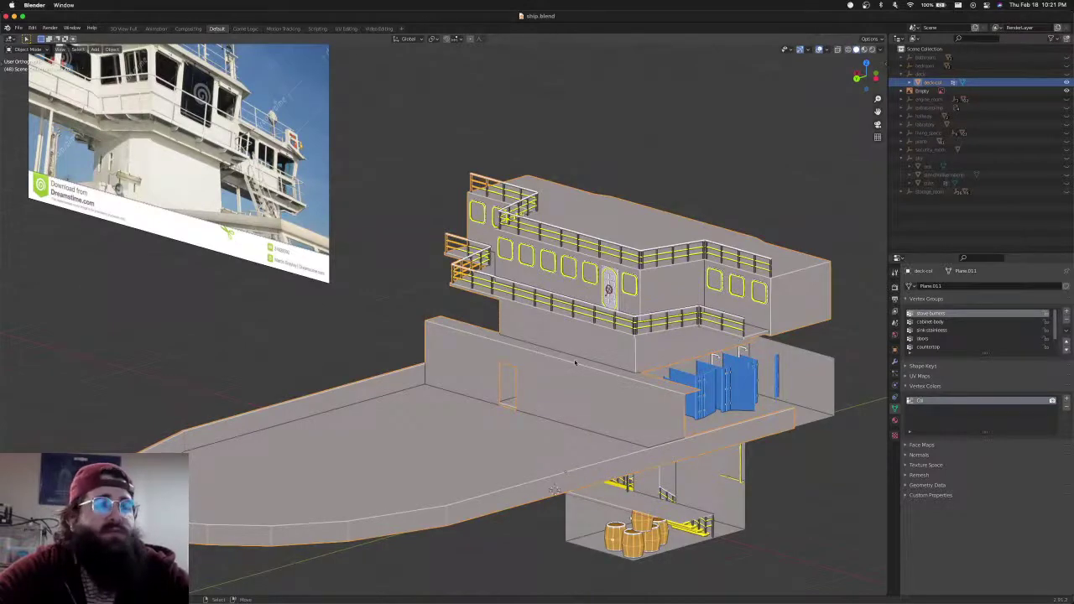
{"action": "scroll", "coordinate": [575, 363], "scroll_direction": "up", "scroll_amount": 6}
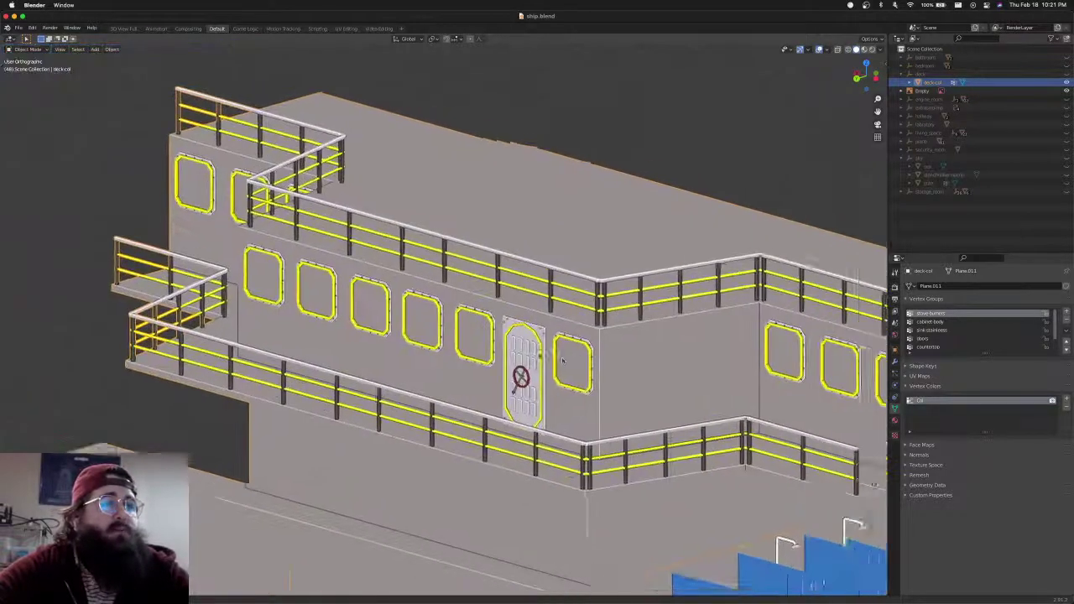
{"action": "middle_click_drag", "start_coordinate": [563, 361], "coordinate": [517, 328], "text": "shift"}
{"action": "key", "text": "Tab"}
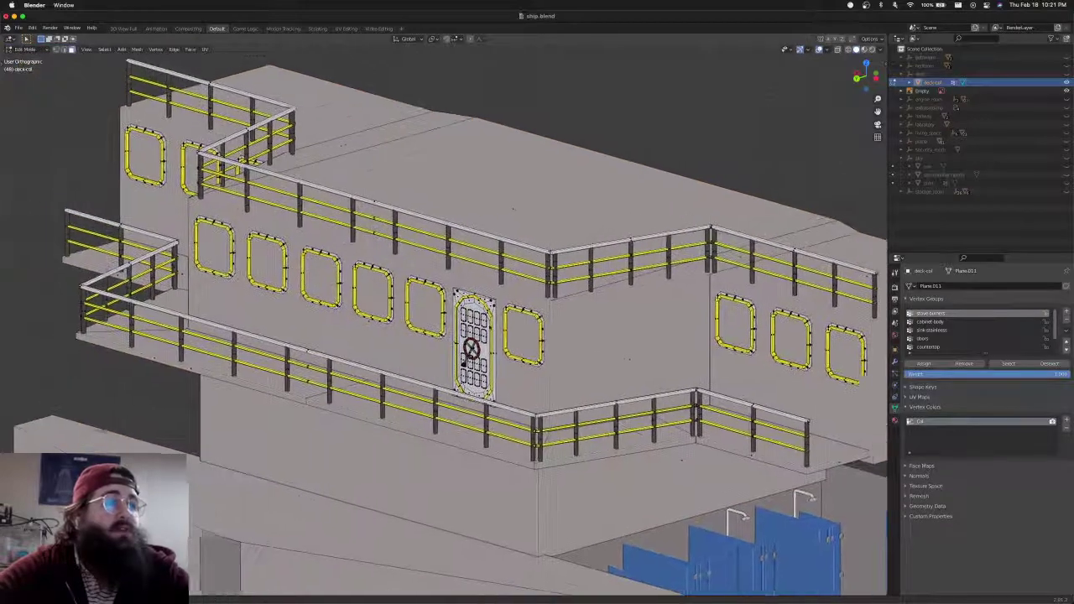
Inspect the bridge's window row, door and walkway from below, from the side and in the back orthographic view
{"action": "middle_click_drag", "start_coordinate": [455, 301], "coordinate": [405, 233], "text": "shift"}
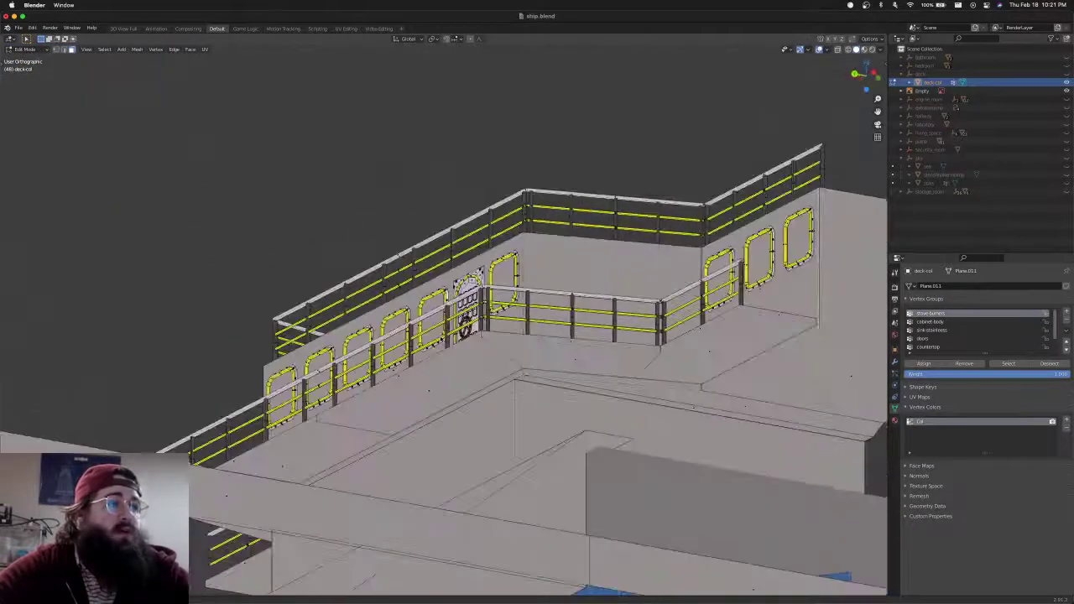
{"action": "middle_click_drag", "start_coordinate": [443, 338], "coordinate": [534, 323]}
{"action": "scroll", "coordinate": [453, 343], "scroll_direction": "down", "scroll_amount": 4}
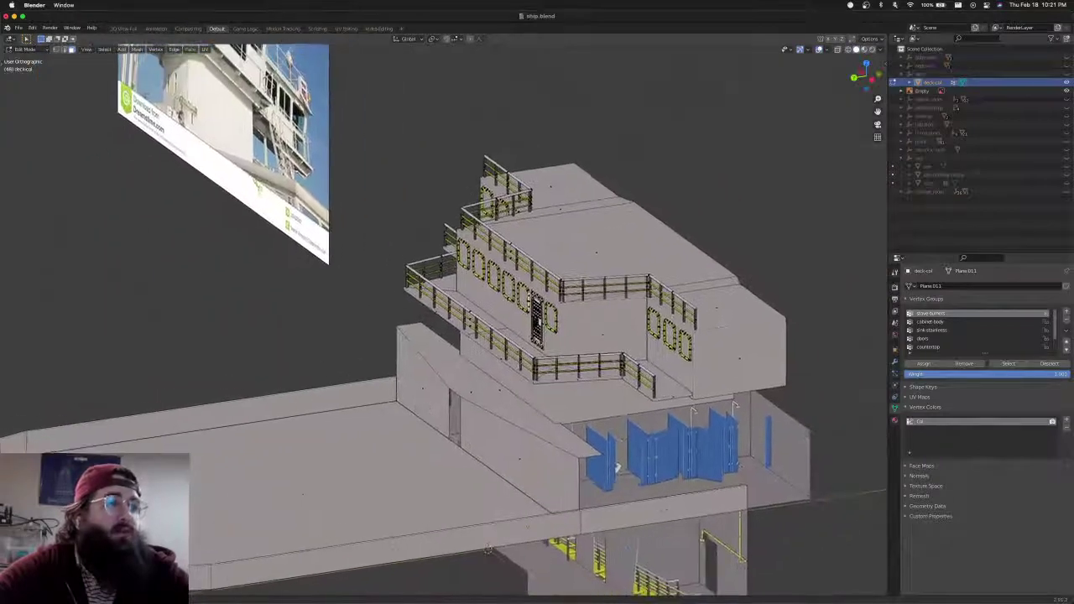
{"action": "scroll", "coordinate": [617, 466], "scroll_direction": "up", "scroll_amount": 6}
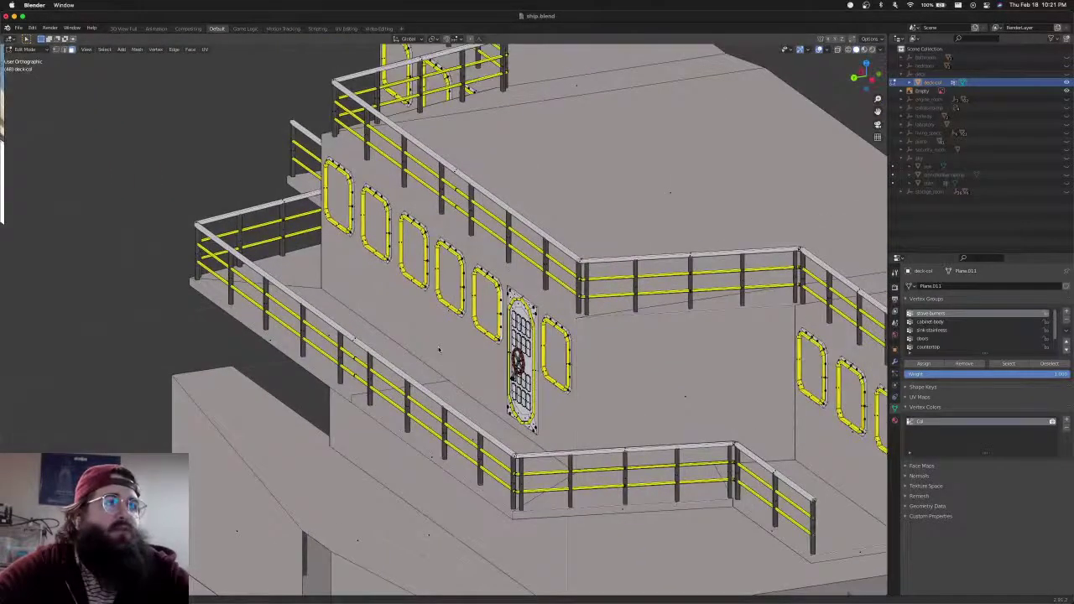
{"action": "scroll", "coordinate": [438, 349], "scroll_direction": "down", "scroll_amount": 5}
{"action": "middle_click_drag", "start_coordinate": [438, 349], "coordinate": [470, 392]}
{"action": "scroll", "coordinate": [552, 381], "scroll_direction": "up", "scroll_amount": 6}
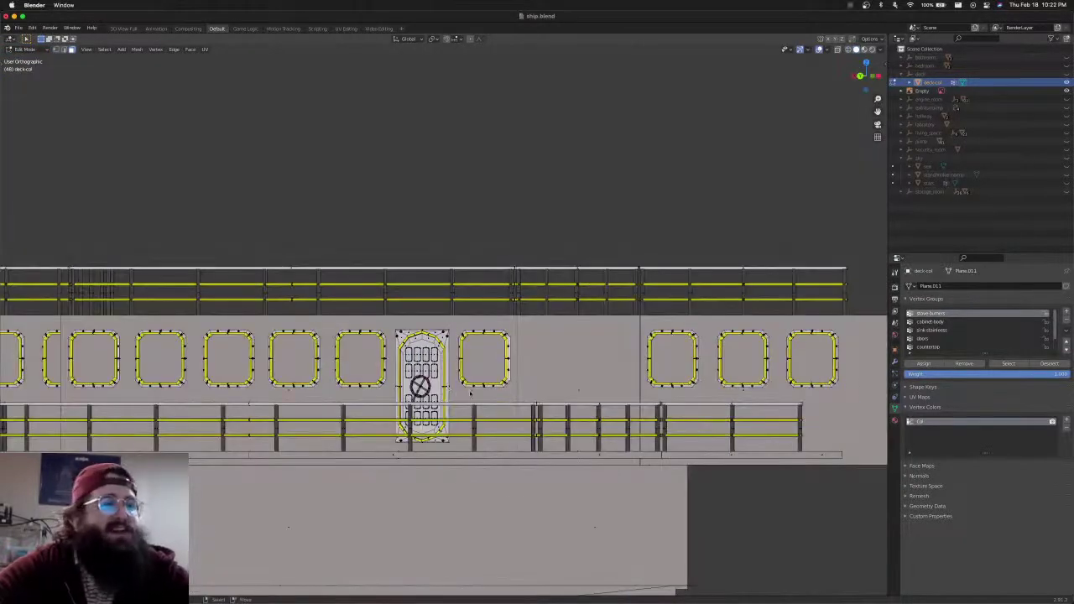
{"action": "key", "text": "ctrl+KP_1"}
{"action": "middle_click_drag", "start_coordinate": [470, 392], "coordinate": [653, 374], "text": "shift"}
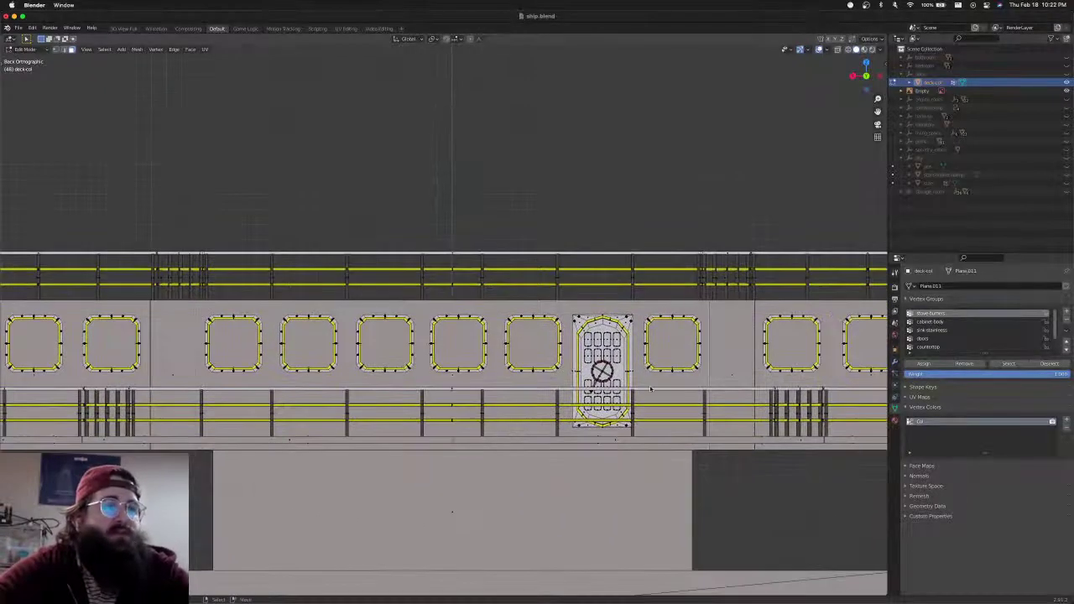
Select the complete window frame beside the bridge door, including its bolts, with see-through selection
{"action": "scroll", "coordinate": [500, 340], "scroll_direction": "down", "scroll_amount": 6}
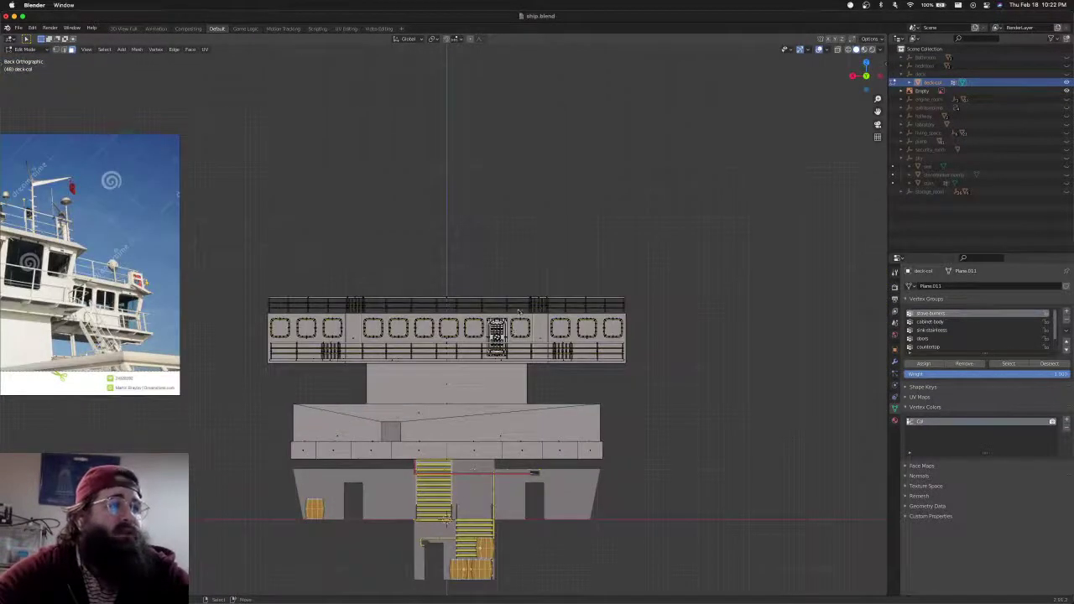
{"action": "middle_click_drag", "start_coordinate": [516, 321], "coordinate": [488, 335]}
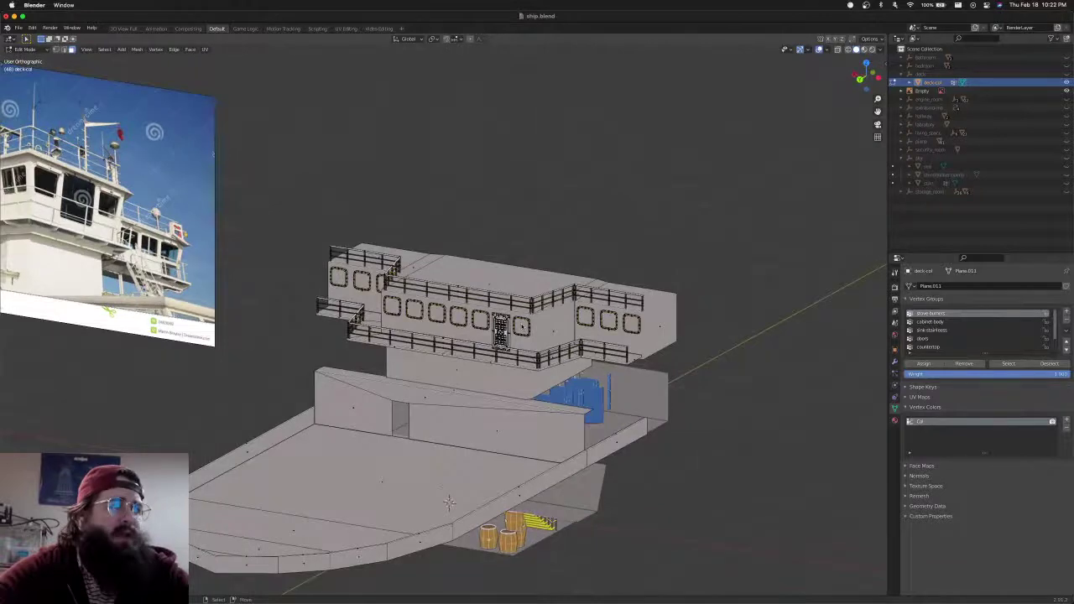
{"action": "scroll", "coordinate": [534, 317], "scroll_direction": "up", "scroll_amount": 5}
{"action": "key", "text": "l"}
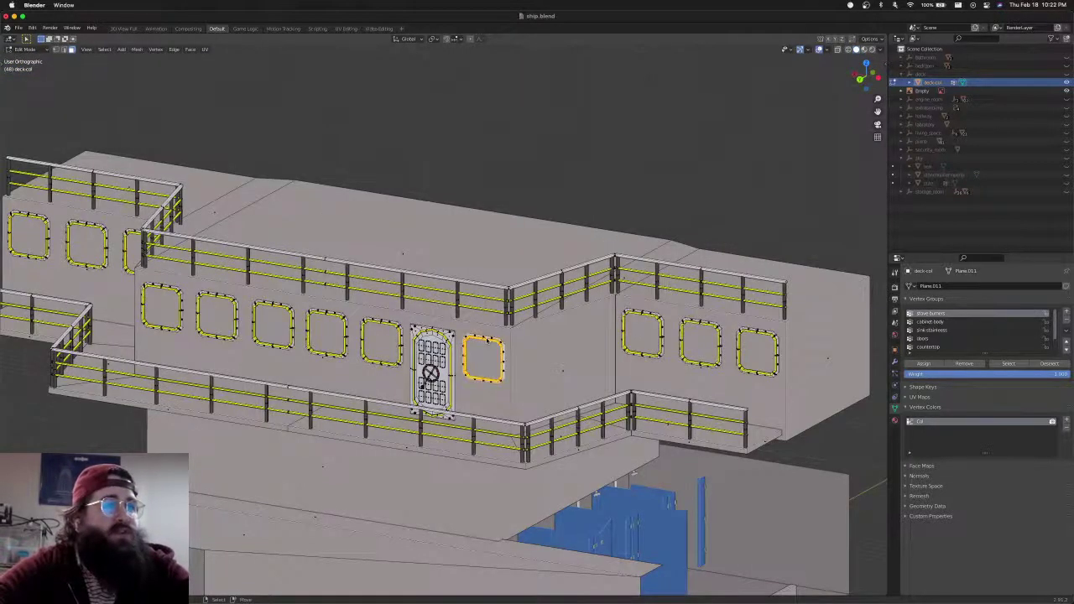
{"action": "key", "text": "shift+z"}
{"action": "key", "text": "alt+a"}
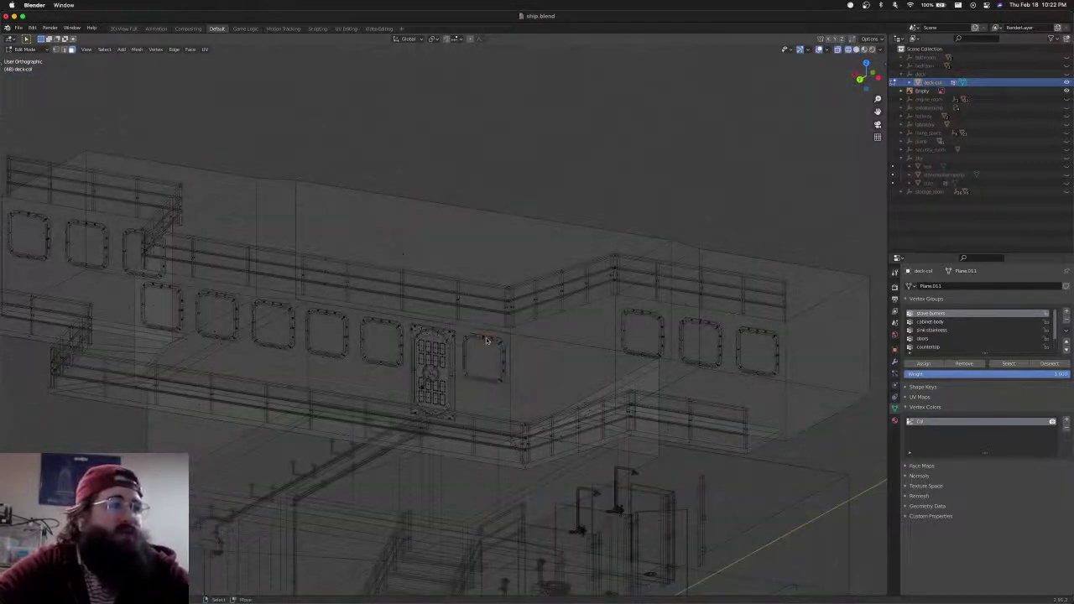
{"action": "key", "text": "c"}
{"action": "mouse_move", "coordinate": [482, 338]}
{"action": "left_mouse_down"}
{"action": "mouse_move", "coordinate": [468, 355]}
{"action": "mouse_move", "coordinate": [488, 380]}
{"action": "mouse_move", "coordinate": [501, 374]}
{"action": "mouse_move", "coordinate": [487, 349]}
{"action": "left_mouse_up"}
{"action": "key", "text": "Escape"}
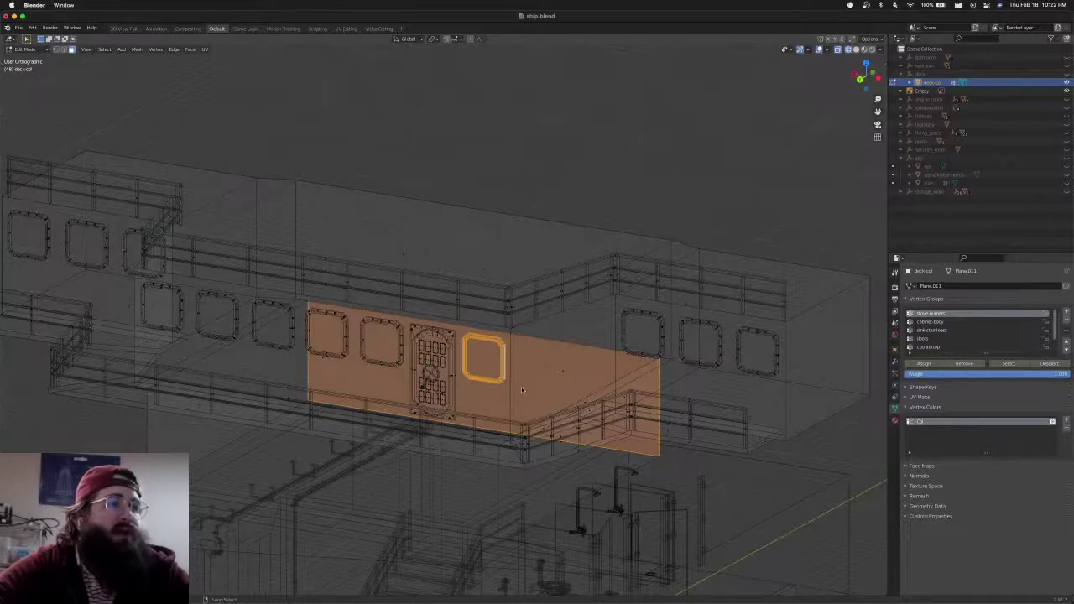
Deselect the stray wall faces so that only the window frame beside the door stays selected
{"action": "key", "text": "ctrl+z"}
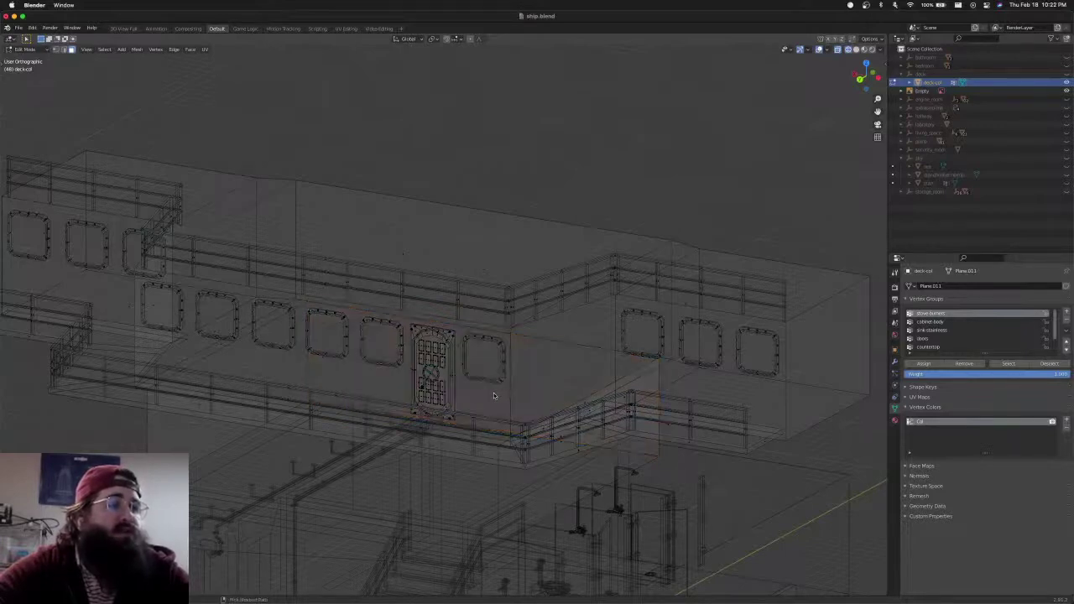
{"action": "key", "text": "ctrl+shift+z"}
{"action": "key", "text": "KP_1"}
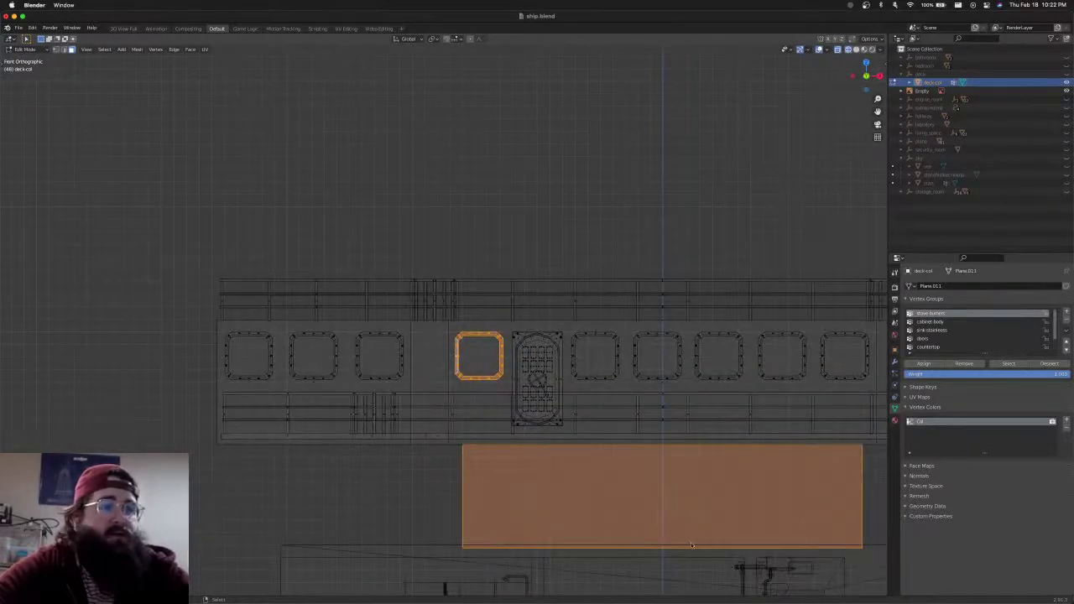
{"action": "left_click", "coordinate": [637, 500], "text": "shift"}
{"action": "left_click", "coordinate": [652, 498], "text": "shift"}
{"action": "middle_click_drag", "start_coordinate": [654, 497], "coordinate": [686, 533]}
{"action": "left_click", "coordinate": [770, 521], "text": "shift"}
Duplicate the selected window in the top view and move the copy over to the adjacent angled side wall
{"action": "key", "text": "KP_7"}
{"action": "scroll", "coordinate": [555, 483], "scroll_direction": "down", "scroll_amount": 2}
{"action": "scroll", "coordinate": [556, 483], "scroll_direction": "up", "scroll_amount": 6}
{"action": "middle_click_drag", "start_coordinate": [555, 482], "coordinate": [598, 339], "text": "shift"}
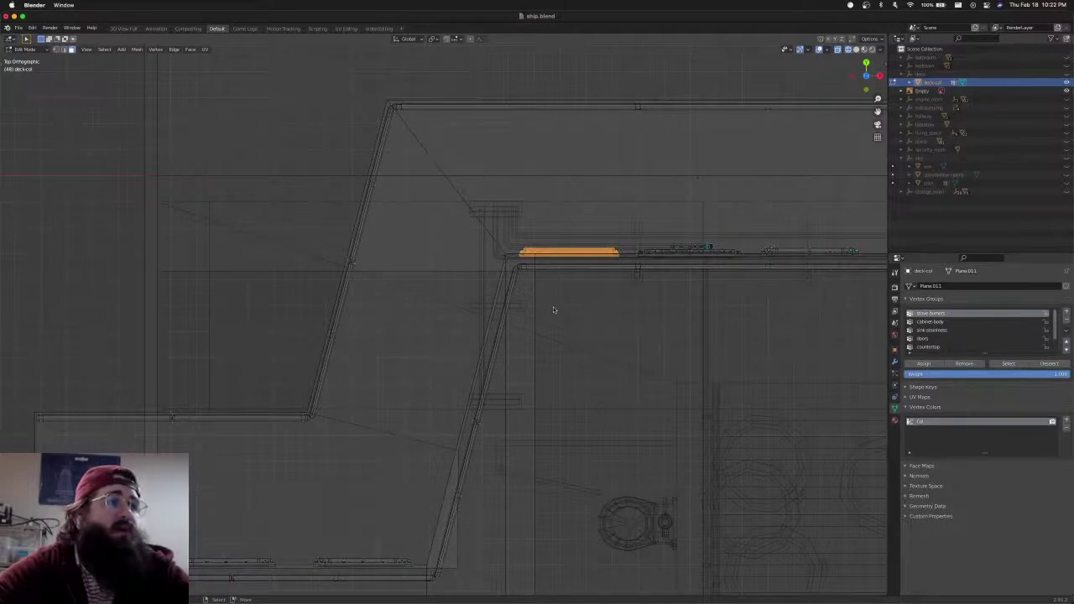
{"action": "scroll", "coordinate": [571, 328], "scroll_direction": "down", "scroll_amount": 2}
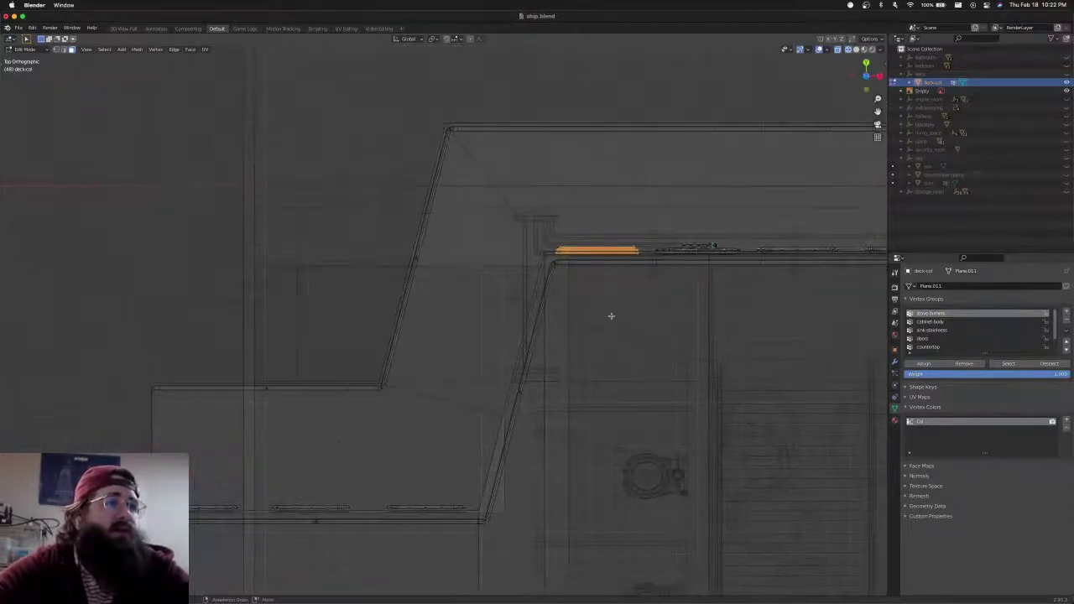
{"action": "key", "text": "g"}
{"action": "left_click", "coordinate": [543, 392]}
{"action": "scroll", "coordinate": [543, 392], "scroll_direction": "up", "scroll_amount": 4}
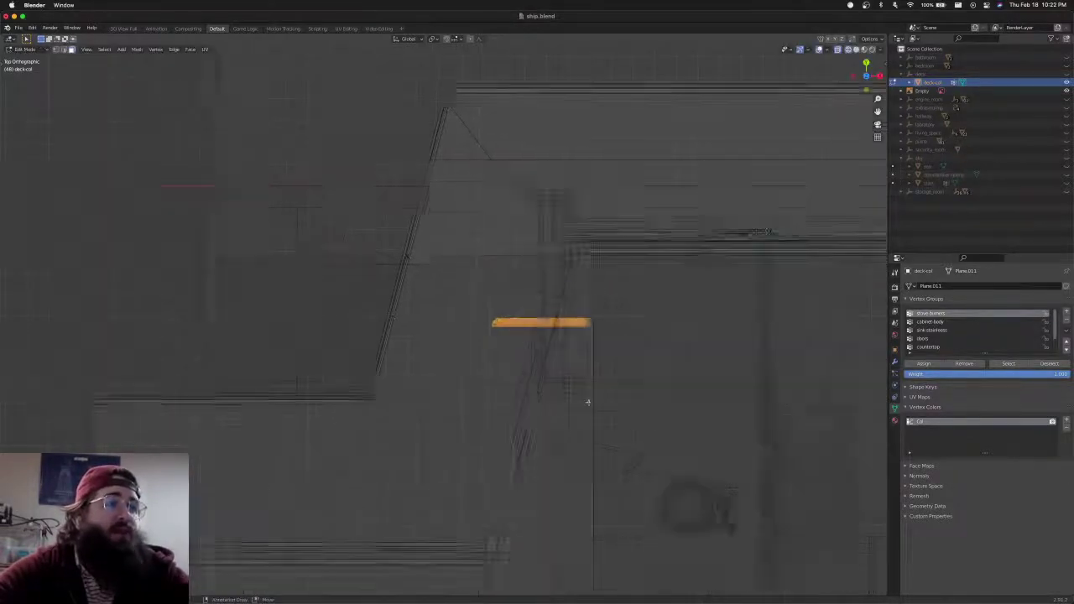
Rotate the copied window parallel to the angled wall and shift it flush against the wall surface
{"action": "key", "text": "r"}
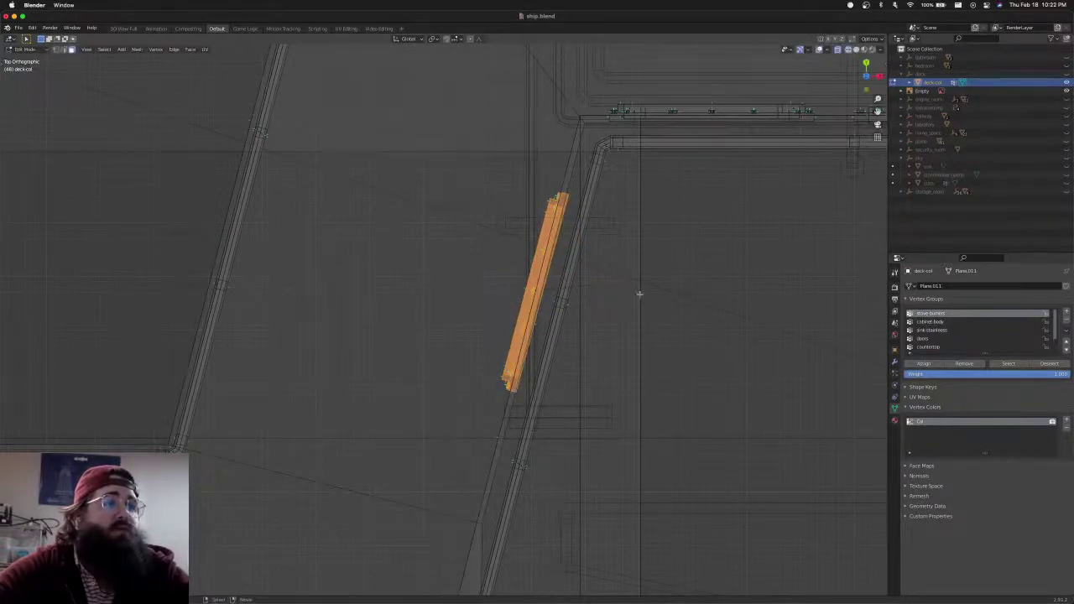
{"action": "scroll", "coordinate": [654, 330], "scroll_direction": "up", "scroll_amount": 4}
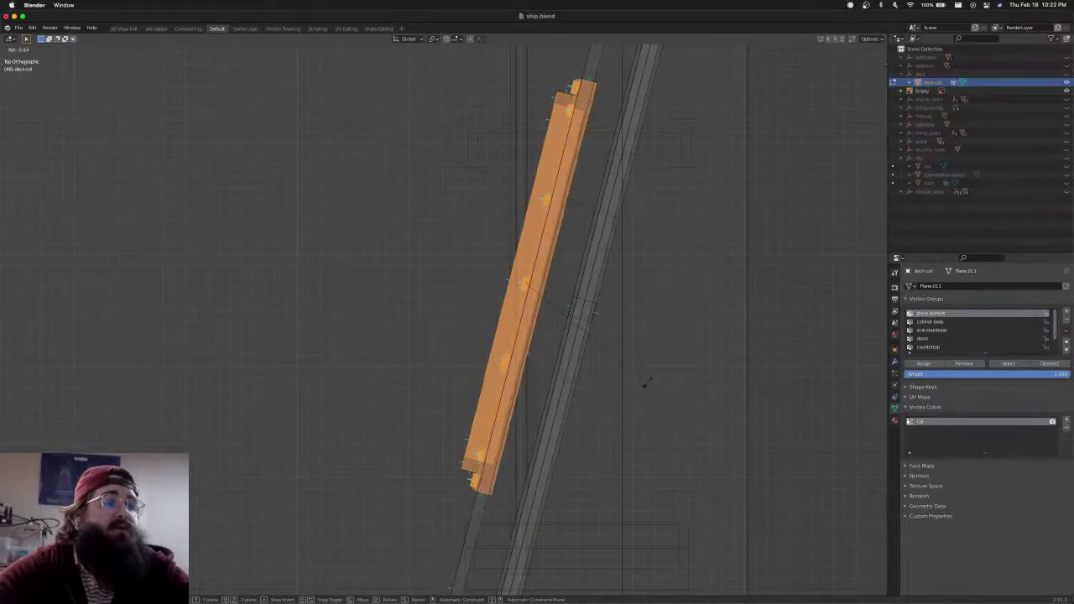
{"action": "left_click", "coordinate": [646, 383]}
{"action": "middle_click_drag", "start_coordinate": [639, 320], "coordinate": [613, 423], "text": "shift"}
{"action": "key", "text": "g"}
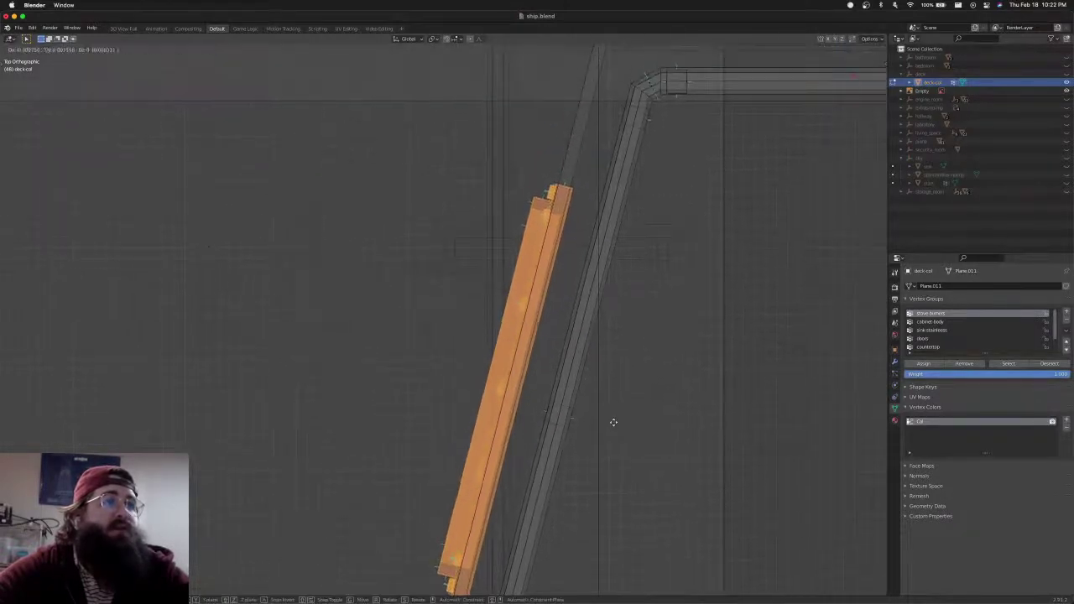
{"action": "left_click", "coordinate": [608, 422]}
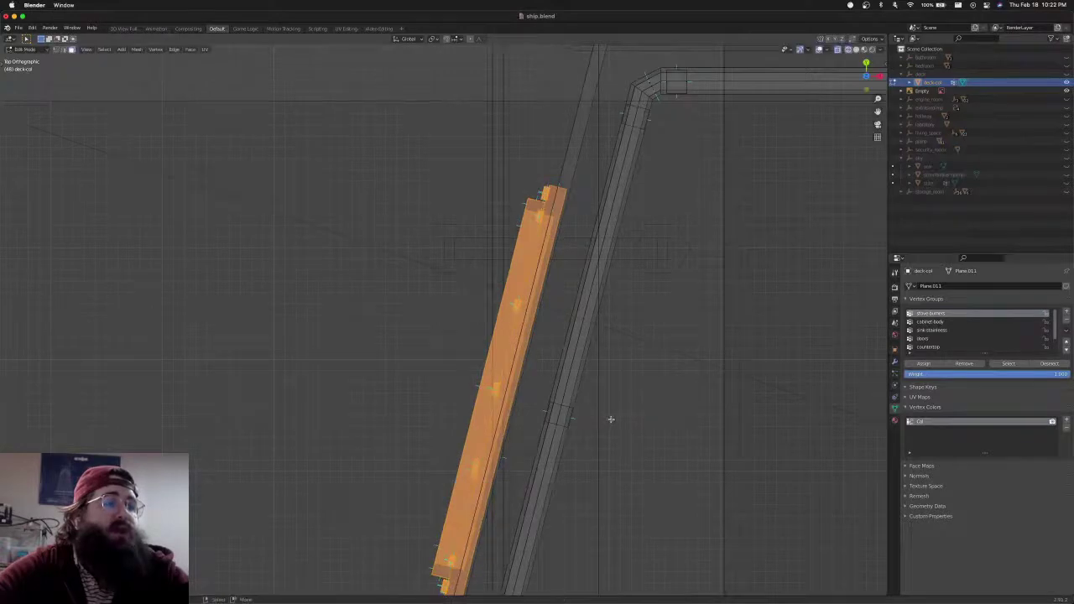
Inspect the angled-wall window's height and spacing from the back and from views turned toward the side
{"action": "scroll", "coordinate": [608, 423], "scroll_direction": "down", "scroll_amount": 4}
{"action": "middle_click_drag", "start_coordinate": [607, 423], "coordinate": [634, 262], "text": "shift"}
{"action": "scroll", "coordinate": [644, 234], "scroll_direction": "down", "scroll_amount": 2}
{"action": "key", "text": "ctrl+KP_1"}
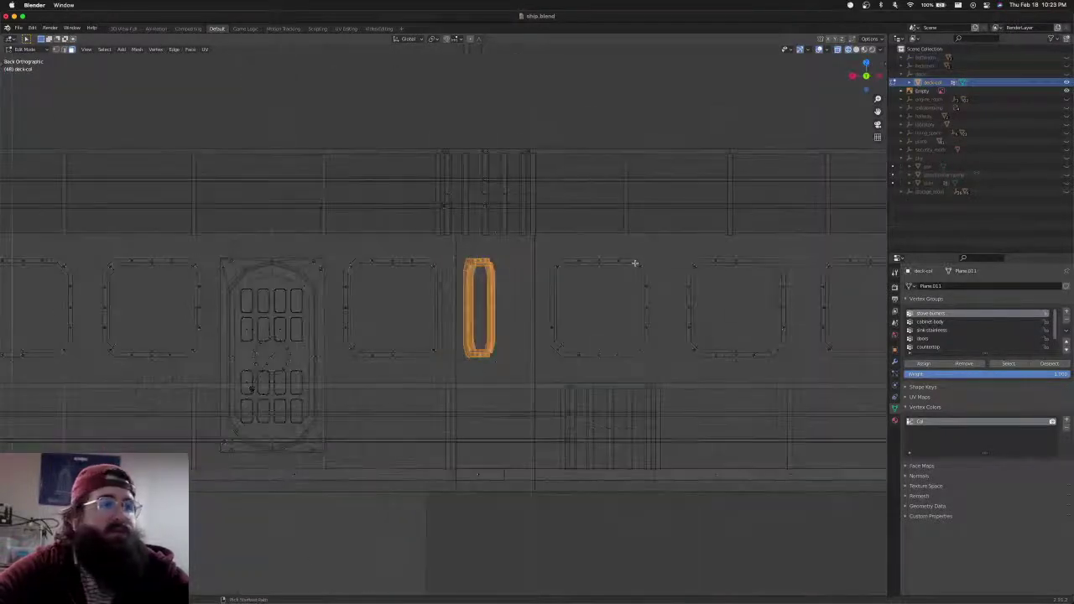
{"action": "key", "text": "KP_6"}
{"action": "key", "text": "KP_6"}
{"action": "key", "text": "KP_6"}
{"action": "key", "text": "KP_6"}
{"action": "key", "text": "KP_6"}
{"action": "key", "text": "KP_6"}
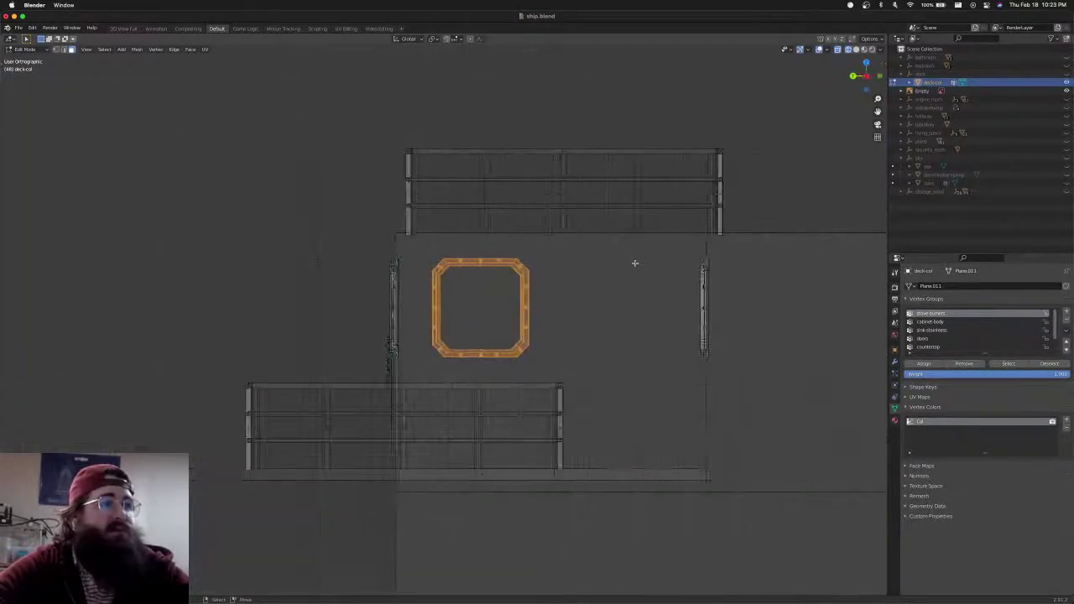
{"action": "scroll", "coordinate": [634, 263], "scroll_direction": "up", "scroll_amount": 3}
{"action": "middle_click_drag", "start_coordinate": [635, 261], "coordinate": [420, 223], "text": "shift"}
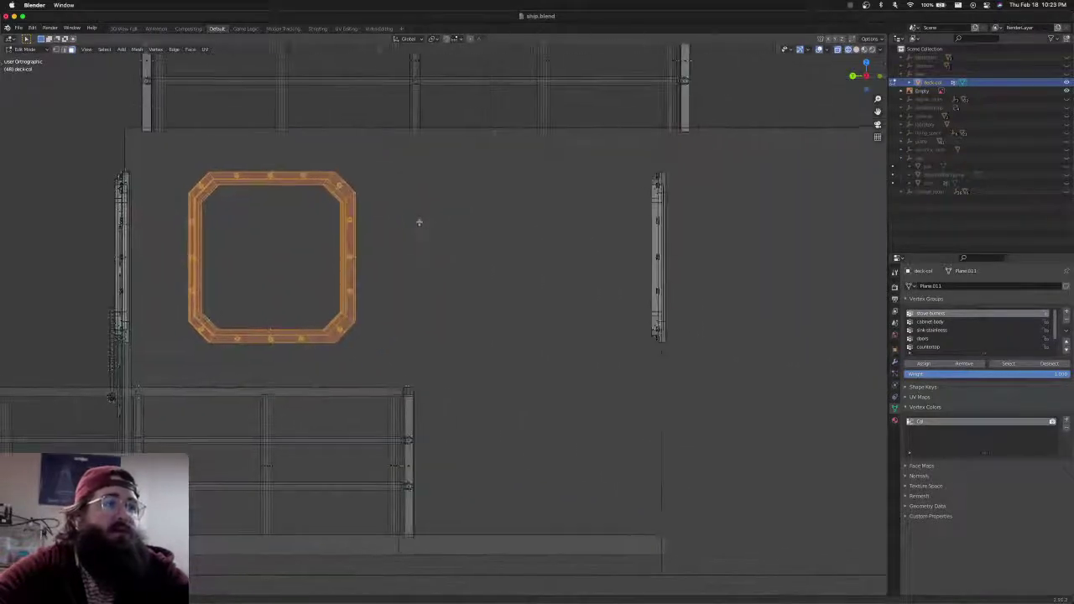
{"action": "key", "text": "KP_6"}
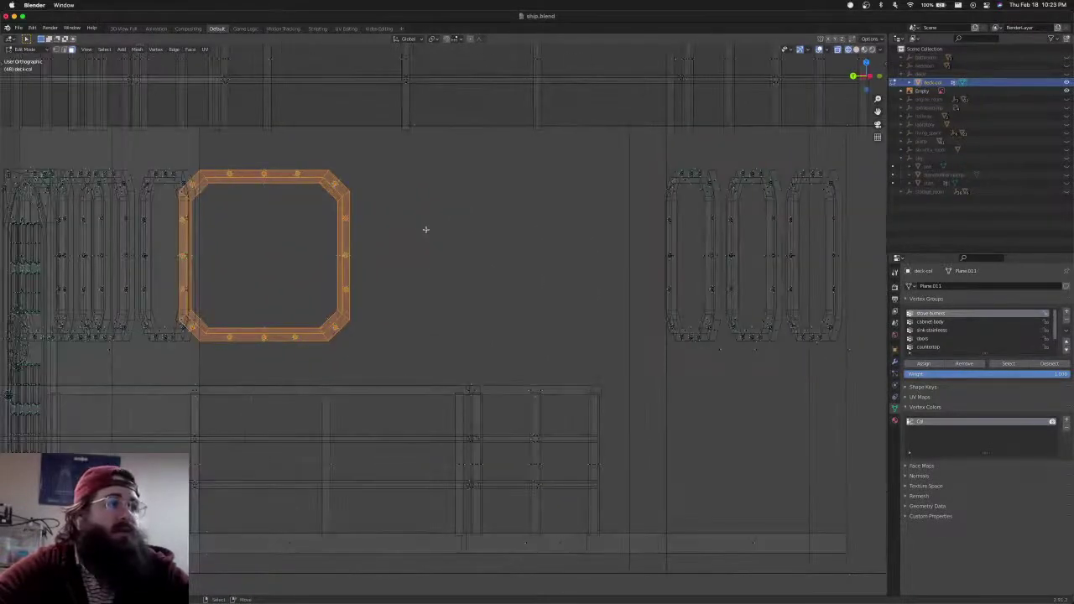
Slide the window along the angled wall toward the corner with the front window row
{"action": "mouse_move", "coordinate": [377, 261]}
{"action": "middle_mouse_down", "text": "shift"}
{"action": "mouse_move", "coordinate": [532, 288]}
{"action": "mouse_move", "coordinate": [529, 301]}
{"action": "mouse_move", "coordinate": [529, 276]}
{"action": "mouse_move", "coordinate": [522, 347]}
{"action": "mouse_move", "coordinate": [626, 305]}
{"action": "middle_mouse_up", "text": "shift"}
{"action": "scroll", "coordinate": [531, 288], "scroll_direction": "down", "scroll_amount": 3}
{"action": "key", "text": "shift+z"}
{"action": "key", "text": "KP_7"}
{"action": "scroll", "coordinate": [522, 347], "scroll_direction": "up", "scroll_amount": 3}
{"action": "key", "text": "g"}
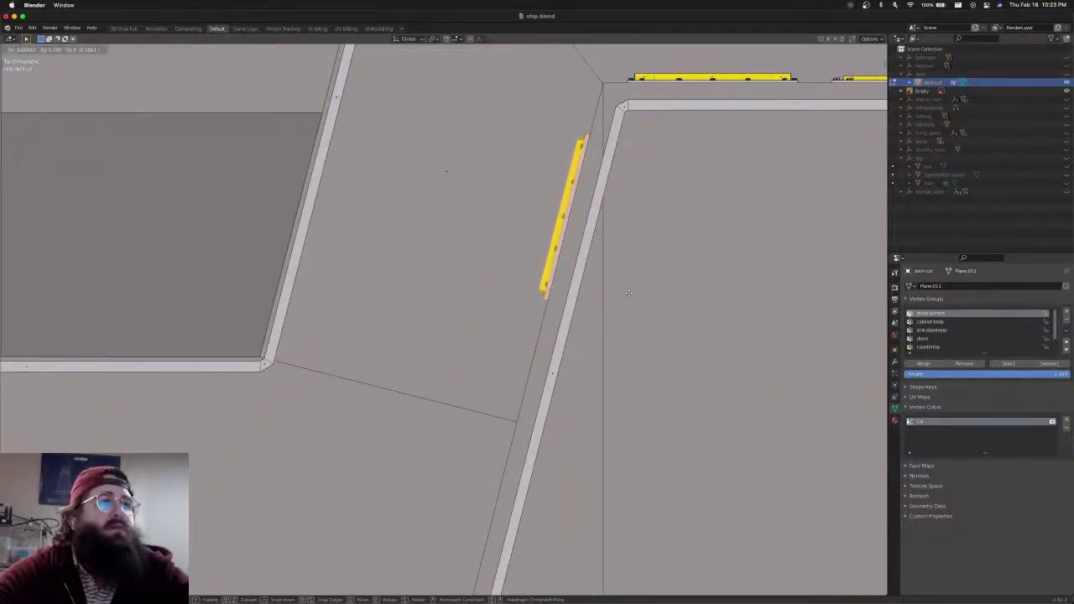
{"action": "left_click", "coordinate": [628, 292]}
Duplicate the angled-wall window and place the copy farther along the same wall, near its other corner
{"action": "middle_click_drag", "start_coordinate": [615, 347], "coordinate": [651, 225], "text": "shift"}
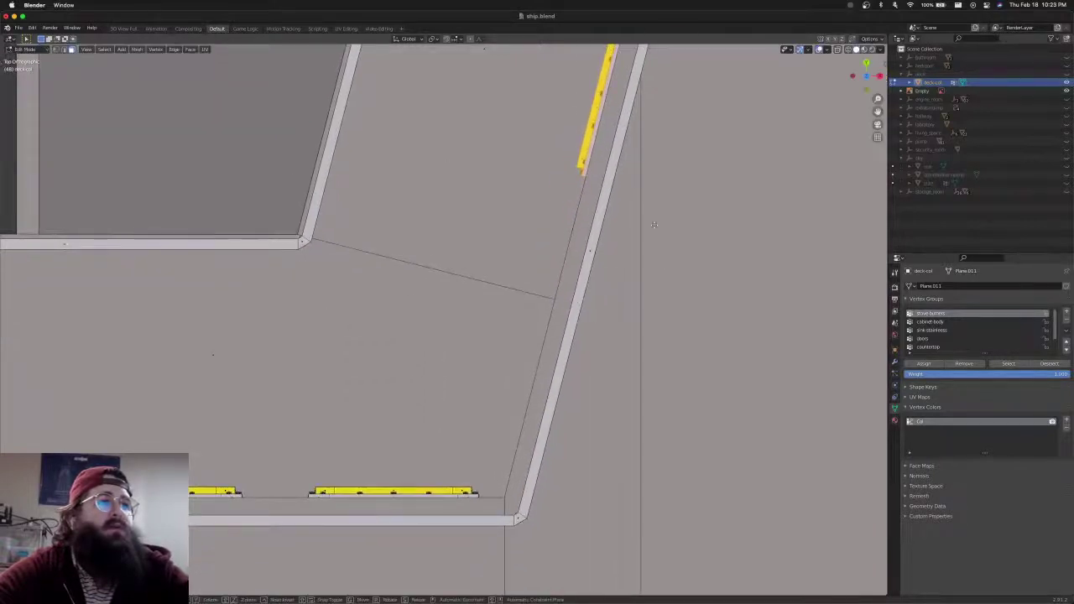
{"action": "key", "text": "shift+d"}
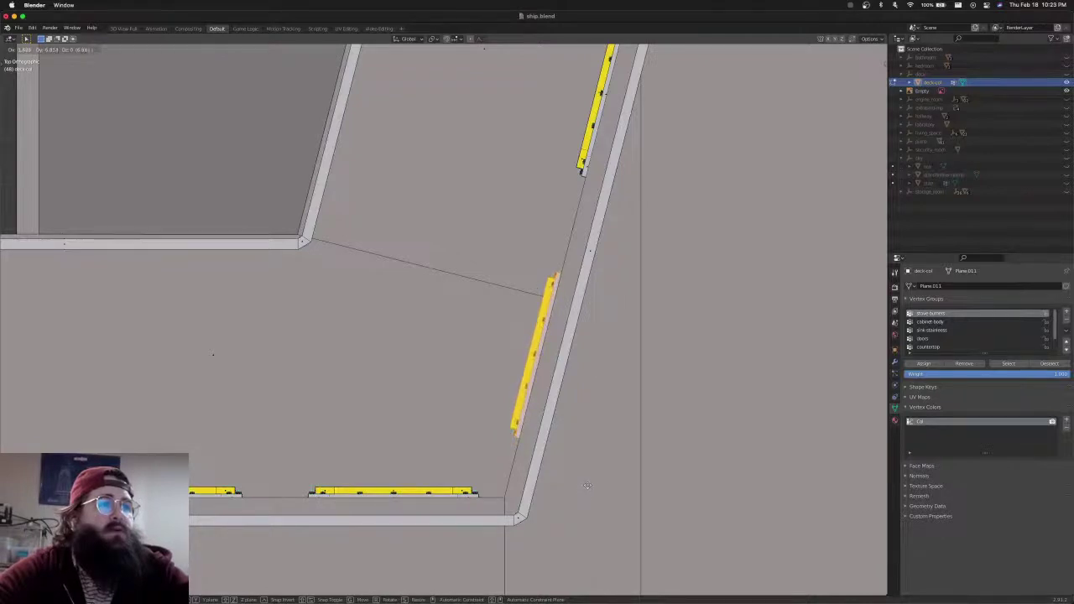
{"action": "left_click", "coordinate": [588, 485]}
Add the first angled-wall window to the selection so both windows on that wall are selected
{"action": "scroll", "coordinate": [828, 105], "scroll_direction": "down", "scroll_amount": 3}
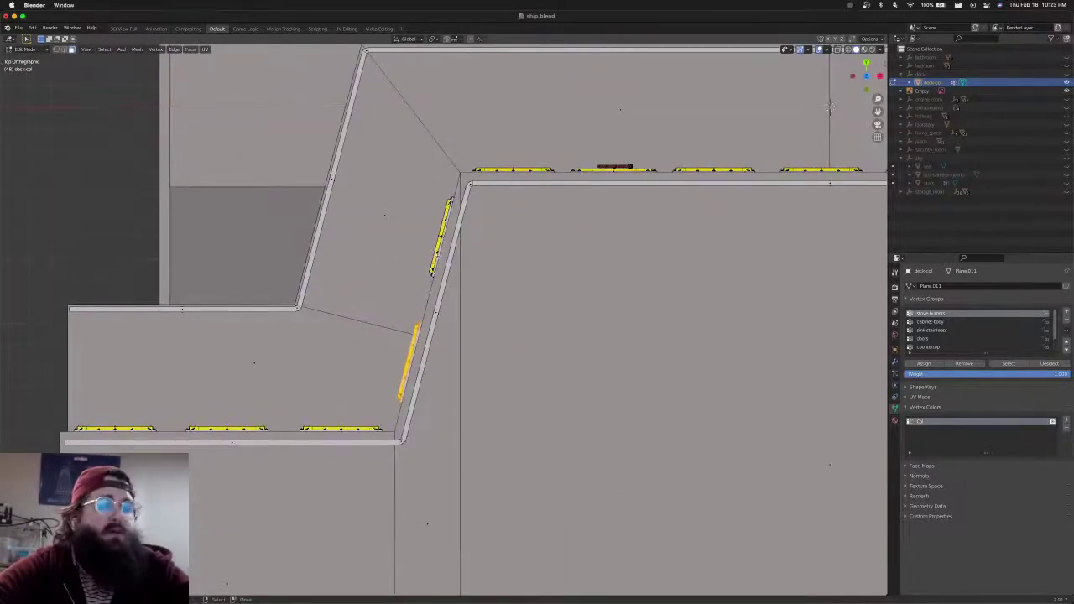
{"action": "key", "text": "alt+z"}
{"action": "key", "text": "b"}
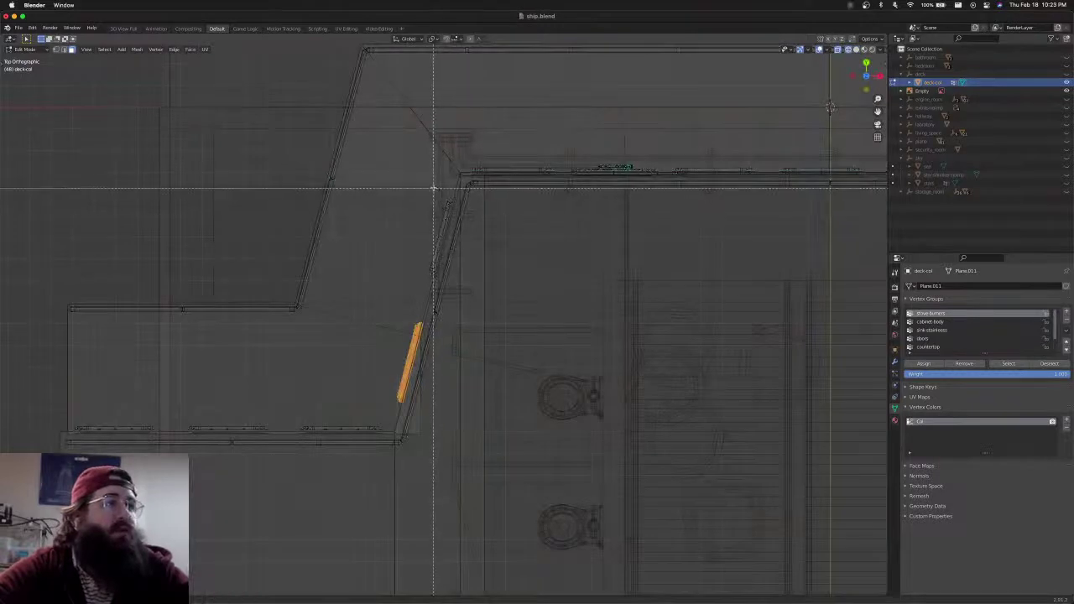
{"action": "key", "text": "Escape"}
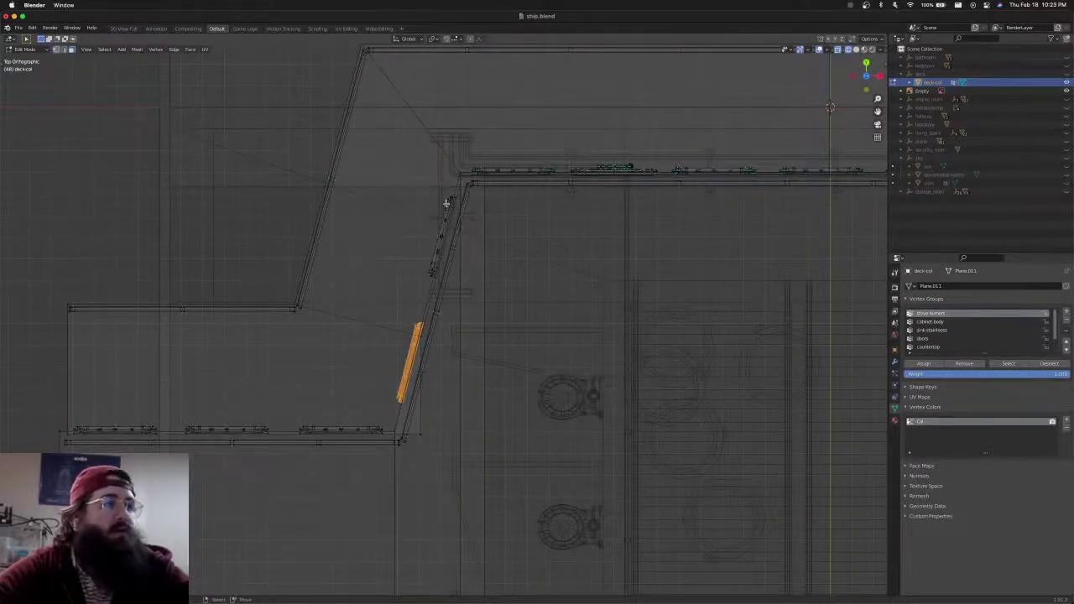
{"action": "scroll", "coordinate": [446, 202], "scroll_direction": "up", "scroll_amount": 2}
{"action": "key", "text": "v"}
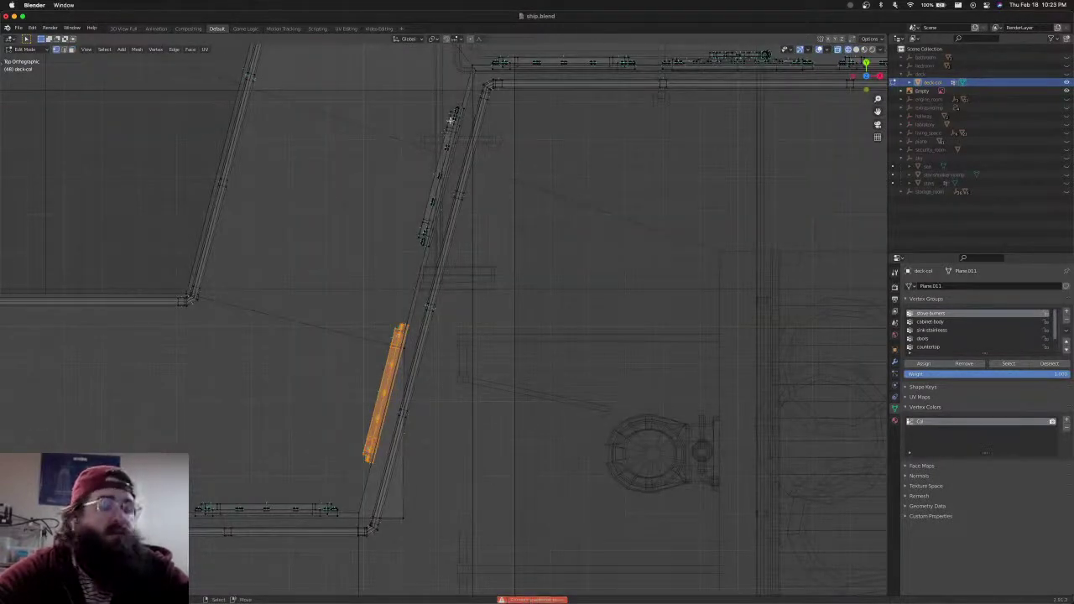
{"action": "key", "text": "c"}
{"action": "left_click_drag", "start_coordinate": [455, 112], "coordinate": [423, 238]}
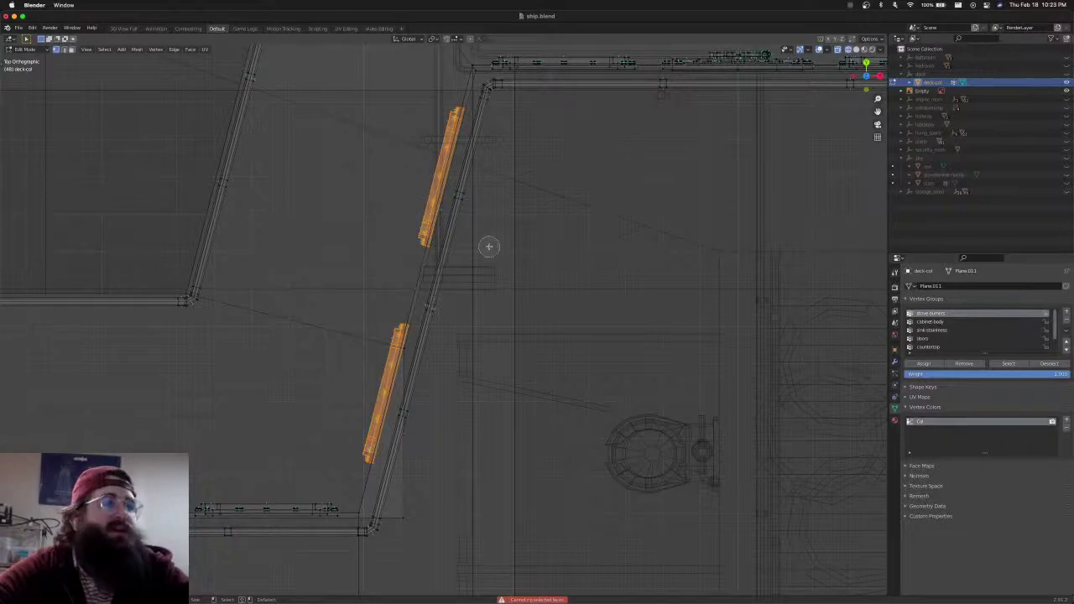
Duplicate both angled-wall windows and move the copies across the bridge toward the opposite angled wall
{"action": "scroll", "coordinate": [495, 250], "scroll_direction": "down", "scroll_amount": 6}
{"action": "middle_click_drag", "start_coordinate": [550, 293], "coordinate": [377, 269], "text": "shift"}
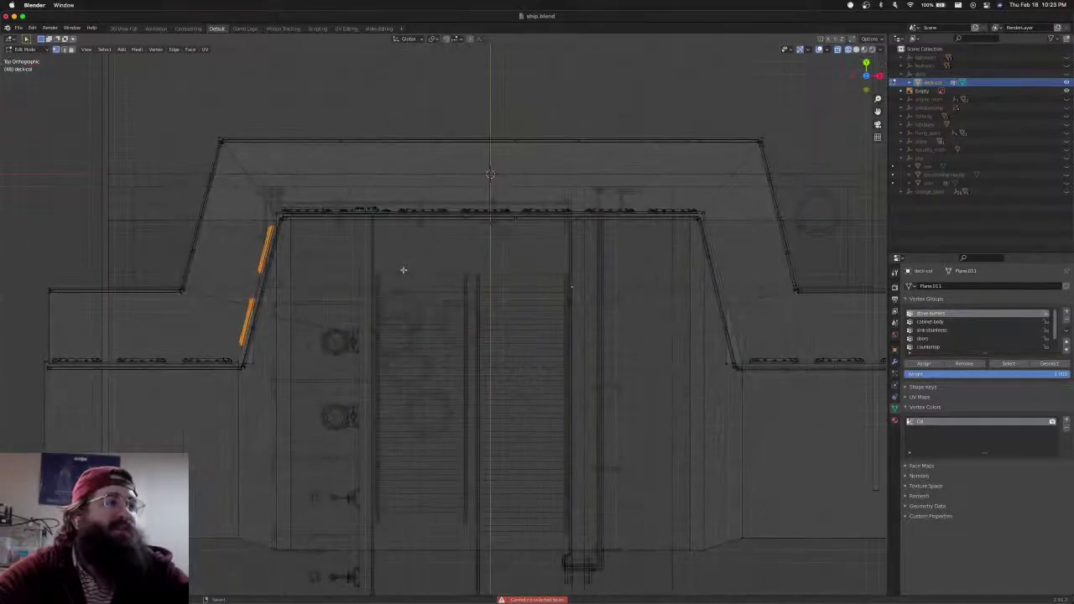
{"action": "key", "text": "shift+d"}
{"action": "right_click", "coordinate": [423, 275]}
{"action": "key", "text": "g"}
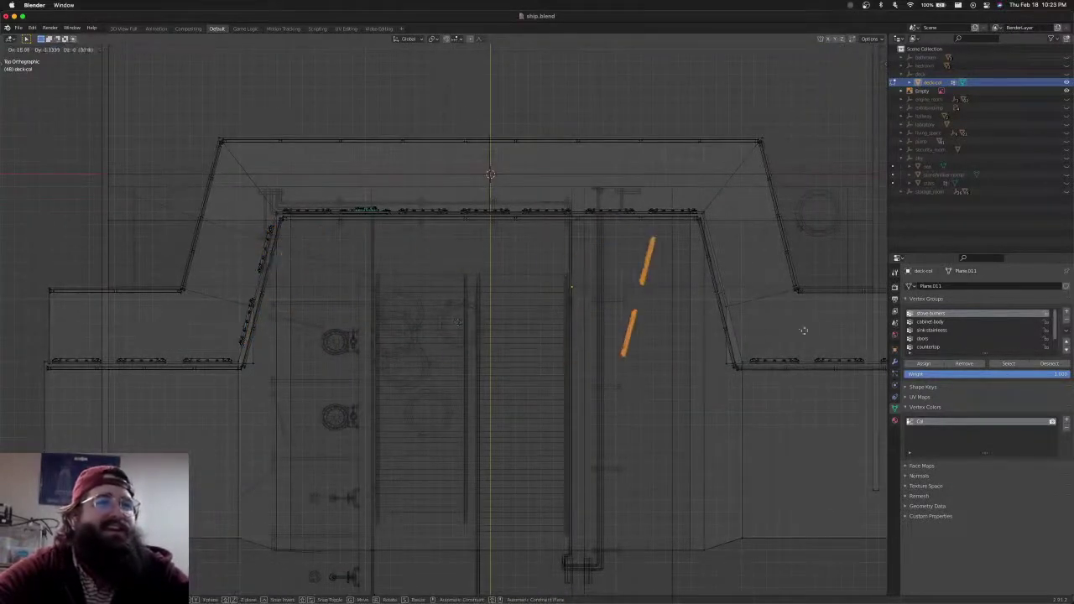
{"action": "left_click", "coordinate": [798, 328]}
Rotate the two copied windows to the opposite wall's slant and move them alongside that wall
{"action": "middle_click_drag", "start_coordinate": [798, 328], "coordinate": [560, 315], "text": "shift"}
{"action": "scroll", "coordinate": [559, 314], "scroll_direction": "up", "scroll_amount": 5}
{"action": "middle_click_drag", "start_coordinate": [623, 307], "coordinate": [549, 333], "text": "shift"}
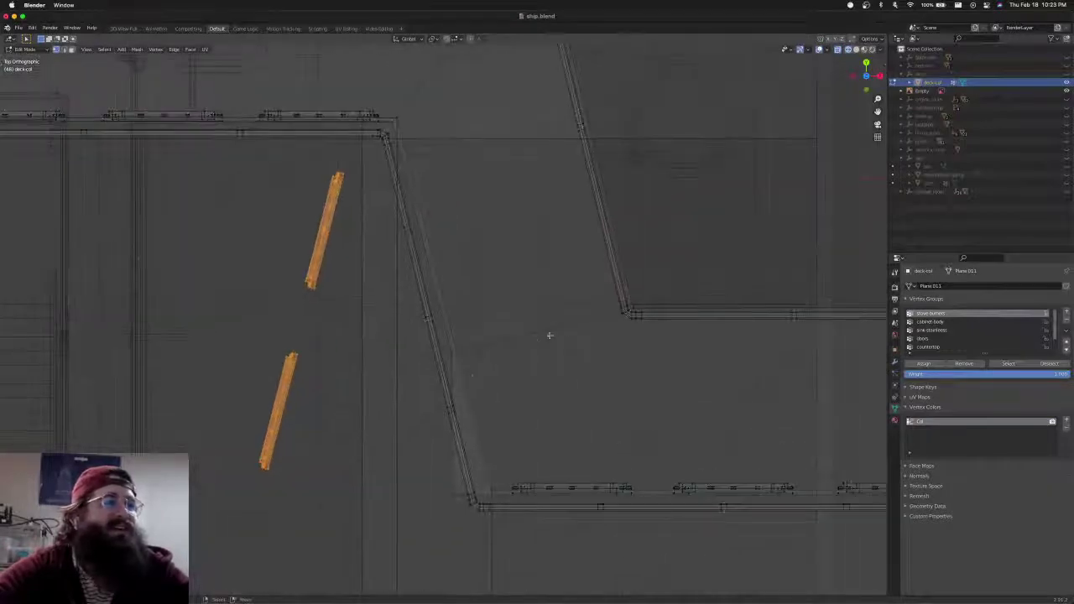
{"action": "key", "text": "r"}
{"action": "left_click", "coordinate": [195, 388]}
{"action": "key", "text": "g"}
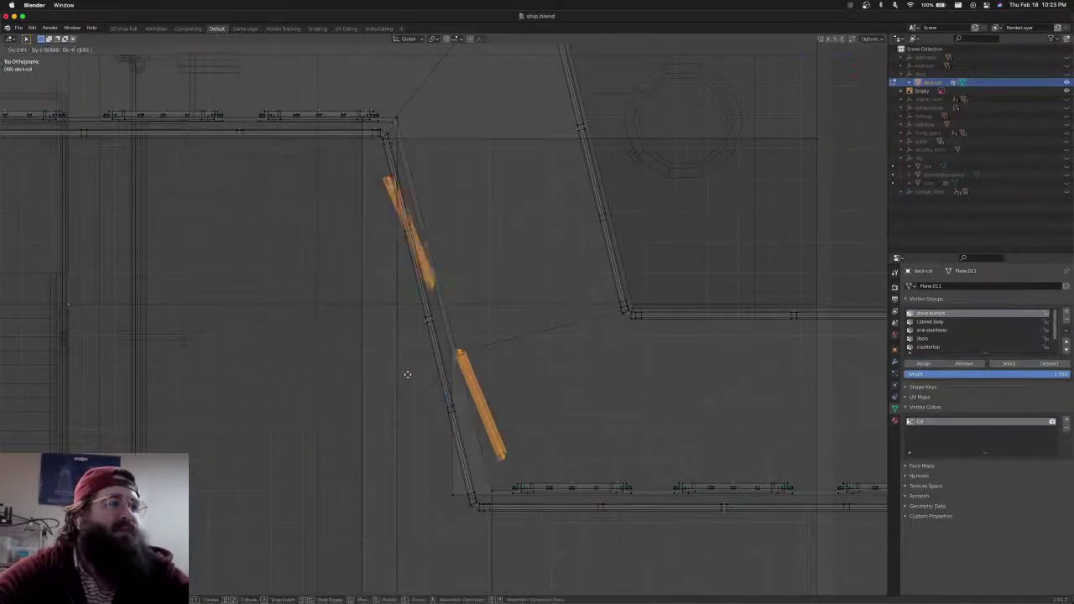
{"action": "left_click", "coordinate": [417, 358]}
{"action": "key", "text": "r"}
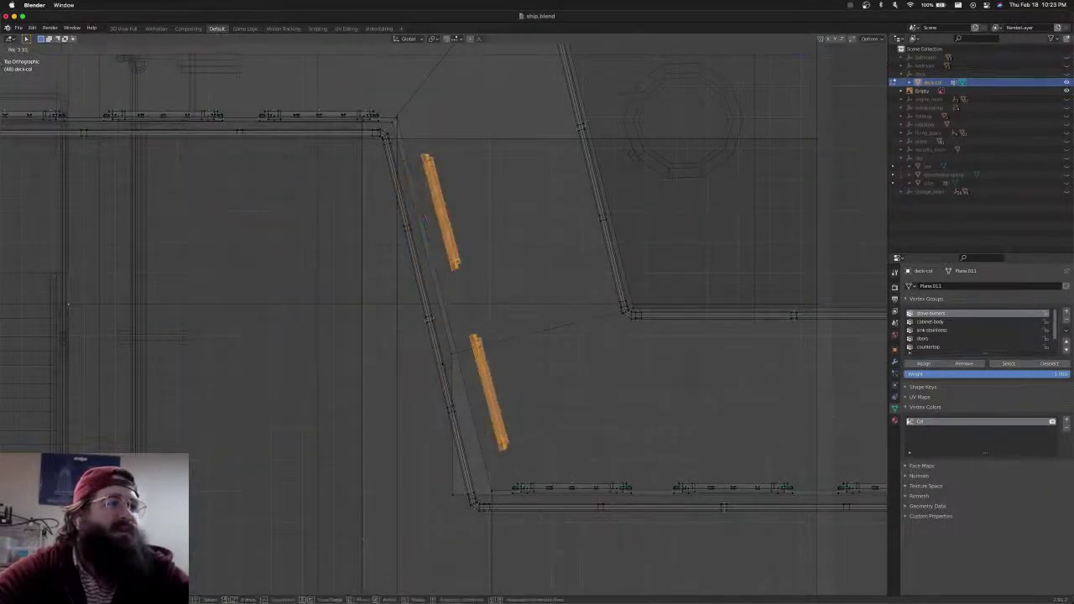
{"action": "left_click", "coordinate": [447, 365]}
Move the two copied windows closer to the opposite angled wall and fine-tune their rotation to match its slant
{"action": "scroll", "coordinate": [492, 303], "scroll_direction": "up", "scroll_amount": 3}
{"action": "middle_click_drag", "start_coordinate": [493, 289], "coordinate": [472, 339], "text": "shift"}
{"action": "key", "text": "g"}
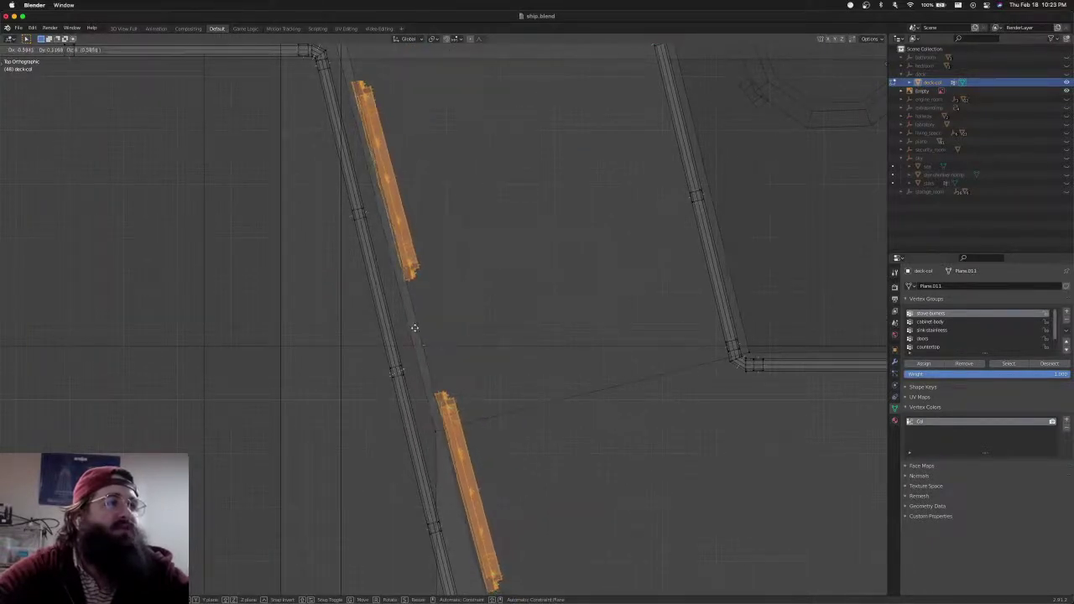
{"action": "left_click", "coordinate": [451, 324]}
{"action": "key", "text": "r"}
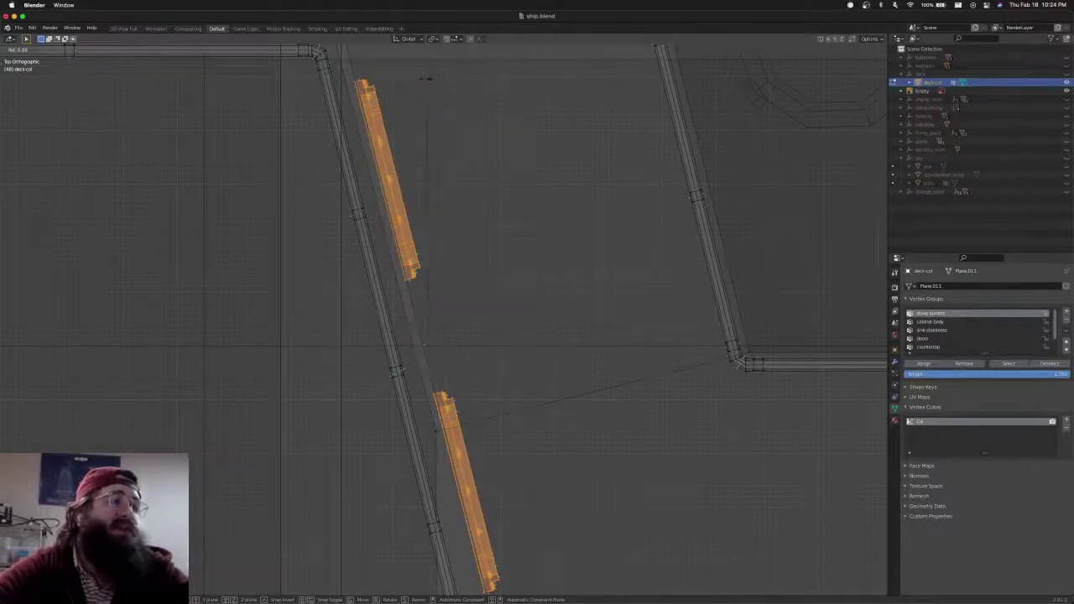
{"action": "left_click", "coordinate": [426, 79]}
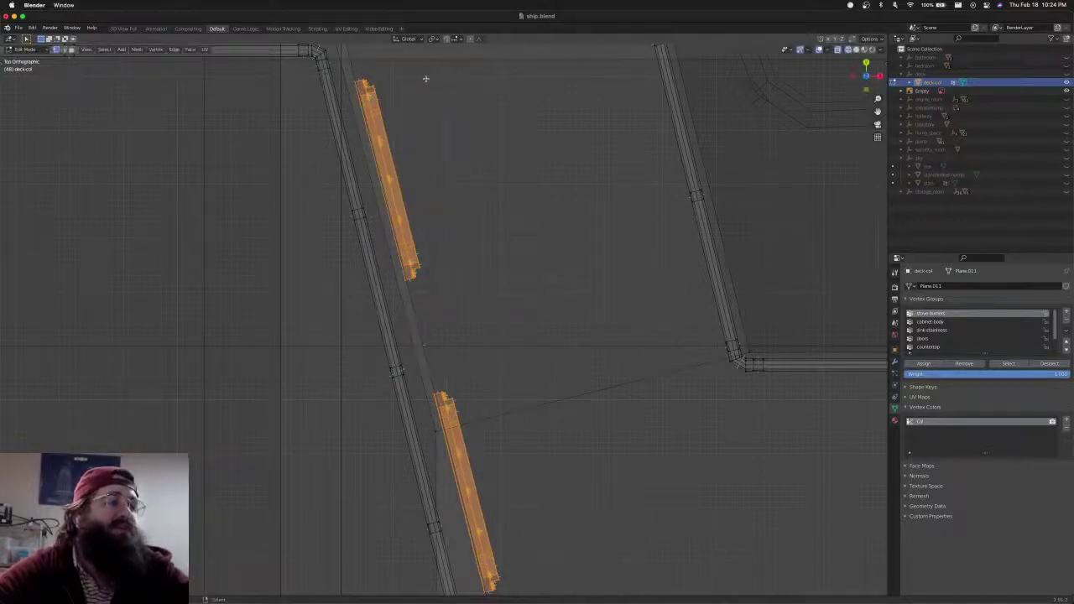
{"action": "key", "text": "r"}
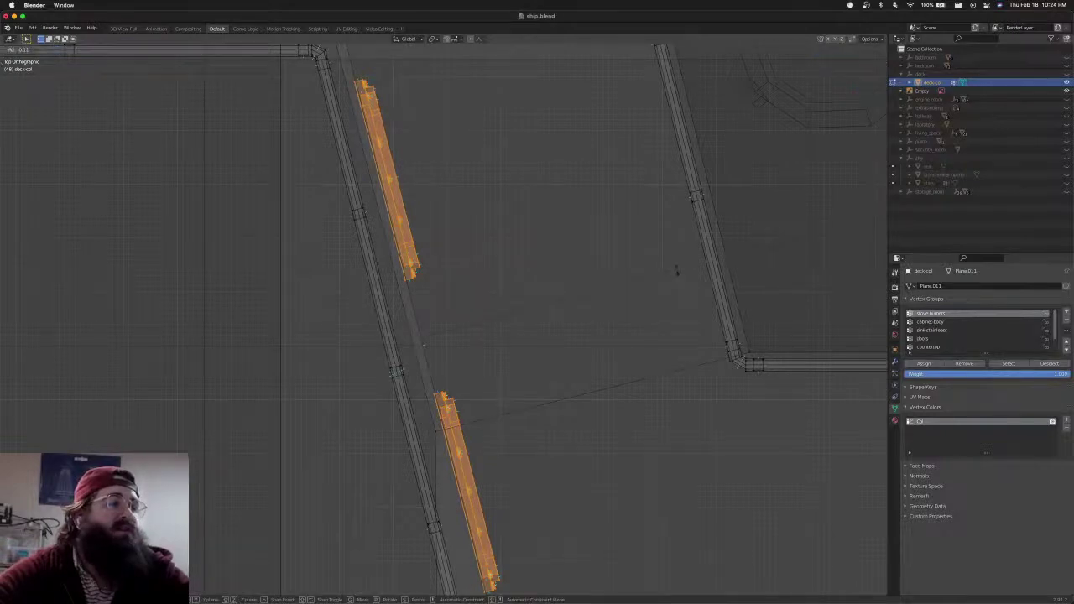
{"action": "left_click", "coordinate": [674, 281]}
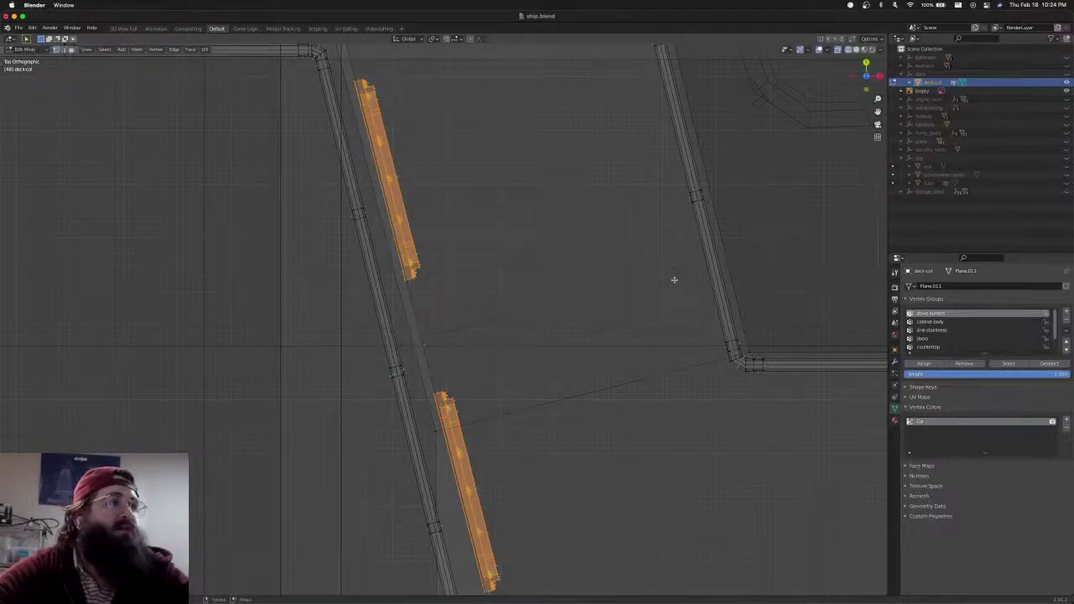
Deselect the windows, return to solid shading in Object Mode, and save the ship file
{"action": "scroll", "coordinate": [674, 280], "scroll_direction": "down", "scroll_amount": 2}
{"action": "mouse_move", "coordinate": [609, 294]}
{"action": "middle_mouse_down", "text": "shift"}
{"action": "mouse_move", "coordinate": [599, 243]}
{"action": "mouse_move", "coordinate": [579, 256]}
{"action": "mouse_move", "coordinate": [546, 249]}
{"action": "mouse_move", "coordinate": [539, 234]}
{"action": "mouse_move", "coordinate": [607, 238]}
{"action": "middle_mouse_up", "text": "shift"}
{"action": "key", "text": "shift+z"}
{"action": "key", "text": "alt+a"}
{"action": "scroll", "coordinate": [539, 234], "scroll_direction": "down", "scroll_amount": 4}
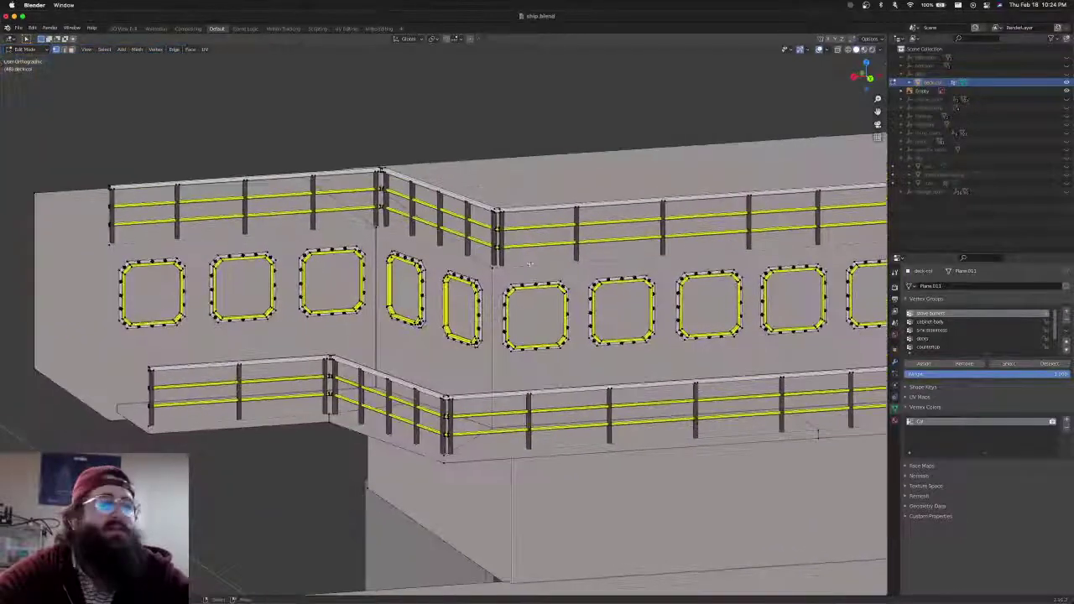
{"action": "scroll", "coordinate": [607, 238], "scroll_direction": "down", "scroll_amount": 1}
{"action": "scroll", "coordinate": [591, 309], "scroll_direction": "down", "scroll_amount": 2}
{"action": "key", "text": "Tab"}
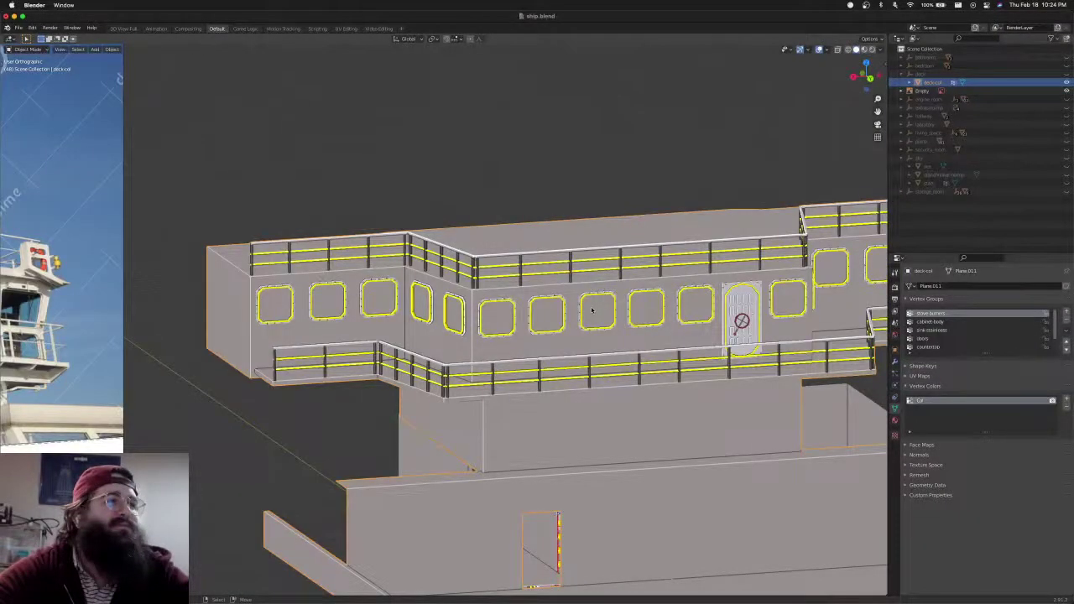
{"action": "key", "text": "ctrl+s"}
Delete the ship-bridge reference image empty from the scene and save the file
{"action": "middle_click_drag", "start_coordinate": [592, 310], "coordinate": [469, 314]}
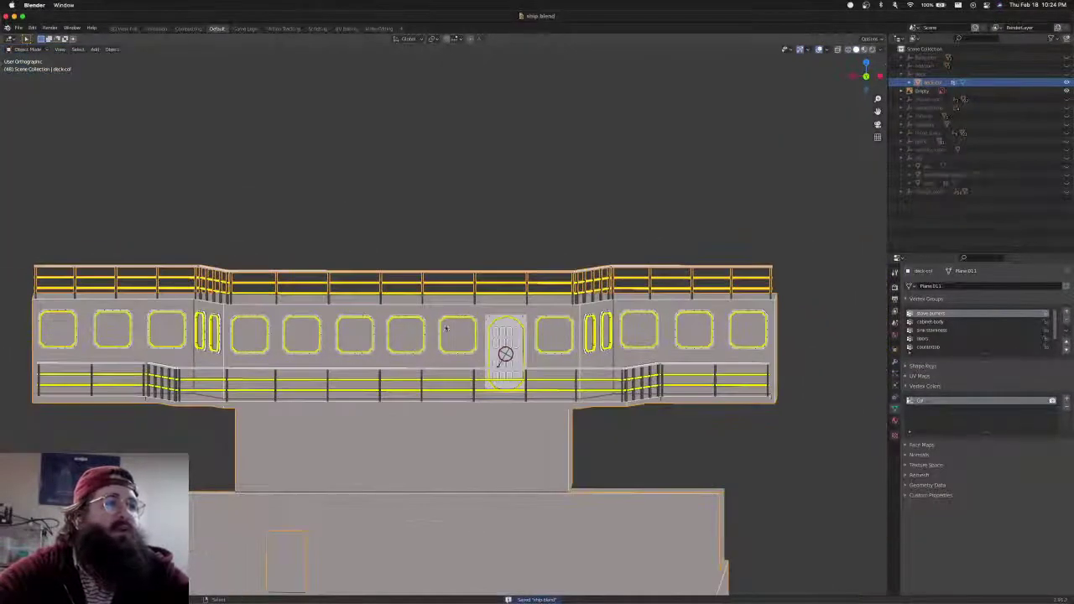
{"action": "scroll", "coordinate": [445, 329], "scroll_direction": "down", "scroll_amount": 6}
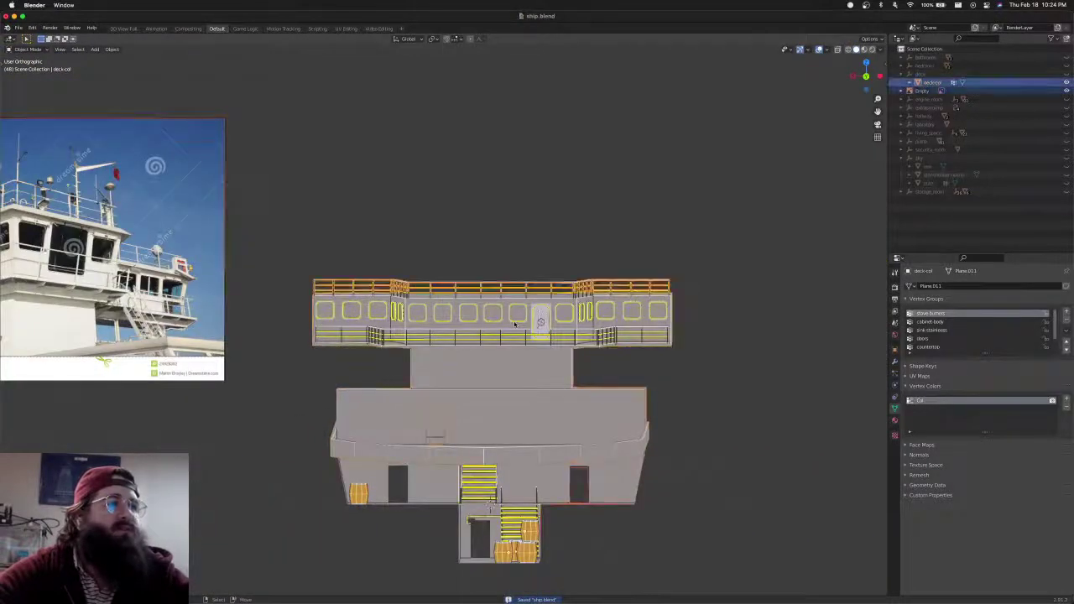
{"action": "key", "text": "a"}
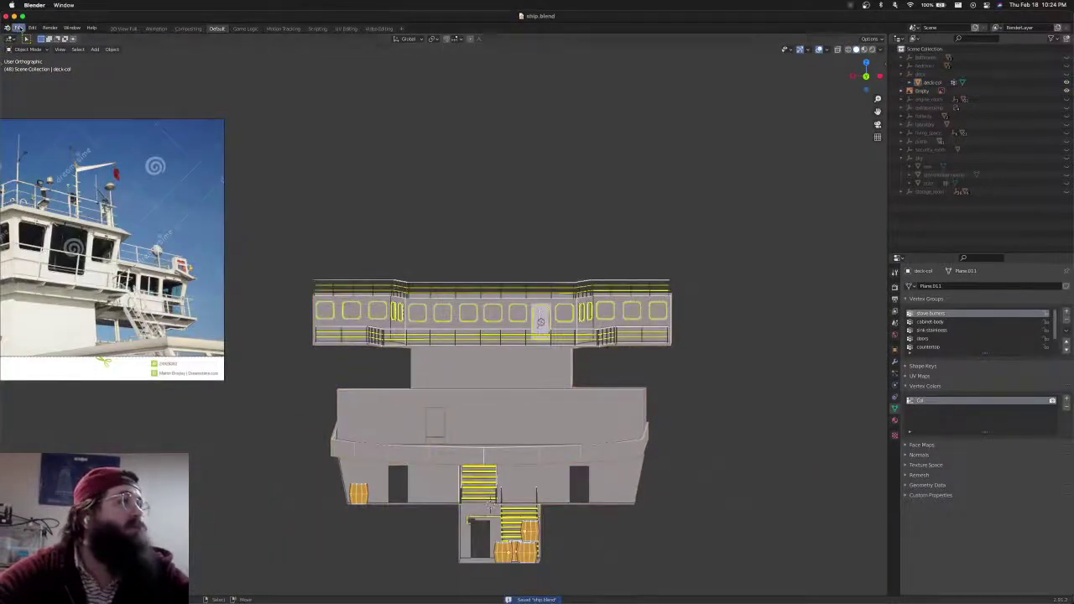
{"action": "left_click", "coordinate": [17, 27]}
{"action": "mouse_move", "coordinate": [42, 170]}
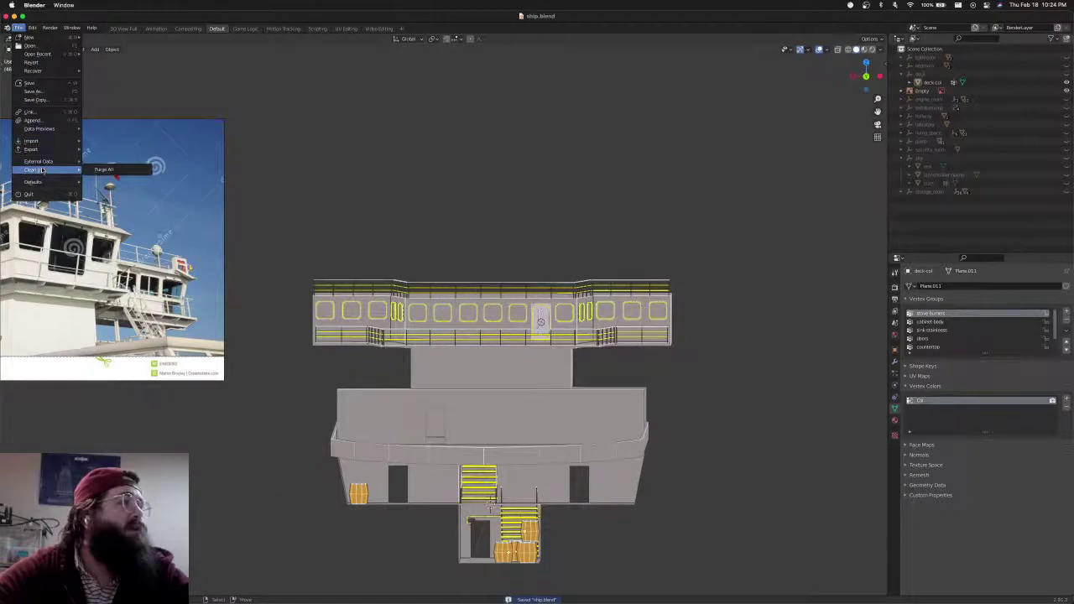
{"action": "left_click", "coordinate": [920, 90]}
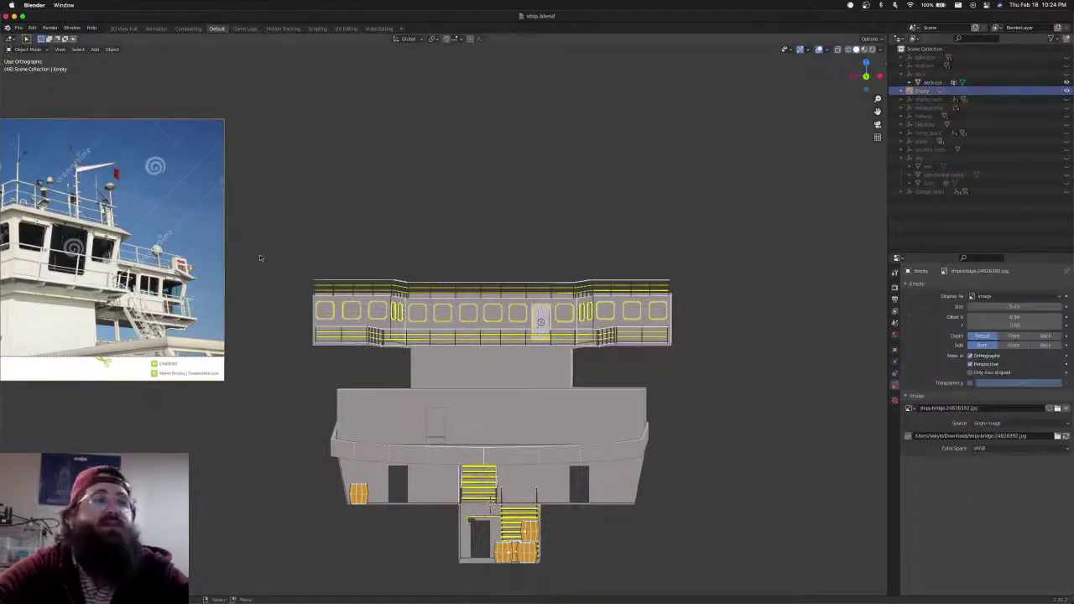
{"action": "key", "text": "Delete"}
{"action": "key", "text": "ctrl+s"}
Export the scene as glTF 2.0 binary, overwriting ship.glb in the game's ship resources folder
{"action": "middle_click_drag", "start_coordinate": [449, 306], "coordinate": [654, 344], "text": "shift"}
{"action": "left_click", "coordinate": [18, 28]}
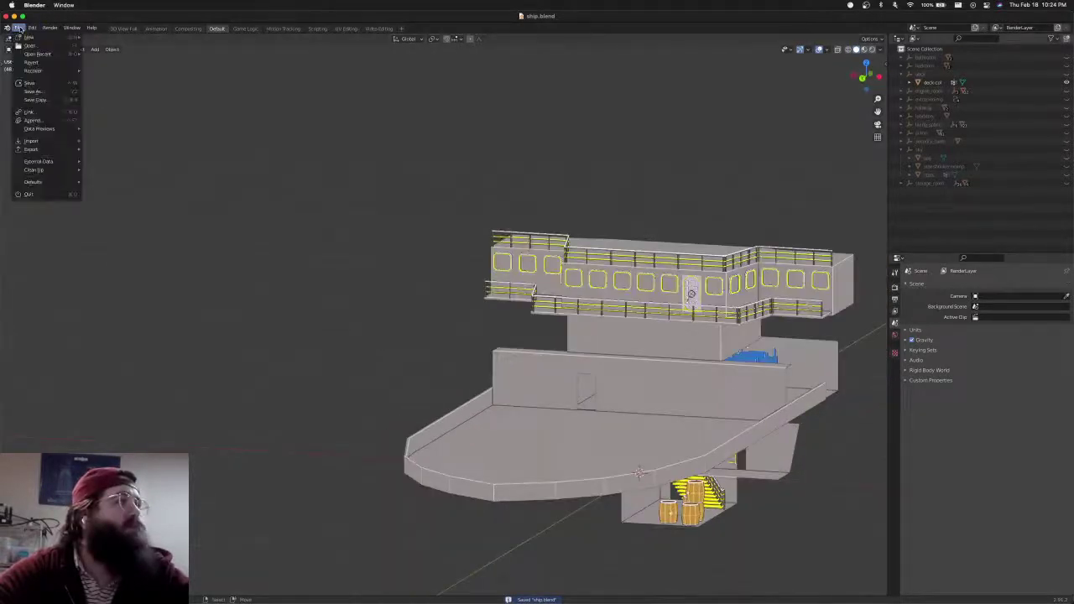
{"action": "mouse_move", "coordinate": [30, 151]}
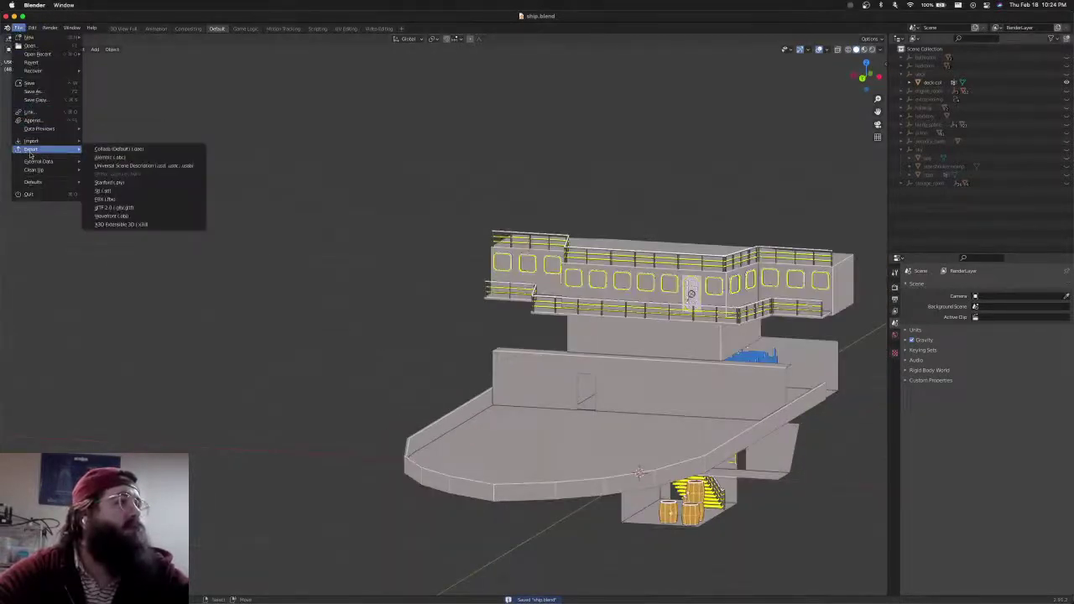
{"action": "left_click", "coordinate": [114, 207]}
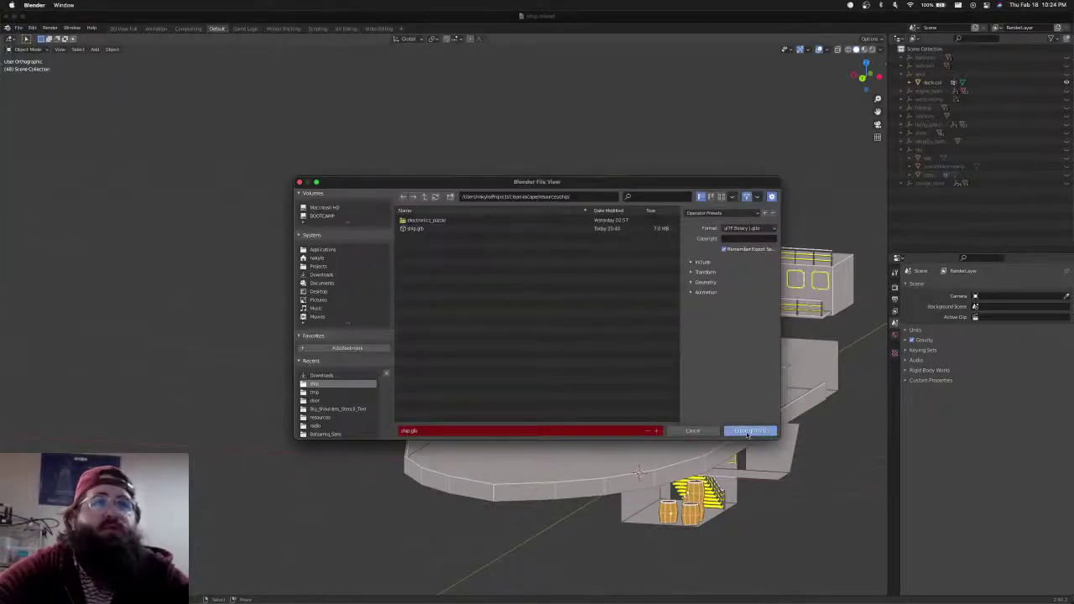
{"action": "left_click", "coordinate": [747, 432]}
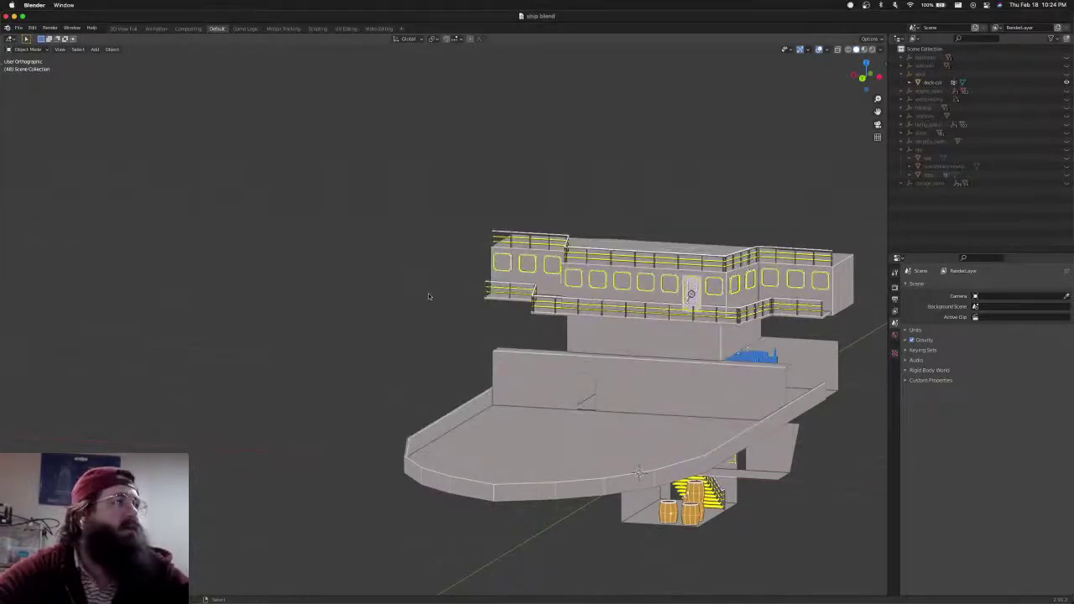
Switch to Godot and run the Clean Escape project with the FPS and draw-call overlay shown
{"action": "key", "text": "super+Tab"}
{"action": "key", "text": "super+Tab"}
{"action": "key", "text": "super+Tab"}
{"action": "key", "text": "super+Tab"}
{"action": "key", "text": "super+Tab"}
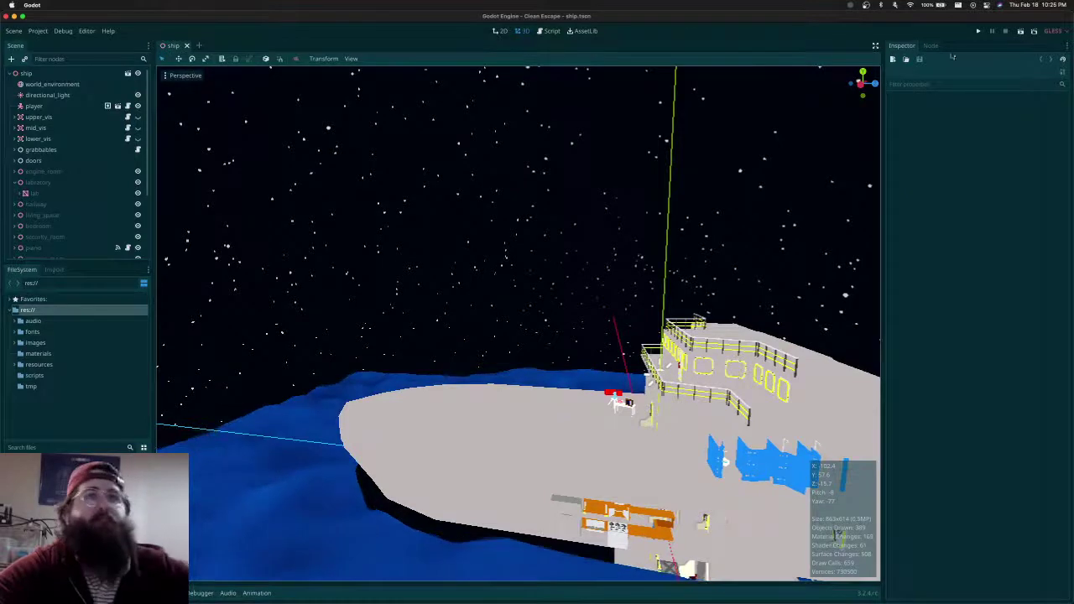
{"action": "key", "text": "super+b"}
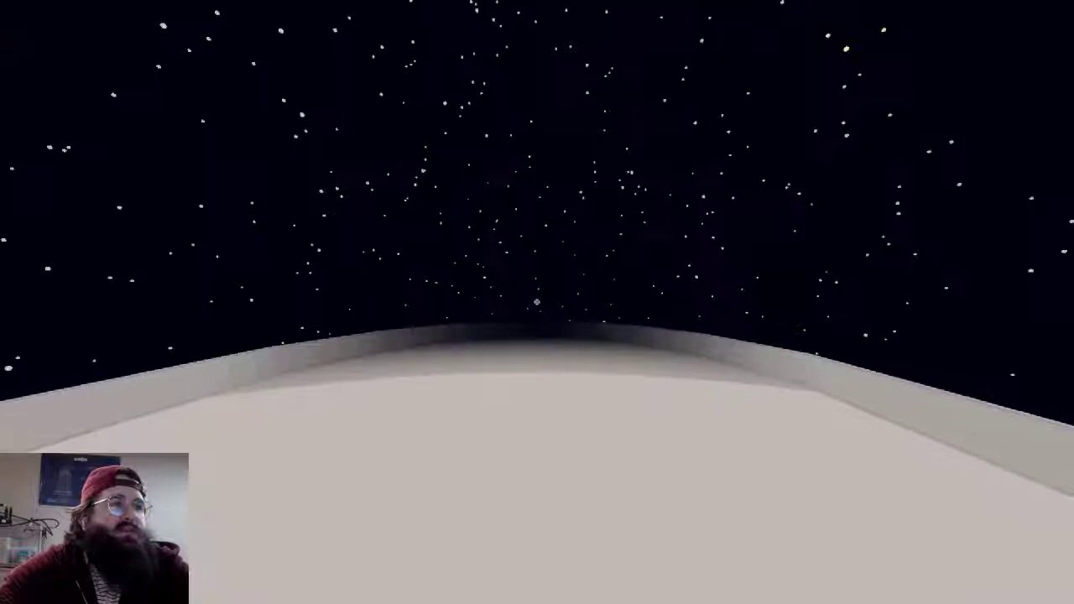
{"action": "key", "text": "F3"}
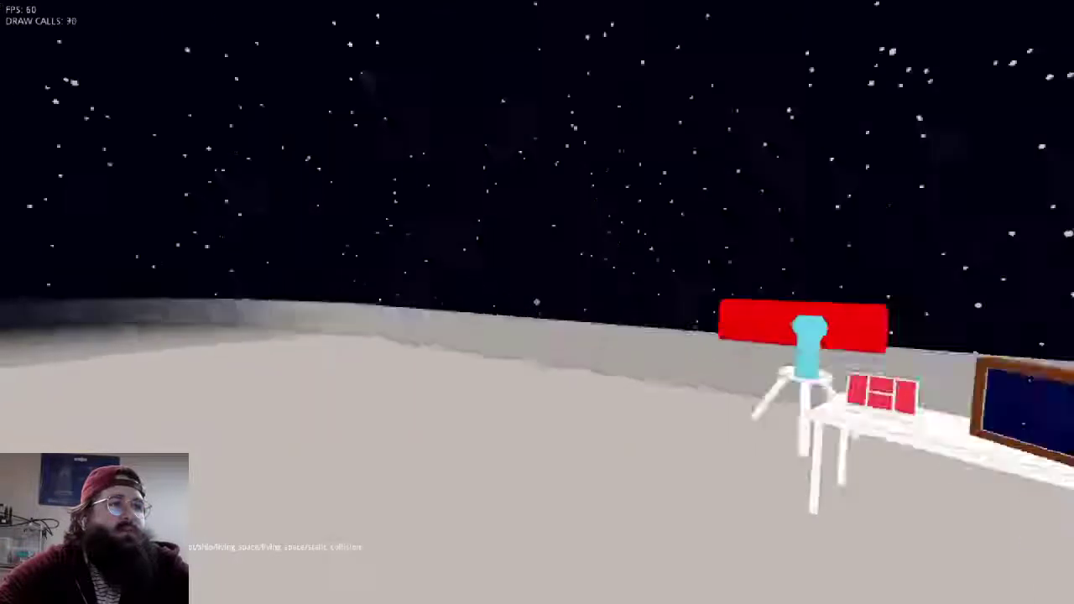
Walk around the deck in the running game and examine the bridge's windows, railings, door and overhangs from several angles and distances
{"action": "key", "text": "s"}
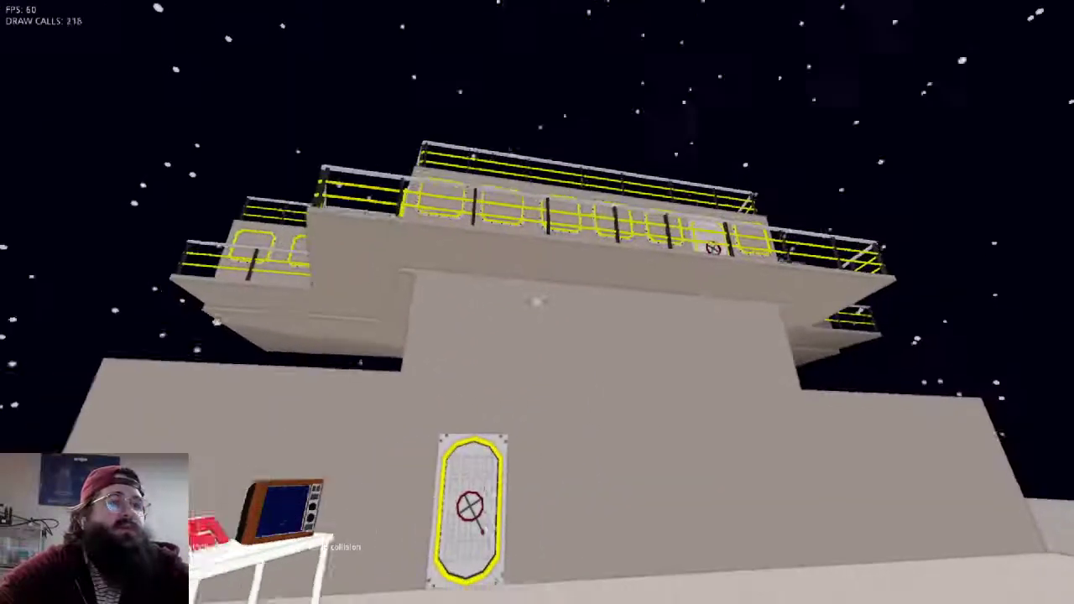
{"action": "key", "text": "w"}
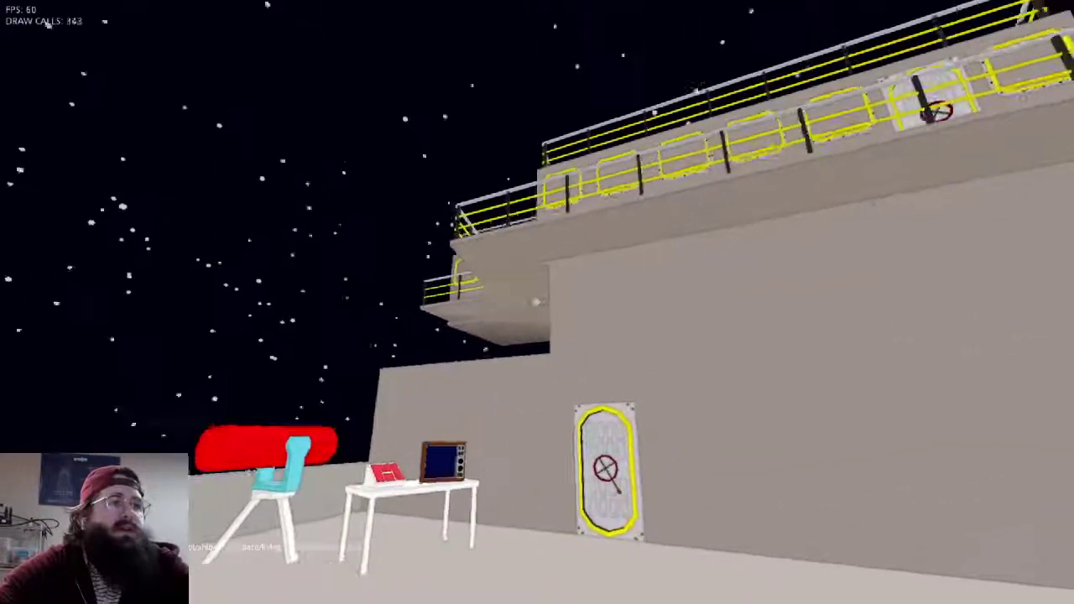
{"action": "key", "text": "w"}
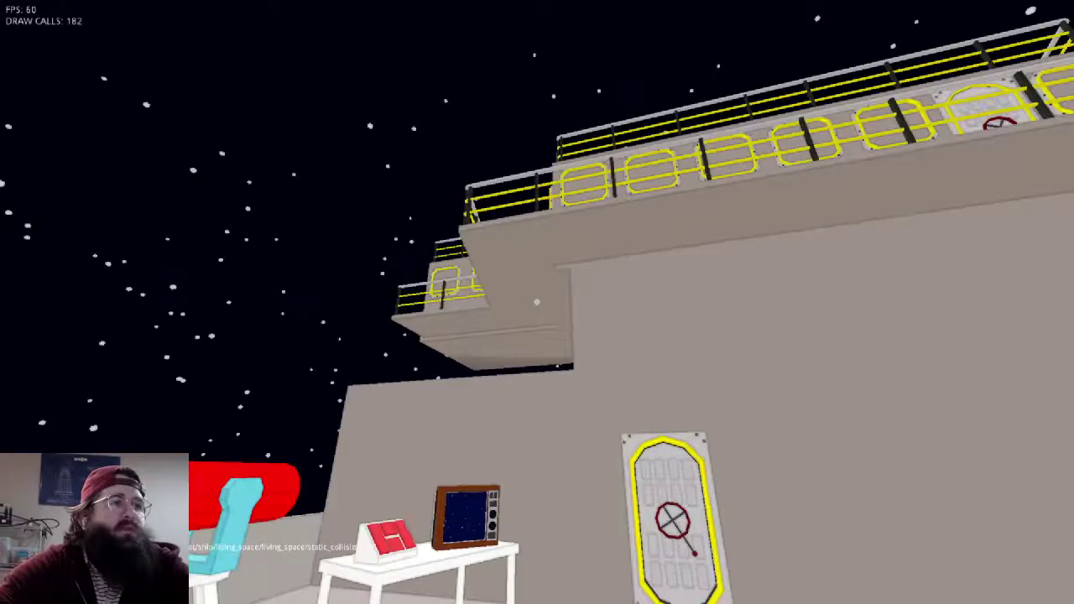
{"action": "key", "text": "z"}
{"action": "key", "text": "a"}
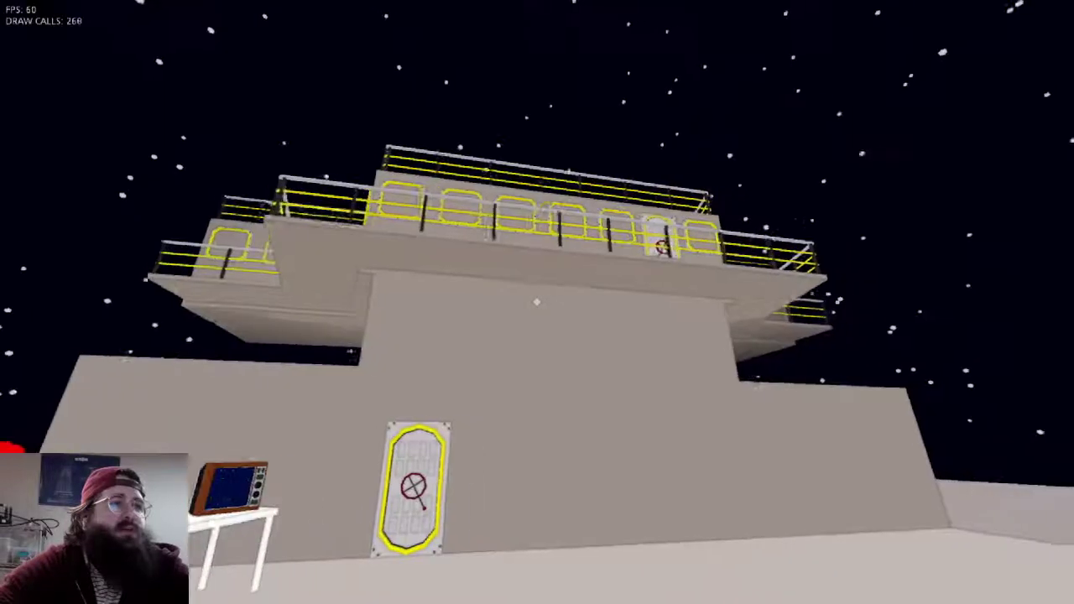
{"action": "key", "text": "w"}
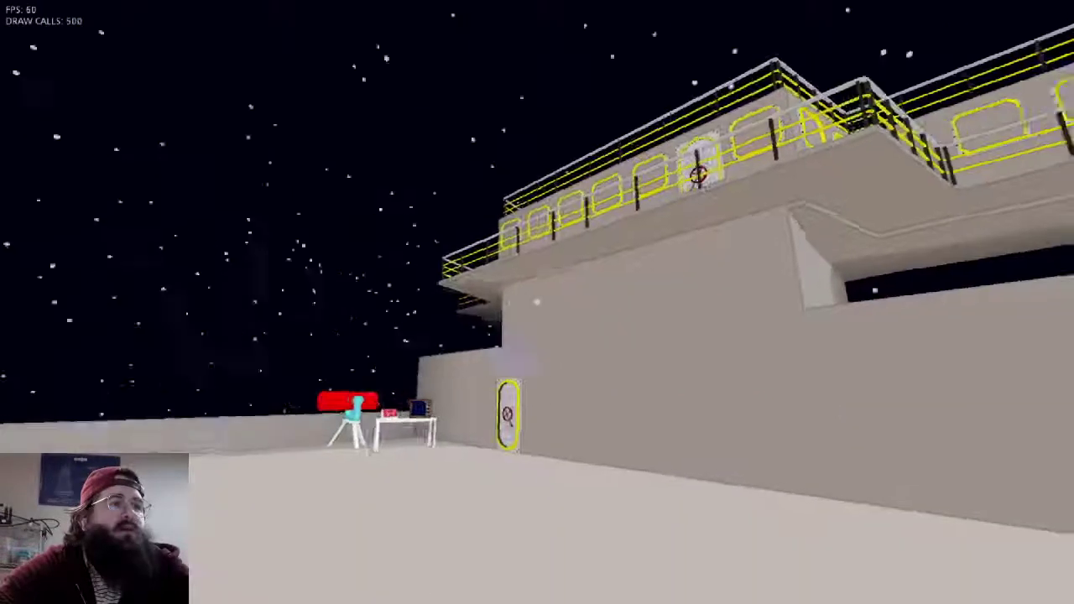
{"action": "key", "text": "w"}
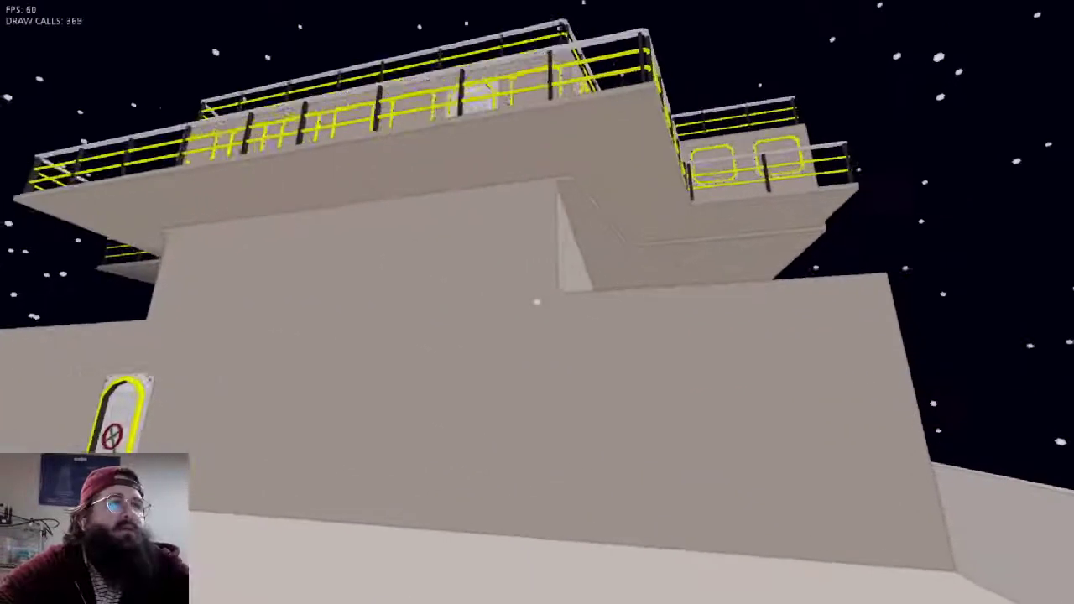
{"action": "key", "text": "d"}
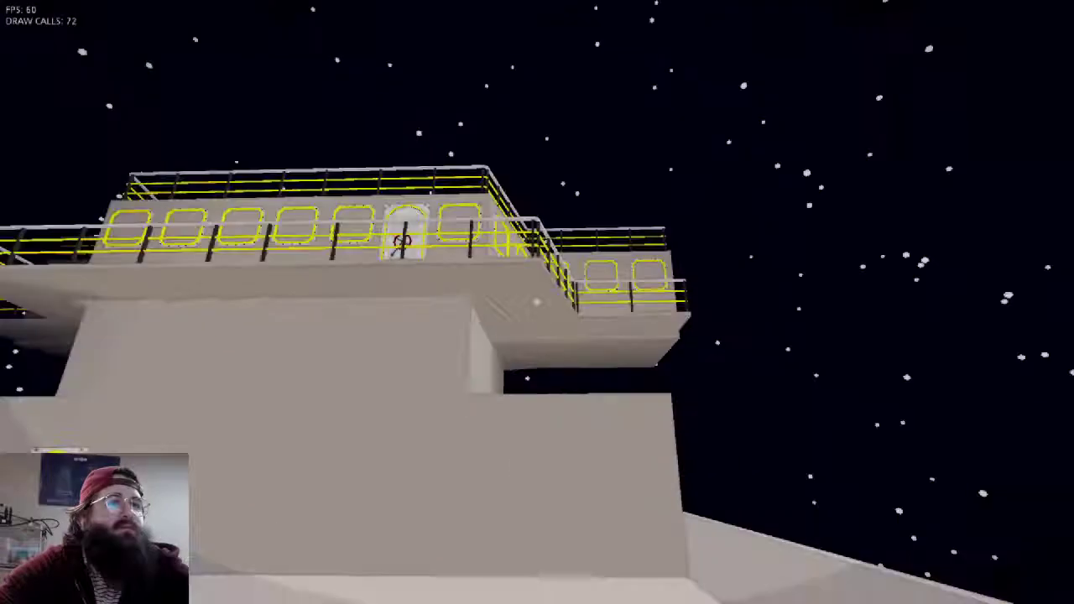
{"action": "key", "text": "s"}
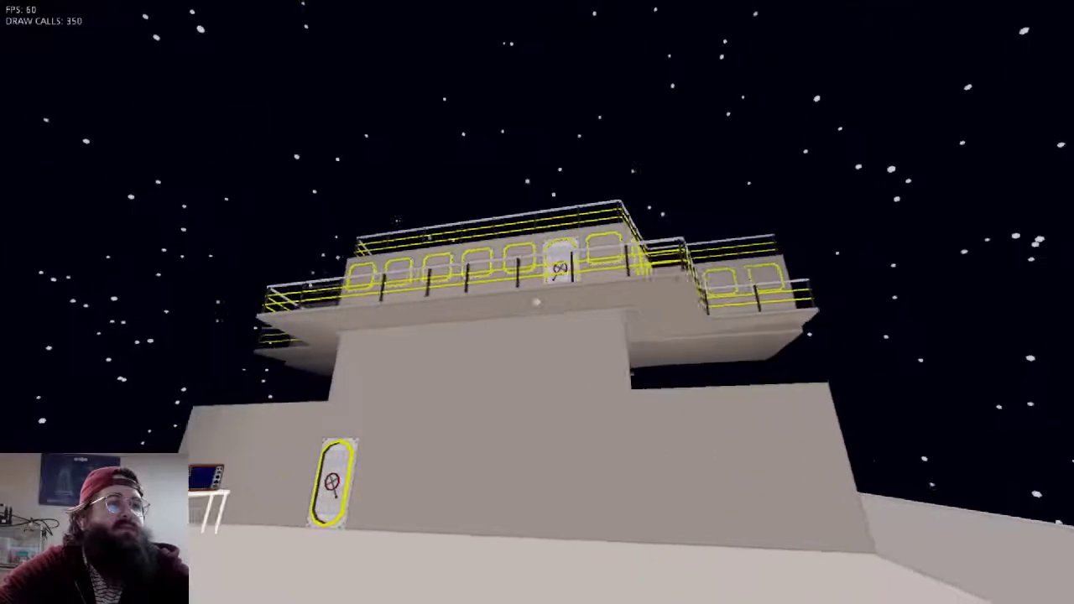
{"action": "key", "text": "a"}
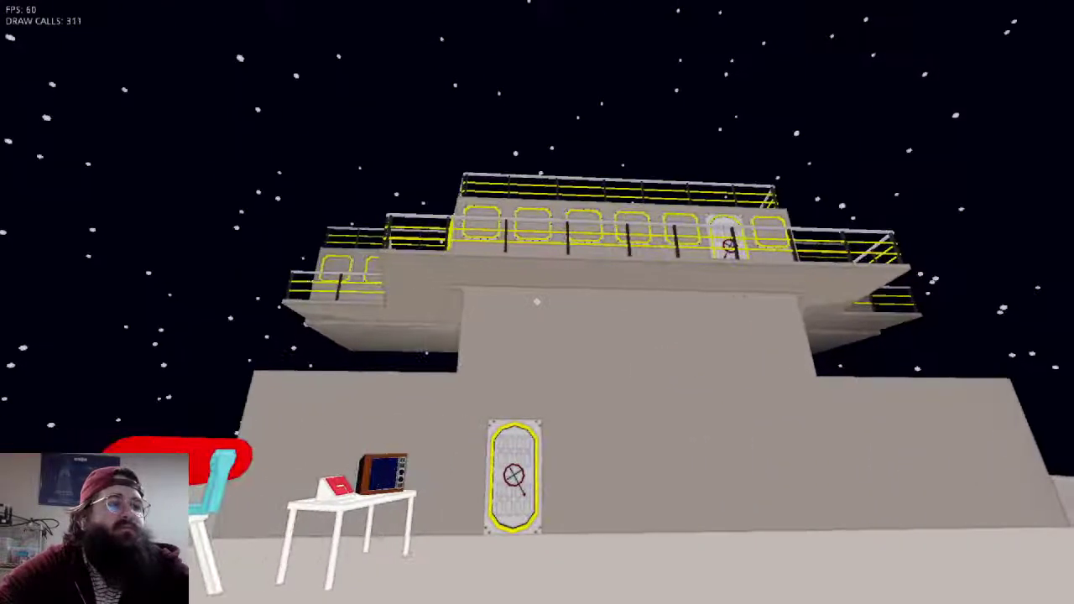
{"action": "key", "text": "d"}
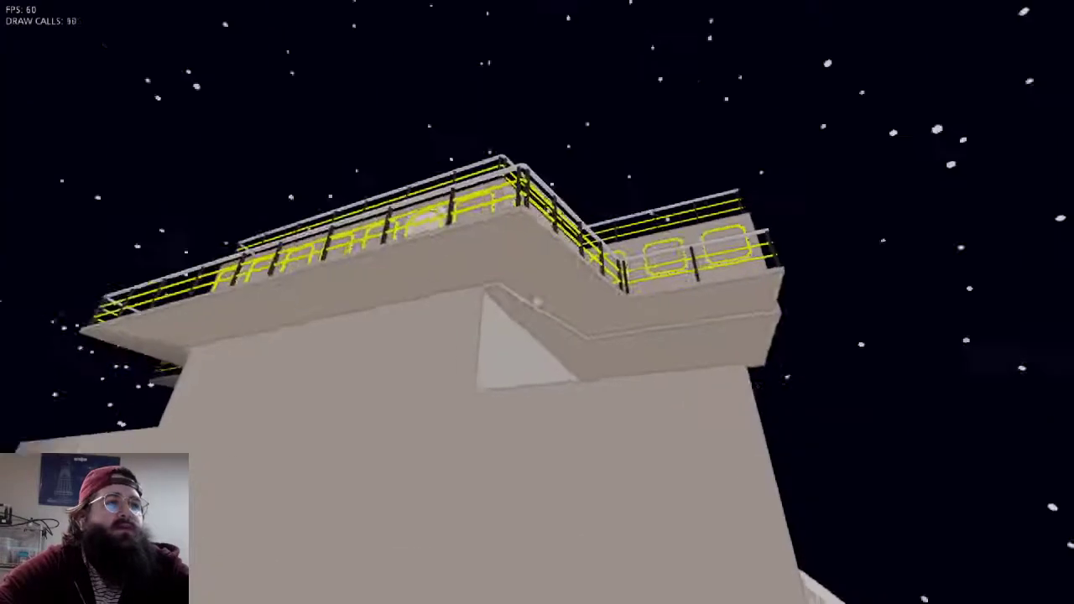
{"action": "key", "text": "a"}
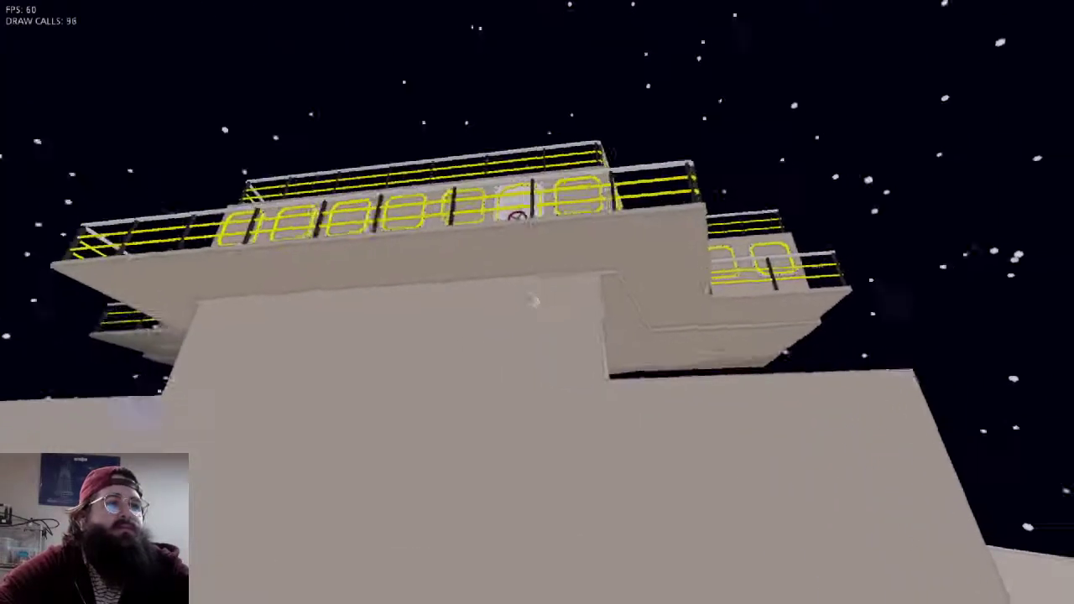
{"action": "key", "text": "s"}
{"action": "key", "text": "a"}
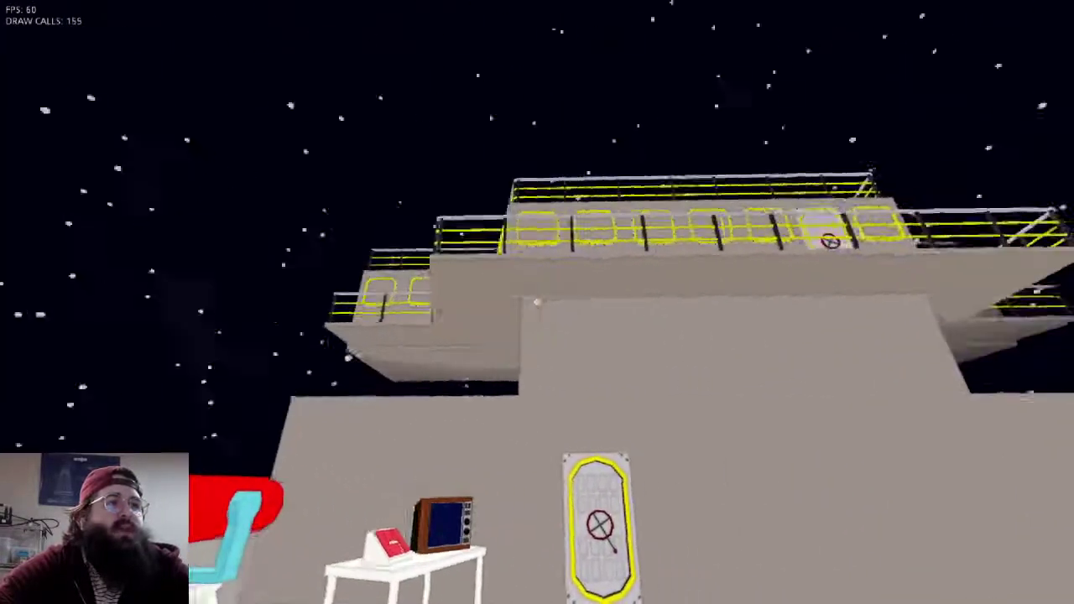
{"action": "key", "text": "w"}
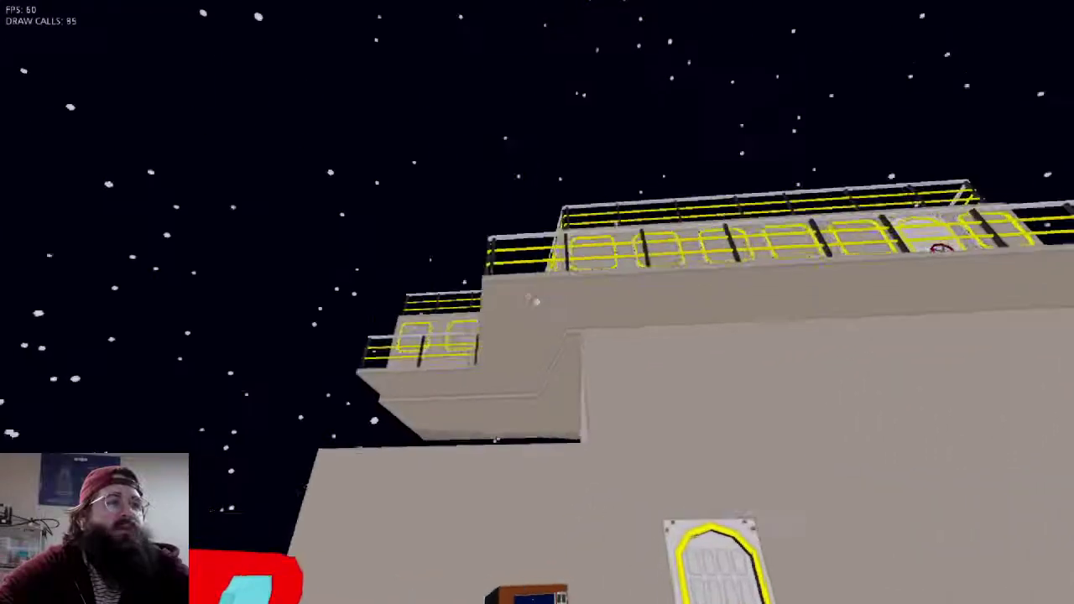
{"action": "key", "text": "d"}
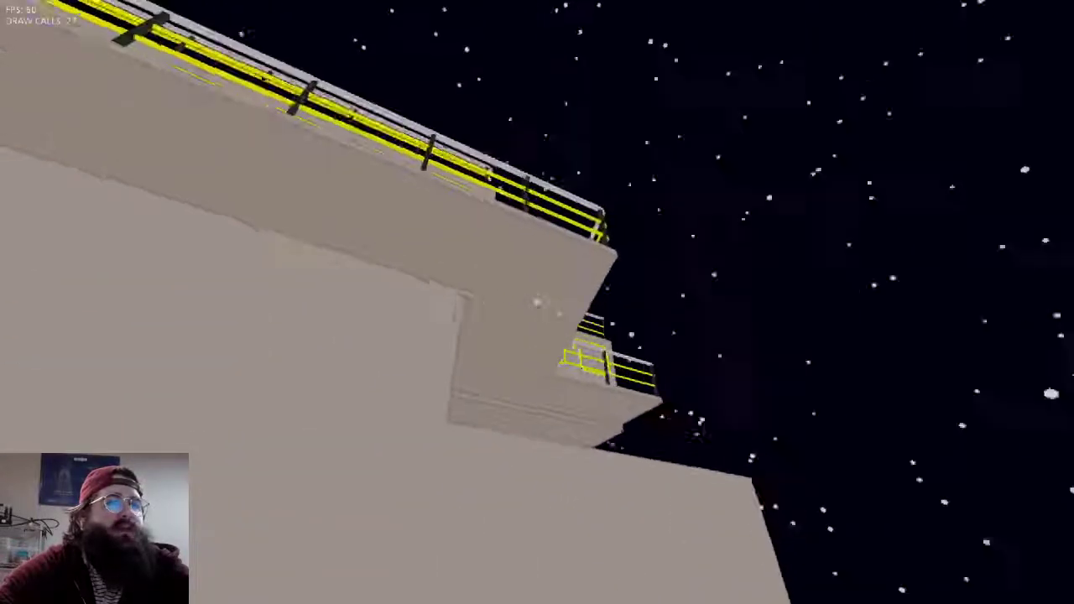
{"action": "key", "text": "s"}
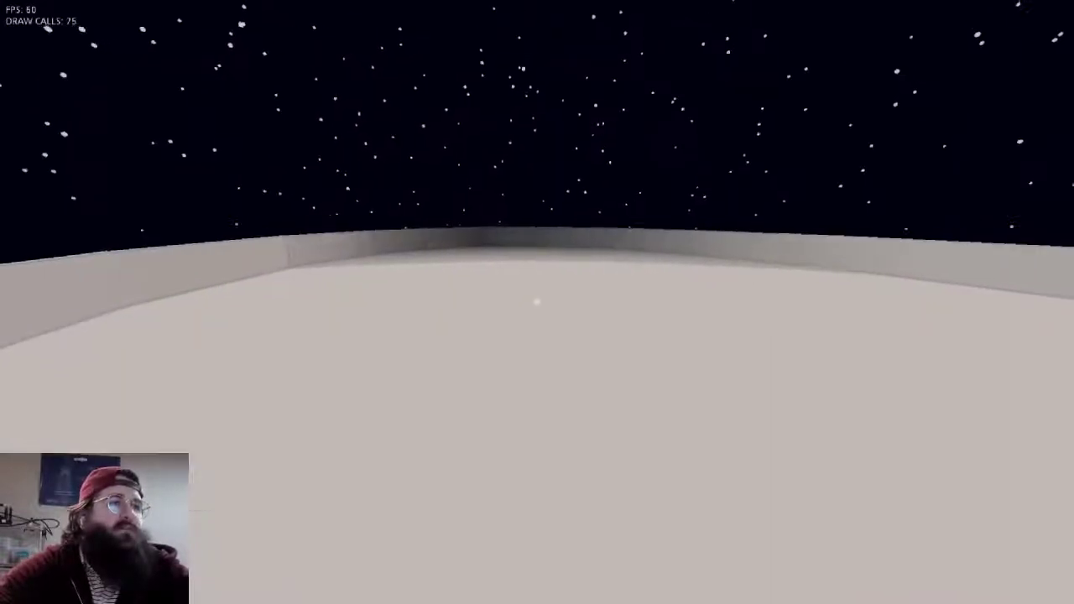
{"action": "key", "text": "s"}
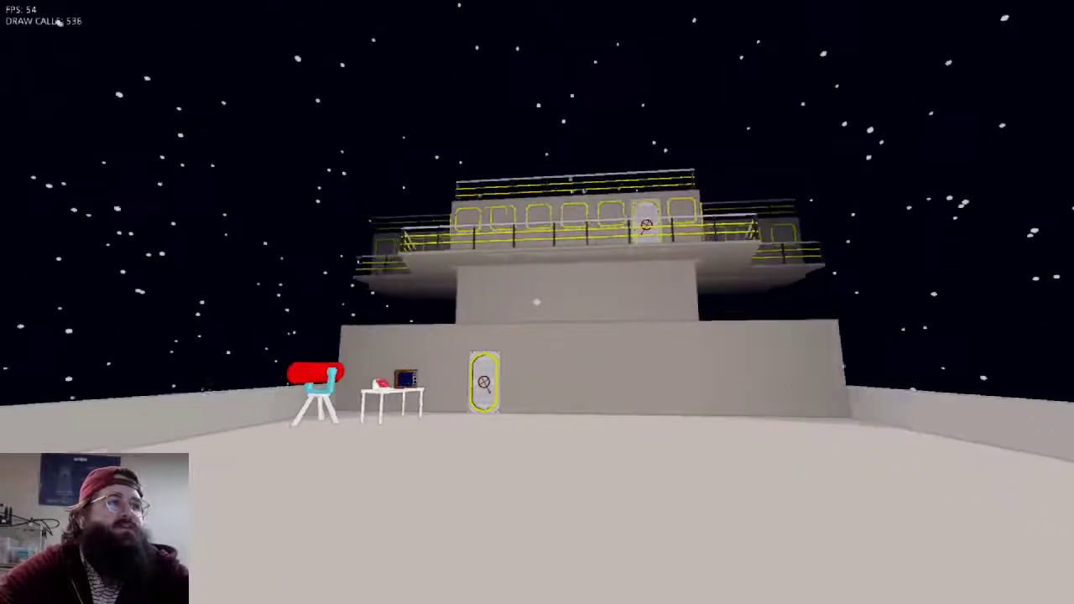
Walk up to the telescope, table and TV in the running game and view the bridge railings from above and from deck level
{"action": "key", "text": "w"}
{"action": "key", "text": "w"}
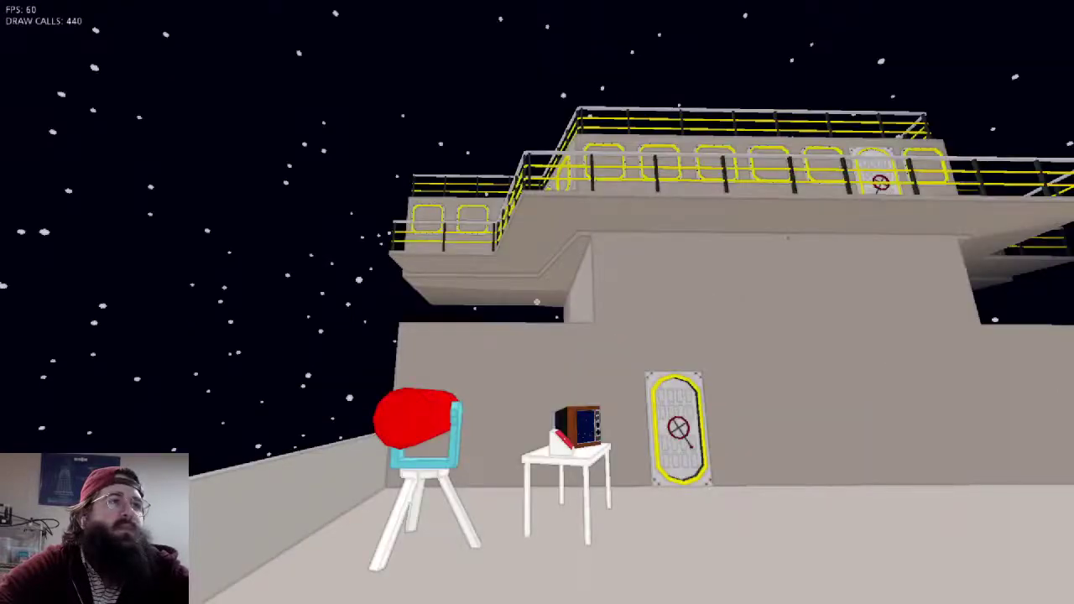
{"action": "key", "text": "w"}
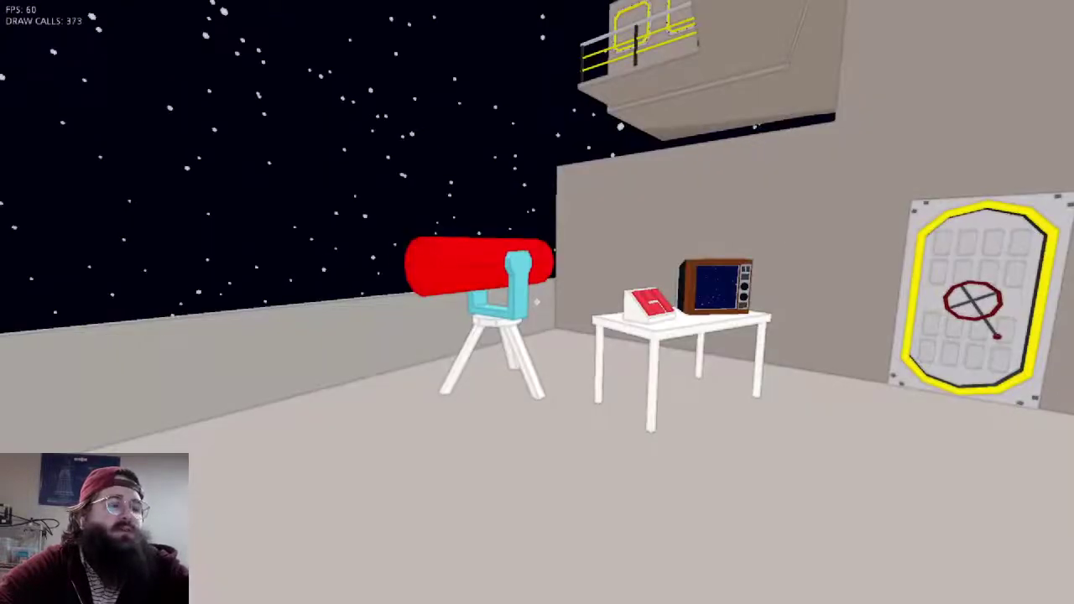
{"action": "key", "text": "w"}
{"action": "key", "text": "space"}
{"action": "key", "text": "space"}
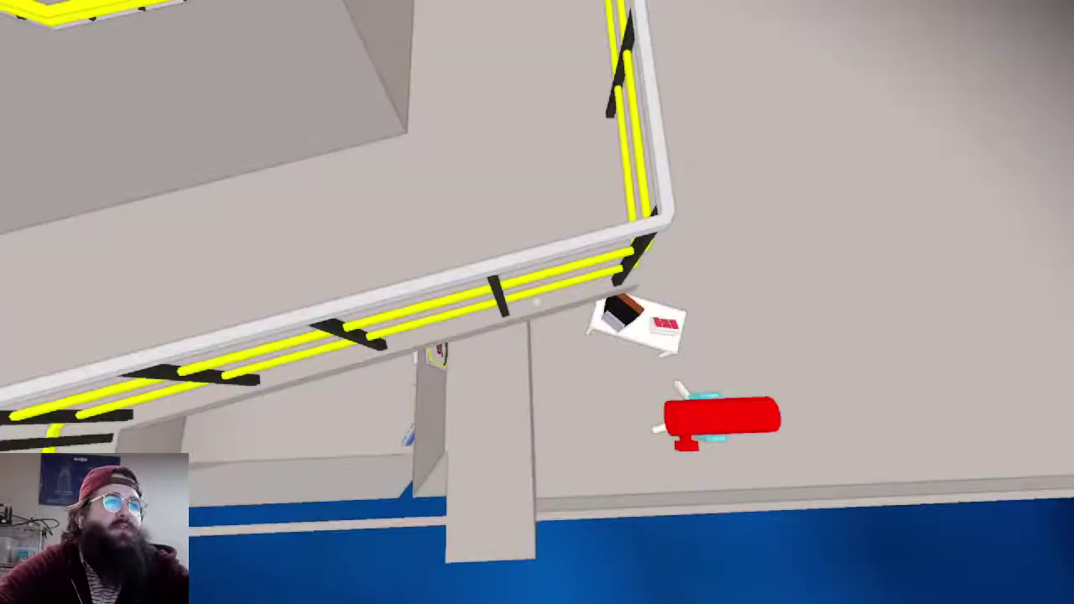
{"action": "key", "text": "s"}
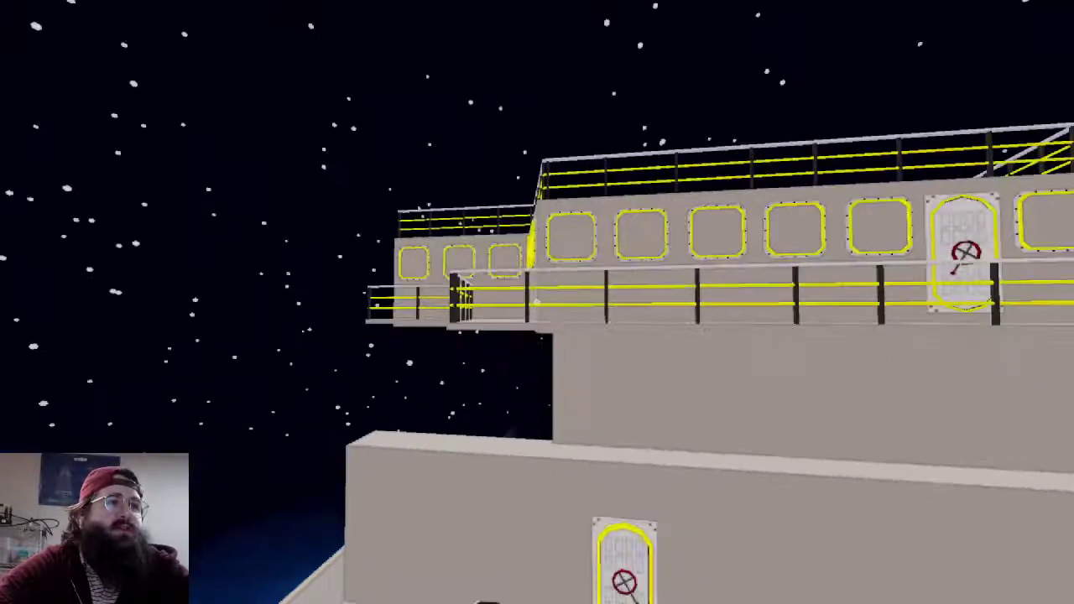
{"action": "key", "text": "space"}
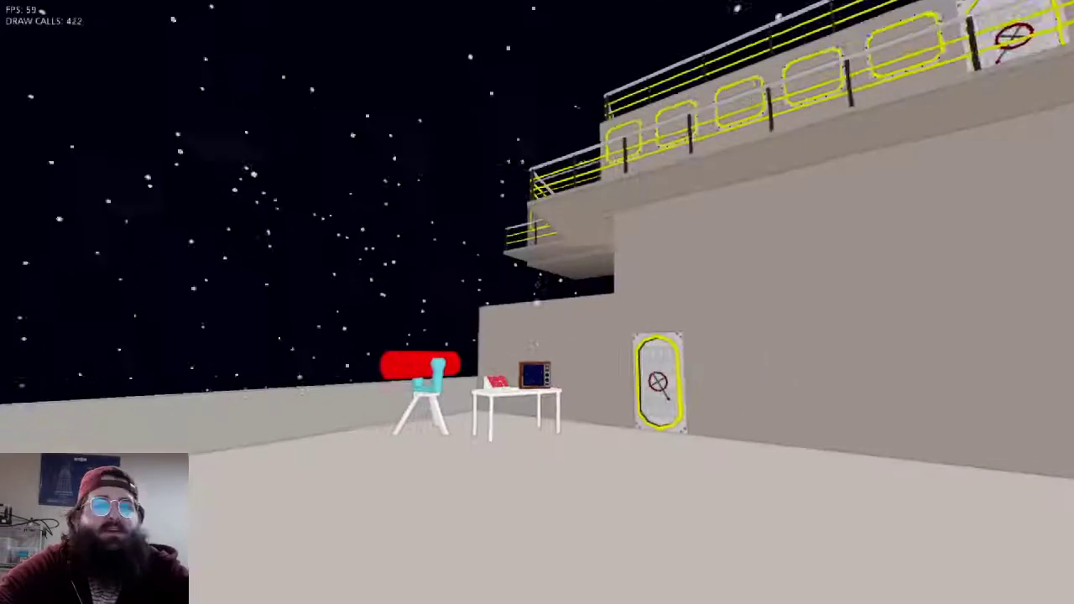
{"action": "key", "text": "w"}
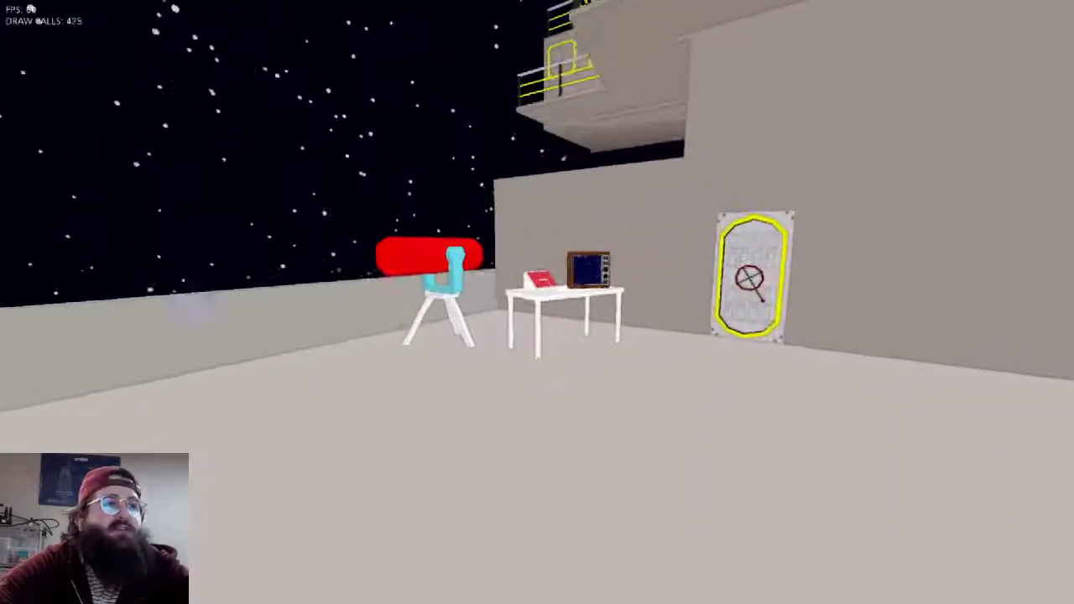
{"action": "key", "text": "w"}
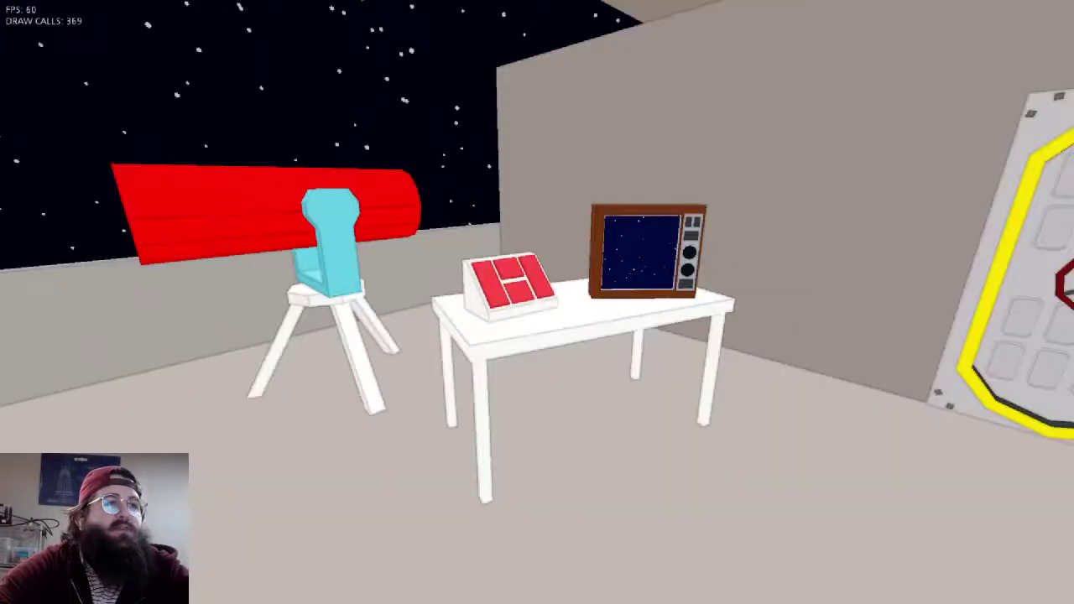
{"action": "key", "text": "w"}
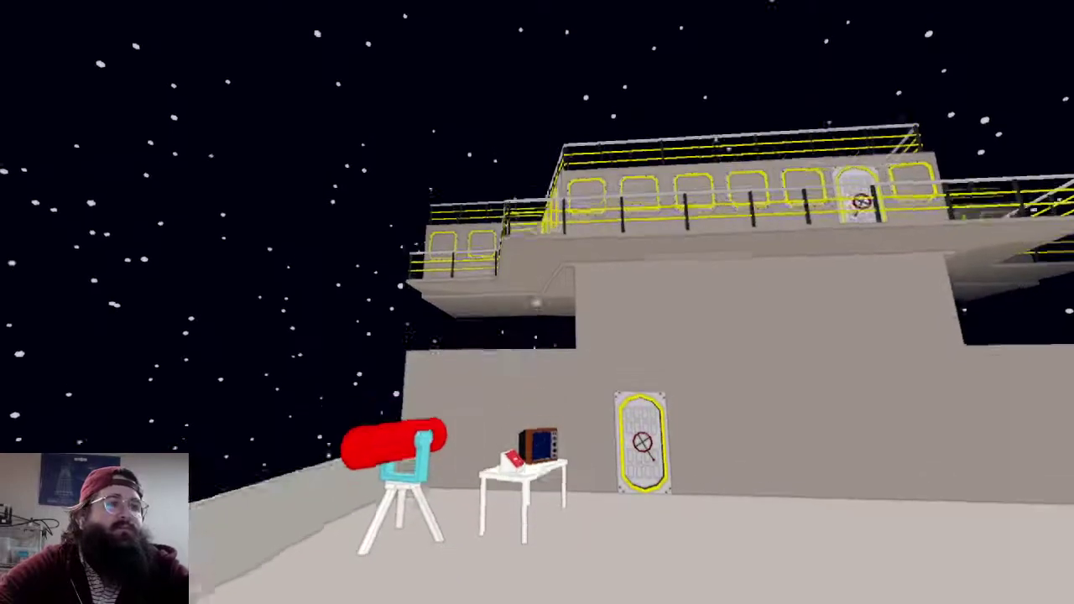
Move around the front of the ship and examine the bridge facade, overhang undersides and side wings from several heights and angles
{"action": "key", "text": "w"}
{"action": "key", "text": "w"}
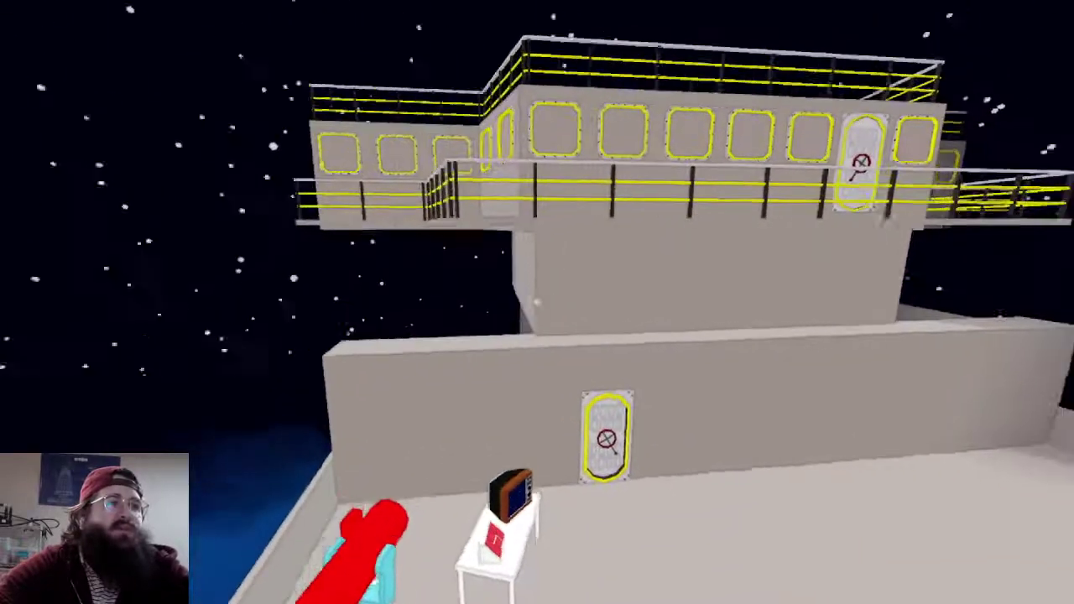
{"action": "key", "text": "w"}
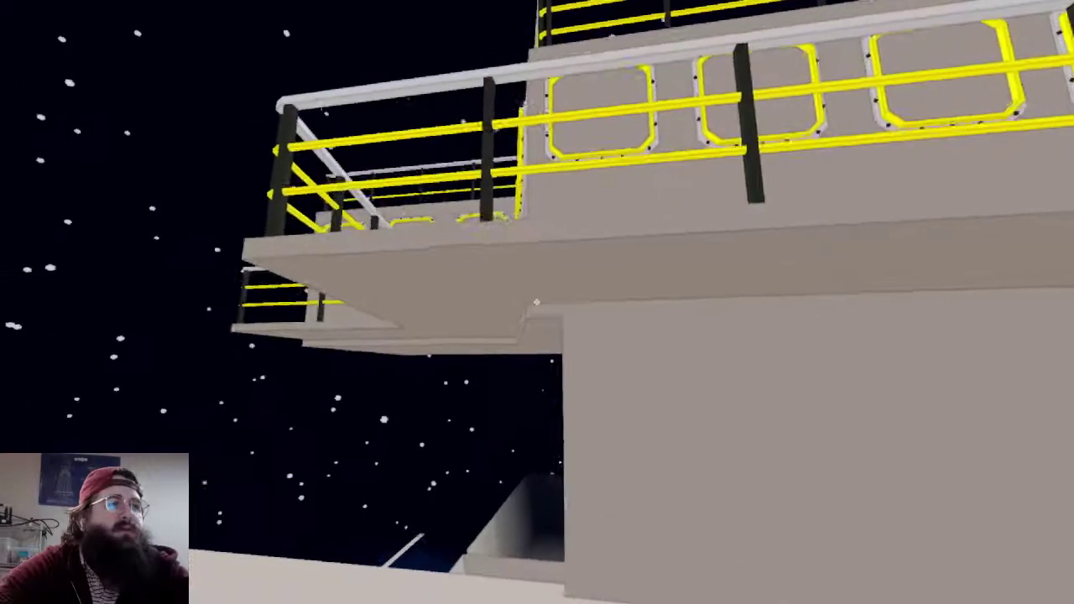
{"action": "key", "text": "s"}
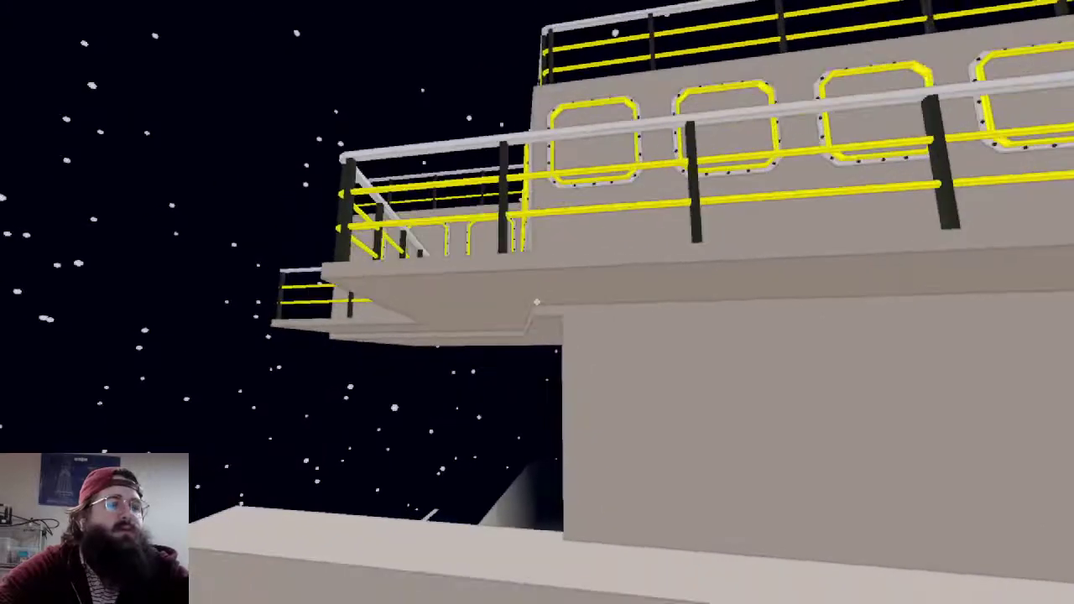
{"action": "key", "text": "s"}
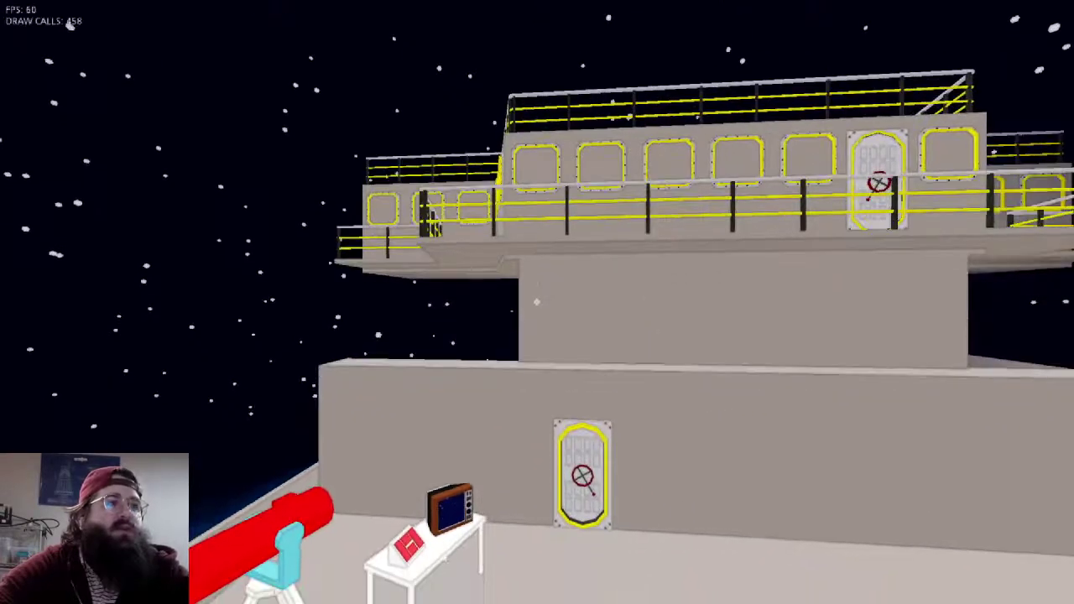
{"action": "key", "text": "s"}
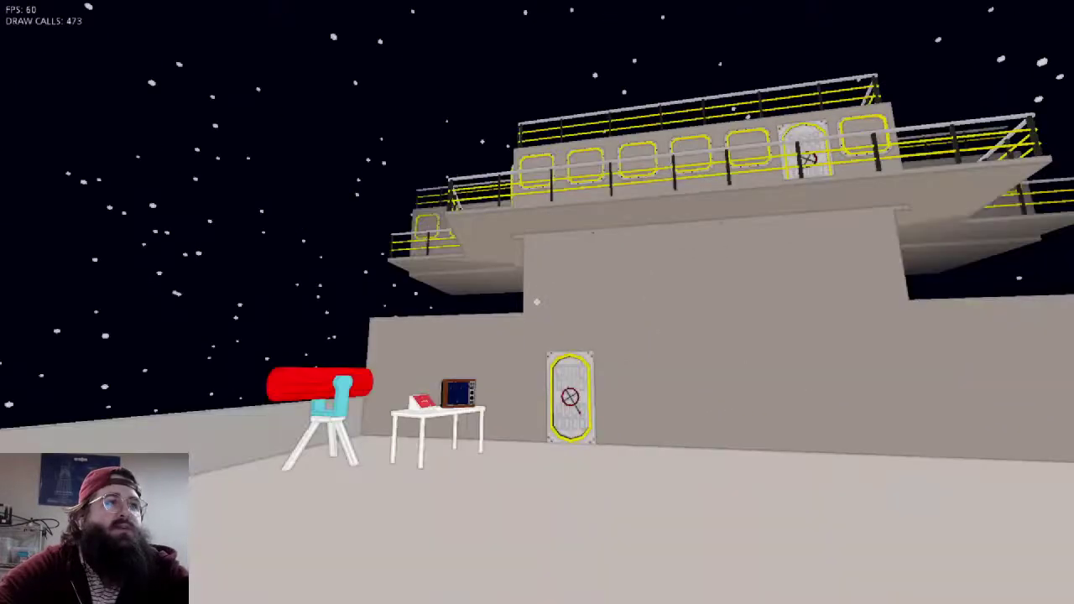
{"action": "key", "text": "d"}
{"action": "key", "text": "a"}
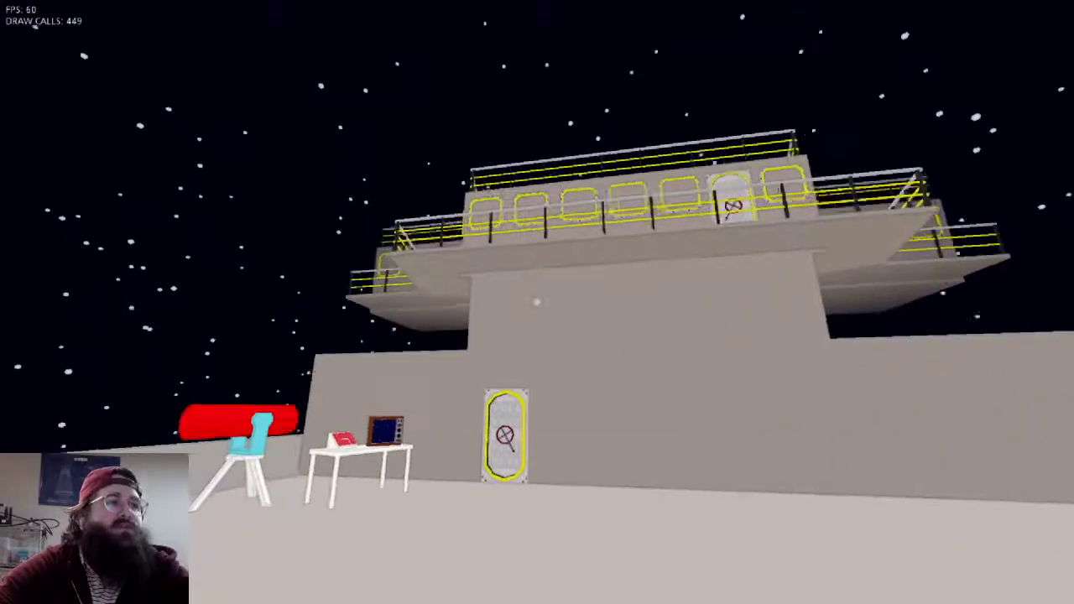
{"action": "key", "text": "w"}
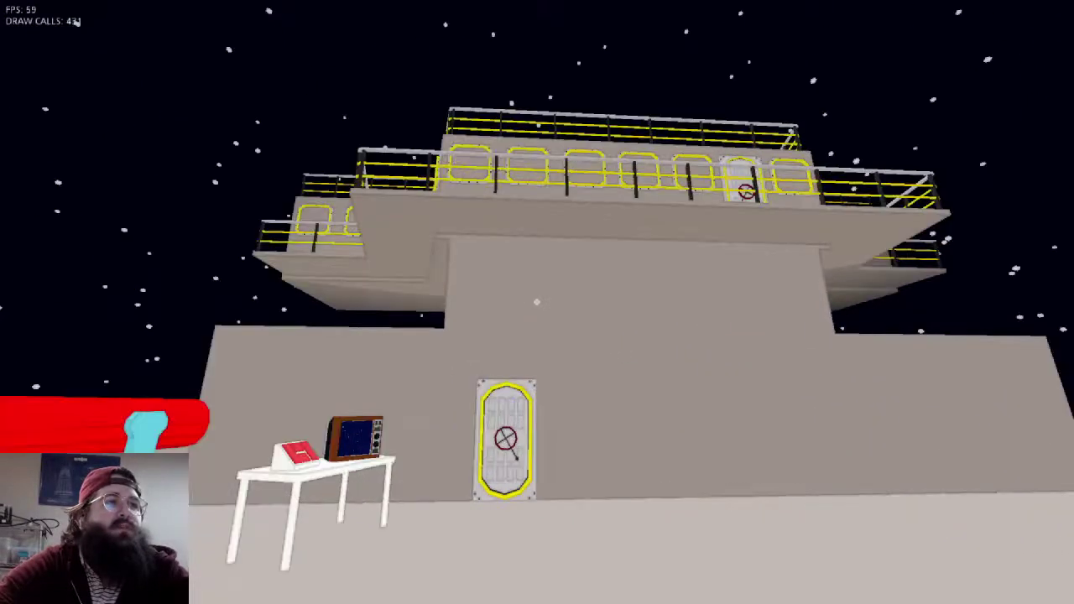
{"action": "key", "text": "w"}
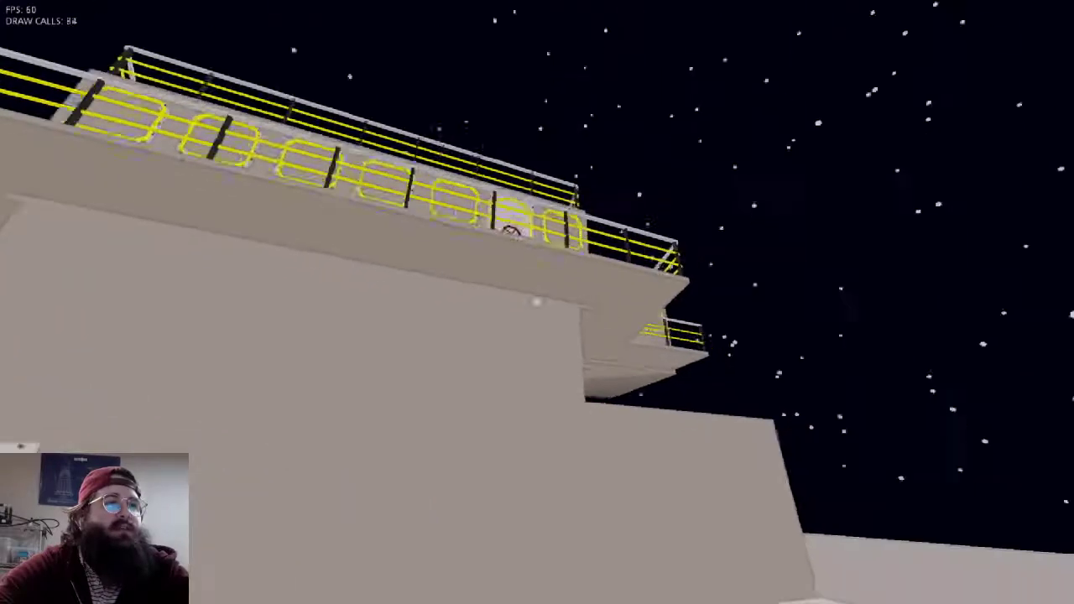
{"action": "key", "text": "d"}
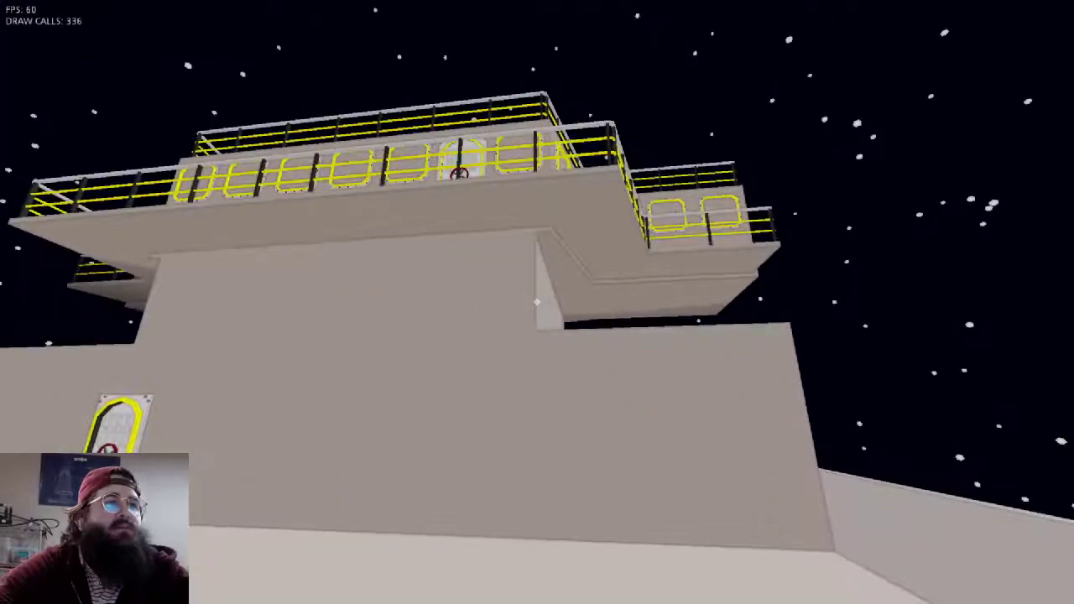
{"action": "right_click", "coordinate": [537, 302]}
{"action": "key", "text": "s"}
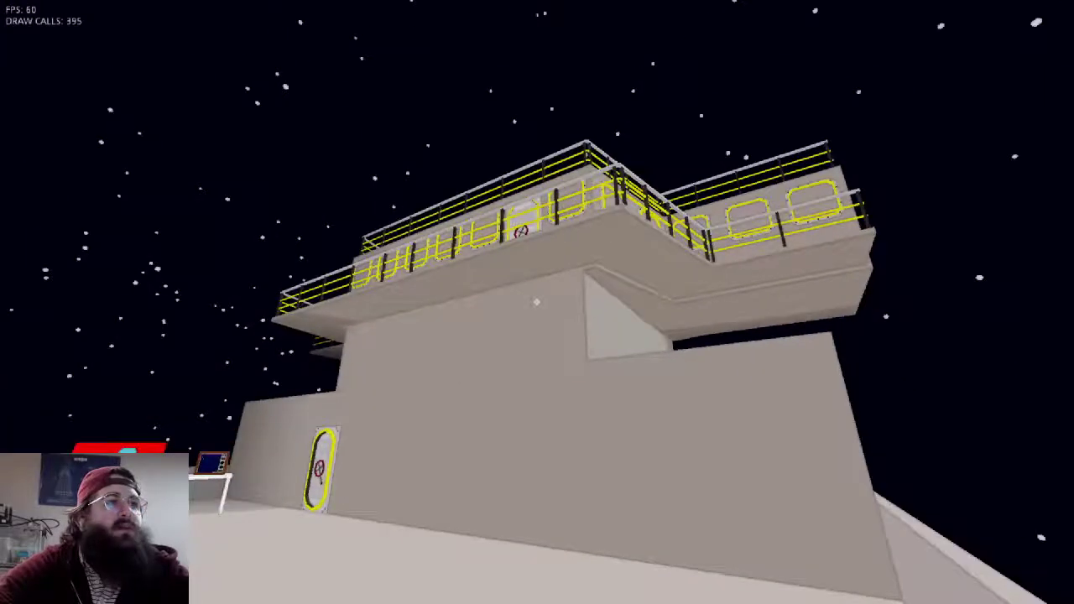
{"action": "key", "text": "a"}
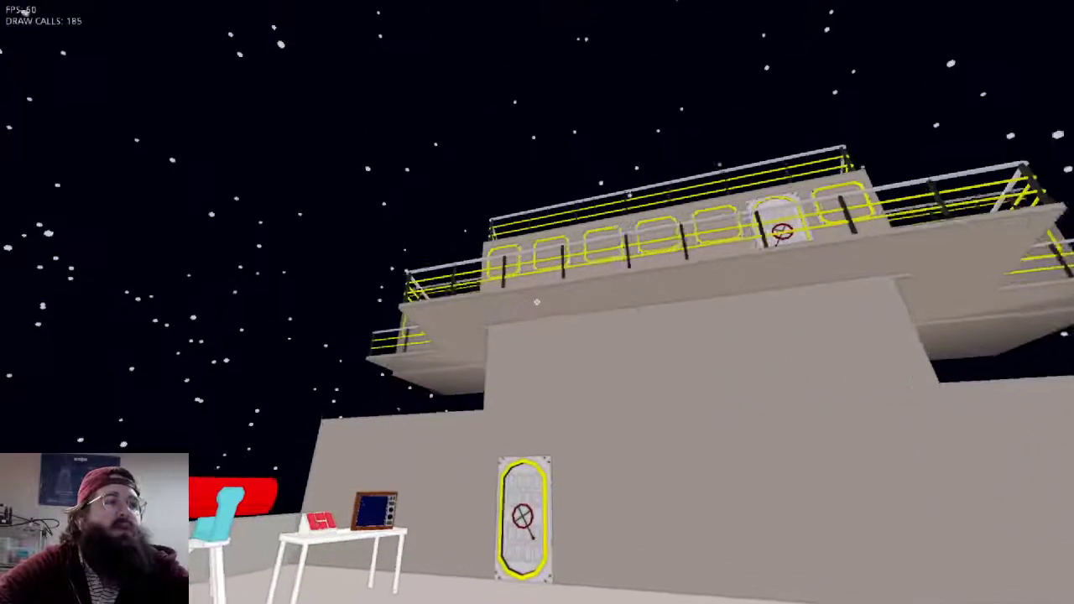
{"action": "key", "text": "a"}
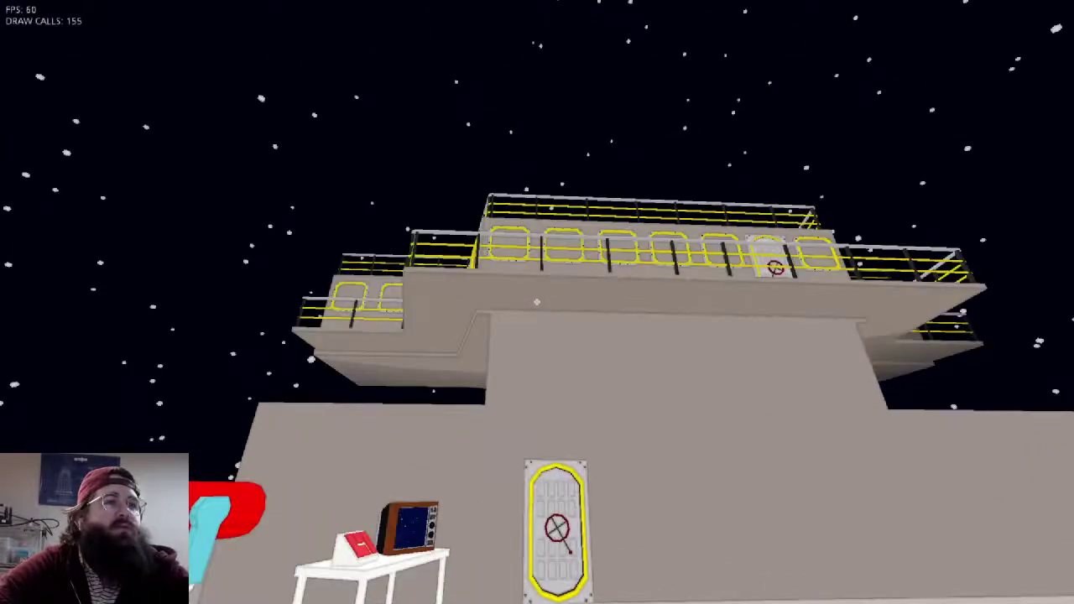
{"action": "key", "text": "d"}
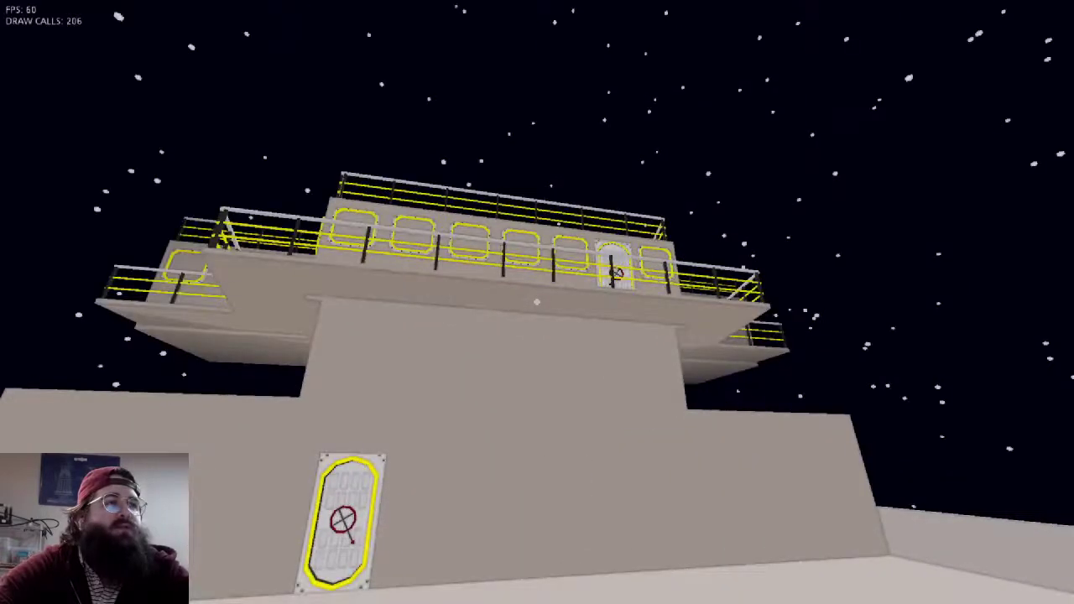
{"action": "key", "text": "d"}
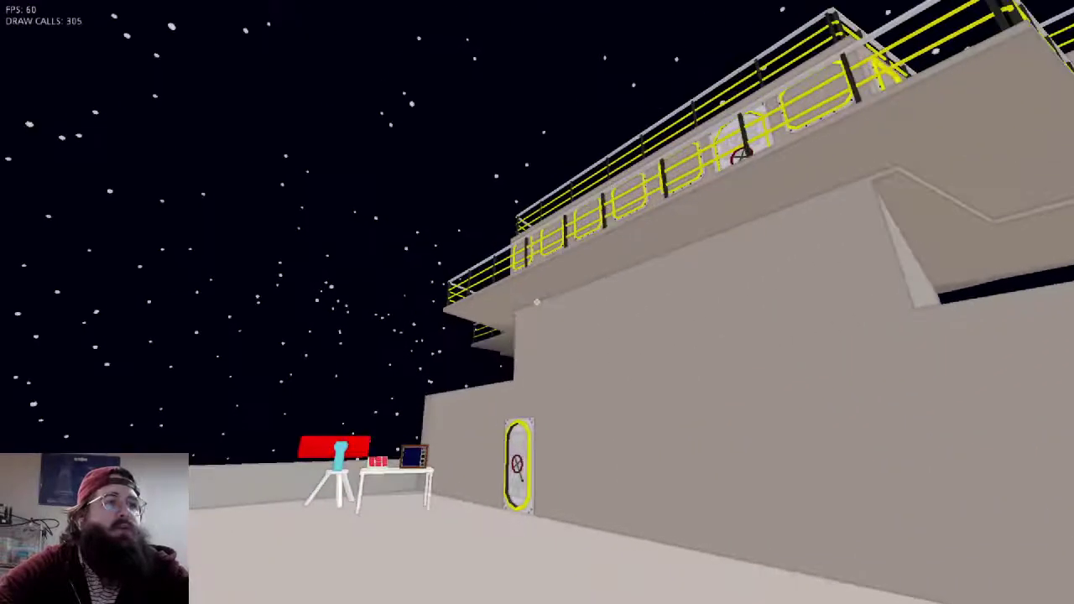
Get up onto the bridge walkway, walk along it, and examine the windows, door, railings and roof up close
{"action": "key", "text": "space"}
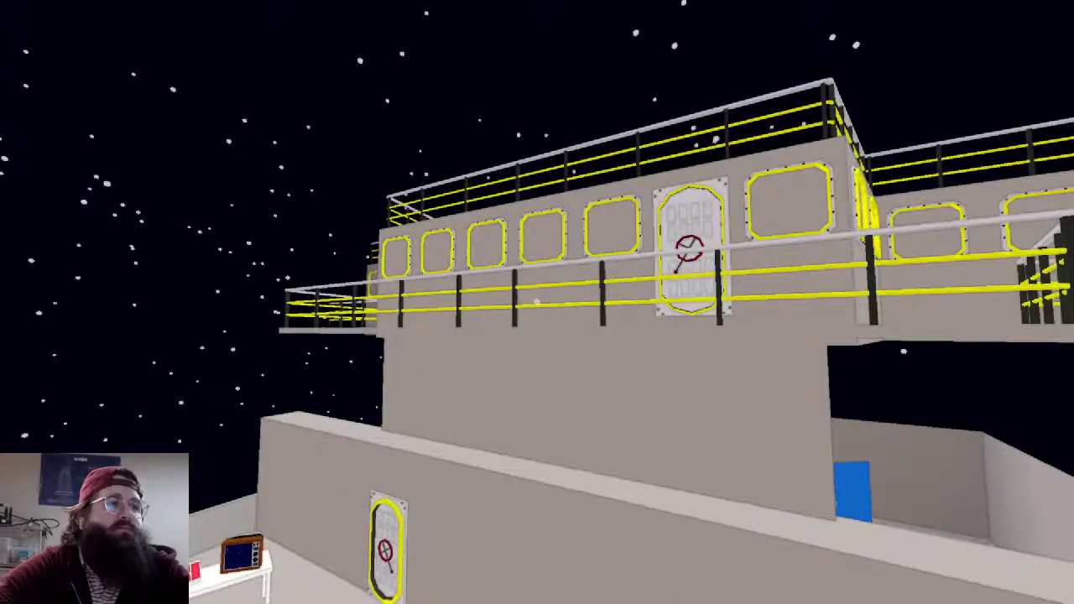
{"action": "key", "text": "space"}
{"action": "key", "text": "w"}
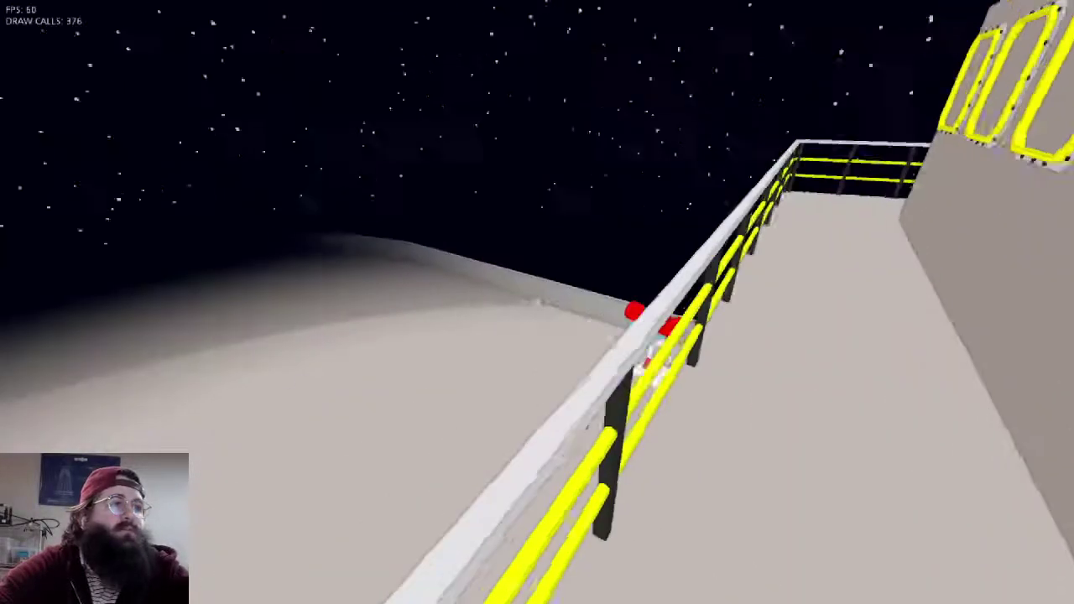
{"action": "key", "text": "w"}
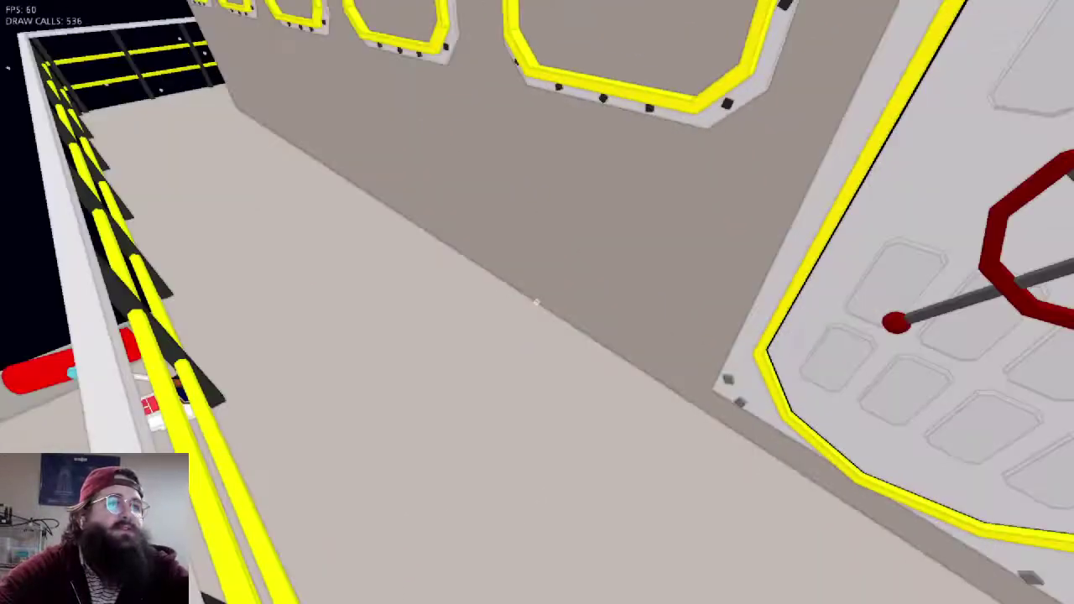
{"action": "key", "text": "w"}
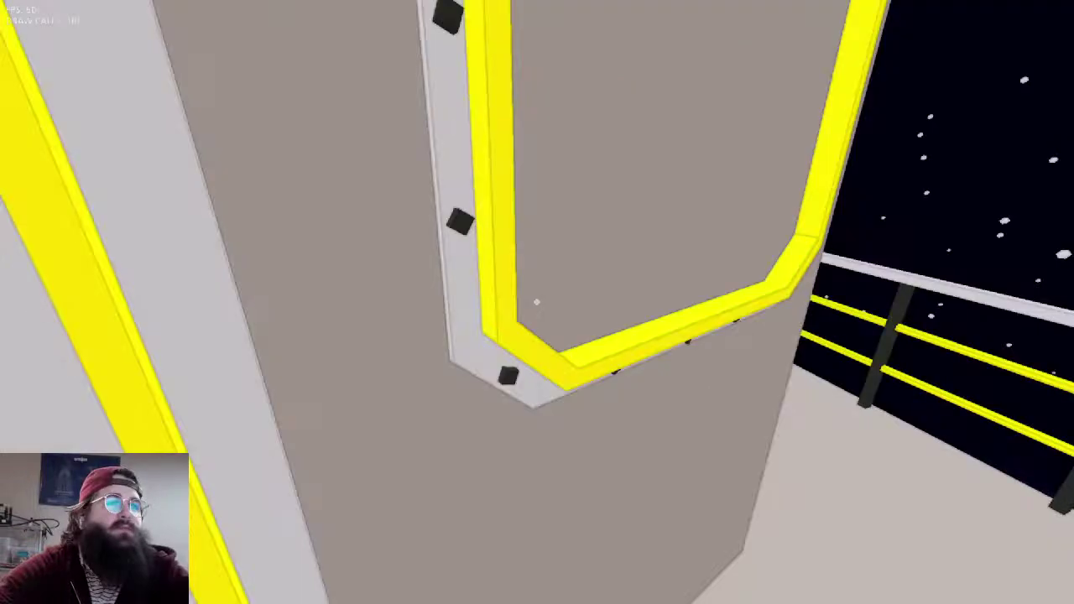
{"action": "key", "text": "w"}
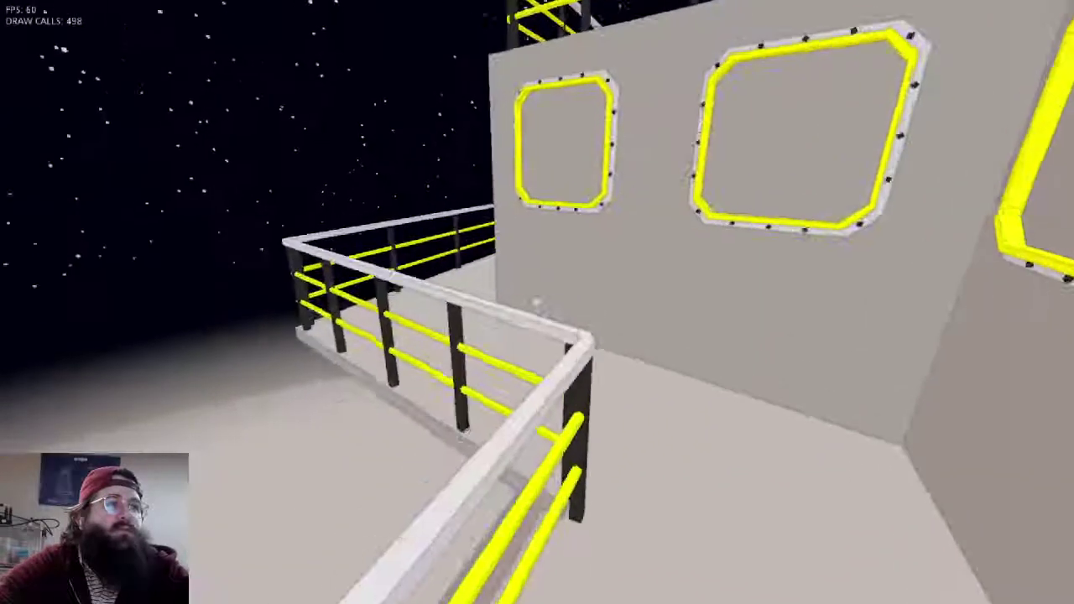
{"action": "key", "text": "w"}
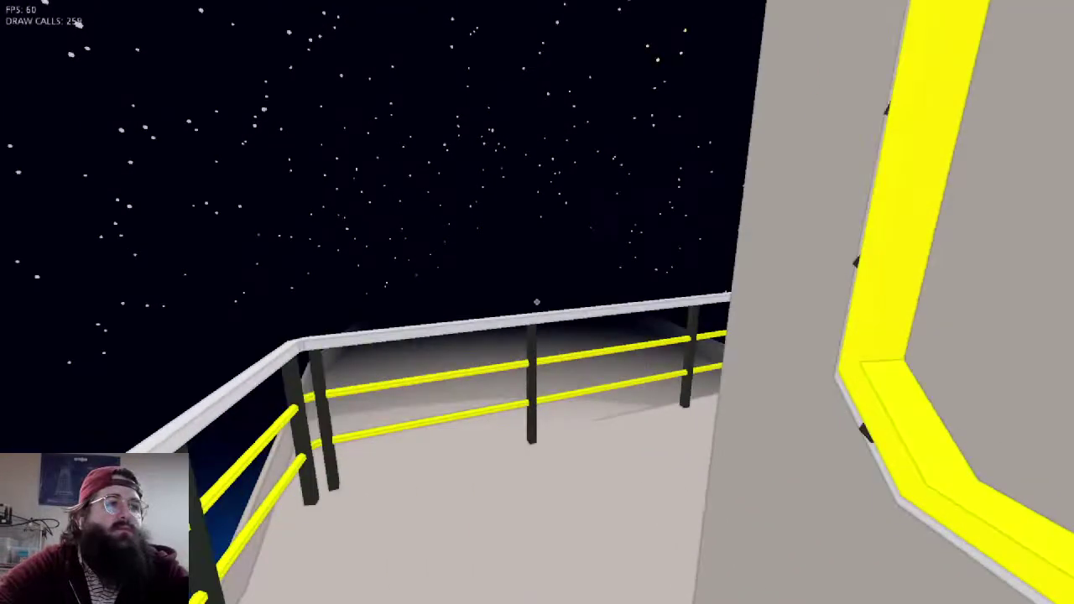
{"action": "key", "text": "w"}
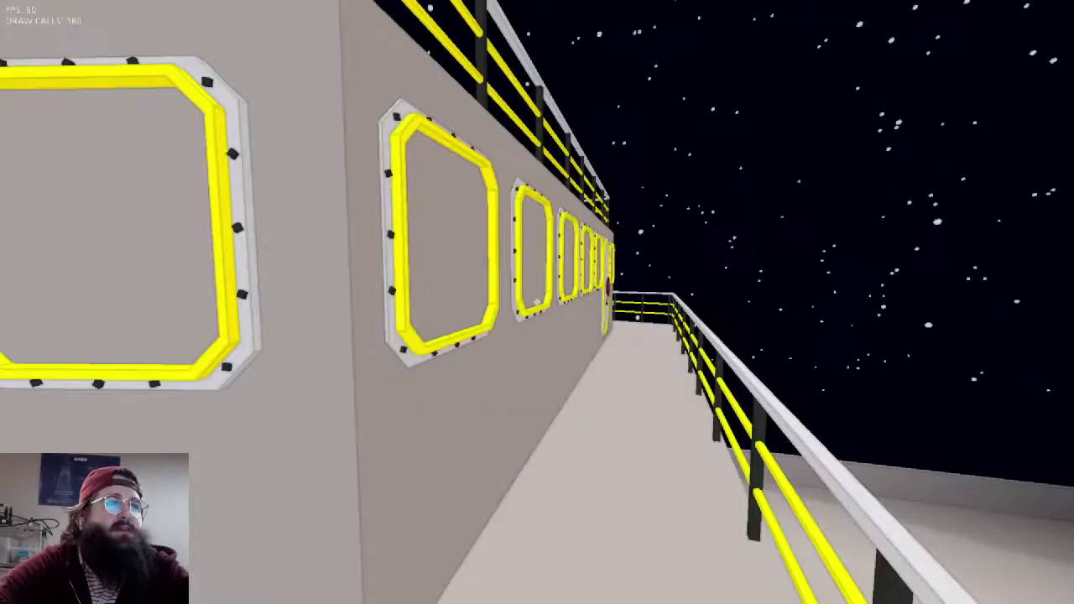
{"action": "key", "text": "w"}
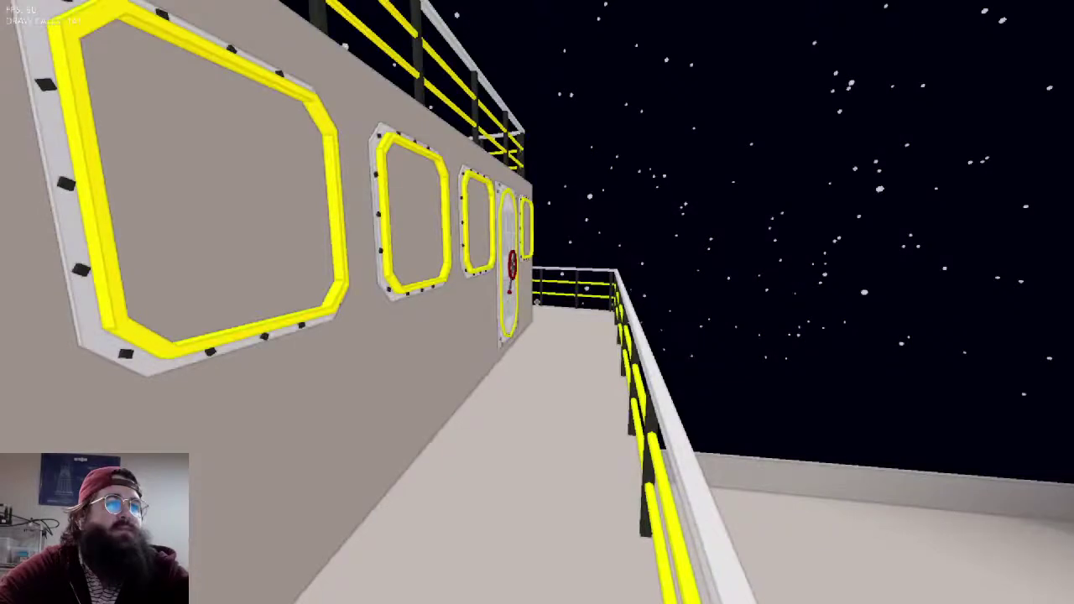
{"action": "key", "text": "space"}
{"action": "key", "text": "d"}
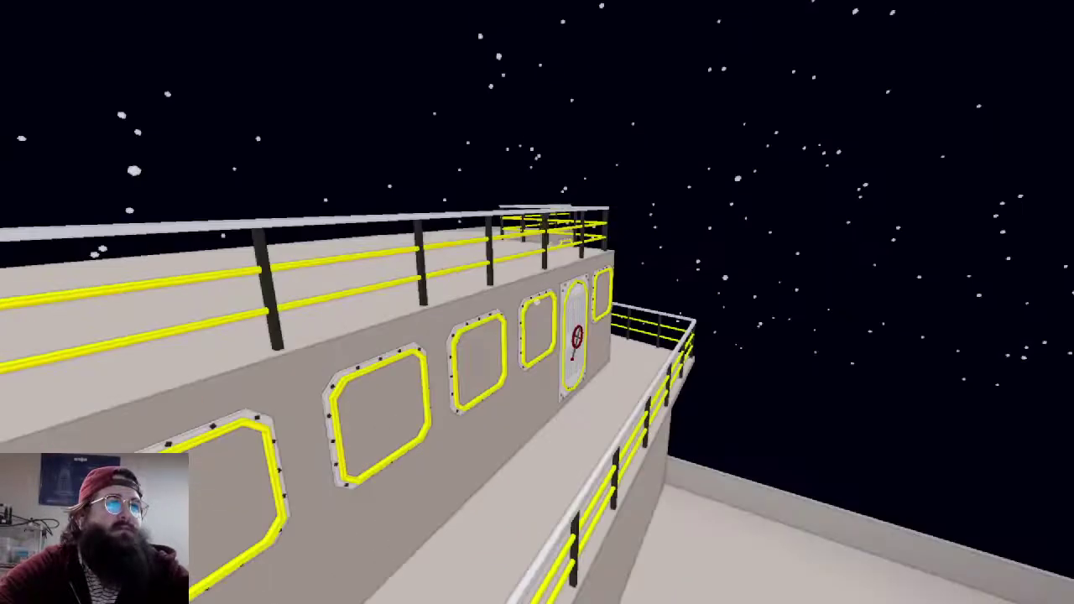
Return to the lower deck and view the bridge front together with the telescope, table and deck door
{"action": "key", "text": "w"}
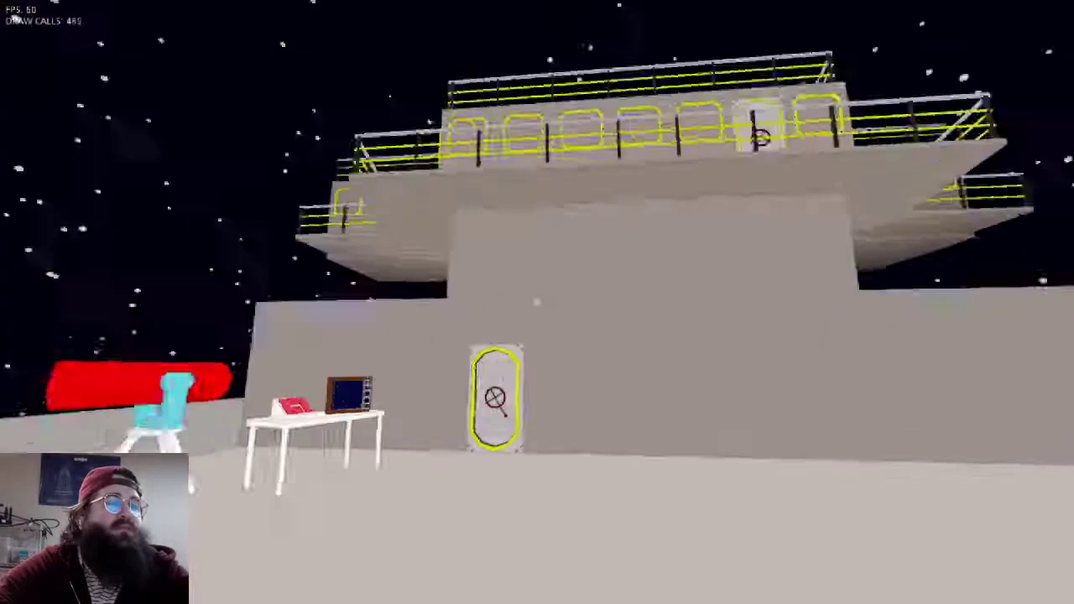
{"action": "key", "text": "w"}
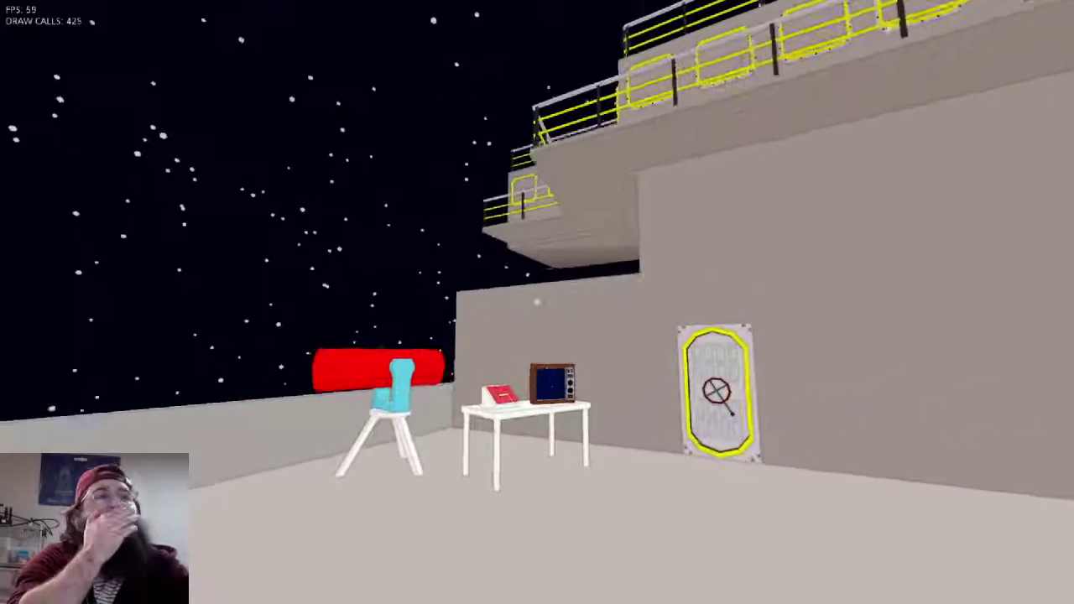
{"action": "key", "text": "s"}
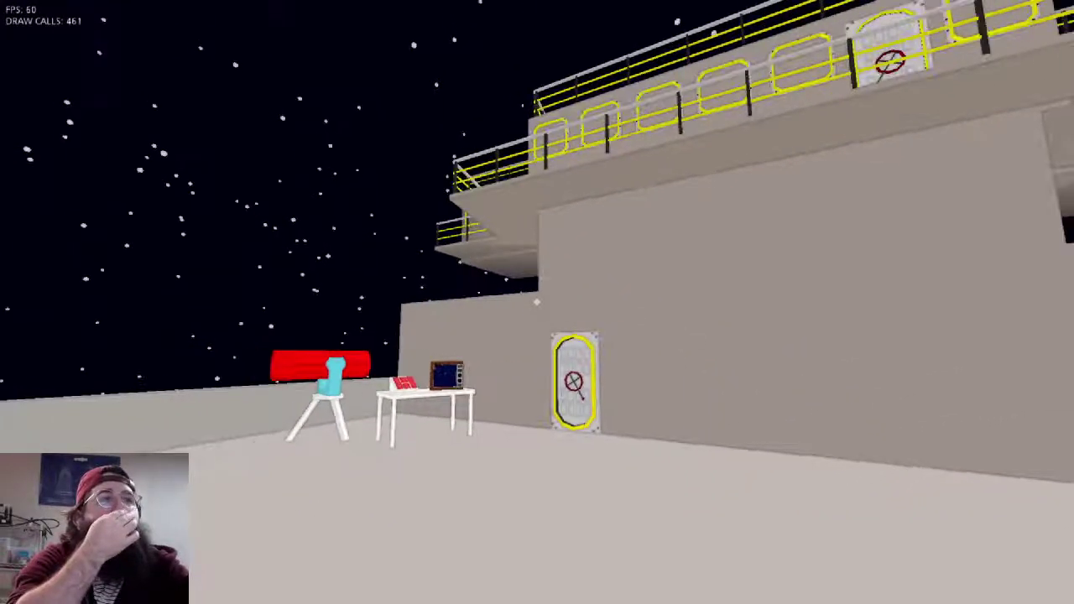
{"action": "key", "text": "a"}
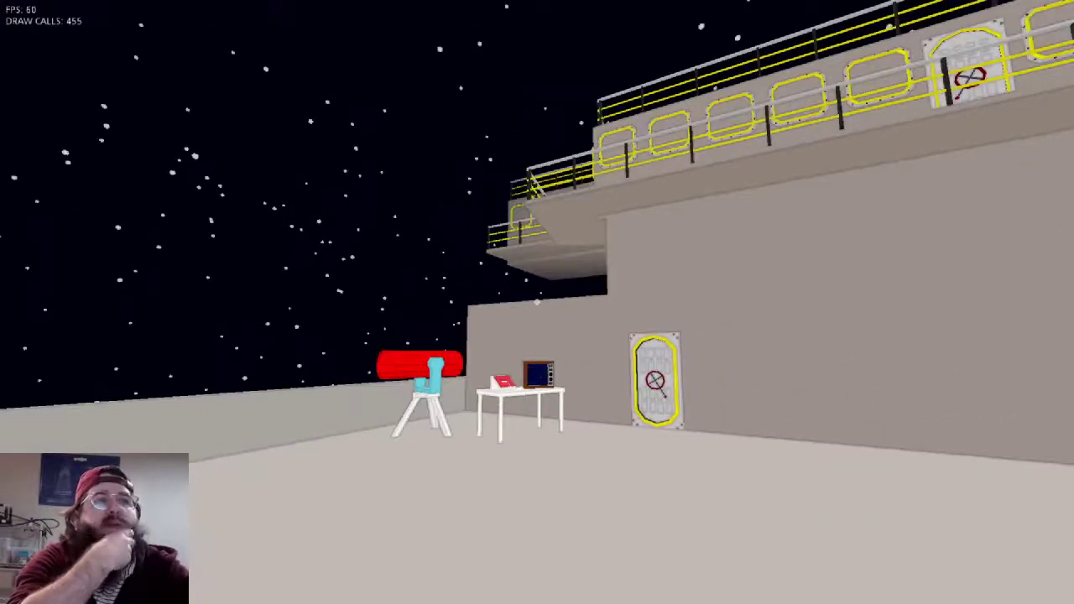
Quit the running game and view the whole ship from ahead of its bow in the editor's ship scene
{"action": "key", "text": "w"}
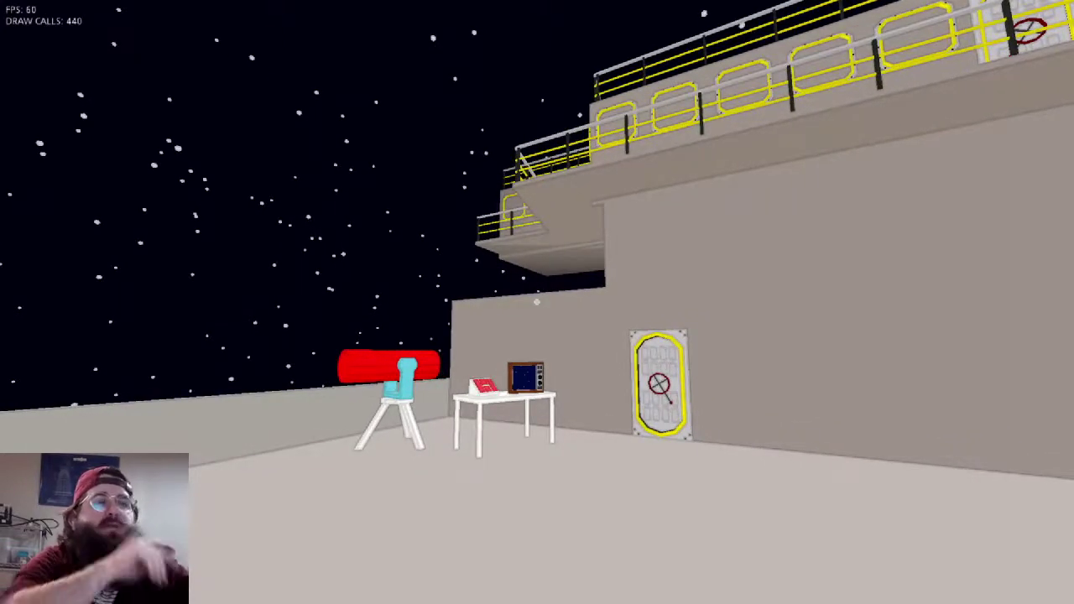
{"action": "key", "text": "Escape"}
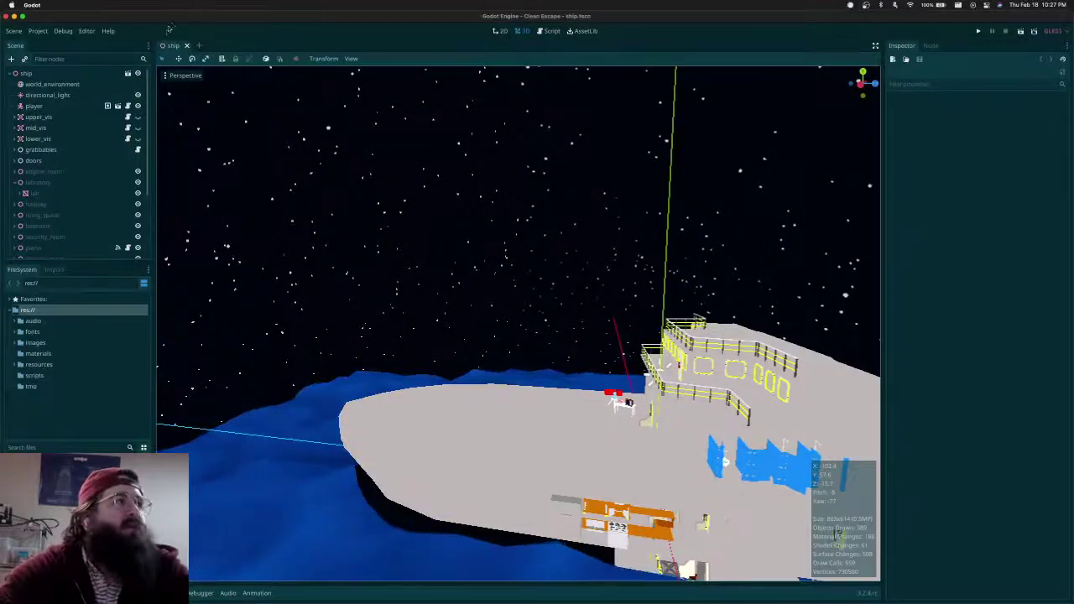
{"action": "key", "text": "super+Tab"}
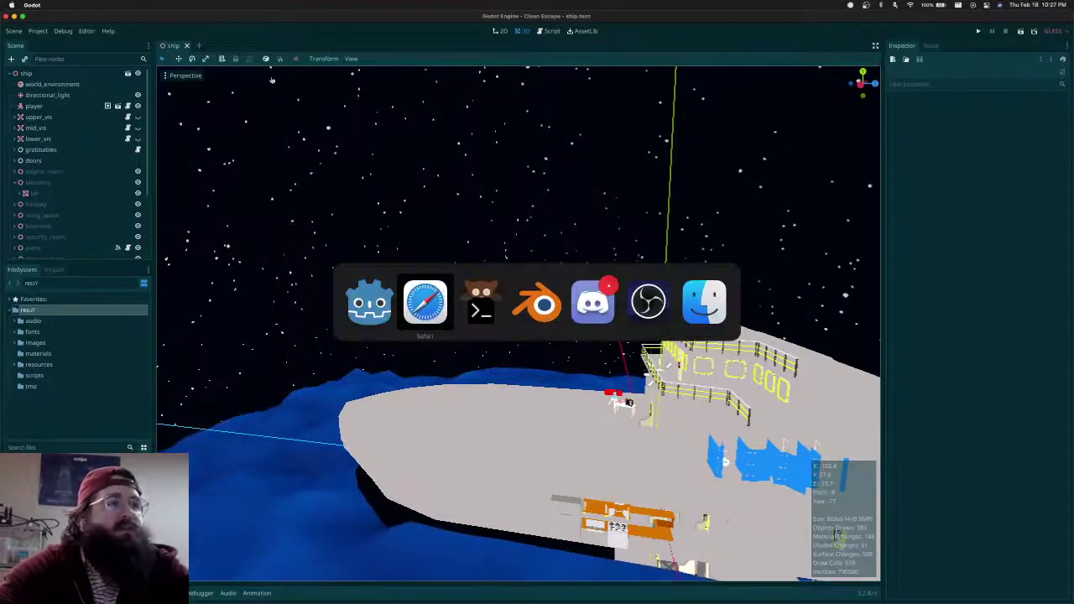
{"action": "key", "text": "super+shift+Tab"}
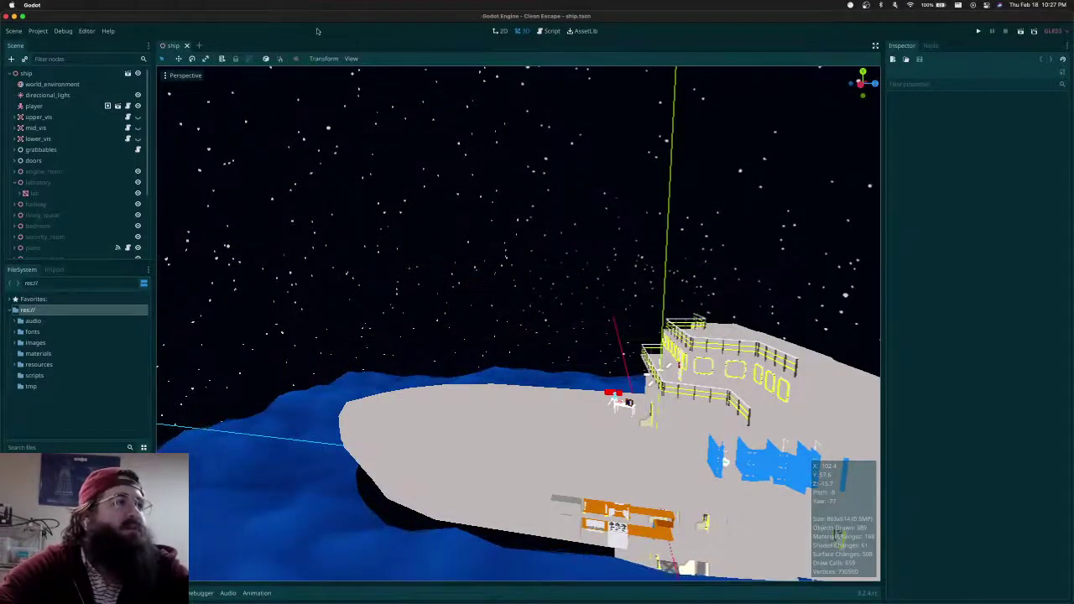
{"action": "scroll", "coordinate": [422, 312], "scroll_direction": "down", "scroll_amount": 6}
{"action": "middle_click_drag", "start_coordinate": [453, 382], "coordinate": [545, 383]}
{"action": "scroll", "coordinate": [477, 393], "scroll_direction": "up", "scroll_amount": 8}
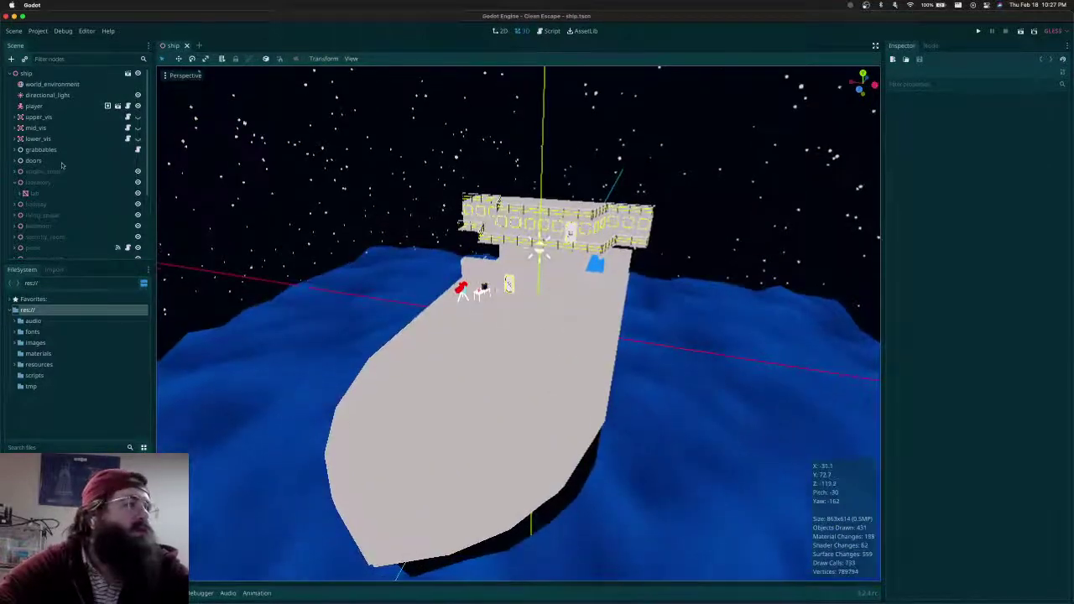
Select the ship root node and collapse the laboratory, deck and sky branches of the scene tree
{"action": "left_click", "coordinate": [26, 73]}
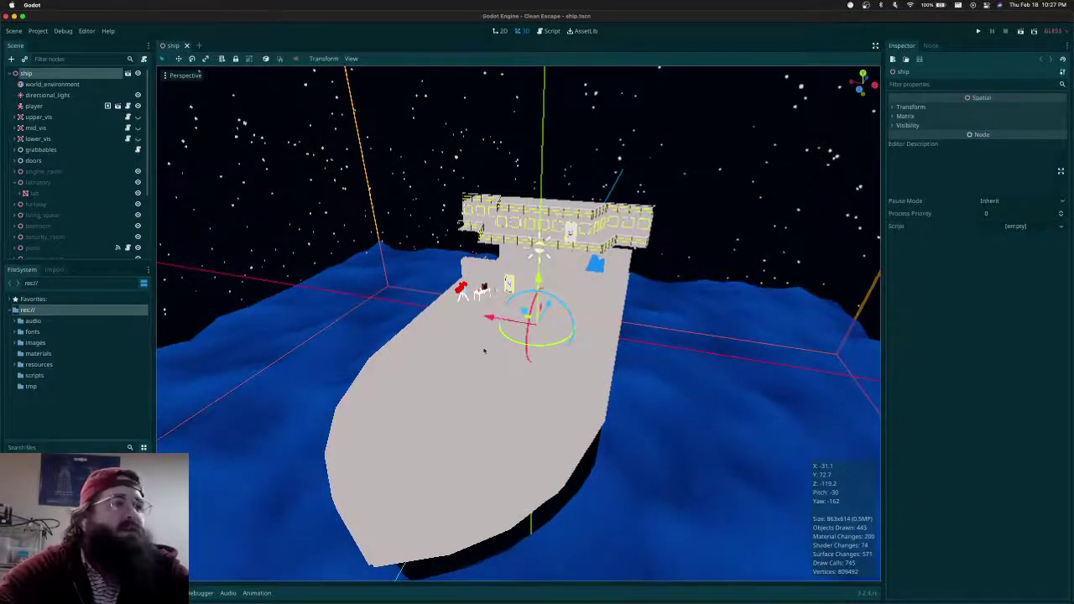
{"action": "scroll", "coordinate": [573, 375], "scroll_direction": "up", "scroll_amount": 3}
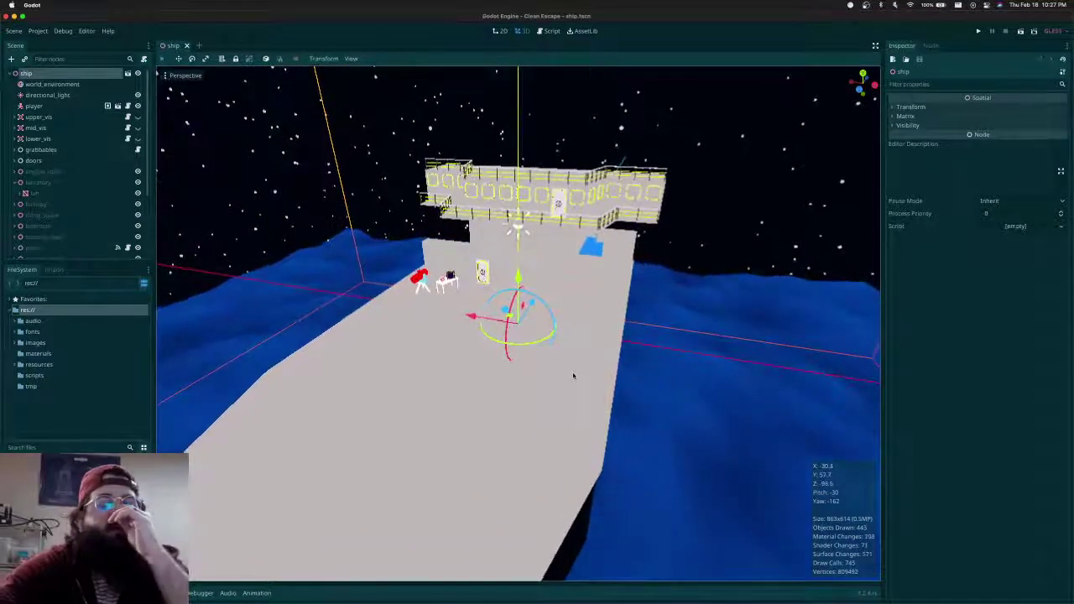
{"action": "left_click", "coordinate": [19, 182]}
{"action": "scroll", "coordinate": [46, 146], "scroll_direction": "down", "scroll_amount": 2}
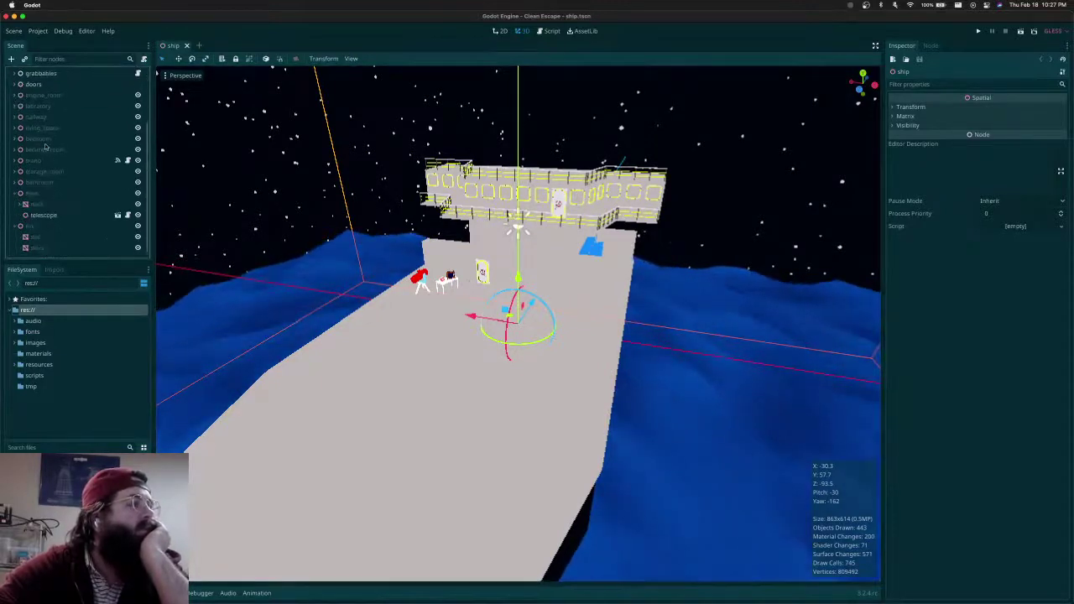
{"action": "scroll", "coordinate": [46, 146], "scroll_direction": "down", "scroll_amount": 1}
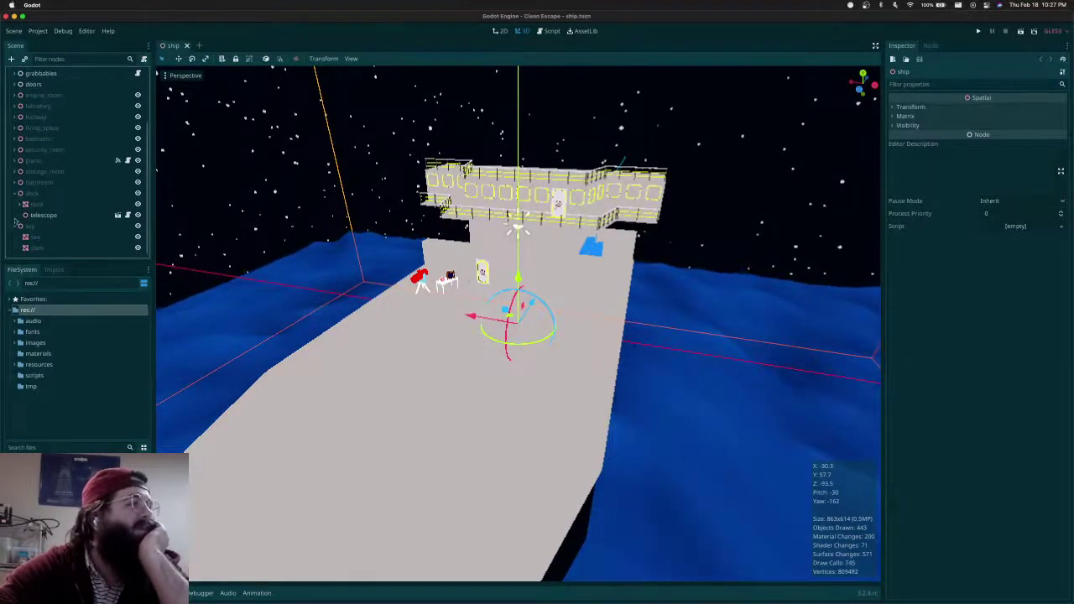
{"action": "left_click", "coordinate": [16, 194]}
{"action": "left_click", "coordinate": [18, 225]}
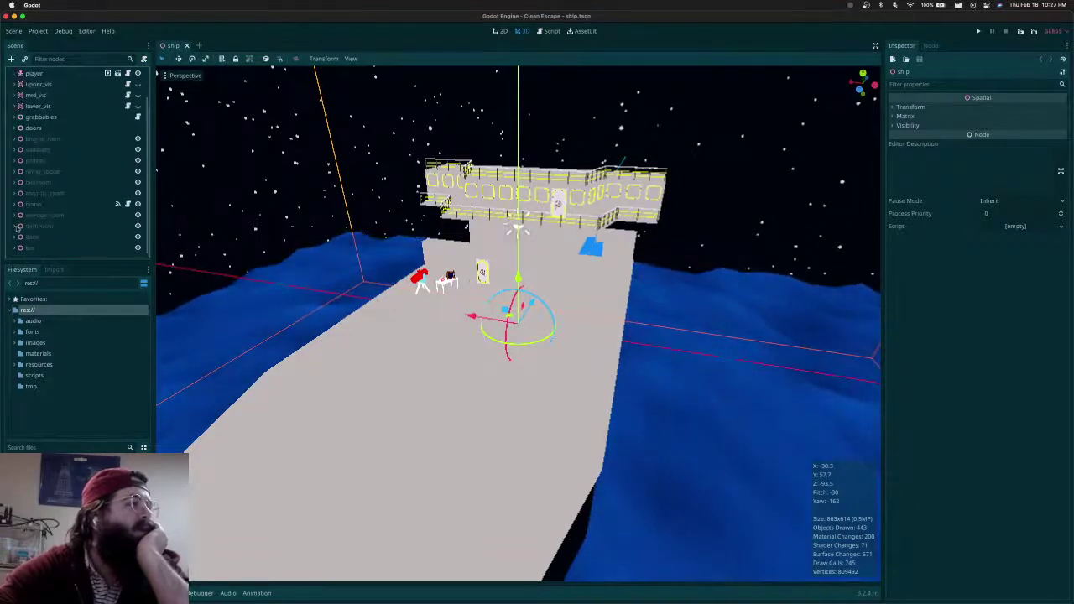
{"action": "scroll", "coordinate": [22, 166], "scroll_direction": "up", "scroll_amount": 2}
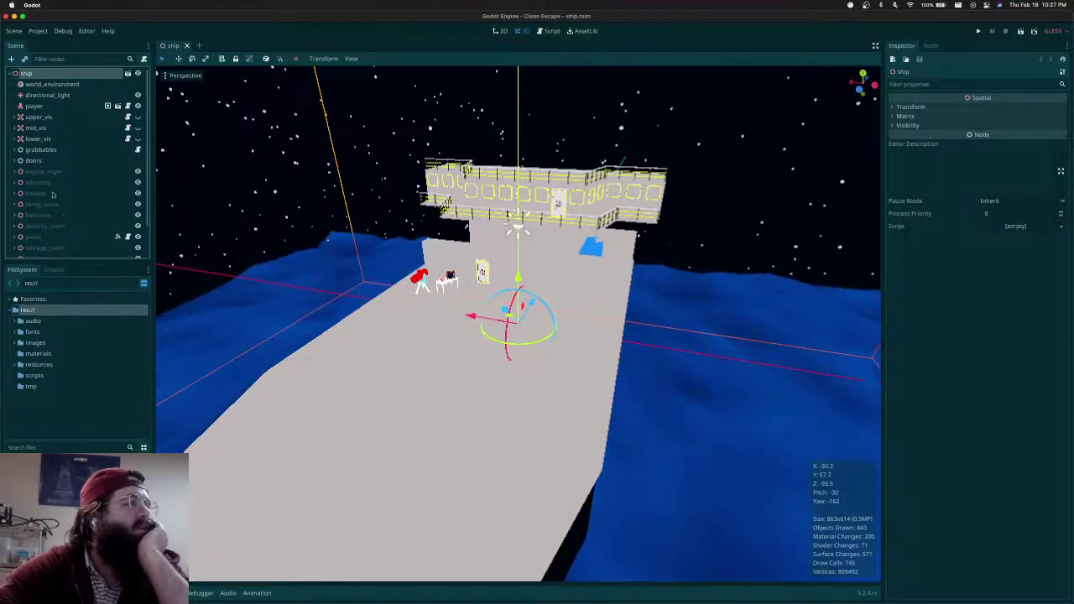
{"action": "scroll", "coordinate": [51, 177], "scroll_direction": "down", "scroll_amount": 2}
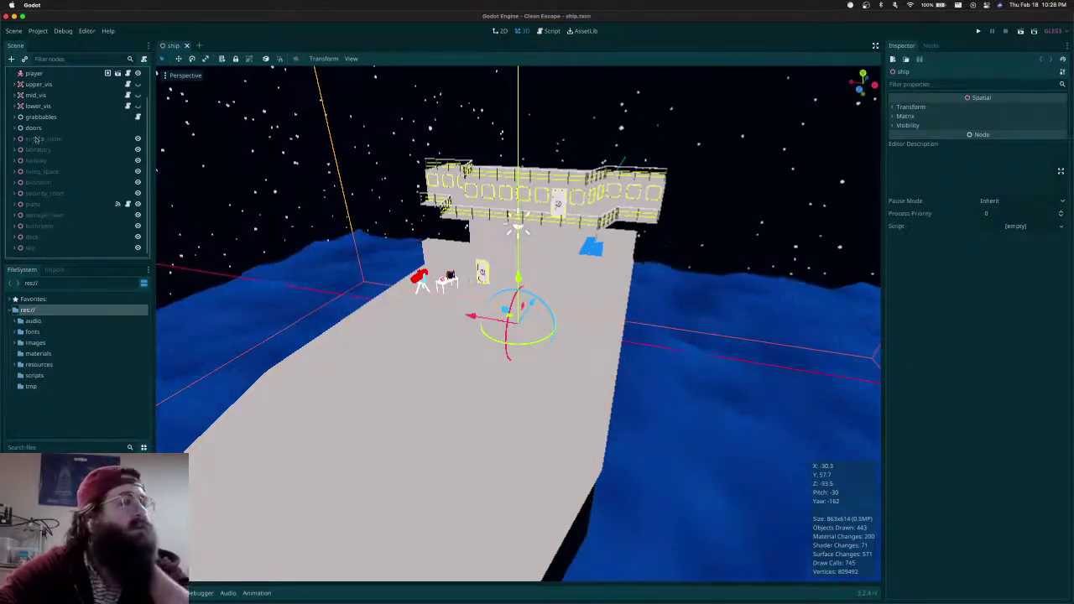
{"action": "scroll", "coordinate": [39, 140], "scroll_direction": "up", "scroll_amount": 2}
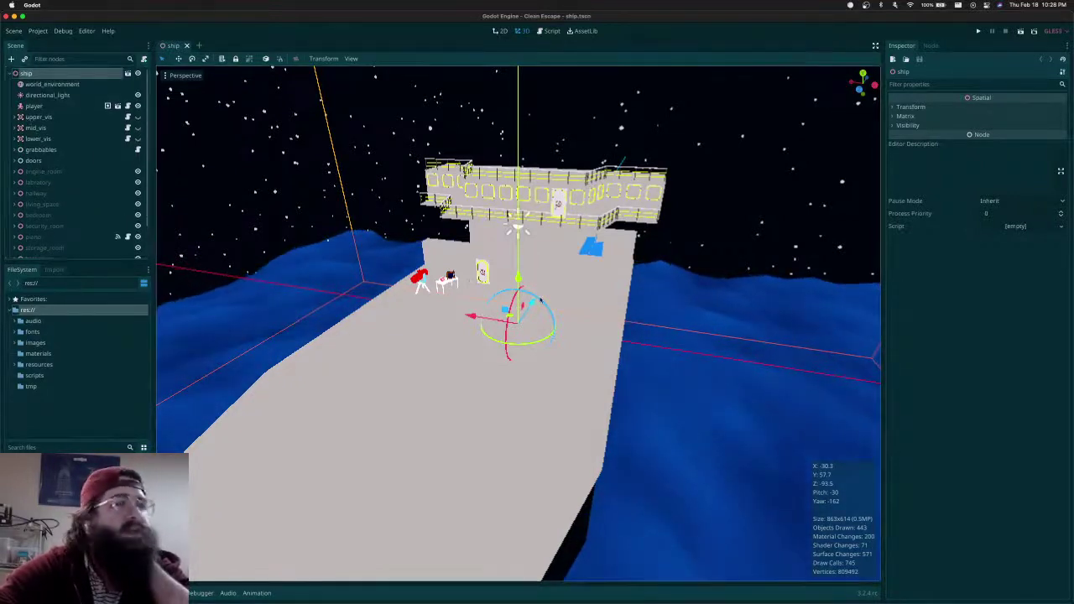
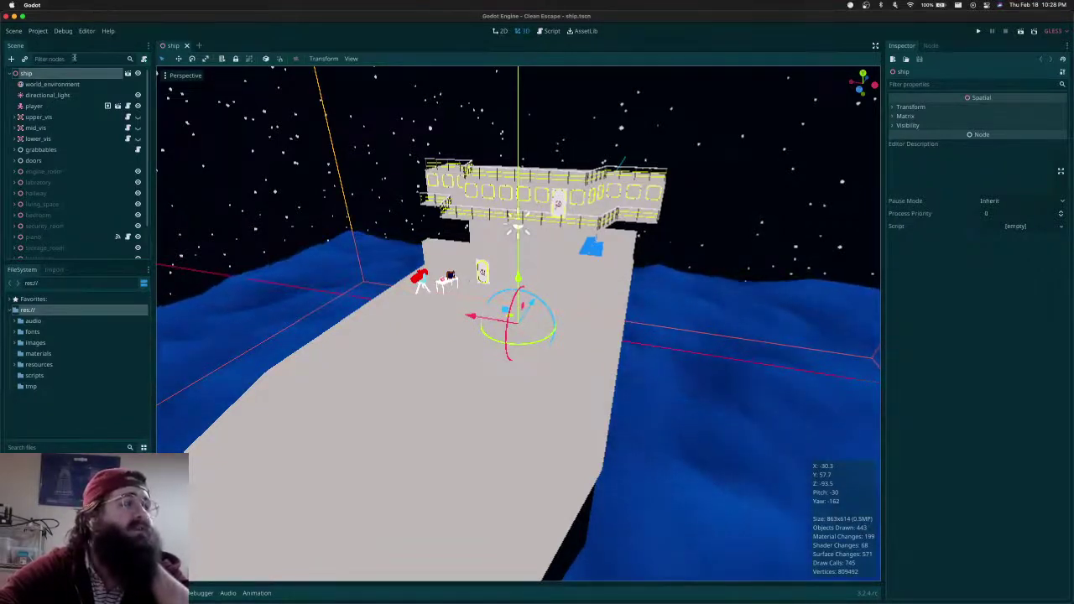
Open an enlarged list of creatable node types and examine the Spatial types, including the Camera variants
{"action": "left_click", "coordinate": [11, 59]}
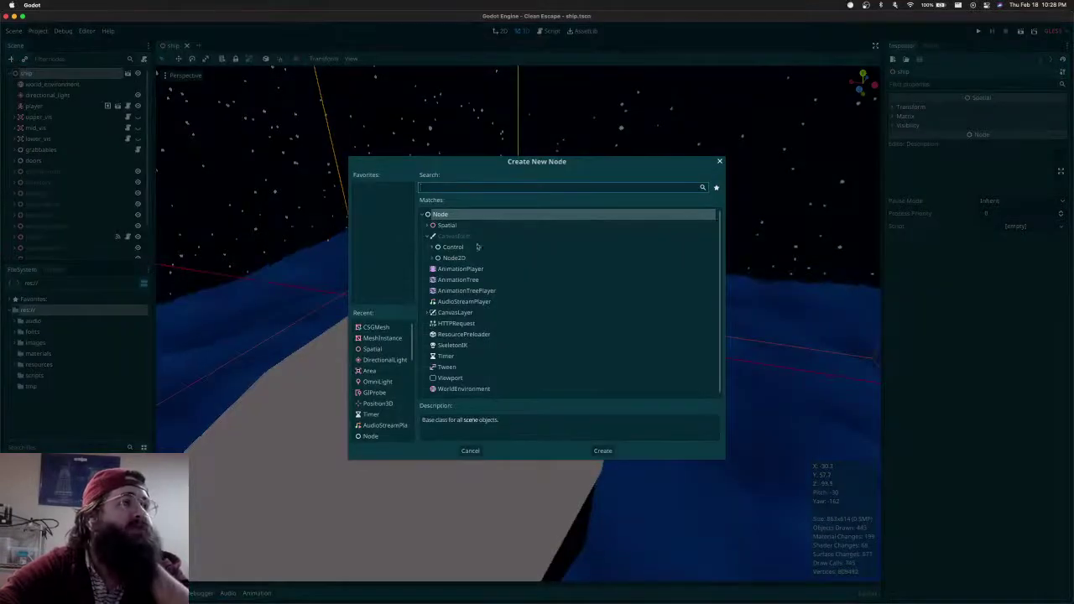
{"action": "left_click_drag", "start_coordinate": [537, 164], "coordinate": [520, 148]}
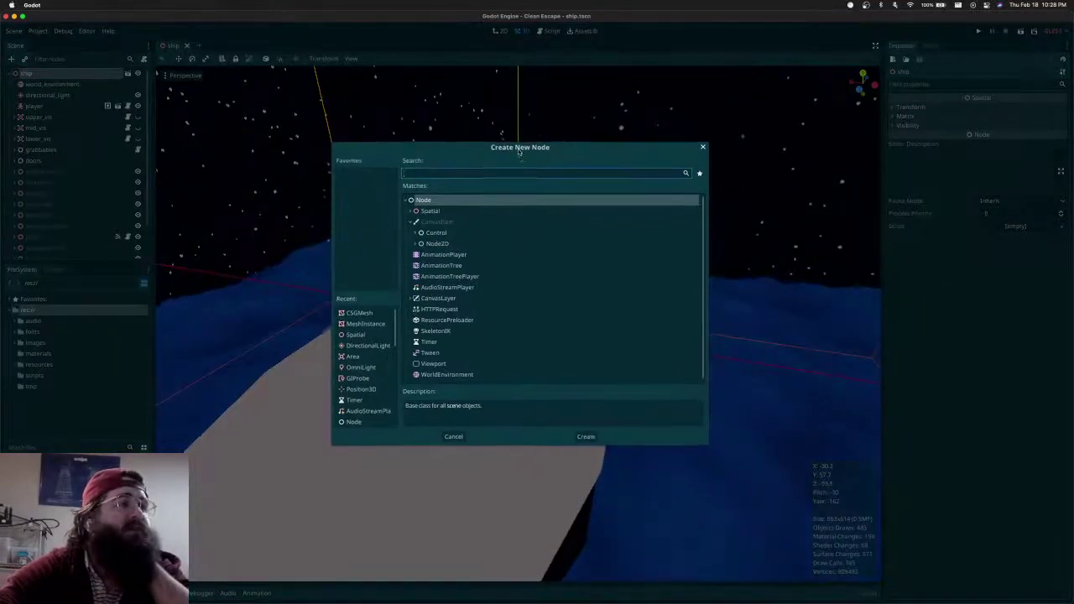
{"action": "left_click_drag", "start_coordinate": [707, 446], "coordinate": [833, 501]}
{"action": "left_click", "coordinate": [421, 201]}
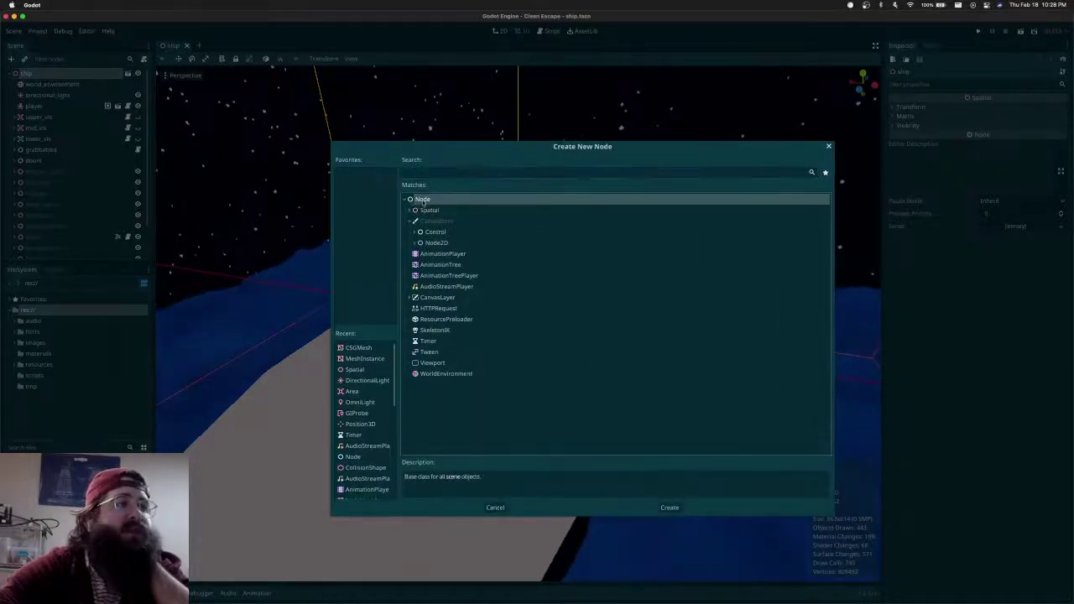
{"action": "left_click", "coordinate": [419, 211]}
{"action": "left_click", "coordinate": [410, 221]}
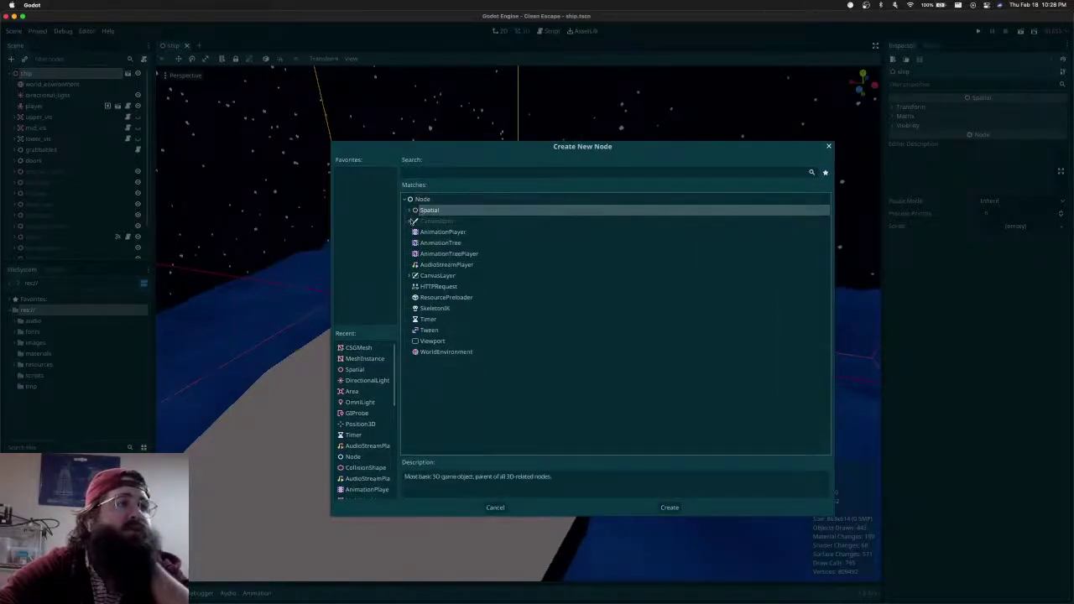
{"action": "left_click", "coordinate": [410, 211]}
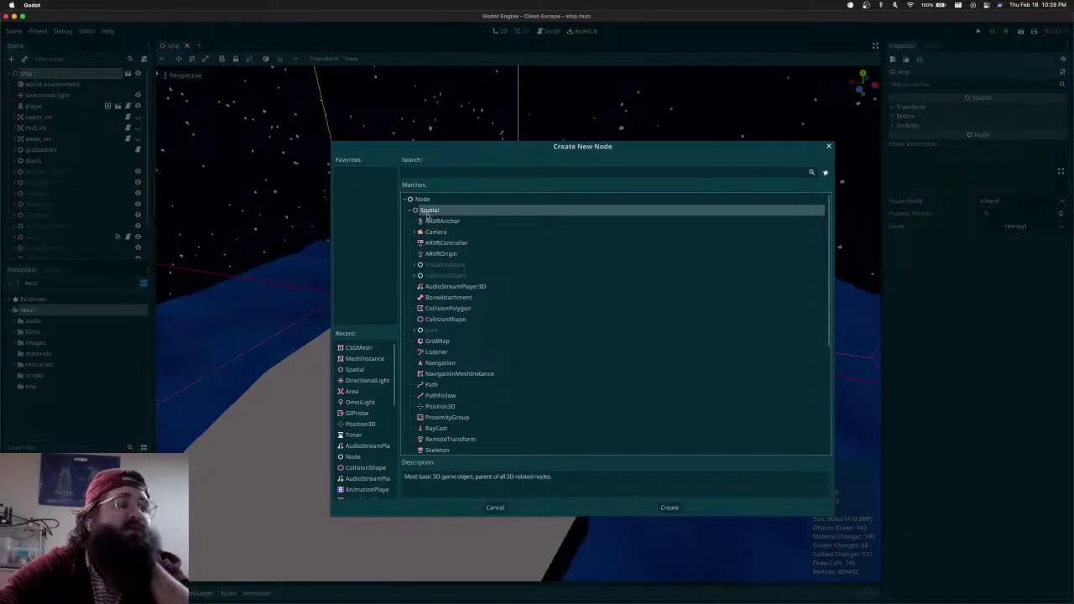
{"action": "scroll", "coordinate": [443, 245], "scroll_direction": "down", "scroll_amount": 1}
{"action": "left_click", "coordinate": [415, 229]}
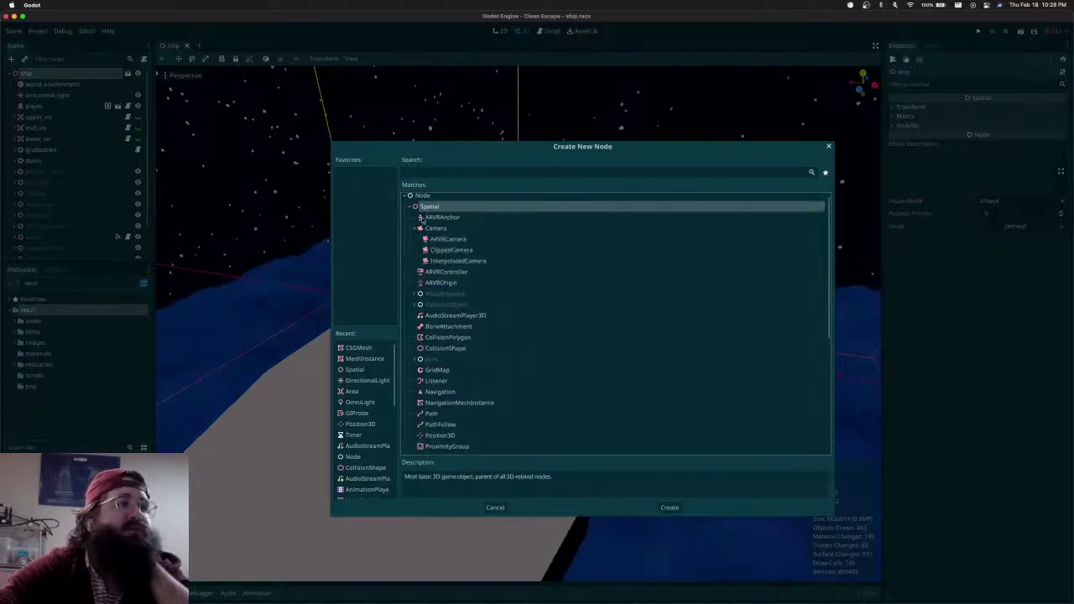
{"action": "left_click", "coordinate": [441, 240]}
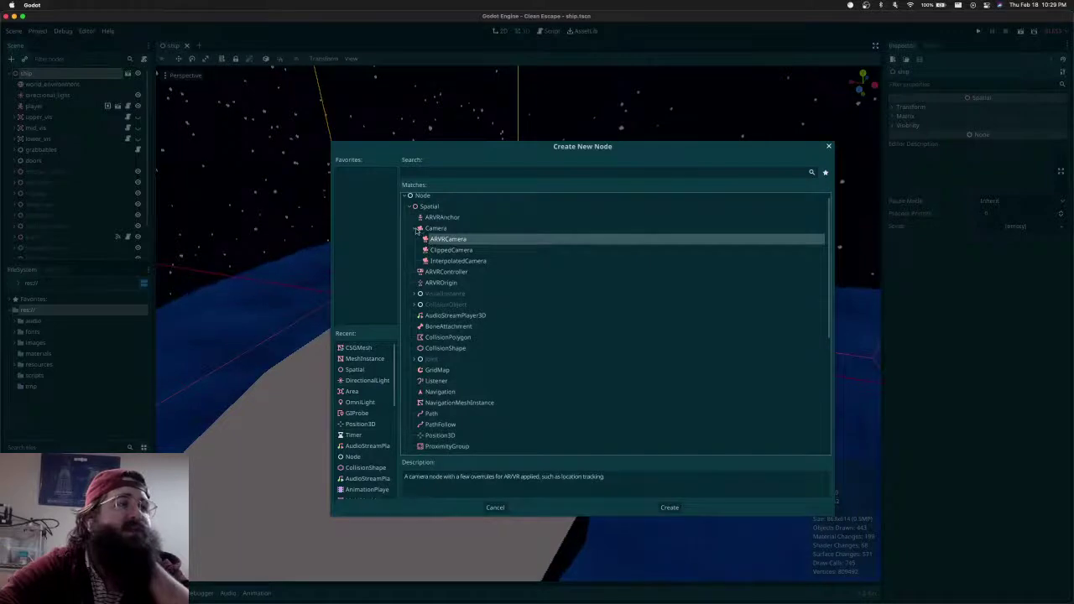
{"action": "left_click", "coordinate": [415, 229]}
{"action": "scroll", "coordinate": [471, 325], "scroll_direction": "down", "scroll_amount": 5}
{"action": "scroll", "coordinate": [434, 356], "scroll_direction": "up", "scroll_amount": 3}
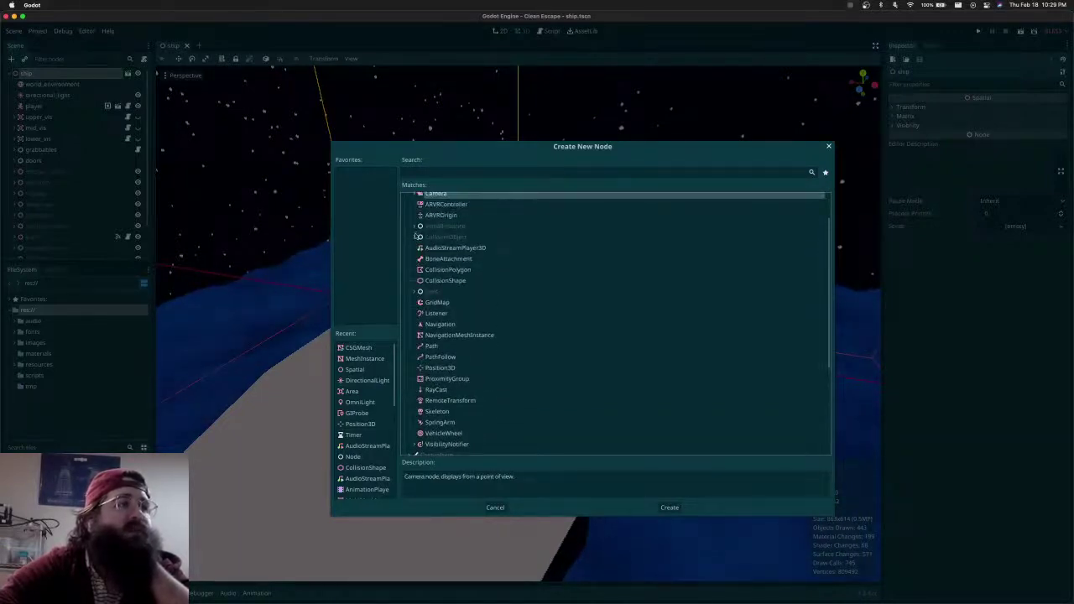
Examine the VisualInstance node types down to MeshInstance and SoftBody, and leave the list without creating a node
{"action": "left_click", "coordinate": [416, 226]}
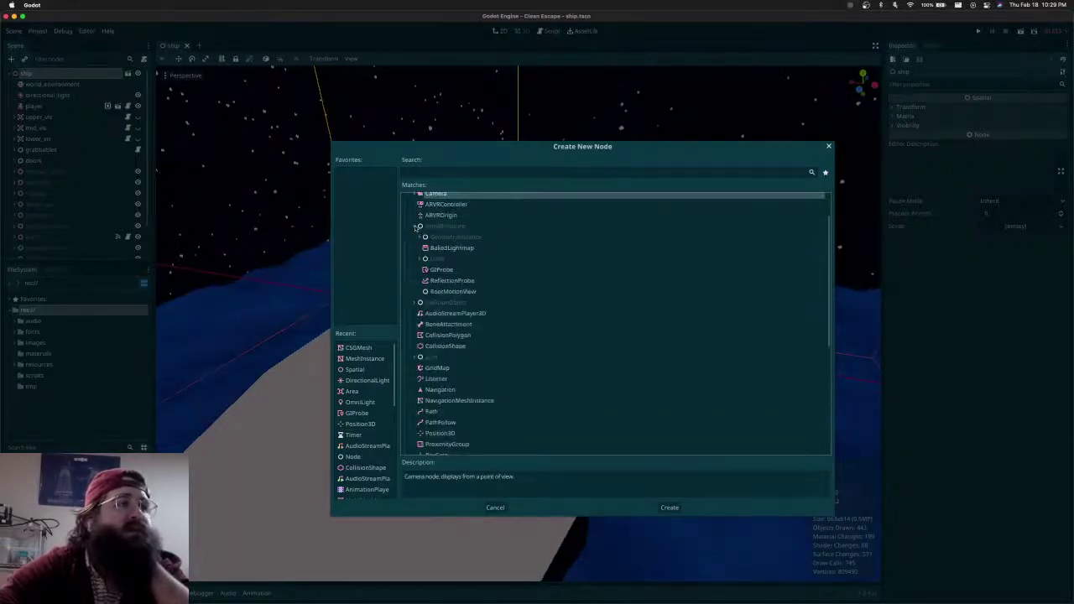
{"action": "left_click", "coordinate": [420, 237]}
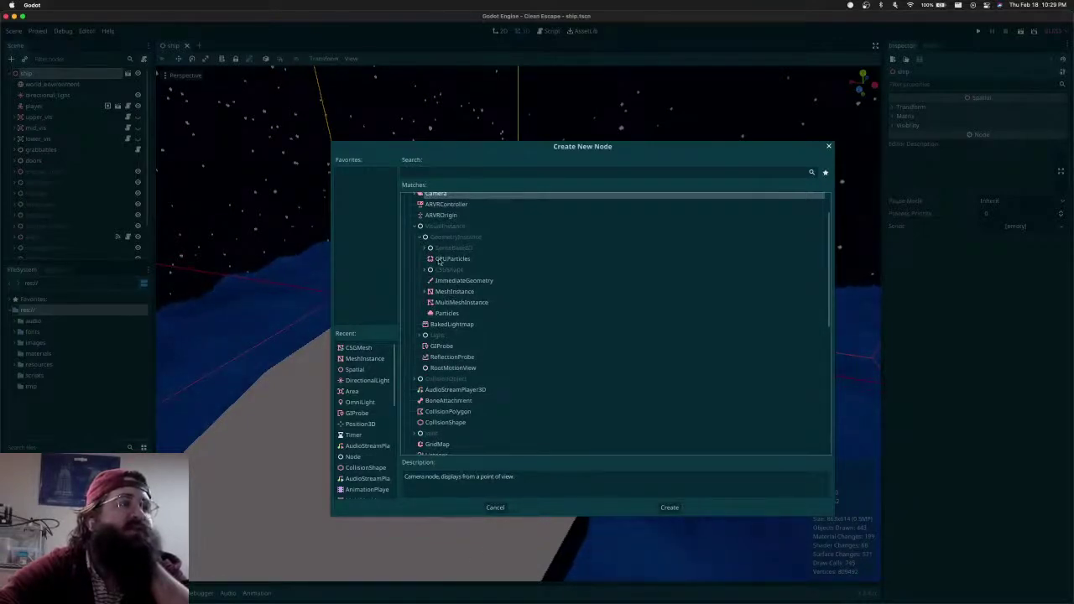
{"action": "left_click", "coordinate": [436, 291]}
{"action": "left_click", "coordinate": [426, 292]}
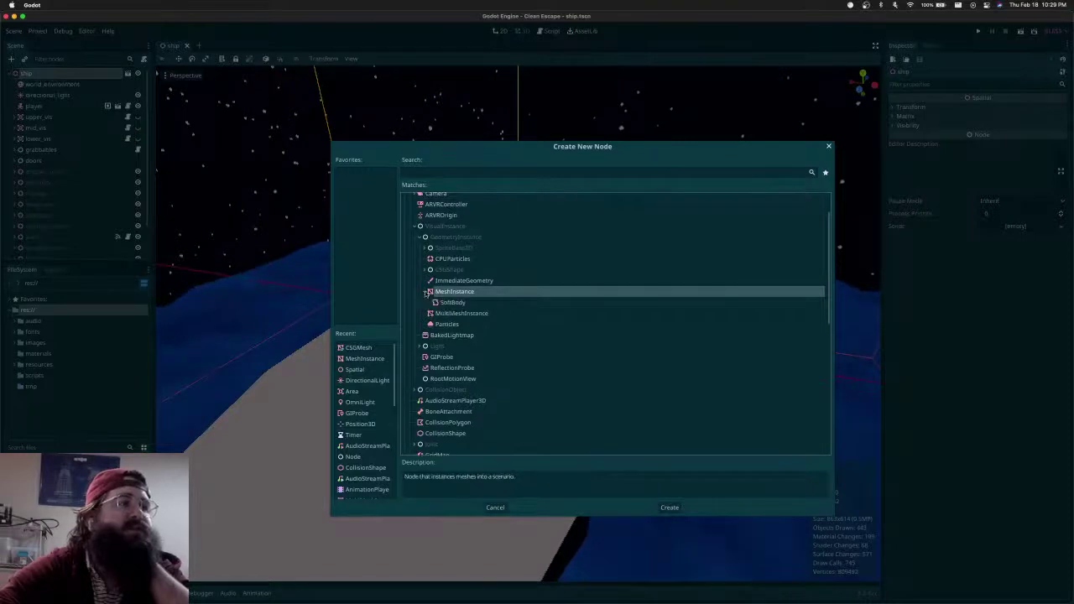
{"action": "left_click", "coordinate": [455, 306]}
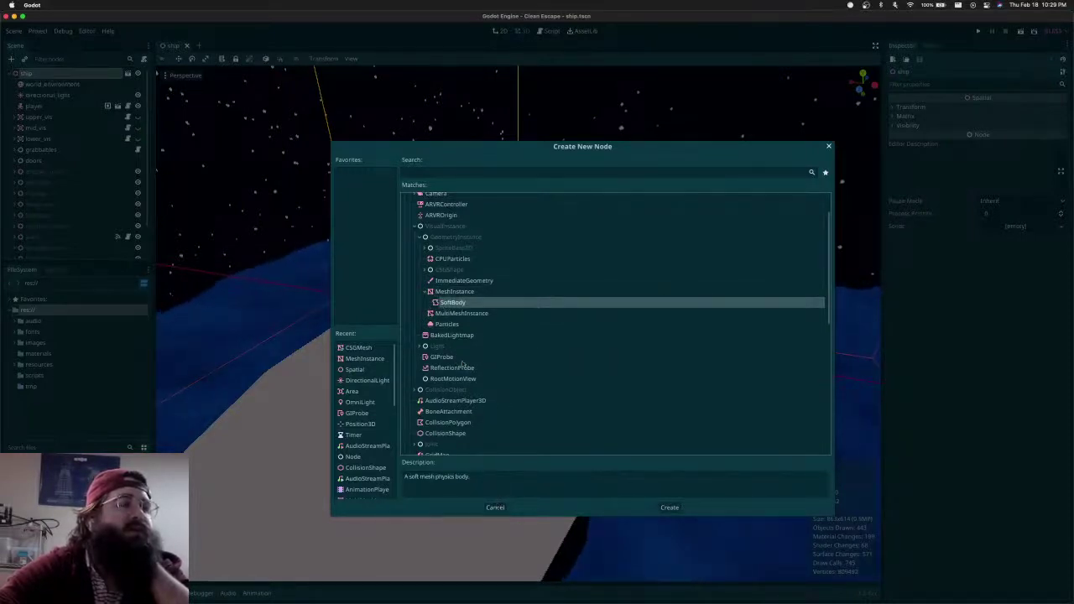
{"action": "scroll", "coordinate": [467, 369], "scroll_direction": "down", "scroll_amount": 10}
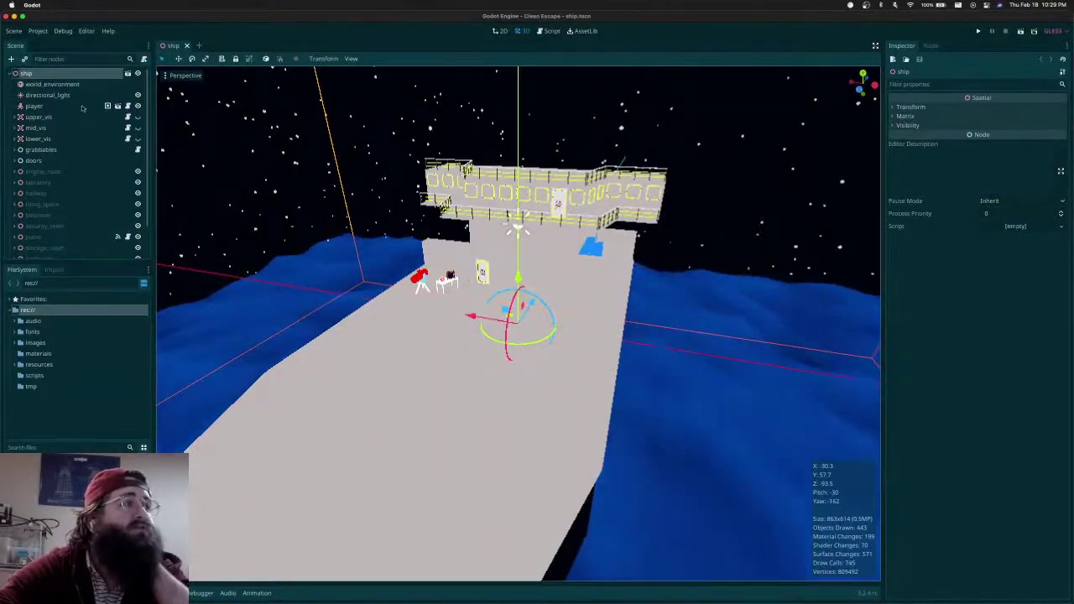
Close the ship scene and start a new 3D scene with a Spatial root node
{"action": "scroll", "coordinate": [100, 117], "scroll_direction": "down", "scroll_amount": 2}
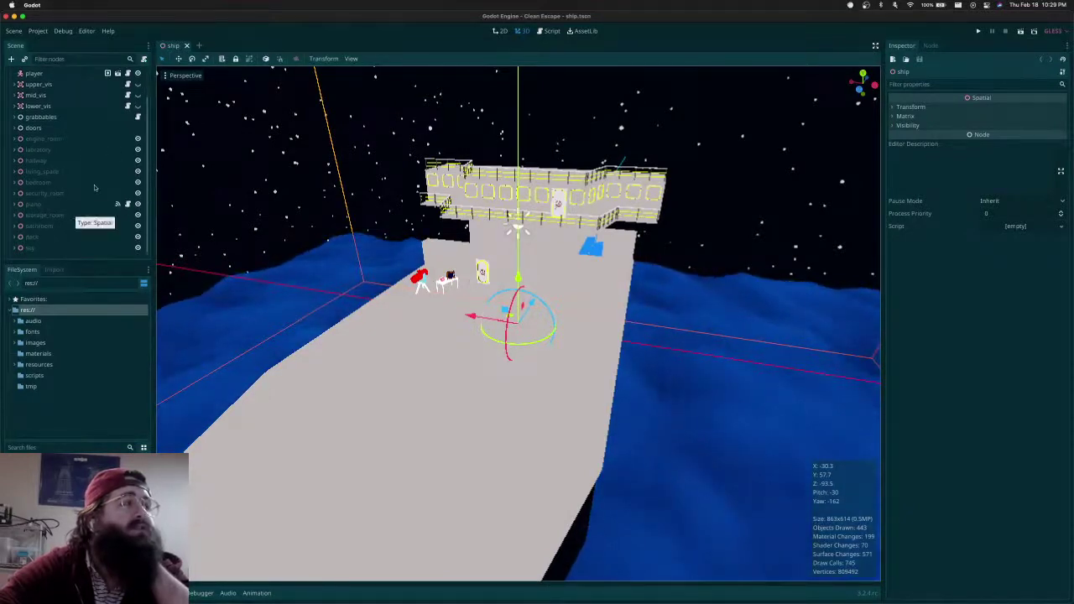
{"action": "scroll", "coordinate": [94, 181], "scroll_direction": "up", "scroll_amount": 2}
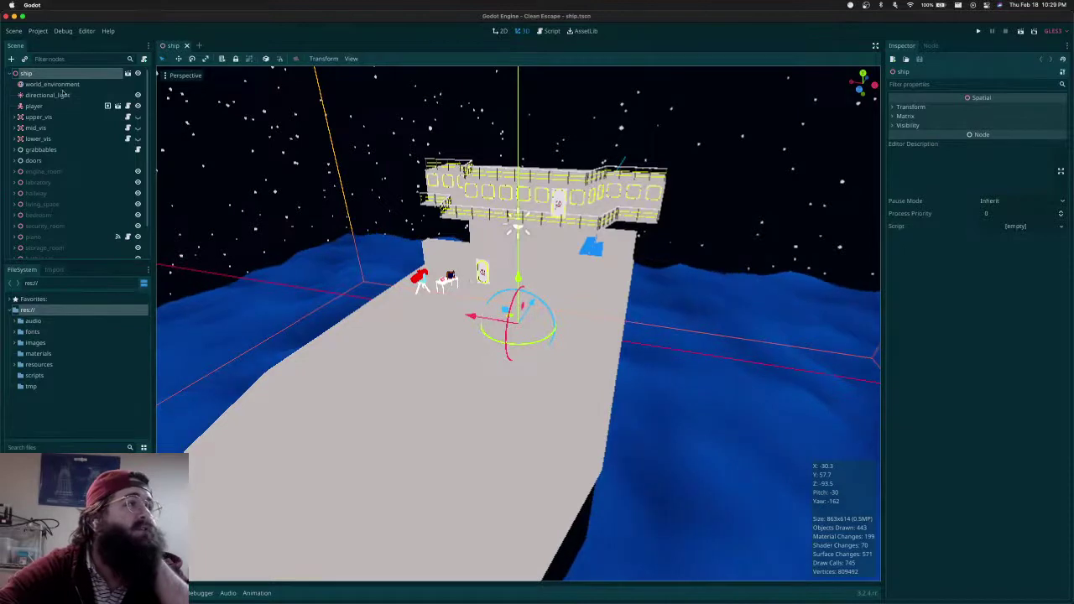
{"action": "left_click", "coordinate": [188, 46]}
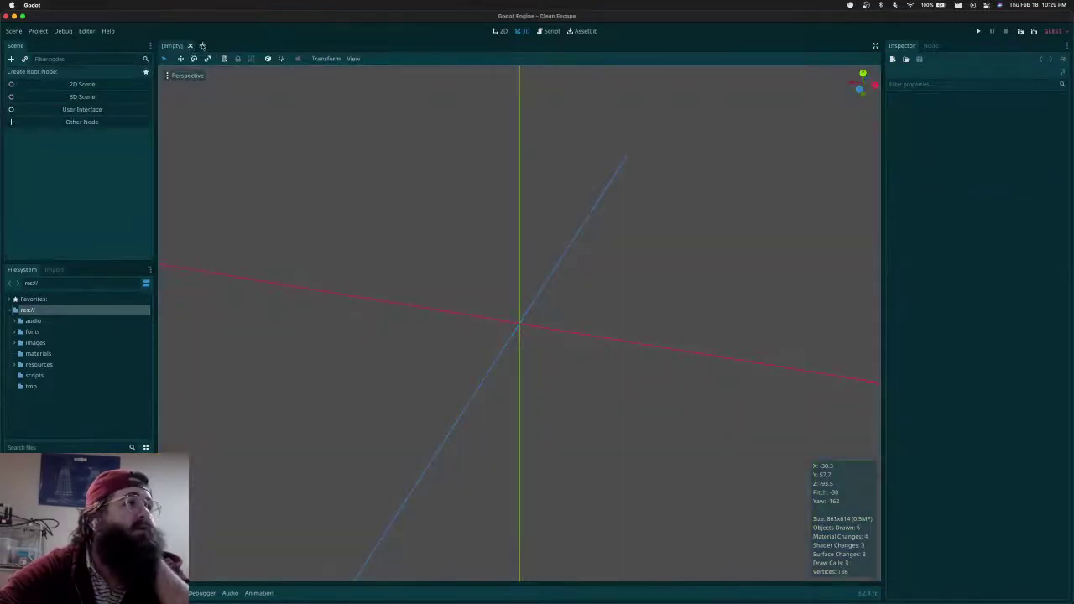
{"action": "left_click", "coordinate": [82, 96]}
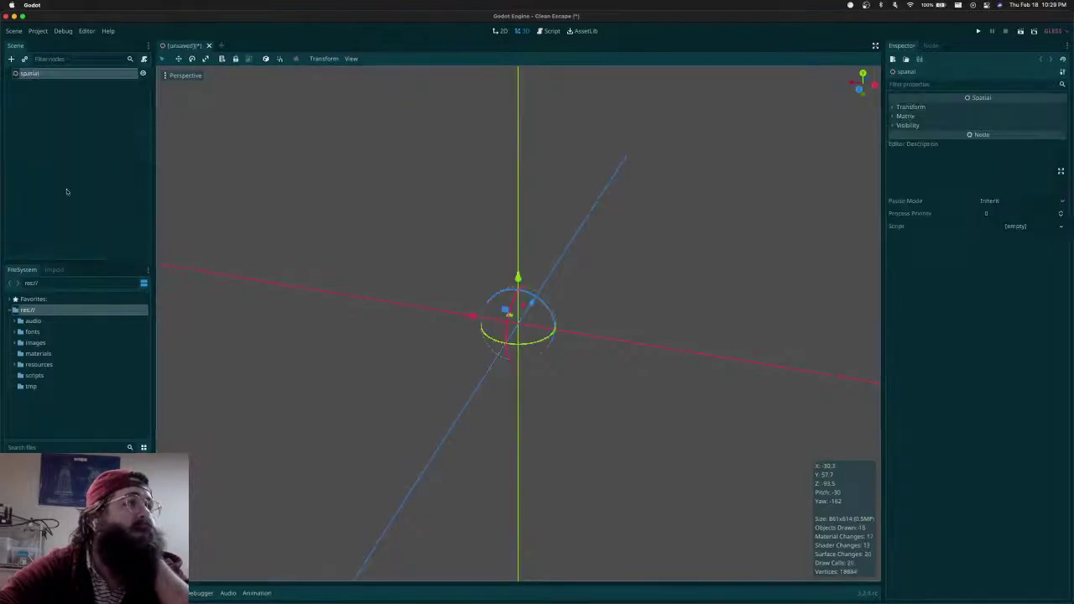
Instance resources/ship/ship.tscn as a child of the new Spatial root and view the whole ship with its sea
{"action": "left_click", "coordinate": [25, 58]}
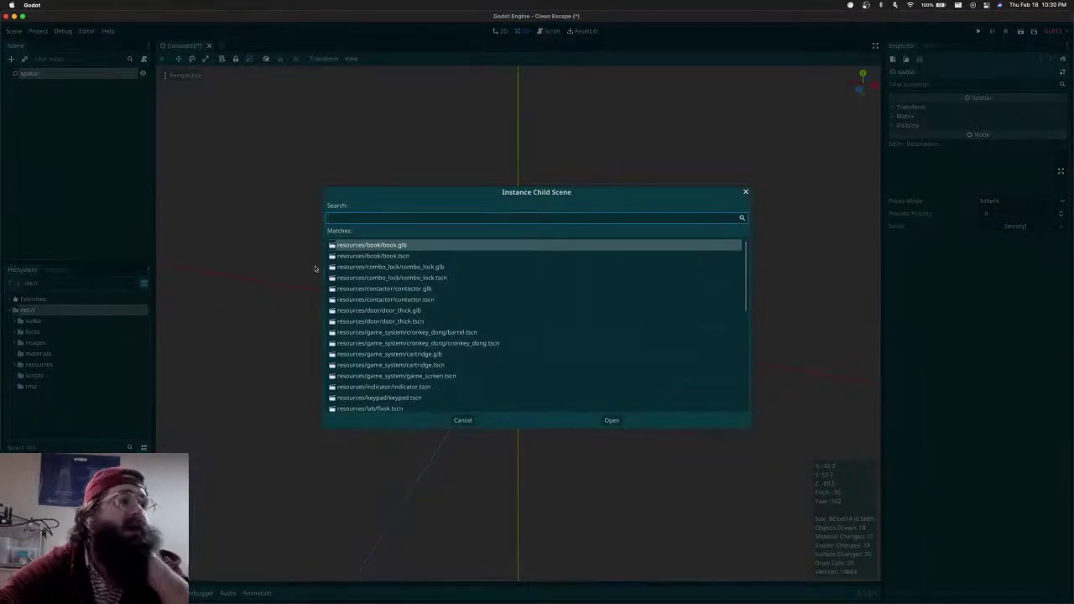
{"action": "type", "text": "ship"}
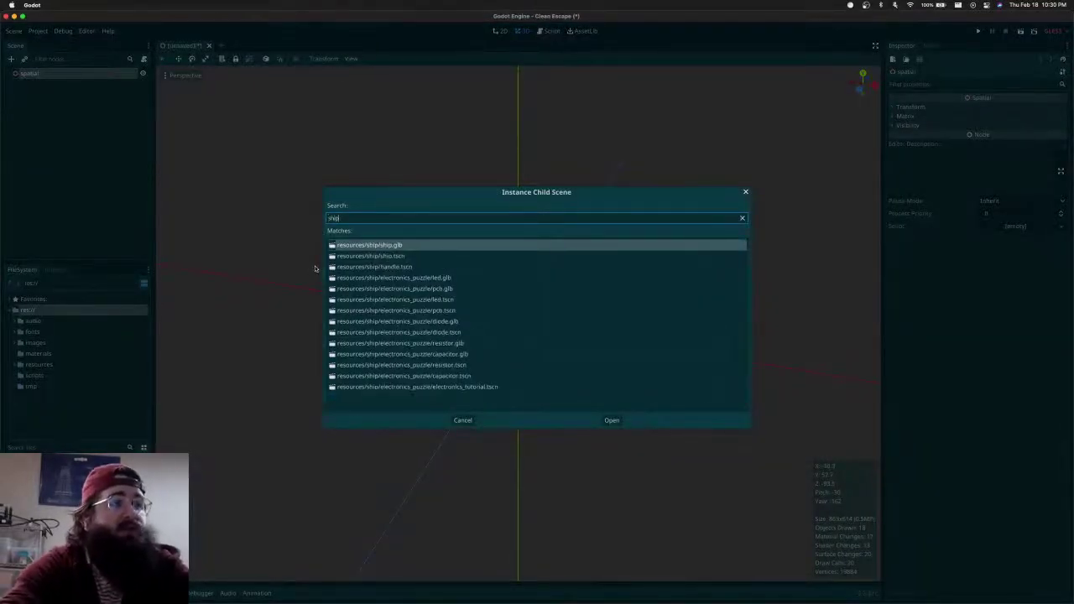
{"action": "key", "text": "Down"}
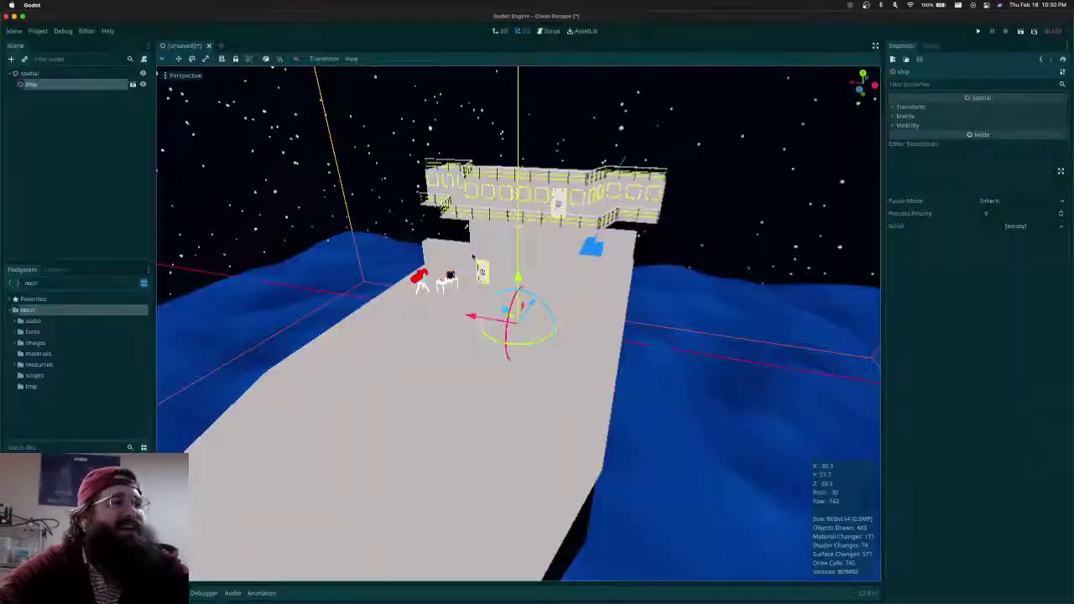
{"action": "scroll", "coordinate": [571, 321], "scroll_direction": "down", "scroll_amount": 10}
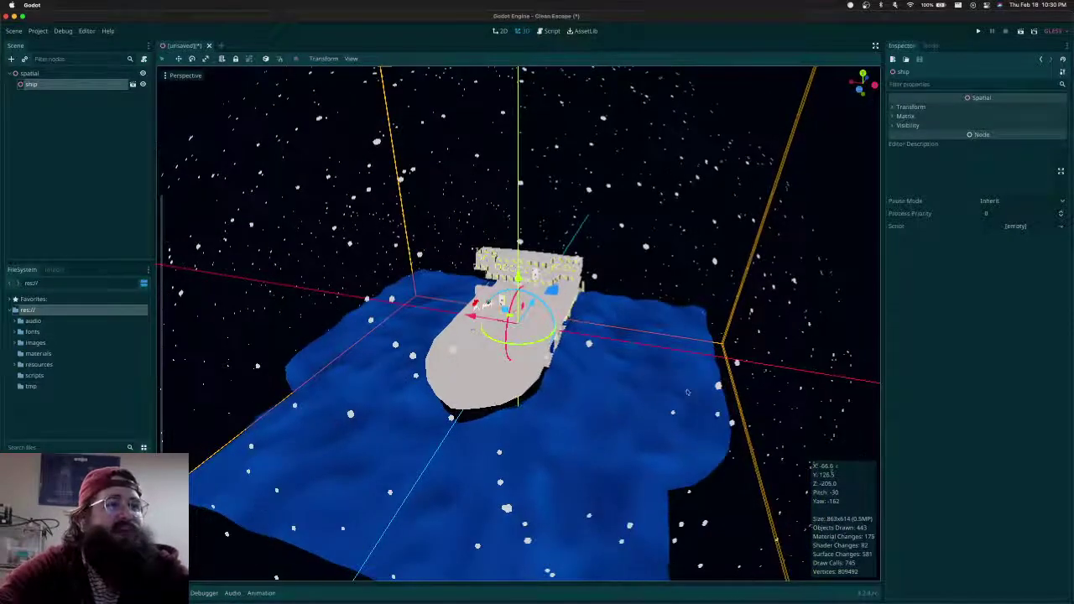
Duplicate the ship instance and move the copy about 244 units along the X axis, beside the first ship
{"action": "middle_click_drag", "start_coordinate": [572, 333], "coordinate": [592, 342]}
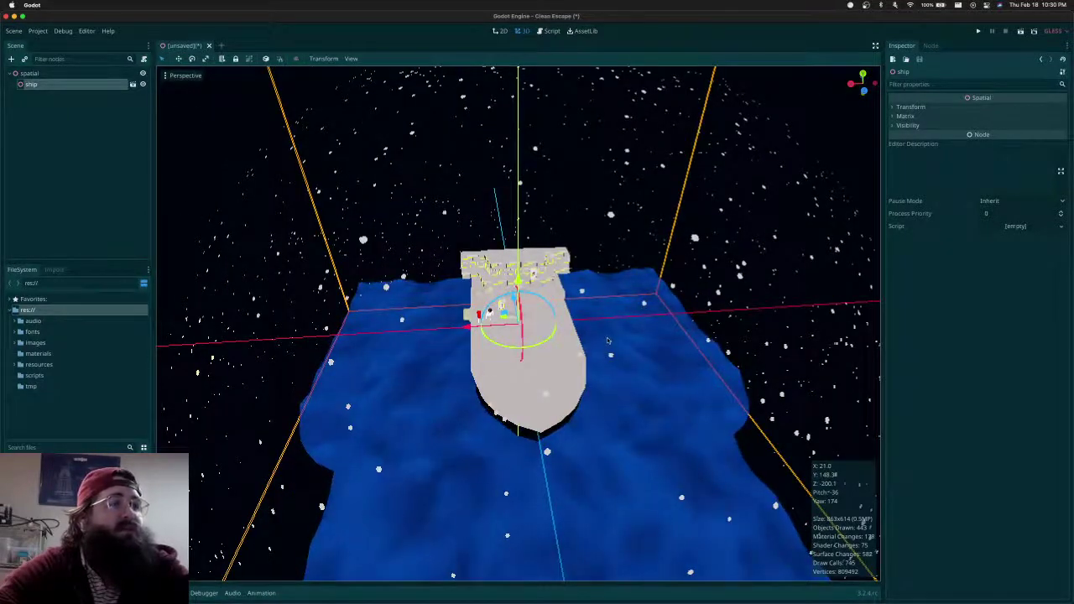
{"action": "middle_click_drag", "start_coordinate": [565, 341], "coordinate": [312, 349], "text": "shift"}
{"action": "key", "text": "super+d"}
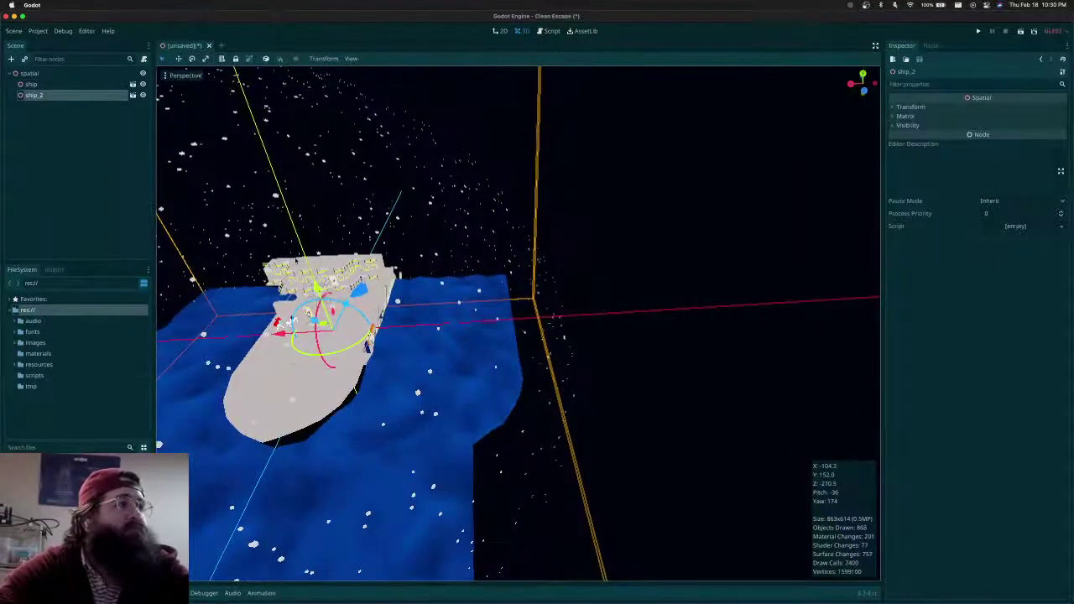
{"action": "left_click_drag", "start_coordinate": [280, 335], "coordinate": [634, 354]}
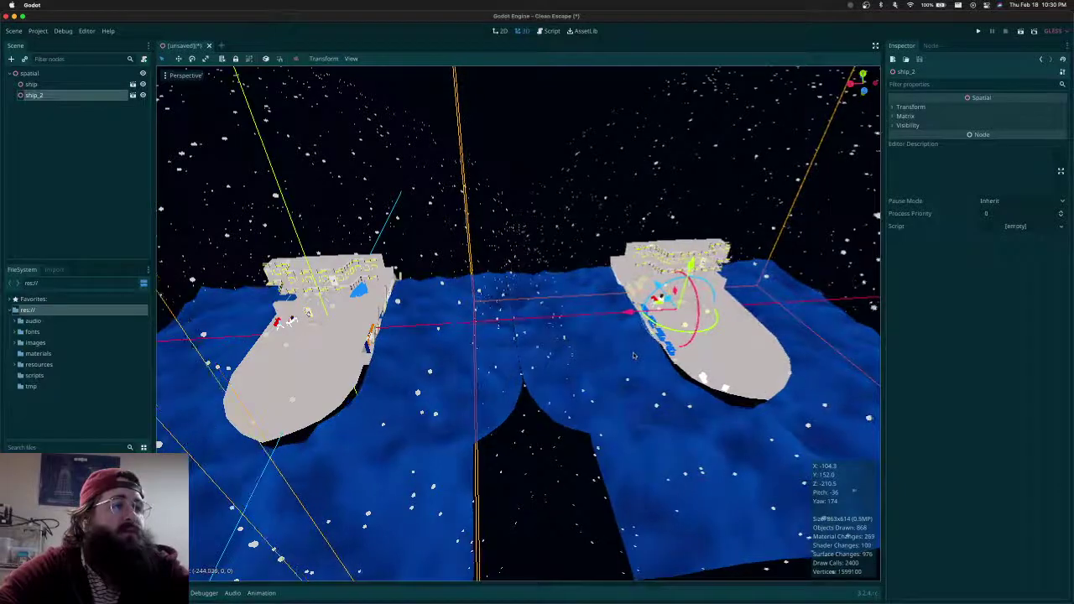
{"action": "right_click_drag", "start_coordinate": [635, 354], "coordinate": [572, 333]}
{"action": "right_click_drag", "start_coordinate": [511, 406], "coordinate": [642, 413]}
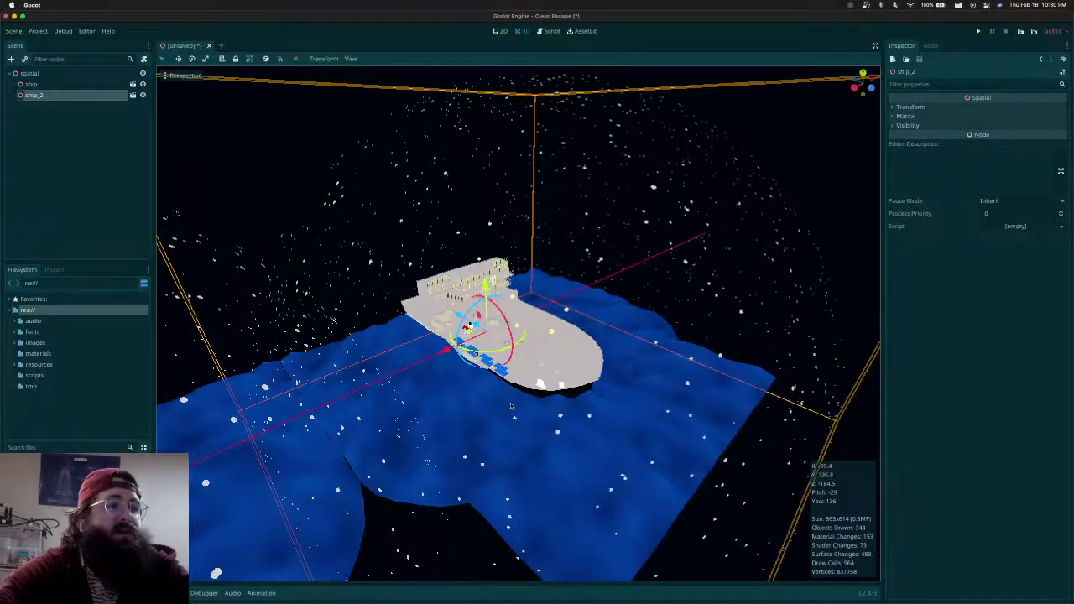
{"action": "middle_click_drag", "start_coordinate": [510, 405], "coordinate": [592, 339]}
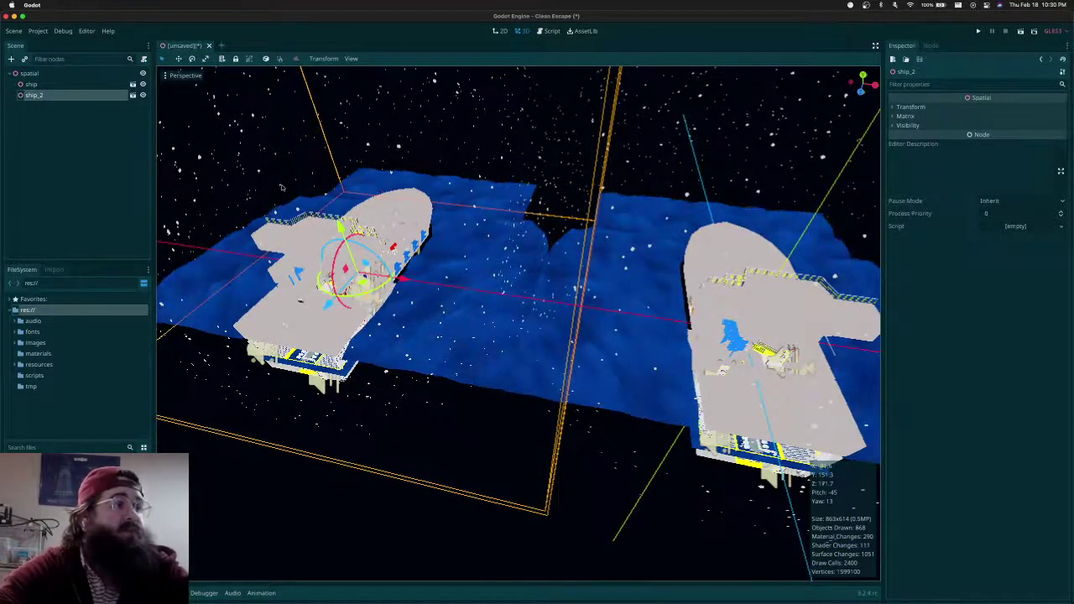
{"action": "middle_click_drag", "start_coordinate": [282, 186], "coordinate": [688, 478]}
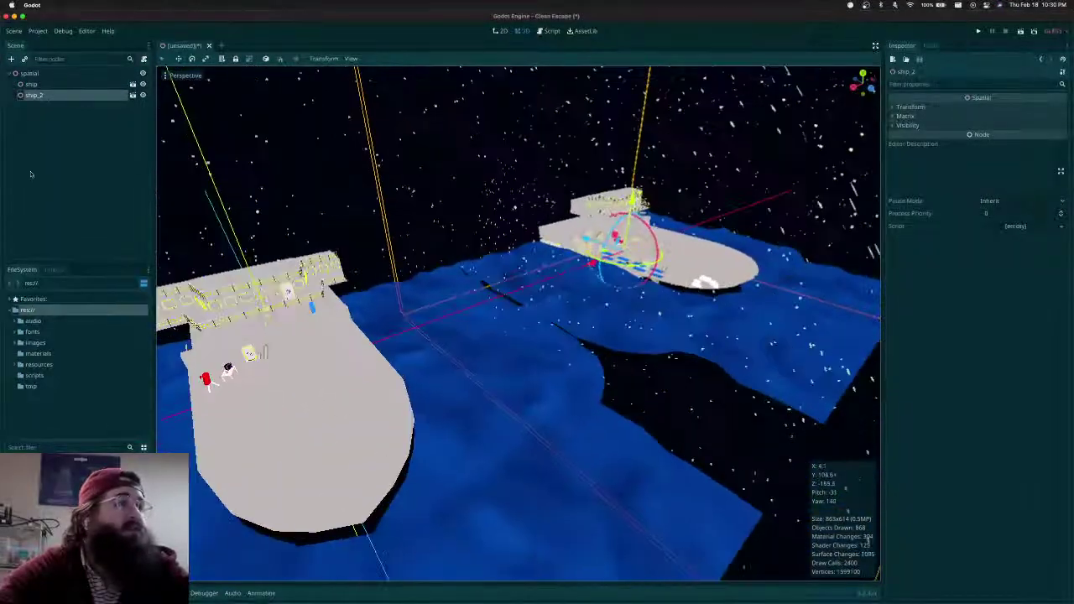
Open the ship scene from its instance, hide the sea mesh and save, and return to the unsaved two-ship scene
{"action": "left_click", "coordinate": [33, 85]}
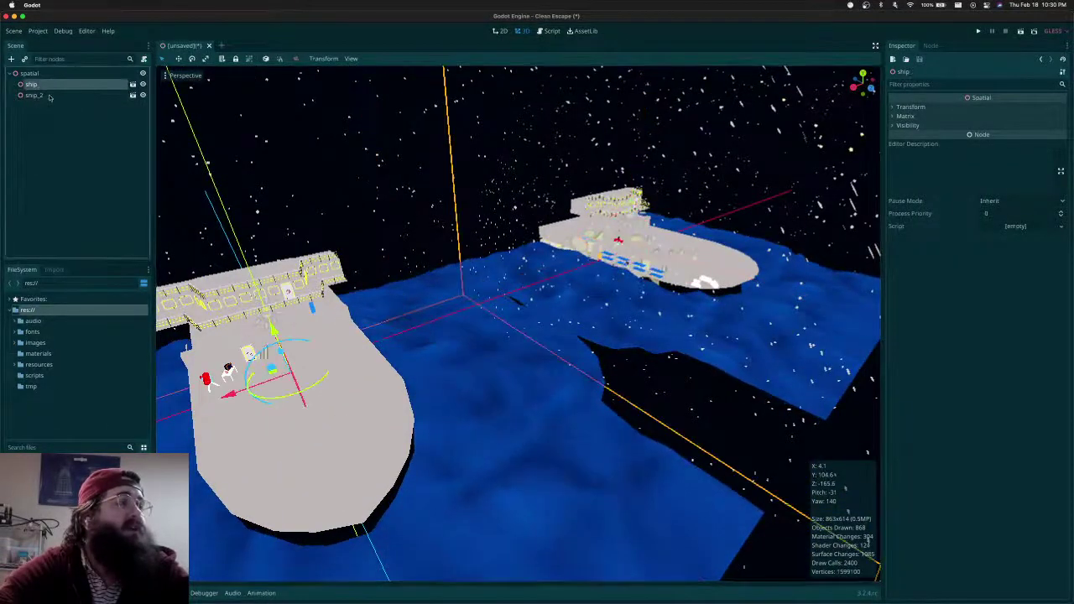
{"action": "left_click", "coordinate": [49, 96]}
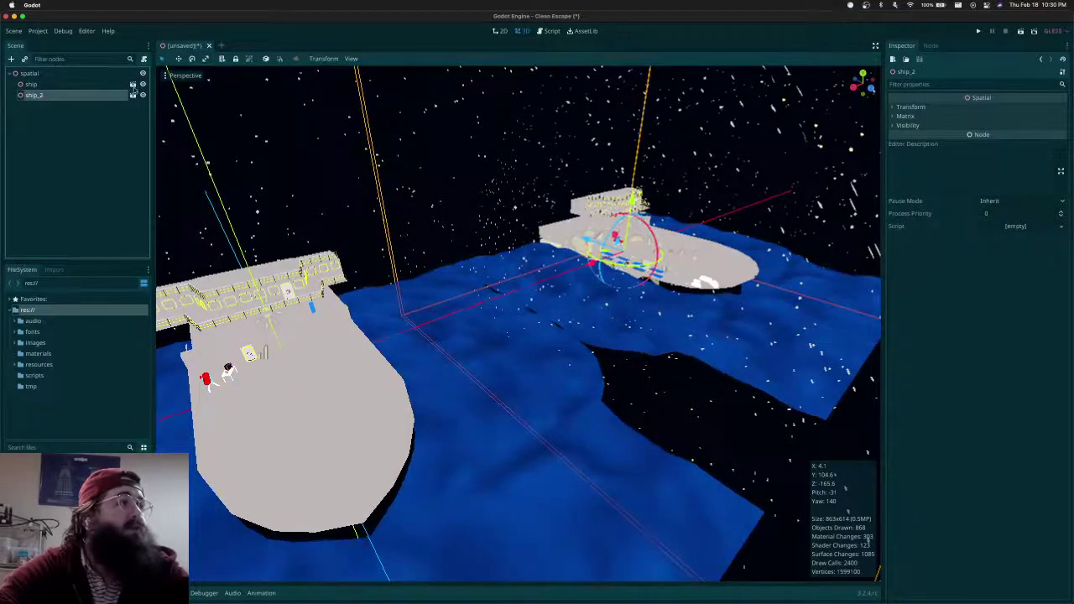
{"action": "left_click", "coordinate": [132, 86]}
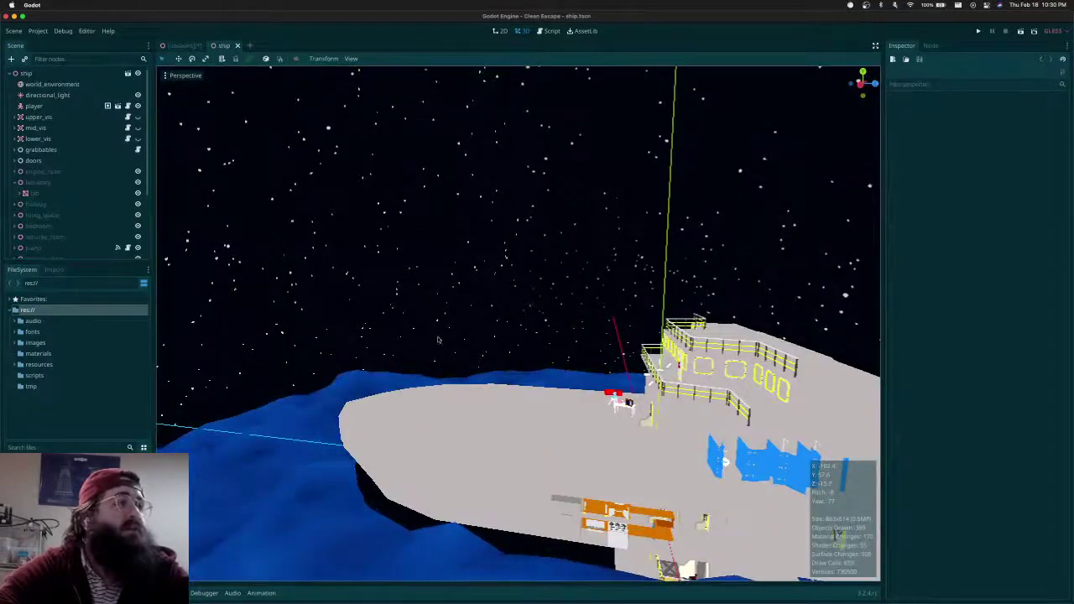
{"action": "scroll", "coordinate": [100, 209], "scroll_direction": "down", "scroll_amount": 4}
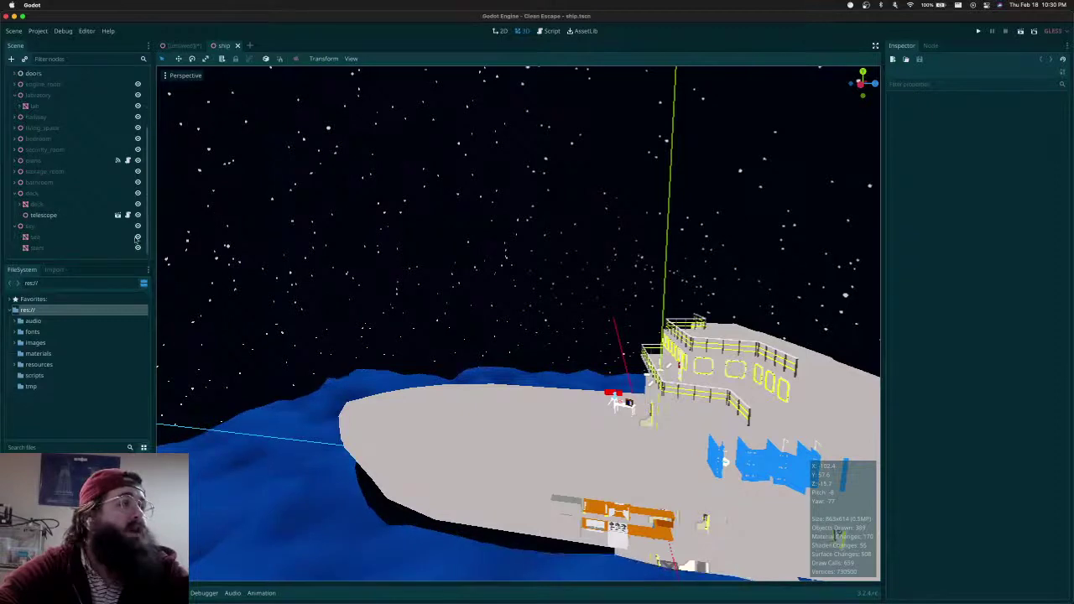
{"action": "left_click", "coordinate": [138, 238]}
{"action": "key", "text": "super+s"}
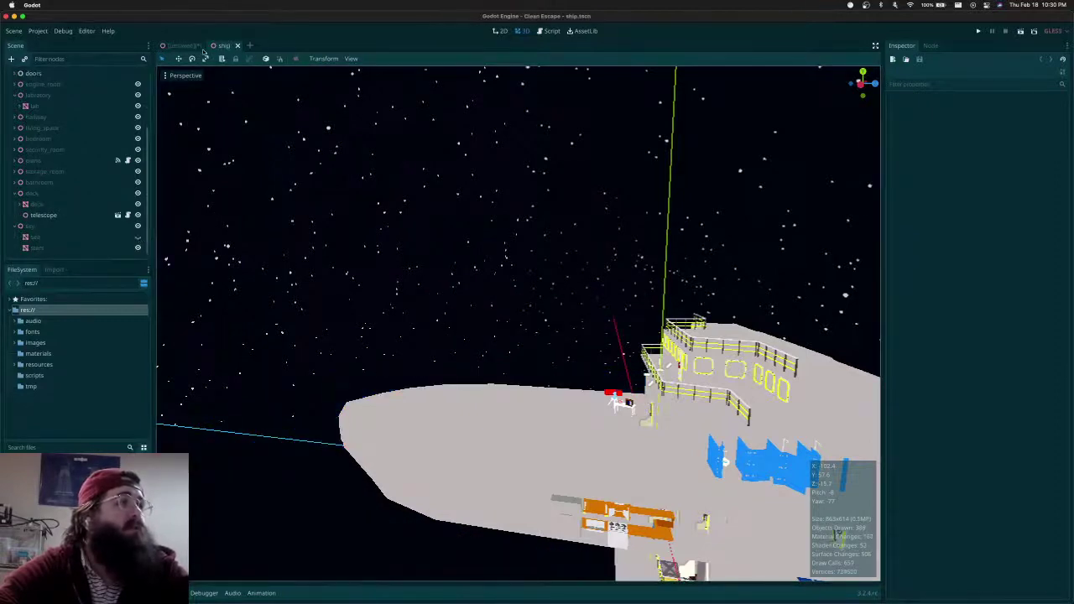
{"action": "left_click", "coordinate": [198, 47]}
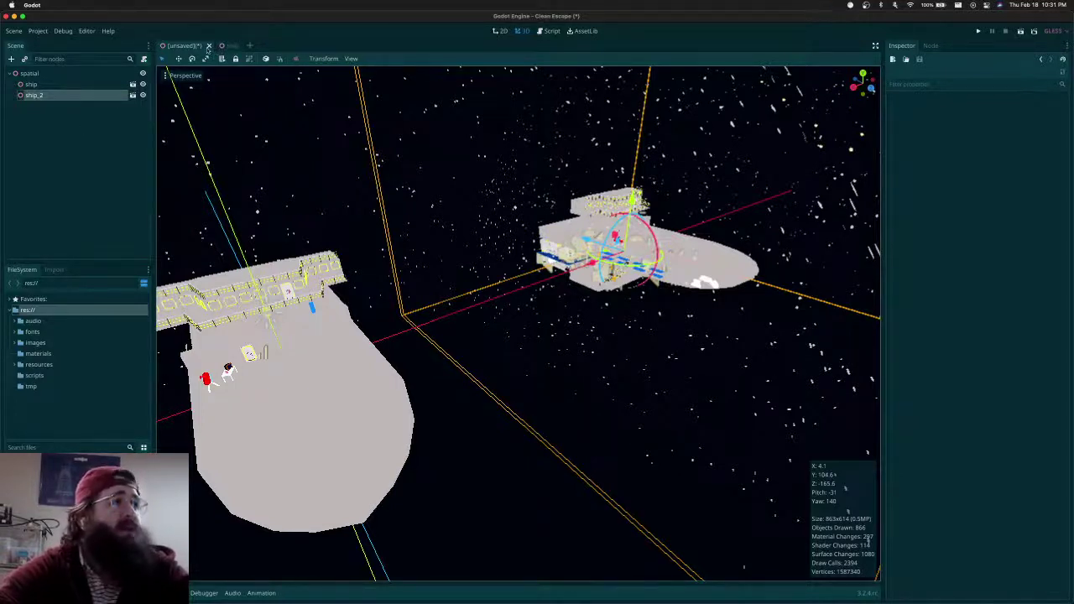
Close the two-ship scene without saving it, and show the sea mesh again in the ship scene and save
{"action": "left_click", "coordinate": [208, 47]}
{"action": "left_click", "coordinate": [492, 319]}
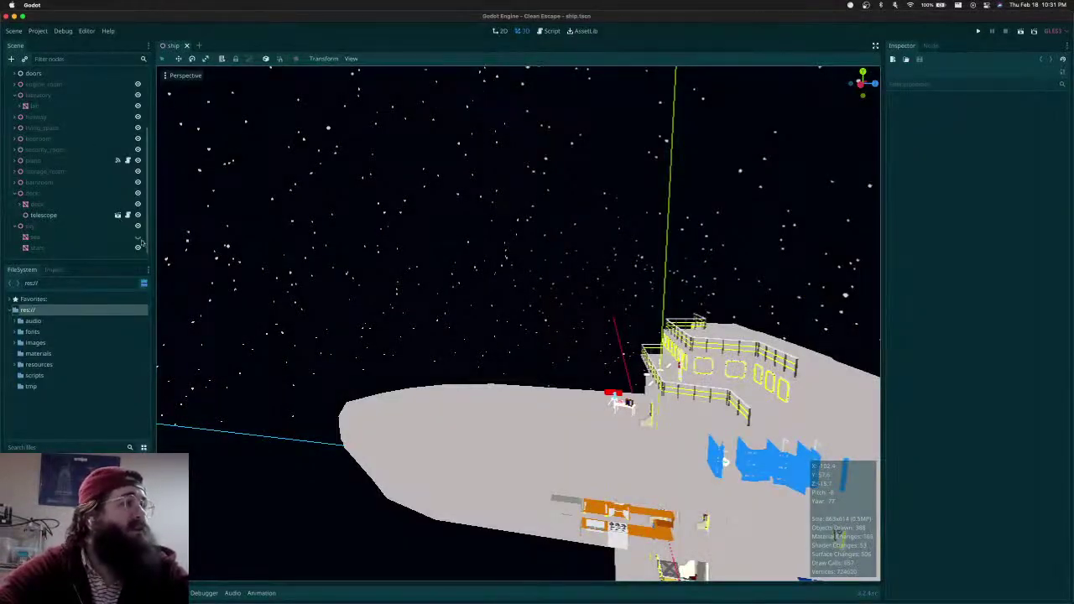
{"action": "left_click", "coordinate": [137, 239]}
{"action": "scroll", "coordinate": [458, 399], "scroll_direction": "down", "scroll_amount": 10}
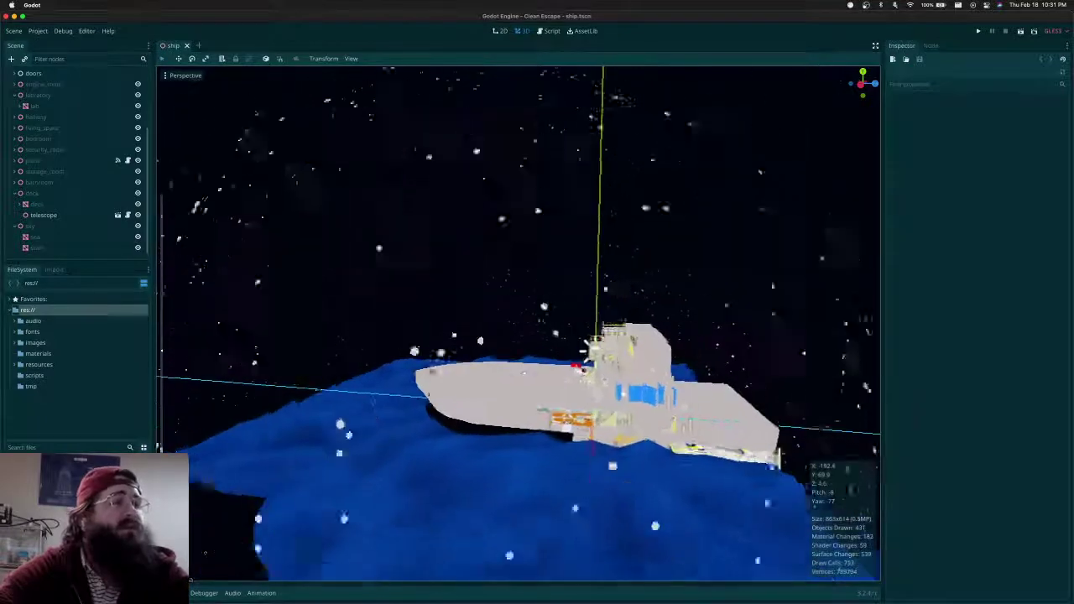
{"action": "middle_click_drag", "start_coordinate": [458, 398], "coordinate": [517, 394]}
{"action": "scroll", "coordinate": [576, 341], "scroll_direction": "up", "scroll_amount": 10}
{"action": "middle_click_drag", "start_coordinate": [575, 341], "coordinate": [520, 360]}
{"action": "scroll", "coordinate": [544, 299], "scroll_direction": "up", "scroll_amount": 6}
{"action": "key", "text": "super+s"}
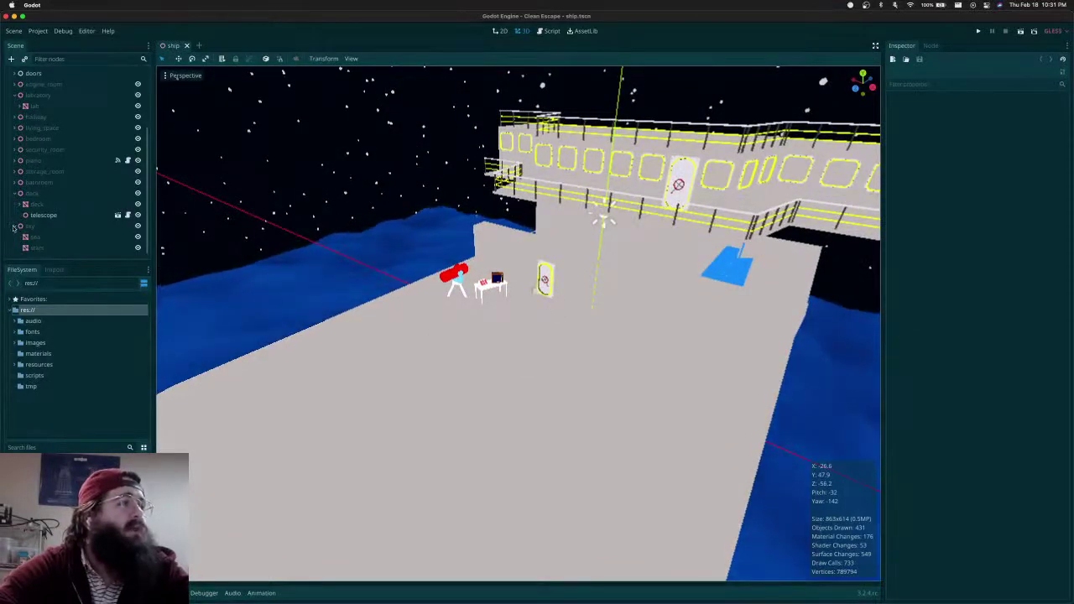
Collapse the sky, deck and laboratory nodes in the ship's scene tree
{"action": "left_click", "coordinate": [13, 227]}
{"action": "left_click", "coordinate": [14, 215]}
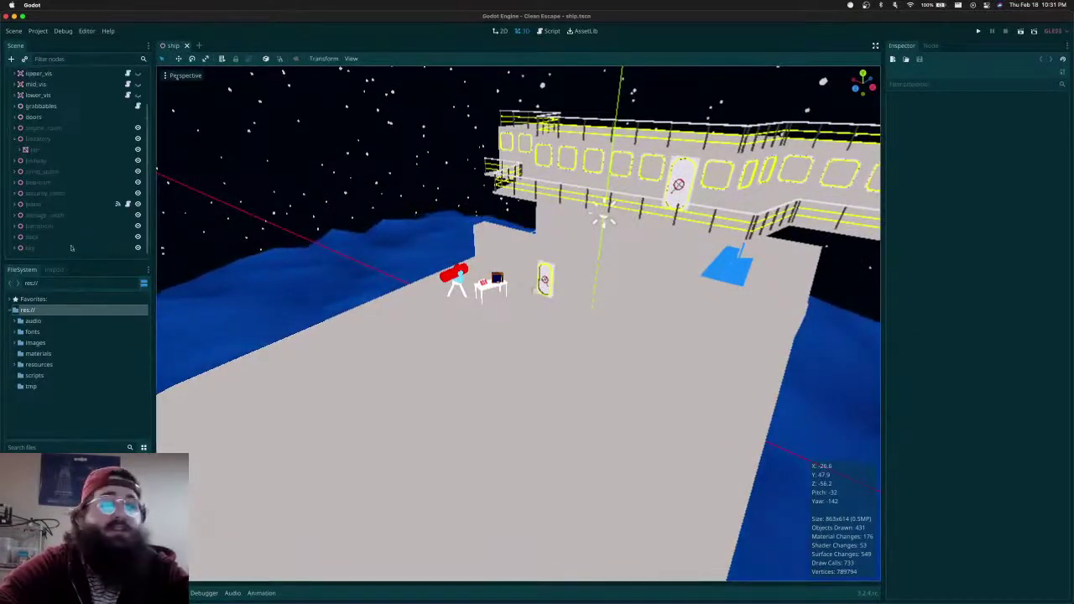
{"action": "scroll", "coordinate": [67, 245], "scroll_direction": "up", "scroll_amount": 2}
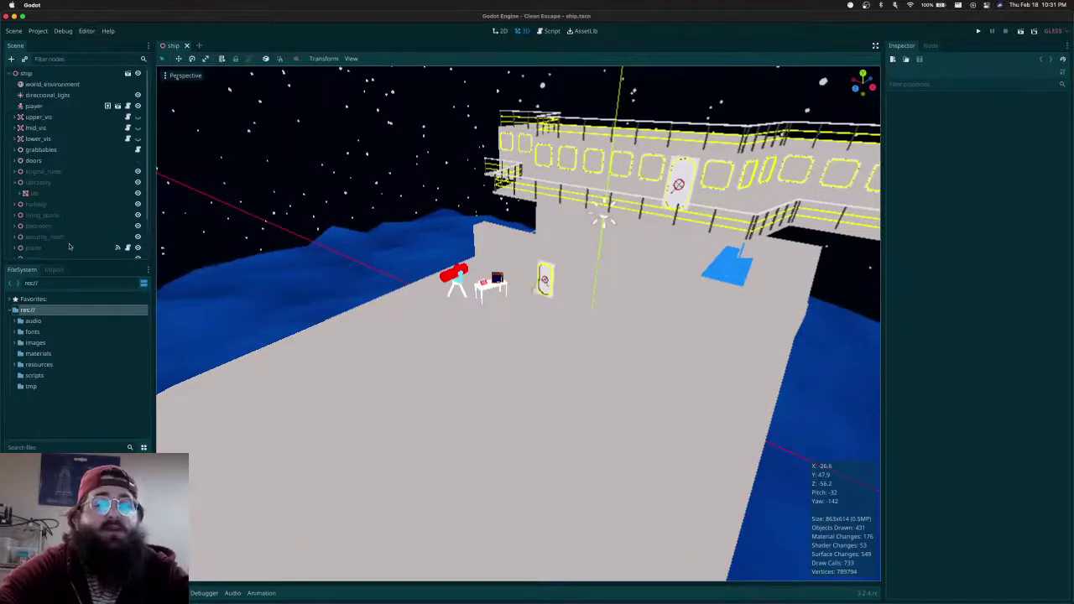
{"action": "left_click", "coordinate": [14, 182]}
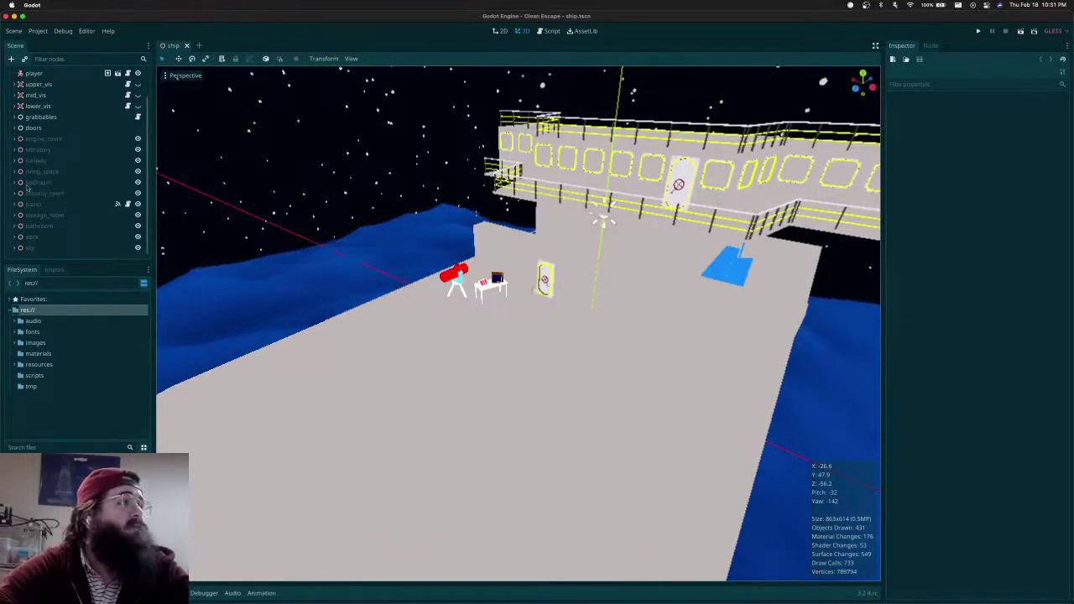
Open the cronkey_dong scene from the resources/game_system/cronkey_dong folder and look over its level layout
{"action": "scroll", "coordinate": [15, 172], "scroll_direction": "down", "scroll_amount": 2}
{"action": "left_click", "coordinate": [14, 172]}
{"action": "left_click", "coordinate": [19, 171]}
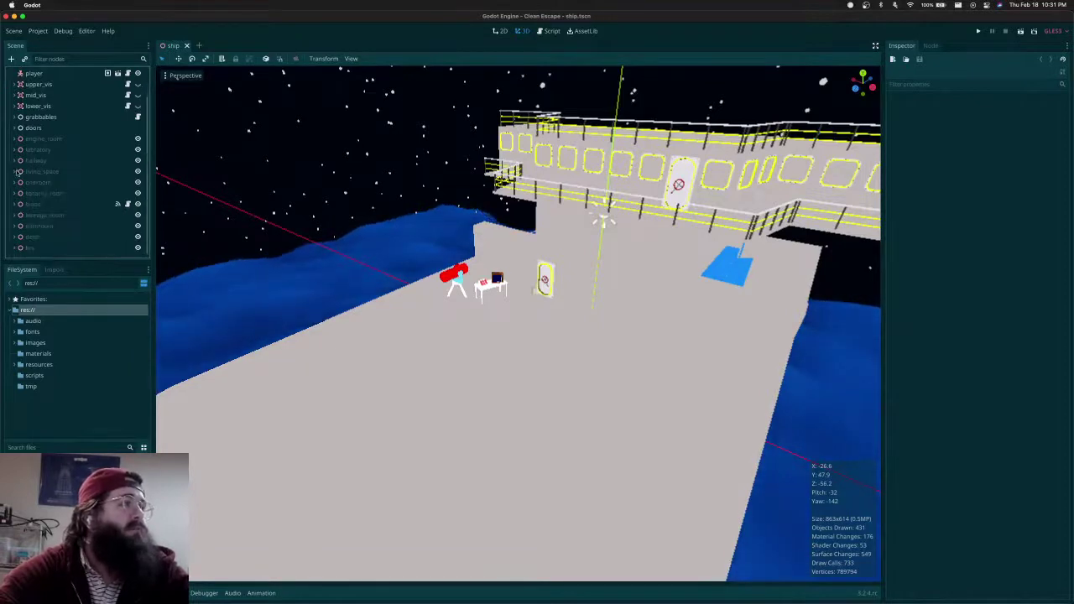
{"action": "left_click", "coordinate": [14, 362]}
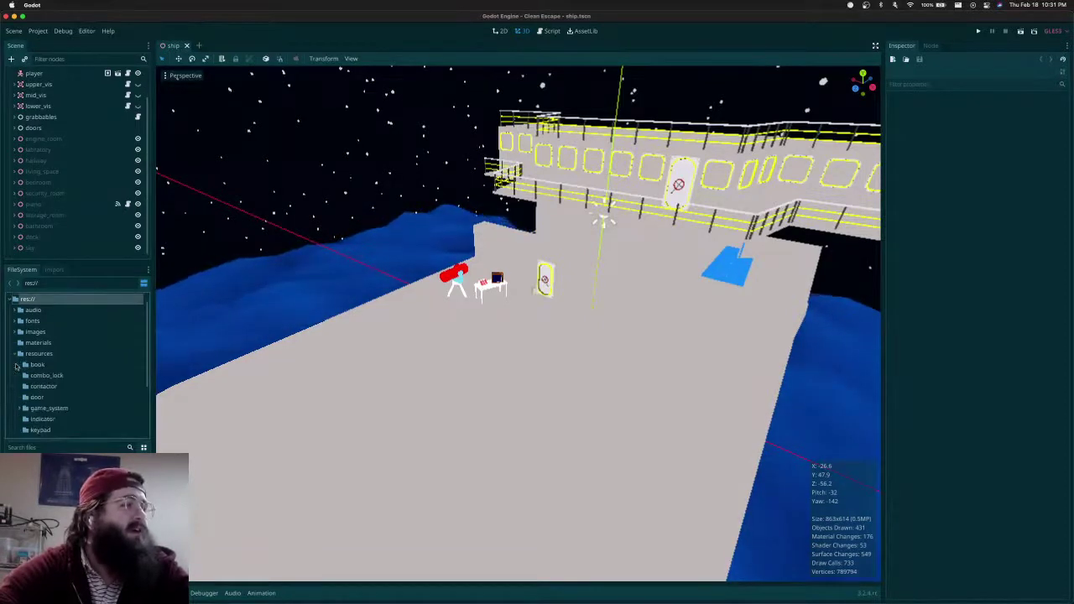
{"action": "scroll", "coordinate": [14, 360], "scroll_direction": "down", "scroll_amount": 3}
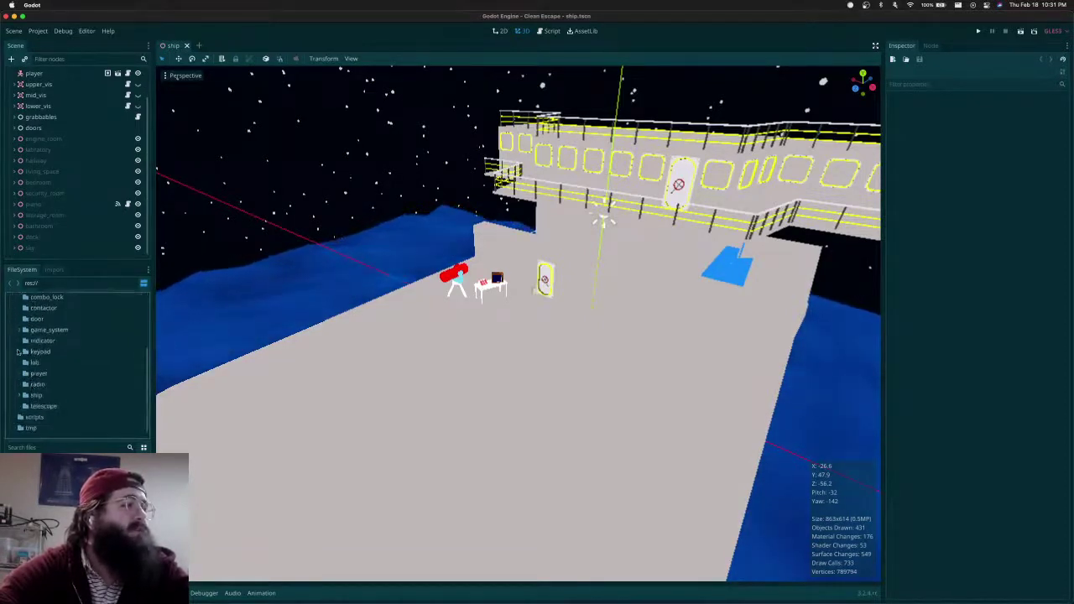
{"action": "left_click", "coordinate": [20, 330]}
{"action": "left_click", "coordinate": [51, 341]}
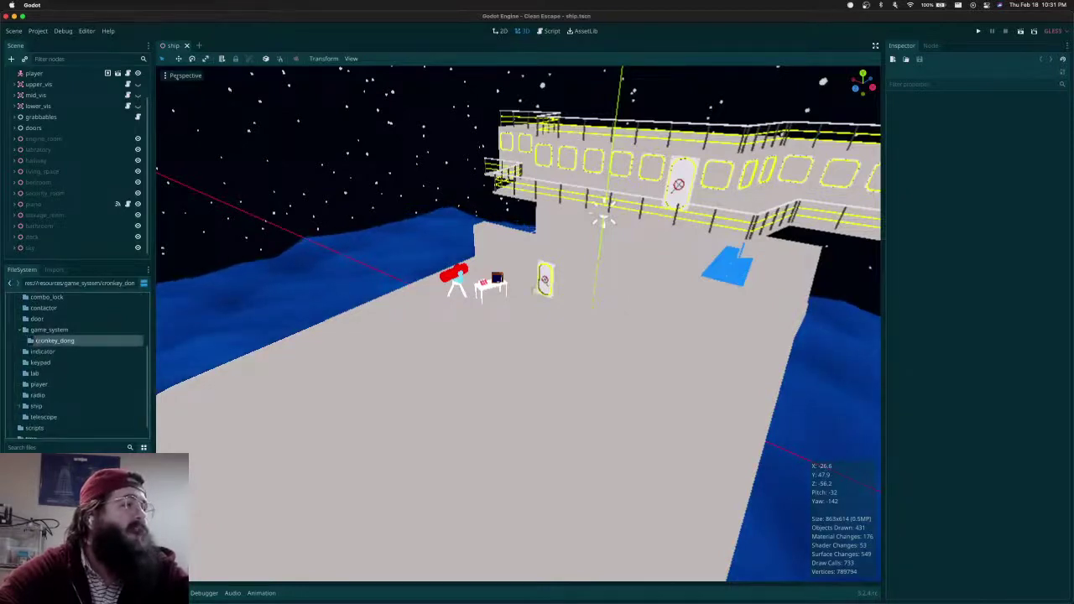
{"action": "double_click", "coordinate": [54, 512]}
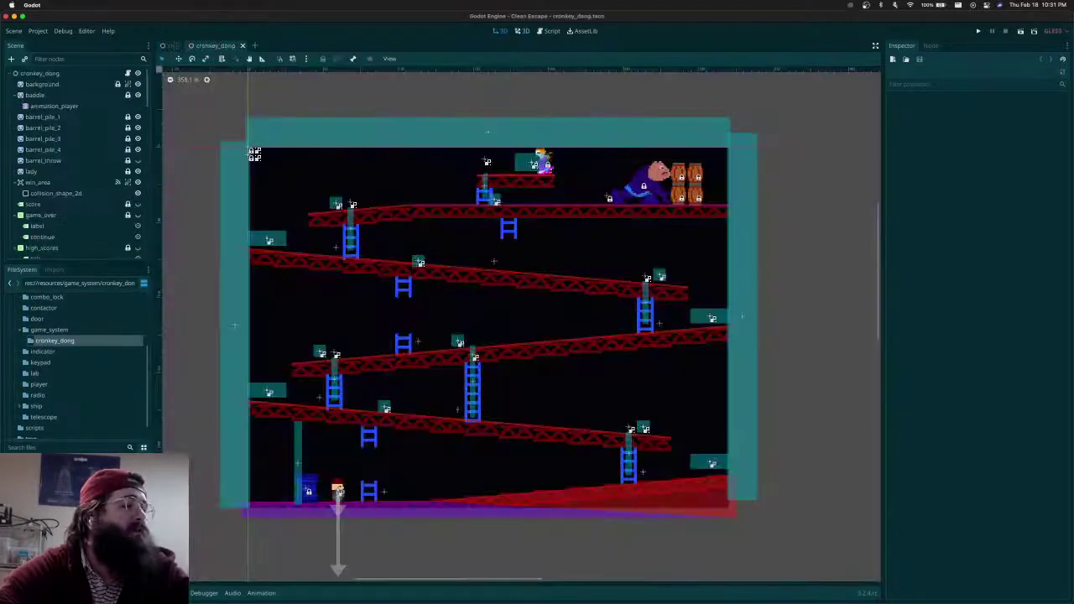
{"action": "mouse_move", "coordinate": [501, 411]}
{"action": "middle_mouse_down"}
{"action": "mouse_move", "coordinate": [522, 362]}
{"action": "mouse_move", "coordinate": [488, 399]}
{"action": "middle_mouse_up"}
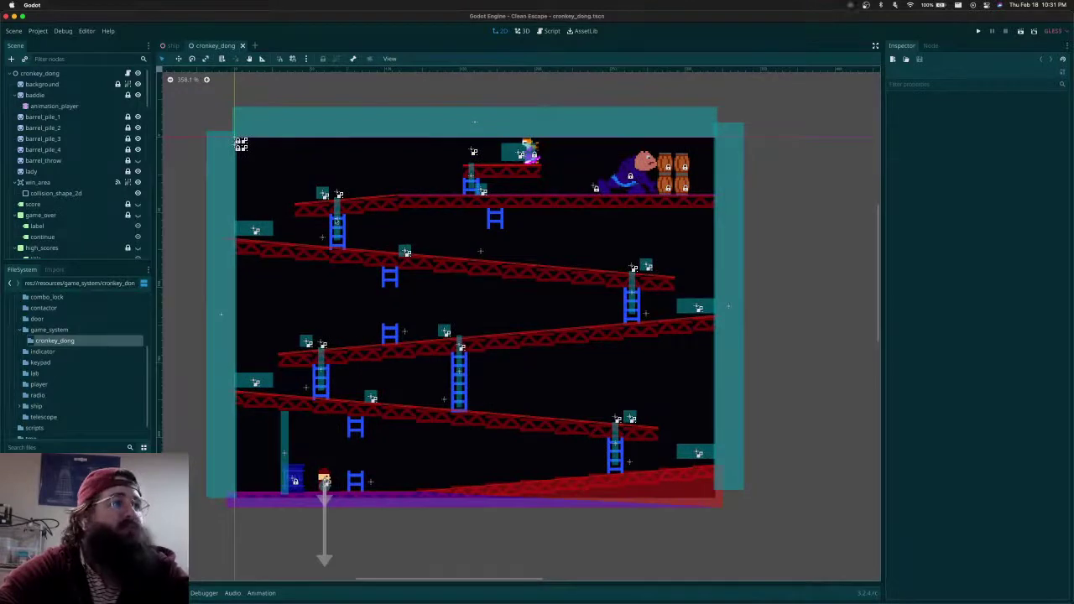
Test-run the cronkey_dong scene on its own, quit the run and close the scene
{"action": "left_click", "coordinate": [1022, 32]}
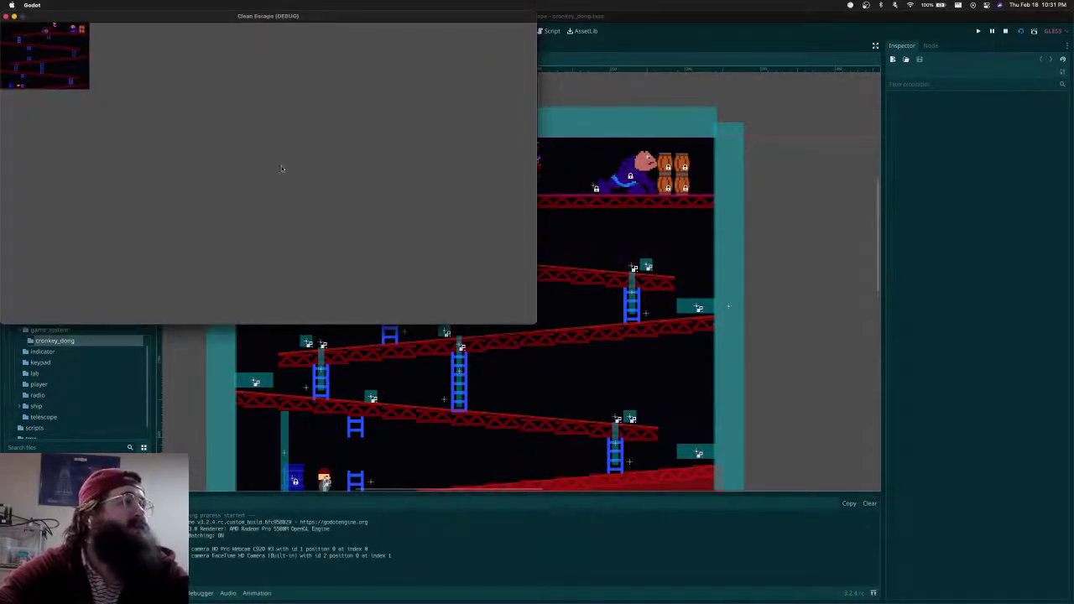
{"action": "left_click_drag", "start_coordinate": [96, 23], "coordinate": [309, 136]}
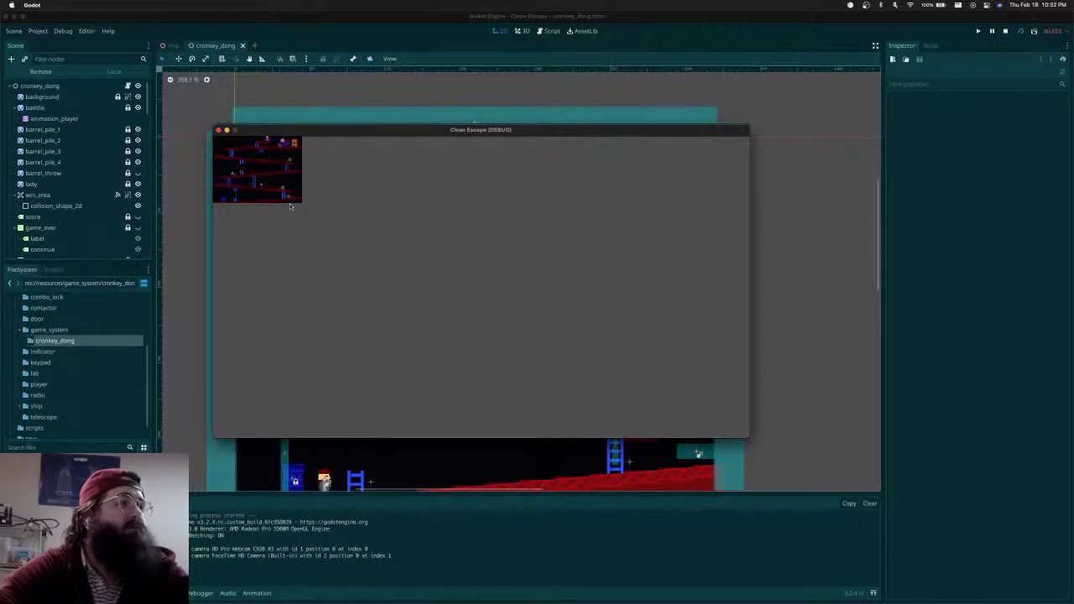
{"action": "key", "text": "super+q"}
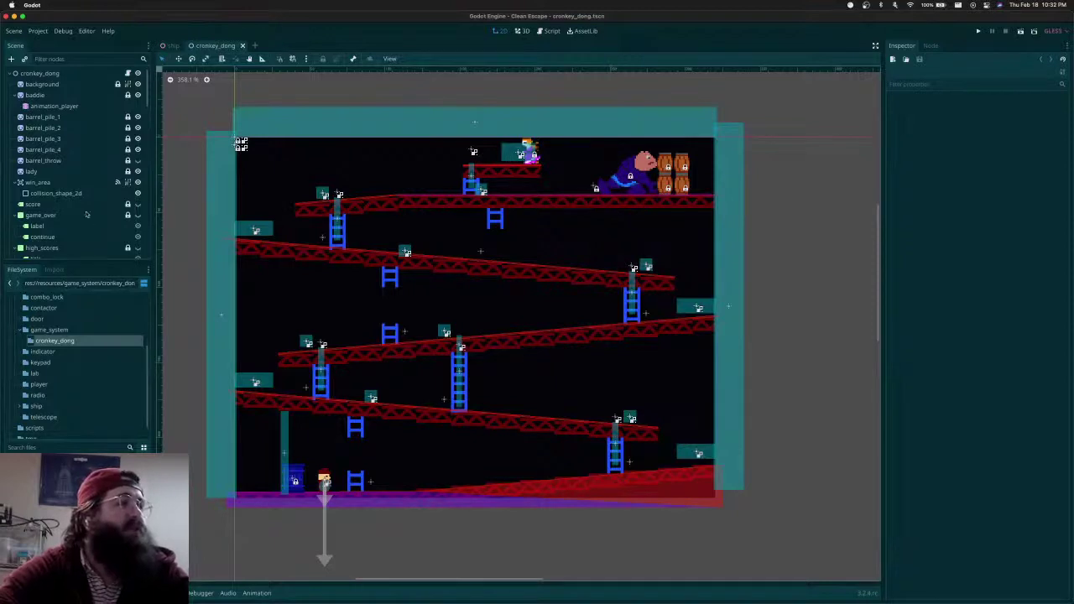
{"action": "middle_click_drag", "start_coordinate": [352, 317], "coordinate": [378, 291]}
{"action": "left_click", "coordinate": [242, 46]}
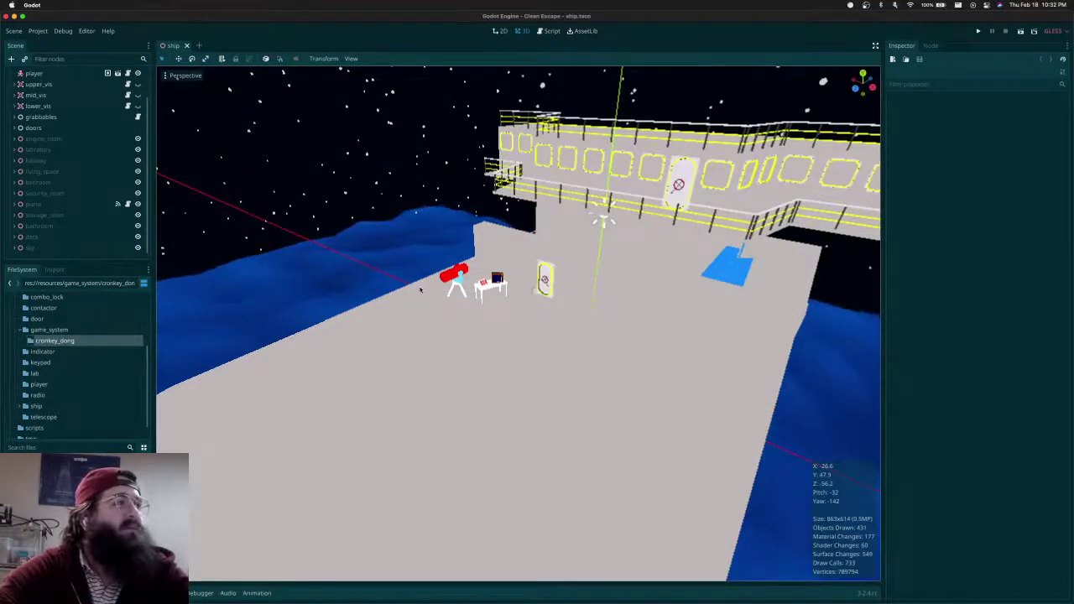
Run the whole project and walk through the starting room towards the desk with the television
{"action": "left_click", "coordinate": [977, 31]}
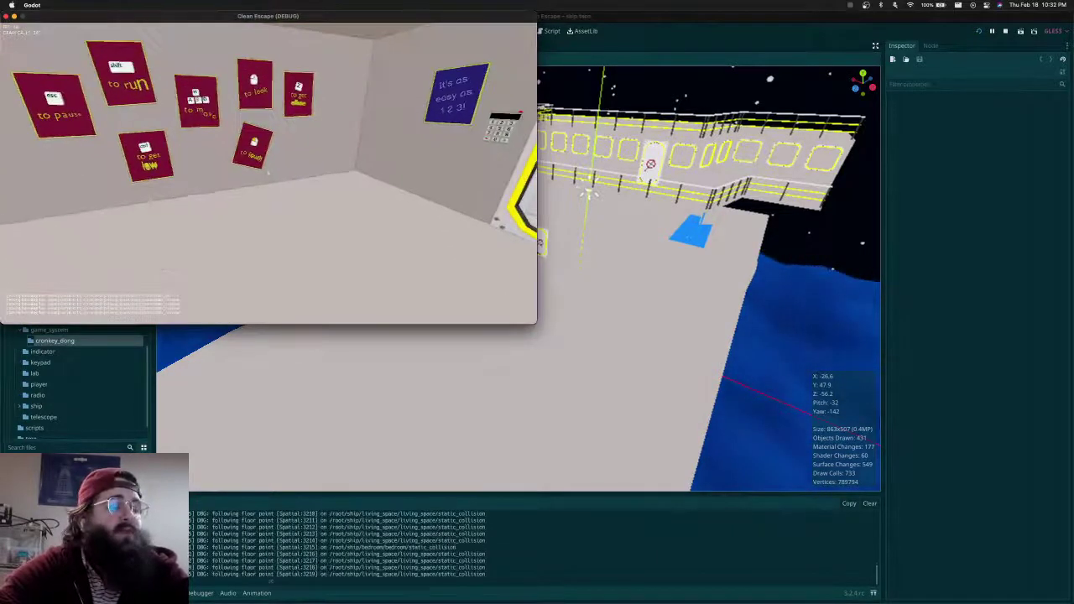
{"action": "key", "text": "shift+f"}
{"action": "key", "text": "w"}
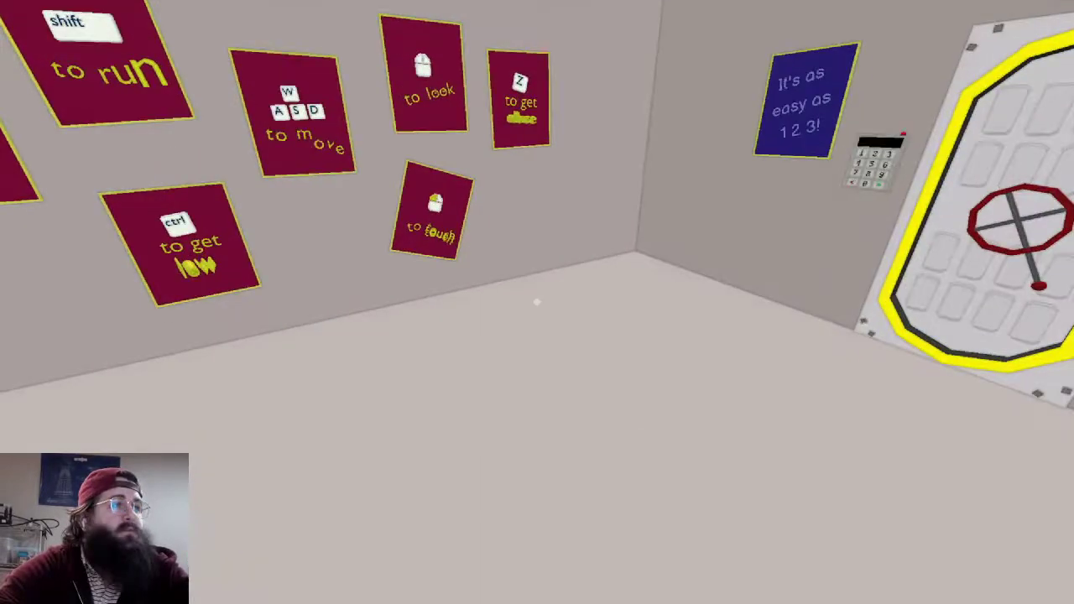
{"action": "key", "text": "w"}
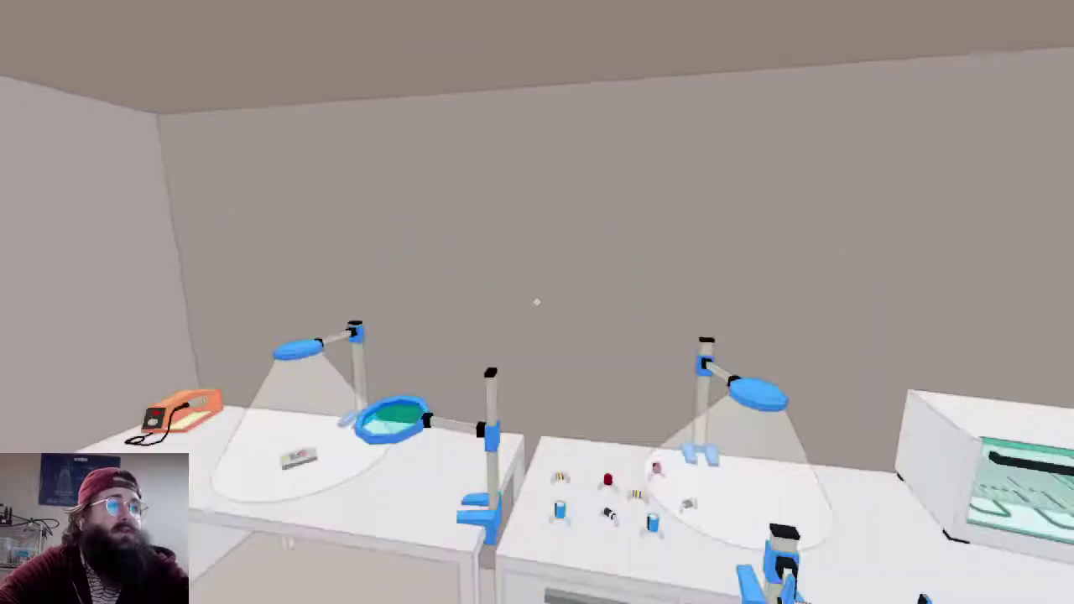
{"action": "key", "text": "w"}
{"action": "key", "text": "s"}
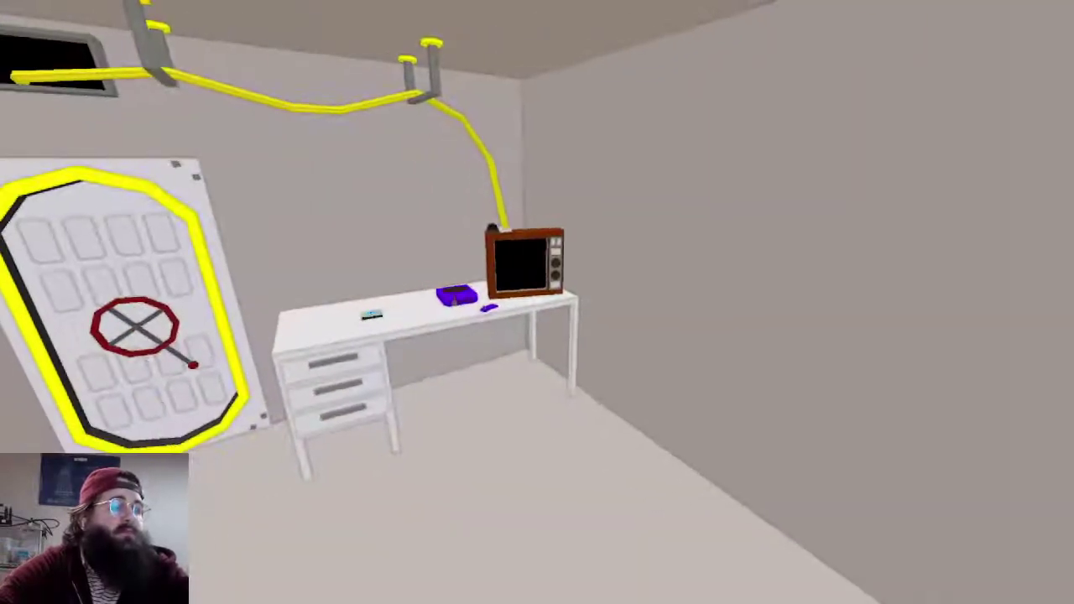
Insert the game cartridge from the desk into the purple console and start playing on the television
{"action": "key", "text": "w"}
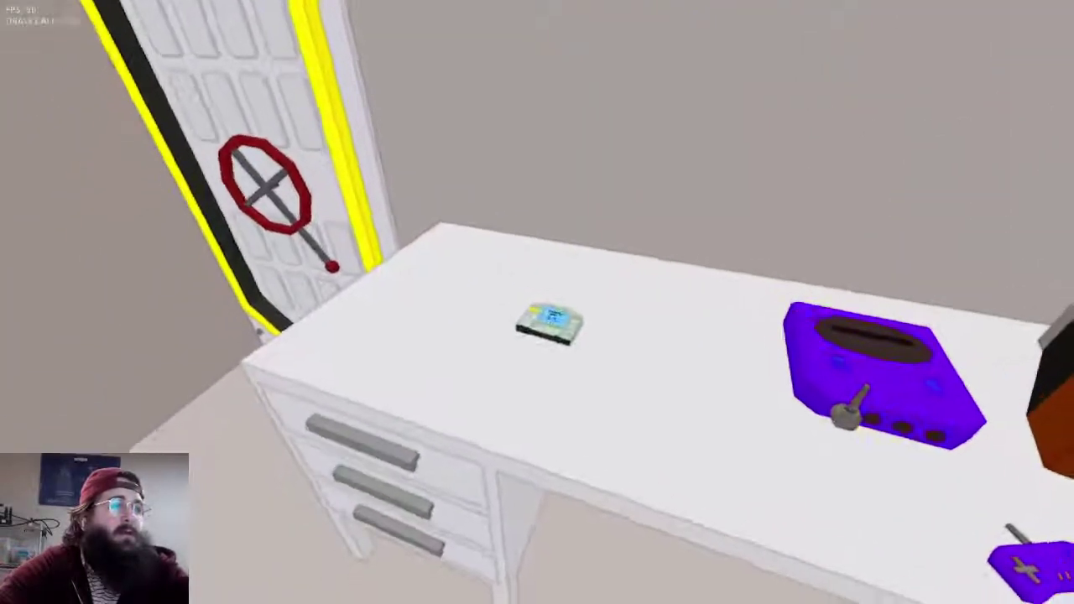
{"action": "key", "text": "d"}
{"action": "left_click", "coordinate": [537, 302]}
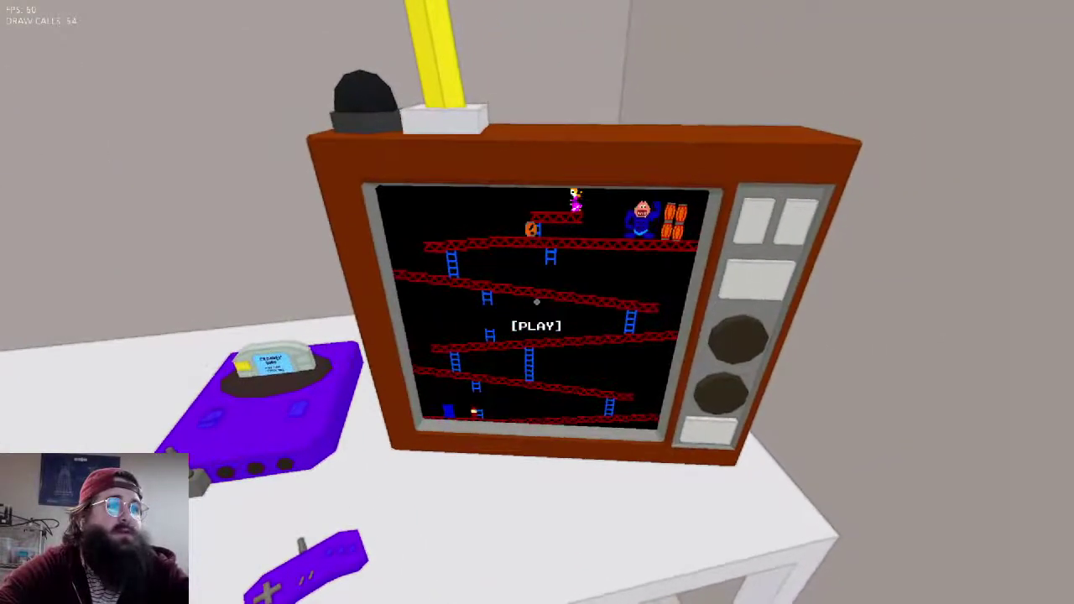
{"action": "left_click", "coordinate": [537, 301]}
Play the minigame by guiding the character up the ladders from the bottom girder to the third girder
{"action": "key", "text": "Right"}
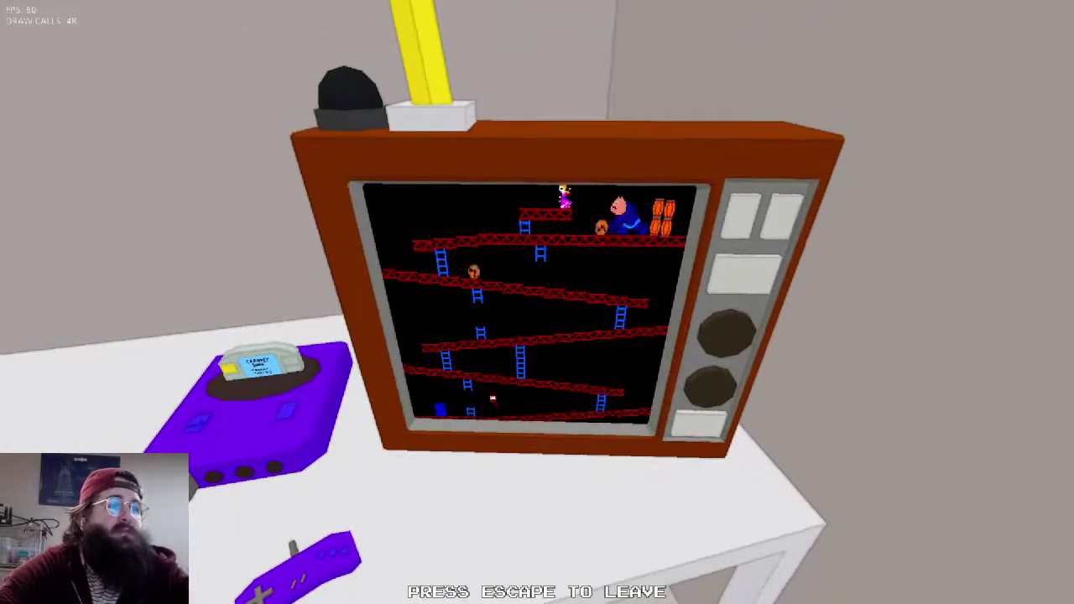
{"action": "key", "text": "Right"}
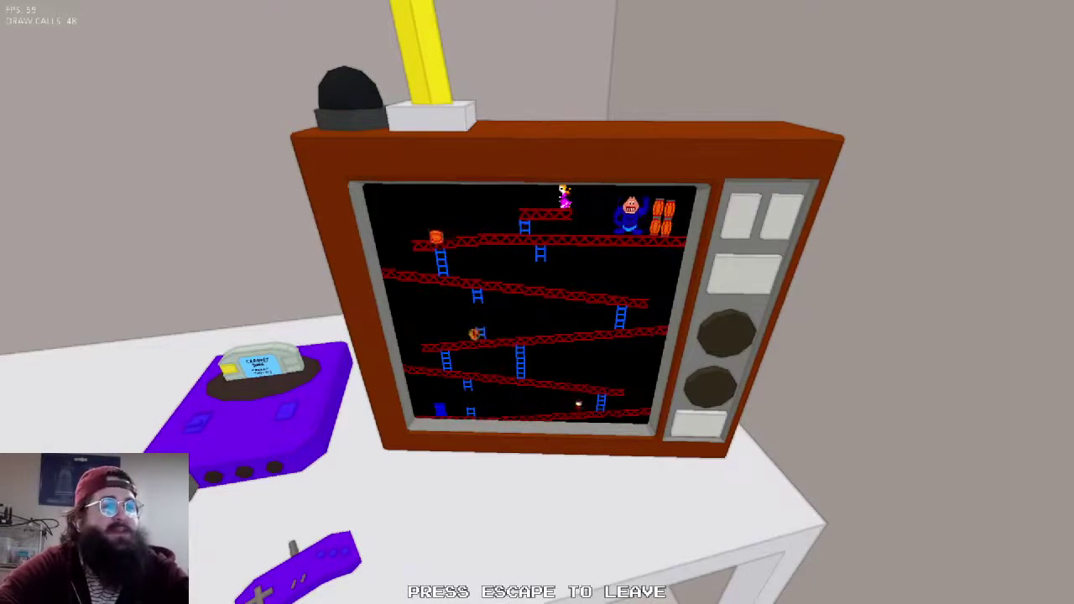
{"action": "key", "text": "Up"}
{"action": "key", "text": "Left"}
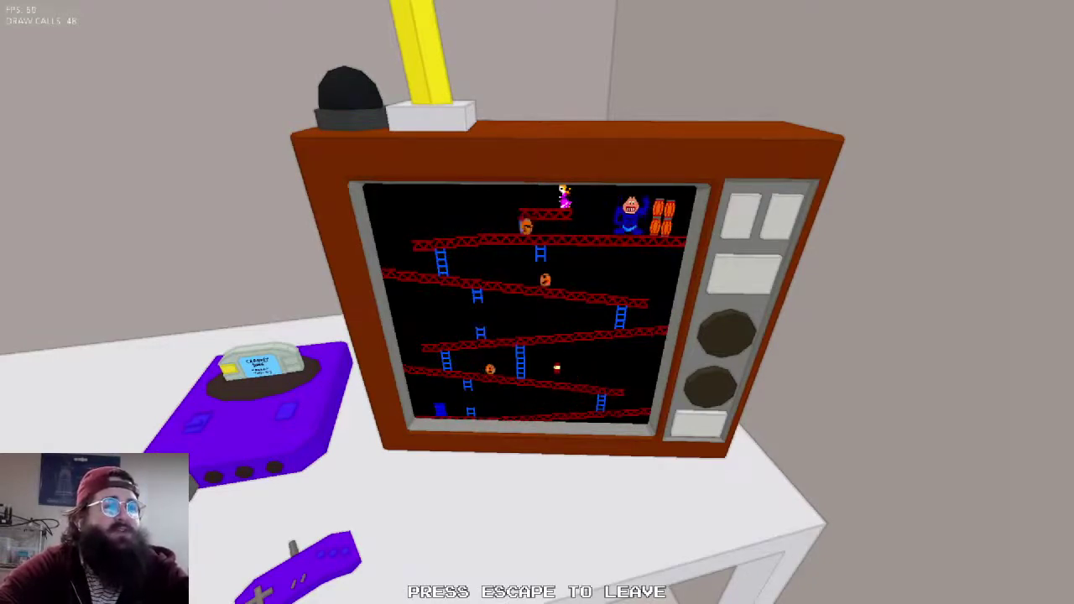
{"action": "key", "text": "Up"}
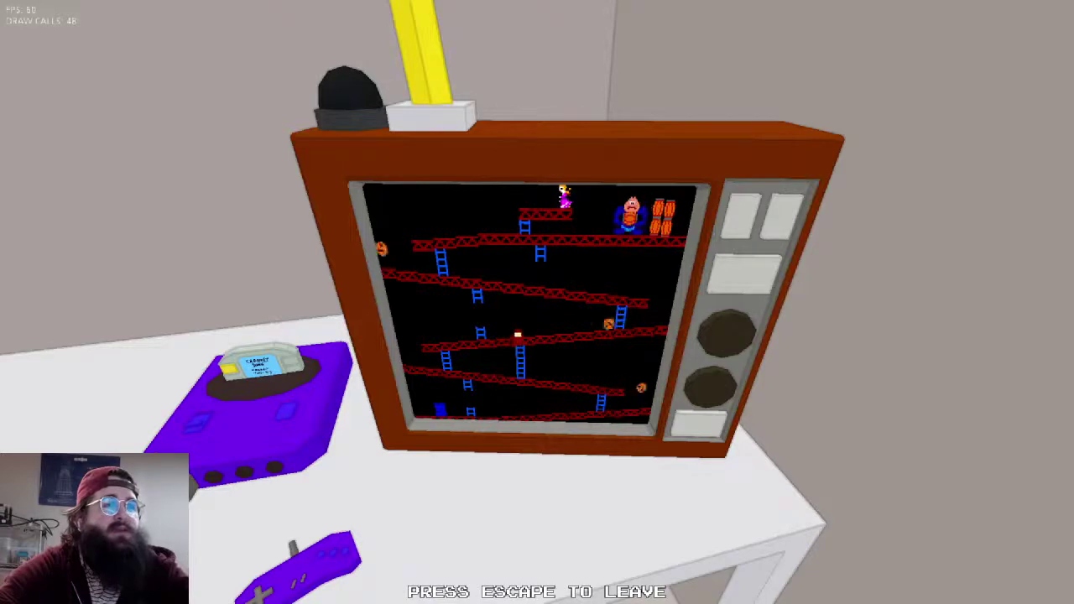
{"action": "key", "text": "Right"}
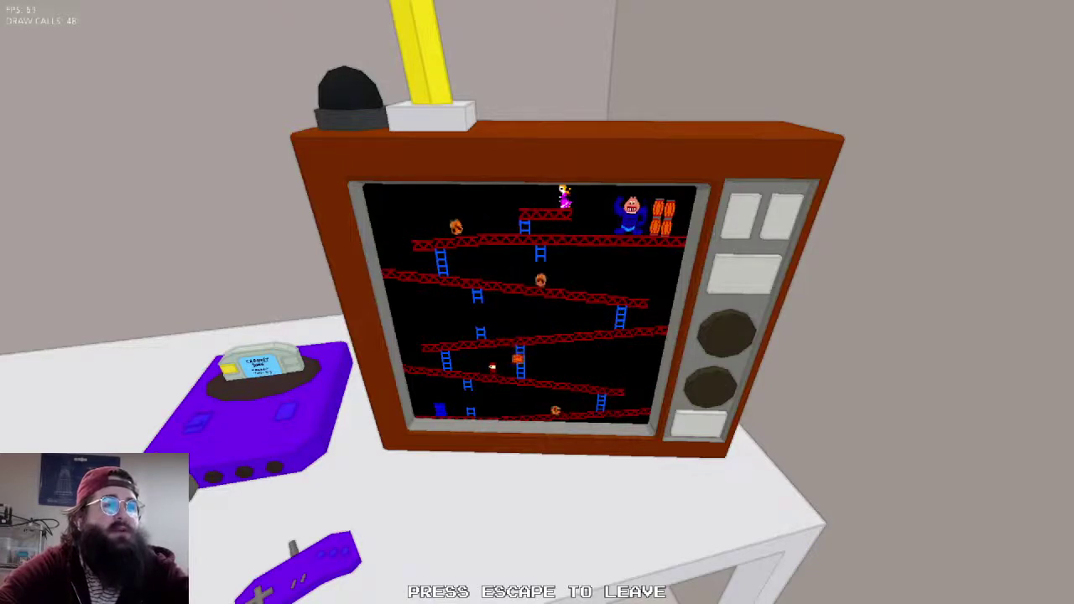
{"action": "key", "text": "Up"}
{"action": "key", "text": "Right"}
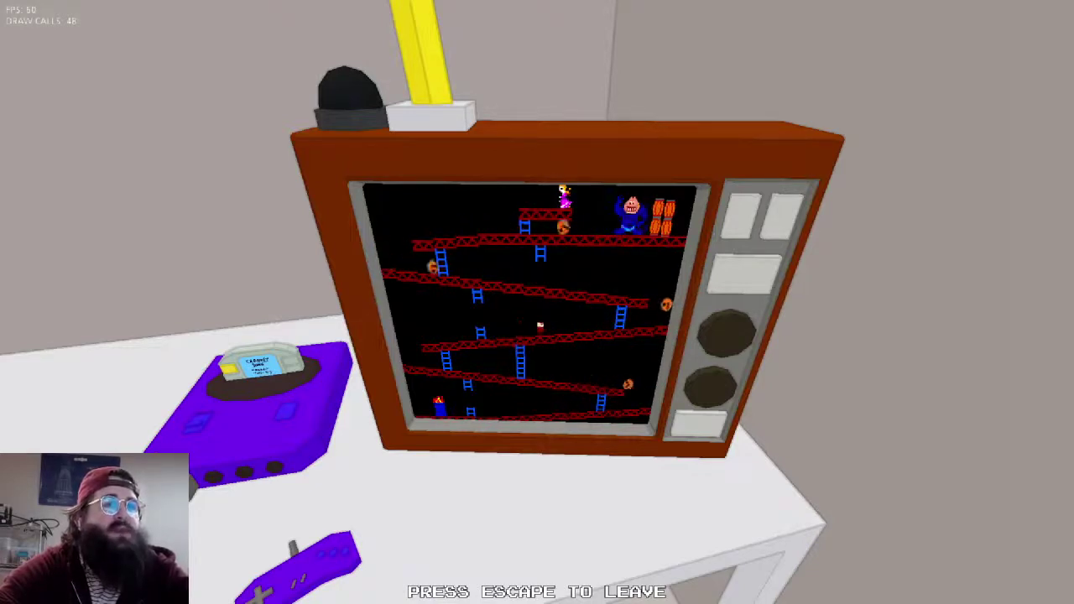
Dodge the barrels along the third girder and climb the ladder to the fourth girder
{"action": "key", "text": "Left"}
{"action": "key", "text": "Right"}
{"action": "key", "text": "space"}
{"action": "key", "text": "Right"}
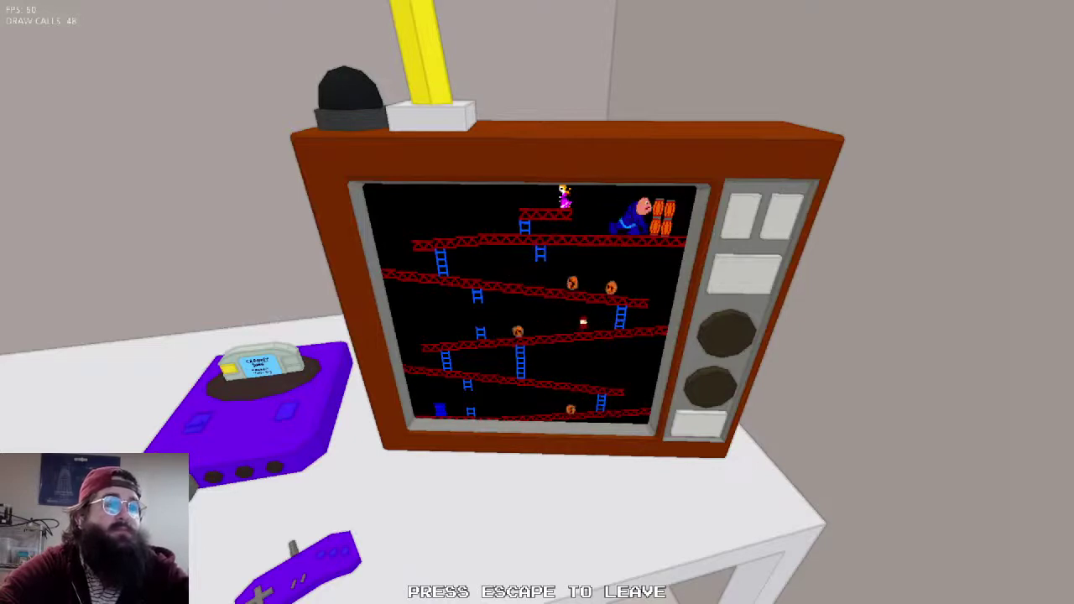
{"action": "key", "text": "Up"}
{"action": "key", "text": "Up"}
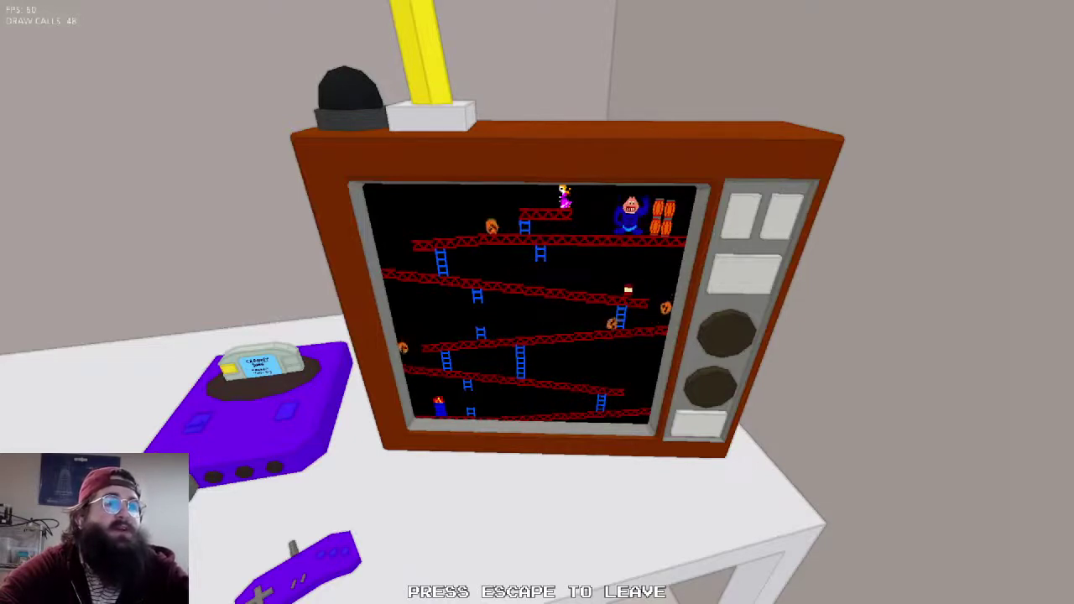
Cross the fourth girder, climb past the barrels to the lady on the top platform, and leave the minigame
{"action": "key", "text": "Left"}
{"action": "key", "text": "Left"}
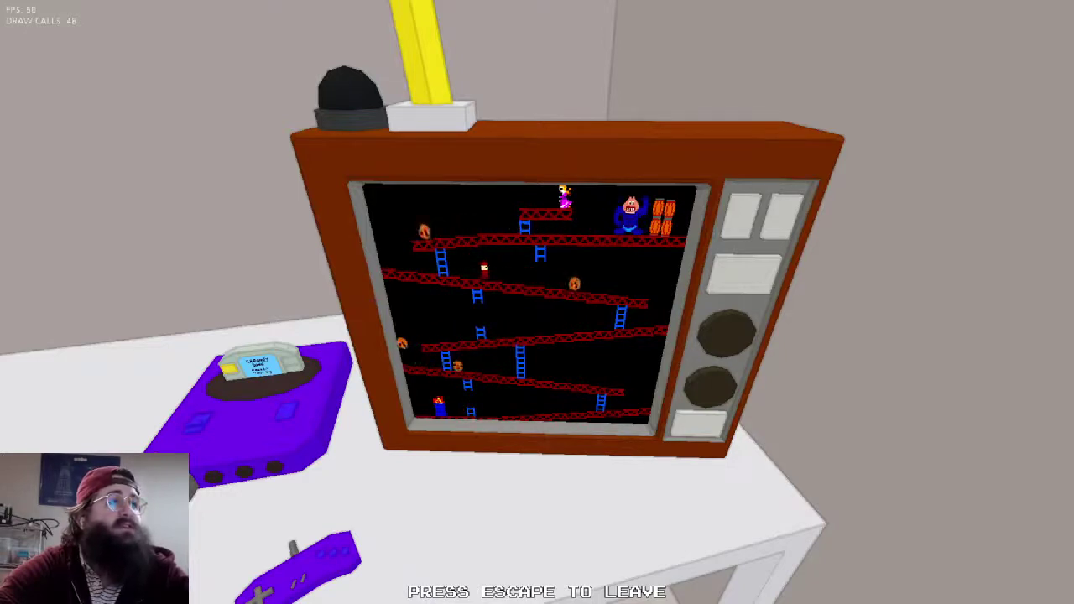
{"action": "key", "text": "Left"}
{"action": "key", "text": "Up"}
{"action": "key", "text": "Right"}
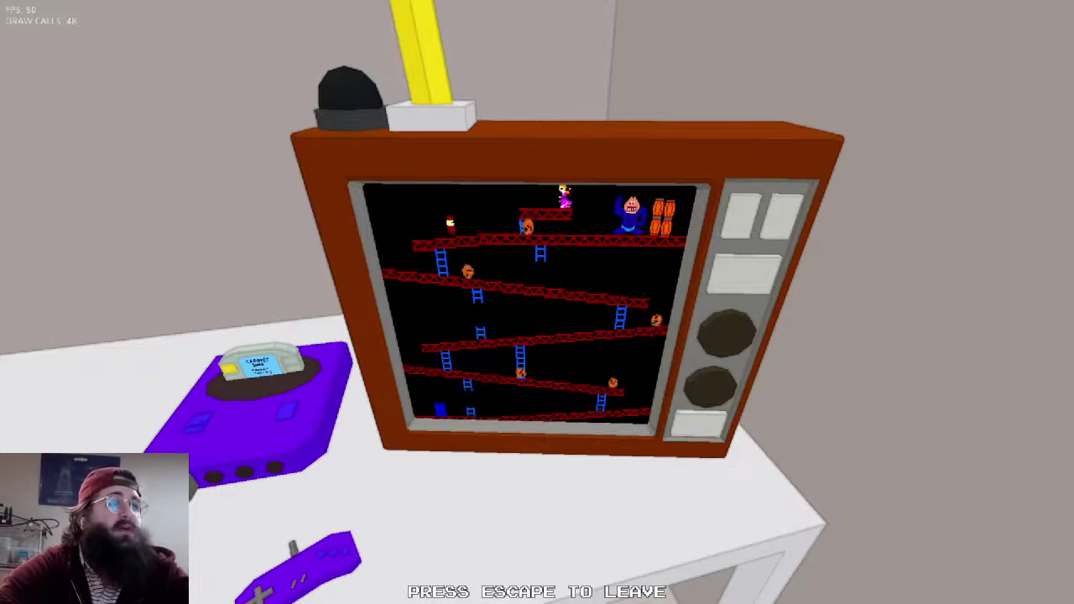
{"action": "key", "text": "space"}
{"action": "key", "text": "space"}
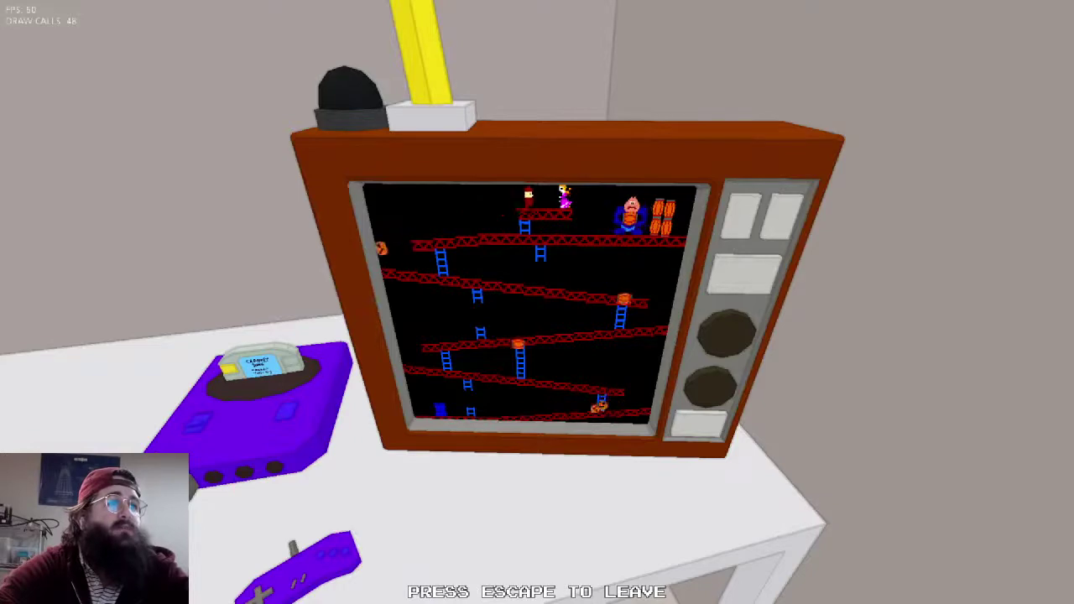
{"action": "key", "text": "Escape"}
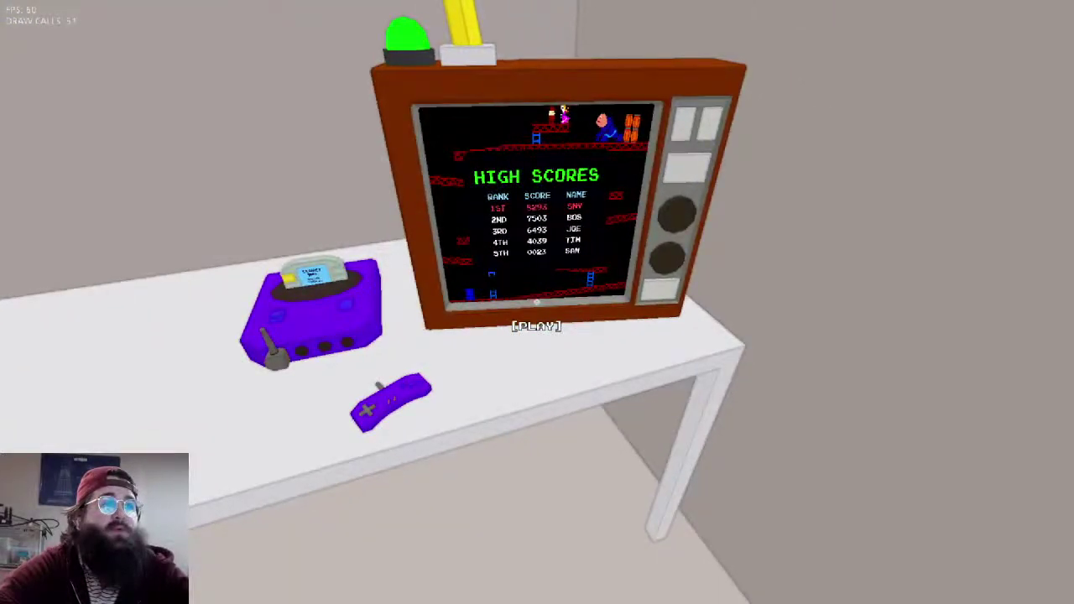
Walk from the television desk to the piano, examine its book and Lullaby sheet music, and end the test run
{"action": "key", "text": "s"}
{"action": "key", "text": "w"}
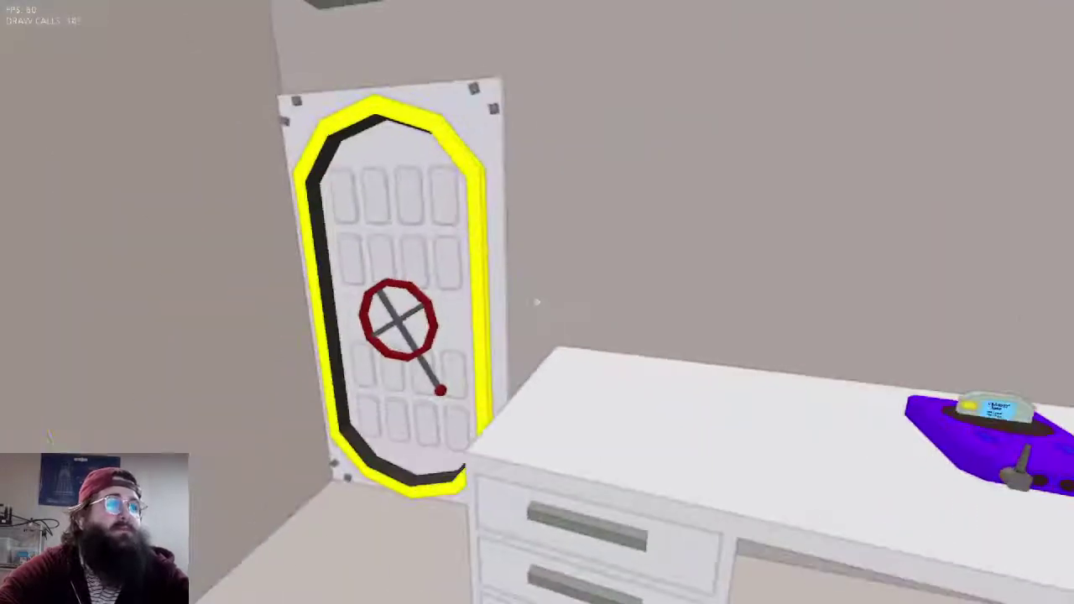
{"action": "key", "text": "w"}
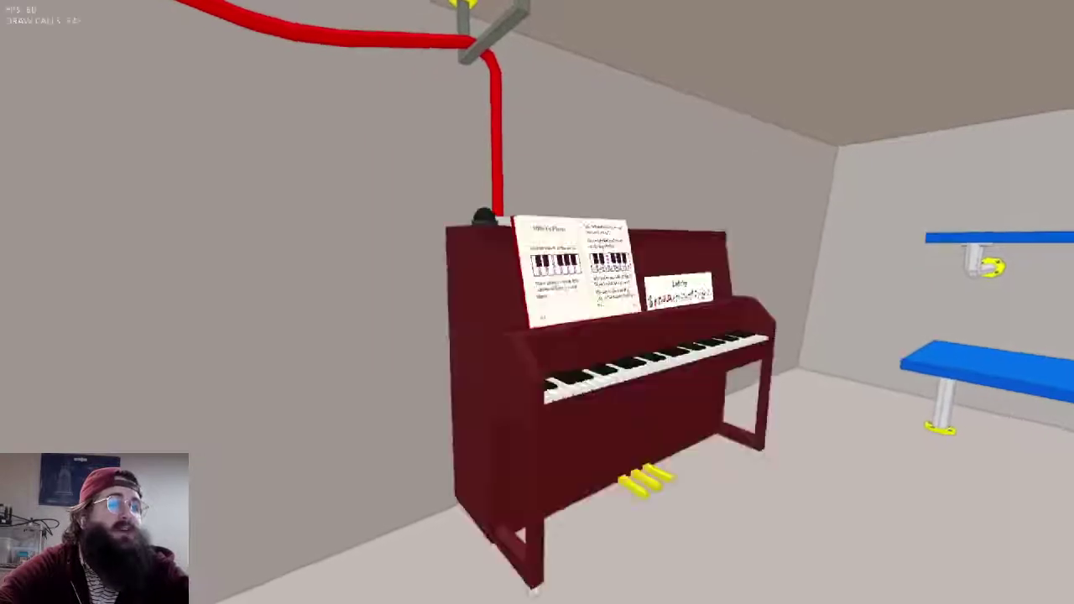
{"action": "key", "text": "d"}
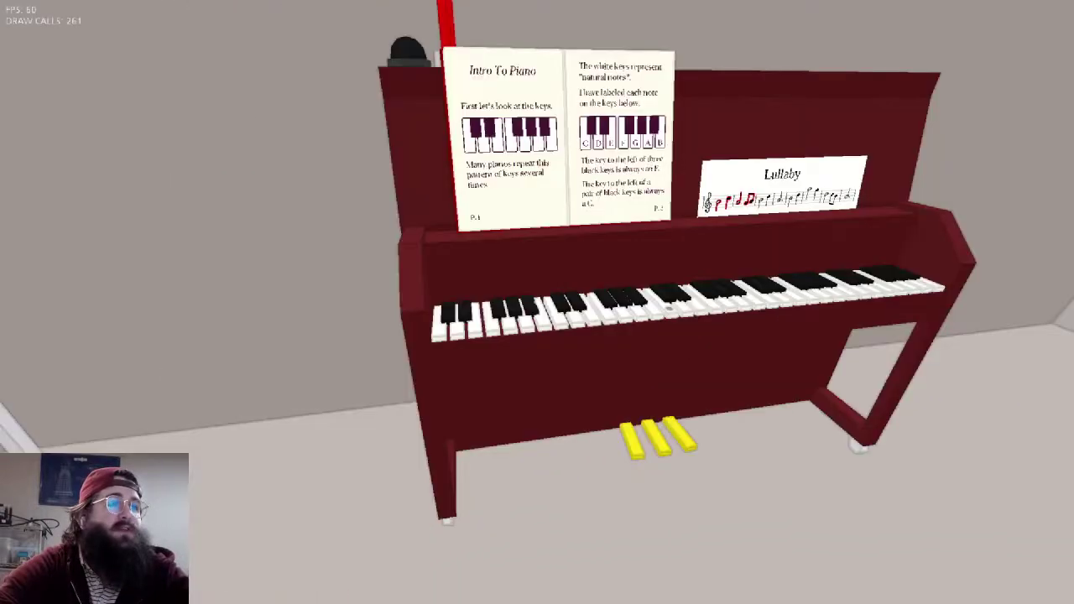
{"action": "key", "text": "d"}
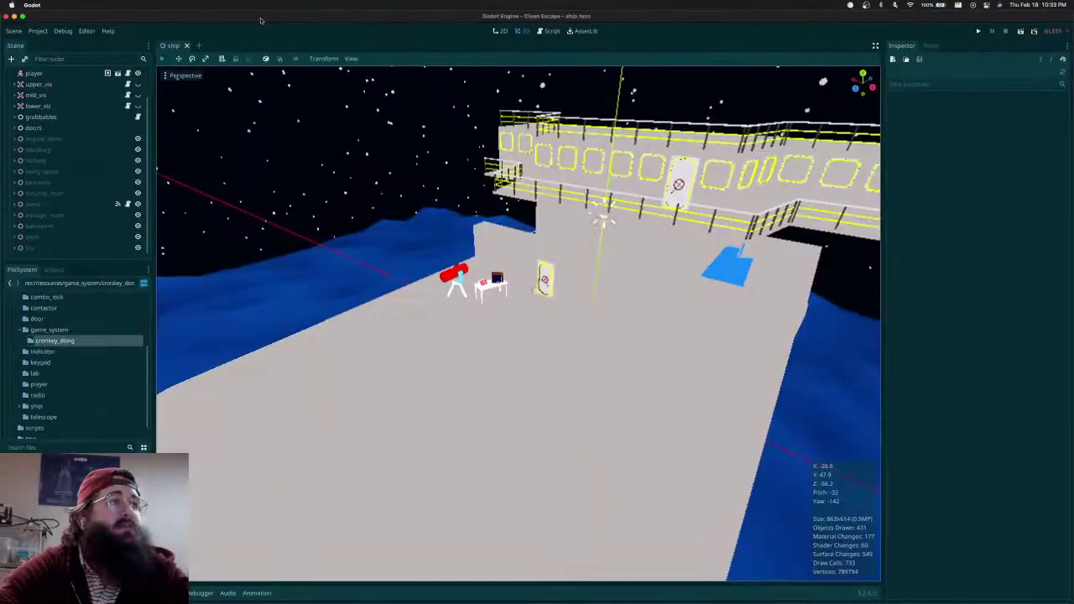
{"action": "scroll", "coordinate": [491, 288], "scroll_direction": "down", "scroll_amount": 4}
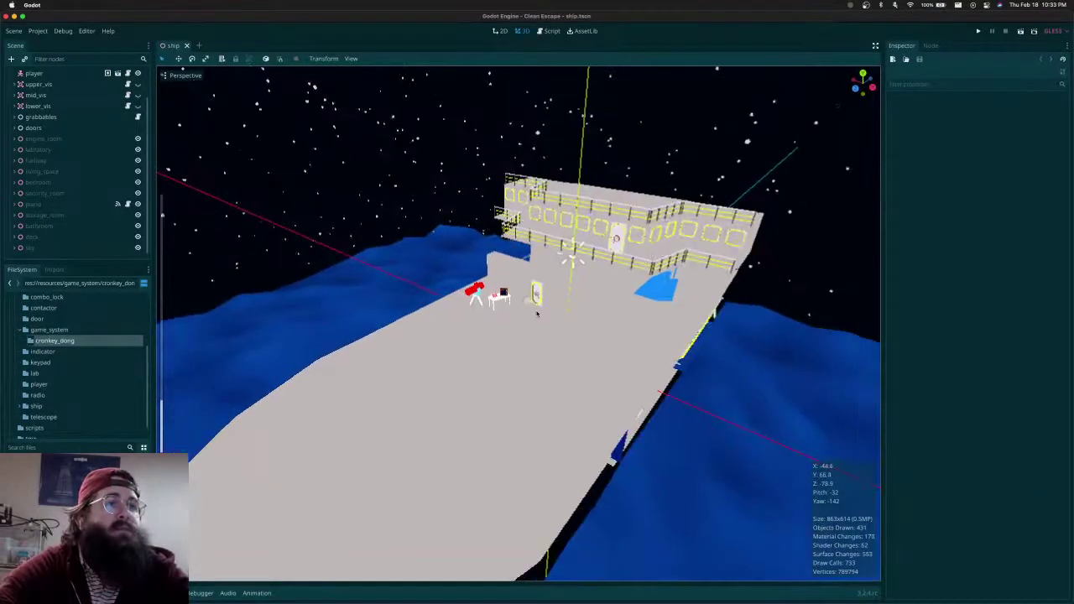
{"action": "scroll", "coordinate": [411, 154], "scroll_direction": "up", "scroll_amount": 3}
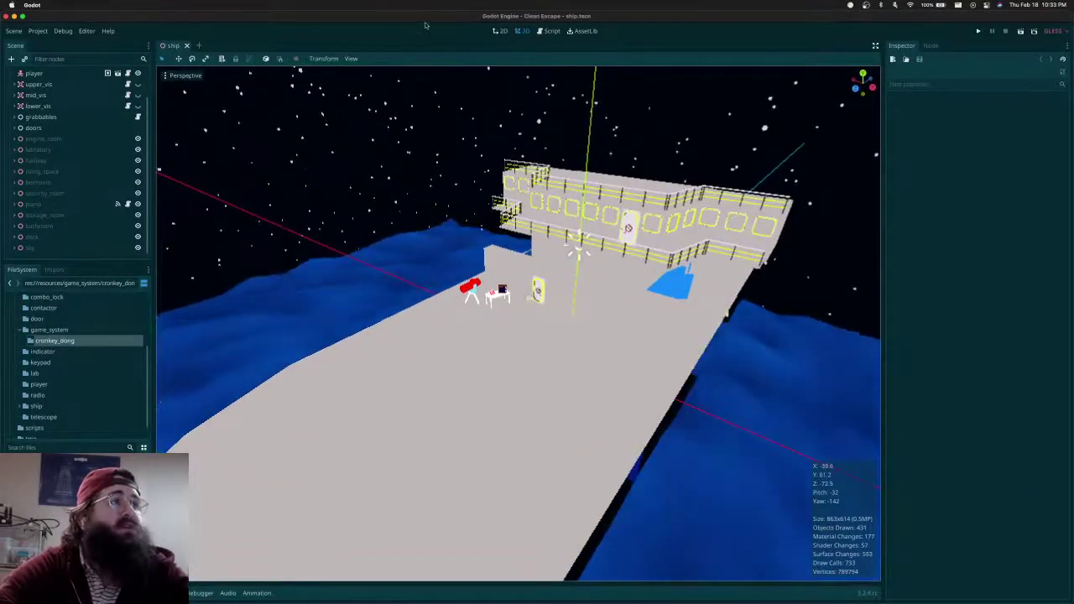
{"action": "middle_click_drag", "start_coordinate": [500, 263], "coordinate": [634, 378]}
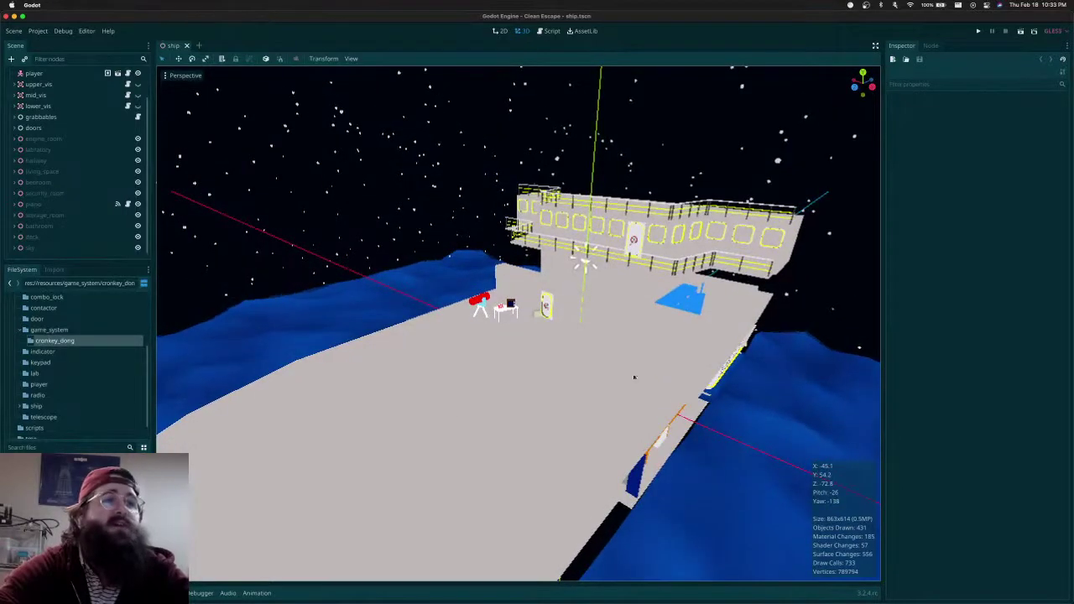
Examine the ship's main deck and the upper balcony in the ship scene, and select the root ship node
{"action": "scroll", "coordinate": [632, 346], "scroll_direction": "up", "scroll_amount": 2}
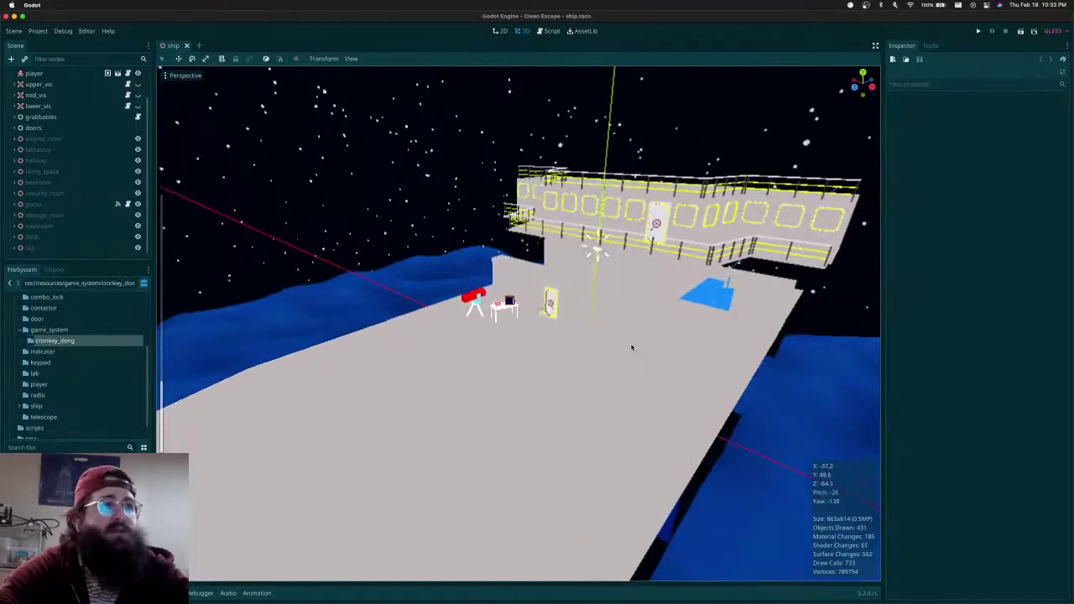
{"action": "scroll", "coordinate": [631, 346], "scroll_direction": "up", "scroll_amount": 2}
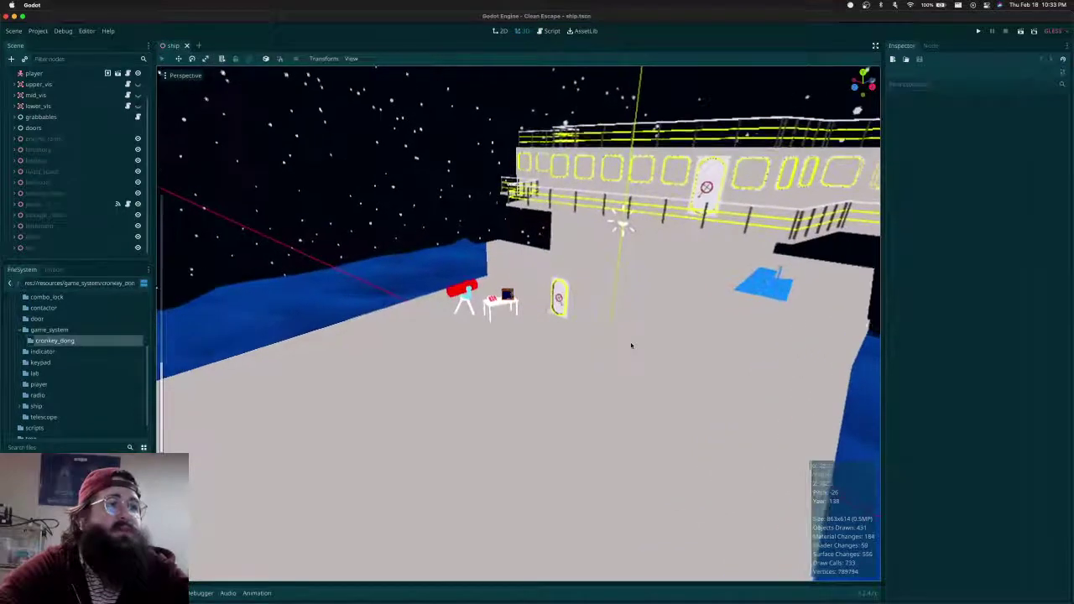
{"action": "scroll", "coordinate": [599, 341], "scroll_direction": "up", "scroll_amount": 2}
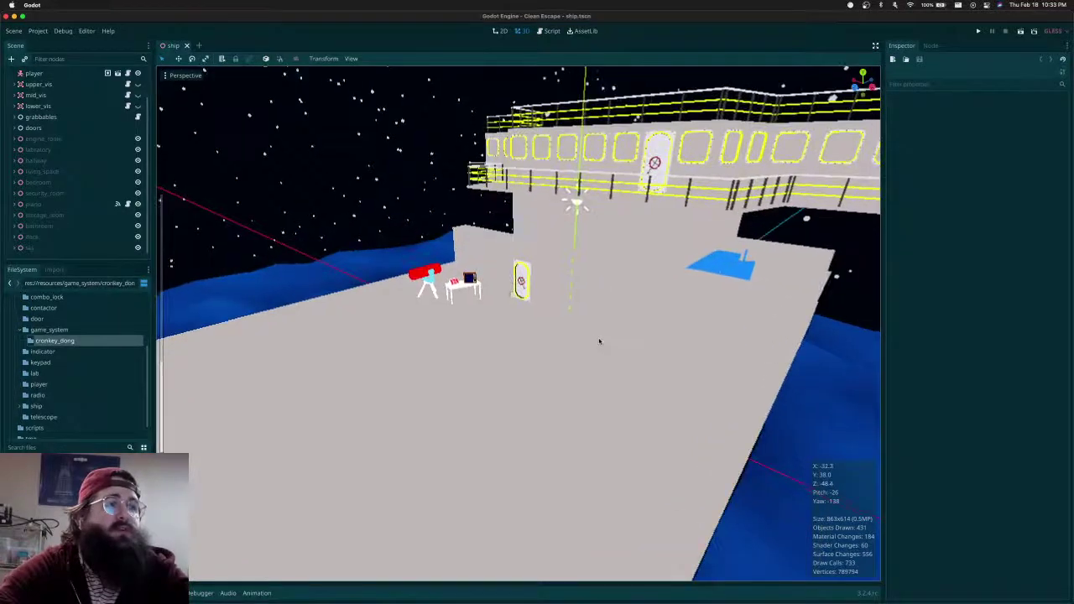
{"action": "middle_click_drag", "start_coordinate": [599, 342], "coordinate": [601, 338], "text": "shift"}
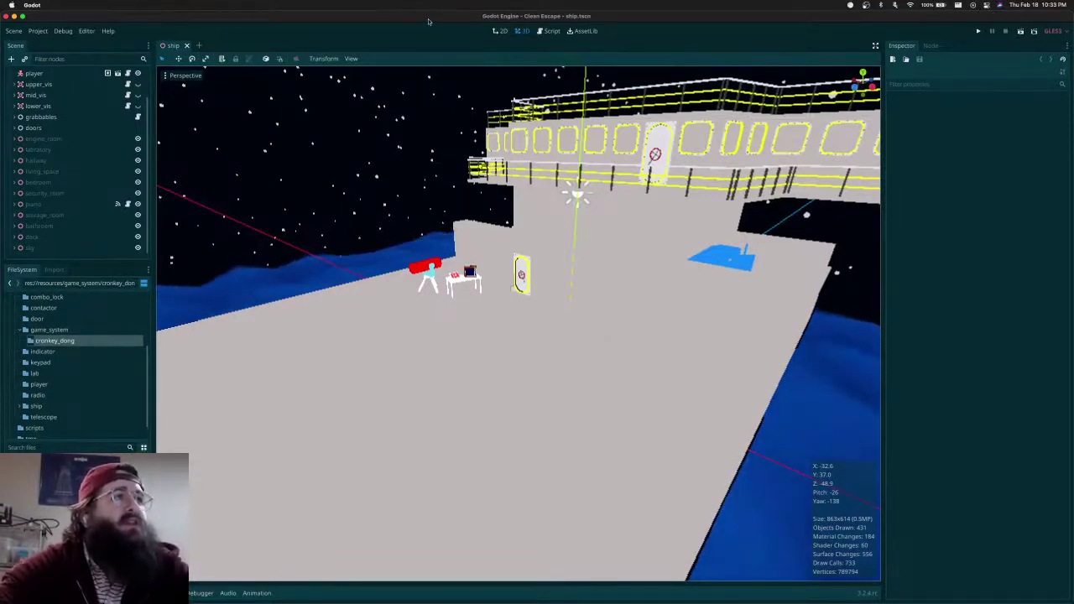
{"action": "mouse_move", "coordinate": [501, 295]}
{"action": "middle_mouse_down"}
{"action": "mouse_move", "coordinate": [541, 310]}
{"action": "mouse_move", "coordinate": [520, 294]}
{"action": "mouse_move", "coordinate": [484, 299]}
{"action": "middle_mouse_up"}
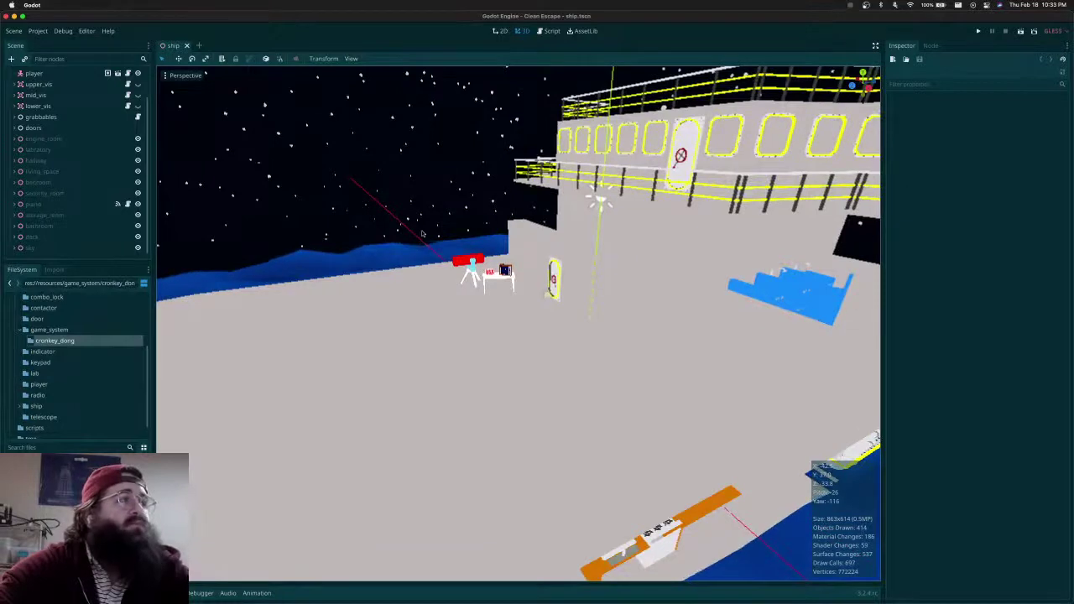
{"action": "scroll", "coordinate": [50, 93], "scroll_direction": "up", "scroll_amount": 2}
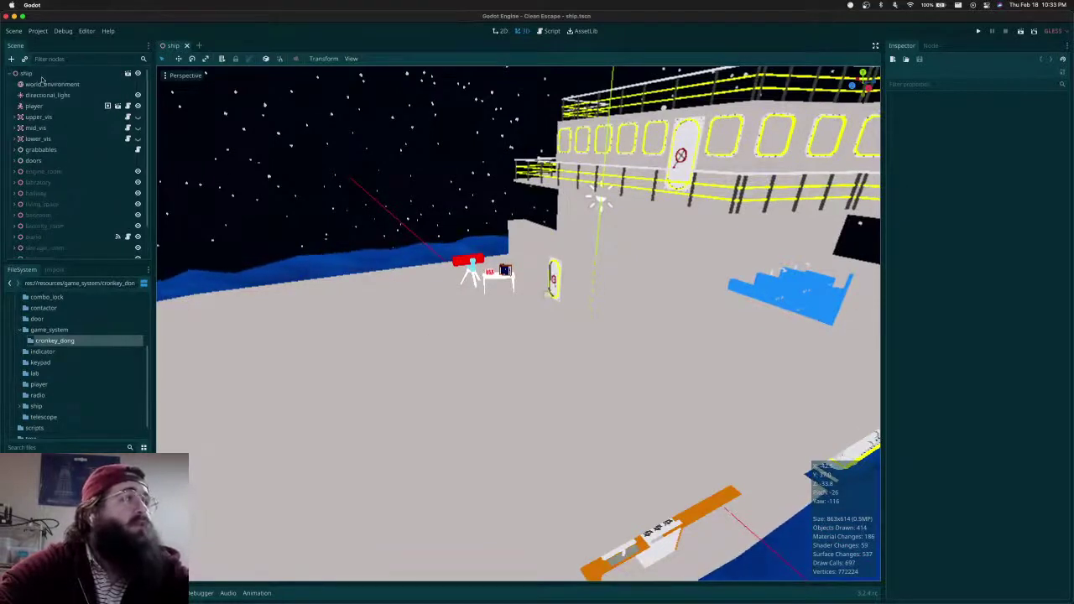
{"action": "left_click", "coordinate": [40, 74]}
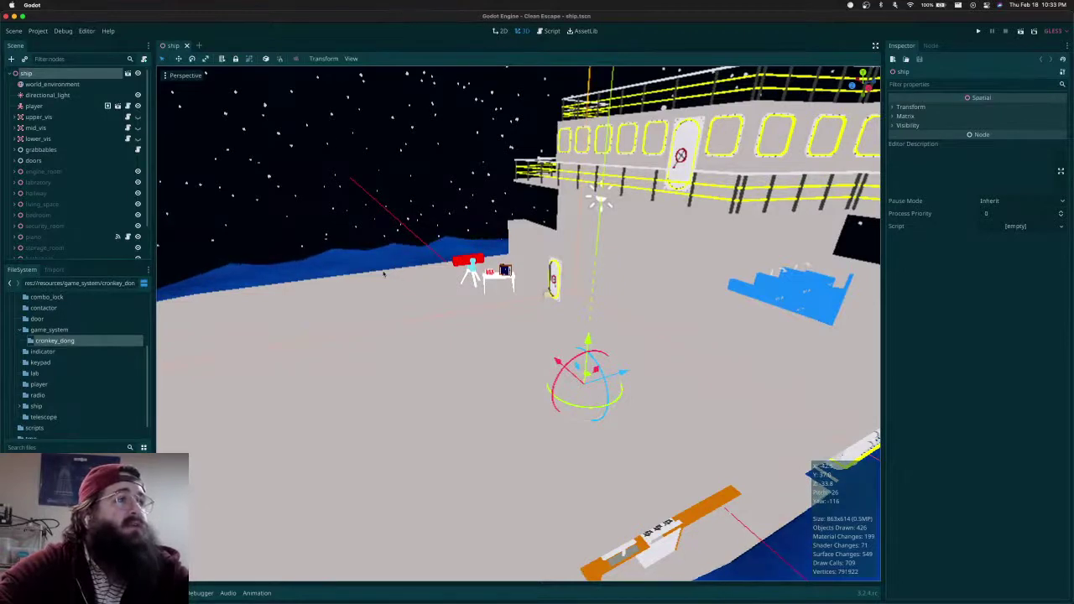
Switch to Blender, save ship.blend, and open the deck-col mesh for editing in the back view
{"action": "key", "text": "super+Tab"}
{"action": "key", "text": "super+Tab"}
{"action": "key", "text": "super+Tab"}
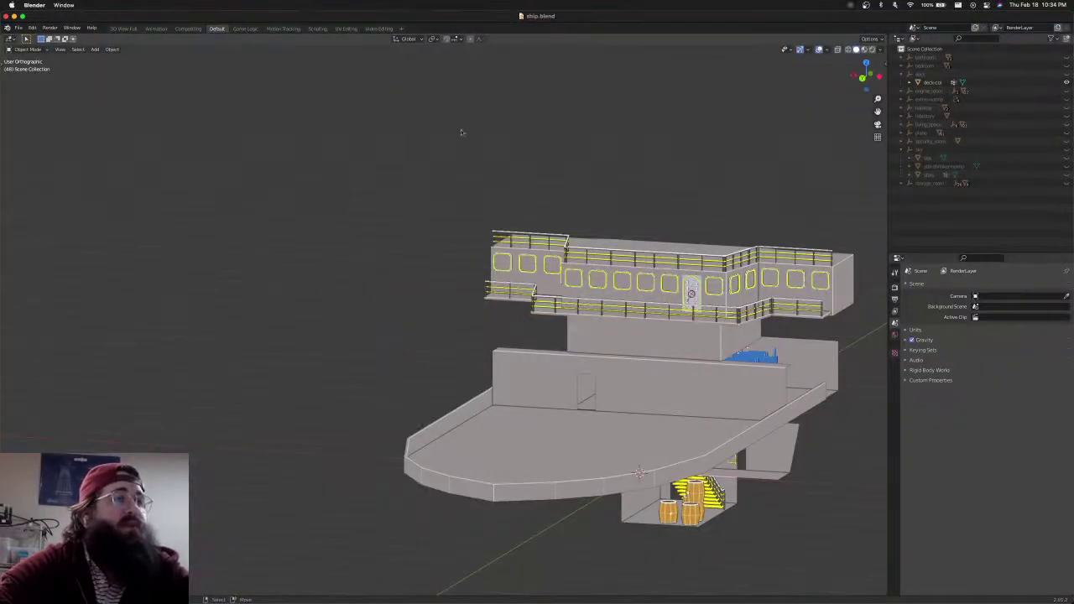
{"action": "middle_click_drag", "start_coordinate": [686, 405], "coordinate": [429, 413], "text": "shift"}
{"action": "scroll", "coordinate": [565, 345], "scroll_direction": "up", "scroll_amount": 4}
{"action": "key", "text": "super+s"}
{"action": "left_click", "coordinate": [543, 267]}
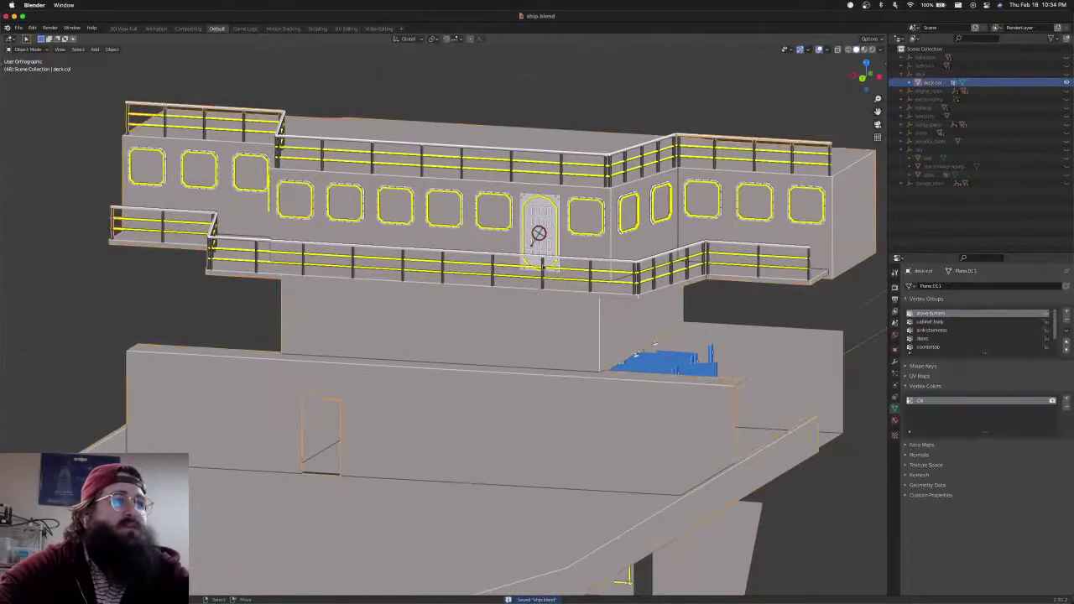
{"action": "middle_click_drag", "start_coordinate": [655, 343], "coordinate": [505, 289]}
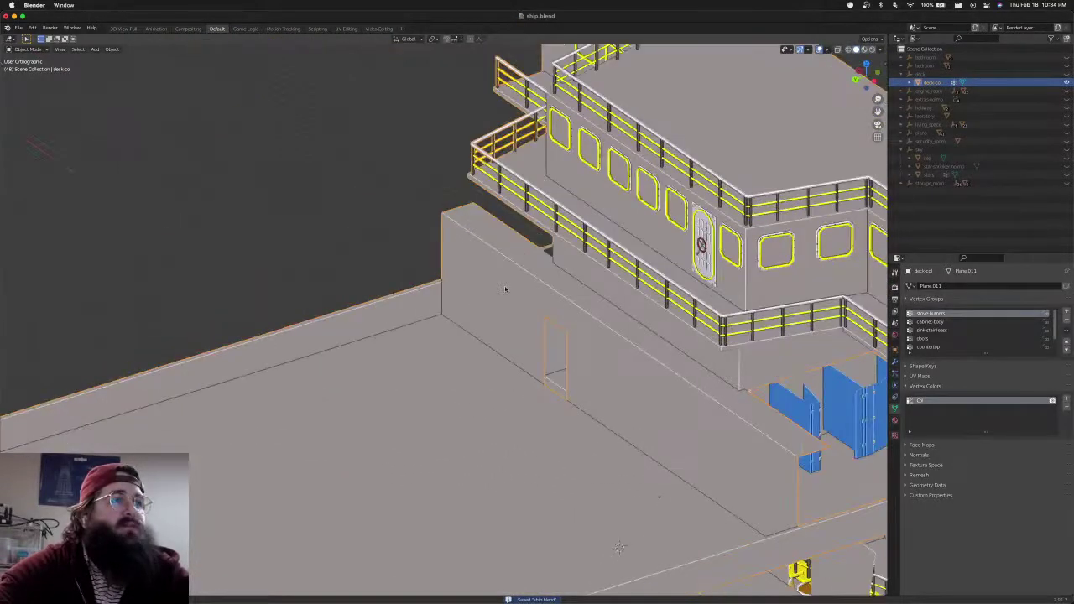
{"action": "key", "text": "Tab"}
{"action": "key", "text": "ctrl+KP_1"}
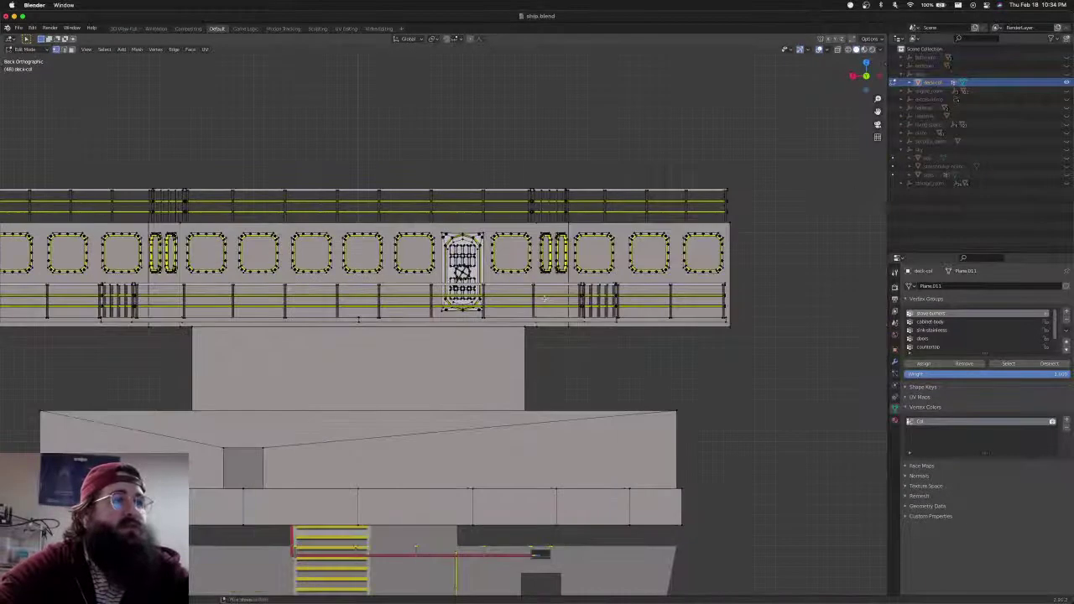
Select both ends of the lower balcony's railings and floor in wireframe display
{"action": "scroll", "coordinate": [543, 298], "scroll_direction": "up", "scroll_amount": 2}
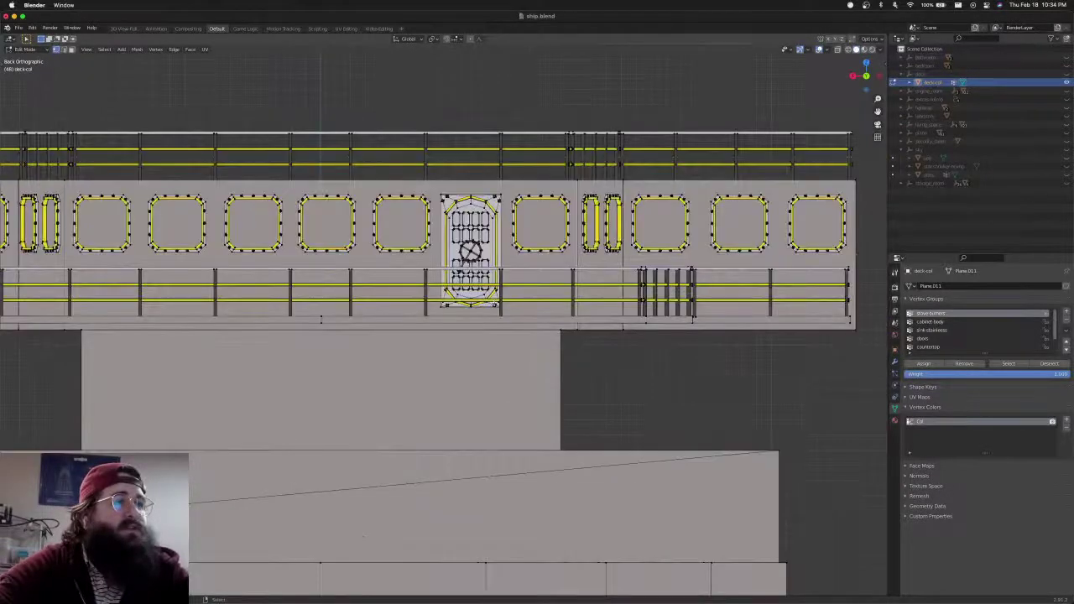
{"action": "key", "text": "shift+z"}
{"action": "scroll", "coordinate": [350, 297], "scroll_direction": "down", "scroll_amount": 3}
{"action": "middle_click_drag", "start_coordinate": [273, 302], "coordinate": [428, 275], "text": "shift"}
{"action": "scroll", "coordinate": [307, 296], "scroll_direction": "up", "scroll_amount": 3}
{"action": "scroll", "coordinate": [307, 296], "scroll_direction": "down", "scroll_amount": 1}
{"action": "key", "text": "b"}
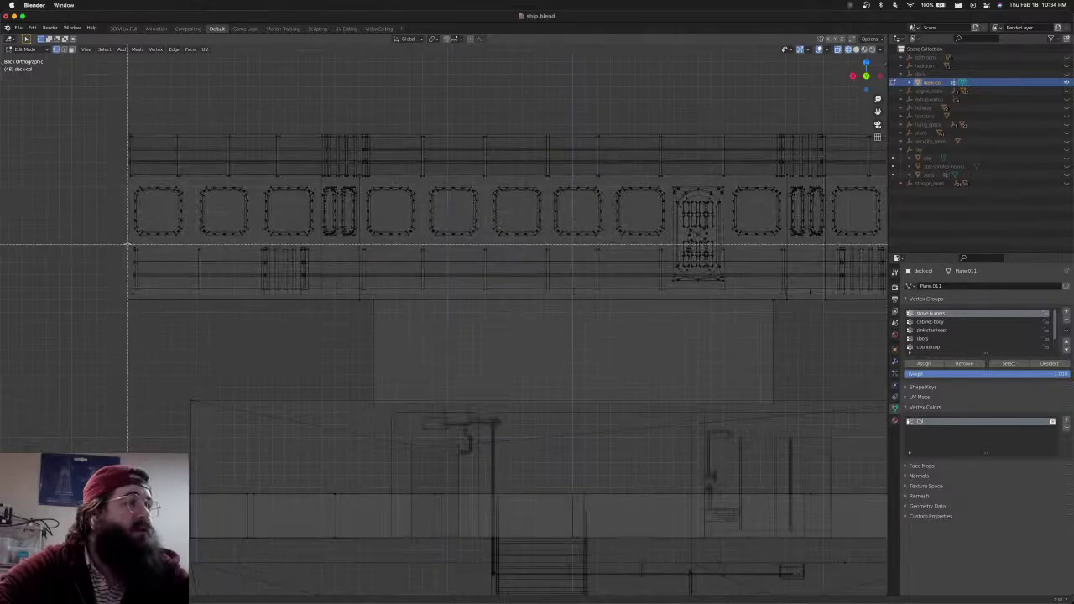
{"action": "left_click_drag", "start_coordinate": [127, 244], "coordinate": [668, 295]}
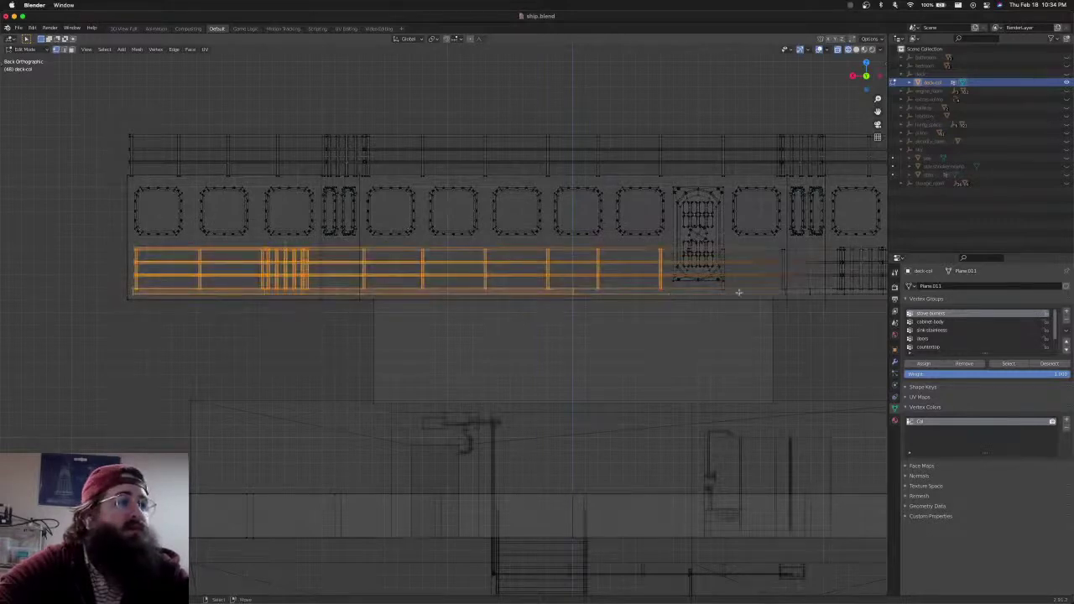
{"action": "middle_click_drag", "start_coordinate": [738, 292], "coordinate": [400, 281], "text": "shift"}
{"action": "key", "text": "b"}
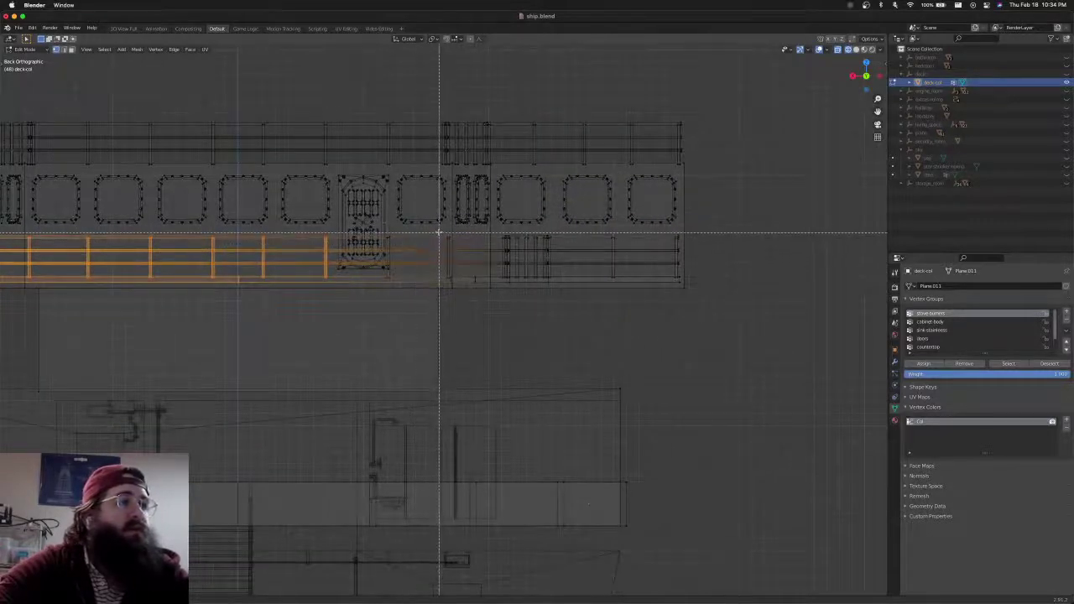
{"action": "left_click_drag", "start_coordinate": [439, 232], "coordinate": [688, 283]}
Add the linked geometry of the missing railing post below the cabin door to the balcony selection
{"action": "scroll", "coordinate": [411, 246], "scroll_direction": "up", "scroll_amount": 6}
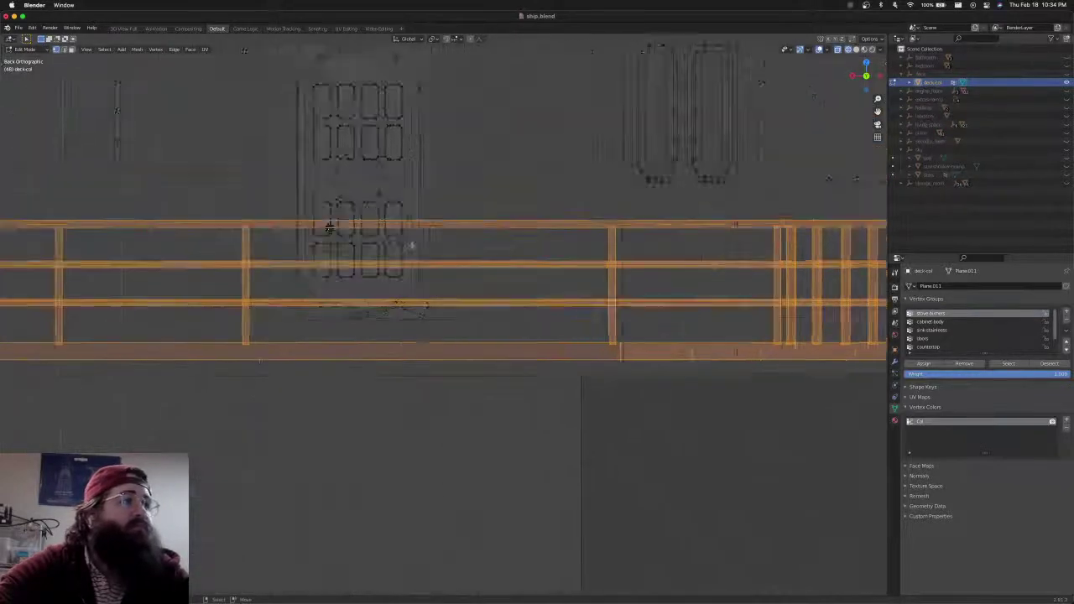
{"action": "scroll", "coordinate": [411, 246], "scroll_direction": "up", "scroll_amount": 4}
{"action": "left_click_drag", "start_coordinate": [428, 111], "coordinate": [451, 183]}
{"action": "key", "text": "l"}
{"action": "scroll", "coordinate": [427, 383], "scroll_direction": "down", "scroll_amount": 8}
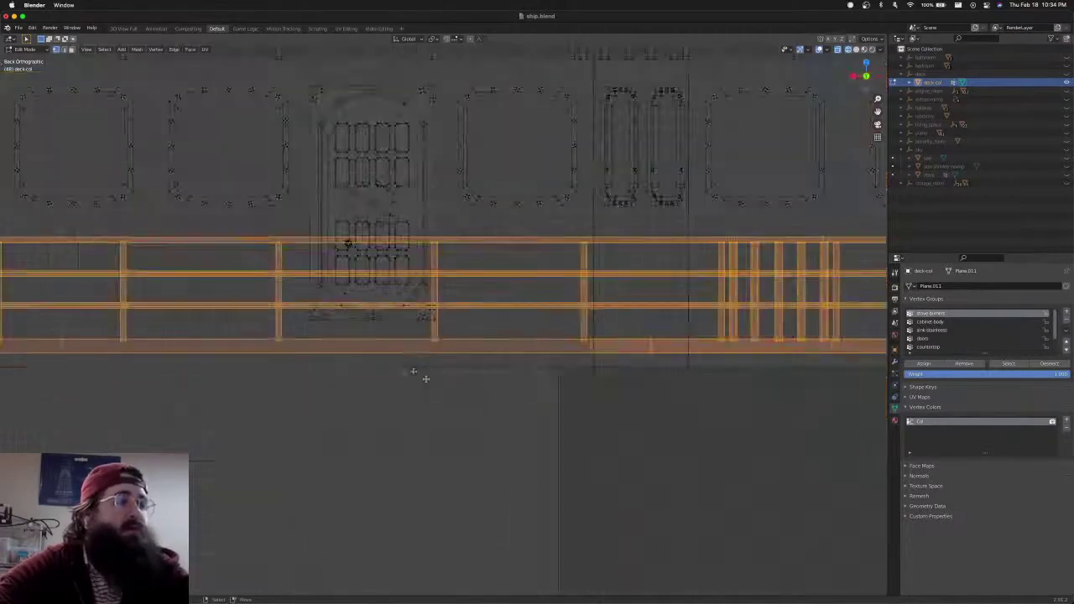
Move the selected lower balcony down until its underside lines up with the cabin's bottom edge
{"action": "key", "text": "shift+z"}
{"action": "scroll", "coordinate": [424, 378], "scroll_direction": "up", "scroll_amount": 7}
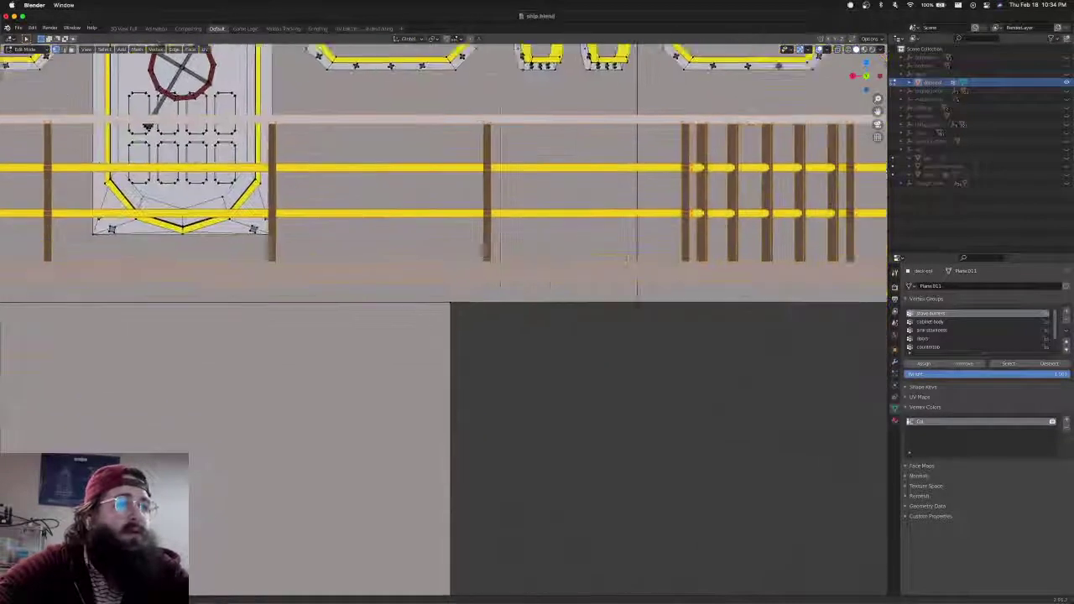
{"action": "key", "text": "g"}
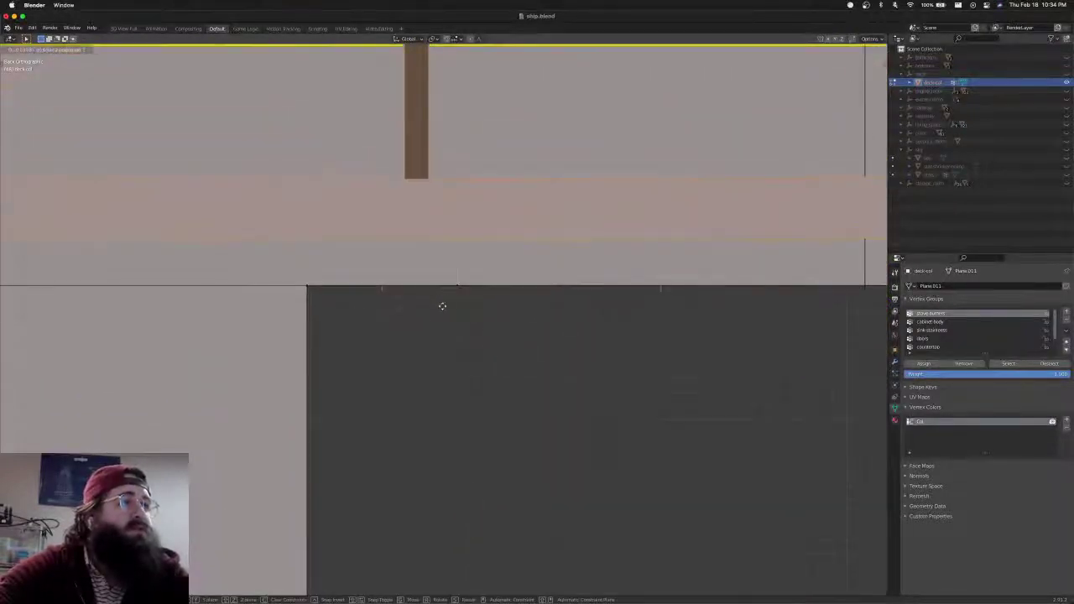
{"action": "left_click", "coordinate": [439, 350]}
{"action": "key", "text": "shift+z"}
{"action": "scroll", "coordinate": [455, 344], "scroll_direction": "up", "scroll_amount": 4}
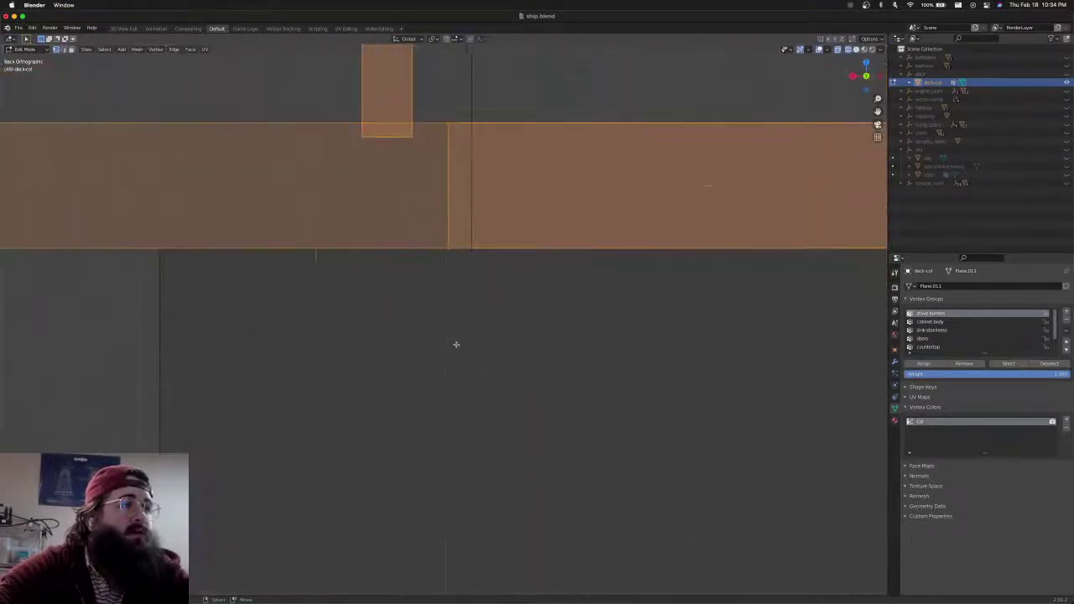
{"action": "scroll", "coordinate": [466, 314], "scroll_direction": "up", "scroll_amount": 6}
{"action": "middle_click_drag", "start_coordinate": [468, 294], "coordinate": [438, 451], "text": "shift"}
{"action": "scroll", "coordinate": [493, 309], "scroll_direction": "up", "scroll_amount": 4}
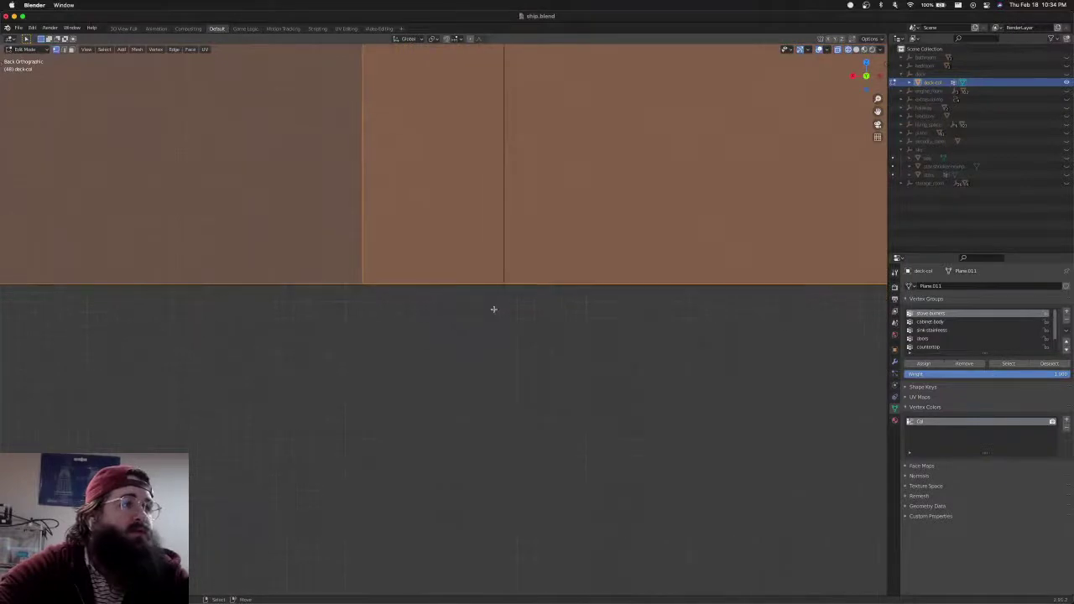
{"action": "scroll", "coordinate": [494, 310], "scroll_direction": "up", "scroll_amount": 3}
{"action": "scroll", "coordinate": [493, 308], "scroll_direction": "down", "scroll_amount": 8}
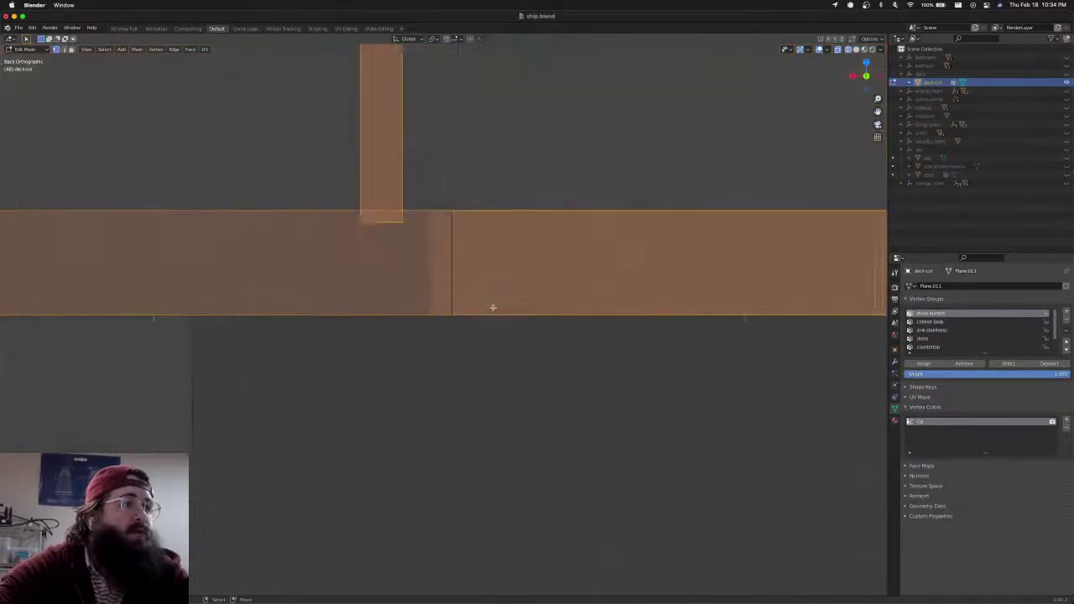
Select all vertices along the bottom edge of the cabin and balcony and flatten them along the global Z axis
{"action": "key", "text": "alt+a"}
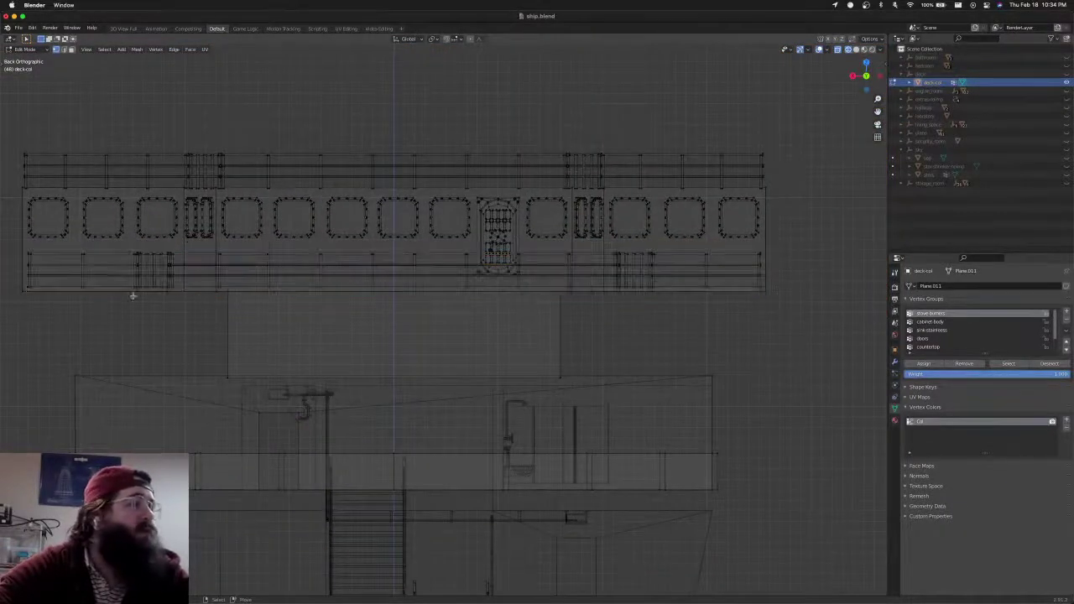
{"action": "key", "text": "b"}
{"action": "left_click_drag", "start_coordinate": [13, 290], "coordinate": [802, 300]}
{"action": "scroll", "coordinate": [604, 293], "scroll_direction": "up", "scroll_amount": 5}
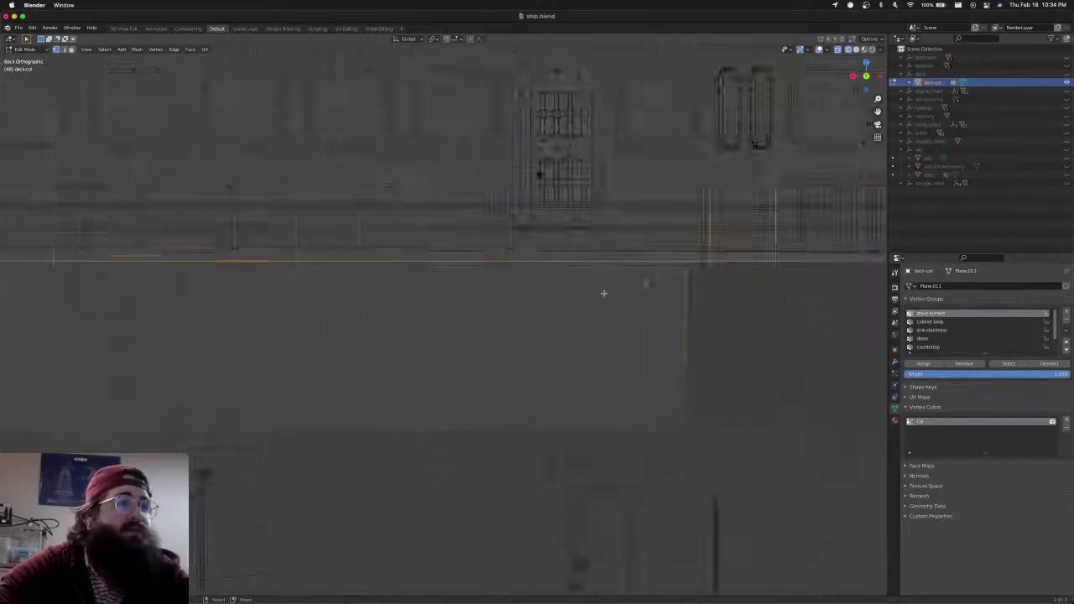
{"action": "scroll", "coordinate": [764, 280], "scroll_direction": "up", "scroll_amount": 3}
{"action": "key", "text": "s"}
{"action": "key", "text": "z"}
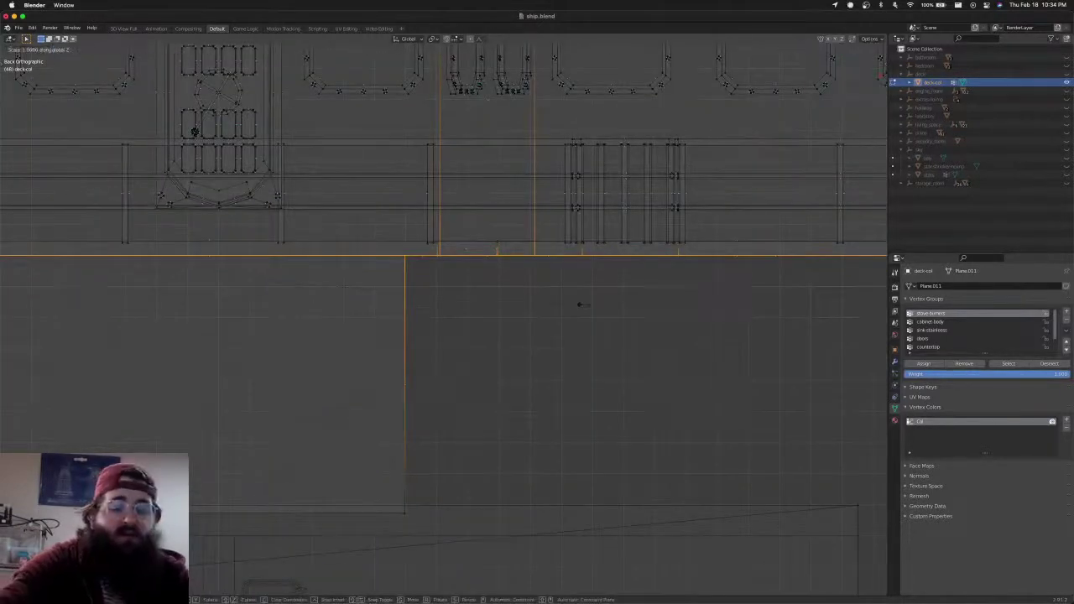
{"action": "key", "text": "Return"}
{"action": "key", "text": "alt+a"}
Inspect the cabin corner beneath the balcony and select the misaligned vertex where the wall meets the flattened underside
{"action": "scroll", "coordinate": [583, 305], "scroll_direction": "down", "scroll_amount": 5}
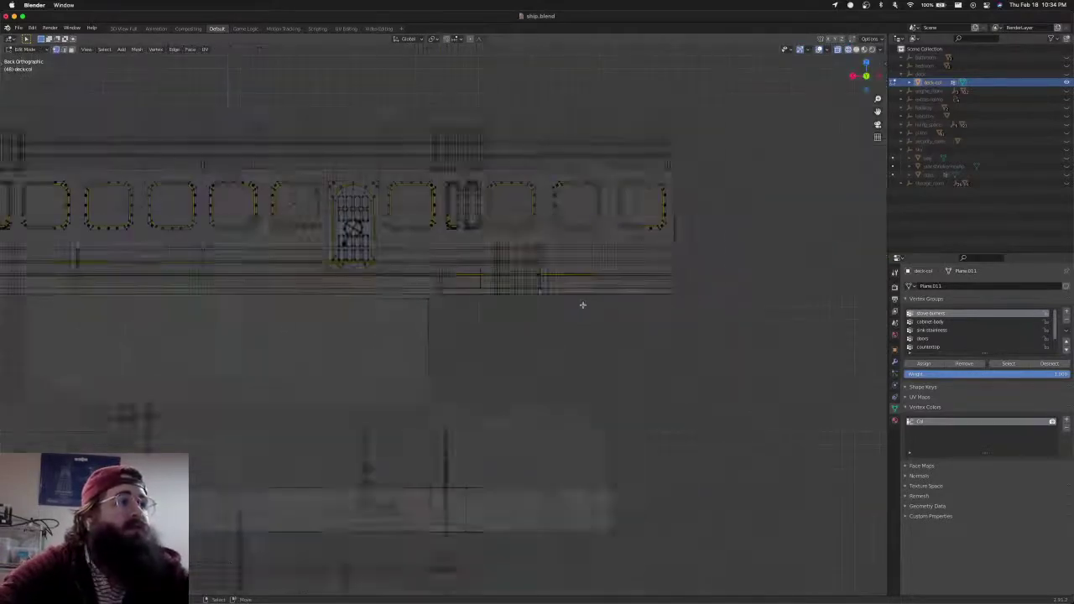
{"action": "key", "text": "alt+z"}
{"action": "middle_click_drag", "start_coordinate": [583, 305], "coordinate": [470, 292]}
{"action": "scroll", "coordinate": [470, 292], "scroll_direction": "up", "scroll_amount": 6}
{"action": "middle_click_drag", "start_coordinate": [705, 369], "coordinate": [374, 319], "text": "shift"}
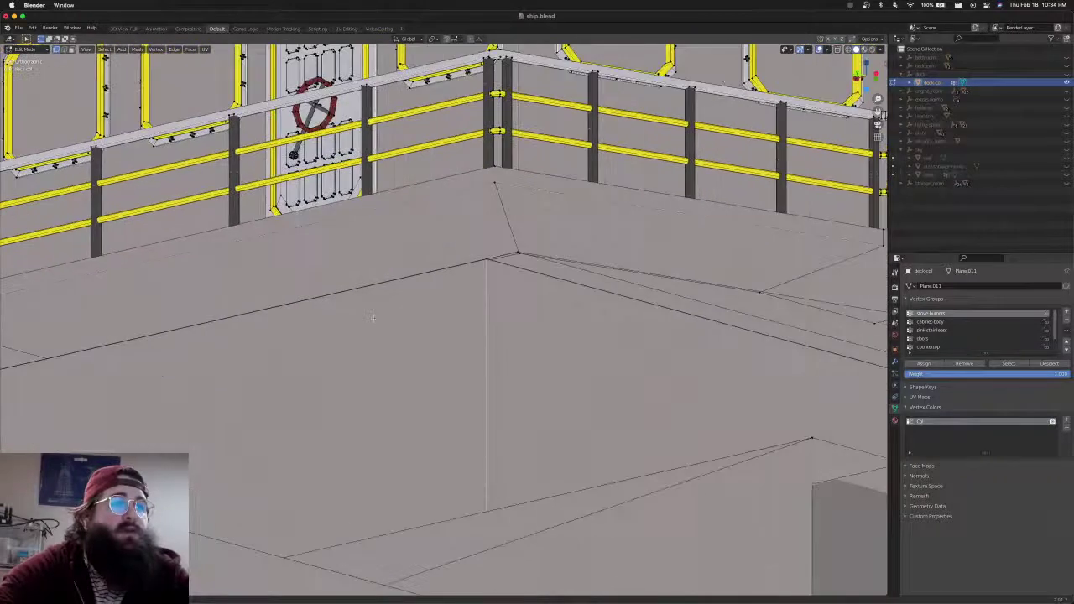
{"action": "scroll", "coordinate": [374, 319], "scroll_direction": "up", "scroll_amount": 5}
{"action": "middle_click_drag", "start_coordinate": [617, 142], "coordinate": [513, 239], "text": "shift"}
{"action": "scroll", "coordinate": [513, 239], "scroll_direction": "up", "scroll_amount": 4}
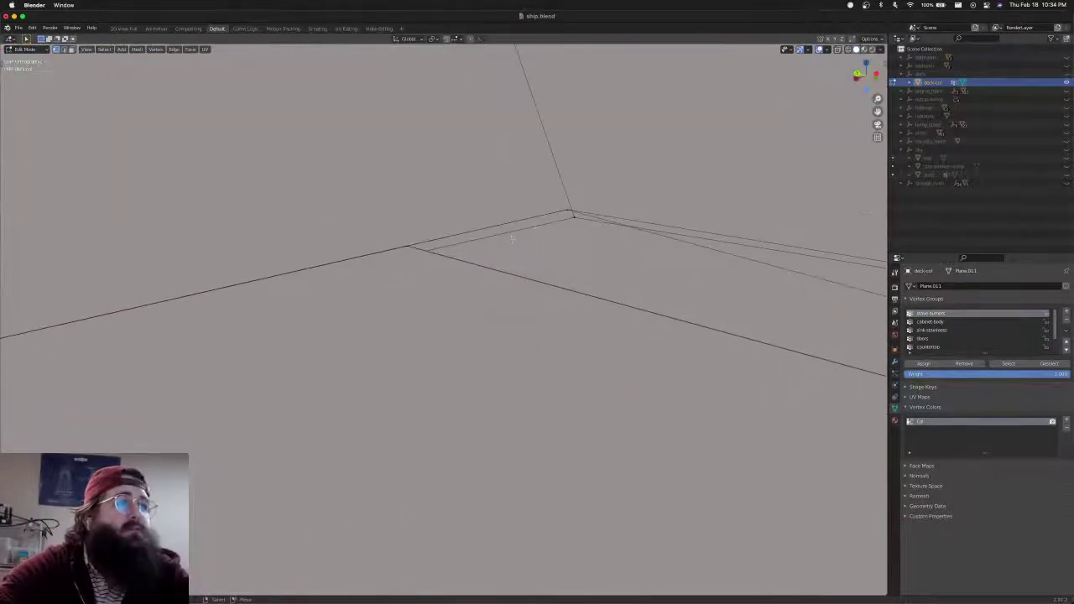
{"action": "right_click", "coordinate": [563, 209]}
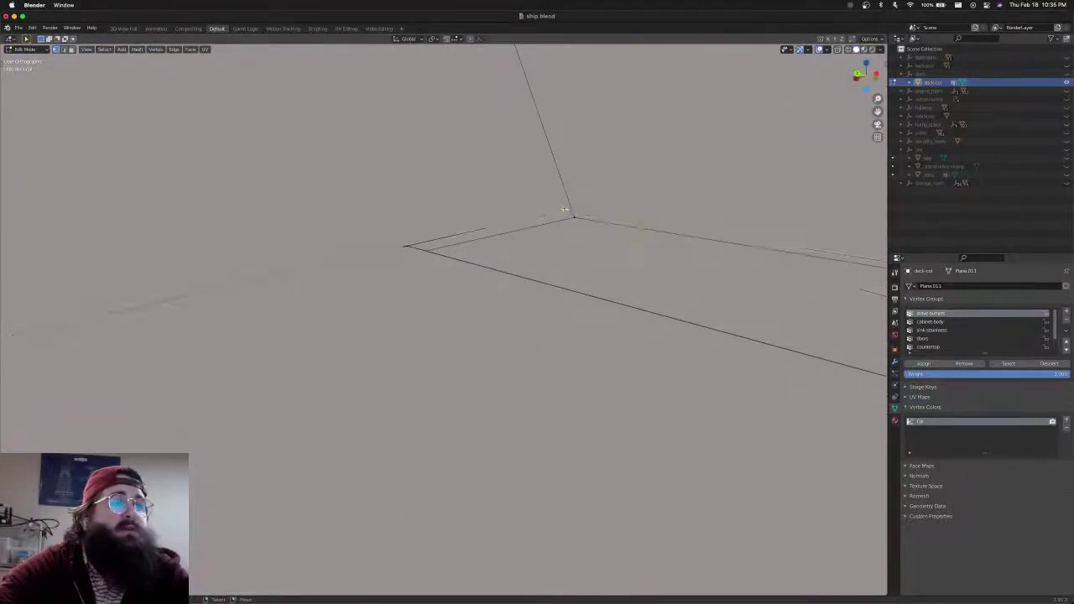
{"action": "scroll", "coordinate": [577, 219], "scroll_direction": "down", "scroll_amount": 5}
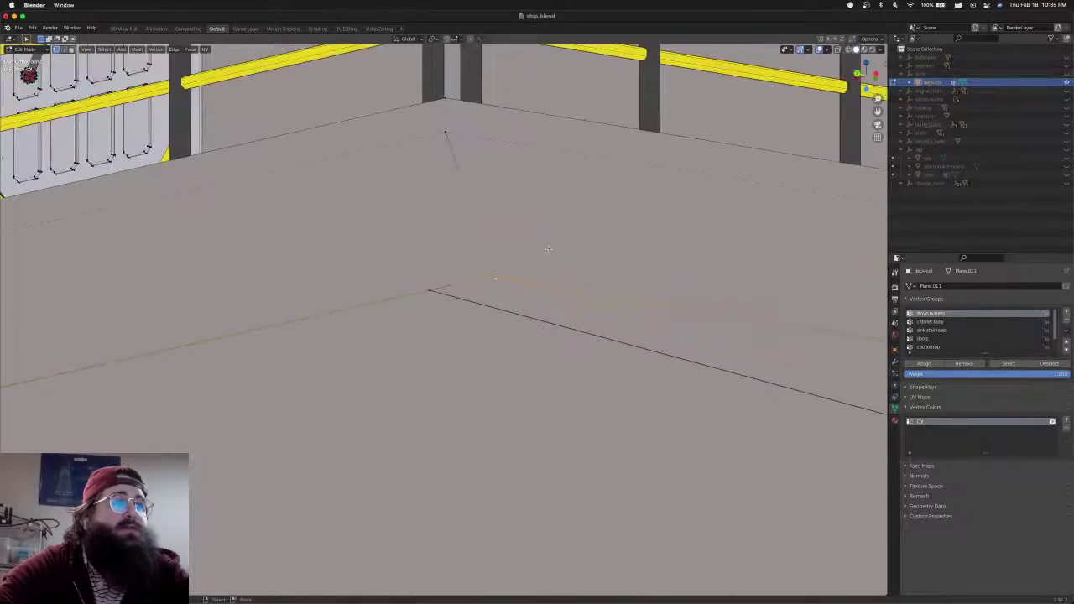
{"action": "key", "text": "alt+z"}
{"action": "mouse_move", "coordinate": [498, 280]}
{"action": "middle_mouse_down"}
{"action": "mouse_move", "coordinate": [515, 269]}
{"action": "mouse_move", "coordinate": [504, 326]}
{"action": "mouse_move", "coordinate": [527, 347]}
{"action": "mouse_move", "coordinate": [501, 295]}
{"action": "middle_mouse_up"}
{"action": "key", "text": "alt+z"}
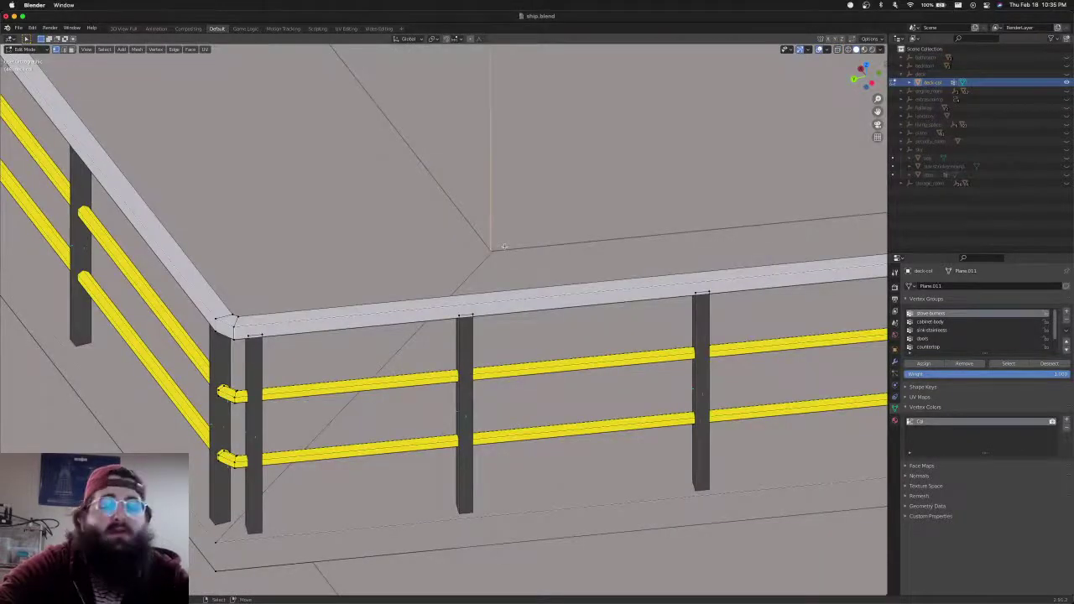
In a top wireframe view, select the misaligned underside corner vertex and move it onto the cabin wall corner
{"action": "key", "text": "KP_7"}
{"action": "scroll", "coordinate": [504, 246], "scroll_direction": "up", "scroll_amount": 5}
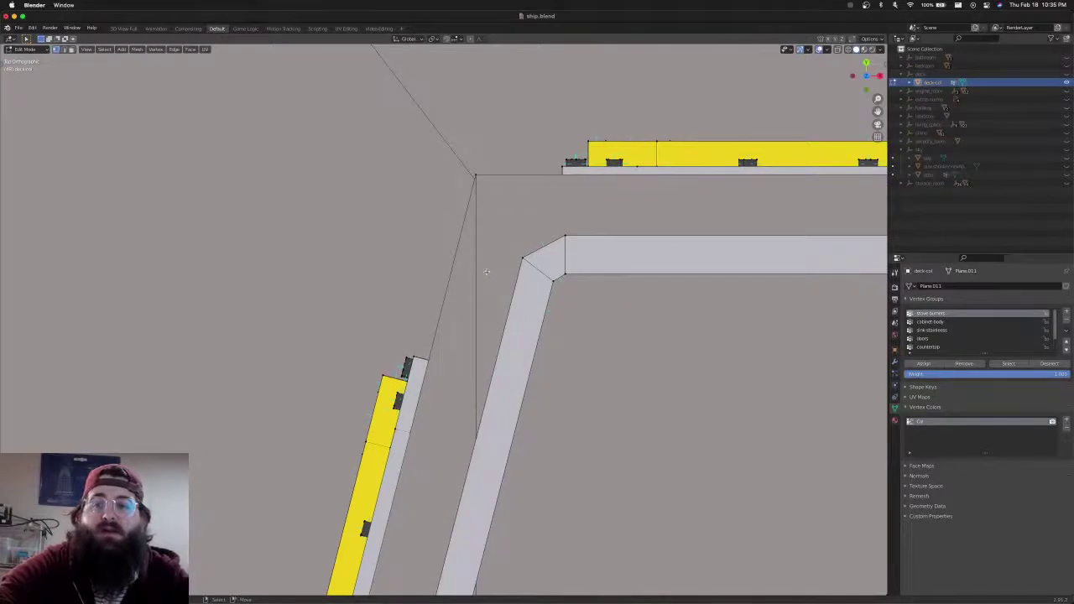
{"action": "key", "text": "shift+z"}
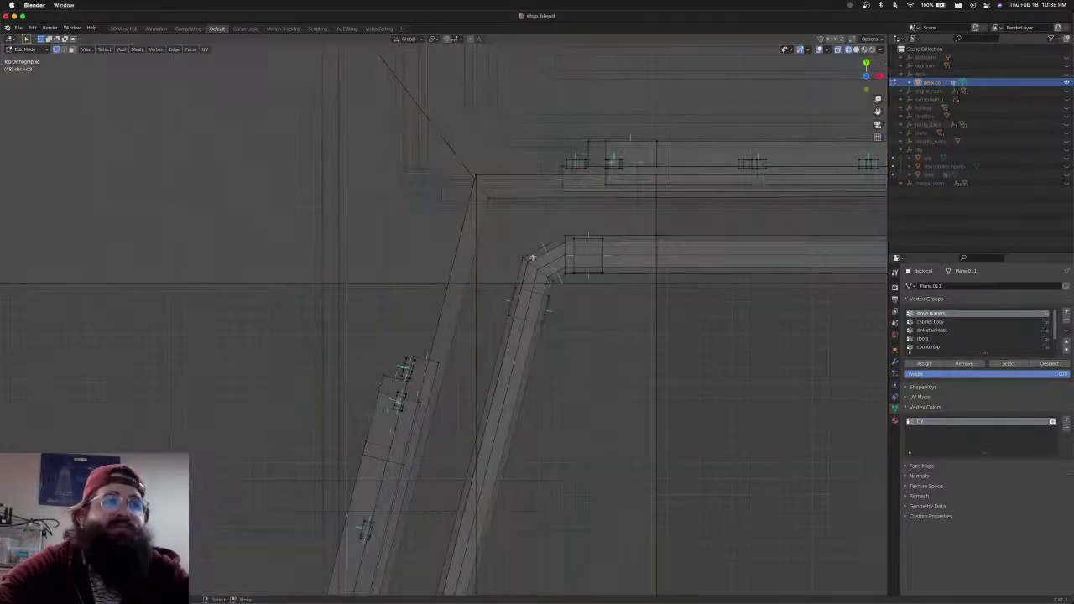
{"action": "scroll", "coordinate": [530, 259], "scroll_direction": "up", "scroll_amount": 4}
{"action": "middle_click_drag", "start_coordinate": [520, 223], "coordinate": [449, 364], "text": "shift"}
{"action": "key", "text": "b"}
{"action": "left_click_drag", "start_coordinate": [458, 201], "coordinate": [475, 223]}
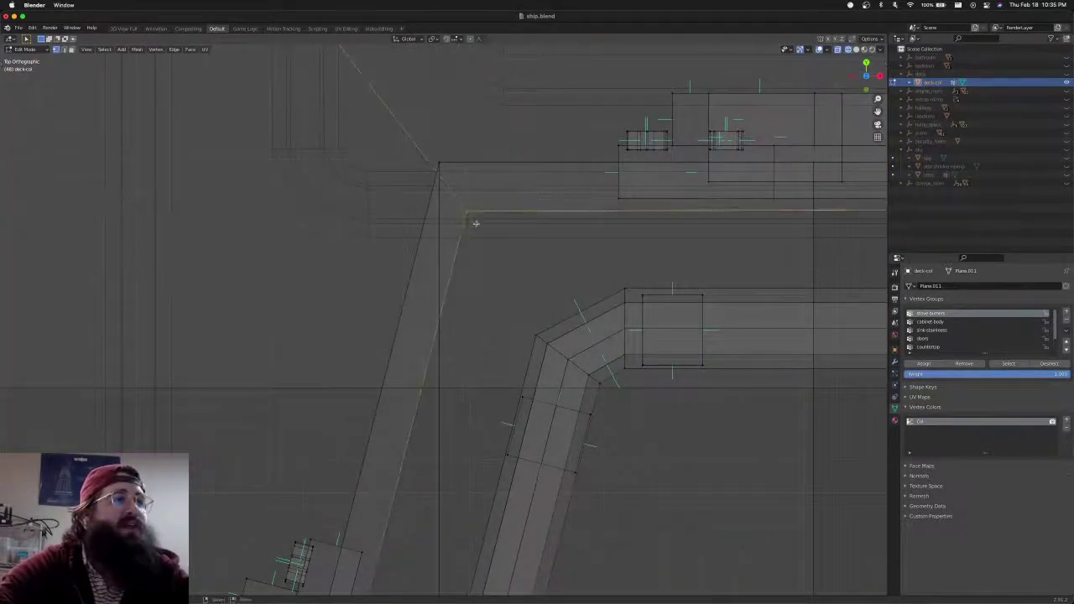
{"action": "middle_click_drag", "start_coordinate": [478, 253], "coordinate": [471, 344], "text": "shift"}
{"action": "key", "text": "g"}
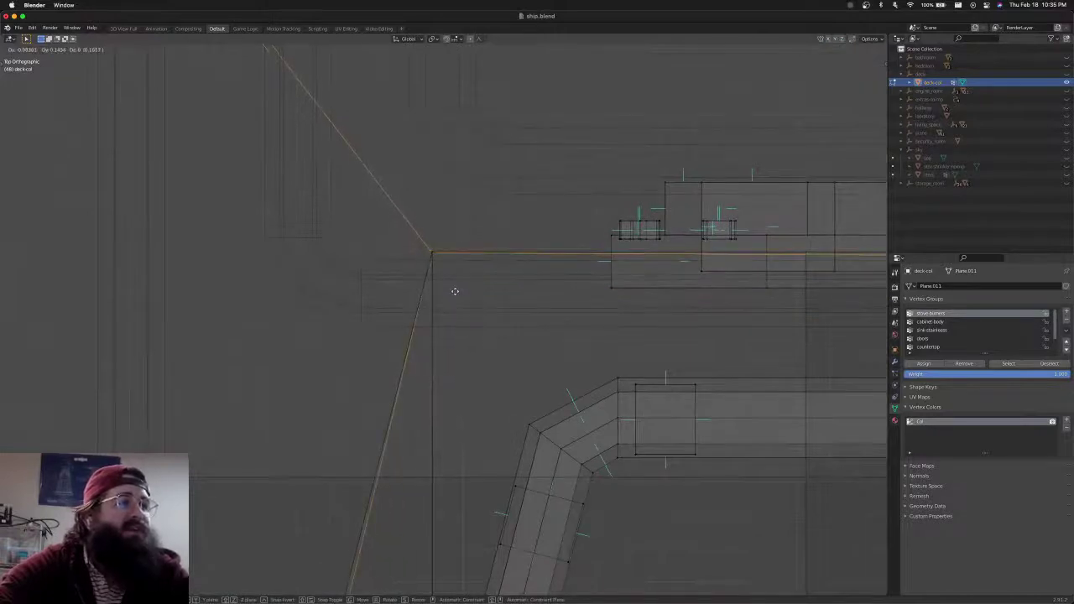
{"action": "left_click", "coordinate": [455, 290]}
Select the stray underside vertex at the far end of the angled wall and move it onto that wall corner
{"action": "scroll", "coordinate": [453, 304], "scroll_direction": "down", "scroll_amount": 5}
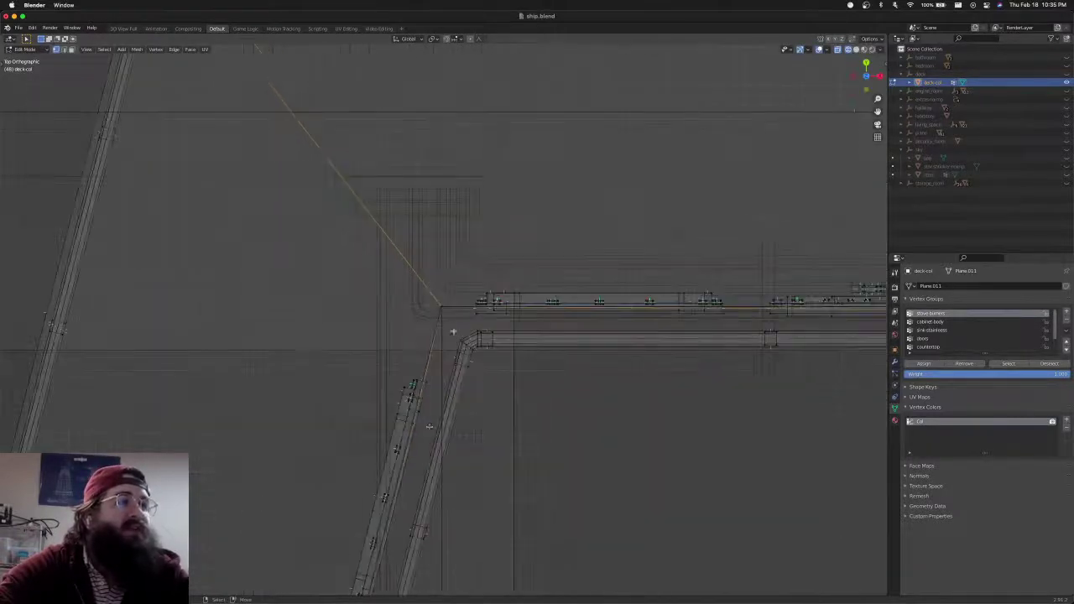
{"action": "scroll", "coordinate": [429, 426], "scroll_direction": "down", "scroll_amount": 4}
{"action": "middle_click_drag", "start_coordinate": [431, 511], "coordinate": [512, 250], "text": "shift"}
{"action": "scroll", "coordinate": [481, 398], "scroll_direction": "up", "scroll_amount": 4}
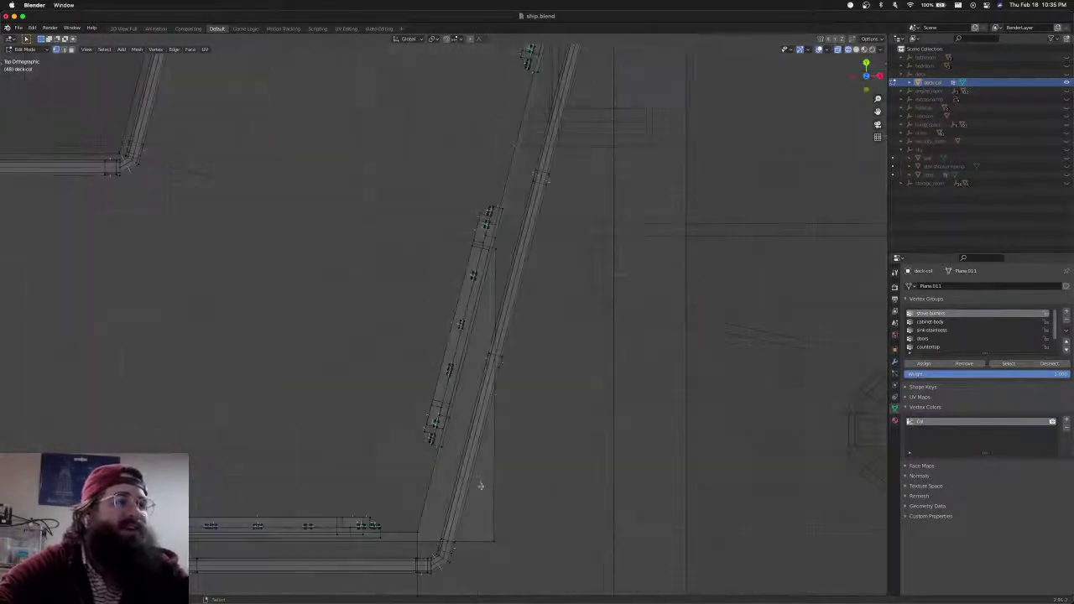
{"action": "middle_click_drag", "start_coordinate": [482, 487], "coordinate": [481, 276], "text": "shift"}
{"action": "scroll", "coordinate": [486, 285], "scroll_direction": "up", "scroll_amount": 5}
{"action": "key", "text": "b"}
{"action": "left_click_drag", "start_coordinate": [539, 334], "coordinate": [571, 374]}
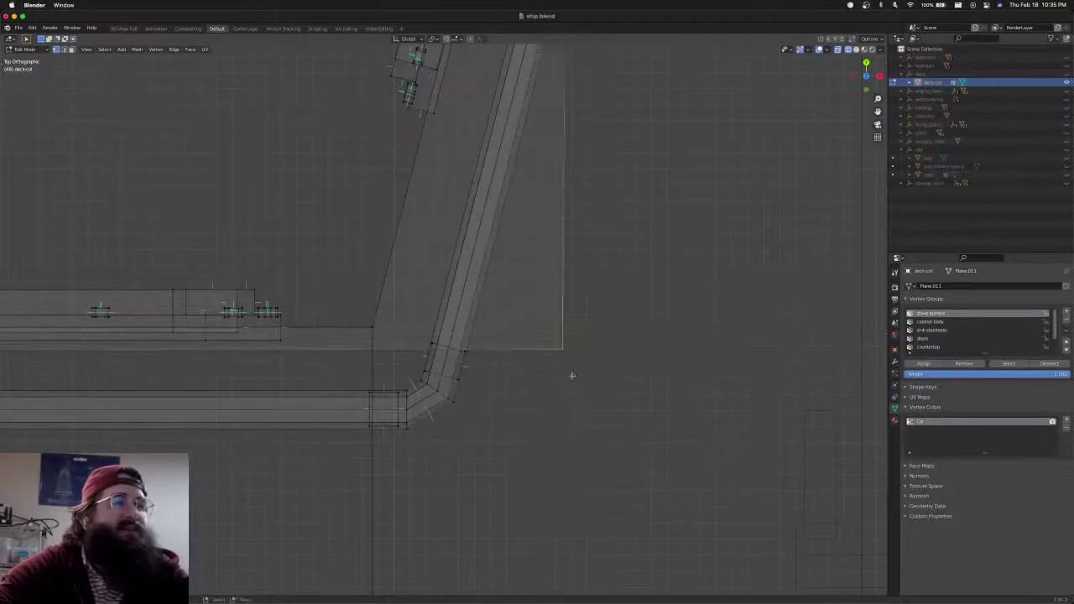
{"action": "scroll", "coordinate": [565, 373], "scroll_direction": "down", "scroll_amount": 4}
{"action": "middle_click_drag", "start_coordinate": [564, 372], "coordinate": [607, 401], "text": "shift"}
{"action": "scroll", "coordinate": [533, 341], "scroll_direction": "down", "scroll_amount": 8}
{"action": "scroll", "coordinate": [532, 348], "scroll_direction": "up", "scroll_amount": 7}
{"action": "key", "text": "alt+a"}
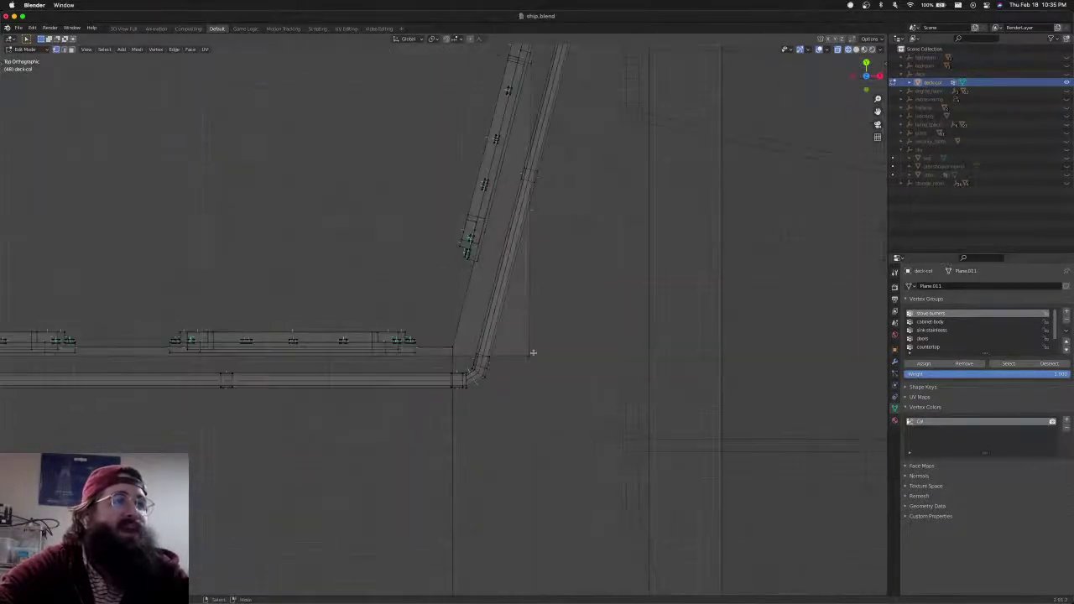
{"action": "scroll", "coordinate": [549, 363], "scroll_direction": "up", "scroll_amount": 5}
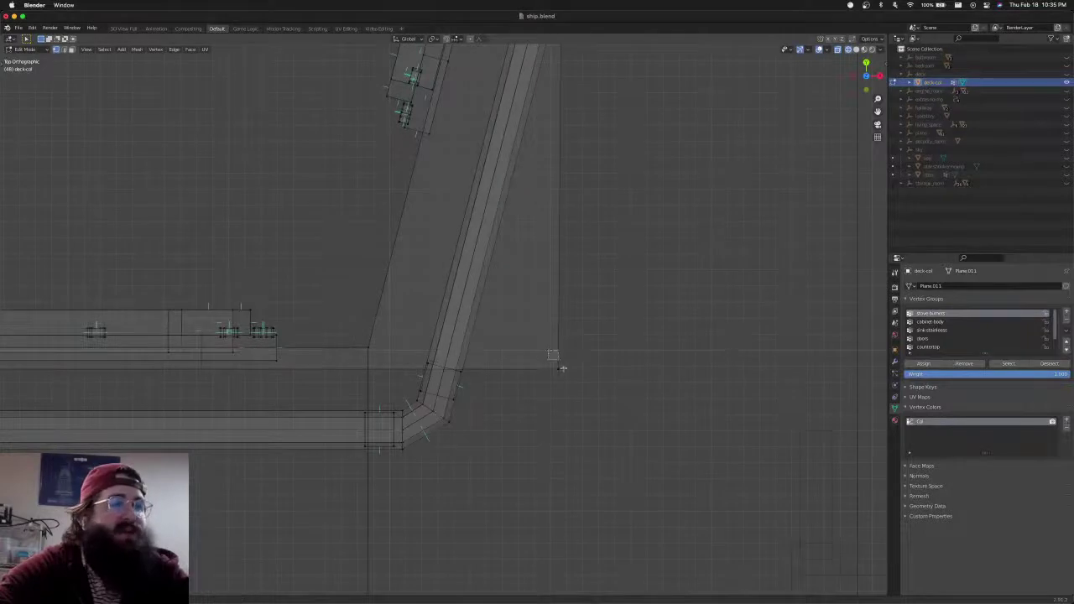
{"action": "key", "text": "g"}
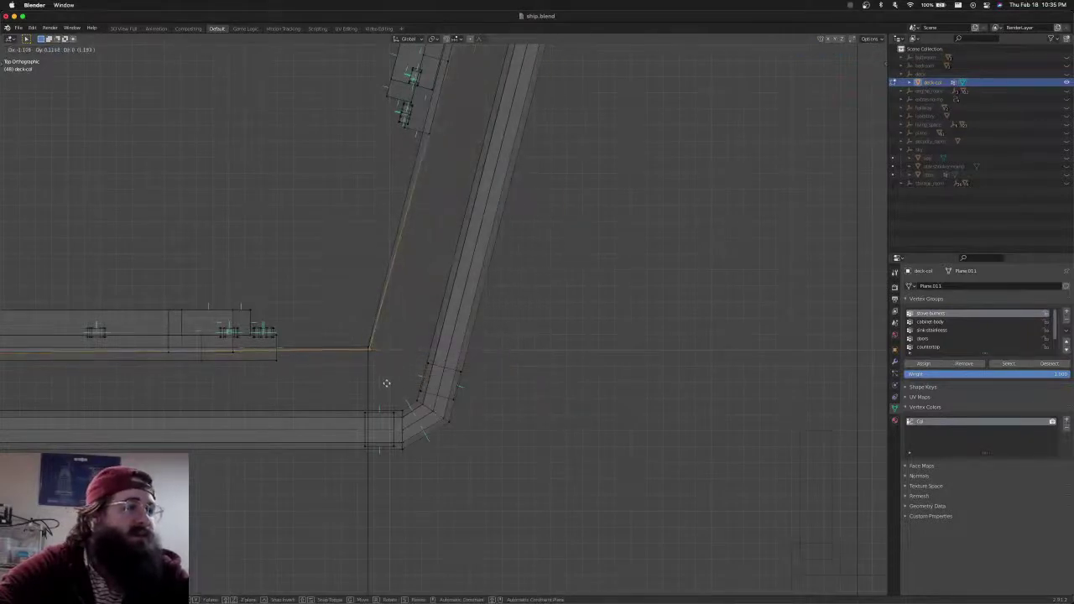
{"action": "left_click", "coordinate": [386, 380]}
Try to move the underside vertex at the straight wall's outer end onto the cabin's outer corner
{"action": "scroll", "coordinate": [393, 355], "scroll_direction": "down", "scroll_amount": 8}
{"action": "middle_click_drag", "start_coordinate": [277, 352], "coordinate": [683, 345], "text": "shift"}
{"action": "scroll", "coordinate": [364, 341], "scroll_direction": "up", "scroll_amount": 2}
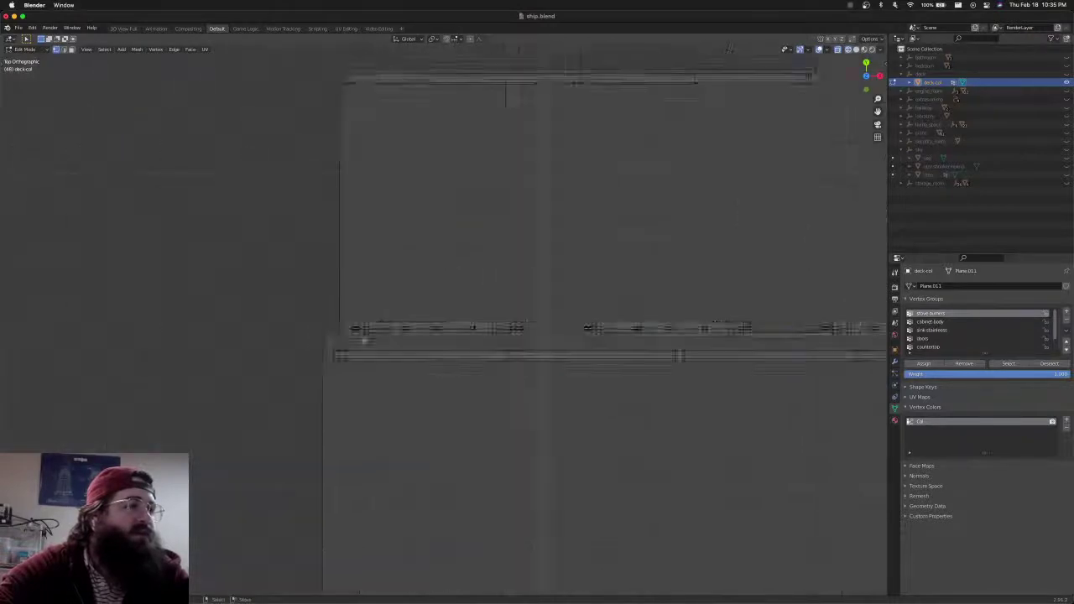
{"action": "scroll", "coordinate": [363, 340], "scroll_direction": "up", "scroll_amount": 5}
{"action": "middle_click_drag", "start_coordinate": [313, 344], "coordinate": [516, 305], "text": "shift"}
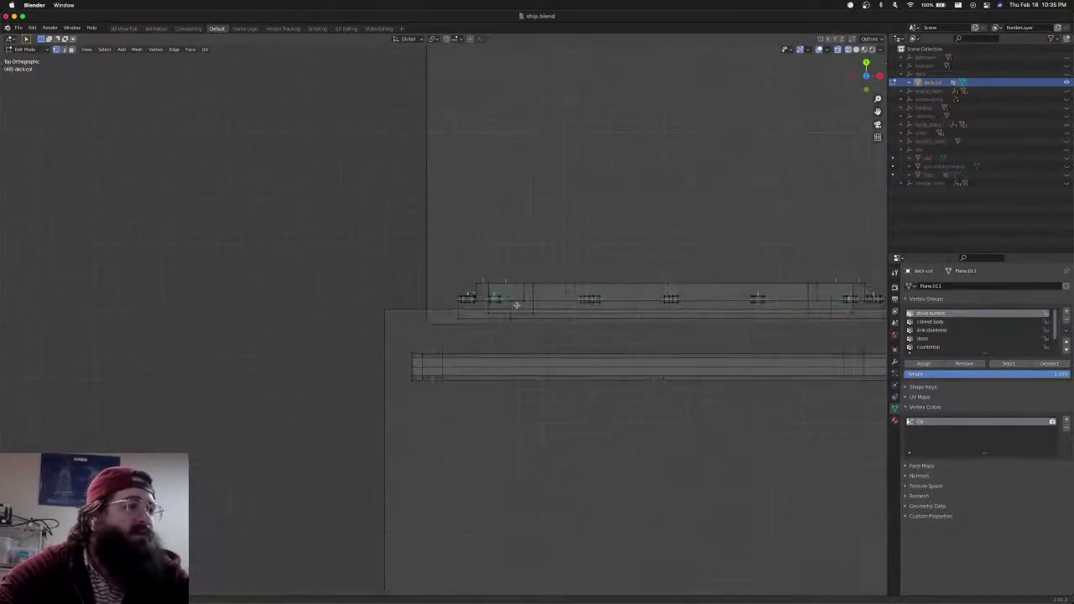
{"action": "left_click", "coordinate": [417, 324]}
{"action": "key", "text": "g"}
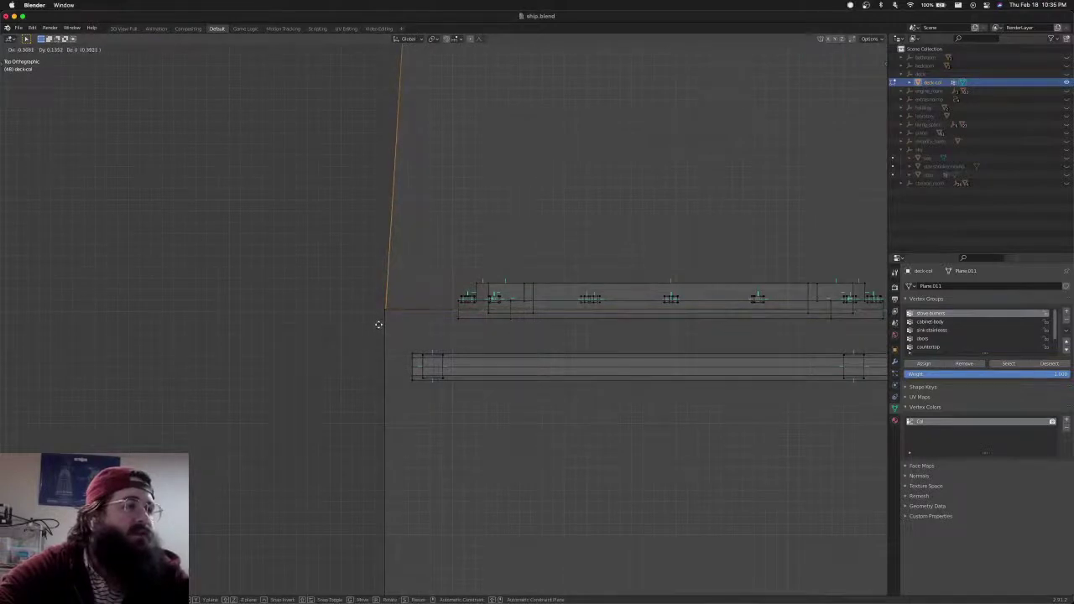
{"action": "left_click", "coordinate": [378, 324]}
{"action": "scroll", "coordinate": [392, 252], "scroll_direction": "up", "scroll_amount": 5}
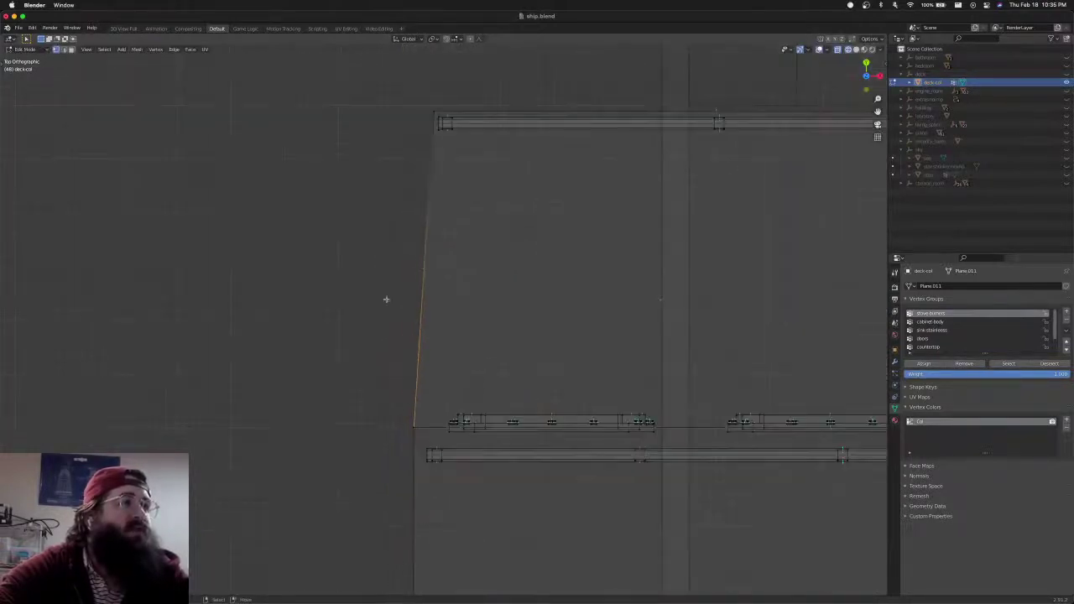
{"action": "key", "text": "ctrl+z"}
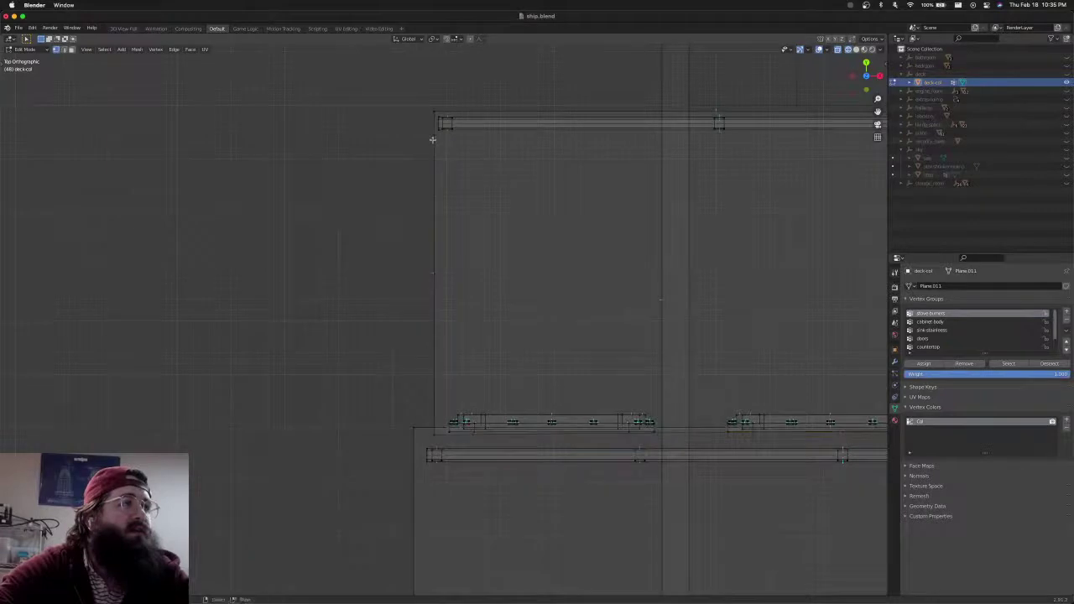
{"action": "left_click_drag", "start_coordinate": [441, 120], "coordinate": [442, 120]}
{"action": "left_click", "coordinate": [414, 360]}
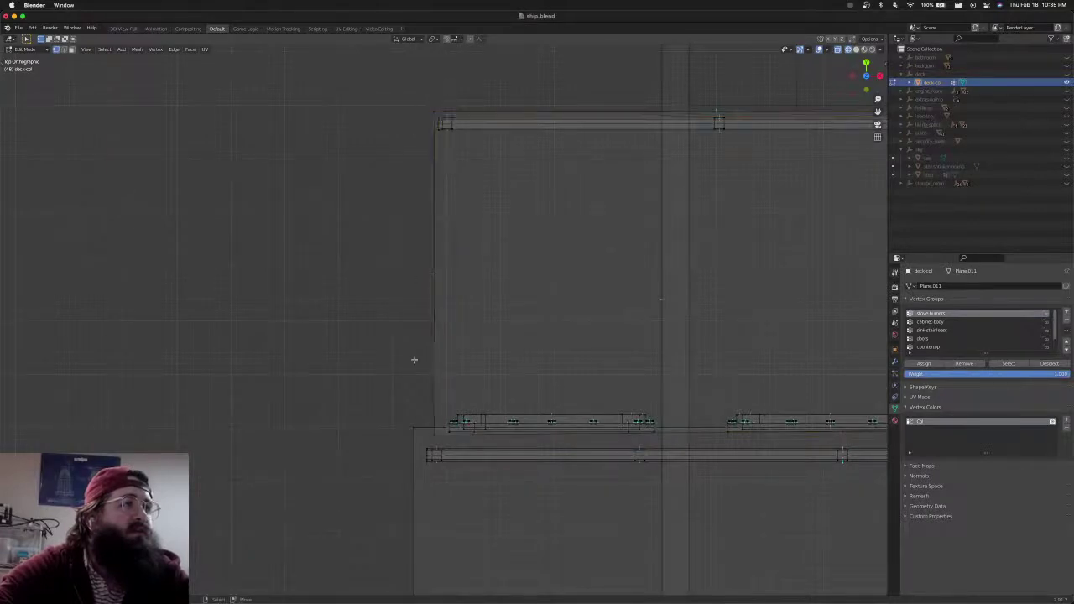
Box-select the underside vertices at the straight wall's outer end and move them onto the cabin's outer corner
{"action": "key", "text": "b"}
{"action": "left_click_drag", "start_coordinate": [427, 426], "coordinate": [438, 440]}
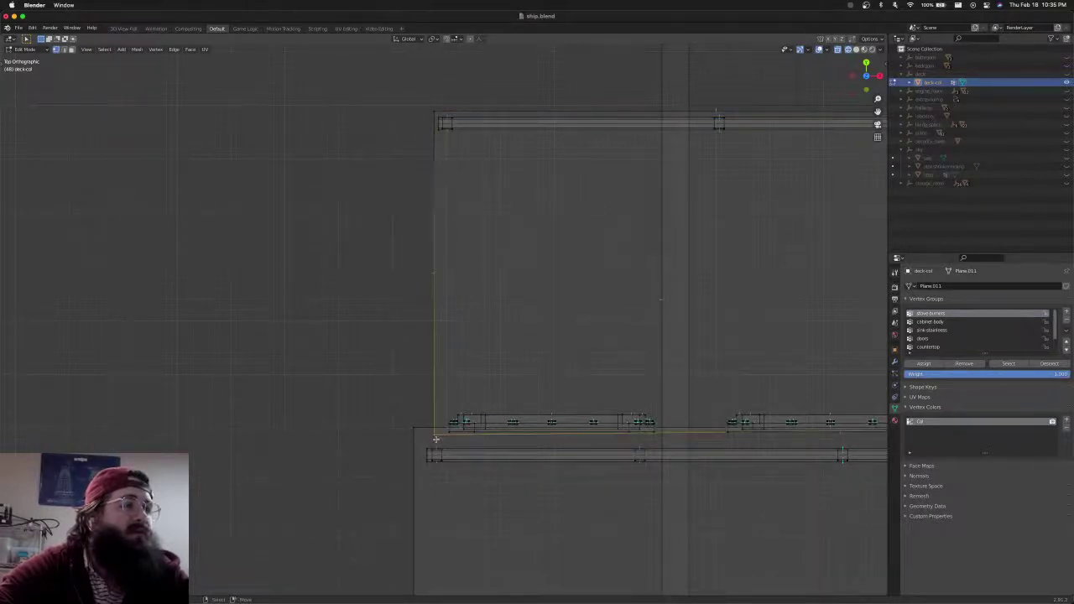
{"action": "scroll", "coordinate": [436, 437], "scroll_direction": "up", "scroll_amount": 5}
{"action": "middle_click_drag", "start_coordinate": [434, 415], "coordinate": [431, 373], "text": "shift"}
{"action": "scroll", "coordinate": [430, 372], "scroll_direction": "down", "scroll_amount": 3}
{"action": "key", "text": "g"}
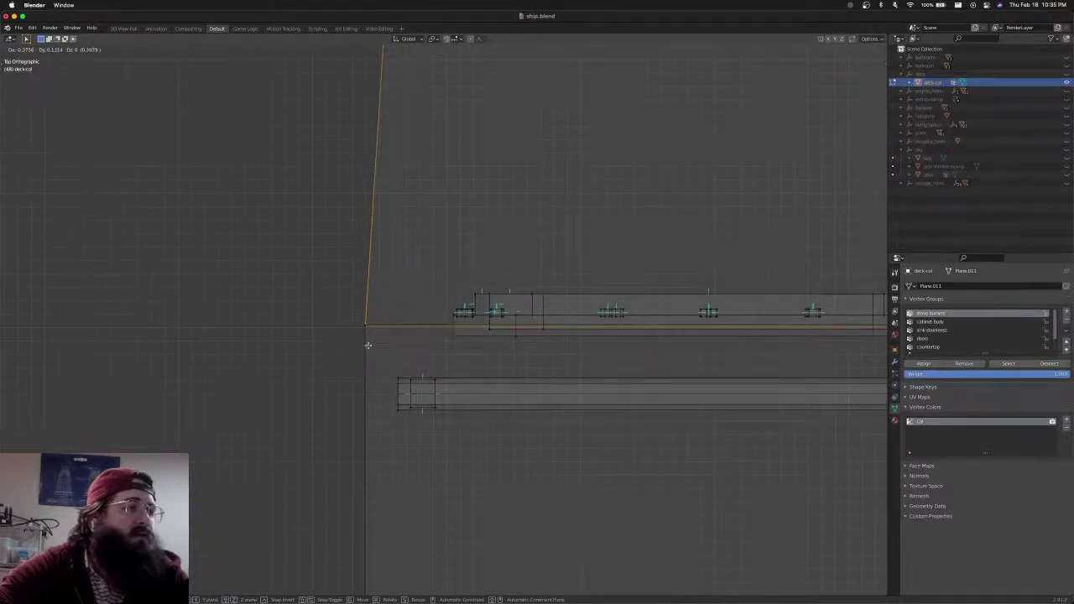
{"action": "left_click", "coordinate": [367, 345]}
{"action": "scroll", "coordinate": [426, 321], "scroll_direction": "down", "scroll_amount": 3}
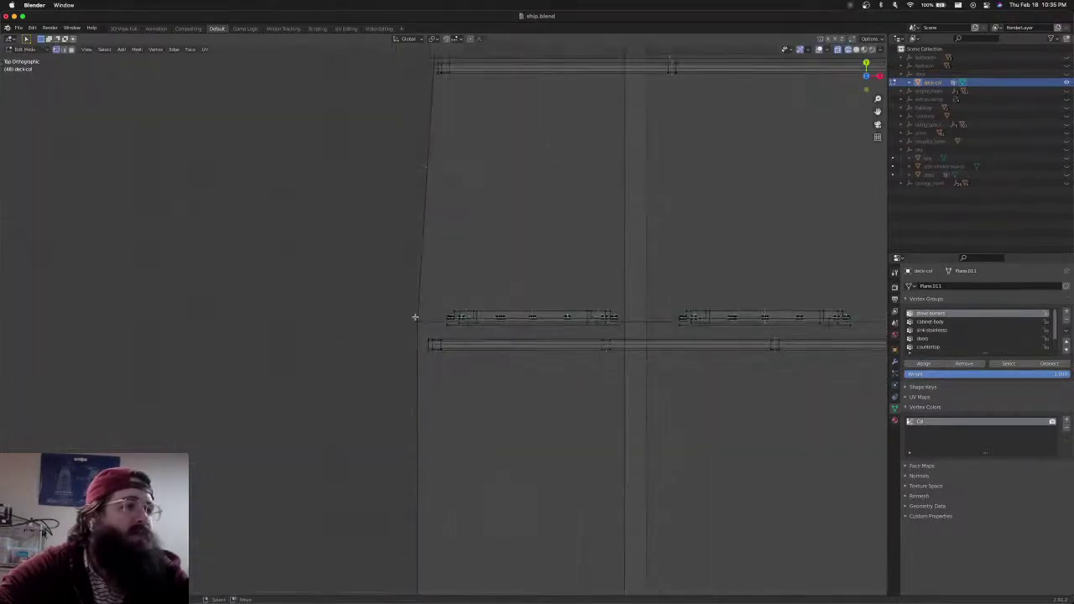
Select all vertices stacked at the cabin's outer corner and merge them by distance
{"action": "left_click_drag", "start_coordinate": [419, 325], "coordinate": [422, 328]}
{"action": "scroll", "coordinate": [424, 329], "scroll_direction": "down", "scroll_amount": 3}
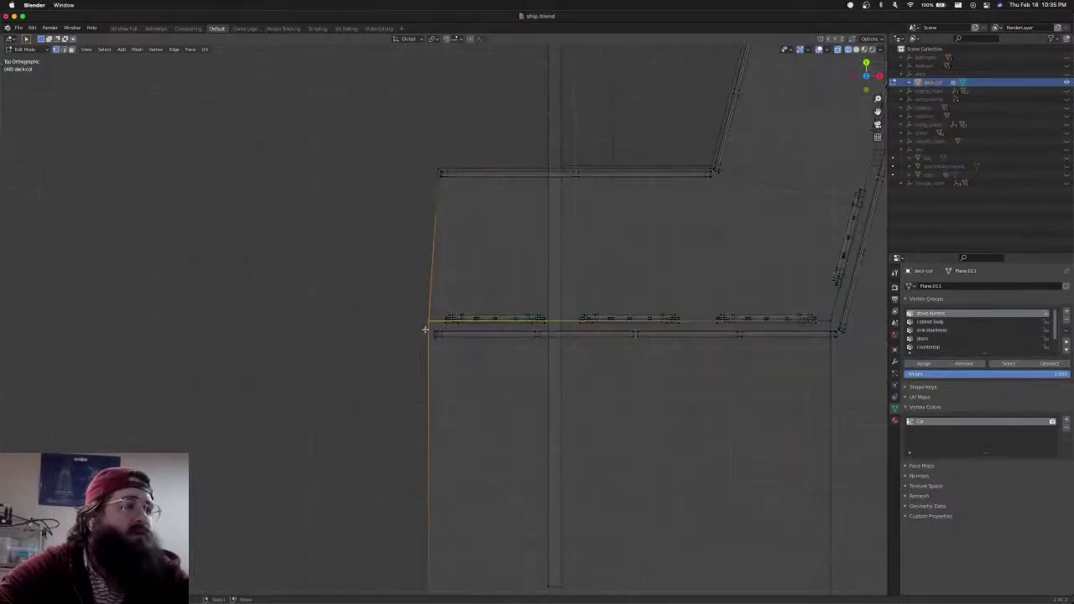
{"action": "key", "text": "F3"}
{"action": "type", "text": "mer"}
{"action": "key", "text": "Return"}
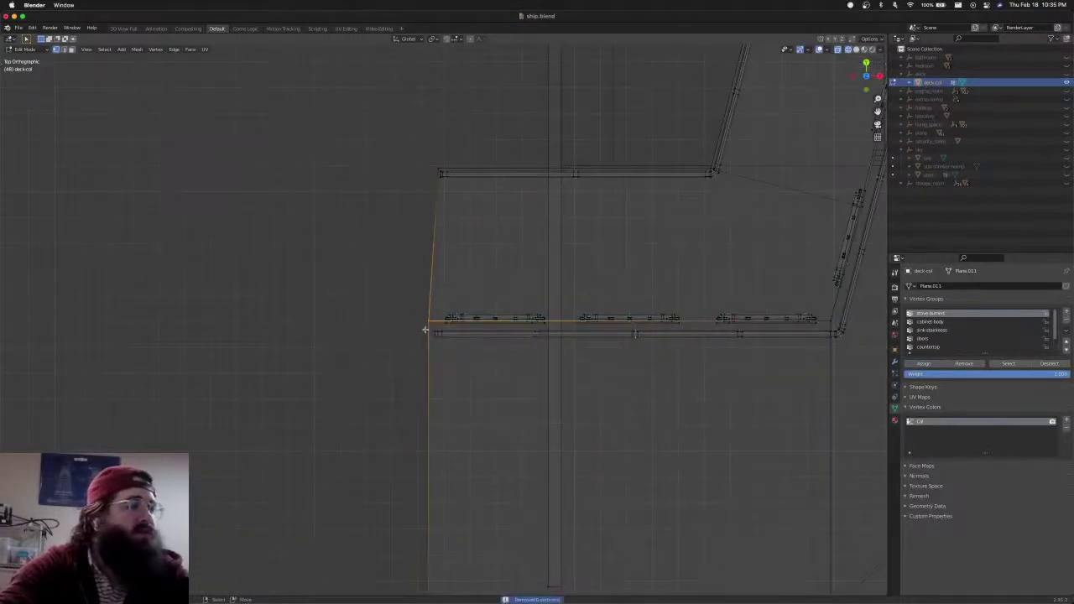
{"action": "scroll", "coordinate": [422, 341], "scroll_direction": "up", "scroll_amount": 3}
{"action": "scroll", "coordinate": [422, 341], "scroll_direction": "up", "scroll_amount": 2}
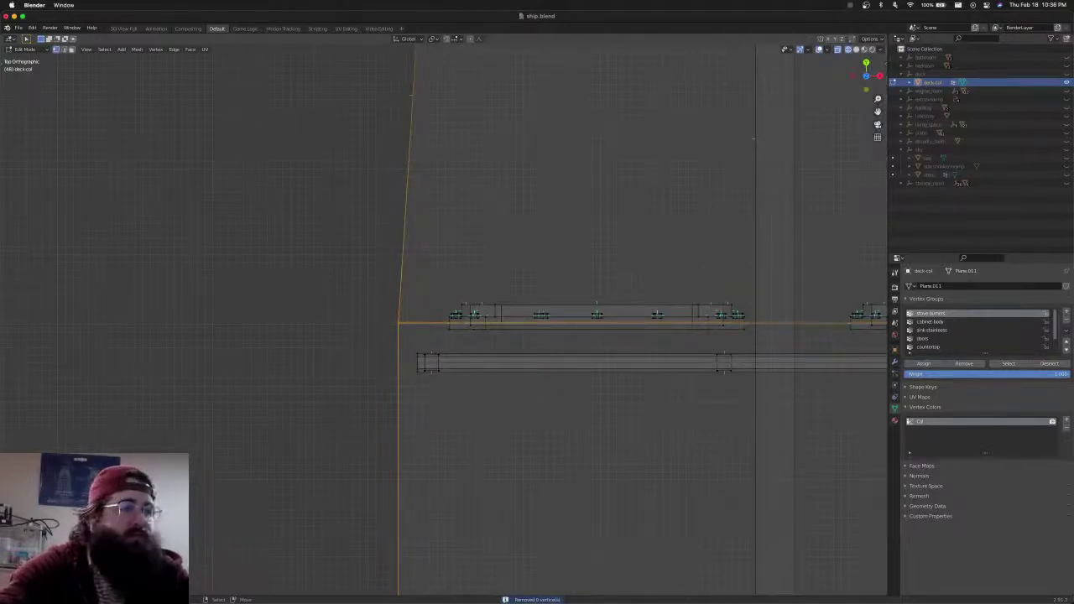
Examine the cabin's outer corner up close and from an angle to check how its vertices line up
{"action": "scroll", "coordinate": [412, 379], "scroll_direction": "up", "scroll_amount": 5}
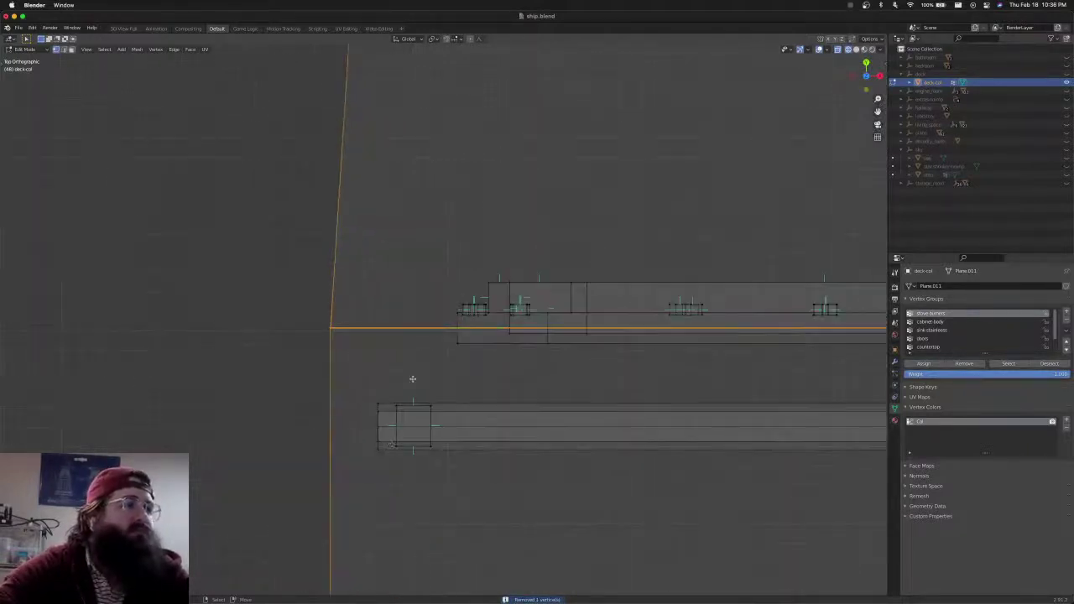
{"action": "middle_click_drag", "start_coordinate": [367, 400], "coordinate": [445, 412], "text": "shift"}
{"action": "key", "text": "alt+a"}
{"action": "scroll", "coordinate": [445, 412], "scroll_direction": "down", "scroll_amount": 3}
{"action": "scroll", "coordinate": [420, 354], "scroll_direction": "up", "scroll_amount": 4}
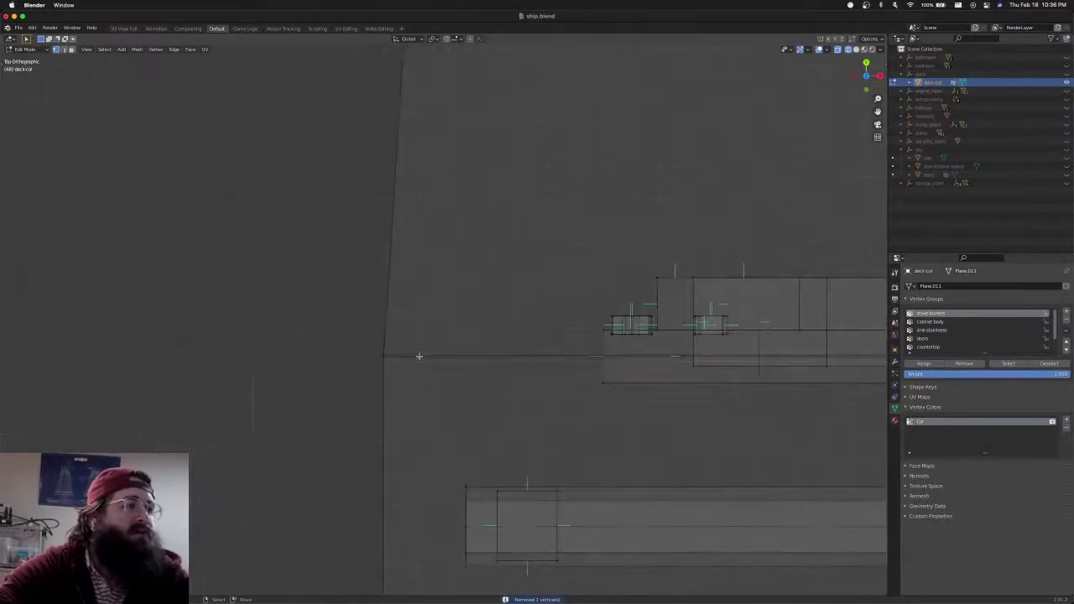
{"action": "middle_click_drag", "start_coordinate": [420, 355], "coordinate": [420, 395]}
{"action": "middle_click_drag", "start_coordinate": [547, 440], "coordinate": [401, 366], "text": "shift"}
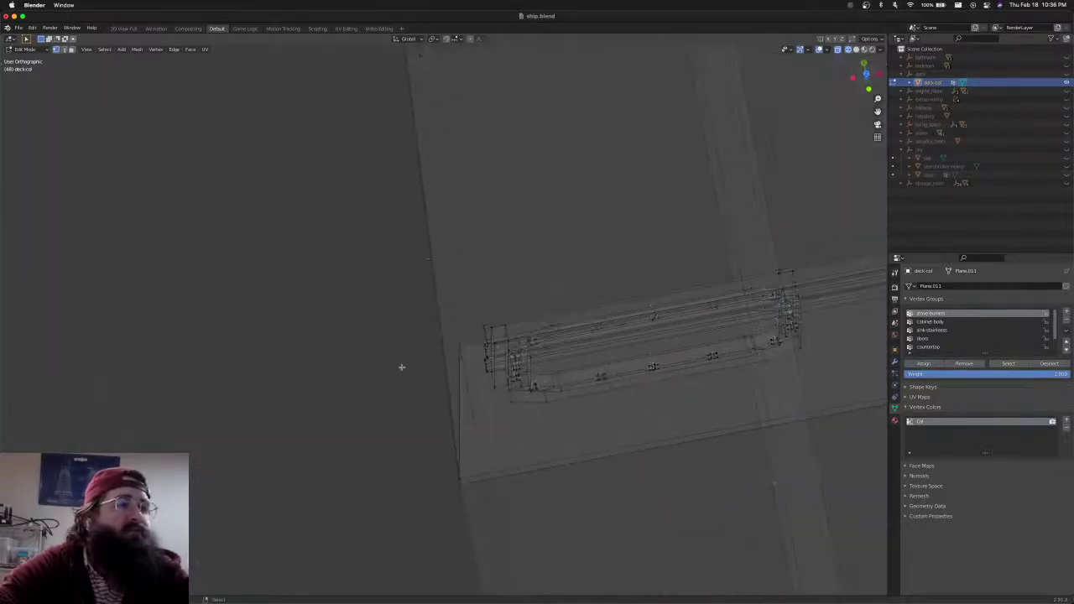
{"action": "scroll", "coordinate": [473, 489], "scroll_direction": "up", "scroll_amount": 3}
{"action": "scroll", "coordinate": [473, 496], "scroll_direction": "down", "scroll_amount": 4}
{"action": "left_click", "coordinate": [474, 499]}
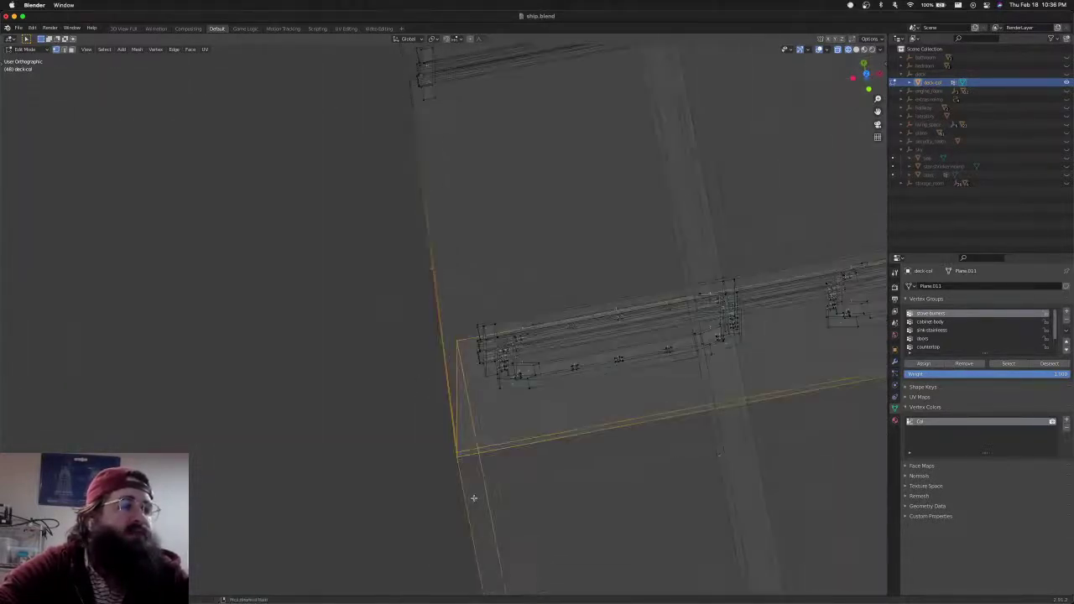
{"action": "key", "text": "ctrl+z"}
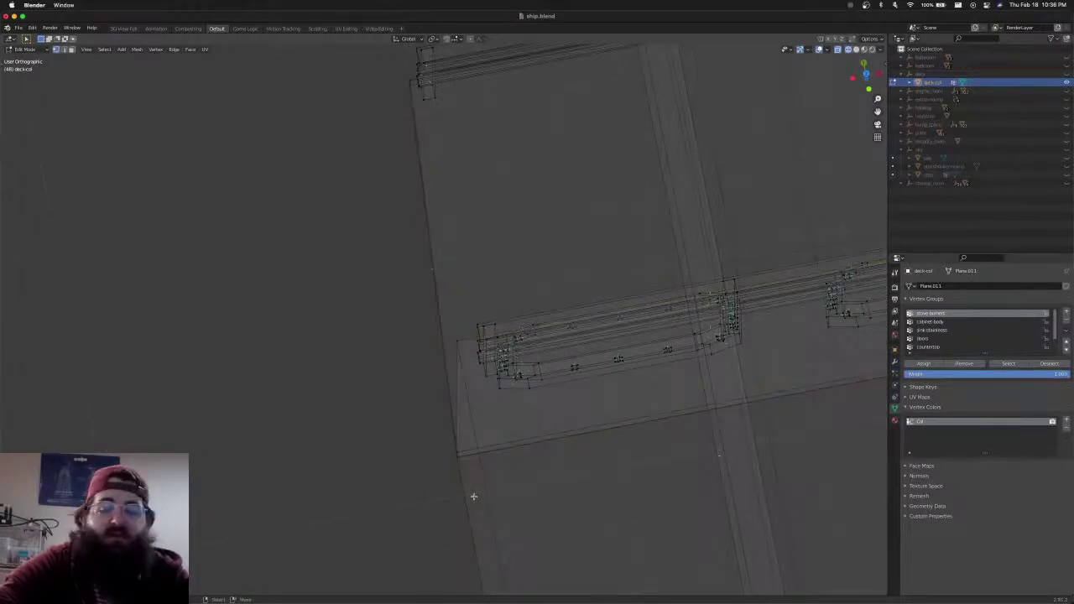
Select the vertices stacked at the cabin's outer corner from above and scale them to 0 along X and Y
{"action": "key", "text": "KP_7"}
{"action": "scroll", "coordinate": [470, 493], "scroll_direction": "up", "scroll_amount": 3}
{"action": "middle_click_drag", "start_coordinate": [467, 487], "coordinate": [444, 331], "text": "shift"}
{"action": "key", "text": "a"}
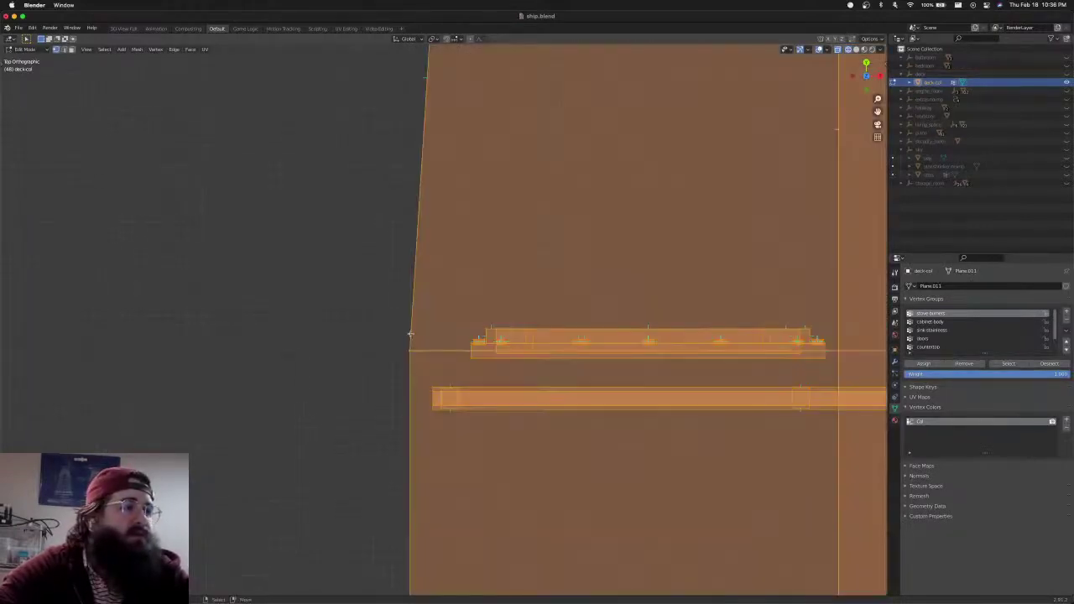
{"action": "left_click", "coordinate": [410, 333]}
{"action": "key", "text": "s"}
{"action": "key", "text": "x"}
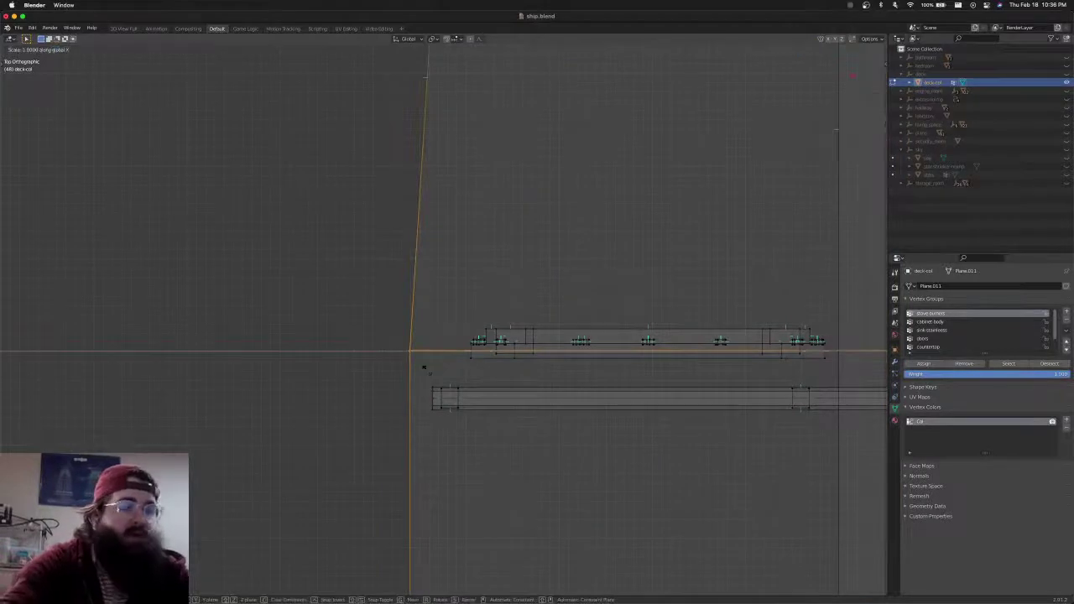
{"action": "key", "text": "0"}
{"action": "key", "text": "Return"}
{"action": "key", "text": "s"}
{"action": "key", "text": "y"}
{"action": "key", "text": "0"}
{"action": "key", "text": "Return"}
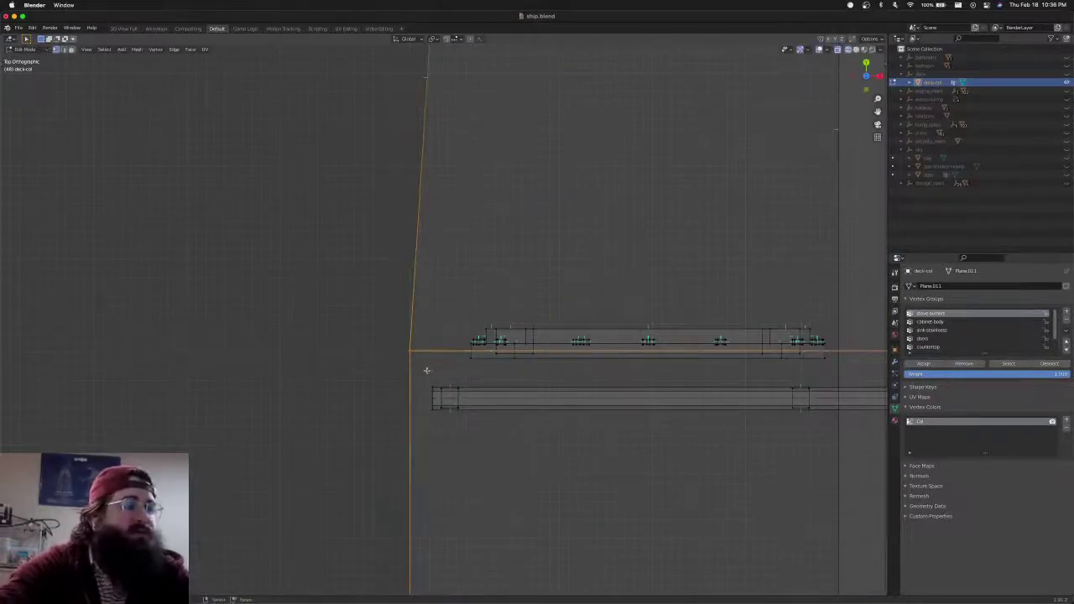
Select the vertices at both corners of the balcony's open end and align them by scaling to 0 along X
{"action": "scroll", "coordinate": [426, 370], "scroll_direction": "down", "scroll_amount": 3}
{"action": "middle_click_drag", "start_coordinate": [461, 265], "coordinate": [436, 470], "text": "shift"}
{"action": "scroll", "coordinate": [433, 248], "scroll_direction": "up", "scroll_amount": 3}
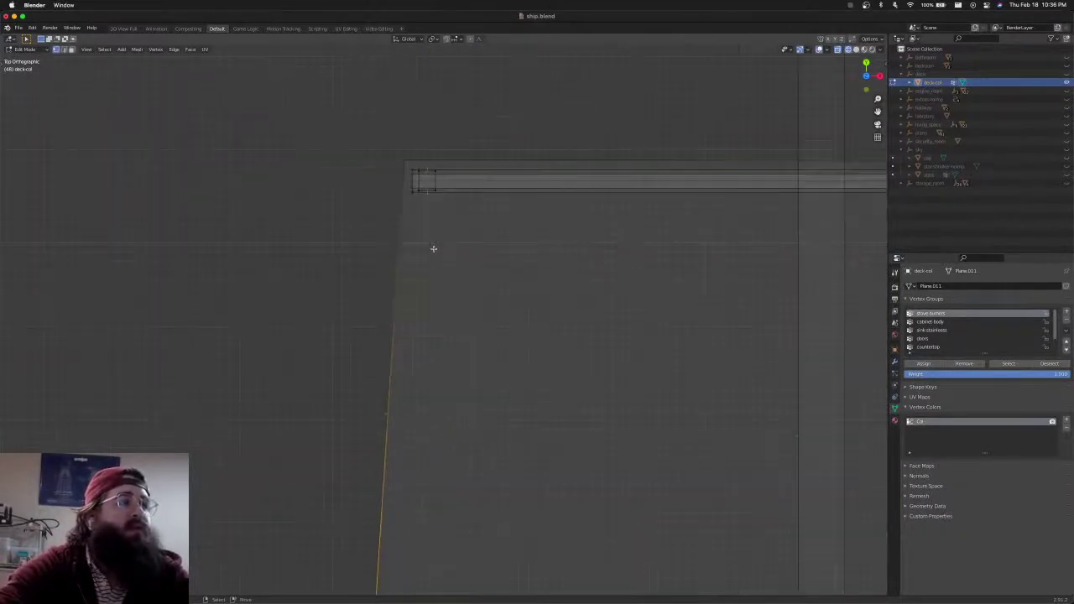
{"action": "key", "text": "alt+a"}
{"action": "scroll", "coordinate": [398, 160], "scroll_direction": "down", "scroll_amount": 3}
{"action": "middle_click_drag", "start_coordinate": [398, 160], "coordinate": [406, 116], "text": "shift"}
{"action": "key", "text": "b"}
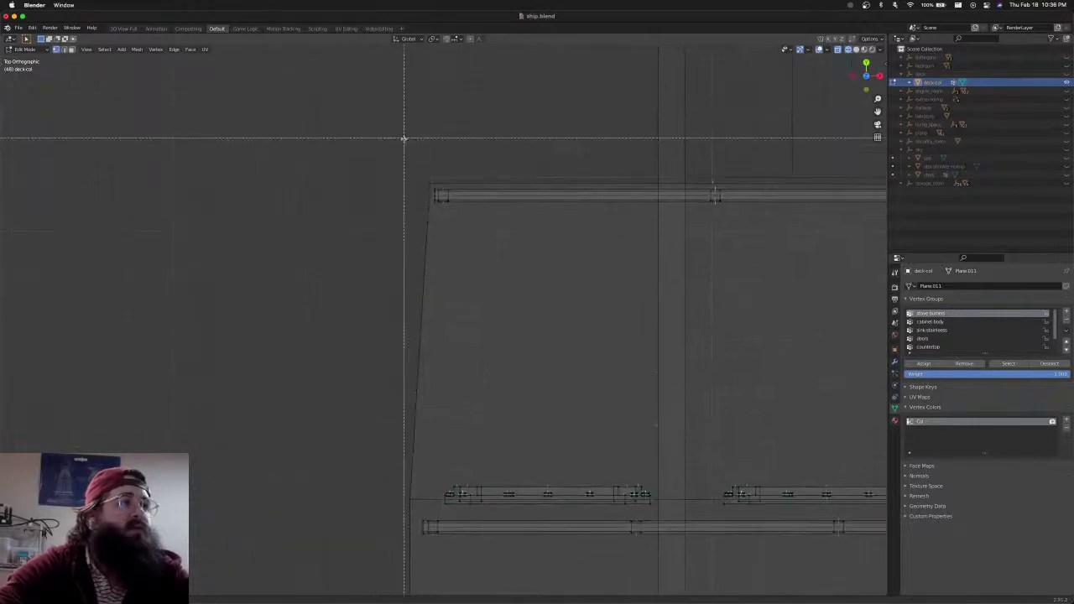
{"action": "left_click_drag", "start_coordinate": [408, 160], "coordinate": [430, 181]}
{"action": "key", "text": "b"}
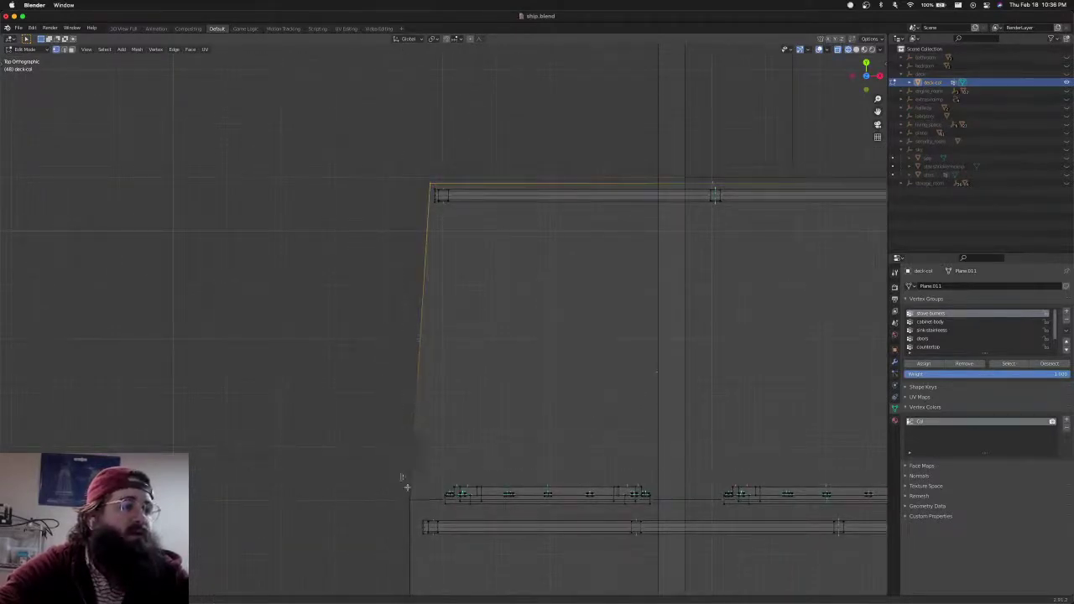
{"action": "left_click_drag", "start_coordinate": [403, 479], "coordinate": [416, 508]}
{"action": "key", "text": "s"}
{"action": "key", "text": "x"}
{"action": "key", "text": "0"}
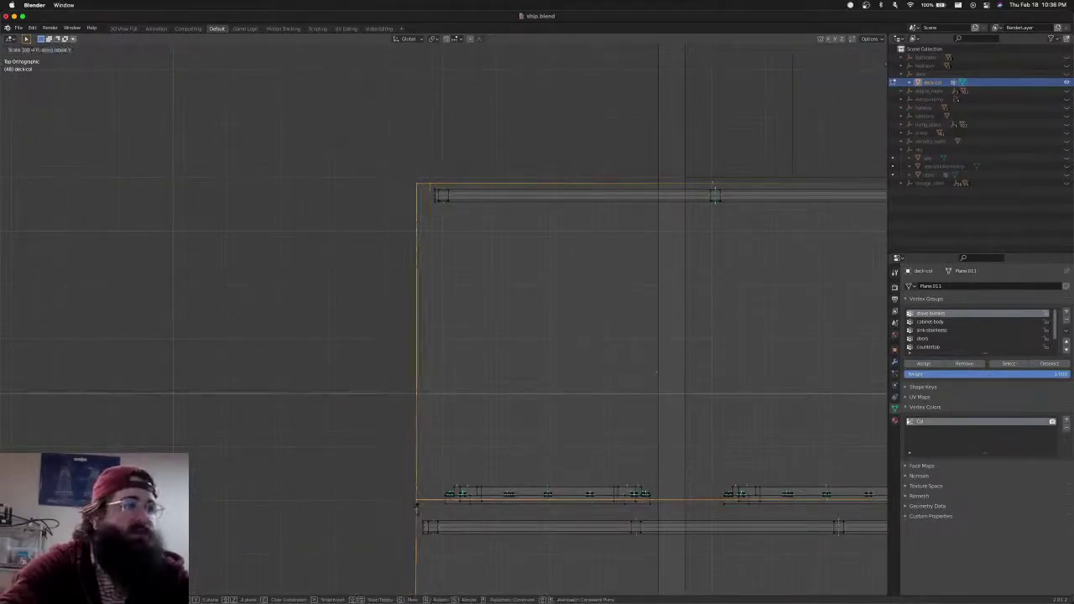
{"action": "key", "text": "Return"}
{"action": "scroll", "coordinate": [508, 492], "scroll_direction": "down", "scroll_amount": 5}
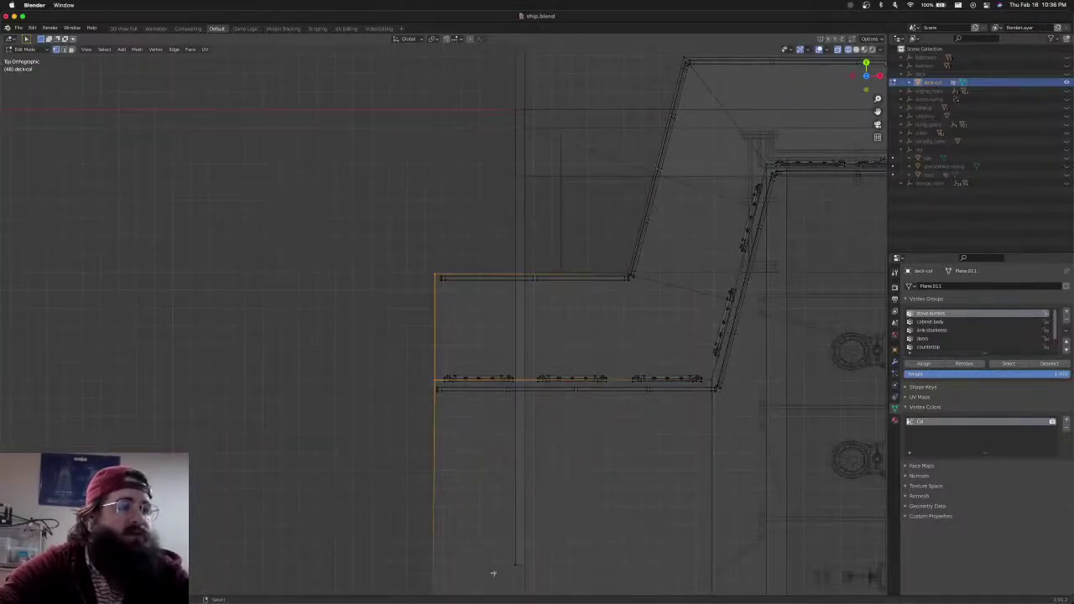
Add the vertices at the cabin's far outer corner to the selected edge vertices and align them by scaling to 0 along X
{"action": "middle_click_drag", "start_coordinate": [493, 573], "coordinate": [496, 372], "text": "shift"}
{"action": "left_click_drag", "start_coordinate": [446, 449], "coordinate": [431, 429]}
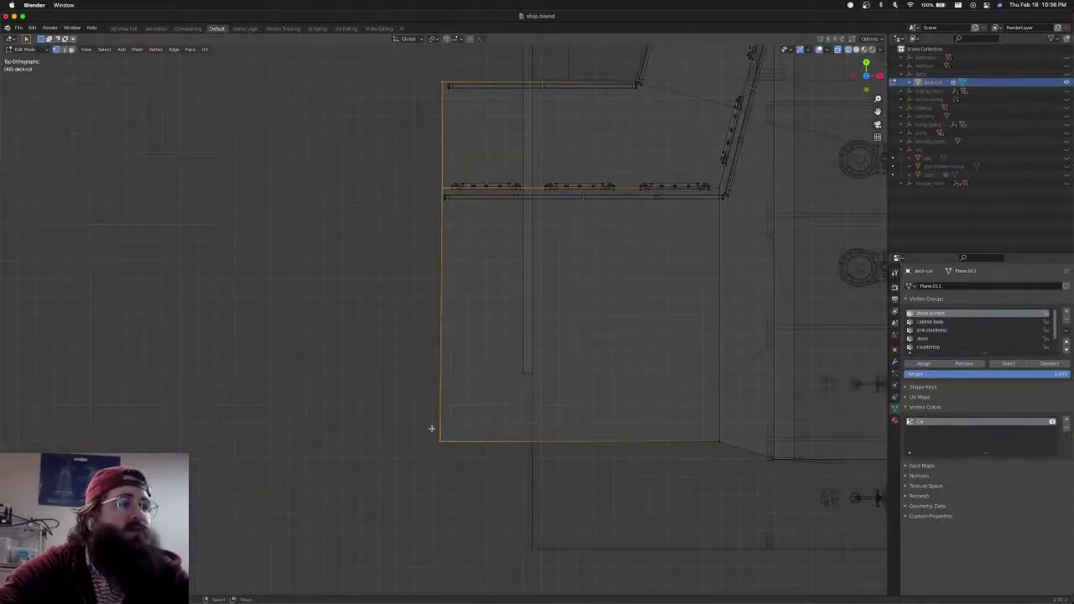
{"action": "key", "text": "s"}
{"action": "key", "text": "x"}
{"action": "key", "text": "0"}
{"action": "key", "text": "Return"}
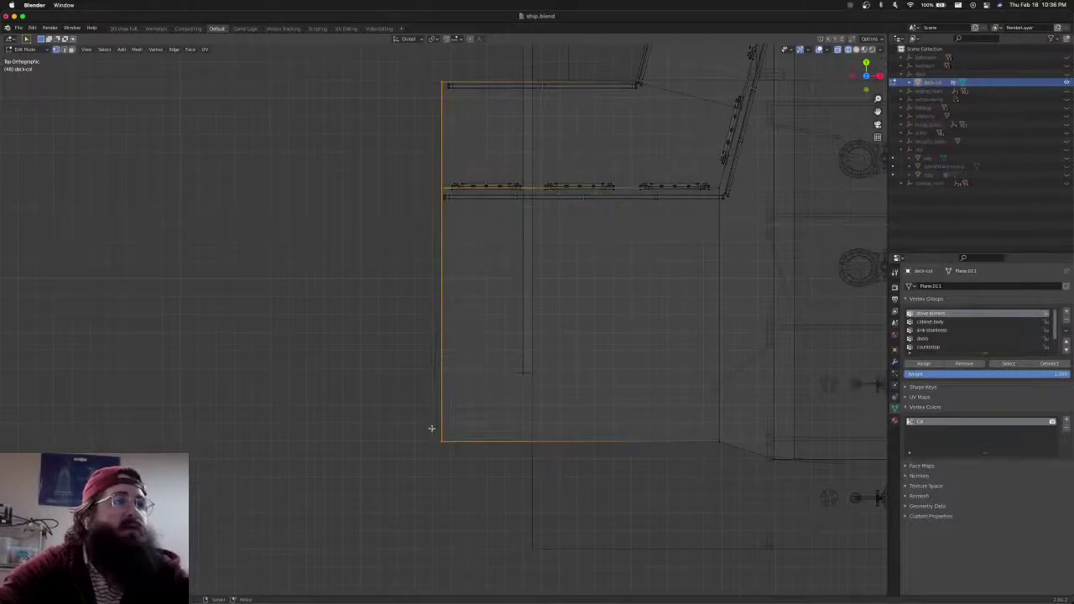
Select the stacked vertices where the straight side wall meets the angled cabin wall and scale them to 0 along X and Y
{"action": "scroll", "coordinate": [532, 286], "scroll_direction": "up", "scroll_amount": 6}
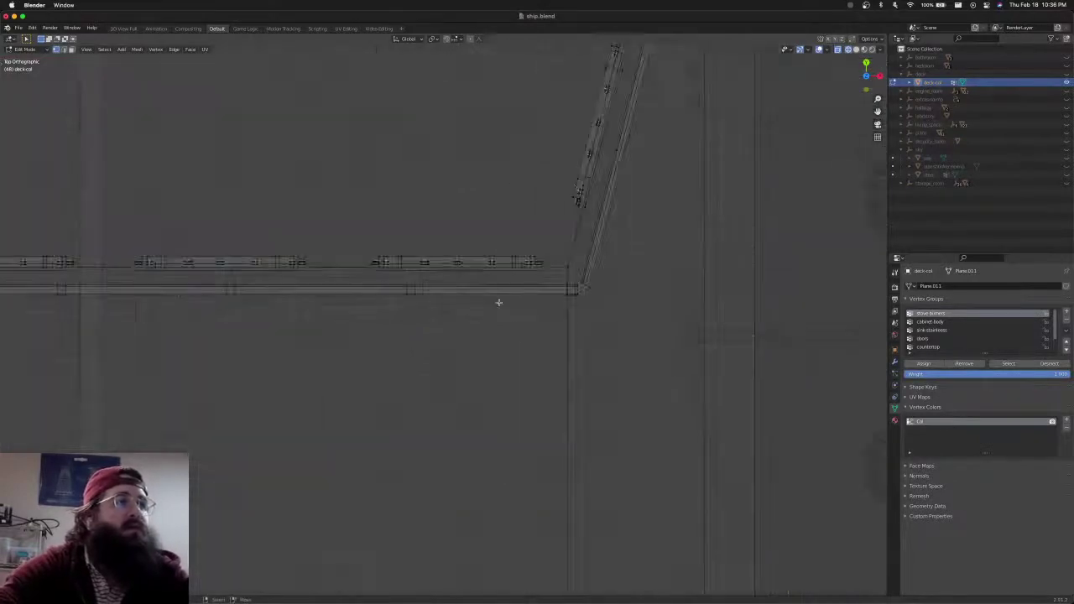
{"action": "middle_click_drag", "start_coordinate": [546, 296], "coordinate": [377, 328], "text": "shift"}
{"action": "scroll", "coordinate": [379, 323], "scroll_direction": "up", "scroll_amount": 5}
{"action": "key", "text": "b"}
{"action": "left_click_drag", "start_coordinate": [311, 266], "coordinate": [340, 293]}
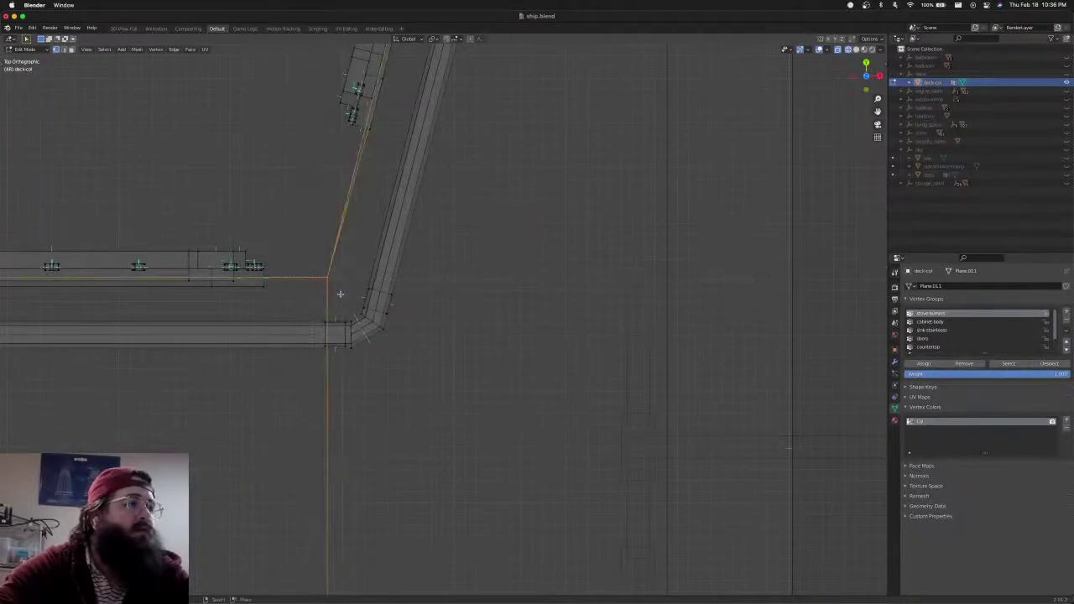
{"action": "key", "text": "s"}
{"action": "key", "text": "x"}
{"action": "key", "text": "y"}
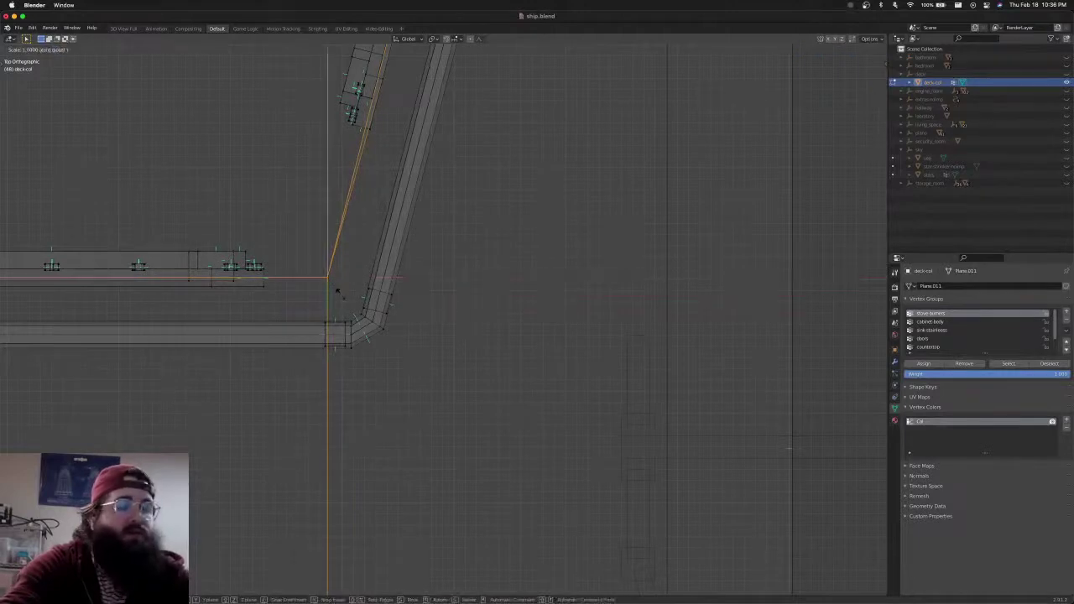
{"action": "key", "text": "0"}
{"action": "key", "text": "Return"}
{"action": "scroll", "coordinate": [340, 294], "scroll_direction": "down", "scroll_amount": 6}
{"action": "middle_click_drag", "start_coordinate": [354, 245], "coordinate": [377, 387], "text": "shift"}
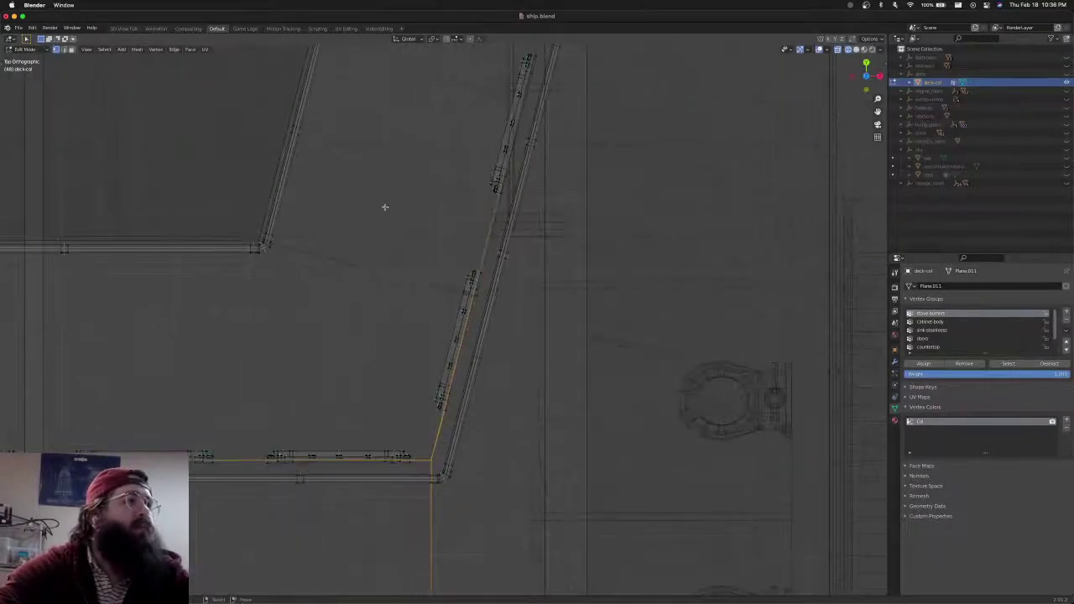
Select the stacked vertices where the angled wall meets the long front wall and scale them to 0 along X and then Y
{"action": "key", "text": "alt+a"}
{"action": "scroll", "coordinate": [403, 209], "scroll_direction": "down", "scroll_amount": 1}
{"action": "middle_click_drag", "start_coordinate": [415, 206], "coordinate": [340, 374], "text": "shift"}
{"action": "scroll", "coordinate": [461, 266], "scroll_direction": "up", "scroll_amount": 6}
{"action": "middle_click_drag", "start_coordinate": [474, 244], "coordinate": [404, 304], "text": "shift"}
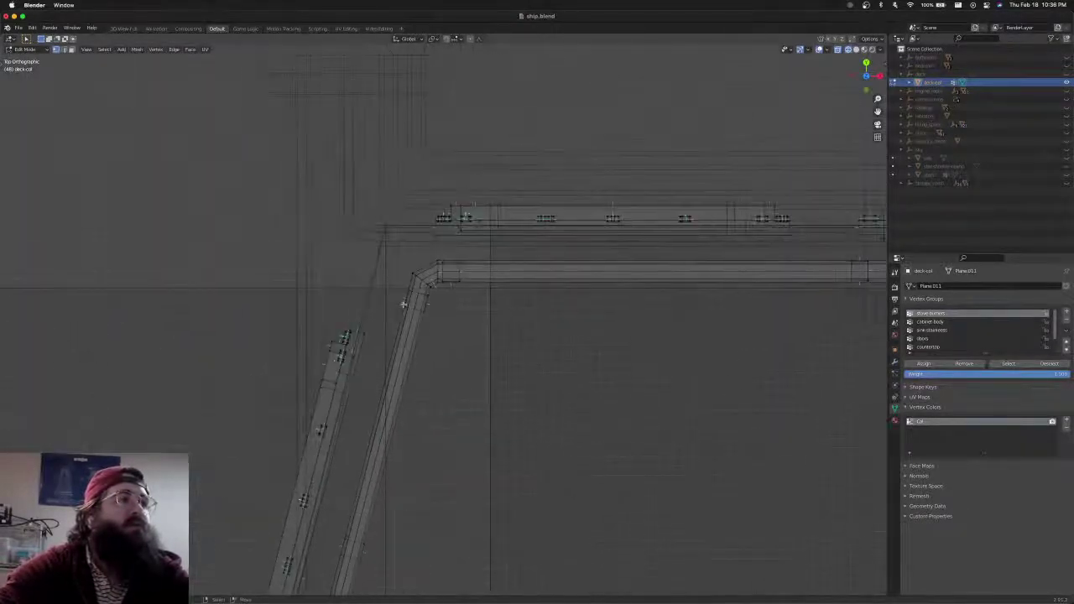
{"action": "key", "text": "a"}
{"action": "key", "text": "alt+a"}
{"action": "left_click", "coordinate": [399, 244], "text": "alt"}
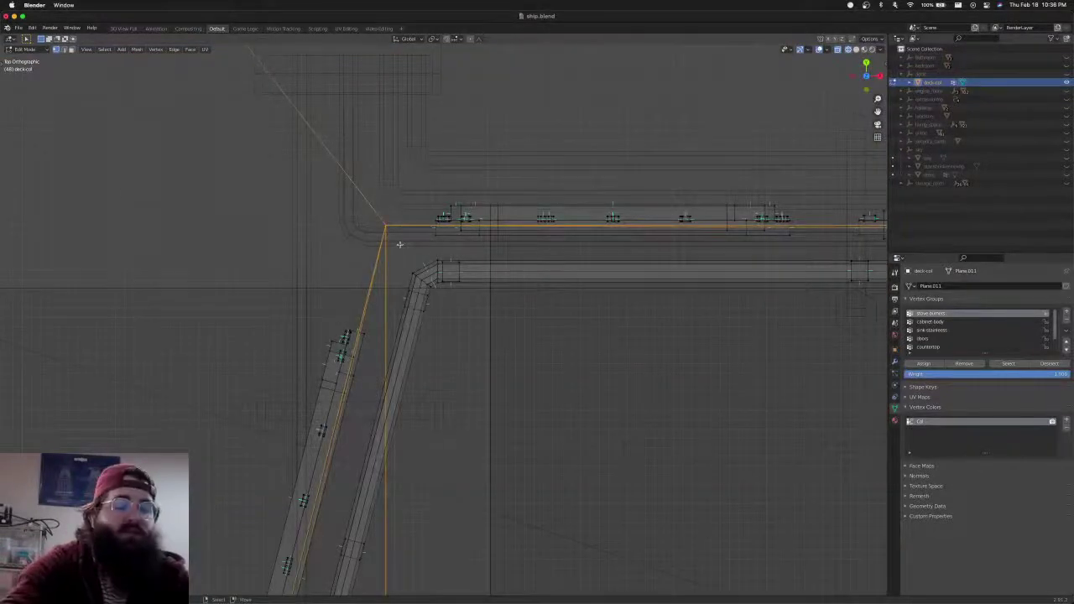
{"action": "key", "text": "s"}
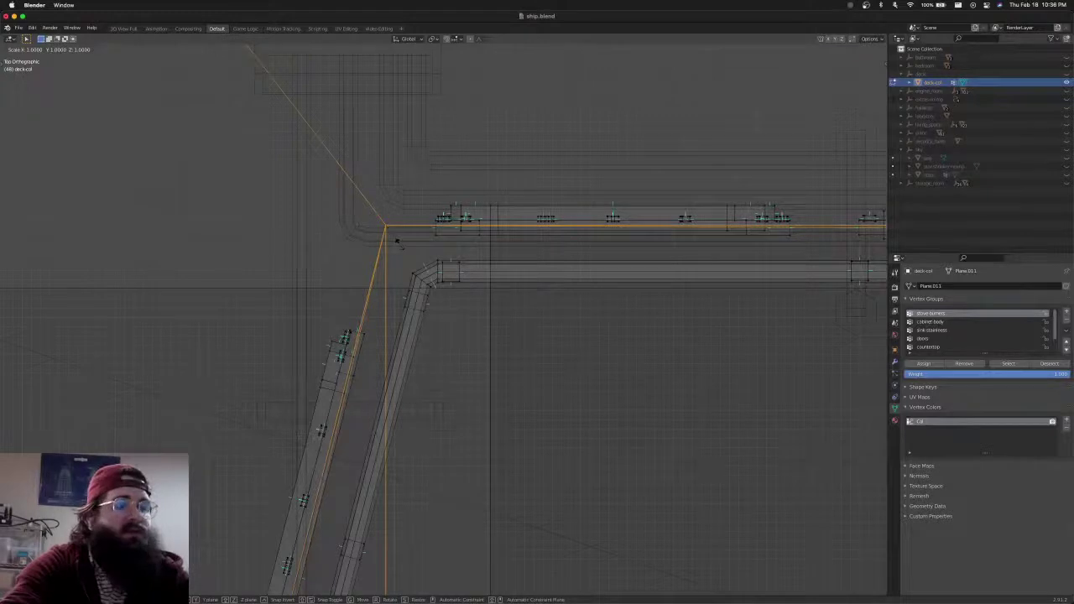
{"action": "type", "text": "x0"}
{"action": "key", "text": "Return"}
{"action": "type", "text": "sy"}
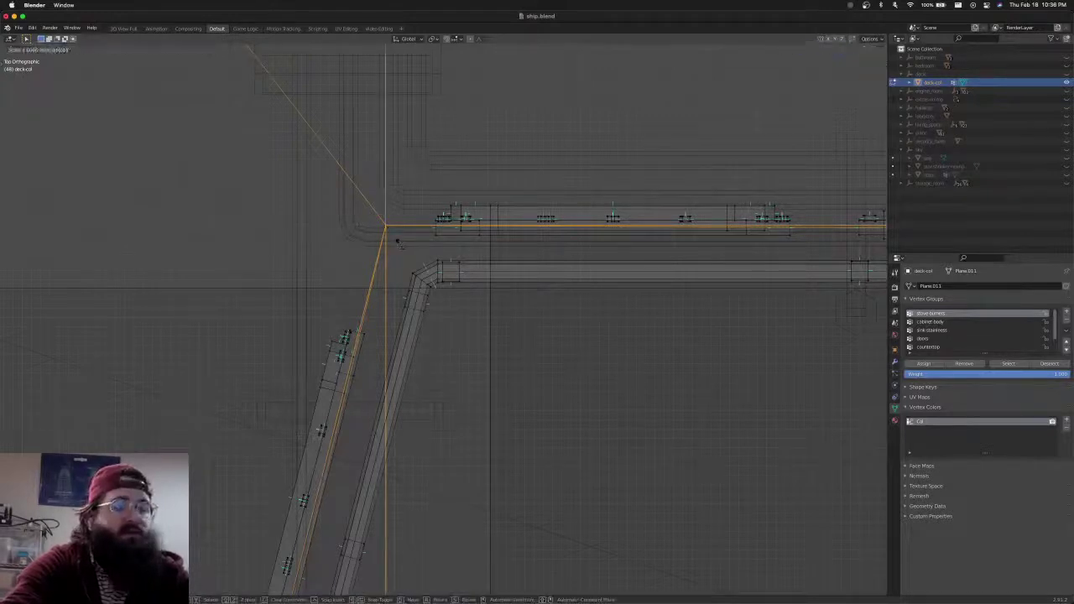
{"action": "type", "text": "0"}
{"action": "key", "text": "Return"}
Examine the vertices along the angled cabin wall between its two corners, from above and at an angle
{"action": "scroll", "coordinate": [400, 243], "scroll_direction": "down", "scroll_amount": 7}
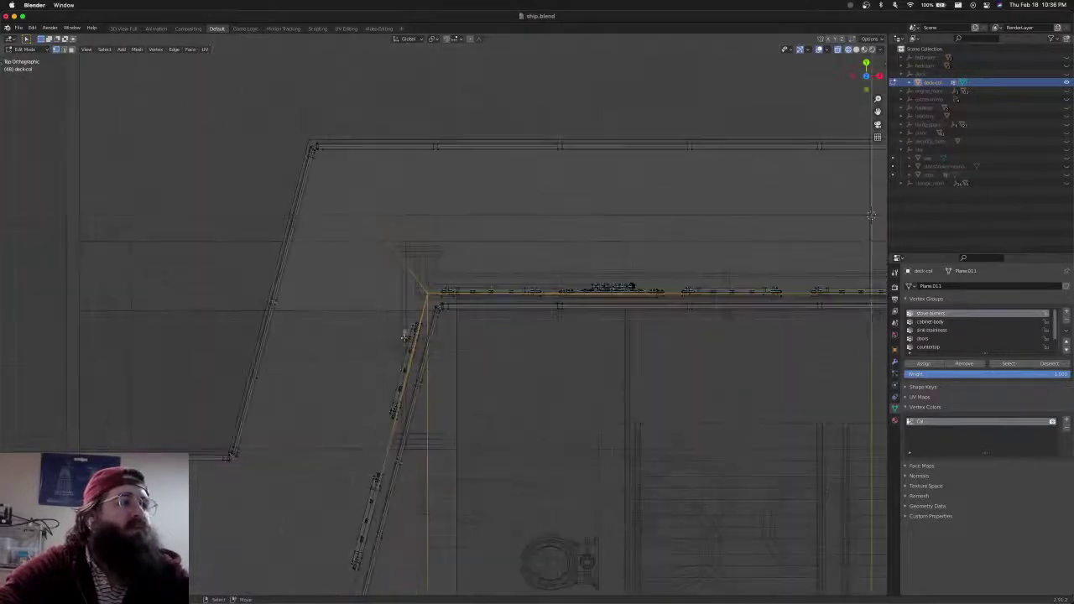
{"action": "scroll", "coordinate": [413, 444], "scroll_direction": "down", "scroll_amount": 2}
{"action": "middle_click_drag", "start_coordinate": [420, 520], "coordinate": [425, 443], "text": "shift"}
{"action": "scroll", "coordinate": [400, 467], "scroll_direction": "up", "scroll_amount": 5}
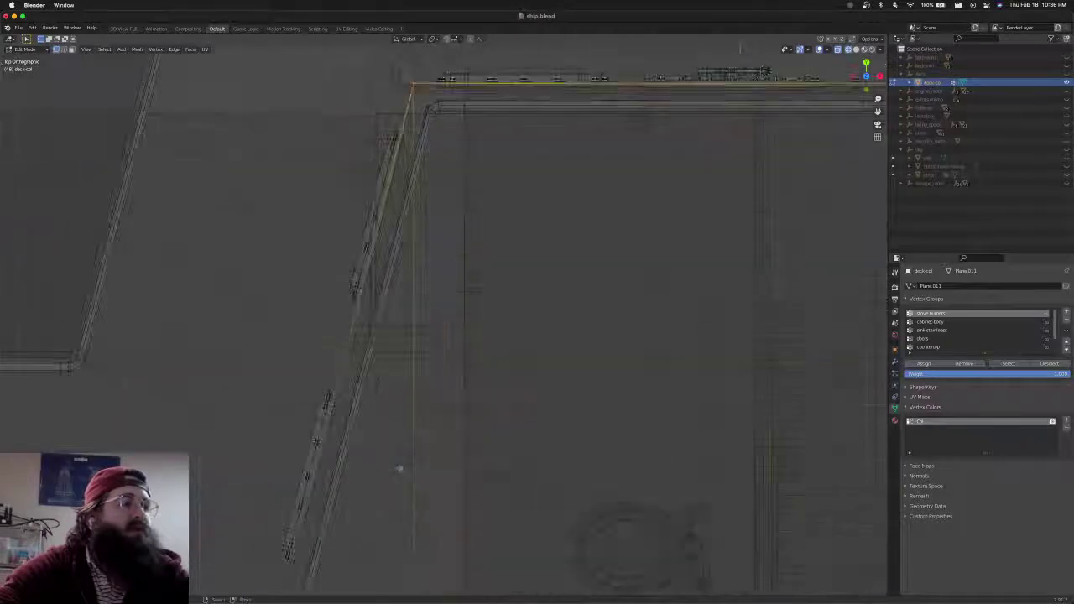
{"action": "scroll", "coordinate": [453, 428], "scroll_direction": "up", "scroll_amount": 8}
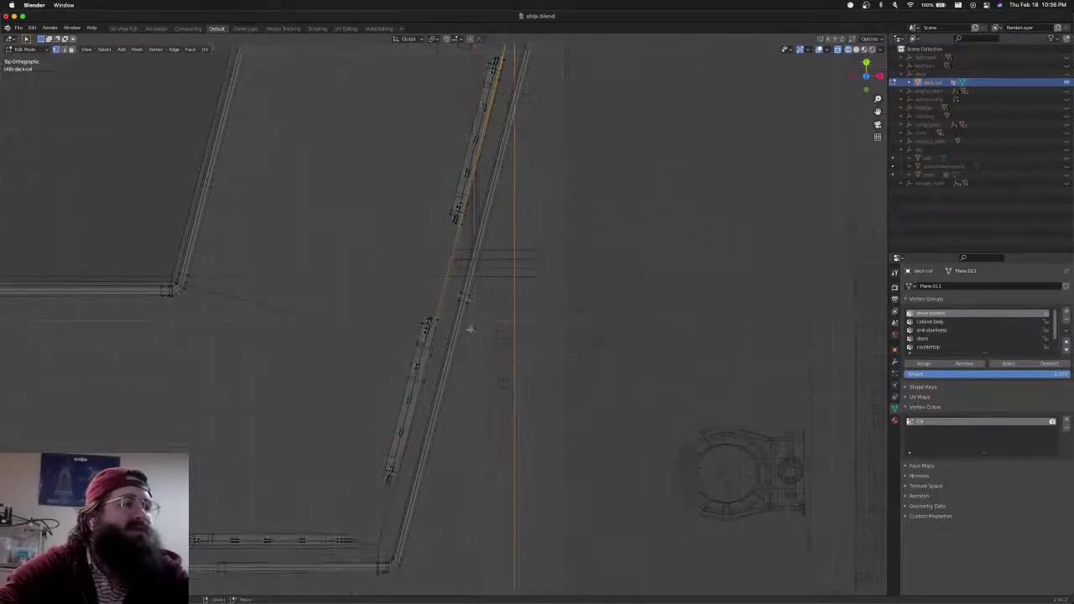
{"action": "middle_click_drag", "start_coordinate": [450, 367], "coordinate": [465, 293], "text": "shift"}
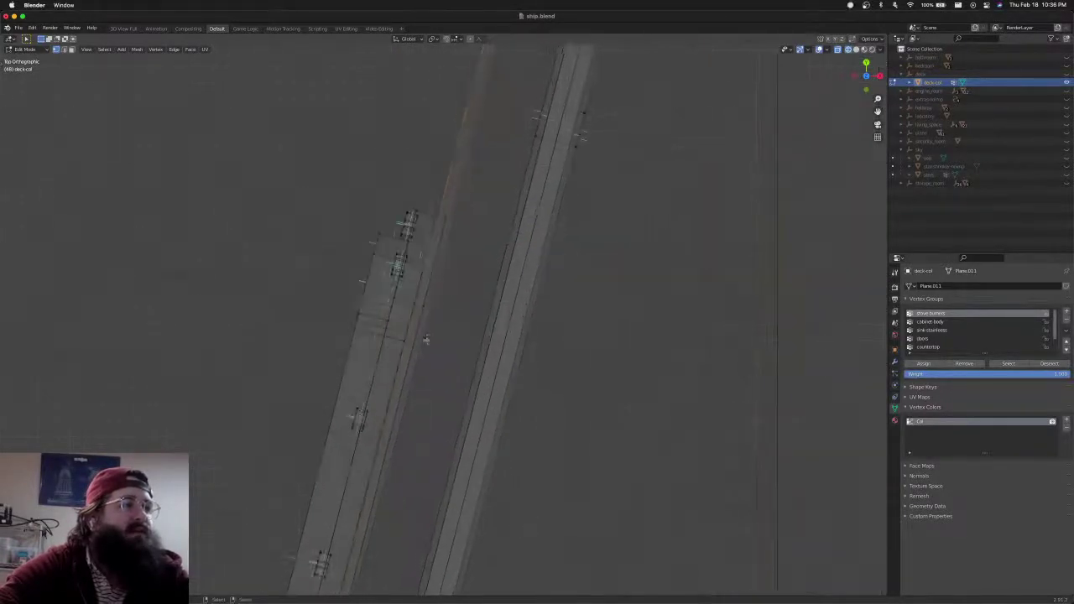
{"action": "scroll", "coordinate": [426, 340], "scroll_direction": "down", "scroll_amount": 8}
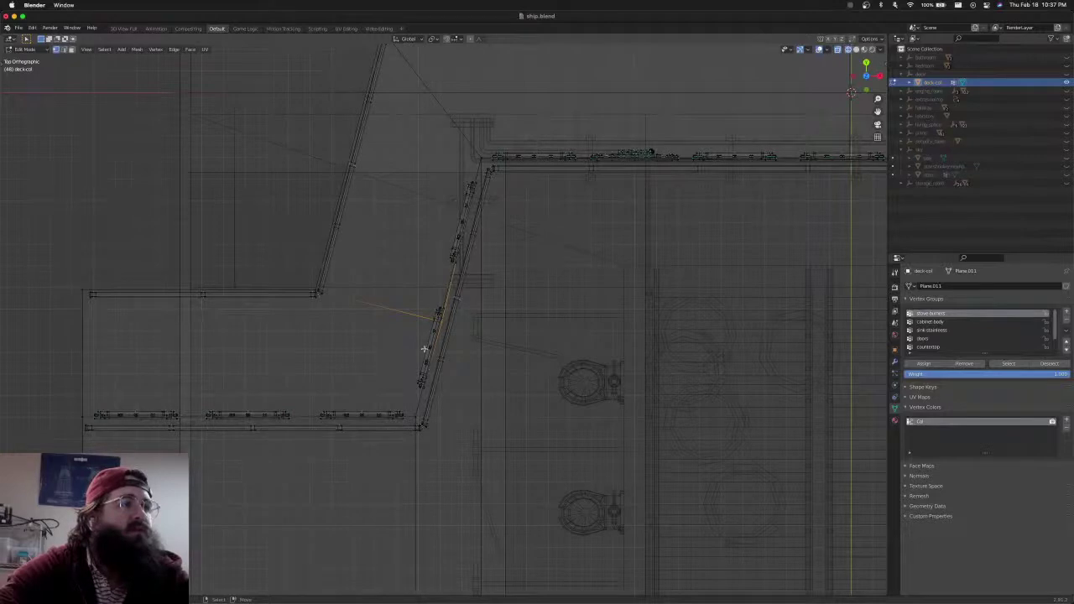
{"action": "scroll", "coordinate": [424, 386], "scroll_direction": "up", "scroll_amount": 5}
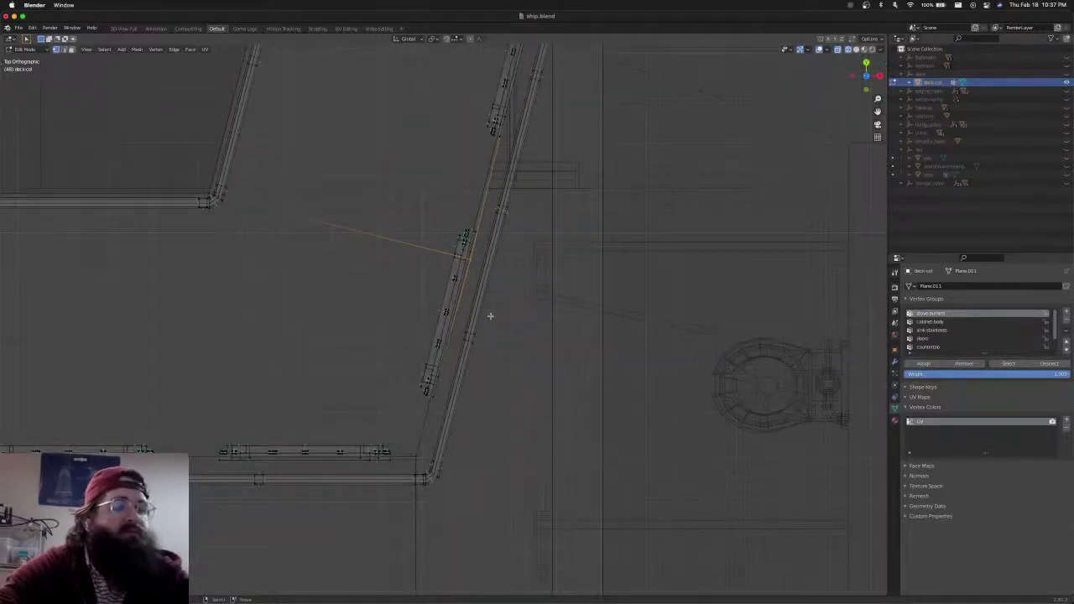
{"action": "scroll", "coordinate": [490, 315], "scroll_direction": "down", "scroll_amount": 5}
{"action": "middle_click_drag", "start_coordinate": [491, 314], "coordinate": [548, 264]}
Clear the selection, select the linked railing posts near the balcony's angled section and hide them
{"action": "key", "text": "a"}
{"action": "key", "text": "alt+a"}
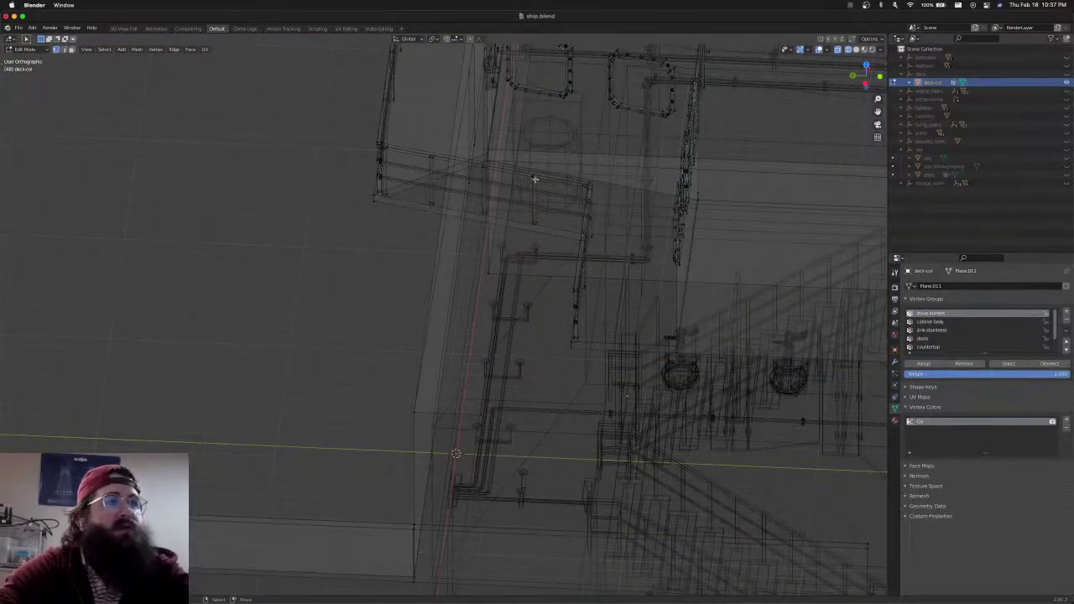
{"action": "left_click", "coordinate": [534, 178]}
{"action": "key", "text": "l"}
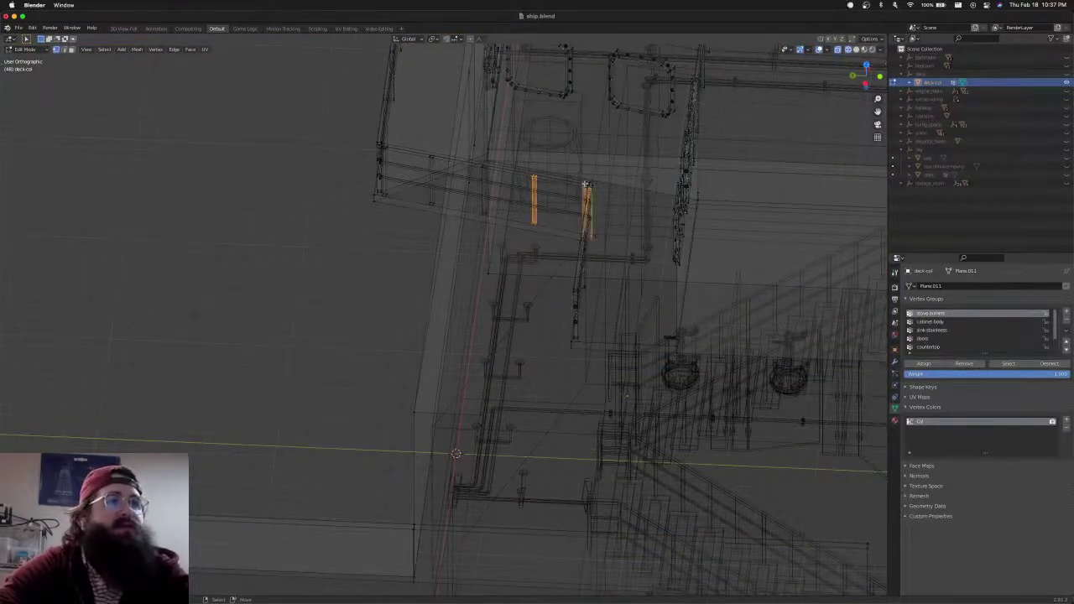
{"action": "key", "text": "l"}
{"action": "key", "text": "h"}
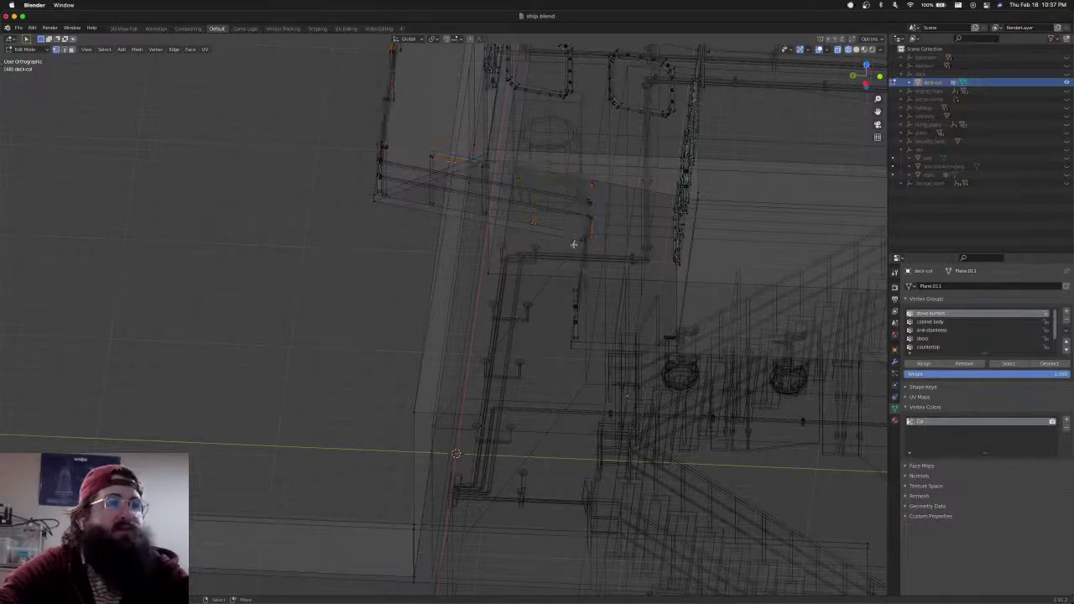
Select the lower balcony's rails and its posts up to the door in front view, including linked geometry, and hide them
{"action": "key", "text": "KP_1"}
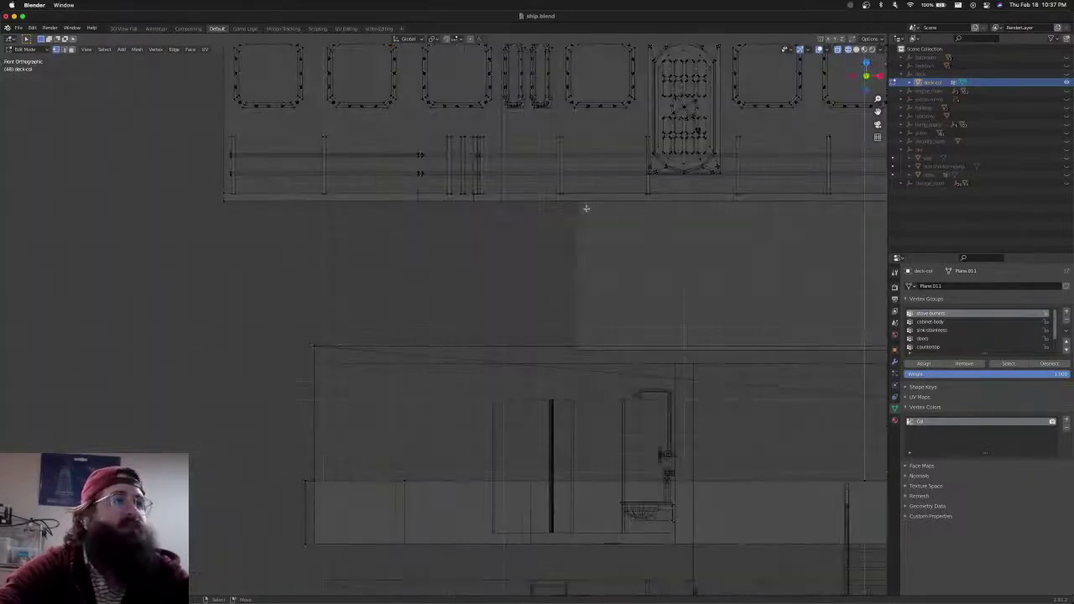
{"action": "scroll", "coordinate": [587, 208], "scroll_direction": "up", "scroll_amount": 1}
{"action": "scroll", "coordinate": [584, 208], "scroll_direction": "down", "scroll_amount": 3}
{"action": "middle_click_drag", "start_coordinate": [525, 208], "coordinate": [328, 213], "text": "shift"}
{"action": "key", "text": "b"}
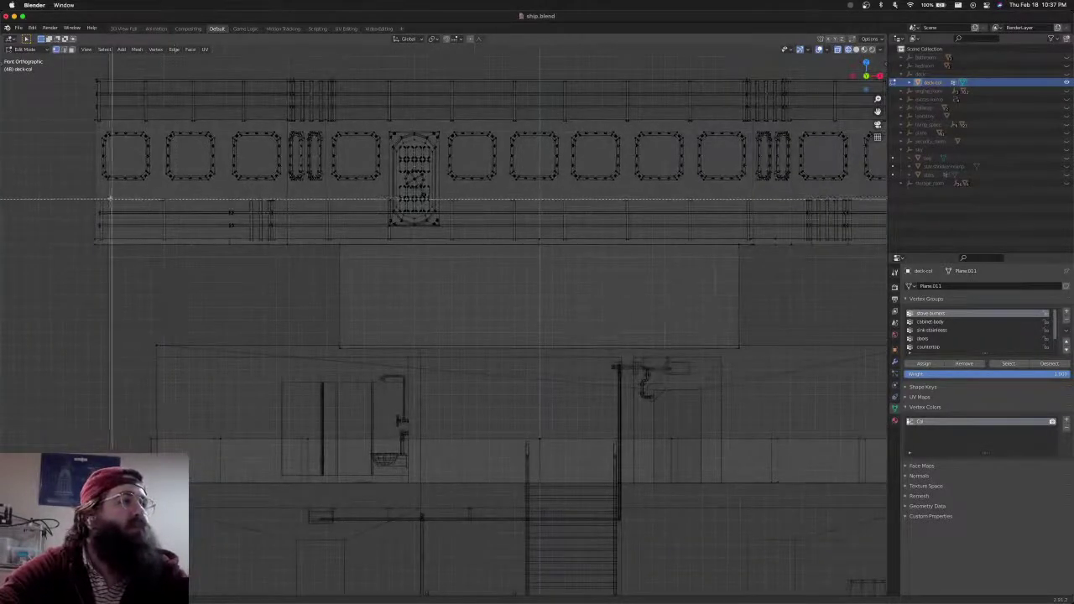
{"action": "left_click_drag", "start_coordinate": [92, 197], "coordinate": [356, 231]}
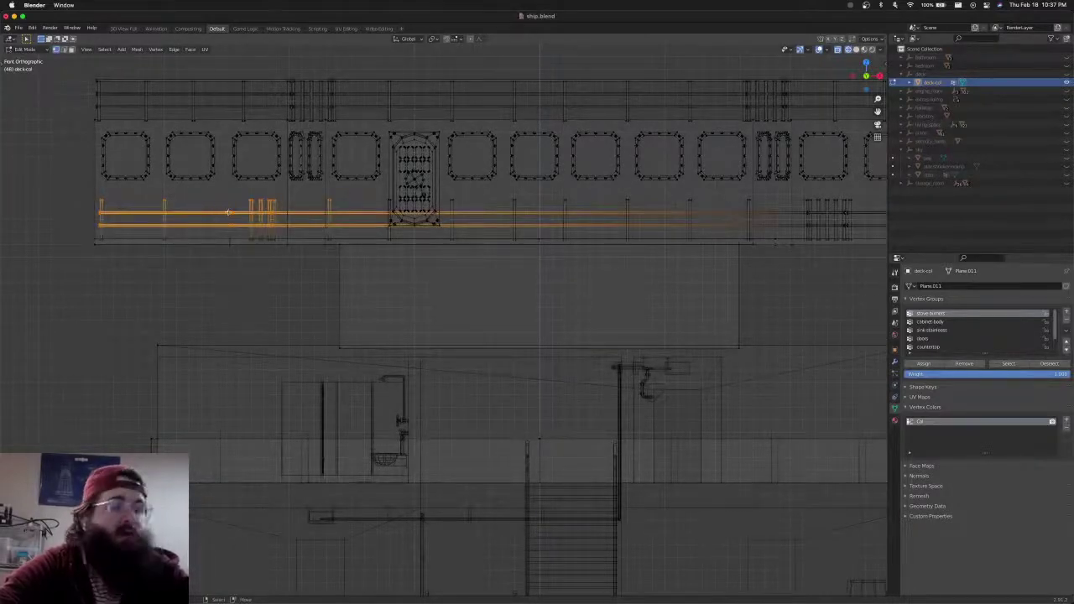
{"action": "key", "text": "l"}
{"action": "key", "text": "l"}
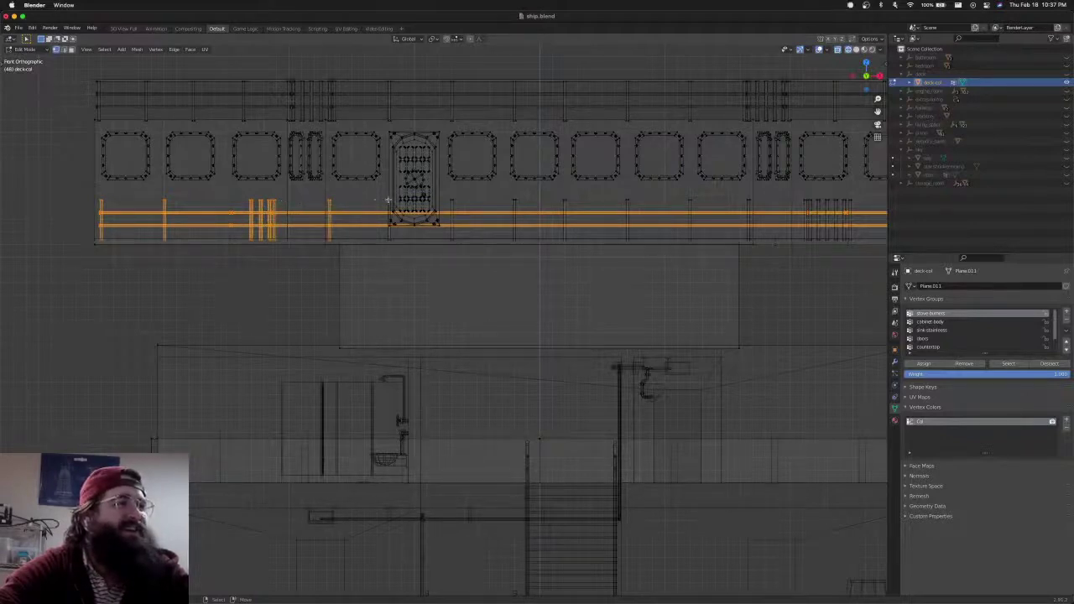
{"action": "key", "text": "h"}
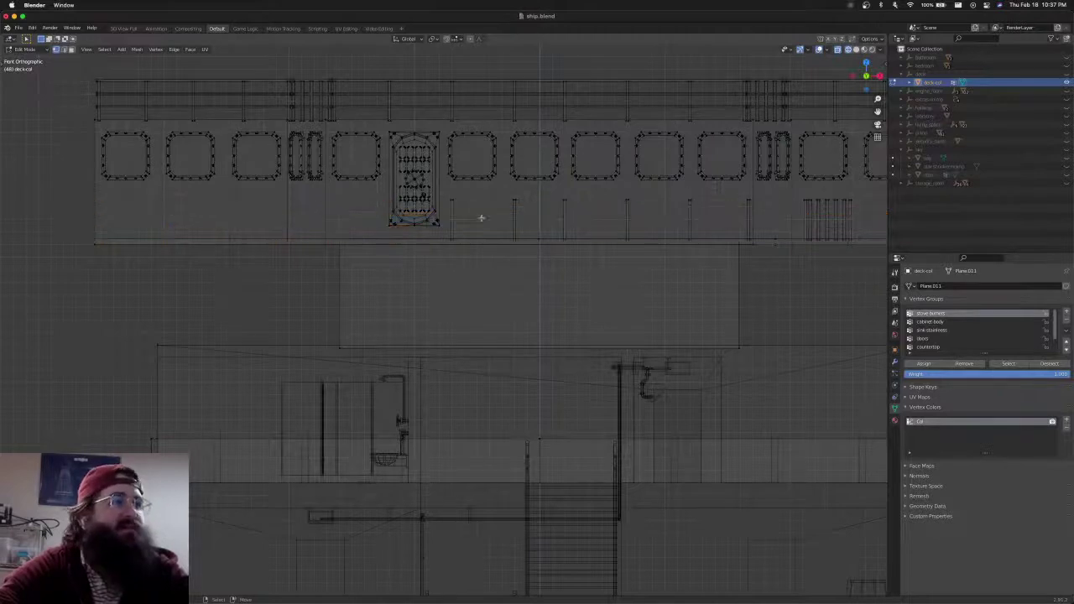
Select all remaining lower balcony railing posts beyond the door and hide them
{"action": "middle_click_drag", "start_coordinate": [506, 214], "coordinate": [390, 219], "text": "shift"}
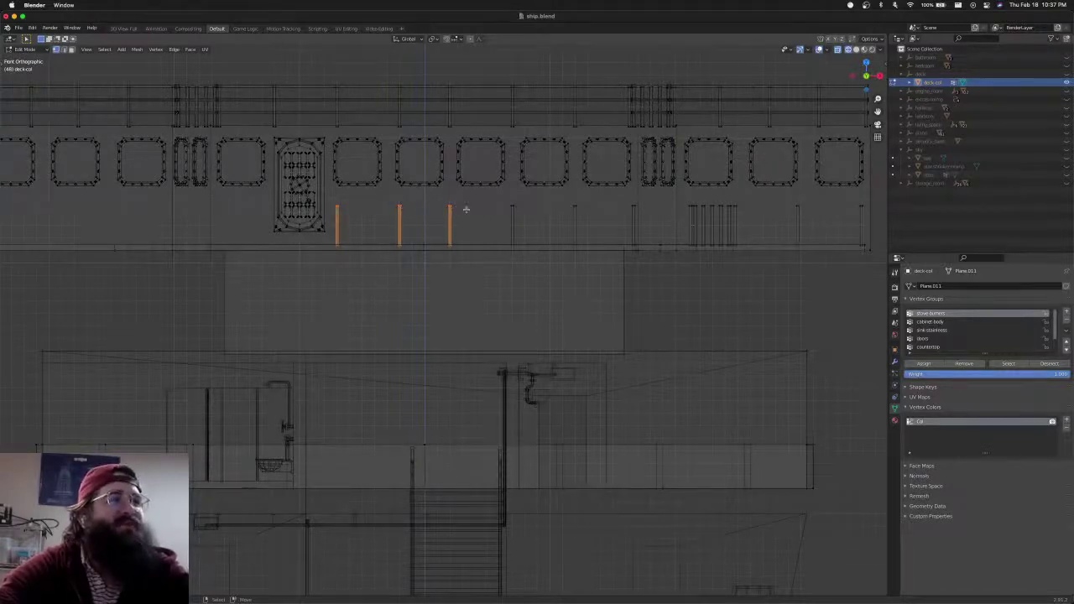
{"action": "left_click", "coordinate": [573, 209], "text": "shift"}
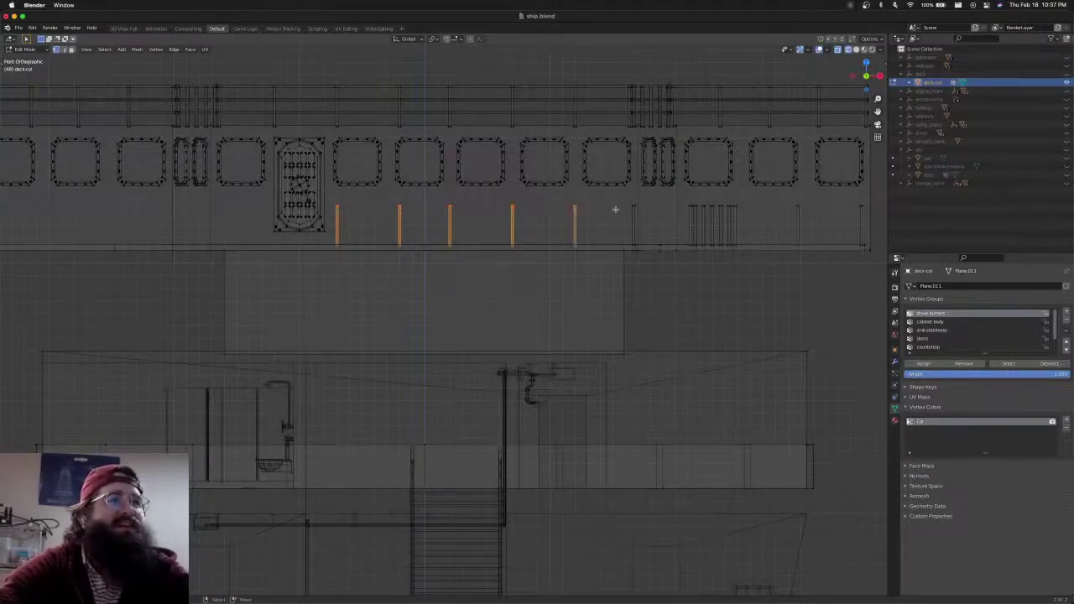
{"action": "left_click", "coordinate": [711, 210], "text": "shift"}
{"action": "left_click", "coordinate": [719, 210], "text": "shift"}
{"action": "left_click", "coordinate": [727, 210], "text": "shift"}
{"action": "left_click", "coordinate": [799, 208], "text": "shift"}
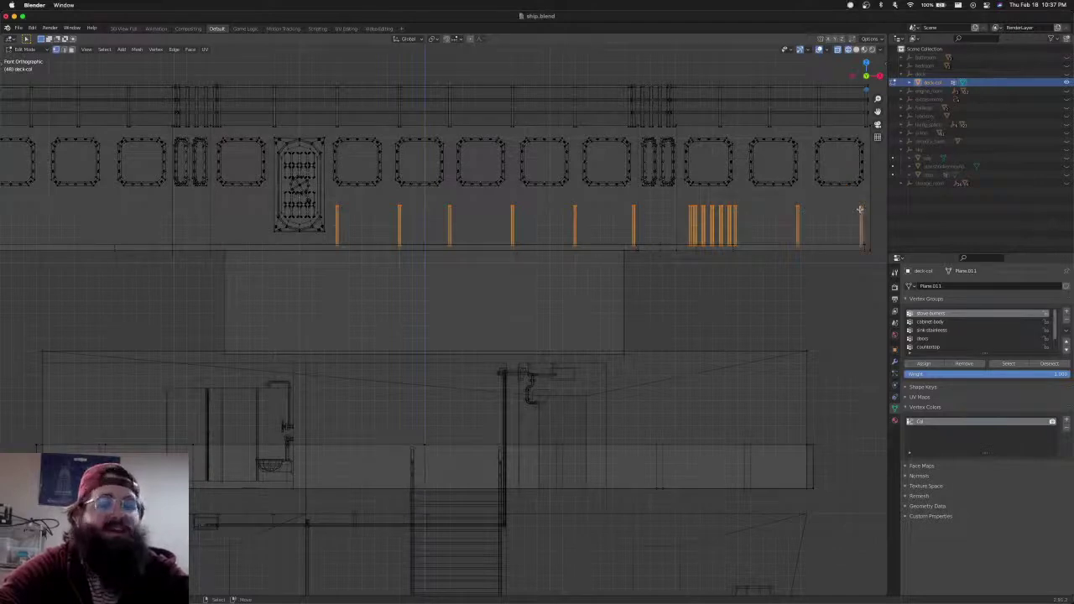
{"action": "scroll", "coordinate": [851, 240], "scroll_direction": "down", "scroll_amount": 1}
Examine the deck without its balcony railing from the front and the angled cabin wall from above
{"action": "scroll", "coordinate": [762, 263], "scroll_direction": "up", "scroll_amount": 6}
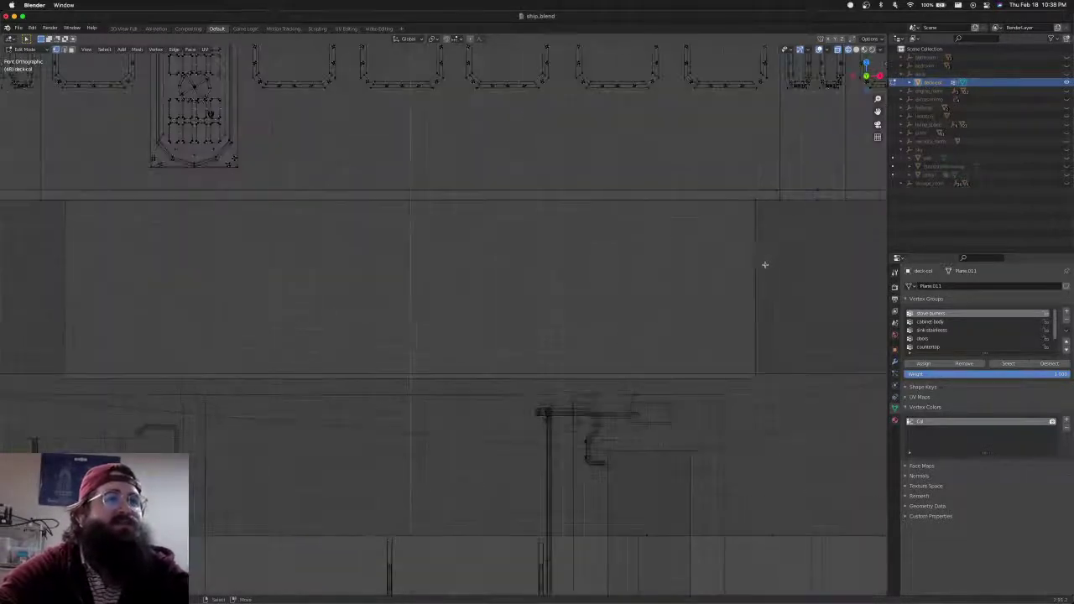
{"action": "scroll", "coordinate": [580, 290], "scroll_direction": "down", "scroll_amount": 4}
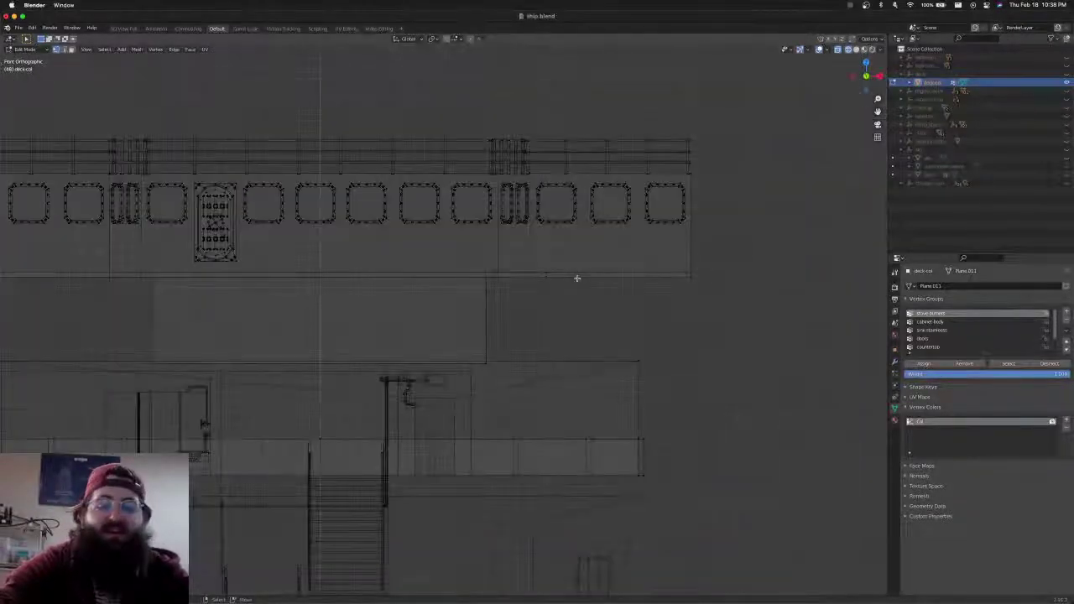
{"action": "key", "text": "KP_7"}
{"action": "scroll", "coordinate": [516, 313], "scroll_direction": "up", "scroll_amount": 7}
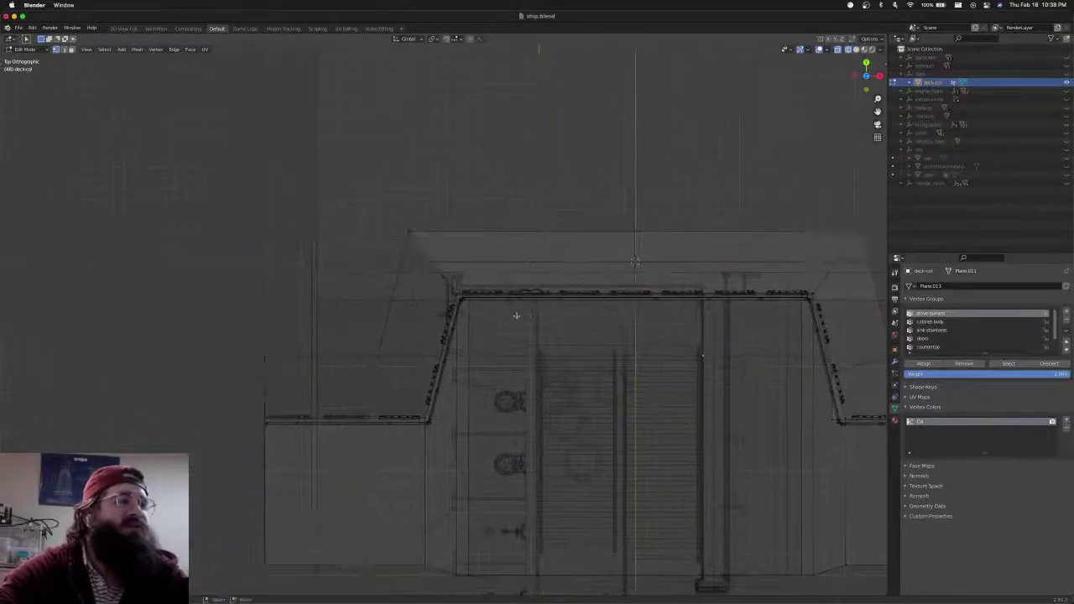
{"action": "scroll", "coordinate": [516, 316], "scroll_direction": "down", "scroll_amount": 2}
{"action": "middle_click_drag", "start_coordinate": [451, 458], "coordinate": [508, 364], "text": "shift"}
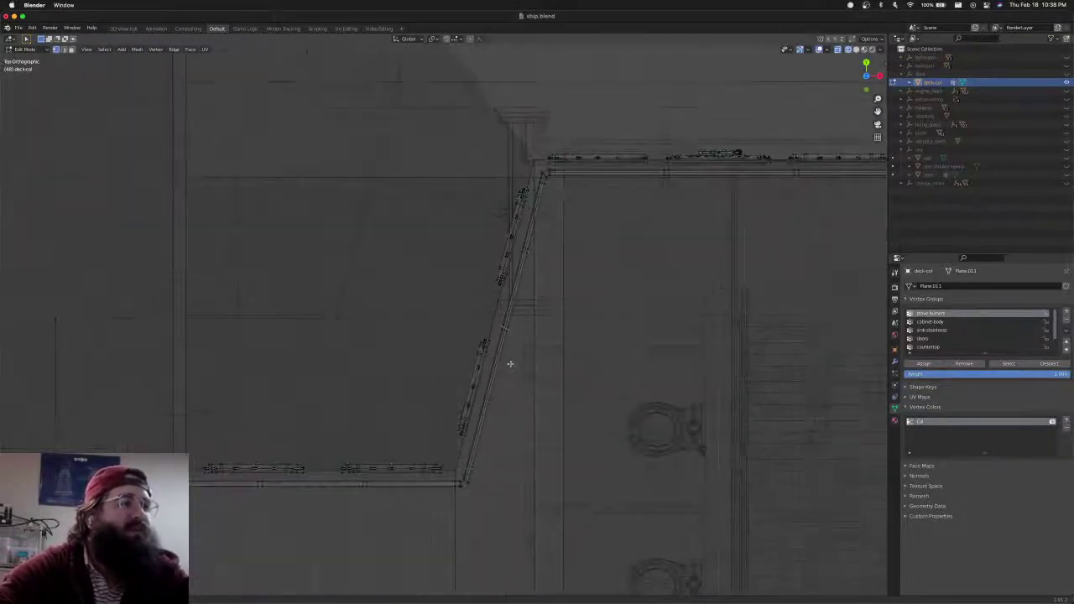
{"action": "scroll", "coordinate": [501, 390], "scroll_direction": "down", "scroll_amount": 1}
Clear the selection, then select the vertex on the centre line of the cabin wall's long straight section and delete it
{"action": "middle_click_drag", "start_coordinate": [624, 363], "coordinate": [258, 389]}
{"action": "scroll", "coordinate": [358, 369], "scroll_direction": "up", "scroll_amount": 2}
{"action": "middle_click_drag", "start_coordinate": [358, 367], "coordinate": [477, 376], "text": "shift"}
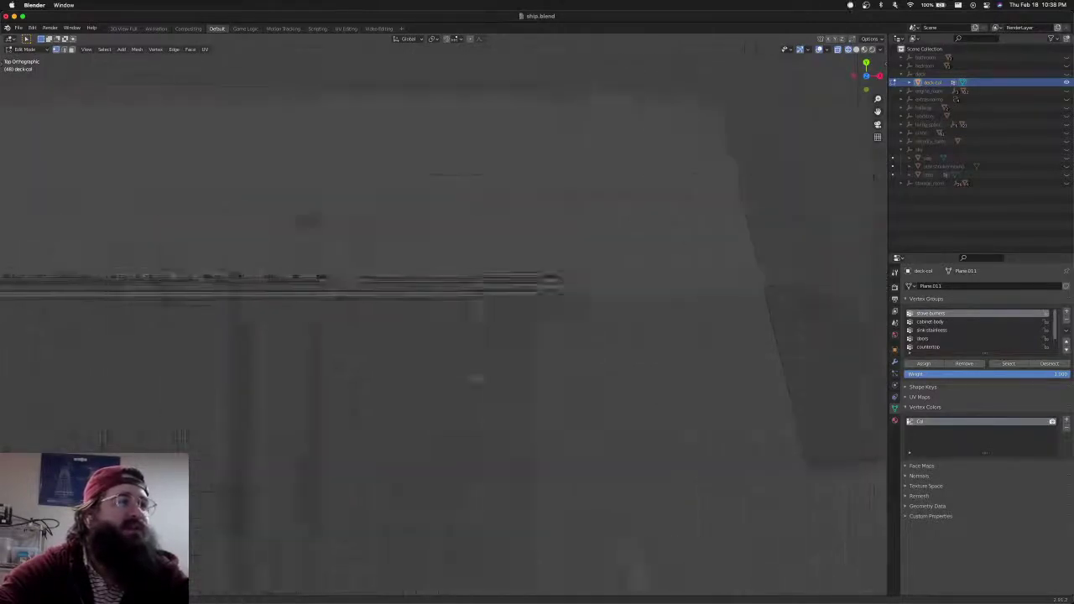
{"action": "middle_click_drag", "start_coordinate": [179, 358], "coordinate": [499, 372], "text": "shift"}
{"action": "scroll", "coordinate": [359, 348], "scroll_direction": "up", "scroll_amount": 3}
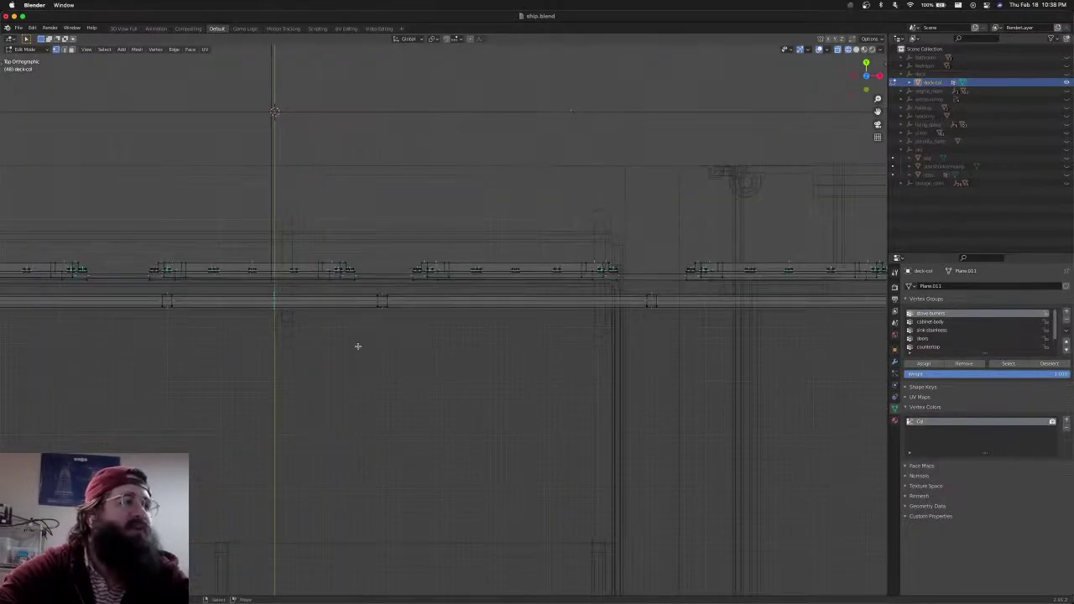
{"action": "scroll", "coordinate": [357, 345], "scroll_direction": "up", "scroll_amount": 2}
{"action": "middle_click_drag", "start_coordinate": [240, 326], "coordinate": [500, 353], "text": "shift"}
{"action": "key", "text": "a"}
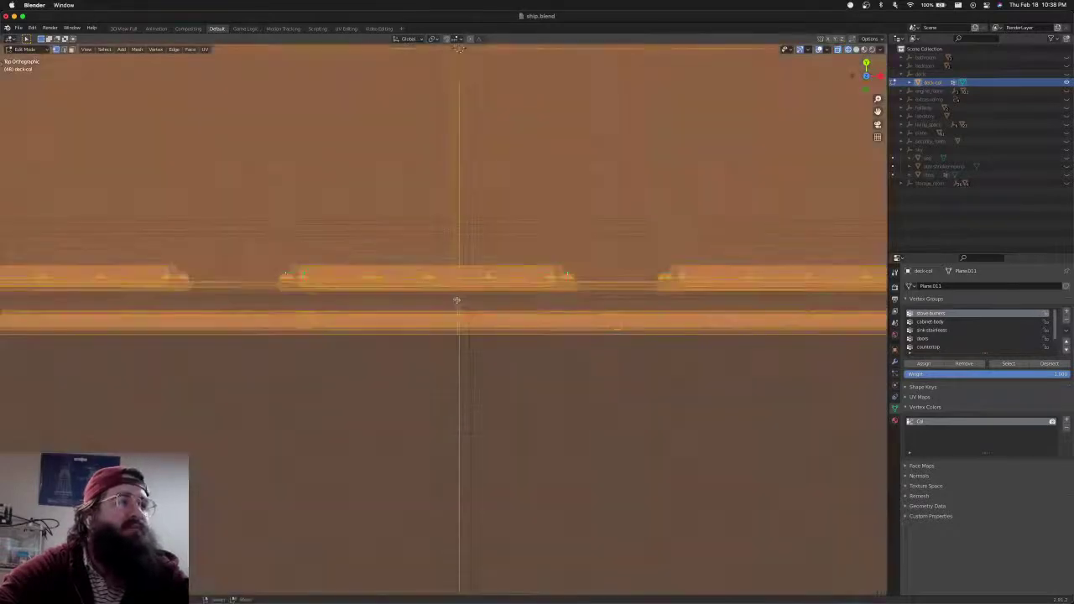
{"action": "key", "text": "a"}
{"action": "left_click", "coordinate": [457, 292]}
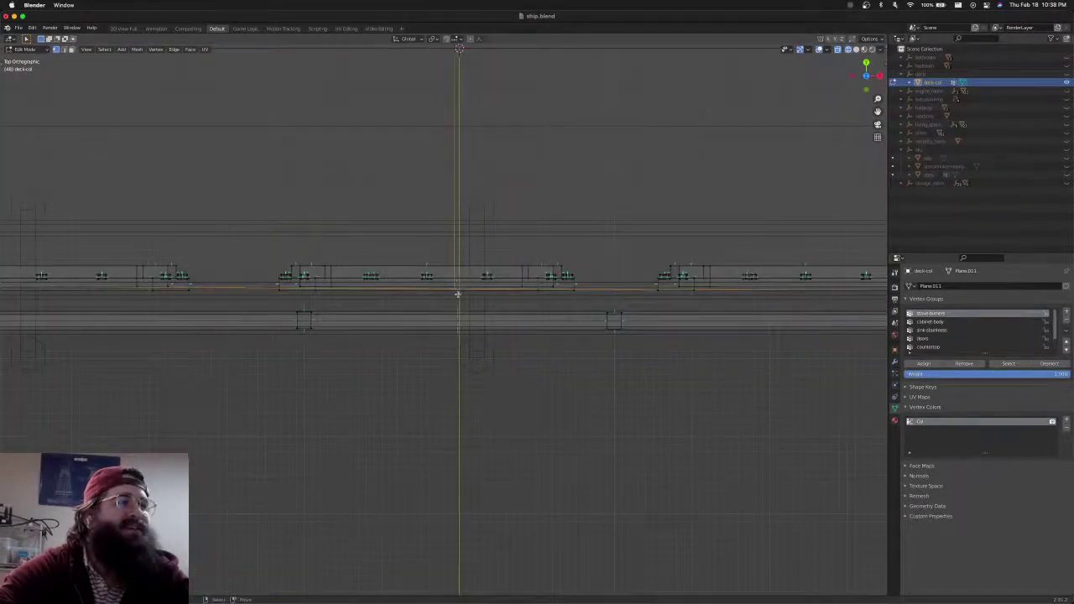
{"action": "key", "text": "x"}
{"action": "left_click", "coordinate": [458, 293]}
{"action": "scroll", "coordinate": [458, 293], "scroll_direction": "down", "scroll_amount": 3}
{"action": "middle_click_drag", "start_coordinate": [463, 184], "coordinate": [454, 217], "text": "shift"}
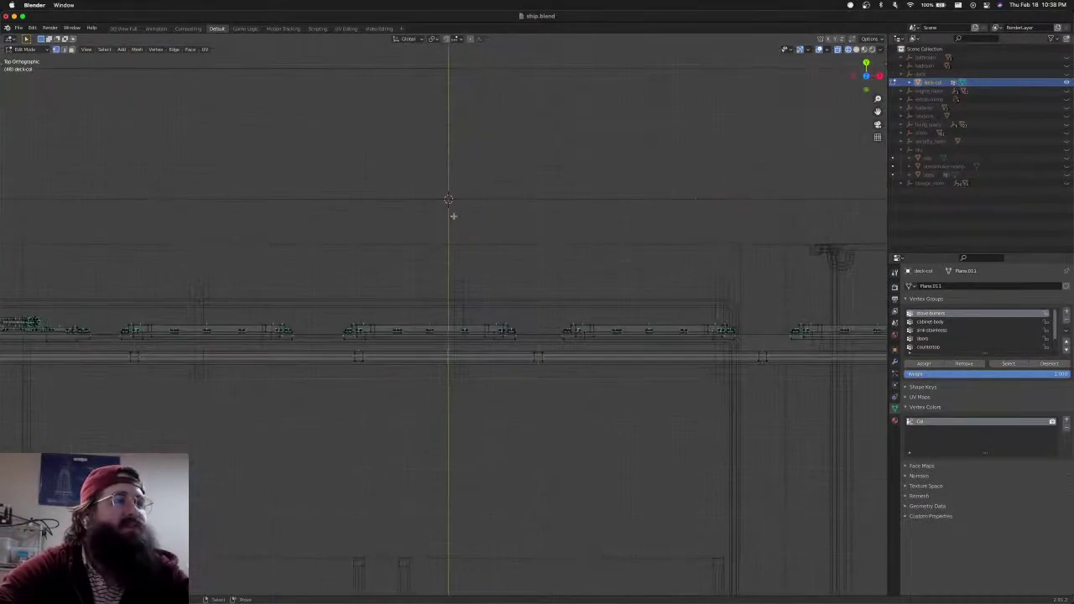
{"action": "middle_click_drag", "start_coordinate": [444, 133], "coordinate": [445, 173], "text": "shift"}
{"action": "key", "text": "b"}
{"action": "left_click_drag", "start_coordinate": [434, 99], "coordinate": [469, 139]}
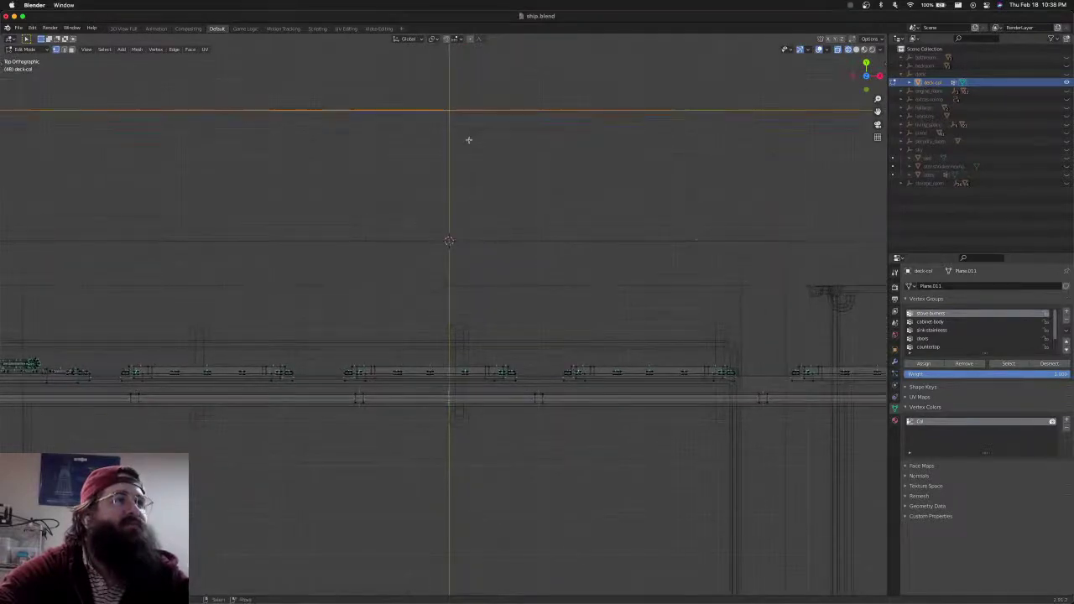
{"action": "key", "text": "alt+a"}
Select the intermediate vertex partway along the right-hand angled cabin wall and remove it
{"action": "scroll", "coordinate": [469, 143], "scroll_direction": "down", "scroll_amount": 6}
{"action": "middle_click_drag", "start_coordinate": [568, 316], "coordinate": [271, 208], "text": "shift"}
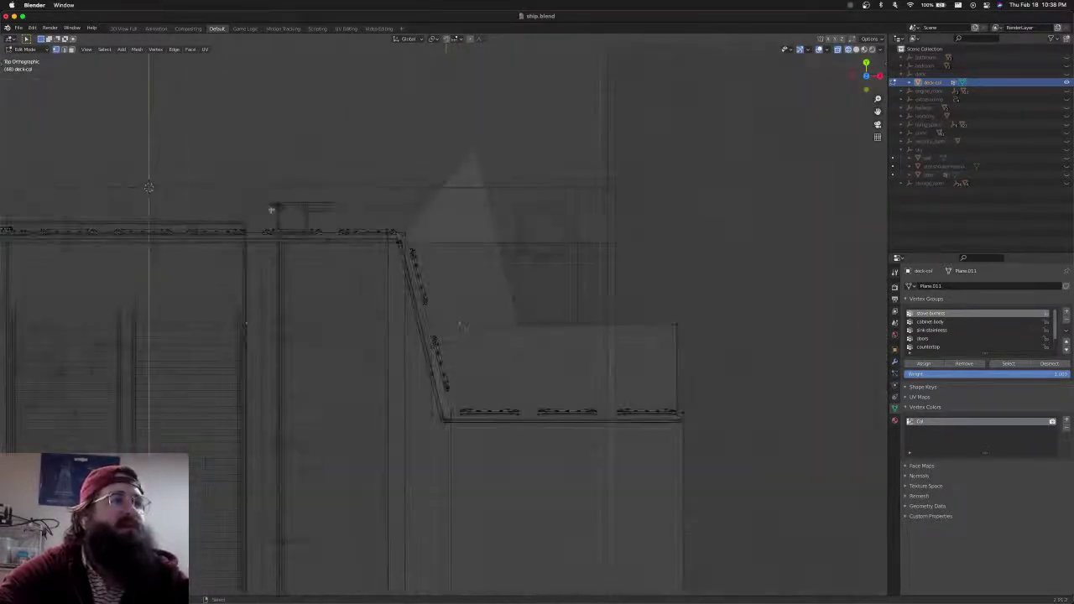
{"action": "scroll", "coordinate": [520, 372], "scroll_direction": "up", "scroll_amount": 5}
{"action": "middle_click_drag", "start_coordinate": [467, 392], "coordinate": [448, 326], "text": "shift"}
{"action": "scroll", "coordinate": [443, 325], "scroll_direction": "up", "scroll_amount": 5}
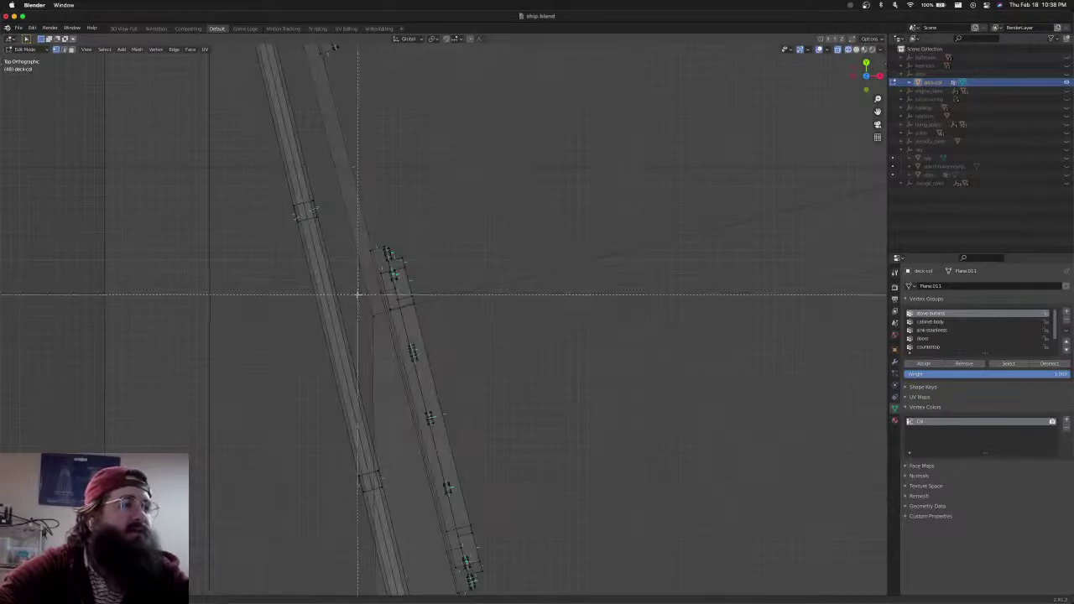
{"action": "left_click", "coordinate": [373, 324]}
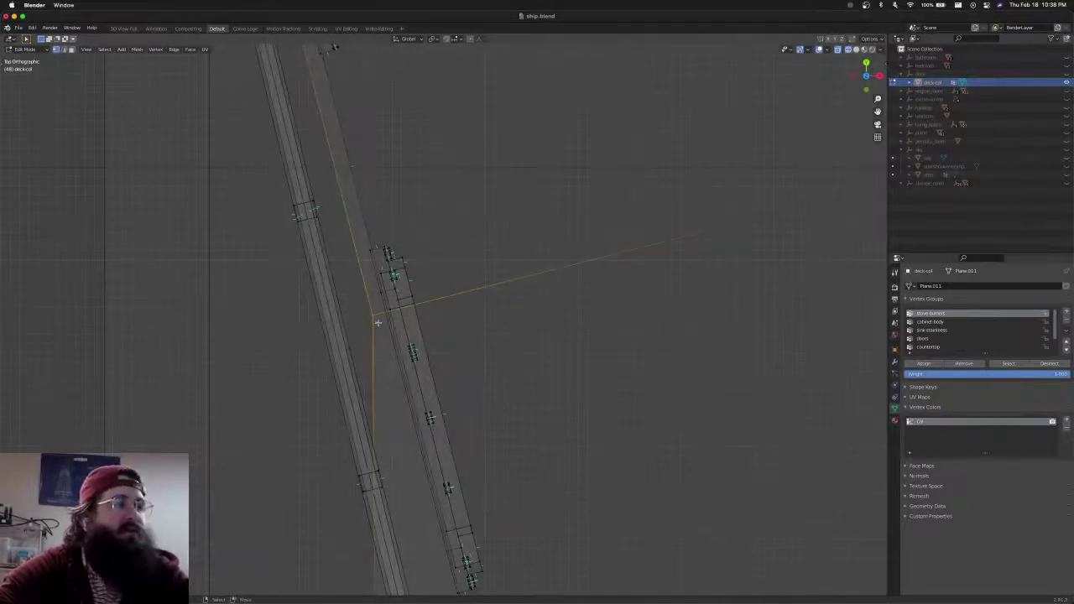
Move the stray vertex beside the angled wall's lower corner onto that corner
{"action": "scroll", "coordinate": [377, 322], "scroll_direction": "down", "scroll_amount": 5}
{"action": "middle_click_drag", "start_coordinate": [556, 356], "coordinate": [571, 381], "text": "shift"}
{"action": "scroll", "coordinate": [550, 443], "scroll_direction": "up", "scroll_amount": 4}
{"action": "middle_click_drag", "start_coordinate": [550, 443], "coordinate": [511, 206], "text": "shift"}
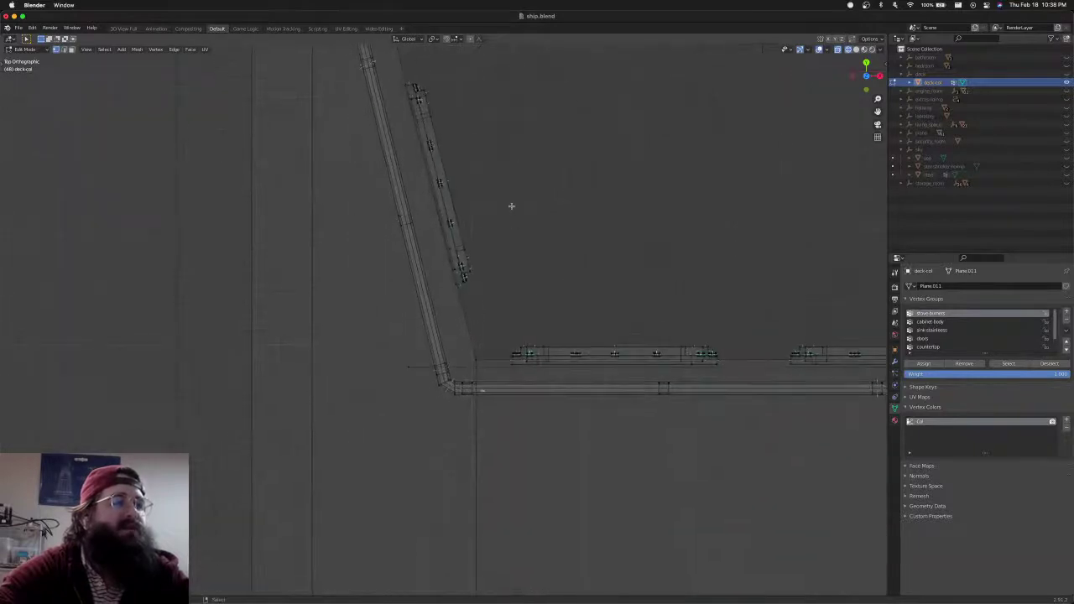
{"action": "scroll", "coordinate": [408, 364], "scroll_direction": "up", "scroll_amount": 3}
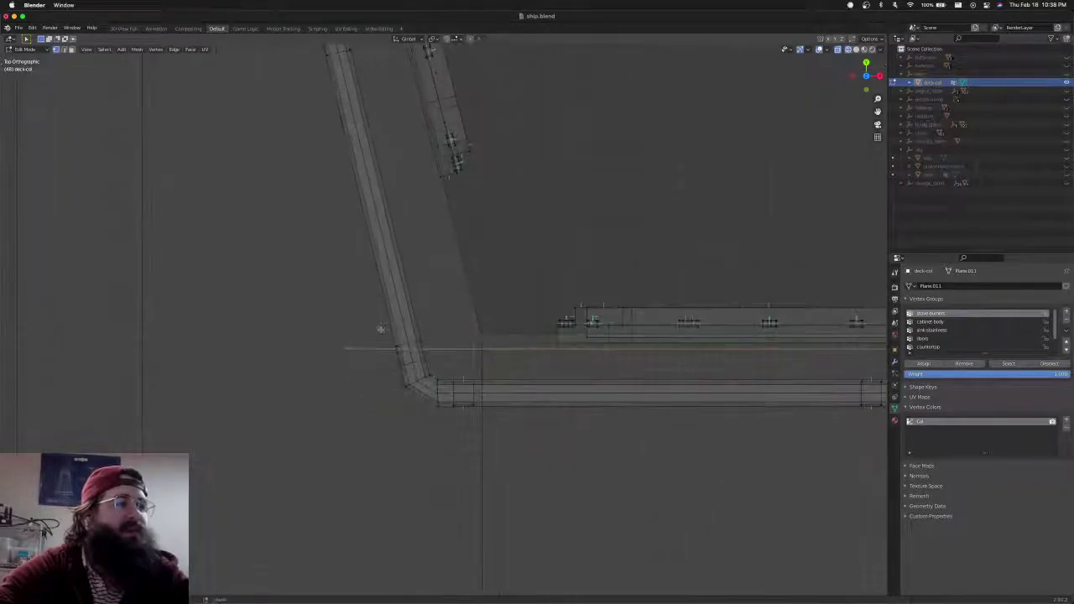
{"action": "key", "text": "g"}
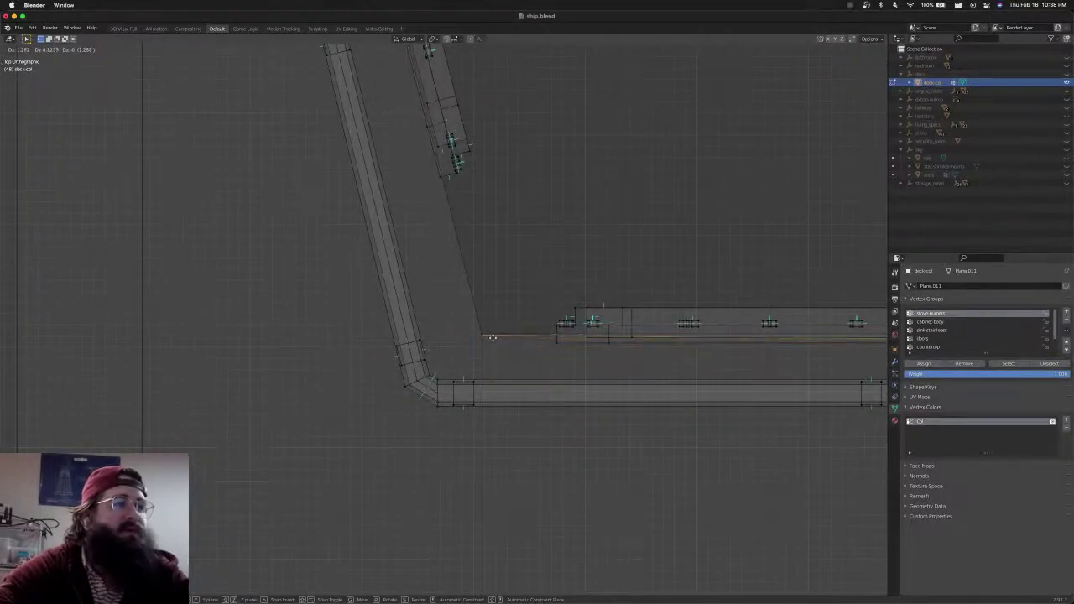
{"action": "left_click", "coordinate": [489, 336]}
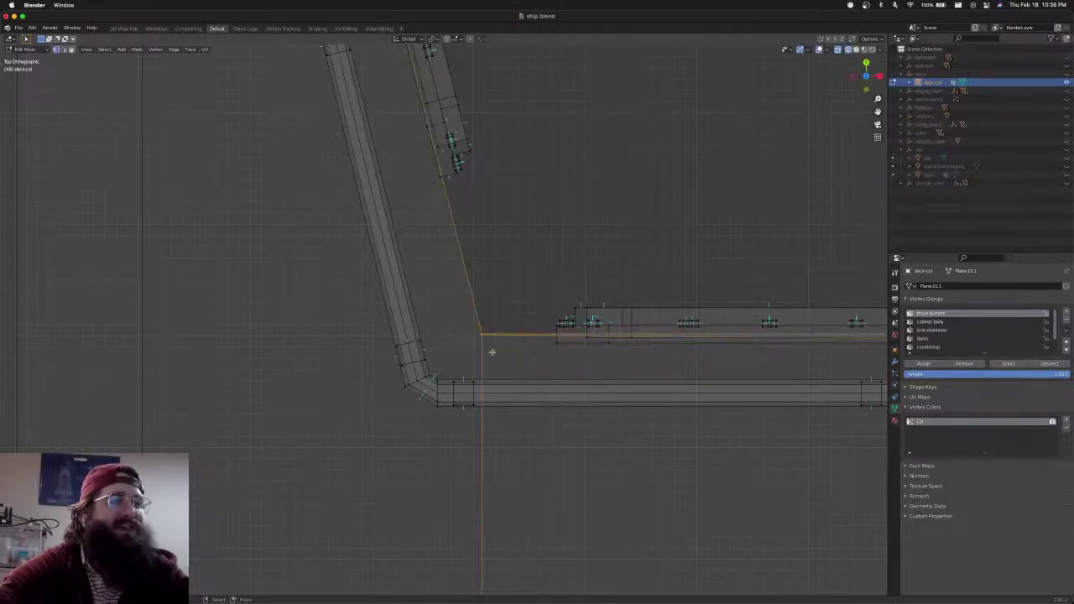
Align the stacked vertices at the angled wall's lower corner by scaling them to 0 along X and along Y
{"action": "key", "text": "s"}
{"action": "key", "text": "x"}
{"action": "key", "text": "0"}
{"action": "key", "text": "Return"}
{"action": "key", "text": "s"}
{"action": "key", "text": "y"}
{"action": "key", "text": "0"}
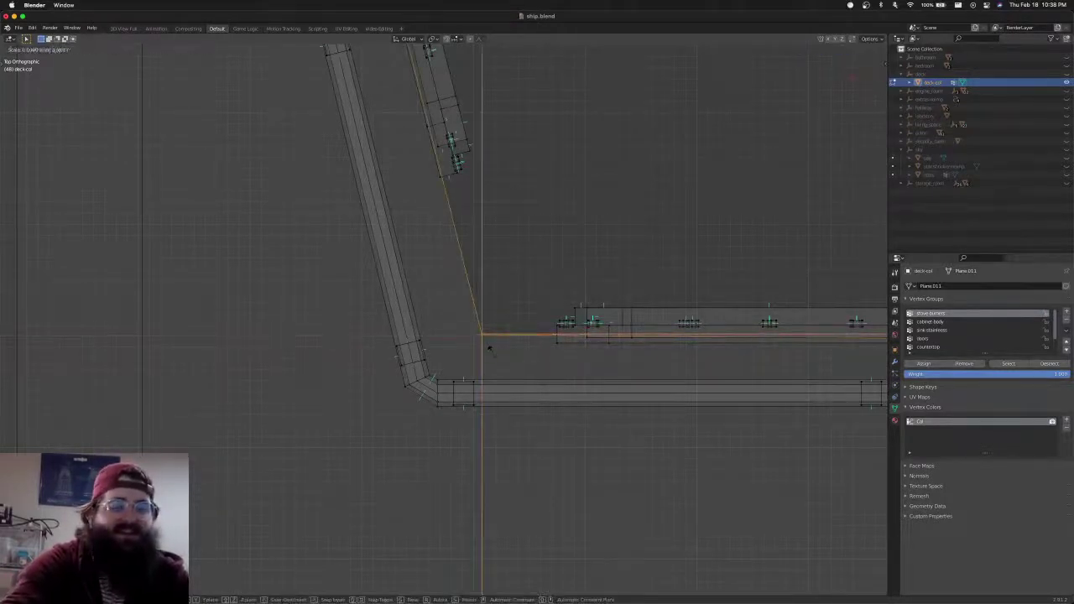
{"action": "key", "text": "Return"}
Move the misplaced vertex at the outer end of the side wall onto the deck's outer edge corner
{"action": "scroll", "coordinate": [492, 353], "scroll_direction": "down", "scroll_amount": 8}
{"action": "middle_click_drag", "start_coordinate": [630, 351], "coordinate": [319, 311], "text": "shift"}
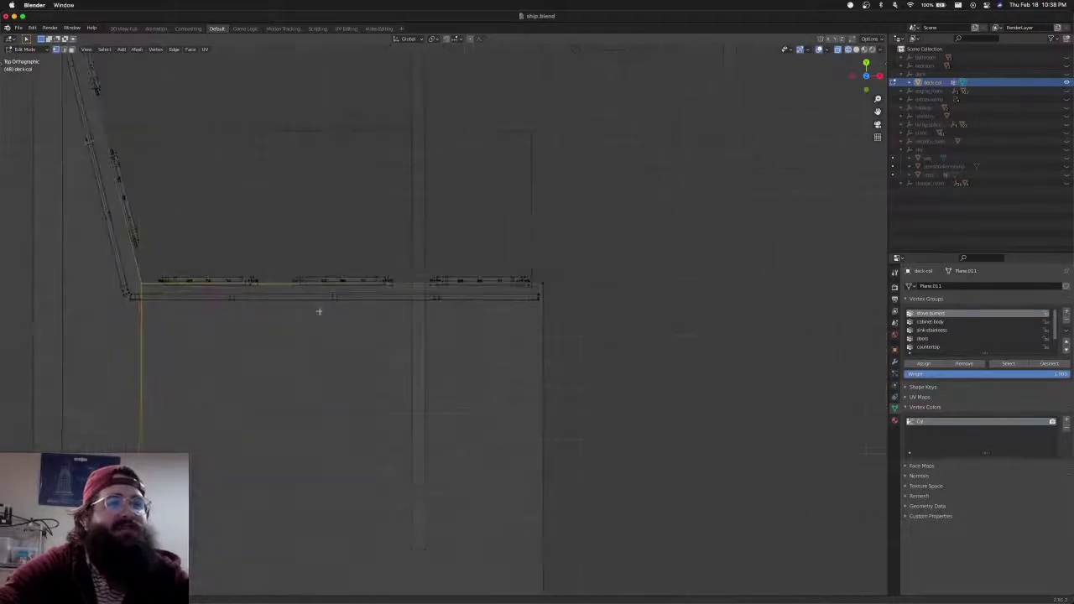
{"action": "scroll", "coordinate": [546, 307], "scroll_direction": "up", "scroll_amount": 4}
{"action": "middle_click_drag", "start_coordinate": [586, 301], "coordinate": [431, 345], "text": "shift"}
{"action": "scroll", "coordinate": [436, 340], "scroll_direction": "up", "scroll_amount": 4}
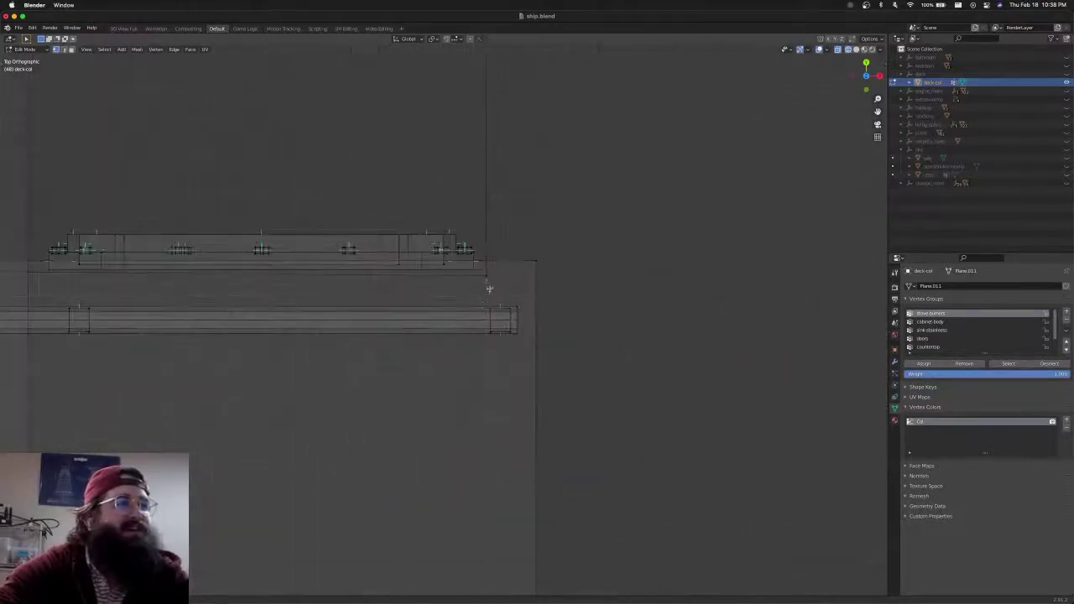
{"action": "key", "text": "g"}
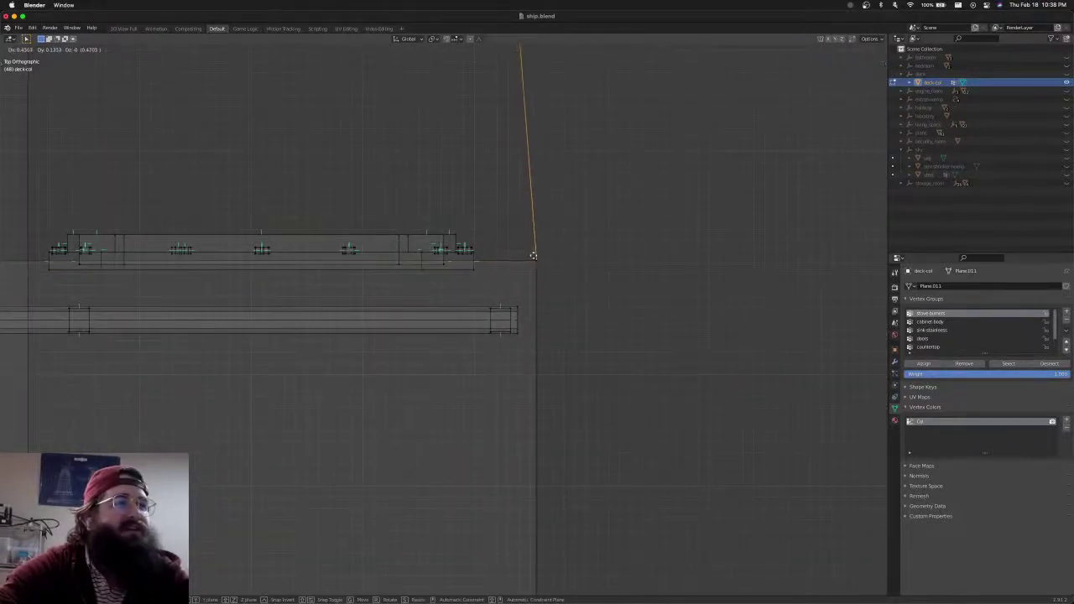
{"action": "left_click", "coordinate": [534, 258]}
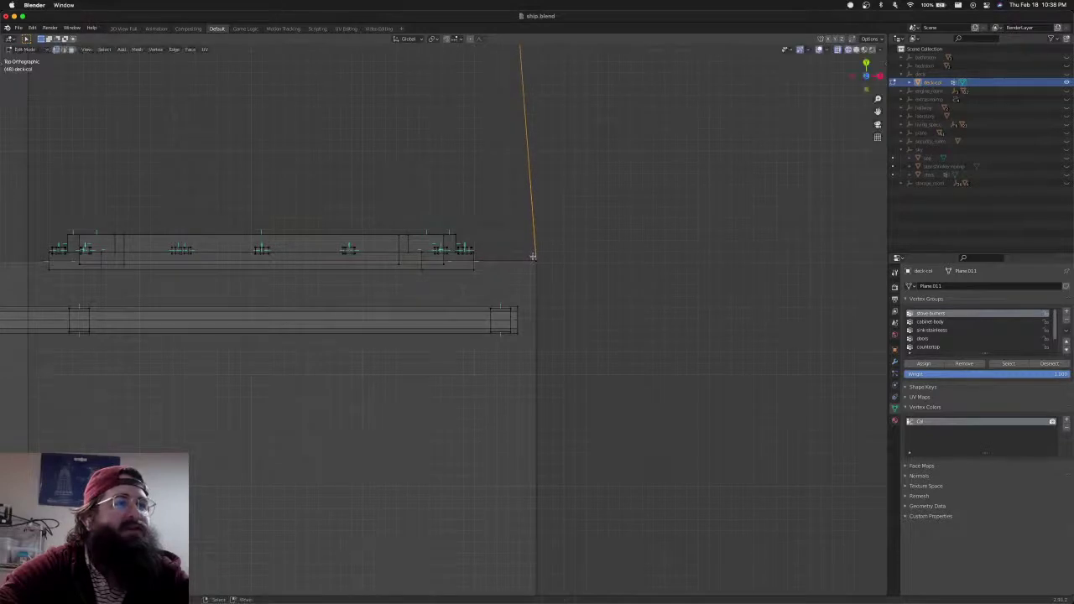
Select the stacked vertices at the side wall's outer corner and scale them to 0 along Y
{"action": "scroll", "coordinate": [537, 265], "scroll_direction": "down", "scroll_amount": 5}
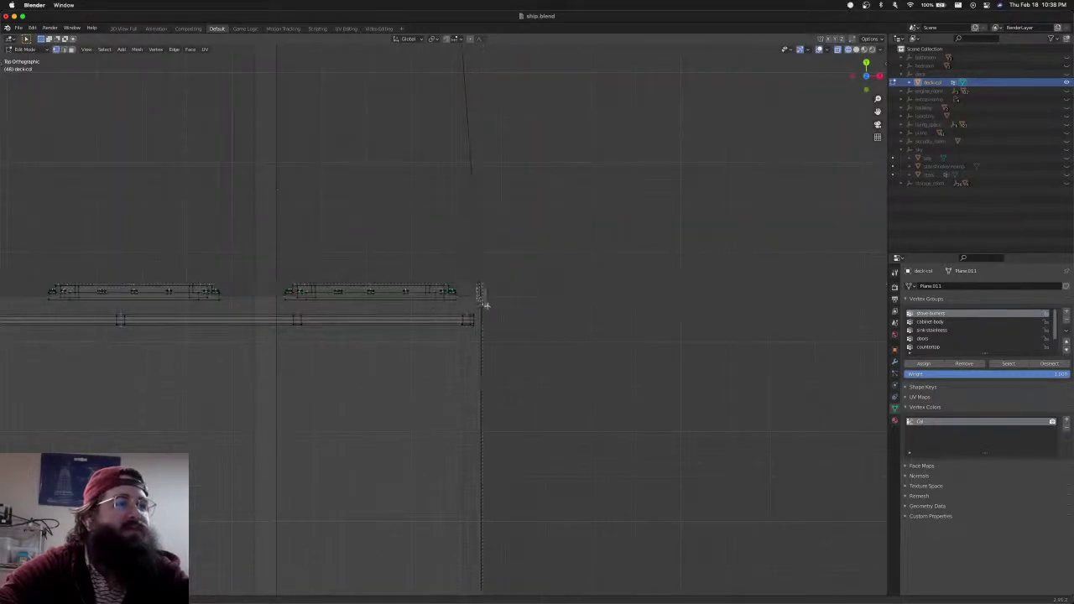
{"action": "key", "text": "s"}
{"action": "key", "text": "y"}
{"action": "key", "text": "0"}
{"action": "key", "text": "Return"}
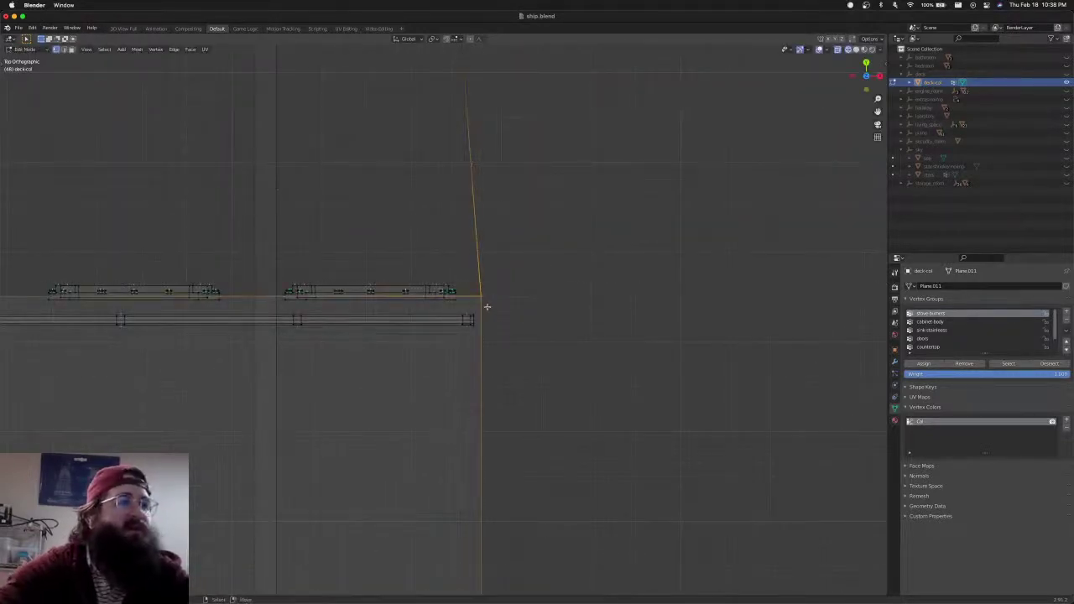
Clear the selection and select the vertices at the upper corner of the slanted outer edge
{"action": "scroll", "coordinate": [487, 307], "scroll_direction": "down", "scroll_amount": 3}
{"action": "key", "text": "alt+a"}
{"action": "left_click_drag", "start_coordinate": [442, 149], "coordinate": [472, 272]}
{"action": "key", "text": "c"}
{"action": "left_click", "coordinate": [461, 305]}
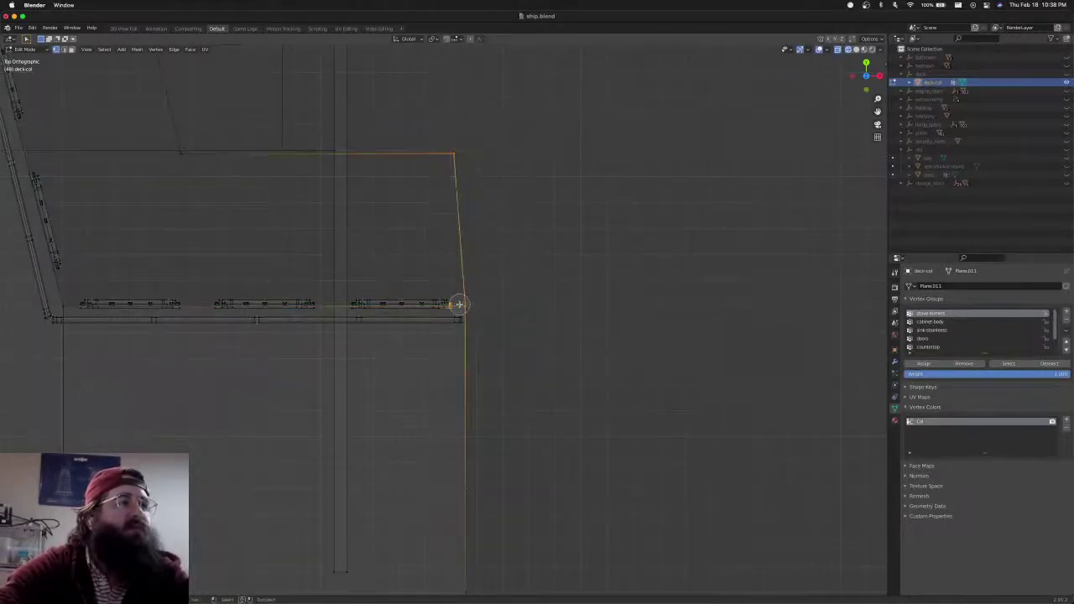
{"action": "right_click", "coordinate": [487, 331]}
{"action": "key", "text": "ctrl+z"}
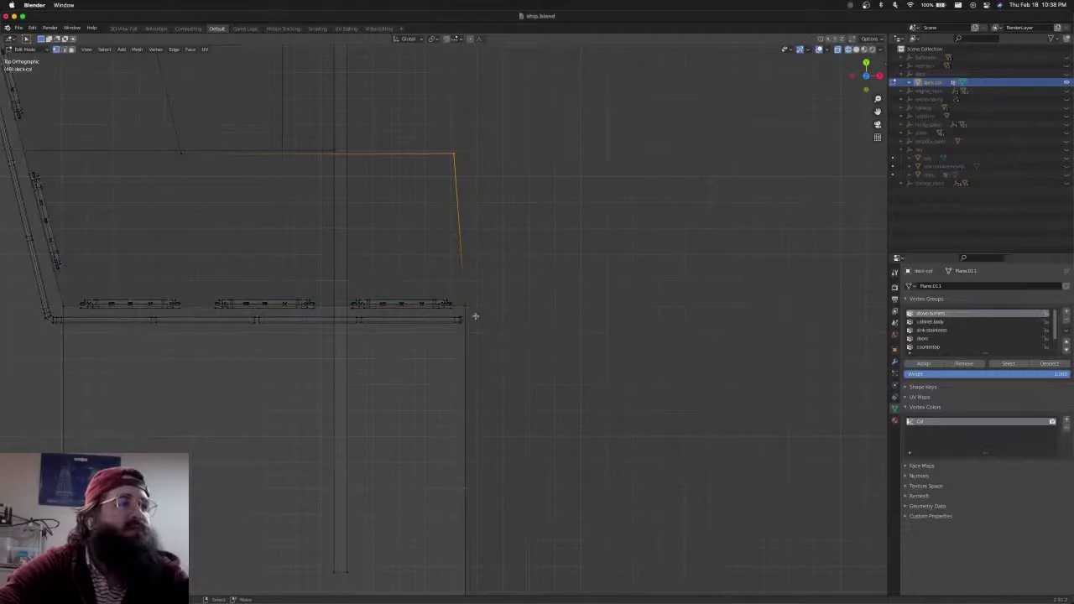
Add the side wall's outer corner and the deck's far corner vertices to the selection and flatten them along X
{"action": "key", "text": "b"}
{"action": "left_click_drag", "start_coordinate": [463, 300], "coordinate": [468, 317]}
{"action": "middle_click_drag", "start_coordinate": [469, 317], "coordinate": [472, 78], "text": "shift"}
{"action": "middle_click_drag", "start_coordinate": [472, 194], "coordinate": [472, 185], "text": "shift"}
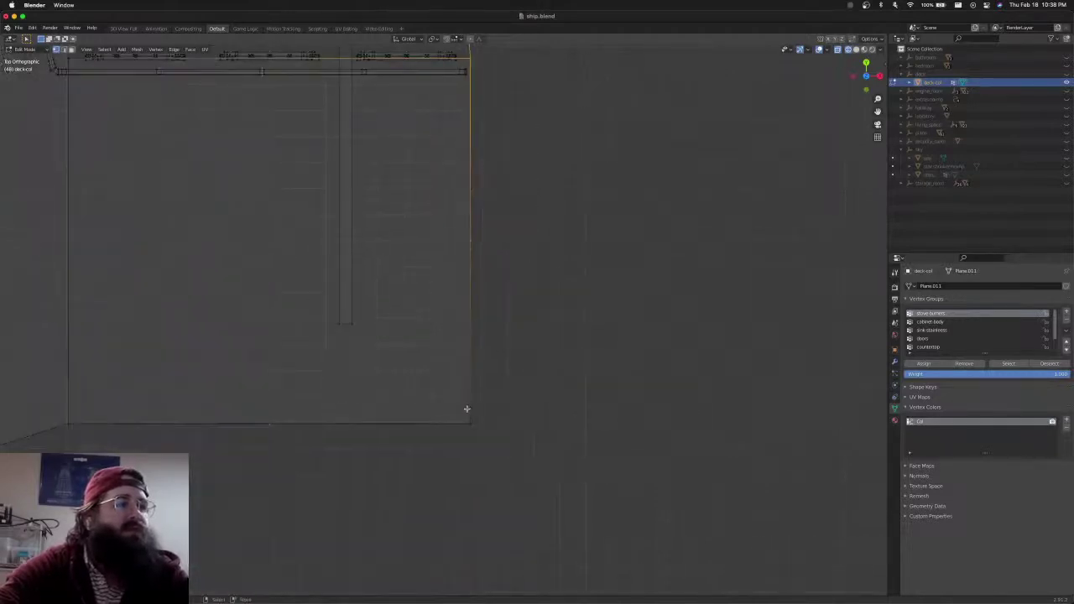
{"action": "key", "text": "b"}
{"action": "left_click_drag", "start_coordinate": [466, 417], "coordinate": [483, 443]}
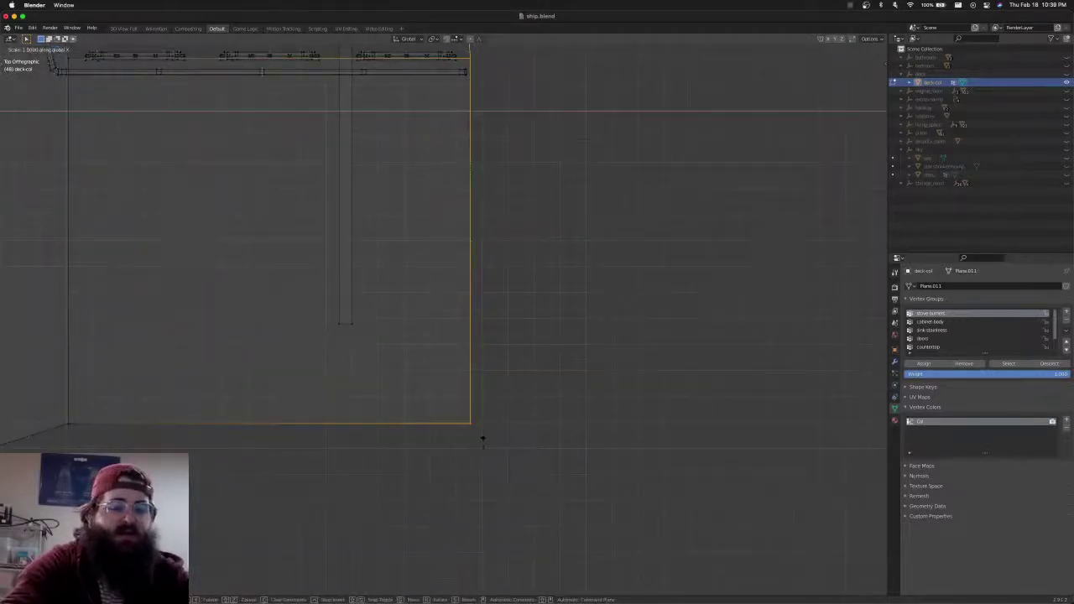
Try to flatten the vertices at the angled wall's upper corner, including the stray one, along X
{"action": "scroll", "coordinate": [484, 439], "scroll_direction": "down", "scroll_amount": 4}
{"action": "middle_click_drag", "start_coordinate": [406, 345], "coordinate": [500, 463], "text": "shift"}
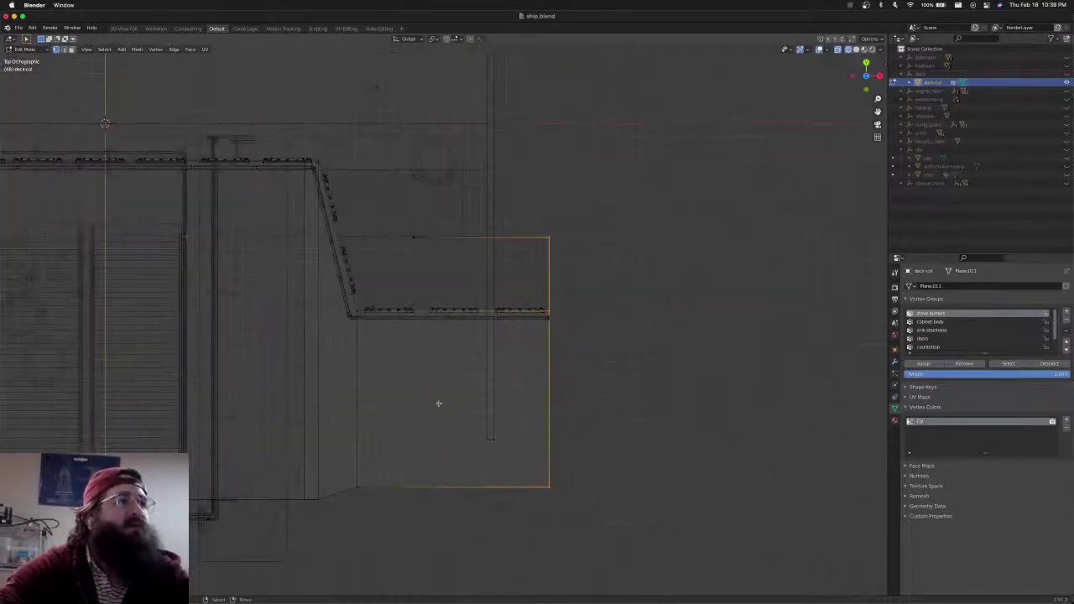
{"action": "middle_click_drag", "start_coordinate": [386, 366], "coordinate": [564, 491], "text": "shift"}
{"action": "scroll", "coordinate": [635, 398], "scroll_direction": "up", "scroll_amount": 4}
{"action": "middle_click_drag", "start_coordinate": [602, 250], "coordinate": [592, 331], "text": "shift"}
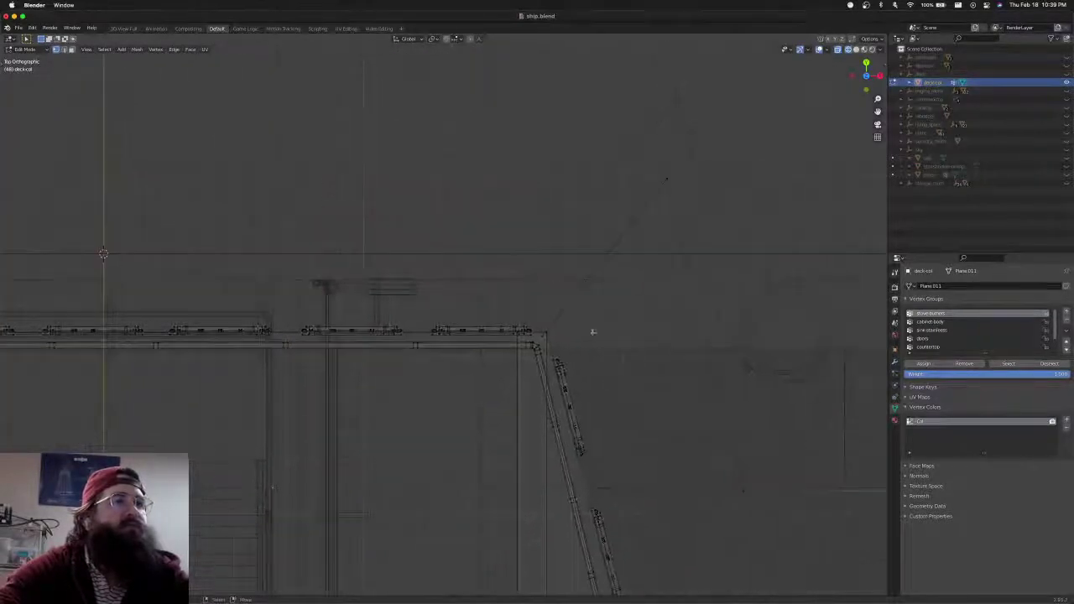
{"action": "scroll", "coordinate": [594, 331], "scroll_direction": "up", "scroll_amount": 4}
{"action": "middle_click_drag", "start_coordinate": [729, 403], "coordinate": [527, 371], "text": "shift"}
{"action": "scroll", "coordinate": [528, 371], "scroll_direction": "up", "scroll_amount": 4}
{"action": "key", "text": "b"}
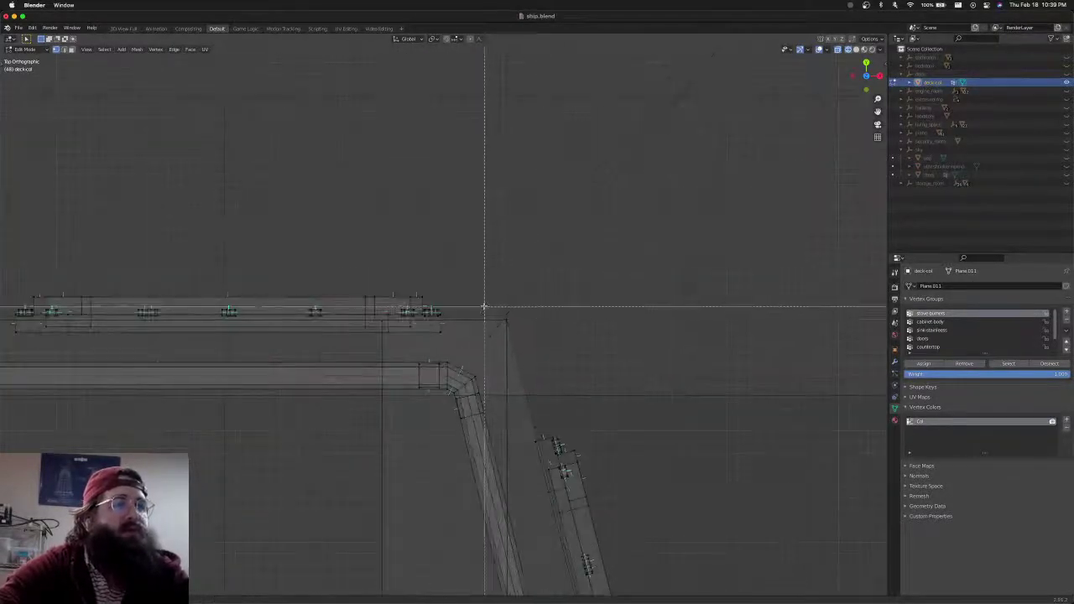
{"action": "left_click_drag", "start_coordinate": [486, 307], "coordinate": [545, 372]}
{"action": "key", "text": "s"}
{"action": "key", "text": "x"}
{"action": "left_click", "coordinate": [532, 367]}
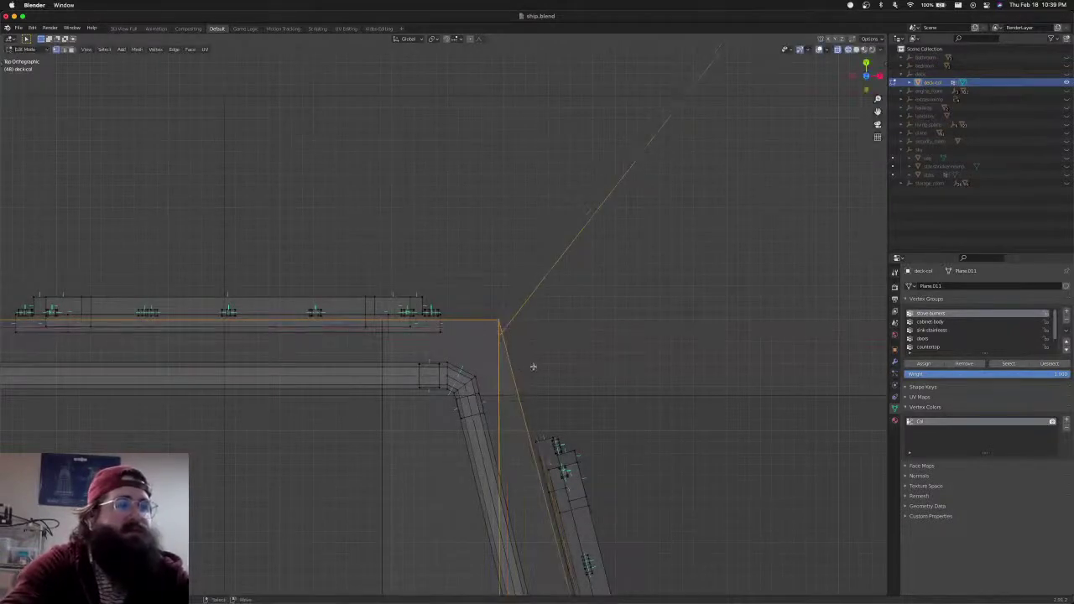
Clear the selection and move the stray vertex beside the angled wall's upper corner onto that corner
{"action": "scroll", "coordinate": [505, 359], "scroll_direction": "up", "scroll_amount": 3}
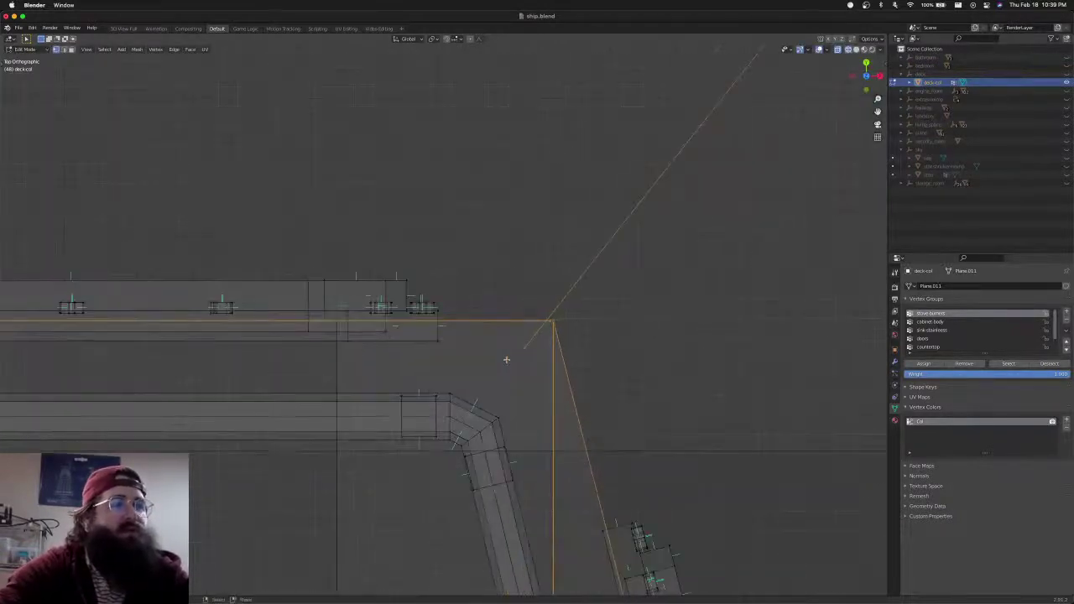
{"action": "scroll", "coordinate": [506, 359], "scroll_direction": "up", "scroll_amount": 1}
{"action": "middle_click_drag", "start_coordinate": [564, 375], "coordinate": [458, 338], "text": "shift"}
{"action": "key", "text": "alt+a"}
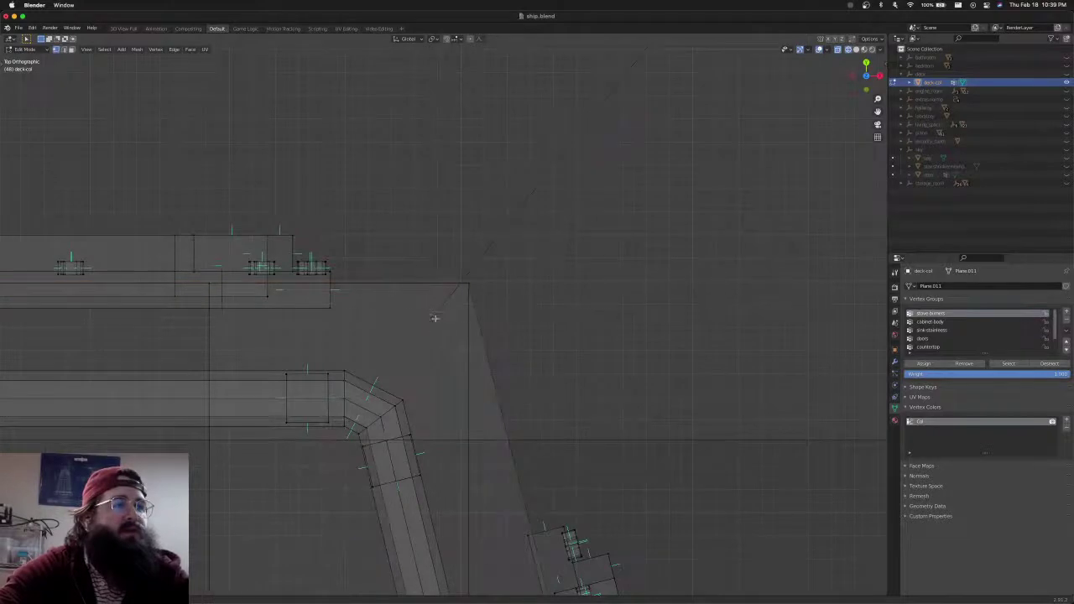
{"action": "key", "text": "l"}
{"action": "key", "text": "g"}
{"action": "left_click", "coordinate": [484, 332]}
{"action": "key", "text": "alt+a"}
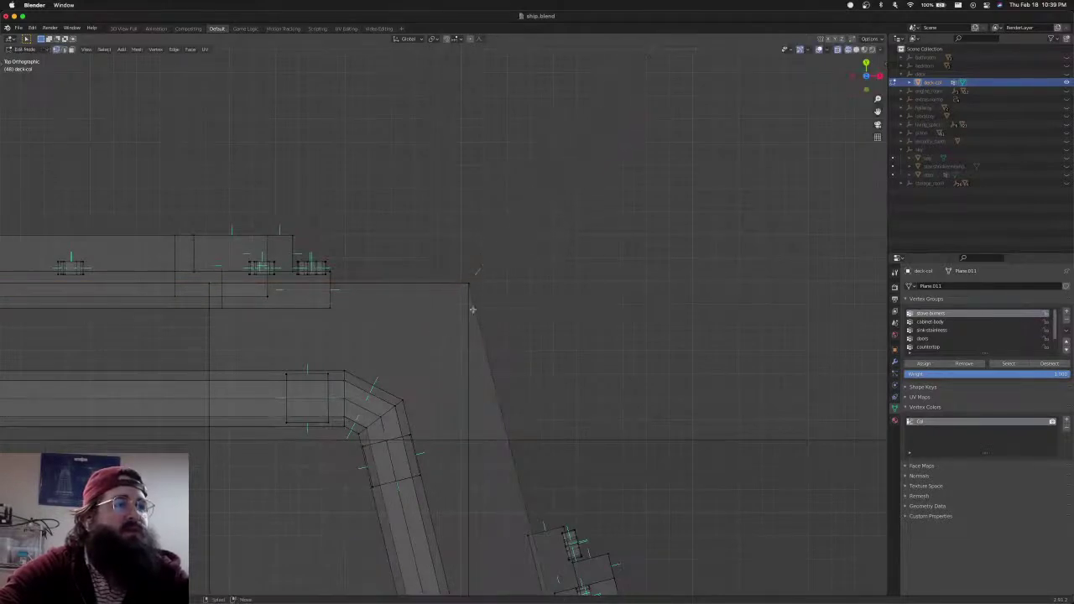
Select the stacked vertices at the angled wall's upper corner and scale them to 0 along X and along Y
{"action": "left_click_drag", "start_coordinate": [459, 275], "coordinate": [472, 303]}
{"action": "key", "text": "s"}
{"action": "key", "text": "x"}
{"action": "key", "text": "0"}
{"action": "key", "text": "Return"}
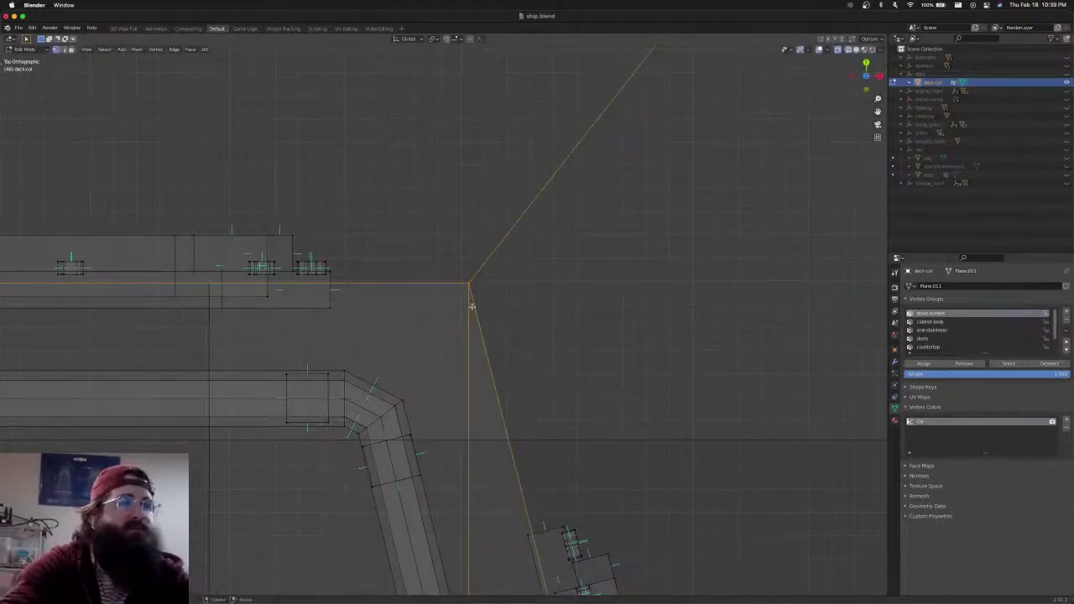
{"action": "key", "text": "s"}
{"action": "key", "text": "y"}
{"action": "key", "text": "0"}
{"action": "key", "text": "Return"}
{"action": "scroll", "coordinate": [472, 306], "scroll_direction": "down", "scroll_amount": 13}
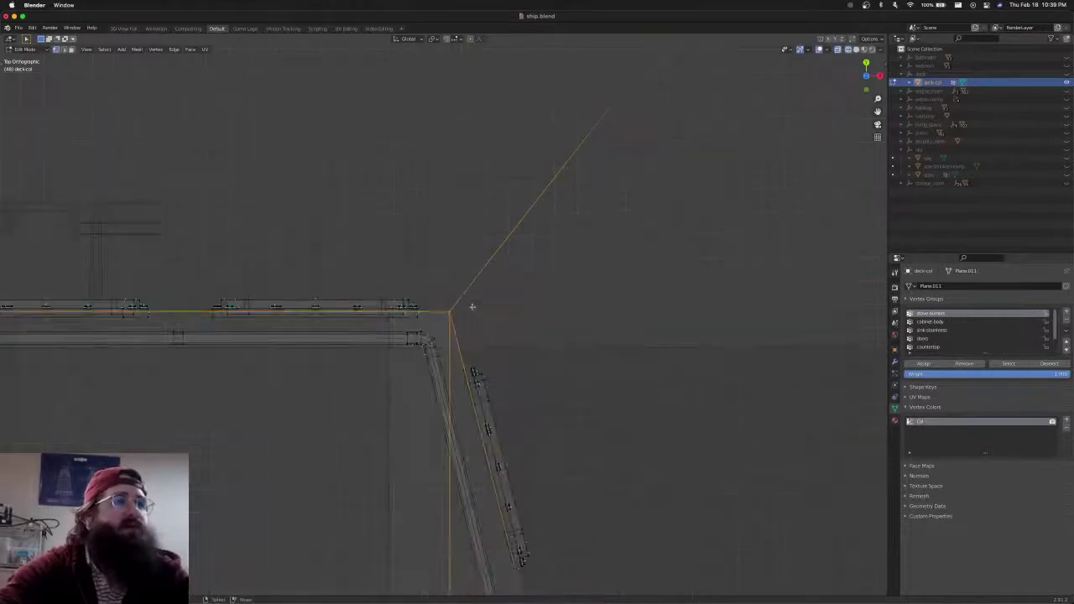
{"action": "scroll", "coordinate": [625, 254], "scroll_direction": "down", "scroll_amount": 2}
{"action": "scroll", "coordinate": [588, 264], "scroll_direction": "down", "scroll_amount": 3}
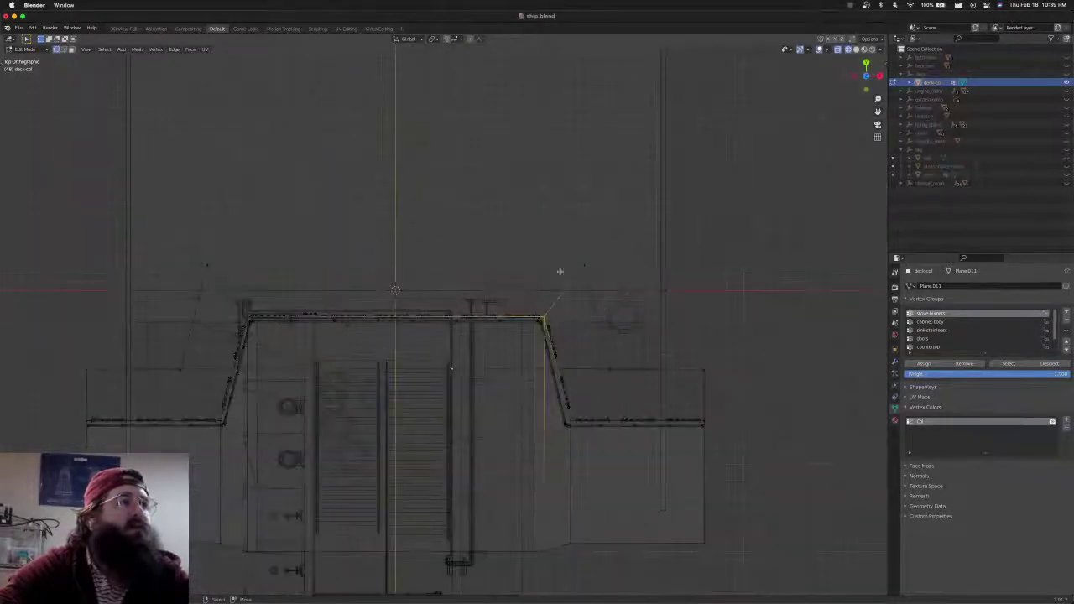
{"action": "scroll", "coordinate": [487, 369], "scroll_direction": "up", "scroll_amount": 5}
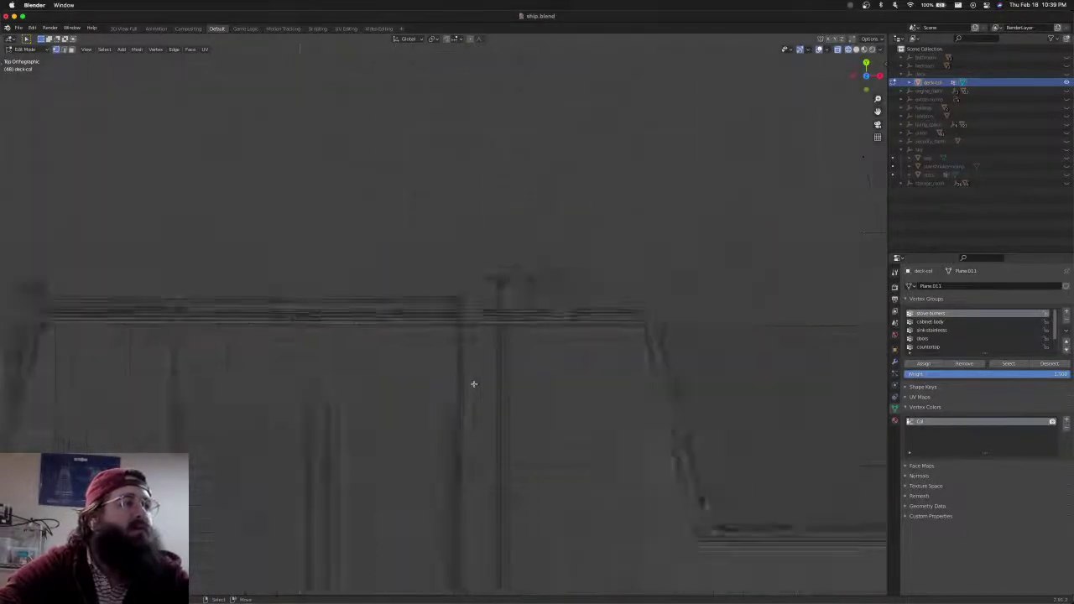
From the front view, select the upper cabin's row of windows and its whole linked door, and hide them
{"action": "scroll", "coordinate": [453, 388], "scroll_direction": "down", "scroll_amount": 5}
{"action": "middle_click_drag", "start_coordinate": [422, 393], "coordinate": [461, 361]}
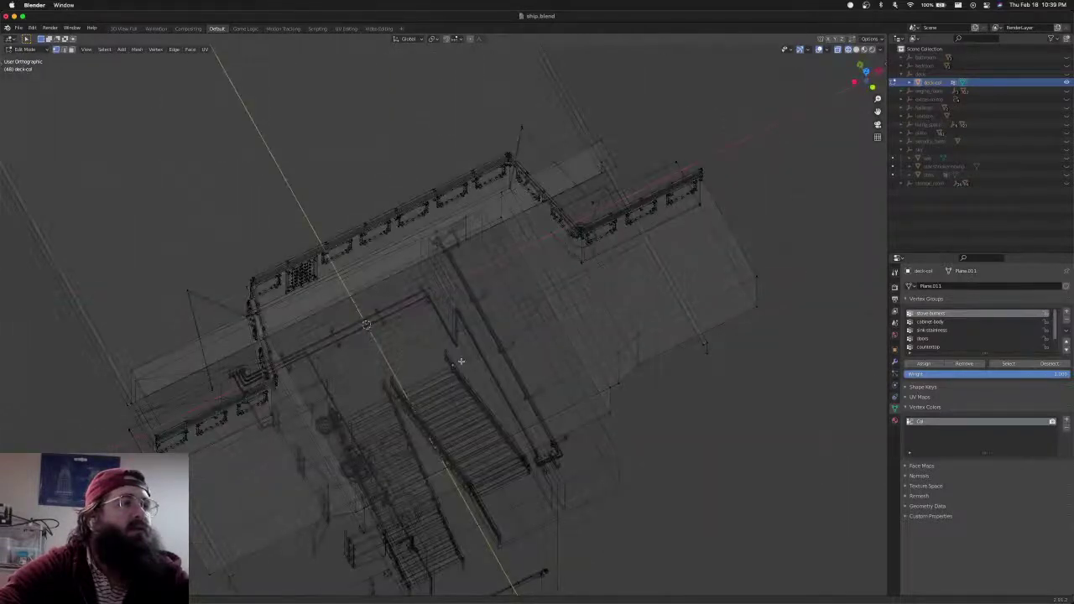
{"action": "key", "text": "KP_1"}
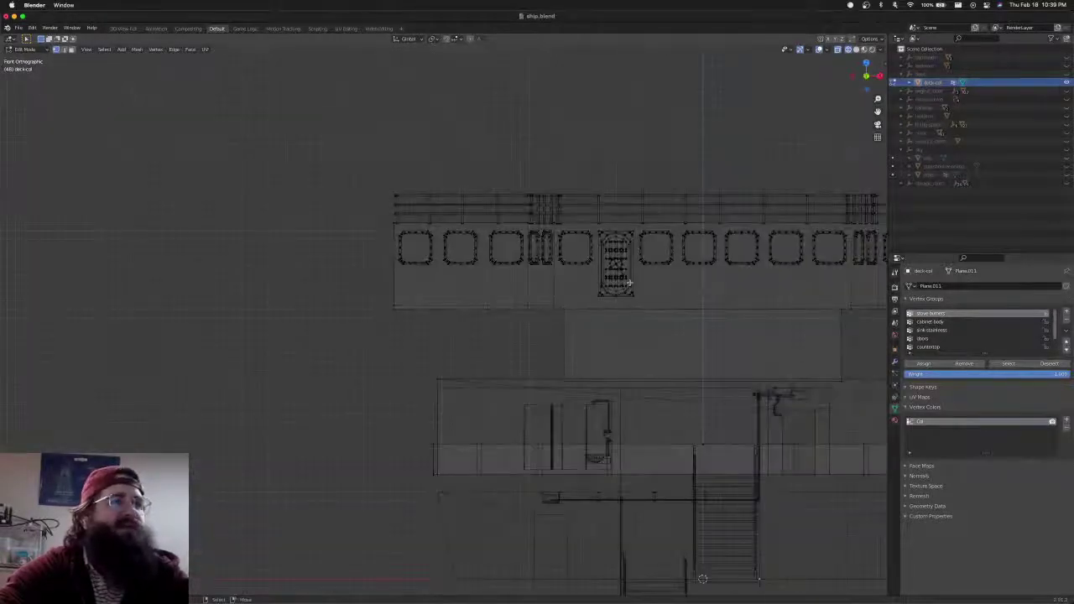
{"action": "middle_click_drag", "start_coordinate": [628, 283], "coordinate": [438, 249], "text": "shift"}
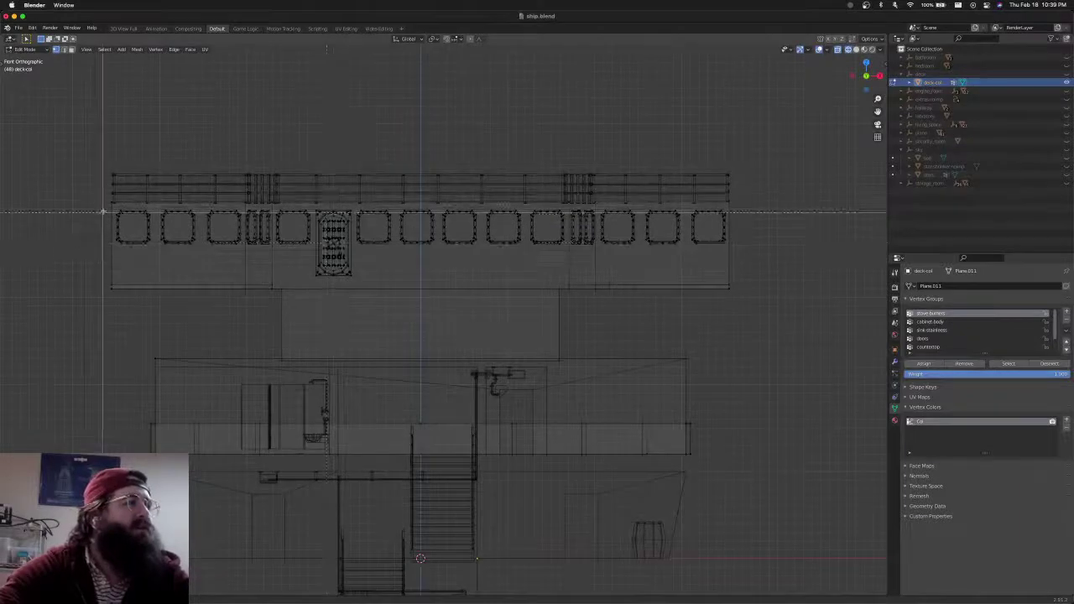
{"action": "left_click_drag", "start_coordinate": [105, 206], "coordinate": [733, 265]}
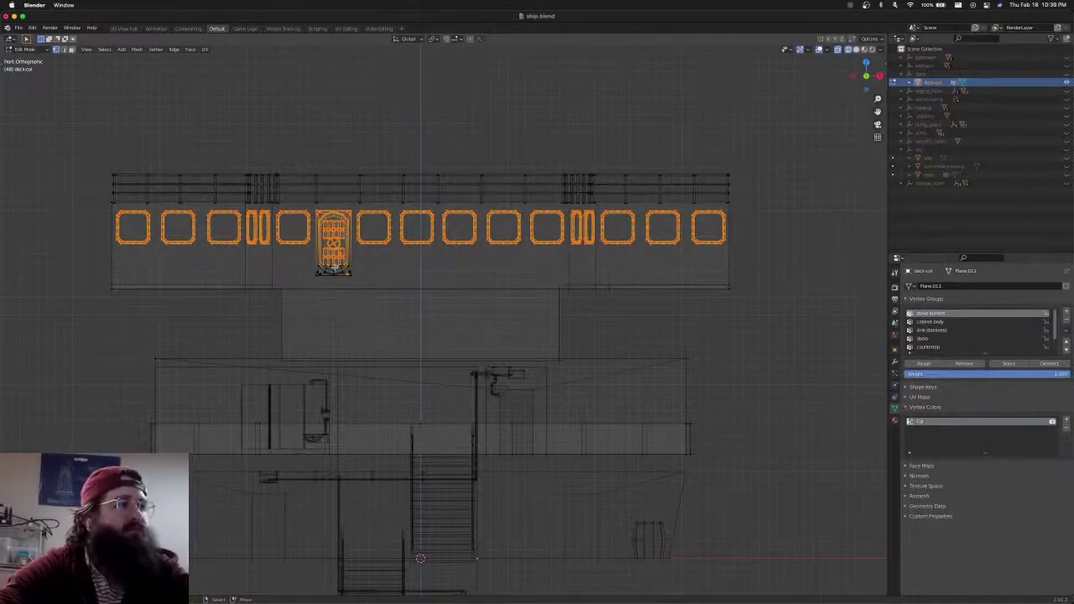
{"action": "key", "text": "l"}
{"action": "key", "text": "l"}
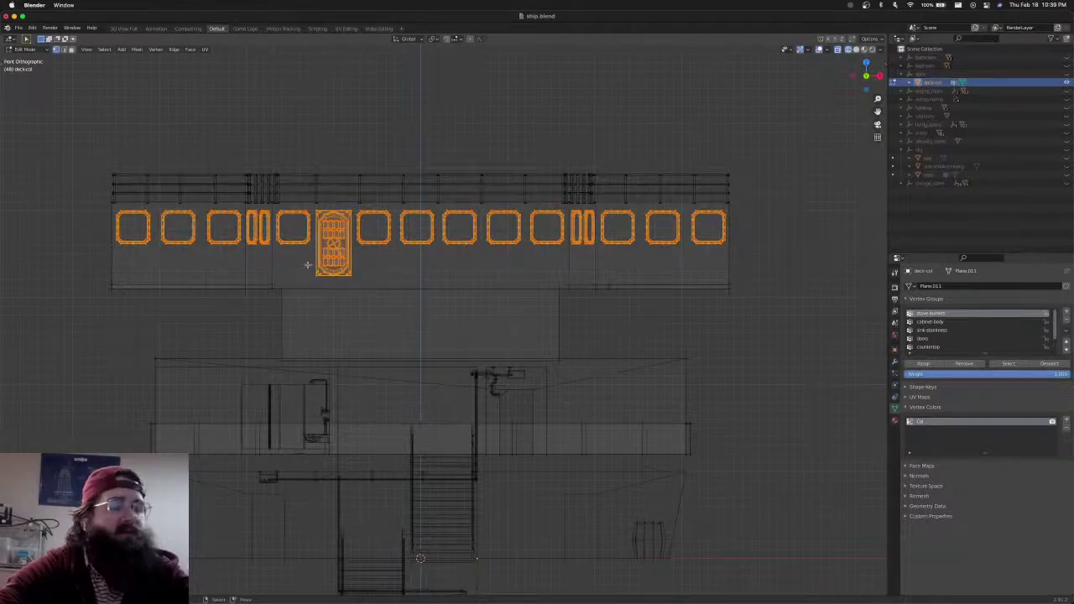
{"action": "key", "text": "h"}
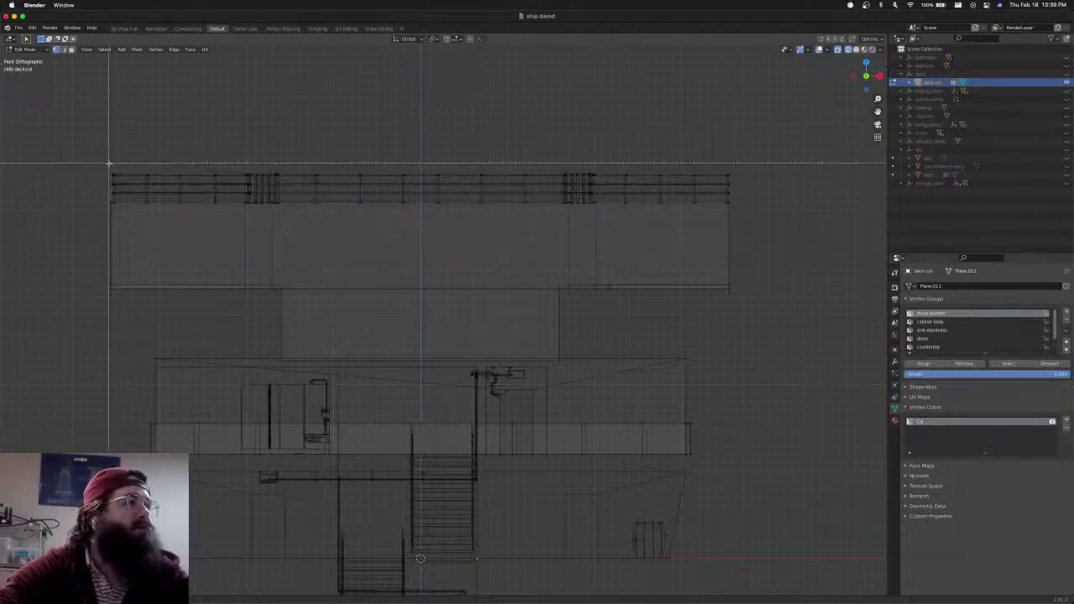
Select the complete railing above the upper cabin, including its post bases, and hide it
{"action": "left_click_drag", "start_coordinate": [107, 166], "coordinate": [735, 199]}
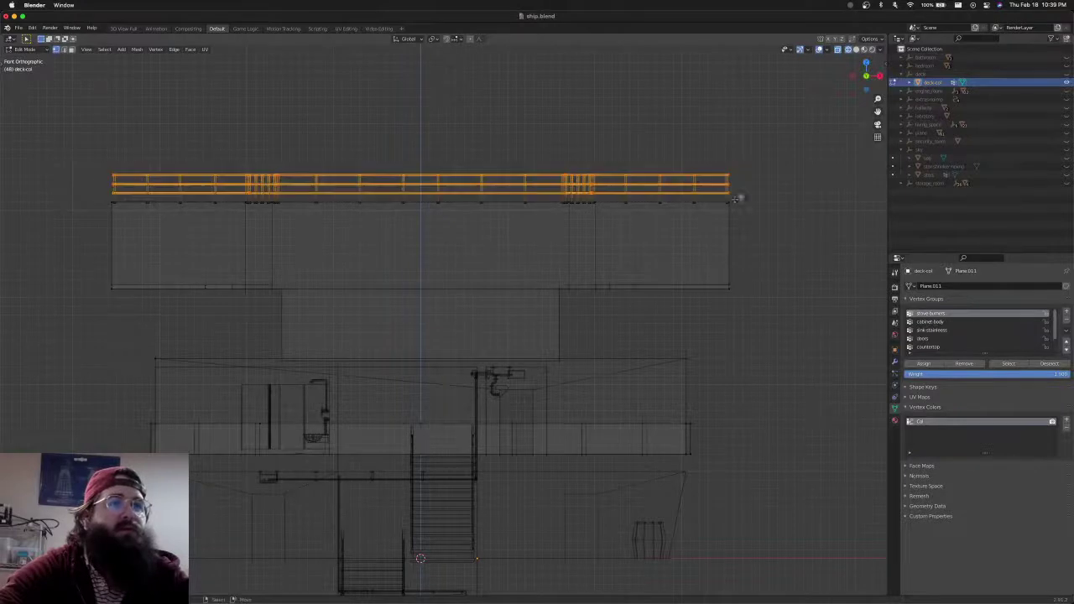
{"action": "key", "text": "h"}
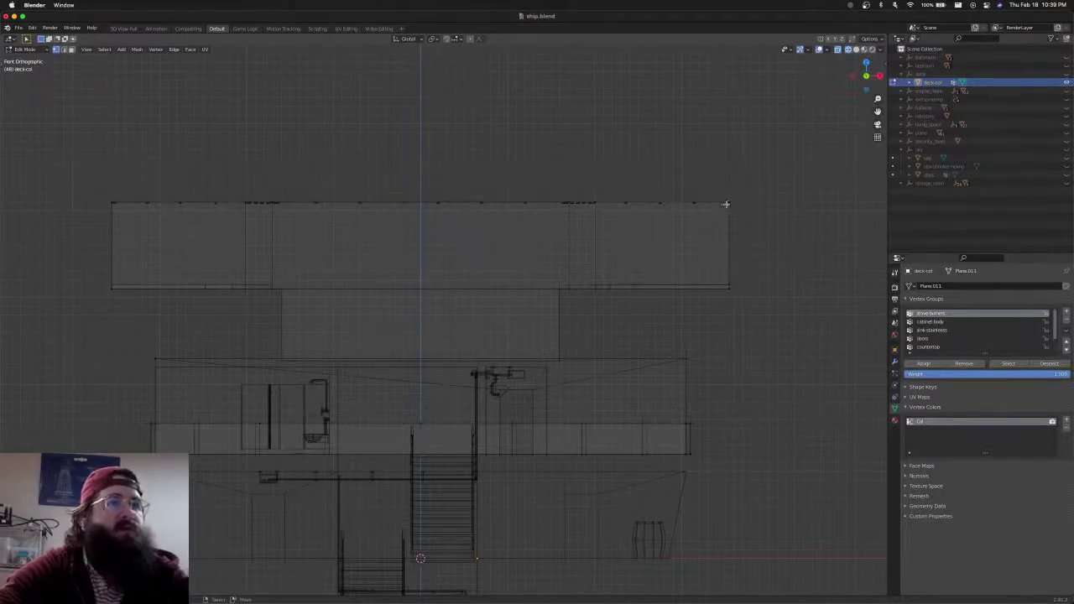
{"action": "key", "text": "alt+h"}
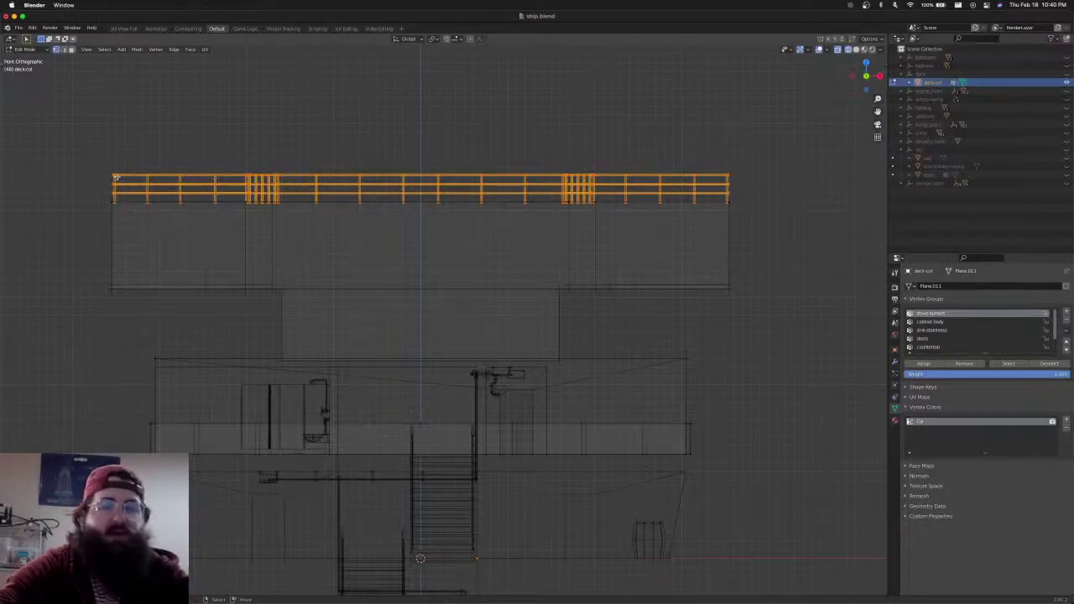
{"action": "key", "text": "h"}
Highlight the linked cabin wall and balcony meshes to check which parts are connected, and clear the selection
{"action": "scroll", "coordinate": [294, 249], "scroll_direction": "down", "scroll_amount": 2}
{"action": "middle_click_drag", "start_coordinate": [310, 247], "coordinate": [410, 292]}
{"action": "scroll", "coordinate": [462, 273], "scroll_direction": "up", "scroll_amount": 4}
{"action": "scroll", "coordinate": [405, 274], "scroll_direction": "down", "scroll_amount": 1}
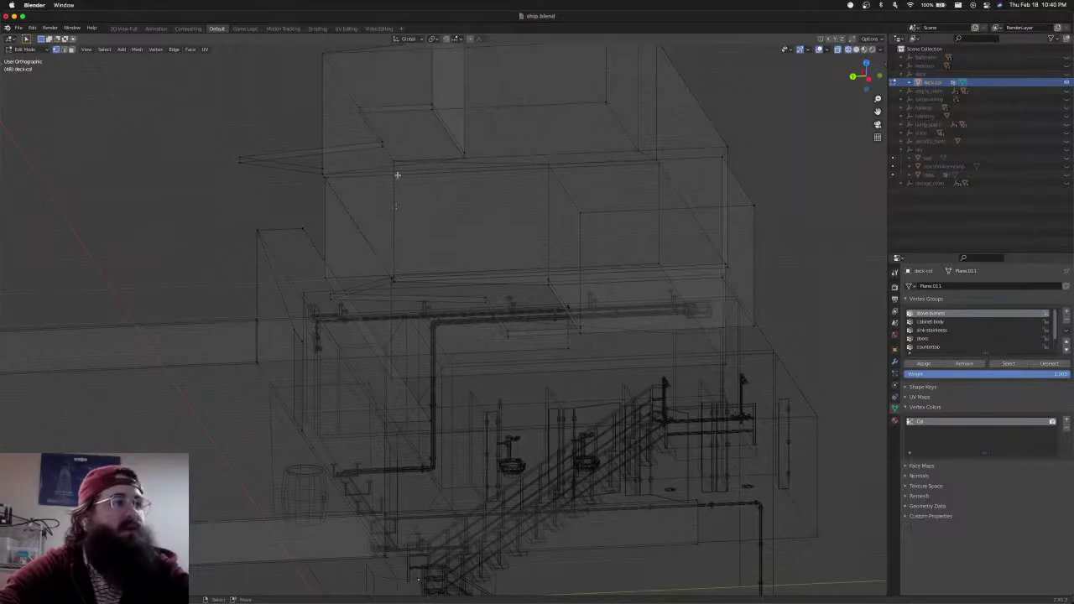
{"action": "key", "text": "l"}
{"action": "key", "text": "l"}
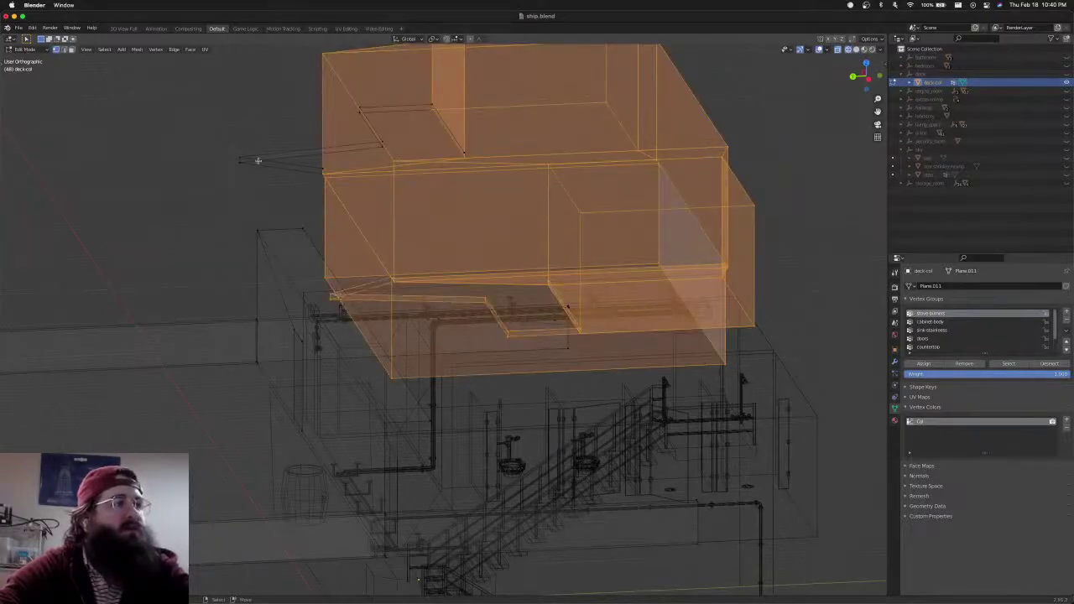
{"action": "key", "text": "l"}
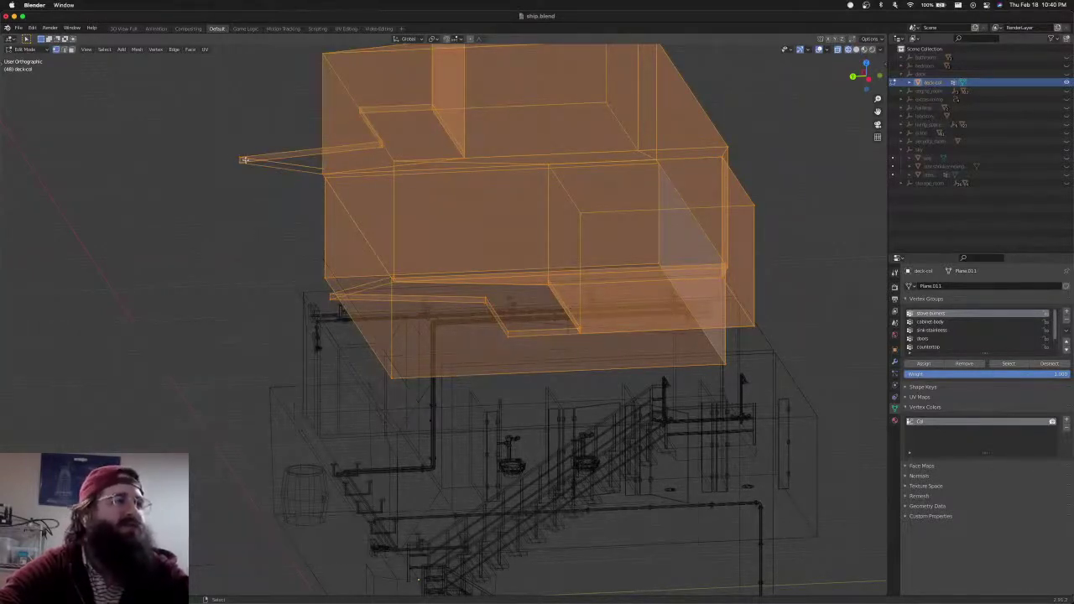
{"action": "key", "text": "alt+a"}
{"action": "middle_click_drag", "start_coordinate": [376, 255], "coordinate": [434, 264]}
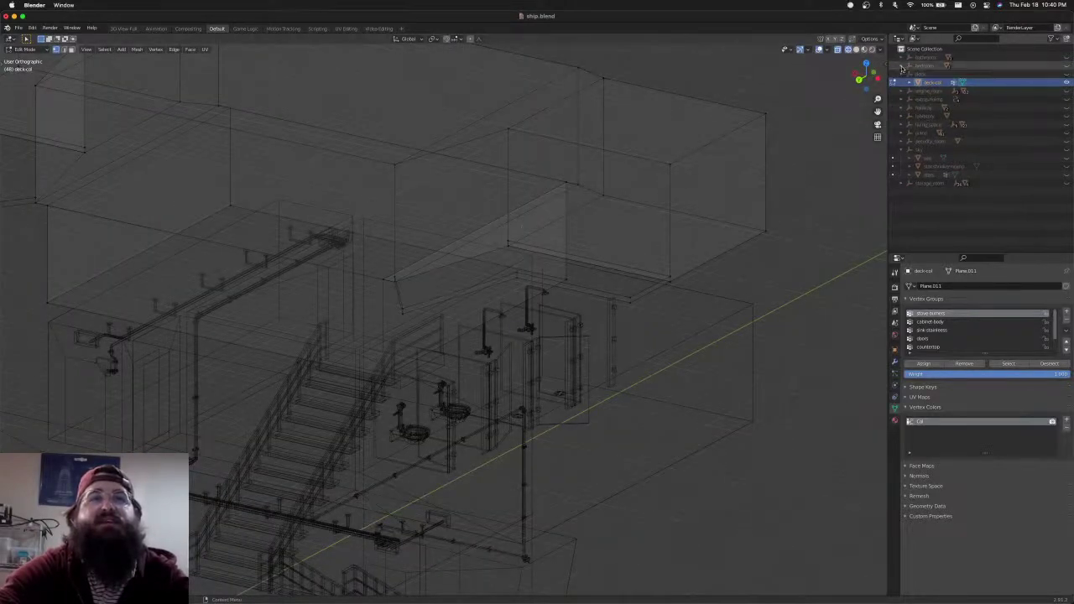
Hide the bathroom-col and hallway-col objects so only the deck-col geometry is shown
{"action": "left_click", "coordinate": [901, 57]}
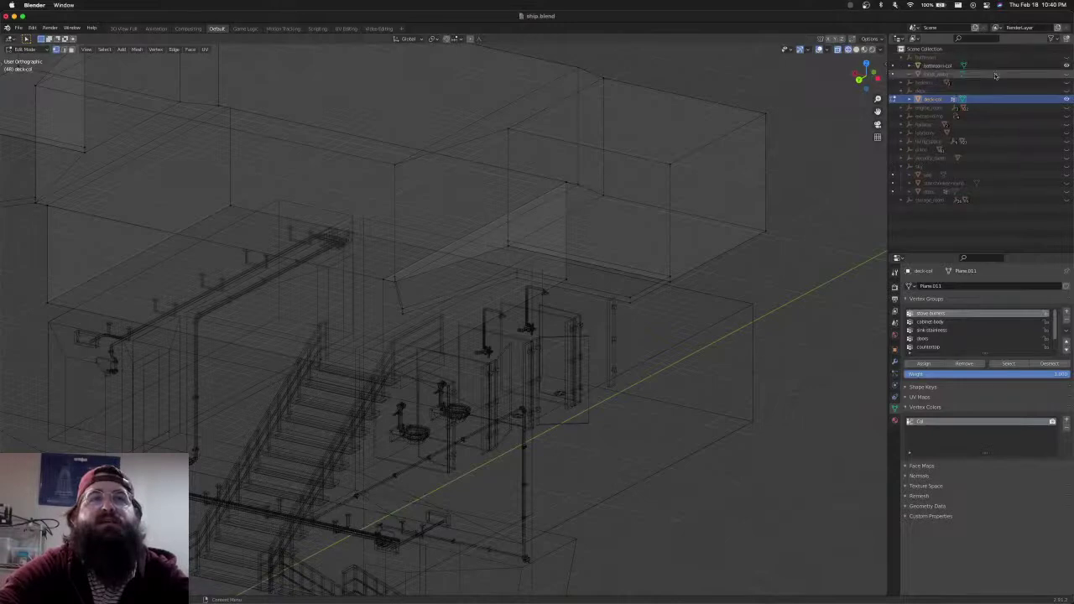
{"action": "left_click", "coordinate": [1067, 66]}
{"action": "left_click", "coordinate": [902, 58]}
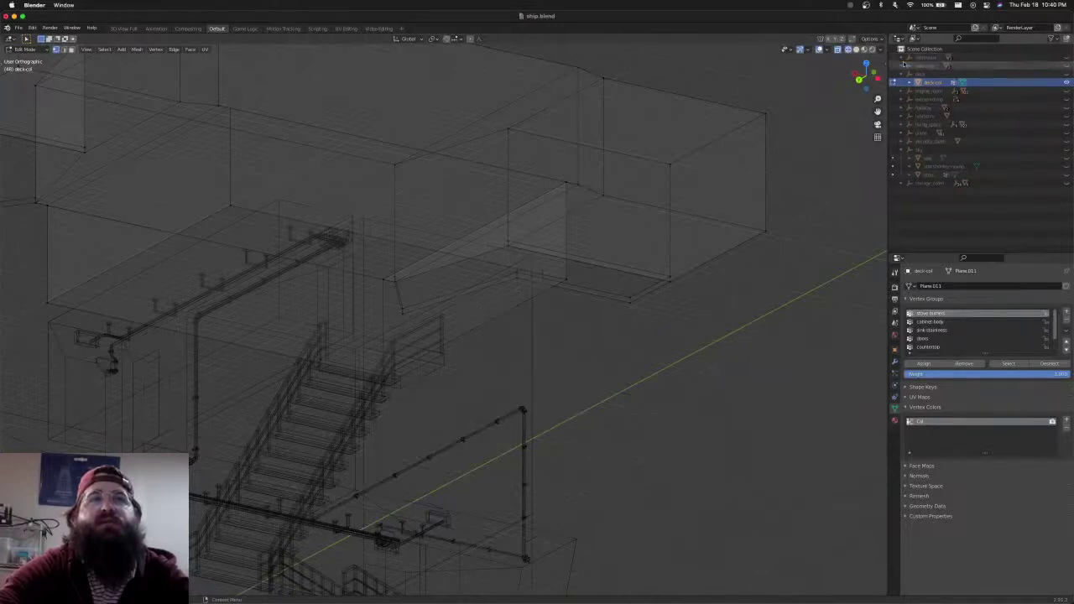
{"action": "left_click", "coordinate": [902, 108]}
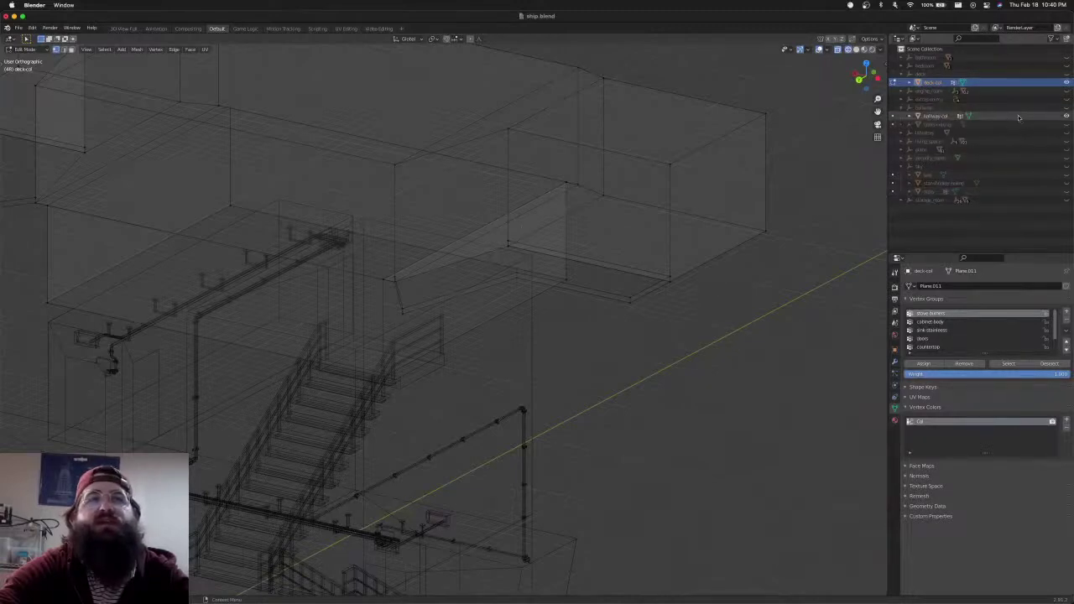
{"action": "left_click", "coordinate": [1066, 119]}
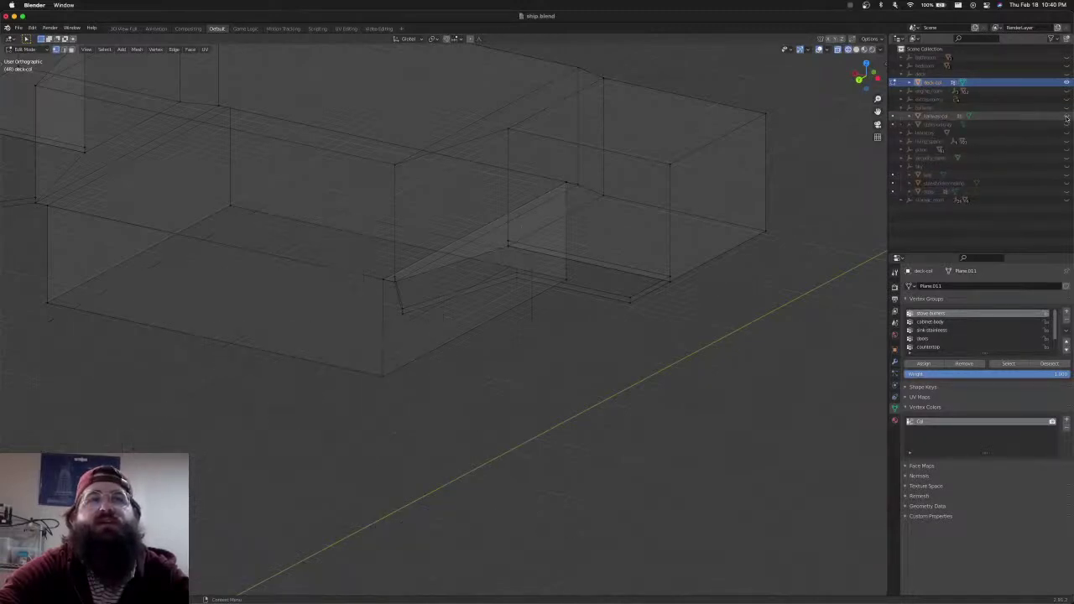
{"action": "left_click", "coordinate": [902, 108]}
{"action": "key", "text": "Home"}
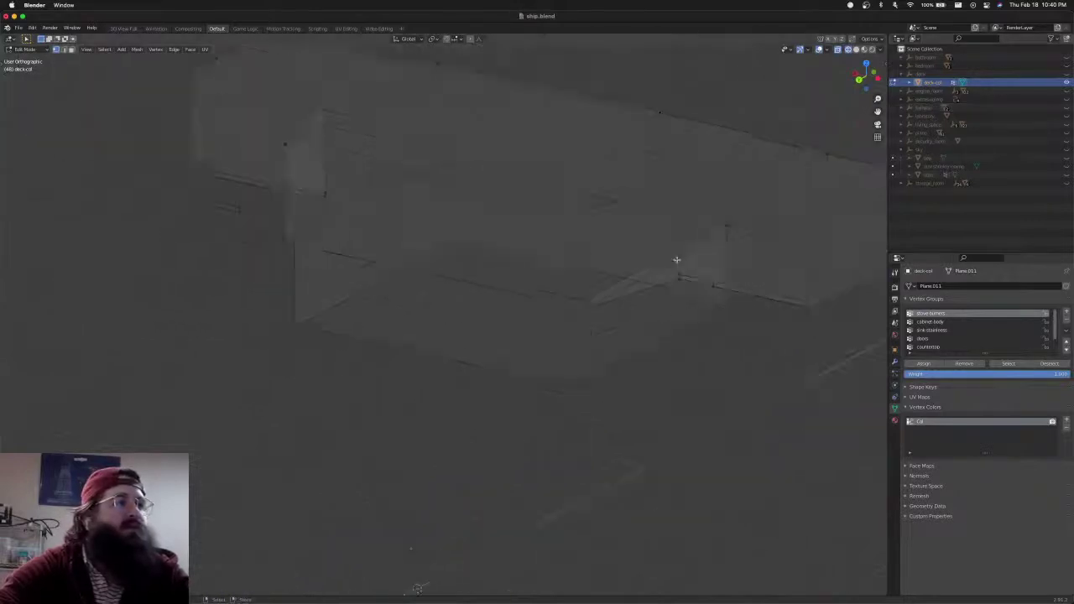
{"action": "scroll", "coordinate": [617, 311], "scroll_direction": "up", "scroll_amount": 10}
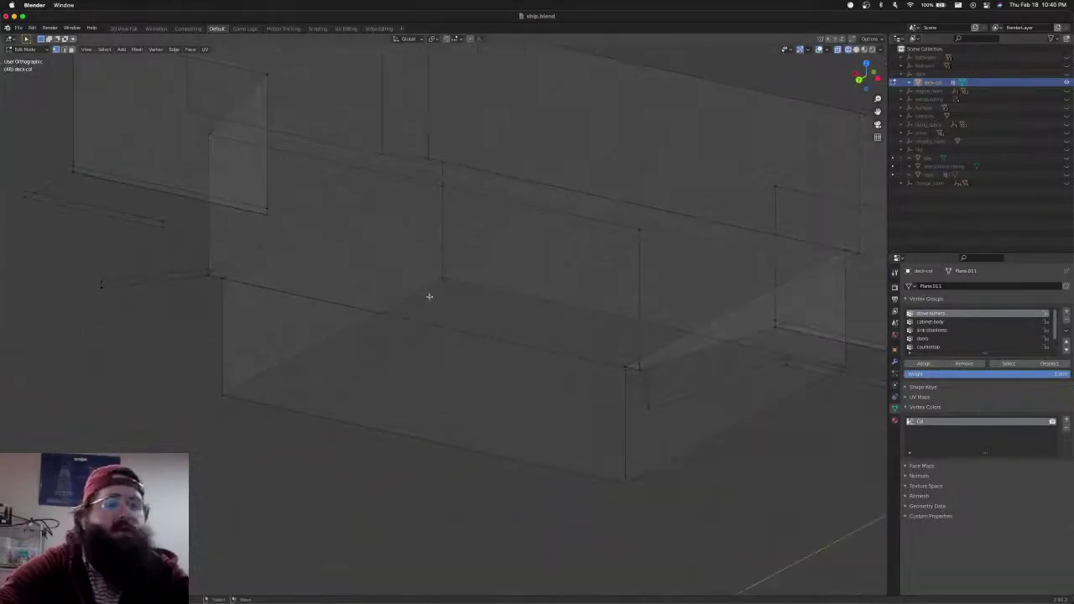
Switch to solid shading and delete the long edges joining the protruding centre walls of the upper and lower cabin, removing their faces
{"action": "key", "text": "shift+z"}
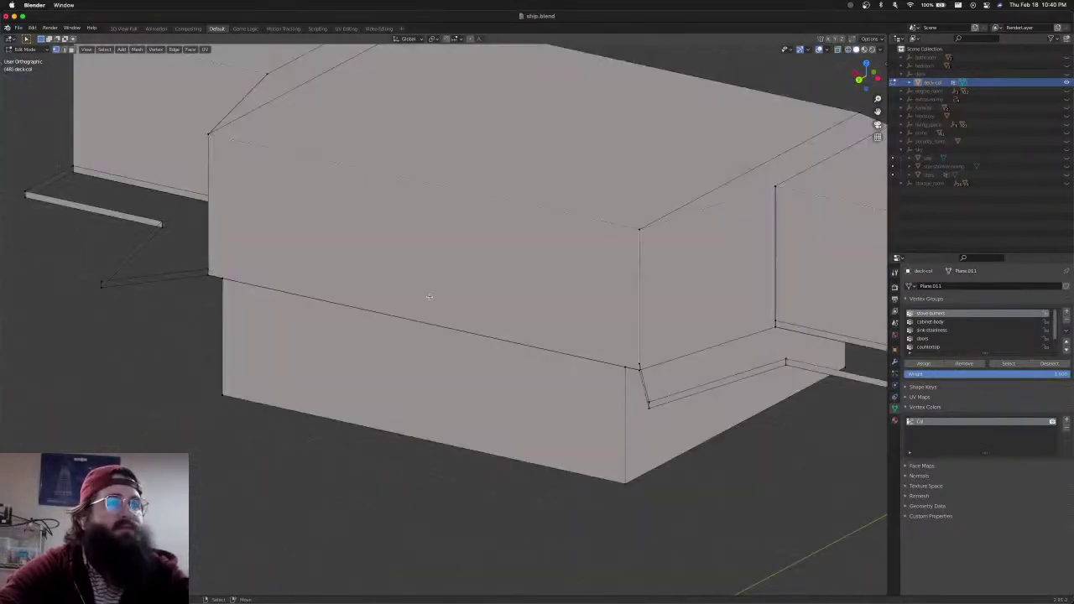
{"action": "middle_click_drag", "start_coordinate": [572, 394], "coordinate": [462, 369]}
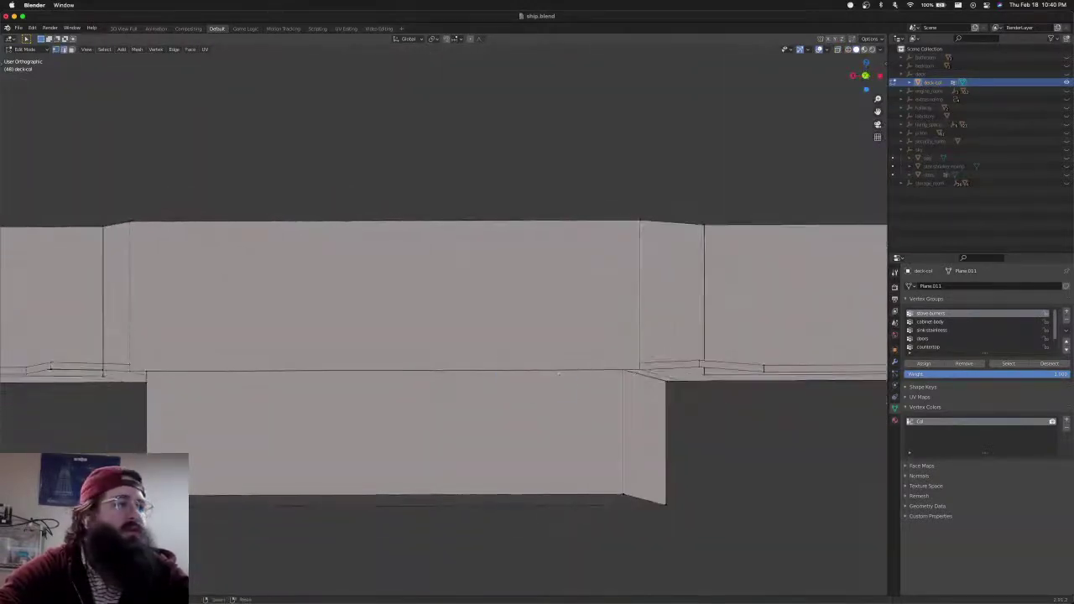
{"action": "key", "text": "x"}
{"action": "left_click", "coordinate": [462, 369]}
{"action": "right_click", "coordinate": [461, 370]}
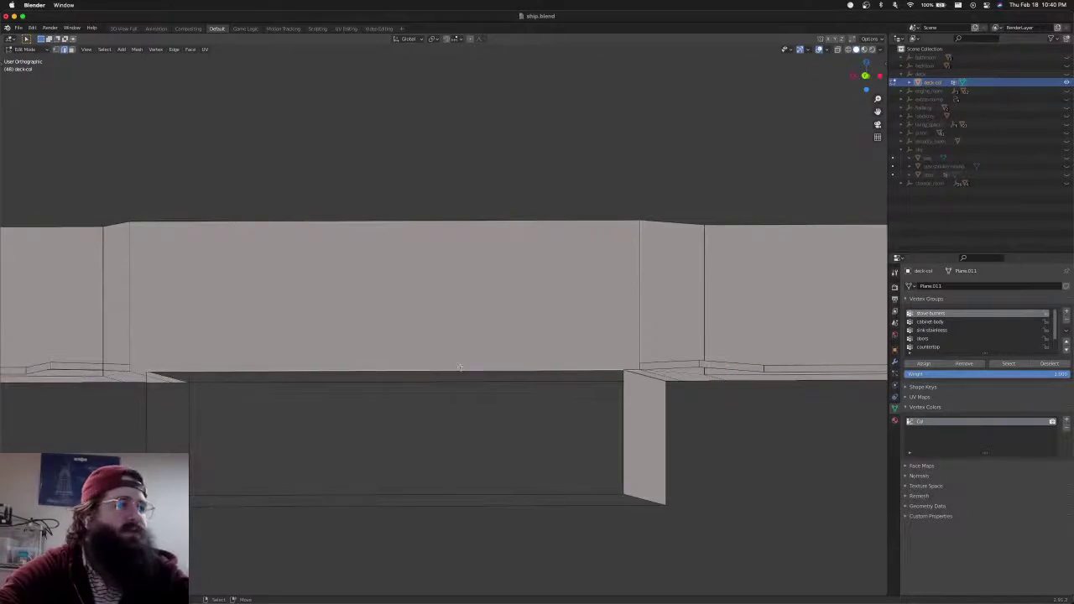
{"action": "key", "text": "x"}
{"action": "left_click", "coordinate": [461, 368]}
{"action": "mouse_move", "coordinate": [460, 365]}
{"action": "middle_mouse_down"}
{"action": "mouse_move", "coordinate": [451, 380]}
{"action": "mouse_move", "coordinate": [422, 379]}
{"action": "mouse_move", "coordinate": [503, 364]}
{"action": "mouse_move", "coordinate": [425, 372]}
{"action": "mouse_move", "coordinate": [481, 360]}
{"action": "mouse_move", "coordinate": [472, 354]}
{"action": "middle_mouse_up"}
{"action": "left_click", "coordinate": [460, 319]}
{"action": "key", "text": "x"}
{"action": "left_click", "coordinate": [461, 319]}
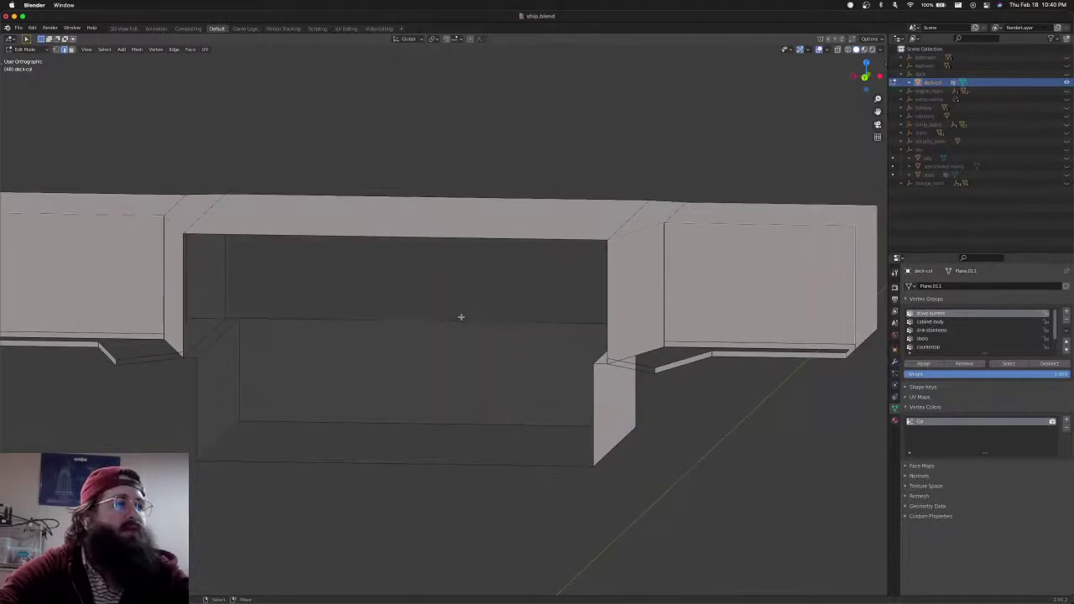
Delete the long edge between the far upper and lower centre walls, seen through the opening
{"action": "key", "text": "x"}
{"action": "left_click", "coordinate": [460, 319]}
{"action": "left_click", "coordinate": [461, 319]}
{"action": "key", "text": "x"}
{"action": "left_click", "coordinate": [465, 331]}
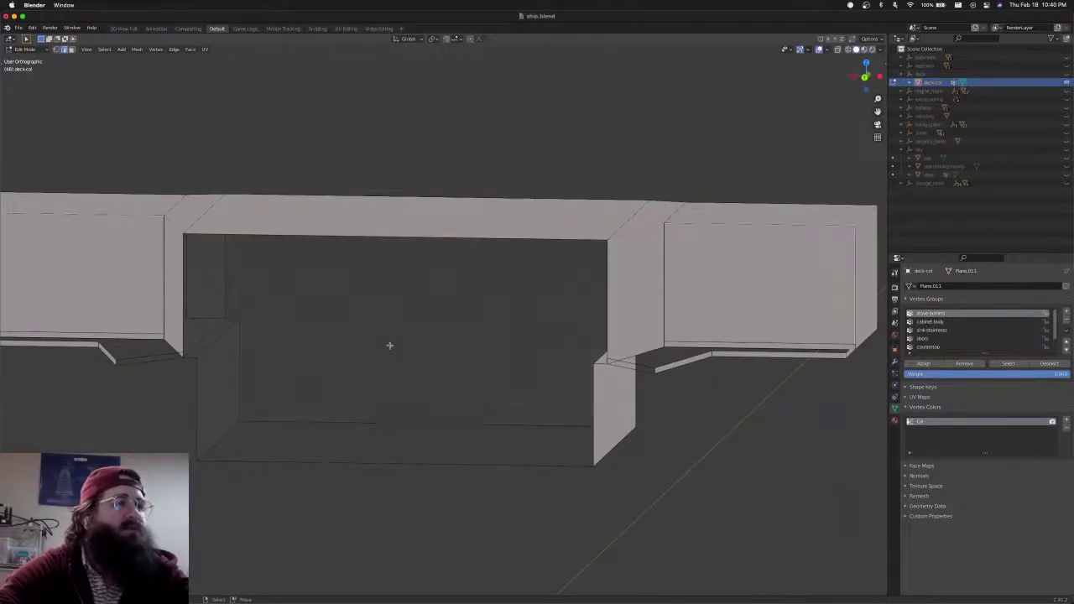
Switch to face selection and delete two adjoining upper cabin wall faces at one end of the centre opening
{"action": "middle_click_drag", "start_coordinate": [390, 346], "coordinate": [356, 331]}
{"action": "key", "text": "ctrl+Tab"}
{"action": "left_click", "coordinate": [357, 346]}
{"action": "left_click", "coordinate": [365, 296]}
{"action": "key", "text": "x"}
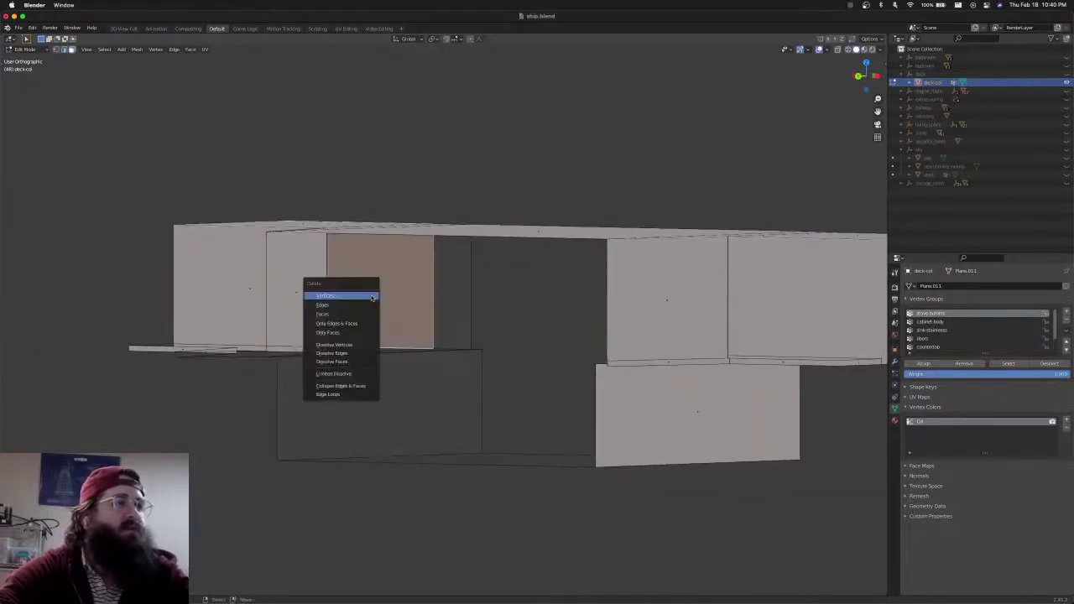
{"action": "left_click", "coordinate": [367, 296]}
{"action": "left_click", "coordinate": [454, 294]}
{"action": "key", "text": "x"}
{"action": "left_click", "coordinate": [453, 293]}
Delete the angled wall face and adjoining side wall face at the other end of the centre opening
{"action": "middle_click_drag", "start_coordinate": [737, 314], "coordinate": [597, 338]}
{"action": "left_click", "coordinate": [599, 340]}
{"action": "key", "text": "x"}
{"action": "left_click", "coordinate": [599, 340]}
{"action": "left_click", "coordinate": [619, 341]}
{"action": "key", "text": "x"}
{"action": "left_click", "coordinate": [620, 341]}
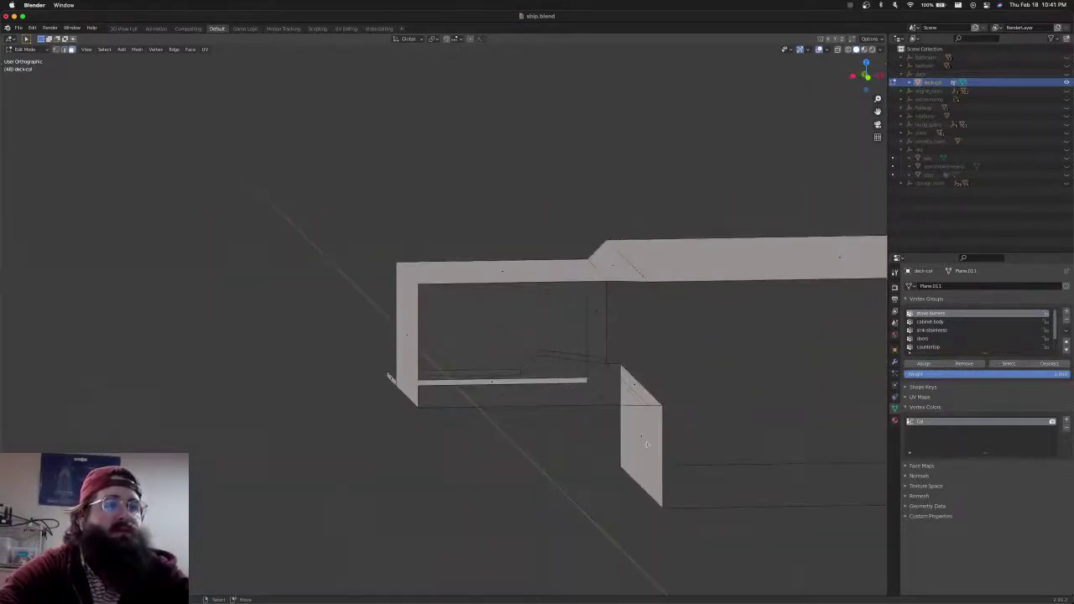
{"action": "middle_click_drag", "start_coordinate": [646, 443], "coordinate": [541, 400]}
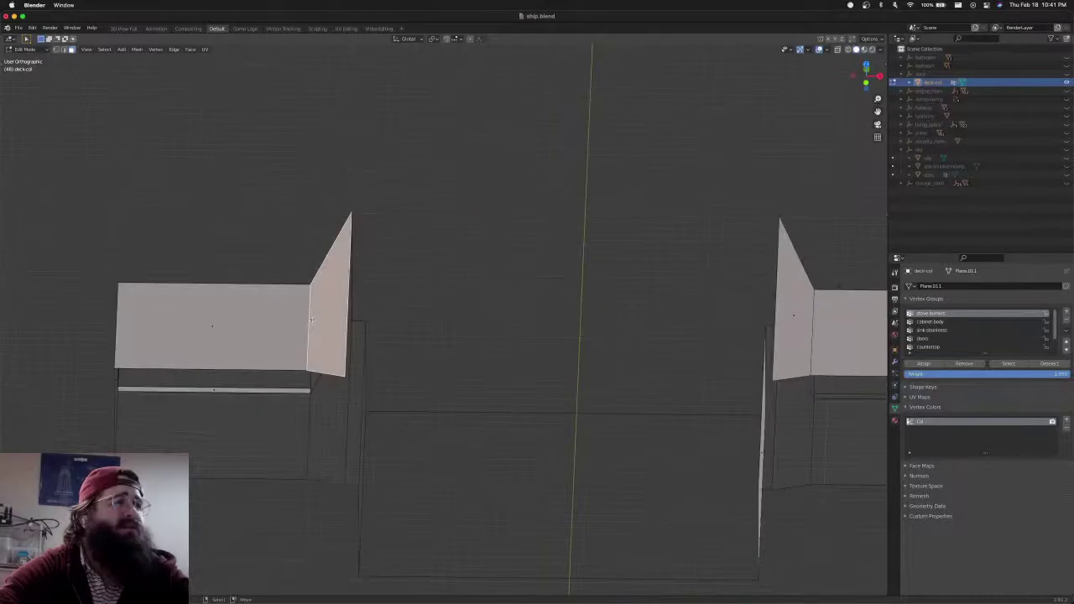
Repeat the deletion on the remaining angled wall and side wall faces at both ends of the cabin's opposite side
{"action": "key", "text": "shift+r"}
{"action": "left_click", "coordinate": [240, 324]}
{"action": "key", "text": "shift+r"}
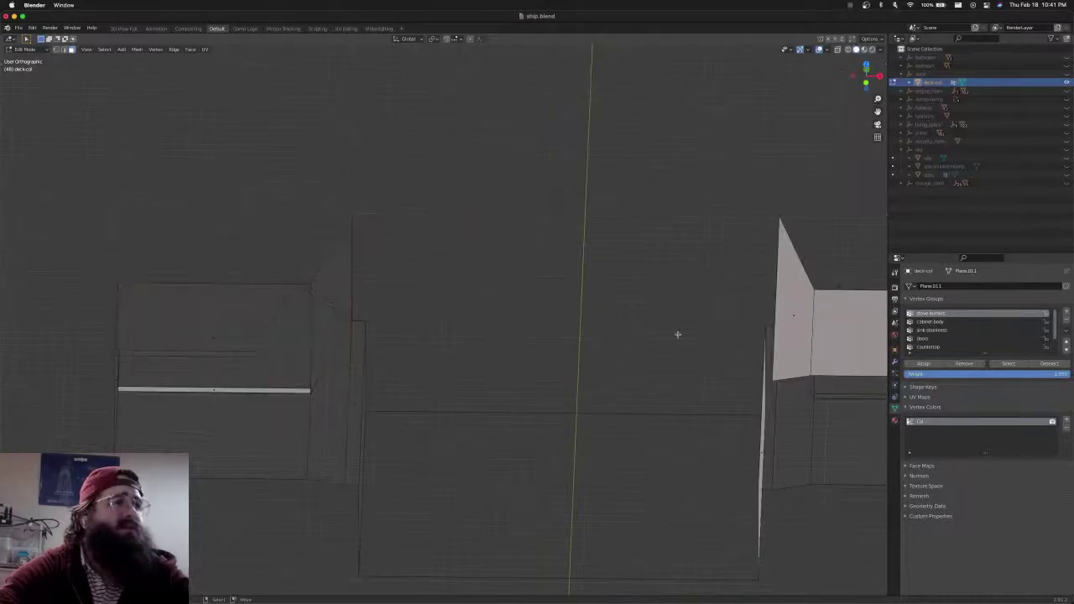
{"action": "left_click", "coordinate": [796, 346]}
{"action": "middle_click_drag", "start_coordinate": [794, 344], "coordinate": [555, 323], "text": "shift"}
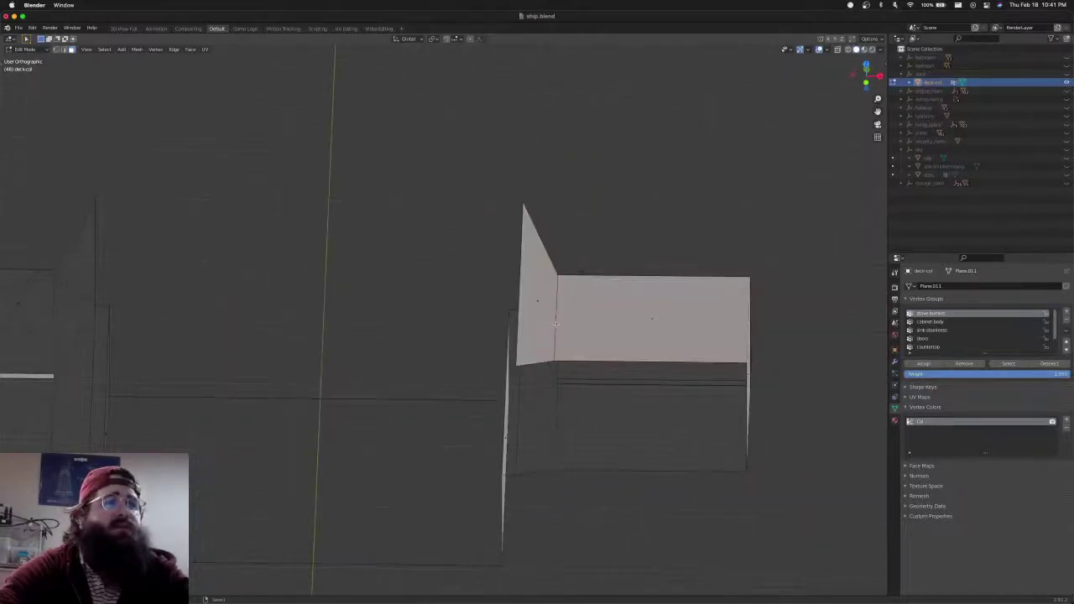
{"action": "left_click", "coordinate": [546, 322]}
{"action": "left_click", "coordinate": [576, 324], "text": "shift"}
{"action": "key", "text": "shift+r"}
{"action": "middle_click_drag", "start_coordinate": [462, 354], "coordinate": [667, 357], "text": "shift"}
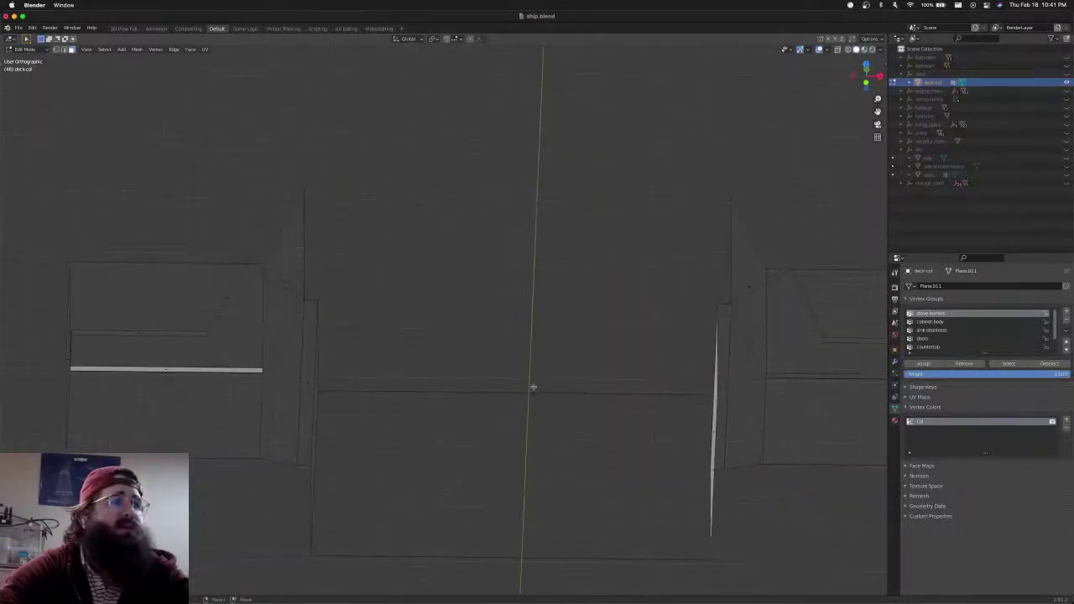
Switch to edge selection and fill a face across the centre gap between the two balcony slabs' angled end edges
{"action": "middle_click_drag", "start_coordinate": [532, 386], "coordinate": [333, 241]}
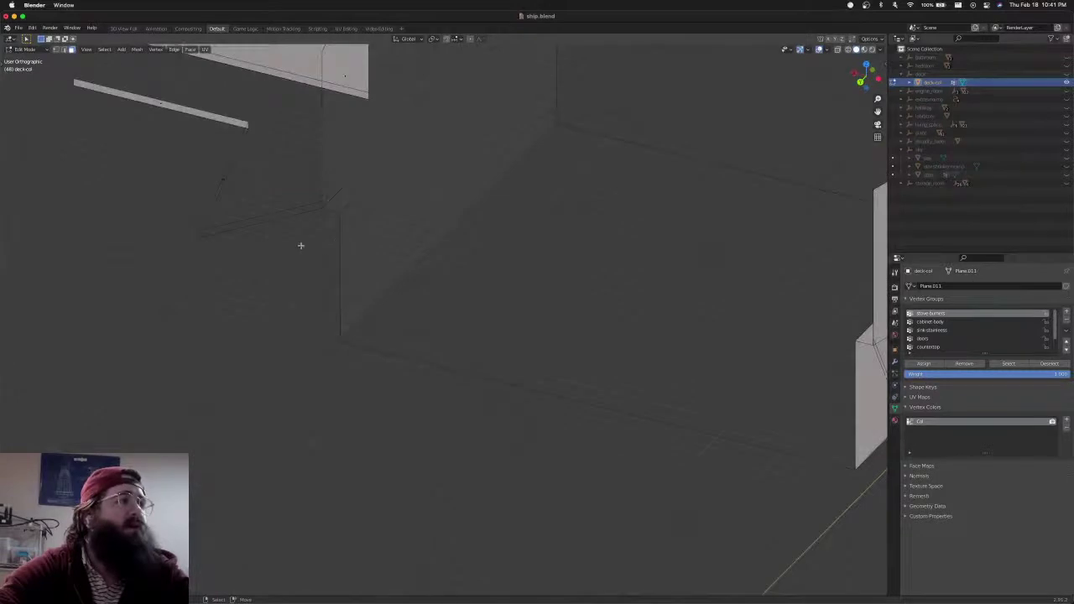
{"action": "key", "text": "ctrl+Tab"}
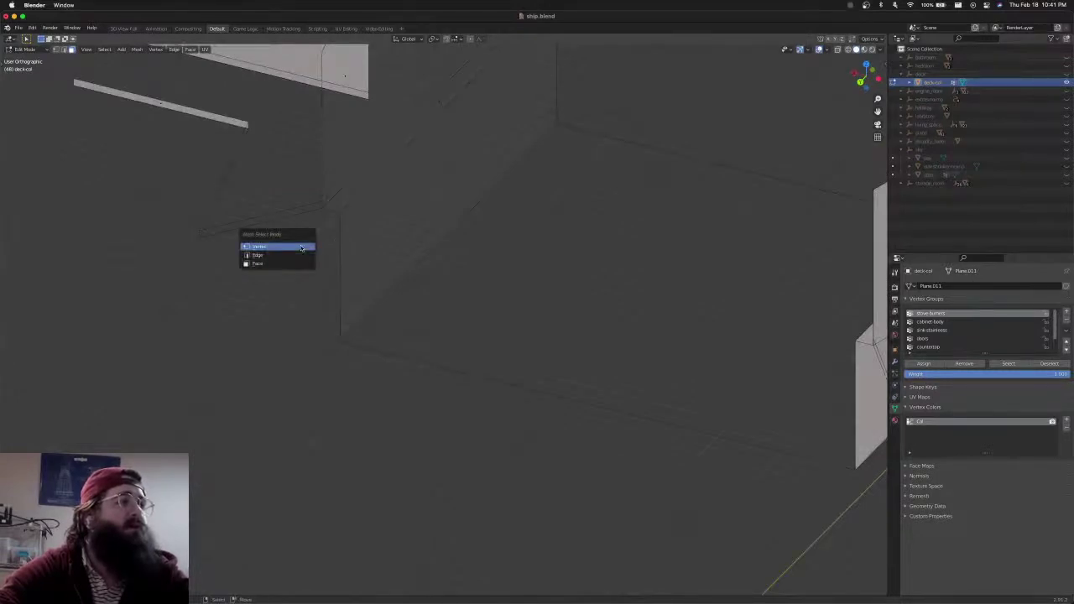
{"action": "left_click", "coordinate": [302, 248]}
{"action": "left_click", "coordinate": [233, 234]}
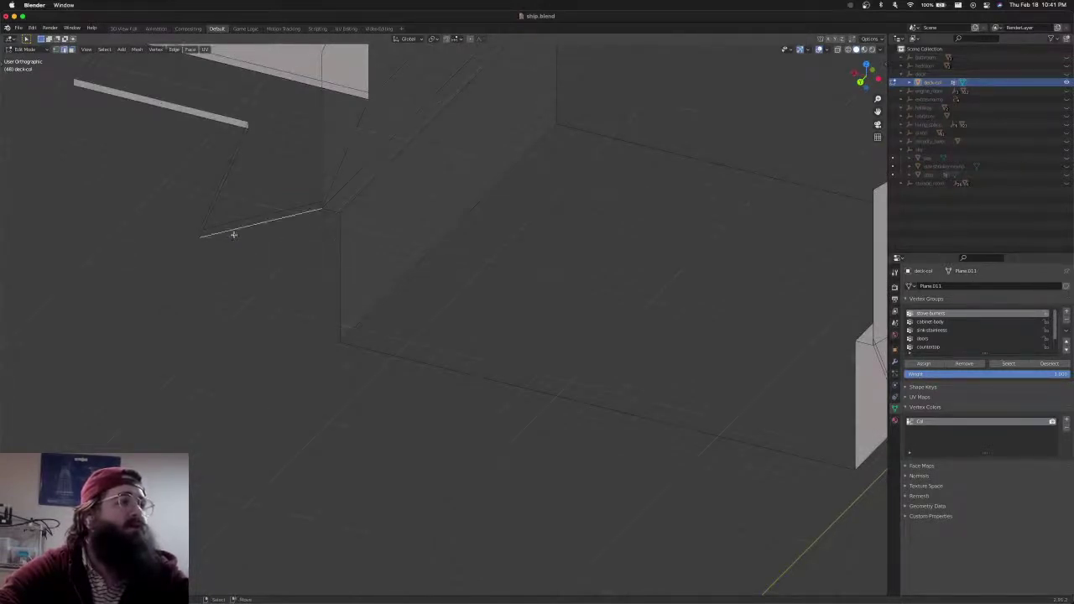
{"action": "middle_click_drag", "start_coordinate": [362, 269], "coordinate": [123, 213], "text": "shift"}
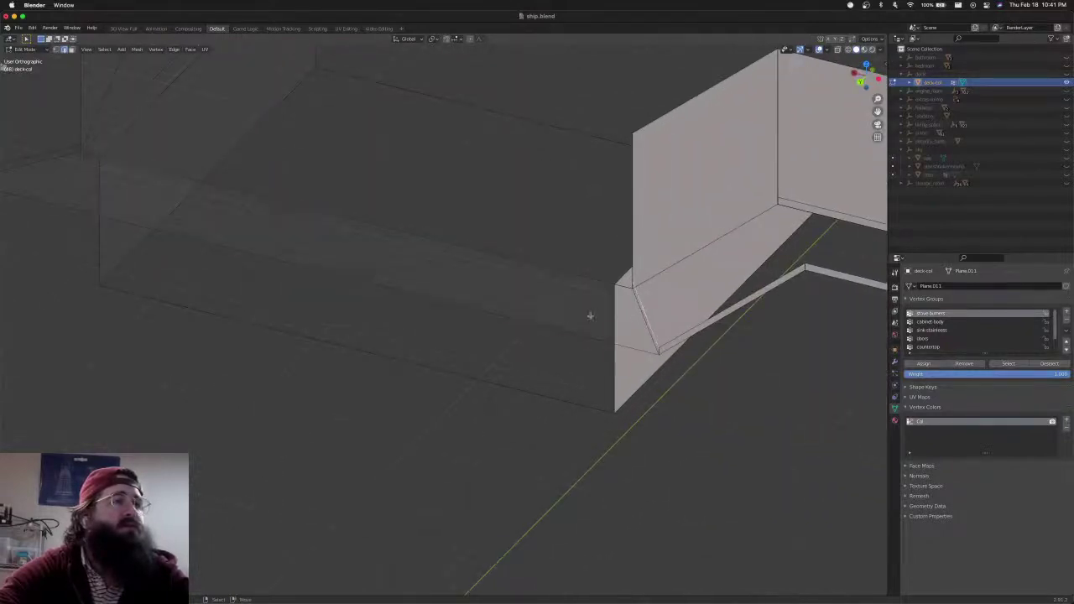
{"action": "middle_click_drag", "start_coordinate": [590, 314], "coordinate": [241, 220]}
{"action": "left_click", "coordinate": [221, 207]}
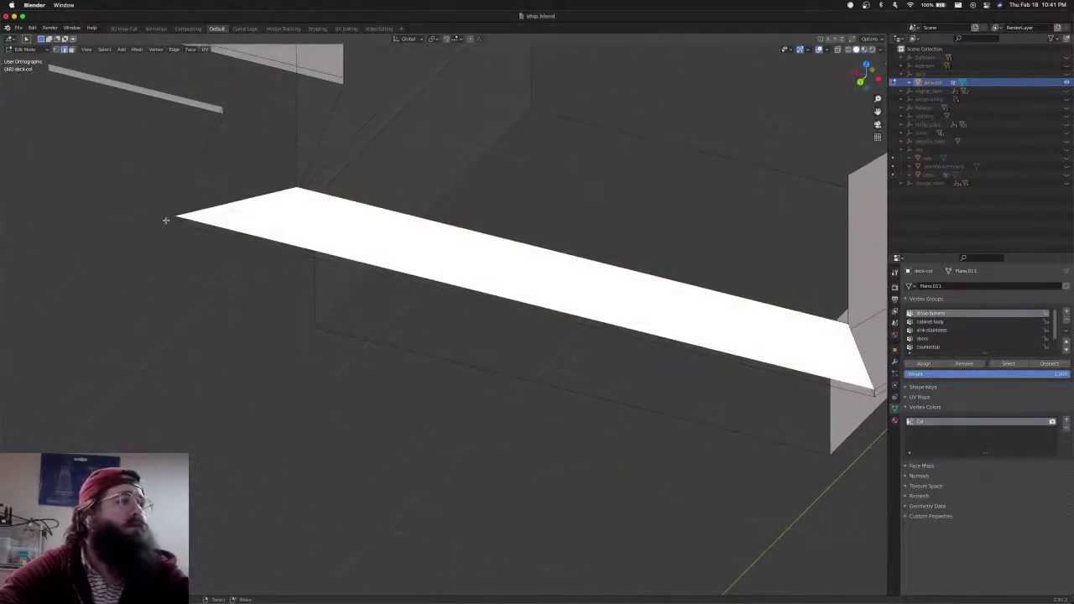
Fill the thin outer side face along the centre bridge between the two balcony slabs
{"action": "middle_click_drag", "start_coordinate": [171, 220], "coordinate": [382, 263], "text": "shift"}
{"action": "scroll", "coordinate": [311, 258], "scroll_direction": "down", "scroll_amount": 5}
{"action": "scroll", "coordinate": [426, 336], "scroll_direction": "up", "scroll_amount": 5}
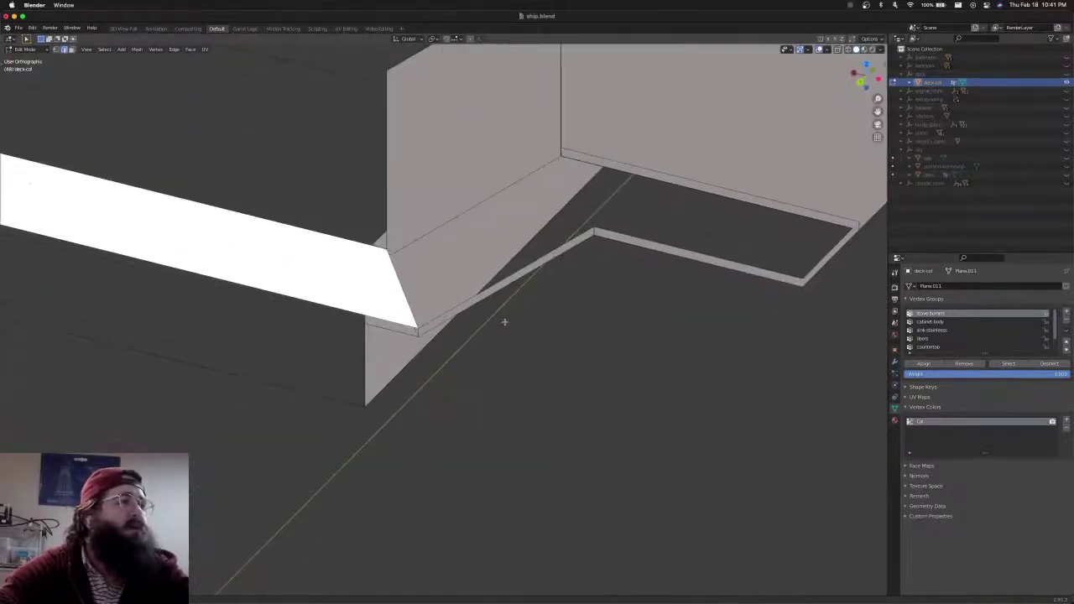
{"action": "key", "text": "f"}
{"action": "middle_click_drag", "start_coordinate": [272, 313], "coordinate": [671, 364], "text": "shift"}
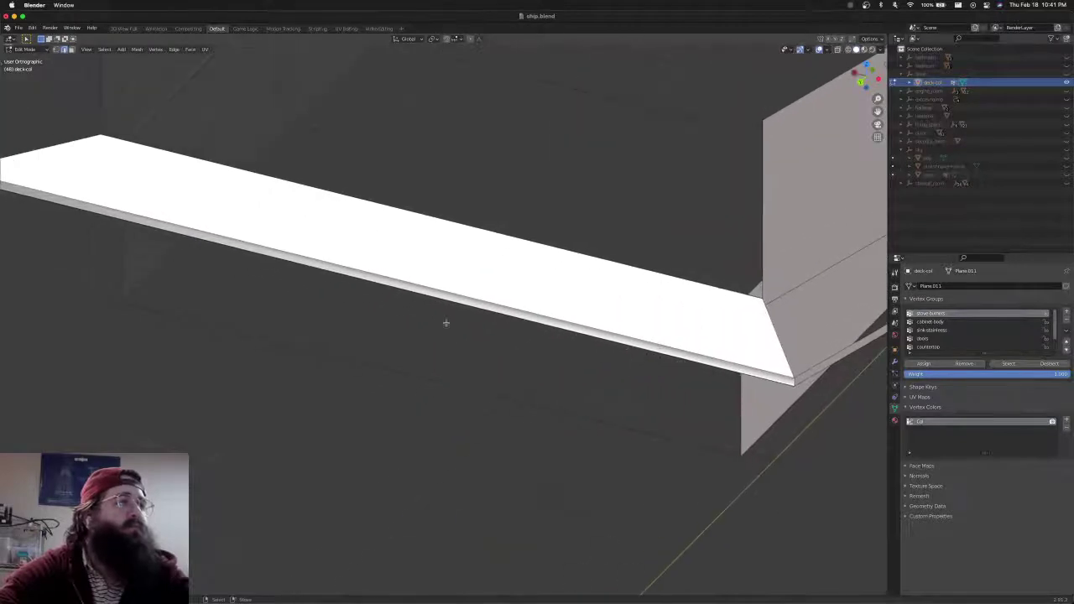
Undo the fills of the centre bridge's thin side face and its floor face
{"action": "scroll", "coordinate": [419, 315], "scroll_direction": "down", "scroll_amount": 3}
{"action": "mouse_move", "coordinate": [272, 261]}
{"action": "middle_mouse_down"}
{"action": "mouse_move", "coordinate": [259, 238]}
{"action": "mouse_move", "coordinate": [257, 249]}
{"action": "middle_mouse_up"}
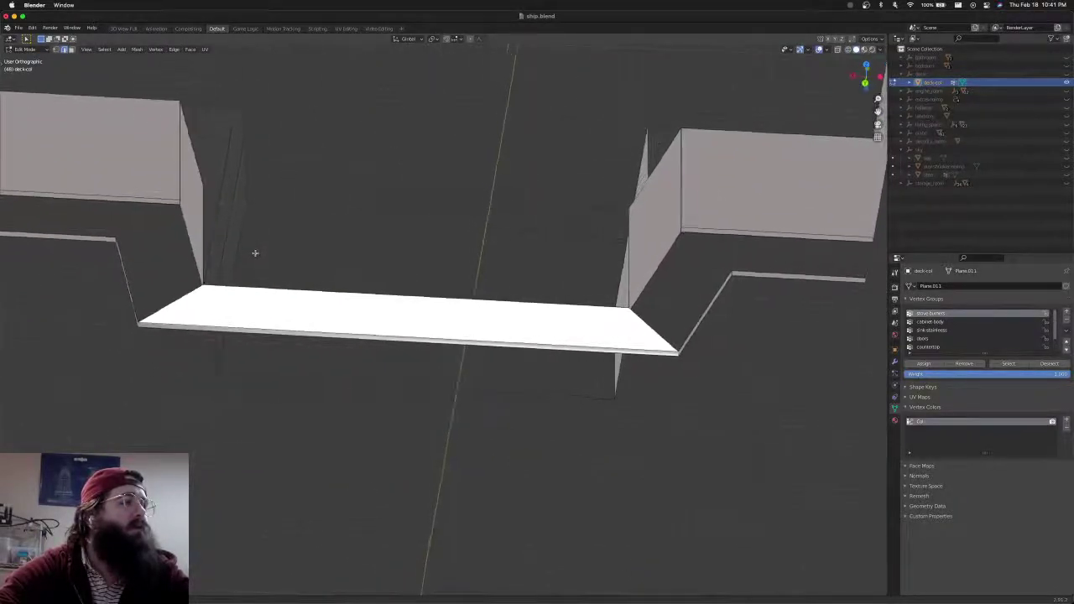
{"action": "key", "text": "super+z"}
{"action": "key", "text": "super+z"}
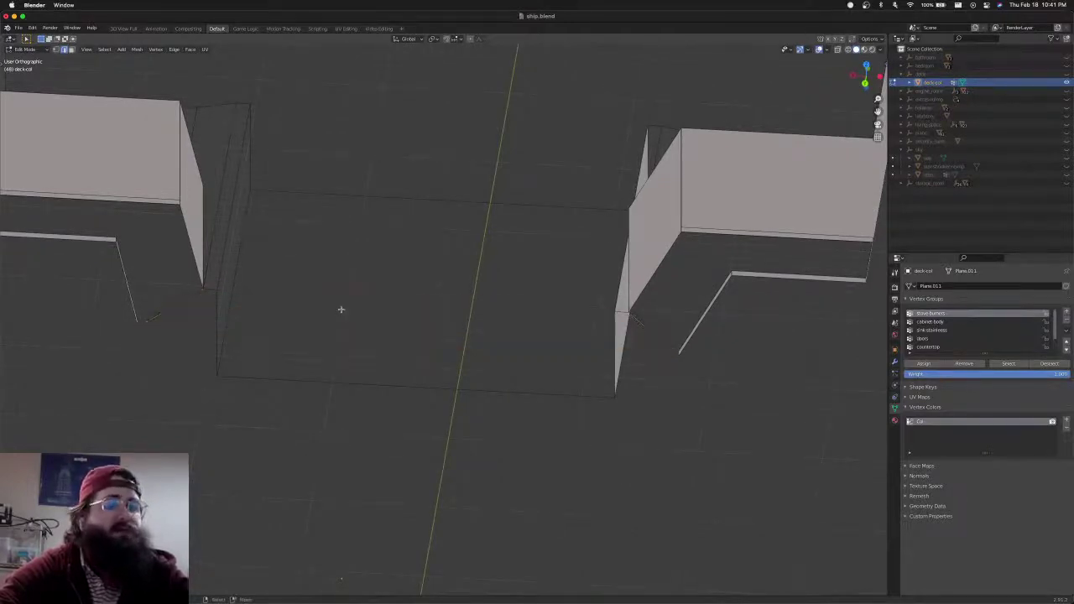
Switch to vertex selection, select the whole deck collision mesh and merge its vertices by distance
{"action": "key", "text": "ctrl+Tab"}
{"action": "left_click", "coordinate": [341, 311]}
{"action": "middle_click_drag", "start_coordinate": [410, 353], "coordinate": [211, 324]}
{"action": "scroll", "coordinate": [406, 290], "scroll_direction": "up", "scroll_amount": 7}
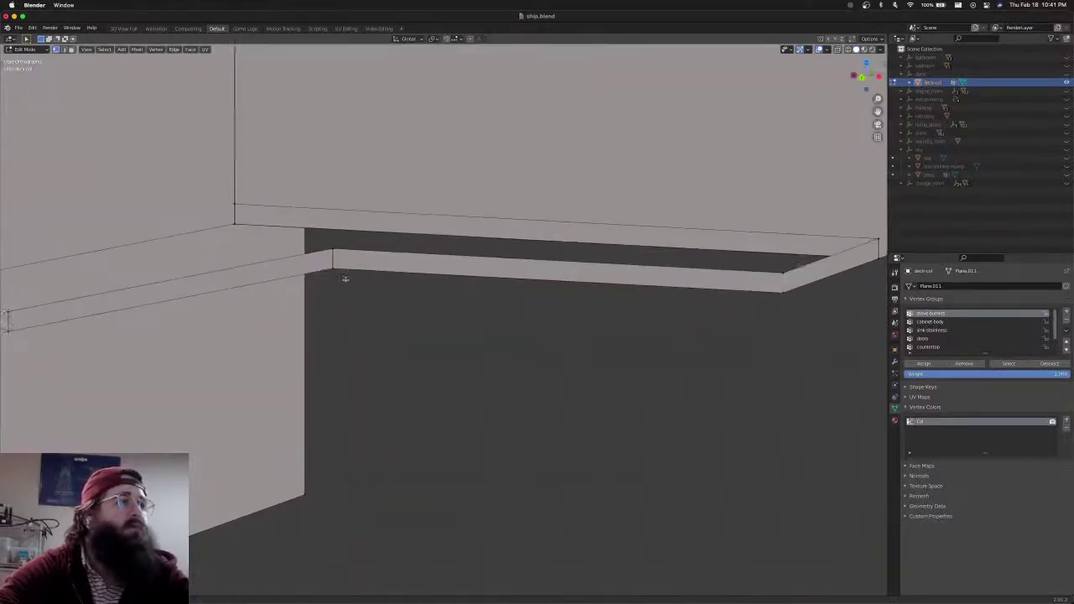
{"action": "middle_click_drag", "start_coordinate": [344, 280], "coordinate": [503, 354], "text": "shift"}
{"action": "middle_click_drag", "start_coordinate": [403, 287], "coordinate": [651, 396]}
{"action": "scroll", "coordinate": [412, 369], "scroll_direction": "down", "scroll_amount": 8}
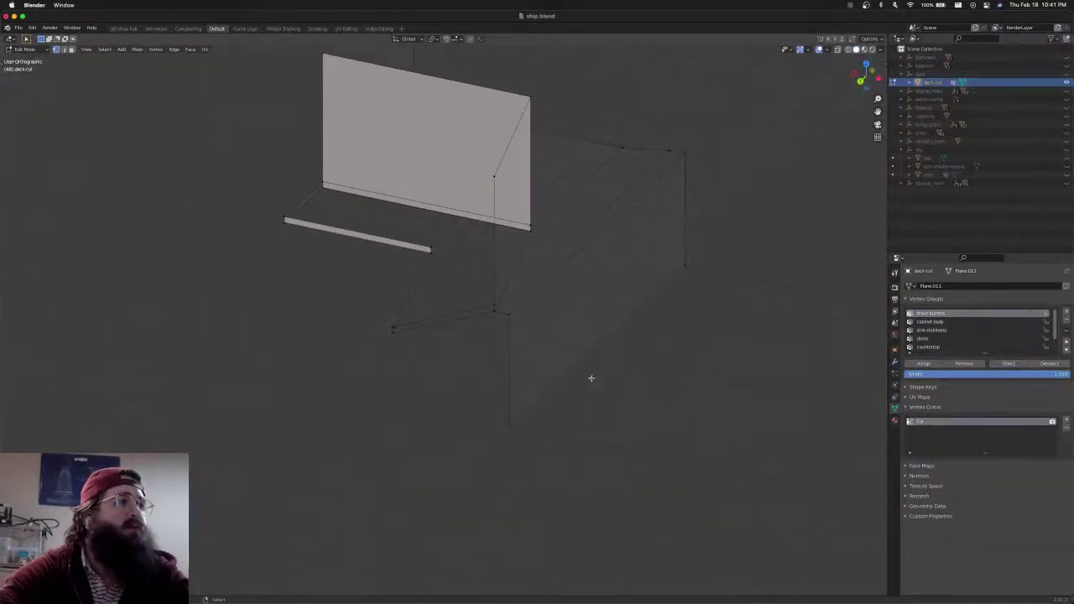
{"action": "middle_click_drag", "start_coordinate": [591, 379], "coordinate": [343, 367]}
{"action": "scroll", "coordinate": [403, 359], "scroll_direction": "down", "scroll_amount": 4}
{"action": "middle_click_drag", "start_coordinate": [458, 350], "coordinate": [569, 343]}
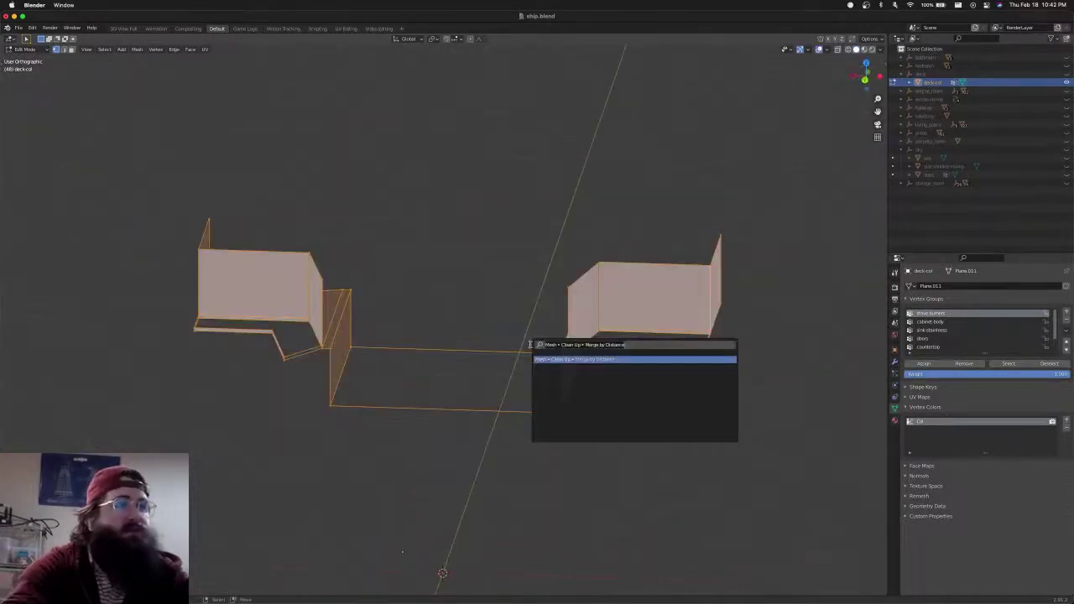
{"action": "key", "text": "Return"}
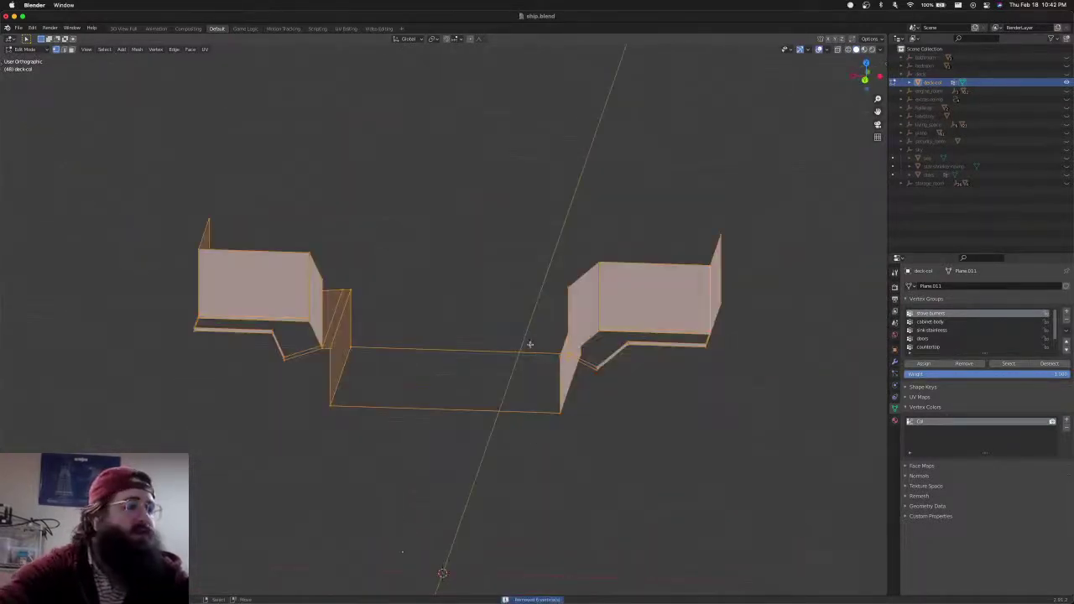
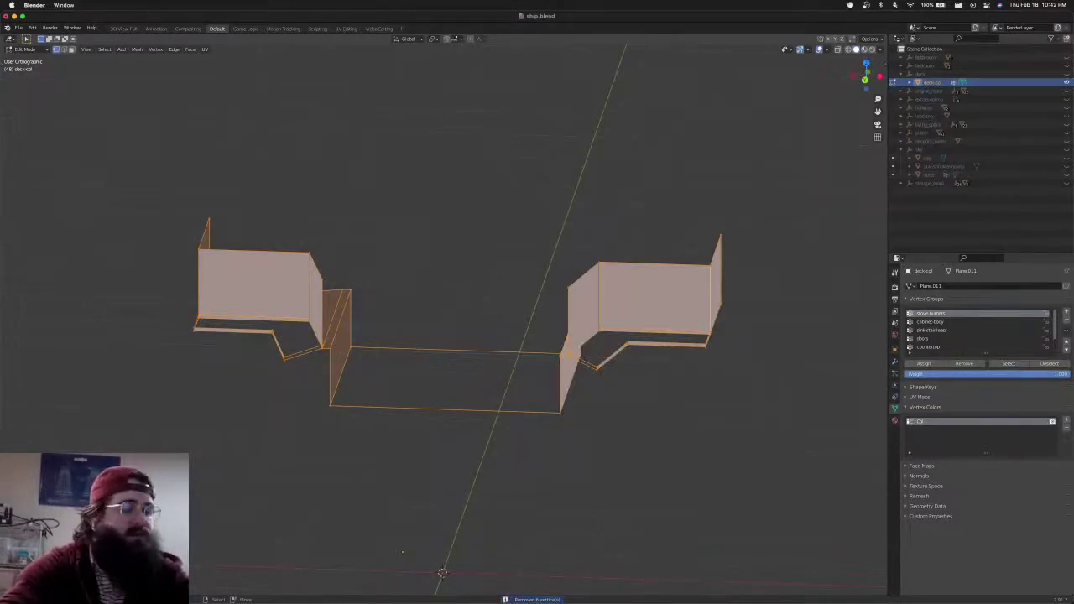
{"action": "key", "text": "shift+r"}
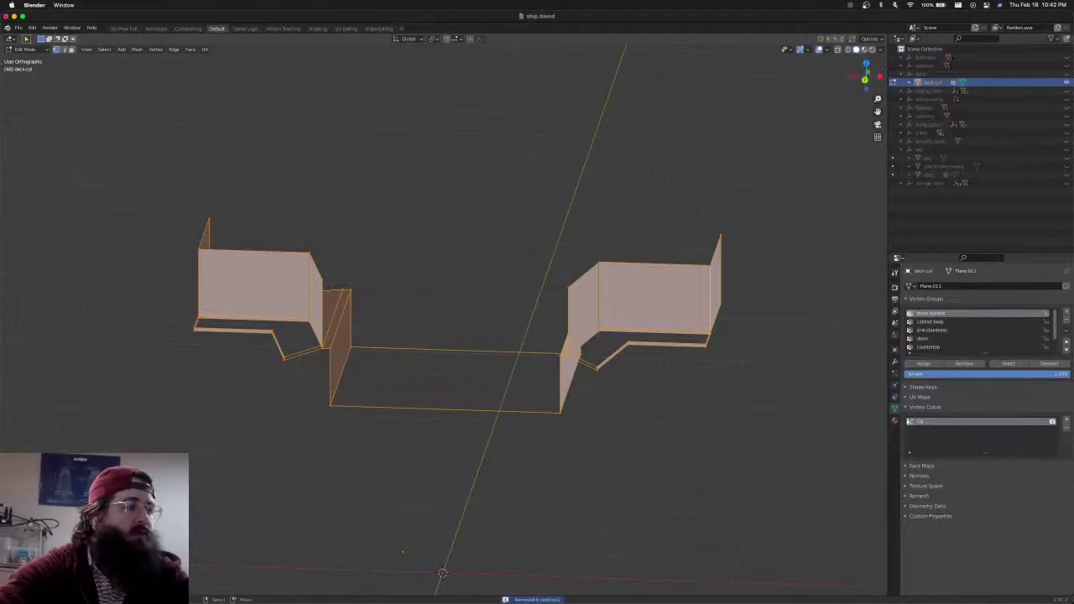
Deselect the mesh, check the balcony corner beside the centre opening and save the ship file
{"action": "scroll", "coordinate": [579, 431], "scroll_direction": "up", "scroll_amount": 10}
{"action": "middle_click_drag", "start_coordinate": [705, 409], "coordinate": [441, 358], "text": "shift"}
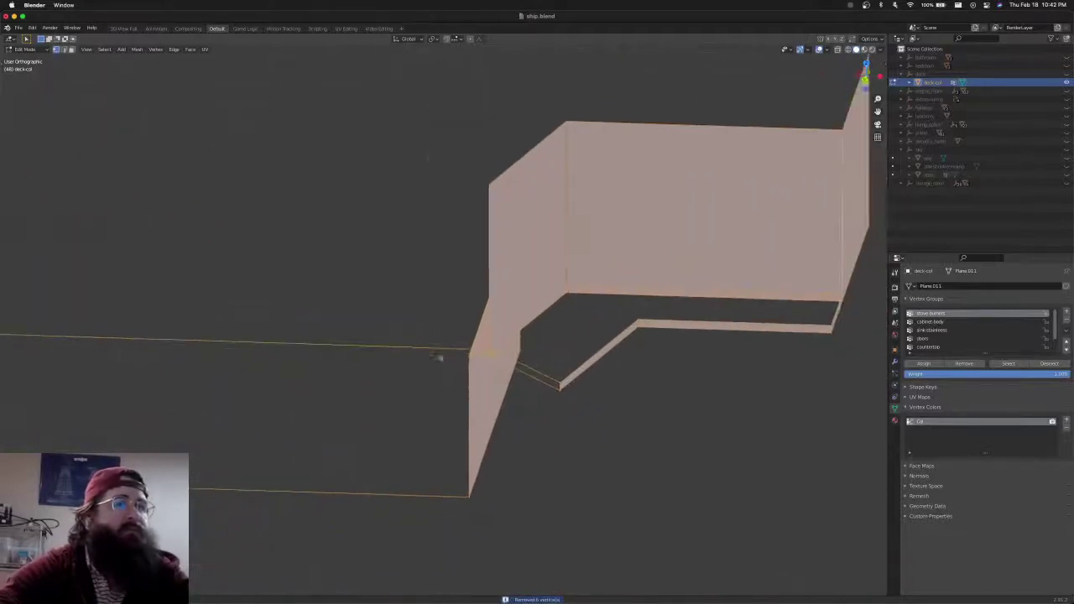
{"action": "scroll", "coordinate": [588, 359], "scroll_direction": "down", "scroll_amount": 1}
{"action": "mouse_move", "coordinate": [644, 360]}
{"action": "middle_mouse_down"}
{"action": "mouse_move", "coordinate": [625, 347]}
{"action": "mouse_move", "coordinate": [680, 353]}
{"action": "mouse_move", "coordinate": [640, 378]}
{"action": "middle_mouse_up"}
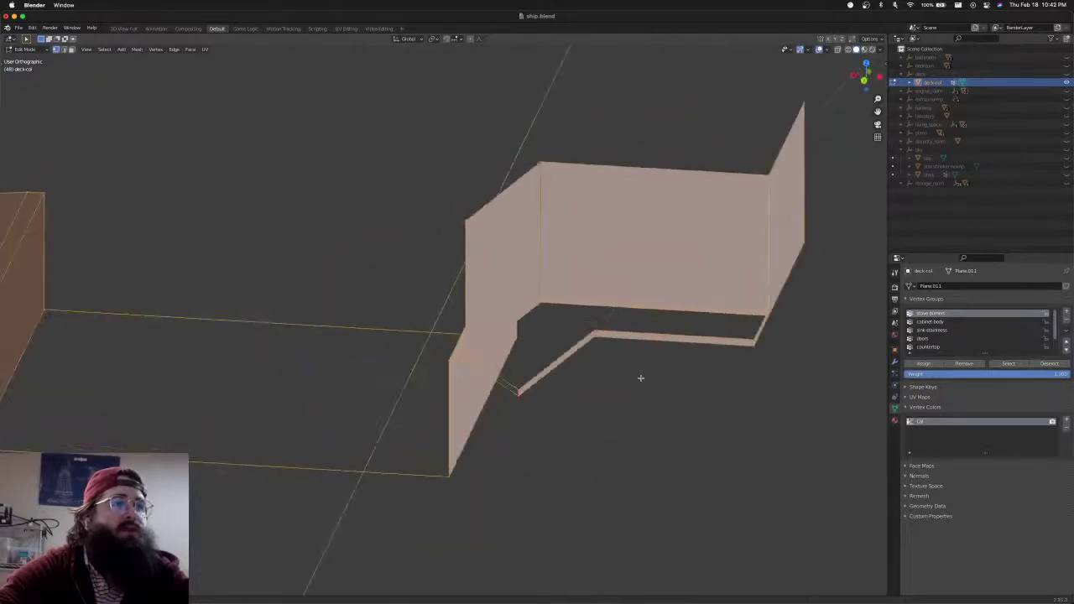
{"action": "left_click", "coordinate": [470, 359]}
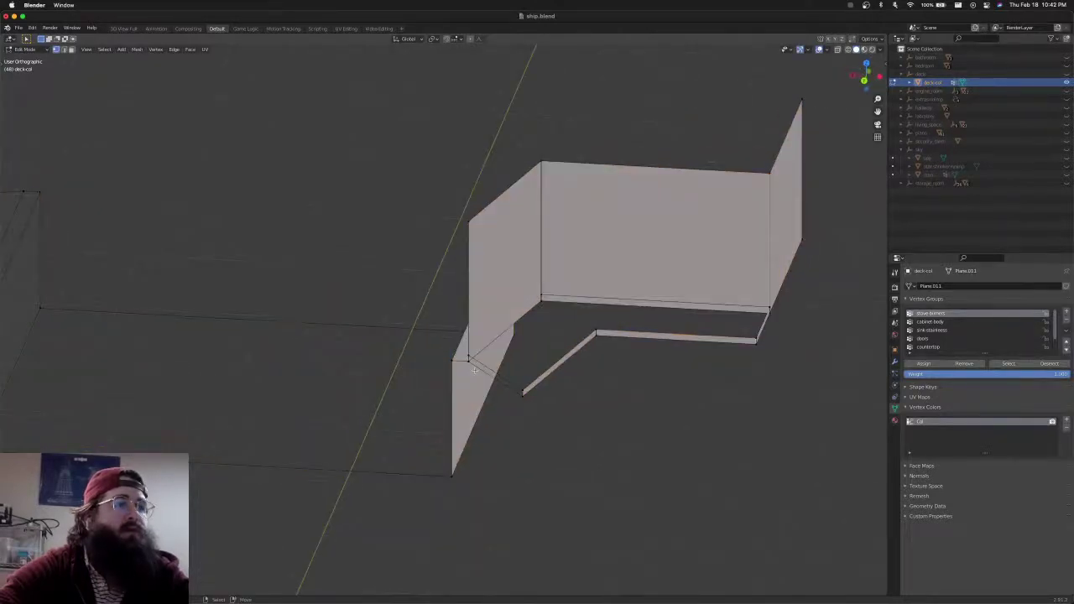
{"action": "mouse_move", "coordinate": [474, 370]}
{"action": "middle_mouse_down"}
{"action": "mouse_move", "coordinate": [506, 371]}
{"action": "mouse_move", "coordinate": [454, 384]}
{"action": "mouse_move", "coordinate": [468, 388]}
{"action": "middle_mouse_up"}
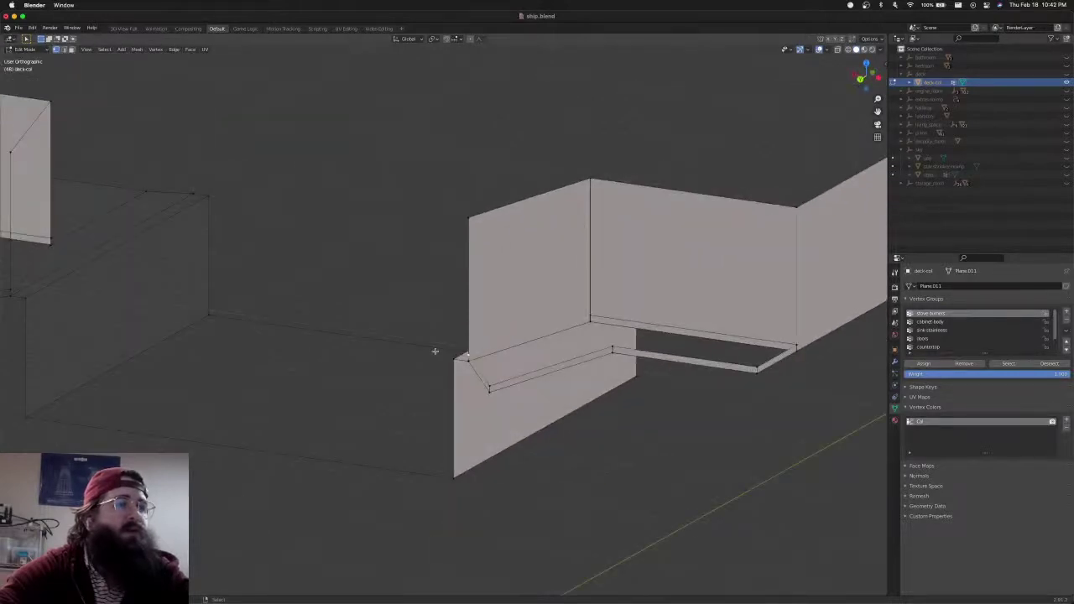
{"action": "key", "text": "super+s"}
Switch to edge selection and fill a face between the angled cabin wall's base edge and the adjoining balcony rim edge
{"action": "middle_click_drag", "start_coordinate": [250, 318], "coordinate": [344, 329], "text": "shift"}
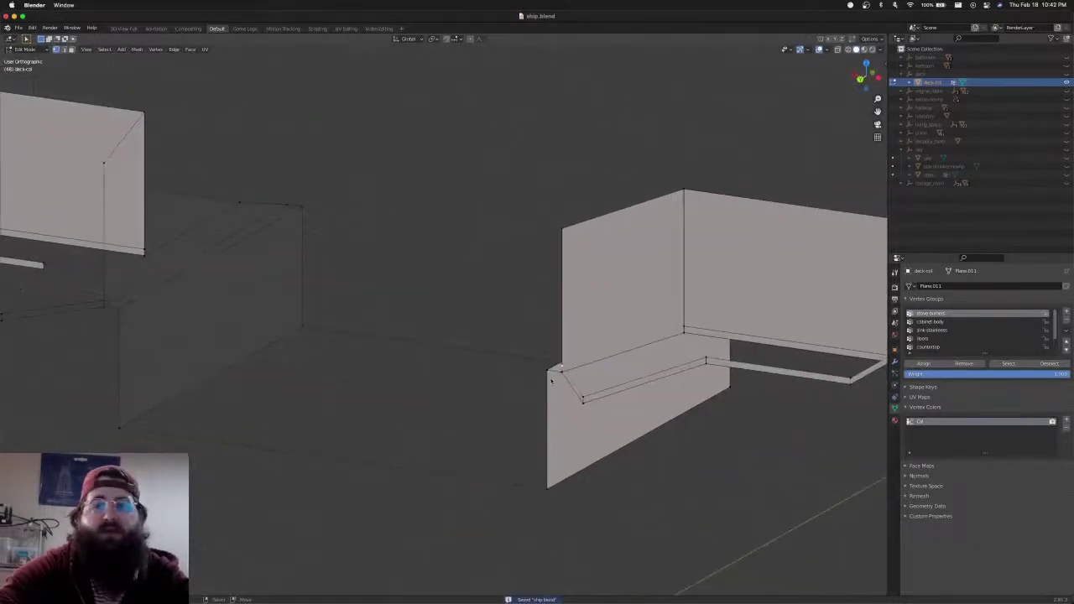
{"action": "middle_click_drag", "start_coordinate": [555, 382], "coordinate": [605, 326]}
{"action": "left_click", "coordinate": [610, 350]}
{"action": "left_click", "coordinate": [643, 325]}
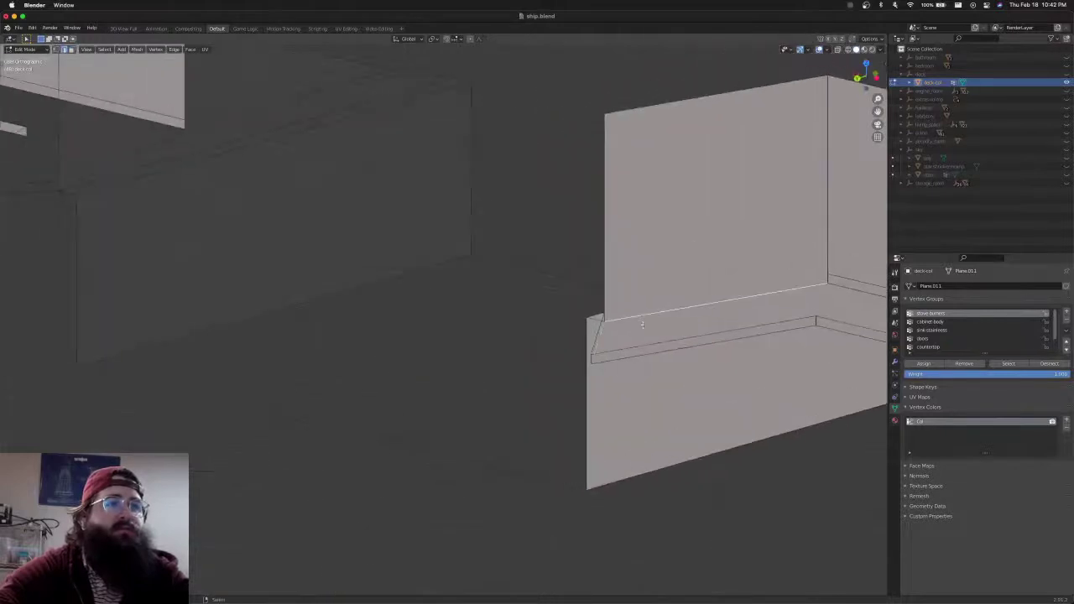
{"action": "left_click", "coordinate": [653, 351], "text": "shift"}
{"action": "key", "text": "f"}
{"action": "middle_click_drag", "start_coordinate": [758, 338], "coordinate": [428, 313], "text": "shift"}
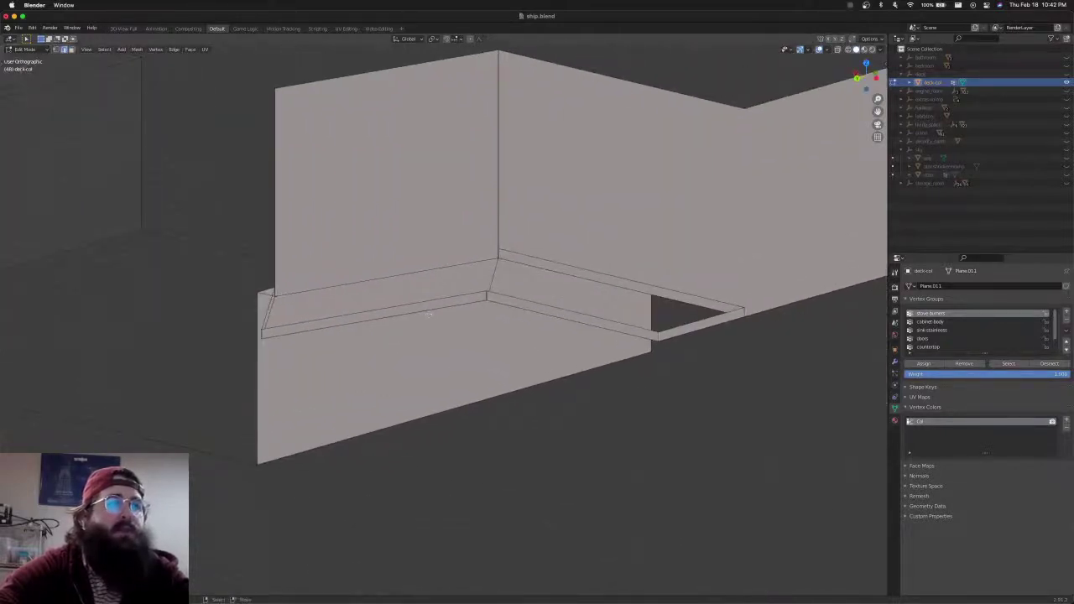
{"action": "left_click", "coordinate": [582, 279]}
{"action": "left_click", "coordinate": [565, 314]}
{"action": "key", "text": "x"}
{"action": "key", "text": "e"}
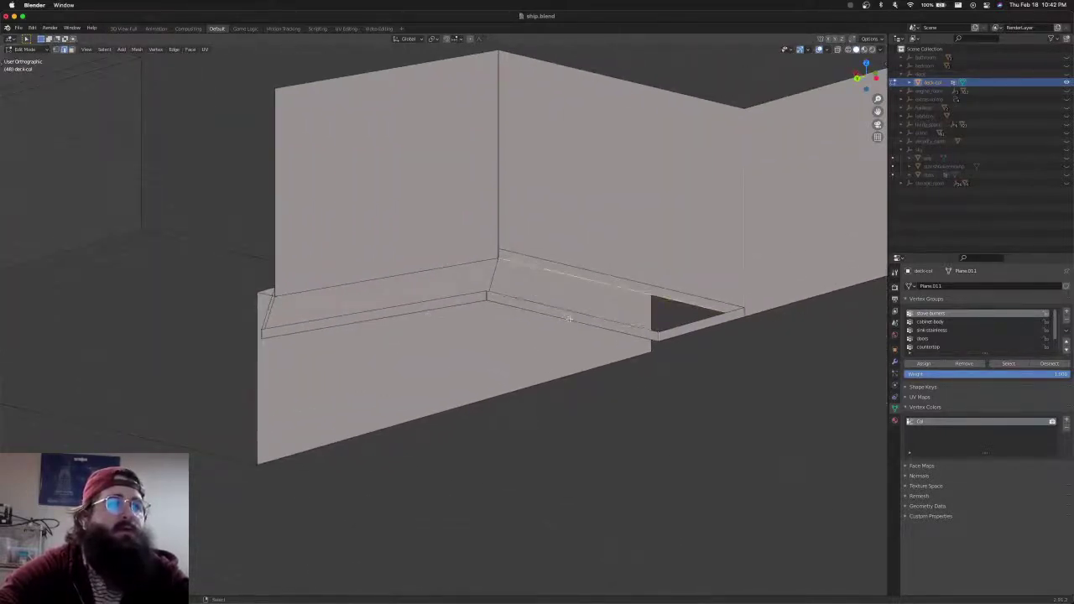
{"action": "right_click", "coordinate": [568, 318]}
{"action": "key", "text": "x"}
{"action": "key", "text": "e"}
{"action": "right_click", "coordinate": [683, 333]}
{"action": "mouse_move", "coordinate": [684, 333]}
{"action": "middle_mouse_down"}
{"action": "mouse_move", "coordinate": [618, 310]}
{"action": "mouse_move", "coordinate": [595, 319]}
{"action": "mouse_move", "coordinate": [582, 330]}
{"action": "mouse_move", "coordinate": [592, 374]}
{"action": "mouse_move", "coordinate": [638, 329]}
{"action": "mouse_move", "coordinate": [618, 302]}
{"action": "mouse_move", "coordinate": [619, 383]}
{"action": "mouse_move", "coordinate": [609, 276]}
{"action": "middle_mouse_up"}
{"action": "key", "text": "alt+z"}
{"action": "key", "text": "alt+z"}
Fill the floor face of the straight balcony section between the cabin wall's base edge and the outer rim
{"action": "left_click", "coordinate": [610, 265]}
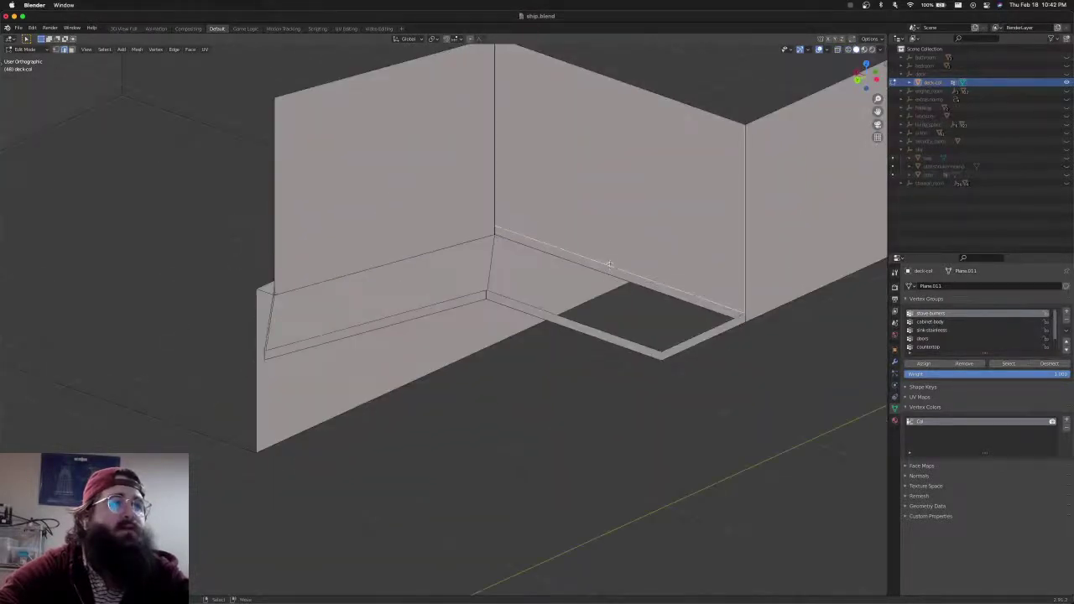
{"action": "middle_click_drag", "start_coordinate": [485, 276], "coordinate": [641, 288], "text": "shift"}
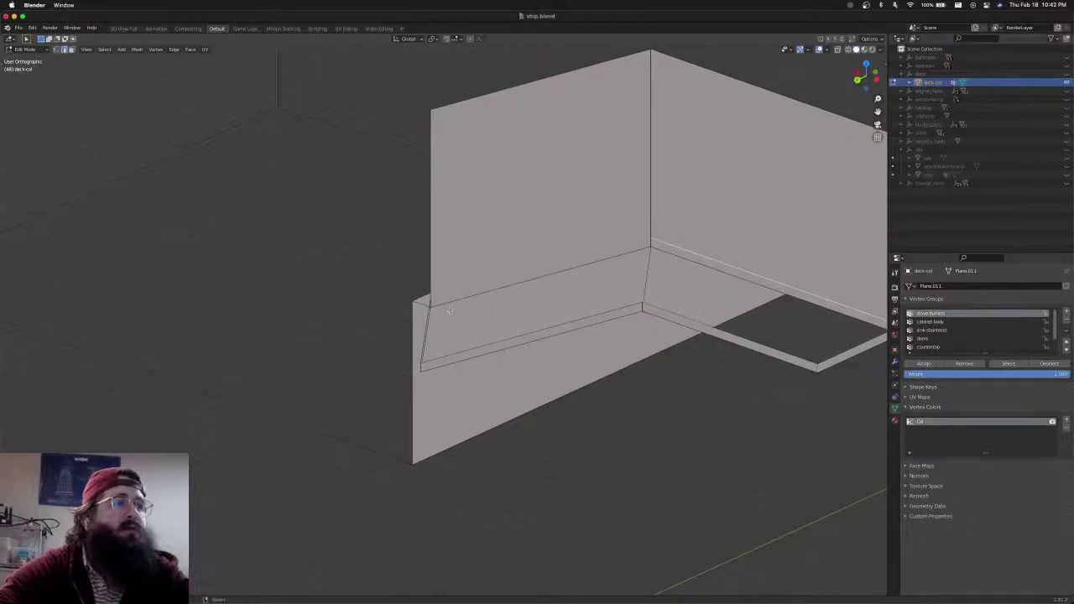
{"action": "left_click", "coordinate": [701, 326], "text": "alt"}
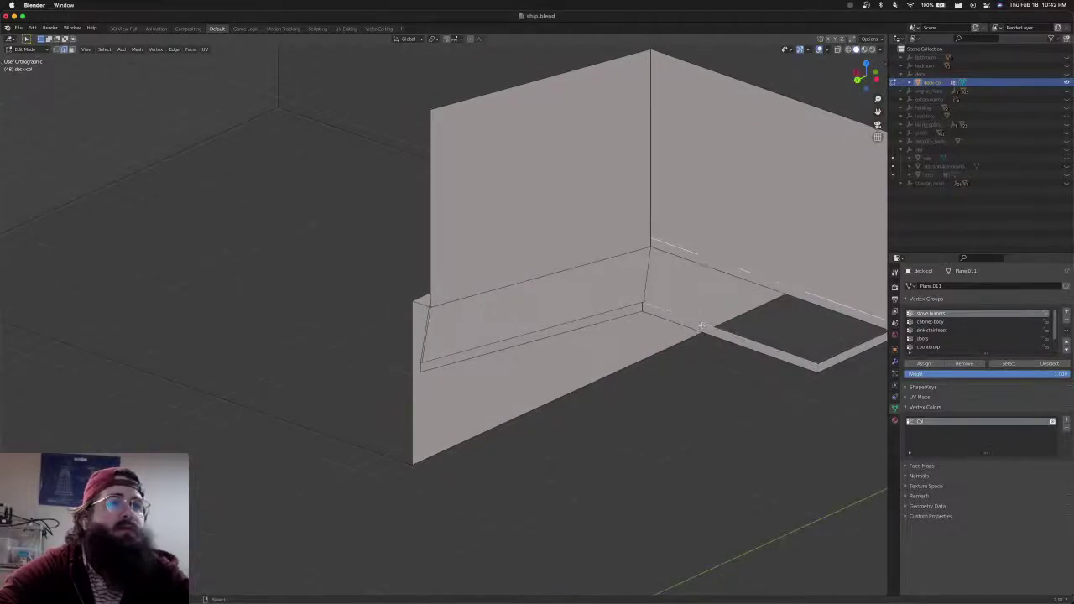
{"action": "middle_click_drag", "start_coordinate": [734, 327], "coordinate": [761, 351], "text": "shift"}
{"action": "key", "text": "f"}
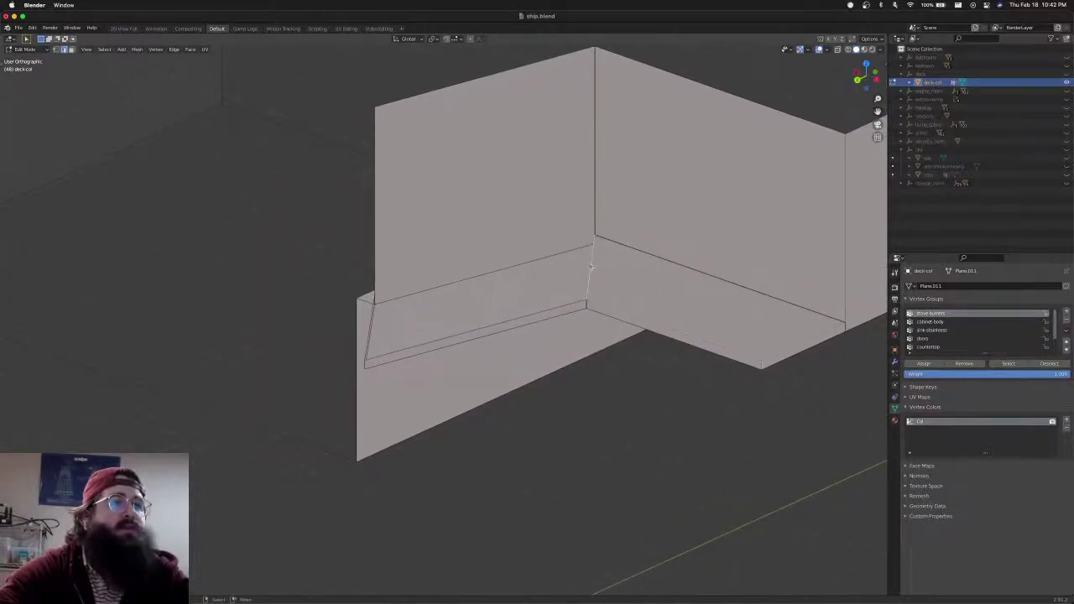
Fill the top floor face of the angled balcony section beside the centre opening
{"action": "key", "text": "f"}
{"action": "key", "text": "super+z"}
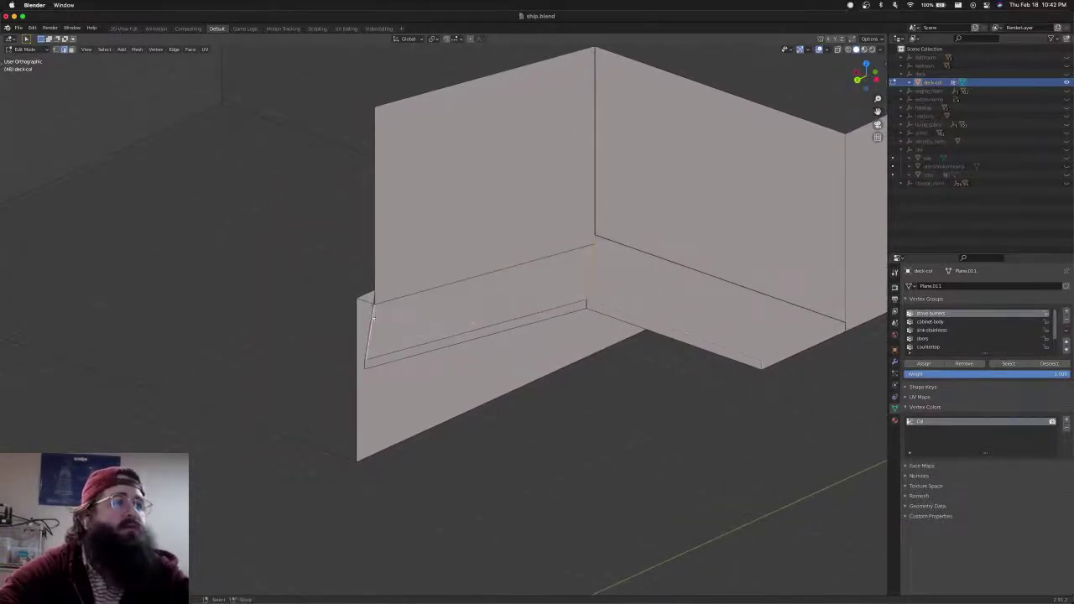
{"action": "key", "text": "super+z"}
{"action": "key", "text": "f"}
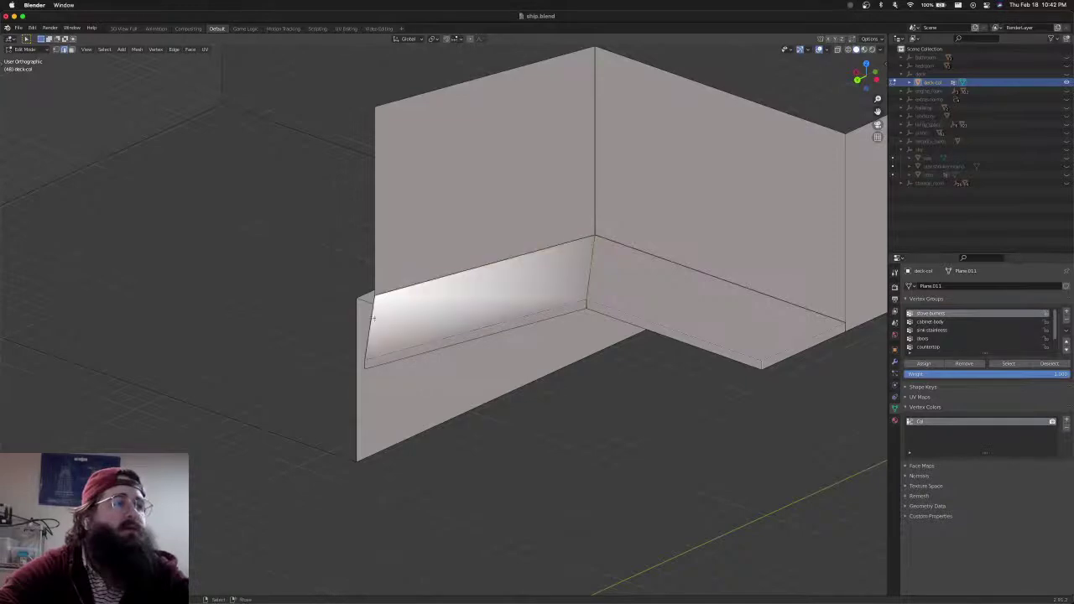
Fill a vertical face across the centre opening between the end edges of the two lower side walls
{"action": "middle_click_drag", "start_coordinate": [372, 318], "coordinate": [598, 303]}
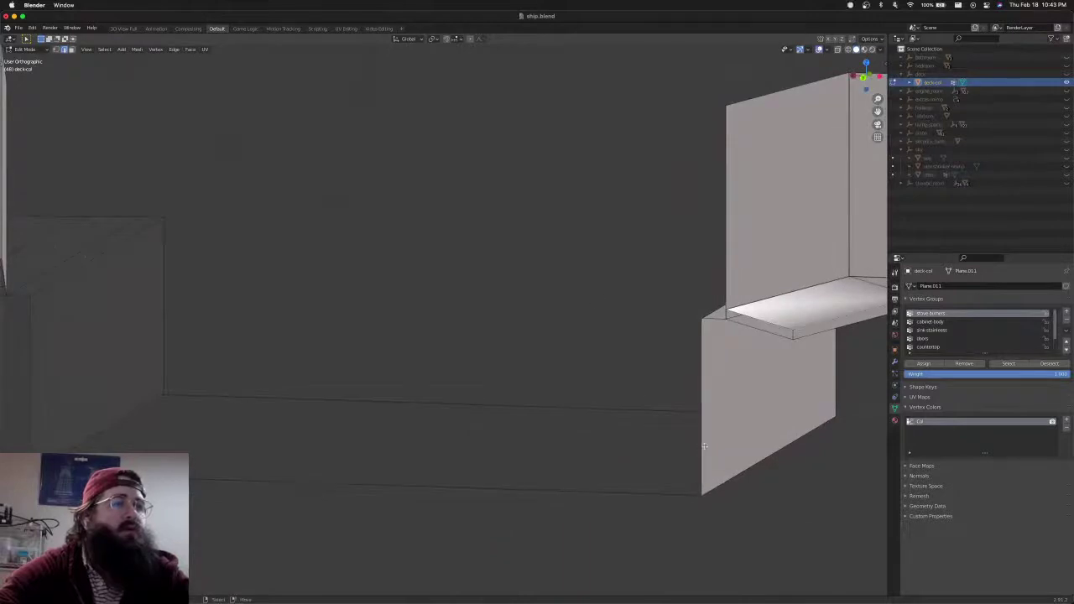
{"action": "middle_click_drag", "start_coordinate": [696, 452], "coordinate": [713, 423]}
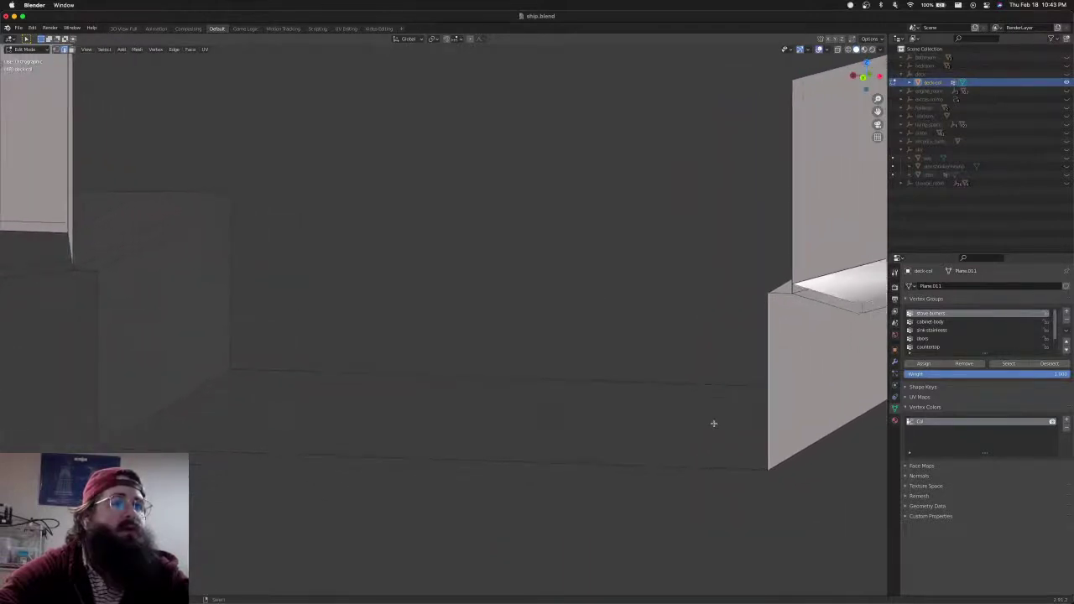
{"action": "left_click", "coordinate": [677, 462]}
{"action": "left_click", "coordinate": [117, 339], "text": "shift"}
{"action": "key", "text": "f"}
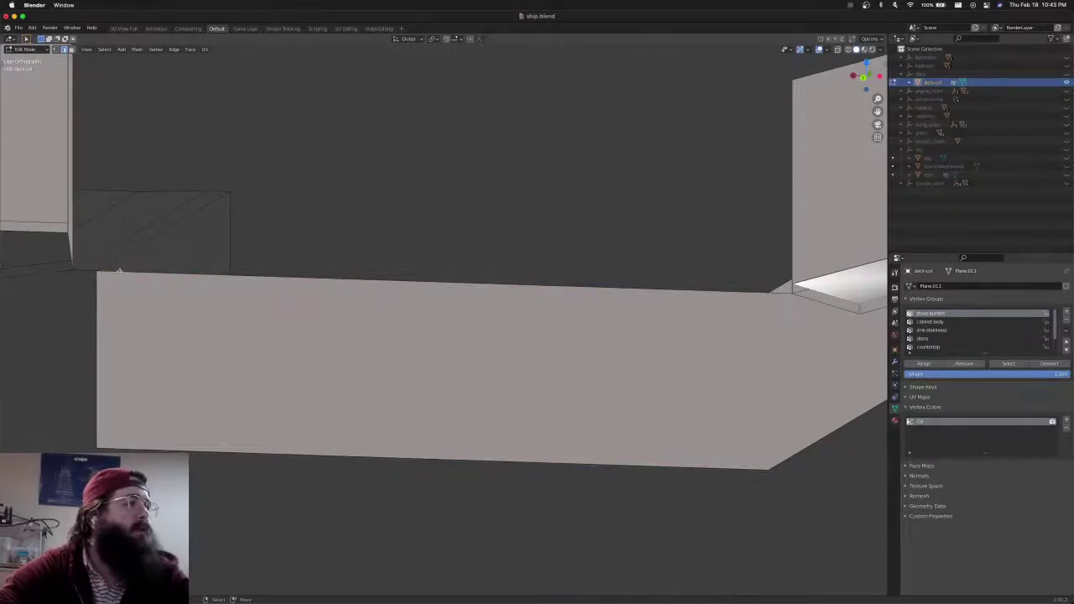
Switch to vertex selection and fill a face from the centre lower wall's top corners to the upper cabin walls' top corners
{"action": "scroll", "coordinate": [114, 192], "scroll_direction": "down", "scroll_amount": 3}
{"action": "scroll", "coordinate": [293, 199], "scroll_direction": "up", "scroll_amount": 2}
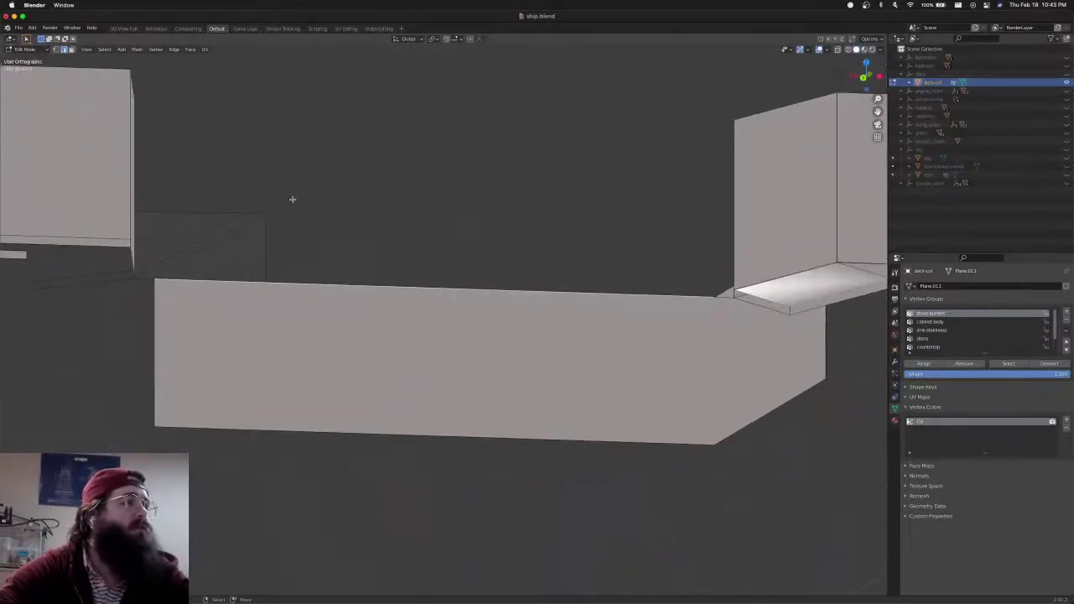
{"action": "mouse_move", "coordinate": [293, 199]}
{"action": "middle_mouse_down"}
{"action": "mouse_move", "coordinate": [288, 209]}
{"action": "mouse_move", "coordinate": [266, 204]}
{"action": "mouse_move", "coordinate": [267, 189]}
{"action": "mouse_move", "coordinate": [283, 204]}
{"action": "middle_mouse_up"}
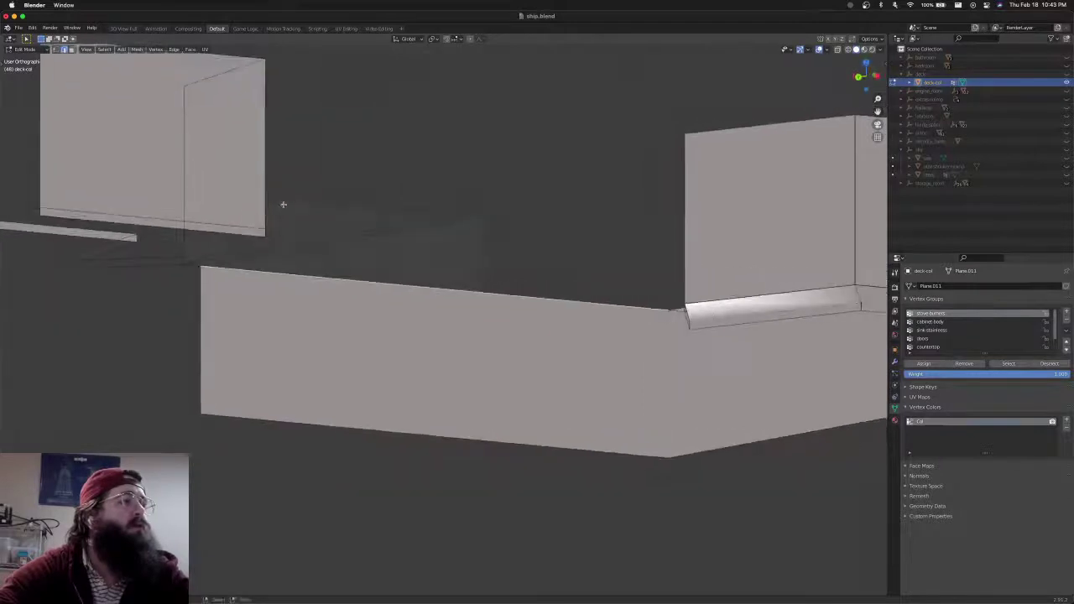
{"action": "key", "text": "ctrl+Tab"}
{"action": "left_click", "coordinate": [267, 205]}
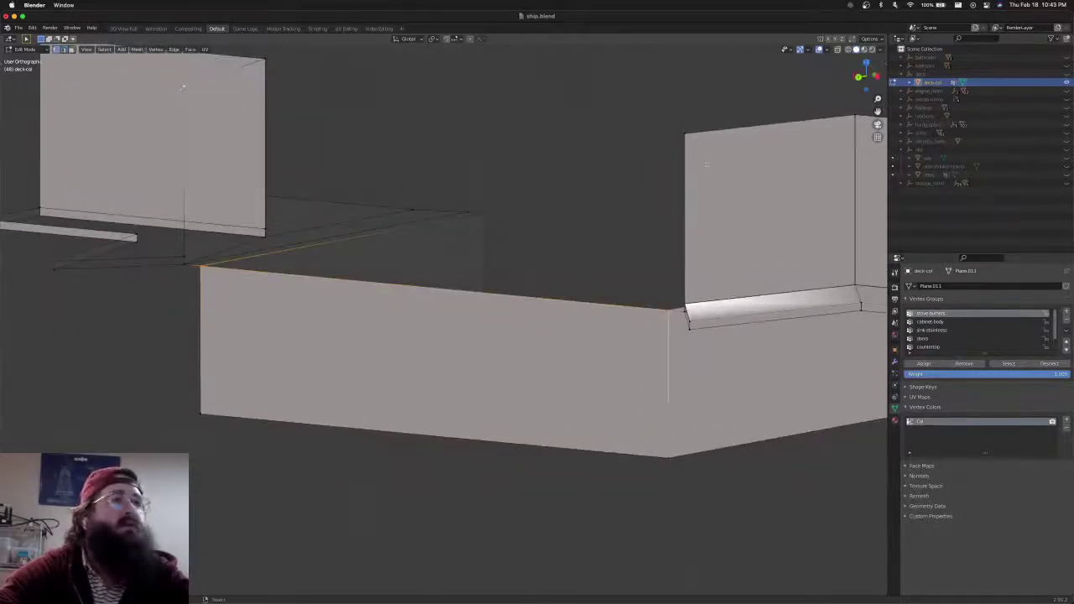
{"action": "middle_click_drag", "start_coordinate": [687, 134], "coordinate": [643, 202]}
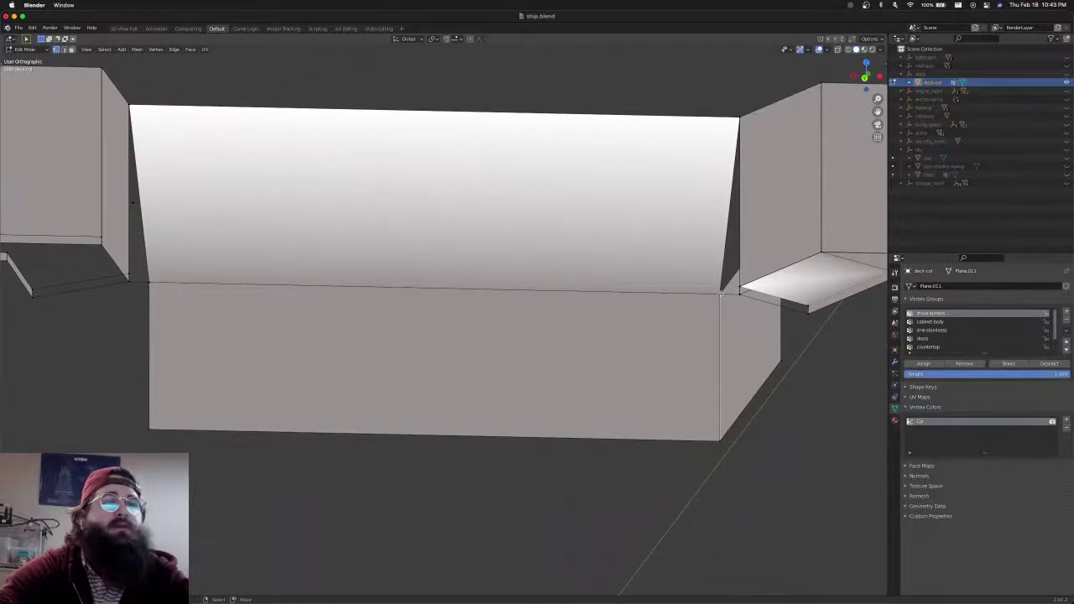
Fill the triangular gaps at both ends of the centre upper wall face and switch to edge selection
{"action": "left_click", "coordinate": [720, 294]}
{"action": "left_click", "coordinate": [739, 296], "text": "shift"}
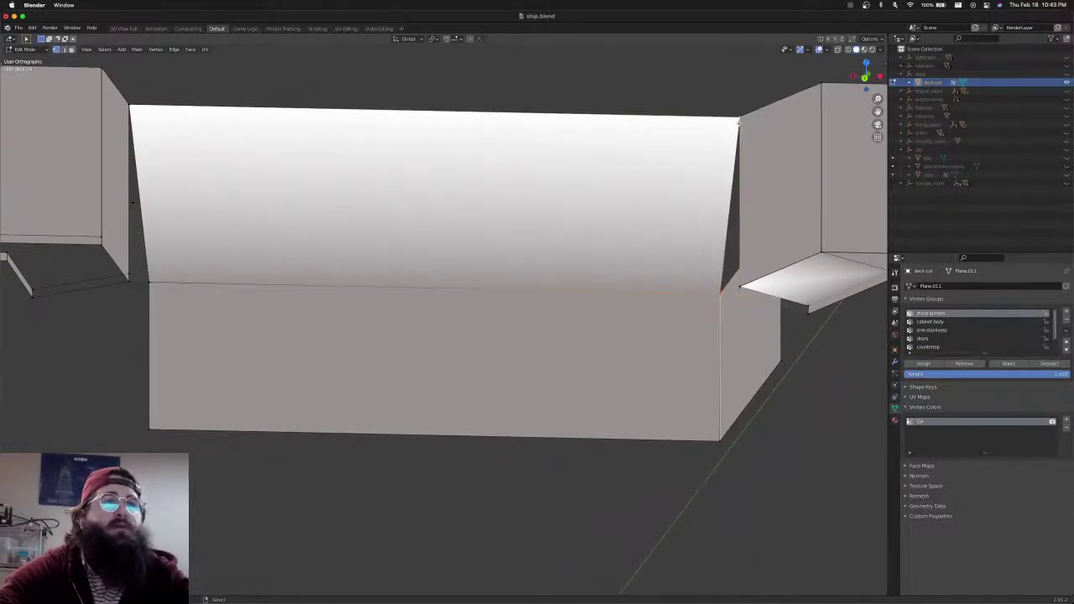
{"action": "middle_click_drag", "start_coordinate": [630, 194], "coordinate": [777, 185], "text": "shift"}
{"action": "left_click", "coordinate": [297, 274]}
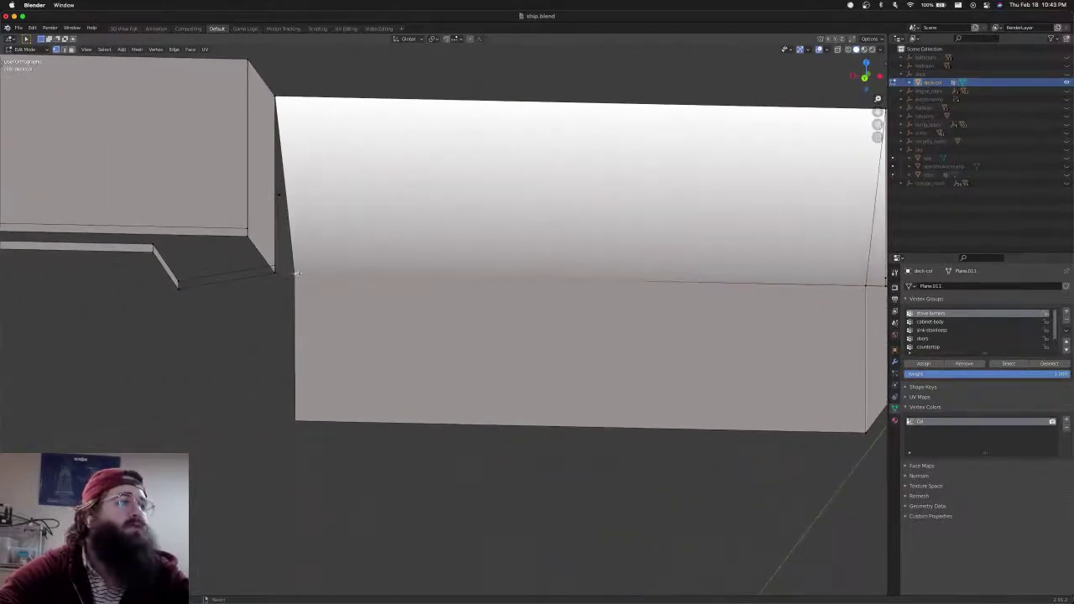
{"action": "left_click", "coordinate": [280, 273]}
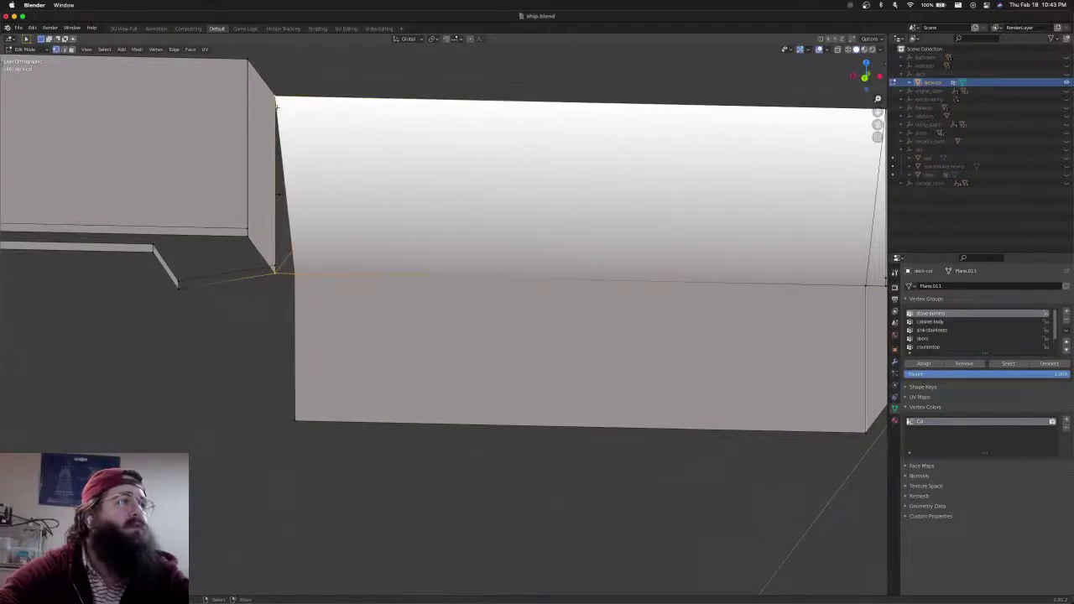
{"action": "key", "text": "ctrl+Tab"}
{"action": "left_click", "coordinate": [324, 273]}
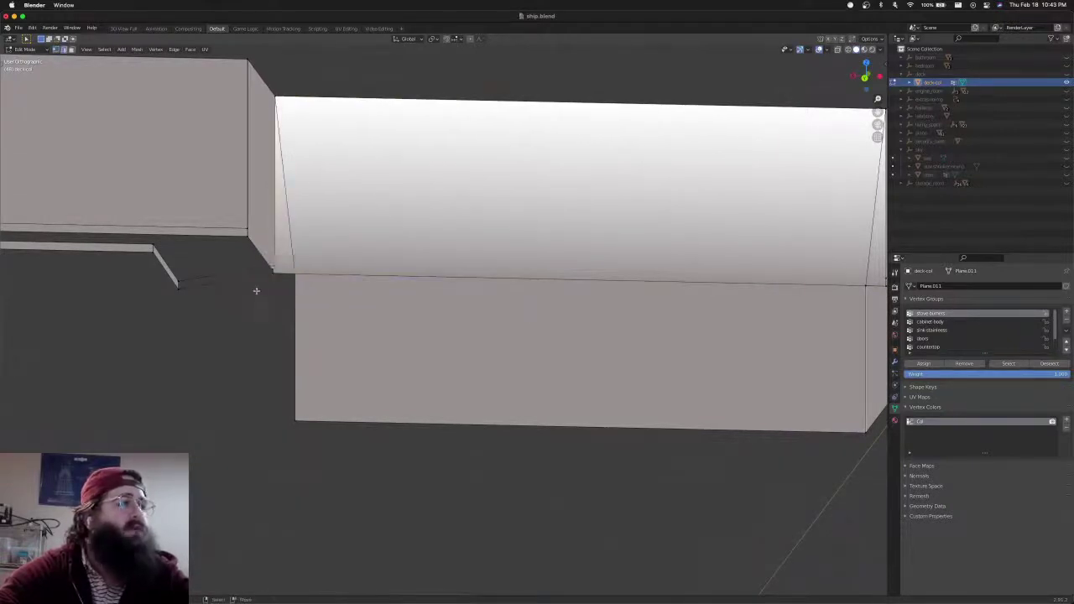
Fill the narrow vertical rim face along the front of the centre balcony, plus its top floor face between rim and cabin wall
{"action": "left_click", "coordinate": [189, 286]}
{"action": "middle_click_drag", "start_coordinate": [569, 336], "coordinate": [287, 300], "text": "shift"}
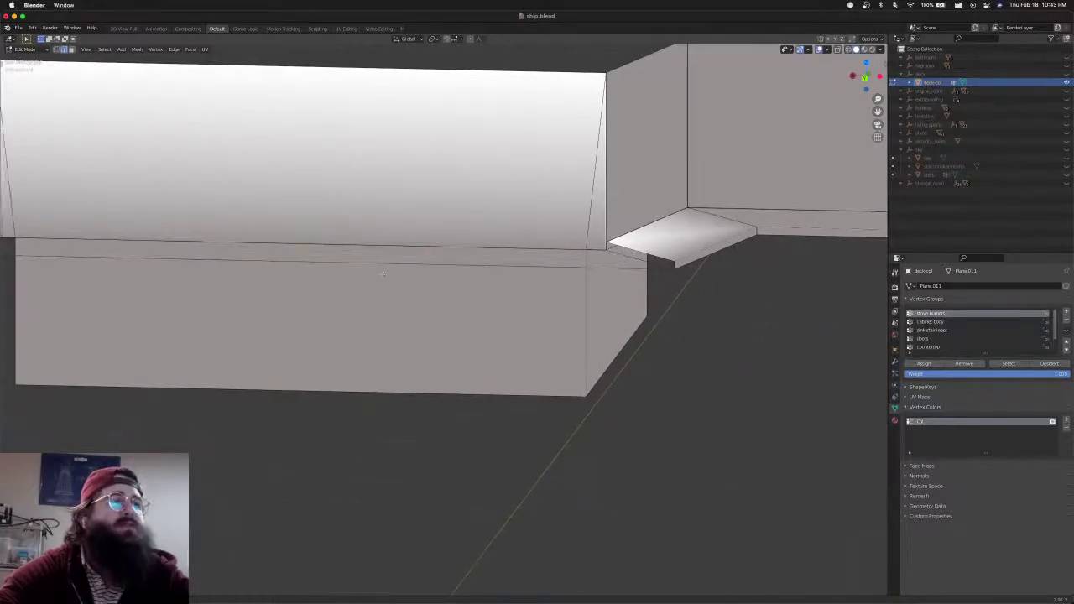
{"action": "middle_click_drag", "start_coordinate": [378, 271], "coordinate": [634, 286], "text": "shift"}
{"action": "middle_click_drag", "start_coordinate": [799, 280], "coordinate": [559, 263], "text": "shift"}
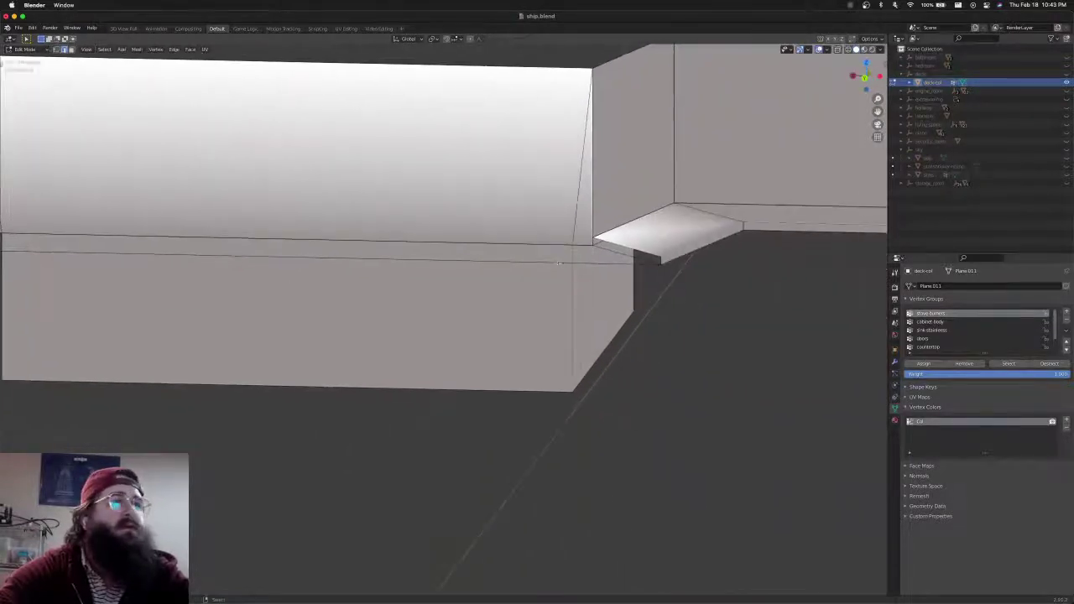
{"action": "left_click", "coordinate": [661, 259], "text": "shift"}
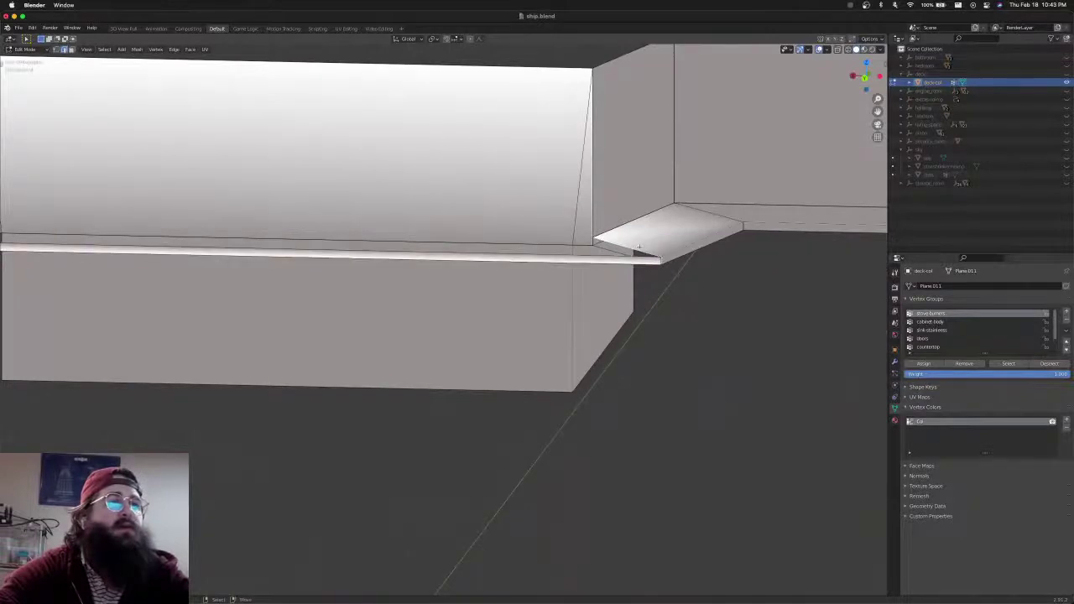
{"action": "middle_click_drag", "start_coordinate": [493, 231], "coordinate": [834, 256], "text": "shift"}
{"action": "left_click", "coordinate": [273, 255], "text": "shift"}
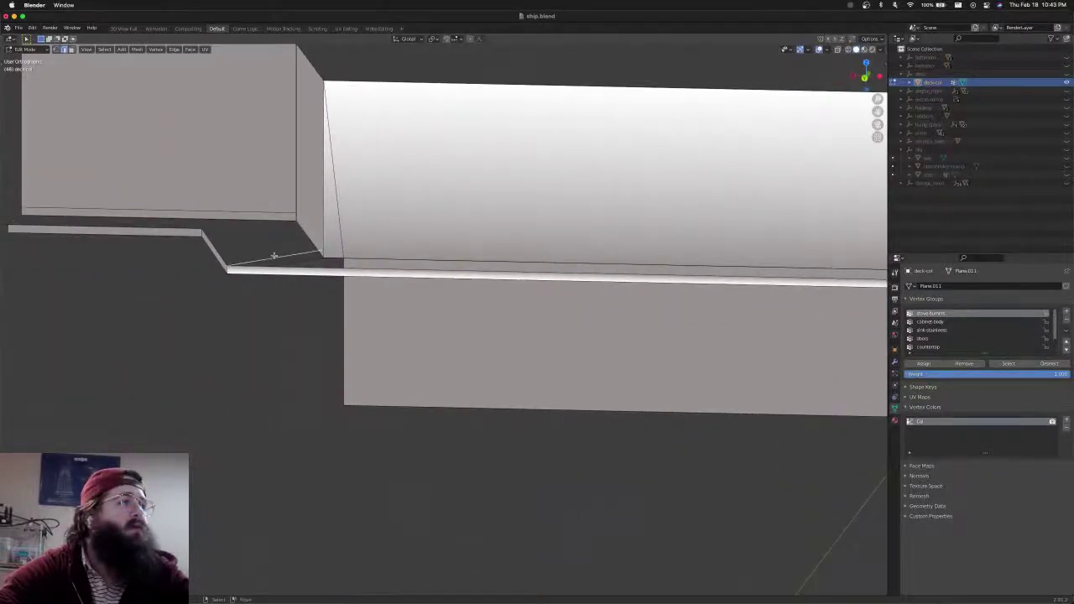
{"action": "key", "text": "f"}
Switch to wireframe shading and fill the underside face of the open angled balcony section beside the centre balcony
{"action": "scroll", "coordinate": [274, 255], "scroll_direction": "down", "scroll_amount": 5}
{"action": "middle_click_drag", "start_coordinate": [274, 255], "coordinate": [451, 300]}
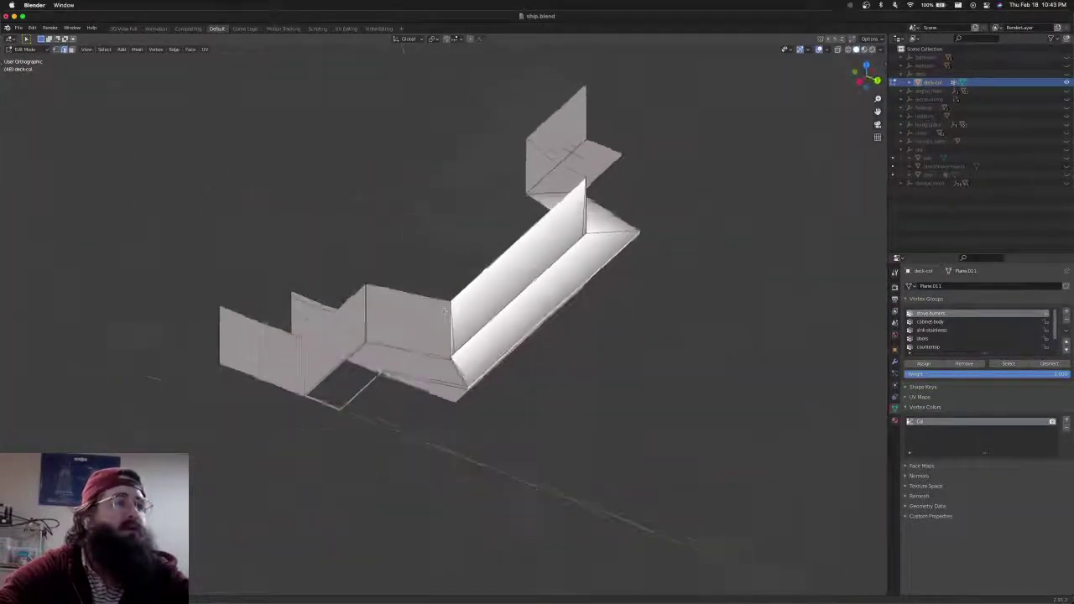
{"action": "scroll", "coordinate": [486, 255], "scroll_direction": "up", "scroll_amount": 6}
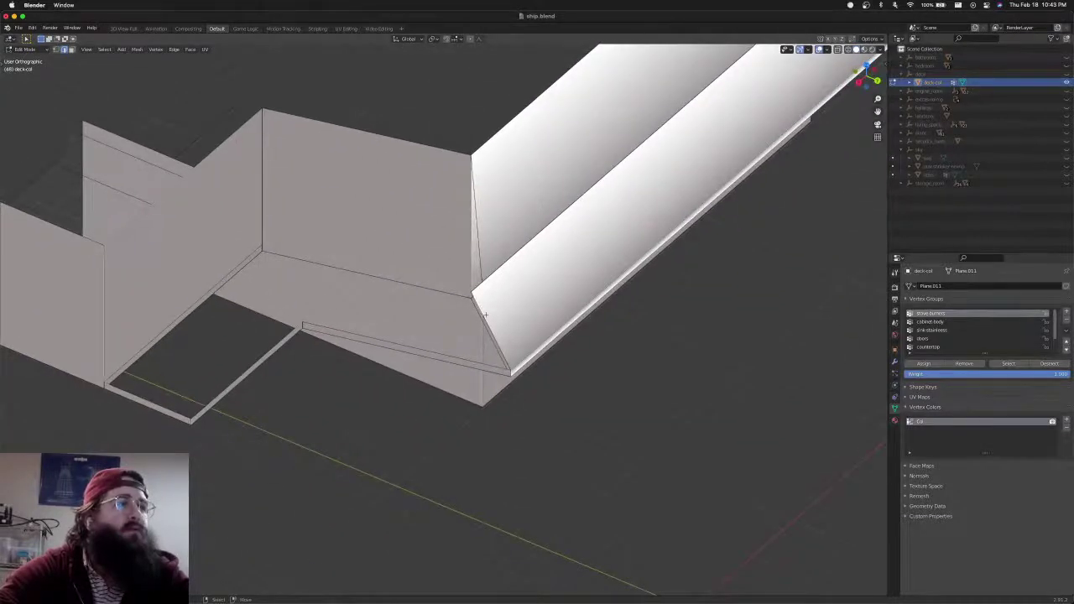
{"action": "middle_click_drag", "start_coordinate": [262, 357], "coordinate": [264, 307]}
{"action": "key", "text": "shift+z"}
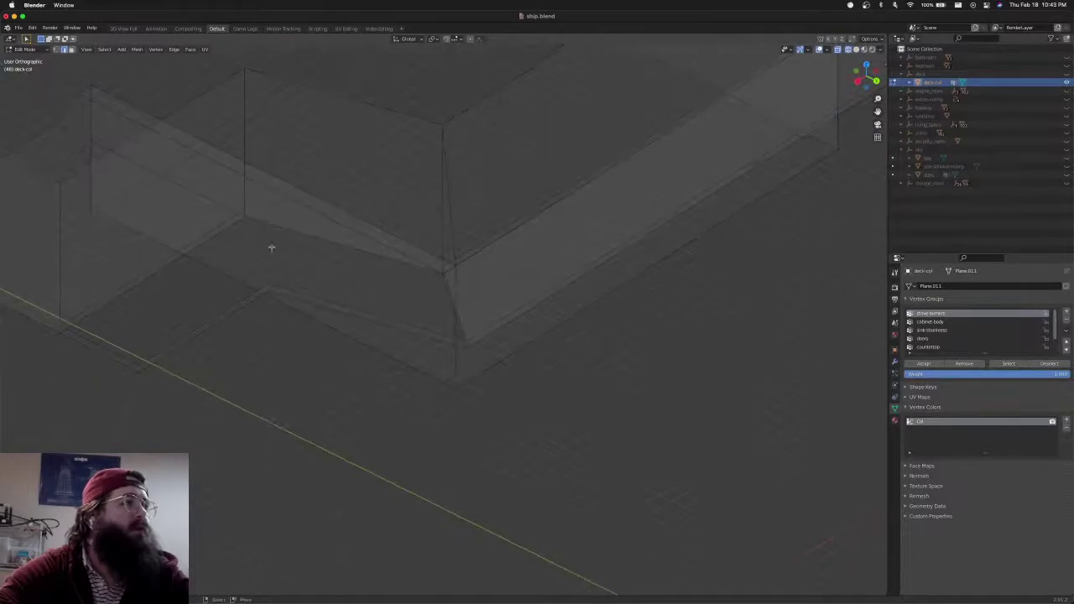
{"action": "left_click", "coordinate": [278, 231]}
{"action": "left_click", "coordinate": [319, 309], "text": "shift"}
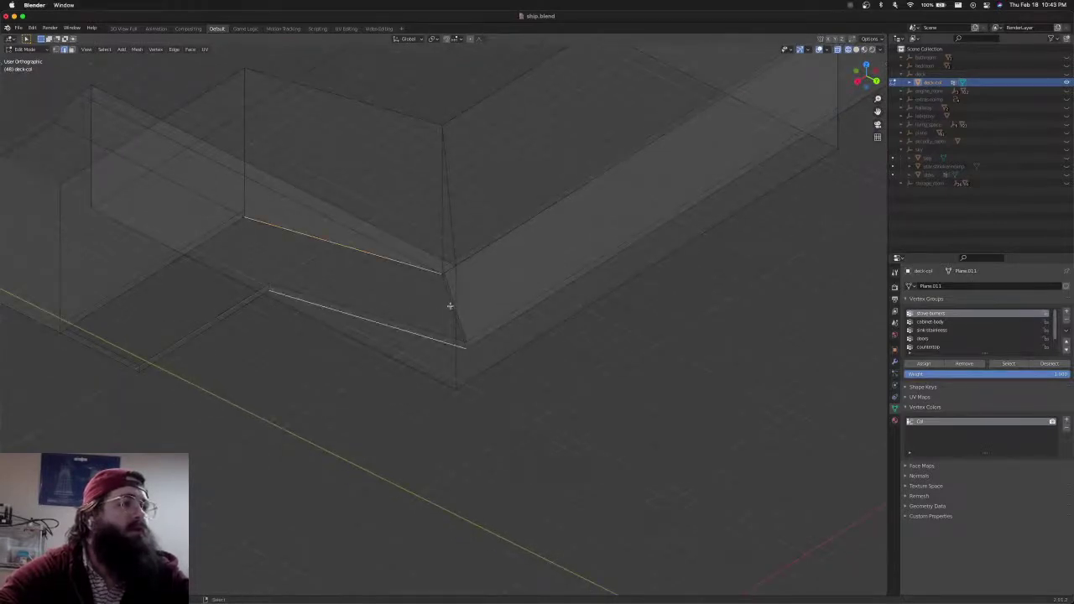
{"action": "left_click", "coordinate": [449, 305], "text": "shift"}
{"action": "key", "text": "alt+a"}
Fill the underside face of the outer side balcony section adjoining the angled section
{"action": "left_click", "coordinate": [256, 256]}
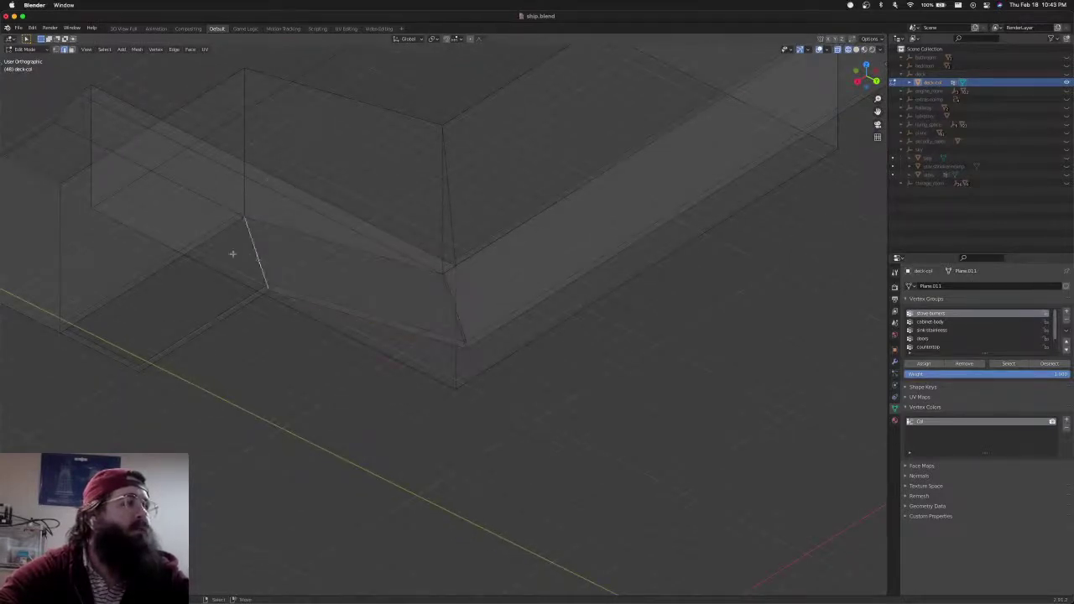
{"action": "left_click", "coordinate": [201, 244], "text": "shift"}
{"action": "left_click", "coordinate": [124, 366], "text": "shift"}
{"action": "left_click", "coordinate": [155, 367], "text": "shift"}
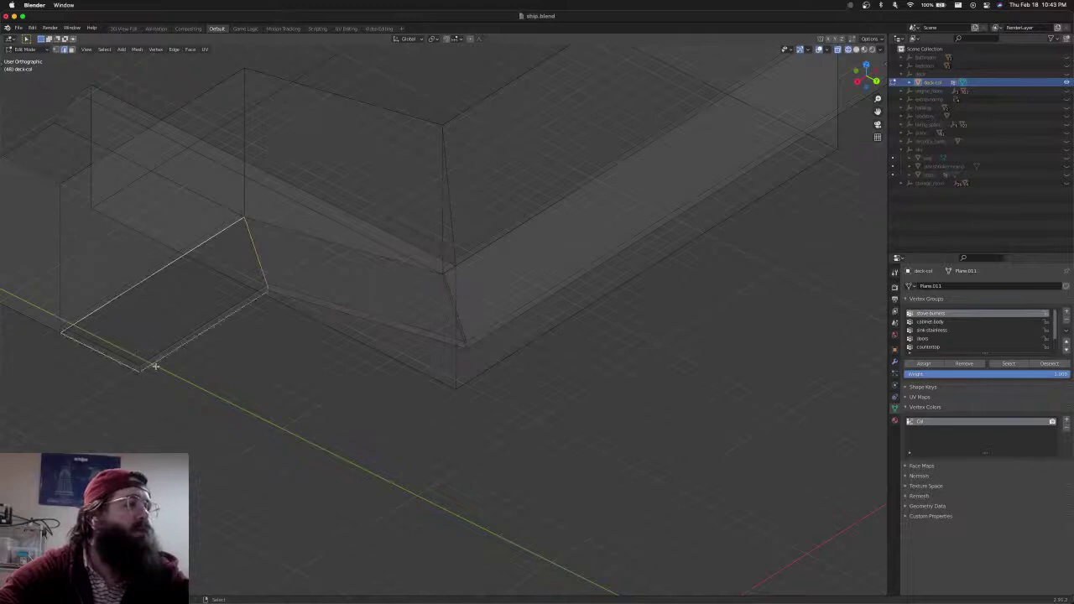
{"action": "key", "text": "f"}
{"action": "key", "text": "alt+a"}
Fill the top floor faces of the outer side balcony section and the adjoining angled section
{"action": "left_click", "coordinate": [118, 291]}
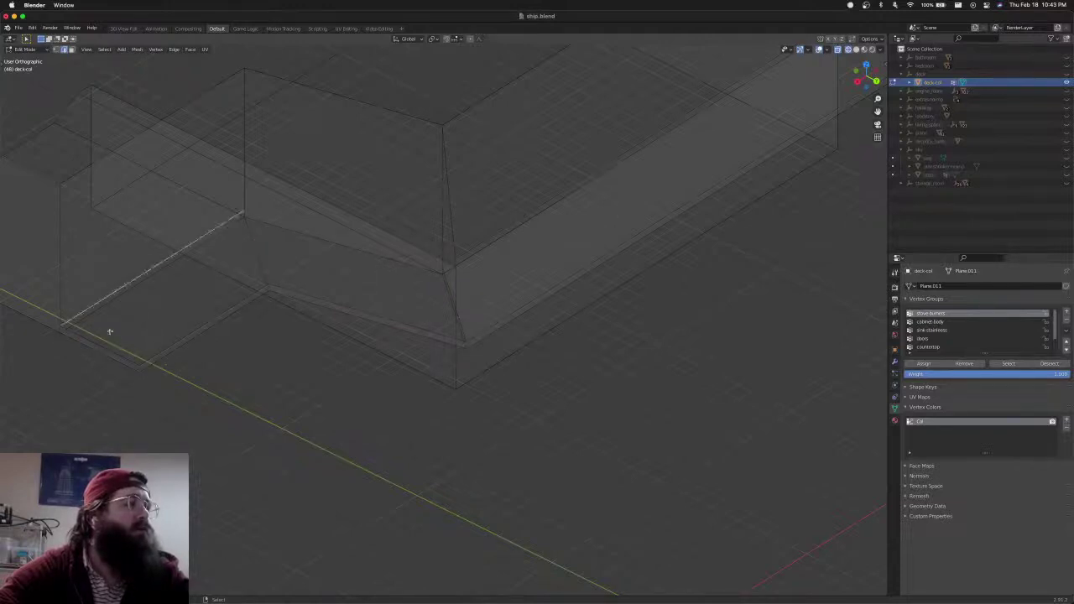
{"action": "left_click", "coordinate": [108, 352], "text": "shift"}
{"action": "middle_click_drag", "start_coordinate": [162, 349], "coordinate": [170, 318]}
{"action": "left_click", "coordinate": [281, 284]}
{"action": "key", "text": "ctrl+x"}
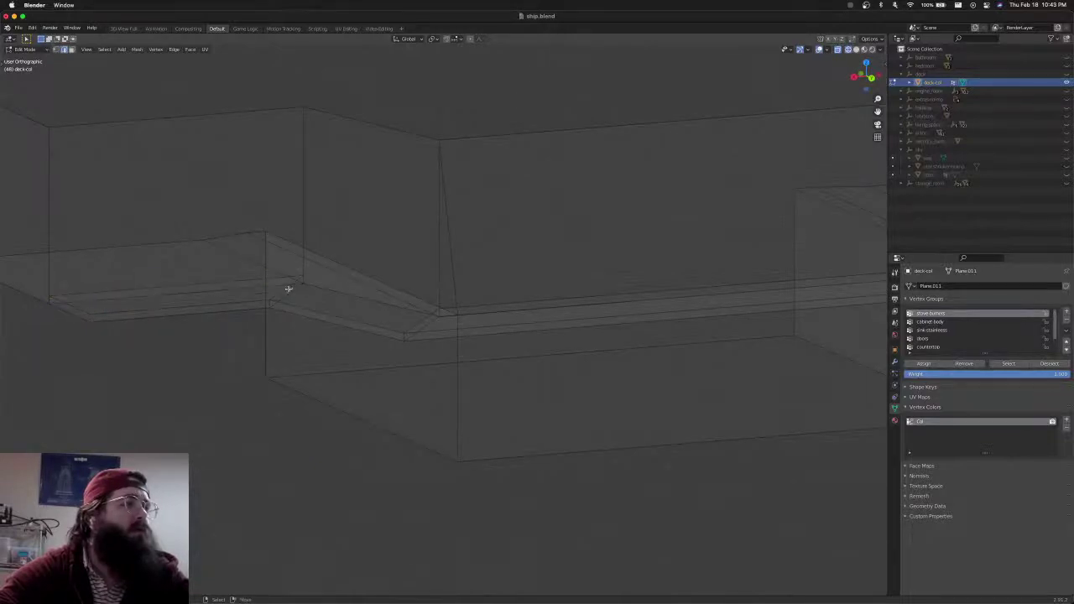
{"action": "left_click", "coordinate": [285, 305], "text": "shift"}
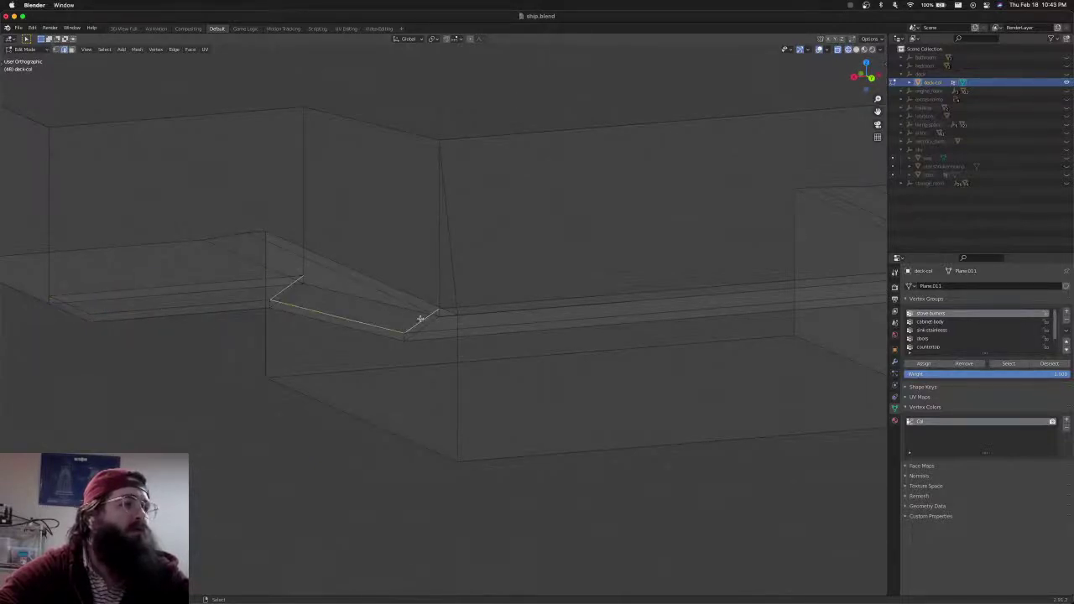
{"action": "key", "text": "f"}
Return to solid shading, check the filled balcony faces, clear the selection and save the file
{"action": "key", "text": "shift+z"}
{"action": "middle_click_drag", "start_coordinate": [502, 298], "coordinate": [460, 295]}
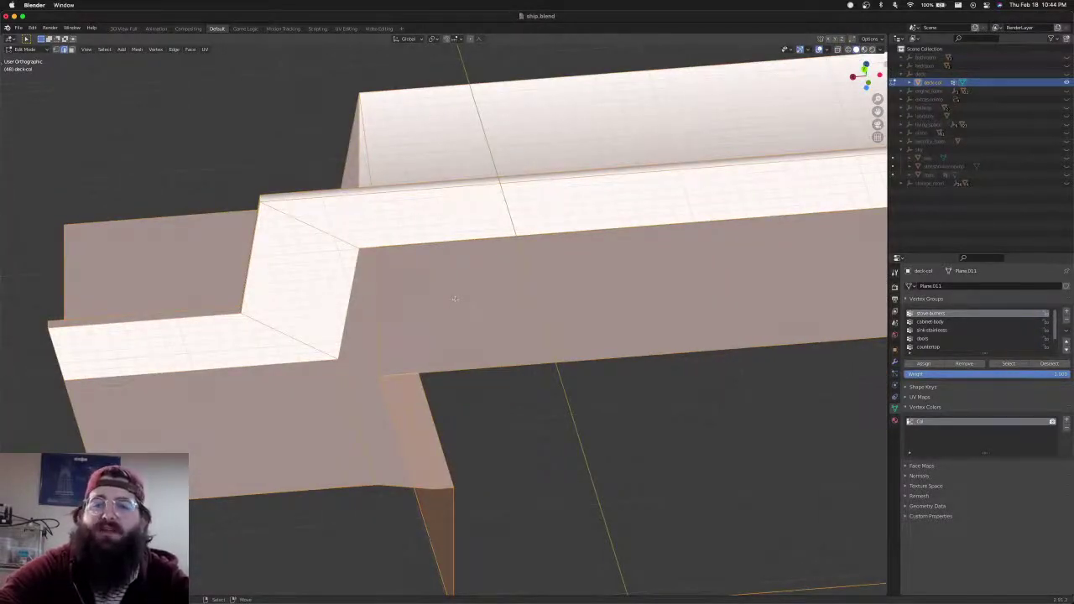
{"action": "middle_click_drag", "start_coordinate": [454, 298], "coordinate": [435, 392]}
{"action": "key", "text": "alt+a"}
{"action": "key", "text": "shift+z"}
{"action": "key", "text": "shift+z"}
{"action": "key", "text": "super+s"}
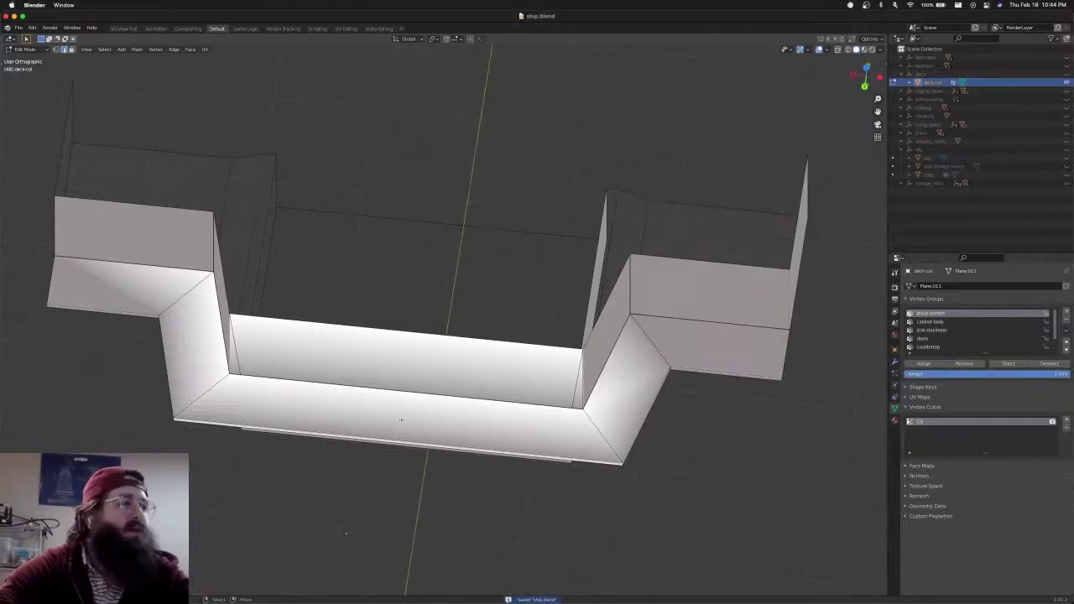
In Vertex Paint mode, sample the lower wall's grey-brown colour and fill the deck collision mesh's vertex colours with it
{"action": "middle_click_drag", "start_coordinate": [345, 533], "coordinate": [399, 363]}
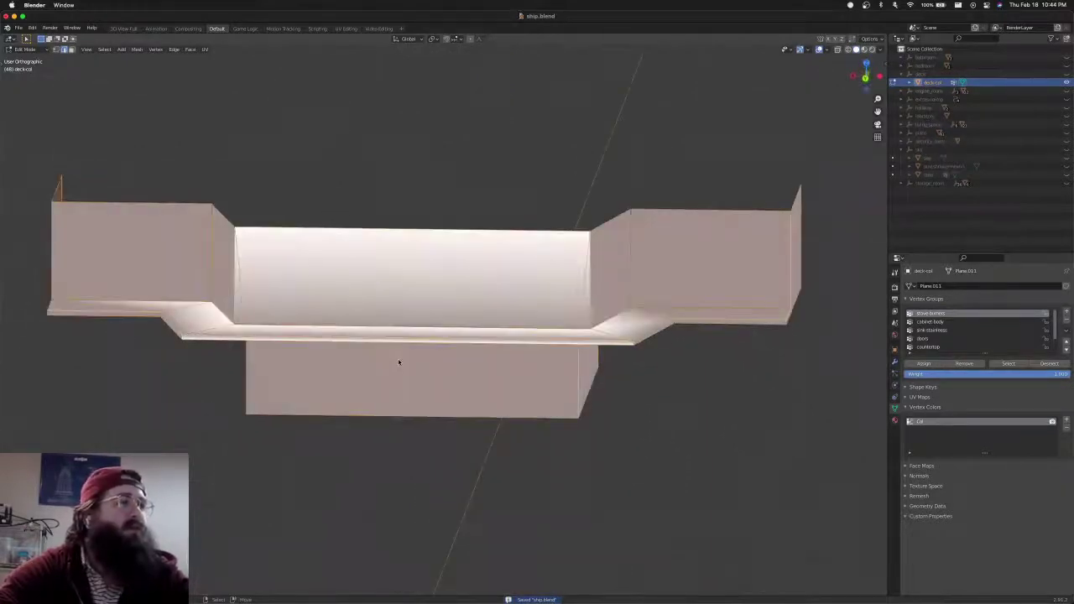
{"action": "left_click", "coordinate": [25, 49]}
{"action": "left_click", "coordinate": [30, 87]}
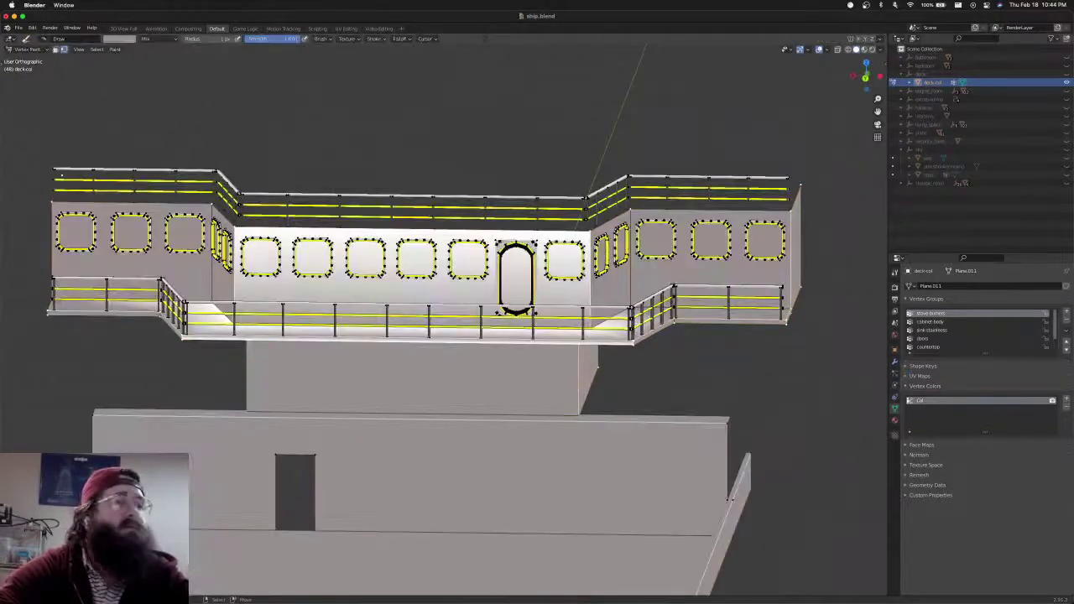
{"action": "left_click", "coordinate": [115, 40]}
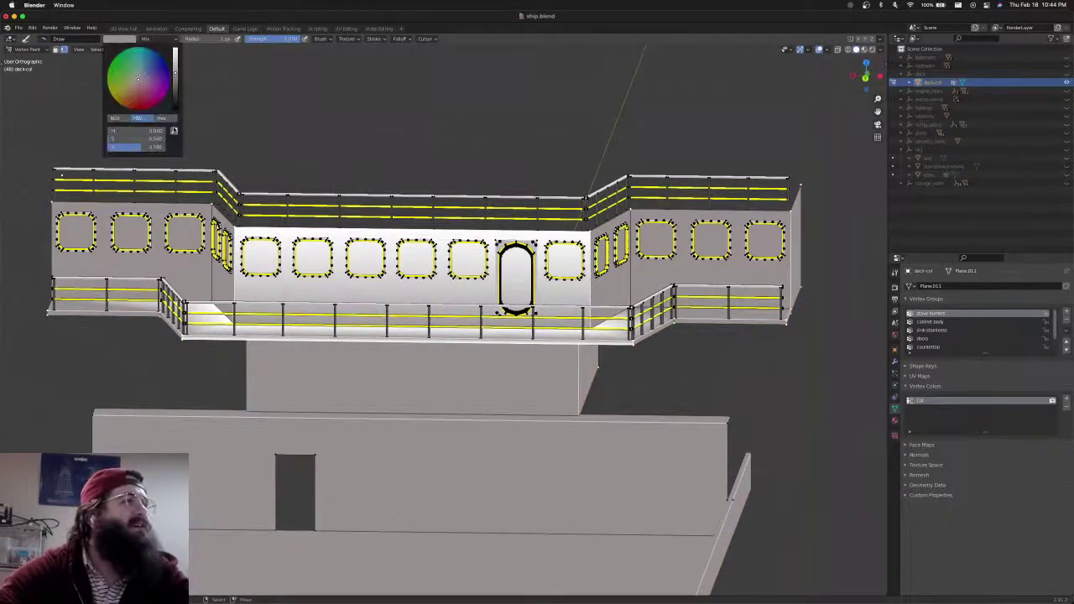
{"action": "left_click", "coordinate": [174, 130]}
{"action": "left_click", "coordinate": [321, 361]}
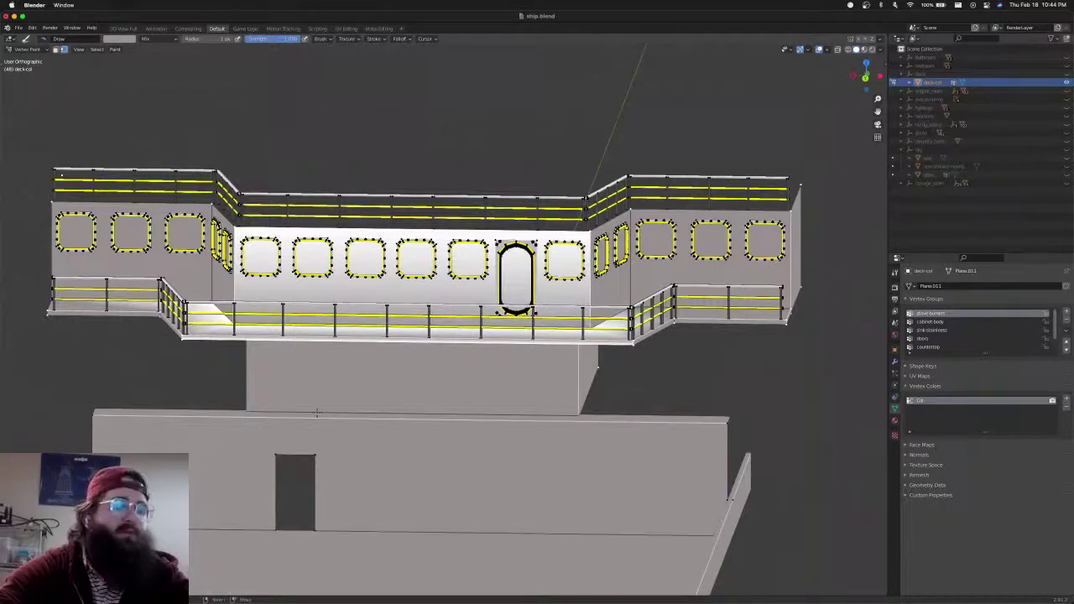
{"action": "key", "text": "shift+k"}
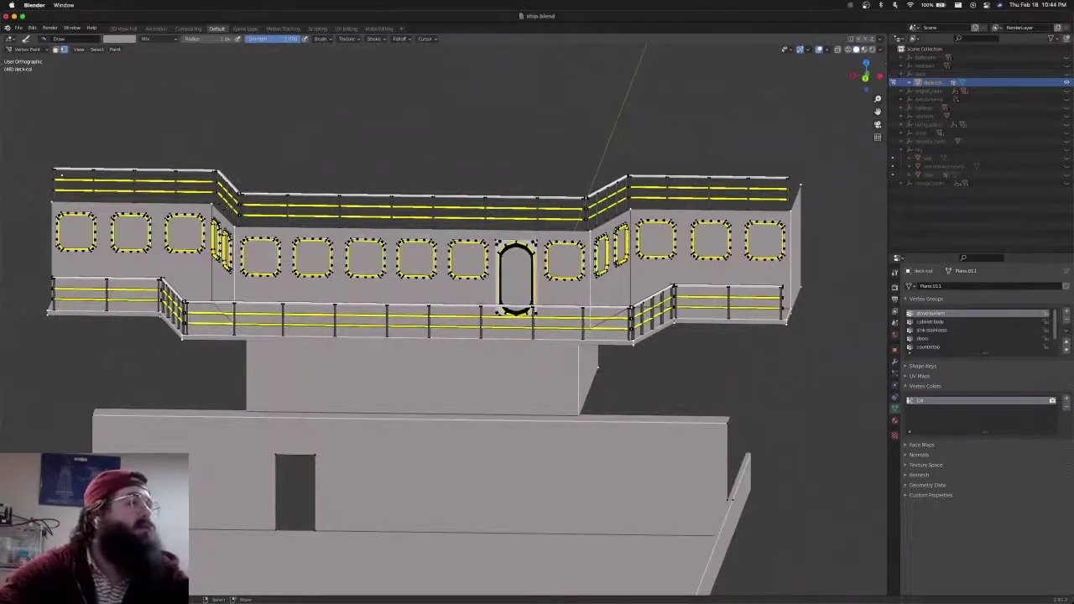
Return the deck collision mesh to Edit Mode and deselect everything
{"action": "left_click", "coordinate": [29, 49]}
{"action": "left_click", "coordinate": [30, 68]}
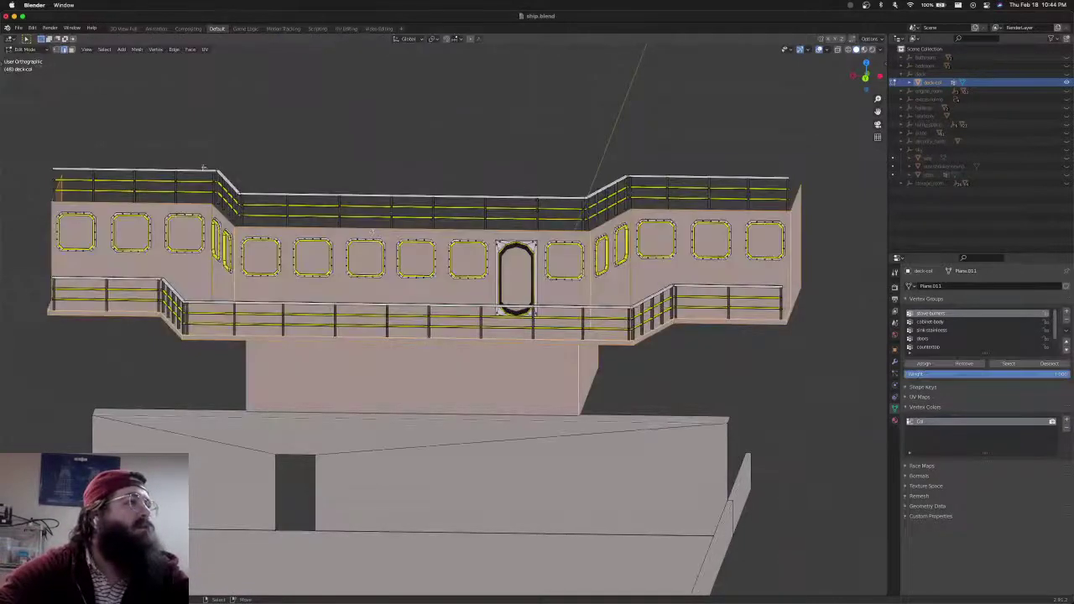
{"action": "middle_click_drag", "start_coordinate": [569, 329], "coordinate": [478, 366]}
{"action": "key", "text": "Tab"}
{"action": "key", "text": "alt+a"}
{"action": "key", "text": "Tab"}
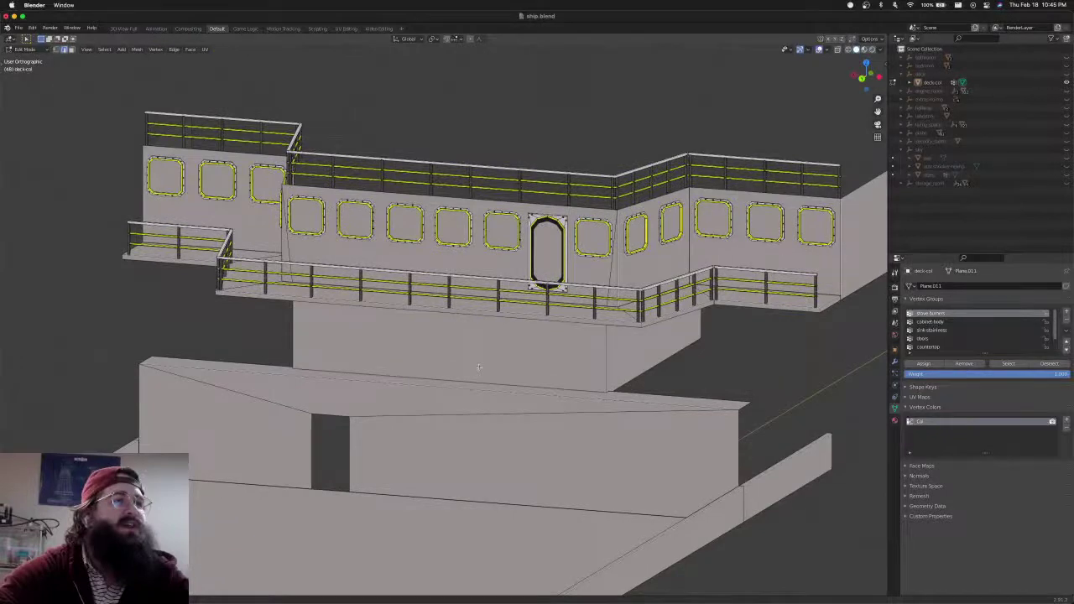
Examine the recoloured balconies and deck from several angles, clear the selection and save the file
{"action": "scroll", "coordinate": [479, 366], "scroll_direction": "down", "scroll_amount": 5}
{"action": "middle_click_drag", "start_coordinate": [479, 432], "coordinate": [630, 526]}
{"action": "scroll", "coordinate": [633, 393], "scroll_direction": "up", "scroll_amount": 3}
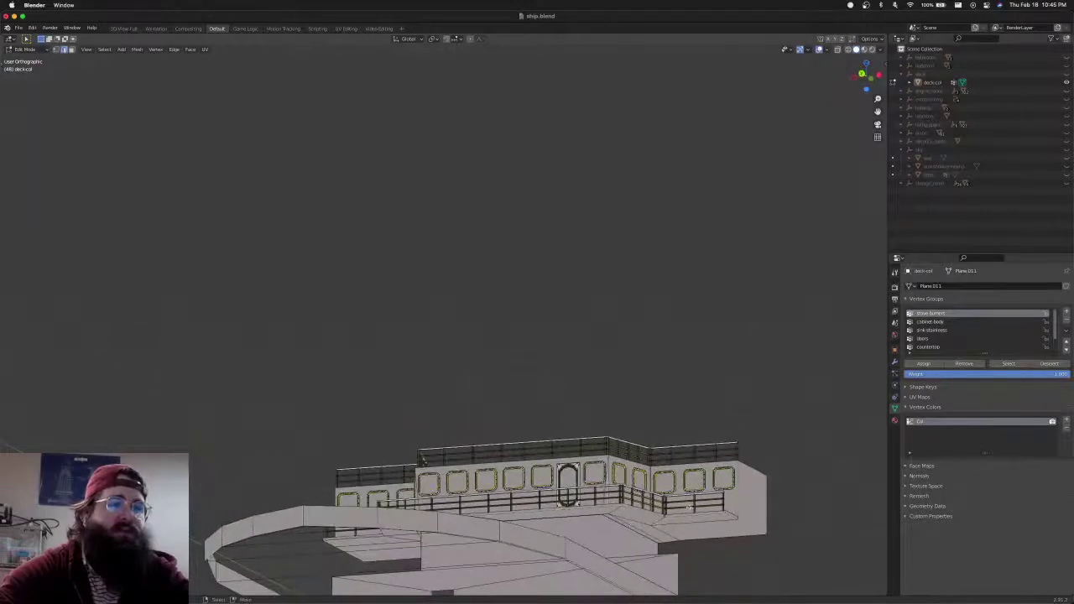
{"action": "middle_click_drag", "start_coordinate": [600, 449], "coordinate": [633, 495]}
{"action": "middle_click_drag", "start_coordinate": [631, 369], "coordinate": [754, 429], "text": "shift"}
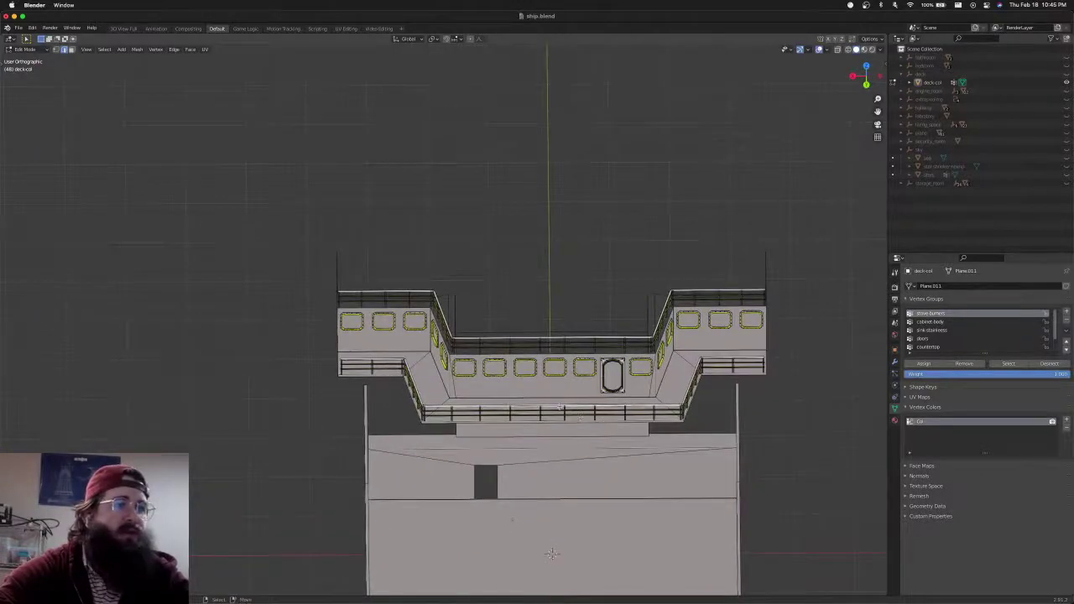
{"action": "middle_click_drag", "start_coordinate": [753, 336], "coordinate": [587, 378]}
{"action": "left_click", "coordinate": [591, 384]}
{"action": "key", "text": "alt+a"}
{"action": "middle_click_drag", "start_coordinate": [597, 416], "coordinate": [581, 407]}
{"action": "mouse_move", "coordinate": [544, 553]}
{"action": "middle_mouse_down"}
{"action": "mouse_move", "coordinate": [606, 453]}
{"action": "mouse_move", "coordinate": [688, 433]}
{"action": "mouse_move", "coordinate": [547, 565]}
{"action": "middle_mouse_up"}
{"action": "key", "text": "super+s"}
{"action": "middle_click_drag", "start_coordinate": [428, 367], "coordinate": [582, 465]}
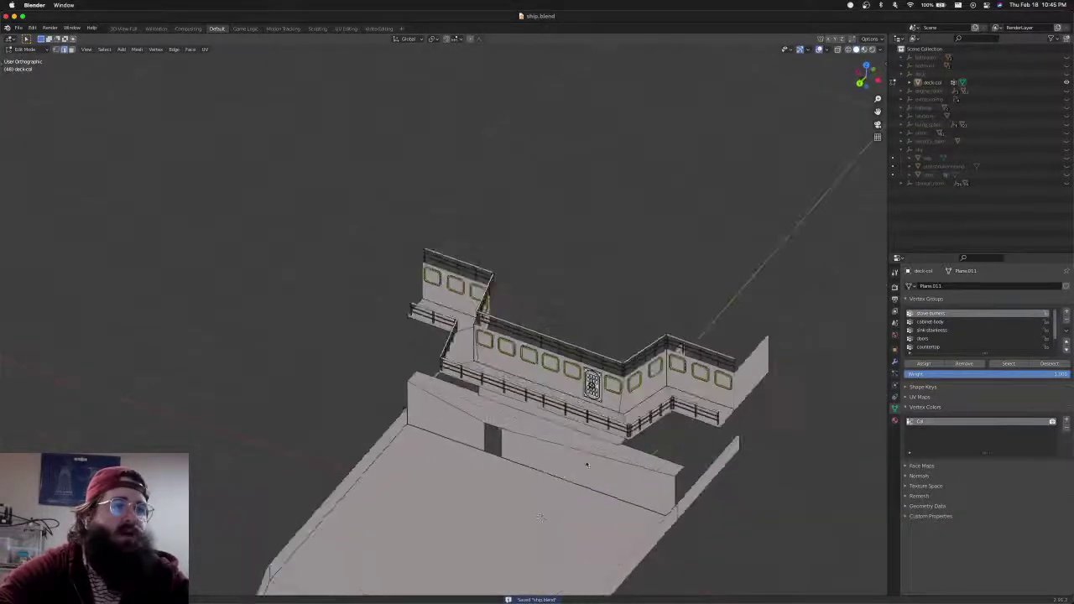
In top wireframe view with vertex selection, select the vertices along the centre balcony's outer front edge
{"action": "key", "text": "KP_7"}
{"action": "middle_click_drag", "start_coordinate": [540, 424], "coordinate": [635, 508], "text": "shift"}
{"action": "scroll", "coordinate": [486, 401], "scroll_direction": "up", "scroll_amount": 5}
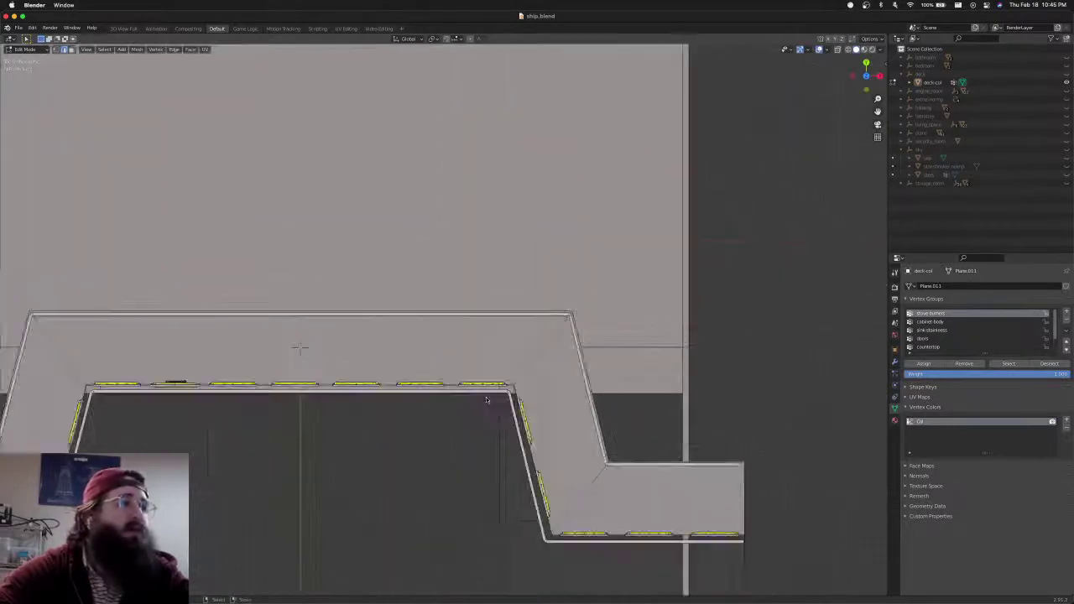
{"action": "key", "text": "shift+z"}
{"action": "middle_click_drag", "start_coordinate": [486, 398], "coordinate": [690, 333], "text": "shift"}
{"action": "key", "text": "ctrl+Tab"}
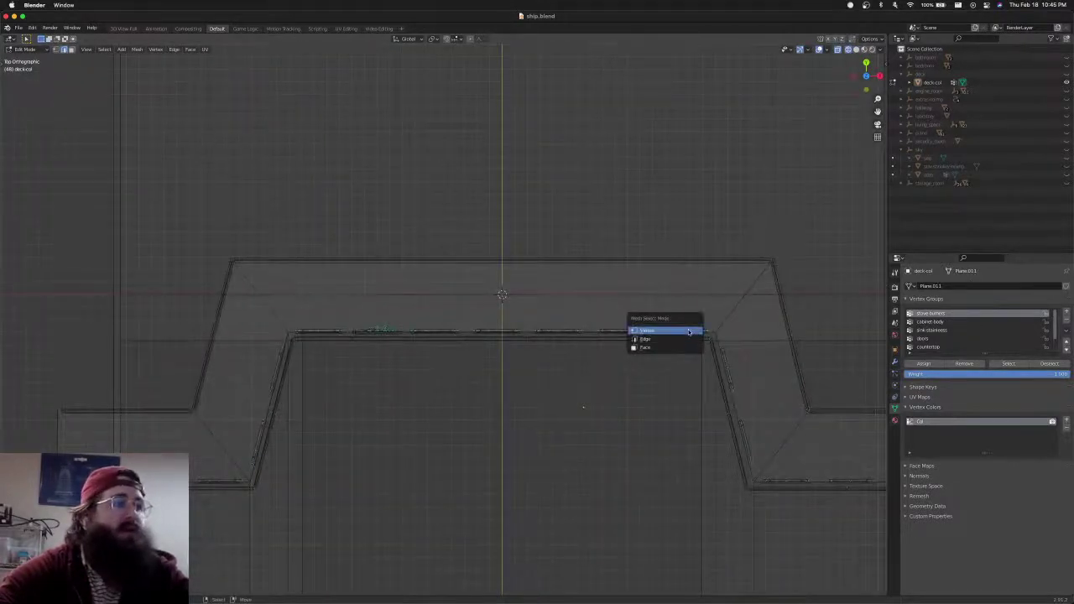
{"action": "left_click", "coordinate": [663, 339]}
{"action": "scroll", "coordinate": [654, 335], "scroll_direction": "down", "scroll_amount": 1}
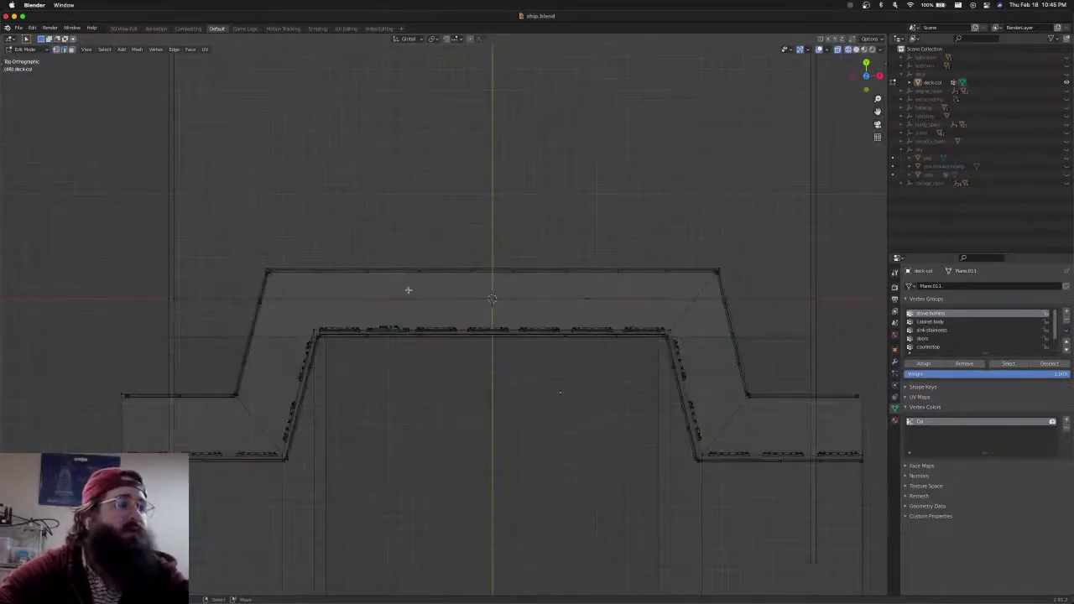
{"action": "key", "text": "b"}
{"action": "left_click_drag", "start_coordinate": [244, 257], "coordinate": [719, 290]}
Extend the selection with the outer front edge vertices of both side balcony sections
{"action": "middle_click_drag", "start_coordinate": [480, 340], "coordinate": [456, 254], "text": "shift"}
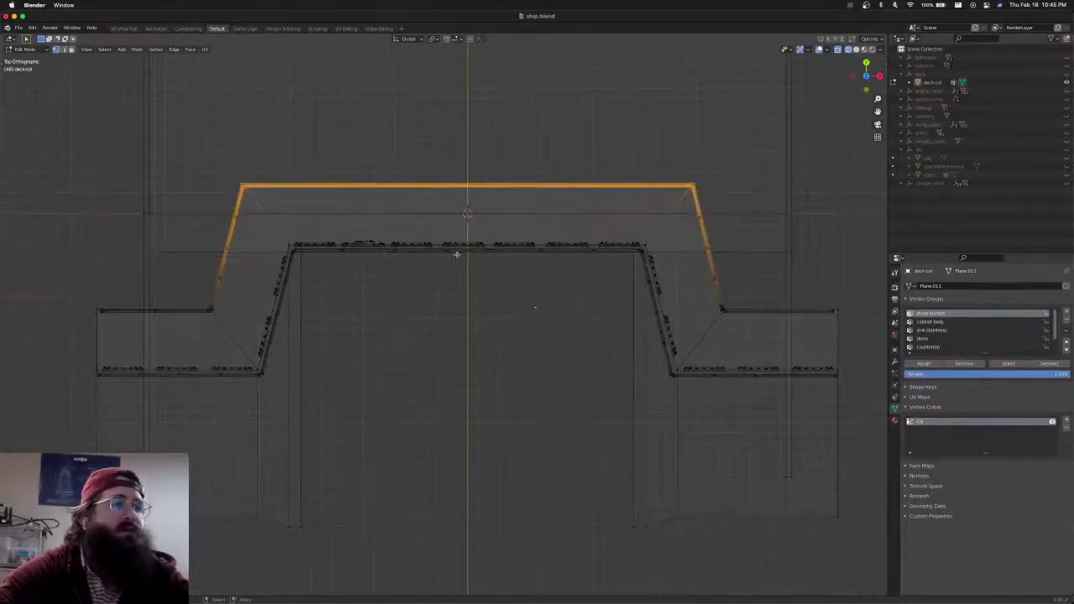
{"action": "key", "text": "b"}
{"action": "left_click_drag", "start_coordinate": [87, 304], "coordinate": [226, 319]}
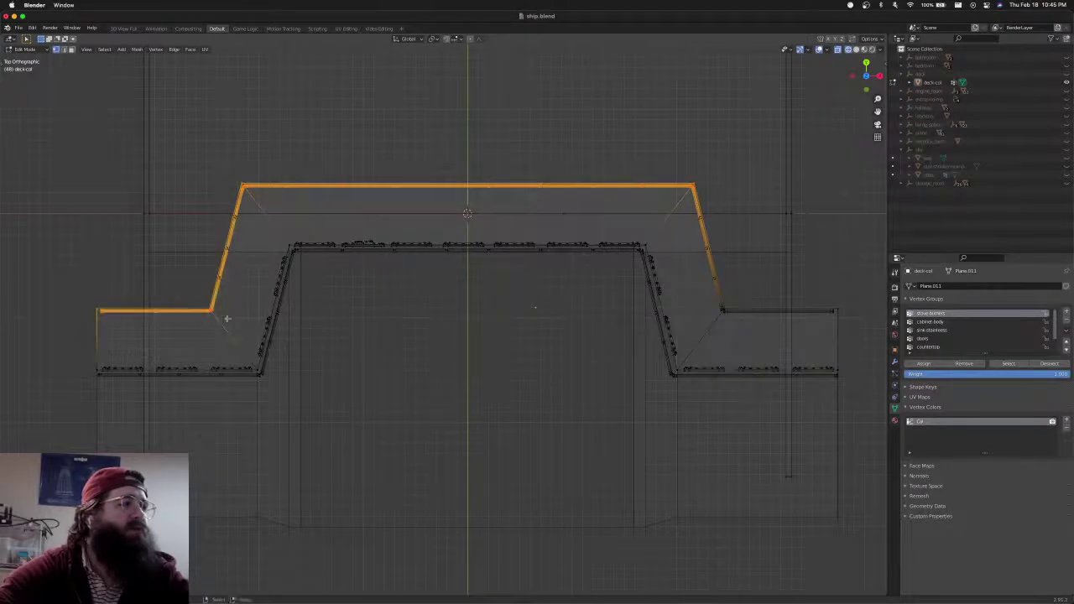
{"action": "middle_click_drag", "start_coordinate": [715, 300], "coordinate": [577, 300], "text": "shift"}
{"action": "key", "text": "b"}
{"action": "left_click_drag", "start_coordinate": [577, 297], "coordinate": [748, 323]}
{"action": "middle_click_drag", "start_coordinate": [280, 319], "coordinate": [493, 325], "text": "shift"}
{"action": "key", "text": "g"}
{"action": "key", "text": "y"}
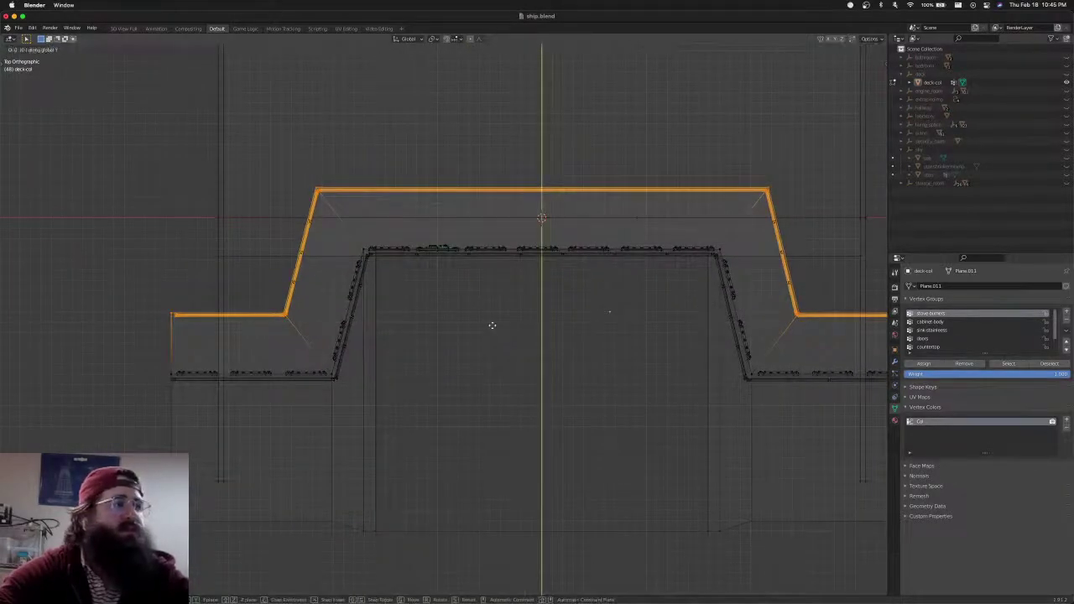
{"action": "right_click", "coordinate": [493, 334]}
Add the vertices of both slanted railing sections to the selection and move the balcony's outer edge about 2.05 units inward along Y
{"action": "key", "text": "b"}
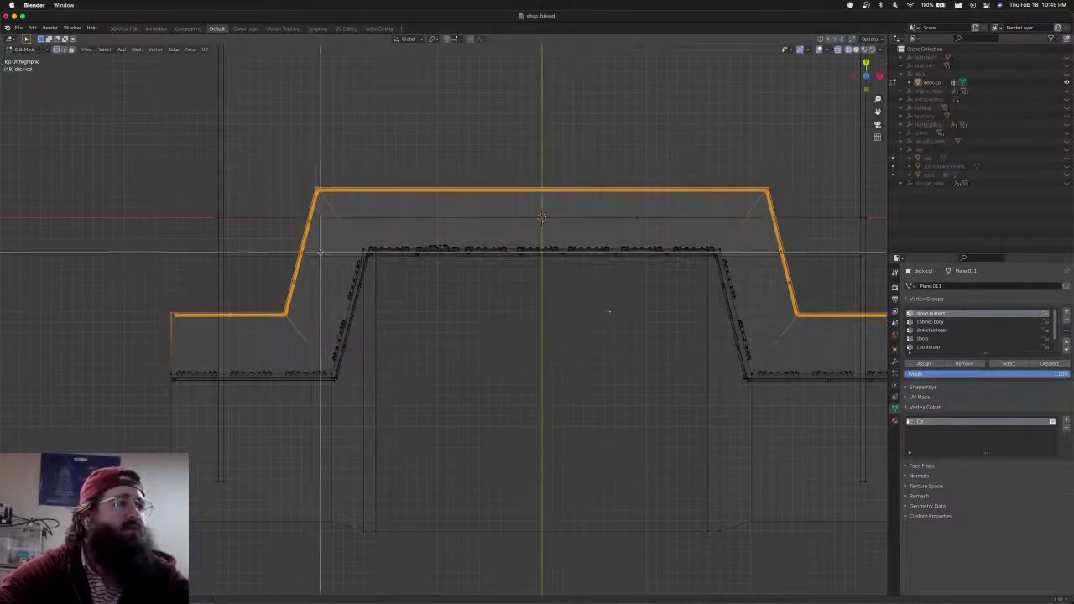
{"action": "left_click_drag", "start_coordinate": [294, 211], "coordinate": [320, 295]}
{"action": "key", "text": "b"}
{"action": "middle_click_drag", "start_coordinate": [345, 273], "coordinate": [227, 269], "text": "shift"}
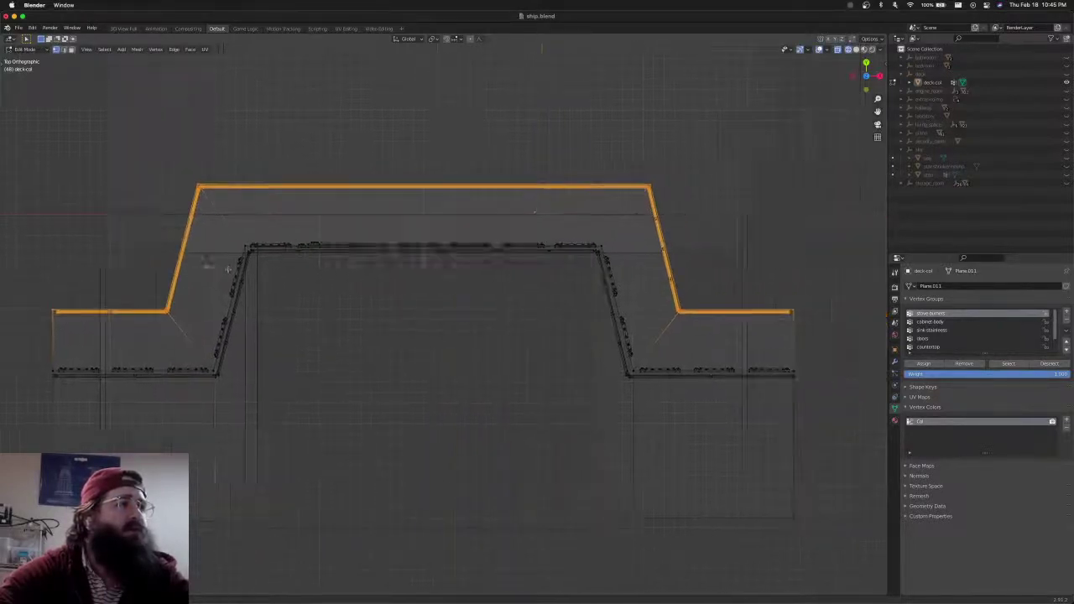
{"action": "scroll", "coordinate": [227, 268], "scroll_direction": "right", "scroll_amount": 1}
{"action": "left_click_drag", "start_coordinate": [604, 207], "coordinate": [670, 307]}
{"action": "key", "text": "g"}
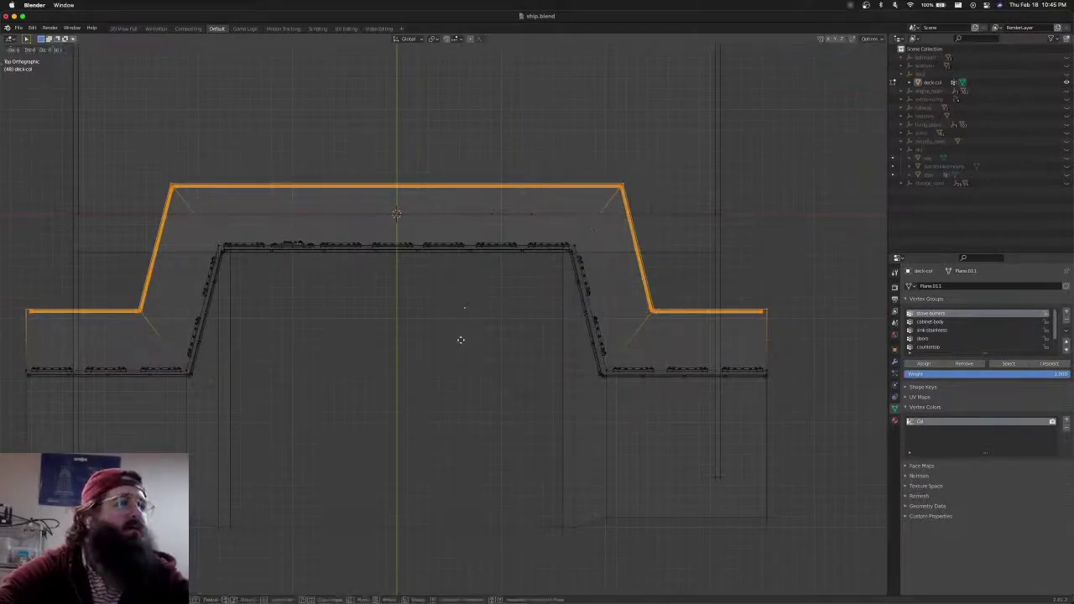
{"action": "key", "text": "y"}
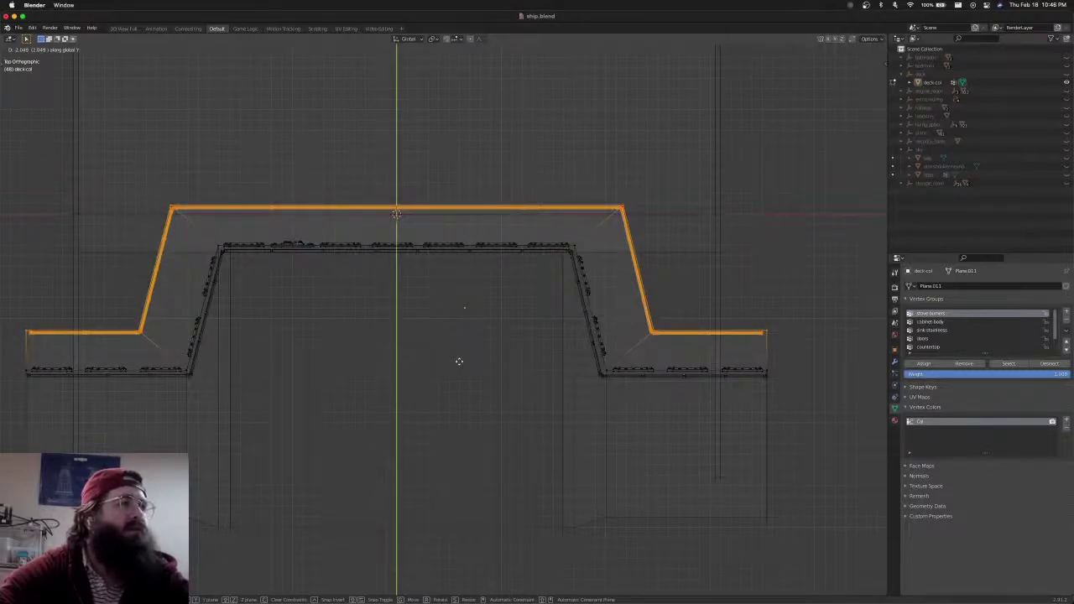
{"action": "left_click", "coordinate": [459, 360]}
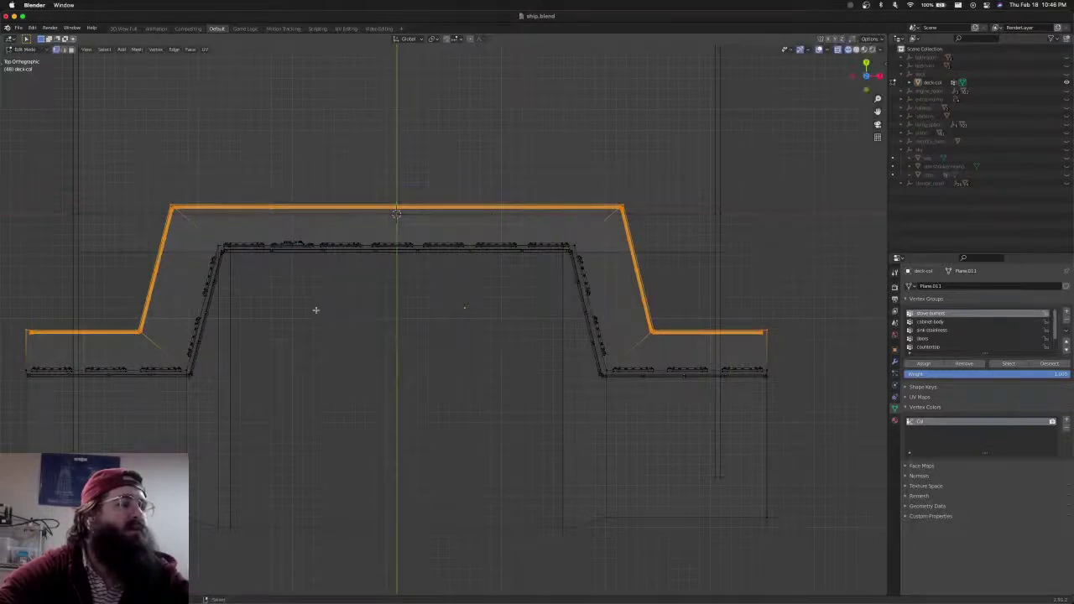
Reselect only the slanted outer railing section at the negative-X side and move it about 1.7 units inward along X
{"action": "middle_click_drag", "start_coordinate": [314, 307], "coordinate": [420, 323], "text": "shift"}
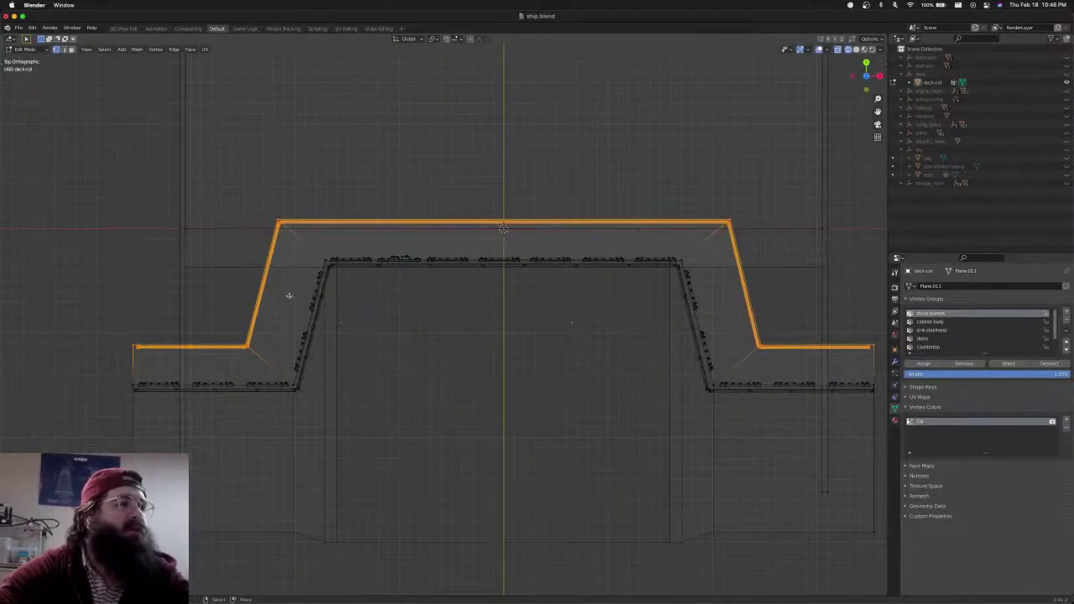
{"action": "key", "text": "alt+a"}
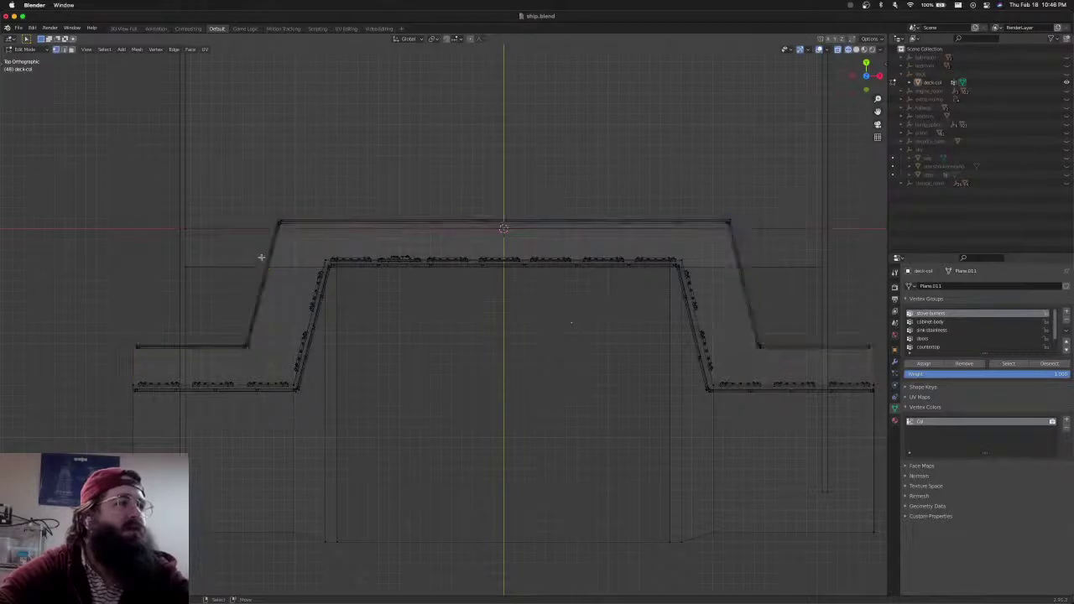
{"action": "left_click_drag", "start_coordinate": [292, 210], "coordinate": [237, 357]}
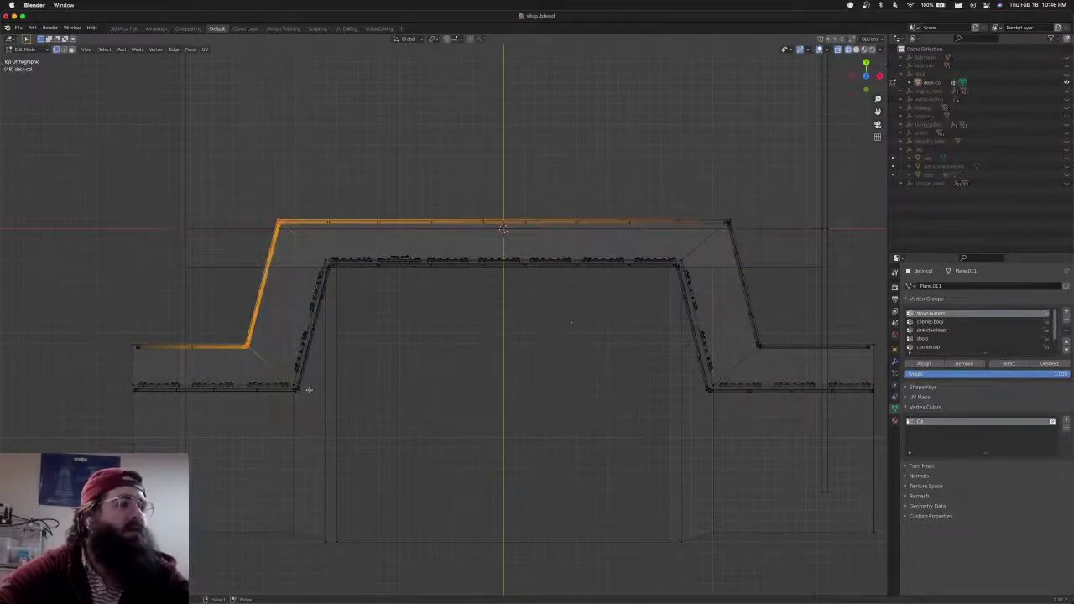
{"action": "key", "text": "g"}
{"action": "key", "text": "y"}
{"action": "key", "text": "x"}
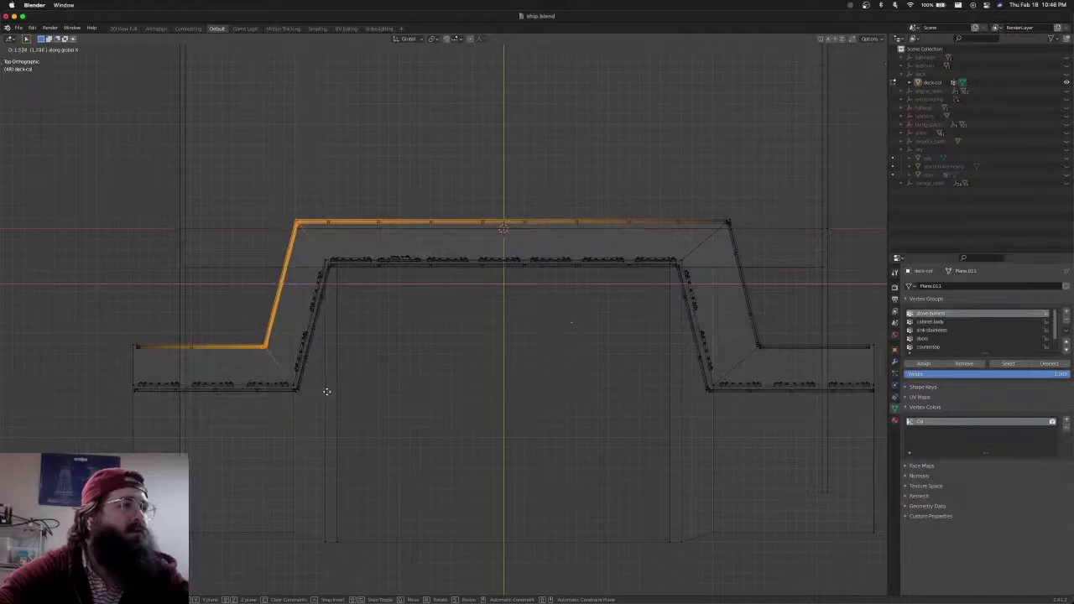
{"action": "left_click", "coordinate": [326, 391]}
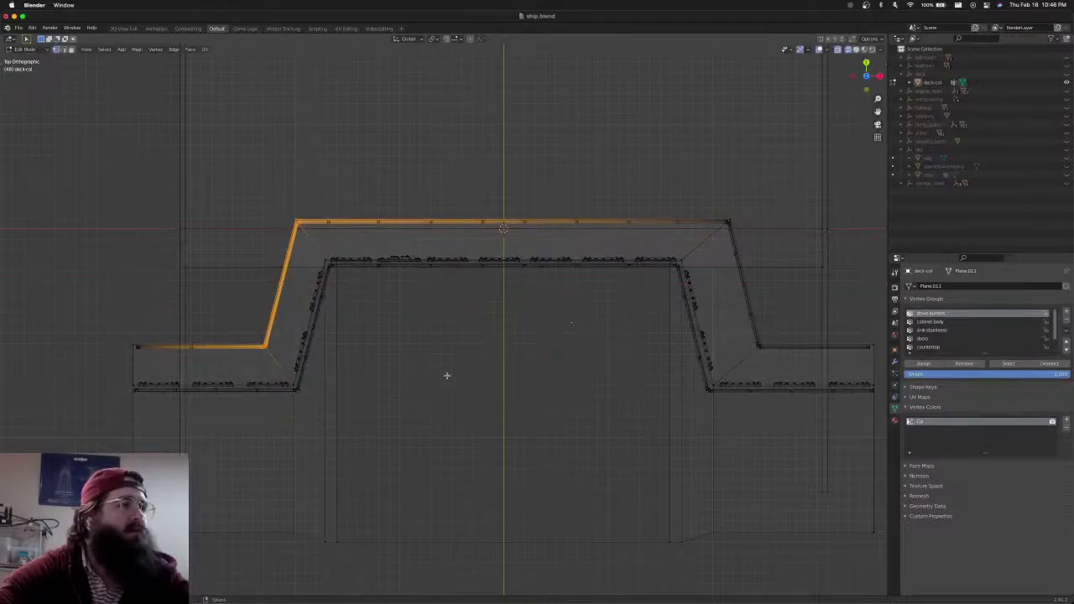
Select the opposite slanted outer railing section at the positive-X side and move it about 1.73 units inward along X
{"action": "middle_click_drag", "start_coordinate": [447, 375], "coordinate": [304, 369], "text": "shift"}
{"action": "key", "text": "alt+a"}
{"action": "key", "text": "b"}
{"action": "left_click_drag", "start_coordinate": [564, 201], "coordinate": [629, 356]}
{"action": "key", "text": "g"}
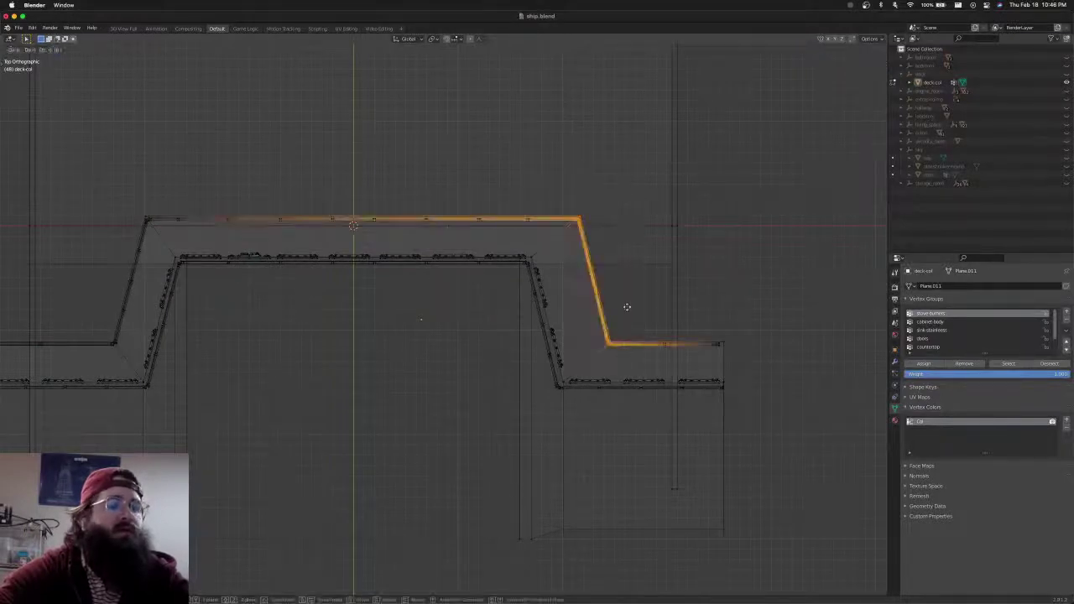
{"action": "key", "text": "x"}
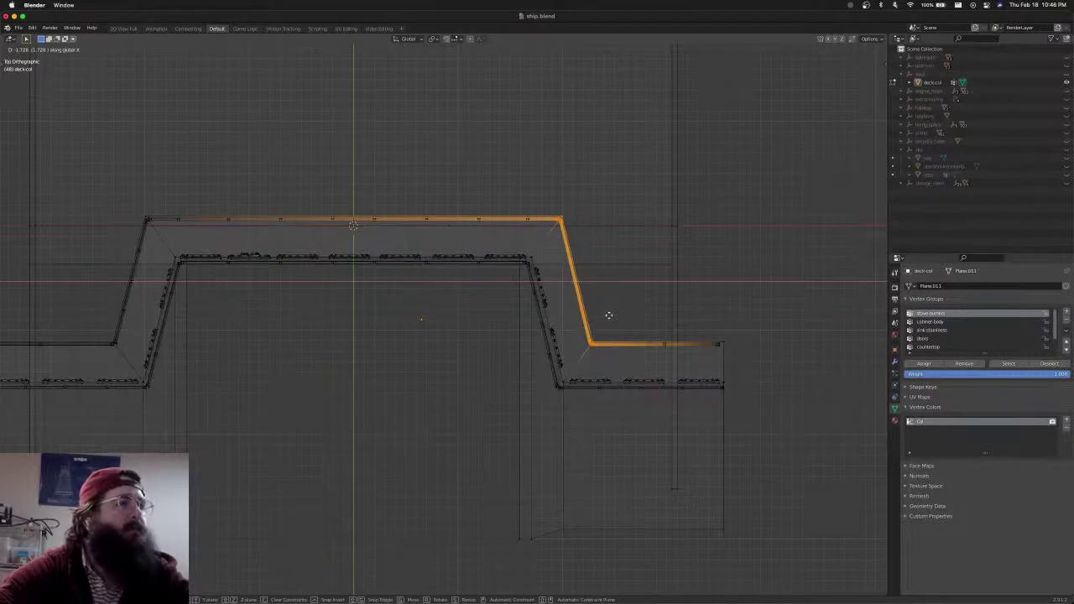
{"action": "left_click", "coordinate": [608, 315]}
Switch back to solid shading, save the file and inspect the narrowed balconies from the front and at an angle
{"action": "scroll", "coordinate": [428, 329], "scroll_direction": "down", "scroll_amount": 2}
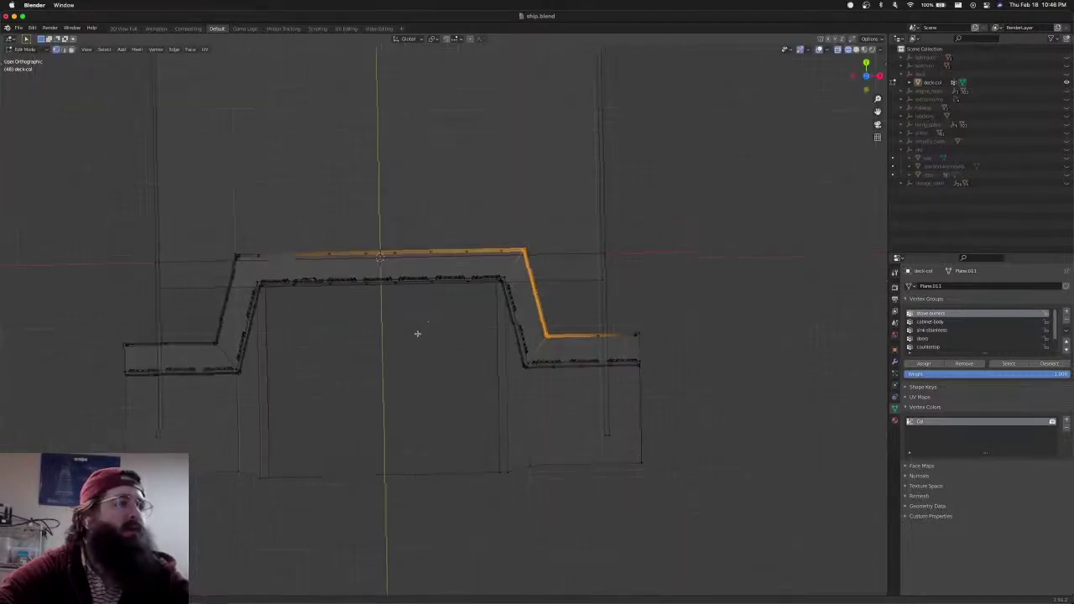
{"action": "middle_click_drag", "start_coordinate": [428, 329], "coordinate": [457, 363]}
{"action": "key", "text": "shift+z"}
{"action": "key", "text": "super+s"}
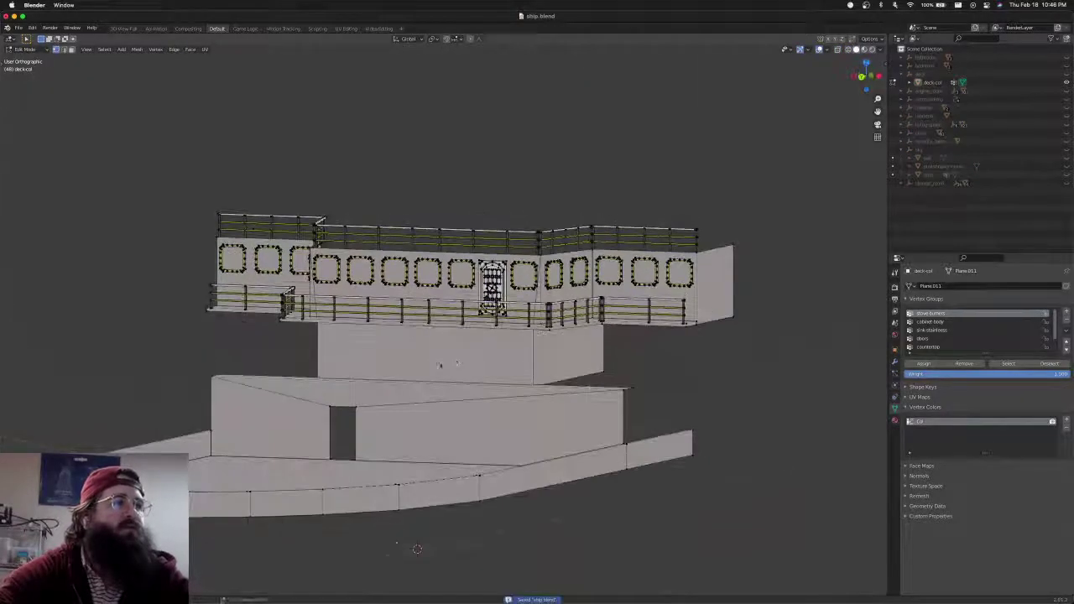
{"action": "scroll", "coordinate": [458, 360], "scroll_direction": "up", "scroll_amount": 4}
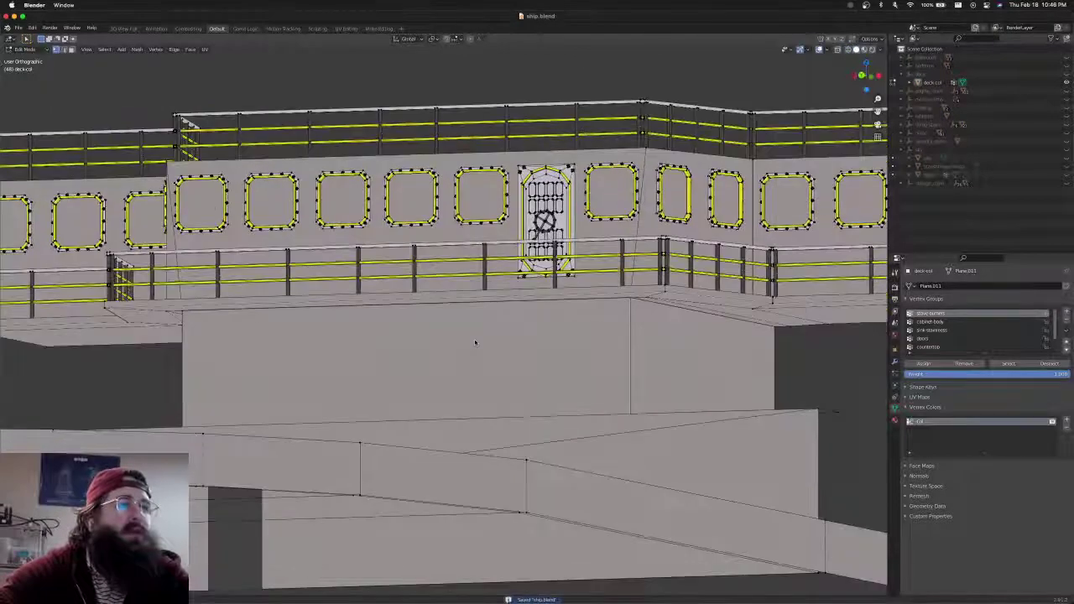
{"action": "scroll", "coordinate": [475, 343], "scroll_direction": "down", "scroll_amount": 6}
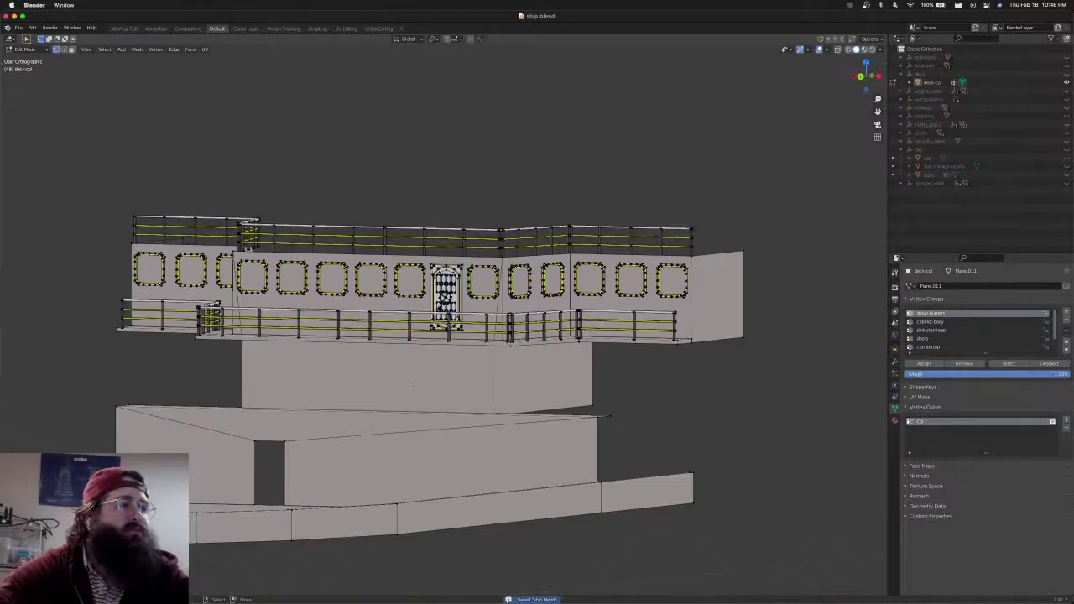
{"action": "middle_click_drag", "start_coordinate": [436, 390], "coordinate": [511, 413]}
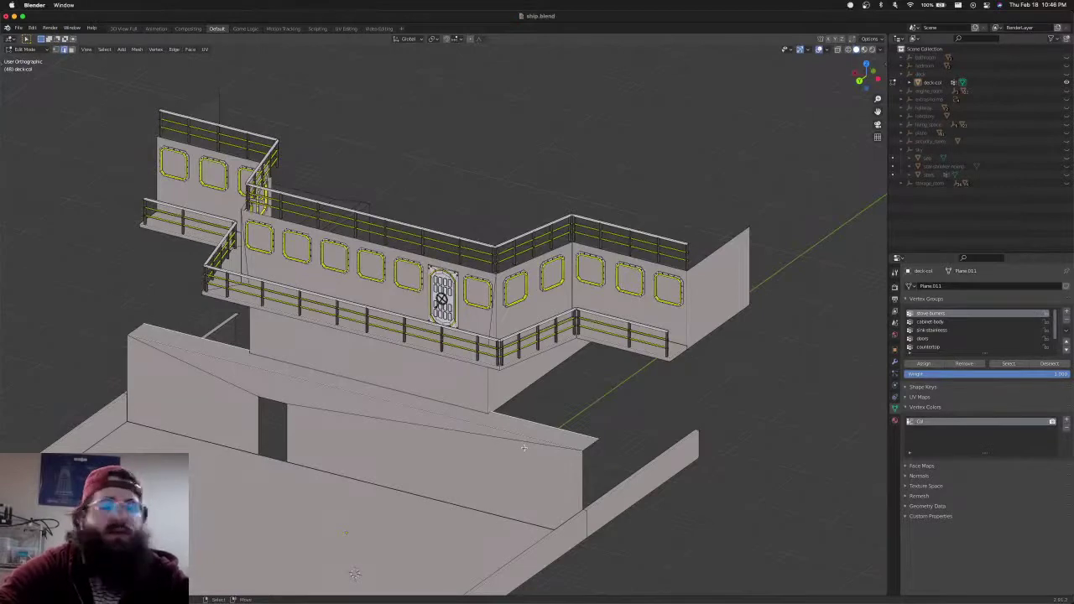
In right side view, move the selected rear edge of the lower deckhouse roof backward along Y, past the cabin's rear end
{"action": "key", "text": "KP_3"}
{"action": "middle_click_drag", "start_coordinate": [459, 431], "coordinate": [668, 434], "text": "shift"}
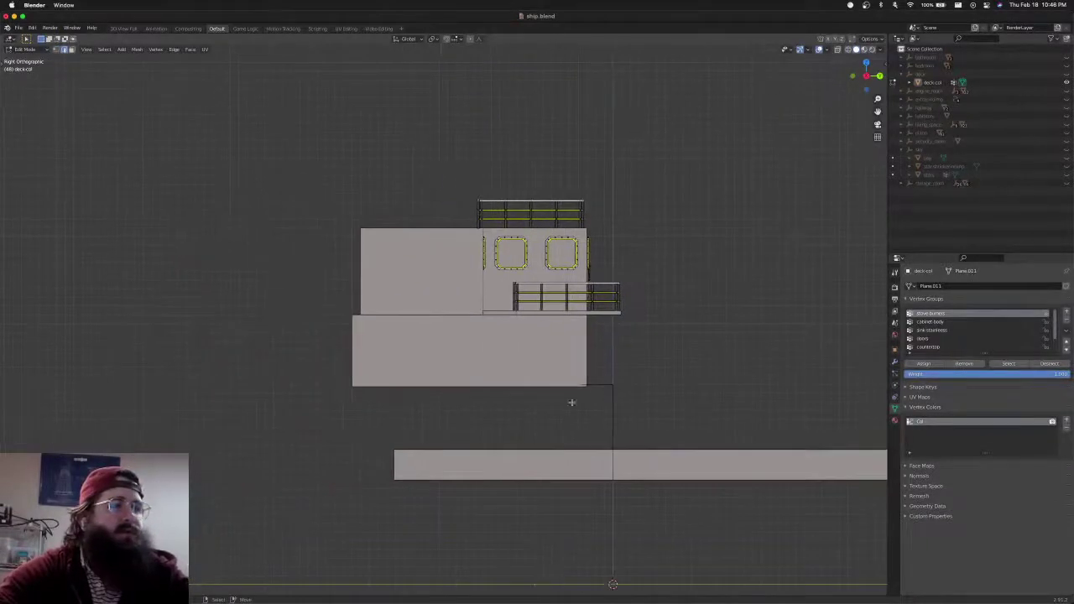
{"action": "key", "text": "g"}
{"action": "key", "text": "y"}
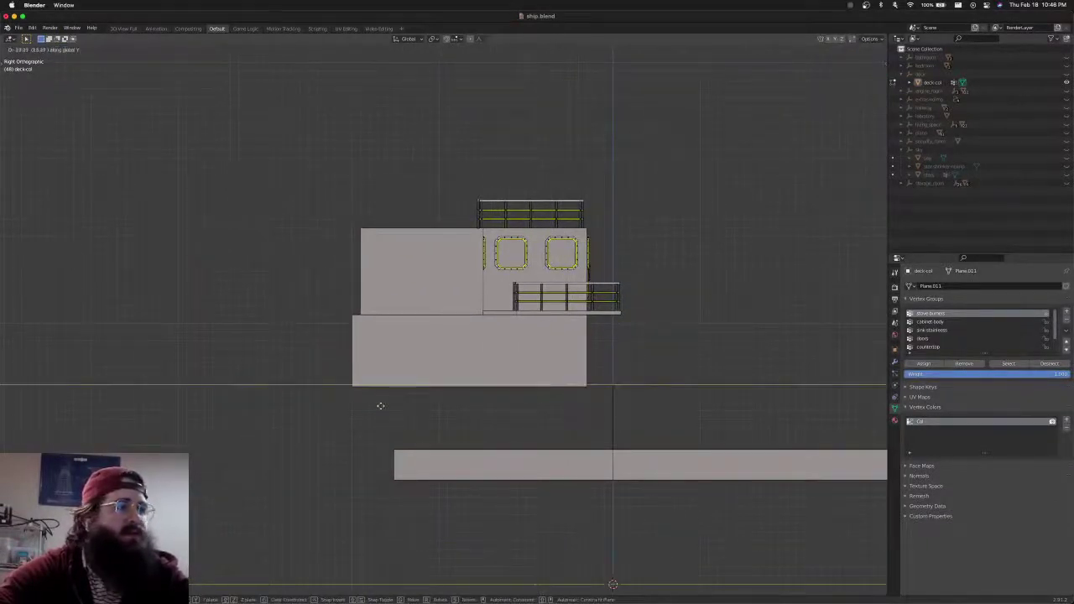
{"action": "left_click", "coordinate": [328, 405]}
Extrude the rear vertical edge of the lower deckhouse's side wall backward along Y to the end of the extended roof
{"action": "middle_click_drag", "start_coordinate": [412, 369], "coordinate": [537, 364]}
{"action": "scroll", "coordinate": [645, 358], "scroll_direction": "up", "scroll_amount": 3}
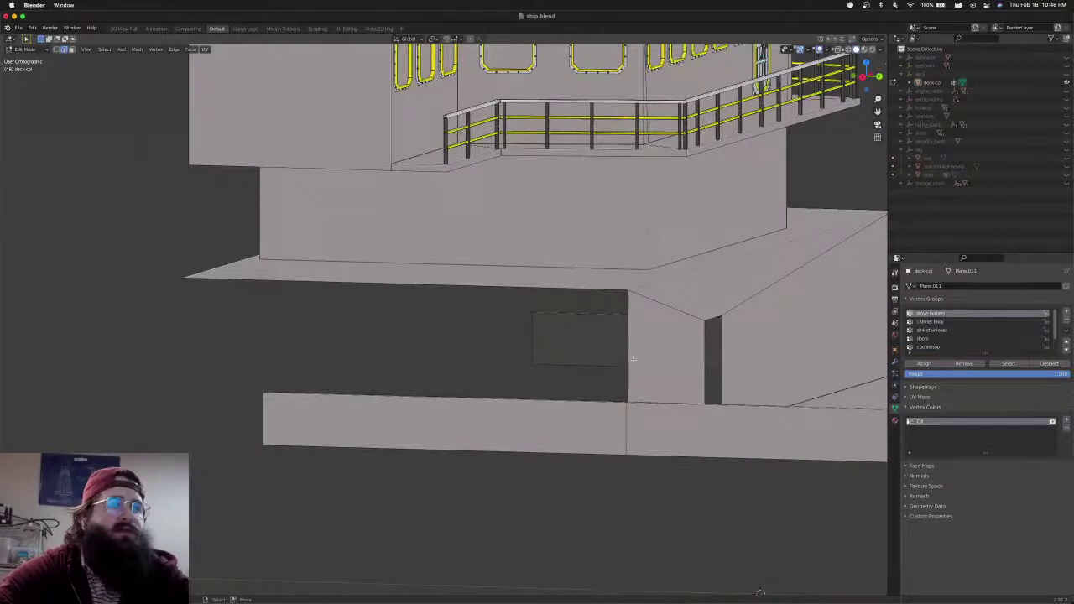
{"action": "middle_click_drag", "start_coordinate": [632, 359], "coordinate": [533, 285]}
{"action": "mouse_move", "coordinate": [513, 375]}
{"action": "middle_mouse_down"}
{"action": "mouse_move", "coordinate": [638, 365]}
{"action": "mouse_move", "coordinate": [629, 394]}
{"action": "mouse_move", "coordinate": [614, 382]}
{"action": "mouse_move", "coordinate": [522, 377]}
{"action": "middle_mouse_up"}
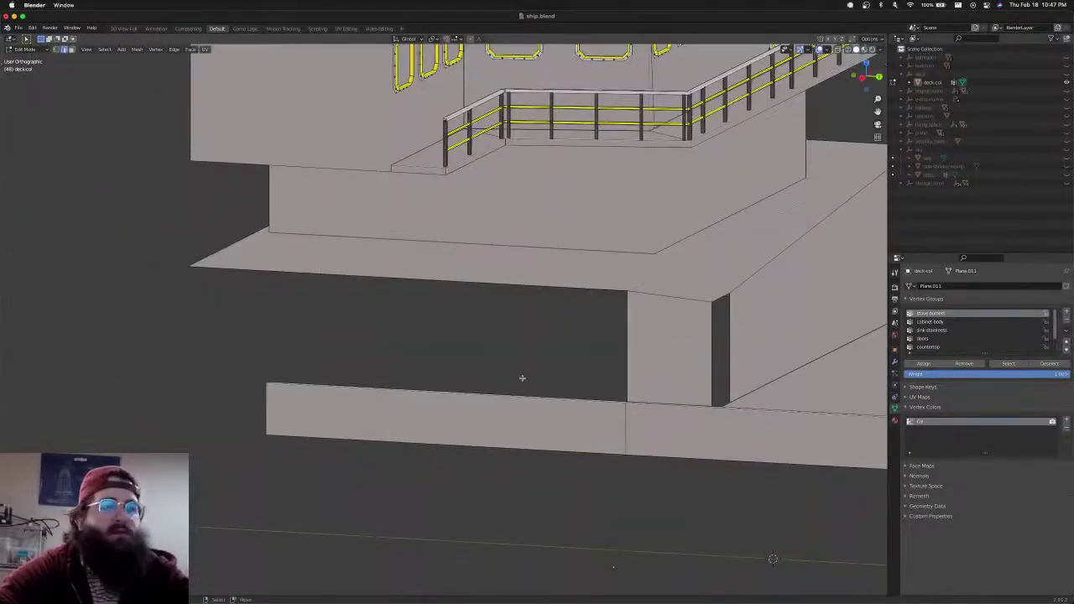
{"action": "key", "text": "e"}
{"action": "key", "text": "y"}
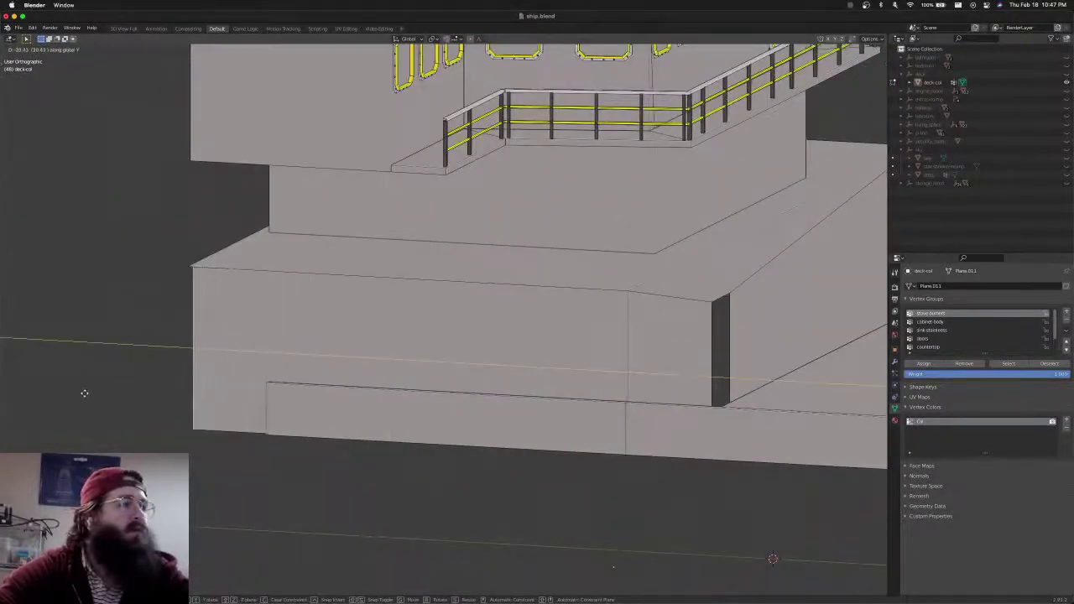
{"action": "left_click", "coordinate": [80, 396]}
{"action": "scroll", "coordinate": [316, 349], "scroll_direction": "down", "scroll_amount": 4}
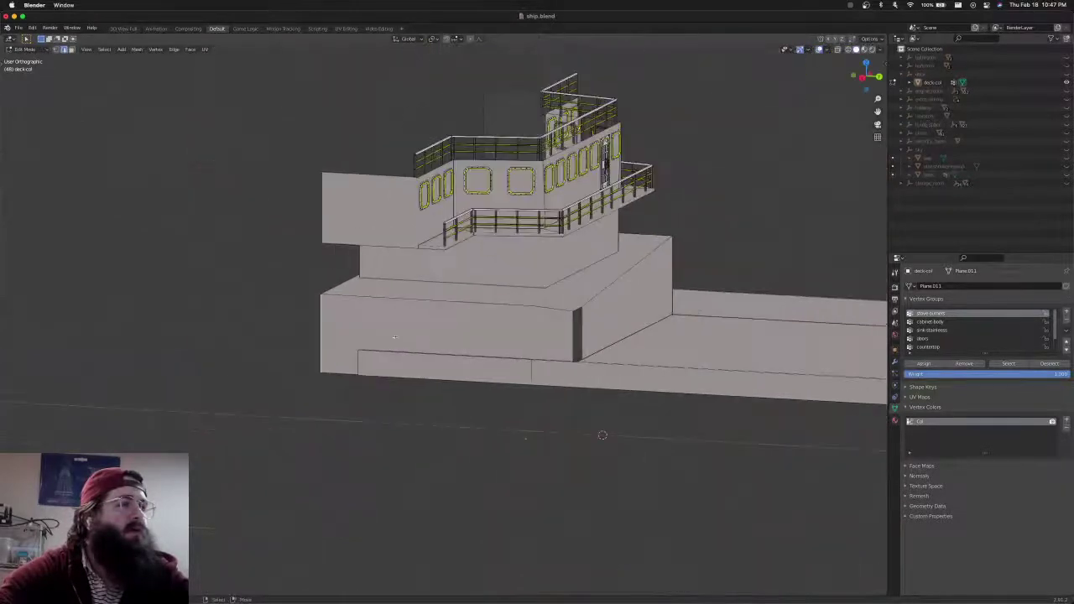
Extrude the matching rear vertical edge of the opposite side wall backward along Y, flush with the roof's rear end
{"action": "middle_click_drag", "start_coordinate": [316, 350], "coordinate": [234, 370]}
{"action": "middle_click_drag", "start_coordinate": [562, 326], "coordinate": [406, 324]}
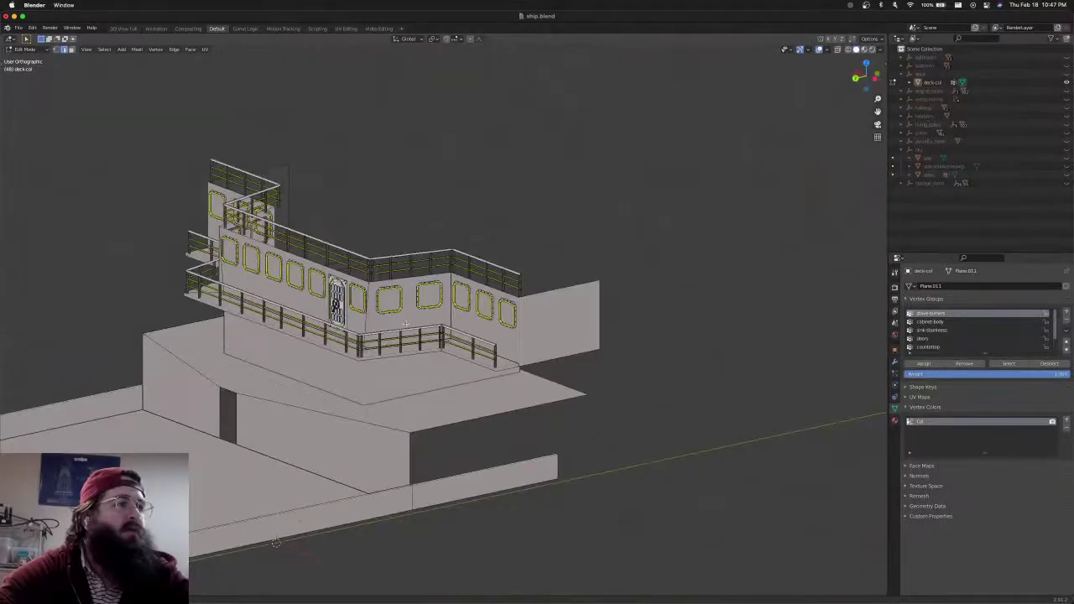
{"action": "middle_click_drag", "start_coordinate": [445, 474], "coordinate": [362, 362], "text": "shift"}
{"action": "key", "text": "e"}
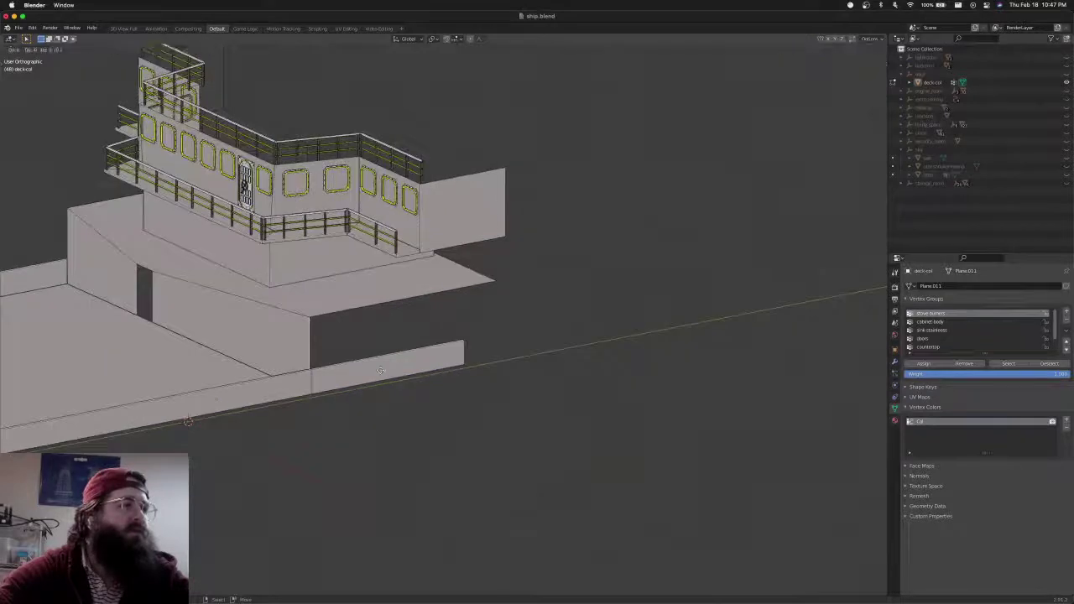
{"action": "key", "text": "Escape"}
{"action": "key", "text": "e"}
{"action": "key", "text": "y"}
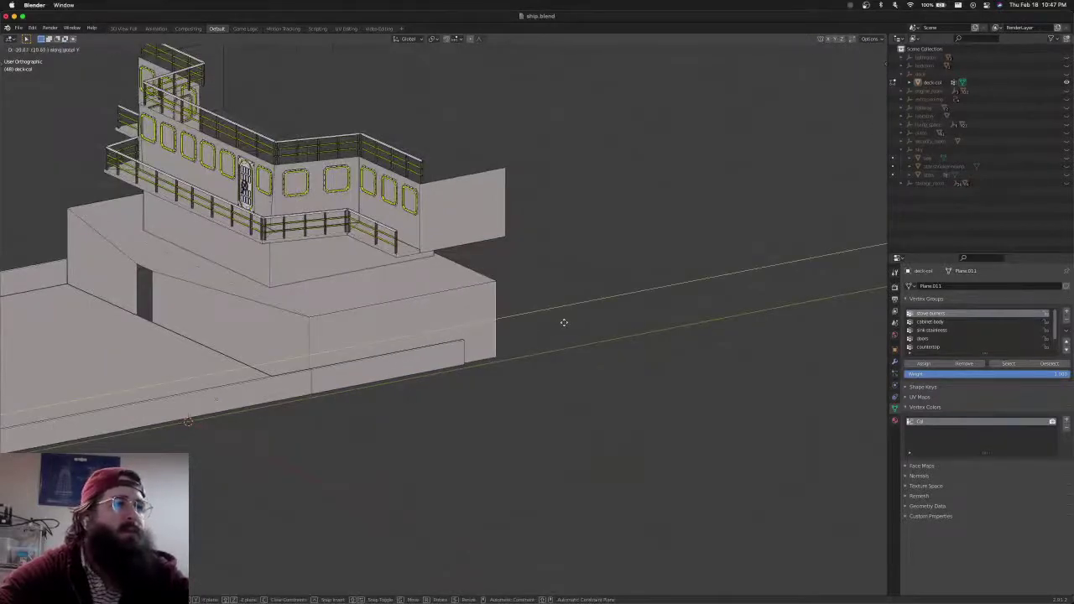
{"action": "left_click", "coordinate": [564, 322]}
Return the deck collision mesh to Object Mode, save the file and review the extended lower deckhouse from several angles
{"action": "scroll", "coordinate": [562, 323], "scroll_direction": "down", "scroll_amount": 3}
{"action": "middle_click_drag", "start_coordinate": [272, 326], "coordinate": [487, 346]}
{"action": "key", "text": "Tab"}
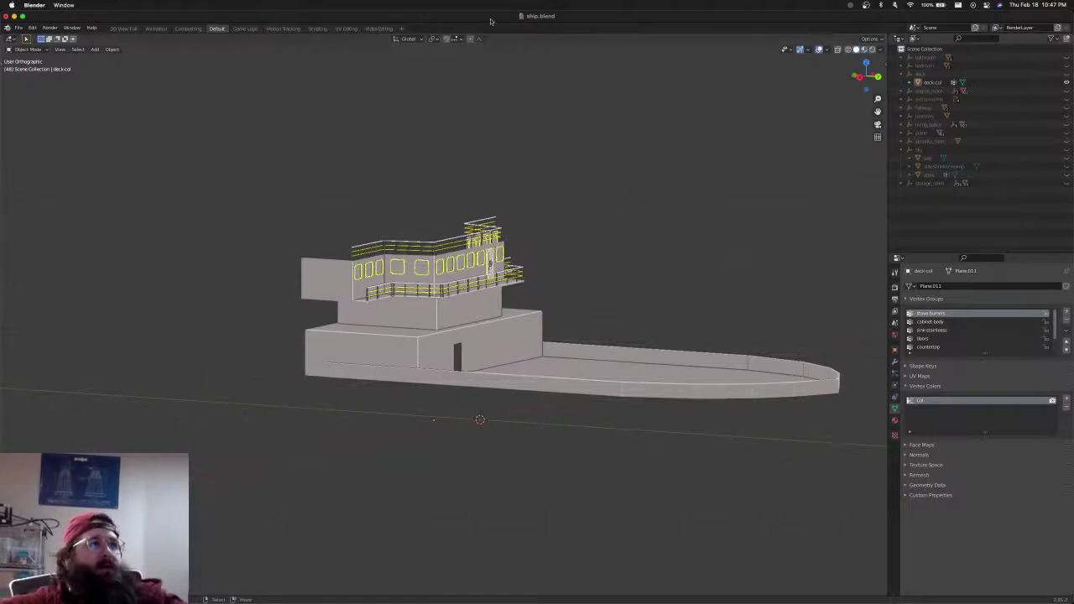
{"action": "key", "text": "super+s"}
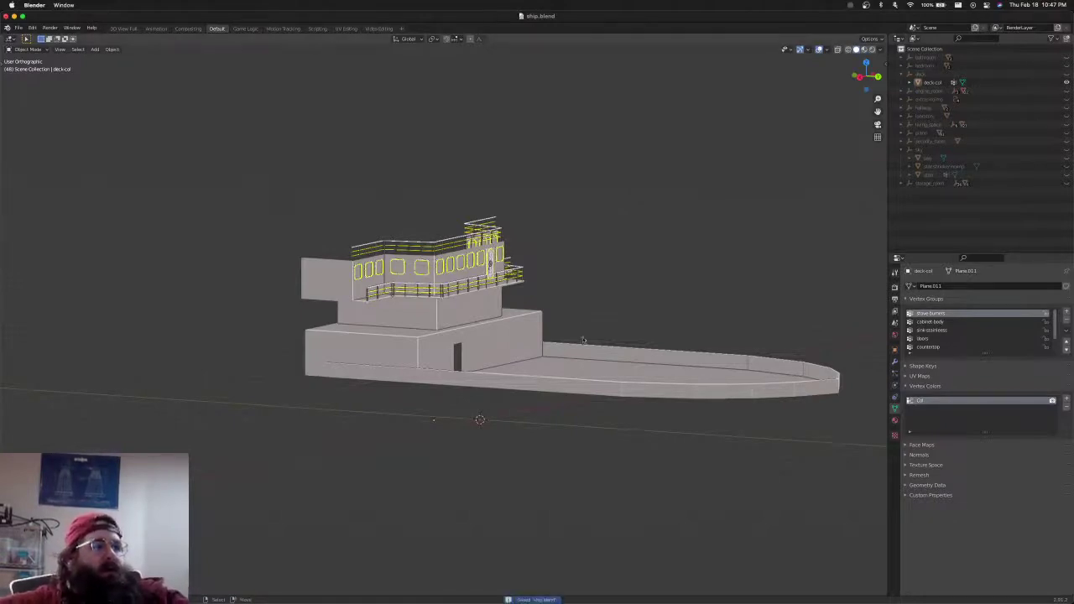
{"action": "scroll", "coordinate": [583, 340], "scroll_direction": "up", "scroll_amount": 5}
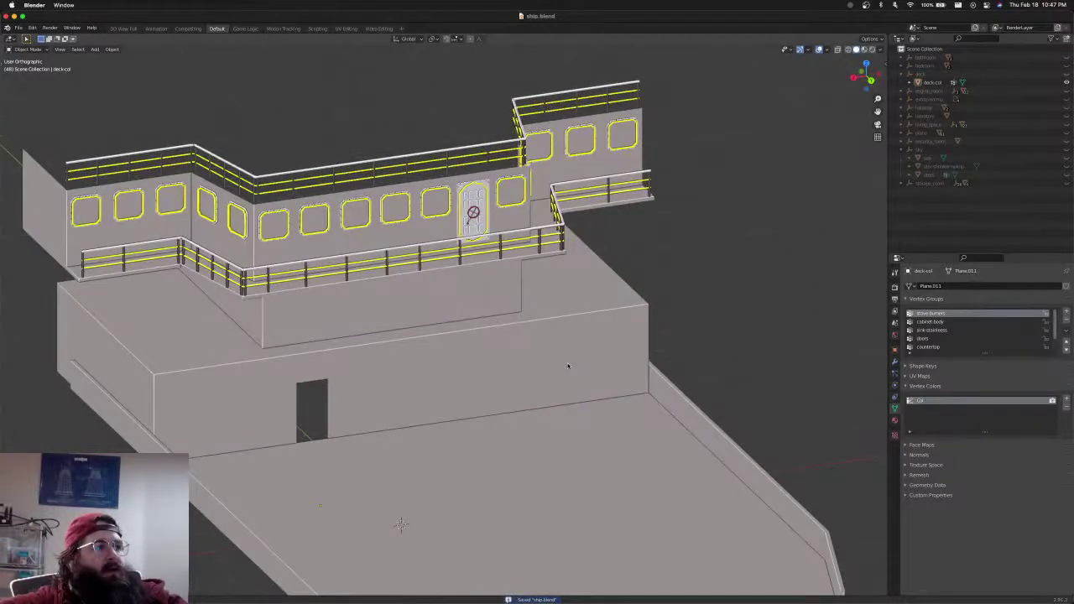
{"action": "middle_click_drag", "start_coordinate": [568, 366], "coordinate": [651, 325]}
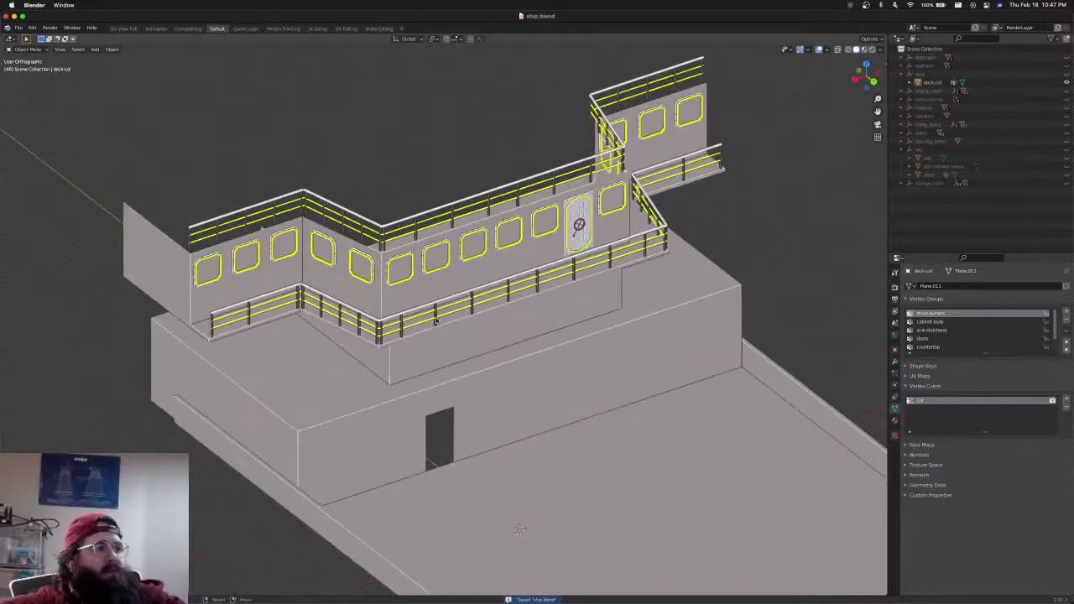
{"action": "scroll", "coordinate": [437, 321], "scroll_direction": "down", "scroll_amount": 2}
{"action": "scroll", "coordinate": [437, 321], "scroll_direction": "up", "scroll_amount": 3}
Examine the cabin balcony's stepped end and window wall from the top view with the deck collision mesh in Edit Mode
{"action": "key", "text": "Tab"}
{"action": "key", "text": "a"}
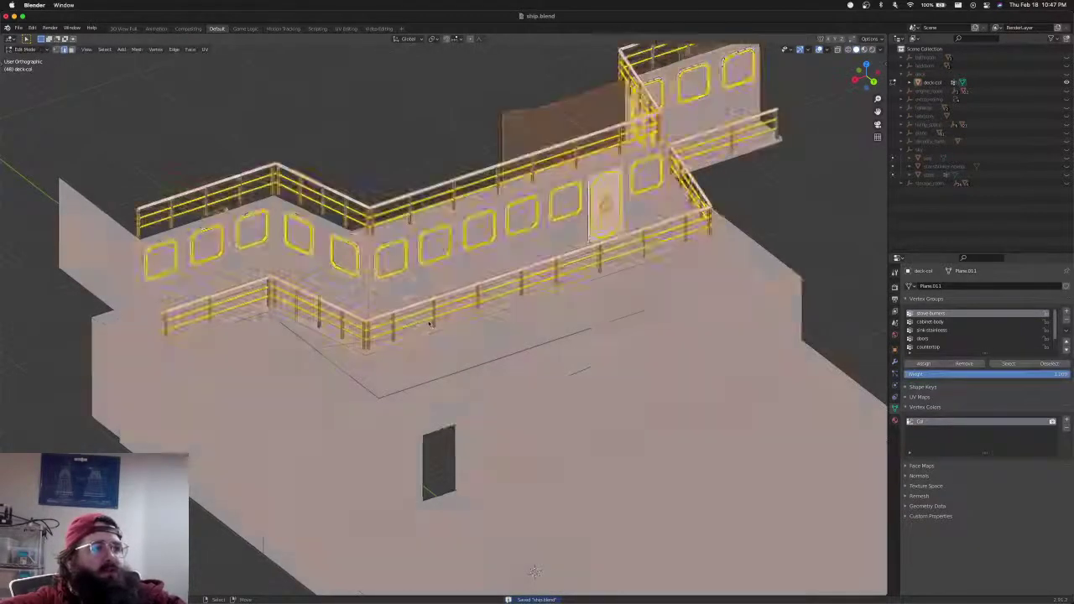
{"action": "key", "text": "alt+a"}
{"action": "key", "text": "KP_7"}
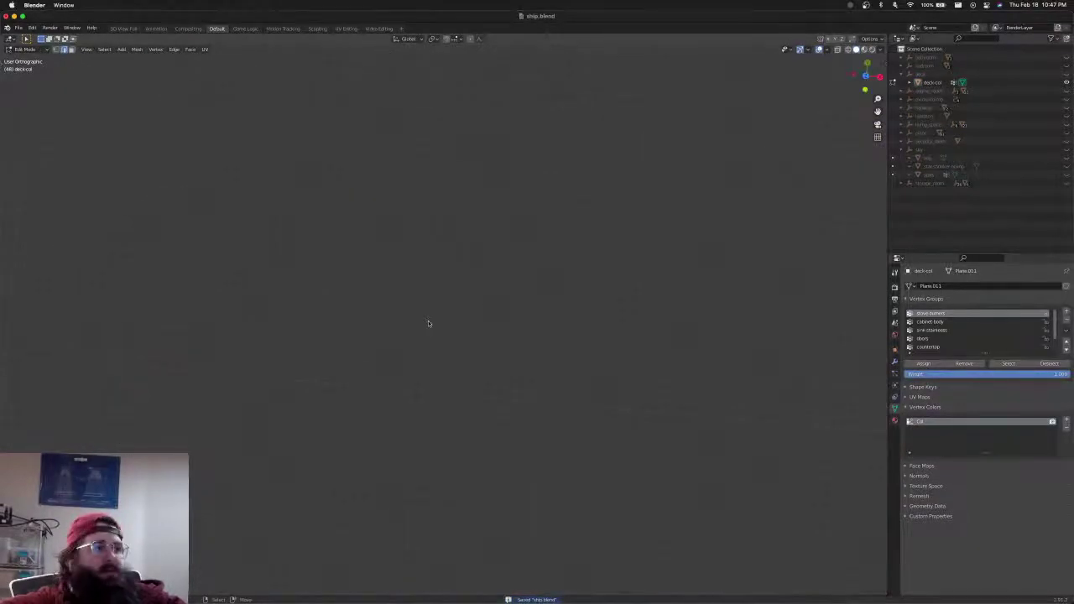
{"action": "scroll", "coordinate": [532, 357], "scroll_direction": "up", "scroll_amount": 5}
{"action": "middle_click_drag", "start_coordinate": [686, 355], "coordinate": [171, 328], "text": "shift"}
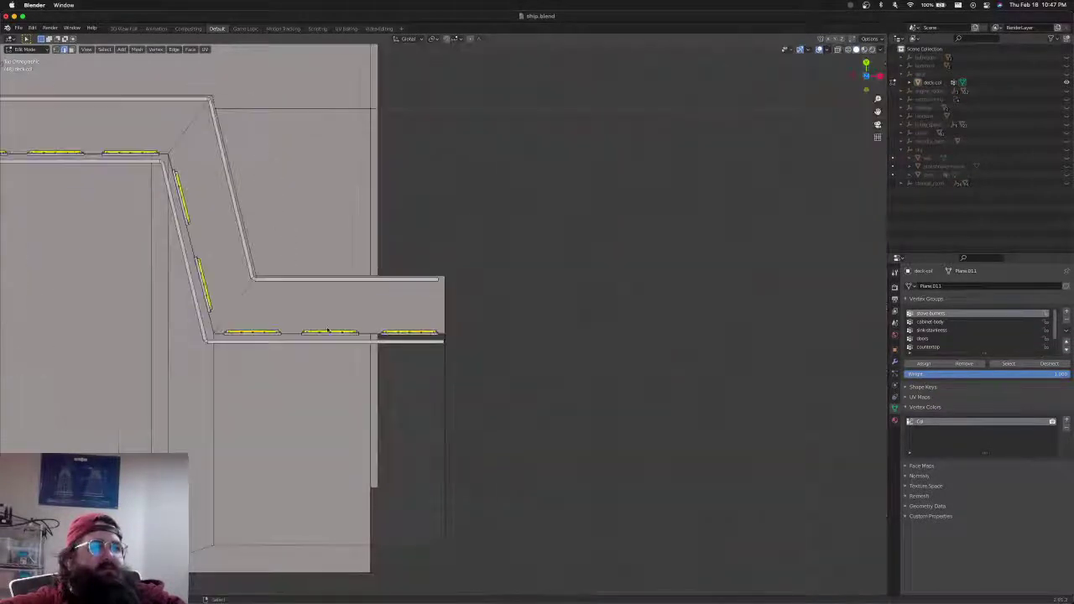
{"action": "scroll", "coordinate": [412, 330], "scroll_direction": "up", "scroll_amount": 5}
{"action": "middle_click_drag", "start_coordinate": [475, 327], "coordinate": [462, 300], "text": "shift"}
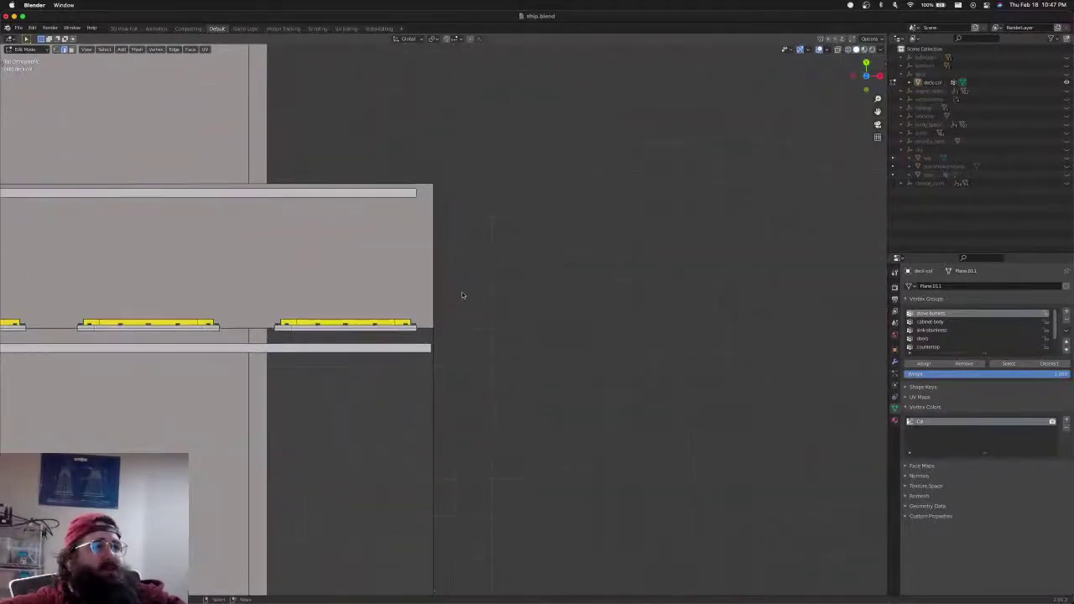
{"action": "key", "text": "ctrl+Tab"}
{"action": "left_click", "coordinate": [462, 294]}
{"action": "scroll", "coordinate": [452, 293], "scroll_direction": "down", "scroll_amount": 4}
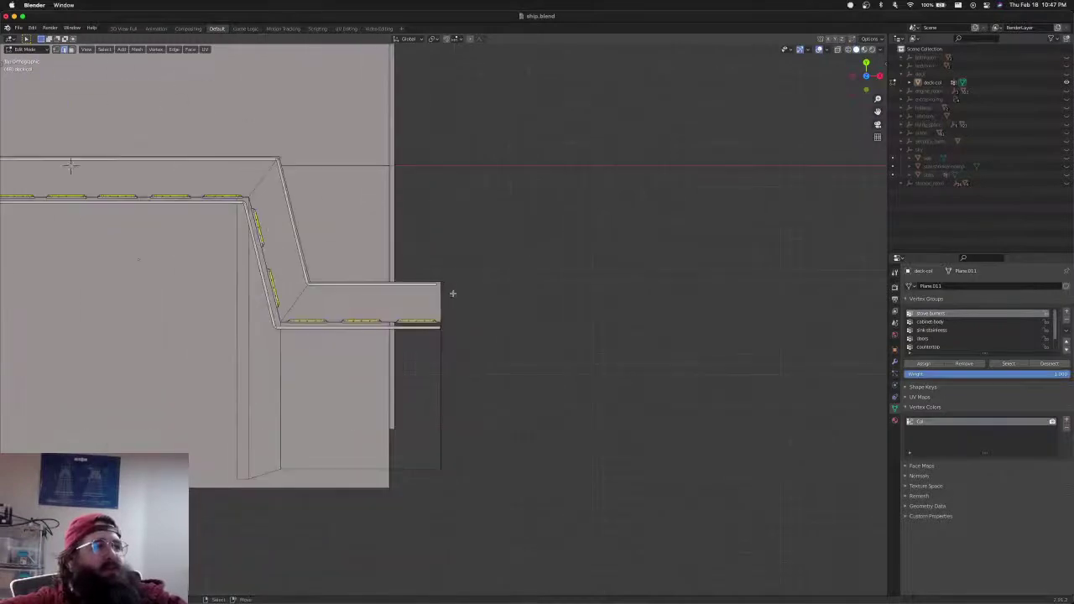
{"action": "scroll", "coordinate": [451, 291], "scroll_direction": "up", "scroll_amount": 6}
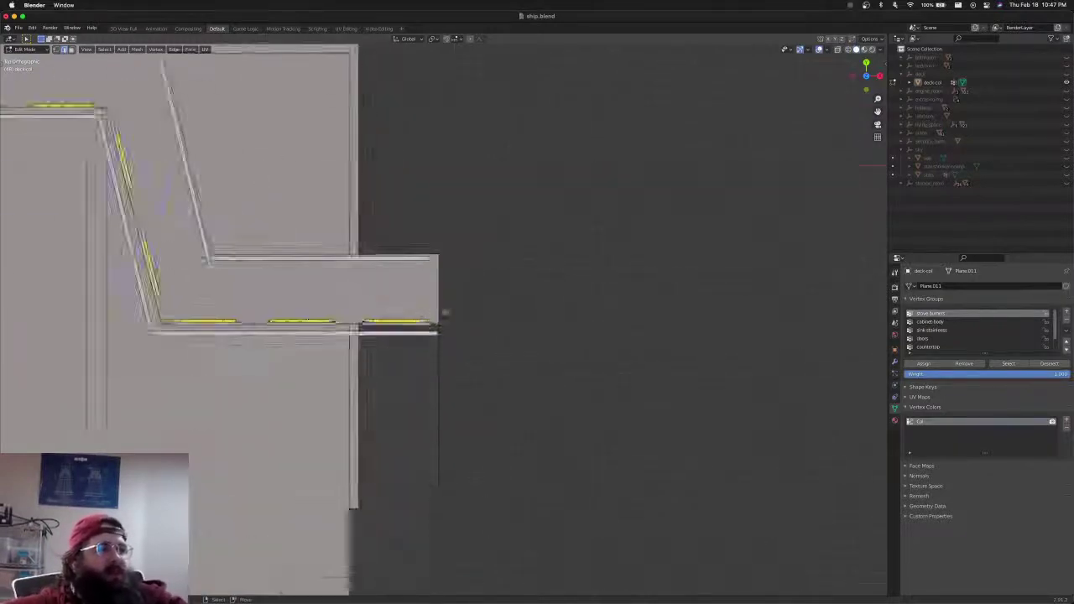
{"action": "middle_click_drag", "start_coordinate": [414, 316], "coordinate": [581, 309], "text": "shift"}
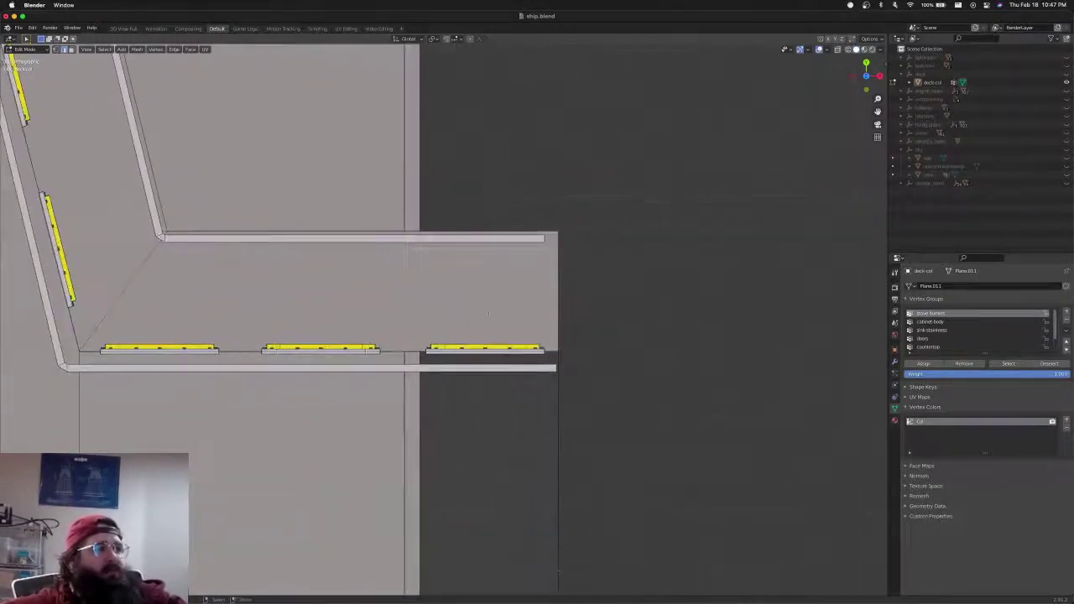
{"action": "scroll", "coordinate": [449, 310], "scroll_direction": "down", "scroll_amount": 5}
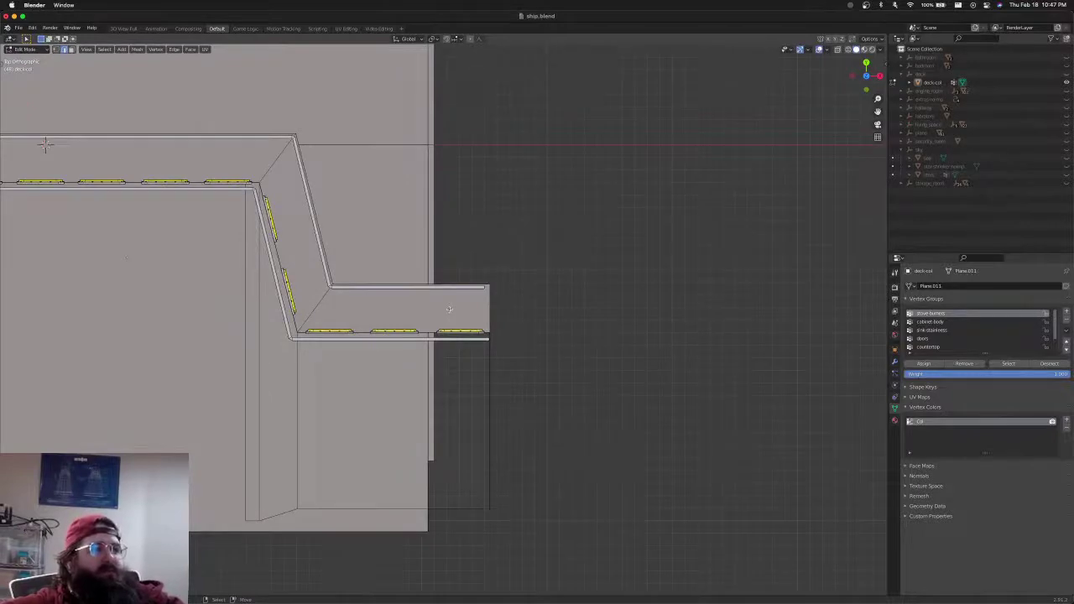
Examine the overhanging cabin and lower deckhouse from low angles, finishing in the back orthographic view
{"action": "middle_click_drag", "start_coordinate": [505, 394], "coordinate": [431, 294]}
{"action": "scroll", "coordinate": [431, 295], "scroll_direction": "down", "scroll_amount": 4}
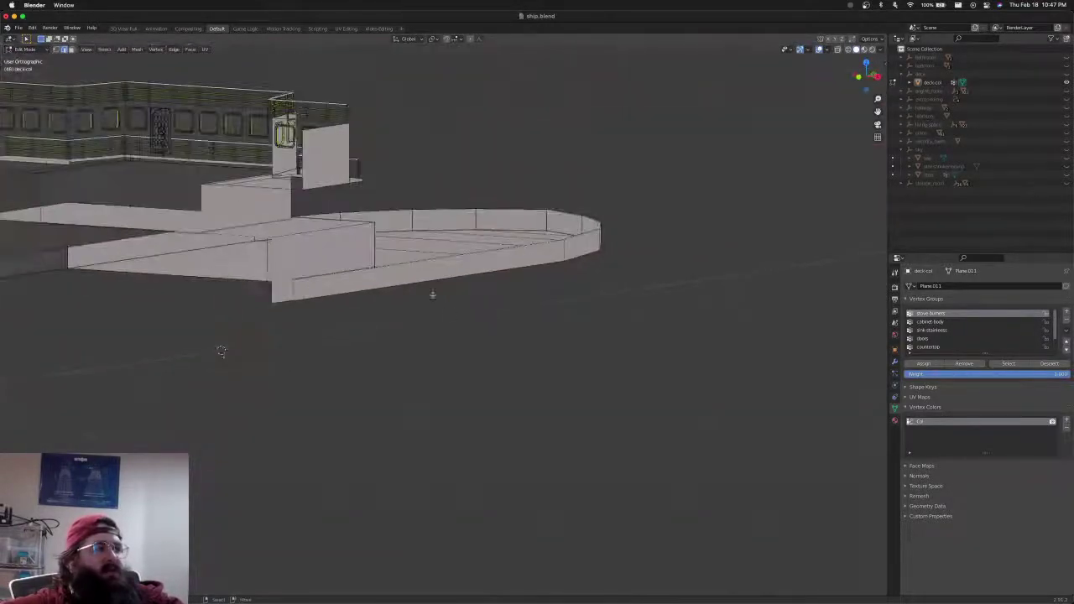
{"action": "middle_click_drag", "start_coordinate": [379, 251], "coordinate": [522, 439], "text": "shift"}
{"action": "scroll", "coordinate": [522, 439], "scroll_direction": "up", "scroll_amount": 5}
{"action": "scroll", "coordinate": [532, 386], "scroll_direction": "down", "scroll_amount": 5}
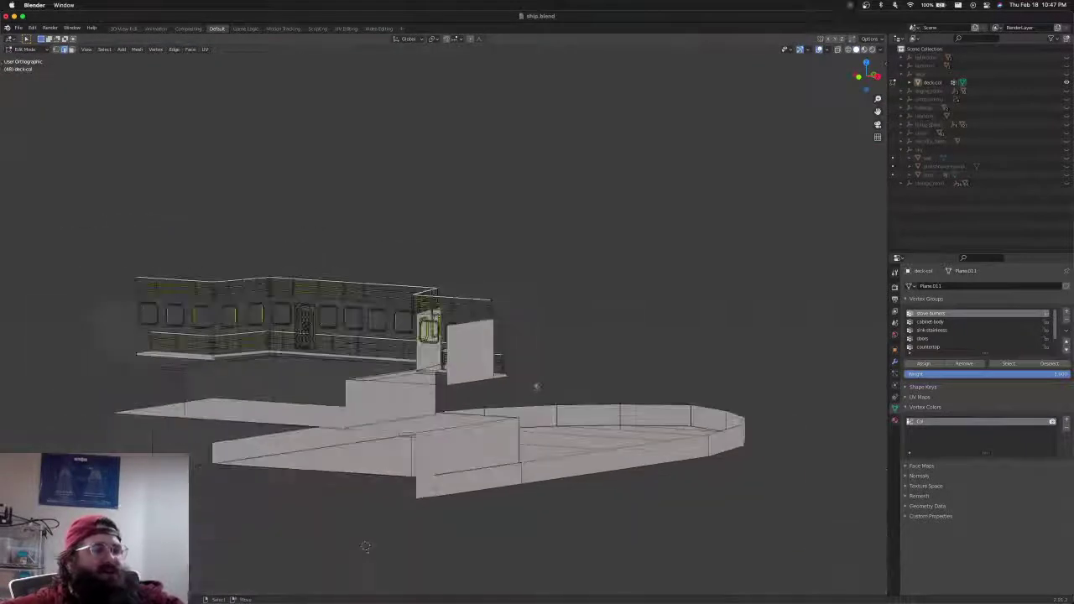
{"action": "key", "text": "g"}
{"action": "key", "text": "y"}
{"action": "middle_click_drag", "start_coordinate": [478, 357], "coordinate": [424, 329]}
{"action": "scroll", "coordinate": [443, 335], "scroll_direction": "up", "scroll_amount": 5}
{"action": "middle_click_drag", "start_coordinate": [581, 333], "coordinate": [299, 421], "text": "shift"}
{"action": "key", "text": "ctrl+KP_1"}
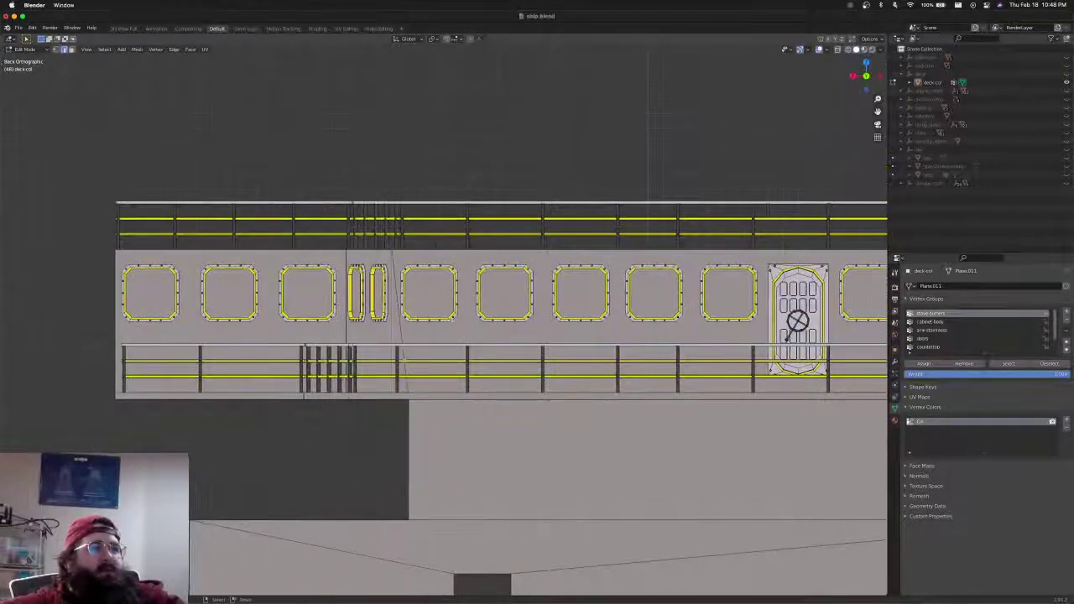
Return to Object Mode and add a cube at the 3D cursor, placed in the cabin's end window in back view
{"action": "scroll", "coordinate": [452, 318], "scroll_direction": "up", "scroll_amount": 3}
{"action": "middle_click_drag", "start_coordinate": [451, 317], "coordinate": [653, 333], "text": "shift"}
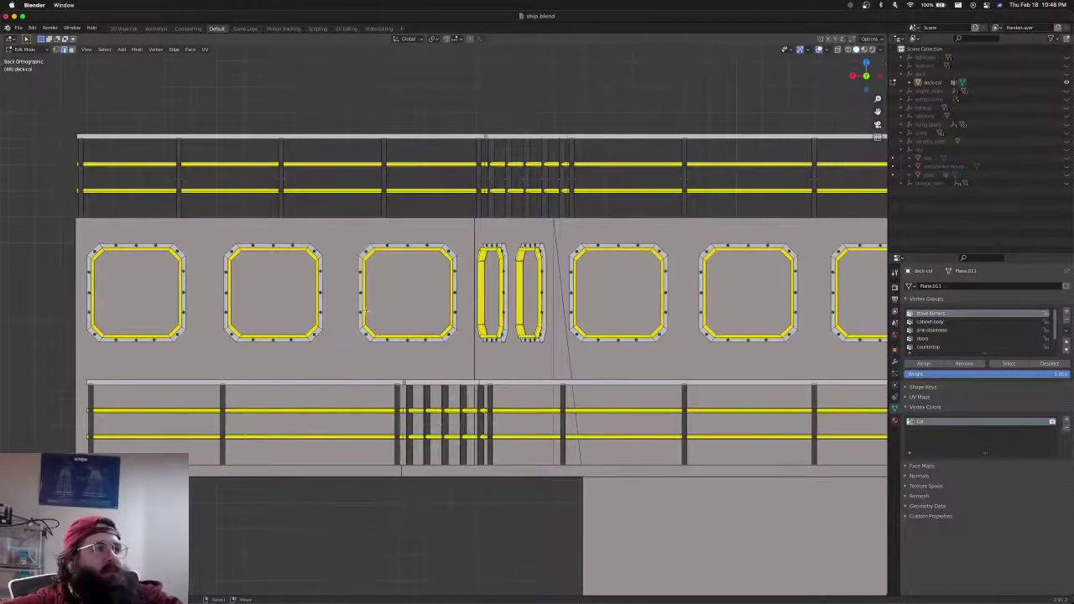
{"action": "scroll", "coordinate": [365, 311], "scroll_direction": "down", "scroll_amount": 3}
{"action": "key", "text": "Tab"}
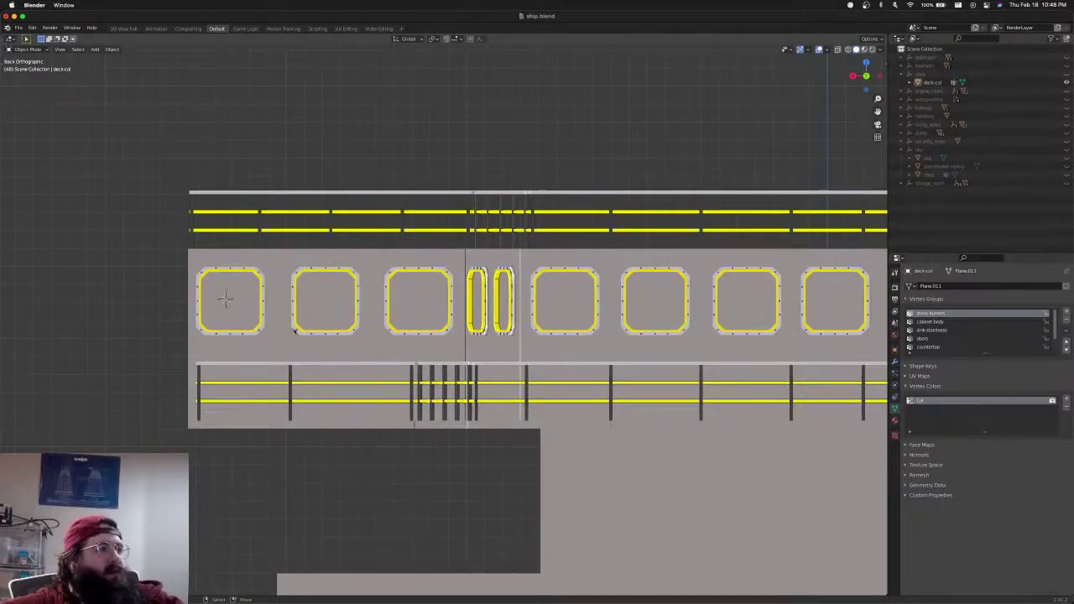
{"action": "key", "text": "shift+a"}
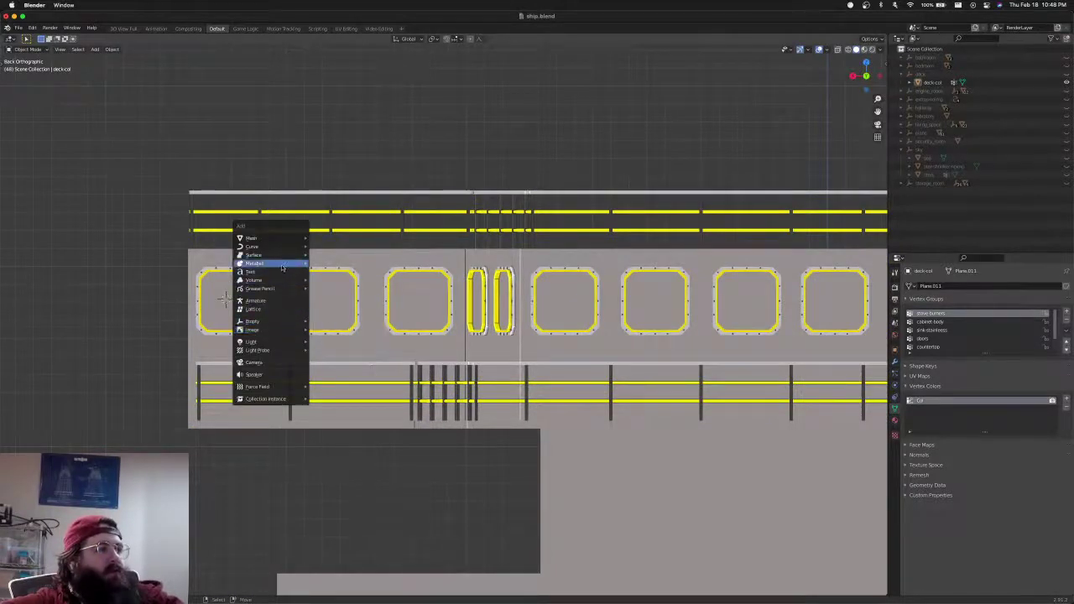
{"action": "mouse_move", "coordinate": [280, 244]}
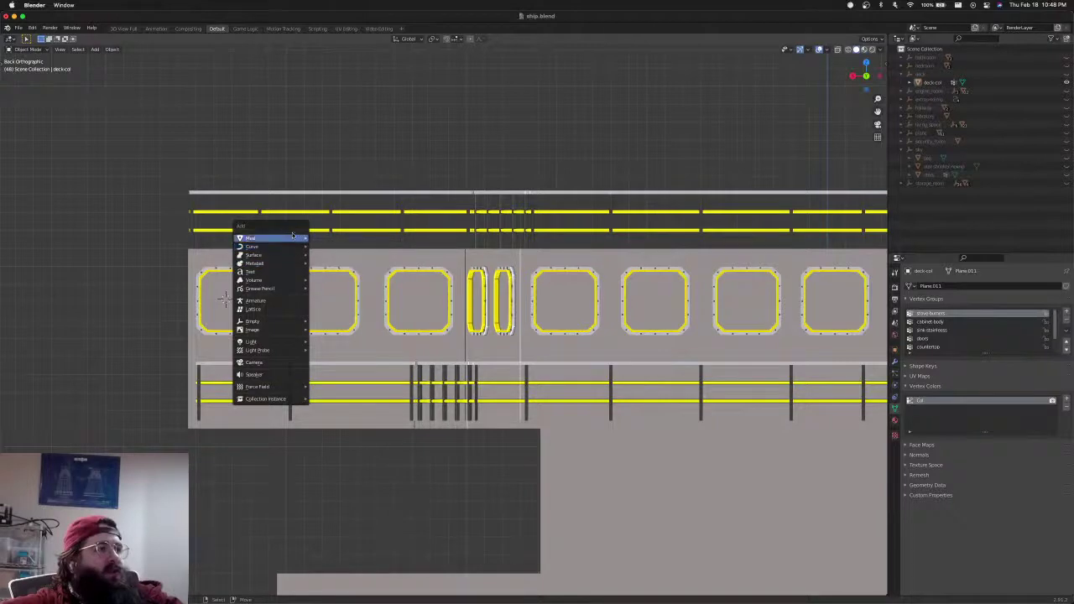
{"action": "left_click", "coordinate": [334, 247]}
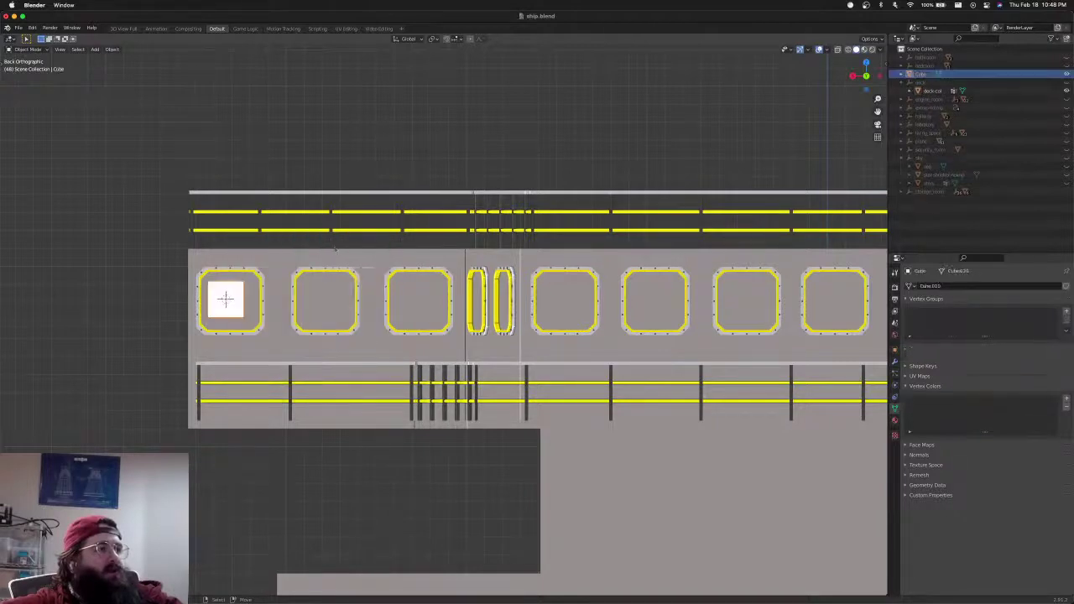
Enlarge the cube to about the size of the end window's opening and centre it inside the yellow frame
{"action": "scroll", "coordinate": [488, 359], "scroll_direction": "up", "scroll_amount": 5}
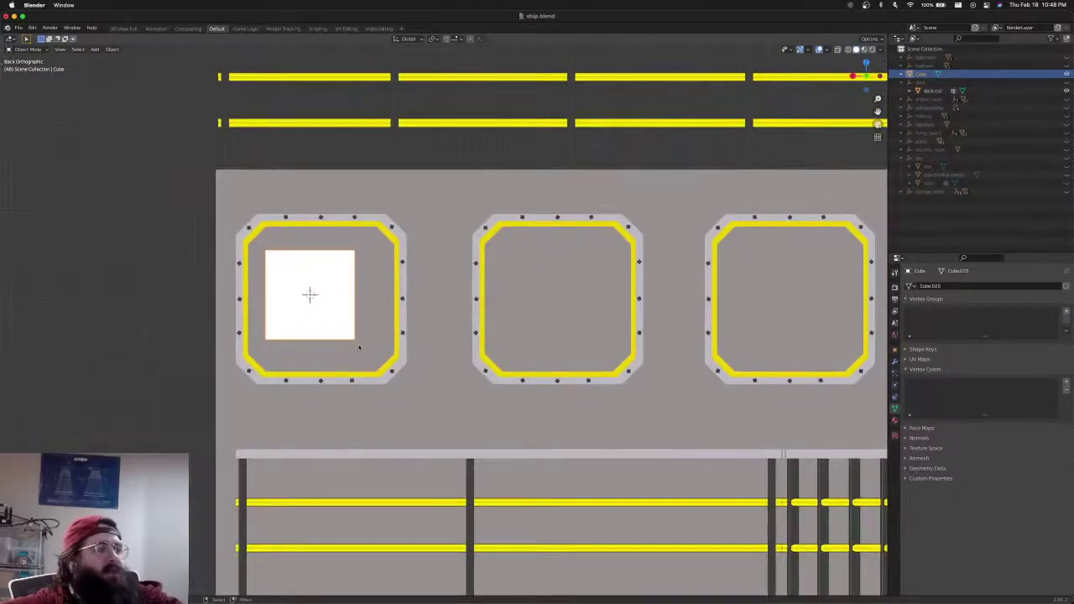
{"action": "key", "text": "s"}
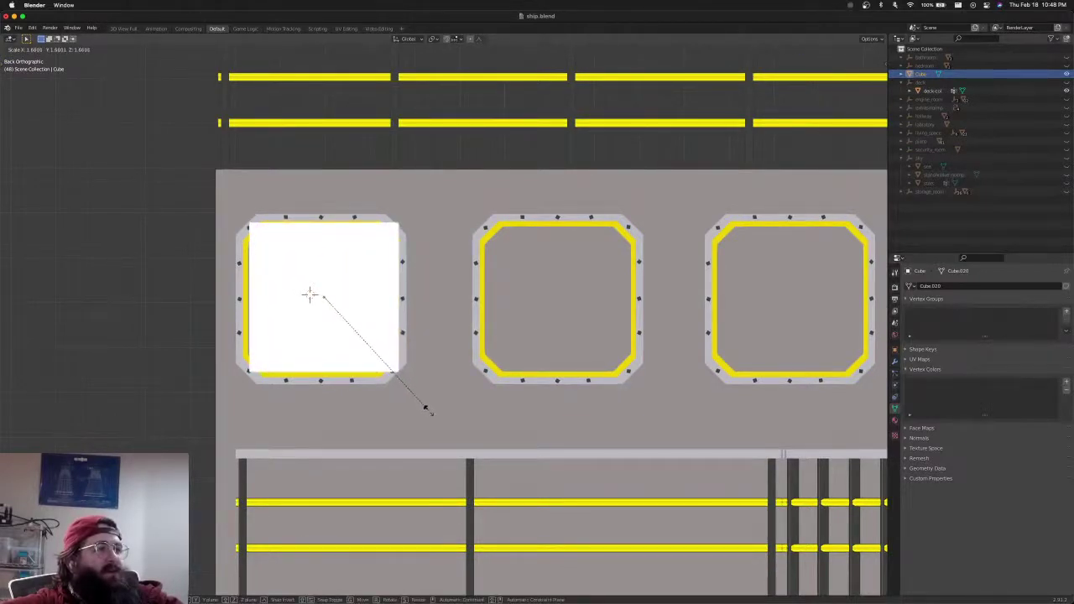
{"action": "left_click", "coordinate": [425, 407]}
{"action": "key", "text": "g"}
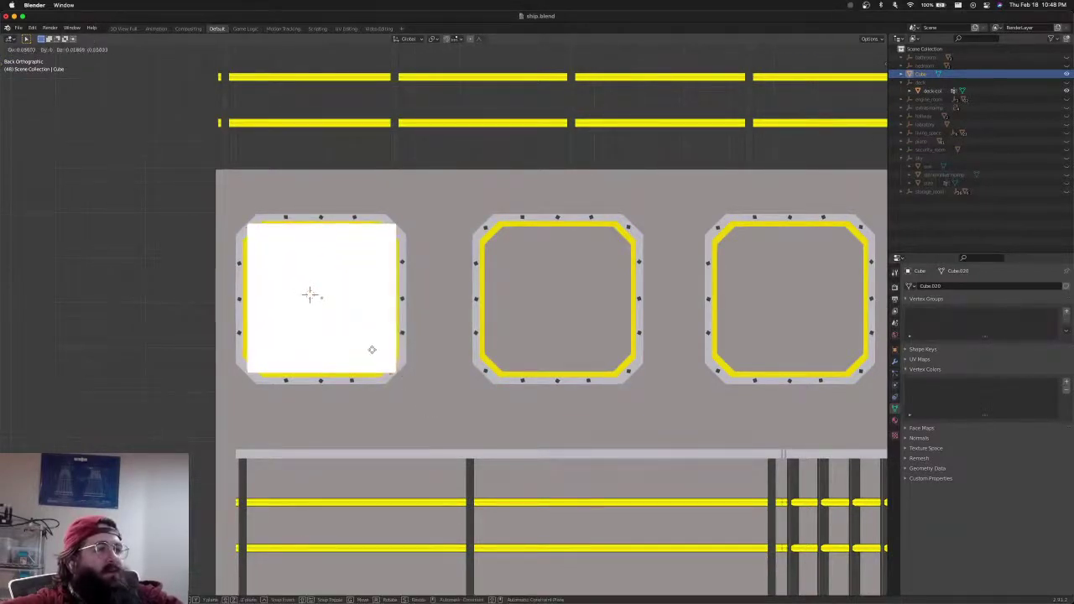
{"action": "left_click", "coordinate": [370, 347]}
{"action": "key", "text": "s"}
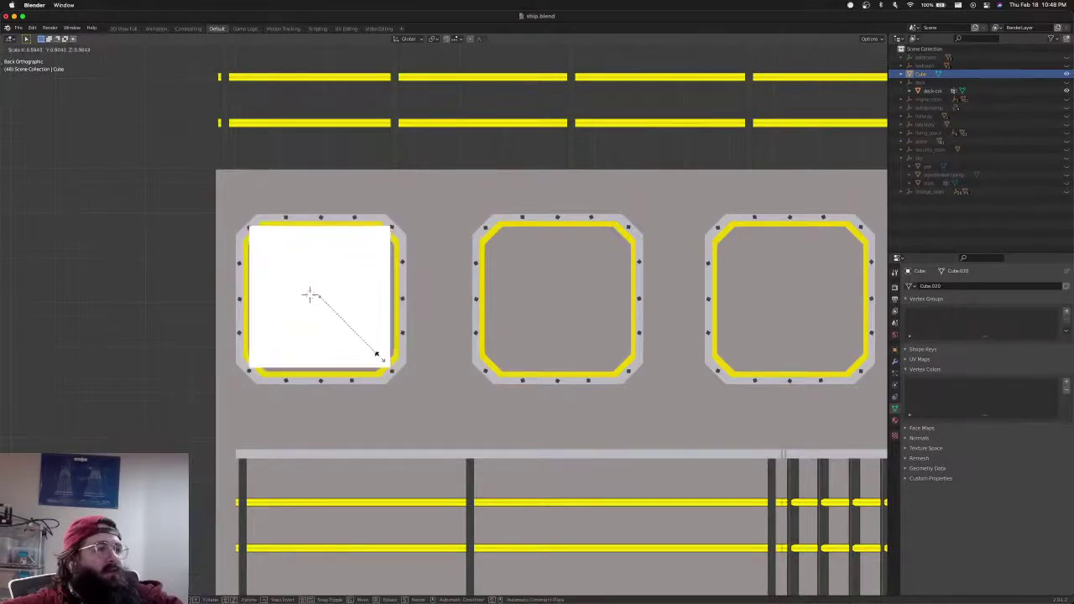
{"action": "left_click", "coordinate": [380, 360]}
{"action": "key", "text": "g"}
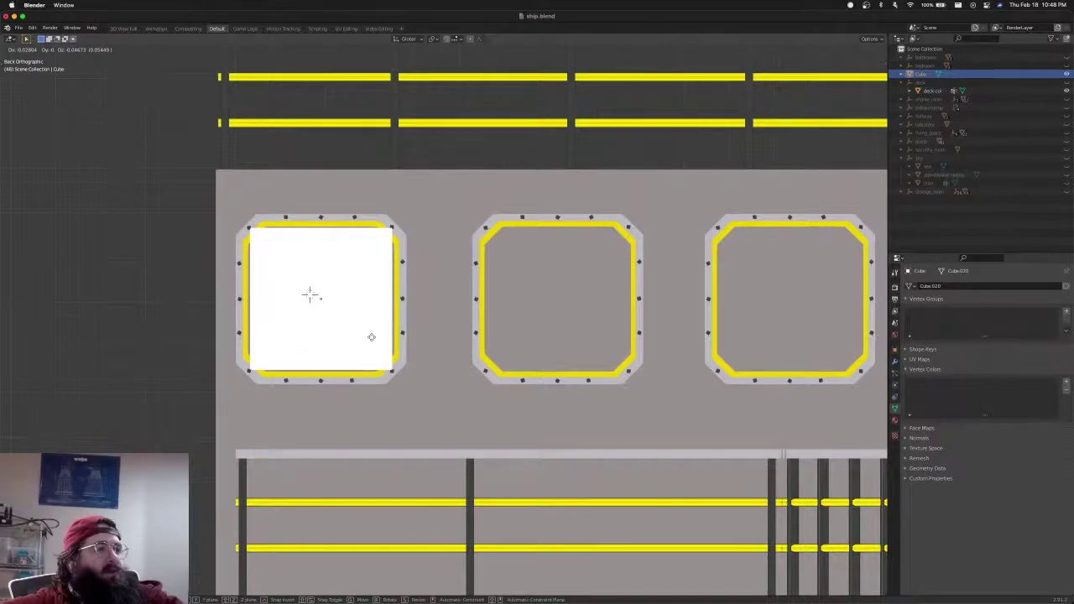
{"action": "left_click", "coordinate": [371, 338]}
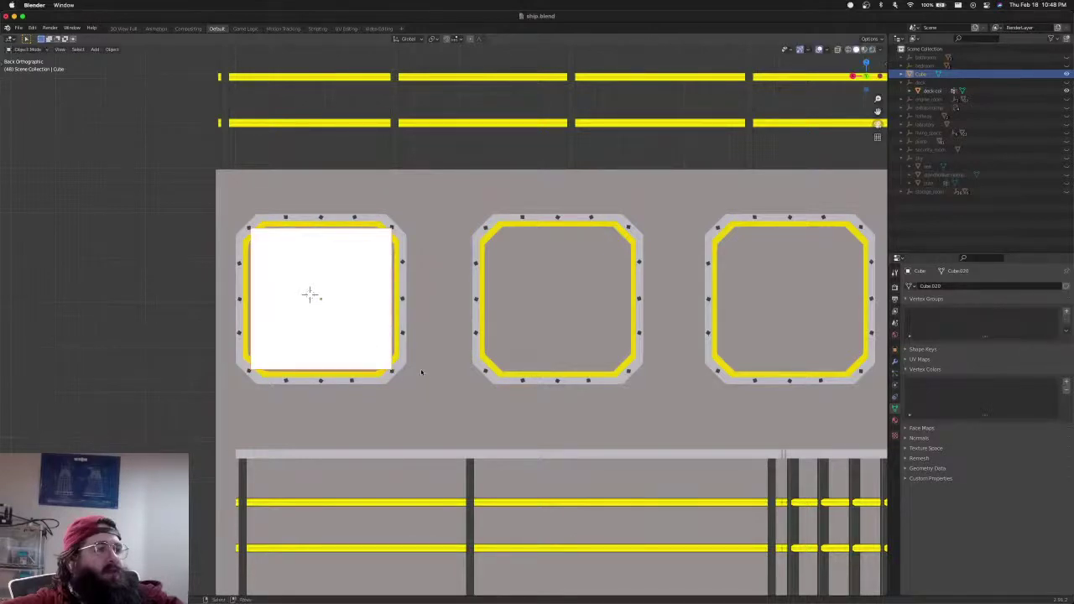
Scale the cube down to leave a margin inside the window's yellow frame, checking its fit from several angles
{"action": "middle_click_drag", "start_coordinate": [426, 380], "coordinate": [345, 325]}
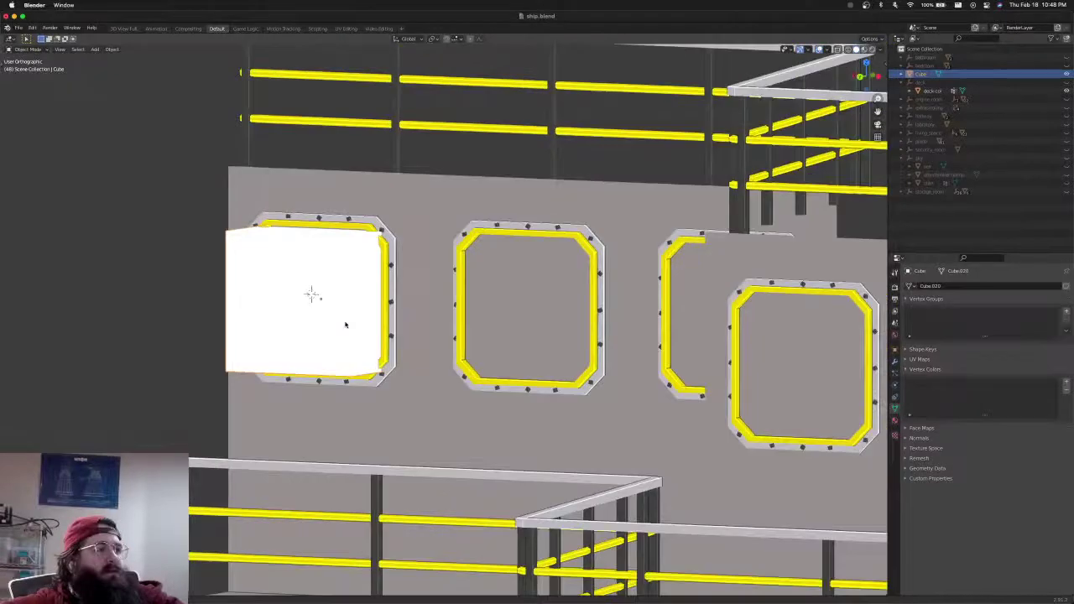
{"action": "key", "text": "ctrl+KP_1"}
{"action": "key", "text": "s"}
{"action": "left_click", "coordinate": [395, 345]}
{"action": "middle_click_drag", "start_coordinate": [398, 340], "coordinate": [292, 263]}
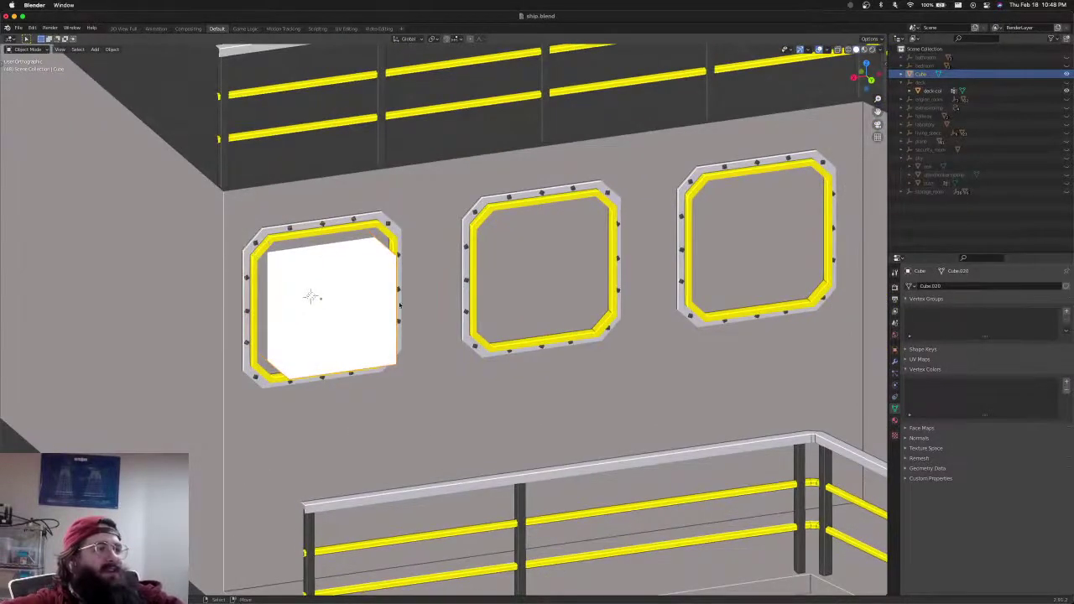
{"action": "middle_click_drag", "start_coordinate": [256, 385], "coordinate": [343, 309]}
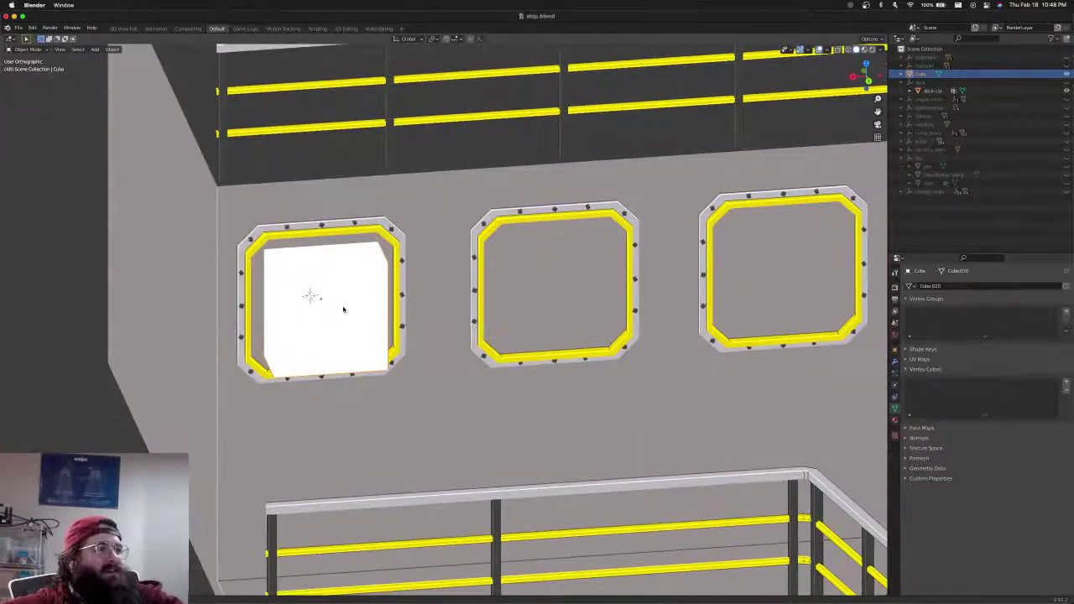
{"action": "key", "text": "ctrl+KP_1"}
{"action": "key", "text": "KP_1"}
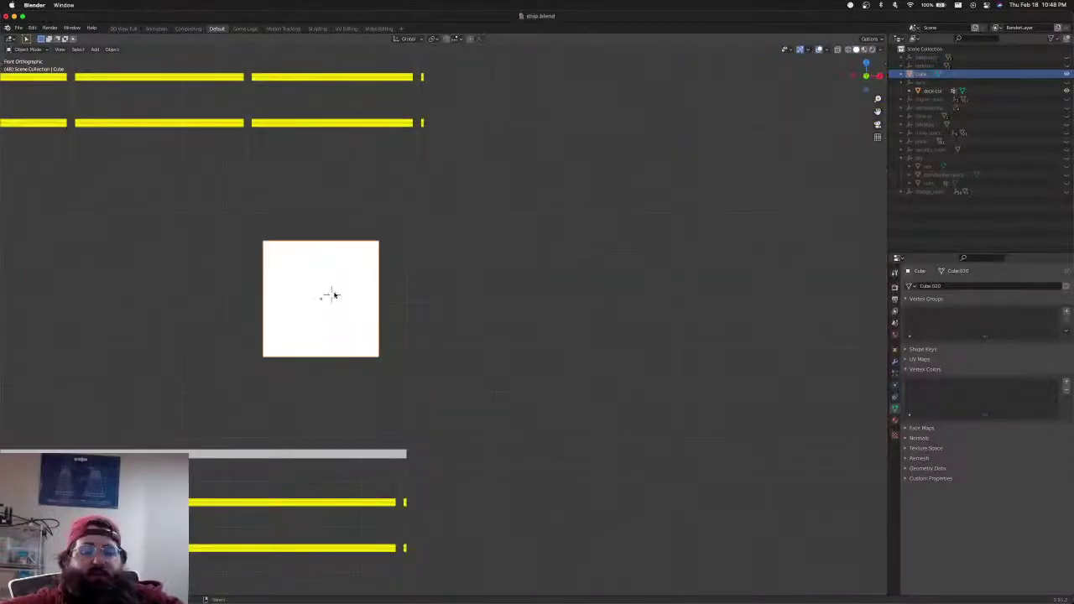
{"action": "key", "text": "ctrl+KP_3"}
{"action": "key", "text": "ctrl+KP_1"}
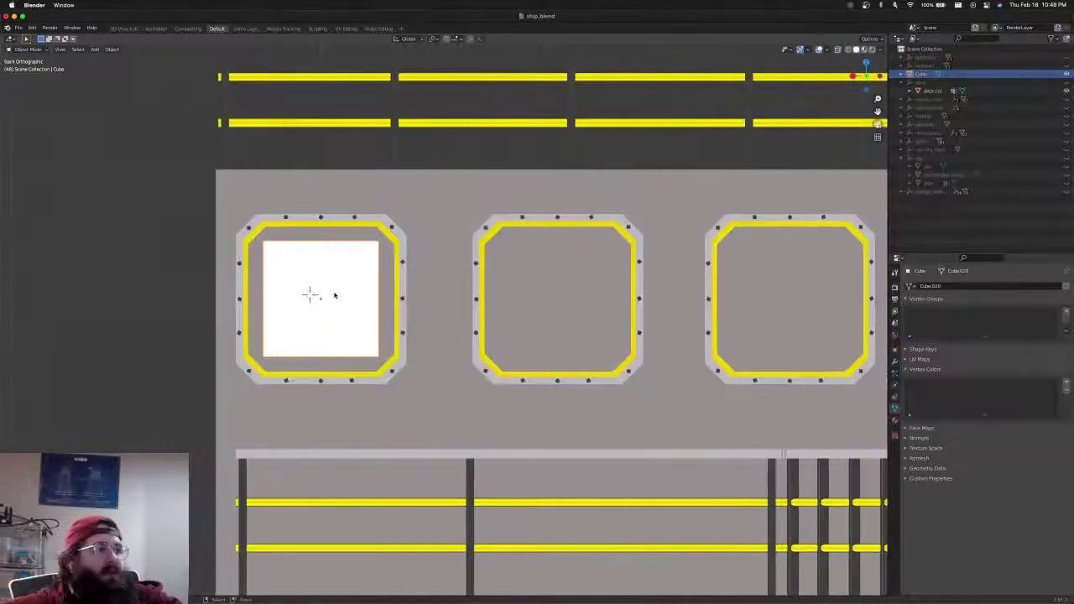
{"action": "middle_click_drag", "start_coordinate": [335, 295], "coordinate": [235, 296], "text": "shift"}
{"action": "scroll", "coordinate": [374, 318], "scroll_direction": "down", "scroll_amount": 3}
{"action": "key", "text": "shift+d"}
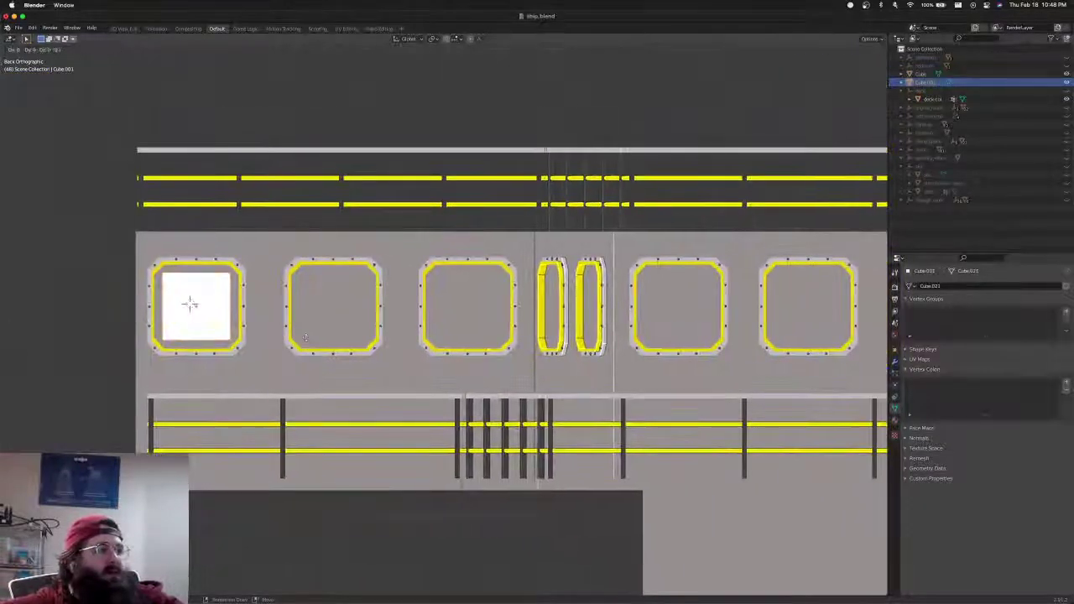
{"action": "key", "text": "x"}
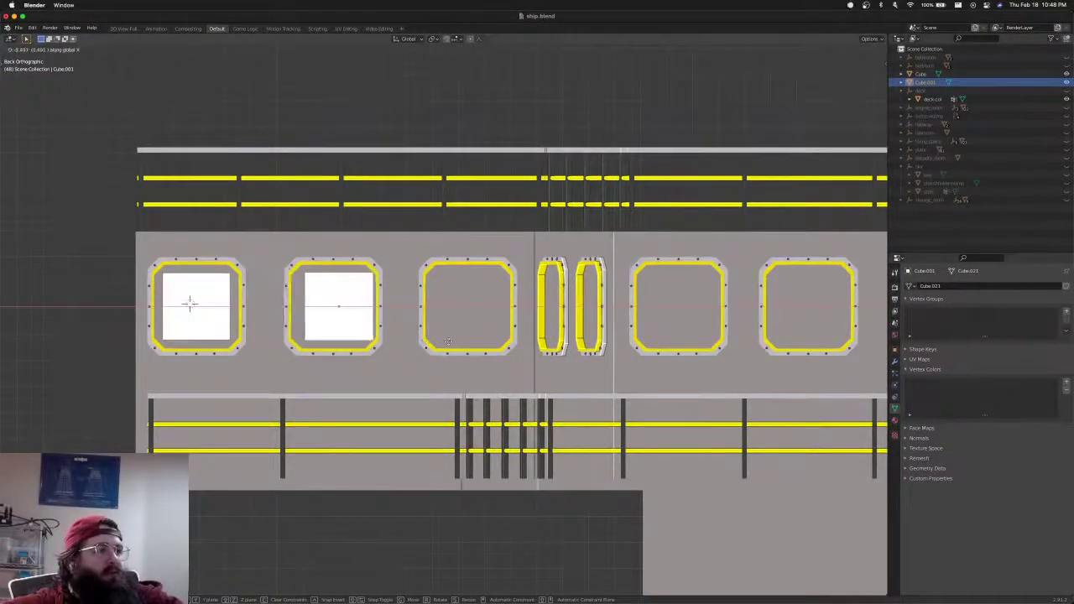
{"action": "left_click", "coordinate": [462, 340]}
{"action": "middle_click_drag", "start_coordinate": [463, 340], "coordinate": [385, 342], "text": "shift"}
{"action": "key", "text": "shift+d"}
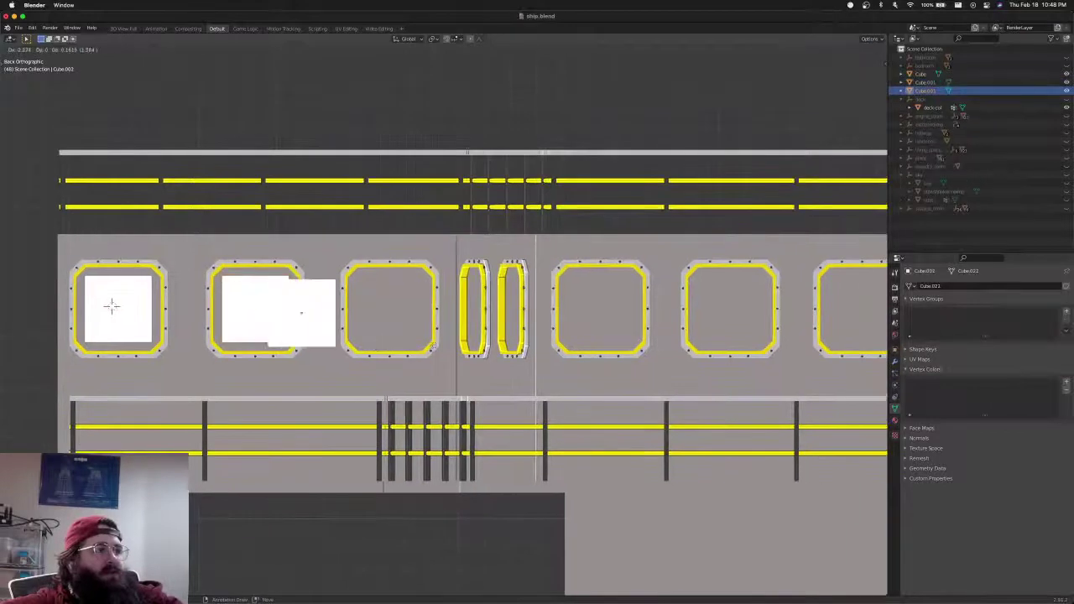
{"action": "key", "text": "x"}
{"action": "key", "text": "Escape"}
{"action": "key", "text": "super+z"}
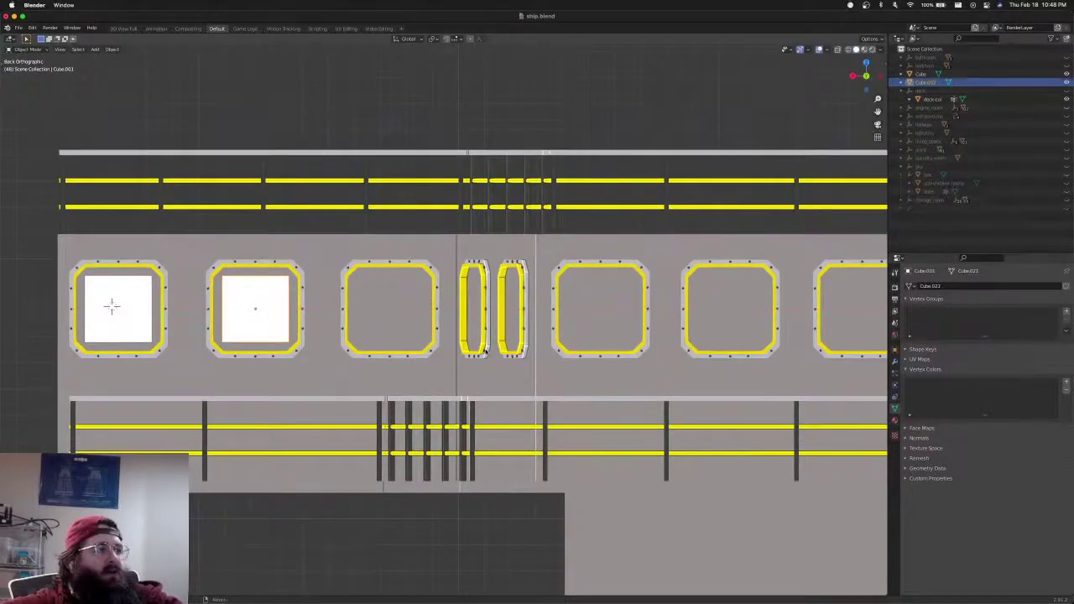
{"action": "key", "text": "super+z"}
{"action": "key", "text": "ctrl+z"}
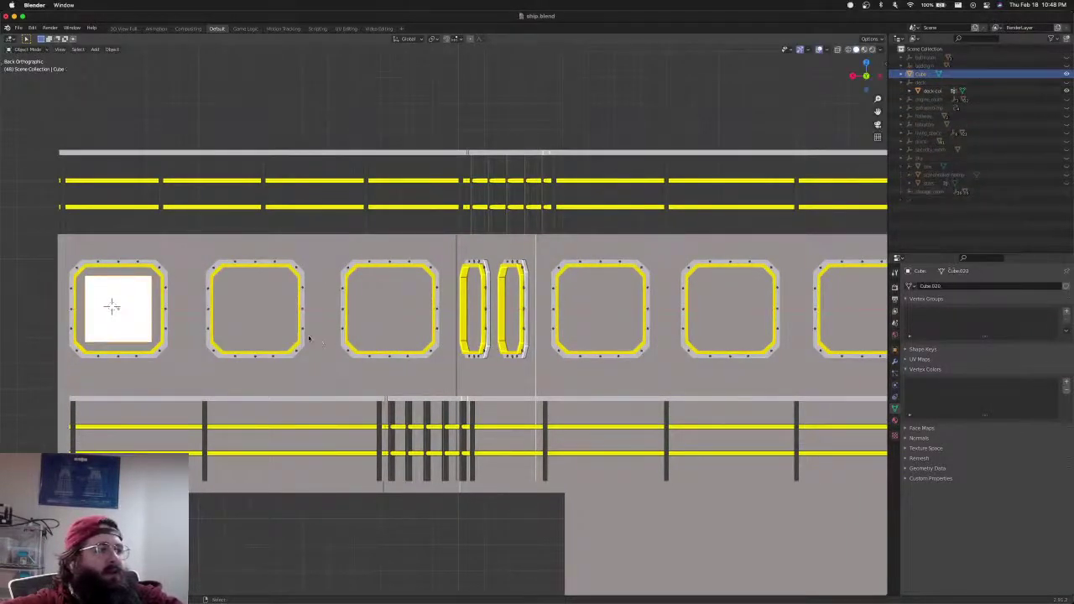
Duplicate the cube's mesh in Edit Mode and move the copy along X into the second cabin window
{"action": "middle_click_drag", "start_coordinate": [278, 327], "coordinate": [314, 314], "text": "shift"}
{"action": "key", "text": "Tab"}
{"action": "key", "text": "shift+d"}
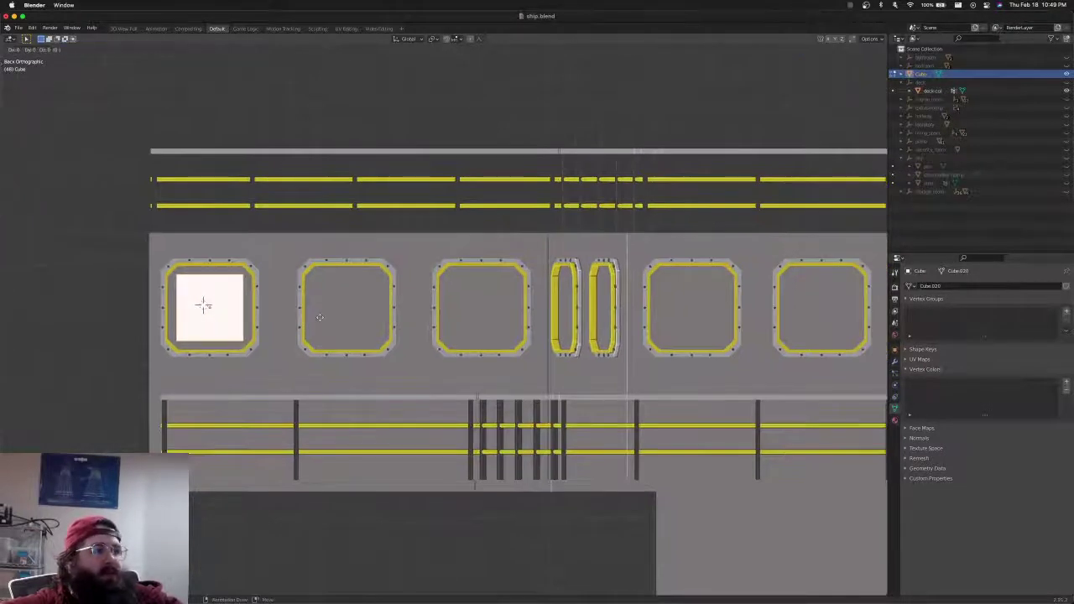
{"action": "key", "text": "x"}
{"action": "left_click", "coordinate": [457, 322]}
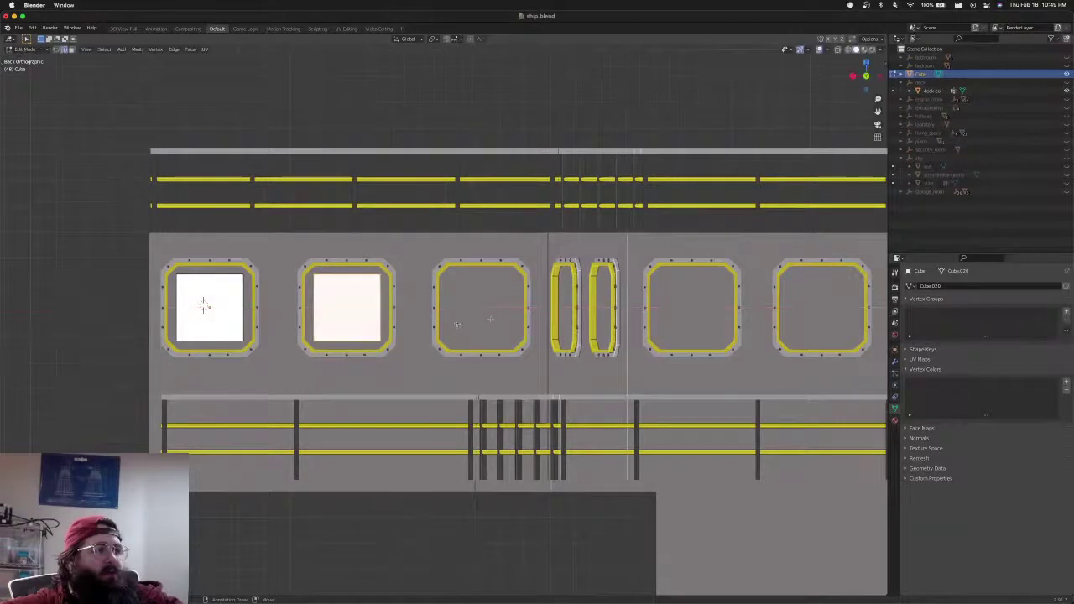
Duplicate the selected cube and move the copy along X into the third window, just before the first pair of angled windows
{"action": "middle_click_drag", "start_coordinate": [484, 319], "coordinate": [374, 324], "text": "shift"}
{"action": "key", "text": "shift+d"}
{"action": "key", "text": "x"}
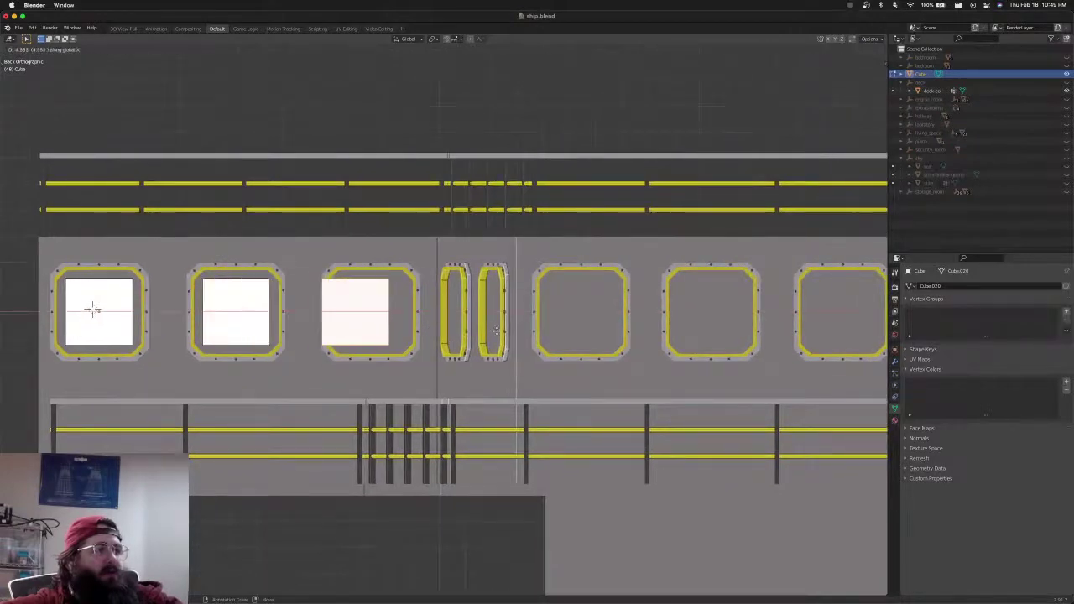
{"action": "left_click", "coordinate": [510, 331]}
Make another cube copy along X past the first angled window pair and centre it on the middle wall's first window in wireframe
{"action": "middle_click_drag", "start_coordinate": [510, 331], "coordinate": [369, 331], "text": "shift"}
{"action": "key", "text": "g"}
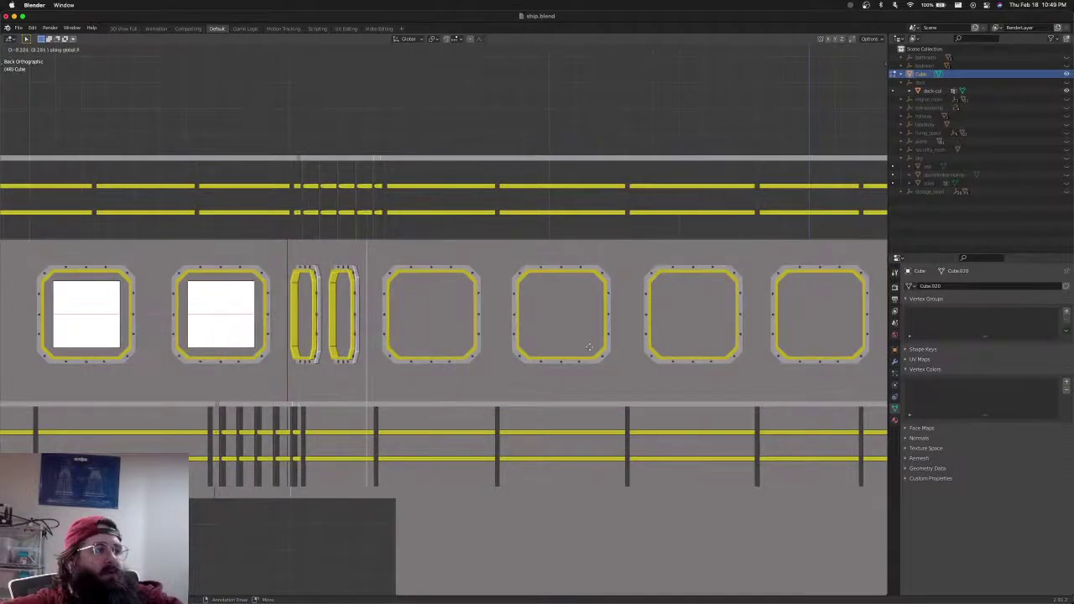
{"action": "left_click", "coordinate": [626, 344]}
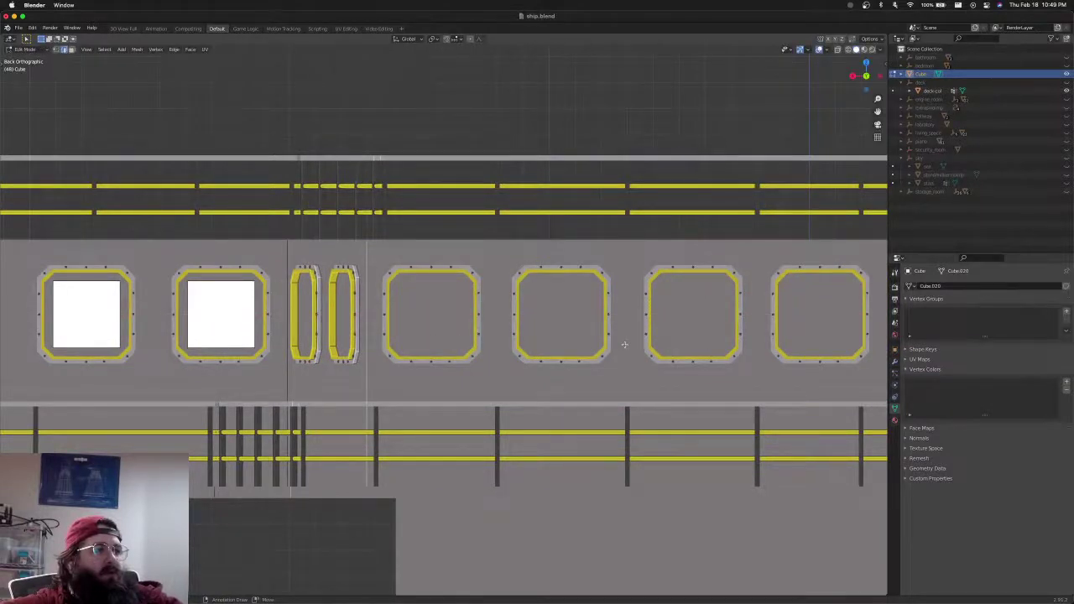
{"action": "key", "text": "alt+z"}
{"action": "key", "text": "g"}
{"action": "key", "text": "x"}
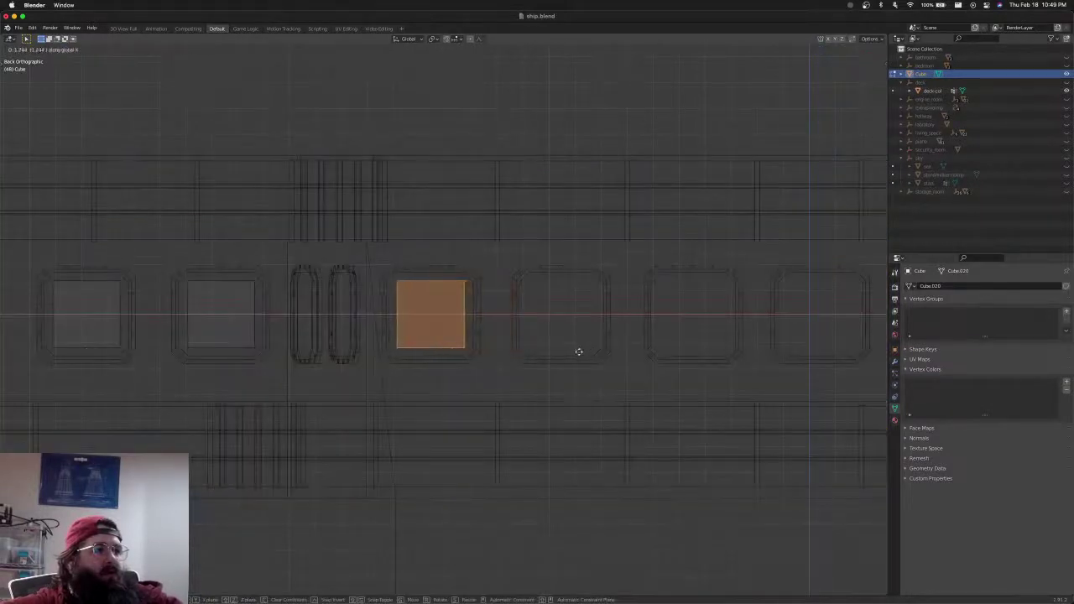
{"action": "left_click", "coordinate": [579, 352]}
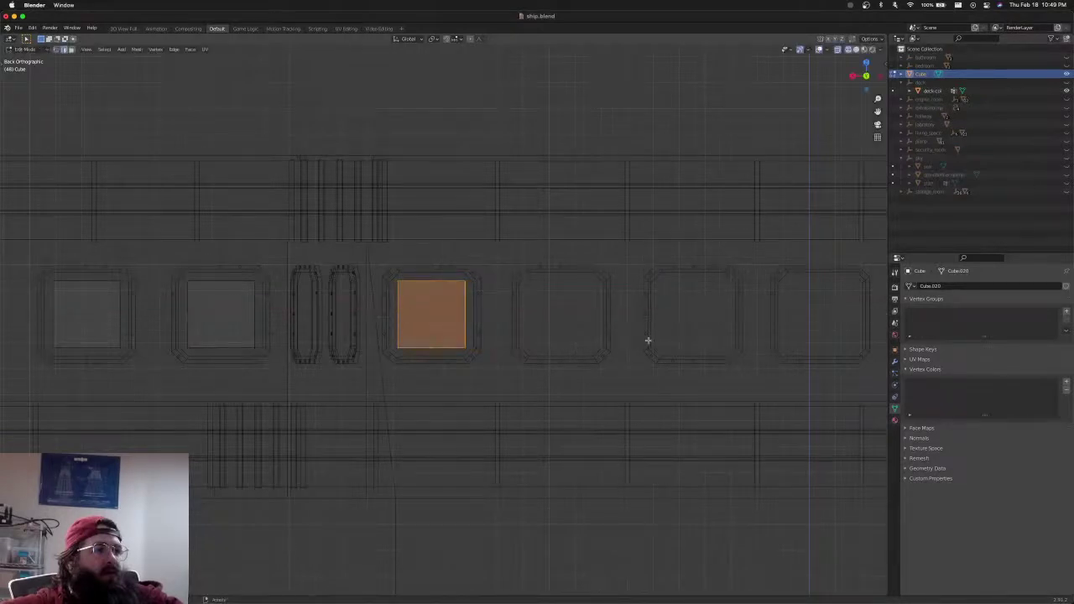
Duplicate the cube again along X and line the copy up with the second window of the middle wall
{"action": "middle_click_drag", "start_coordinate": [647, 338], "coordinate": [439, 319], "text": "shift"}
{"action": "key", "text": "shift+v"}
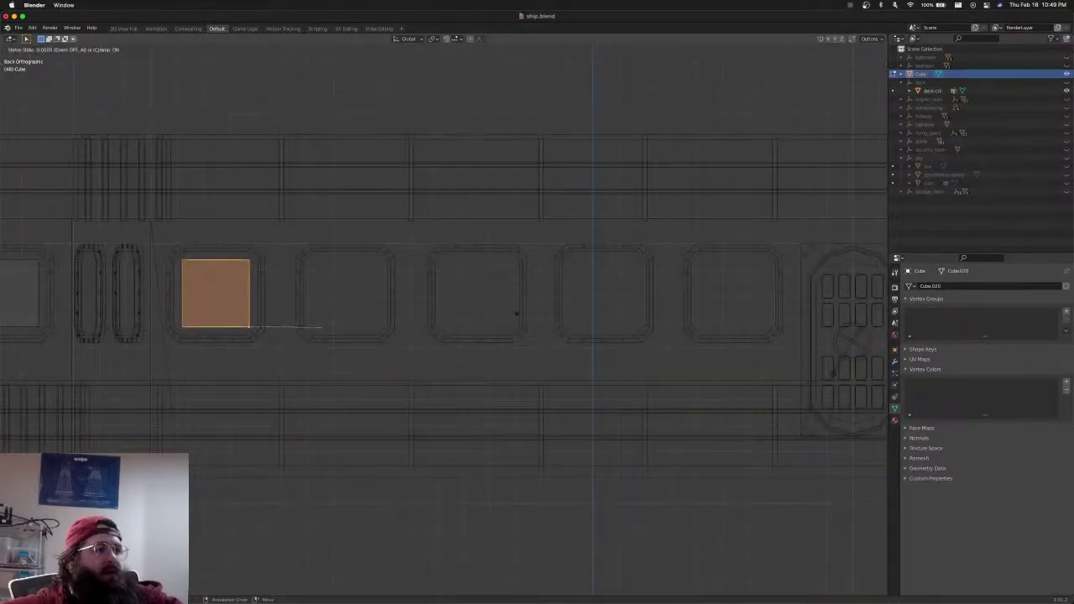
{"action": "key", "text": "Escape"}
{"action": "key", "text": "g"}
{"action": "key", "text": "x"}
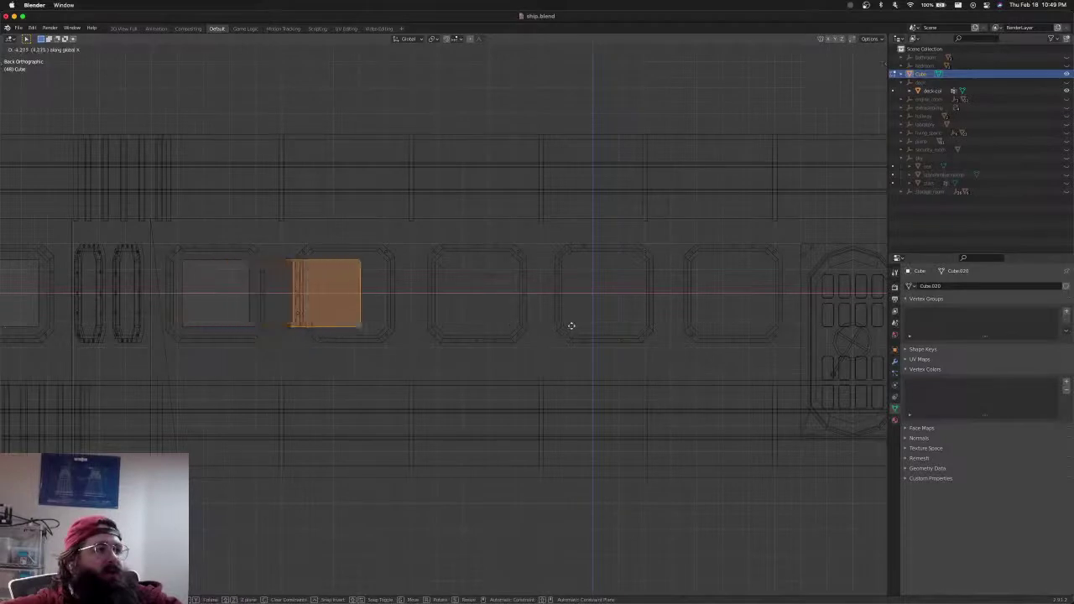
{"action": "left_click", "coordinate": [587, 328]}
Add cube copies along X for the middle wall's remaining three windows before the door
{"action": "middle_click_drag", "start_coordinate": [587, 328], "coordinate": [384, 323], "text": "shift"}
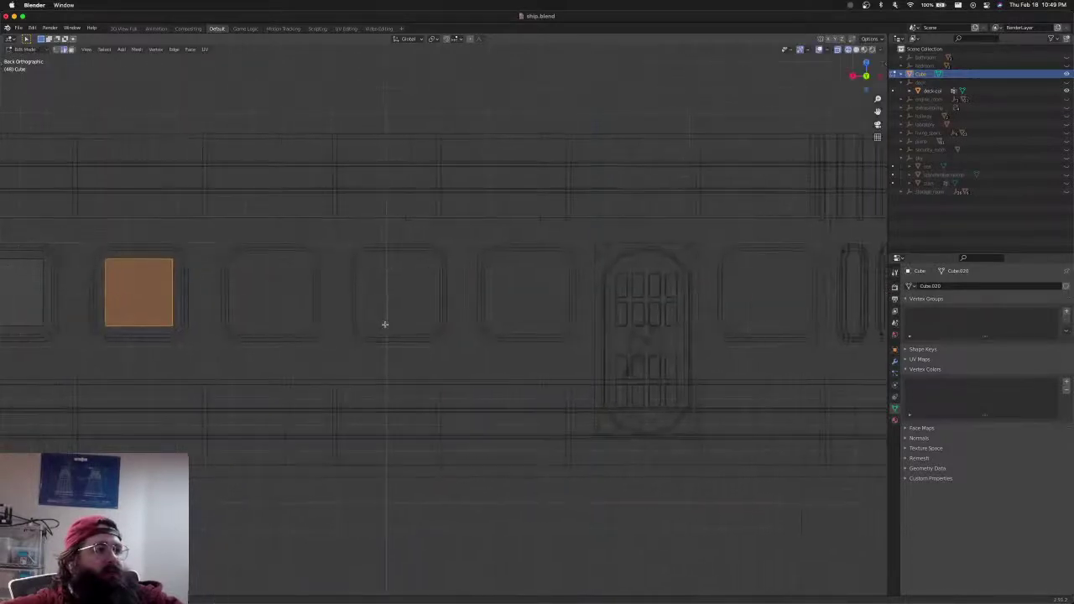
{"action": "key", "text": "g"}
{"action": "key", "text": "z"}
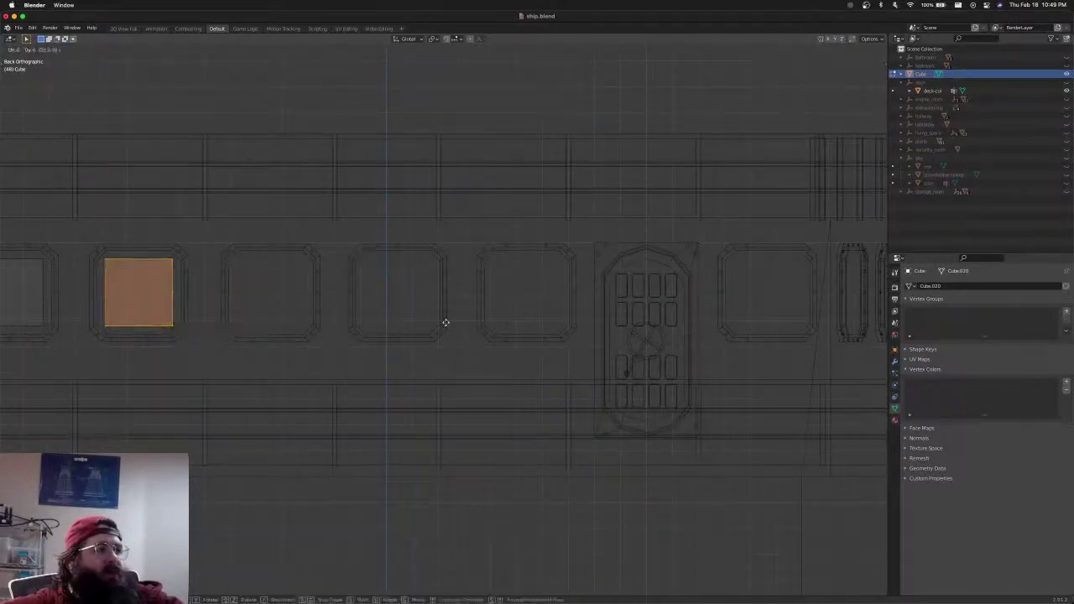
{"action": "key", "text": "x"}
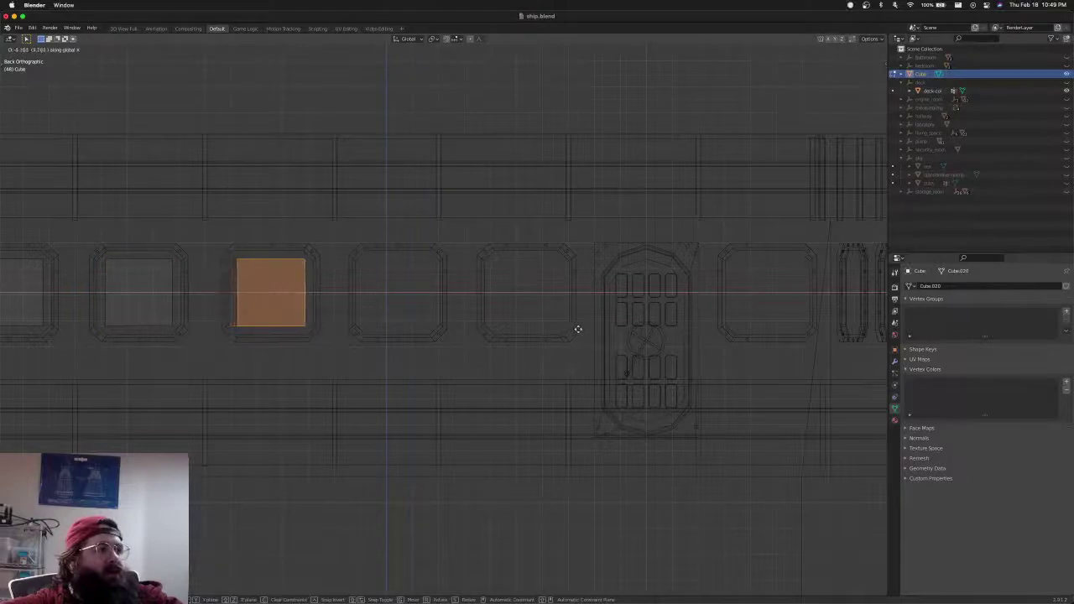
{"action": "left_click", "coordinate": [578, 329]}
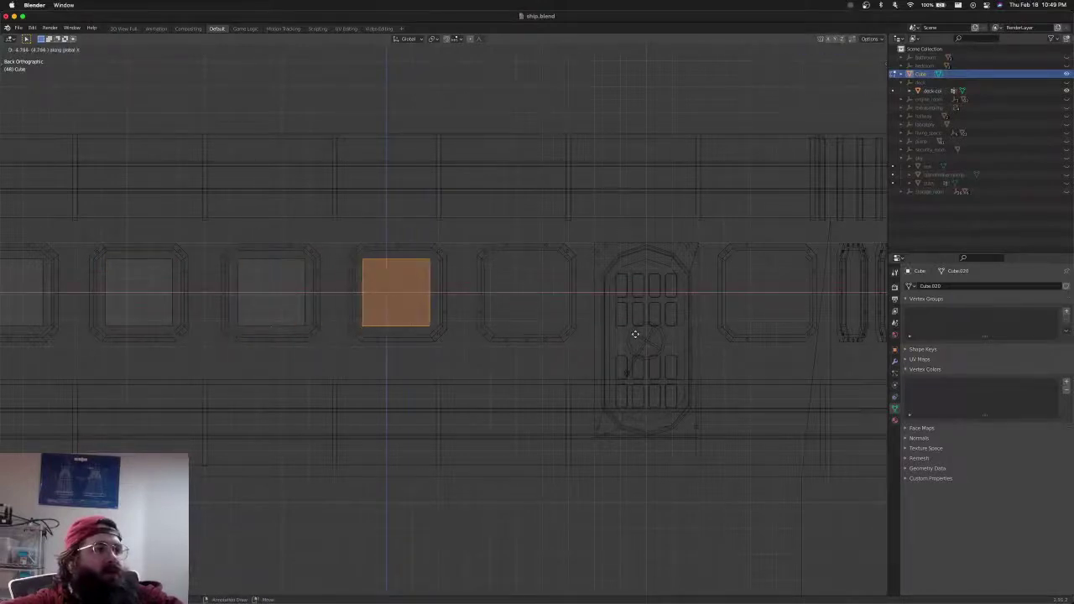
{"action": "left_click", "coordinate": [745, 341]}
Duplicate the cube along X to the window beyond the door and to the first window past the second angled pair
{"action": "middle_click_drag", "start_coordinate": [760, 338], "coordinate": [535, 331], "text": "shift"}
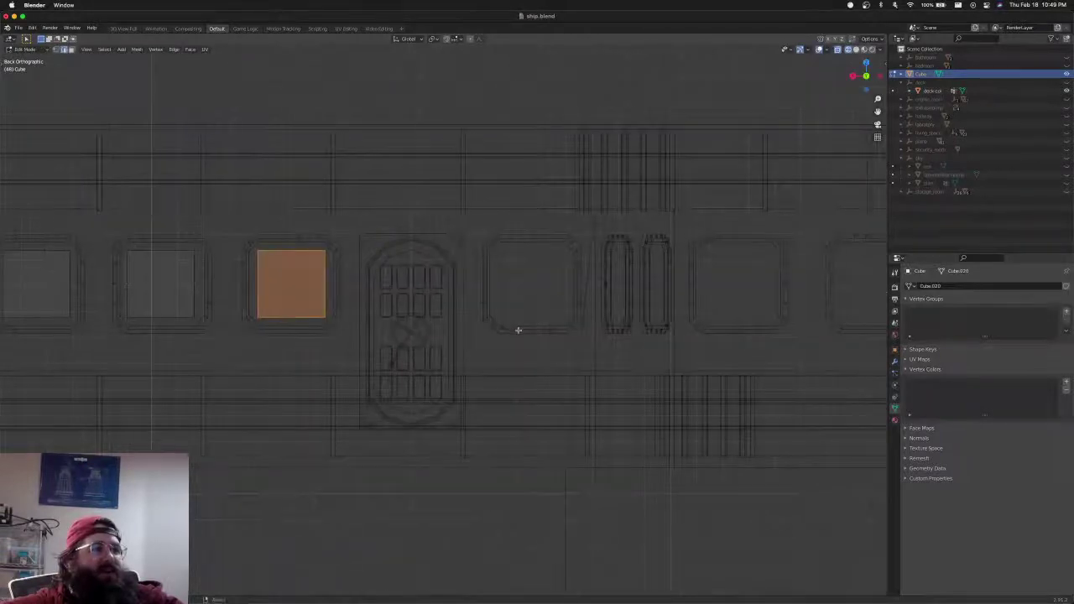
{"action": "key", "text": "g"}
{"action": "key", "text": "x"}
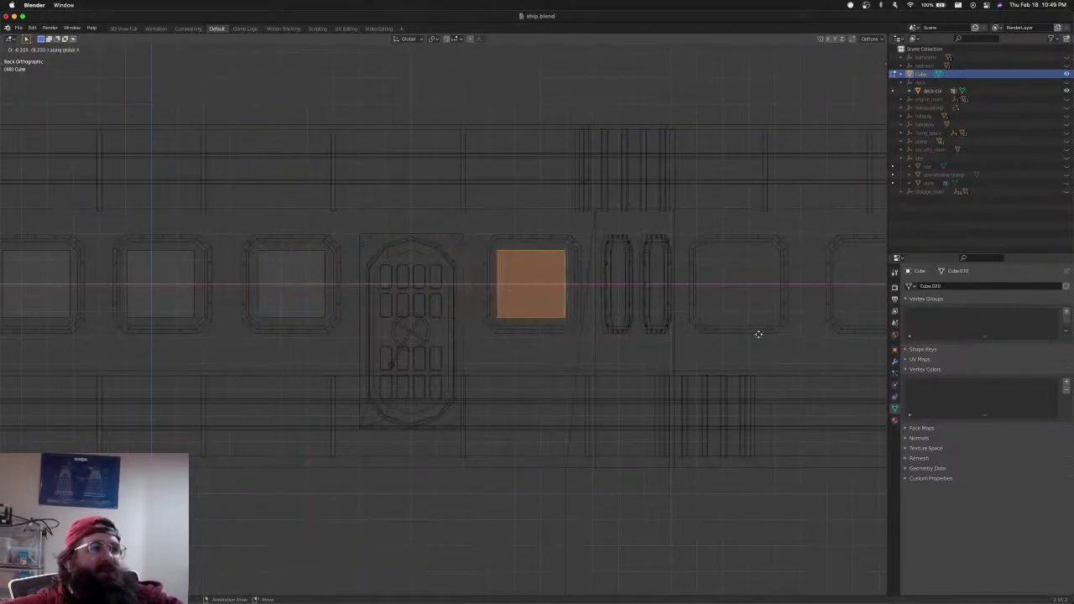
{"action": "left_click", "coordinate": [757, 333]}
{"action": "middle_click_drag", "start_coordinate": [758, 333], "coordinate": [468, 318], "text": "shift"}
{"action": "key", "text": "g"}
{"action": "key", "text": "x"}
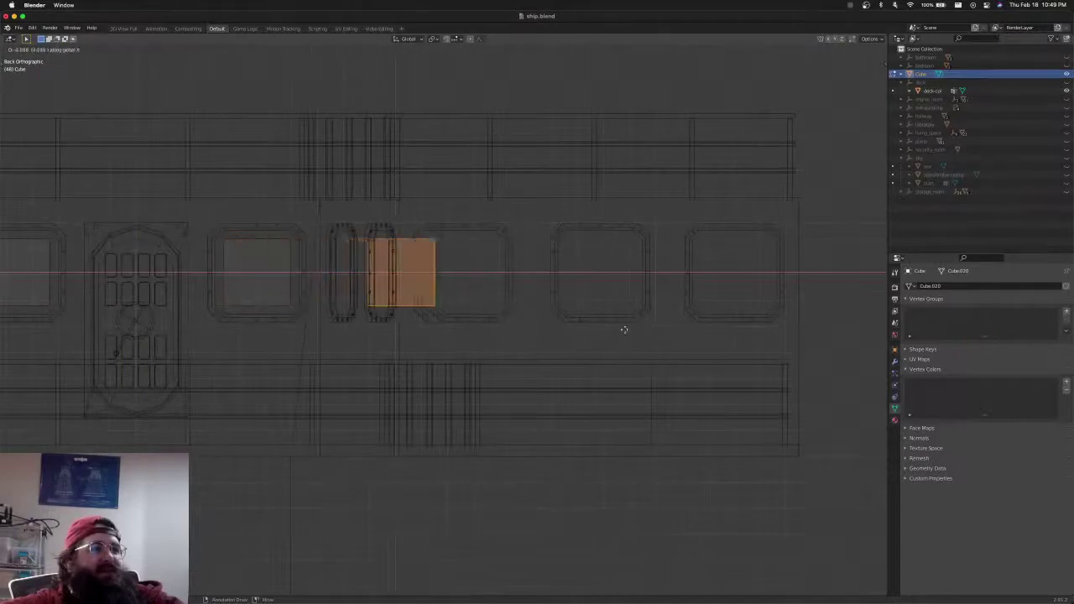
{"action": "left_click", "coordinate": [676, 327]}
Duplicate the cube along X into the last two windows of the end wall and return to solid shading to check the row
{"action": "middle_click_drag", "start_coordinate": [676, 327], "coordinate": [542, 330], "text": "shift"}
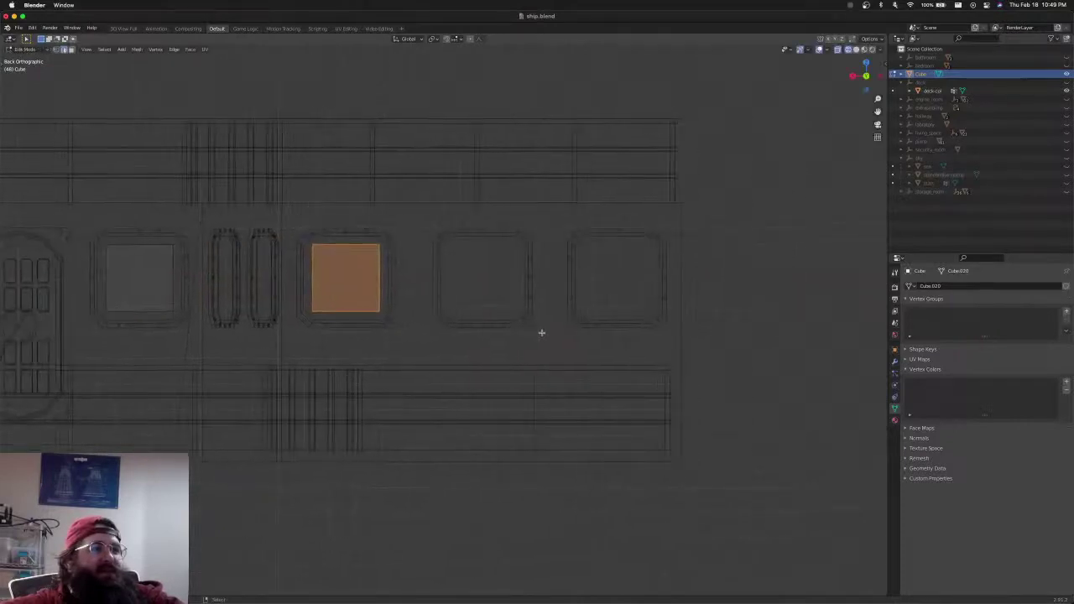
{"action": "key", "text": "g"}
{"action": "key", "text": "x"}
{"action": "left_click", "coordinate": [679, 334]}
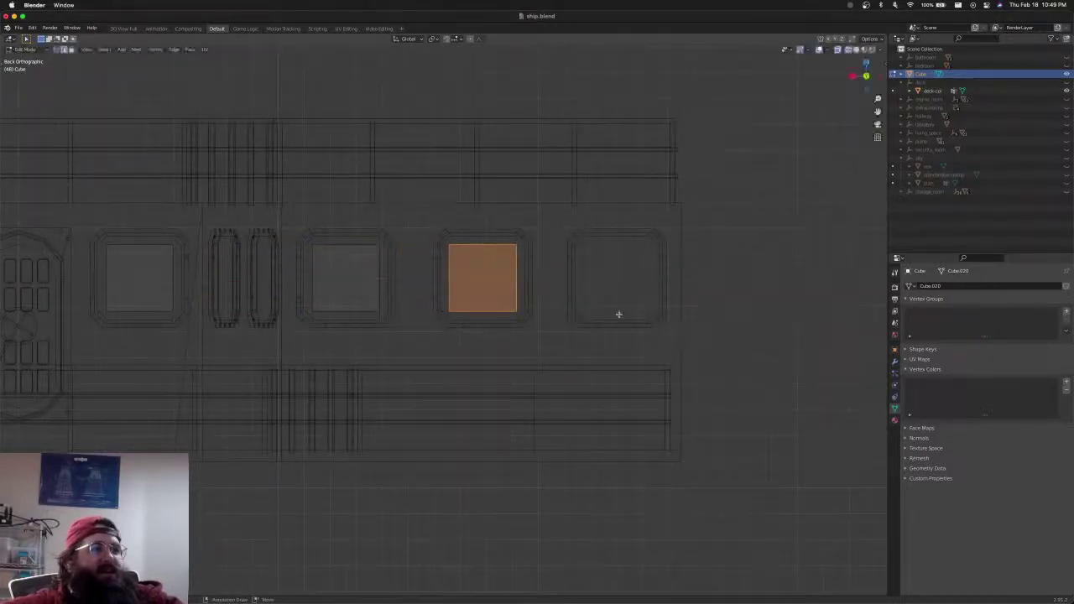
{"action": "key", "text": "g"}
{"action": "key", "text": "x"}
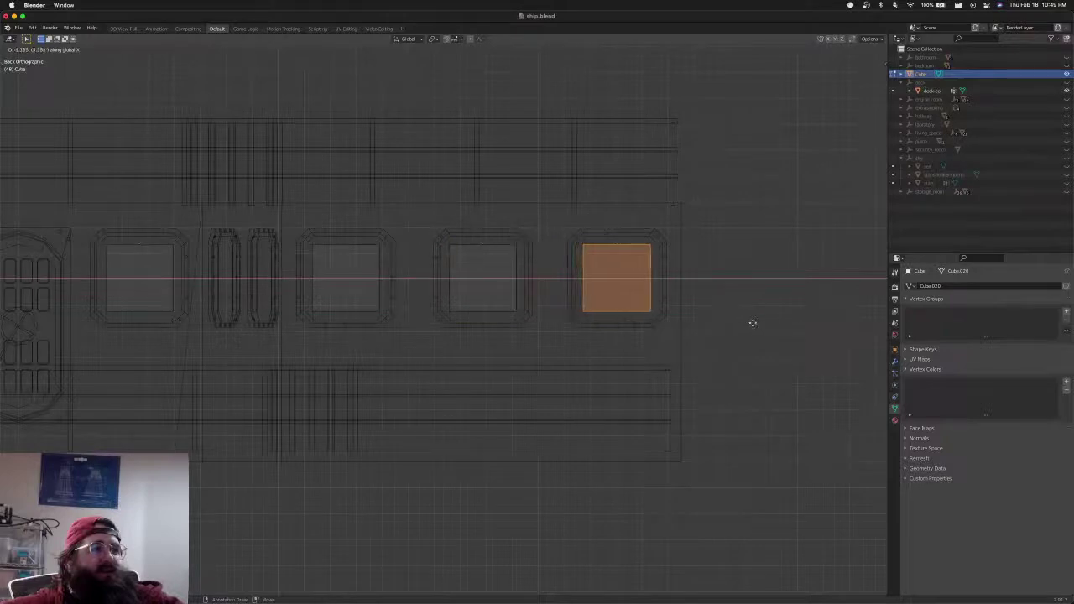
{"action": "left_click", "coordinate": [750, 322]}
{"action": "scroll", "coordinate": [566, 288], "scroll_direction": "down", "scroll_amount": 3}
{"action": "key", "text": "shift+z"}
{"action": "middle_click_drag", "start_coordinate": [456, 277], "coordinate": [440, 331]}
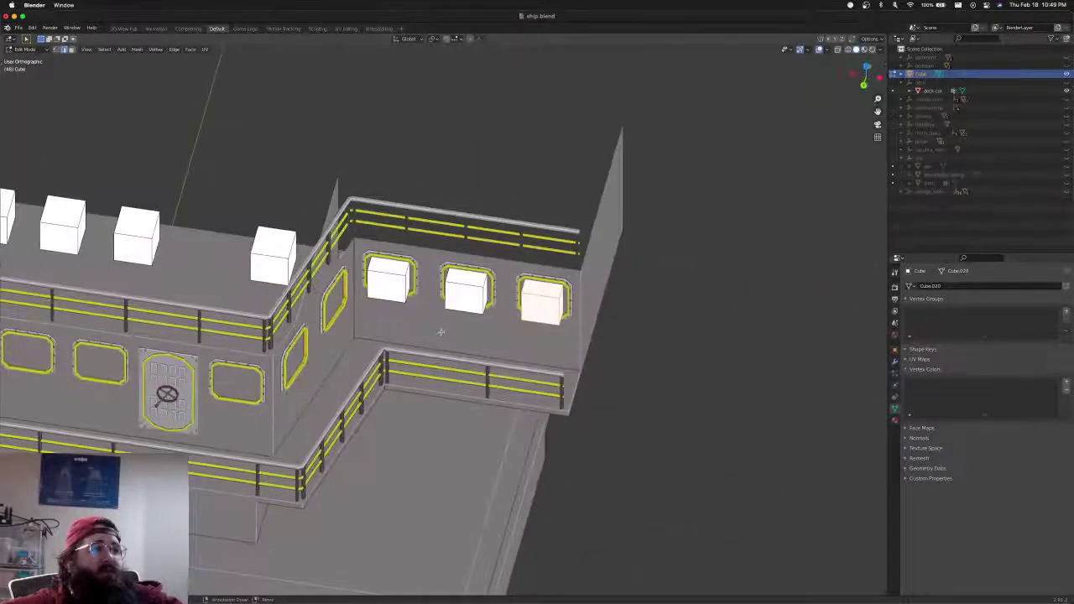
Select the six cubes in front of the middle wall in top view and move them along Y until they cross its windows
{"action": "key", "text": "KP_7"}
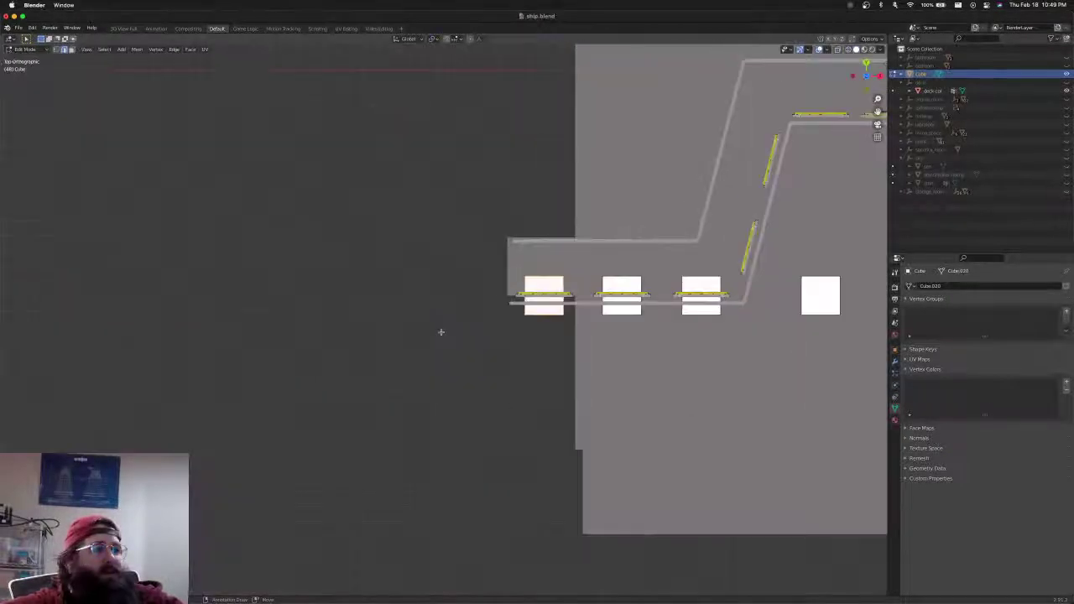
{"action": "middle_click_drag", "start_coordinate": [808, 301], "coordinate": [188, 329], "text": "shift"}
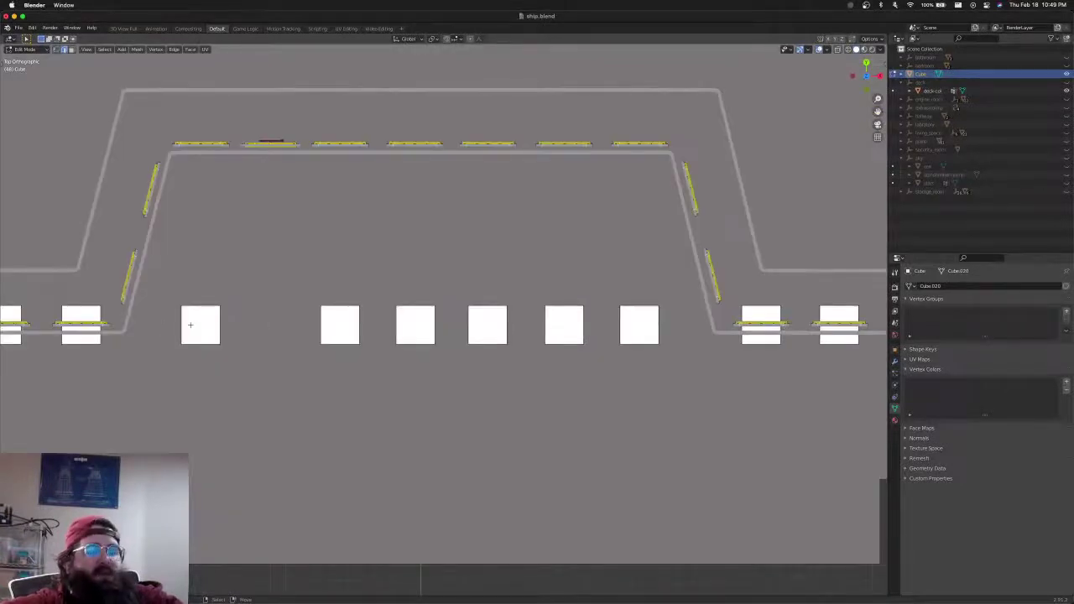
{"action": "key", "text": "l"}
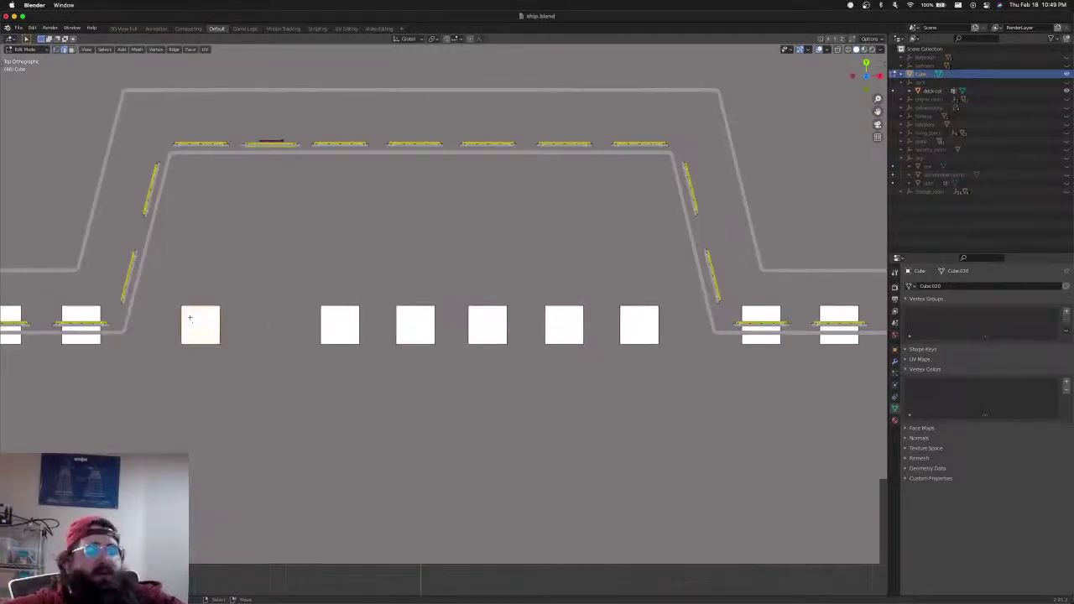
{"action": "key", "text": "l"}
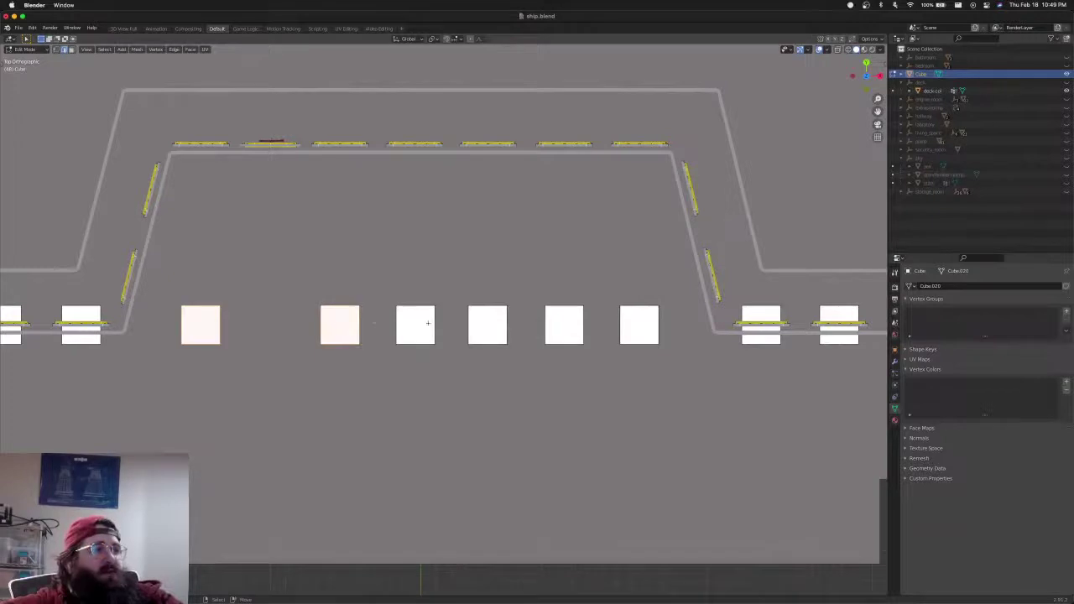
{"action": "key", "text": "l"}
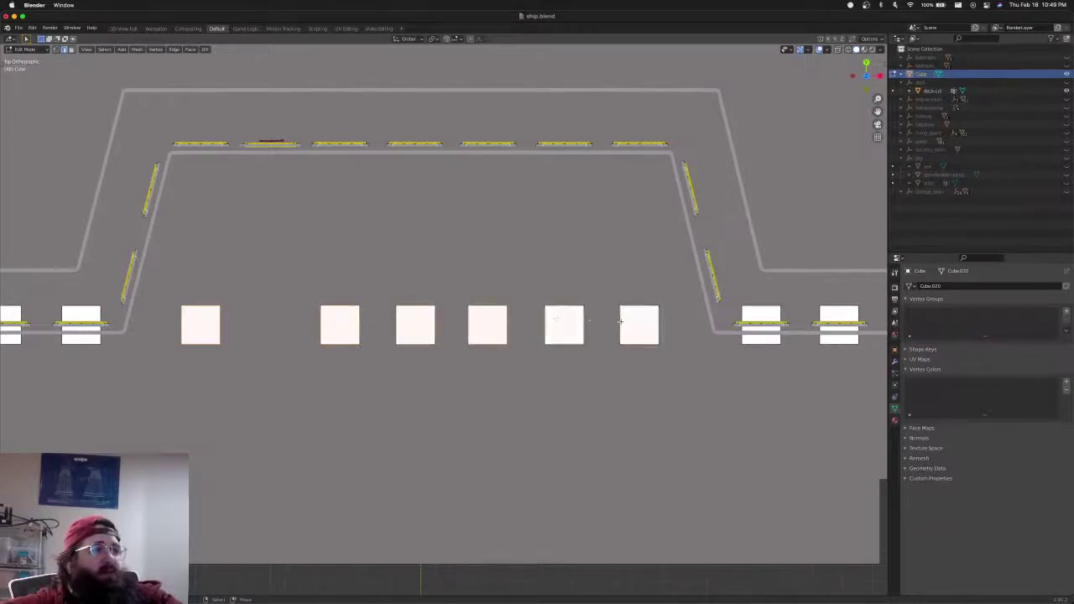
{"action": "middle_click_drag", "start_coordinate": [510, 291], "coordinate": [505, 355], "text": "shift"}
{"action": "key", "text": "g"}
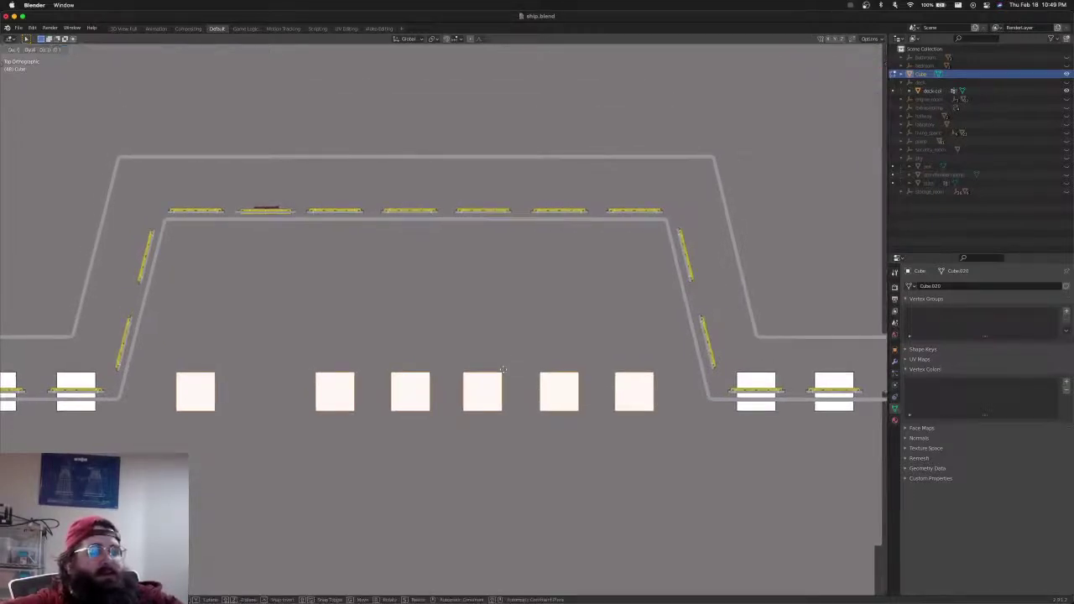
{"action": "key", "text": "y"}
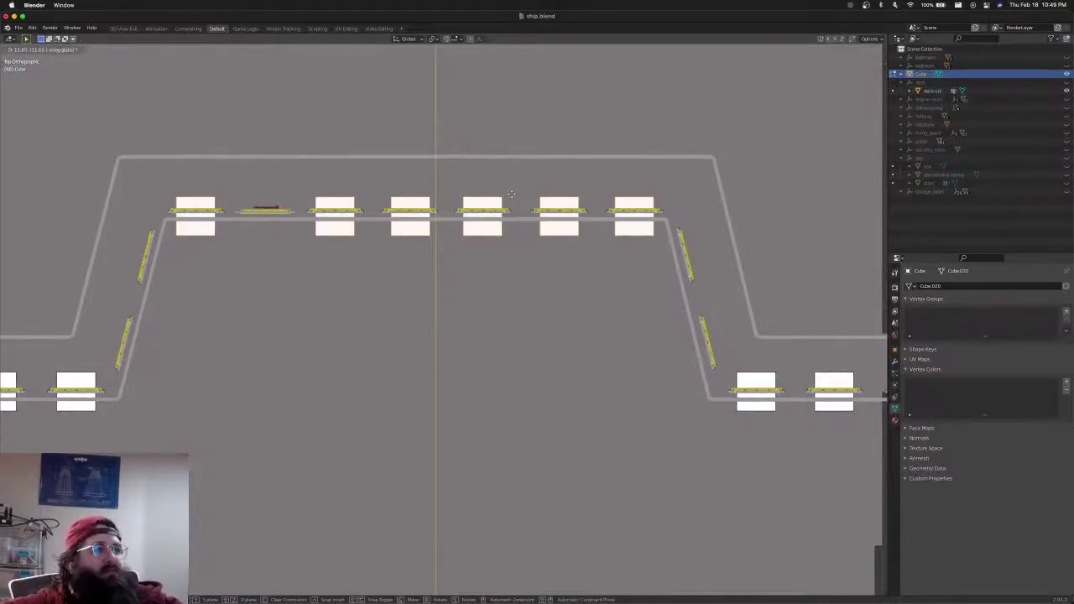
{"action": "left_click", "coordinate": [512, 196]}
{"action": "middle_click_drag", "start_coordinate": [431, 266], "coordinate": [545, 200]}
{"action": "mouse_move", "coordinate": [470, 184]}
{"action": "middle_mouse_down"}
{"action": "mouse_move", "coordinate": [587, 184]}
{"action": "mouse_move", "coordinate": [489, 193]}
{"action": "middle_mouse_up"}
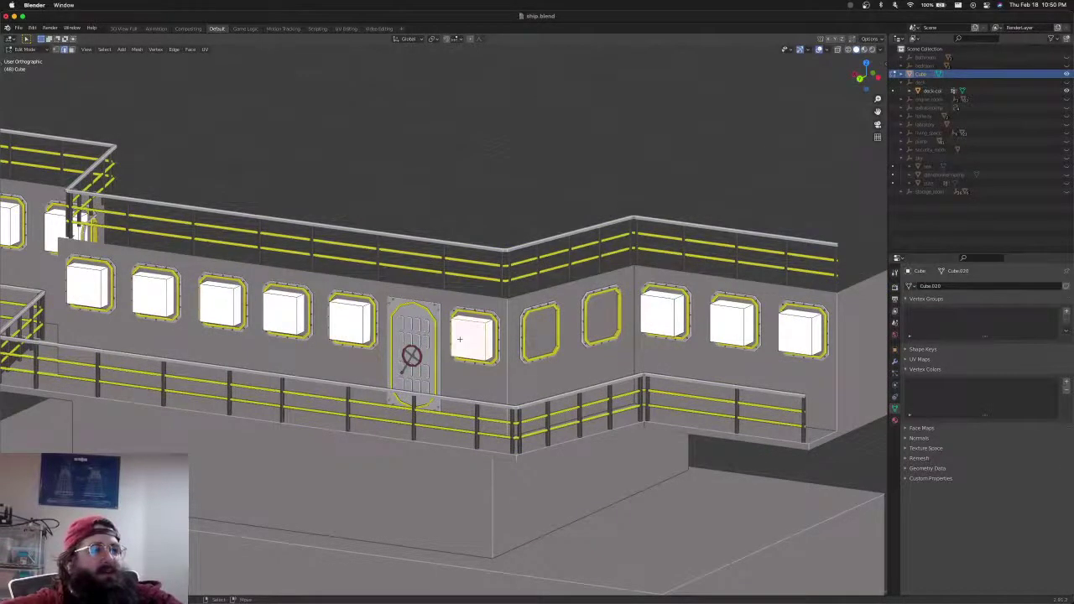
Bring the selected cube beside the door and the neighbouring angled windows into a close top view in wireframe
{"action": "key", "text": "KP_7"}
{"action": "scroll", "coordinate": [487, 418], "scroll_direction": "up", "scroll_amount": 3}
{"action": "middle_click_drag", "start_coordinate": [502, 423], "coordinate": [494, 302], "text": "shift"}
{"action": "middle_click_drag", "start_coordinate": [554, 283], "coordinate": [551, 347], "text": "shift"}
{"action": "scroll", "coordinate": [462, 364], "scroll_direction": "up", "scroll_amount": 4}
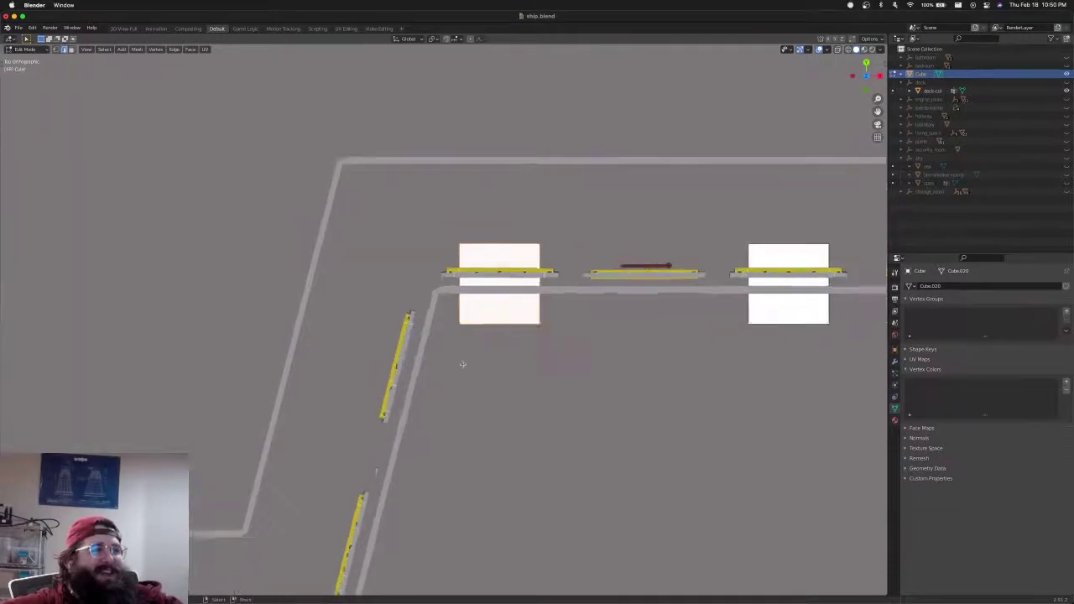
{"action": "key", "text": "shift+z"}
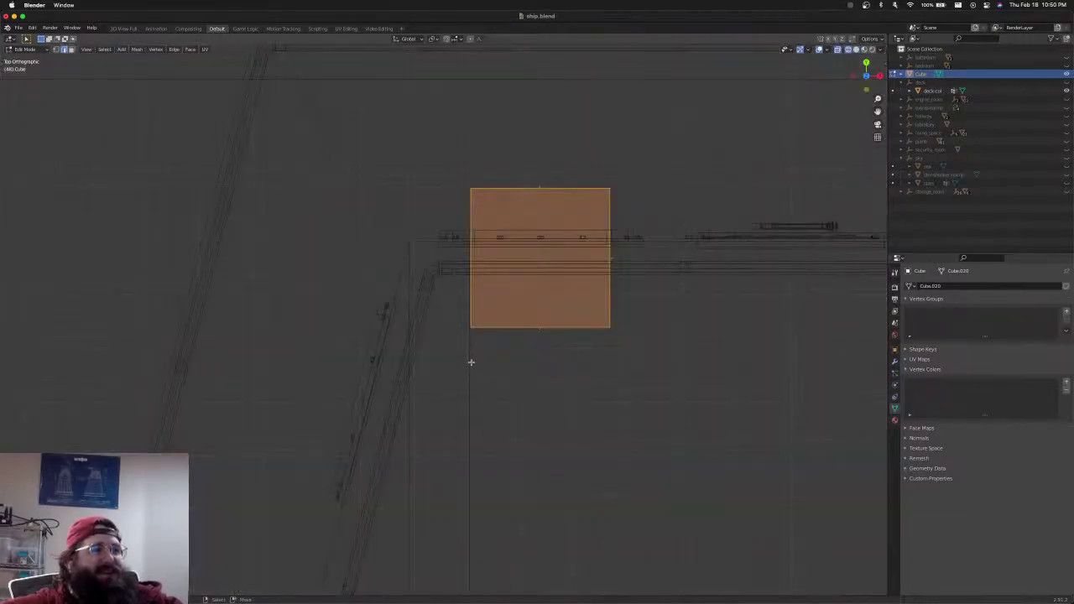
In solid shading, duplicate the cutter block beside the corner onto the nearest window of the slanted wall, rotating it to match the wall's angle
{"action": "key", "text": "shift+z"}
{"action": "scroll", "coordinate": [501, 386], "scroll_direction": "down", "scroll_amount": 1}
{"action": "scroll", "coordinate": [529, 385], "scroll_direction": "down", "scroll_amount": 2, "text": "shift"}
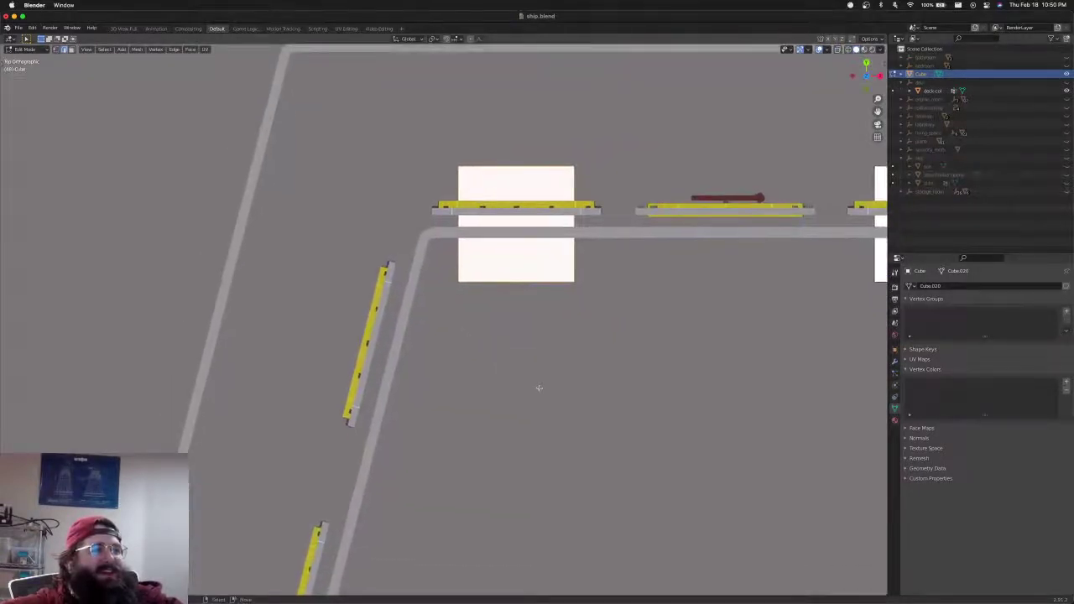
{"action": "key", "text": "r"}
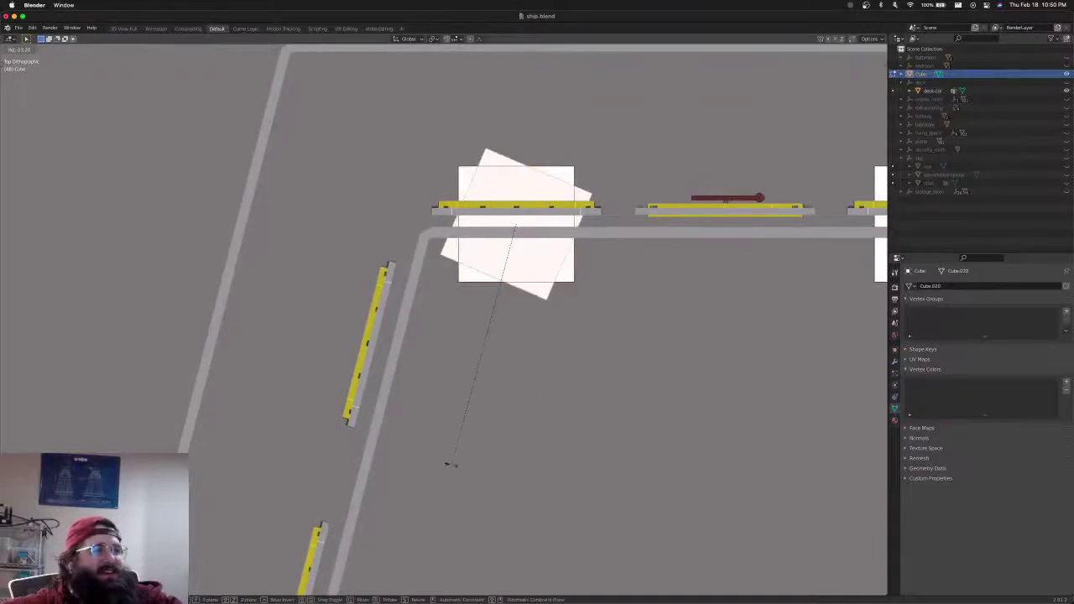
{"action": "right_click", "coordinate": [470, 452]}
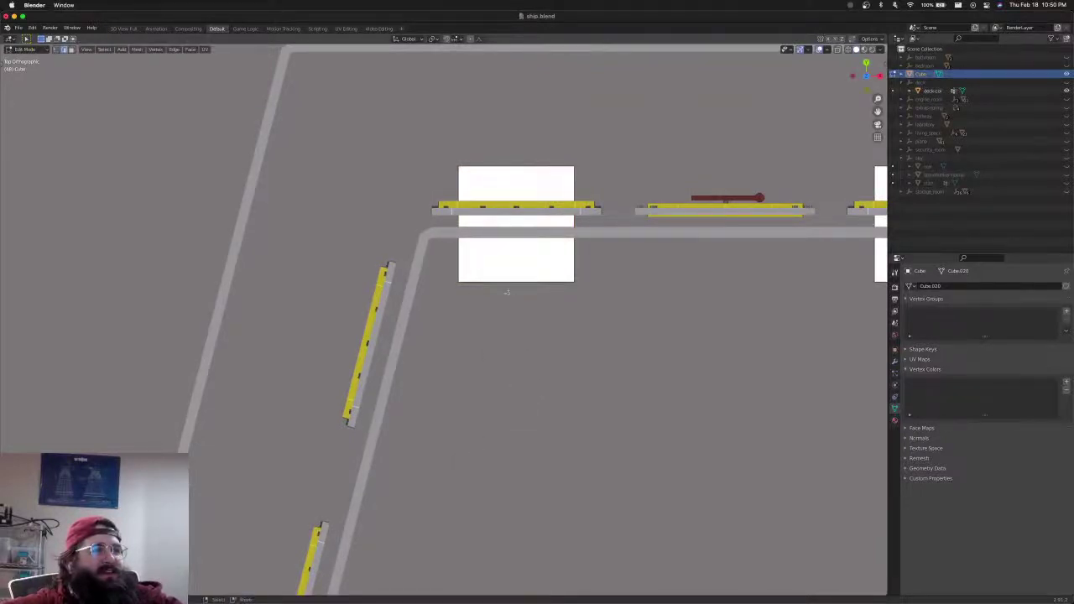
{"action": "key", "text": "l"}
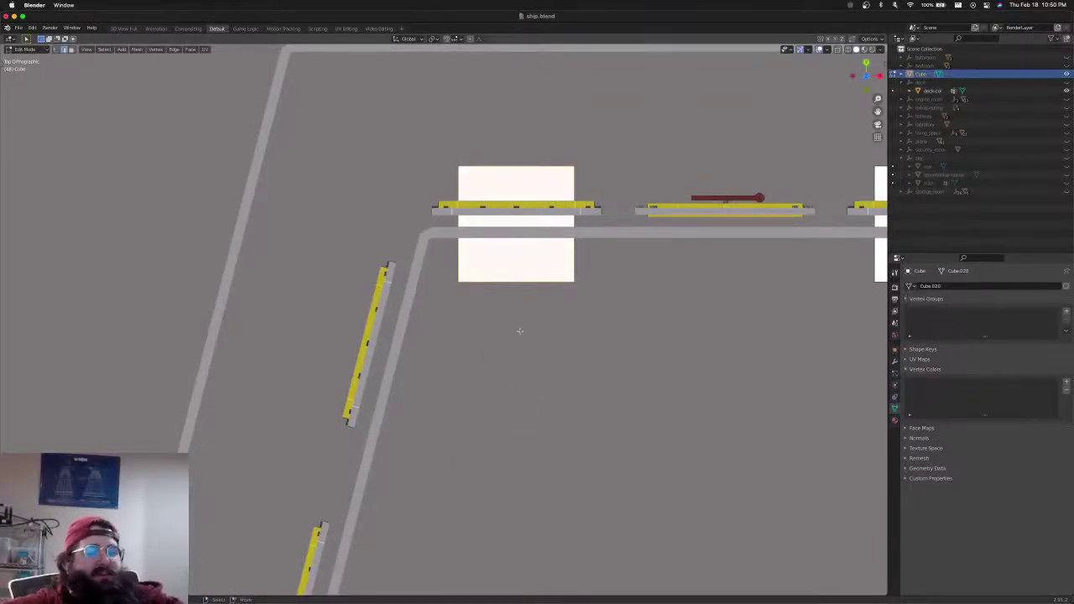
{"action": "key", "text": "shift+d"}
{"action": "key", "text": "shift+d"}
{"action": "key", "text": "r"}
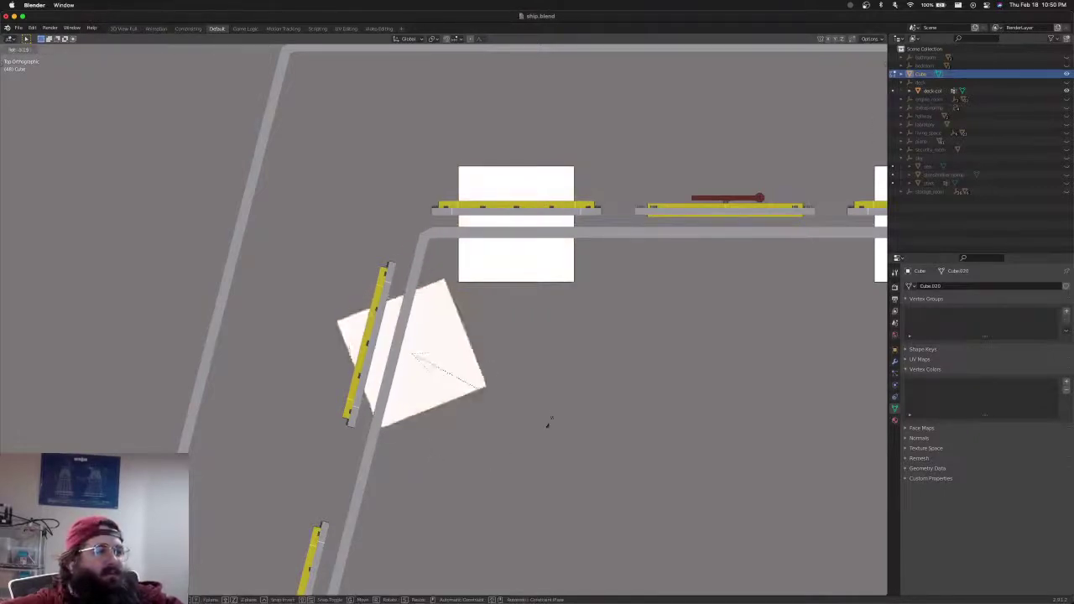
{"action": "left_click", "coordinate": [515, 307]}
Fine-tune the rotated cutter block's position and angle so it passes squarely through the slanted wall's window
{"action": "key", "text": "g"}
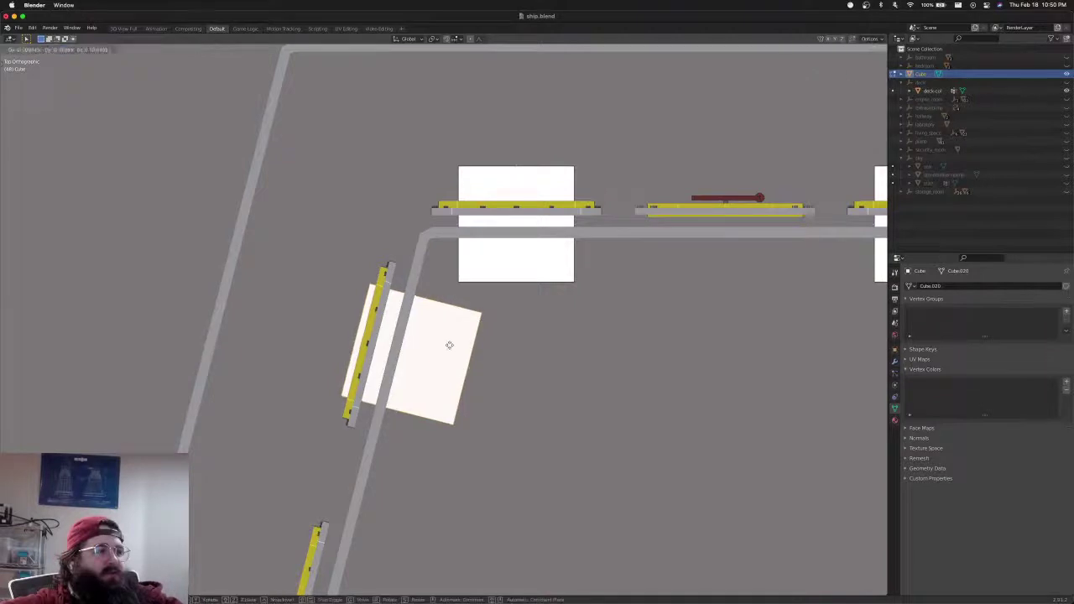
{"action": "left_click", "coordinate": [438, 340]}
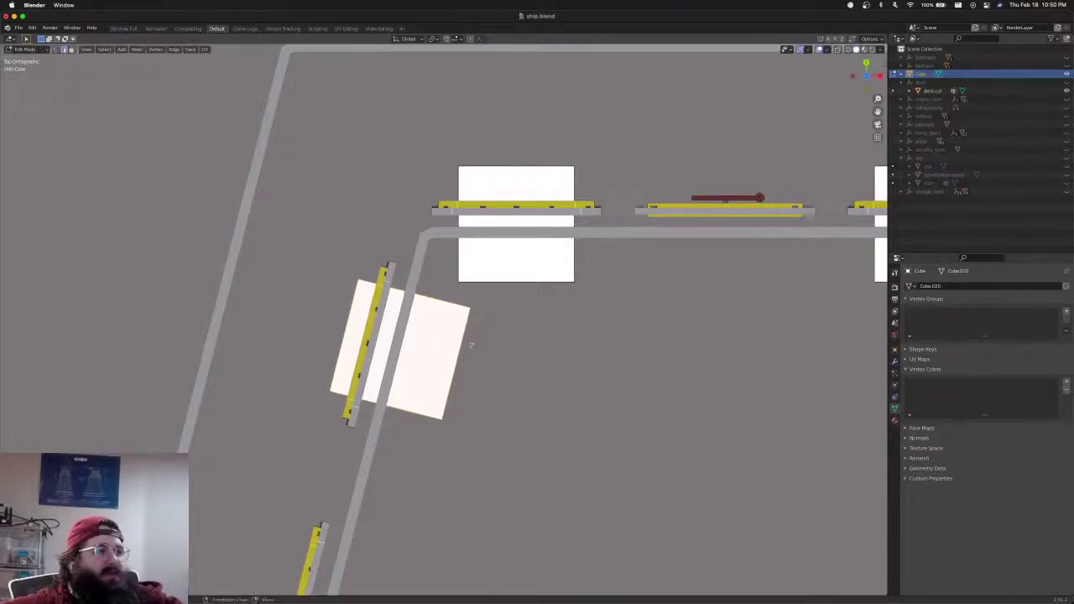
{"action": "key", "text": "r"}
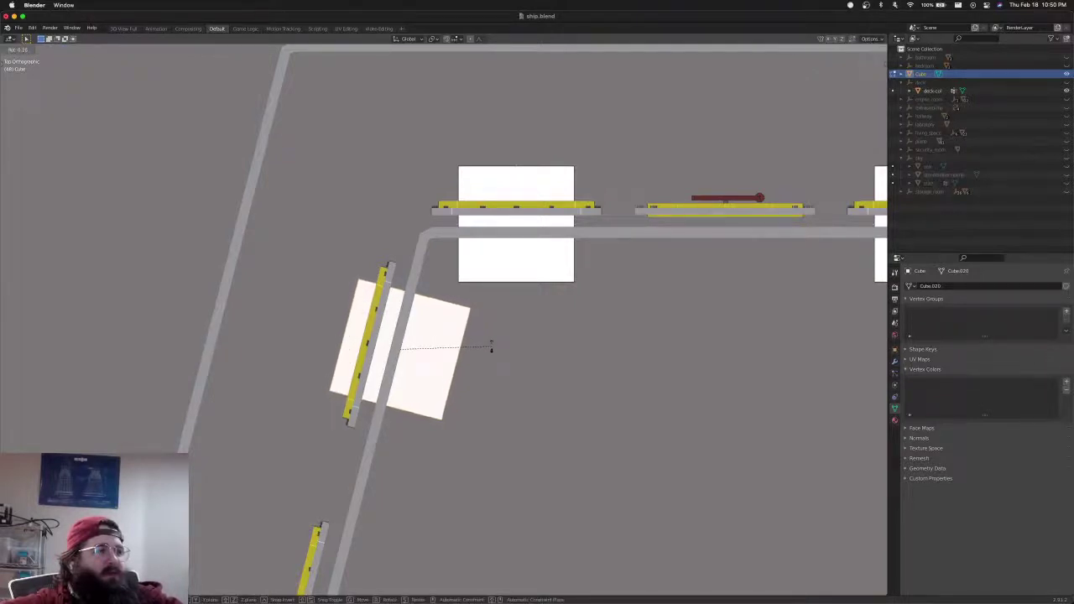
{"action": "left_click", "coordinate": [490, 346]}
Duplicate the angled cutter block onto the second window of the same slanted wall
{"action": "key", "text": "Tab"}
{"action": "middle_click_drag", "start_coordinate": [431, 443], "coordinate": [480, 271], "text": "shift"}
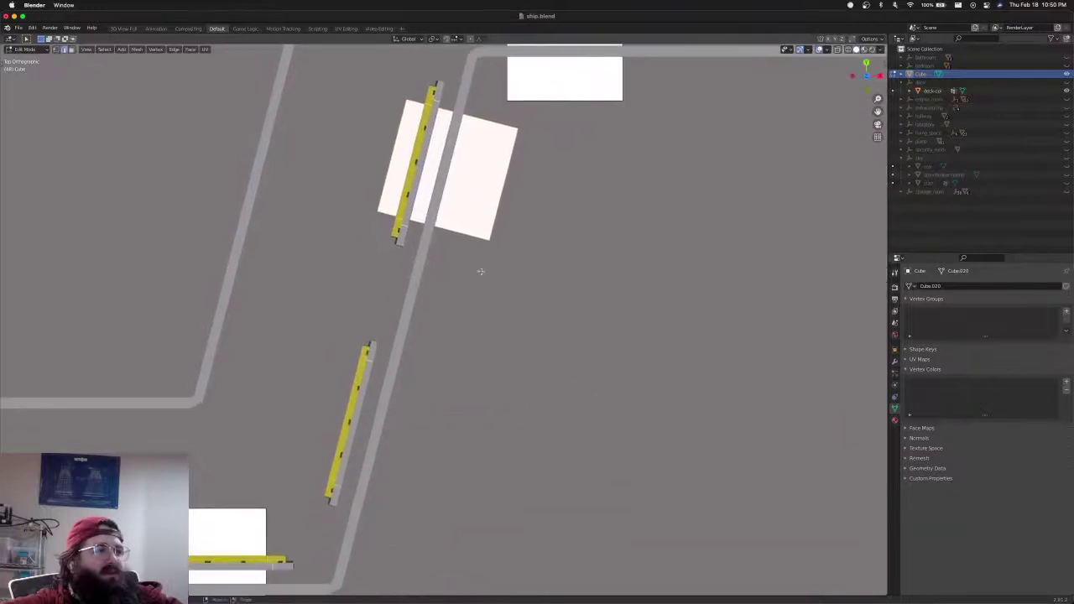
{"action": "key", "text": "Tab"}
{"action": "key", "text": "shift+d"}
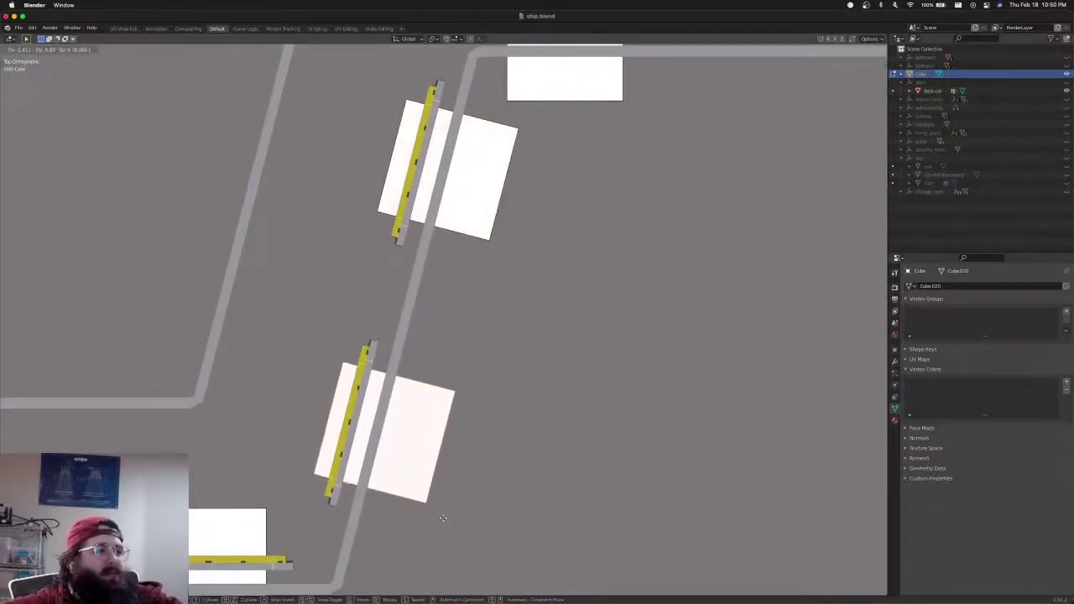
{"action": "left_click", "coordinate": [443, 516]}
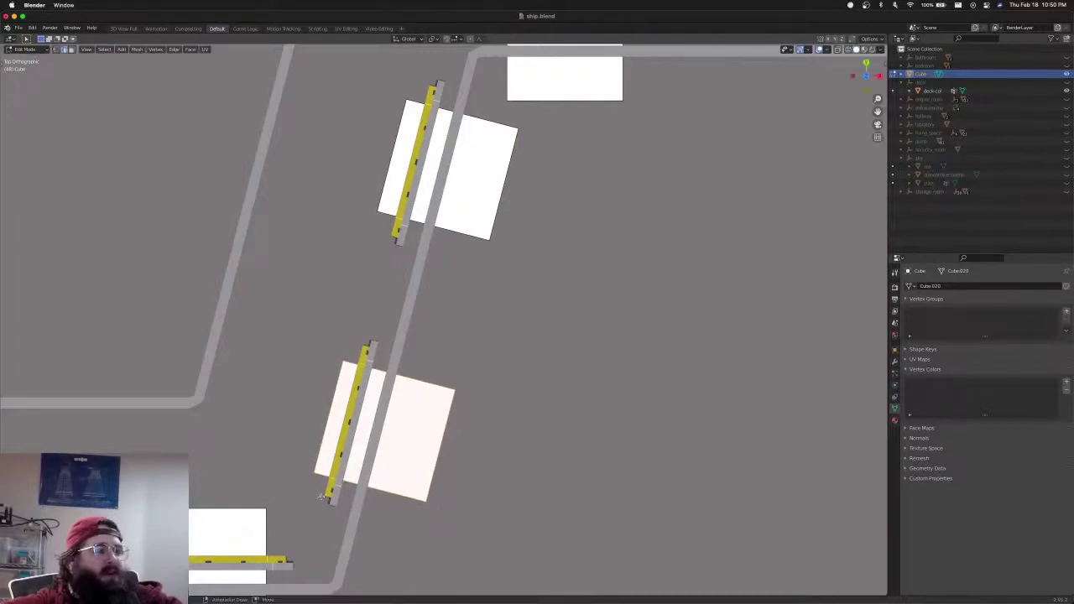
Duplicate both angled cutter blocks across the deck to the two windows of the opposite slanted wall
{"action": "middle_click_drag", "start_coordinate": [314, 468], "coordinate": [340, 438]}
{"action": "scroll", "coordinate": [386, 403], "scroll_direction": "down", "scroll_amount": 4}
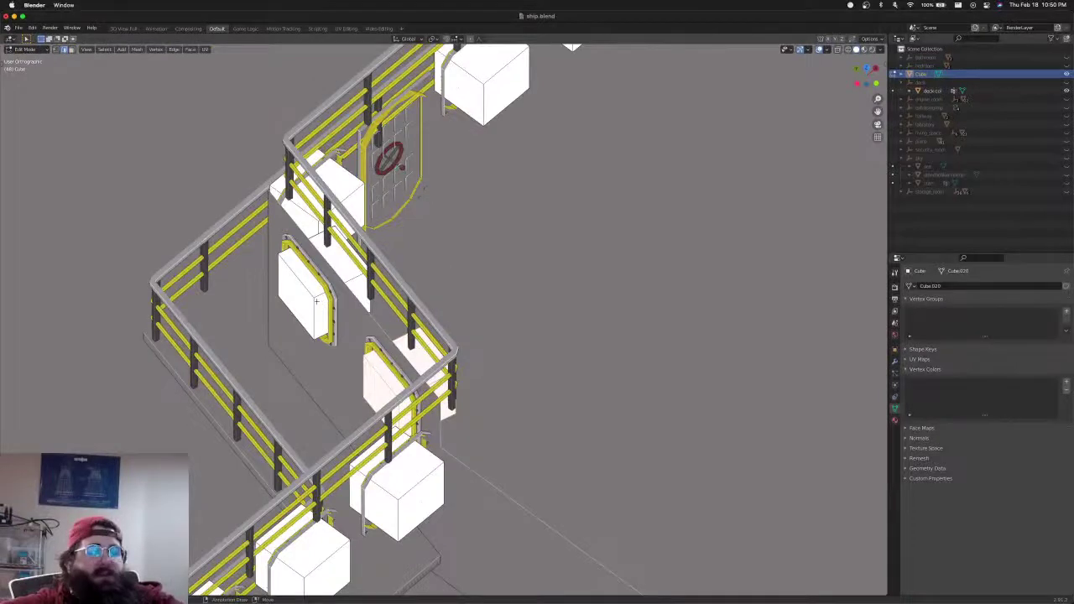
{"action": "key", "text": "KP_7"}
{"action": "scroll", "coordinate": [317, 302], "scroll_direction": "down", "scroll_amount": 3}
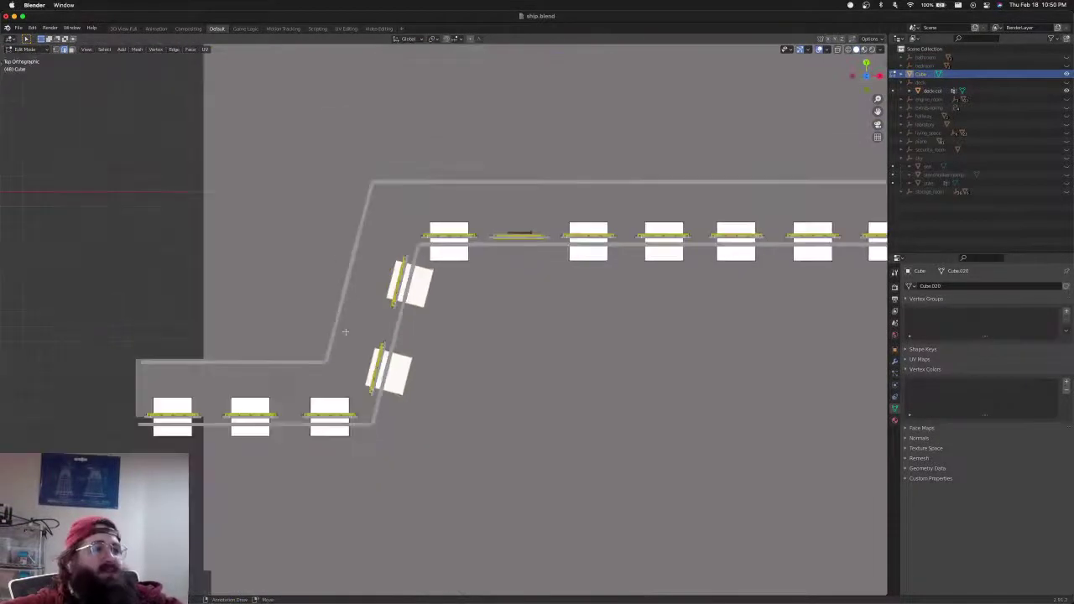
{"action": "middle_click_drag", "start_coordinate": [615, 347], "coordinate": [260, 318], "text": "shift"}
{"action": "key", "text": "shift+d"}
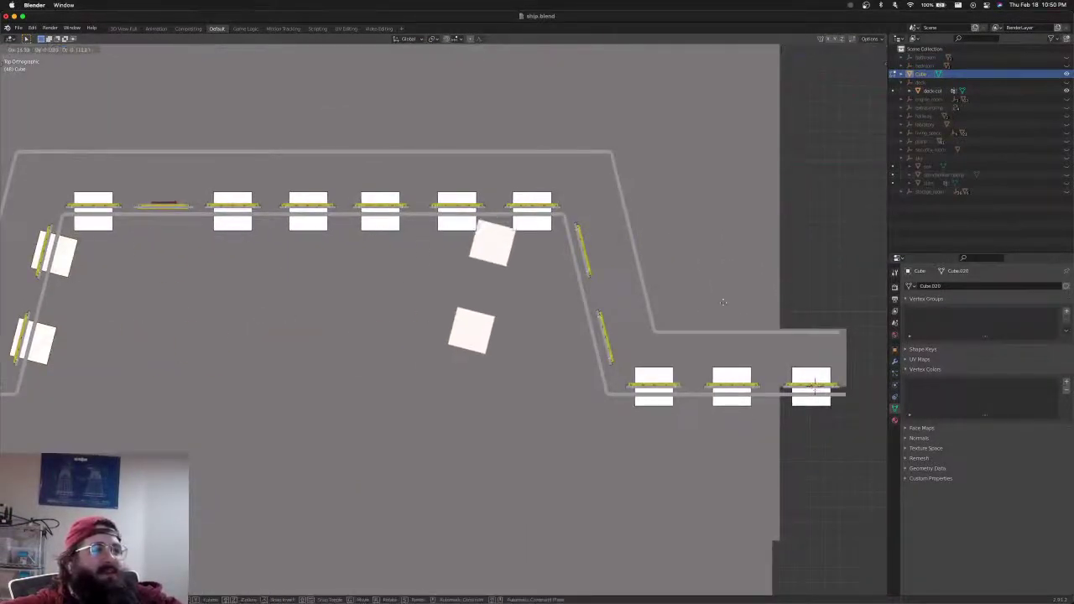
{"action": "left_click", "coordinate": [796, 319]}
Rotate the two duplicated cutter blocks together to align with the opposite slanted wall
{"action": "middle_click_drag", "start_coordinate": [659, 288], "coordinate": [534, 298], "text": "shift"}
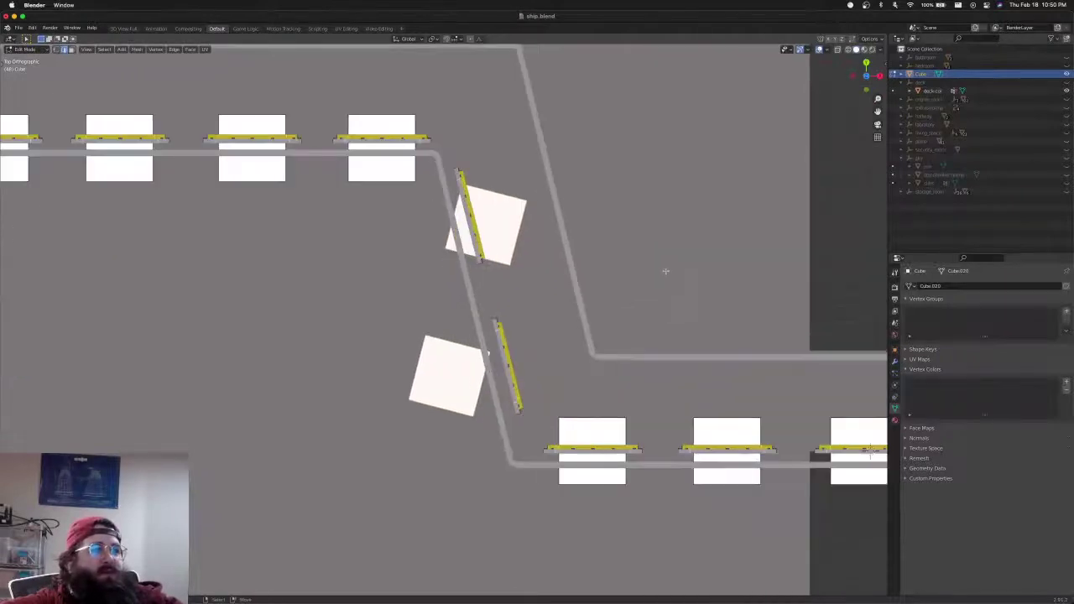
{"action": "scroll", "coordinate": [666, 267], "scroll_direction": "up", "scroll_amount": 2}
{"action": "middle_click_drag", "start_coordinate": [668, 263], "coordinate": [599, 280], "text": "shift"}
{"action": "key", "text": "r"}
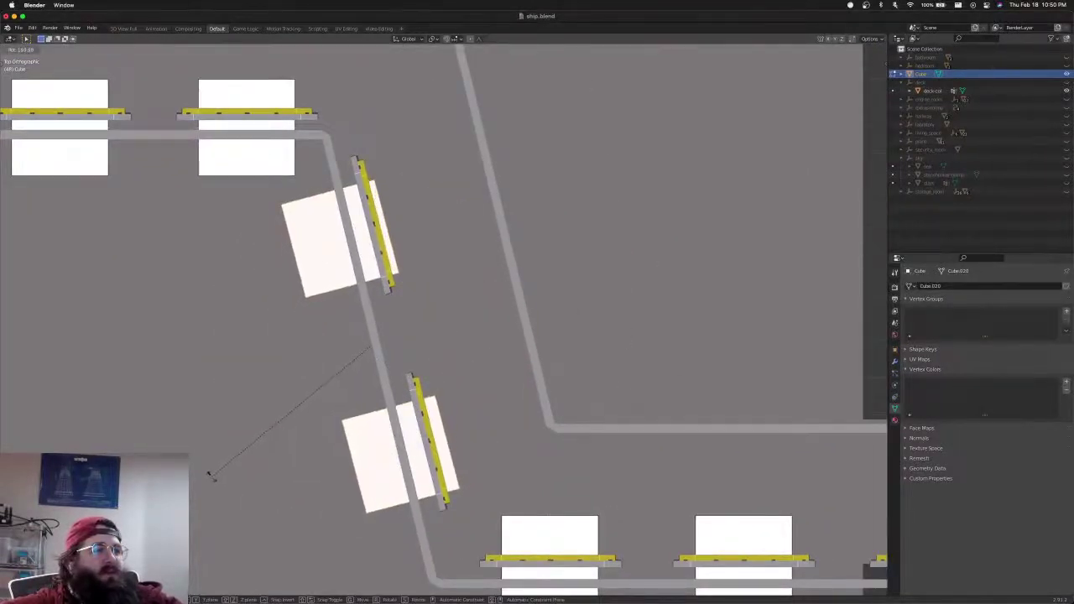
{"action": "left_click", "coordinate": [207, 474]}
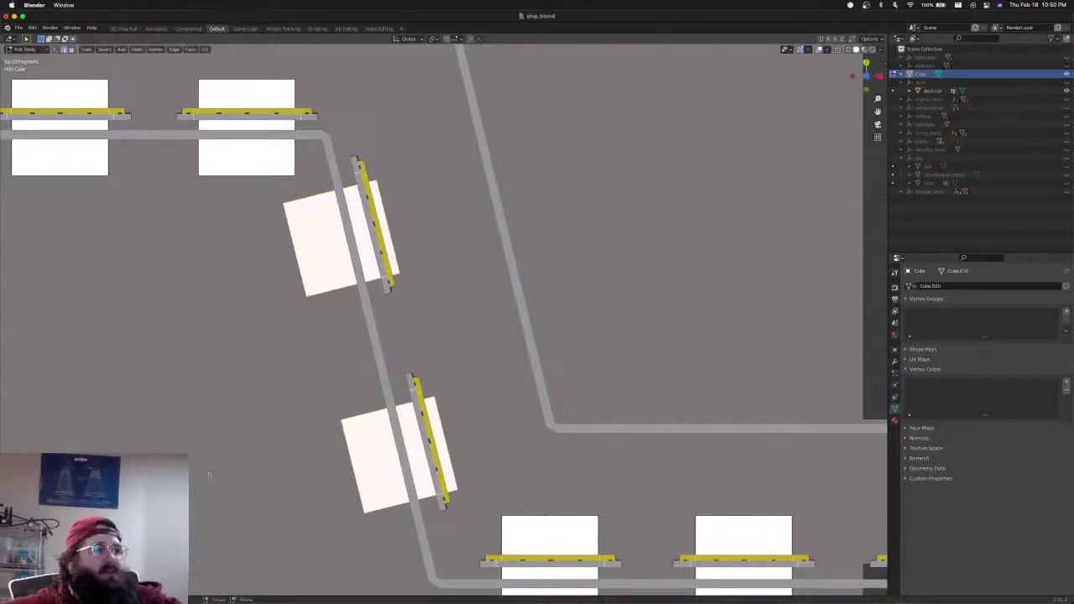
Nudge and slightly rotate the two cutter blocks so both are centred on the opposite slanted wall's windows
{"action": "key", "text": "g"}
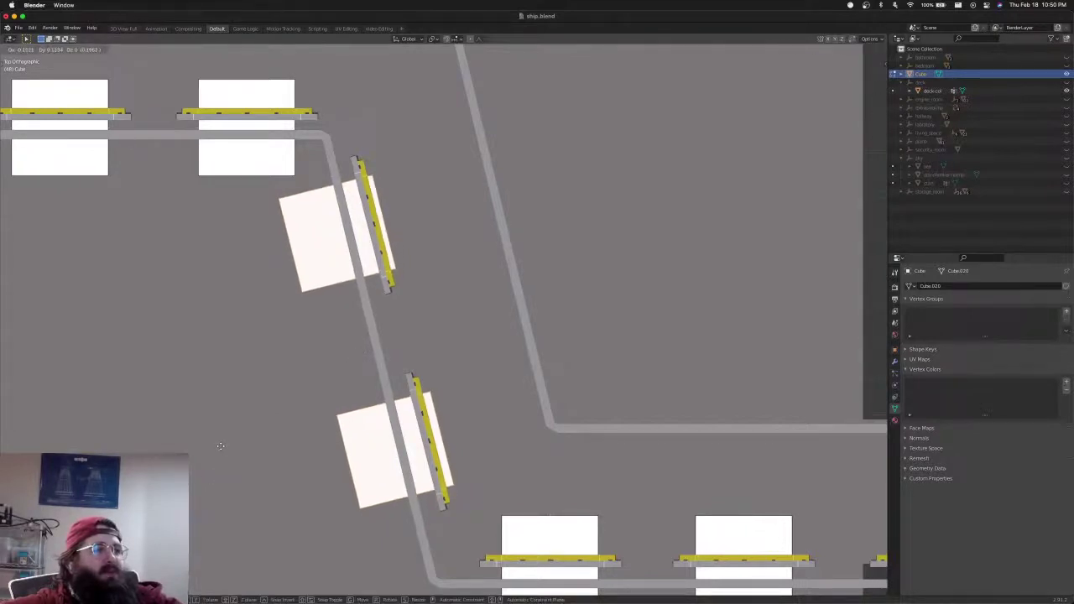
{"action": "left_click", "coordinate": [220, 445]}
{"action": "key", "text": "r"}
{"action": "left_click", "coordinate": [236, 448]}
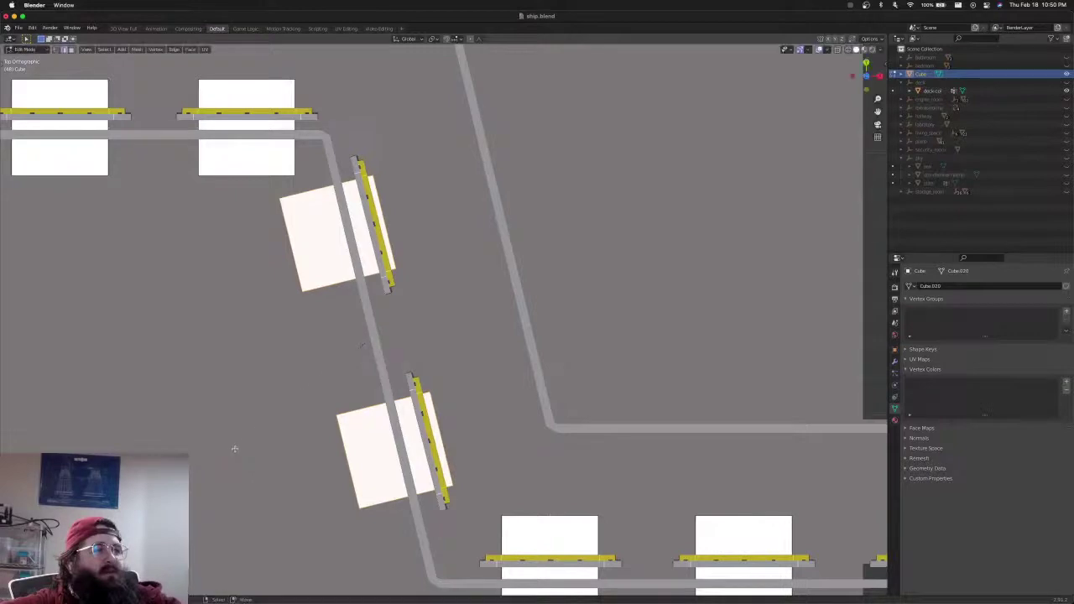
{"action": "key", "text": "g"}
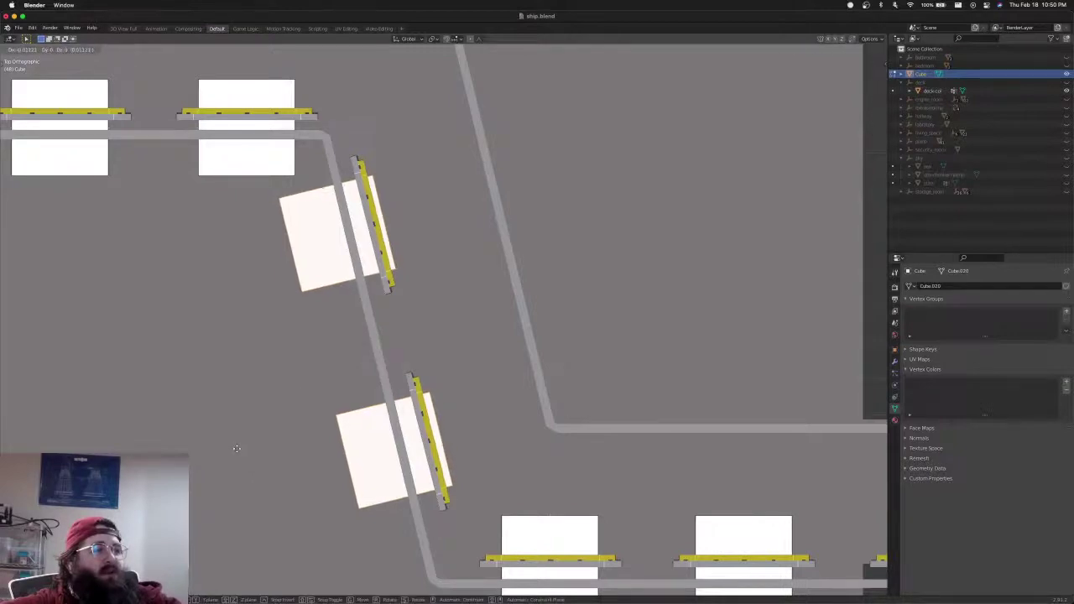
{"action": "left_click", "coordinate": [236, 447]}
{"action": "key", "text": "g"}
{"action": "left_click", "coordinate": [250, 446]}
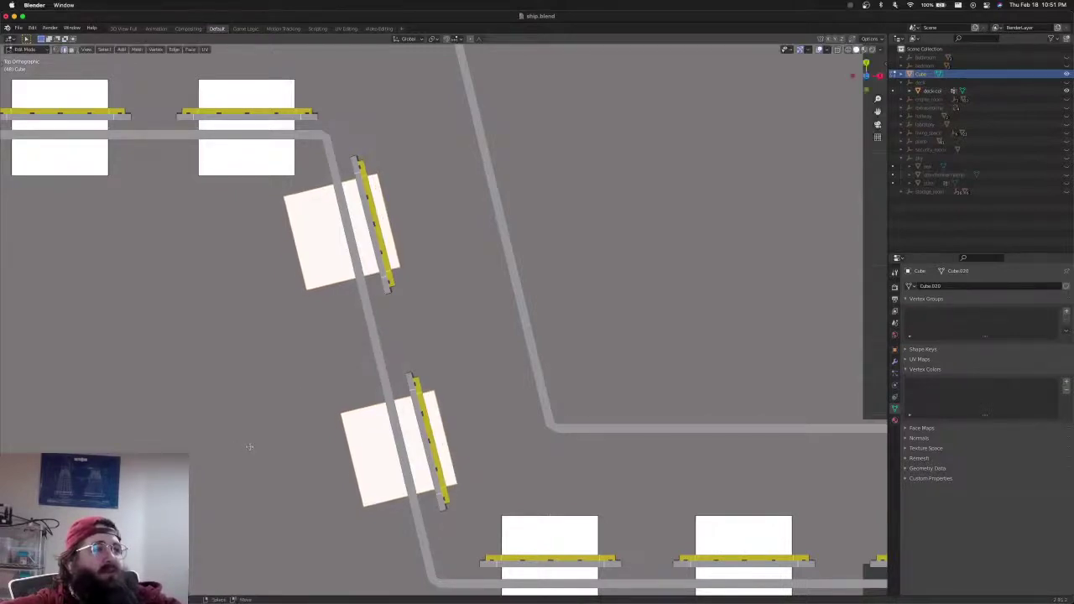
Check the cutter blocks in all windows, save ship.blend, and return to Object Mode
{"action": "scroll", "coordinate": [377, 434], "scroll_direction": "down", "scroll_amount": 3}
{"action": "middle_click_drag", "start_coordinate": [377, 436], "coordinate": [277, 392]}
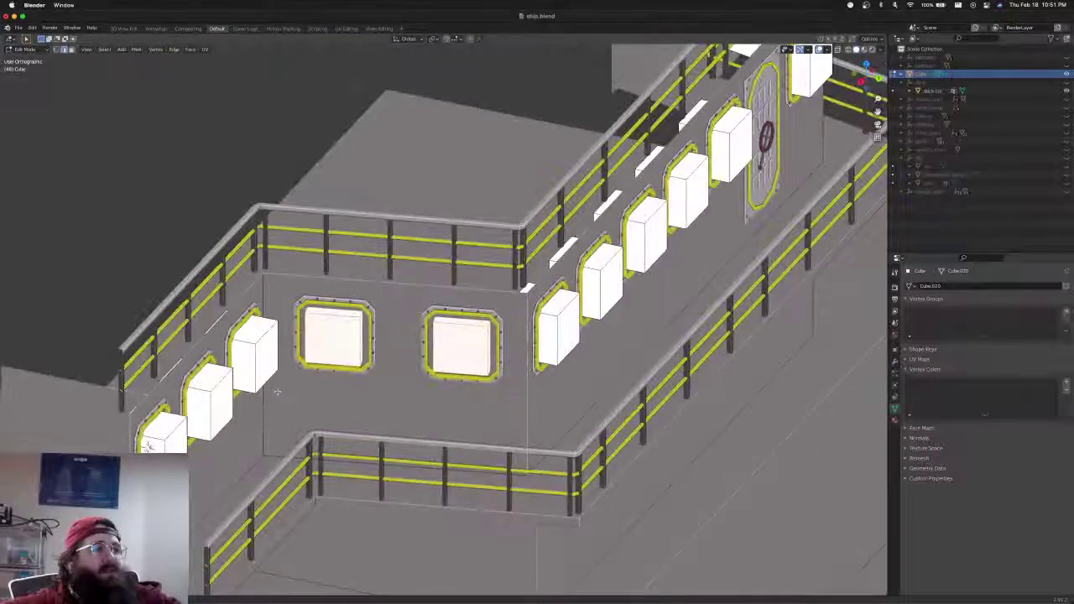
{"action": "scroll", "coordinate": [279, 392], "scroll_direction": "down", "scroll_amount": 4}
{"action": "middle_click_drag", "start_coordinate": [495, 394], "coordinate": [386, 383]}
{"action": "key", "text": "super+s"}
{"action": "scroll", "coordinate": [399, 376], "scroll_direction": "down", "scroll_amount": 3}
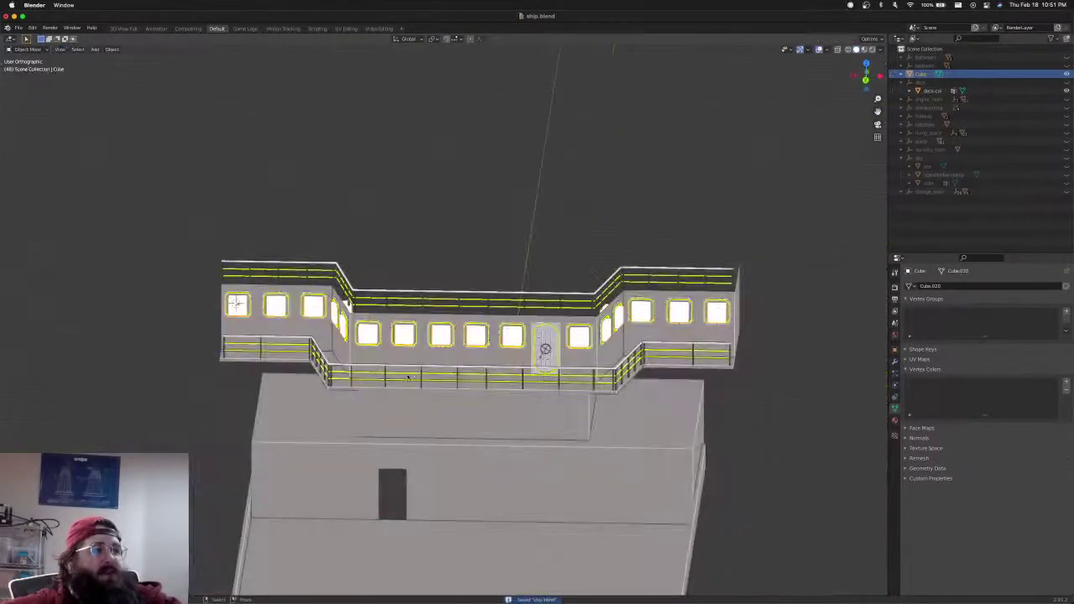
{"action": "key", "text": "Tab"}
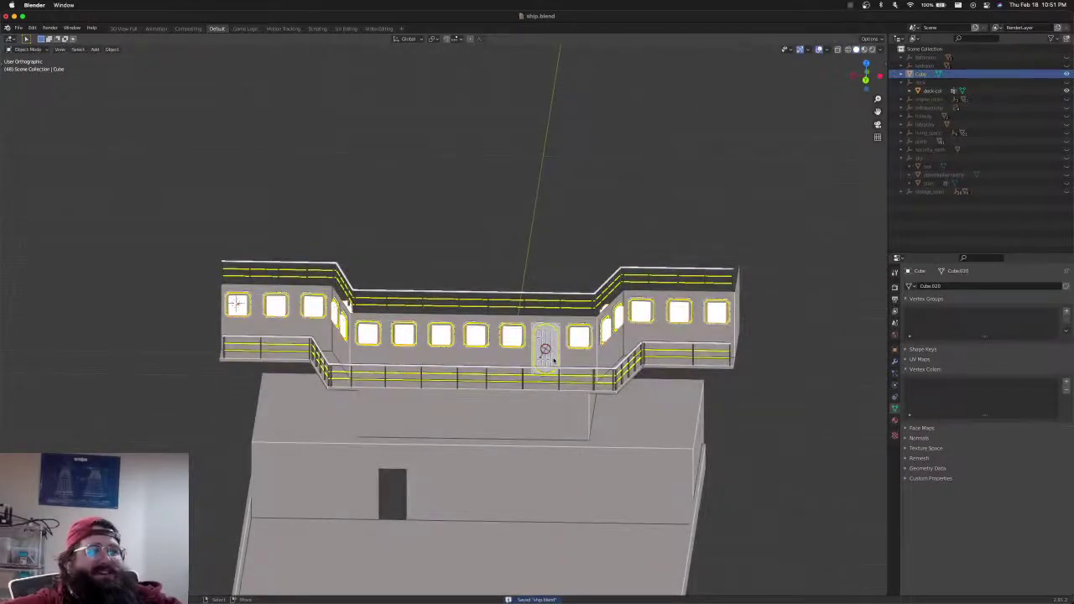
Add a Boolean modifier to the deck-col mesh with the Difference operation and Cube as its object
{"action": "left_click", "coordinate": [495, 370]}
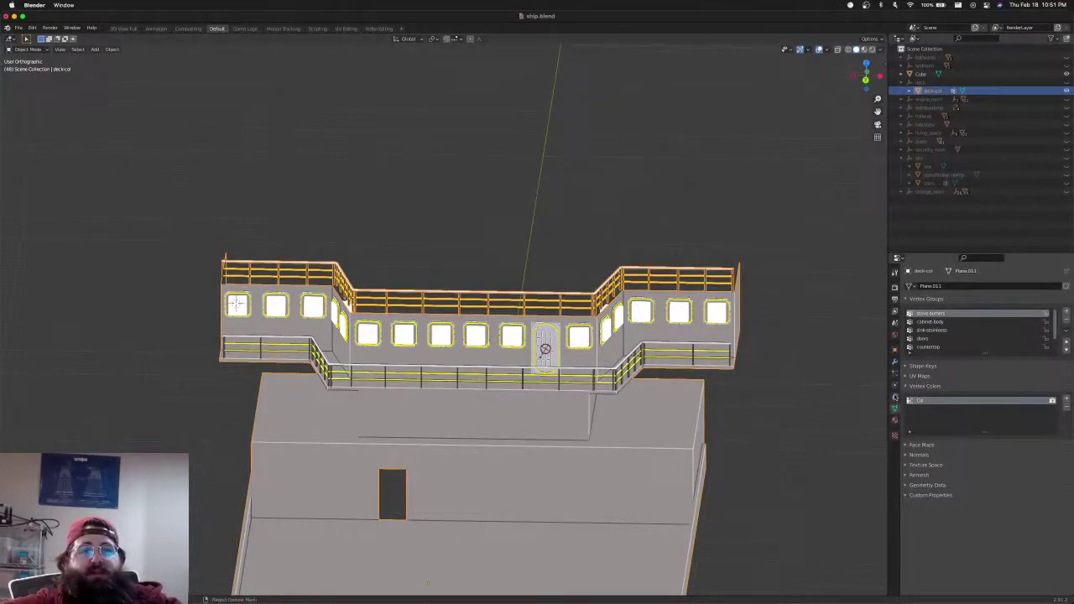
{"action": "left_click", "coordinate": [895, 364]}
{"action": "left_click", "coordinate": [937, 287]}
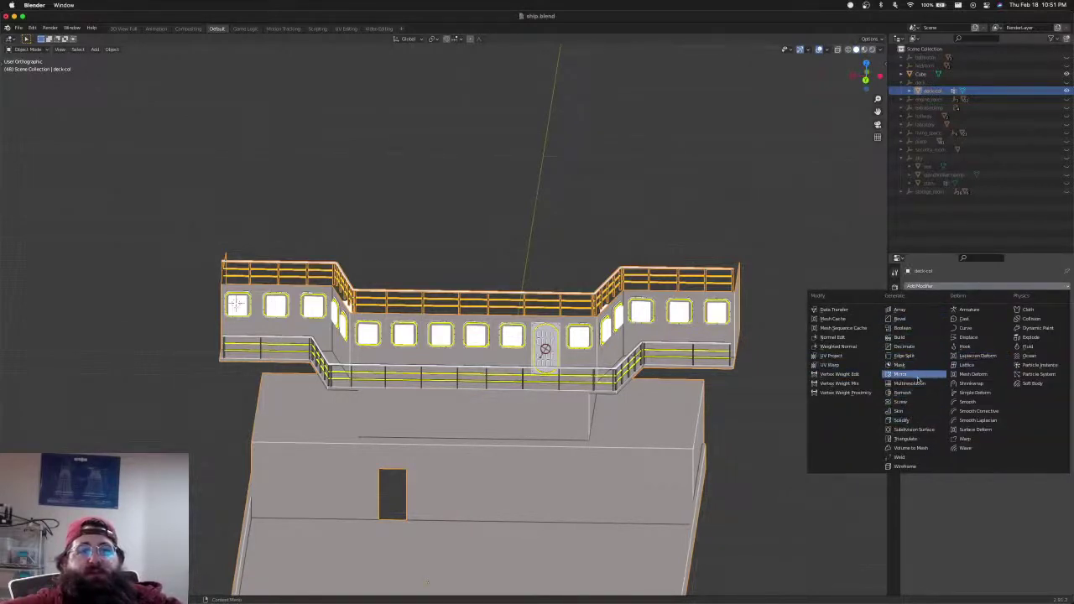
{"action": "left_click", "coordinate": [915, 328]}
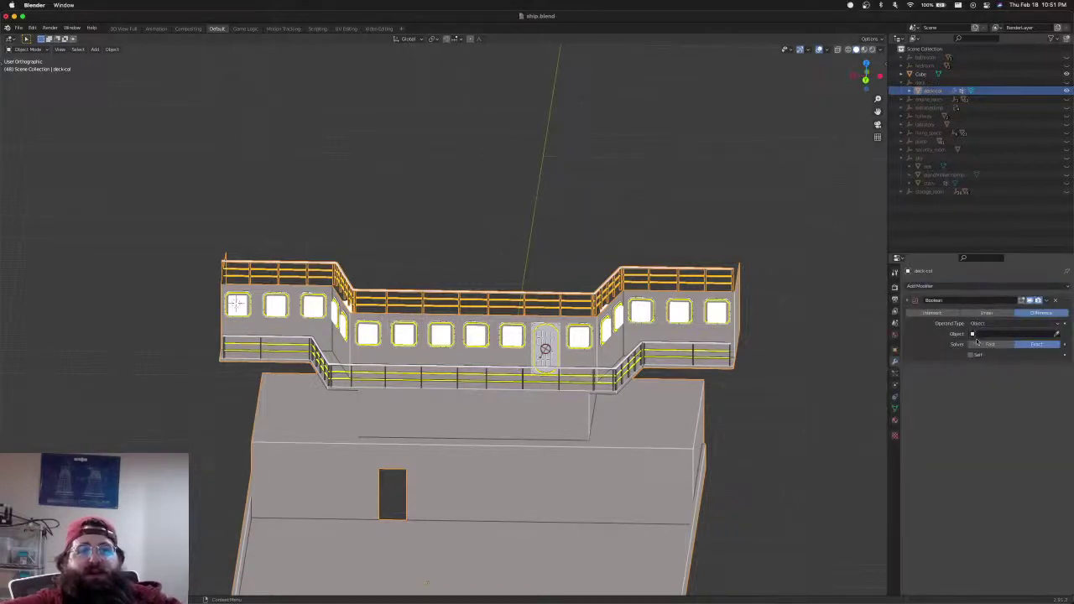
{"action": "left_click", "coordinate": [1001, 336]}
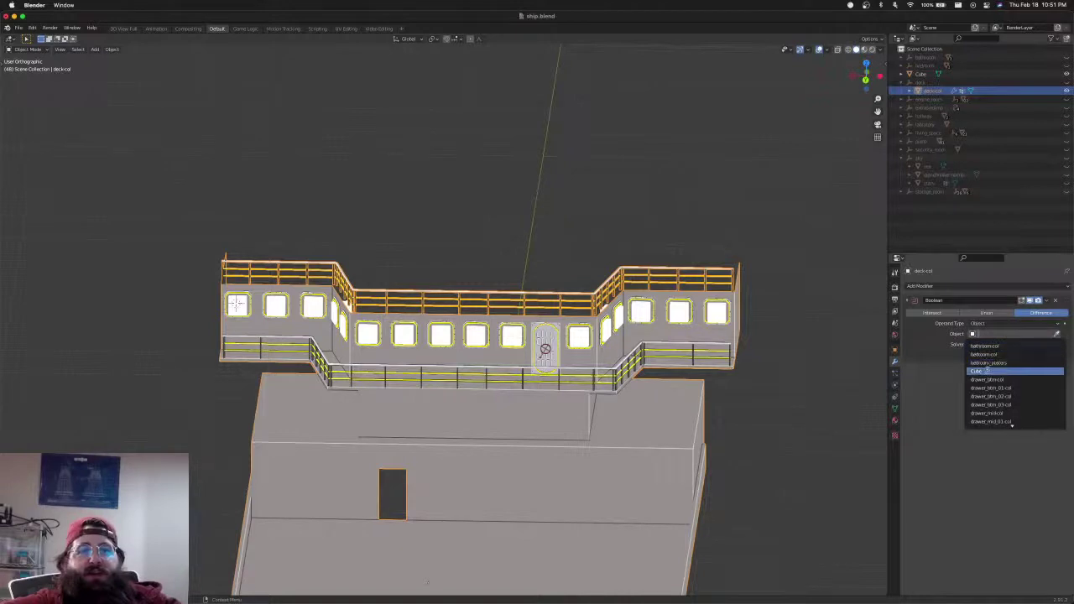
{"action": "left_click", "coordinate": [988, 373]}
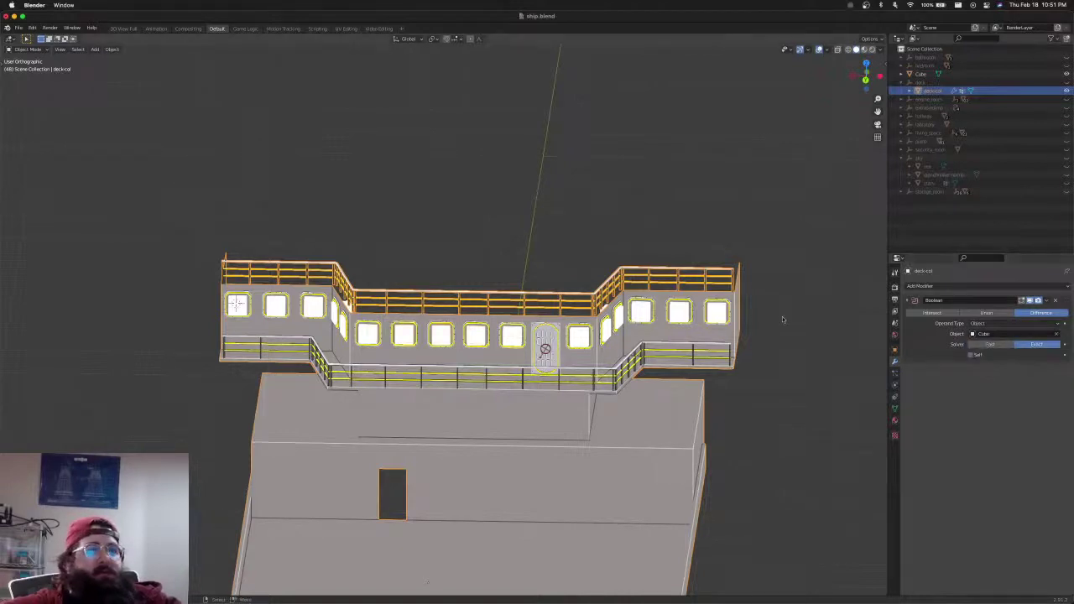
Hide the Cube cutter object and inspect the window openings along the deck walls
{"action": "left_click", "coordinate": [1065, 74]}
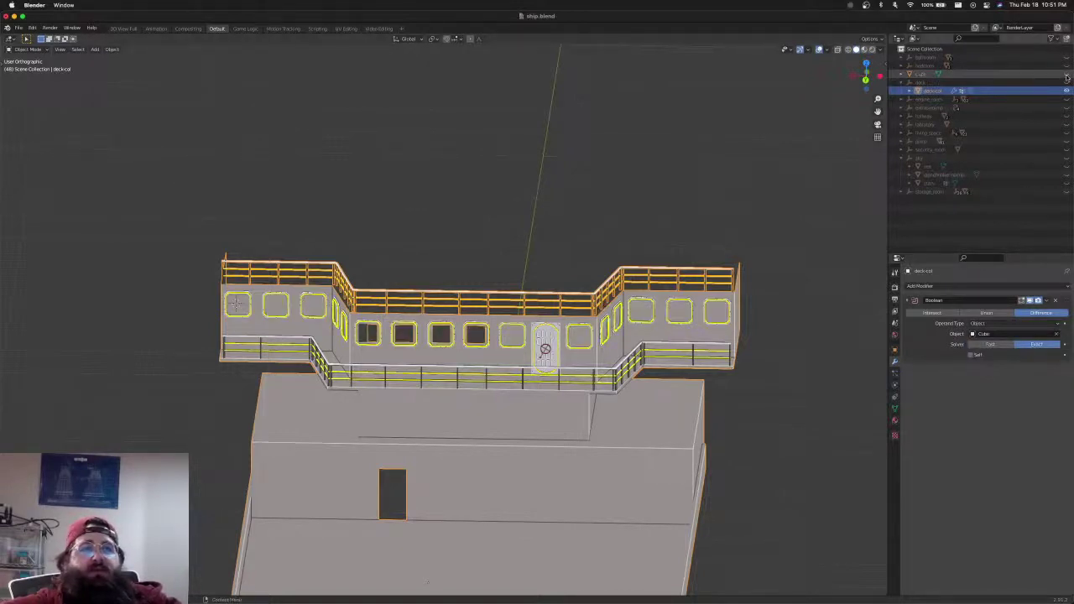
{"action": "scroll", "coordinate": [510, 371], "scroll_direction": "up", "scroll_amount": 4}
{"action": "scroll", "coordinate": [508, 372], "scroll_direction": "up", "scroll_amount": 1}
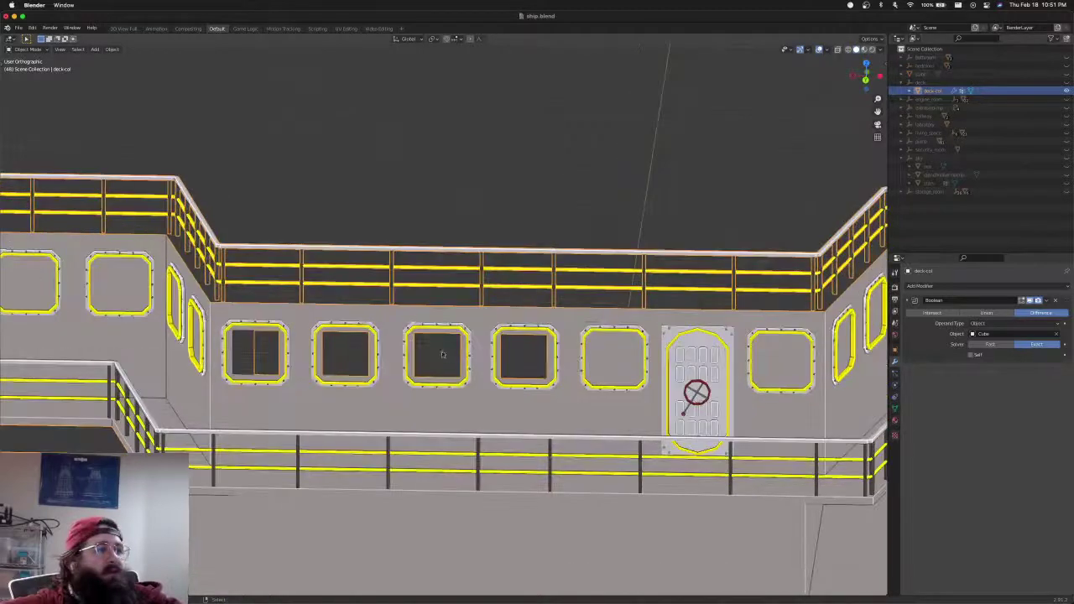
{"action": "middle_click_drag", "start_coordinate": [442, 354], "coordinate": [649, 376], "text": "shift"}
{"action": "mouse_move", "coordinate": [541, 367]}
{"action": "middle_mouse_down"}
{"action": "mouse_move", "coordinate": [558, 359]}
{"action": "mouse_move", "coordinate": [539, 370]}
{"action": "middle_mouse_up"}
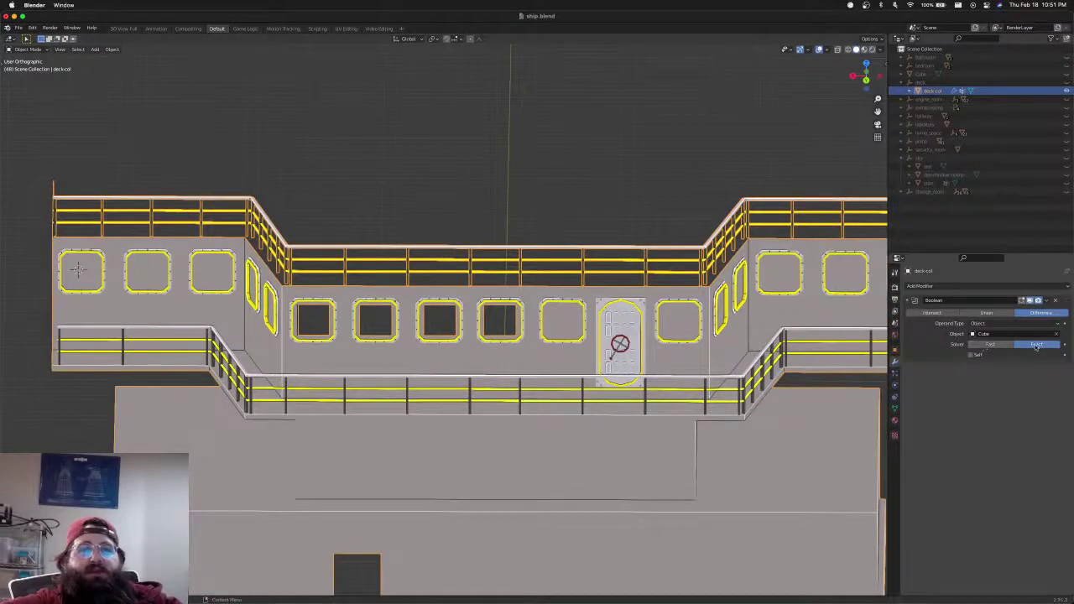
Test the Boolean modifier with Self on and off, and switch its operation to Union
{"action": "left_click", "coordinate": [971, 354]}
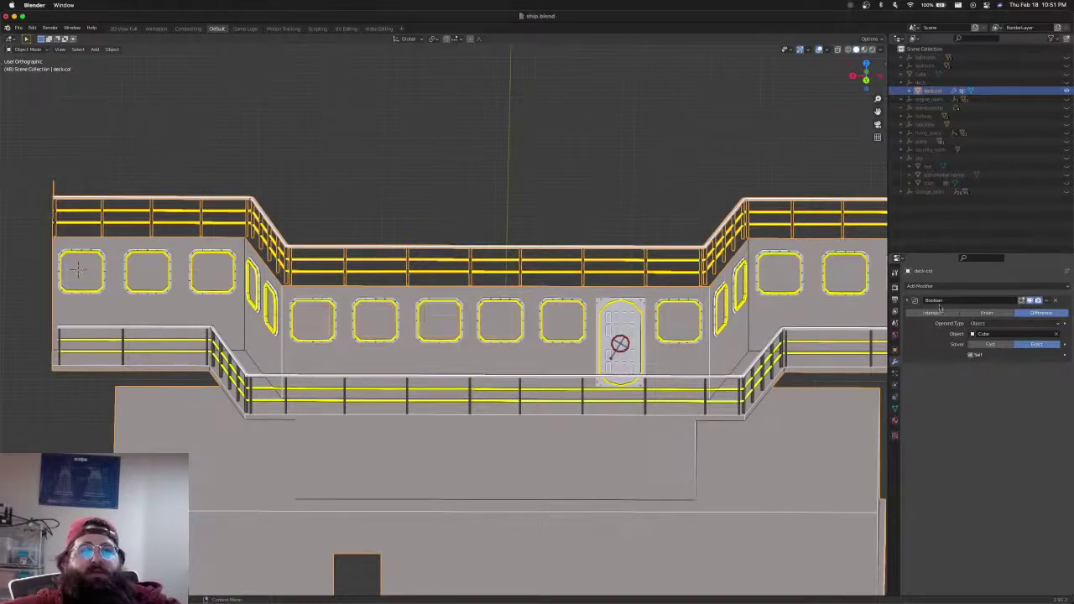
{"action": "left_click", "coordinate": [971, 355]}
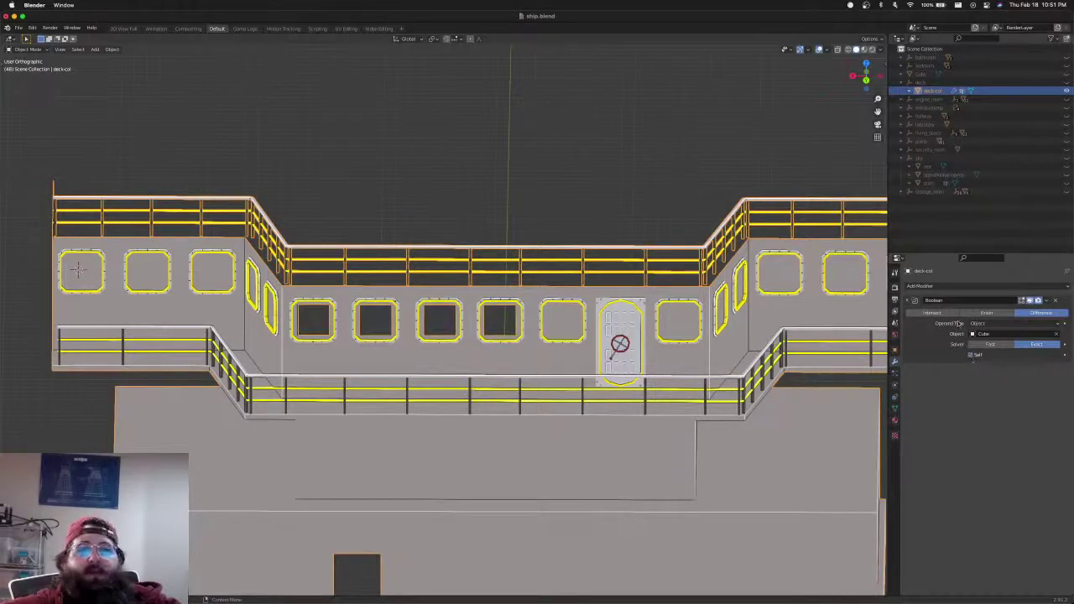
{"action": "left_click", "coordinate": [993, 314]}
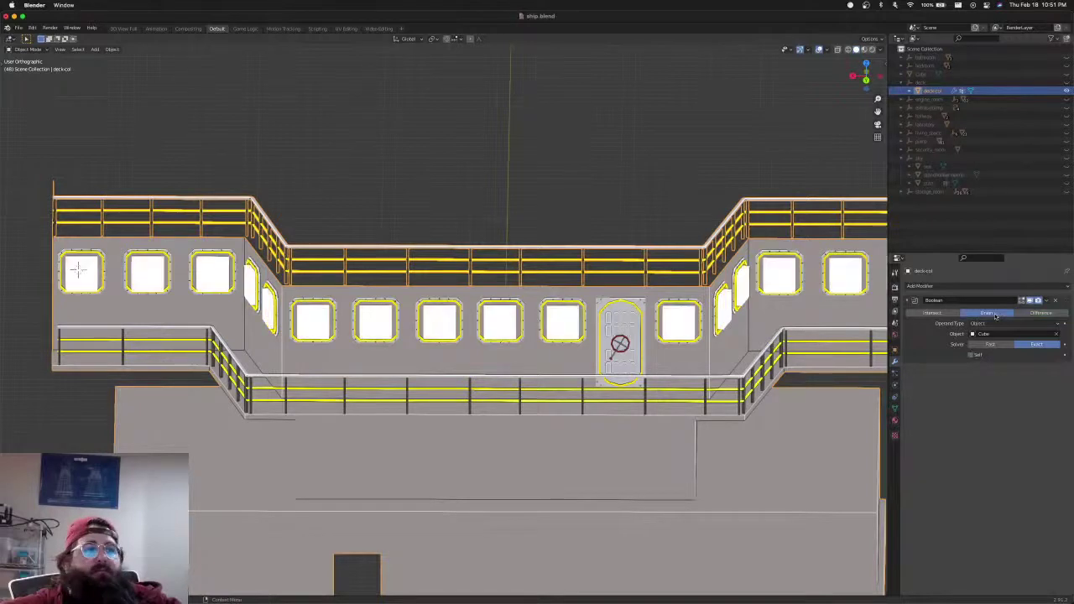
Try the Intersect operation on the Boolean modifier and set it back to Difference
{"action": "left_click", "coordinate": [931, 313]}
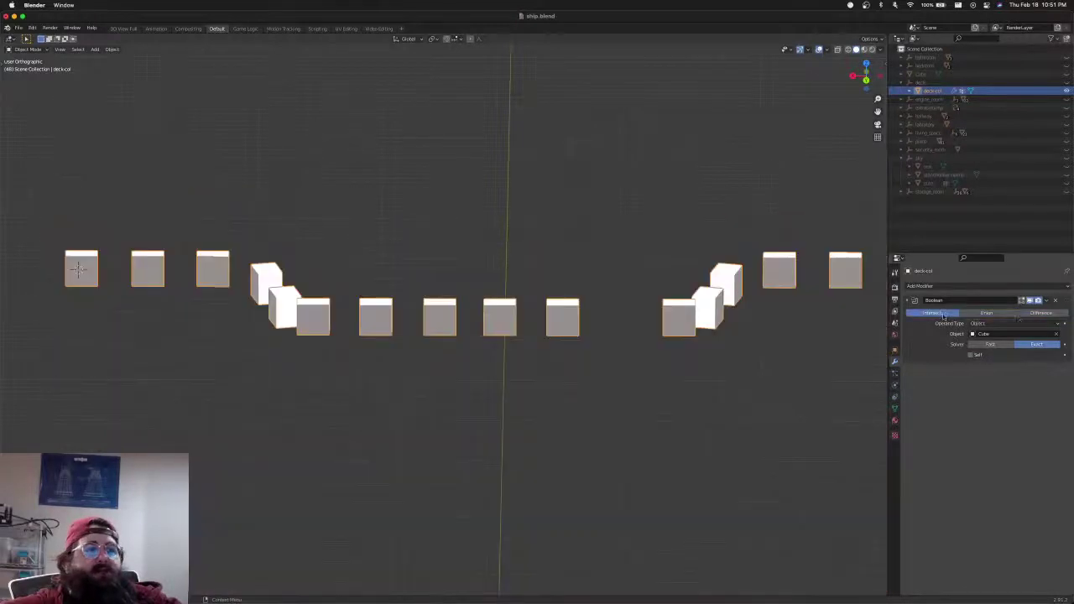
{"action": "left_click", "coordinate": [1037, 313]}
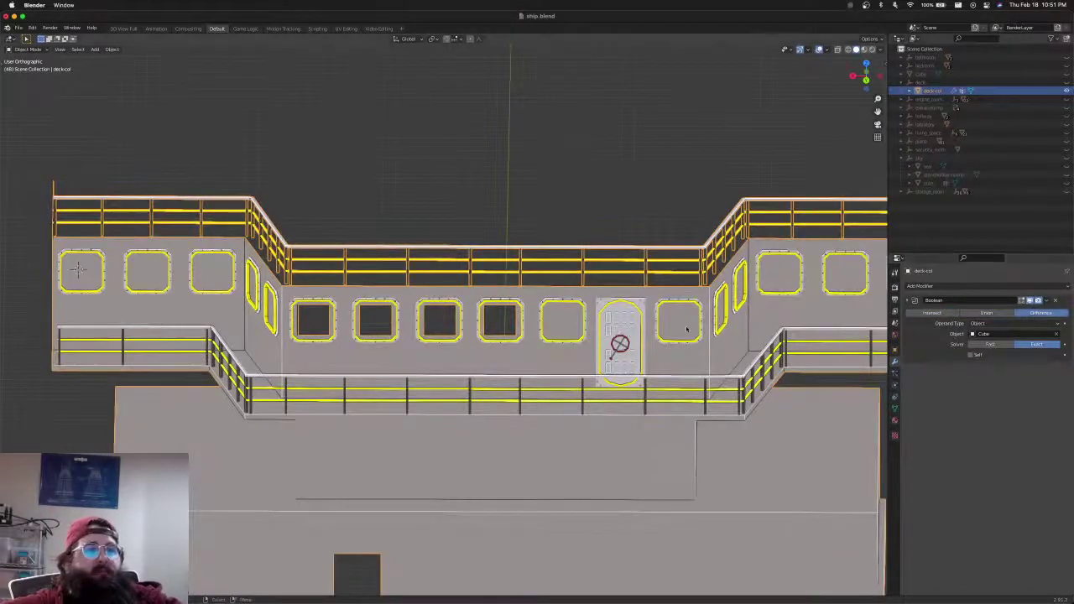
{"action": "scroll", "coordinate": [685, 319], "scroll_direction": "down", "scroll_amount": 2}
{"action": "middle_click_drag", "start_coordinate": [667, 307], "coordinate": [614, 337], "text": "shift"}
Try Collection as the Boolean modifier's operand type and return it to Object
{"action": "left_click", "coordinate": [986, 324]}
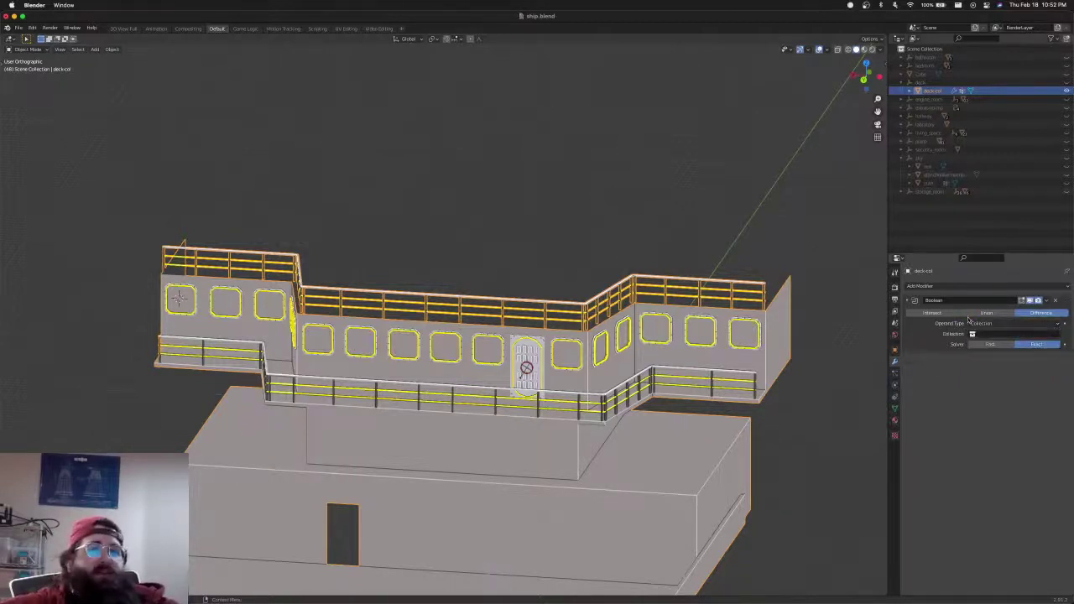
{"action": "left_click", "coordinate": [977, 325]}
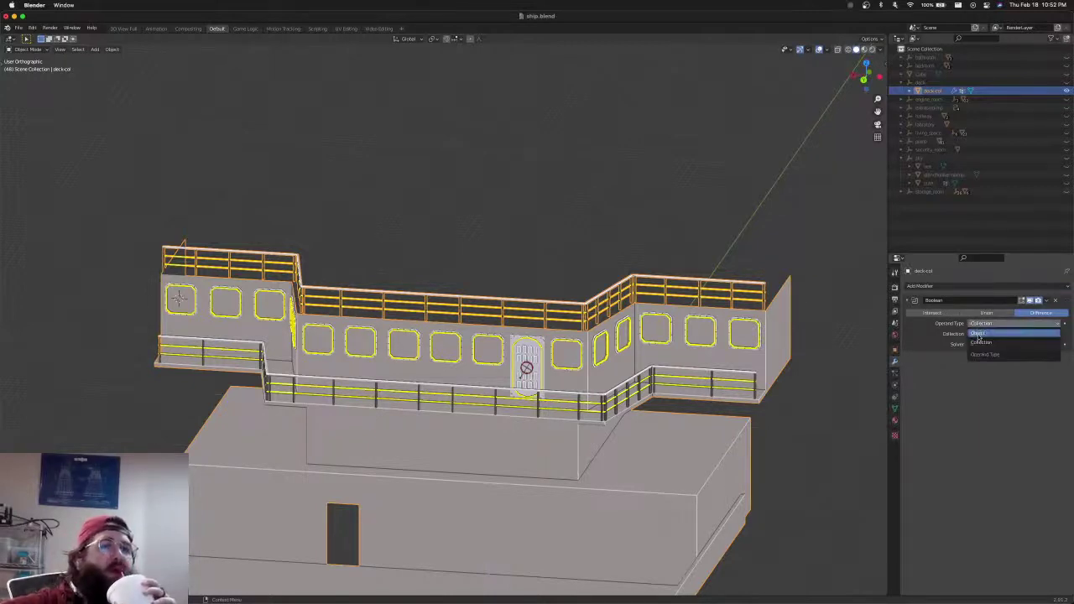
{"action": "left_click", "coordinate": [979, 334]}
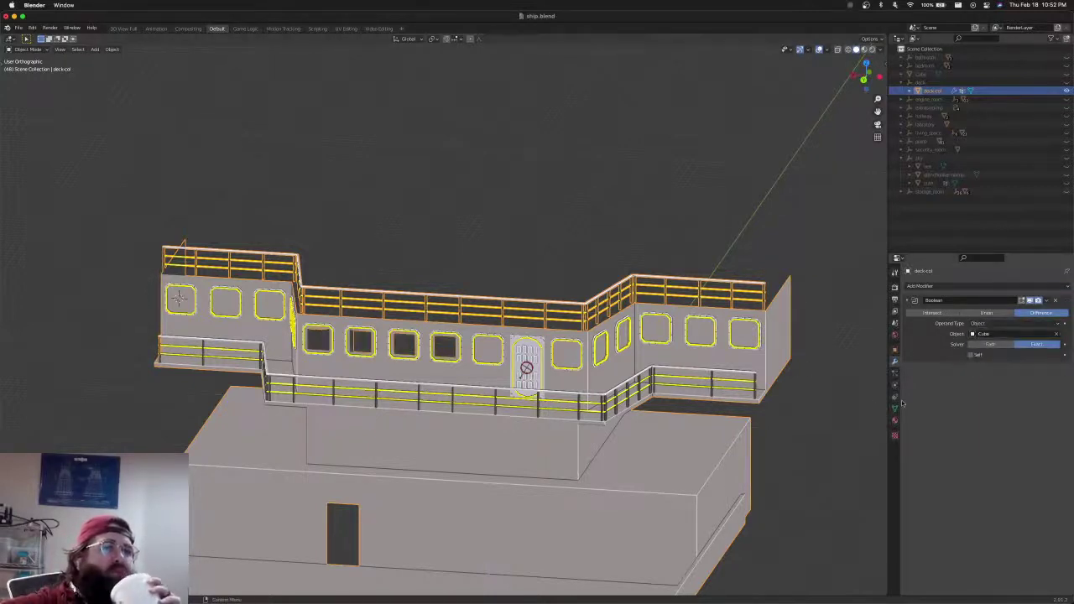
Compare the Boolean's Fast and Exact solvers on the window openings in solid and wireframe shading, keeping Fast
{"action": "left_click", "coordinate": [976, 345]}
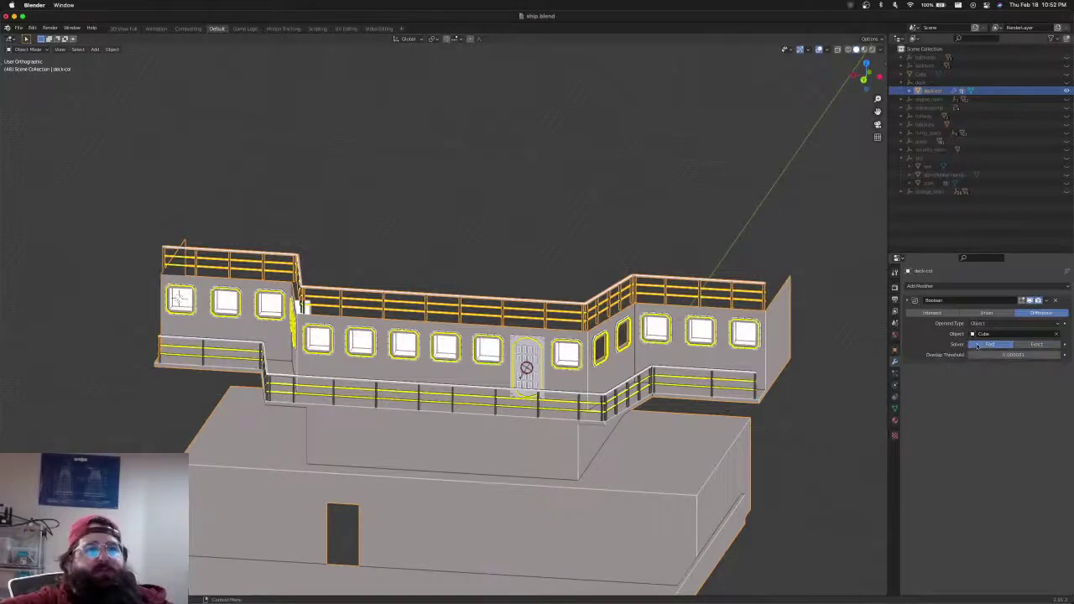
{"action": "scroll", "coordinate": [581, 343], "scroll_direction": "up", "scroll_amount": 3}
{"action": "mouse_move", "coordinate": [557, 392]}
{"action": "middle_mouse_down"}
{"action": "mouse_move", "coordinate": [563, 366]}
{"action": "mouse_move", "coordinate": [567, 378]}
{"action": "middle_mouse_up"}
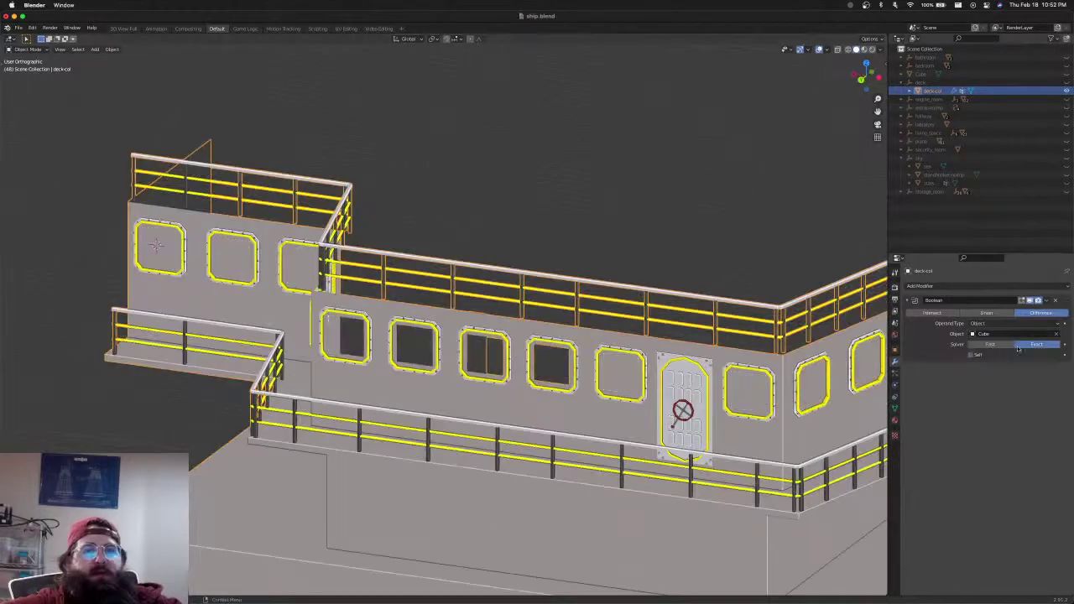
{"action": "key", "text": "shift+z"}
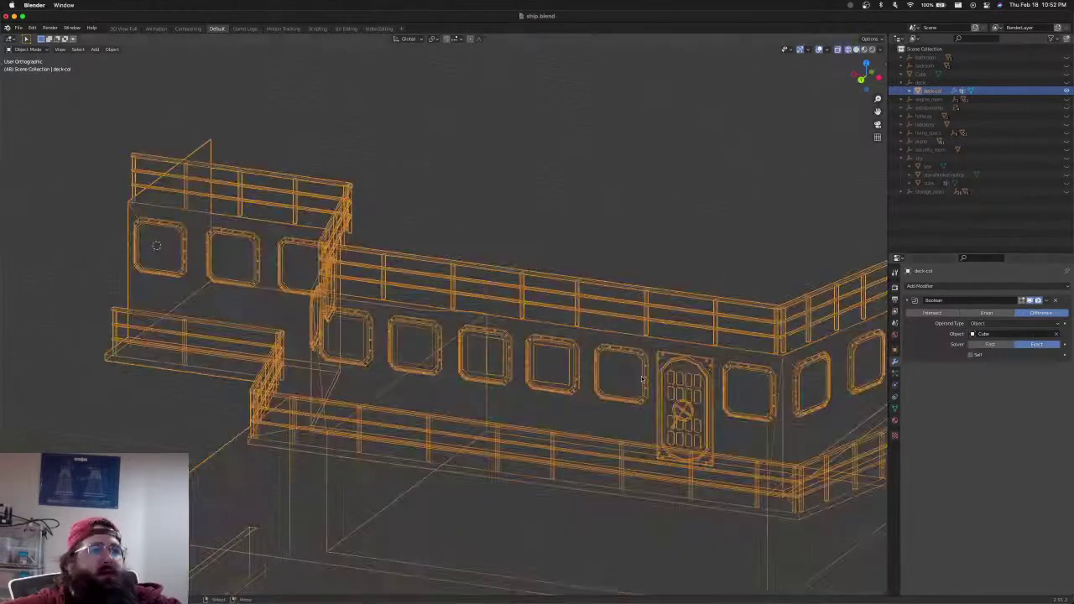
{"action": "key", "text": "shift+z"}
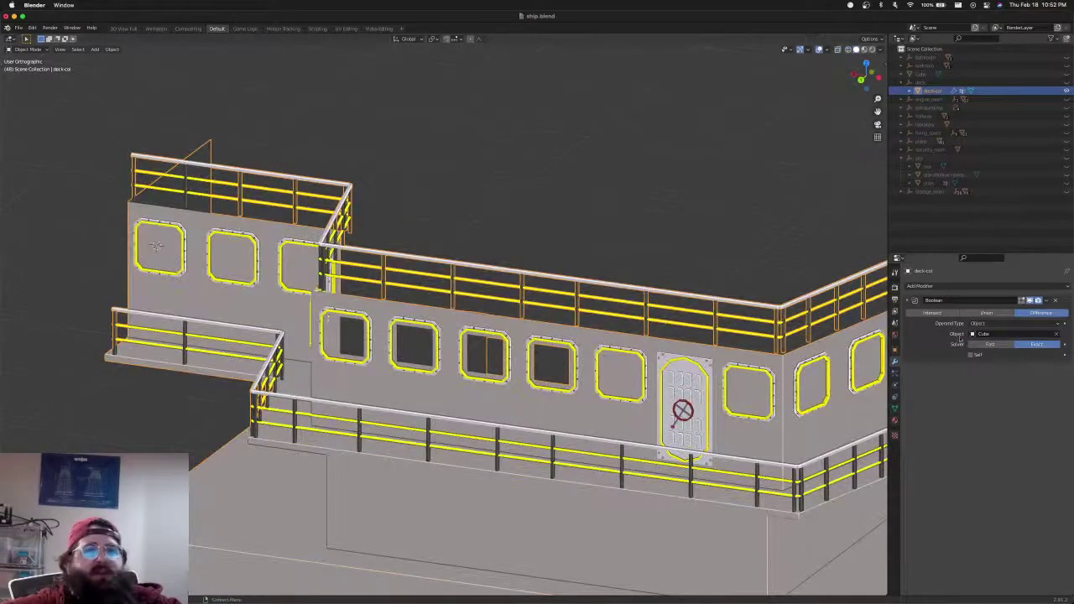
{"action": "key", "text": "ctrl+z"}
{"action": "mouse_move", "coordinate": [615, 375]}
{"action": "middle_mouse_down"}
{"action": "mouse_move", "coordinate": [434, 368]}
{"action": "mouse_move", "coordinate": [687, 356]}
{"action": "mouse_move", "coordinate": [563, 341]}
{"action": "mouse_move", "coordinate": [542, 353]}
{"action": "mouse_move", "coordinate": [585, 361]}
{"action": "mouse_move", "coordinate": [539, 358]}
{"action": "mouse_move", "coordinate": [556, 335]}
{"action": "mouse_move", "coordinate": [534, 350]}
{"action": "mouse_move", "coordinate": [537, 363]}
{"action": "middle_mouse_up"}
{"action": "key", "text": "shift+z"}
{"action": "key", "text": "shift+z"}
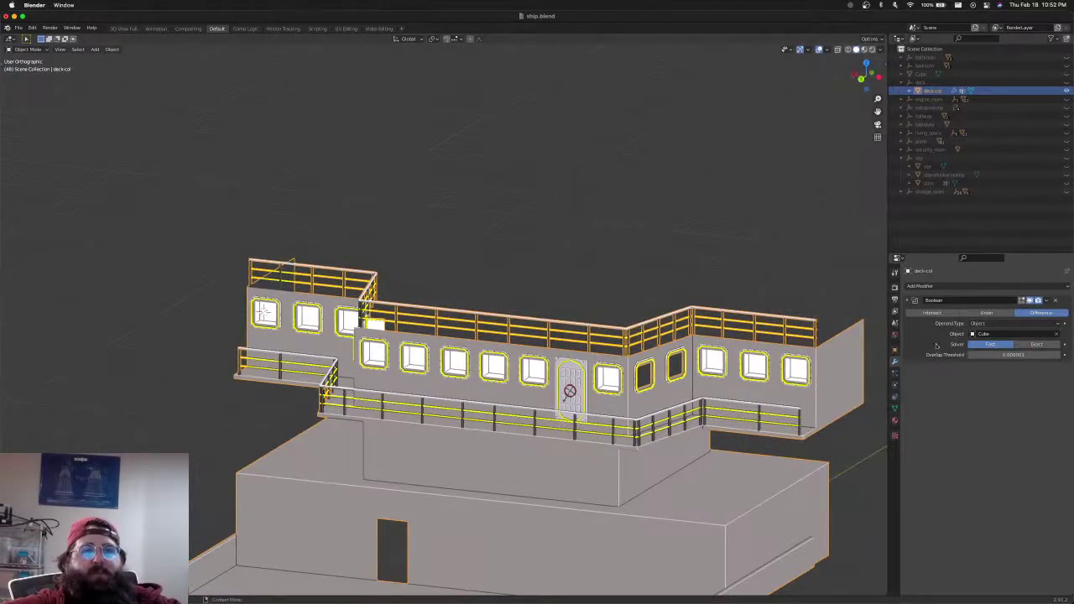
Apply the Boolean modifier to deck-col and enter Edit Mode
{"action": "left_click", "coordinate": [1046, 300]}
{"action": "left_click", "coordinate": [1043, 310]}
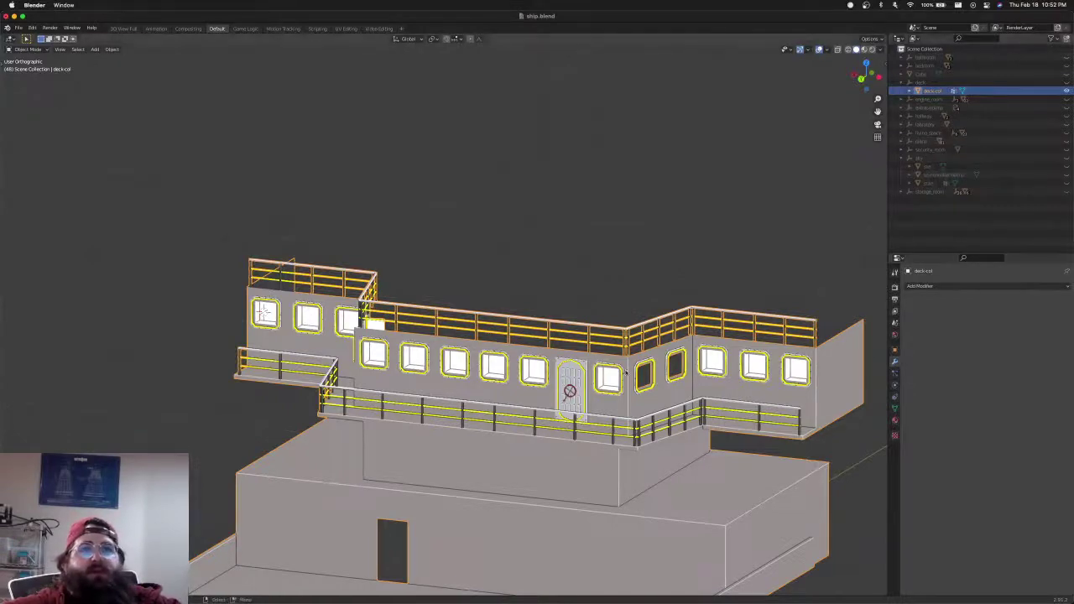
{"action": "key", "text": "Tab"}
Examine the cut window openings from outside and behind the deck wall for leftover cutter geometry
{"action": "scroll", "coordinate": [596, 404], "scroll_direction": "up", "scroll_amount": 5}
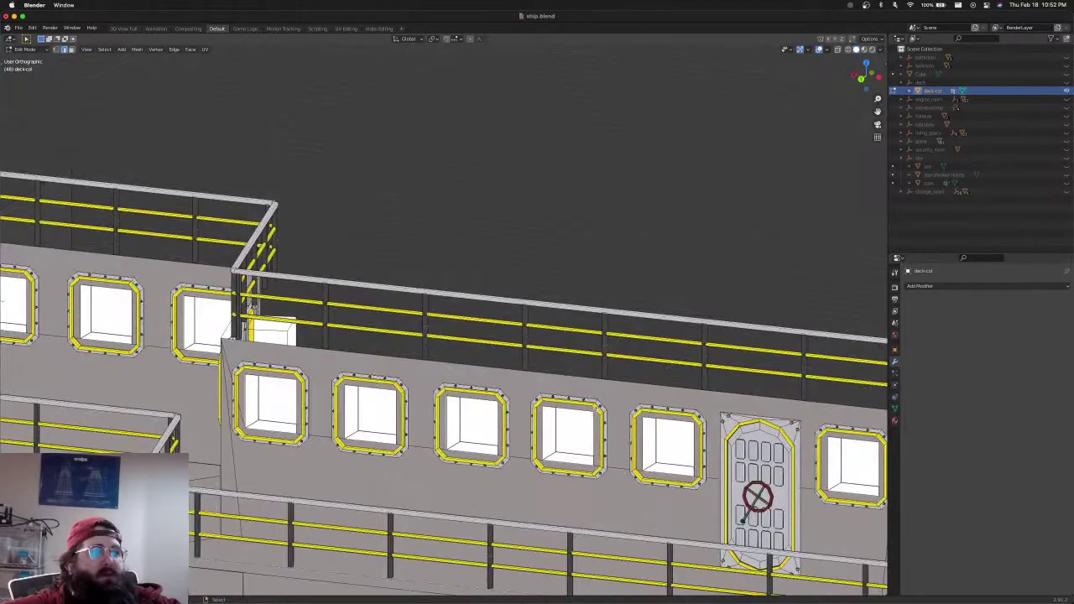
{"action": "middle_click_drag", "start_coordinate": [4, 299], "coordinate": [161, 209], "text": "shift"}
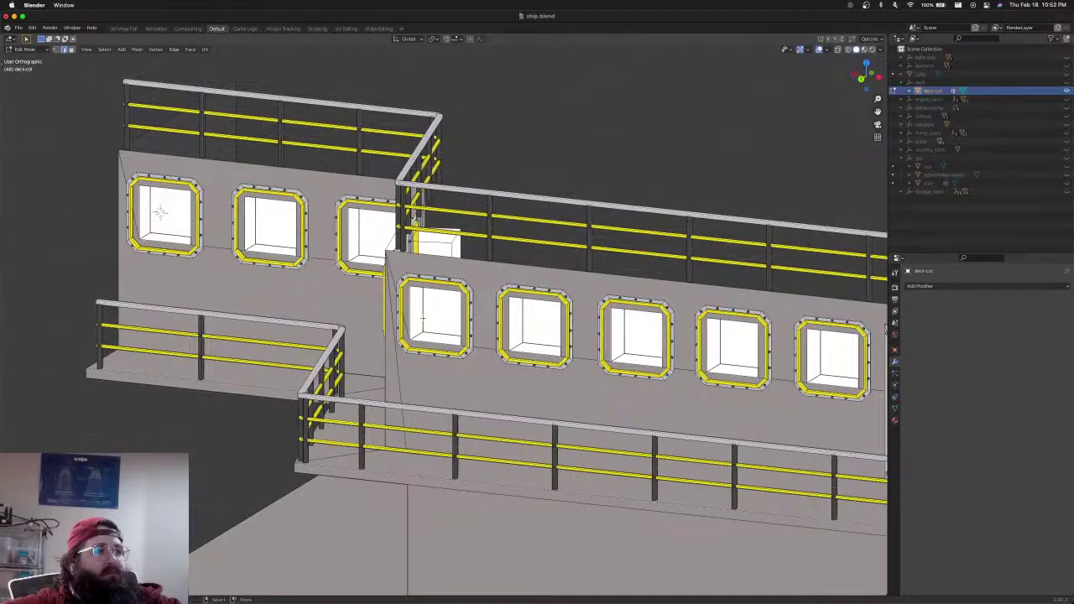
{"action": "key", "text": "shift+z"}
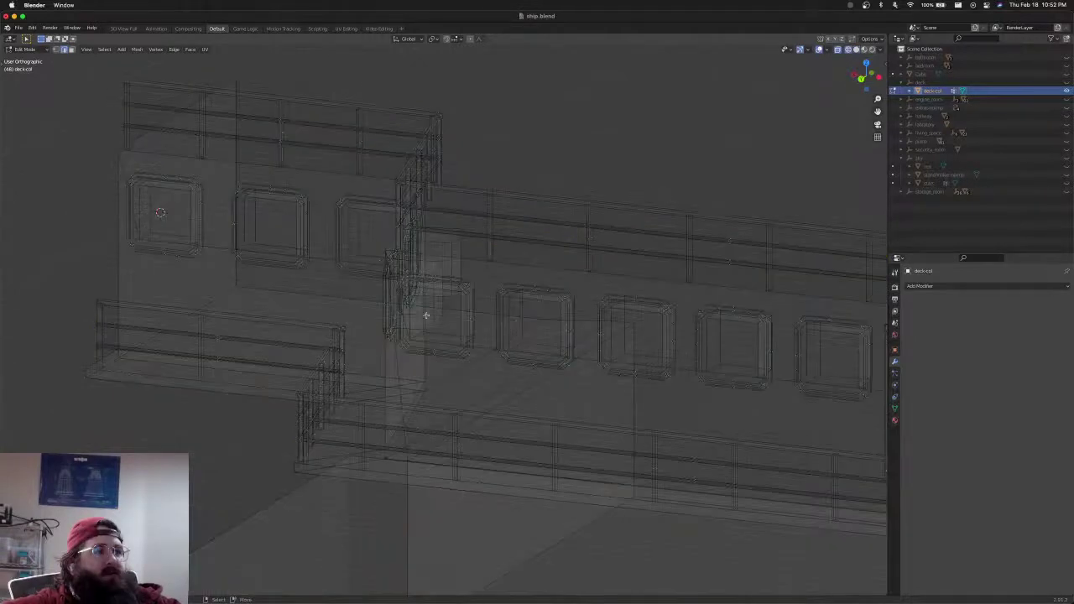
{"action": "key", "text": "shift+z"}
{"action": "right_click", "coordinate": [425, 315]}
{"action": "key", "text": "Escape"}
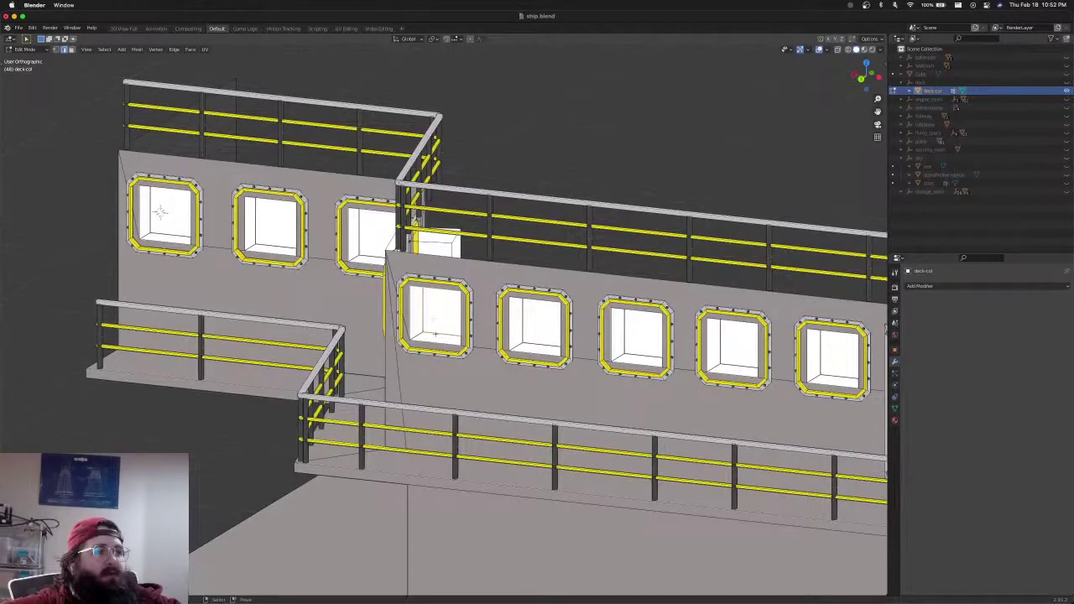
{"action": "middle_click_drag", "start_coordinate": [436, 333], "coordinate": [369, 289]}
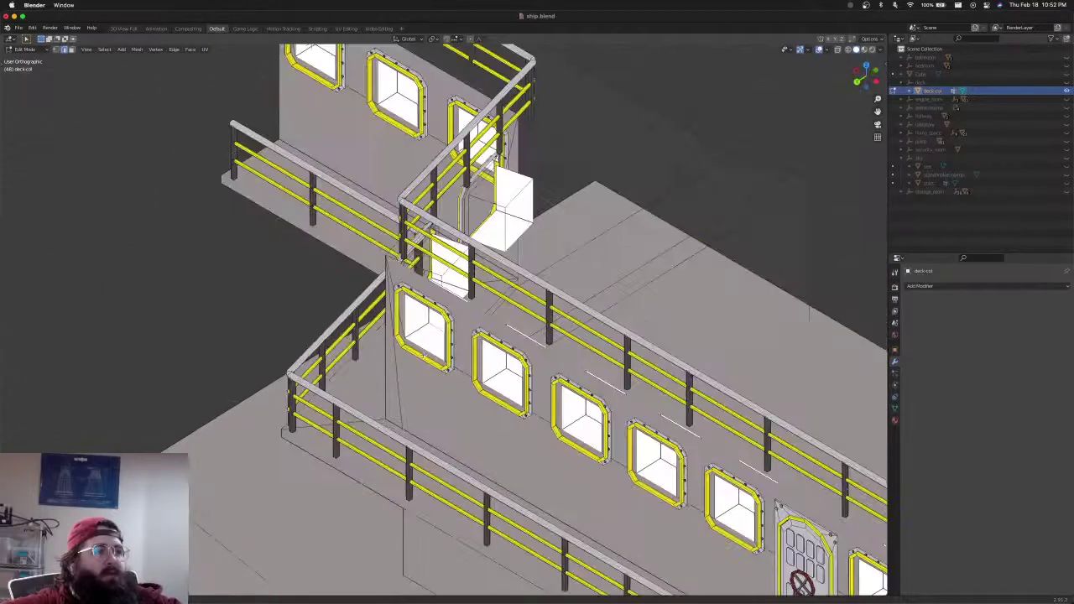
{"action": "middle_click_drag", "start_coordinate": [424, 355], "coordinate": [524, 362]}
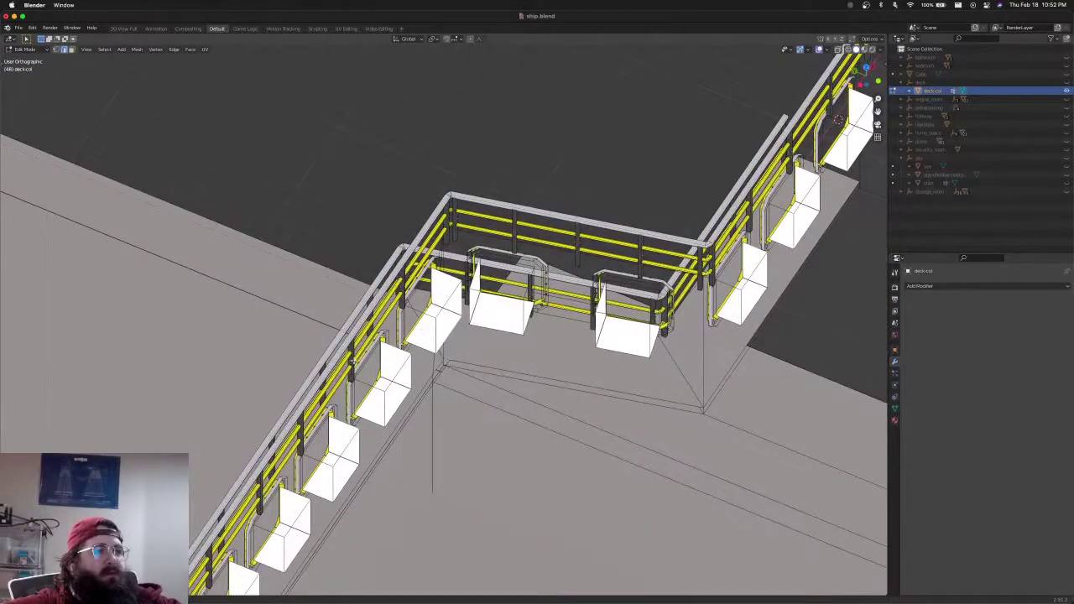
Switch to face selection and delete the leftover cutter faces behind the angled wall's window nearest the central wall
{"action": "key", "text": "3"}
{"action": "middle_click_drag", "start_coordinate": [443, 294], "coordinate": [495, 321]}
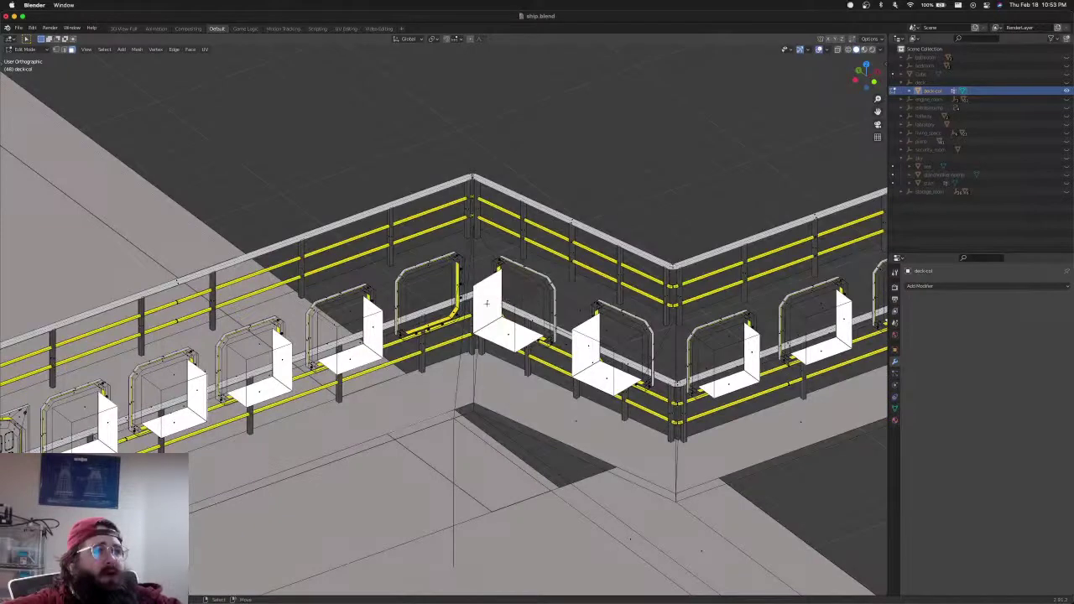
{"action": "left_click", "coordinate": [500, 328]}
{"action": "key", "text": "x"}
{"action": "key", "text": "f"}
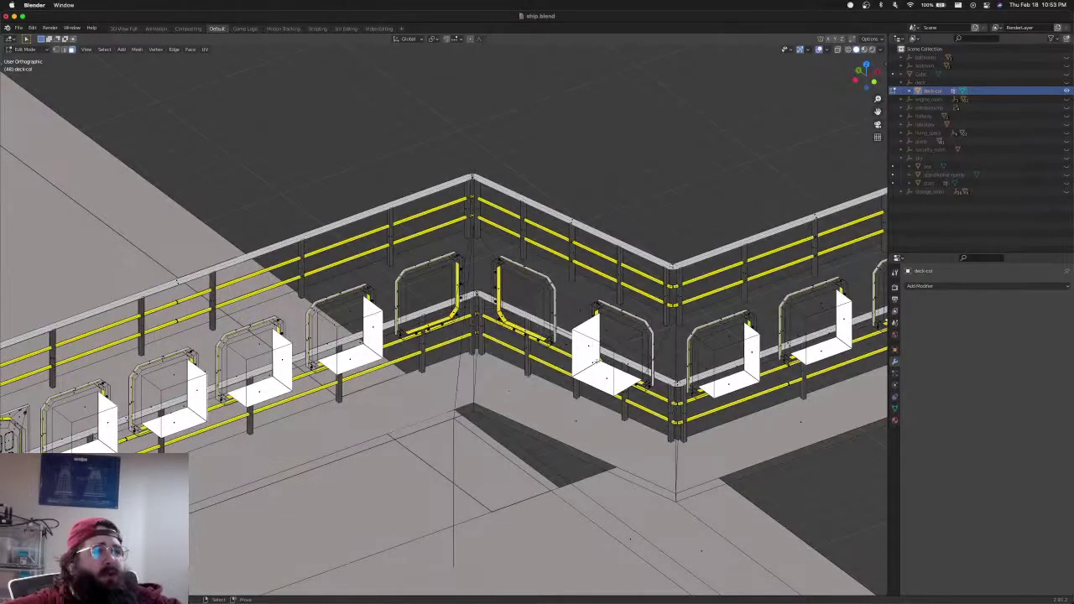
Delete the leftover cutter box faces behind the angled wall's second window, nearest the outer wall section
{"action": "left_click", "coordinate": [593, 360]}
{"action": "key", "text": "x"}
{"action": "key", "text": "f"}
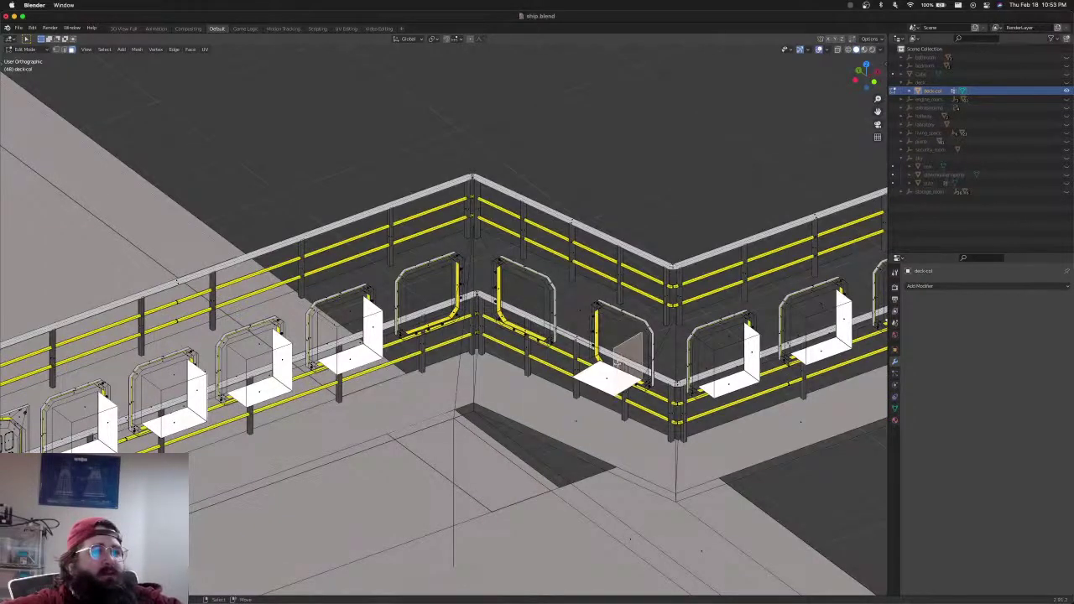
{"action": "key", "text": "x"}
{"action": "key", "text": "f"}
{"action": "left_click", "coordinate": [617, 374]}
{"action": "key", "text": "x"}
{"action": "key", "text": "f"}
Delete all leftover cutter faces behind the outer wall's first window, just past the corner
{"action": "middle_click_drag", "start_coordinate": [700, 374], "coordinate": [512, 357], "text": "shift"}
{"action": "left_click", "coordinate": [542, 368]}
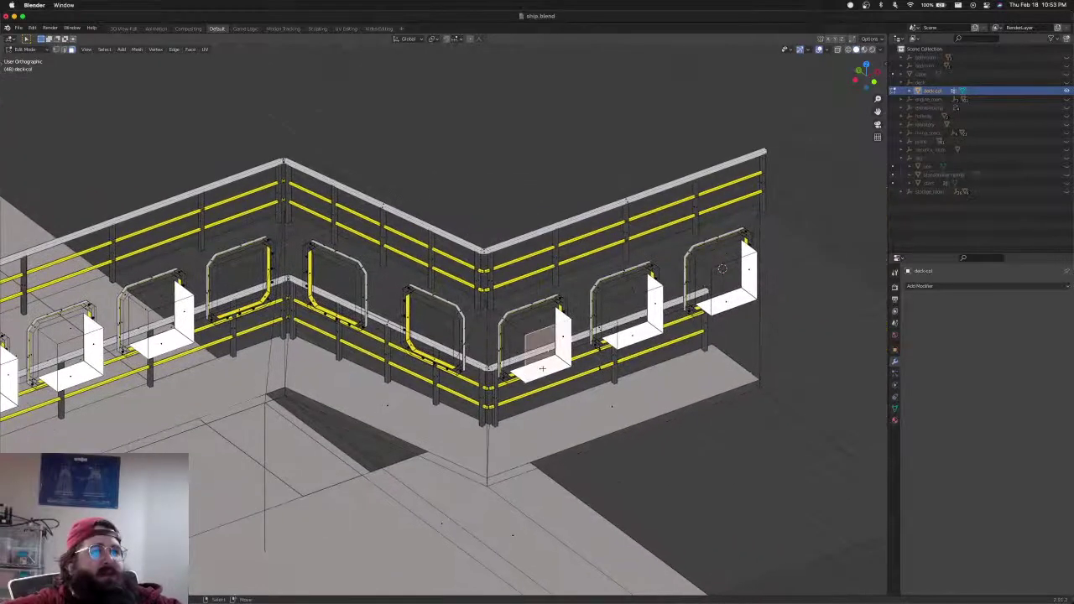
{"action": "left_click", "coordinate": [560, 336]}
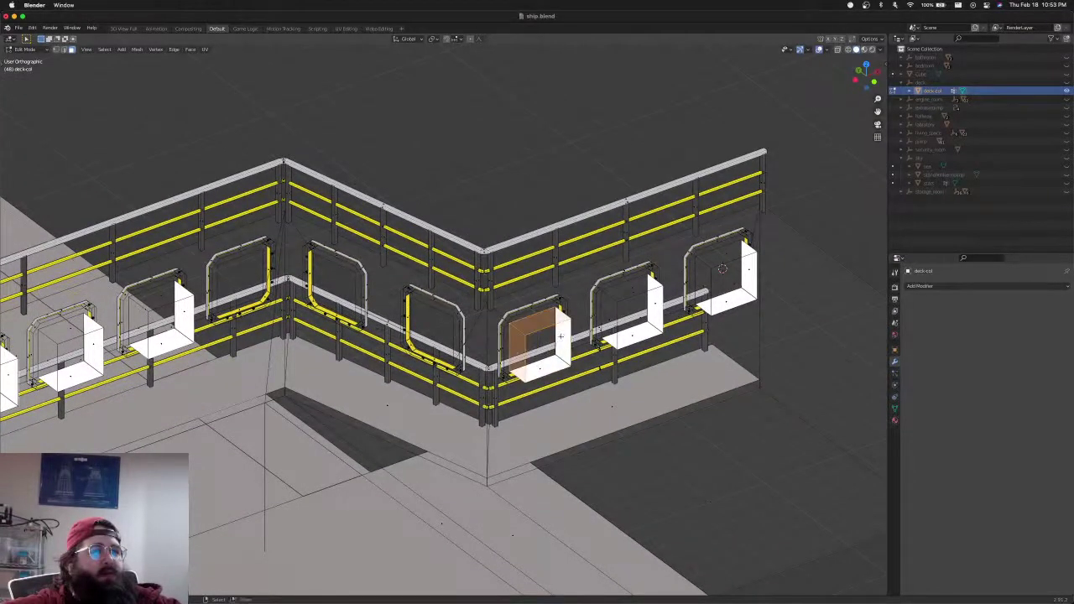
{"action": "key", "text": "x"}
{"action": "key", "text": "f"}
{"action": "left_click", "coordinate": [562, 340]}
{"action": "key", "text": "x"}
{"action": "key", "text": "f"}
{"action": "left_click", "coordinate": [560, 349]}
{"action": "key", "text": "x"}
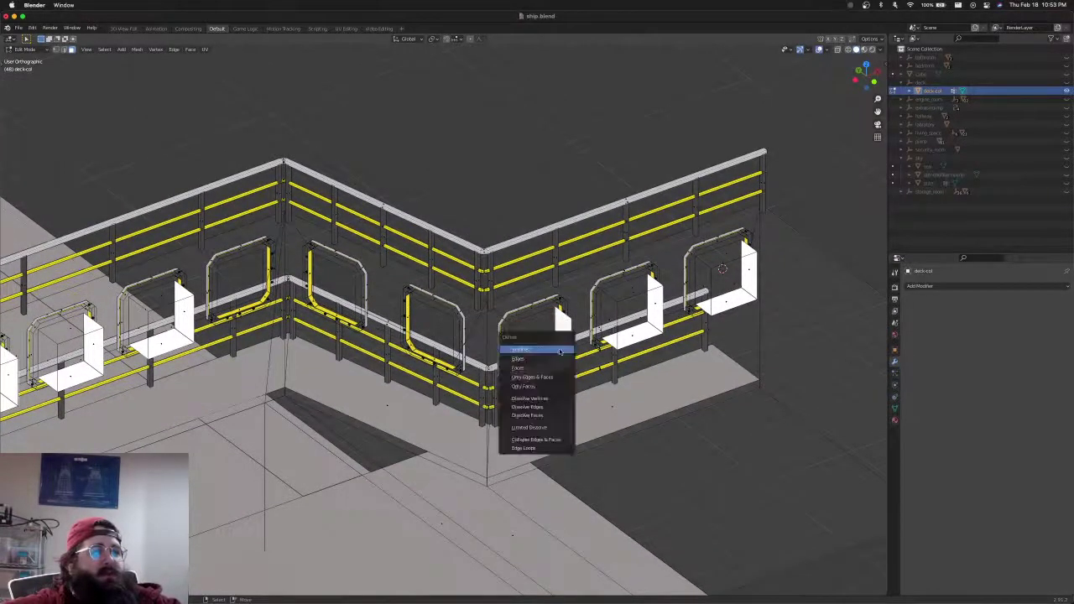
{"action": "key", "text": "f"}
{"action": "left_click", "coordinate": [548, 360]}
{"action": "left_click", "coordinate": [547, 361]}
{"action": "key", "text": "x"}
{"action": "key", "text": "f"}
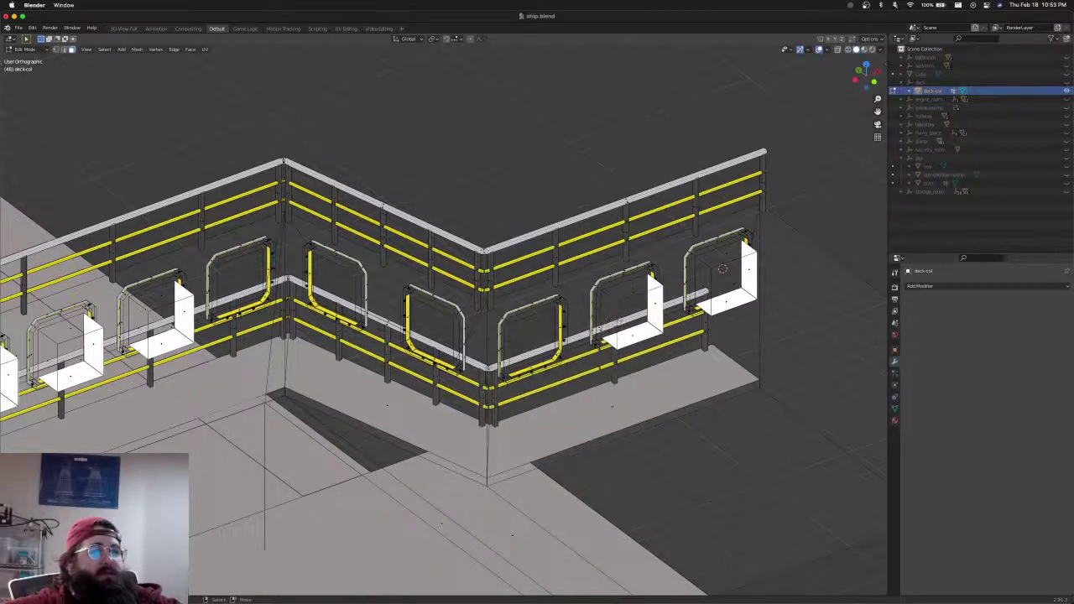
Delete the leftover cutter faces behind the middle window of the outer wall section
{"action": "left_click", "coordinate": [632, 290]}
{"action": "key", "text": "x"}
{"action": "key", "text": "f"}
{"action": "left_click", "coordinate": [652, 309]}
{"action": "key", "text": "x"}
{"action": "key", "text": "f"}
{"action": "left_click", "coordinate": [642, 334]}
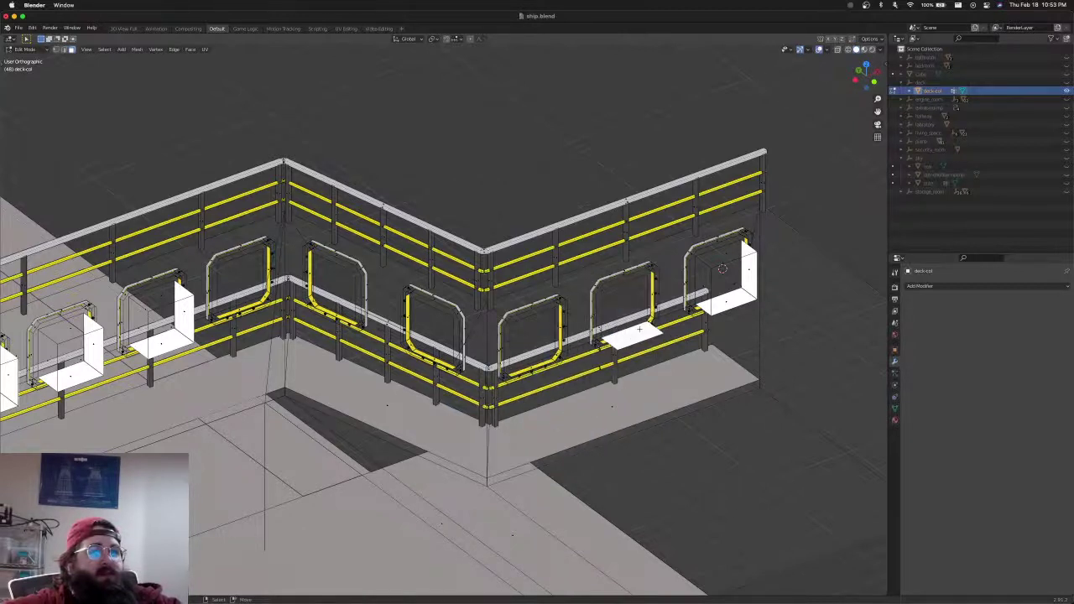
{"action": "key", "text": "x"}
{"action": "key", "text": "f"}
Select and delete the leftover cutter faces behind the last window at the outer wall's end
{"action": "left_click", "coordinate": [713, 297]}
{"action": "left_click", "coordinate": [709, 291], "text": "shift"}
{"action": "left_click", "coordinate": [730, 264], "text": "shift"}
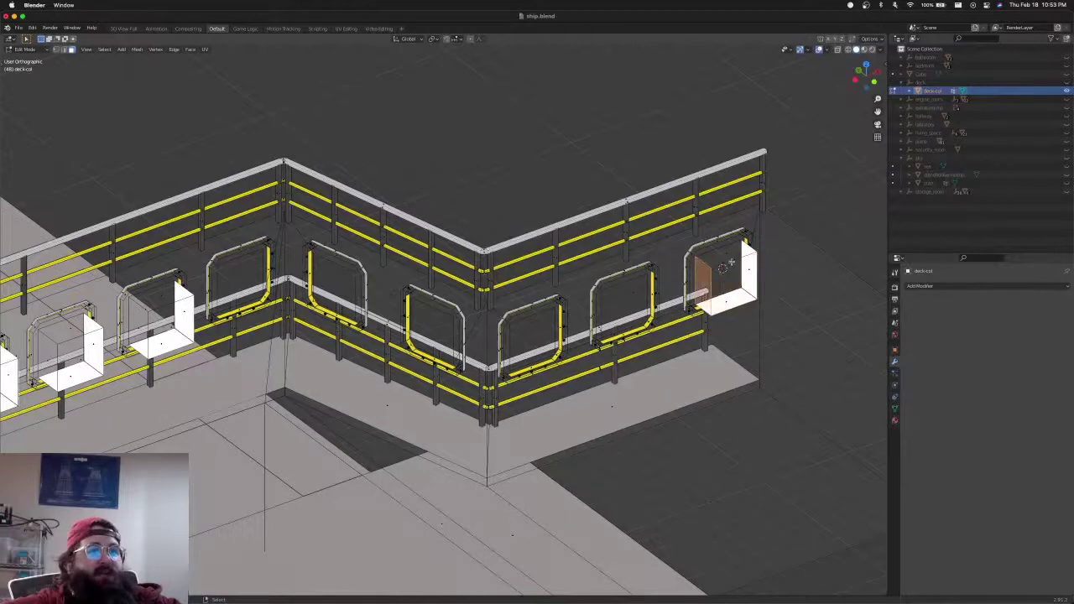
{"action": "left_click", "coordinate": [729, 257], "text": "shift"}
{"action": "left_click", "coordinate": [732, 280], "text": "shift"}
{"action": "key", "text": "x"}
{"action": "key", "text": "f"}
{"action": "left_click", "coordinate": [733, 301]}
{"action": "left_click", "coordinate": [750, 281], "text": "shift"}
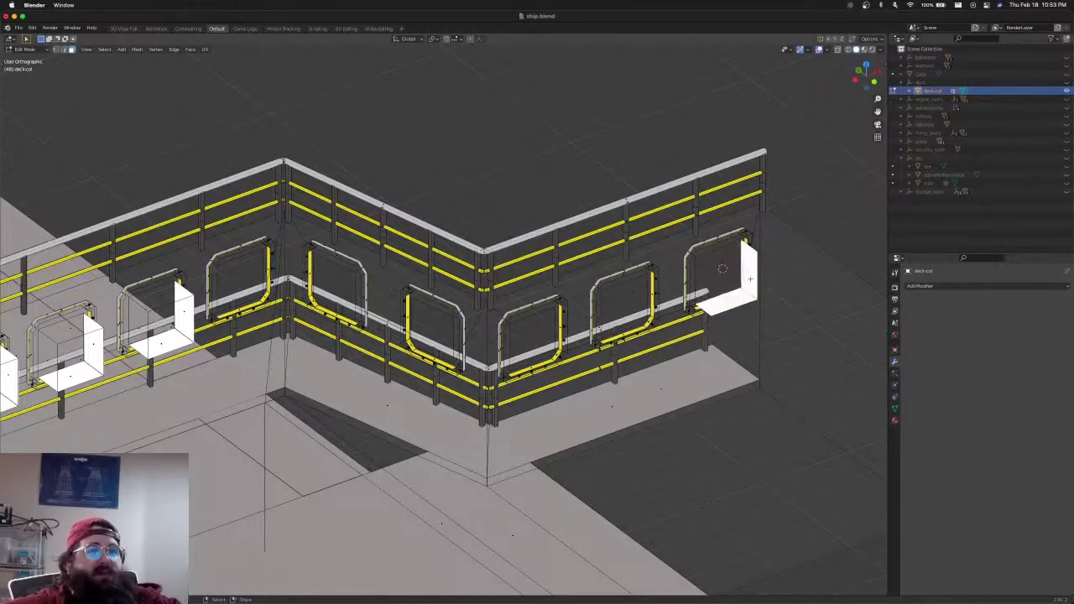
{"action": "key", "text": "x"}
{"action": "key", "text": "f"}
Delete the leftover cutter faces behind the next three windows of the central wall, working from the corner toward the door
{"action": "middle_click_drag", "start_coordinate": [676, 327], "coordinate": [743, 310]}
{"action": "middle_click_drag", "start_coordinate": [424, 305], "coordinate": [588, 339], "text": "shift"}
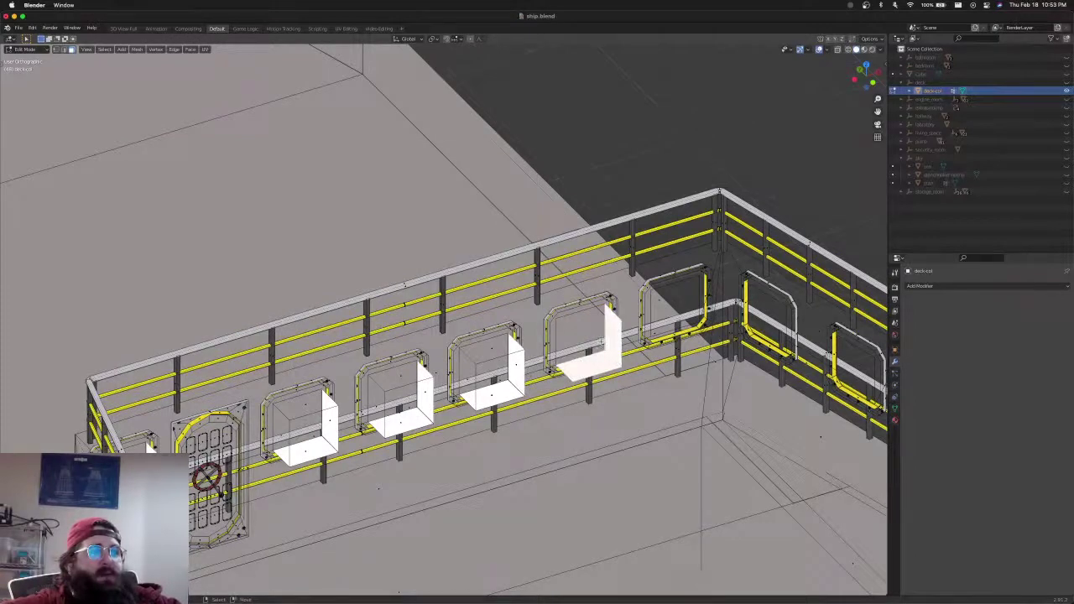
{"action": "key", "text": "x"}
{"action": "left_click", "coordinate": [601, 343]}
{"action": "middle_click_drag", "start_coordinate": [601, 342], "coordinate": [680, 321], "text": "shift"}
{"action": "left_click", "coordinate": [571, 328]}
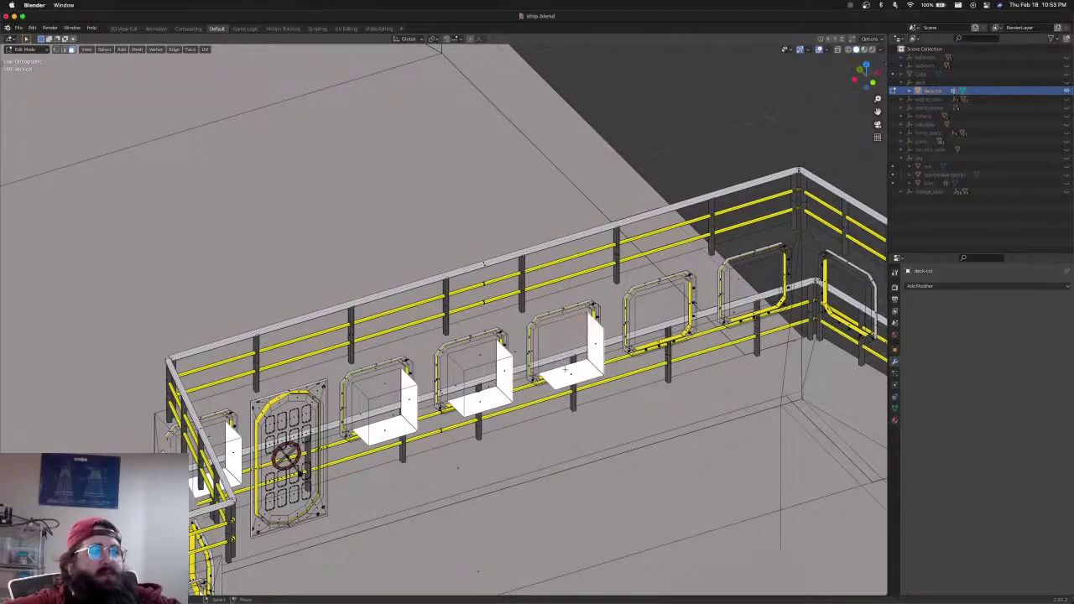
{"action": "key", "text": "x"}
{"action": "left_click", "coordinate": [593, 353]}
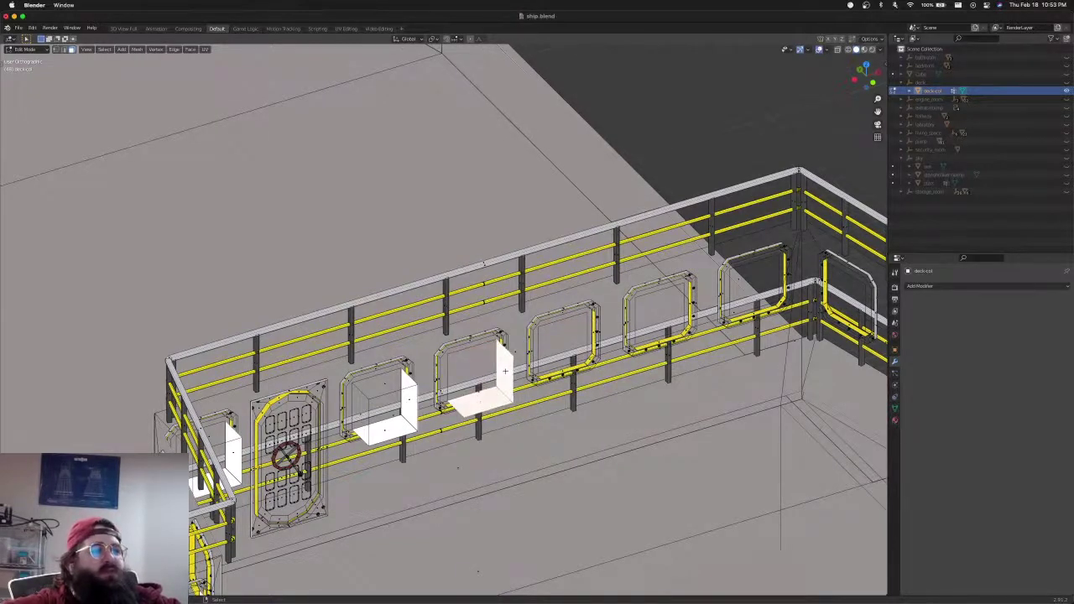
{"action": "key", "text": "x"}
{"action": "left_click", "coordinate": [477, 390]}
Delete the leftover cutter faces behind the last central-wall window before the door
{"action": "middle_click_drag", "start_coordinate": [477, 390], "coordinate": [560, 351], "text": "shift"}
{"action": "left_click", "coordinate": [502, 352]}
{"action": "left_click", "coordinate": [474, 387], "text": "shift"}
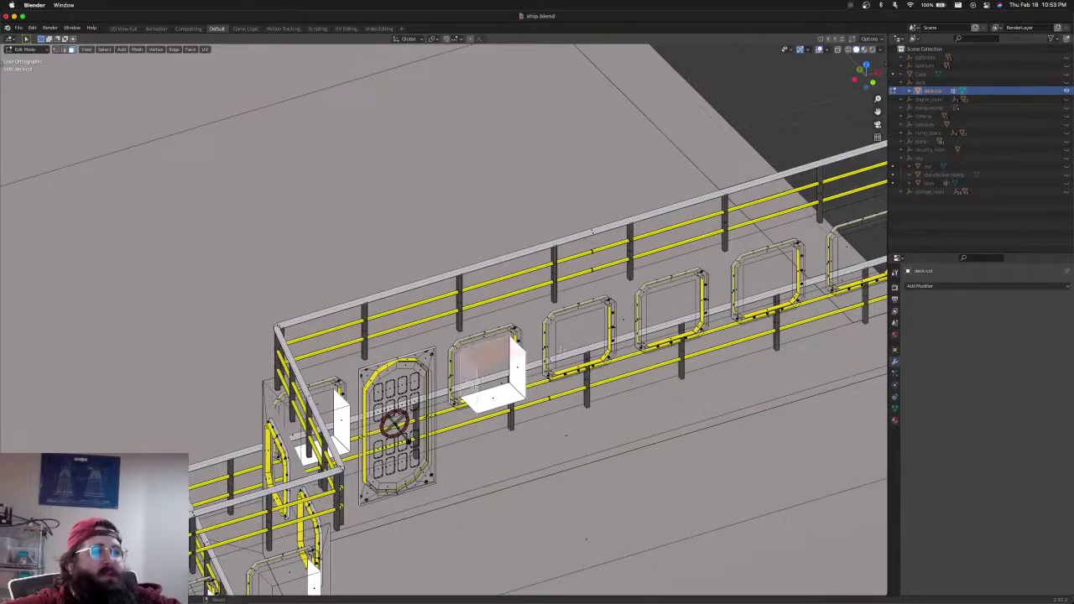
{"action": "left_click", "coordinate": [493, 390], "text": "shift"}
{"action": "key", "text": "x"}
{"action": "left_click", "coordinate": [494, 392]}
{"action": "left_click", "coordinate": [494, 395]}
{"action": "left_click", "coordinate": [513, 369], "text": "shift"}
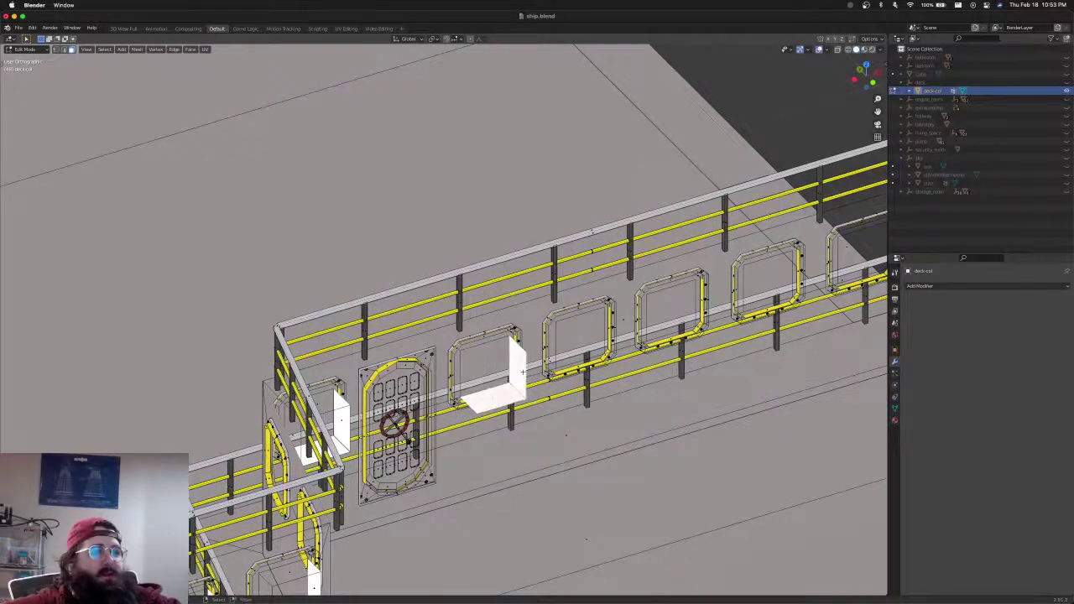
{"action": "key", "text": "x"}
{"action": "left_click", "coordinate": [514, 371]}
Delete the leftover cutter faces behind the window on the far side of the door
{"action": "middle_click_drag", "start_coordinate": [337, 397], "coordinate": [483, 359]}
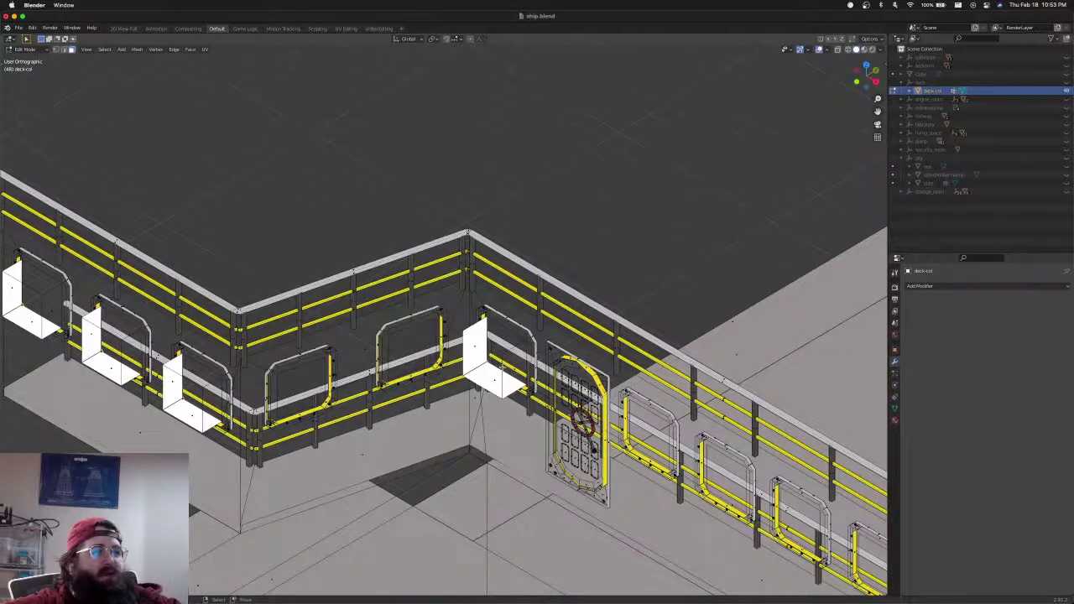
{"action": "left_click", "coordinate": [512, 368]}
{"action": "key", "text": "x"}
{"action": "left_click", "coordinate": [511, 369]}
{"action": "left_click", "coordinate": [495, 378]}
{"action": "key", "text": "x"}
{"action": "left_click", "coordinate": [495, 378]}
{"action": "left_click", "coordinate": [477, 356]}
{"action": "key", "text": "x"}
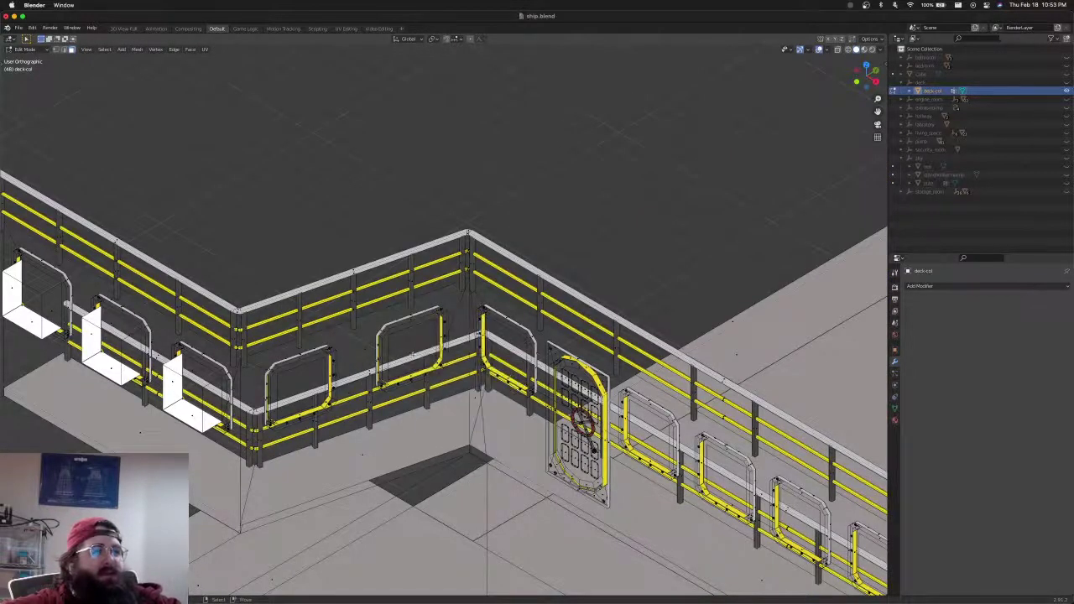
Delete the leftover cutter faces behind the outer-wall window nearest the corner
{"action": "middle_click_drag", "start_coordinate": [412, 354], "coordinate": [655, 330], "text": "shift"}
{"action": "left_click", "coordinate": [442, 364]}
{"action": "key", "text": "x"}
{"action": "key", "text": "f"}
{"action": "left_click", "coordinate": [440, 352]}
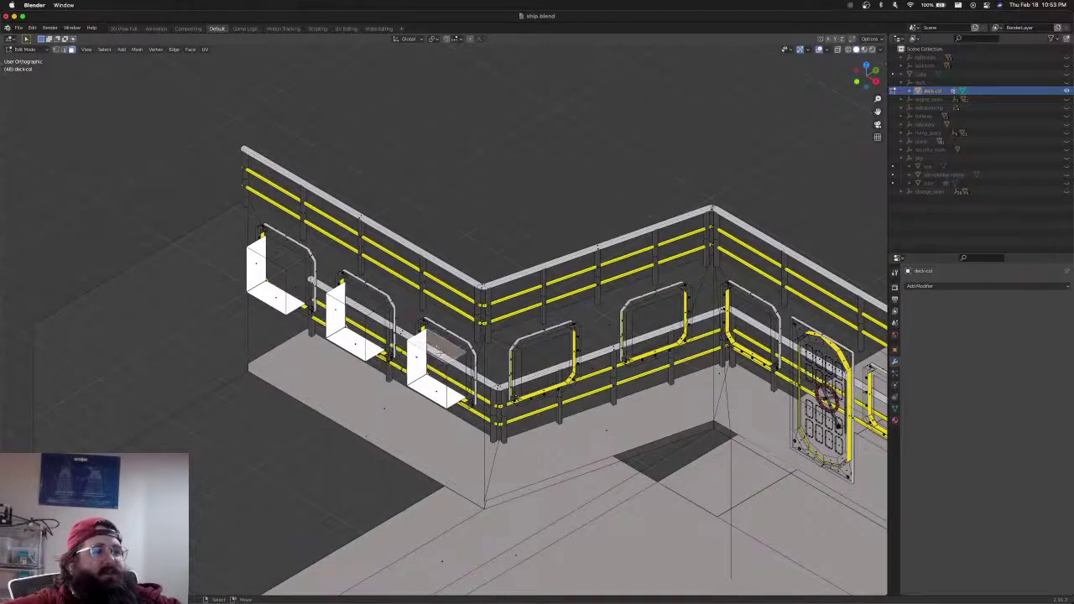
{"action": "left_click", "coordinate": [423, 379]}
{"action": "key", "text": "x"}
{"action": "left_click", "coordinate": [417, 369]}
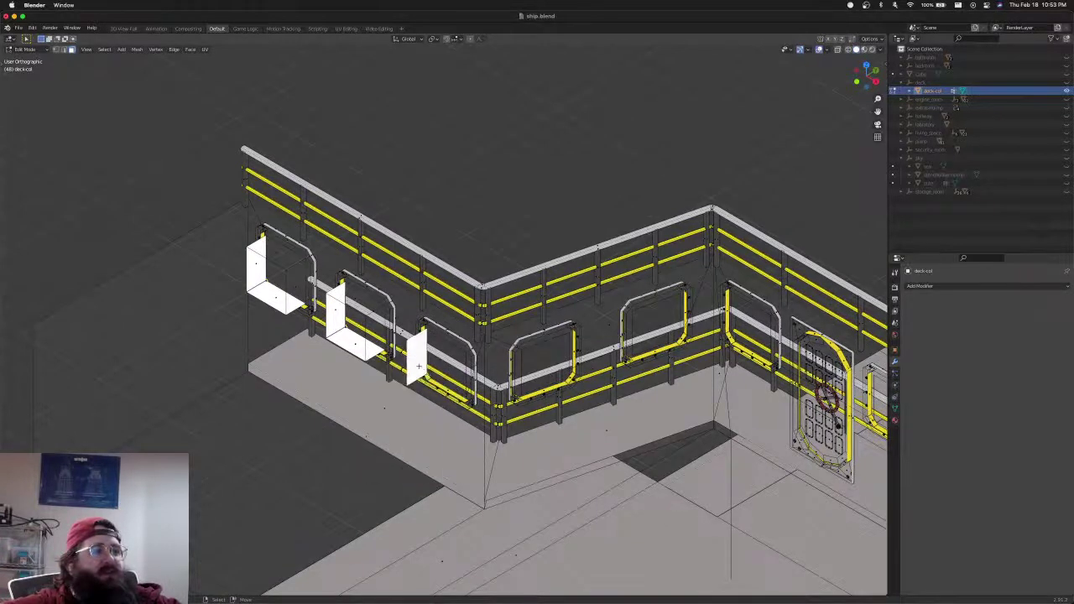
{"action": "key", "text": "x"}
{"action": "left_click", "coordinate": [419, 366]}
Delete the leftover cutter faces behind the middle window of the same outer wall
{"action": "left_click", "coordinate": [352, 329]}
{"action": "key", "text": "x"}
{"action": "left_click", "coordinate": [352, 329]}
{"action": "left_click", "coordinate": [369, 331]}
{"action": "key", "text": "x"}
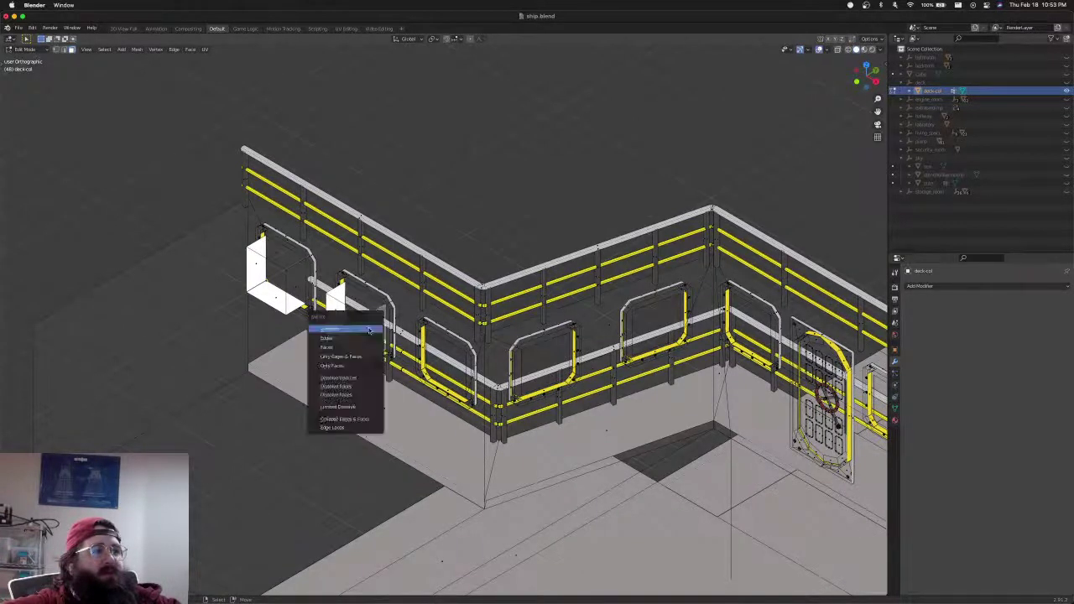
{"action": "left_click", "coordinate": [369, 331]}
{"action": "left_click", "coordinate": [362, 311]}
{"action": "key", "text": "x"}
{"action": "left_click", "coordinate": [362, 311]}
{"action": "left_click", "coordinate": [340, 321]}
{"action": "key", "text": "x"}
{"action": "left_click", "coordinate": [341, 324]}
{"action": "left_click", "coordinate": [343, 333]}
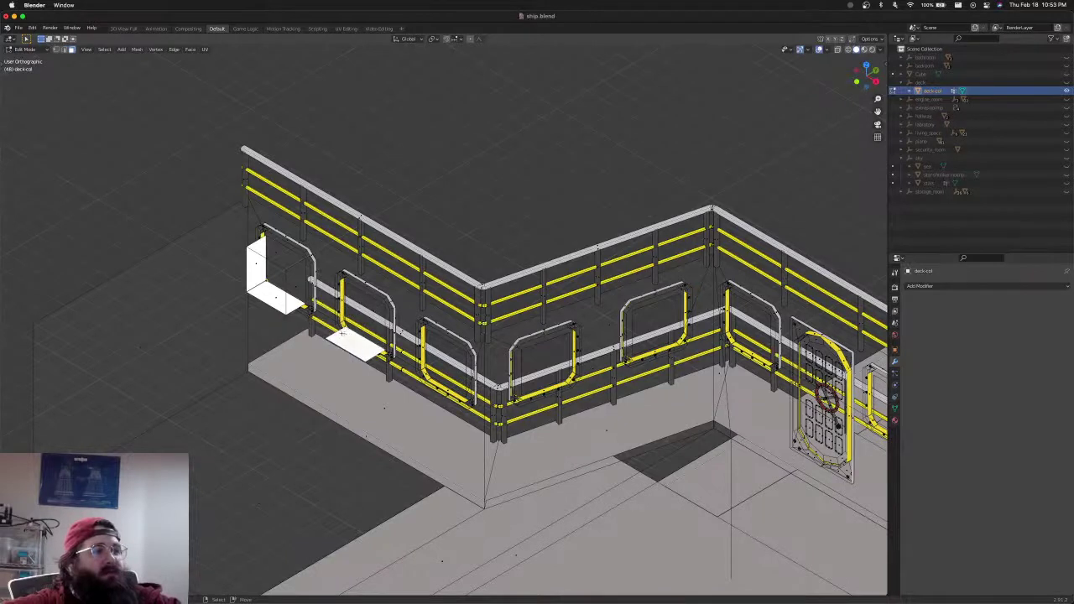
{"action": "key", "text": "x"}
{"action": "left_click", "coordinate": [343, 333]}
Delete the leftover cutter faces behind the last window at the free end of this outer wall
{"action": "left_click", "coordinate": [271, 283]}
{"action": "key", "text": "x"}
{"action": "left_click", "coordinate": [271, 283]}
{"action": "left_click", "coordinate": [278, 255]}
{"action": "key", "text": "x"}
{"action": "left_click", "coordinate": [280, 257]}
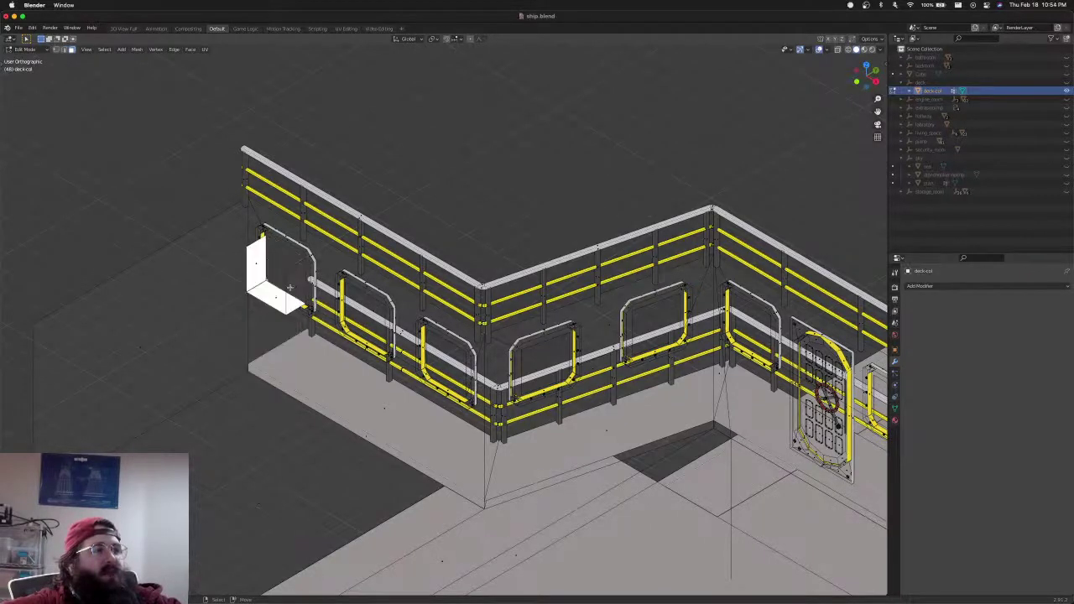
{"action": "left_click", "coordinate": [290, 288]}
{"action": "key", "text": "x"}
{"action": "left_click", "coordinate": [291, 289]}
{"action": "left_click", "coordinate": [278, 299]}
{"action": "key", "text": "x"}
{"action": "left_click", "coordinate": [278, 298]}
{"action": "left_click", "coordinate": [259, 280]}
{"action": "key", "text": "x"}
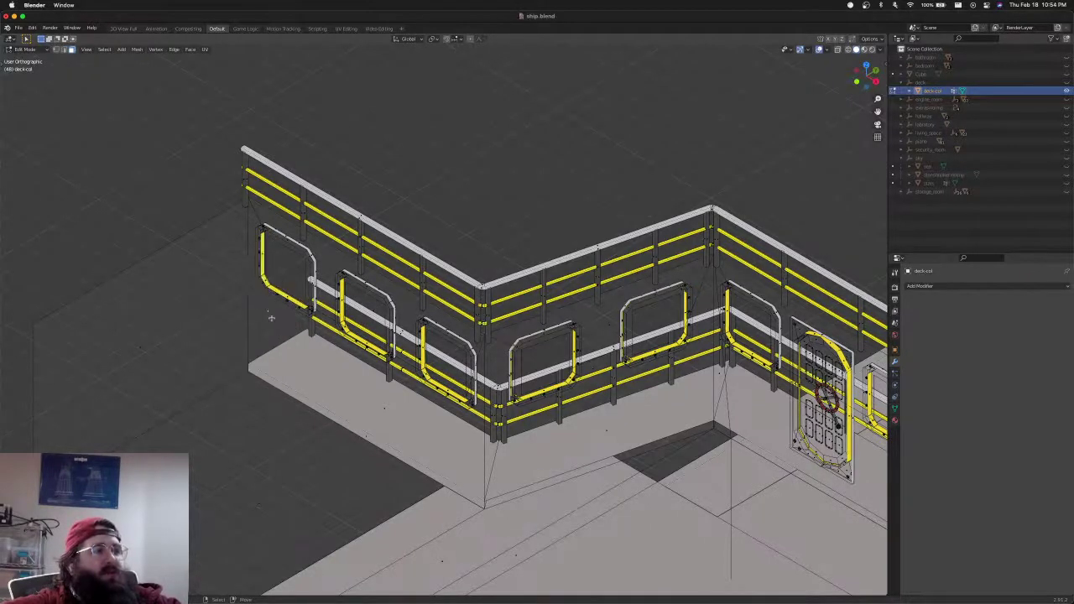
Set up edge selection in wireframe display and view the deck's window openings straight from the front
{"action": "middle_click_drag", "start_coordinate": [271, 319], "coordinate": [626, 326]}
{"action": "scroll", "coordinate": [472, 294], "scroll_direction": "down", "scroll_amount": 3}
{"action": "key", "text": "ctrl+Tab"}
{"action": "left_click", "coordinate": [627, 335]}
{"action": "scroll", "coordinate": [627, 336], "scroll_direction": "up", "scroll_amount": 3}
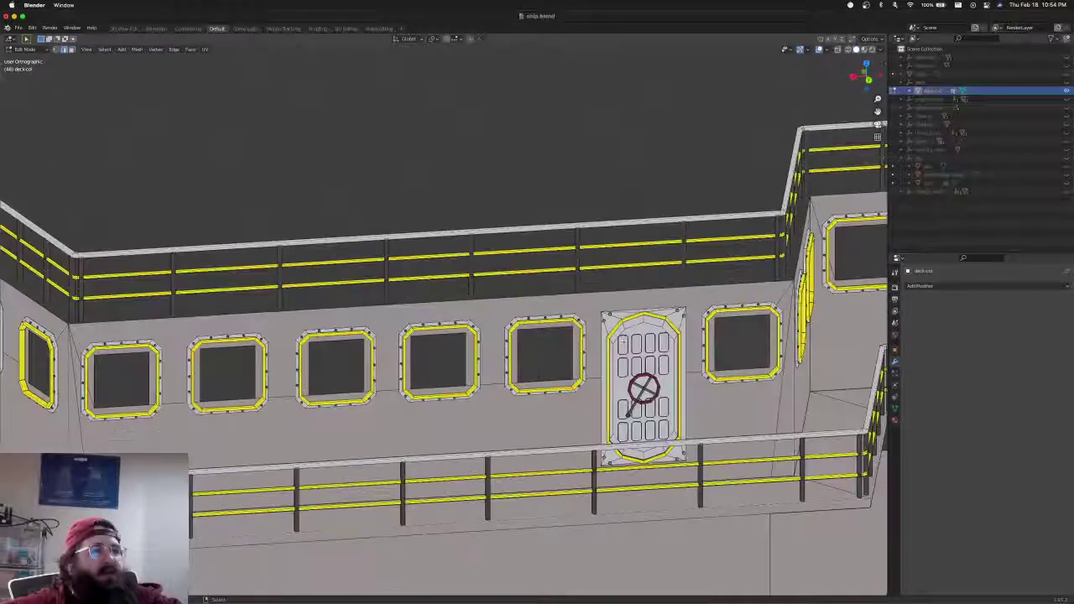
{"action": "middle_click_drag", "start_coordinate": [713, 350], "coordinate": [499, 345], "text": "shift"}
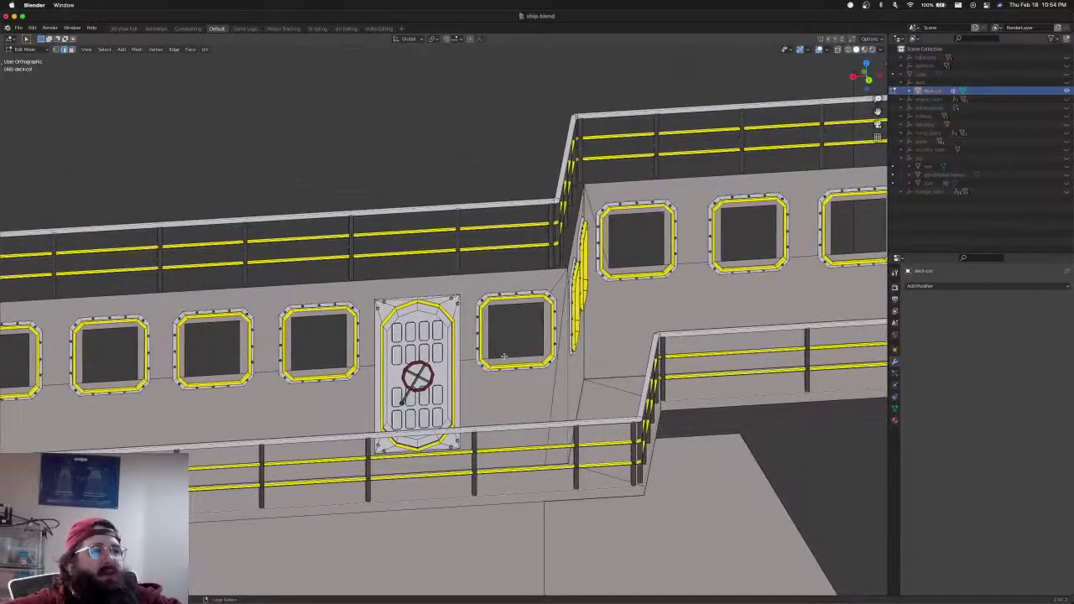
{"action": "key", "text": "alt+z"}
{"action": "left_click", "coordinate": [503, 355]}
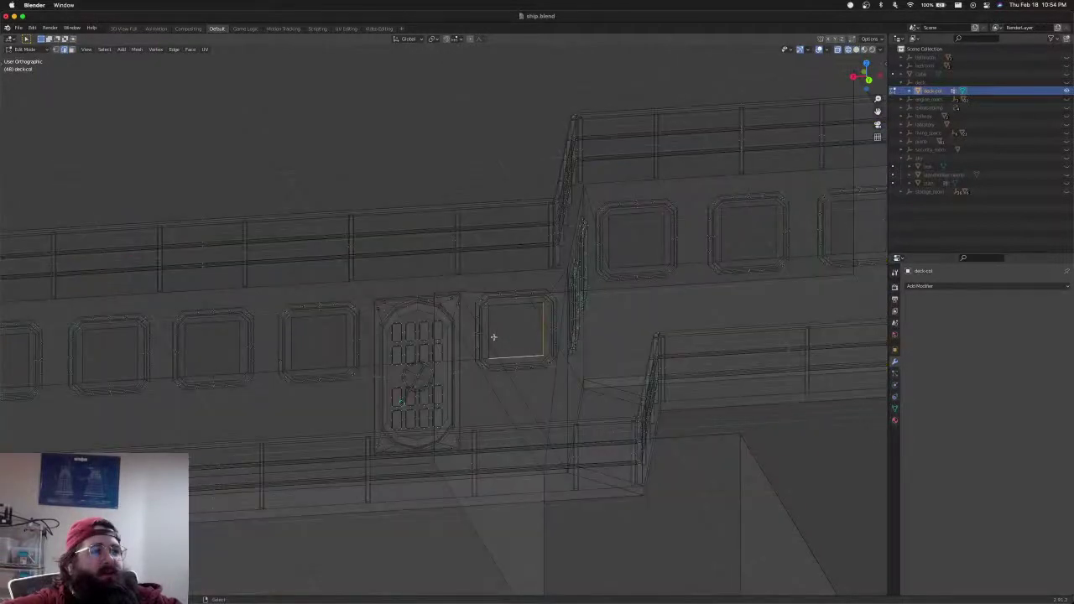
{"action": "right_click", "coordinate": [494, 337], "text": "shift"}
{"action": "right_click", "coordinate": [497, 312], "text": "shift"}
{"action": "middle_click_drag", "start_coordinate": [498, 312], "coordinate": [499, 318]}
{"action": "scroll", "coordinate": [498, 316], "scroll_direction": "up", "scroll_amount": 5}
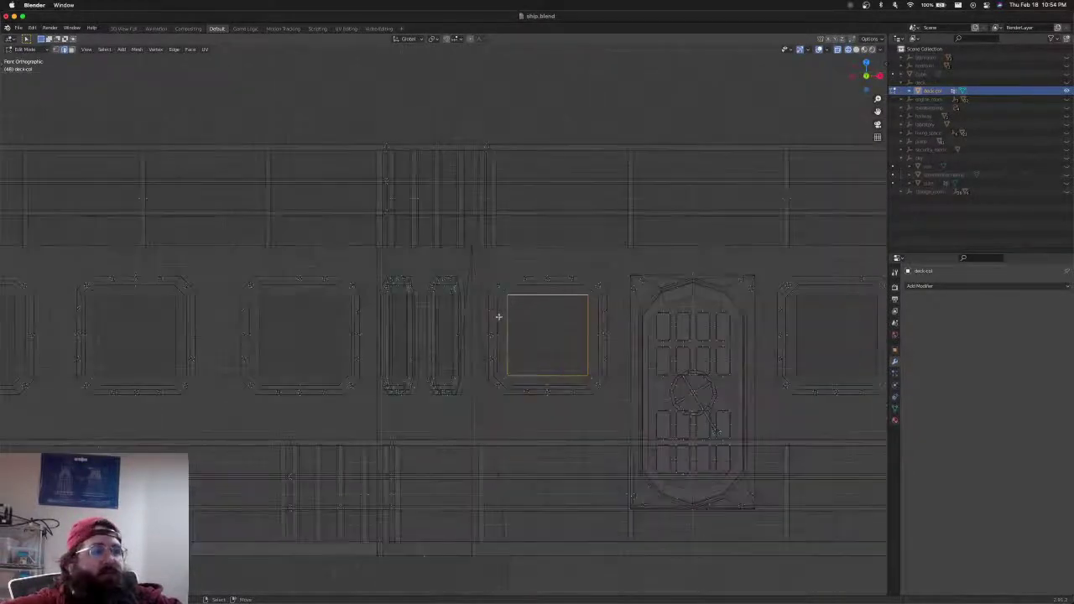
{"action": "middle_click_drag", "start_coordinate": [603, 305], "coordinate": [489, 317], "text": "shift"}
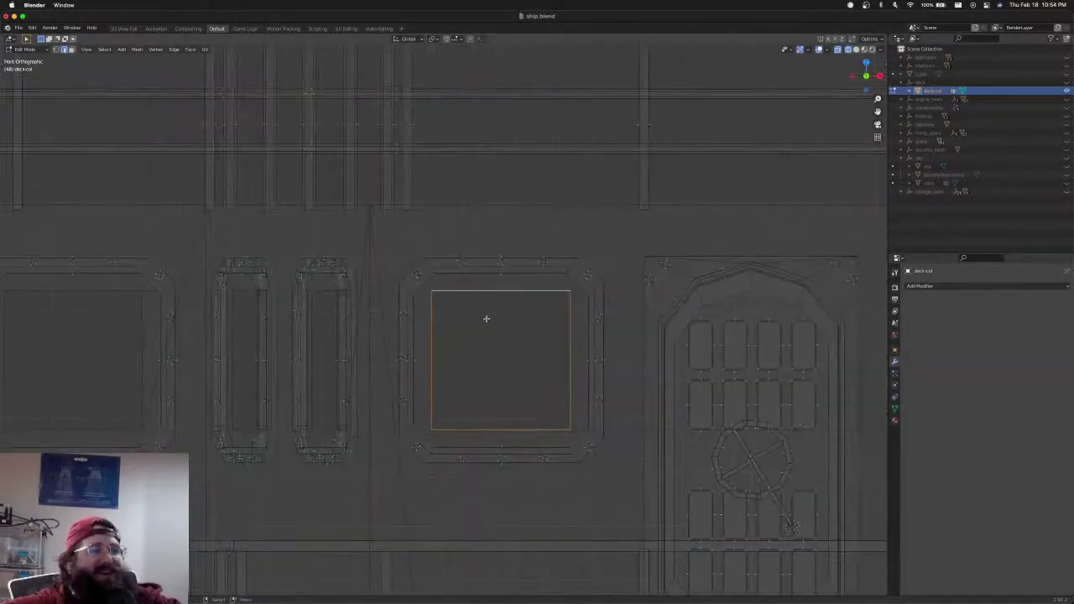
Clear the selection and select the top edges of the openings from the short-side window beside the door to that outer wall's end
{"action": "key", "text": "alt+a"}
{"action": "left_click", "coordinate": [478, 292]}
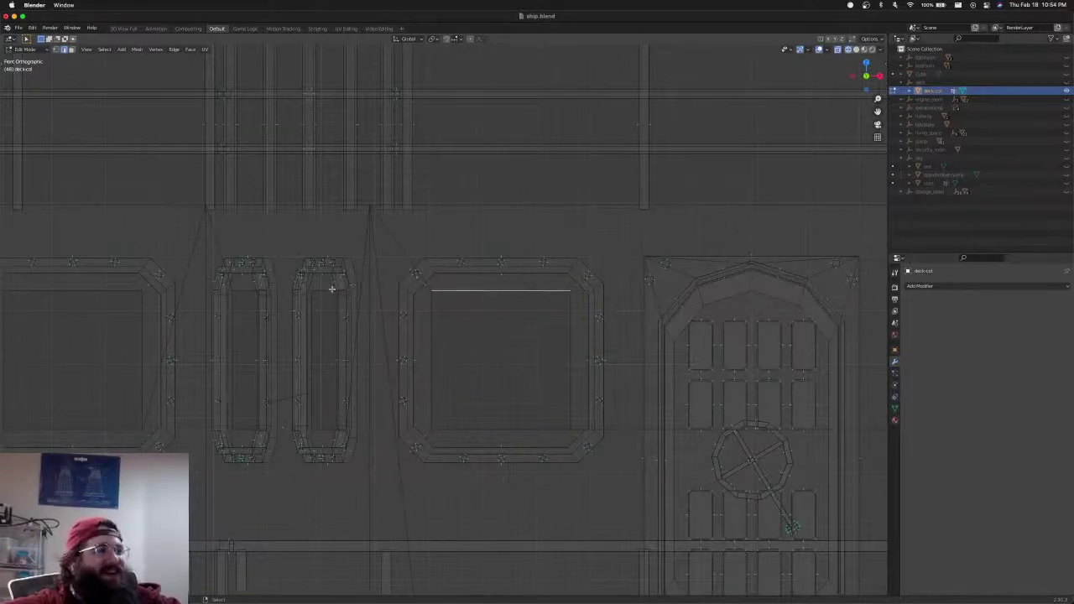
{"action": "left_click", "coordinate": [329, 290], "text": "shift"}
{"action": "left_click", "coordinate": [249, 290], "text": "shift"}
{"action": "middle_click_drag", "start_coordinate": [221, 303], "coordinate": [448, 302], "text": "shift"}
{"action": "left_click", "coordinate": [278, 290], "text": "shift"}
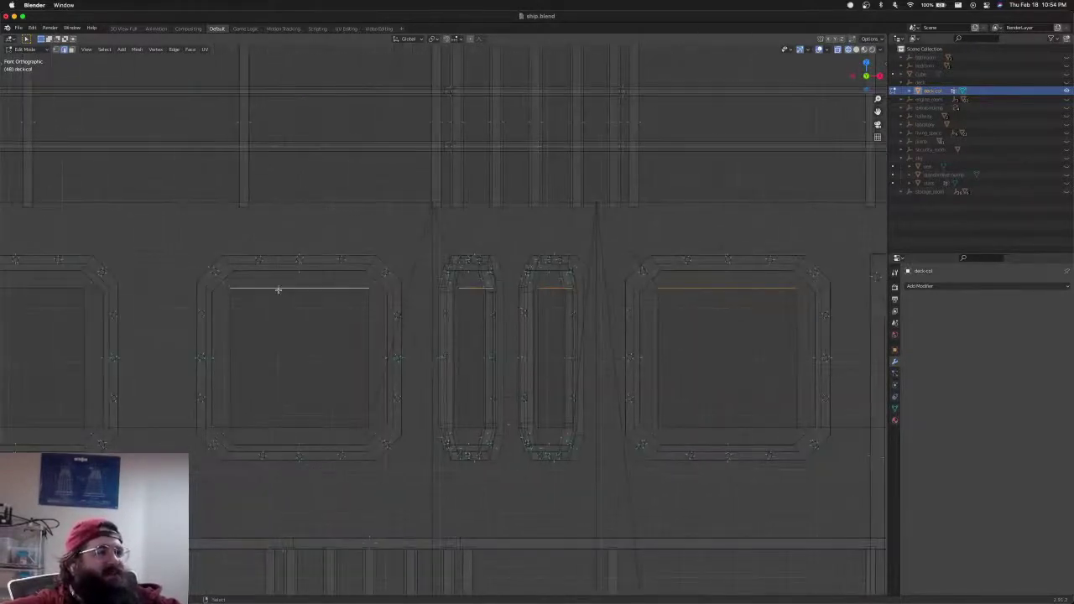
{"action": "middle_click_drag", "start_coordinate": [295, 313], "coordinate": [558, 307], "text": "shift"}
{"action": "left_click", "coordinate": [287, 281], "text": "shift"}
{"action": "scroll", "coordinate": [285, 282], "scroll_direction": "down", "scroll_amount": 4}
{"action": "left_click", "coordinate": [230, 303], "text": "shift"}
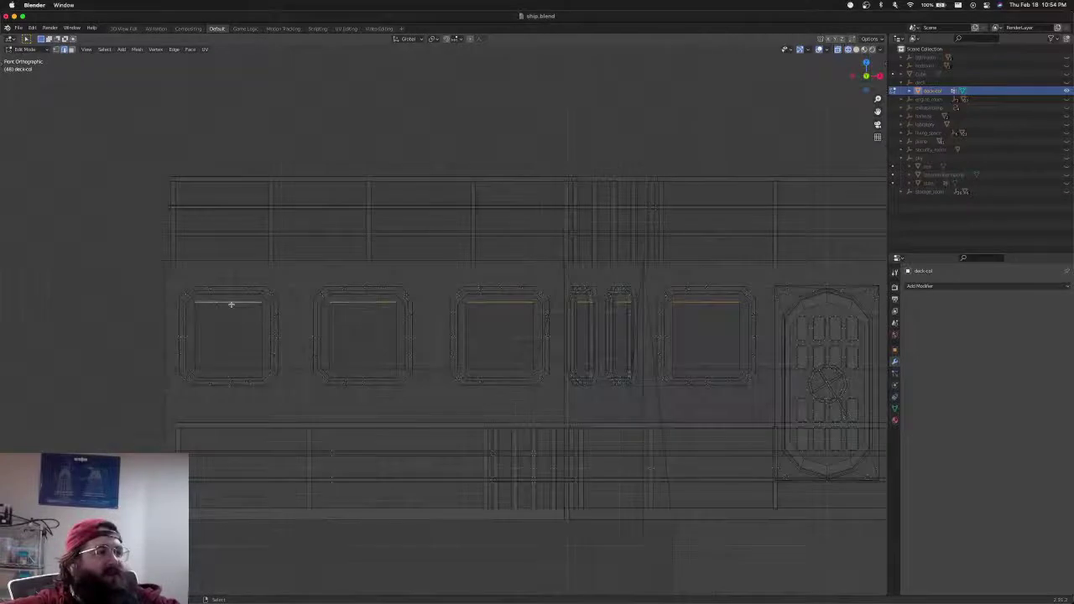
{"action": "middle_click_drag", "start_coordinate": [428, 321], "coordinate": [233, 329], "text": "shift"}
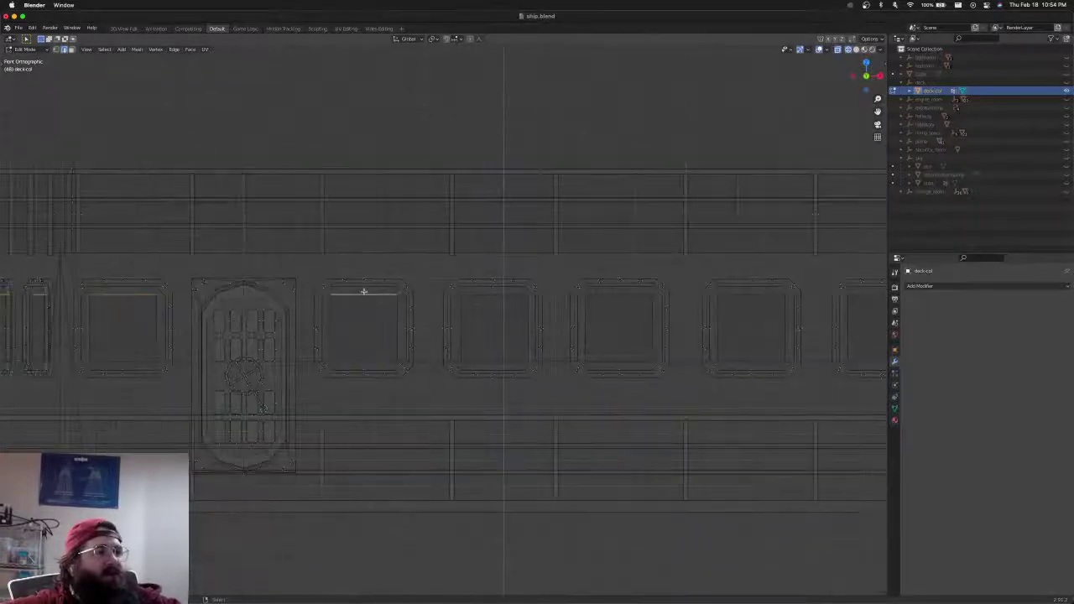
Add the top edges of all openings on the door's other side and move the selected edges up about 0.42 along Z
{"action": "left_click", "coordinate": [493, 294], "text": "shift"}
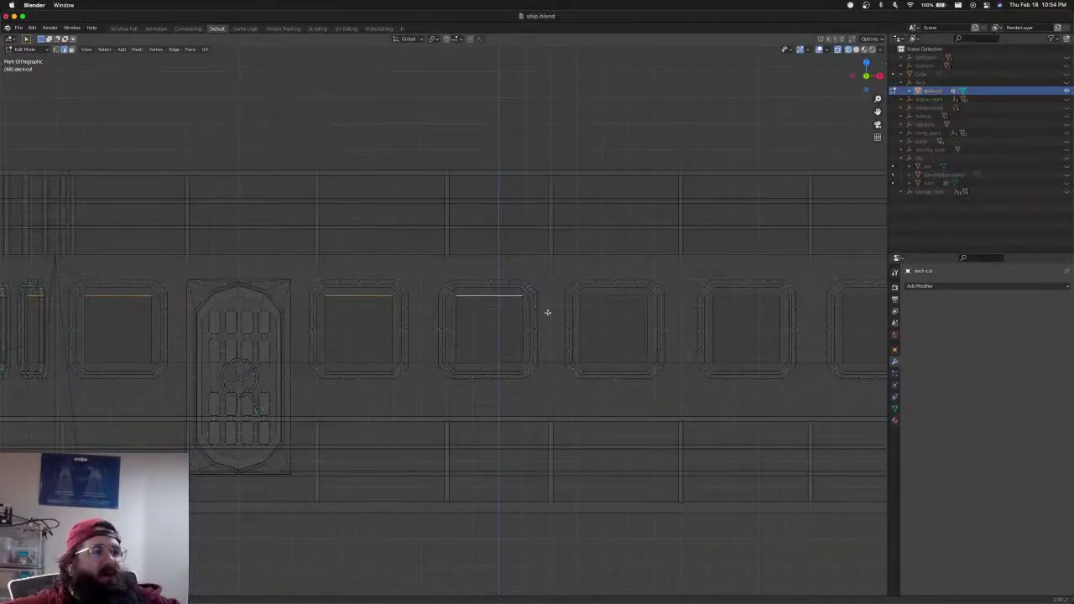
{"action": "left_click", "coordinate": [614, 296], "text": "shift"}
{"action": "left_click", "coordinate": [747, 296], "text": "shift"}
{"action": "middle_click_drag", "start_coordinate": [883, 304], "coordinate": [762, 321], "text": "shift"}
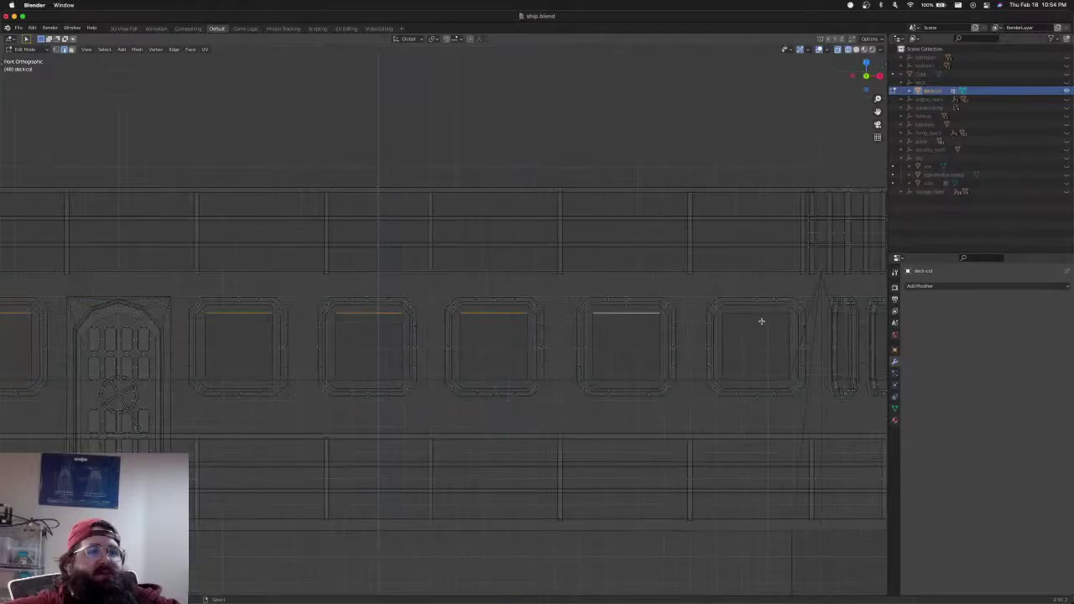
{"action": "left_click", "coordinate": [761, 321], "text": "shift"}
{"action": "left_click", "coordinate": [842, 316], "text": "shift"}
{"action": "middle_click_drag", "start_coordinate": [861, 316], "coordinate": [720, 305], "text": "shift"}
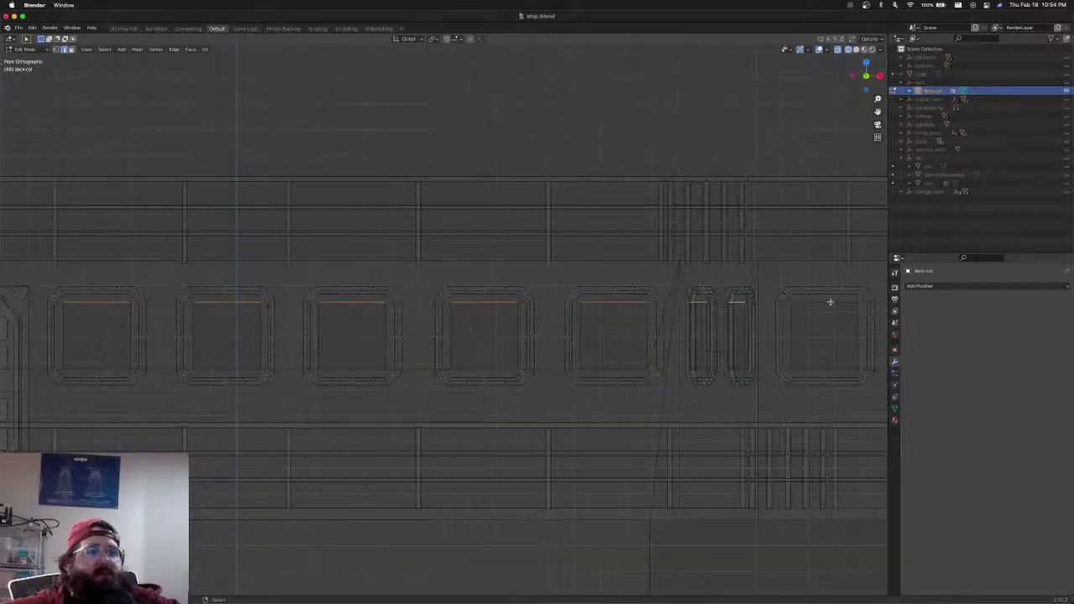
{"action": "scroll", "coordinate": [786, 316], "scroll_direction": "right", "scroll_amount": 5}
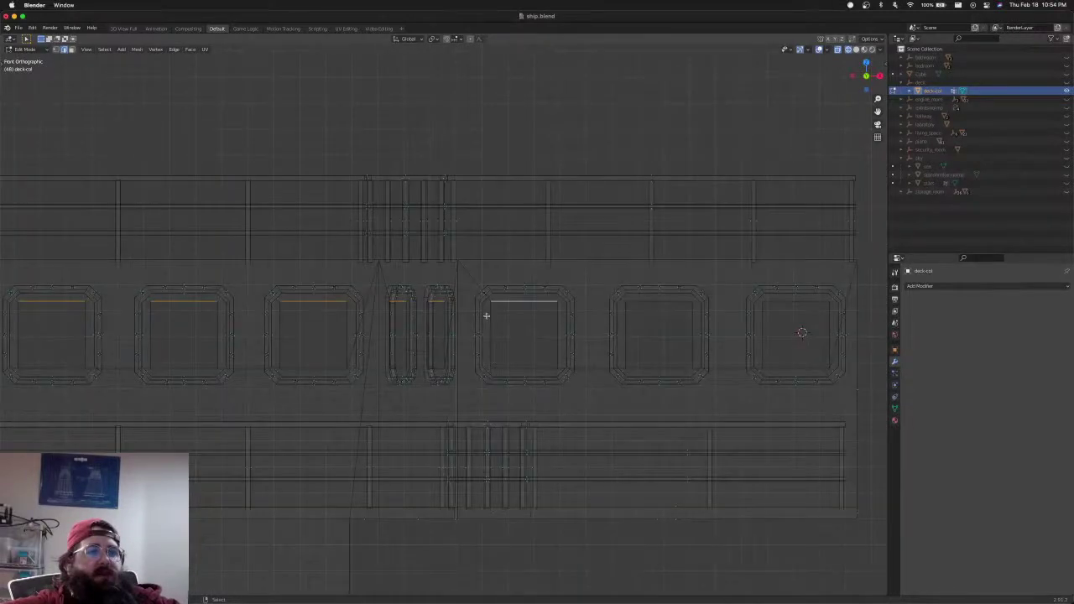
{"action": "scroll", "coordinate": [486, 315], "scroll_direction": "up", "scroll_amount": 6}
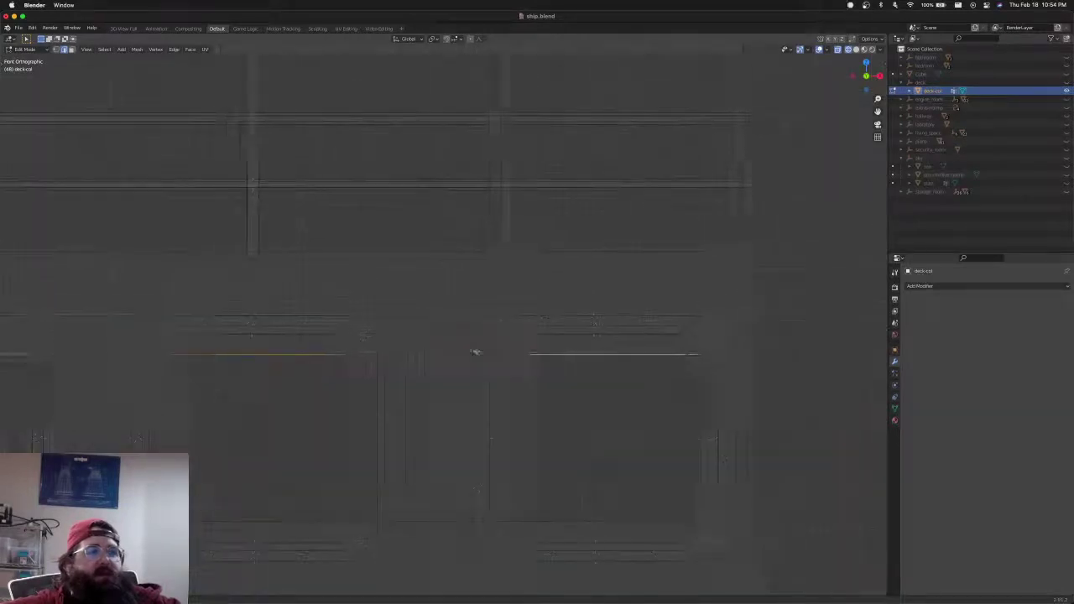
{"action": "key", "text": "g"}
{"action": "key", "text": "z"}
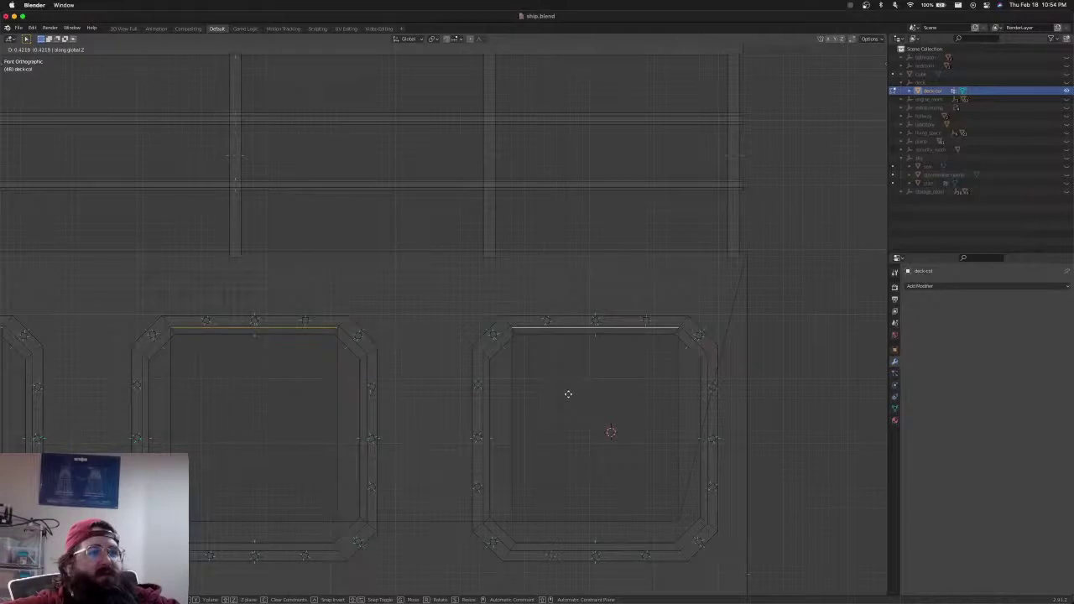
{"action": "left_click", "coordinate": [568, 394]}
Select the bottom edges of the openings from the opposite outer wall's end, around the corner, to the first central-wall window
{"action": "scroll", "coordinate": [558, 406], "scroll_direction": "down", "scroll_amount": 3}
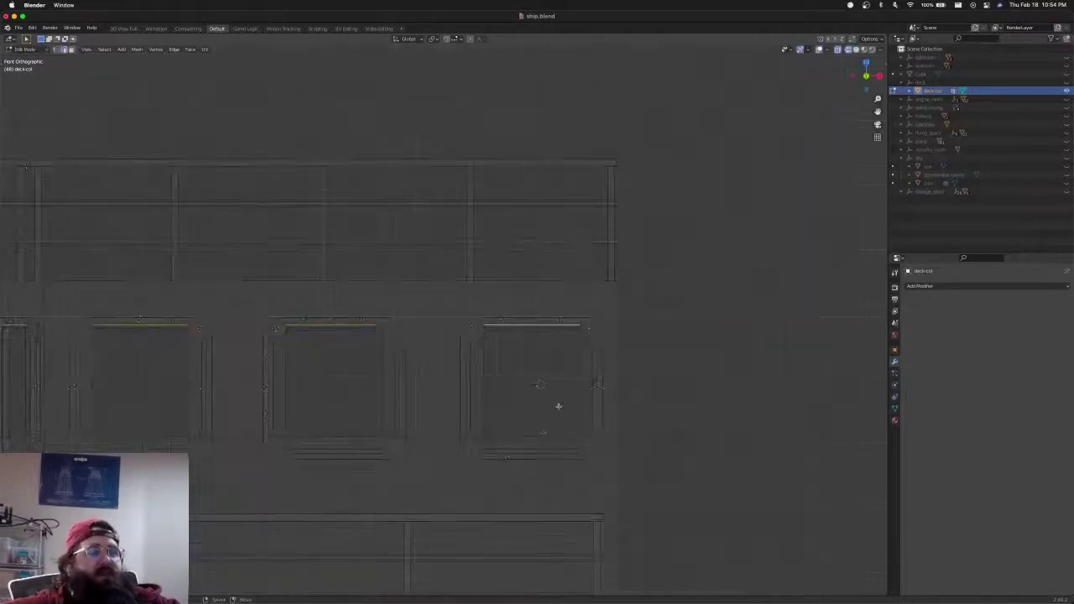
{"action": "left_click", "coordinate": [507, 435]}
{"action": "middle_click_drag", "start_coordinate": [506, 436], "coordinate": [743, 424], "text": "shift"}
{"action": "left_click", "coordinate": [569, 435], "text": "shift"}
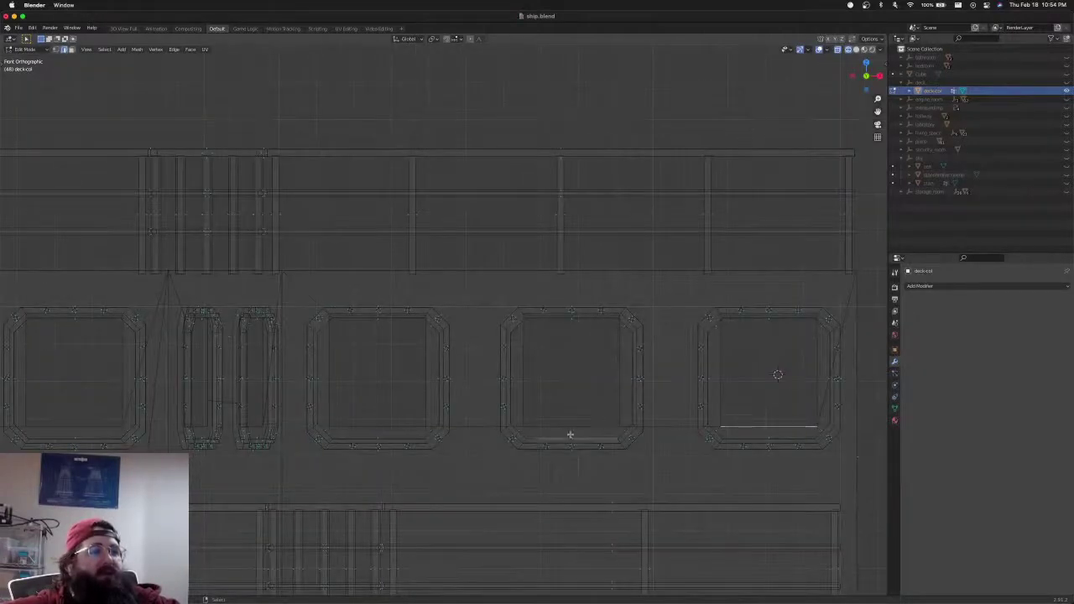
{"action": "left_click", "coordinate": [573, 427], "text": "shift"}
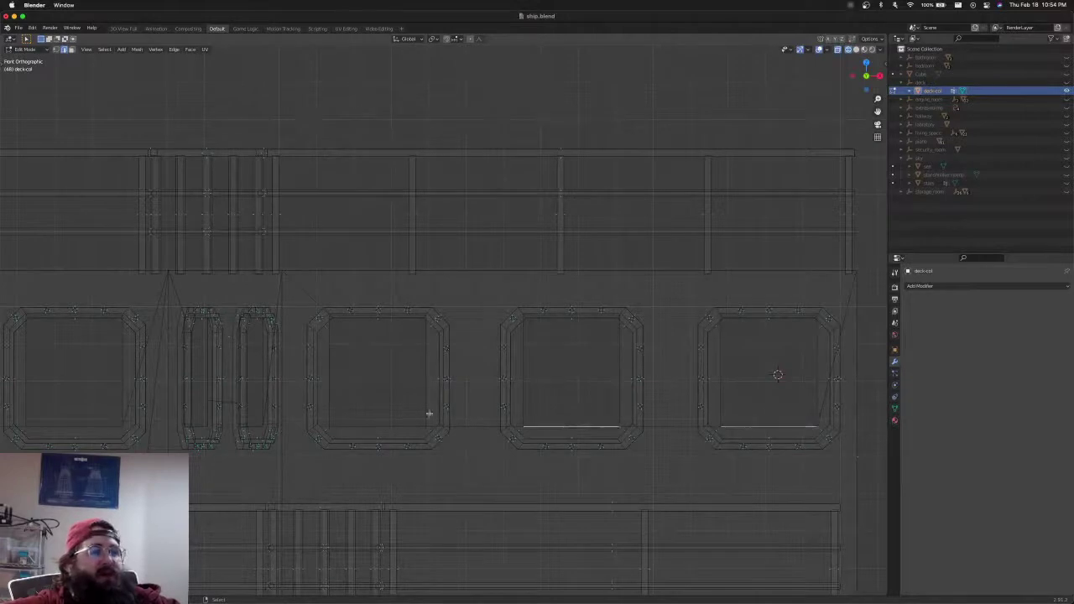
{"action": "left_click", "coordinate": [403, 425], "text": "shift"}
{"action": "scroll", "coordinate": [460, 422], "scroll_direction": "left", "scroll_amount": 5}
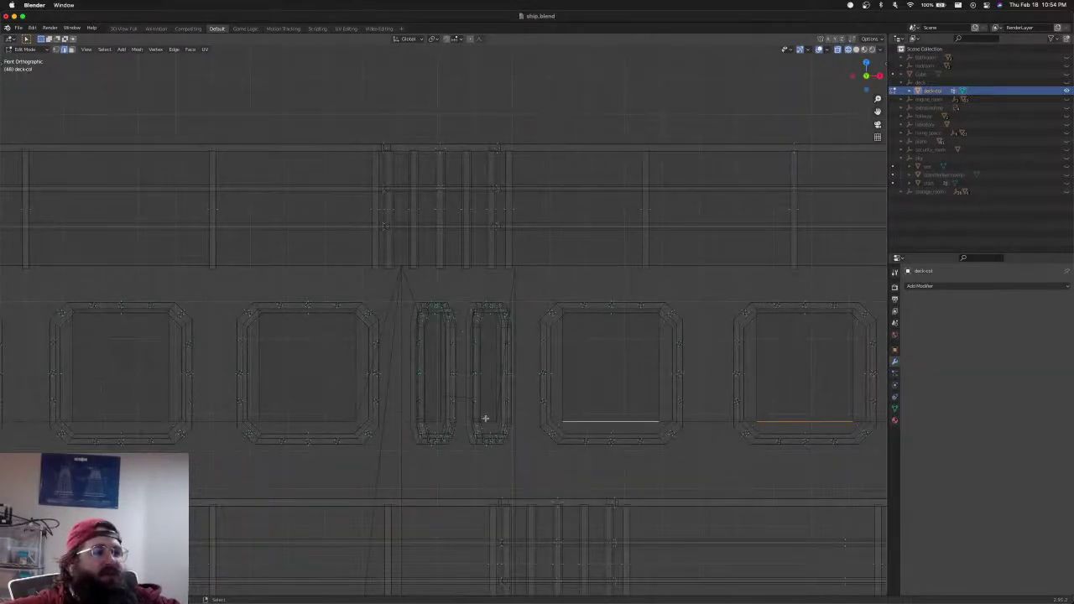
{"action": "left_click", "coordinate": [319, 420], "text": "shift"}
{"action": "scroll", "coordinate": [528, 412], "scroll_direction": "left", "scroll_amount": 5}
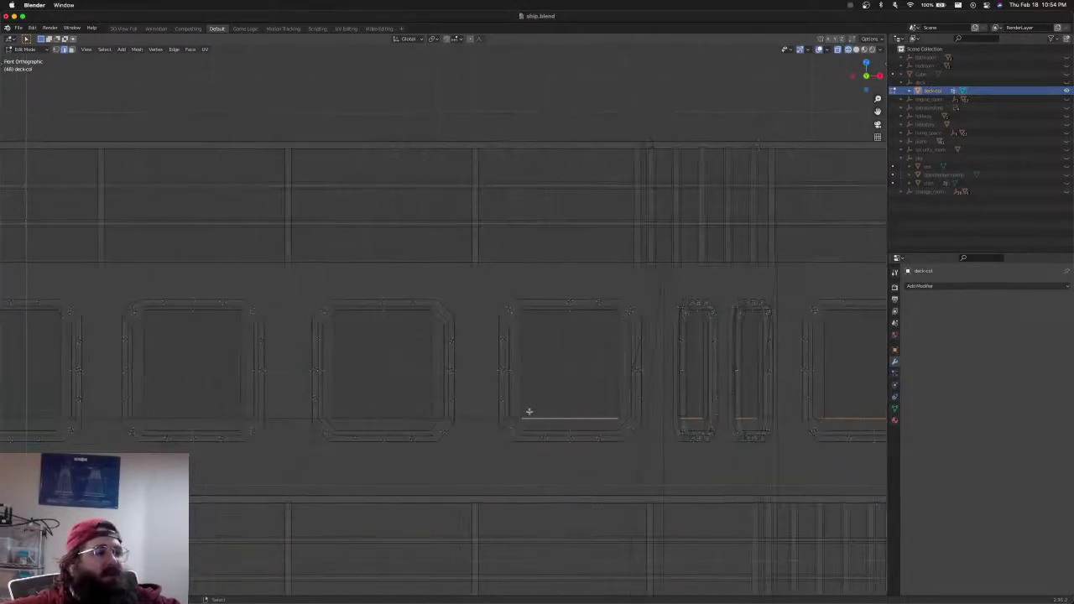
Add the bottom edges of the remaining central-wall window openings up to the door to the selection
{"action": "left_click", "coordinate": [395, 414], "text": "shift"}
{"action": "scroll", "coordinate": [609, 388], "scroll_direction": "left", "scroll_amount": 5}
{"action": "left_click", "coordinate": [428, 395], "text": "shift"}
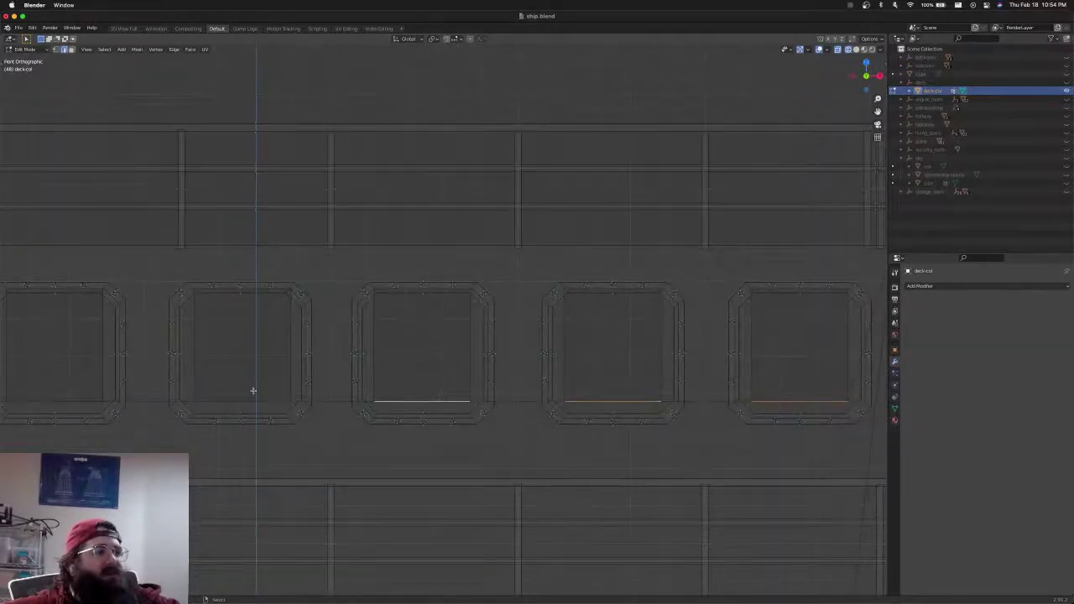
{"action": "left_click", "coordinate": [253, 392], "text": "shift"}
{"action": "scroll", "coordinate": [378, 384], "scroll_direction": "left", "scroll_amount": 5}
{"action": "left_click", "coordinate": [433, 382], "text": "shift"}
{"action": "scroll", "coordinate": [453, 384], "scroll_direction": "left", "scroll_amount": 5}
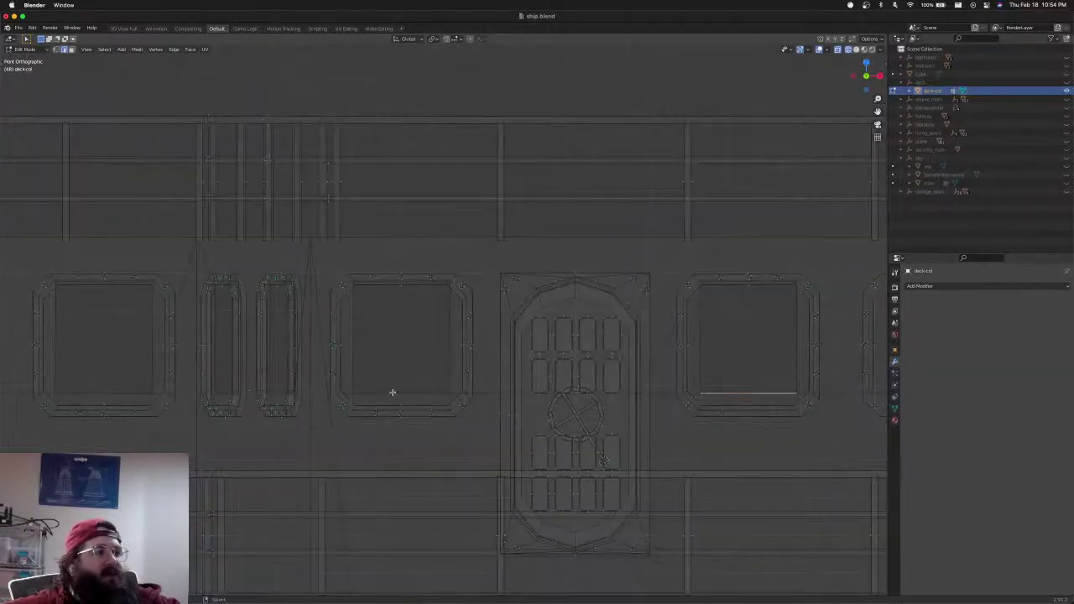
Add the bottom edges of the openings beyond the door and move all selected edges down along Z to the window frames
{"action": "left_click", "coordinate": [392, 392], "text": "shift"}
{"action": "scroll", "coordinate": [394, 391], "scroll_direction": "left", "scroll_amount": 3}
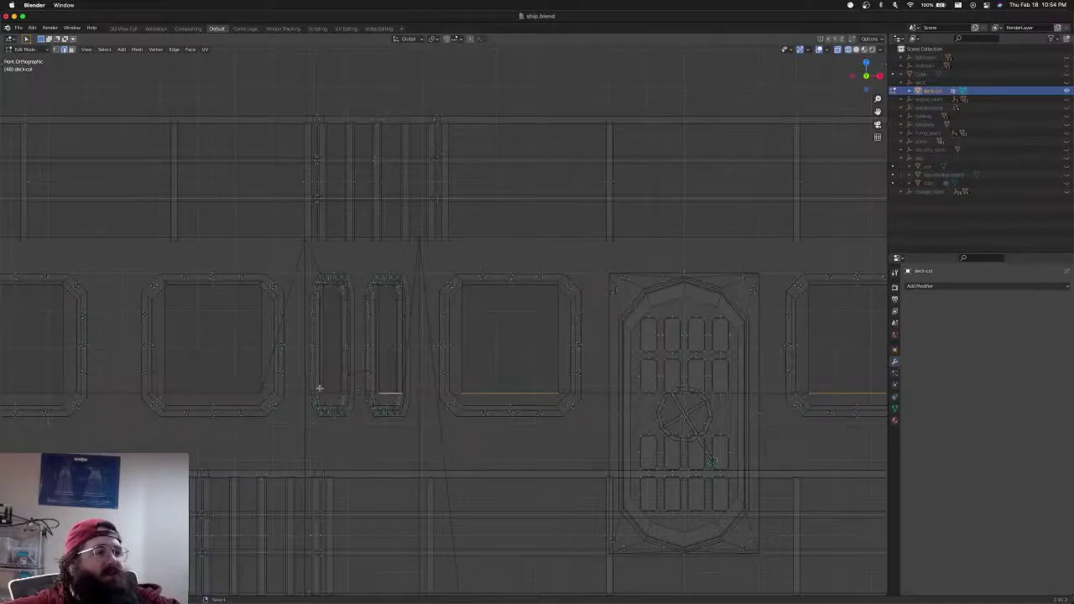
{"action": "left_click", "coordinate": [251, 392], "text": "shift"}
{"action": "scroll", "coordinate": [243, 394], "scroll_direction": "left", "scroll_amount": 6}
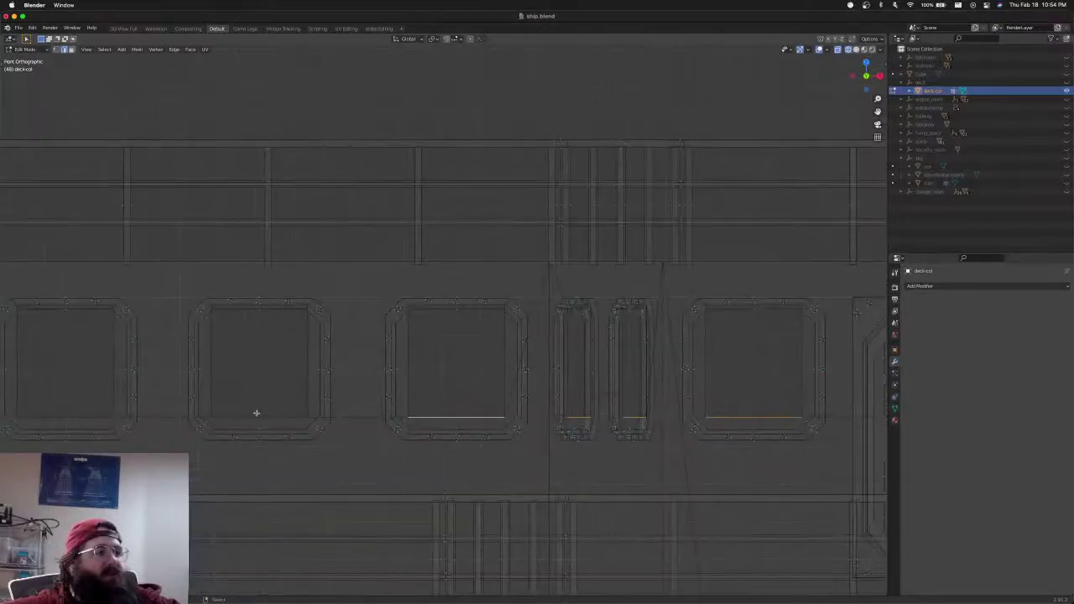
{"action": "left_click", "coordinate": [256, 412], "text": "shift"}
{"action": "scroll", "coordinate": [449, 409], "scroll_direction": "left", "scroll_amount": 4}
{"action": "scroll", "coordinate": [408, 403], "scroll_direction": "right", "scroll_amount": 4}
{"action": "key", "text": "g"}
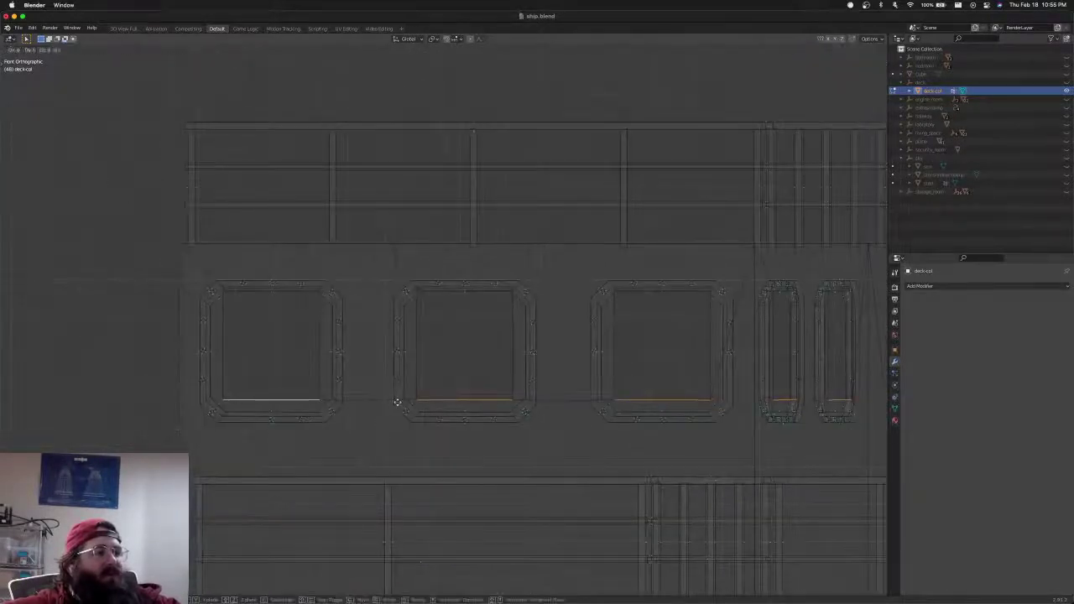
{"action": "key", "text": "z"}
{"action": "left_click", "coordinate": [398, 417]}
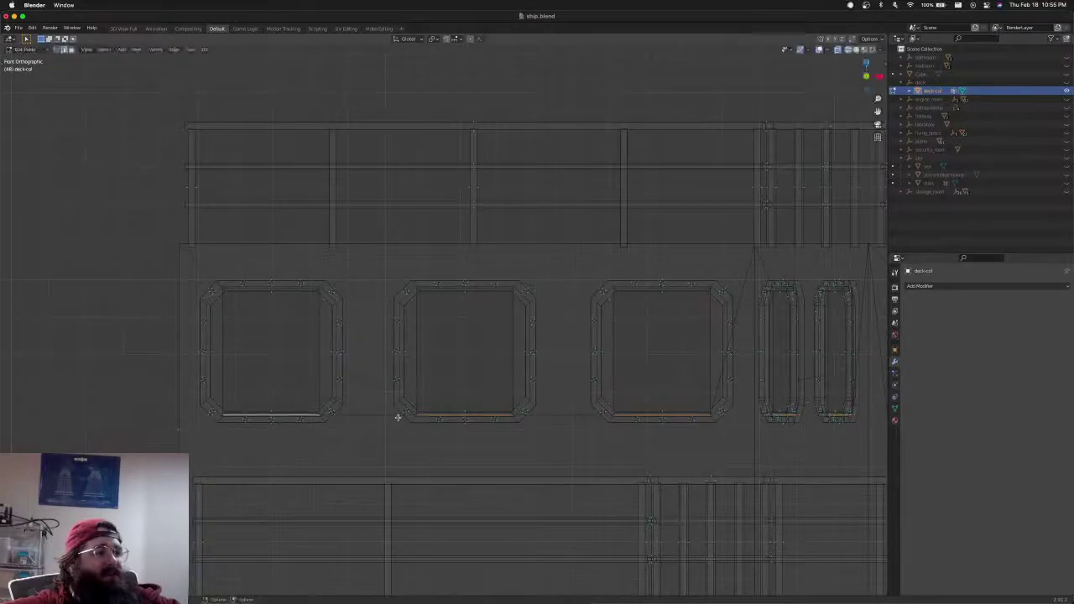
Select the left vertical edges of the three outer-wall window openings and move them outward about 0.41 along X toward the frames
{"action": "left_click", "coordinate": [321, 355]}
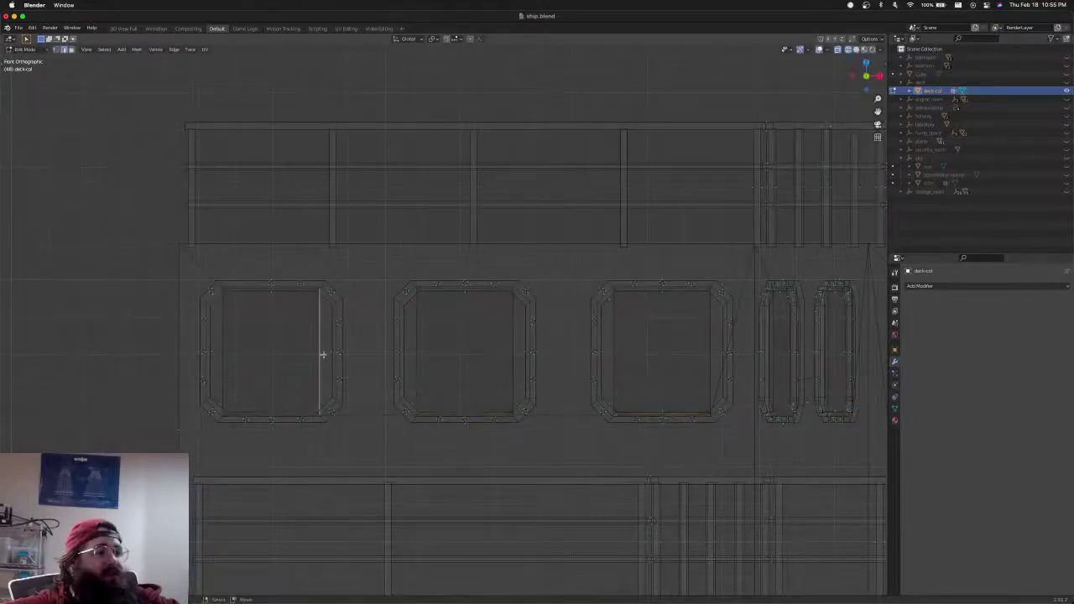
{"action": "left_click", "coordinate": [222, 352]}
{"action": "left_click", "coordinate": [417, 360], "text": "shift"}
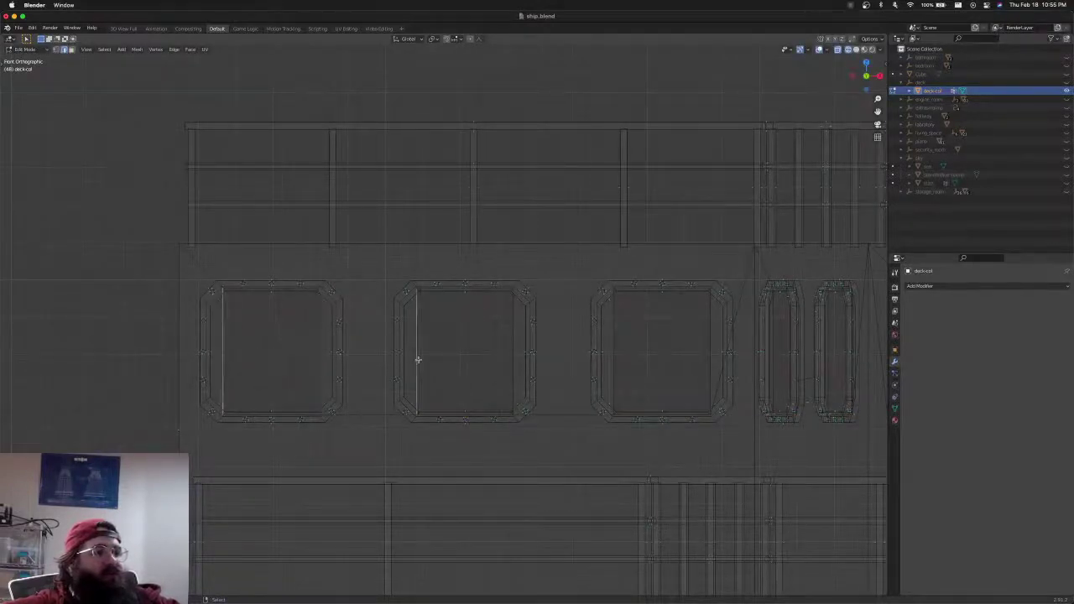
{"action": "left_click", "coordinate": [615, 367], "text": "shift"}
{"action": "key", "text": "g"}
{"action": "key", "text": "y"}
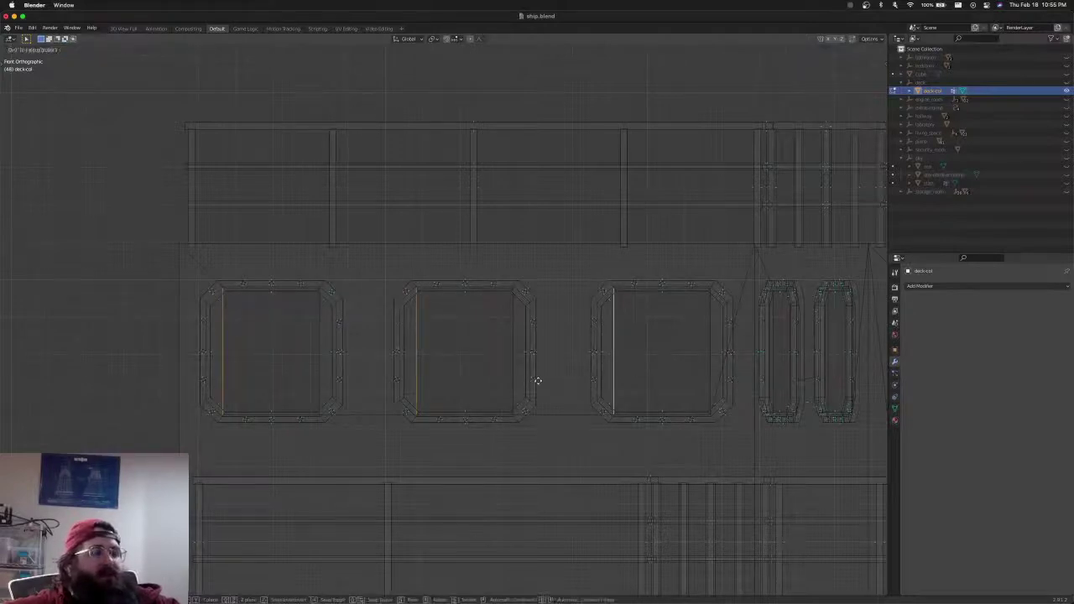
{"action": "right_click", "coordinate": [511, 383]}
{"action": "key", "text": "g"}
{"action": "key", "text": "g"}
{"action": "key", "text": "x"}
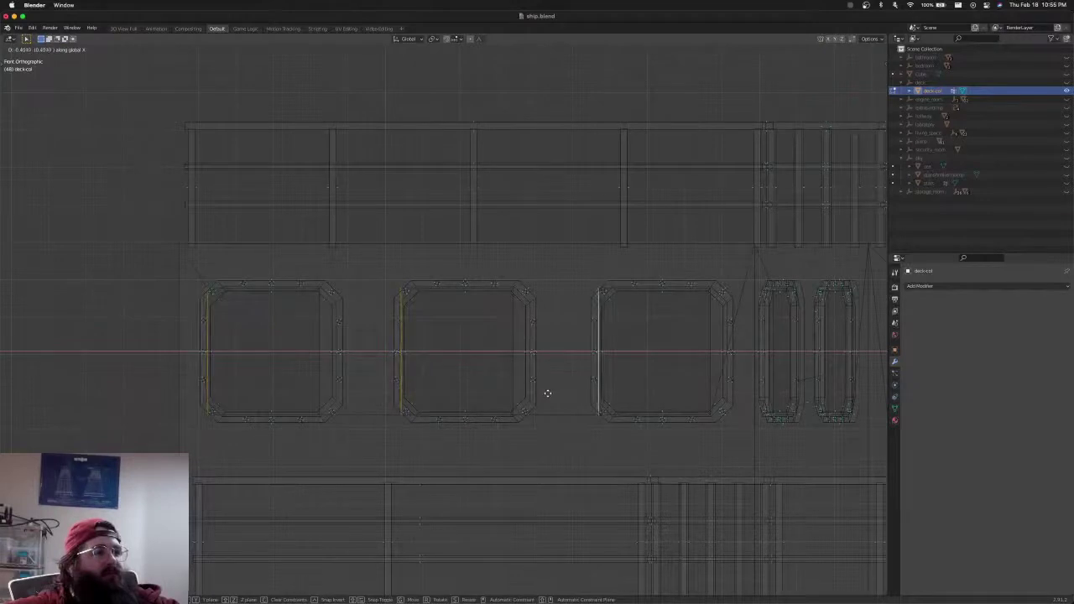
{"action": "left_click", "coordinate": [546, 391]}
Nudge the selected left edges of the outer-wall openings slightly further outward along X within the window frames
{"action": "scroll", "coordinate": [440, 393], "scroll_direction": "up", "scroll_amount": 4}
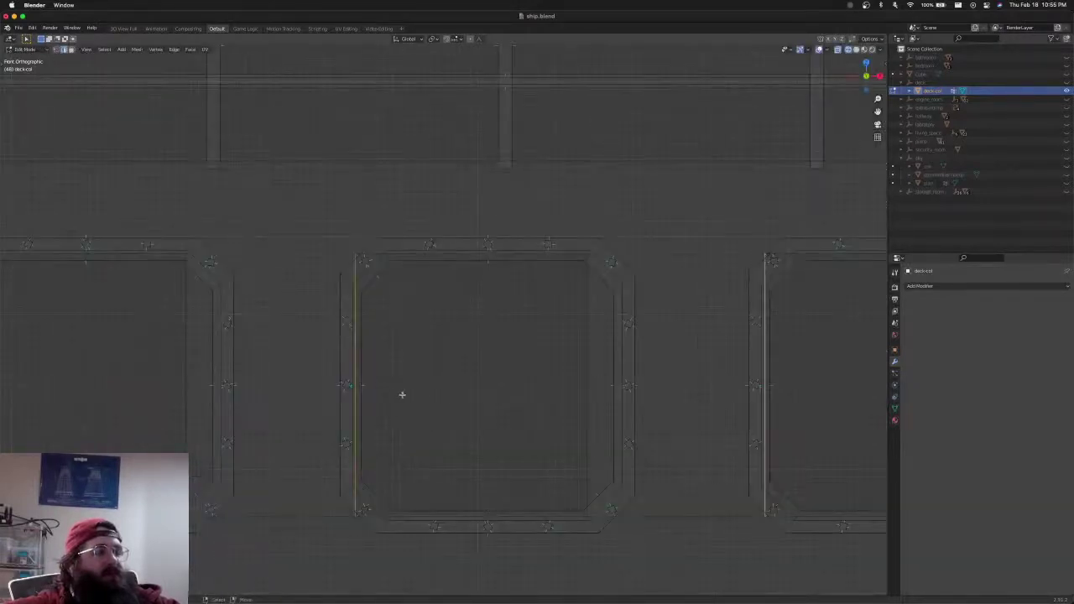
{"action": "middle_click_drag", "start_coordinate": [406, 394], "coordinate": [606, 375], "text": "shift"}
{"action": "scroll", "coordinate": [435, 377], "scroll_direction": "down", "scroll_amount": 1}
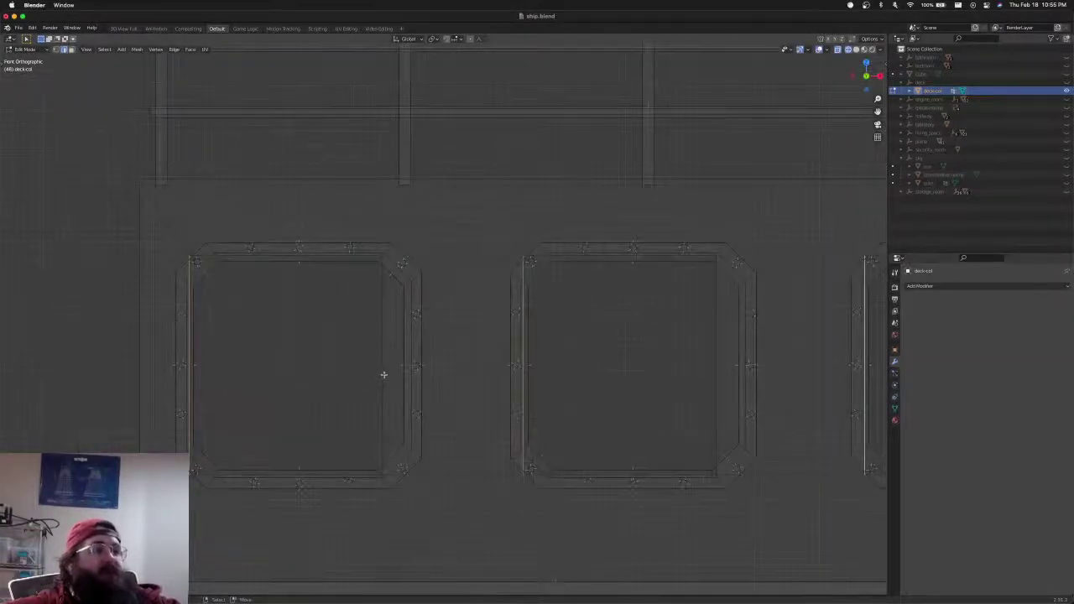
{"action": "scroll", "coordinate": [249, 391], "scroll_direction": "up", "scroll_amount": 2}
{"action": "middle_click_drag", "start_coordinate": [250, 391], "coordinate": [443, 366], "text": "shift"}
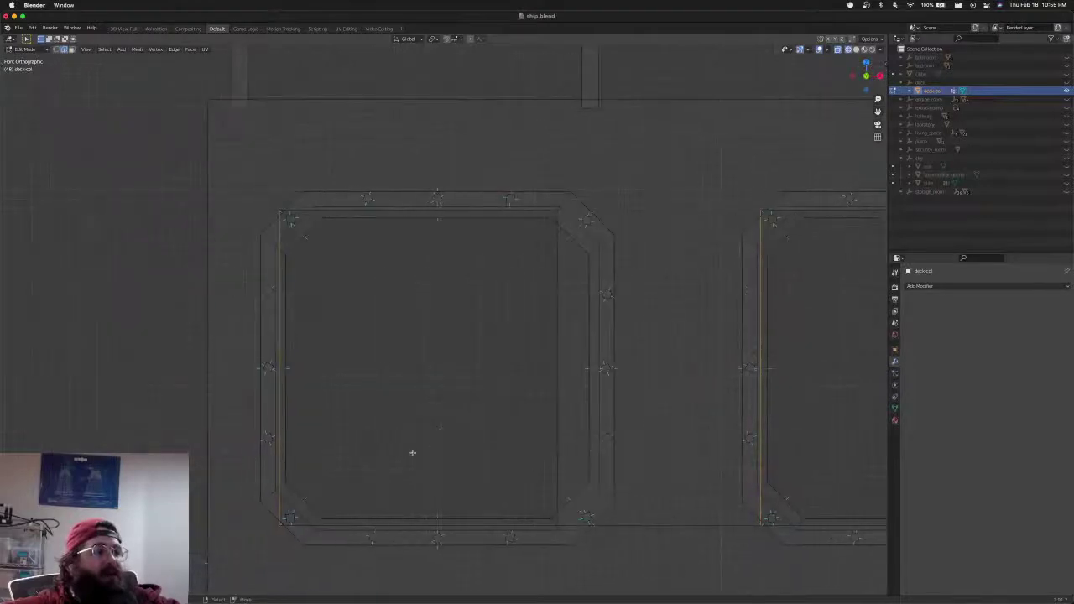
{"action": "key", "text": "g"}
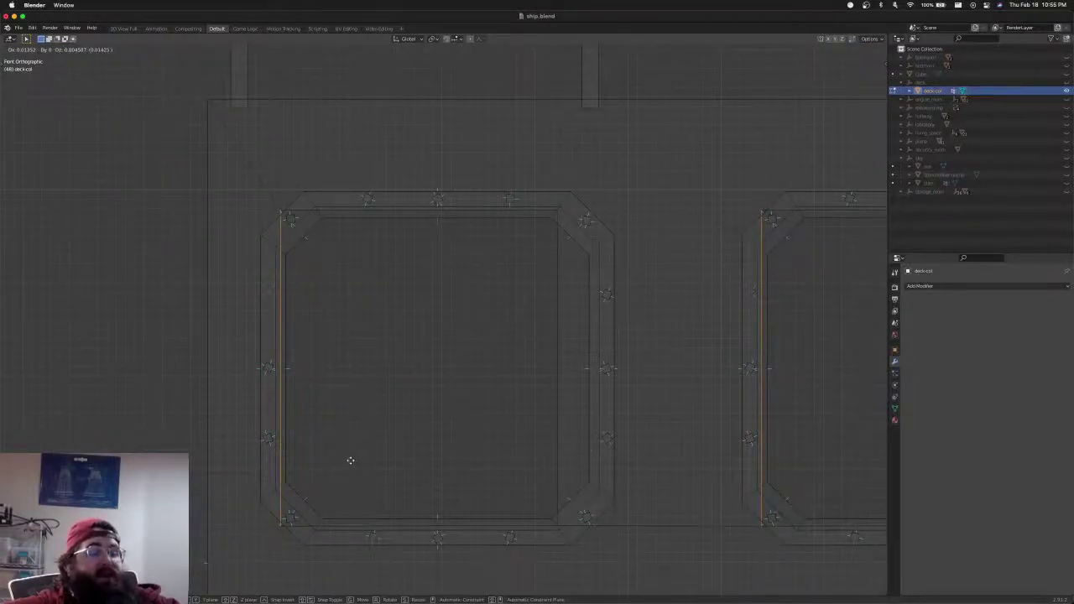
{"action": "key", "text": "x"}
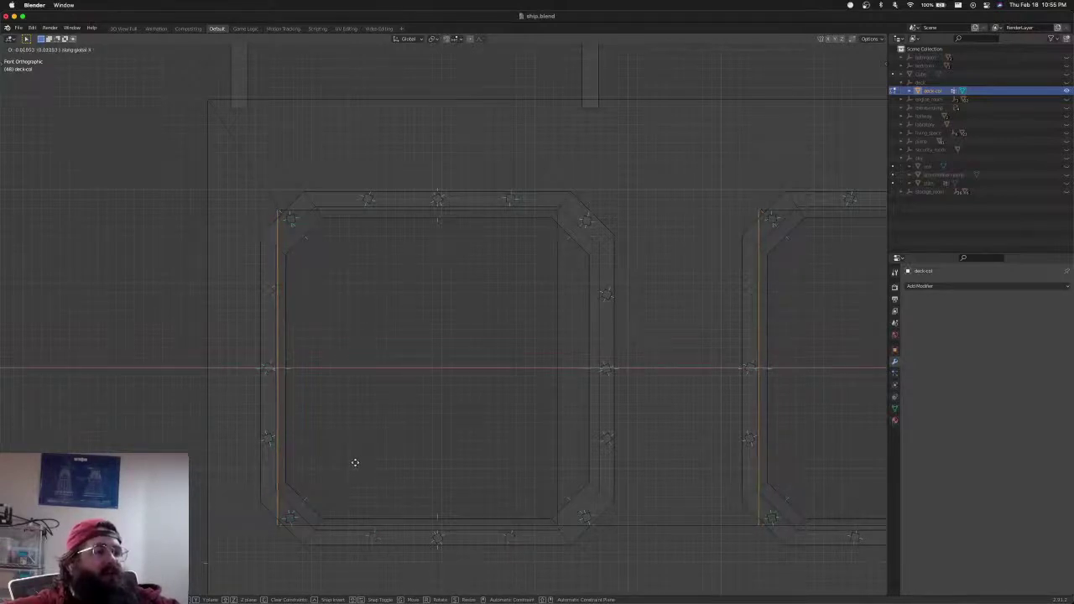
{"action": "left_click", "coordinate": [357, 463]}
Undo both X moves of the openings' left vertical edges and their selection
{"action": "key", "text": "alt+a"}
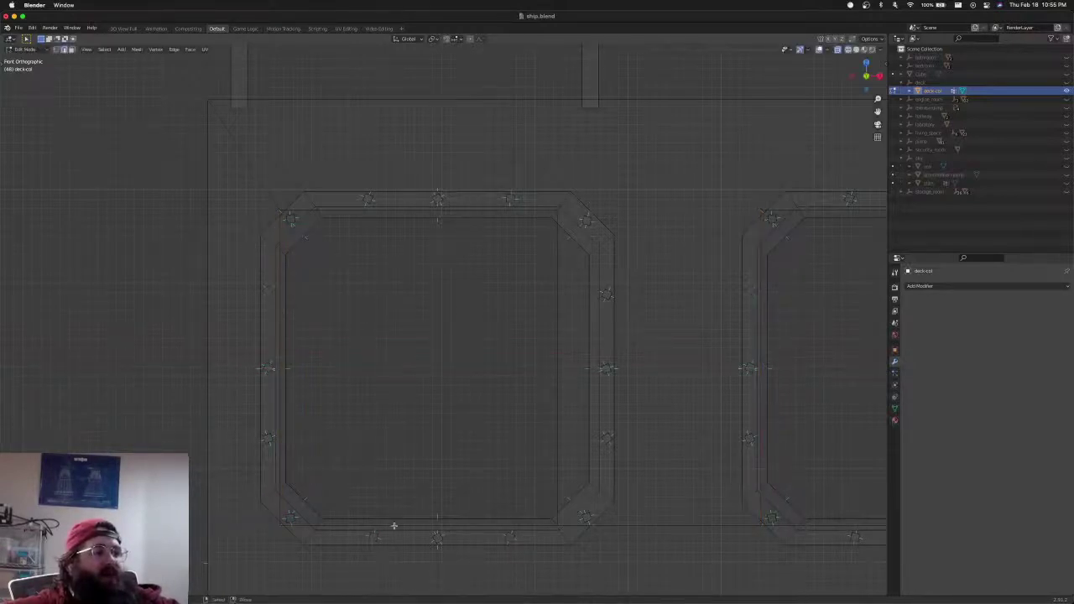
{"action": "scroll", "coordinate": [417, 494], "scroll_direction": "down", "scroll_amount": 2}
{"action": "scroll", "coordinate": [310, 504], "scroll_direction": "up", "scroll_amount": 2}
{"action": "key", "text": "ctrl+z"}
{"action": "key", "text": "ctrl+z"}
{"action": "key", "text": "ctrl+z"}
{"action": "key", "text": "ctrl+z"}
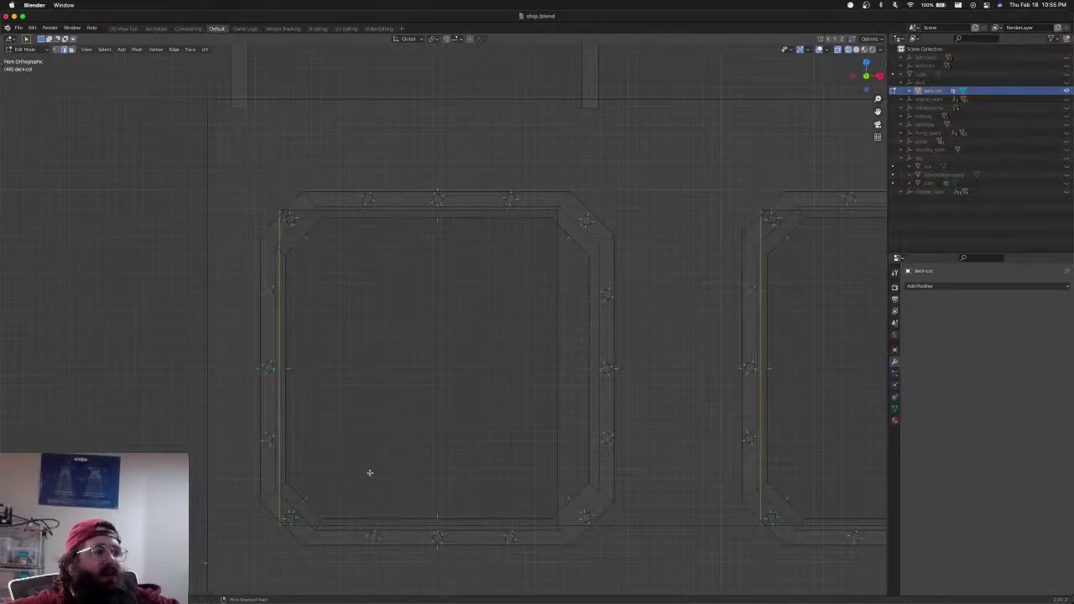
{"action": "key", "text": "ctrl+z"}
{"action": "key", "text": "ctrl+z"}
{"action": "key", "text": "ctrl+z"}
{"action": "key", "text": "ctrl+z"}
{"action": "key", "text": "ctrl+z"}
{"action": "key", "text": "ctrl+z"}
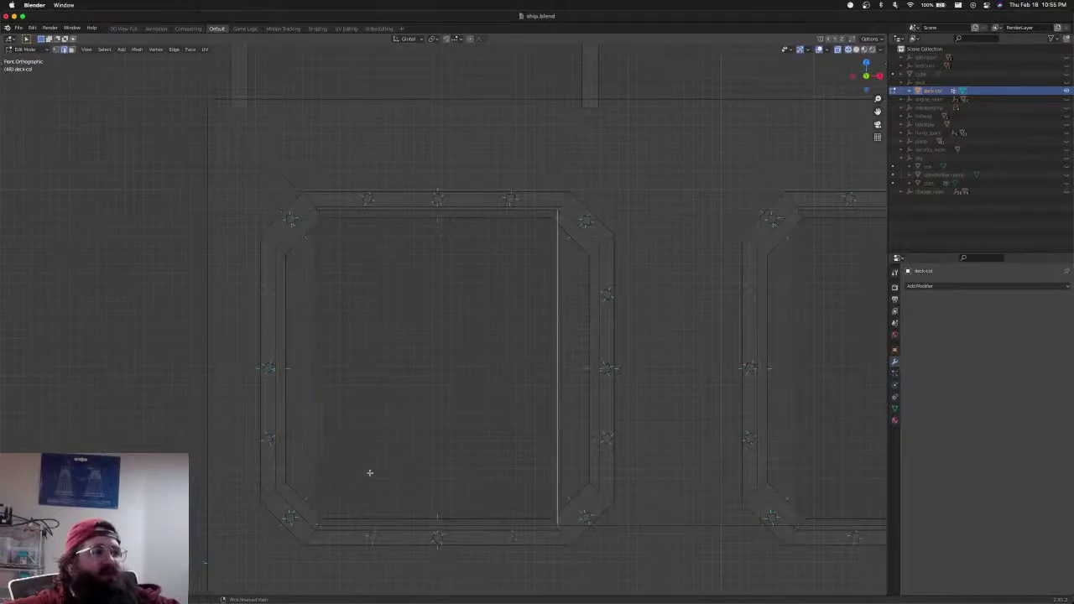
Undo the earlier vertical moves of the bottom and top edges on all window openings
{"action": "scroll", "coordinate": [369, 473], "scroll_direction": "down", "scroll_amount": 1, "text": "ctrl"}
{"action": "scroll", "coordinate": [403, 476], "scroll_direction": "left", "scroll_amount": 3}
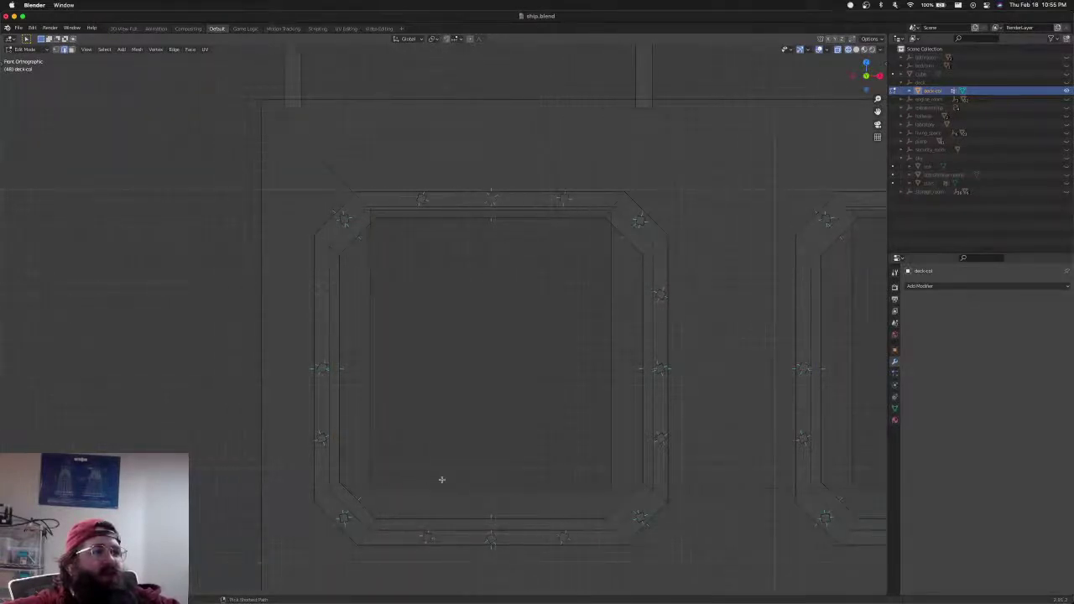
{"action": "scroll", "coordinate": [443, 478], "scroll_direction": "down", "scroll_amount": 4}
{"action": "scroll", "coordinate": [353, 428], "scroll_direction": "right", "scroll_amount": 5}
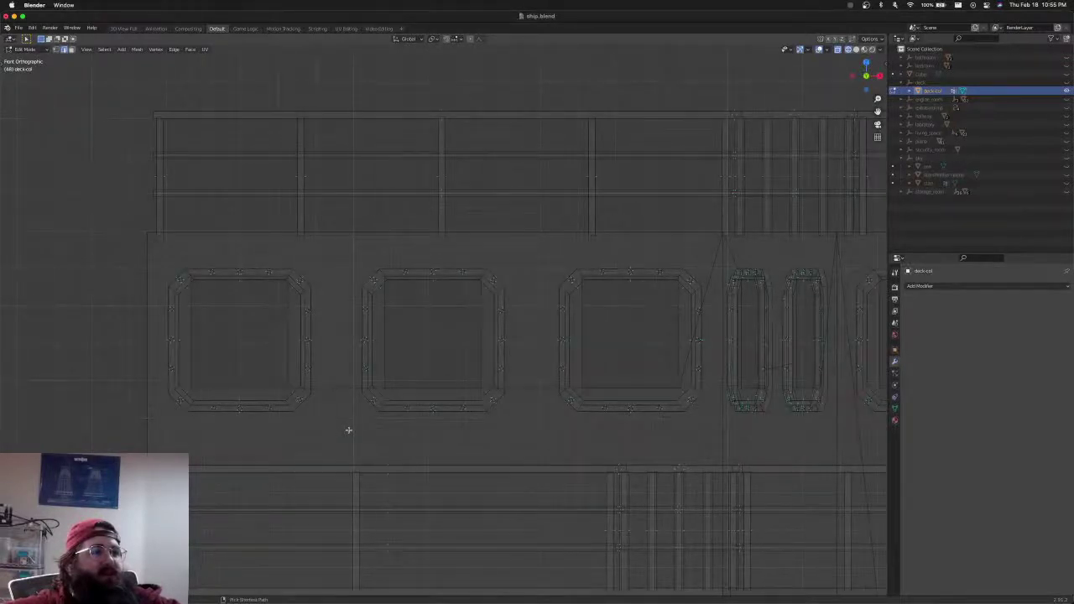
{"action": "scroll", "coordinate": [347, 431], "scroll_direction": "down", "scroll_amount": 4}
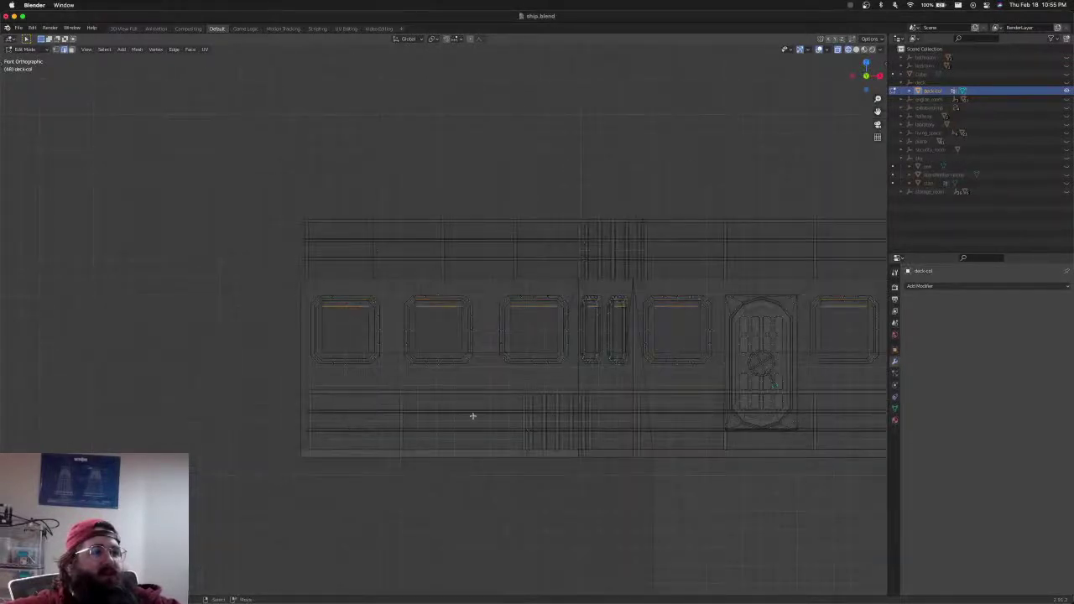
{"action": "scroll", "coordinate": [472, 417], "scroll_direction": "down", "scroll_amount": 3}
{"action": "scroll", "coordinate": [599, 396], "scroll_direction": "right", "scroll_amount": 5}
{"action": "scroll", "coordinate": [450, 379], "scroll_direction": "up", "scroll_amount": 6}
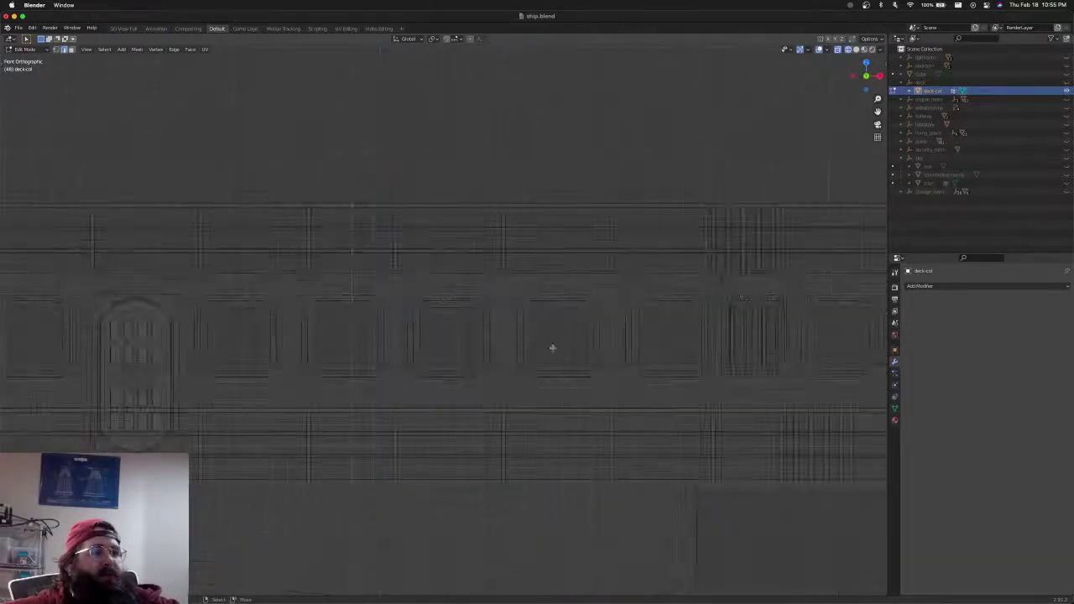
Select all four border edges of the three central-wall window openings farthest from the door
{"action": "left_click", "coordinate": [451, 315]}
{"action": "left_click", "coordinate": [432, 326], "text": "shift"}
{"action": "left_click", "coordinate": [445, 352], "text": "shift"}
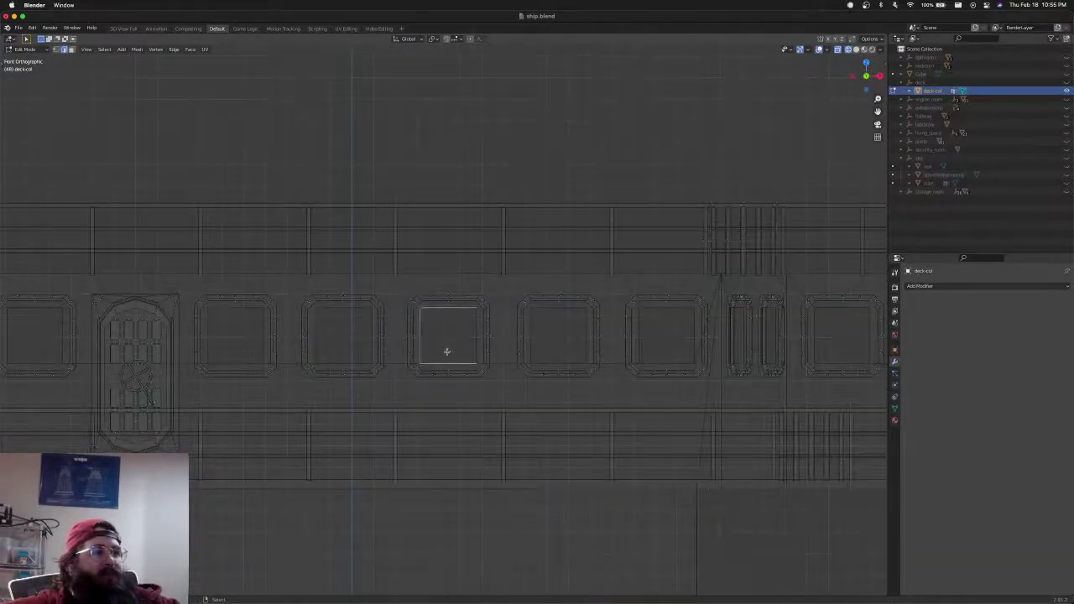
{"action": "left_click", "coordinate": [469, 343], "text": "shift"}
{"action": "left_click", "coordinate": [532, 327], "text": "shift"}
{"action": "left_click", "coordinate": [540, 303], "text": "shift"}
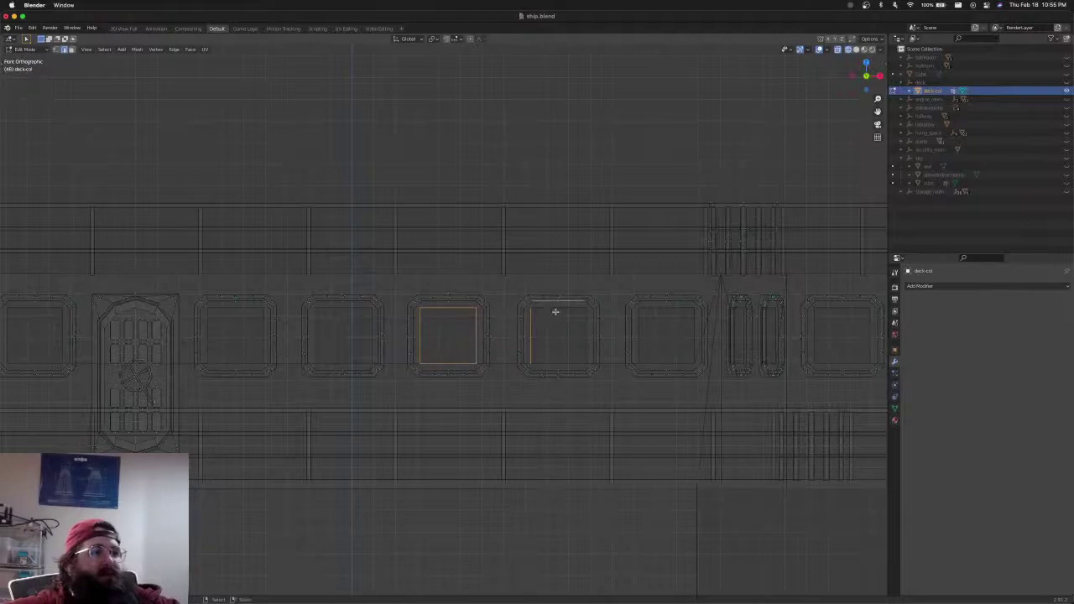
{"action": "left_click", "coordinate": [552, 308], "text": "shift"}
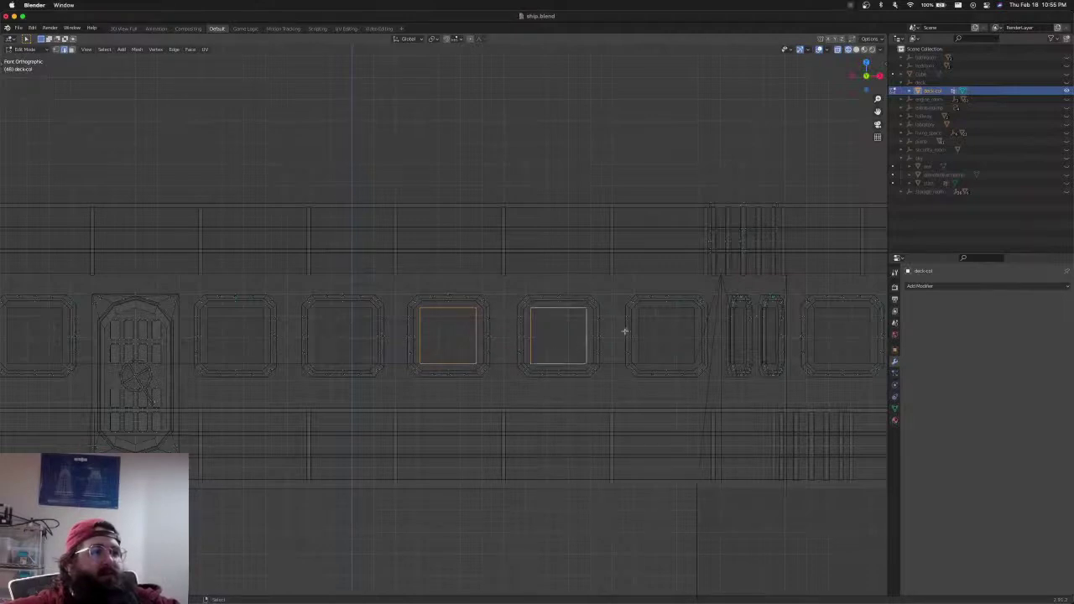
{"action": "left_click", "coordinate": [688, 335], "text": "shift"}
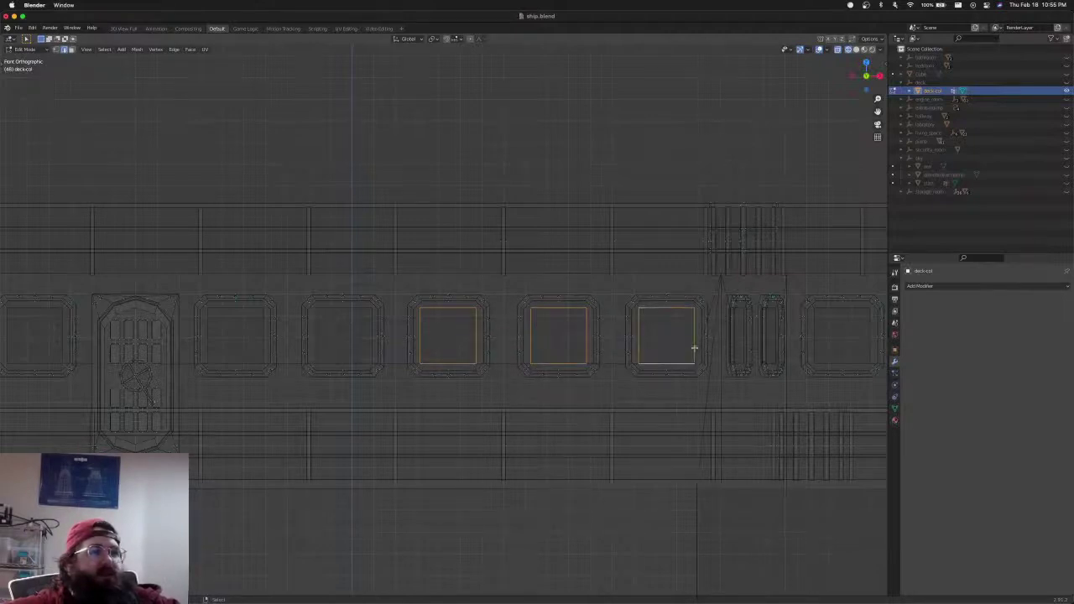
Add the border edges of the three openings on the outer wall beyond the far corner to the selection
{"action": "middle_click_drag", "start_coordinate": [694, 347], "coordinate": [585, 344], "text": "shift"}
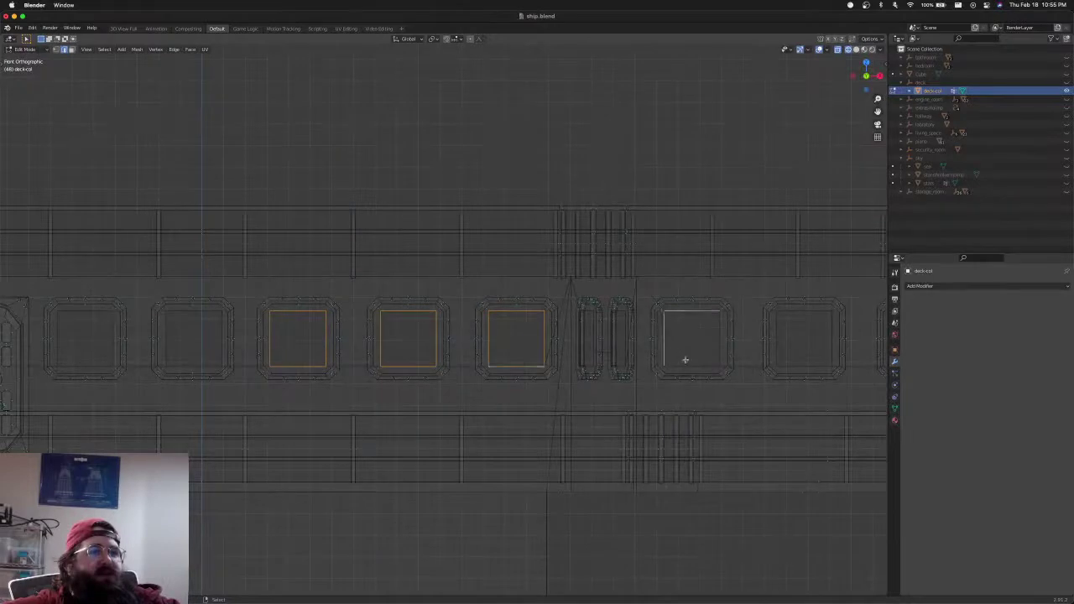
{"action": "left_click", "coordinate": [713, 347], "text": "shift"}
{"action": "middle_click_drag", "start_coordinate": [805, 358], "coordinate": [566, 353], "text": "shift"}
{"action": "left_click", "coordinate": [660, 322]}
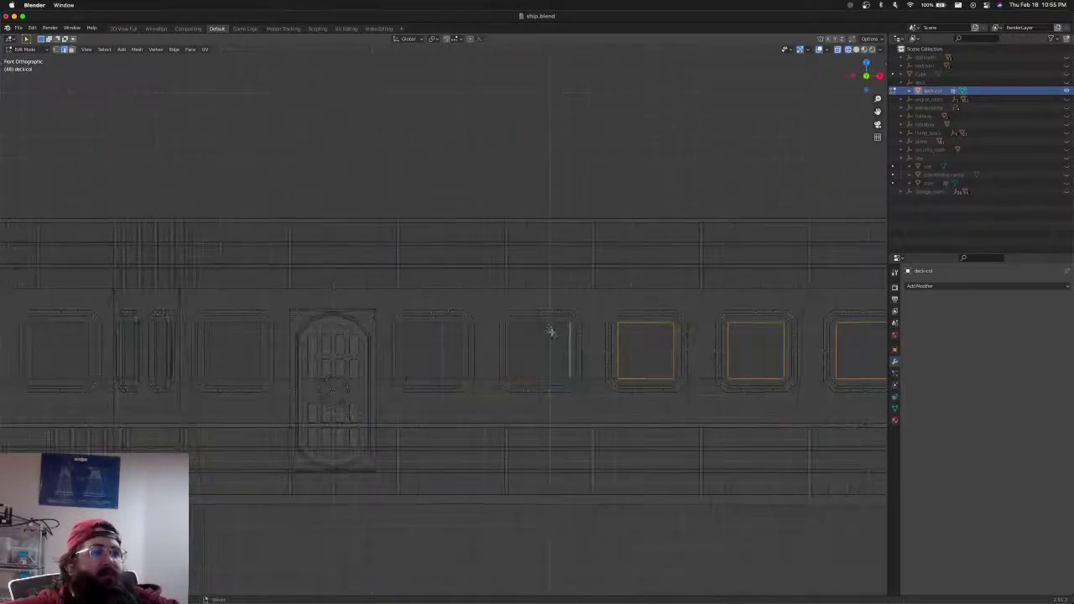
Add the border edges of the remaining central-wall openings on both sides of the door to the selection
{"action": "left_click", "coordinate": [550, 330]}
{"action": "left_click", "coordinate": [528, 373], "text": "shift"}
{"action": "left_click", "coordinate": [460, 354], "text": "shift"}
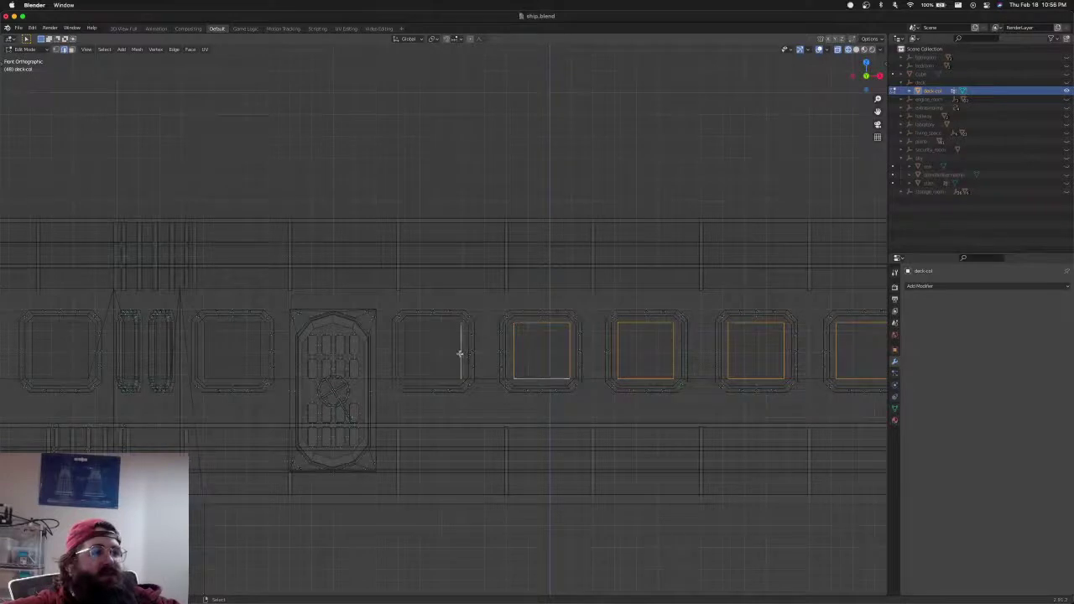
{"action": "left_click", "coordinate": [400, 354], "text": "alt+shift"}
{"action": "middle_click_drag", "start_coordinate": [372, 359], "coordinate": [624, 360], "text": "shift"}
{"action": "left_click", "coordinate": [488, 391], "text": "alt+shift"}
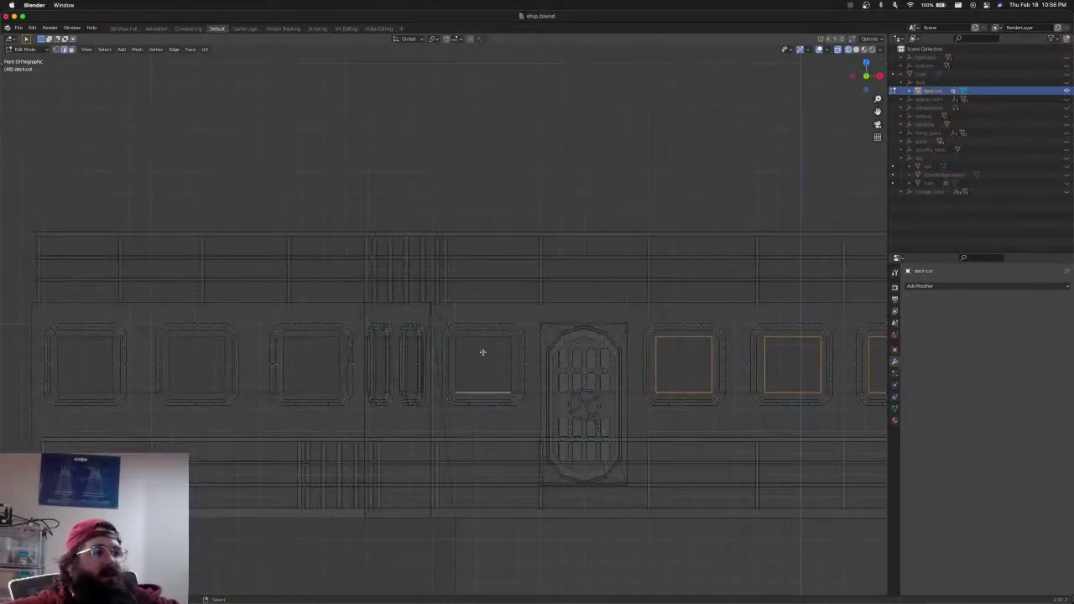
{"action": "middle_click_drag", "start_coordinate": [461, 360], "coordinate": [653, 360], "text": "shift"}
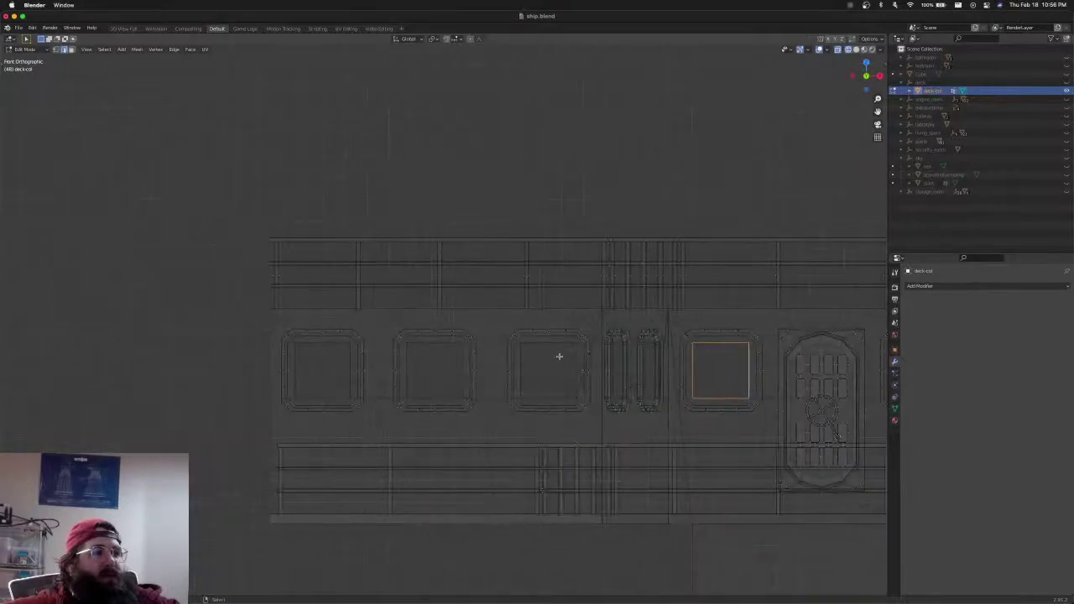
Add all four border edges of the three openings on the opposite outer wall to the selection
{"action": "left_click", "coordinate": [437, 348], "text": "shift"}
{"action": "left_click", "coordinate": [412, 359], "text": "shift"}
{"action": "left_click", "coordinate": [456, 374], "text": "shift"}
{"action": "left_click", "coordinate": [430, 389], "text": "shift"}
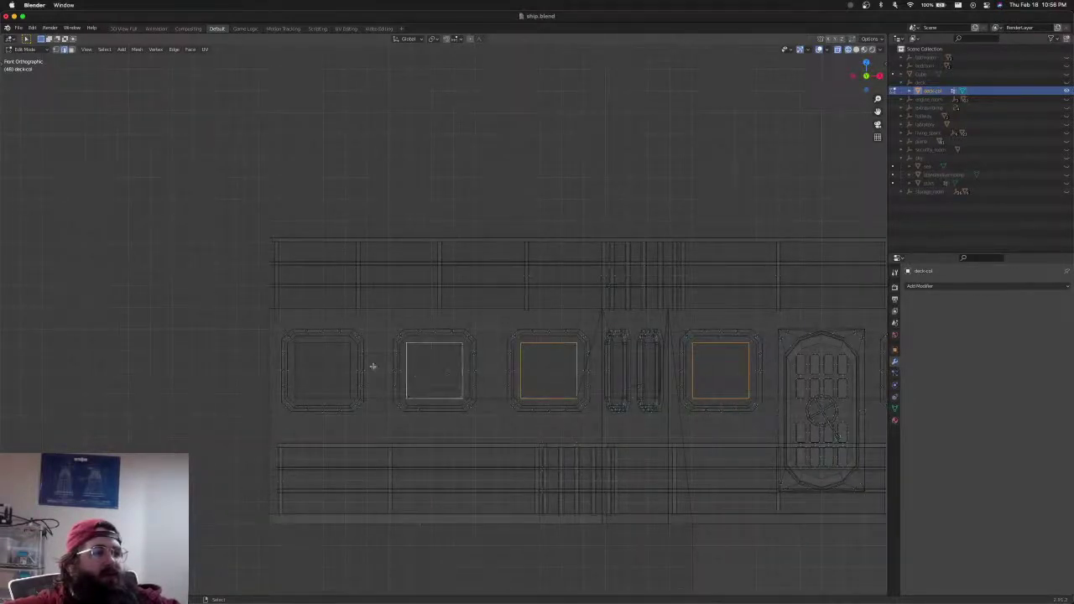
{"action": "left_click", "coordinate": [334, 362], "text": "shift"}
{"action": "left_click", "coordinate": [308, 380], "text": "shift"}
{"action": "left_click", "coordinate": [309, 354], "text": "shift"}
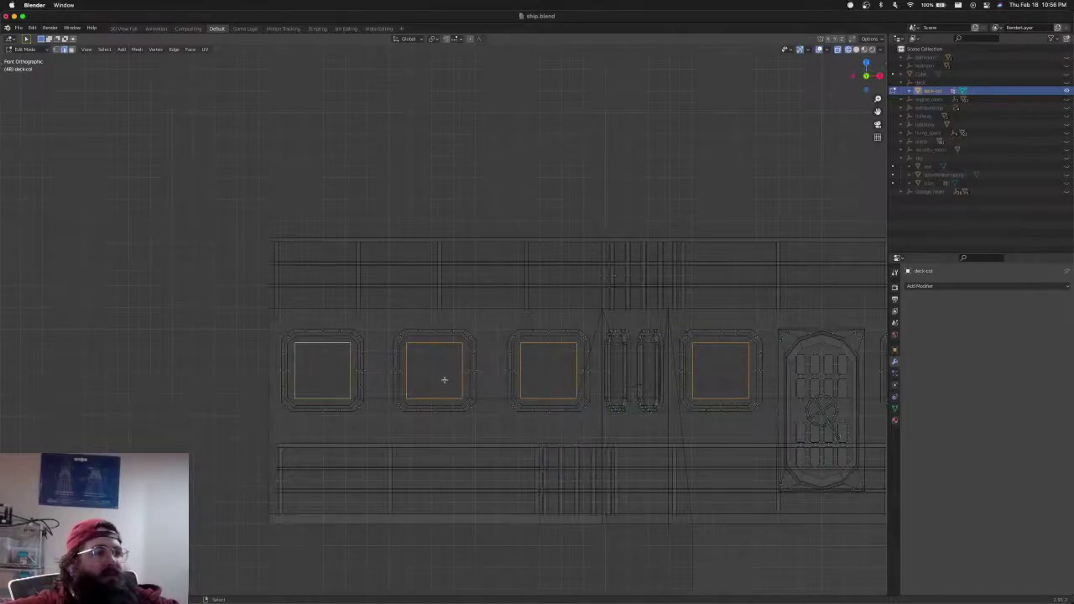
From the top view, move the selected opening borders along negative Y so they stand out in front of the walls
{"action": "middle_click_drag", "start_coordinate": [607, 386], "coordinate": [486, 402], "text": "shift"}
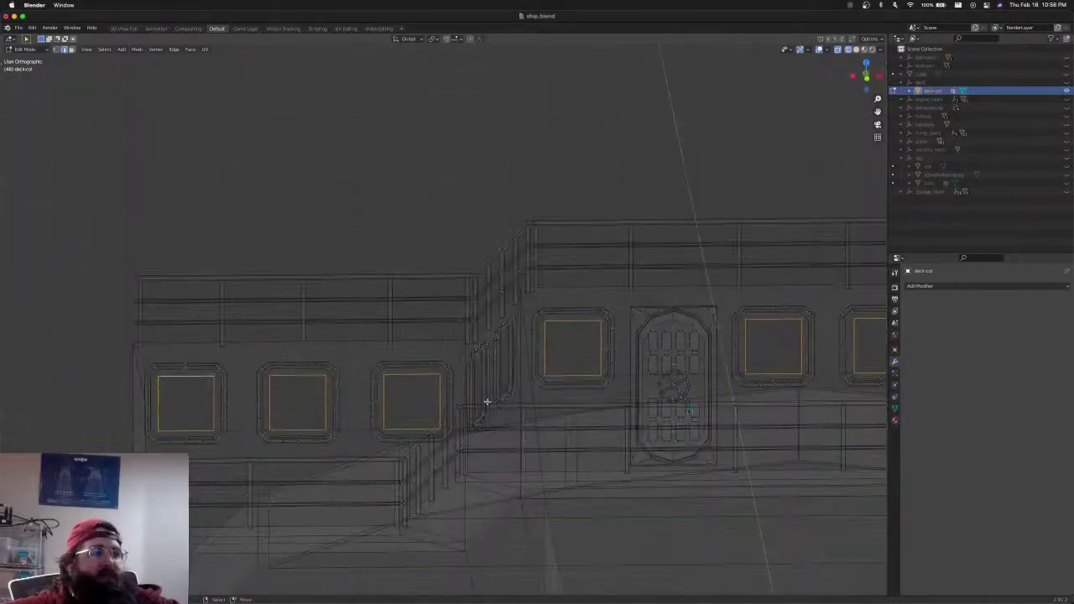
{"action": "key", "text": "KP_7"}
{"action": "scroll", "coordinate": [487, 402], "scroll_direction": "down", "scroll_amount": 4}
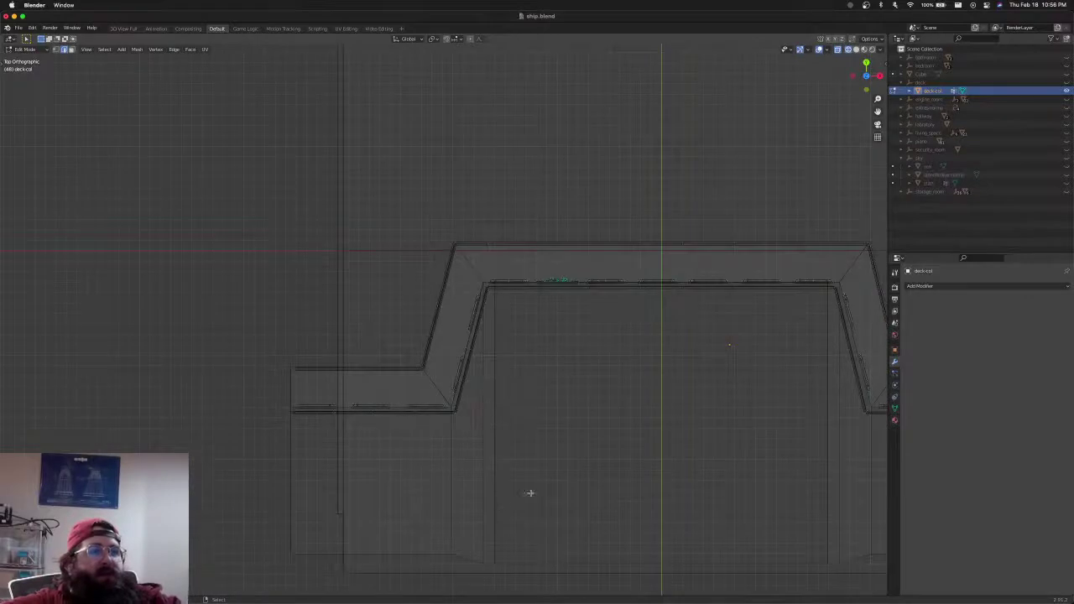
{"action": "middle_click_drag", "start_coordinate": [680, 462], "coordinate": [558, 504], "text": "shift"}
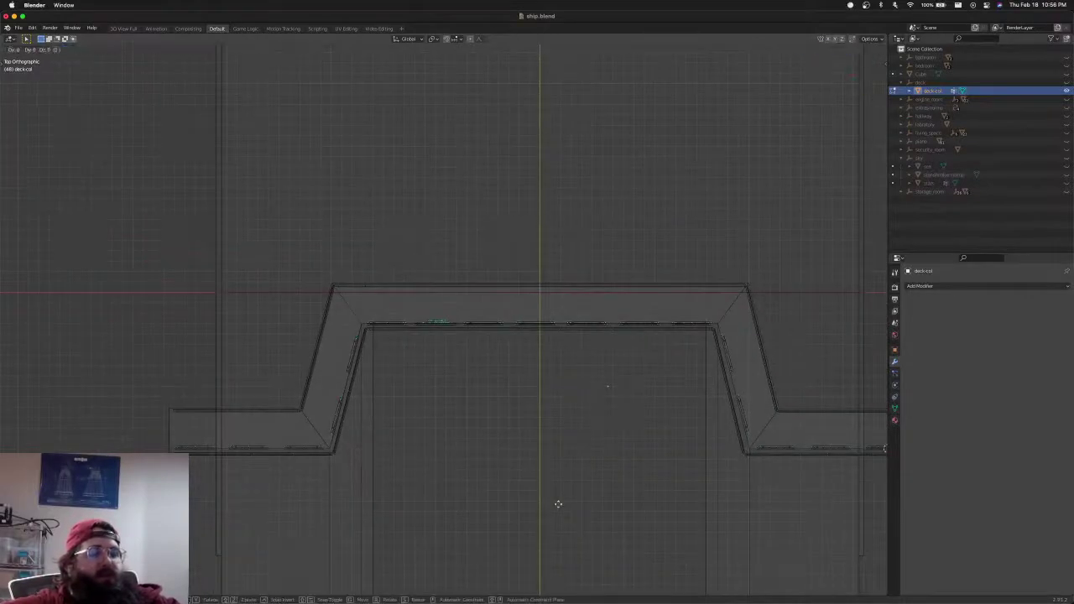
{"action": "key", "text": "g"}
{"action": "key", "text": "y"}
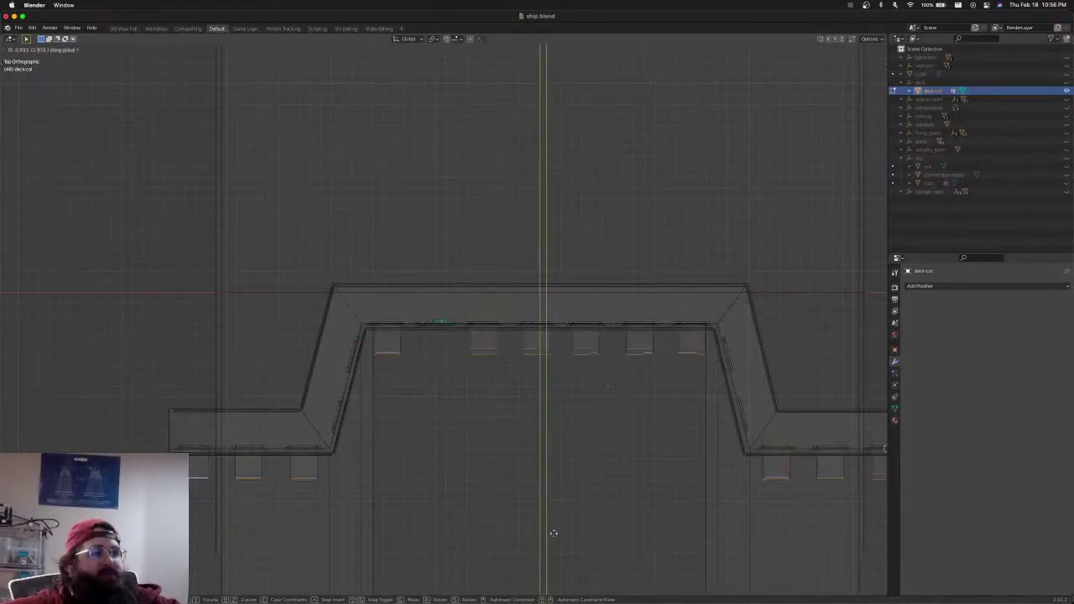
{"action": "left_click", "coordinate": [553, 525]}
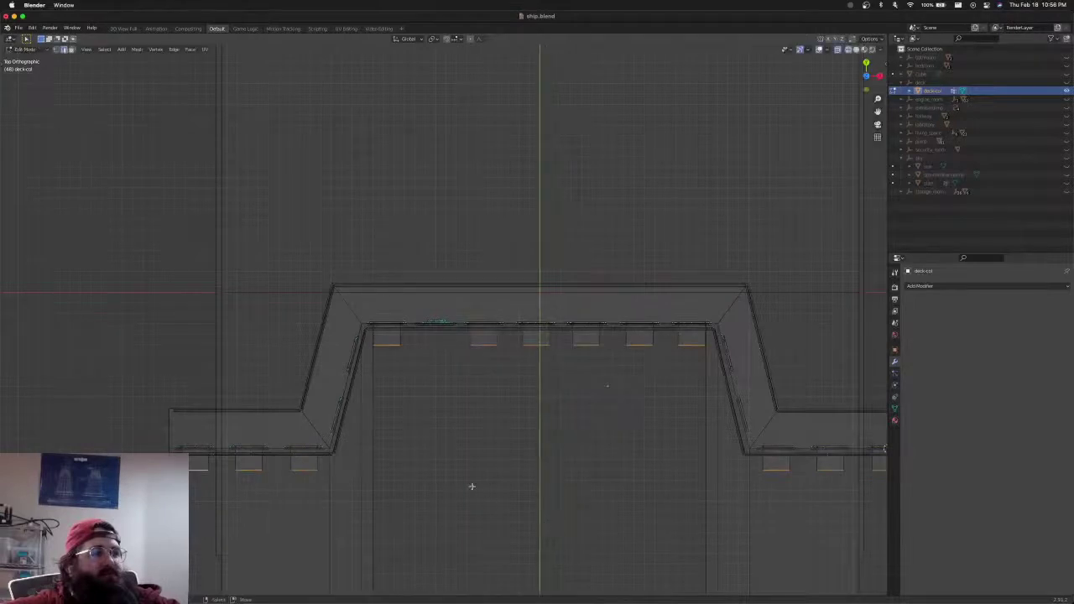
Clear the selection and select the corner edges running through the depth of the three openings on one outer wall
{"action": "middle_click_drag", "start_coordinate": [472, 486], "coordinate": [511, 396]}
{"action": "scroll", "coordinate": [511, 396], "scroll_direction": "up", "scroll_amount": 4}
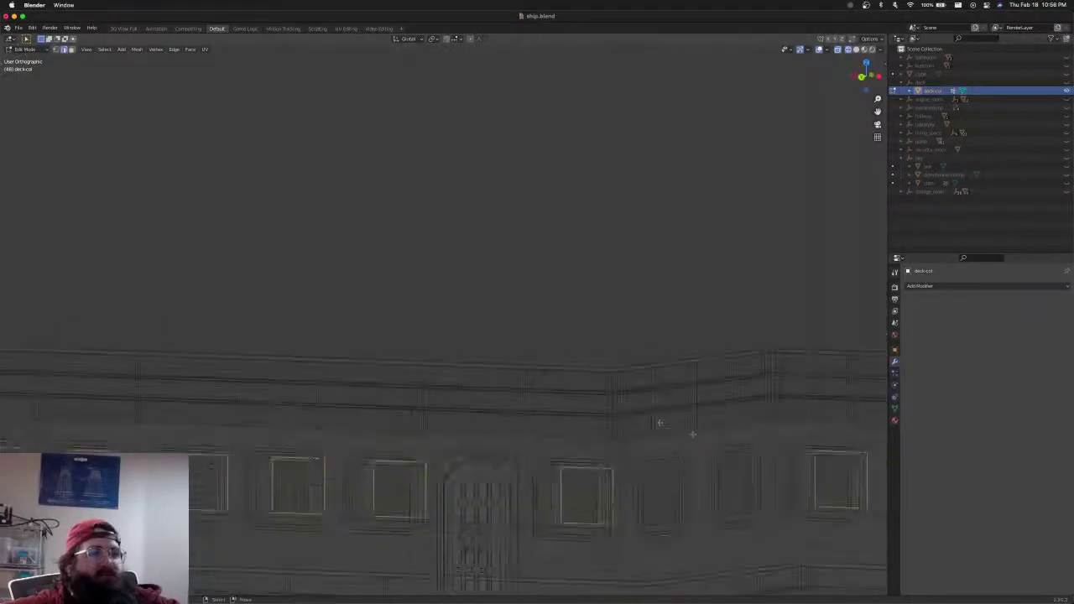
{"action": "middle_click_drag", "start_coordinate": [691, 429], "coordinate": [480, 299], "text": "shift"}
{"action": "key", "text": "alt+a"}
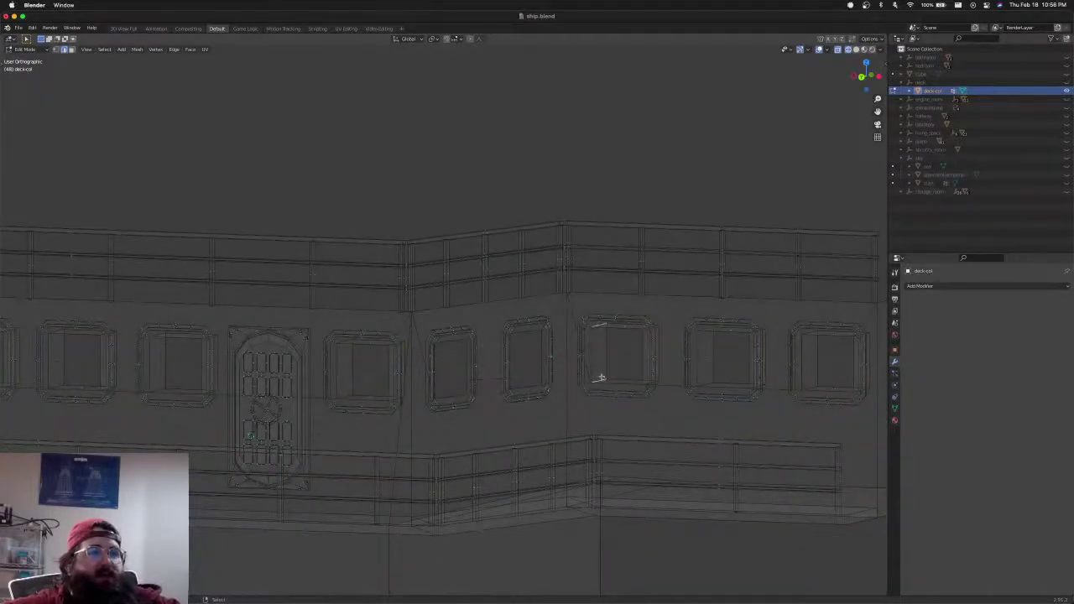
{"action": "middle_click_drag", "start_coordinate": [601, 377], "coordinate": [651, 384]}
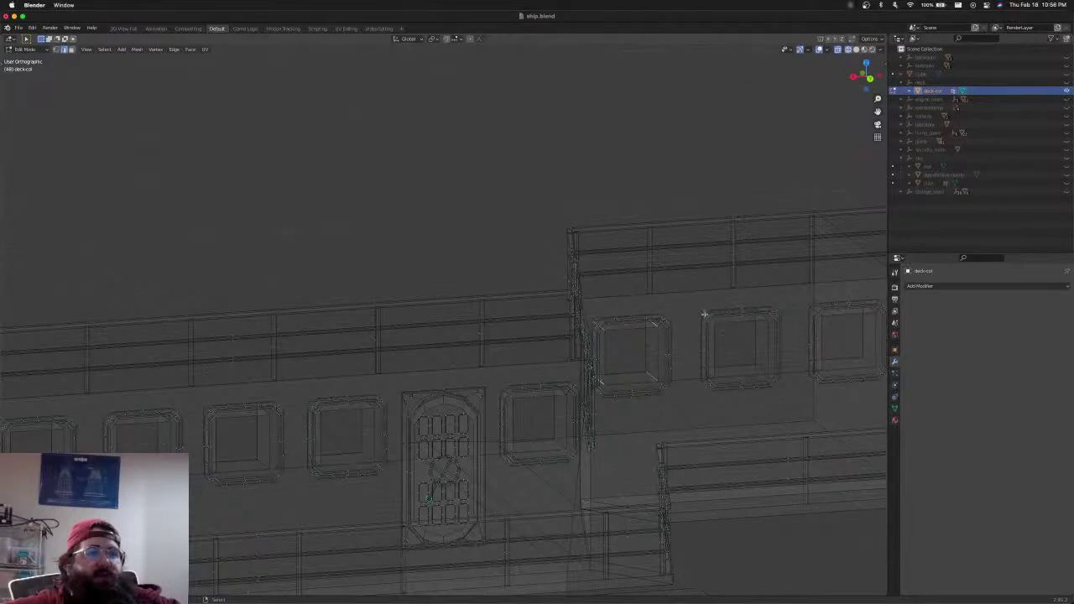
{"action": "left_click", "coordinate": [713, 374], "text": "shift"}
{"action": "middle_click_drag", "start_coordinate": [739, 375], "coordinate": [681, 375]}
{"action": "key", "text": "super+z"}
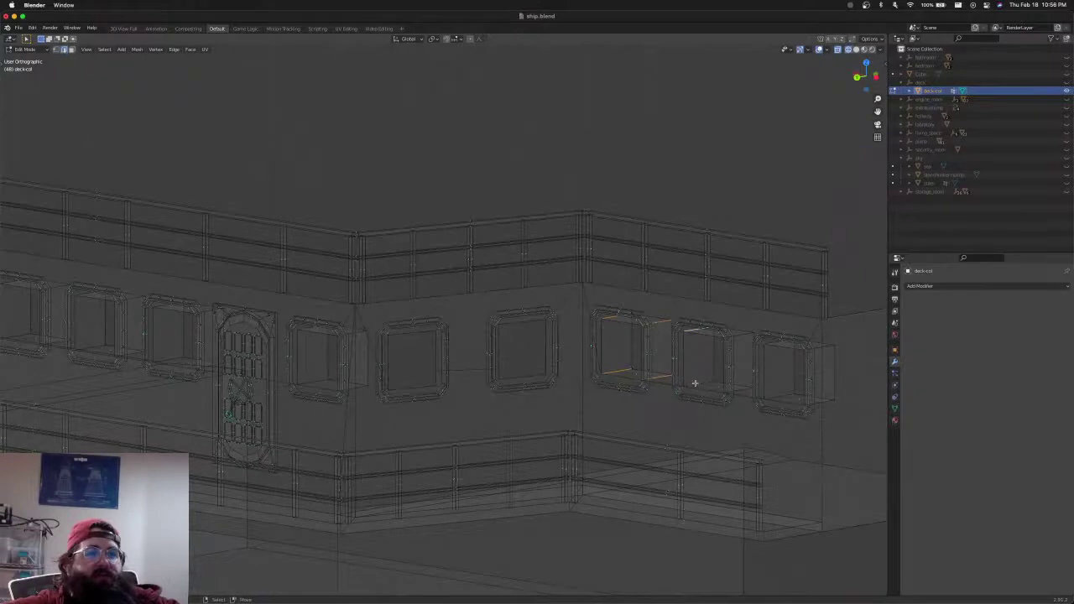
{"action": "left_click", "coordinate": [737, 392], "text": "shift"}
{"action": "left_click", "coordinate": [741, 335], "text": "shift"}
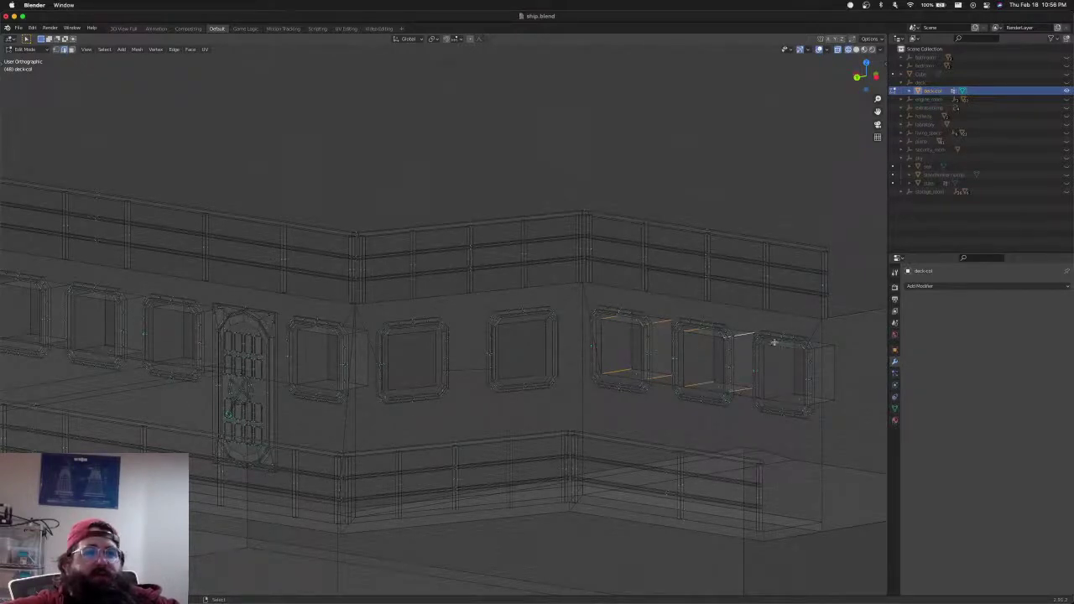
{"action": "left_click", "coordinate": [823, 402], "text": "shift"}
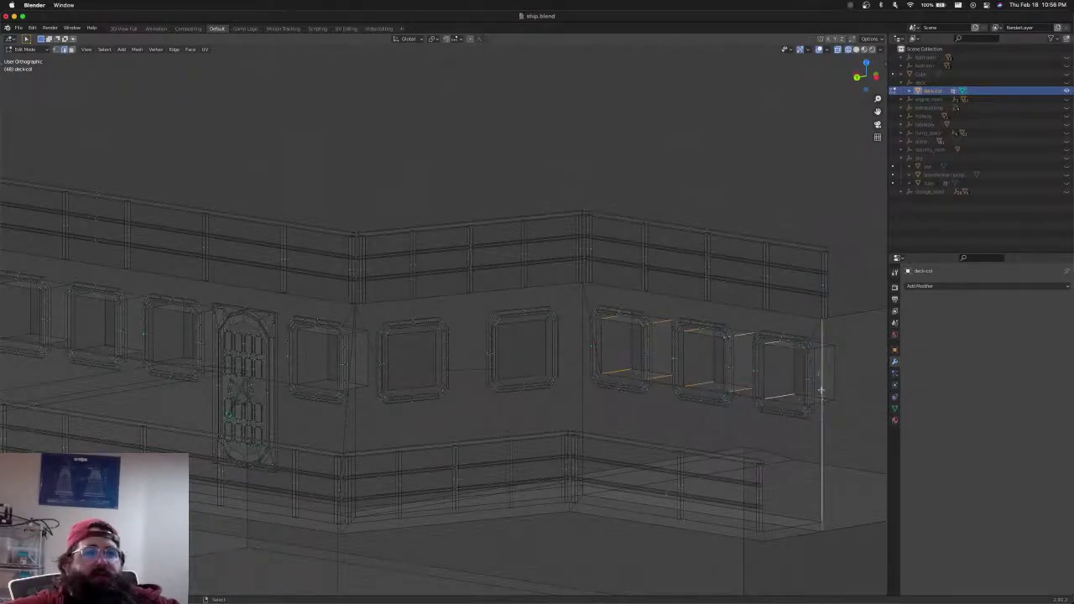
{"action": "left_click", "coordinate": [821, 409], "text": "shift"}
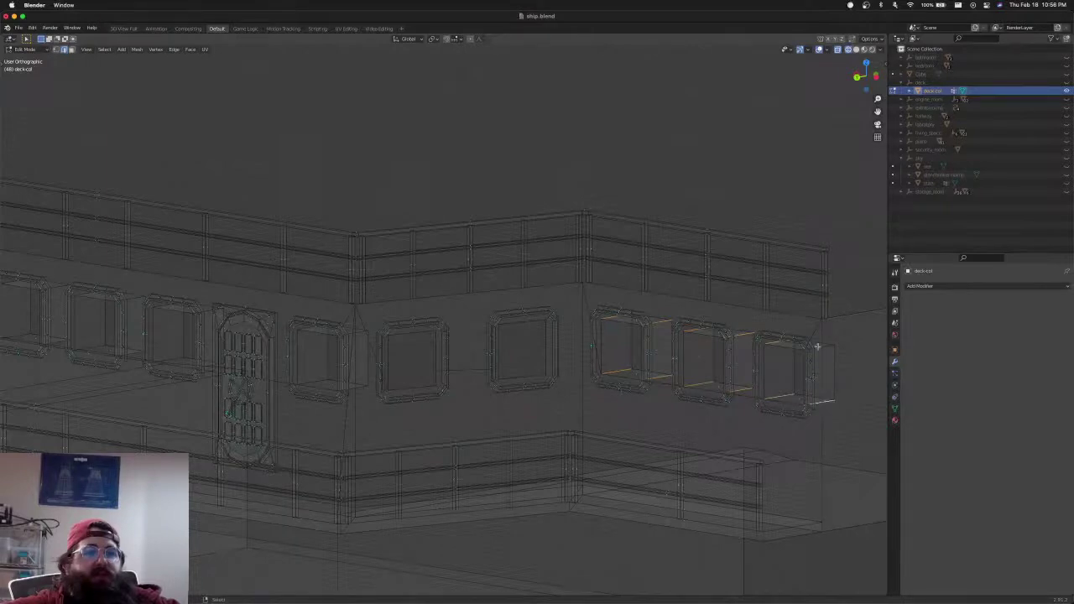
Add the corner depth edges of the central-wall openings on both sides of the door to the selection
{"action": "scroll", "coordinate": [817, 347], "scroll_direction": "down", "scroll_amount": 3}
{"action": "middle_click_drag", "start_coordinate": [472, 318], "coordinate": [797, 325]}
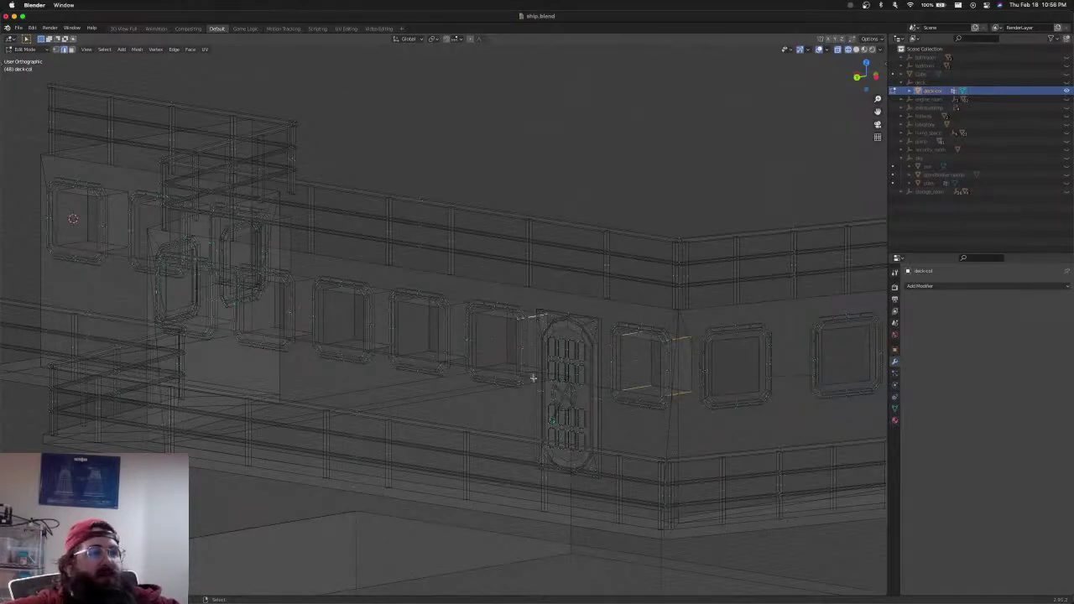
{"action": "middle_click_drag", "start_coordinate": [527, 362], "coordinate": [545, 378]}
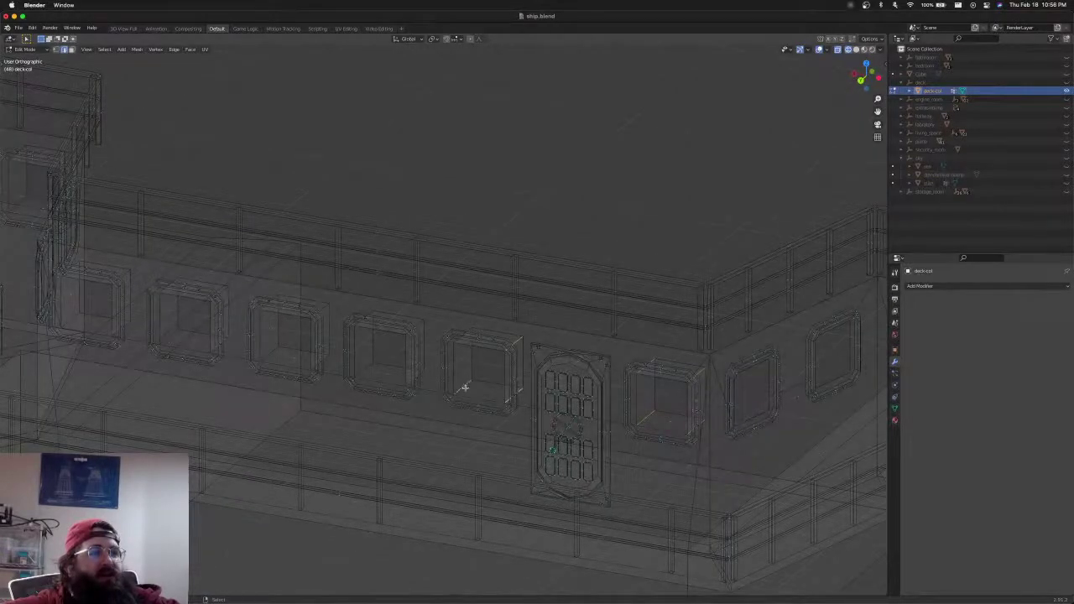
{"action": "middle_click_drag", "start_coordinate": [468, 330], "coordinate": [534, 349]}
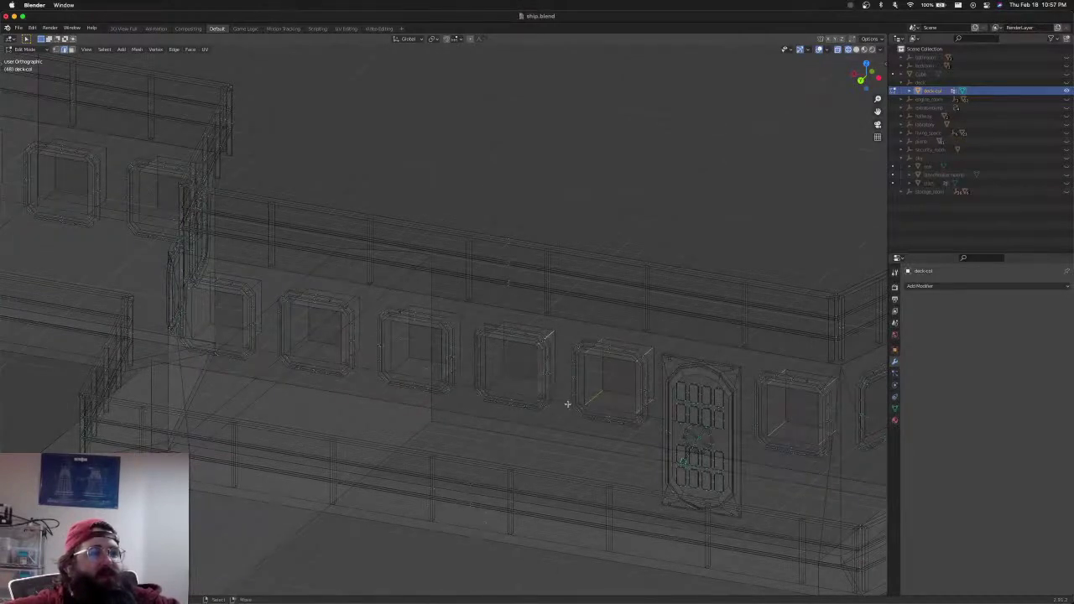
{"action": "middle_click_drag", "start_coordinate": [565, 403], "coordinate": [548, 389]}
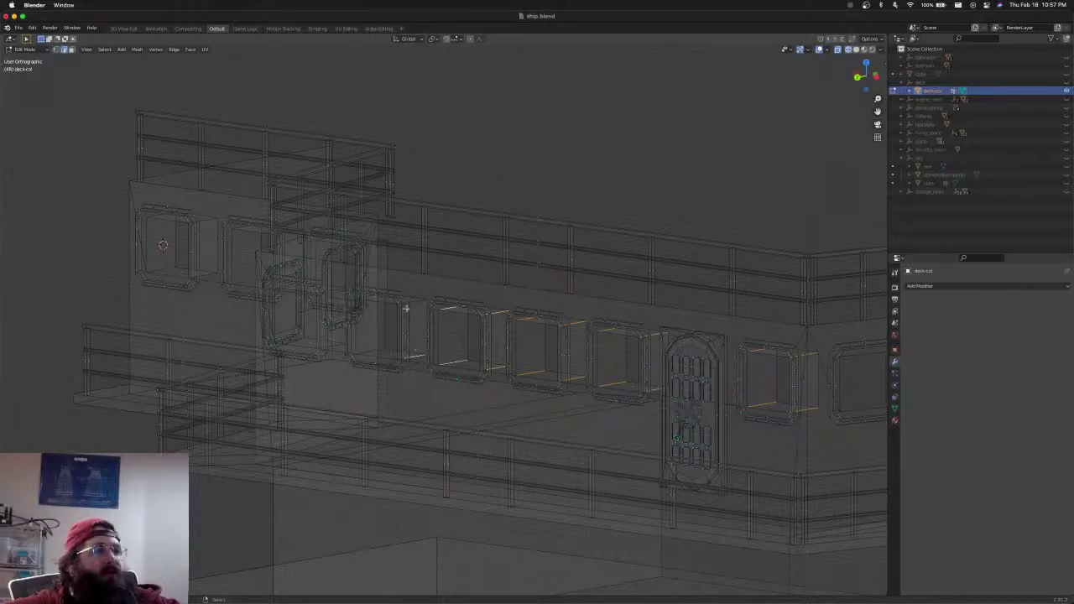
Add the remaining corner depth edges of the far central-wall openings and lower ones on the opposite outer wall to the selection
{"action": "key", "text": "shift+z"}
{"action": "scroll", "coordinate": [378, 307], "scroll_direction": "up", "scroll_amount": 5}
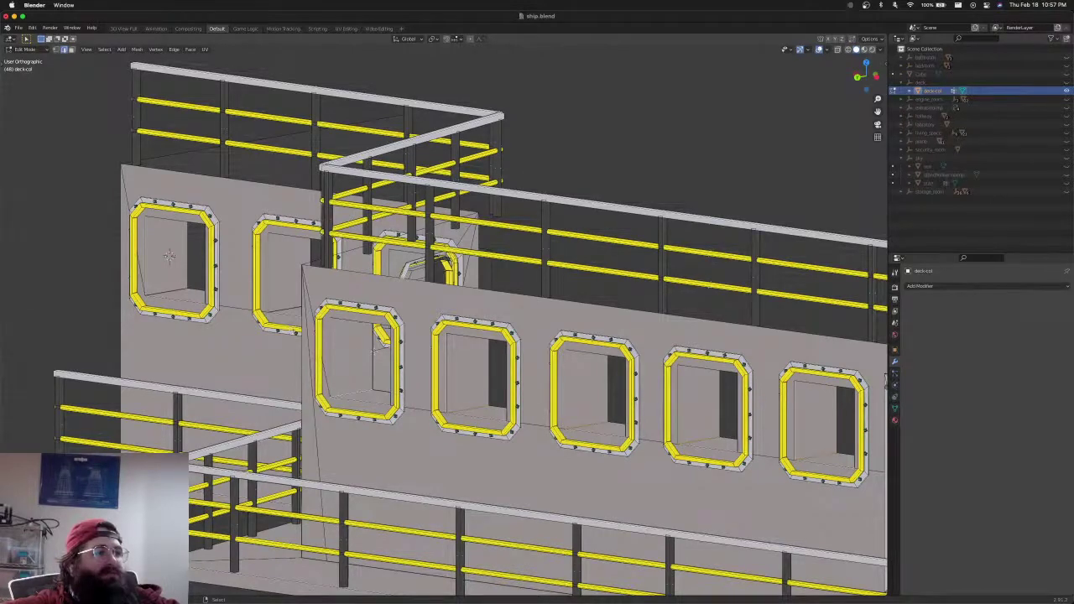
{"action": "key", "text": "shift+z"}
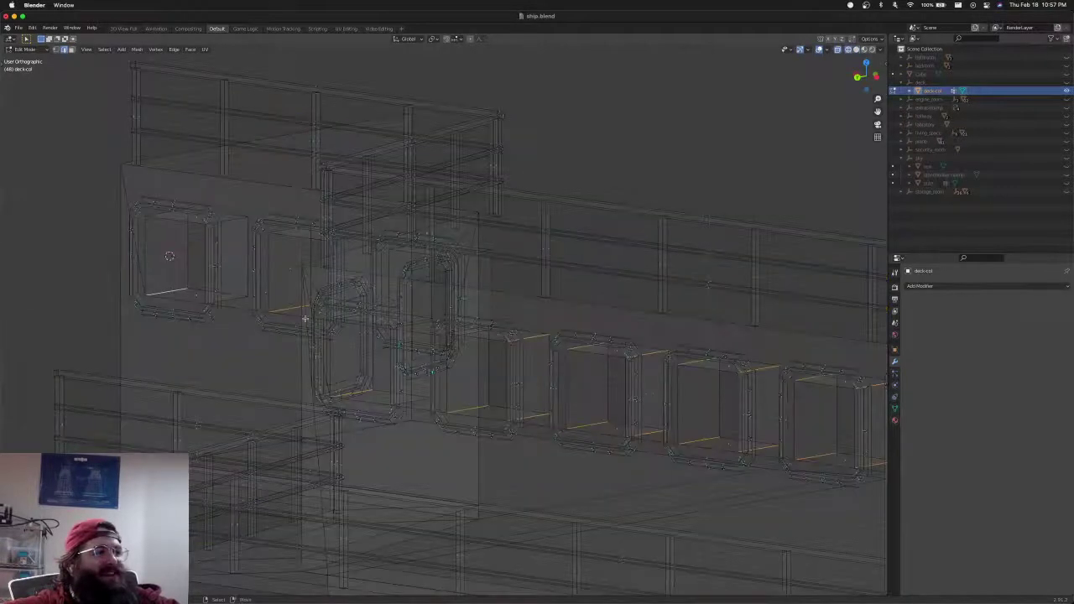
{"action": "left_click", "coordinate": [420, 401], "text": "shift"}
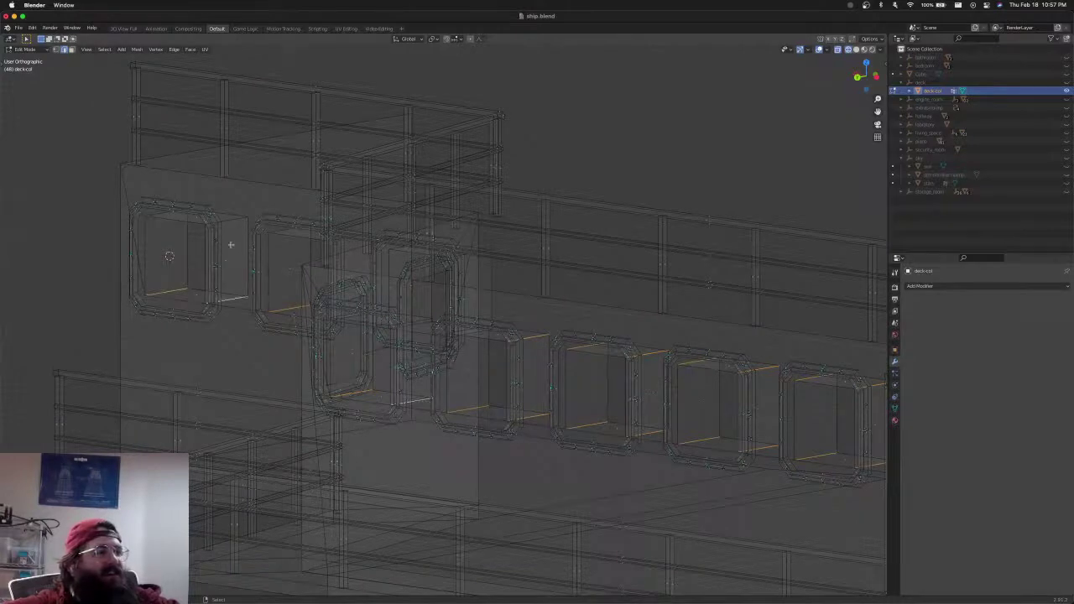
{"action": "middle_click_drag", "start_coordinate": [377, 320], "coordinate": [336, 319]}
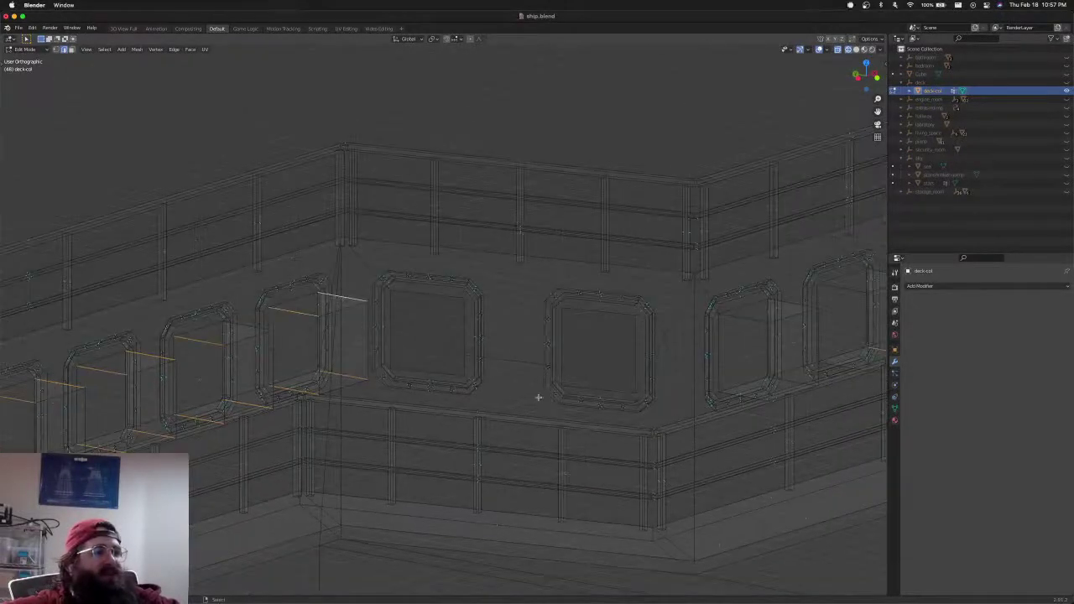
Complete the selection with the missing upper and lower corner depth edges of the three openings on the opposite outer wall
{"action": "middle_click_drag", "start_coordinate": [510, 391], "coordinate": [162, 400]}
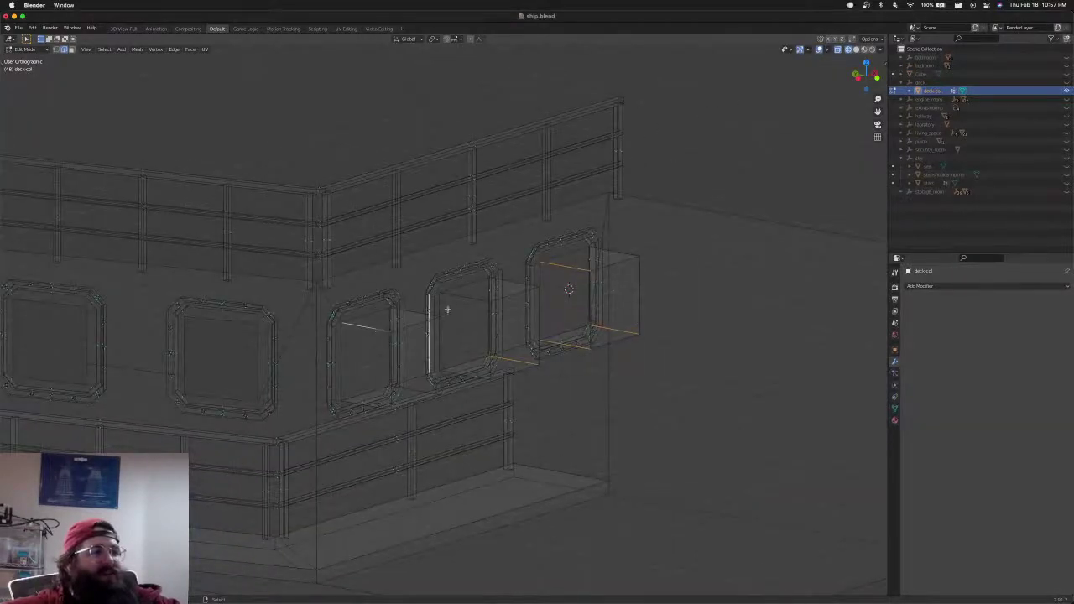
{"action": "left_click", "coordinate": [416, 313], "text": "shift"}
{"action": "left_click", "coordinate": [470, 300], "text": "shift"}
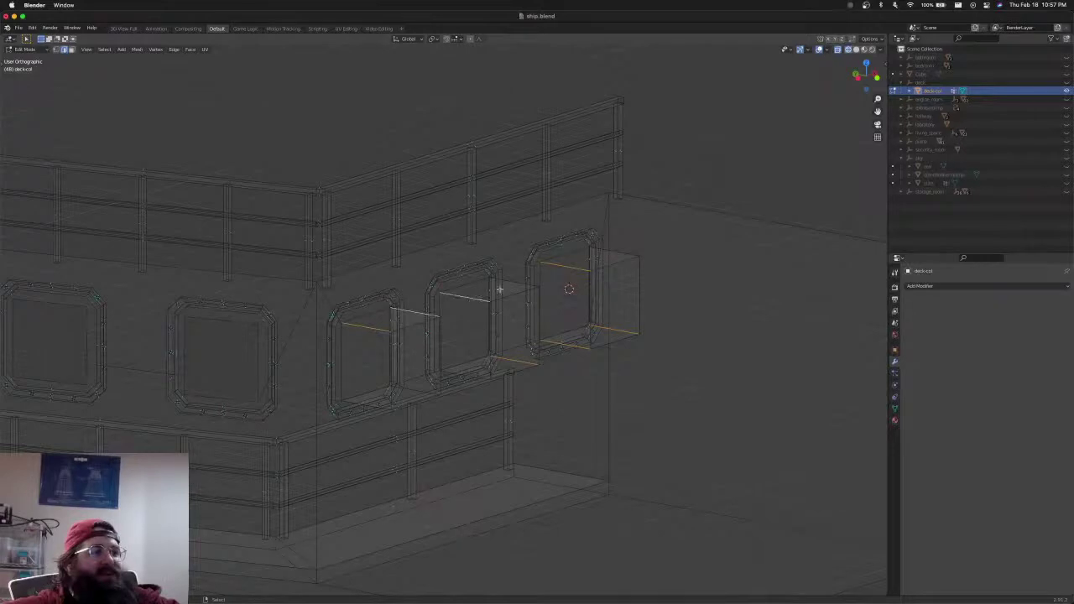
{"action": "left_click", "coordinate": [625, 255], "text": "shift"}
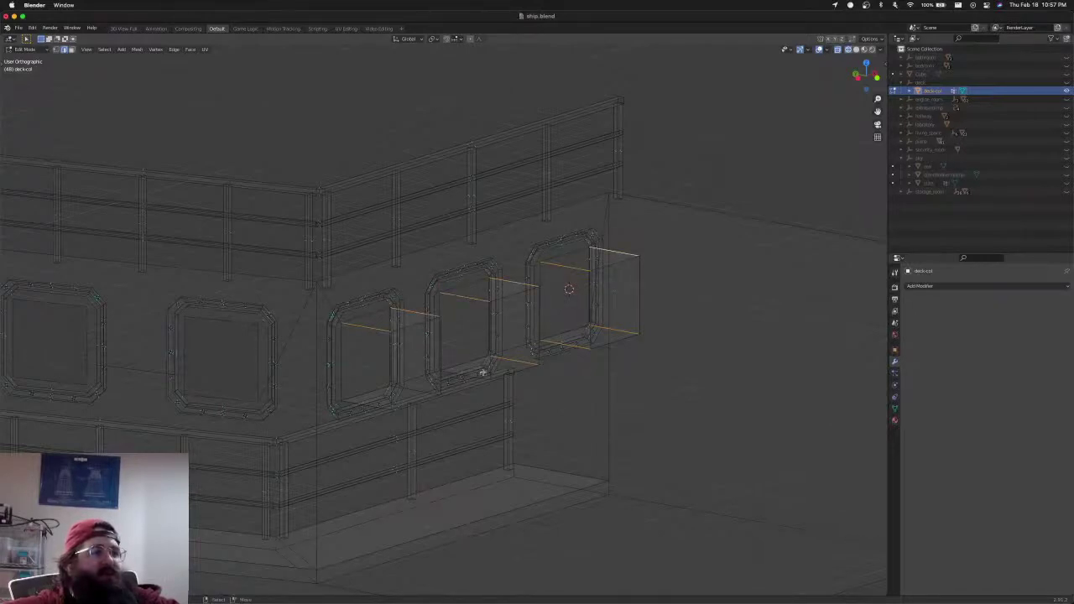
{"action": "mouse_move", "coordinate": [482, 372]}
{"action": "middle_mouse_down"}
{"action": "mouse_move", "coordinate": [470, 389]}
{"action": "mouse_move", "coordinate": [484, 355]}
{"action": "middle_mouse_up"}
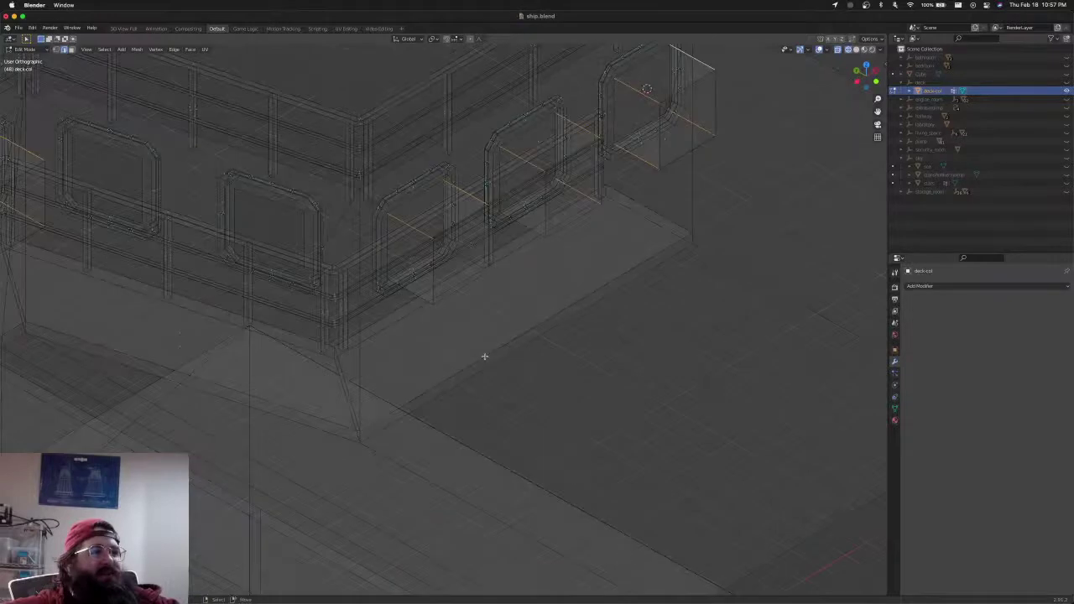
{"action": "left_click", "coordinate": [521, 224], "text": "shift"}
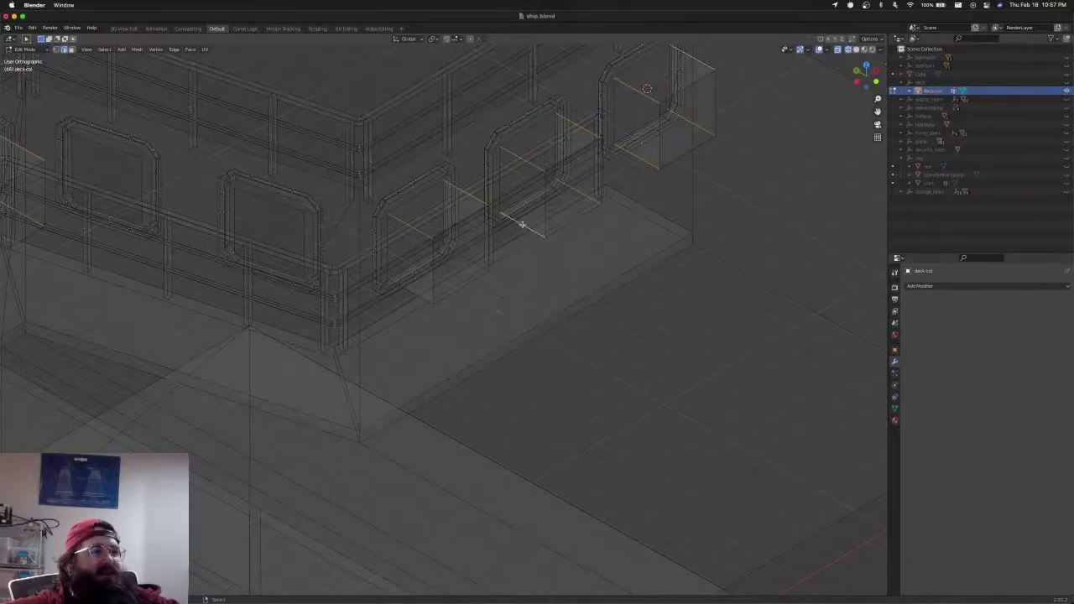
{"action": "left_click", "coordinate": [465, 257], "text": "shift"}
{"action": "mouse_move", "coordinate": [410, 290]}
{"action": "middle_mouse_down"}
{"action": "mouse_move", "coordinate": [412, 276]}
{"action": "mouse_move", "coordinate": [427, 286]}
{"action": "middle_mouse_up"}
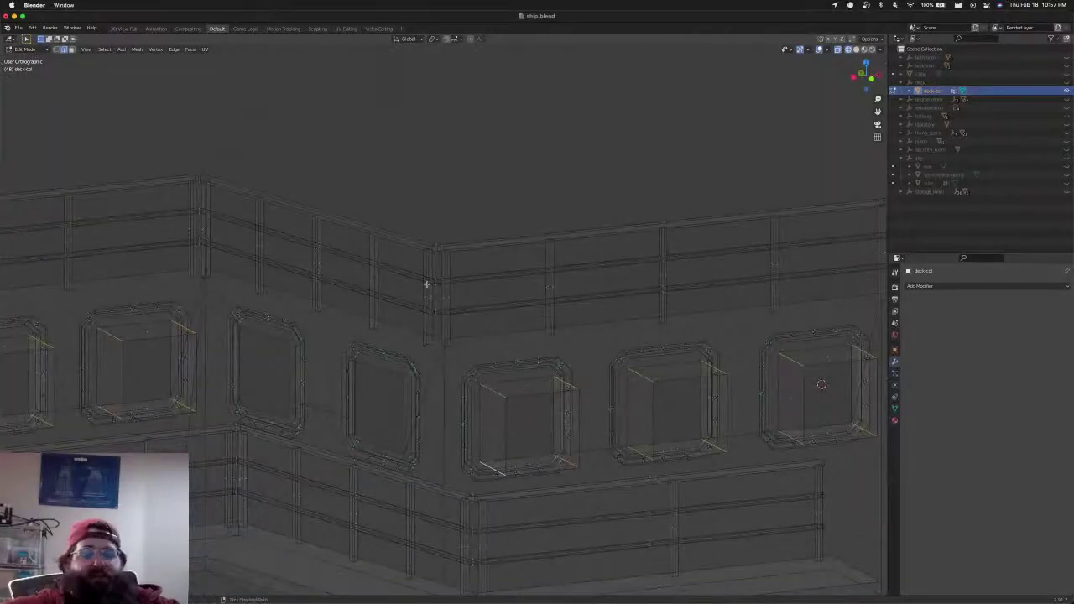
From the back view, bevel the selected corner edges into straight chamfers that follow the cut corners of the window frames
{"action": "key", "text": "ctrl+KP_1"}
{"action": "scroll", "coordinate": [448, 355], "scroll_direction": "down", "scroll_amount": 5}
{"action": "middle_click_drag", "start_coordinate": [506, 375], "coordinate": [673, 397], "text": "shift"}
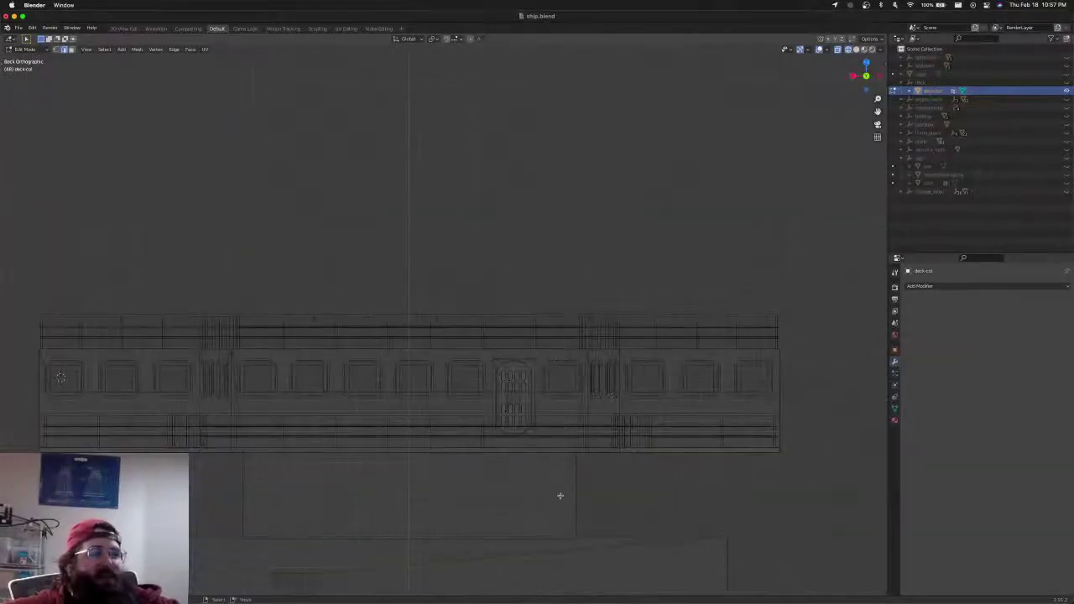
{"action": "scroll", "coordinate": [560, 495], "scroll_direction": "up", "scroll_amount": 8}
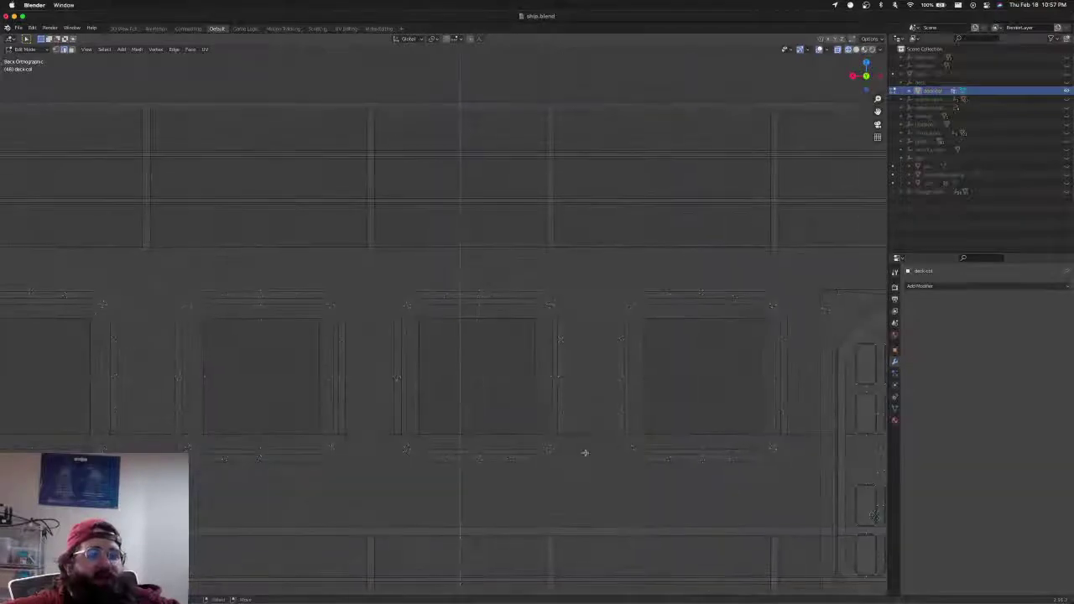
{"action": "key", "text": "ctrl+b"}
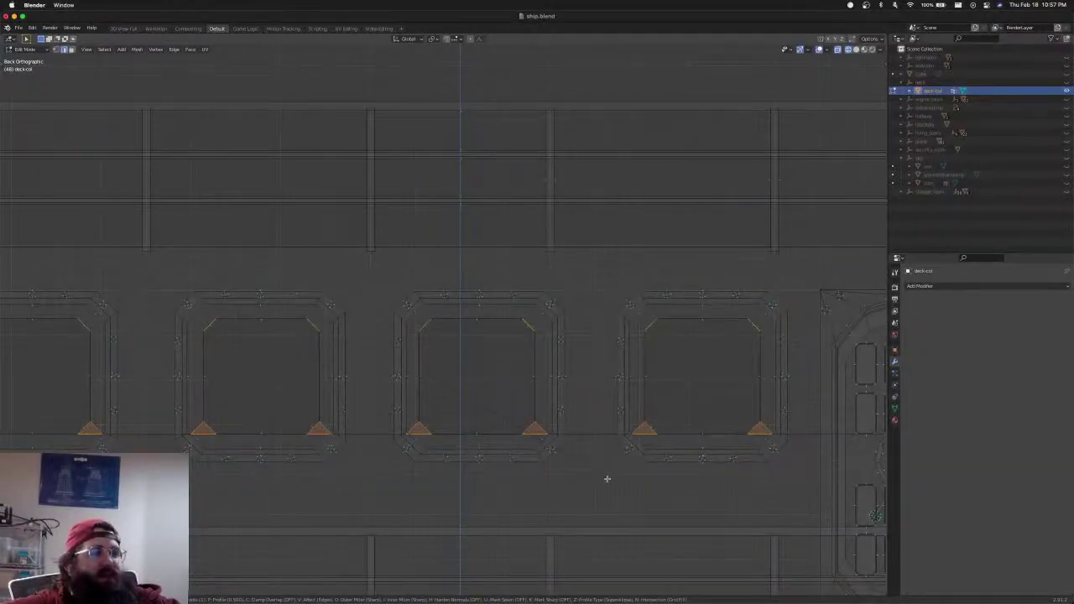
{"action": "left_click", "coordinate": [606, 478]}
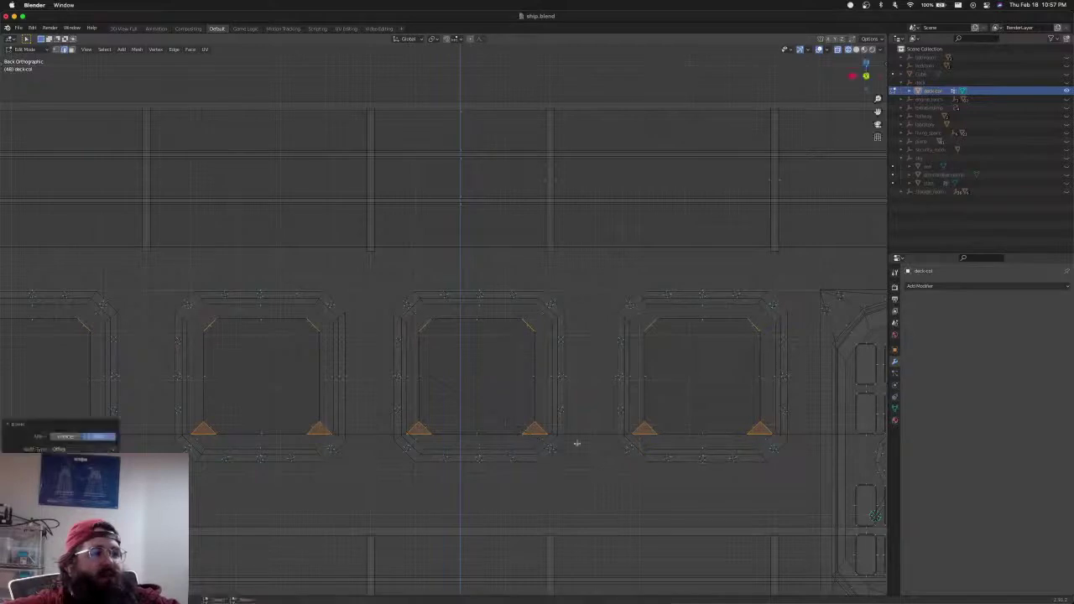
Clear the selection and, in vertex mode, box-select the upper corner vertices of two neighbouring central-wall openings
{"action": "key", "text": "alt+a"}
{"action": "scroll", "coordinate": [469, 392], "scroll_direction": "down", "scroll_amount": 2}
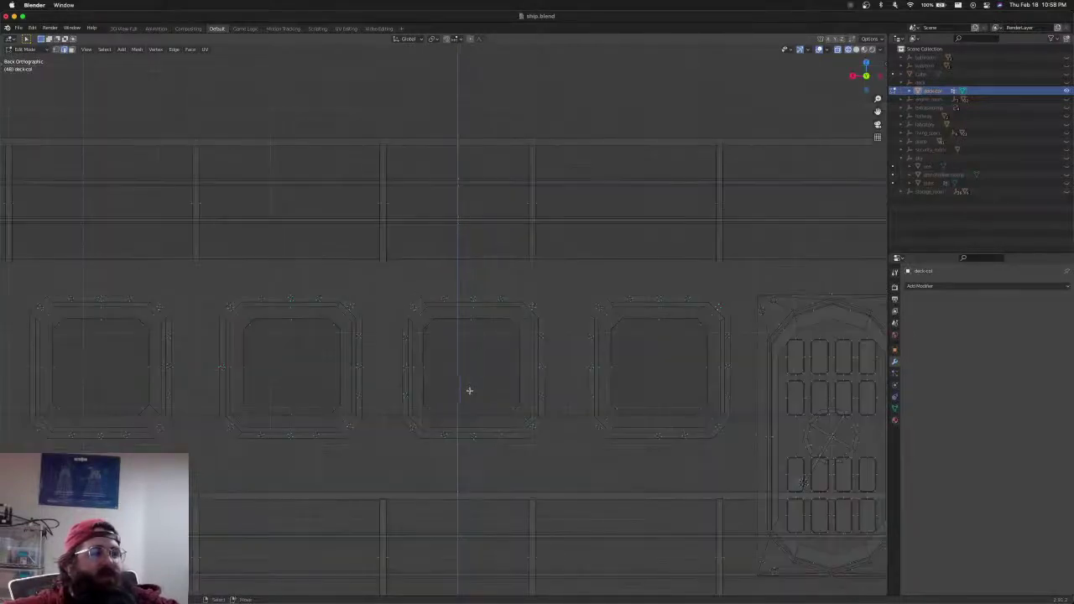
{"action": "key", "text": "ctrl+Tab"}
{"action": "left_click", "coordinate": [468, 388]}
{"action": "key", "text": "b"}
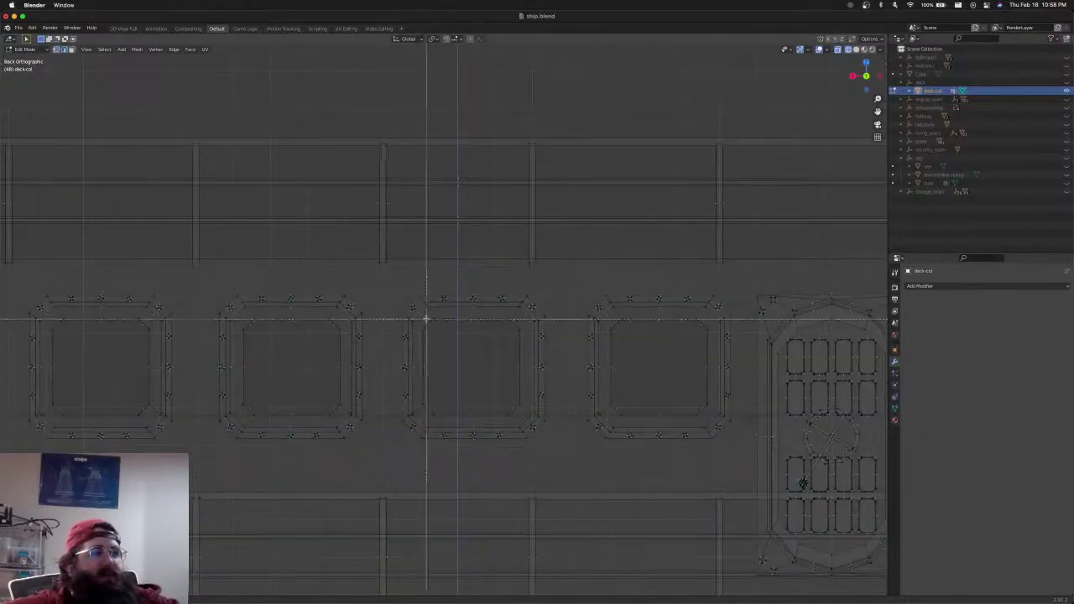
{"action": "left_click_drag", "start_coordinate": [420, 316], "coordinate": [525, 340]}
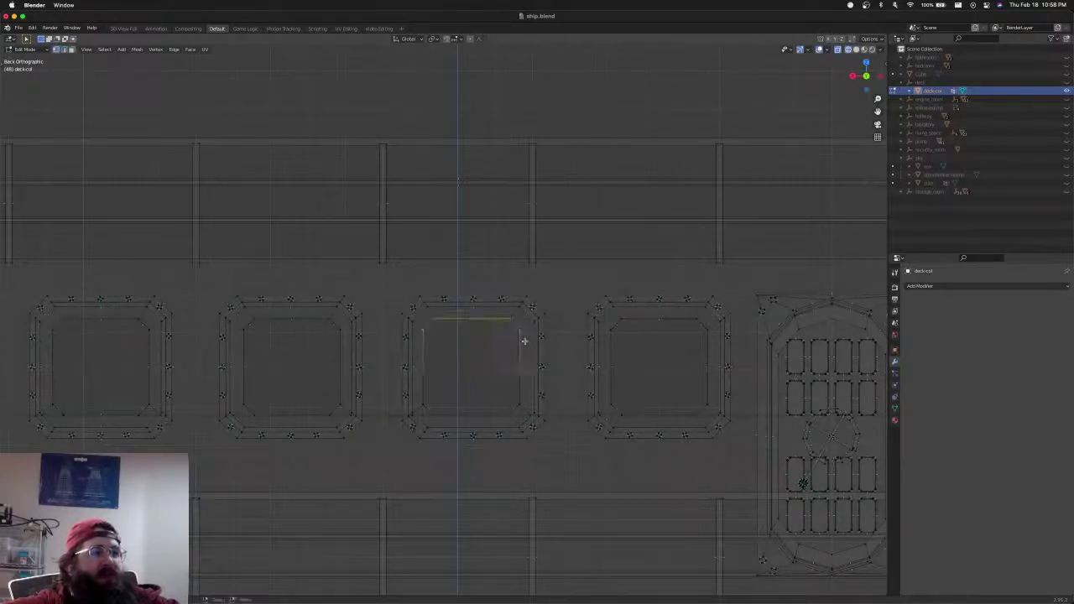
{"action": "middle_click_drag", "start_coordinate": [376, 347], "coordinate": [433, 347], "text": "shift"}
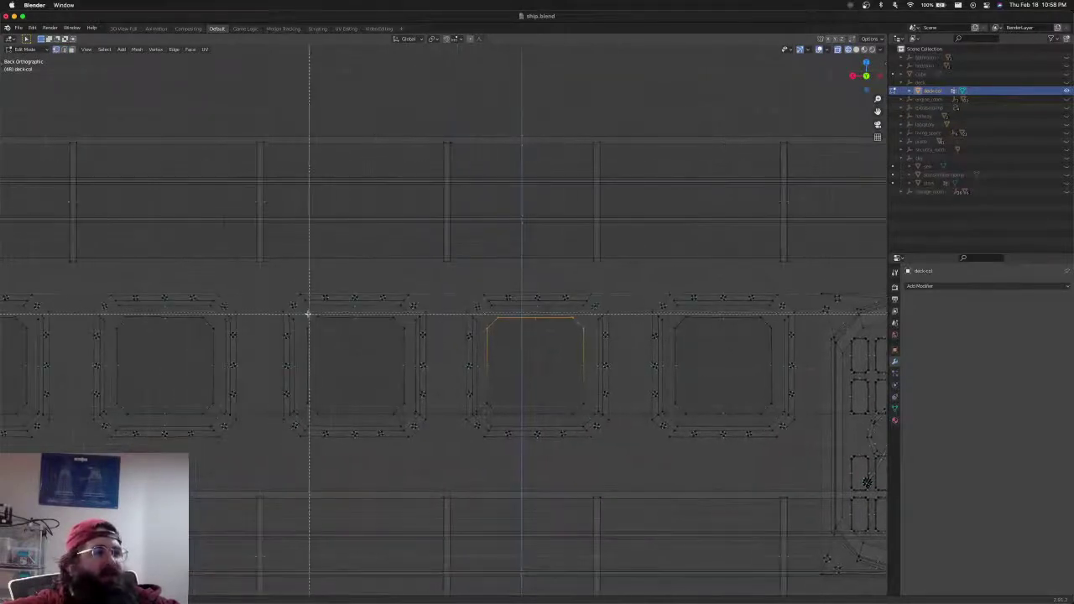
{"action": "left_click_drag", "start_coordinate": [305, 313], "coordinate": [409, 337]}
{"action": "middle_click_drag", "start_coordinate": [321, 336], "coordinate": [479, 328], "text": "shift"}
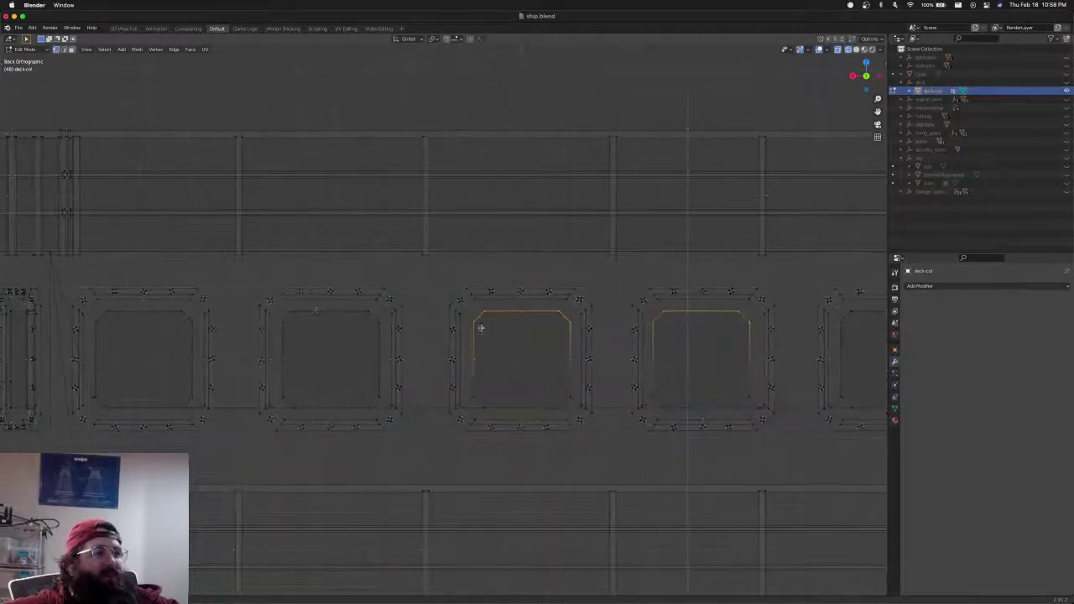
Add the upper corner vertices of the two remaining central-wall openings towards the corner to the selection
{"action": "key", "text": "b"}
{"action": "left_click_drag", "start_coordinate": [280, 310], "coordinate": [383, 335]}
{"action": "middle_click_drag", "start_coordinate": [296, 335], "coordinate": [514, 335], "text": "shift"}
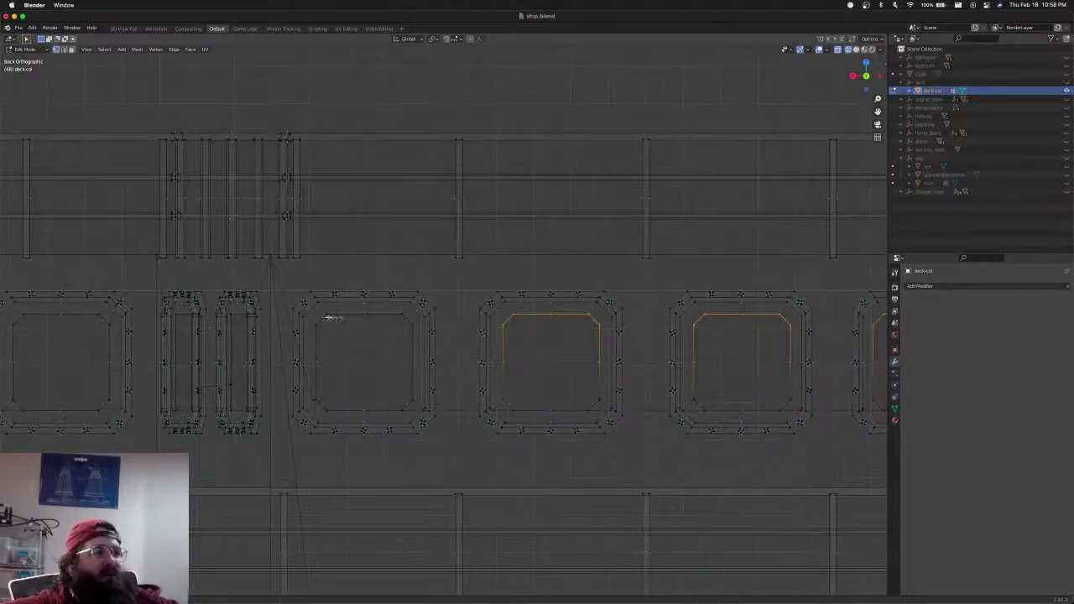
{"action": "key", "text": "b"}
{"action": "left_click_drag", "start_coordinate": [313, 312], "coordinate": [414, 334]}
{"action": "middle_click_drag", "start_coordinate": [156, 335], "coordinate": [449, 335], "text": "shift"}
Add the upper corner vertices of the central wall's end opening and the adjacent outer wall's openings to the selection
{"action": "key", "text": "b"}
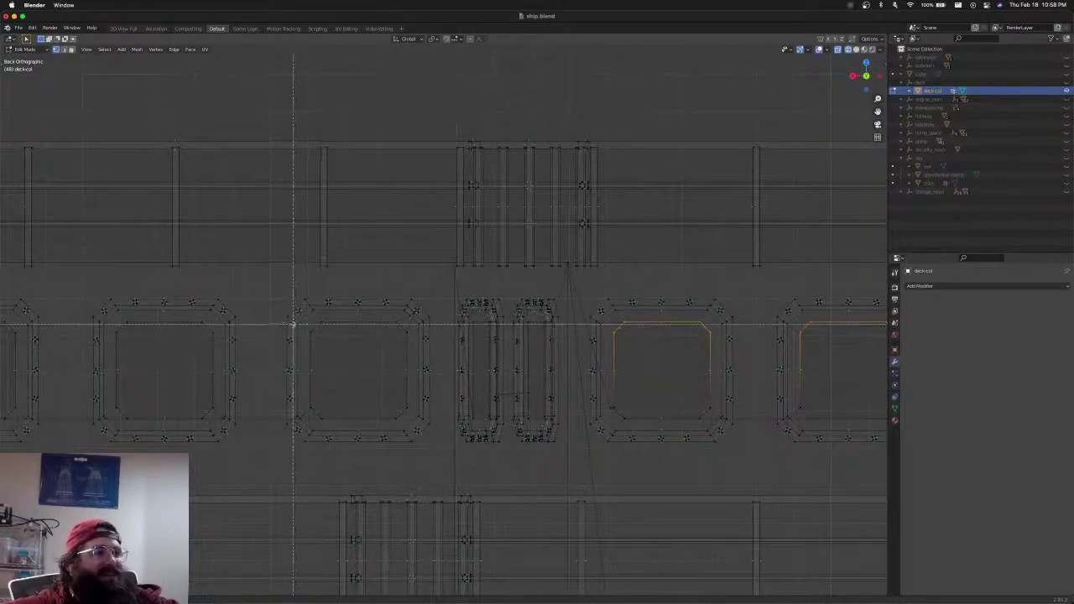
{"action": "left_click_drag", "start_coordinate": [304, 319], "coordinate": [409, 346]}
{"action": "middle_click_drag", "start_coordinate": [256, 341], "coordinate": [487, 341], "text": "shift"}
{"action": "key", "text": "b"}
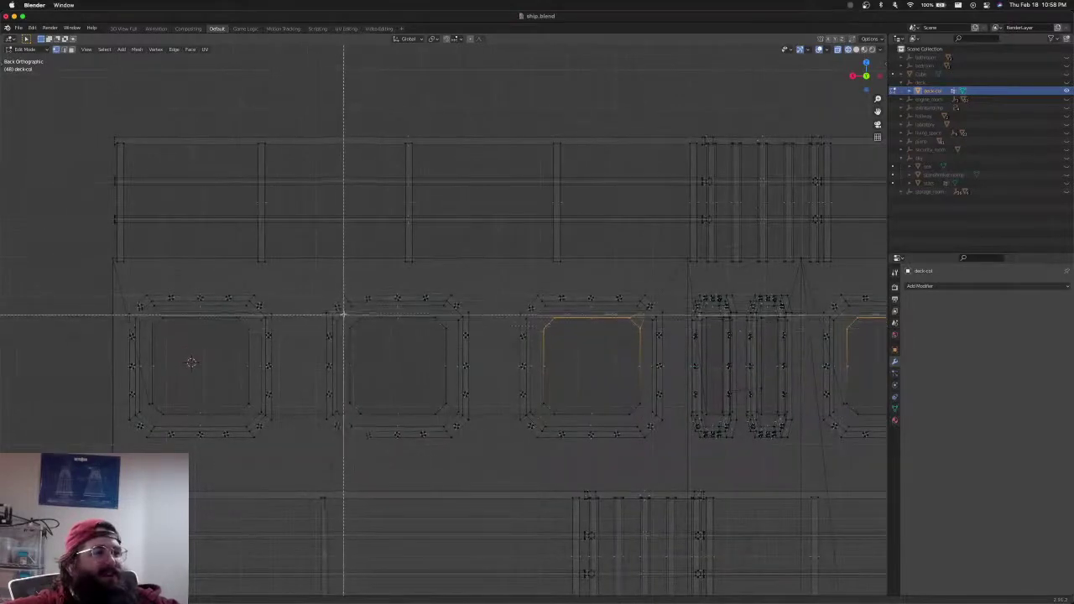
{"action": "left_click_drag", "start_coordinate": [344, 315], "coordinate": [445, 343]}
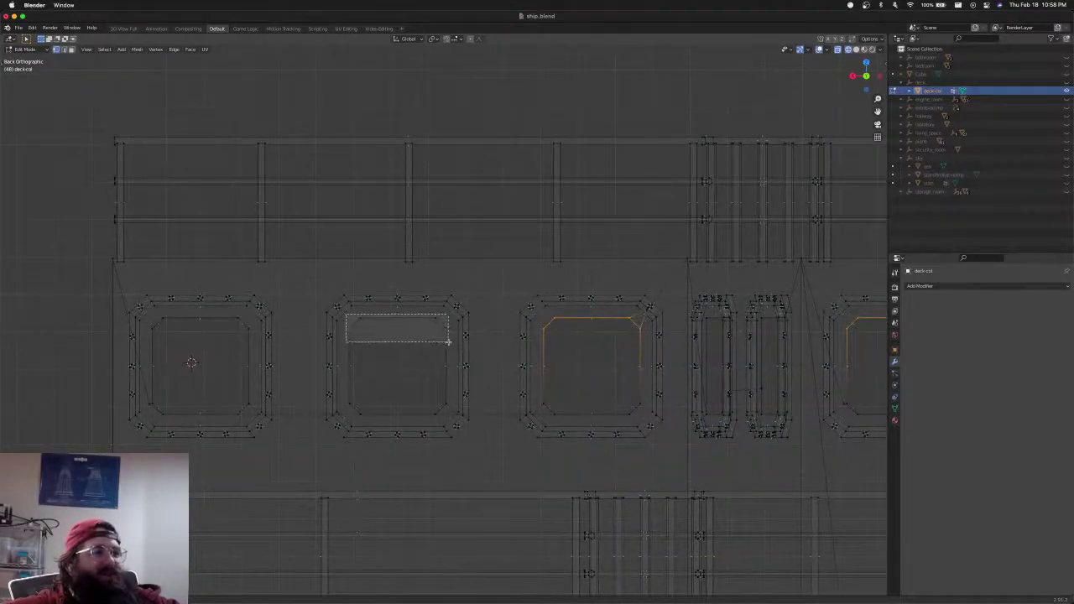
{"action": "scroll", "coordinate": [281, 314], "scroll_direction": "left", "scroll_amount": 5}
{"action": "key", "text": "b"}
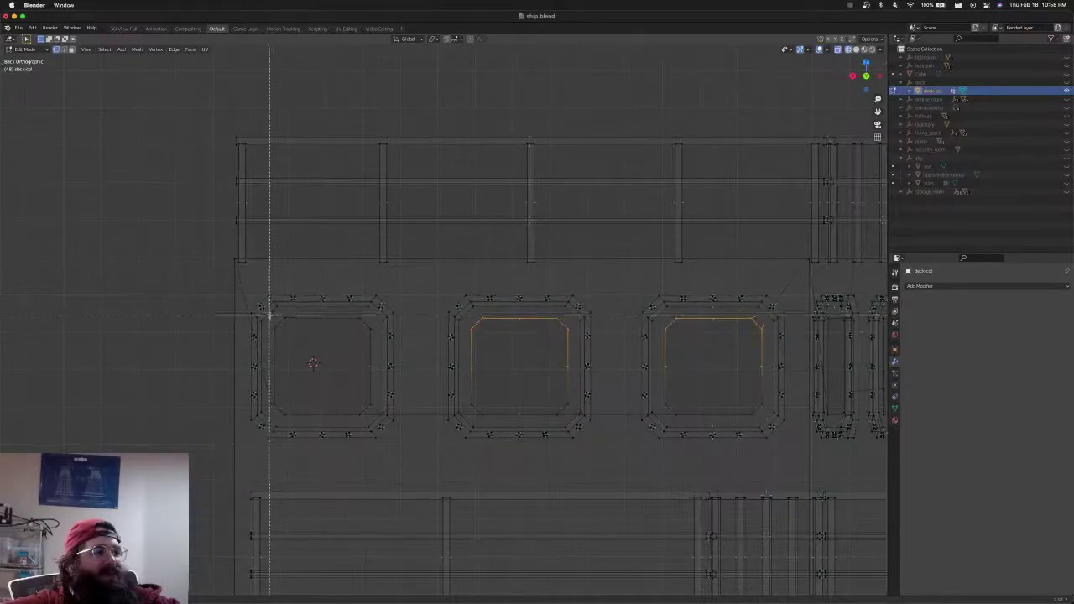
{"action": "left_click_drag", "start_coordinate": [271, 317], "coordinate": [373, 344]}
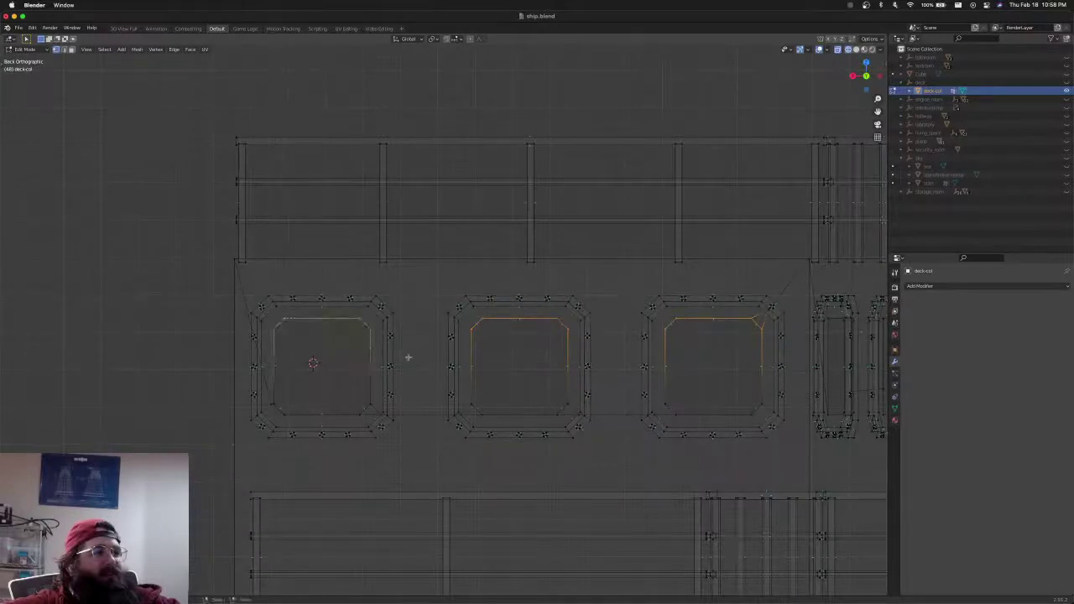
Add the upper corner vertices of the central-wall openings on both sides of the door to the selection
{"action": "scroll", "coordinate": [408, 355], "scroll_direction": "right", "scroll_amount": 15}
{"action": "scroll", "coordinate": [407, 355], "scroll_direction": "right", "scroll_amount": 10}
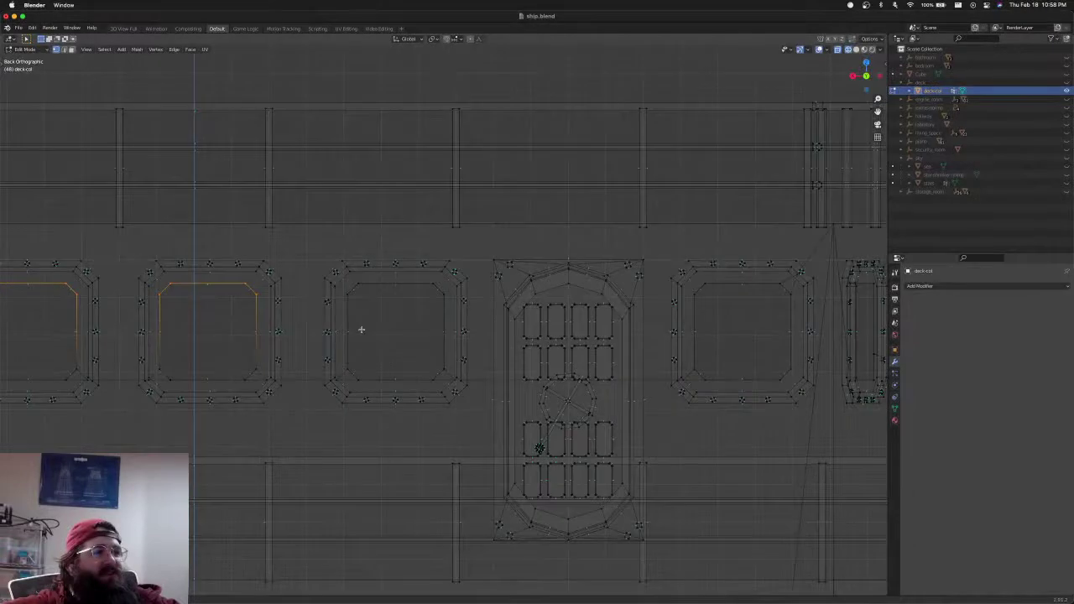
{"action": "scroll", "coordinate": [361, 329], "scroll_direction": "right", "scroll_amount": 1}
{"action": "left_click_drag", "start_coordinate": [339, 284], "coordinate": [555, 347]}
{"action": "scroll", "coordinate": [491, 307], "scroll_direction": "right", "scroll_amount": 10}
{"action": "key", "text": "b"}
{"action": "scroll", "coordinate": [503, 336], "scroll_direction": "right", "scroll_amount": 10}
Extend the selection with the upper corner vertices of the three openings on the opposite outer wall
{"action": "key", "text": "b"}
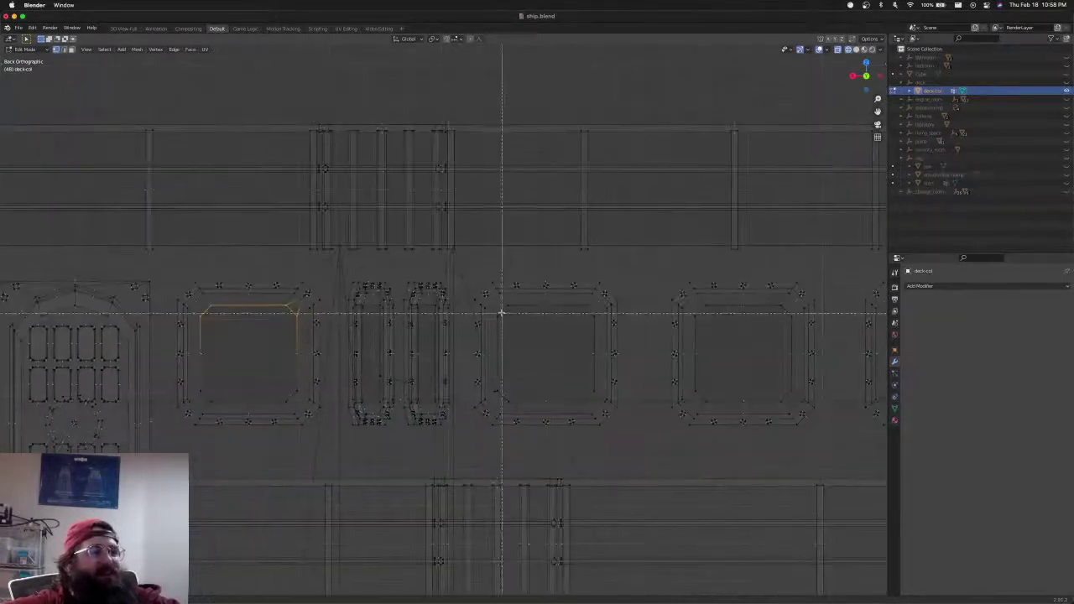
{"action": "left_click_drag", "start_coordinate": [493, 300], "coordinate": [599, 347]}
{"action": "scroll", "coordinate": [536, 340], "scroll_direction": "right", "scroll_amount": 10}
{"action": "key", "text": "b"}
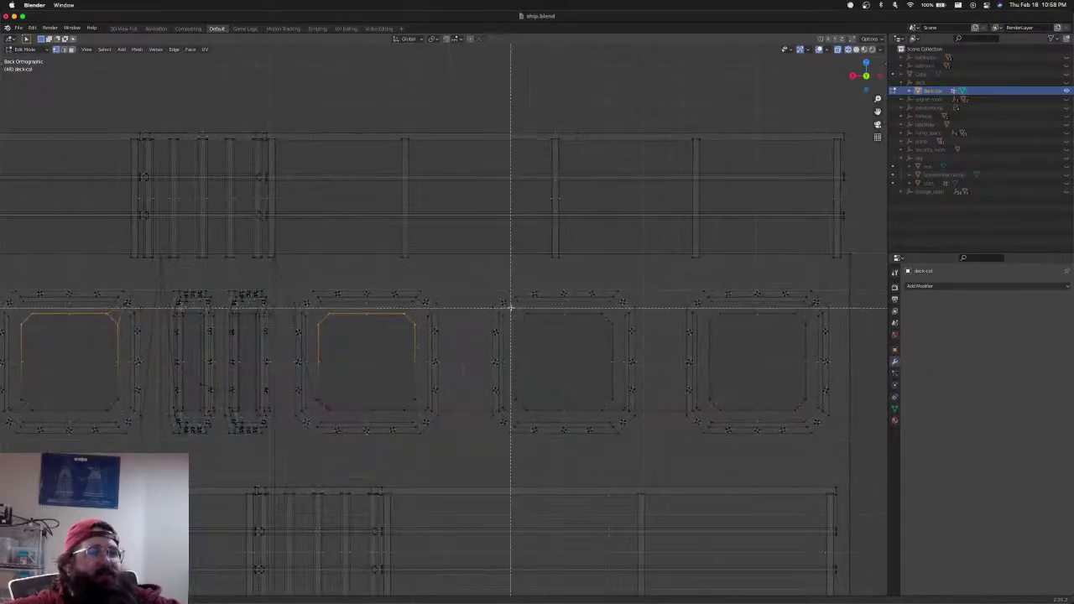
{"action": "left_click_drag", "start_coordinate": [510, 308], "coordinate": [615, 346]}
{"action": "scroll", "coordinate": [515, 341], "scroll_direction": "right", "scroll_amount": 5}
{"action": "key", "text": "b"}
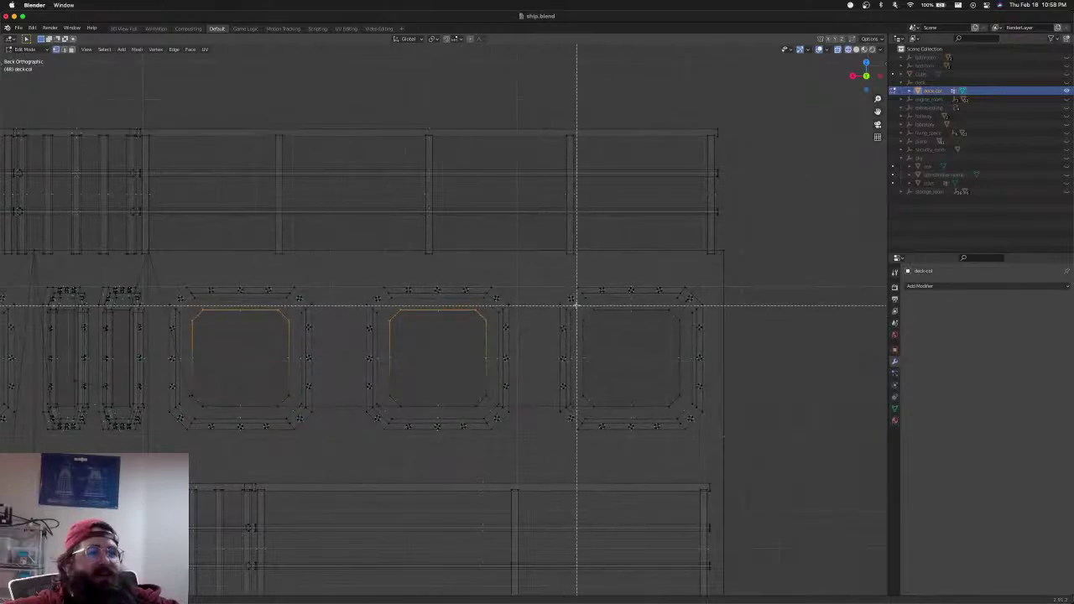
{"action": "left_click_drag", "start_coordinate": [577, 306], "coordinate": [685, 343]}
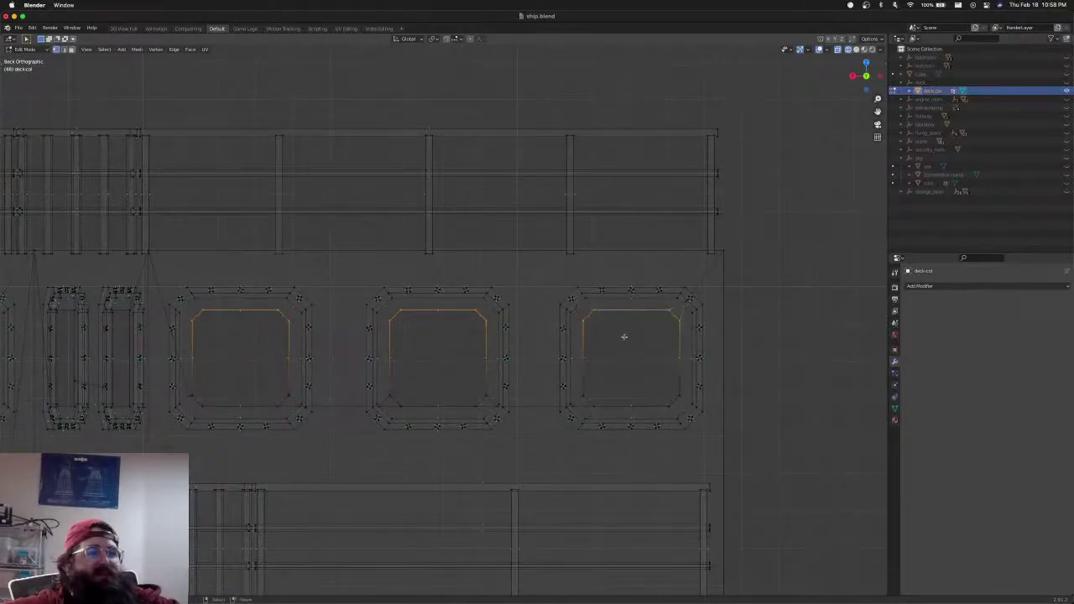
Move the selected upper vertices up along the global Z axis to the upper inner edges of the window frames
{"action": "scroll", "coordinate": [587, 339], "scroll_direction": "down", "scroll_amount": 3}
{"action": "scroll", "coordinate": [556, 341], "scroll_direction": "up", "scroll_amount": 6}
{"action": "key", "text": "g"}
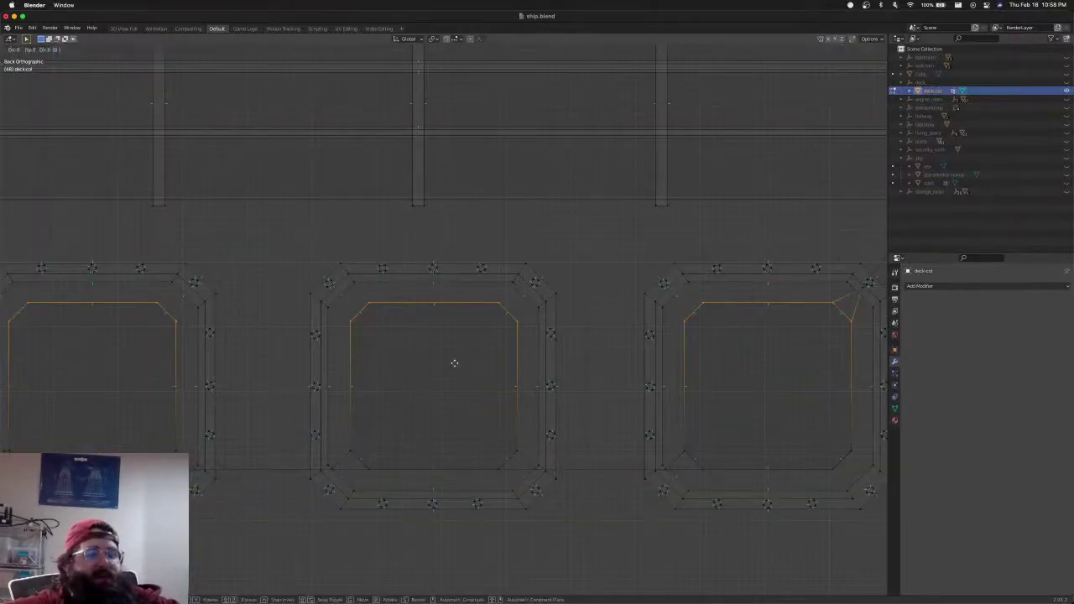
{"action": "key", "text": "z"}
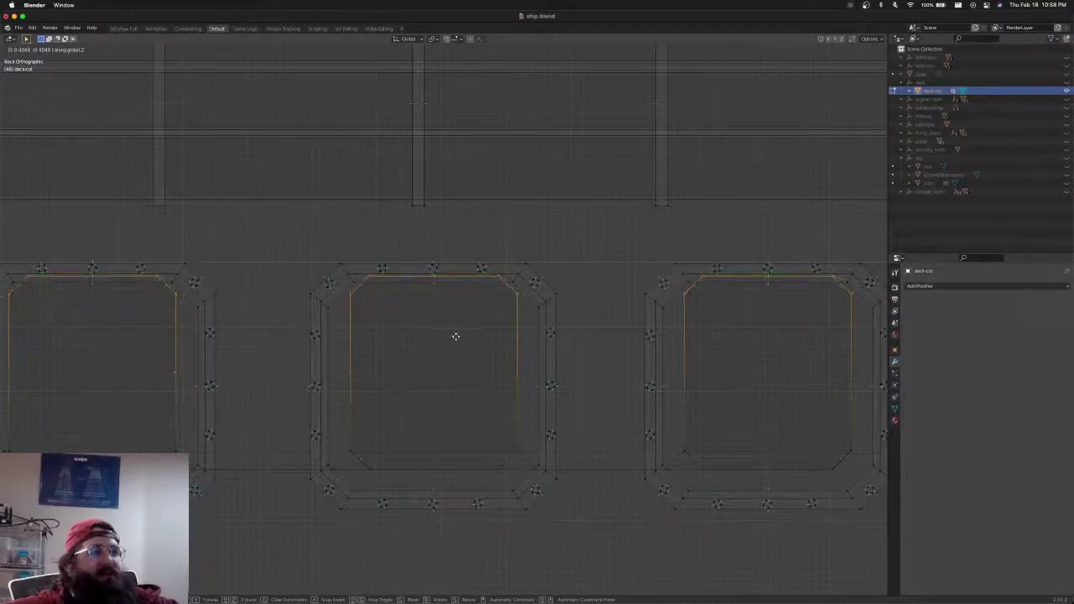
{"action": "left_click", "coordinate": [455, 335]}
Box-select the lower corner vertices of the three outer-wall openings in place of the upper ones
{"action": "scroll", "coordinate": [493, 400], "scroll_direction": "down", "scroll_amount": 2}
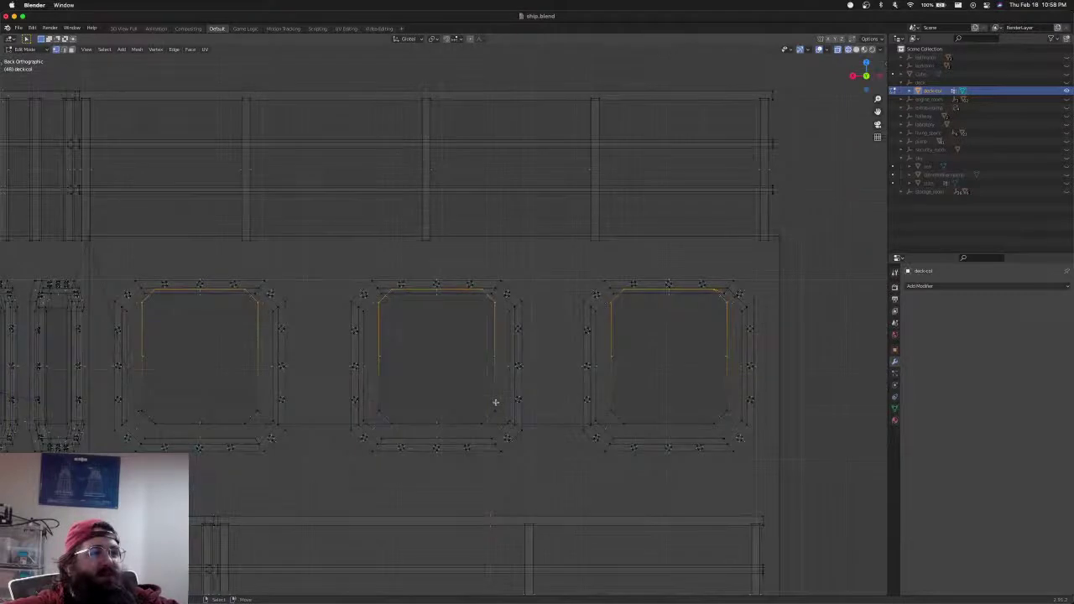
{"action": "scroll", "coordinate": [495, 402], "scroll_direction": "down", "scroll_amount": 1}
{"action": "key", "text": "b"}
{"action": "left_click_drag", "start_coordinate": [384, 390], "coordinate": [494, 410]}
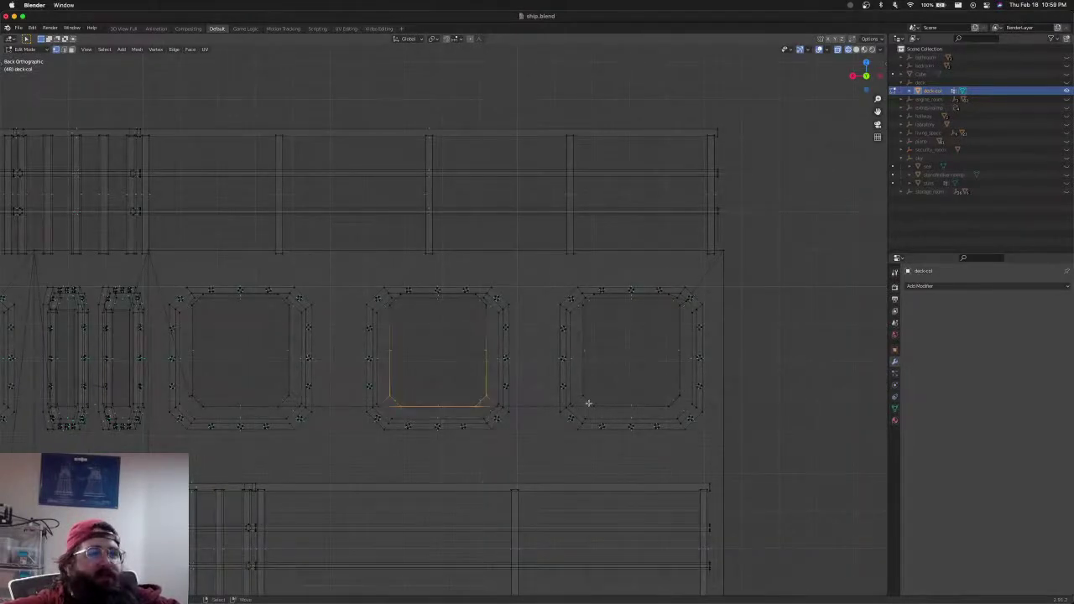
{"action": "key", "text": "b"}
{"action": "left_click_drag", "start_coordinate": [577, 391], "coordinate": [685, 413]}
{"action": "middle_click_drag", "start_coordinate": [424, 421], "coordinate": [628, 410], "text": "shift"}
{"action": "key", "text": "b"}
{"action": "left_click_drag", "start_coordinate": [392, 380], "coordinate": [497, 399]}
Add the lower corner vertices of the openings on either side of the door to the selection
{"action": "scroll", "coordinate": [413, 402], "scroll_direction": "up", "scroll_amount": 4}
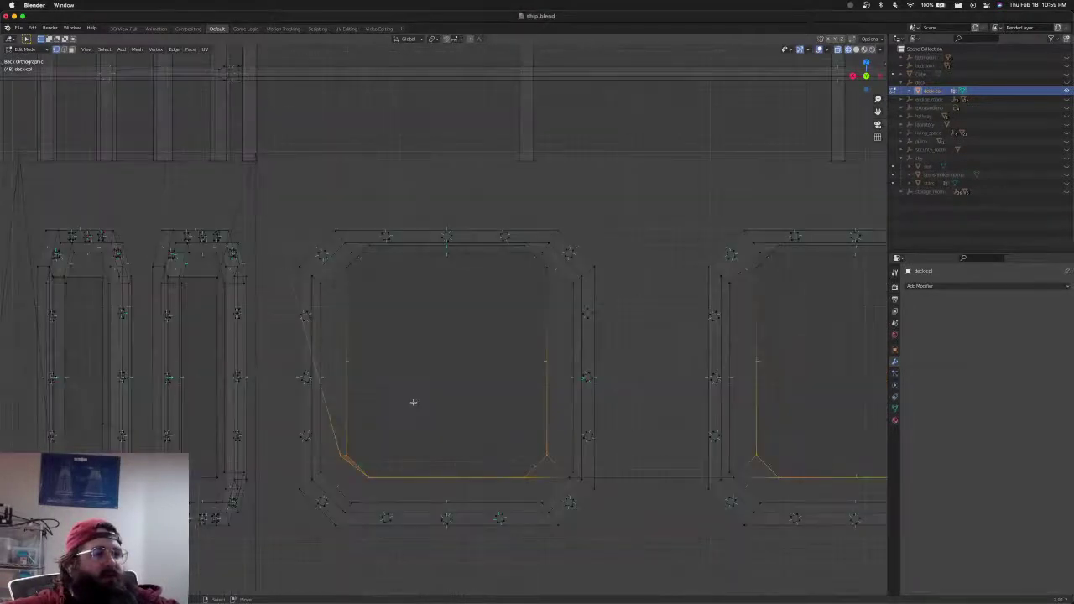
{"action": "middle_click_drag", "start_coordinate": [104, 468], "coordinate": [400, 402], "text": "shift"}
{"action": "scroll", "coordinate": [400, 403], "scroll_direction": "down", "scroll_amount": 2}
{"action": "middle_click_drag", "start_coordinate": [175, 376], "coordinate": [410, 362], "text": "shift"}
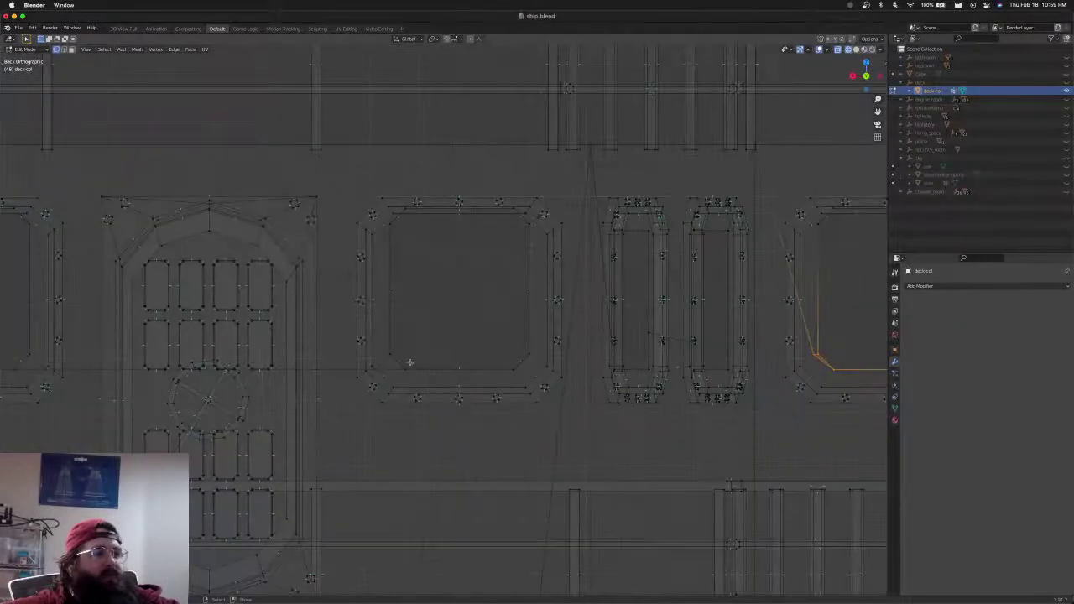
{"action": "key", "text": "b"}
{"action": "left_click_drag", "start_coordinate": [386, 349], "coordinate": [523, 373]}
{"action": "scroll", "coordinate": [418, 362], "scroll_direction": "left", "scroll_amount": 3}
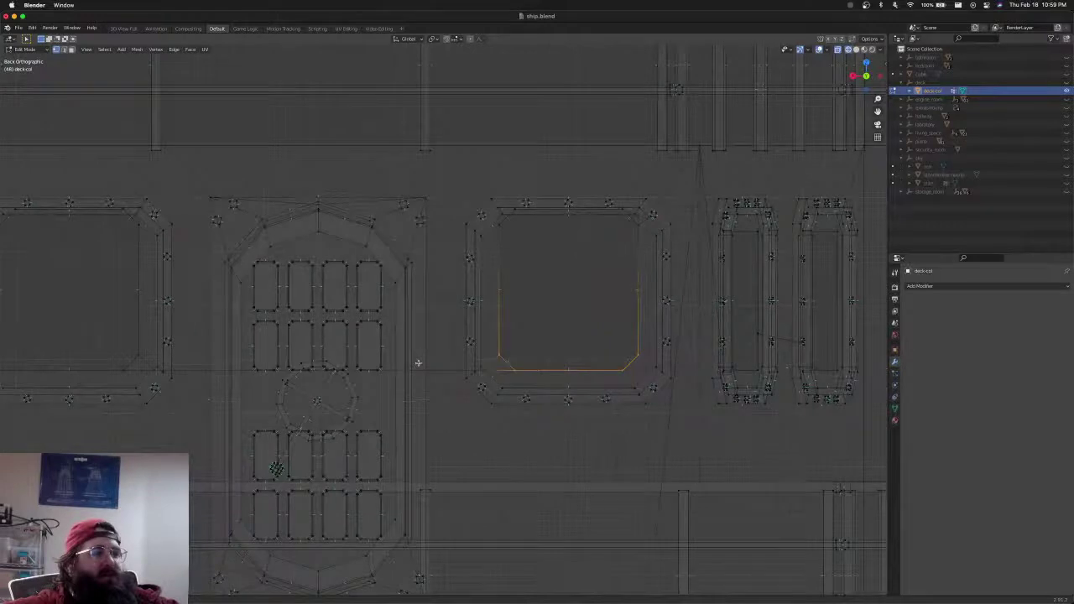
{"action": "scroll", "coordinate": [417, 362], "scroll_direction": "left", "scroll_amount": 6}
{"action": "left_click_drag", "start_coordinate": [237, 352], "coordinate": [358, 377]}
Add the lower corner vertices of the four remaining central-wall openings to the selection
{"action": "scroll", "coordinate": [358, 376], "scroll_direction": "left", "scroll_amount": 8}
{"action": "left_click_drag", "start_coordinate": [297, 349], "coordinate": [451, 377]}
{"action": "scroll", "coordinate": [311, 293], "scroll_direction": "left", "scroll_amount": 8}
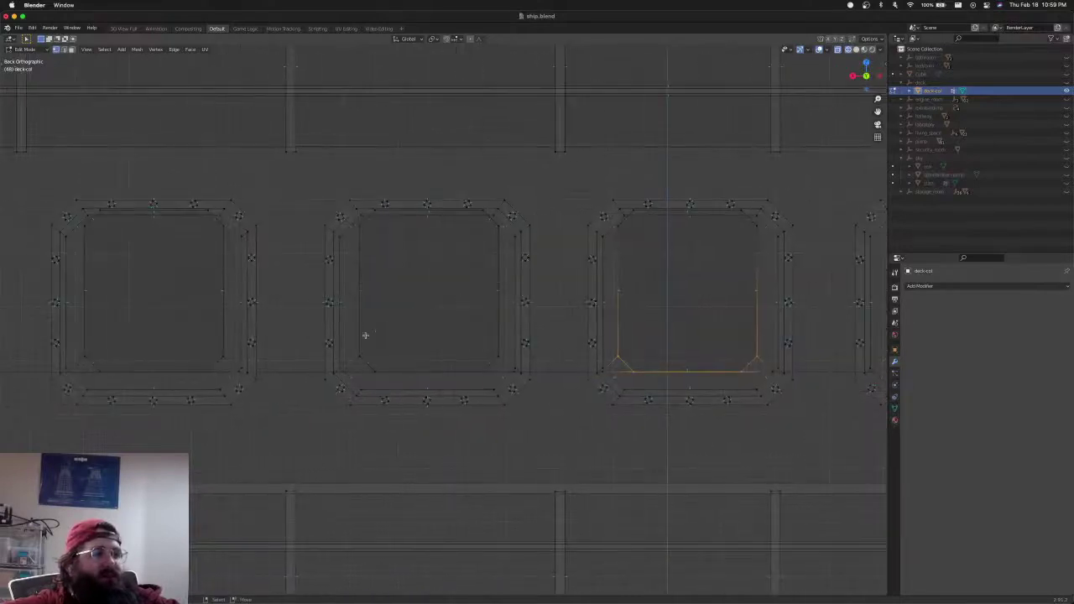
{"action": "key", "text": "b"}
{"action": "left_click_drag", "start_coordinate": [356, 343], "coordinate": [503, 378]}
{"action": "middle_click_drag", "start_coordinate": [371, 369], "coordinate": [631, 355], "text": "shift"}
{"action": "key", "text": "b"}
{"action": "left_click_drag", "start_coordinate": [338, 338], "coordinate": [492, 368]}
{"action": "middle_click_drag", "start_coordinate": [62, 345], "coordinate": [300, 355], "text": "shift"}
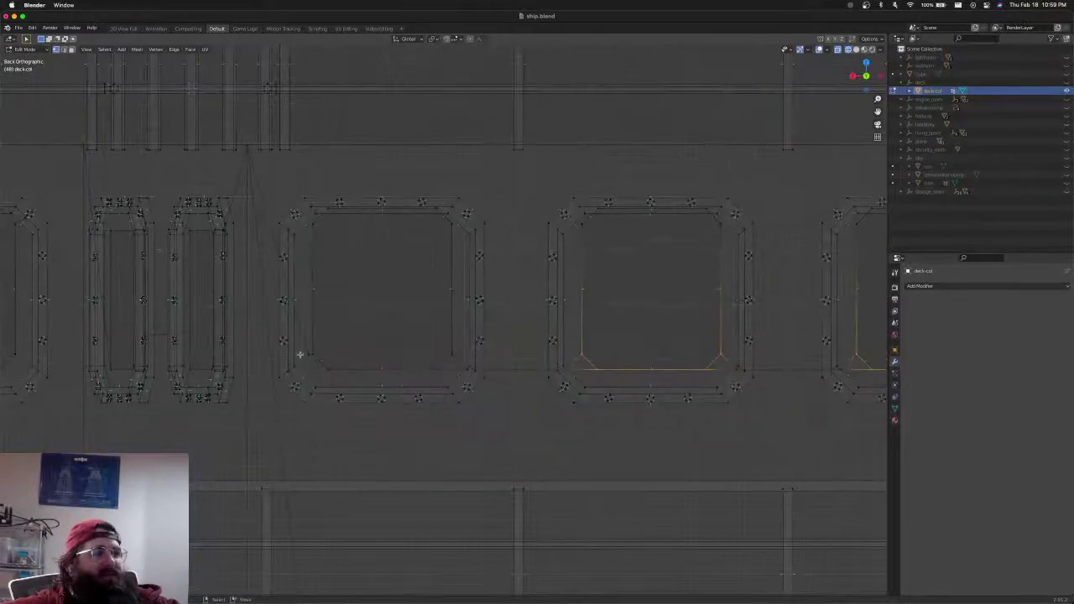
{"action": "key", "text": "b"}
{"action": "left_click_drag", "start_coordinate": [305, 347], "coordinate": [459, 374]}
Add the lower corner vertices of the three openings on the other outer wall to the selection
{"action": "scroll", "coordinate": [288, 335], "scroll_direction": "left", "scroll_amount": 5}
{"action": "key", "text": "b"}
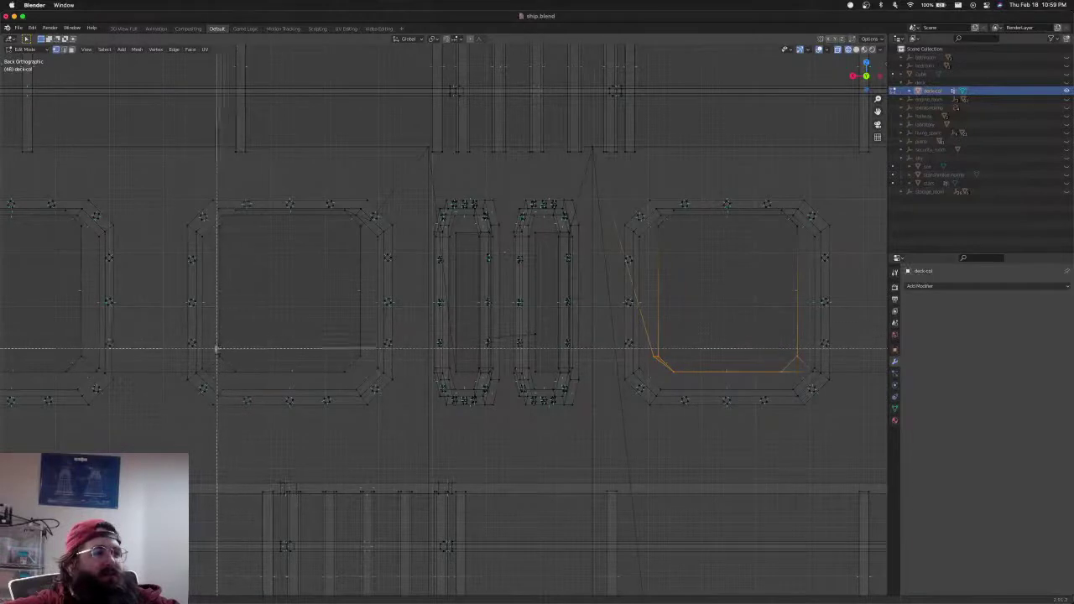
{"action": "left_click_drag", "start_coordinate": [213, 347], "coordinate": [373, 380]}
{"action": "scroll", "coordinate": [304, 364], "scroll_direction": "left", "scroll_amount": 6}
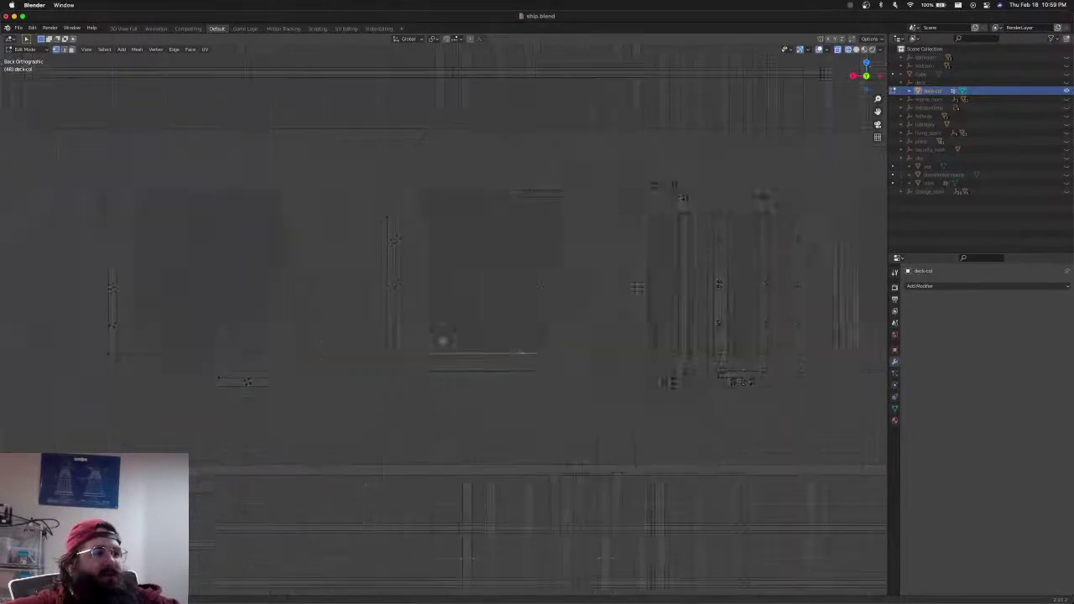
{"action": "key", "text": "b"}
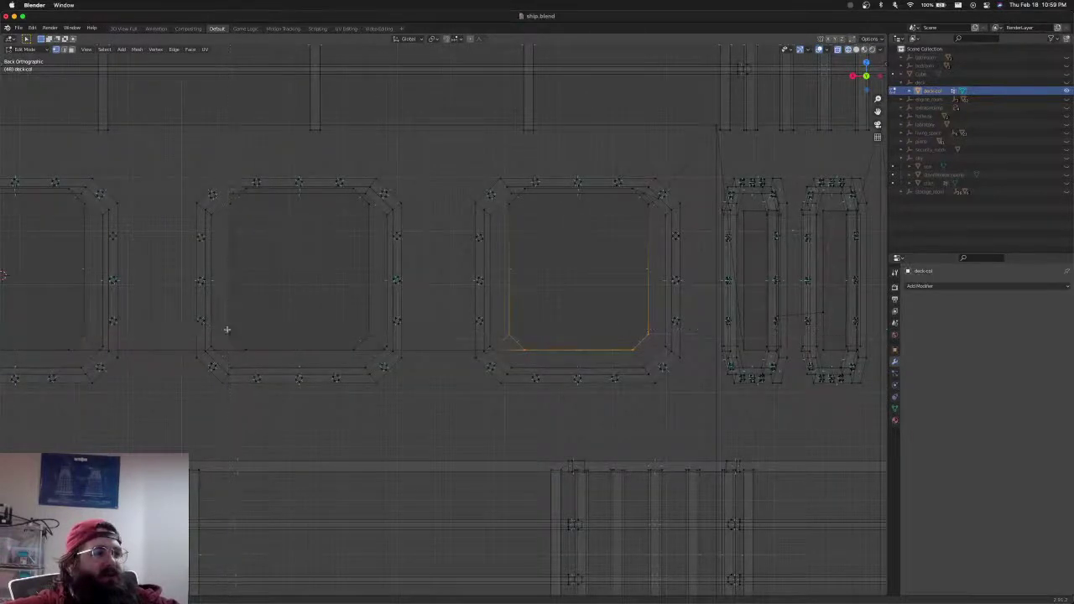
{"action": "left_click_drag", "start_coordinate": [227, 329], "coordinate": [377, 356]}
{"action": "scroll", "coordinate": [297, 347], "scroll_direction": "left", "scroll_amount": 6}
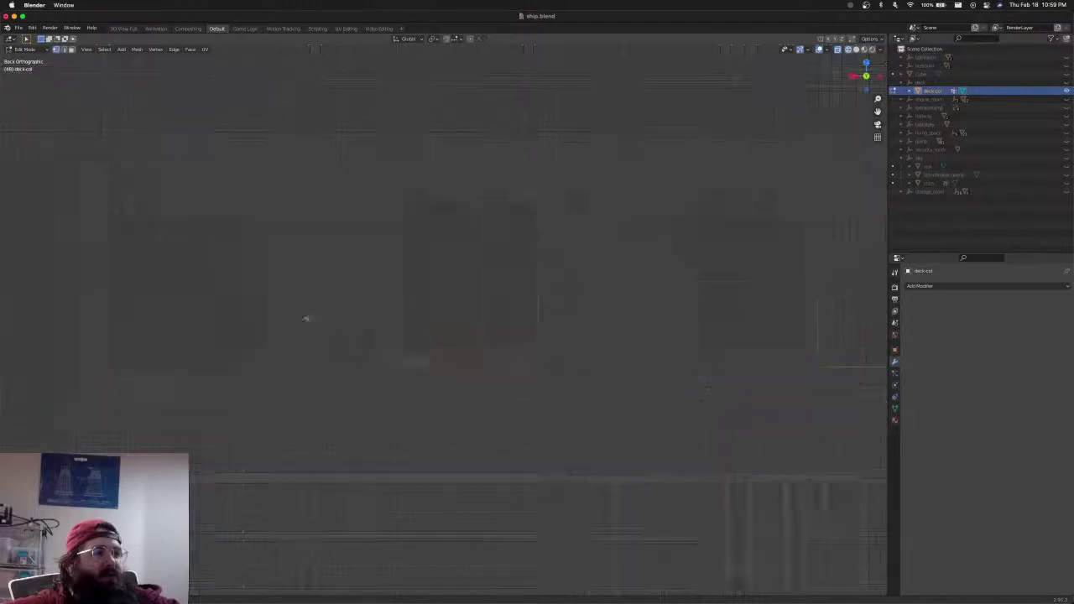
{"action": "key", "text": "b"}
{"action": "left_click_drag", "start_coordinate": [249, 343], "coordinate": [406, 372]}
Move the selected lower vertices down along the global Z axis to the lower edges of the window frames
{"action": "key", "text": "g"}
{"action": "key", "text": "z"}
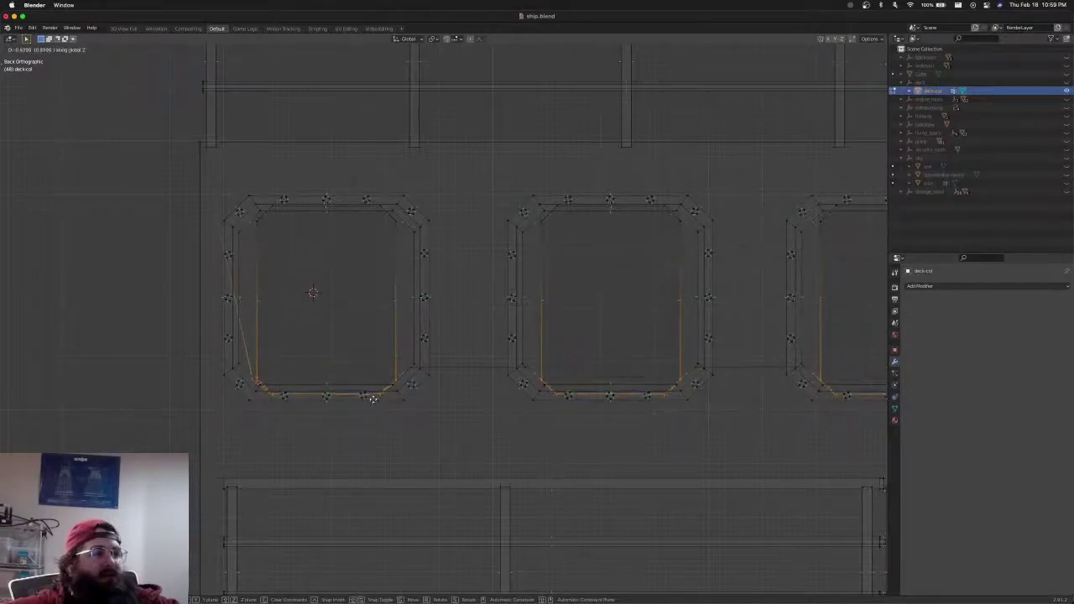
{"action": "left_click", "coordinate": [373, 397]}
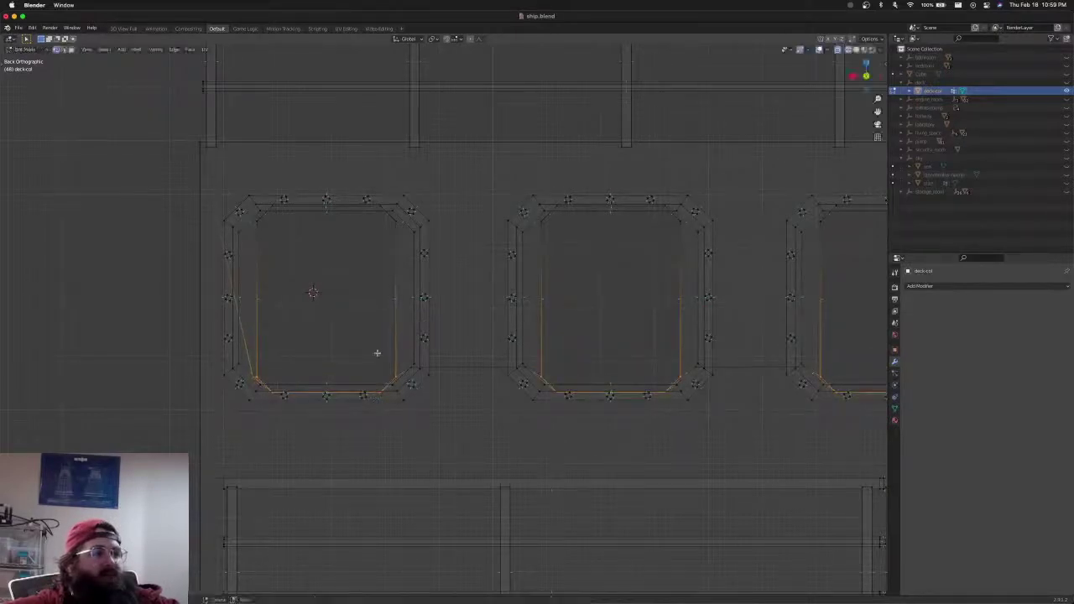
Clear the selection and select the vertices along the right vertical side of the three outer-wall openings, seen from the back
{"action": "key", "text": "alt+a"}
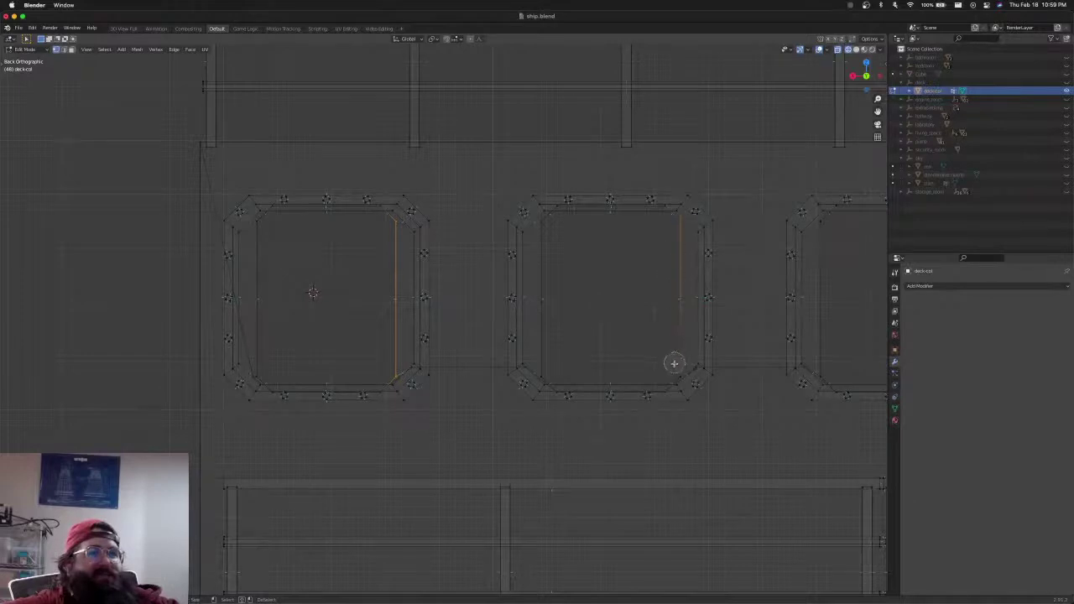
{"action": "middle_click_drag", "start_coordinate": [789, 330], "coordinate": [422, 333], "text": "shift"}
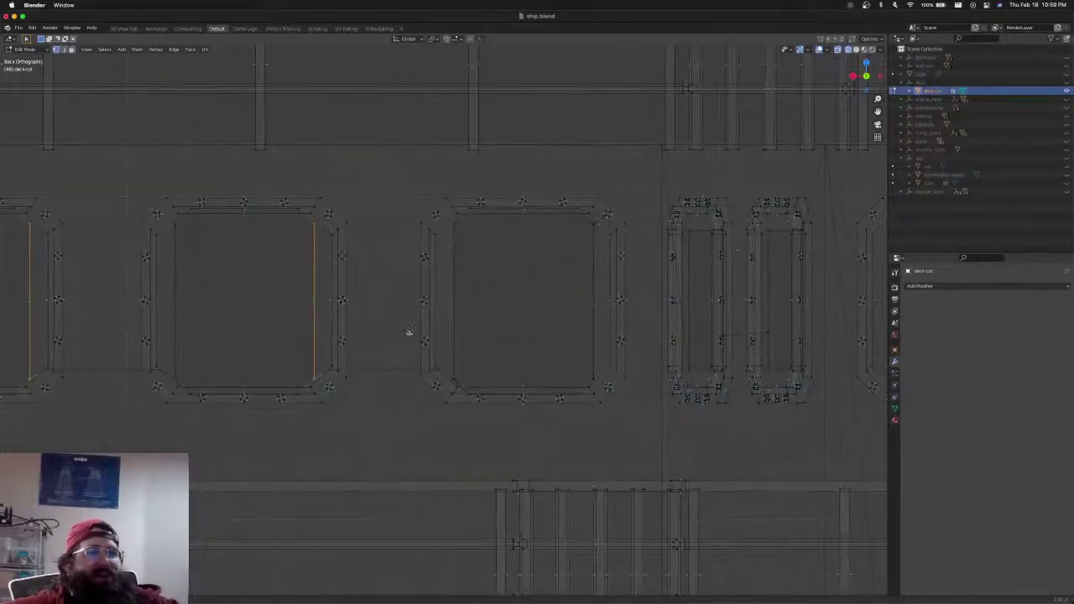
{"action": "key", "text": "b"}
{"action": "left_click_drag", "start_coordinate": [571, 219], "coordinate": [597, 380]}
Add the right-side vertices of the first three central-wall openings past the corner to the selection
{"action": "middle_click_drag", "start_coordinate": [655, 345], "coordinate": [414, 313], "text": "shift"}
{"action": "middle_click_drag", "start_coordinate": [600, 266], "coordinate": [293, 253], "text": "shift"}
{"action": "key", "text": "b"}
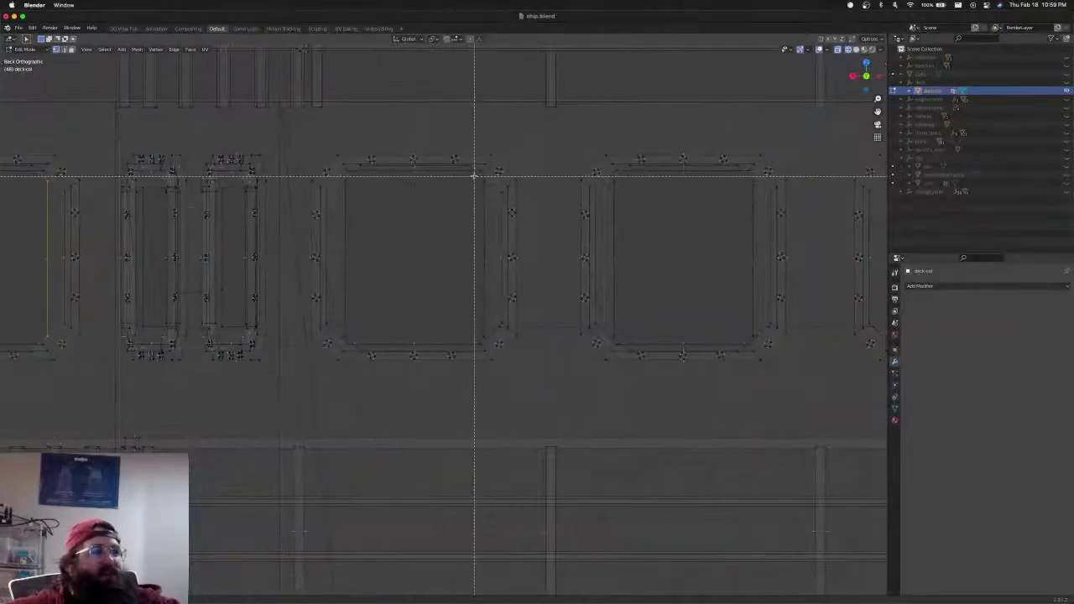
{"action": "left_click_drag", "start_coordinate": [472, 176], "coordinate": [487, 340]}
{"action": "scroll", "coordinate": [616, 288], "scroll_direction": "right", "scroll_amount": 8}
{"action": "key", "text": "b"}
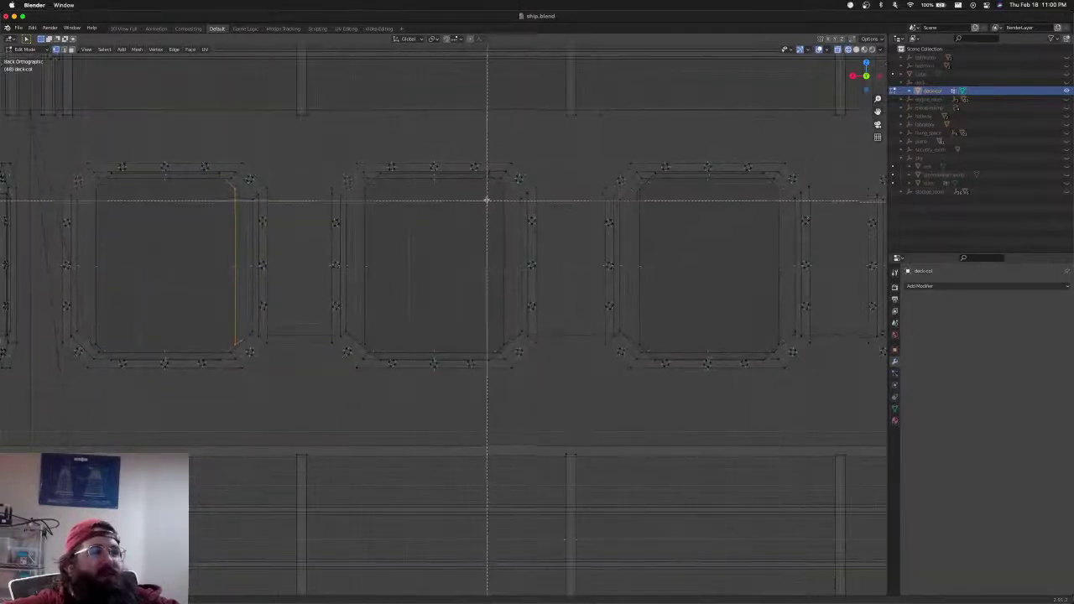
{"action": "left_click_drag", "start_coordinate": [487, 184], "coordinate": [513, 346]}
{"action": "middle_click_drag", "start_coordinate": [621, 263], "coordinate": [369, 251], "text": "shift"}
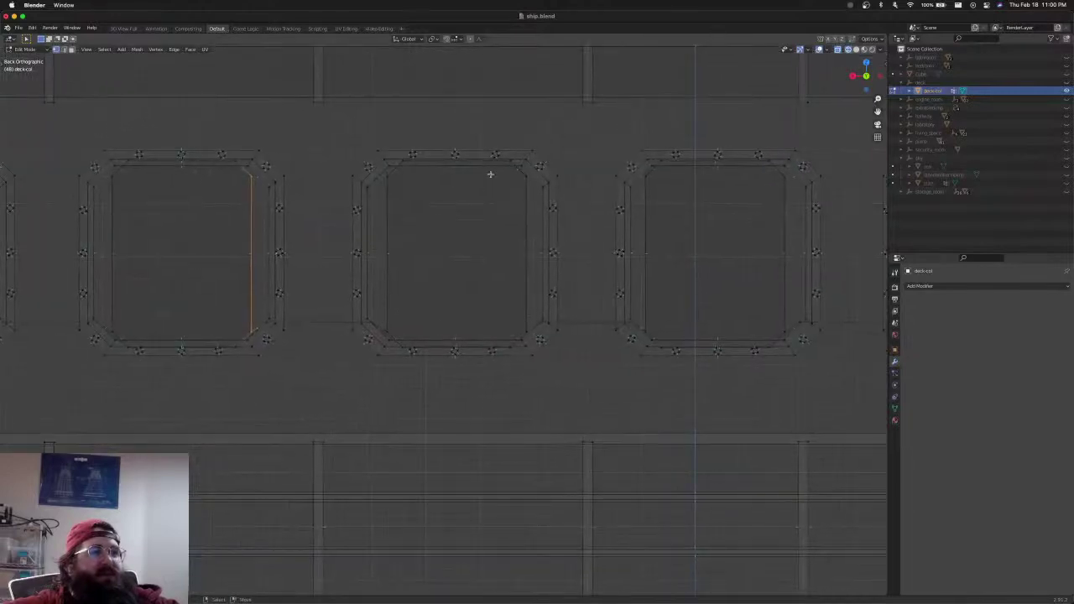
{"action": "key", "text": "b"}
{"action": "left_click_drag", "start_coordinate": [507, 171], "coordinate": [529, 336]}
Add the right-side vertices of the two central-wall openings before the door and the one beyond it
{"action": "middle_click_drag", "start_coordinate": [585, 268], "coordinate": [318, 261], "text": "shift"}
{"action": "key", "text": "b"}
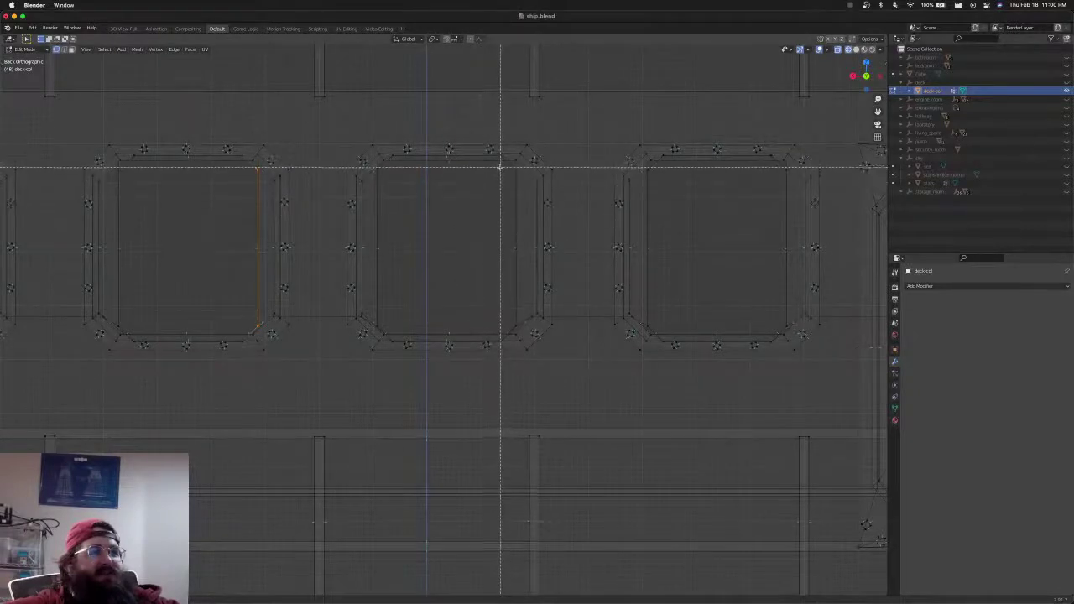
{"action": "left_click_drag", "start_coordinate": [501, 164], "coordinate": [523, 331]}
{"action": "middle_click_drag", "start_coordinate": [629, 283], "coordinate": [388, 293], "text": "shift"}
{"action": "key", "text": "b"}
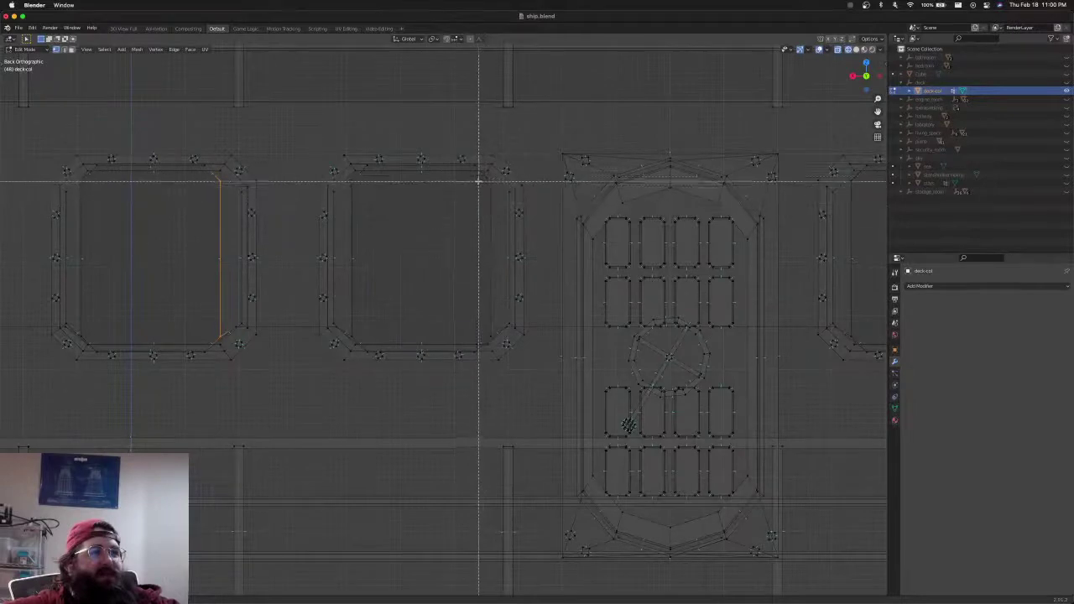
{"action": "left_click_drag", "start_coordinate": [477, 175], "coordinate": [496, 340]}
{"action": "middle_click_drag", "start_coordinate": [661, 268], "coordinate": [330, 260], "text": "shift"}
{"action": "middle_click_drag", "start_coordinate": [599, 255], "coordinate": [334, 266], "text": "shift"}
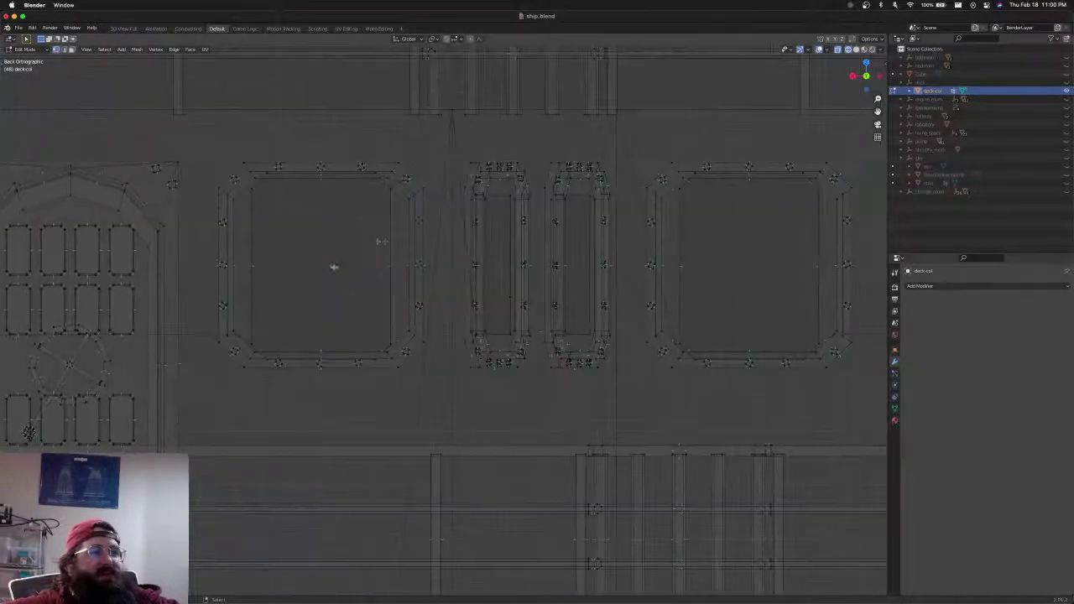
{"action": "left_click_drag", "start_coordinate": [375, 182], "coordinate": [401, 347]}
Add the right-side vertices of the three outer-wall openings beyond the two narrow windows to the selection
{"action": "scroll", "coordinate": [547, 280], "scroll_direction": "right", "scroll_amount": 5}
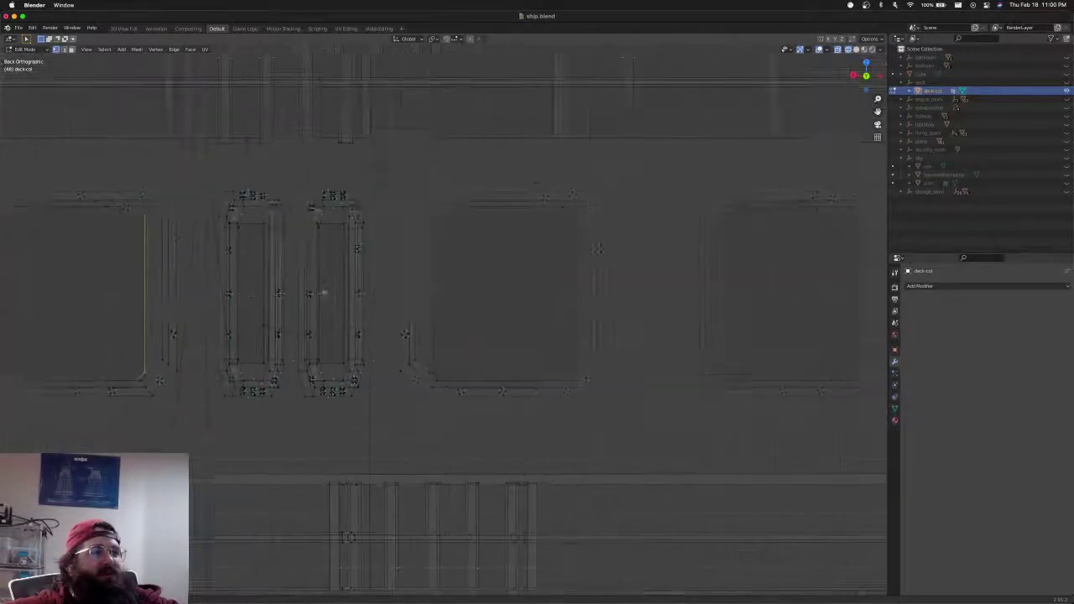
{"action": "scroll", "coordinate": [471, 271], "scroll_direction": "right", "scroll_amount": 2}
{"action": "key", "text": "b"}
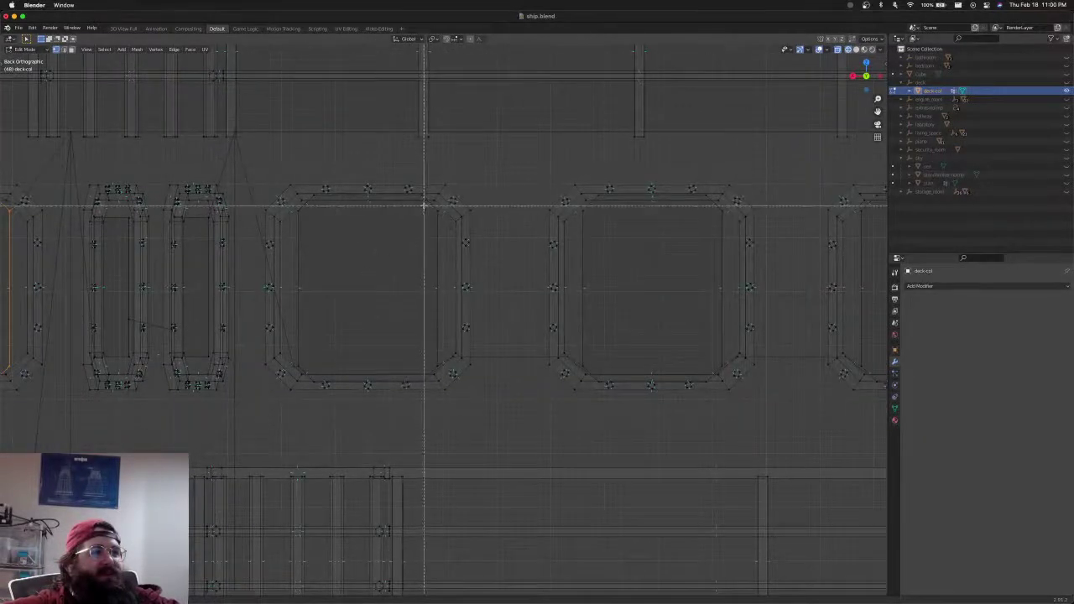
{"action": "left_click_drag", "start_coordinate": [423, 205], "coordinate": [441, 371]}
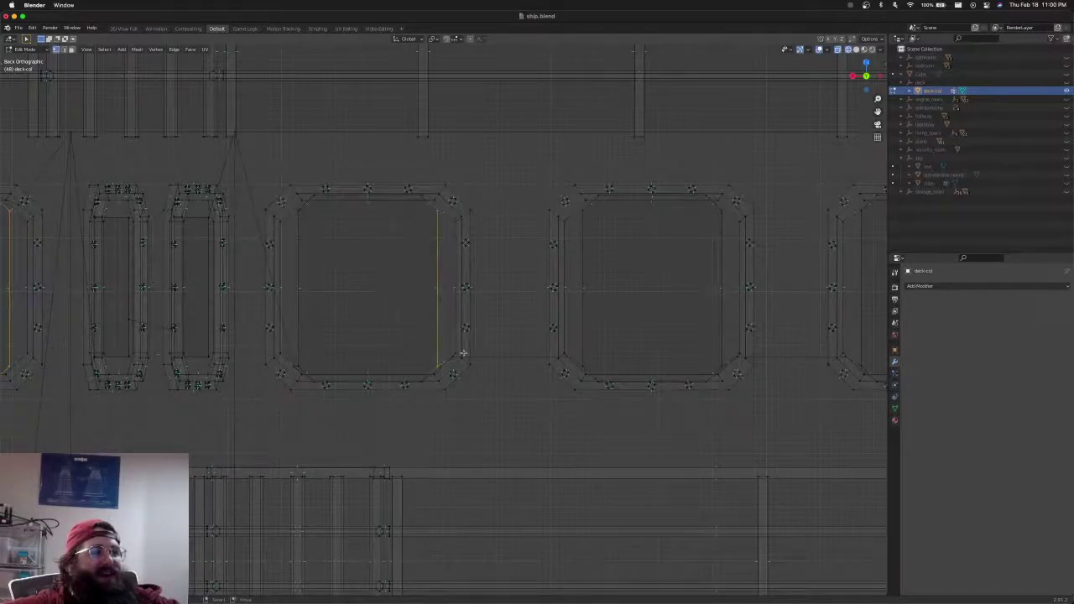
{"action": "scroll", "coordinate": [462, 355], "scroll_direction": "right", "scroll_amount": 5}
{"action": "key", "text": "b"}
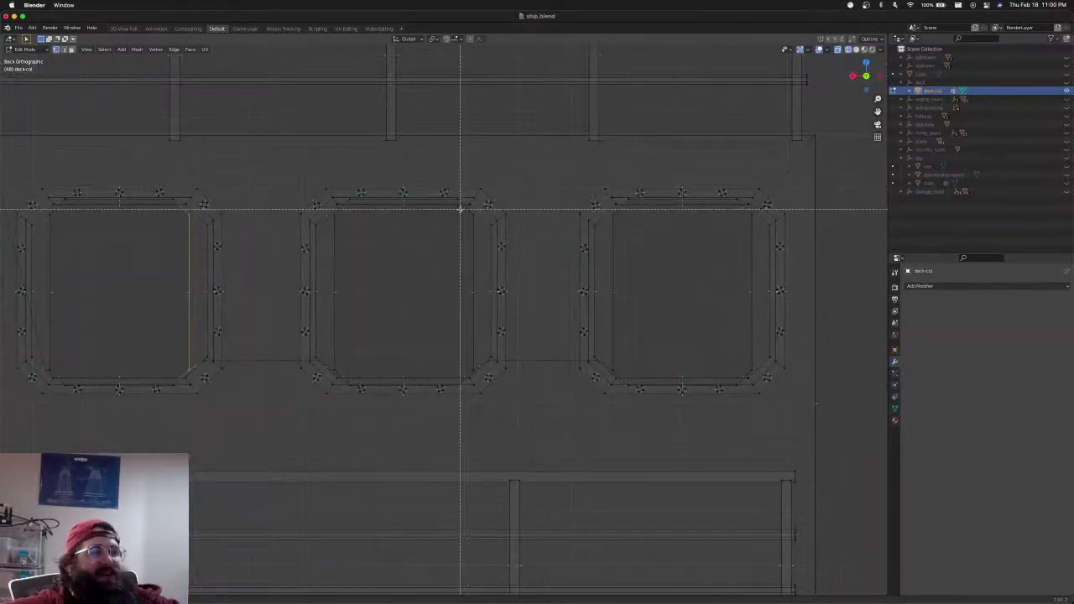
{"action": "left_click_drag", "start_coordinate": [461, 208], "coordinate": [480, 375]}
{"action": "scroll", "coordinate": [596, 276], "scroll_direction": "left", "scroll_amount": 3}
{"action": "key", "text": "b"}
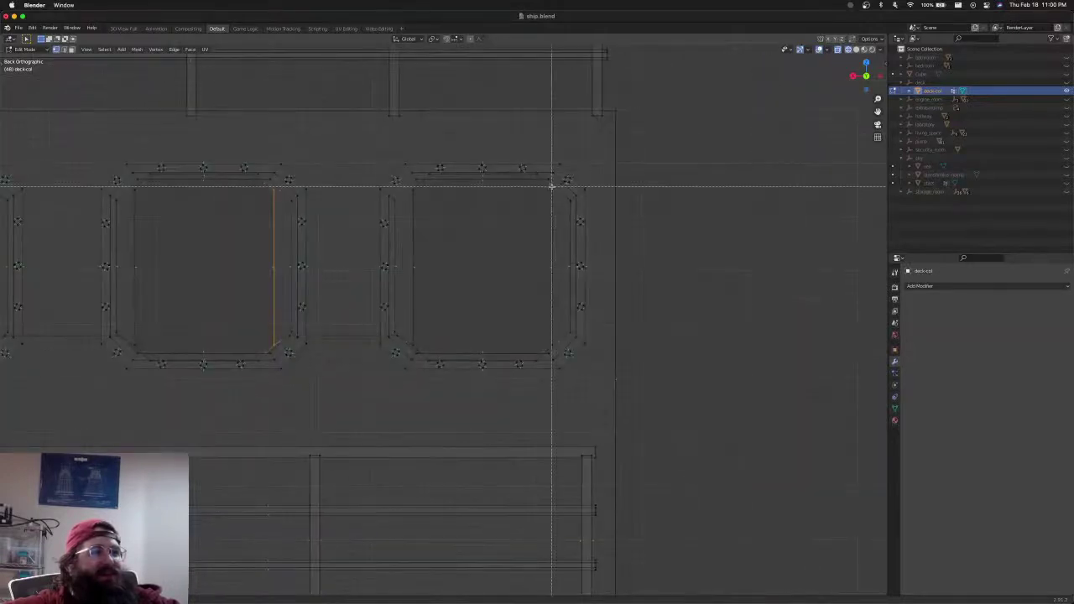
{"action": "left_click_drag", "start_coordinate": [543, 184], "coordinate": [557, 350]}
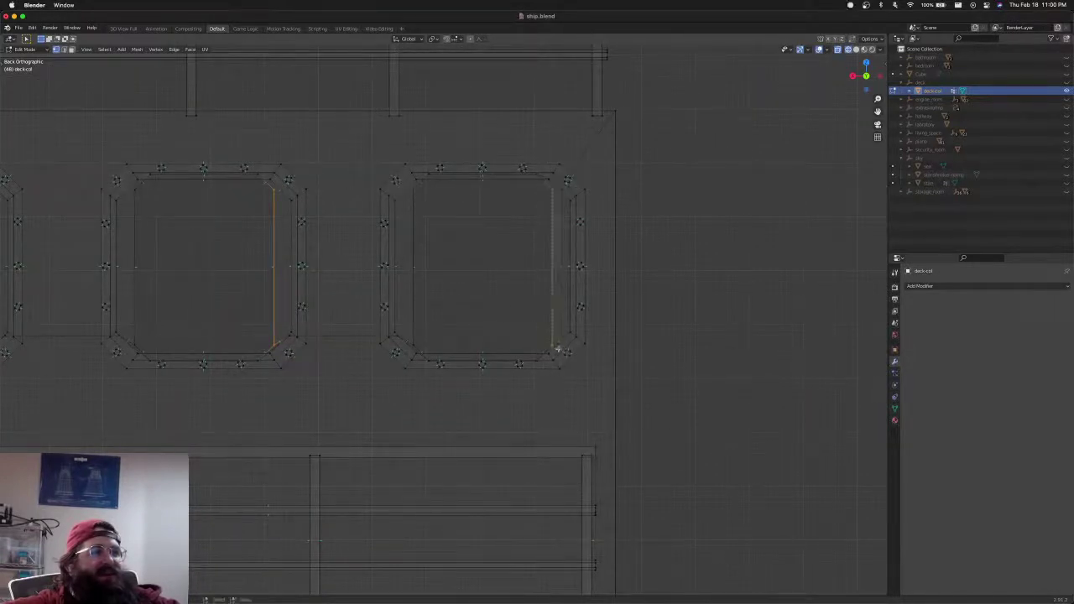
Move the selected side vertices outward along the global X axis to the side edges of the window frames
{"action": "key", "text": "g"}
{"action": "key", "text": "x"}
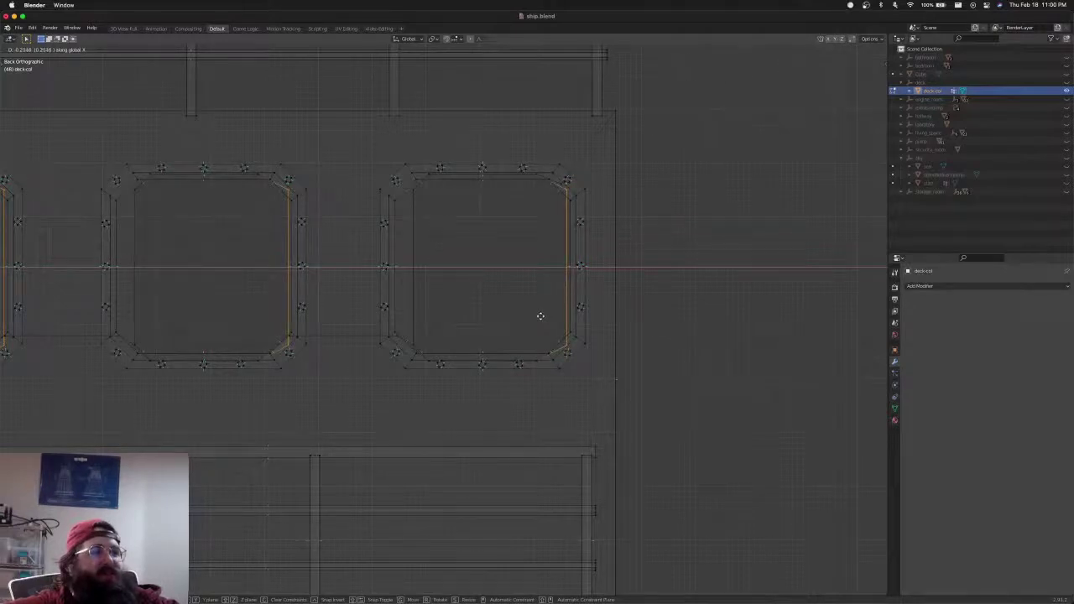
{"action": "left_click", "coordinate": [540, 316]}
{"action": "scroll", "coordinate": [451, 306], "scroll_direction": "down", "scroll_amount": 4}
{"action": "middle_click_drag", "start_coordinate": [278, 293], "coordinate": [482, 304], "text": "shift"}
{"action": "scroll", "coordinate": [397, 315], "scroll_direction": "up", "scroll_amount": 4}
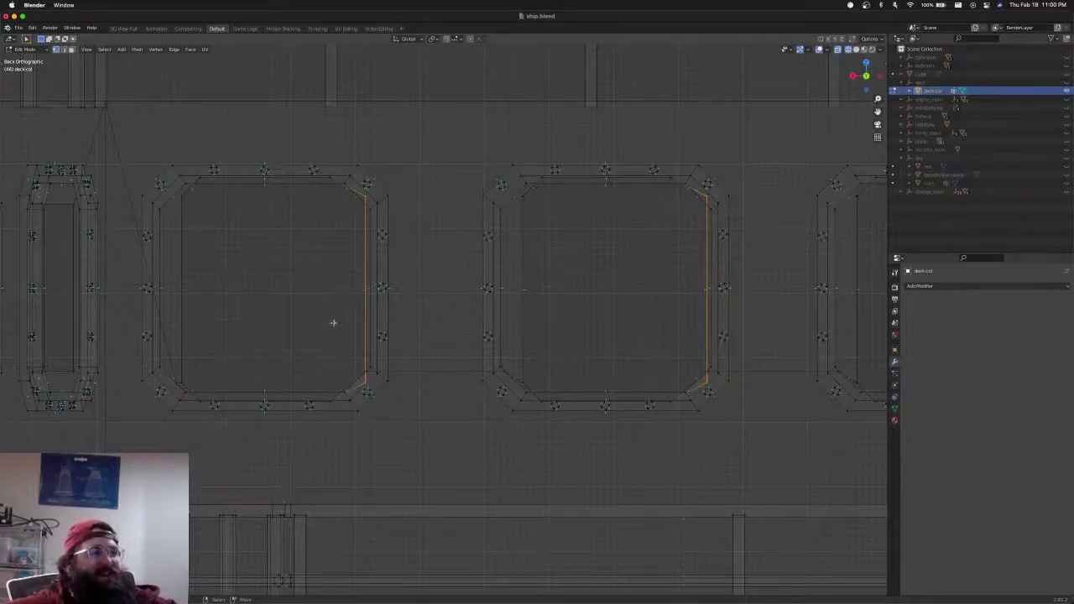
{"action": "scroll", "coordinate": [333, 322], "scroll_direction": "down", "scroll_amount": 2}
{"action": "scroll", "coordinate": [333, 332], "scroll_direction": "down", "scroll_amount": 1}
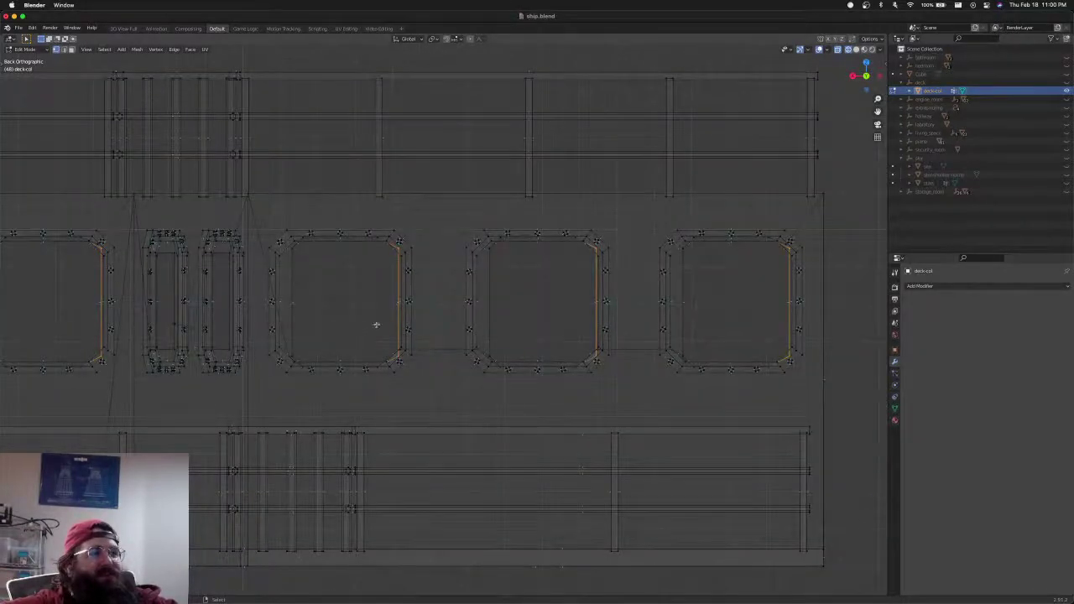
{"action": "middle_click_drag", "start_coordinate": [376, 324], "coordinate": [292, 322], "text": "shift"}
Undo the sideways, downward and upward moves of the window openings' vertices
{"action": "key", "text": "ctrl+z"}
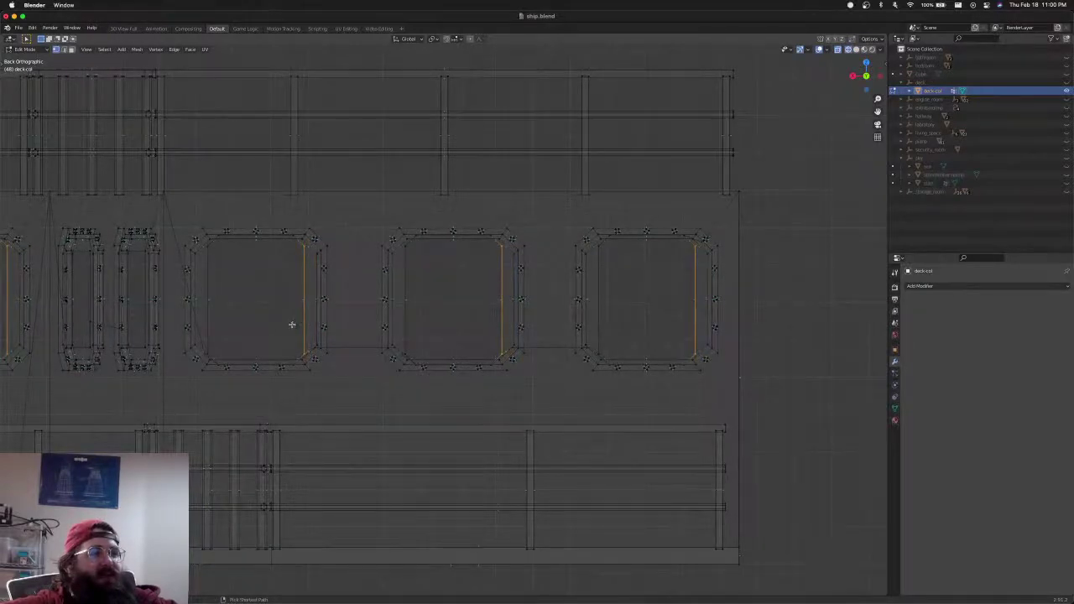
{"action": "scroll", "coordinate": [292, 325], "scroll_direction": "down", "scroll_amount": 3}
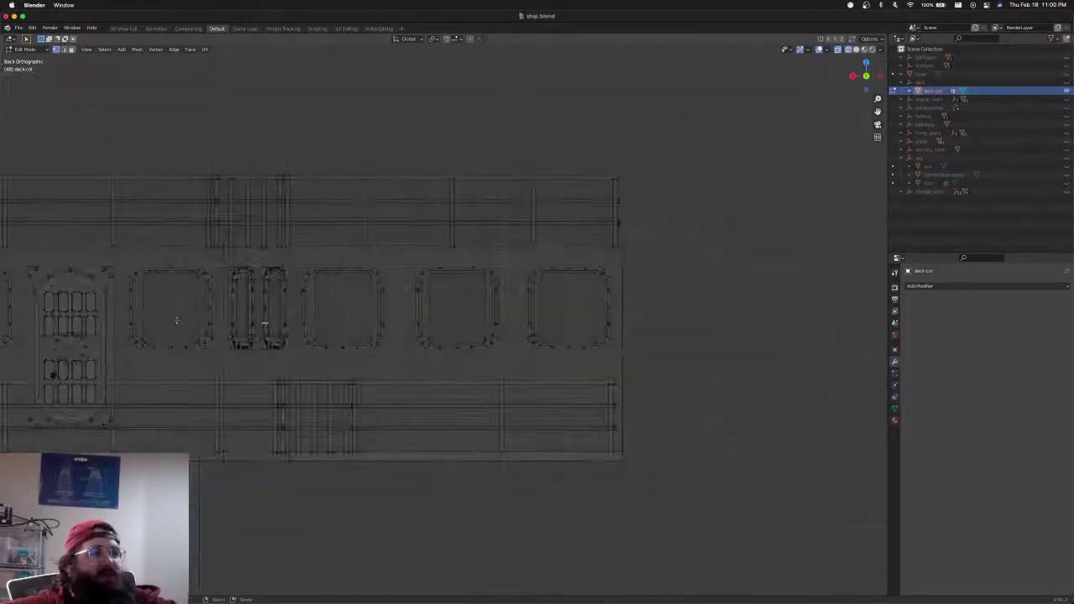
{"action": "middle_click_drag", "start_coordinate": [194, 320], "coordinate": [537, 324], "text": "shift"}
{"action": "middle_click_drag", "start_coordinate": [312, 328], "coordinate": [501, 327], "text": "shift"}
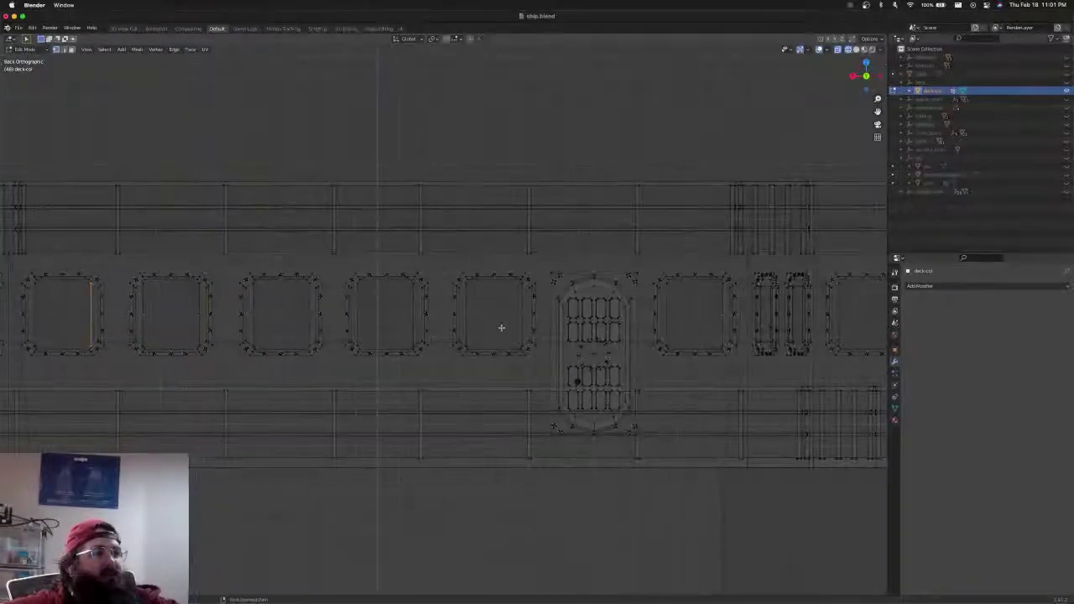
{"action": "scroll", "coordinate": [501, 327], "scroll_direction": "down", "scroll_amount": 3}
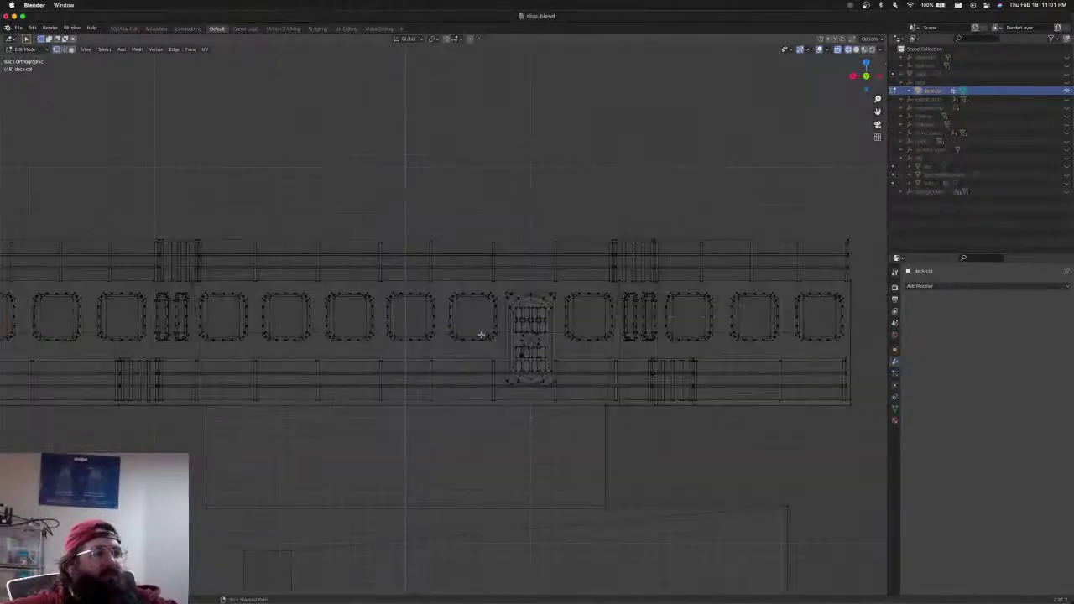
{"action": "scroll", "coordinate": [481, 335], "scroll_direction": "down", "scroll_amount": 2}
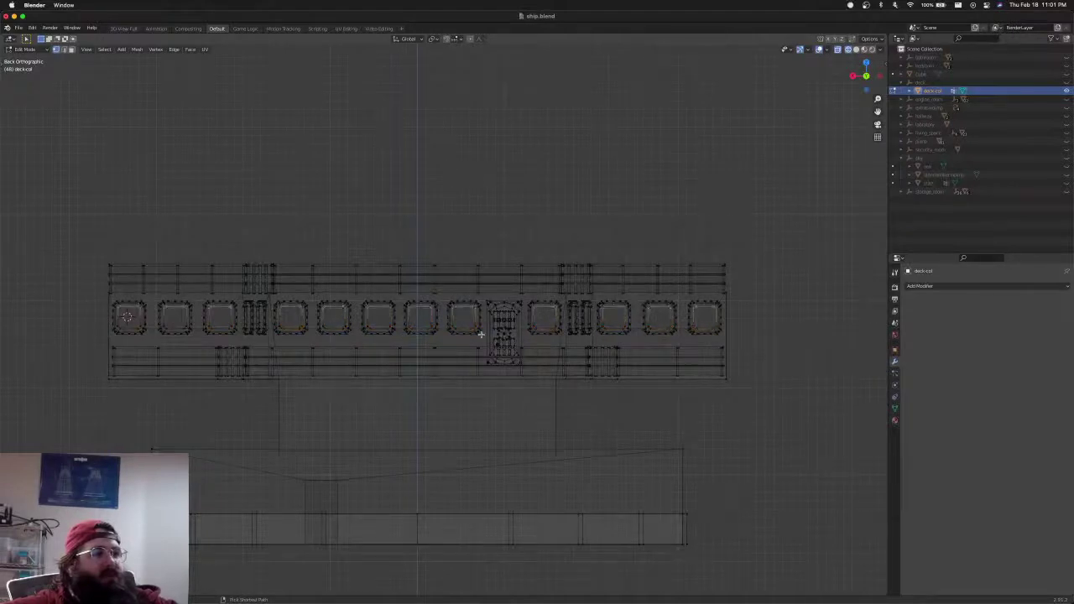
{"action": "scroll", "coordinate": [542, 337], "scroll_direction": "up", "scroll_amount": 8}
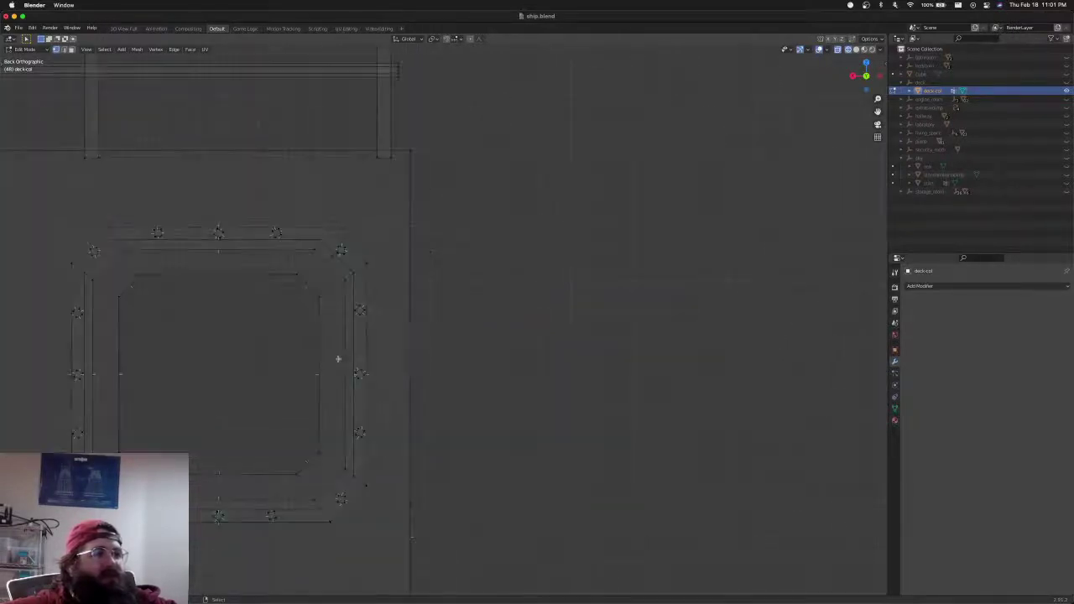
Select the inner outline vertices of the outermost opening and try scaling them outward to its window frame
{"action": "left_click", "coordinate": [457, 447], "text": "alt"}
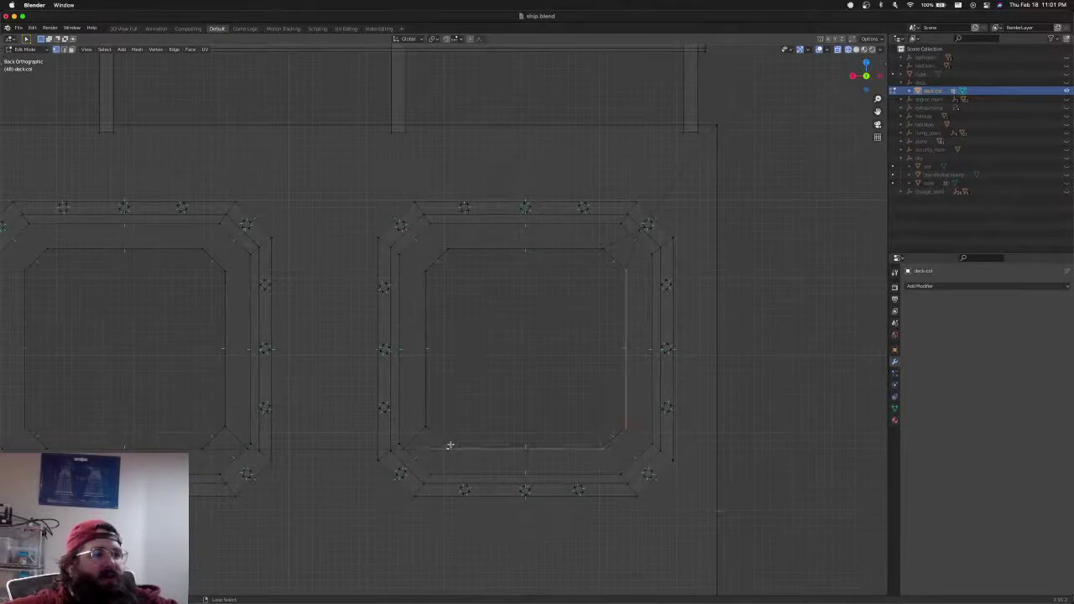
{"action": "key", "text": "alt+a"}
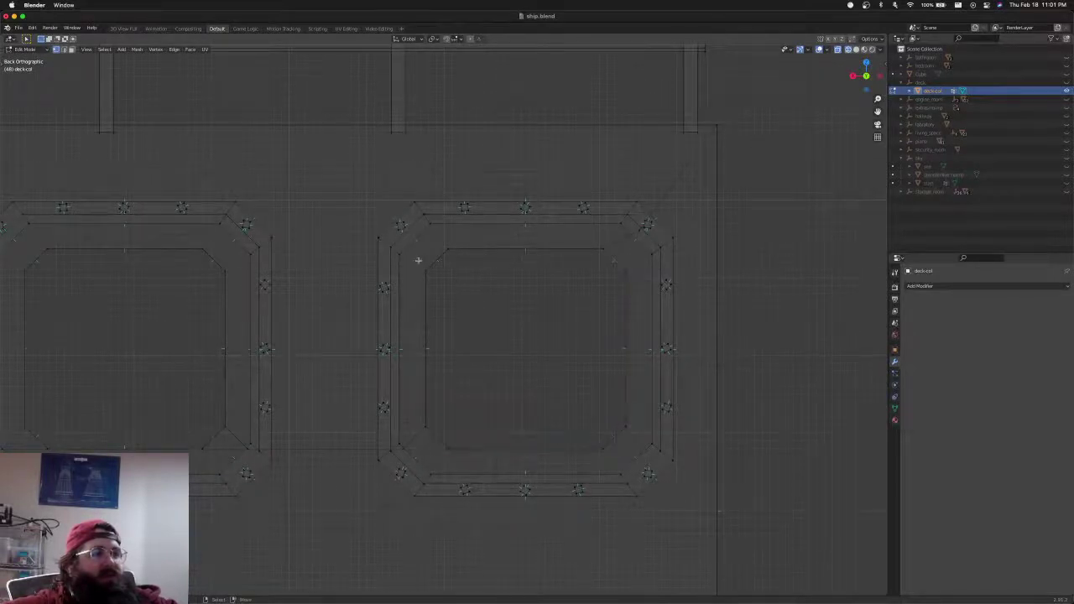
{"action": "key", "text": "b"}
{"action": "left_click_drag", "start_coordinate": [417, 242], "coordinate": [633, 455]}
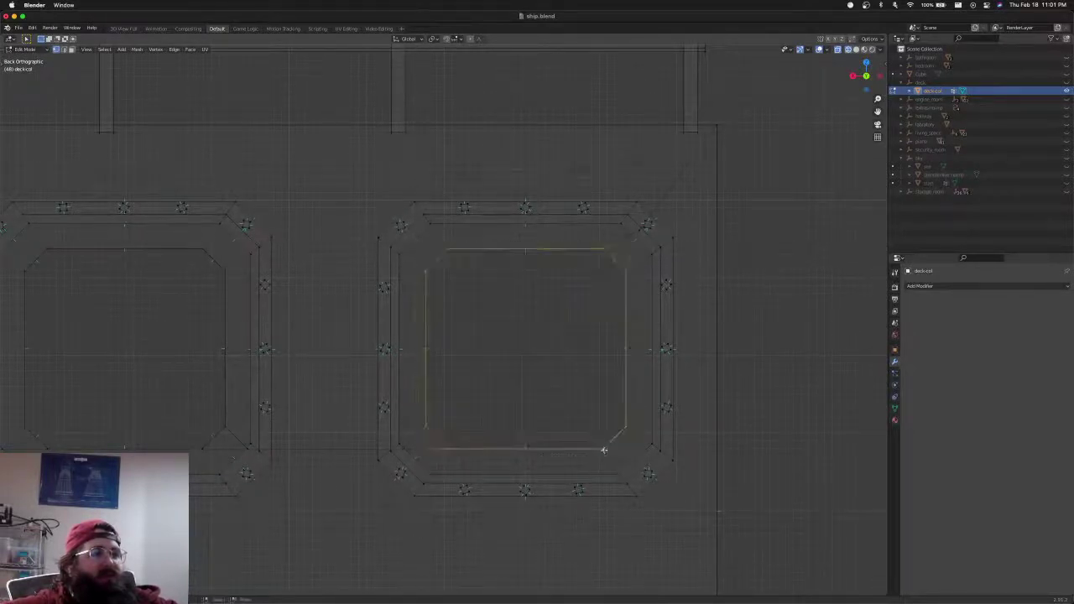
{"action": "key", "text": "s"}
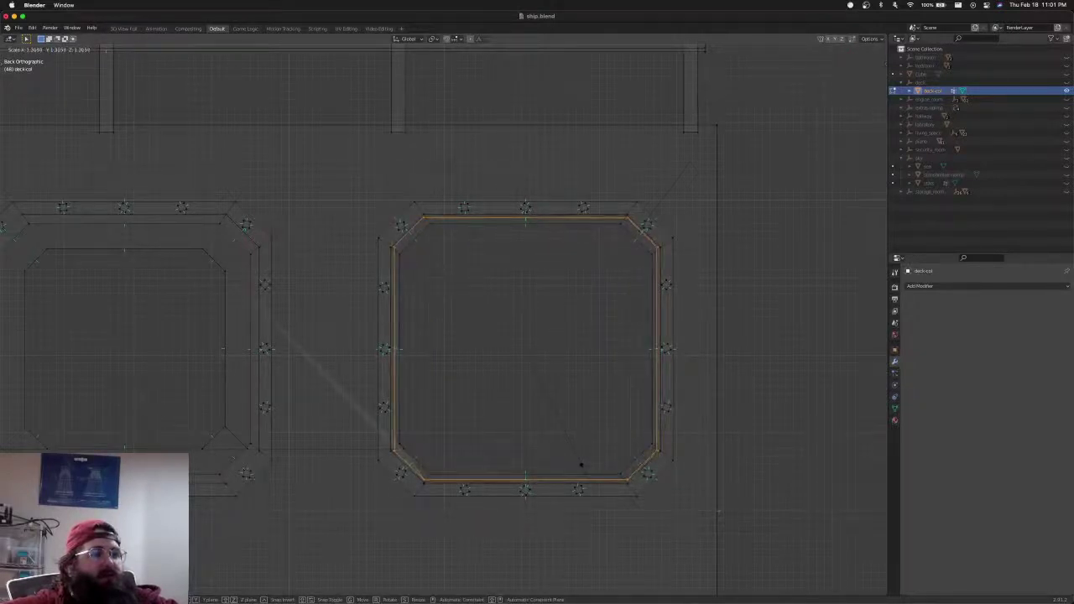
{"action": "key", "text": "Escape"}
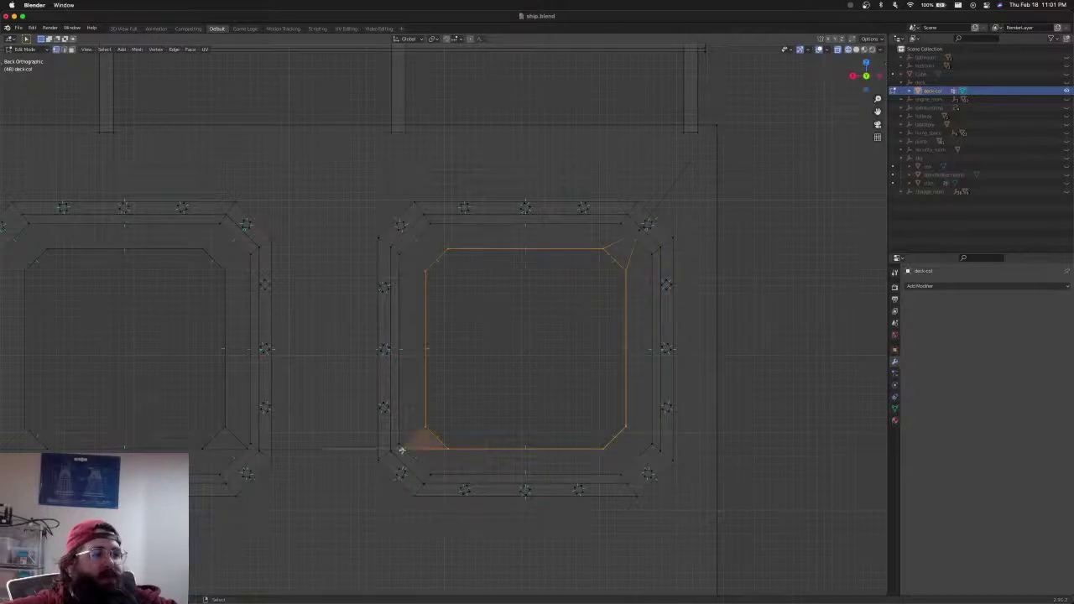
Scale the outermost opening's outline with its neighbouring corner vertices by about 1.3 and inspect the fit in solid shading
{"action": "key", "text": "s"}
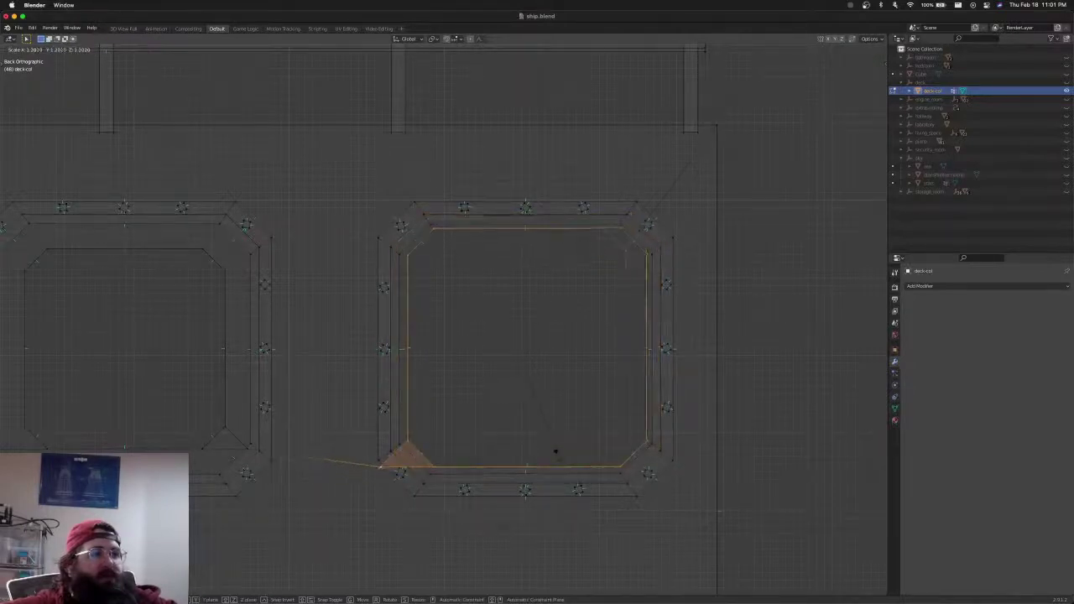
{"action": "left_click", "coordinate": [606, 314]}
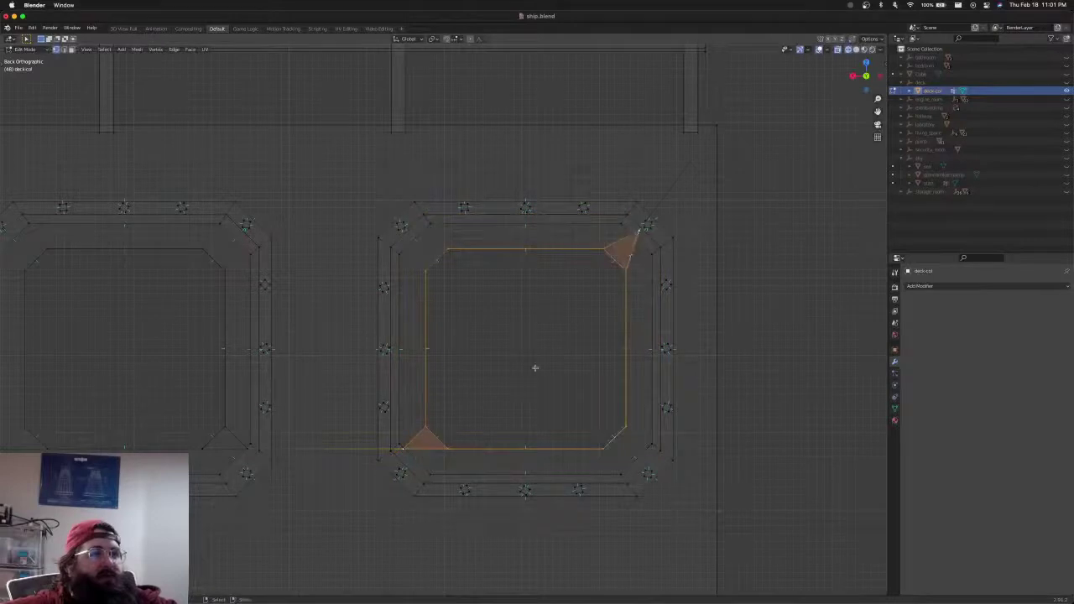
{"action": "key", "text": "s"}
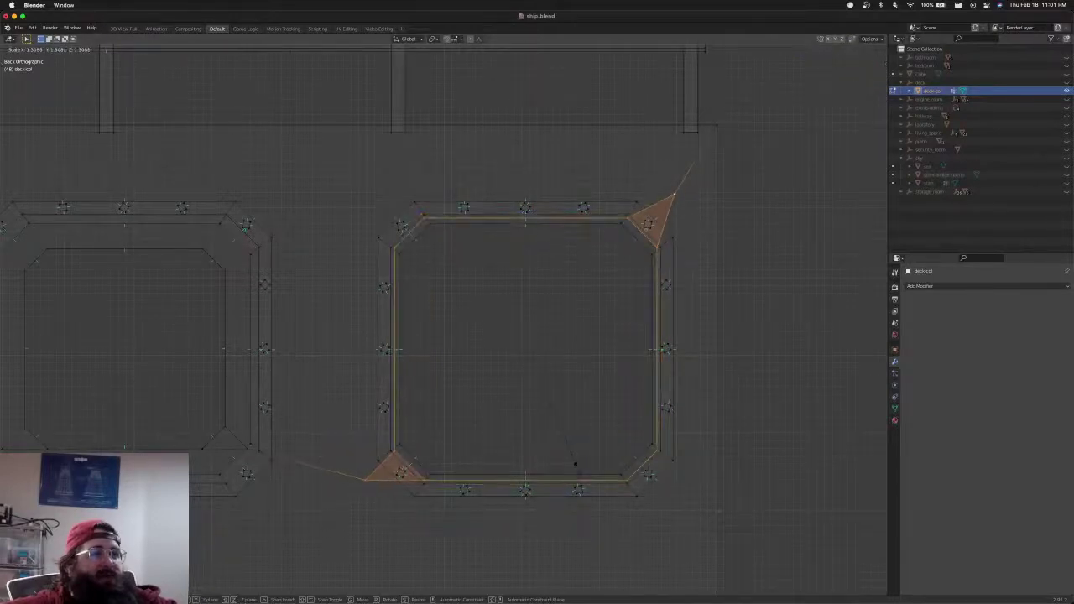
{"action": "left_click", "coordinate": [575, 464]}
{"action": "key", "text": "shift+z"}
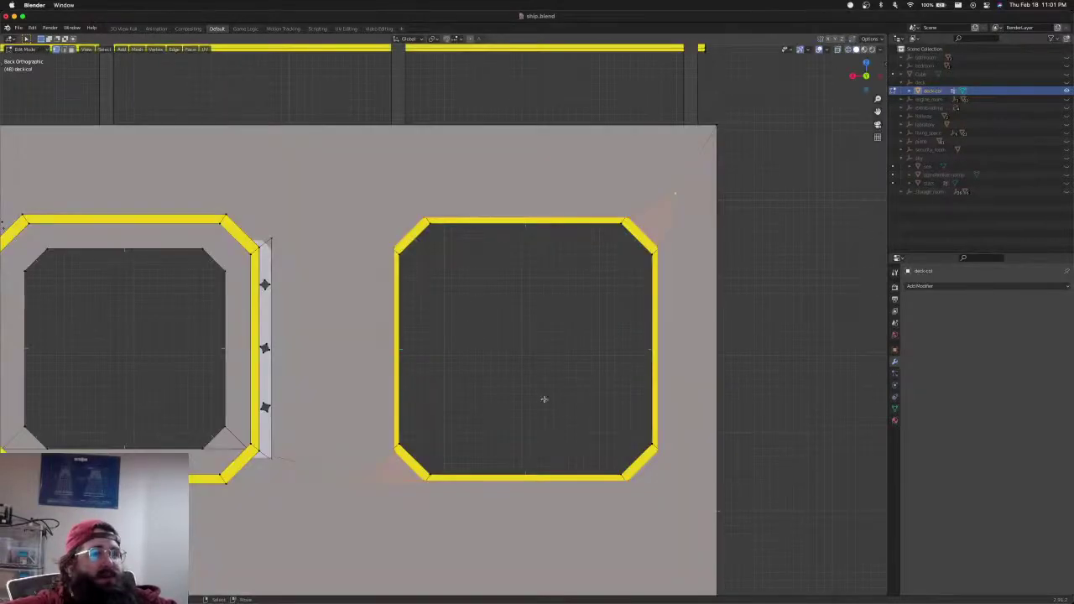
{"action": "middle_click_drag", "start_coordinate": [504, 393], "coordinate": [538, 193], "text": "shift"}
{"action": "scroll", "coordinate": [505, 381], "scroll_direction": "down", "scroll_amount": 7}
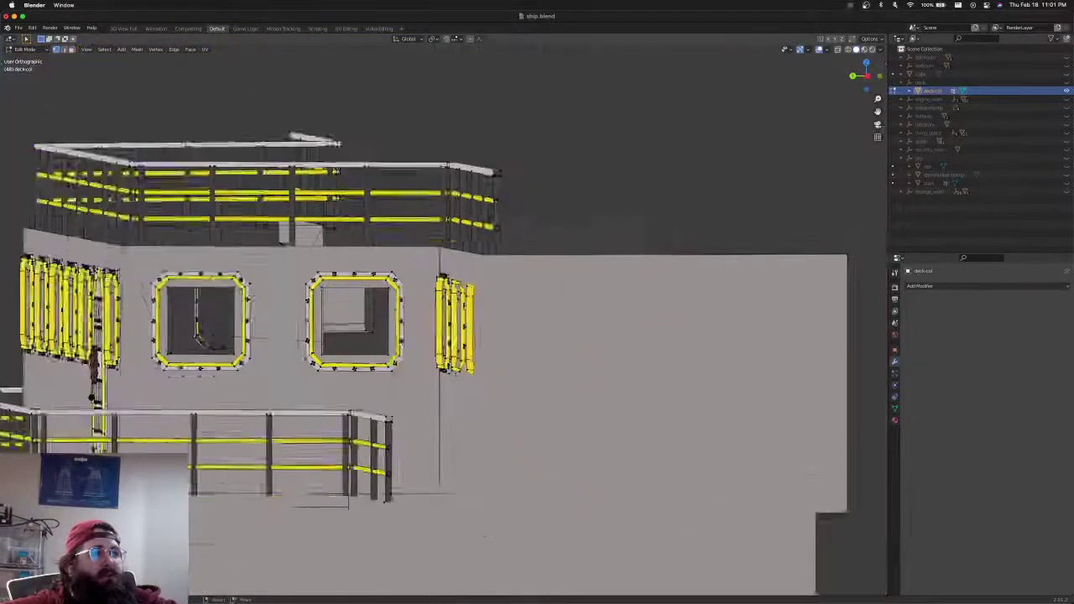
{"action": "middle_click_drag", "start_coordinate": [453, 342], "coordinate": [510, 363]}
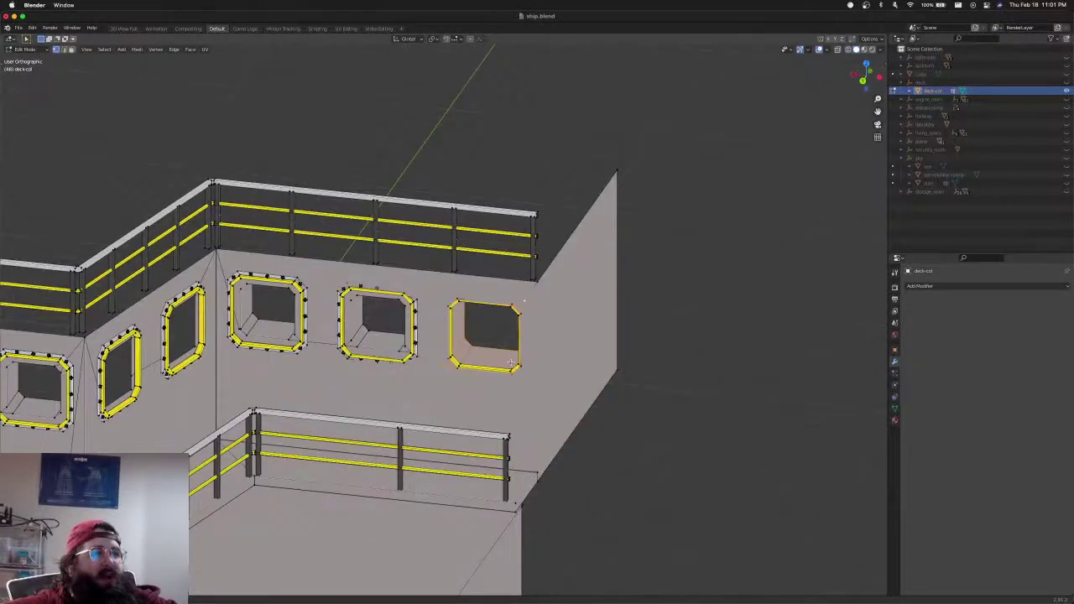
{"action": "key", "text": "KP_1"}
{"action": "key", "text": "ctrl+KP_1"}
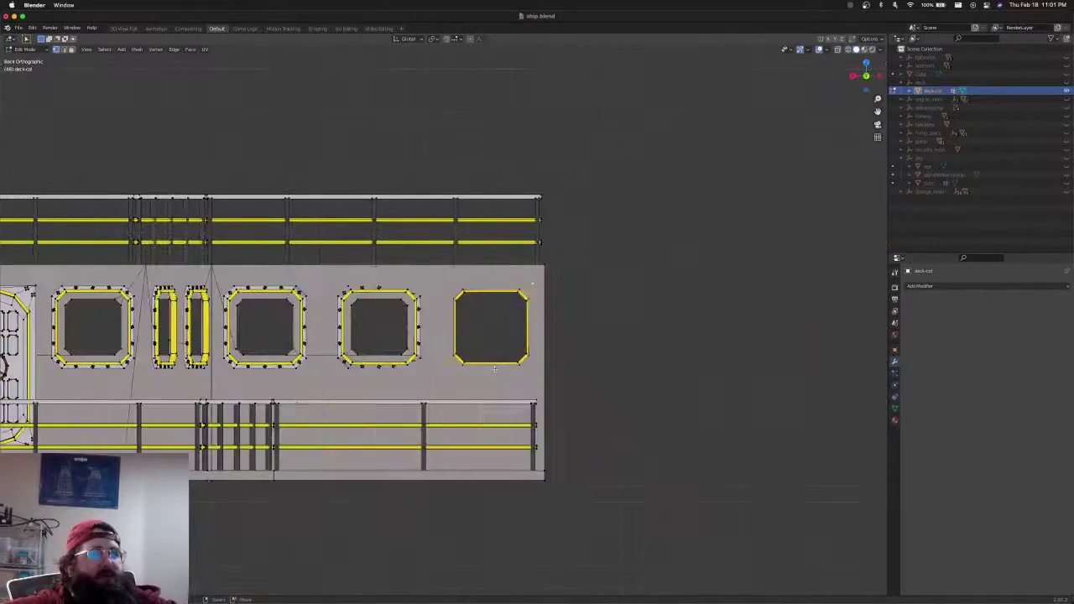
Undo the scaling of the outermost opening and inspect its original shape against the window frame
{"action": "scroll", "coordinate": [495, 369], "scroll_direction": "up", "scroll_amount": 5}
{"action": "middle_click_drag", "start_coordinate": [561, 365], "coordinate": [490, 369], "text": "shift"}
{"action": "scroll", "coordinate": [492, 366], "scroll_direction": "down", "scroll_amount": 2}
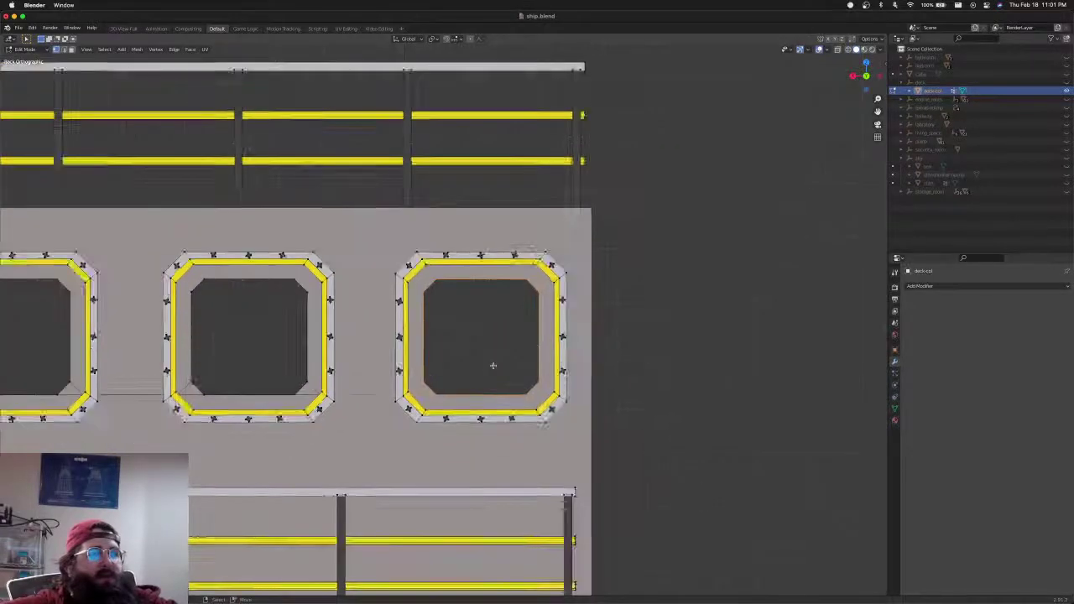
{"action": "scroll", "coordinate": [495, 365], "scroll_direction": "up", "scroll_amount": 3}
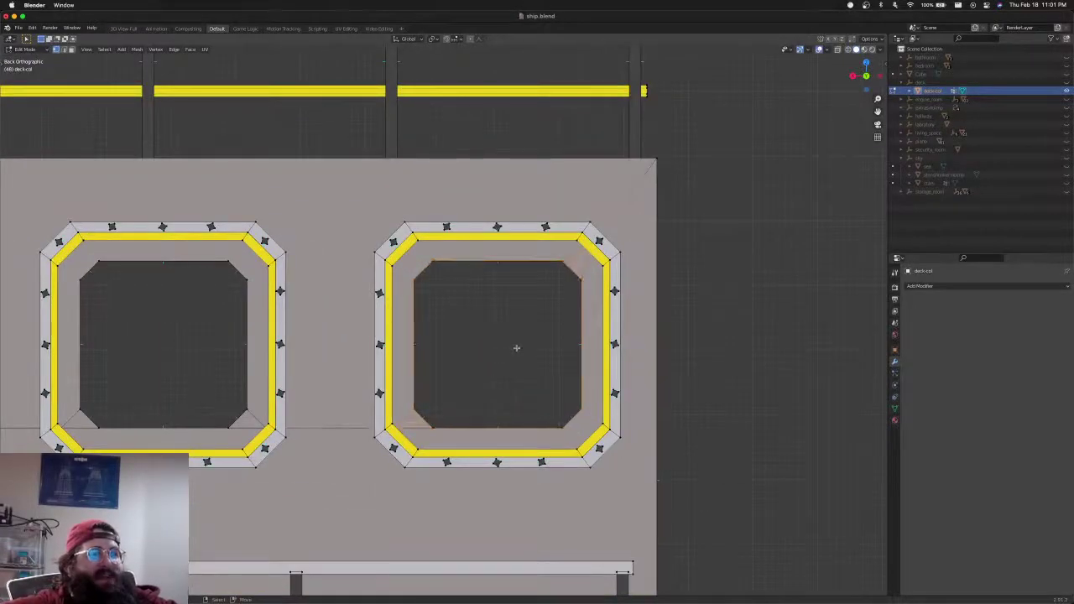
{"action": "middle_click_drag", "start_coordinate": [497, 354], "coordinate": [458, 417]}
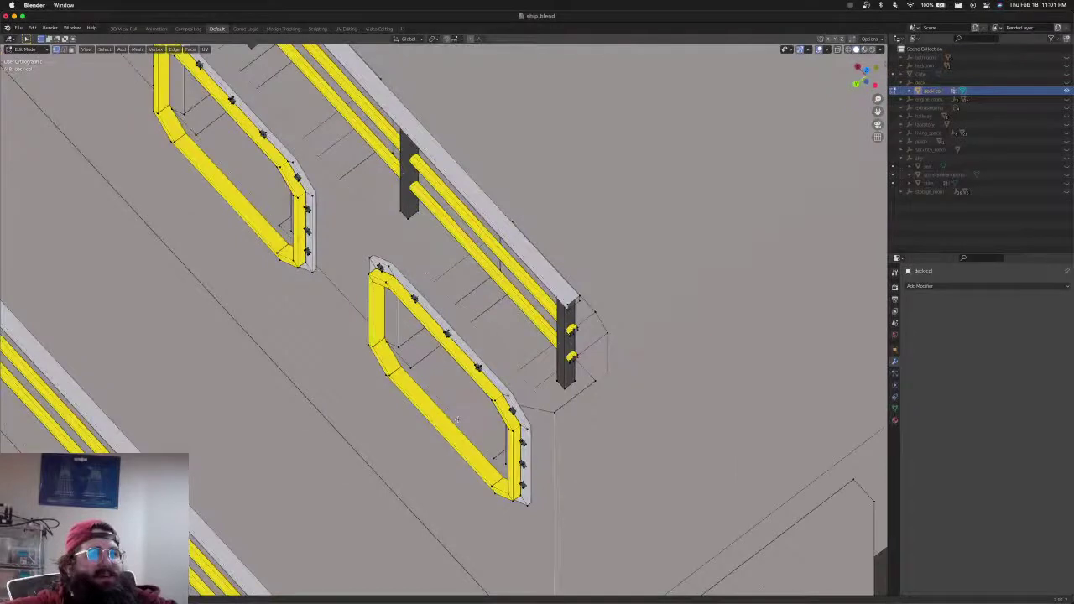
Select the inward-facing end vertices of the first five central-wall window openings in a wireframe top view
{"action": "key", "text": "KP_7"}
{"action": "scroll", "coordinate": [408, 412], "scroll_direction": "down", "scroll_amount": 5}
{"action": "scroll", "coordinate": [707, 359], "scroll_direction": "down", "scroll_amount": 2}
{"action": "middle_click_drag", "start_coordinate": [408, 412], "coordinate": [901, 326], "text": "shift"}
{"action": "key", "text": "shift+z"}
{"action": "key", "text": "b"}
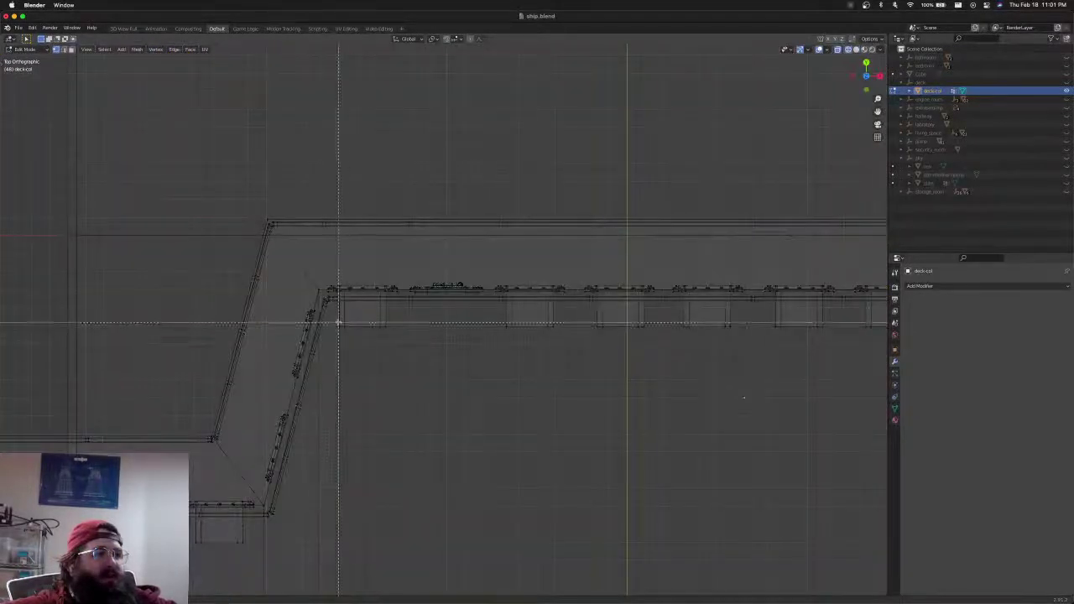
{"action": "left_click_drag", "start_coordinate": [338, 321], "coordinate": [396, 341]}
{"action": "key", "text": "b"}
{"action": "left_click_drag", "start_coordinate": [499, 319], "coordinate": [848, 340]}
Add the inner-end vertices of the last central-wall opening and the three outer-wall openings beyond it to the selection
{"action": "middle_click_drag", "start_coordinate": [717, 347], "coordinate": [487, 333], "text": "shift"}
{"action": "key", "text": "b"}
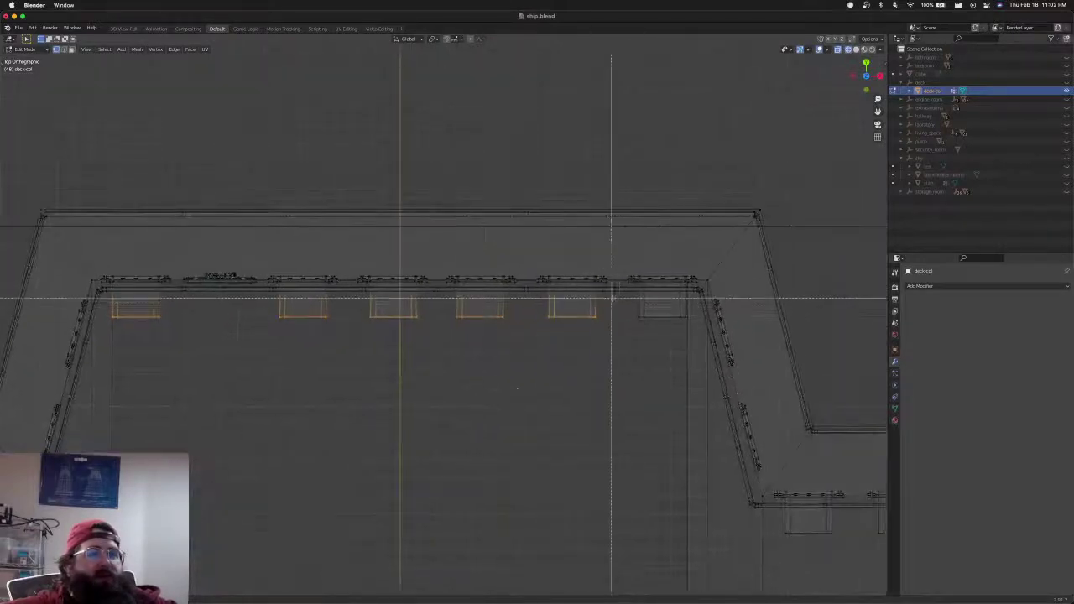
{"action": "left_click_drag", "start_coordinate": [623, 307], "coordinate": [693, 328]}
{"action": "middle_click_drag", "start_coordinate": [641, 427], "coordinate": [420, 142], "text": "shift"}
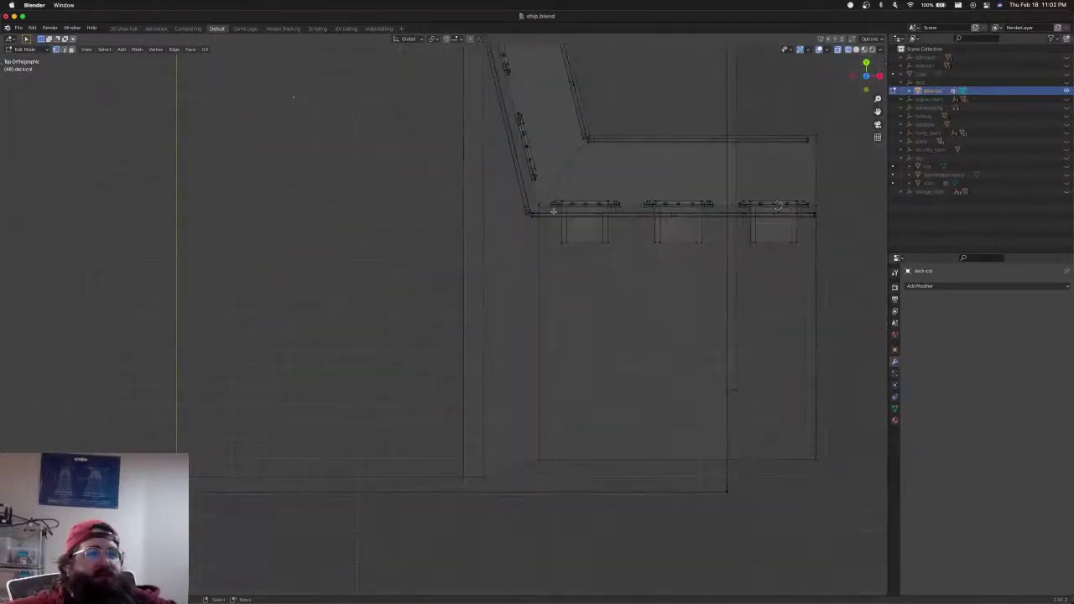
{"action": "key", "text": "b"}
{"action": "left_click_drag", "start_coordinate": [553, 232], "coordinate": [816, 270]}
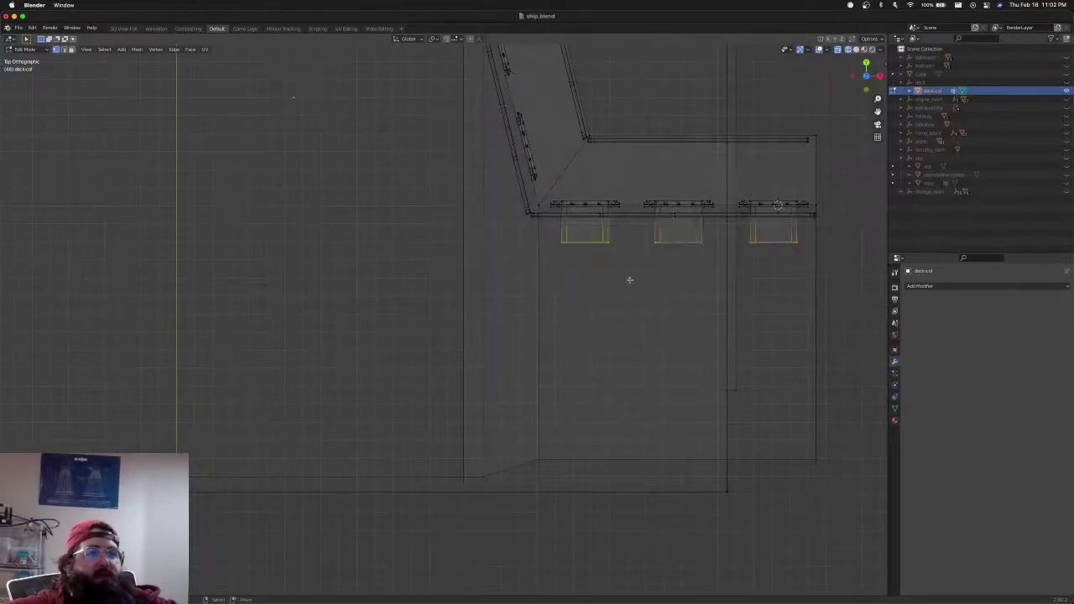
Add the inner-end vertices of the three outer-wall openings at the opposite end to the selection and hide all selected vertices
{"action": "middle_click_drag", "start_coordinate": [376, 260], "coordinate": [661, 272], "text": "shift"}
{"action": "scroll", "coordinate": [660, 272], "scroll_direction": "left", "scroll_amount": 5, "text": "shift"}
{"action": "key", "text": "b"}
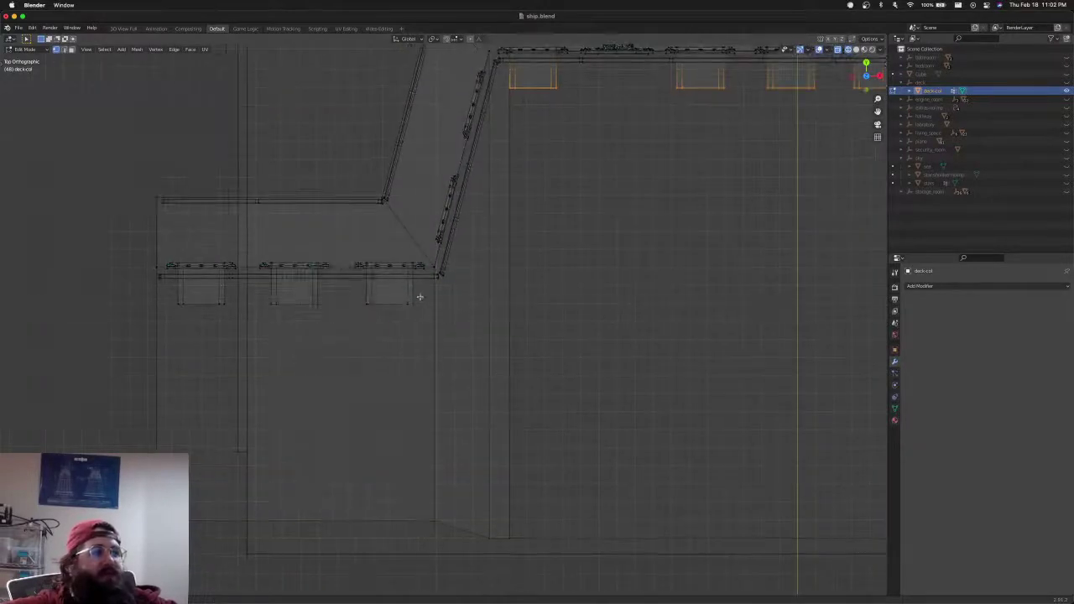
{"action": "left_click_drag", "start_coordinate": [420, 297], "coordinate": [135, 315]}
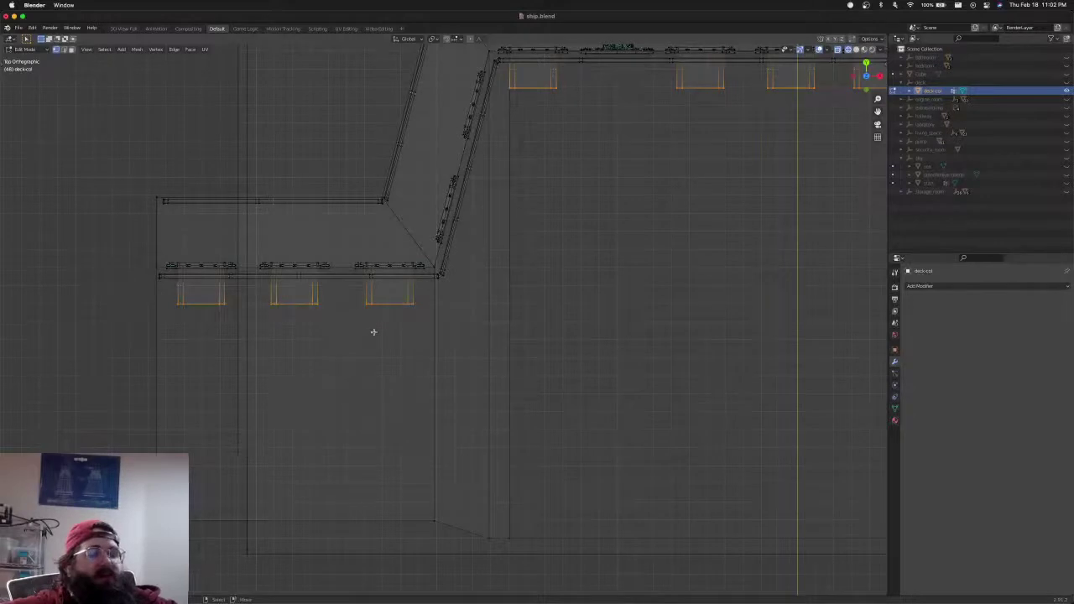
{"action": "key", "text": "h"}
{"action": "middle_click_drag", "start_coordinate": [452, 296], "coordinate": [367, 412], "text": "shift"}
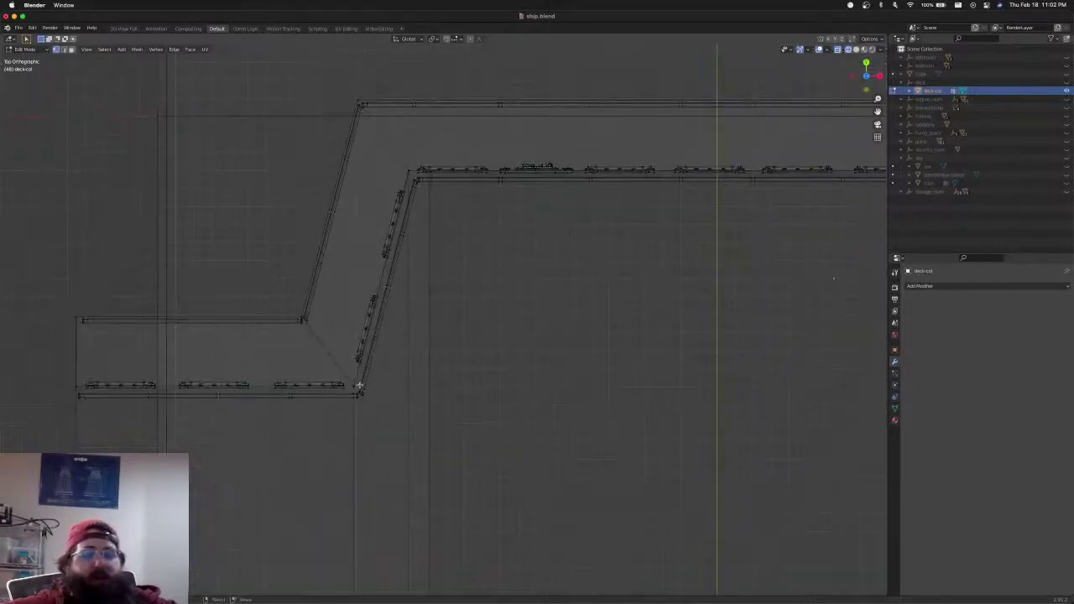
In a wireframe back view, select the outermost opening's outline with its neighbouring corner vertices and scale it by about 1.33 to match the frame
{"action": "key", "text": "ctrl+KP_1"}
{"action": "scroll", "coordinate": [371, 330], "scroll_direction": "down", "scroll_amount": 12}
{"action": "middle_click_drag", "start_coordinate": [403, 326], "coordinate": [351, 524], "text": "shift"}
{"action": "scroll", "coordinate": [407, 335], "scroll_direction": "up", "scroll_amount": 12}
{"action": "middle_click_drag", "start_coordinate": [312, 202], "coordinate": [420, 304], "text": "shift"}
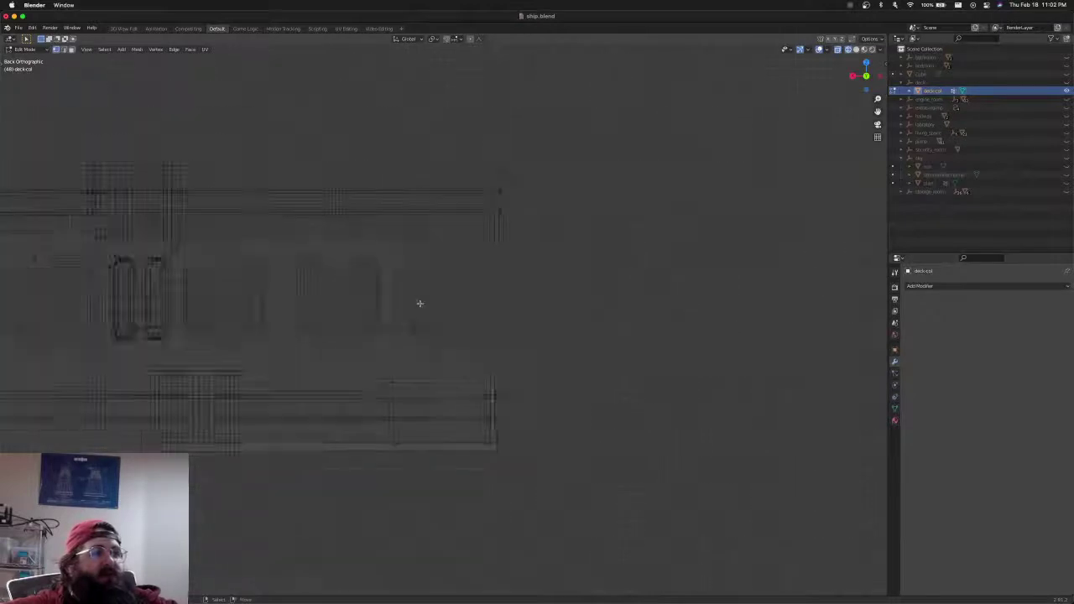
{"action": "scroll", "coordinate": [420, 303], "scroll_direction": "up", "scroll_amount": 5}
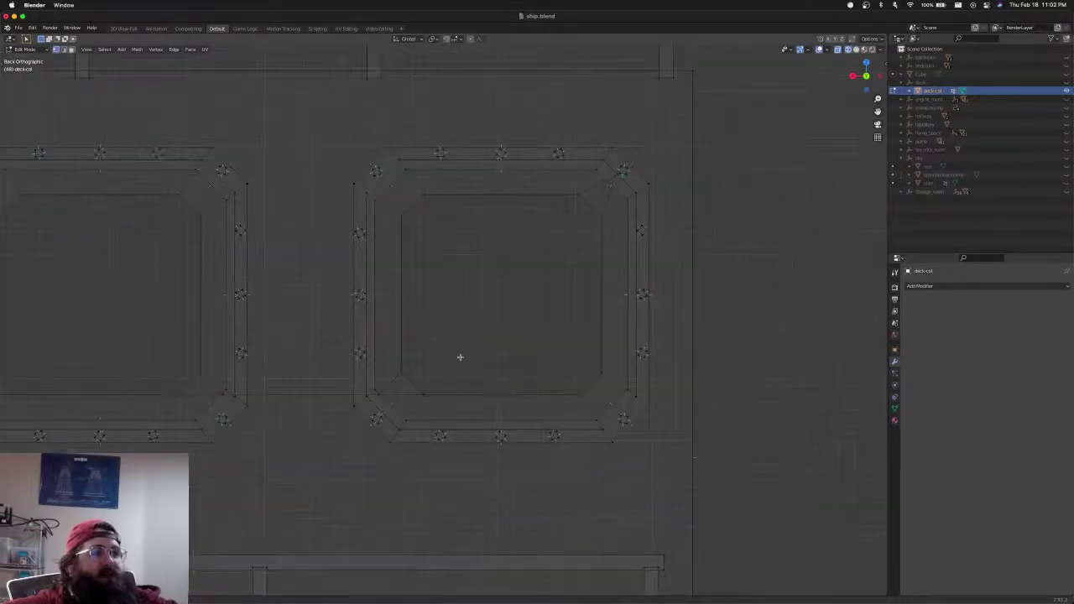
{"action": "middle_click_drag", "start_coordinate": [459, 358], "coordinate": [474, 385], "text": "shift"}
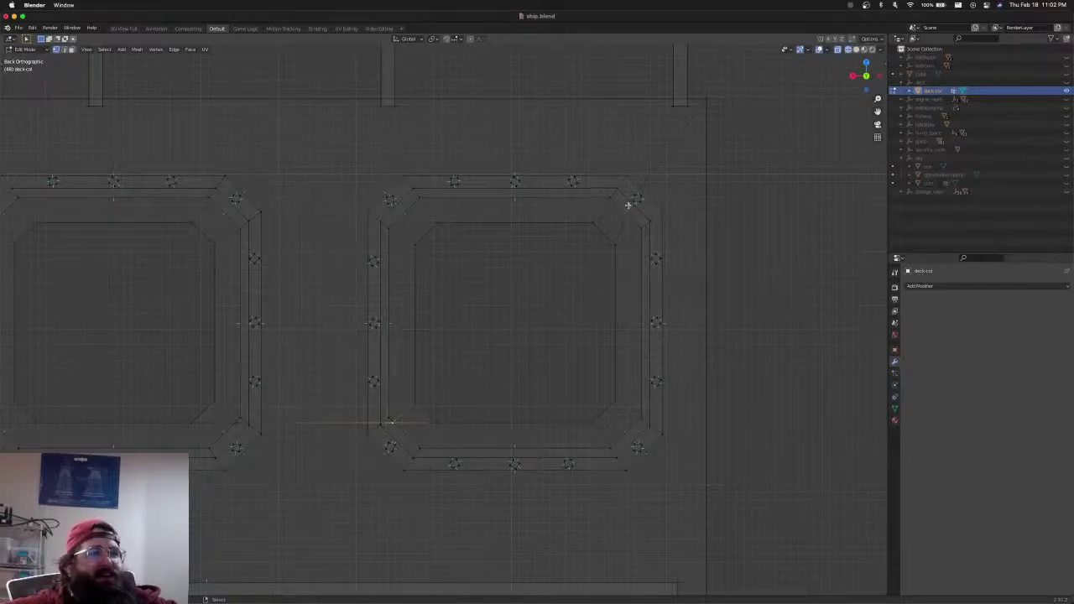
{"action": "left_click", "coordinate": [440, 223]}
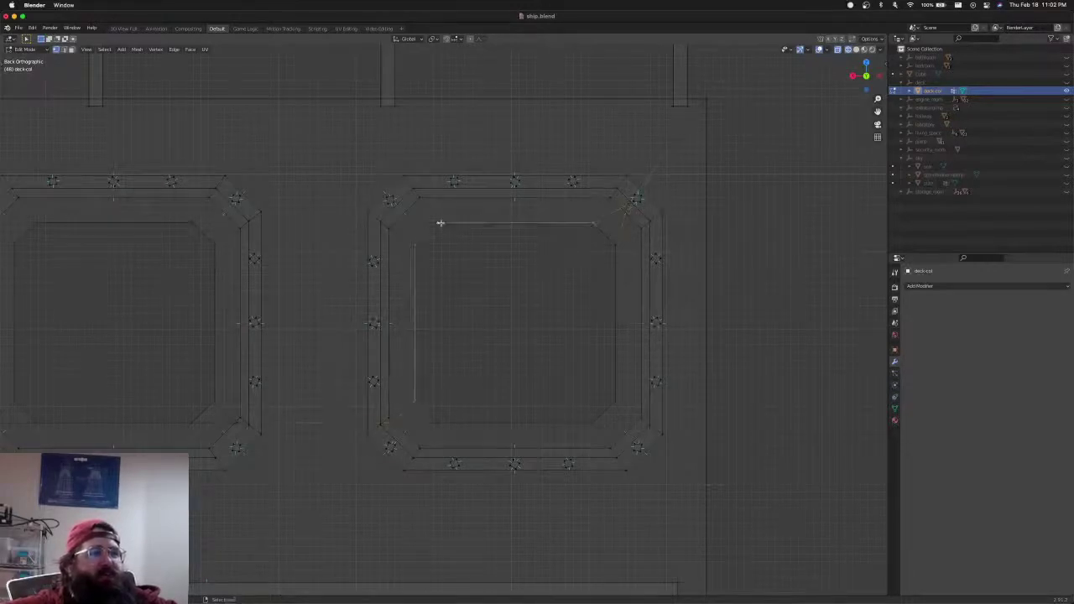
{"action": "key", "text": "x"}
{"action": "key", "text": "v"}
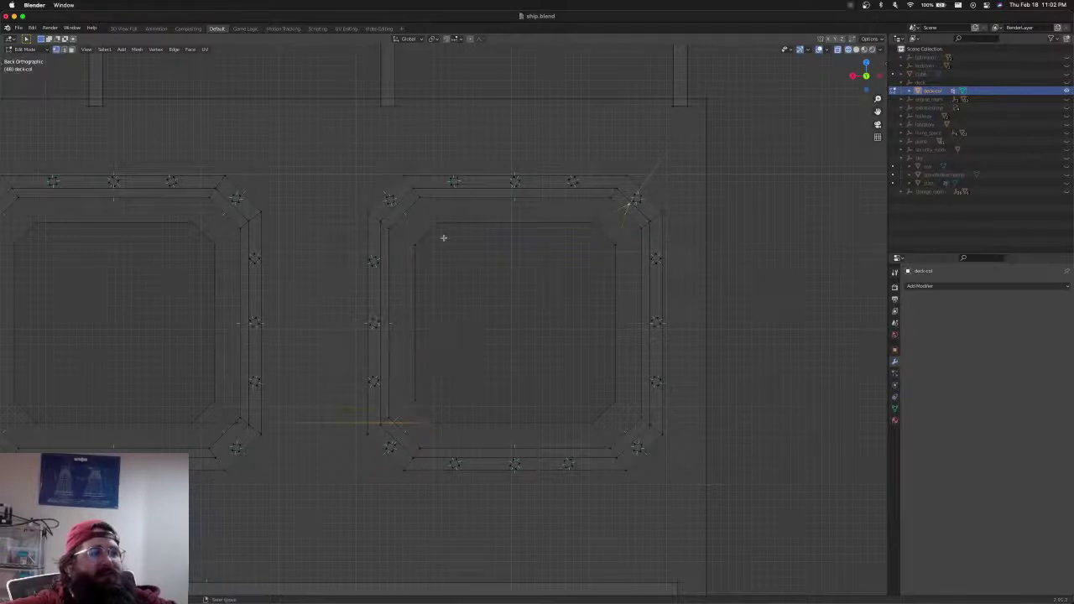
{"action": "left_click", "coordinate": [576, 420], "text": "alt+shift"}
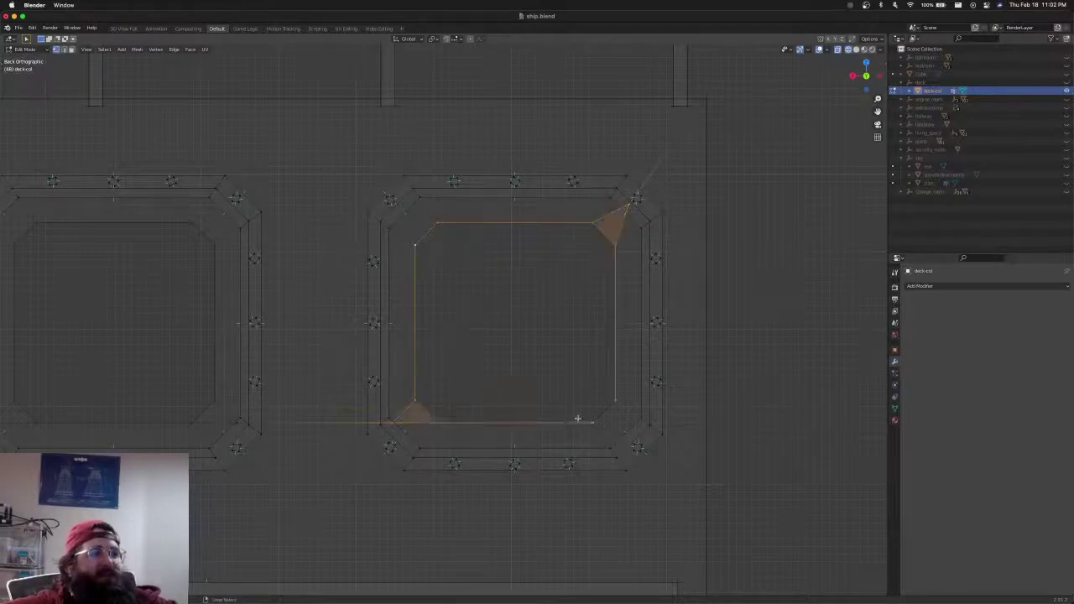
{"action": "key", "text": "s"}
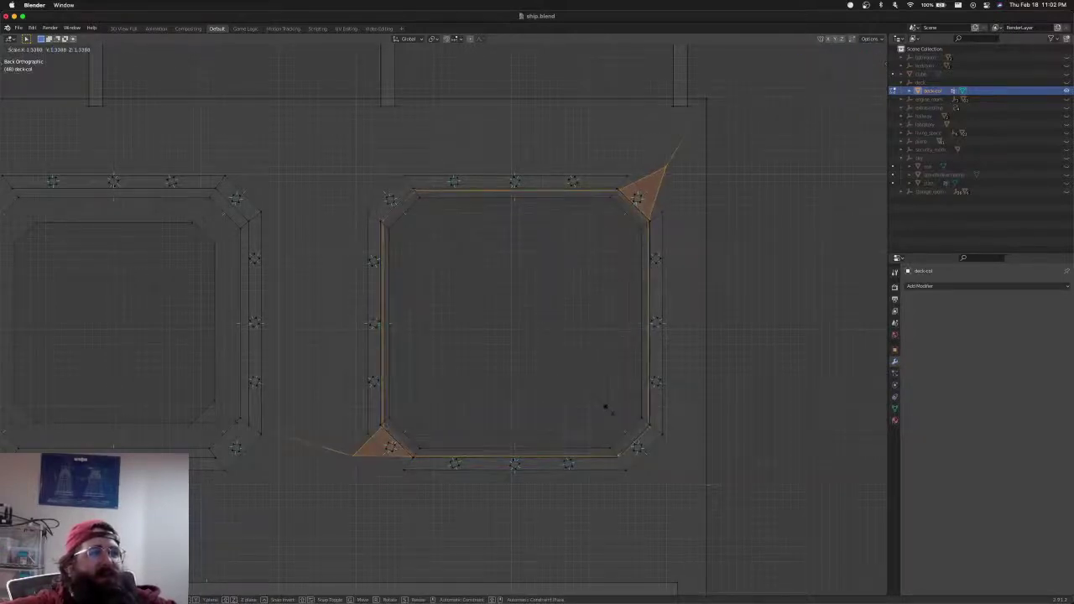
{"action": "left_click", "coordinate": [604, 408]}
{"action": "key", "text": "shift+z"}
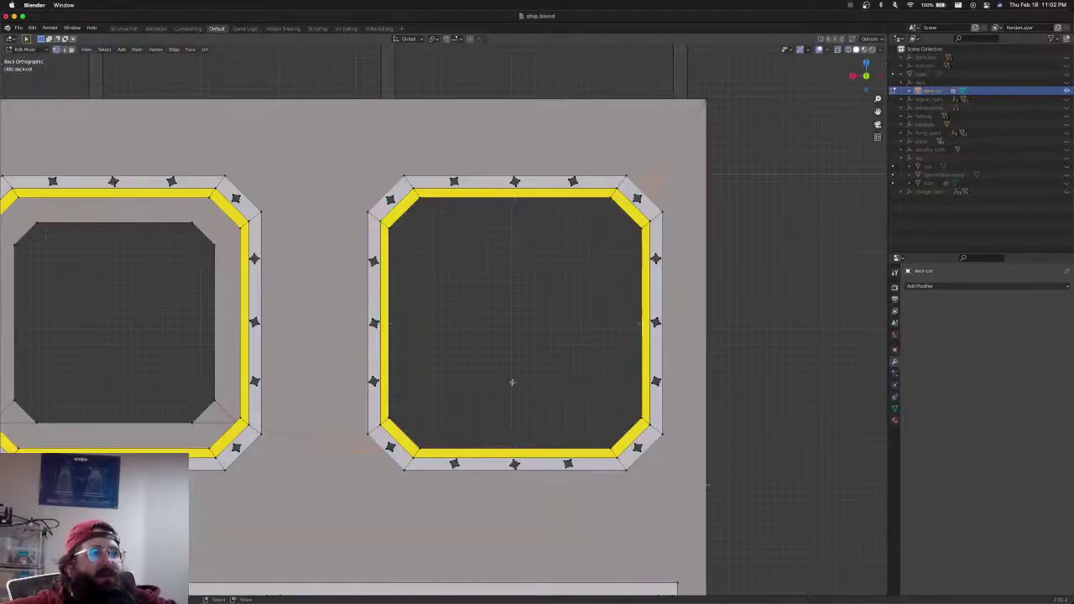
Scale the second opening's outline and lower corner vertices up to the window frame, and lower them about 0.076 along Z
{"action": "middle_click_drag", "start_coordinate": [511, 382], "coordinate": [805, 367], "text": "shift"}
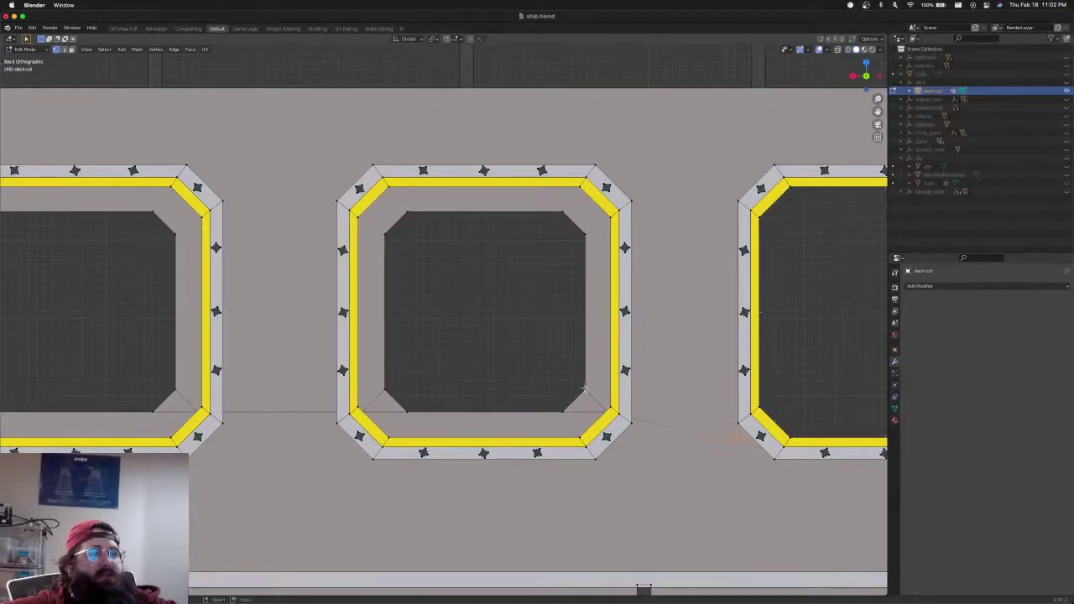
{"action": "middle_click_drag", "start_coordinate": [730, 375], "coordinate": [540, 378], "text": "shift"}
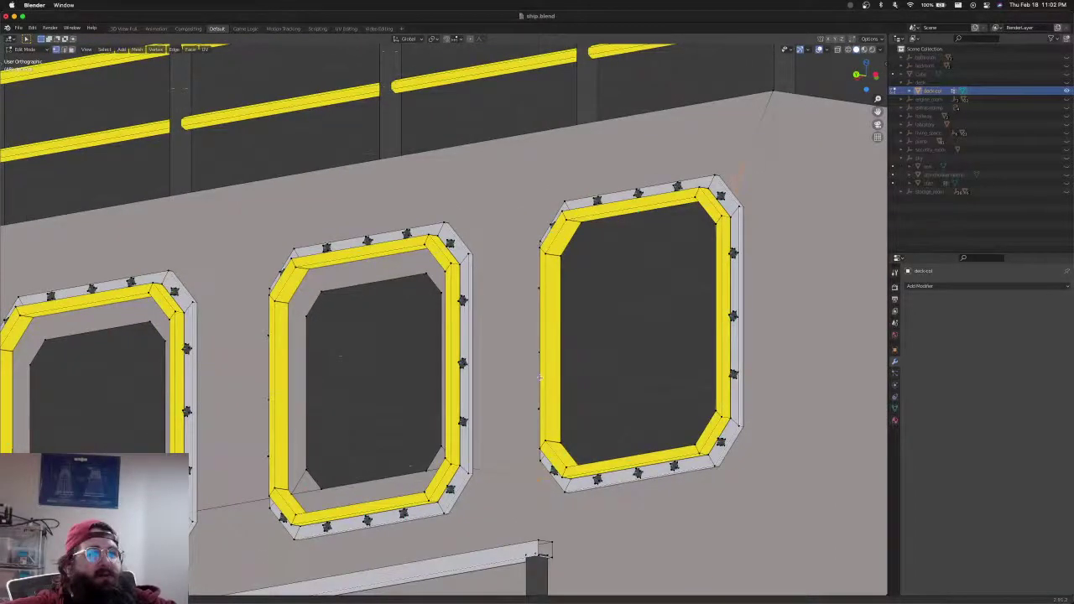
{"action": "key", "text": "ctrl+KP_1"}
{"action": "middle_click_drag", "start_coordinate": [497, 406], "coordinate": [560, 404], "text": "shift"}
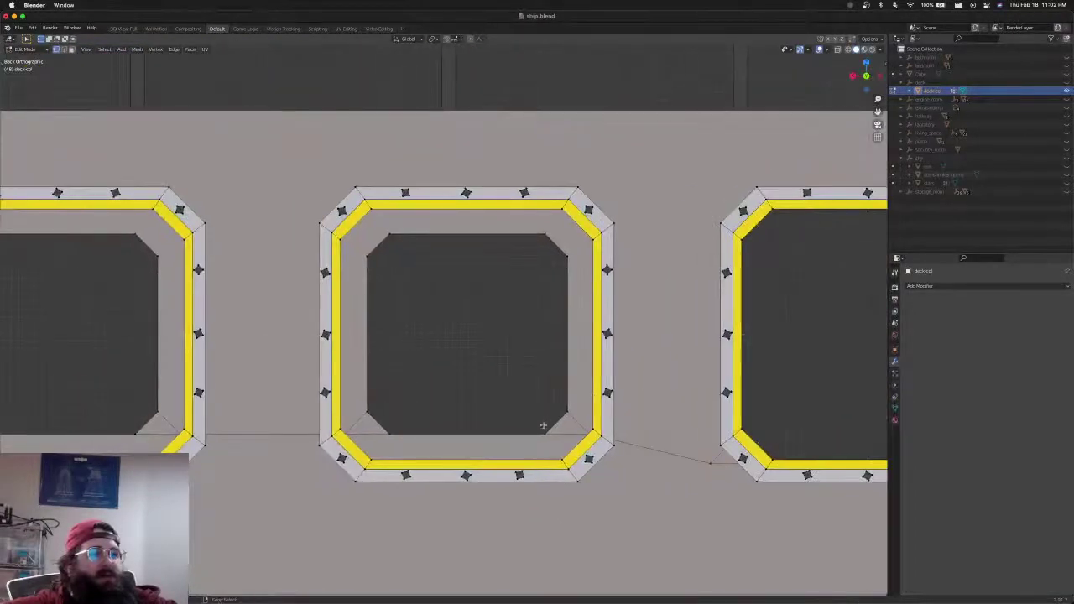
{"action": "key", "text": "shift+z"}
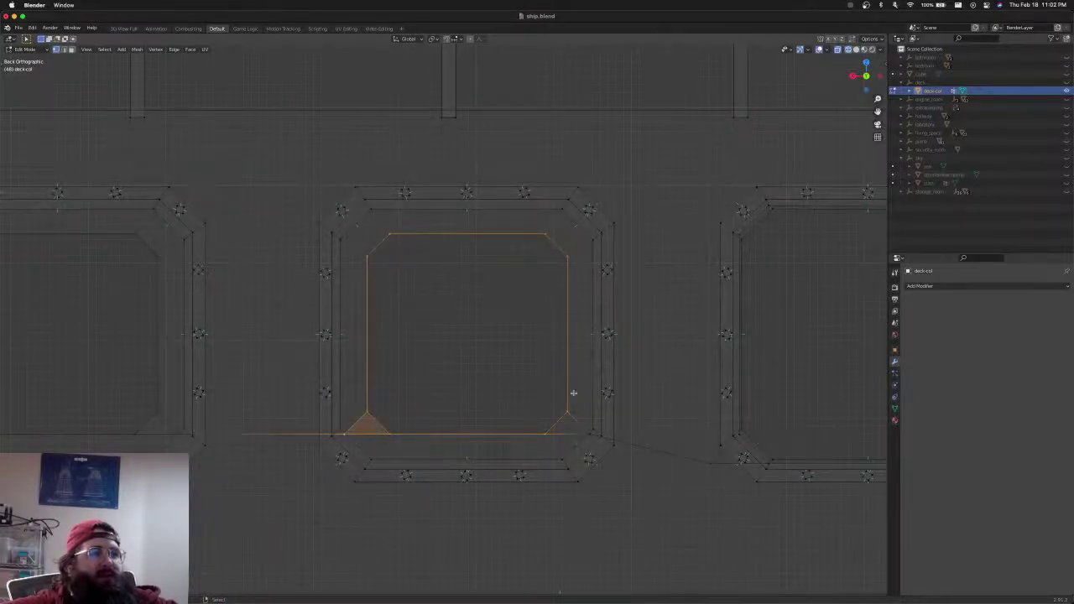
{"action": "key", "text": "s"}
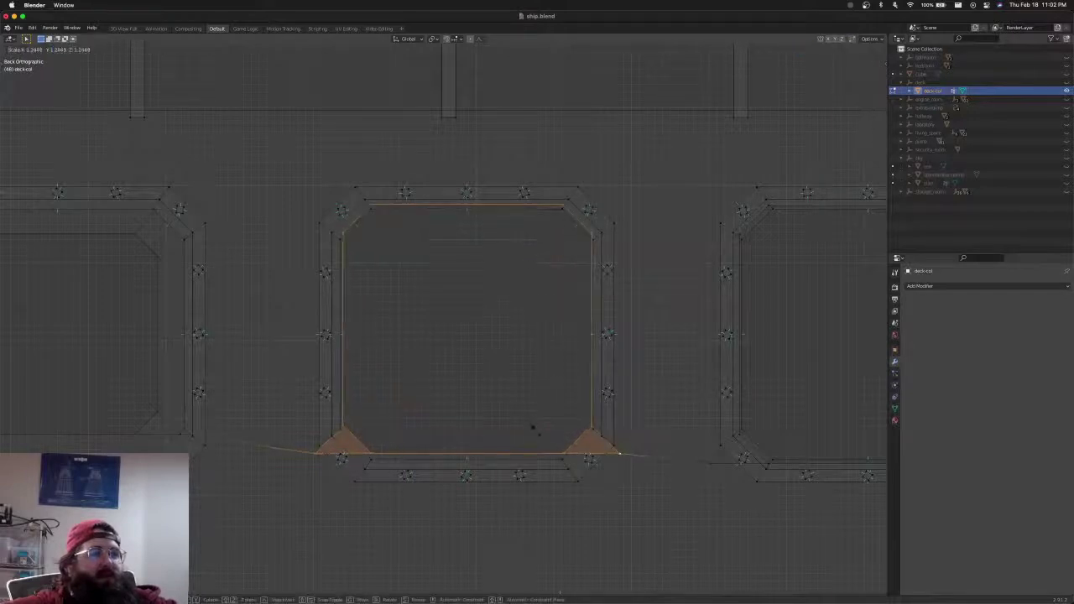
{"action": "left_click", "coordinate": [537, 433]}
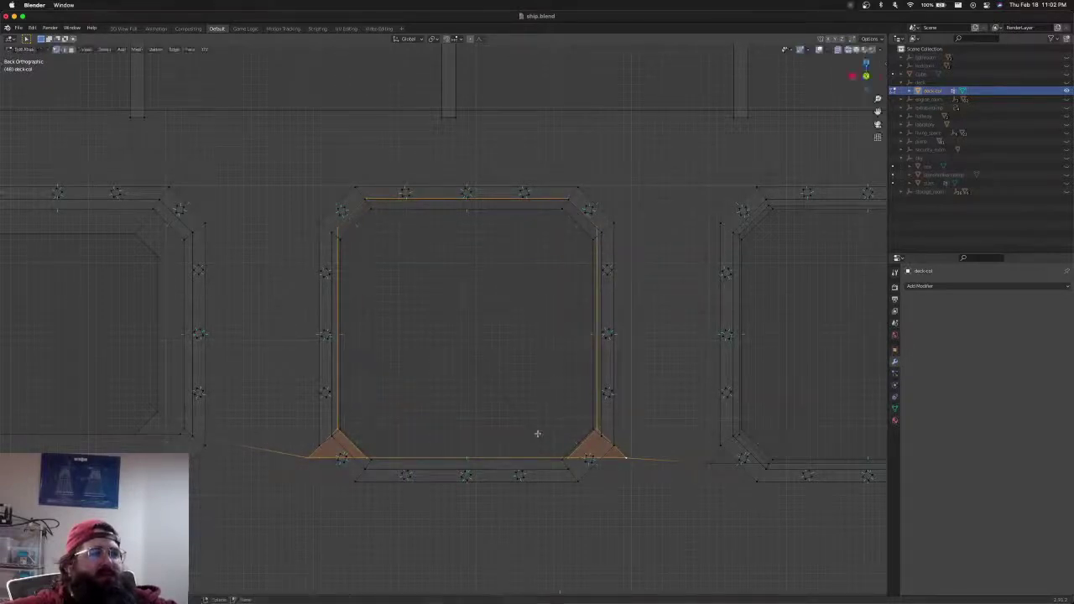
{"action": "key", "text": "g"}
{"action": "key", "text": "z"}
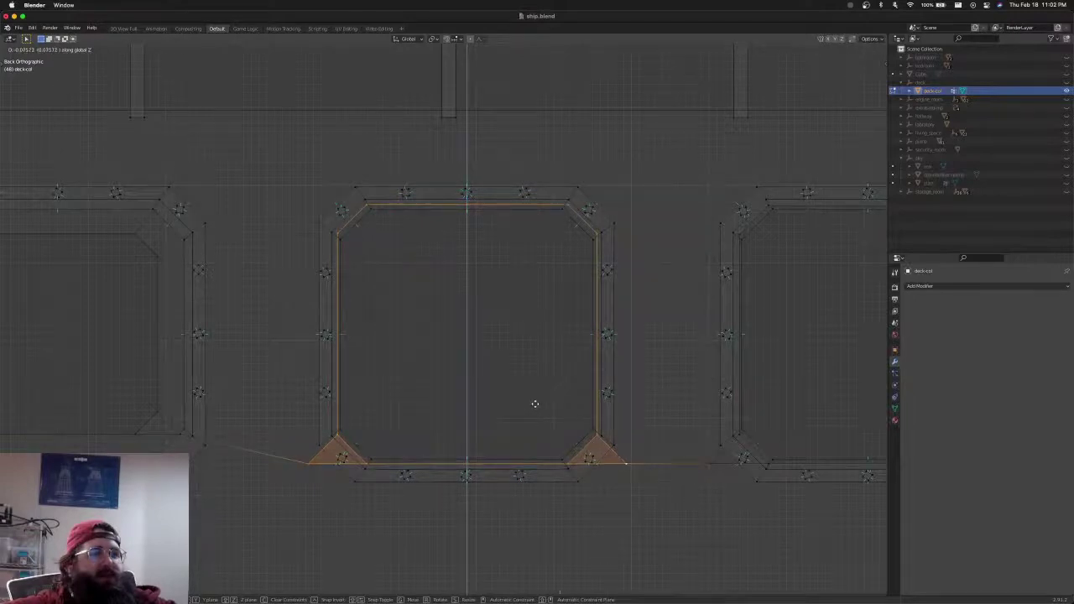
{"action": "left_click", "coordinate": [535, 404]}
Move the wall vertex beside the third opening's lower-left corner outward and down, away from the chamfer
{"action": "scroll", "coordinate": [647, 371], "scroll_direction": "left", "scroll_amount": 10}
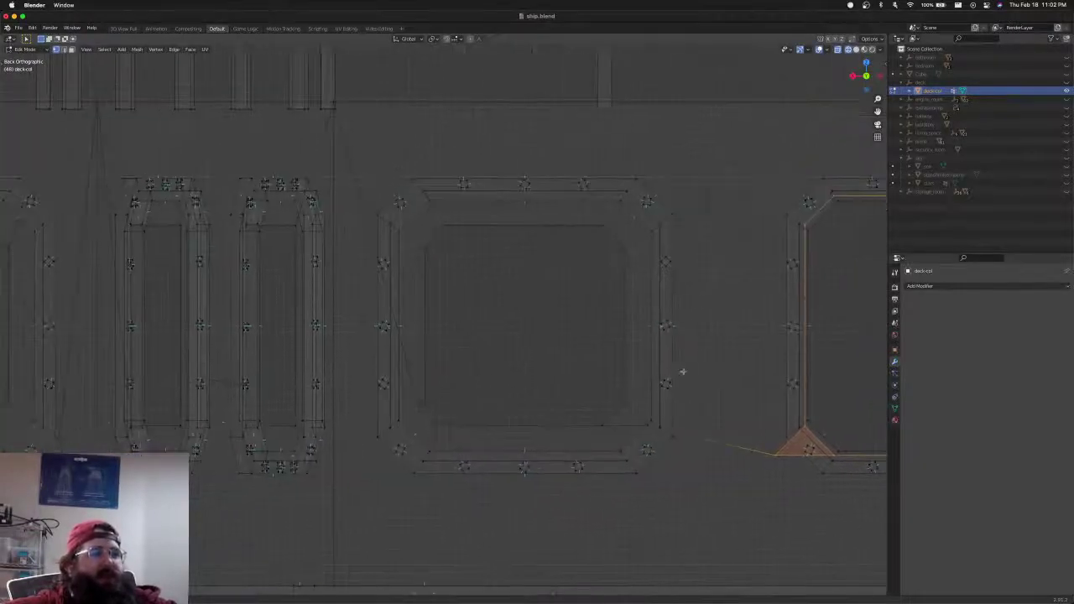
{"action": "key", "text": "alt+a"}
{"action": "left_click", "coordinate": [636, 417], "text": "shift"}
{"action": "left_click", "coordinate": [610, 424], "text": "shift"}
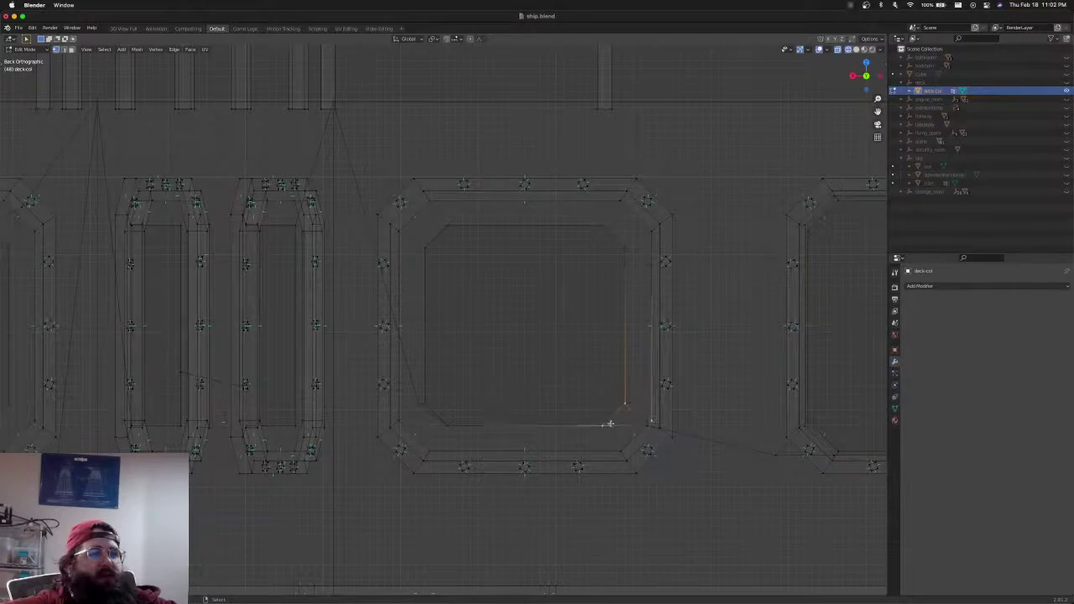
{"action": "left_click", "coordinate": [615, 424], "text": "shift"}
{"action": "left_click", "coordinate": [640, 429], "text": "shift"}
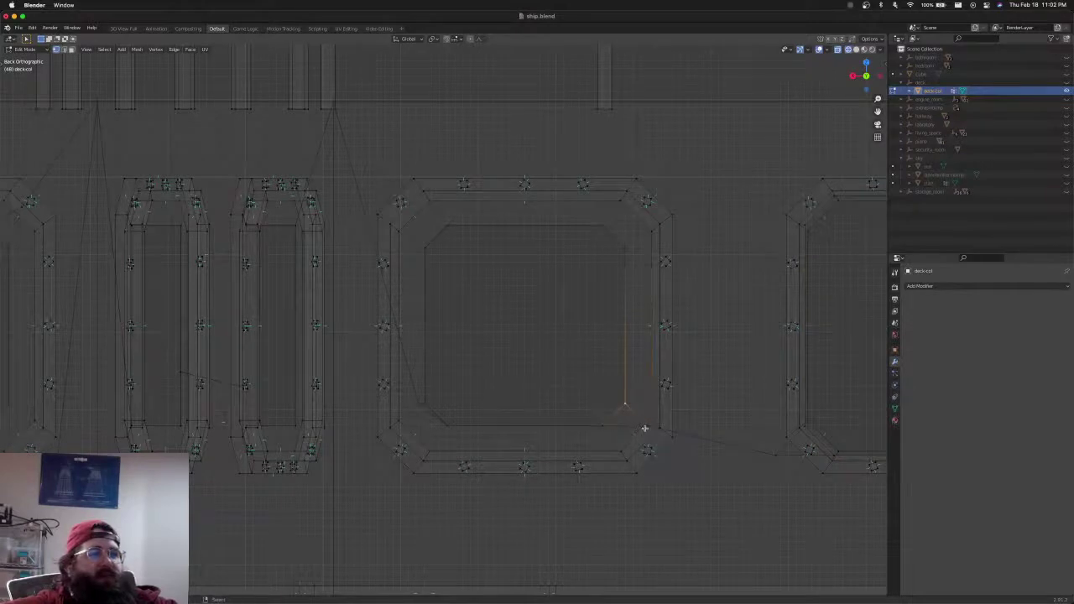
{"action": "left_click", "coordinate": [599, 424], "text": "shift"}
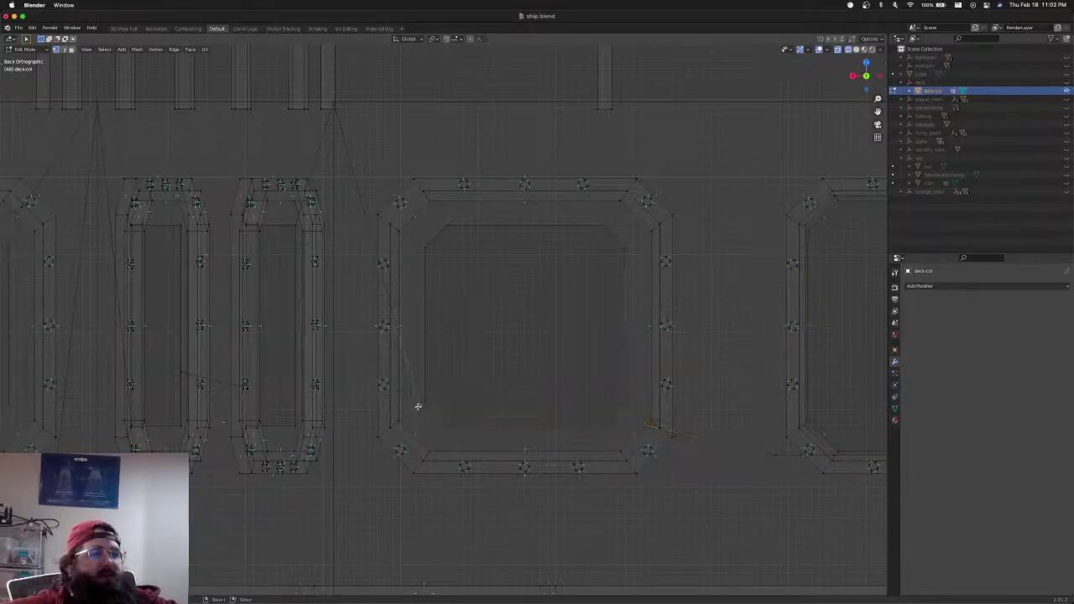
{"action": "key", "text": "g"}
{"action": "left_click", "coordinate": [407, 422]}
{"action": "key", "text": "g"}
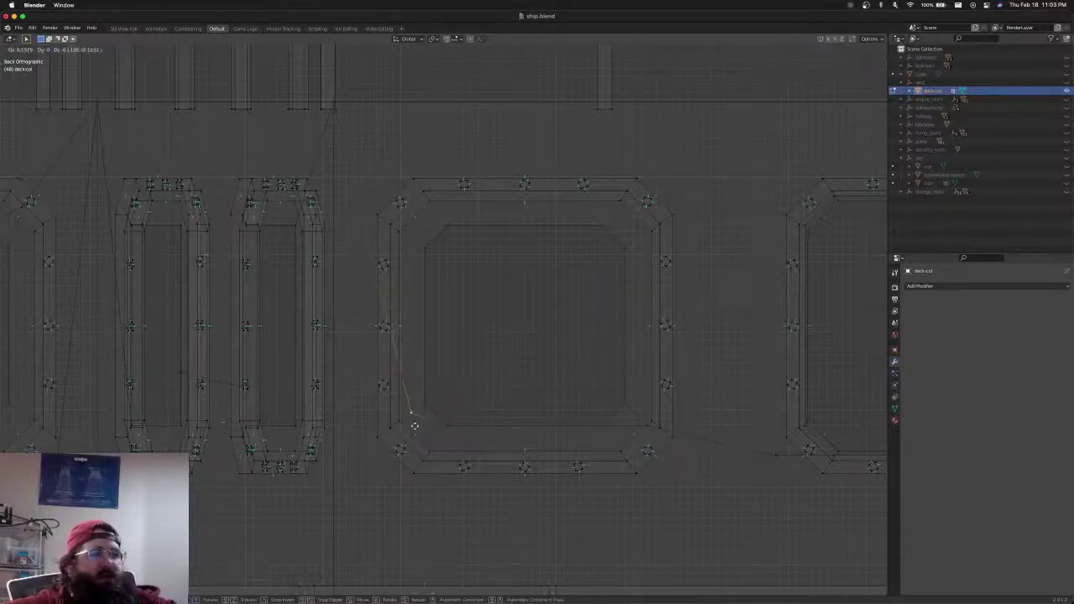
{"action": "left_click", "coordinate": [412, 433]}
Scale the third opening's outline and adjoining lower corner vertices by about 1.3, and lower them slightly along Z to fit the frame
{"action": "left_click", "coordinate": [444, 422], "text": "shift"}
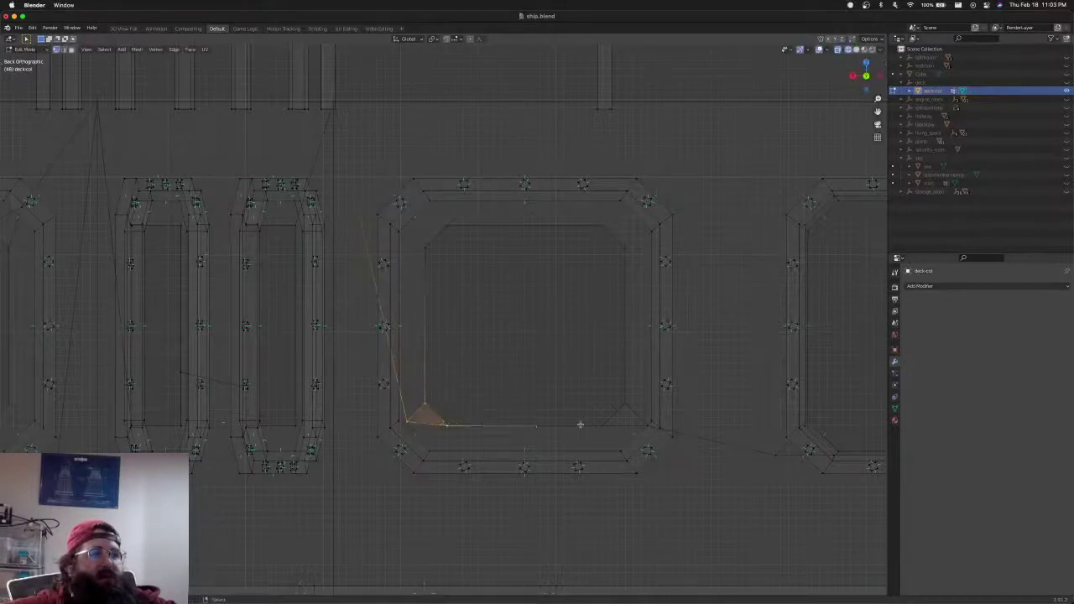
{"action": "left_click", "coordinate": [605, 419], "text": "shift"}
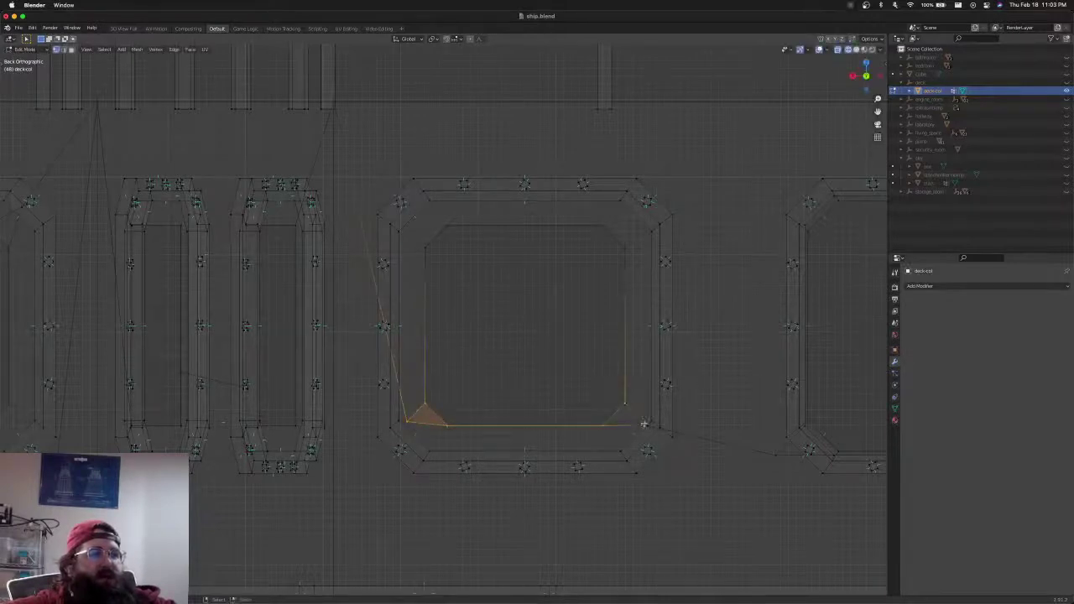
{"action": "left_click", "coordinate": [644, 425], "text": "shift"}
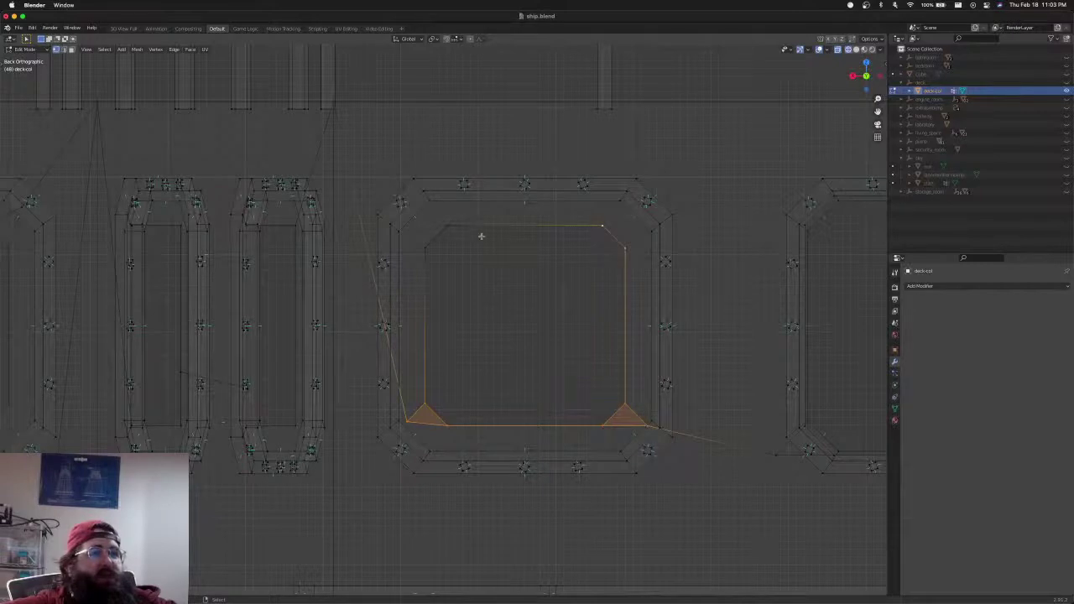
{"action": "left_click", "coordinate": [449, 227], "text": "shift"}
{"action": "left_click", "coordinate": [426, 249], "text": "shift"}
{"action": "key", "text": "s"}
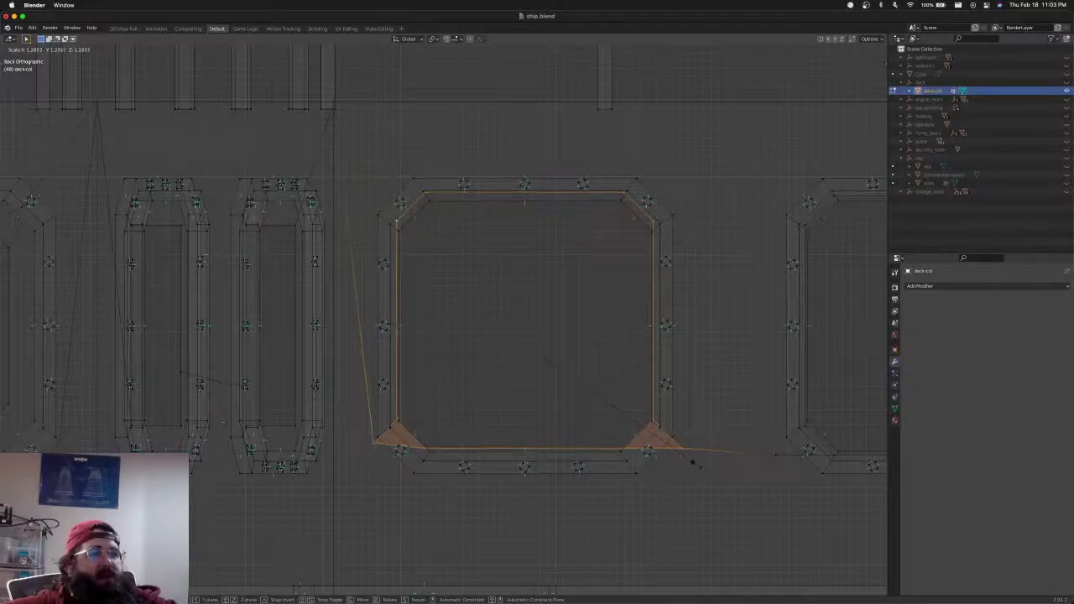
{"action": "left_click", "coordinate": [696, 470]}
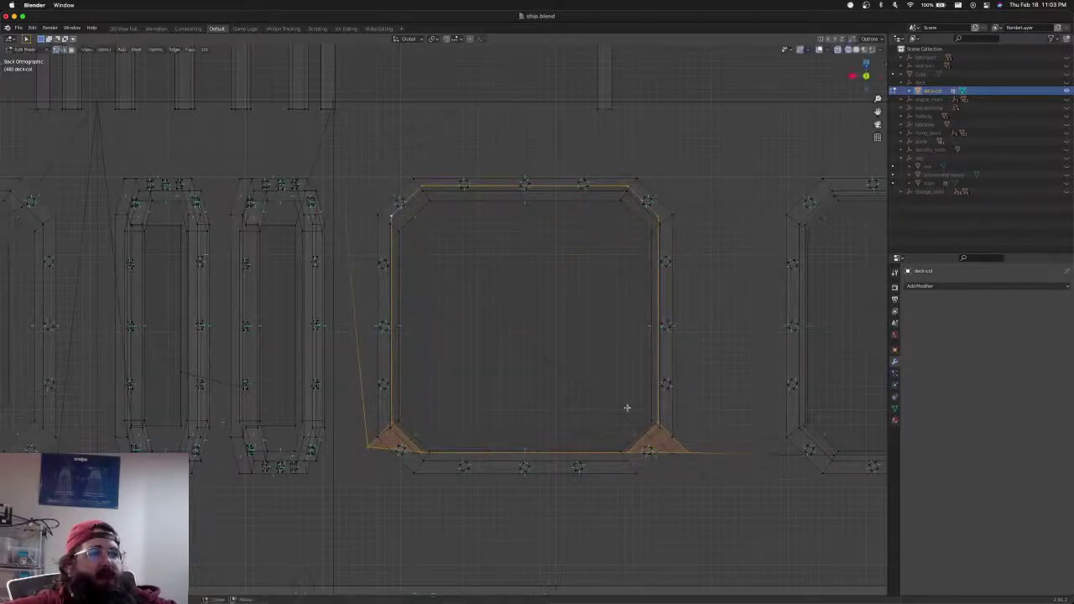
{"action": "key", "text": "g"}
{"action": "key", "text": "z"}
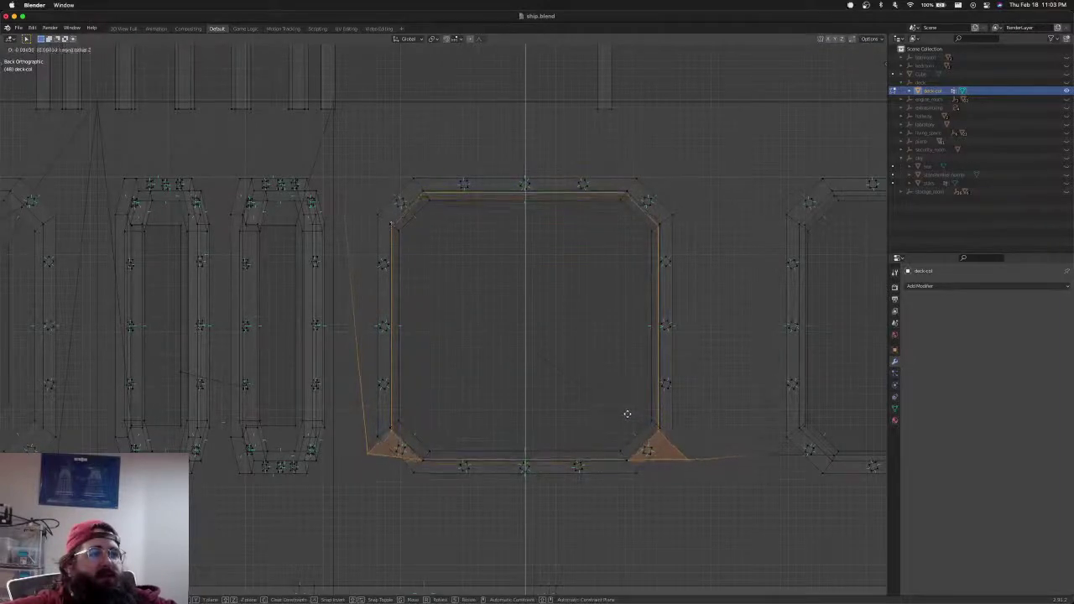
{"action": "left_click", "coordinate": [626, 413]}
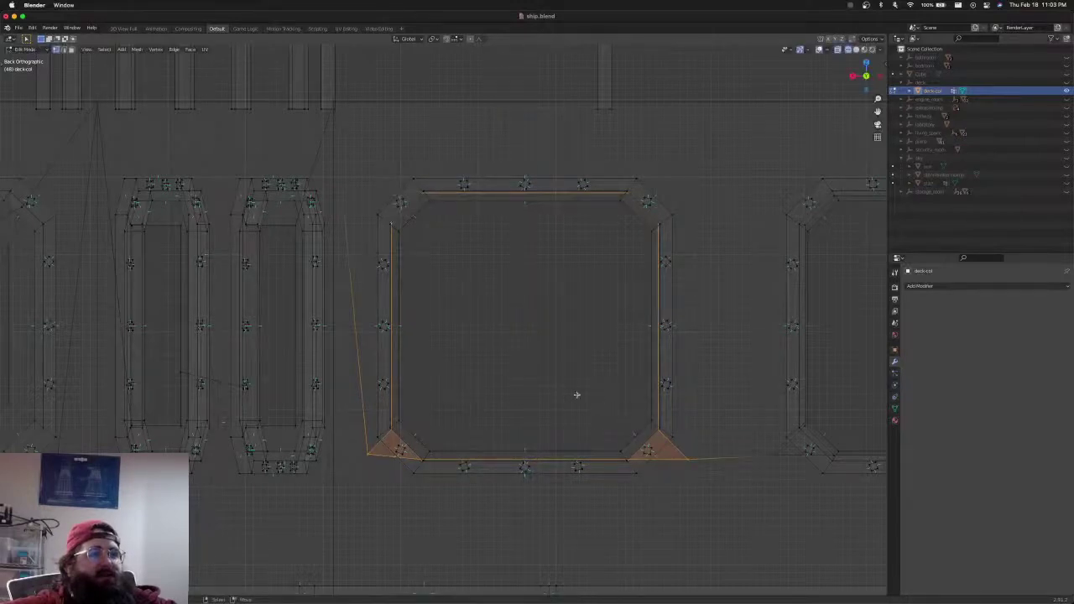
Scale the outline of the opening between the door and narrow windows up to its frame, with the adjoining lower-left and upper-right corner vertices
{"action": "scroll", "coordinate": [547, 389], "scroll_direction": "down", "scroll_amount": 3}
{"action": "middle_click_drag", "start_coordinate": [458, 370], "coordinate": [591, 388], "text": "shift"}
{"action": "middle_click_drag", "start_coordinate": [513, 362], "coordinate": [592, 369], "text": "shift"}
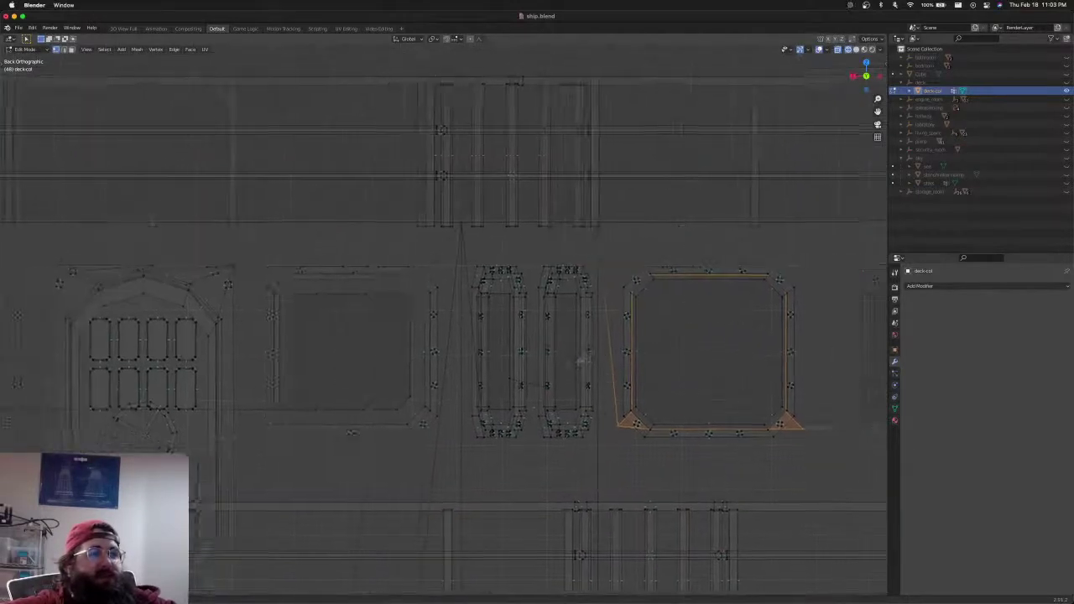
{"action": "key", "text": "alt+a"}
{"action": "scroll", "coordinate": [484, 355], "scroll_direction": "up", "scroll_amount": 3}
{"action": "middle_click_drag", "start_coordinate": [484, 354], "coordinate": [573, 334], "text": "shift"}
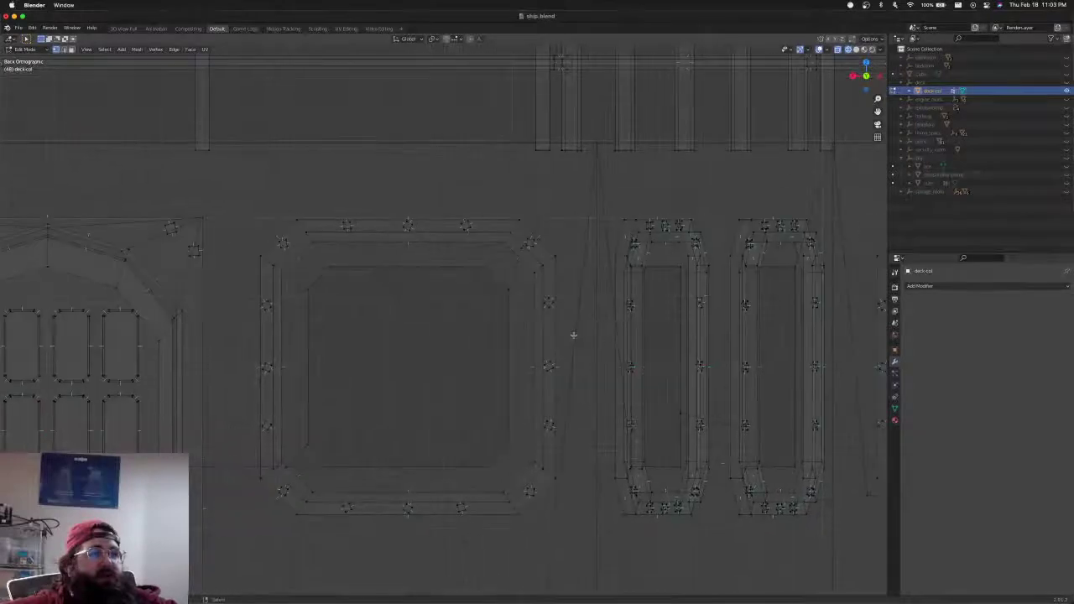
{"action": "middle_click_drag", "start_coordinate": [489, 308], "coordinate": [513, 298], "text": "shift"}
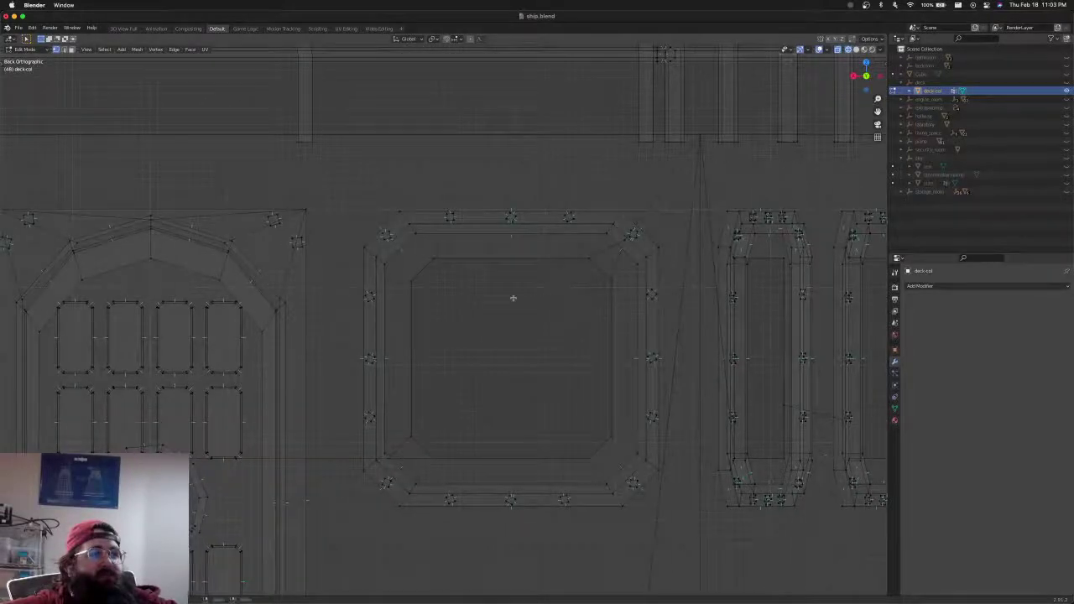
{"action": "left_click", "coordinate": [440, 265], "text": "alt"}
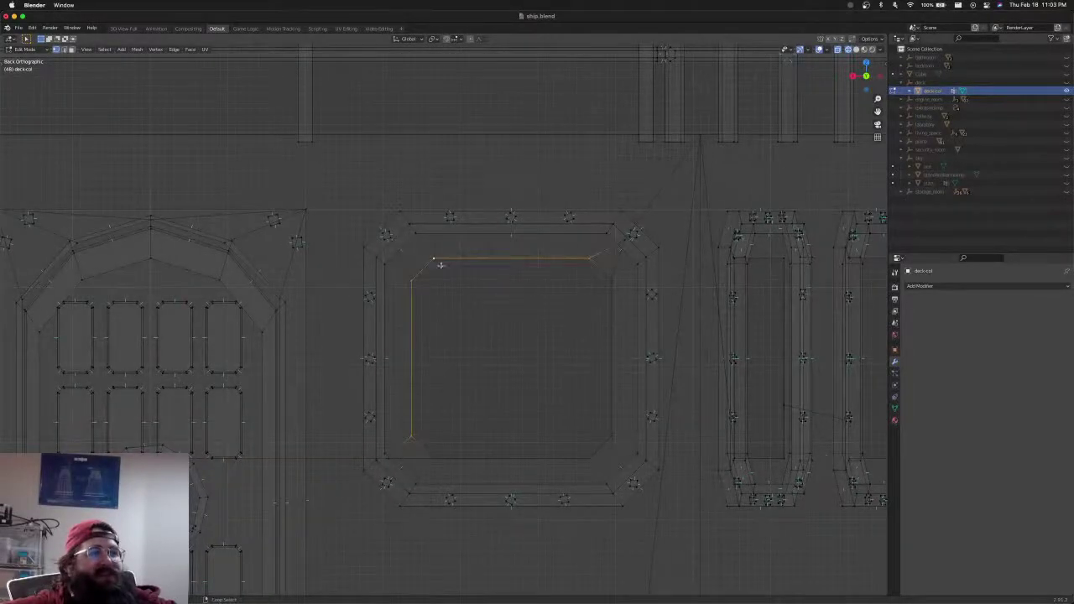
{"action": "left_click", "coordinate": [594, 460], "text": "alt+shift"}
{"action": "left_click", "coordinate": [401, 455], "text": "shift"}
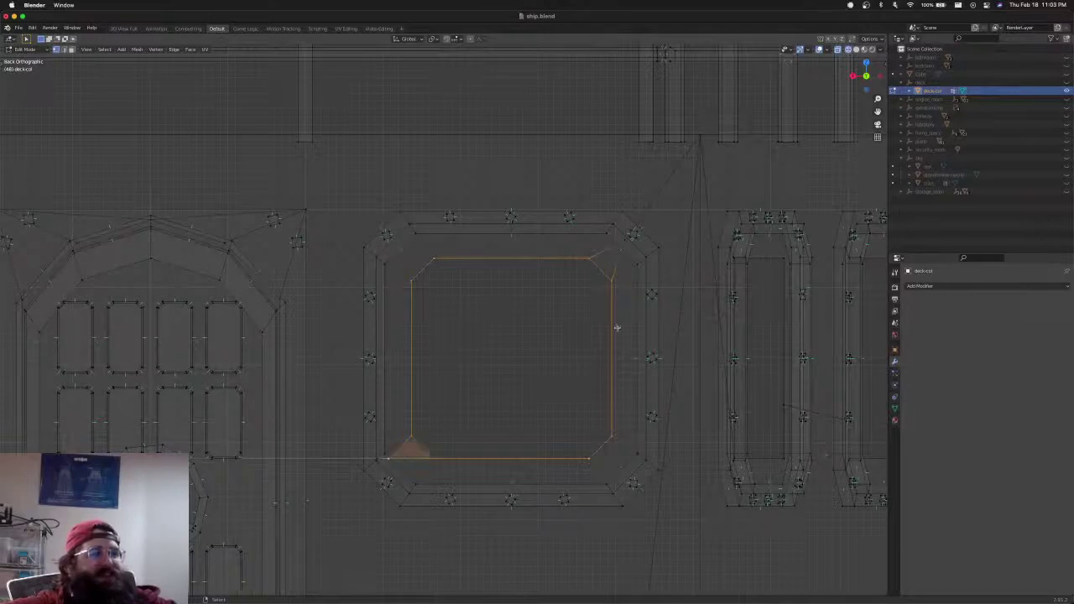
{"action": "left_click", "coordinate": [631, 248], "text": "shift"}
{"action": "key", "text": "s"}
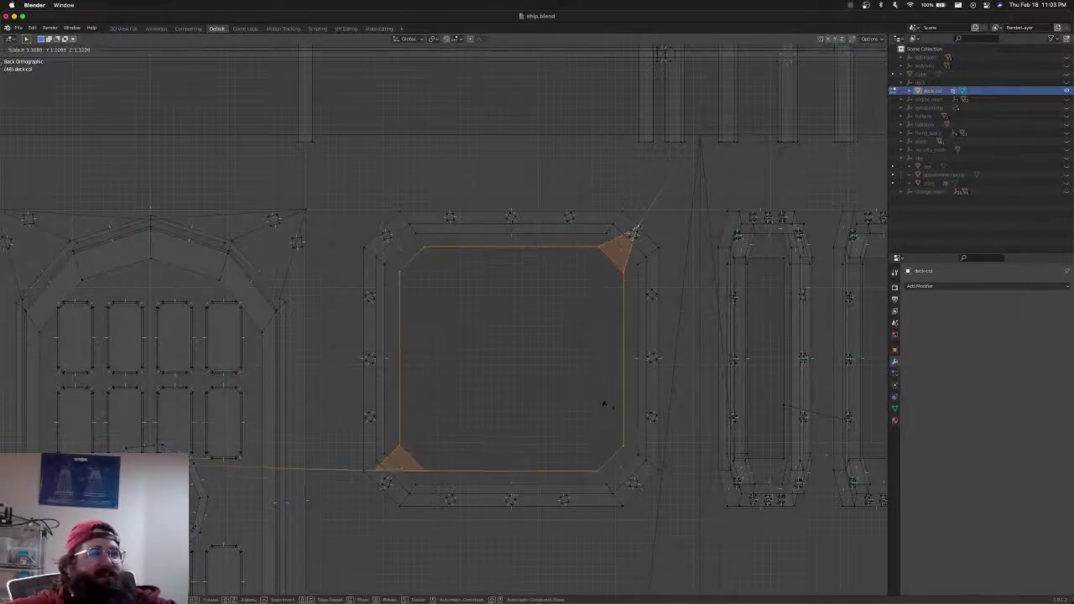
{"action": "left_click", "coordinate": [614, 420]}
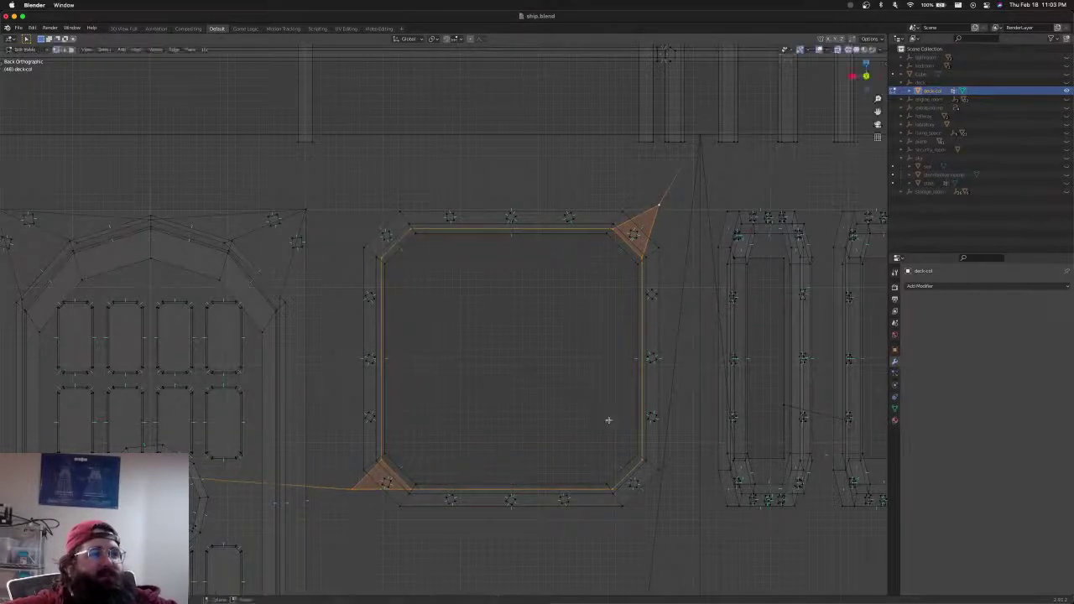
Inspect the row of enlarged window openings along the wall in solid shading
{"action": "scroll", "coordinate": [479, 364], "scroll_direction": "down", "scroll_amount": 3}
{"action": "mouse_move", "coordinate": [479, 365]}
{"action": "middle_mouse_down", "text": "shift"}
{"action": "mouse_move", "coordinate": [676, 369]}
{"action": "mouse_move", "coordinate": [334, 340]}
{"action": "middle_mouse_up", "text": "shift"}
{"action": "scroll", "coordinate": [572, 364], "scroll_direction": "down", "scroll_amount": 1}
{"action": "key", "text": "shift+z"}
{"action": "middle_click_drag", "start_coordinate": [562, 353], "coordinate": [331, 346], "text": "shift"}
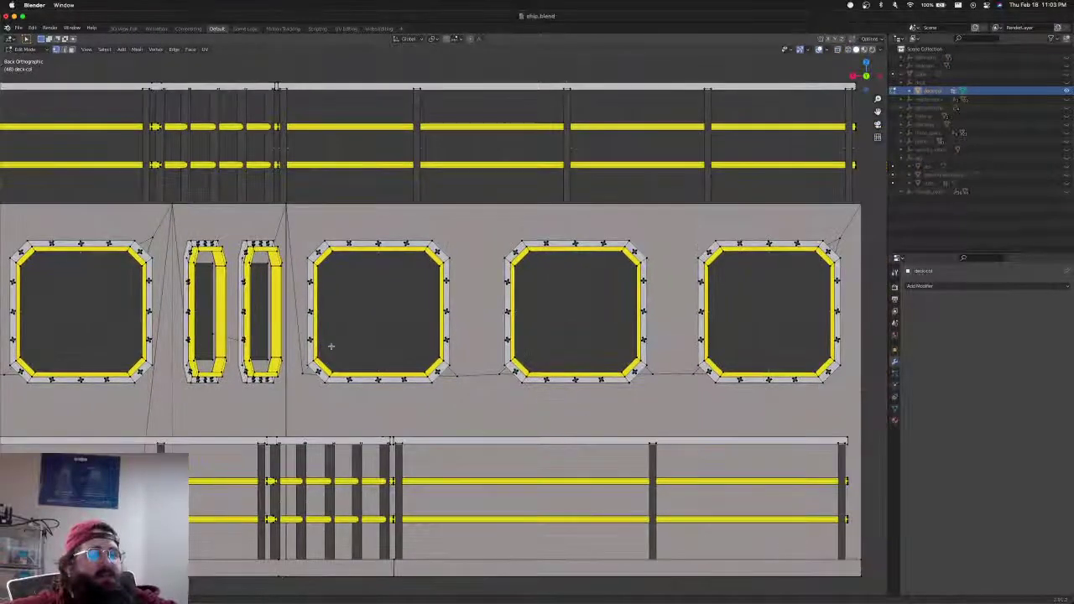
{"action": "middle_click_drag", "start_coordinate": [115, 319], "coordinate": [617, 321], "text": "shift"}
{"action": "key", "text": "Tab"}
{"action": "key", "text": "Tab"}
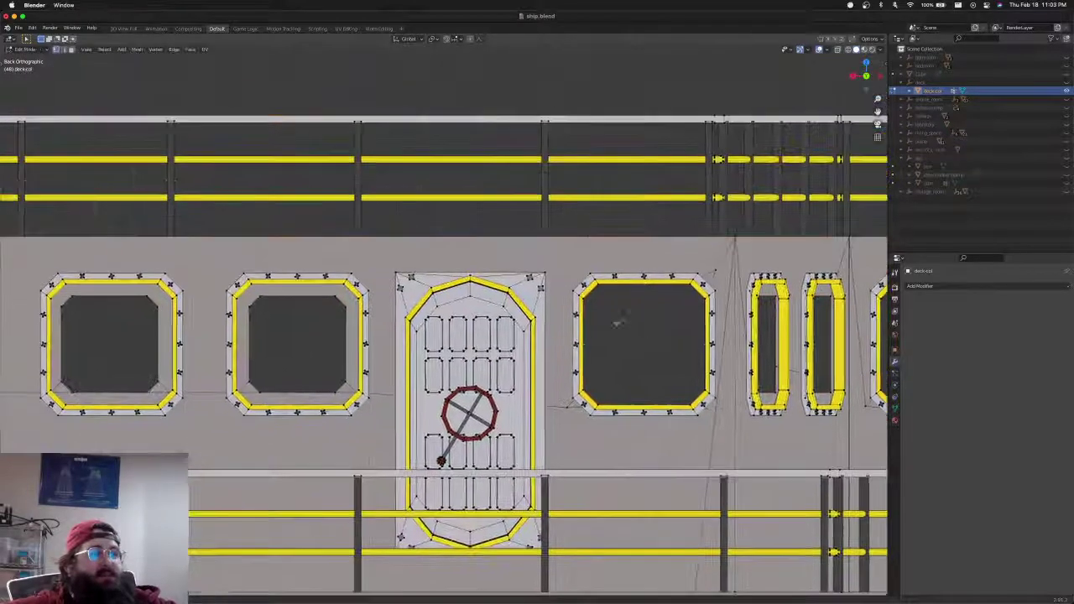
In wireframe, select the outline and adjoining lower corner vertices of the first opening on the door's other side, and scale them up to the frame
{"action": "mouse_move", "coordinate": [328, 319]}
{"action": "middle_mouse_down", "text": "shift"}
{"action": "mouse_move", "coordinate": [519, 302]}
{"action": "mouse_move", "coordinate": [423, 300]}
{"action": "middle_mouse_up", "text": "shift"}
{"action": "scroll", "coordinate": [519, 302], "scroll_direction": "up", "scroll_amount": 4}
{"action": "key", "text": "shift+z"}
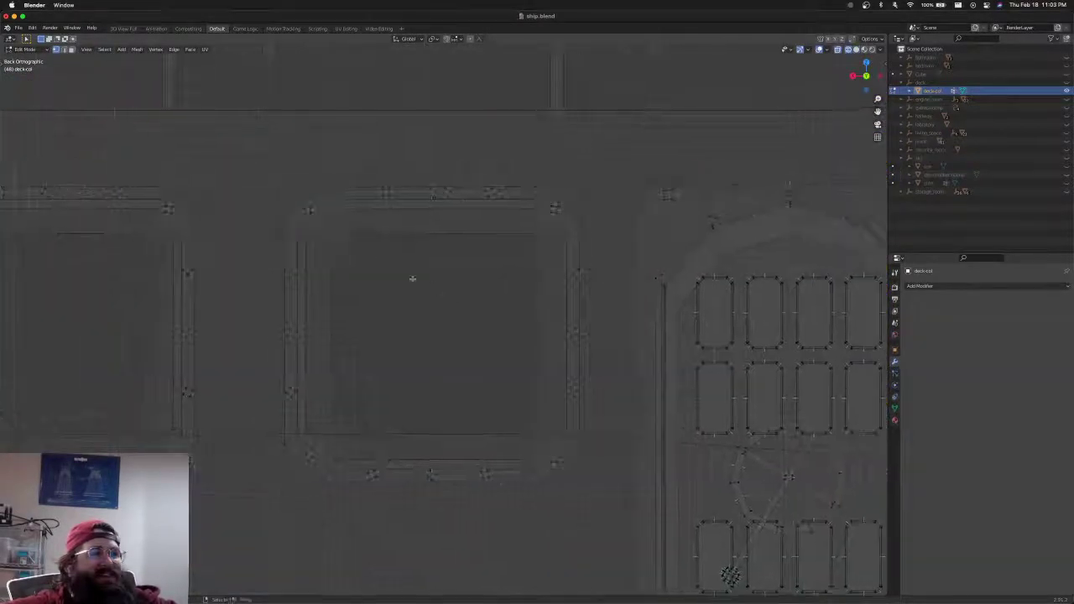
{"action": "left_click", "coordinate": [348, 245], "text": "alt"}
{"action": "left_click", "coordinate": [421, 430], "text": "shift"}
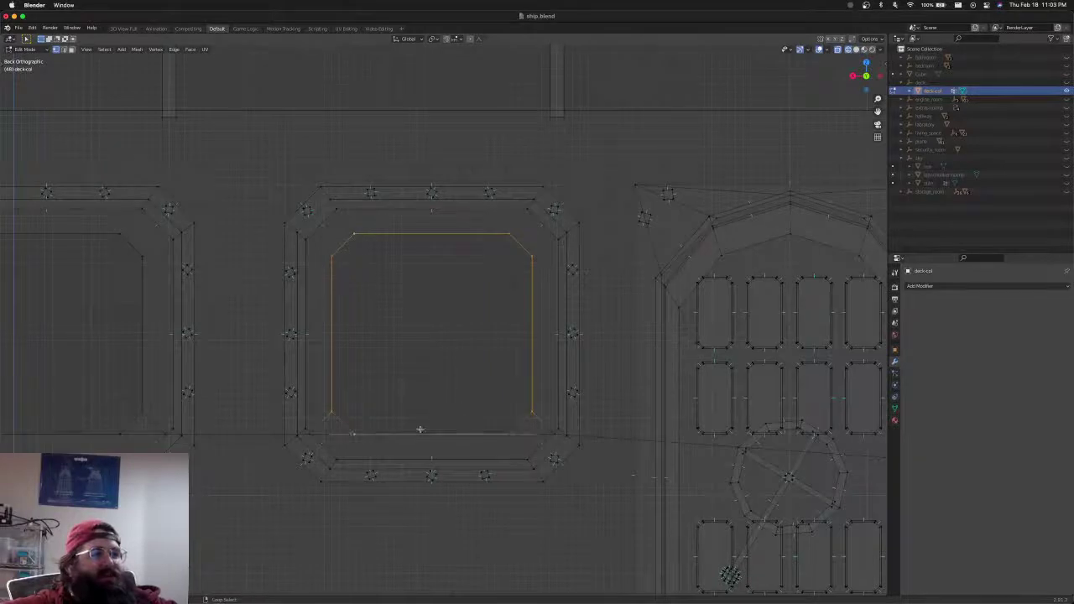
{"action": "left_click", "coordinate": [325, 431], "text": "shift"}
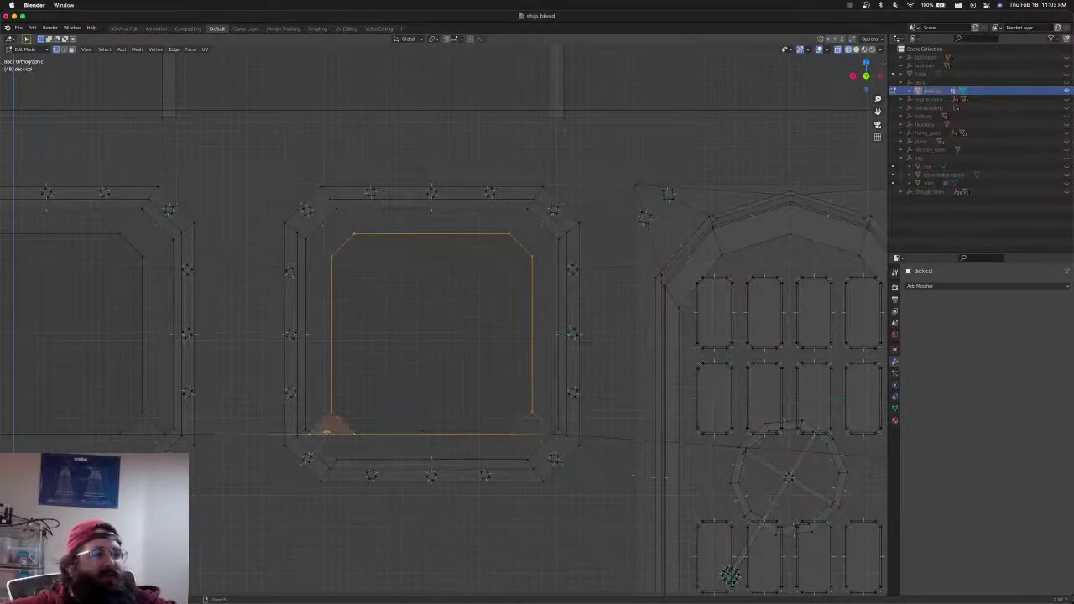
{"action": "left_click", "coordinate": [524, 426], "text": "shift"}
{"action": "key", "text": "s"}
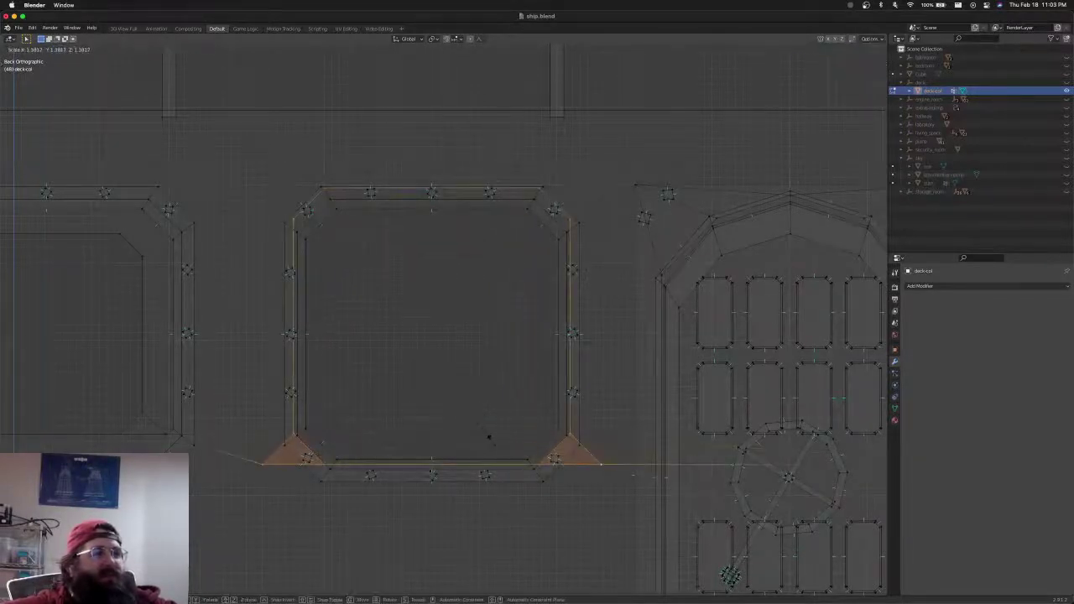
{"action": "left_click", "coordinate": [485, 432]}
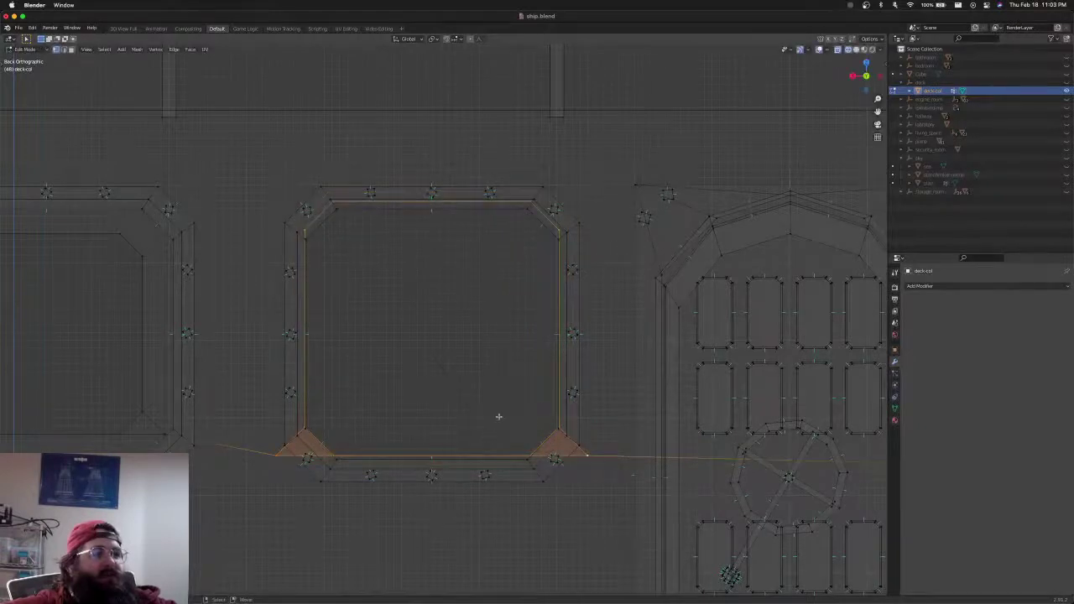
Scale that outline by about another 1.02 and lower it slightly along Z to line up with the frame
{"action": "key", "text": "s"}
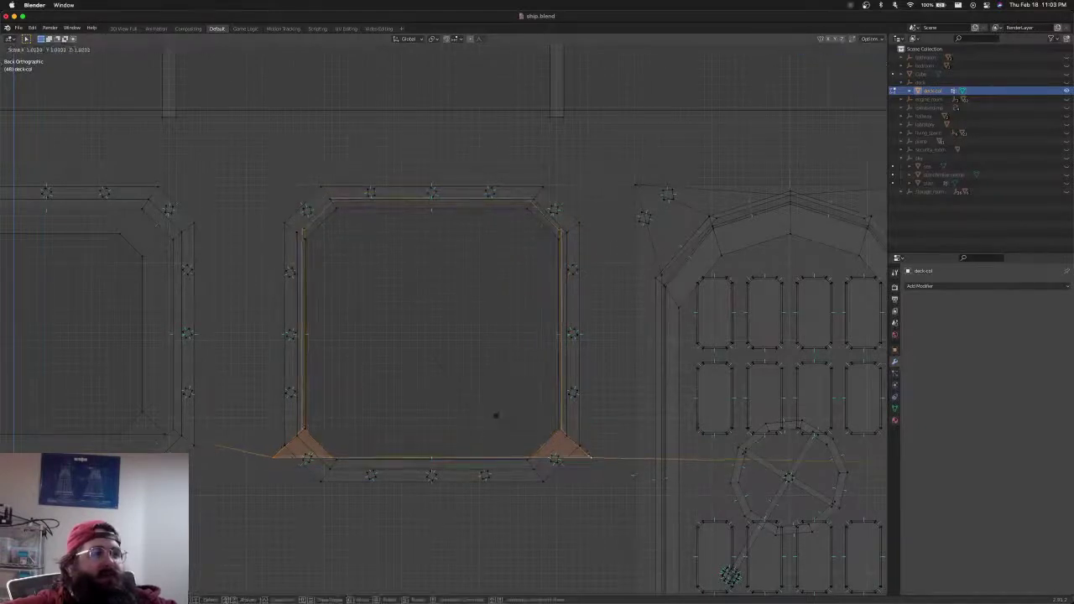
{"action": "left_click", "coordinate": [498, 417]}
{"action": "key", "text": "g"}
{"action": "key", "text": "z"}
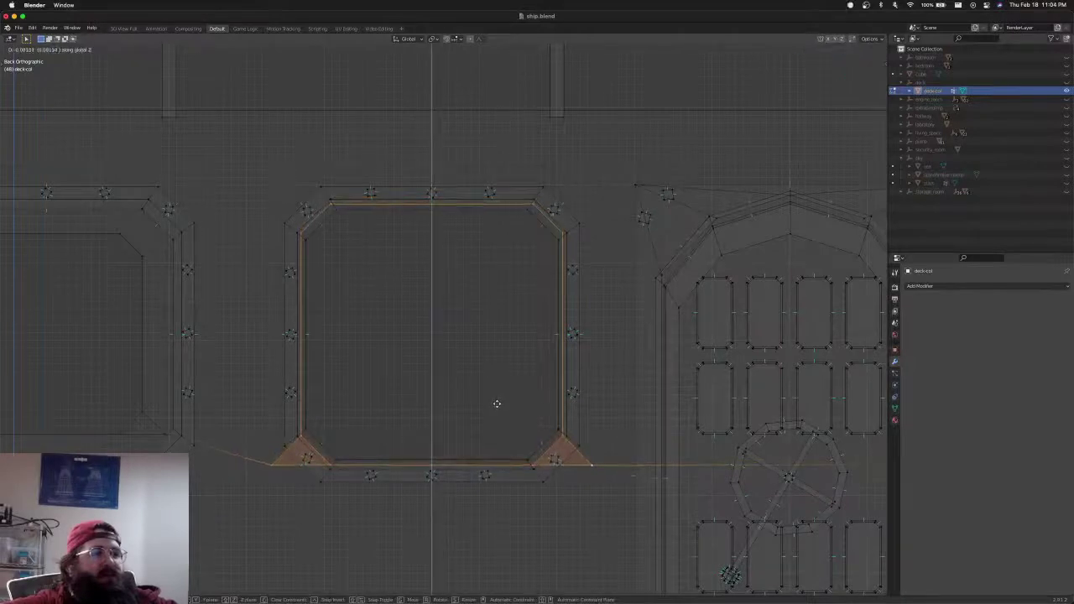
{"action": "left_click", "coordinate": [496, 404]}
Scale the outline and lower corner vertices of the second opening past the door up to its frame, and shift them slightly along X
{"action": "scroll", "coordinate": [499, 439], "scroll_direction": "down", "scroll_amount": 1}
{"action": "middle_click_drag", "start_coordinate": [334, 415], "coordinate": [599, 411], "text": "shift"}
{"action": "left_click", "coordinate": [523, 421]}
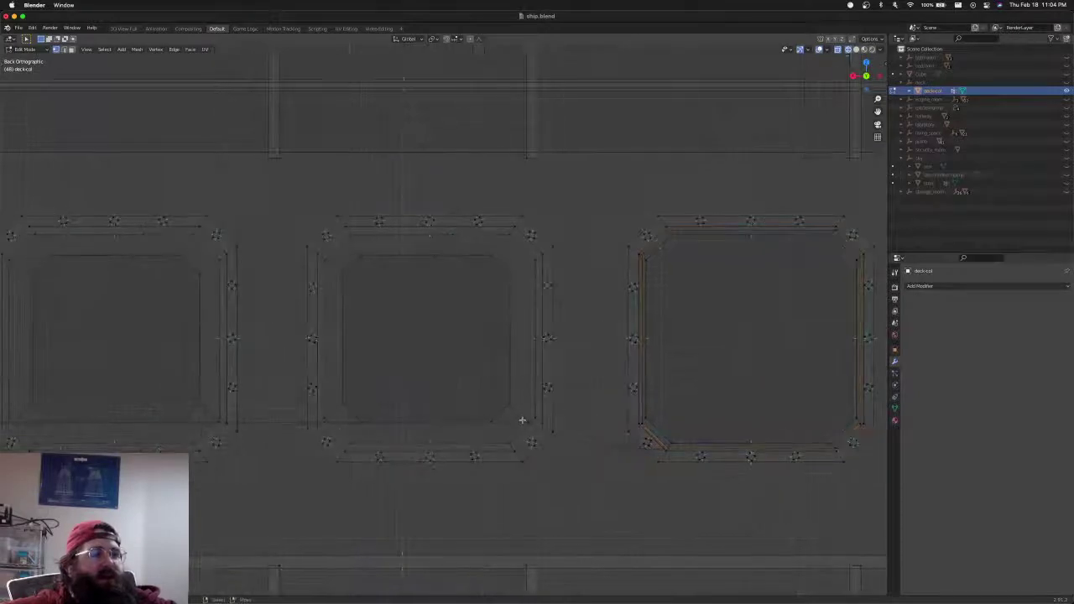
{"action": "left_click", "coordinate": [496, 417], "text": "alt"}
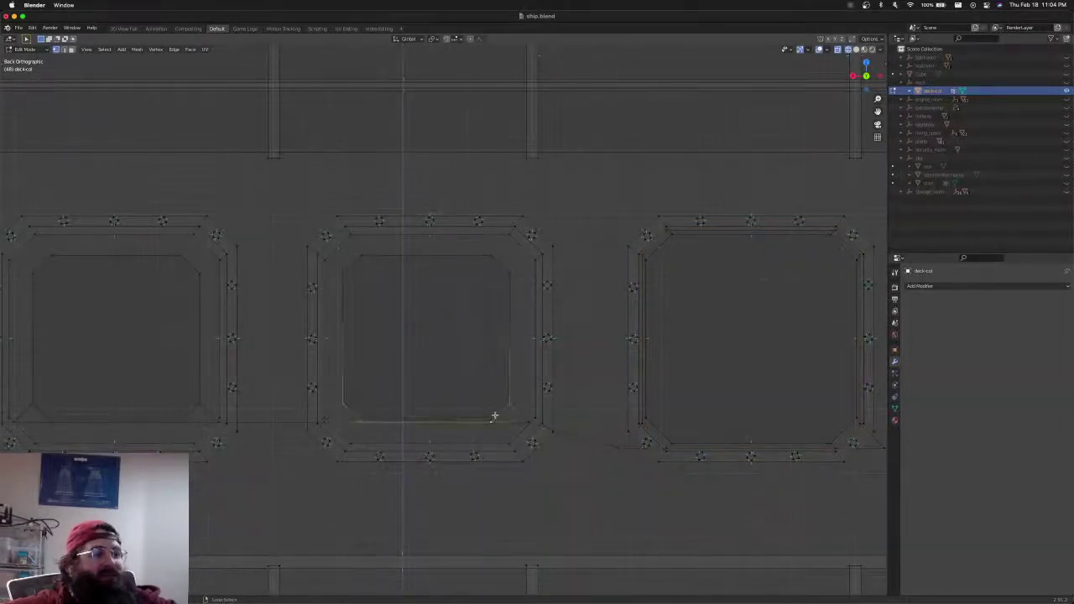
{"action": "left_click", "coordinate": [501, 260], "text": "alt+shift"}
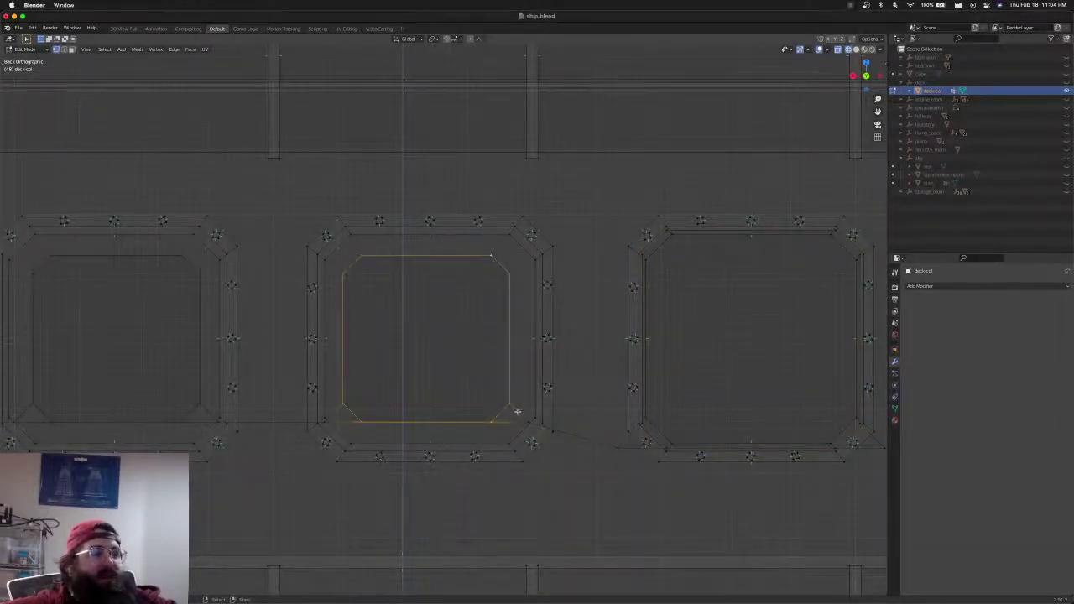
{"action": "left_click", "coordinate": [521, 416], "text": "shift"}
{"action": "left_click", "coordinate": [323, 422], "text": "shift"}
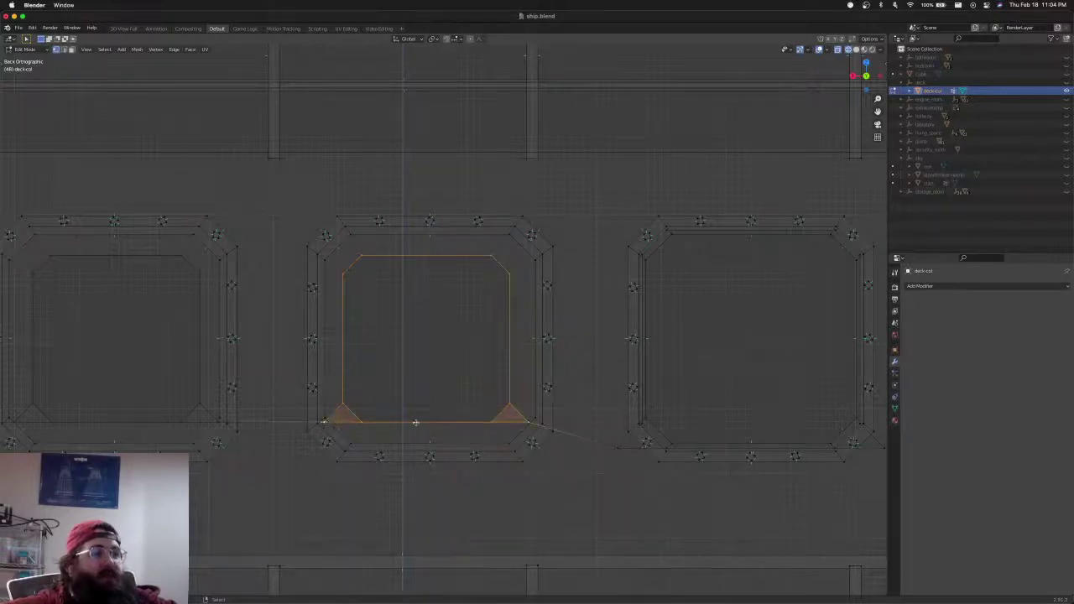
{"action": "key", "text": "s"}
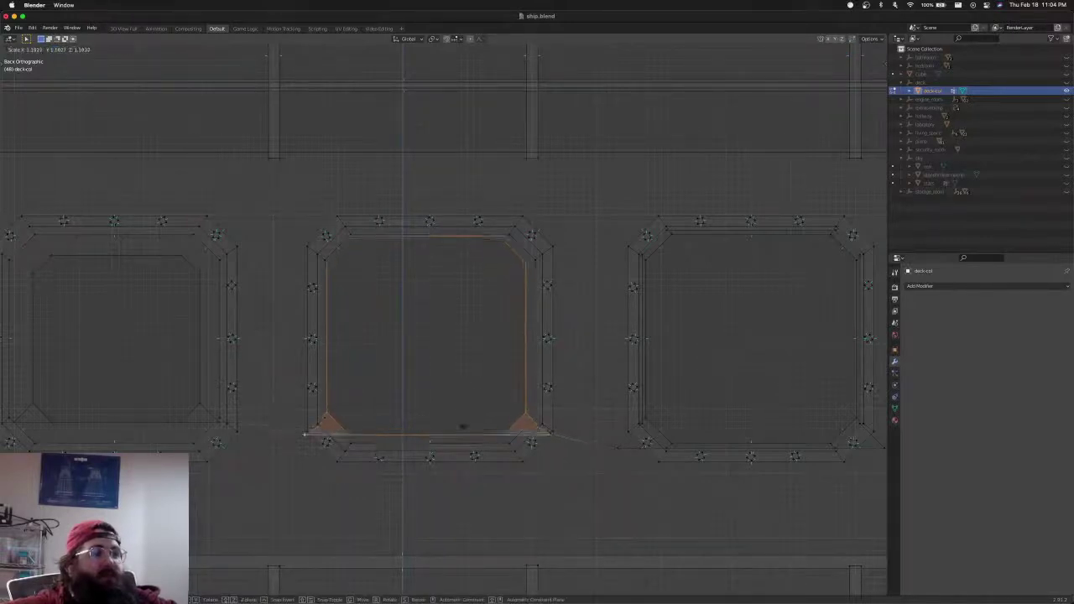
{"action": "key", "text": "x"}
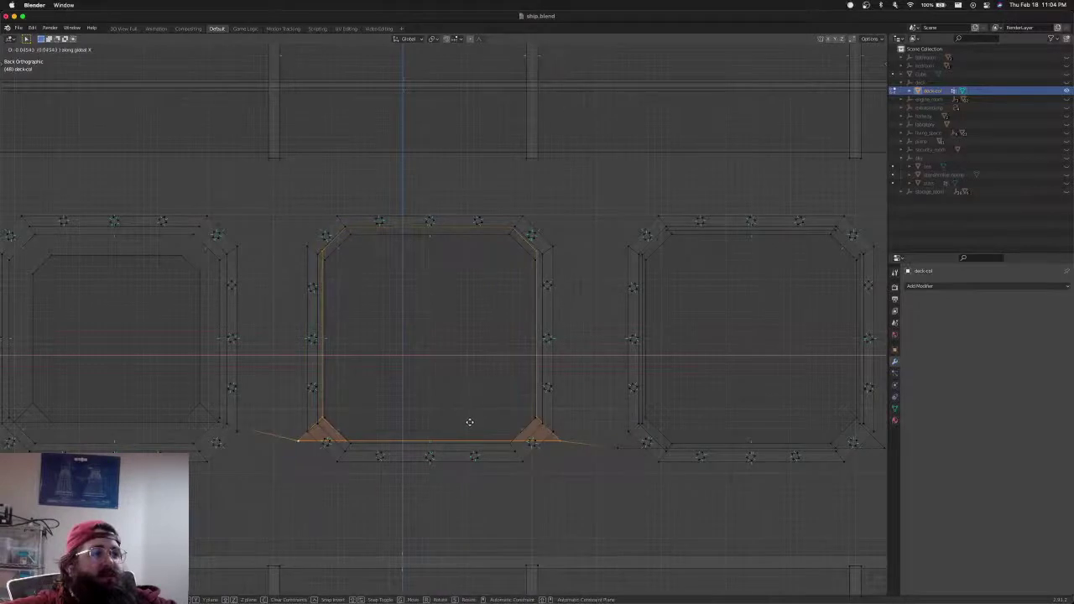
{"action": "left_click", "coordinate": [468, 422]}
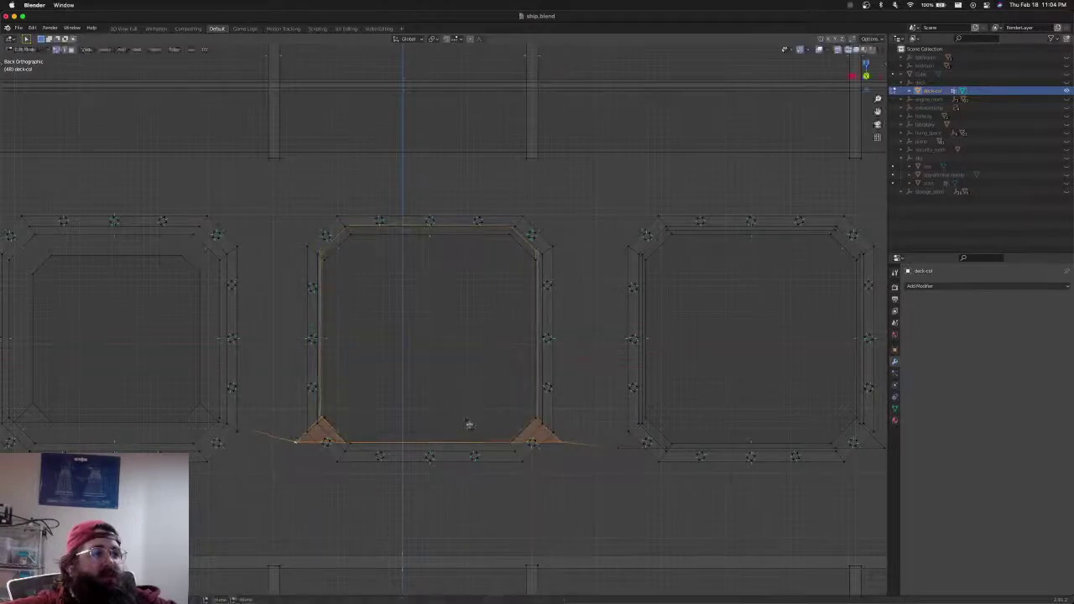
Lower the second opening's enlarged outline slightly along Z to centre it in the frame
{"action": "key", "text": "g"}
{"action": "key", "text": "x"}
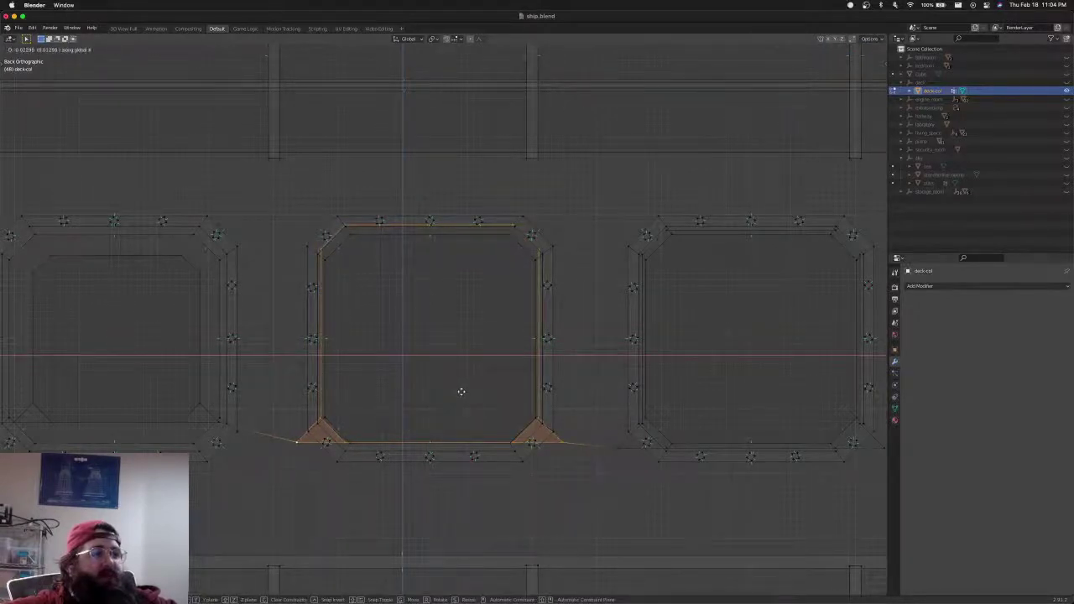
{"action": "key", "text": "z"}
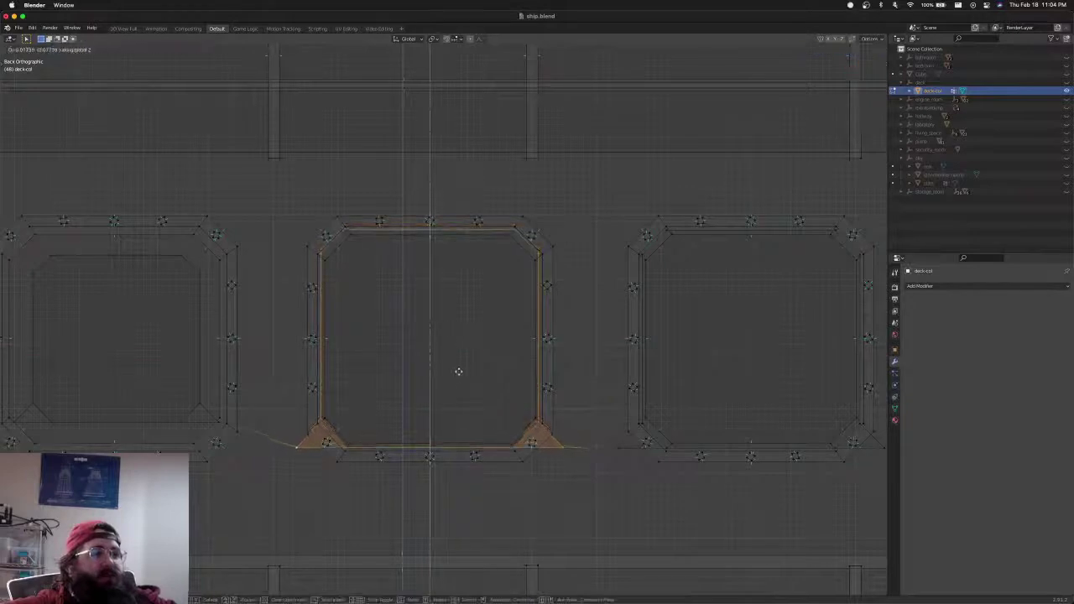
{"action": "left_click", "coordinate": [459, 371]}
Select the third opening's outline with its adjoining lower corner vertices and scale them by about 1.33
{"action": "scroll", "coordinate": [467, 446], "scroll_direction": "down", "scroll_amount": 1}
{"action": "middle_click_drag", "start_coordinate": [383, 418], "coordinate": [493, 427], "text": "shift"}
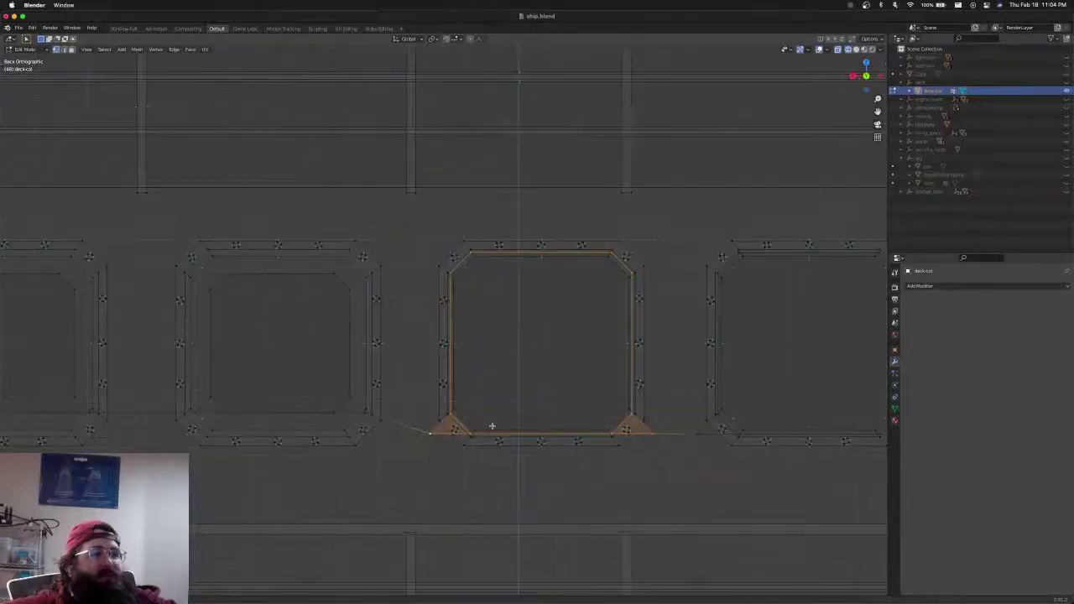
{"action": "middle_click_drag", "start_coordinate": [333, 388], "coordinate": [428, 398], "text": "shift"}
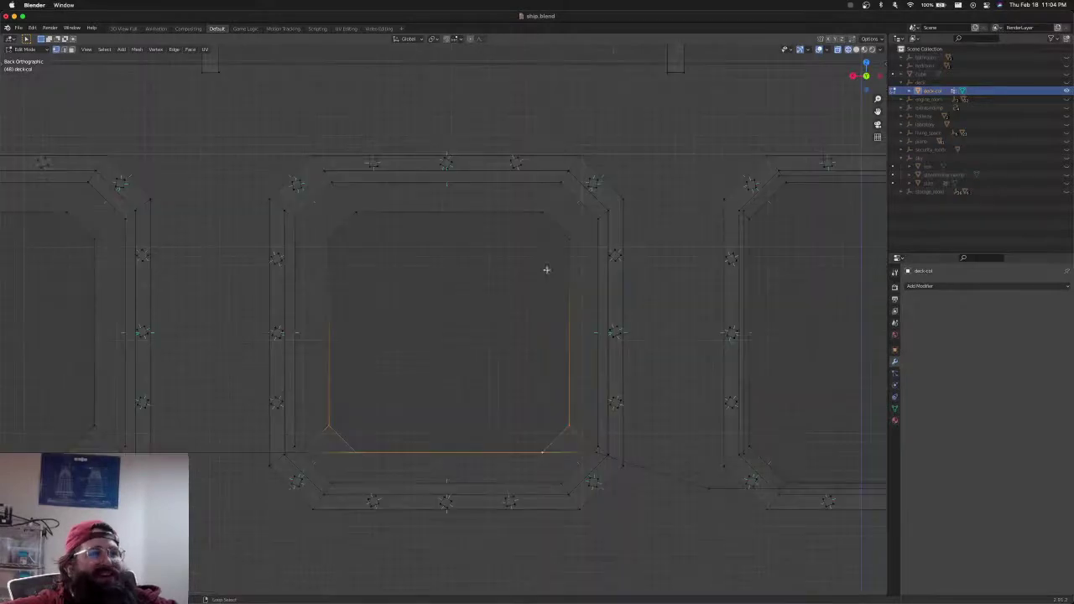
{"action": "left_click", "coordinate": [548, 235], "text": "alt+shift"}
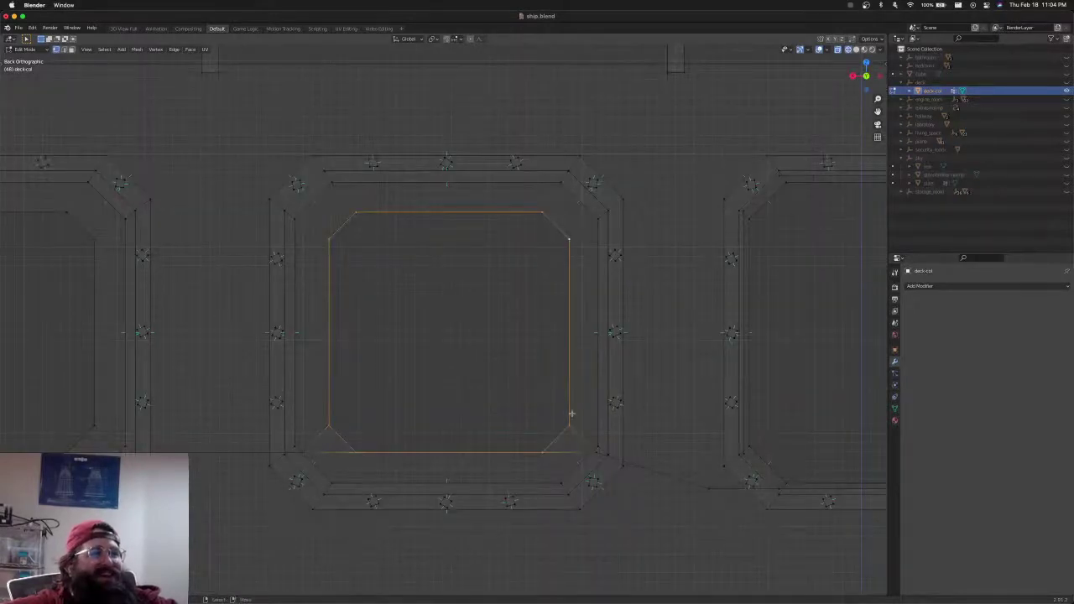
{"action": "left_click", "coordinate": [589, 451], "text": "shift"}
{"action": "left_click", "coordinate": [326, 448], "text": "shift"}
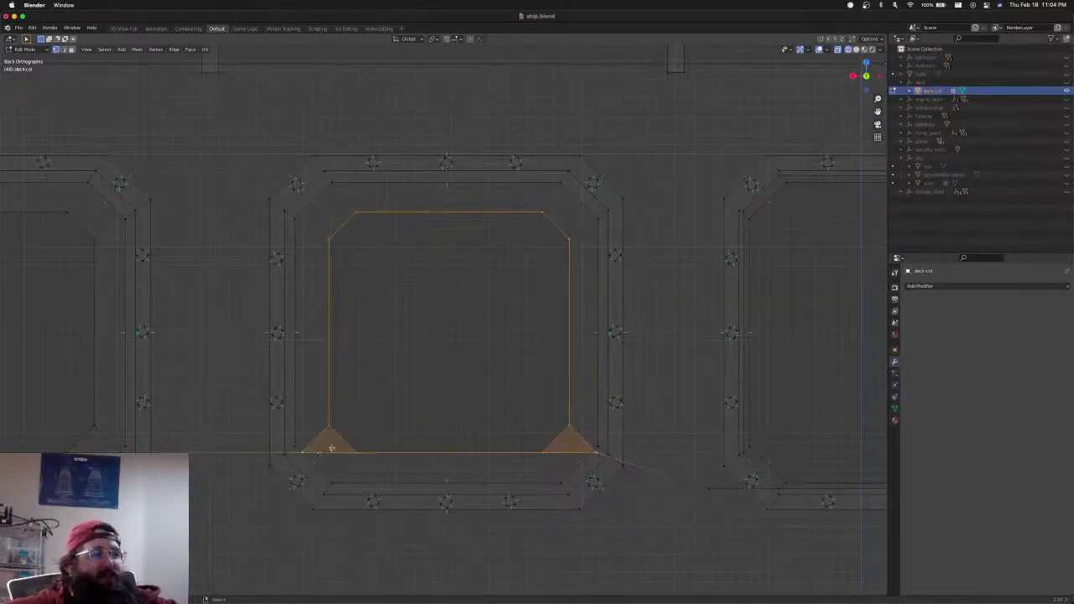
{"action": "scroll", "coordinate": [425, 393], "scroll_direction": "down", "scroll_amount": 3}
{"action": "middle_click_drag", "start_coordinate": [425, 393], "coordinate": [493, 404], "text": "shift"}
{"action": "key", "text": "s"}
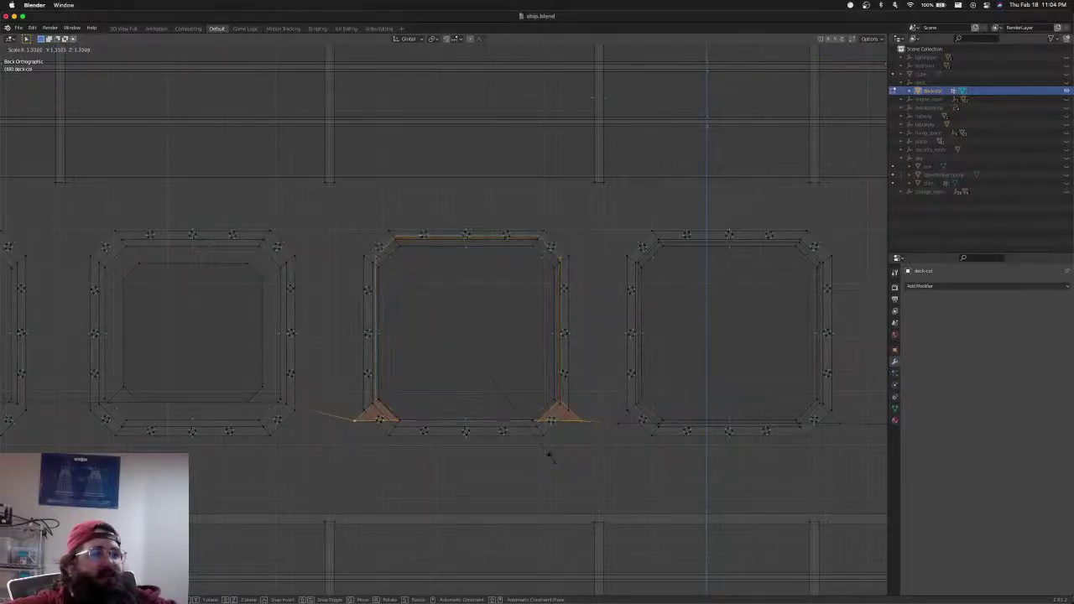
{"action": "left_click", "coordinate": [551, 457]}
Lower the third opening's outline slightly along Z and shift it slightly along X to match the frame
{"action": "key", "text": "g"}
{"action": "key", "text": "z"}
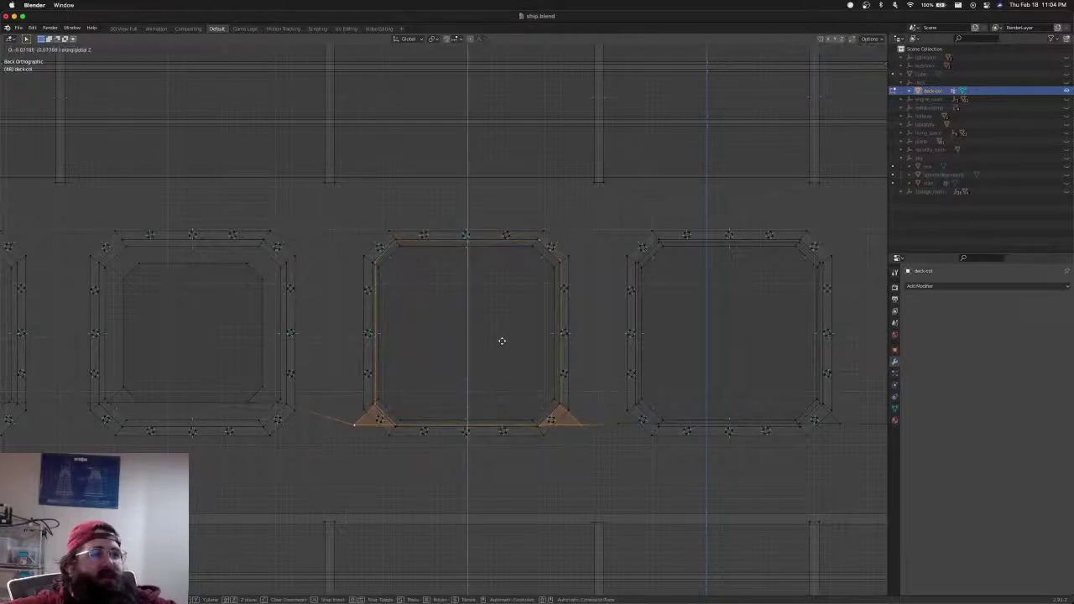
{"action": "key", "text": "z"}
{"action": "key", "text": "x"}
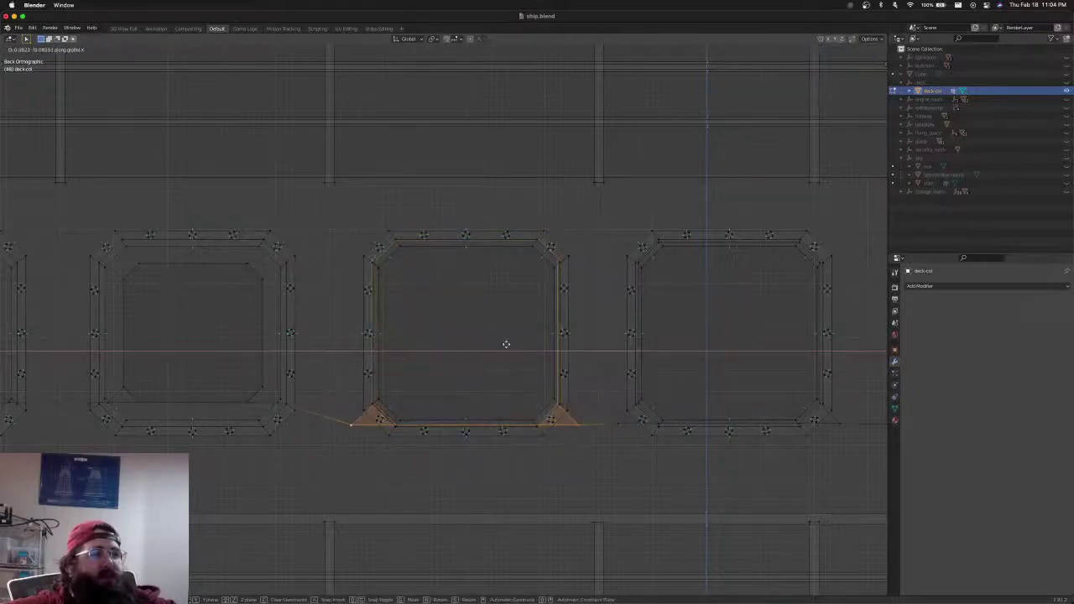
{"action": "left_click", "coordinate": [508, 345]}
{"action": "scroll", "coordinate": [508, 349], "scroll_direction": "up", "scroll_amount": 4}
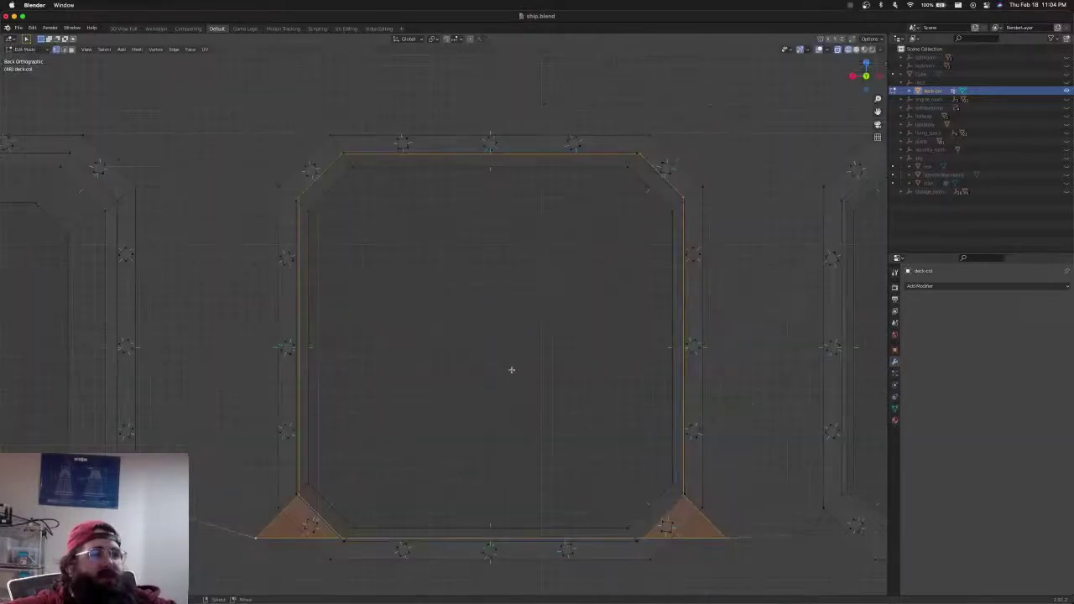
{"action": "scroll", "coordinate": [496, 355], "scroll_direction": "down", "scroll_amount": 3}
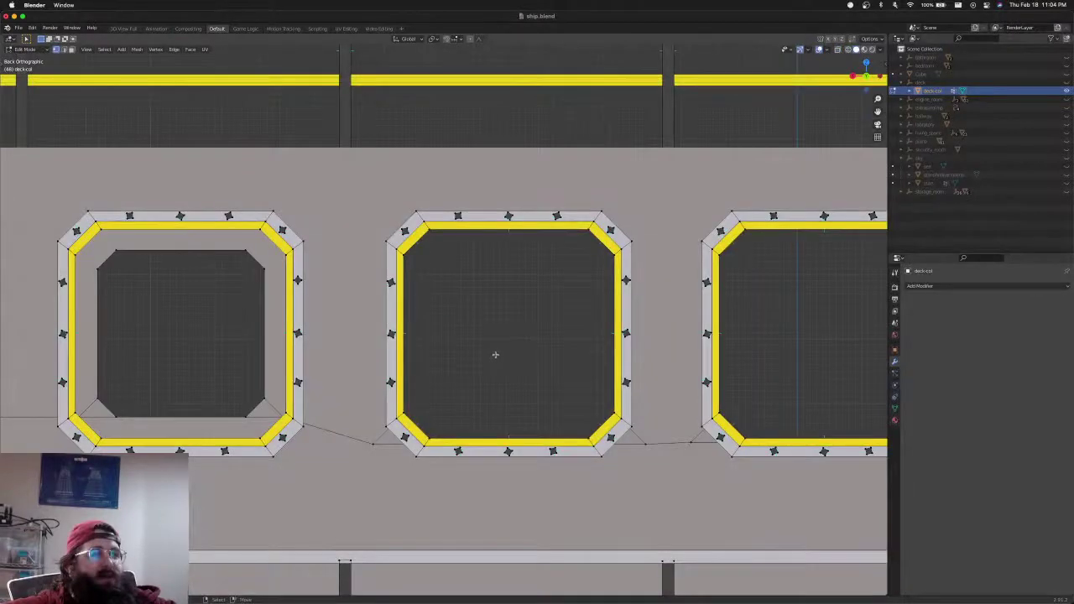
Select the fourth opening's outline with its adjoining lower corner vertices and scale them by about 1.3
{"action": "key", "text": "shift+z"}
{"action": "scroll", "coordinate": [437, 340], "scroll_direction": "up", "scroll_amount": 3}
{"action": "middle_click_drag", "start_coordinate": [427, 338], "coordinate": [850, 311], "text": "shift"}
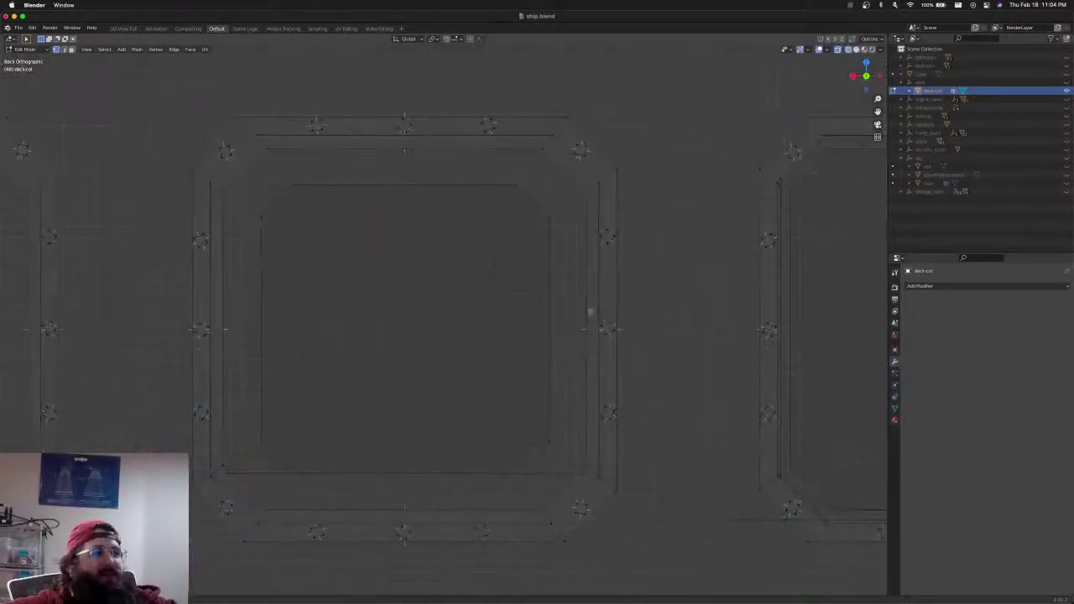
{"action": "key", "text": "ctrl+r"}
{"action": "right_click", "coordinate": [528, 217], "text": "alt+shift"}
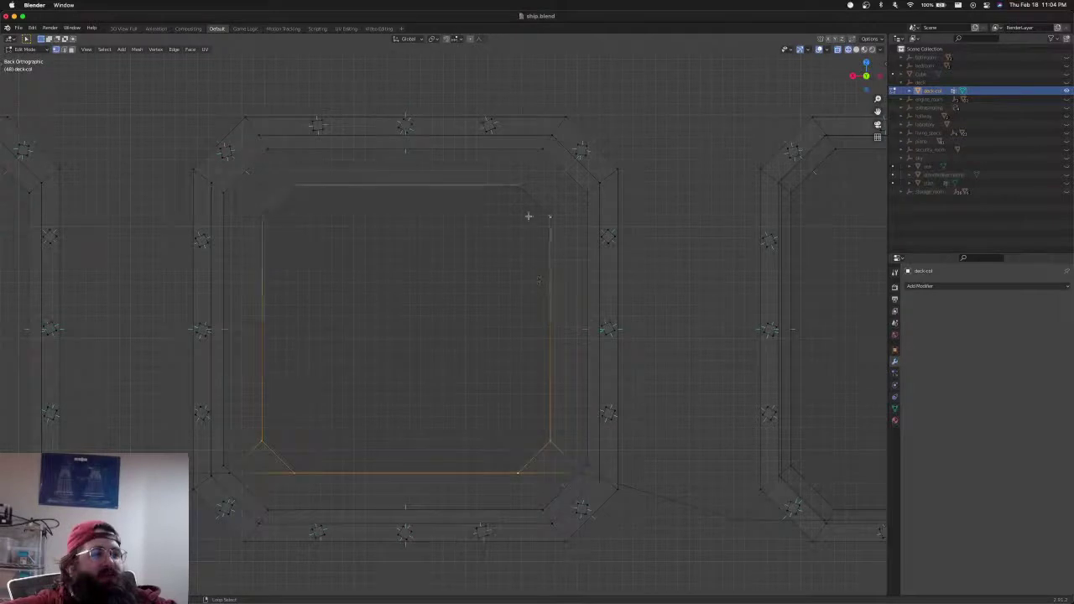
{"action": "right_click", "coordinate": [582, 475], "text": "shift"}
{"action": "left_click", "coordinate": [222, 473], "text": "shift"}
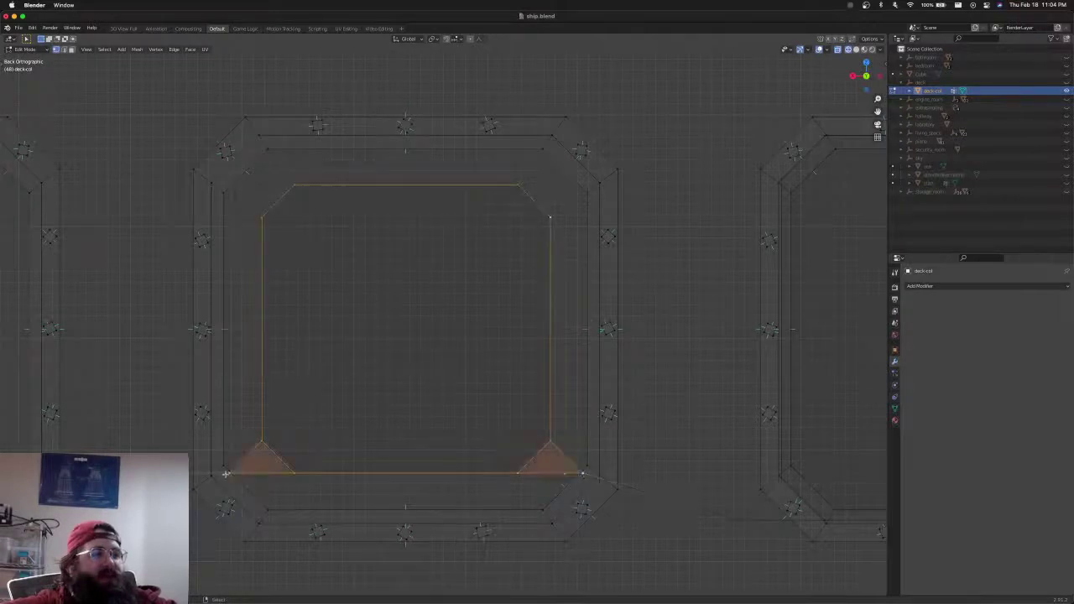
{"action": "scroll", "coordinate": [389, 453], "scroll_direction": "down", "scroll_amount": 3}
{"action": "scroll", "coordinate": [412, 418], "scroll_direction": "down", "scroll_amount": 2}
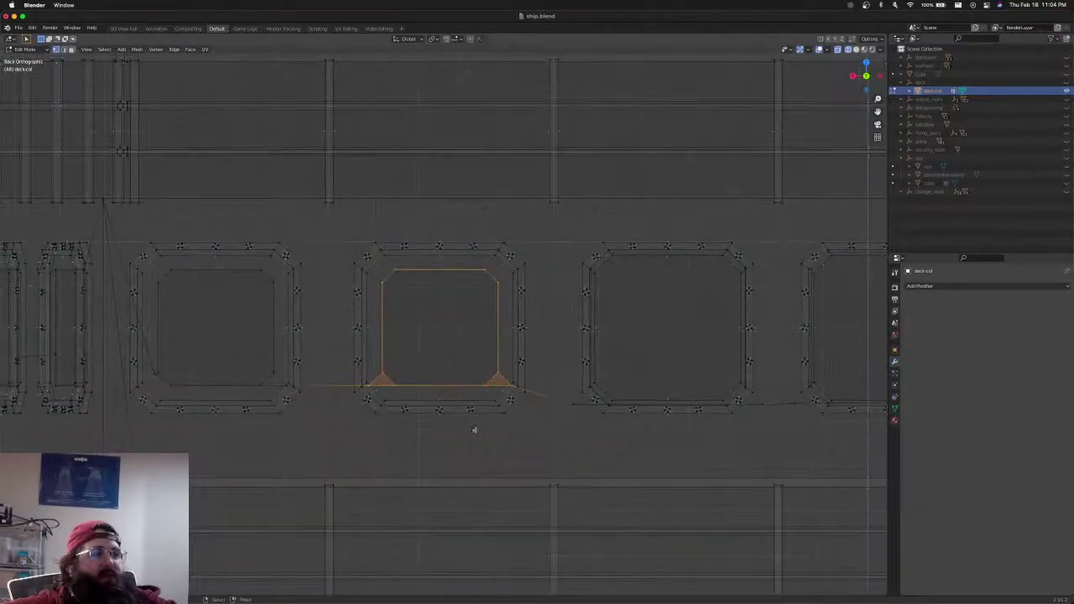
{"action": "key", "text": "s"}
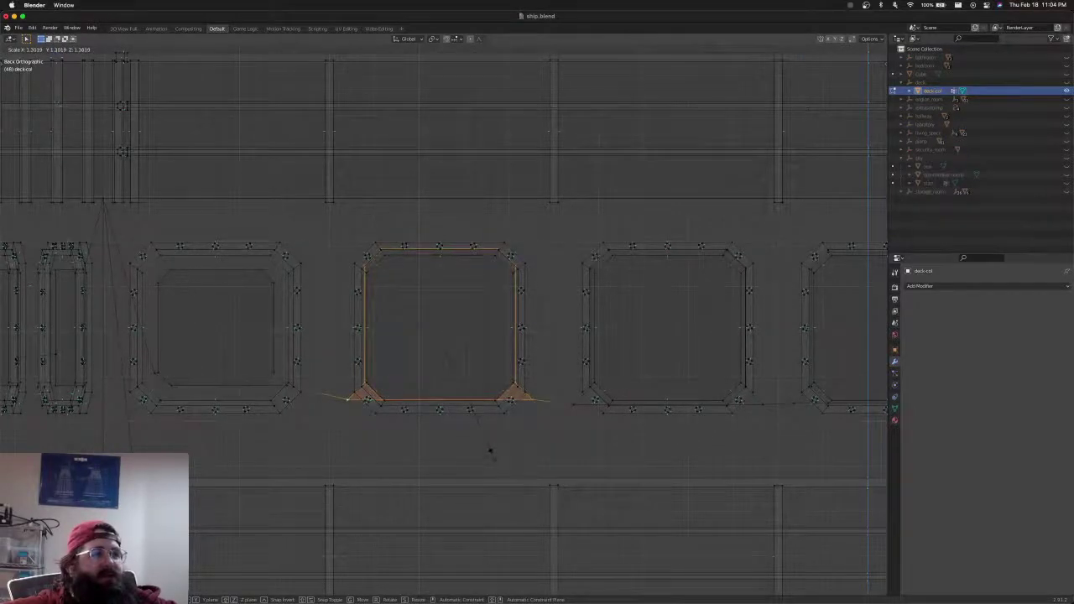
{"action": "left_click", "coordinate": [491, 451]}
Lower the fourth opening's enlarged outline by about 0.076 along Z to centre it in the frame, and clear the selection
{"action": "scroll", "coordinate": [476, 361], "scroll_direction": "up", "scroll_amount": 3}
{"action": "key", "text": "g"}
{"action": "key", "text": "z"}
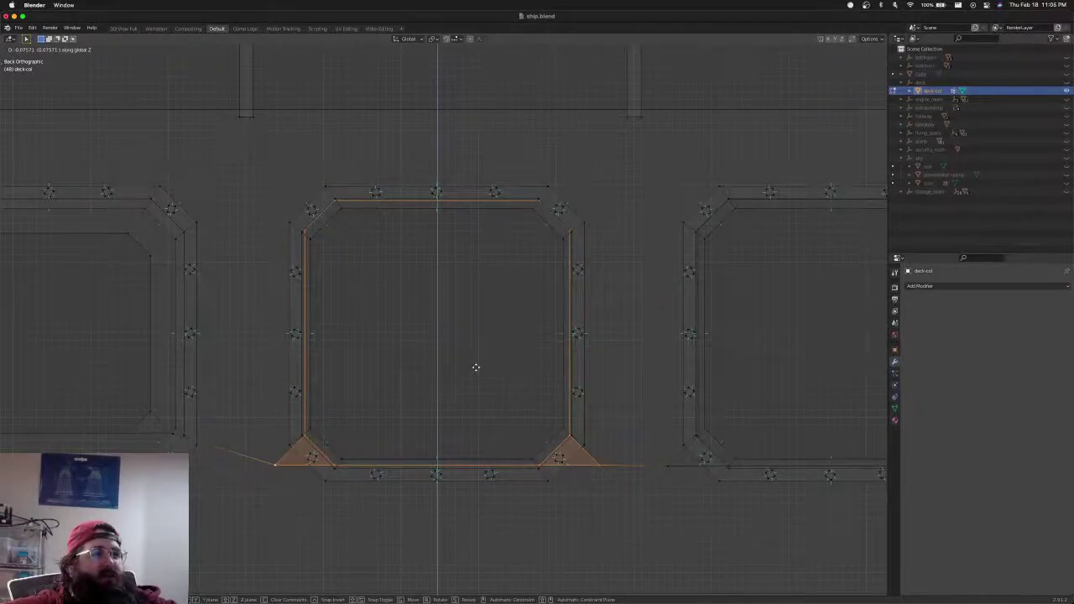
{"action": "left_click", "coordinate": [476, 367]}
{"action": "scroll", "coordinate": [479, 462], "scroll_direction": "down", "scroll_amount": 2}
{"action": "middle_click_drag", "start_coordinate": [415, 439], "coordinate": [539, 466], "text": "shift"}
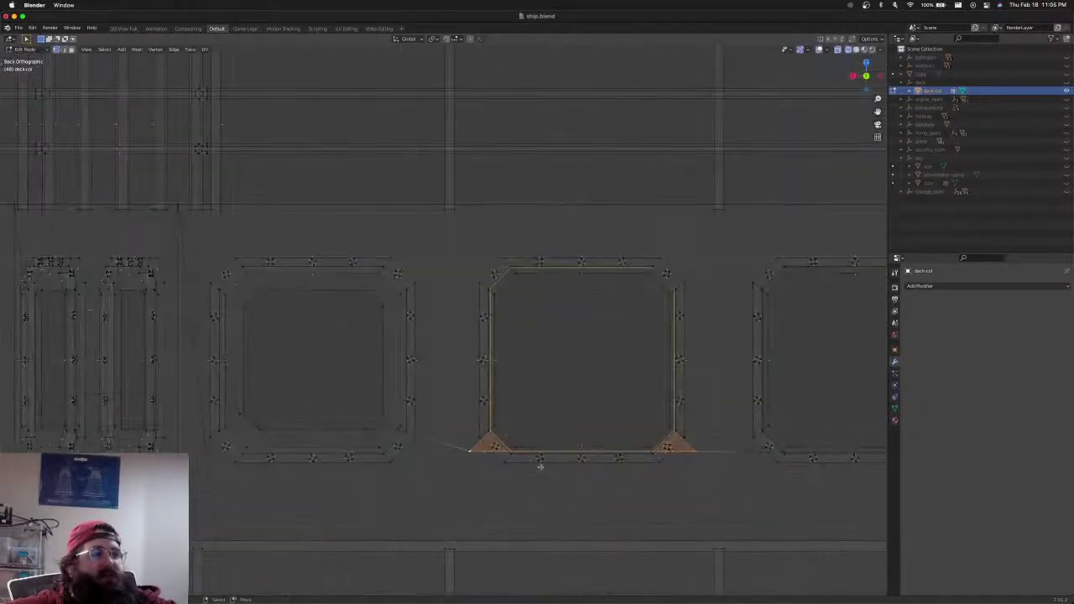
{"action": "key", "text": "alt+a"}
{"action": "scroll", "coordinate": [479, 450], "scroll_direction": "up", "scroll_amount": 3}
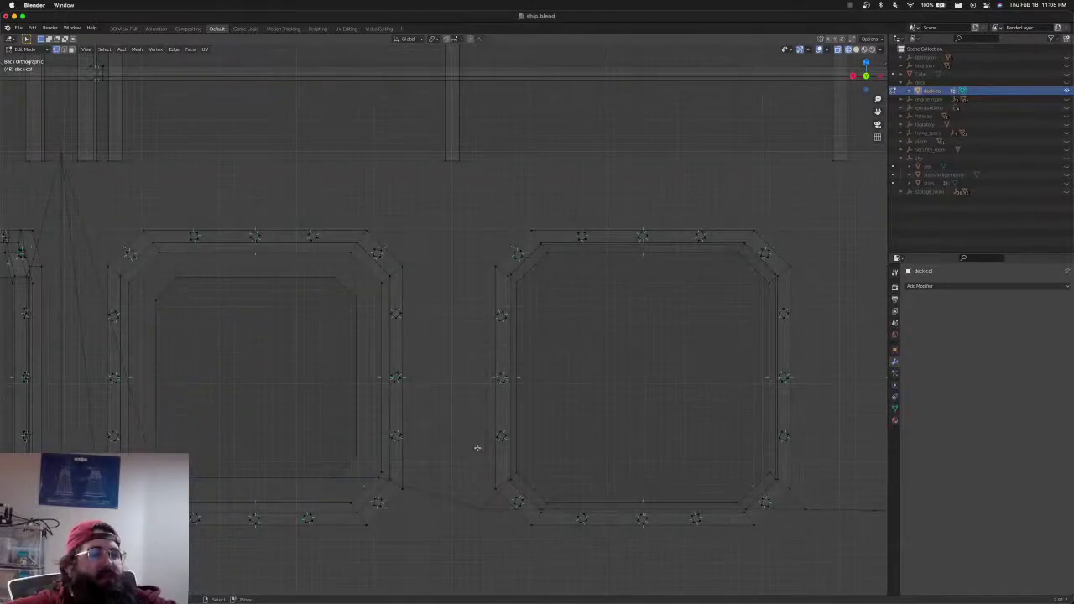
Select the outline and lower corner vertices of the opening beside the narrow windows and scale them up to the frame
{"action": "key", "text": "alt+z"}
{"action": "key", "text": "alt+z"}
{"action": "scroll", "coordinate": [565, 429], "scroll_direction": "down", "scroll_amount": 2}
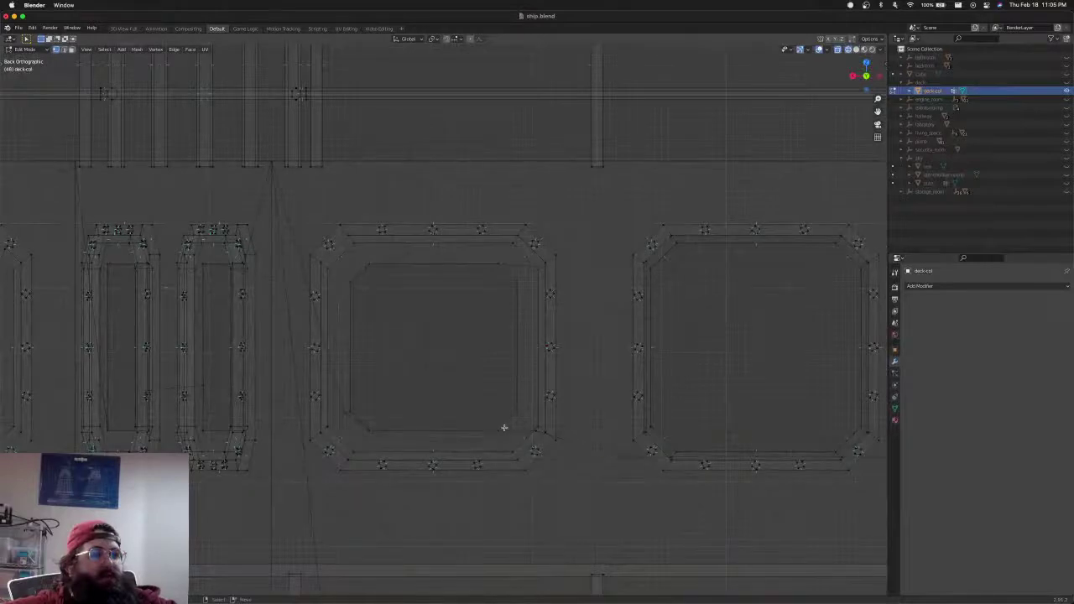
{"action": "left_click", "coordinate": [350, 344], "text": "alt"}
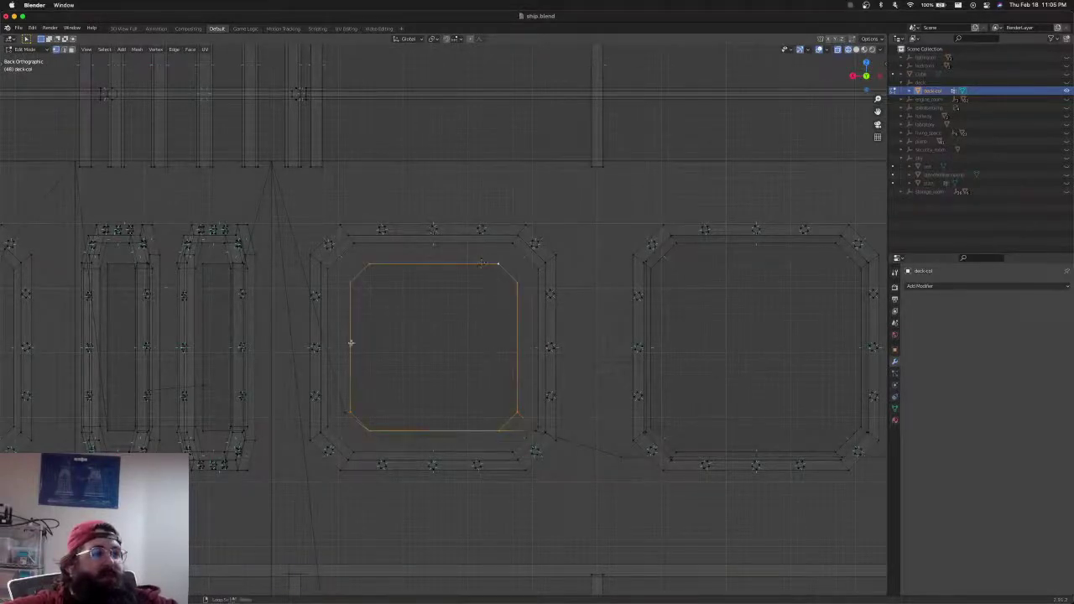
{"action": "left_click", "coordinate": [343, 412], "text": "shift"}
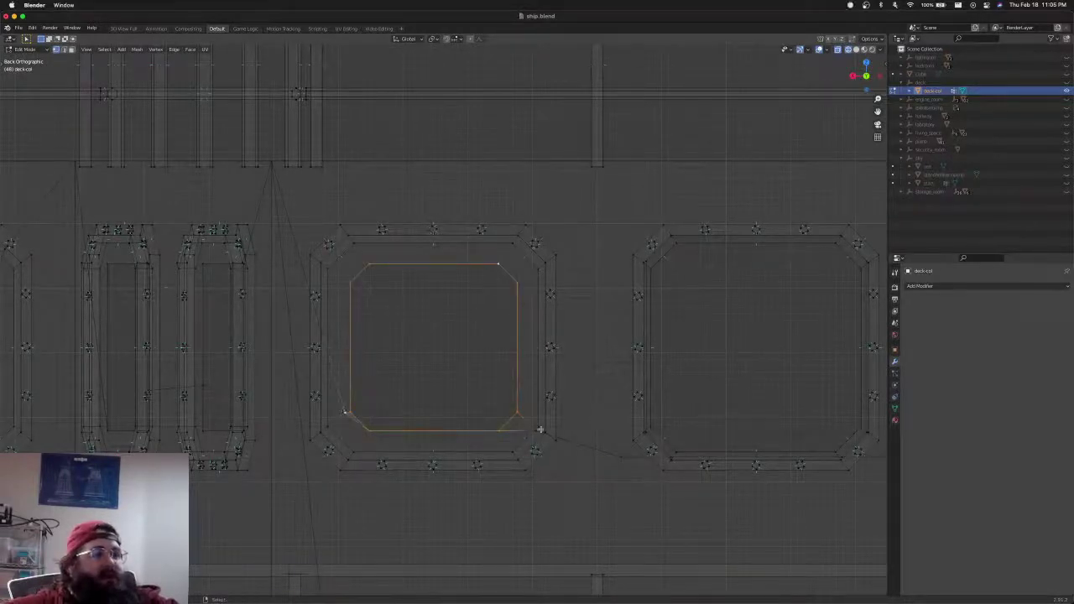
{"action": "left_click", "coordinate": [538, 431], "text": "shift"}
{"action": "middle_click_drag", "start_coordinate": [447, 414], "coordinate": [526, 418], "text": "shift"}
{"action": "key", "text": "s"}
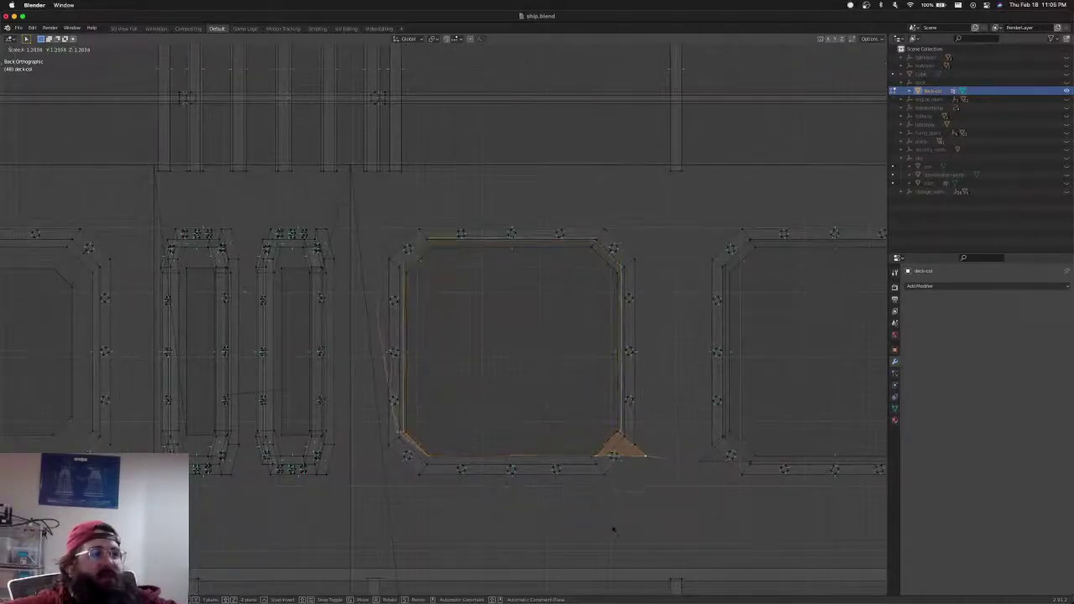
{"action": "left_click", "coordinate": [611, 532]}
Lower that opening's enlarged outline by about 0.073 along Z to centre it in the frame
{"action": "key", "text": "g"}
{"action": "key", "text": "z"}
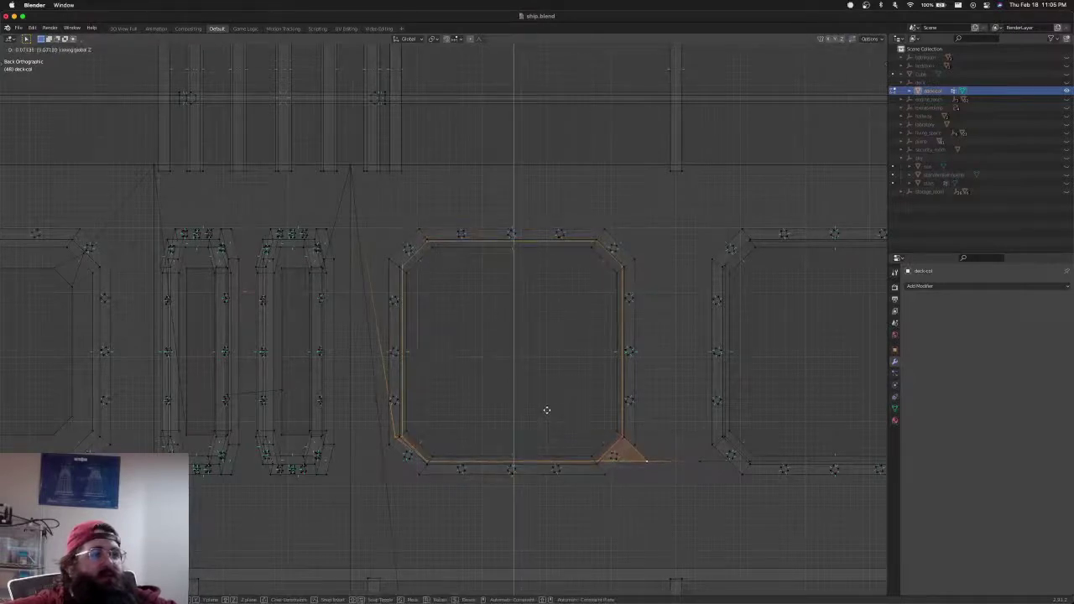
{"action": "left_click", "coordinate": [547, 411]}
Move the loose lower corner vertex on the side facing the narrow windows down behind the frame, and check the opening in solid view
{"action": "left_click", "coordinate": [400, 446]}
{"action": "left_click", "coordinate": [393, 440]}
{"action": "key", "text": "g"}
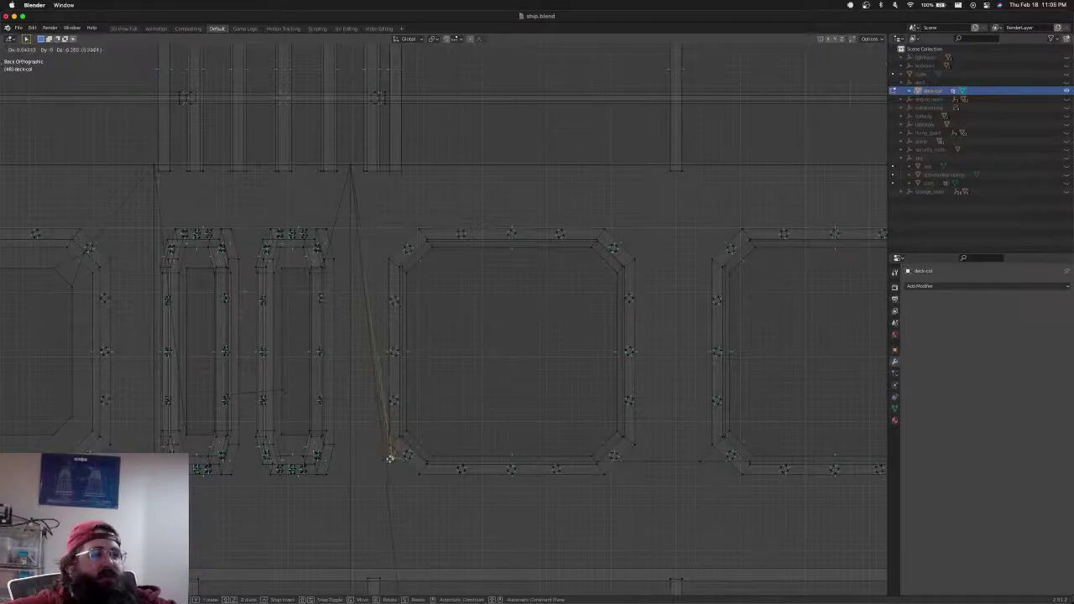
{"action": "left_click", "coordinate": [390, 458]}
{"action": "scroll", "coordinate": [398, 432], "scroll_direction": "down", "scroll_amount": 4}
{"action": "middle_click_drag", "start_coordinate": [395, 431], "coordinate": [475, 431], "text": "shift"}
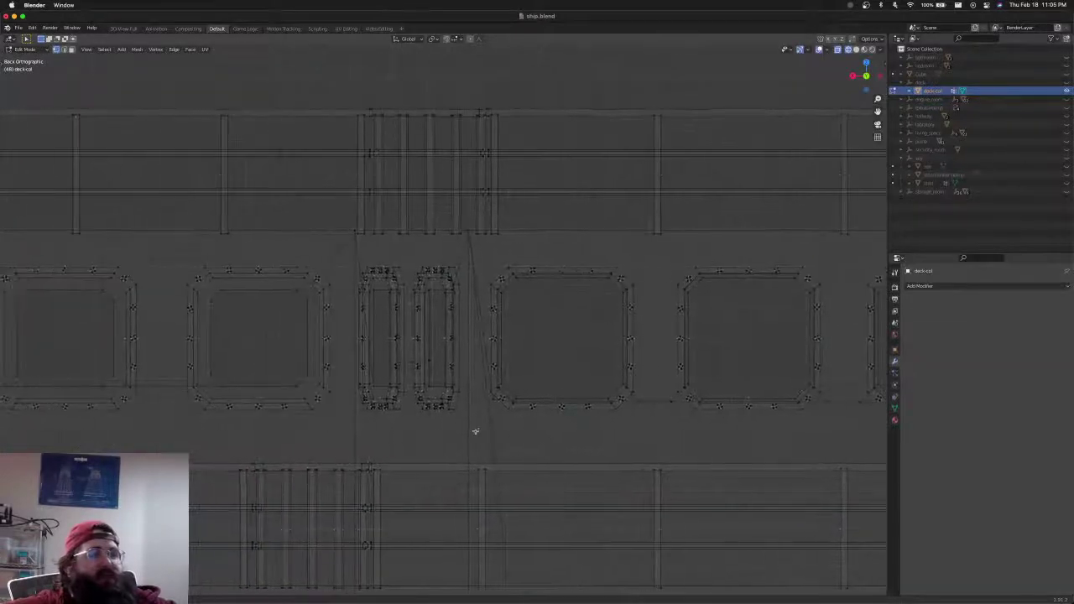
{"action": "key", "text": "alt+z"}
{"action": "scroll", "coordinate": [510, 423], "scroll_direction": "up", "scroll_amount": 4}
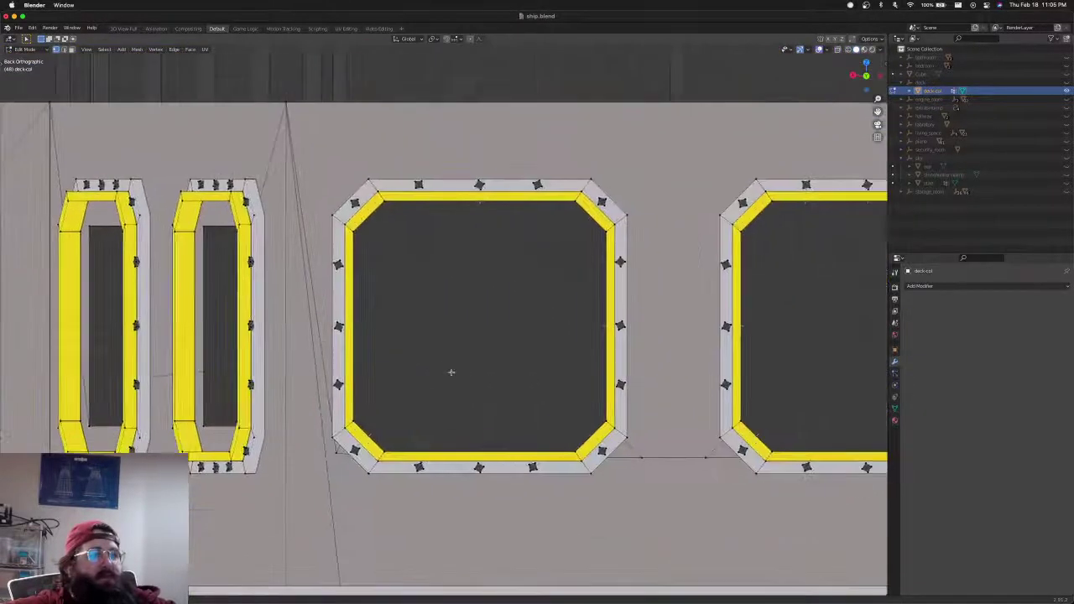
{"action": "key", "text": "alt+z"}
{"action": "key", "text": "alt+z"}
{"action": "scroll", "coordinate": [487, 389], "scroll_direction": "down", "scroll_amount": 2}
Select the first opening's outline beyond the narrow windows with its two adjoining corner vertices, and scale them up to the frame
{"action": "middle_click_drag", "start_coordinate": [487, 389], "coordinate": [714, 378], "text": "shift"}
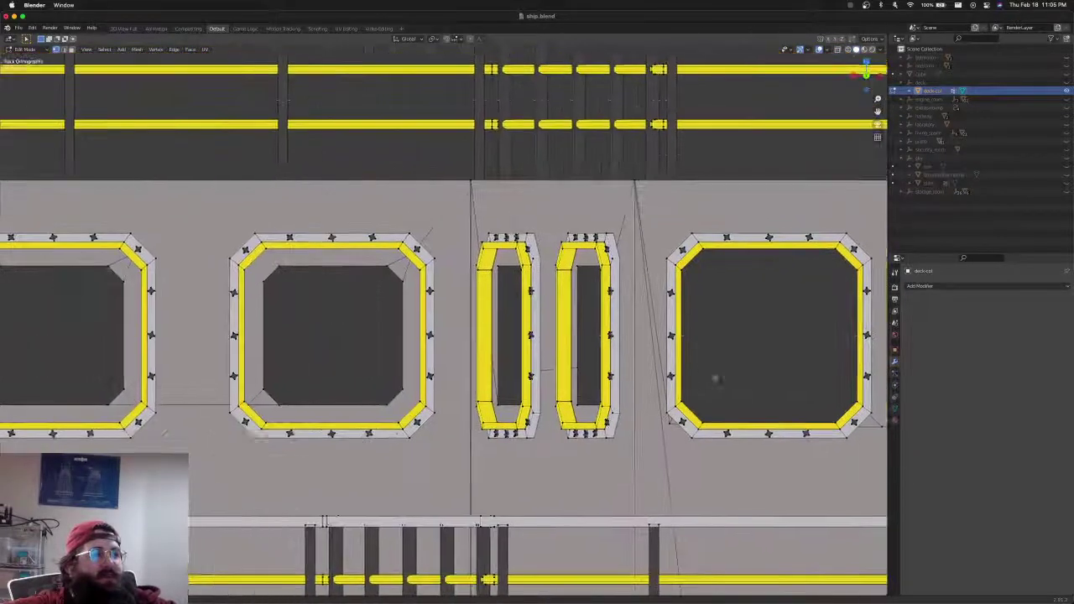
{"action": "middle_click_drag", "start_coordinate": [506, 356], "coordinate": [672, 355], "text": "shift"}
{"action": "scroll", "coordinate": [573, 366], "scroll_direction": "up", "scroll_amount": 3}
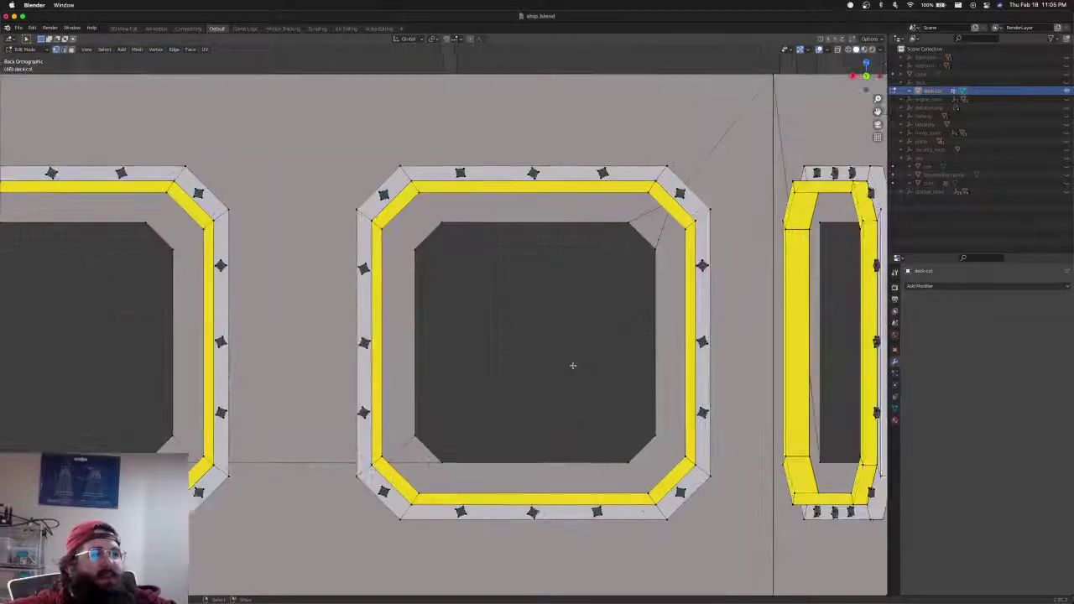
{"action": "key", "text": "alt+z"}
{"action": "left_click", "coordinate": [474, 460], "text": "alt"}
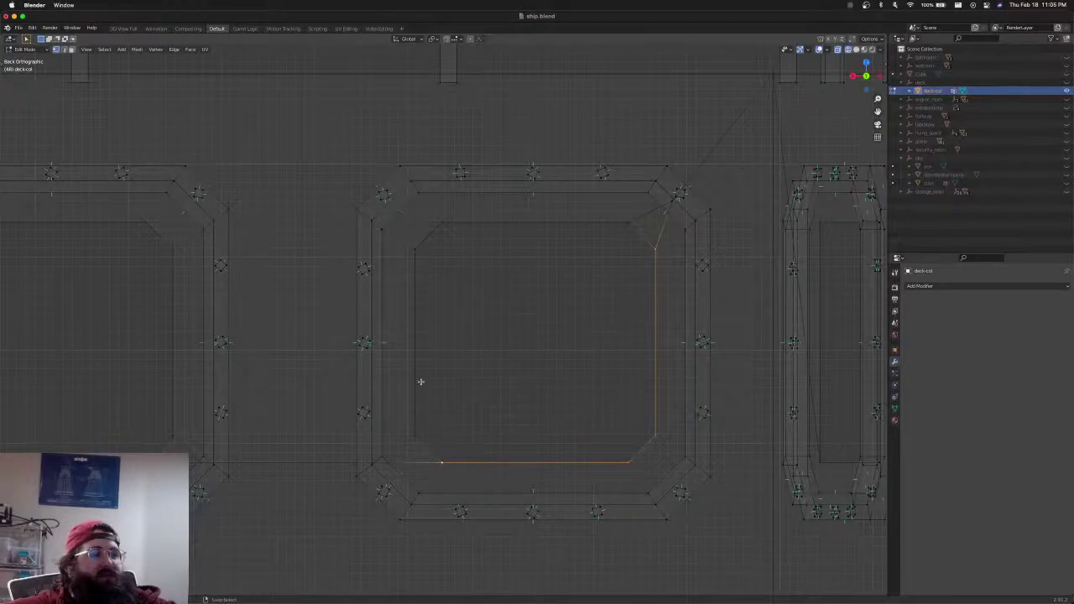
{"action": "left_click", "coordinate": [420, 380], "text": "alt+shift"}
{"action": "left_click", "coordinate": [406, 469], "text": "alt+shift"}
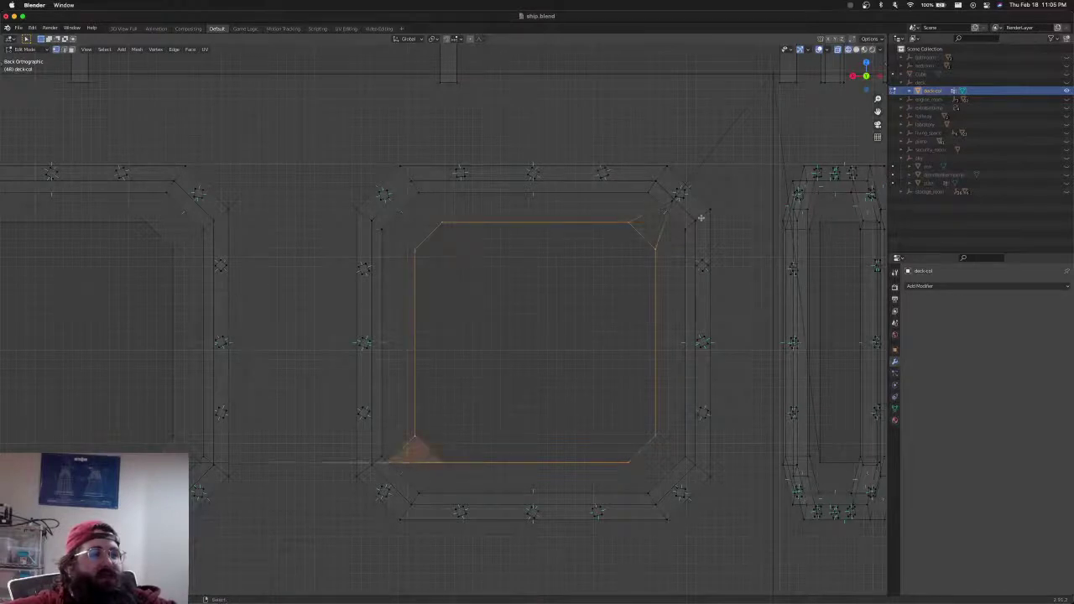
{"action": "left_click", "coordinate": [675, 211], "text": "shift"}
{"action": "middle_click_drag", "start_coordinate": [604, 378], "coordinate": [515, 376], "text": "shift"}
{"action": "scroll", "coordinate": [549, 400], "scroll_direction": "down", "scroll_amount": 2}
{"action": "key", "text": "s"}
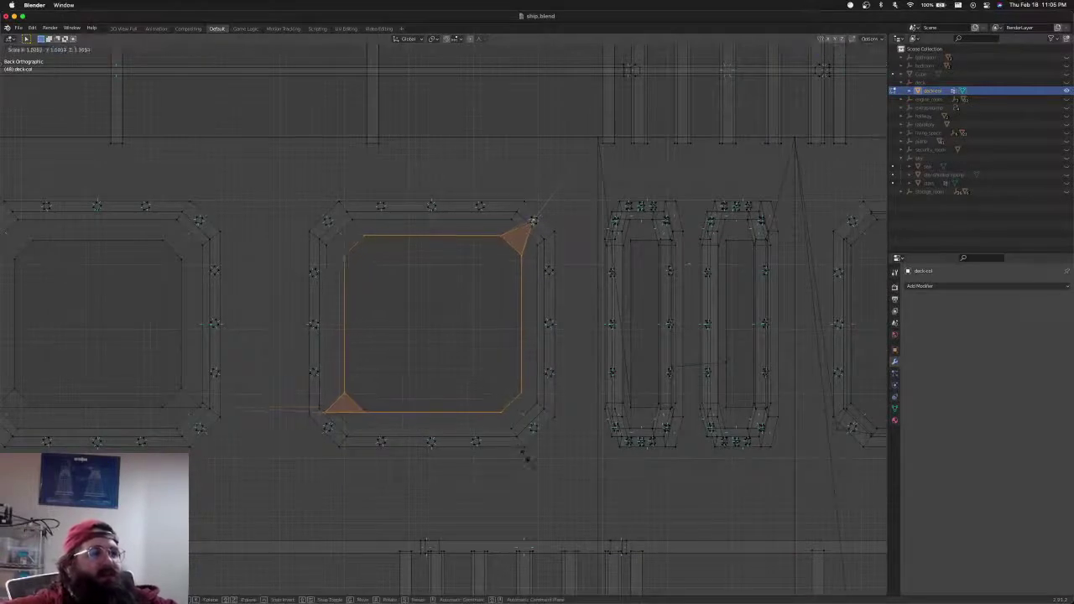
{"action": "left_click", "coordinate": [538, 508]}
{"action": "key", "text": "s"}
{"action": "left_click", "coordinate": [521, 427]}
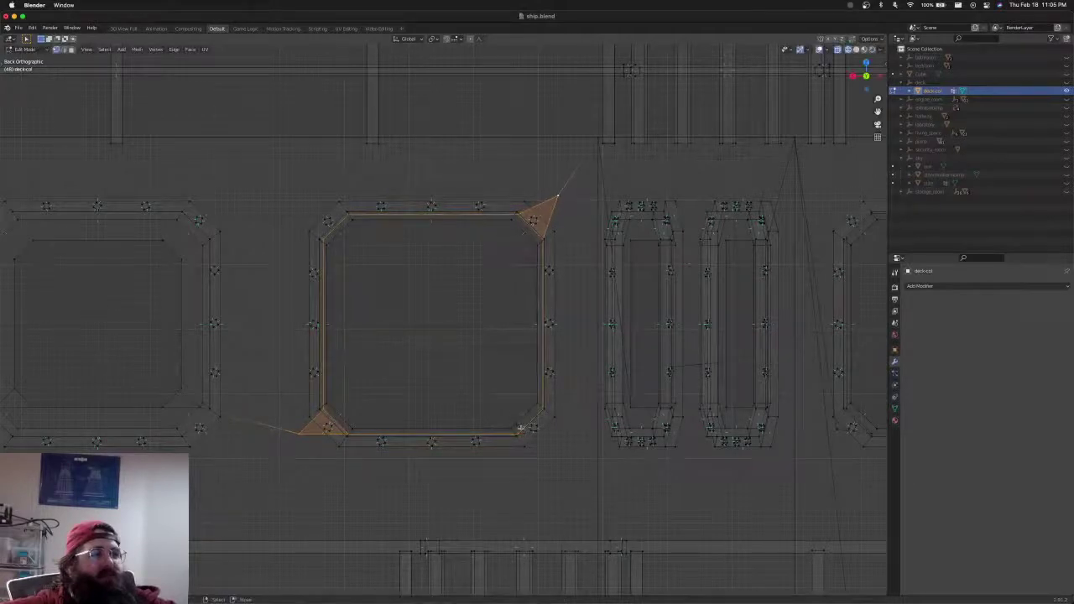
Shift the enlarged outline of the first opening beyond the narrow windows slightly along X to match its frame, and clear the selection
{"action": "middle_click_drag", "start_coordinate": [520, 358], "coordinate": [534, 380], "text": "shift"}
{"action": "key", "text": "g"}
{"action": "key", "text": "x"}
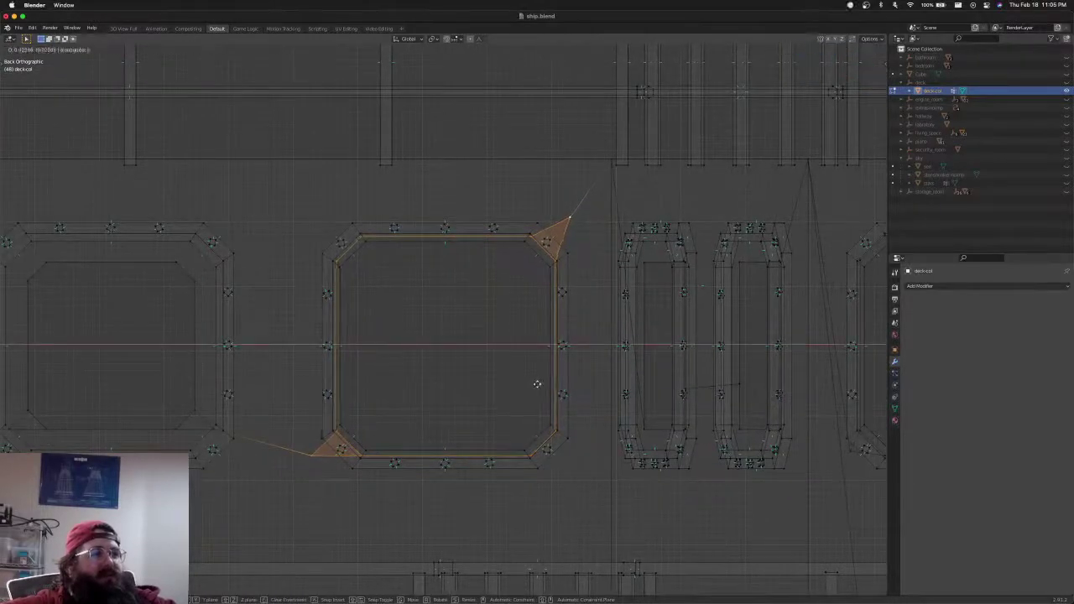
{"action": "left_click", "coordinate": [538, 385]}
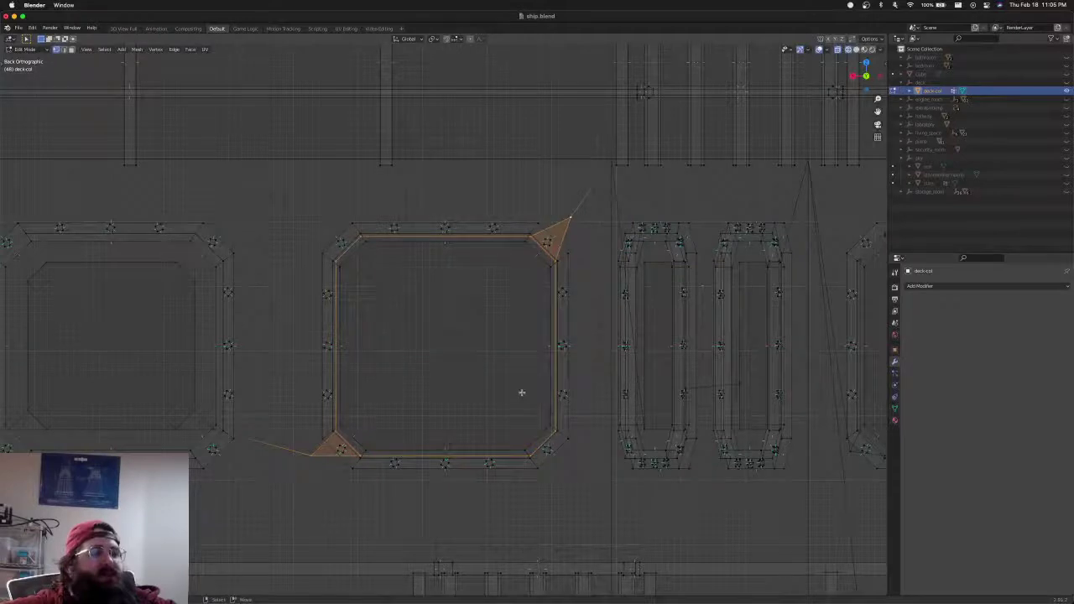
{"action": "scroll", "coordinate": [520, 390], "scroll_direction": "down", "scroll_amount": 1}
{"action": "key", "text": "alt+a"}
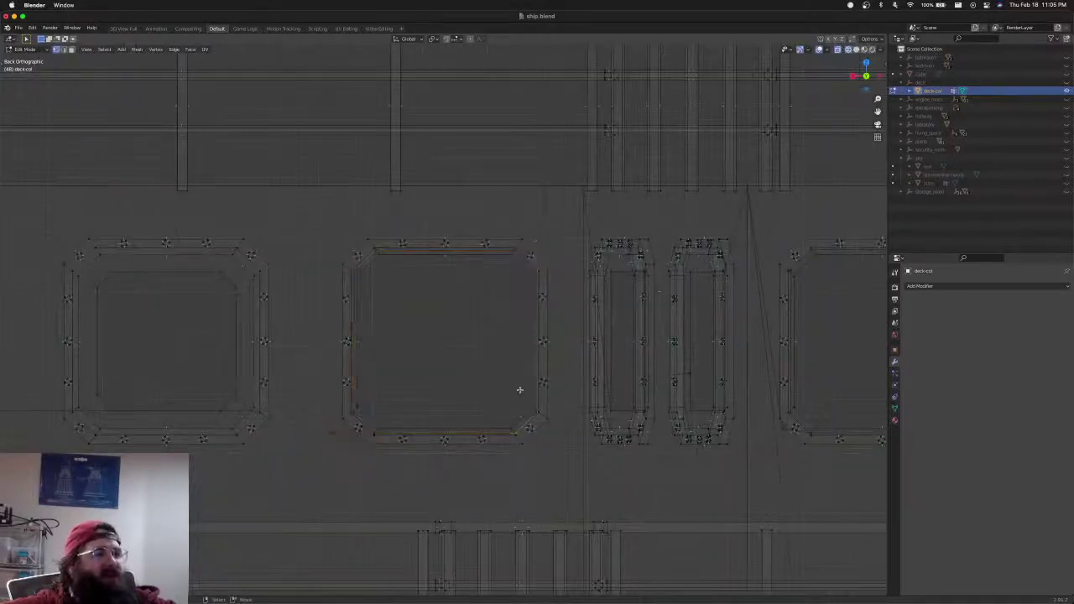
Select the second opening's outline beyond the narrow windows with its lower corner vertices and scale them up to the frame
{"action": "key", "text": "shift+z"}
{"action": "middle_click_drag", "start_coordinate": [483, 385], "coordinate": [748, 394], "text": "shift"}
{"action": "left_click", "coordinate": [489, 419], "text": "alt"}
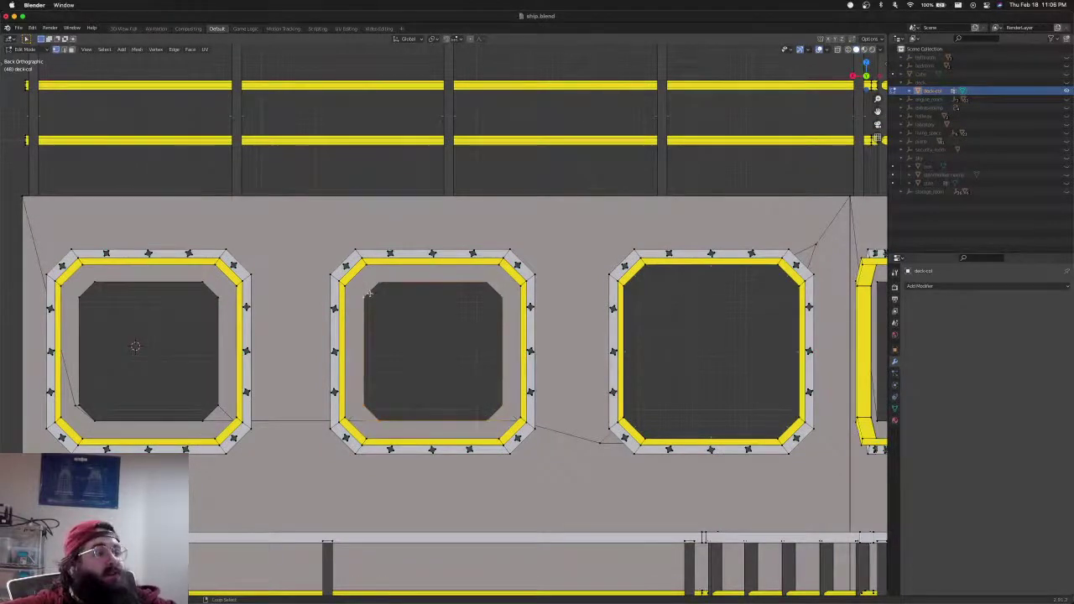
{"action": "key", "text": "shift+z"}
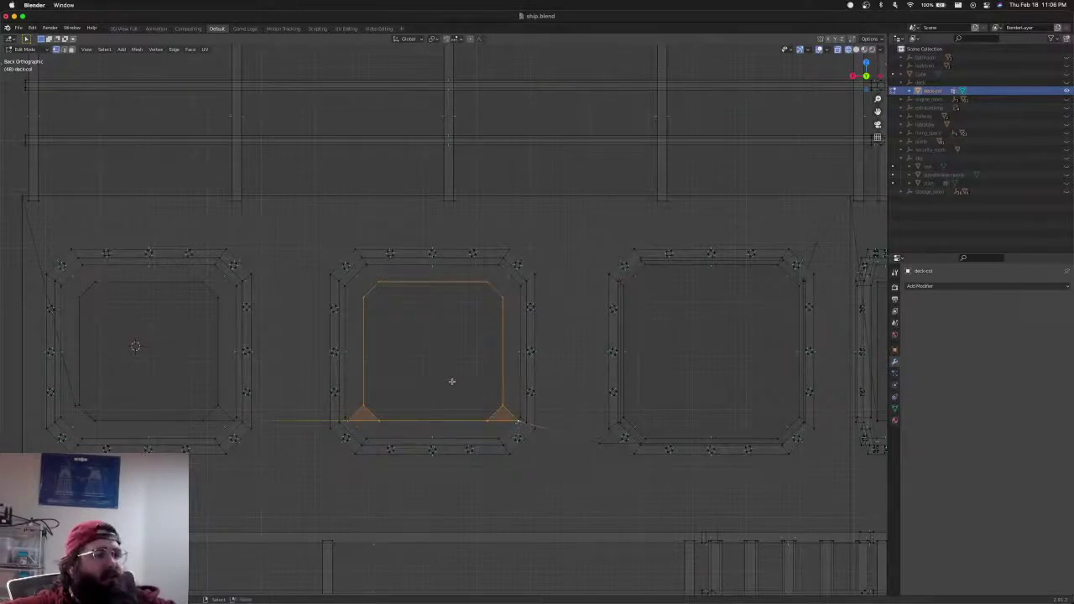
{"action": "key", "text": "s"}
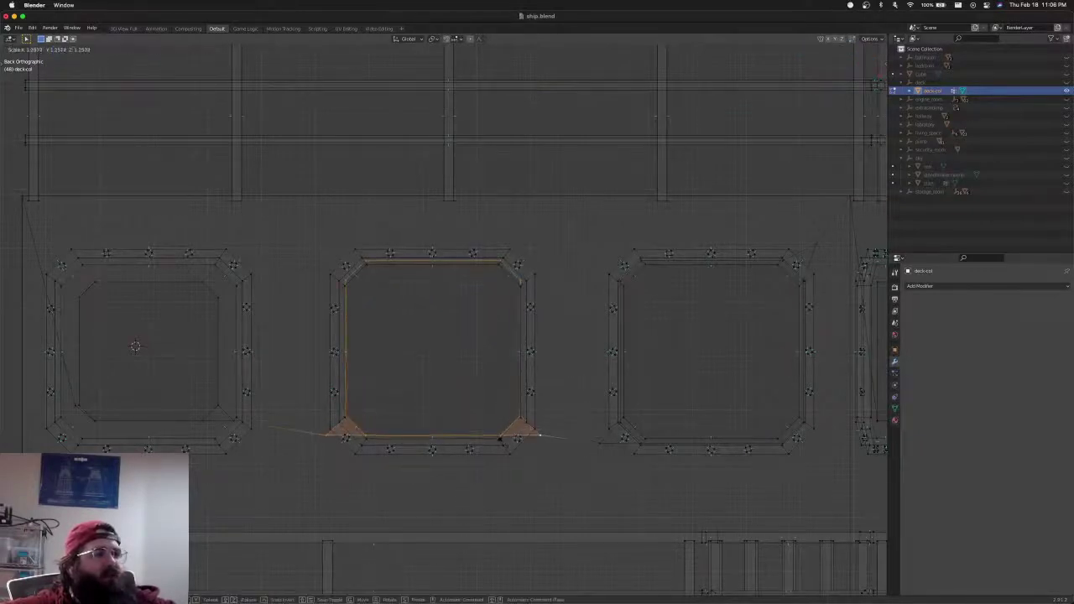
{"action": "left_click", "coordinate": [503, 445]}
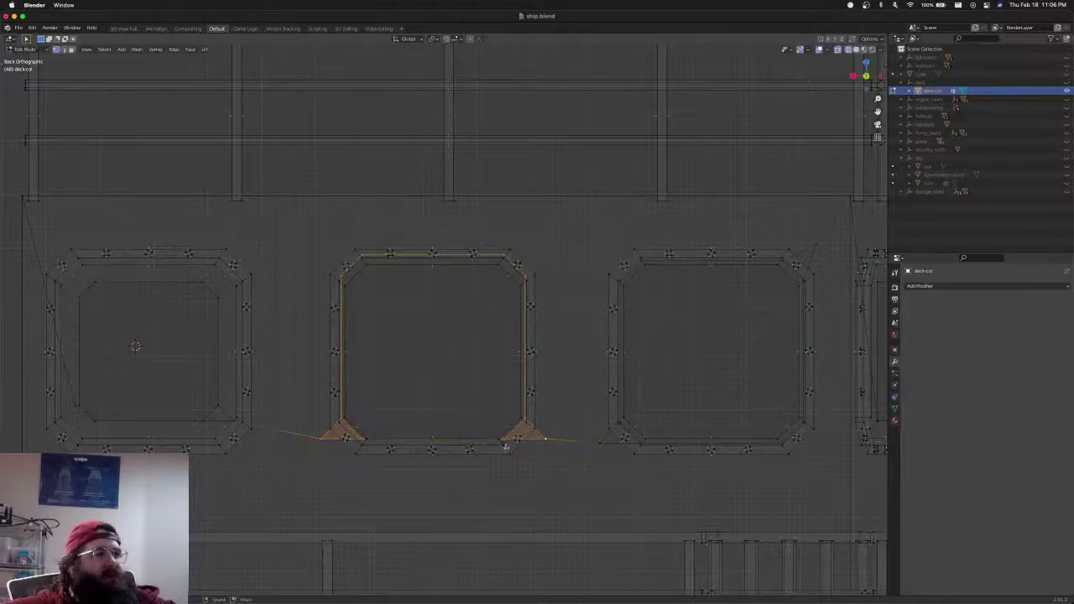
Lower the enlarged outline of the second opening beyond the narrow windows slightly along Z to centre it, and clear the selection
{"action": "key", "text": "g"}
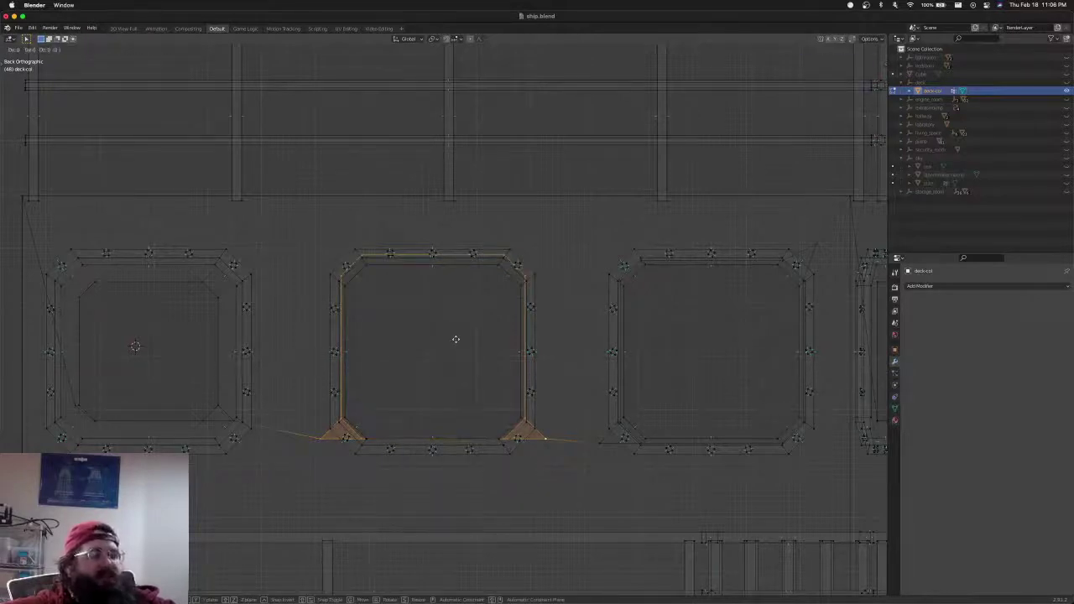
{"action": "key", "text": "z"}
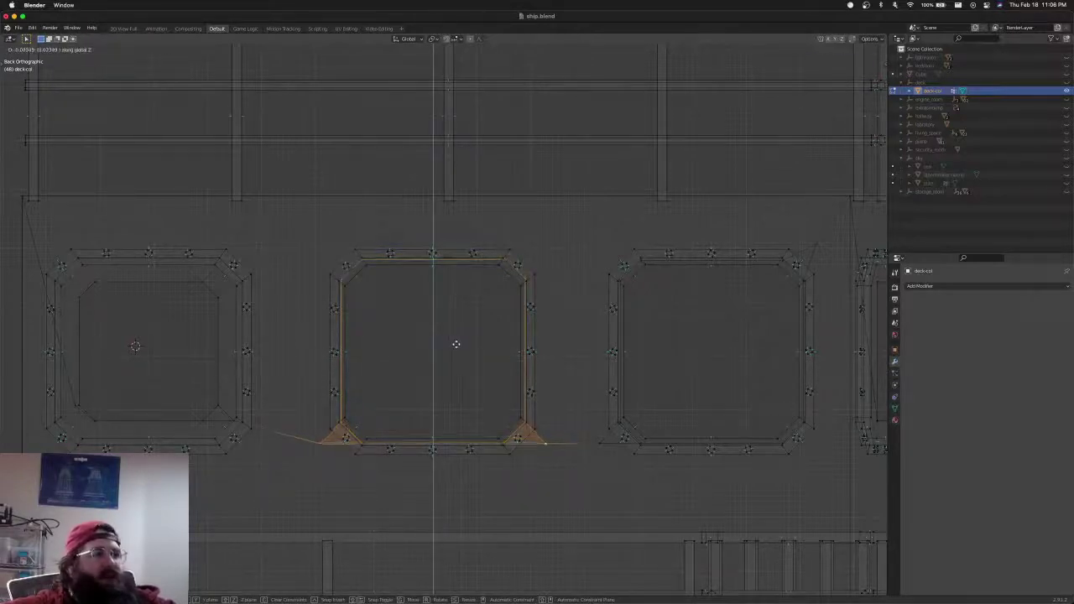
{"action": "left_click", "coordinate": [456, 344]}
{"action": "middle_click_drag", "start_coordinate": [455, 359], "coordinate": [578, 394], "text": "shift"}
{"action": "key", "text": "alt+a"}
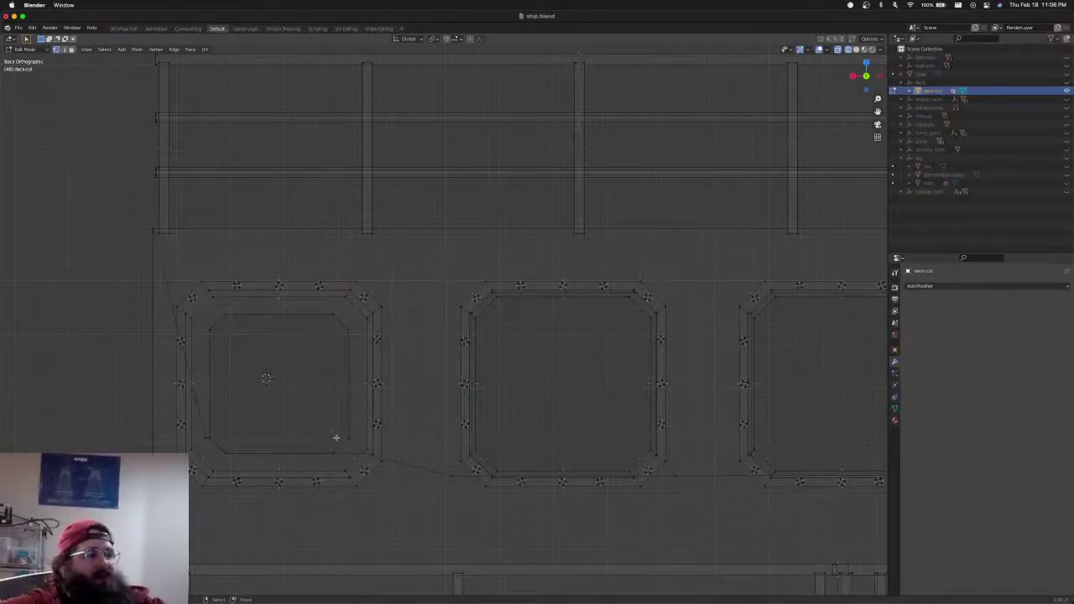
Move the vertex at the end opening's lower corner outward, and scale the opening's outline with its lower corner vertices up to the frame
{"action": "left_click_drag", "start_coordinate": [207, 438], "coordinate": [199, 448]}
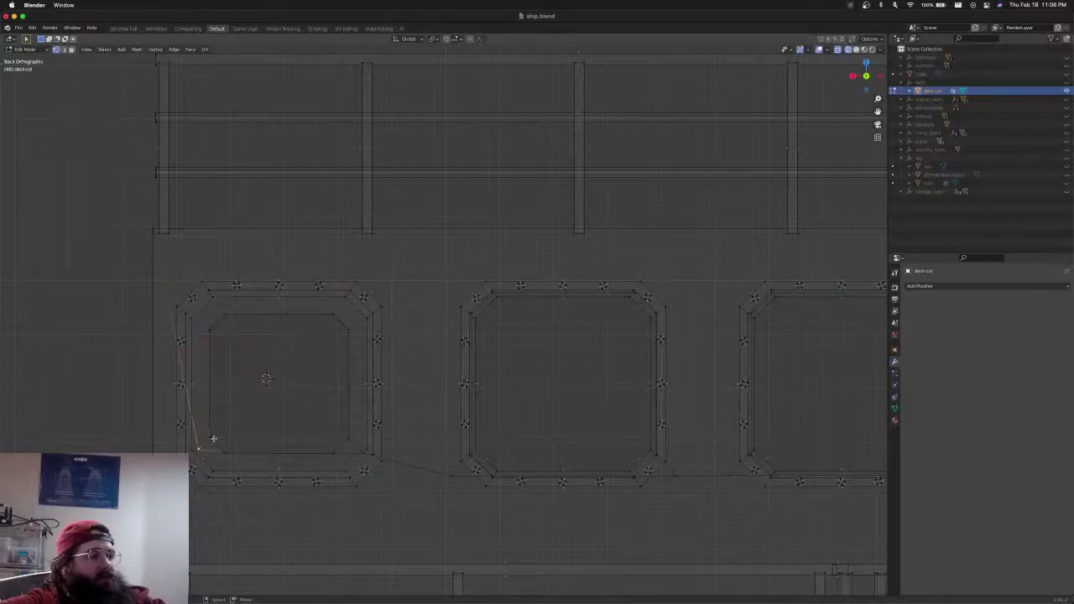
{"action": "left_click", "coordinate": [210, 440]}
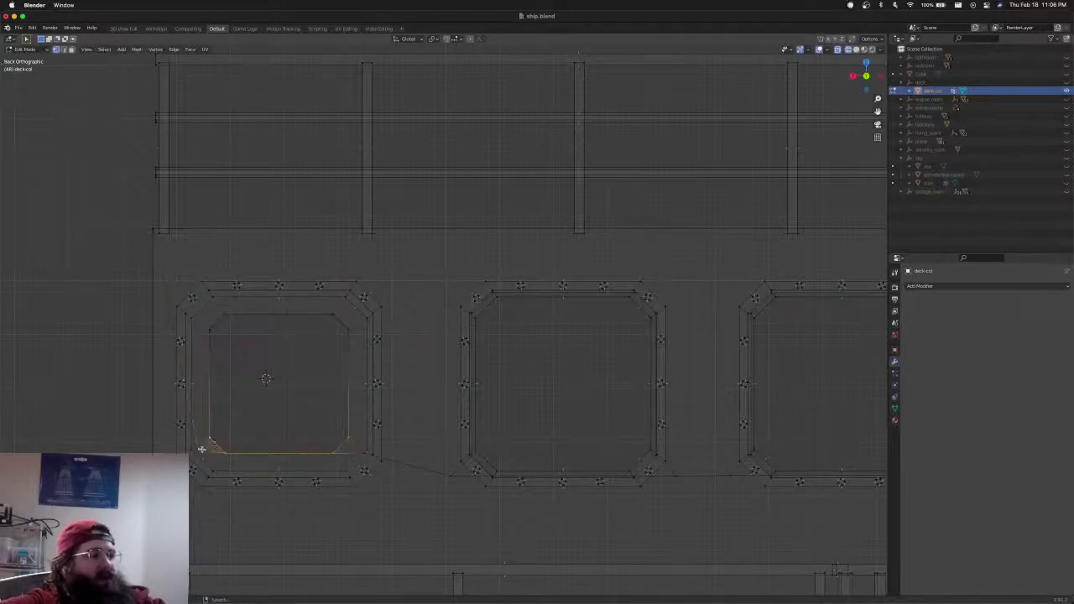
{"action": "left_click", "coordinate": [220, 324], "text": "alt+shift"}
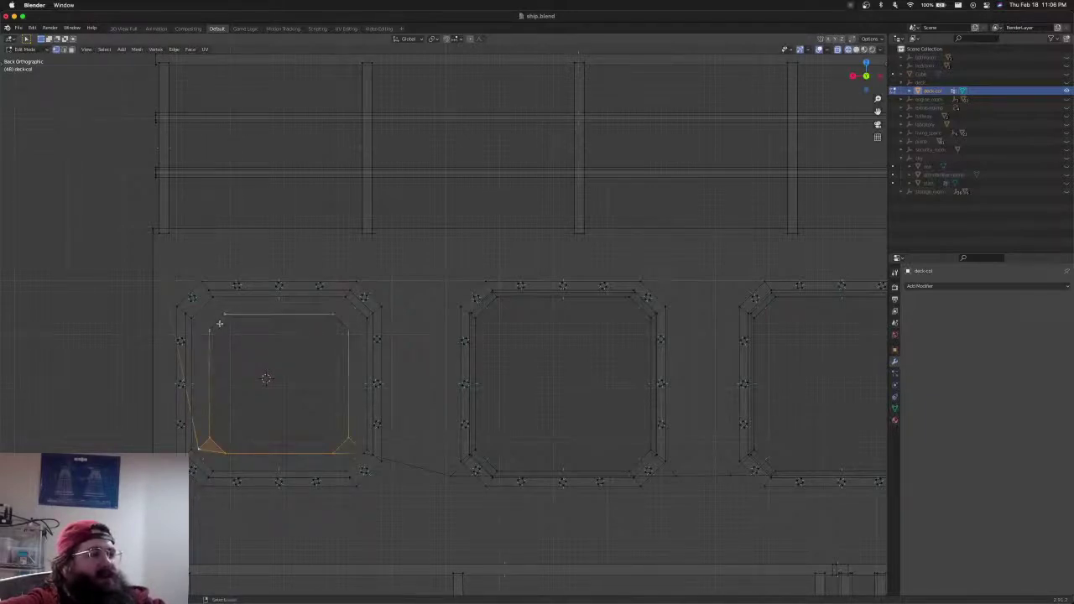
{"action": "left_click", "coordinate": [363, 452], "text": "shift"}
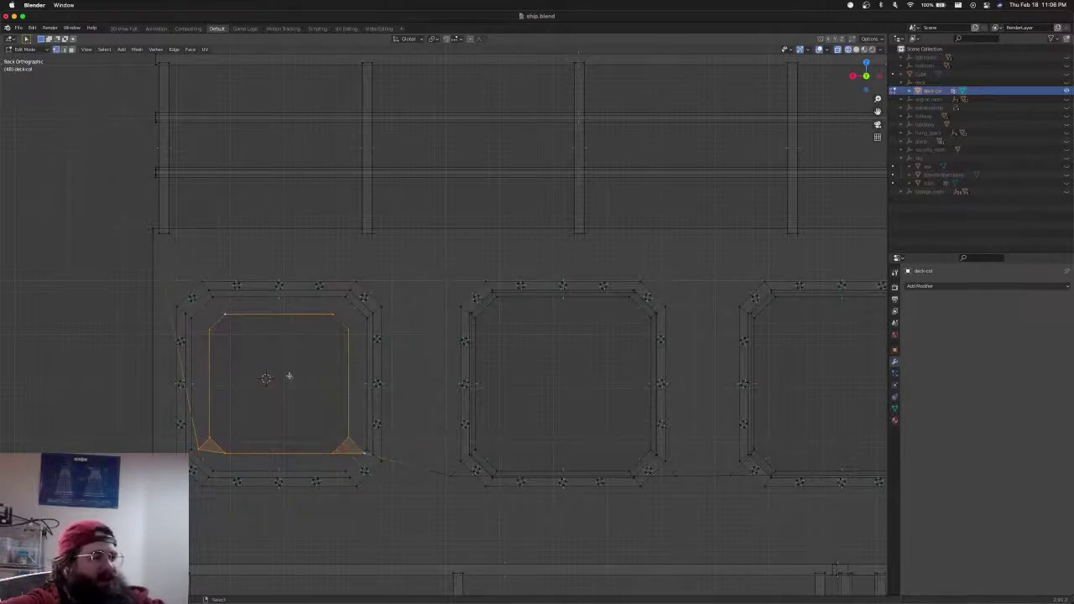
{"action": "middle_click_drag", "start_coordinate": [322, 455], "coordinate": [392, 445], "text": "shift"}
{"action": "key", "text": "s"}
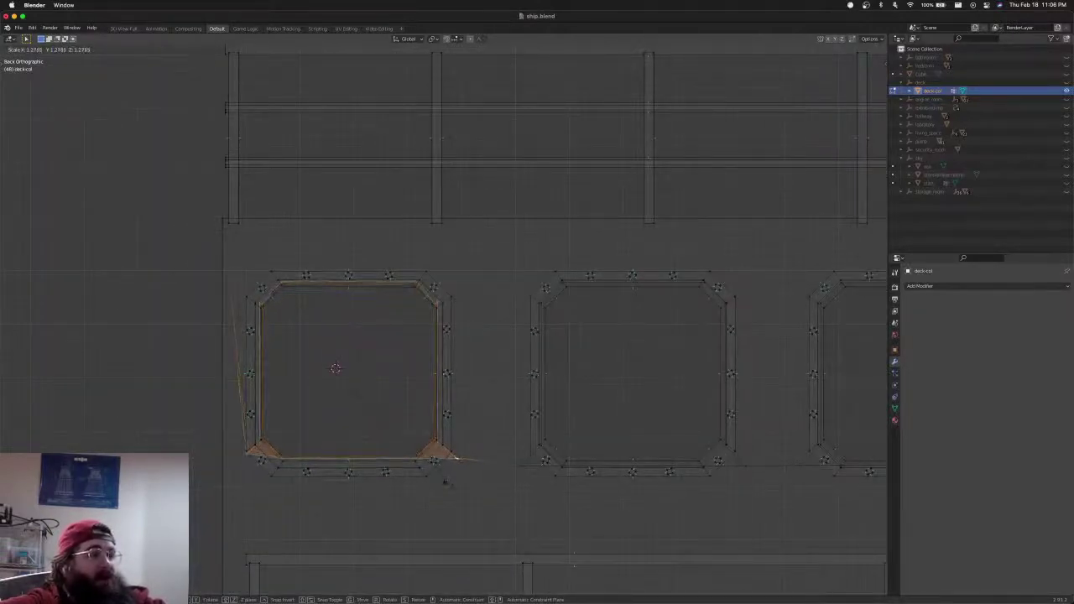
{"action": "left_click", "coordinate": [447, 493]}
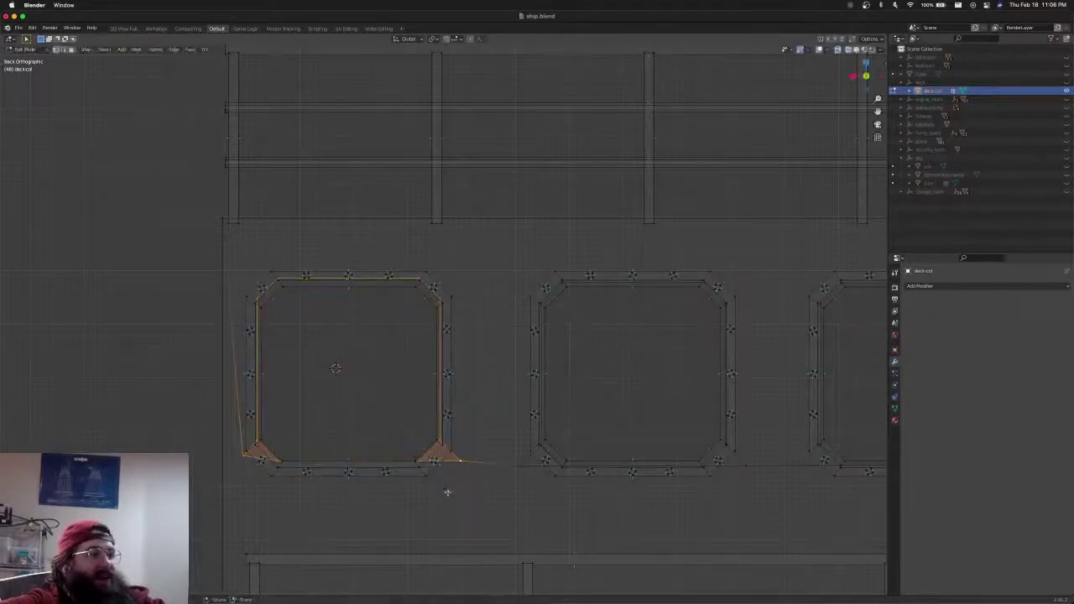
Lower the enlarged outline of the end opening slightly along Z to centre it in its frame, and clear the selection
{"action": "key", "text": "g"}
{"action": "key", "text": "z"}
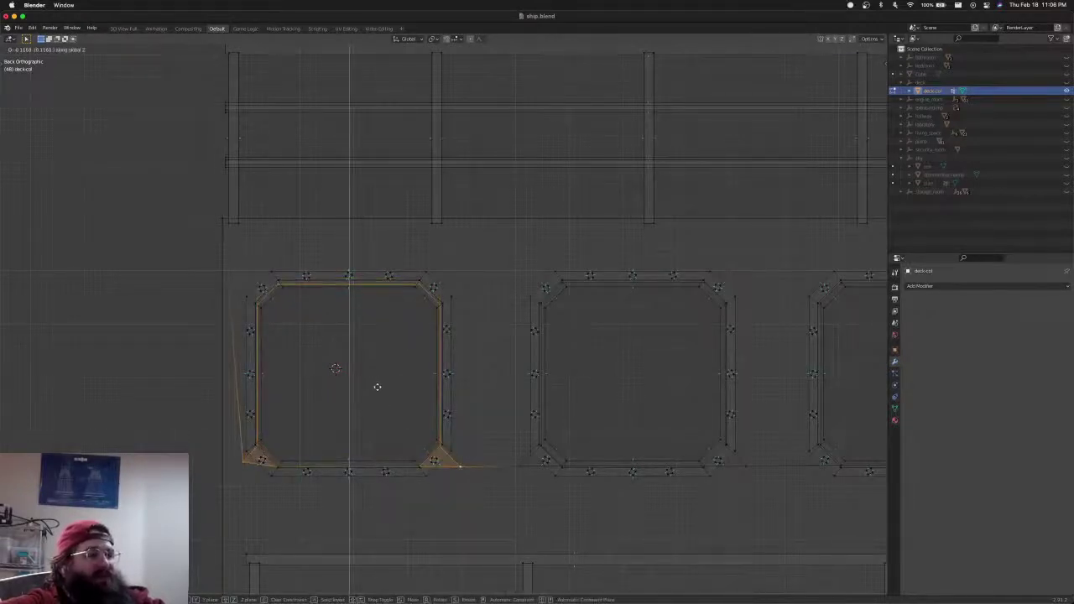
{"action": "left_click", "coordinate": [378, 386]}
{"action": "scroll", "coordinate": [409, 384], "scroll_direction": "down", "scroll_amount": 1}
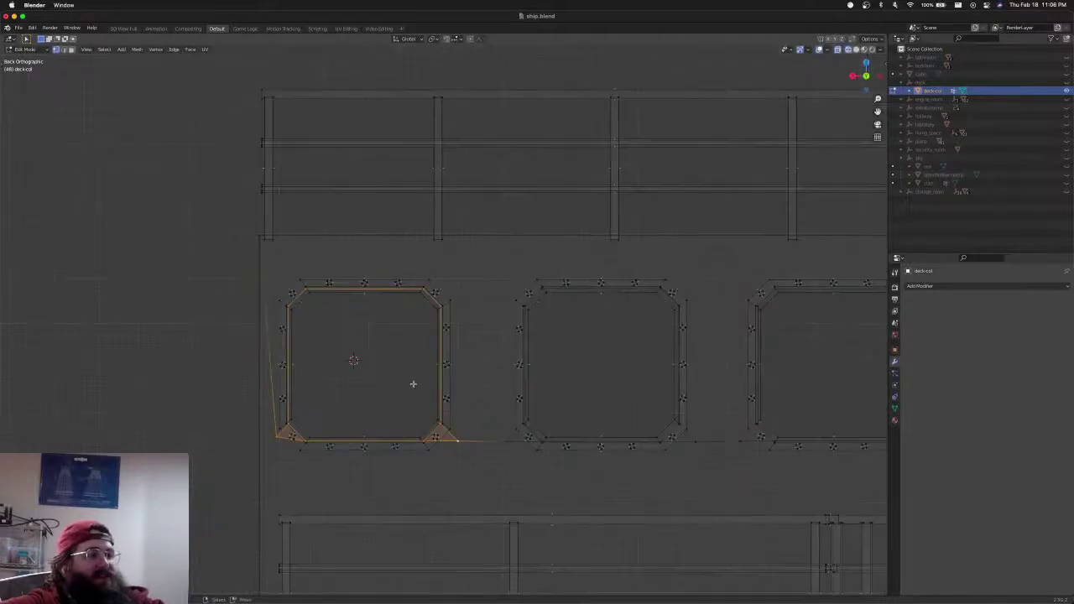
{"action": "key", "text": "alt+a"}
{"action": "key", "text": "shift+z"}
{"action": "middle_click_drag", "start_coordinate": [511, 383], "coordinate": [479, 388]}
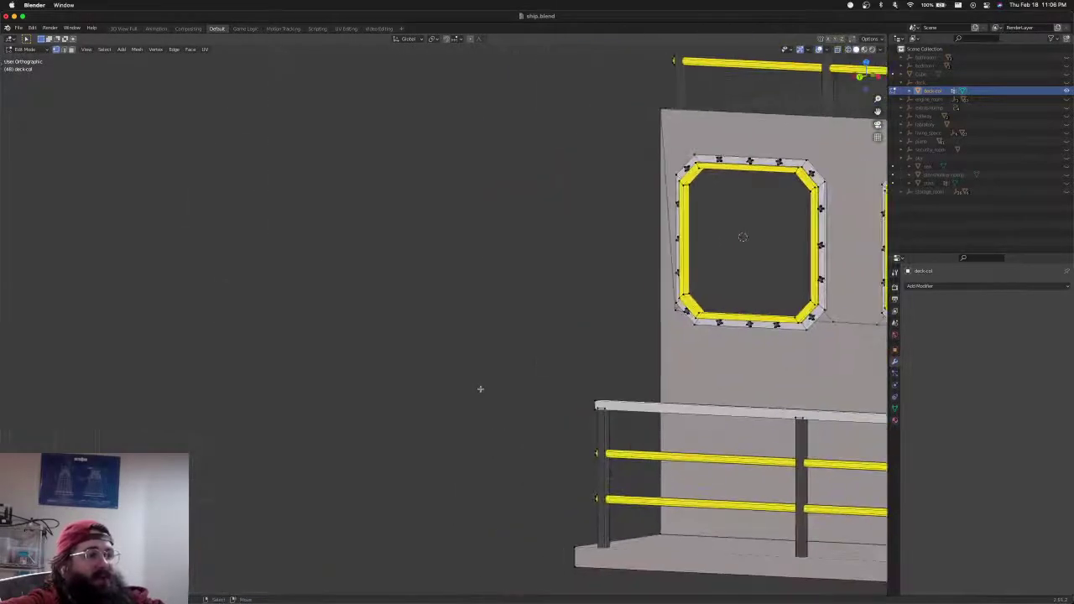
Leave Edit Mode and save the ship file
{"action": "key", "text": "Tab"}
{"action": "scroll", "coordinate": [496, 388], "scroll_direction": "down", "scroll_amount": 3}
{"action": "middle_click_drag", "start_coordinate": [744, 351], "coordinate": [391, 346], "text": "shift"}
{"action": "scroll", "coordinate": [493, 364], "scroll_direction": "down", "scroll_amount": 2}
{"action": "scroll", "coordinate": [383, 361], "scroll_direction": "down", "scroll_amount": 2}
{"action": "key", "text": "super+s"}
In Edit Mode wireframe, select the outlines of the two square window openings on the angled front wall
{"action": "key", "text": "Tab"}
{"action": "middle_click_drag", "start_coordinate": [411, 295], "coordinate": [352, 382], "text": "shift"}
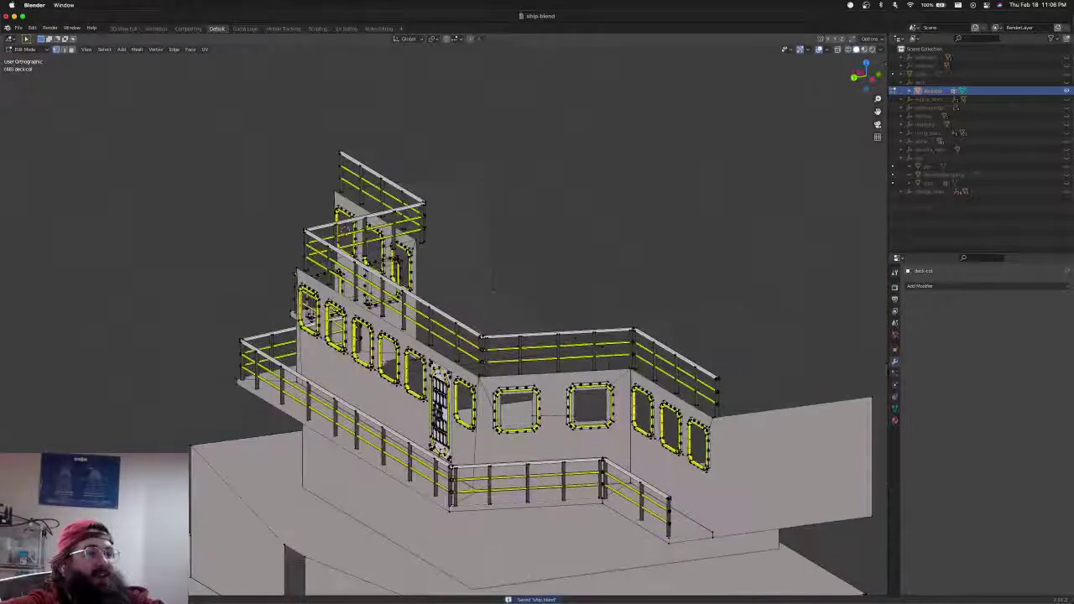
{"action": "middle_click_drag", "start_coordinate": [492, 290], "coordinate": [366, 348]}
{"action": "scroll", "coordinate": [366, 347], "scroll_direction": "down", "scroll_amount": 1}
{"action": "scroll", "coordinate": [373, 351], "scroll_direction": "up", "scroll_amount": 4}
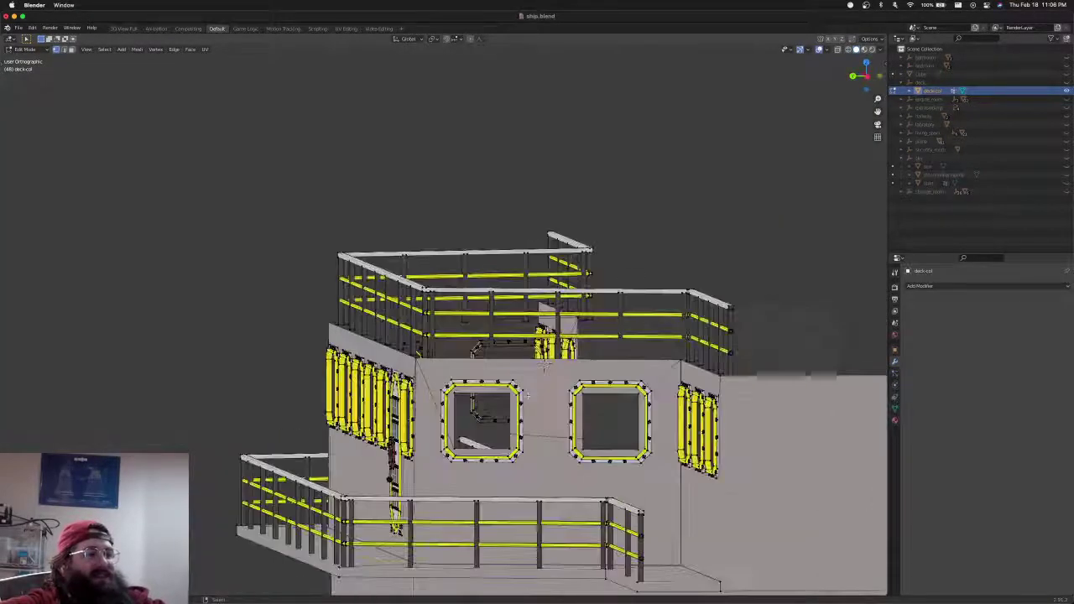
{"action": "middle_click_drag", "start_coordinate": [488, 407], "coordinate": [440, 350], "text": "shift"}
{"action": "scroll", "coordinate": [431, 344], "scroll_direction": "up", "scroll_amount": 2}
{"action": "key", "text": "shift+z"}
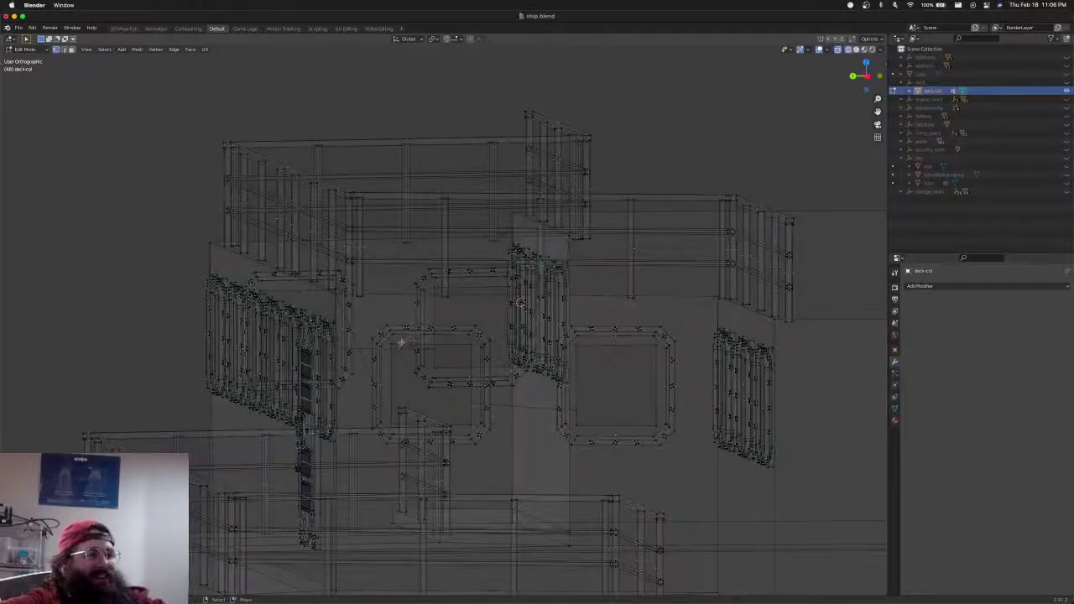
{"action": "left_click", "coordinate": [396, 344]}
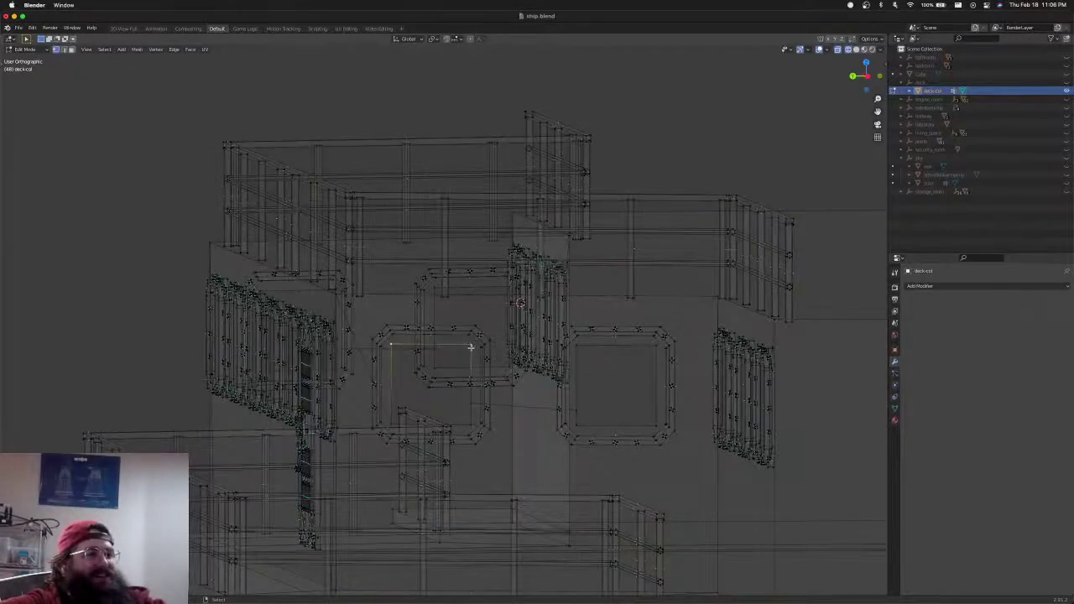
{"action": "middle_click_drag", "start_coordinate": [398, 421], "coordinate": [488, 427]}
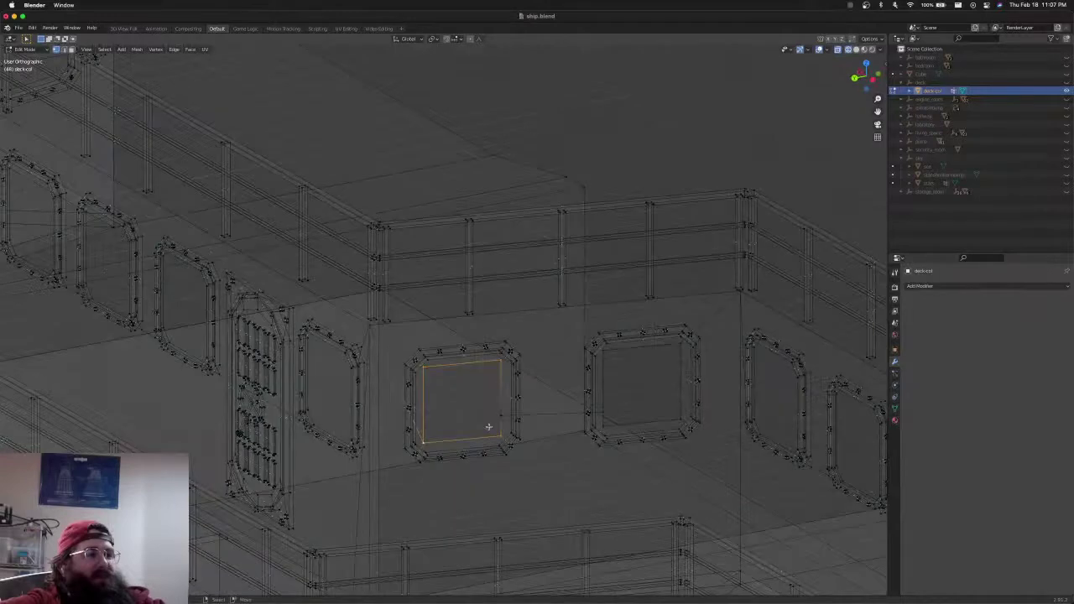
{"action": "right_click", "coordinate": [495, 423], "text": "shift"}
{"action": "key", "text": "g"}
{"action": "right_click", "coordinate": [554, 436]}
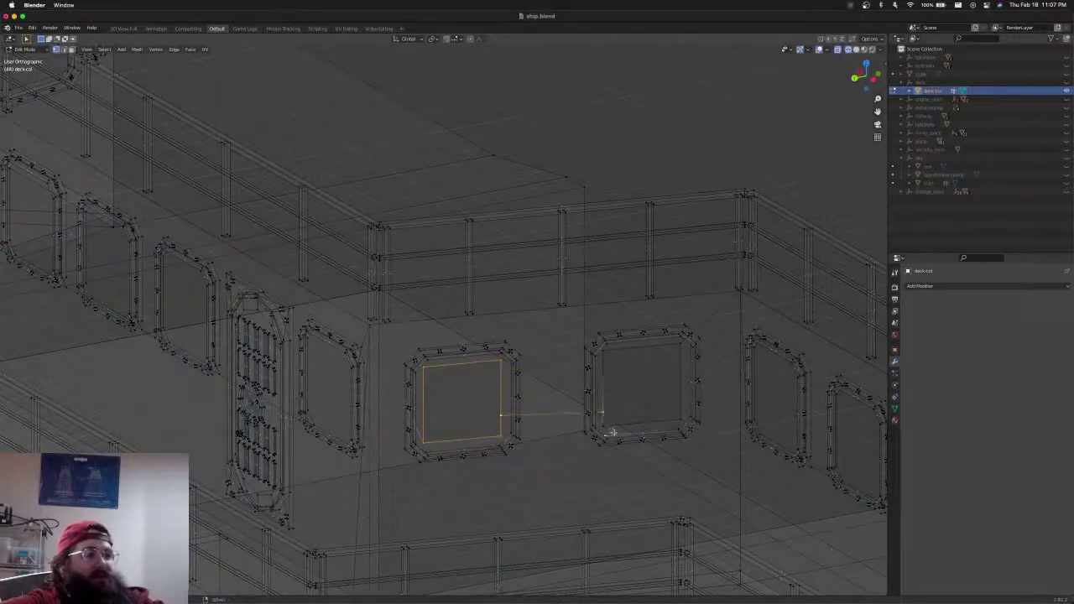
{"action": "right_click", "coordinate": [679, 420], "text": "shift"}
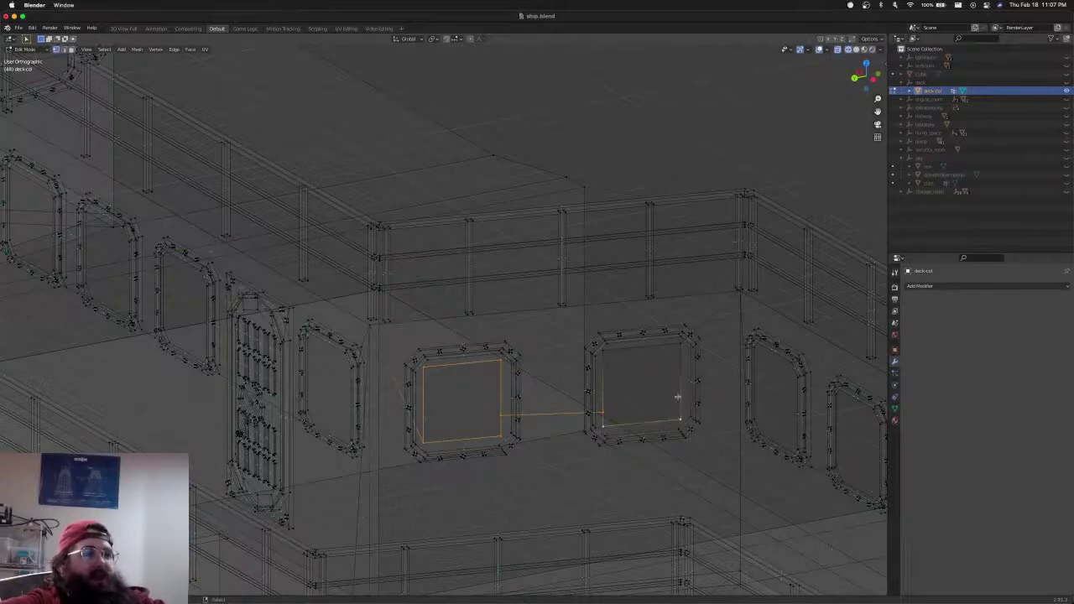
Extrude the two selected window outlines about 0.9 inward from the angled front wall, working in the top view
{"action": "middle_click_drag", "start_coordinate": [605, 345], "coordinate": [497, 326]}
{"action": "key", "text": "KP_7"}
{"action": "scroll", "coordinate": [505, 364], "scroll_direction": "up", "scroll_amount": 2}
{"action": "key", "text": "g"}
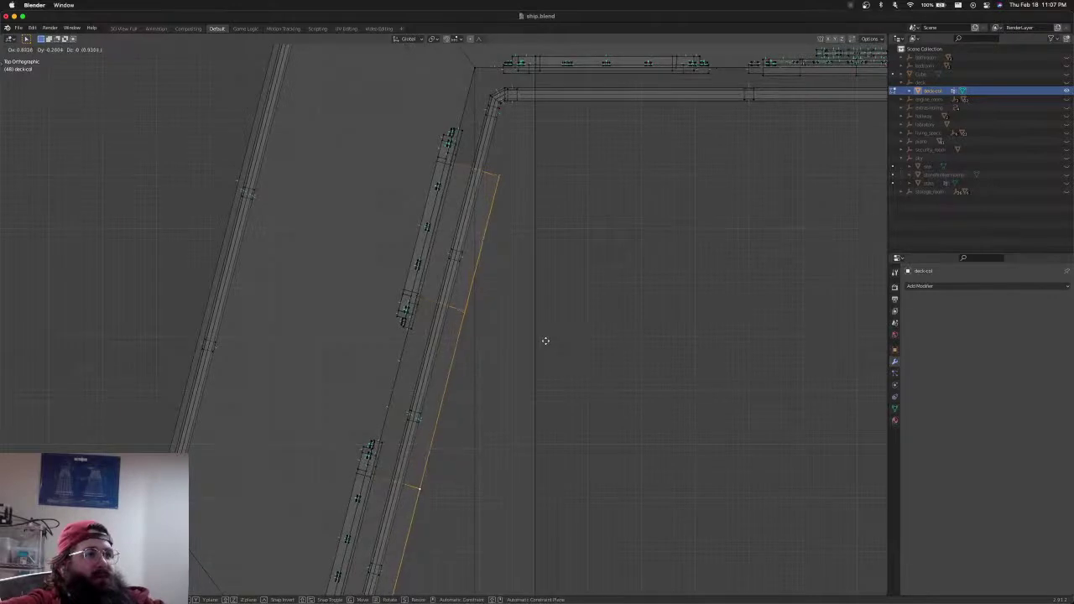
{"action": "left_click", "coordinate": [545, 341]}
Clear the selection and select the depth edges at all the corners of both extruded front openings in edge mode
{"action": "scroll", "coordinate": [479, 364], "scroll_direction": "down", "scroll_amount": 3}
{"action": "middle_click_drag", "start_coordinate": [479, 364], "coordinate": [512, 390]}
{"action": "left_click", "coordinate": [433, 364]}
{"action": "key", "text": "a"}
{"action": "key", "text": "ctrl+Tab"}
{"action": "left_click", "coordinate": [433, 338]}
{"action": "scroll", "coordinate": [565, 343], "scroll_direction": "up", "scroll_amount": 4}
{"action": "left_click", "coordinate": [509, 398]}
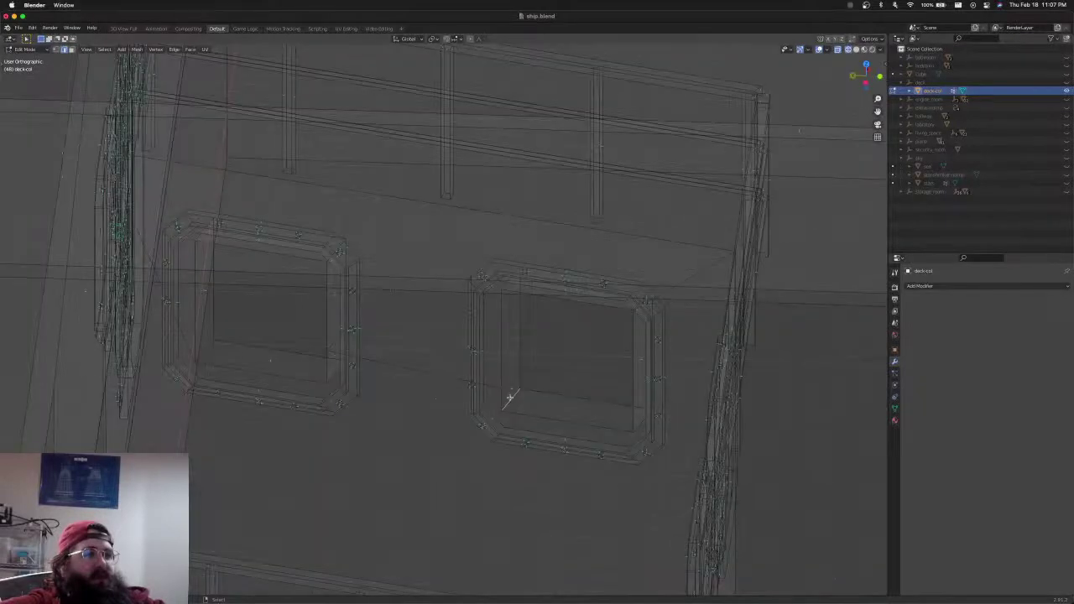
{"action": "left_click", "coordinate": [506, 285], "text": "shift"}
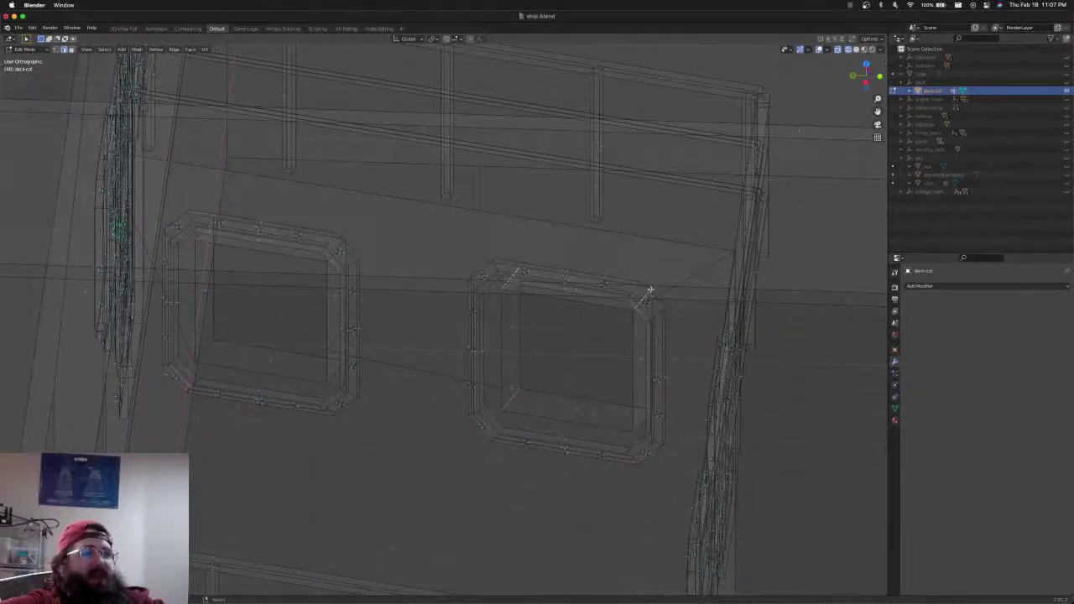
{"action": "left_click", "coordinate": [640, 422], "text": "shift"}
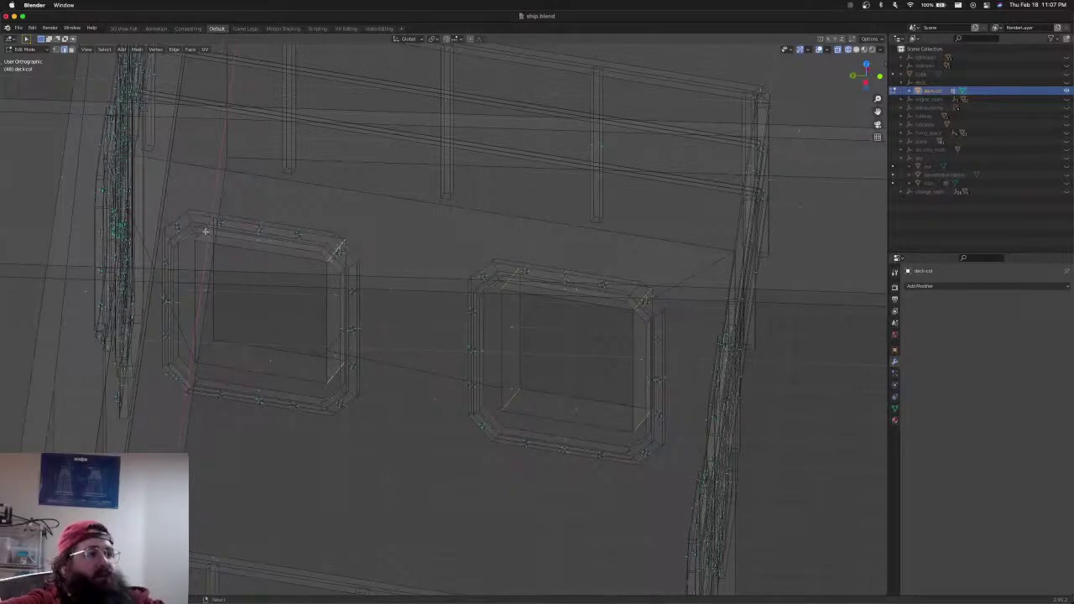
{"action": "left_click", "coordinate": [206, 345], "text": "shift"}
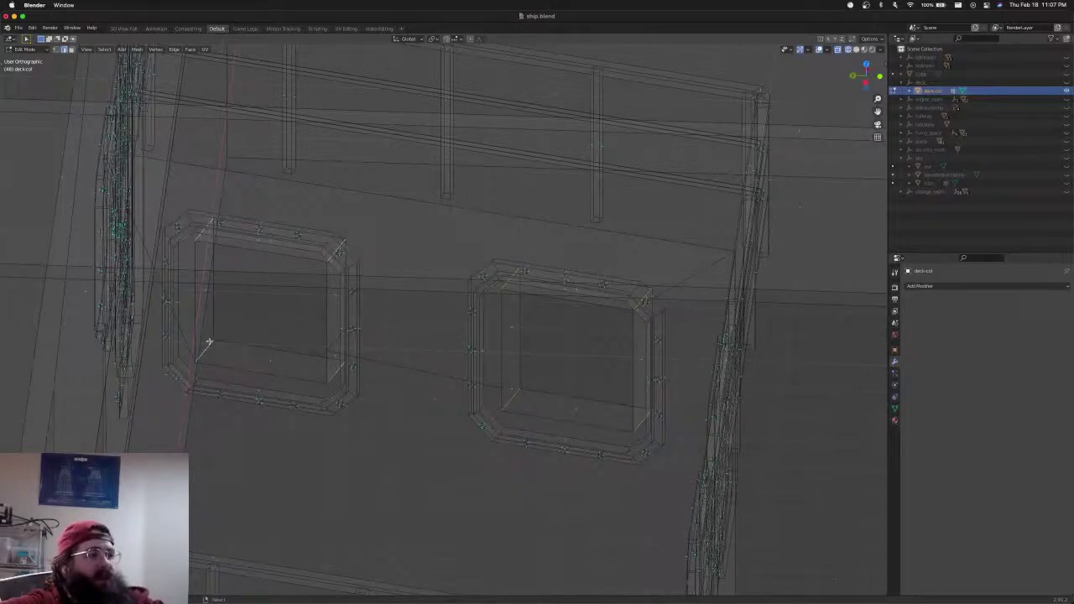
Bevel the selected corner edges of both front openings into flat chamfers matching the frames' shape, and clear the selection
{"action": "middle_click_drag", "start_coordinate": [237, 382], "coordinate": [256, 362]}
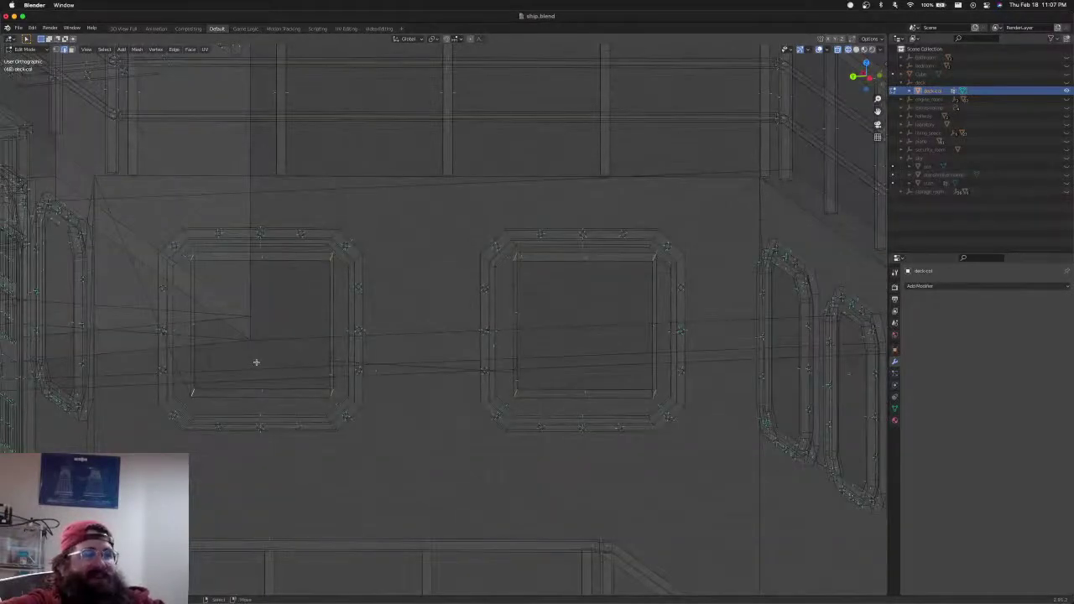
{"action": "key", "text": "KP_1"}
{"action": "key", "text": "KP_4"}
{"action": "key", "text": "KP_4"}
{"action": "key", "text": "KP_4"}
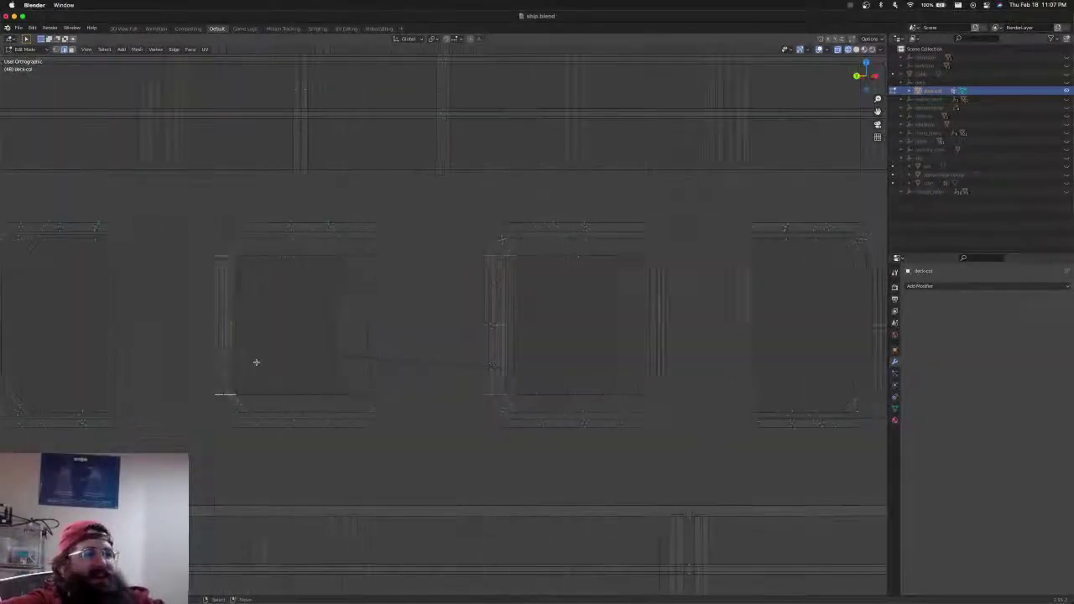
{"action": "key", "text": "KP_4"}
{"action": "key", "text": "KP_4"}
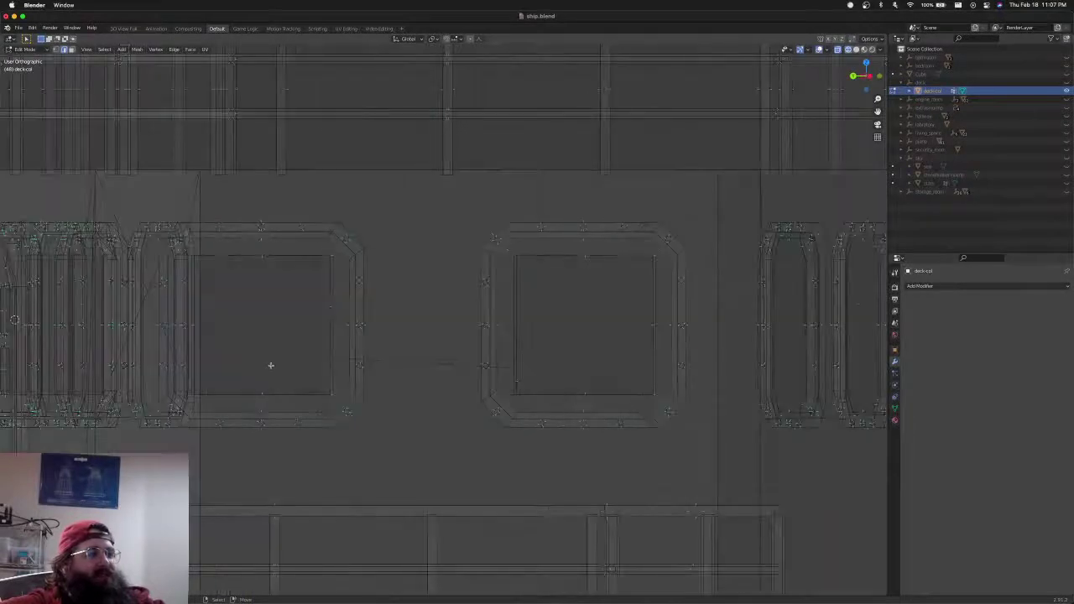
{"action": "middle_click_drag", "start_coordinate": [318, 364], "coordinate": [381, 363], "text": "shift"}
{"action": "key", "text": "ctrl+b"}
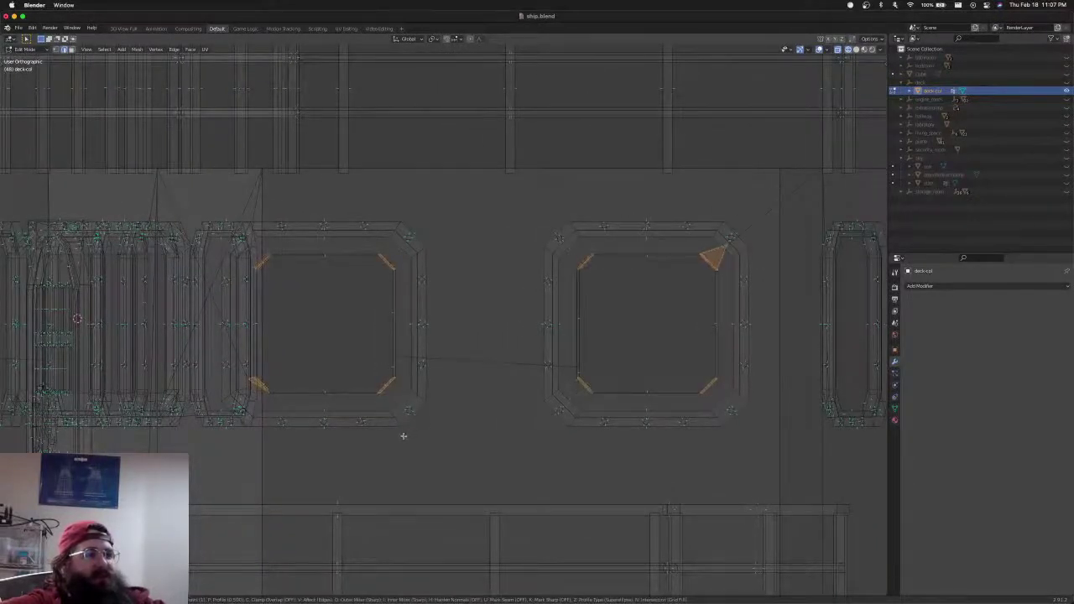
{"action": "left_click", "coordinate": [404, 436]}
{"action": "mouse_move", "coordinate": [437, 401]}
{"action": "middle_mouse_down"}
{"action": "mouse_move", "coordinate": [453, 405]}
{"action": "mouse_move", "coordinate": [439, 411]}
{"action": "middle_mouse_up"}
{"action": "key", "text": "alt+a"}
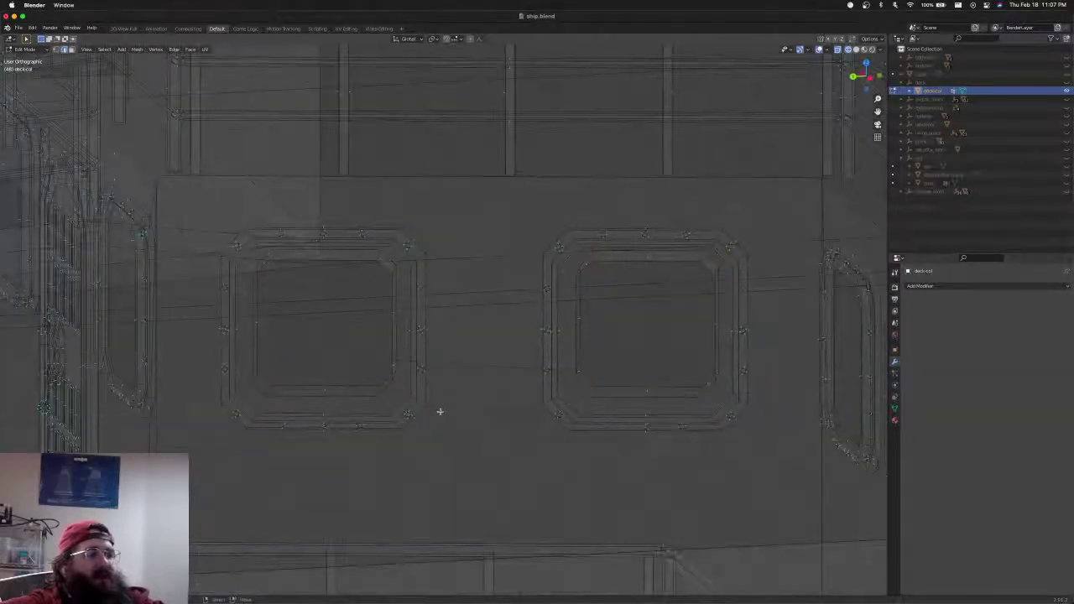
In vertex mode, move the wall vertex beside the first front opening's lower corner outward and down toward the frame
{"action": "key", "text": "ctrl+Tab"}
{"action": "left_click", "coordinate": [439, 412]}
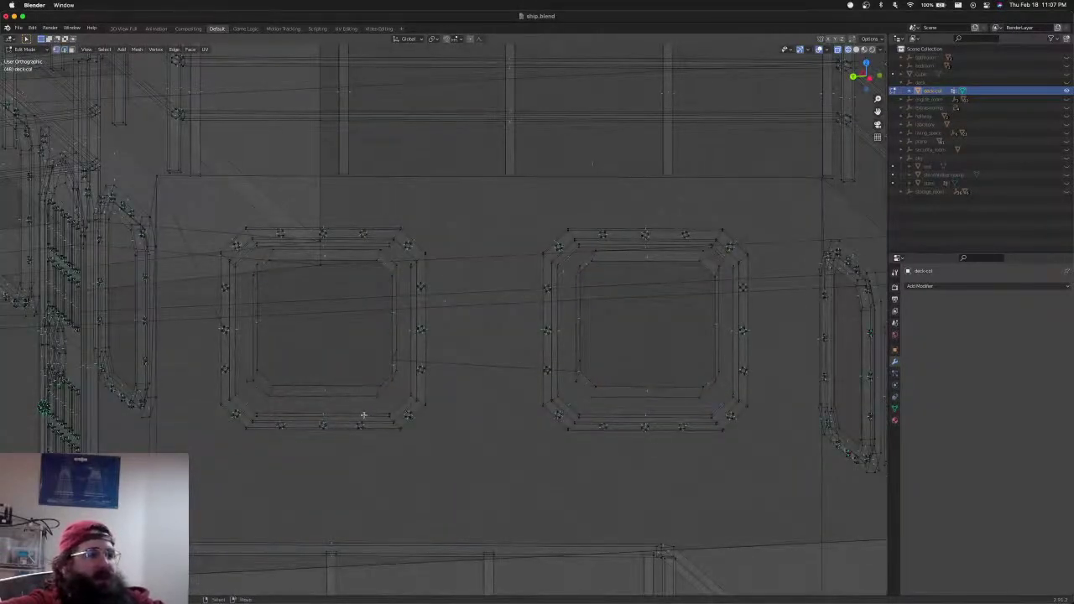
{"action": "scroll", "coordinate": [363, 414], "scroll_direction": "up", "scroll_amount": 3}
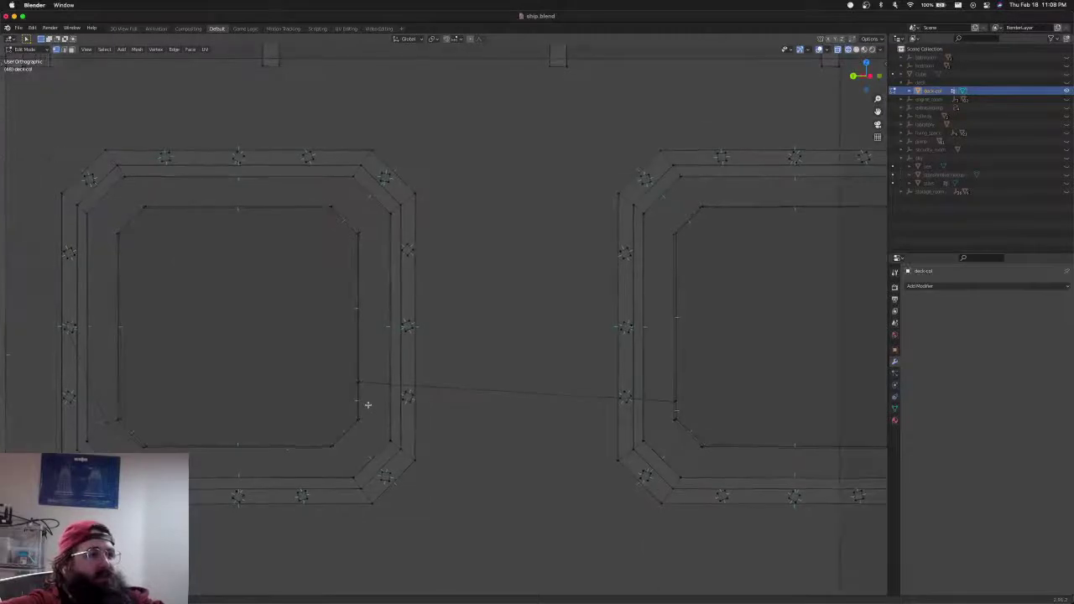
{"action": "middle_click_drag", "start_coordinate": [328, 376], "coordinate": [448, 368], "text": "shift"}
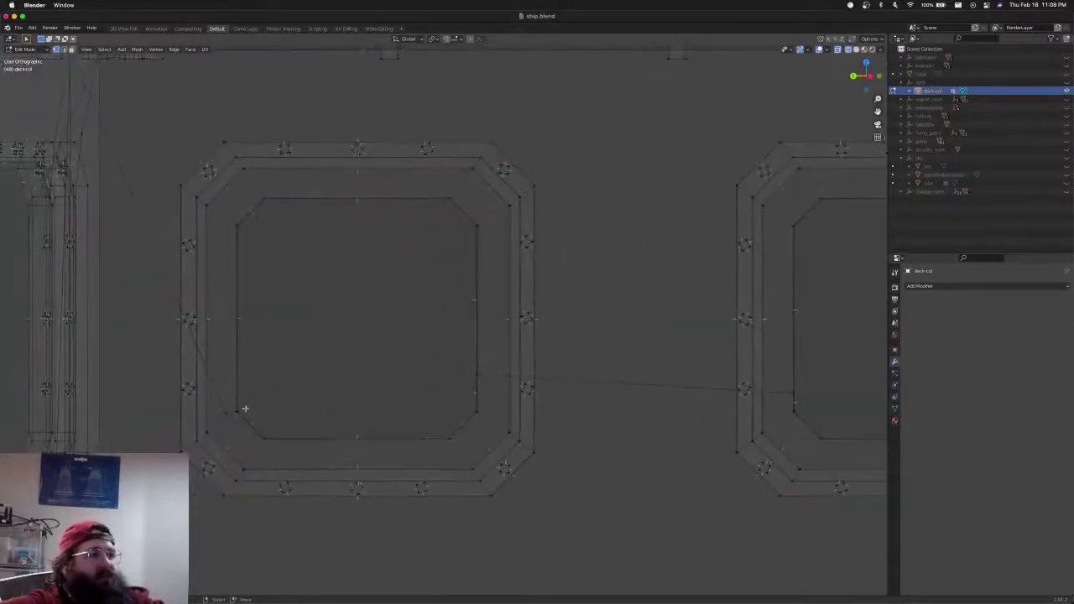
{"action": "key", "text": "shift+z"}
{"action": "key", "text": "shift+z"}
{"action": "right_click", "coordinate": [225, 411]}
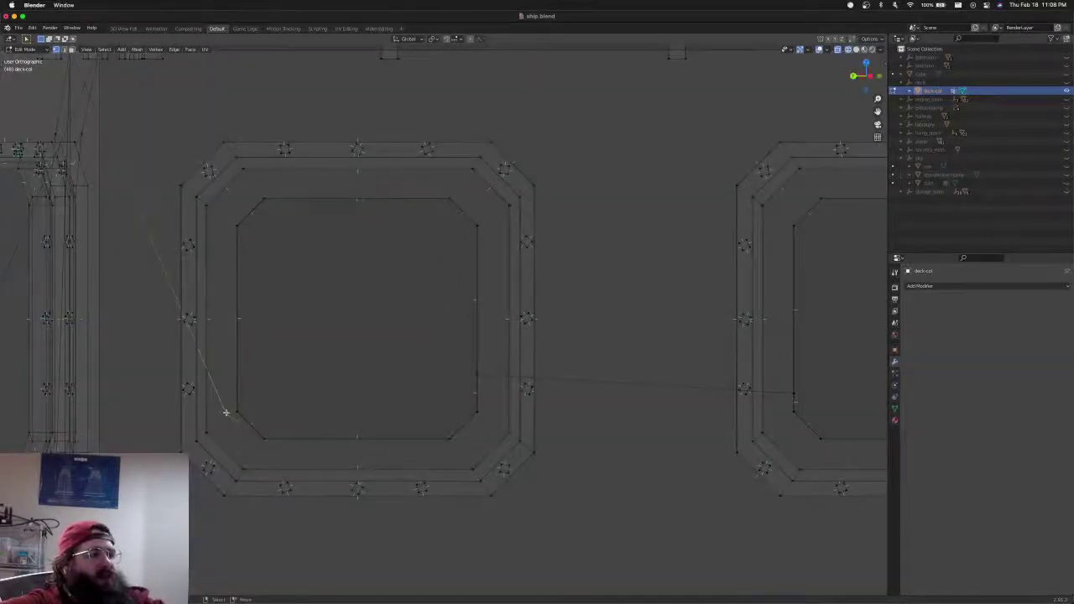
{"action": "key", "text": "g"}
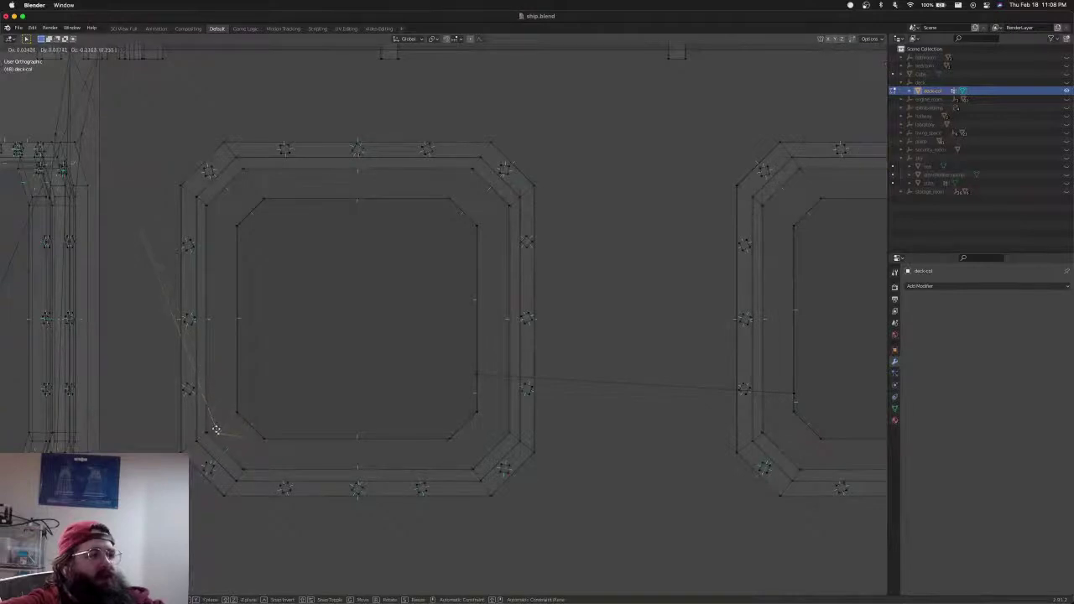
{"action": "left_click", "coordinate": [216, 432]}
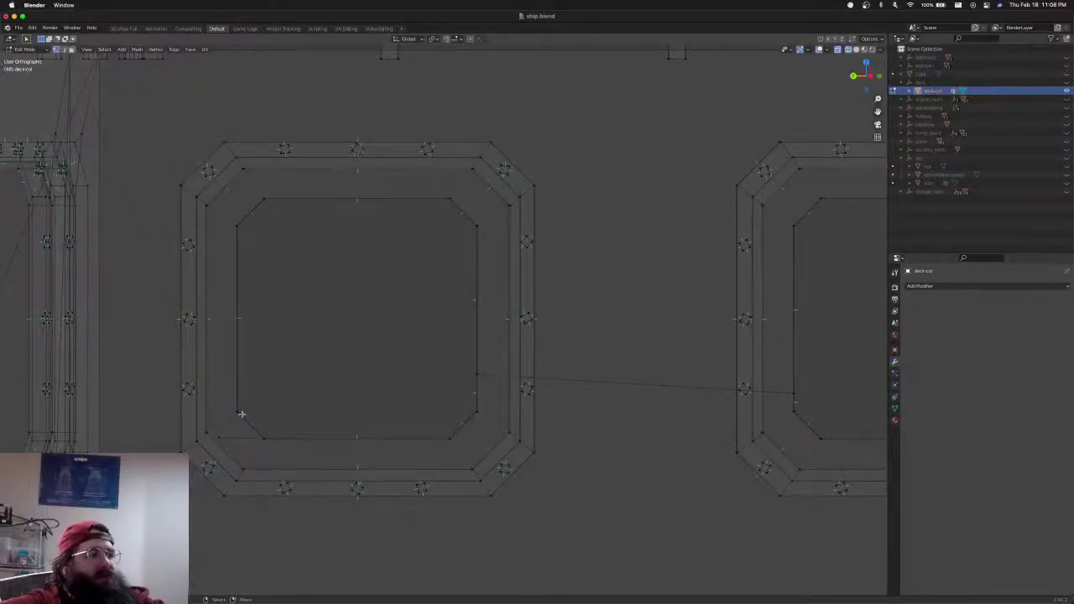
Select the corner vertices of the inner opening loop behind the first window frame on the deck-col wall
{"action": "middle_click_drag", "start_coordinate": [320, 367], "coordinate": [300, 387]}
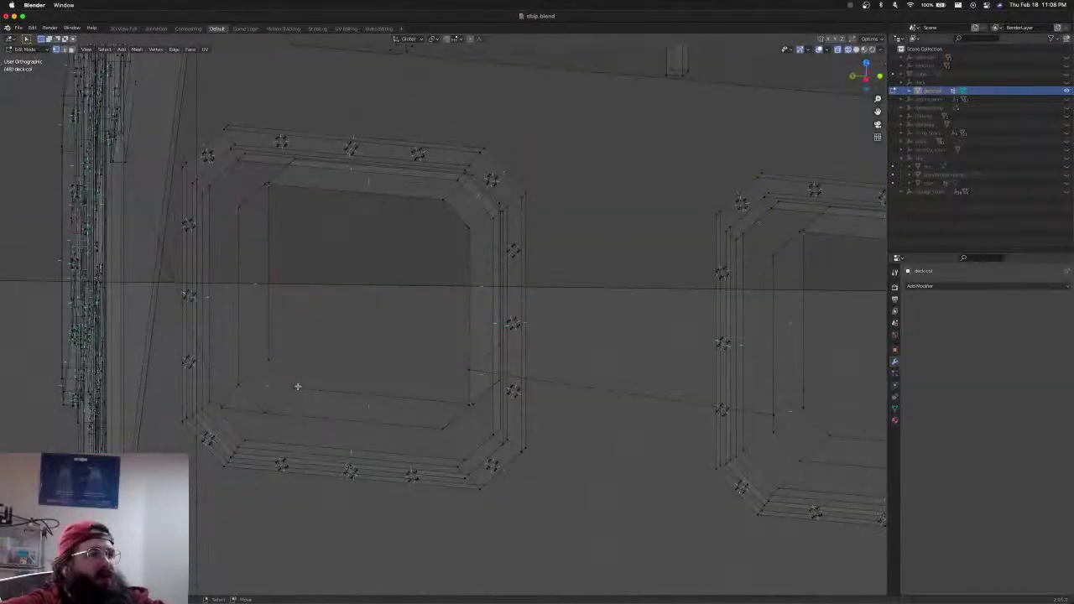
{"action": "right_click", "coordinate": [297, 387], "text": "shift"}
{"action": "right_click", "coordinate": [280, 357], "text": "shift"}
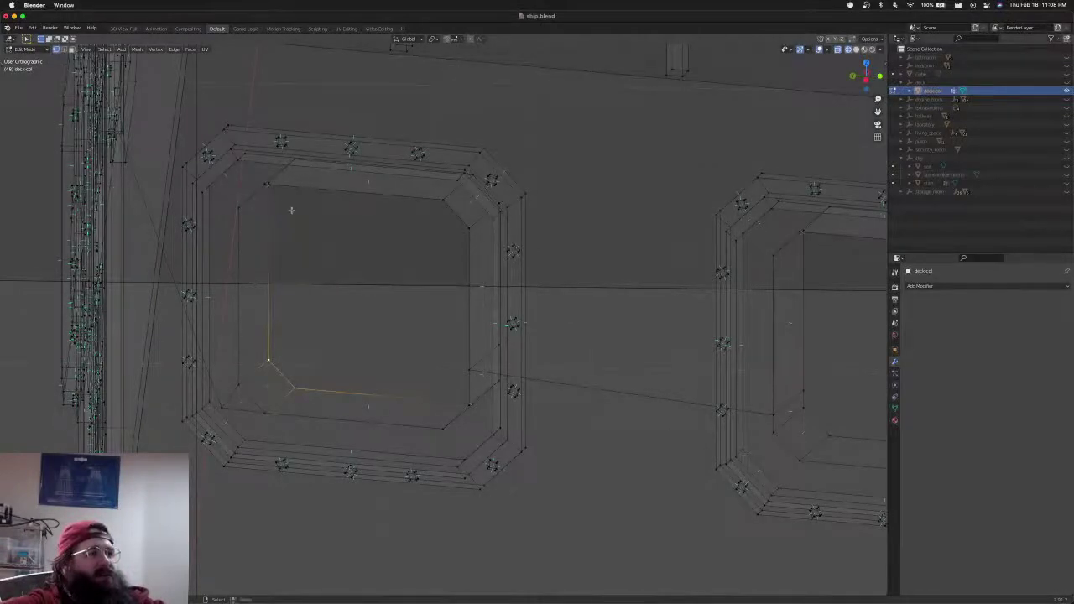
{"action": "middle_click_drag", "start_coordinate": [291, 210], "coordinate": [288, 192]}
{"action": "left_click", "coordinate": [282, 173], "text": "shift"}
{"action": "left_click", "coordinate": [292, 157], "text": "shift"}
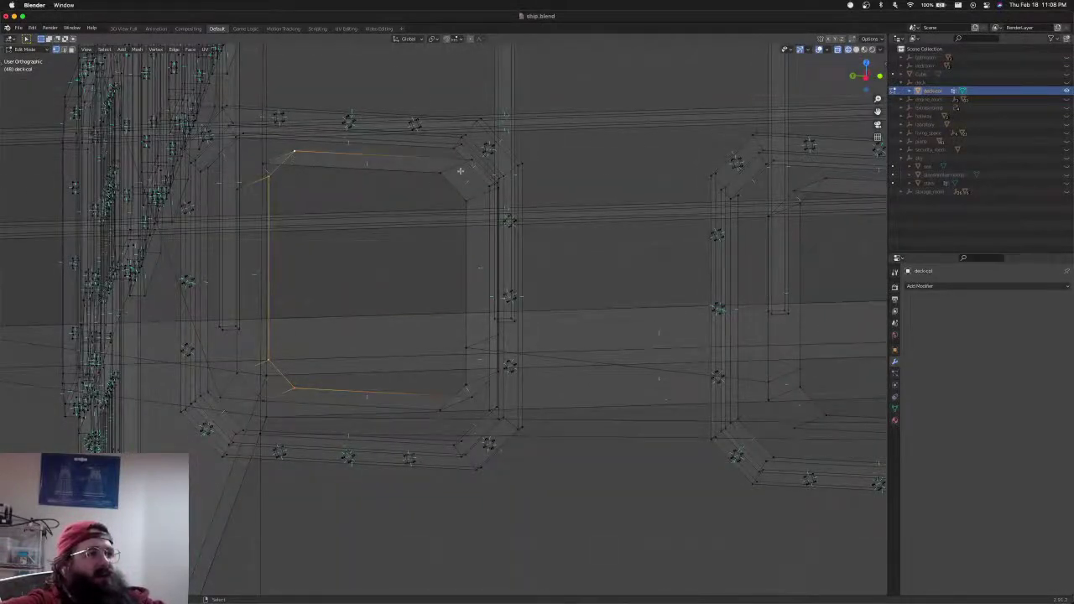
{"action": "left_click", "coordinate": [495, 186], "text": "shift"}
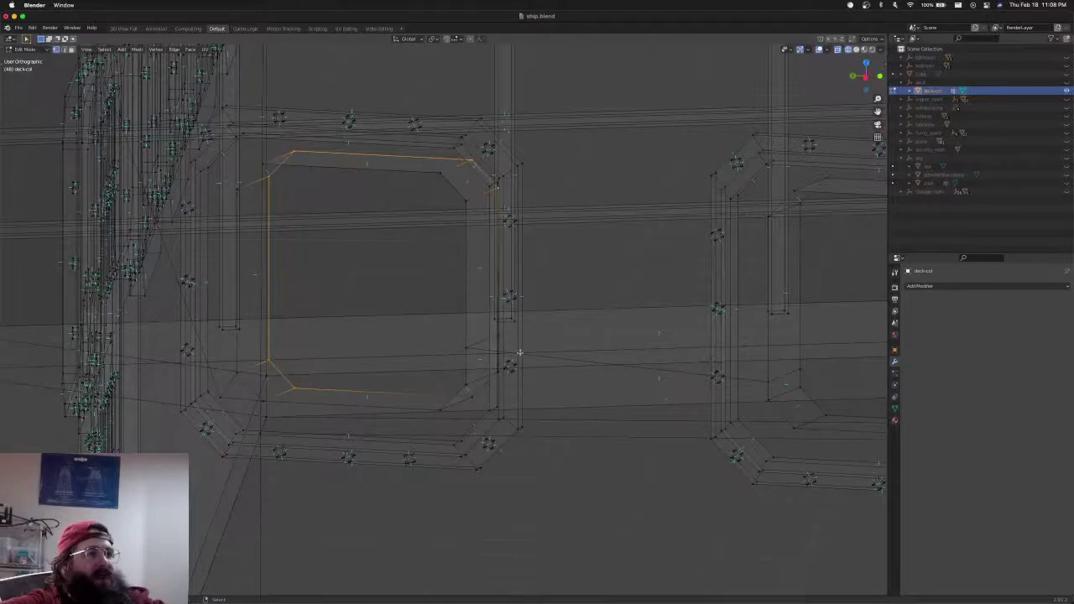
{"action": "left_click", "coordinate": [475, 394], "text": "shift"}
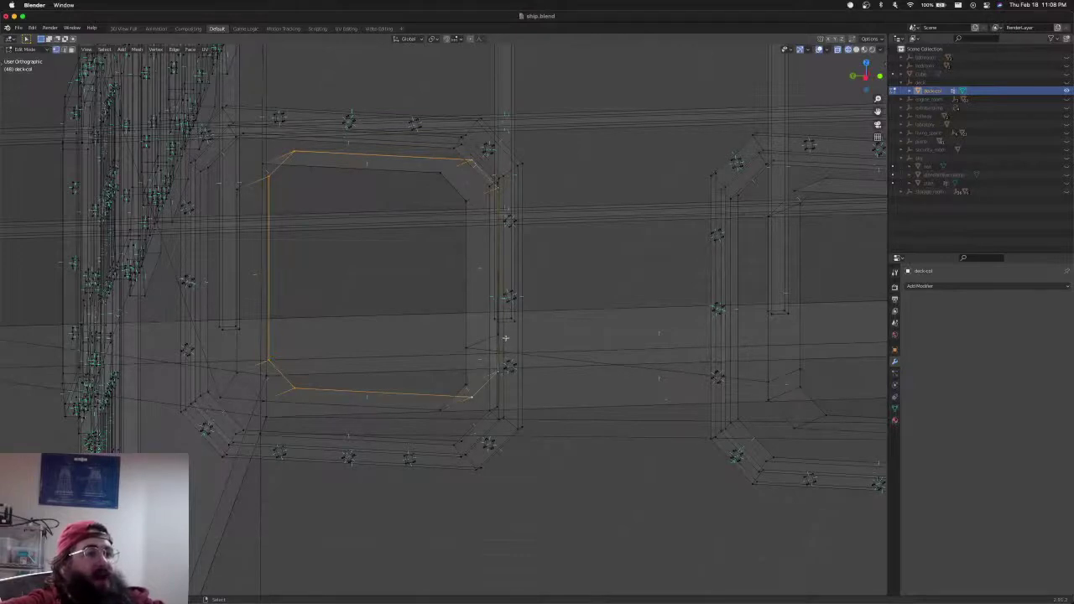
Add the neighbouring window opening's corner vertices, seen from the back of the wall, to the selection
{"action": "middle_click_drag", "start_coordinate": [563, 324], "coordinate": [563, 253]}
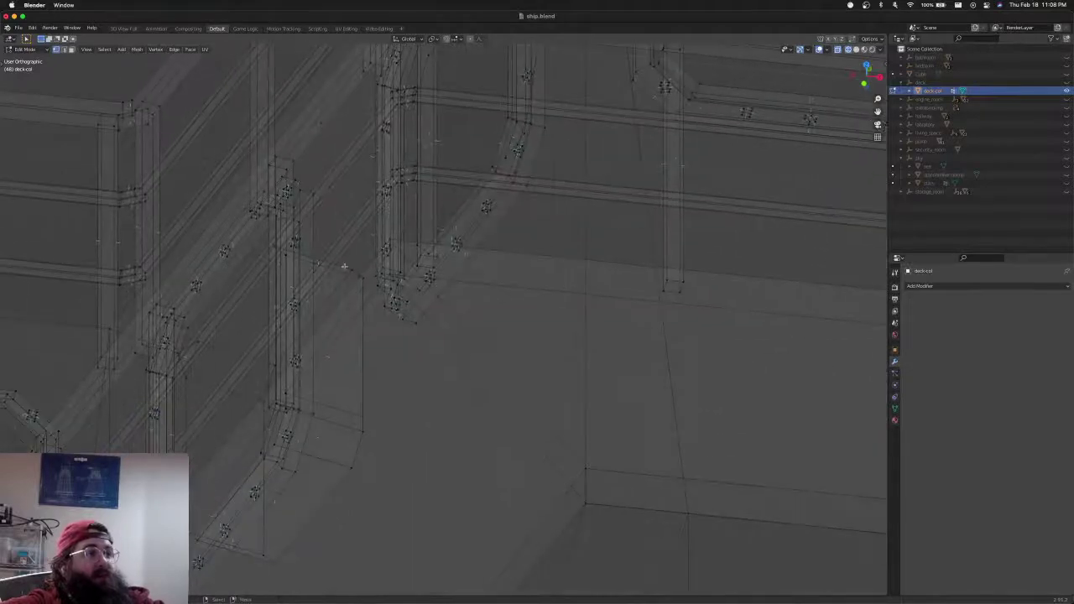
{"action": "left_click", "coordinate": [357, 276], "text": "shift"}
{"action": "left_click", "coordinate": [366, 420], "text": "shift"}
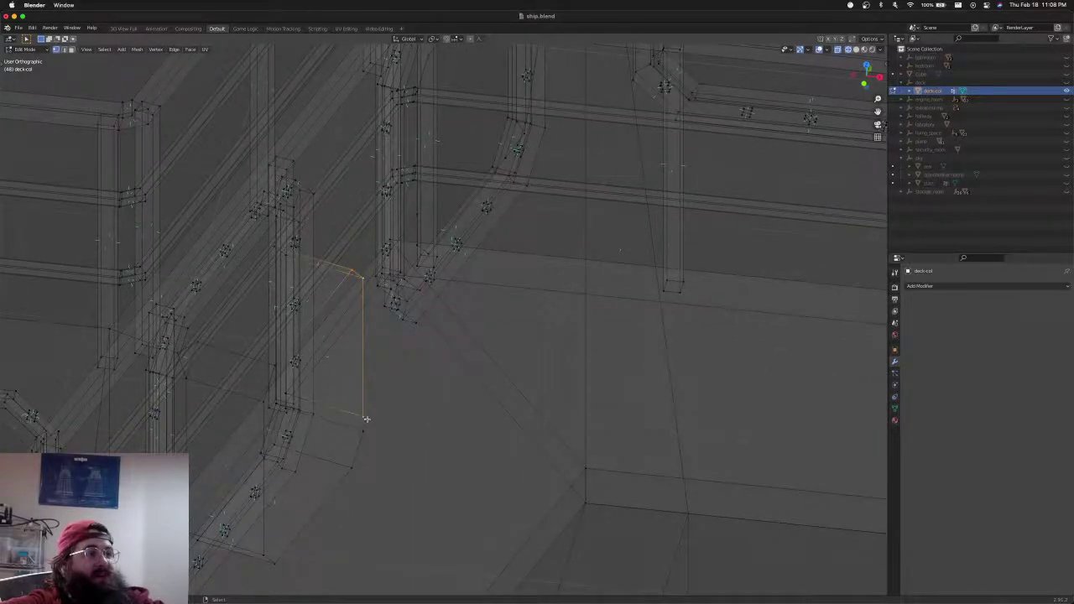
{"action": "left_click", "coordinate": [275, 559], "text": "shift"}
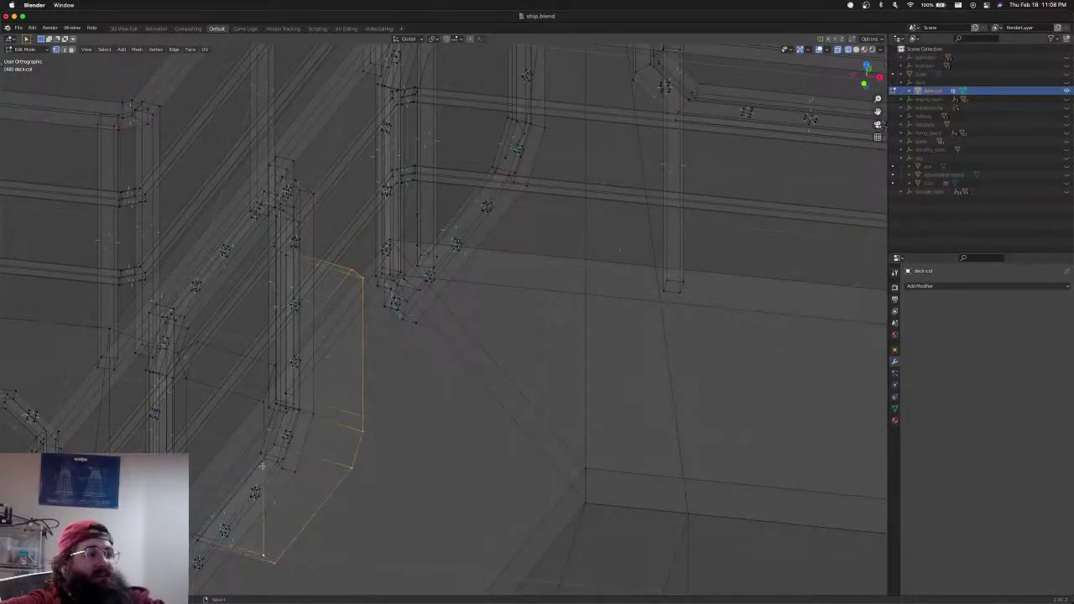
{"action": "left_click", "coordinate": [266, 401], "text": "shift"}
Select the edge loop of the window opening nearest the wall corner and scale it up to its frame
{"action": "middle_click_drag", "start_coordinate": [271, 367], "coordinate": [378, 397]}
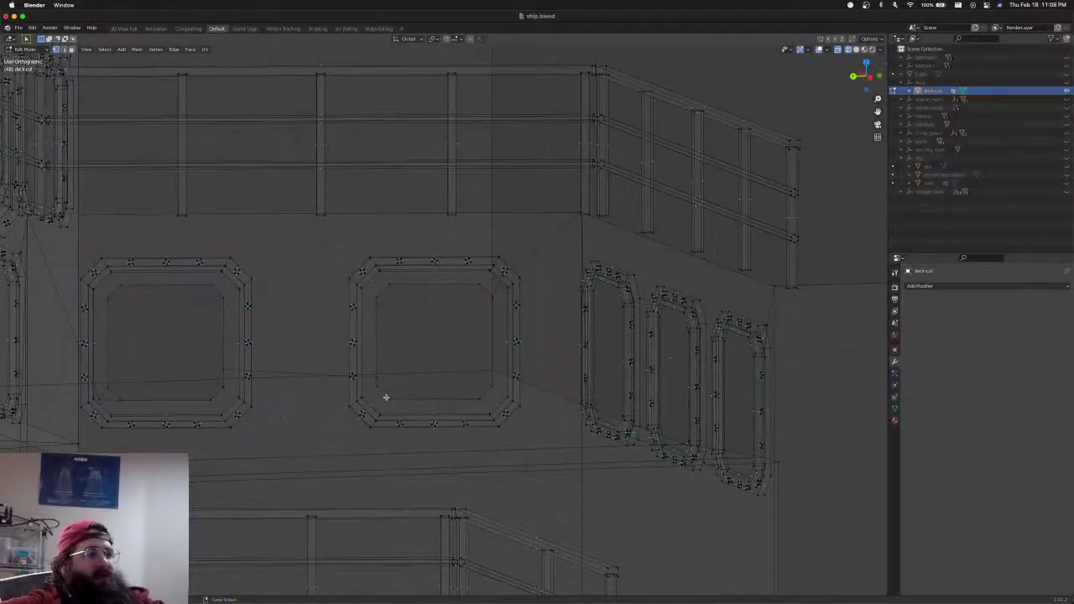
{"action": "left_click", "coordinate": [391, 398], "text": "alt"}
{"action": "left_click", "coordinate": [379, 299], "text": "alt+shift"}
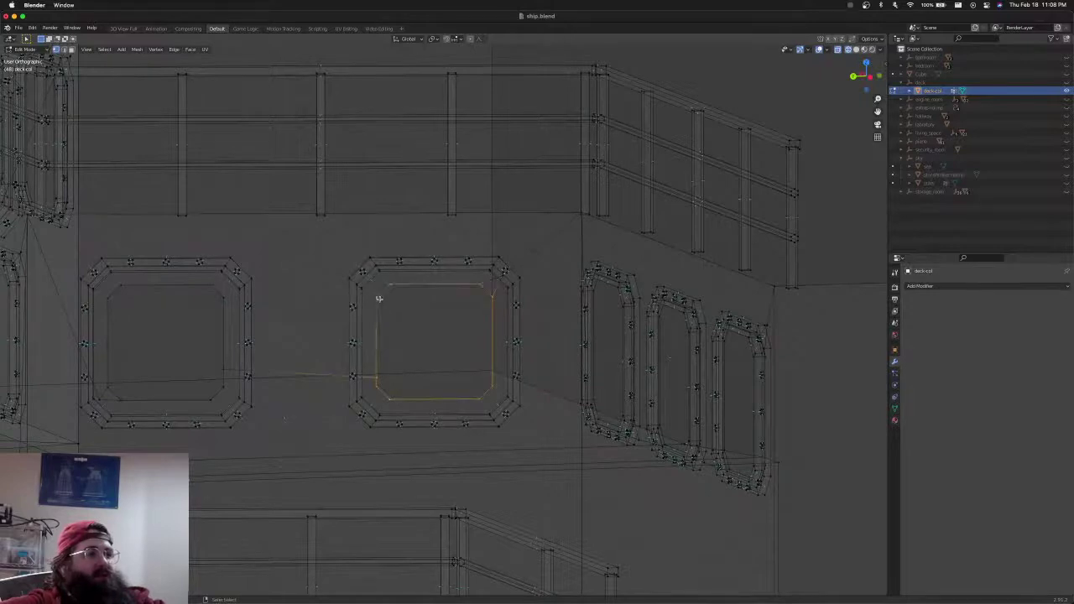
{"action": "scroll", "coordinate": [466, 385], "scroll_direction": "up", "scroll_amount": 2}
{"action": "middle_click_drag", "start_coordinate": [469, 389], "coordinate": [467, 395]}
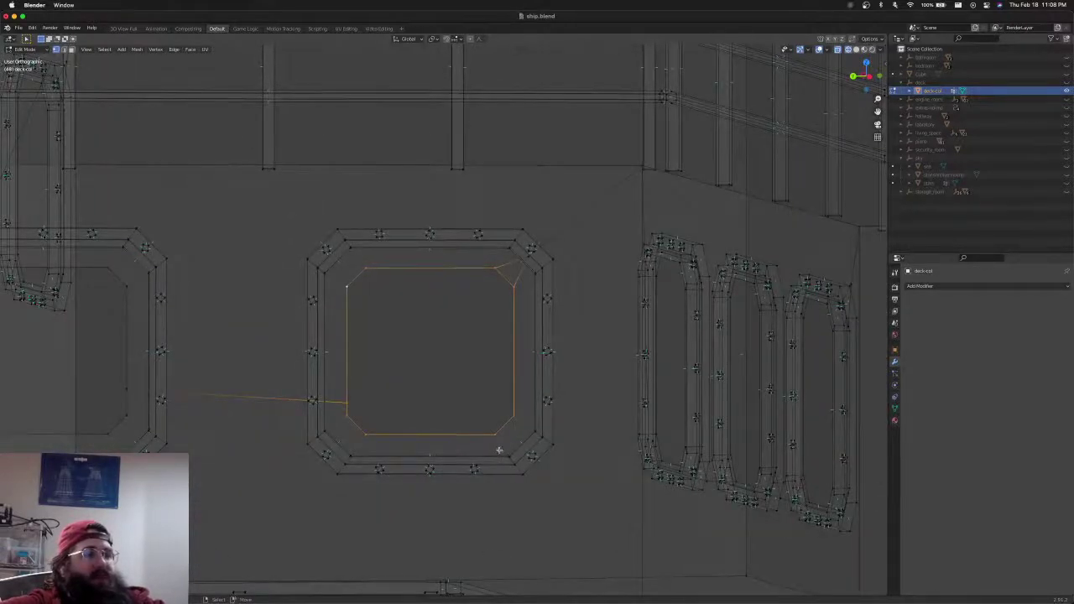
{"action": "key", "text": "s"}
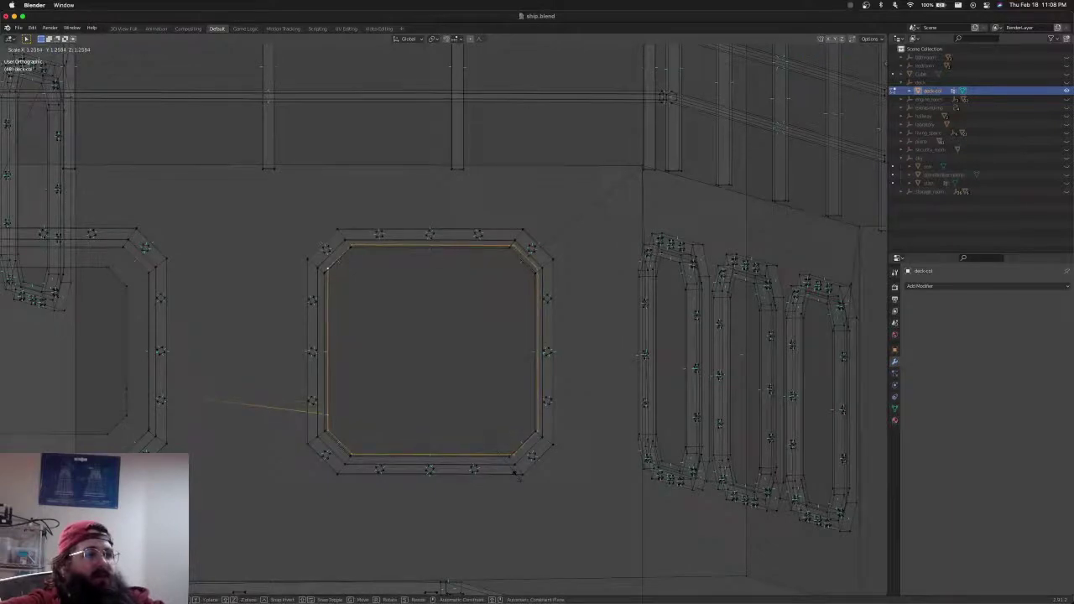
{"action": "left_click", "coordinate": [518, 483]}
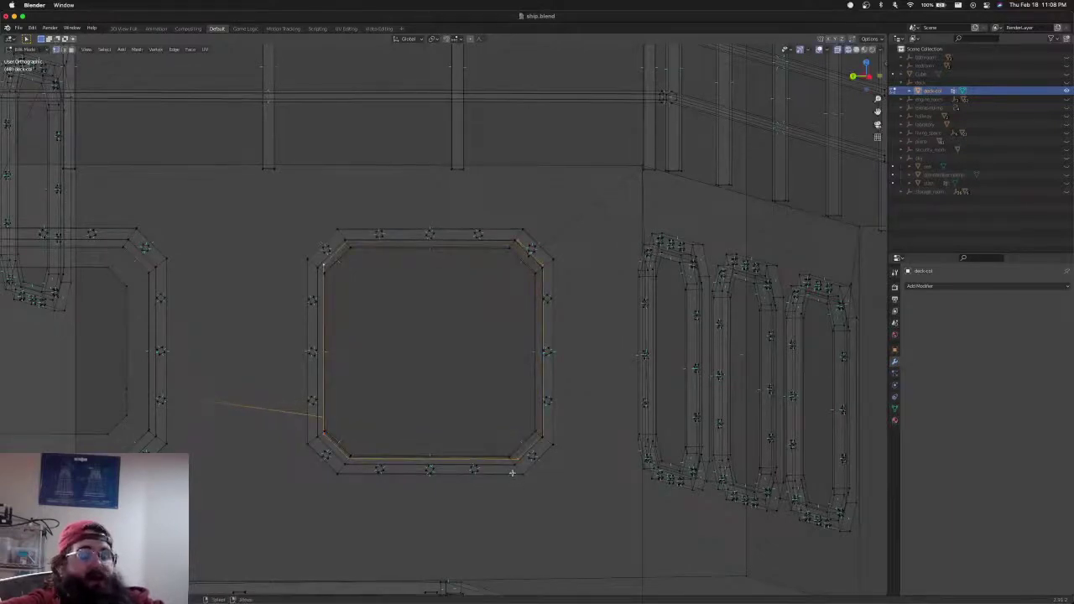
Move the enlarged opening vertically along Z to line up with its window frame, and clear the selection
{"action": "key", "text": "g"}
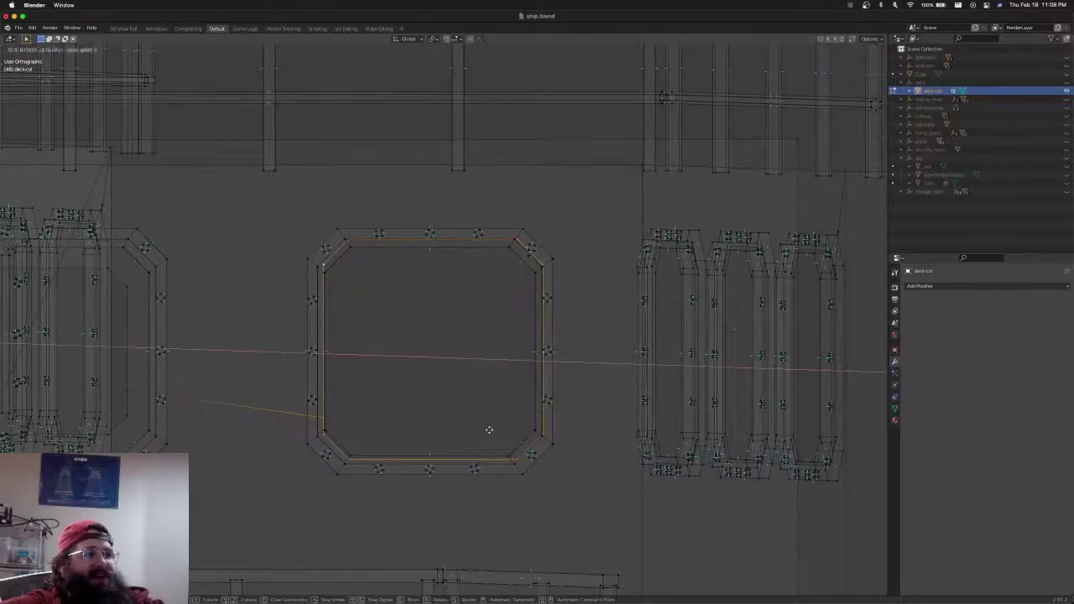
{"action": "key", "text": "x"}
{"action": "key", "text": "x"}
{"action": "key", "text": "z"}
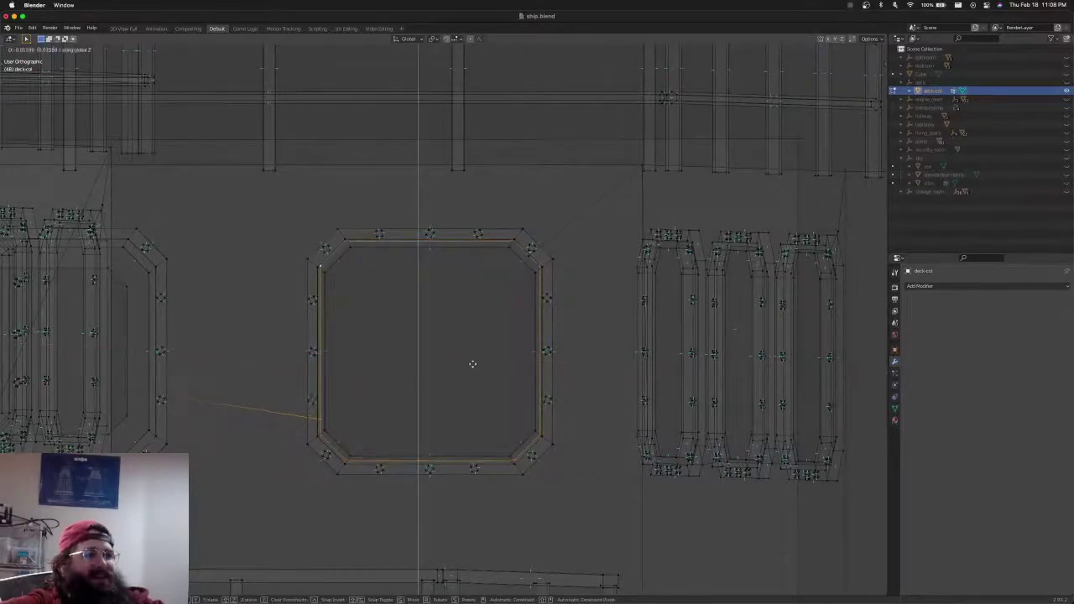
{"action": "left_click", "coordinate": [474, 364]}
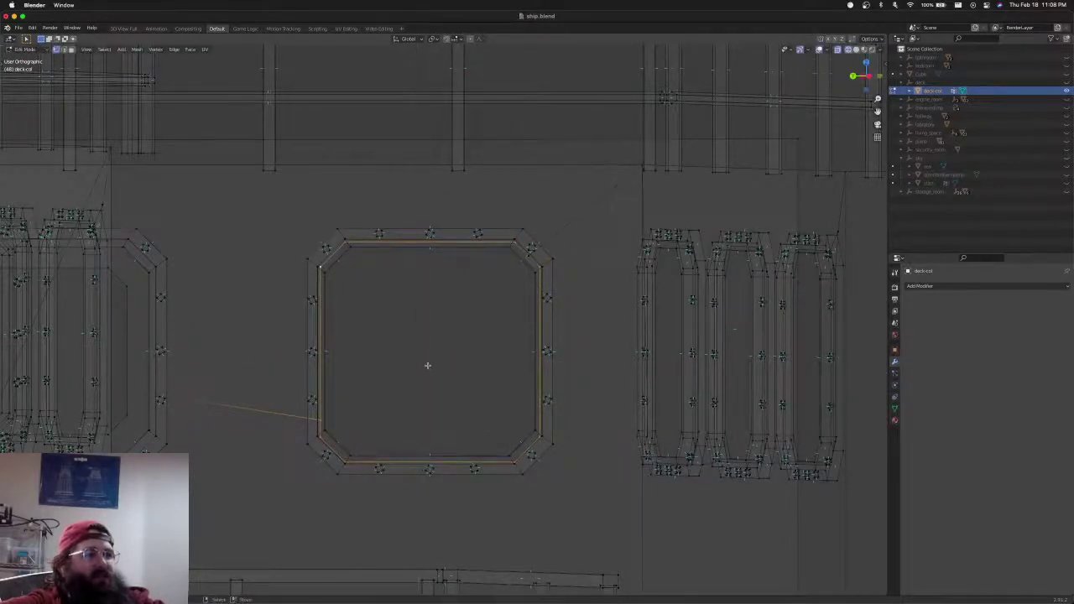
{"action": "middle_click_drag", "start_coordinate": [428, 365], "coordinate": [597, 374], "text": "shift"}
{"action": "scroll", "coordinate": [498, 365], "scroll_direction": "down", "scroll_amount": 2}
{"action": "middle_click_drag", "start_coordinate": [498, 365], "coordinate": [612, 358], "text": "shift"}
{"action": "key", "text": "alt+a"}
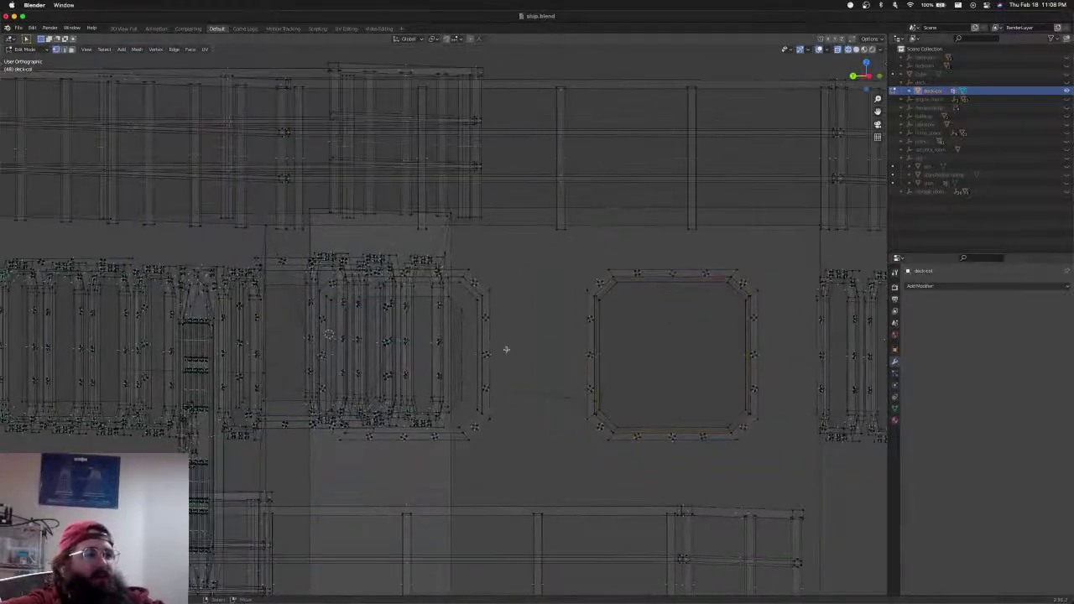
Select the edge loop of the remaining undersized window opening on the same wall
{"action": "key", "text": "shift+z"}
{"action": "middle_click_drag", "start_coordinate": [552, 340], "coordinate": [414, 327]}
{"action": "scroll", "coordinate": [424, 317], "scroll_direction": "up", "scroll_amount": 4}
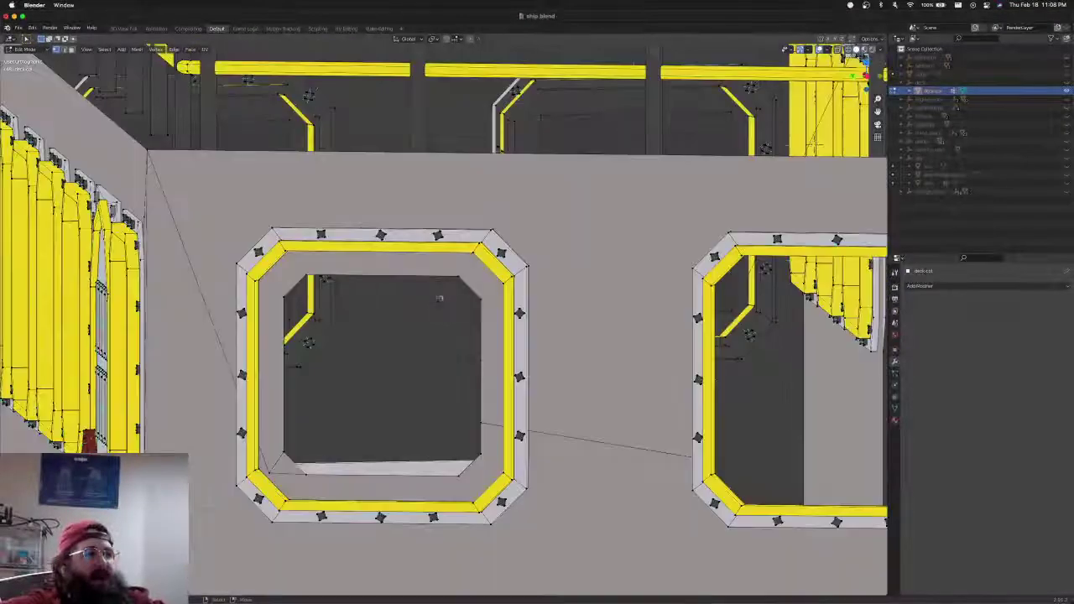
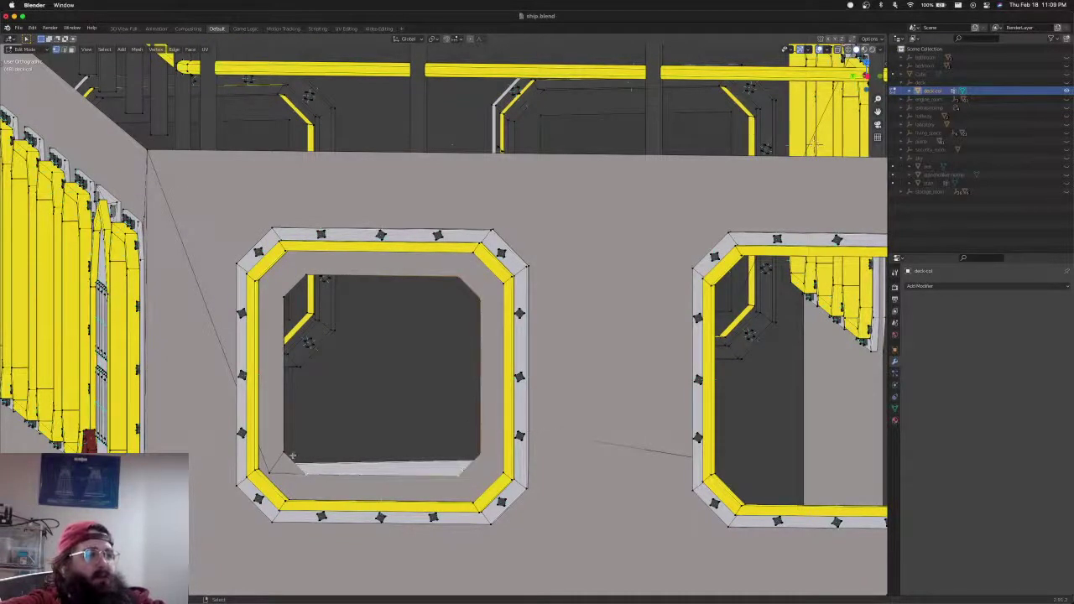
{"action": "left_click", "coordinate": [308, 278], "text": "shift"}
{"action": "key", "text": "shift+z"}
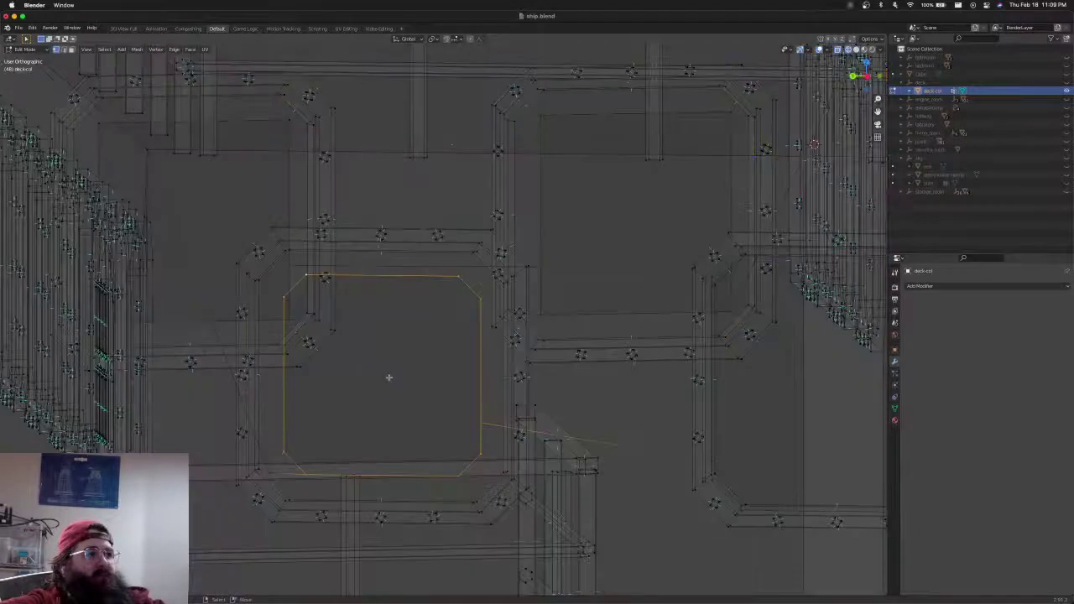
Try to scale the selected opening loop up and move it into line with its window frame
{"action": "middle_click_drag", "start_coordinate": [391, 378], "coordinate": [404, 383]}
{"action": "middle_click_drag", "start_coordinate": [443, 458], "coordinate": [453, 474]}
{"action": "key", "text": "s"}
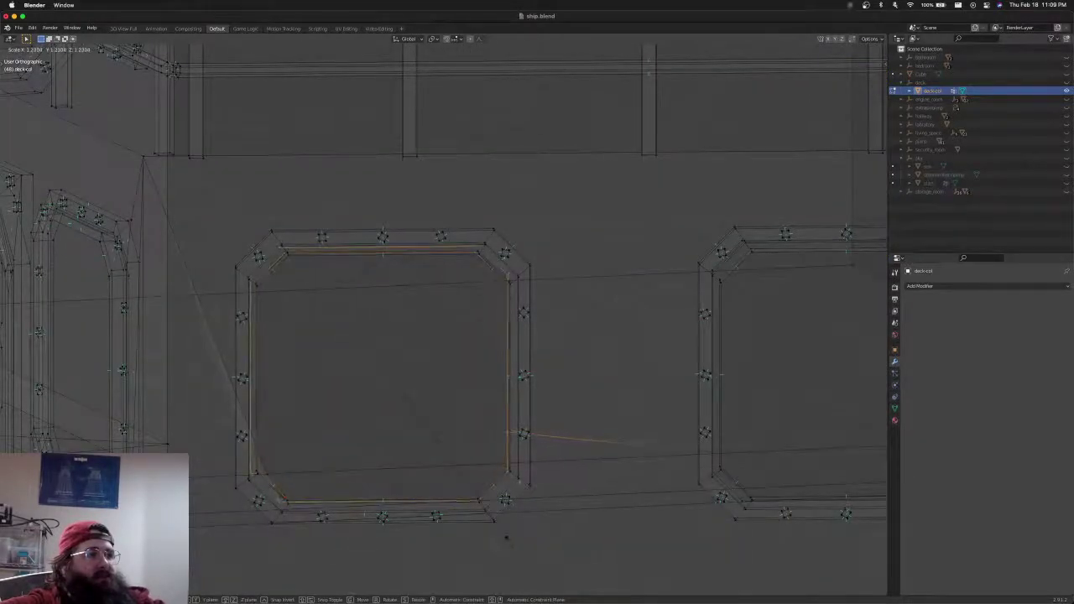
{"action": "left_click", "coordinate": [508, 545]}
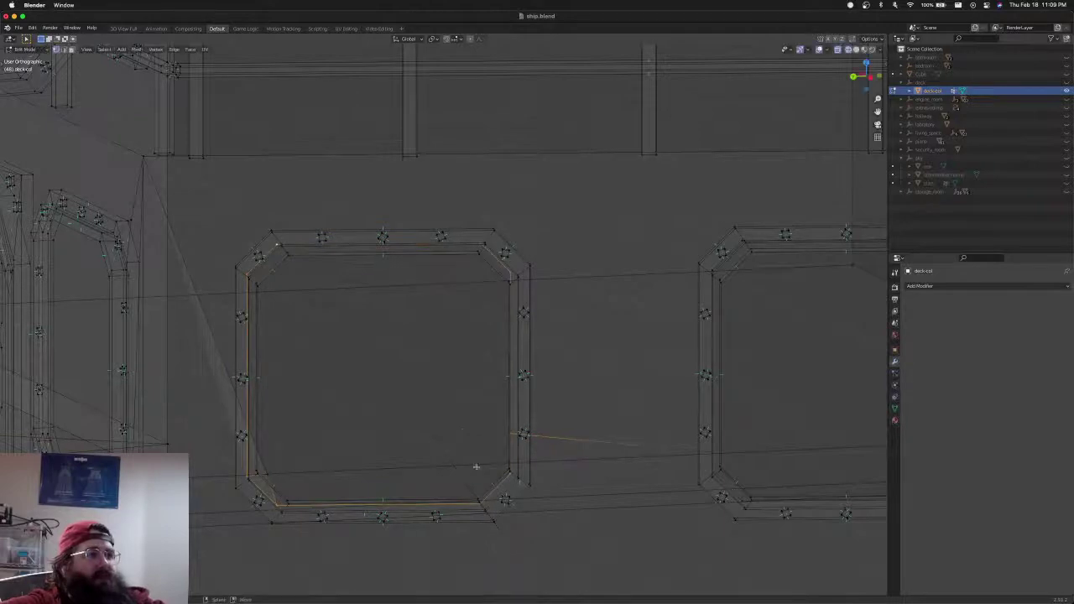
{"action": "middle_click_drag", "start_coordinate": [475, 465], "coordinate": [459, 423]}
{"action": "key", "text": "g"}
{"action": "key", "text": "x"}
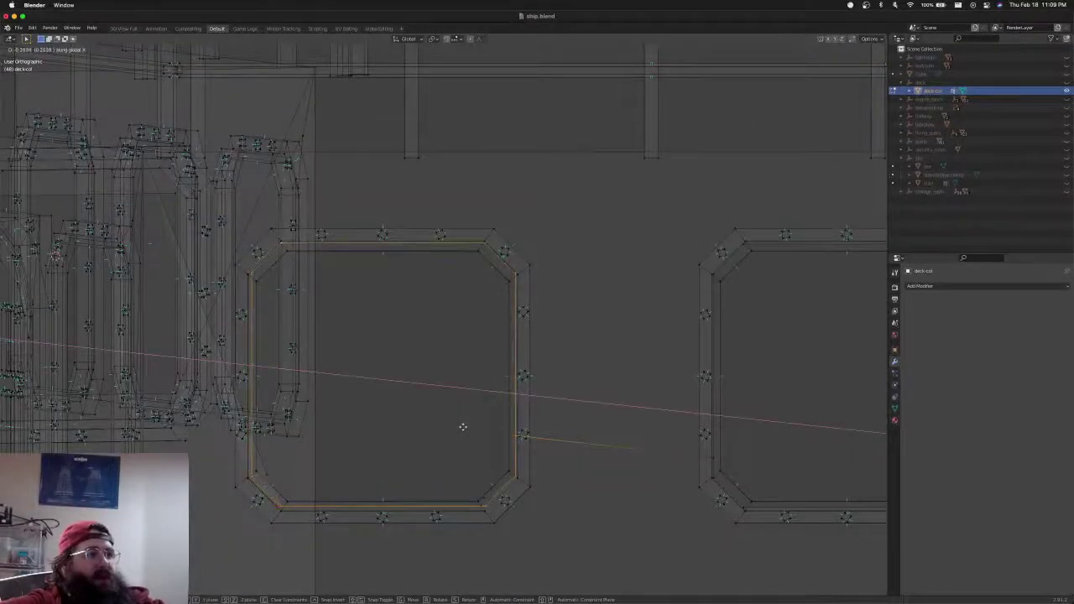
{"action": "left_click", "coordinate": [462, 427]}
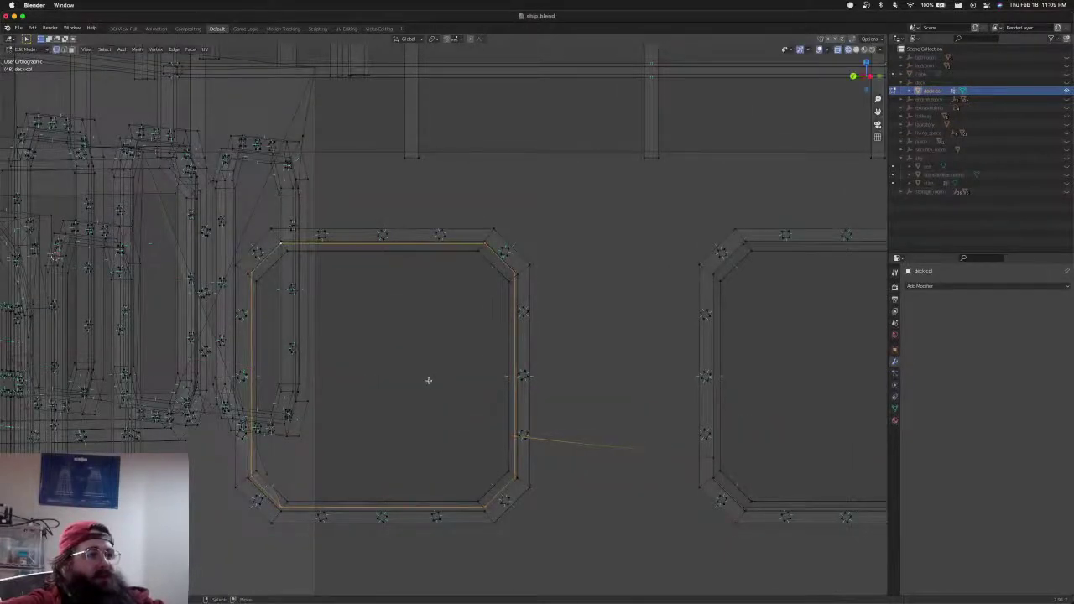
{"action": "key", "text": "g"}
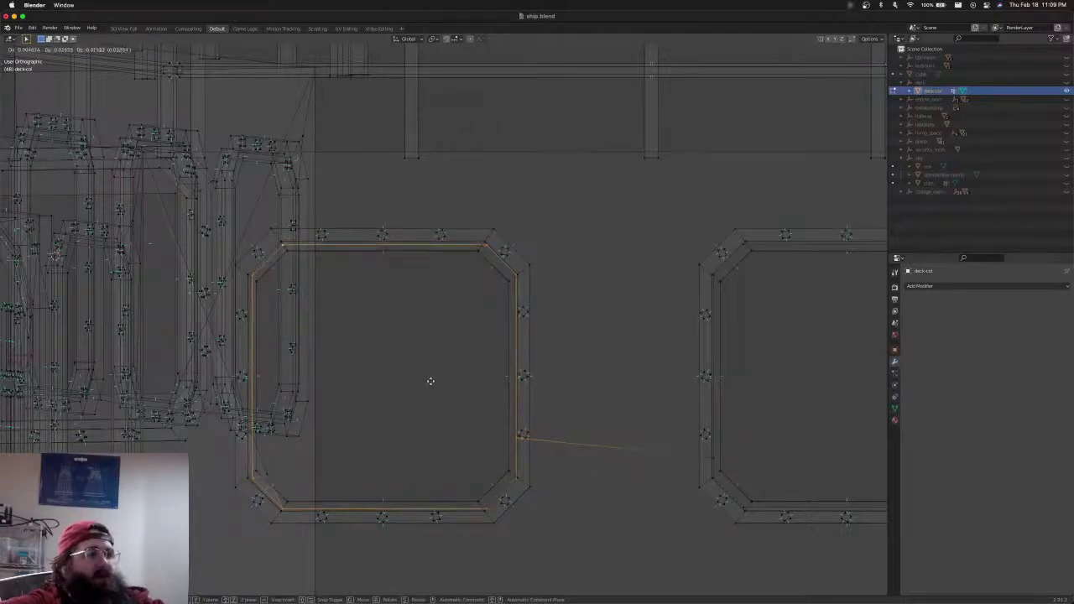
{"action": "left_click", "coordinate": [430, 381]}
Examine the resized window opening and the surrounding wall from the front and at an angle in solid shading
{"action": "scroll", "coordinate": [432, 375], "scroll_direction": "down", "scroll_amount": 1}
{"action": "key", "text": "shift+z"}
{"action": "middle_click_drag", "start_coordinate": [441, 366], "coordinate": [441, 378]}
{"action": "key", "text": "shift+z"}
{"action": "key", "text": "KP_1"}
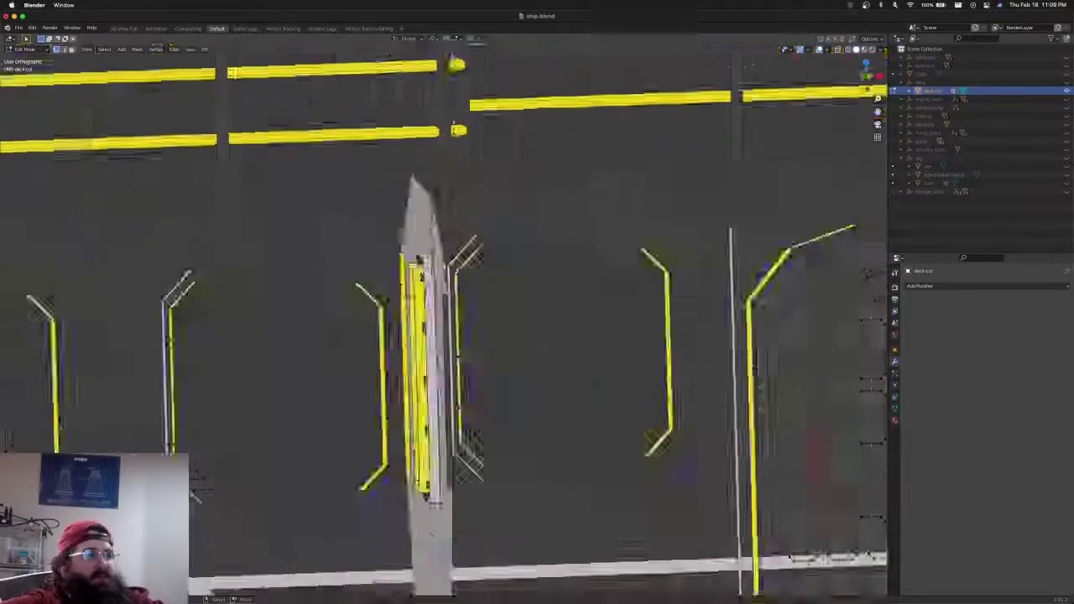
{"action": "scroll", "coordinate": [321, 343], "scroll_direction": "down", "scroll_amount": 2}
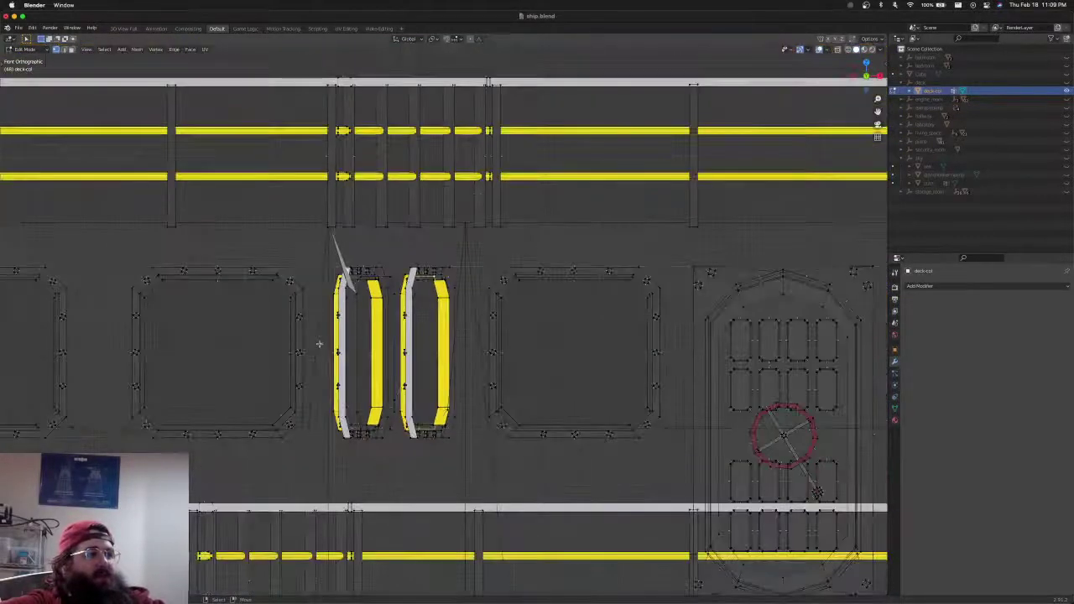
{"action": "middle_click_drag", "start_coordinate": [319, 343], "coordinate": [445, 359]}
{"action": "middle_click_drag", "start_coordinate": [269, 206], "coordinate": [379, 422]}
{"action": "scroll", "coordinate": [379, 423], "scroll_direction": "up", "scroll_amount": 2}
Undo the opening's last resize and move, and add the stray vertex beside its lower corner to the selection
{"action": "key", "text": "super+z"}
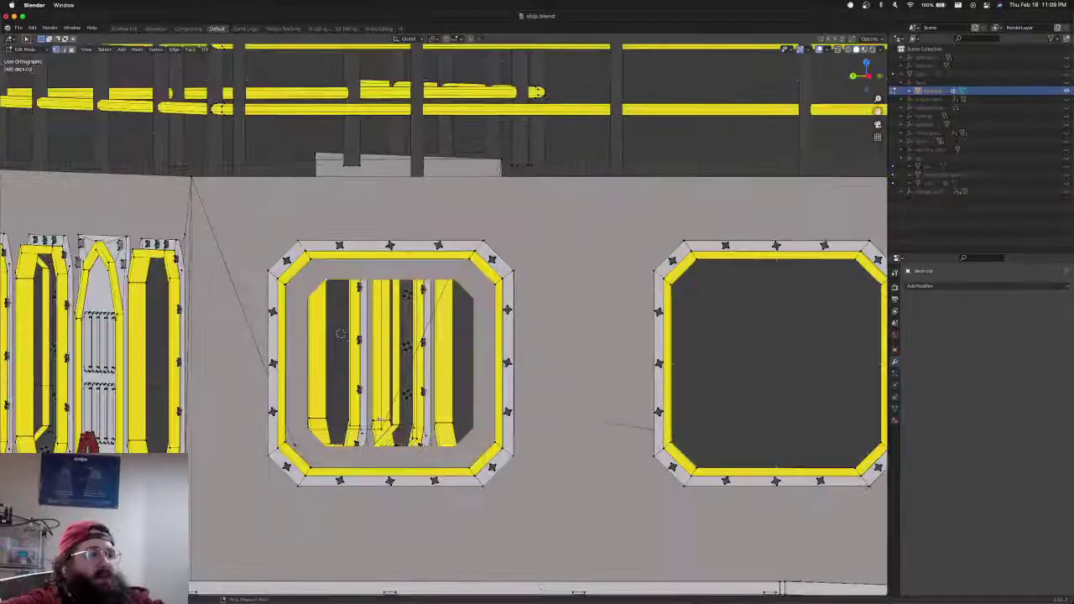
{"action": "key", "text": "shift+z"}
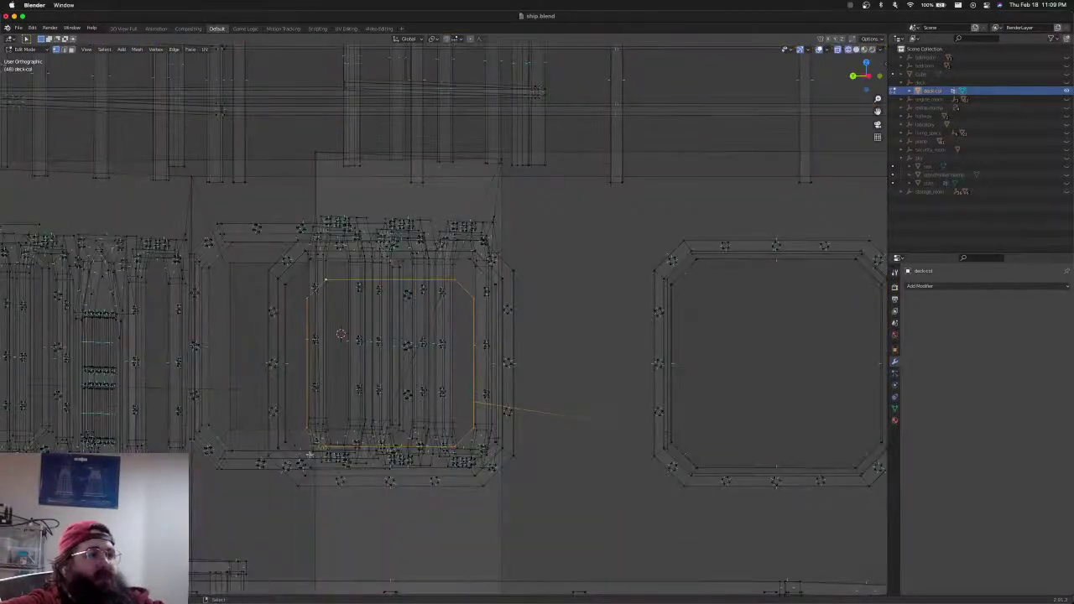
{"action": "left_click", "coordinate": [298, 446], "text": "shift"}
{"action": "key", "text": "shift+z"}
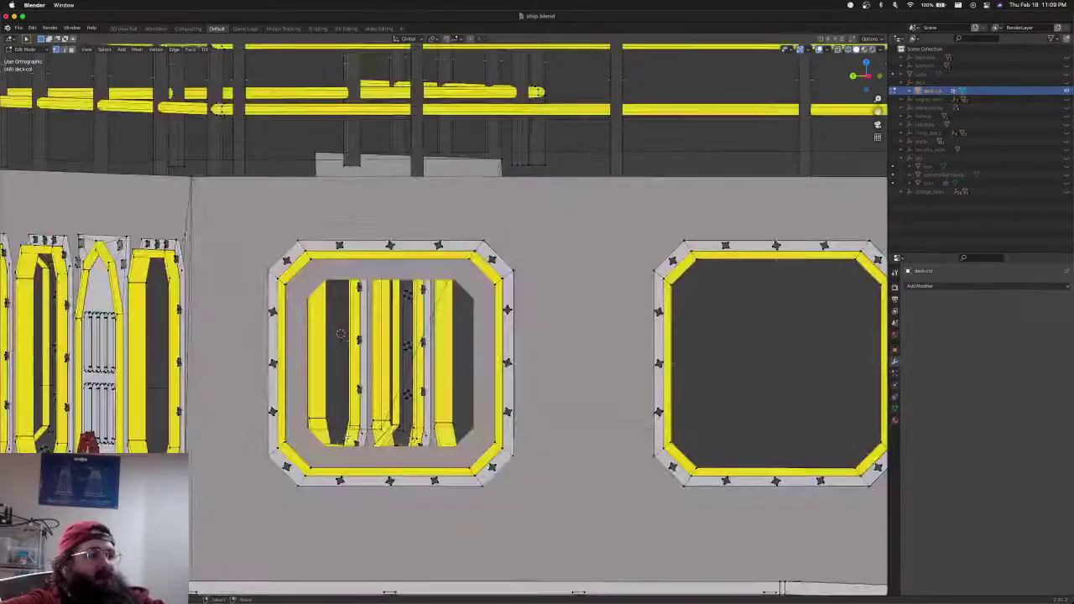
Scale the opening loop together with its stray corner vertex up to the window frame
{"action": "key", "text": "shift+z"}
{"action": "scroll", "coordinate": [374, 428], "scroll_direction": "up", "scroll_amount": 2}
{"action": "middle_click_drag", "start_coordinate": [373, 428], "coordinate": [451, 378], "text": "shift"}
{"action": "key", "text": "s"}
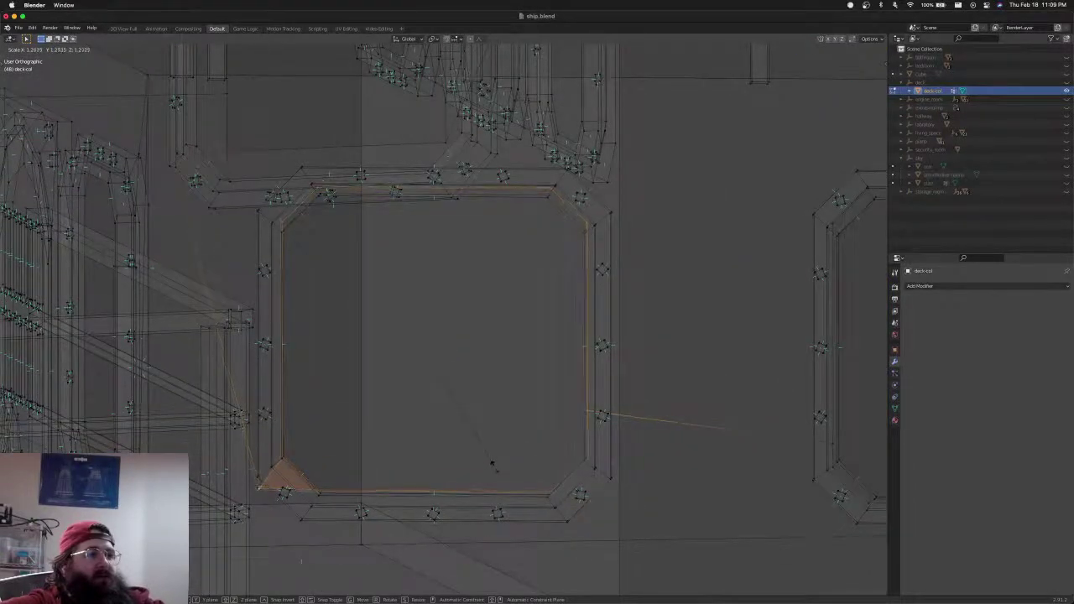
{"action": "left_click", "coordinate": [492, 467]}
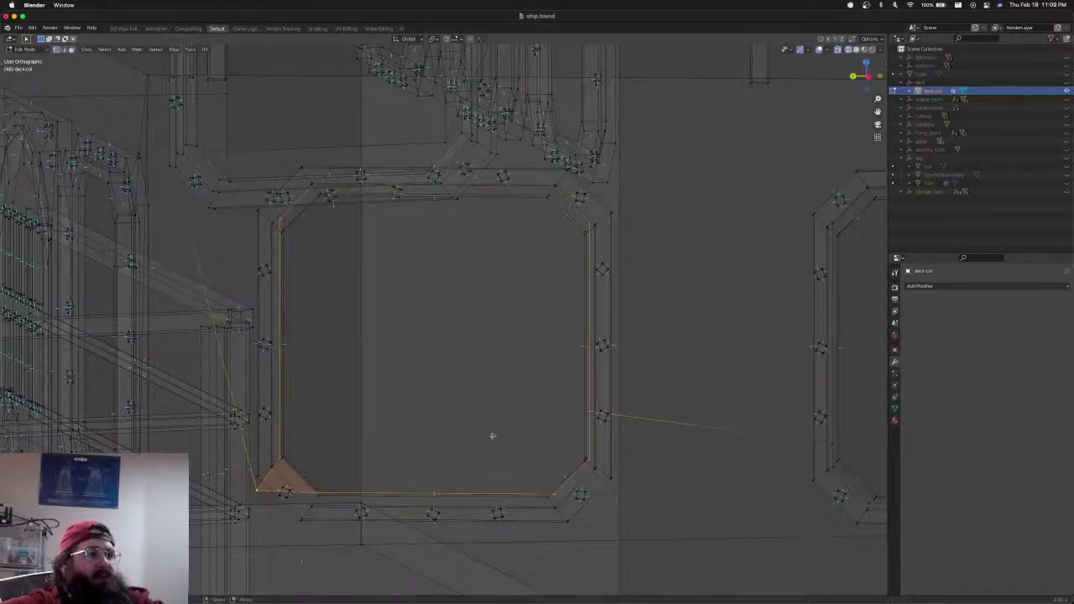
Move the enlarged opening loop vertically along Z so that it lines up with the window frame
{"action": "middle_click_drag", "start_coordinate": [485, 408], "coordinate": [489, 399]}
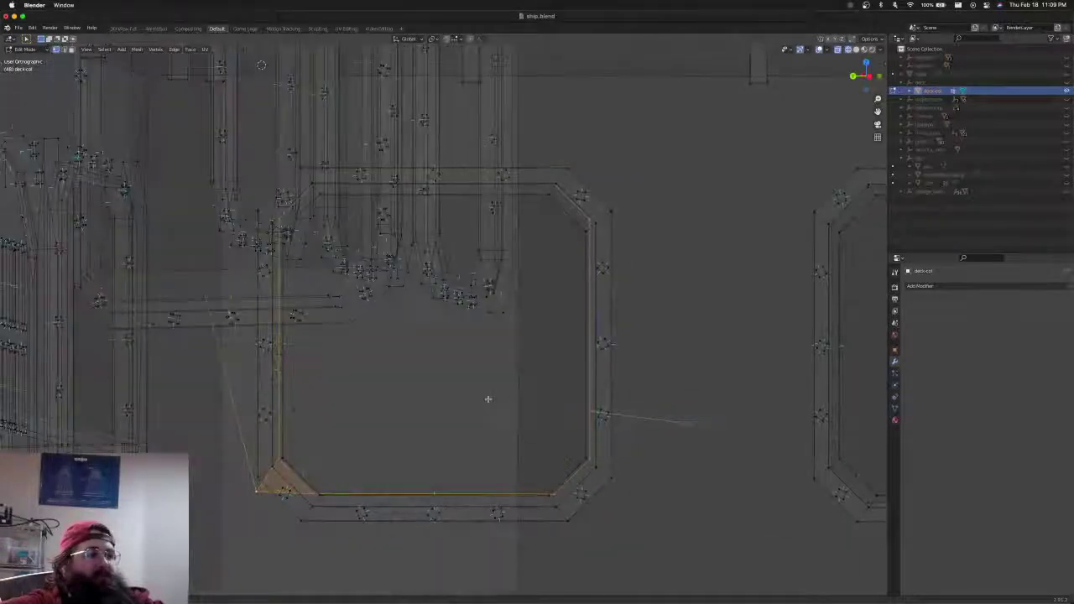
{"action": "key", "text": "g"}
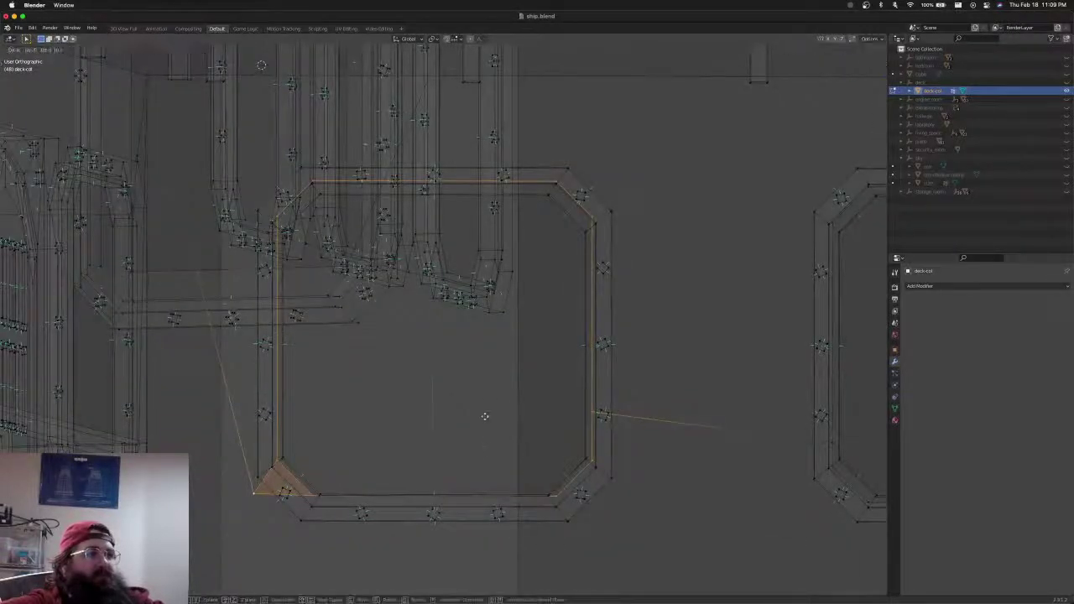
{"action": "key", "text": "z"}
{"action": "left_click", "coordinate": [485, 417]}
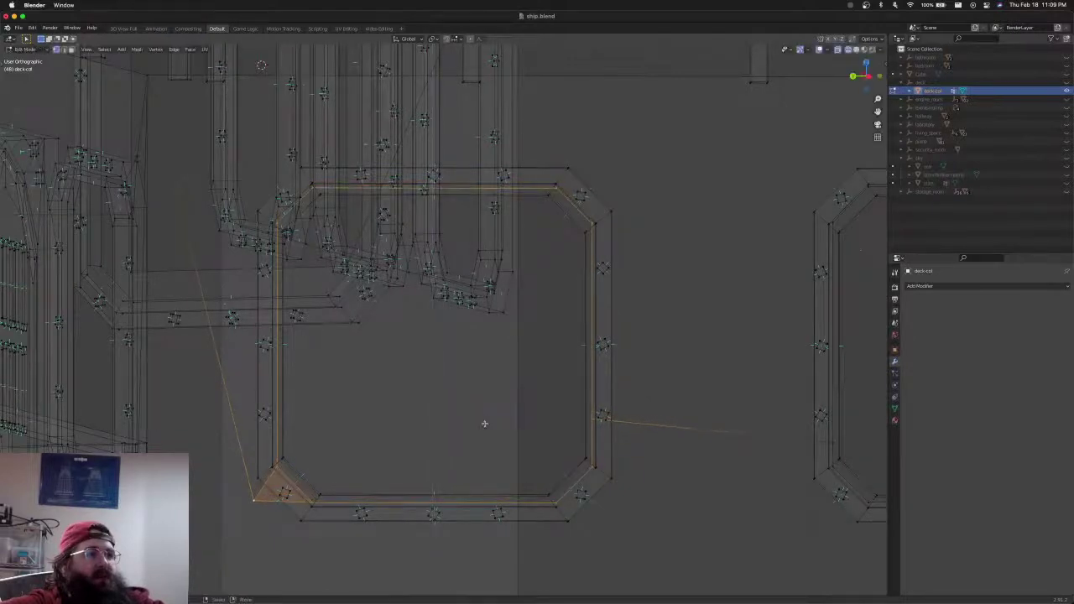
Check the enlarged opening against its frame in solid shading and save the ship file
{"action": "middle_click_drag", "start_coordinate": [498, 419], "coordinate": [486, 422]}
{"action": "scroll", "coordinate": [487, 421], "scroll_direction": "down", "scroll_amount": 5}
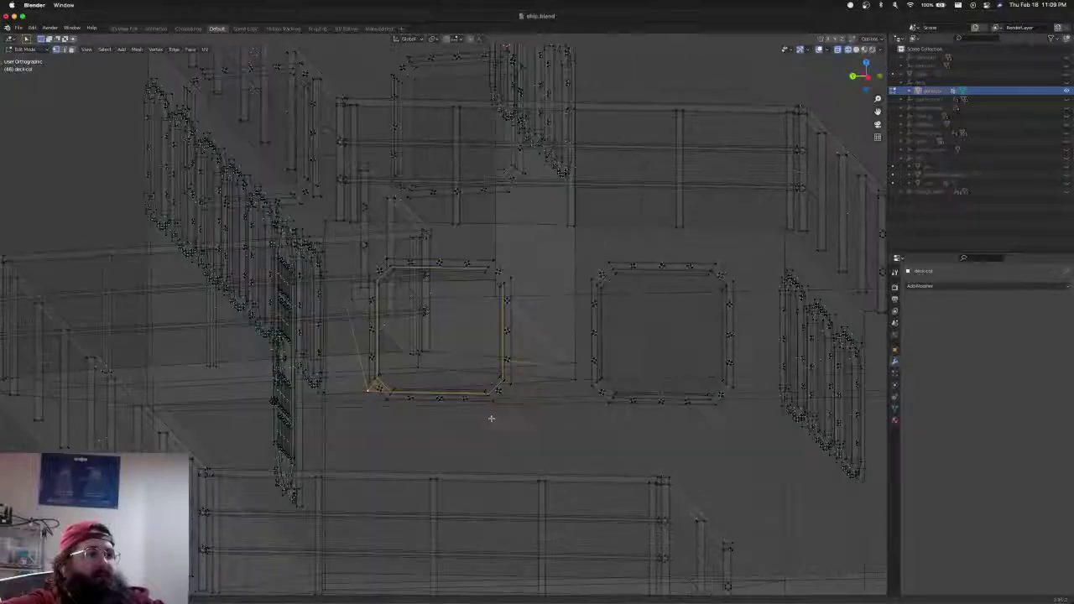
{"action": "key", "text": "shift+z"}
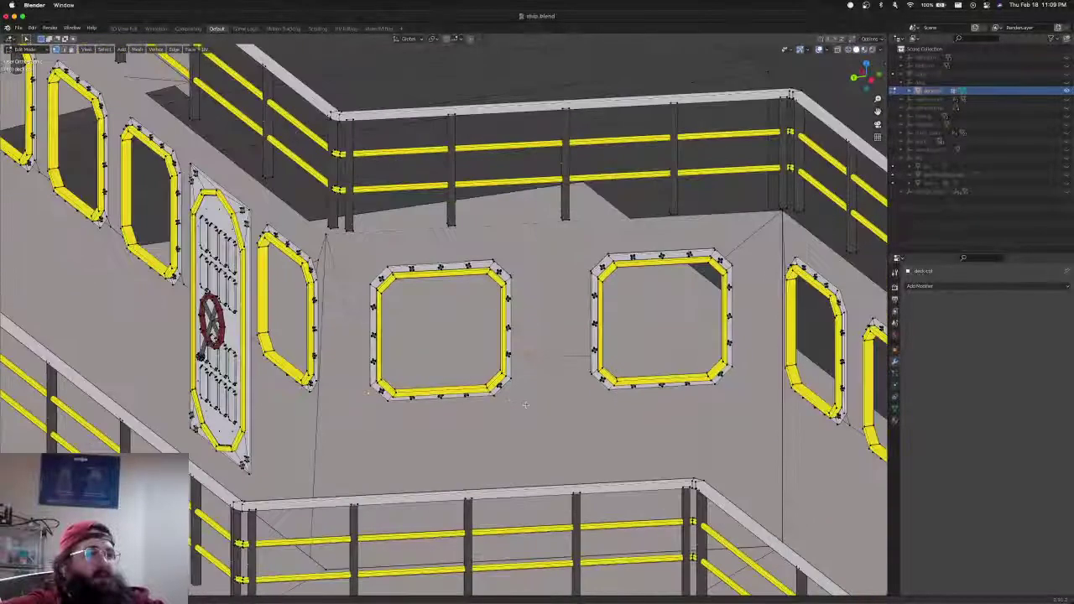
{"action": "mouse_move", "coordinate": [525, 404]}
{"action": "middle_mouse_down"}
{"action": "mouse_move", "coordinate": [558, 375]}
{"action": "mouse_move", "coordinate": [514, 400]}
{"action": "mouse_move", "coordinate": [610, 407]}
{"action": "mouse_move", "coordinate": [599, 421]}
{"action": "mouse_move", "coordinate": [568, 405]}
{"action": "mouse_move", "coordinate": [527, 447]}
{"action": "mouse_move", "coordinate": [484, 446]}
{"action": "mouse_move", "coordinate": [581, 302]}
{"action": "middle_mouse_up"}
{"action": "key", "text": "ctrl+s"}
Select the offset opening vertices on the angled wall in top wireframe view and move them sideways against the window frame
{"action": "key", "text": "KP_7"}
{"action": "scroll", "coordinate": [484, 446], "scroll_direction": "up", "scroll_amount": 3}
{"action": "key", "text": "shift+z"}
{"action": "scroll", "coordinate": [549, 398], "scroll_direction": "up", "scroll_amount": 2}
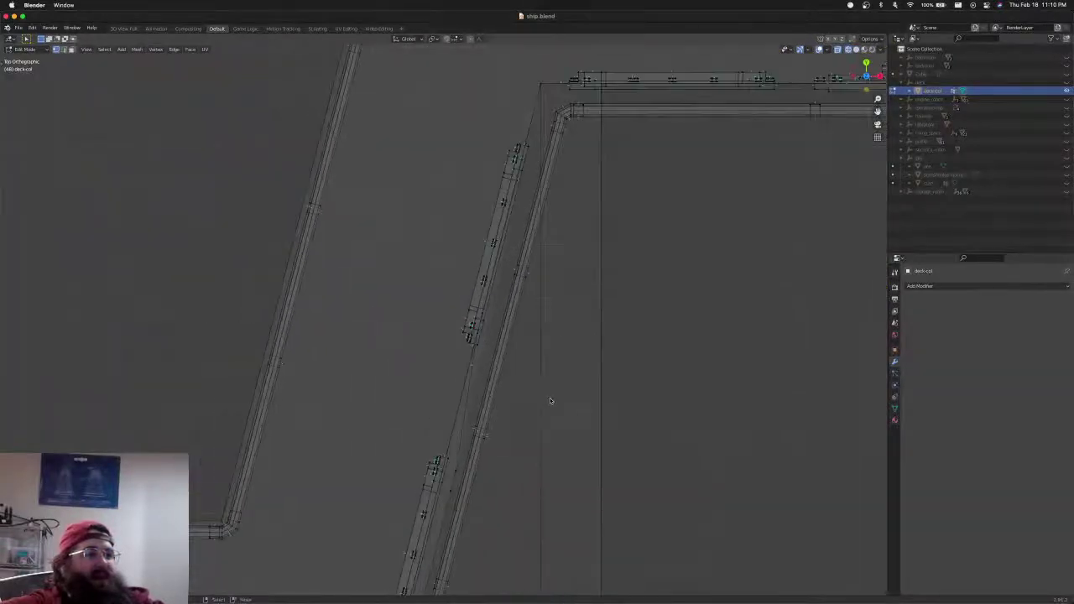
{"action": "middle_click_drag", "start_coordinate": [538, 455], "coordinate": [573, 213], "text": "shift"}
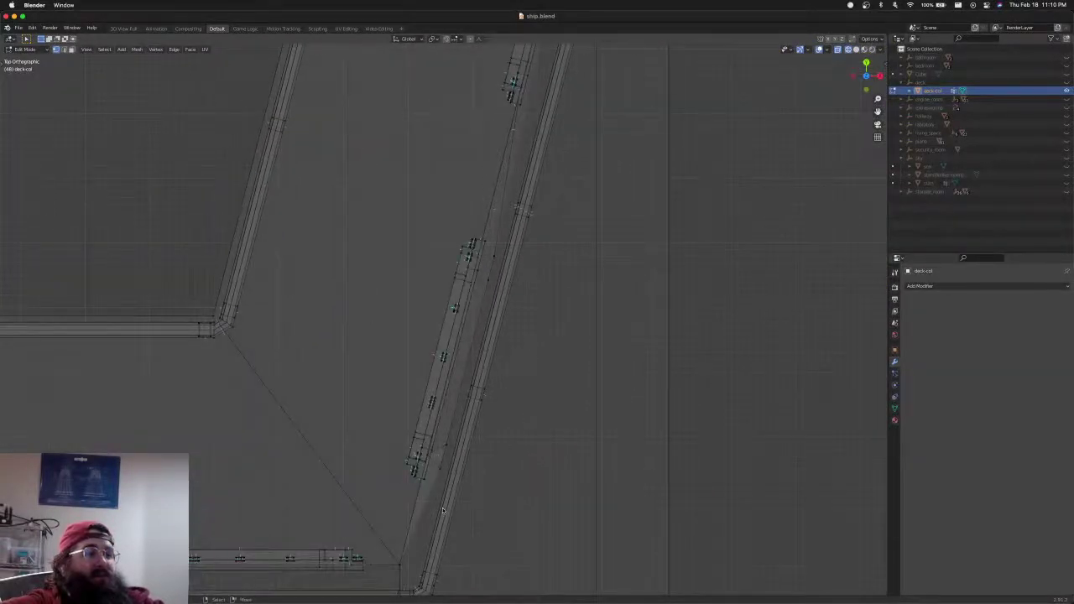
{"action": "key", "text": "b"}
{"action": "left_click_drag", "start_coordinate": [440, 485], "coordinate": [448, 437]}
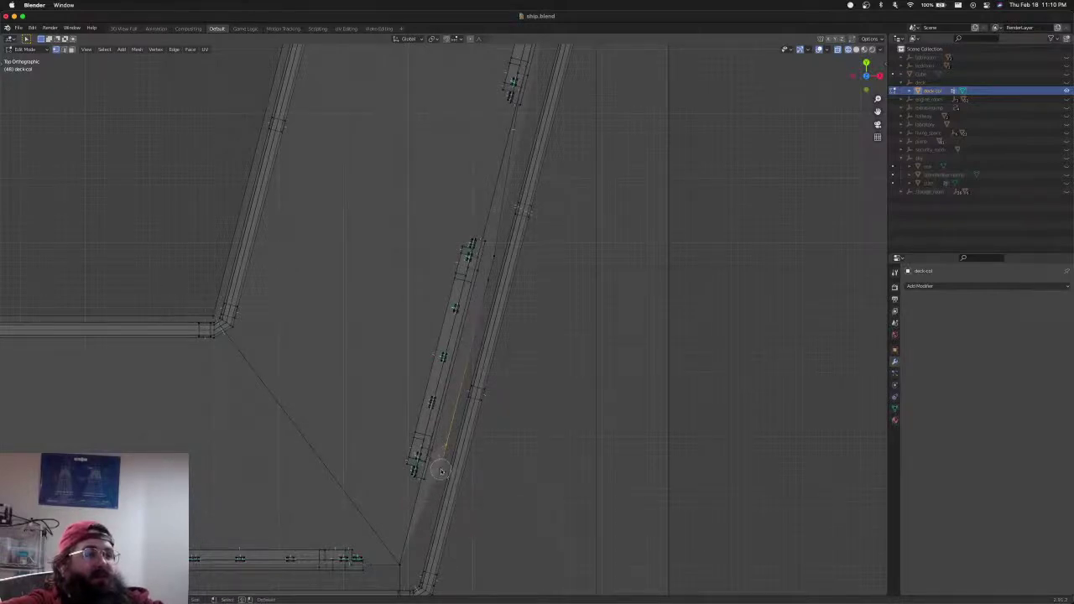
{"action": "scroll", "coordinate": [495, 378], "scroll_direction": "down", "scroll_amount": 2}
{"action": "middle_click_drag", "start_coordinate": [501, 317], "coordinate": [472, 383], "text": "shift"}
{"action": "scroll", "coordinate": [439, 489], "scroll_direction": "up", "scroll_amount": 2}
{"action": "scroll", "coordinate": [457, 412], "scroll_direction": "up", "scroll_amount": 1}
{"action": "key", "text": "c"}
{"action": "left_click_drag", "start_coordinate": [445, 429], "coordinate": [459, 419]}
{"action": "key", "text": "Escape"}
{"action": "scroll", "coordinate": [459, 419], "scroll_direction": "down", "scroll_amount": 1}
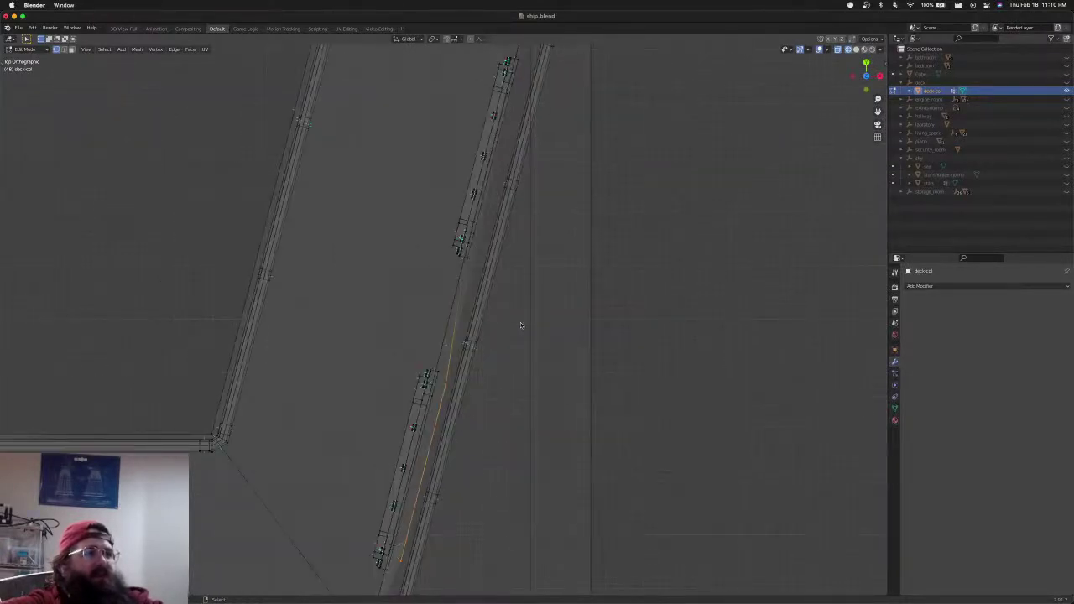
{"action": "mouse_move", "coordinate": [520, 325]}
{"action": "middle_mouse_down", "text": "shift"}
{"action": "mouse_move", "coordinate": [440, 504]}
{"action": "mouse_move", "coordinate": [492, 323]}
{"action": "middle_mouse_up", "text": "shift"}
{"action": "middle_click_drag", "start_coordinate": [462, 459], "coordinate": [503, 351], "text": "shift"}
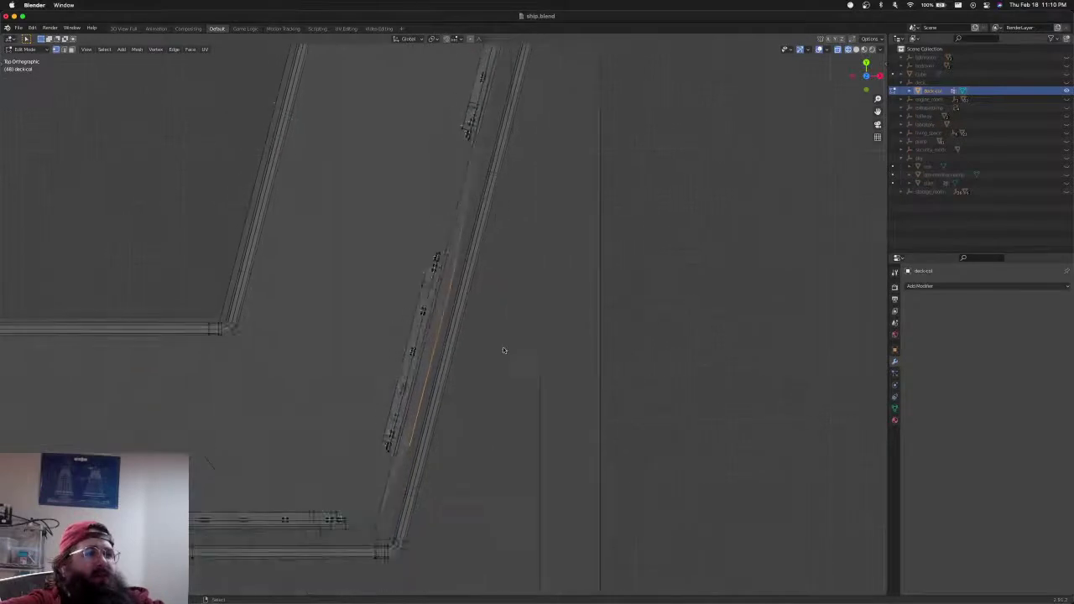
{"action": "scroll", "coordinate": [504, 350], "scroll_direction": "up", "scroll_amount": 2}
{"action": "key", "text": "g"}
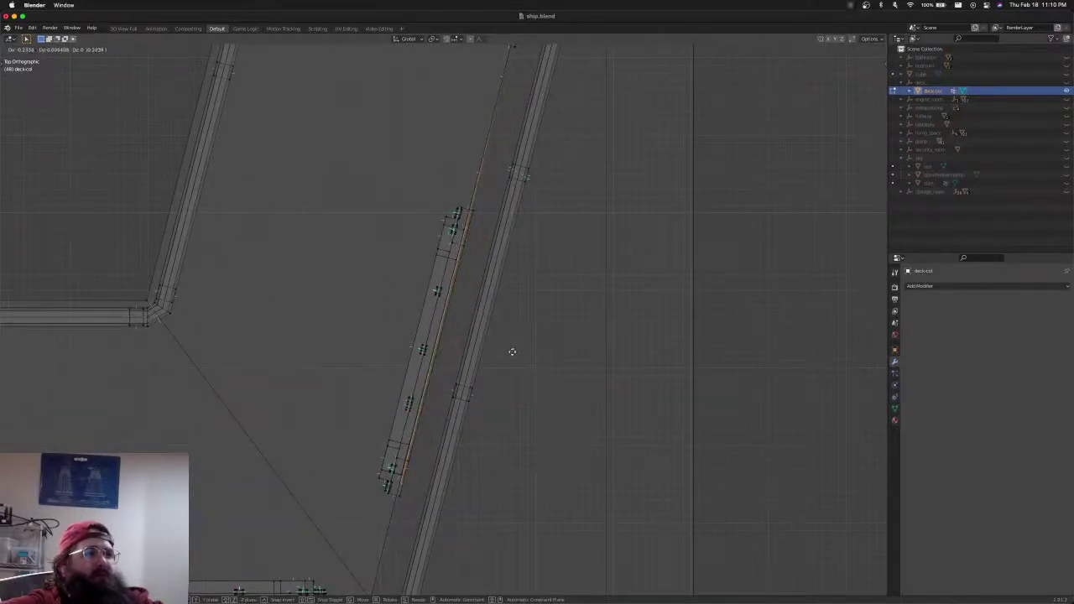
{"action": "left_click", "coordinate": [512, 351]}
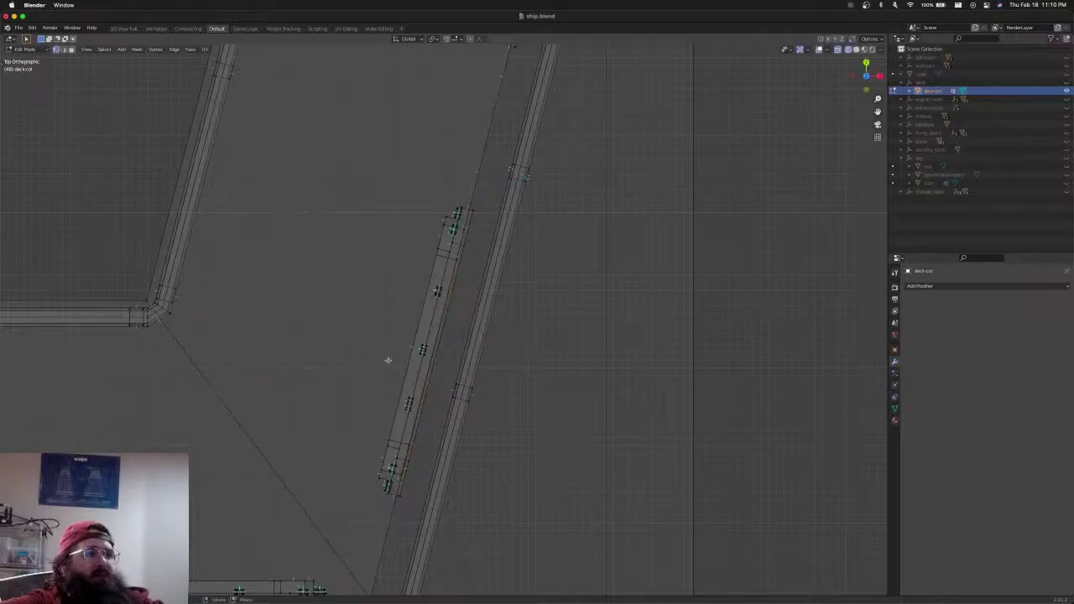
Save the file, switch to Object Mode, and look over the window openings around the ship's walls
{"action": "scroll", "coordinate": [388, 362], "scroll_direction": "down", "scroll_amount": 3}
{"action": "middle_click_drag", "start_coordinate": [388, 378], "coordinate": [453, 343]}
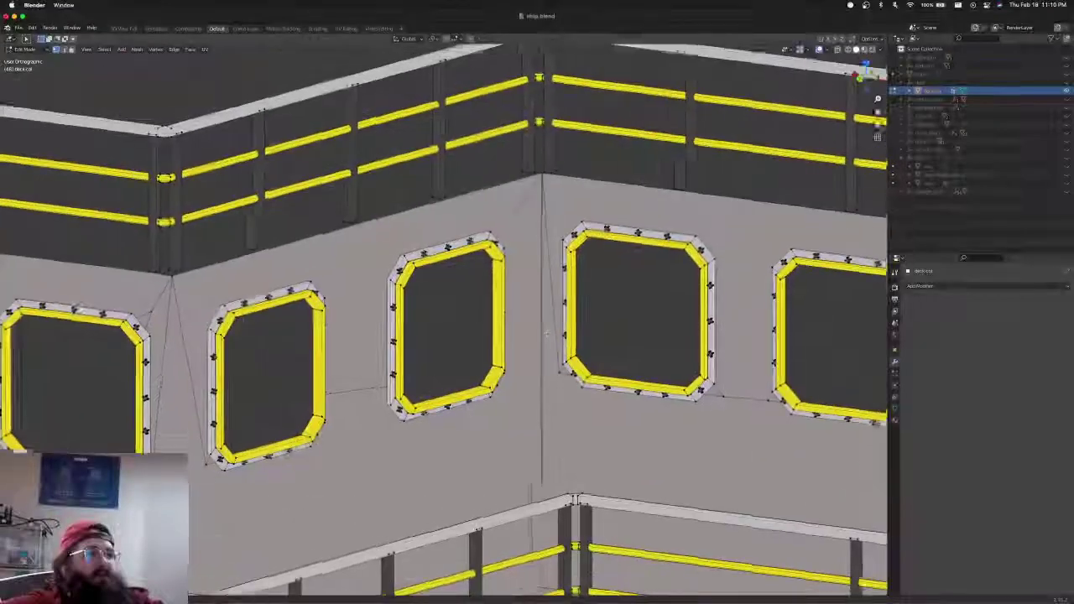
{"action": "middle_click_drag", "start_coordinate": [546, 334], "coordinate": [682, 296]}
{"action": "key", "text": "ctrl+s"}
{"action": "middle_click_drag", "start_coordinate": [592, 385], "coordinate": [513, 369]}
{"action": "middle_click_drag", "start_coordinate": [444, 297], "coordinate": [567, 322], "text": "shift"}
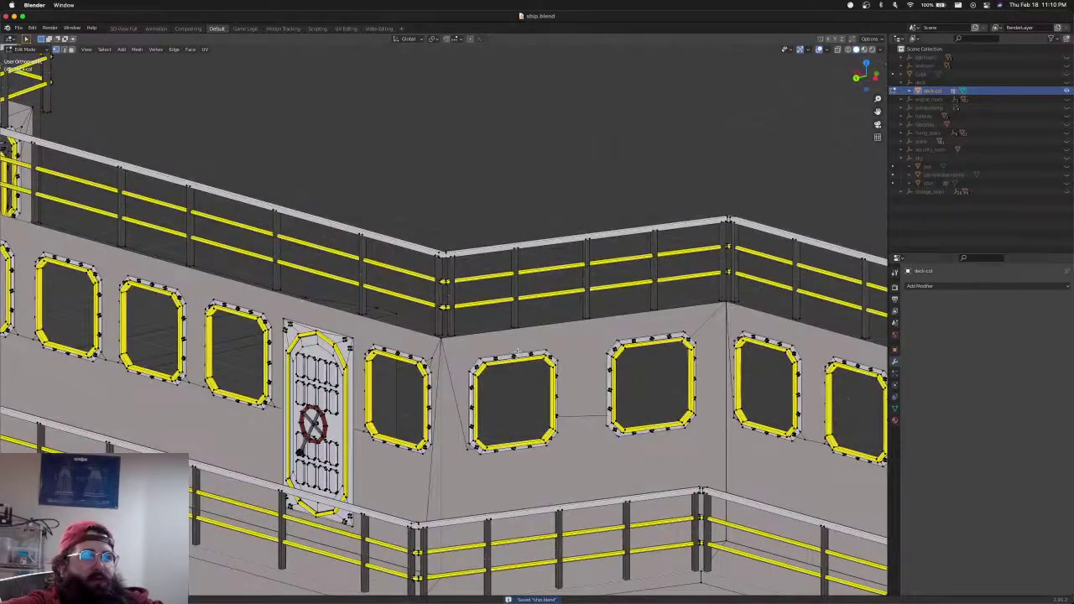
{"action": "middle_click_drag", "start_coordinate": [518, 351], "coordinate": [468, 388]}
{"action": "scroll", "coordinate": [538, 411], "scroll_direction": "up", "scroll_amount": 1}
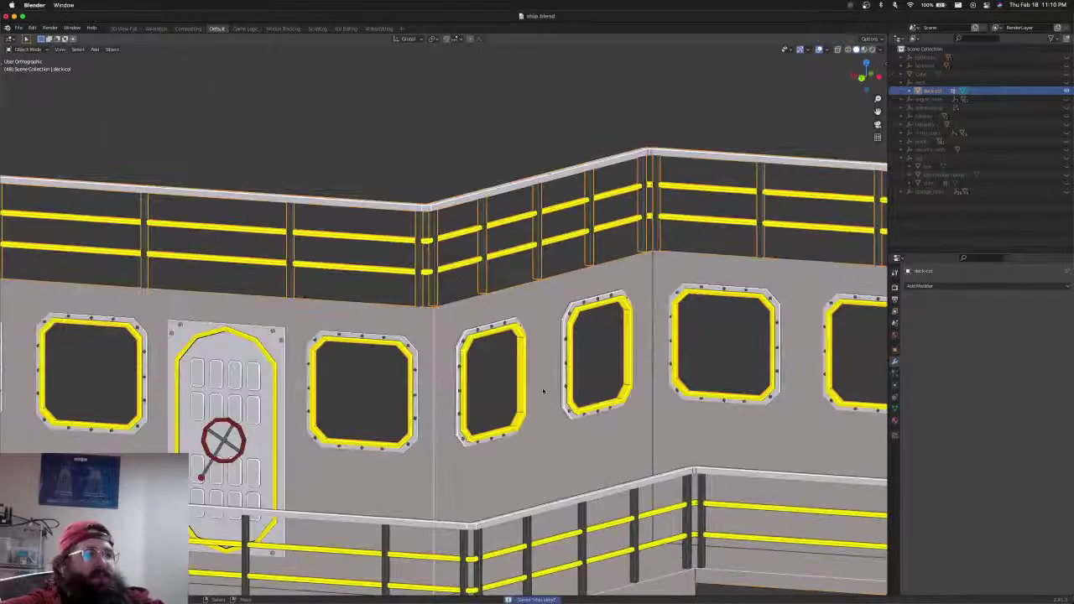
{"action": "middle_click_drag", "start_coordinate": [542, 383], "coordinate": [482, 340]}
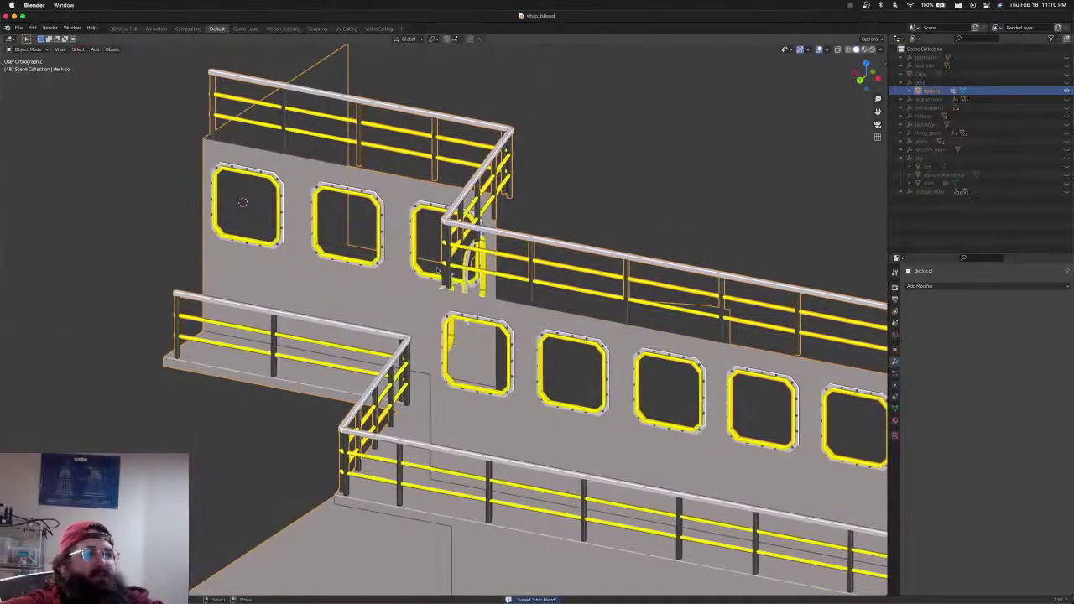
Select the edge loops of both square openings on the opposite angled wall and extrude them inward through the wall in top view
{"action": "key", "text": "Tab"}
{"action": "middle_click_drag", "start_coordinate": [438, 280], "coordinate": [540, 285]}
{"action": "middle_click_drag", "start_coordinate": [539, 285], "coordinate": [468, 380], "text": "shift"}
{"action": "scroll", "coordinate": [468, 379], "scroll_direction": "up", "scroll_amount": 5}
{"action": "key", "text": "ctrl+Tab"}
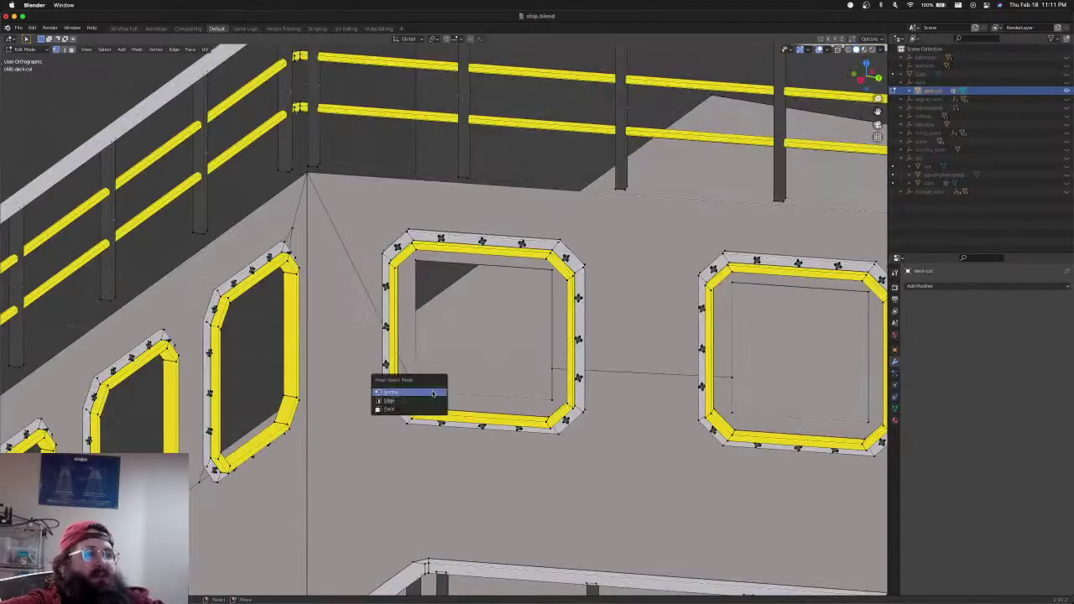
{"action": "left_click", "coordinate": [429, 391]}
{"action": "key", "text": "ctrl+Tab"}
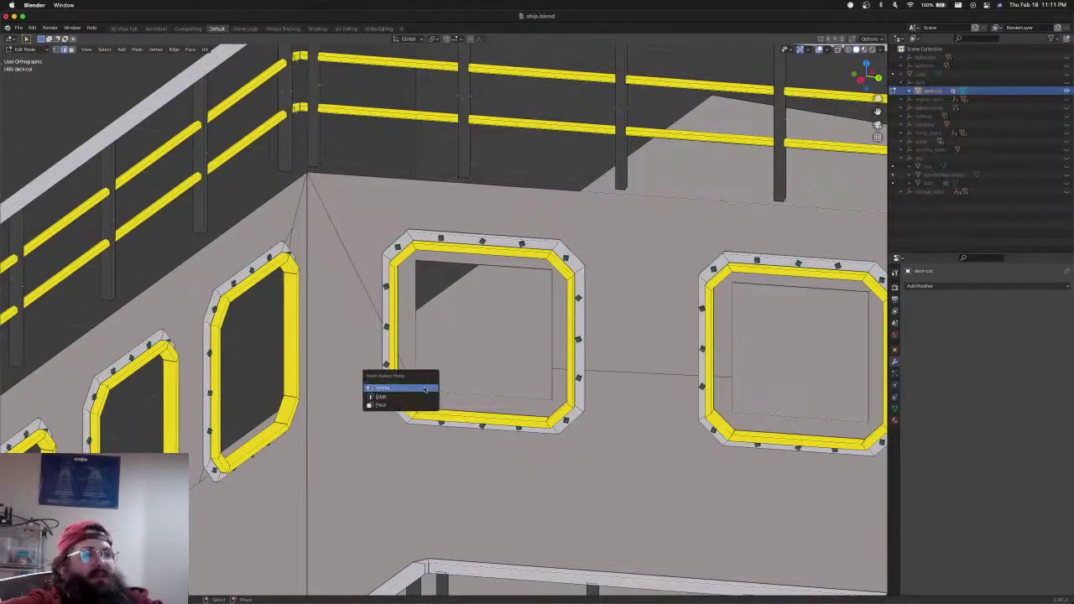
{"action": "left_click", "coordinate": [426, 389]}
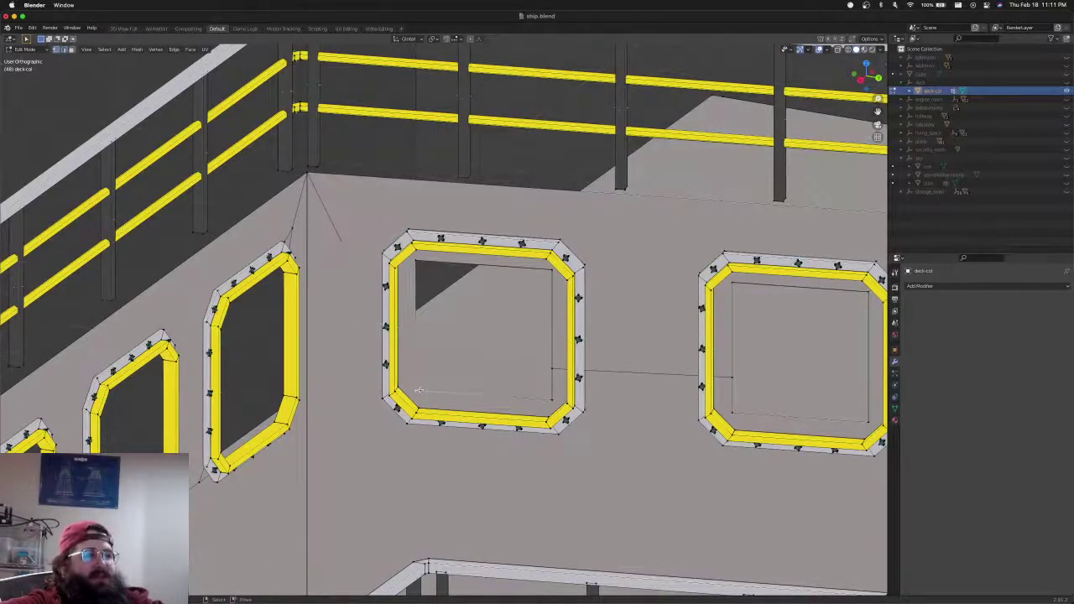
{"action": "middle_click_drag", "start_coordinate": [431, 325], "coordinate": [421, 254]}
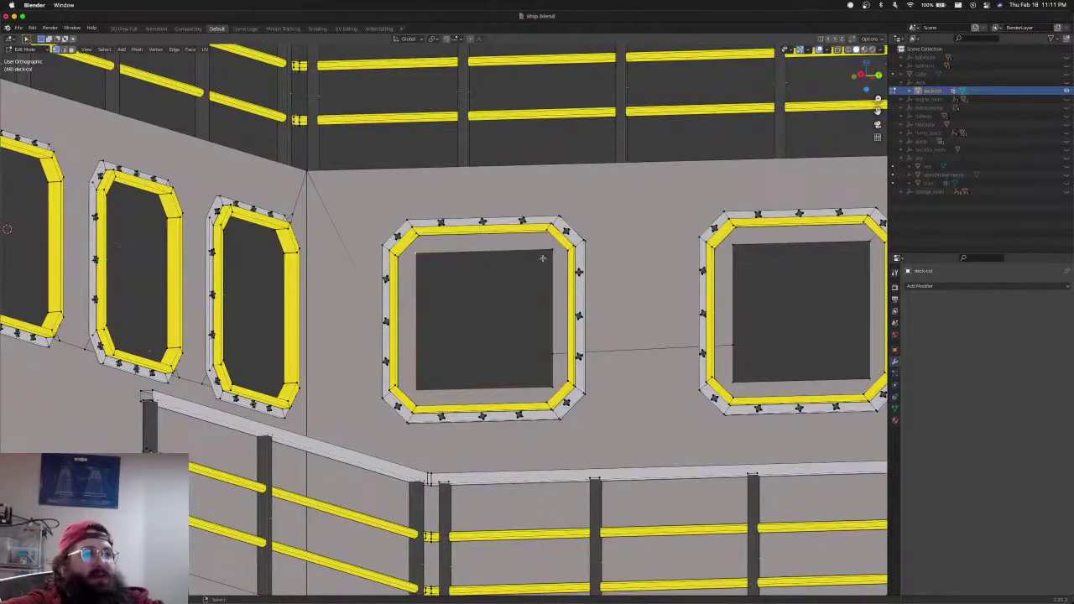
{"action": "middle_click_drag", "start_coordinate": [550, 354], "coordinate": [411, 366]}
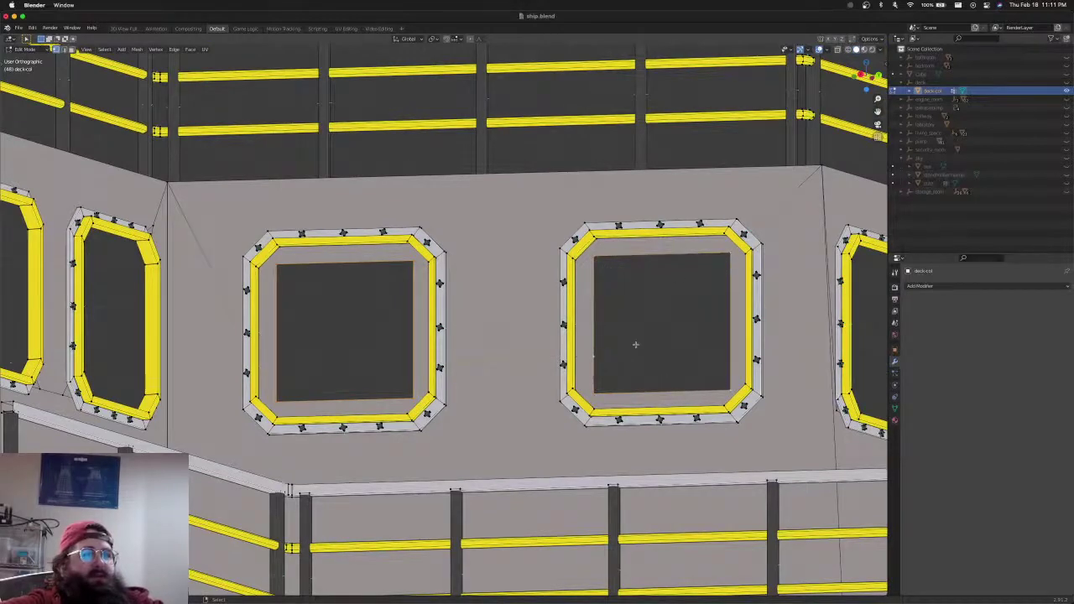
{"action": "middle_click_drag", "start_coordinate": [635, 344], "coordinate": [619, 388]}
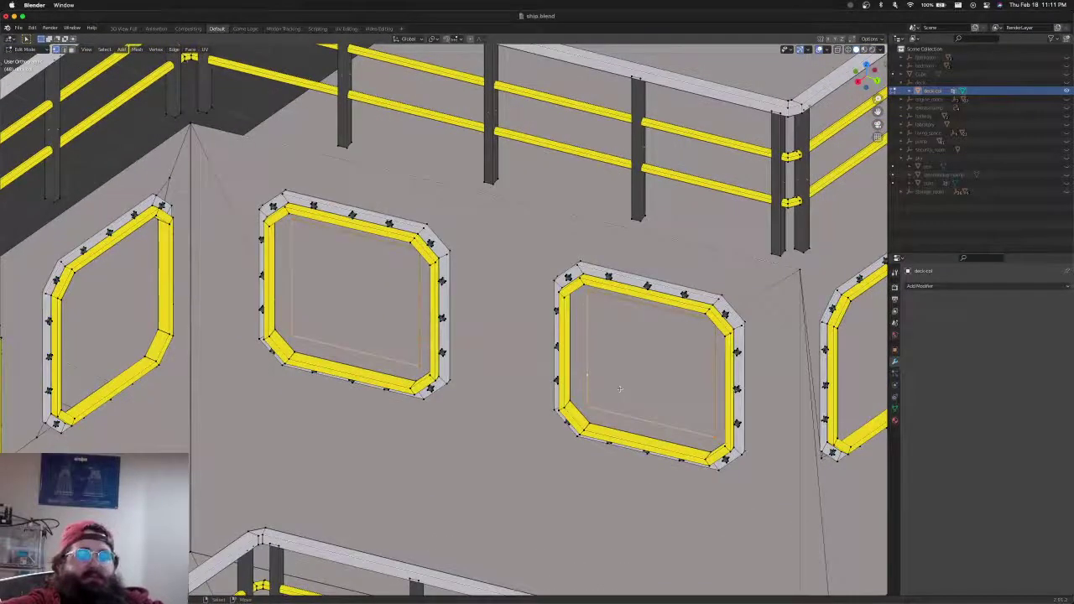
{"action": "key", "text": "KP_7"}
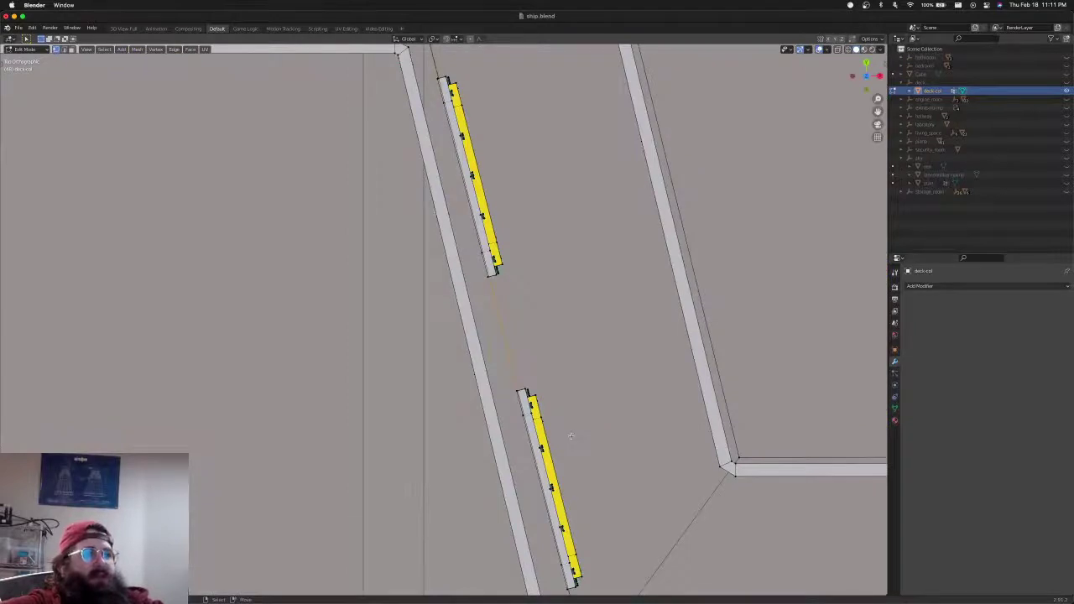
{"action": "key", "text": "shift+z"}
{"action": "key", "text": "g"}
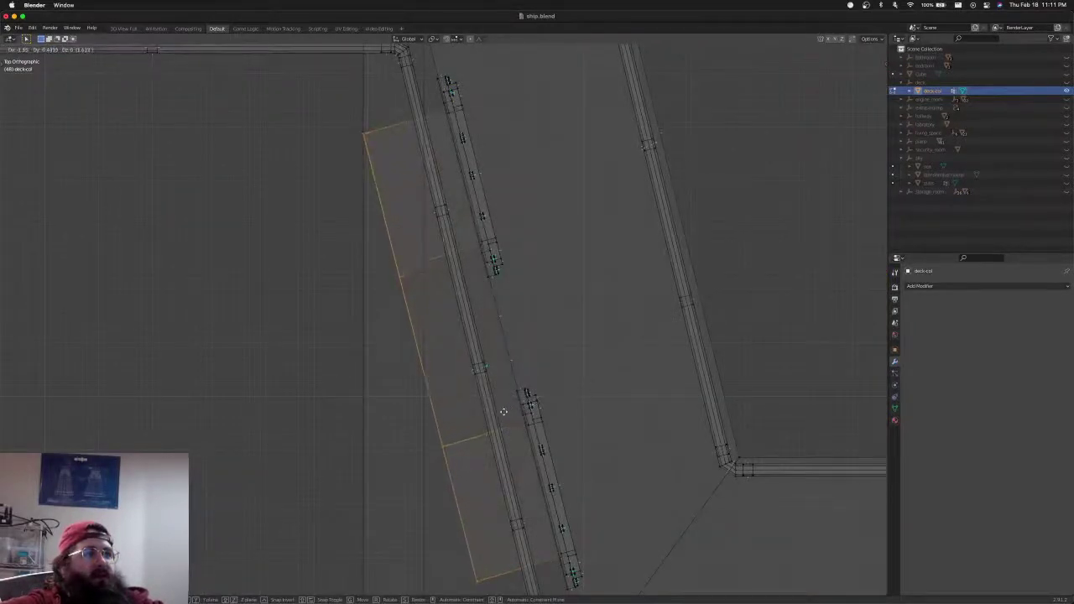
{"action": "left_click", "coordinate": [503, 411]}
Delete the extruded connecting edge between the two window openings
{"action": "middle_click_drag", "start_coordinate": [503, 411], "coordinate": [487, 300]}
{"action": "key", "text": "2"}
{"action": "left_click", "coordinate": [431, 367]}
{"action": "key", "text": "x"}
{"action": "left_click", "coordinate": [431, 367]}
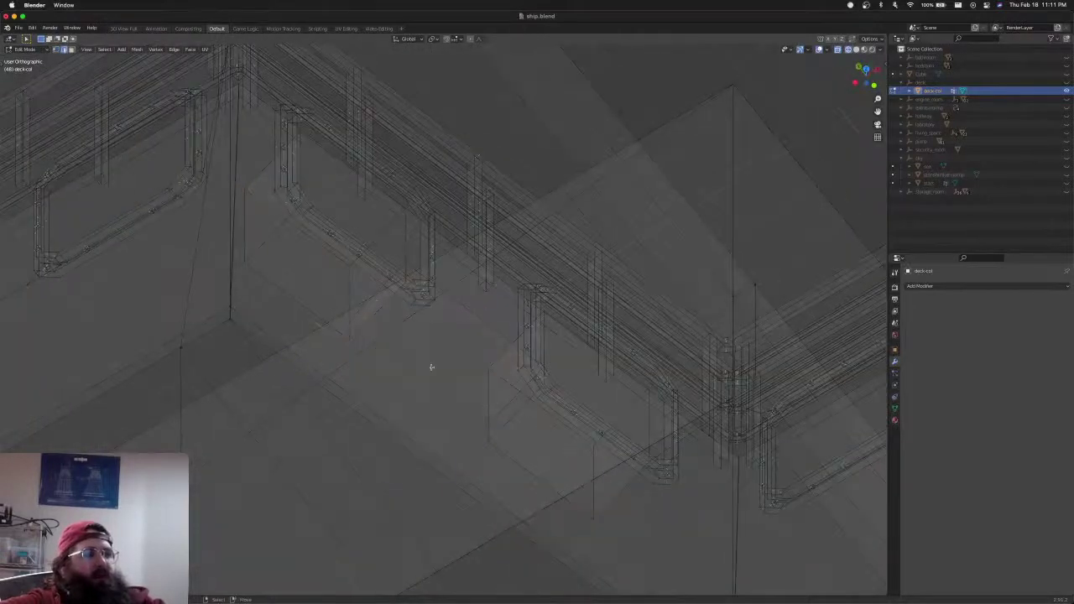
Select the depth edges at the corners of both extruded openings and bevel them into chamfers like the window frames
{"action": "key", "text": "ctrl+Tab"}
{"action": "left_click", "coordinate": [432, 371]}
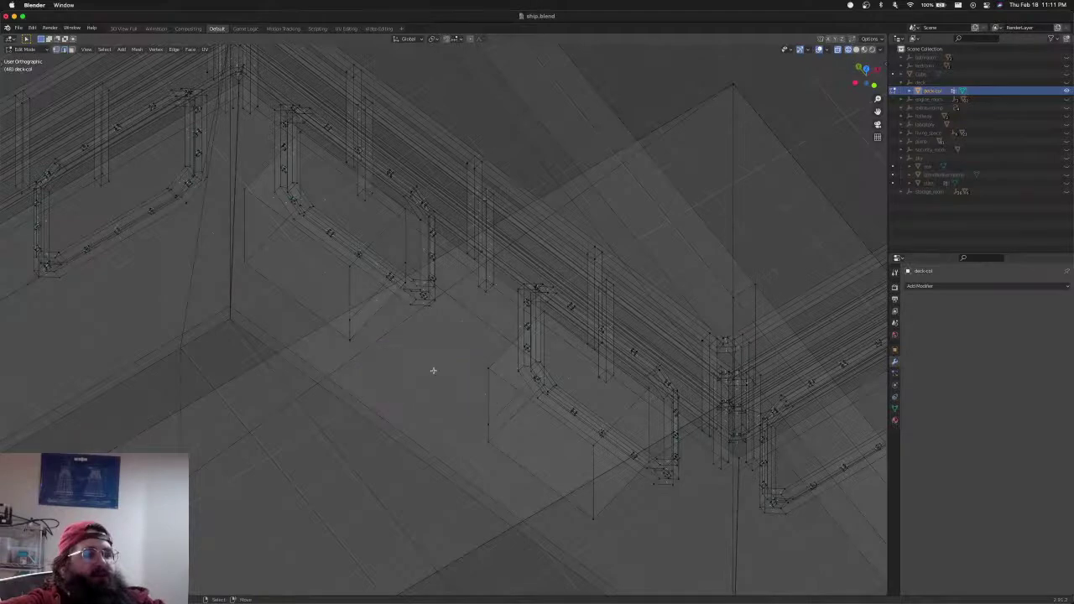
{"action": "key", "text": "z"}
{"action": "middle_click_drag", "start_coordinate": [451, 392], "coordinate": [514, 436]}
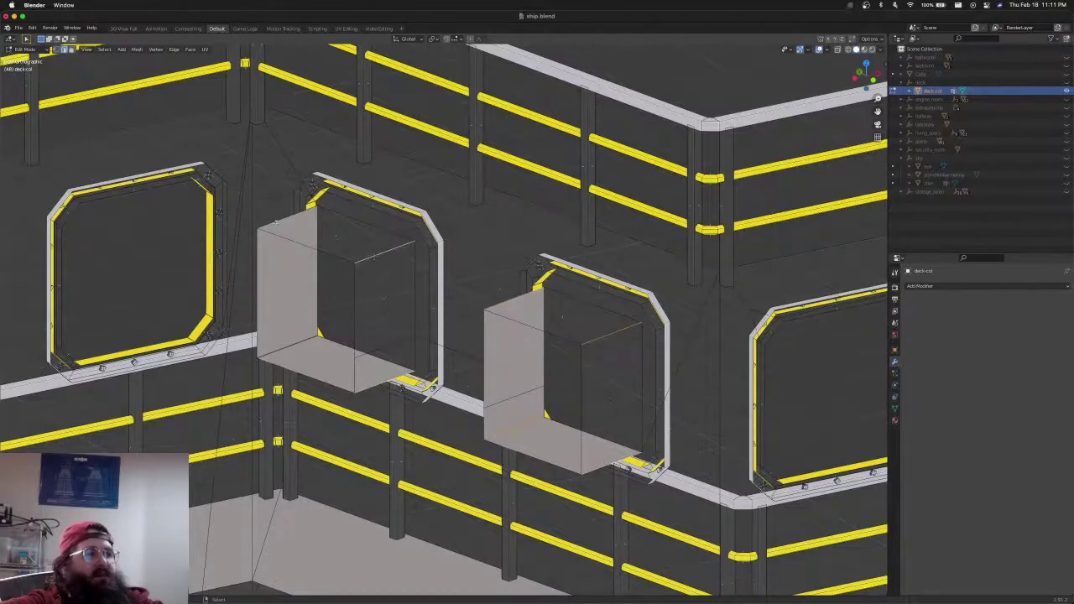
{"action": "middle_click_drag", "start_coordinate": [401, 344], "coordinate": [255, 325]}
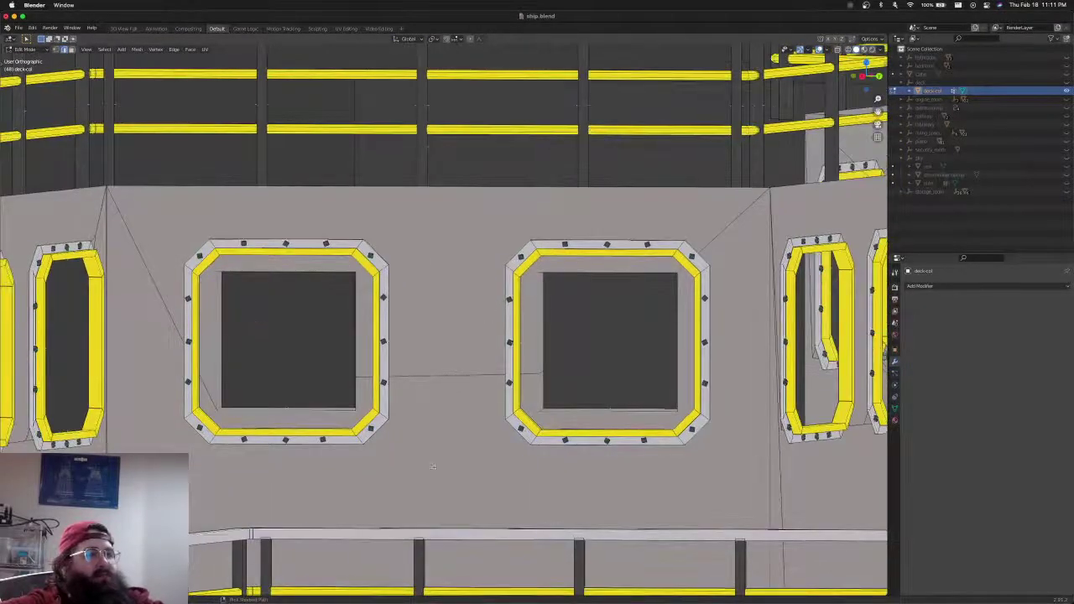
{"action": "key", "text": "ctrl+b"}
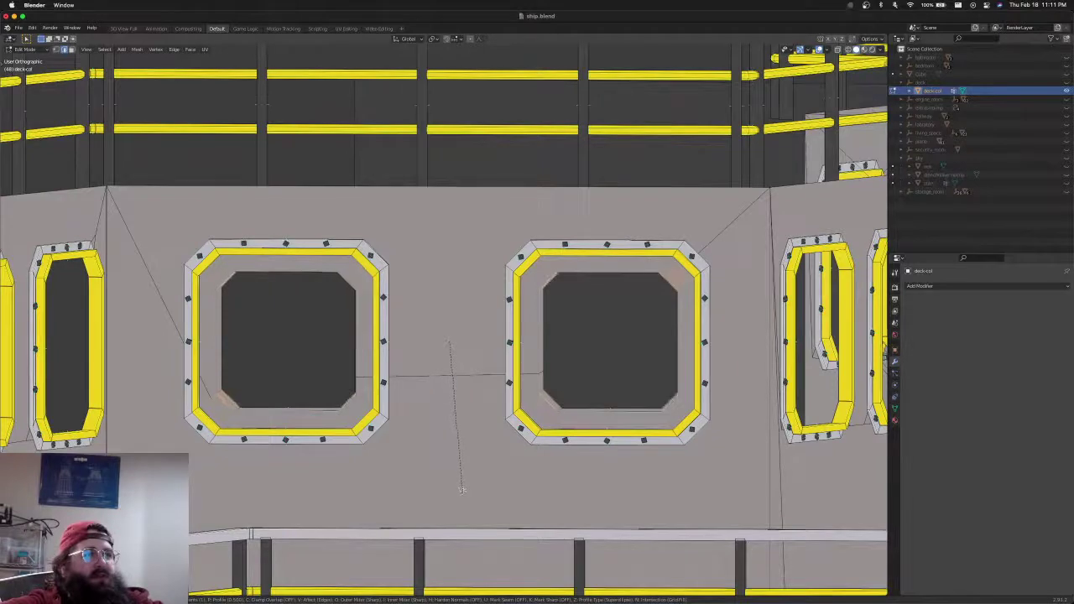
{"action": "left_click", "coordinate": [463, 493]}
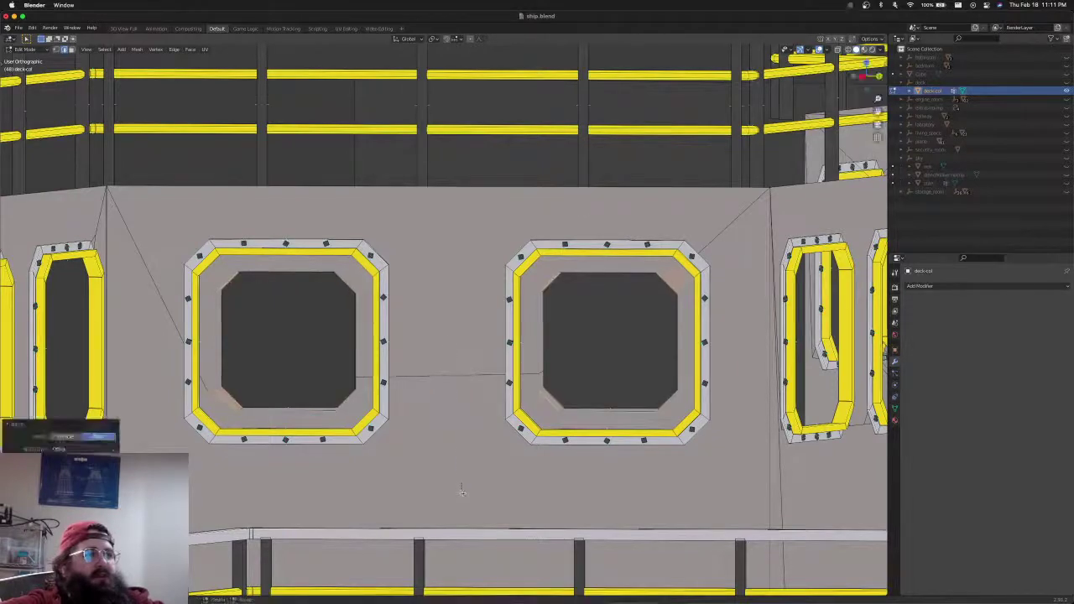
{"action": "middle_click_drag", "start_coordinate": [462, 493], "coordinate": [752, 244]}
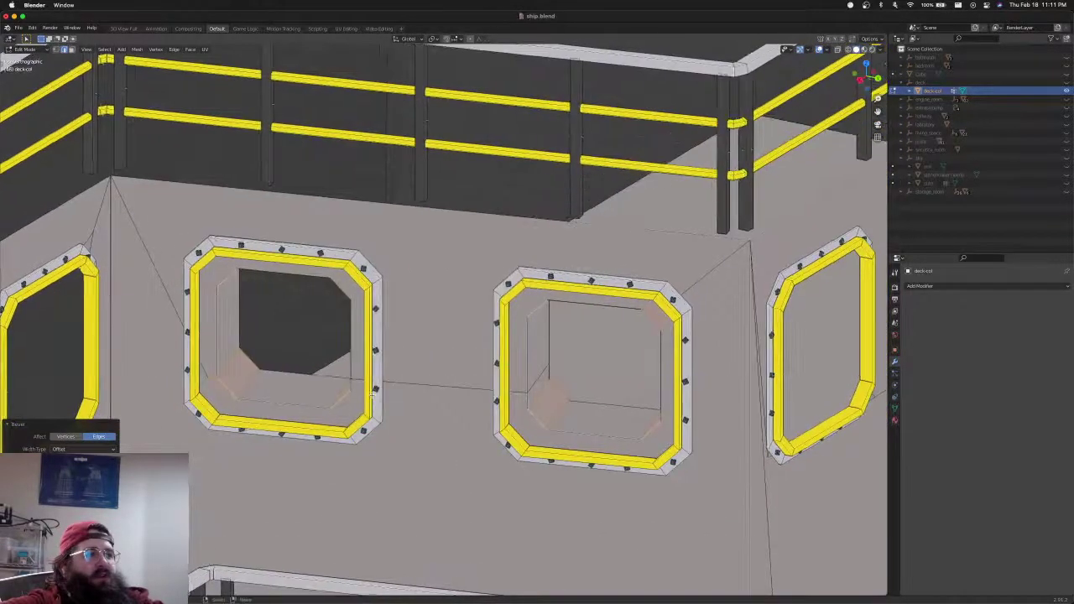
Box-select the inner end vertices of both extruded openings in top wireframe view and delete them, keeping only the chamfered outlines on the wall
{"action": "key", "text": "KP_7"}
{"action": "scroll", "coordinate": [373, 394], "scroll_direction": "down", "scroll_amount": 12}
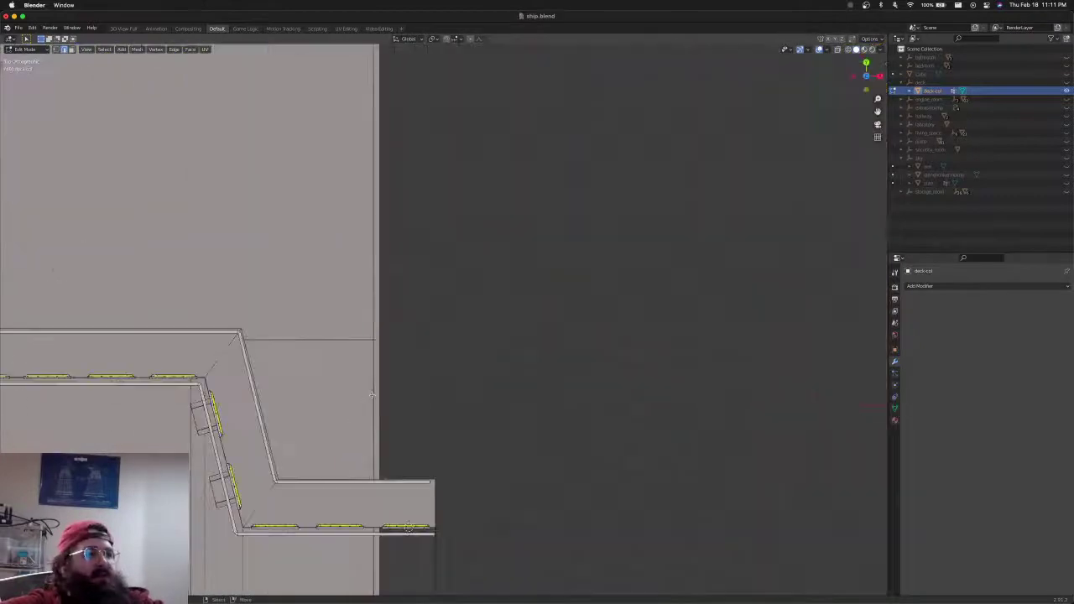
{"action": "middle_click_drag", "start_coordinate": [373, 395], "coordinate": [404, 352], "text": "shift"}
{"action": "scroll", "coordinate": [404, 353], "scroll_direction": "up", "scroll_amount": 10}
{"action": "middle_click_drag", "start_coordinate": [75, 401], "coordinate": [549, 328], "text": "shift"}
{"action": "key", "text": "shift+z"}
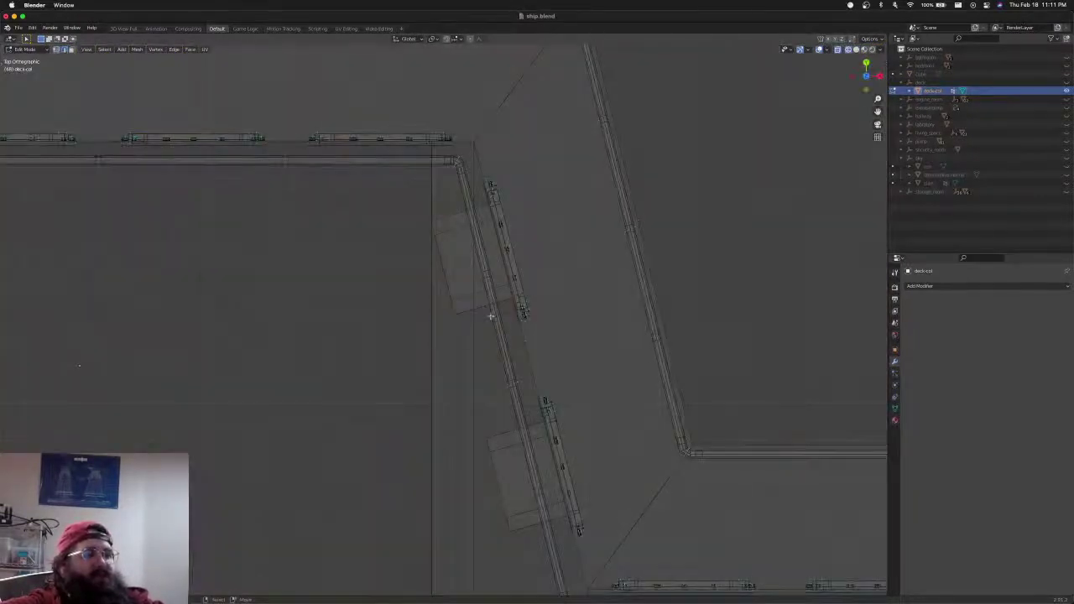
{"action": "key", "text": "b"}
{"action": "left_click_drag", "start_coordinate": [424, 214], "coordinate": [445, 264]}
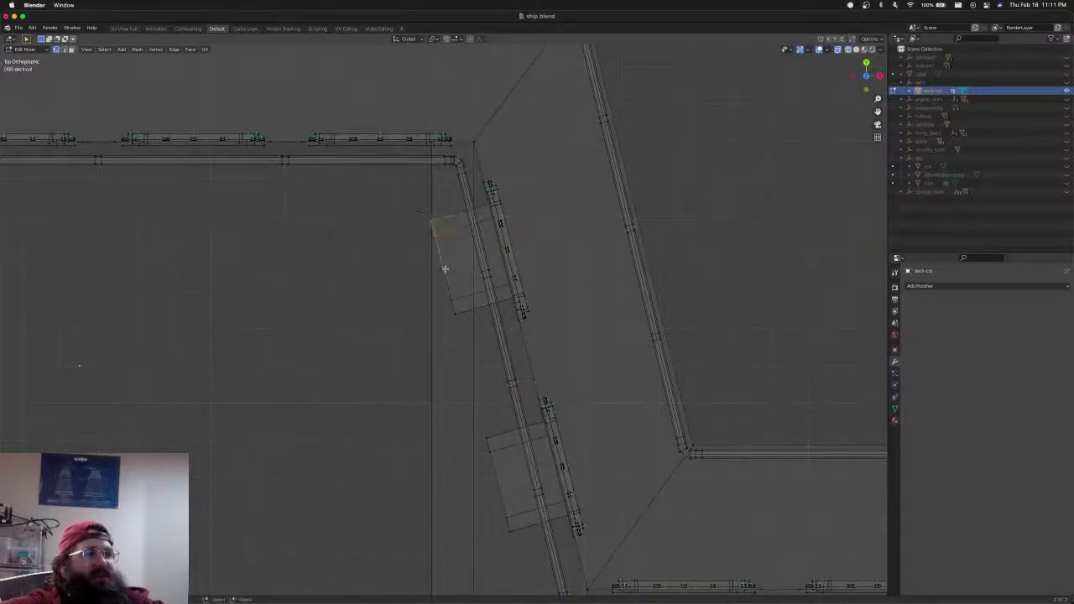
{"action": "left_click_drag", "start_coordinate": [458, 322], "coordinate": [459, 323]}
{"action": "key", "text": "b"}
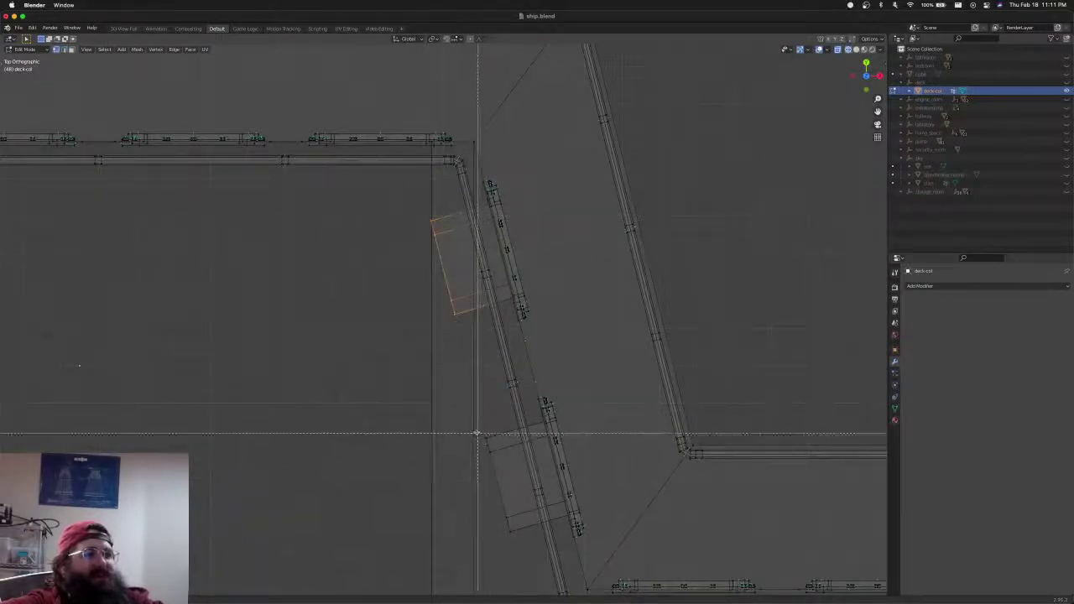
{"action": "left_click_drag", "start_coordinate": [476, 432], "coordinate": [498, 468]}
{"action": "middle_click_drag", "start_coordinate": [507, 486], "coordinate": [482, 365], "text": "shift"}
{"action": "key", "text": "b"}
{"action": "left_click_drag", "start_coordinate": [469, 374], "coordinate": [499, 440]}
{"action": "key", "text": "x"}
{"action": "key", "text": "v"}
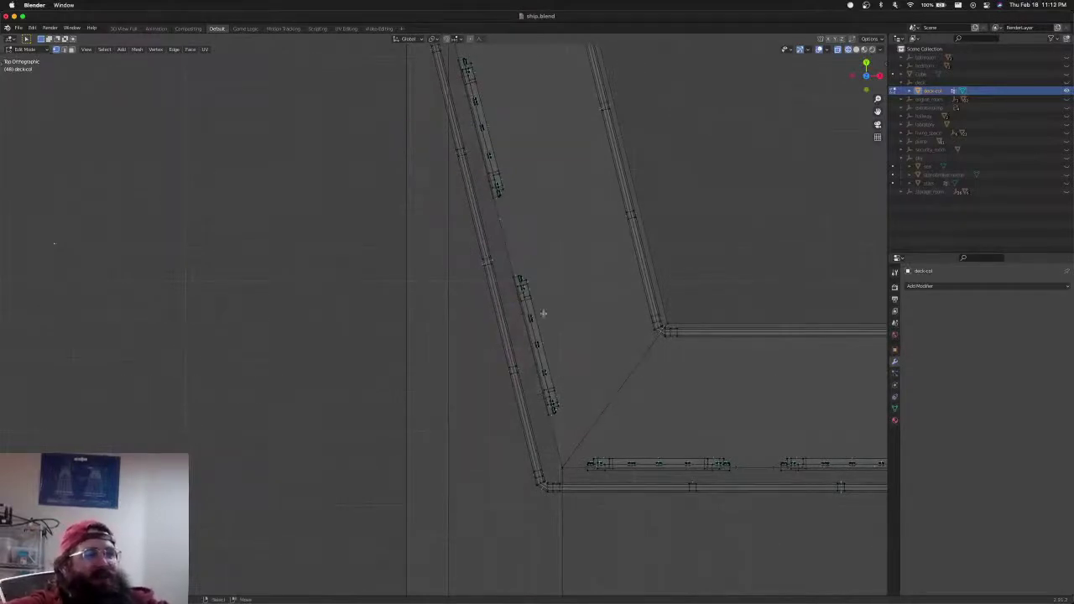
Select the chamfered outline of one small opening on the angled wall, enlarge it about 1.35 times and align it vertically with its frame
{"action": "middle_click_drag", "start_coordinate": [549, 333], "coordinate": [380, 377]}
{"action": "key", "text": "ctrl+r"}
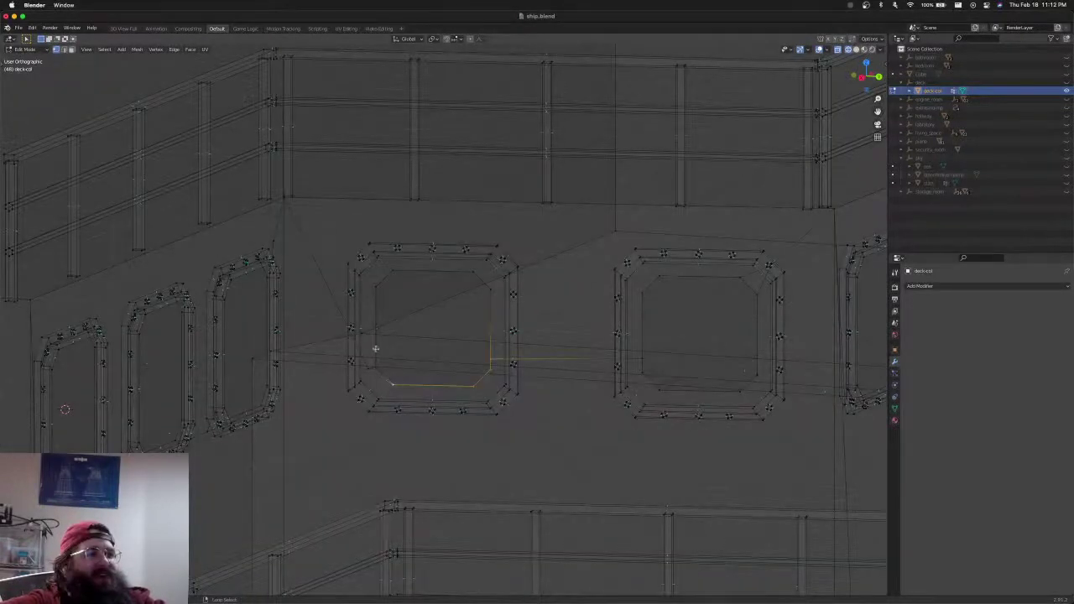
{"action": "right_click", "coordinate": [380, 290], "text": "alt+shift"}
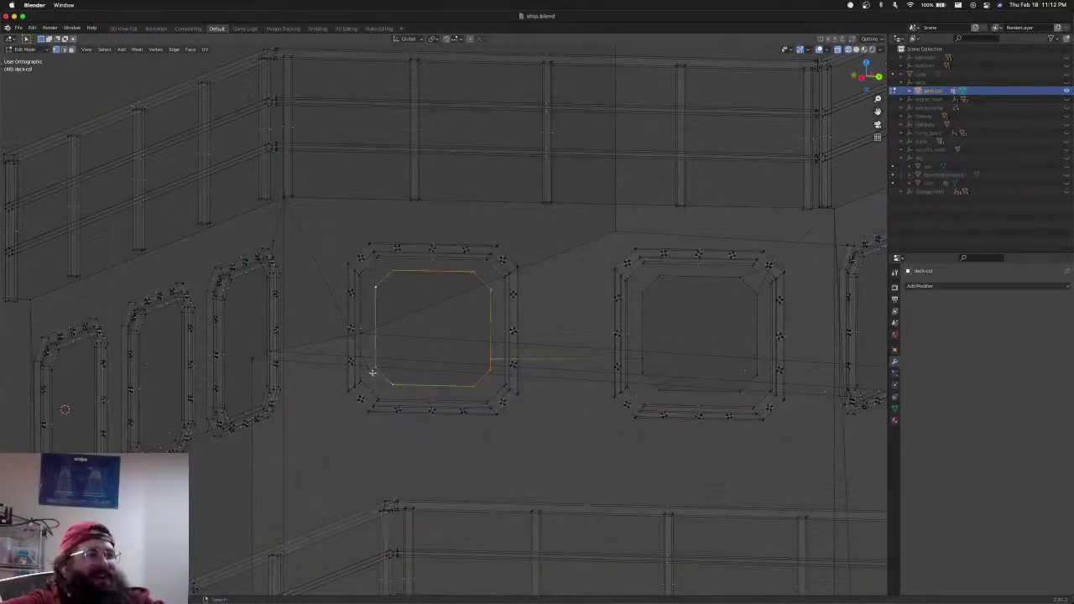
{"action": "scroll", "coordinate": [422, 366], "scroll_direction": "up", "scroll_amount": 2}
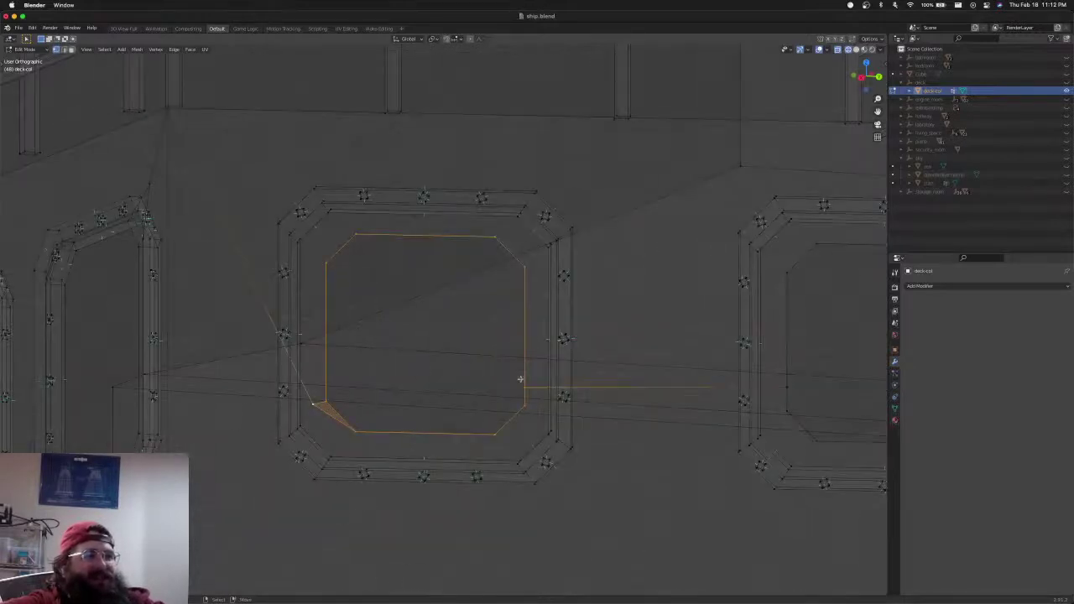
{"action": "middle_click_drag", "start_coordinate": [520, 379], "coordinate": [525, 394]}
{"action": "scroll", "coordinate": [522, 406], "scroll_direction": "down", "scroll_amount": 1}
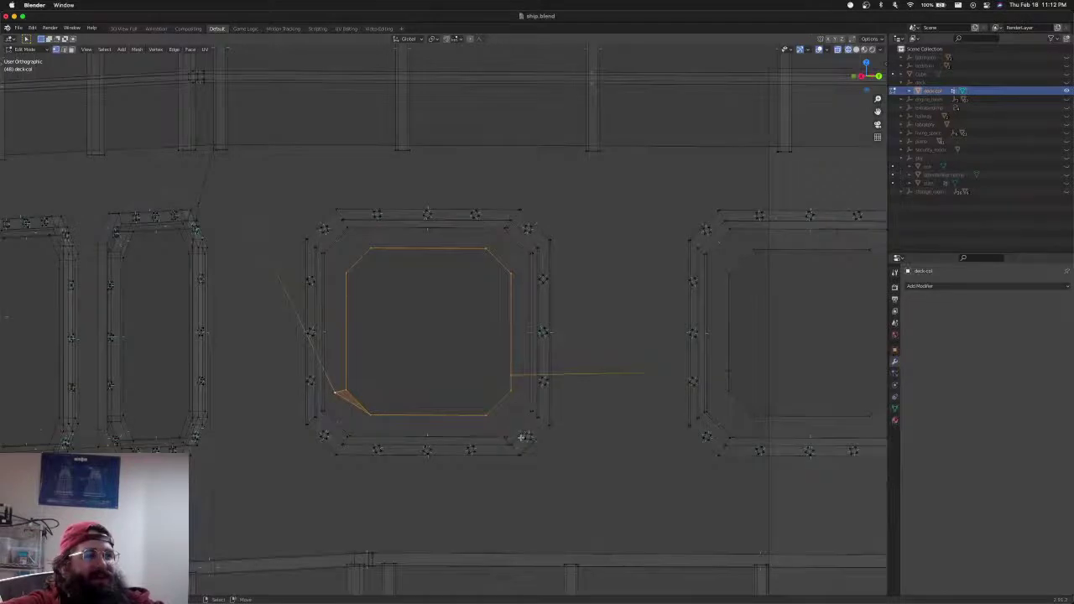
{"action": "key", "text": "s"}
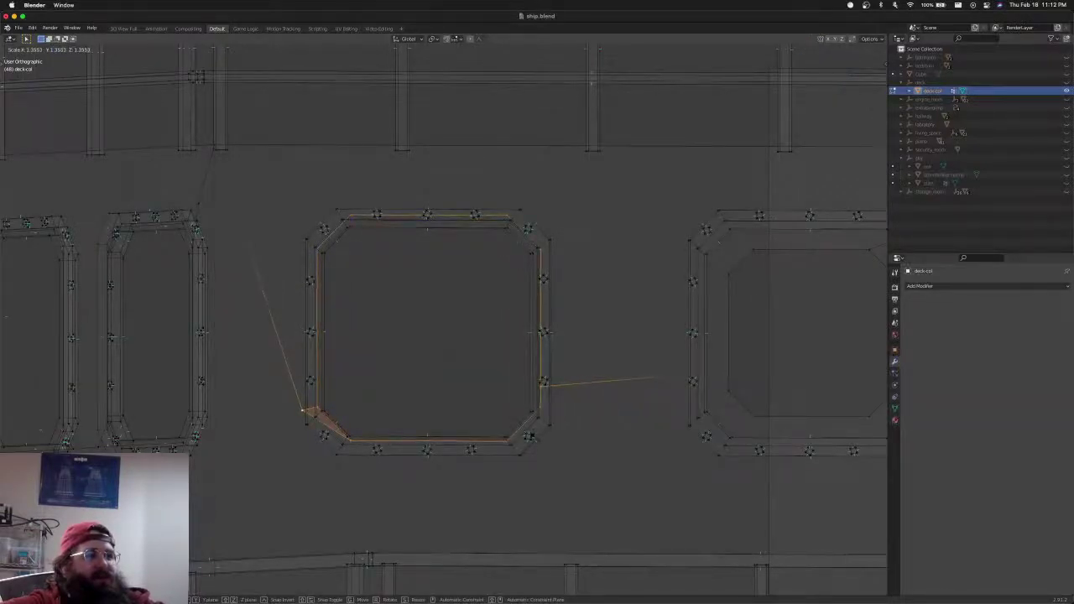
{"action": "key", "text": "g"}
{"action": "key", "text": "z"}
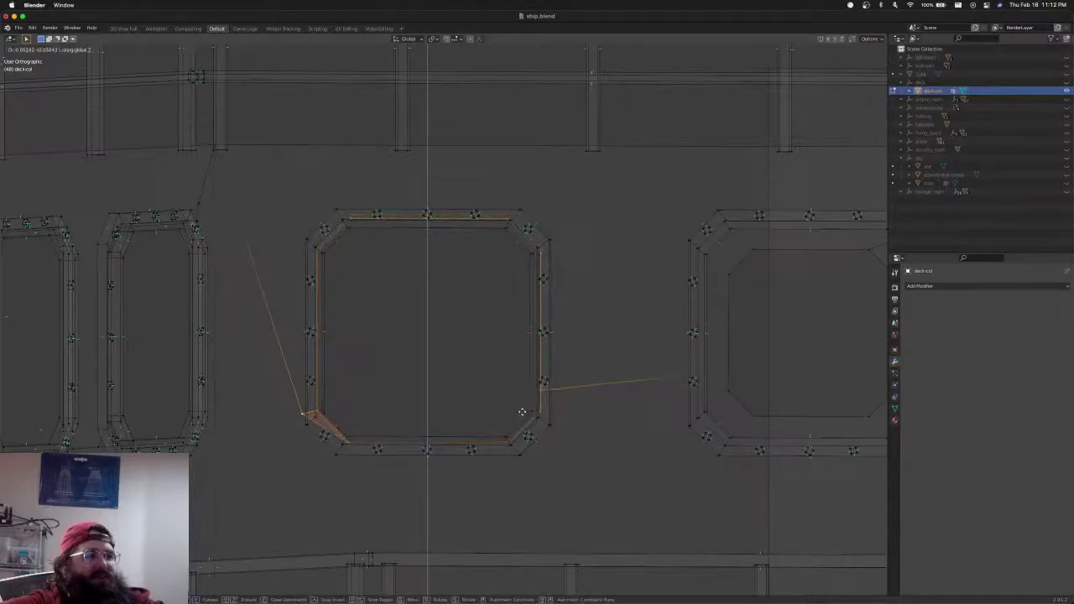
{"action": "left_click", "coordinate": [521, 411]}
Select the neighbouring window opening's chamfered outline on the same angled wall and scale it up about 1.36 times to match its frame
{"action": "mouse_move", "coordinate": [522, 411]}
{"action": "middle_mouse_down"}
{"action": "mouse_move", "coordinate": [497, 405]}
{"action": "mouse_move", "coordinate": [560, 400]}
{"action": "mouse_move", "coordinate": [589, 378]}
{"action": "mouse_move", "coordinate": [291, 358]}
{"action": "middle_mouse_up"}
{"action": "key", "text": "alt+a"}
{"action": "key", "text": "shift+z"}
{"action": "left_click", "coordinate": [440, 254], "text": "alt"}
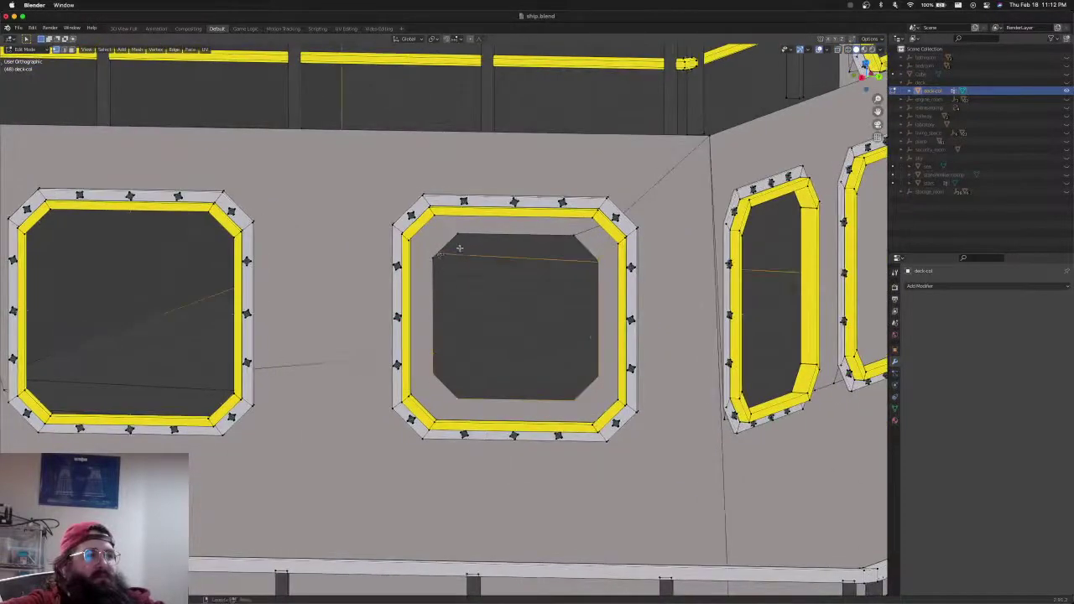
{"action": "key", "text": "ctrl+z"}
{"action": "left_click", "coordinate": [448, 243], "text": "alt"}
{"action": "key", "text": "shift+z"}
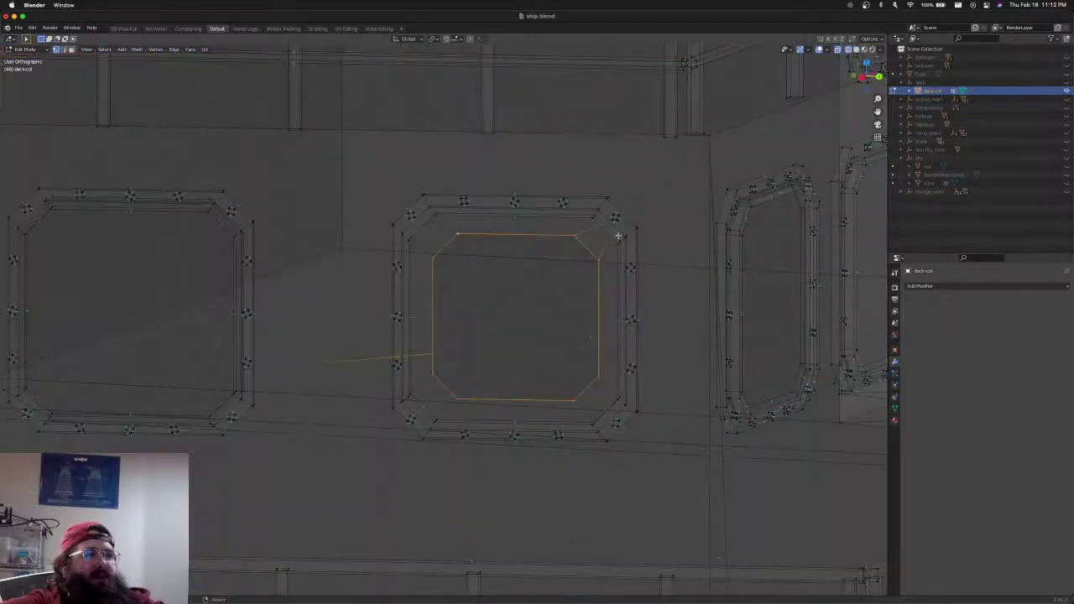
{"action": "middle_click_drag", "start_coordinate": [653, 259], "coordinate": [591, 394]}
{"action": "left_click", "coordinate": [581, 239]}
{"action": "key", "text": "s"}
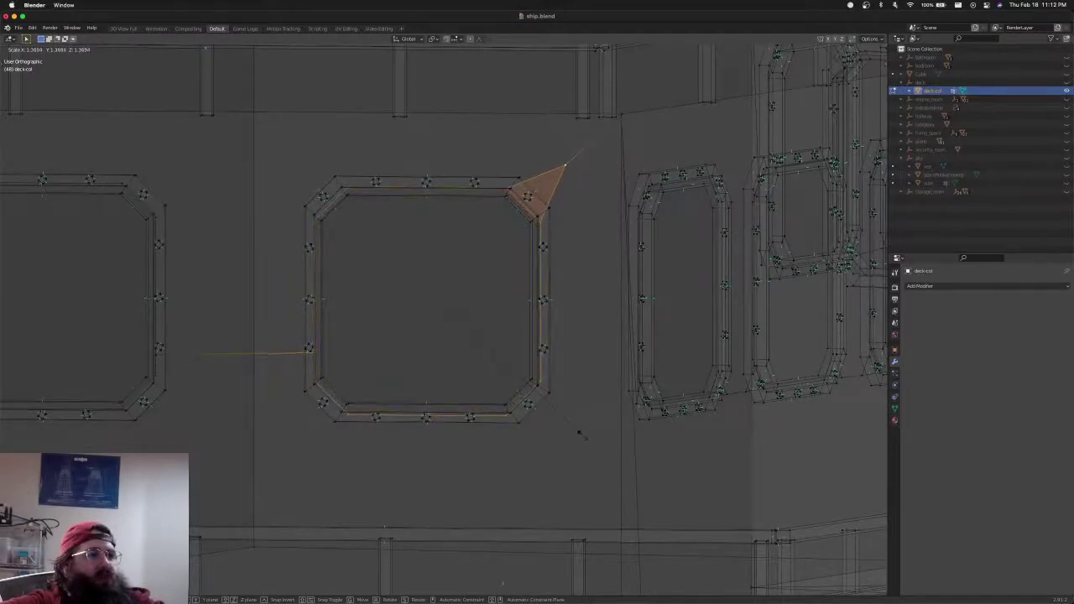
{"action": "left_click", "coordinate": [581, 434]}
Return to solid shading, leave mesh editing, save ship.blend and check the window openings along the deck walls
{"action": "key", "text": "shift+z"}
{"action": "middle_click_drag", "start_coordinate": [508, 244], "coordinate": [493, 266]}
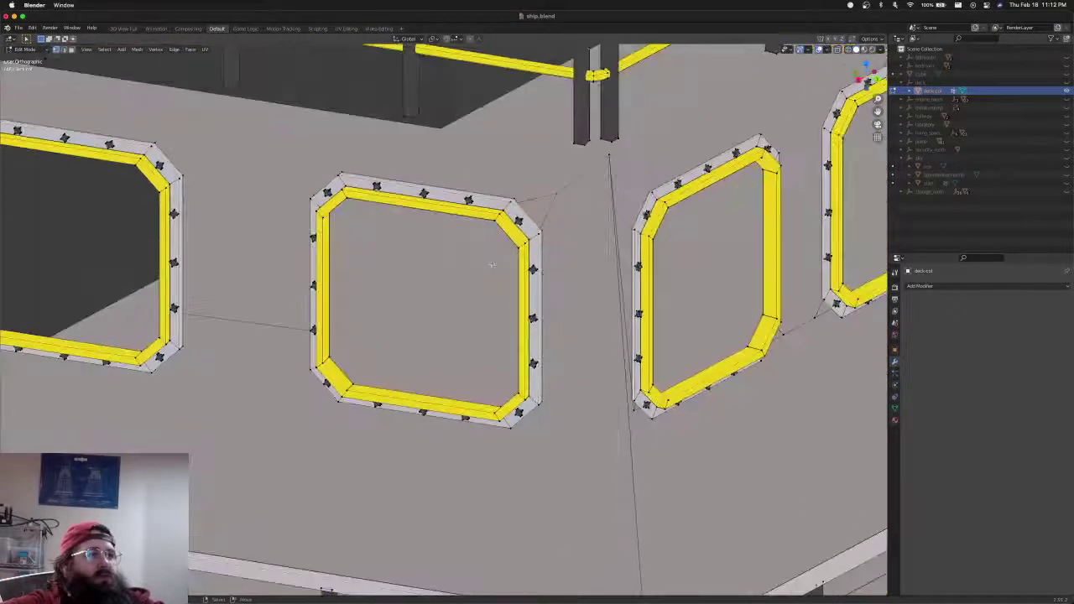
{"action": "scroll", "coordinate": [494, 266], "scroll_direction": "down", "scroll_amount": 6}
{"action": "scroll", "coordinate": [497, 265], "scroll_direction": "down", "scroll_amount": 2}
{"action": "middle_click_drag", "start_coordinate": [532, 292], "coordinate": [495, 294]}
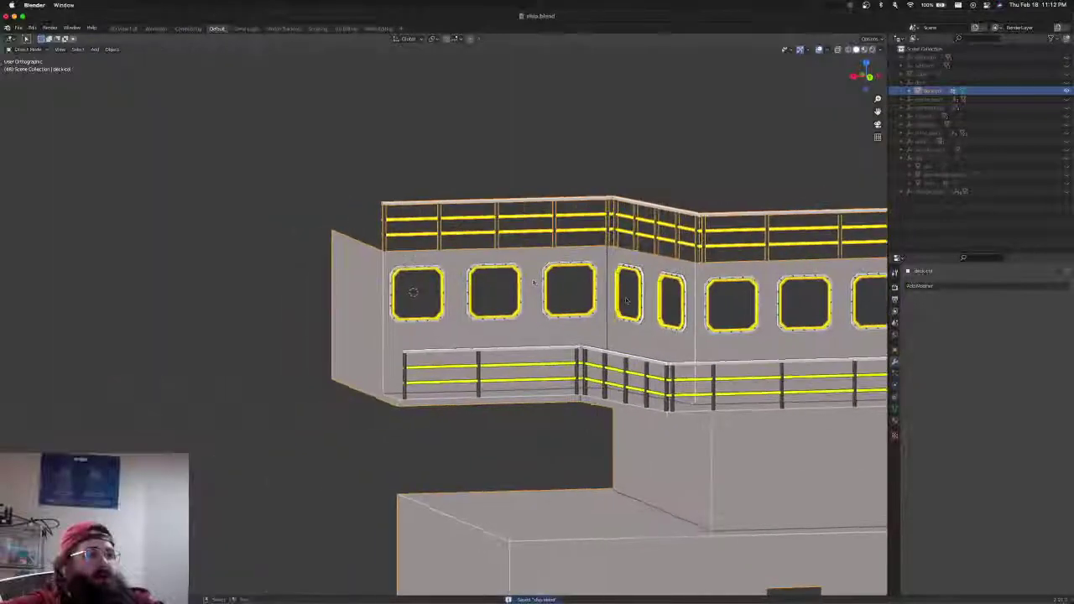
{"action": "scroll", "coordinate": [469, 296], "scroll_direction": "up", "scroll_amount": 3}
{"action": "scroll", "coordinate": [470, 294], "scroll_direction": "down", "scroll_amount": 5}
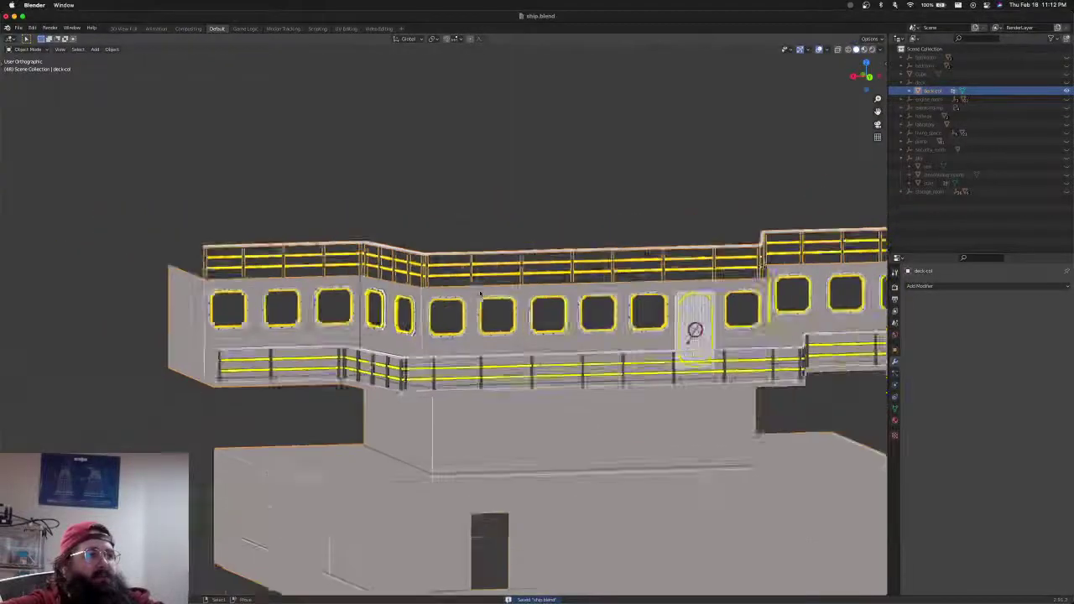
{"action": "scroll", "coordinate": [571, 324], "scroll_direction": "down", "scroll_amount": 1}
{"action": "mouse_move", "coordinate": [570, 324]}
{"action": "middle_mouse_down"}
{"action": "mouse_move", "coordinate": [587, 318]}
{"action": "mouse_move", "coordinate": [566, 336]}
{"action": "middle_mouse_up"}
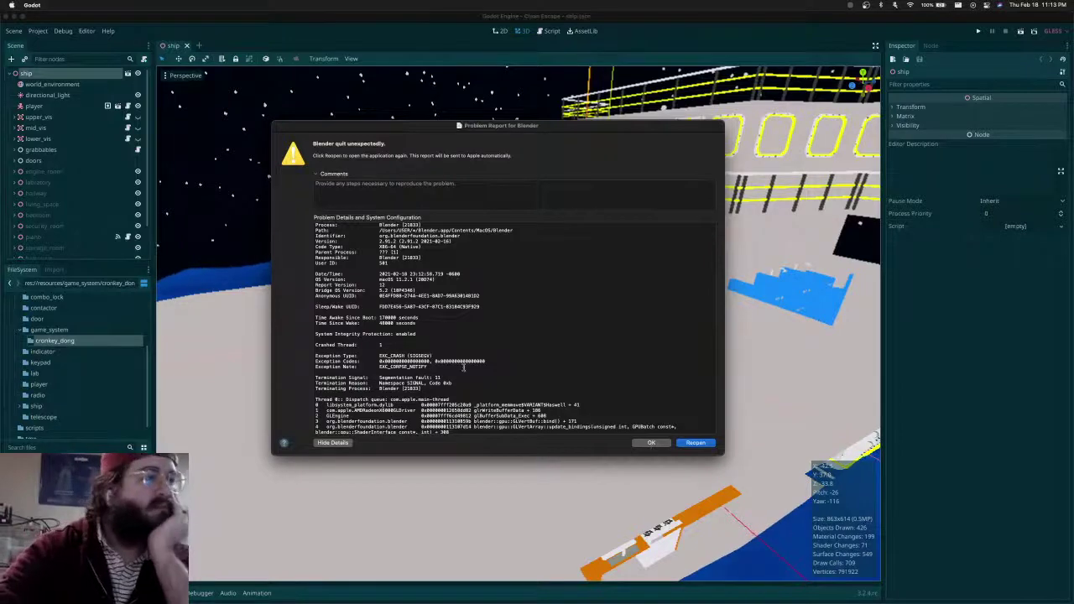
Read through the Blender crash report and dismiss it without reopening the application
{"action": "scroll", "coordinate": [463, 367], "scroll_direction": "down", "scroll_amount": 2}
{"action": "scroll", "coordinate": [463, 367], "scroll_direction": "down", "scroll_amount": 10}
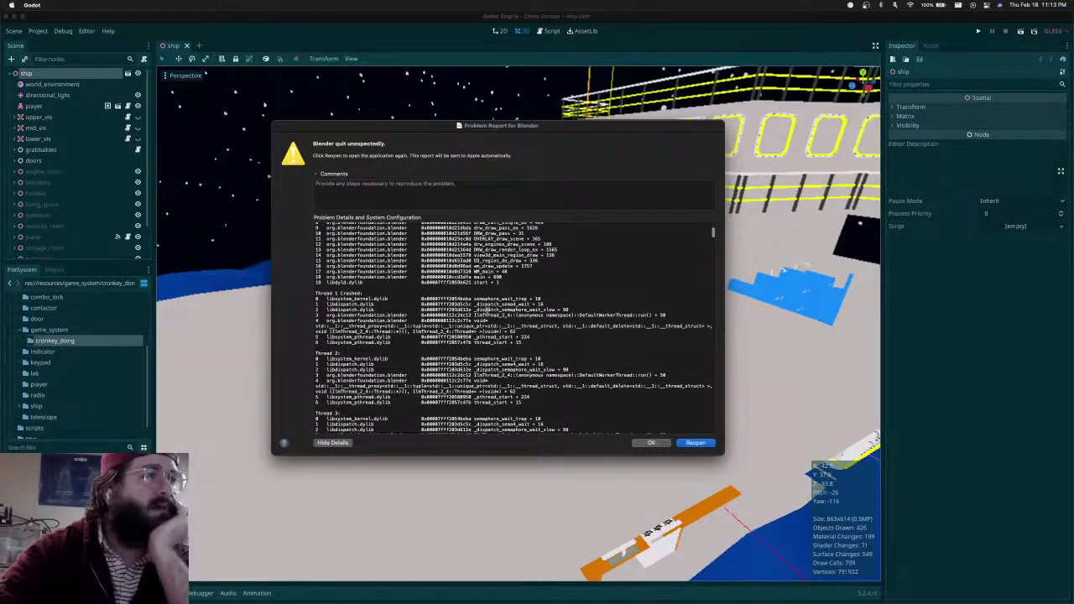
{"action": "scroll", "coordinate": [523, 338], "scroll_direction": "up", "scroll_amount": 12}
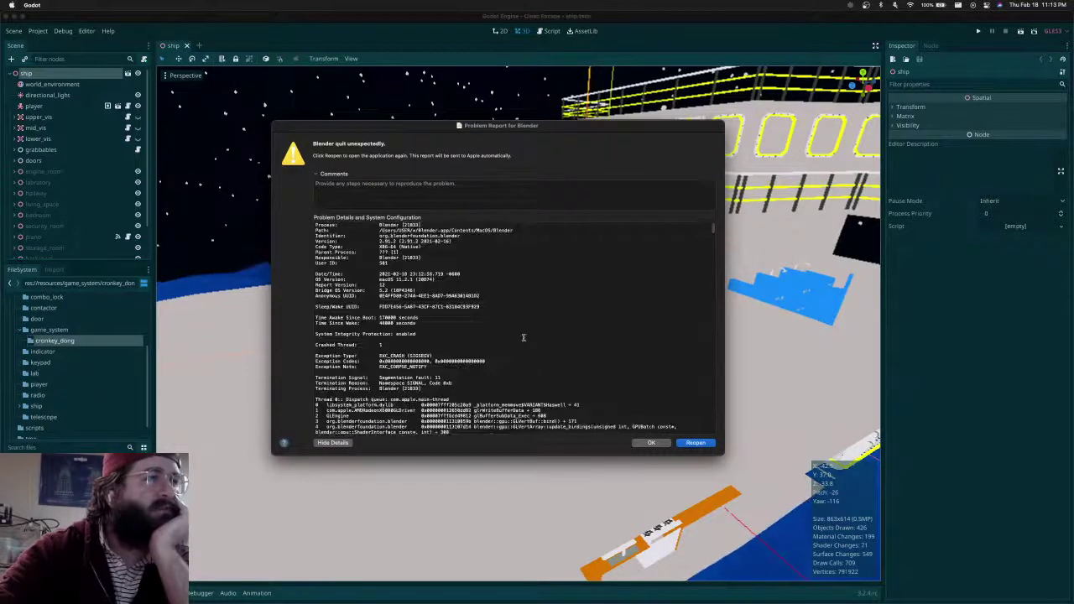
{"action": "left_click", "coordinate": [651, 442]}
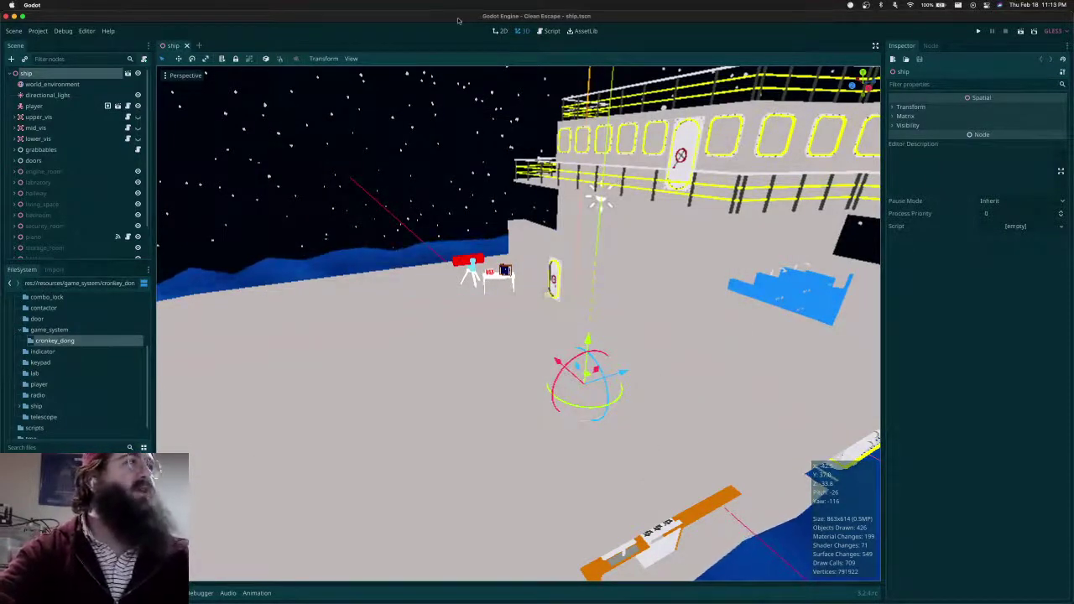
Switch to the kitty terminal, run the of file finder and try to open the ship's Blender file
{"action": "key", "text": "super+Tab"}
{"action": "key", "text": "super+Tab"}
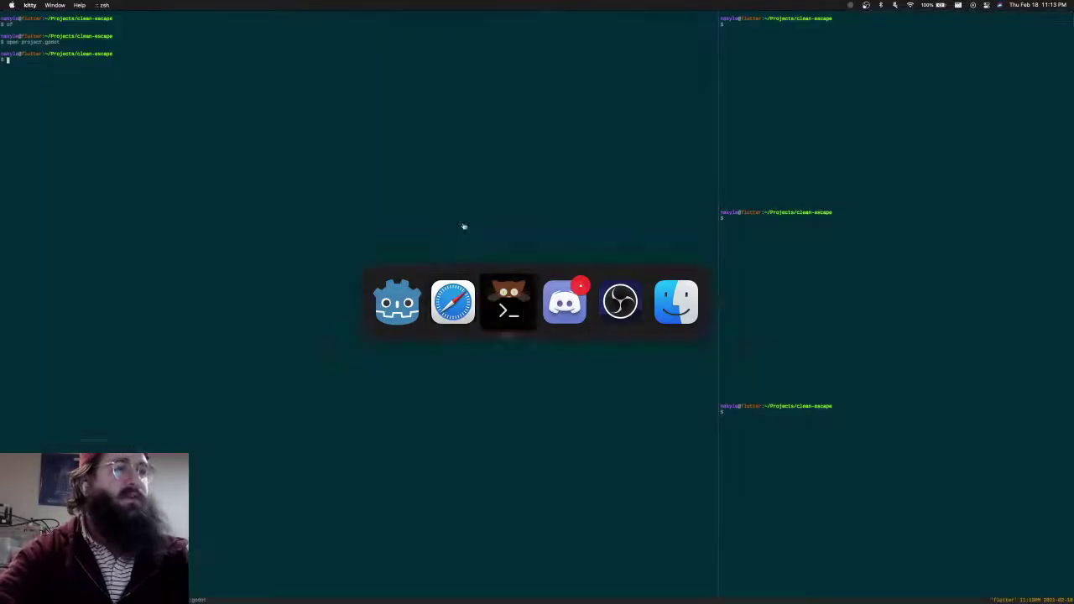
{"action": "type", "text": "of"}
{"action": "key", "text": "Return"}
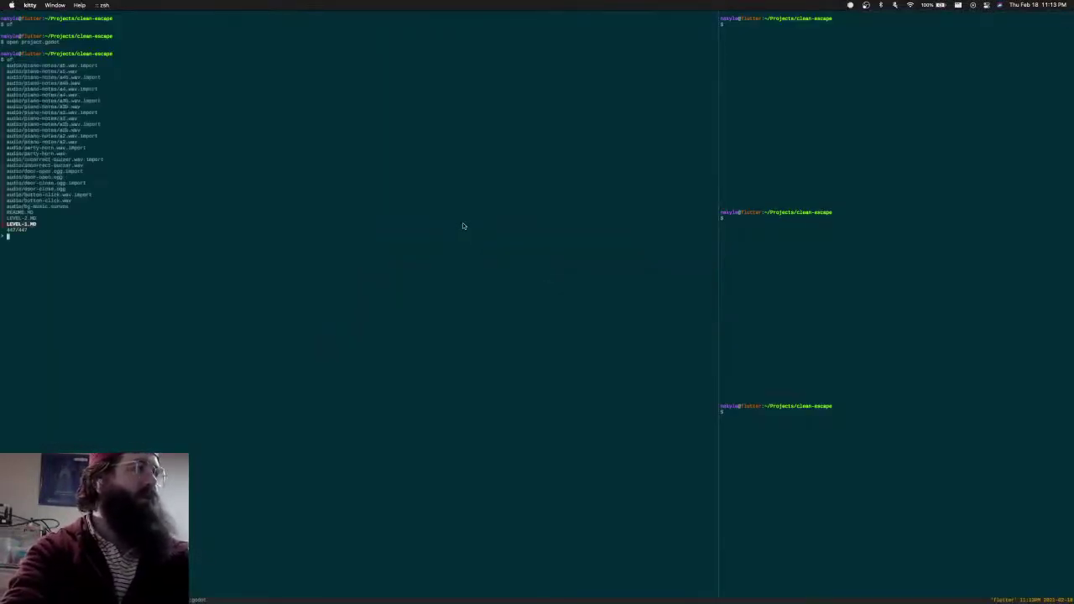
{"action": "type", "text": "ships b"}
{"action": "key", "text": "Return"}
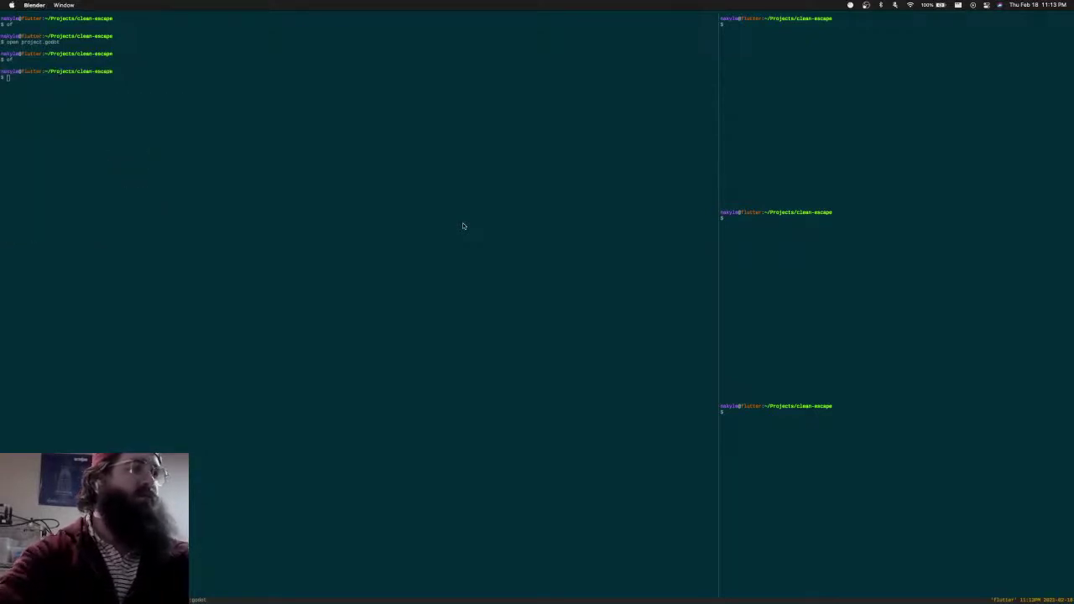
Return to the kitty terminal, run of again, filter for "ship.bl" and open resources/ship/ship.blend in Blender
{"action": "key", "text": "super+Tab"}
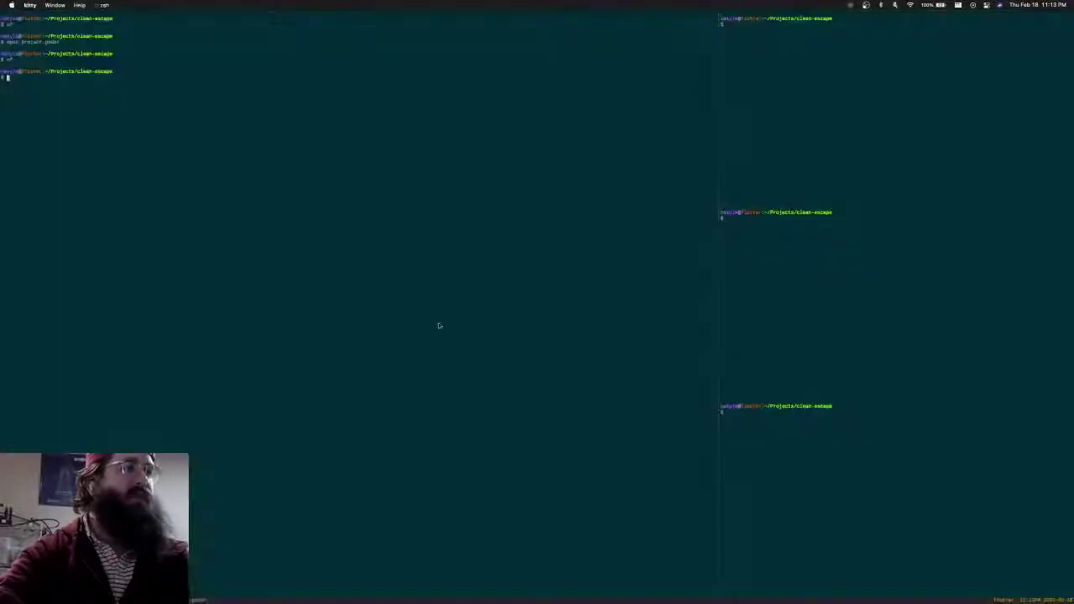
{"action": "type", "text": "of"}
{"action": "key", "text": "Return"}
{"action": "type", "text": "shipe b"}
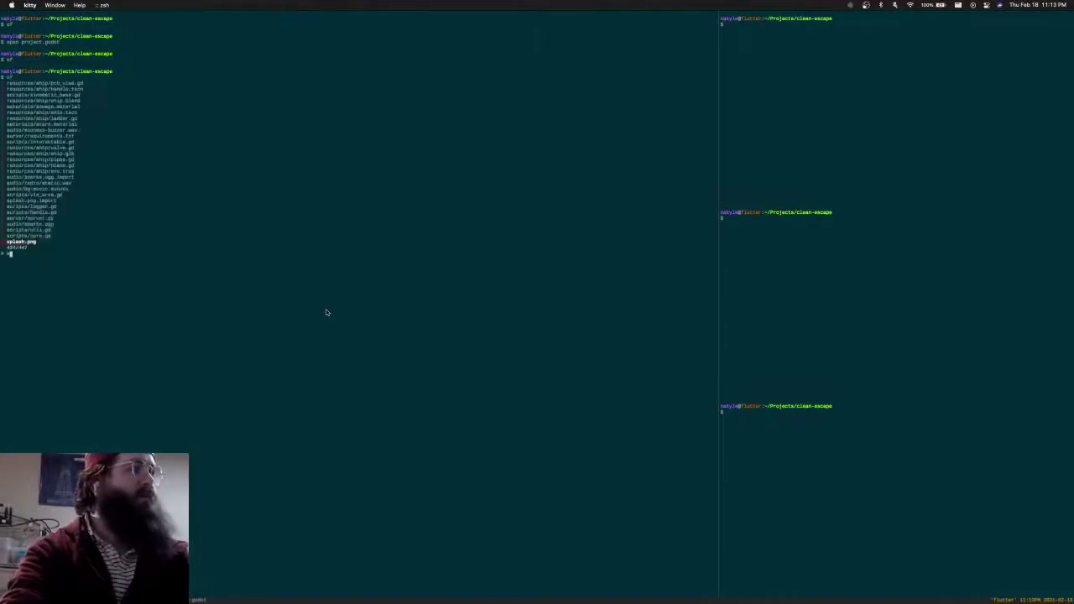
{"action": "type", "text": "le"}
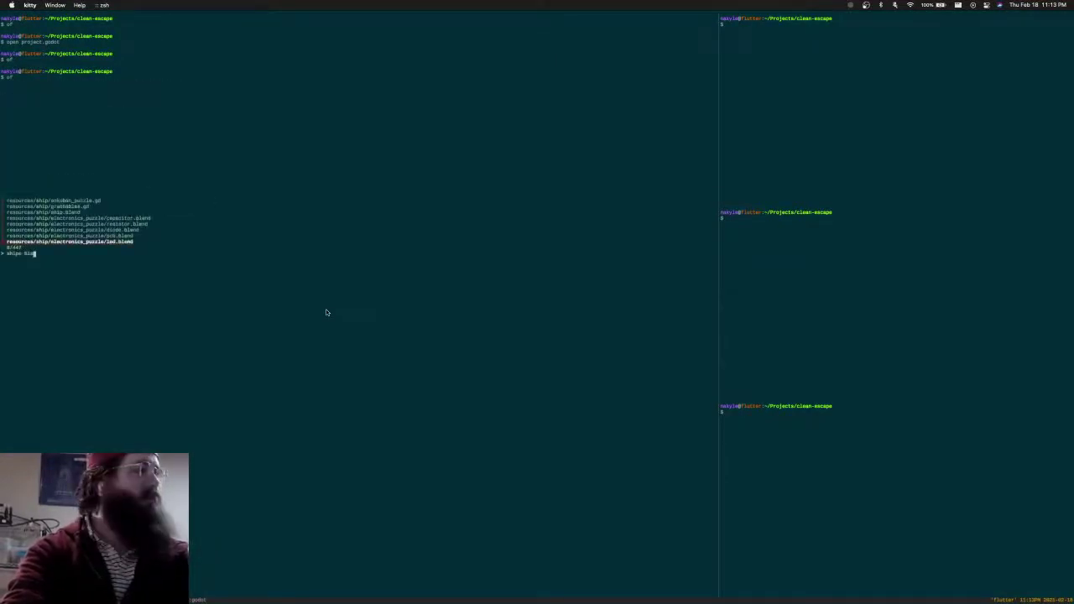
{"action": "key", "text": "BackSpace"}
{"action": "key", "text": "BackSpace"}
{"action": "key", "text": "BackSpace"}
{"action": "key", "text": "BackSpace"}
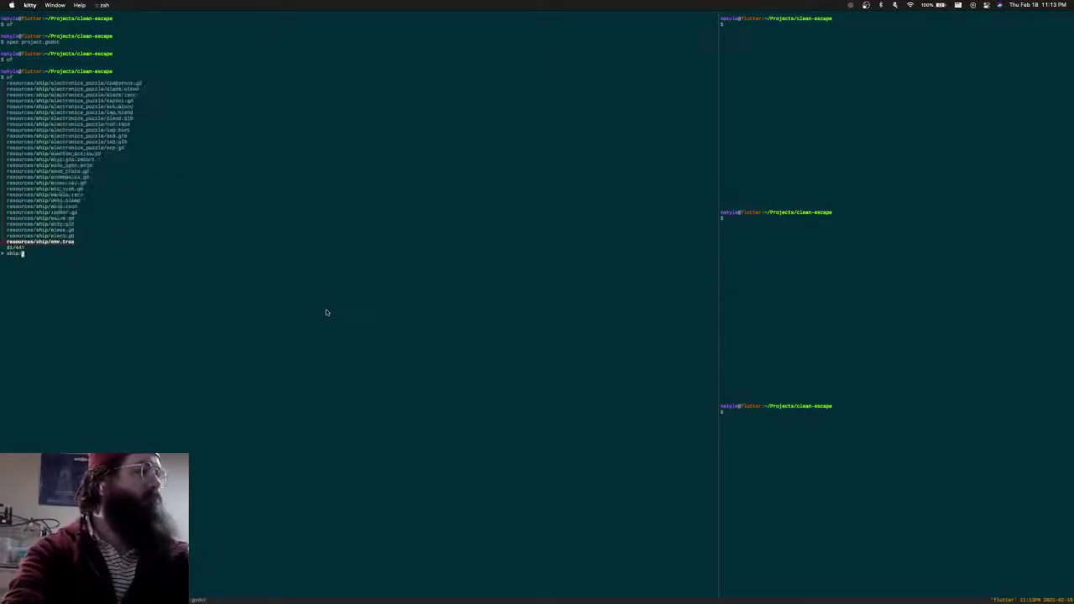
{"action": "type", "text": "bl"}
{"action": "key", "text": "Return"}
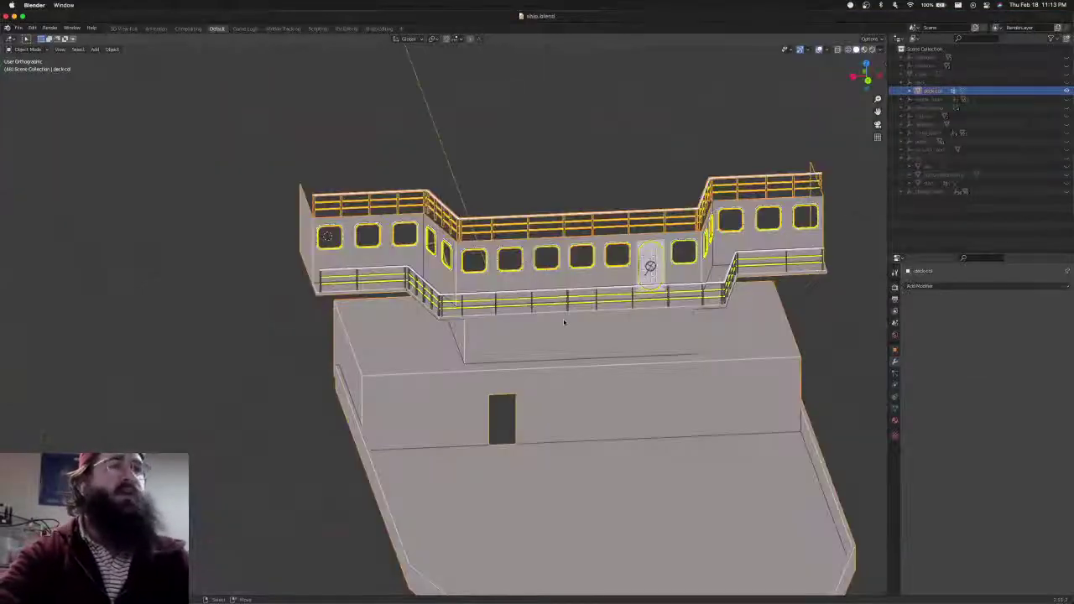
Unhide all hidden objects in the scene and collapse the deck hierarchy
{"action": "scroll", "coordinate": [564, 321], "scroll_direction": "down", "scroll_amount": 3}
{"action": "scroll", "coordinate": [567, 324], "scroll_direction": "down", "scroll_amount": 8}
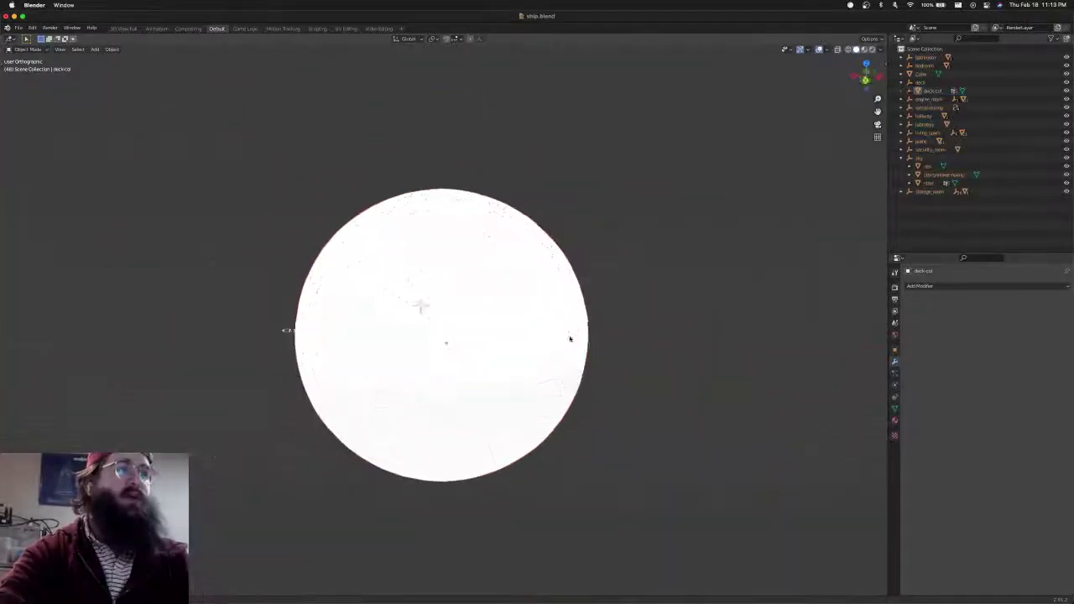
{"action": "middle_click_drag", "start_coordinate": [570, 338], "coordinate": [537, 330]}
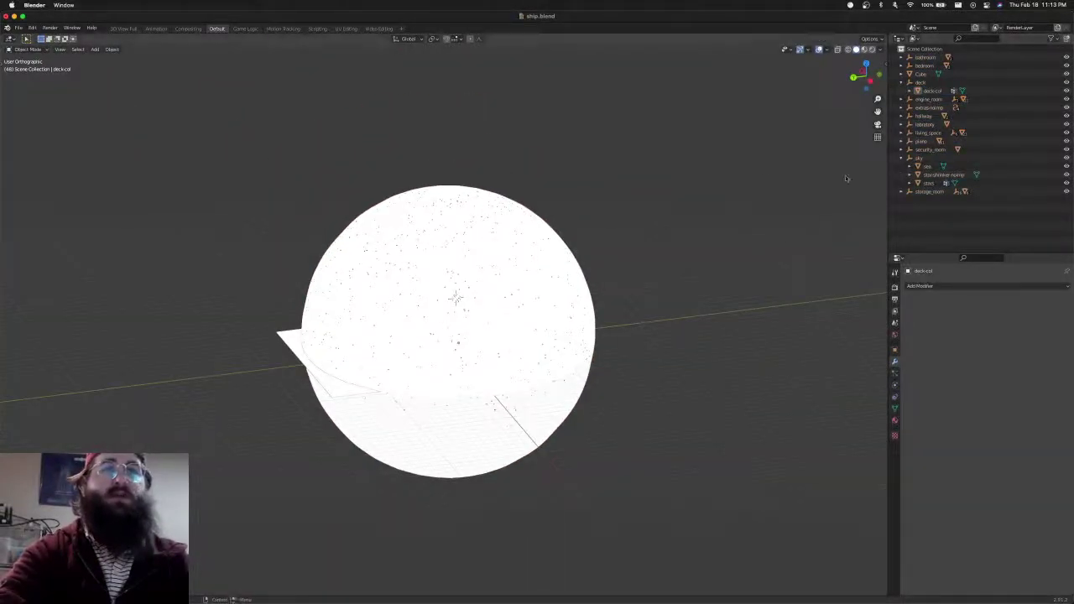
{"action": "left_click", "coordinate": [902, 83]}
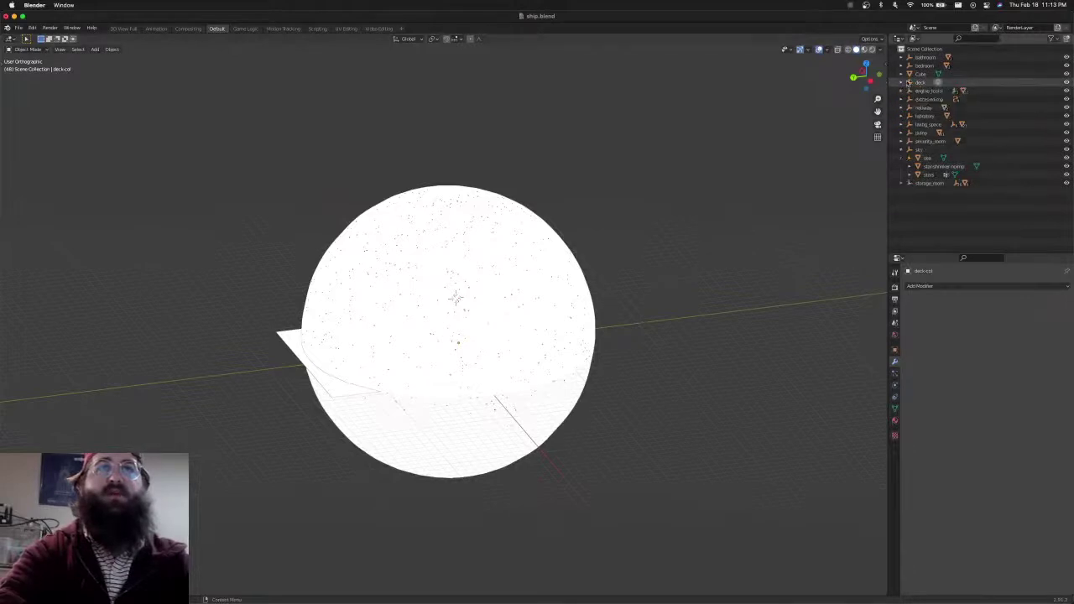
Delete the Cube object from the scene
{"action": "left_click", "coordinate": [916, 75]}
{"action": "key", "text": "x"}
{"action": "left_click", "coordinate": [842, 175]}
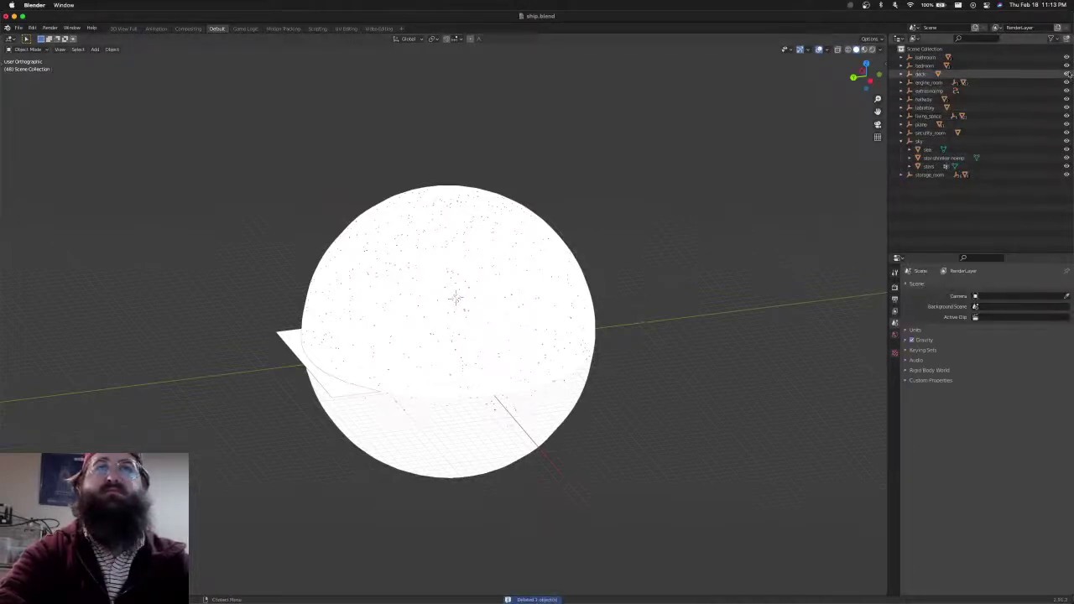
Hide the sky hierarchy and collapse it, keep bathroom and bedroom visible, and save the file
{"action": "left_click_drag", "start_coordinate": [1067, 66], "coordinate": [1066, 57]}
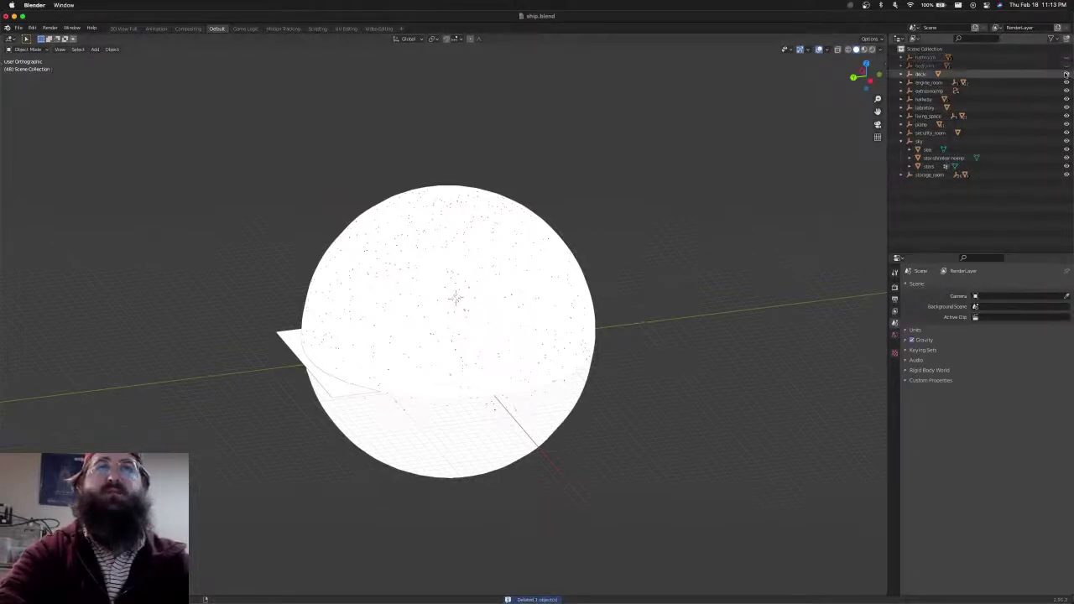
{"action": "left_click", "coordinate": [1065, 142]}
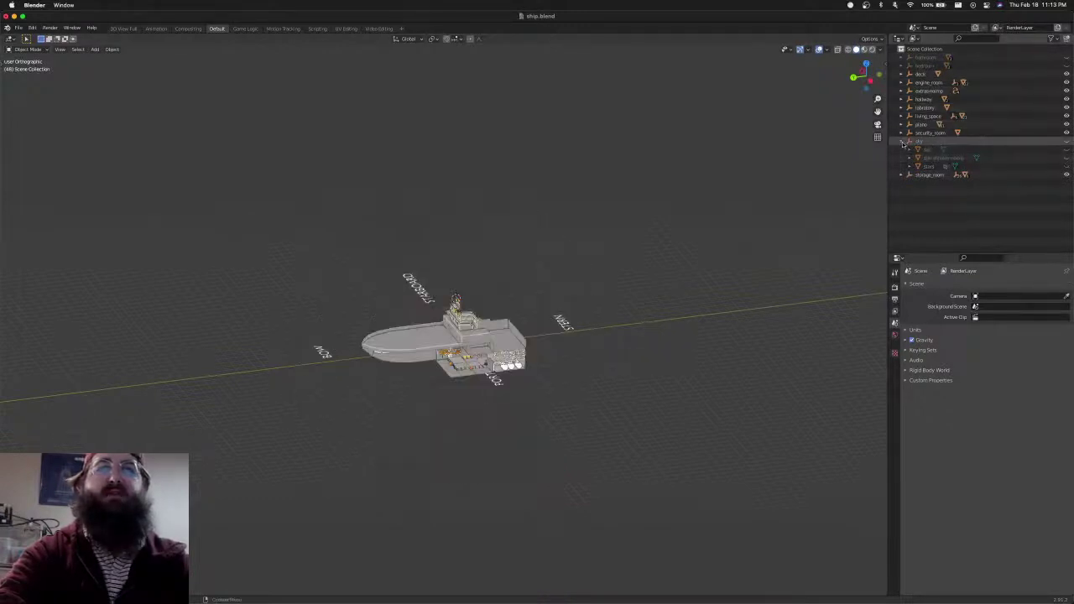
{"action": "left_click", "coordinate": [900, 142]}
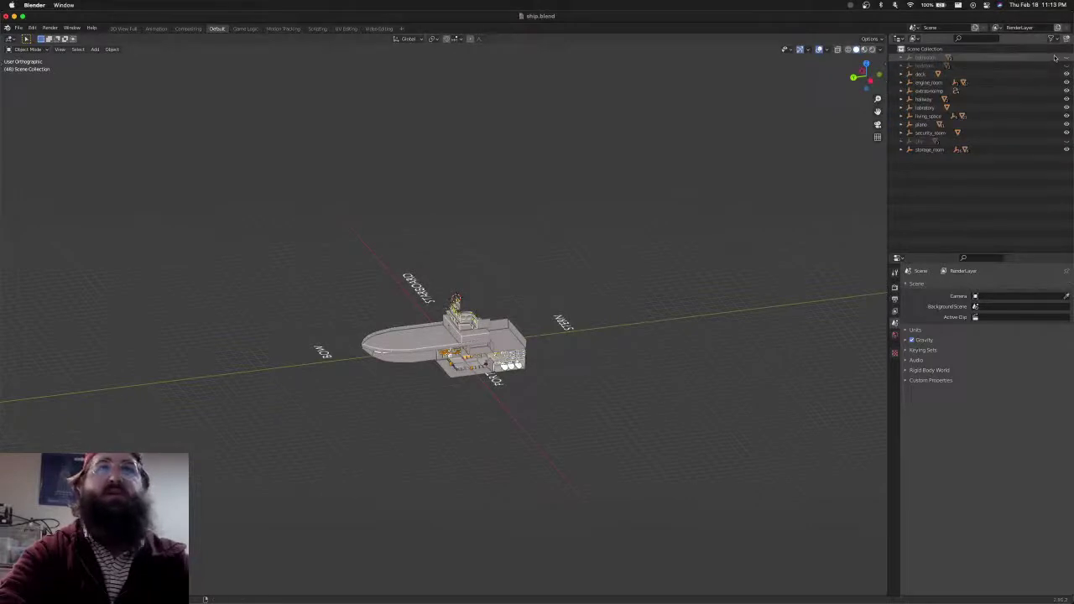
{"action": "left_click_drag", "start_coordinate": [1066, 59], "coordinate": [1066, 67]}
{"action": "key", "text": "super+s"}
Look over the whole ship, save ship.blend, export the scene for Godot, and save the file again
{"action": "scroll", "coordinate": [472, 391], "scroll_direction": "up", "scroll_amount": 6}
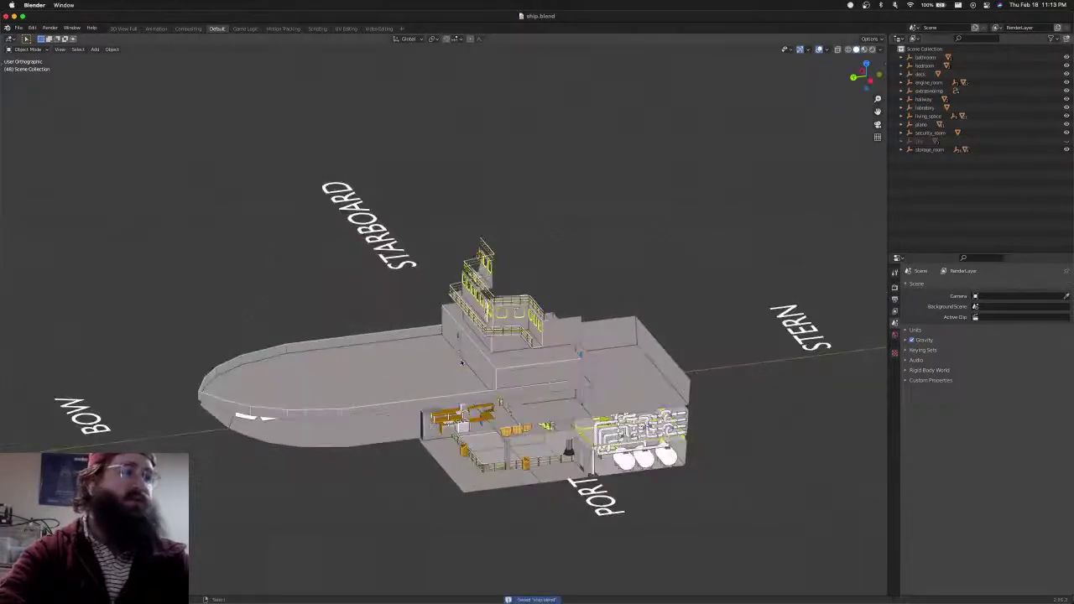
{"action": "scroll", "coordinate": [461, 363], "scroll_direction": "down", "scroll_amount": 2}
{"action": "scroll", "coordinate": [461, 363], "scroll_direction": "up", "scroll_amount": 4}
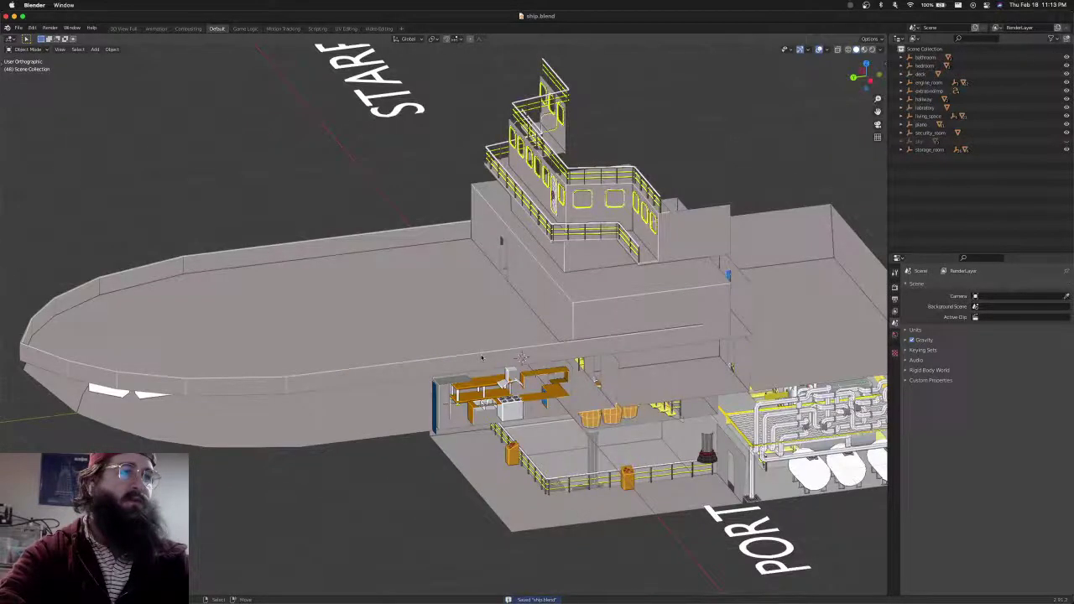
{"action": "middle_click_drag", "start_coordinate": [482, 358], "coordinate": [514, 283]}
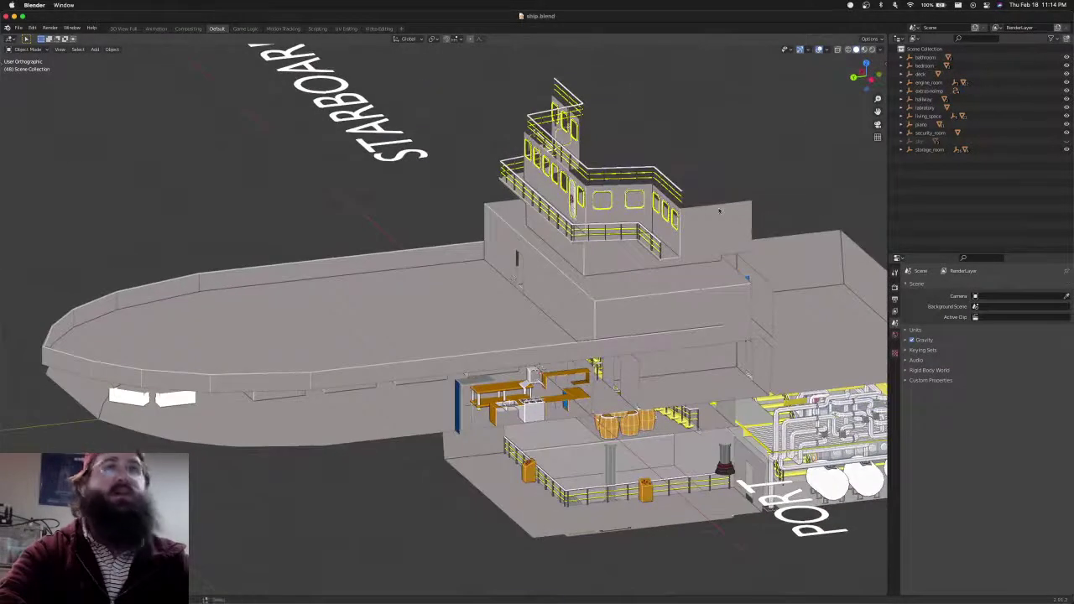
{"action": "key", "text": "super+s"}
{"action": "left_click", "coordinate": [17, 28]}
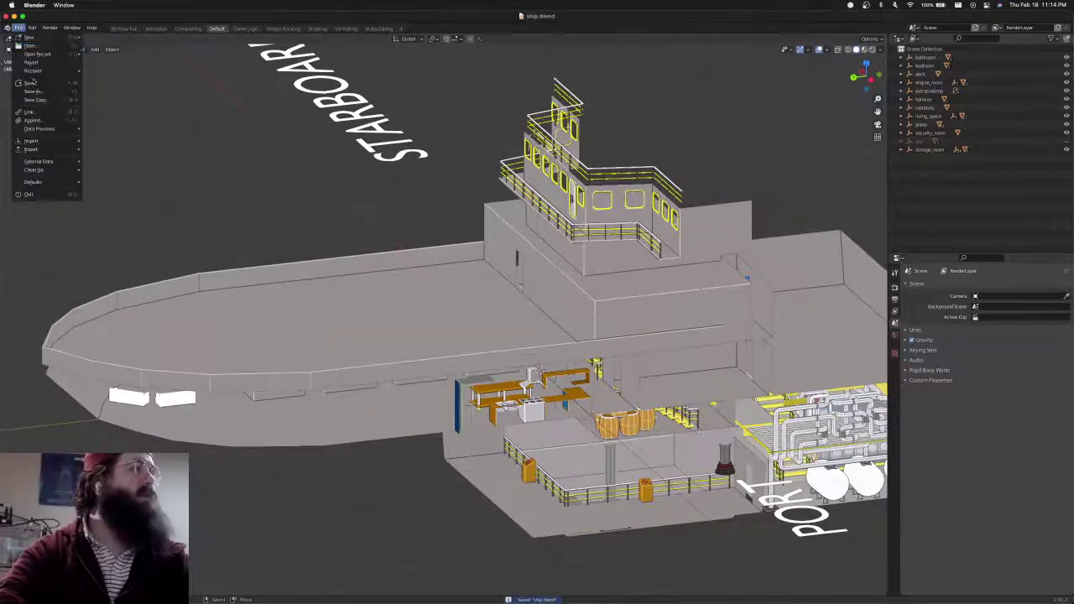
{"action": "mouse_move", "coordinate": [32, 154]}
{"action": "left_click", "coordinate": [111, 207]}
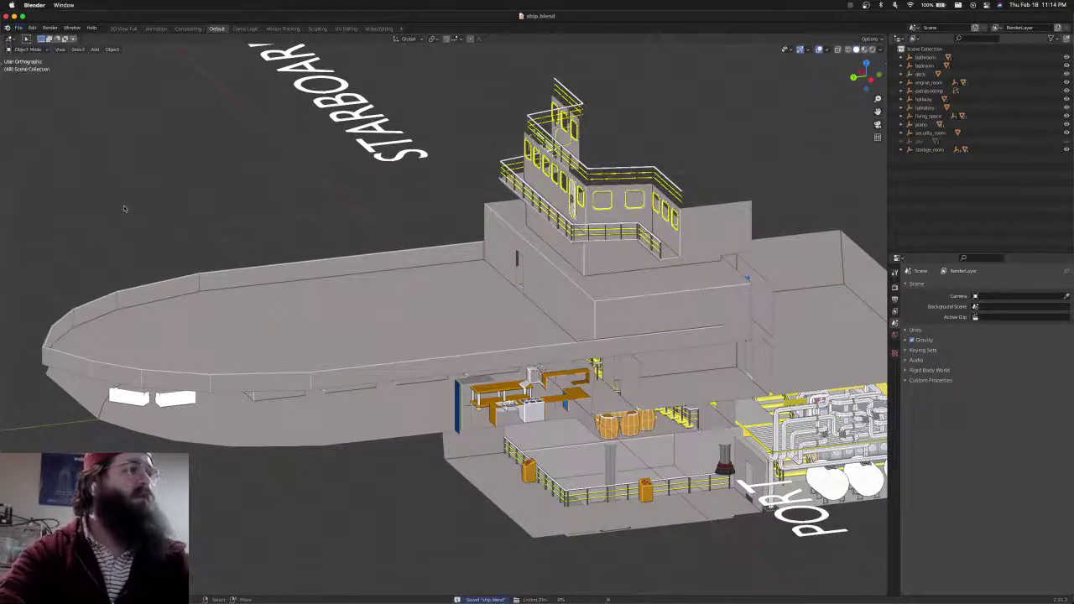
{"action": "key", "text": "Return"}
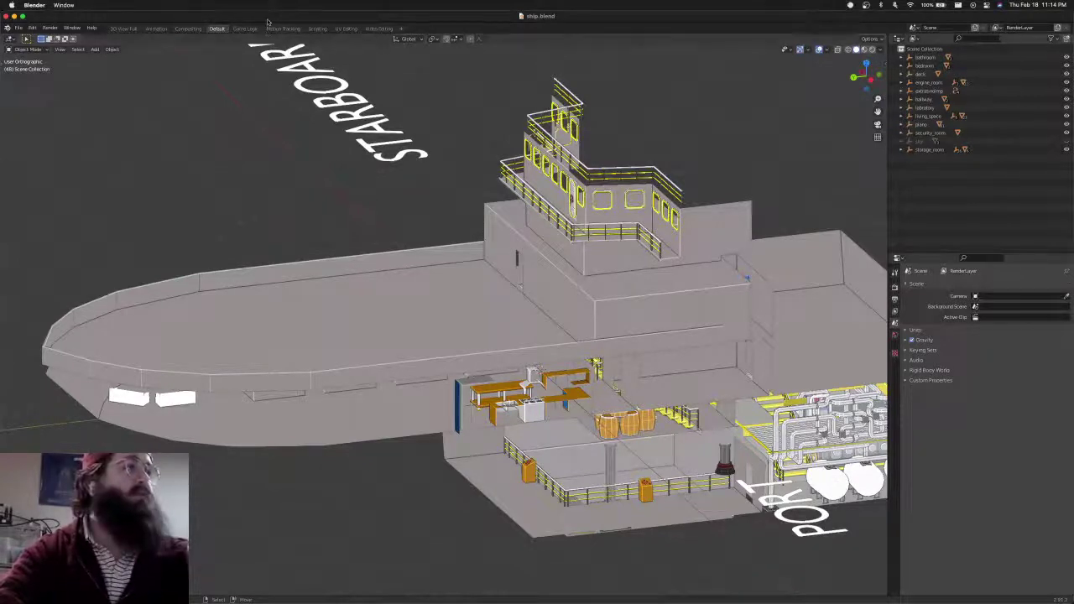
{"action": "key", "text": "super+s"}
Switch to Godot, save the ship scene and close it
{"action": "key", "text": "super+Tab"}
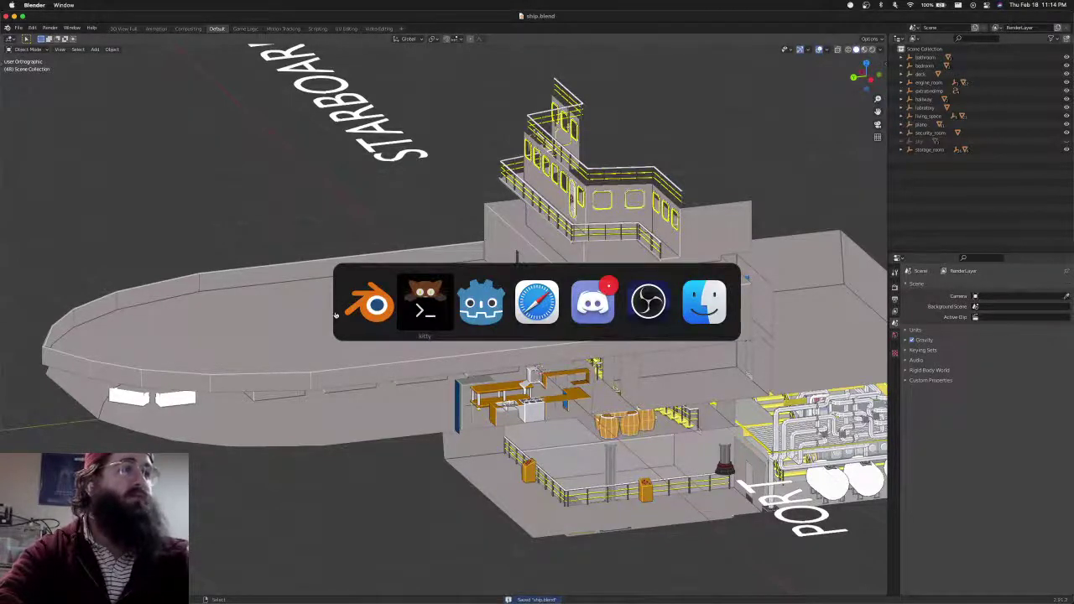
{"action": "key", "text": "super+Tab"}
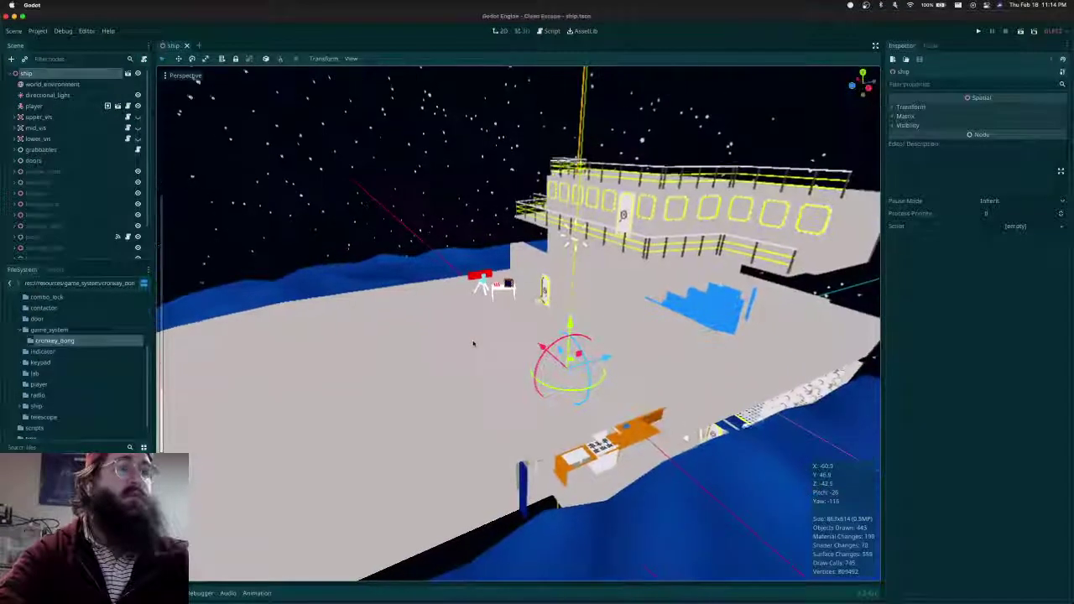
{"action": "scroll", "coordinate": [474, 343], "scroll_direction": "down", "scroll_amount": 2}
{"action": "mouse_move", "coordinate": [491, 341]}
{"action": "middle_mouse_down"}
{"action": "mouse_move", "coordinate": [481, 297]}
{"action": "mouse_move", "coordinate": [539, 340]}
{"action": "mouse_move", "coordinate": [497, 342]}
{"action": "middle_mouse_up"}
{"action": "key", "text": "super+s"}
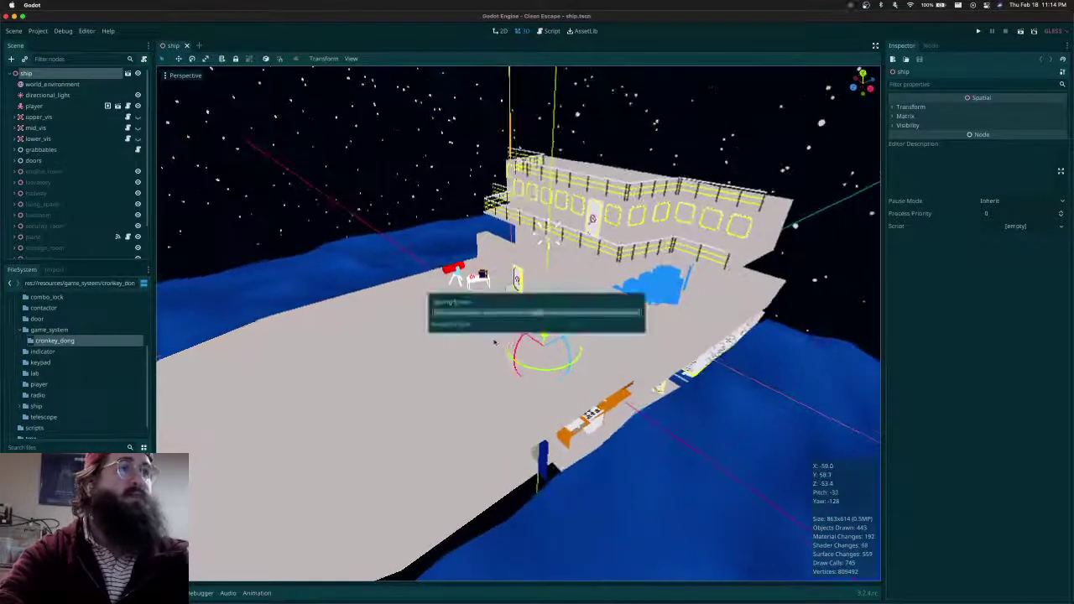
{"action": "left_click", "coordinate": [187, 45]}
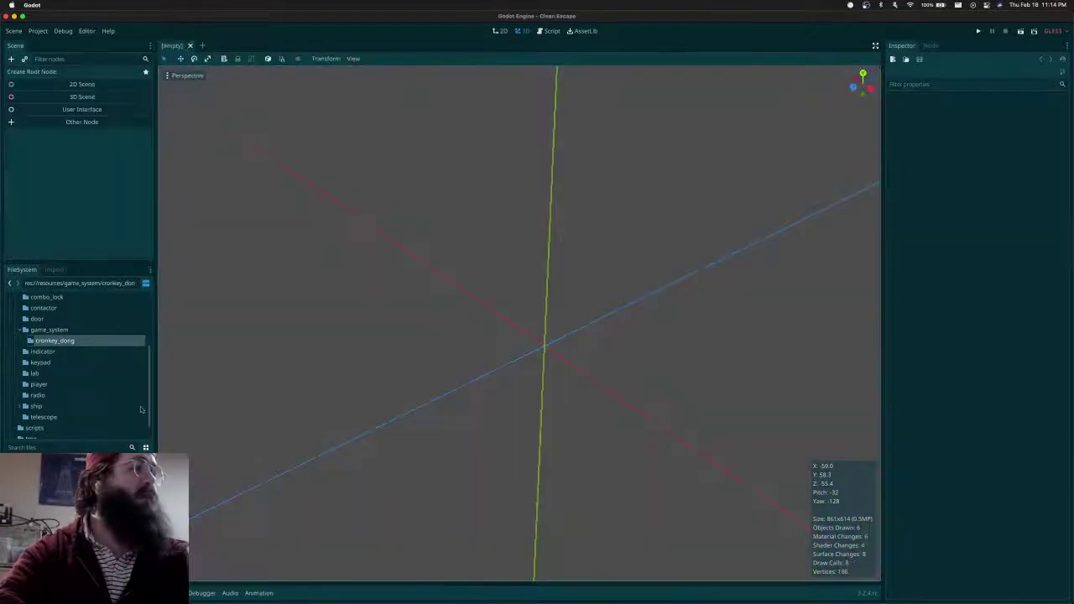
Reopen ship.tscn from resources/ship, save the scene and look at the upper-deck windows
{"action": "scroll", "coordinate": [49, 395], "scroll_direction": "up", "scroll_amount": 3}
{"action": "left_click", "coordinate": [29, 299]}
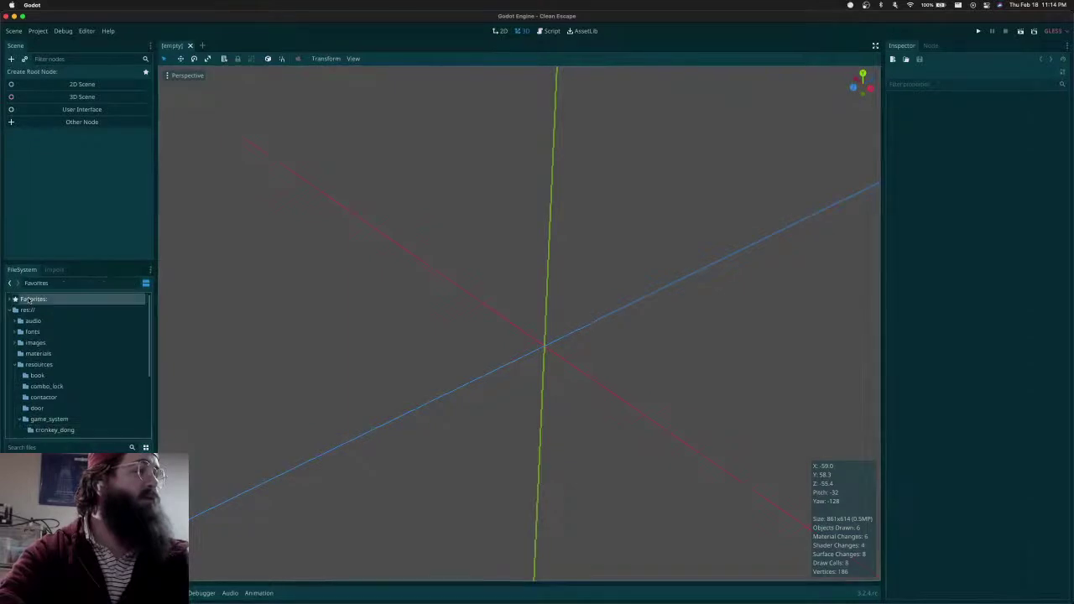
{"action": "scroll", "coordinate": [38, 426], "scroll_direction": "down", "scroll_amount": 3}
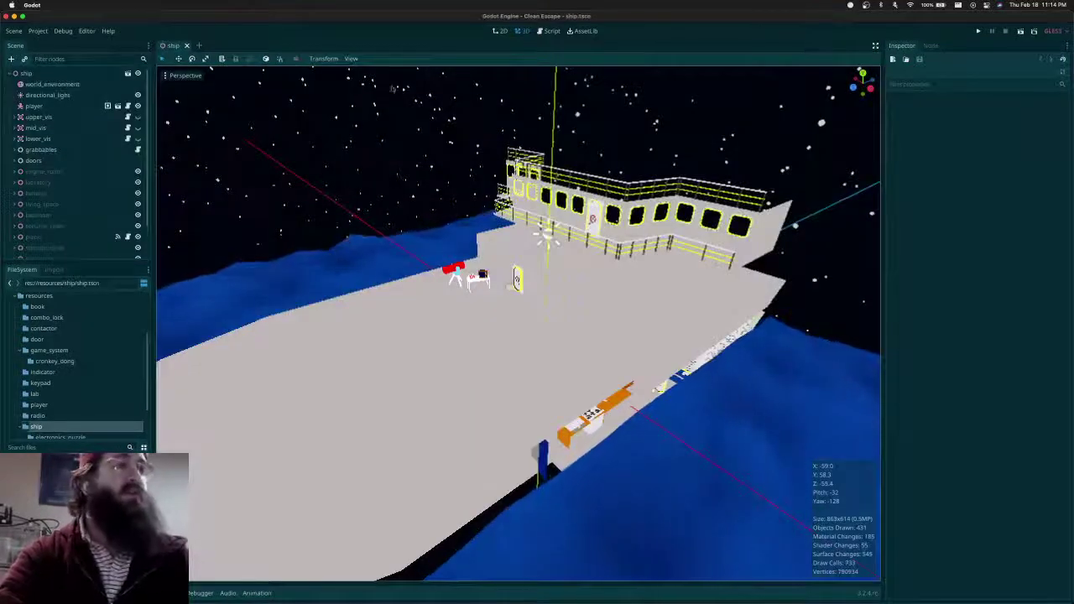
{"action": "key", "text": "super+s"}
{"action": "middle_click_drag", "start_coordinate": [537, 314], "coordinate": [513, 283]}
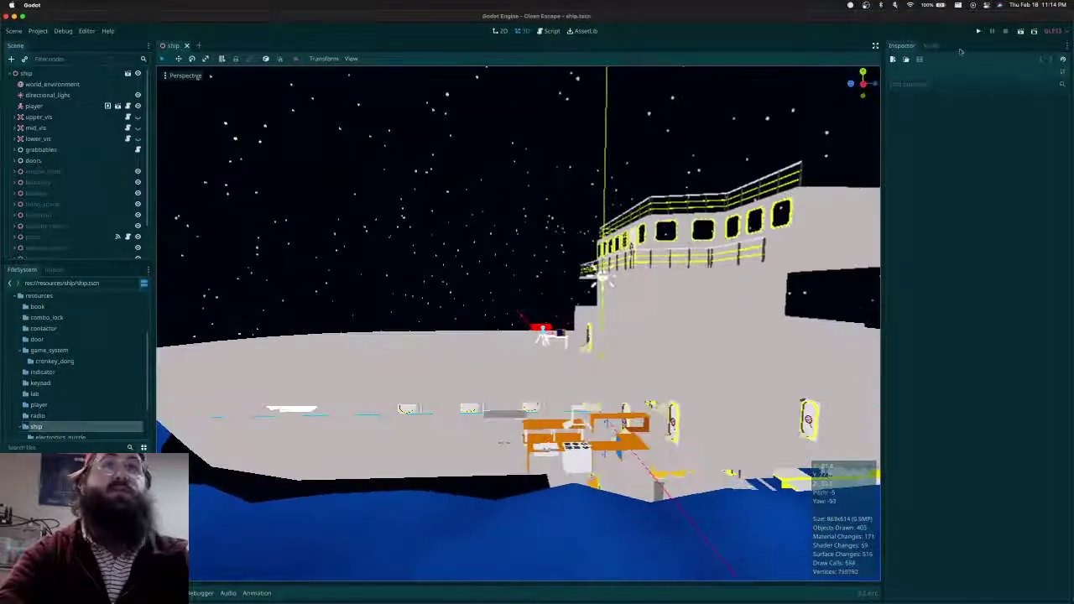
Run the project, make the game window full screen and go to the ship's outer deck
{"action": "left_click", "coordinate": [978, 32]}
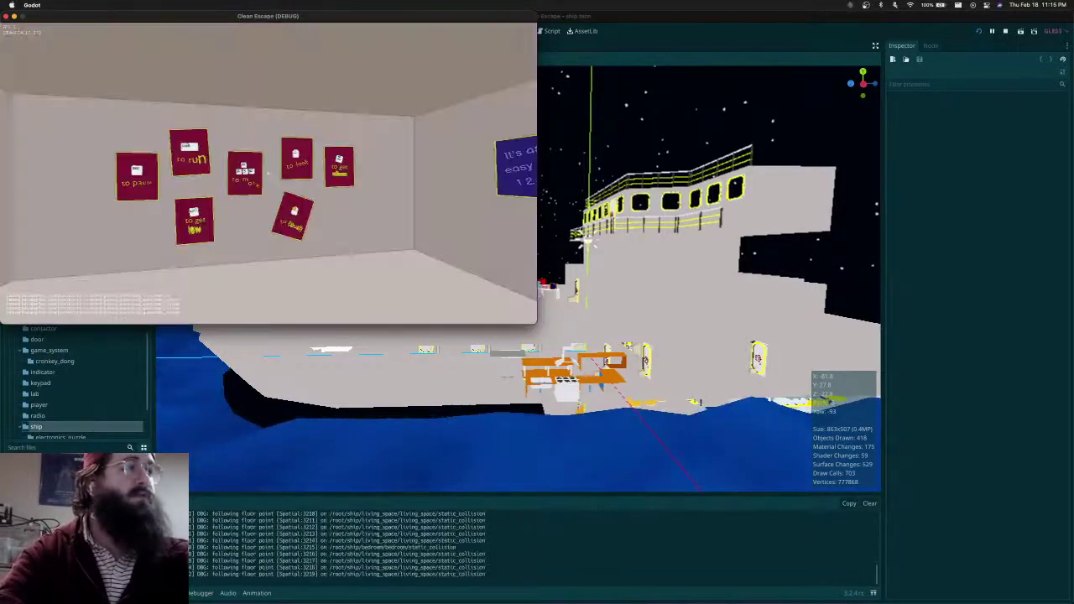
{"action": "key", "text": "F11"}
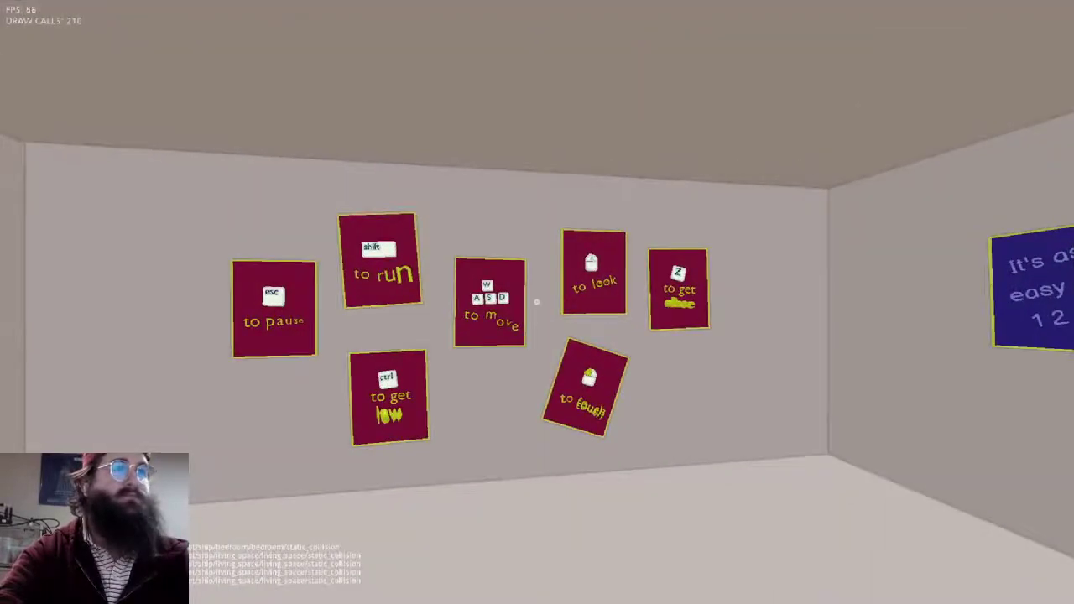
{"action": "key", "text": "space"}
{"action": "key", "text": "w"}
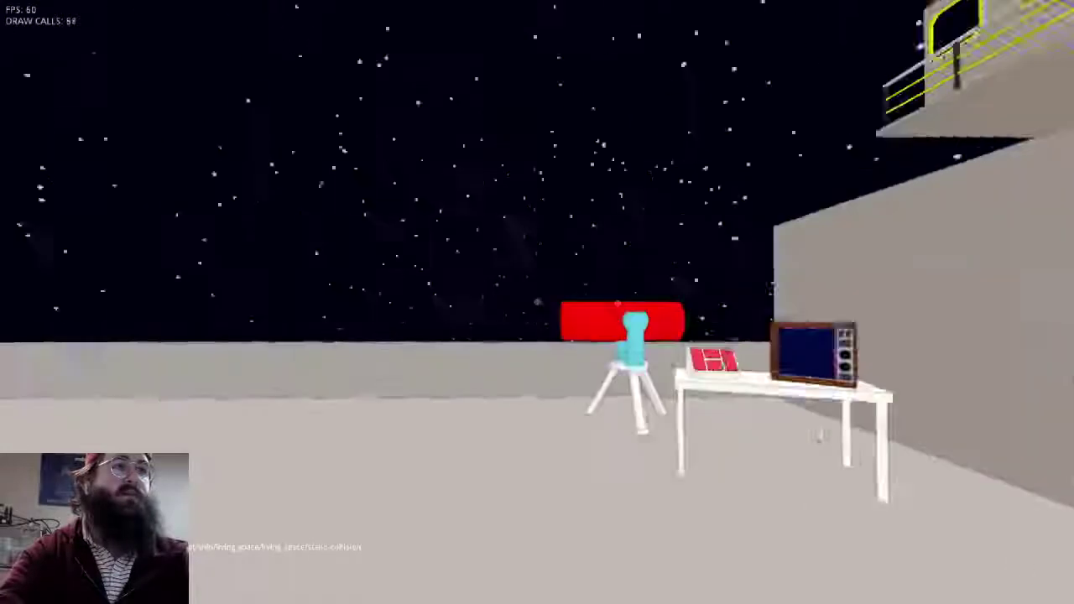
Walk around the outer deck and examine the upper-deck window openings and their yellow frames from below
{"action": "key", "text": "a"}
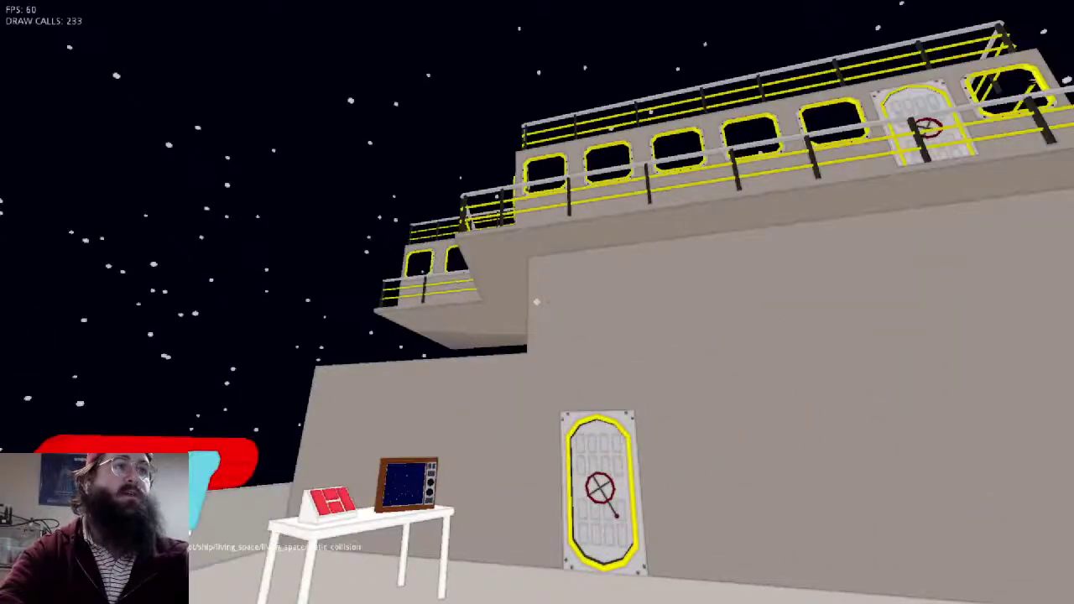
{"action": "key", "text": "s"}
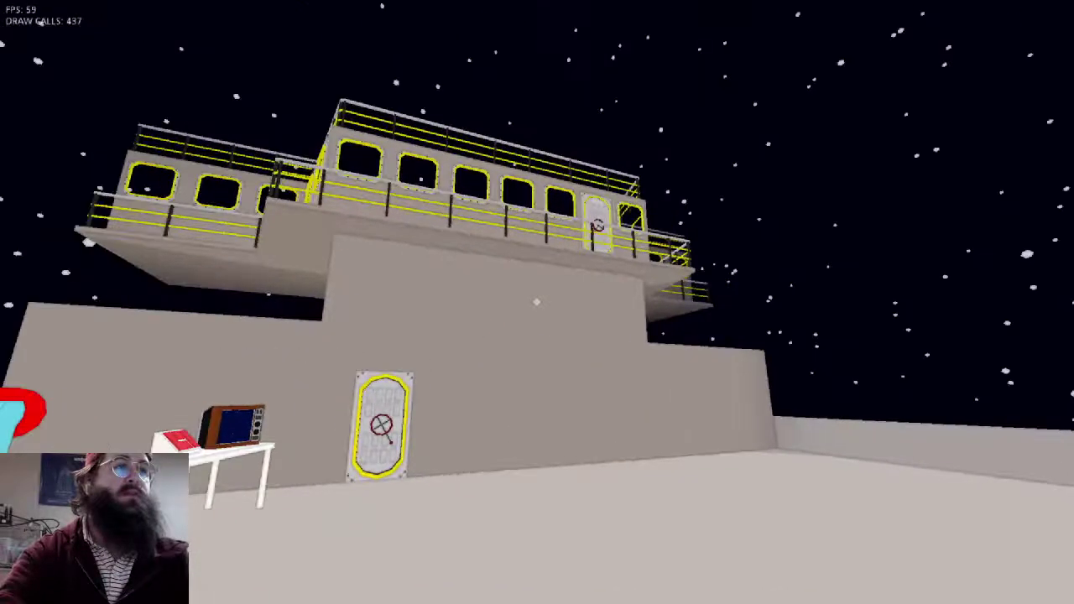
{"action": "key", "text": "w"}
{"action": "key", "text": "d"}
{"action": "key", "text": "s"}
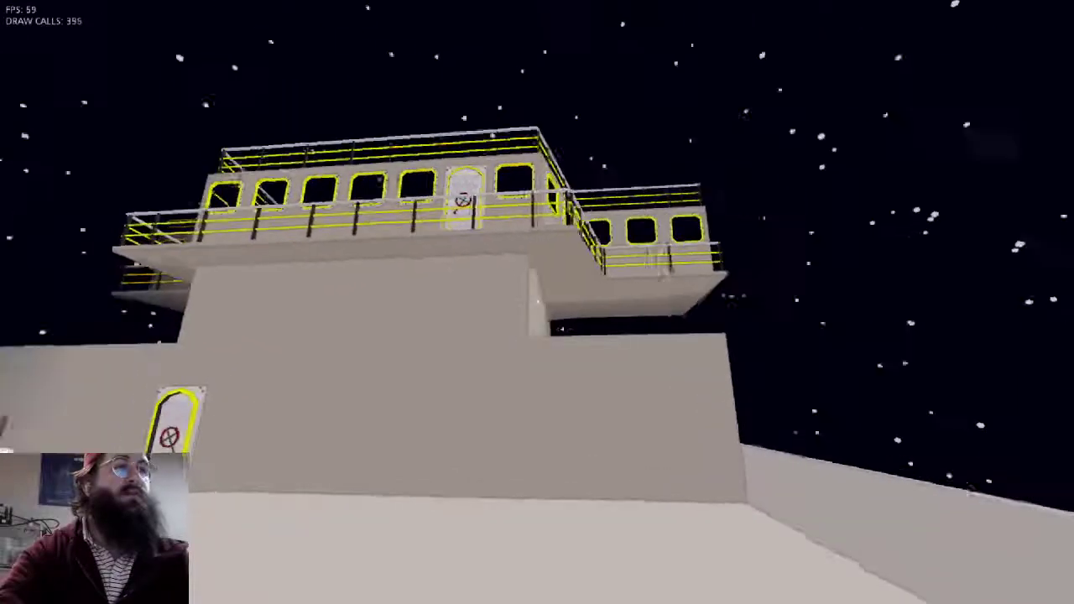
{"action": "key", "text": "a"}
{"action": "key", "text": "w"}
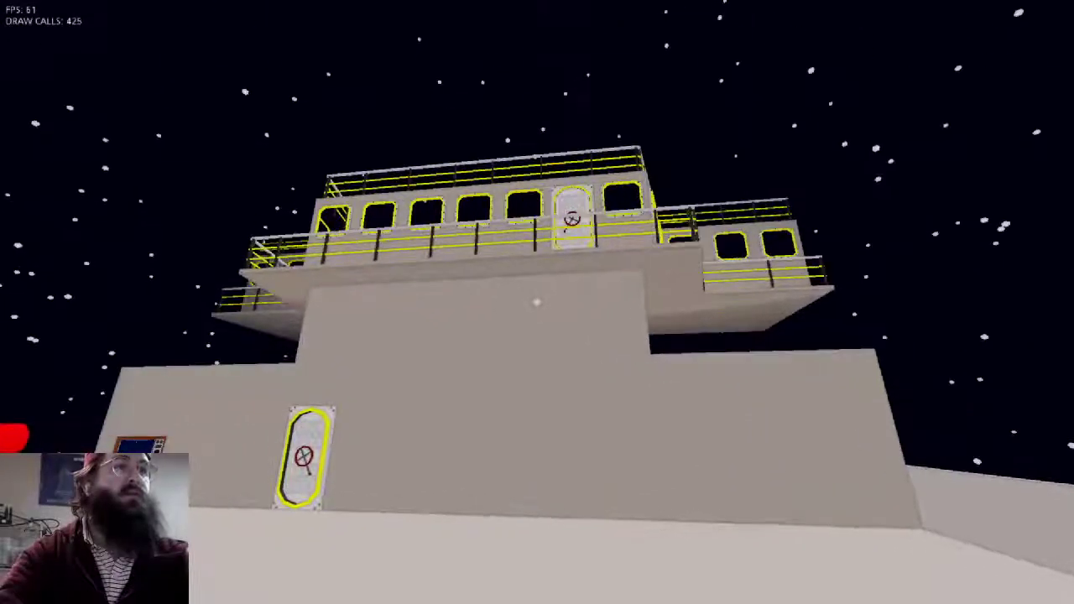
{"action": "key", "text": "d"}
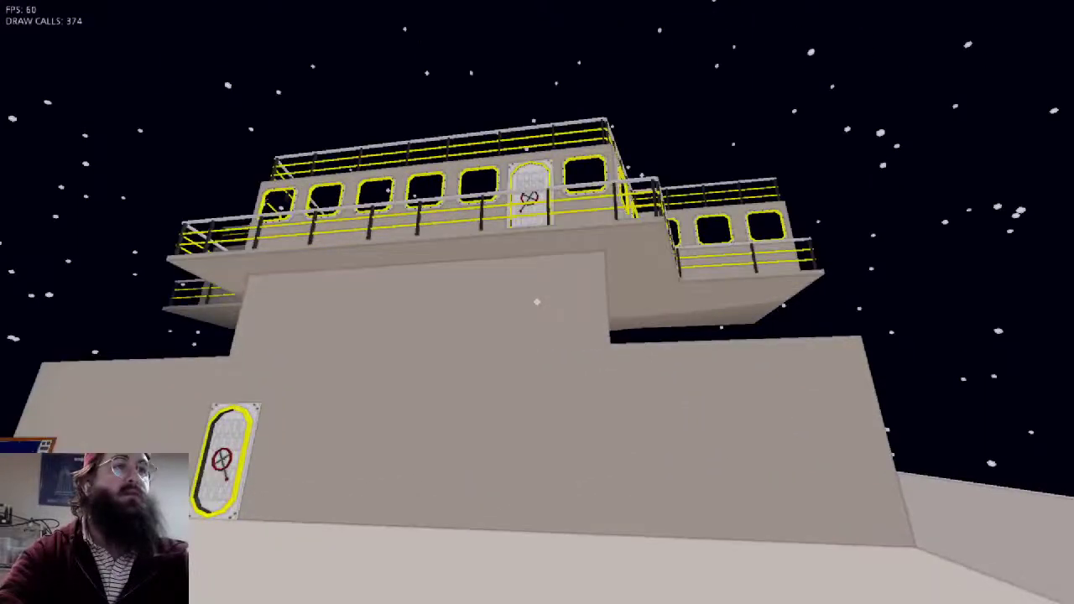
{"action": "key", "text": "d"}
{"action": "key", "text": "w"}
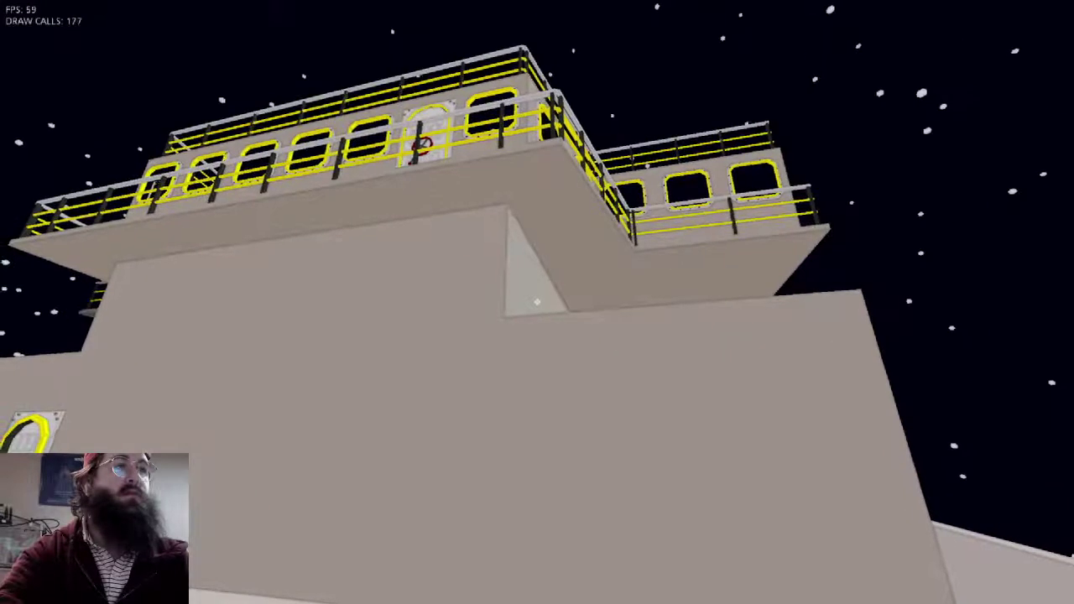
{"action": "key", "text": "a"}
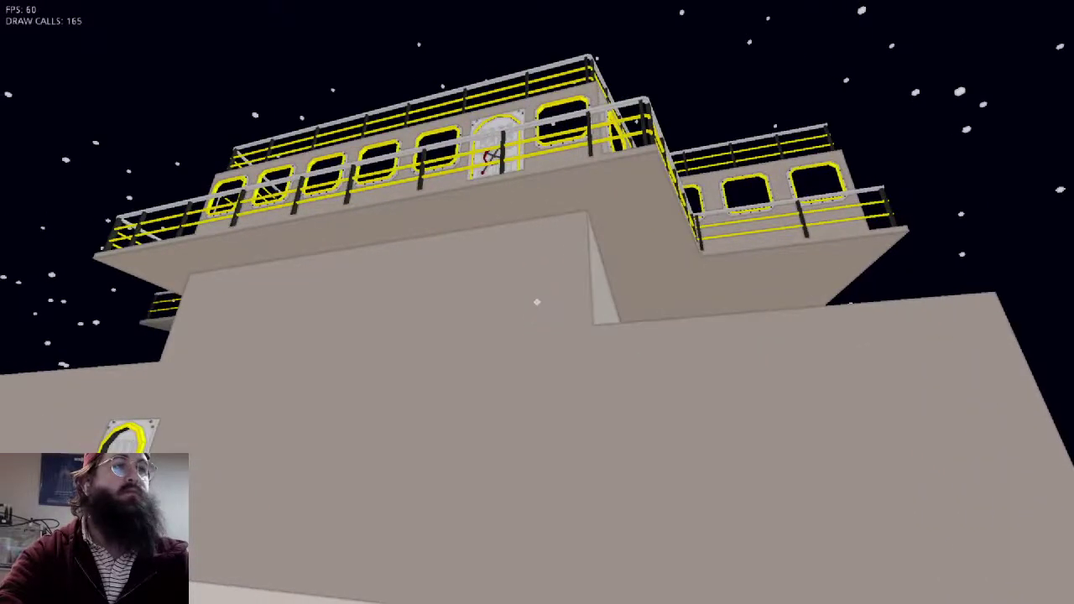
{"action": "key", "text": "a"}
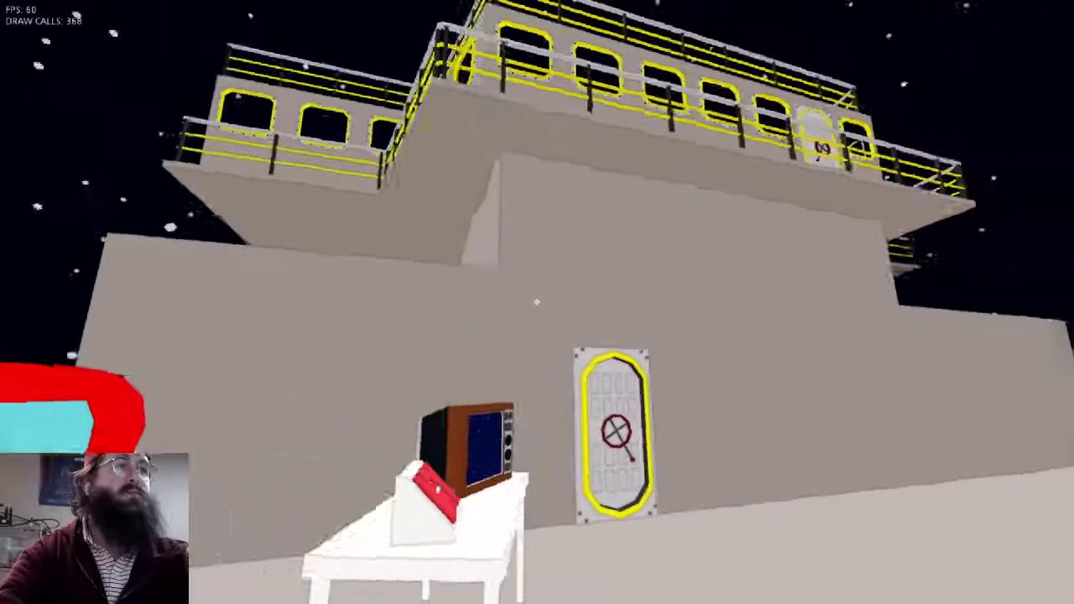
{"action": "key", "text": "d"}
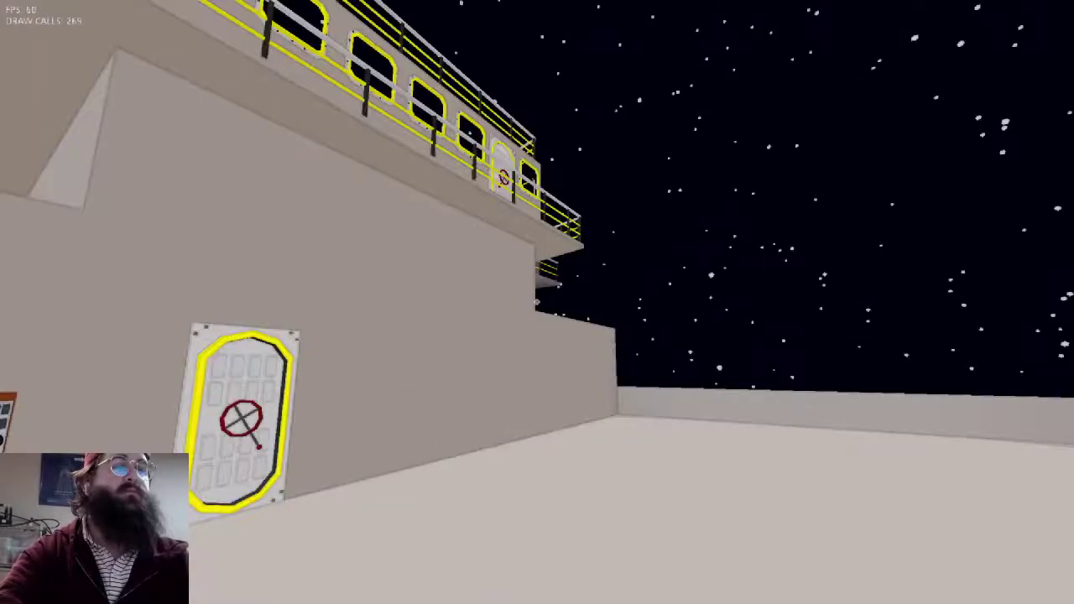
Approach the corner beneath the overhanging balcony and zoom in on the wall section there
{"action": "key", "text": "d"}
{"action": "key", "text": "w"}
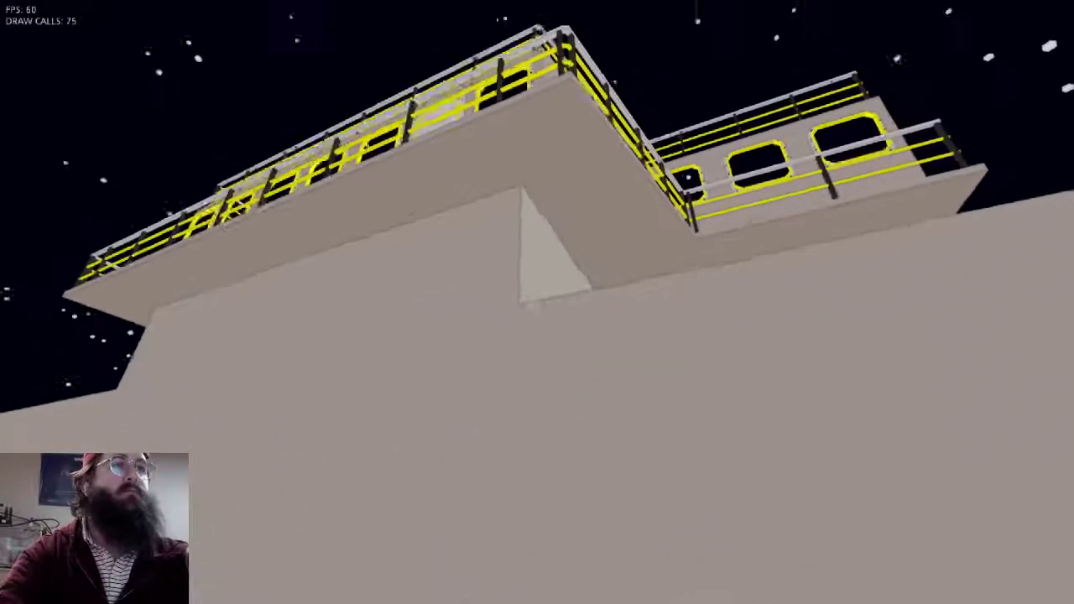
{"action": "key", "text": "w"}
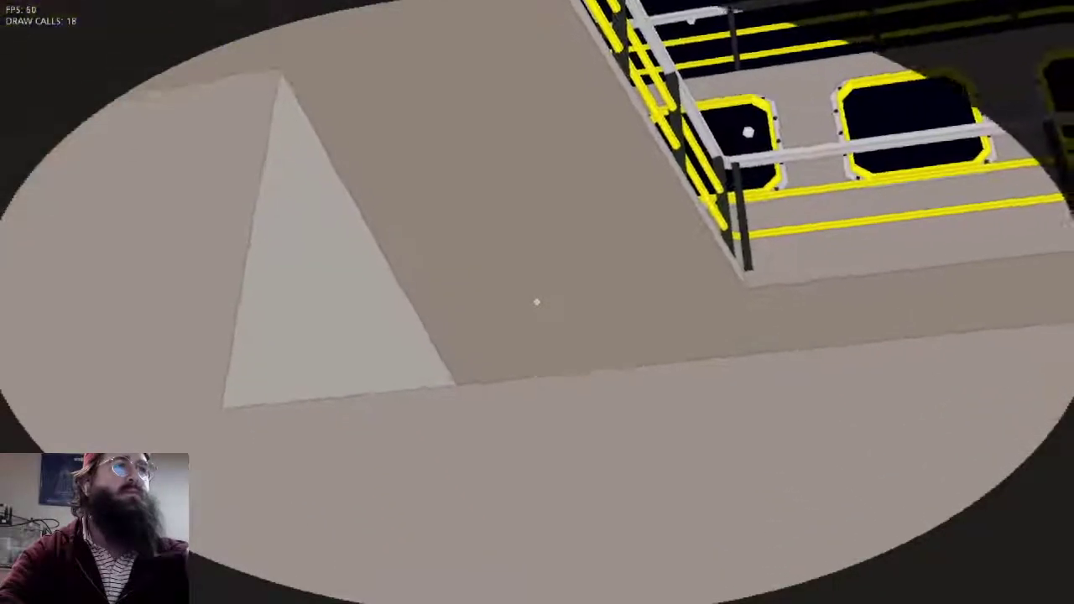
{"action": "right_click", "coordinate": [537, 302]}
{"action": "key", "text": "s"}
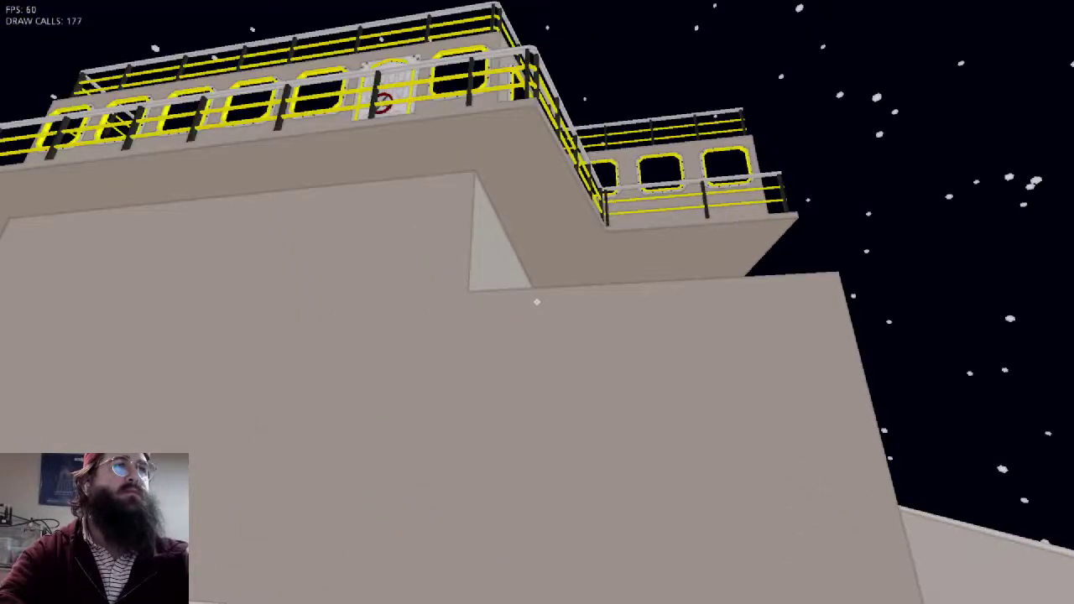
Walk across the front of the superstructure and compare the windows and balcony overhangs on both sides
{"action": "key", "text": "w"}
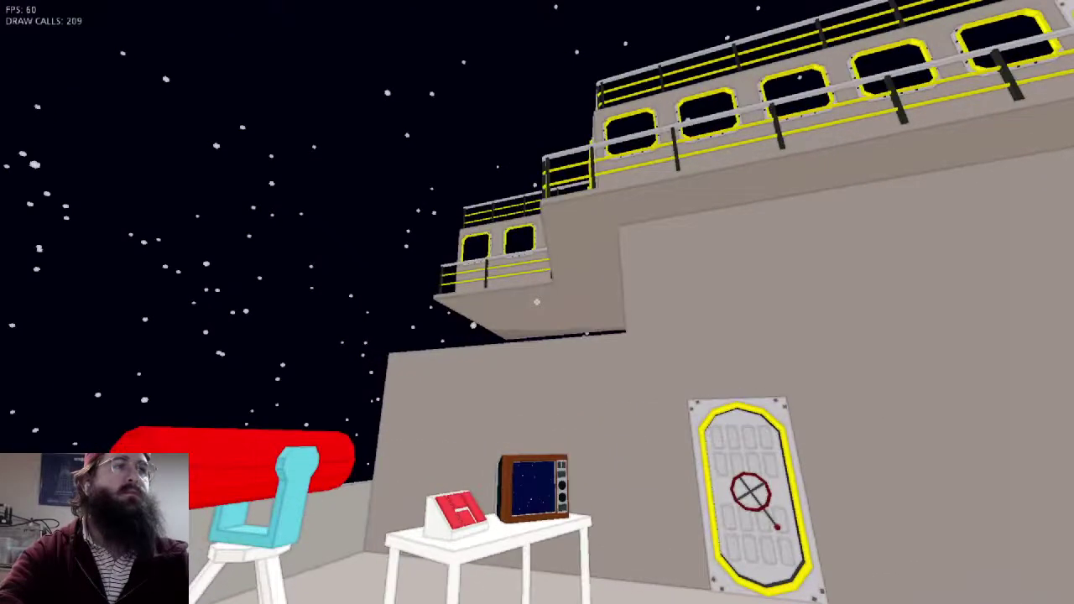
{"action": "key", "text": "s"}
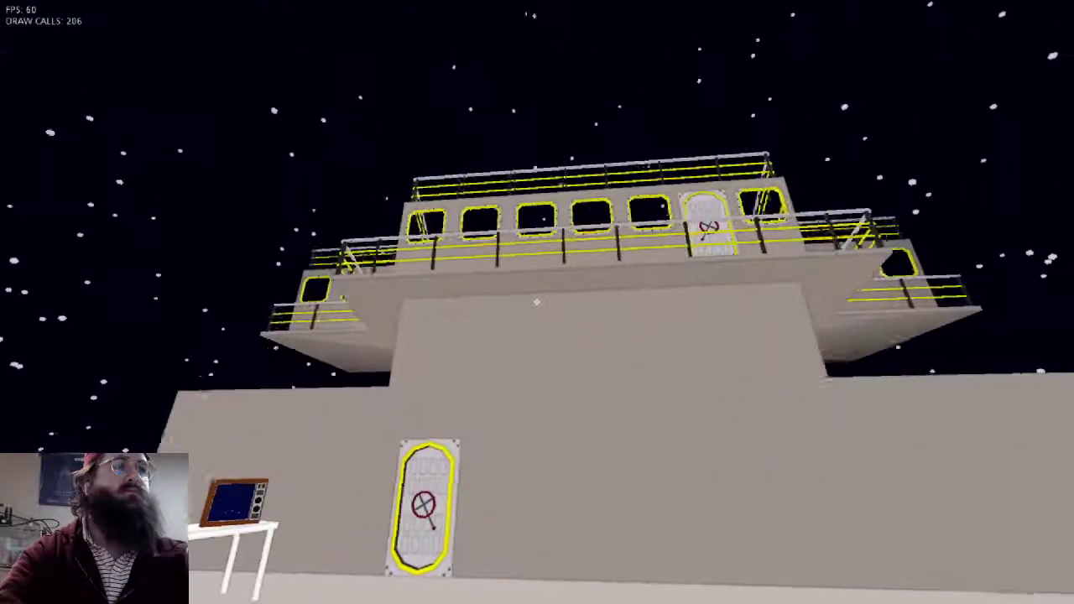
{"action": "key", "text": "d"}
{"action": "key", "text": "w"}
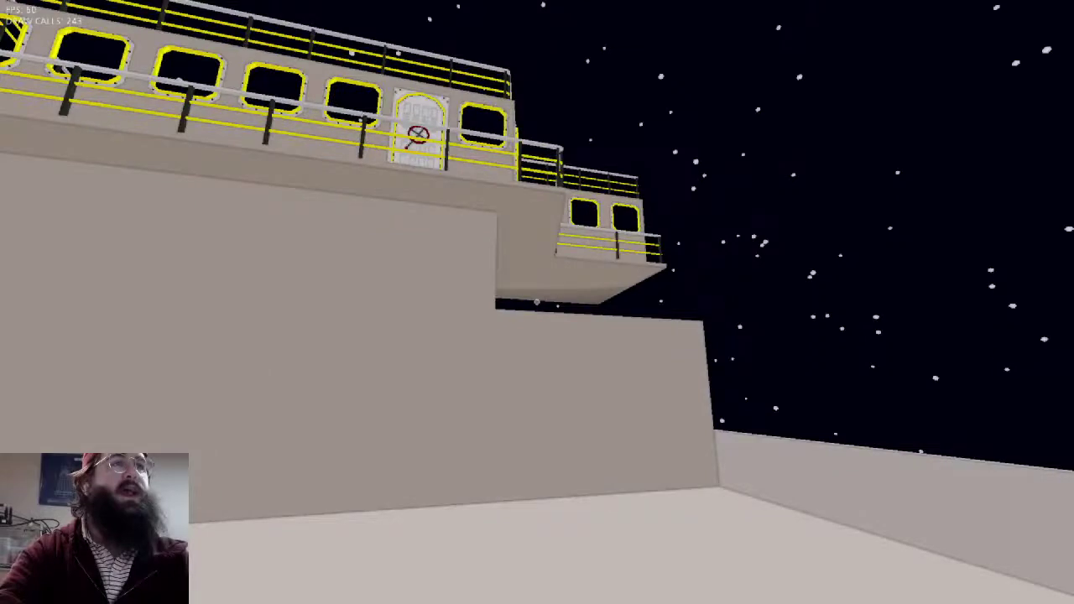
{"action": "key", "text": "w"}
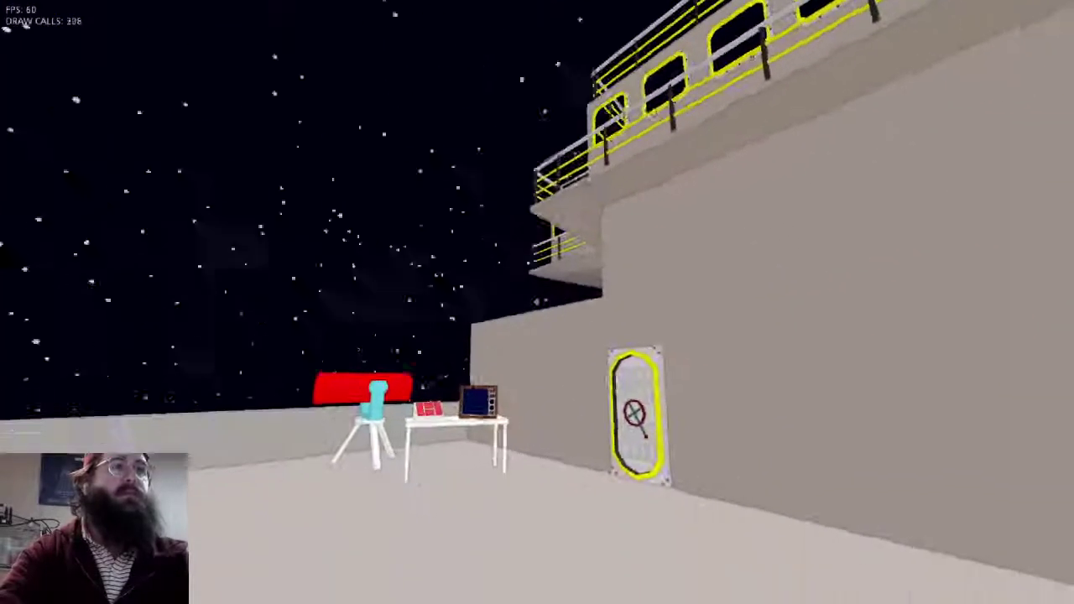
{"action": "key", "text": "w"}
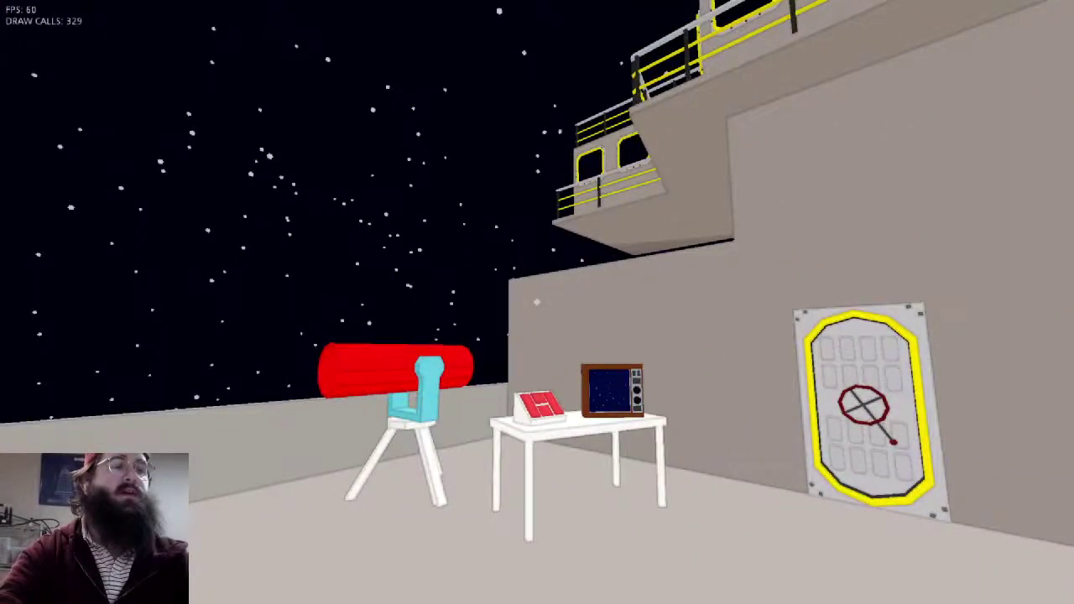
{"action": "key", "text": "w"}
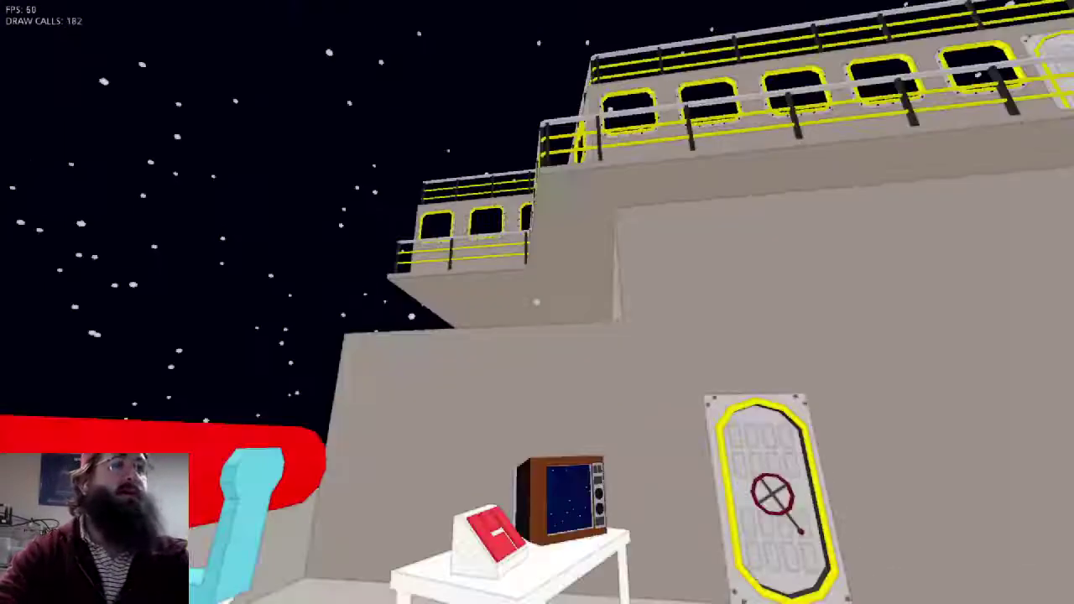
{"action": "key", "text": "w"}
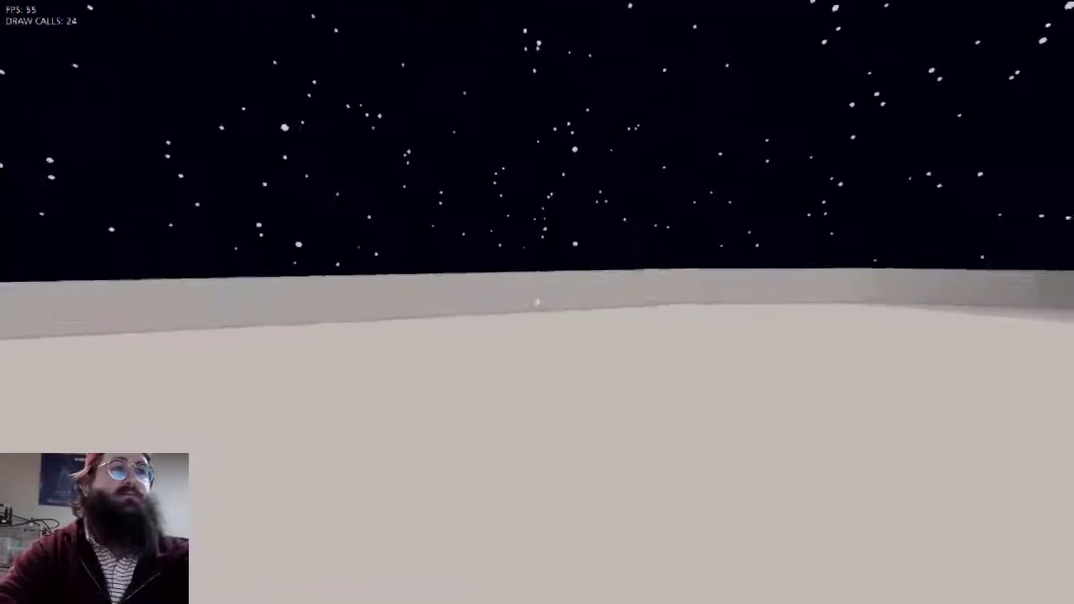
Walk along the front of the superstructure and examine the corner where the balcony overhang meets the wall
{"action": "key", "text": "w"}
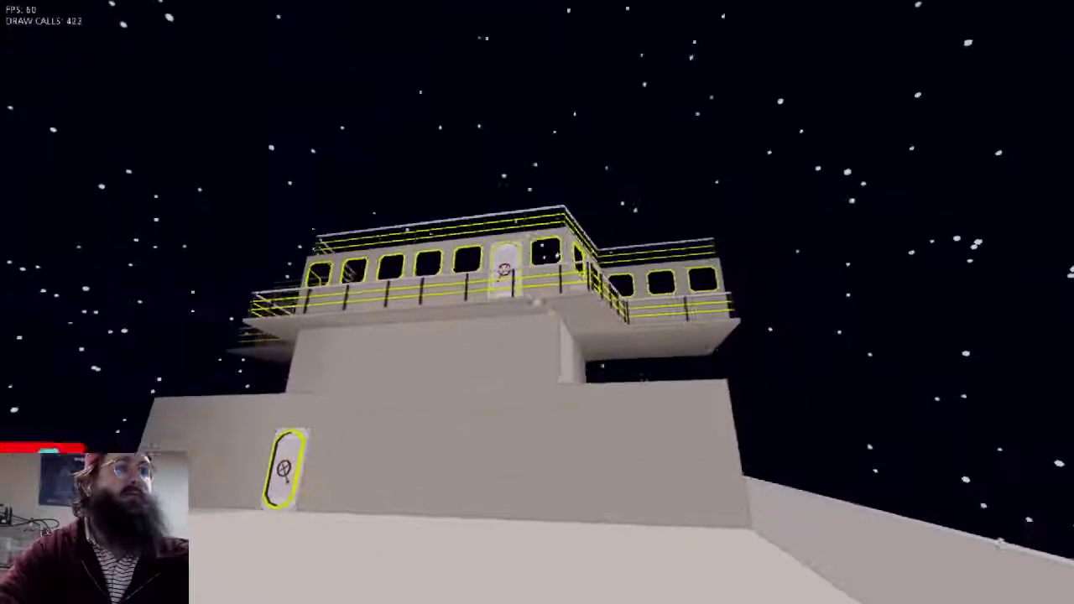
{"action": "key", "text": "w"}
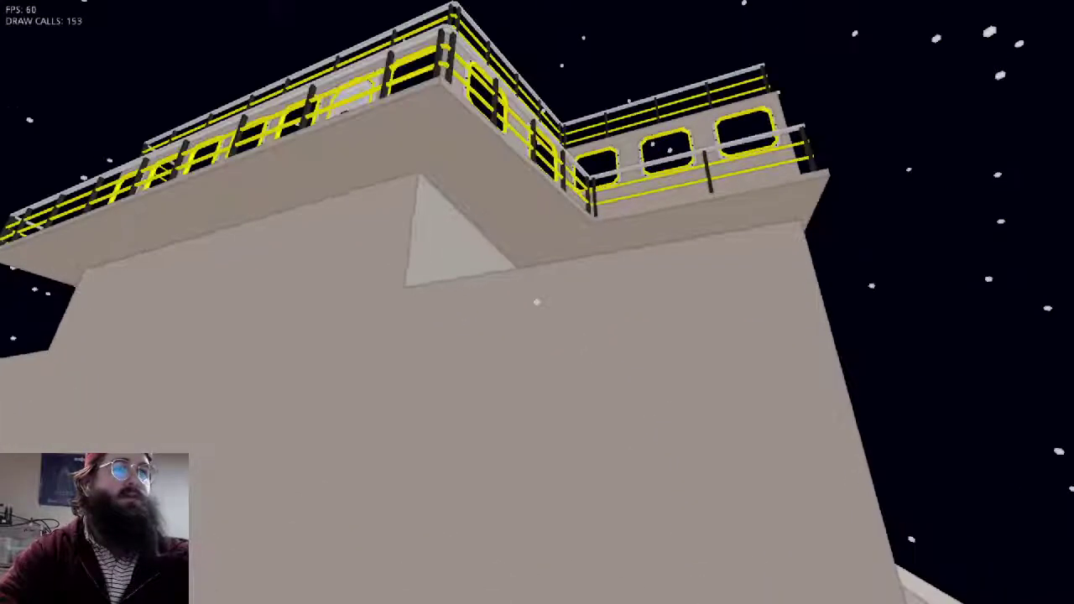
{"action": "key", "text": "w"}
{"action": "key", "text": "a"}
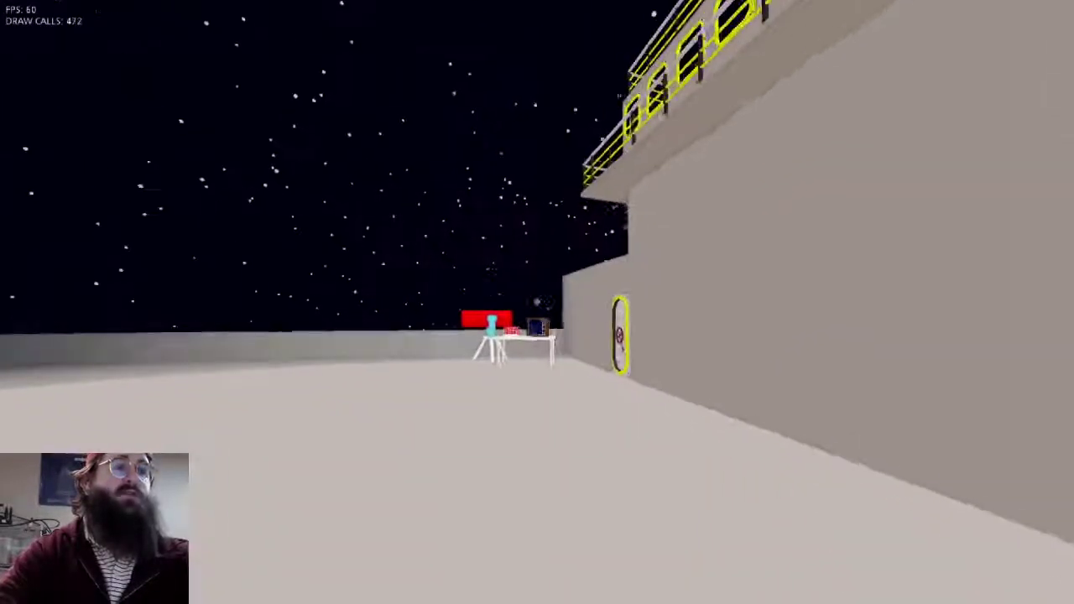
{"action": "key", "text": "w"}
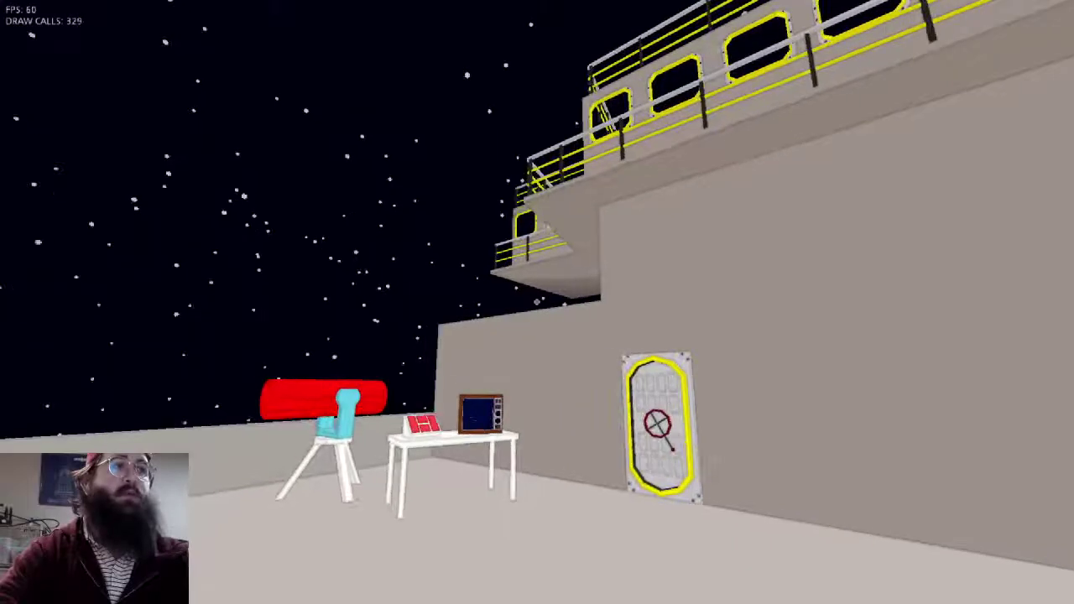
{"action": "key", "text": "a"}
{"action": "key", "text": "w"}
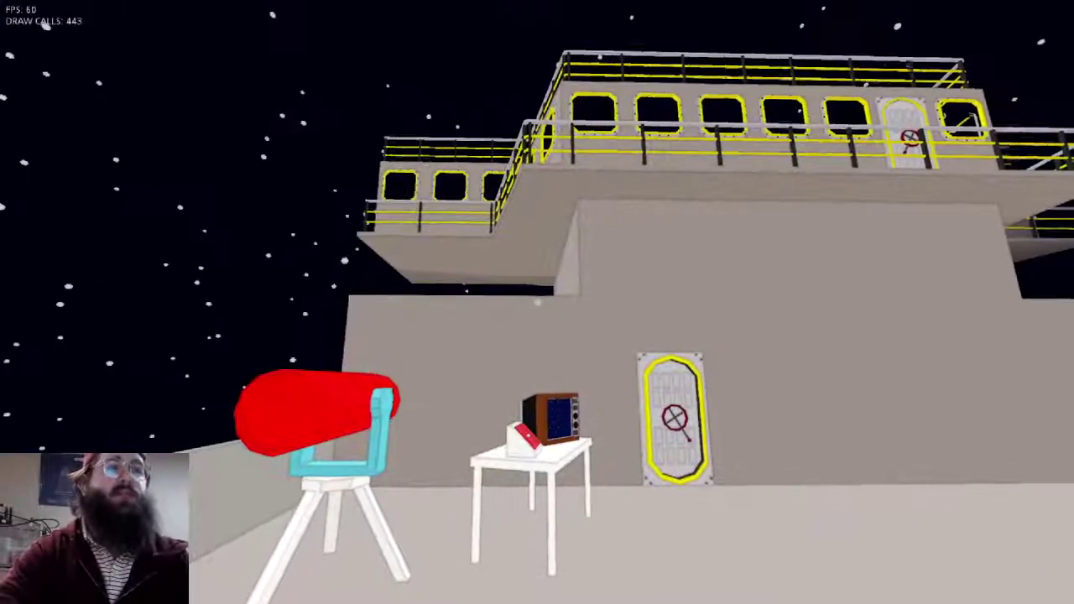
Walk between both sides of the superstructure front, comparing the balcony undersides, and zoom in on the overhang corner
{"action": "key", "text": "w"}
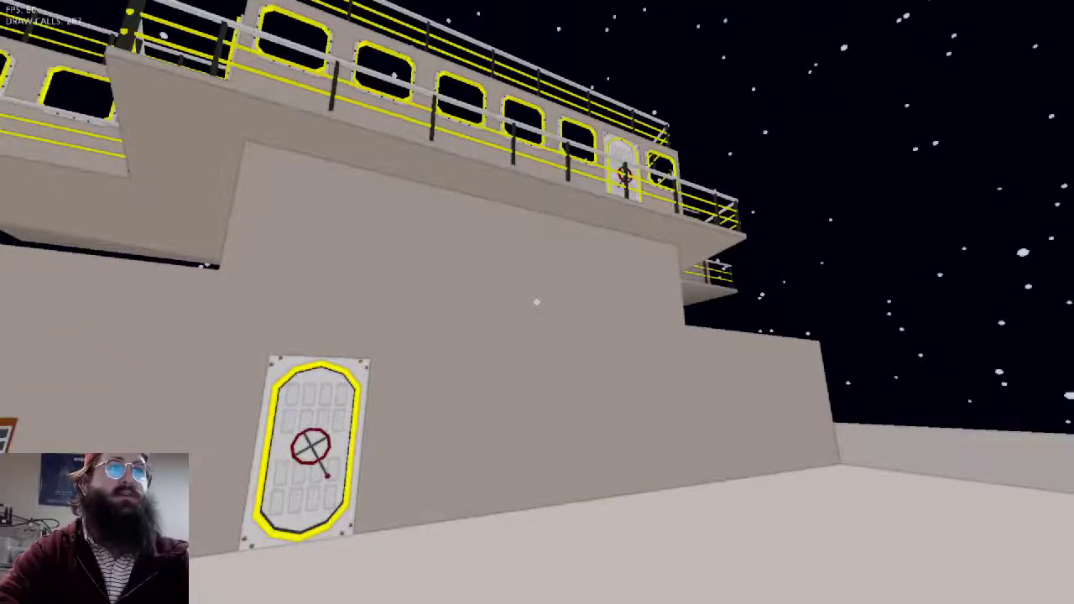
{"action": "key", "text": "w"}
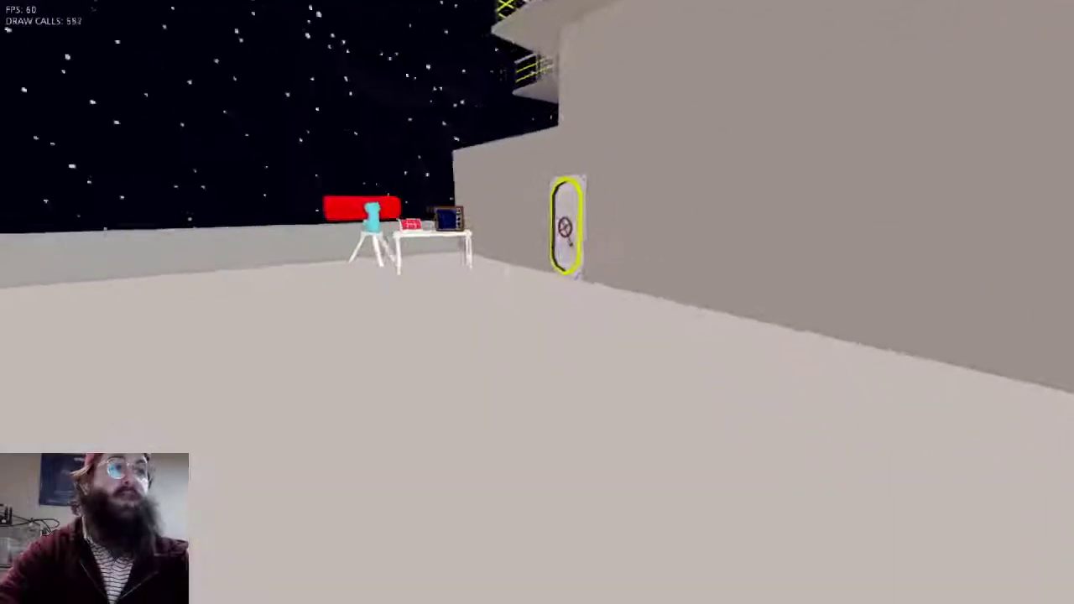
{"action": "key", "text": "w"}
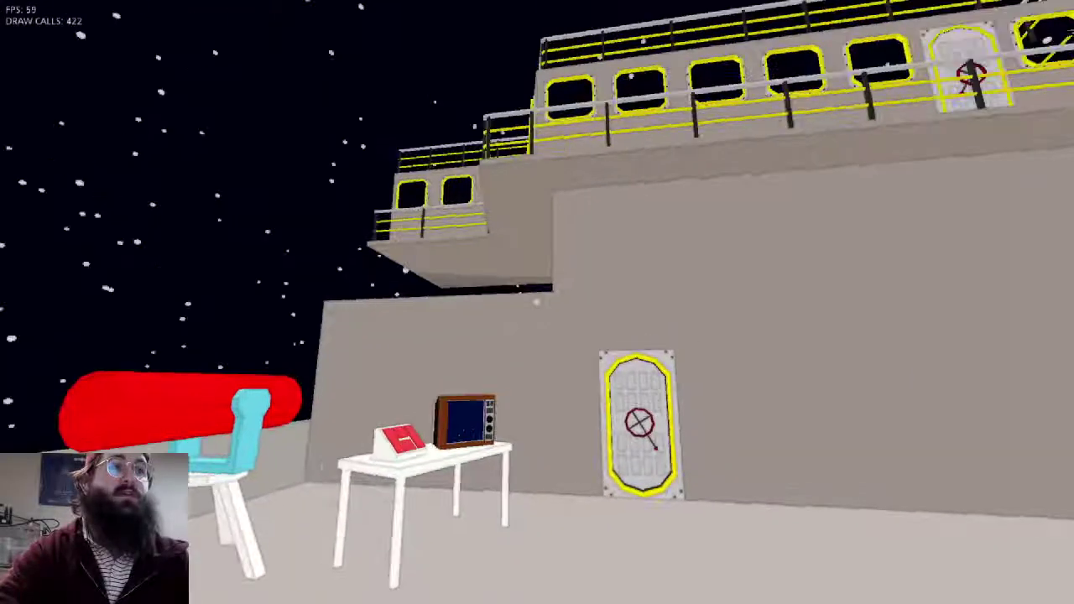
{"action": "key", "text": "w"}
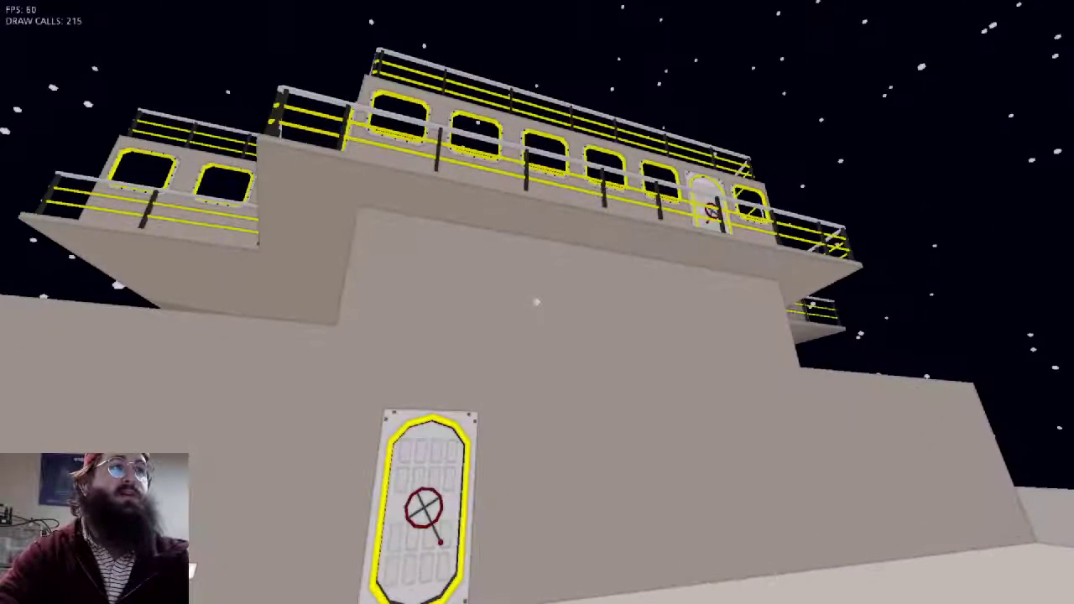
{"action": "key", "text": "d"}
{"action": "right_click", "coordinate": [537, 302]}
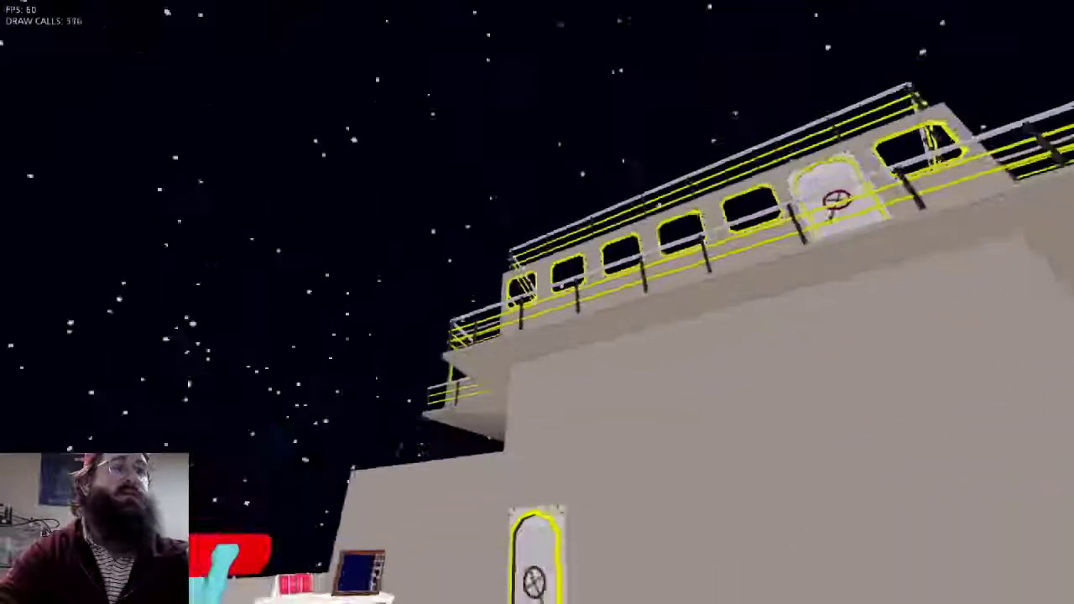
{"action": "key", "text": "w"}
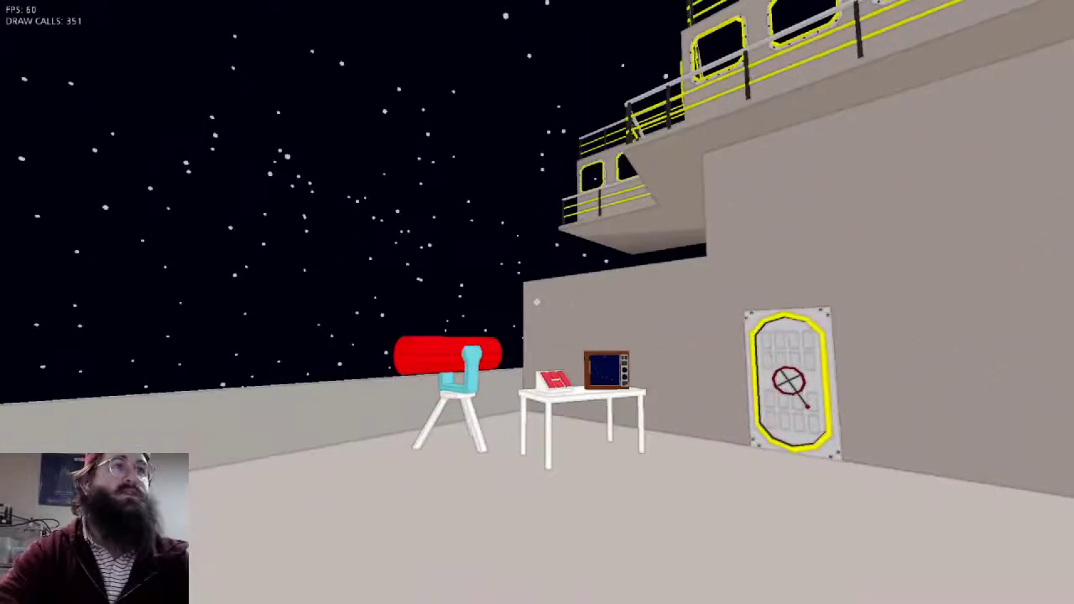
{"action": "right_click", "coordinate": [537, 302]}
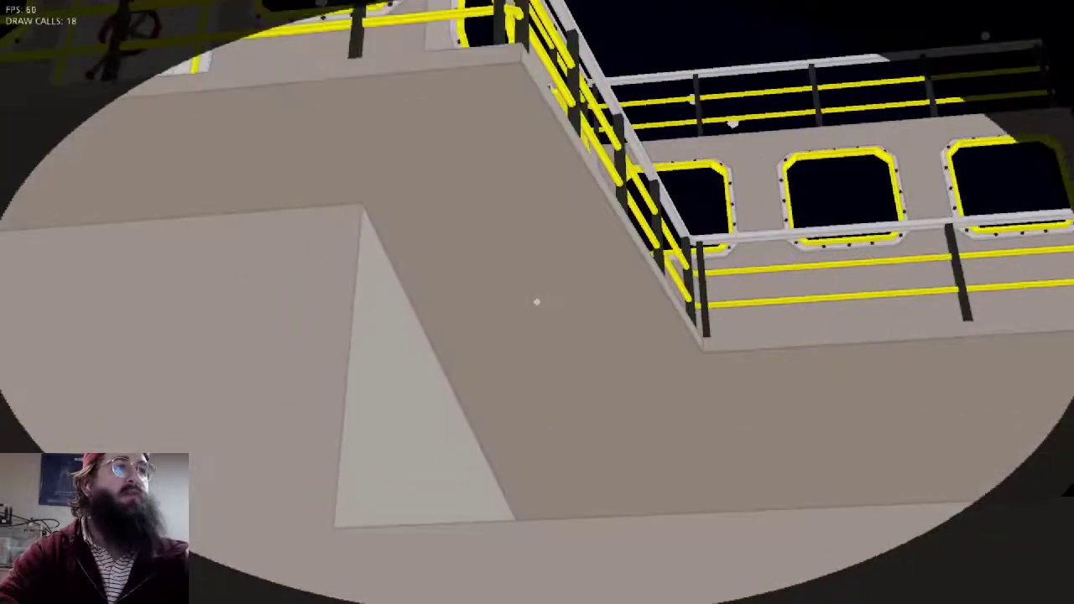
{"action": "right_click", "coordinate": [537, 302]}
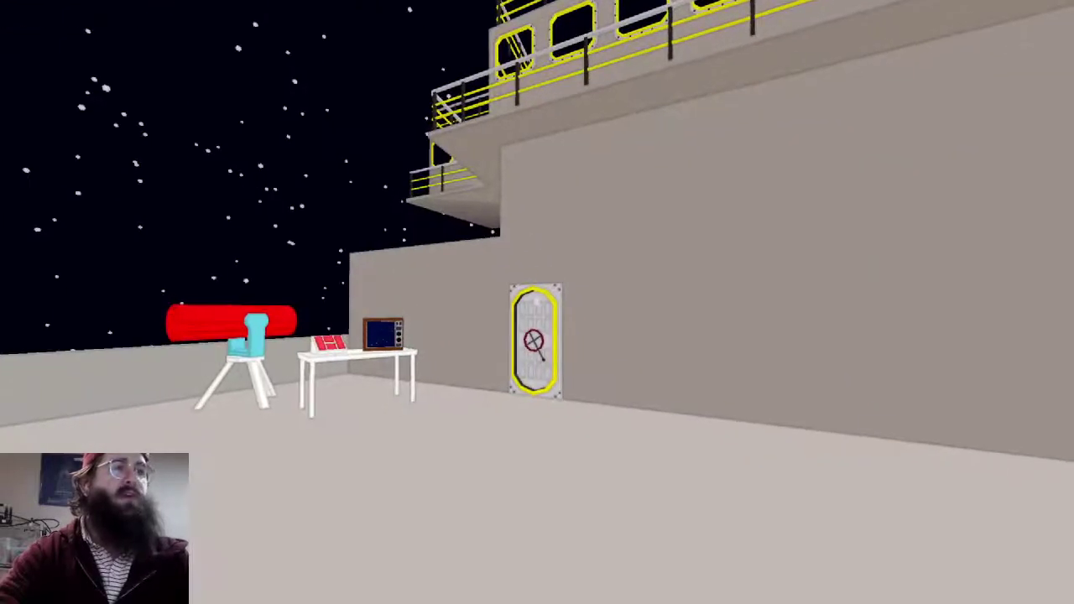
Leave full screen, stop the running game and view the whole foredeck and superstructure in the editor
{"action": "key", "text": "F11"}
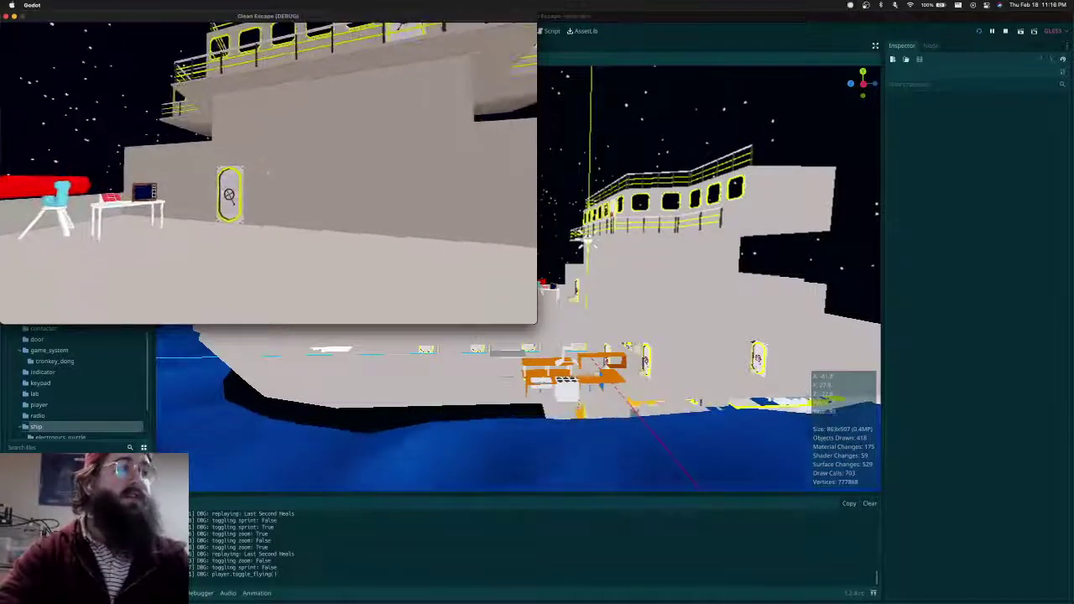
{"action": "key", "text": "Escape"}
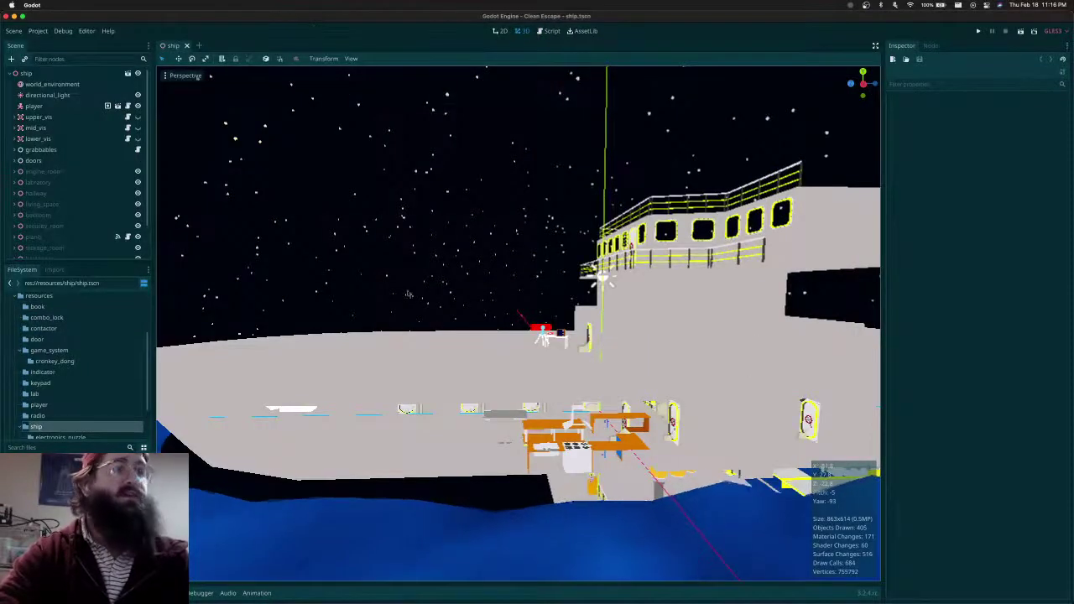
{"action": "scroll", "coordinate": [485, 372], "scroll_direction": "down", "scroll_amount": 5}
{"action": "middle_click_drag", "start_coordinate": [483, 365], "coordinate": [610, 373]}
Try the Display Normal shading mode in the 3D view with View Environment disabled
{"action": "left_click", "coordinate": [184, 79]}
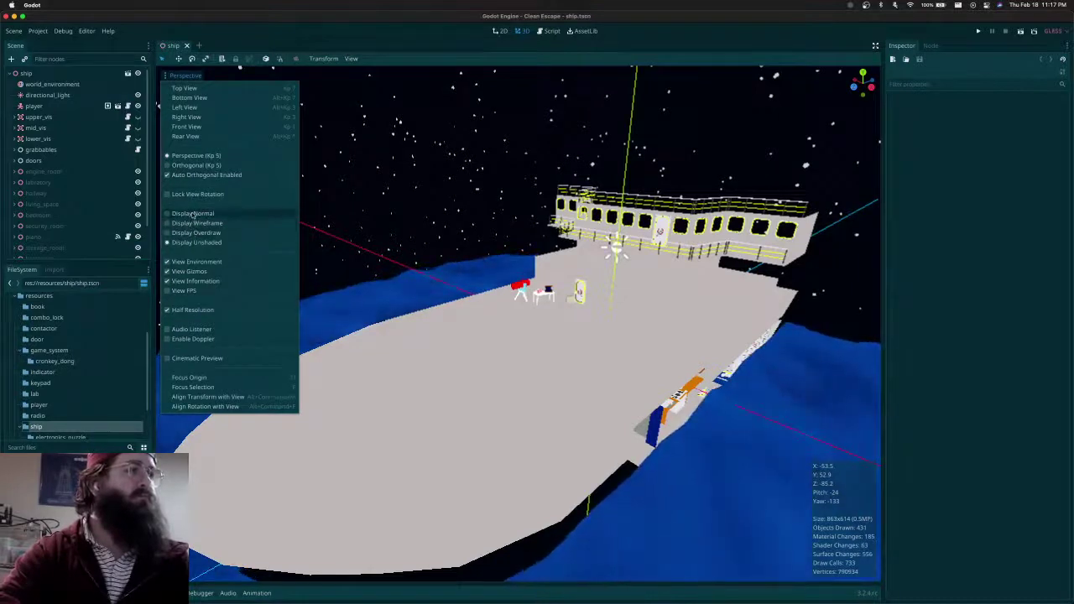
{"action": "left_click", "coordinate": [193, 214]}
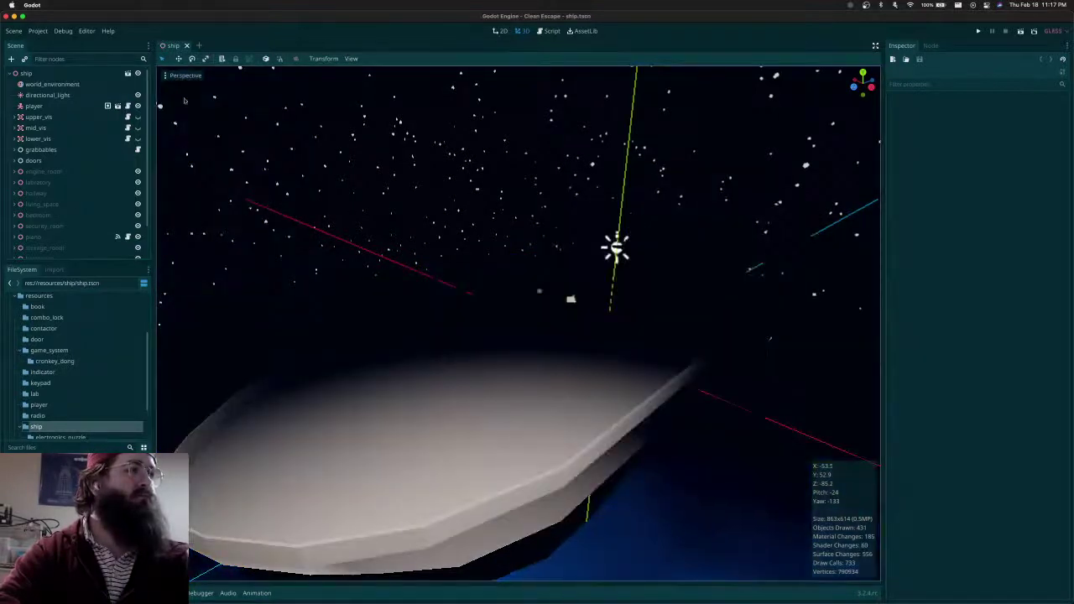
{"action": "left_click", "coordinate": [186, 76]}
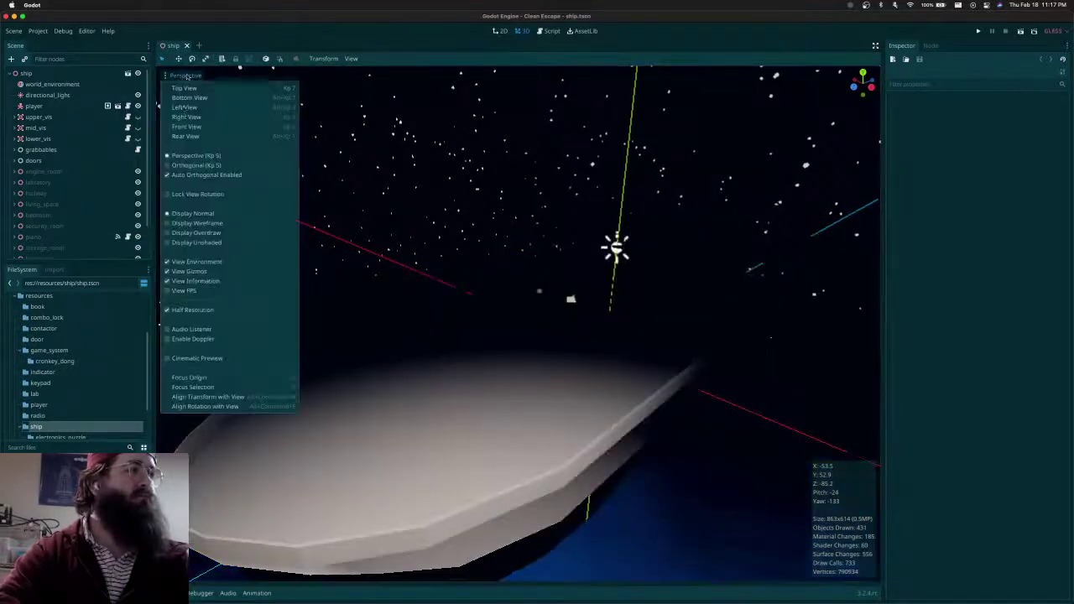
{"action": "left_click", "coordinate": [179, 263]}
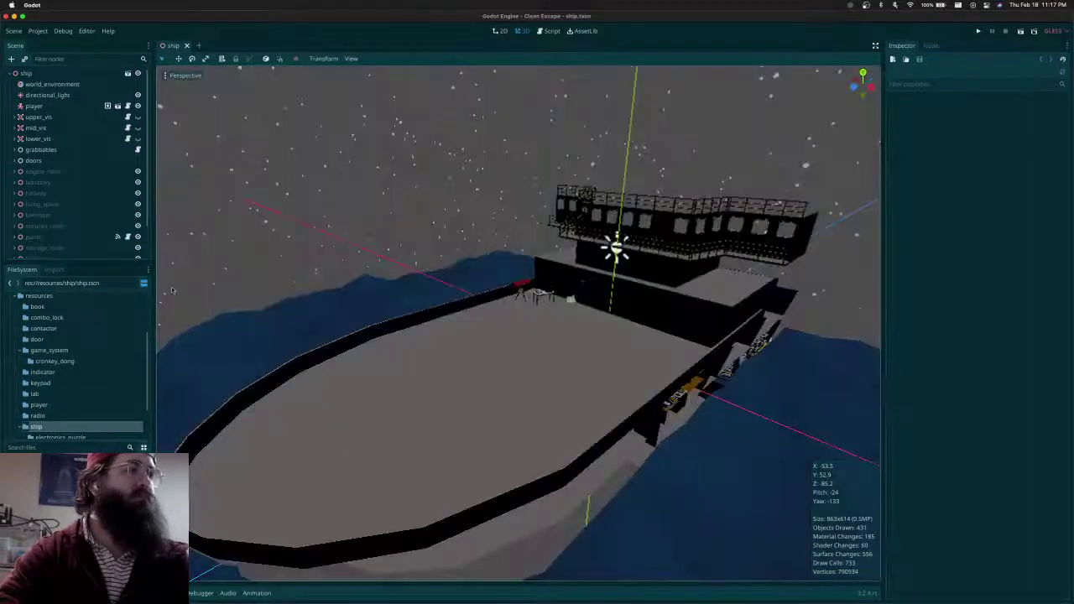
Re-enable View Environment, return the 3D view to Display Unshaded and inspect the front of the superstructure
{"action": "left_click", "coordinate": [185, 75]}
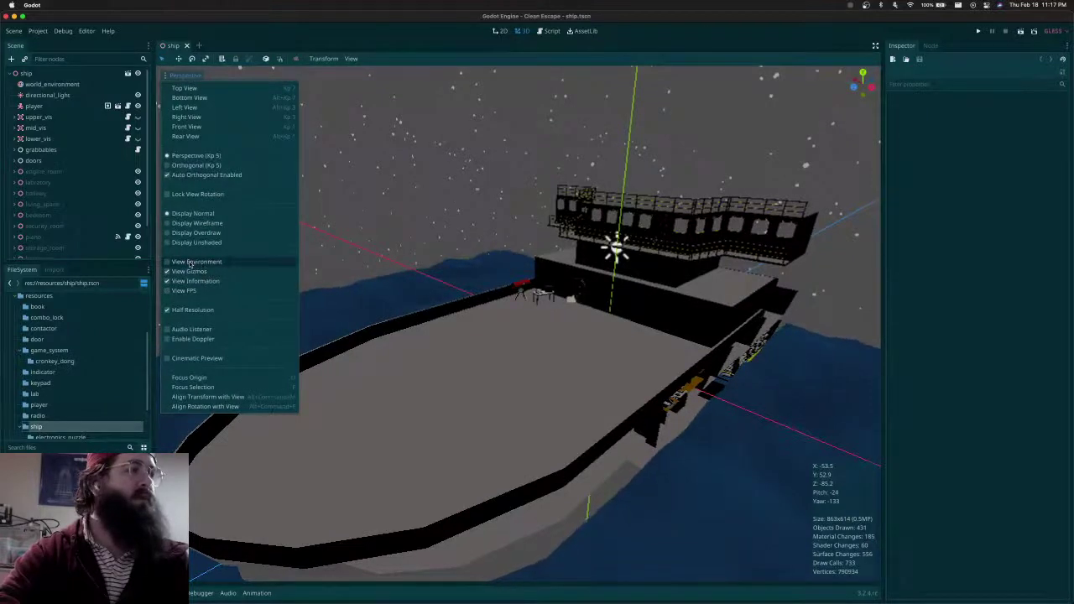
{"action": "left_click", "coordinate": [191, 262]}
{"action": "left_click", "coordinate": [186, 75]}
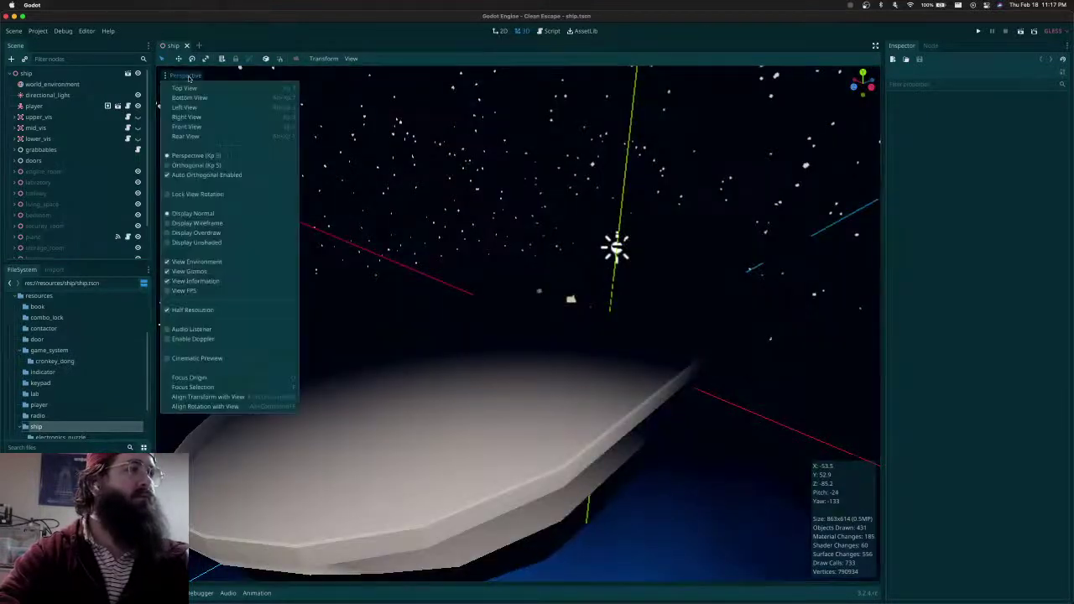
{"action": "left_click", "coordinate": [198, 243]}
{"action": "middle_click_drag", "start_coordinate": [623, 296], "coordinate": [500, 332]}
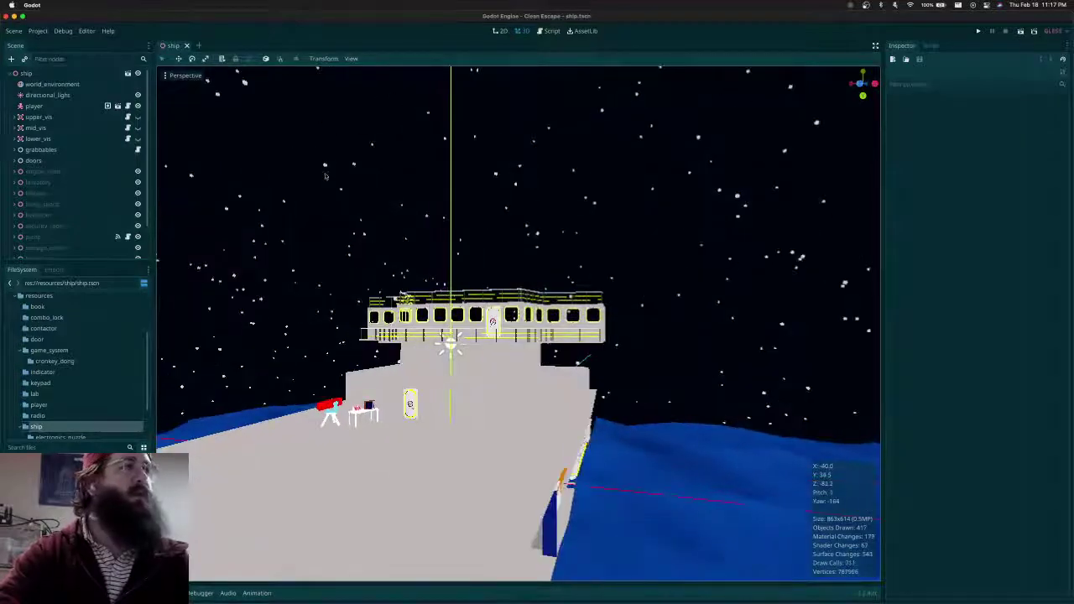
Switch to Blender, select the deck-col mesh and enter Edit Mode on it
{"action": "key", "text": "super+Tab"}
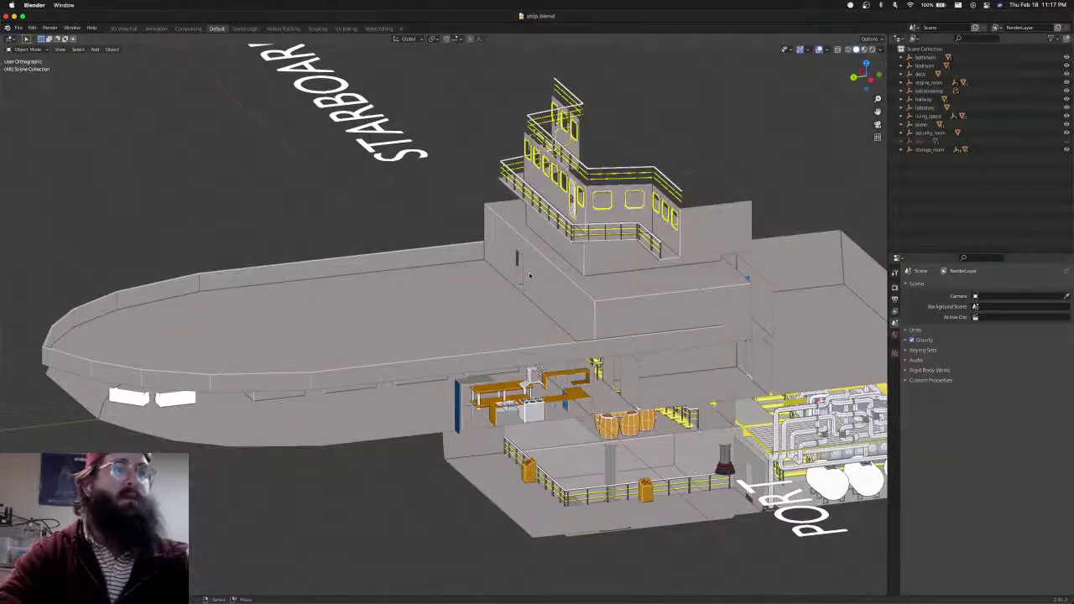
{"action": "key", "text": "KP_1"}
{"action": "middle_click_drag", "start_coordinate": [469, 254], "coordinate": [612, 265]}
{"action": "left_click", "coordinate": [470, 250]}
{"action": "key", "text": "Tab"}
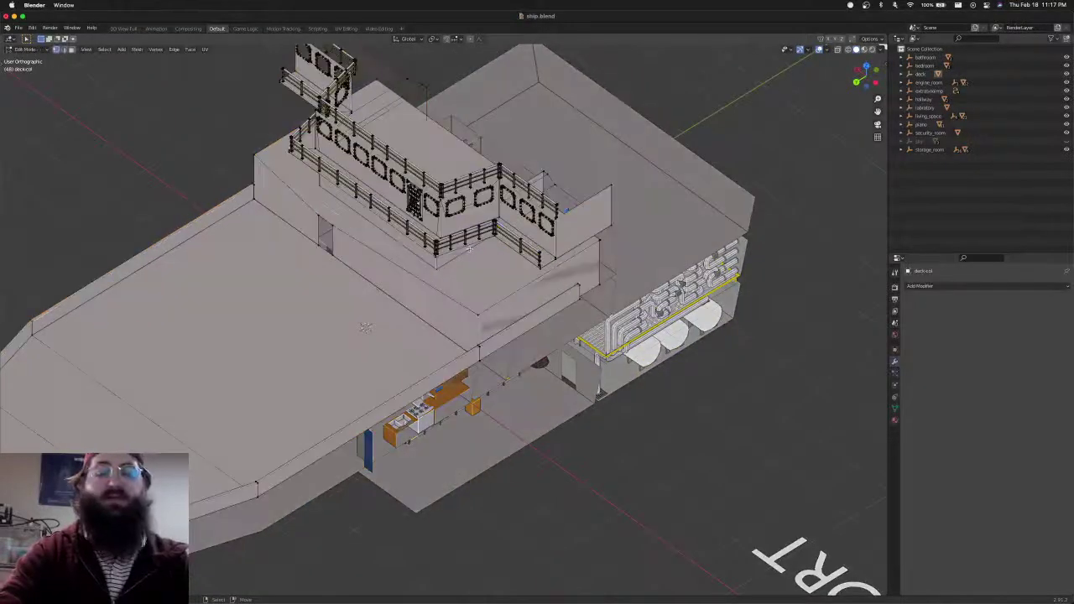
Delete the narrow front face along the balcony floor edge beneath the three end windows
{"action": "key", "text": "KP_1"}
{"action": "scroll", "coordinate": [469, 249], "scroll_direction": "up", "scroll_amount": 5}
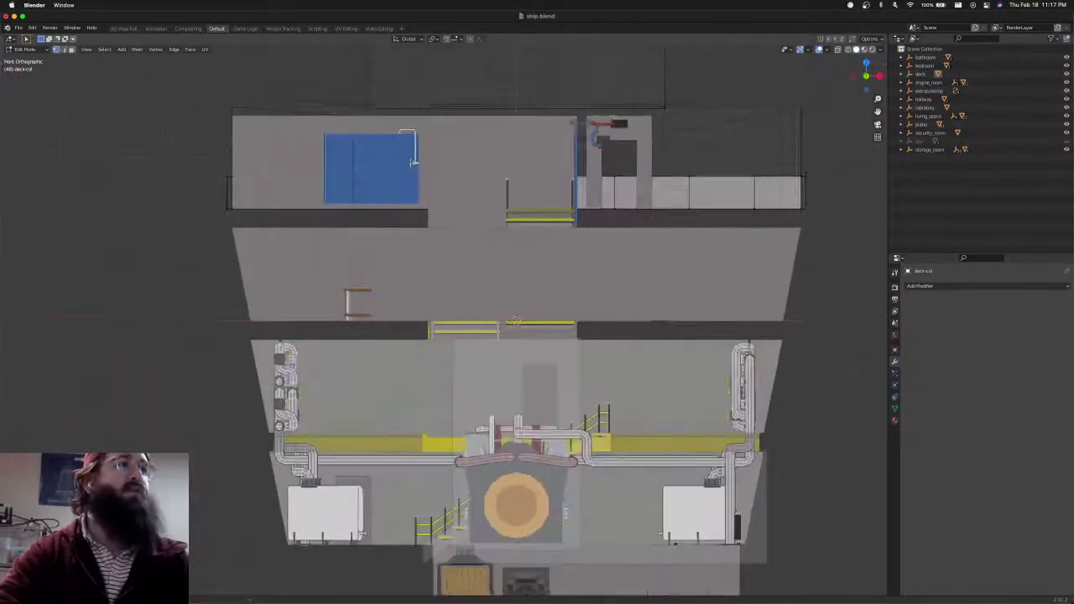
{"action": "scroll", "coordinate": [476, 315], "scroll_direction": "up", "scroll_amount": 2}
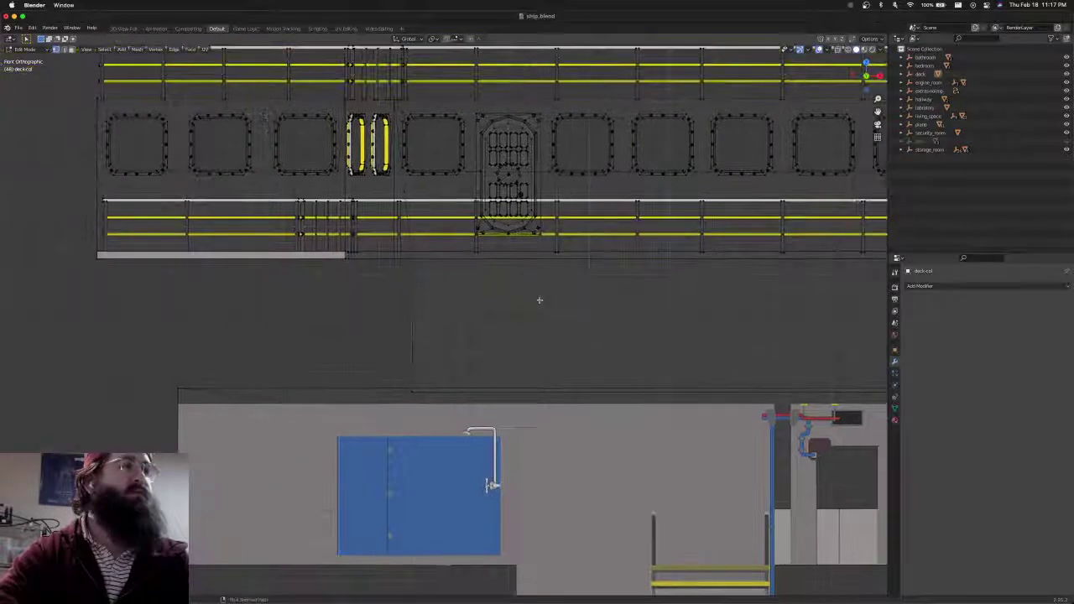
{"action": "left_click", "coordinate": [246, 256]}
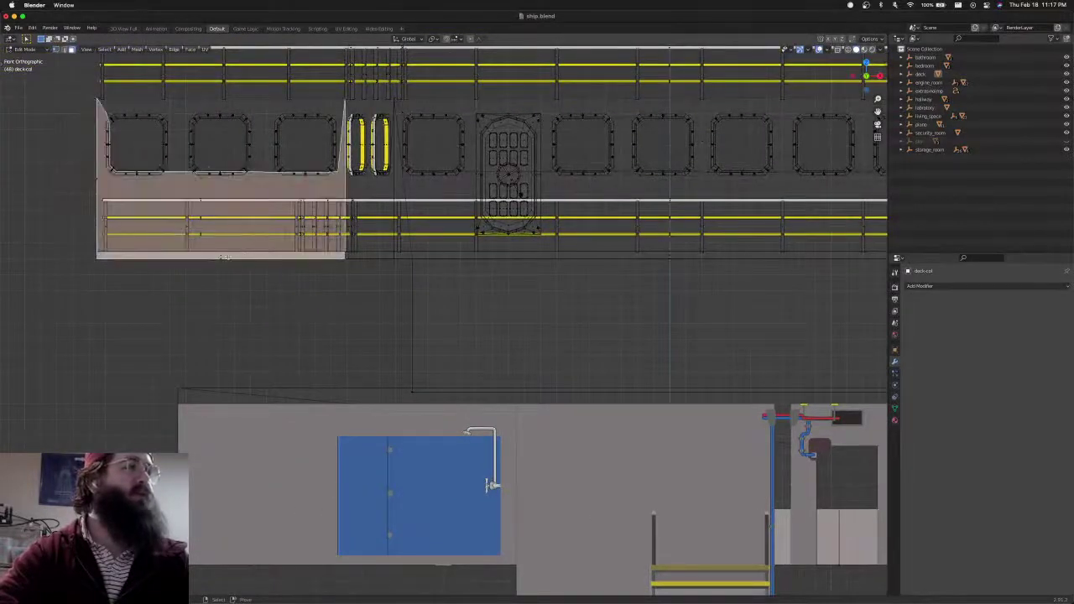
{"action": "key", "text": "shift+z"}
{"action": "left_click", "coordinate": [219, 257]}
{"action": "key", "text": "x"}
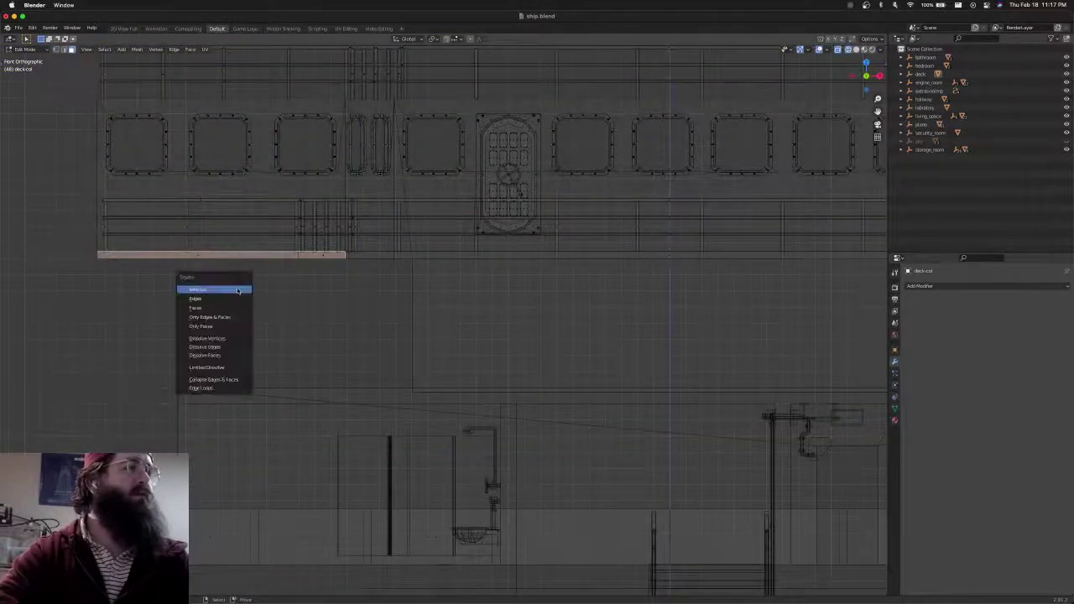
{"action": "key", "text": "f"}
{"action": "key", "text": "shift+z"}
Select the upper and lower corner vertices at the open end of the lower deckhouse side wall, near the blue partitions
{"action": "scroll", "coordinate": [315, 285], "scroll_direction": "down", "scroll_amount": 2}
{"action": "middle_click_drag", "start_coordinate": [338, 297], "coordinate": [370, 286]}
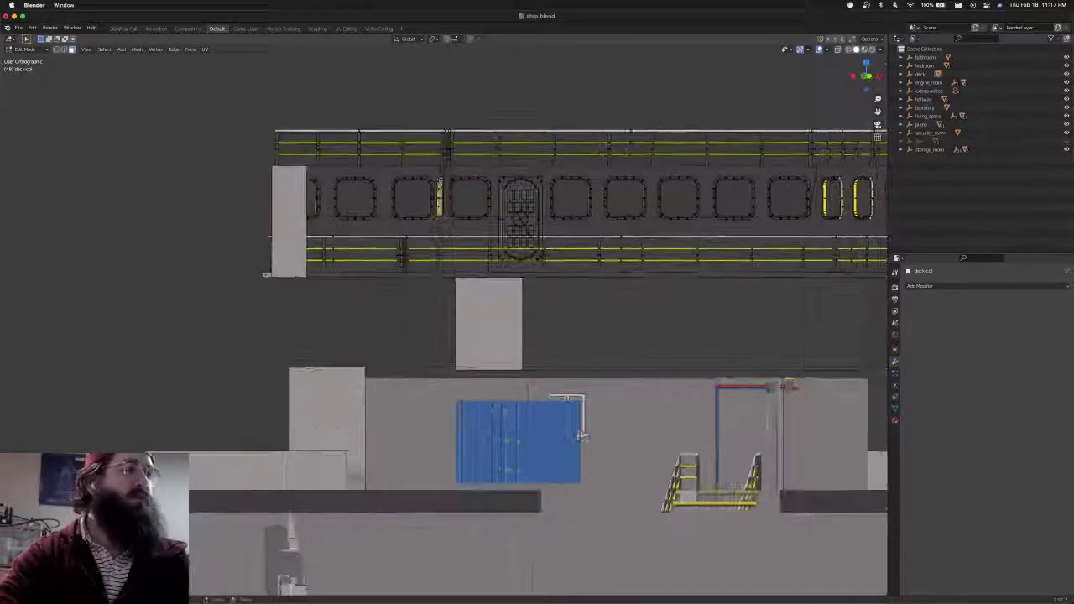
{"action": "scroll", "coordinate": [366, 294], "scroll_direction": "up", "scroll_amount": 5}
{"action": "middle_click_drag", "start_coordinate": [356, 448], "coordinate": [453, 212], "text": "shift"}
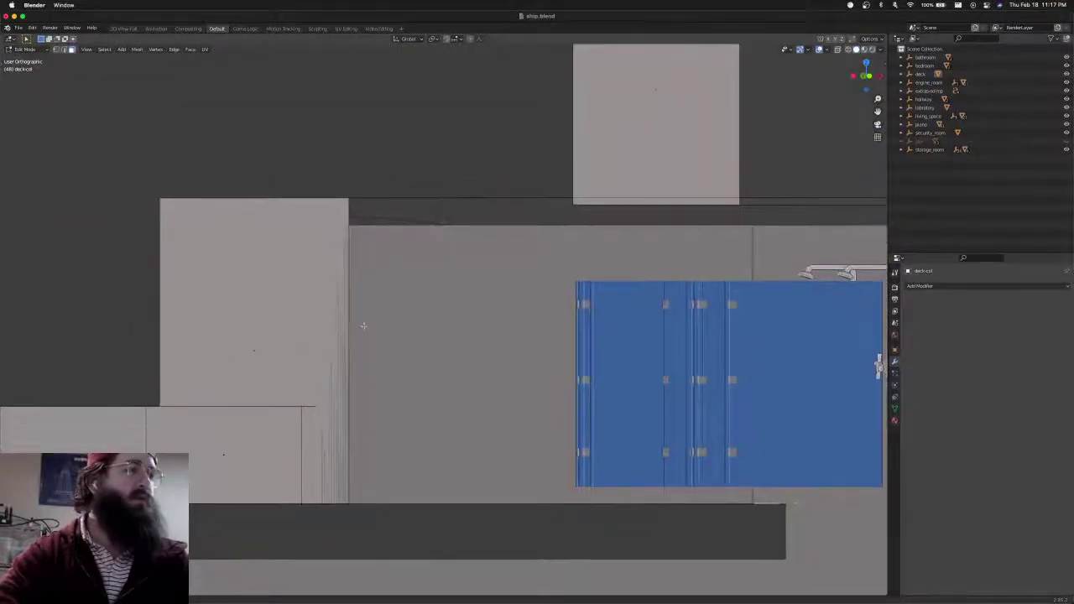
{"action": "middle_click_drag", "start_coordinate": [364, 326], "coordinate": [453, 205]}
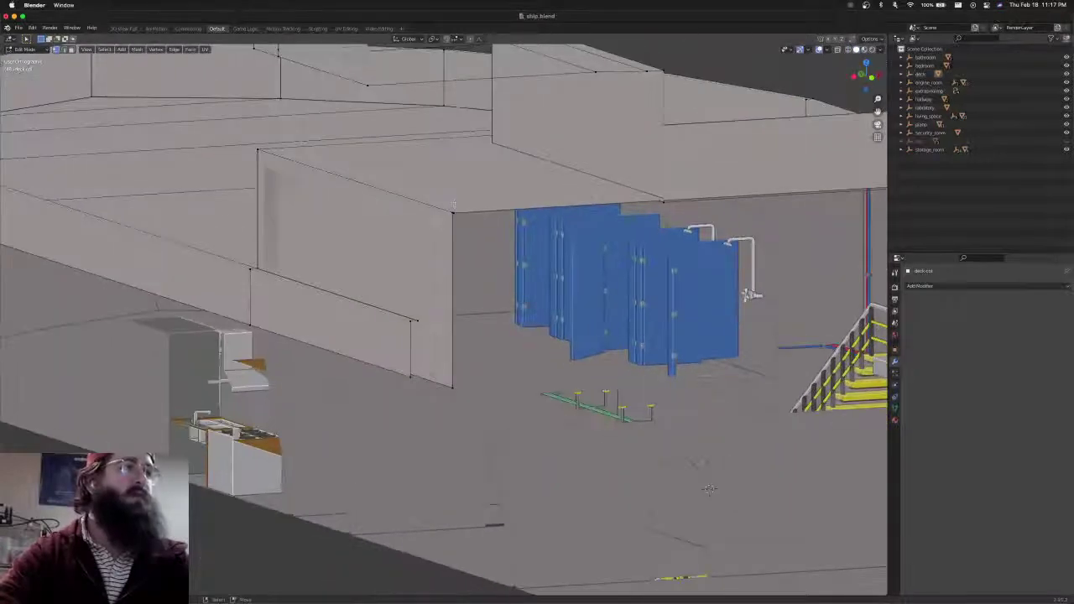
{"action": "key", "text": "shift+z"}
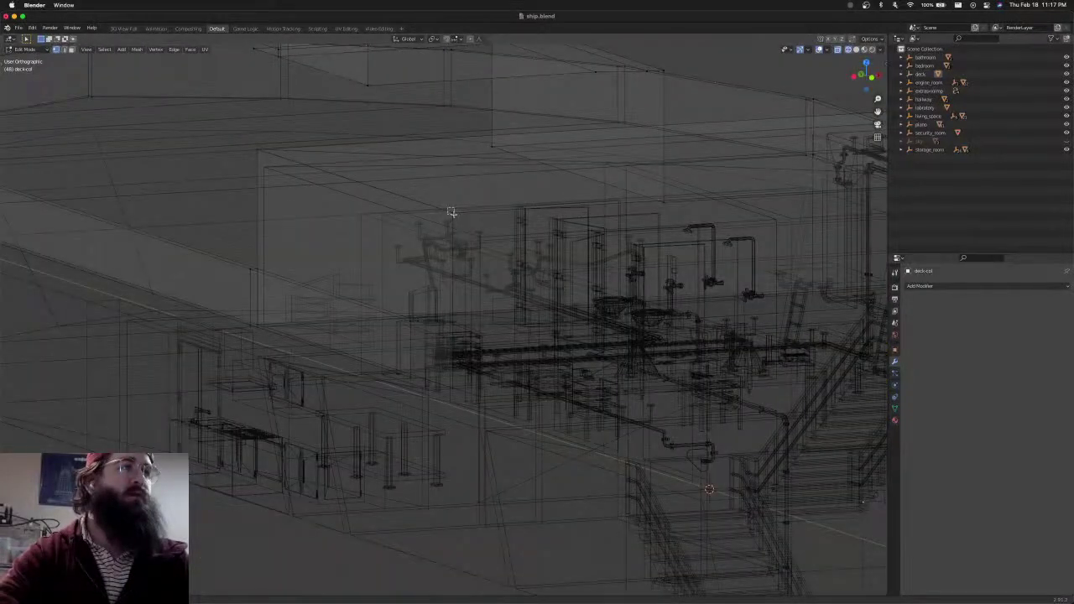
{"action": "left_click", "coordinate": [452, 213]}
{"action": "key", "text": "shift+z"}
{"action": "middle_click_drag", "start_coordinate": [452, 218], "coordinate": [460, 225]}
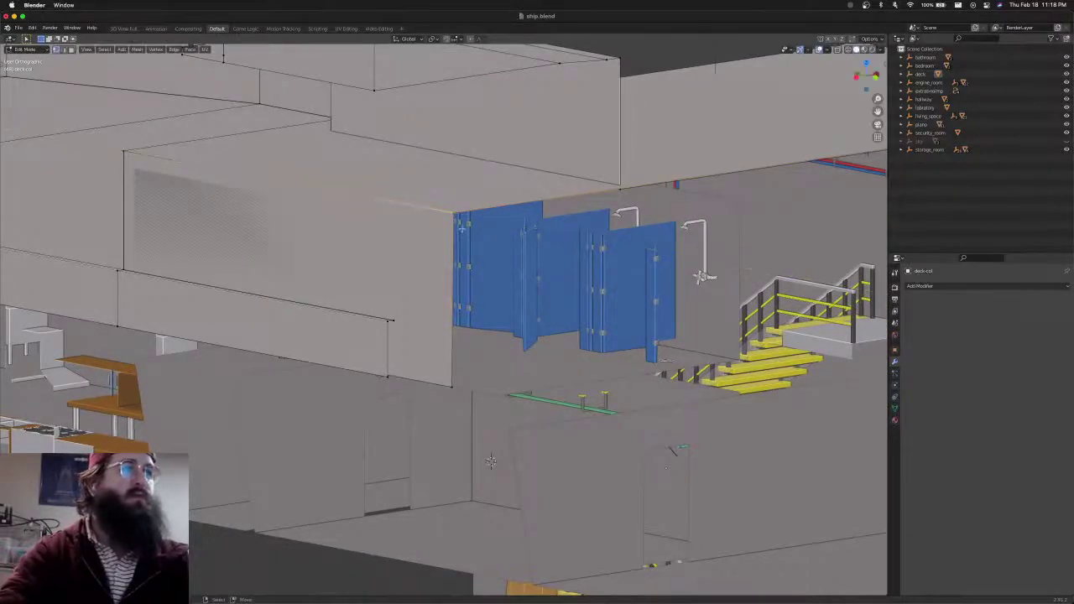
{"action": "left_click", "coordinate": [451, 386]}
{"action": "middle_click_drag", "start_coordinate": [450, 386], "coordinate": [508, 375]}
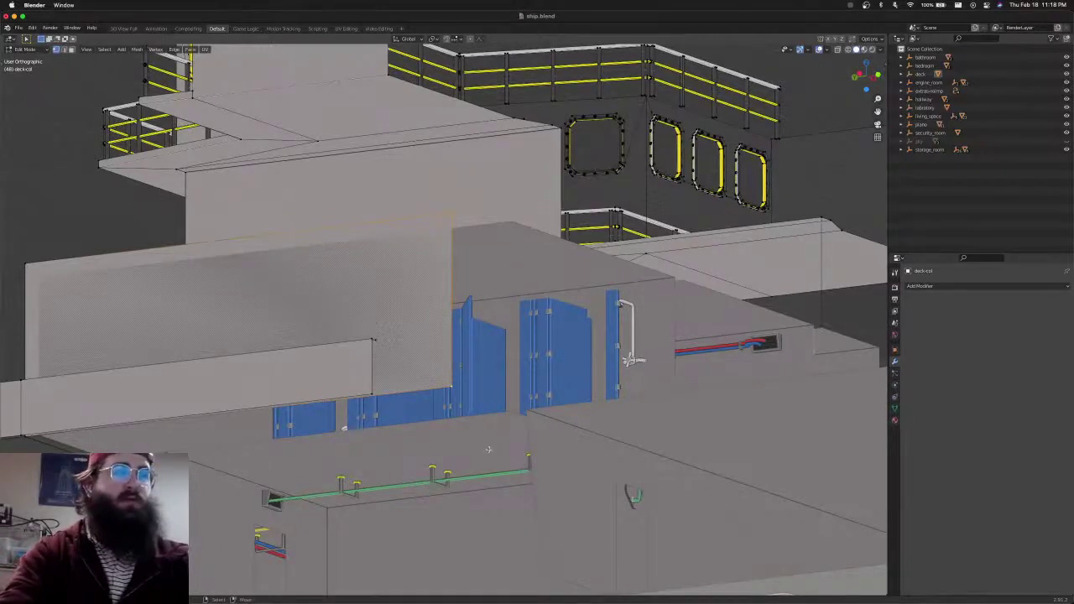
{"action": "middle_click_drag", "start_coordinate": [531, 437], "coordinate": [402, 513]}
{"action": "scroll", "coordinate": [638, 403], "scroll_direction": "down", "scroll_amount": 2}
{"action": "middle_click_drag", "start_coordinate": [881, 373], "coordinate": [520, 292], "text": "shift"}
{"action": "left_click", "coordinate": [492, 231]}
{"action": "key", "text": "alt+z"}
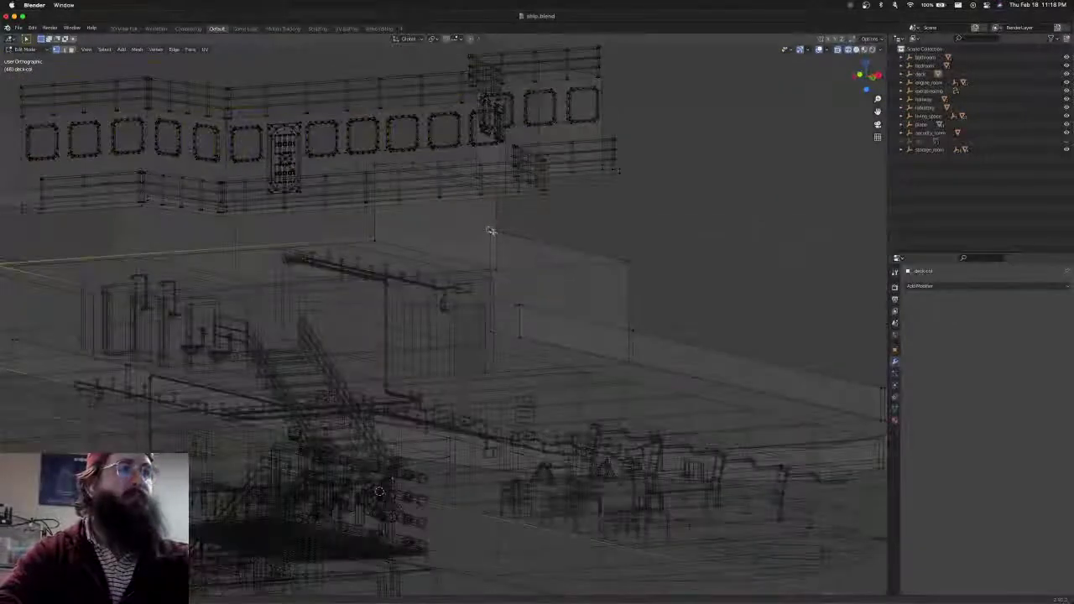
{"action": "key", "text": "alt+z"}
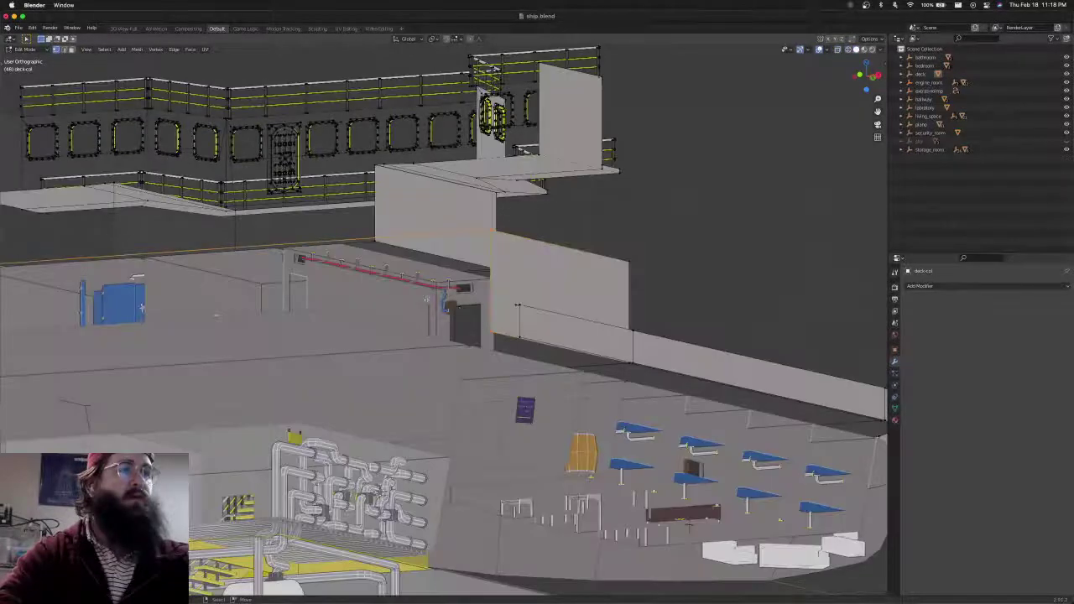
{"action": "middle_click_drag", "start_coordinate": [495, 319], "coordinate": [512, 331]}
{"action": "key", "text": "g"}
{"action": "key", "text": "y"}
{"action": "key", "text": "Escape"}
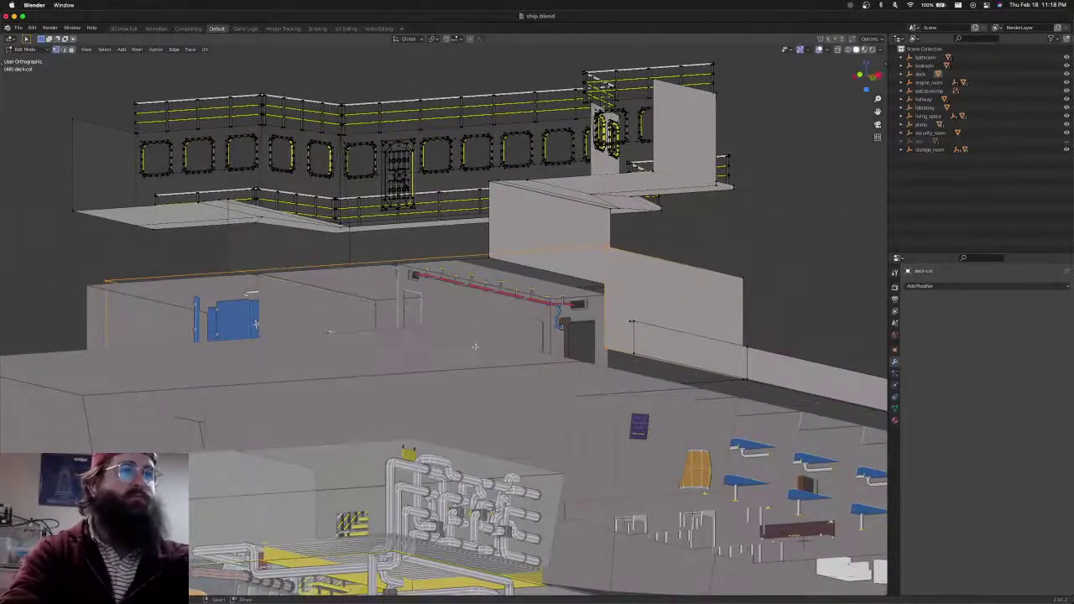
Select the entire deck-col mesh, merge its duplicate vertices by distance, and clear the selection
{"action": "middle_click_drag", "start_coordinate": [412, 285], "coordinate": [419, 312]}
{"action": "key", "text": "a"}
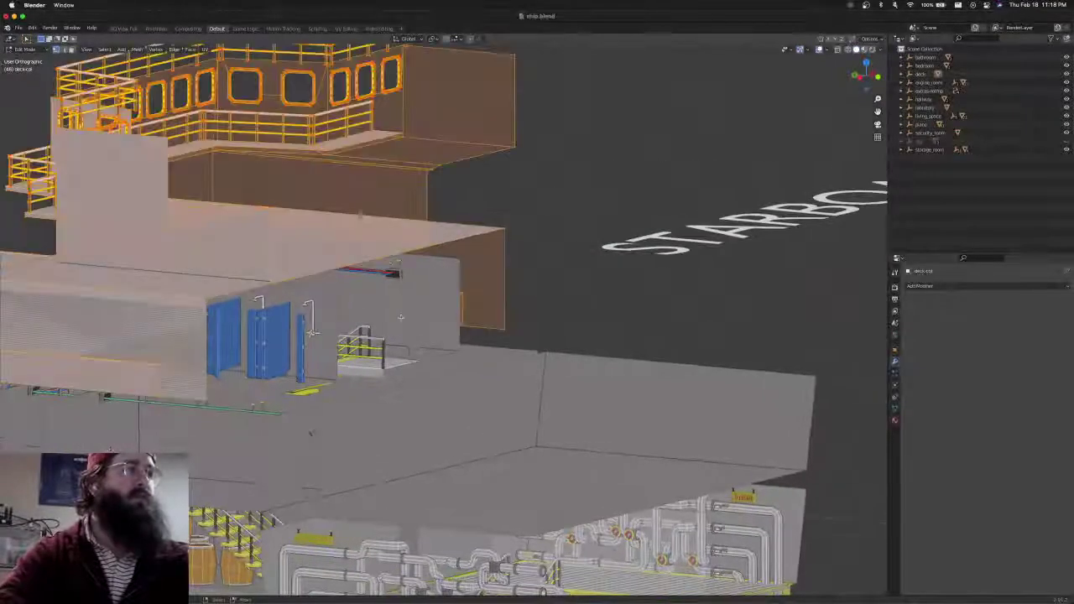
{"action": "key", "text": "F3"}
{"action": "type", "text": "merge"}
{"action": "key", "text": "Return"}
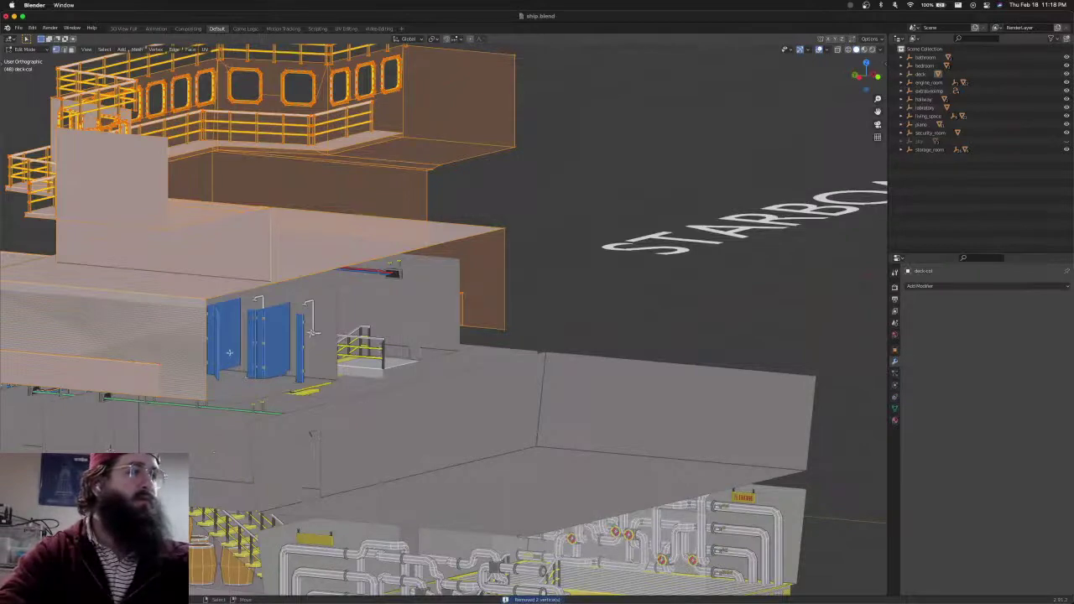
{"action": "key", "text": "alt+a"}
{"action": "scroll", "coordinate": [229, 351], "scroll_direction": "up", "scroll_amount": 3}
{"action": "middle_click_drag", "start_coordinate": [229, 342], "coordinate": [488, 292], "text": "shift"}
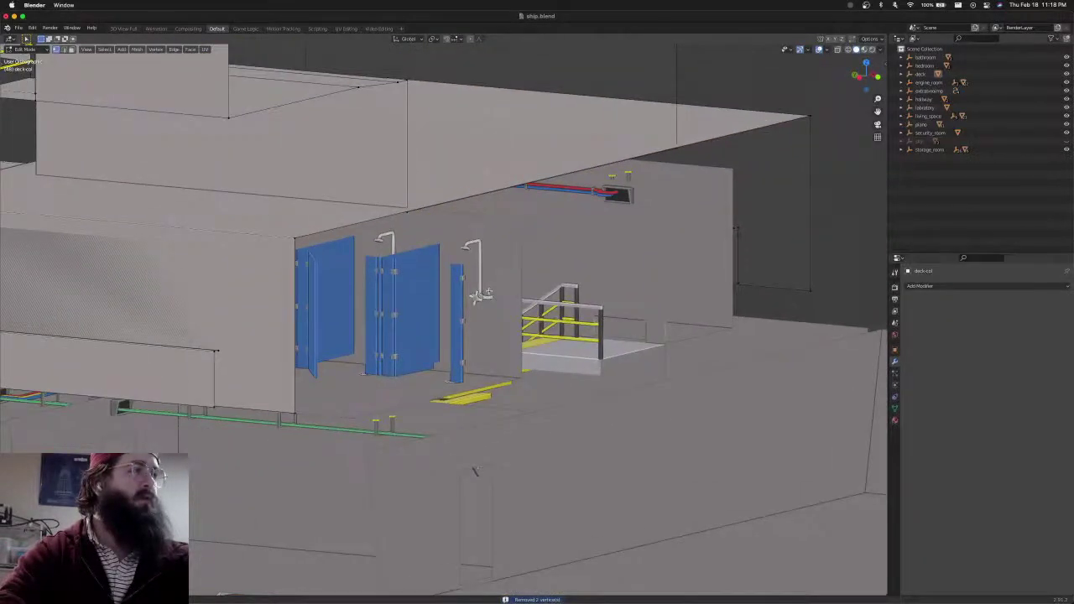
Select both outer side wall faces of the lower deckhouse and scale them apart slightly along X, by about 1.01
{"action": "scroll", "coordinate": [474, 472], "scroll_direction": "down", "scroll_amount": 3}
{"action": "left_click", "coordinate": [654, 232], "text": "shift"}
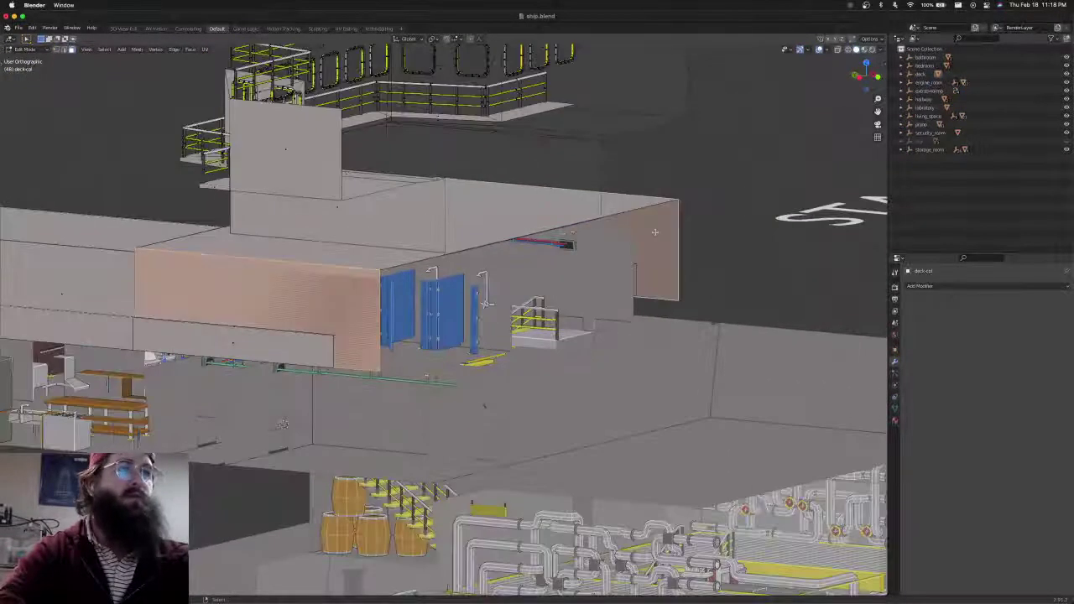
{"action": "middle_click_drag", "start_coordinate": [584, 263], "coordinate": [453, 304]}
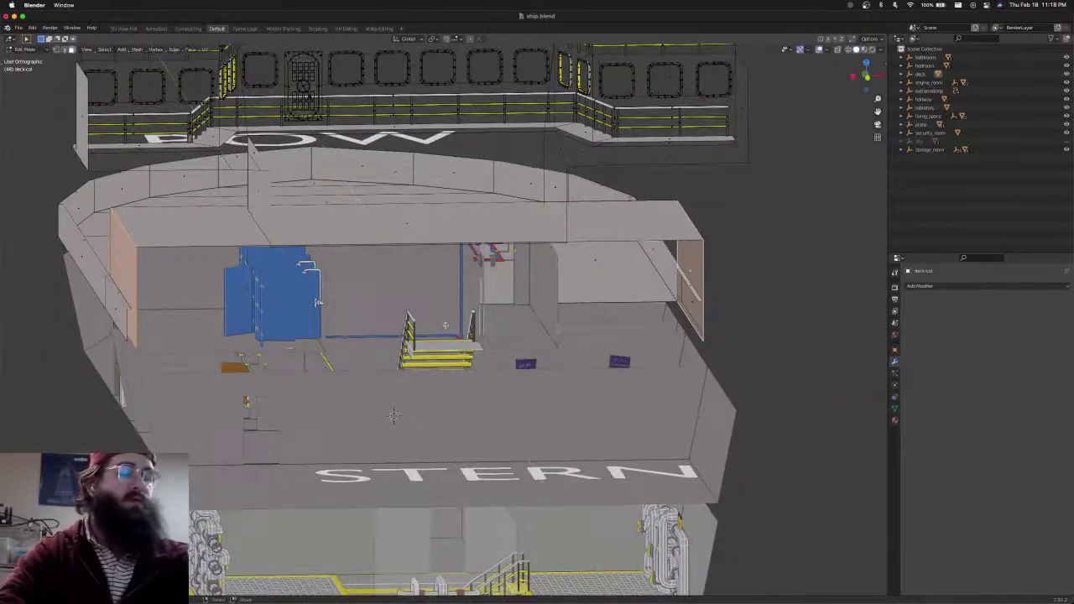
{"action": "key", "text": "s"}
{"action": "key", "text": "x"}
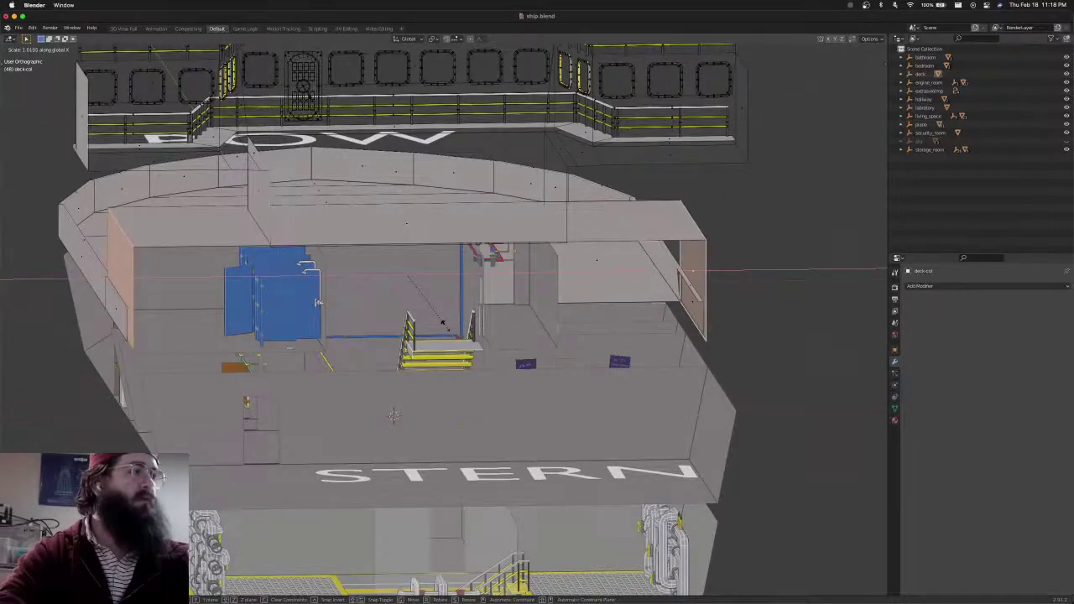
{"action": "left_click", "coordinate": [445, 325]}
{"action": "middle_click_drag", "start_coordinate": [445, 326], "coordinate": [555, 307]}
{"action": "middle_click_drag", "start_coordinate": [391, 315], "coordinate": [546, 306]}
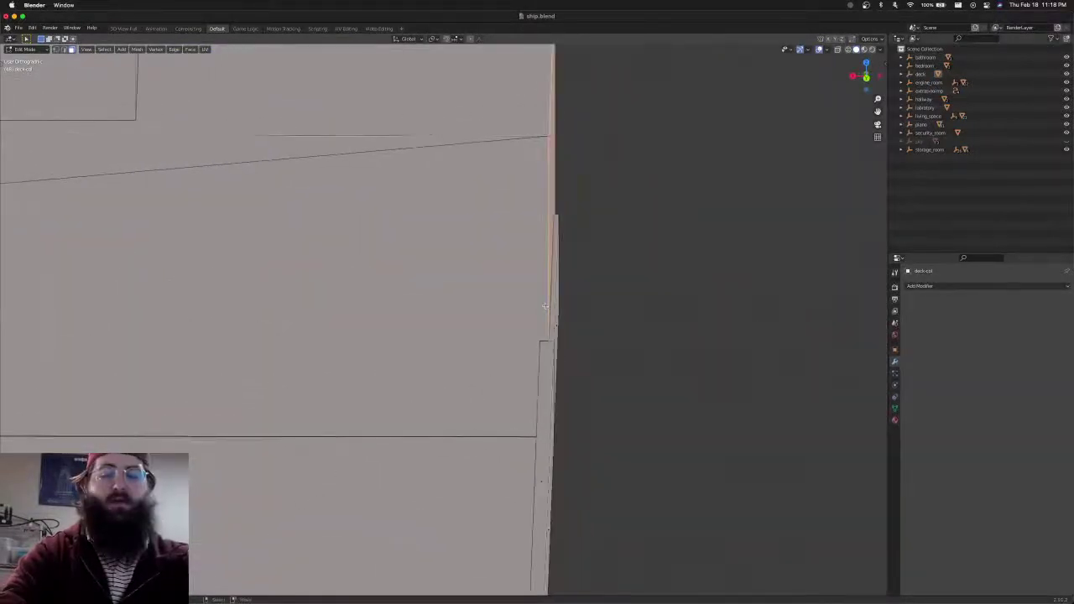
Fine-tune the X scale of the two side walls against the deck edge in top wireframe view, and save the file
{"action": "key", "text": "KP_7"}
{"action": "scroll", "coordinate": [512, 324], "scroll_direction": "down", "scroll_amount": 4}
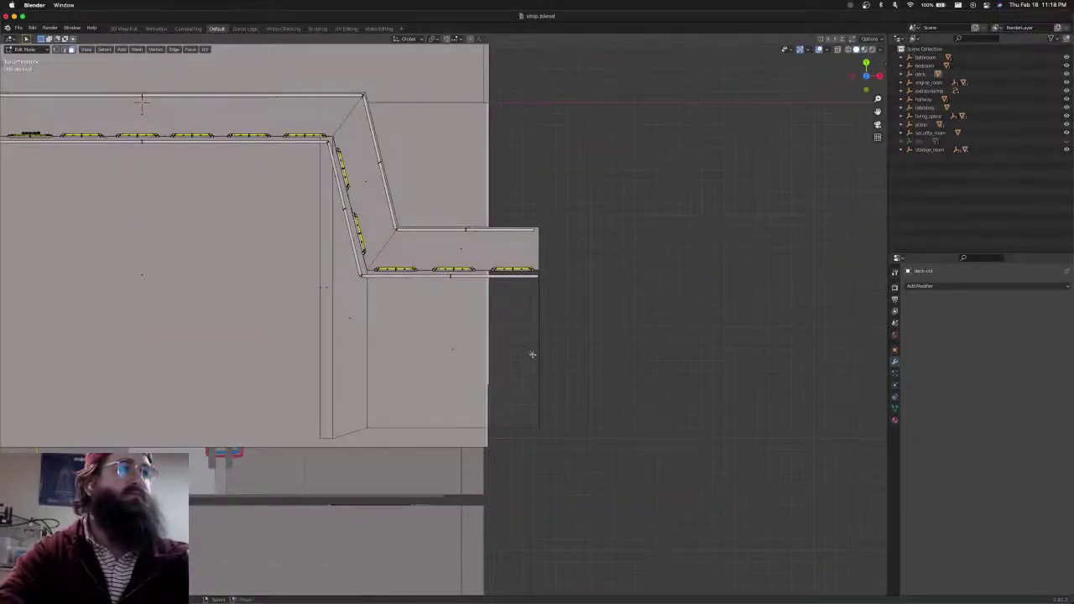
{"action": "scroll", "coordinate": [532, 354], "scroll_direction": "up", "scroll_amount": 7}
{"action": "middle_click_drag", "start_coordinate": [598, 341], "coordinate": [394, 311], "text": "shift"}
{"action": "key", "text": "shift+z"}
{"action": "scroll", "coordinate": [393, 289], "scroll_direction": "down", "scroll_amount": 6}
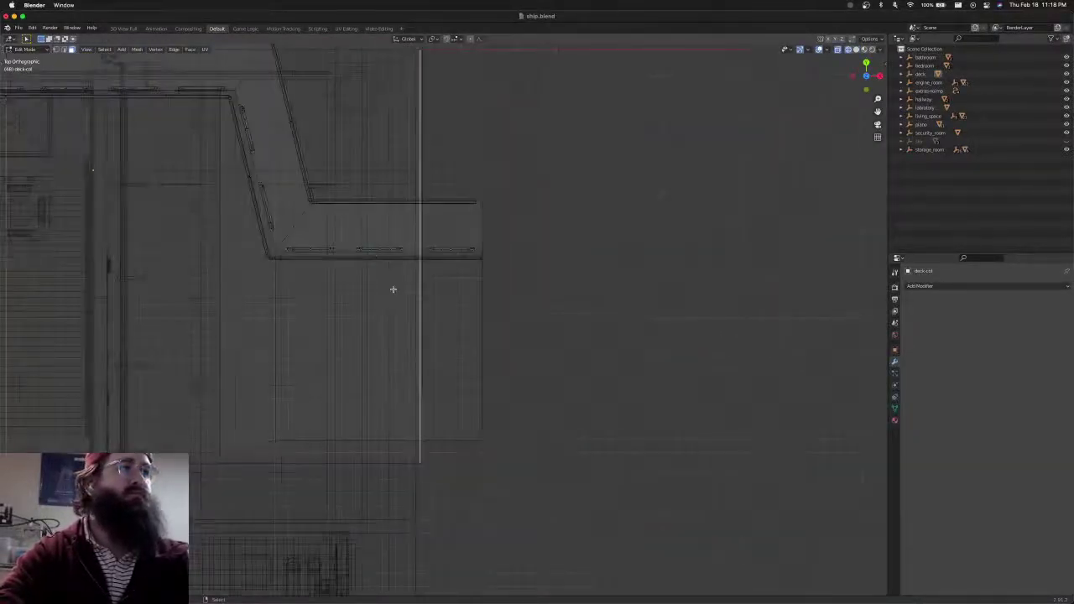
{"action": "scroll", "coordinate": [393, 290], "scroll_direction": "up", "scroll_amount": 10}
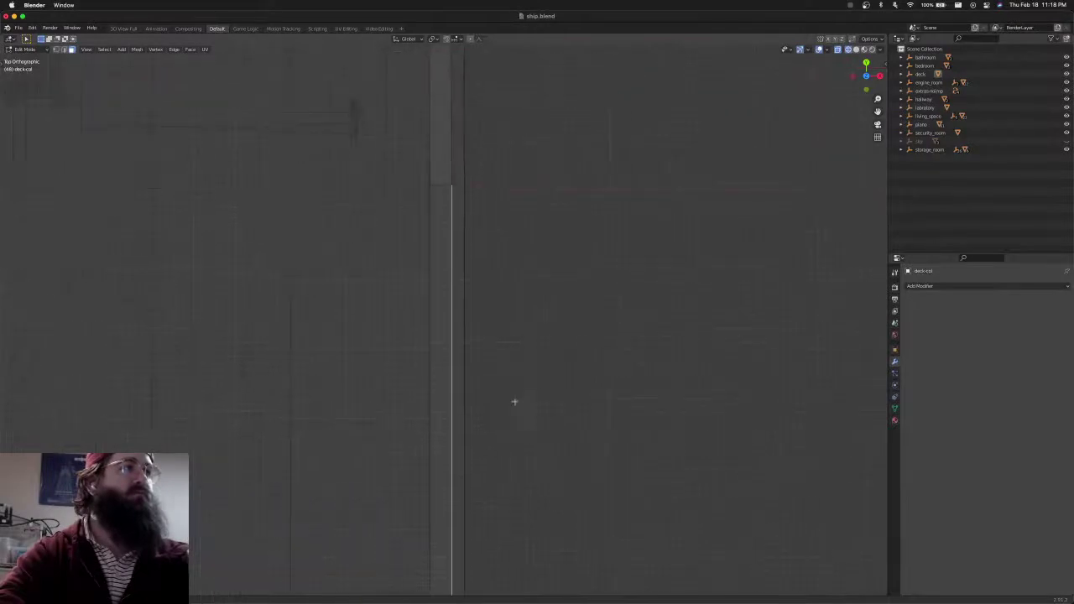
{"action": "scroll", "coordinate": [514, 401], "scroll_direction": "up", "scroll_amount": 2}
{"action": "key", "text": "s"}
{"action": "key", "text": "x"}
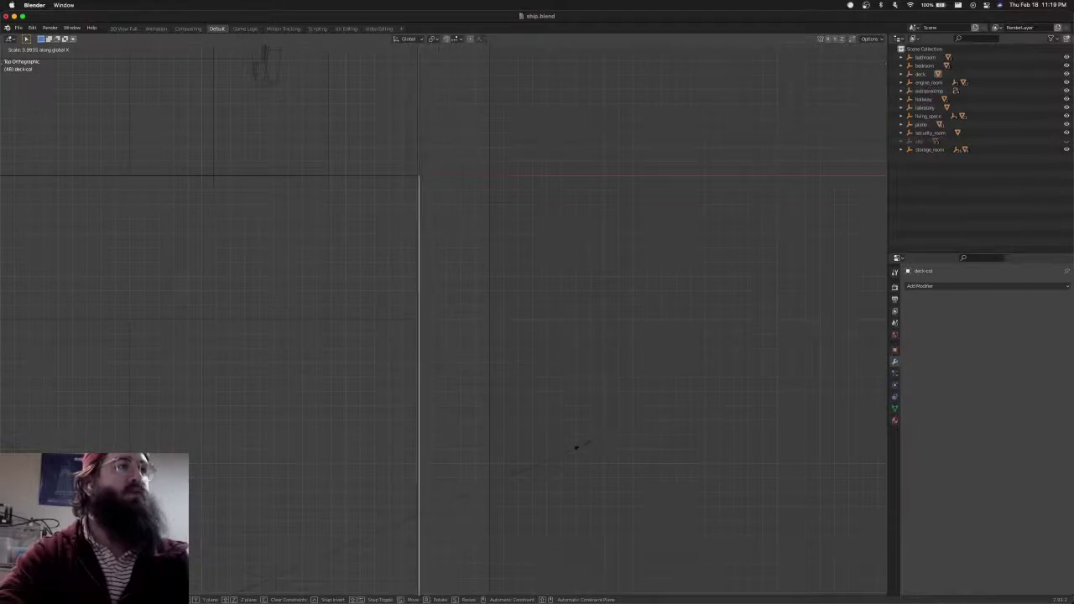
{"action": "left_click", "coordinate": [586, 446]}
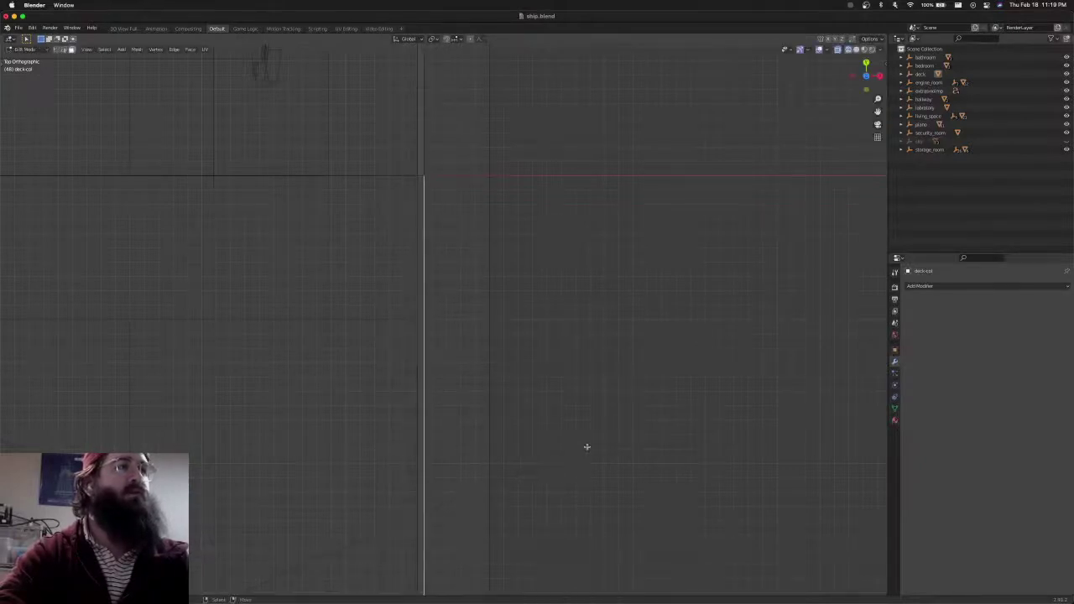
{"action": "scroll", "coordinate": [597, 380], "scroll_direction": "down", "scroll_amount": 5}
{"action": "scroll", "coordinate": [596, 379], "scroll_direction": "down", "scroll_amount": 3}
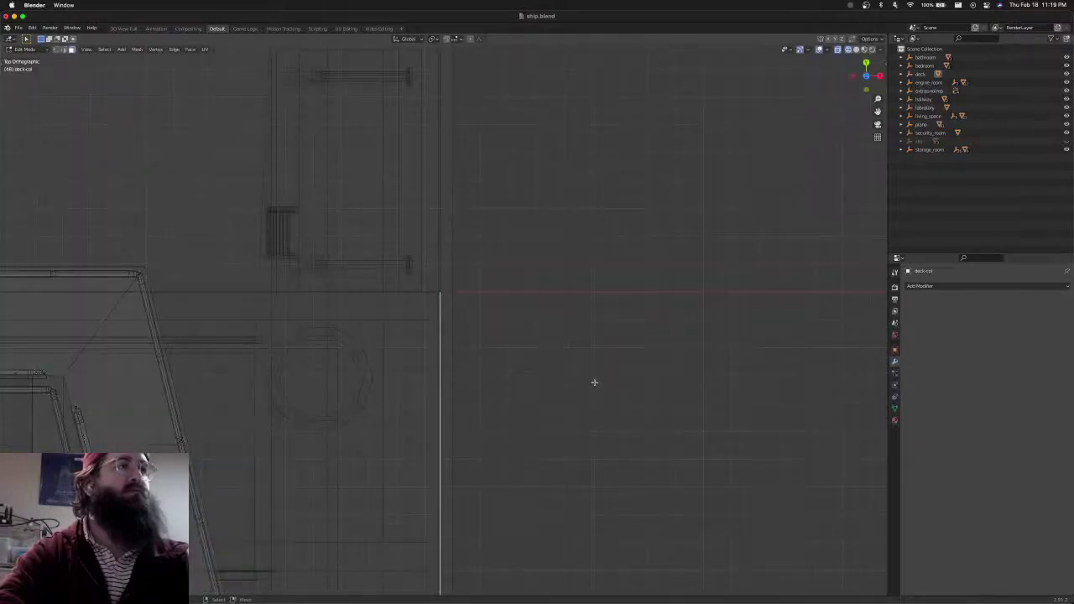
{"action": "middle_click_drag", "start_coordinate": [594, 383], "coordinate": [518, 392]}
{"action": "key", "text": "super+s"}
Delete the narrow strip and the wide adjoining face between the bridge's end wall and the tier below
{"action": "scroll", "coordinate": [520, 495], "scroll_direction": "up", "scroll_amount": 6}
{"action": "left_click", "coordinate": [633, 398]}
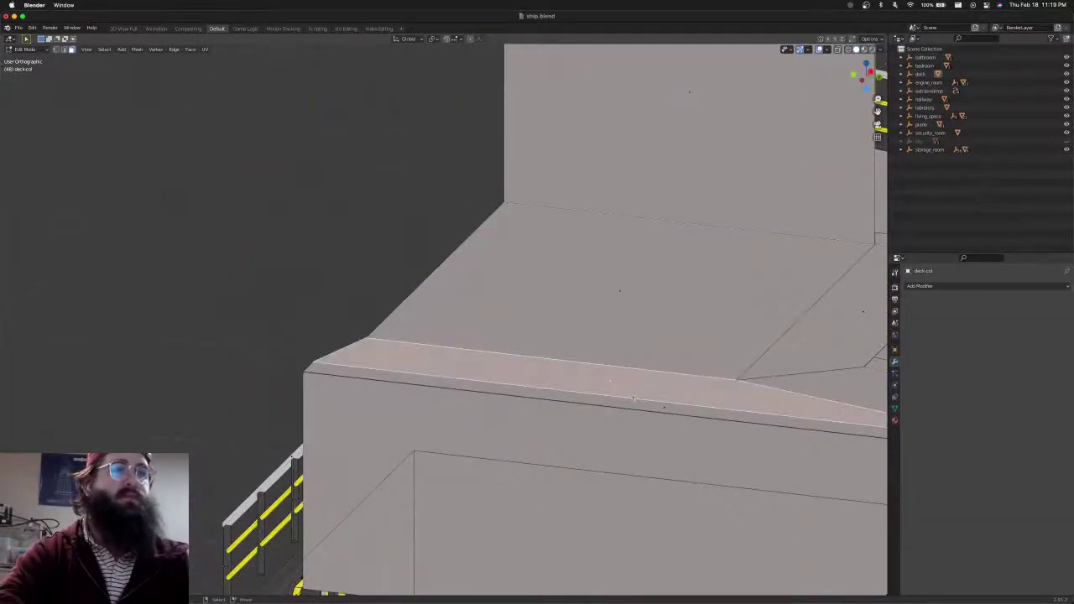
{"action": "key", "text": "alt+z"}
{"action": "middle_click_drag", "start_coordinate": [635, 405], "coordinate": [500, 406]}
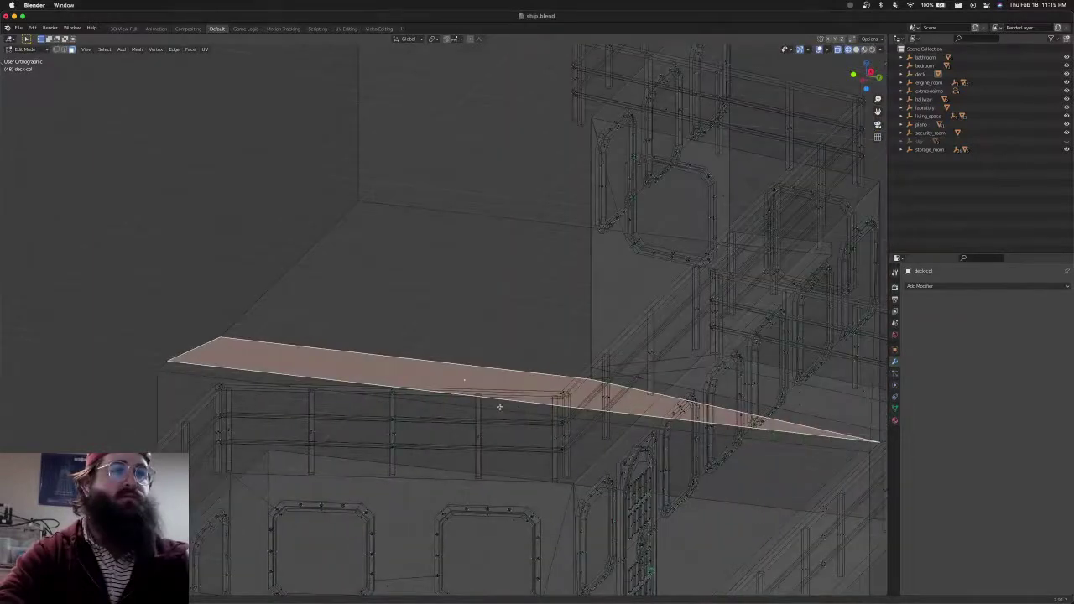
{"action": "key", "text": "alt+z"}
{"action": "left_click", "coordinate": [474, 328], "text": "shift"}
{"action": "key", "text": "x"}
{"action": "key", "text": "f"}
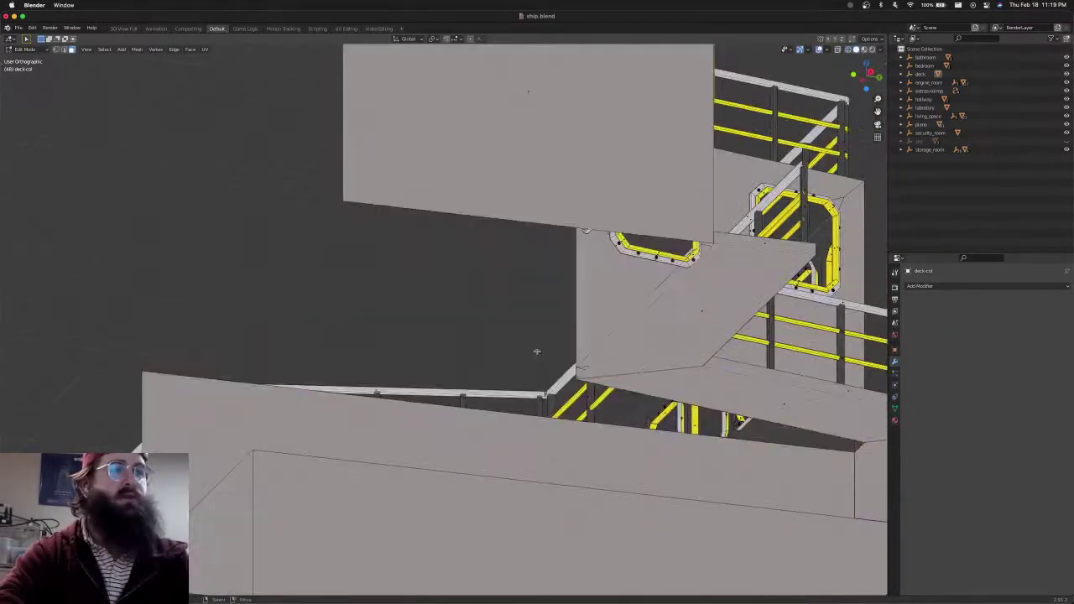
Fill the bridge wing's underside between the end wall's lower edge and the balcony floor, and switch to face selection
{"action": "middle_click_drag", "start_coordinate": [571, 366], "coordinate": [556, 348]}
{"action": "middle_click_drag", "start_coordinate": [648, 248], "coordinate": [438, 359]}
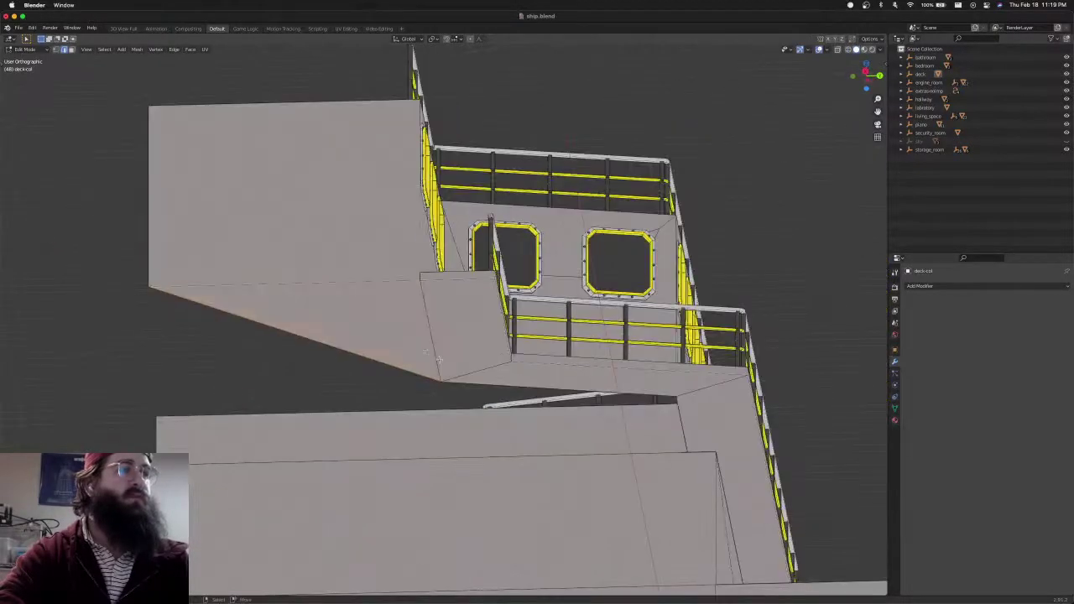
{"action": "left_click", "coordinate": [487, 385], "text": "shift"}
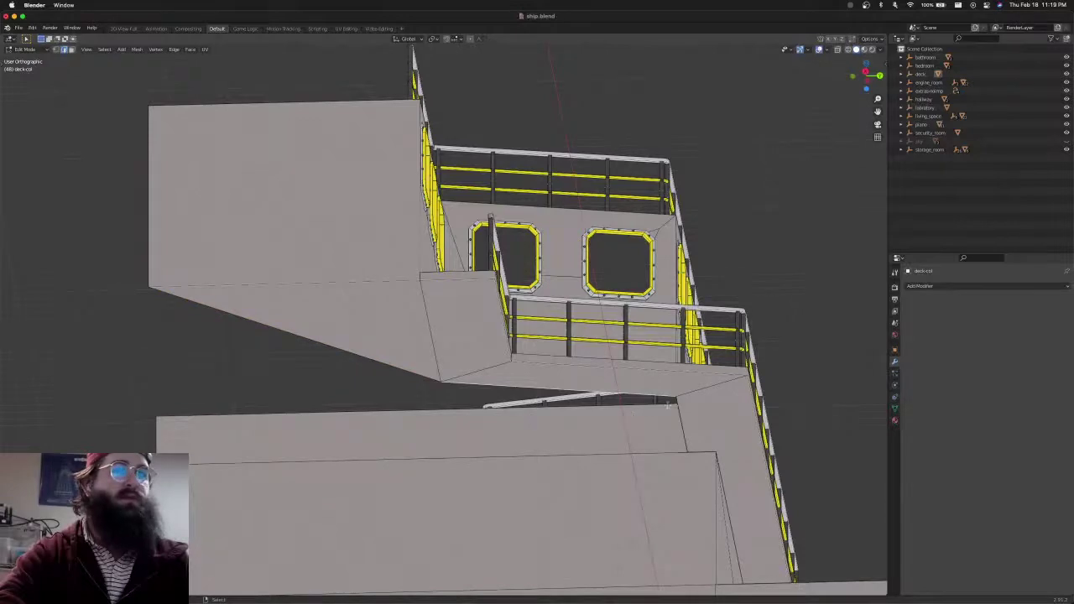
{"action": "middle_click_drag", "start_coordinate": [669, 405], "coordinate": [515, 391]}
{"action": "left_click", "coordinate": [620, 391], "text": "shift"}
{"action": "key", "text": "shift+z"}
{"action": "key", "text": "shift+z"}
{"action": "key", "text": "Tab"}
{"action": "key", "text": "Tab"}
{"action": "key", "text": "ctrl+Tab"}
{"action": "left_click", "coordinate": [514, 407]}
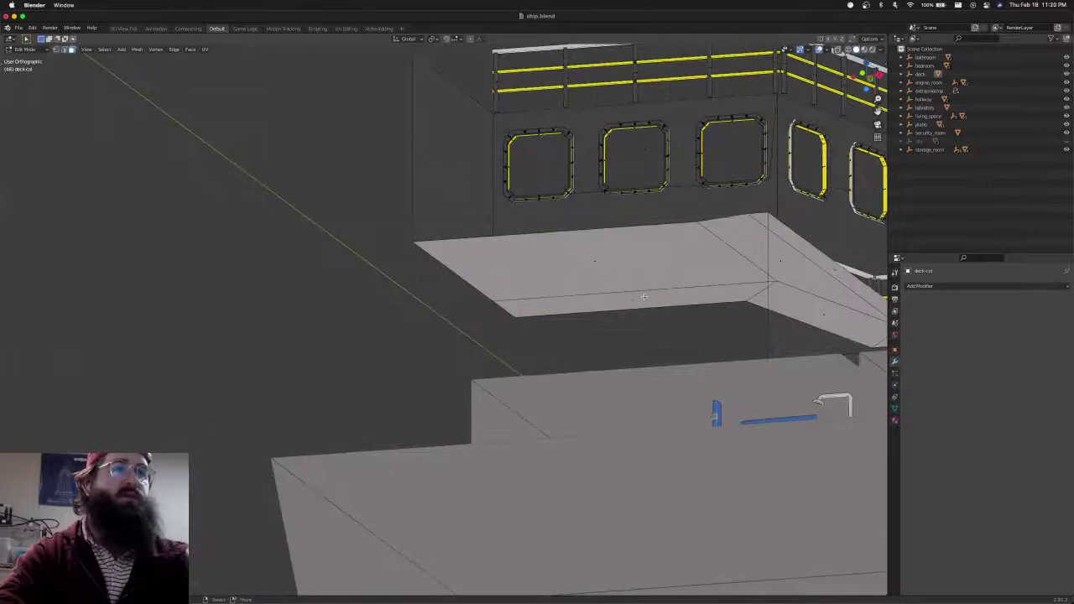
Select the overlapping underside faces beneath the three end windows and the angled corner, and remove them
{"action": "right_click", "coordinate": [614, 266]}
{"action": "right_click", "coordinate": [776, 266], "text": "shift"}
{"action": "key", "text": "z"}
{"action": "right_click", "coordinate": [777, 262], "text": "shift"}
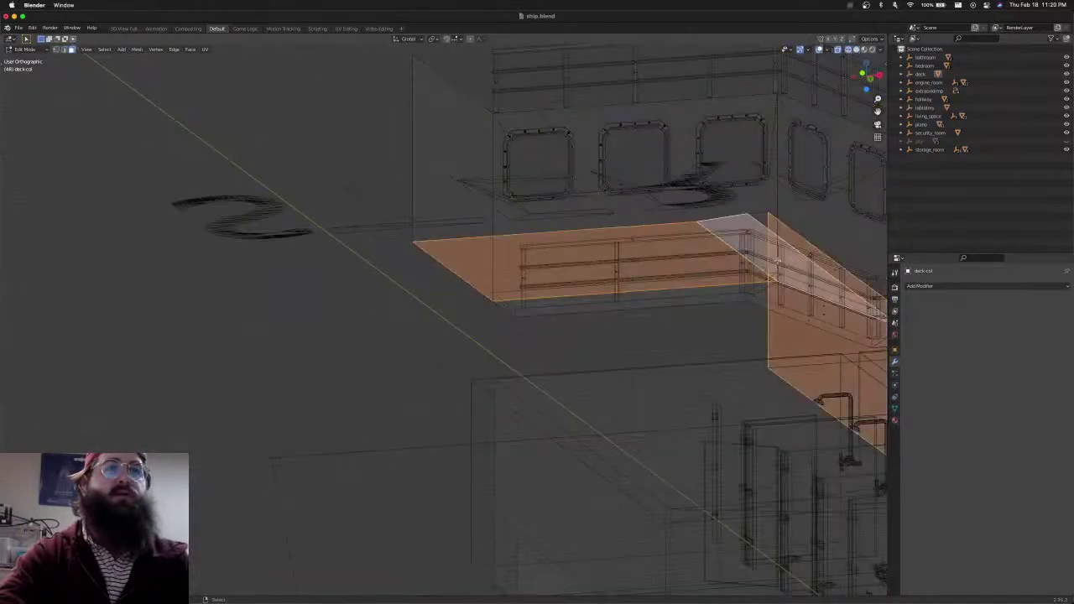
{"action": "right_click", "coordinate": [779, 262], "text": "shift"}
{"action": "key", "text": "z"}
{"action": "middle_click_drag", "start_coordinate": [807, 281], "coordinate": [579, 297], "text": "shift"}
{"action": "right_click", "coordinate": [581, 297], "text": "shift"}
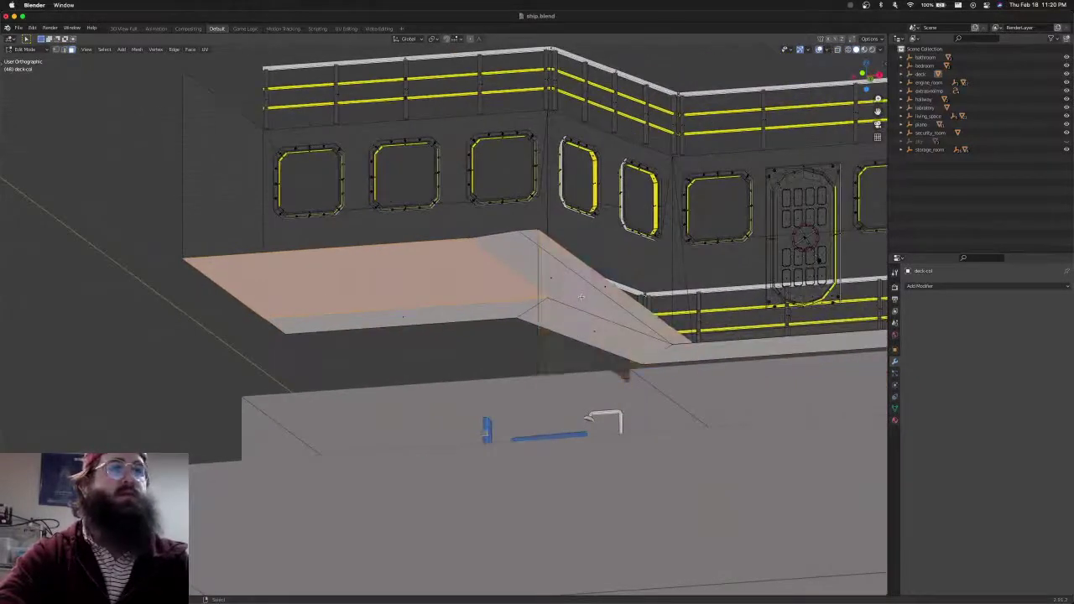
{"action": "left_click", "coordinate": [532, 265], "text": "shift"}
{"action": "key", "text": "f"}
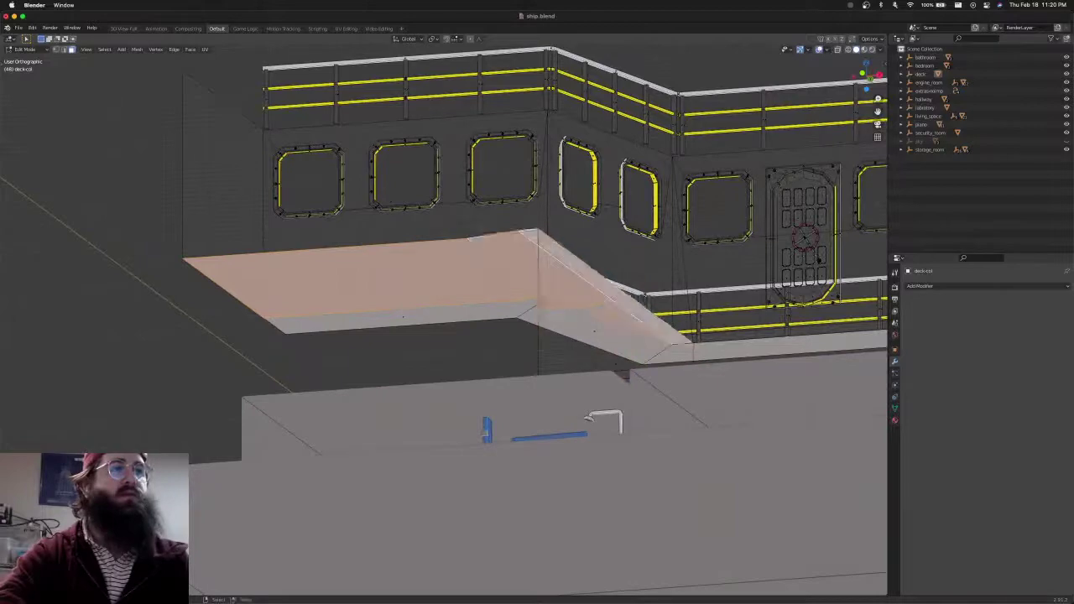
{"action": "key", "text": "h"}
Fill new faces across the open tier roof and the bridge wing's underside from their facing edges, and save the file
{"action": "middle_click_drag", "start_coordinate": [528, 335], "coordinate": [554, 342]}
{"action": "left_click", "coordinate": [674, 360]}
{"action": "middle_click_drag", "start_coordinate": [662, 366], "coordinate": [558, 345]}
{"action": "middle_click_drag", "start_coordinate": [797, 356], "coordinate": [285, 490], "text": "shift"}
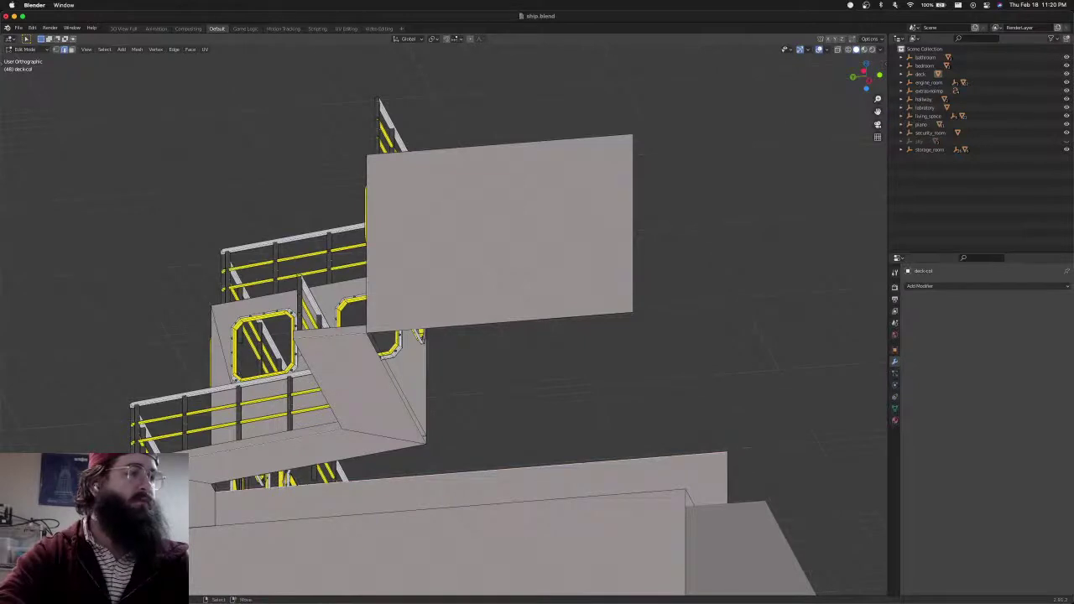
{"action": "key", "text": "alt+z"}
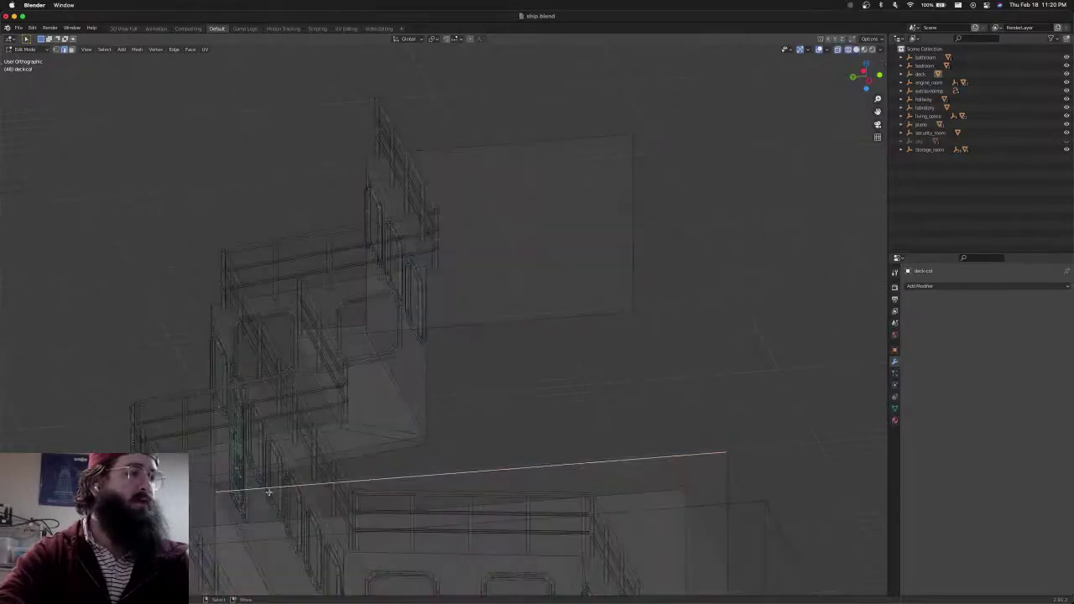
{"action": "key", "text": "alt+z"}
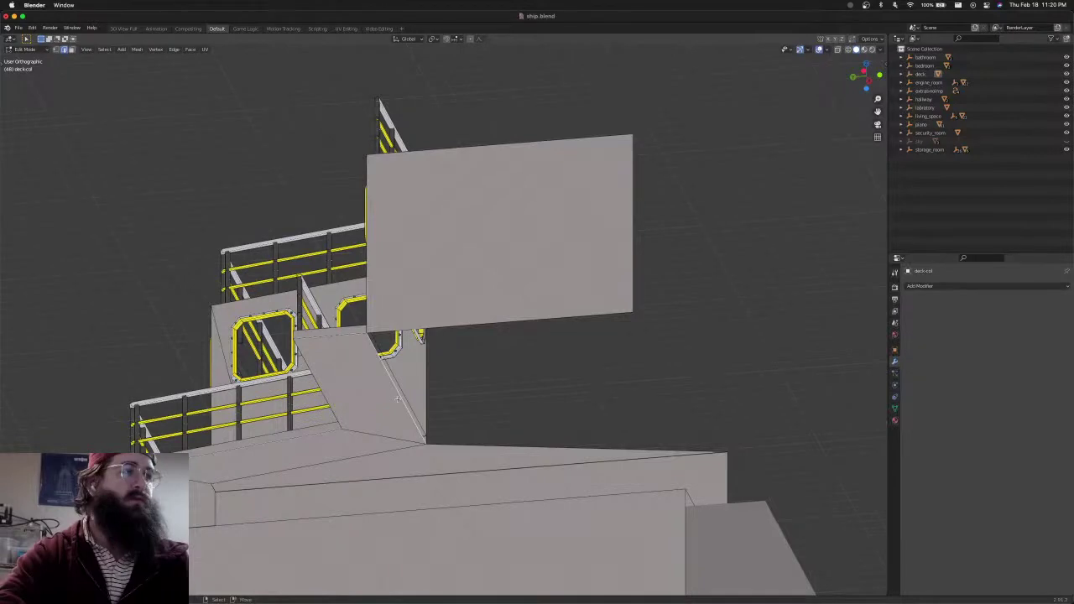
{"action": "key", "text": "f"}
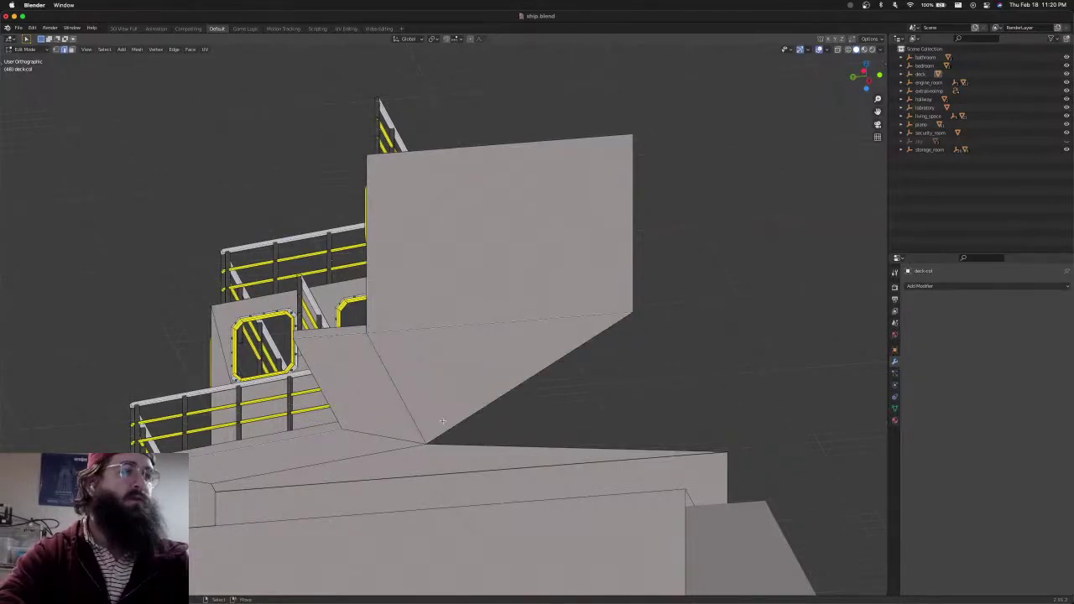
{"action": "middle_click_drag", "start_coordinate": [443, 421], "coordinate": [446, 426]}
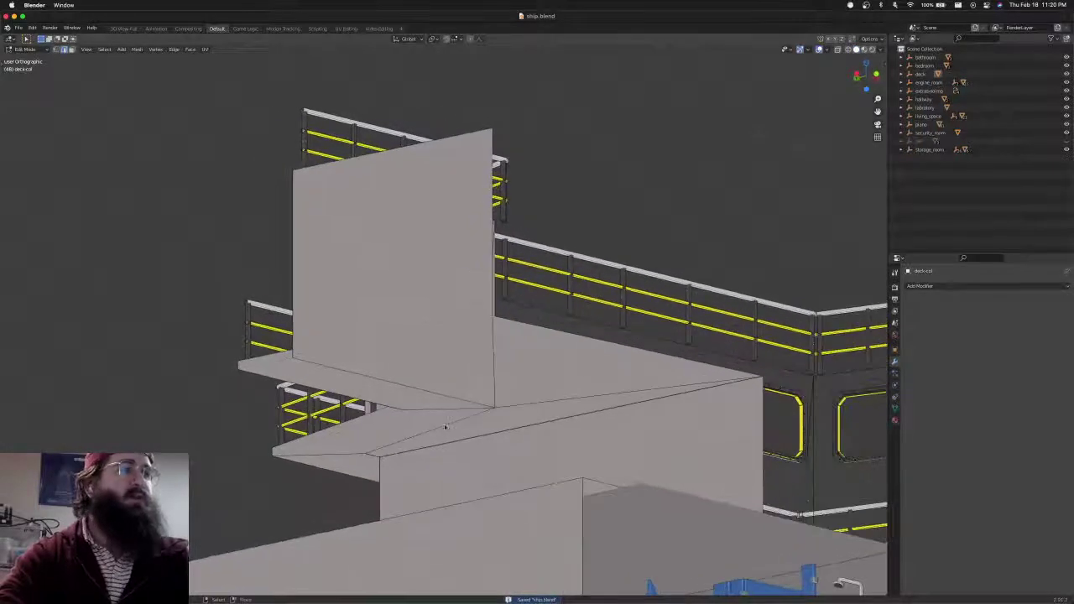
{"action": "key", "text": "ctrl+s"}
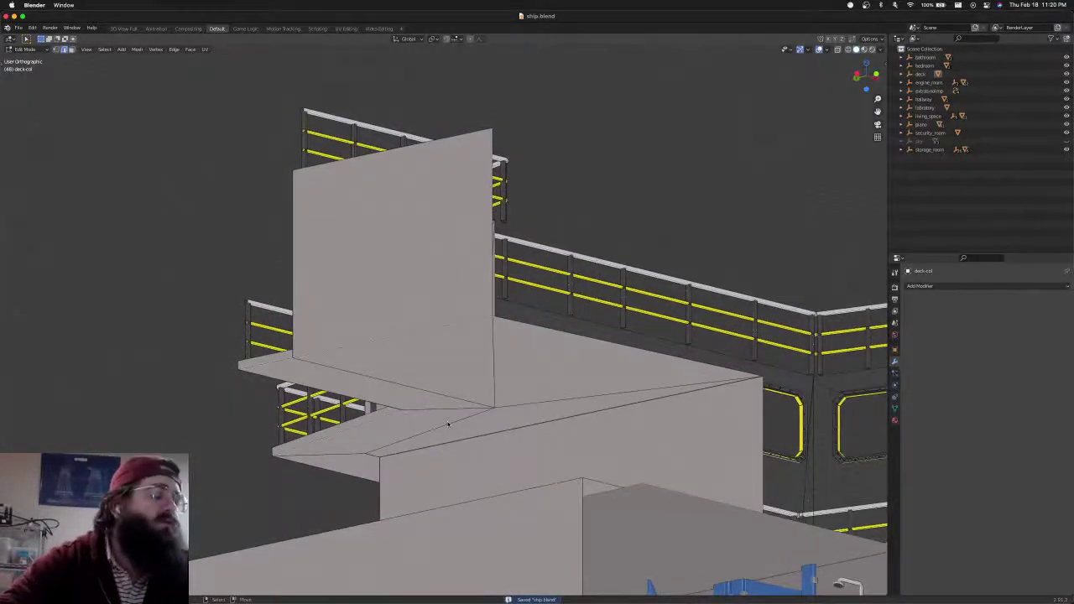
Inspect the superstructure's balconies, walls and rebuilt faces from several sides and return to Object Mode
{"action": "mouse_move", "coordinate": [448, 426]}
{"action": "middle_mouse_down"}
{"action": "mouse_move", "coordinate": [471, 427]}
{"action": "mouse_move", "coordinate": [449, 439]}
{"action": "middle_mouse_up"}
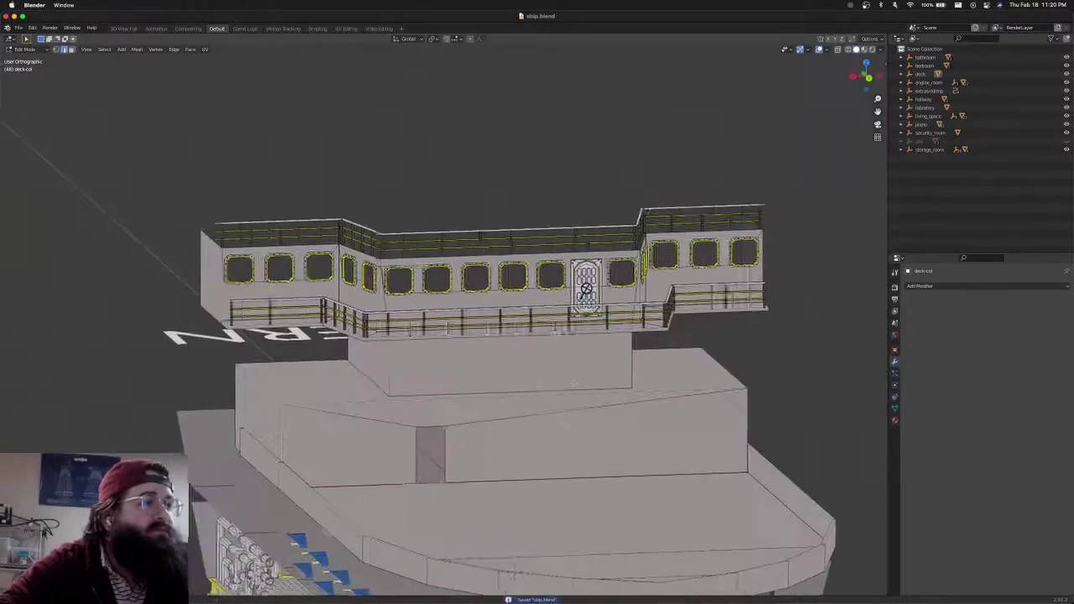
{"action": "middle_click_drag", "start_coordinate": [481, 395], "coordinate": [562, 485]}
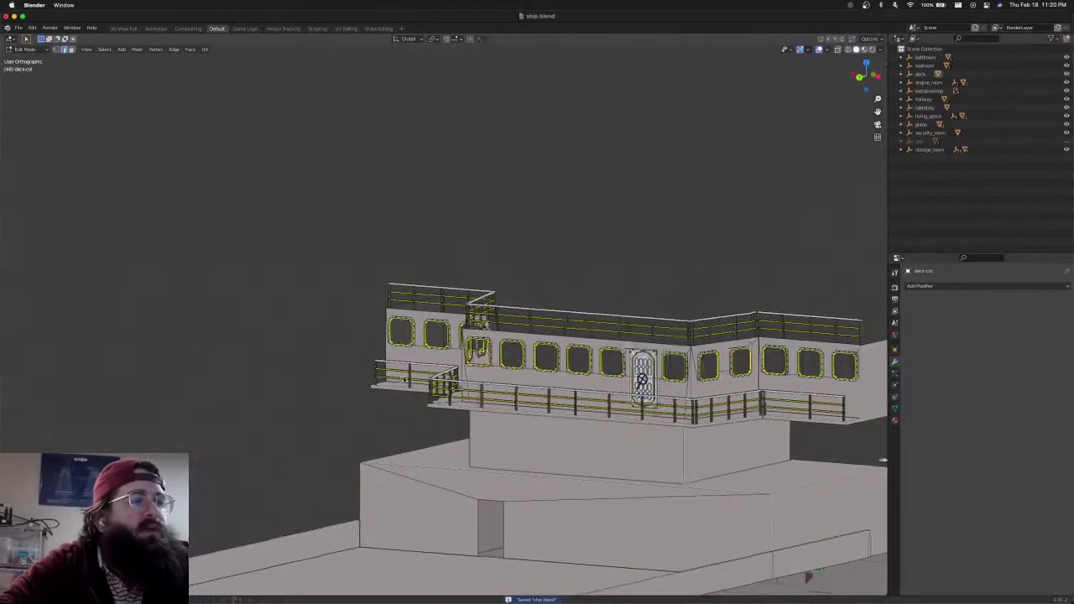
{"action": "middle_click_drag", "start_coordinate": [495, 402], "coordinate": [459, 387]}
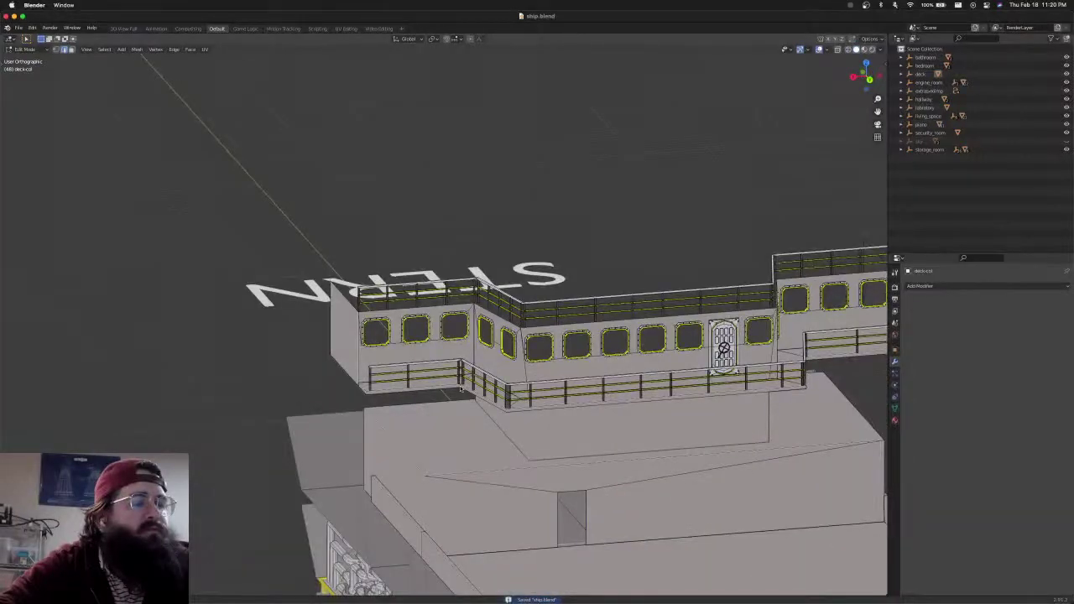
{"action": "scroll", "coordinate": [461, 389], "scroll_direction": "down", "scroll_amount": 3}
{"action": "left_click_drag", "start_coordinate": [461, 388], "coordinate": [449, 407]}
{"action": "middle_click_drag", "start_coordinate": [449, 407], "coordinate": [394, 378]}
{"action": "middle_click_drag", "start_coordinate": [553, 441], "coordinate": [592, 432]}
{"action": "key", "text": "Tab"}
{"action": "scroll", "coordinate": [593, 433], "scroll_direction": "up", "scroll_amount": 8}
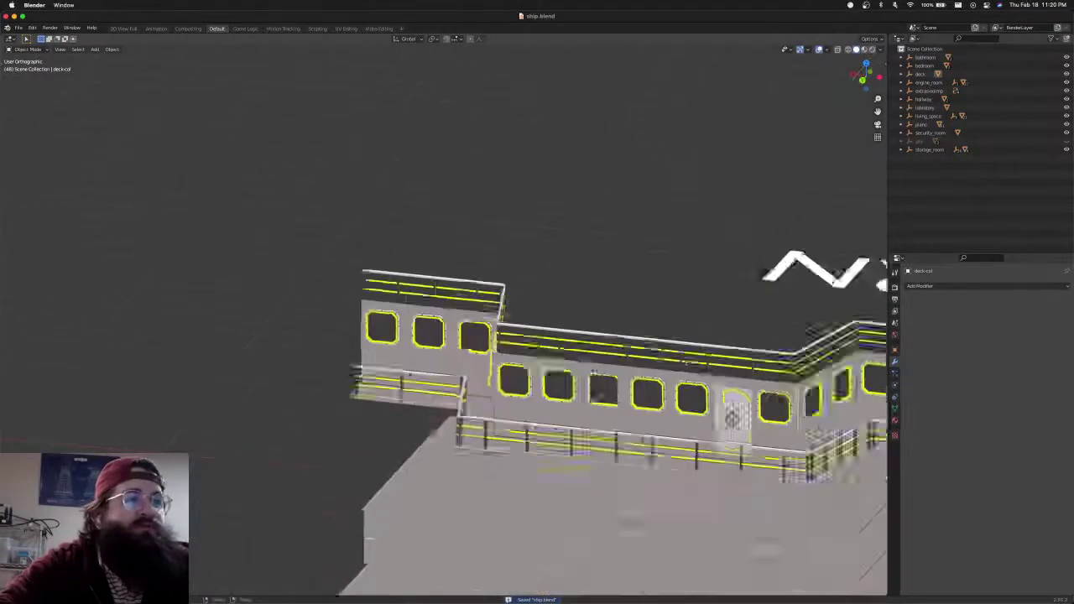
Inspect the ship's hull, deck and superstructure from the bow and port sides
{"action": "scroll", "coordinate": [545, 411], "scroll_direction": "up", "scroll_amount": 2}
{"action": "scroll", "coordinate": [545, 411], "scroll_direction": "down", "scroll_amount": 10}
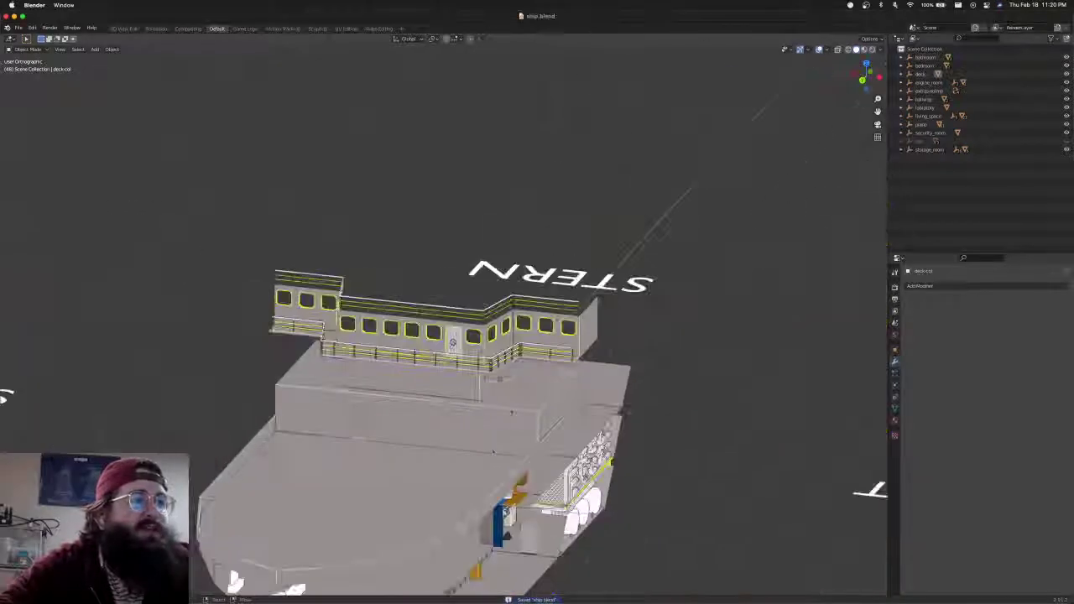
{"action": "scroll", "coordinate": [545, 411], "scroll_direction": "up", "scroll_amount": 2}
{"action": "mouse_move", "coordinate": [545, 411]}
{"action": "middle_mouse_down"}
{"action": "mouse_move", "coordinate": [495, 411]}
{"action": "mouse_move", "coordinate": [535, 408]}
{"action": "middle_mouse_up"}
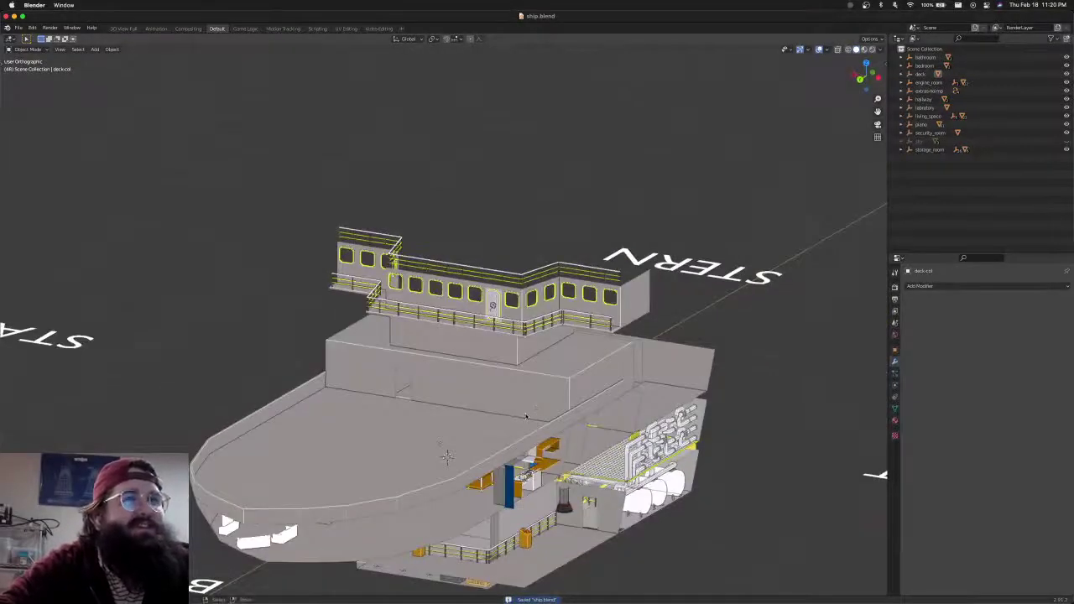
{"action": "scroll", "coordinate": [526, 416], "scroll_direction": "up", "scroll_amount": 3}
{"action": "scroll", "coordinate": [526, 416], "scroll_direction": "down", "scroll_amount": 8}
{"action": "scroll", "coordinate": [520, 366], "scroll_direction": "up", "scroll_amount": 2}
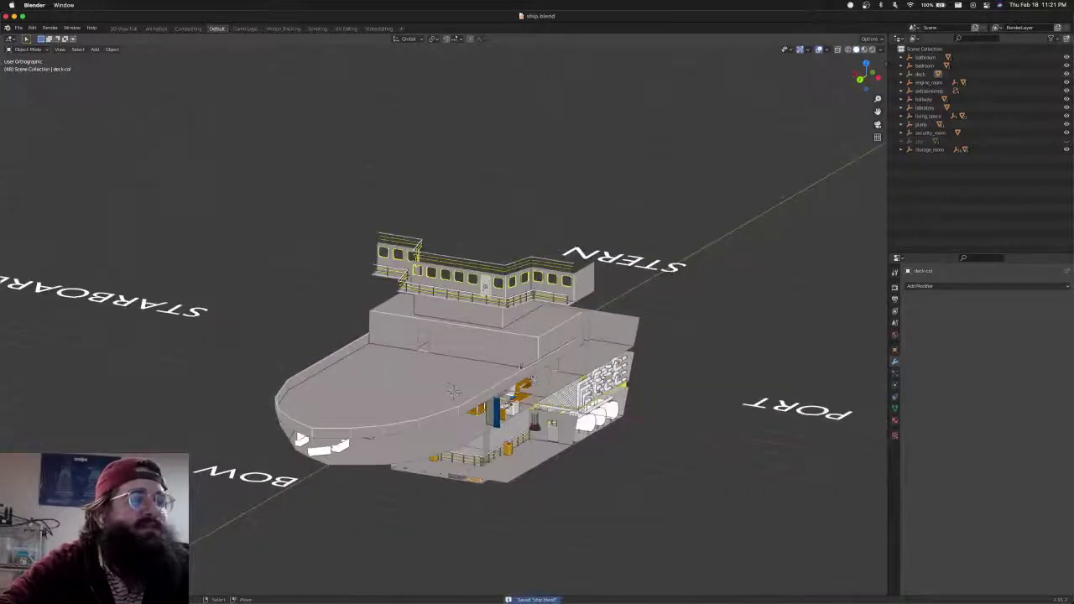
{"action": "scroll", "coordinate": [518, 367], "scroll_direction": "up", "scroll_amount": 6}
{"action": "scroll", "coordinate": [516, 367], "scroll_direction": "down", "scroll_amount": 3}
{"action": "middle_click_drag", "start_coordinate": [547, 339], "coordinate": [509, 362]}
{"action": "scroll", "coordinate": [525, 366], "scroll_direction": "up", "scroll_amount": 3}
{"action": "left_click", "coordinate": [585, 369]}
{"action": "scroll", "coordinate": [585, 369], "scroll_direction": "down", "scroll_amount": 5}
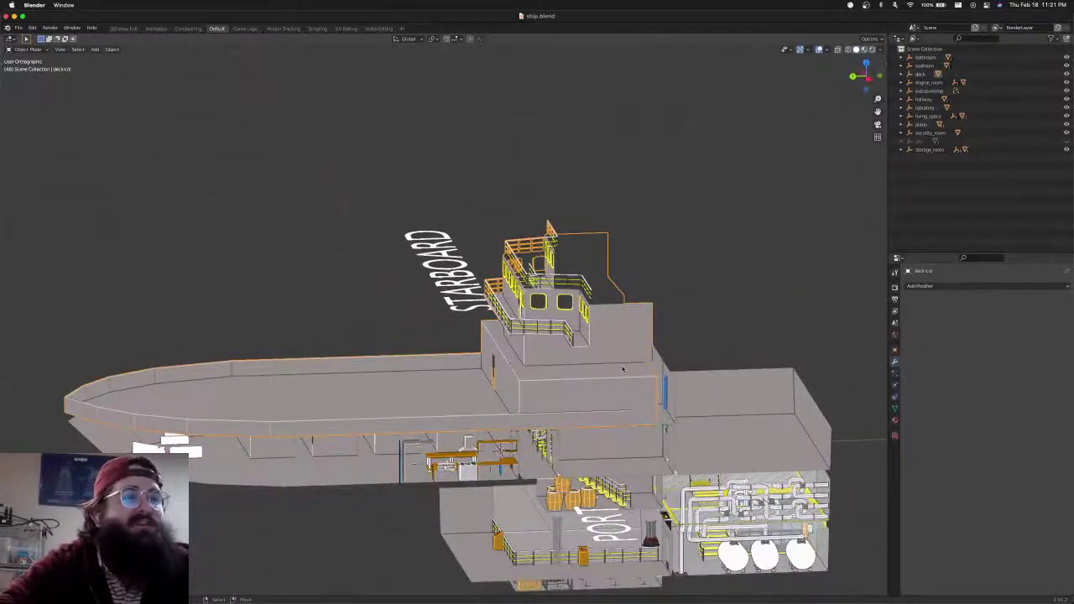
{"action": "middle_click_drag", "start_coordinate": [622, 369], "coordinate": [671, 381]}
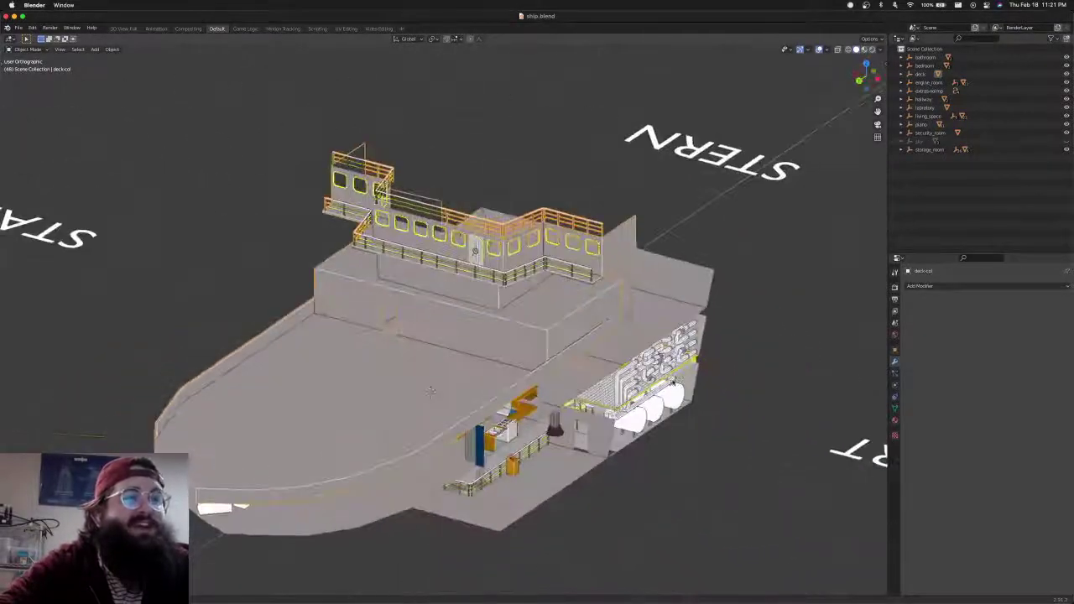
{"action": "middle_click_drag", "start_coordinate": [448, 295], "coordinate": [563, 377], "text": "shift"}
Save the file with nothing selected and purge all its unused data
{"action": "key", "text": "super+s"}
{"action": "scroll", "coordinate": [563, 377], "scroll_direction": "up", "scroll_amount": 4}
{"action": "middle_click_drag", "start_coordinate": [603, 438], "coordinate": [537, 199]}
{"action": "scroll", "coordinate": [581, 407], "scroll_direction": "down", "scroll_amount": 5}
{"action": "key", "text": "super+s"}
{"action": "middle_click_drag", "start_coordinate": [530, 591], "coordinate": [505, 591]}
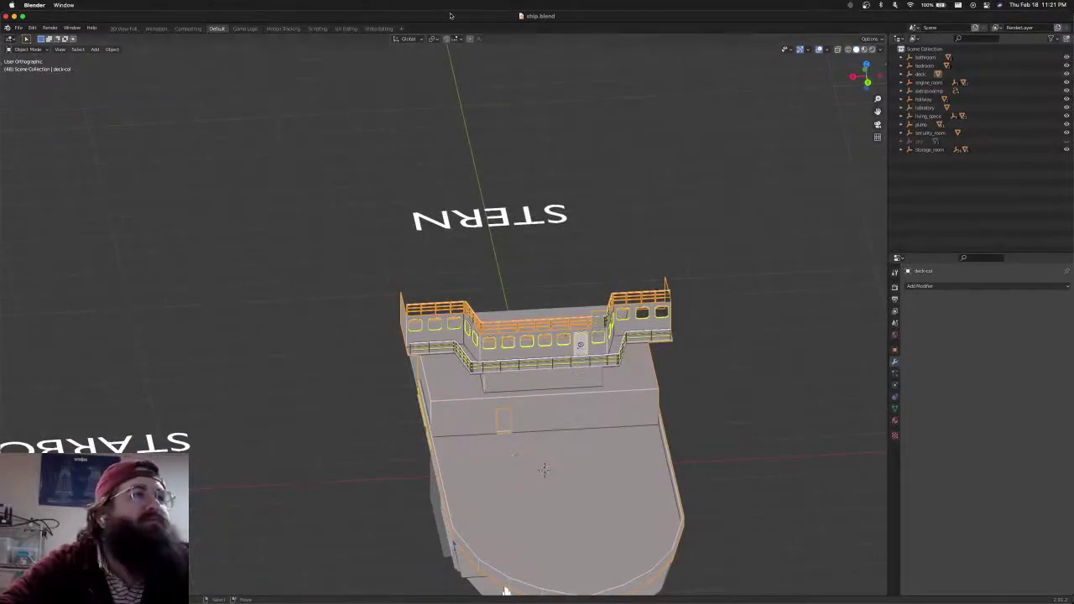
{"action": "key", "text": "super+s"}
{"action": "middle_click_drag", "start_coordinate": [506, 591], "coordinate": [554, 411]}
{"action": "key", "text": "alt+a"}
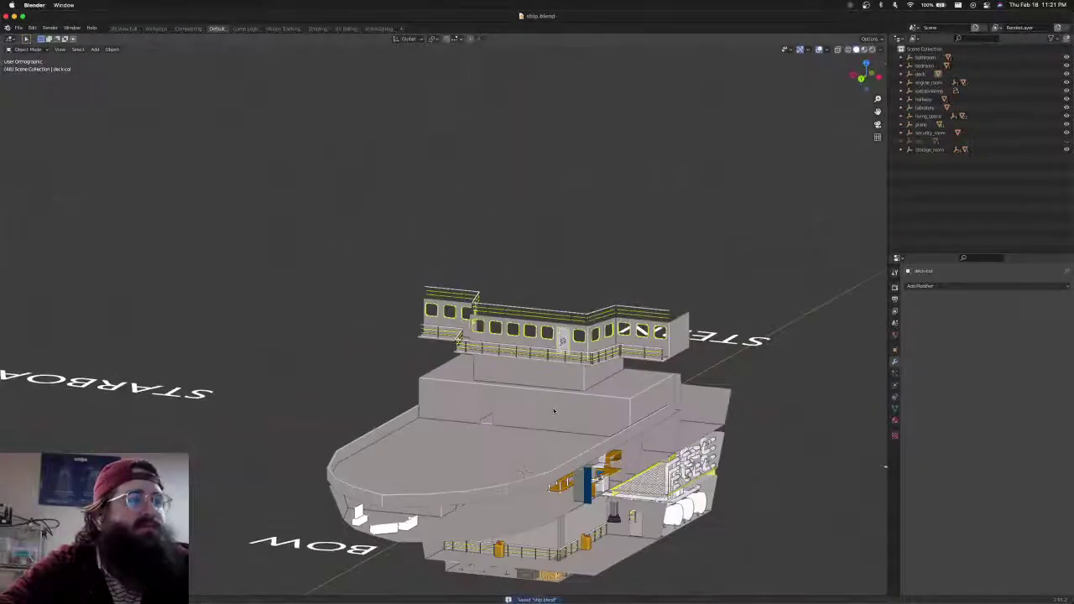
{"action": "key", "text": "super+s"}
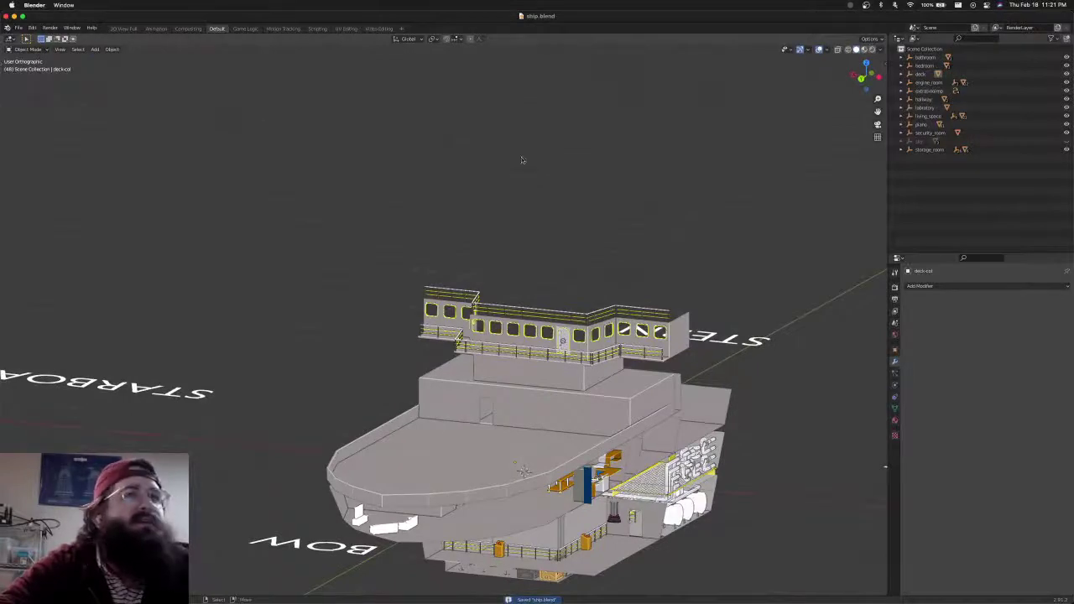
{"action": "left_click", "coordinate": [17, 28]}
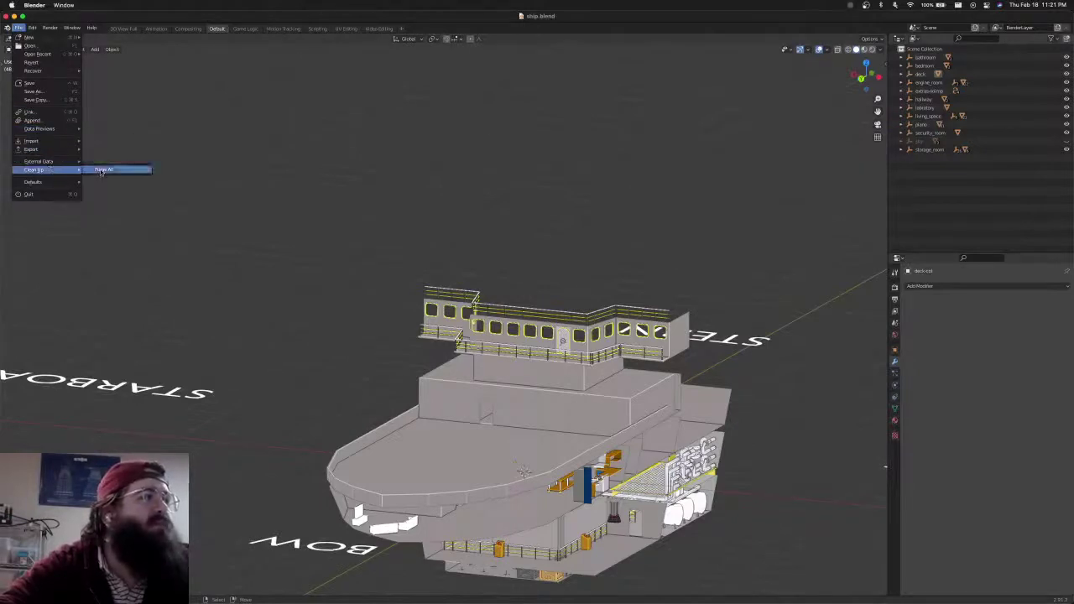
{"action": "left_click", "coordinate": [101, 171]}
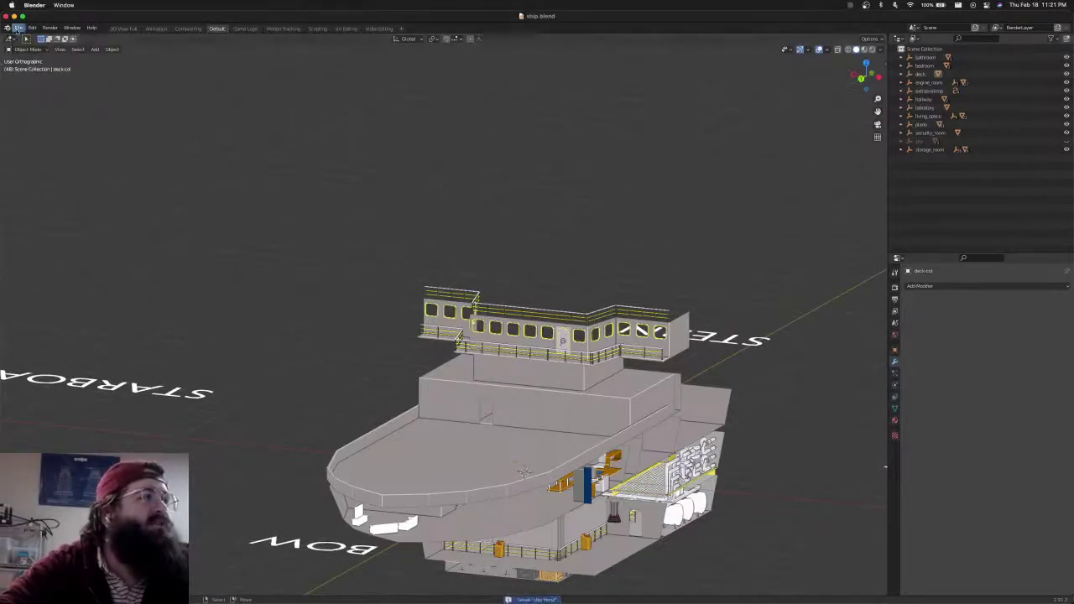
Select all objects and remove every vertex group from the active deck-col mesh
{"action": "key", "text": "a"}
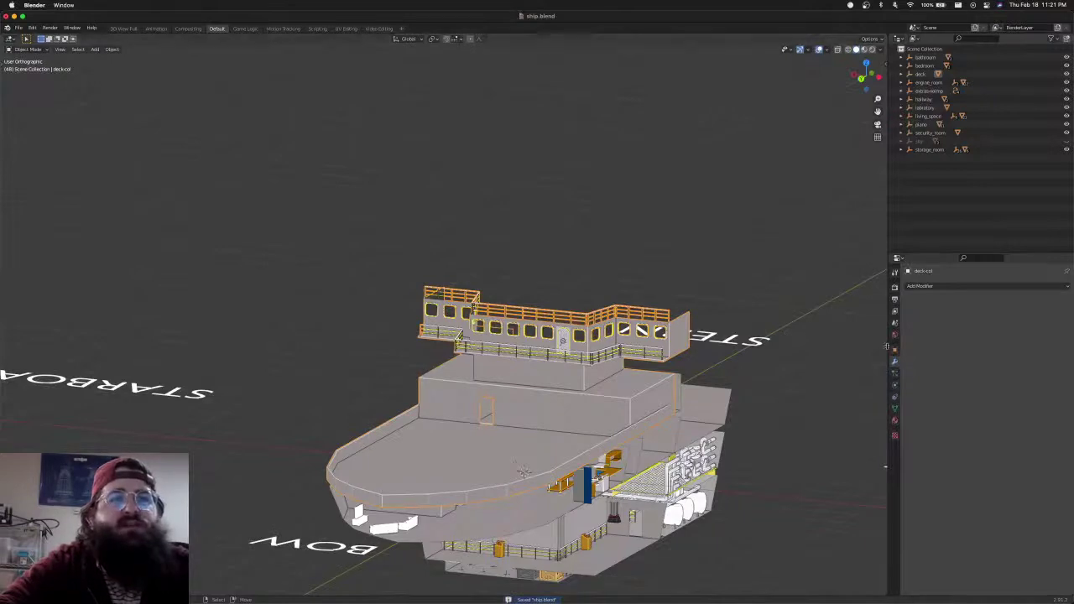
{"action": "left_click", "coordinate": [895, 407]}
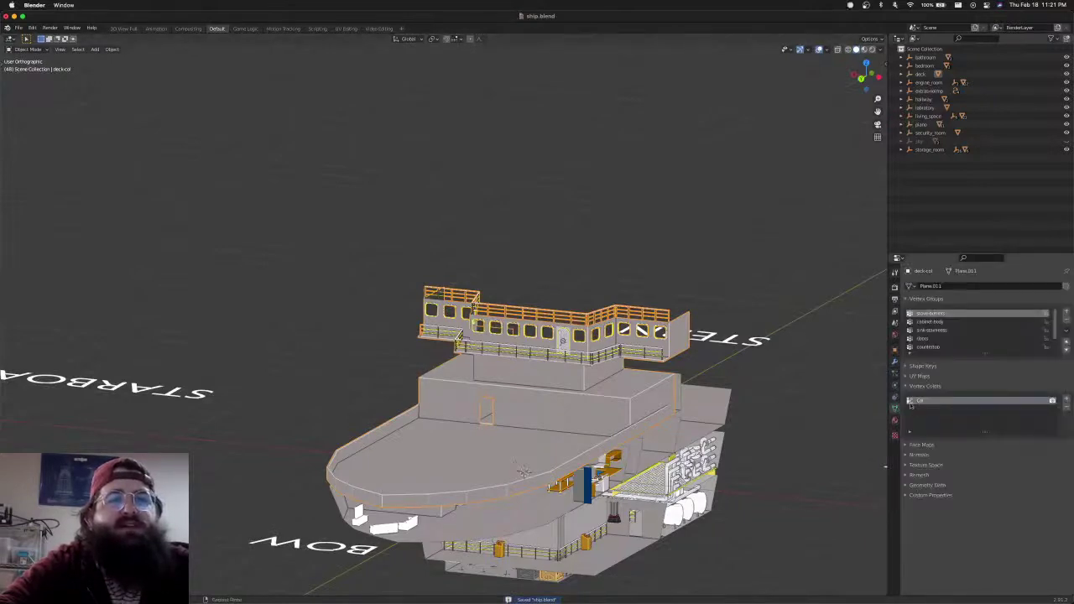
{"action": "left_click", "coordinate": [912, 300]}
{"action": "left_click", "coordinate": [912, 300]}
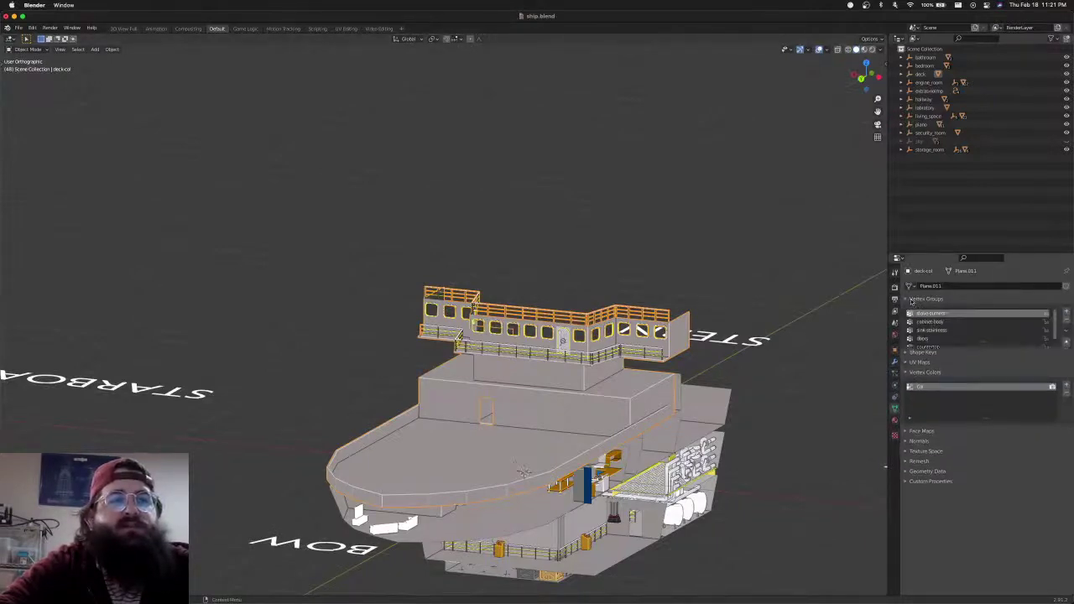
{"action": "left_click", "coordinate": [933, 323]}
{"action": "left_click", "coordinate": [931, 331]}
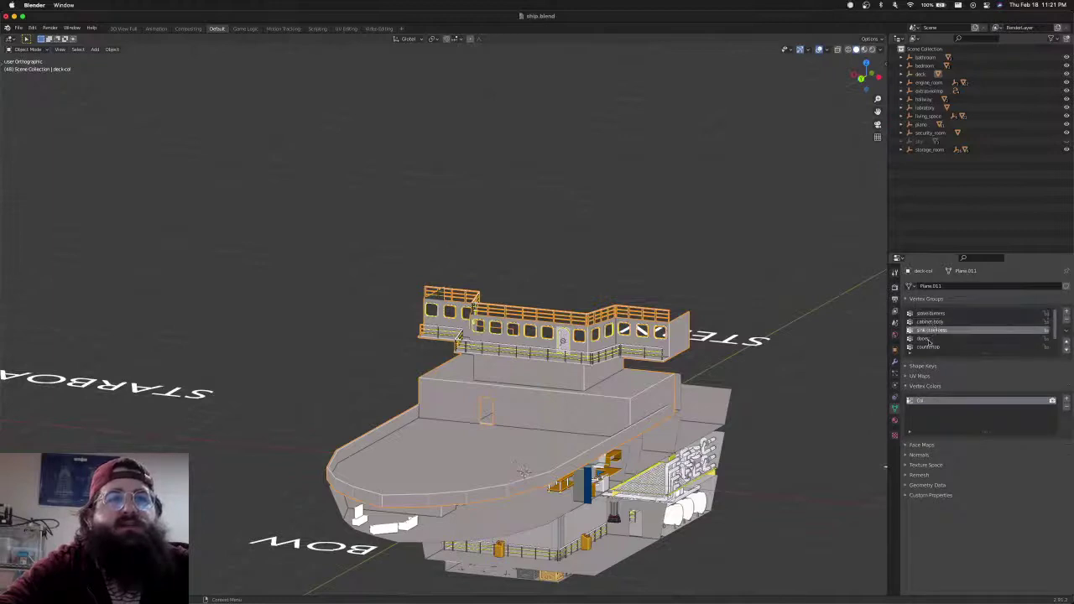
{"action": "left_click", "coordinate": [928, 339]}
{"action": "left_click", "coordinate": [927, 347]}
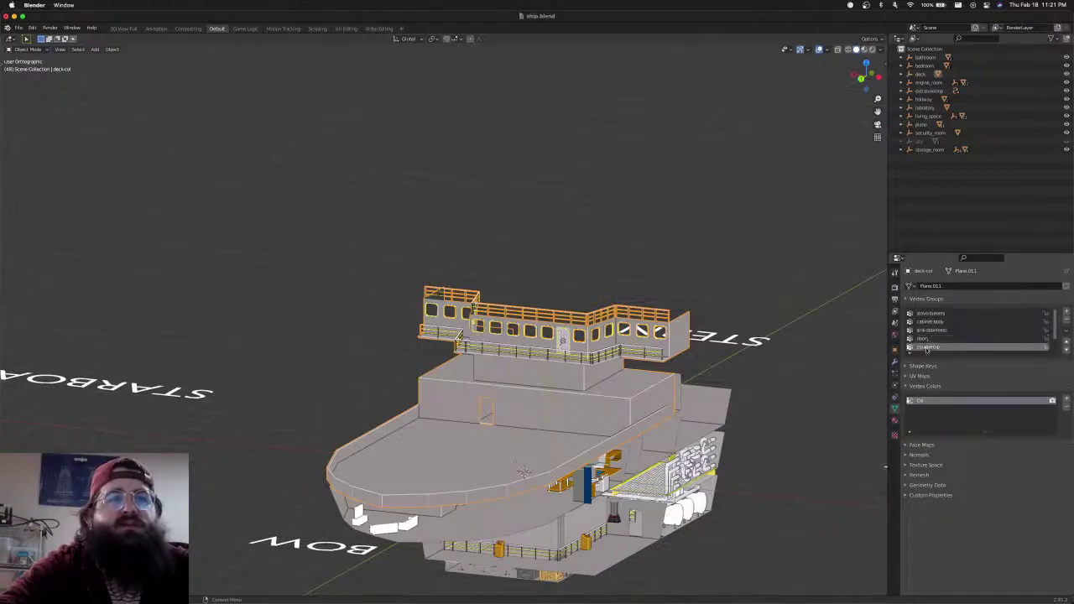
{"action": "left_click", "coordinate": [1067, 320]}
{"action": "left_click", "coordinate": [1067, 320]}
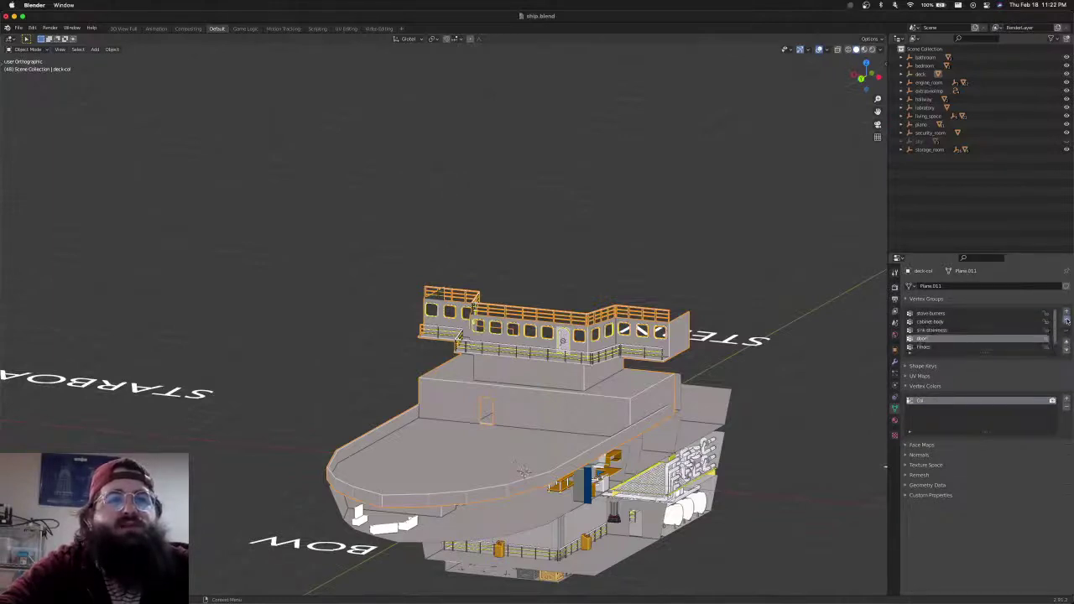
{"action": "left_click", "coordinate": [1066, 319]}
{"action": "left_click", "coordinate": [1066, 319]}
{"action": "left_click", "coordinate": [1066, 319]}
{"action": "left_click", "coordinate": [1066, 319]}
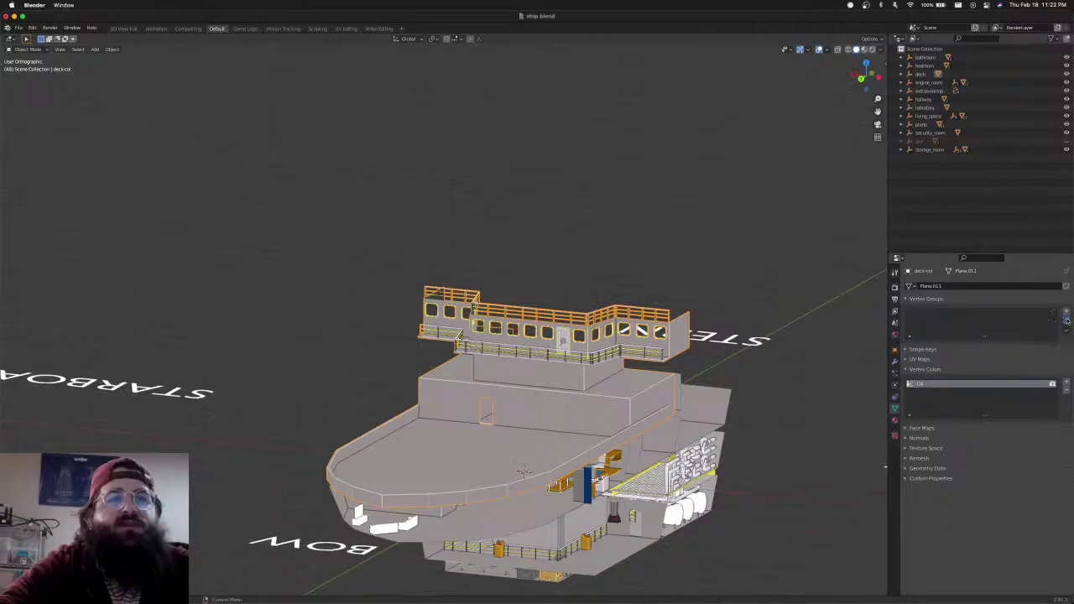
Remove the UV map from the deck-col mesh and save the file
{"action": "left_click", "coordinate": [936, 360]}
{"action": "left_click", "coordinate": [1068, 381]}
{"action": "left_click", "coordinate": [918, 359]}
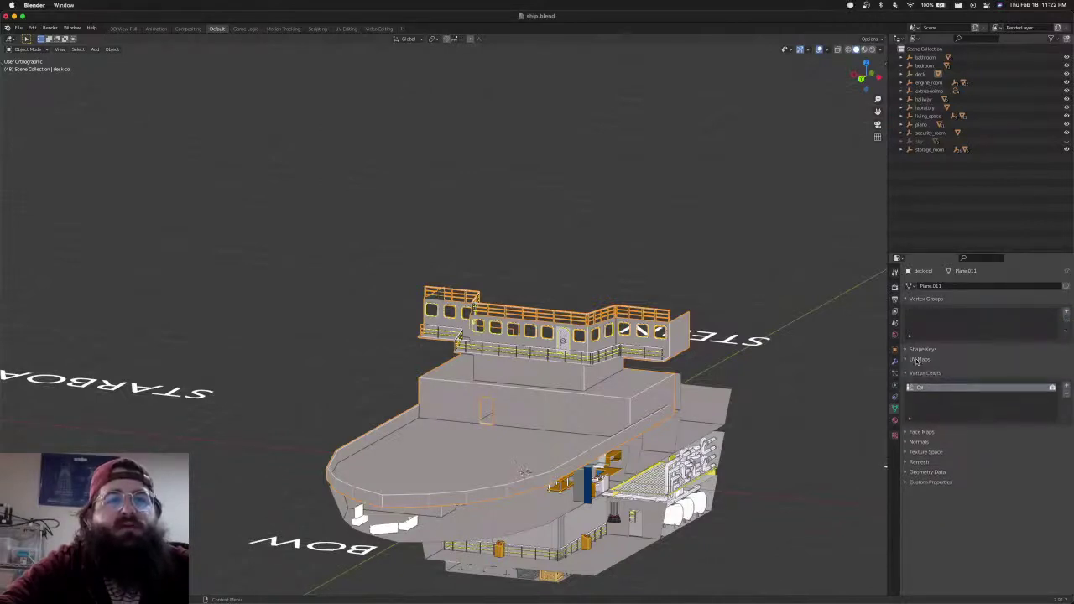
{"action": "left_click", "coordinate": [917, 351]}
{"action": "left_click", "coordinate": [917, 351]}
{"action": "key", "text": "super+s"}
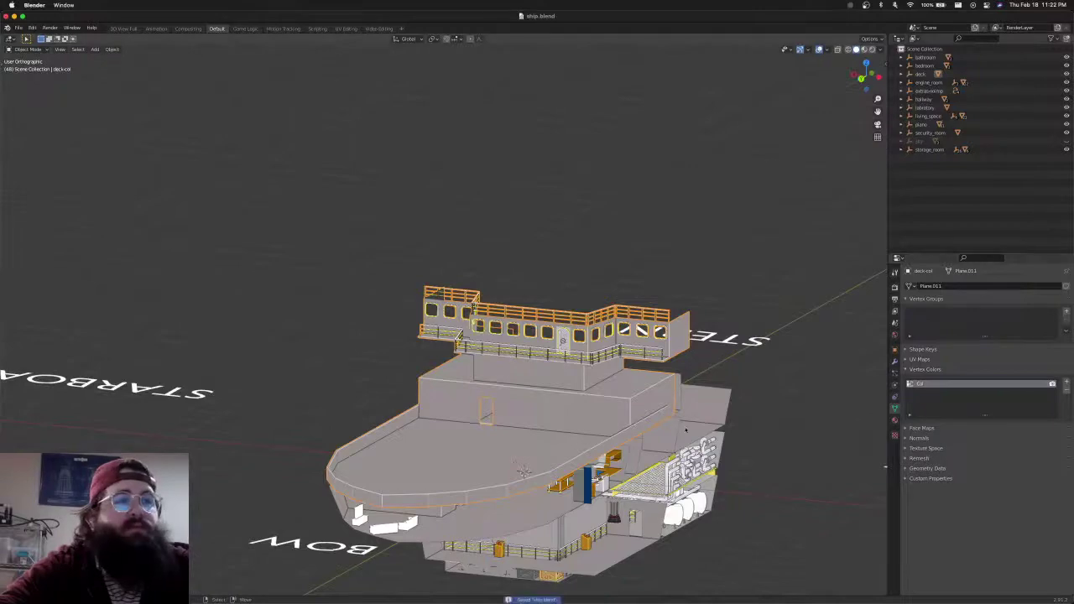
Select the security_room-col object and remove all of its vertex groups
{"action": "left_click", "coordinate": [671, 447]}
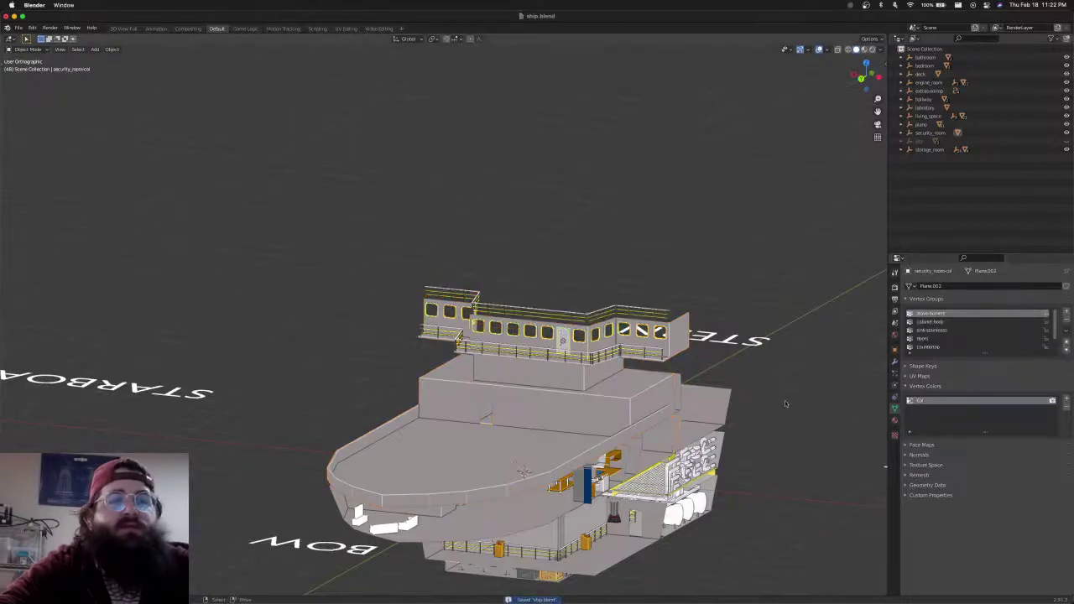
{"action": "middle_click_drag", "start_coordinate": [859, 364], "coordinate": [703, 362]}
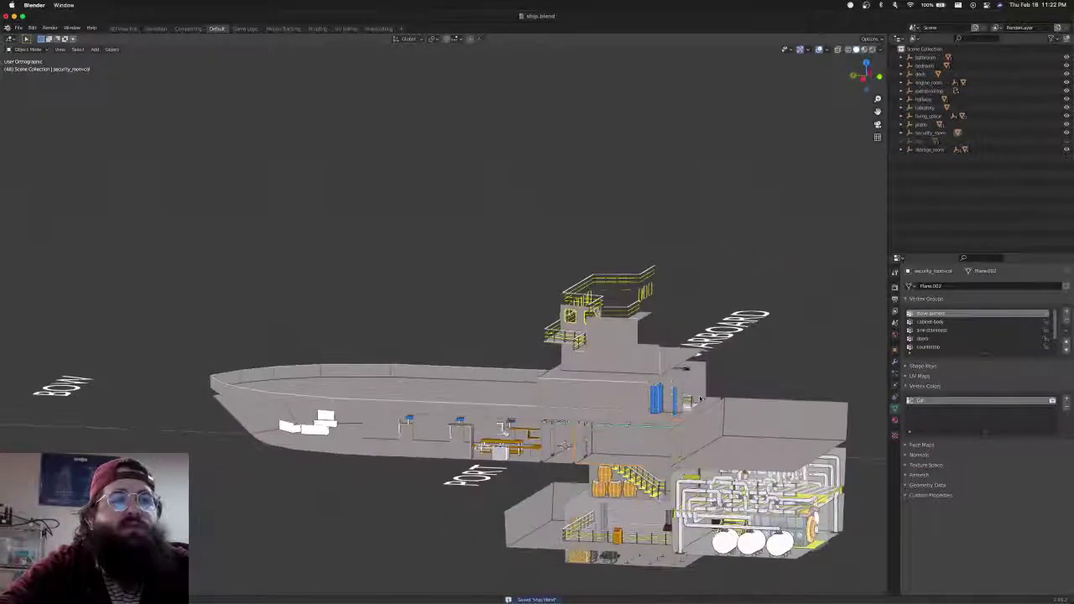
{"action": "left_click", "coordinate": [1067, 321]}
{"action": "left_click", "coordinate": [1067, 320]}
{"action": "left_click", "coordinate": [1066, 320]}
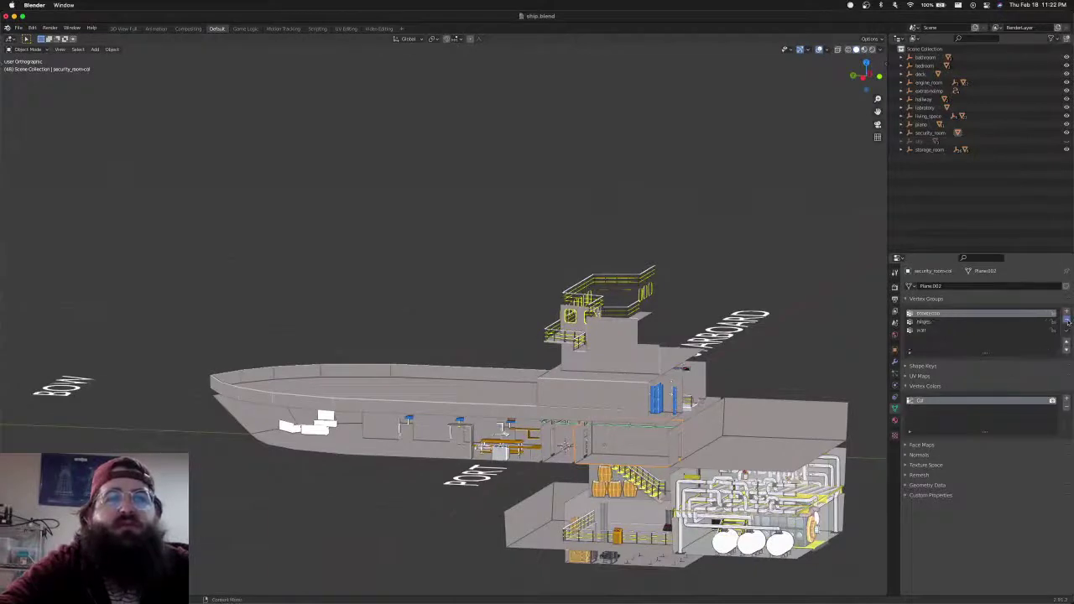
{"action": "left_click", "coordinate": [1066, 320]}
{"action": "left_click", "coordinate": [1066, 320]}
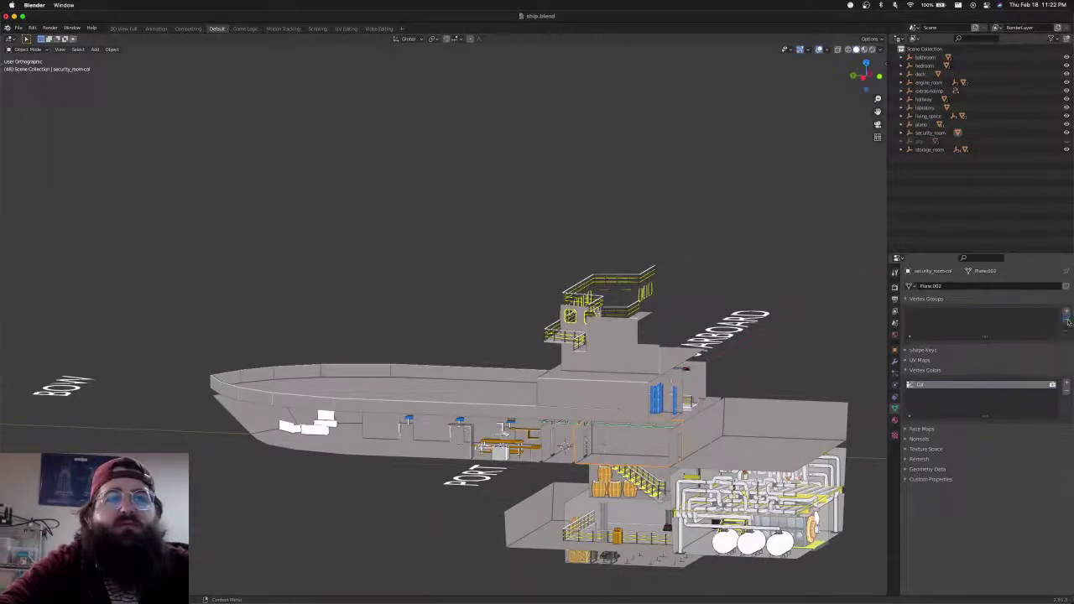
Remove the UV map from the security_room-col mesh and save the file
{"action": "left_click", "coordinate": [909, 359]}
{"action": "left_click", "coordinate": [1067, 381]}
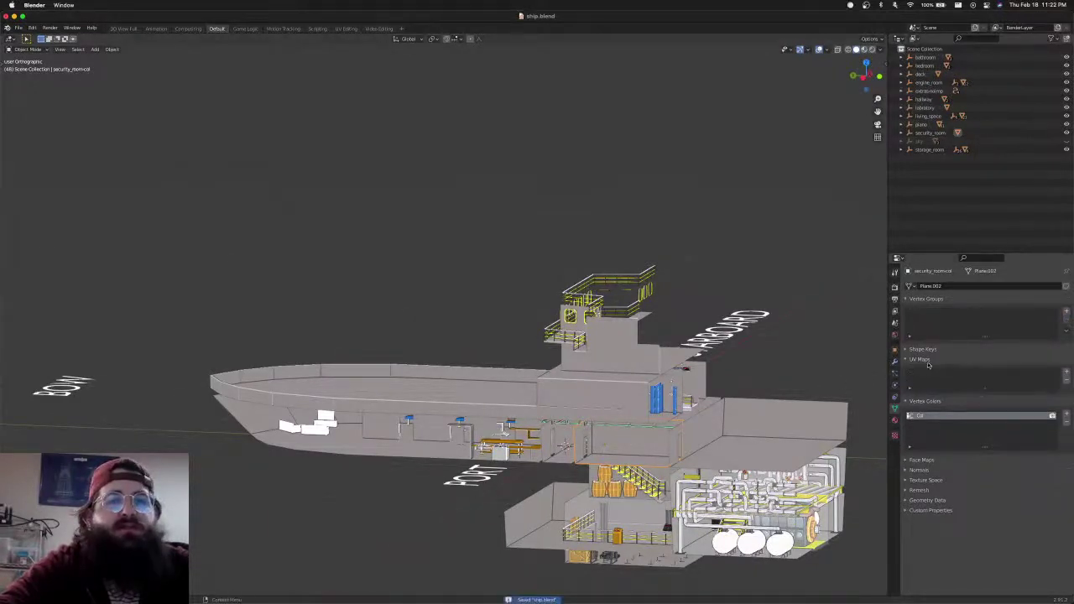
{"action": "left_click", "coordinate": [920, 359]}
{"action": "left_click", "coordinate": [917, 300]}
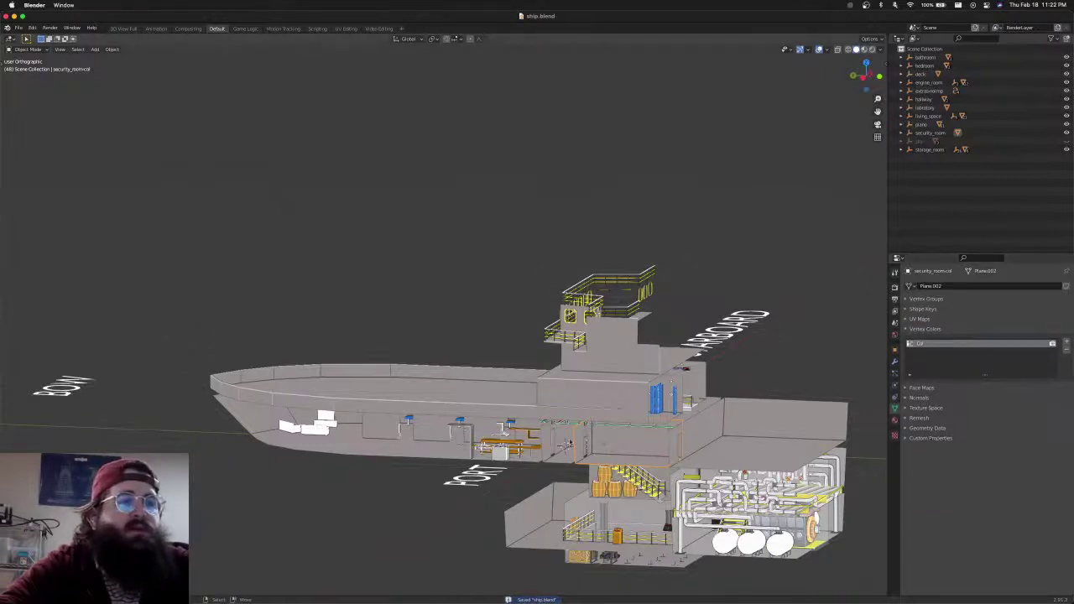
Select the hallway-col object and remove all of its vertex groups
{"action": "left_click", "coordinate": [568, 443]}
{"action": "left_click", "coordinate": [965, 298]}
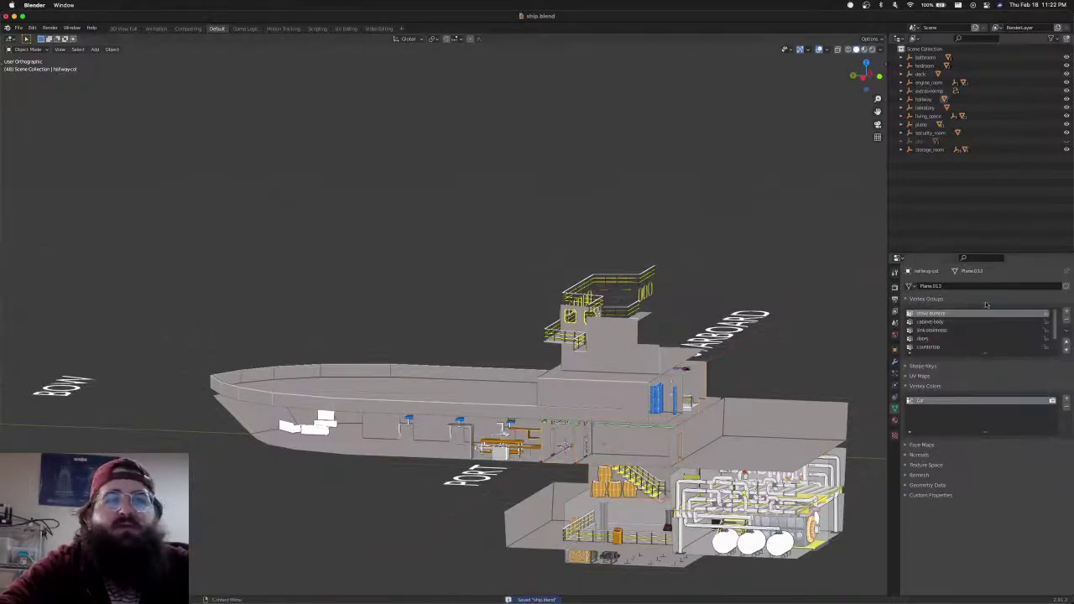
{"action": "left_click", "coordinate": [1067, 322]}
{"action": "left_click", "coordinate": [1066, 321]}
{"action": "left_click", "coordinate": [1066, 322]}
{"action": "left_click", "coordinate": [1066, 321]}
{"action": "left_click", "coordinate": [1067, 322]}
{"action": "left_click", "coordinate": [1066, 321]}
{"action": "left_click", "coordinate": [1066, 321]}
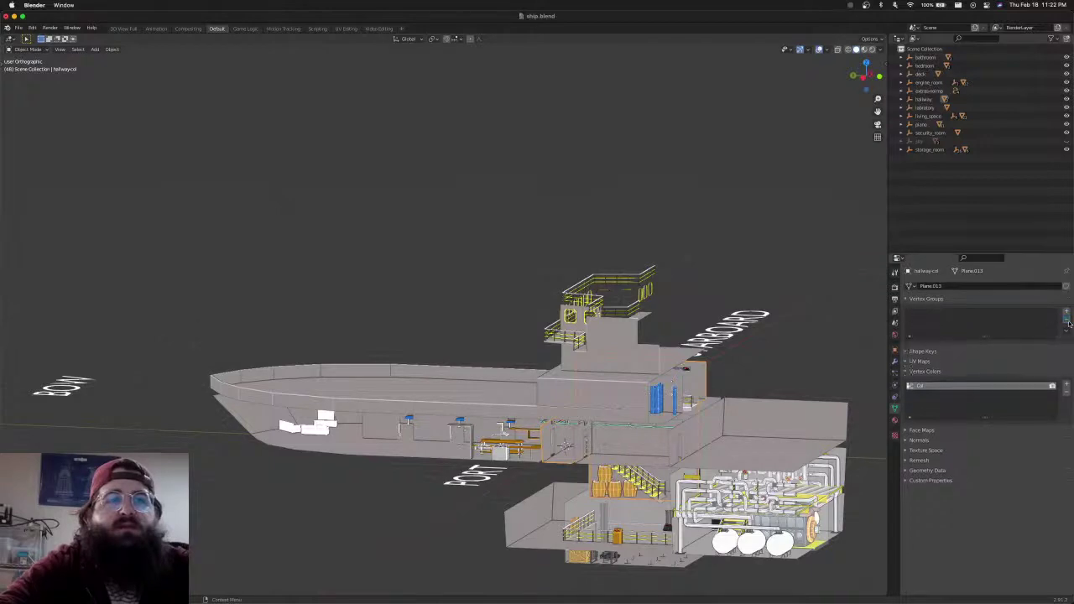
Remove the UV map from the hallway-col mesh and save the file
{"action": "left_click", "coordinate": [912, 360]}
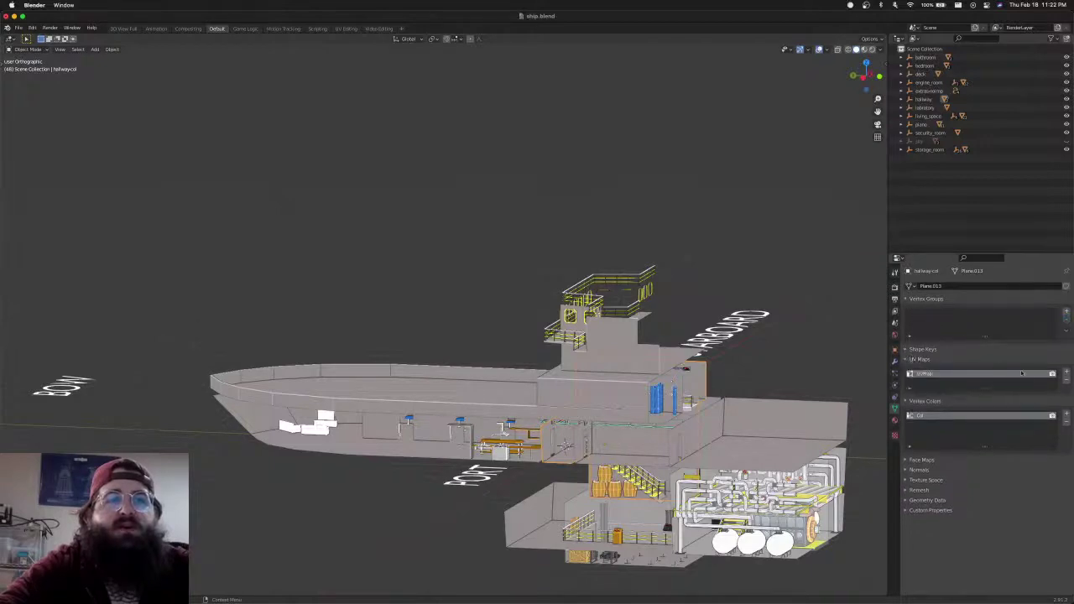
{"action": "left_click", "coordinate": [1066, 381]}
{"action": "left_click", "coordinate": [913, 358]}
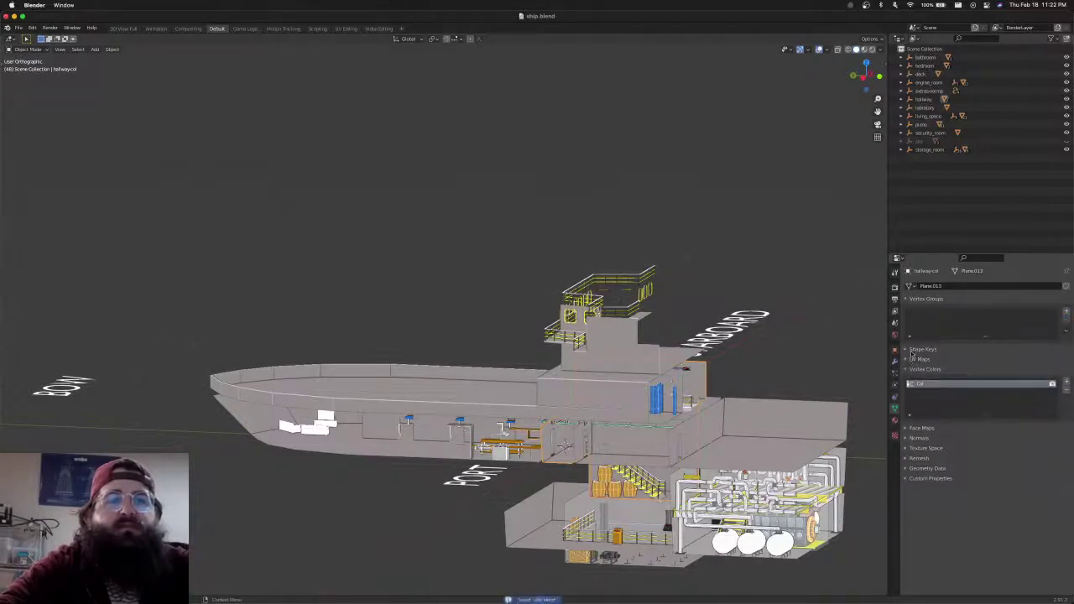
{"action": "left_click", "coordinate": [915, 300]}
Select the living_space-col object and remove all of its vertex groups
{"action": "left_click", "coordinate": [435, 439]}
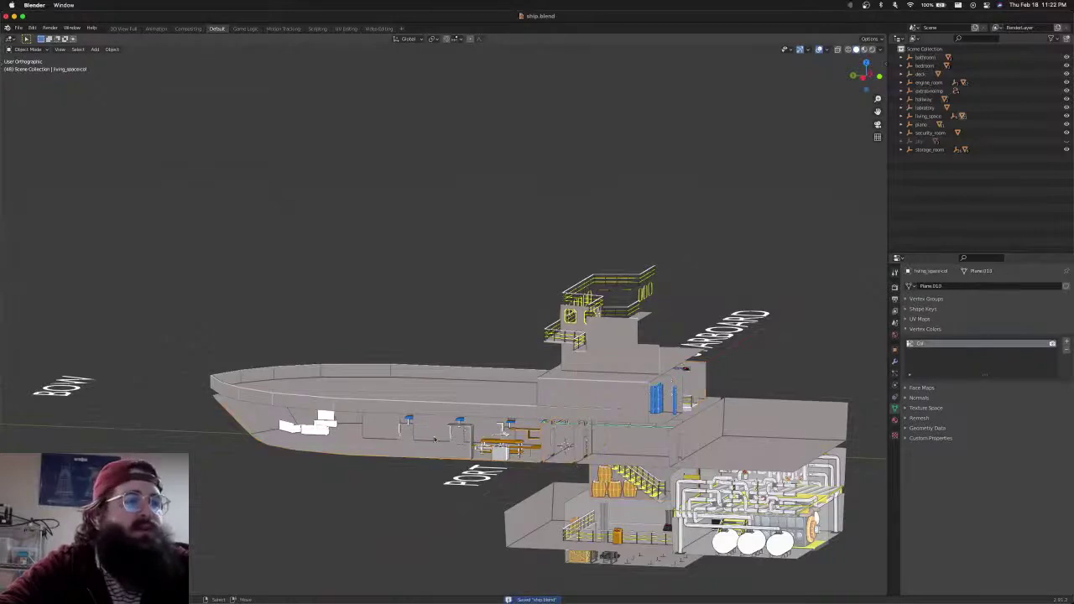
{"action": "middle_click_drag", "start_coordinate": [426, 468], "coordinate": [828, 355]}
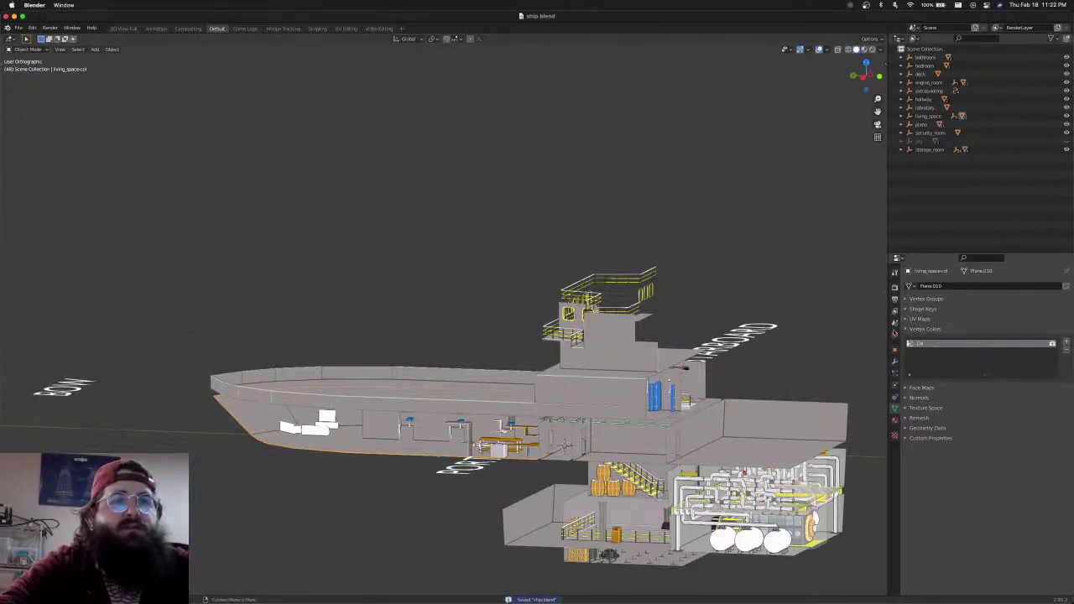
{"action": "left_click", "coordinate": [894, 334]}
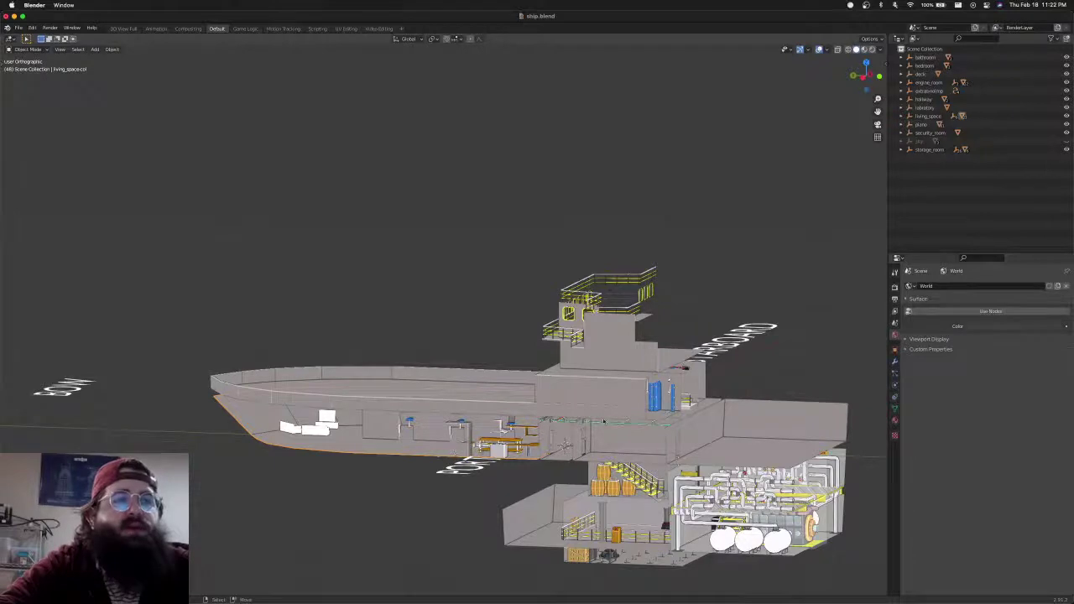
{"action": "left_click", "coordinate": [893, 410]}
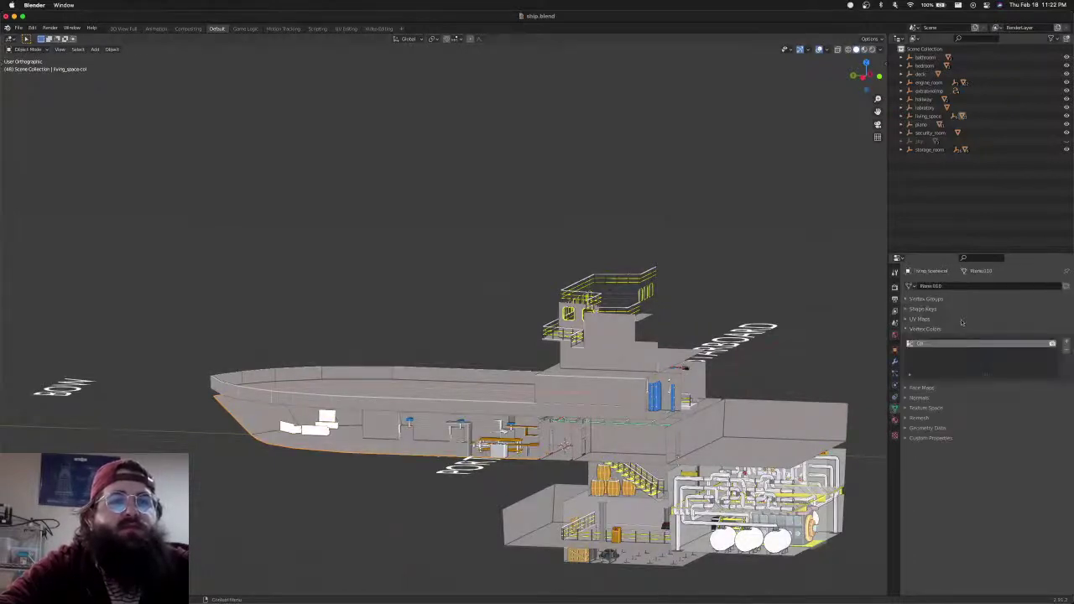
{"action": "left_click", "coordinate": [927, 300]}
{"action": "scroll", "coordinate": [1067, 324], "scroll_direction": "down", "scroll_amount": 2}
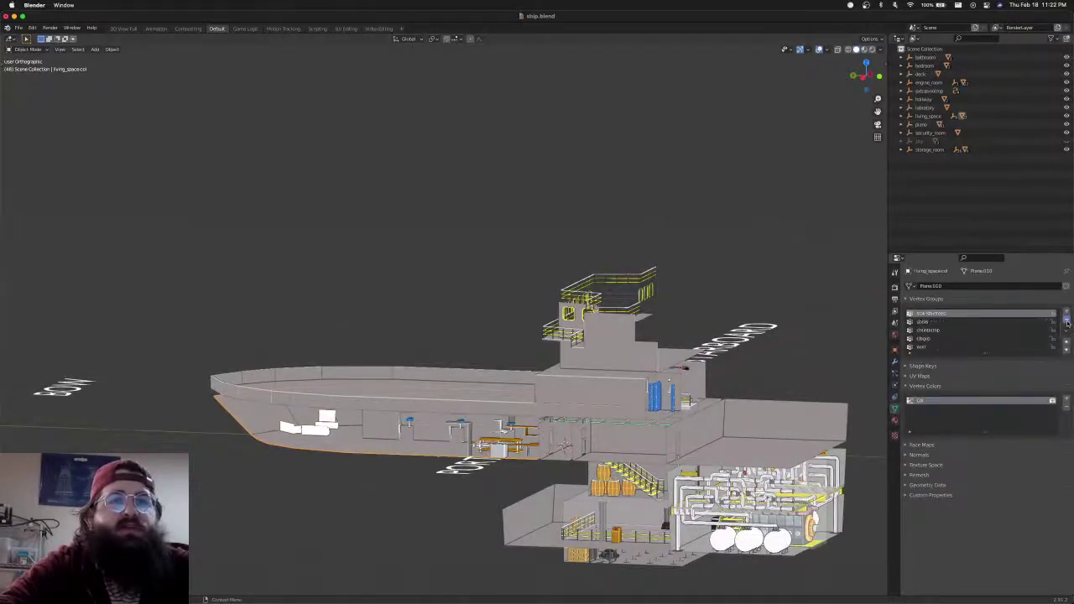
{"action": "left_click", "coordinate": [1066, 322]}
{"action": "left_click", "coordinate": [1067, 321]}
Remove the UV map from the living_space-col mesh and save the file
{"action": "left_click", "coordinate": [913, 360]}
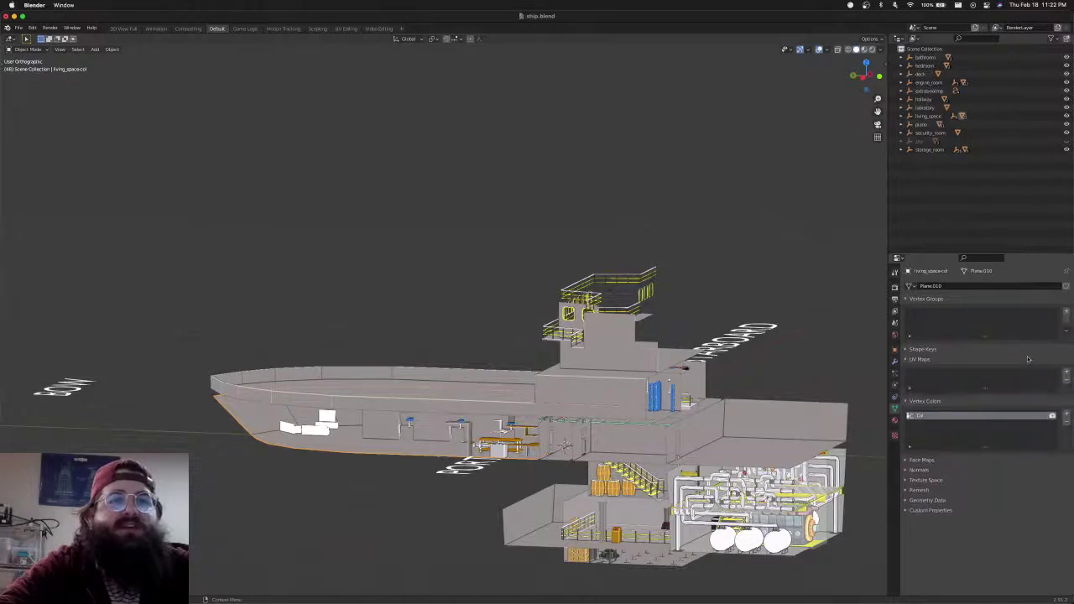
{"action": "key", "text": "super+s"}
{"action": "left_click", "coordinate": [930, 299]}
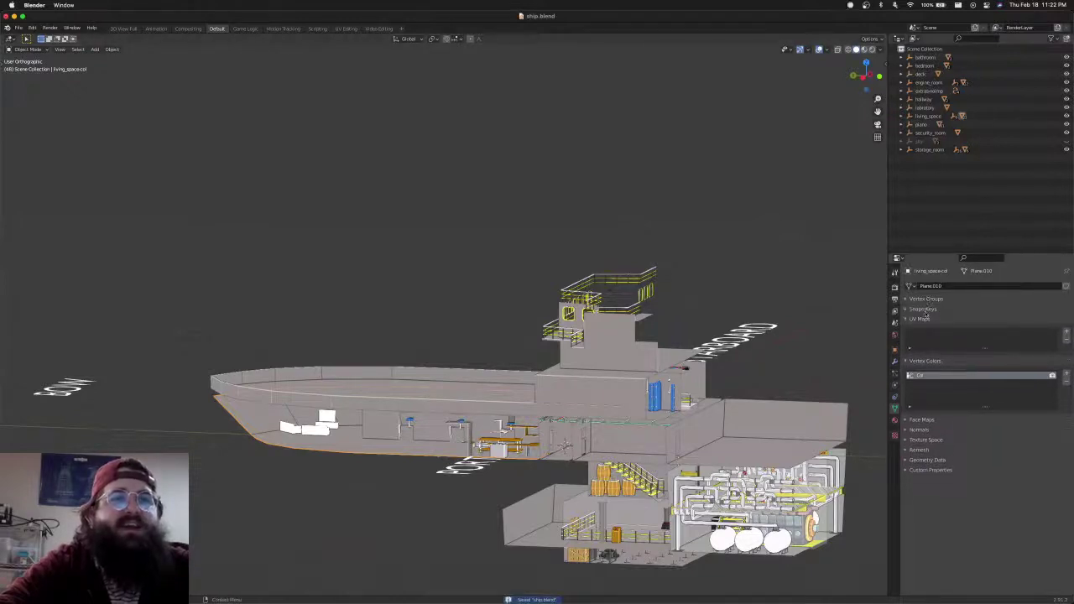
{"action": "left_click", "coordinate": [918, 323]}
Select the lab-col object and check its vertex groups and UV maps
{"action": "middle_click_drag", "start_coordinate": [708, 437], "coordinate": [677, 406], "text": "shift"}
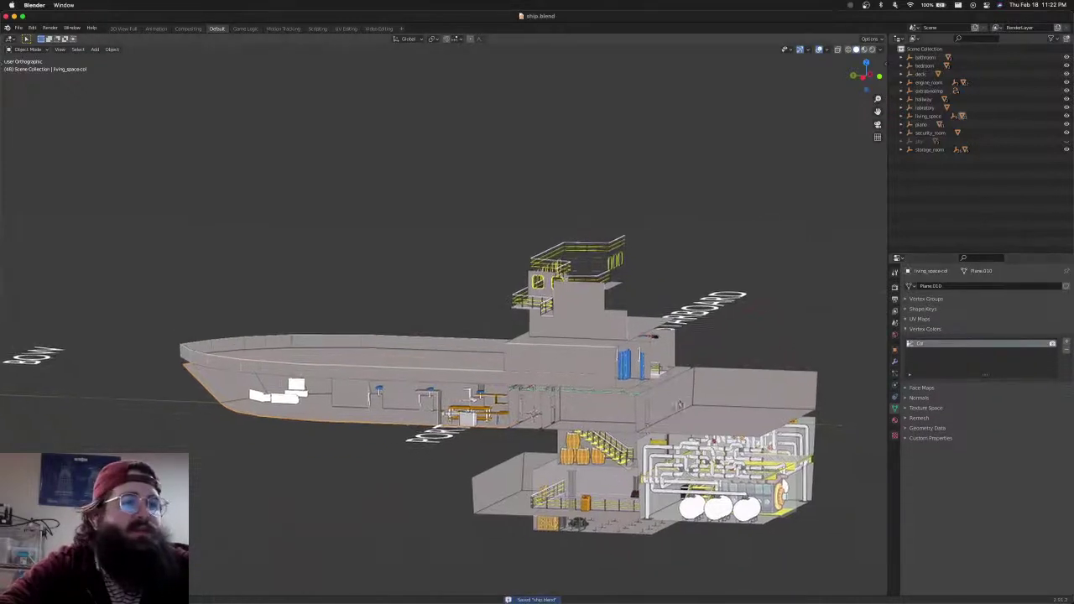
{"action": "left_click", "coordinate": [675, 406]}
{"action": "left_click", "coordinate": [914, 318]}
{"action": "left_click", "coordinate": [914, 319]}
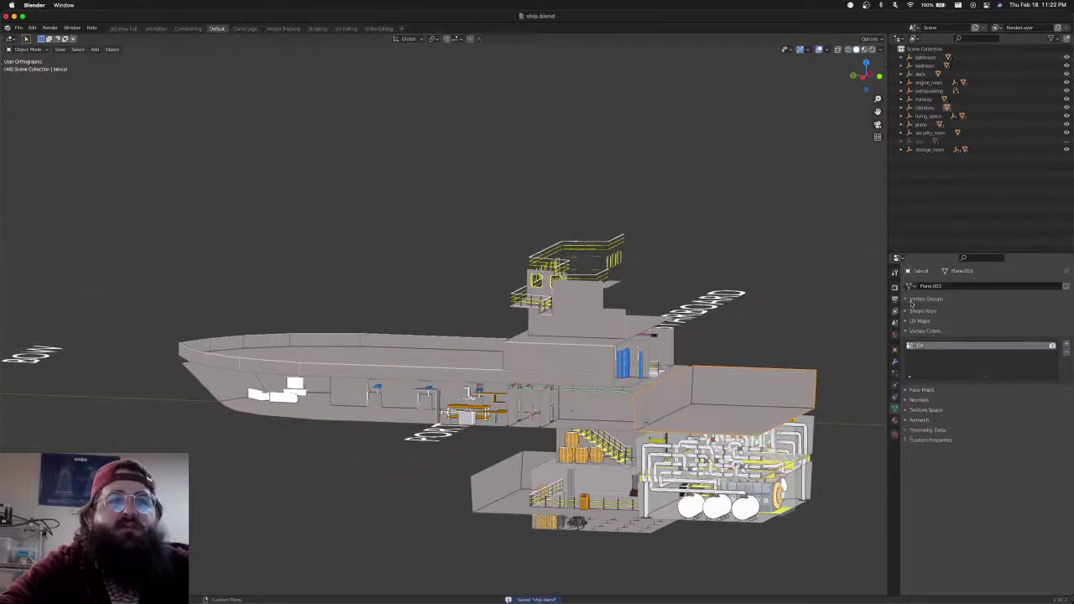
Select the engine_room-col object and remove all of its vertex groups
{"action": "right_click", "coordinate": [686, 445]}
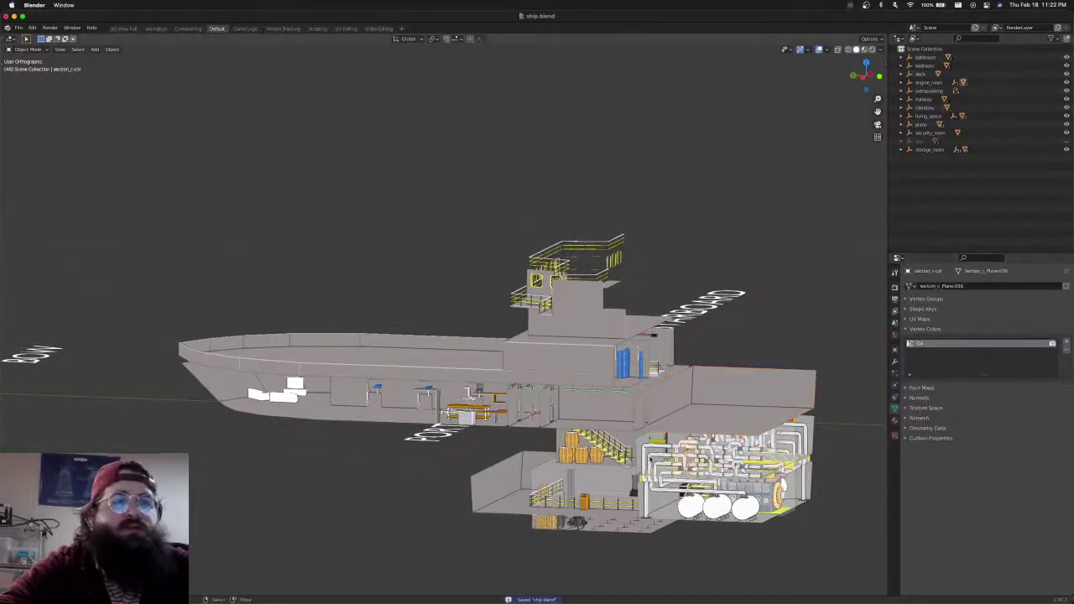
{"action": "left_click", "coordinate": [640, 448]}
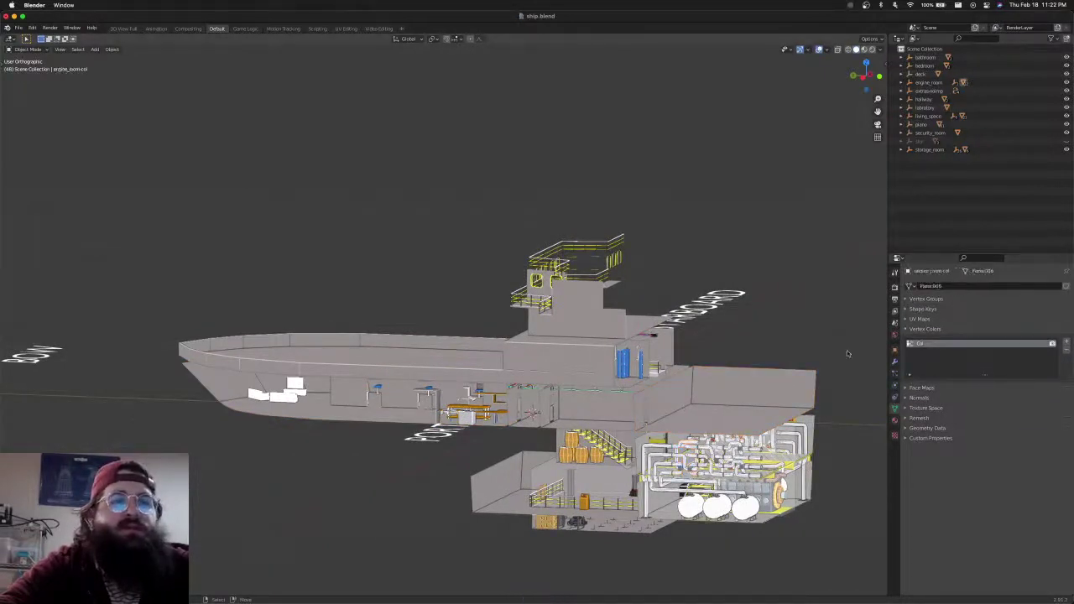
{"action": "left_click", "coordinate": [913, 299]}
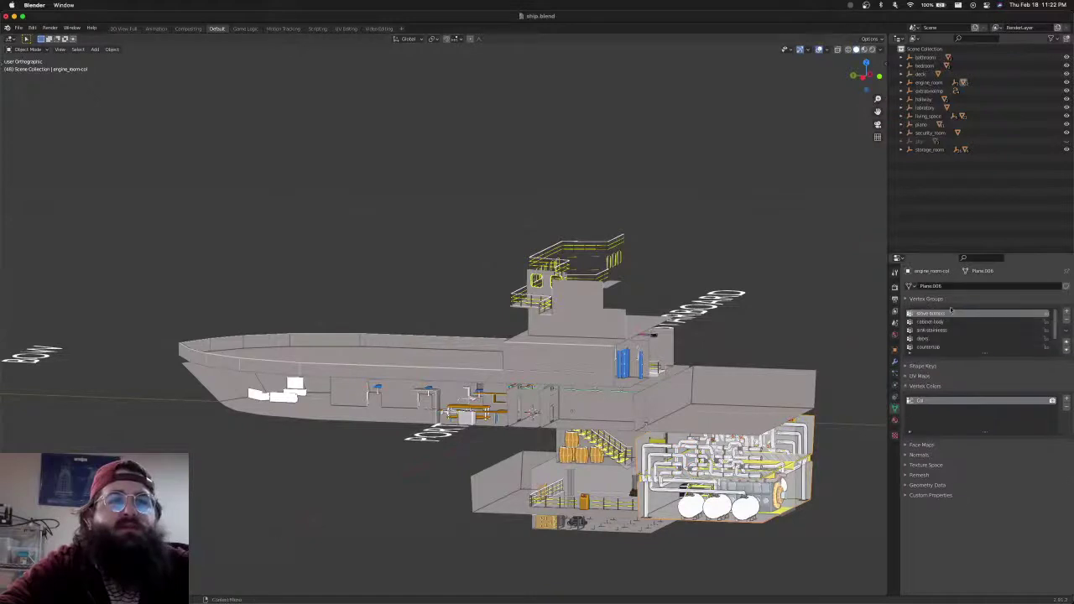
{"action": "left_click", "coordinate": [1068, 321]}
{"action": "left_click", "coordinate": [1067, 321]}
Remove the UV map from the engine_room-col mesh and save the file
{"action": "left_click", "coordinate": [916, 359]}
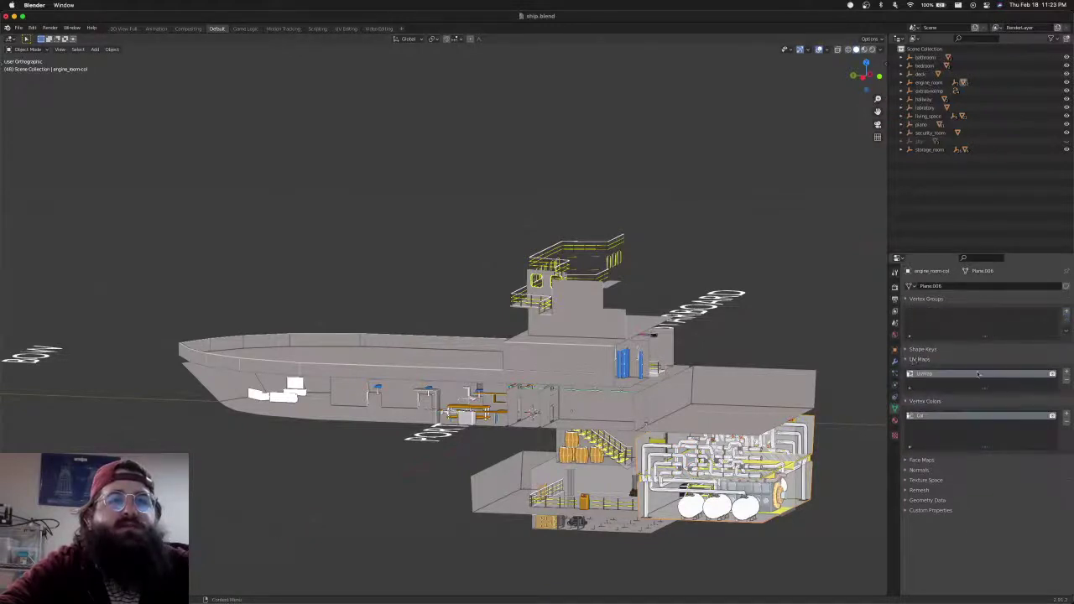
{"action": "left_click", "coordinate": [1065, 382]}
{"action": "key", "text": "ctrl+s"}
{"action": "left_click", "coordinate": [921, 359]}
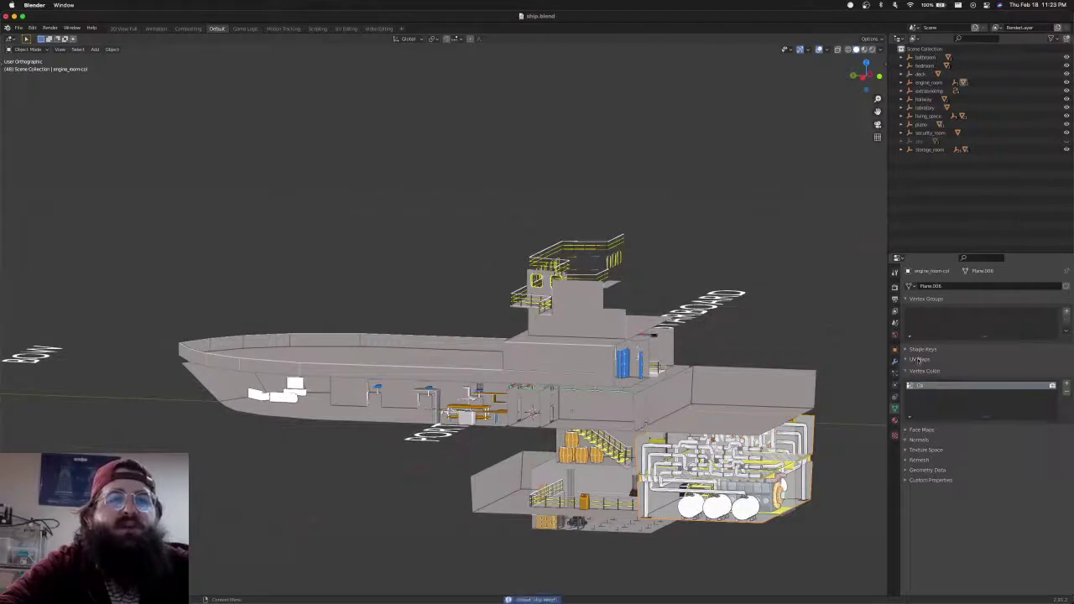
{"action": "left_click", "coordinate": [917, 300]}
{"action": "key", "text": "ctrl+s"}
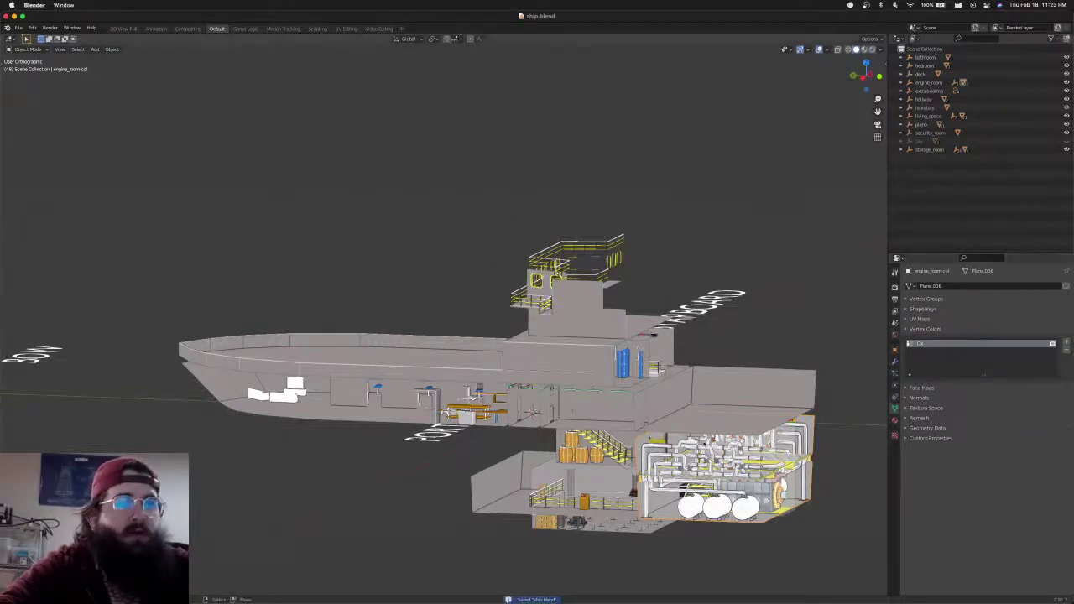
Select the storage_room-col object and remove all of its vertex groups
{"action": "left_click", "coordinate": [610, 461]}
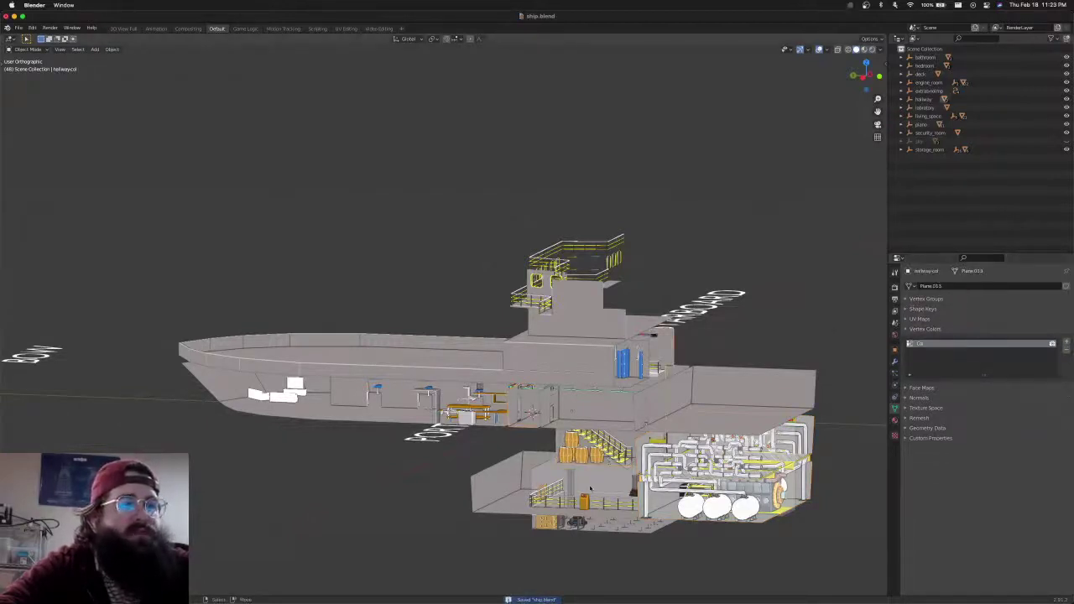
{"action": "left_click", "coordinate": [507, 490]}
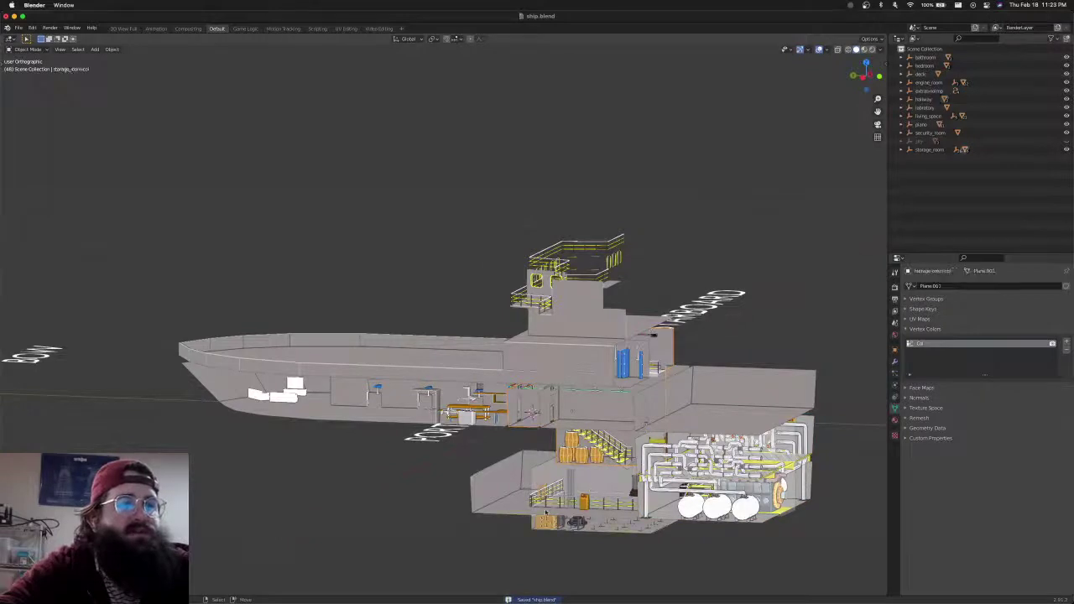
{"action": "left_click", "coordinate": [926, 300]}
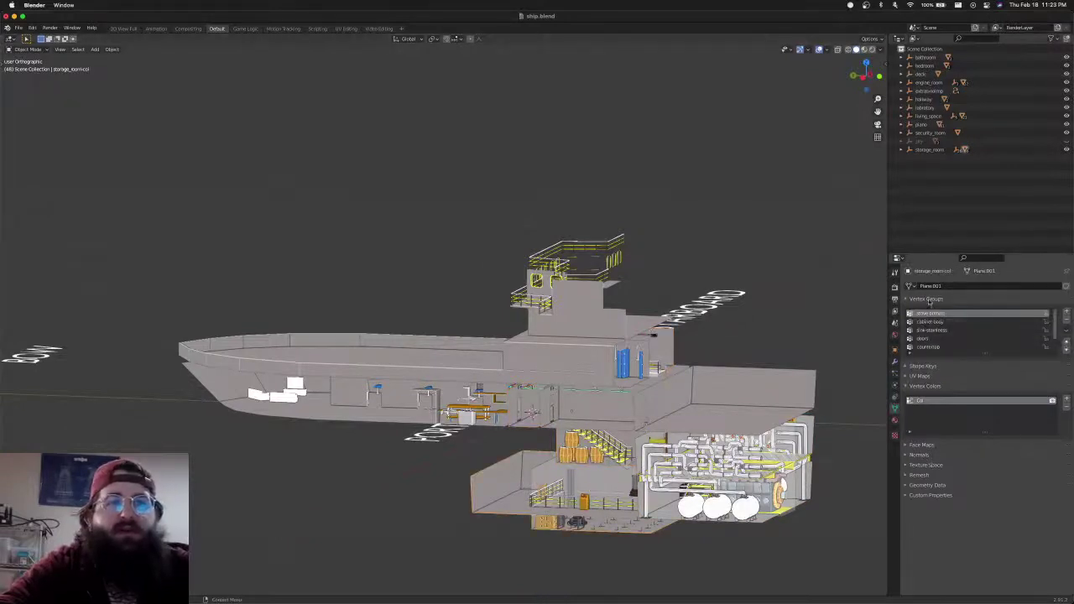
{"action": "left_click", "coordinate": [1067, 321]}
Remove the UV map from the storage_room-col mesh and save the file
{"action": "left_click", "coordinate": [920, 359]}
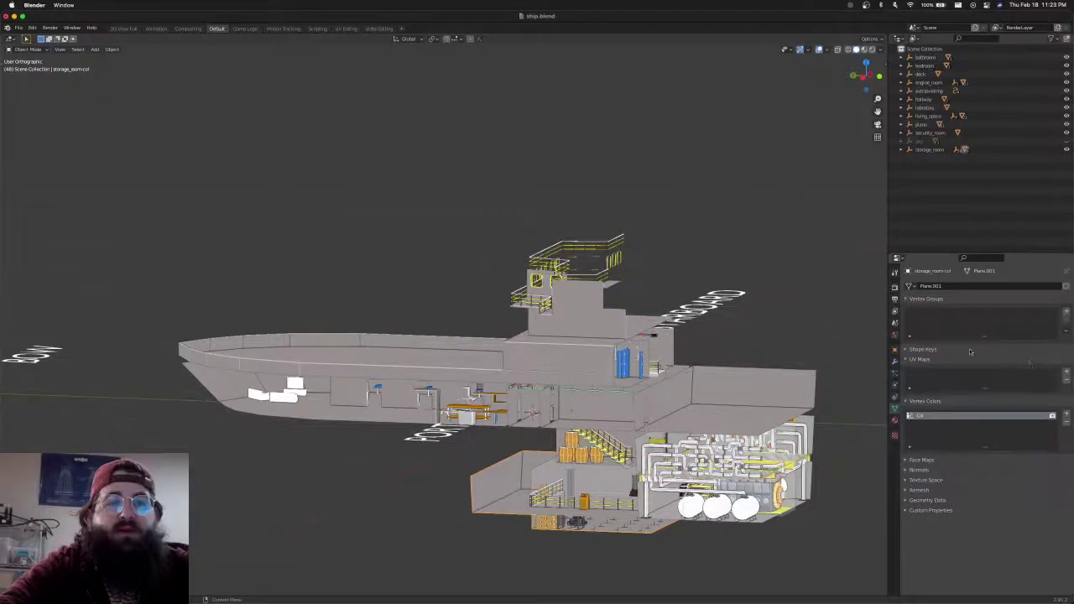
{"action": "left_click", "coordinate": [942, 360]}
{"action": "left_click", "coordinate": [934, 300]}
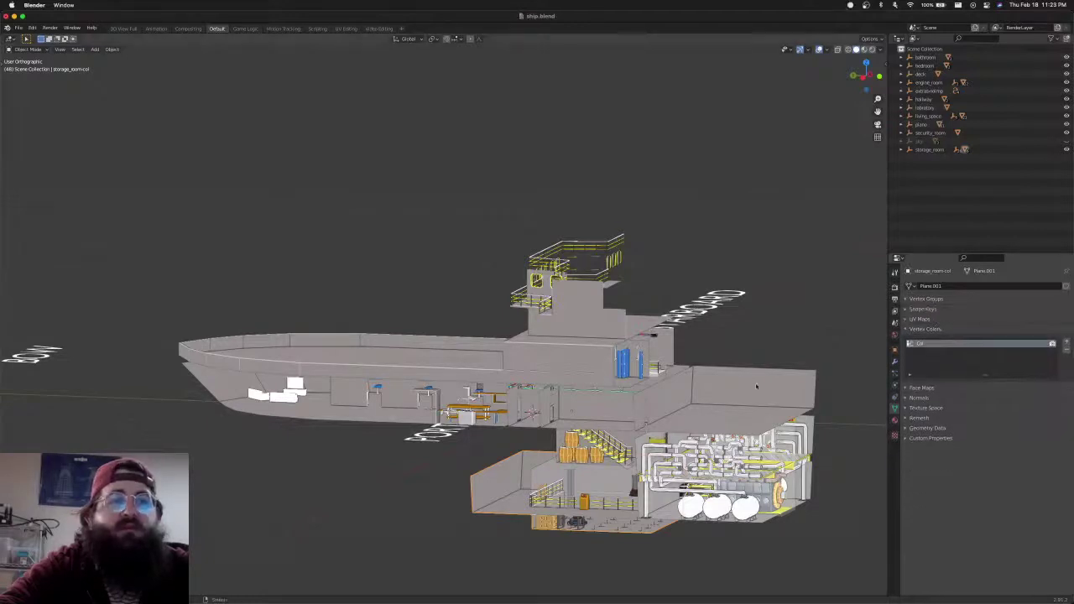
{"action": "key", "text": "super+s"}
Check the security room, bathroom, deck and bedroom collision meshes for leftover vertex groups and UV maps
{"action": "left_click", "coordinate": [591, 412]}
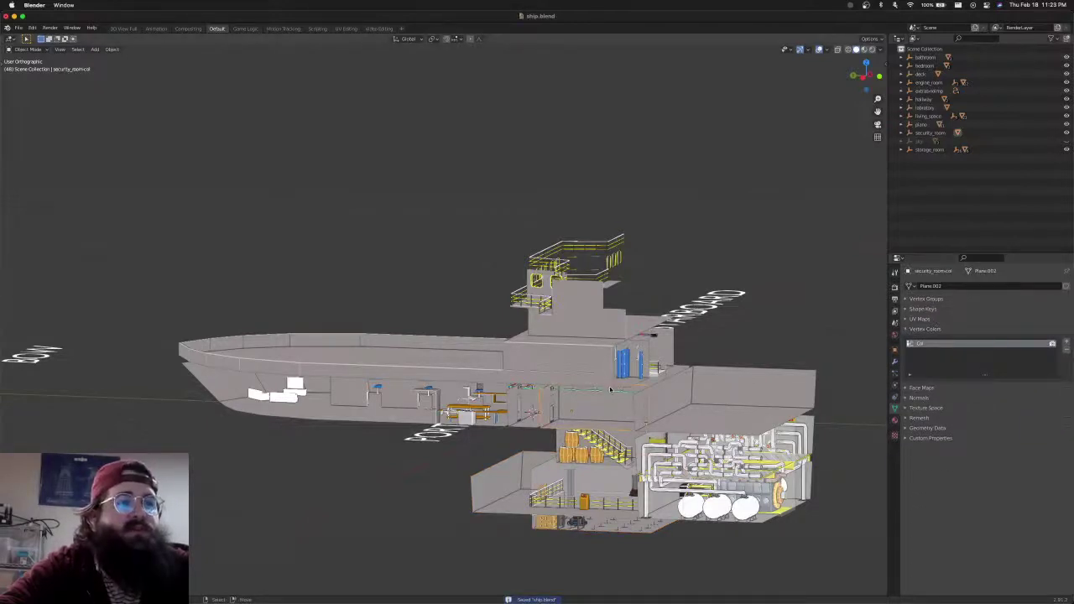
{"action": "middle_click_drag", "start_coordinate": [667, 397], "coordinate": [635, 380]}
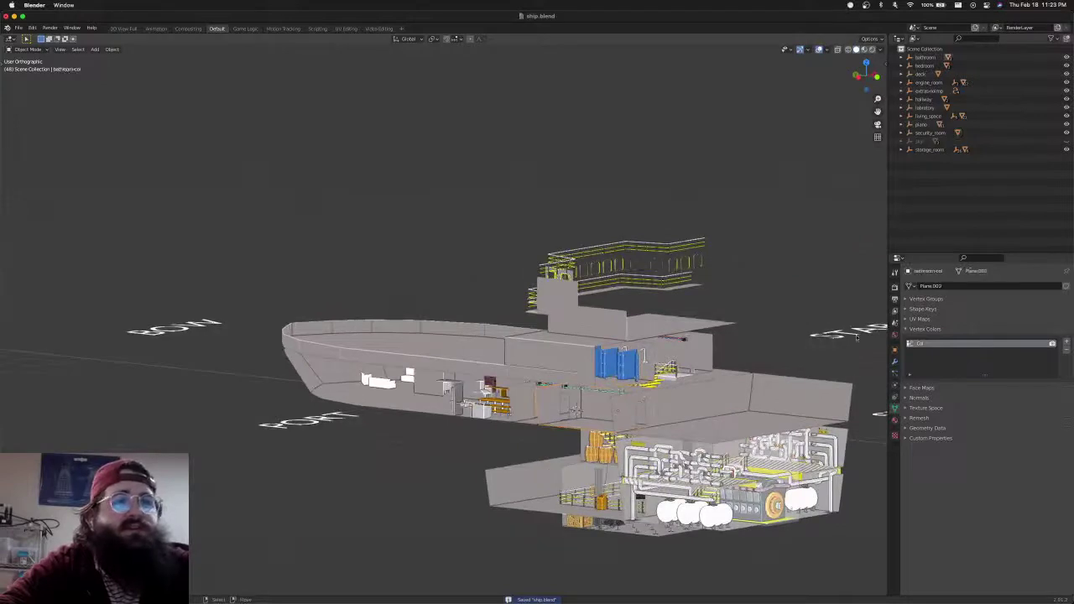
{"action": "left_click", "coordinate": [918, 300]}
{"action": "left_click", "coordinate": [919, 300]}
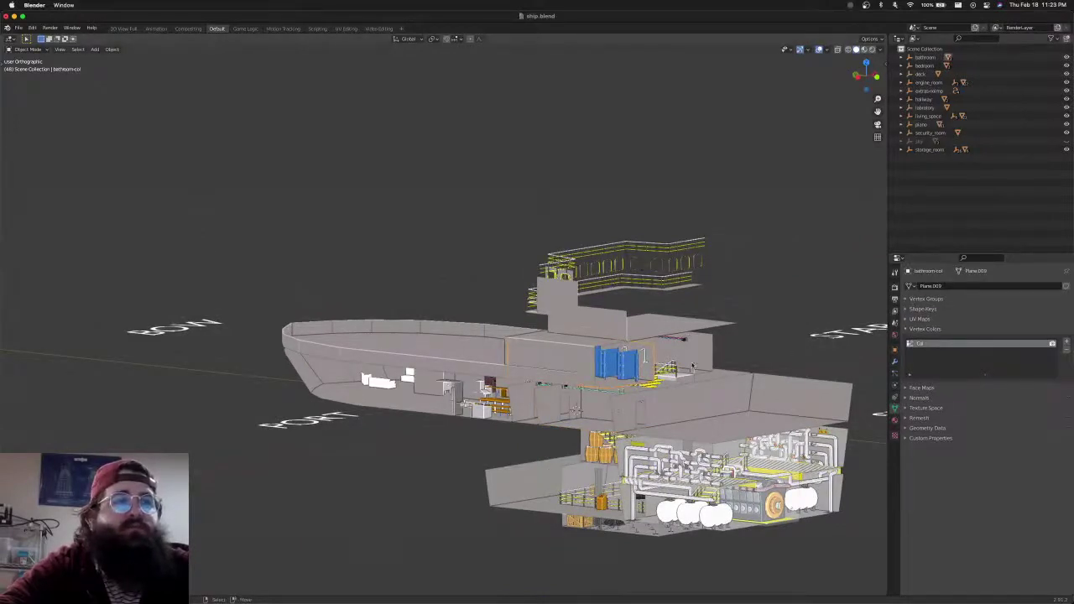
{"action": "left_click", "coordinate": [658, 335]}
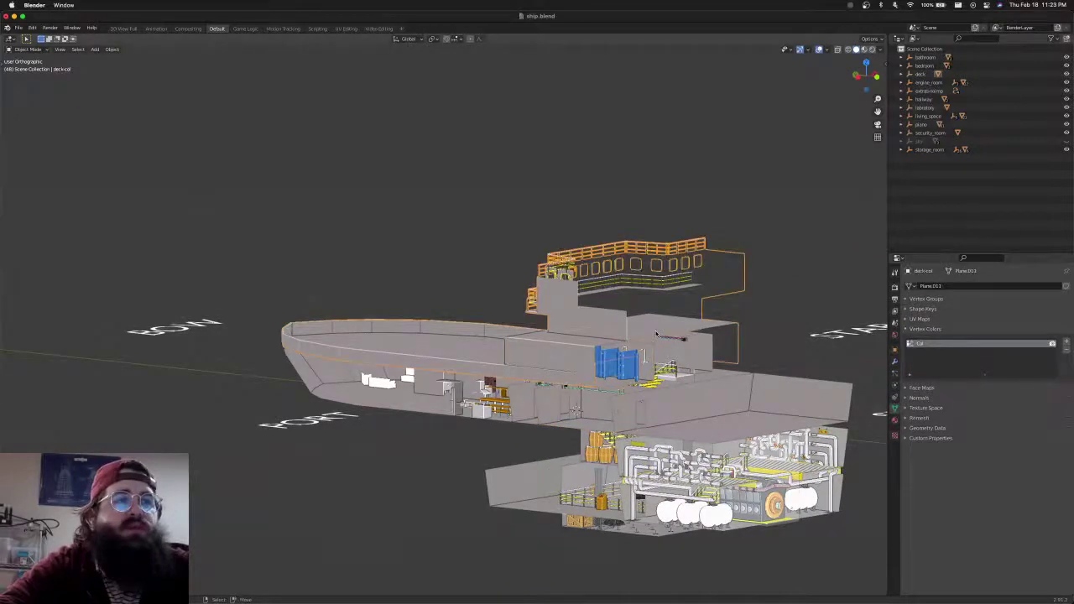
{"action": "left_click", "coordinate": [700, 406]}
{"action": "left_click", "coordinate": [759, 368]}
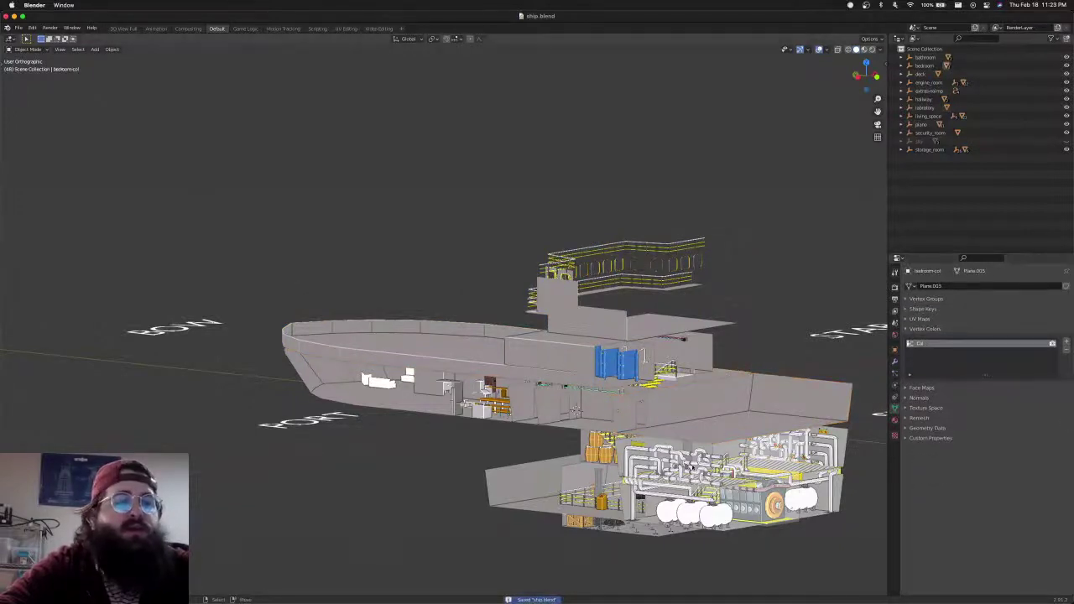
Select the deck-col object around the ship's bridge and enter Edit Mode
{"action": "middle_click_drag", "start_coordinate": [692, 468], "coordinate": [737, 449]}
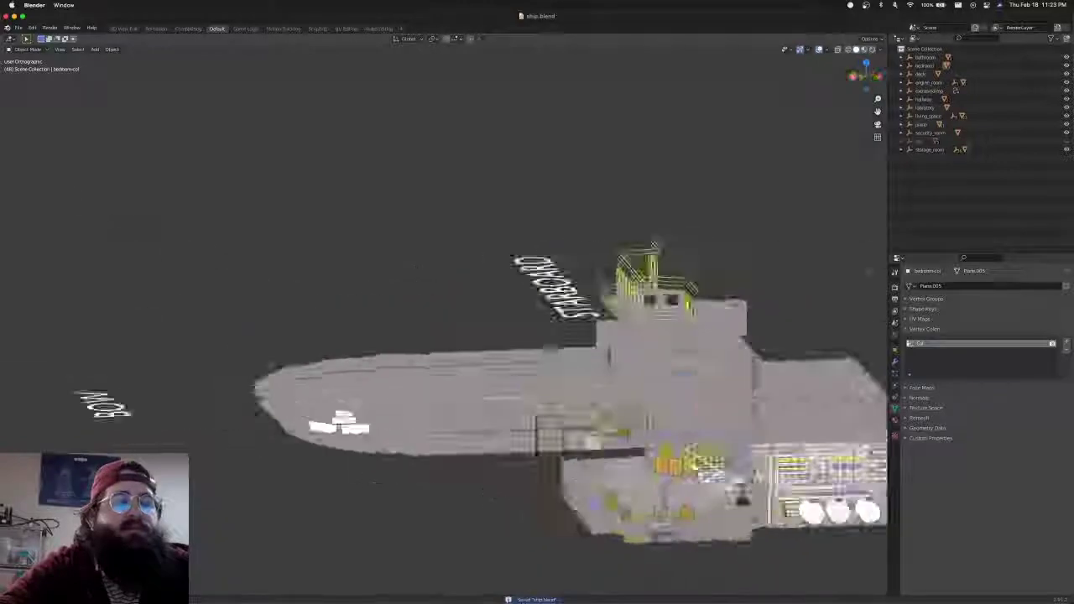
{"action": "middle_click_drag", "start_coordinate": [653, 248], "coordinate": [552, 367]}
{"action": "scroll", "coordinate": [736, 414], "scroll_direction": "up", "scroll_amount": 4}
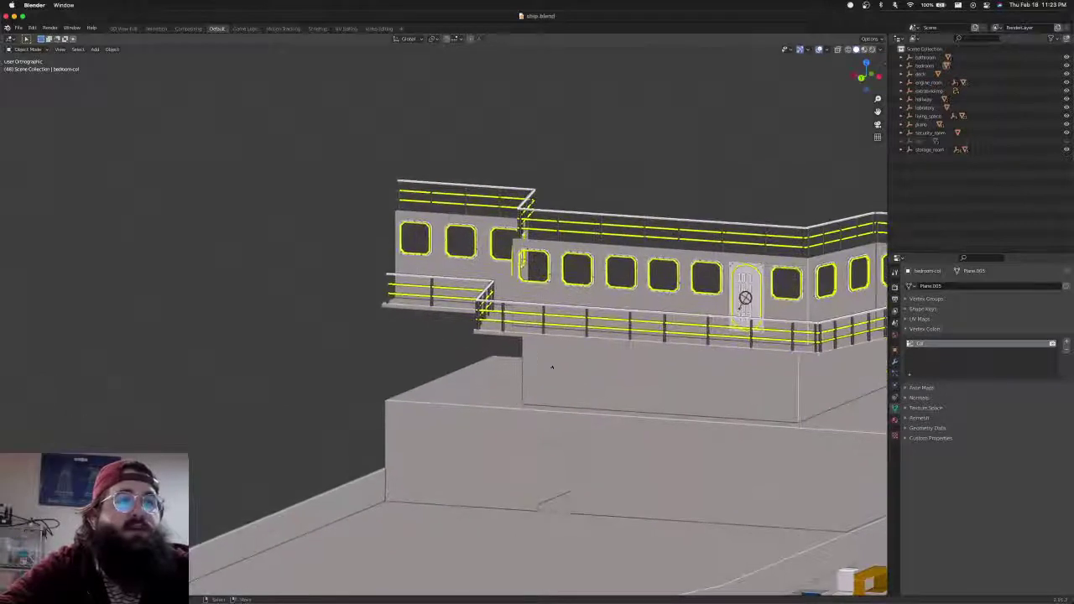
{"action": "key", "text": "ctrl+Tab"}
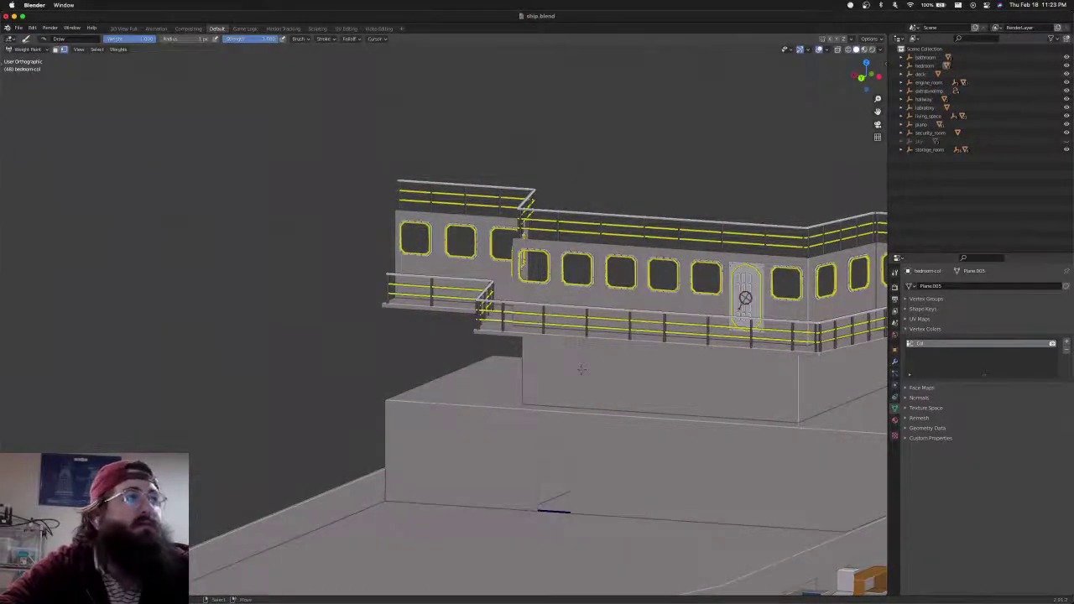
{"action": "key", "text": "ctrl+Tab"}
{"action": "middle_click_drag", "start_coordinate": [626, 390], "coordinate": [522, 367], "text": "shift"}
{"action": "left_click", "coordinate": [522, 367]}
{"action": "key", "text": "Tab"}
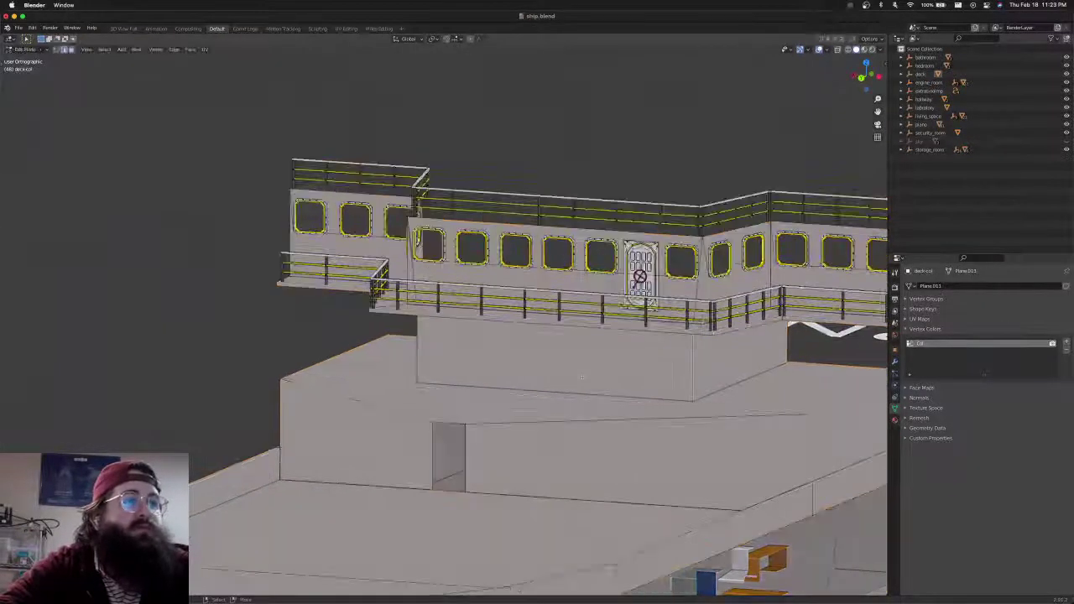
In face selection mode, select the outer wall faces of the block directly beneath the bridge
{"action": "middle_click_drag", "start_coordinate": [543, 594], "coordinate": [479, 579], "text": "shift"}
{"action": "key", "text": "ctrl+Tab"}
{"action": "left_click", "coordinate": [494, 365]}
{"action": "left_click", "coordinate": [503, 339]}
{"action": "left_click", "coordinate": [667, 334], "text": "shift"}
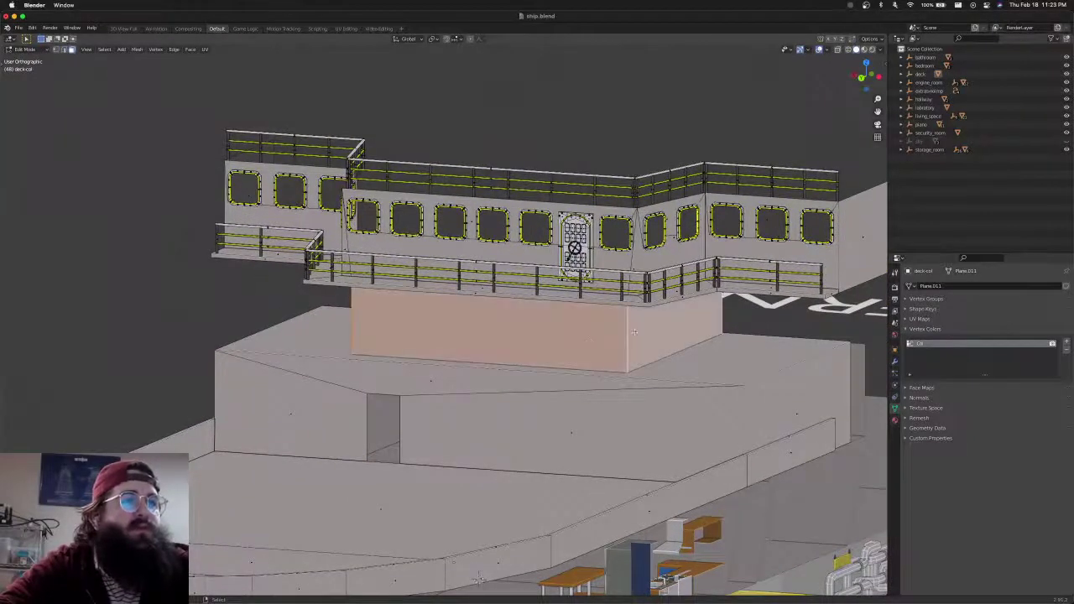
{"action": "middle_click_drag", "start_coordinate": [667, 335], "coordinate": [810, 334]}
{"action": "left_click", "coordinate": [437, 330], "text": "shift"}
{"action": "middle_click_drag", "start_coordinate": [436, 331], "coordinate": [337, 299]}
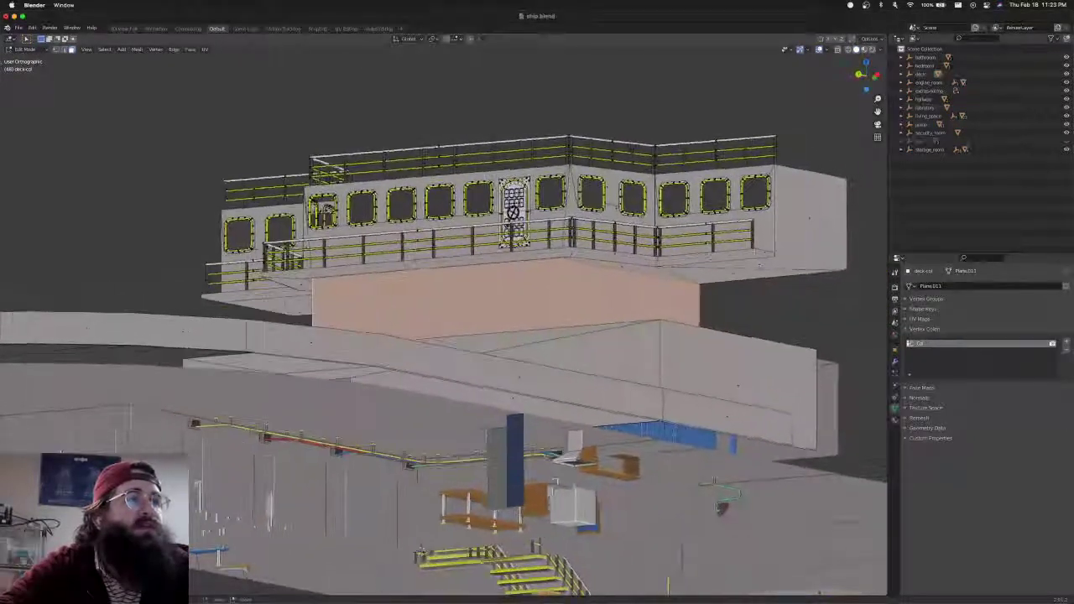
Fill the selected deck-col walls with a darker grey in Vertex Paint mode, and enable the face selection paint mask
{"action": "left_click", "coordinate": [25, 49]}
{"action": "left_click", "coordinate": [29, 87]}
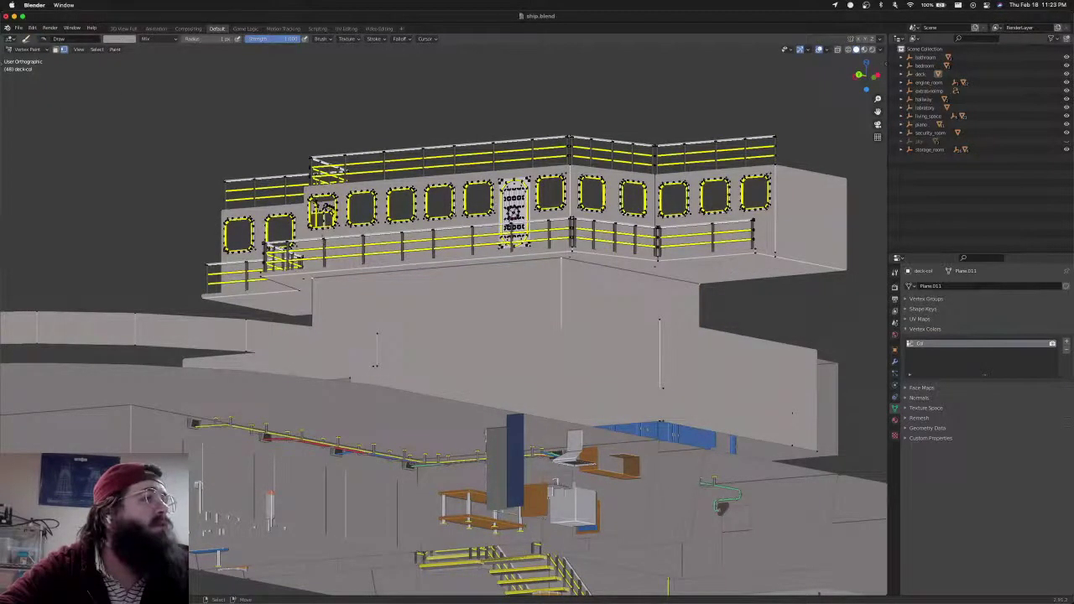
{"action": "left_click", "coordinate": [119, 38]}
{"action": "left_click", "coordinate": [175, 132]}
{"action": "left_click", "coordinate": [123, 40]}
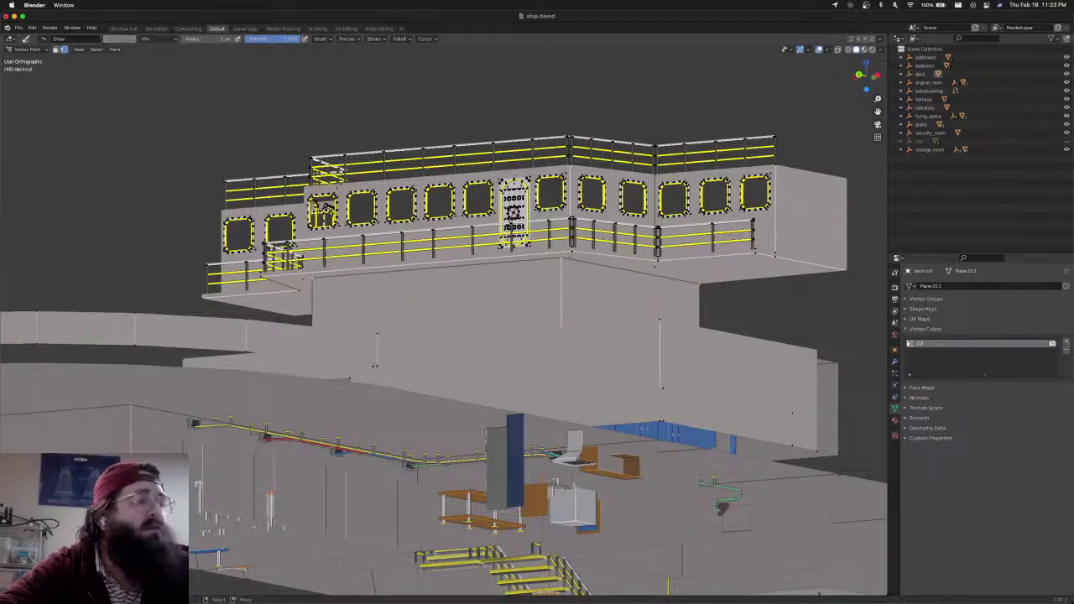
{"action": "key", "text": "shift+k"}
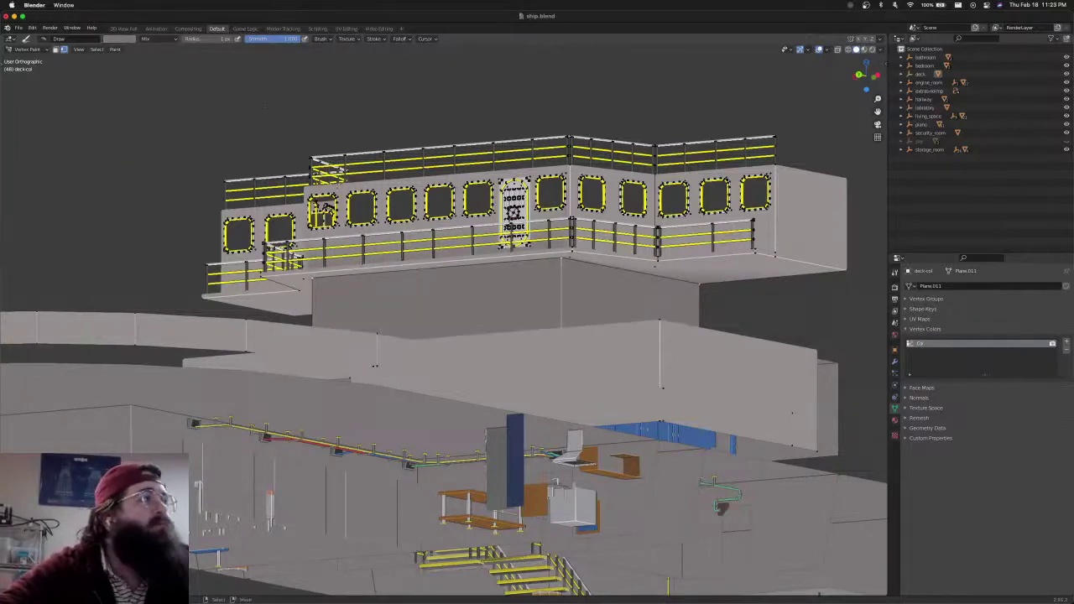
{"action": "left_click", "coordinate": [56, 49]}
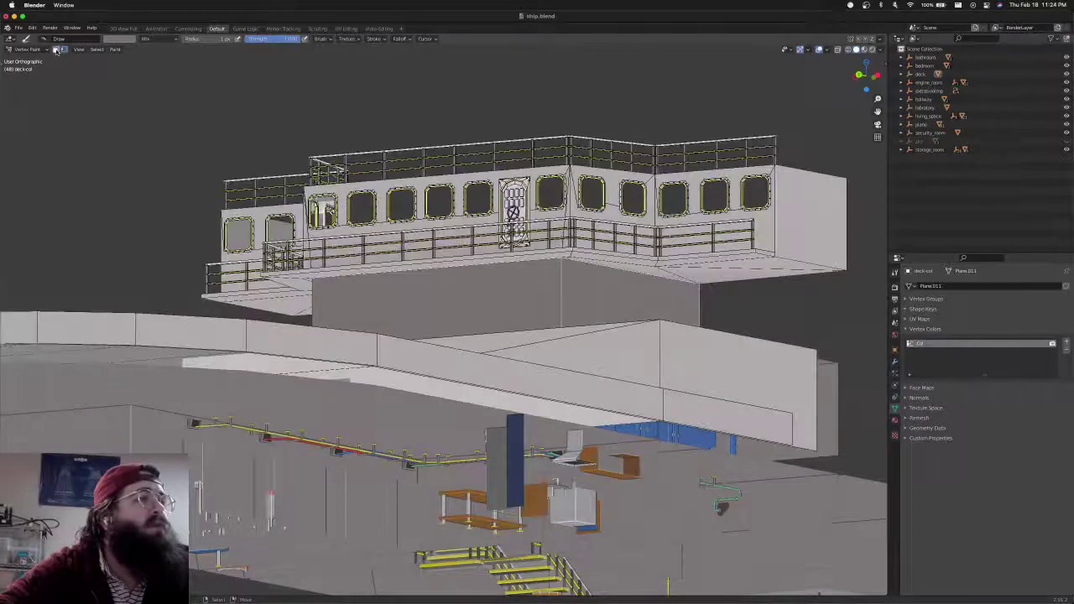
Restore the face selection mask on deck-col and refill the selected walls beneath the bridge with a darker grey
{"action": "key", "text": "shift+k"}
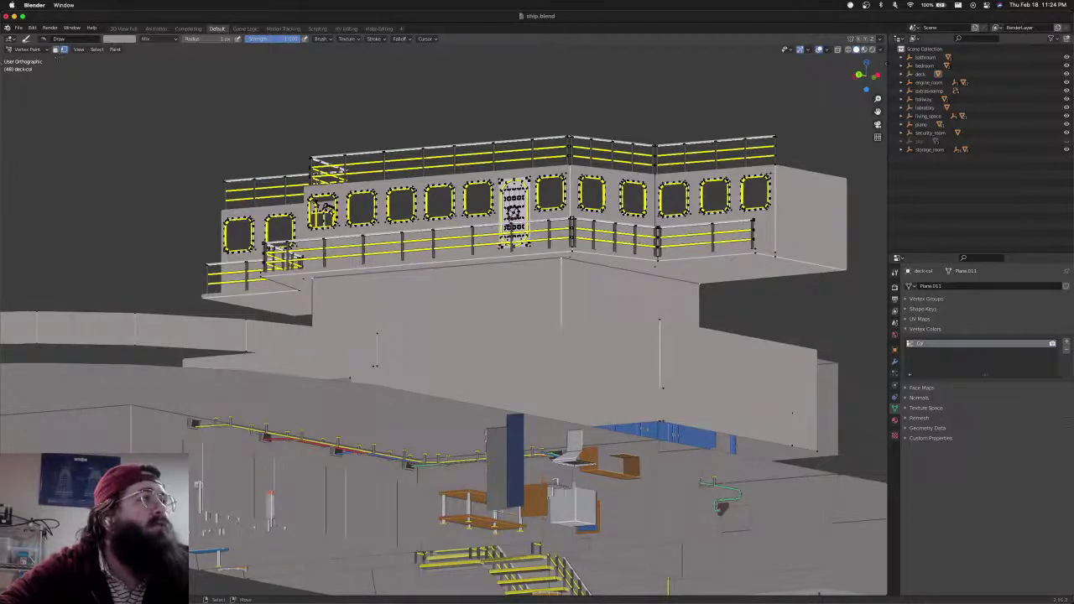
{"action": "left_click", "coordinate": [63, 50]}
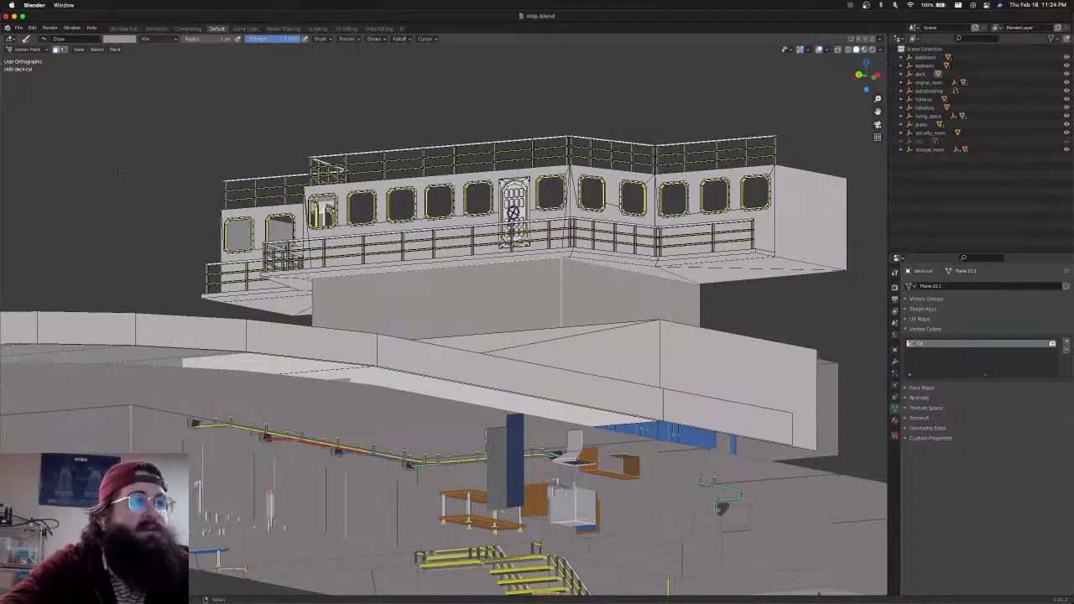
{"action": "left_click", "coordinate": [126, 41]}
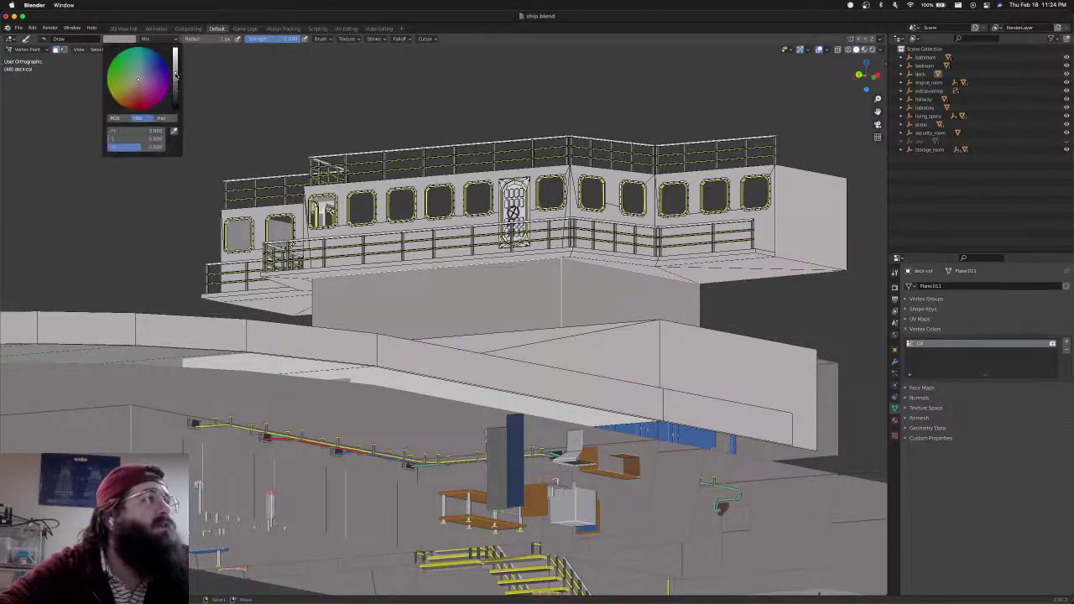
{"action": "left_click", "coordinate": [176, 77]}
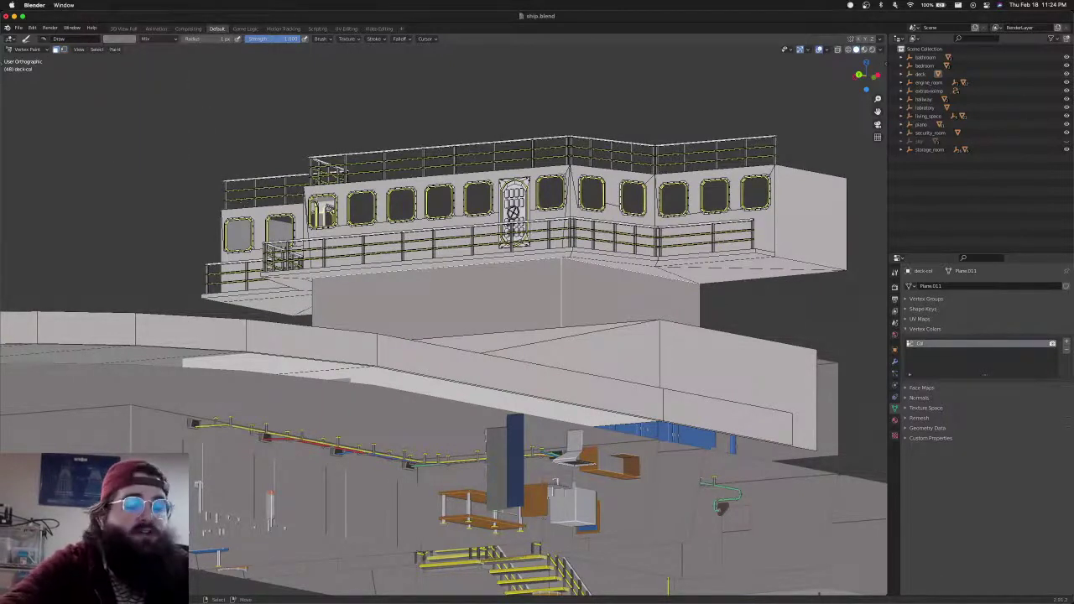
{"action": "key", "text": "shift+k"}
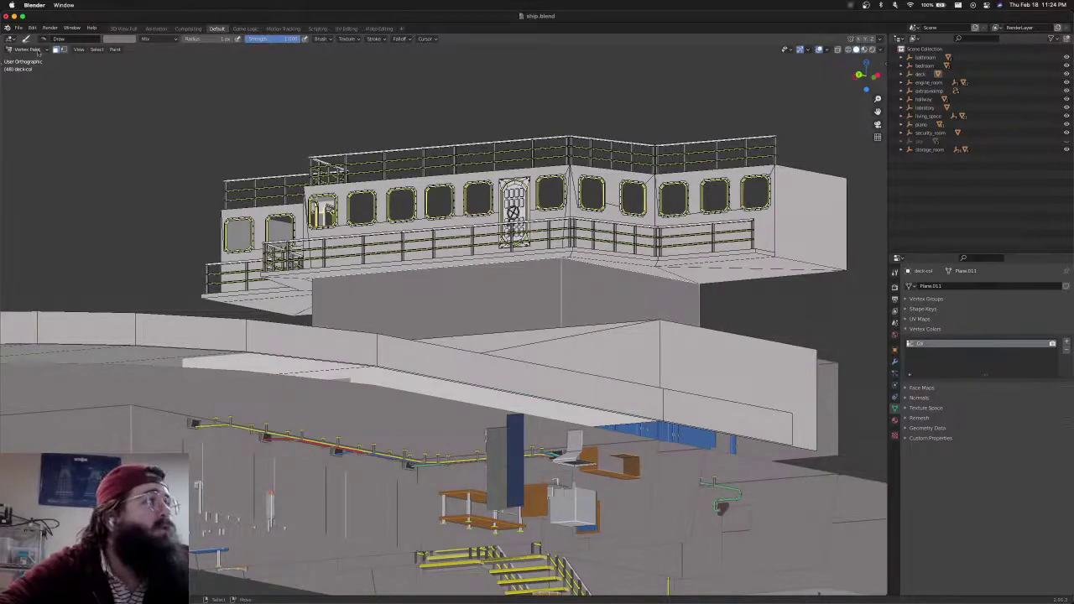
Switch deck-col to Edit Mode, clear its face selection and save ship.blend
{"action": "left_click", "coordinate": [38, 52]}
{"action": "left_click", "coordinate": [33, 67]}
{"action": "key", "text": "alt+a"}
{"action": "scroll", "coordinate": [493, 284], "scroll_direction": "down", "scroll_amount": 5}
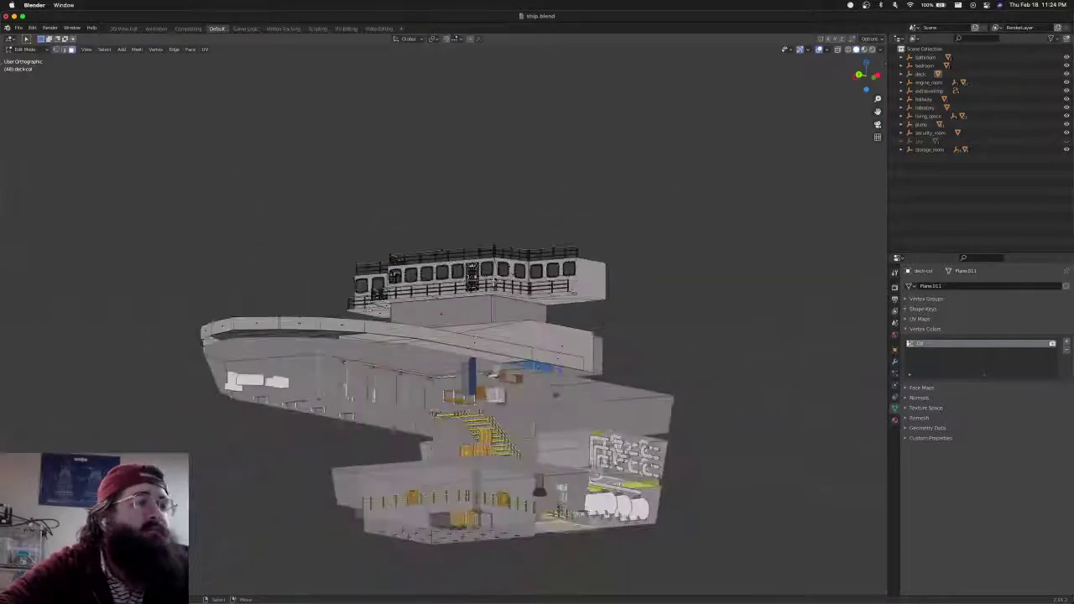
{"action": "key", "text": "super+s"}
Return deck-col to Object Mode, check the repainted walls from around the ship and save the file again
{"action": "middle_click_drag", "start_coordinate": [493, 284], "coordinate": [616, 514]}
{"action": "key", "text": "Tab"}
{"action": "key", "text": "Tab"}
{"action": "key", "text": "Tab"}
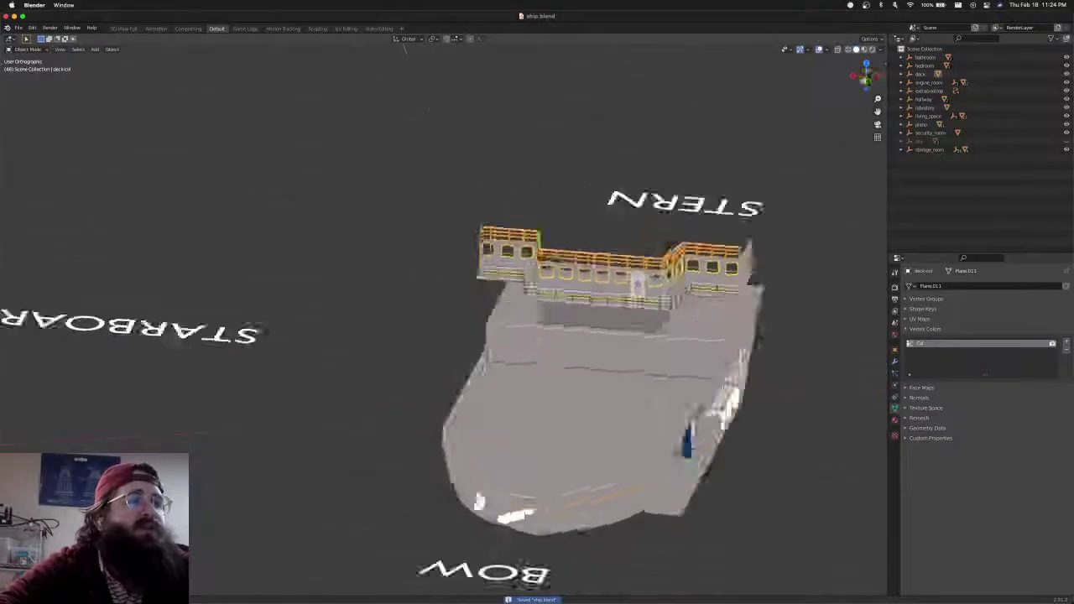
{"action": "middle_click_drag", "start_coordinate": [617, 403], "coordinate": [447, 372]}
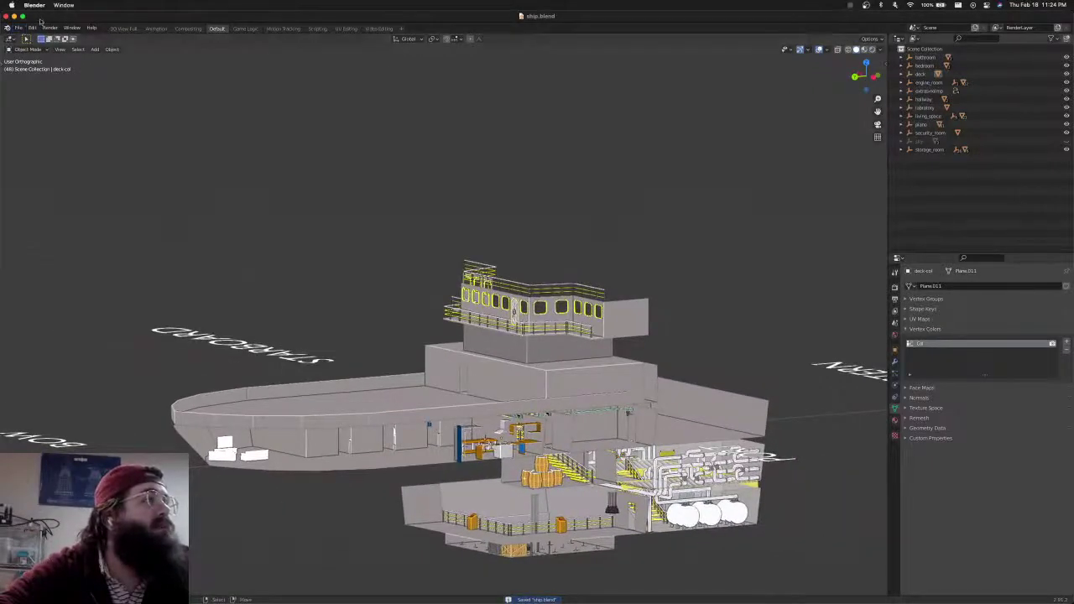
{"action": "scroll", "coordinate": [334, 301], "scroll_direction": "up", "scroll_amount": 3}
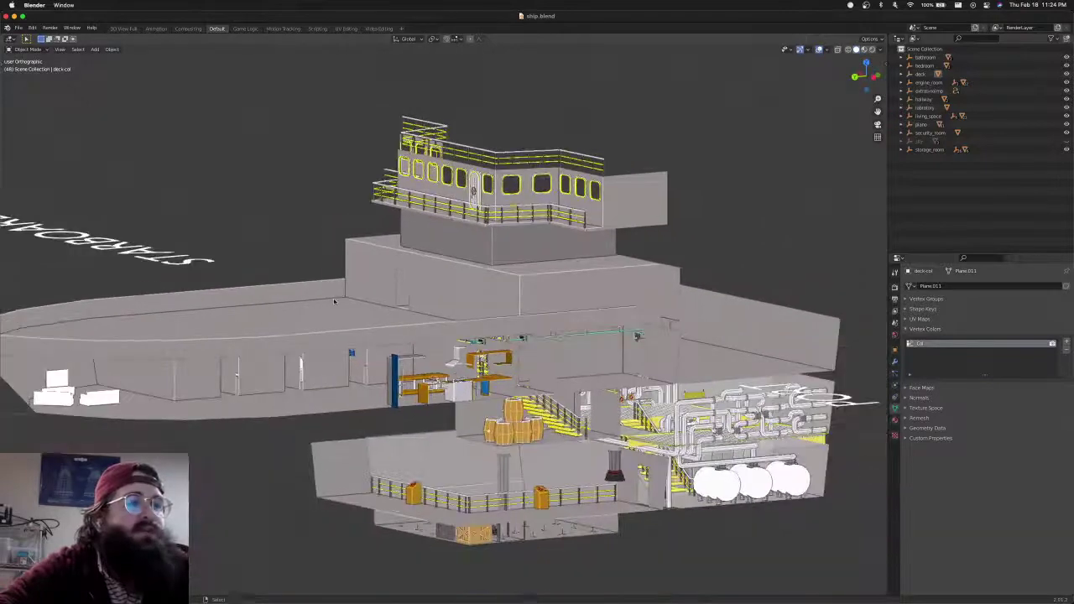
{"action": "scroll", "coordinate": [334, 300], "scroll_direction": "down", "scroll_amount": 2}
{"action": "key", "text": "super+s"}
{"action": "middle_click_drag", "start_coordinate": [334, 300], "coordinate": [365, 306]}
Purge the file's unused data-blocks, check the material slot of deck-col and save ship.blend
{"action": "left_click", "coordinate": [17, 27]}
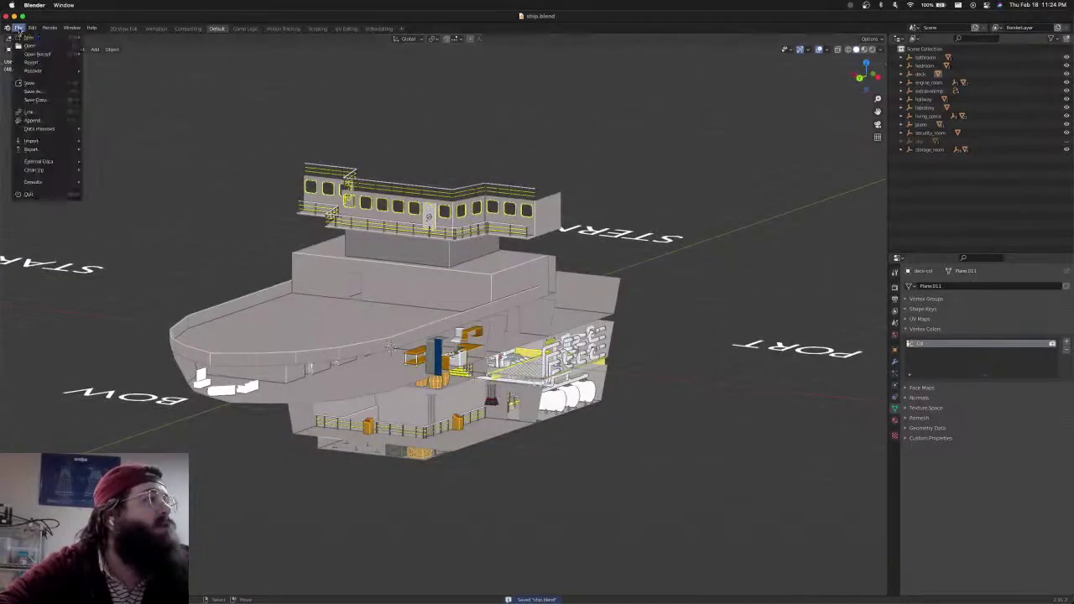
{"action": "mouse_move", "coordinate": [34, 169]}
{"action": "left_click", "coordinate": [103, 171]}
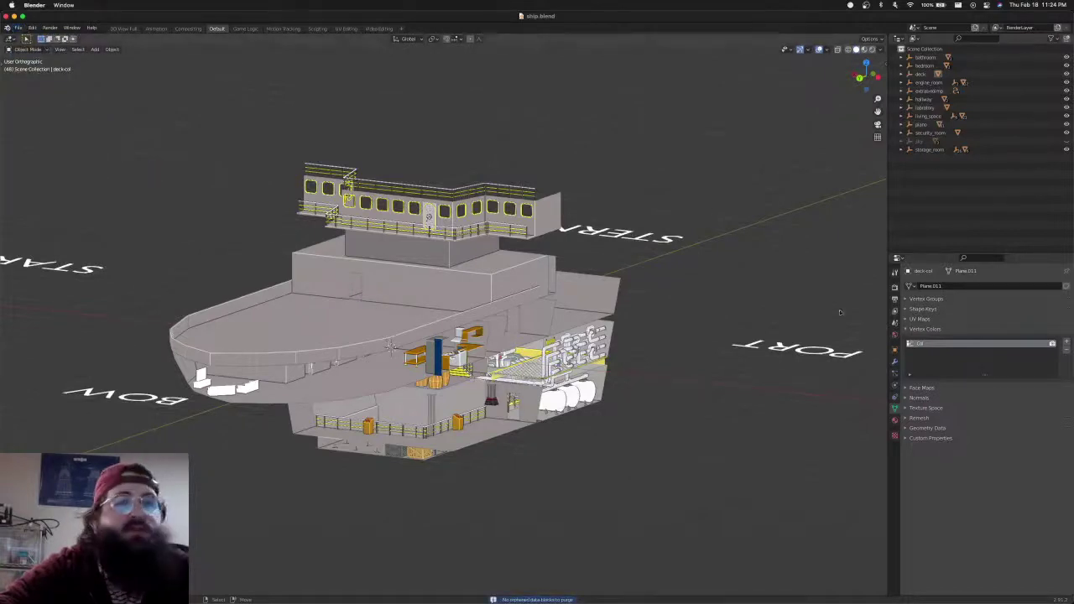
{"action": "left_click", "coordinate": [894, 419]}
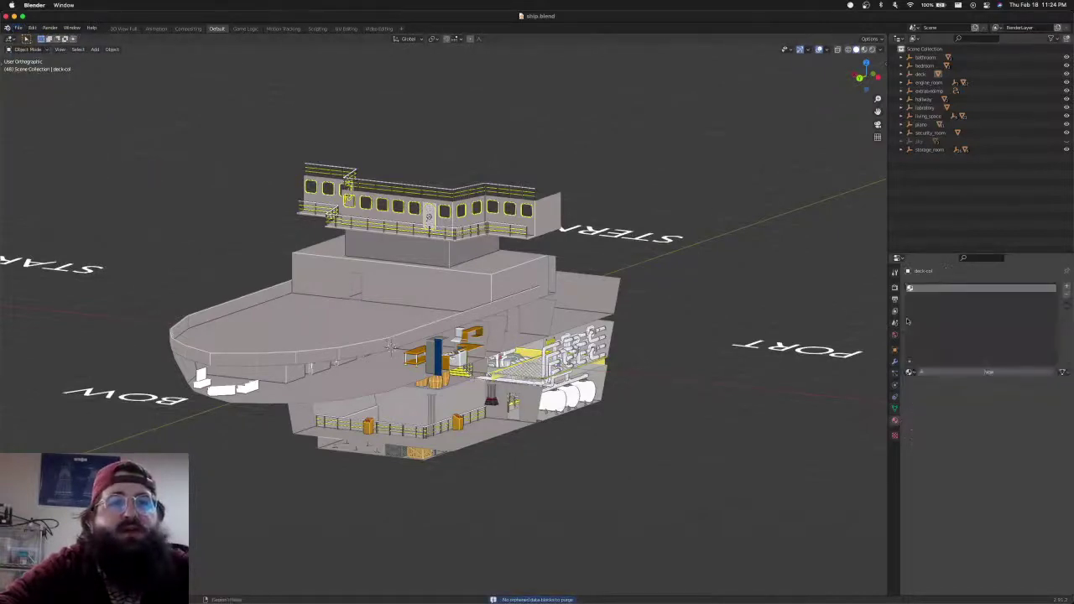
{"action": "left_click", "coordinate": [910, 371]}
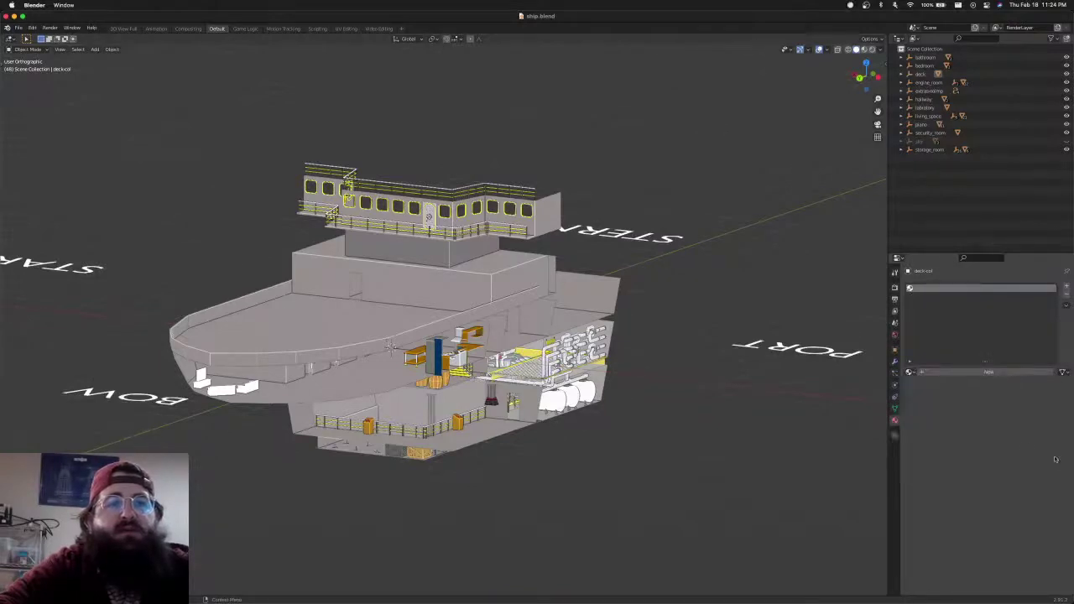
{"action": "key", "text": "super+s"}
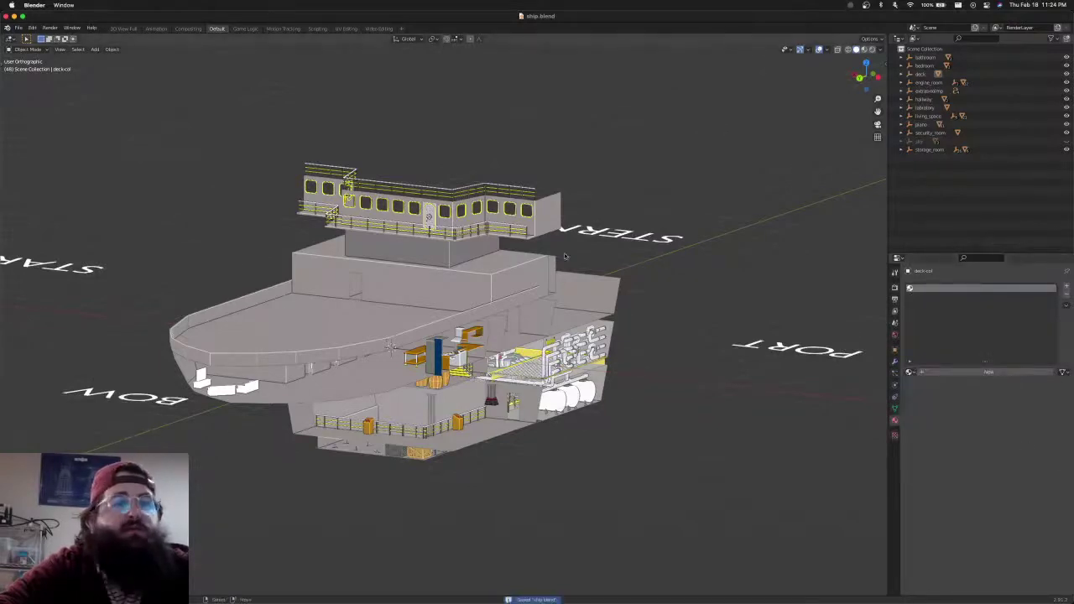
Export the ship in glTF Binary format over the existing ship.glb in the resources ship folder
{"action": "left_click", "coordinate": [17, 28]}
{"action": "mouse_move", "coordinate": [48, 149]}
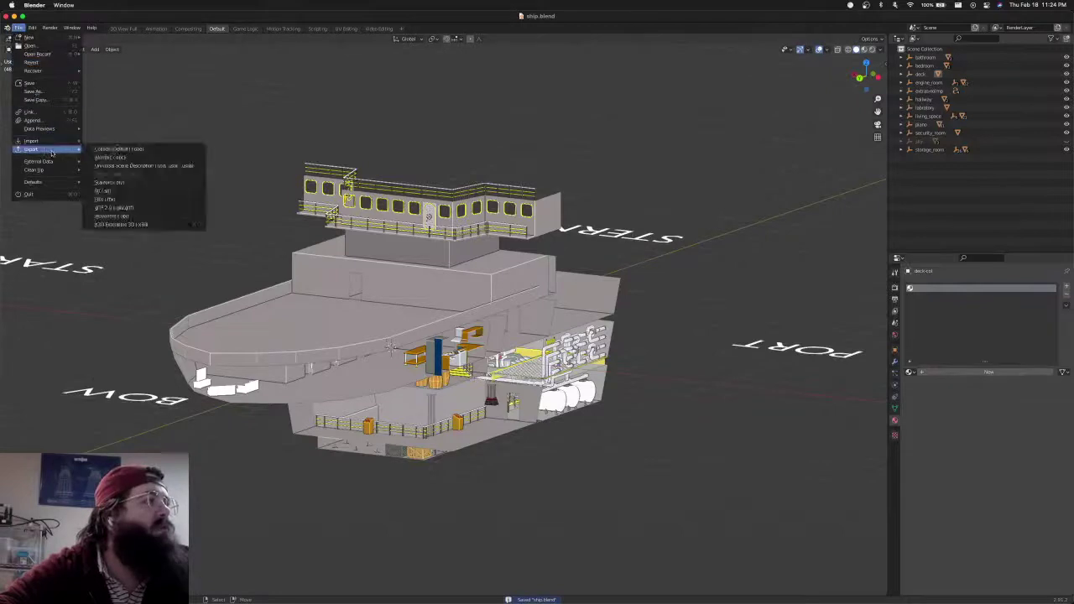
{"action": "left_click", "coordinate": [139, 206]}
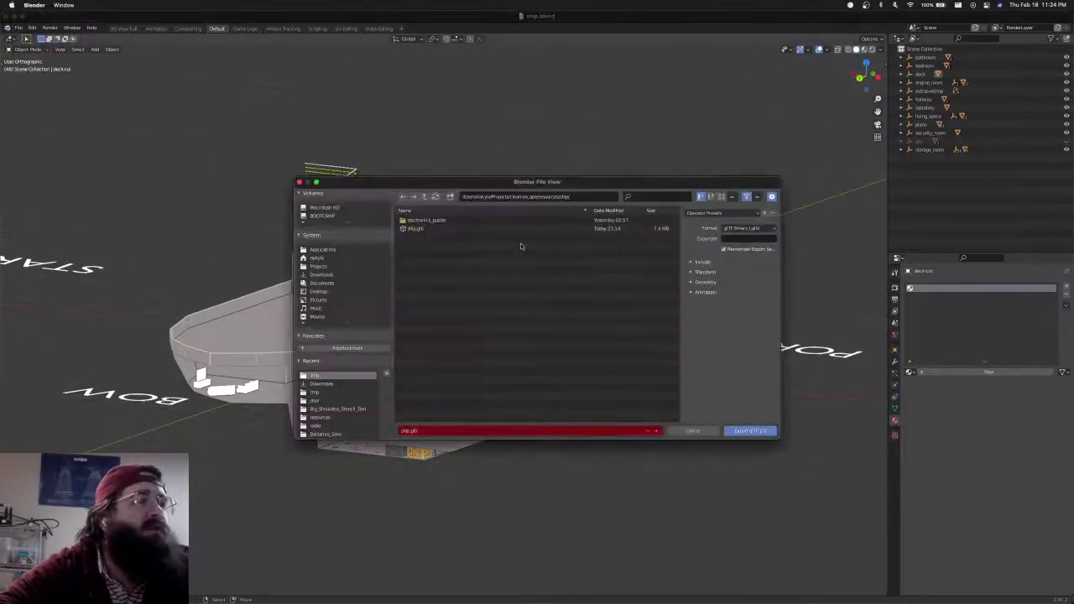
{"action": "left_click", "coordinate": [749, 430]}
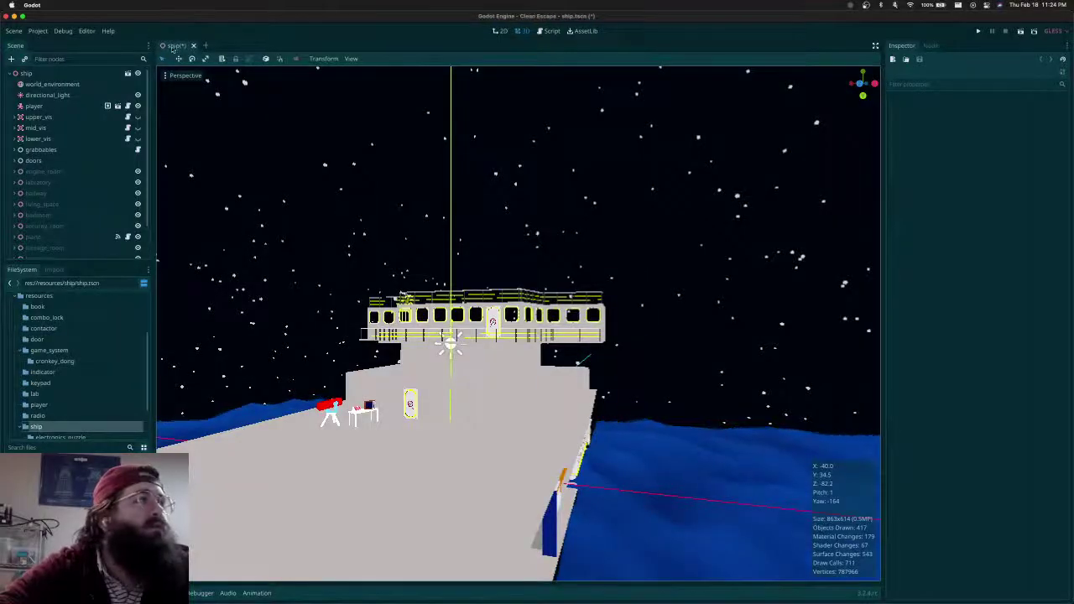
In Godot, save and reload the ship scene to bring in the new export, and inspect the ship from several angles
{"action": "key", "text": "super+s"}
{"action": "left_click", "coordinate": [186, 46]}
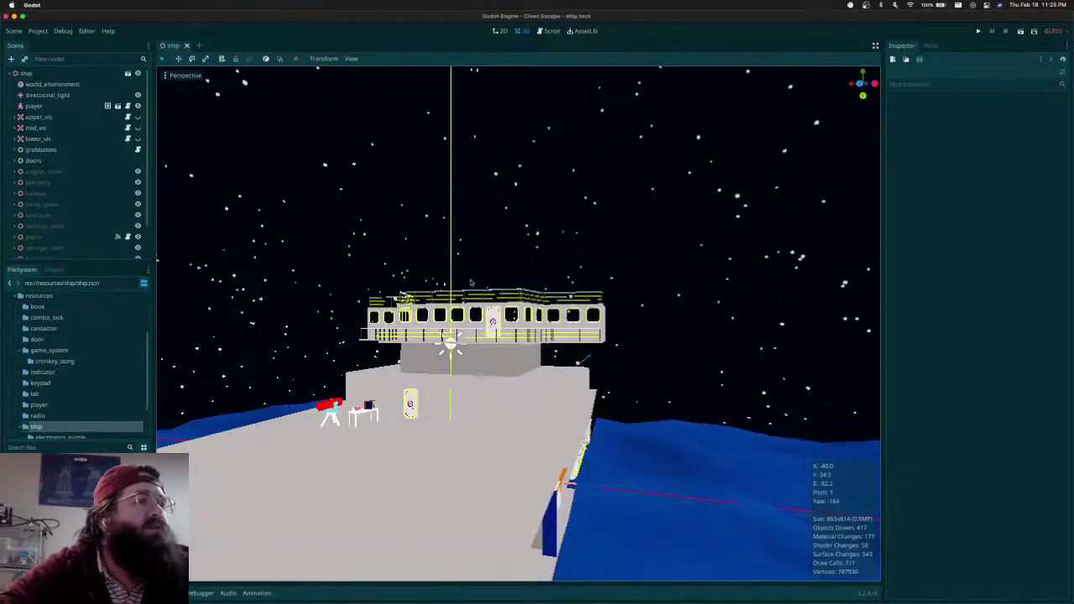
{"action": "scroll", "coordinate": [471, 283], "scroll_direction": "down", "scroll_amount": 6}
{"action": "middle_click_drag", "start_coordinate": [471, 282], "coordinate": [525, 309], "text": "shift"}
{"action": "scroll", "coordinate": [500, 263], "scroll_direction": "down", "scroll_amount": 4}
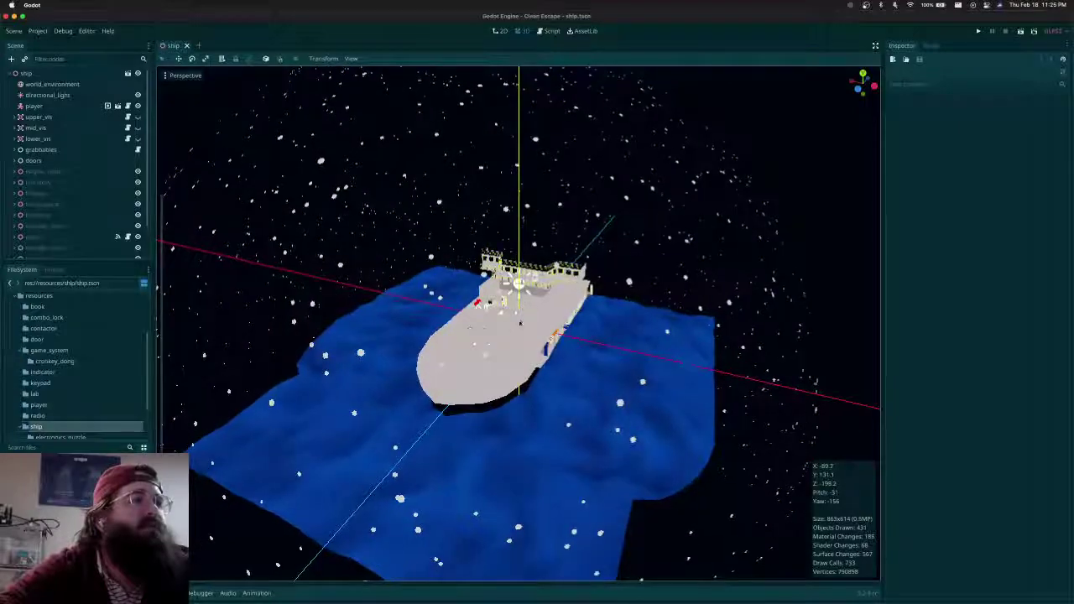
{"action": "middle_click_drag", "start_coordinate": [434, 330], "coordinate": [480, 317]}
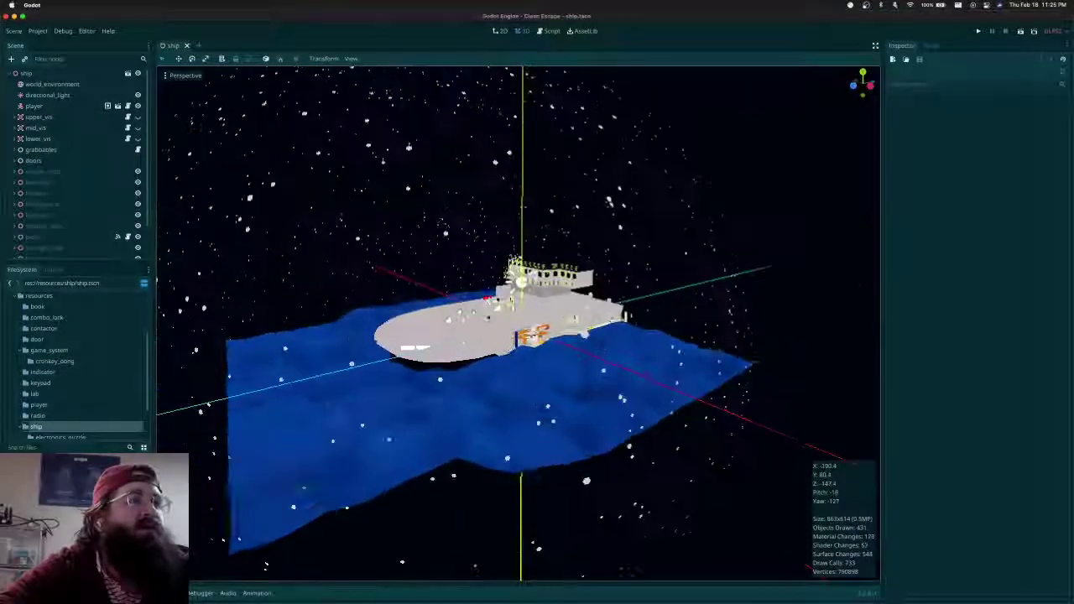
Run the game, show the FPS and draw call readout, and examine the bridge block from the front deck
{"action": "left_click", "coordinate": [977, 31]}
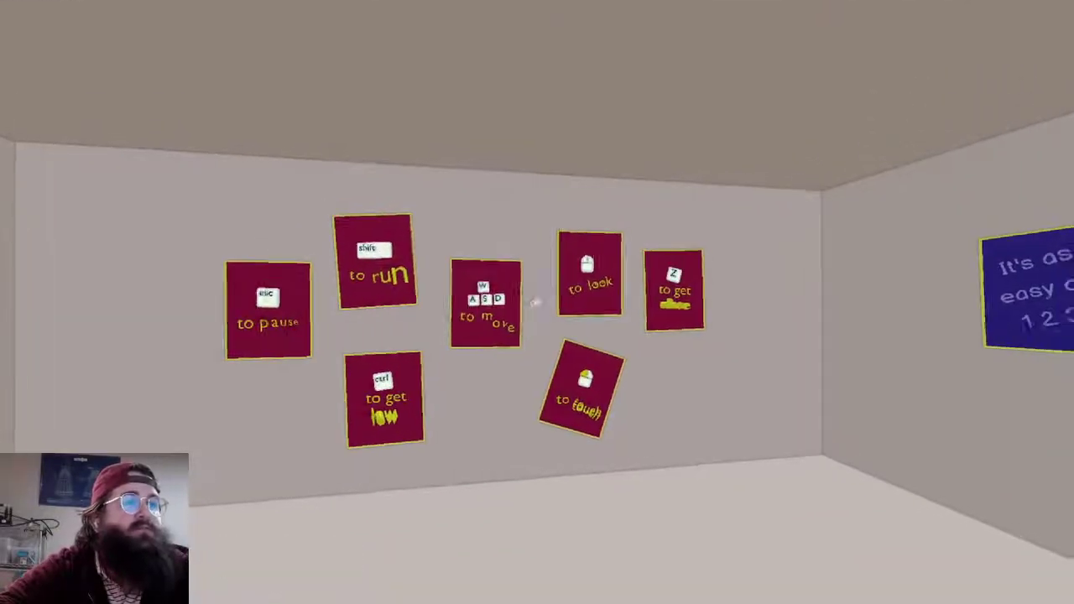
{"action": "key", "text": "w"}
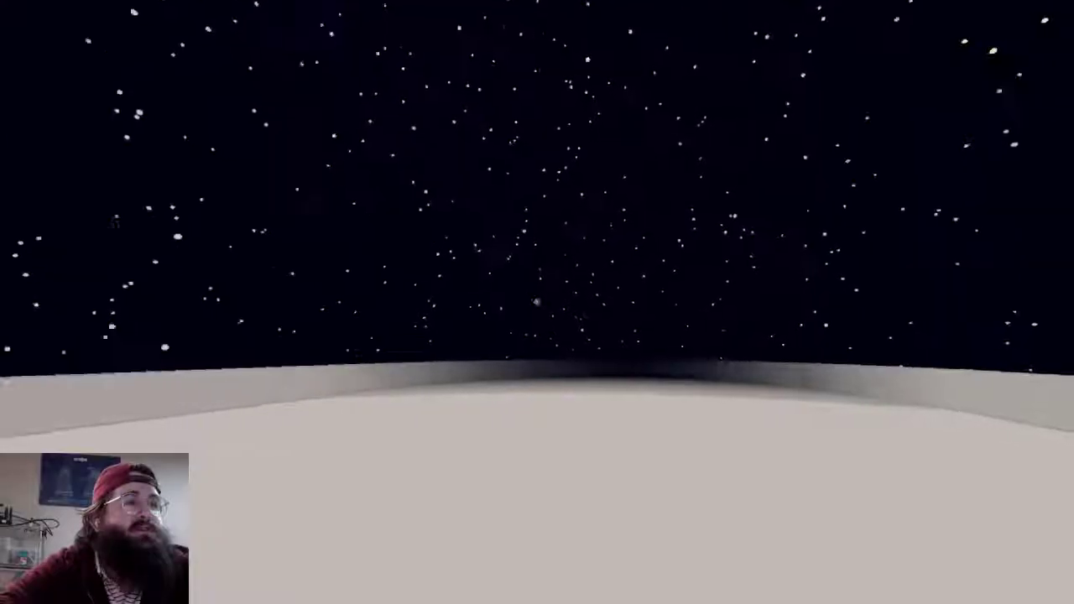
{"action": "key", "text": "F3"}
{"action": "key", "text": "s"}
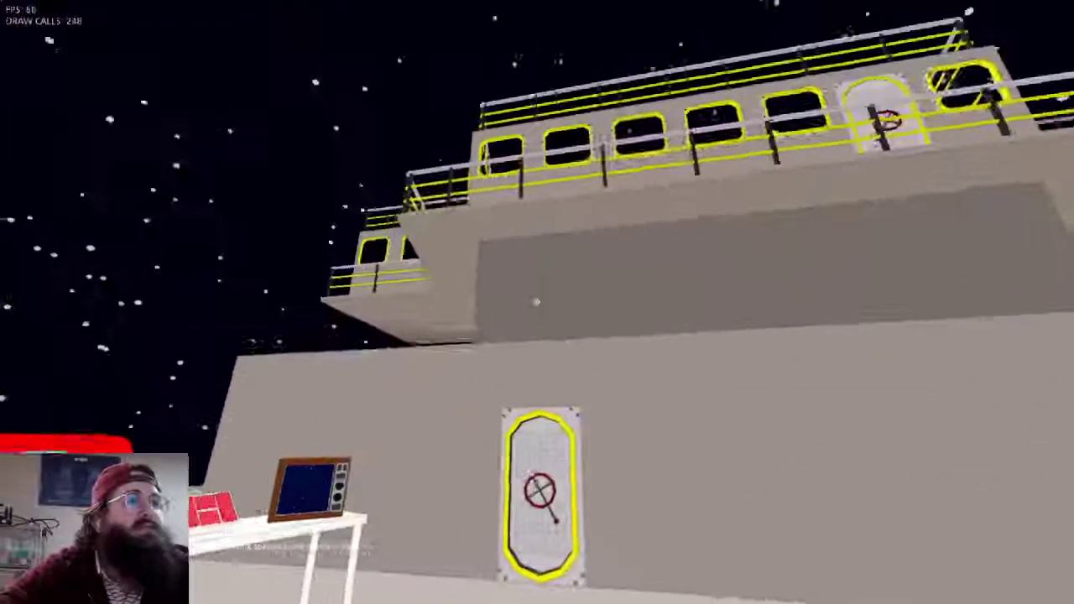
{"action": "key", "text": "a"}
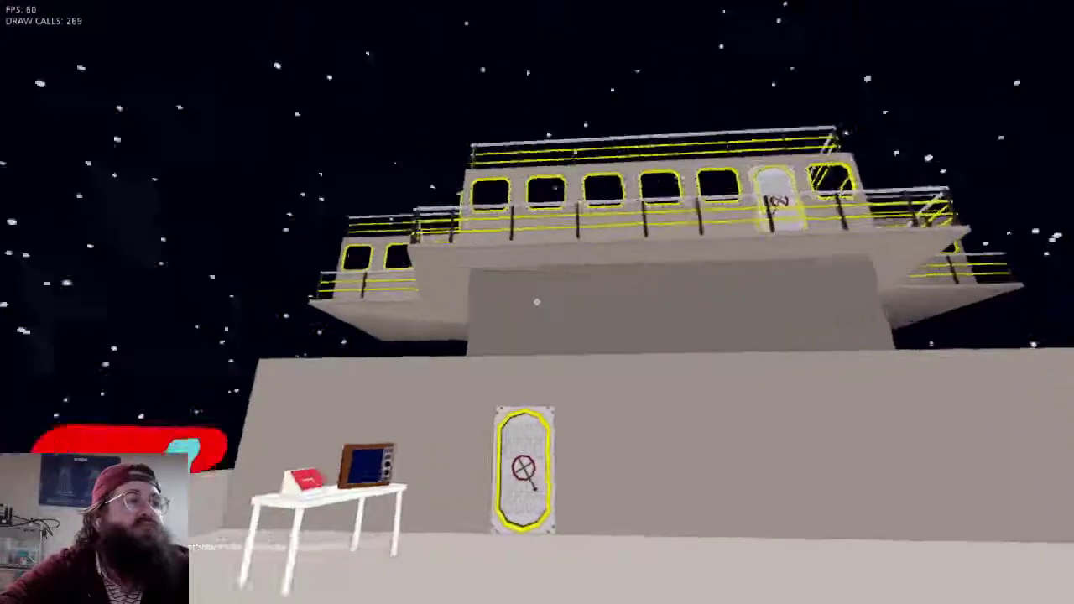
{"action": "key", "text": "d"}
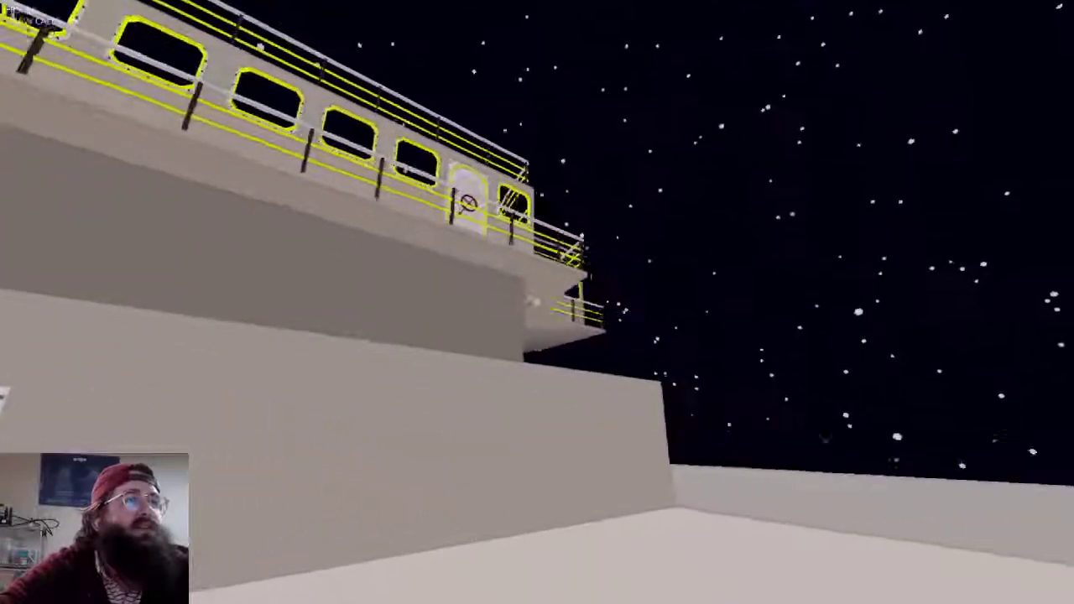
{"action": "key", "text": "d"}
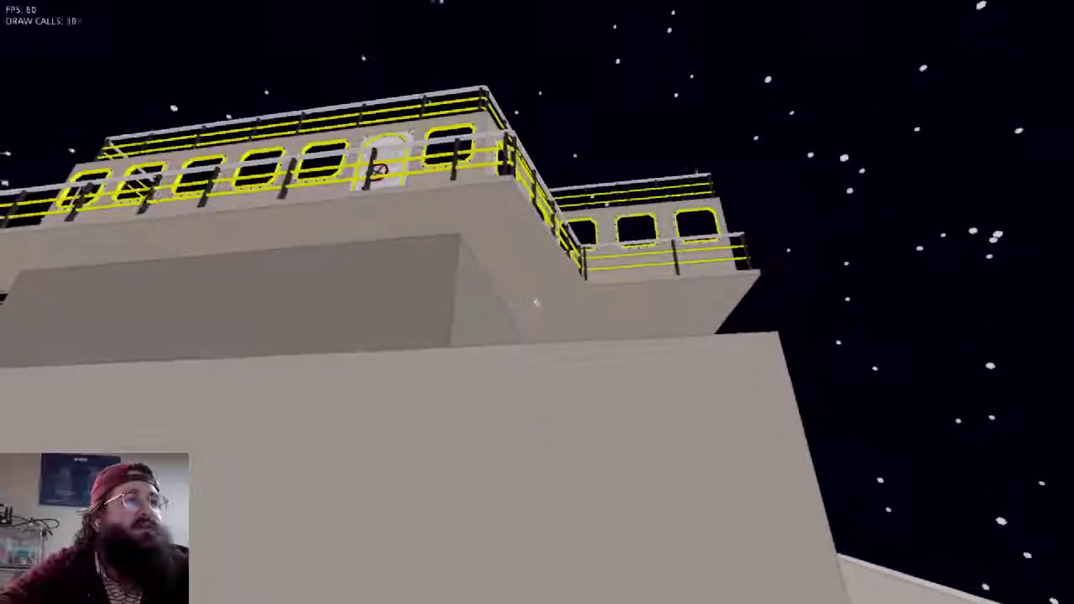
Walk across the deck and zoom in on the shading of the darkened walls beneath the bridge from both sides
{"action": "right_click", "coordinate": [537, 302]}
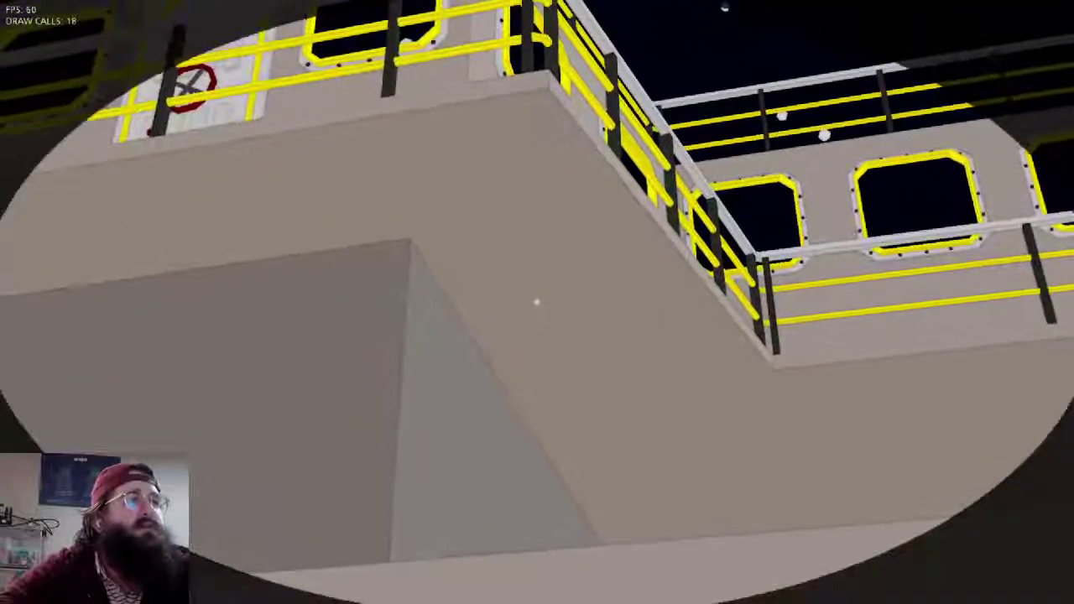
{"action": "right_click", "coordinate": [536, 302]}
{"action": "key", "text": "d"}
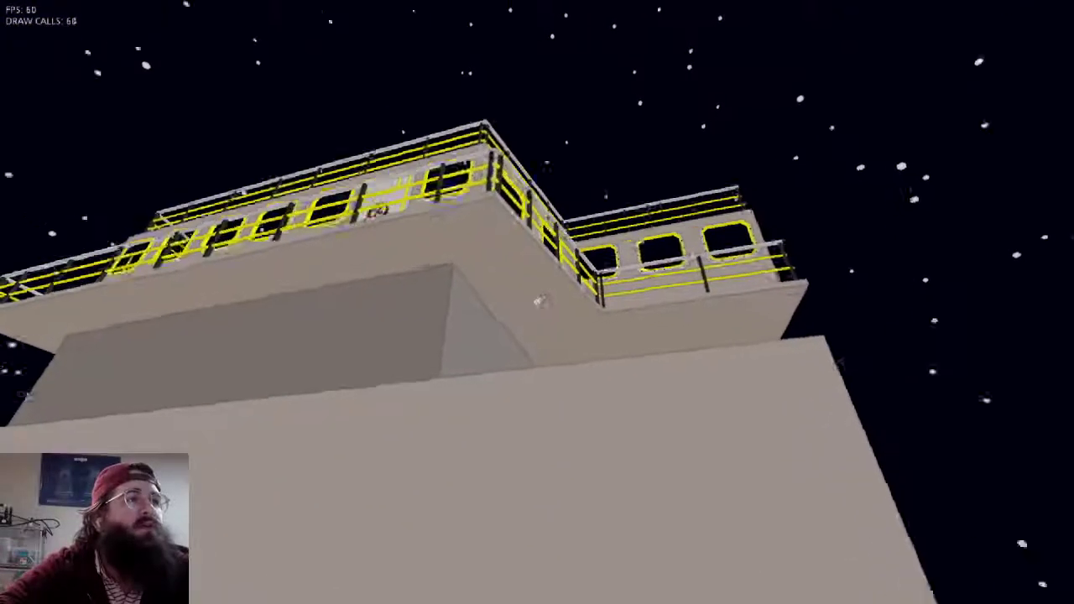
{"action": "right_click", "coordinate": [537, 302]}
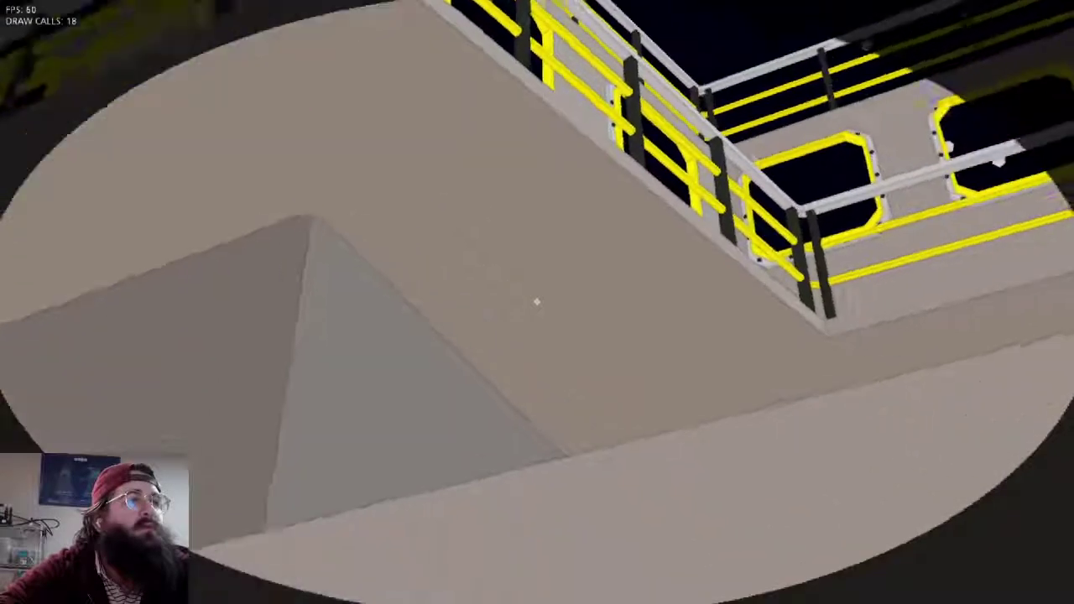
{"action": "right_click", "coordinate": [537, 302]}
{"action": "key", "text": "s"}
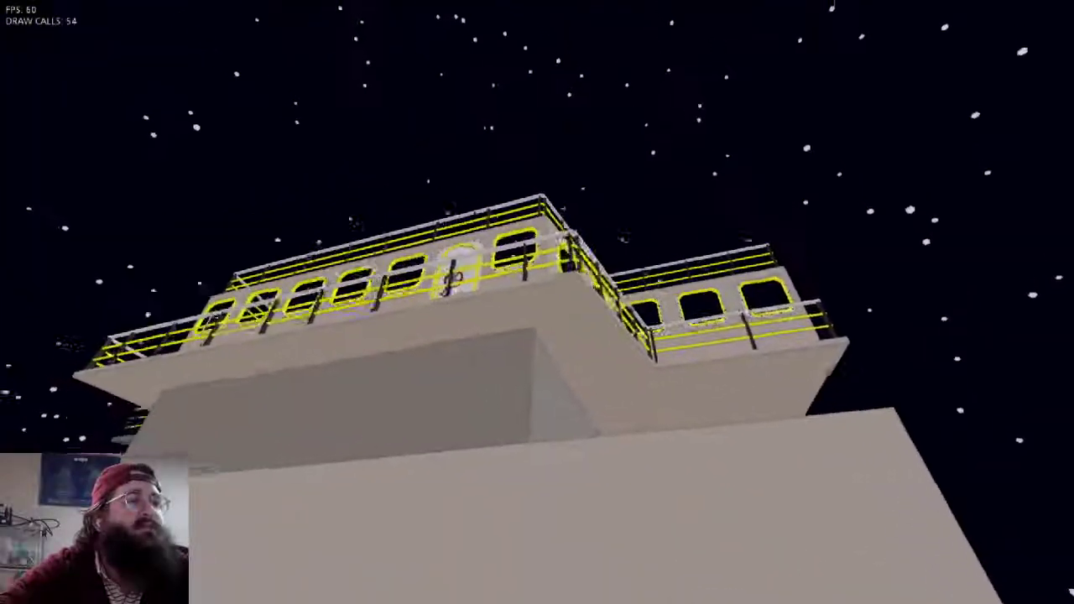
{"action": "key", "text": "a"}
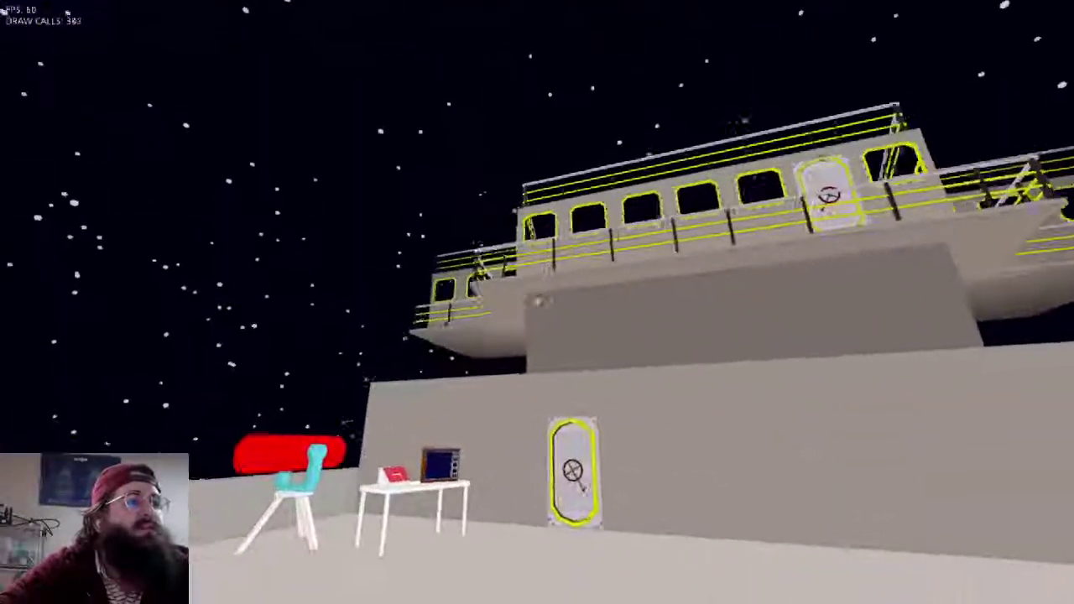
{"action": "key", "text": "w"}
{"action": "right_click", "coordinate": [537, 302]}
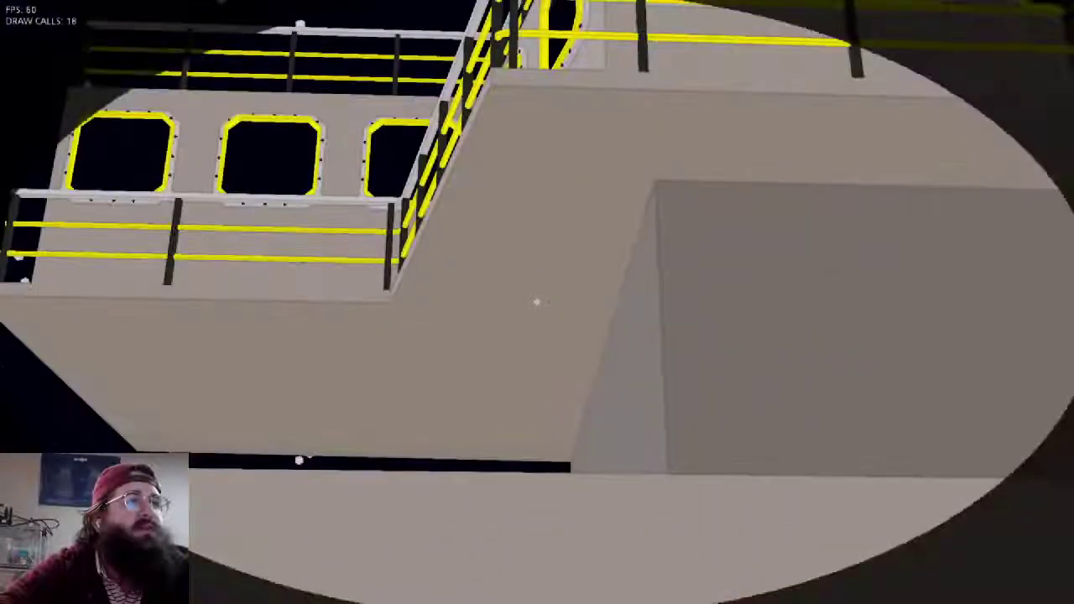
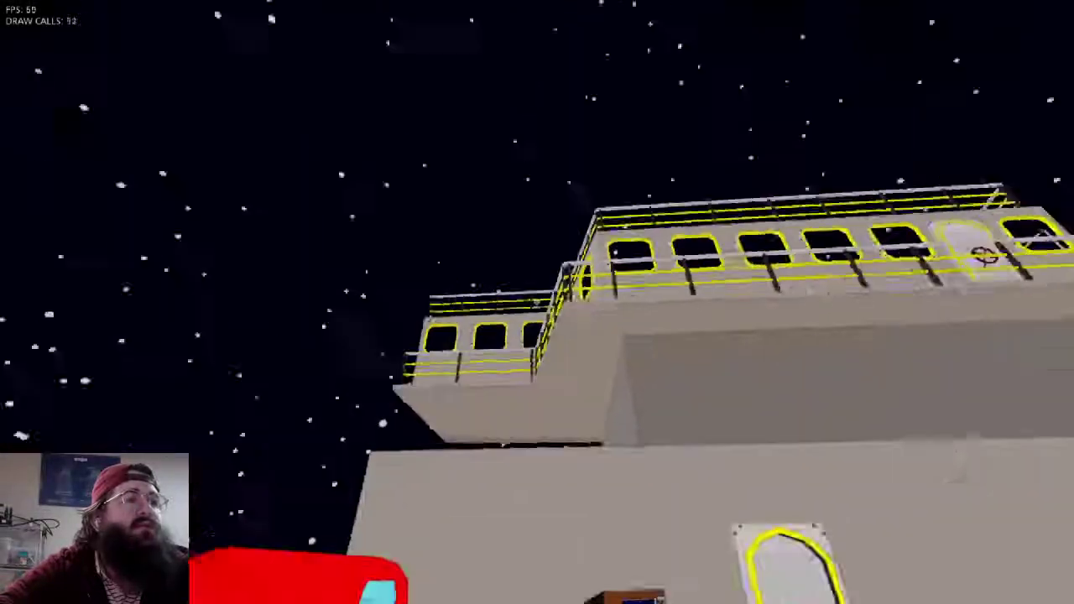
{"action": "key", "text": "w"}
{"action": "key", "text": "w"}
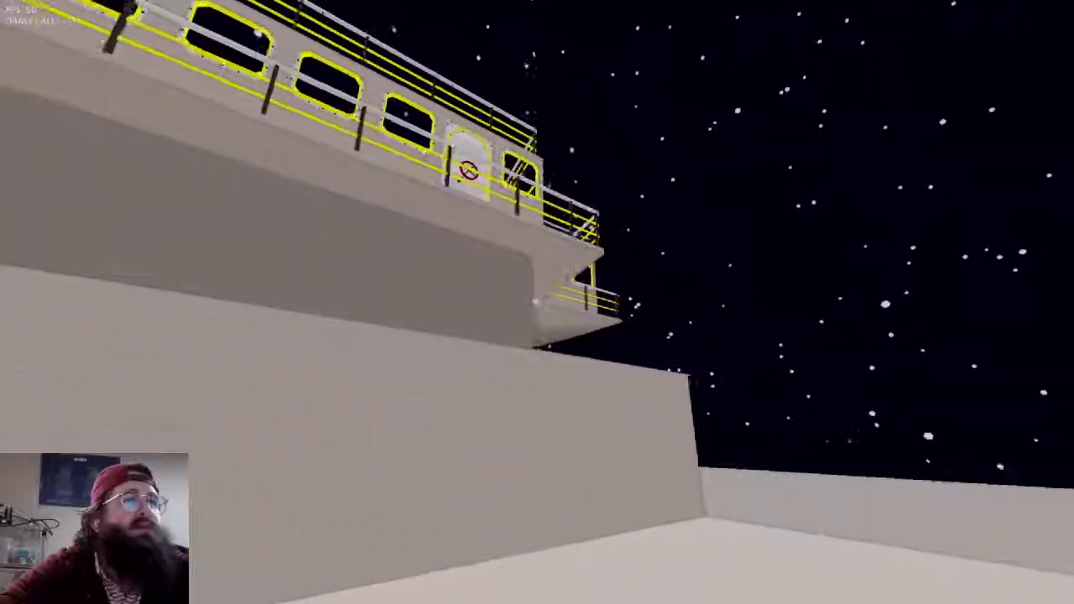
{"action": "key", "text": "a"}
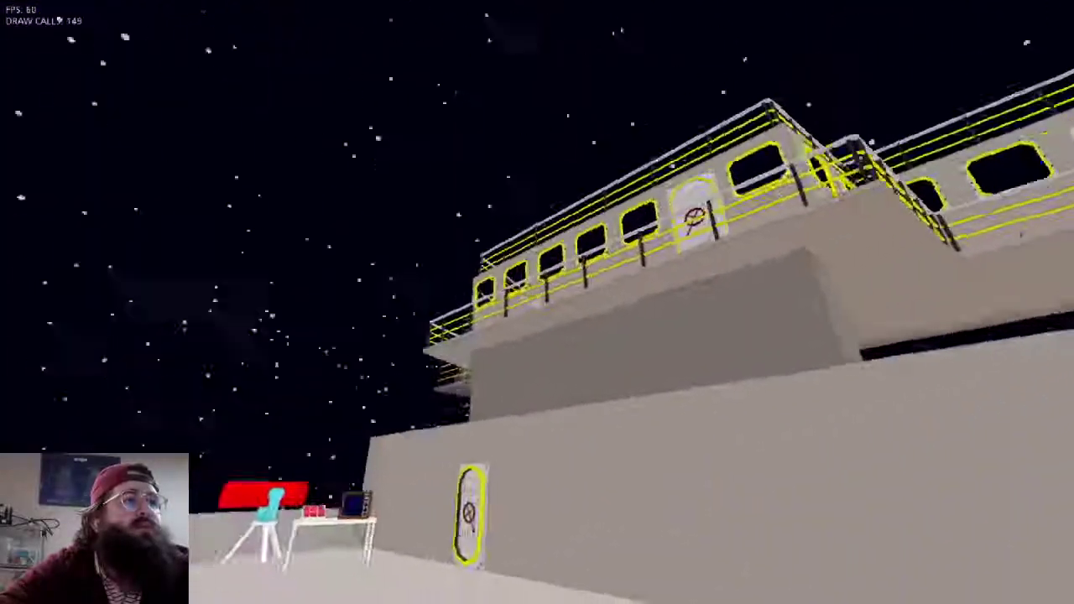
Walk along the front deck and examine the darkened walls beneath the bridge from several angles
{"action": "key", "text": "w"}
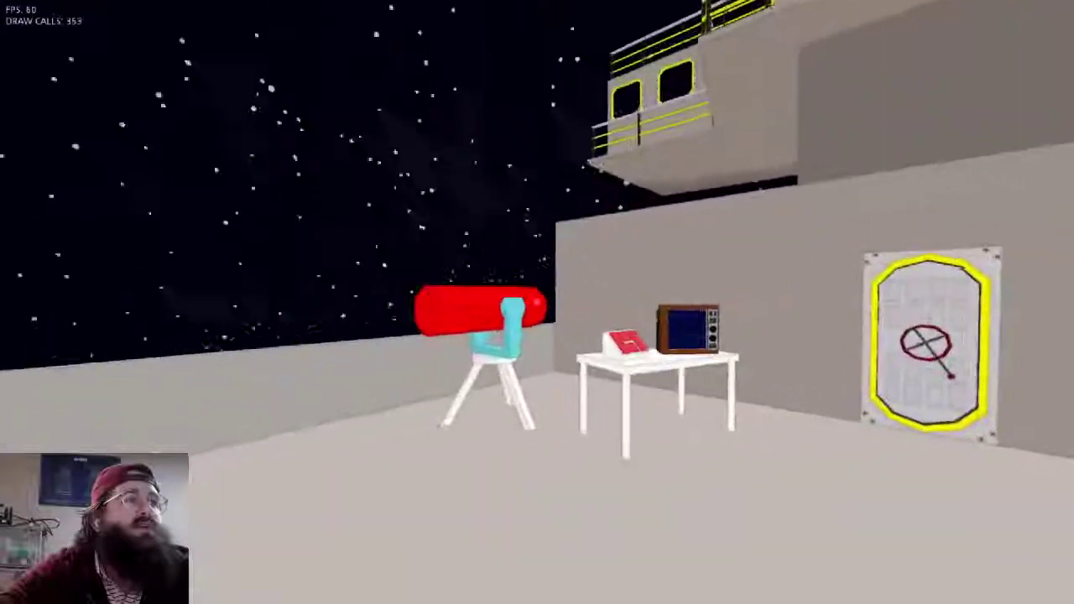
{"action": "key", "text": "s"}
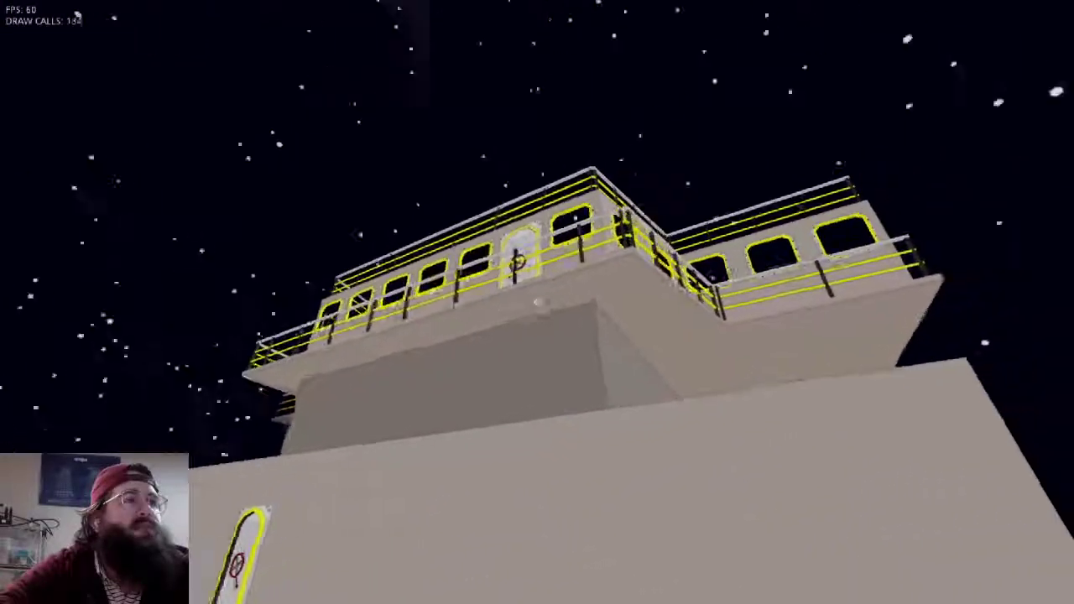
{"action": "key", "text": "a"}
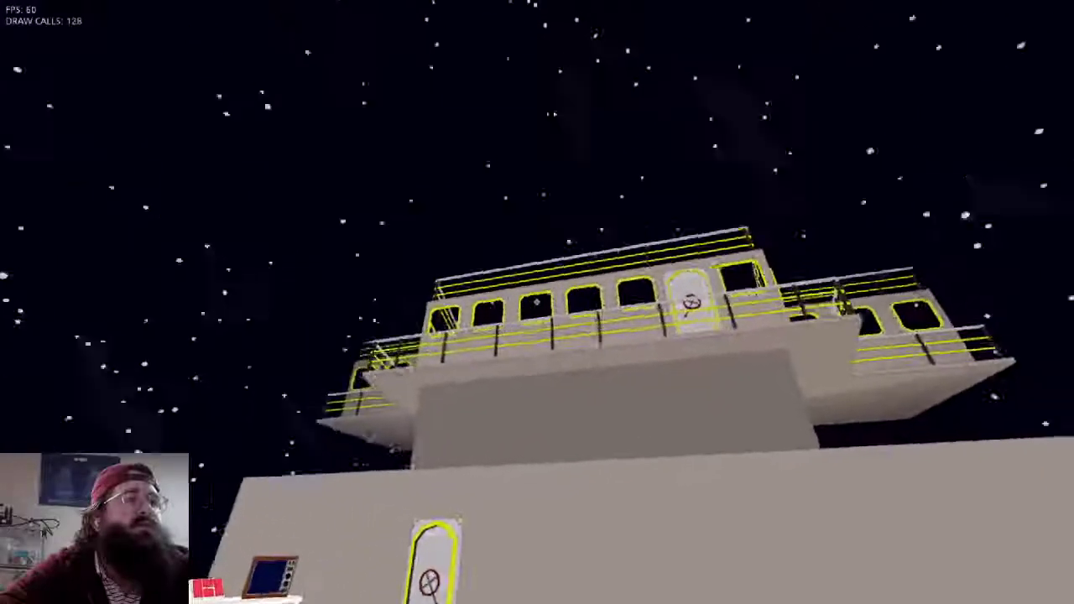
{"action": "key", "text": "a"}
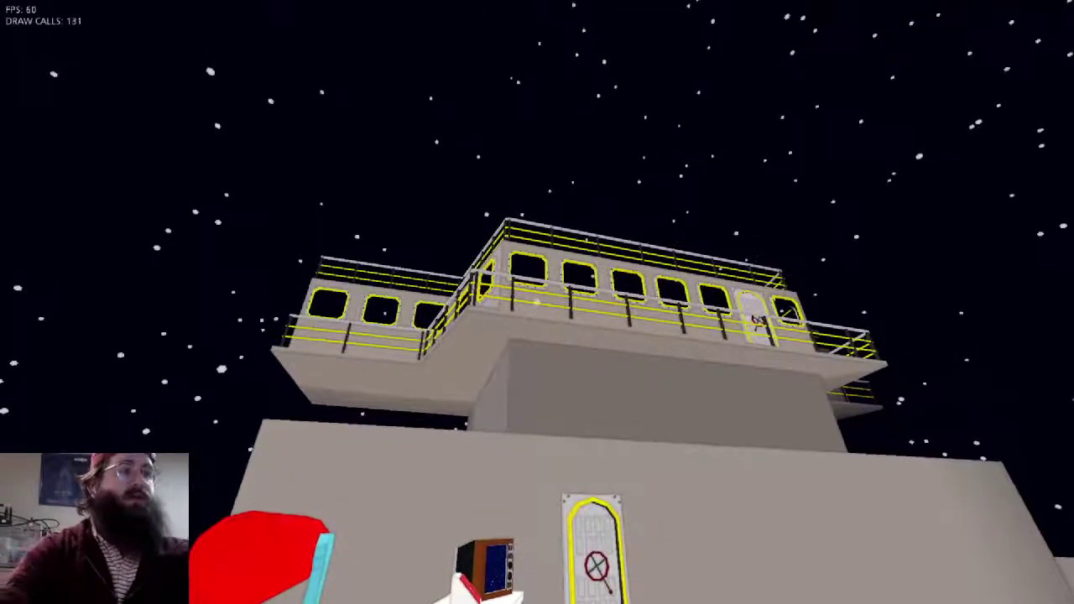
{"action": "key", "text": "d"}
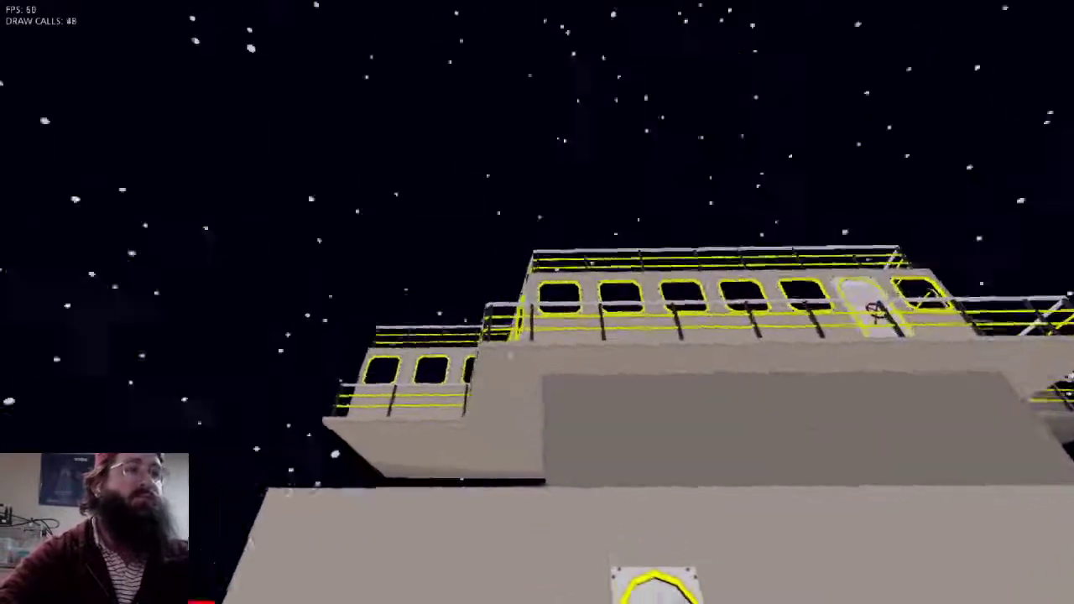
{"action": "key", "text": "d"}
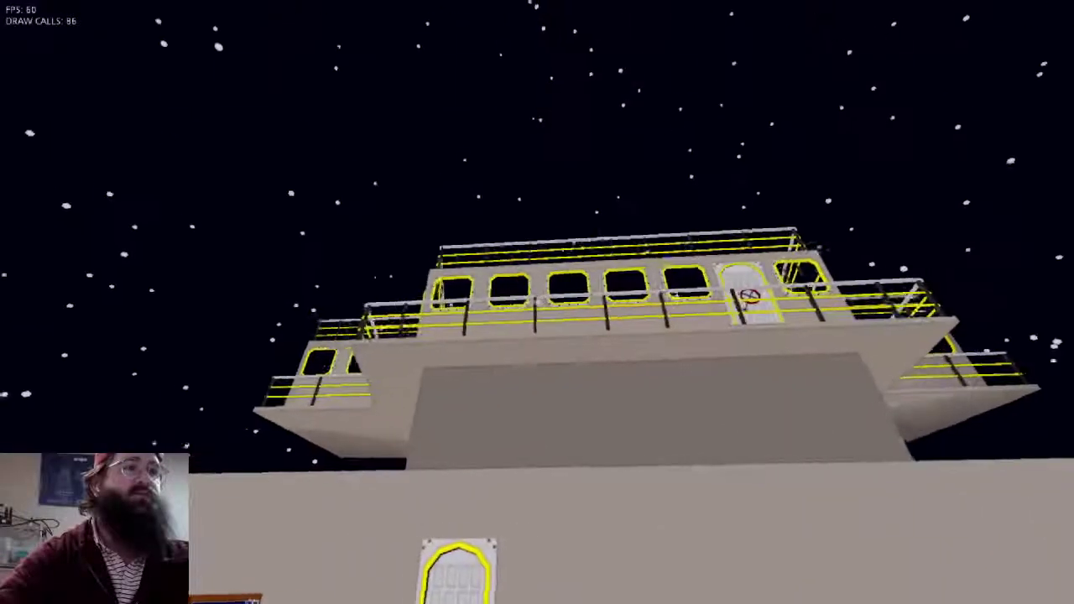
{"action": "key", "text": "d"}
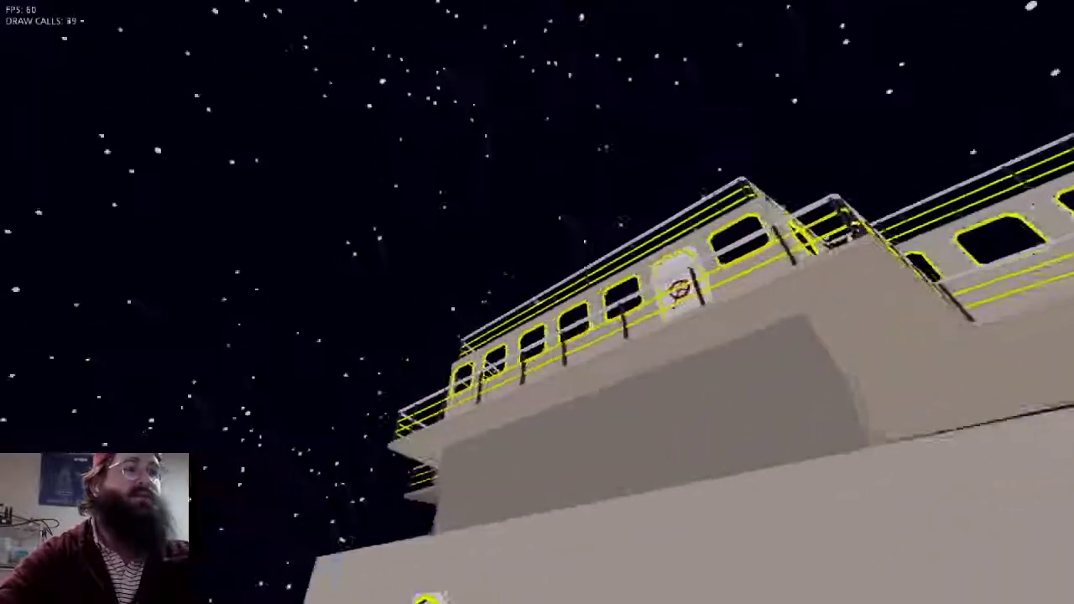
Move back and forth in front of the deck door and compare the bridge overhang's shading at both ends
{"action": "key", "text": "a"}
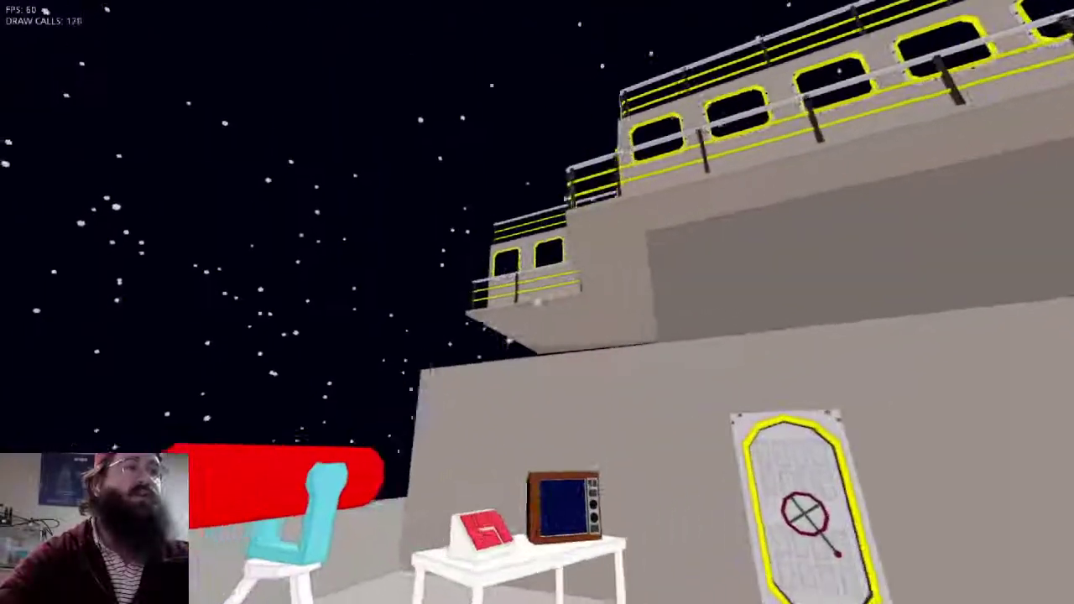
{"action": "key", "text": "d"}
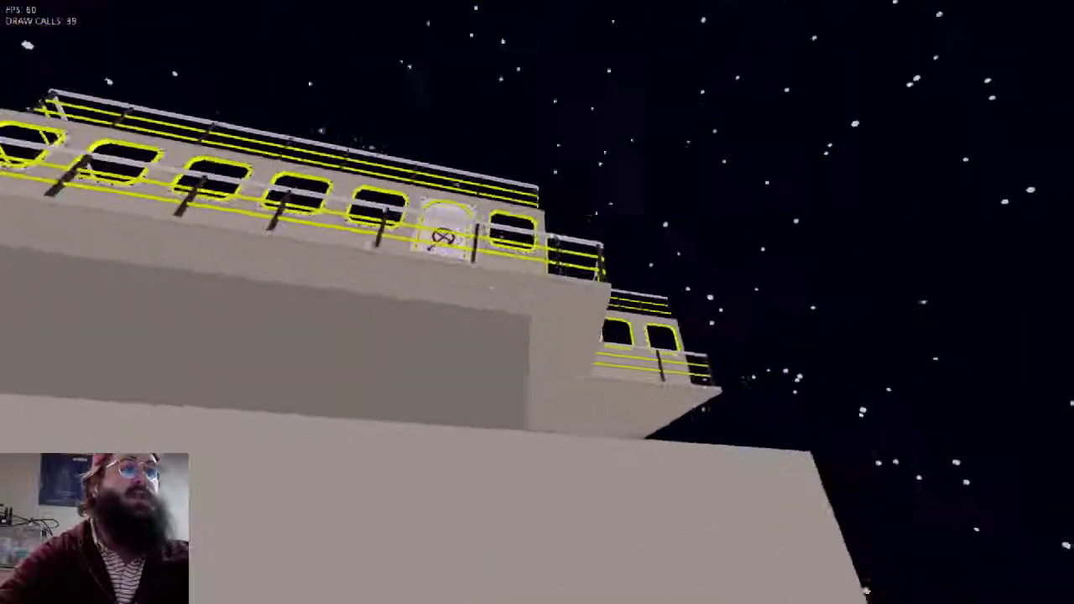
{"action": "key", "text": "d"}
{"action": "key", "text": "w"}
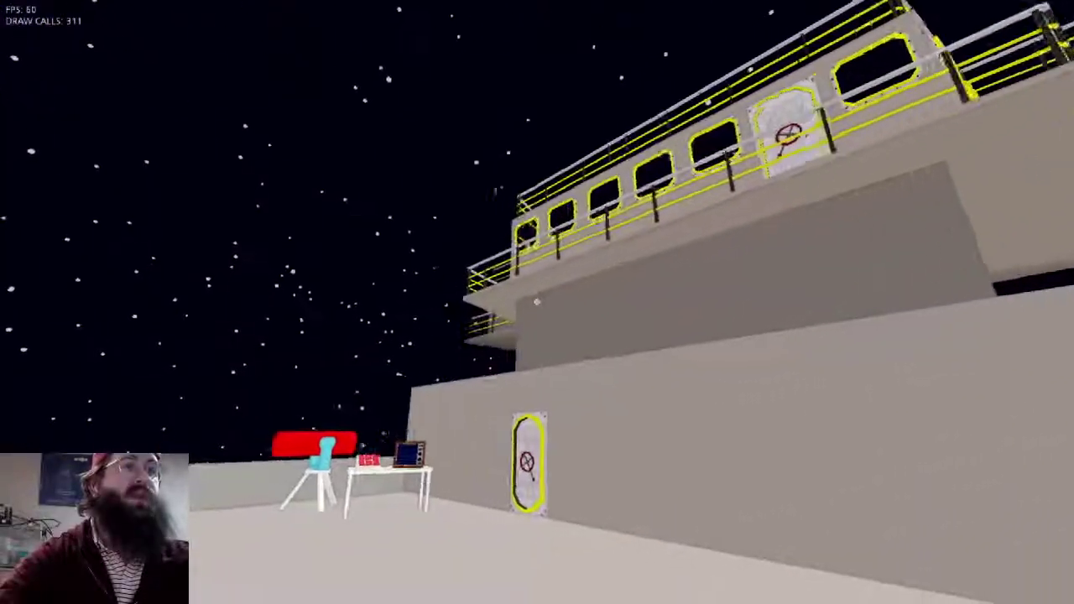
{"action": "key", "text": "w"}
{"action": "key", "text": "a"}
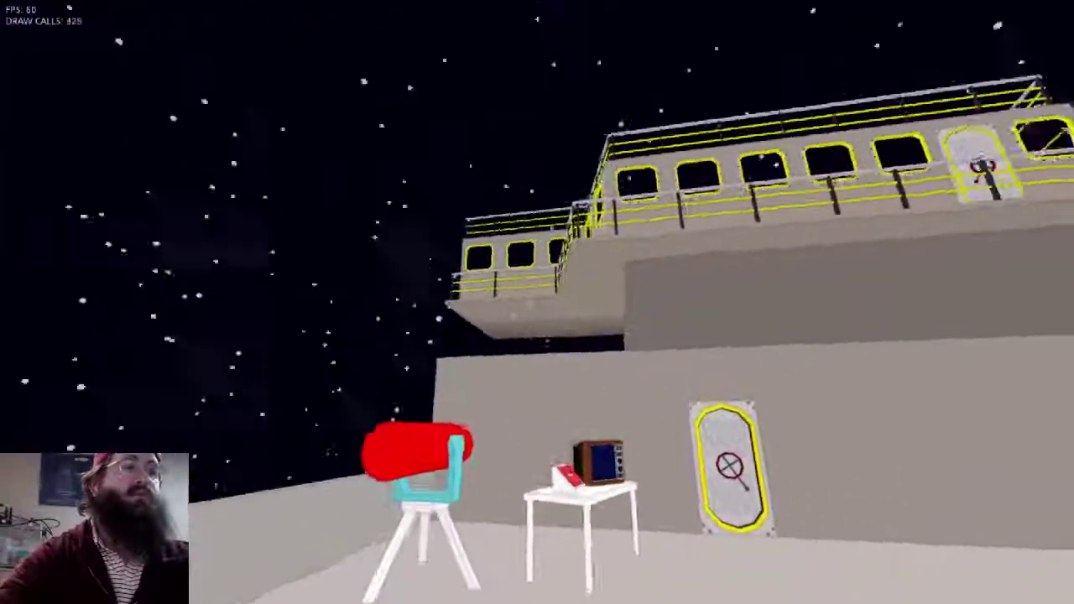
Circle the open deck and return past the telescope and table to view the bridge block close up
{"action": "key", "text": "w"}
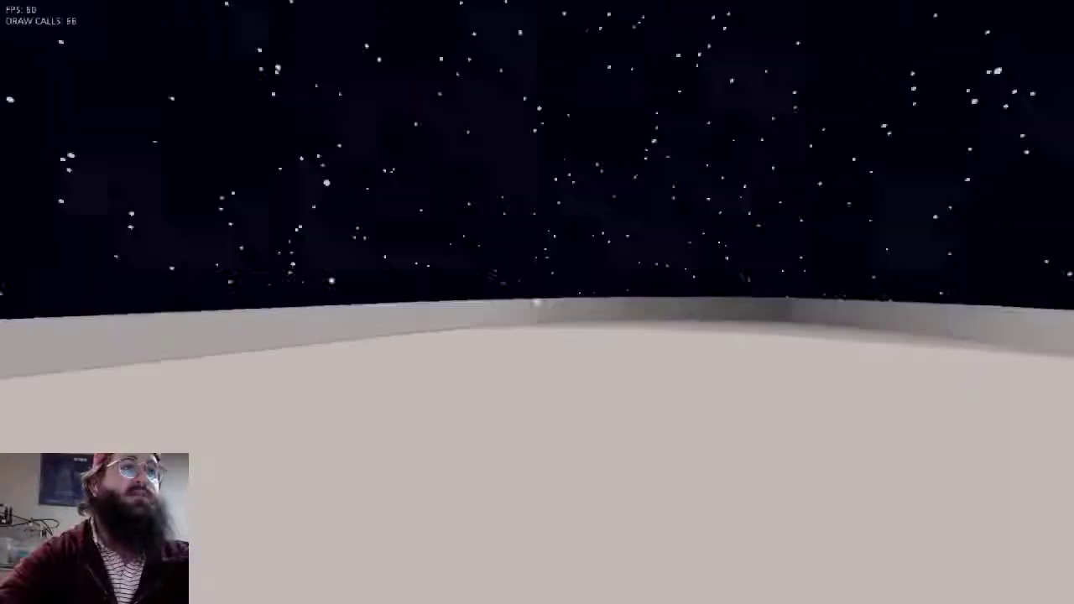
{"action": "key", "text": "w"}
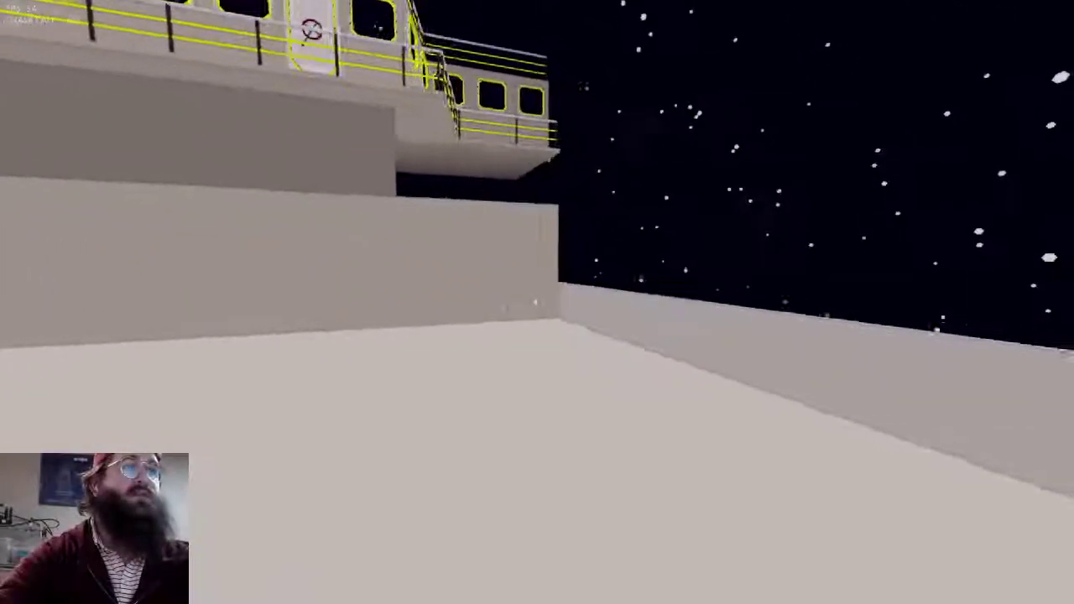
{"action": "key", "text": "w"}
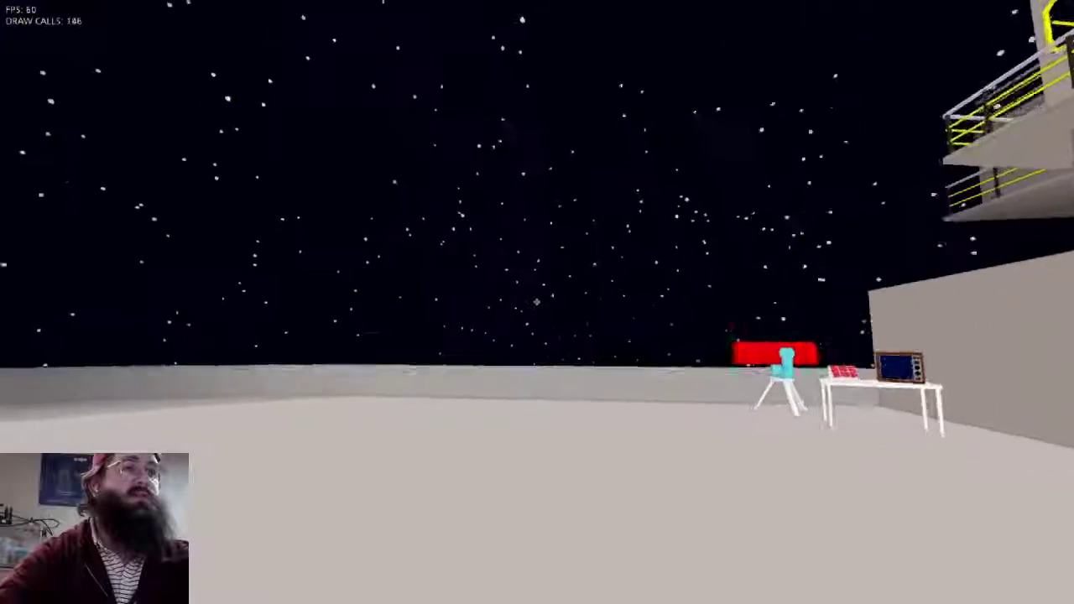
{"action": "key", "text": "w"}
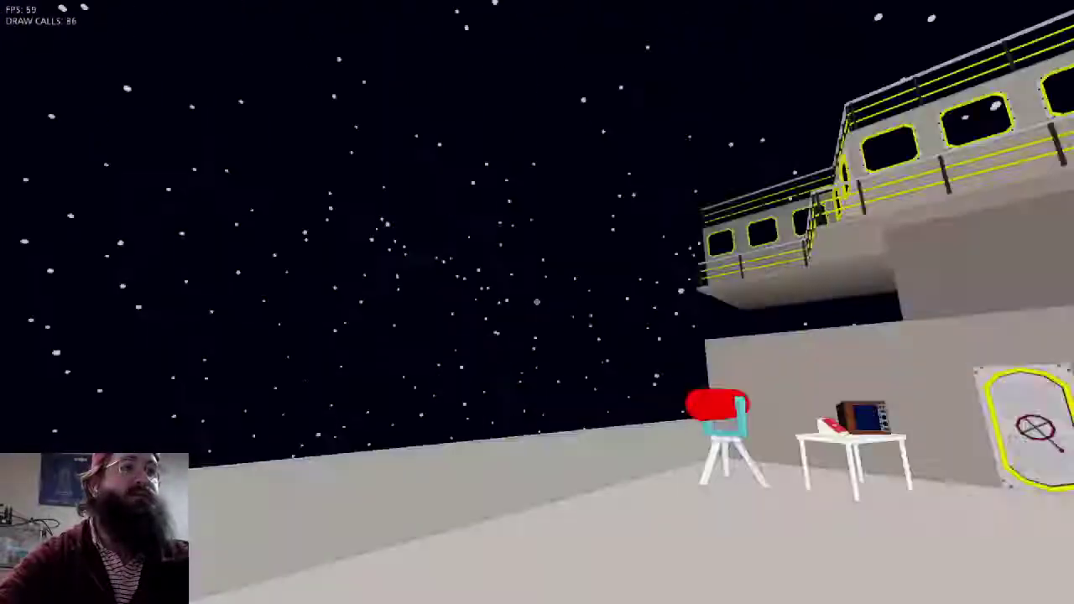
{"action": "key", "text": "w"}
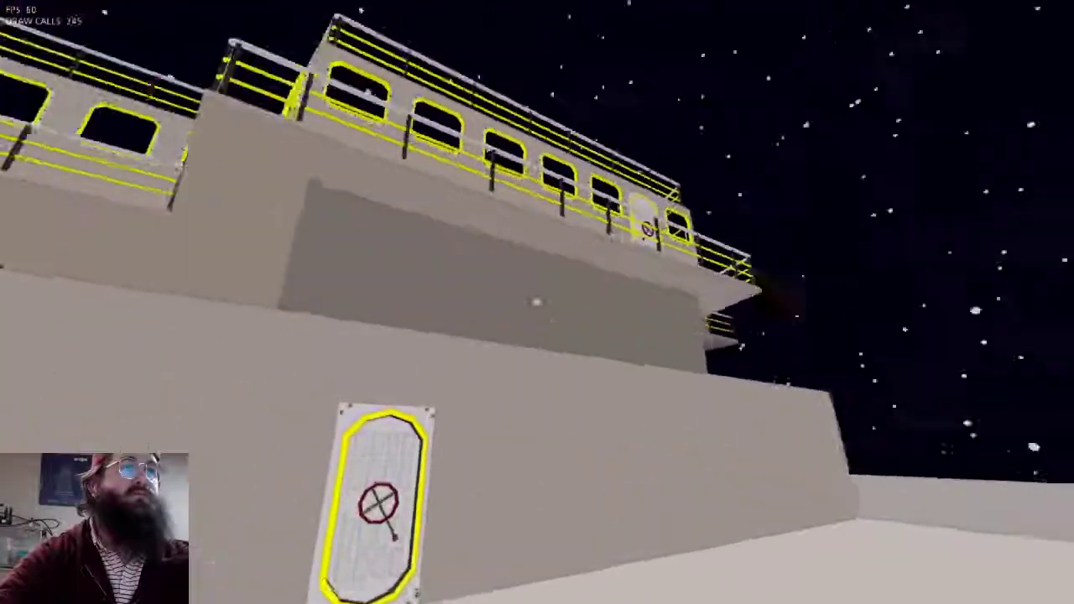
{"action": "key", "text": "d"}
{"action": "key", "text": "w"}
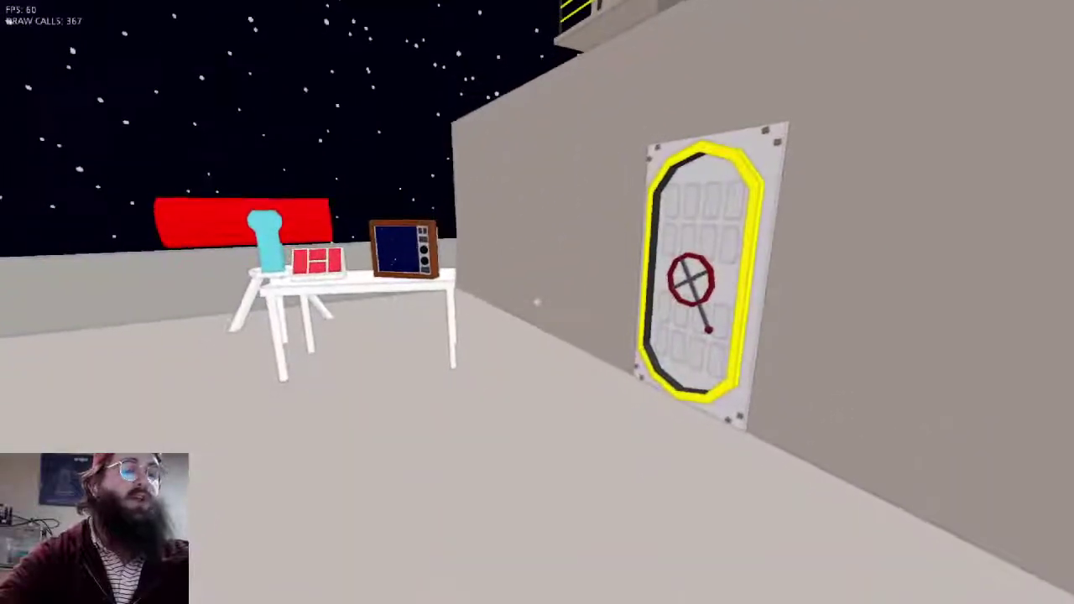
View the bridge walkway and darkened walls from above, and examine the whole front face from the deck
{"action": "key", "text": "s"}
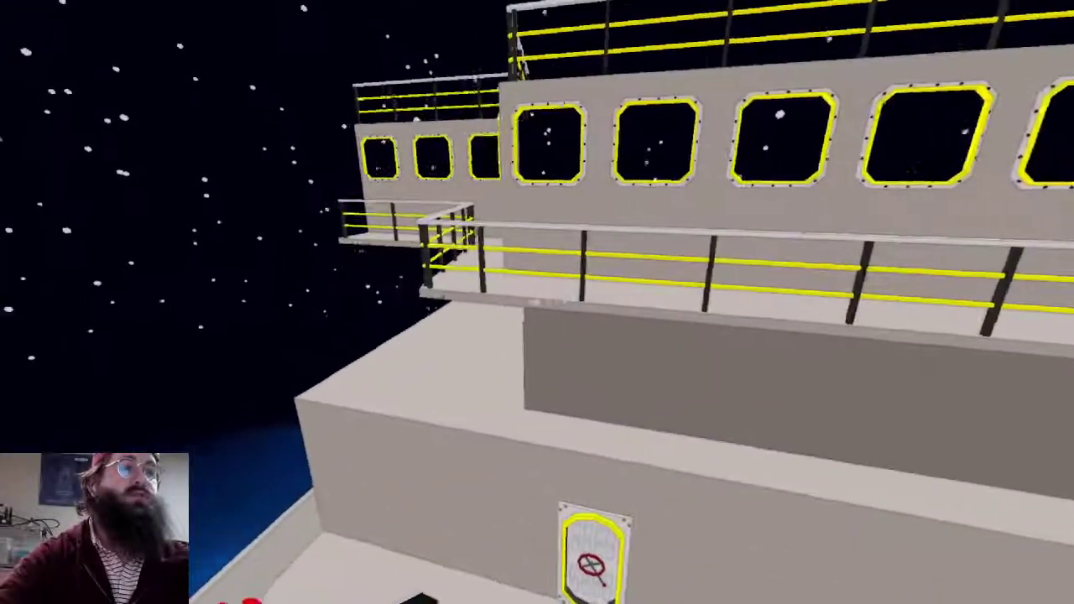
{"action": "key", "text": "a"}
{"action": "key", "text": "w"}
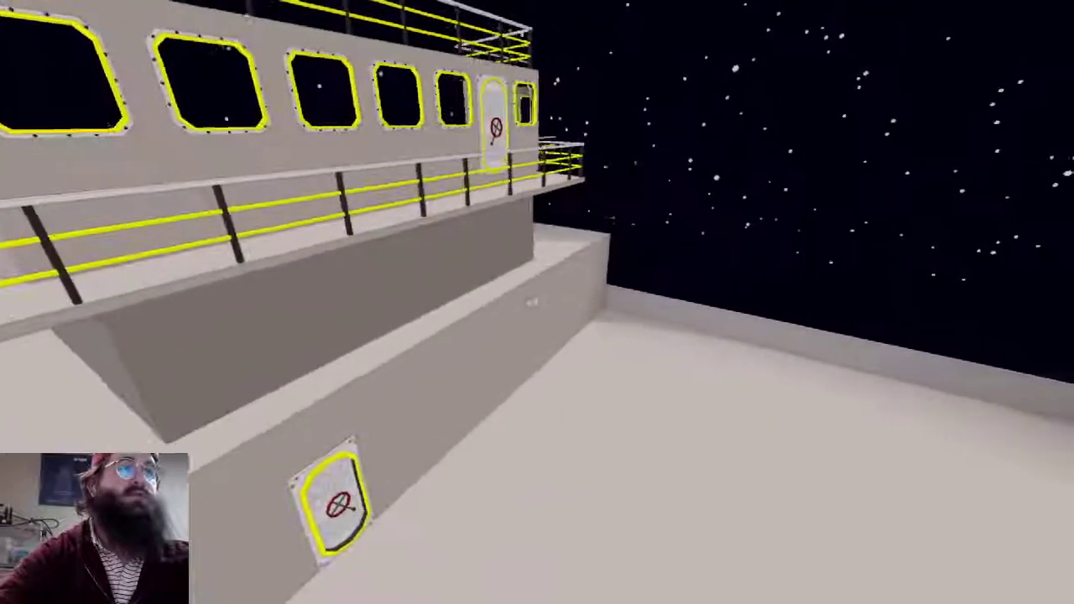
{"action": "key", "text": "d"}
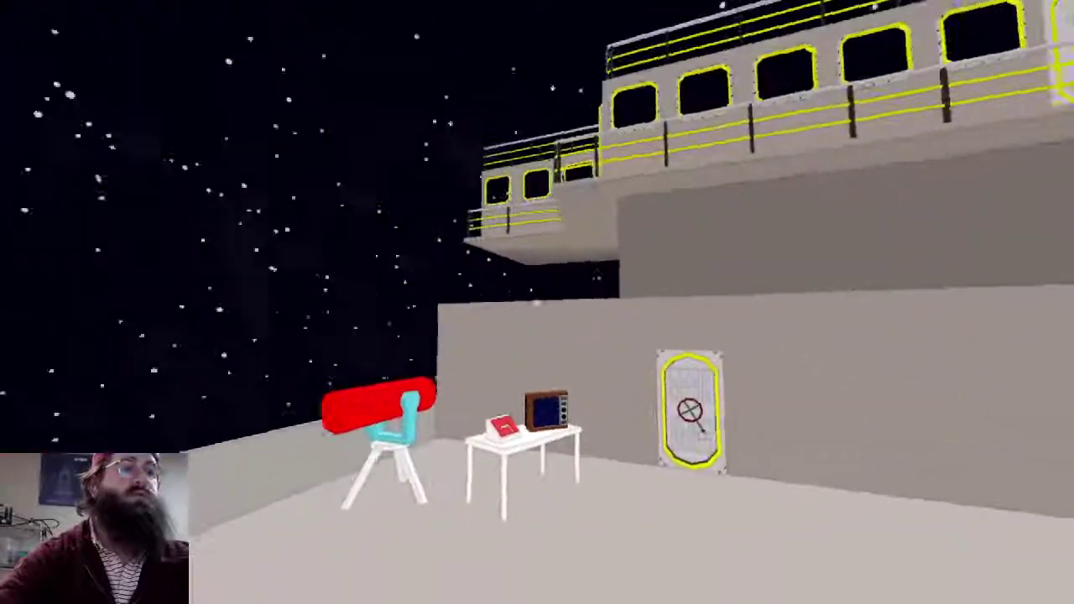
{"action": "key", "text": "a"}
{"action": "key", "text": "a"}
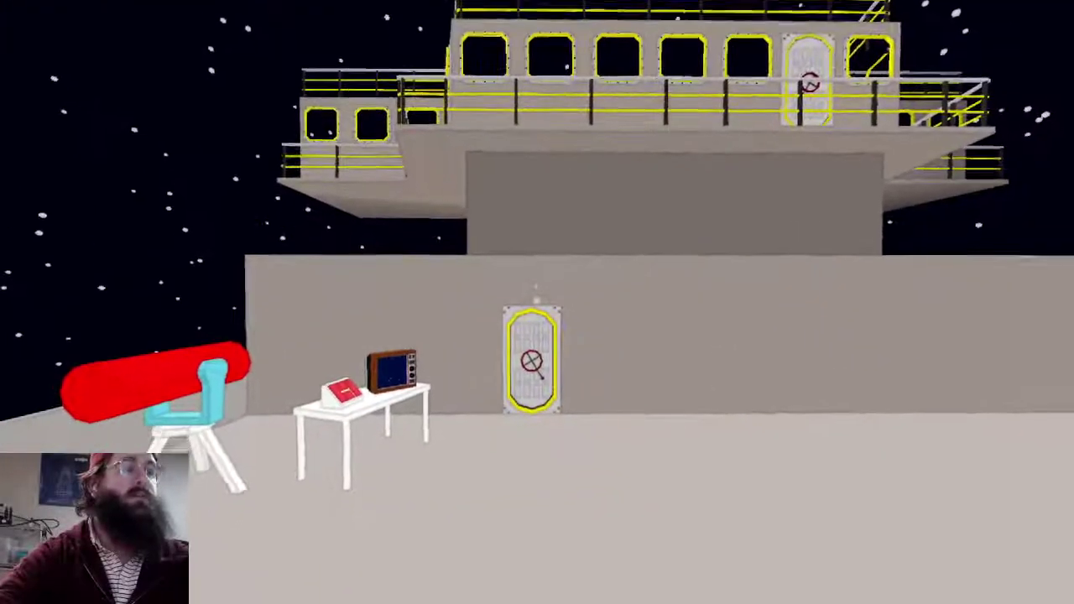
Close the running game and quit the Godot editor, confirming the exit
{"action": "key", "text": "Escape"}
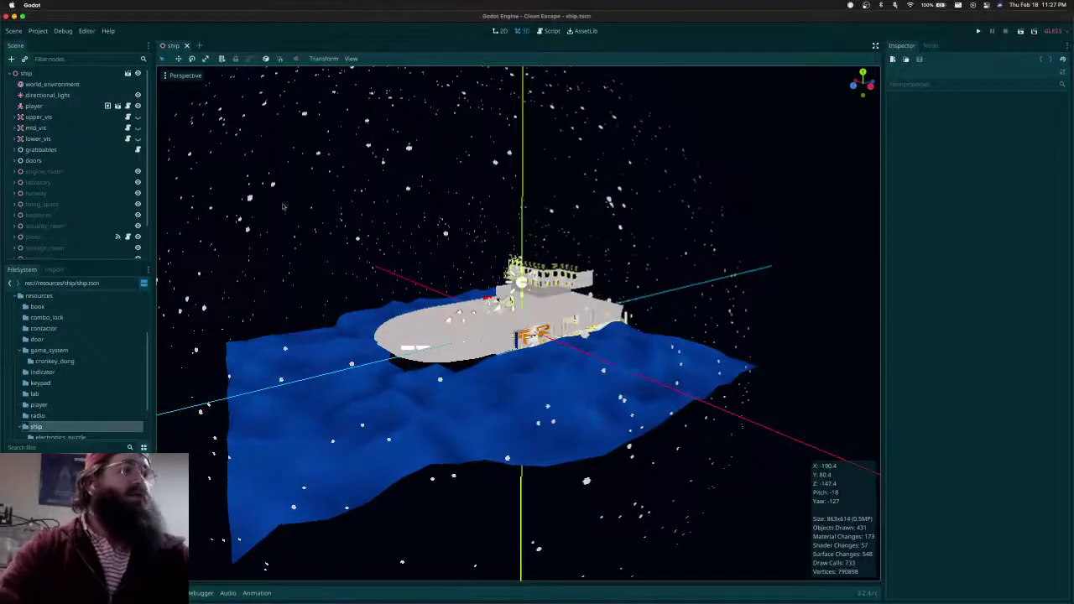
{"action": "key", "text": "super+q"}
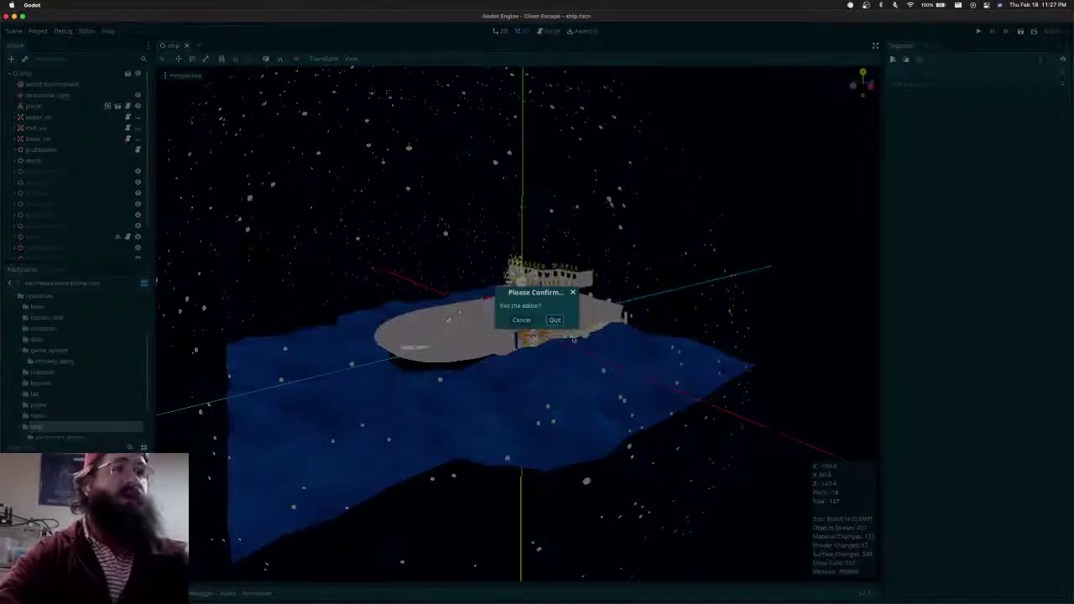
{"action": "left_click", "coordinate": [555, 319]}
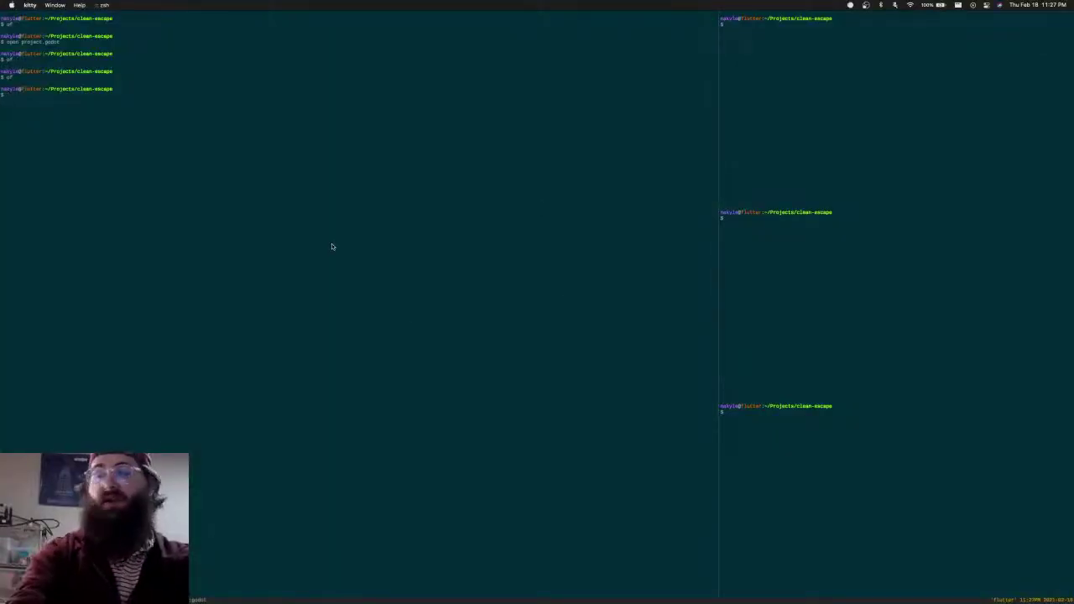
In the kitty terminal, clear the screen and check the clean-escape repository's status with gst
{"action": "key", "text": "ctrl+l"}
{"action": "type", "text": "gst"}
{"action": "key", "text": "Return"}
{"action": "key", "text": "ctrl+l"}
{"action": "type", "text": "gst"}
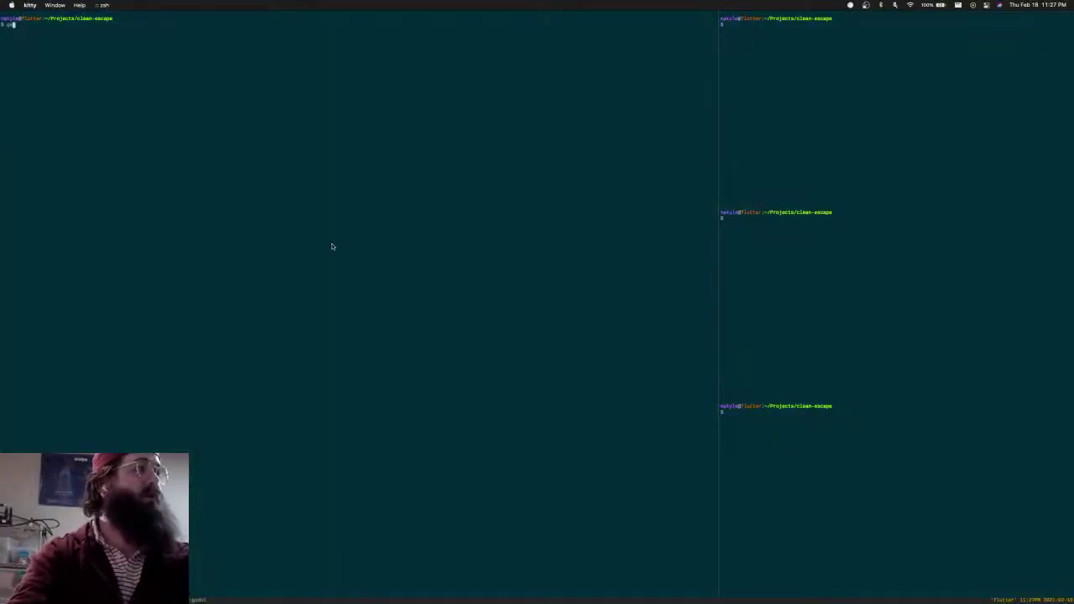
{"action": "key", "text": "Return"}
Stage the resources/ship and materials folders with ga, checking the repository status in between
{"action": "type", "text": "ga resources/ship/"}
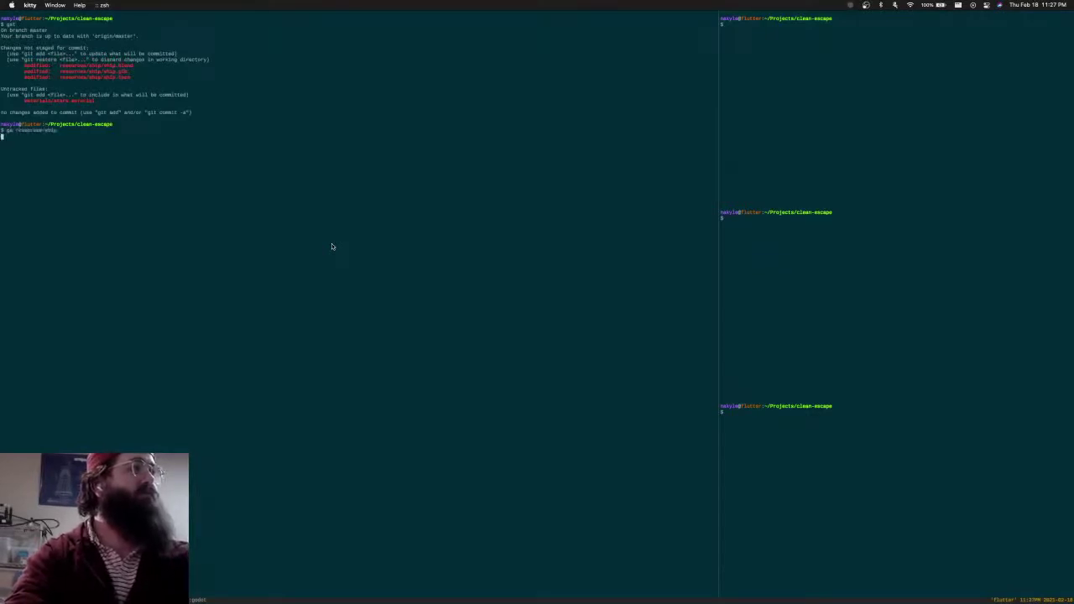
{"action": "key", "text": "ctrl+l"}
{"action": "type", "text": "gst"}
{"action": "key", "text": "Return"}
{"action": "type", "text": "ga "}
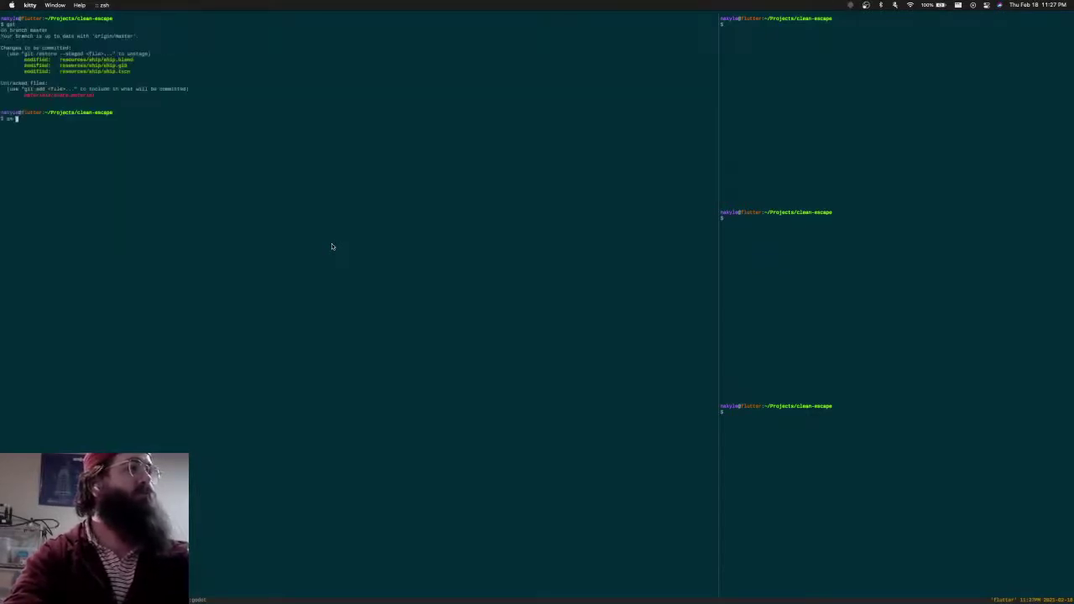
{"action": "type", "text": "materials/"}
{"action": "key", "text": "Return"}
Recheck the repository status and start a commit of the staged files with gc
{"action": "key", "text": "ctrl+l"}
{"action": "type", "text": "gst"}
{"action": "key", "text": "Return"}
{"action": "type", "text": "gc"}
{"action": "key", "text": "Return"}
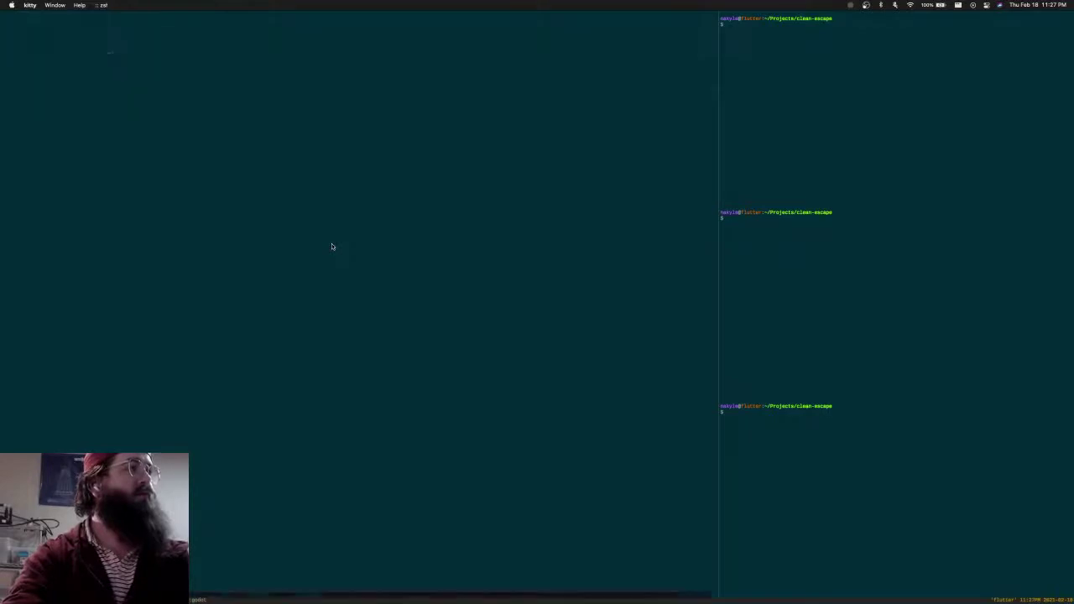
Write a commit message about beginning the deck geometry work, and save it to complete the commit
{"action": "type", "text": "begin cl"}
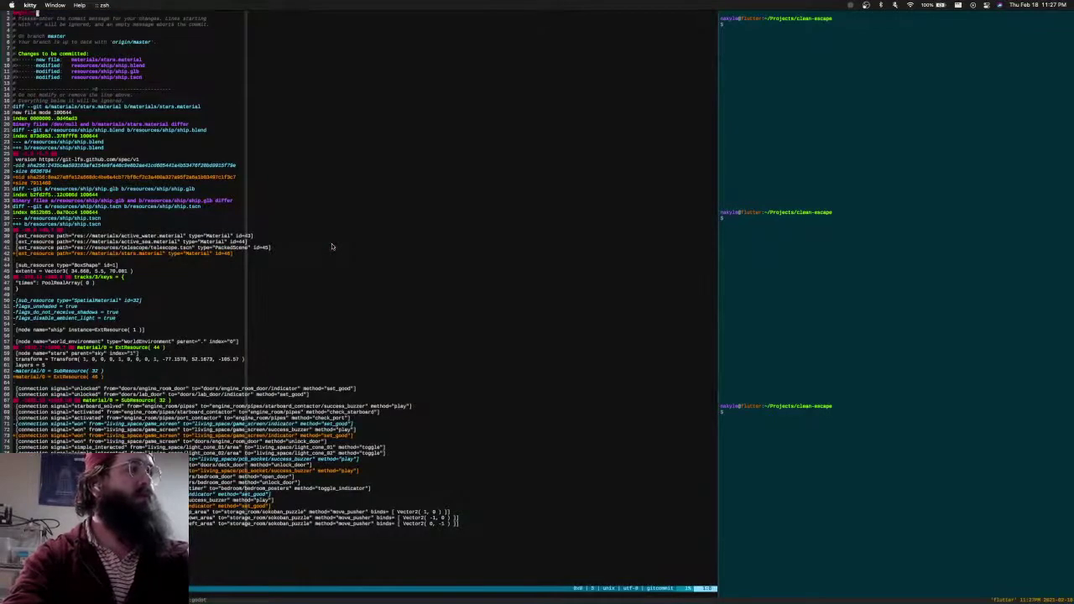
{"action": "type", "text": "eanup of ship"}
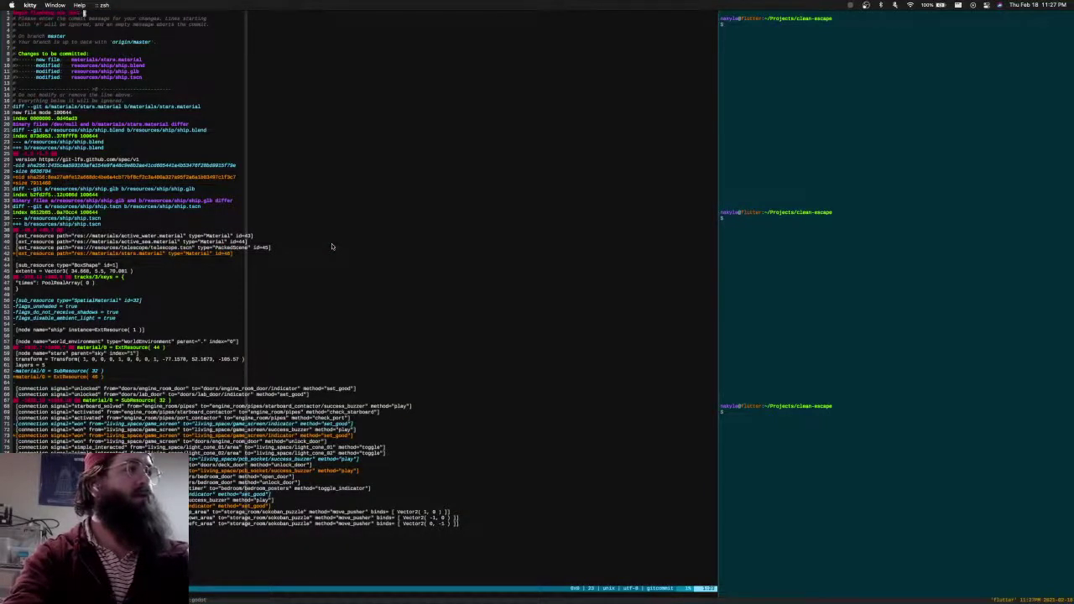
{"action": "key", "text": "BackSpace"}
{"action": "key", "text": "BackSpace"}
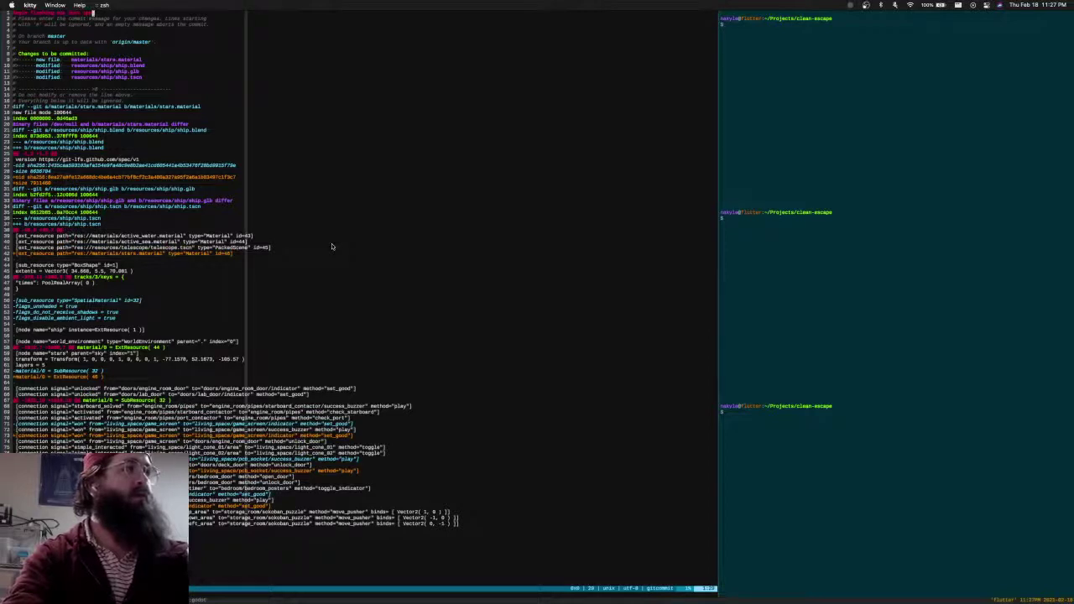
{"action": "type", "text": "ance"}
{"action": "key", "text": "Escape"}
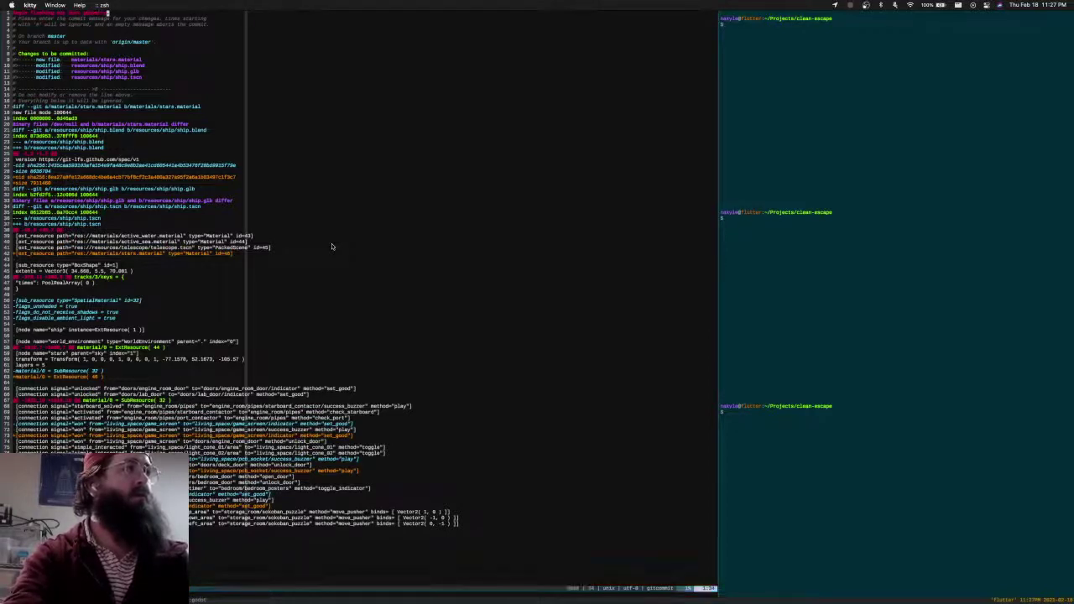
{"action": "type", "text": "through "}
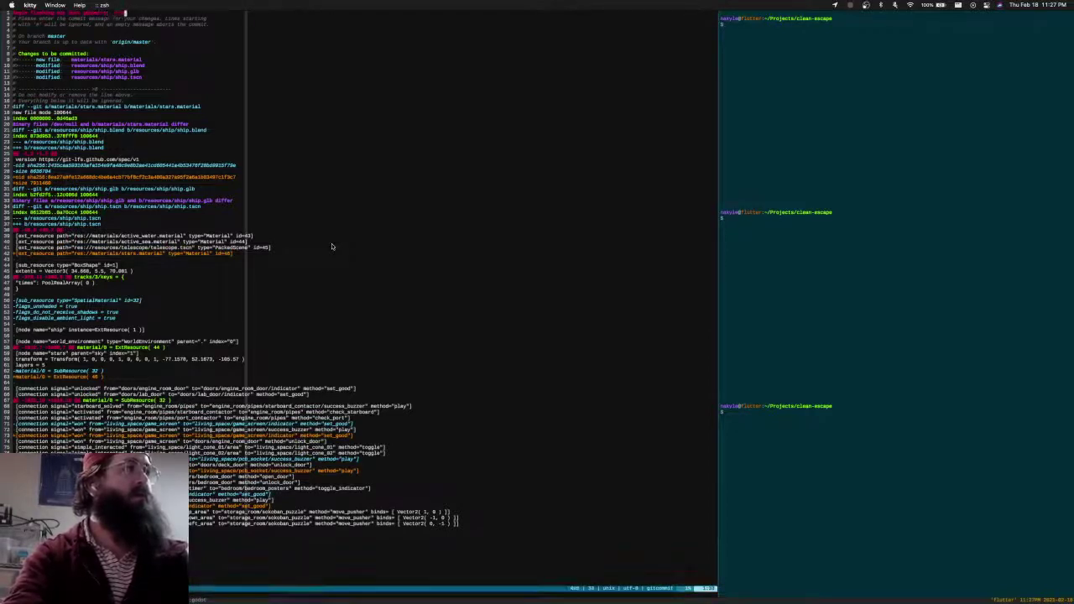
{"action": "type", "text": "materials"}
{"action": "key", "text": "Escape"}
{"action": "key", "text": "j"}
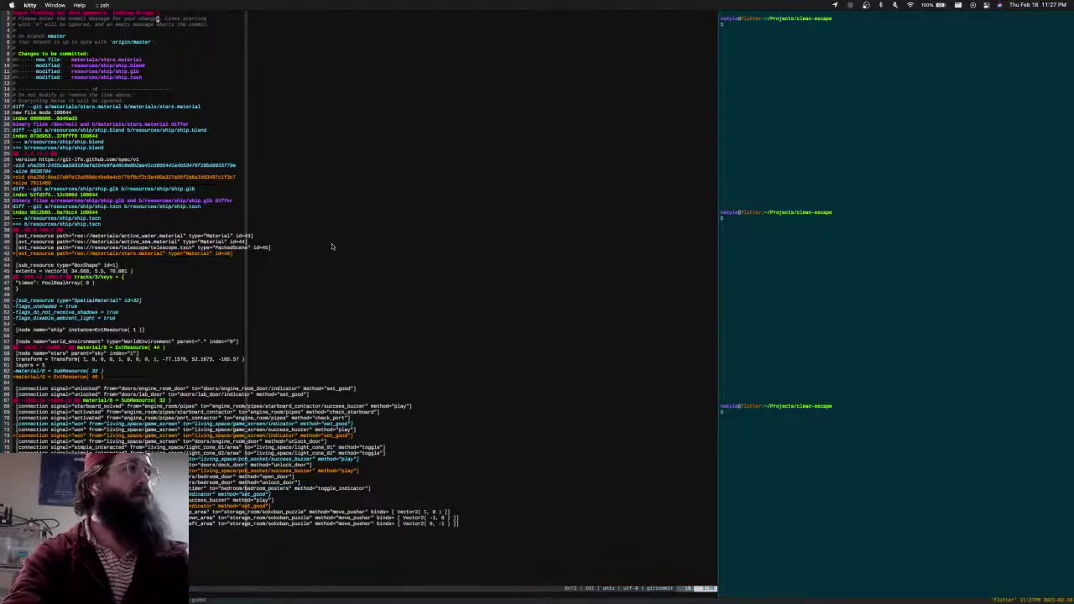
{"action": "key", "text": "Return"}
Clear the terminal and push the commit to the remote with gp
{"action": "key", "text": "ctrl+l"}
{"action": "type", "text": "gp"}
{"action": "key", "text": "Return"}
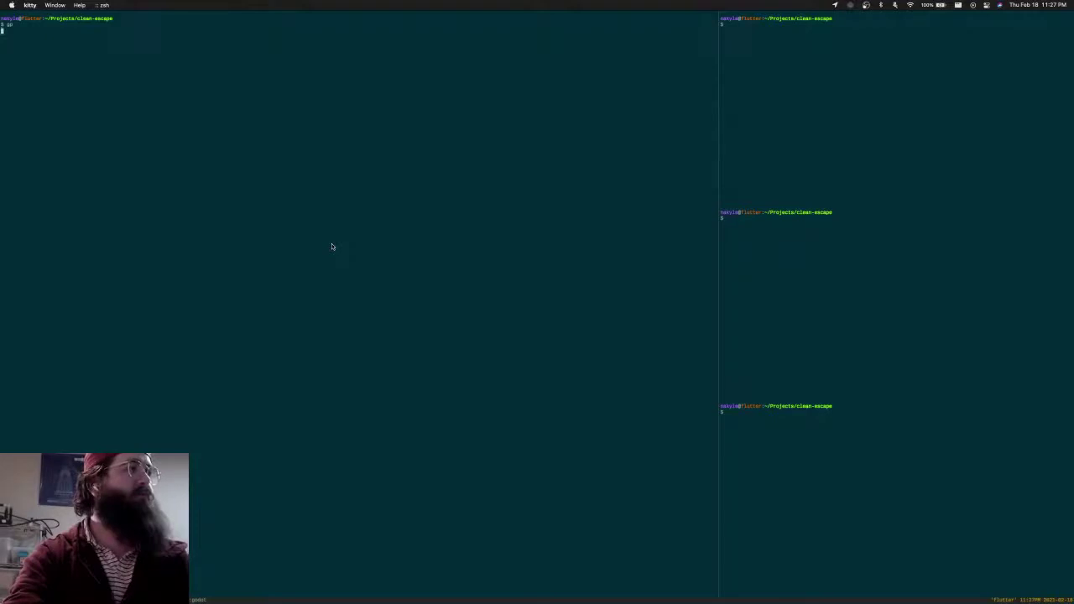
Run the push to the remote, clear the terminal, and check the repository status
{"action": "key", "text": "Return"}
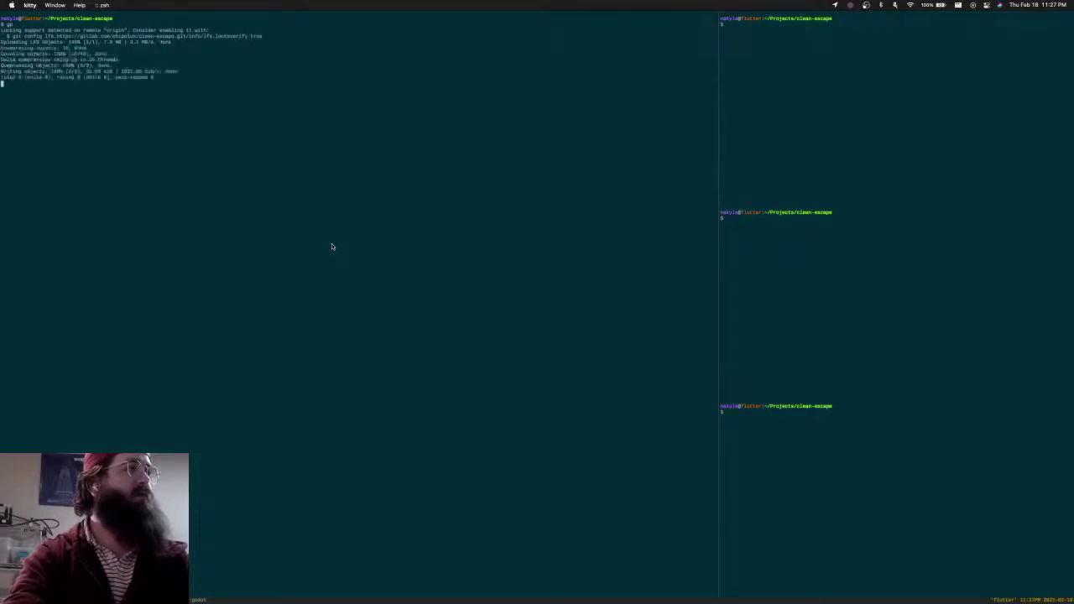
{"action": "key", "text": "ctrl+l"}
{"action": "type", "text": "gs"}
{"action": "key", "text": "Return"}
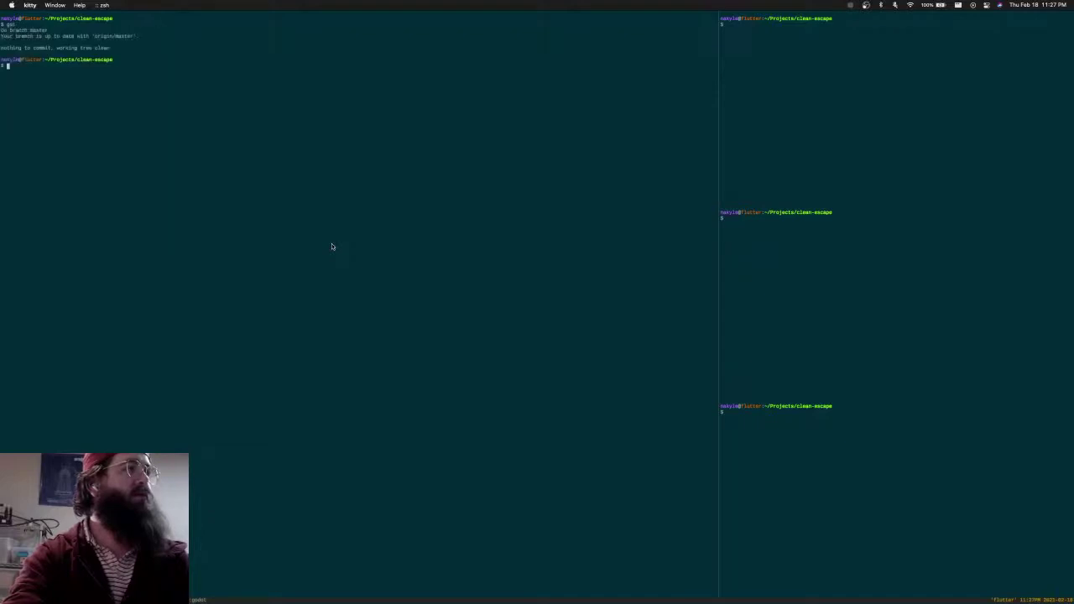
Review the clean-escape repository's commit log, then close it and clear the terminal
{"action": "key", "text": "ctrl+l"}
{"action": "type", "text": "gl"}
{"action": "key", "text": "Return"}
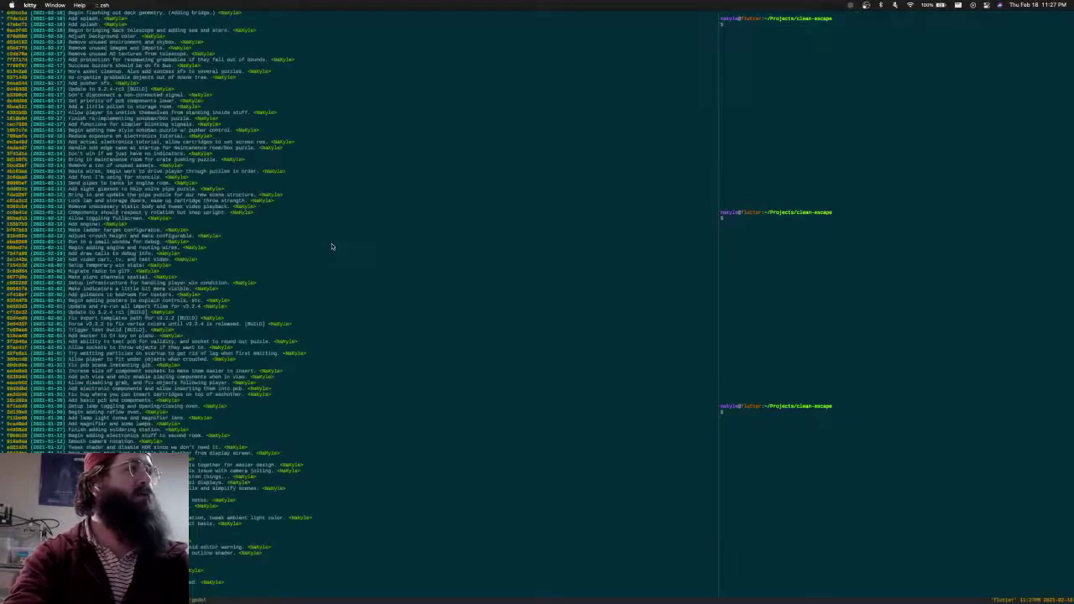
{"action": "key", "text": "q"}
{"action": "key", "text": "ctrl+l"}
Run grs and gl in the clean-escape repository, clearing the terminal after each
{"action": "type", "text": "grs"}
{"action": "key", "text": "Return"}
{"action": "key", "text": "ctrl+l"}
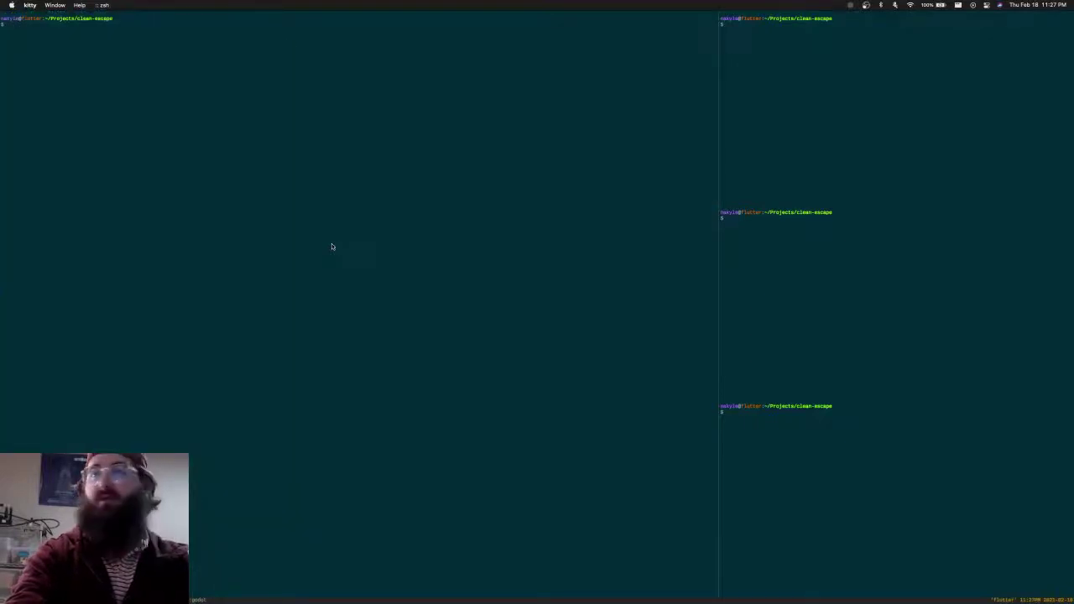
{"action": "type", "text": "gl"}
{"action": "key", "text": "Return"}
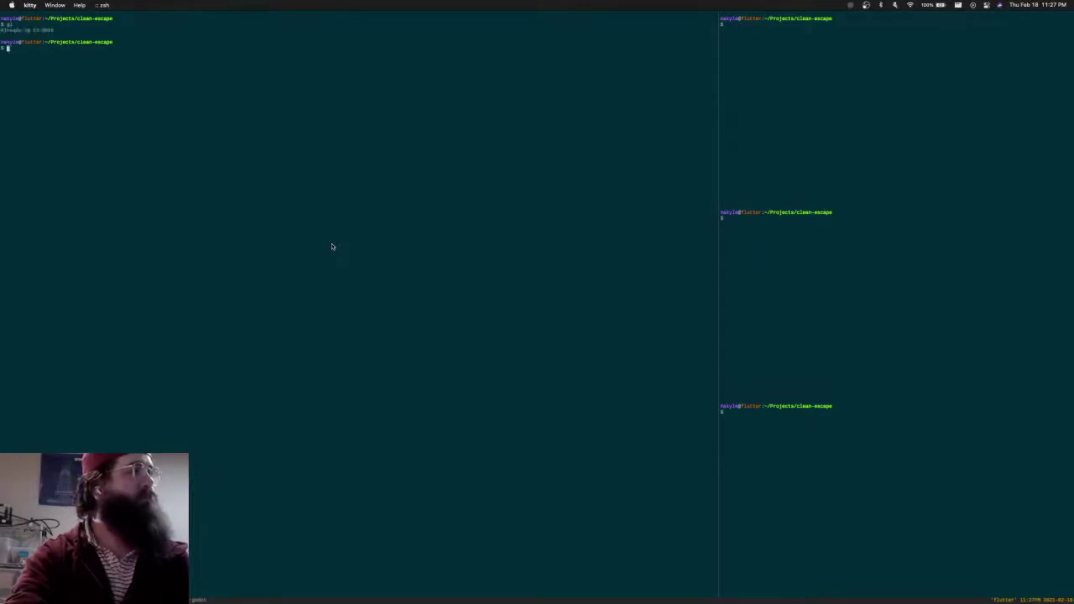
{"action": "key", "text": "ctrl+l"}
Switch to Safari, close the battleship turret and ships bridge image-search tabs, and minimize the window
{"action": "scroll", "coordinate": [332, 245], "scroll_direction": "up", "scroll_amount": 1}
{"action": "key", "text": "ctrl+Up"}
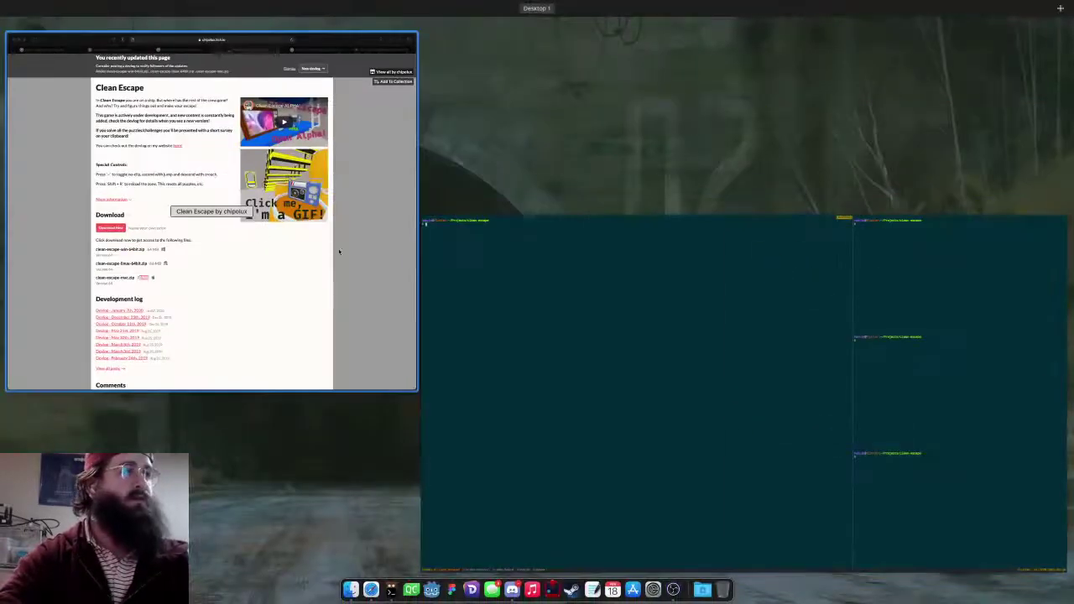
{"action": "left_click", "coordinate": [341, 249]}
{"action": "key", "text": "ctrl+Tab"}
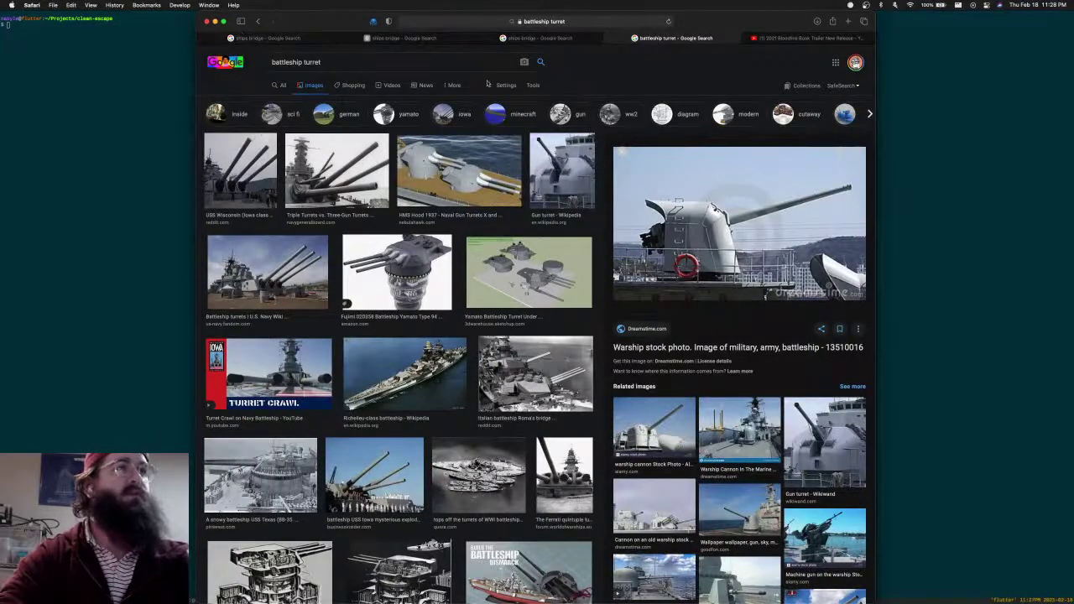
{"action": "key", "text": "super+w"}
{"action": "left_click", "coordinate": [561, 41]}
{"action": "key", "text": "super+w"}
{"action": "key", "text": "super+w"}
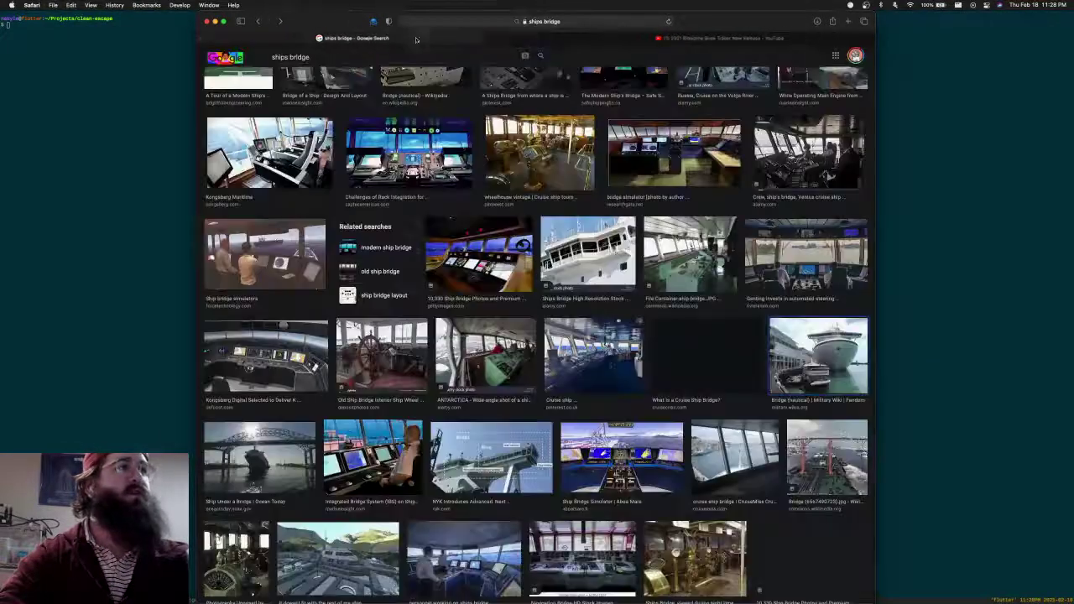
{"action": "key", "text": "super+w"}
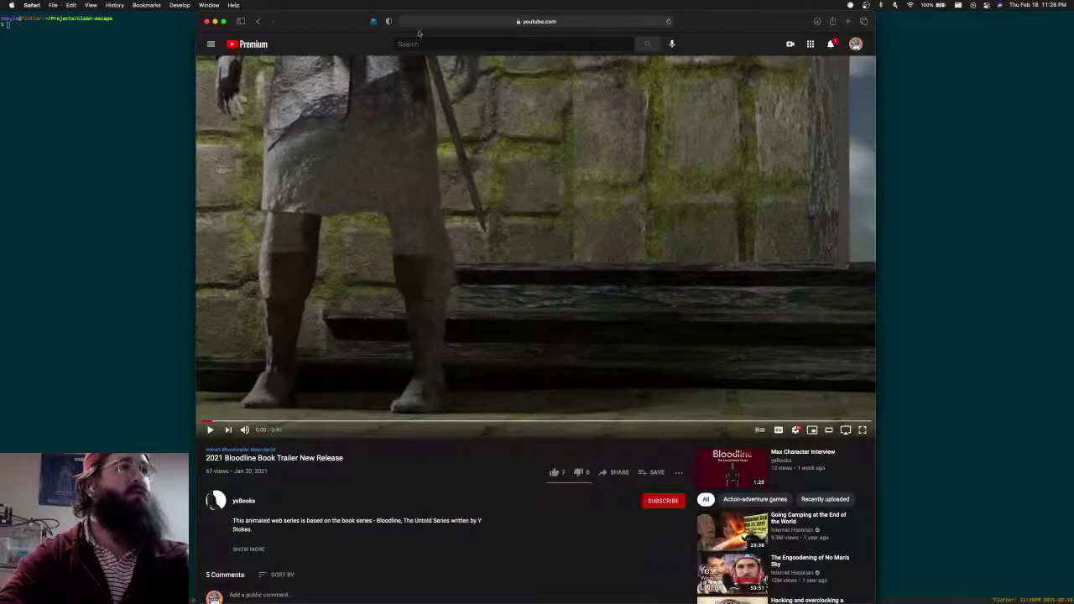
{"action": "left_click", "coordinate": [215, 22]}
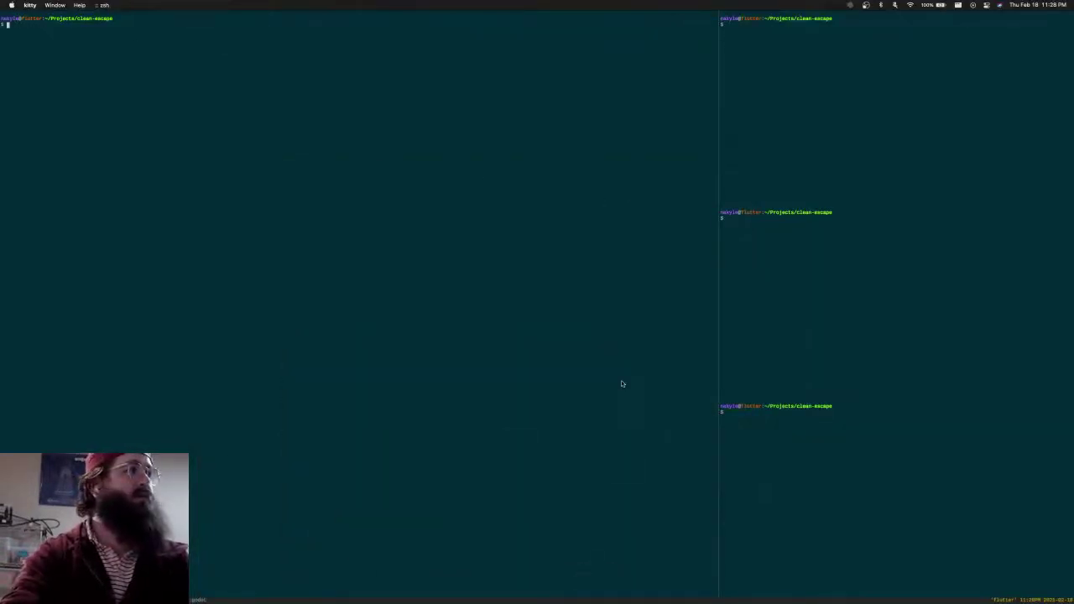
Launch Steam and bring up its login window
{"action": "mouse_move", "coordinate": [702, 600]}
{"action": "left_click", "coordinate": [572, 593]}
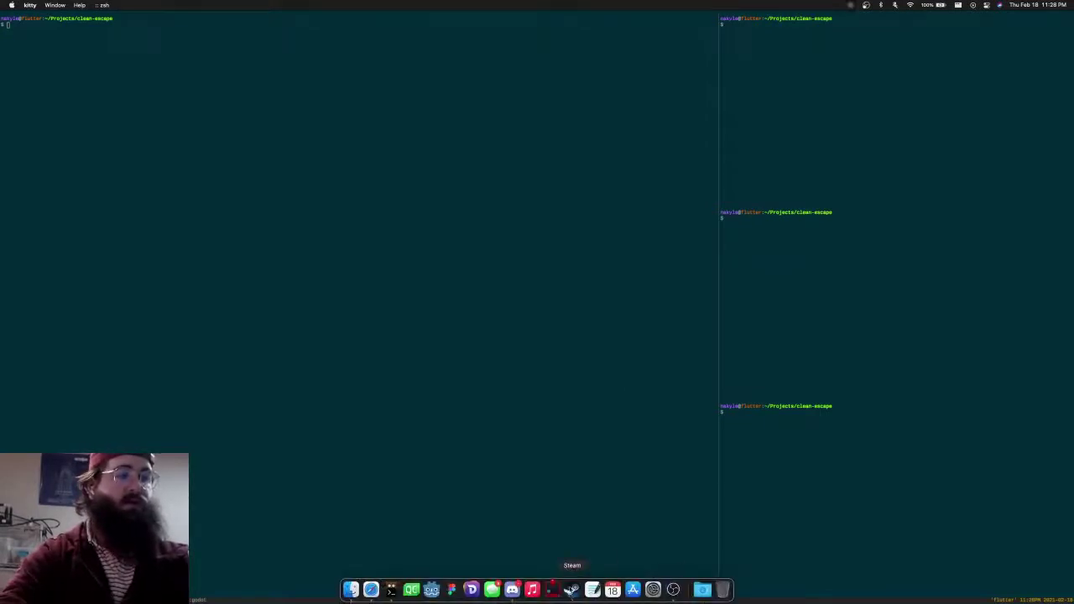
{"action": "left_click", "coordinate": [595, 439]}
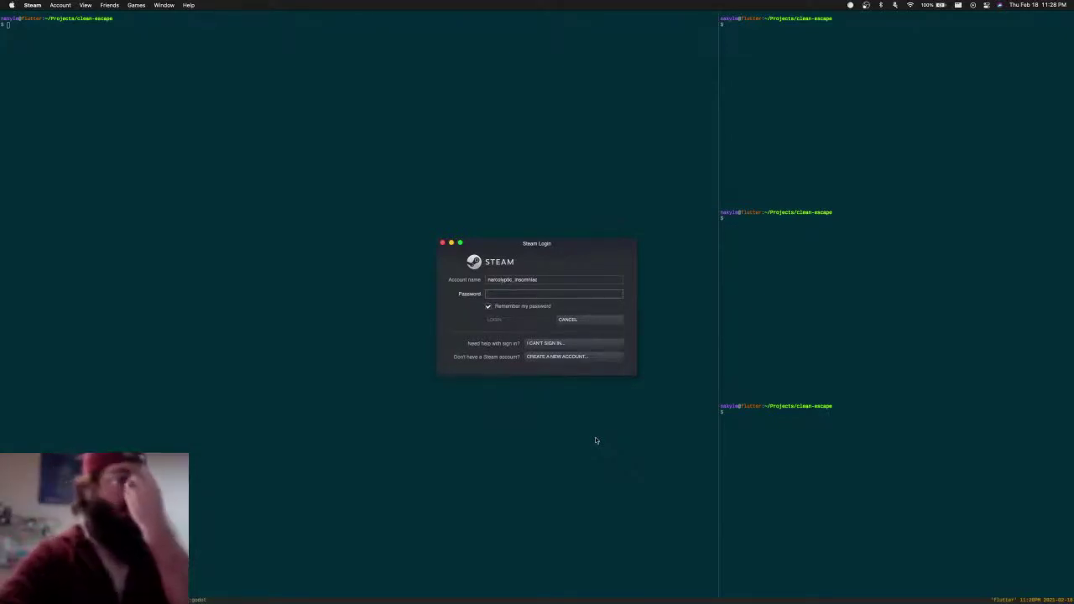
{"action": "key", "text": "Escape"}
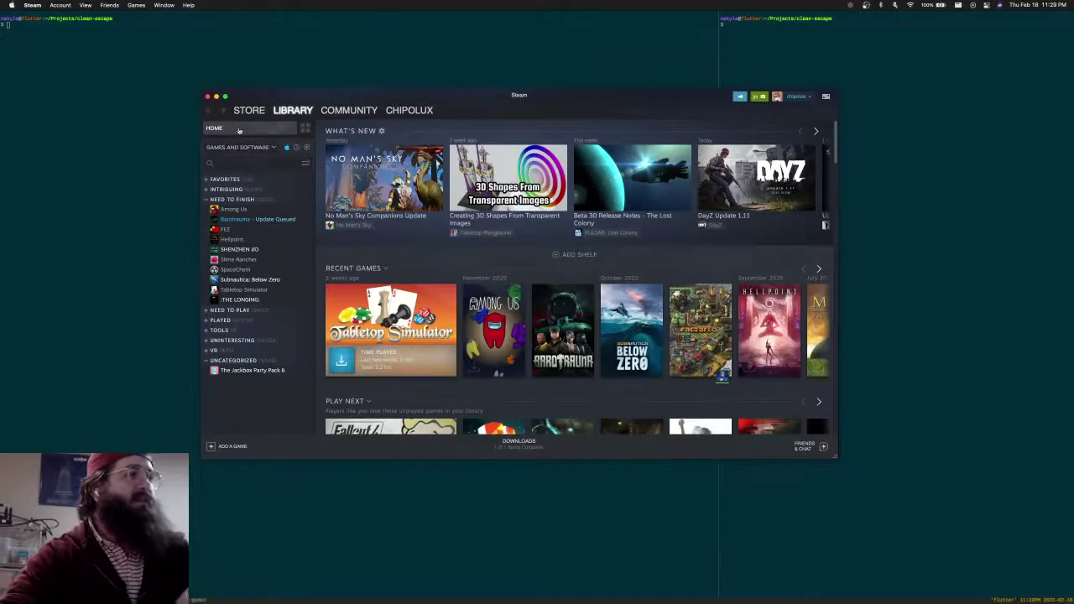
Find Factorio in the library by searching "fact" and start its queued update from the downloads list
{"action": "left_click", "coordinate": [237, 162]}
{"action": "type", "text": "fact"}
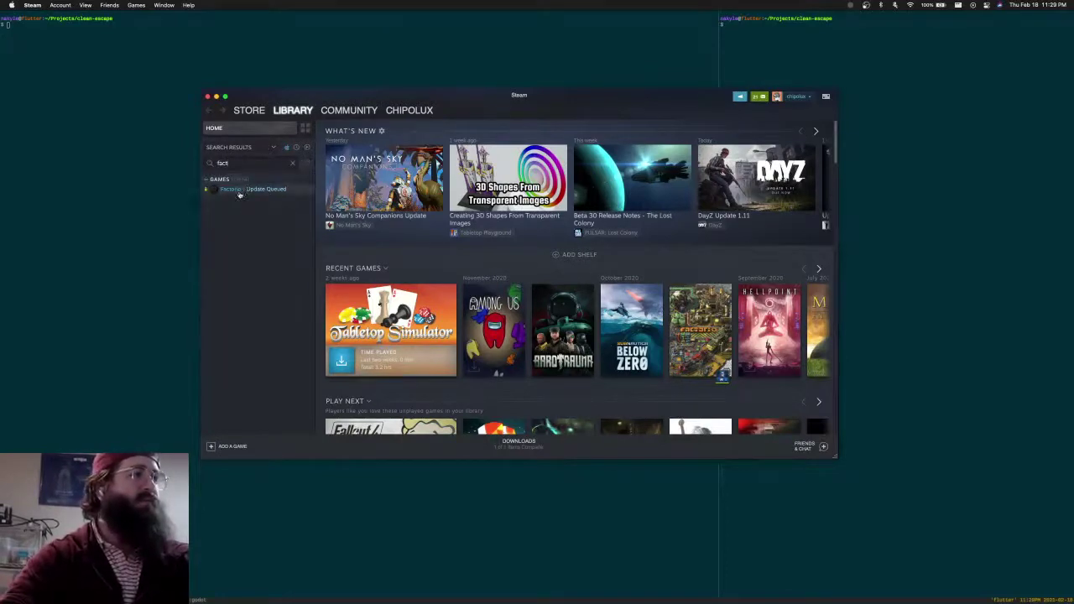
{"action": "left_click", "coordinate": [239, 189]}
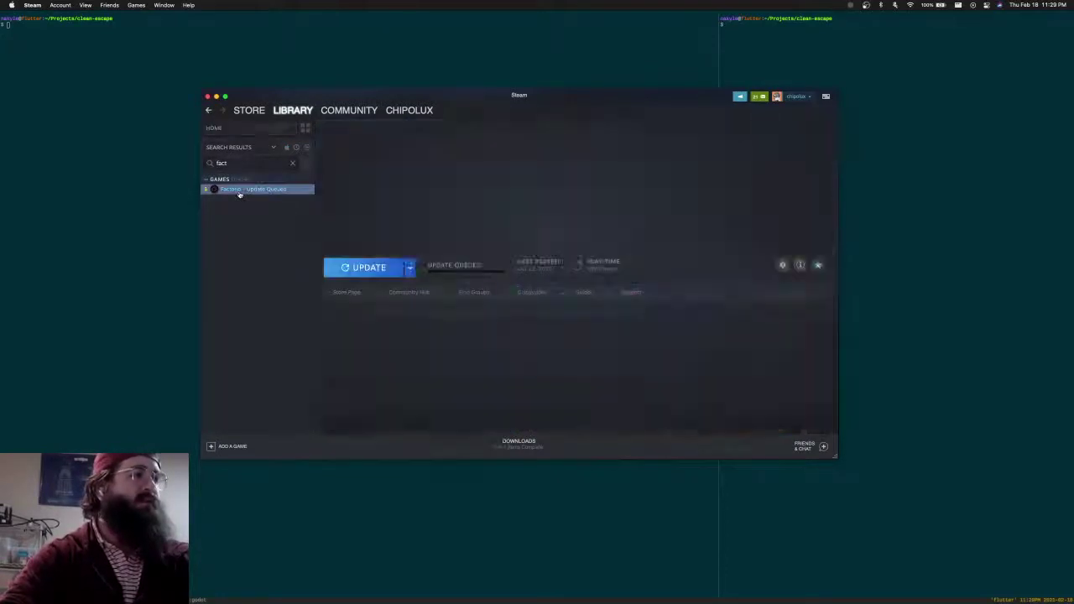
{"action": "left_click", "coordinate": [516, 446]}
{"action": "left_click", "coordinate": [821, 262]}
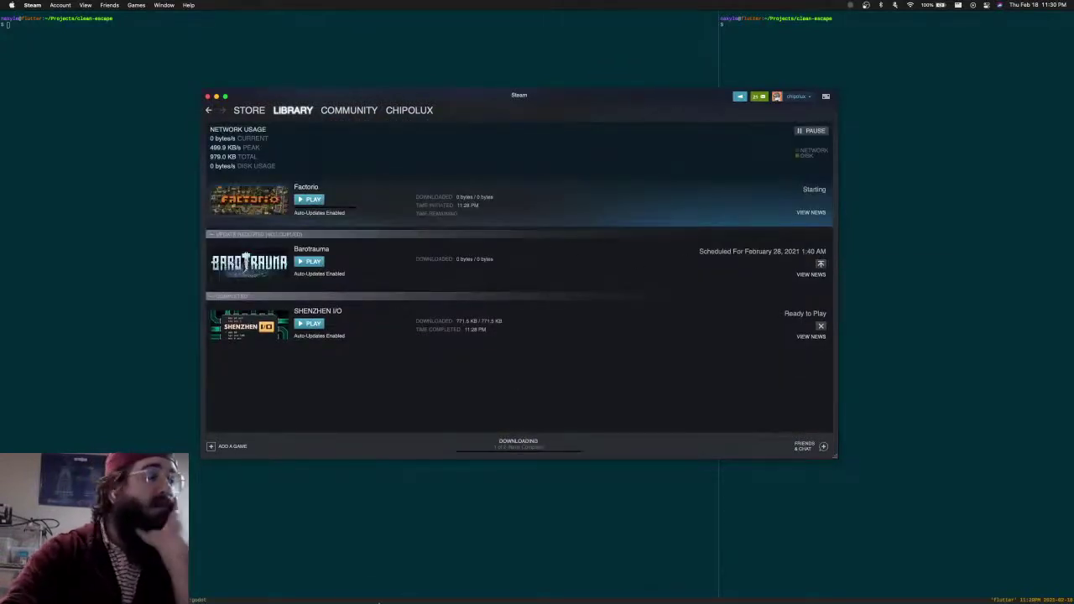
Clear the completed Factorio and SHENZHEN I/O downloads, and open Factorio's page in the library
{"action": "mouse_move", "coordinate": [351, 597]}
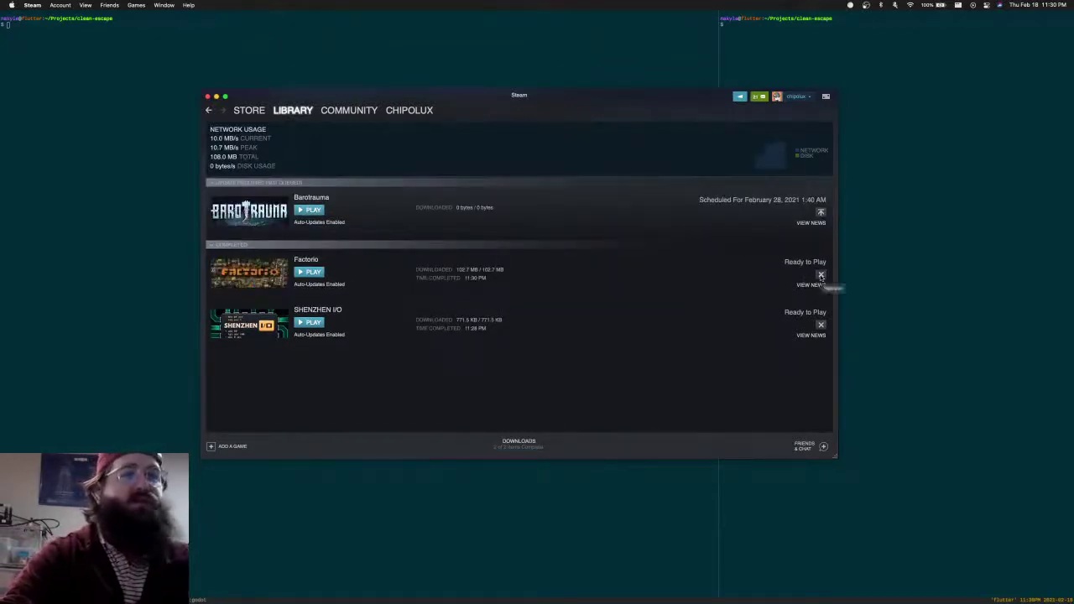
{"action": "left_click", "coordinate": [821, 274]}
{"action": "left_click", "coordinate": [820, 275]}
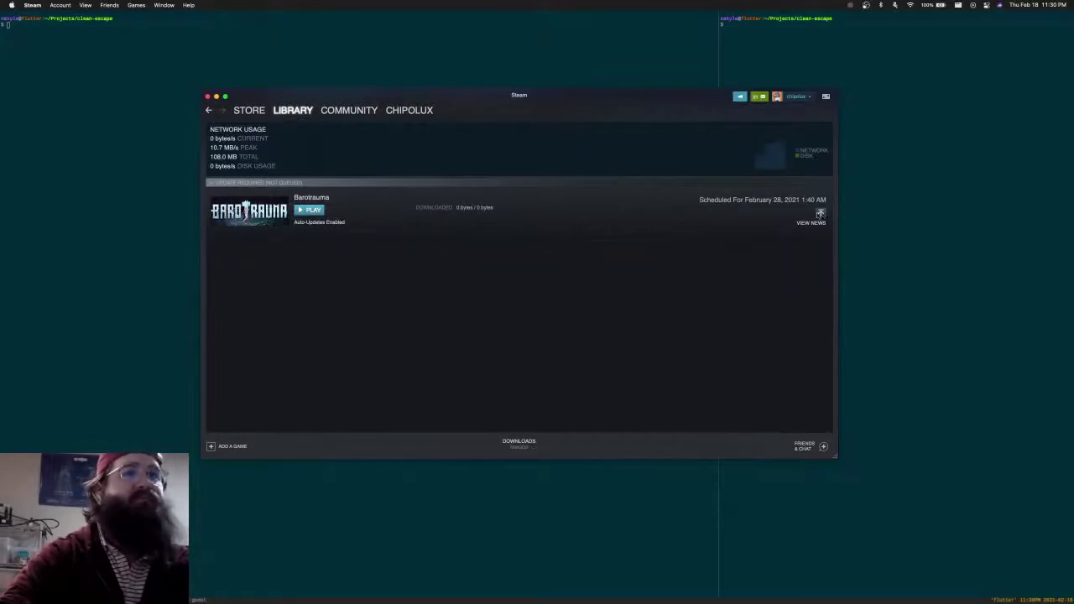
{"action": "left_click", "coordinate": [292, 110]}
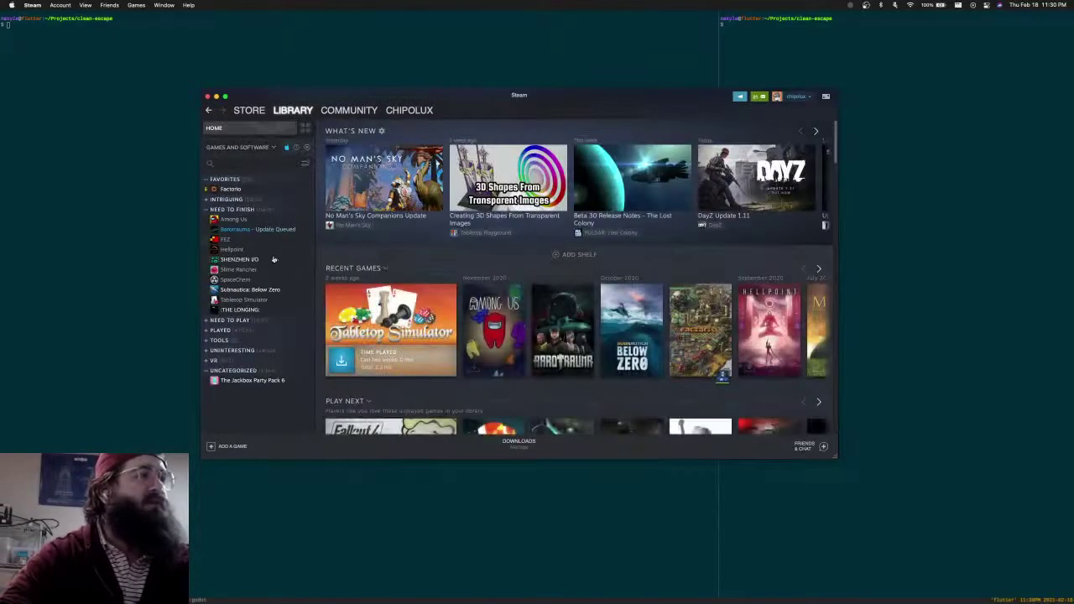
{"action": "left_click", "coordinate": [232, 190]}
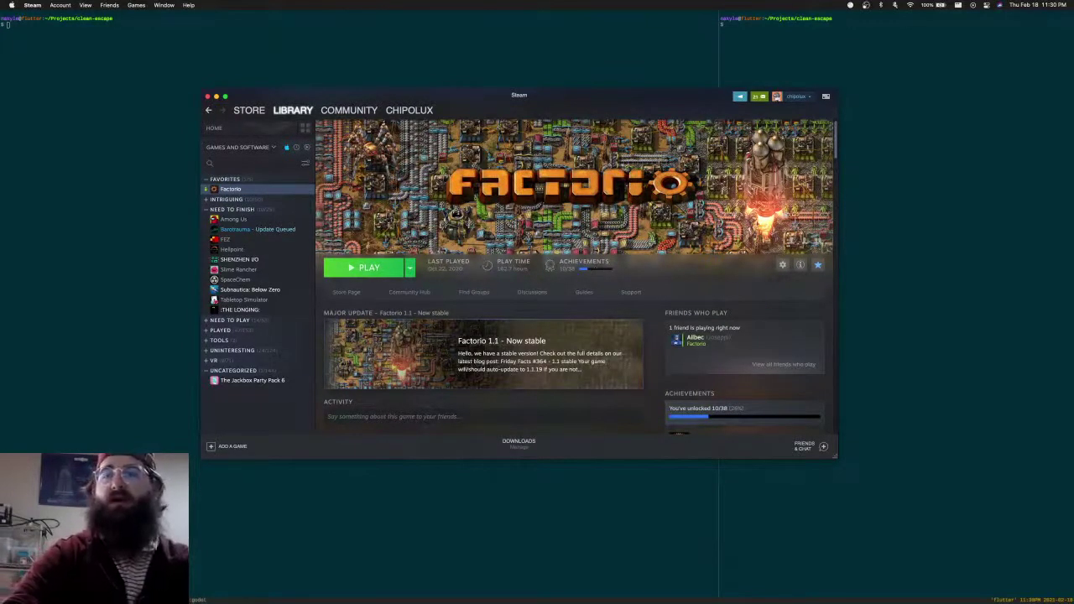
{"action": "key", "text": "super+Tab"}
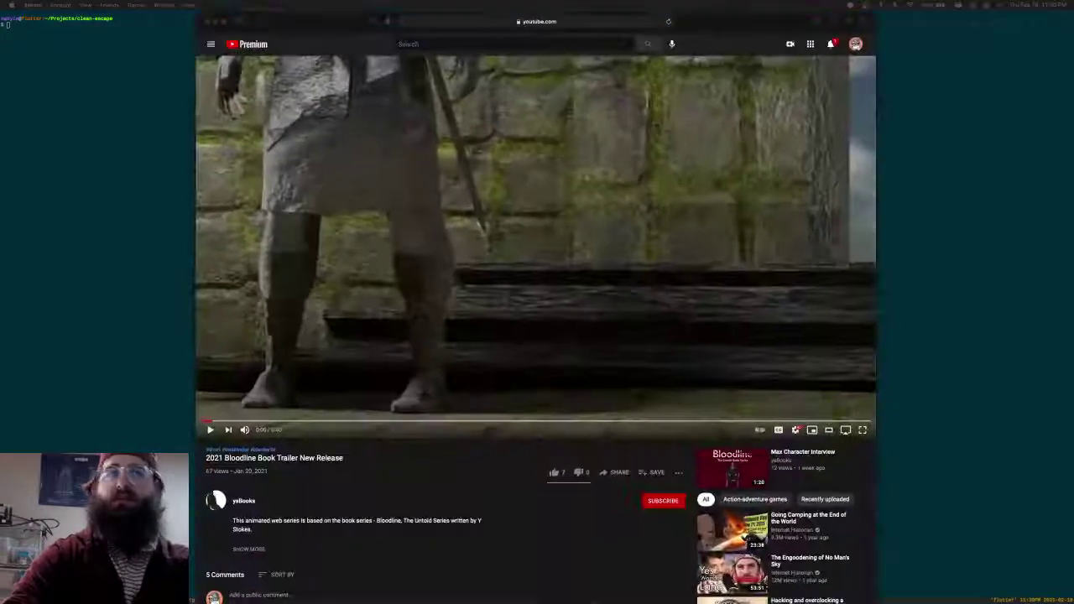
{"action": "key", "text": "super+t"}
{"action": "key", "text": "super+w"}
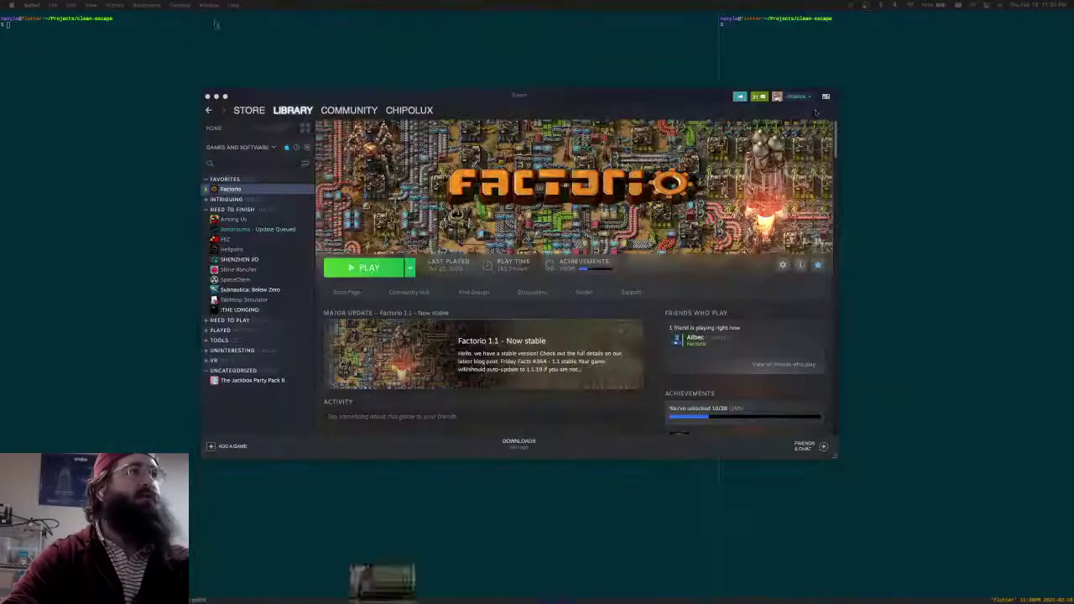
{"action": "left_click", "coordinate": [215, 21]}
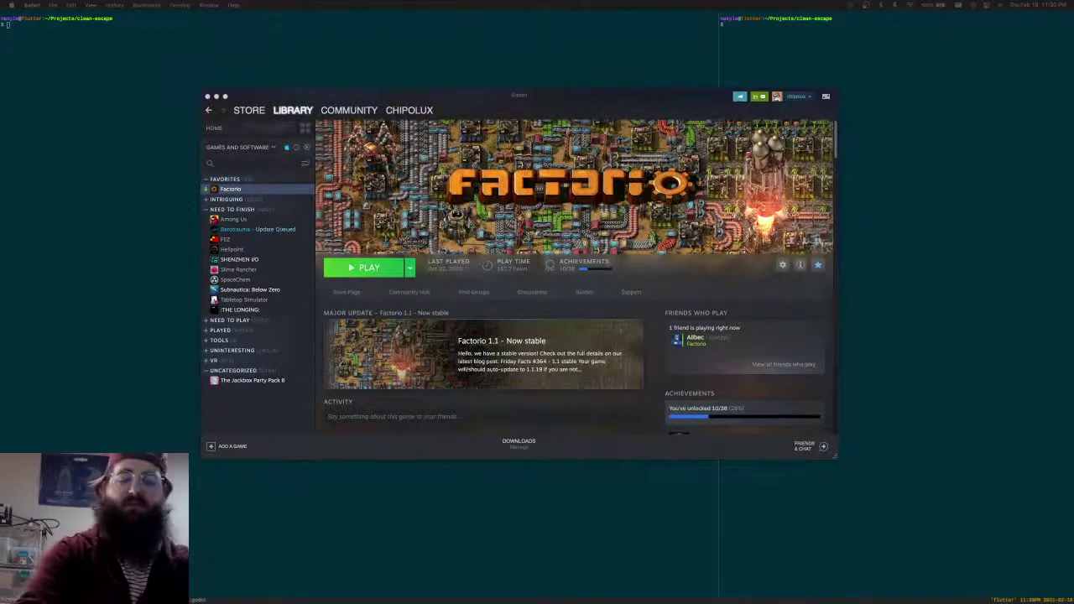